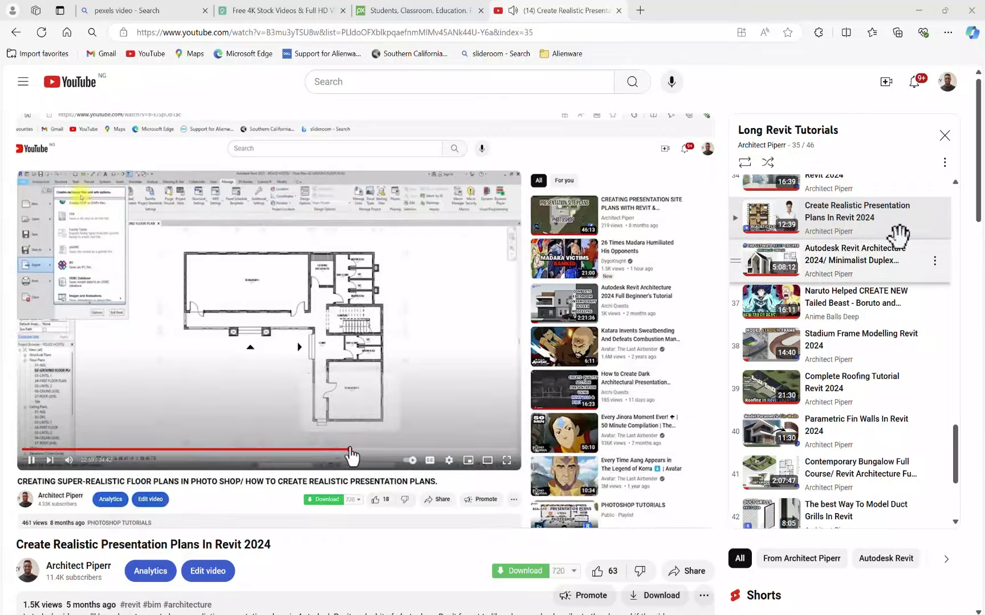
Step: Scroll further down the Long Revit Tutorials playlist and the video page
scroll(900, 242, down, 3)
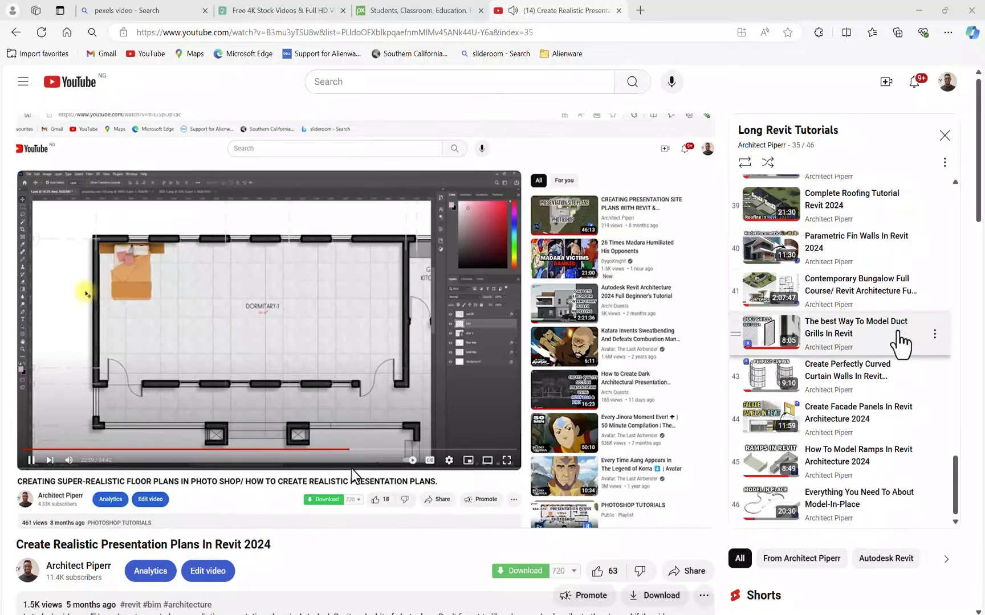
scroll(900, 342, down, 6)
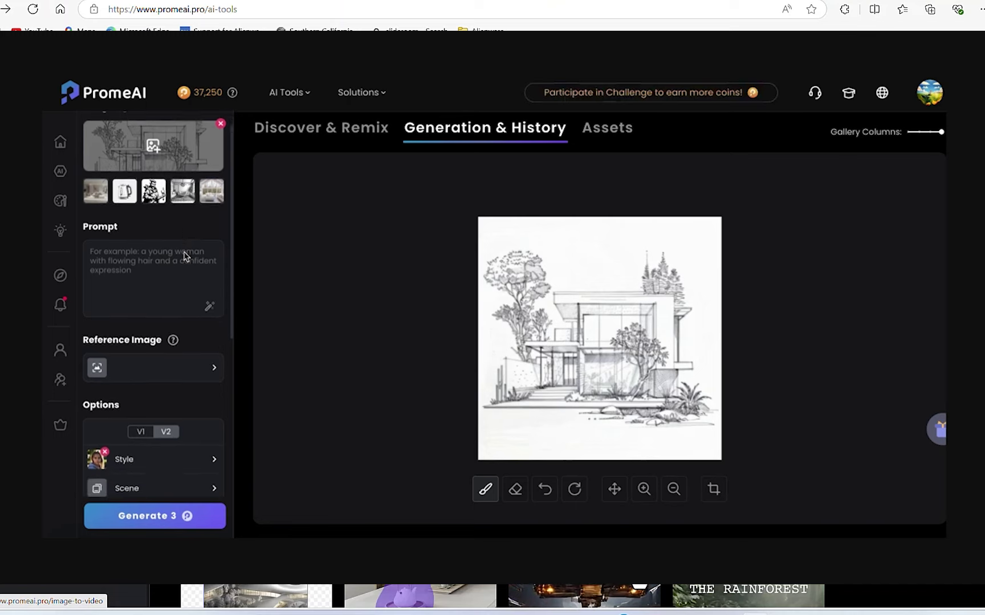
Step: Browse PromeAI's Style and Scene options down to the Architecture scene presets
scroll(183, 257, down, 3)
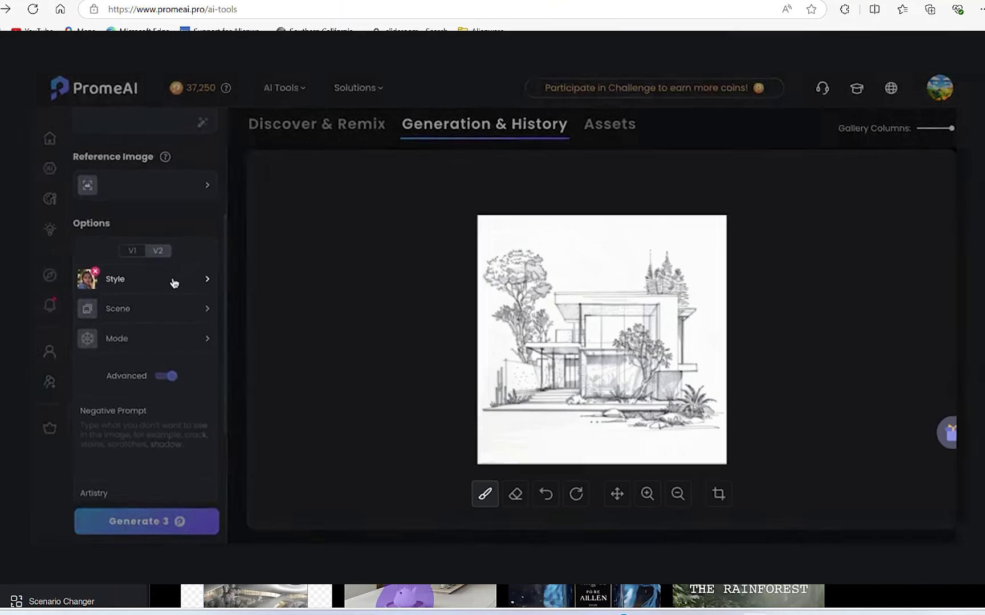
click(173, 280)
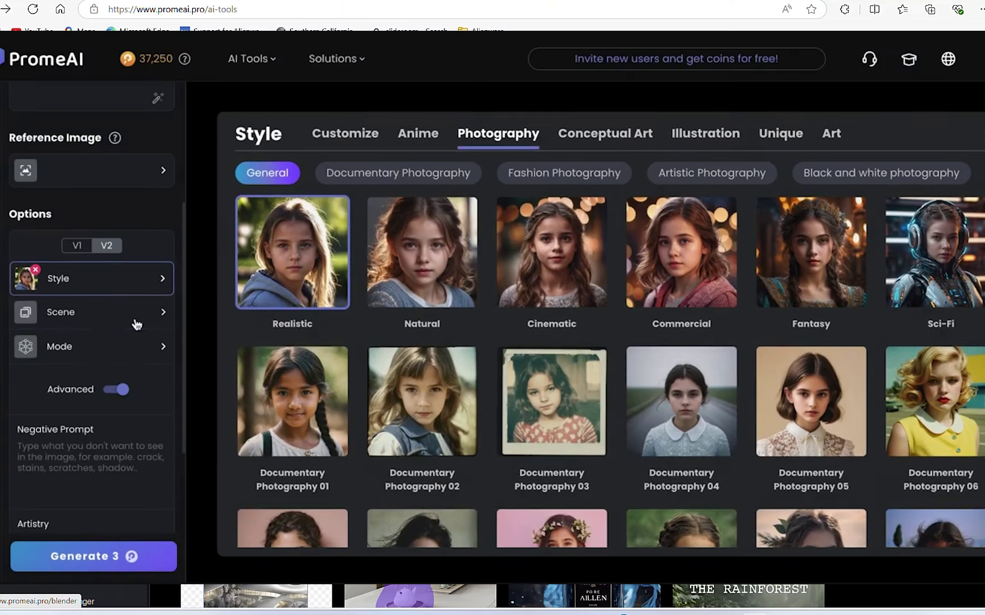
click(136, 320)
click(443, 135)
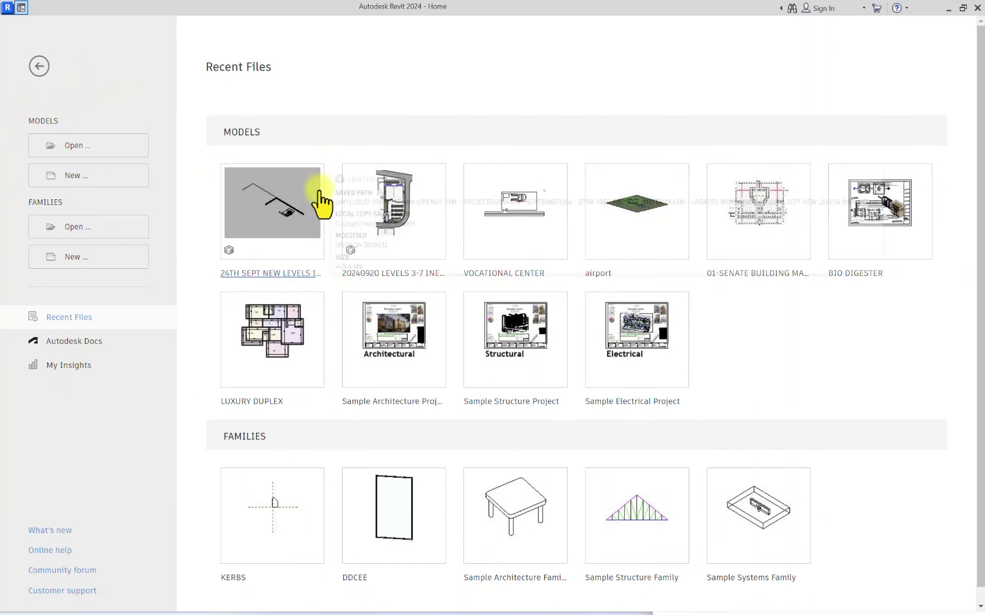
Step: Create a new Project from the Metric Multi-discipline template file
click(77, 176)
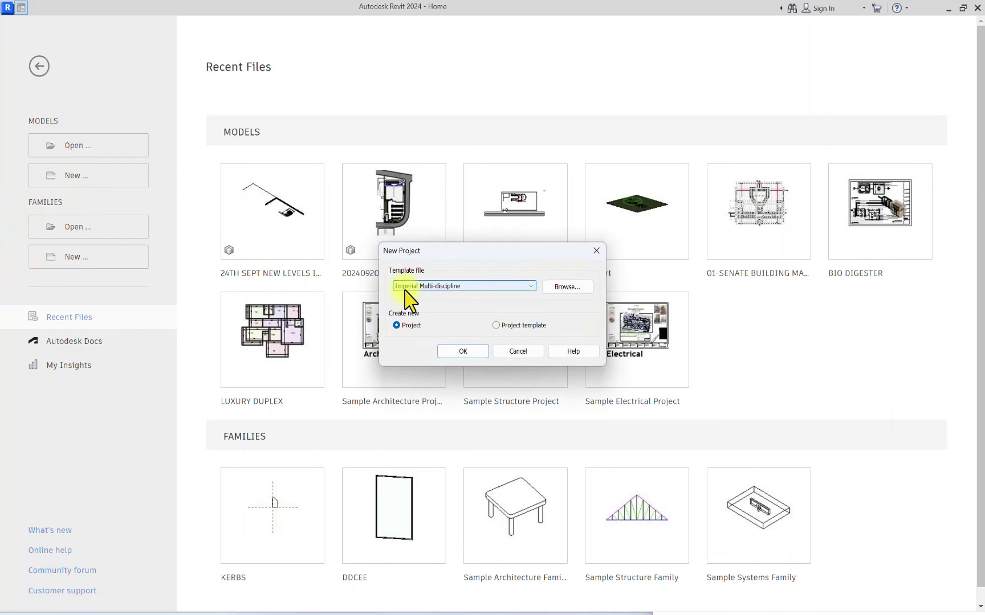
click(468, 286)
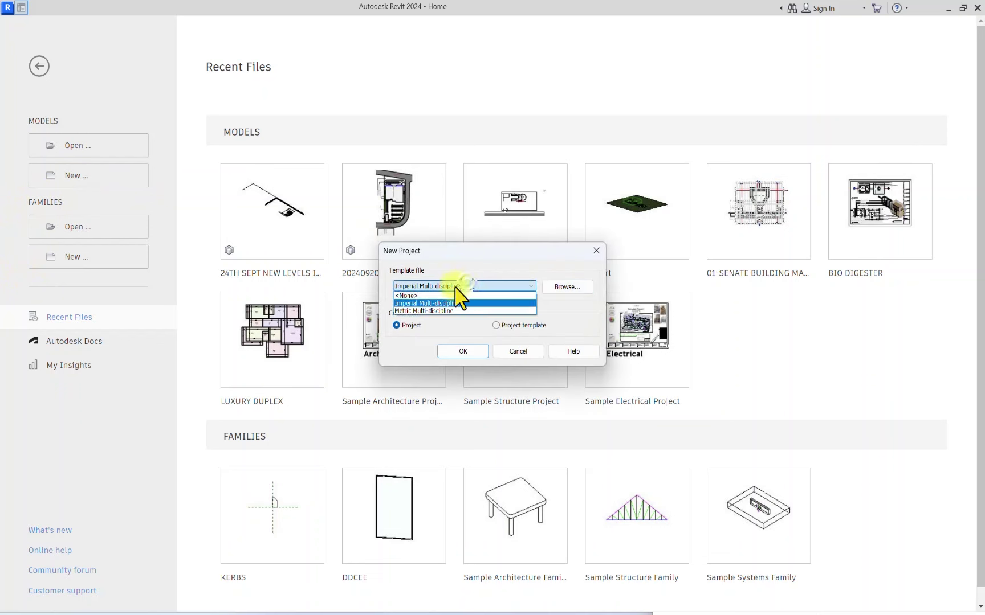
click(427, 311)
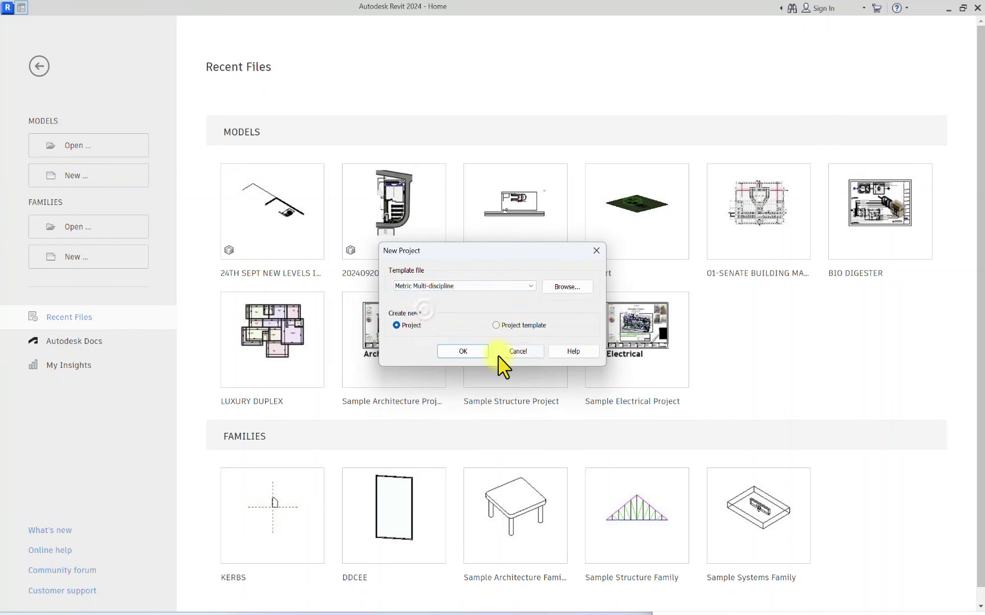
click(466, 289)
click(435, 311)
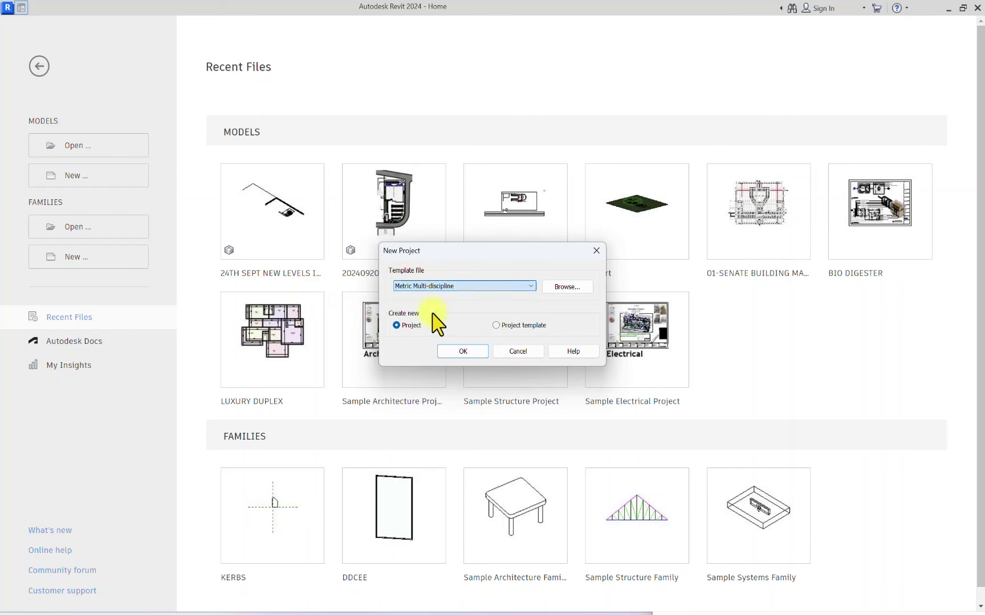
click(432, 315)
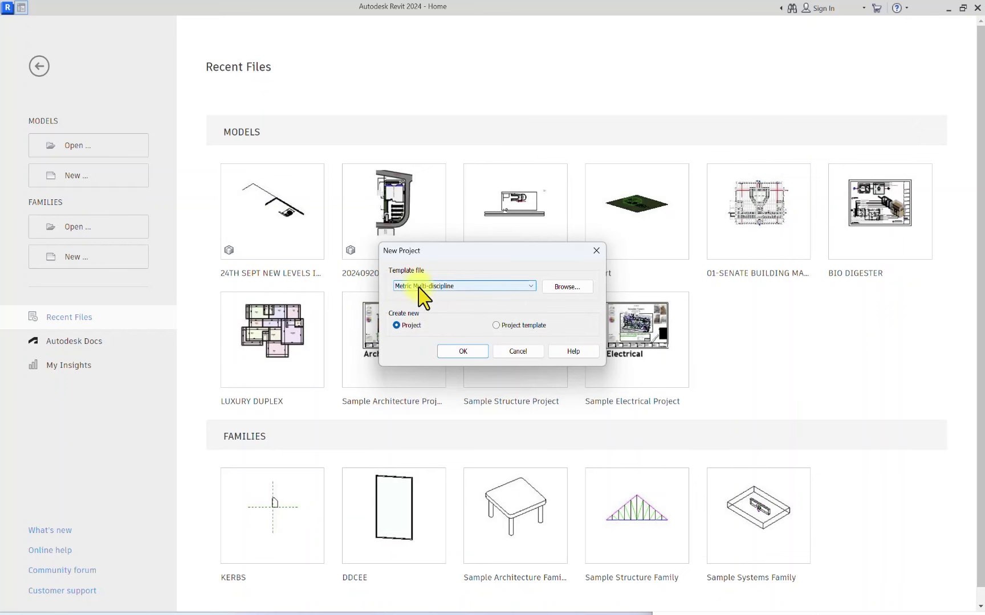
click(456, 352)
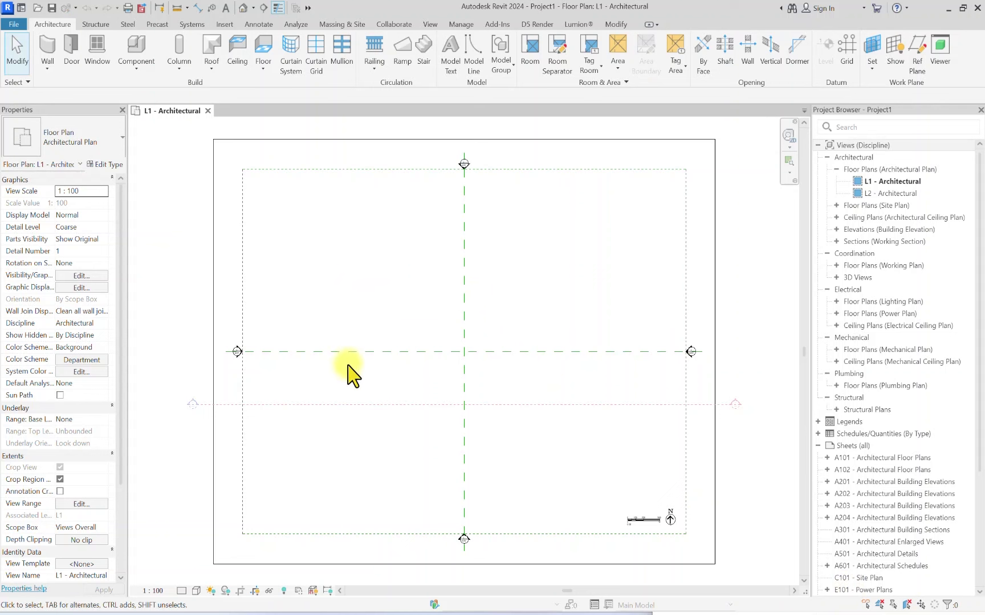
Step: Save the project as TERRACED PROJECT.rvt in 000-YOUTUBE > 57-TERRACE REVIT FULL COURSE
key(ctrl+s)
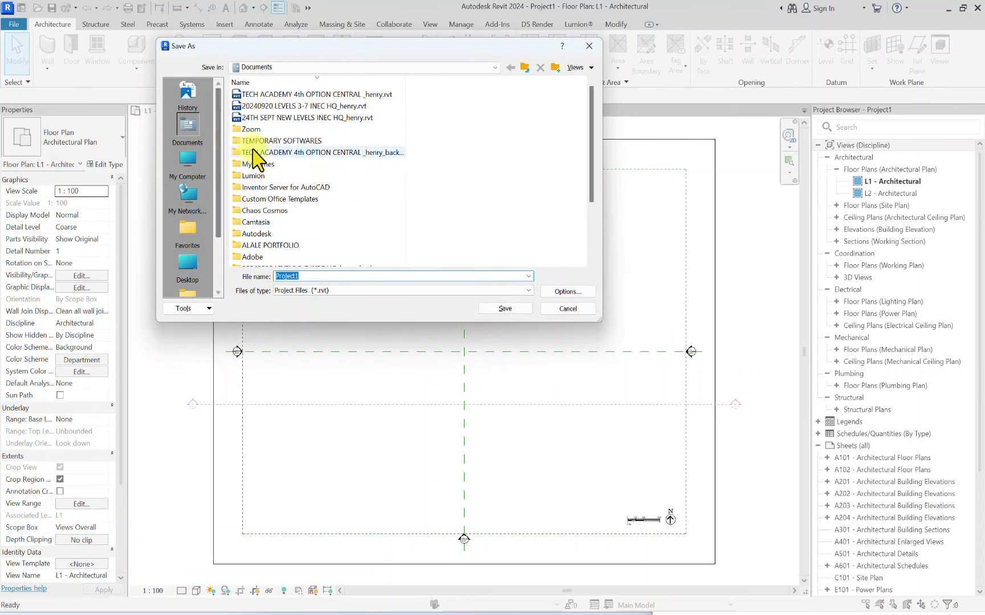
scroll(267, 148, down, 3)
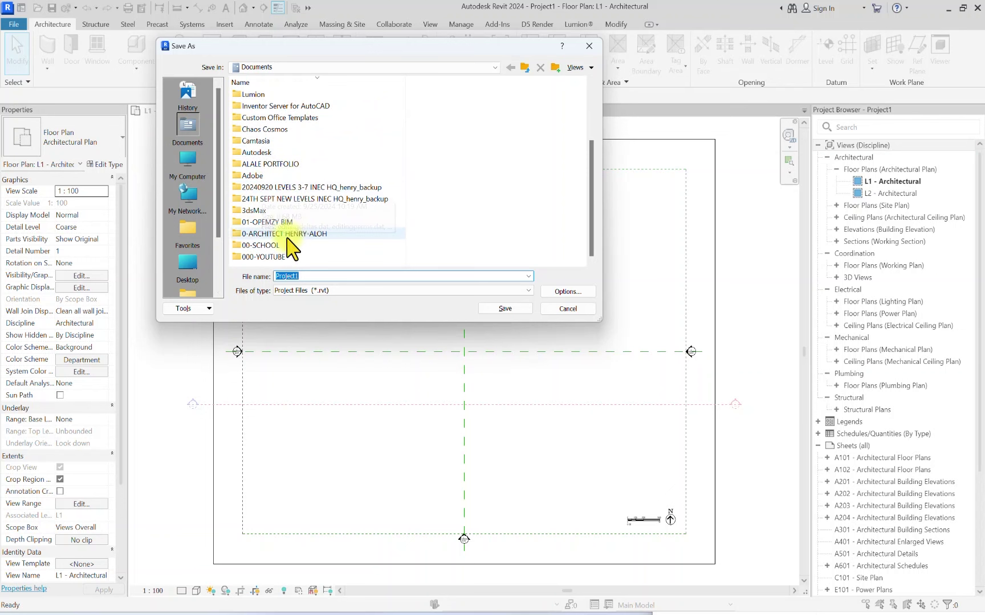
double_click(260, 256)
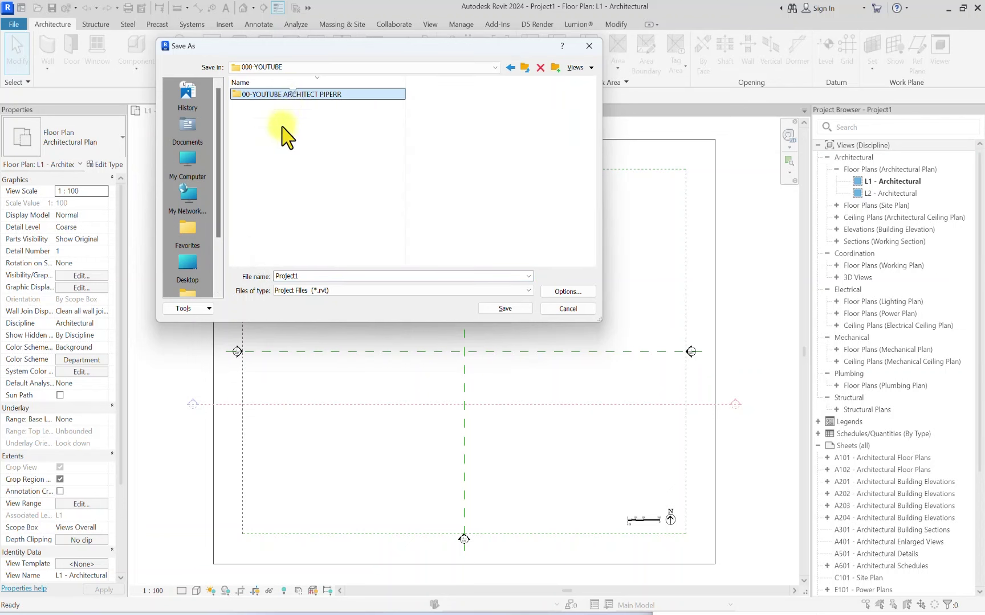
double_click(270, 96)
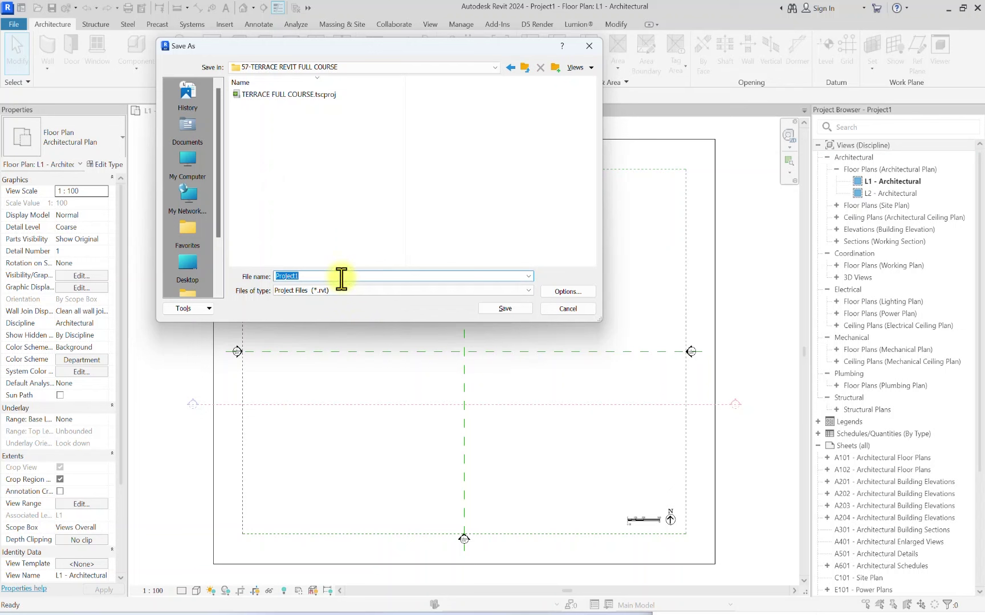
text(TERRACED PROJECT)
click(501, 309)
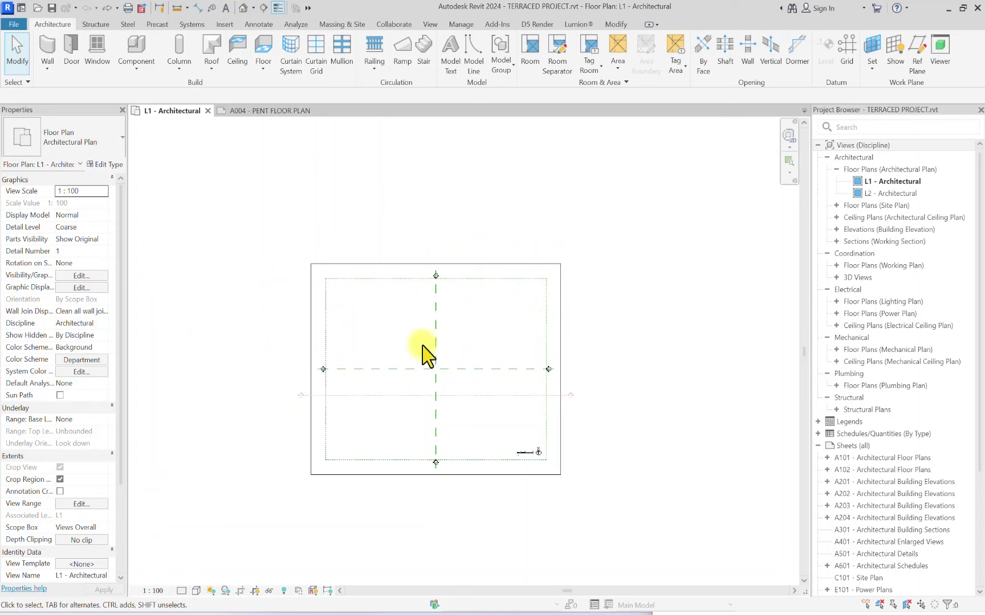
Step: View DADDY DUPLEX's A004 - PENT FLOOR PLAN sheet, then return to L1 - Architectural
scroll(473, 308, up, 2)
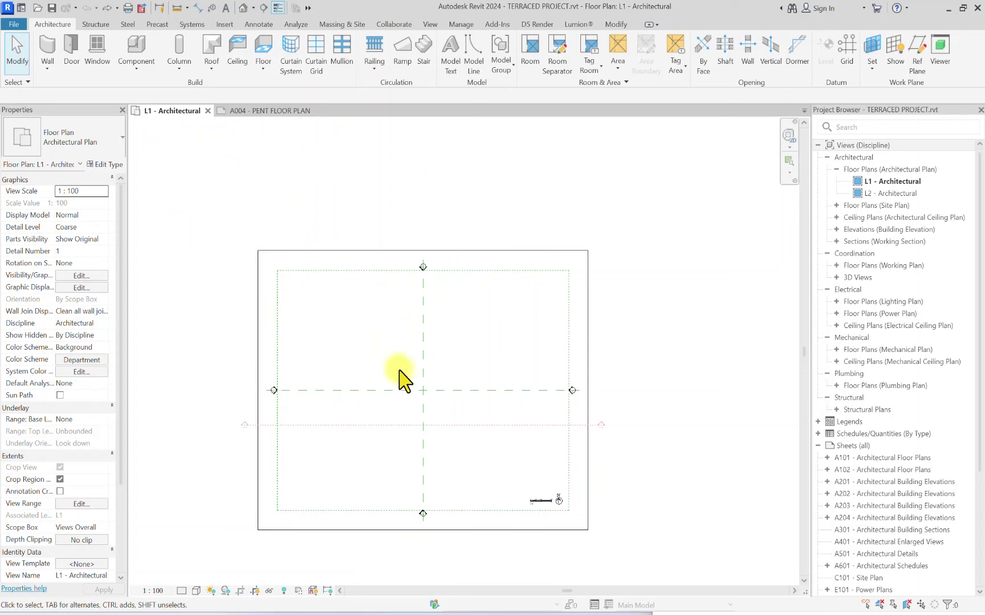
scroll(390, 285, down, 1)
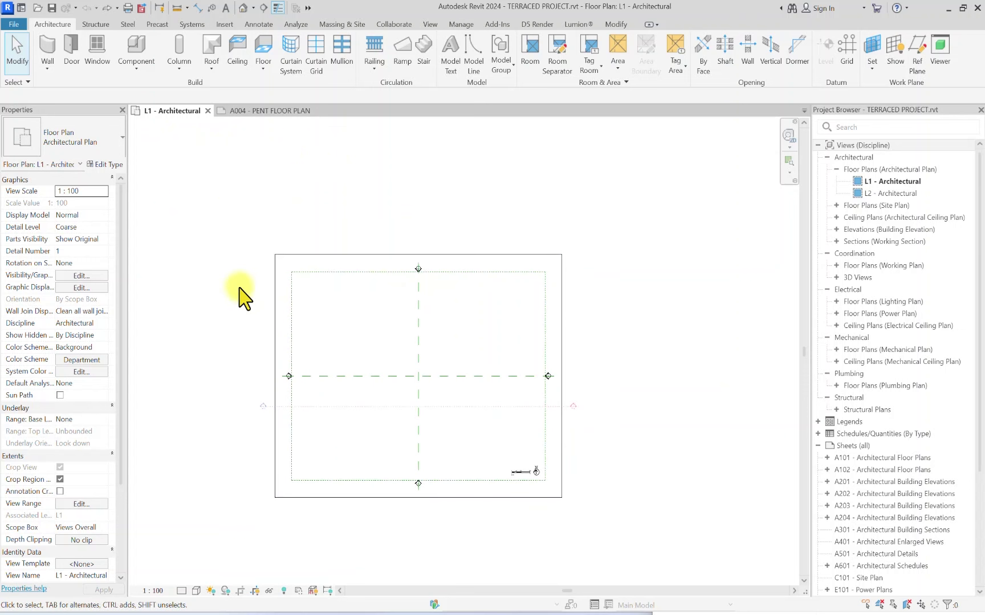
click(239, 110)
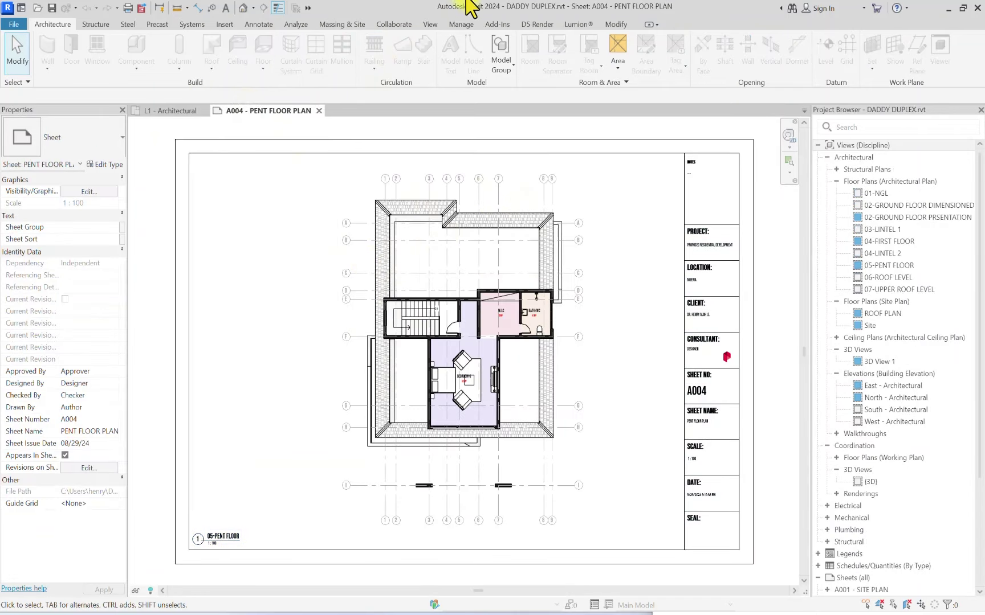
click(181, 112)
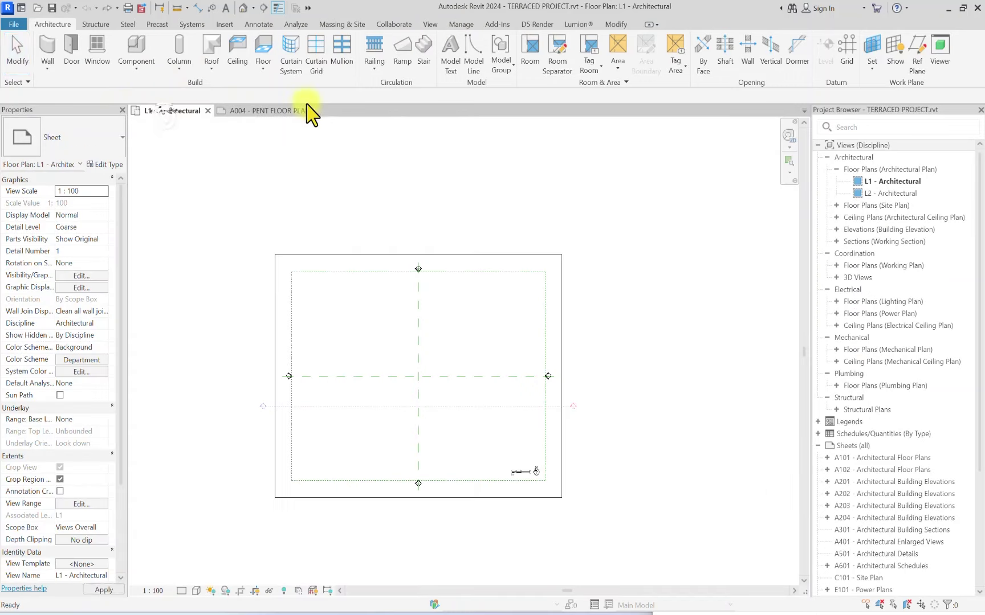
Step: Transfer all checked project standards from DADDY DUPLEX.rvt, overwriting the duplicate types
click(463, 25)
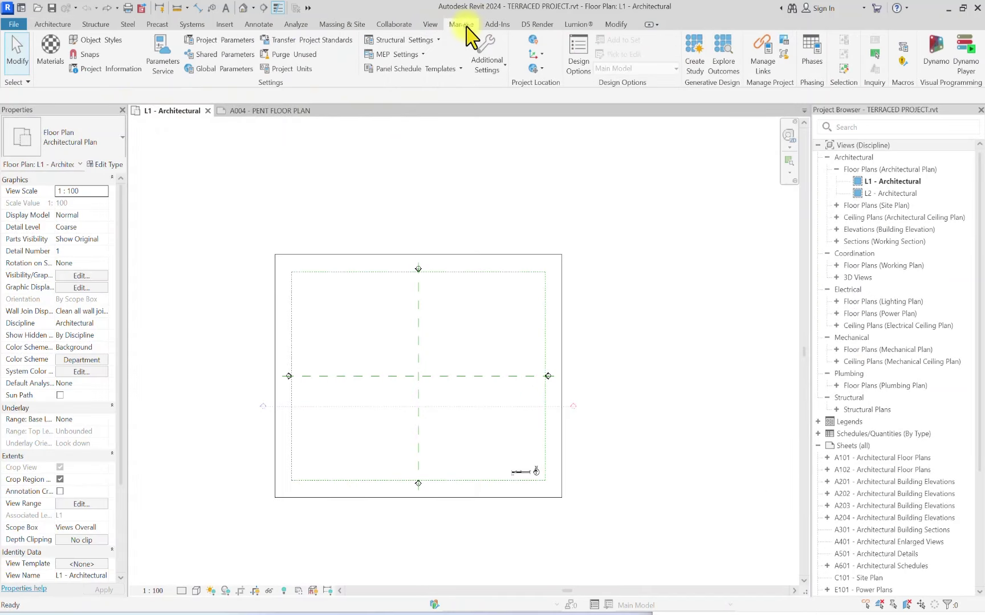
click(311, 40)
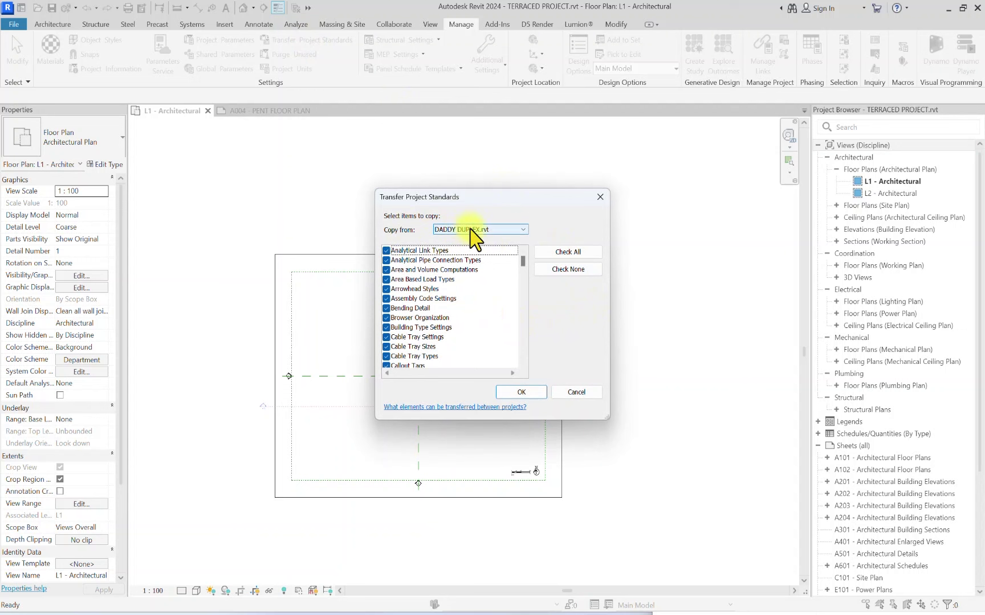
click(522, 393)
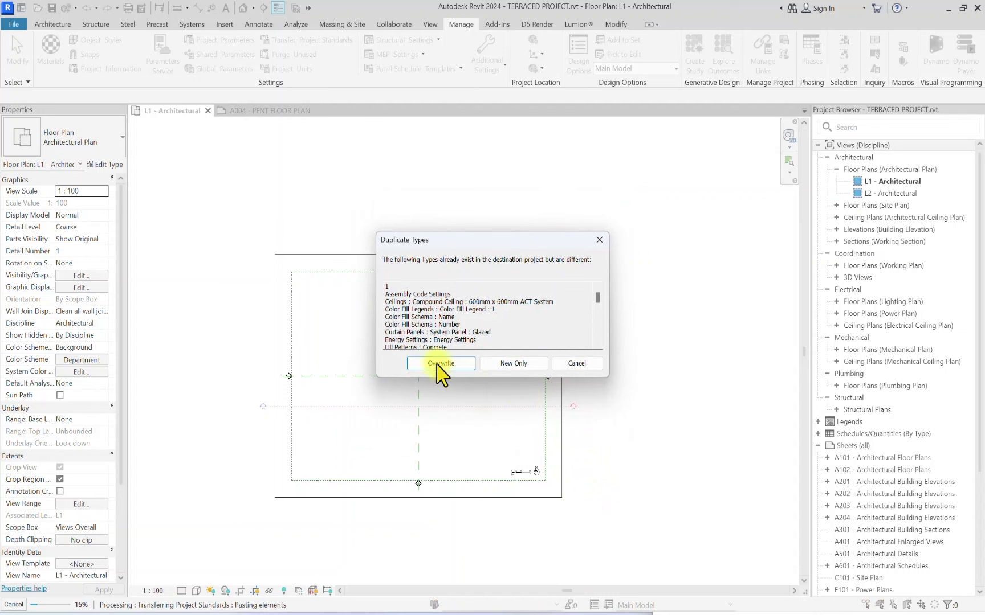
click(438, 364)
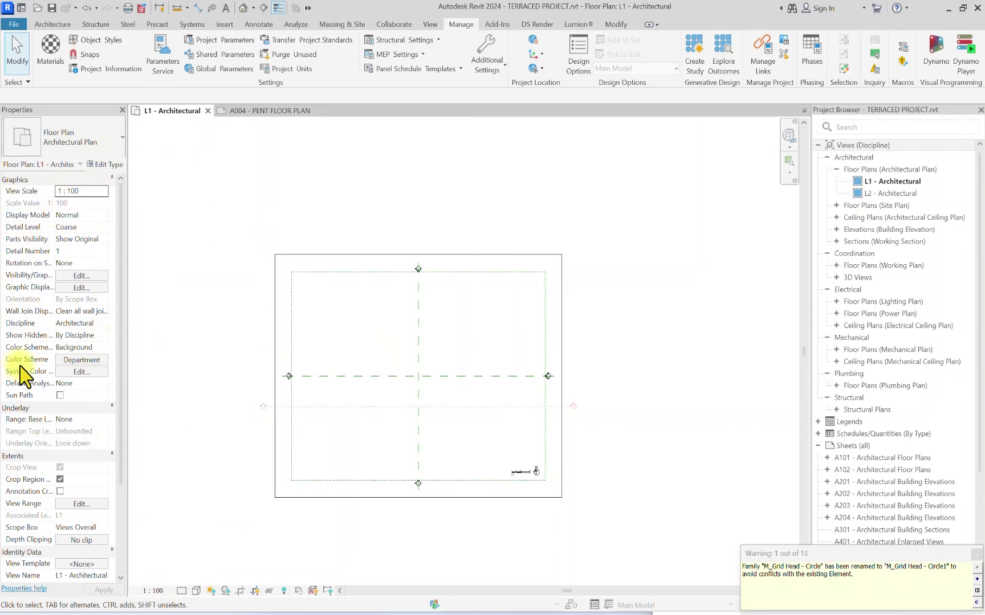
click(394, 376)
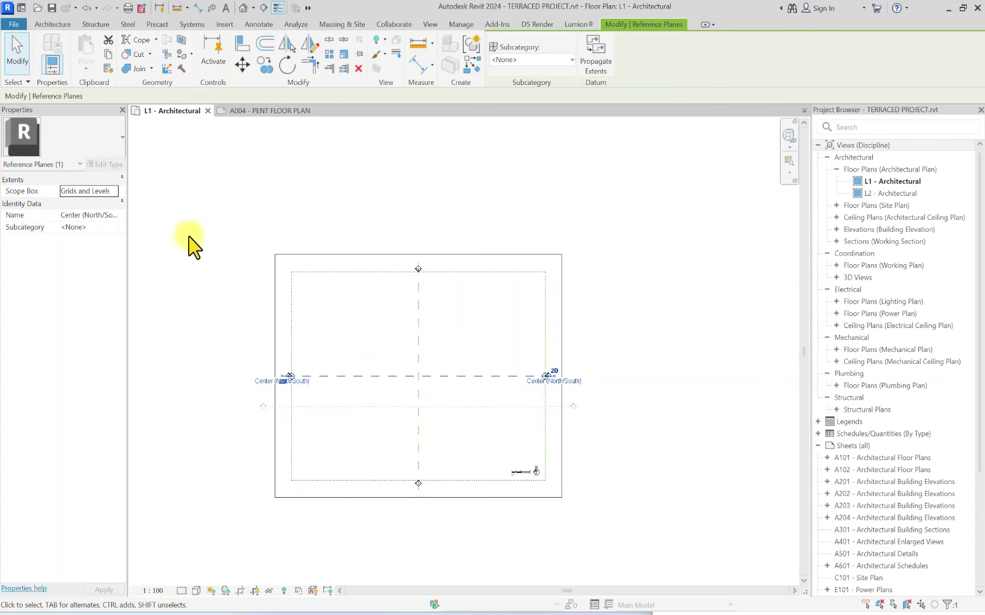
click(165, 189)
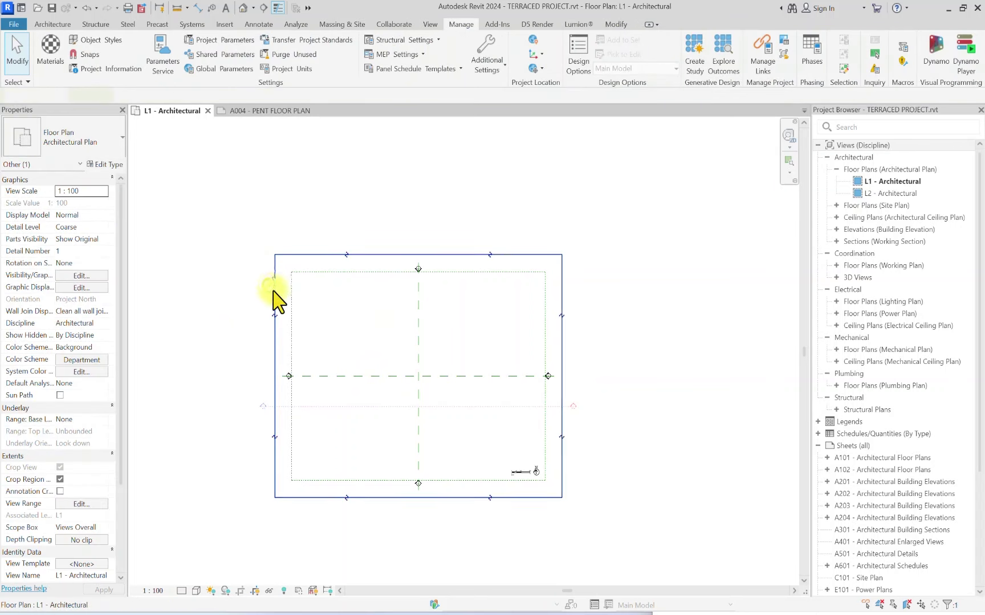
click(274, 289)
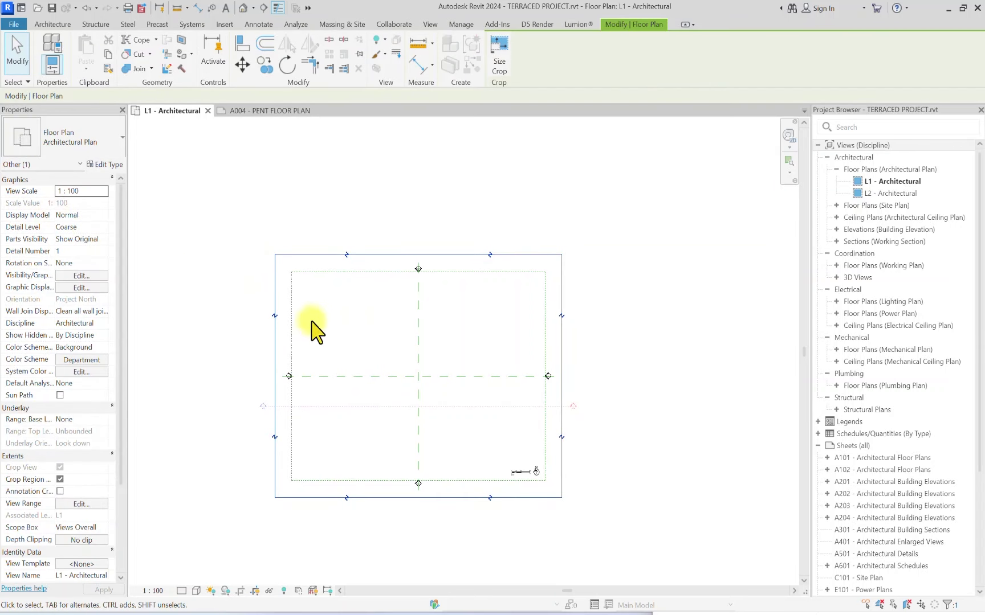
click(293, 322)
click(242, 279)
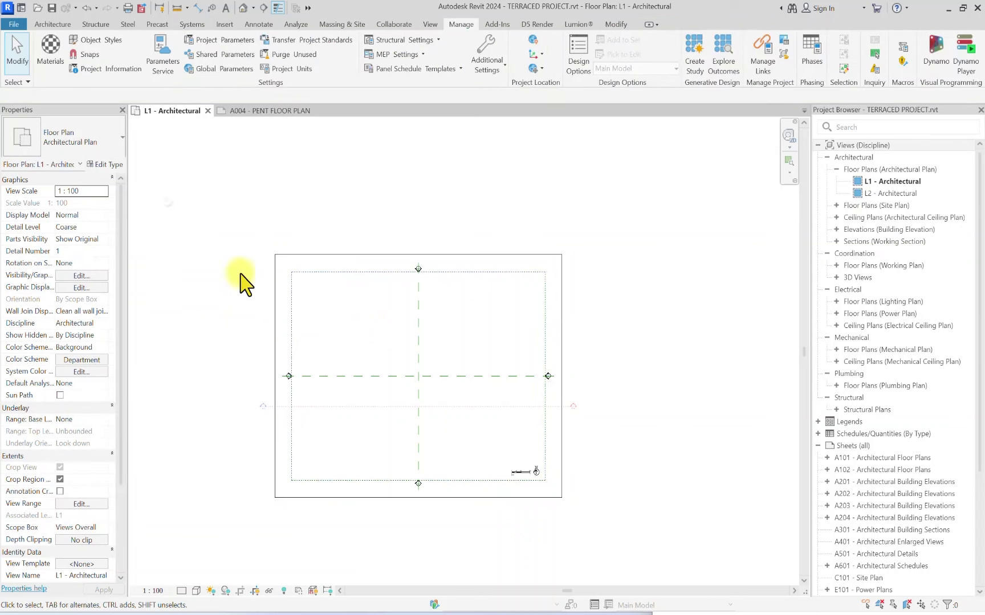
scroll(446, 260, up, 5)
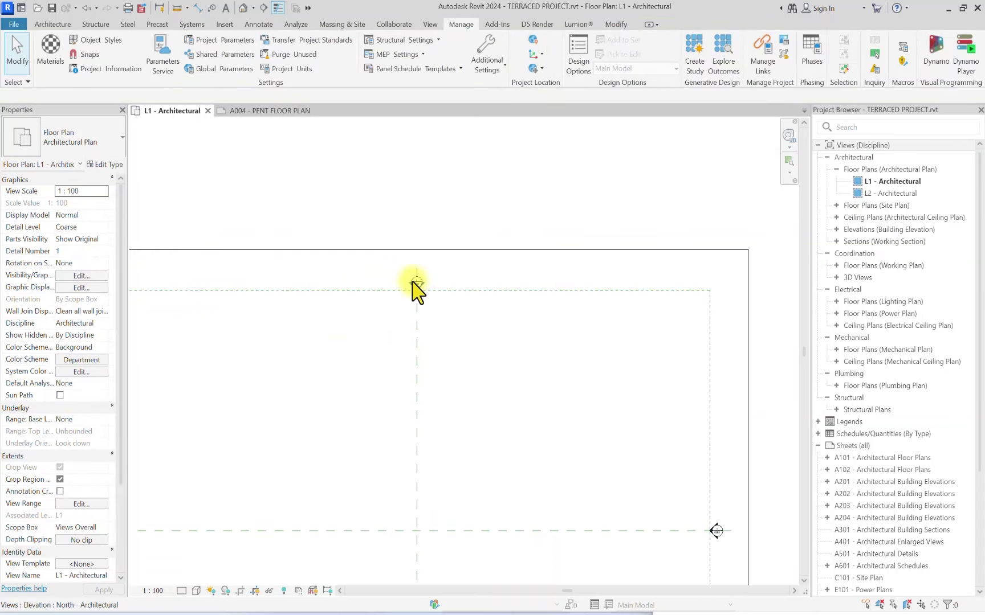
click(410, 286)
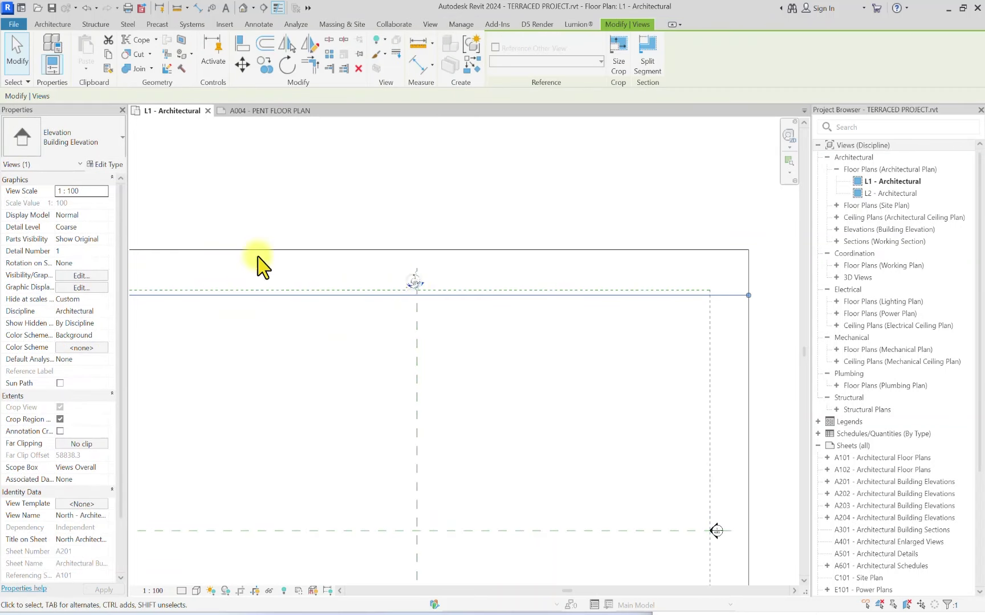
click(196, 172)
scroll(419, 247, down, 4)
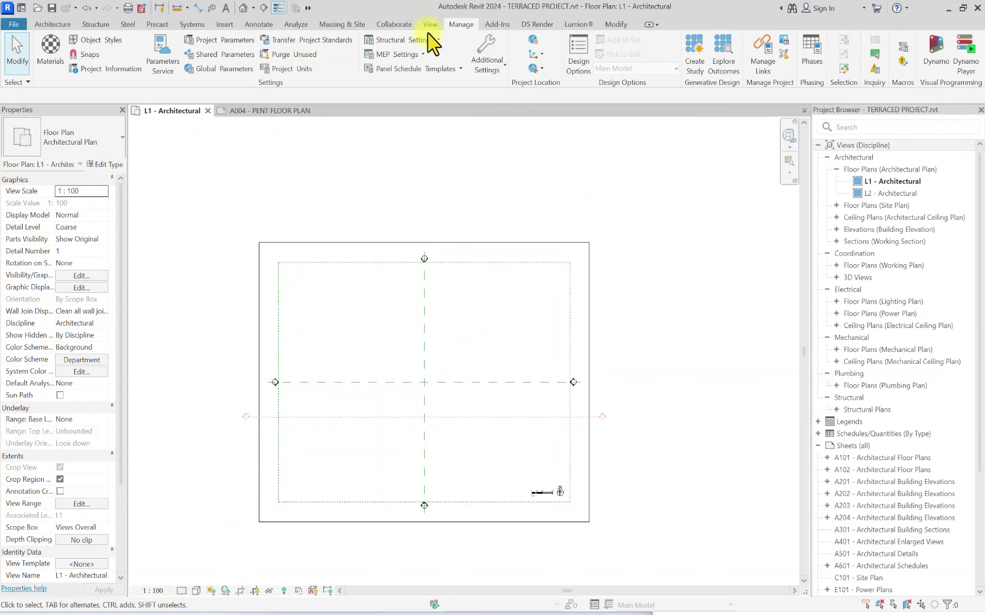
Step: Select sheets A101 through S102 in the Project Browser and delete all 22
scroll(906, 456, down, 5)
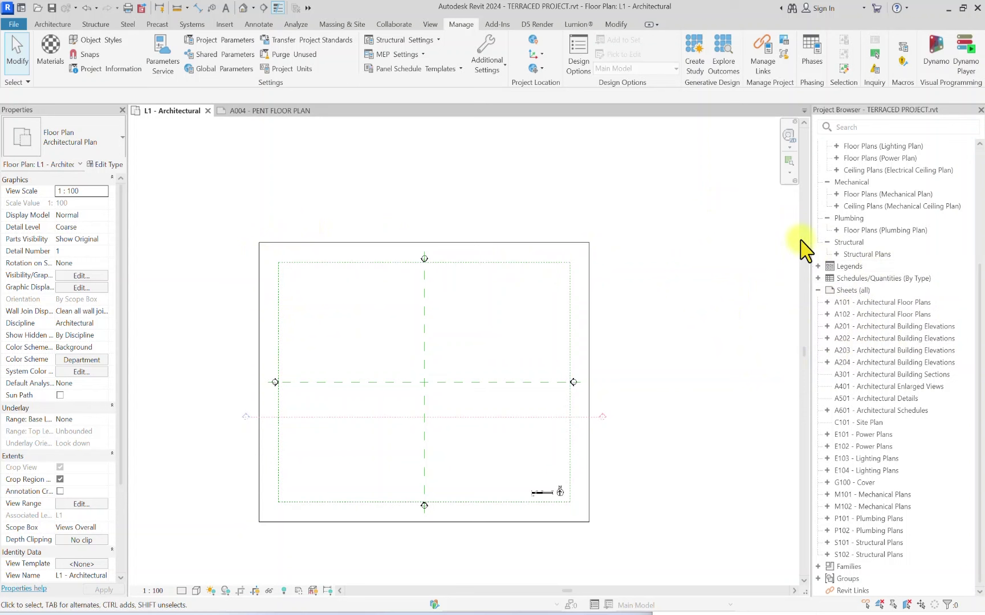
click(864, 304)
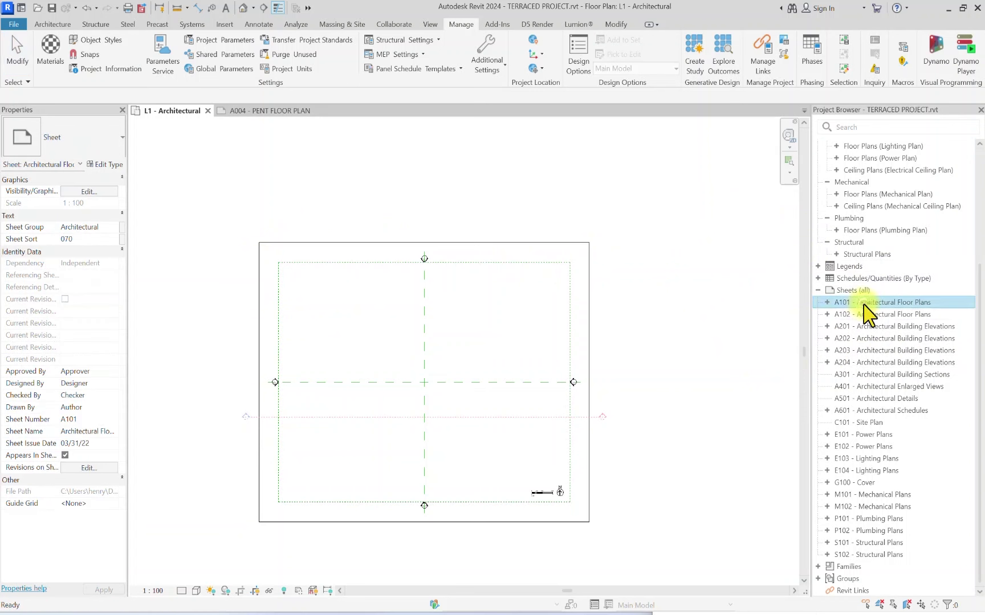
shift+click(863, 555)
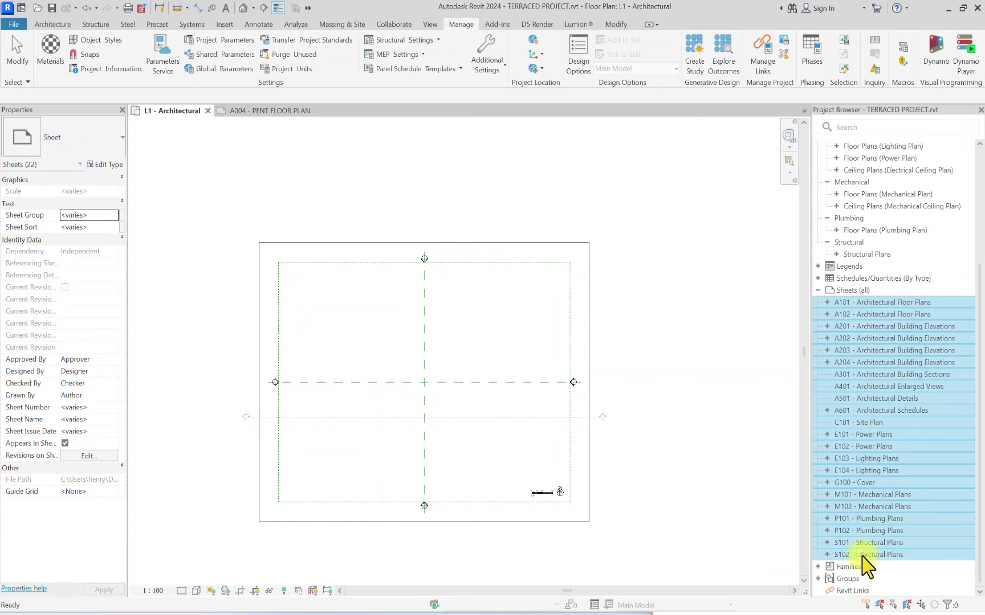
key(Delete)
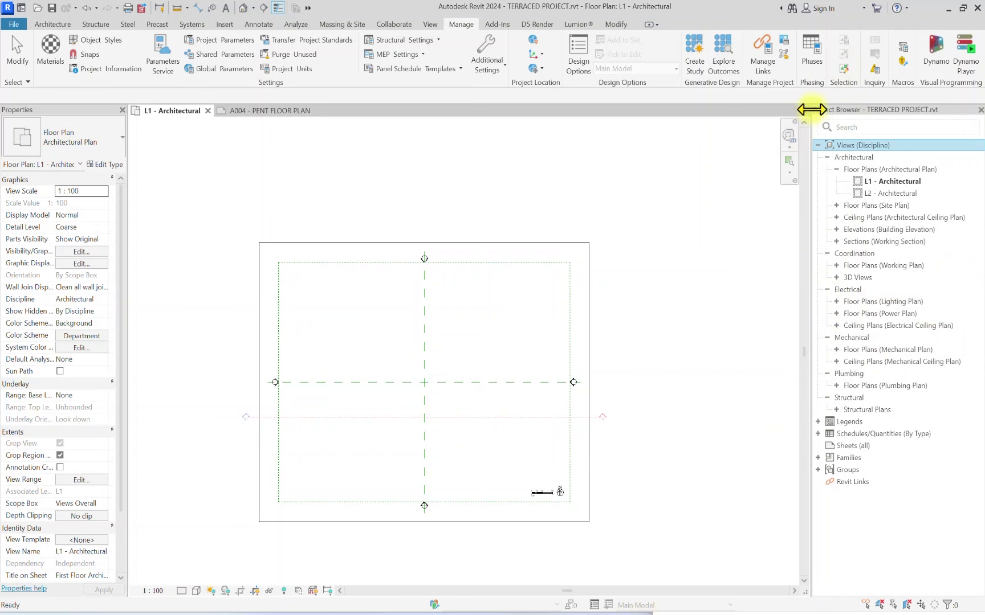
Step: Open the East - Architectural elevation from the Elevations list
click(836, 230)
double_click(895, 242)
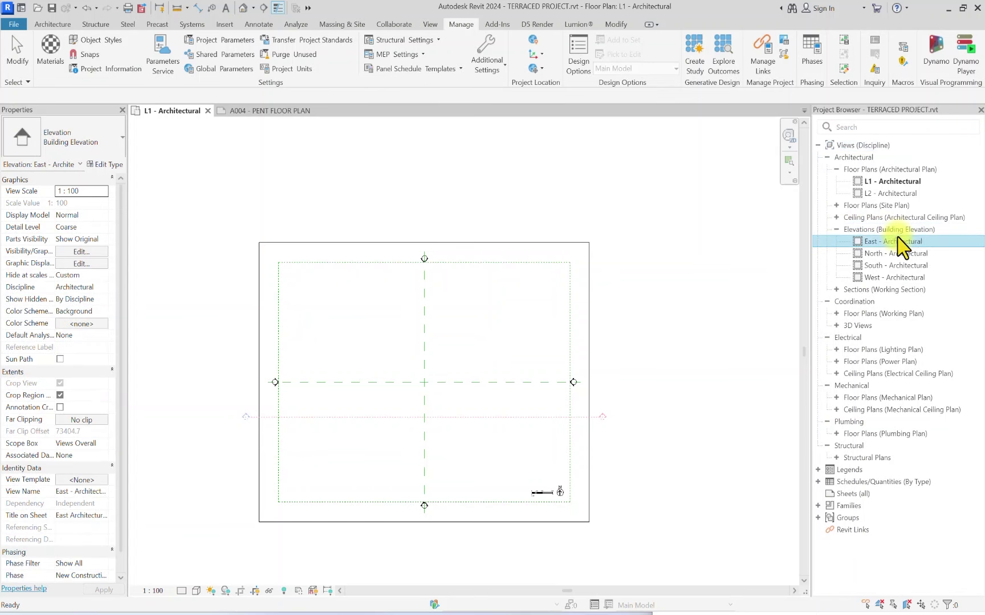
scroll(337, 336, down, 3)
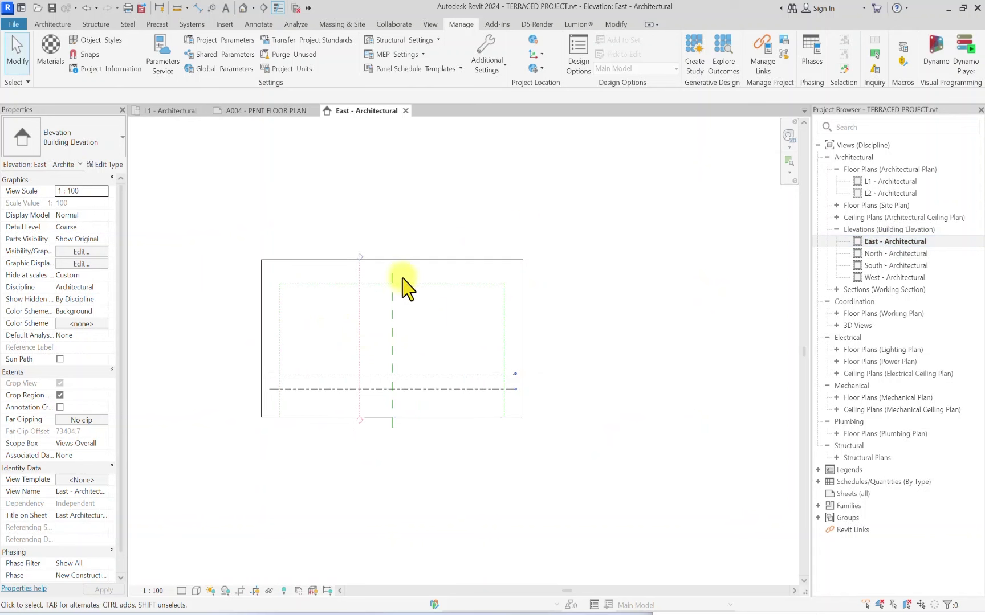
scroll(451, 379, up, 2)
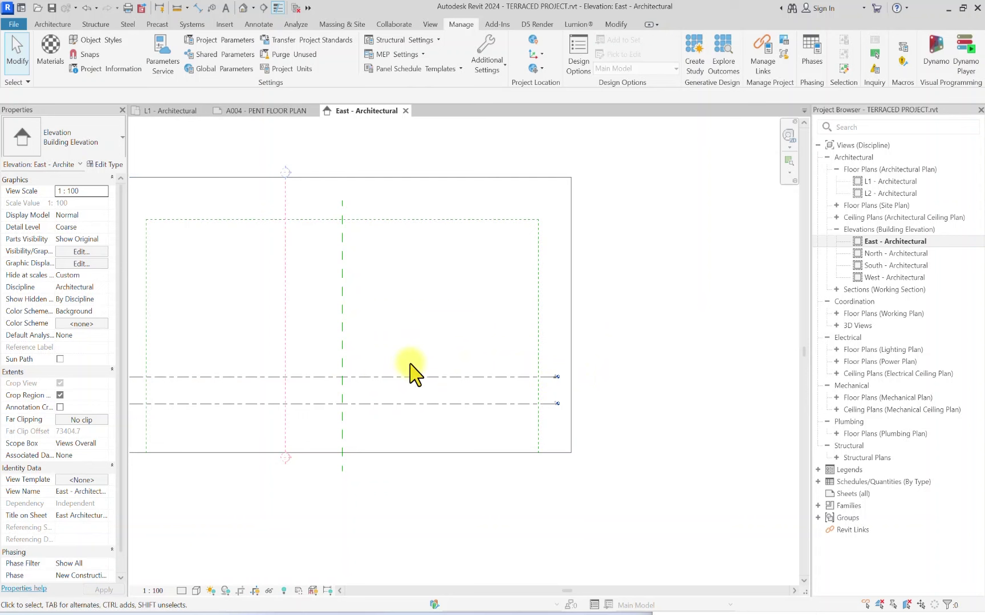
middle_drag(348, 408, 459, 398)
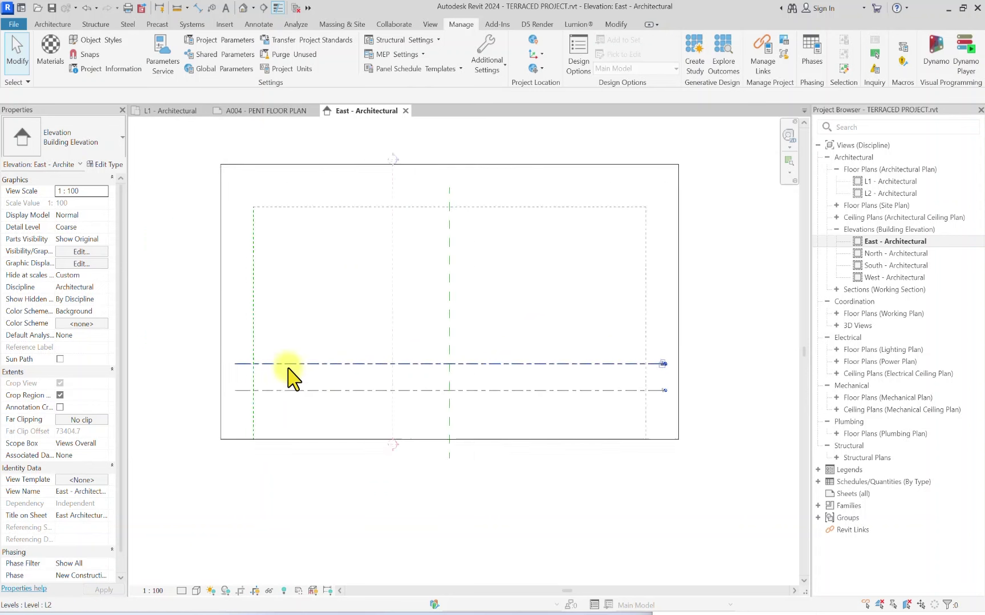
Step: Zoom in on level L2, select it and delete it
scroll(291, 377, down, 2)
scroll(270, 369, up, 1)
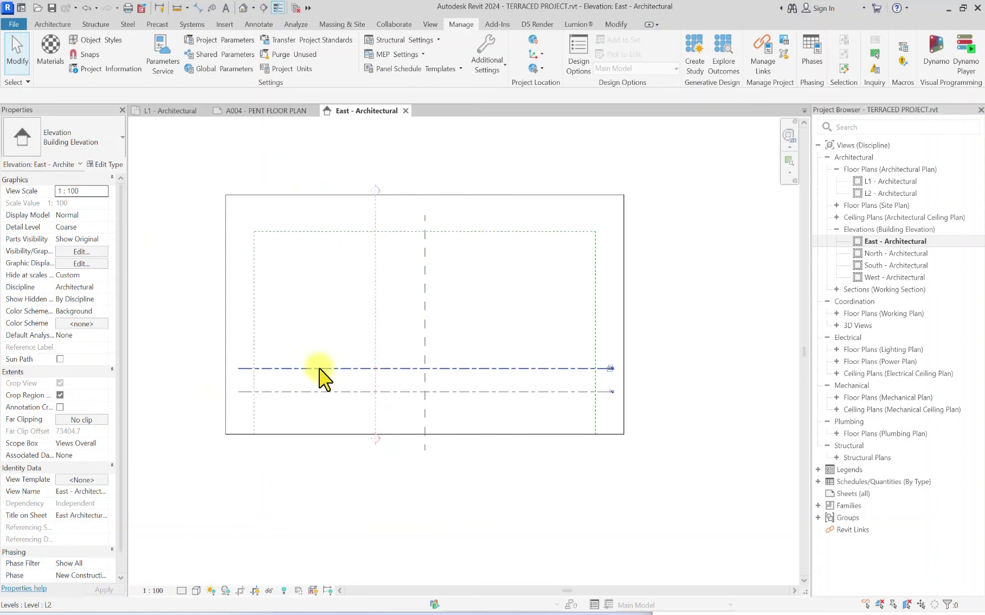
scroll(257, 390, down, 2)
scroll(219, 394, up, 2)
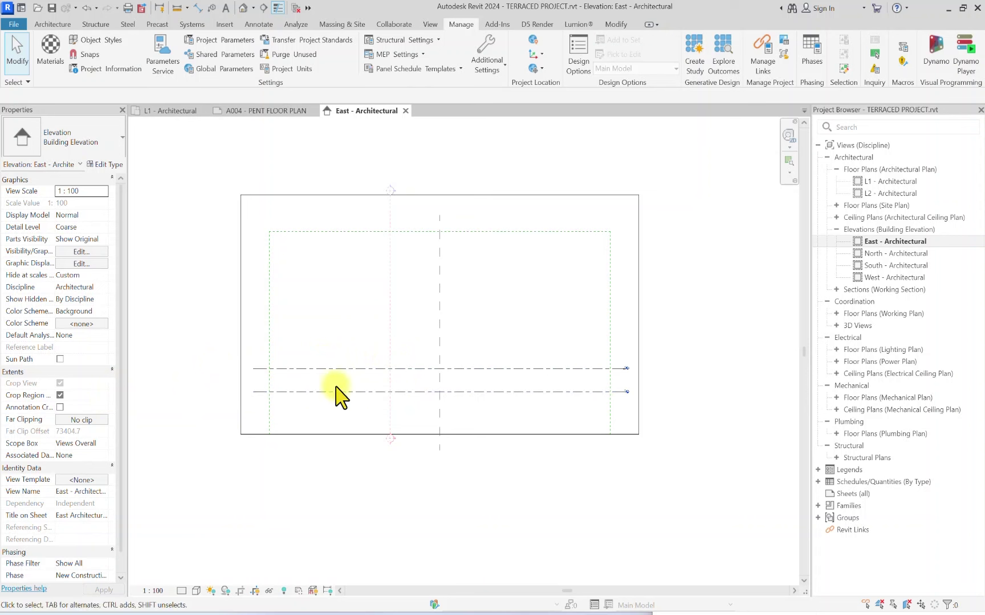
scroll(264, 381, up, 2)
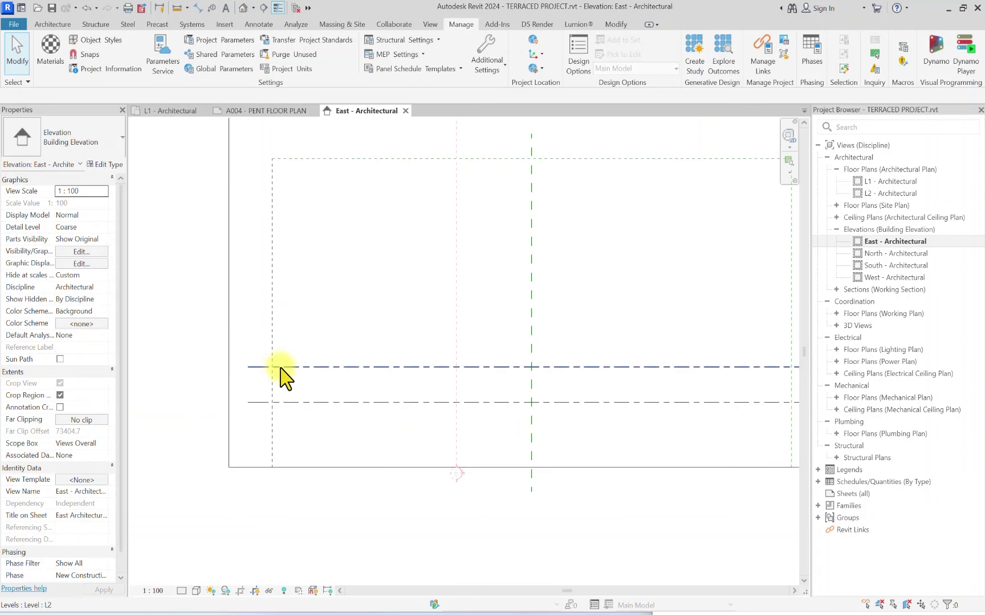
scroll(282, 376, down, 2)
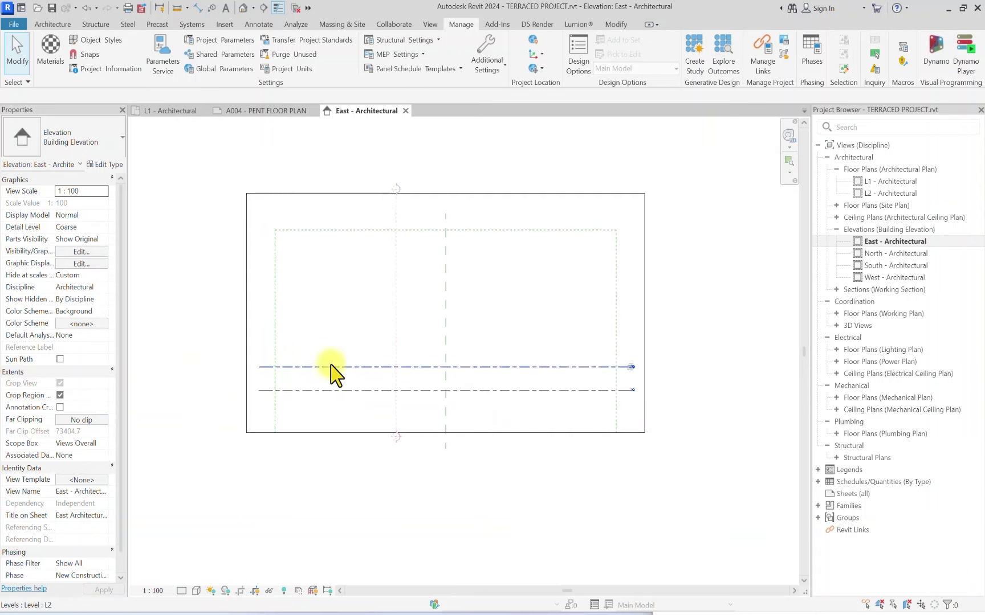
scroll(649, 365, up, 2)
scroll(608, 414, up, 3)
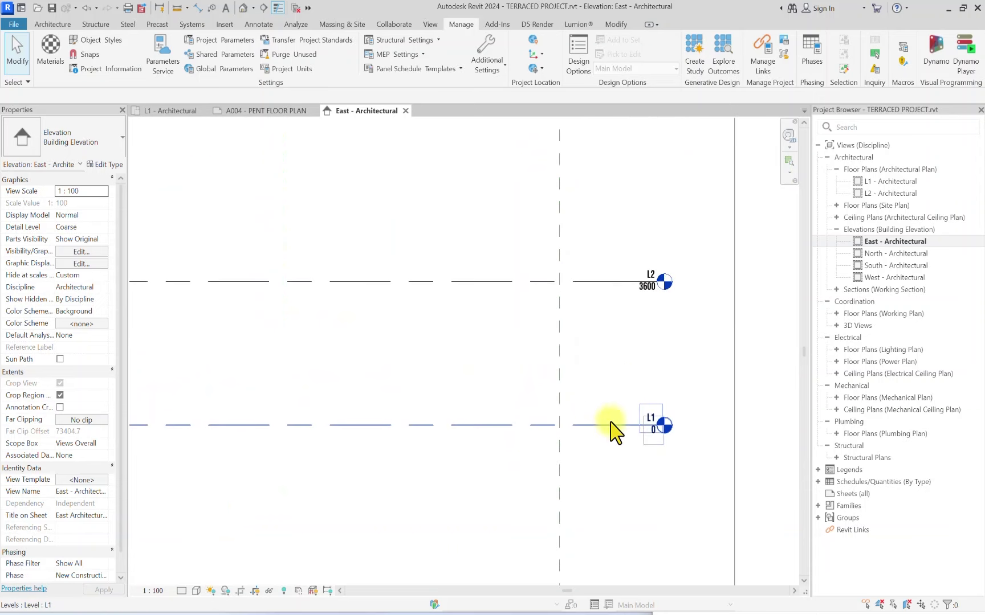
click(628, 283)
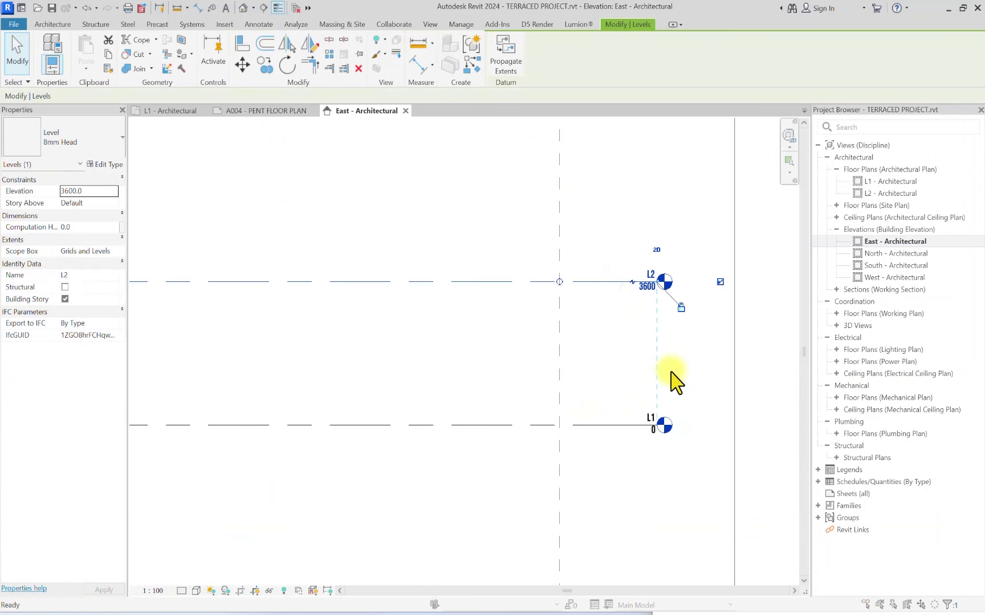
key(Delete)
Step: Confirm deleting level L2 along with its associated views
click(530, 352)
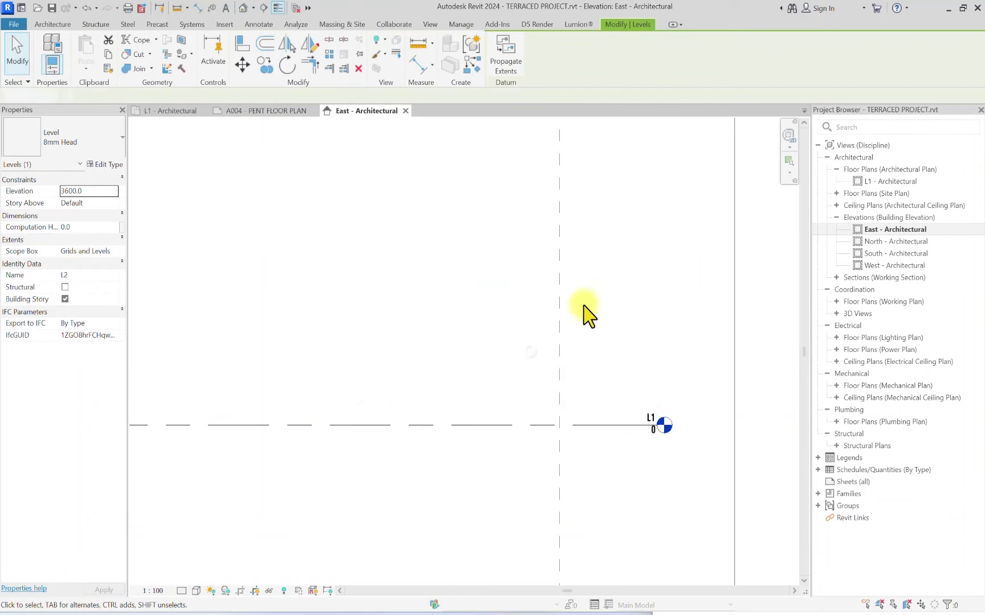
scroll(616, 458, down, 1)
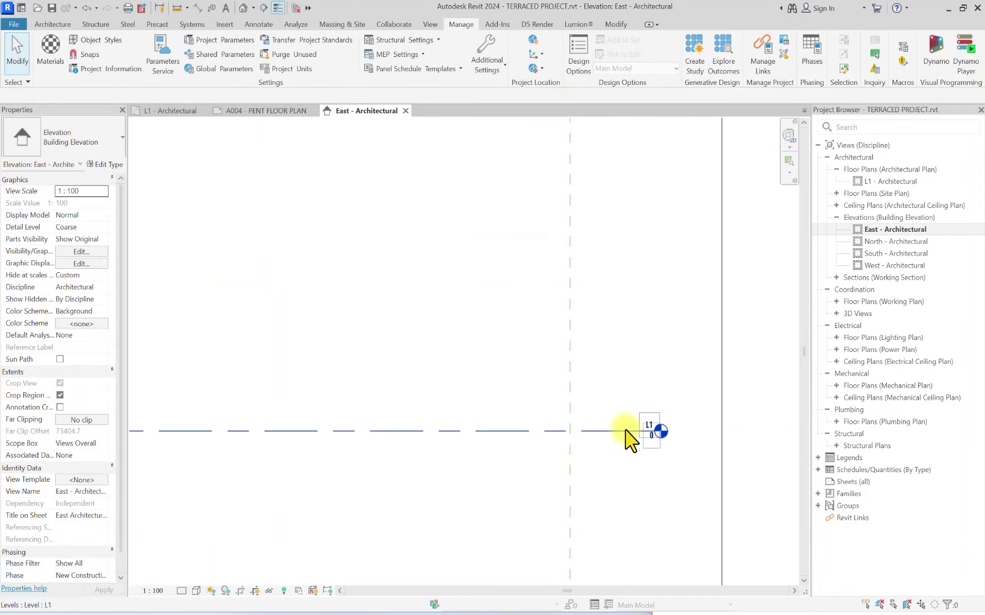
click(627, 432)
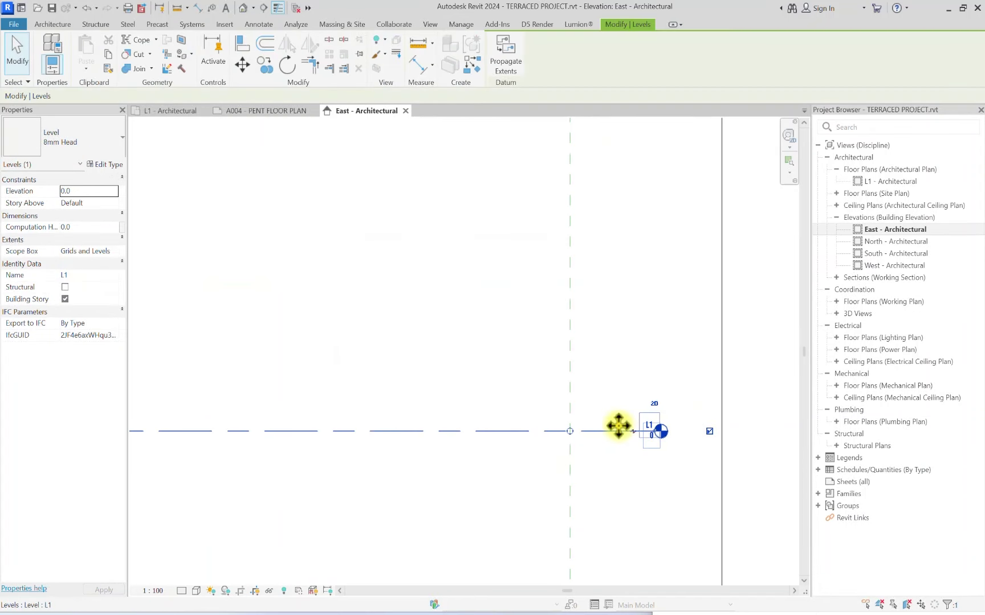
click(674, 314)
Step: Rename level L1 to 01-NGL at elevation 0
scroll(666, 354, up, 3)
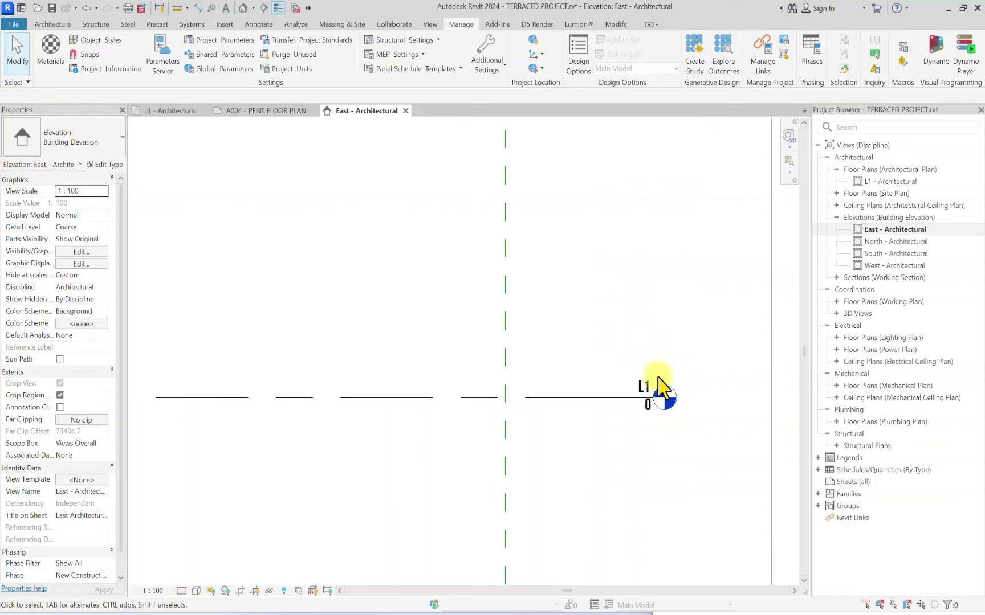
scroll(646, 394, up, 2)
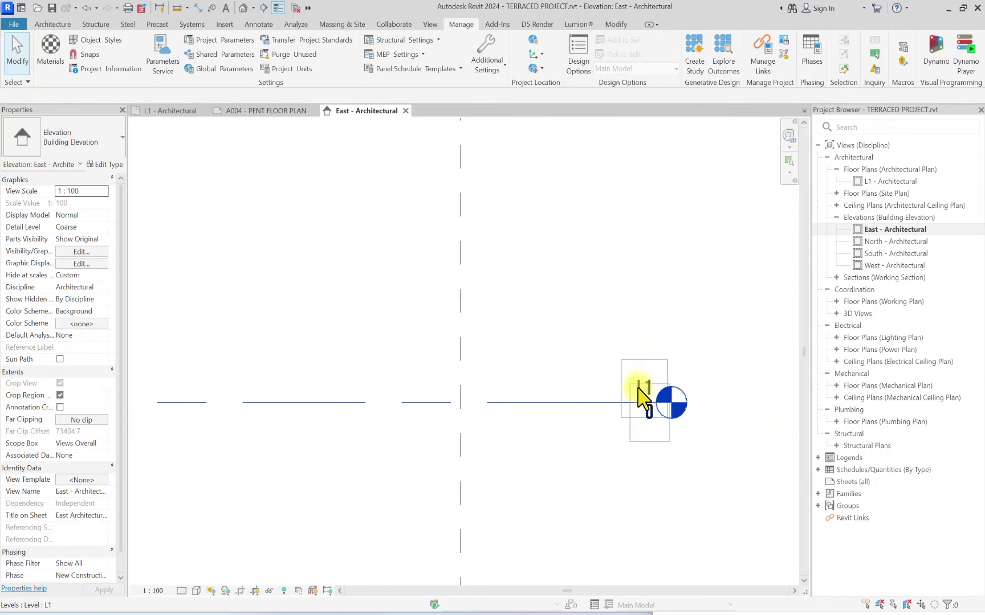
click(643, 396)
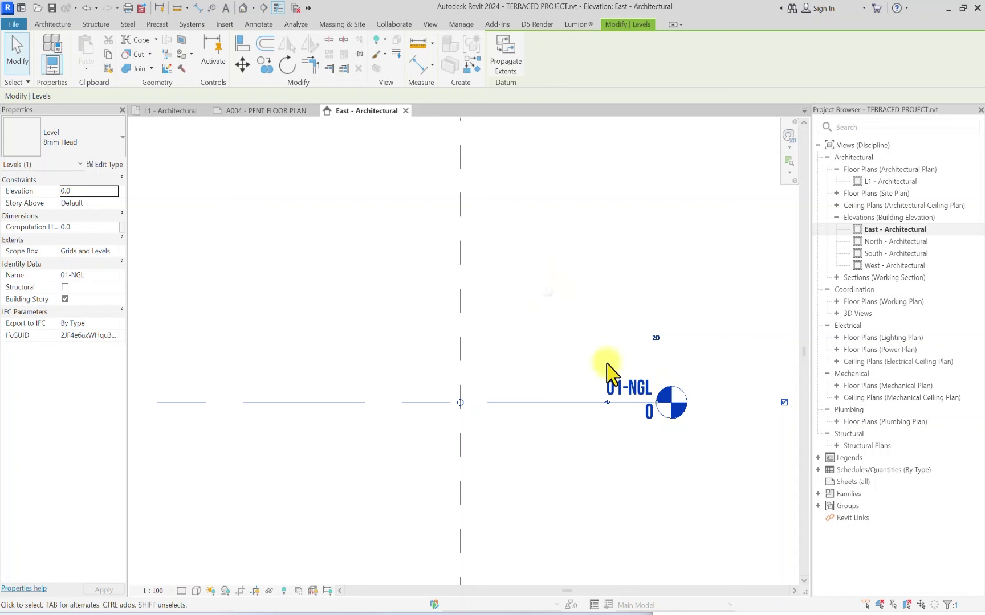
scroll(684, 296, down, 5)
key(Escape)
scroll(604, 342, down, 3)
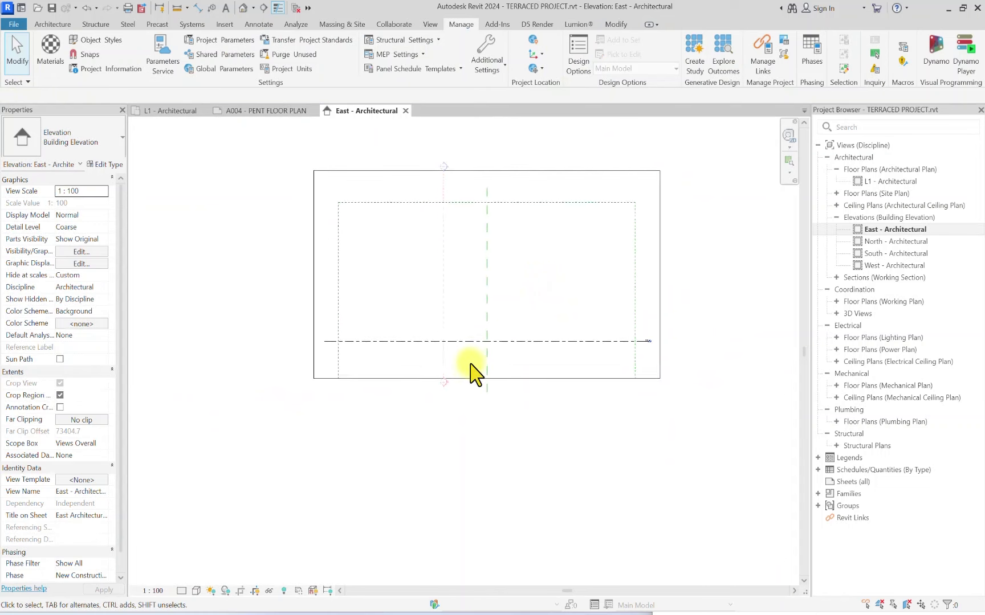
scroll(472, 374, up, 2)
Step: Start the Level tool with the 8mm Head level type
click(53, 24)
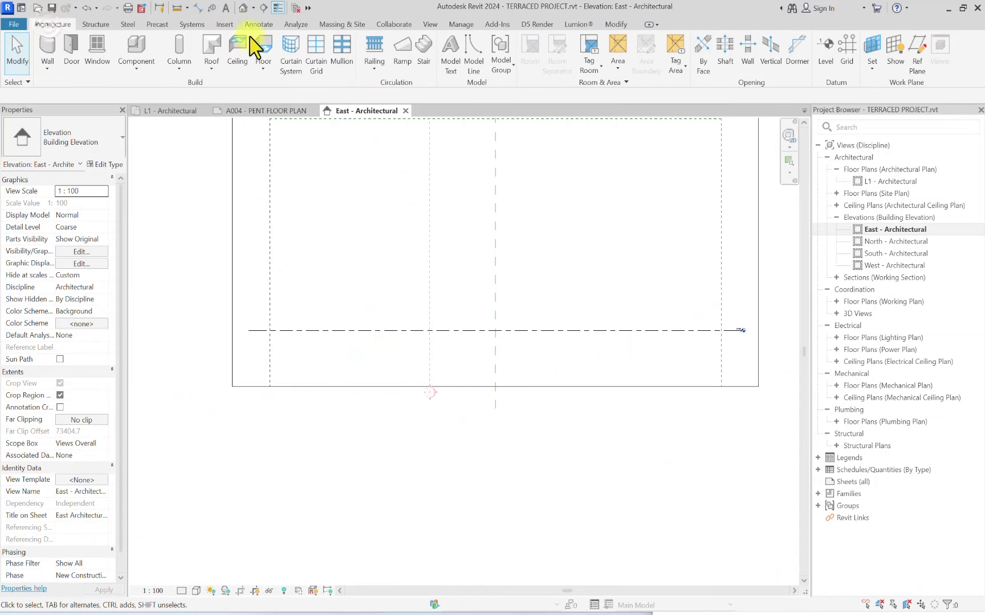
click(828, 57)
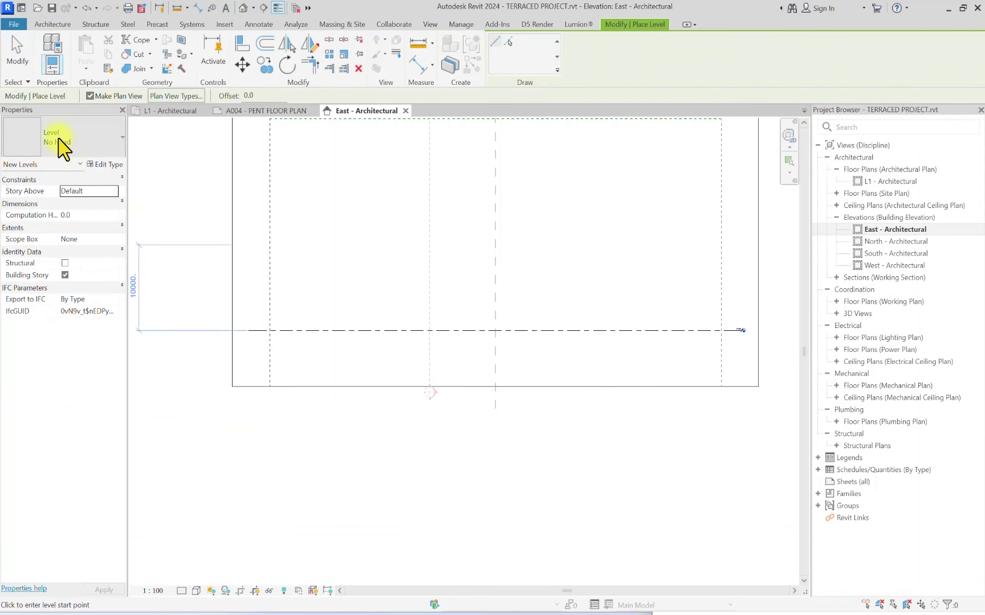
click(24, 153)
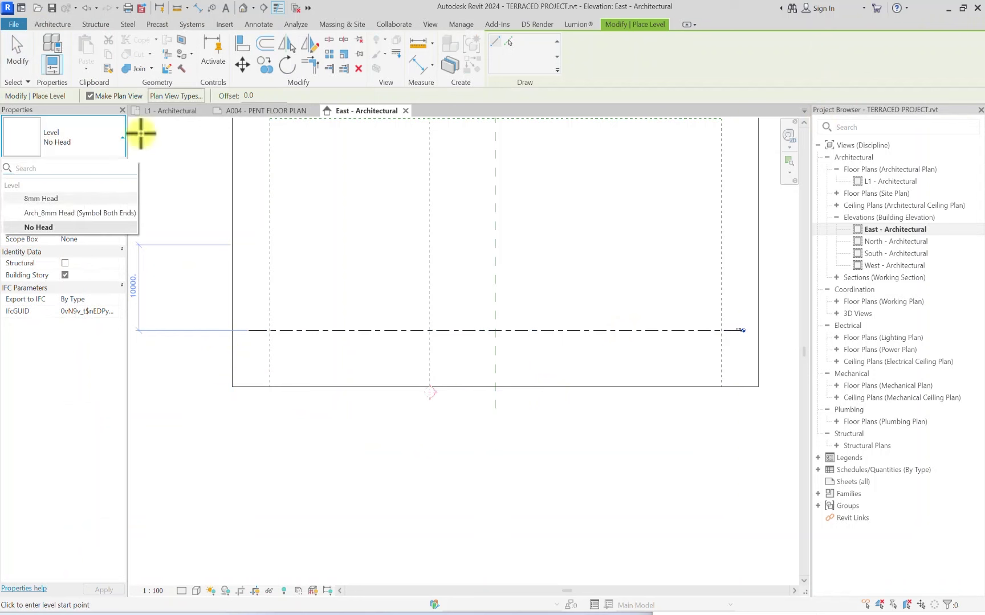
click(49, 199)
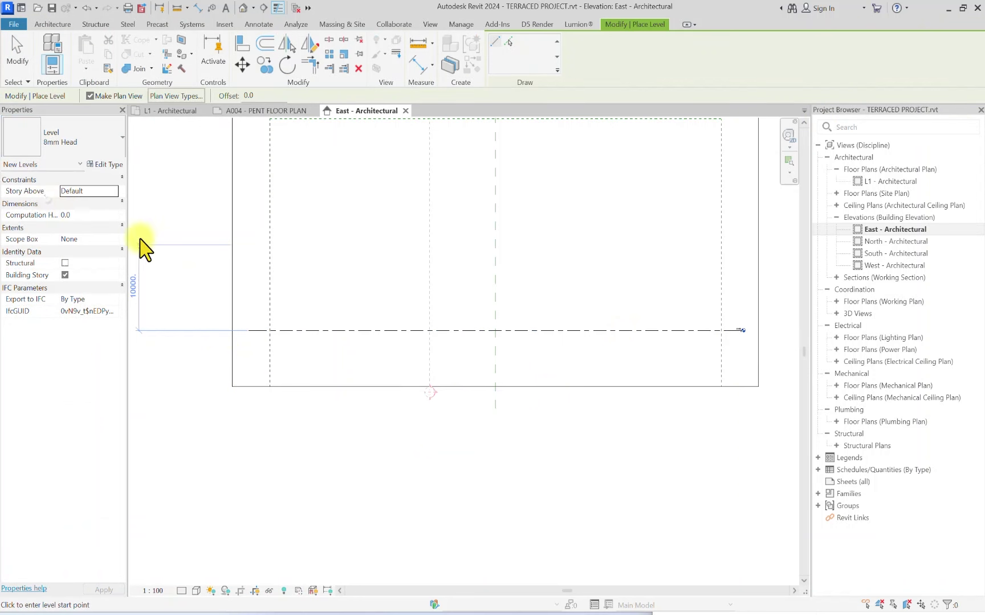
Step: Draw level L3 at 600 above 01-NGL, then exit the Level tool
scroll(256, 332, up, 2)
scroll(281, 323, up, 2)
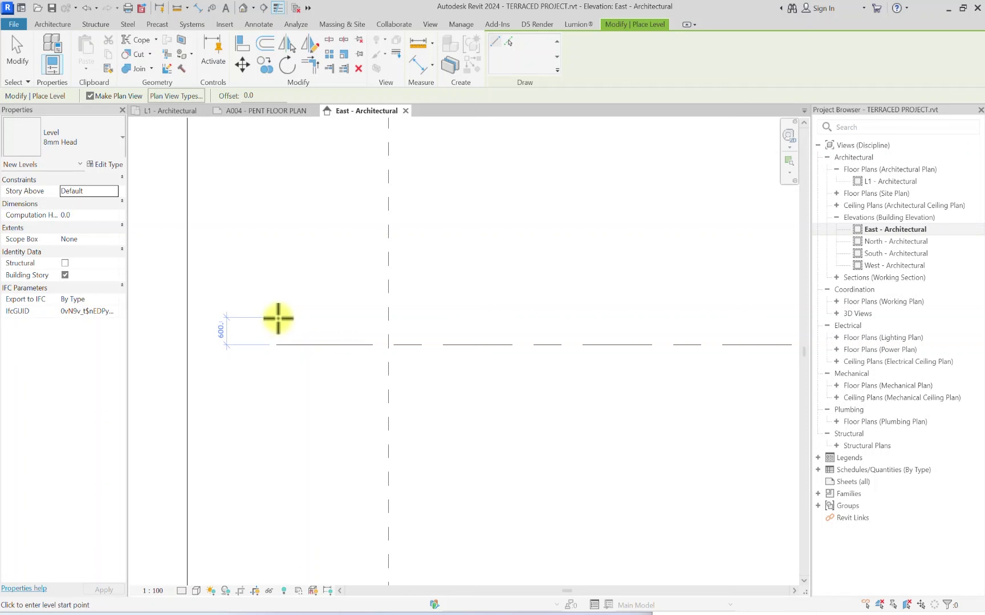
click(278, 318)
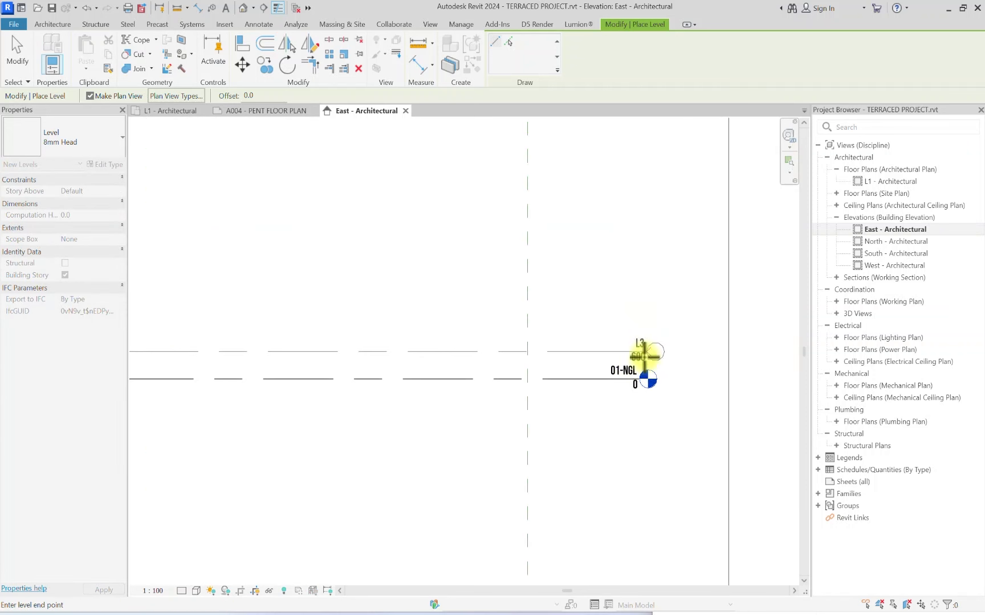
click(644, 351)
scroll(641, 336, up, 2)
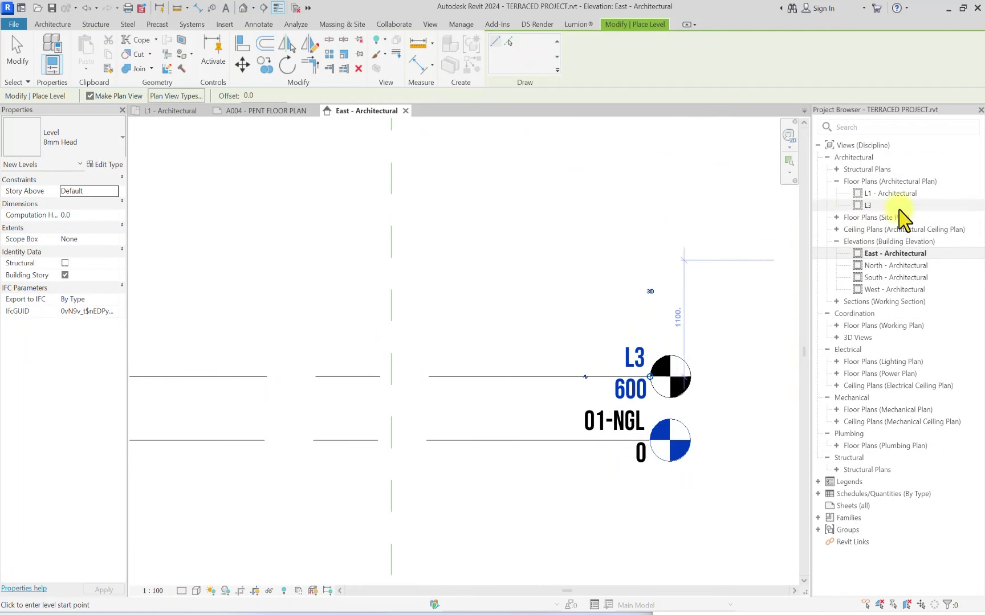
scroll(542, 385, down, 2)
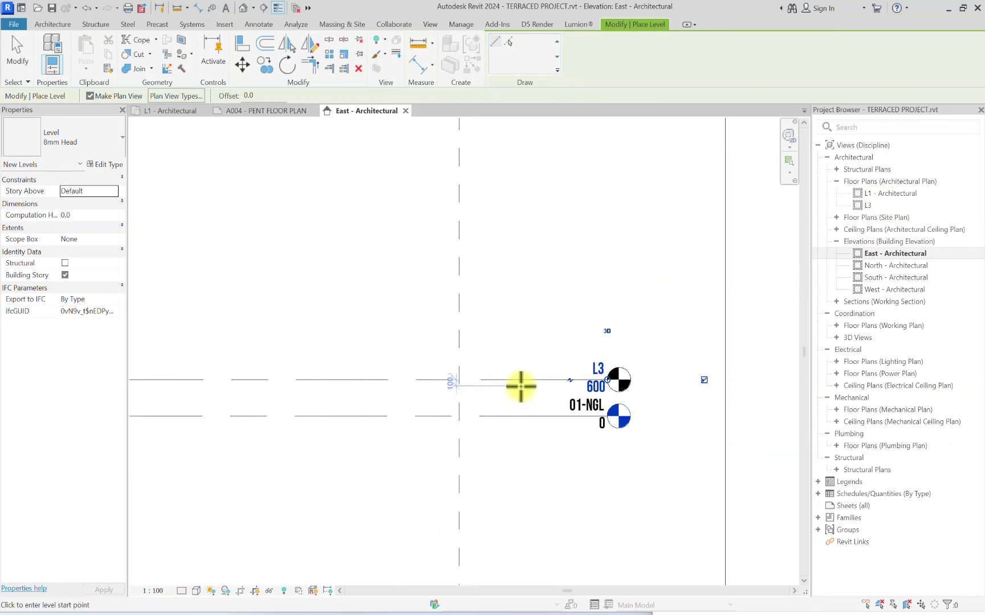
scroll(520, 386, down, 1)
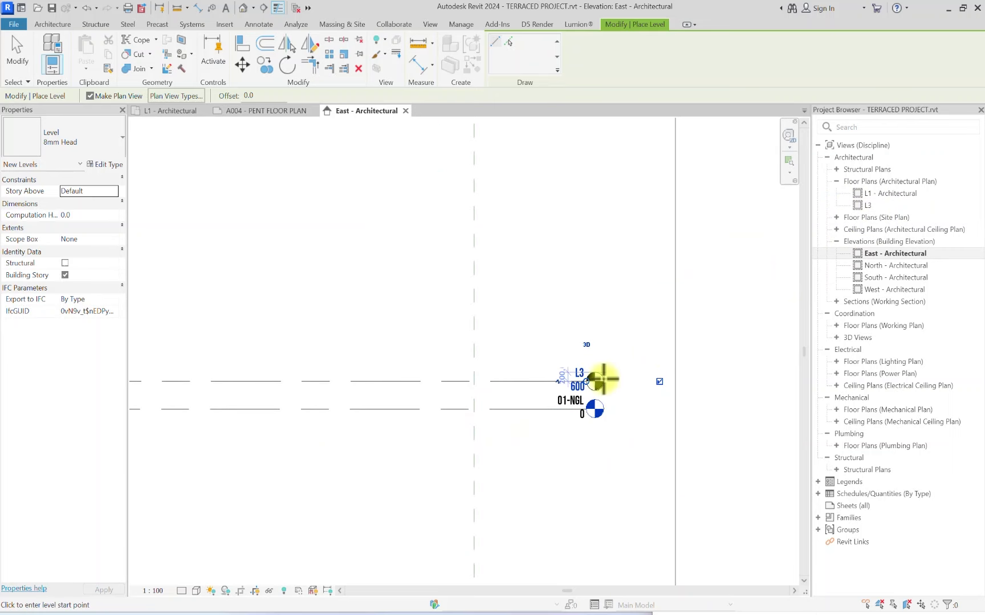
scroll(476, 397, up, 2)
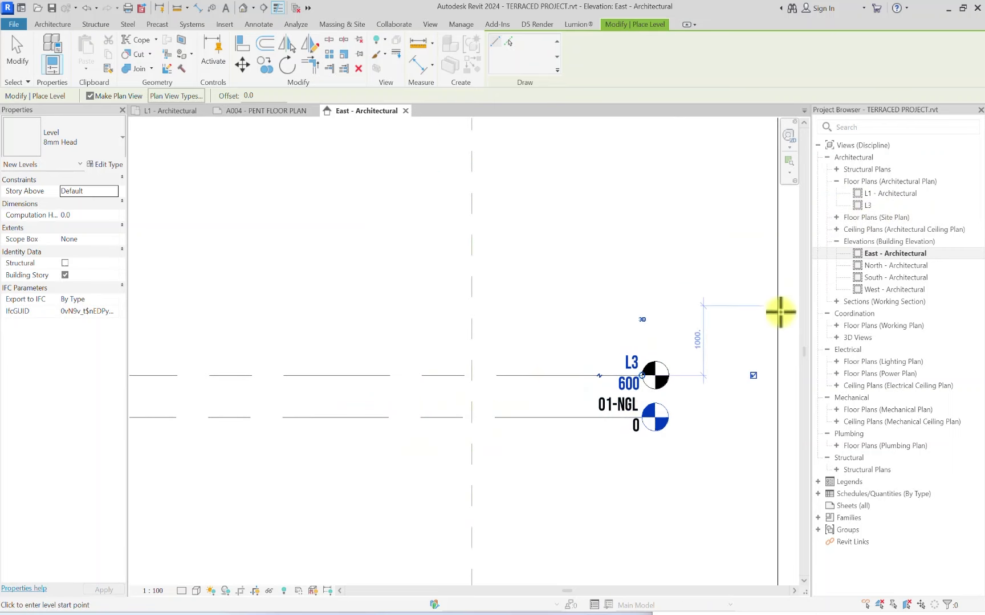
scroll(644, 368, up, 1)
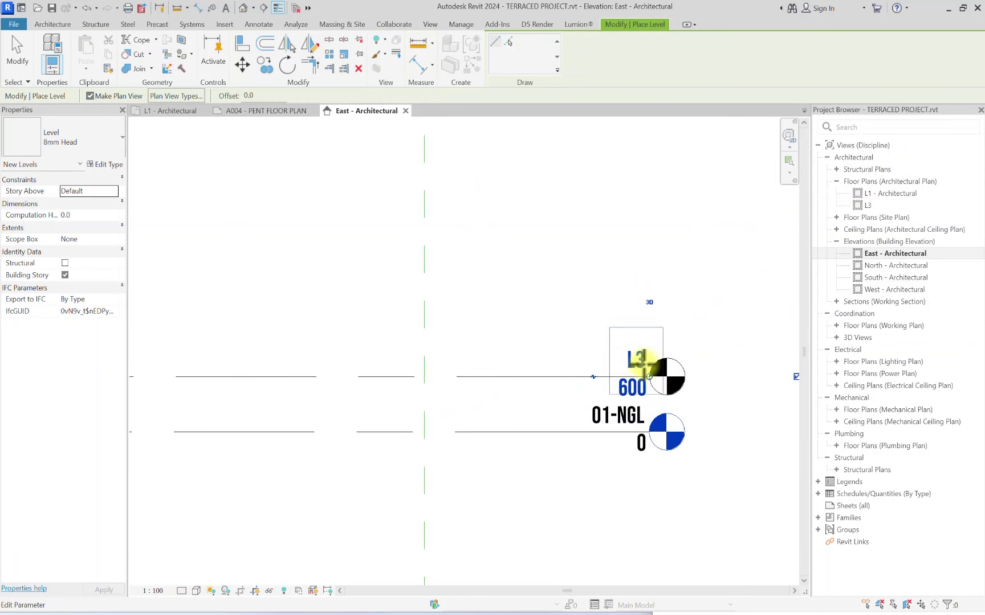
key(Escape)
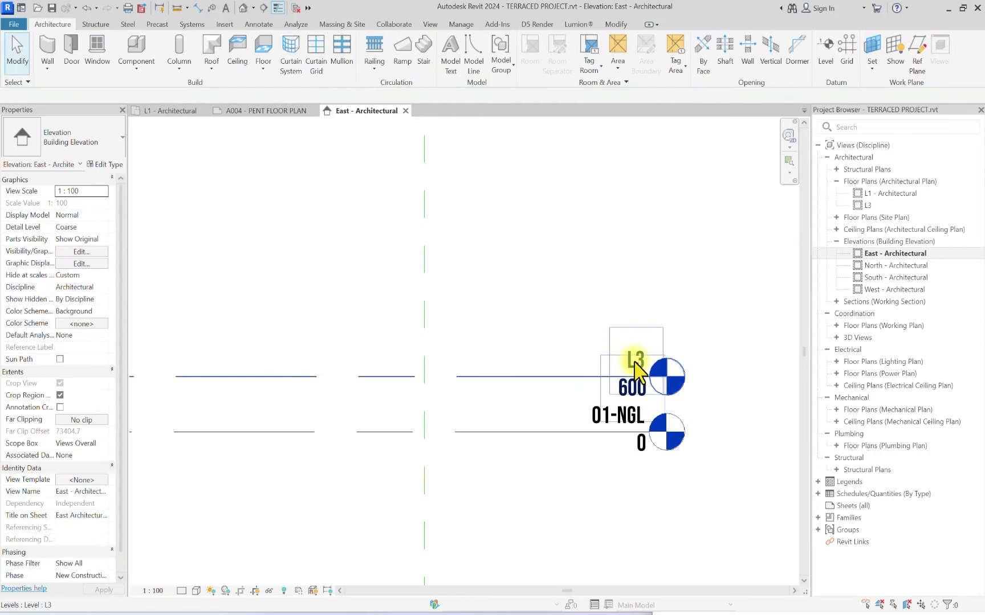
Step: Rename the L3 level head to 02-DPC and accept renaming its floor plan view too
double_click(637, 365)
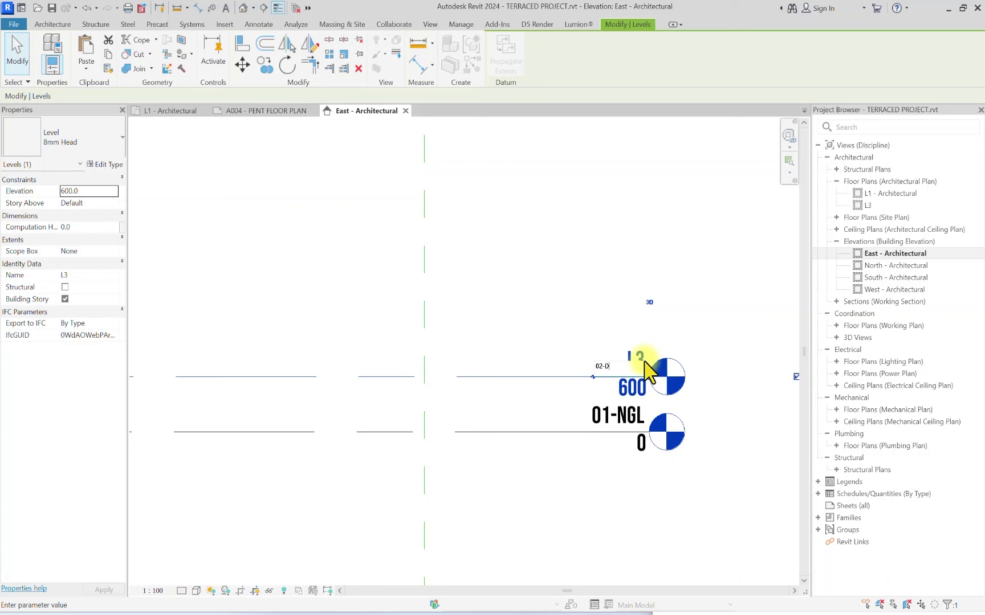
click(601, 188)
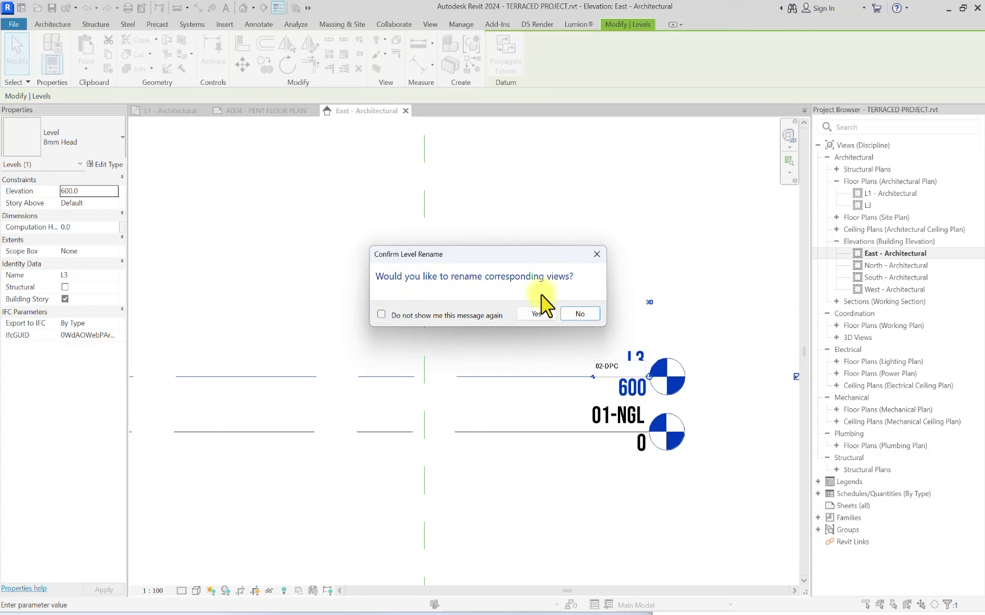
click(536, 314)
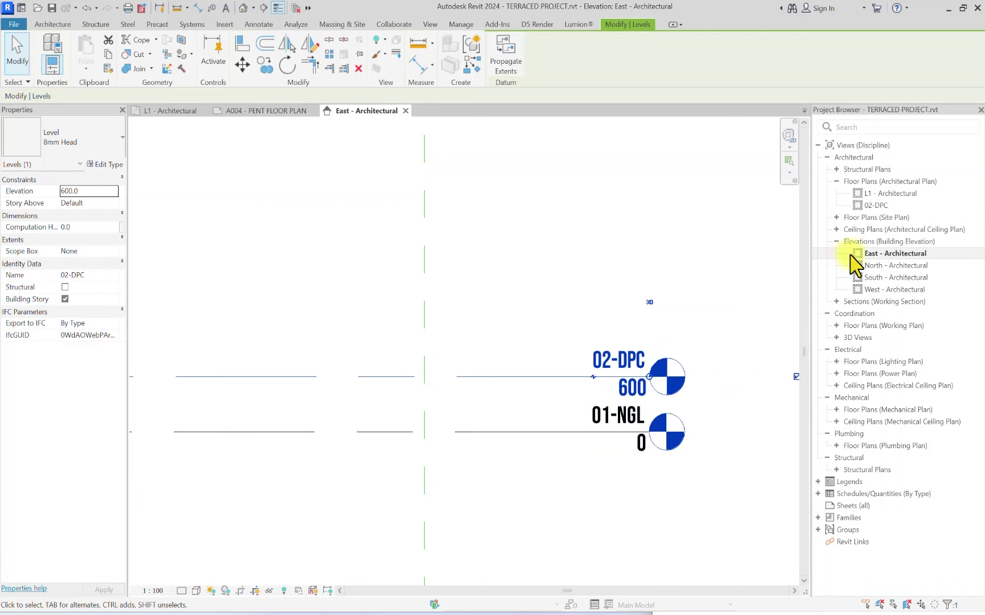
Step: Start renaming the L1 - Architectural floor plan in the Project Browser and clear its old name
right_click(883, 194)
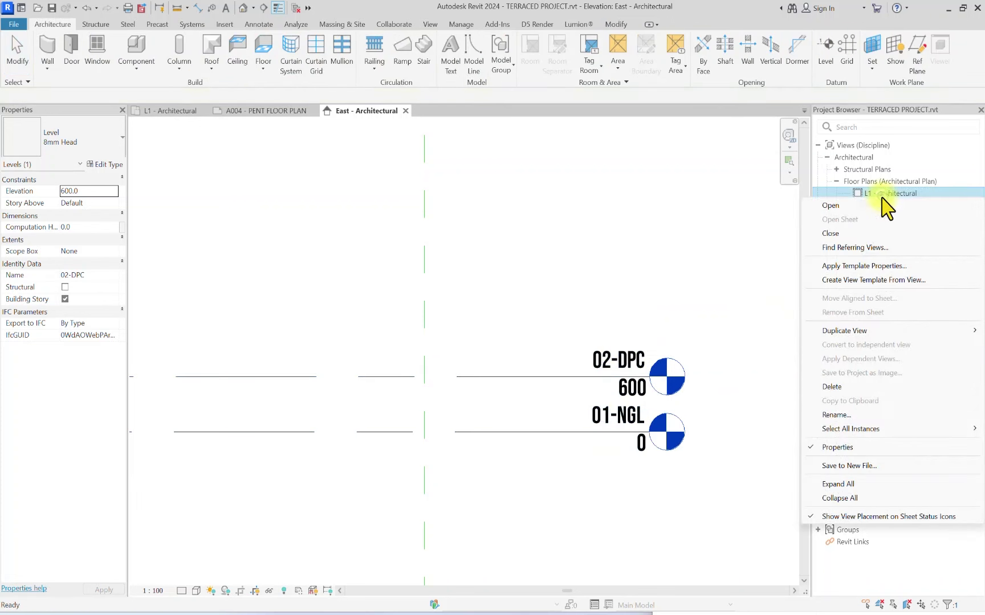
click(834, 415)
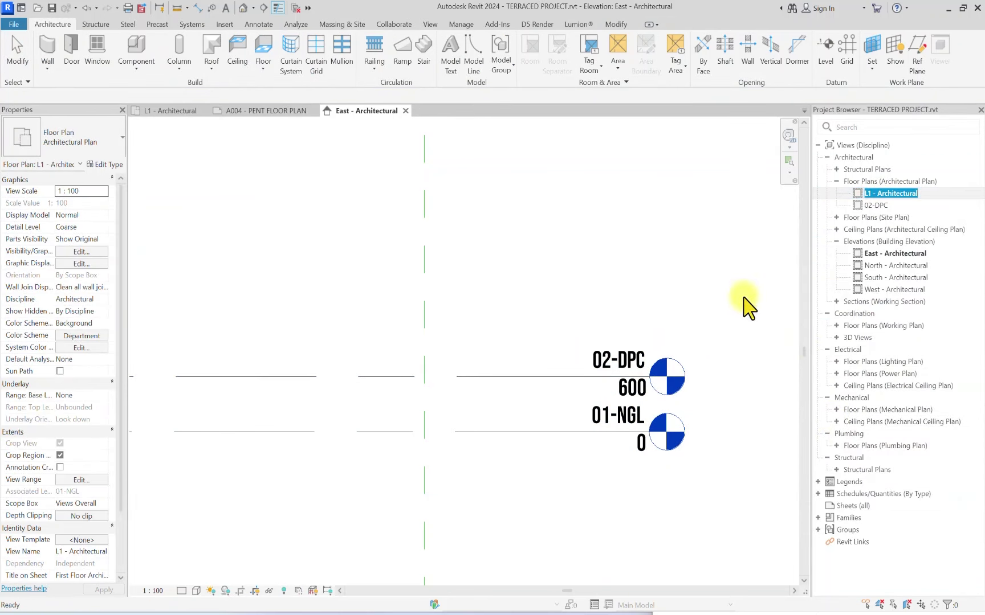
key(Escape)
right_click(887, 194)
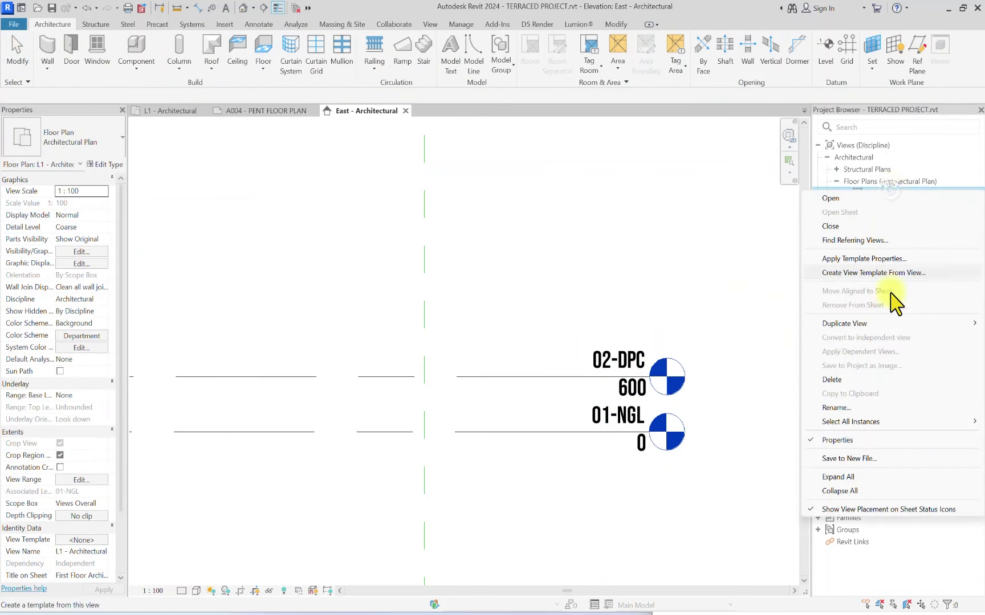
click(836, 408)
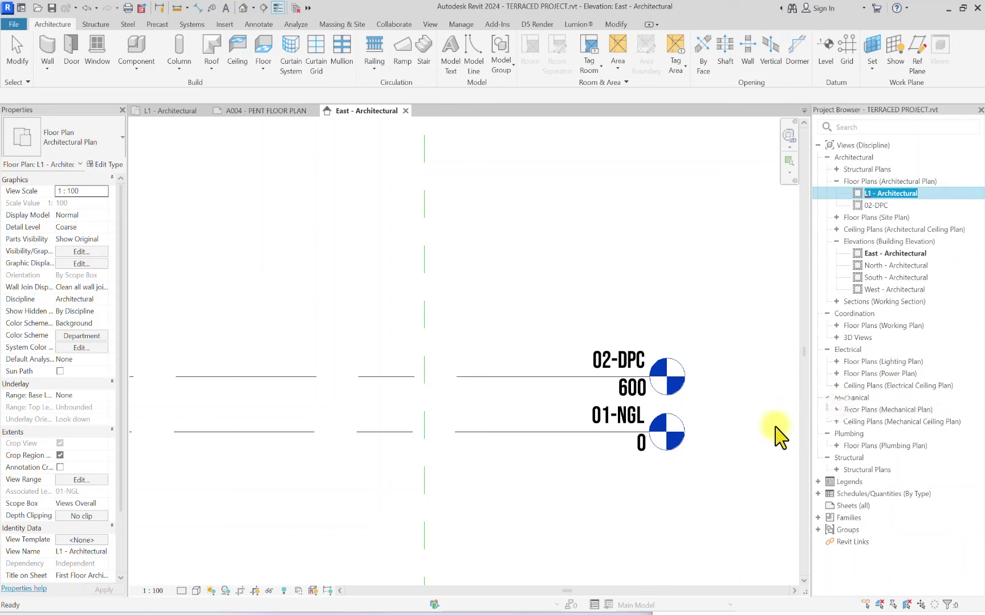
key(BackSpace)
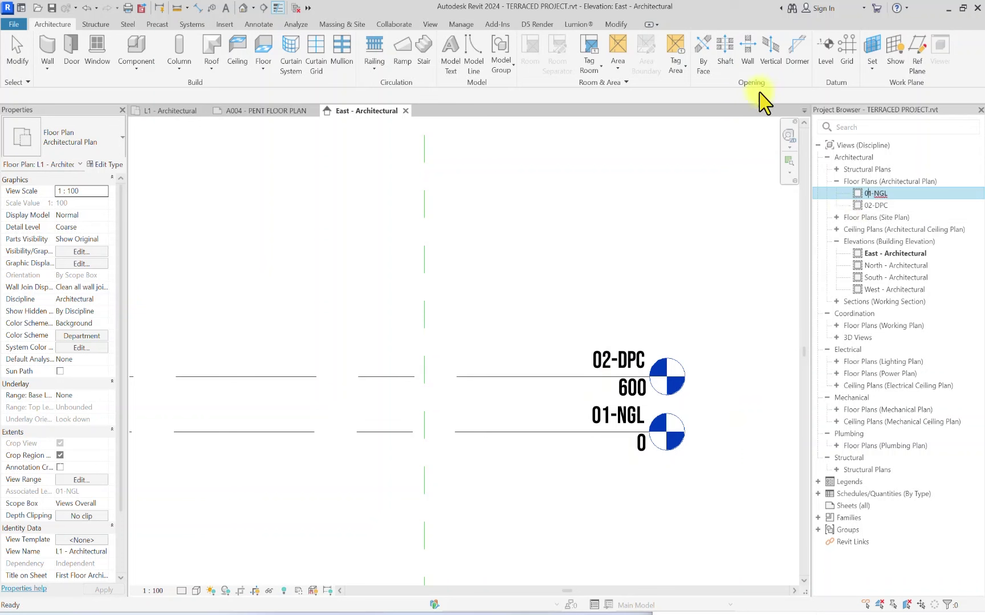
Step: Commit 01-NGL as the floor plan's new name
click(660, 280)
scroll(487, 213, down, 5)
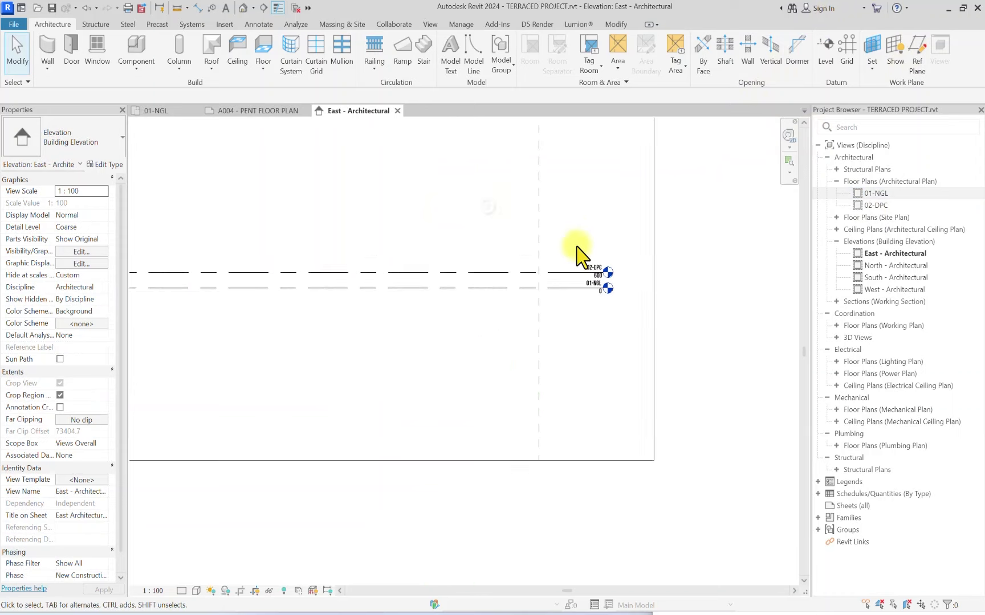
middle_drag(638, 327, 736, 253)
scroll(736, 253, up, 2)
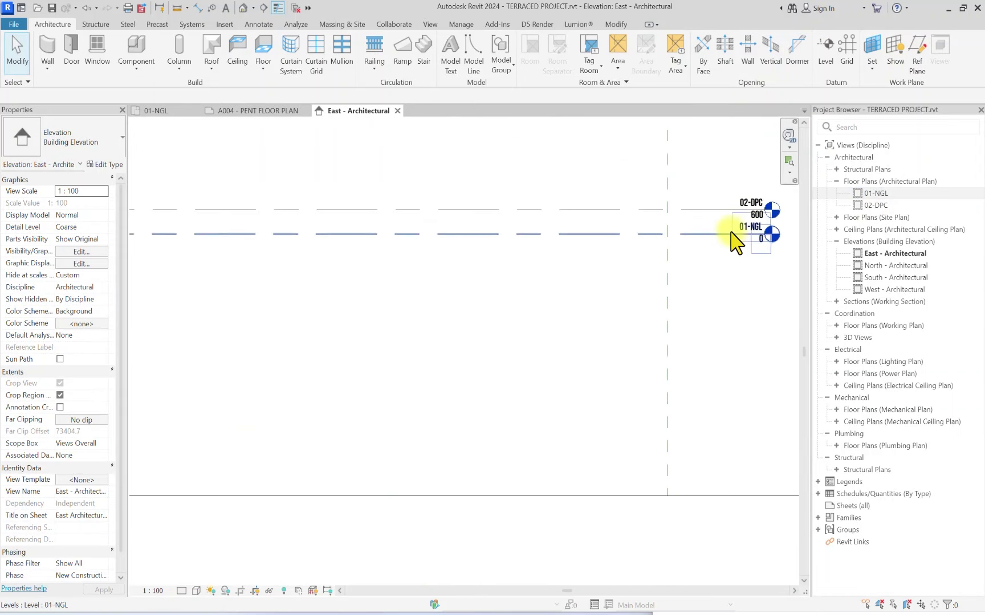
scroll(724, 234, down, 5)
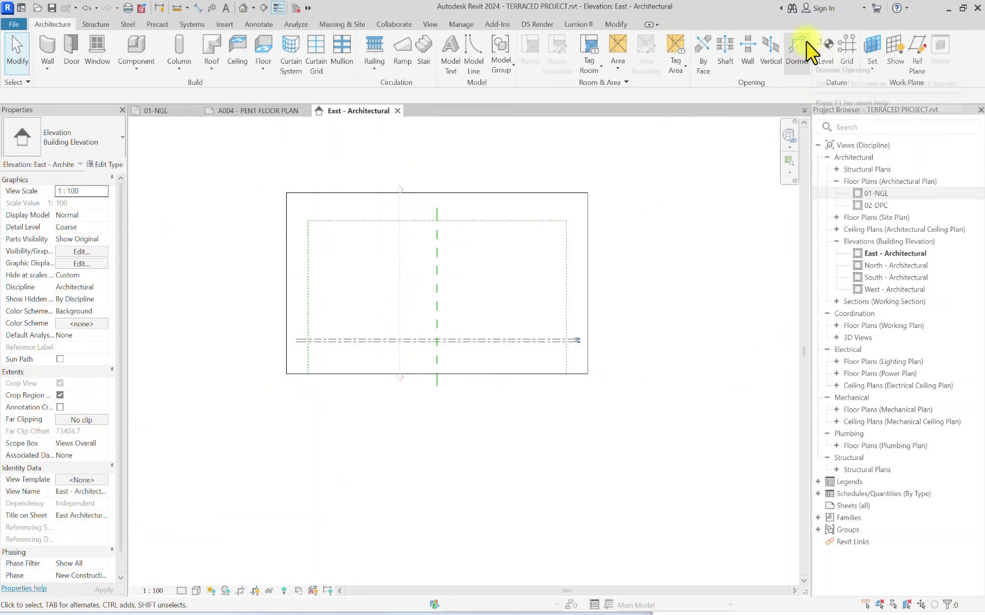
Step: Start a new level 3150 above 02-DPC with the Level tool
click(825, 64)
scroll(294, 342, up, 2)
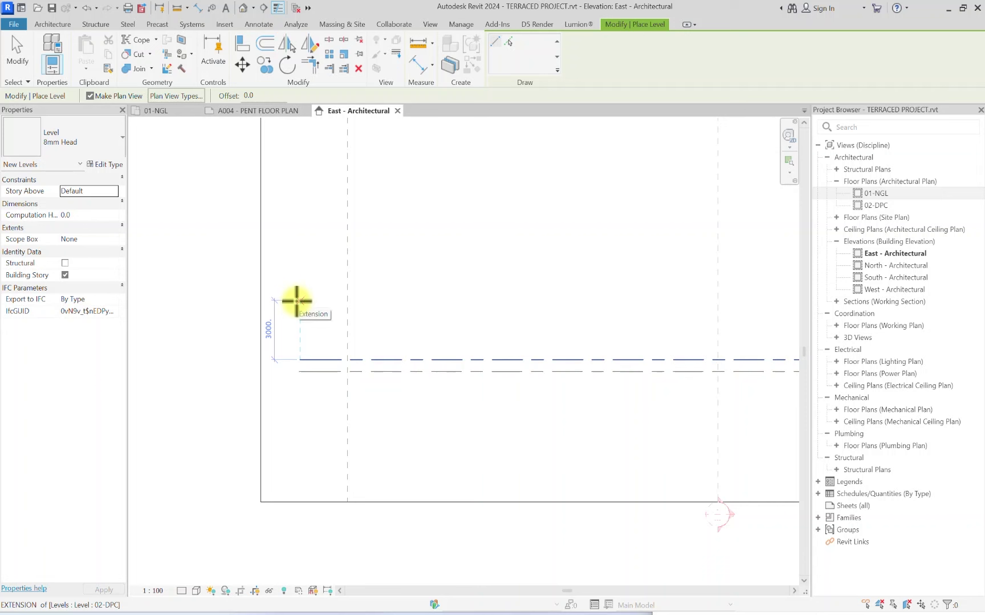
scroll(297, 301, up, 2)
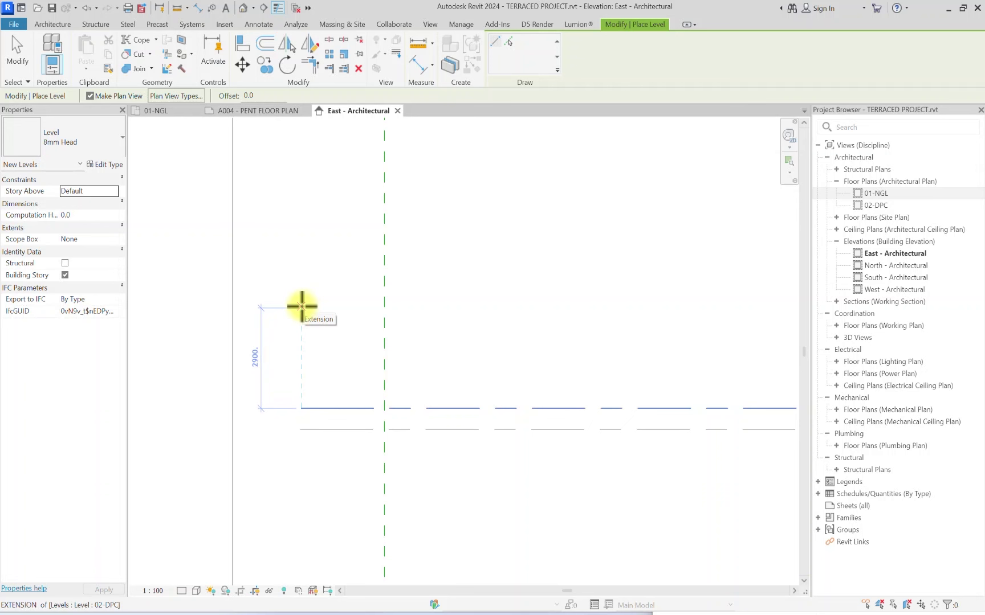
text(3150)
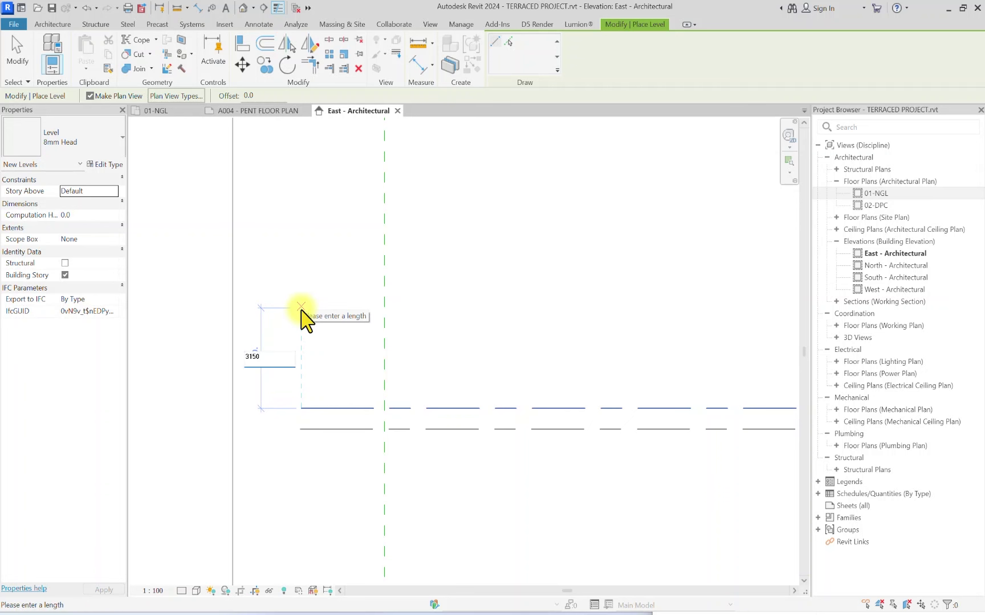
key(Return)
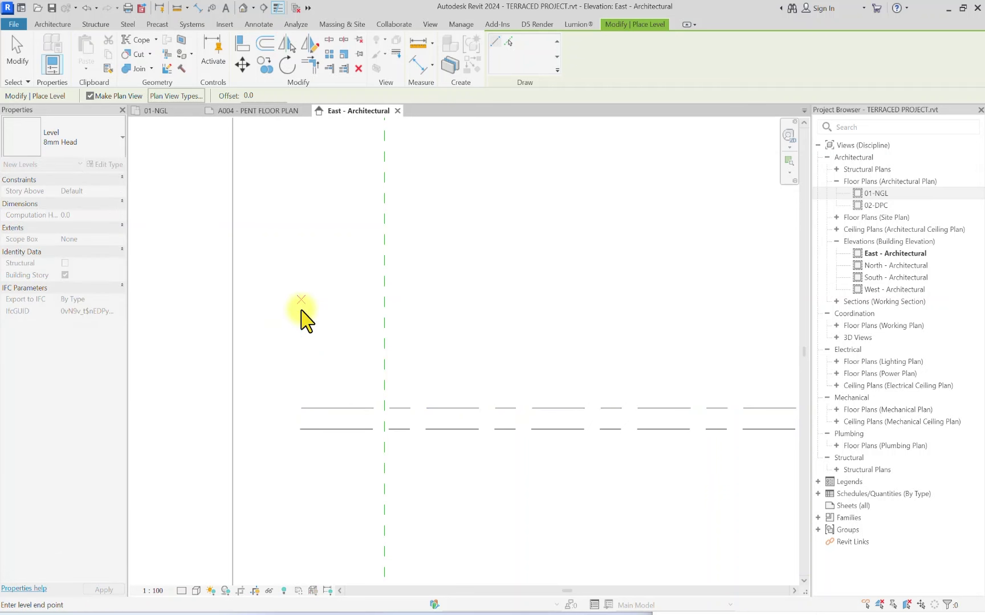
scroll(342, 302, down, 3)
scroll(388, 367, up, 2)
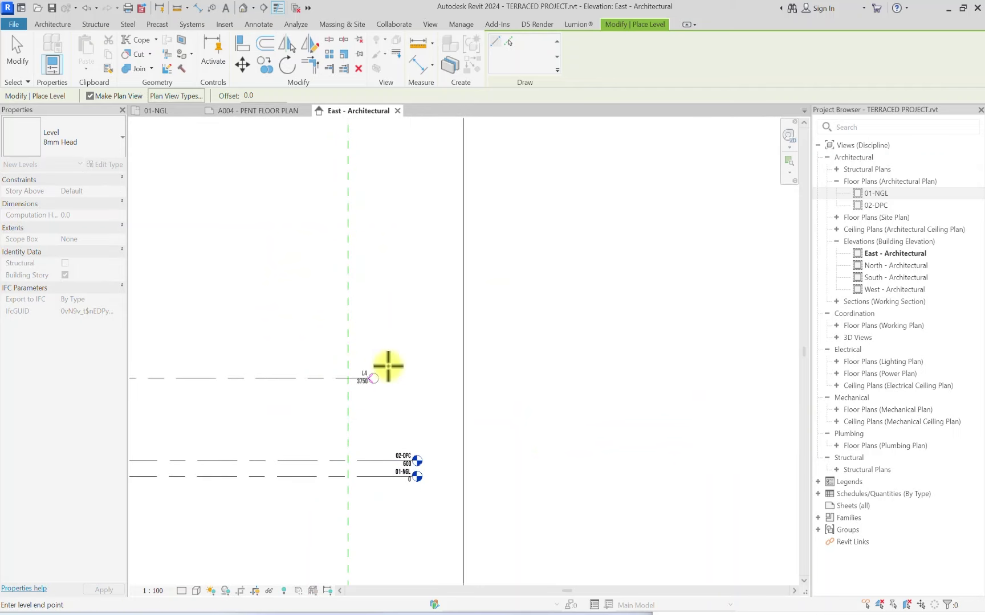
Step: Finish the new L4 level line at 3750 and select it
click(407, 382)
scroll(374, 395, up, 3)
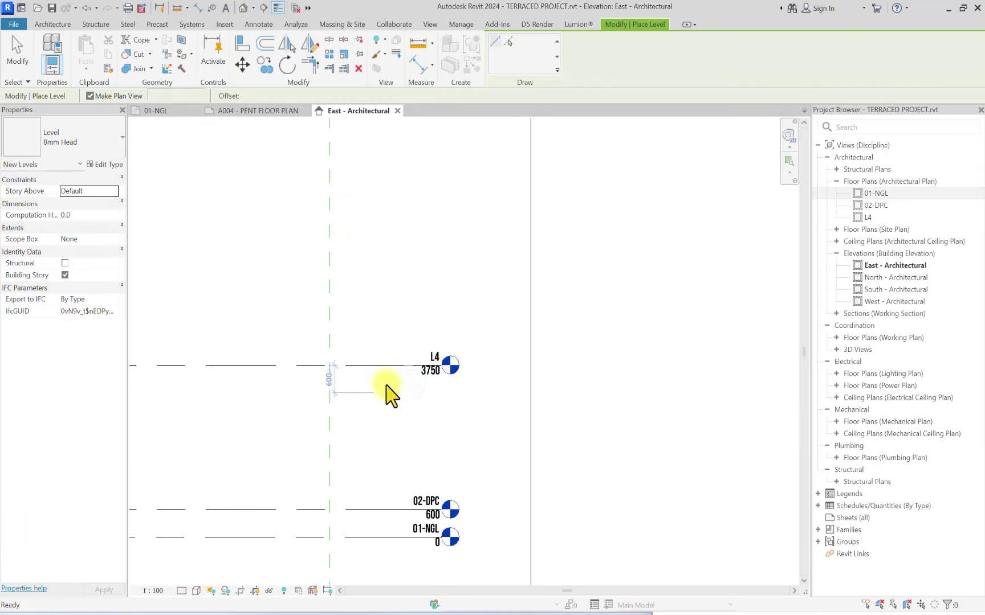
key(Escape)
key(Escape)
scroll(433, 294, down, 2)
scroll(439, 394, up, 3)
click(441, 367)
scroll(441, 367, down, 3)
Step: Rename level L4 to 04-FIRST FLOOR, renaming its floor plan view to match, then deselect
scroll(453, 380, up, 4)
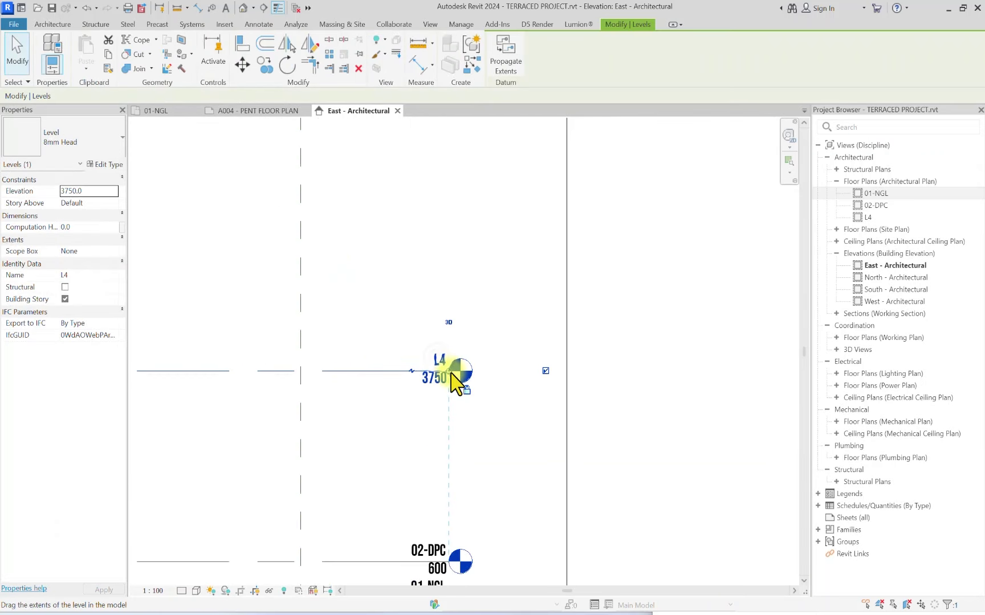
click(439, 361)
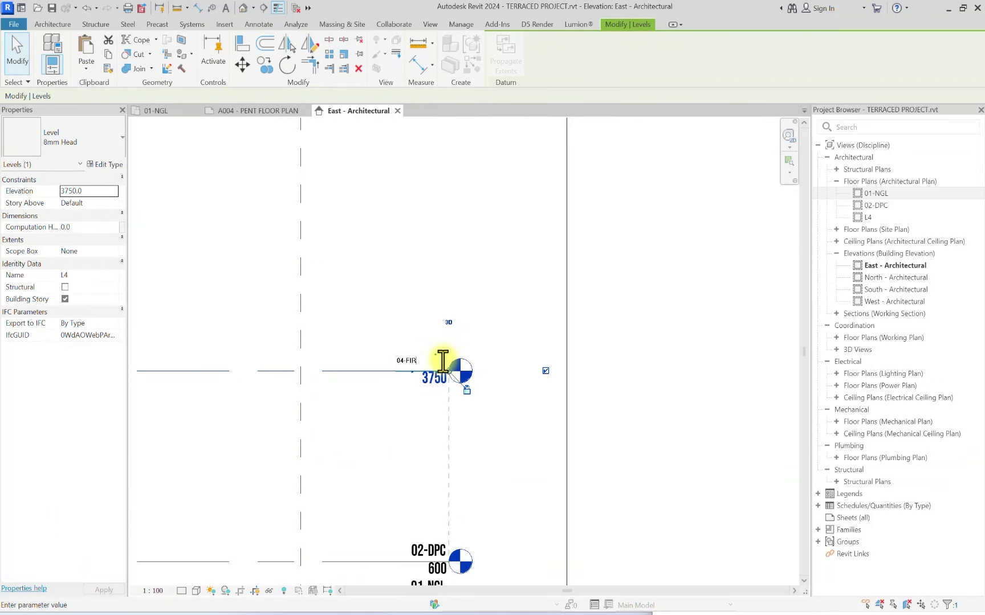
text(L4-FIRST FLOOR)
key(Return)
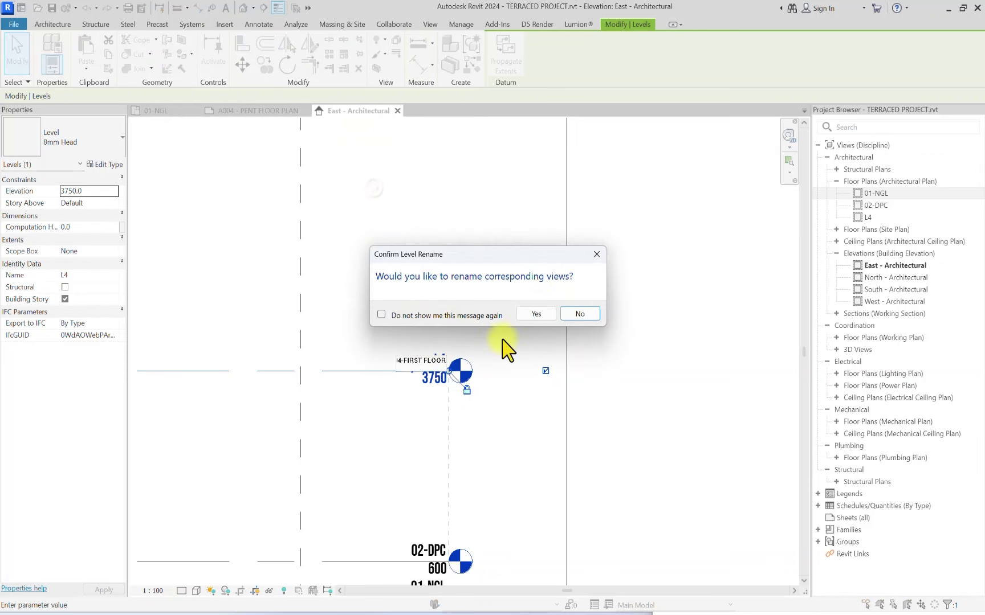
click(536, 314)
scroll(461, 270, down, 3)
click(419, 280)
scroll(384, 286, up, 2)
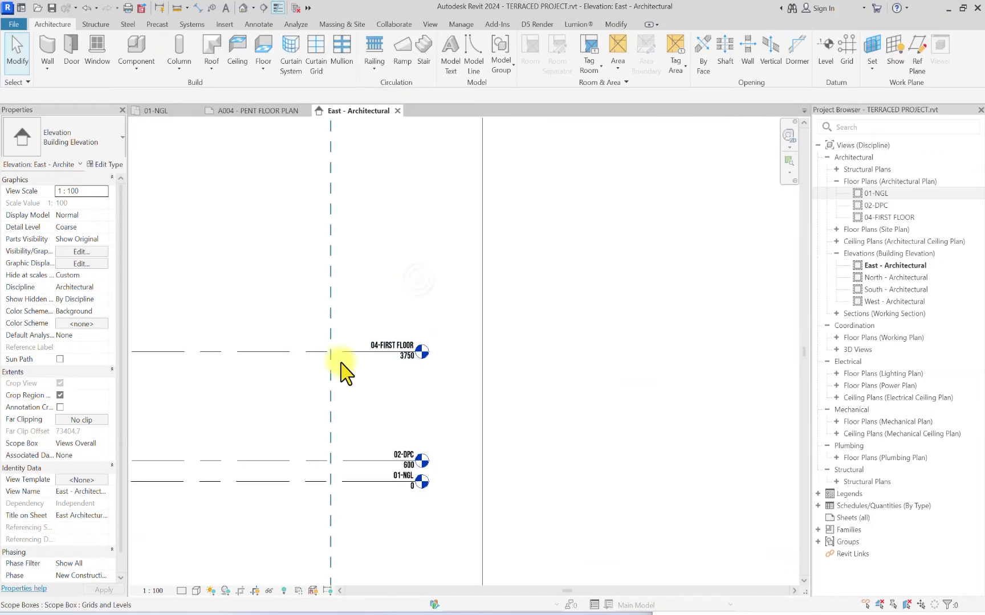
middle_drag(342, 369, 374, 296)
scroll(374, 363, down, 1)
scroll(374, 438, up, 1)
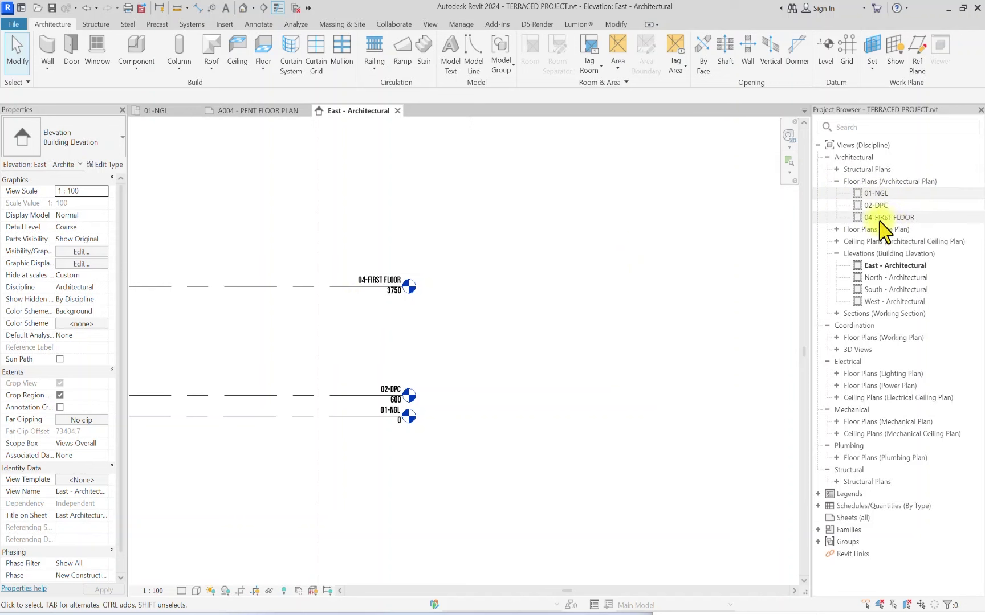
Step: Draw a new level 3000 above 04-FIRST FLOOR, at 6750, and select it
scroll(341, 305, down, 3)
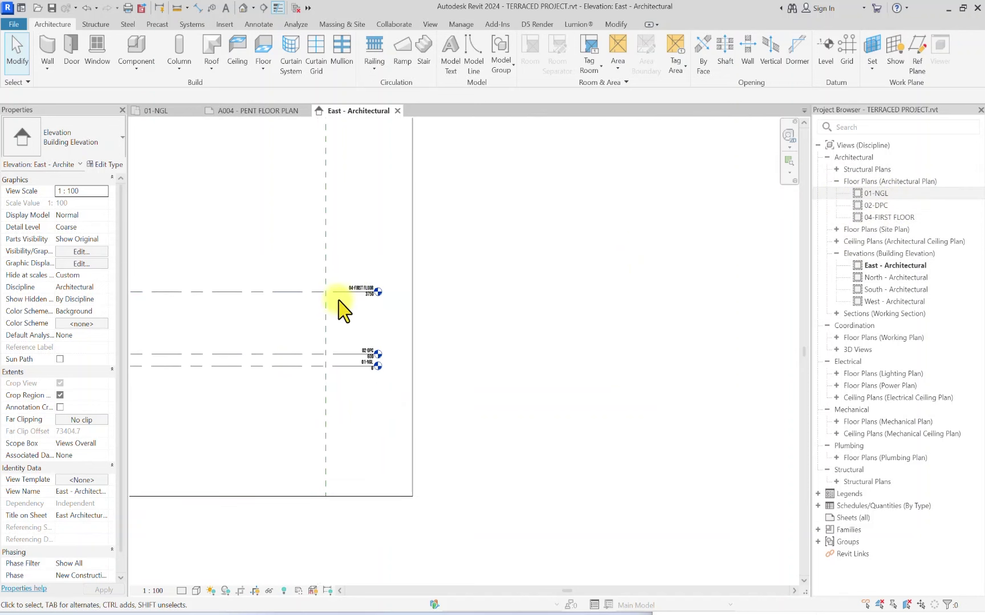
middle_drag(308, 311, 615, 302)
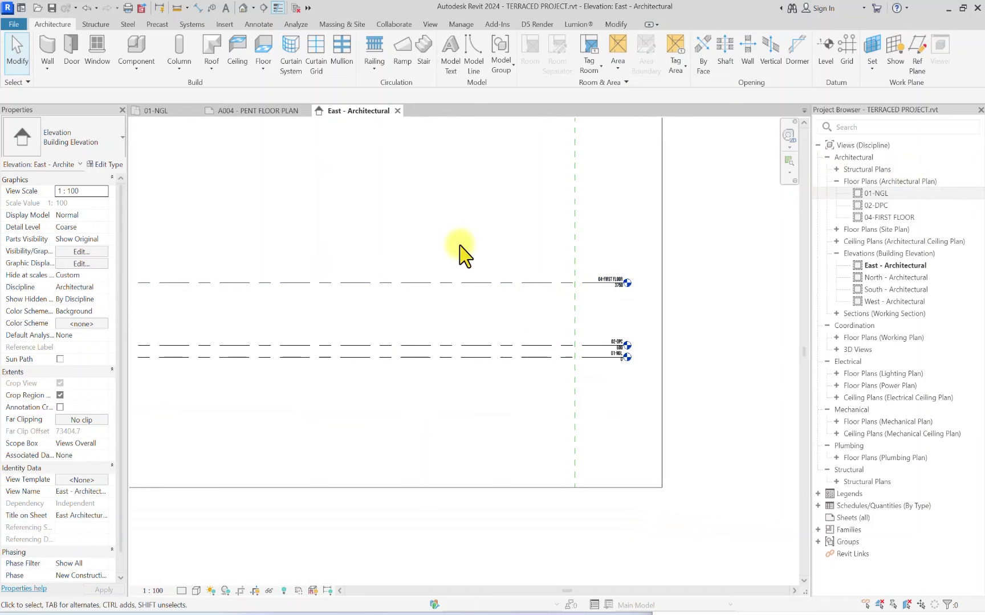
middle_drag(461, 253, 592, 256)
click(822, 50)
middle_drag(231, 297, 572, 346)
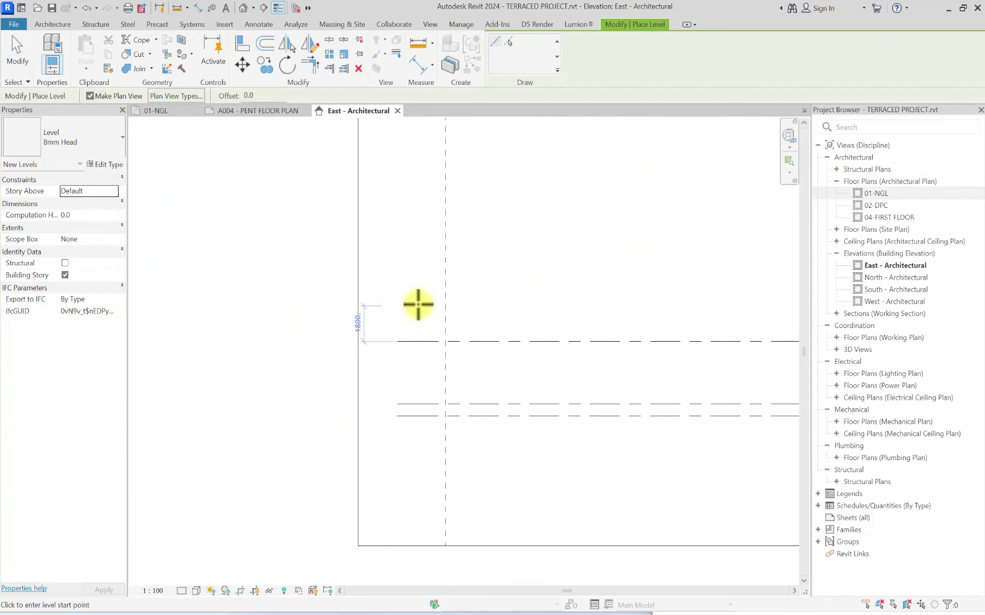
click(395, 283)
middle_drag(395, 283, 591, 304)
scroll(699, 265, up, 2)
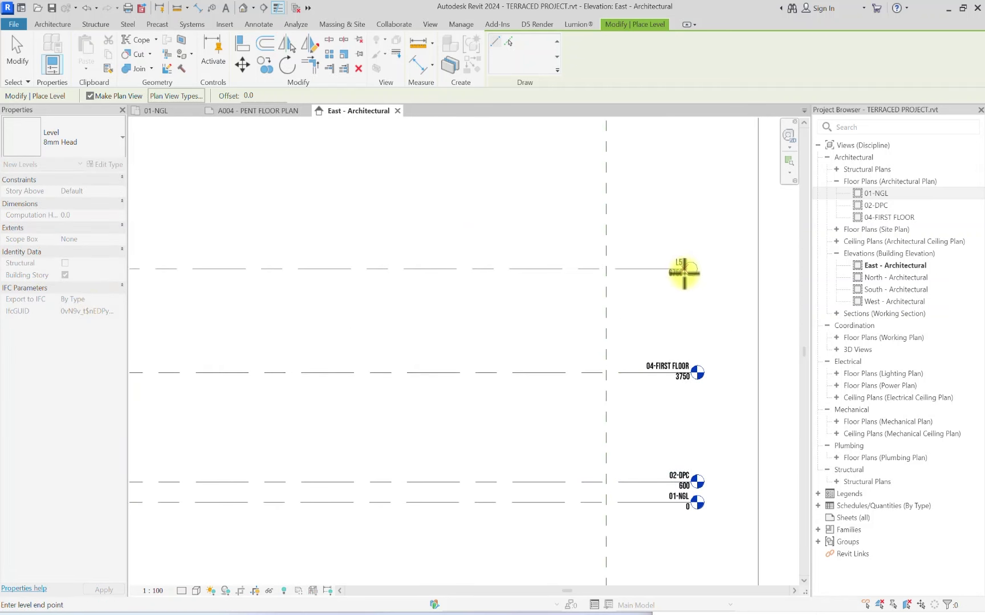
click(689, 269)
key(Escape)
scroll(690, 268, up, 3)
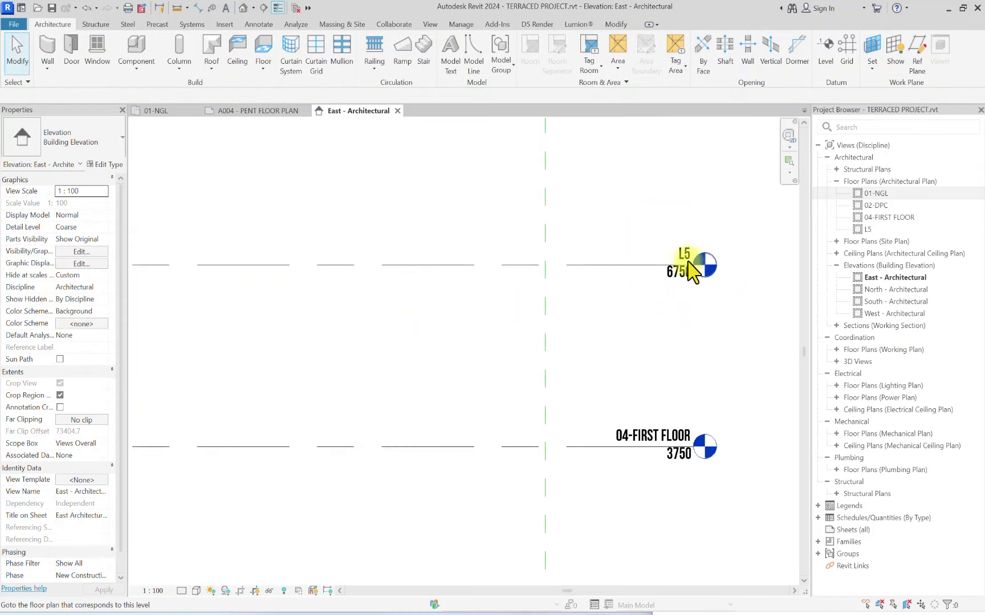
click(680, 255)
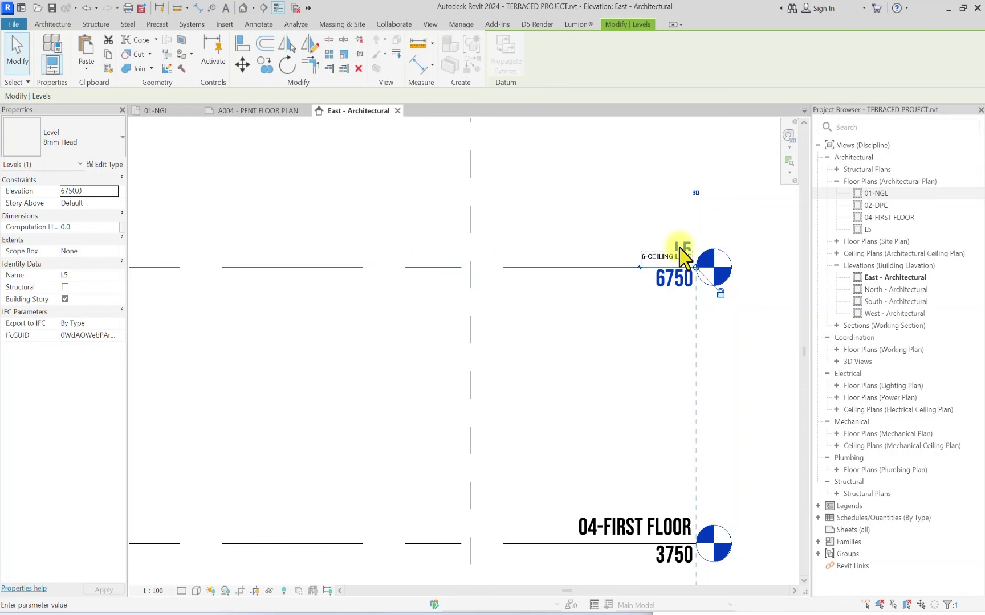
Step: Rename the new level 06-CEILING LEVEL and rename its matching views too
click(559, 264)
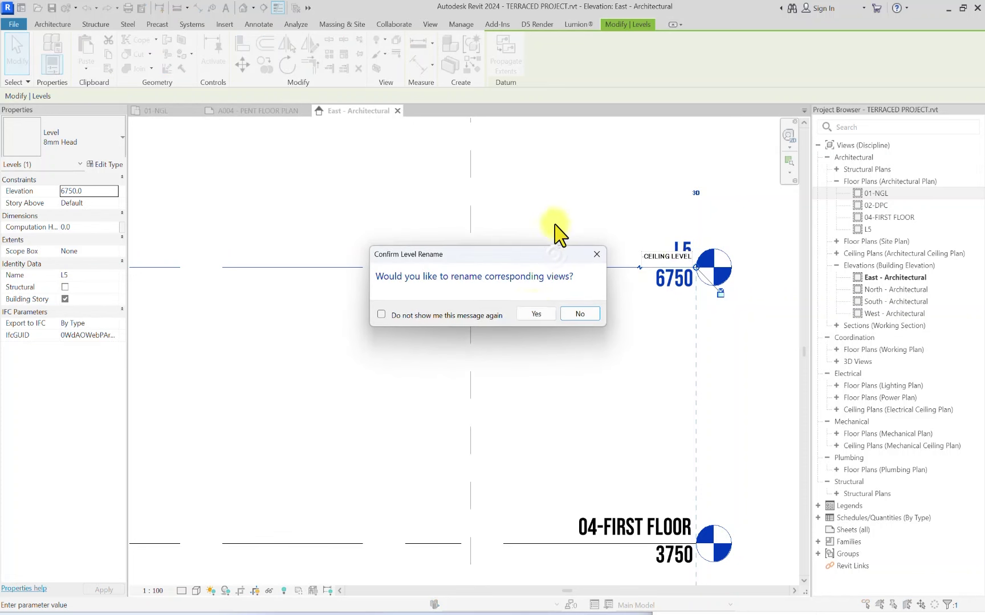
click(570, 374)
scroll(568, 268, down, 1)
key(Escape)
scroll(560, 248, down, 6)
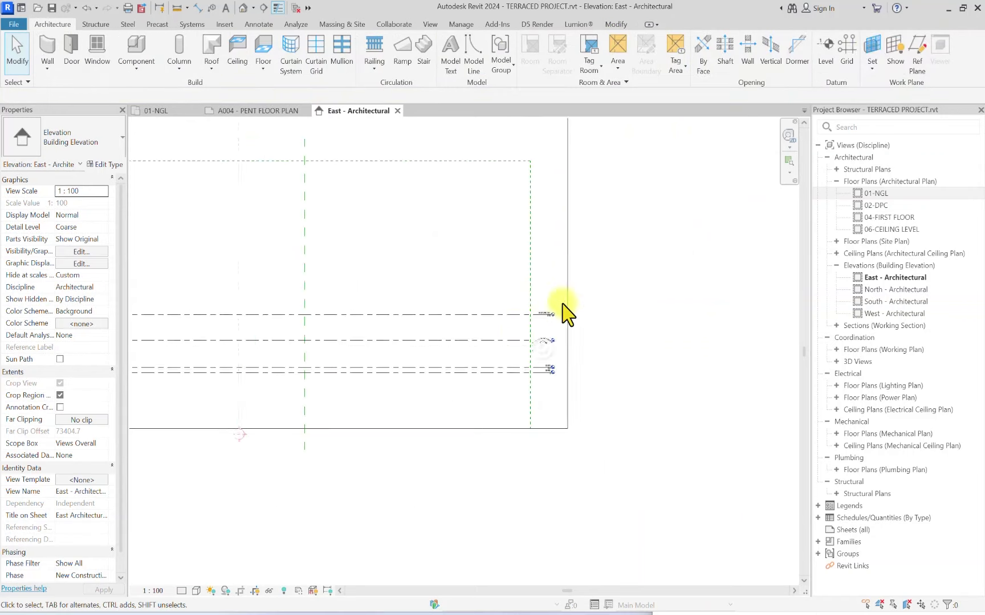
click(819, 66)
middle_drag(342, 373, 355, 372)
scroll(235, 305, up, 6)
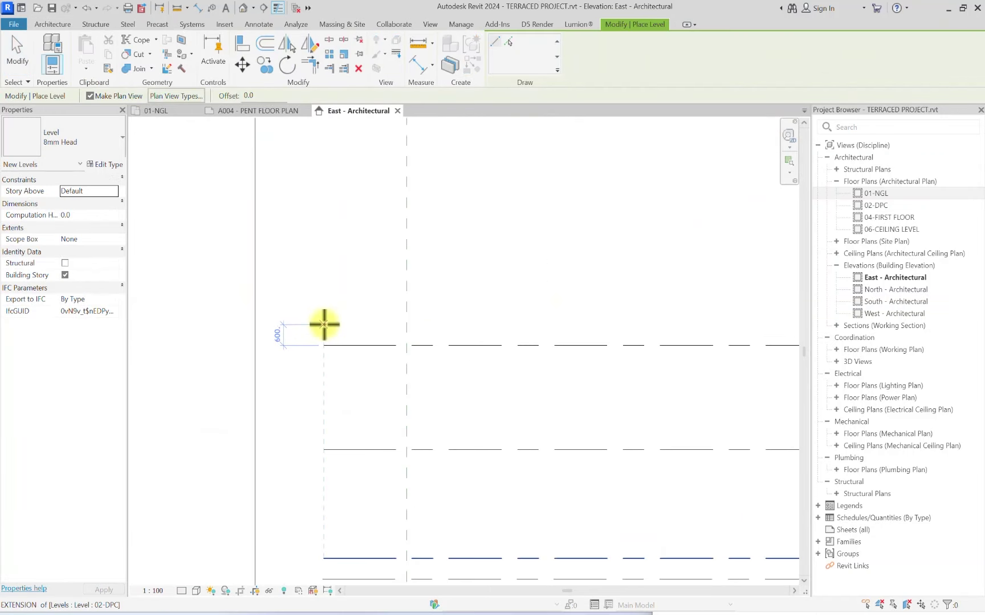
Step: Draw a level 600 above 06-CEILING LEVEL at 7350 and offset its head clear
click(323, 325)
scroll(344, 303, down, 5)
middle_drag(345, 303, 18, 369)
scroll(538, 345, up, 5)
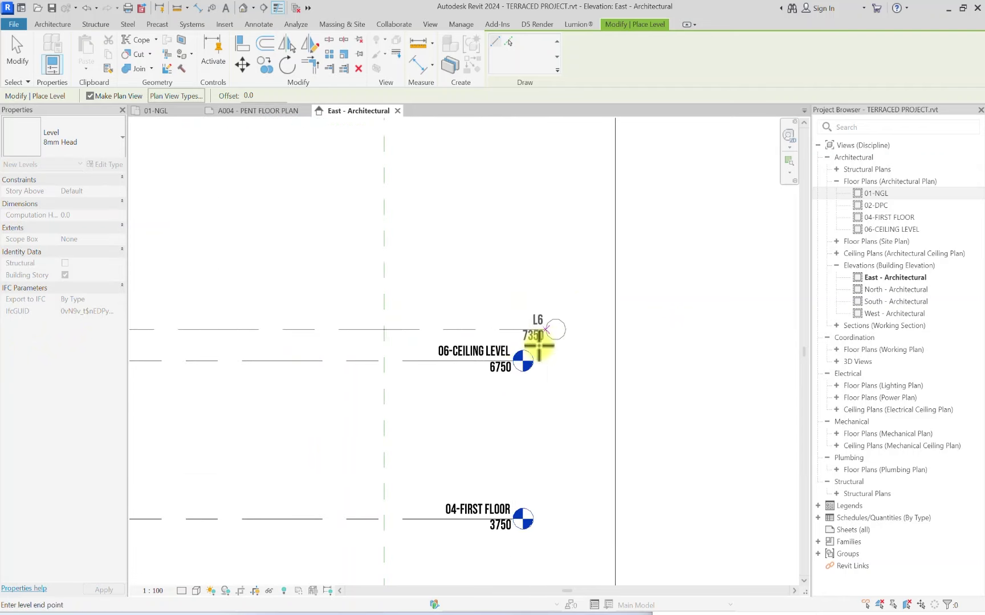
click(539, 342)
key(Escape)
click(486, 333)
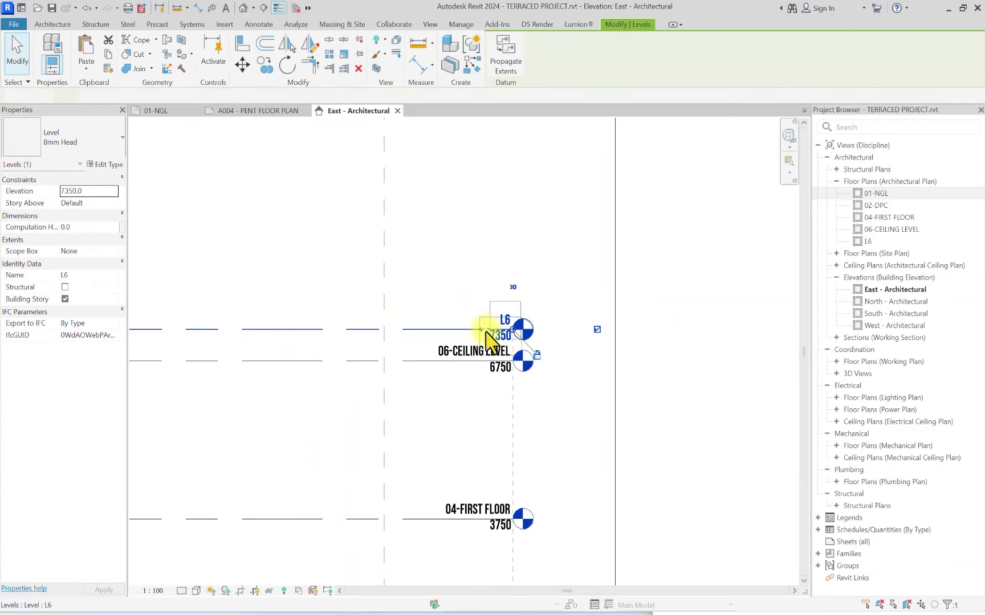
drag(486, 332, 489, 286)
Step: Rename the new level 07-ROOF LEVEL, renaming its views to match, then deselect
scroll(488, 285, up, 3)
scroll(633, 318, down, 2)
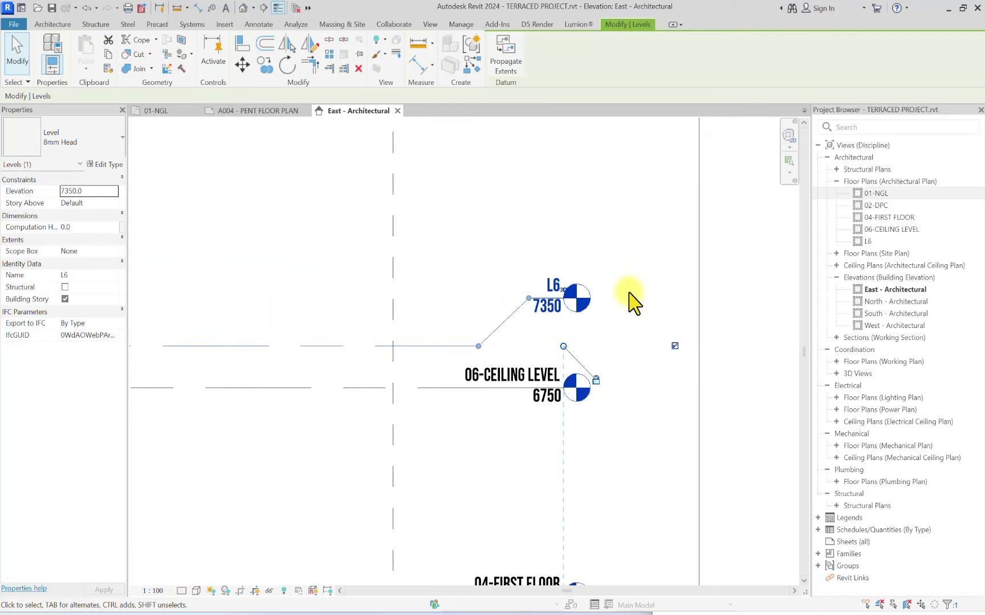
scroll(545, 282, up, 2)
click(550, 283)
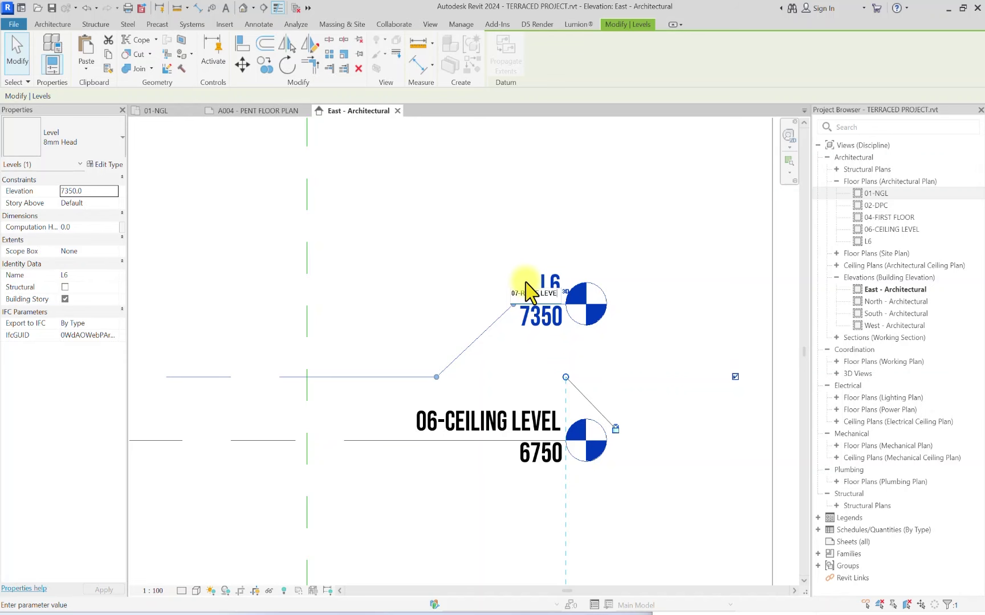
text(07-ROOF LEVEL)
key(Return)
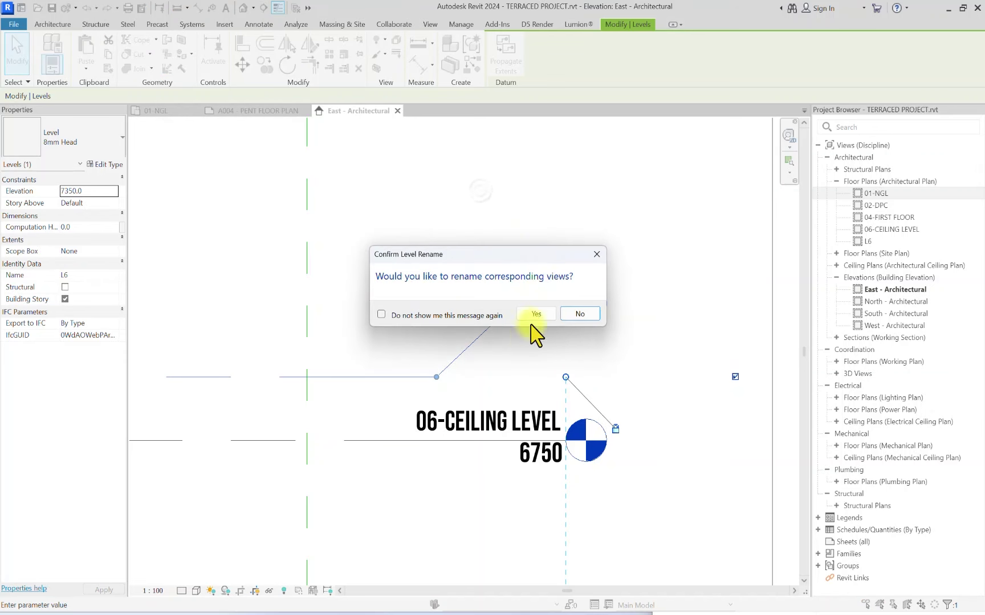
click(534, 314)
scroll(562, 236, down, 4)
click(562, 237)
scroll(498, 239, down, 3)
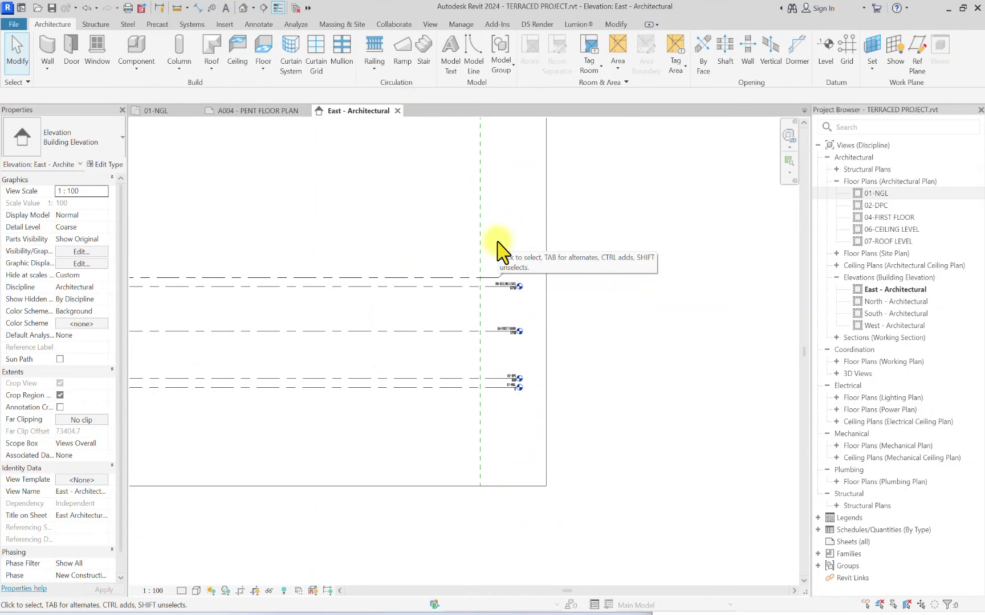
Step: Draw a new level 1500 above 07-ROOF LEVEL, at 8850
scroll(497, 250, down, 2)
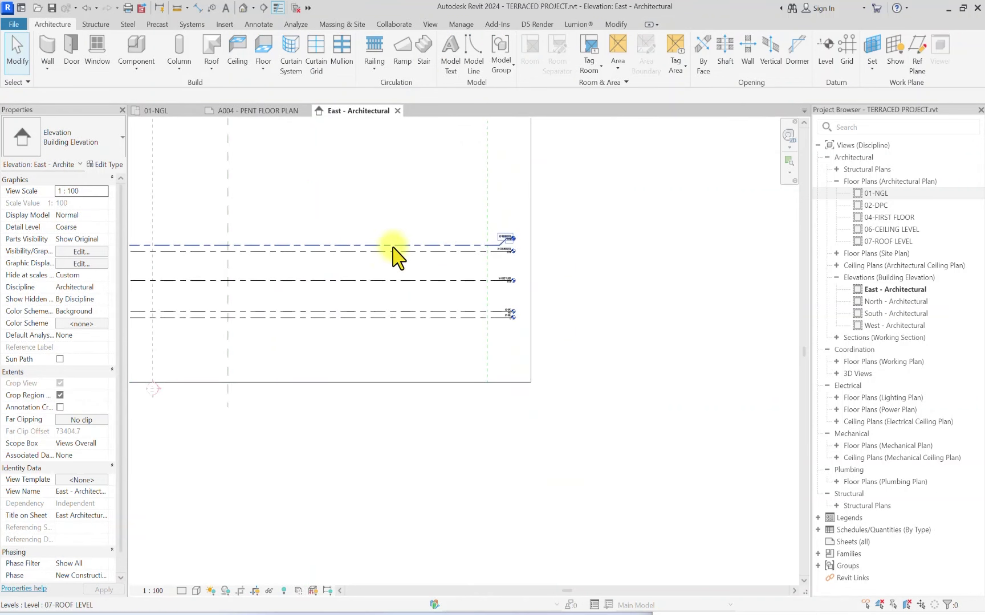
middle_drag(417, 237, 561, 308)
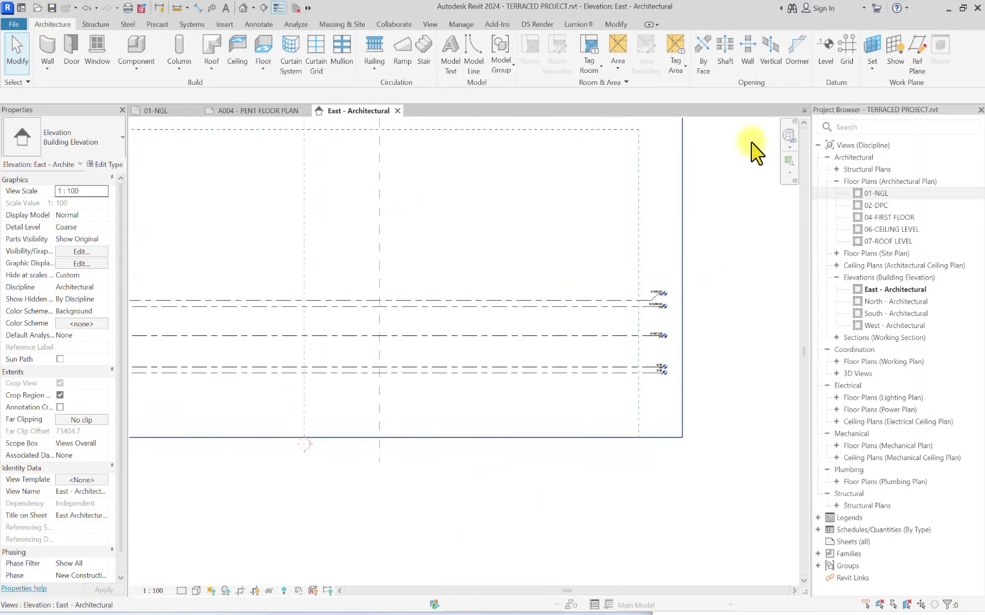
click(825, 48)
middle_drag(380, 344, 318, 292)
scroll(423, 237, up, 3)
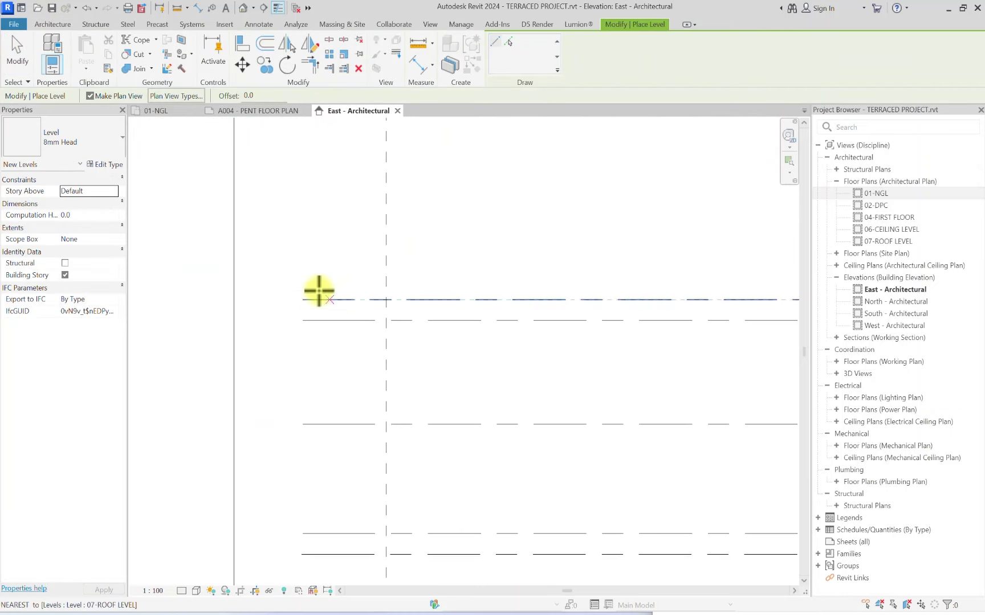
click(298, 247)
scroll(301, 246, down, 3)
scroll(330, 222, up, 4)
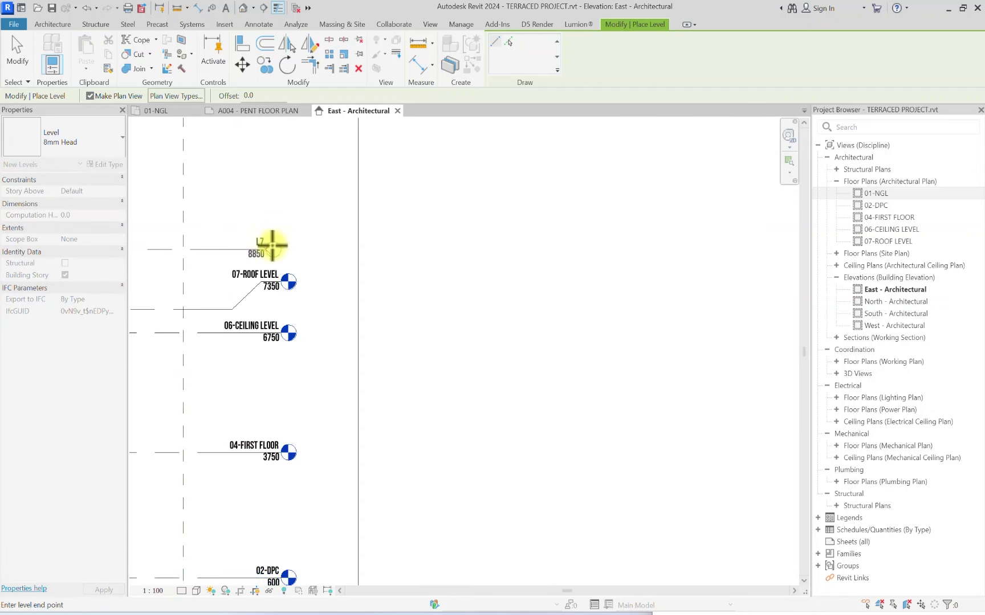
click(272, 246)
key(Escape)
key(Escape)
Step: Rename the new level 08-PARAPETH LEVEL and rename its plan view to match
scroll(281, 233, up, 3)
click(288, 242)
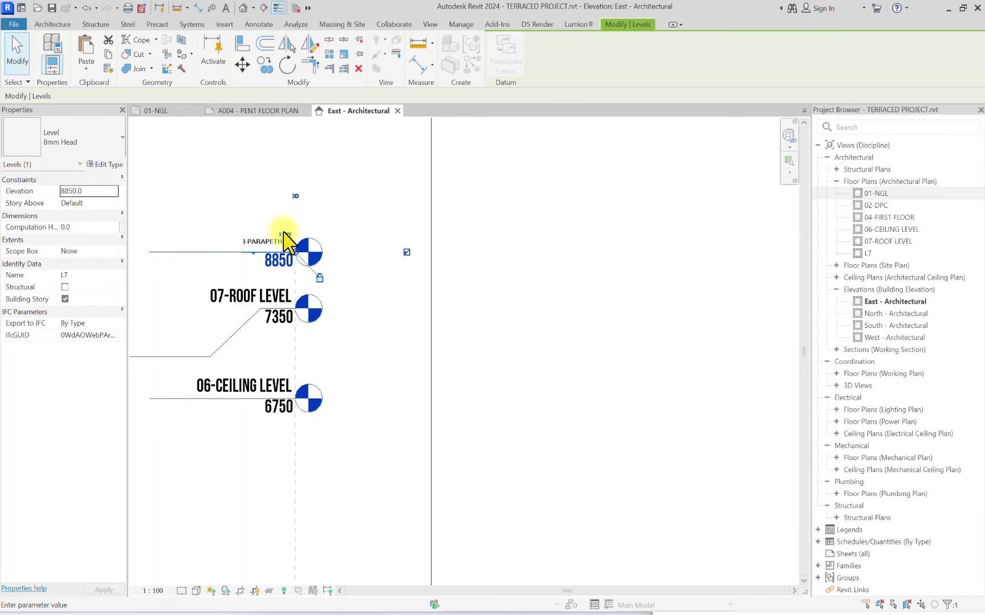
click(324, 174)
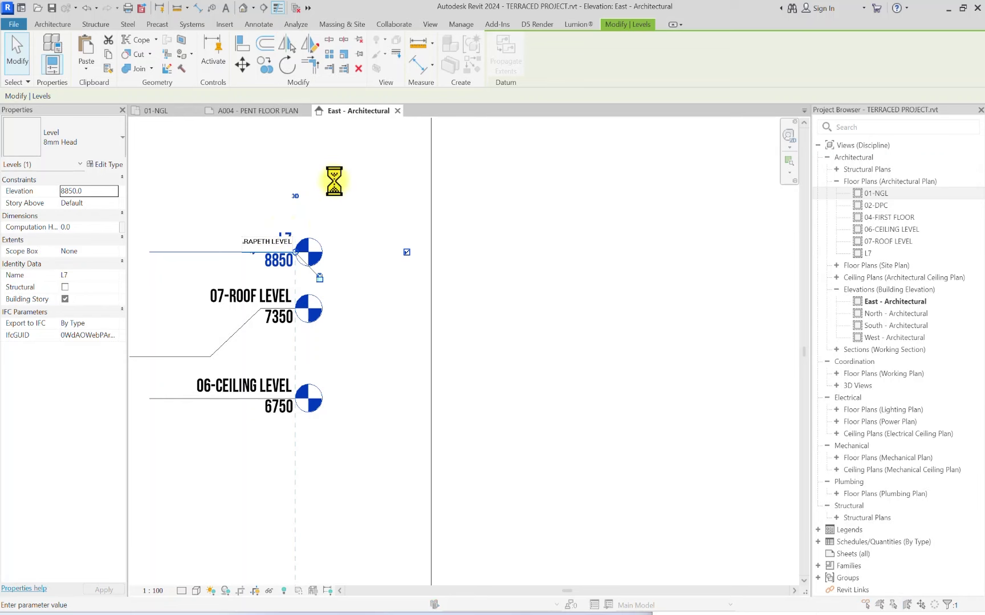
click(535, 313)
scroll(531, 326, down, 6)
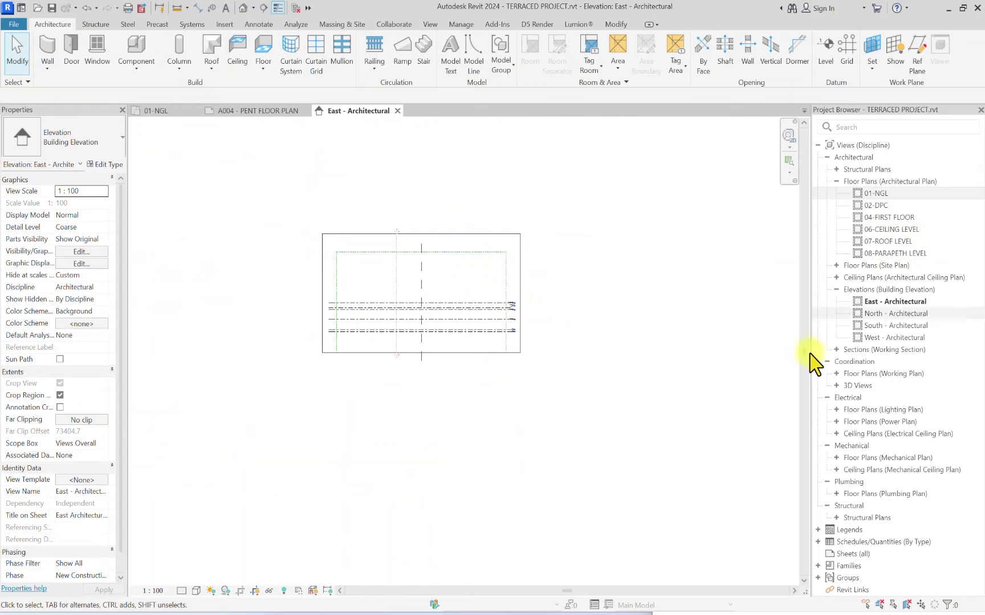
Step: Select the 02-DPC level in the East elevation
scroll(605, 345, up, 8)
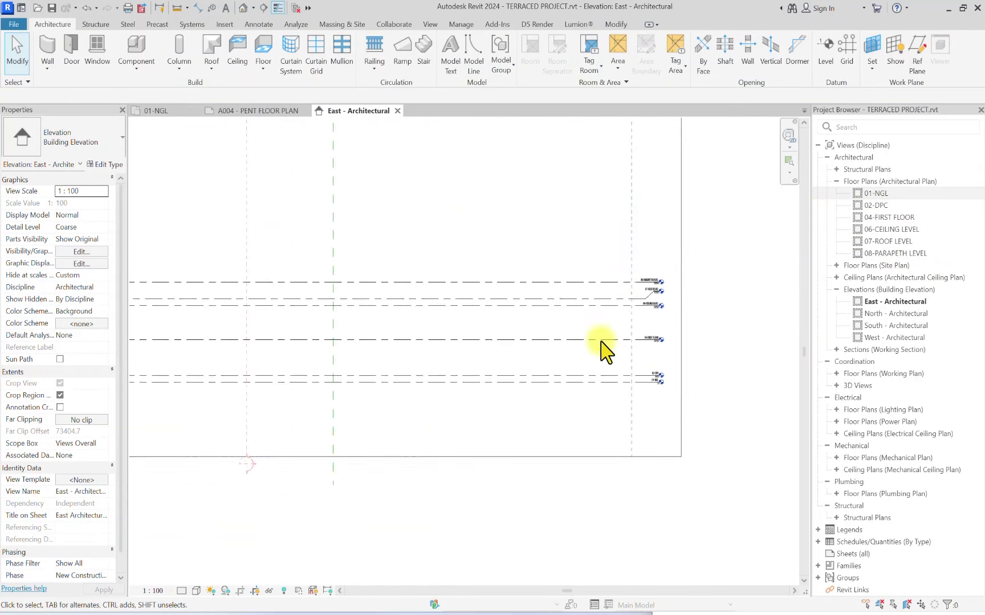
middle_drag(711, 416, 497, 374)
scroll(479, 248, up, 2)
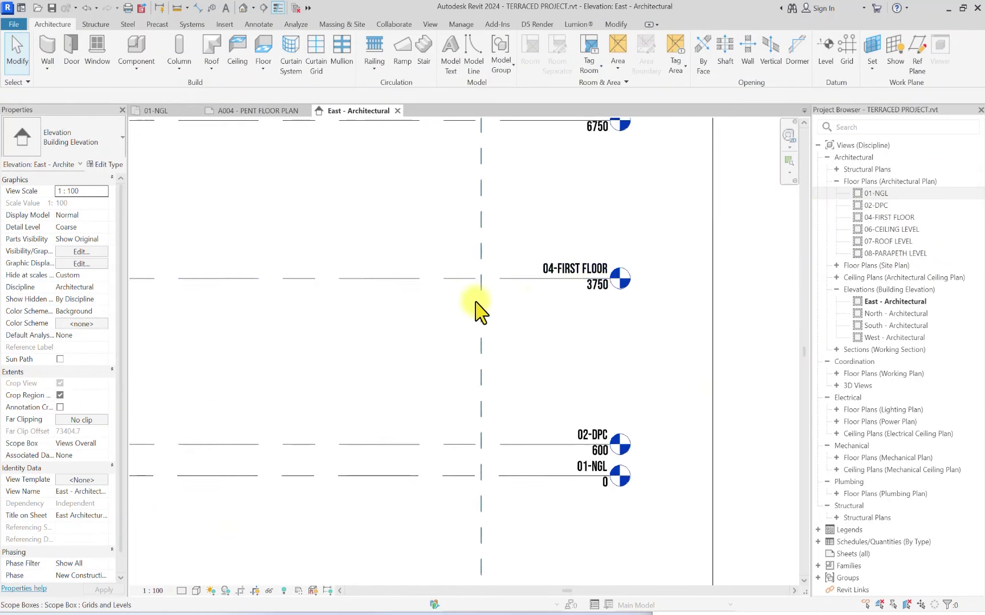
scroll(490, 342, down, 2)
click(493, 372)
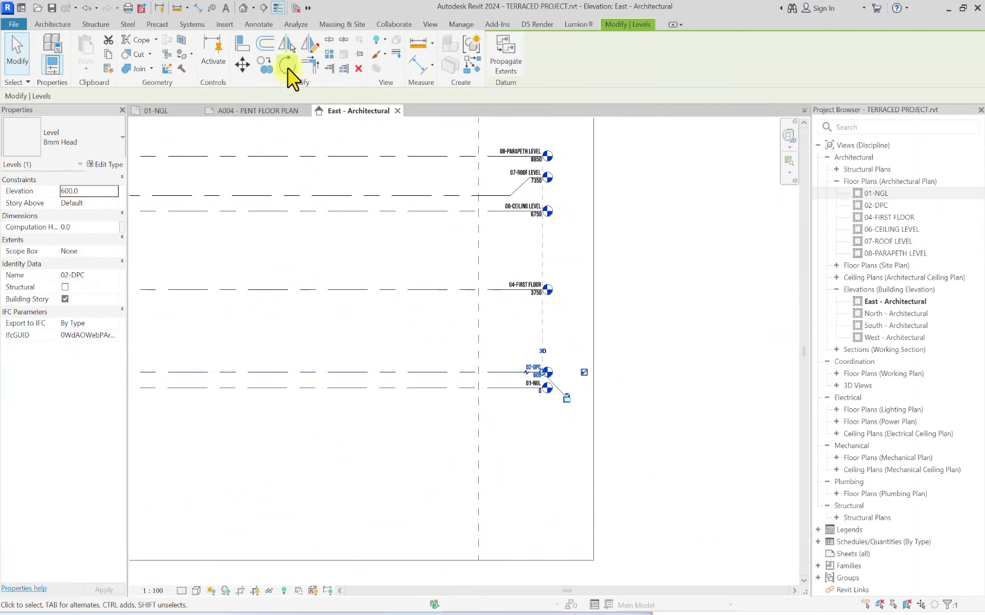
scroll(513, 383, up, 2)
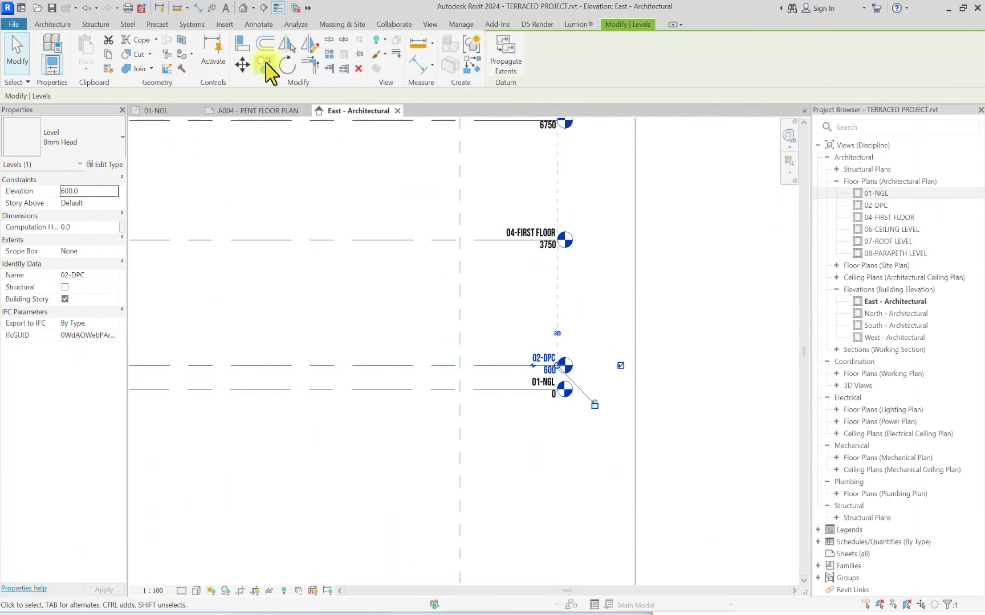
click(396, 354)
click(379, 365)
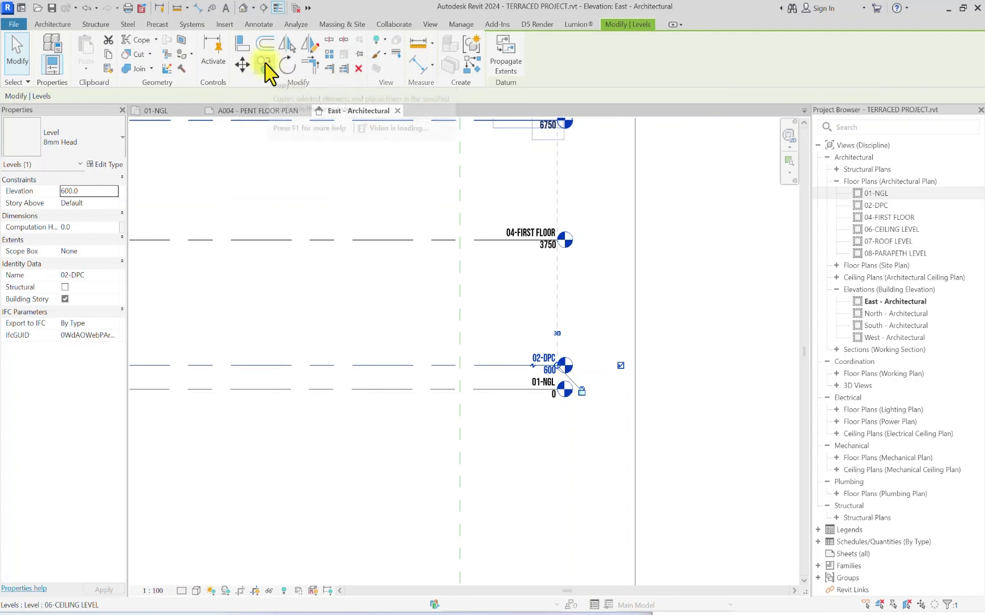
Step: Copy the 02-DPC level up 2100 to create a new level at 2700
click(264, 65)
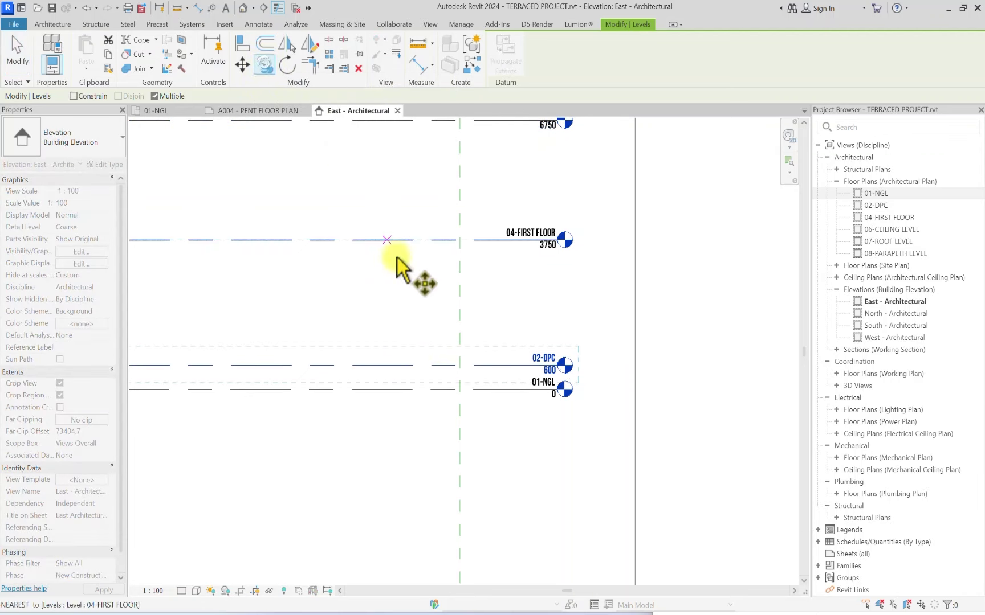
click(433, 367)
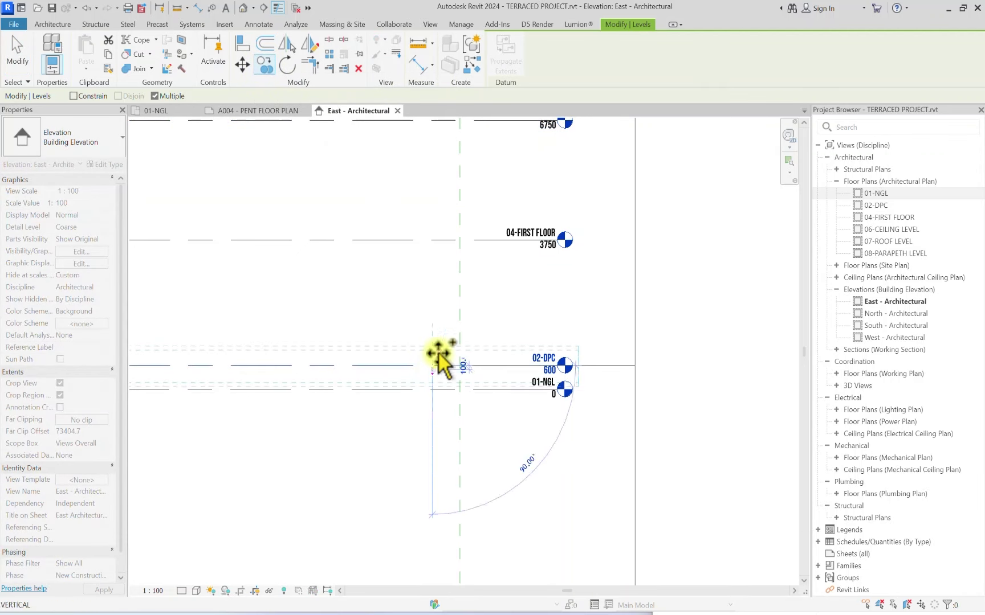
scroll(438, 329, up, 2)
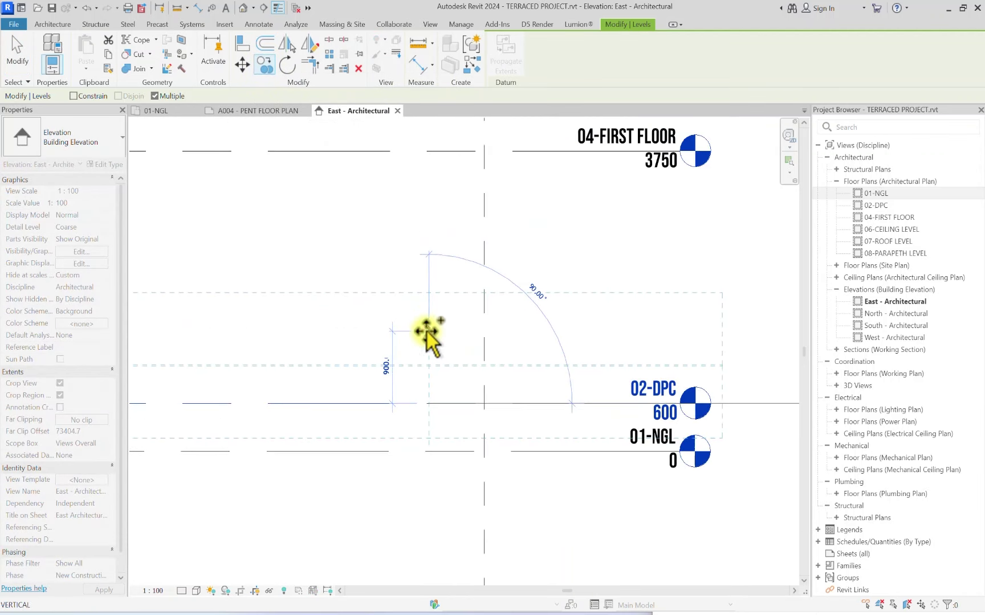
scroll(433, 341, down, 1)
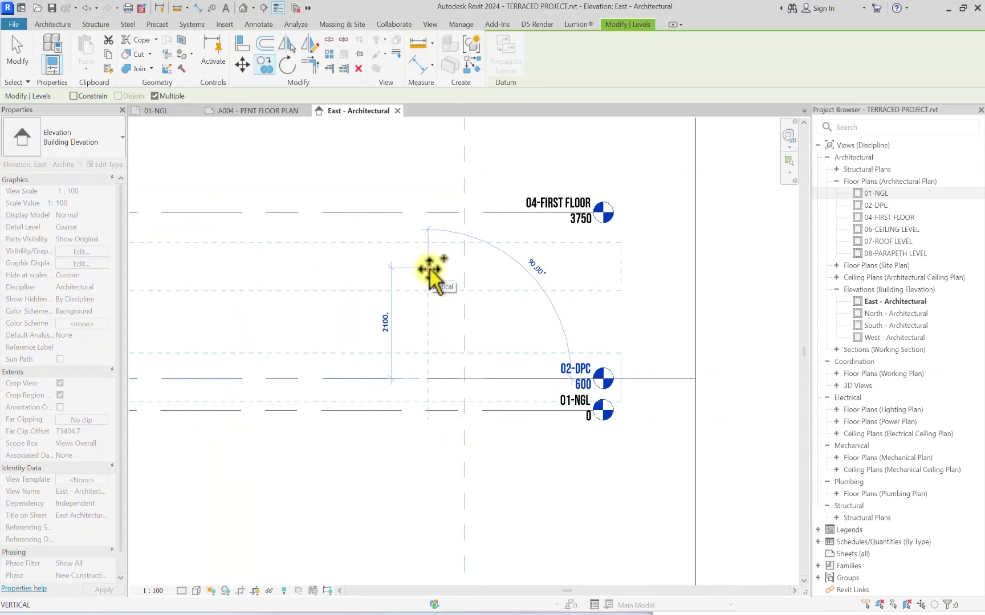
click(429, 270)
scroll(429, 270, down, 2)
key(Escape)
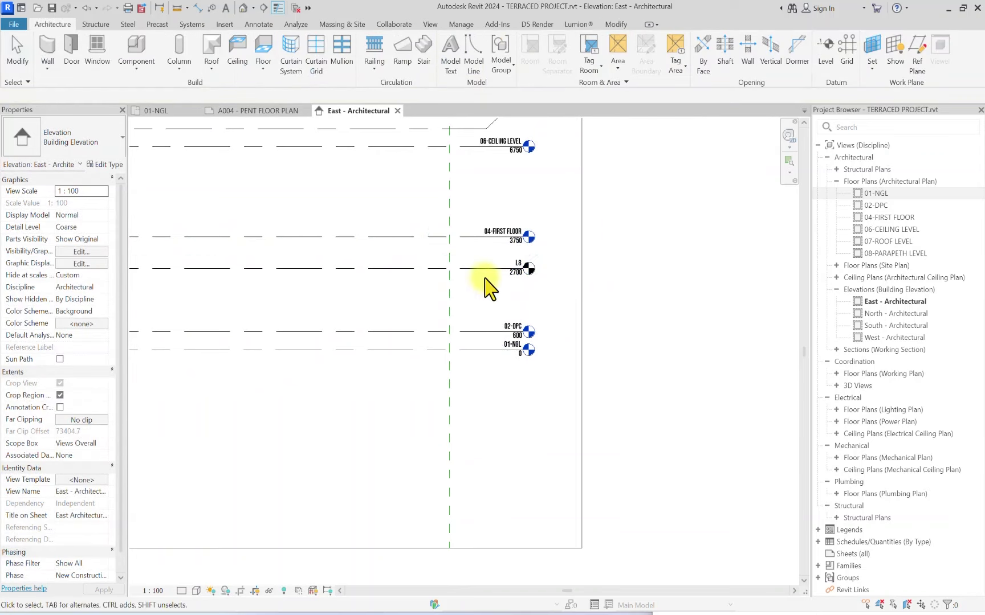
scroll(507, 271, up, 5)
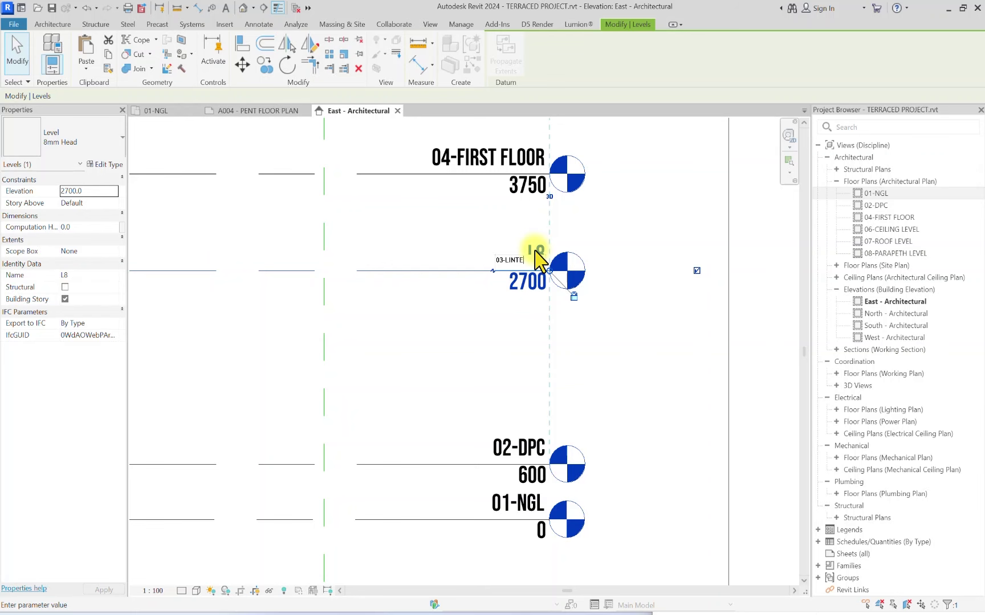
Step: Rename the copied level 03-LINTEL 1 and deselect it
text(1)
key(Return)
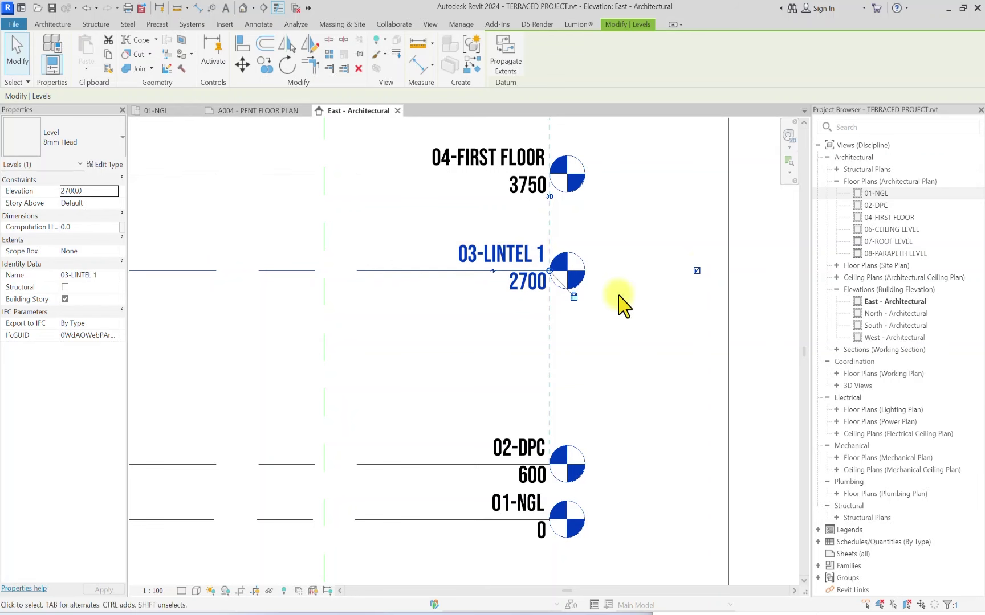
click(609, 202)
scroll(378, 299, down, 3)
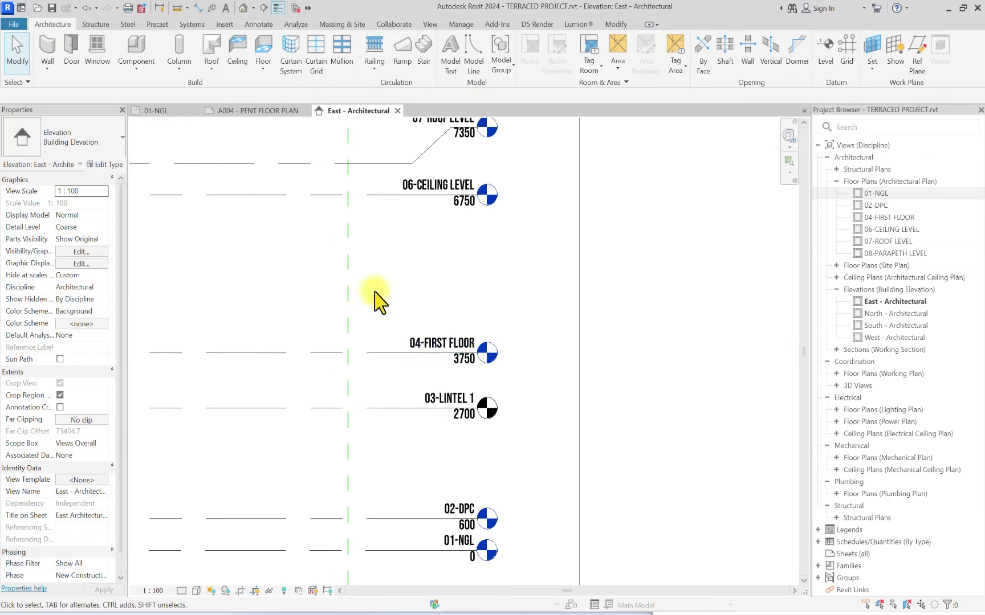
Step: Copy the 04-FIRST FLOOR level 2100 upward to make a new level at 5850
click(365, 353)
click(263, 65)
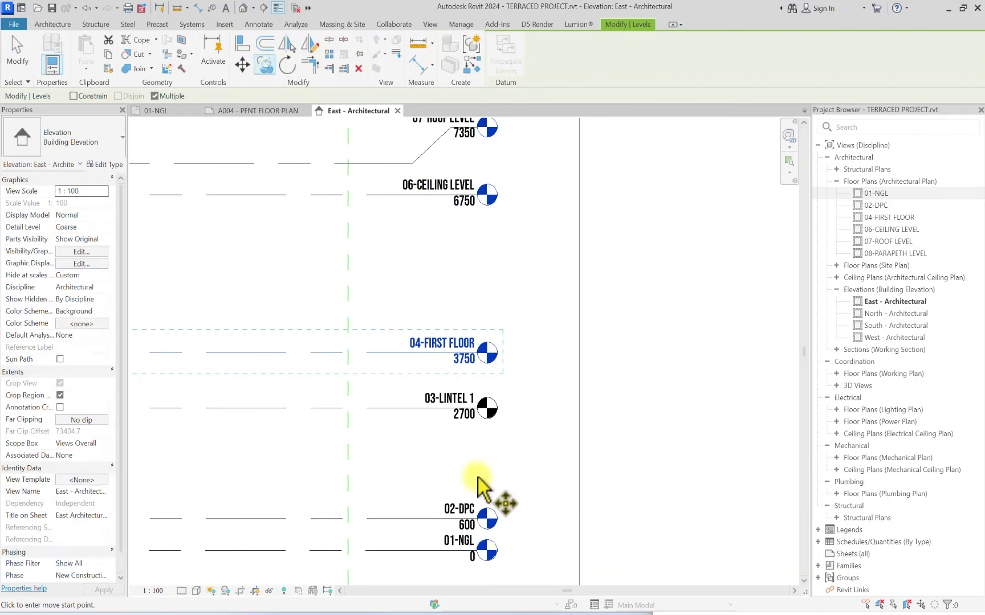
click(387, 354)
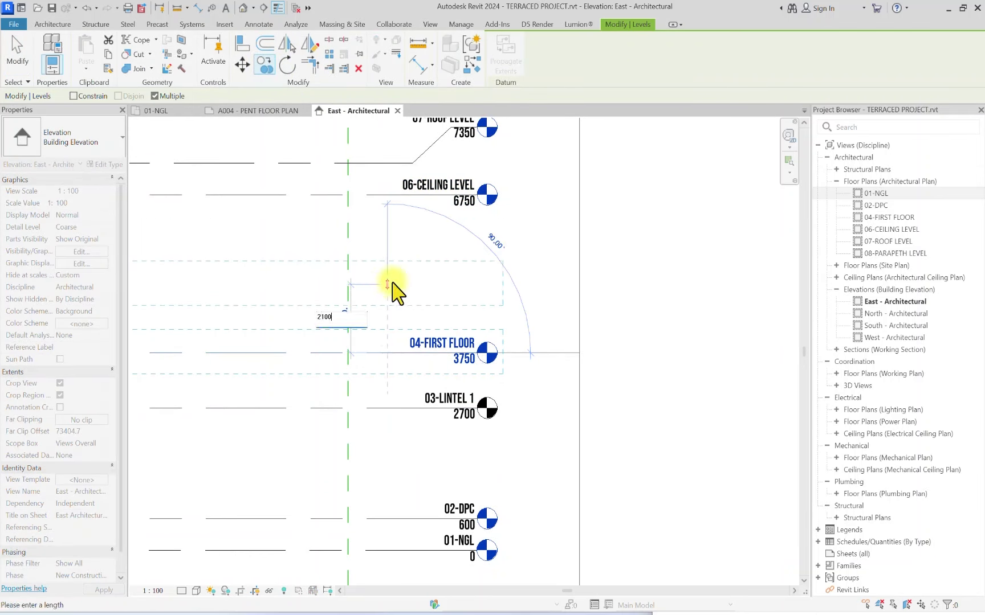
text(2100)
key(Return)
key(Escape)
scroll(456, 240, up, 2)
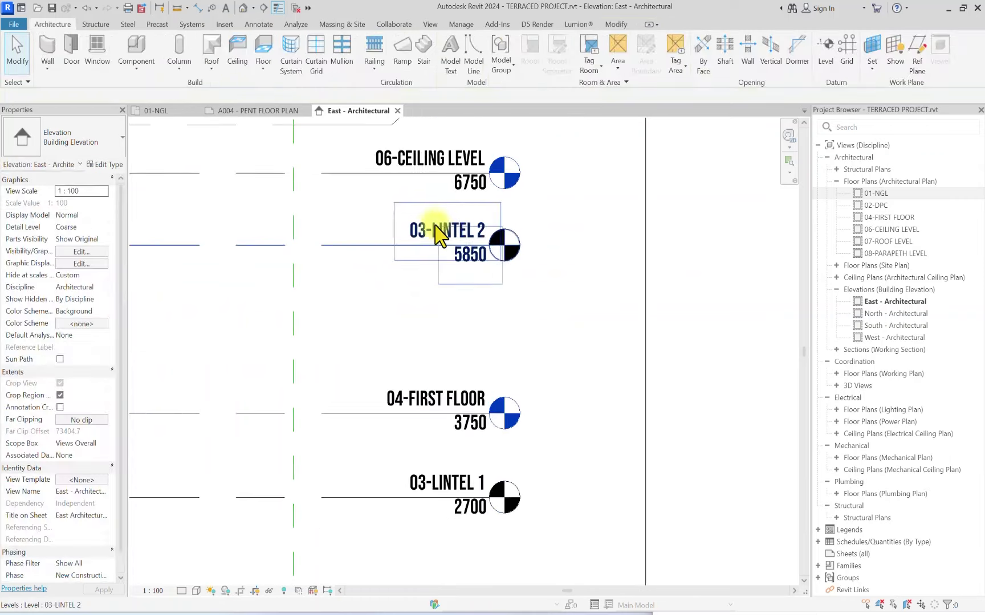
Step: Rename the copied level 05-LINTEL 2 and zoom to fit all levels
click(439, 234)
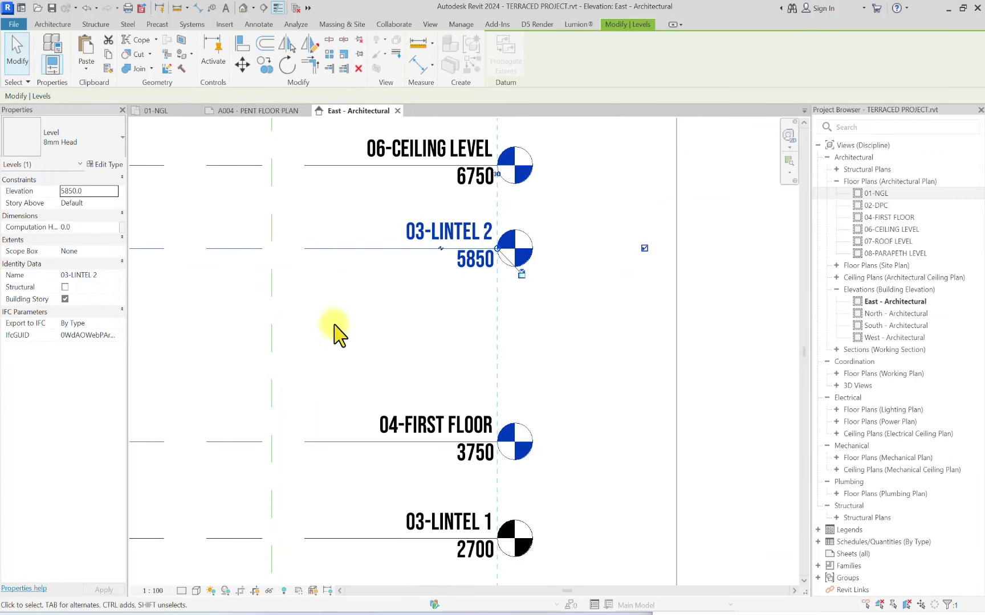
click(450, 237)
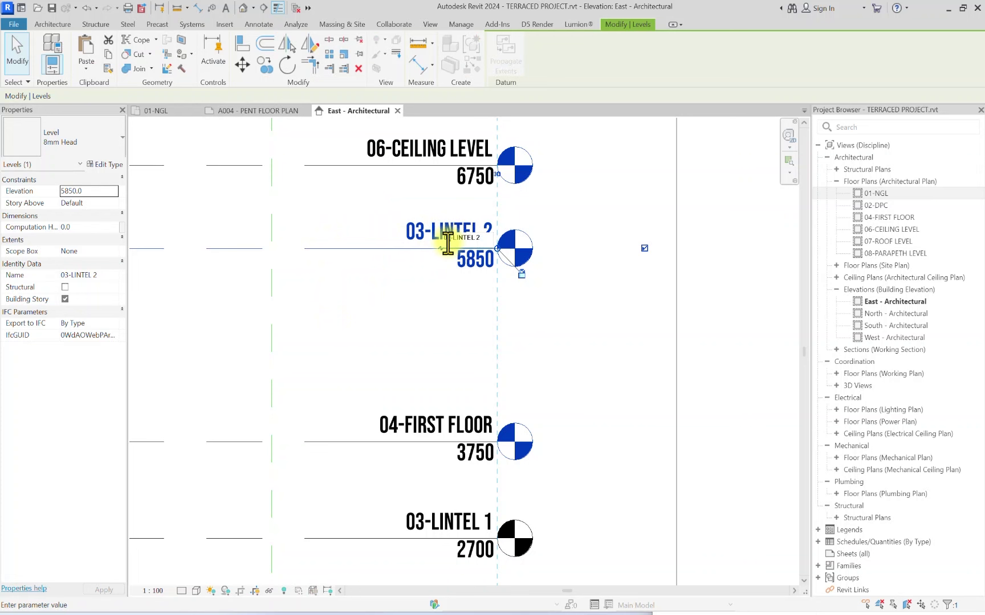
key(Return)
key(z)
key(f)
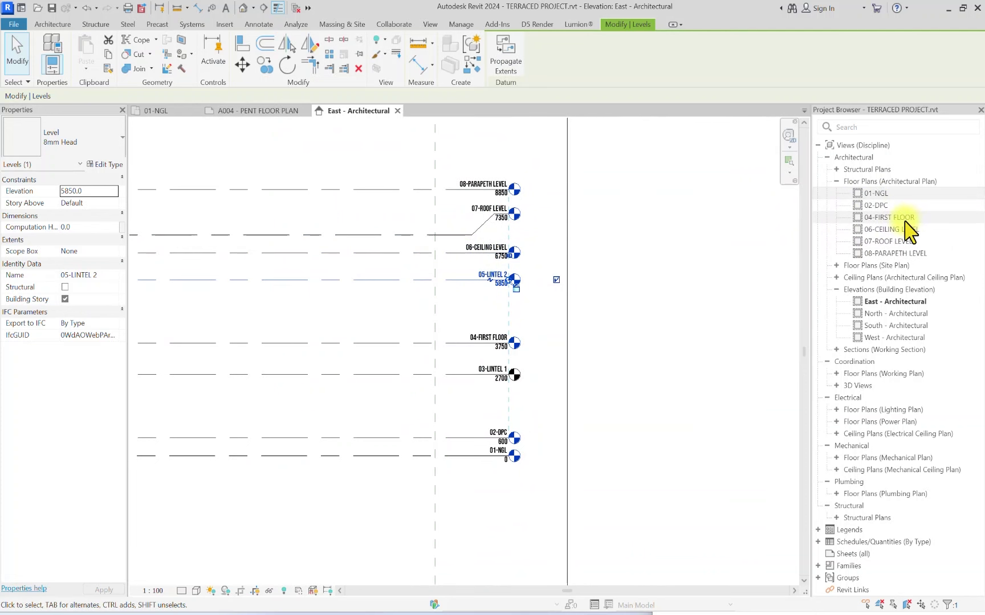
Step: Create floor plan views for 03-LINTEL 1 and 05-LINTEL 2 in the New Floor Plan dialog
click(431, 24)
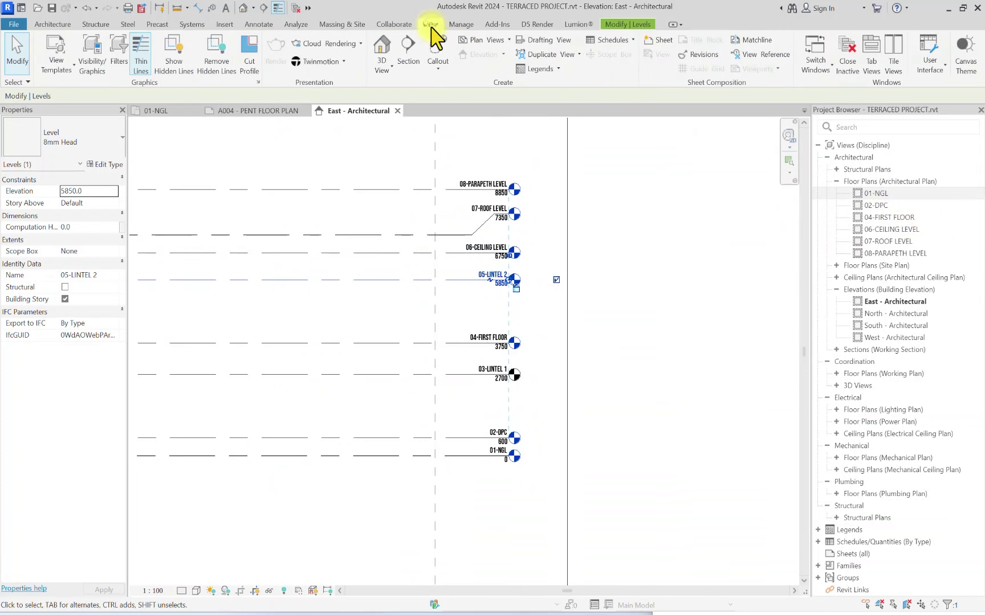
click(480, 40)
click(491, 61)
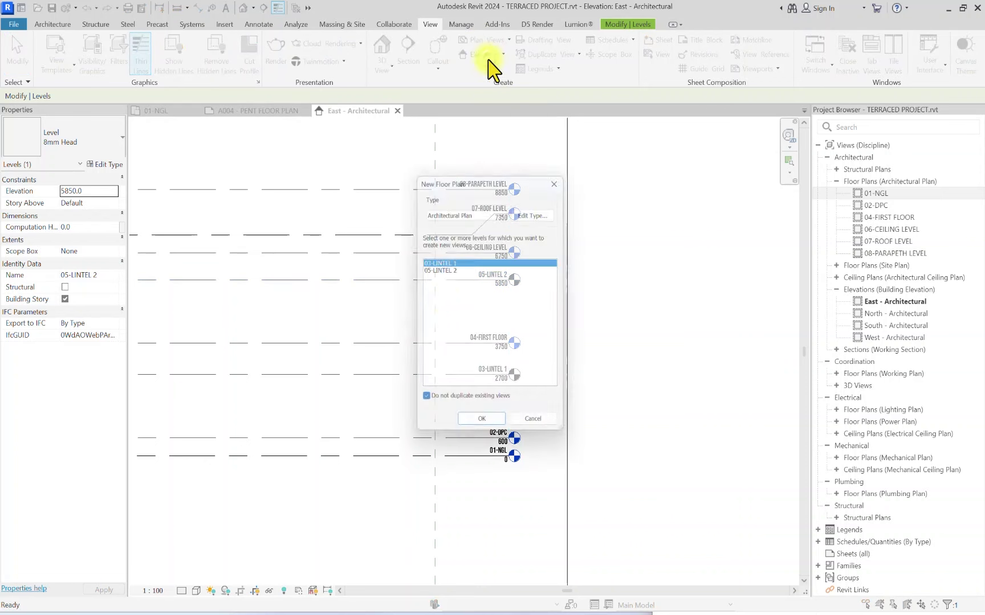
shift+click(440, 269)
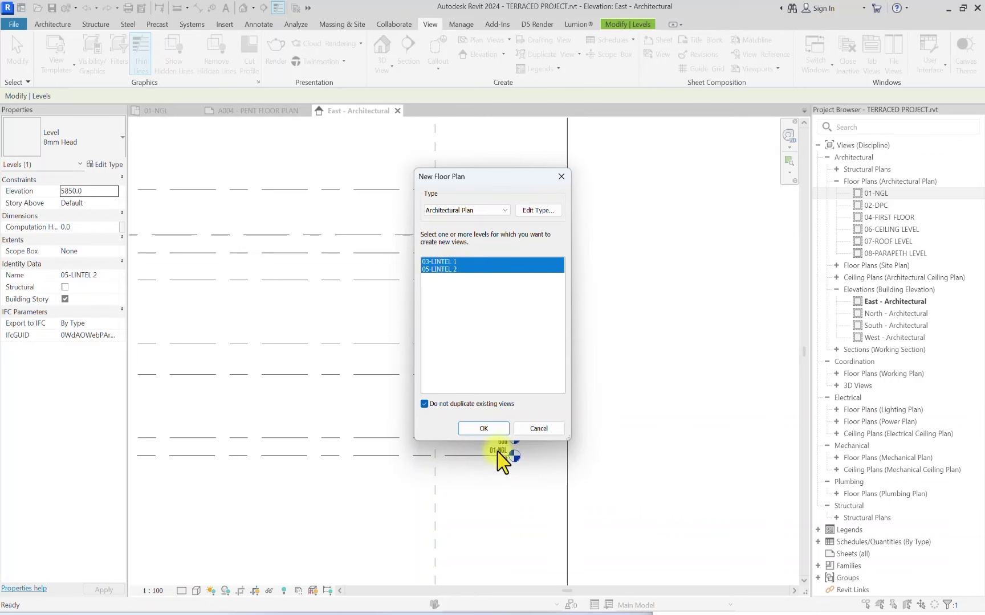
click(483, 430)
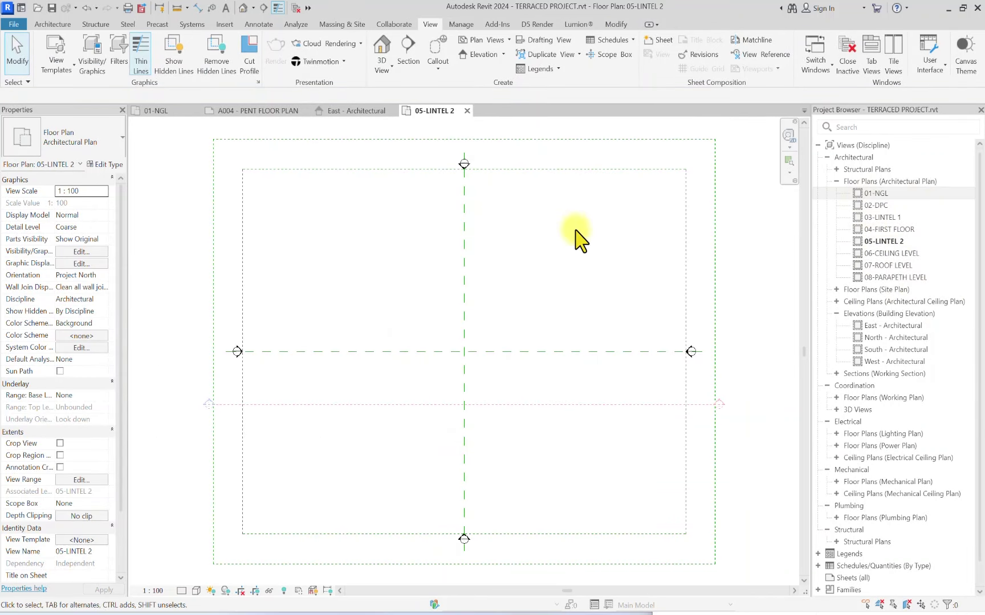
Step: Open the 01-NGL floor plan and delete Section 1
double_click(878, 193)
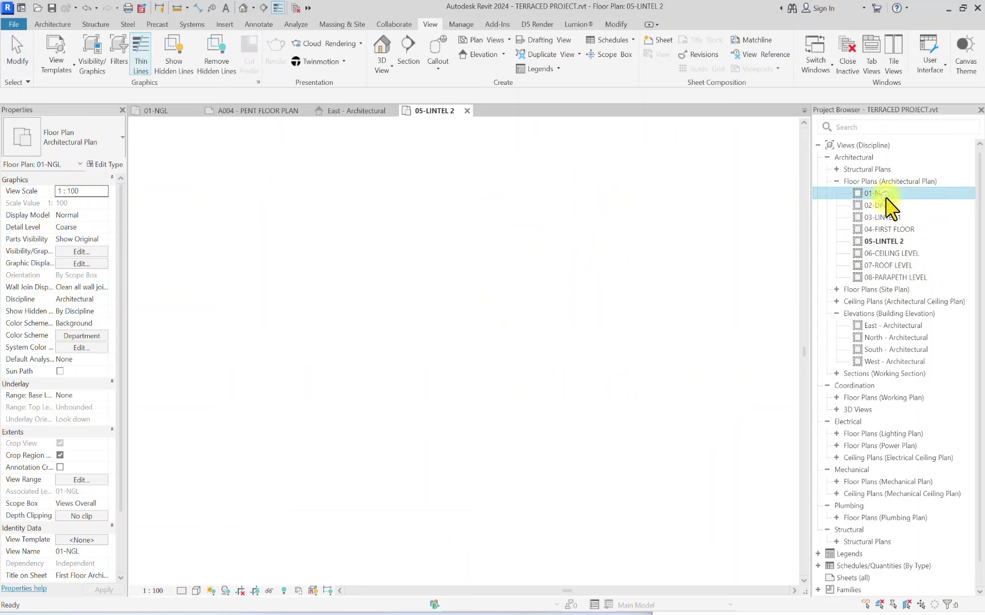
scroll(416, 302, down, 2)
scroll(370, 393, up, 1)
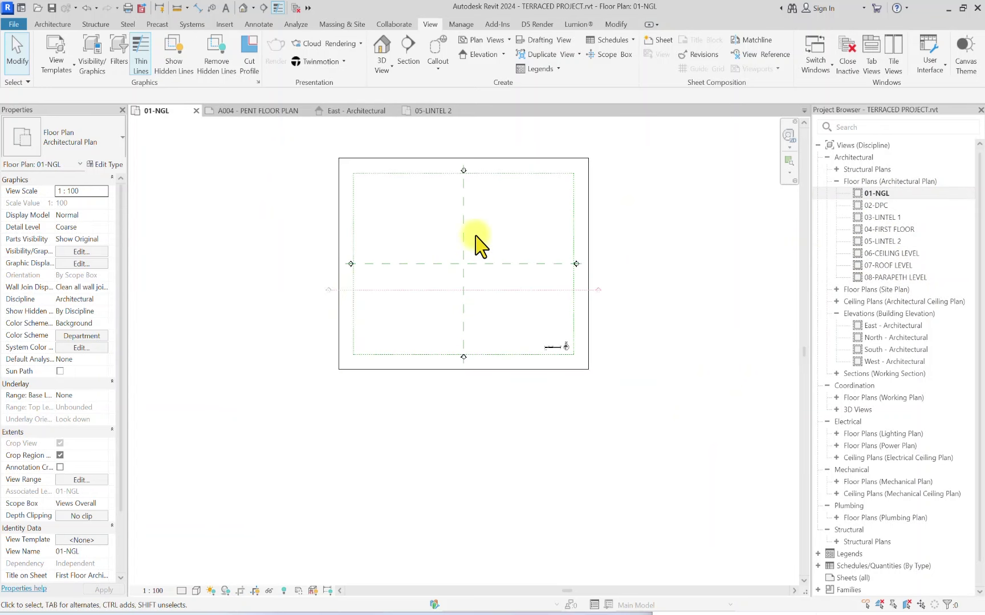
scroll(459, 245, down, 1)
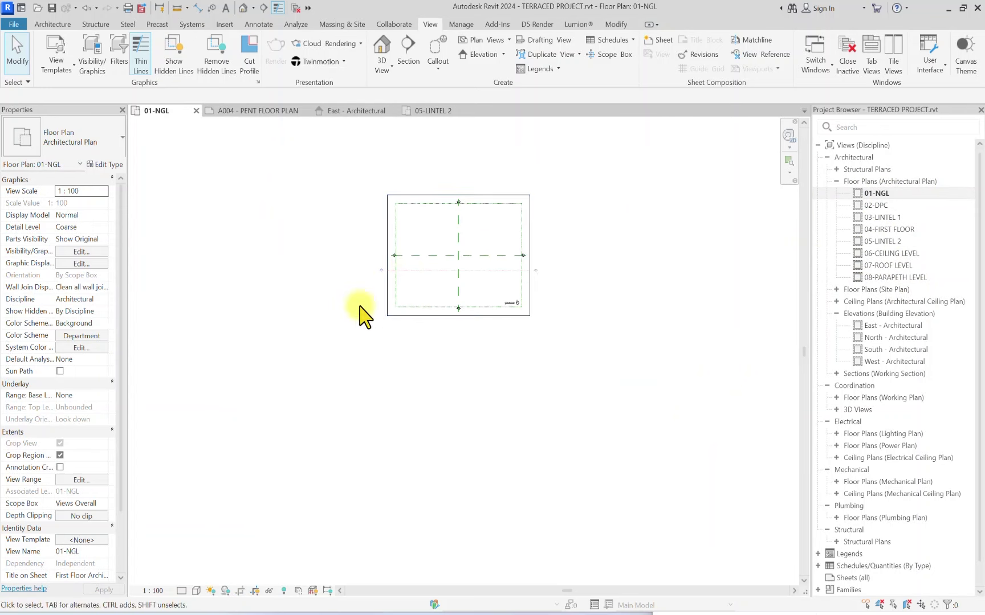
scroll(341, 290, up, 1)
scroll(407, 245, up, 1)
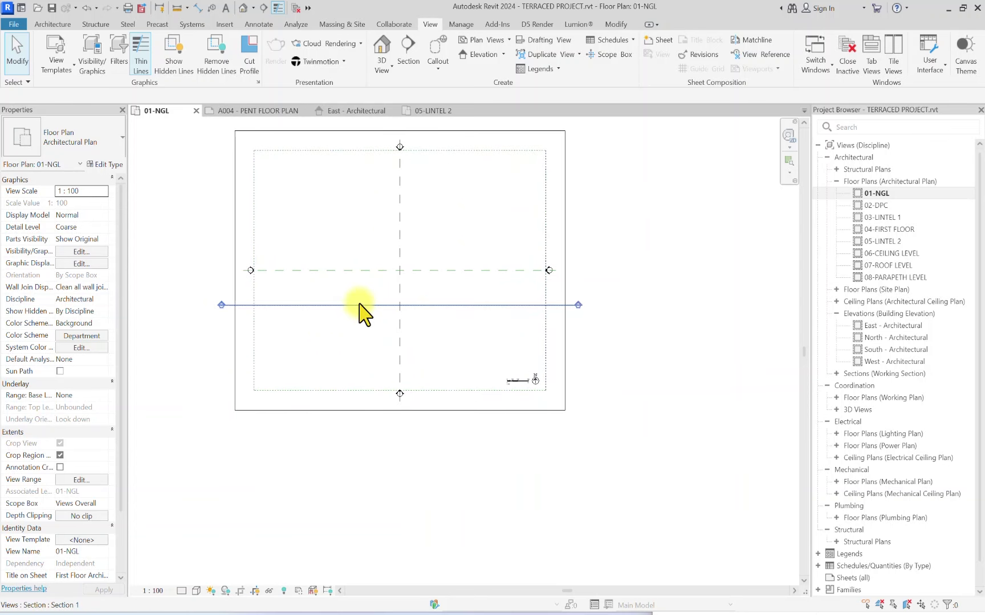
click(365, 315)
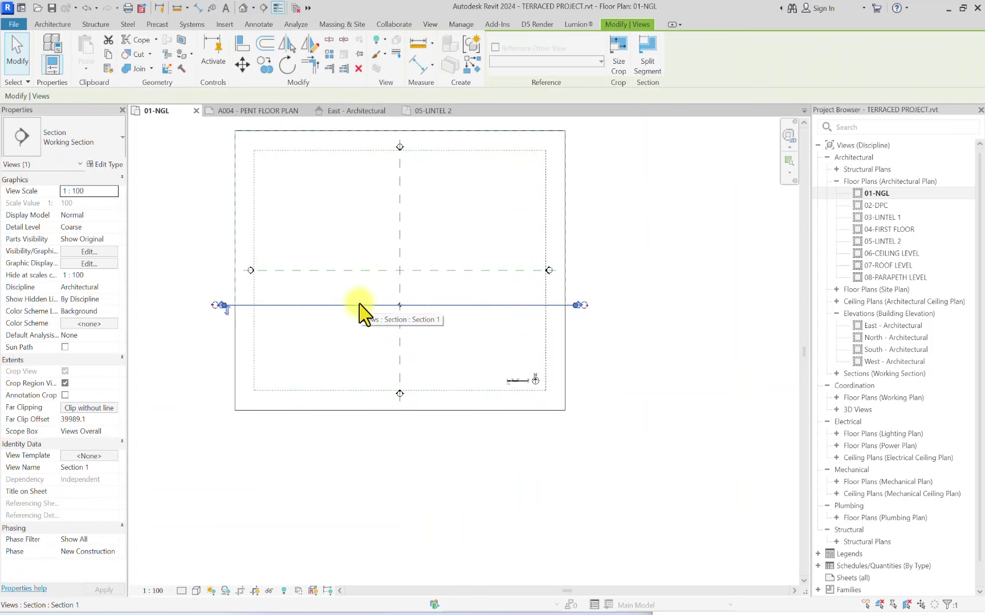
key(Delete)
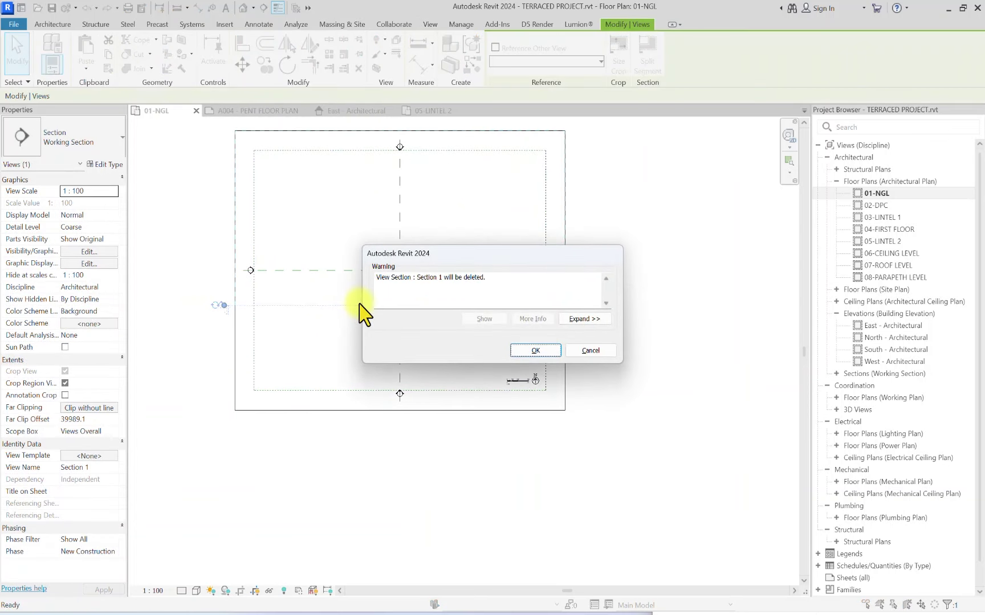
click(530, 350)
Step: Hide the reference planes category in this view
click(385, 268)
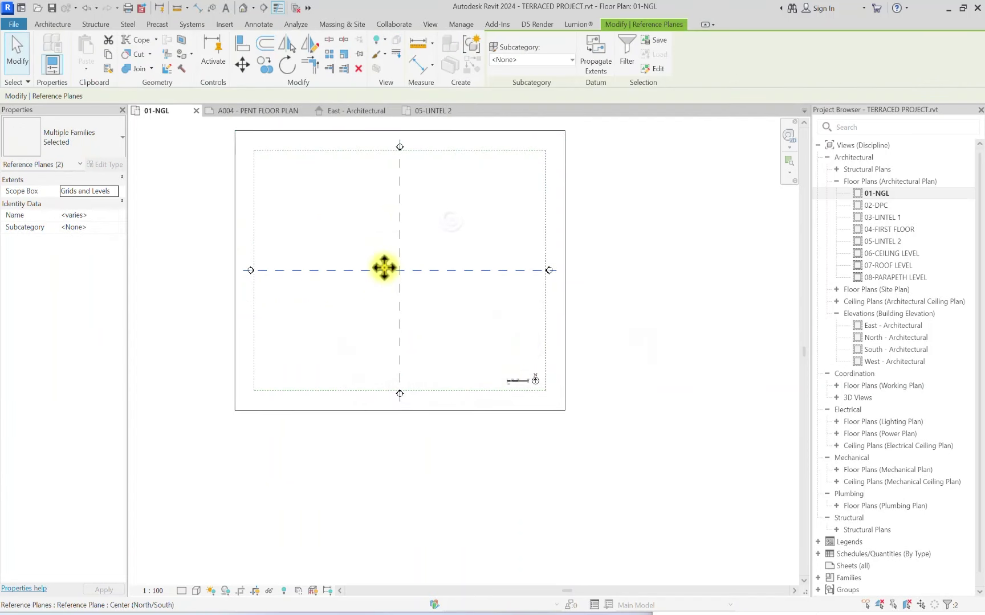
right_click(395, 270)
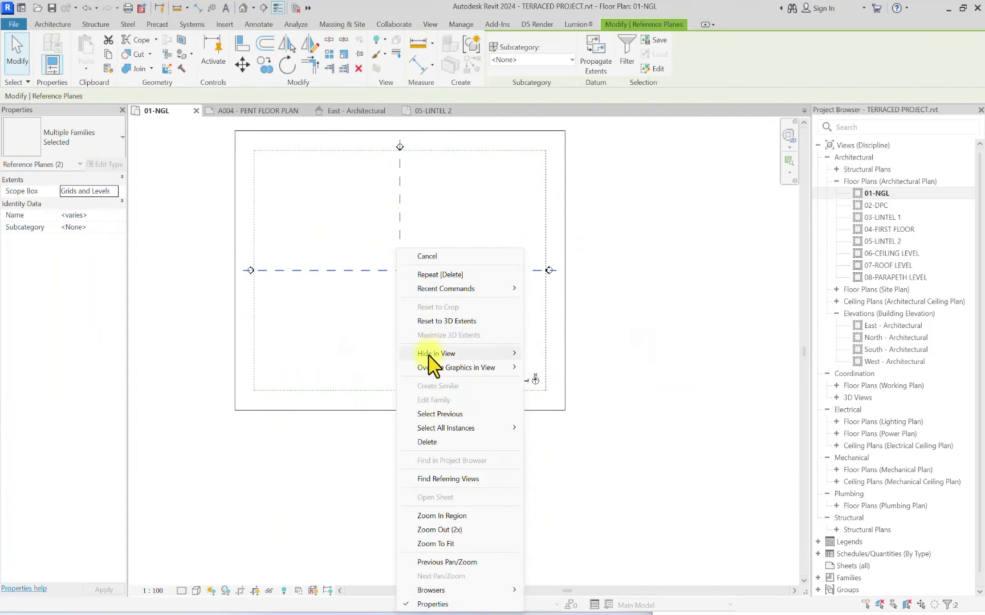
mouse_move(436, 354)
click(547, 368)
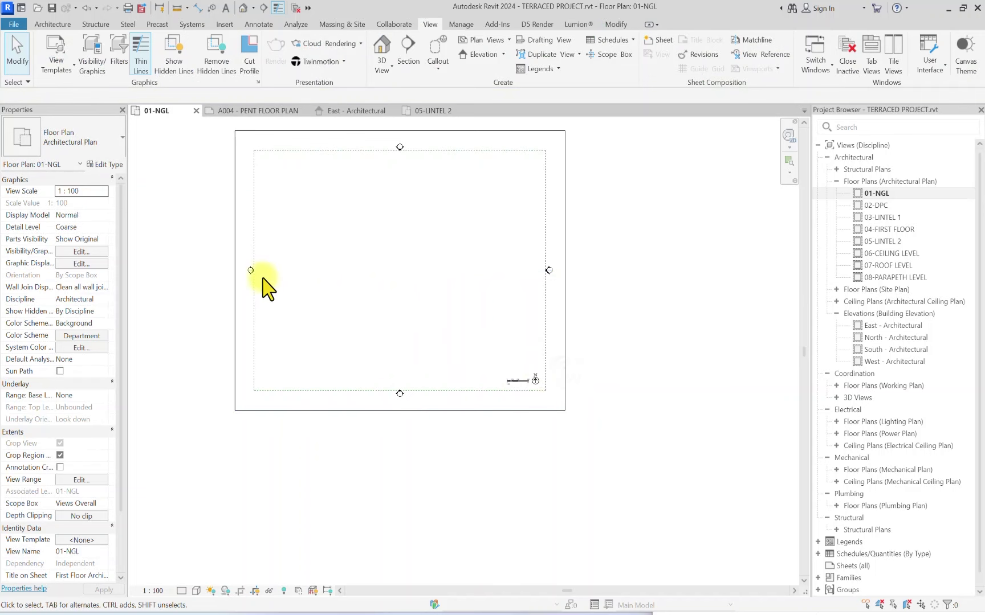
Step: Hide the scope box category in the 01-NGL view
scroll(262, 274, down, 2)
click(257, 260)
right_click(257, 260)
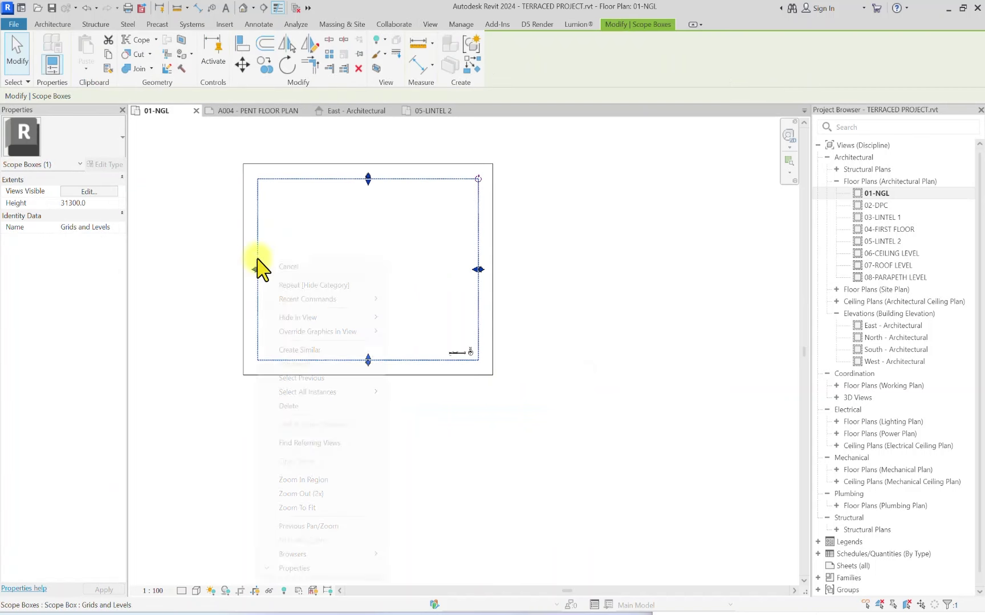
mouse_move(330, 318)
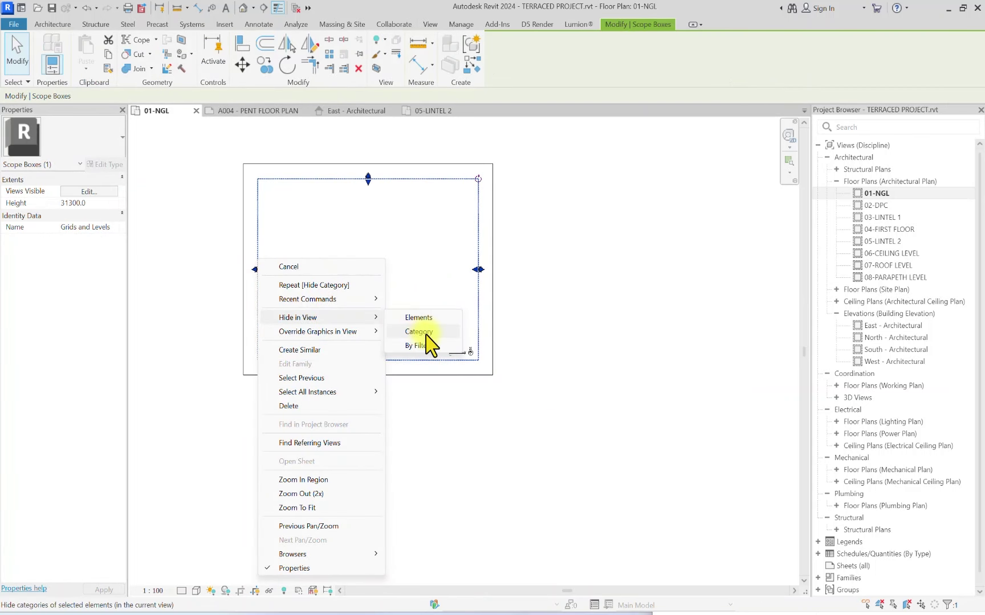
click(429, 341)
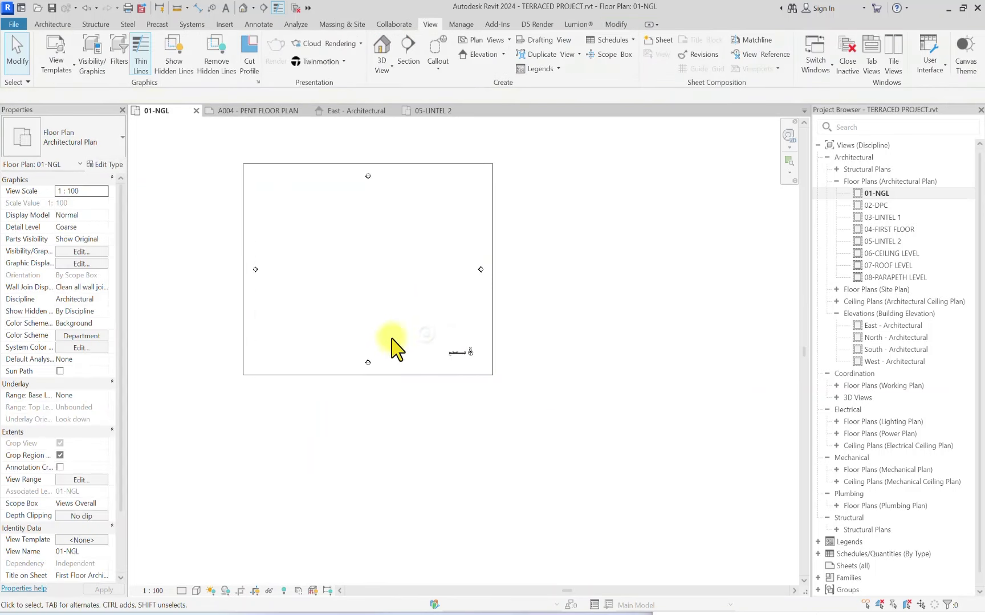
click(308, 375)
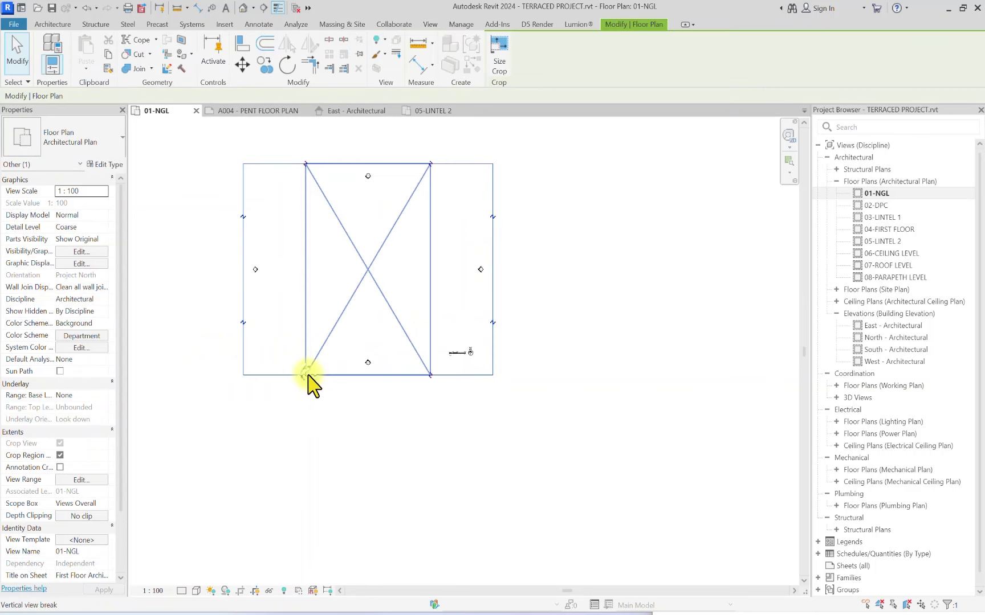
Step: Set the plan's Scope Box to None and Depth Clipping to Clip without line
click(104, 504)
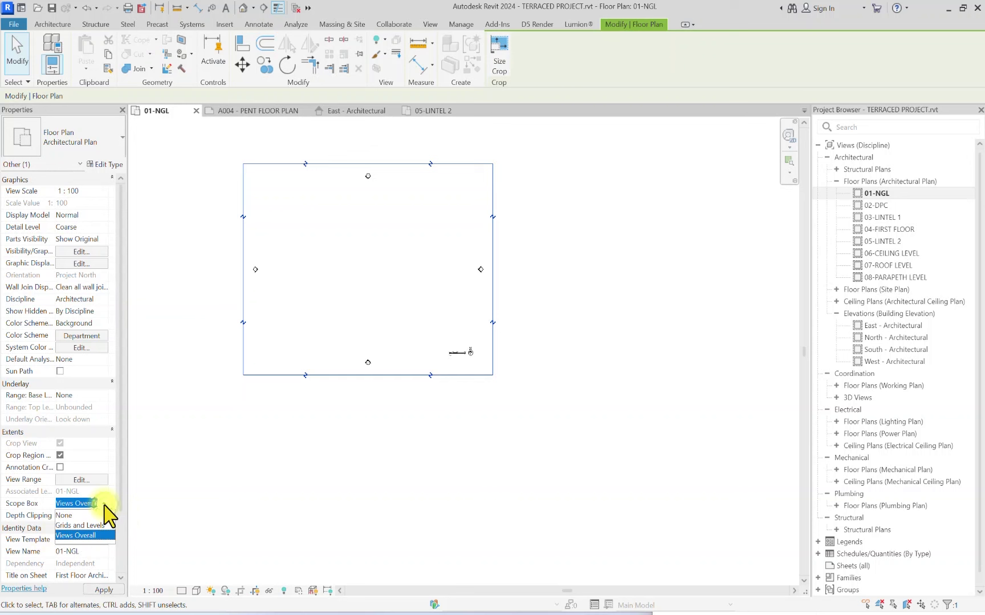
click(85, 515)
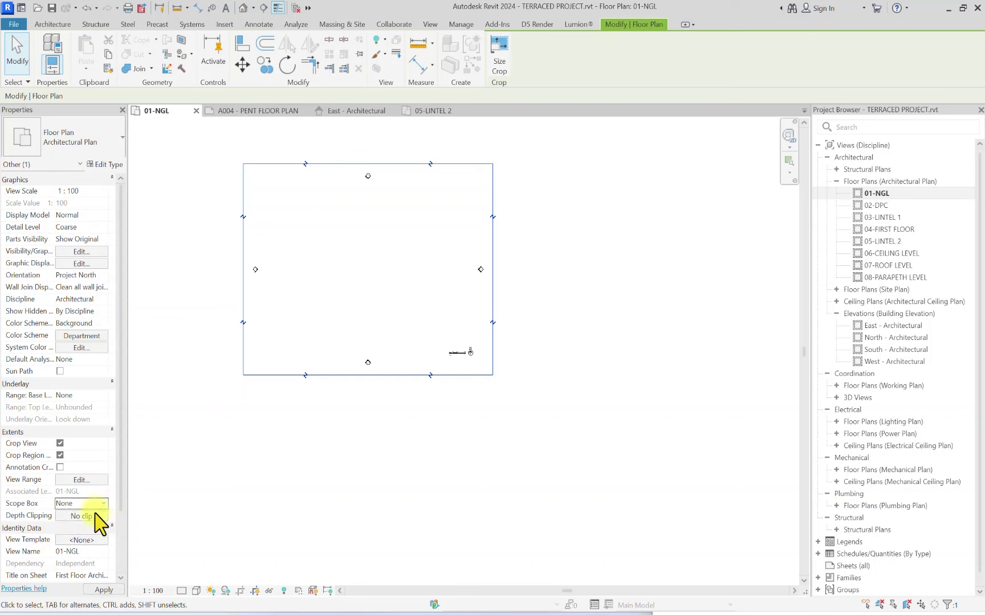
click(95, 516)
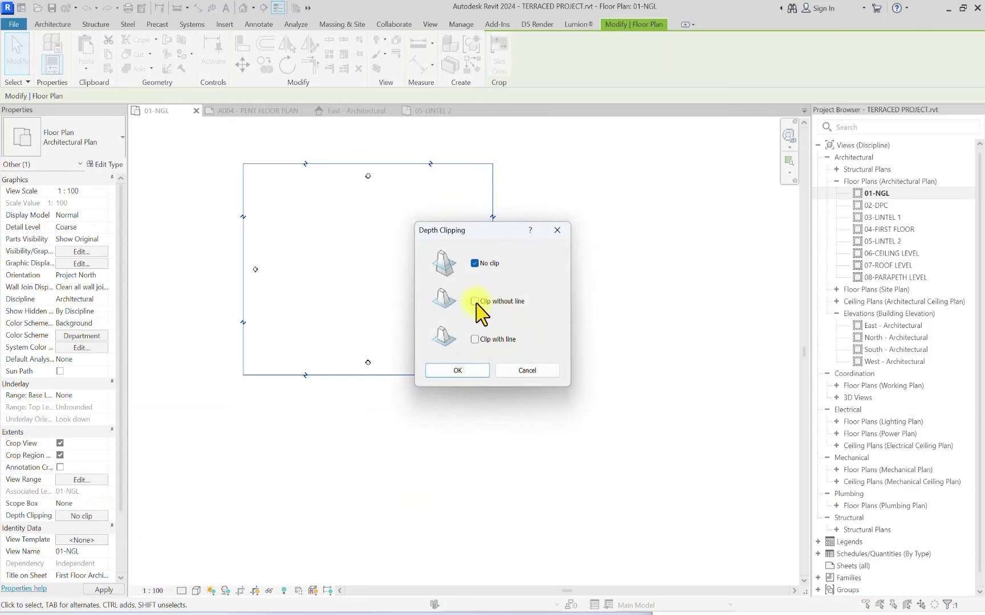
click(462, 371)
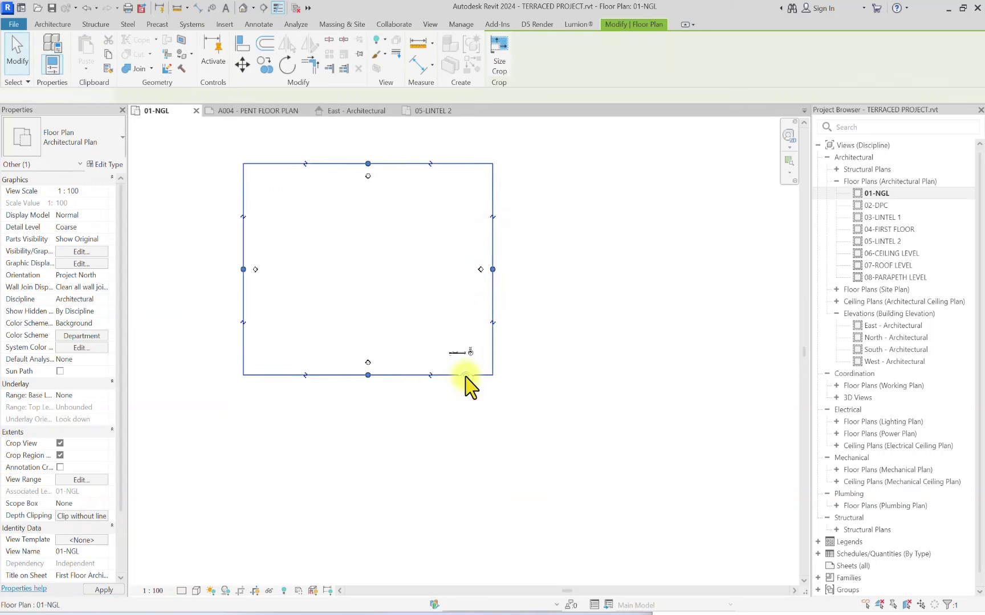
click(299, 428)
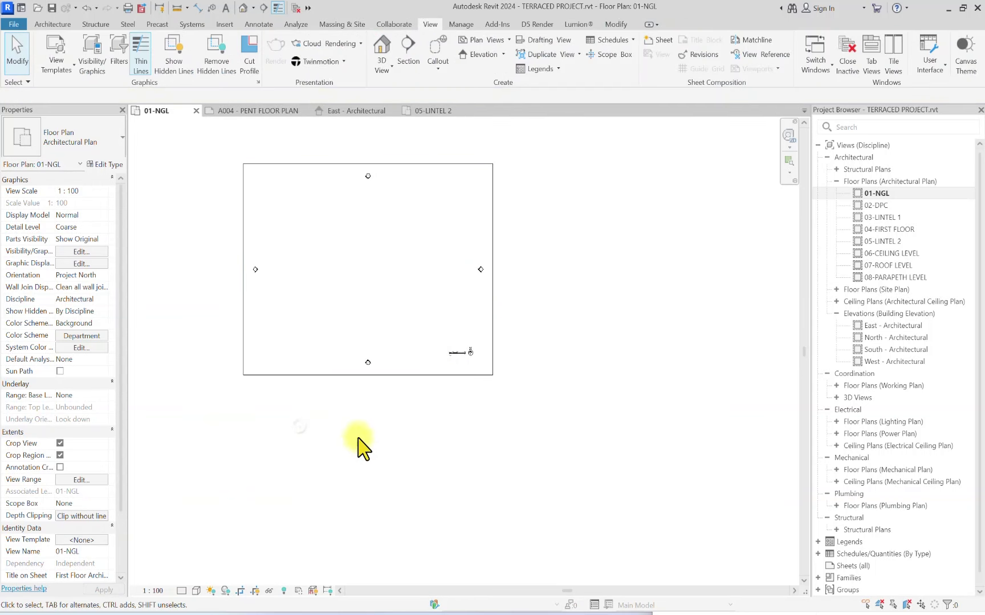
Step: Hide the crop region boundary and set Detail Line to rectangle mode
click(254, 593)
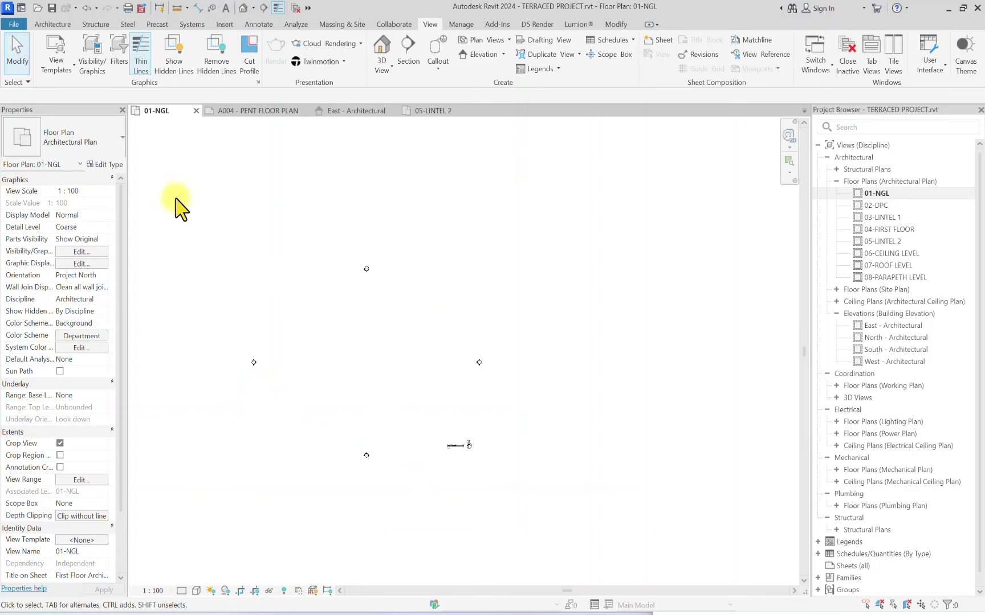
click(259, 24)
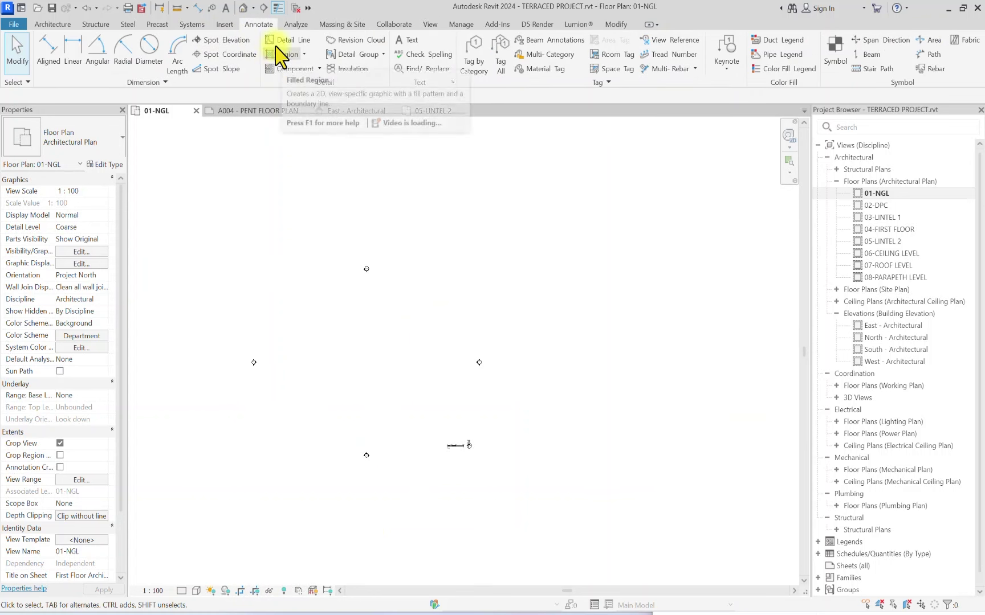
click(295, 46)
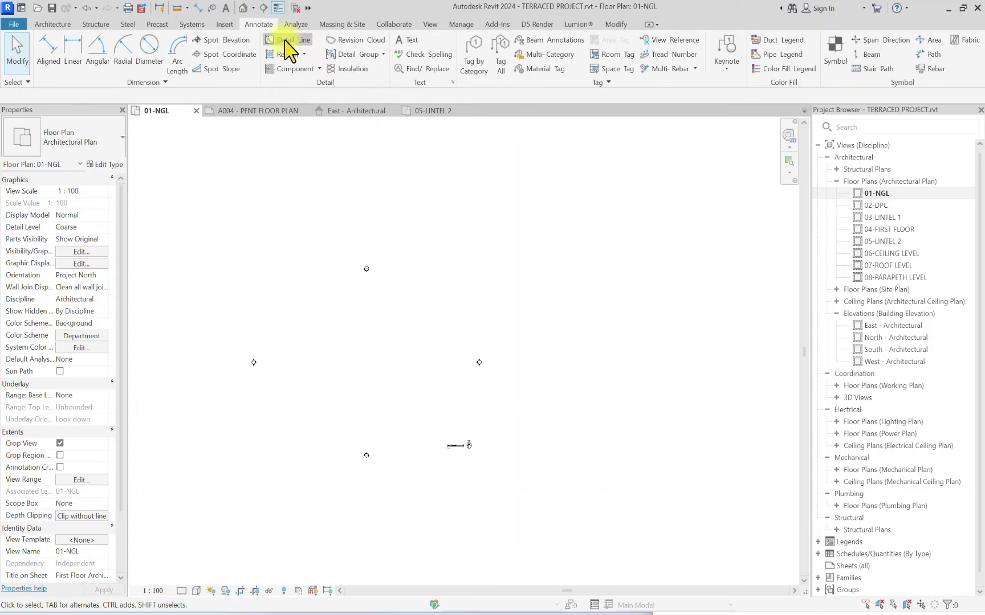
click(506, 41)
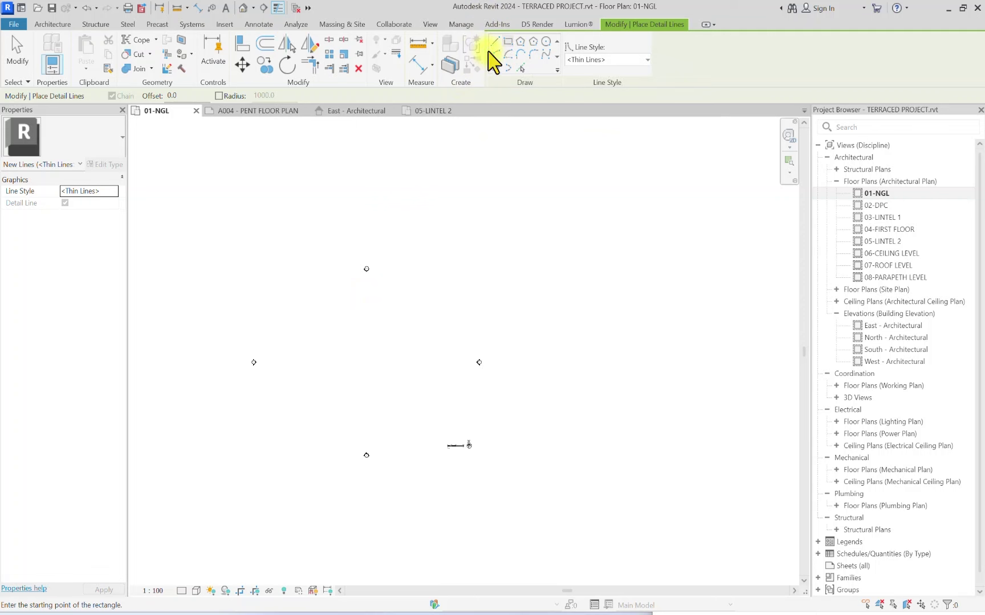
Step: Draw a 6000 x 4000 detail-line rectangle near the plan centre
click(493, 42)
click(348, 352)
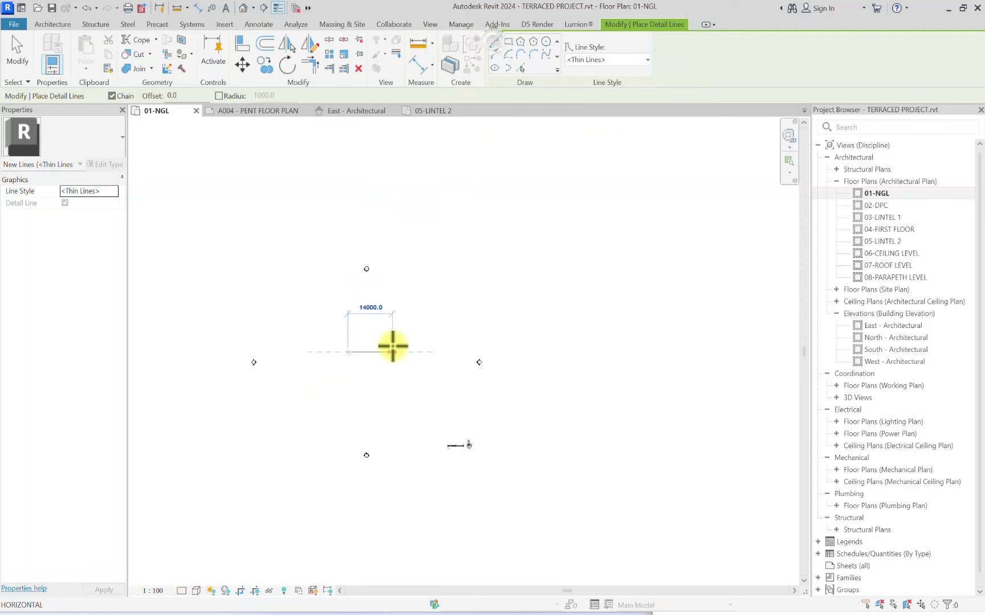
click(507, 41)
scroll(352, 360, up, 3)
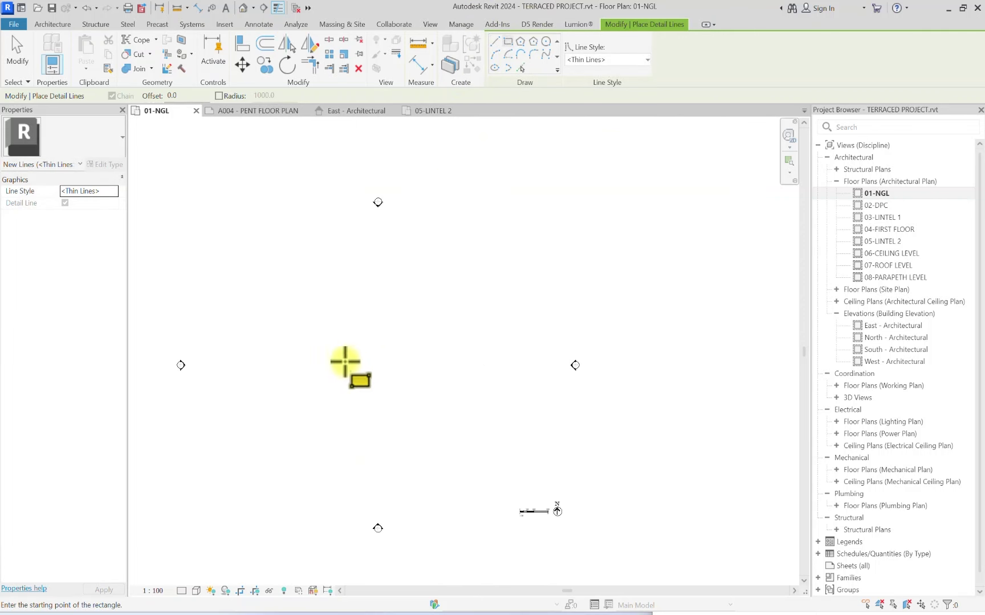
click(345, 361)
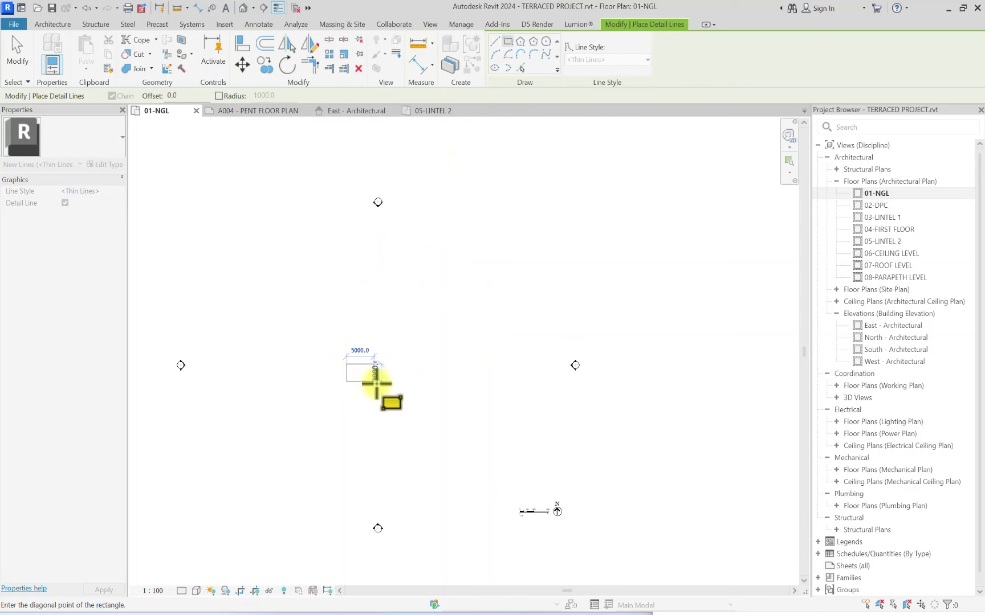
click(380, 387)
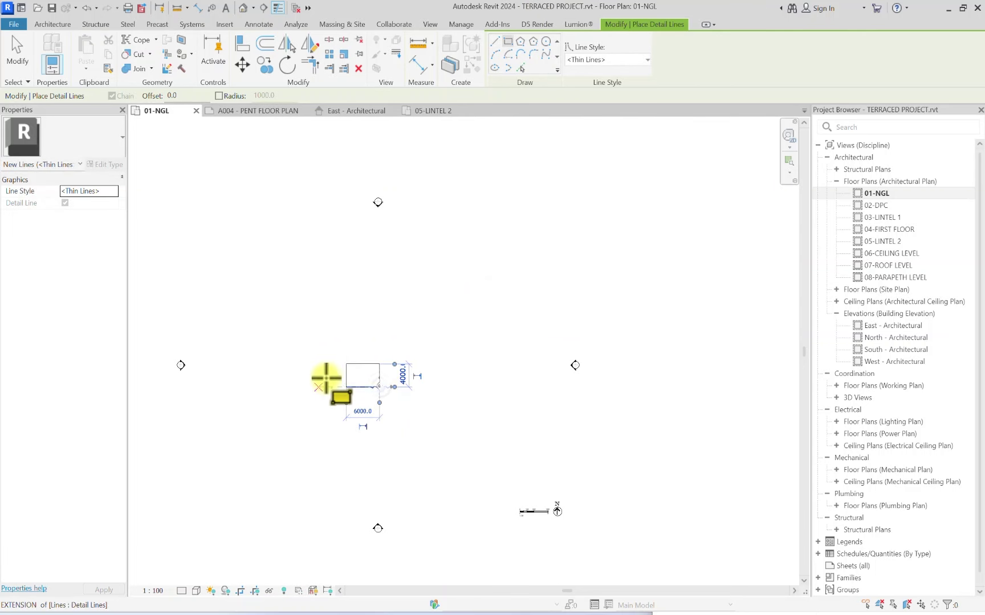
scroll(341, 392, down, 2)
key(Escape)
key(Escape)
scroll(374, 499, up, 1)
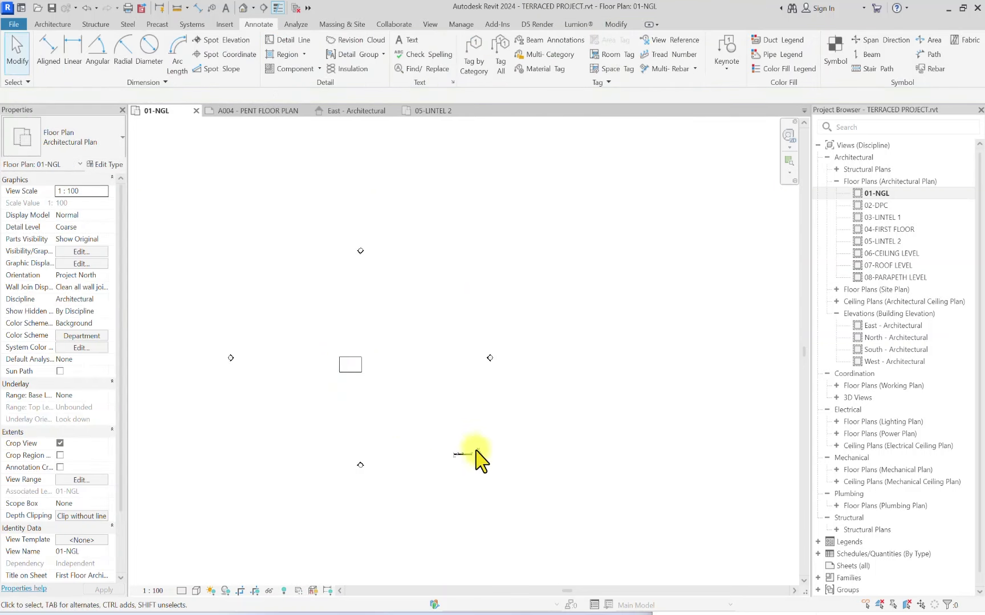
Step: Select the elevation markers and hide their category in this view
scroll(235, 367, up, 2)
click(235, 363)
scroll(237, 371, down, 3)
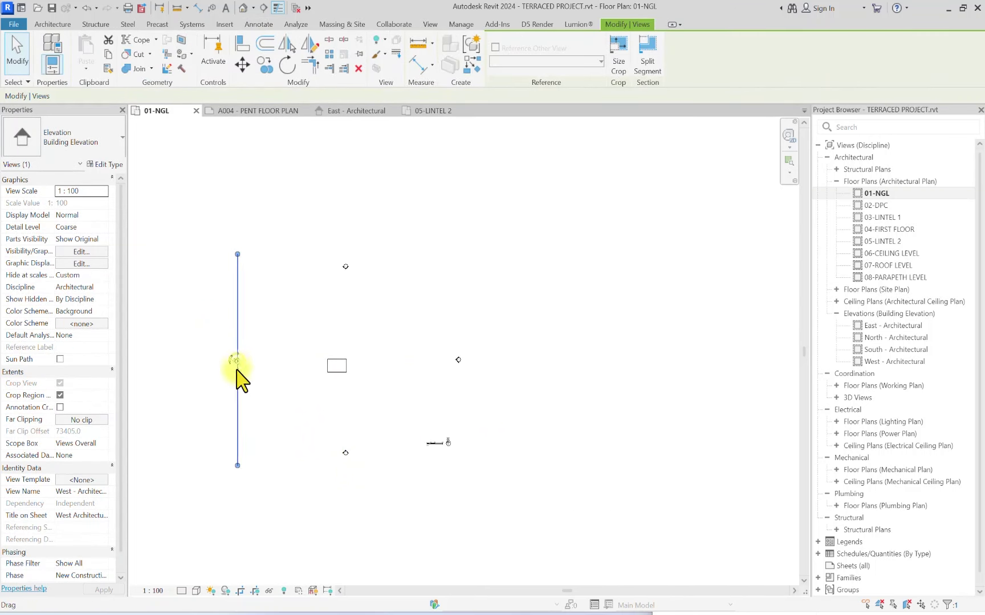
scroll(314, 411, down, 2)
scroll(353, 430, up, 2)
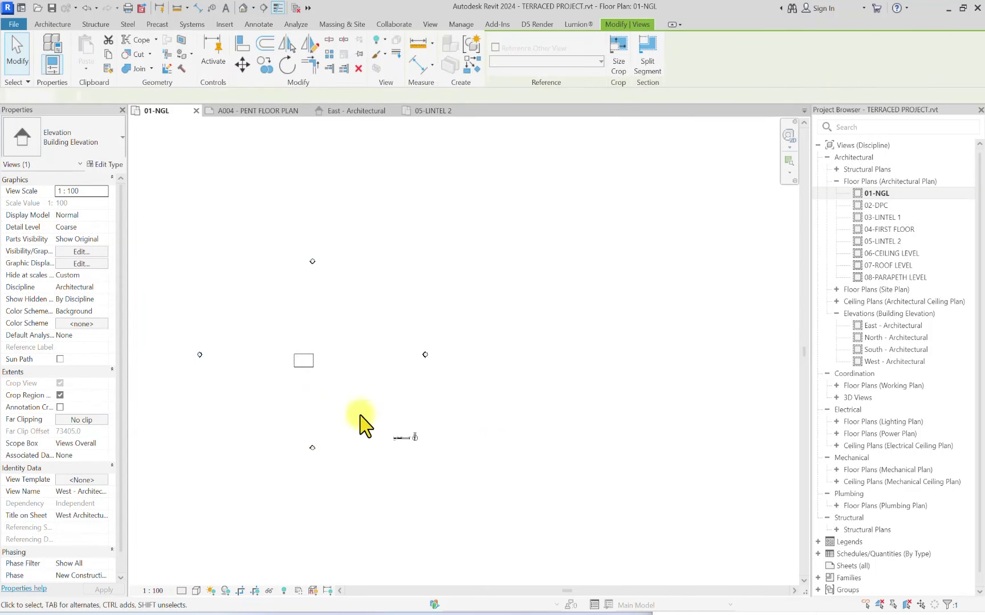
key(Escape)
drag(297, 462, 305, 451)
scroll(305, 451, up, 2)
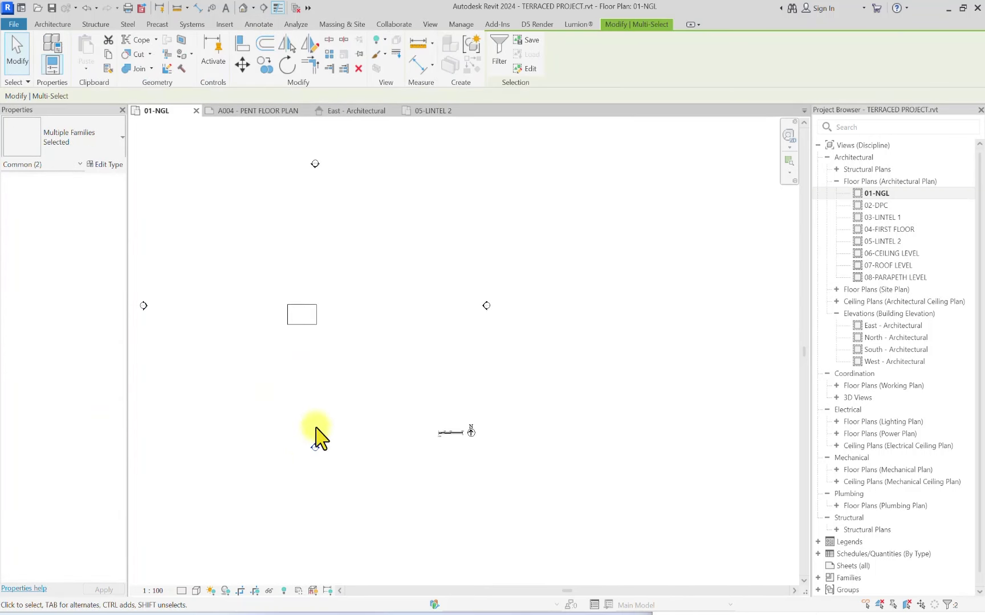
drag(362, 402, 263, 509)
right_click(319, 451)
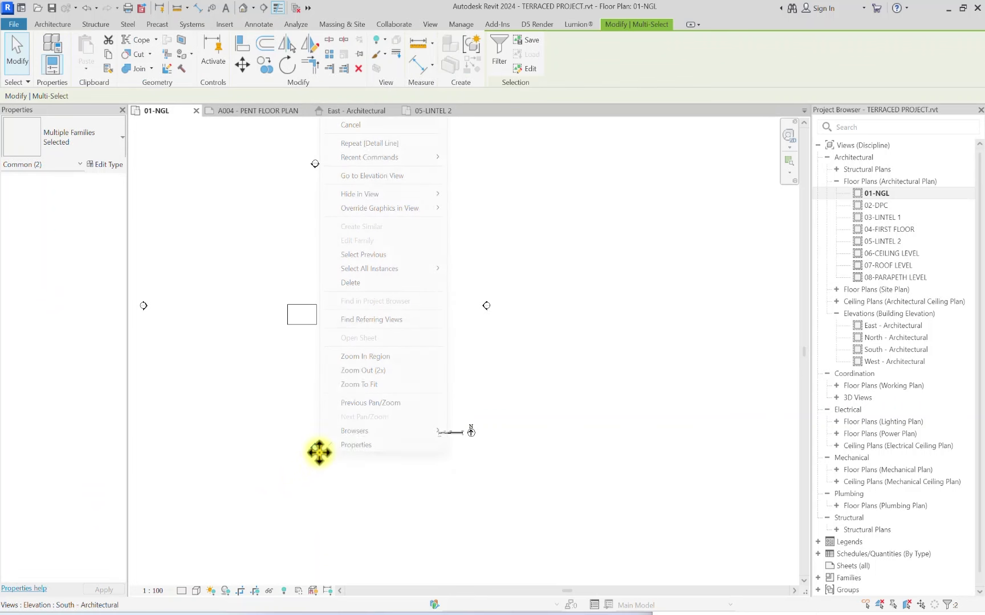
key(Escape)
click(382, 331)
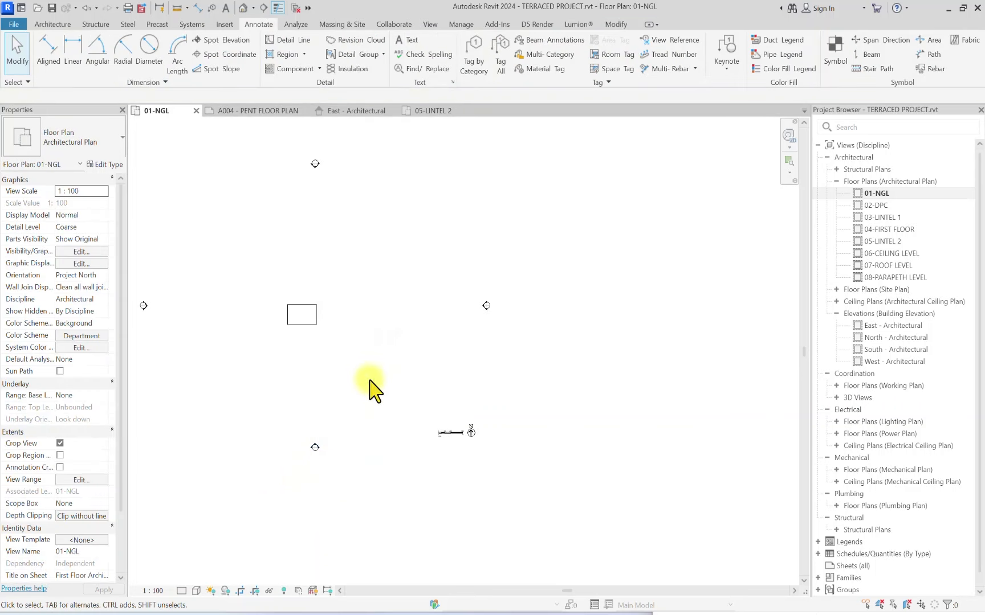
mouse_move(368, 383)
mouse_down()
mouse_move(346, 461)
mouse_move(207, 524)
mouse_up()
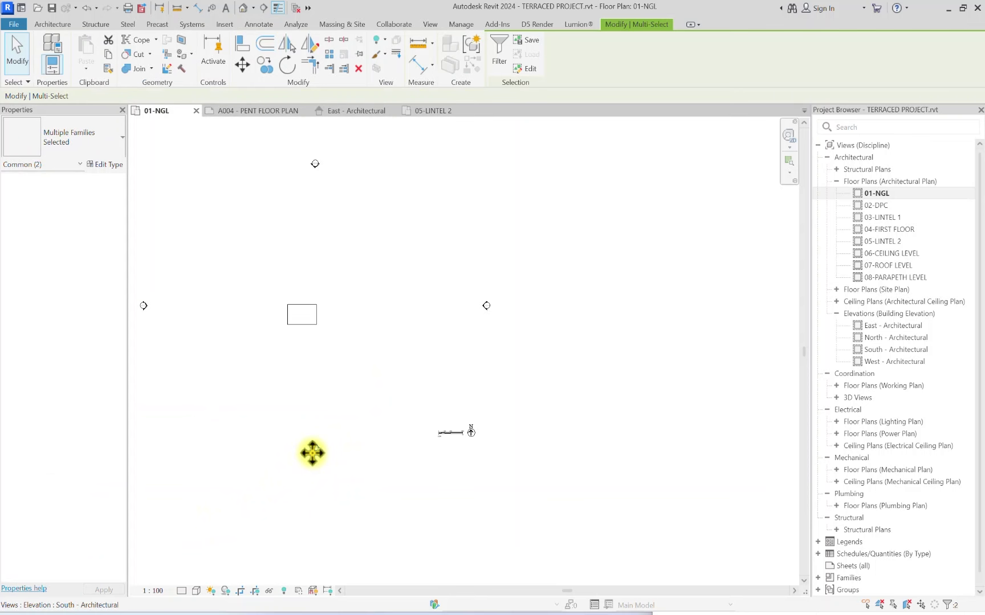
right_click(313, 453)
mouse_move(370, 194)
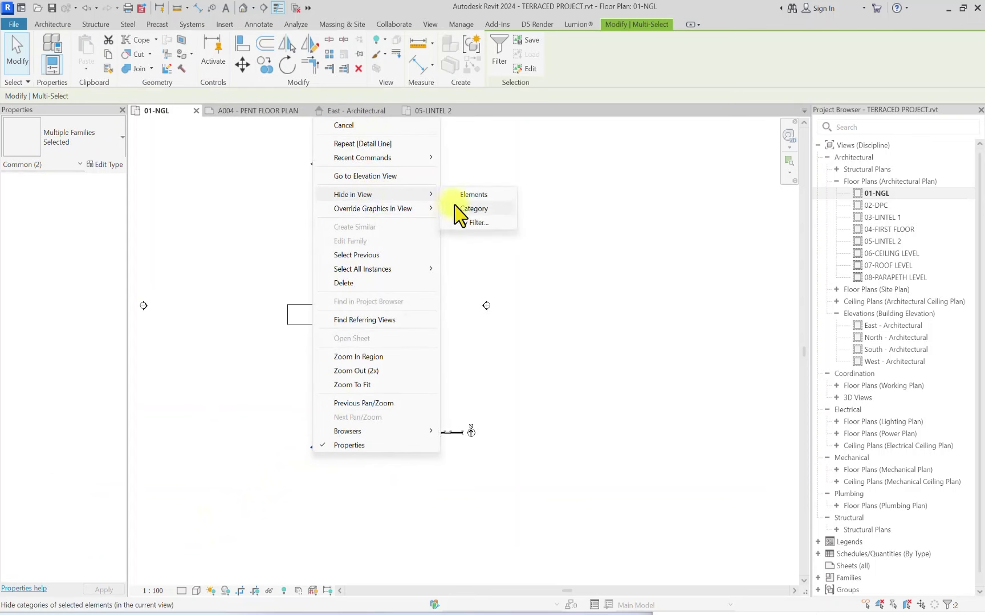
click(456, 210)
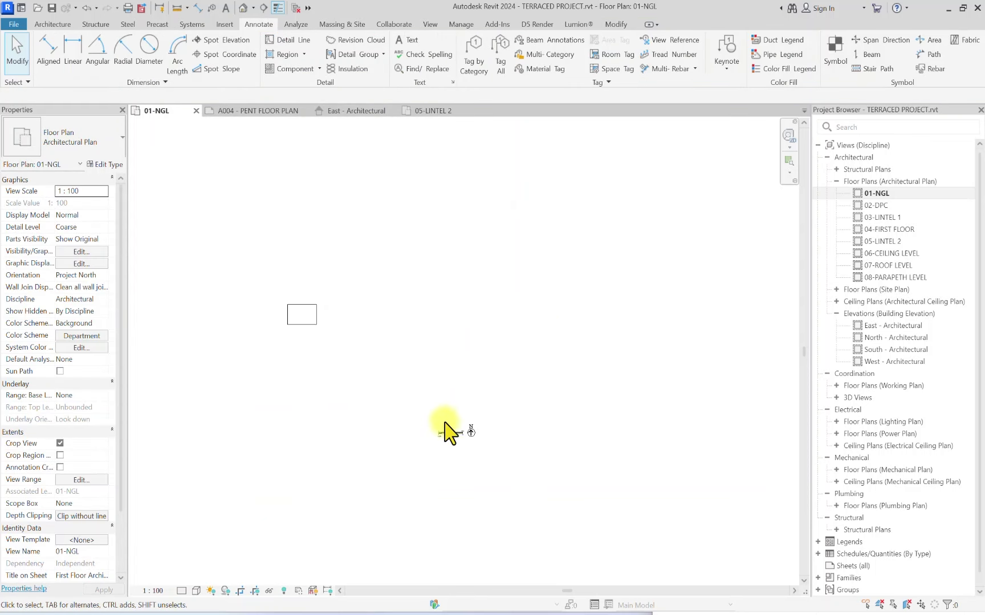
Step: Hide the selected north-arrow annotations in the 01-NGL view
mouse_move(503, 398)
mouse_down()
mouse_move(427, 456)
mouse_move(388, 461)
mouse_up()
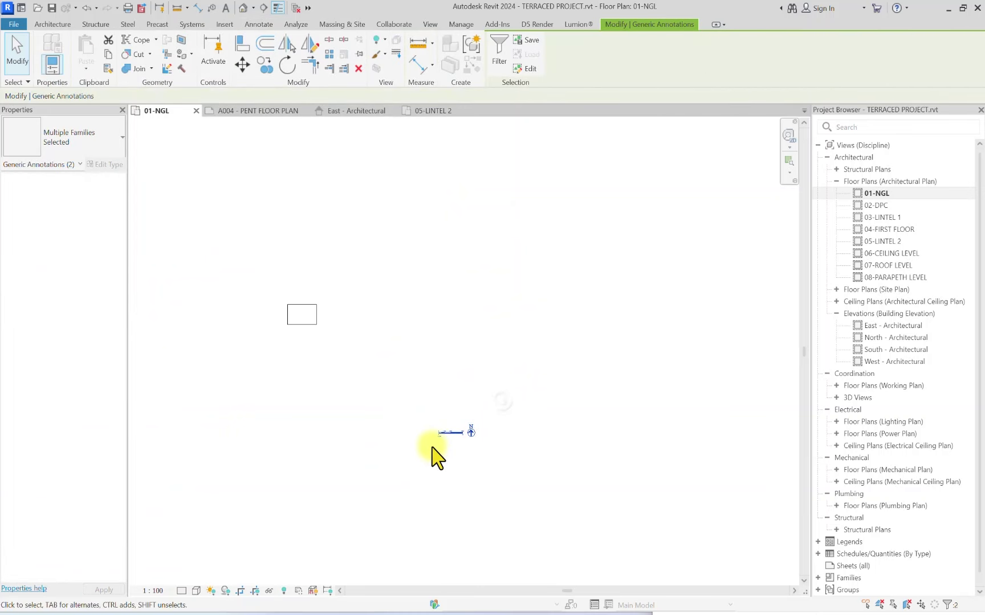
right_click(454, 450)
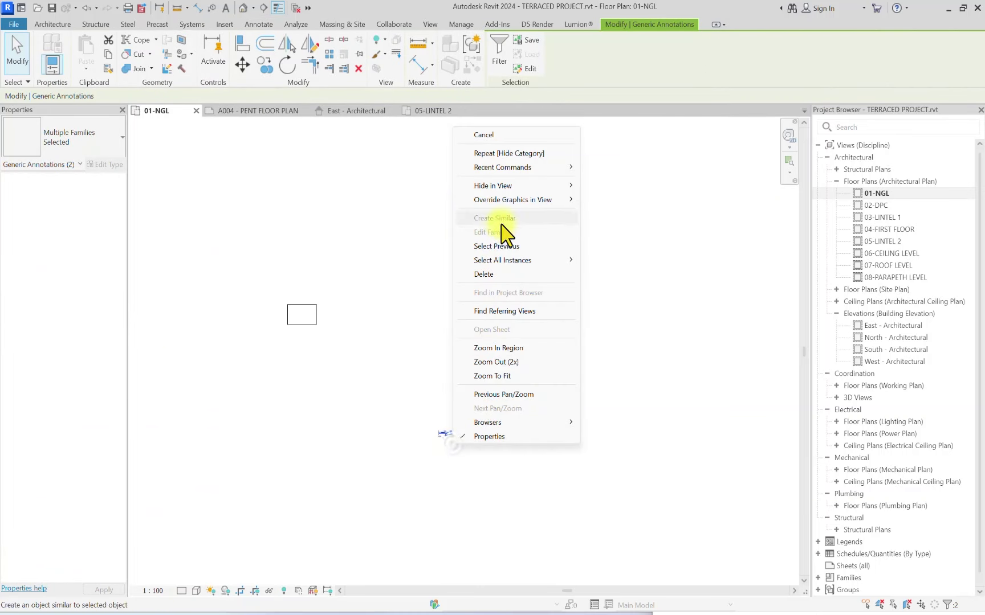
click(602, 188)
scroll(230, 356, down, 3)
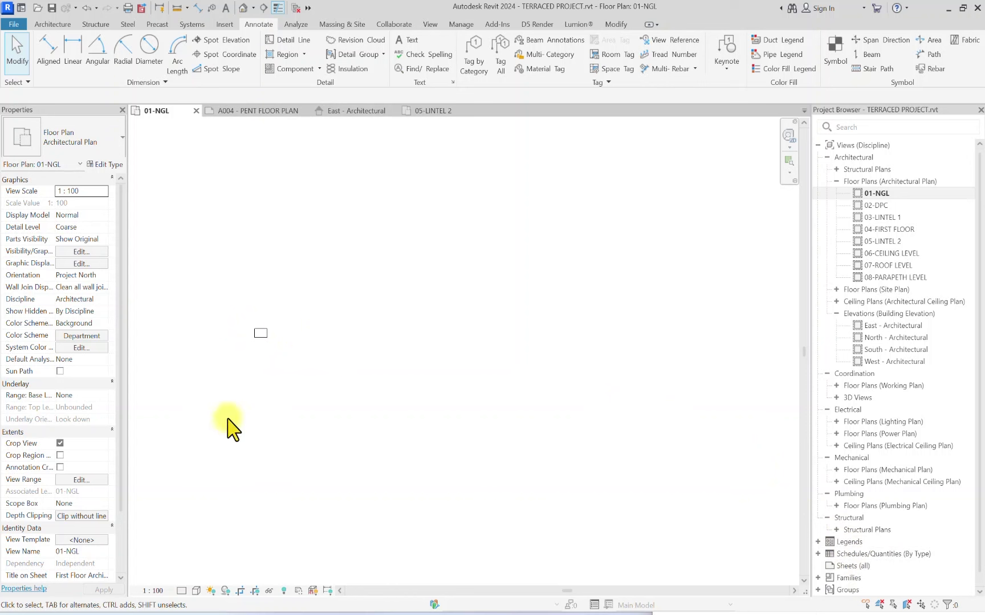
scroll(631, 506, up, 5)
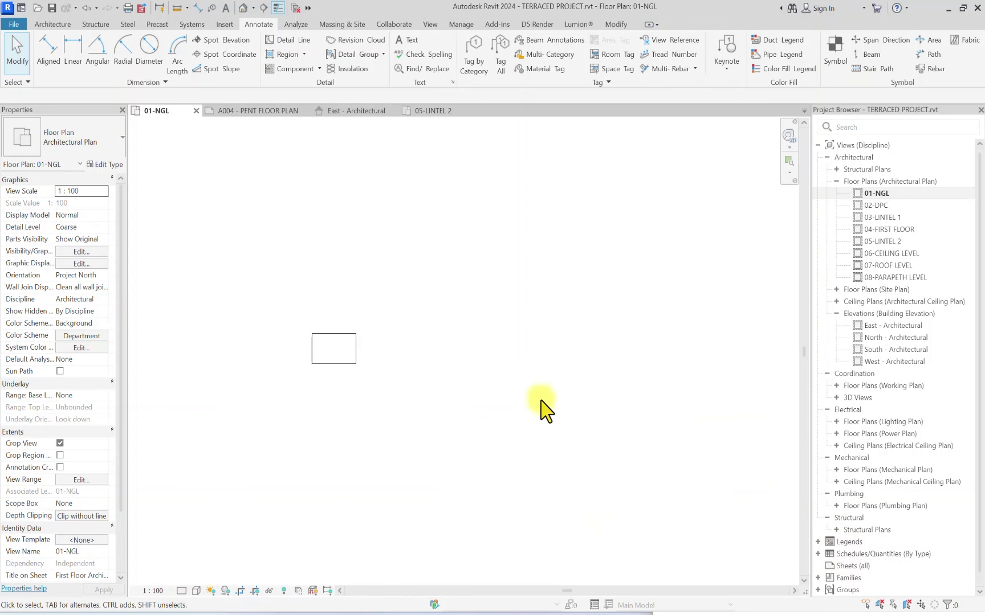
scroll(541, 406, down, 2)
scroll(407, 376, up, 2)
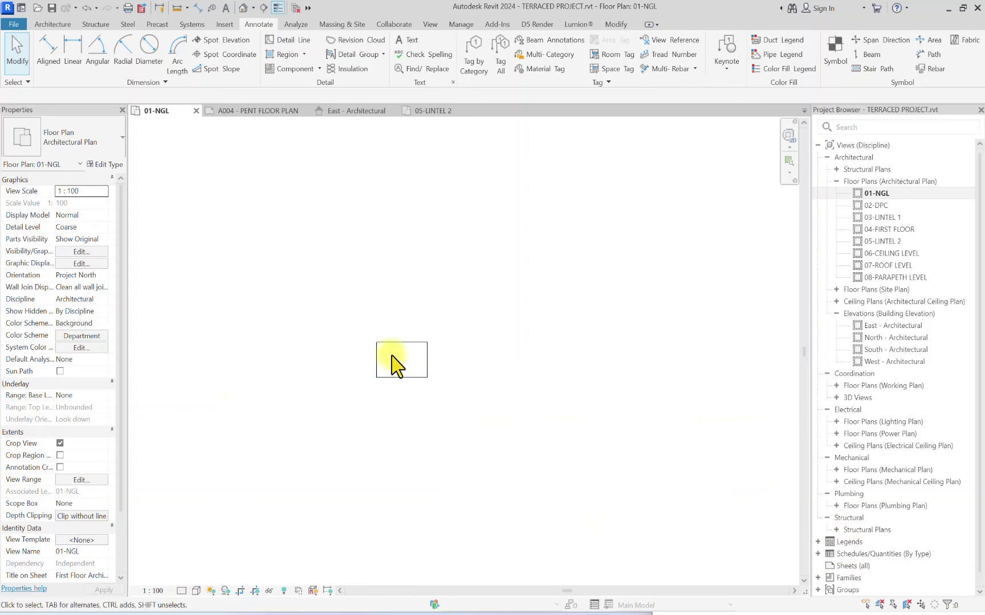
click(385, 377)
scroll(387, 377, up, 2)
drag(369, 376, 373, 435)
click(387, 323)
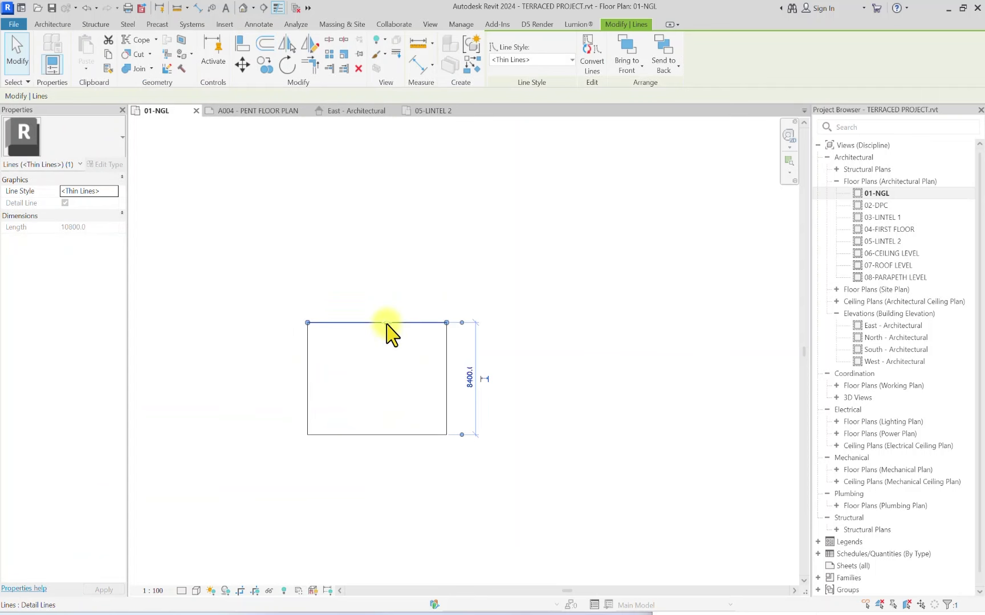
click(461, 370)
scroll(362, 403, down, 2)
scroll(329, 383, up, 1)
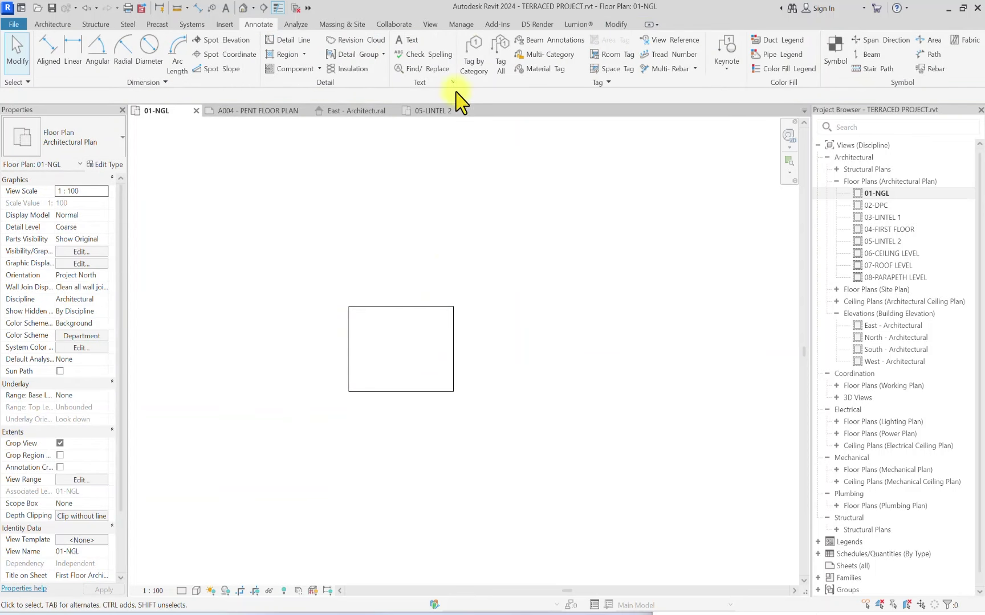
scroll(384, 176, down, 1)
scroll(411, 259, up, 1)
scroll(371, 285, up, 1)
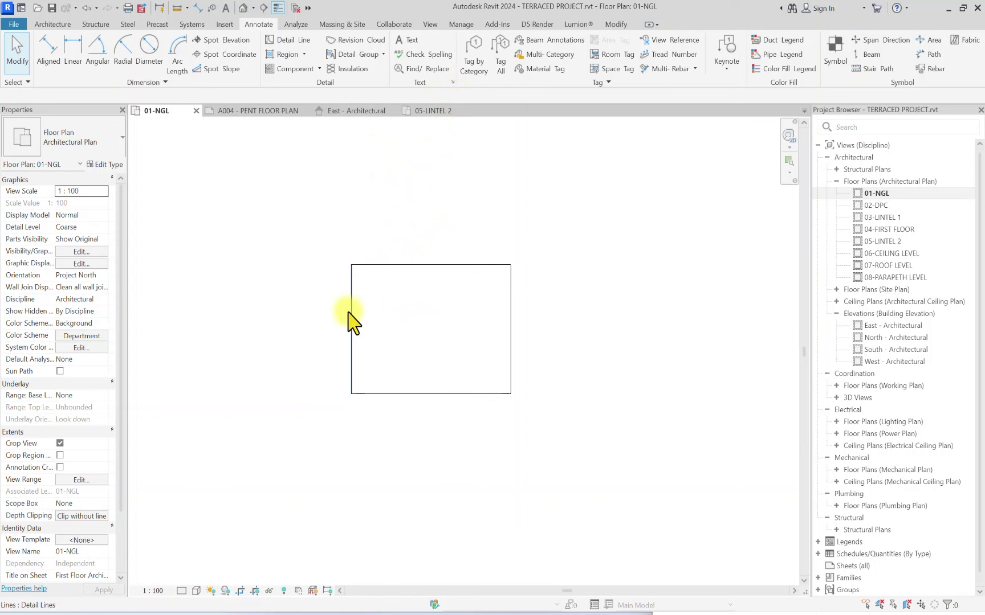
scroll(357, 317, down, 2)
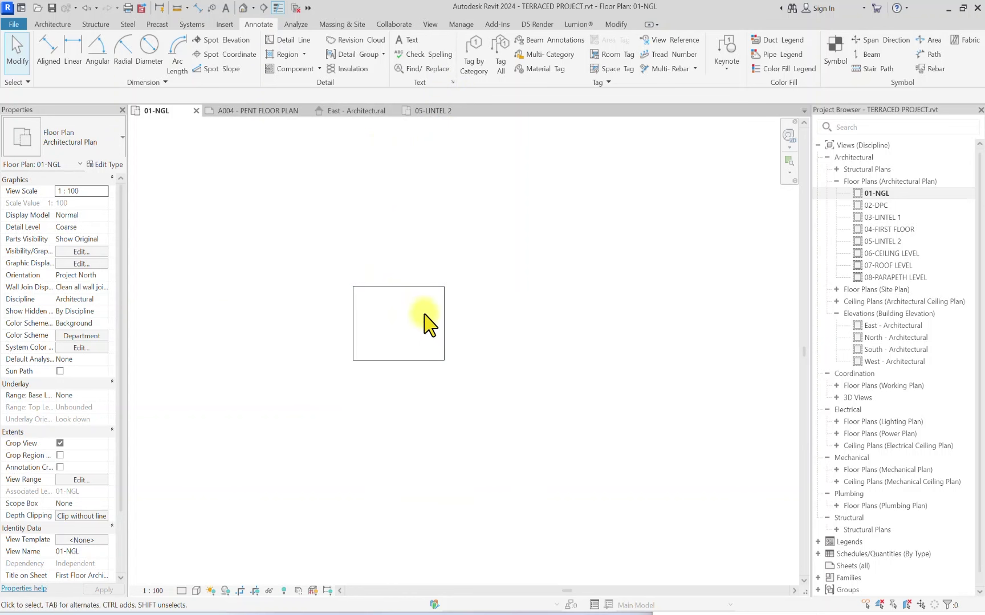
scroll(438, 327, up, 3)
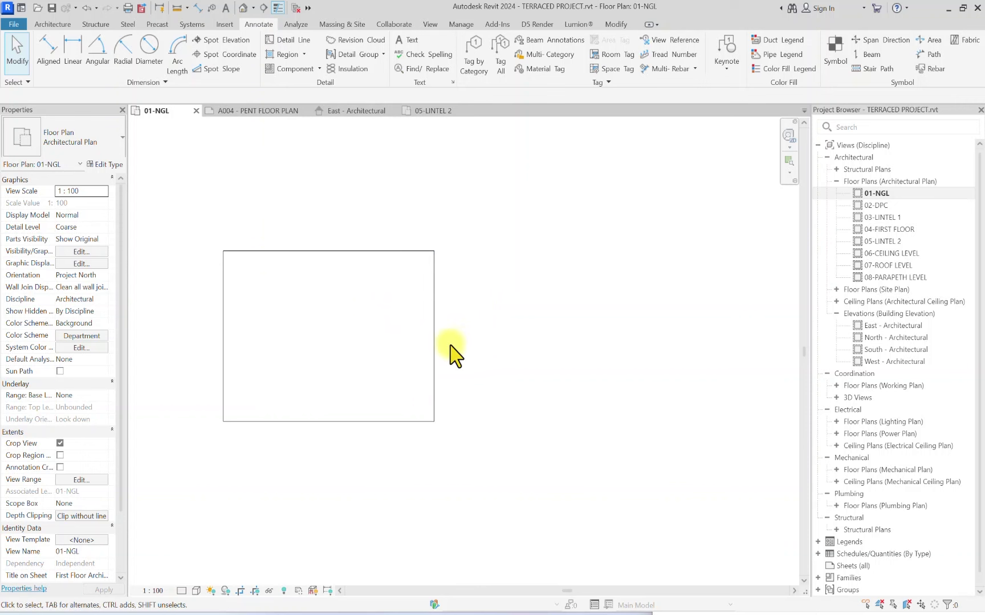
scroll(359, 327, down, 2)
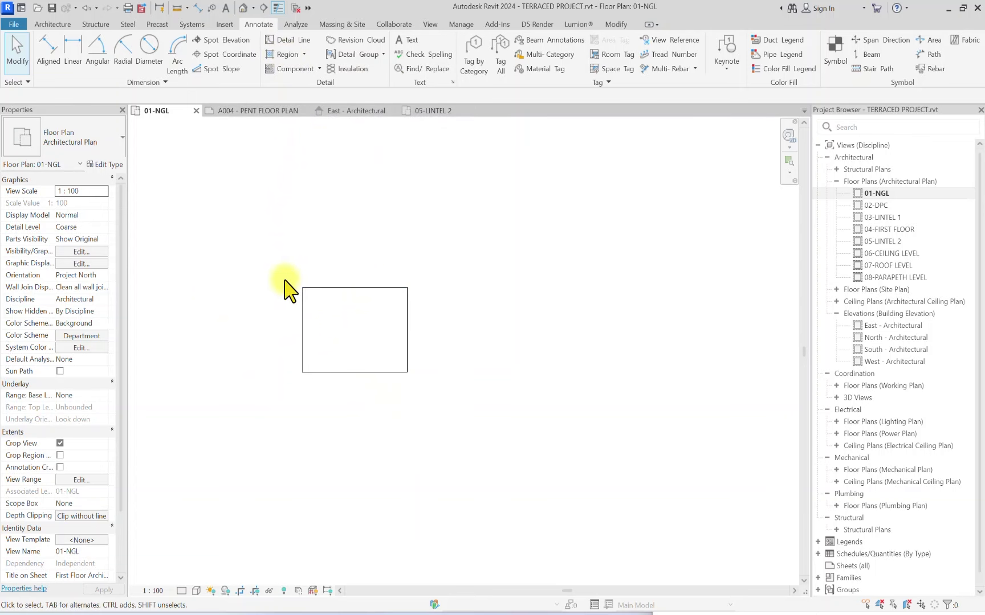
Step: Draw a vertical detail-line divider from the rectangle's top-edge midpoint to its bottom edge
click(288, 41)
click(354, 287)
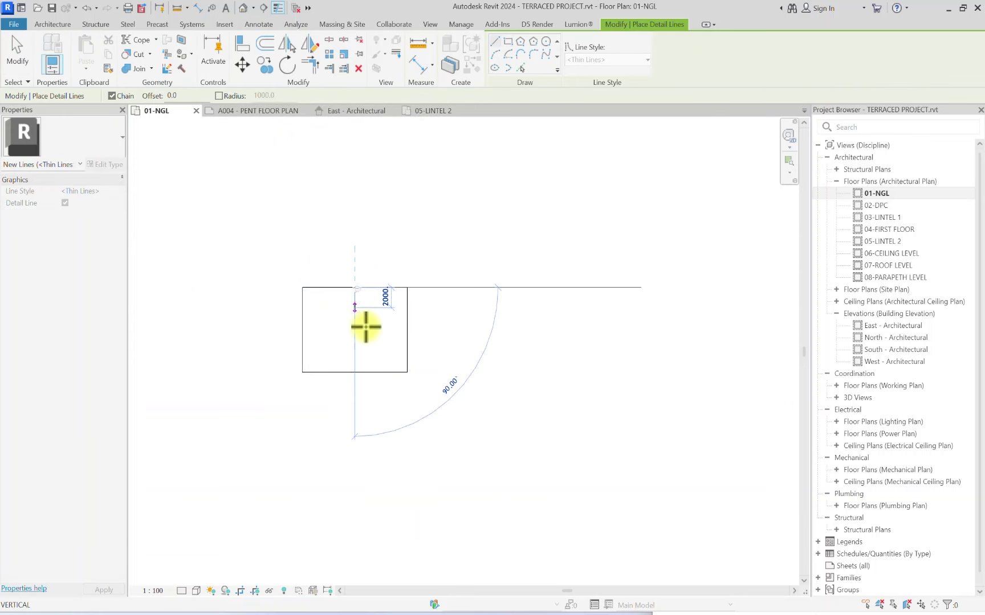
click(355, 372)
key(Escape)
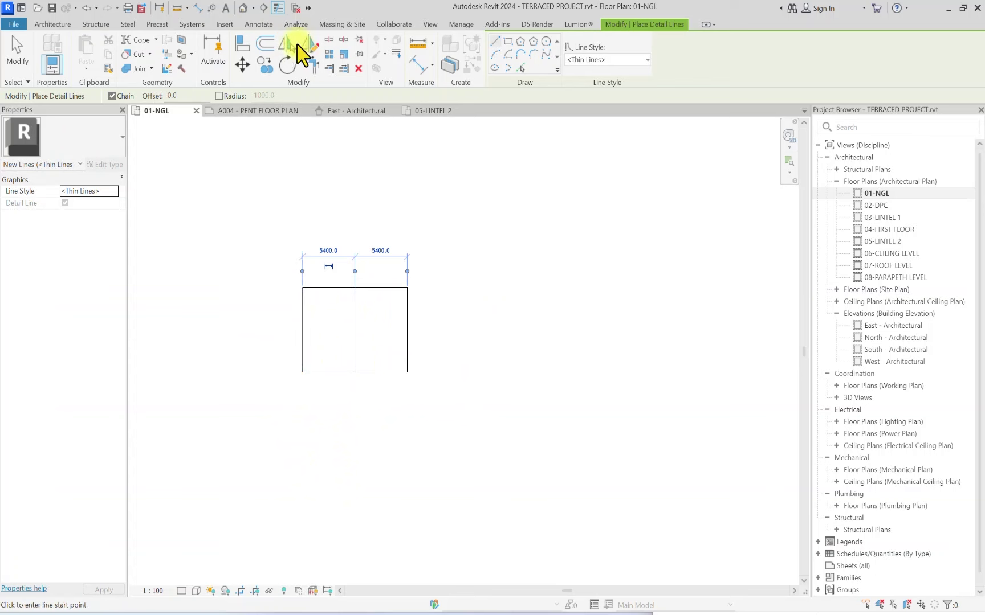
Step: Split the rectangle's edge at the divider and delete the short leftover piece
click(329, 40)
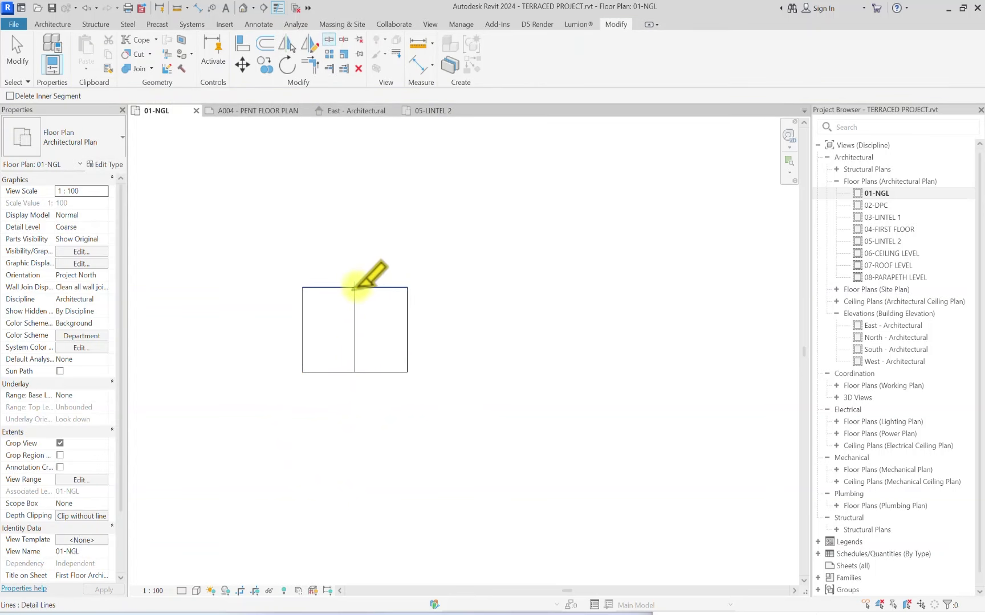
click(354, 372)
key(Escape)
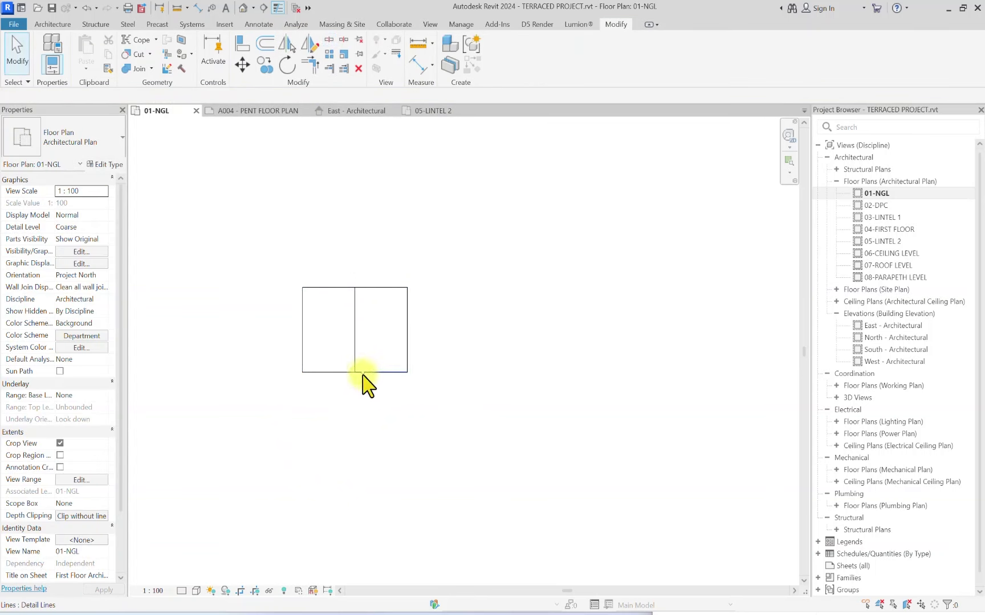
click(351, 373)
click(369, 294)
key(Delete)
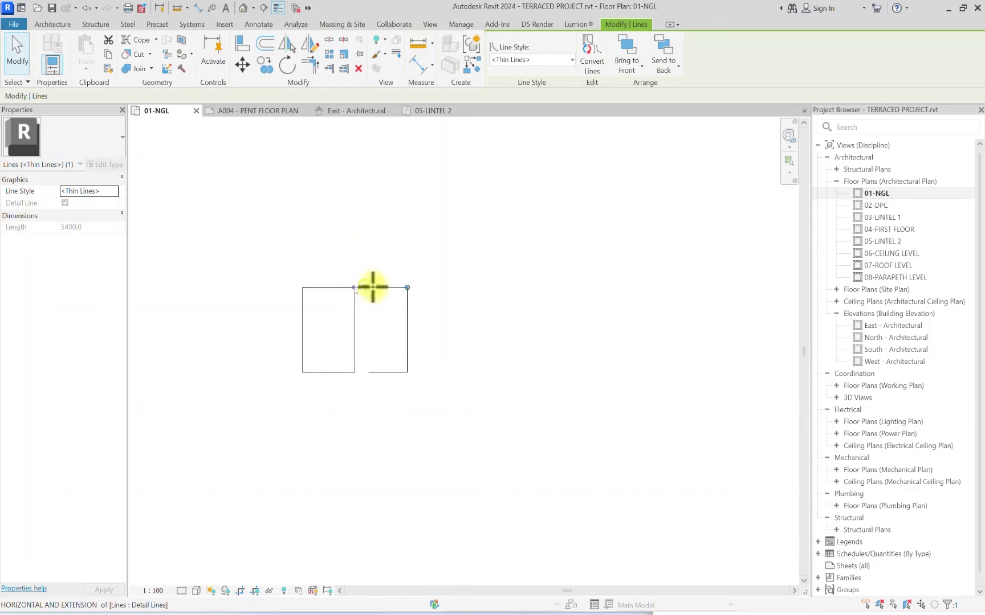
Step: Raise the right block's top edge 3200 mm and shift both bottom edges
click(384, 291)
scroll(387, 289, up, 2)
drag(392, 285, 386, 231)
drag(314, 439, 301, 508)
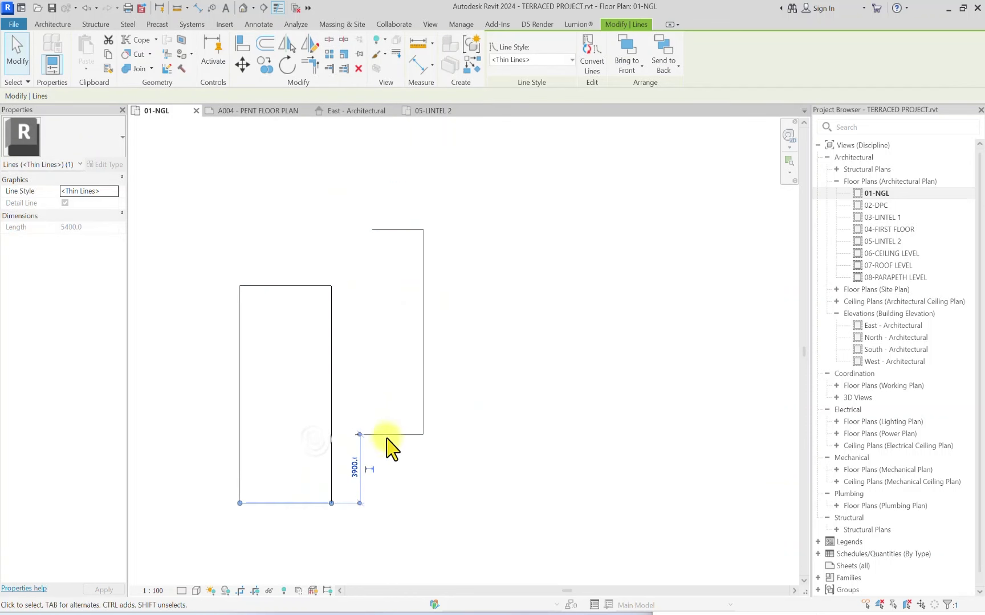
drag(385, 438, 322, 393)
Step: Extend the divider's top end up to the raised top edge
click(325, 285)
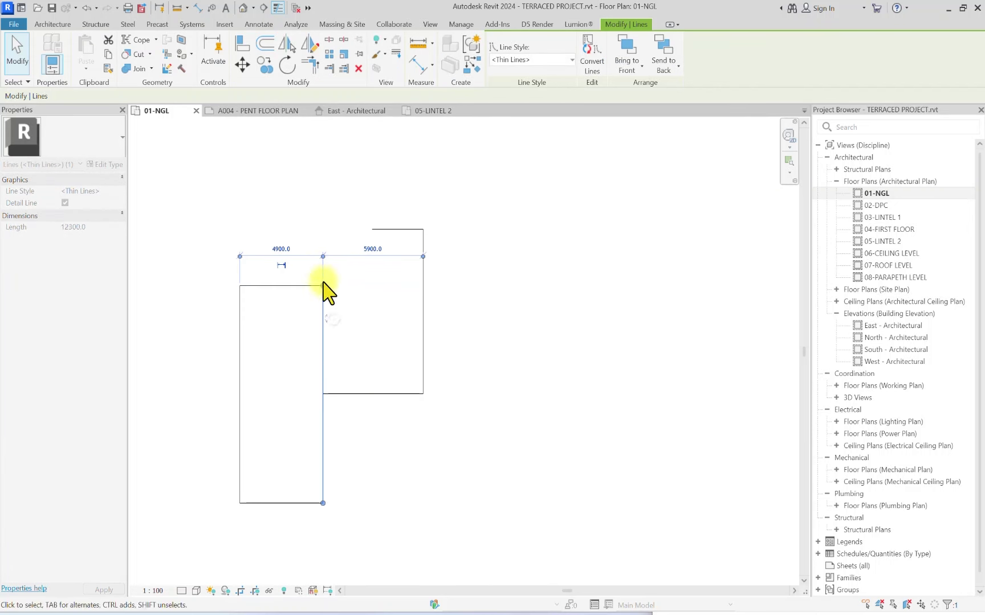
drag(325, 286, 322, 229)
click(385, 231)
scroll(357, 343, down, 2)
scroll(311, 319, up, 2)
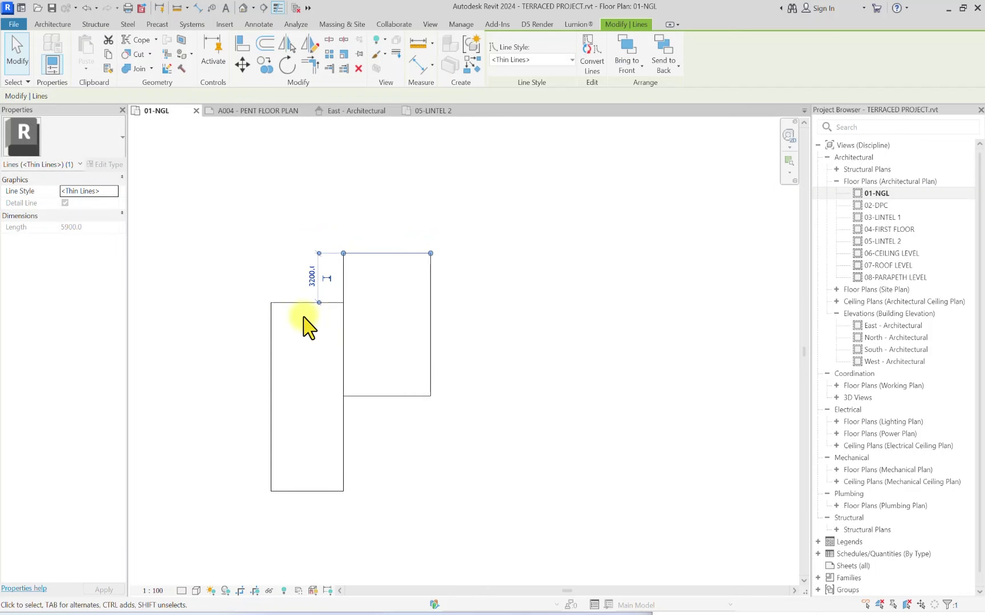
click(286, 233)
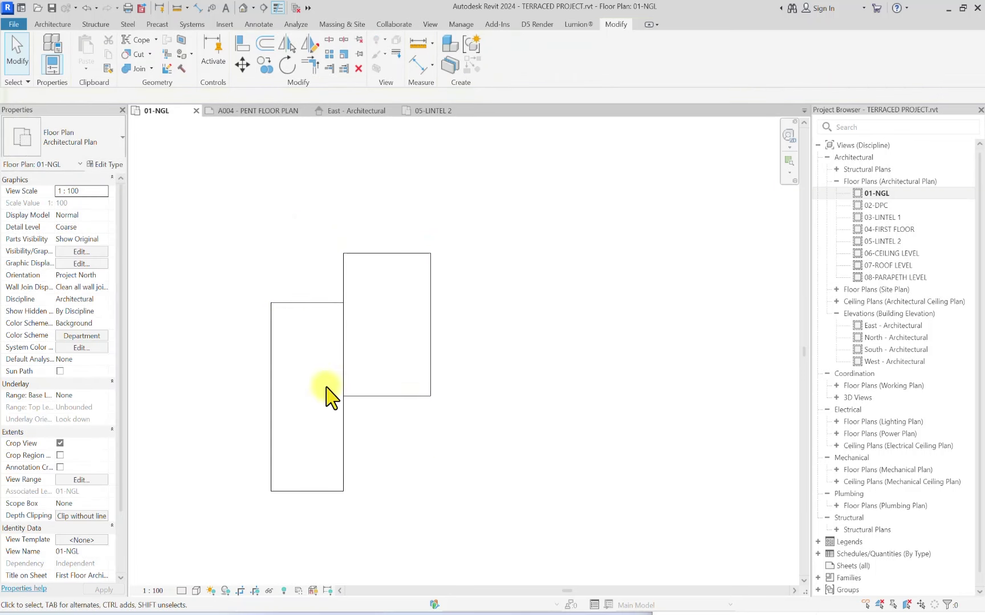
Step: Lower the left rectangle's top line to complete the stepped offset
scroll(370, 424, down, 2)
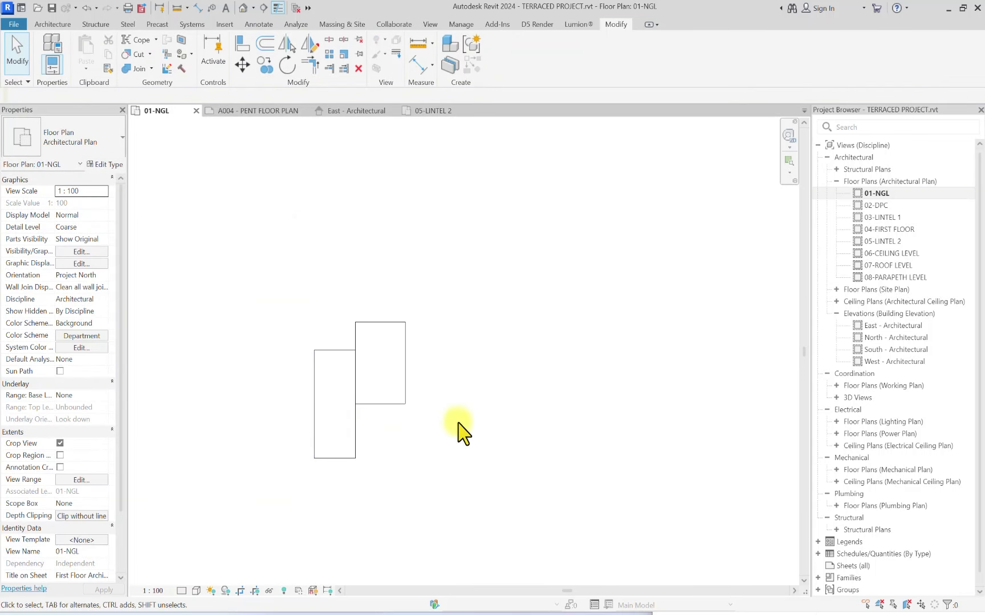
scroll(319, 347, up, 2)
drag(308, 359, 367, 462)
key(Escape)
scroll(399, 387, down, 2)
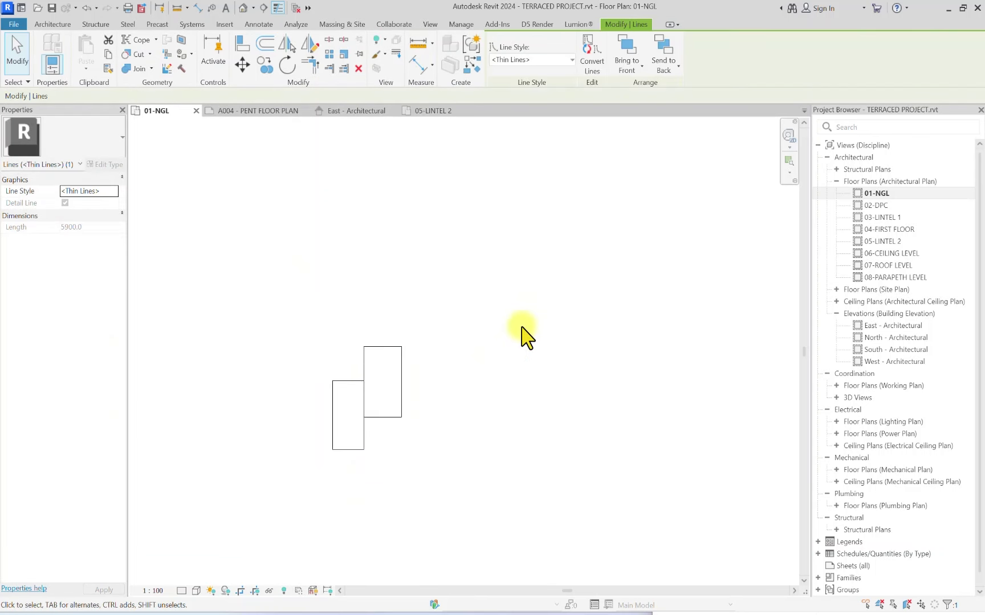
key(Escape)
scroll(418, 330, up, 1)
scroll(373, 393, down, 2)
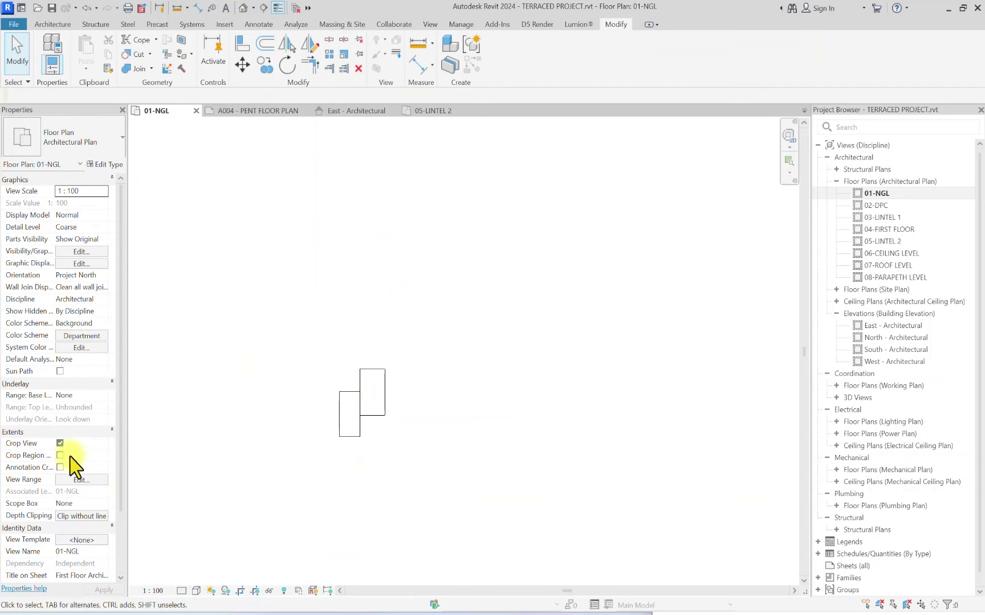
Step: Start the Wall tool with type 01-225 WALL MAIN, Top Constraint Up to level: 04-FIRST FLOOR
click(54, 24)
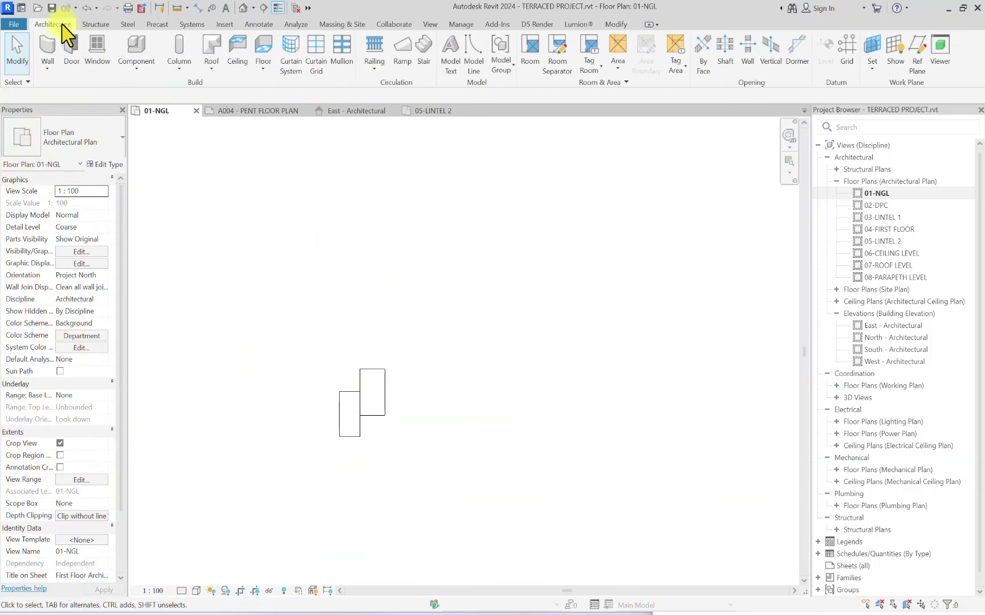
click(44, 50)
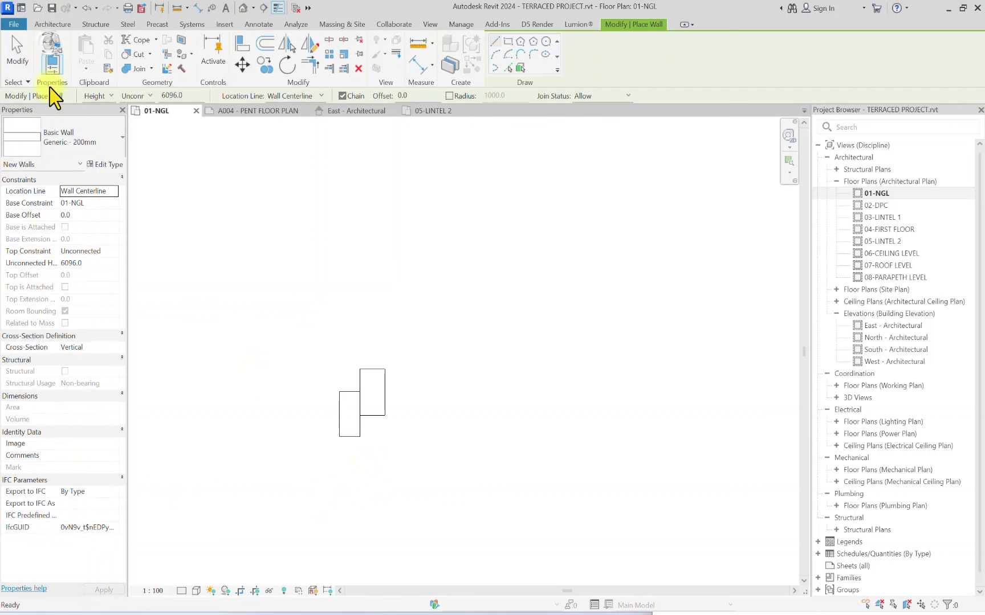
click(58, 142)
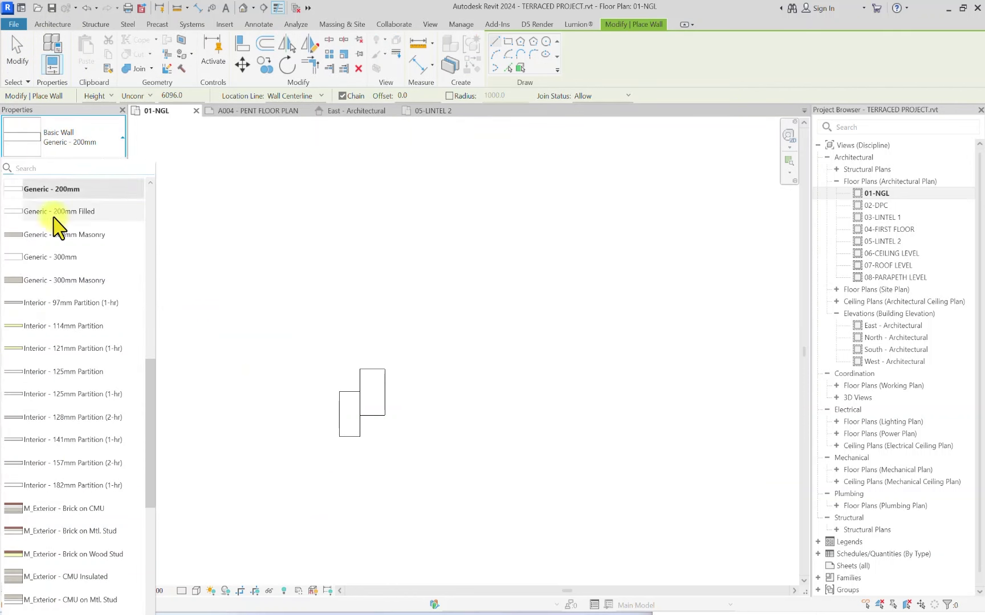
scroll(69, 305, down, 6)
scroll(69, 305, up, 10)
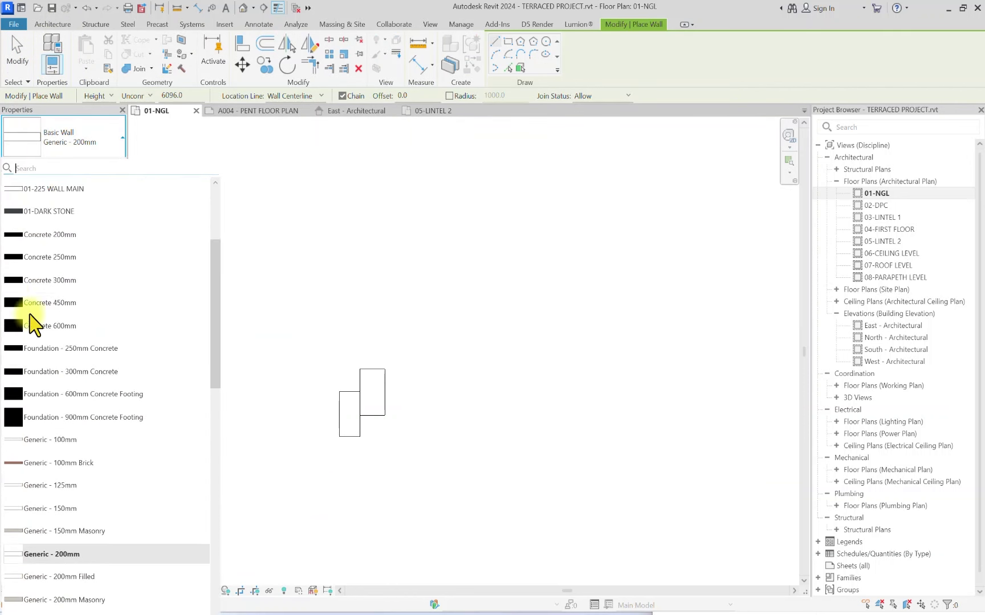
scroll(57, 476, up, 1)
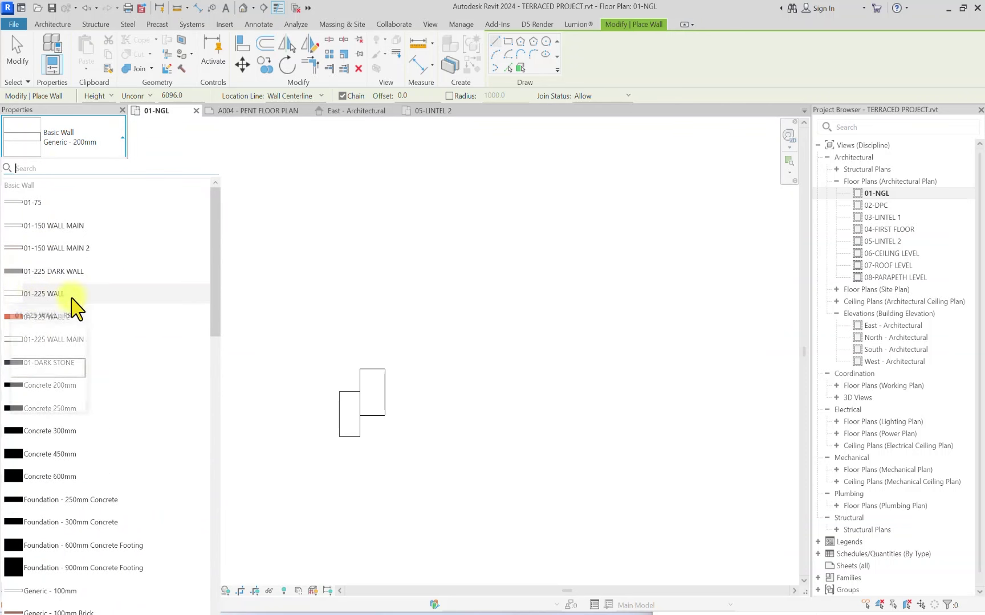
click(57, 340)
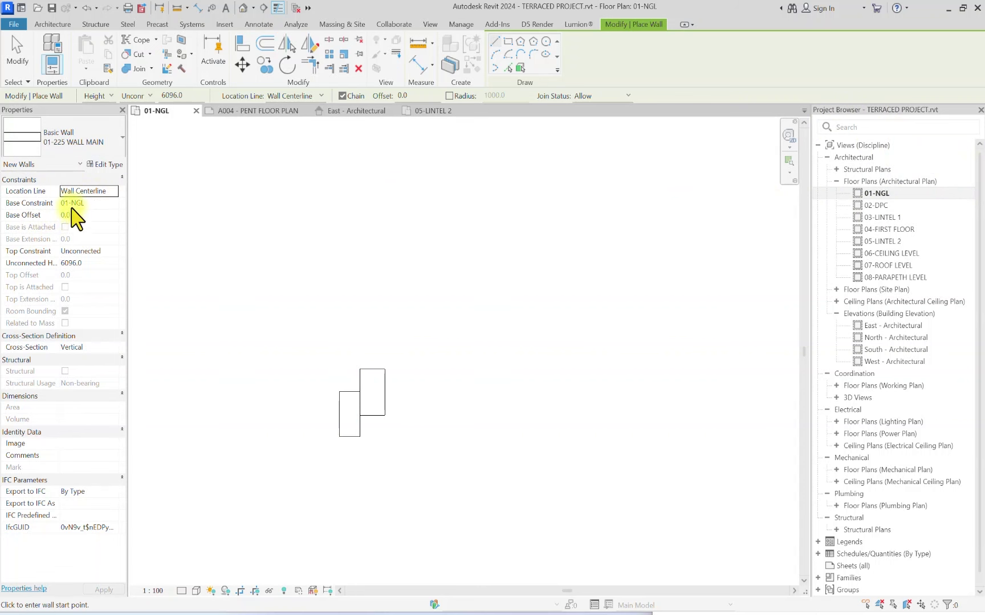
click(109, 251)
scroll(114, 285, down, 2)
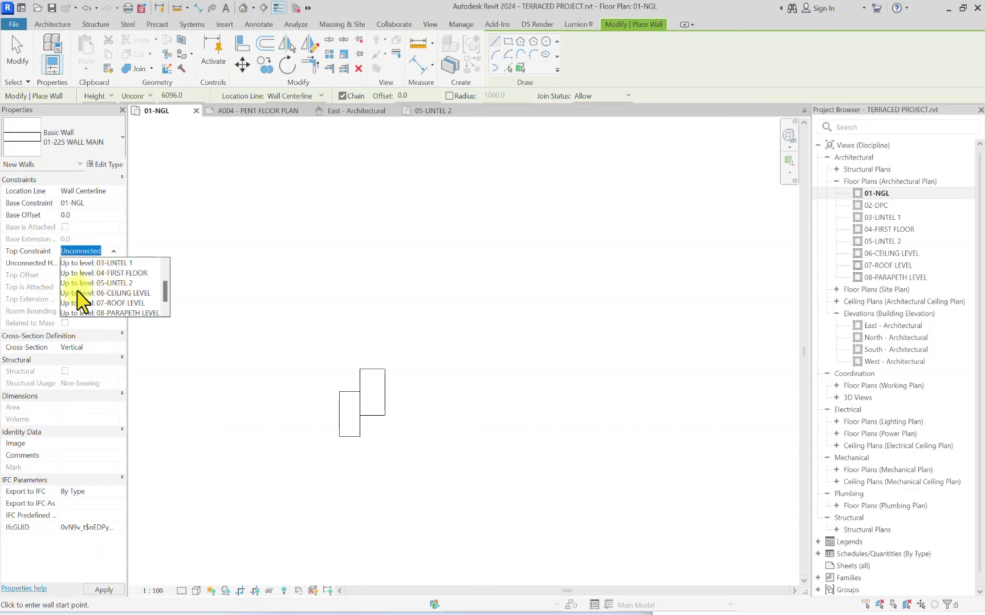
click(108, 273)
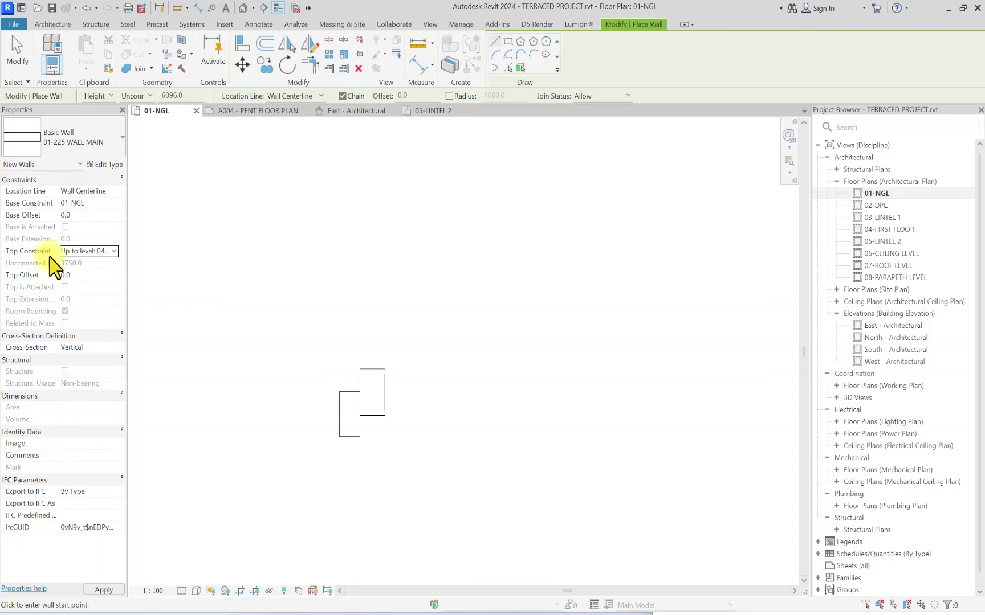
Step: Trace the left rectangle with a closed loop of four walls
scroll(351, 454, up, 7)
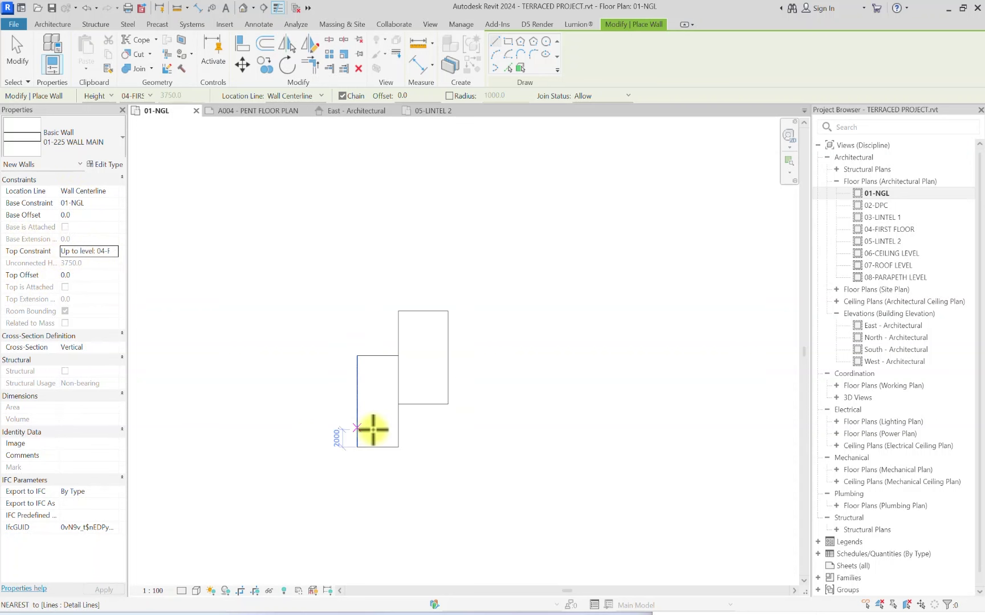
click(338, 462)
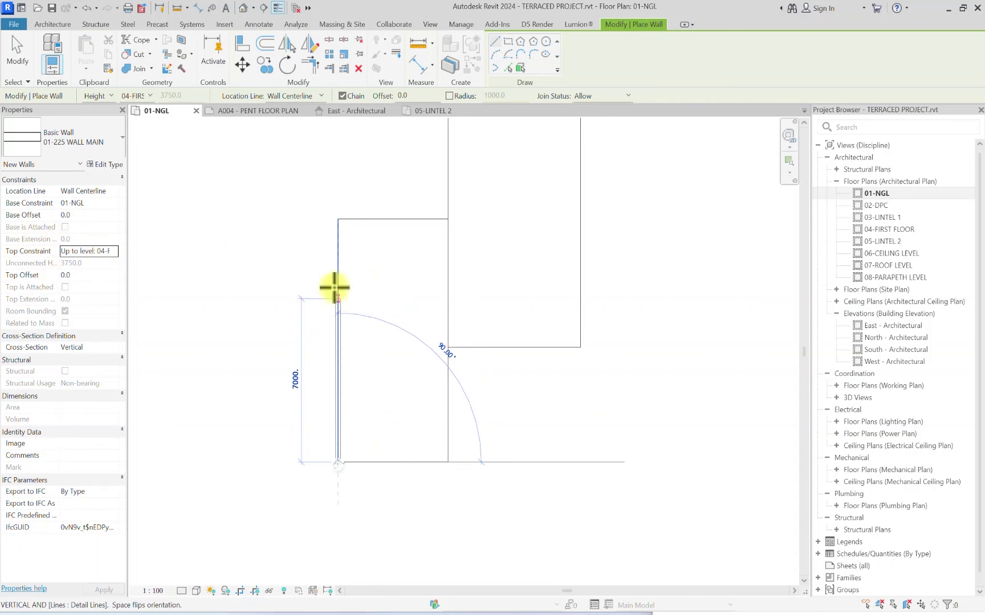
click(338, 219)
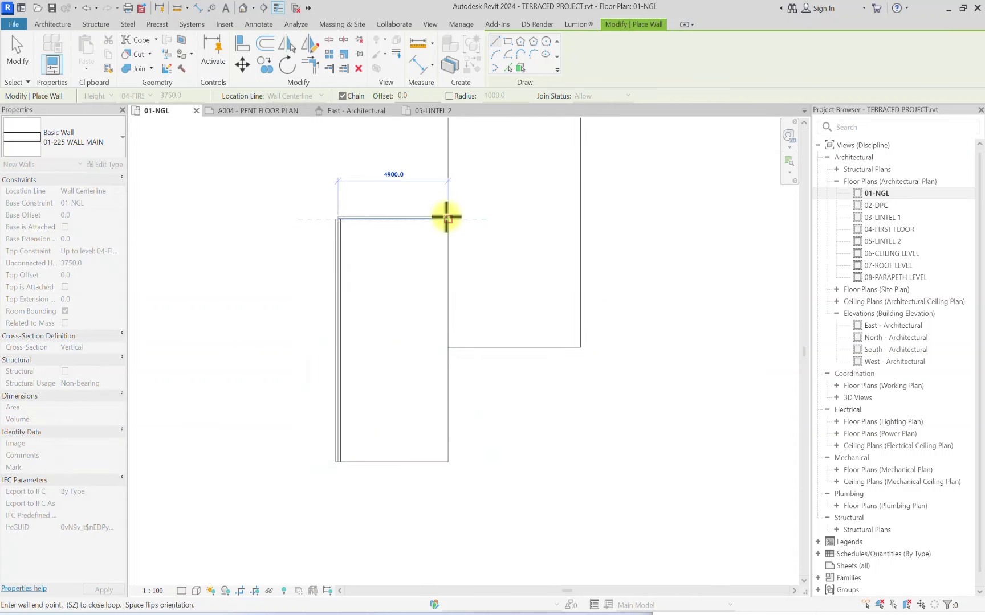
click(447, 219)
click(448, 462)
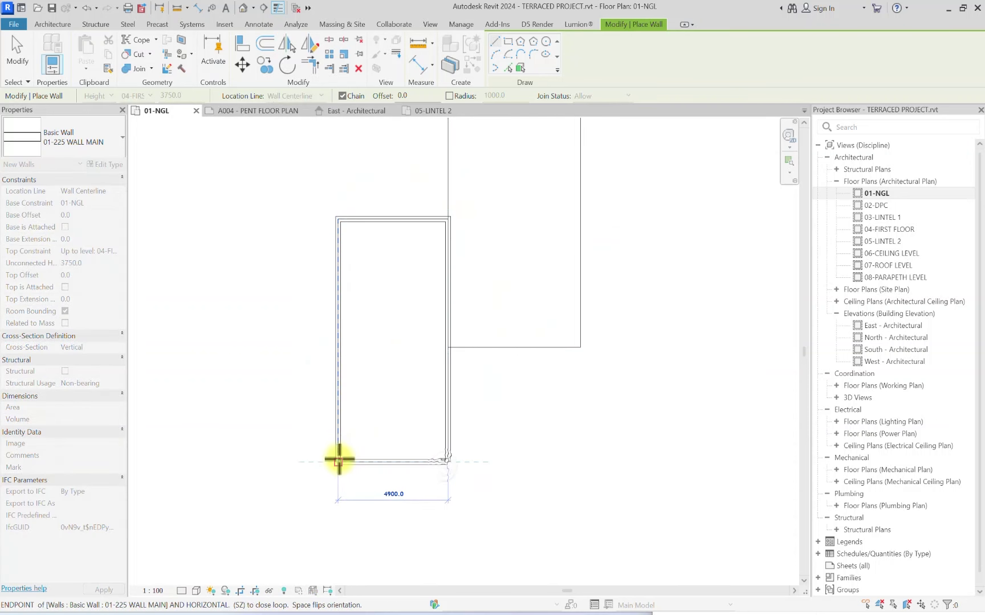
click(337, 461)
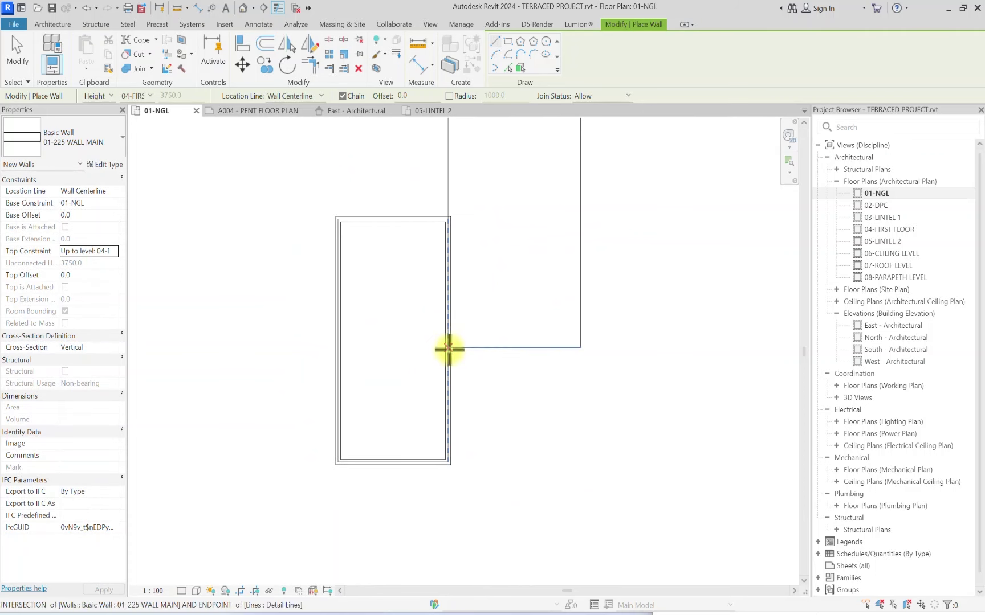
Step: Wall the right block from its right-edge midpoint around to the lower-left corner
click(449, 345)
click(575, 346)
middle_drag(588, 200, 521, 308)
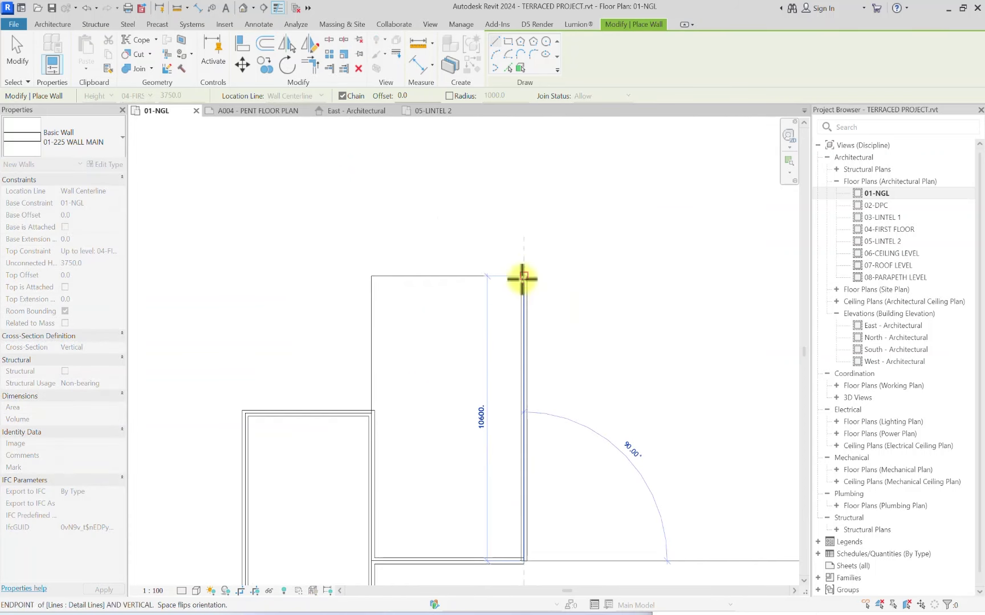
click(523, 277)
click(372, 277)
click(370, 412)
key(Escape)
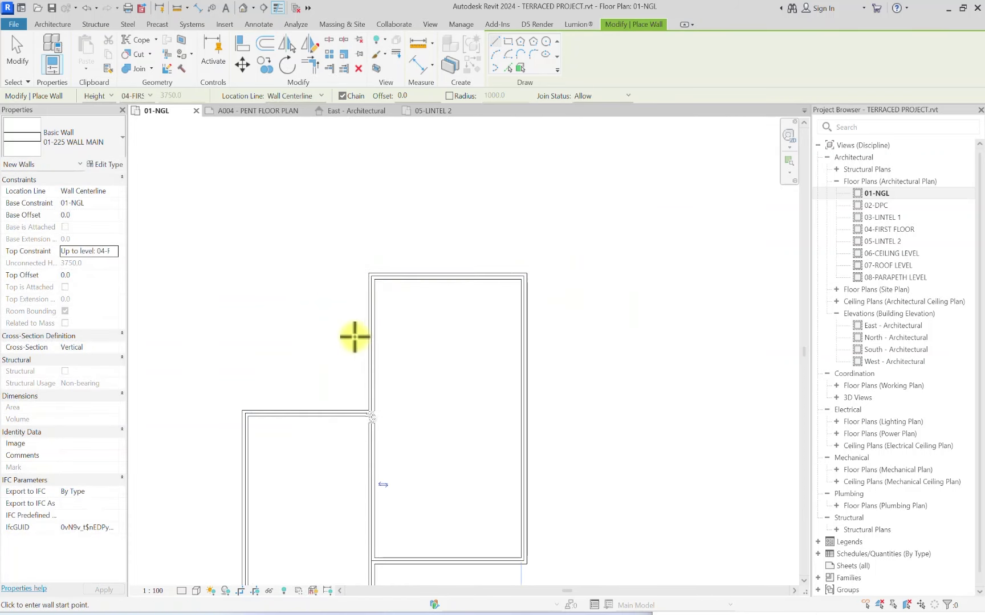
scroll(353, 336, down, 3)
key(Escape)
scroll(439, 278, down, 2)
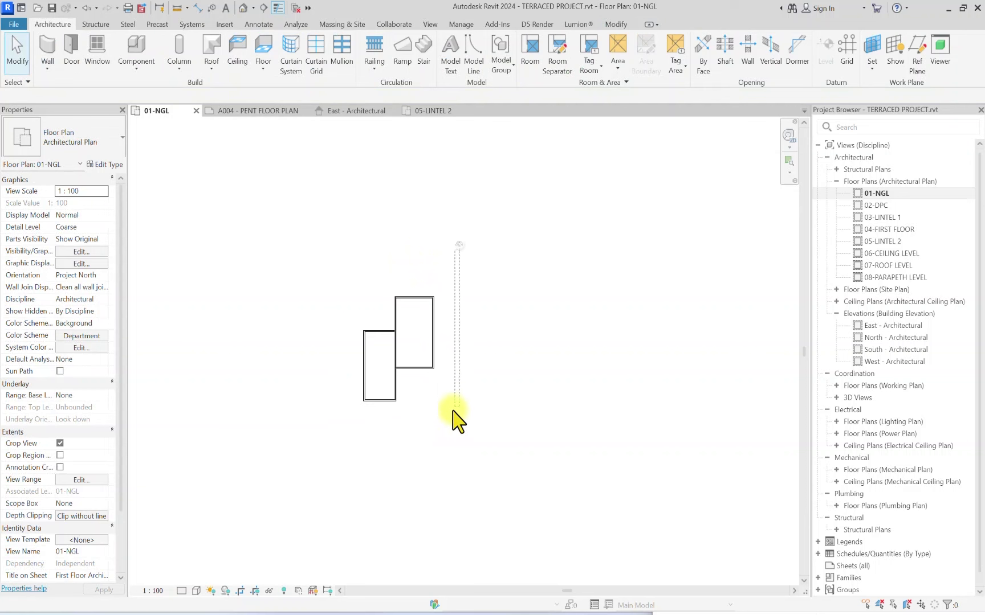
Step: Filter the selection of both rectangles down to the 7 Lines and remove them
drag(450, 316, 343, 448)
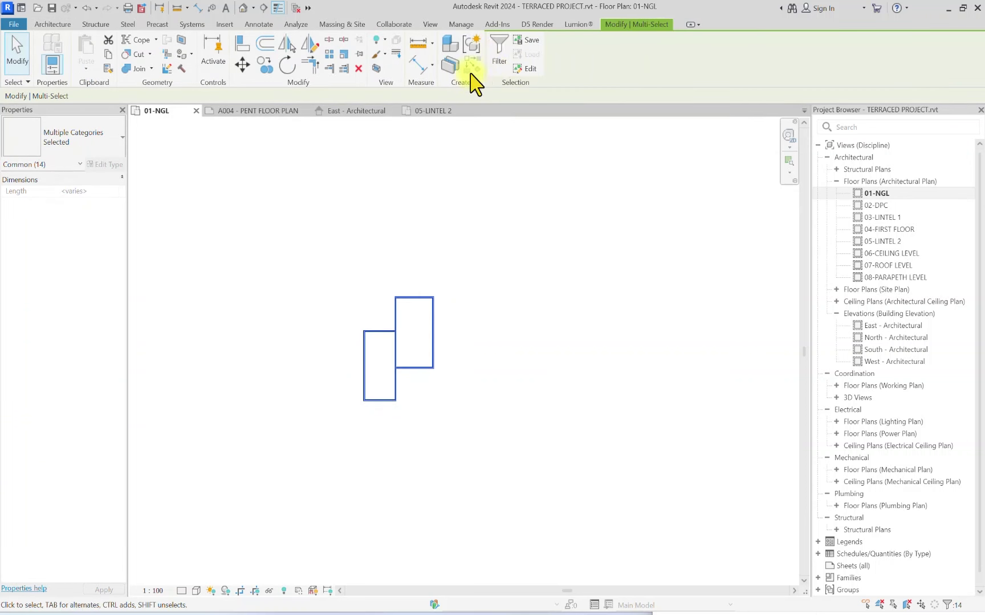
click(496, 57)
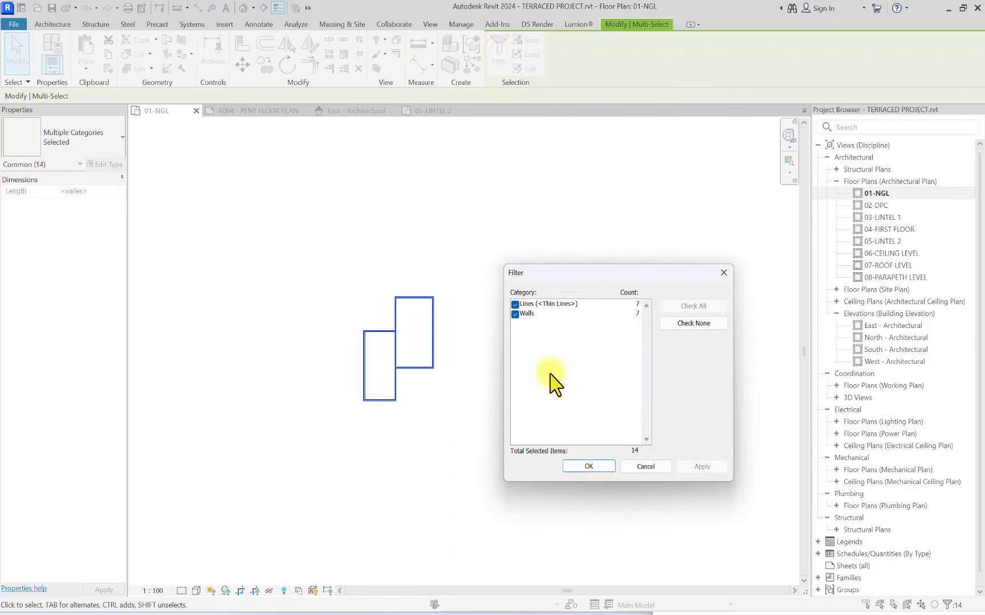
click(689, 324)
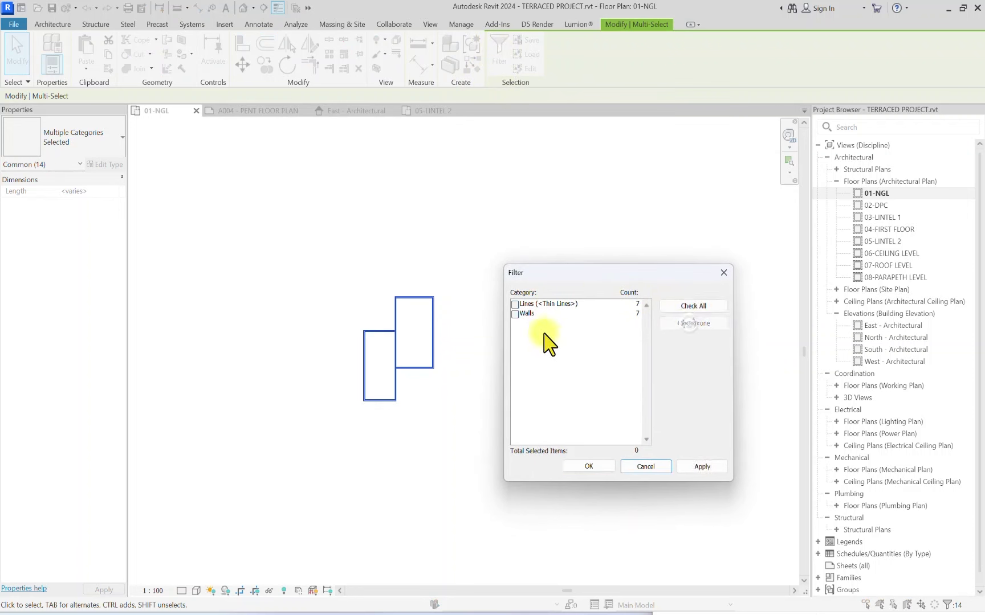
click(514, 305)
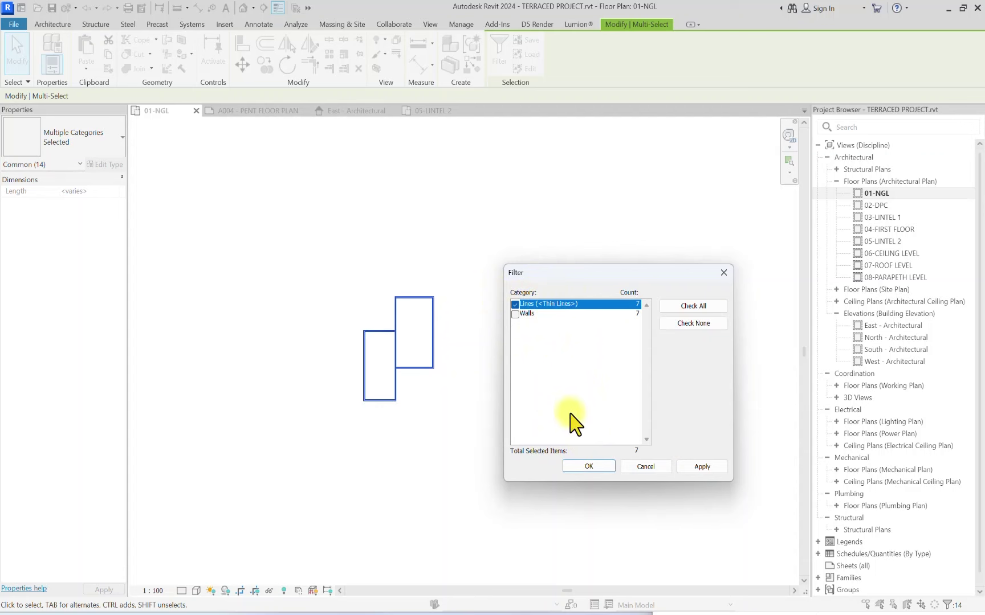
click(590, 467)
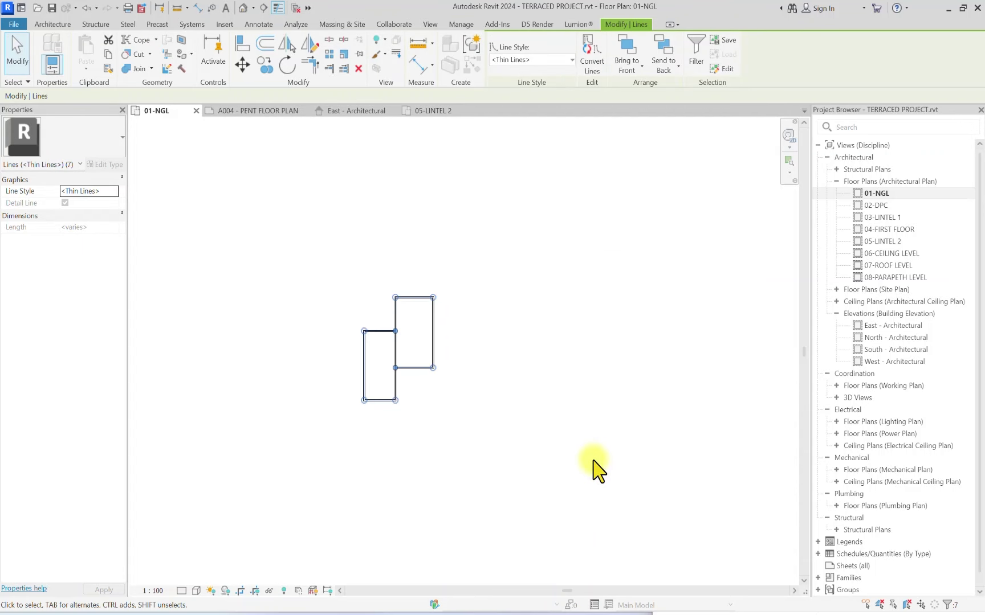
key(Escape)
scroll(521, 320, up, 2)
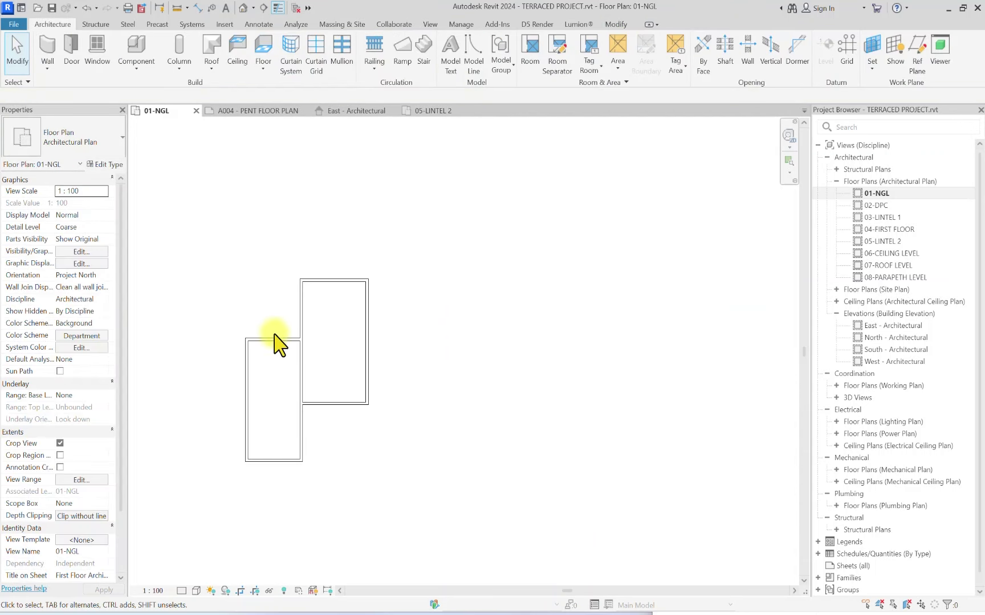
Step: Shift the wall shared by the two blocks slightly to the right
scroll(279, 345, up, 1)
middle_drag(292, 374, 347, 341)
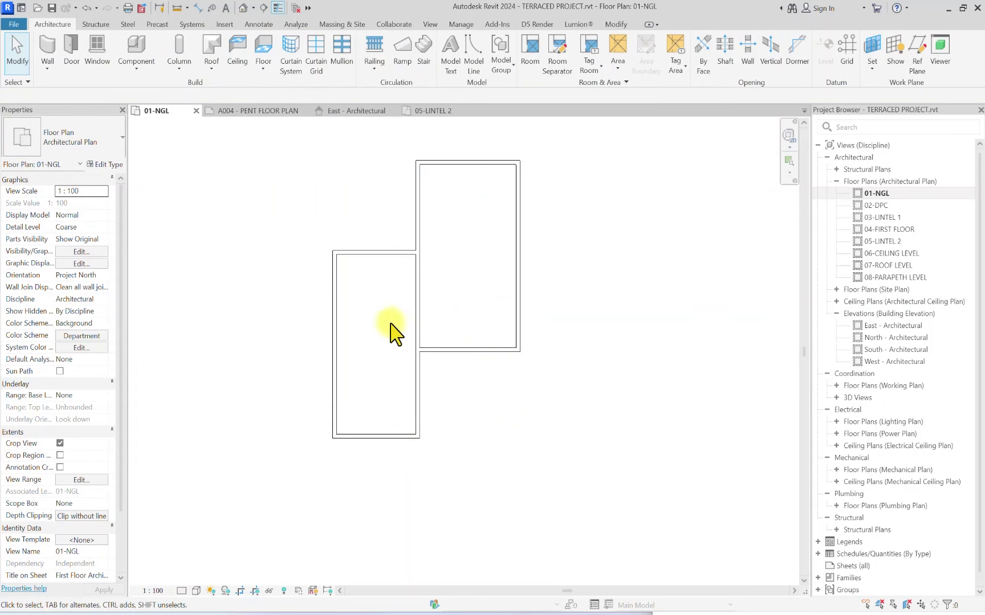
drag(408, 318, 416, 325)
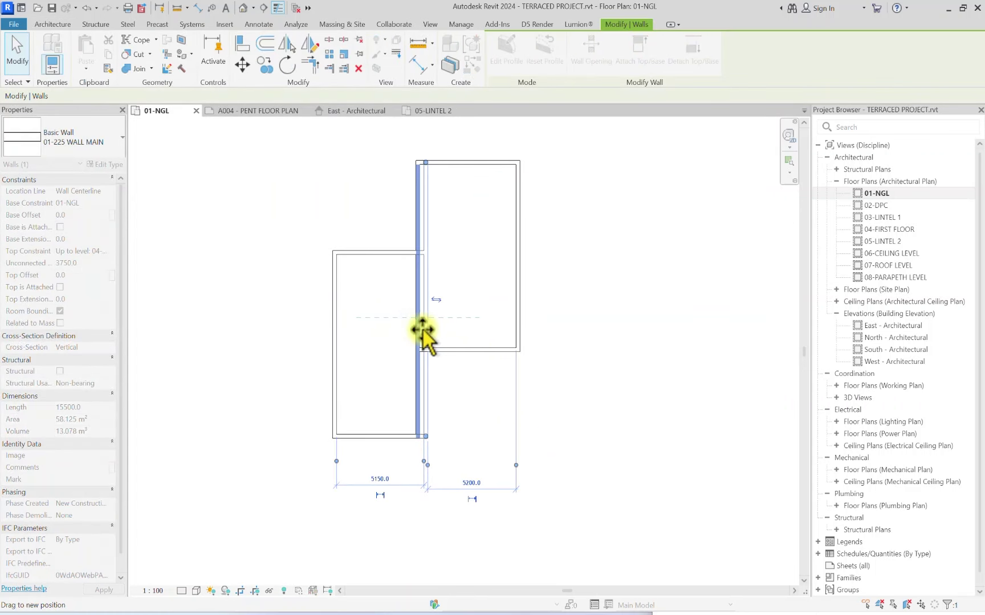
scroll(459, 265, down, 1)
scroll(460, 269, down, 1)
key(Escape)
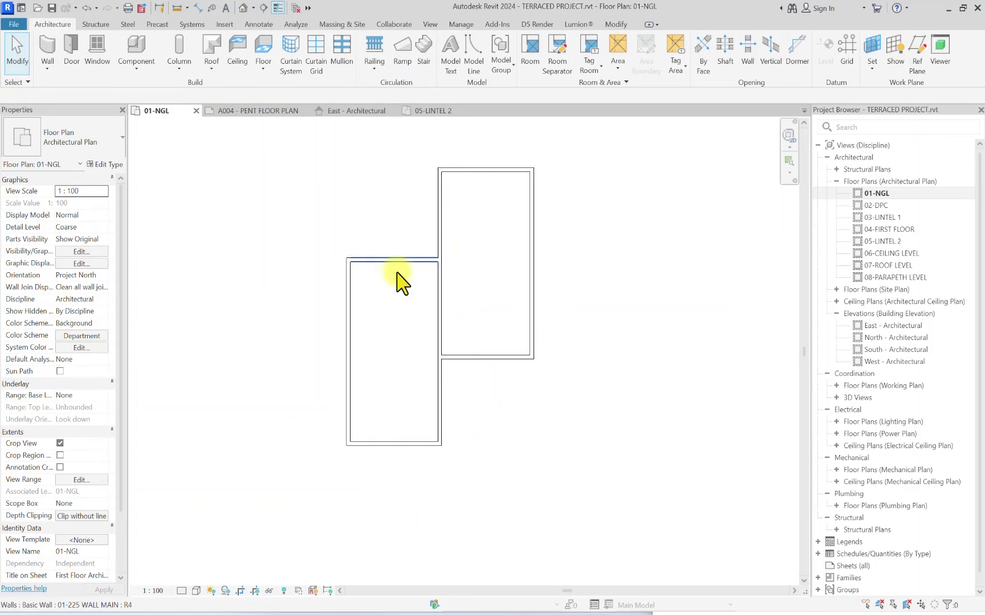
scroll(400, 257, up, 2)
scroll(365, 268, down, 2)
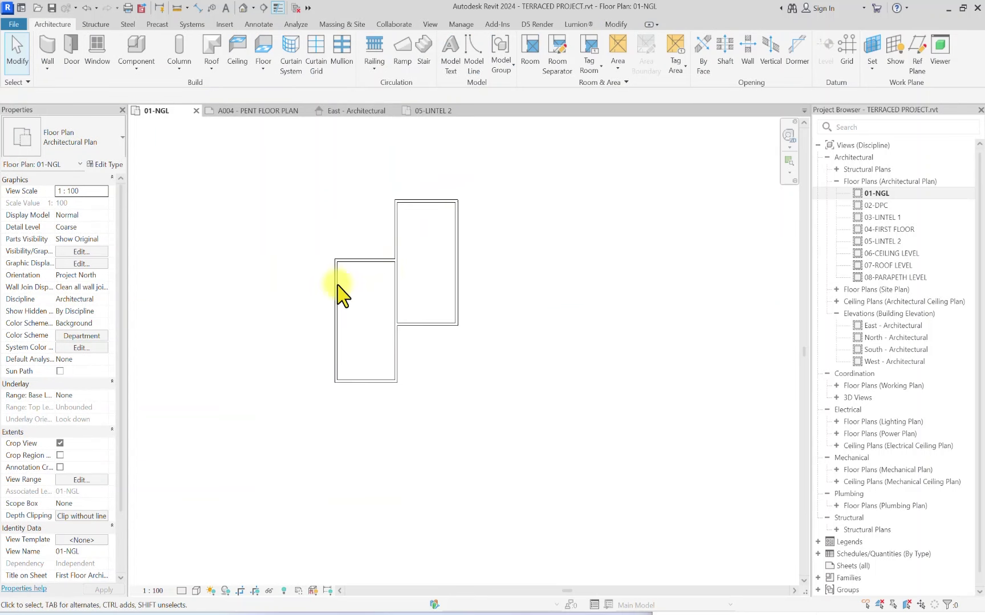
scroll(390, 253, up, 1)
scroll(390, 252, up, 1)
click(45, 46)
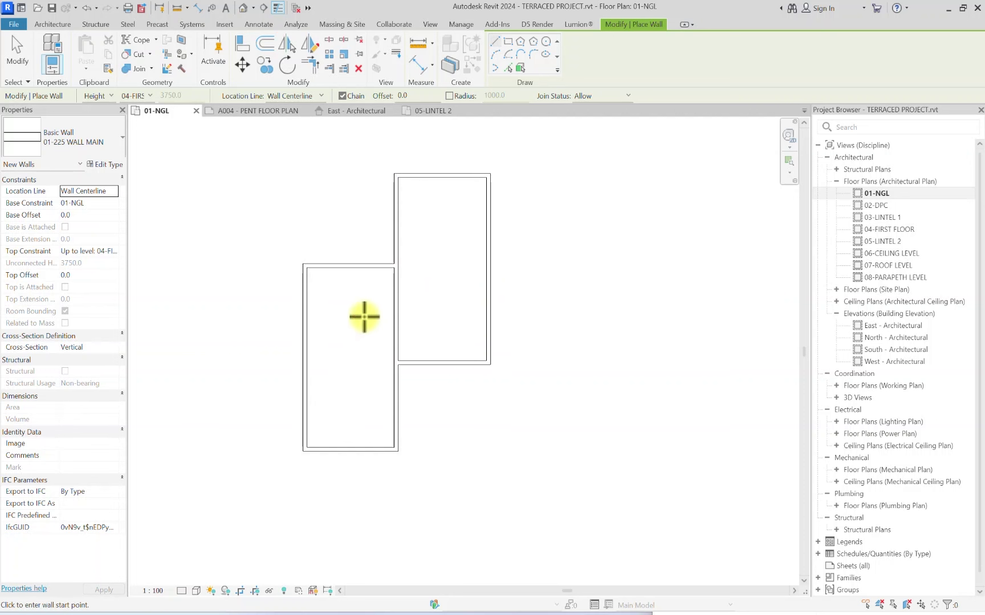
Step: Draw two horizontal dividing walls across the right block between its side walls
click(399, 313)
click(488, 312)
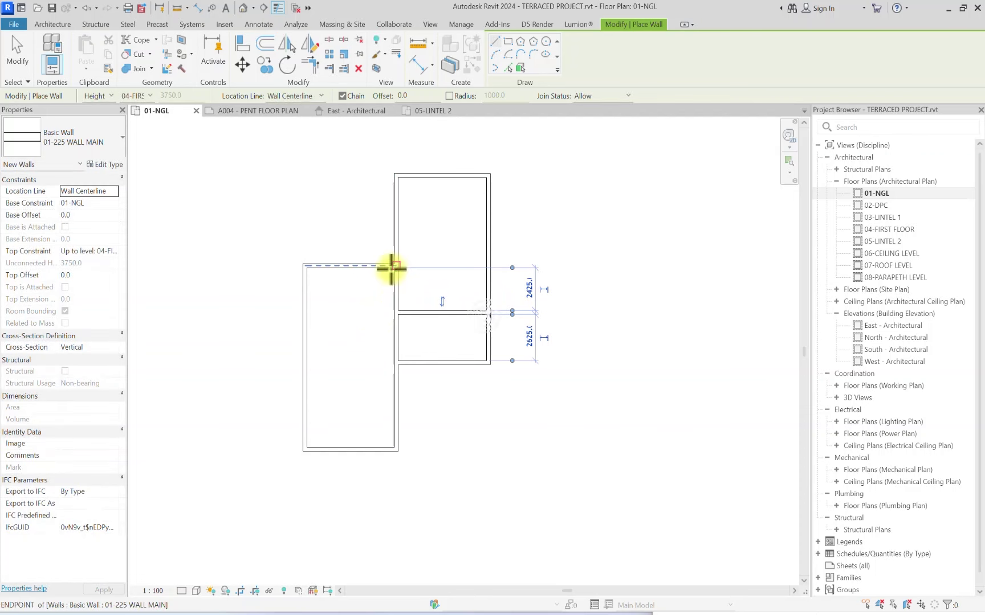
scroll(396, 279, up, 2)
click(398, 281)
click(537, 282)
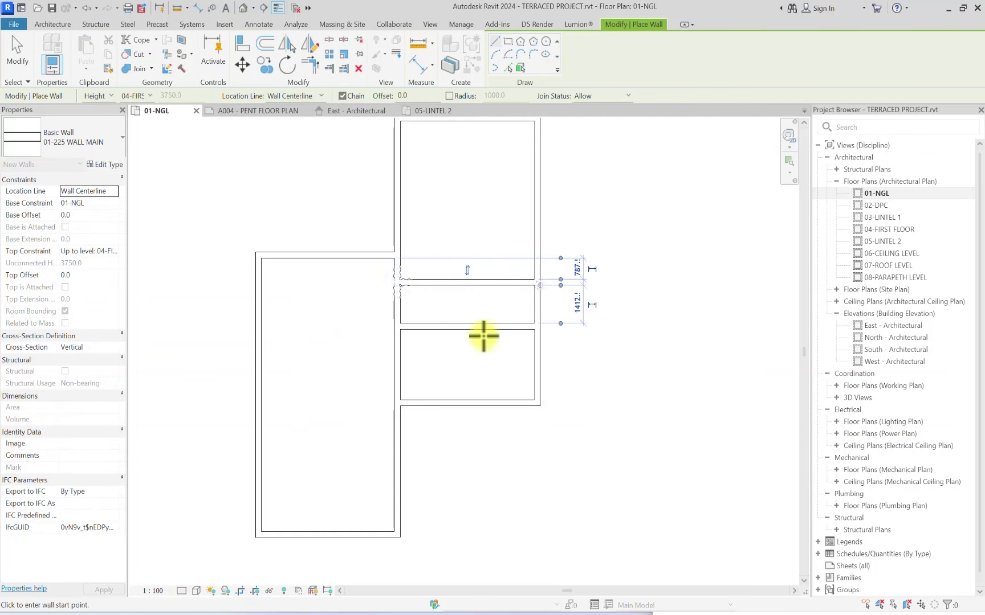
key(Escape)
key(Escape)
Step: Drag both dividing walls down to their final positions and review the whole wall layout
click(432, 403)
drag(432, 402, 439, 366)
drag(449, 282, 385, 439)
click(402, 395)
middle_drag(402, 395, 396, 560)
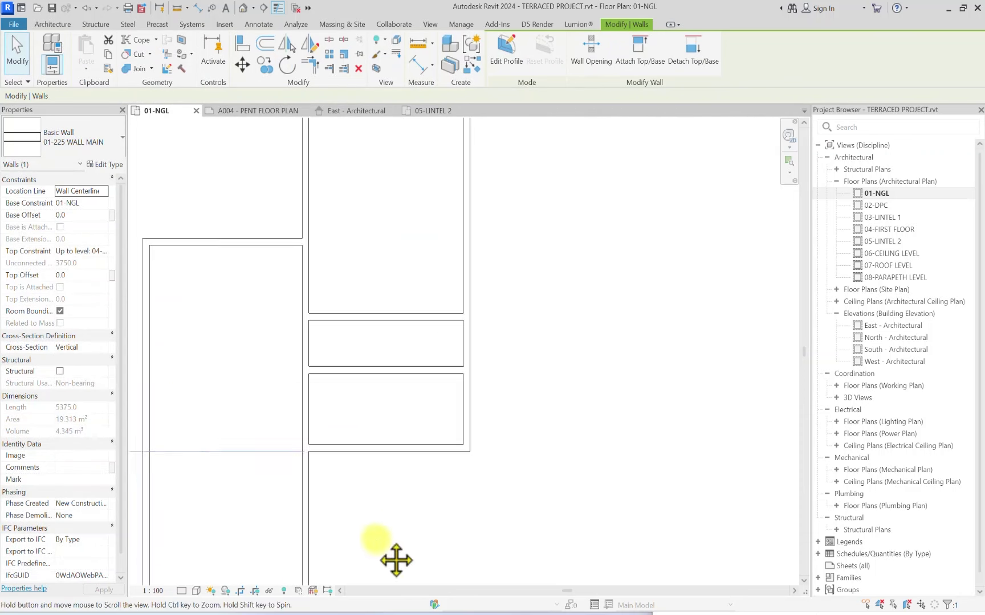
scroll(396, 560, down, 2)
middle_drag(308, 505, 407, 303)
scroll(407, 279, up, 1)
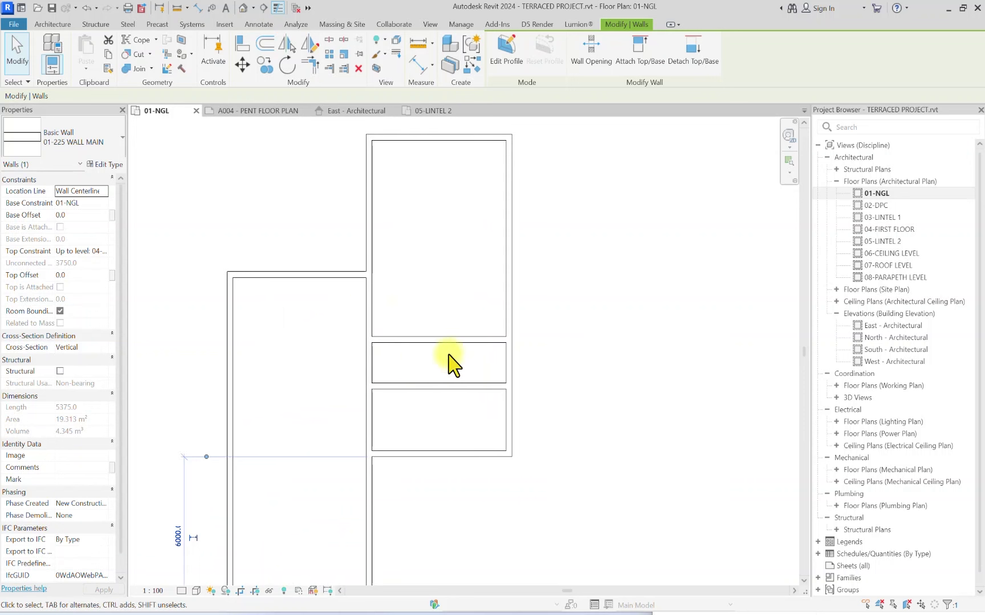
scroll(422, 381, down, 2)
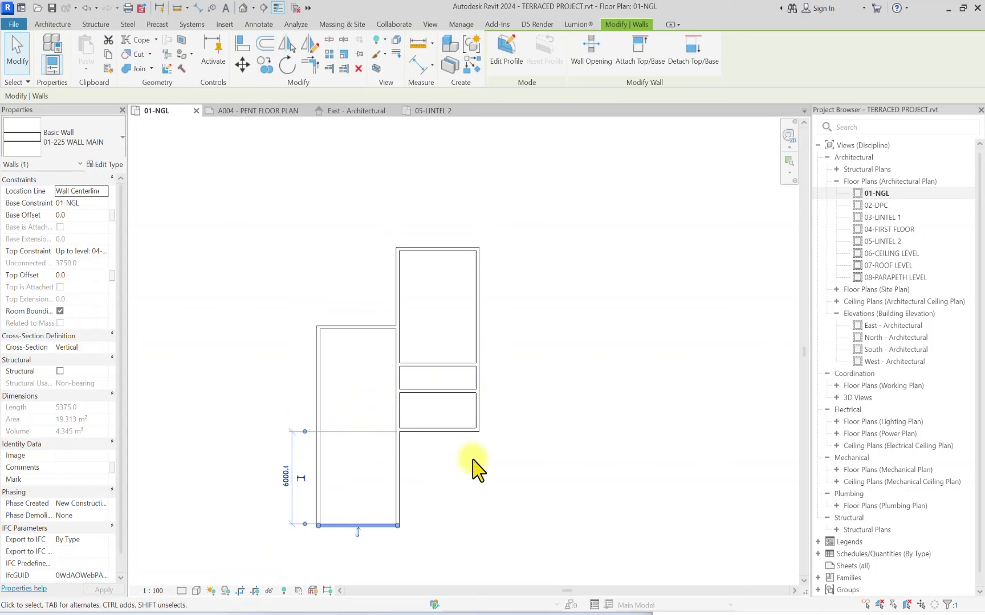
scroll(433, 450, up, 2)
scroll(352, 367, down, 1)
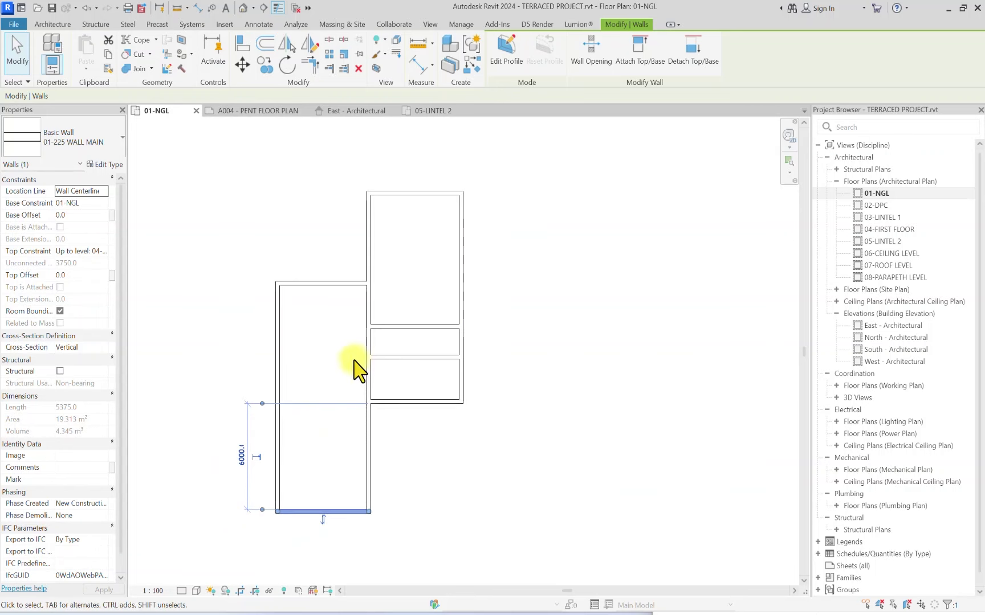
Step: Start the Architecture Wall tool with the 01-150 WALL MAIN type chosen in Properties
click(52, 24)
click(48, 46)
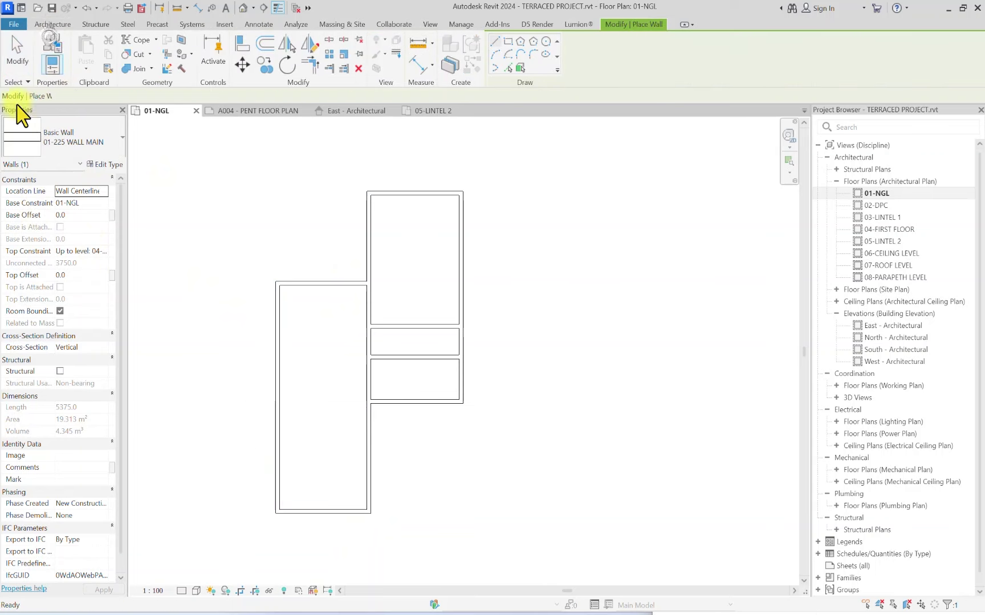
click(81, 136)
scroll(76, 231, up, 1)
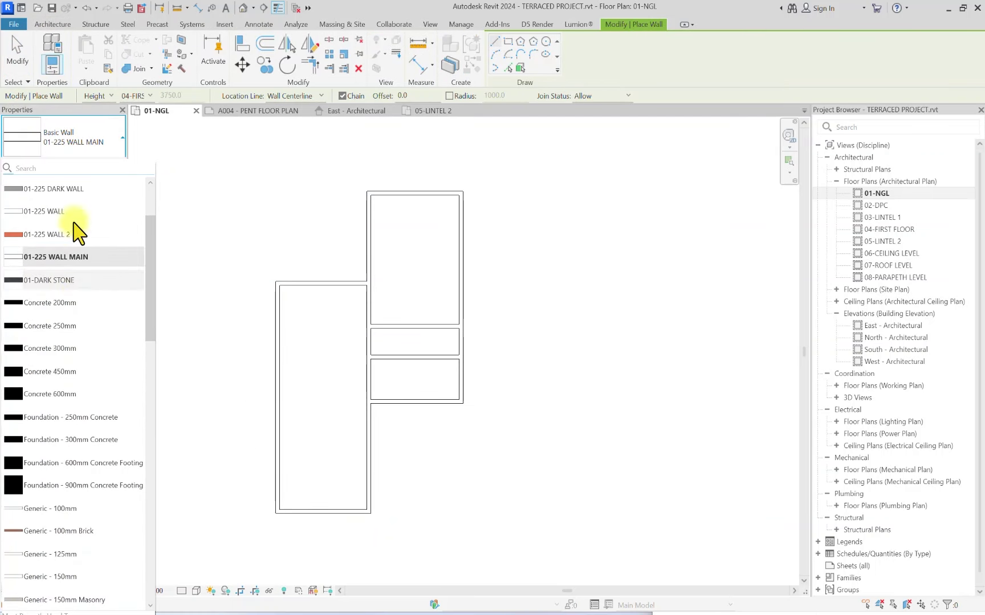
scroll(71, 245, up, 3)
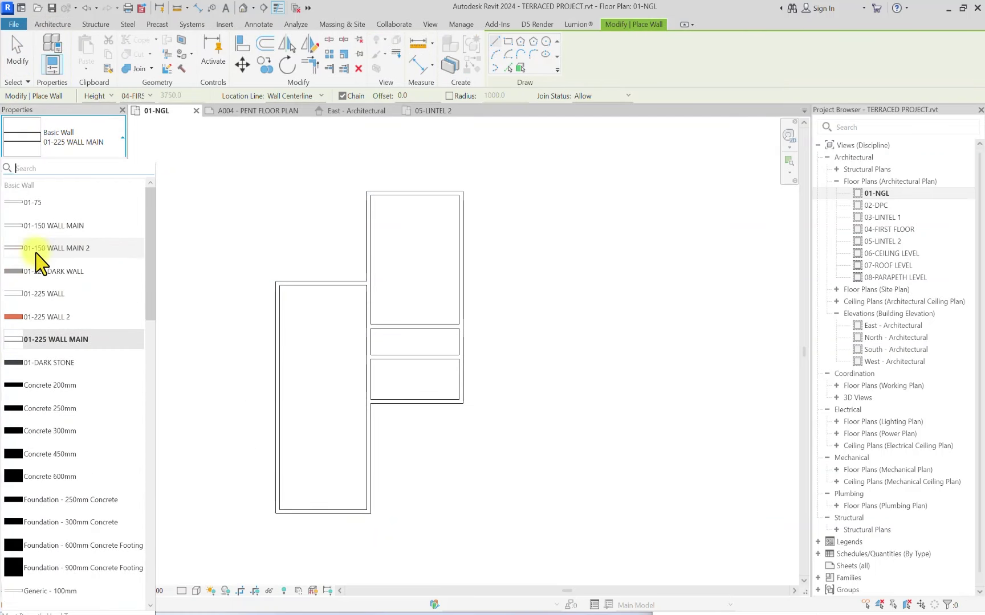
click(62, 227)
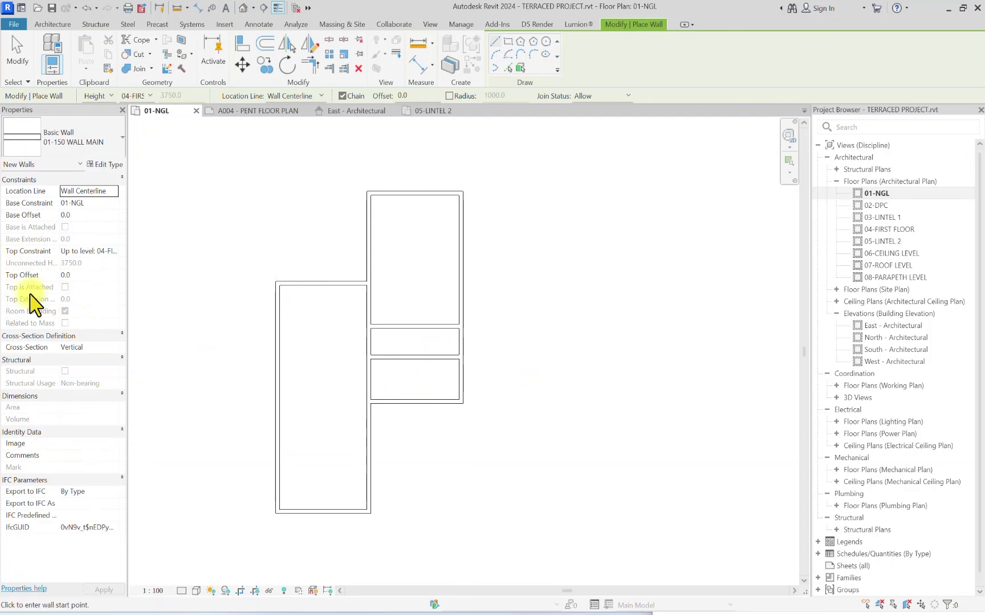
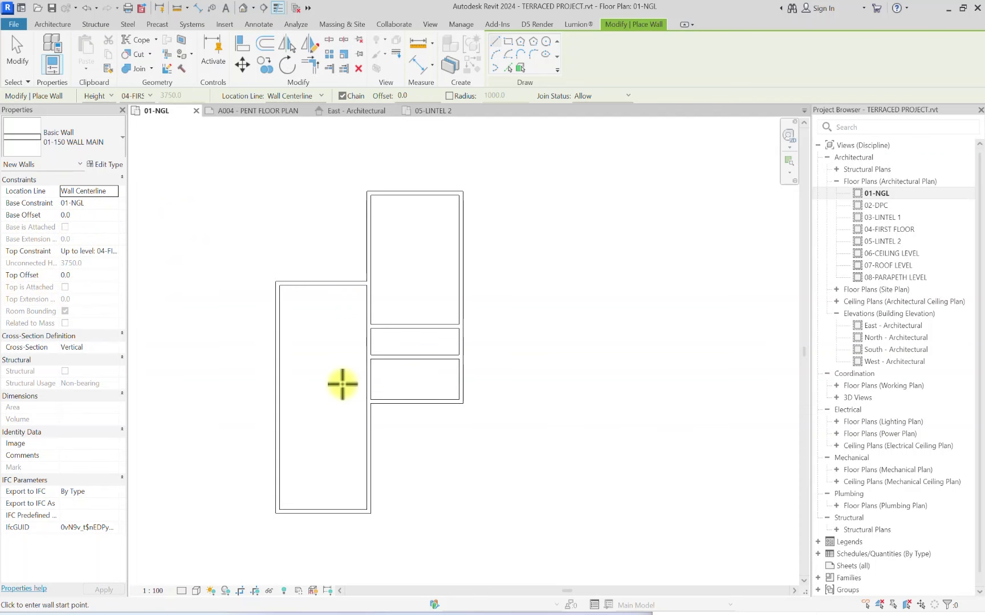
Step: Draw a vertical partition and a horizontal partition to the right wall in the lower right room
scroll(399, 393, up, 3)
scroll(544, 389, up, 1)
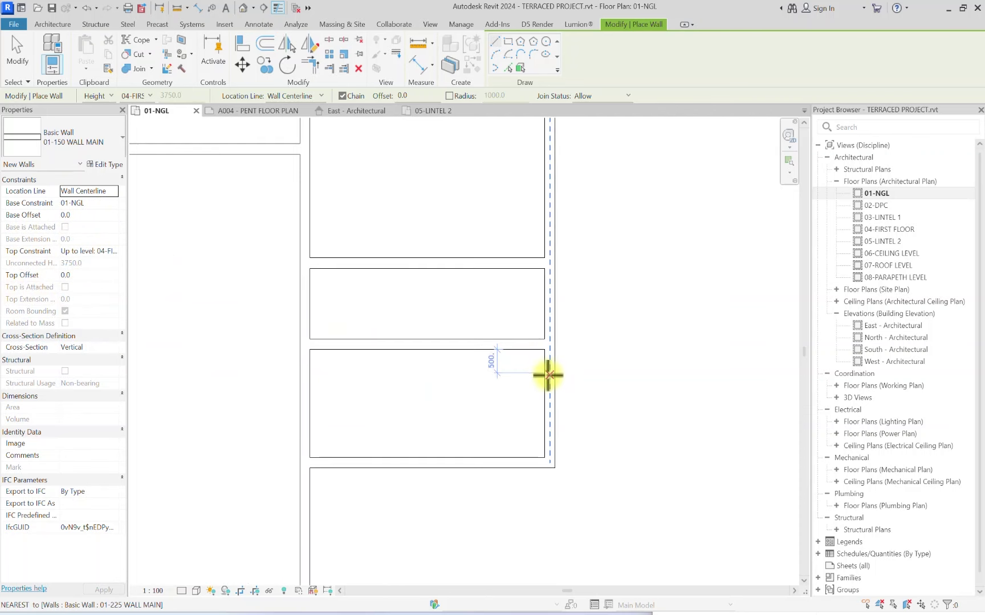
click(489, 342)
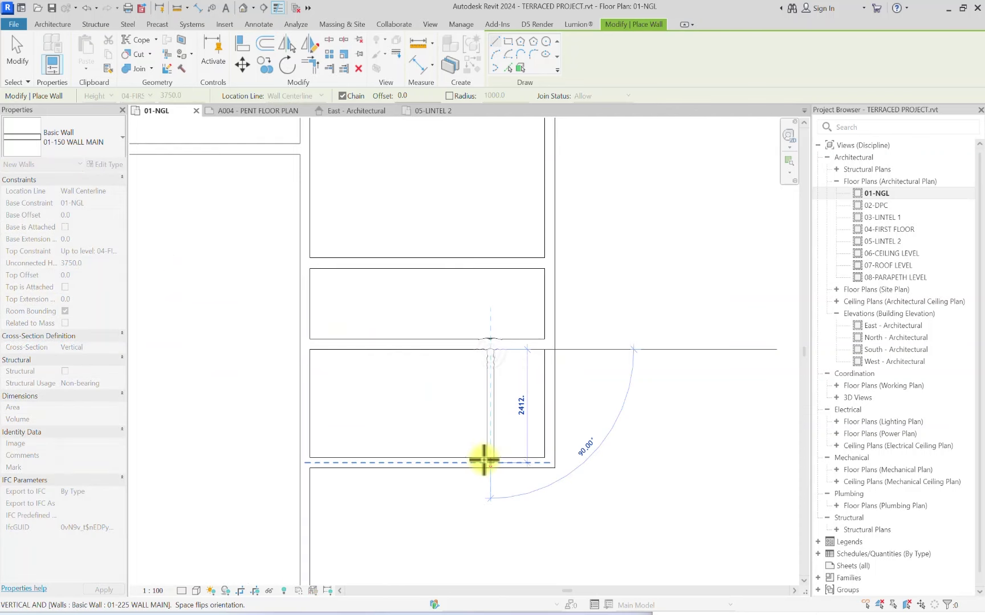
click(488, 428)
click(544, 428)
key(Escape)
scroll(450, 368, down, 2)
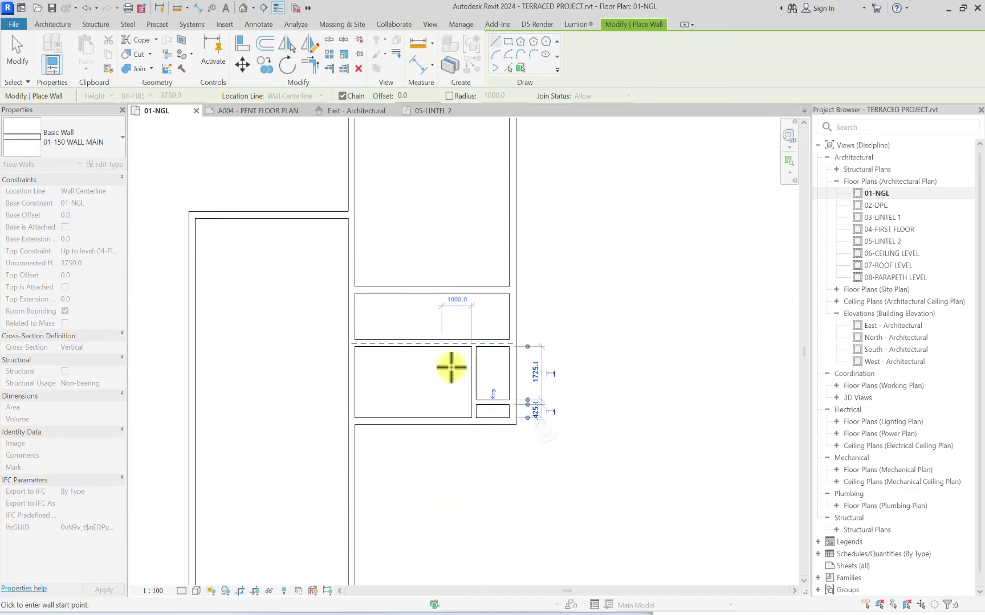
scroll(456, 369, down, 1)
scroll(399, 364, down, 2)
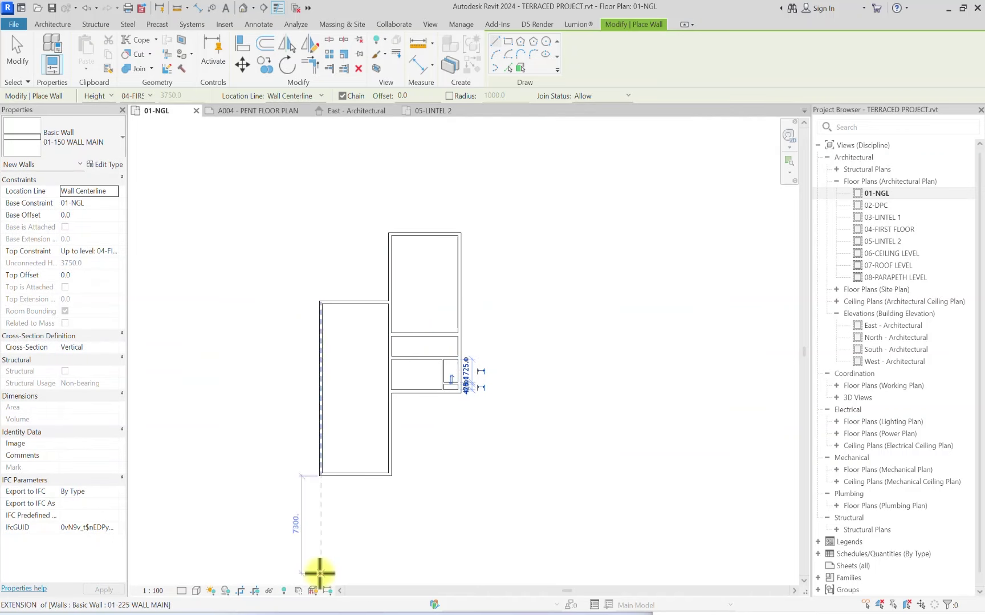
key(Escape)
key(Escape)
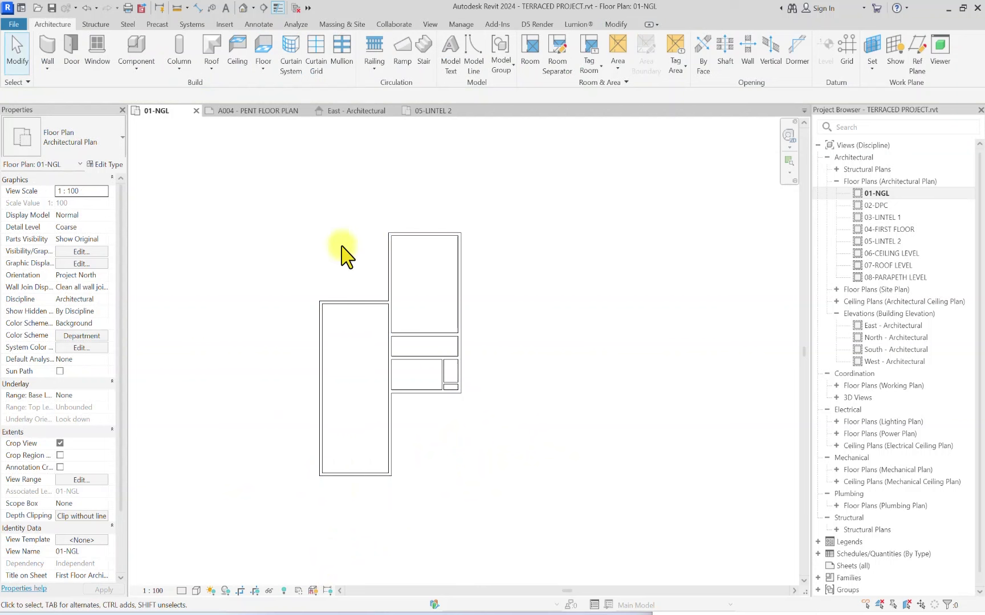
Step: Start an Aligned dimension using the 01-DIMENSION 1 type
scroll(361, 324, up, 1)
scroll(314, 342, down, 3)
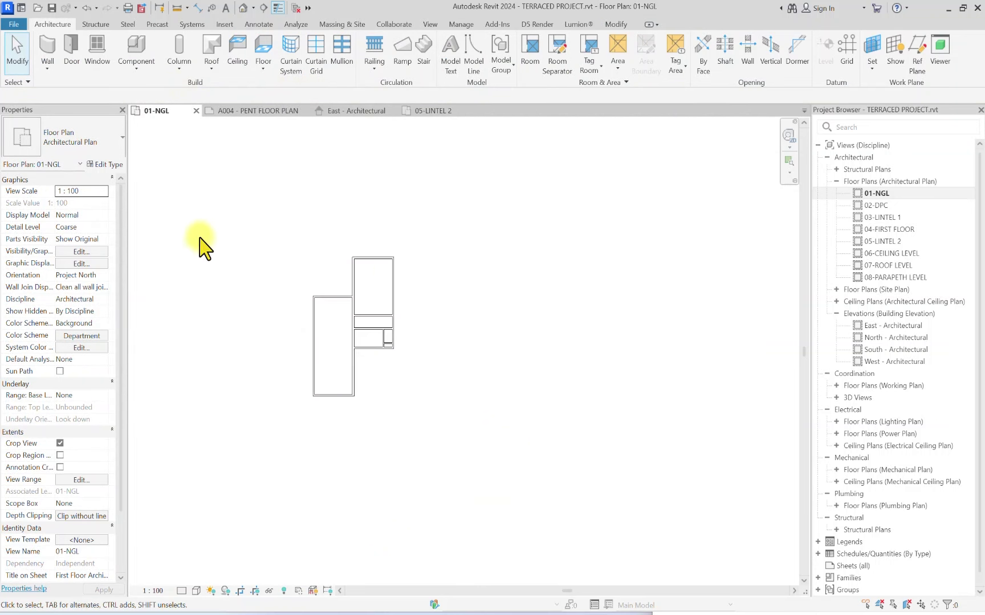
click(259, 25)
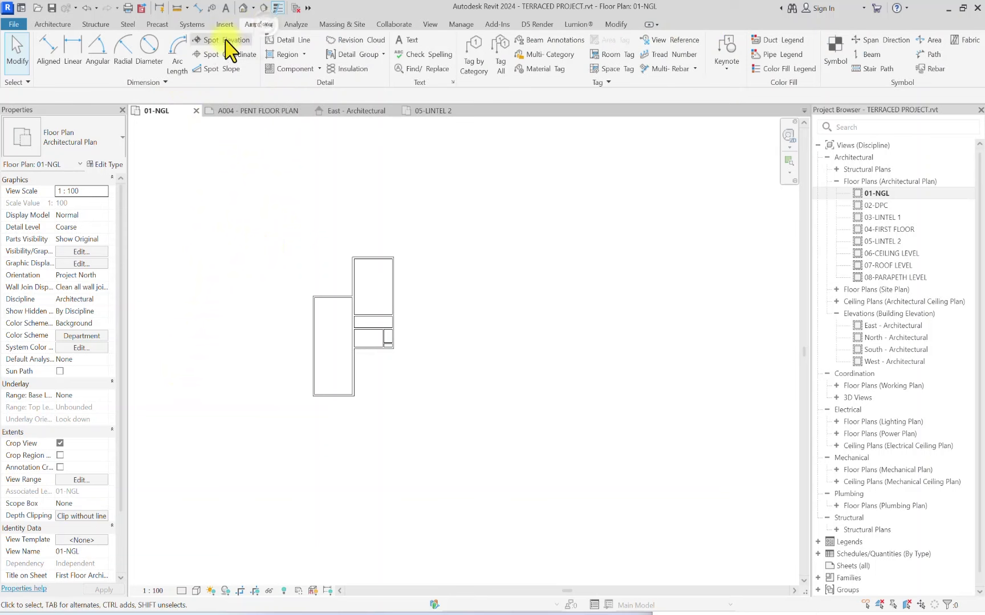
click(49, 55)
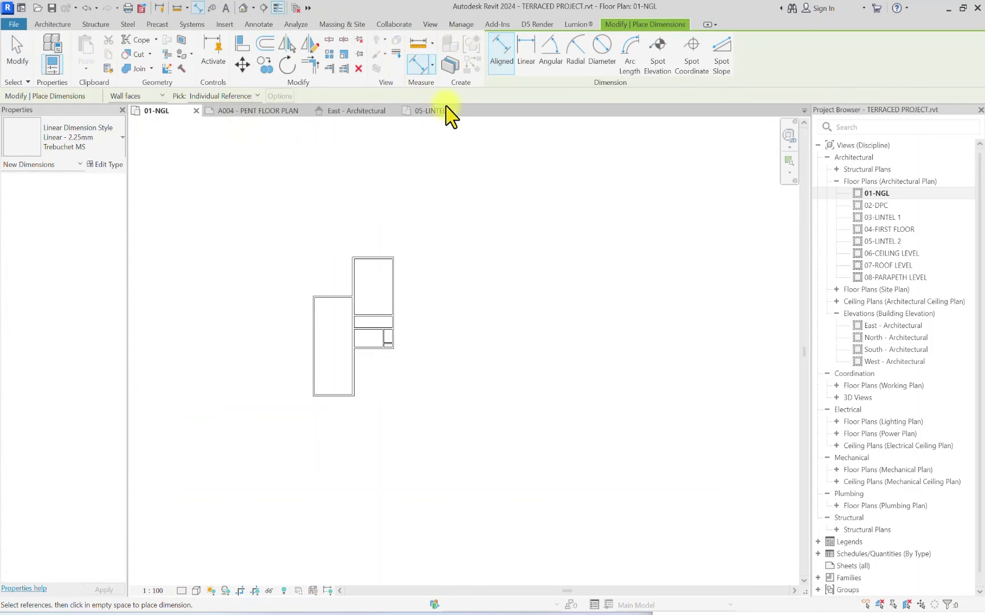
click(46, 142)
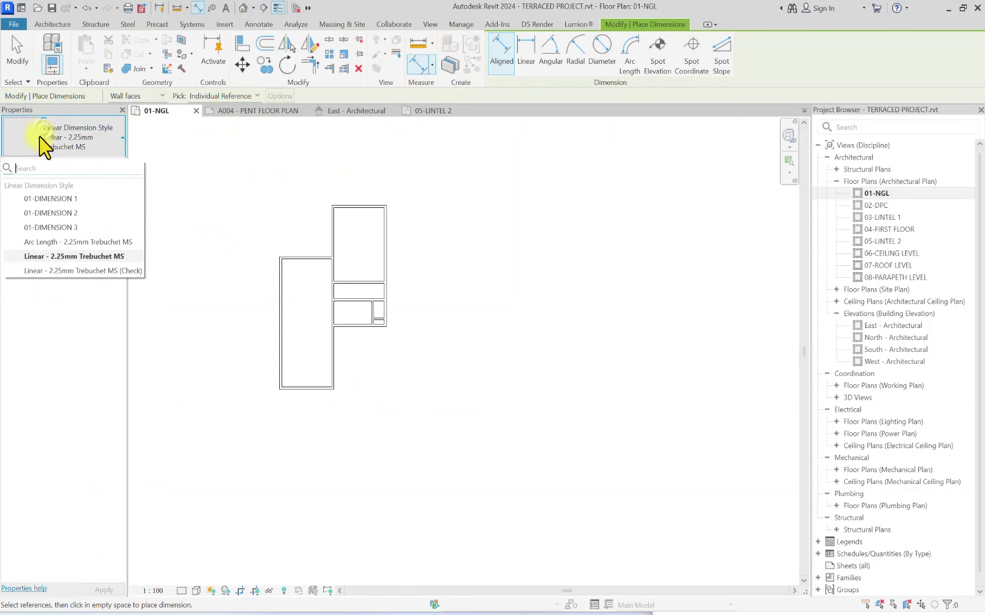
click(48, 201)
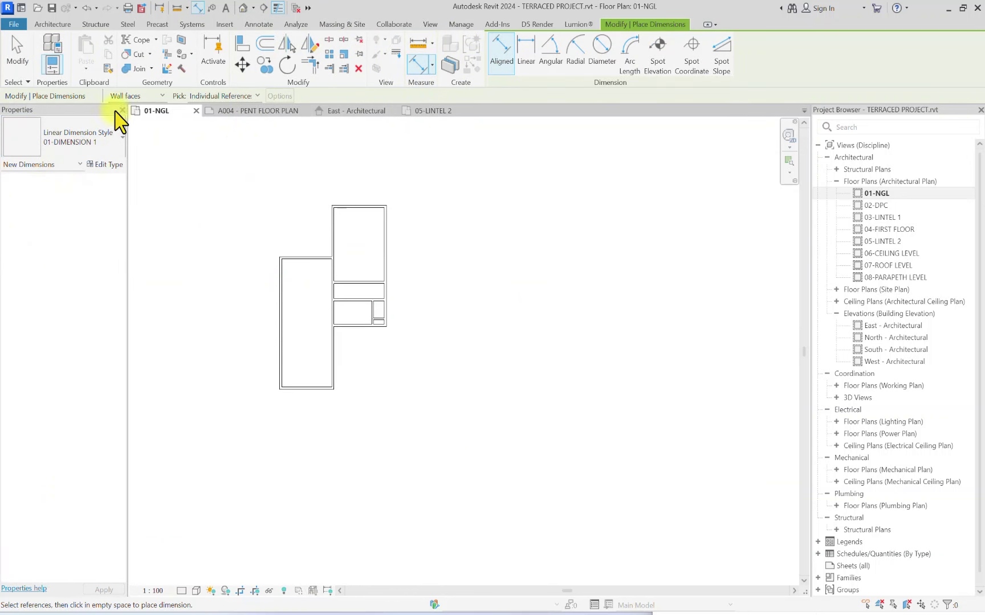
scroll(307, 269, up, 2)
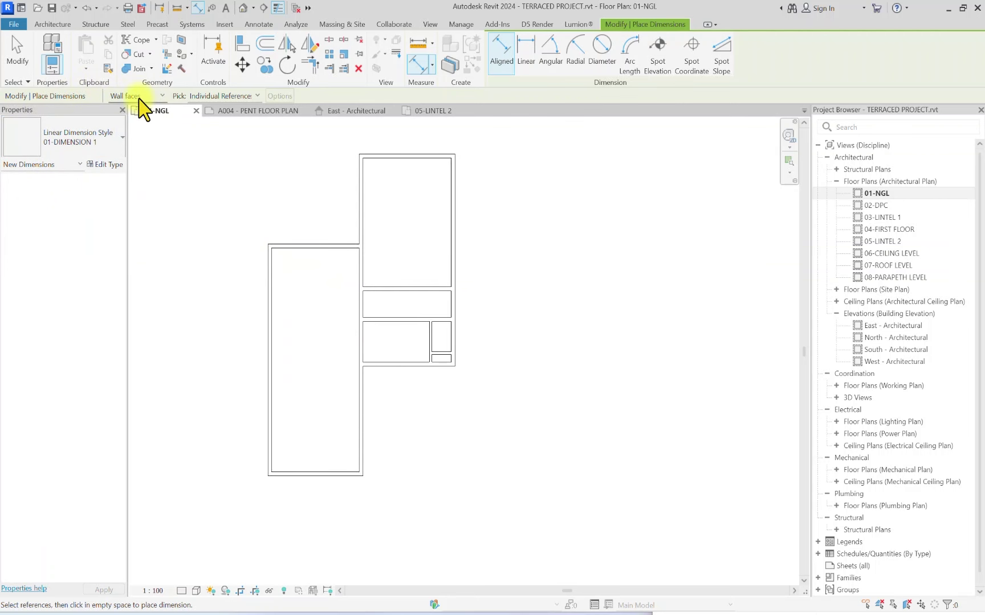
Step: Dimension the long left room's 12675 length and the vertical distance at the next wall
click(271, 284)
scroll(359, 268, up, 2)
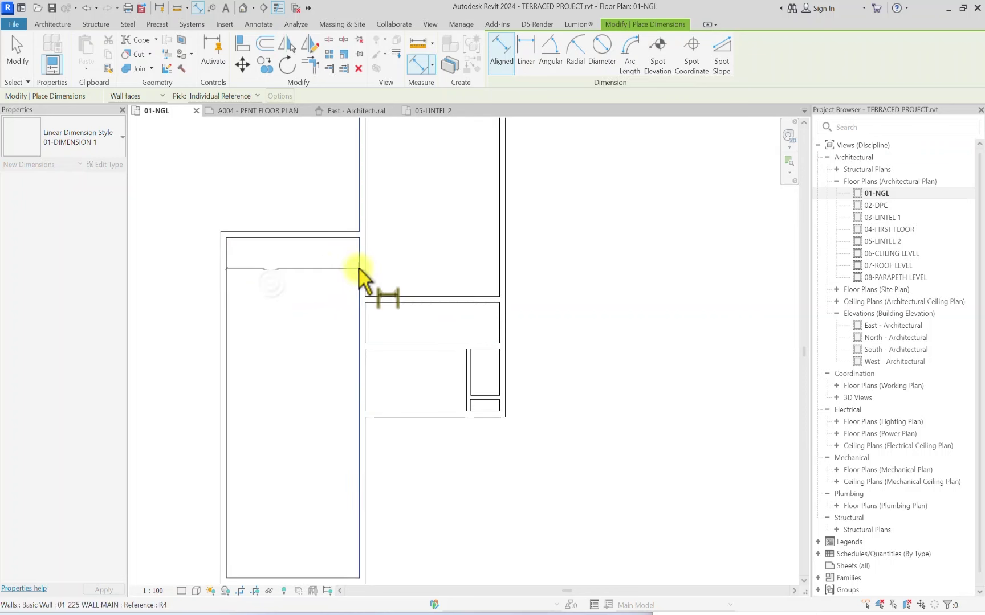
middle_drag(296, 499, 315, 350)
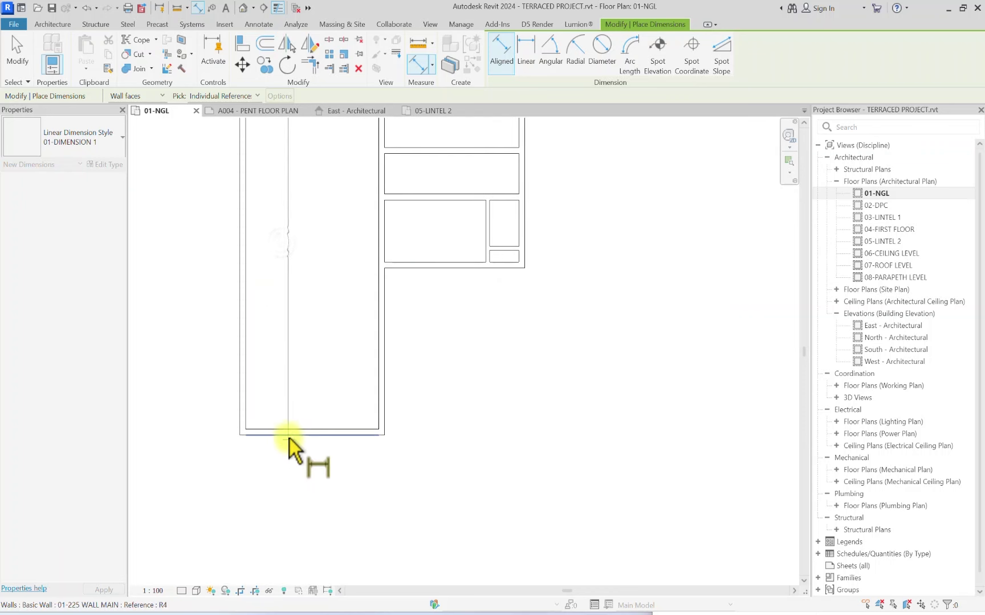
click(289, 432)
click(263, 382)
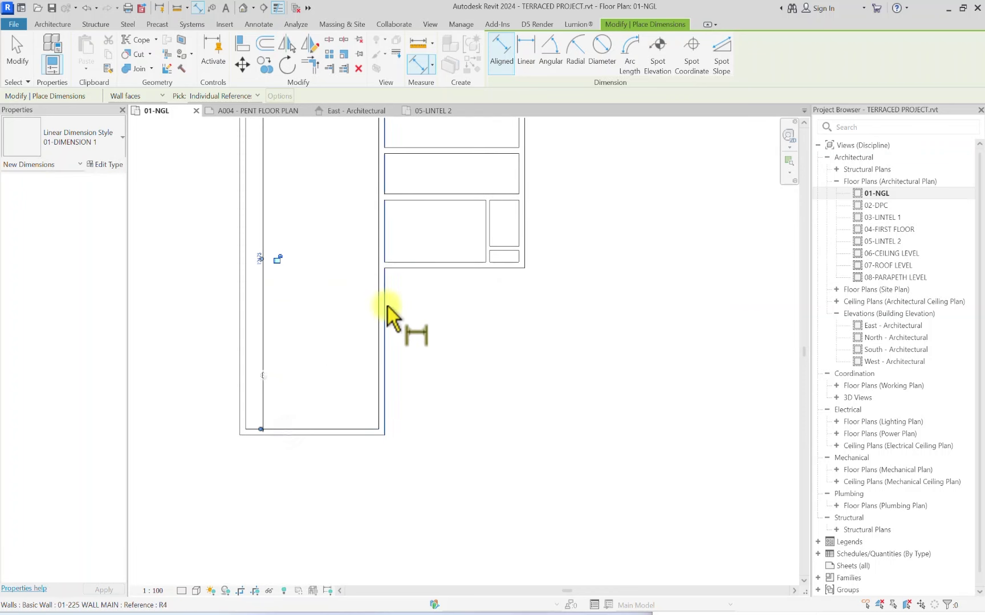
click(405, 269)
click(349, 451)
click(405, 369)
Step: Dimension the lower room's 3925 width and the in-line 1125 width
middle_drag(395, 202, 372, 410)
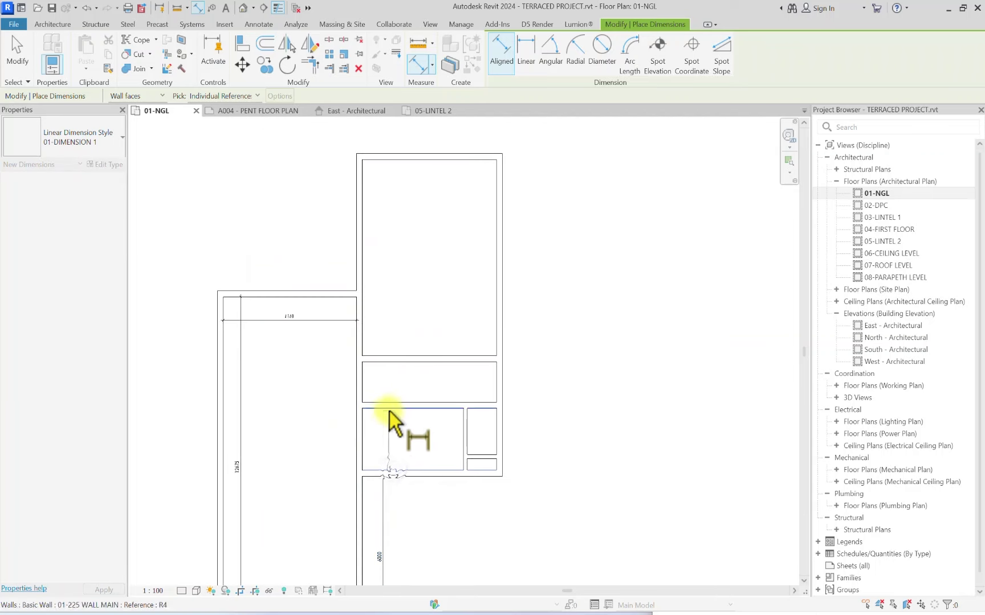
click(389, 413)
click(364, 426)
click(460, 426)
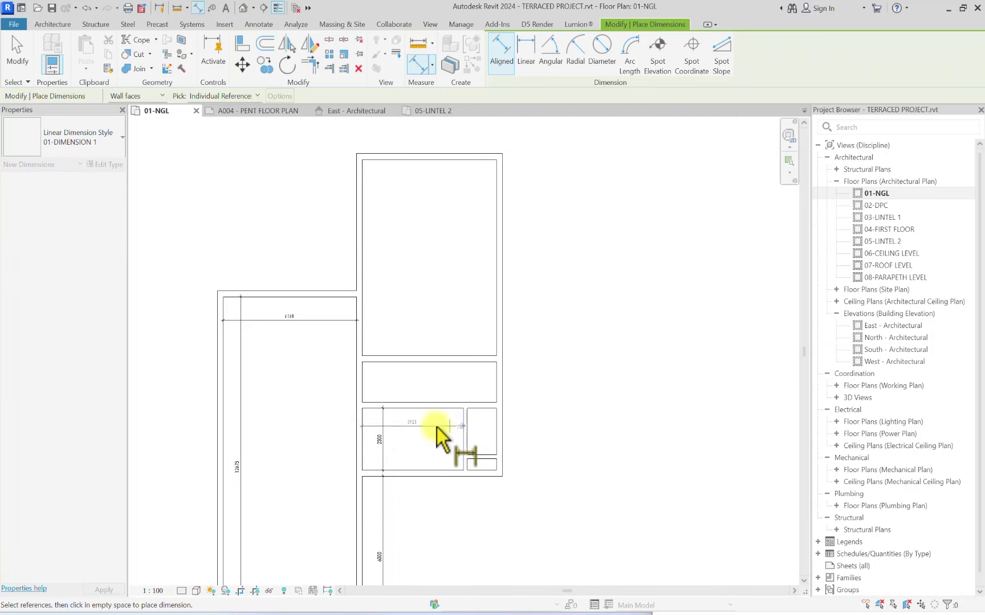
click(479, 424)
scroll(474, 416, up, 3)
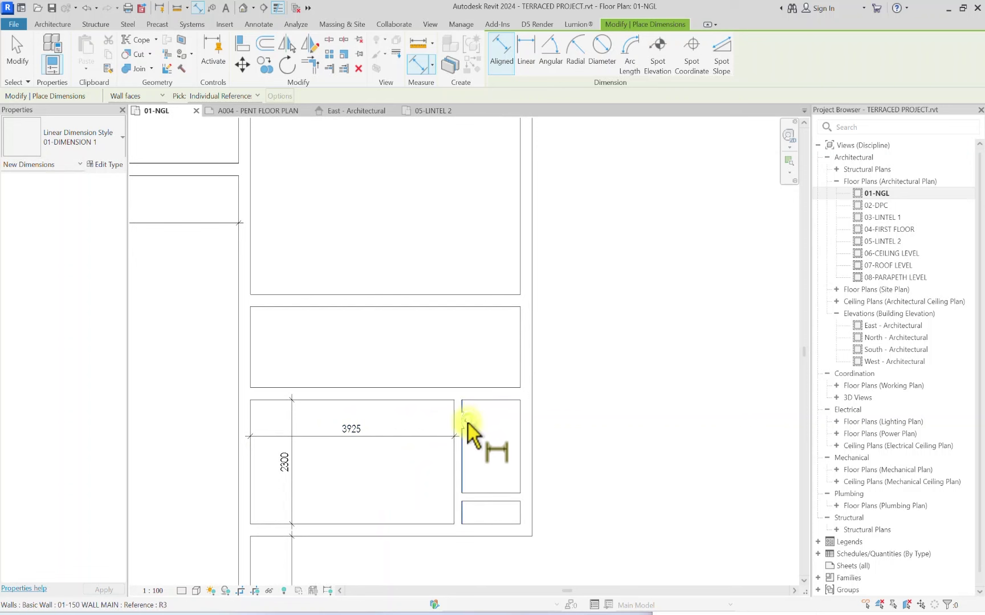
click(466, 428)
click(501, 434)
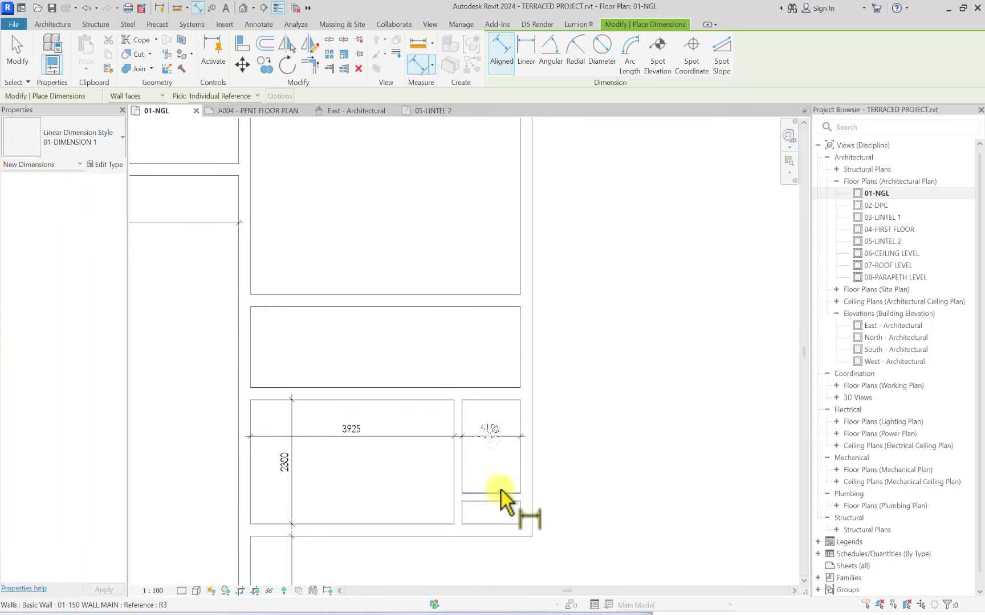
Step: Dimension the small room's 1725 depth and the narrow strip's 425 depth
click(501, 492)
click(511, 401)
click(556, 418)
click(497, 504)
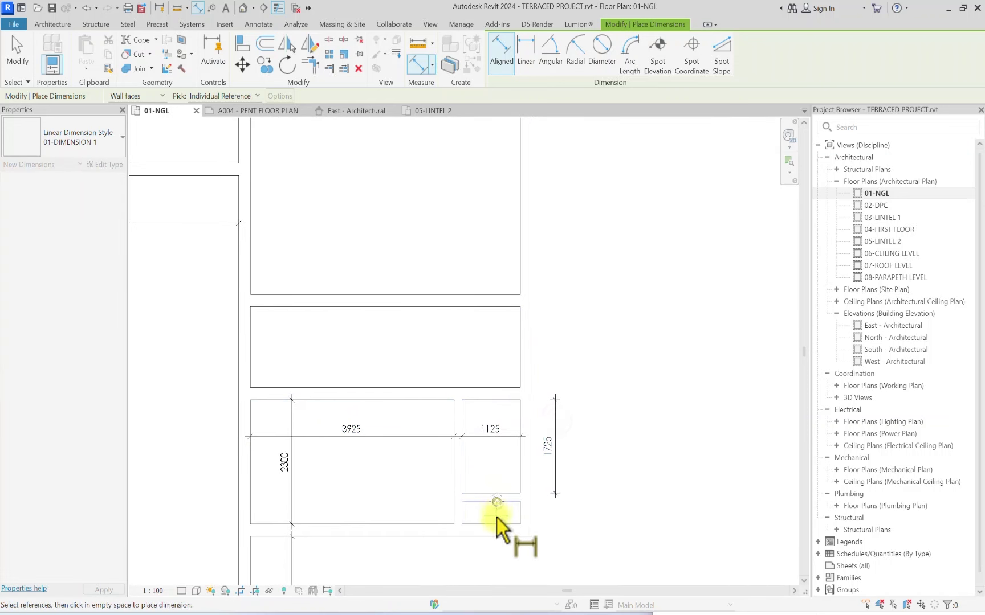
click(497, 523)
click(560, 518)
scroll(489, 426, down, 3)
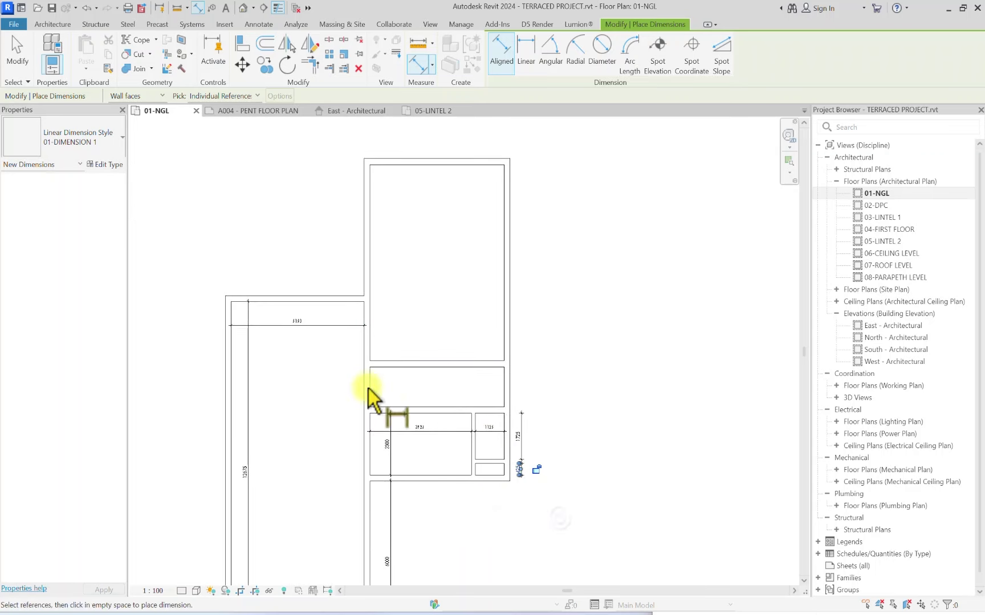
scroll(390, 377, up, 2)
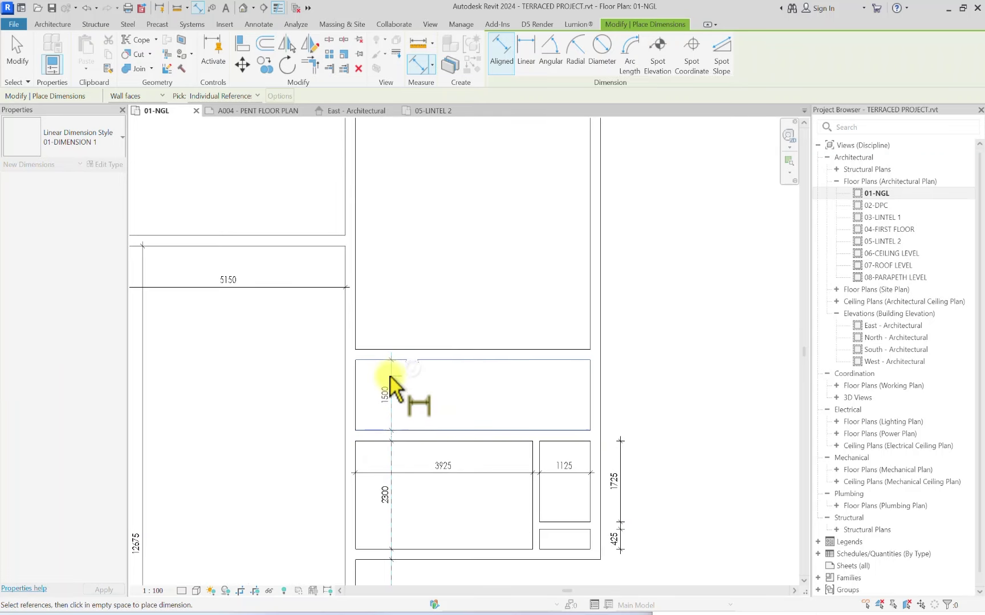
Step: Dimension the top room's 7300 length and 5200 width
click(388, 380)
scroll(388, 381, down, 4)
scroll(406, 280, up, 3)
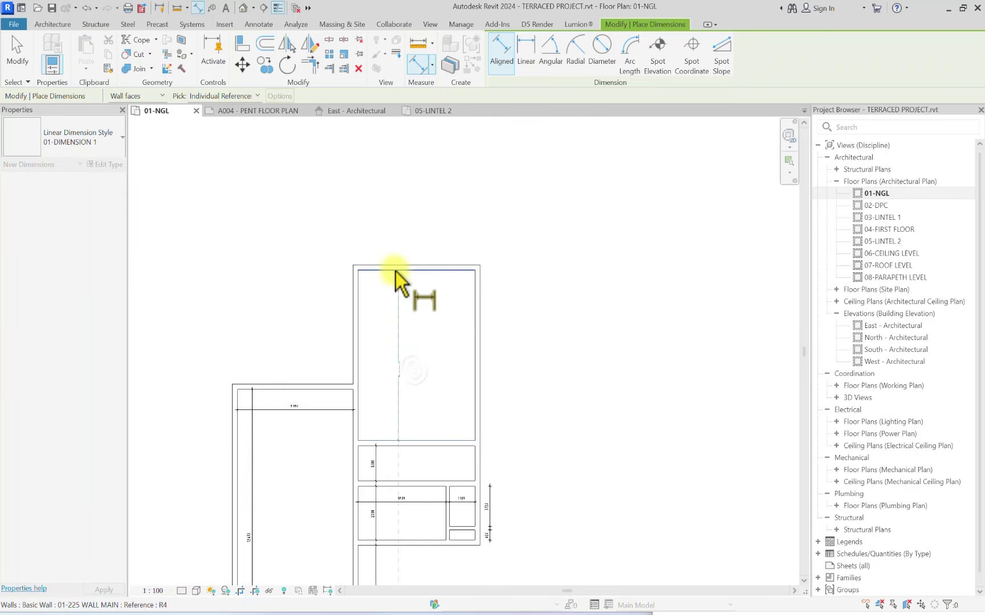
click(396, 267)
click(372, 320)
click(359, 299)
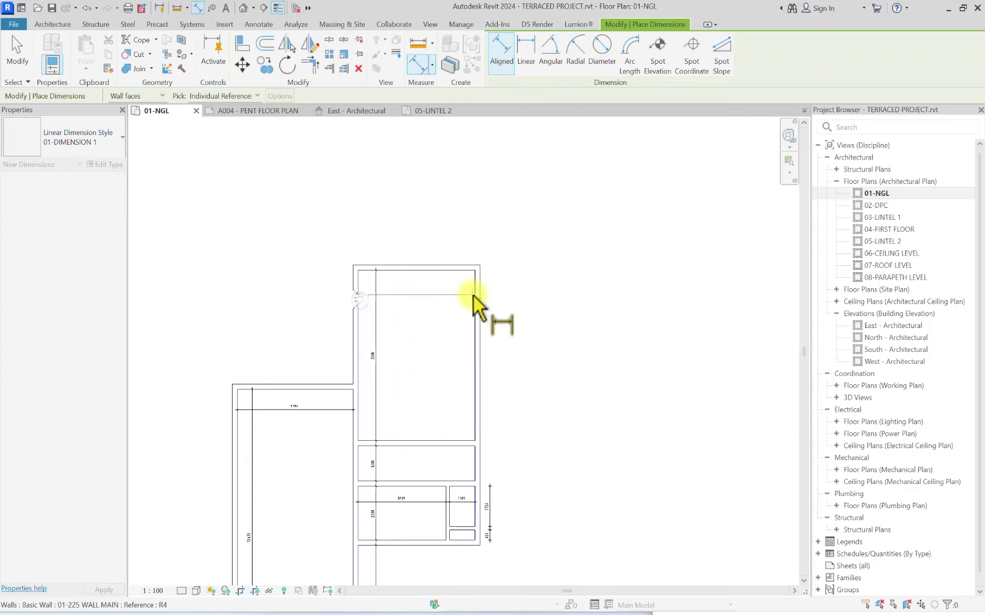
click(473, 298)
click(443, 299)
Step: Add the 2200 dimension and one more dimension left of the room, then exit dimensioning
scroll(376, 436, up, 2)
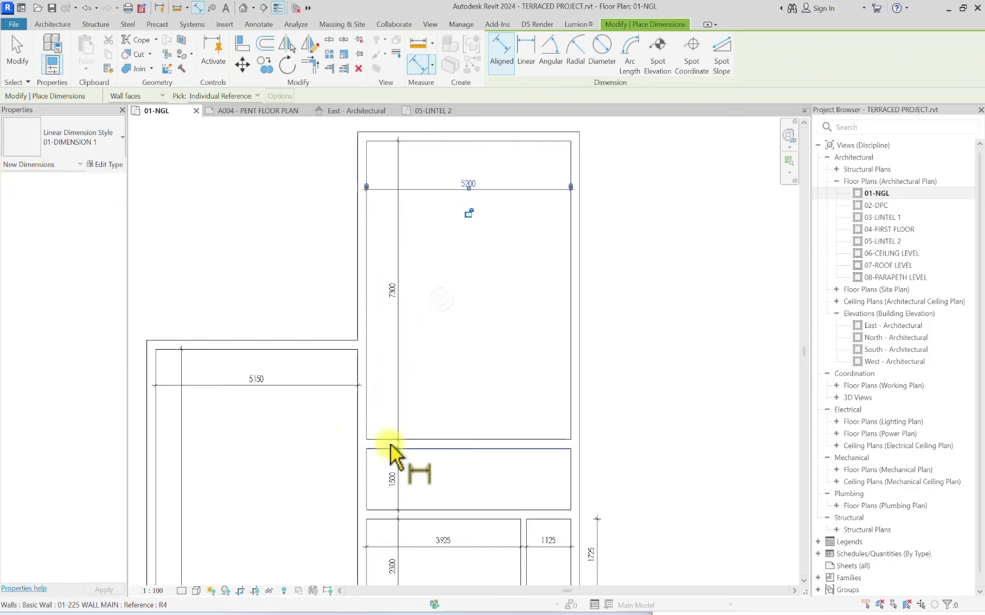
click(390, 444)
click(330, 354)
click(326, 418)
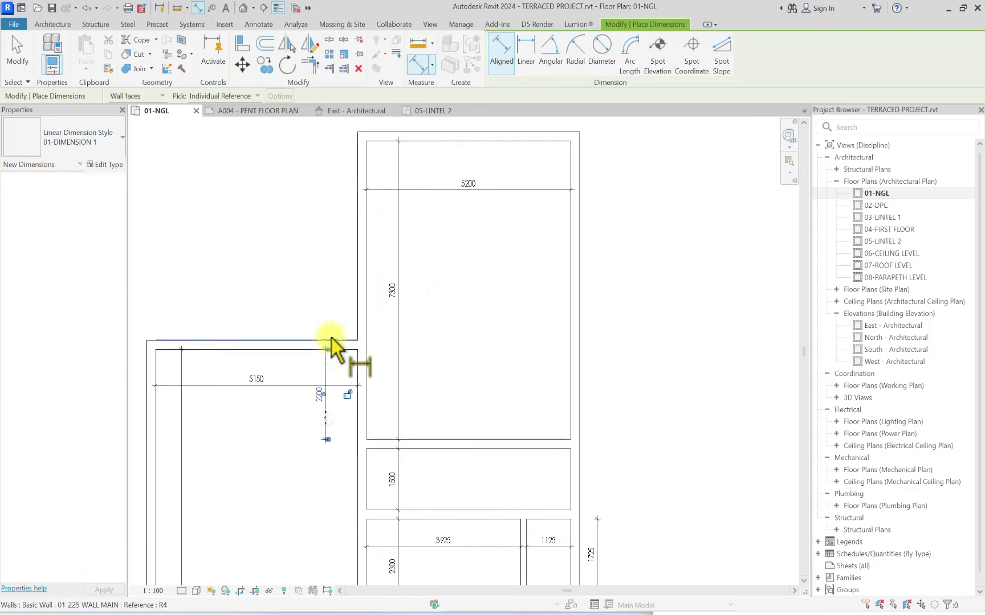
click(331, 339)
click(328, 200)
key(Escape)
scroll(327, 273, down, 3)
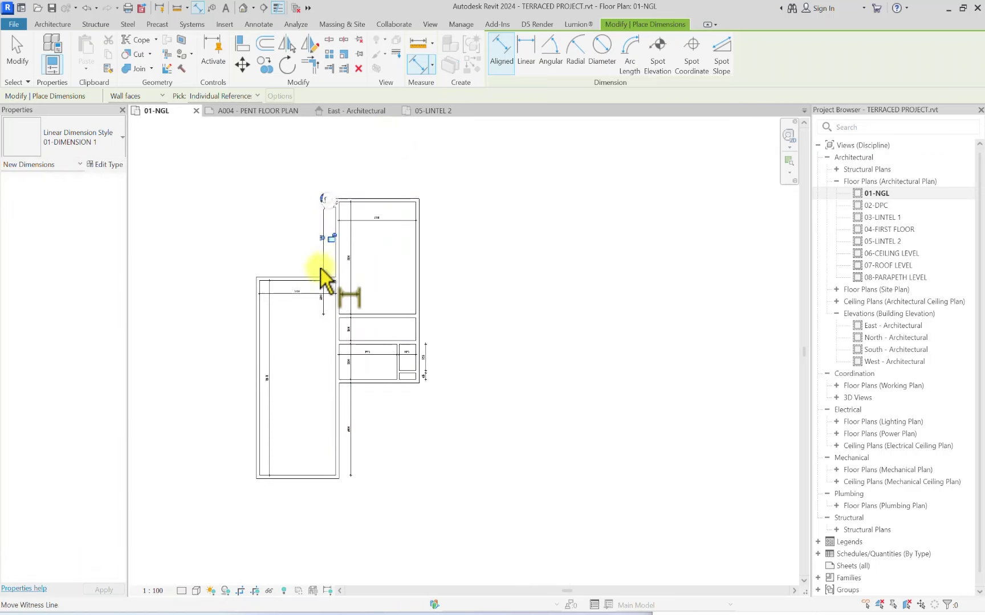
key(Escape)
scroll(285, 472, up, 3)
Step: Move the long left room's right-hand wall so the room is 4200 across
middle_drag(285, 472, 398, 444)
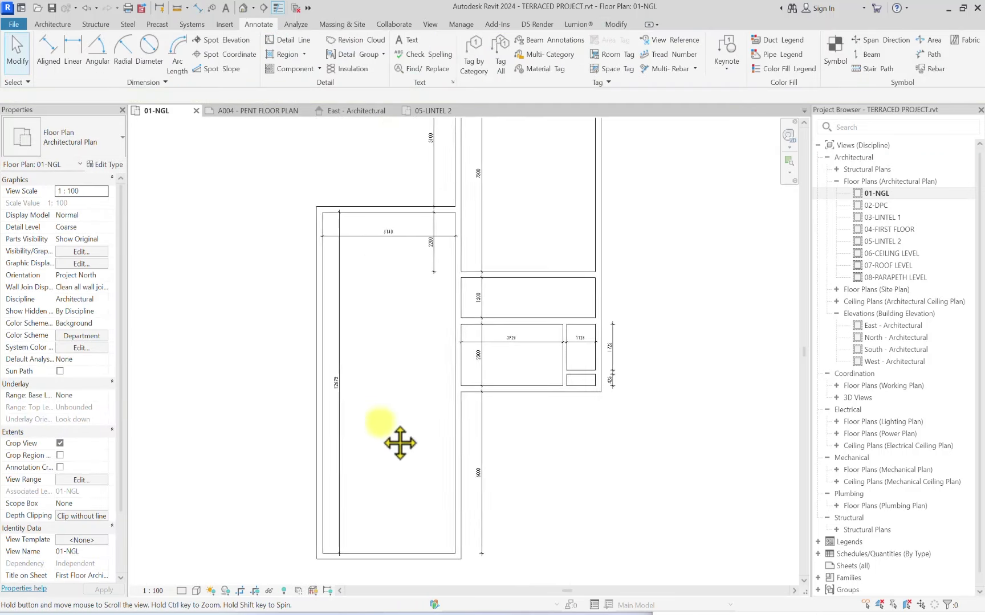
scroll(324, 428, down, 3)
scroll(433, 447, up, 3)
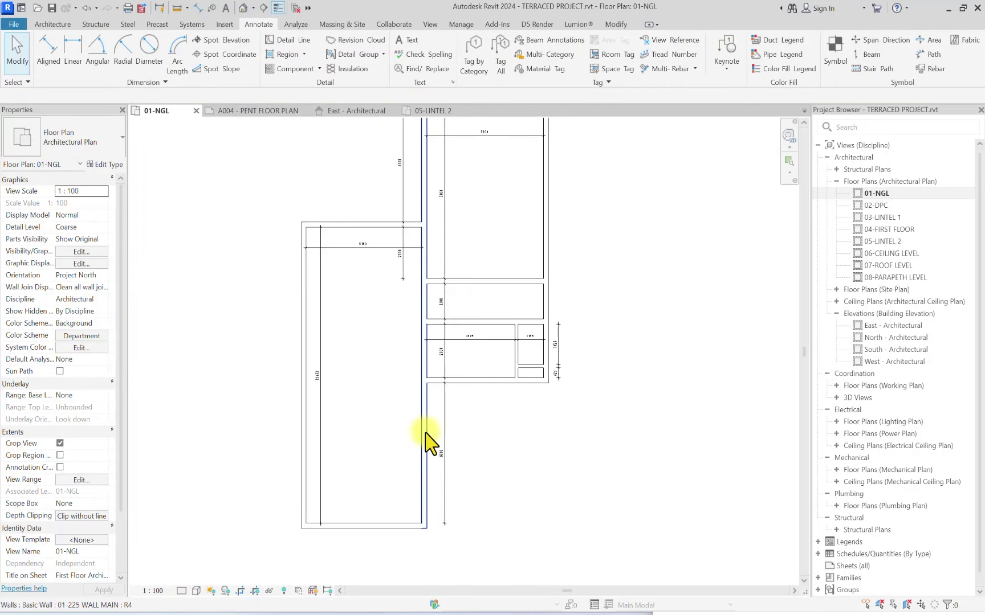
click(429, 443)
scroll(367, 230, up, 3)
click(376, 244)
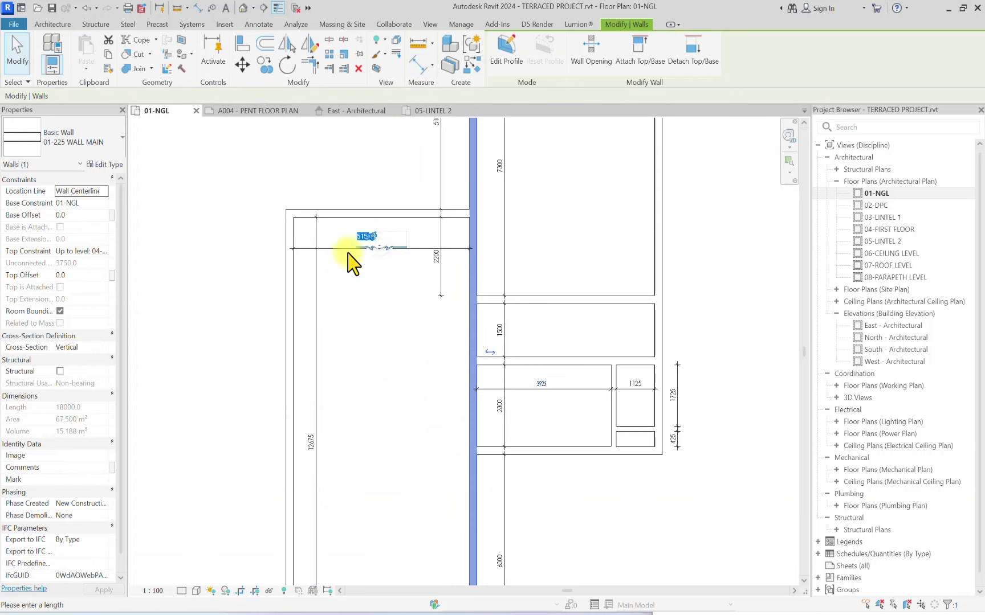
scroll(368, 263, down, 2)
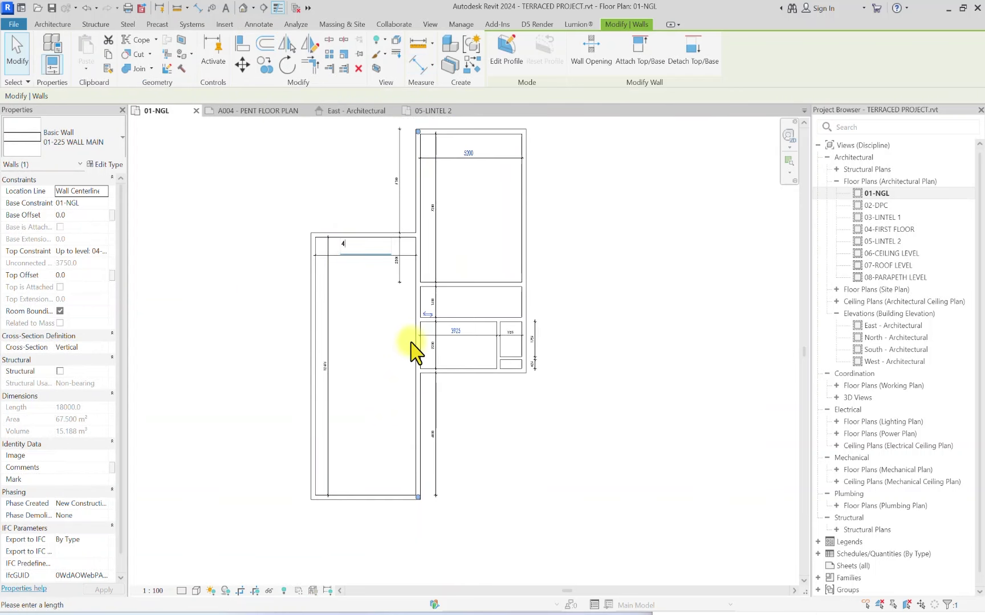
key(Return)
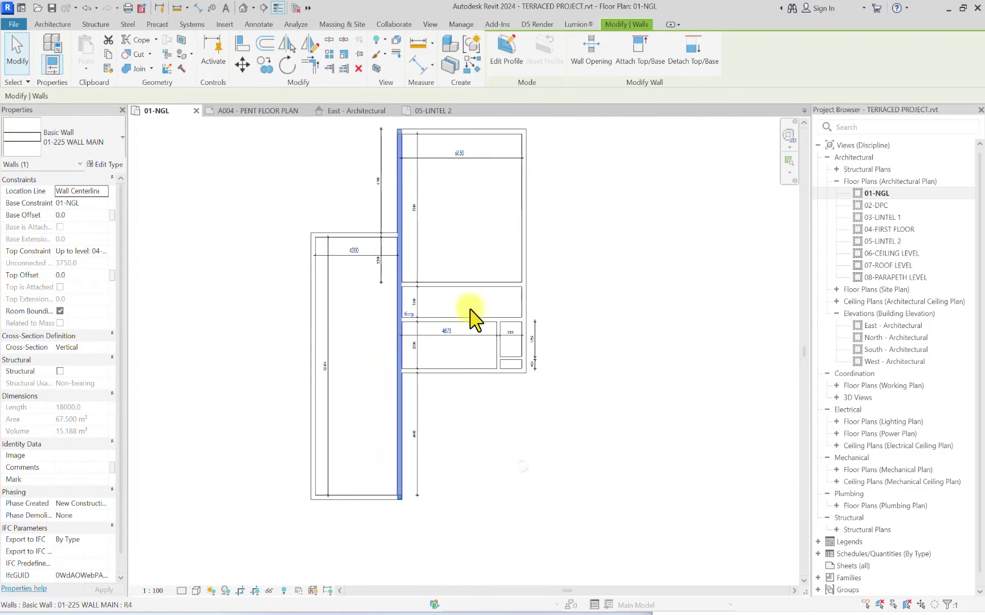
Step: Move the short partition so the lower room is 2700 wide
scroll(469, 484, up, 2)
click(471, 475)
scroll(393, 445, up, 2)
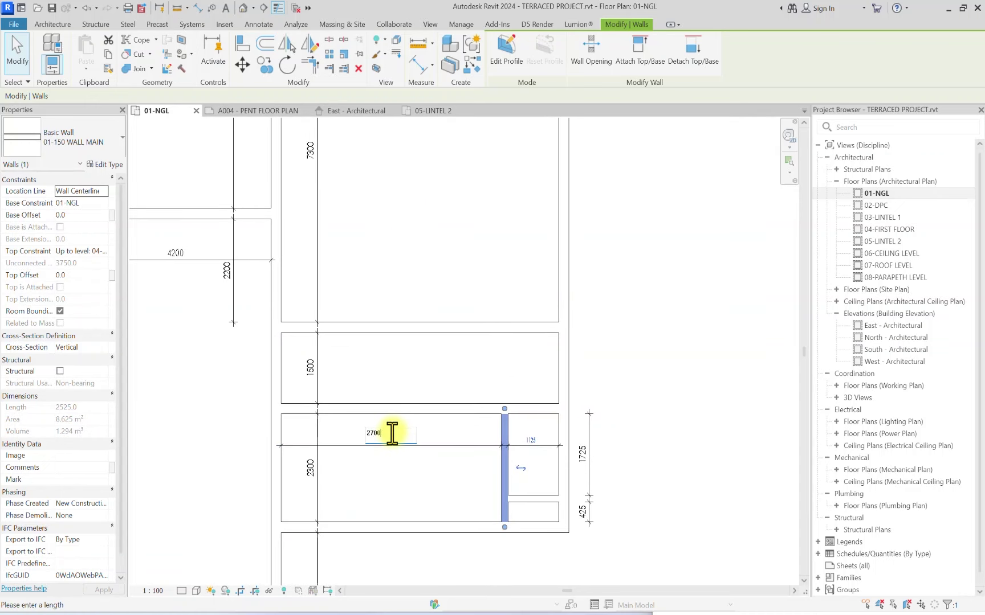
key(Return)
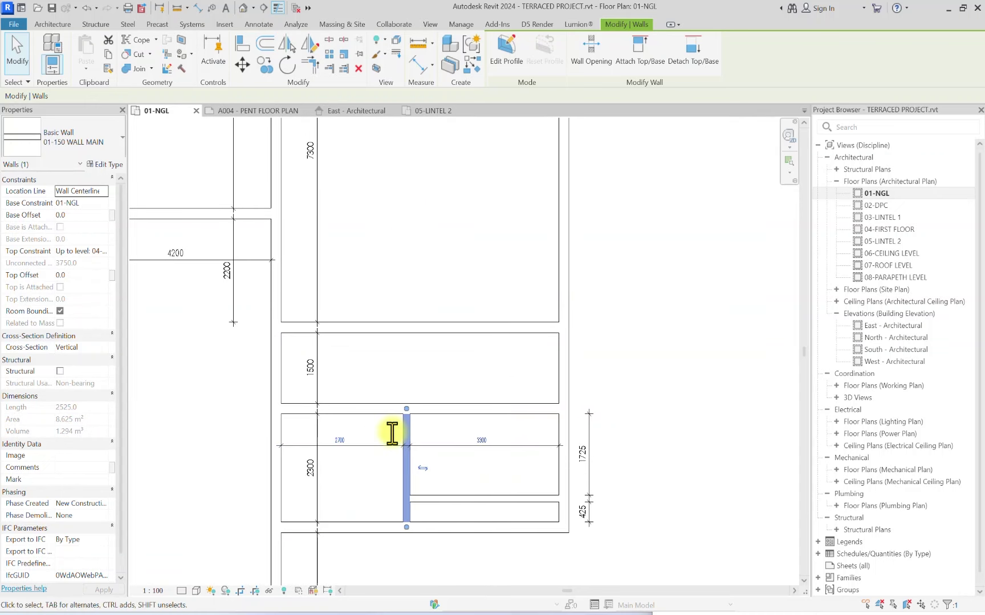
Step: Move the long right wall so the adjoining small room is 1200 wide
key(Escape)
click(561, 472)
click(473, 434)
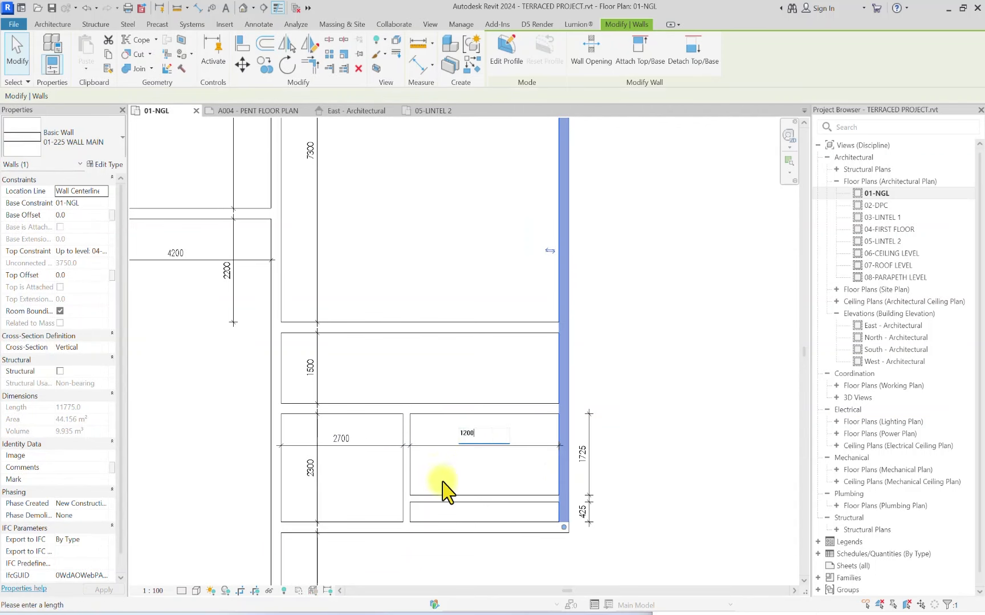
text(1200)
key(Return)
scroll(457, 282, down, 6)
Step: Move the wall below the lower rooms from 6000 to 3600
key(Escape)
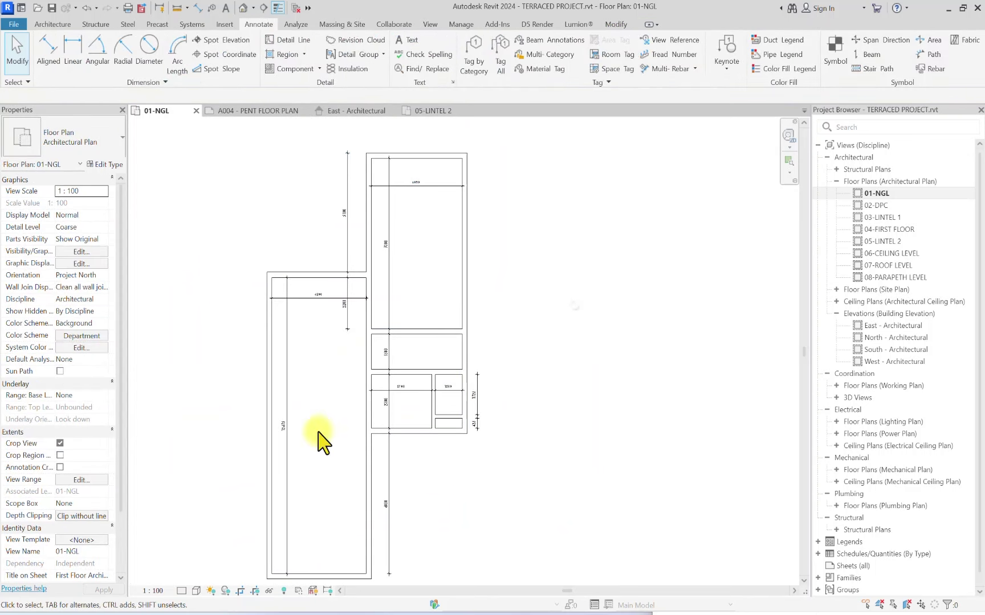
scroll(417, 543, up, 4)
middle_drag(417, 543, 424, 198)
click(426, 194)
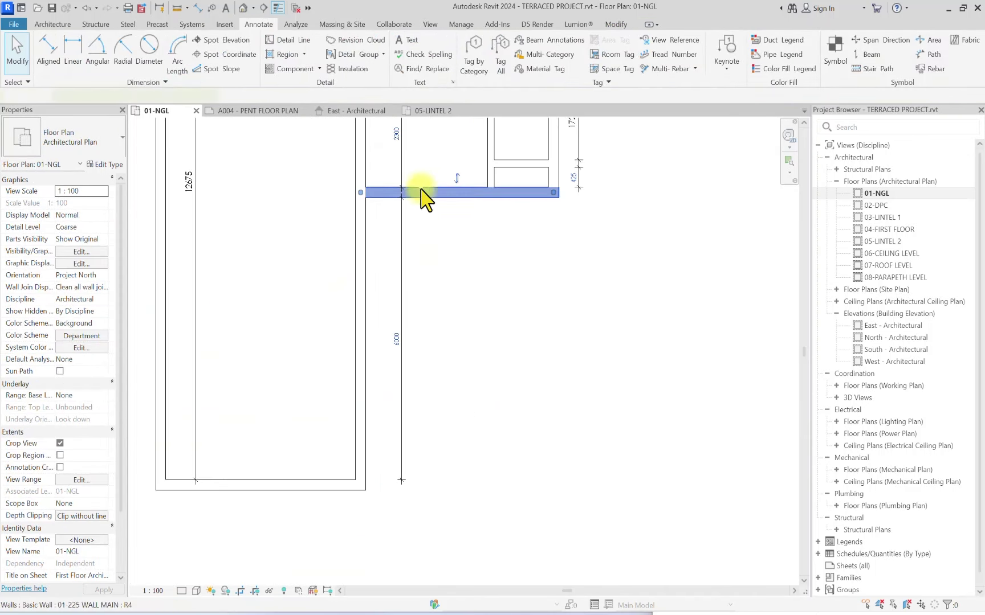
click(393, 340)
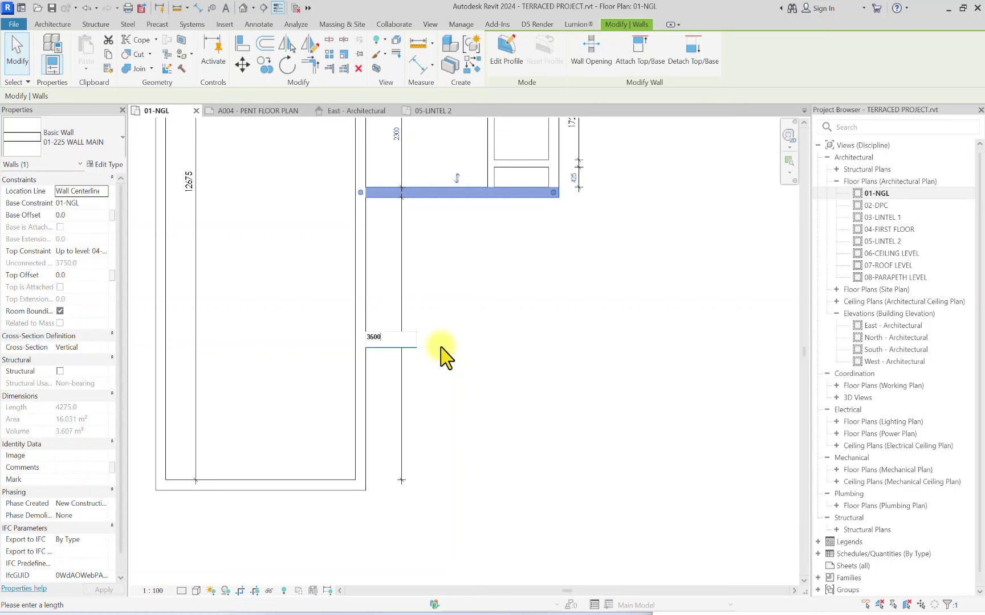
text(3600)
key(Return)
Step: Set the short partition between the rooms to 600 instead of 2825
scroll(448, 358, down, 3)
scroll(467, 234, up, 2)
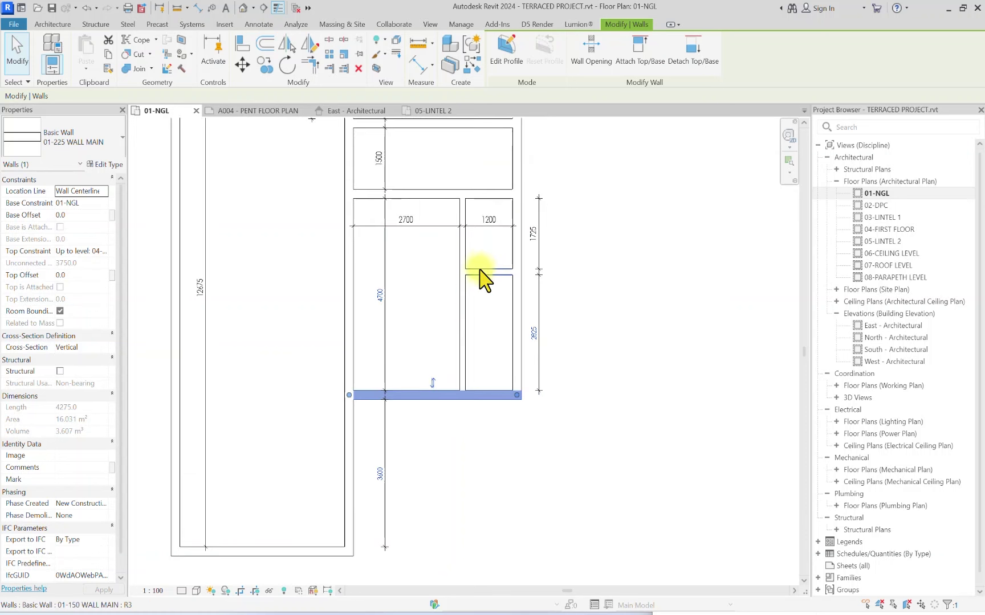
click(484, 275)
click(534, 333)
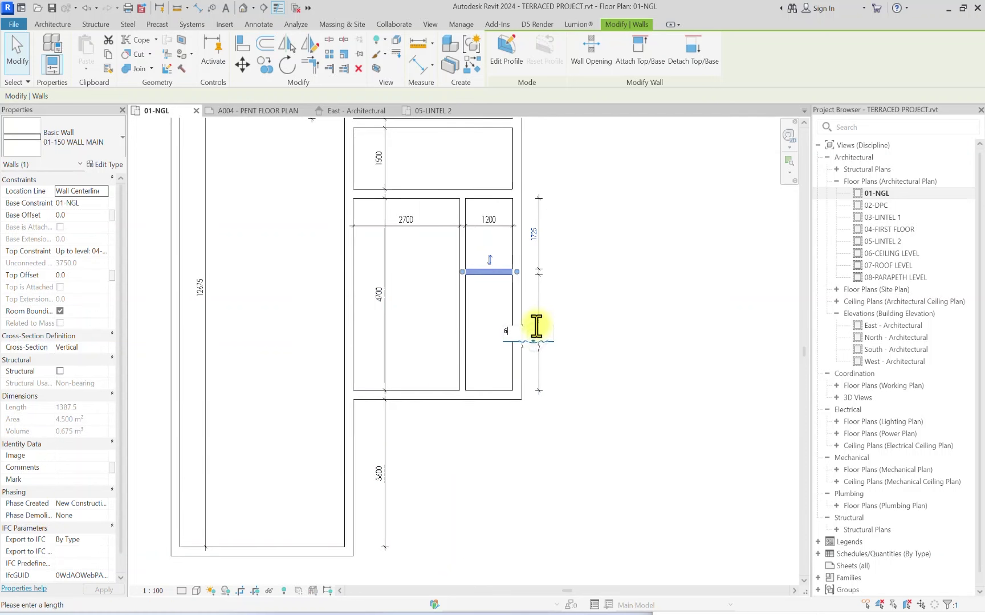
key(Return)
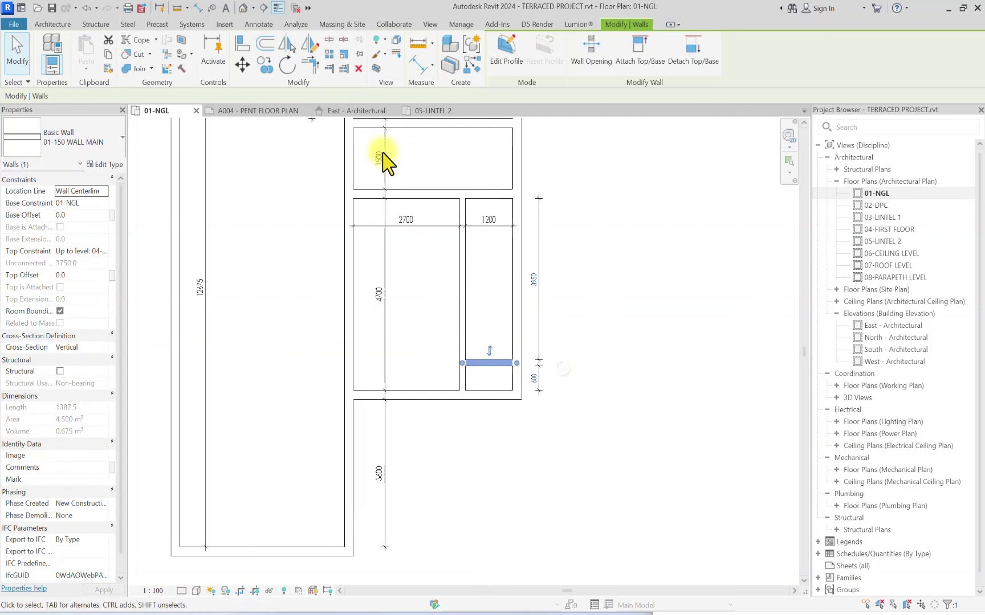
Step: Try 1800 on the long wall above the rooms, undo it, and set 2700 instead
click(424, 194)
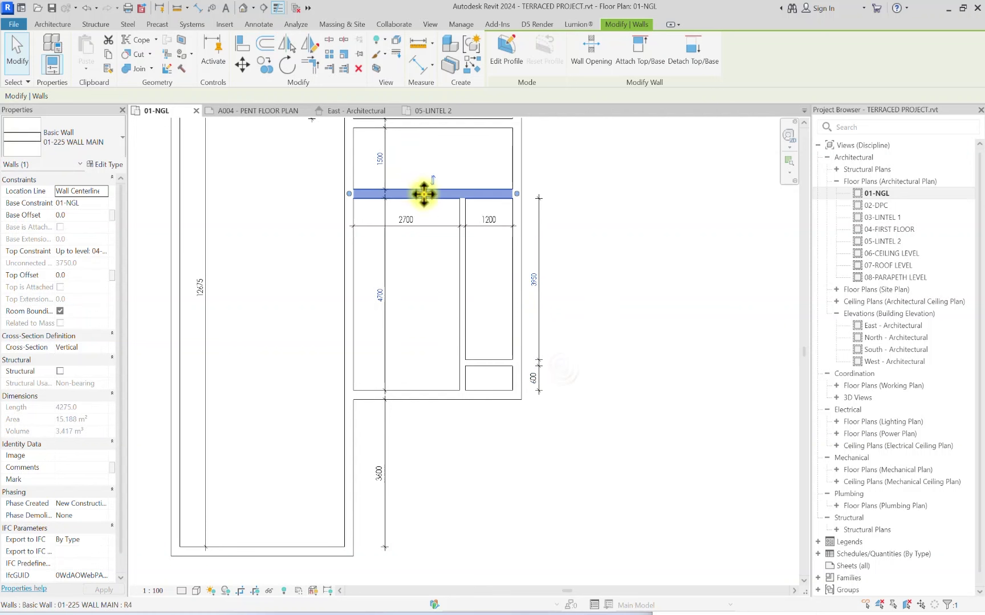
click(532, 285)
text(1)
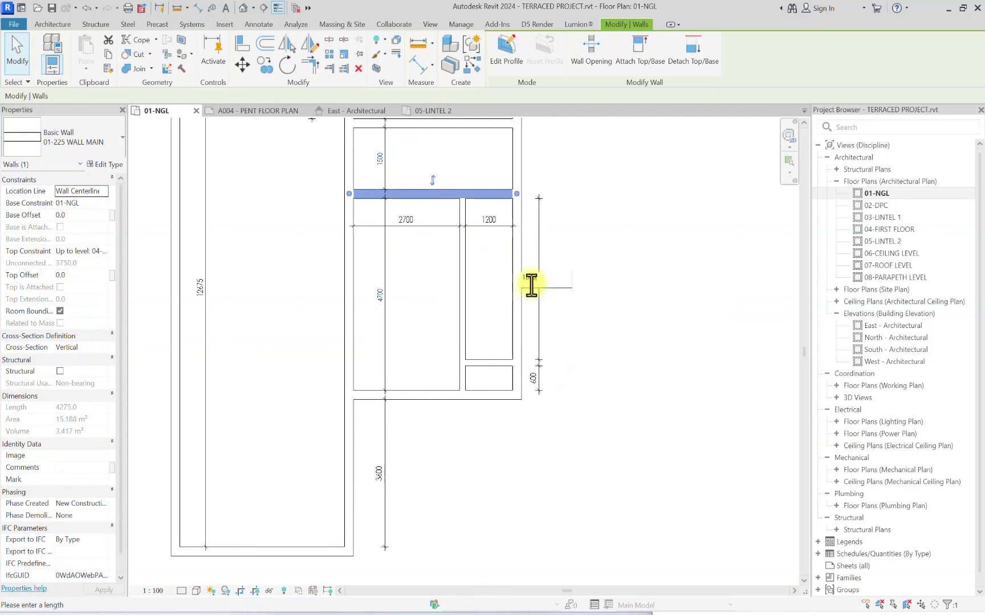
text(800)
key(Return)
ctrl+scroll(504, 319, up, 5)
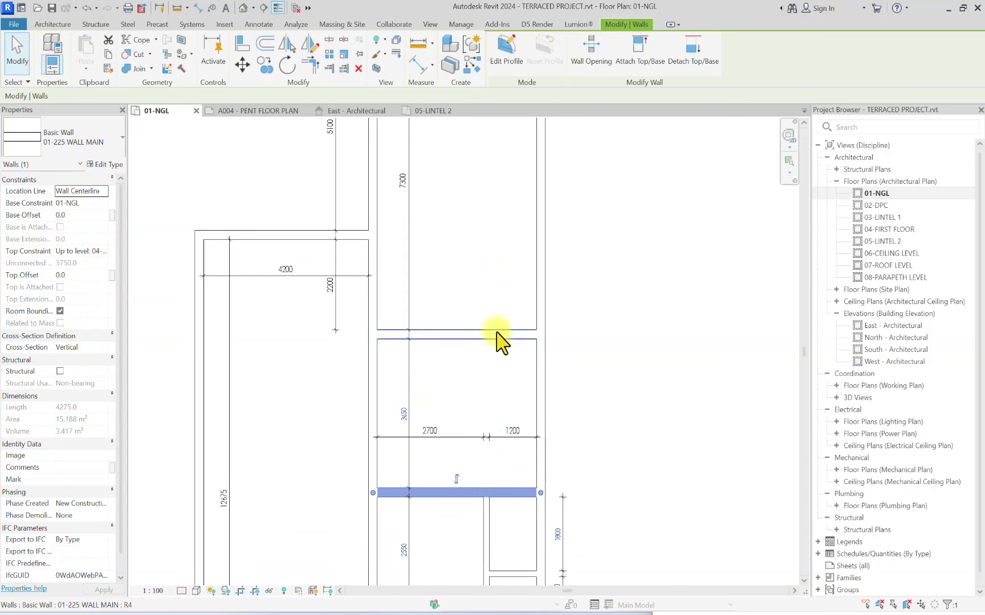
key(ctrl+z)
click(404, 413)
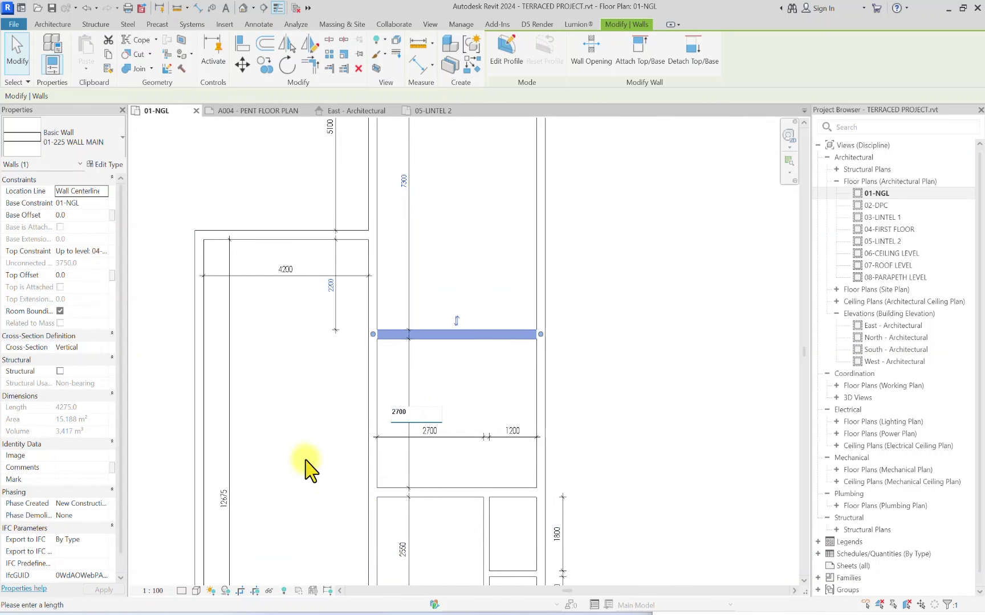
key(Return)
Step: Move the upper wall up with a 1000 distance
scroll(316, 455, down, 2)
scroll(297, 268, up, 3)
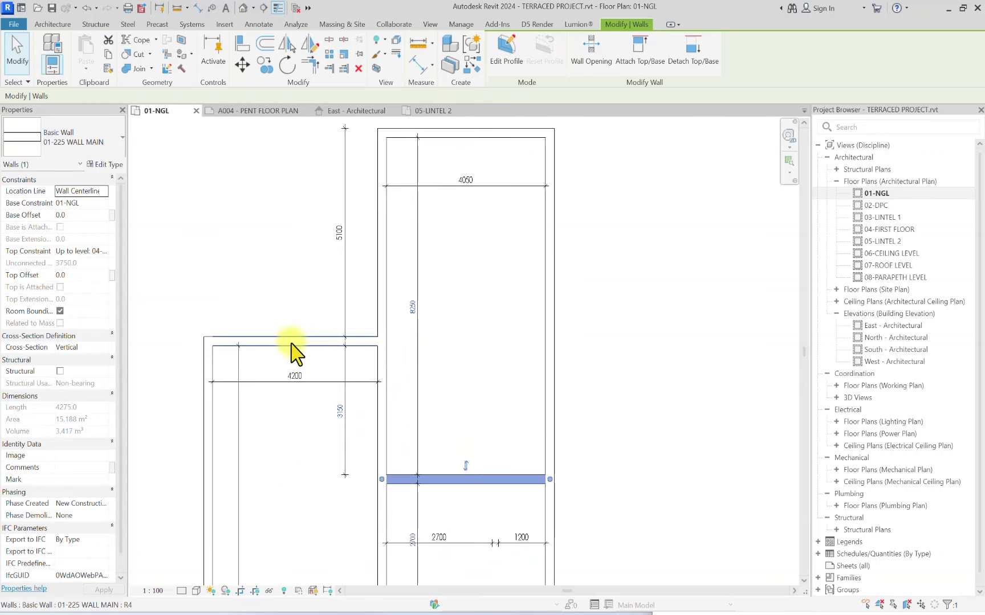
click(291, 342)
click(340, 408)
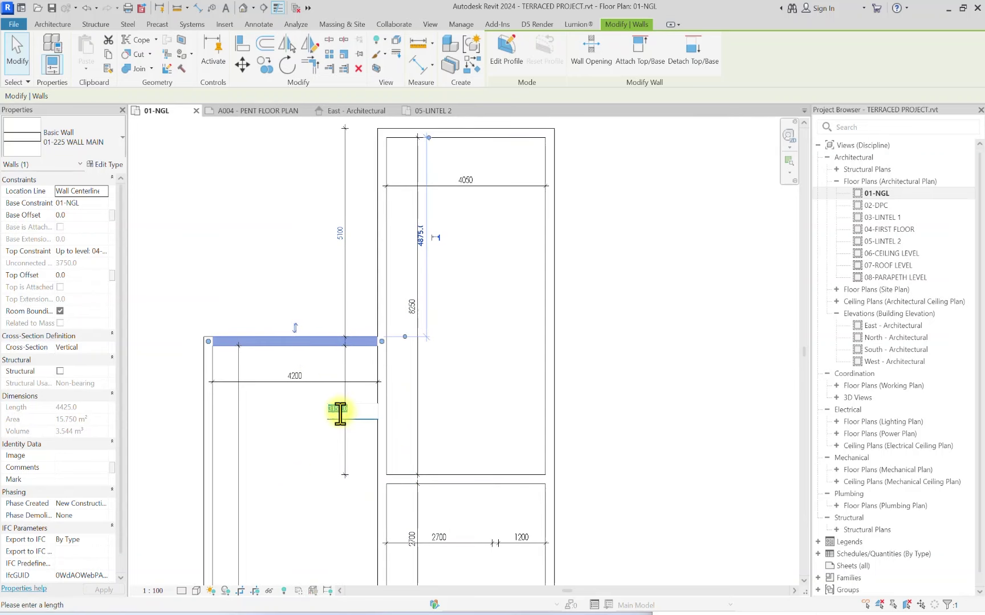
text(1000)
key(Return)
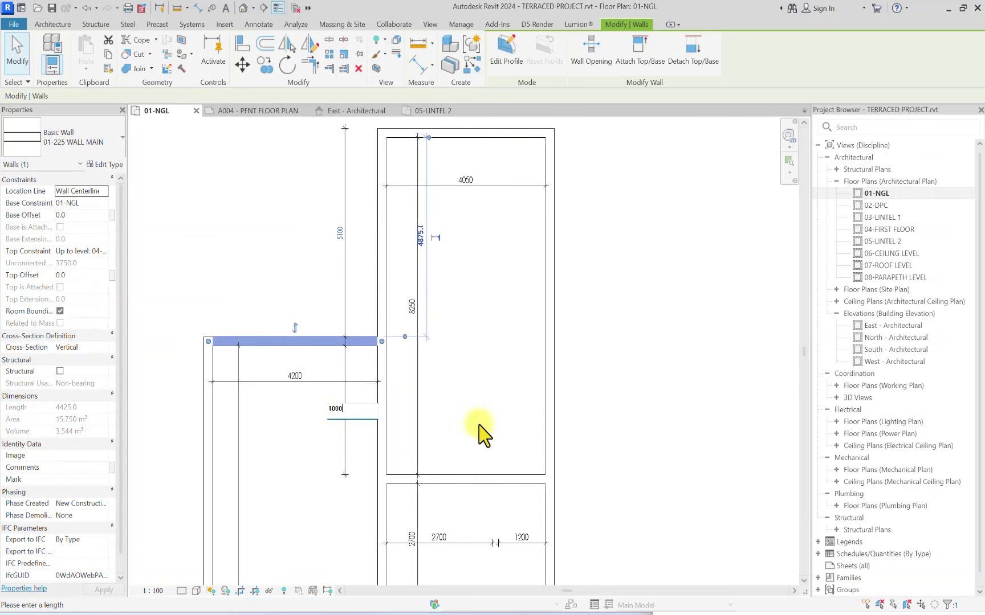
Step: Make the top room 4200 deep, then clear the wall selection
scroll(501, 202, down, 2)
scroll(442, 273, up, 2)
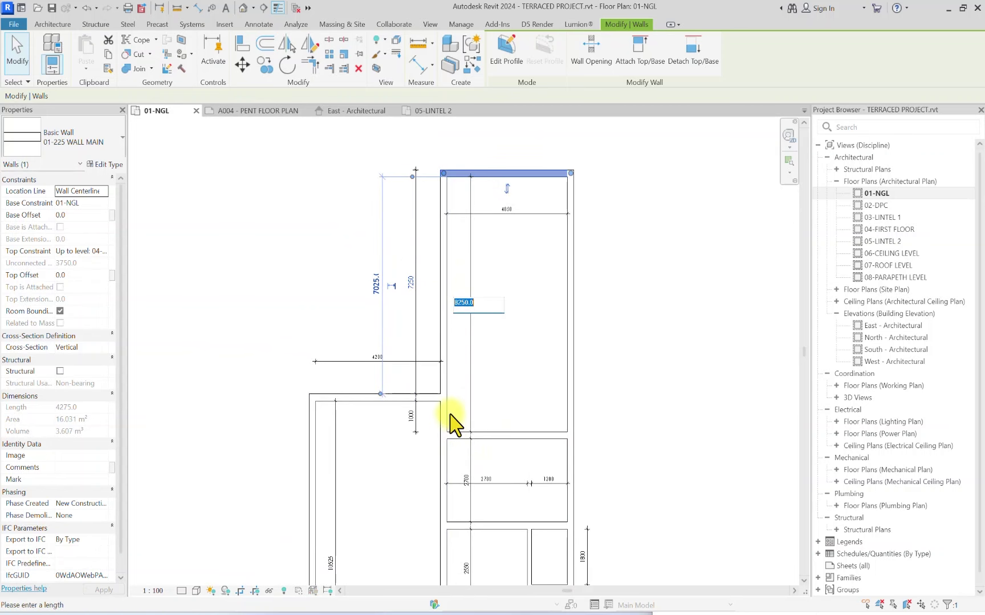
key(Return)
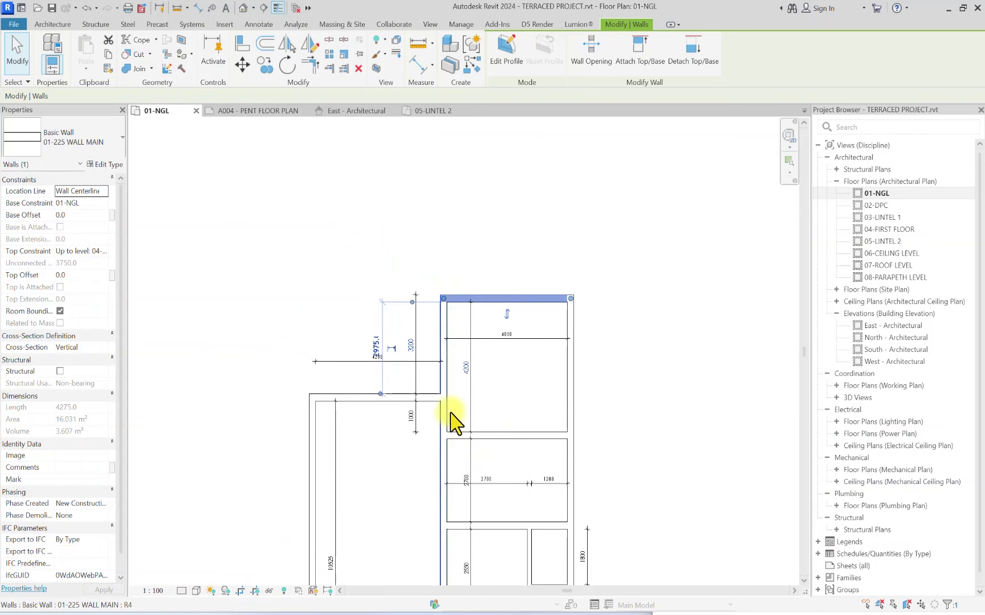
click(451, 253)
scroll(450, 253, down, 2)
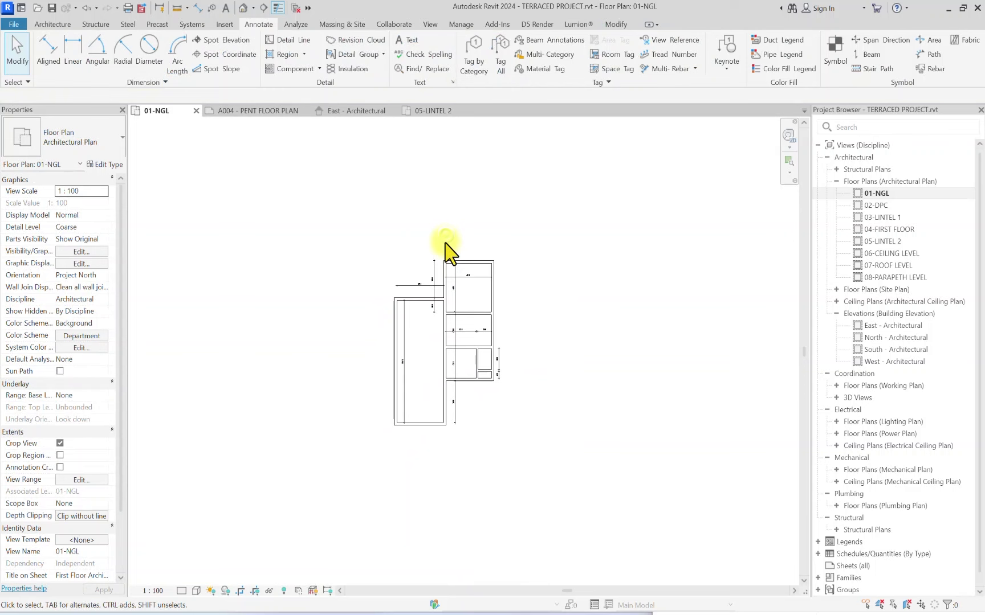
click(494, 362)
scroll(690, 521, up, 1)
click(689, 521)
scroll(481, 468, down, 2)
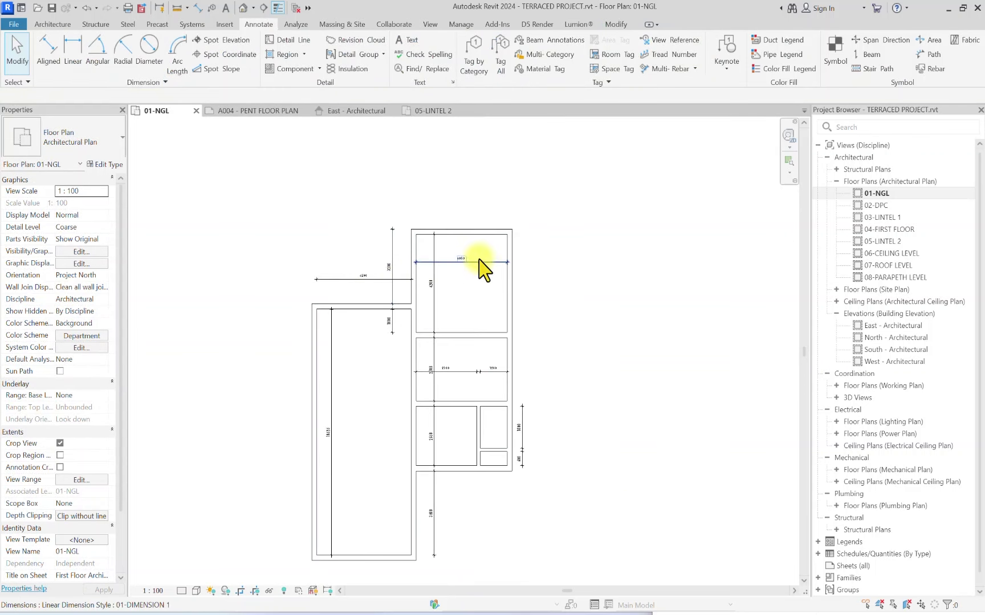
scroll(292, 286, up, 1)
scroll(413, 280, down, 2)
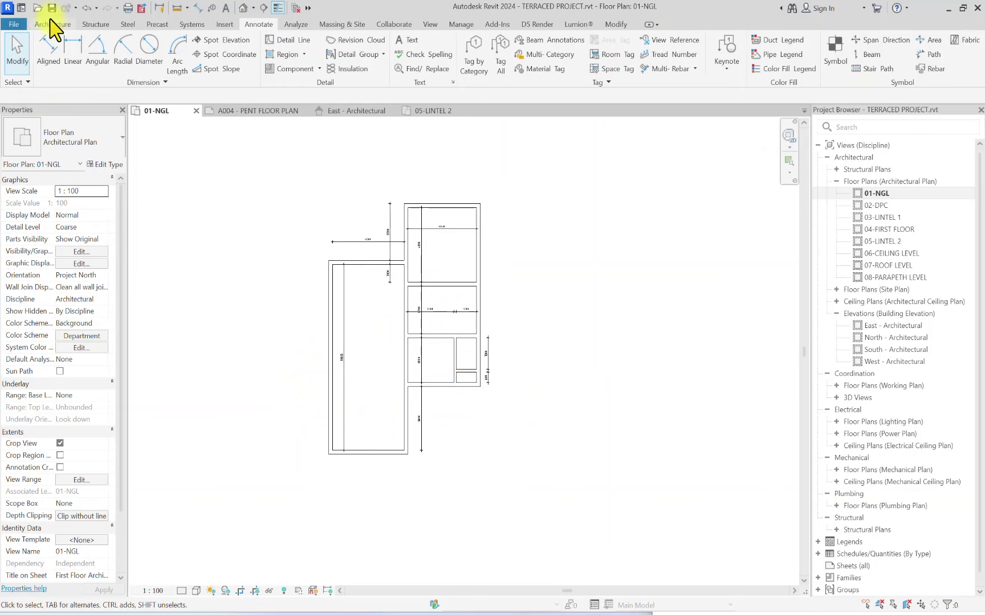
Step: Draw a vertical and a horizontal detail line from the wall endpoint, then cancel the preview
click(288, 41)
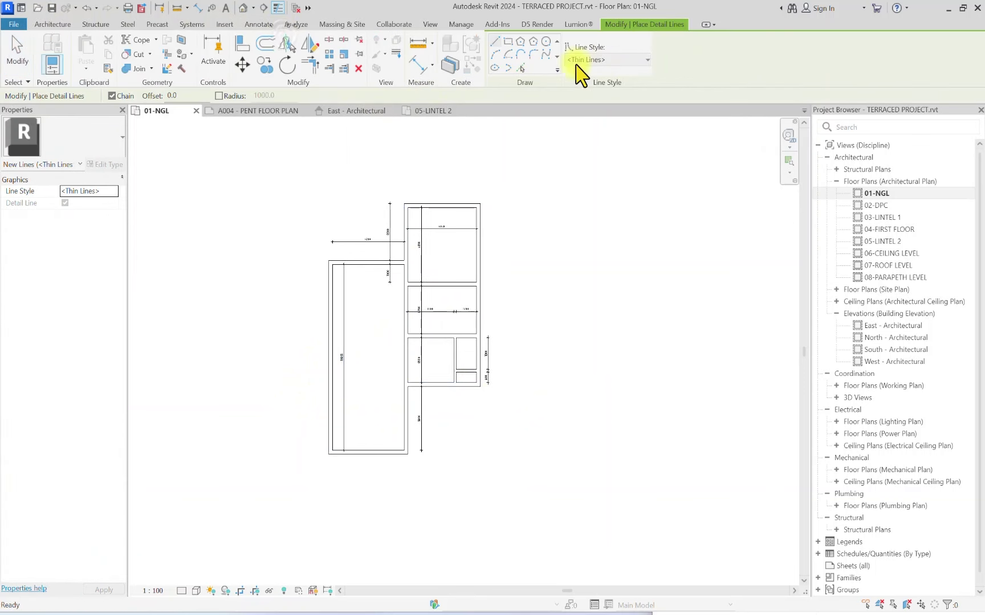
scroll(416, 394, up, 4)
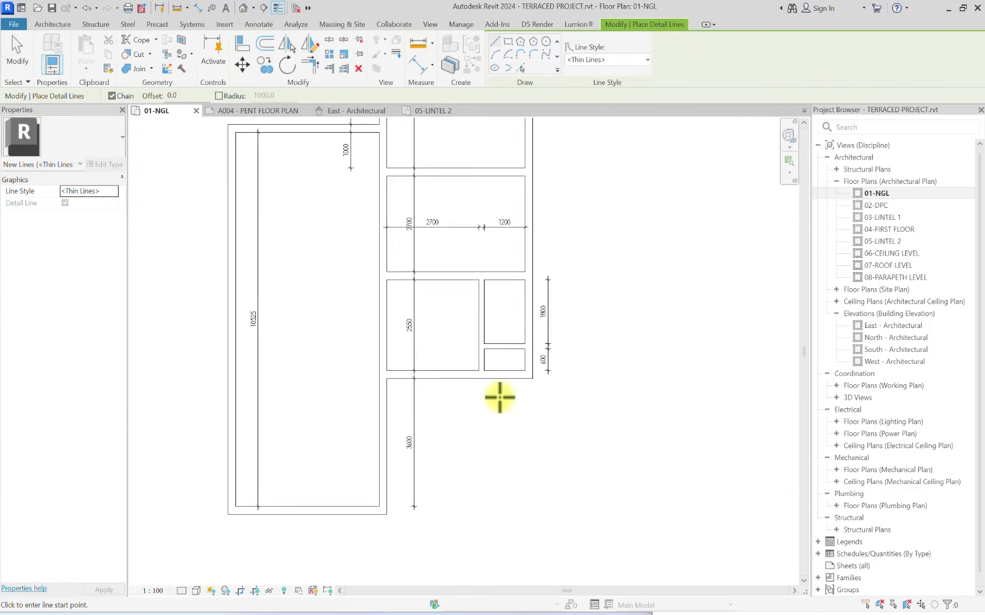
click(541, 376)
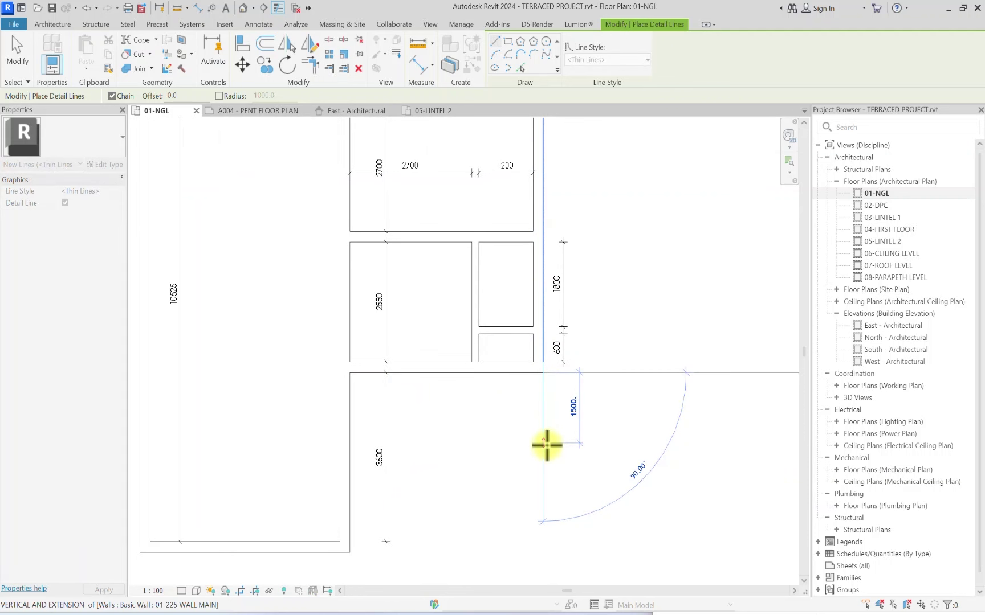
click(545, 443)
click(350, 443)
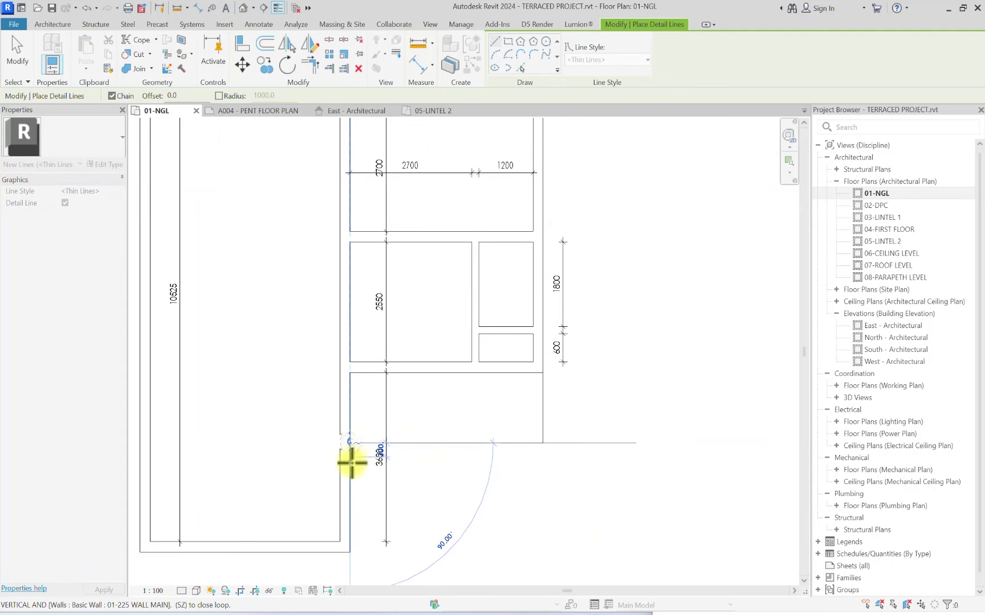
scroll(513, 444, down, 5)
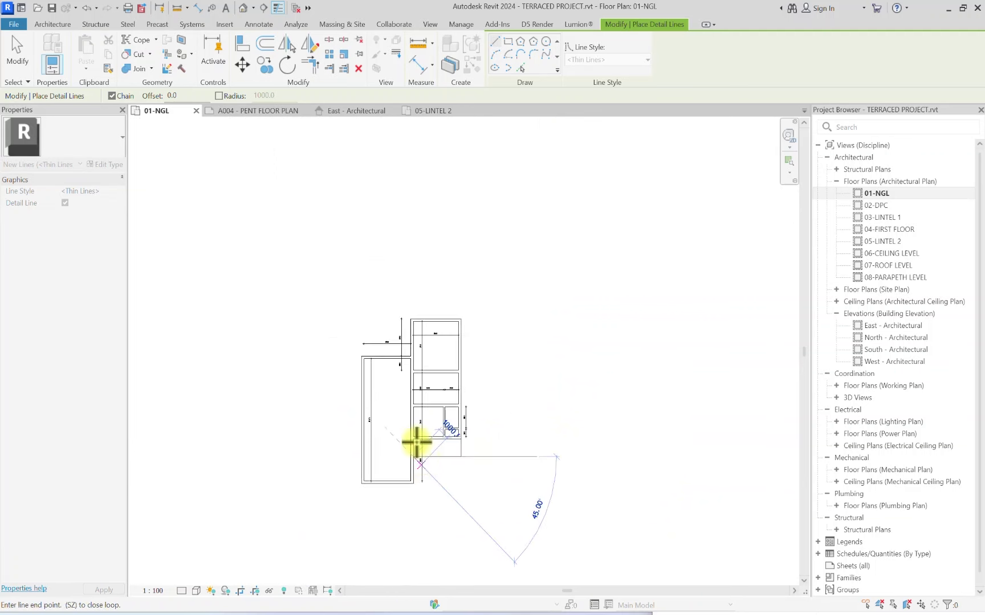
key(Escape)
key(Escape)
Step: Trace the 1500 and 4425 detail line segments from the wall corner and end the chain
scroll(347, 354, up, 3)
click(317, 357)
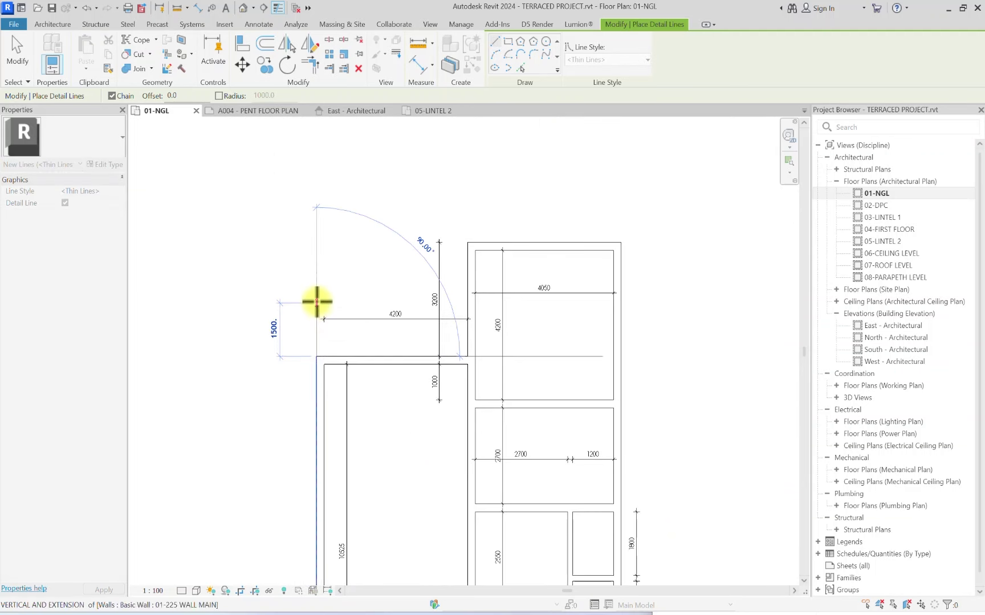
click(317, 302)
click(467, 302)
scroll(468, 299, down, 2)
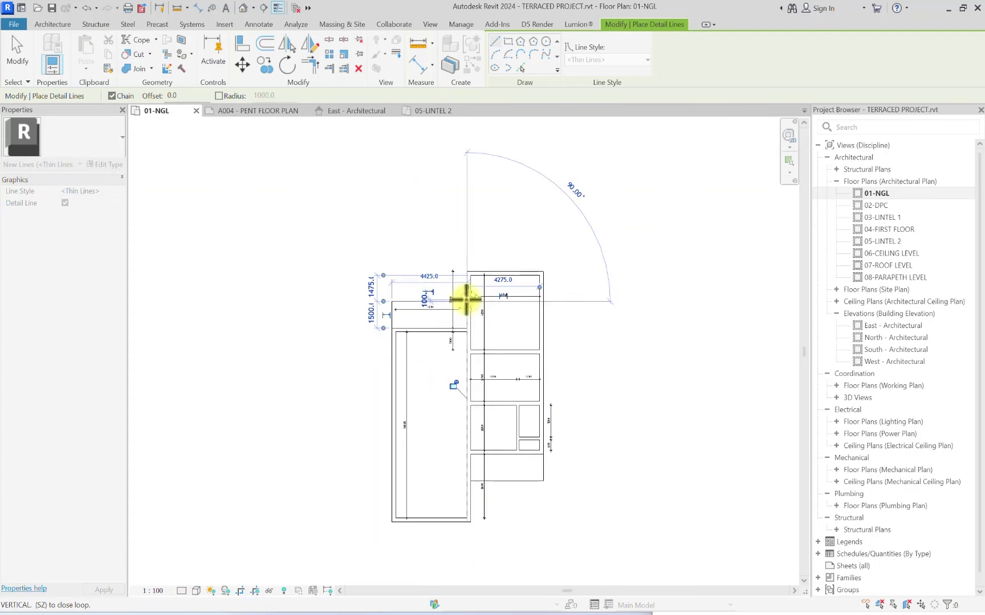
key(Escape)
scroll(466, 299, down, 2)
scroll(474, 476, up, 2)
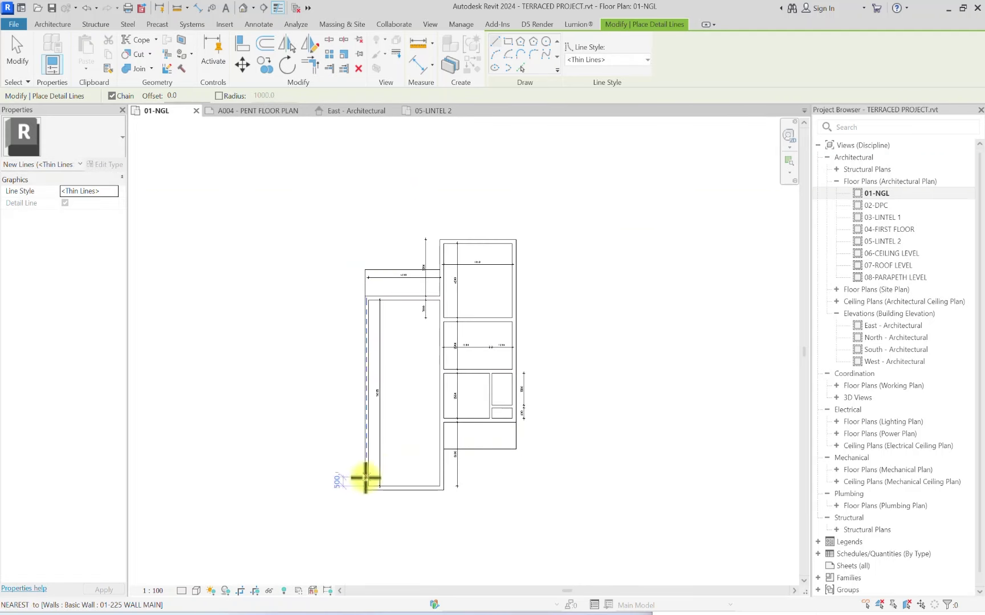
key(Escape)
scroll(384, 290, up, 2)
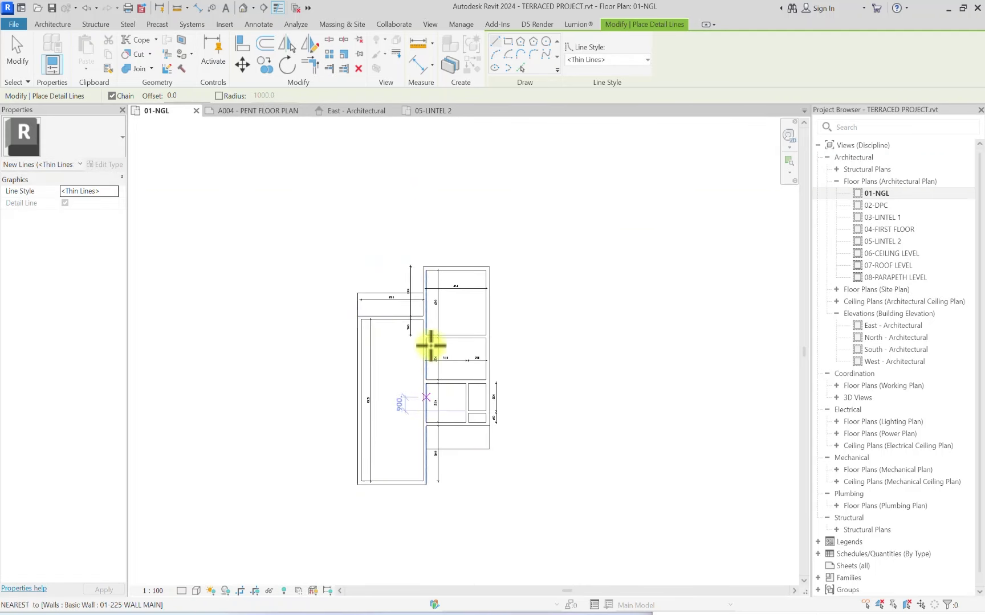
scroll(455, 390, up, 2)
scroll(425, 383, down, 2)
scroll(426, 383, down, 2)
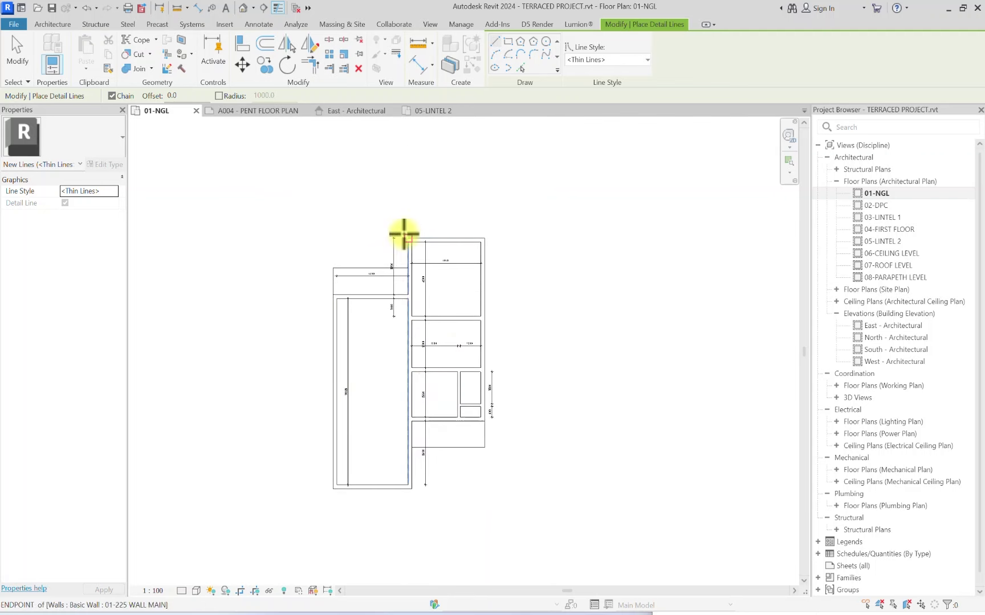
scroll(394, 354, up, 2)
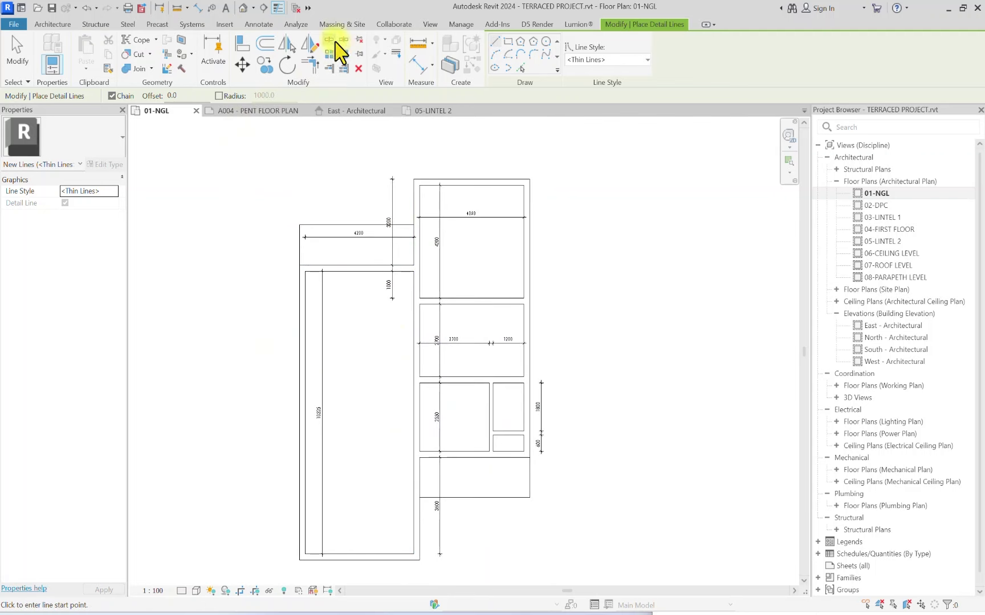
scroll(427, 344, up, 2)
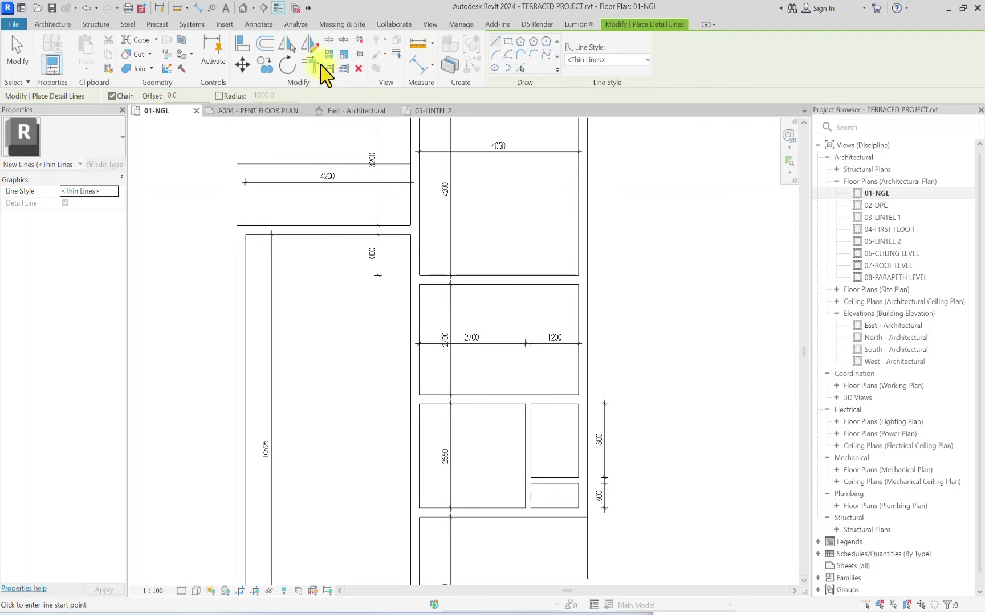
Step: Split the wall between the two wings at the junction point
click(331, 41)
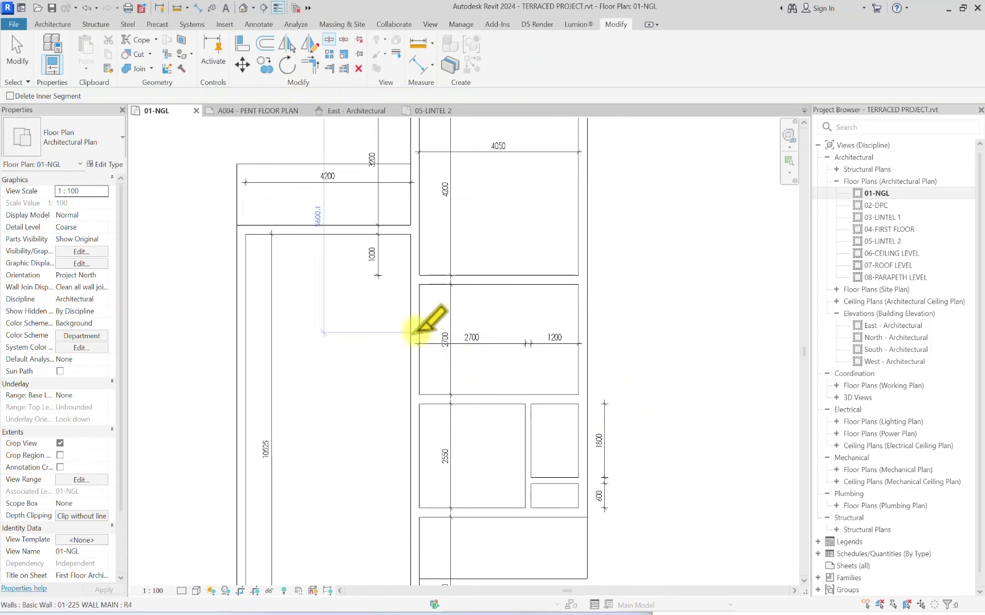
click(445, 364)
key(Escape)
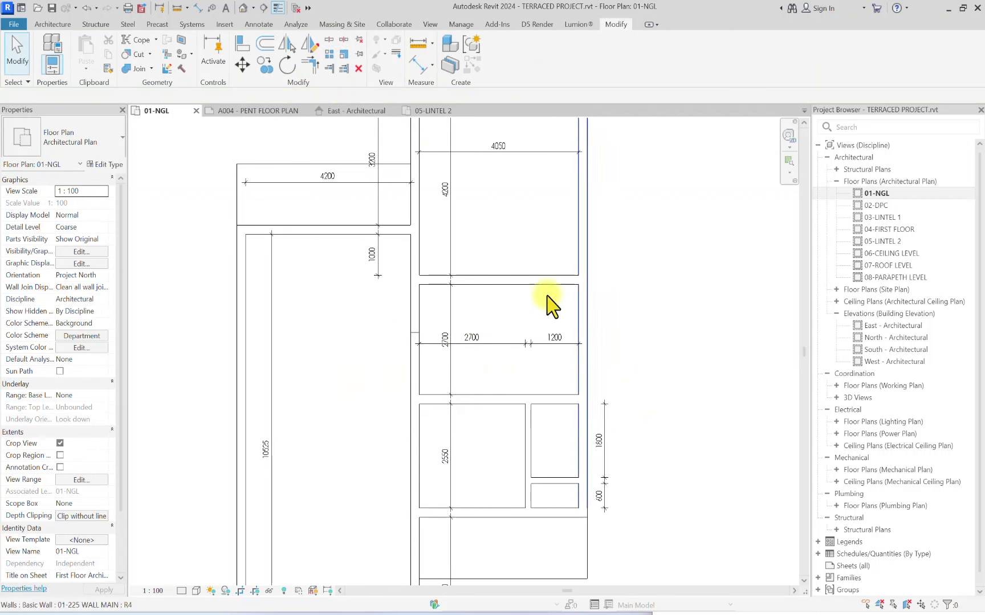
Step: Shorten the lower wall segment from 8237.5 to 6600, leaving 4425 above, and clear the selection
click(416, 367)
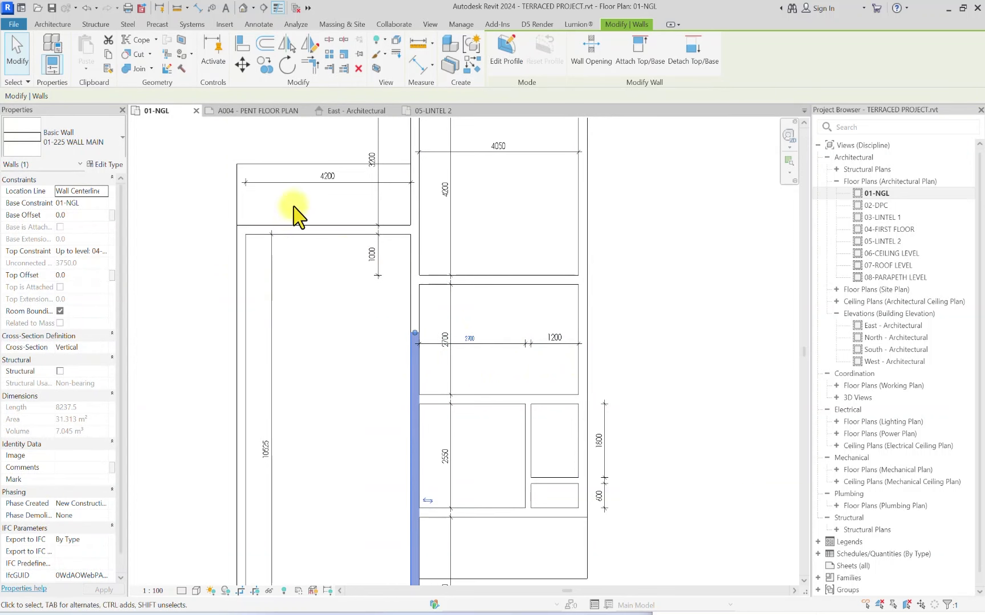
scroll(288, 510, down, 2)
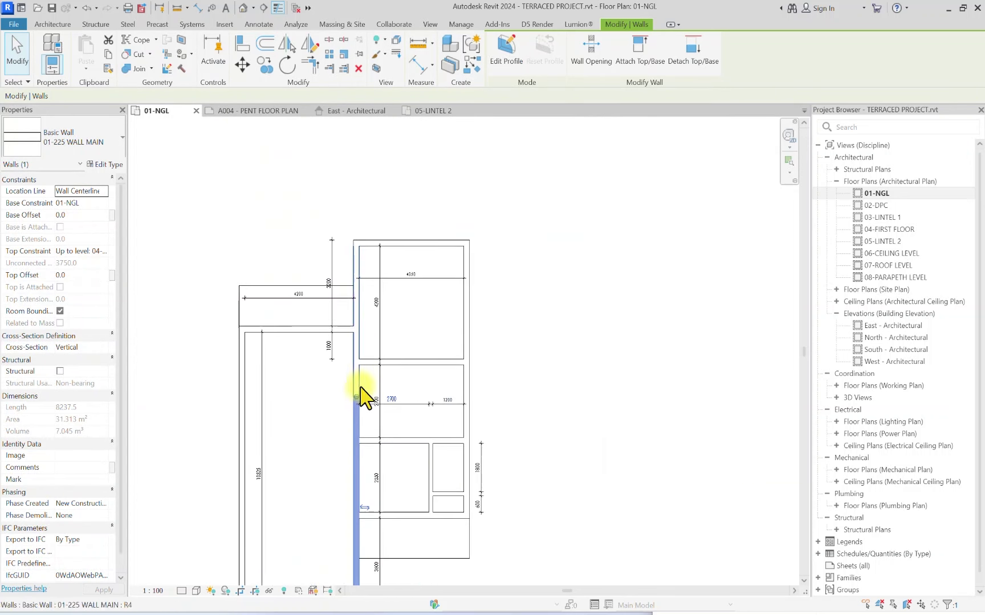
drag(357, 397, 355, 441)
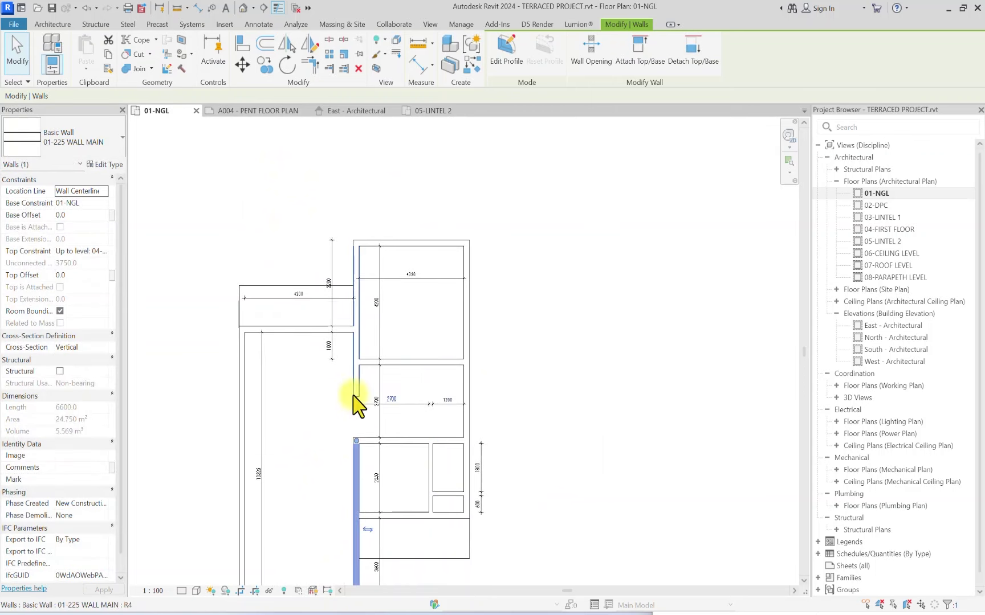
click(353, 395)
key(r)
key(s)
key(Escape)
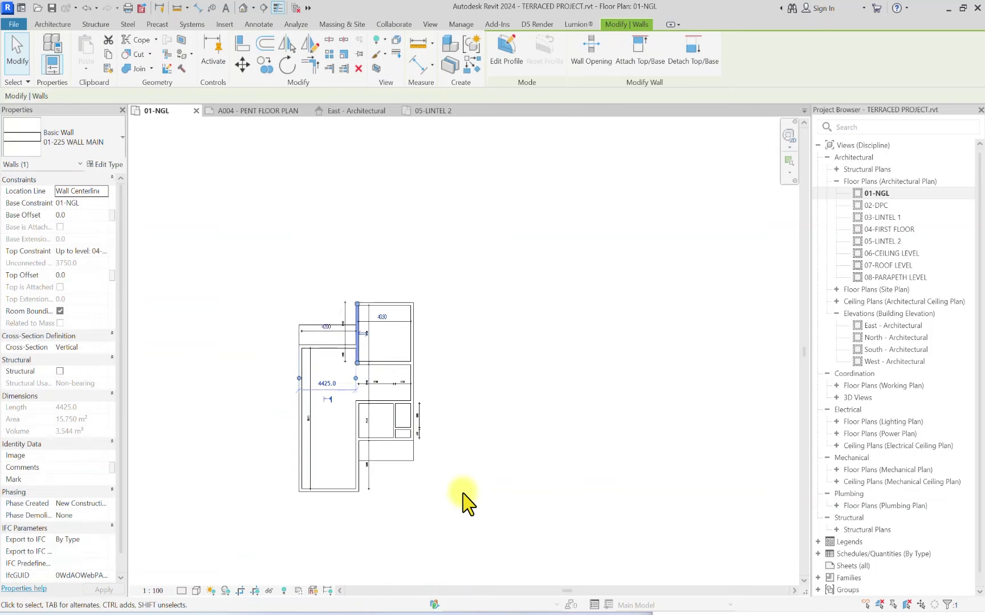
scroll(385, 424, down, 3)
key(Escape)
scroll(383, 379, up, 5)
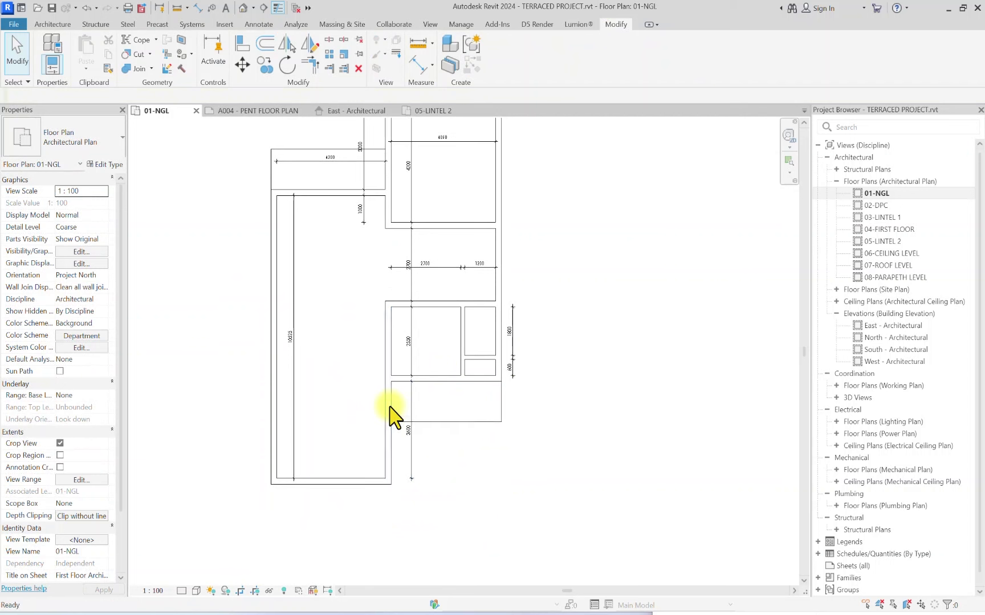
Step: Open the 02-DPC floor plan and frame the house plan in view
double_click(876, 205)
scroll(336, 305, down, 3)
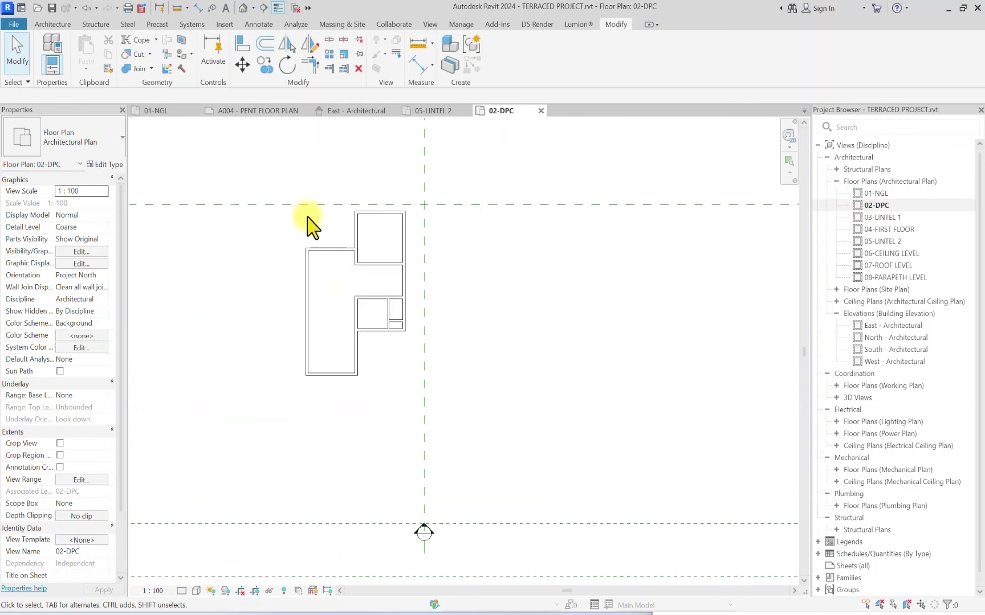
scroll(398, 312, up, 2)
scroll(242, 308, down, 2)
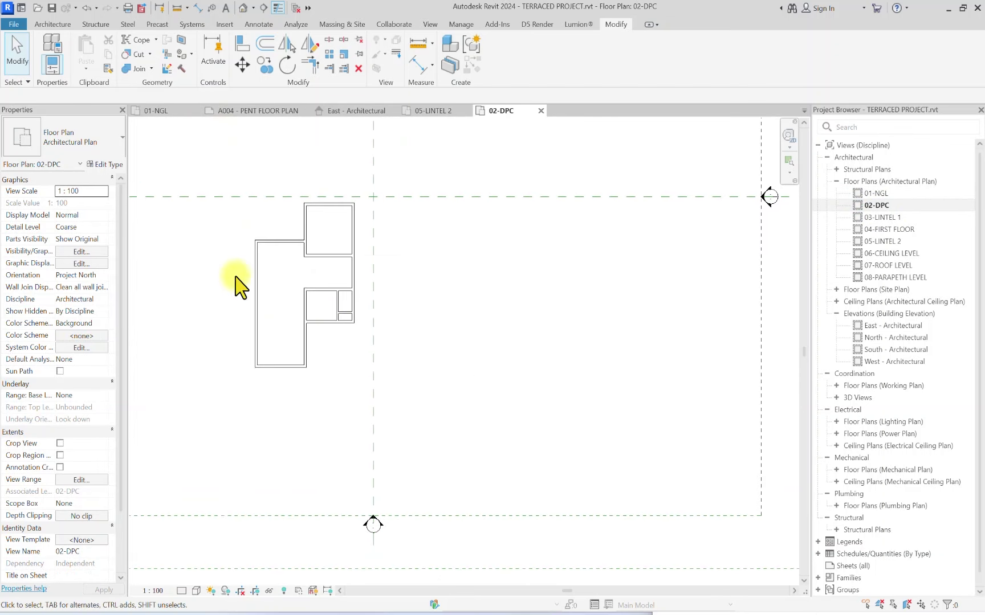
middle_drag(238, 285, 417, 350)
scroll(374, 303, down, 2)
scroll(501, 364, up, 2)
scroll(488, 353, down, 2)
scroll(351, 369, up, 2)
scroll(474, 299, up, 2)
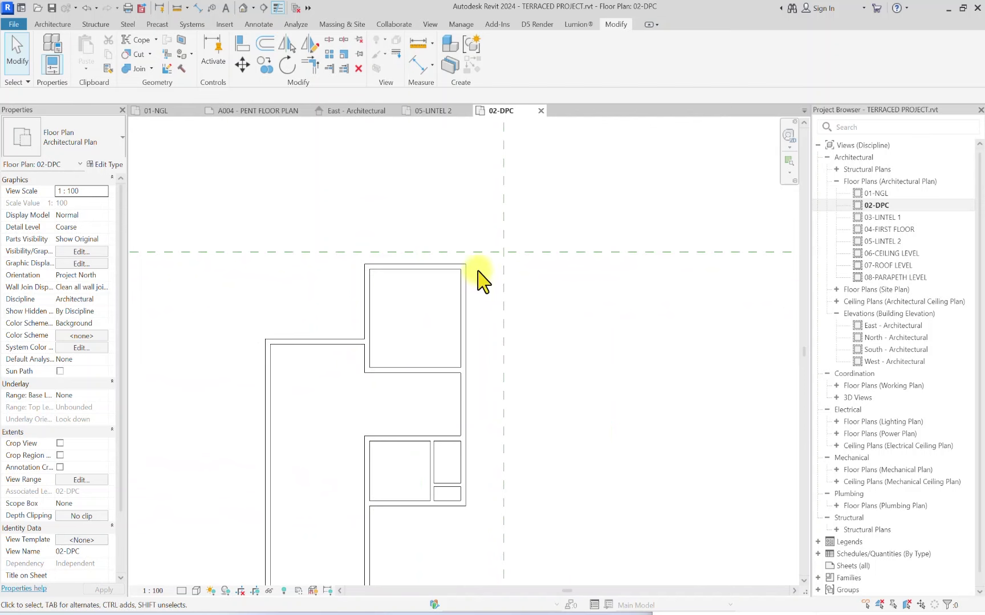
scroll(477, 270, down, 2)
middle_drag(478, 273, 504, 242)
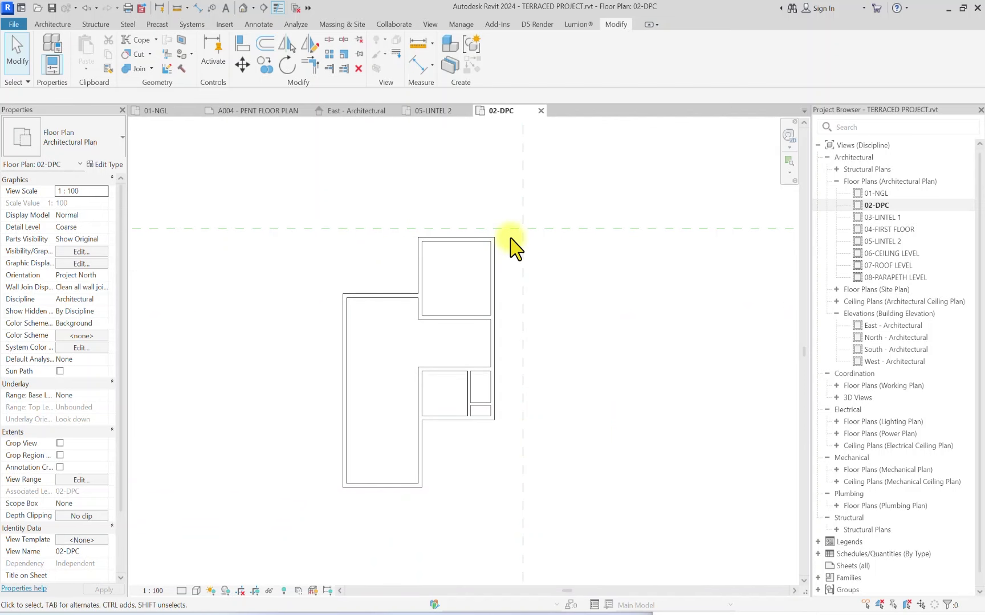
Step: Move all 12 house walls to their new position on the 02-DPC plan
drag(516, 248, 278, 527)
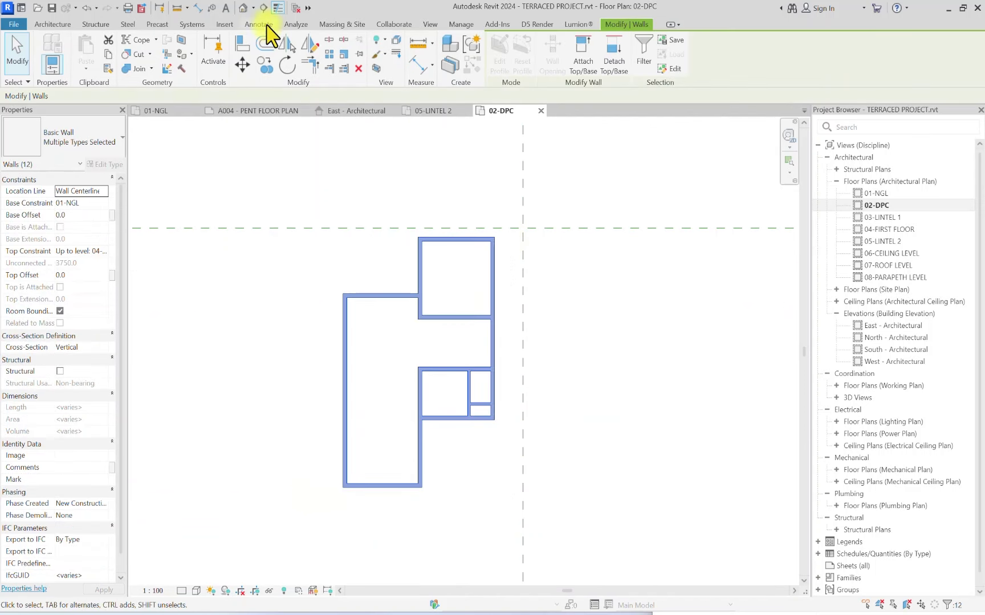
click(242, 64)
click(411, 347)
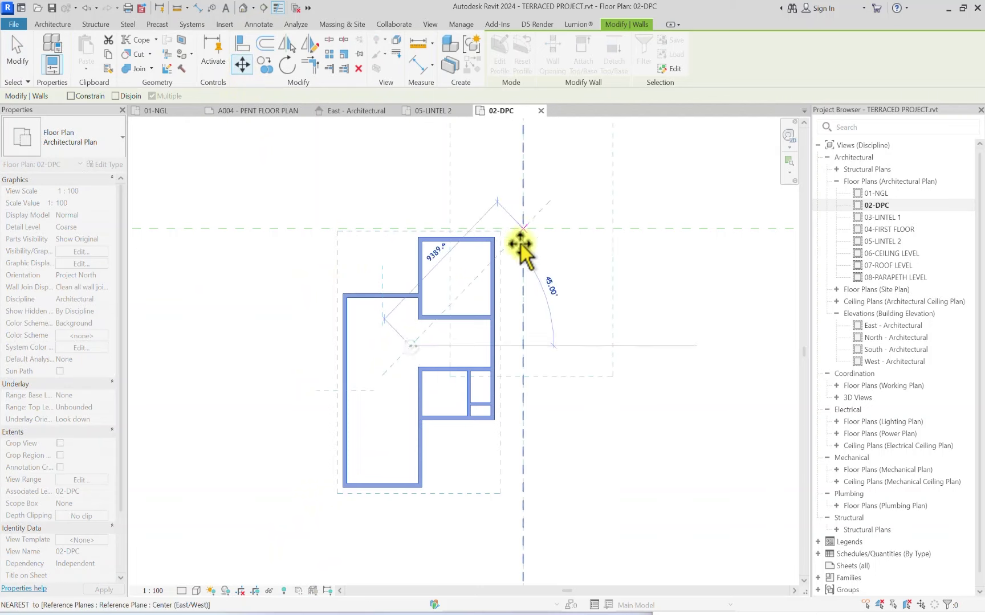
middle_drag(521, 241, 421, 508)
click(417, 433)
scroll(483, 477, down, 4)
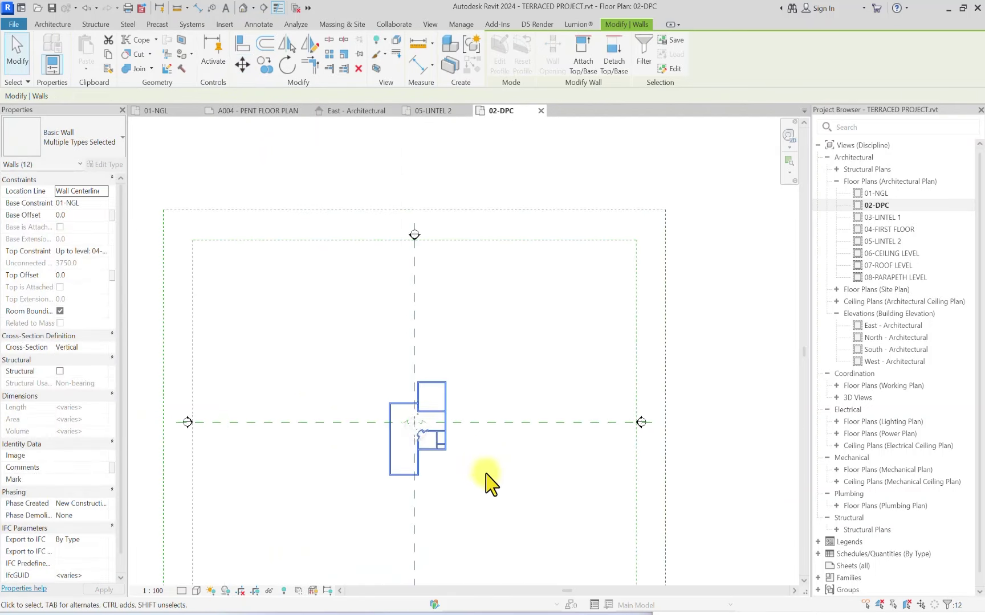
key(Escape)
scroll(367, 362, down, 2)
scroll(326, 444, up, 5)
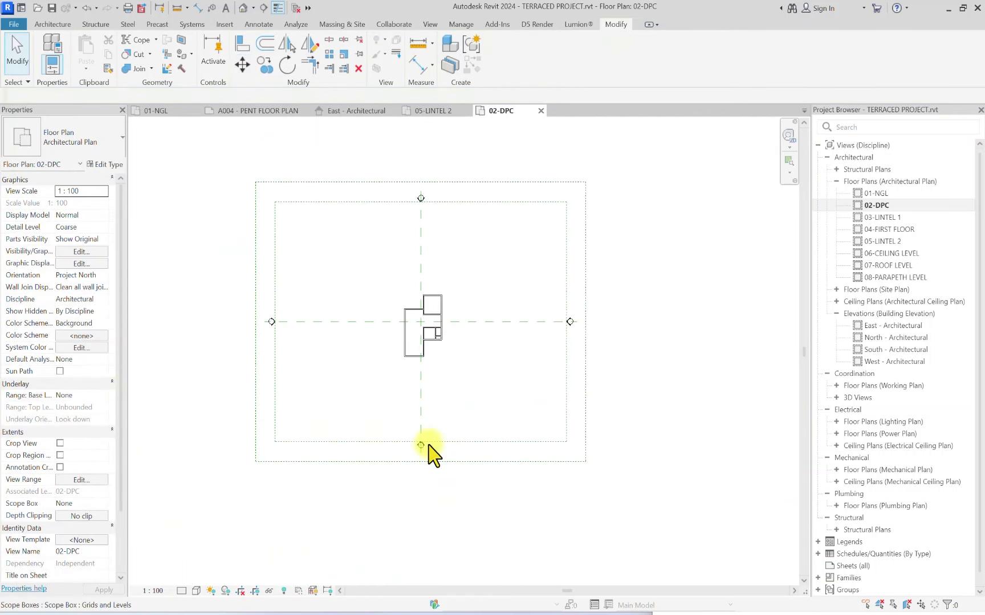
scroll(396, 431, down, 2)
scroll(456, 412, up, 2)
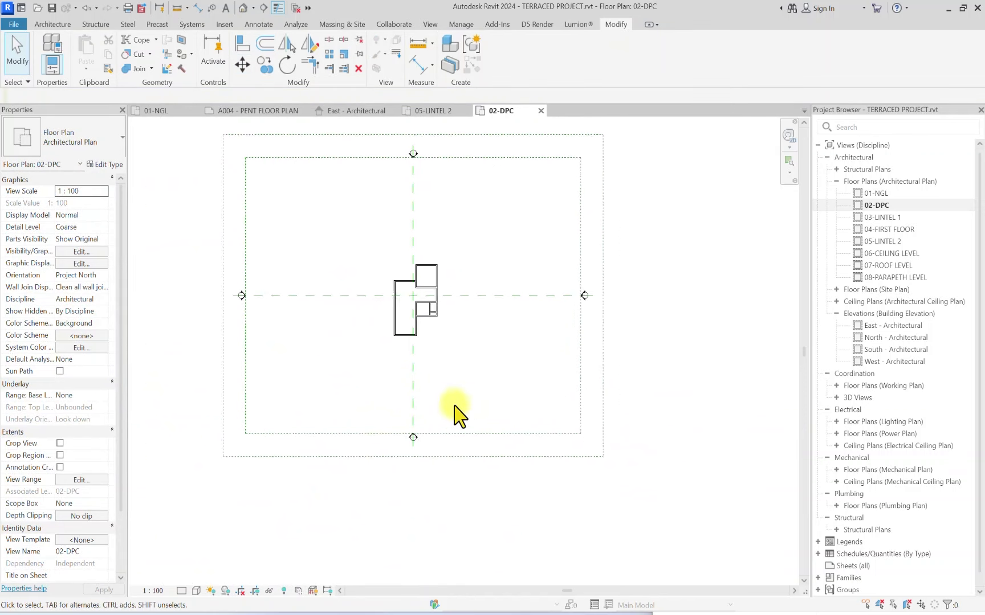
Step: Hide the grid, level and scope box categories in this view
drag(477, 392, 315, 538)
right_click(425, 448)
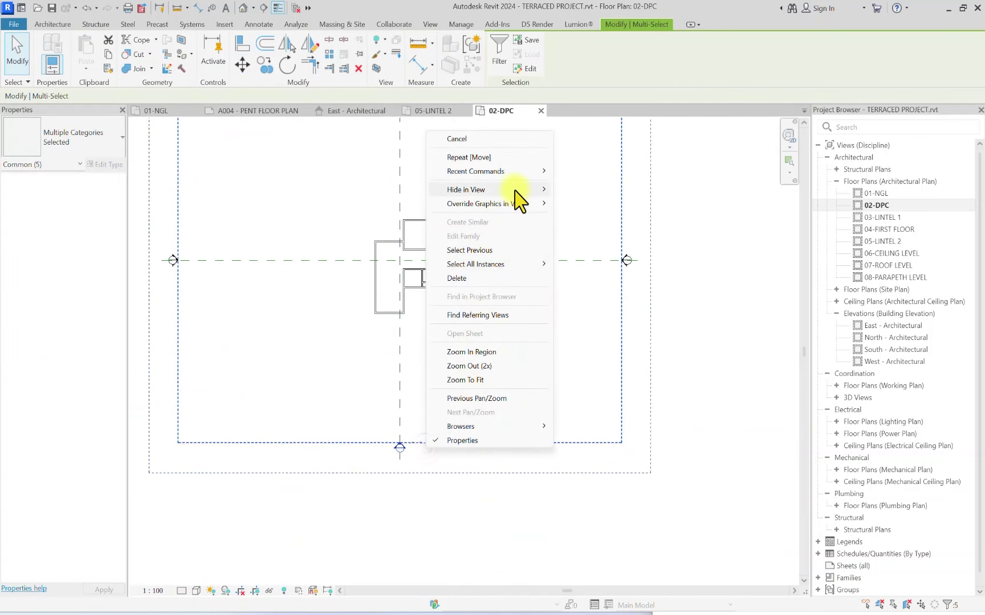
mouse_move(519, 192)
click(596, 204)
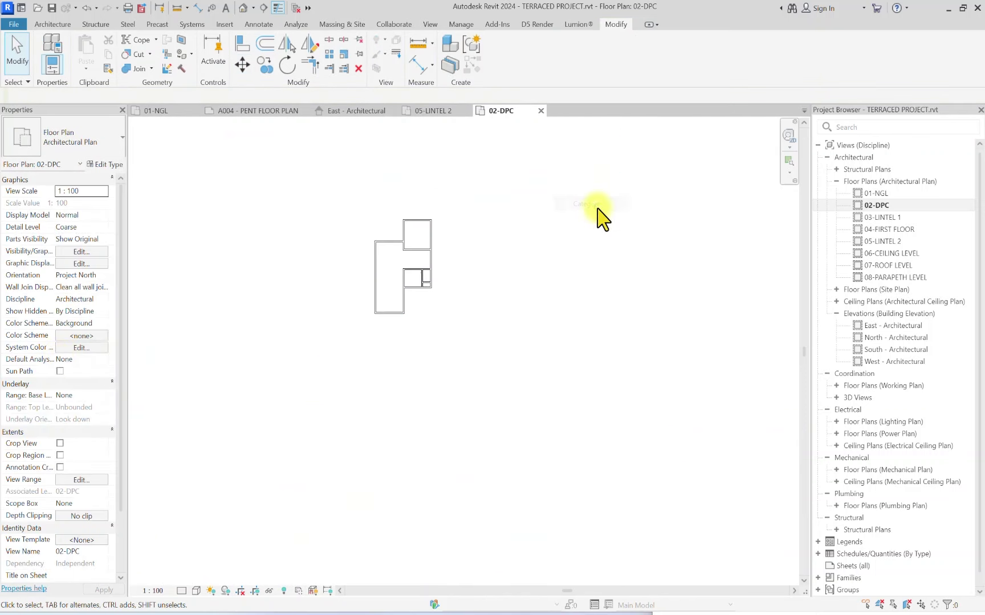
scroll(316, 276, up, 2)
scroll(486, 285, up, 3)
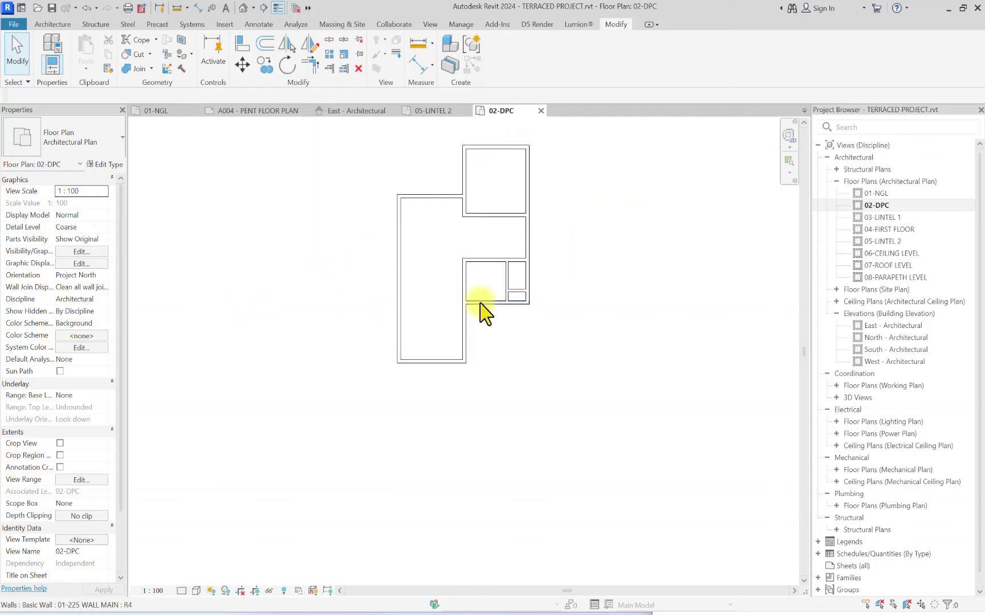
middle_drag(484, 310, 359, 469)
scroll(288, 342, down, 2)
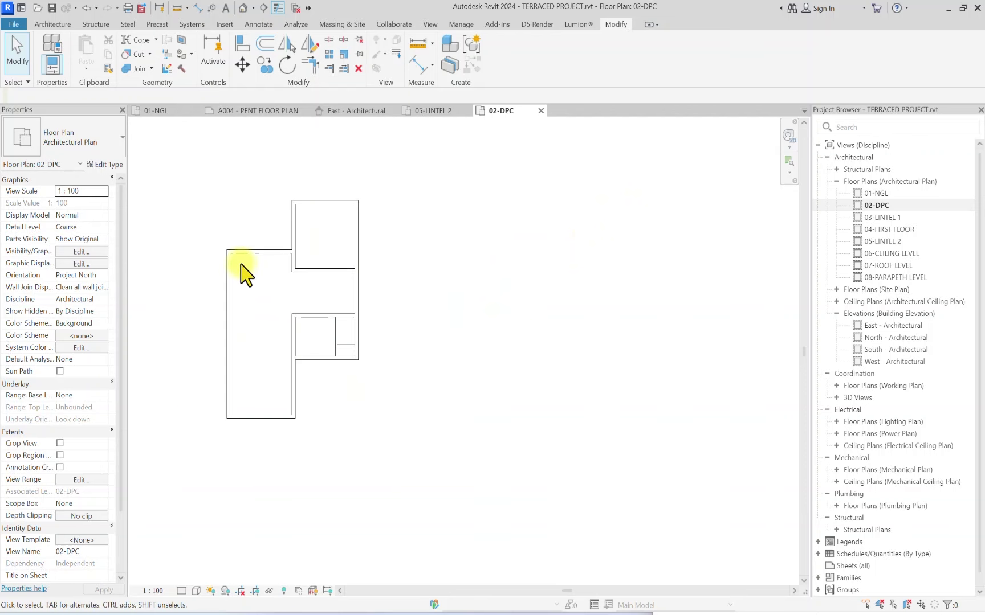
middle_drag(241, 265, 279, 265)
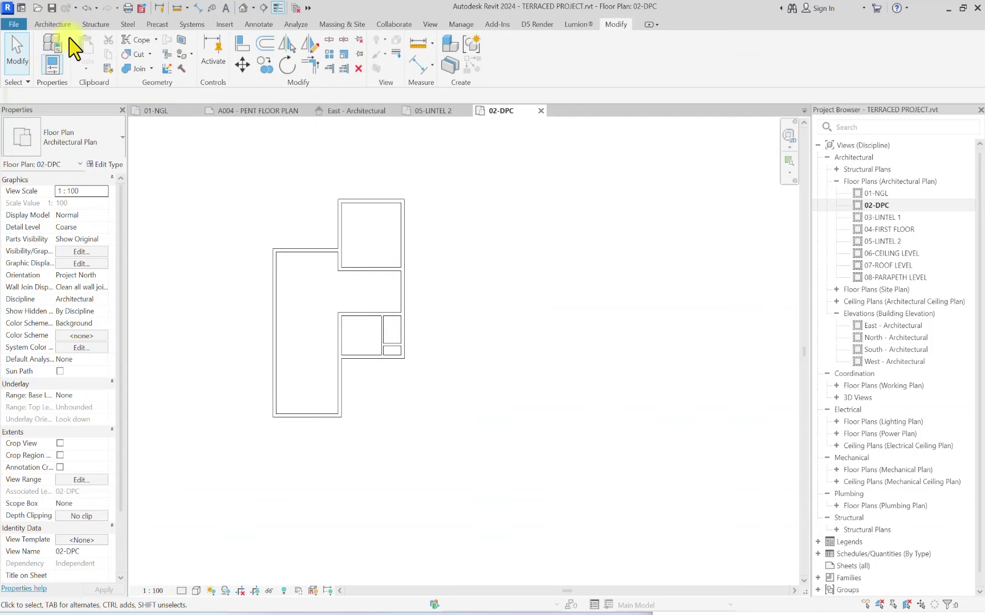
Step: Start the Door tool, browse the door types, then cancel door placement
click(52, 24)
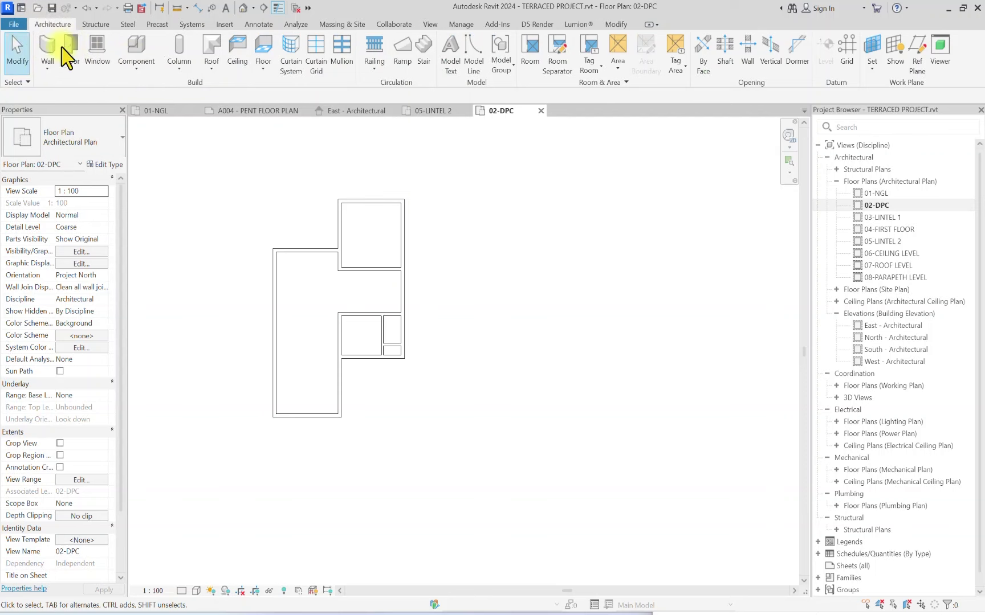
click(73, 54)
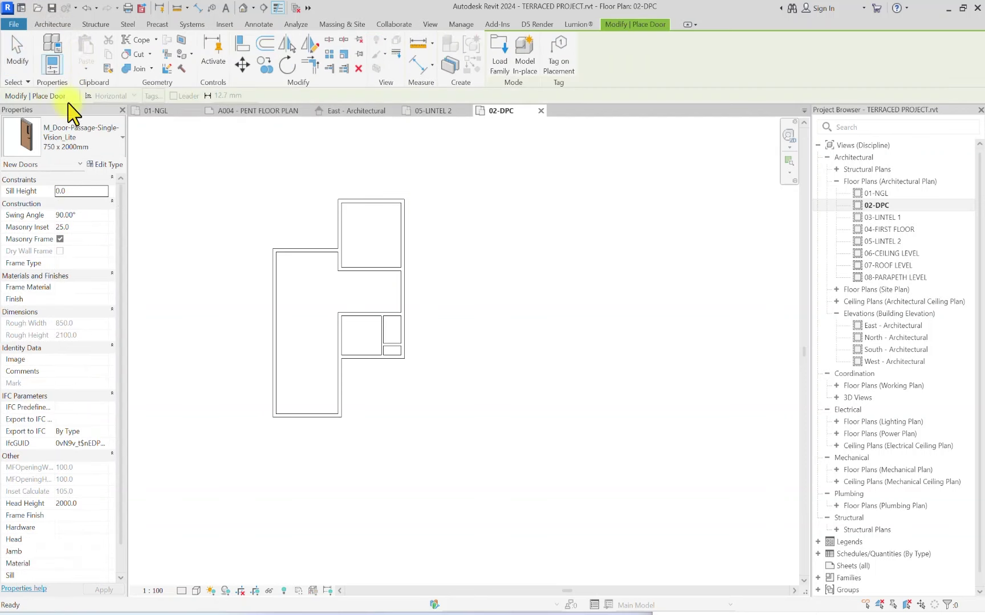
click(64, 136)
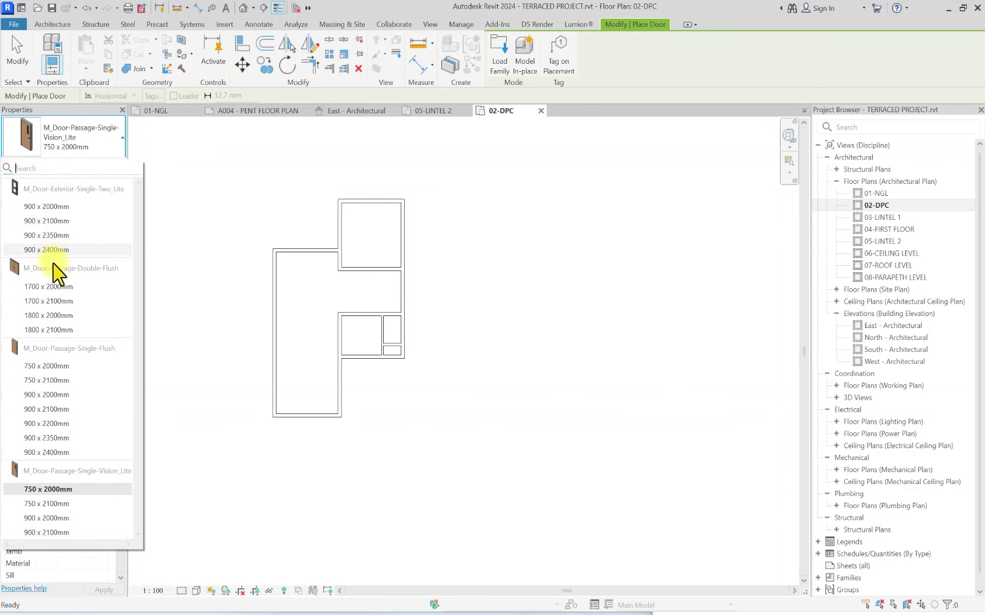
key(Escape)
key(Escape)
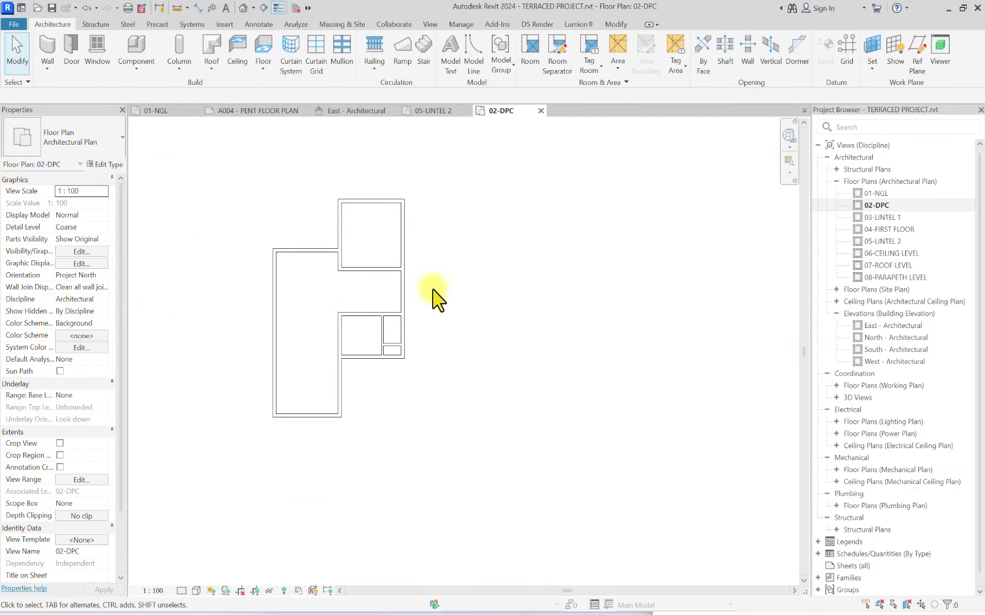
Step: Open DADDY DUPLEX.rvt from recent projects and its 02-GROUND FLOOR DIMENSIONED plan
click(13, 24)
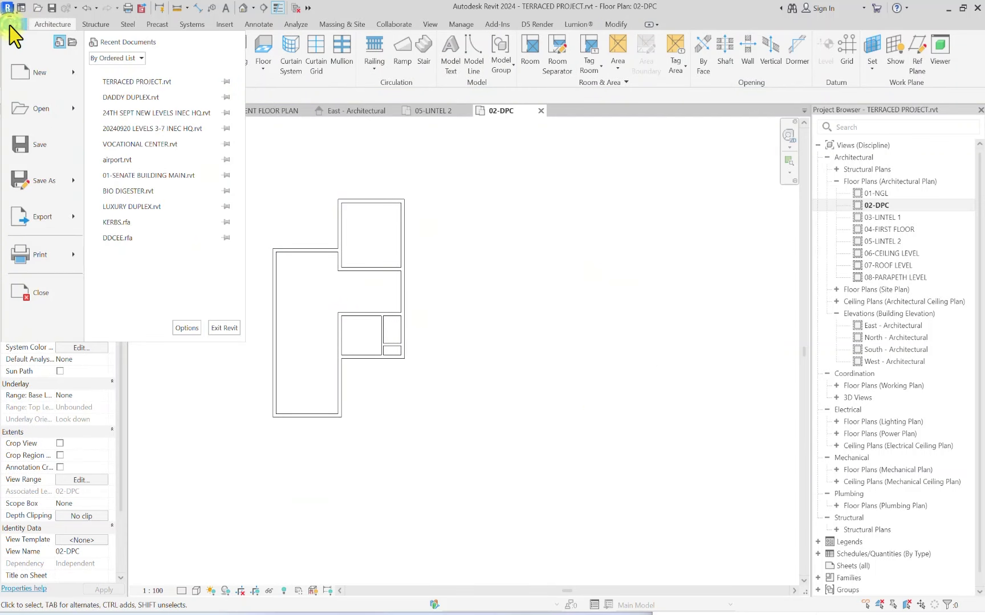
click(149, 97)
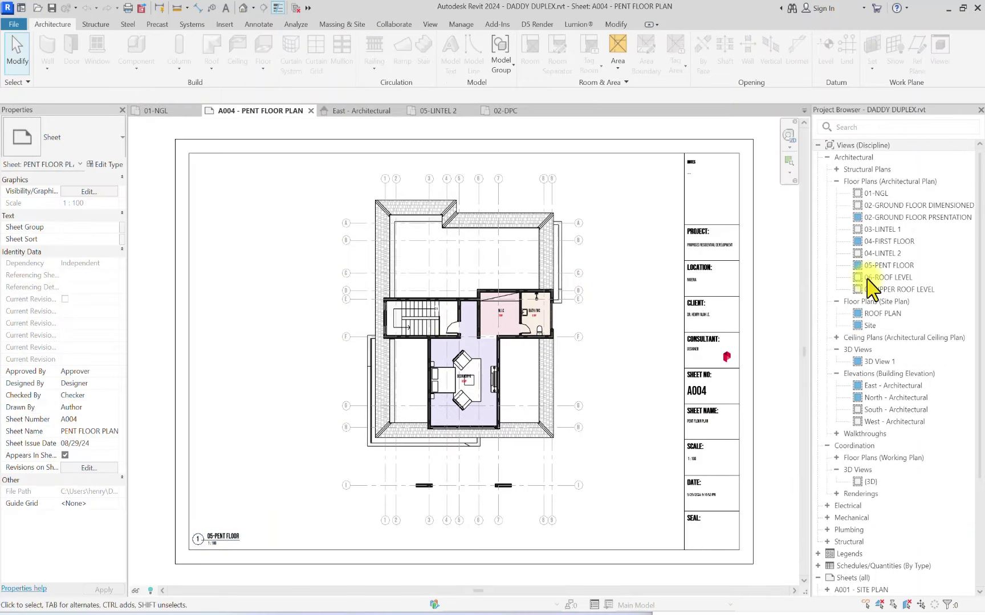
click(893, 210)
double_click(894, 207)
Step: Open the 02-GROUND FLOOR PRSENTATION plan and view the entrance, stair-way and dining area
click(915, 218)
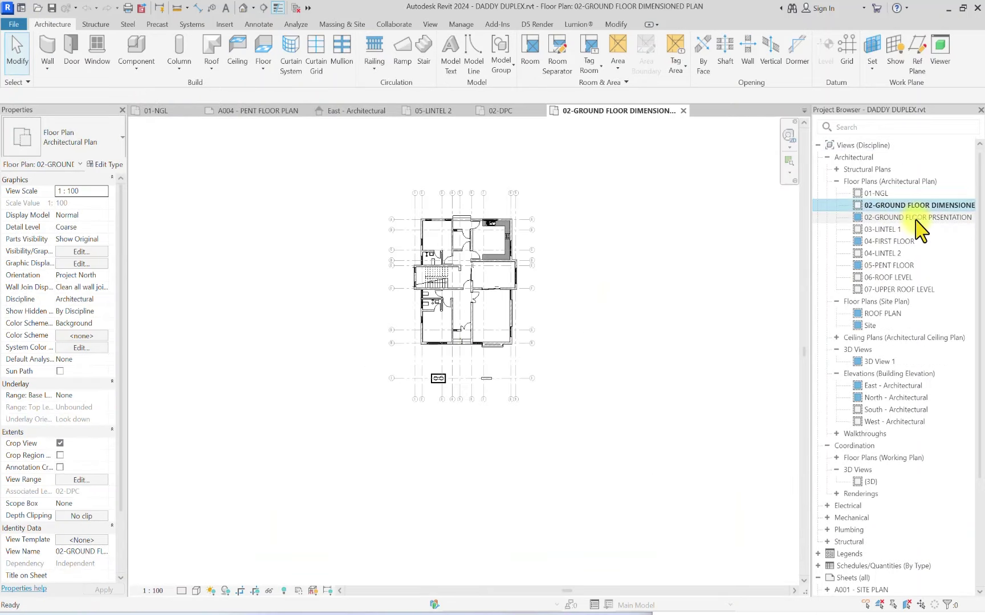
double_click(915, 218)
scroll(521, 247, up, 5)
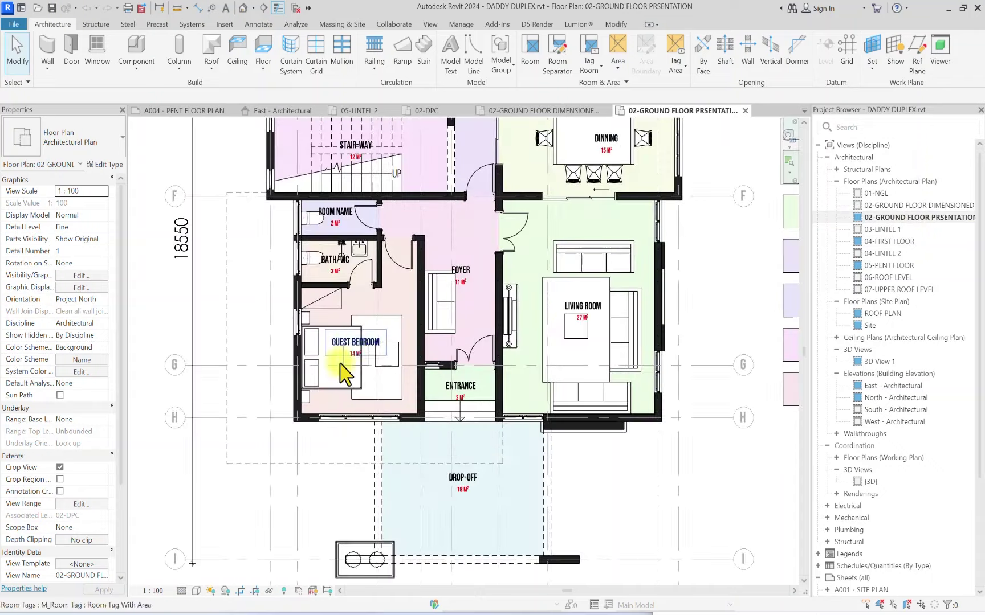
scroll(451, 376, up, 5)
click(451, 363)
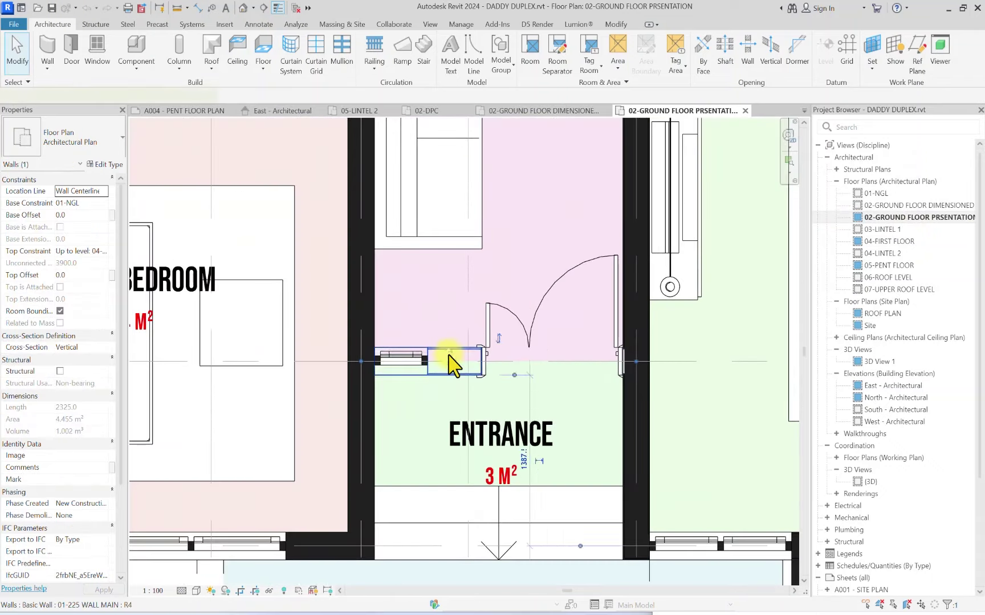
scroll(450, 363, down, 5)
middle_drag(439, 253, 400, 348)
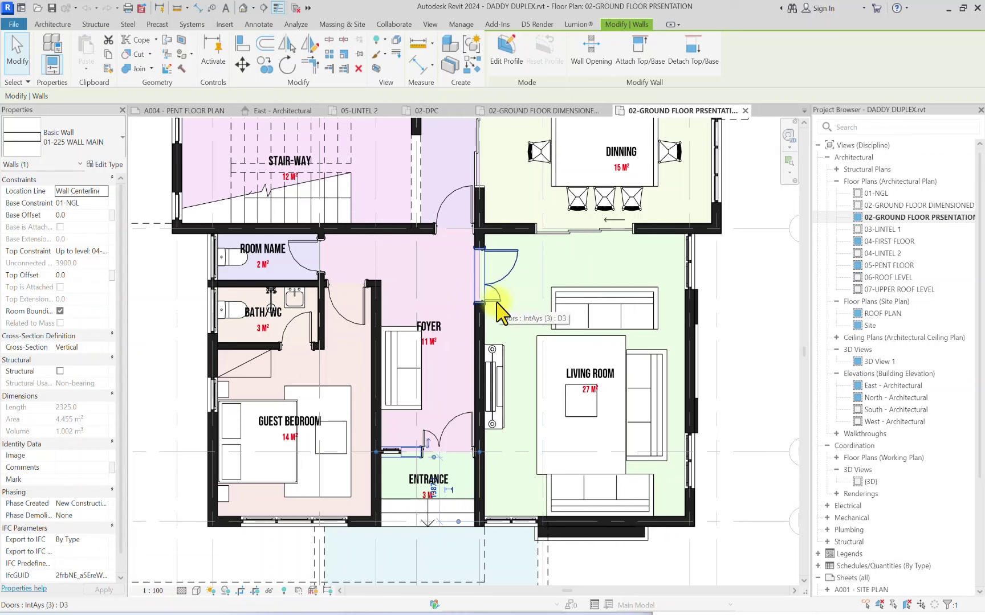
Step: Select the foyer, living-room, bath/WC and left exterior walls together
scroll(483, 324, up, 1)
ctrl+click(483, 328)
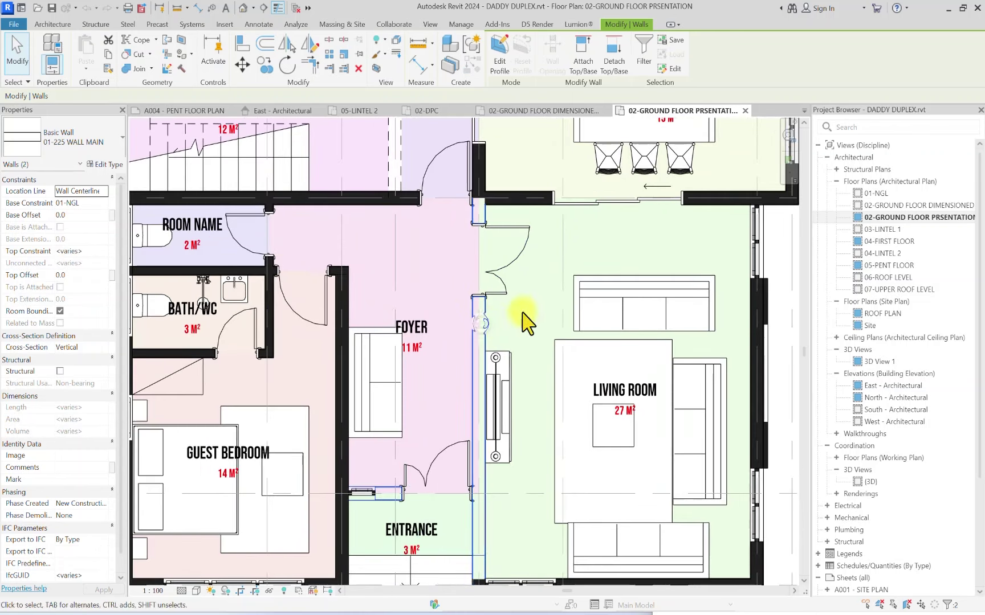
scroll(520, 319, down, 2)
scroll(473, 220, up, 3)
ctrl+click(466, 237)
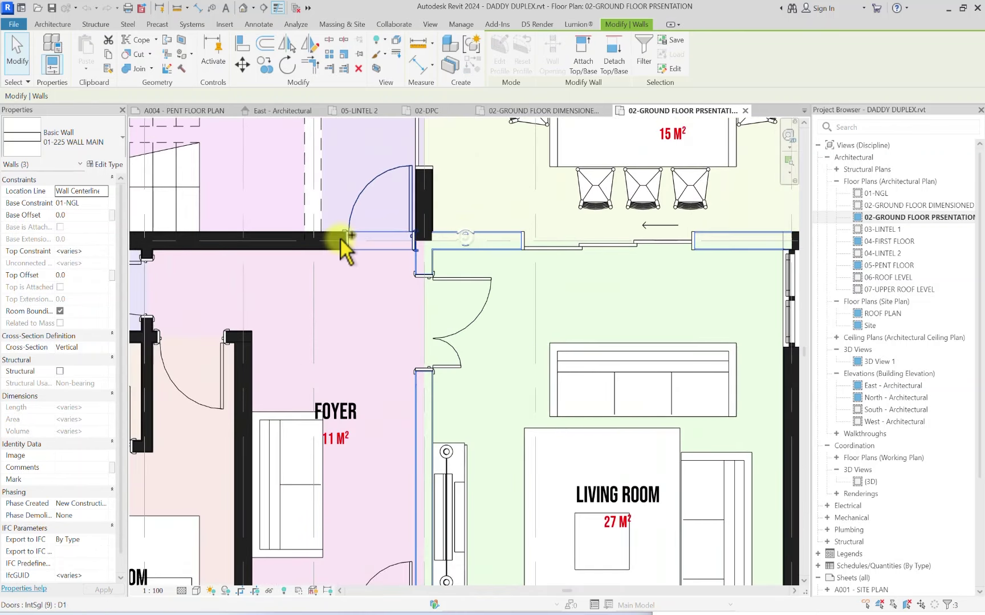
ctrl+click(328, 241)
scroll(328, 241, down, 3)
scroll(282, 268, up, 2)
scroll(282, 268, up, 2)
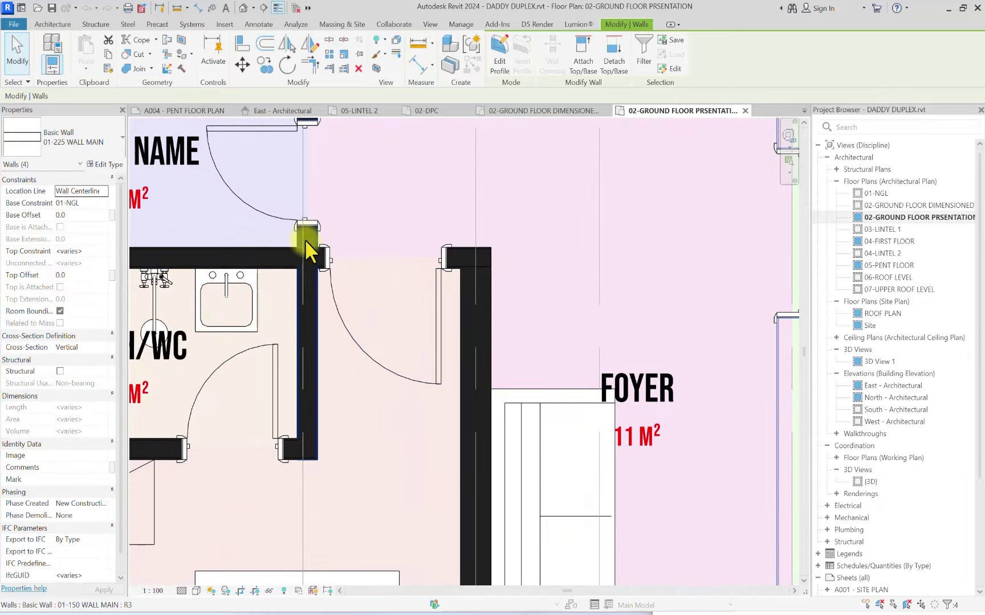
ctrl+click(298, 236)
scroll(240, 274, down, 3)
scroll(359, 249, down, 3)
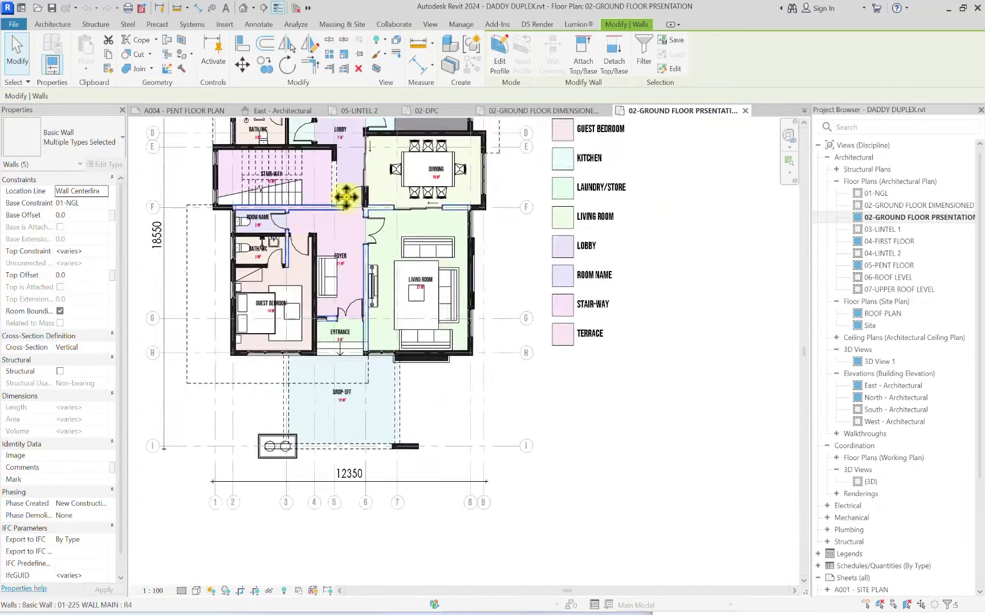
scroll(308, 290, up, 3)
scroll(299, 265, down, 2)
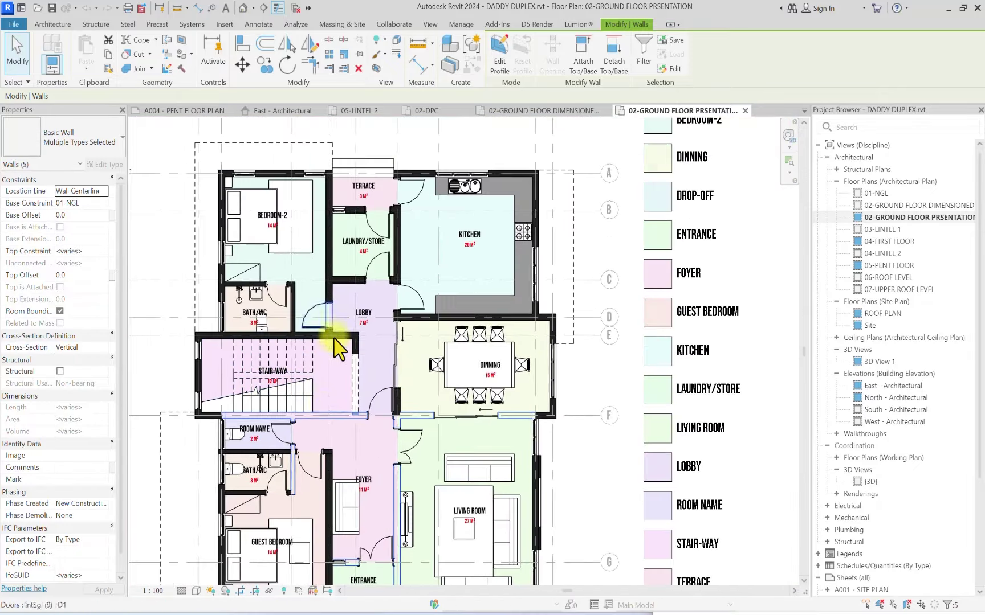
scroll(307, 165, up, 5)
scroll(245, 288, up, 1)
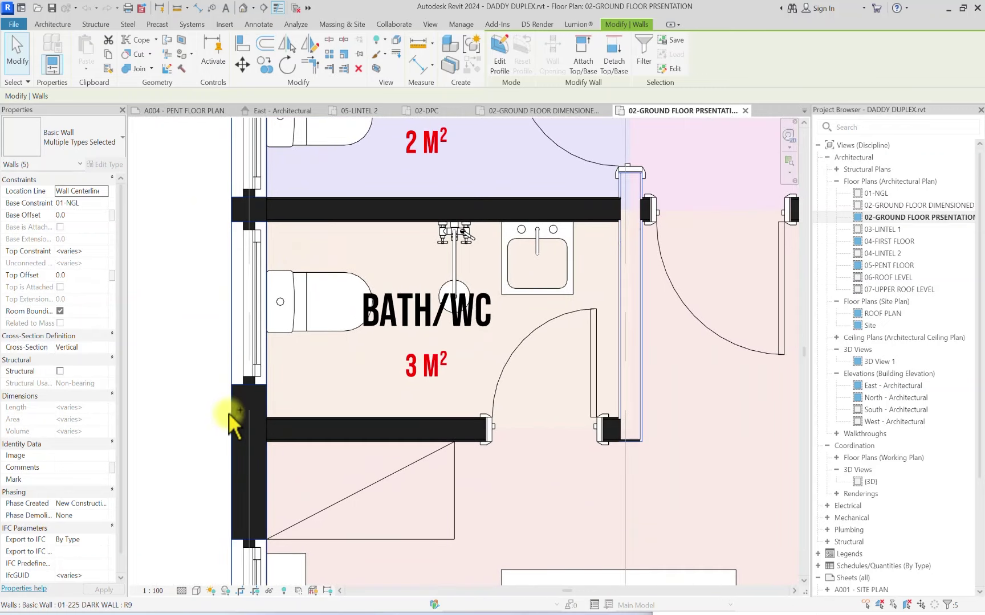
ctrl+click(229, 413)
Step: Add the WC, shower, basin and Bath room wall to the selection
ctrl+click(290, 330)
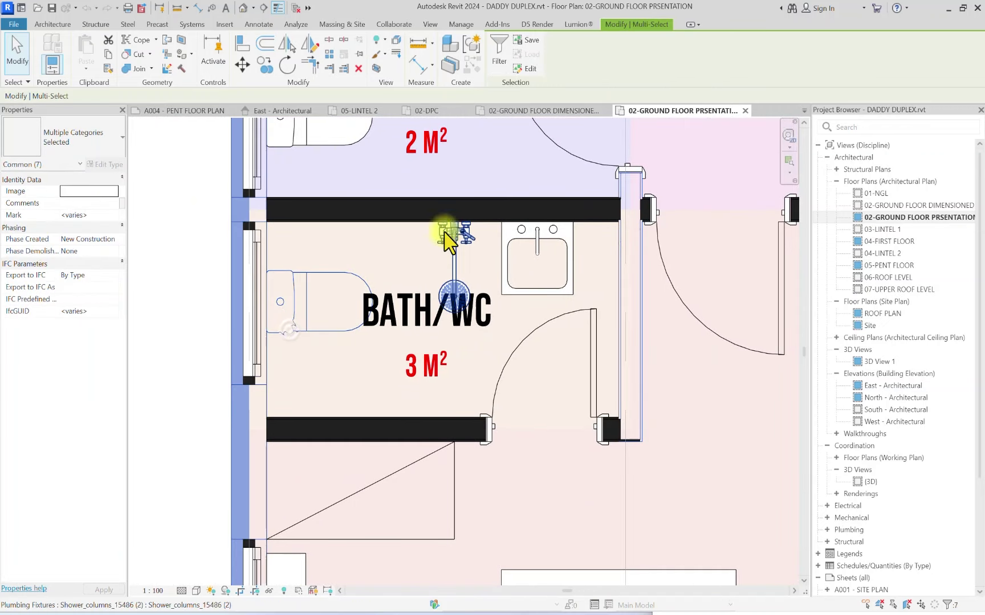
ctrl+click(451, 250)
ctrl+click(507, 245)
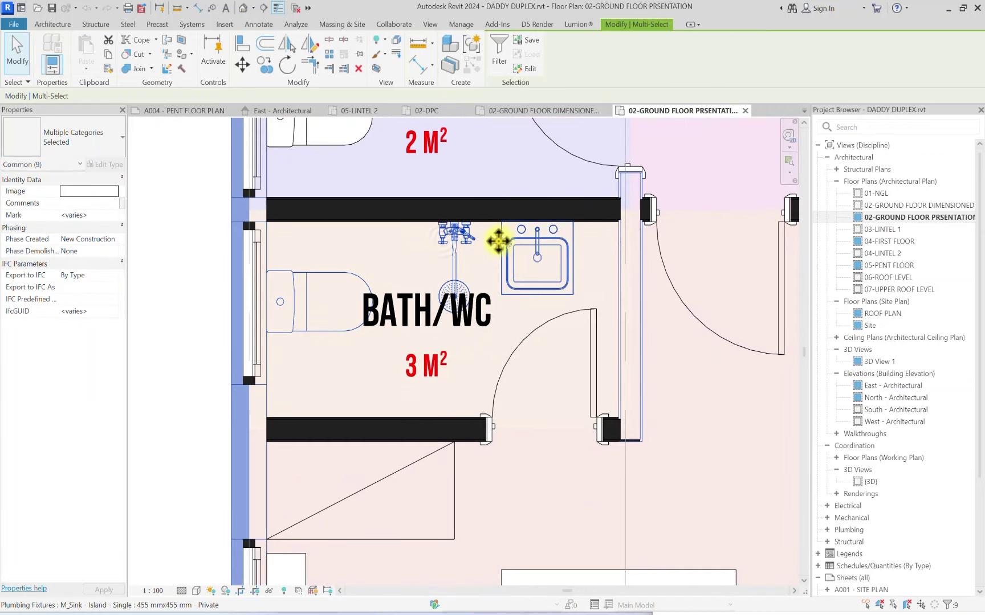
scroll(515, 233, down, 3)
scroll(422, 299, up, 2)
ctrl+click(423, 293)
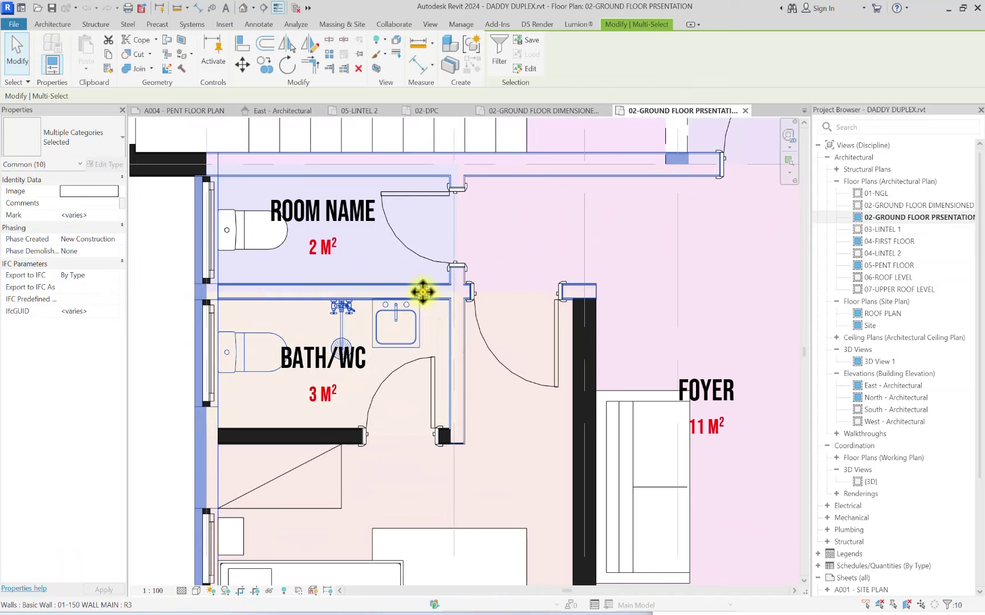
scroll(351, 285, down, 3)
scroll(534, 329, up, 3)
Step: Add the living-room entertainment center, couch, sofa, rug, coffee table, foyer sofa, guest bed and table
ctrl+click(453, 350)
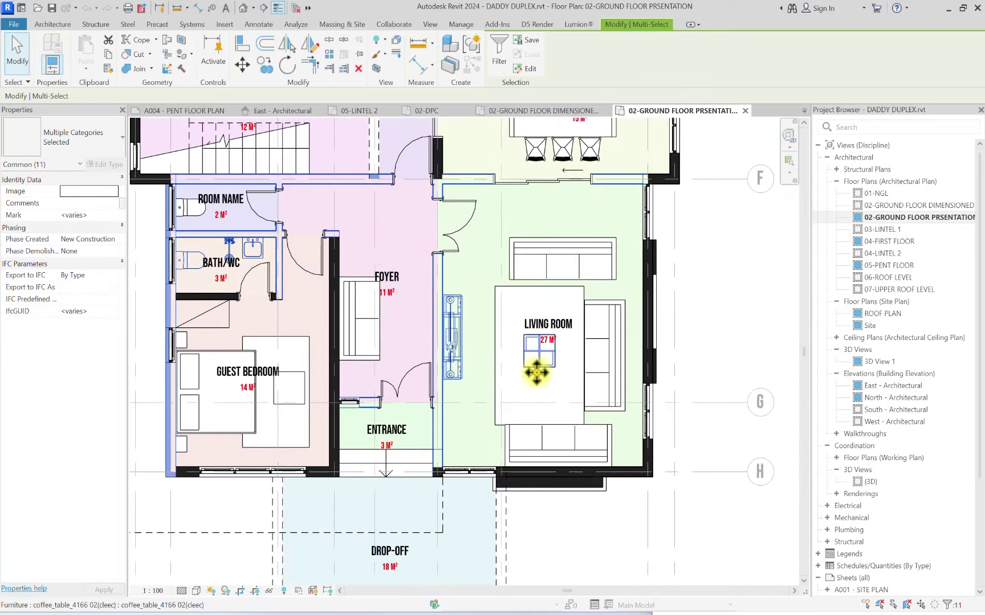
ctrl+click(502, 401)
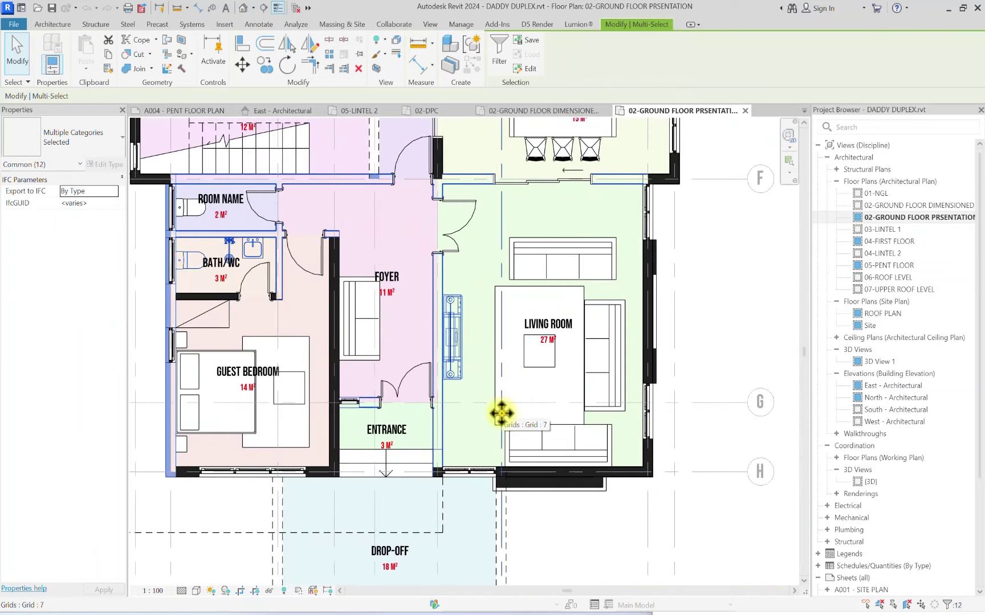
shift+click(502, 413)
ctrl+click(615, 370)
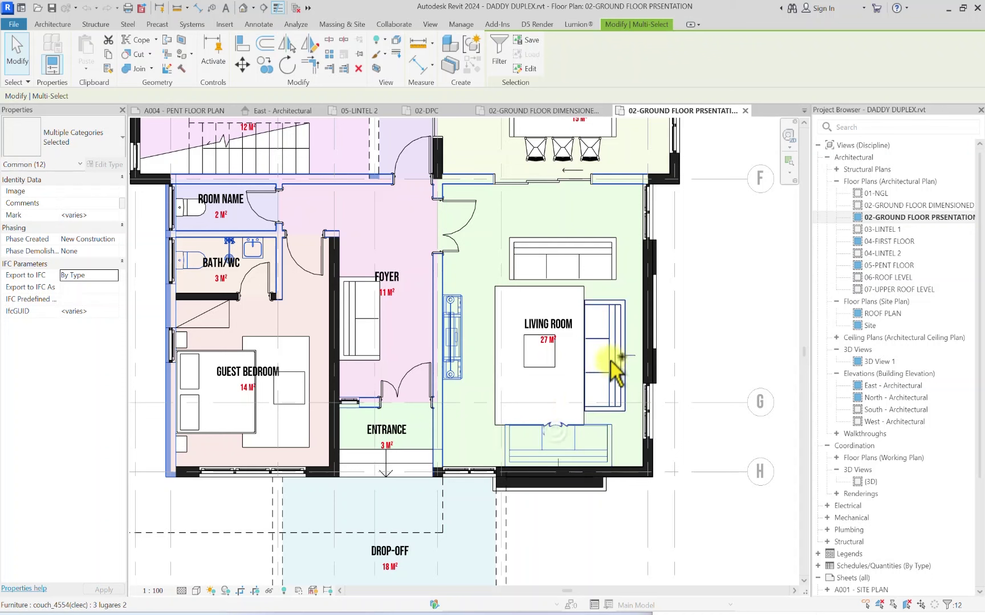
ctrl+click(598, 276)
ctrl+click(539, 311)
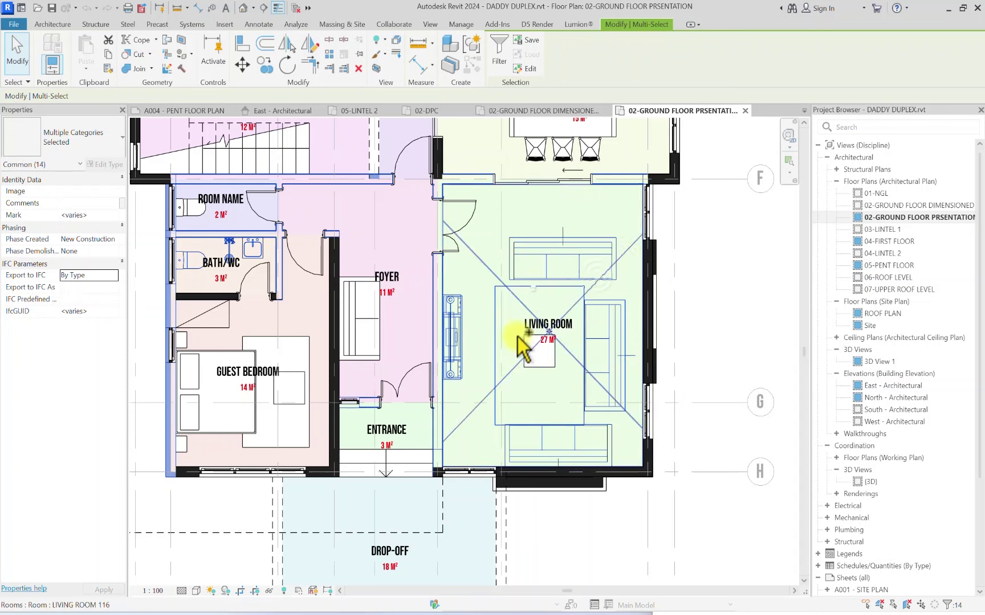
ctrl+click(530, 359)
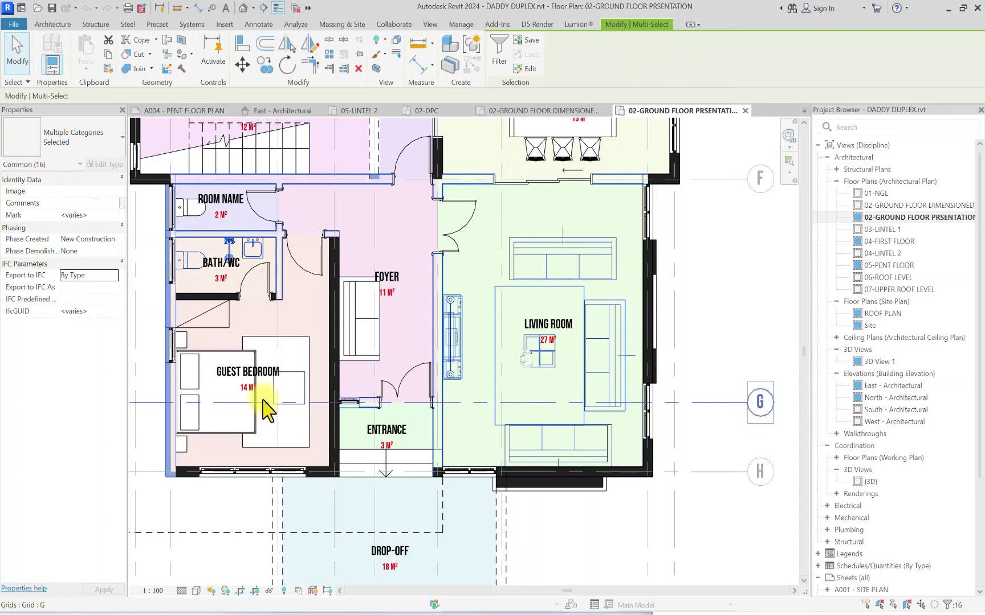
ctrl+click(360, 352)
ctrl+click(235, 430)
ctrl+click(294, 403)
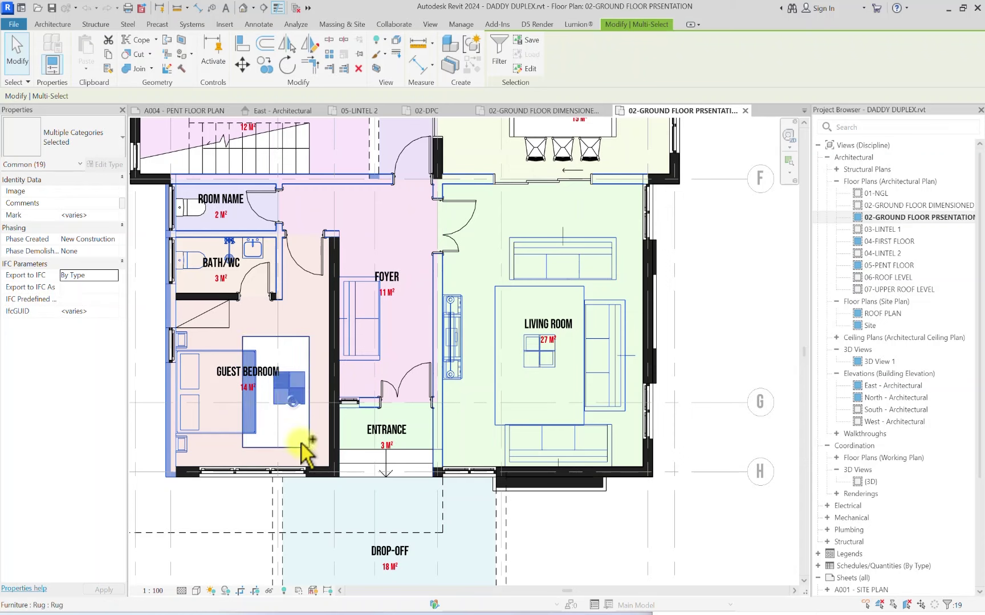
Step: Add the dining table, kitchen casework, cooktop, sink and Bedroom-2 bed to the selection
middle_drag(531, 177, 468, 457)
ctrl+click(467, 427)
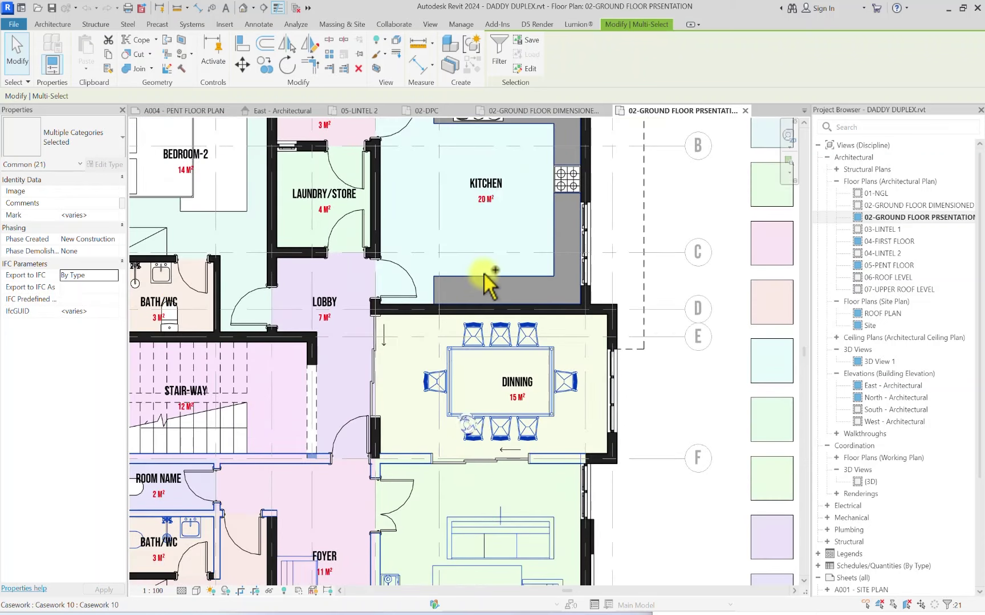
ctrl+click(546, 228)
ctrl+click(567, 180)
middle_drag(501, 120, 492, 249)
scroll(492, 248, up, 1)
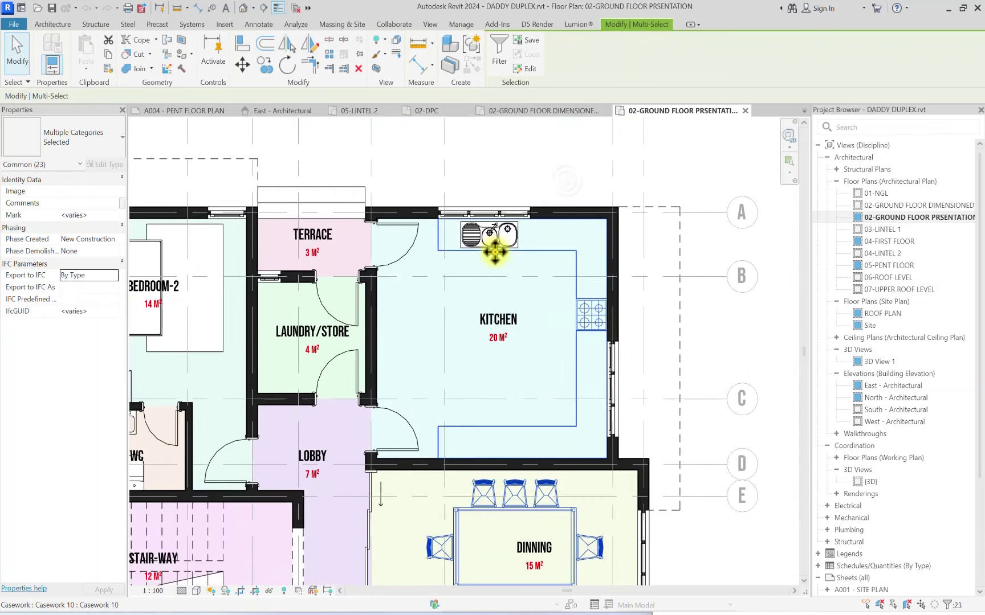
ctrl+click(492, 239)
scroll(307, 440, down, 2)
middle_drag(308, 439, 395, 389)
scroll(387, 249, up, 2)
scroll(388, 250, down, 1)
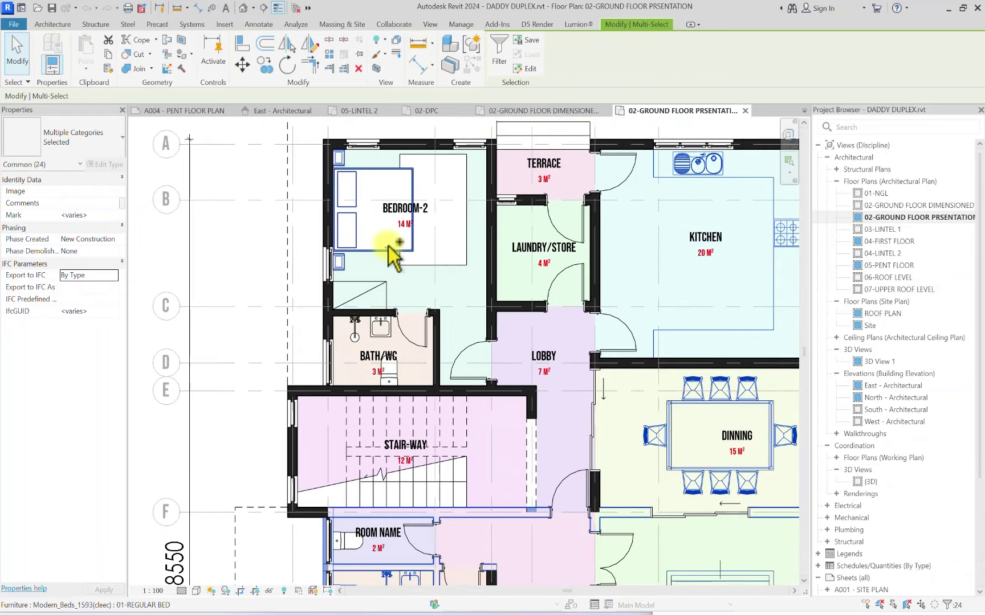
ctrl+click(388, 246)
scroll(293, 281, down, 2)
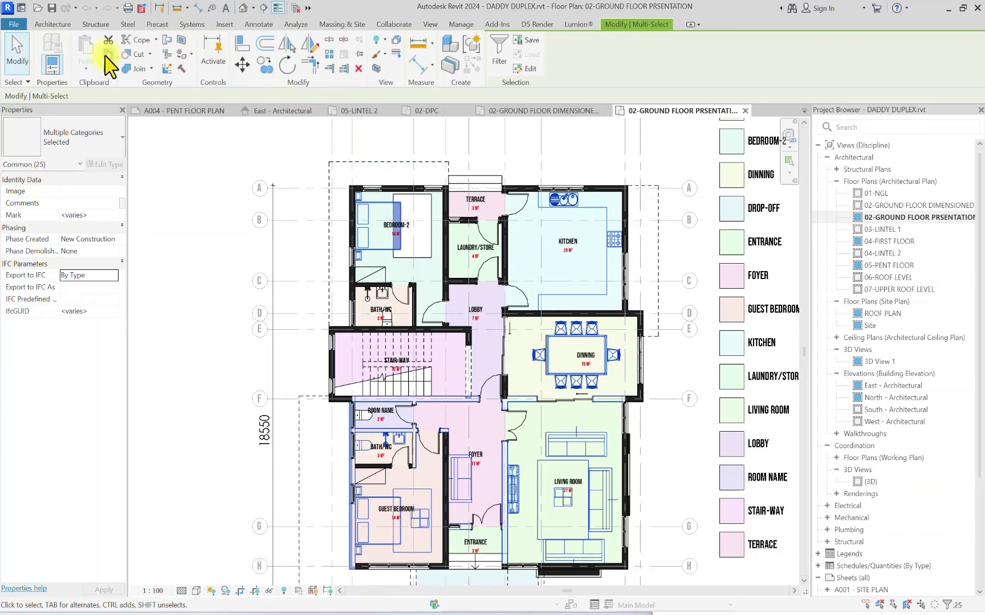
Step: Switch back to the TERRACED PROJECT file and dismiss the dialog
click(188, 110)
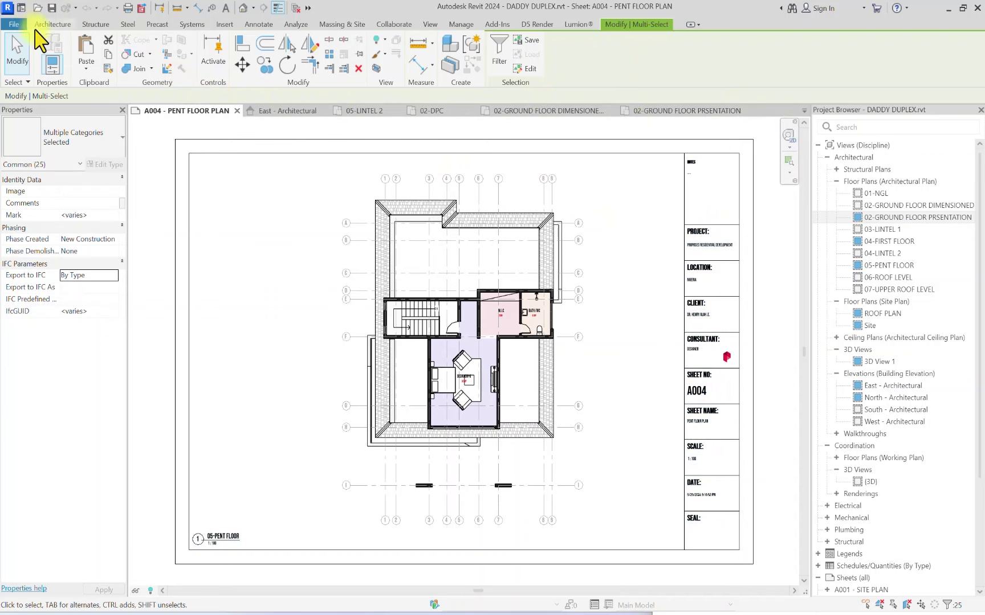
click(17, 32)
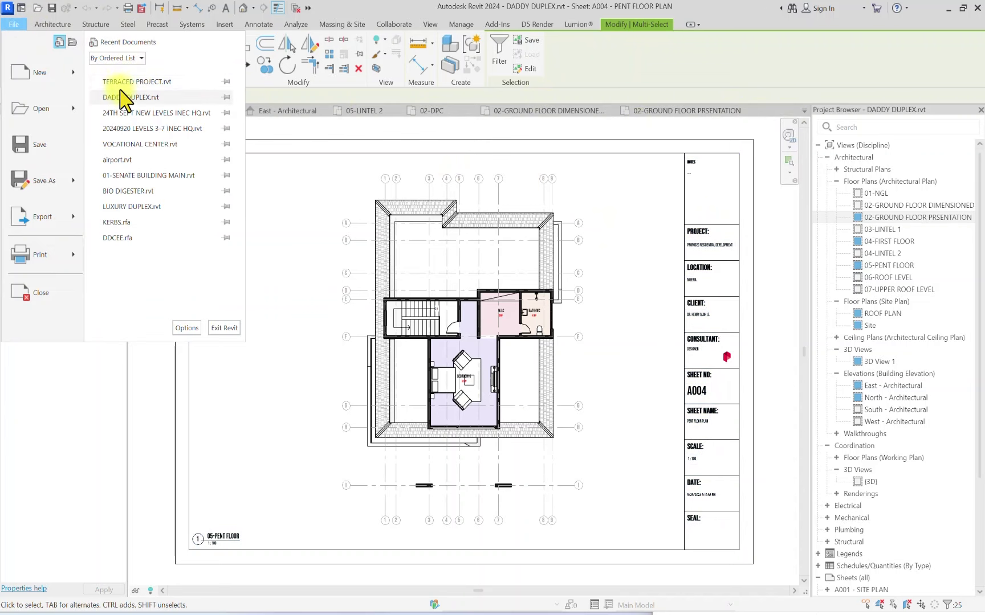
click(187, 98)
click(562, 334)
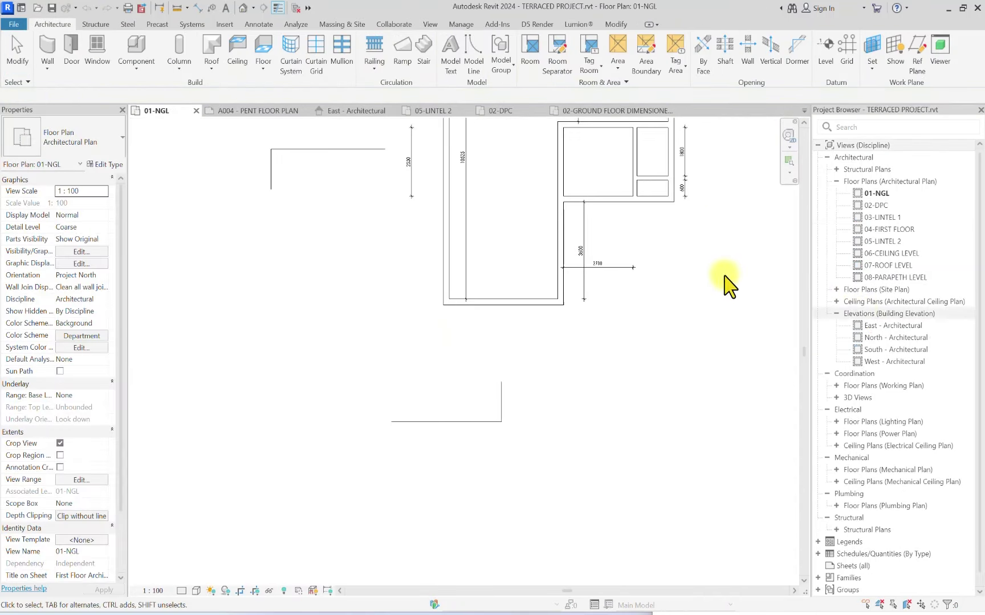
Step: Accept the duplicate types and place the pasted plan group in 01-NGL
middle_drag(726, 220, 340, 377)
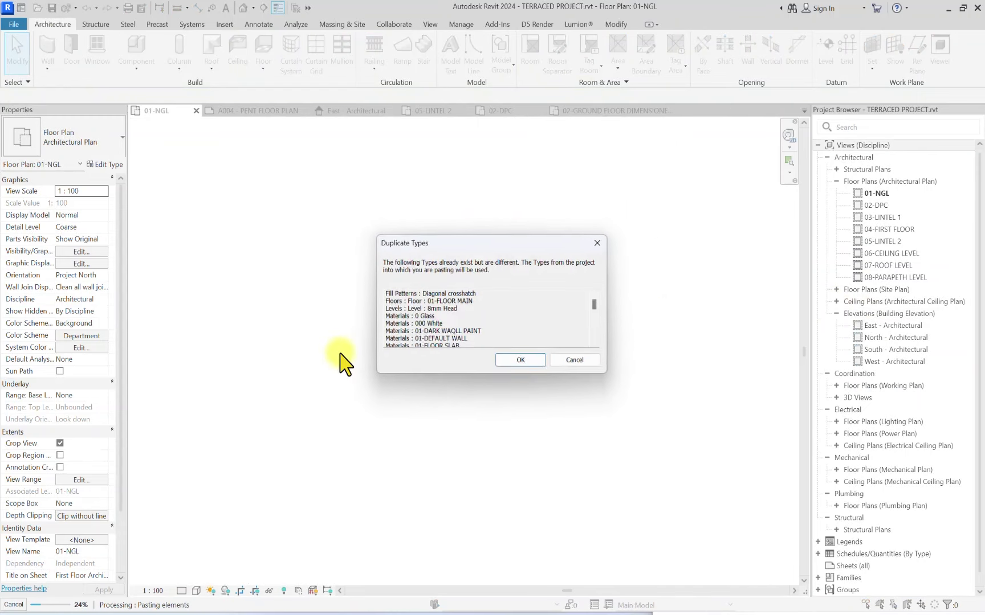
click(521, 362)
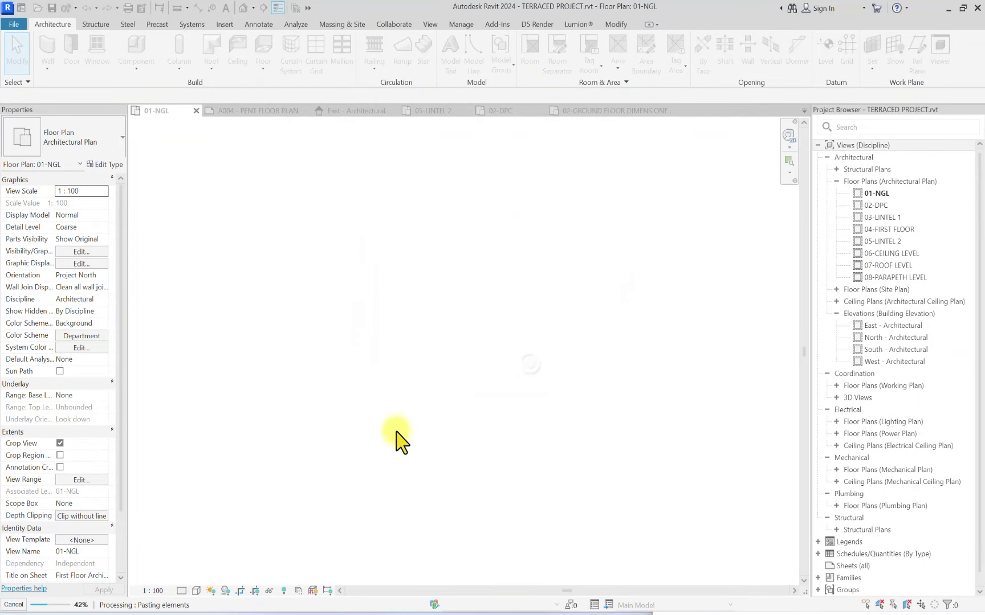
click(371, 488)
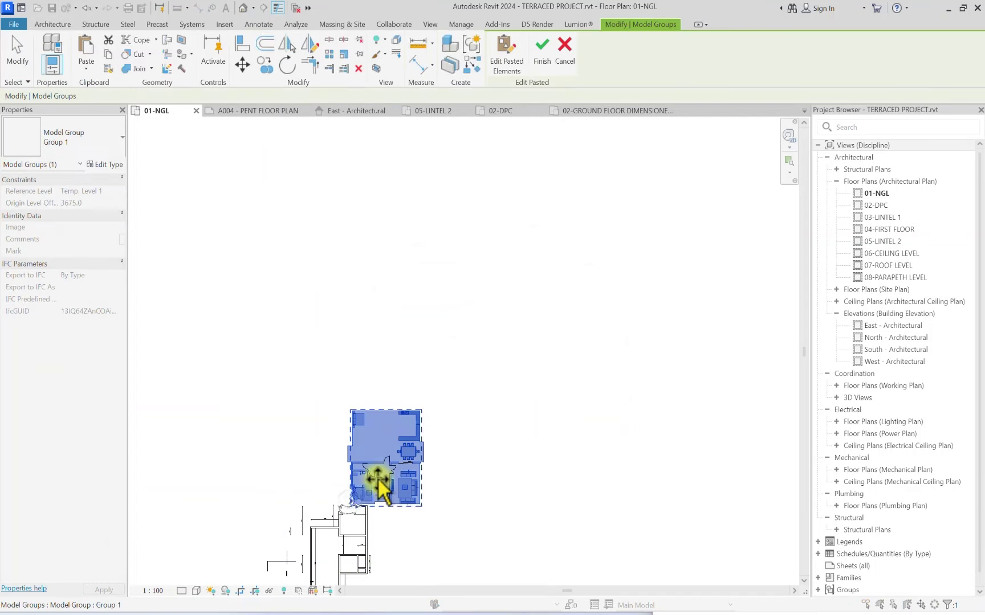
click(502, 464)
Step: Delete the pasted furniture, interior elements and a leftover small piece
scroll(353, 473, up, 3)
drag(510, 297, 233, 528)
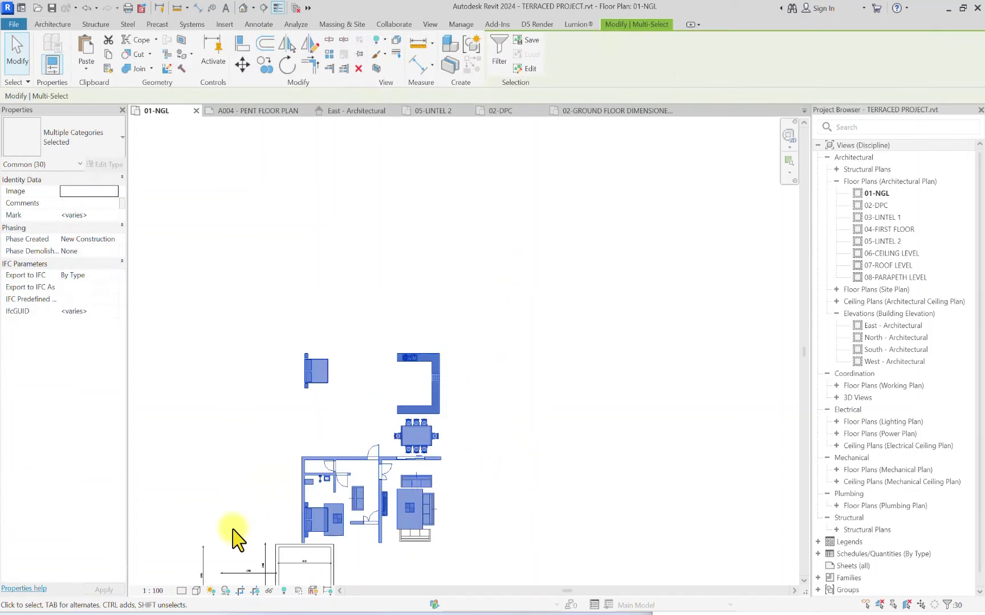
key(Delete)
click(407, 533)
key(Delete)
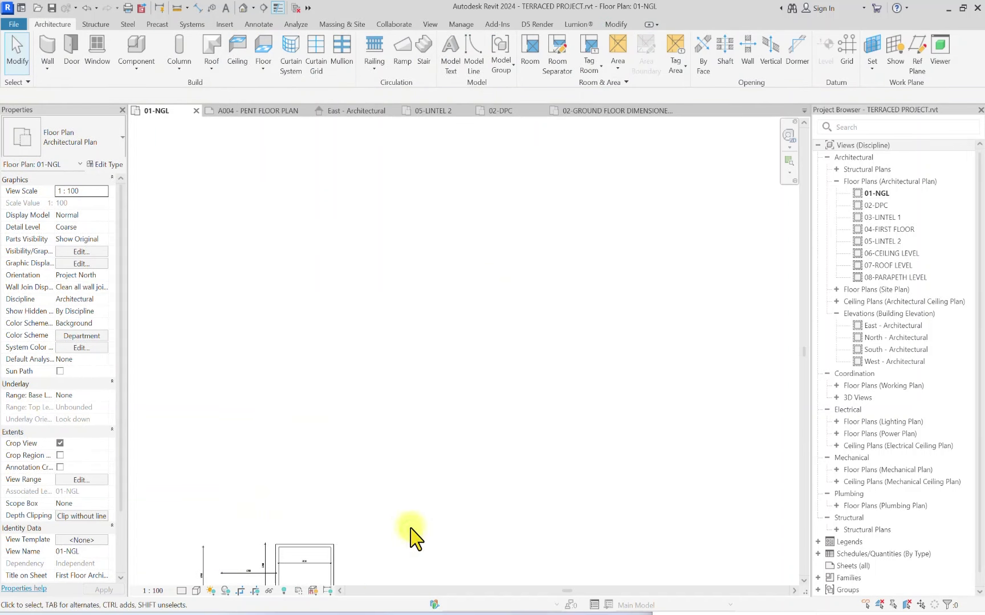
scroll(400, 457, down, 2)
scroll(342, 516, up, 1)
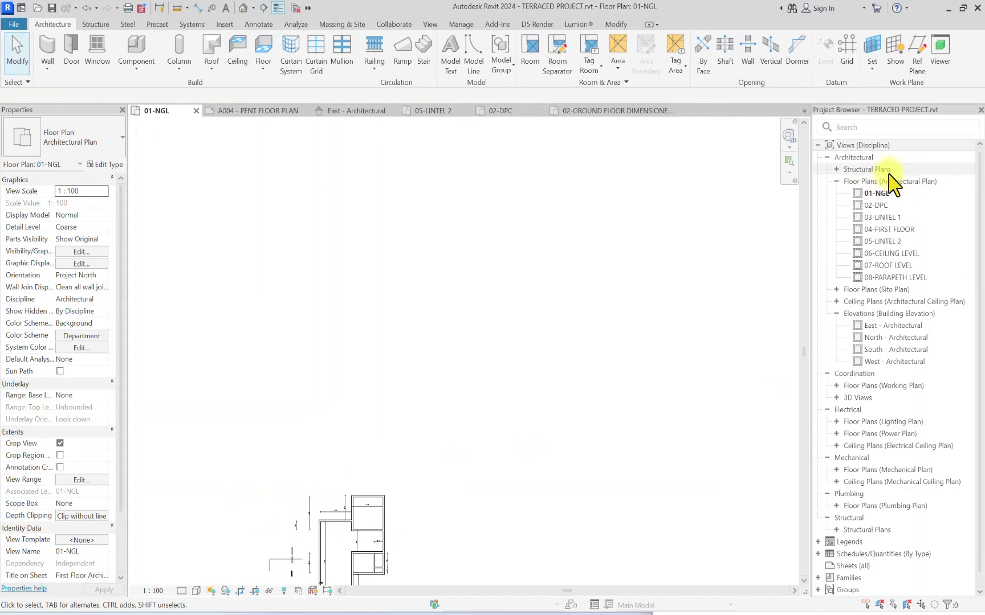
Step: Open the 02-DPC floor plan and check the curtain wall on it
double_click(880, 205)
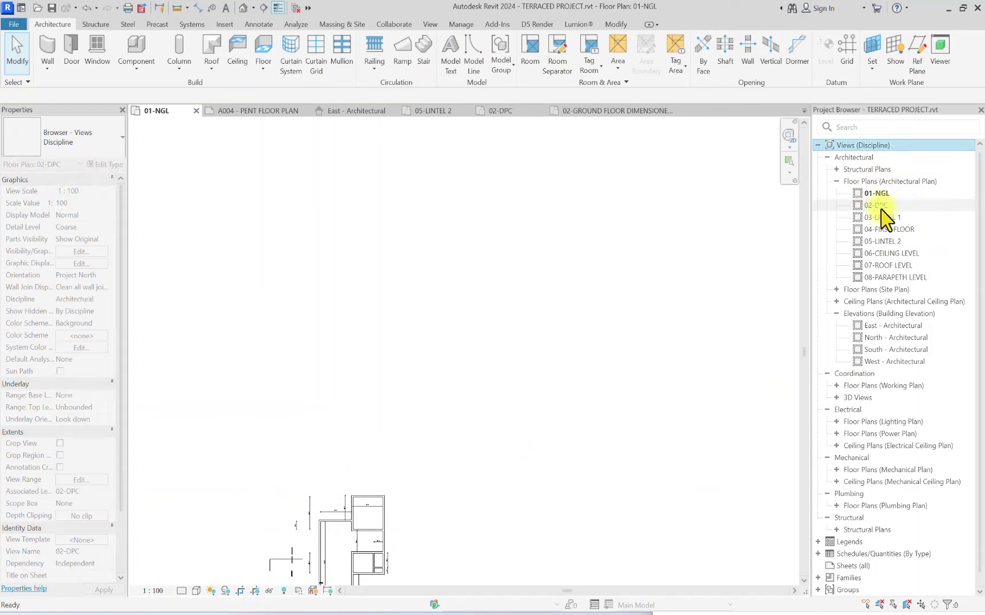
scroll(257, 385, up, 3)
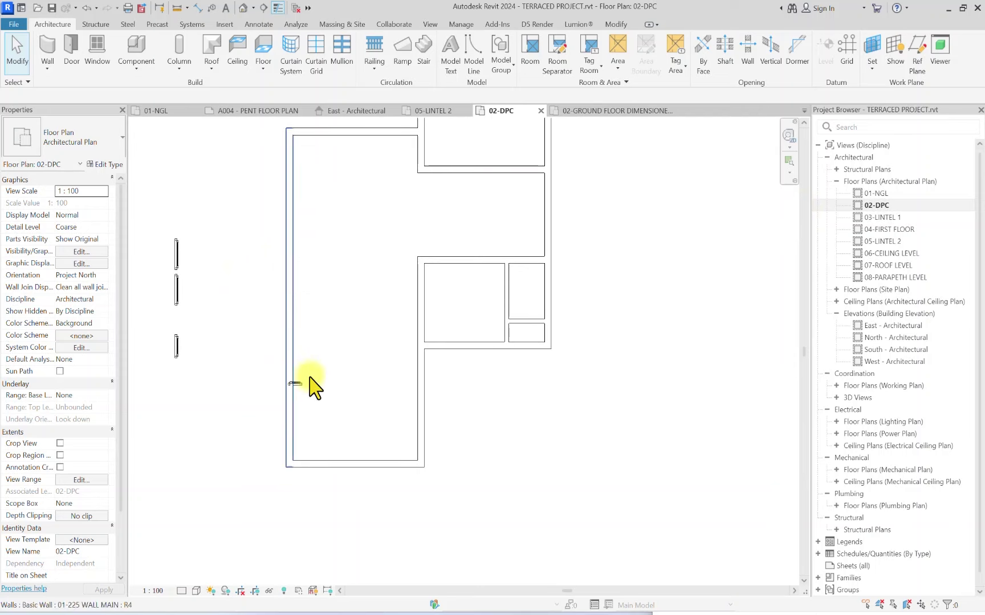
click(287, 388)
key(Escape)
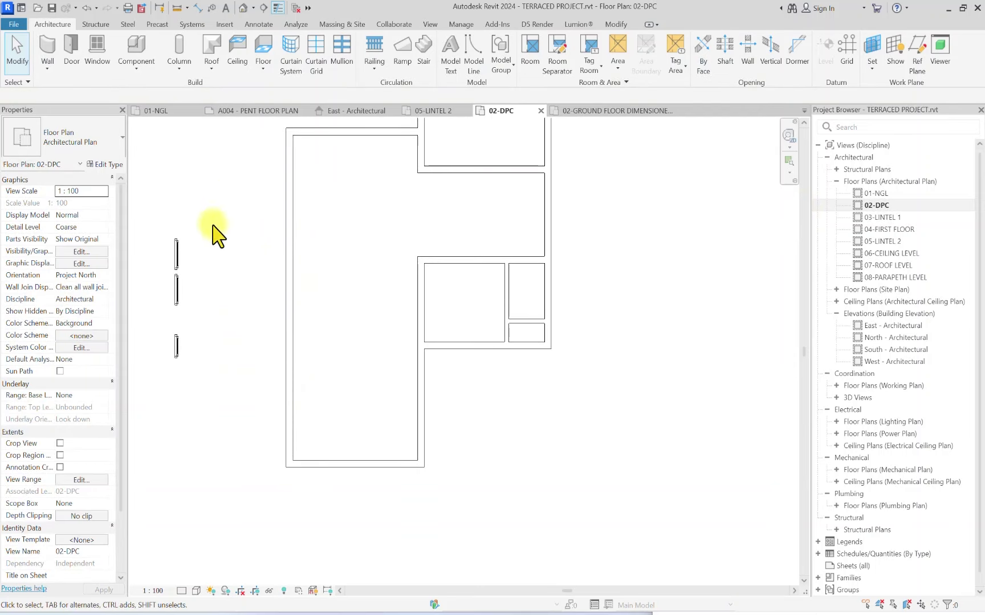
scroll(337, 302, down, 2)
Step: Choose the IntSgl (9) D1 door type and review its 900 by 2100 type properties
click(73, 55)
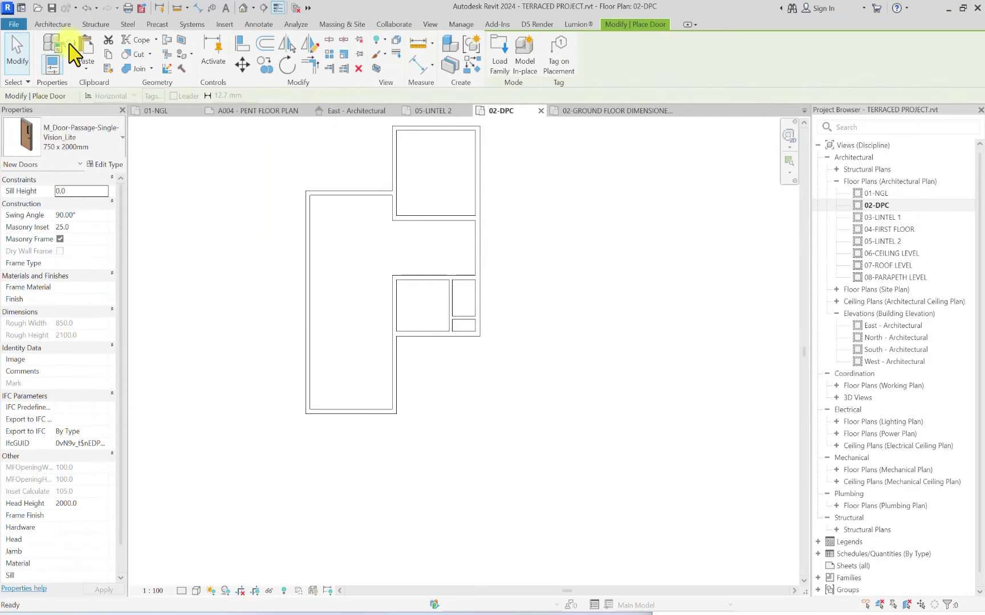
click(48, 139)
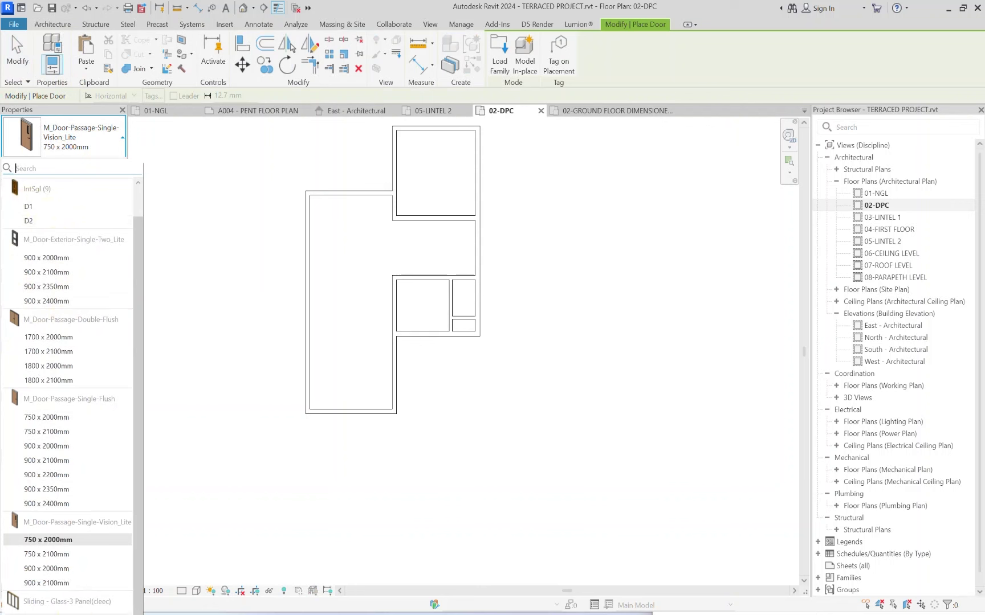
scroll(45, 194, up, 2)
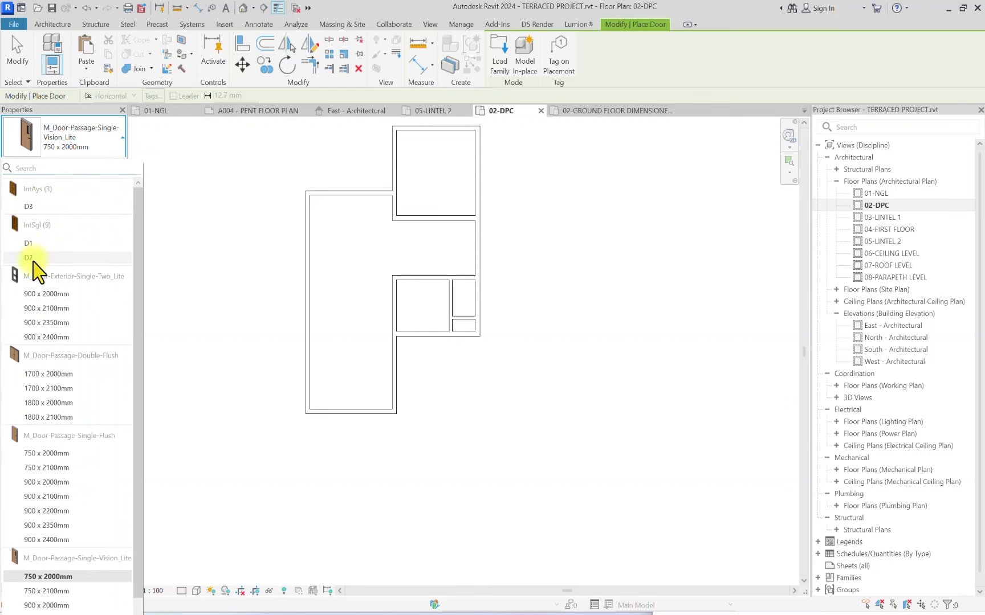
click(29, 244)
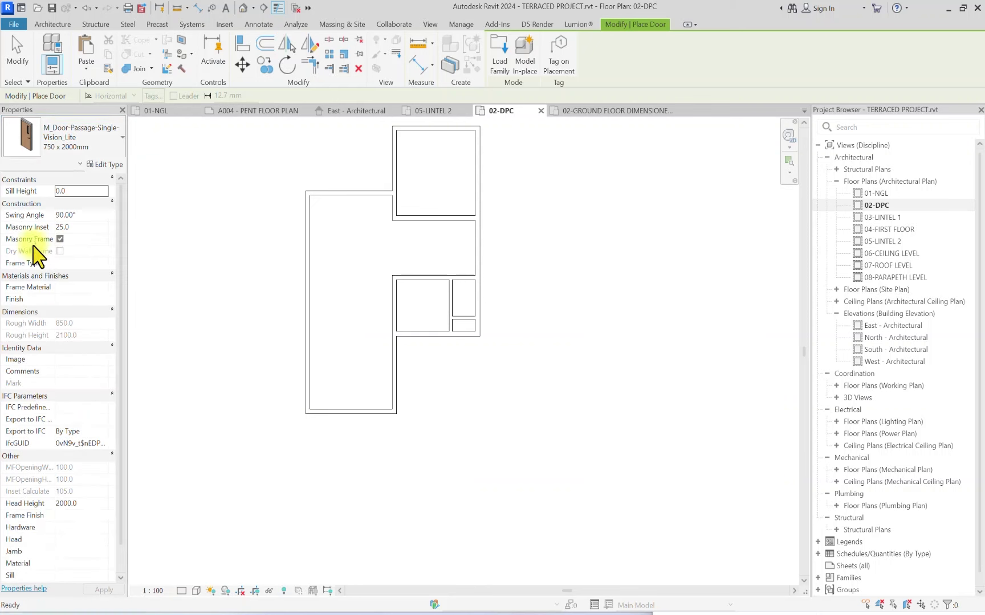
click(111, 167)
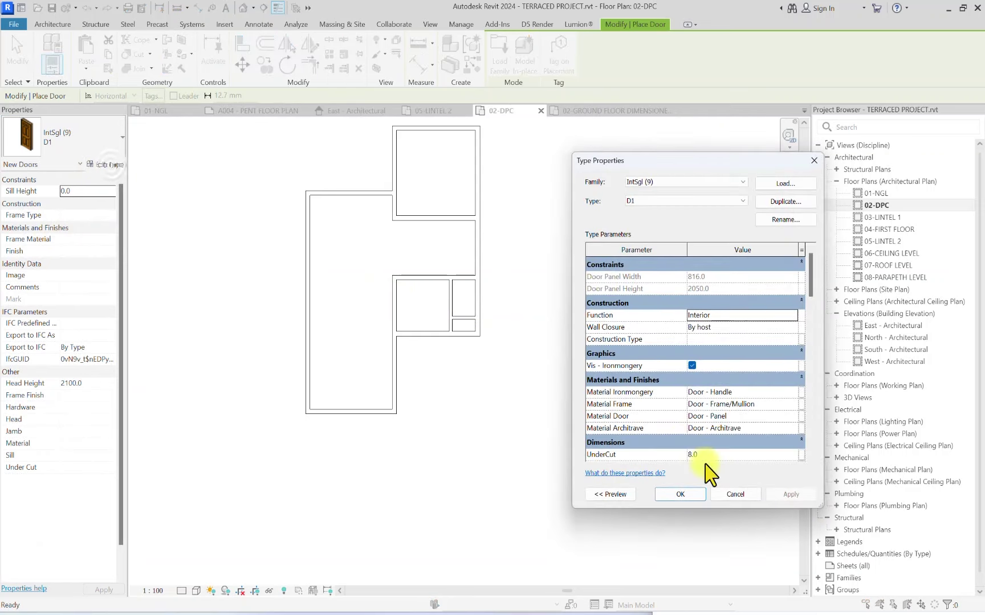
scroll(735, 415, down, 4)
scroll(720, 421, down, 3)
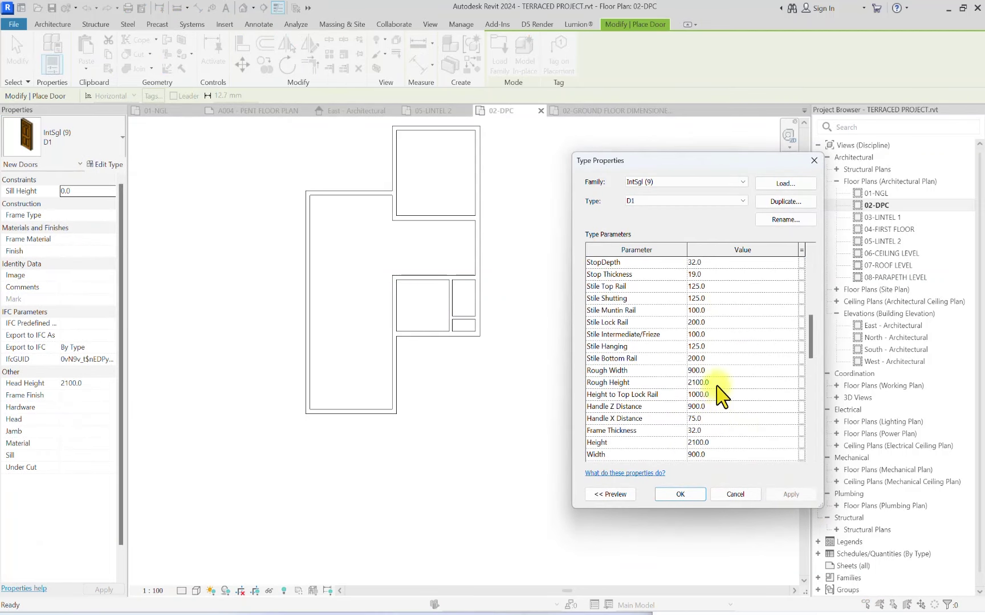
click(680, 494)
Step: Place a D1 interior door on the interior wall of the lower-right rooms
scroll(378, 299, up, 5)
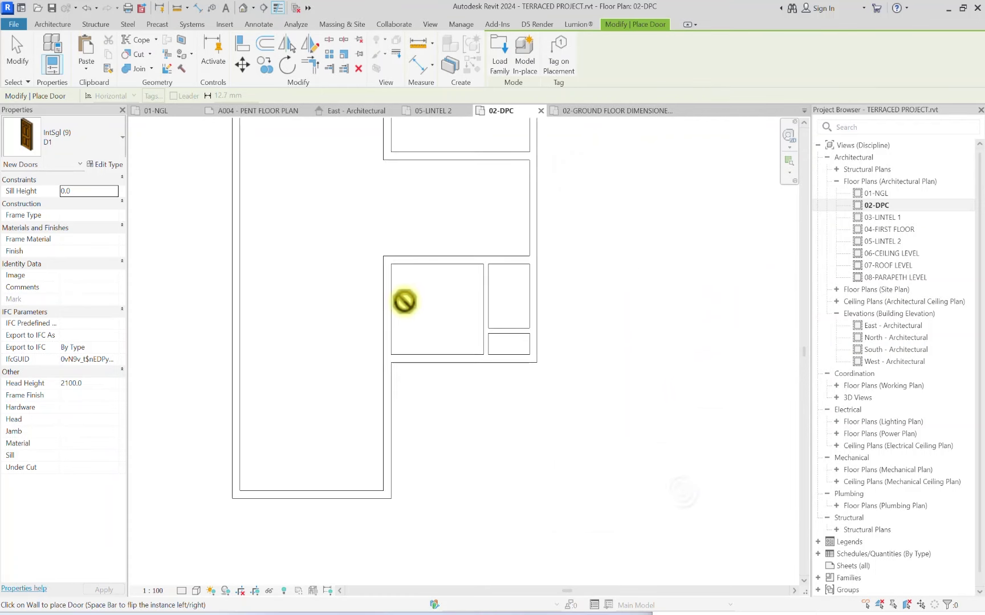
scroll(397, 376, down, 2)
scroll(429, 264, up, 1)
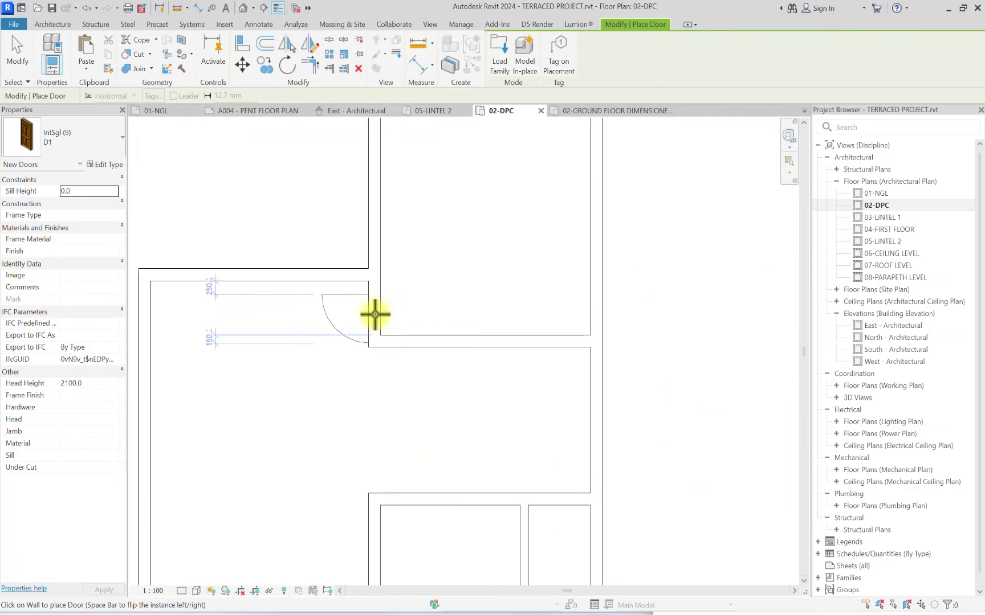
click(376, 312)
scroll(318, 274, down, 3)
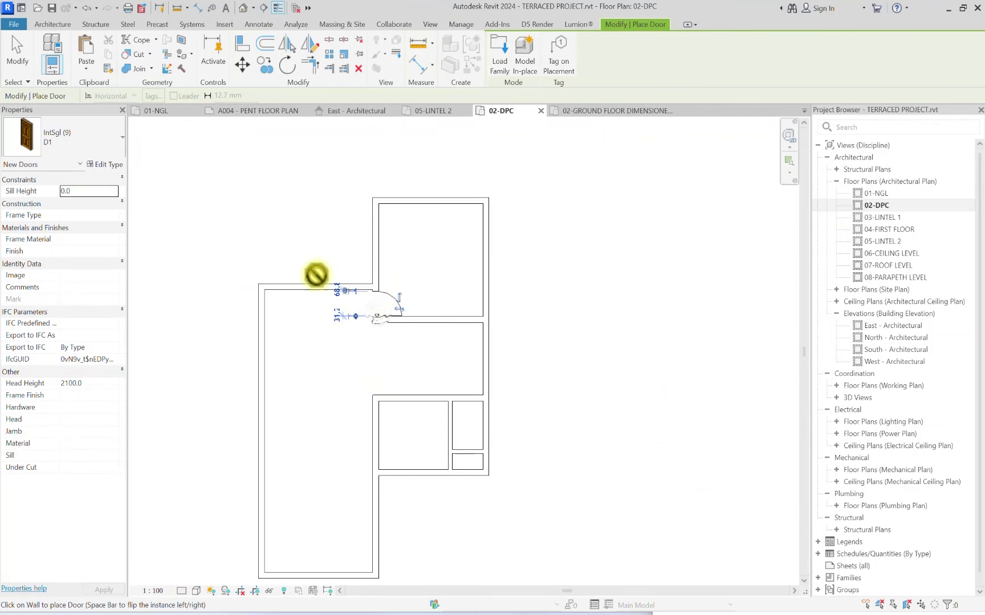
scroll(384, 280, up, 3)
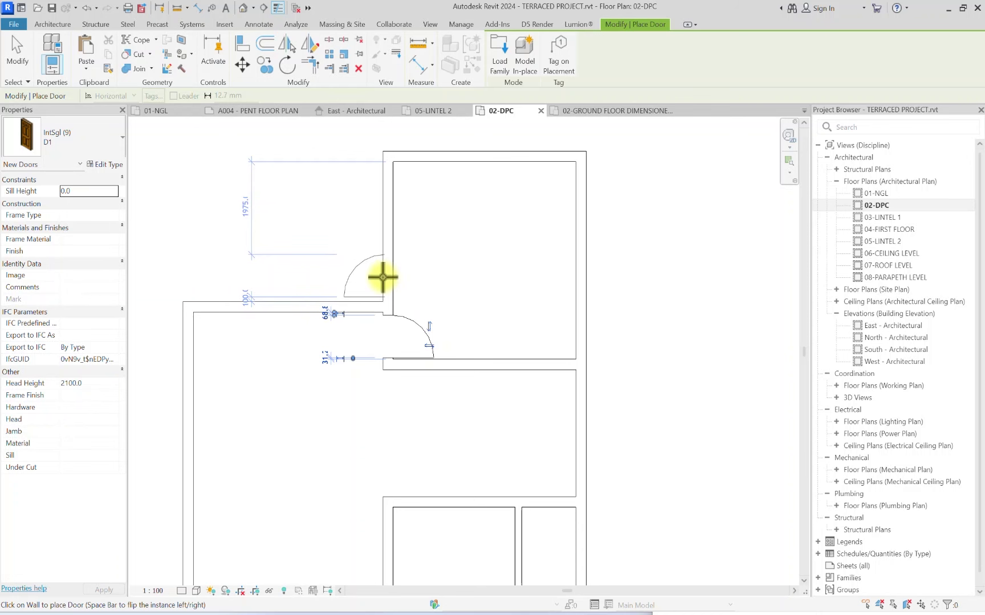
scroll(325, 450, down, 3)
scroll(369, 354, up, 5)
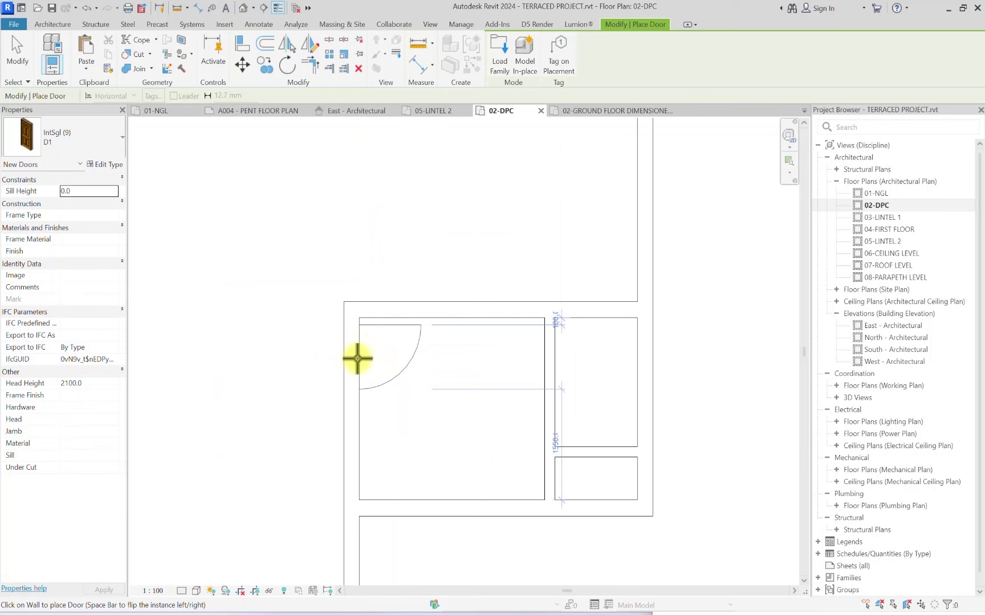
scroll(450, 237, down, 3)
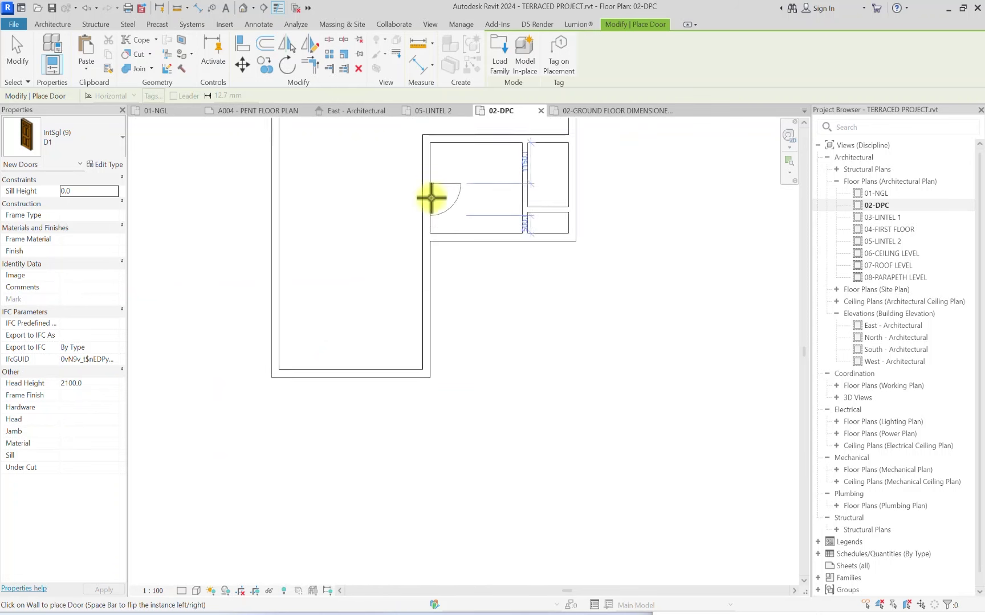
scroll(402, 312, up, 3)
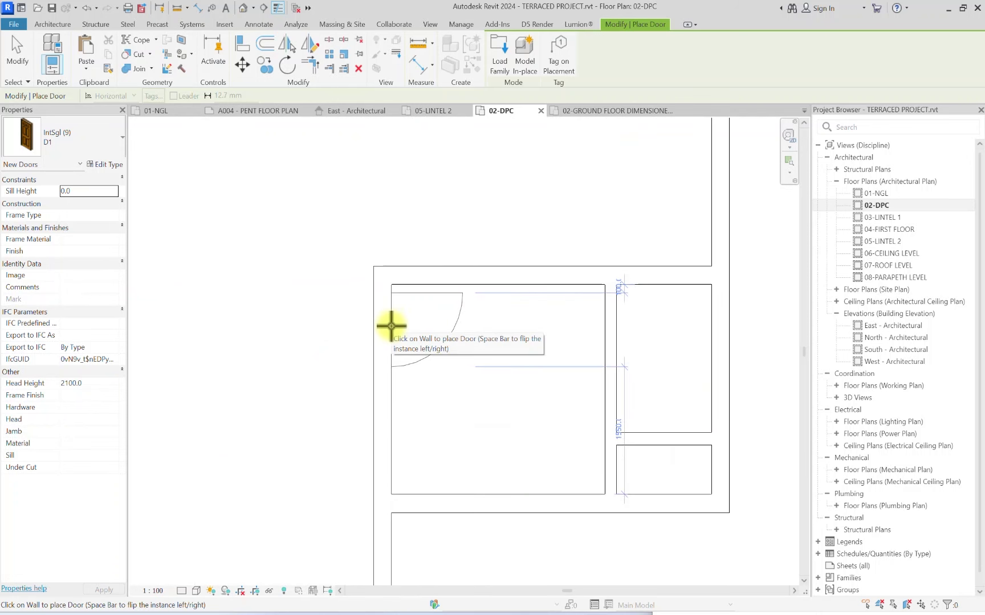
scroll(391, 326, down, 4)
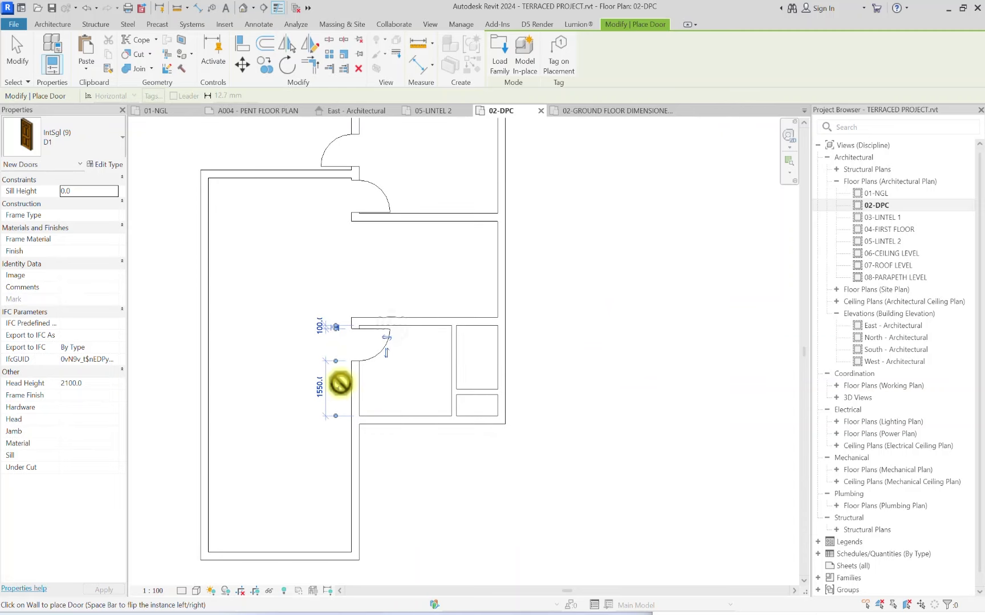
Step: Bring the other rooms into view and switch the door type to D2
middle_drag(305, 458, 382, 373)
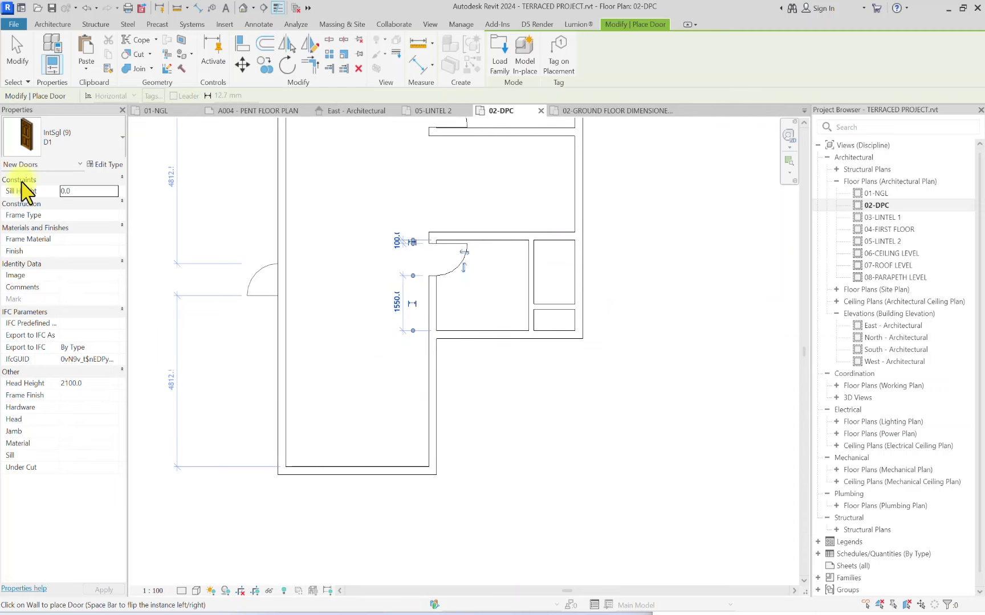
click(73, 150)
click(23, 195)
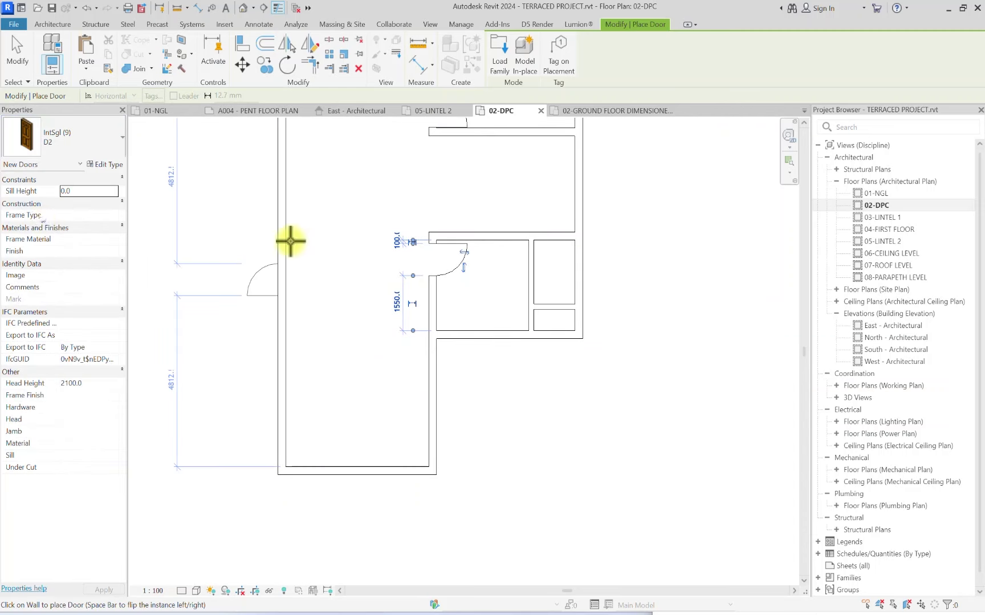
scroll(547, 251, up, 2)
scroll(560, 260, up, 2)
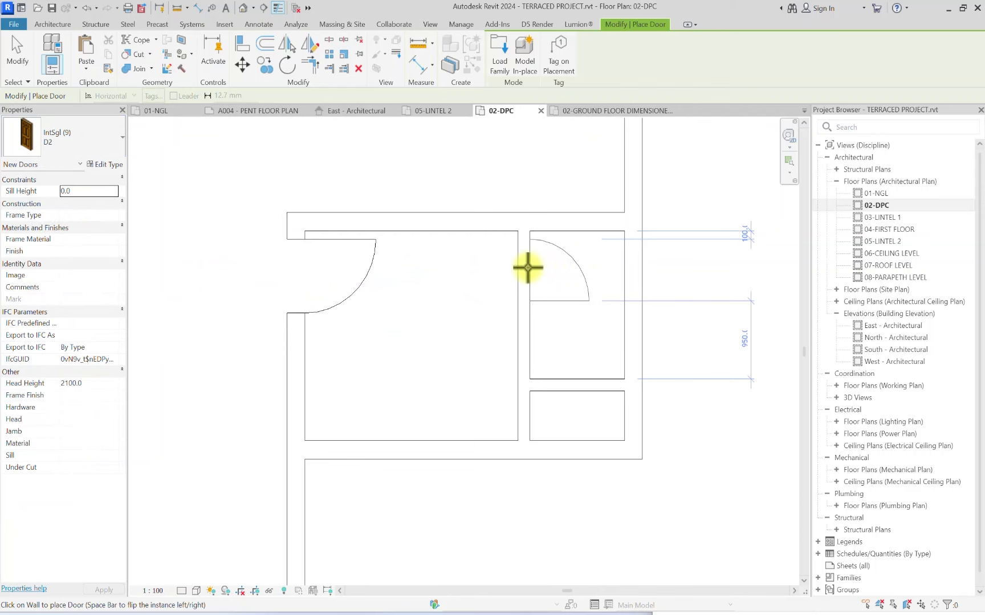
scroll(495, 246, up, 2)
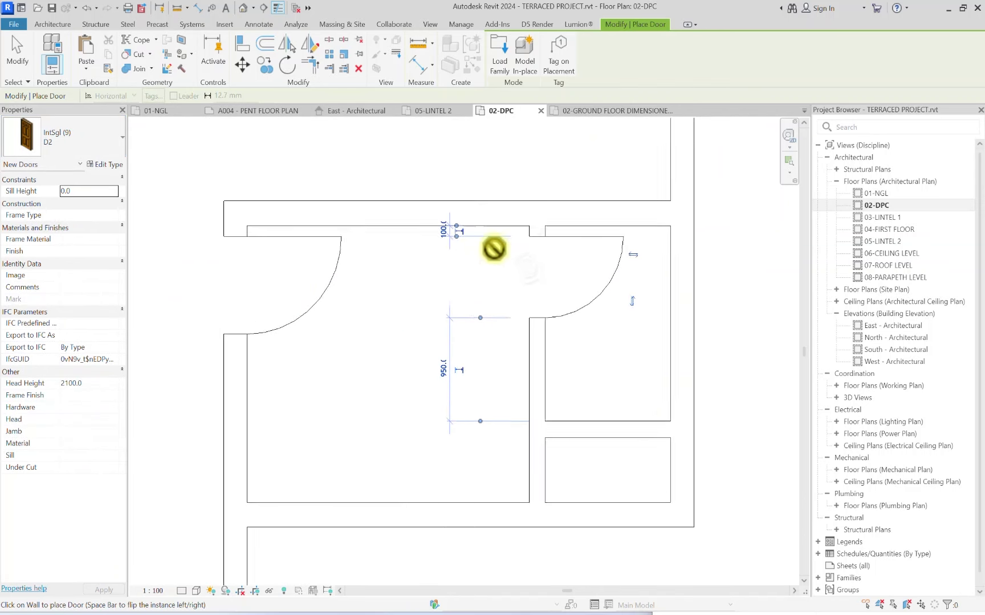
scroll(460, 272, down, 3)
Step: Finish door placement and set the plan's detail level to Fine
key(Escape)
scroll(456, 341, down, 1)
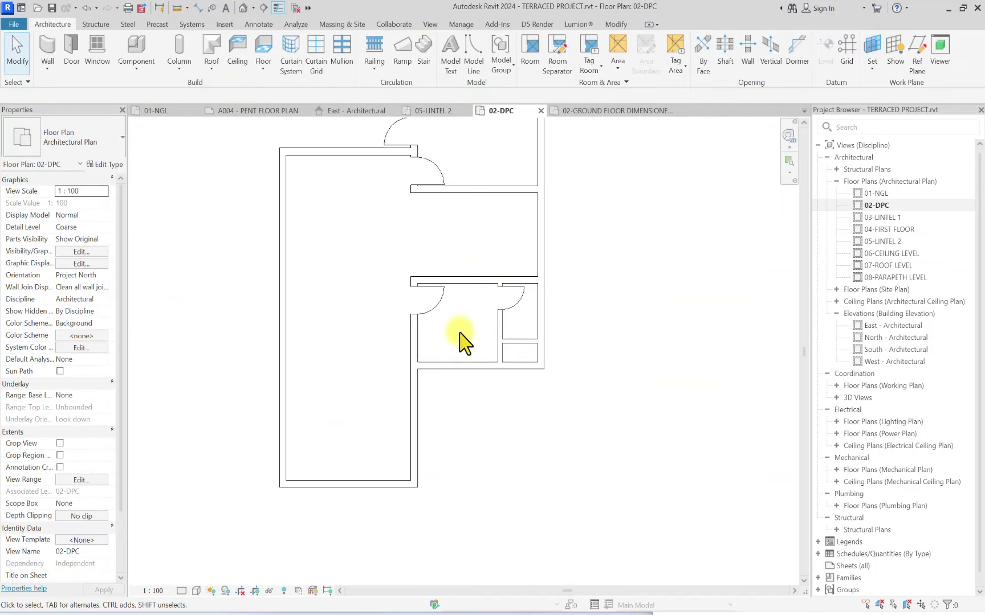
middle_drag(461, 341, 369, 369)
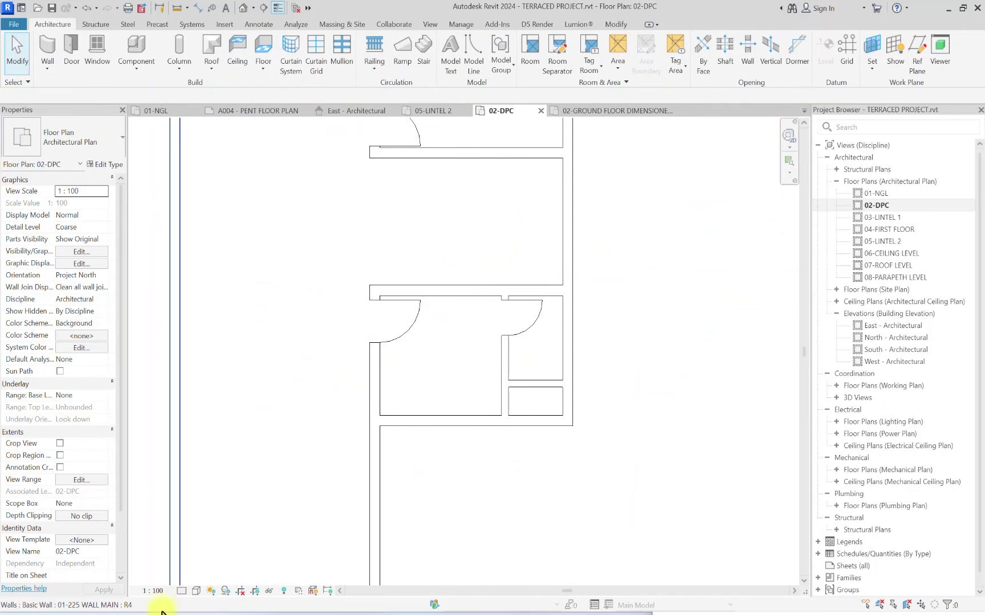
scroll(319, 398, down, 2)
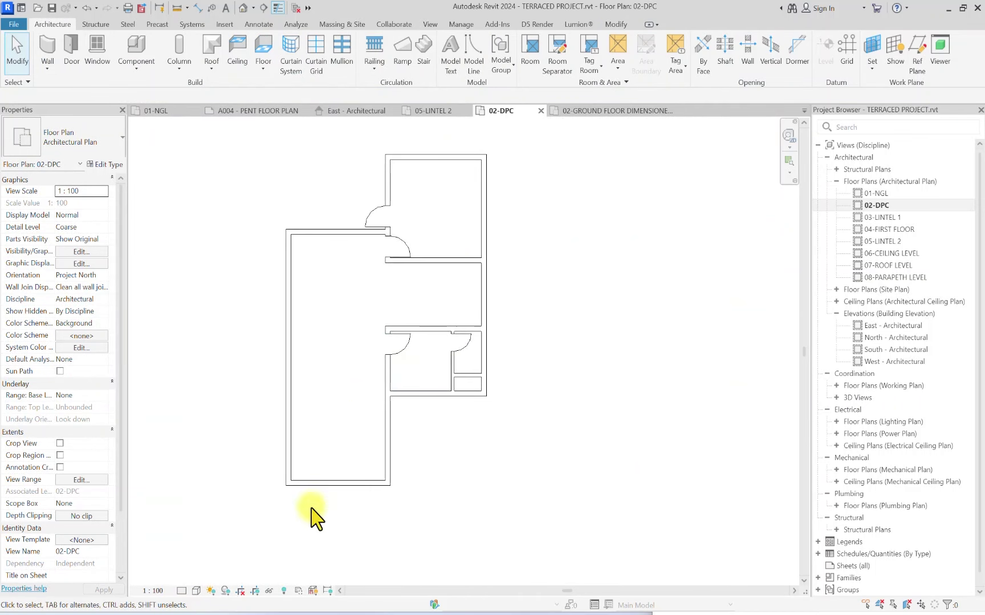
click(180, 591)
click(192, 578)
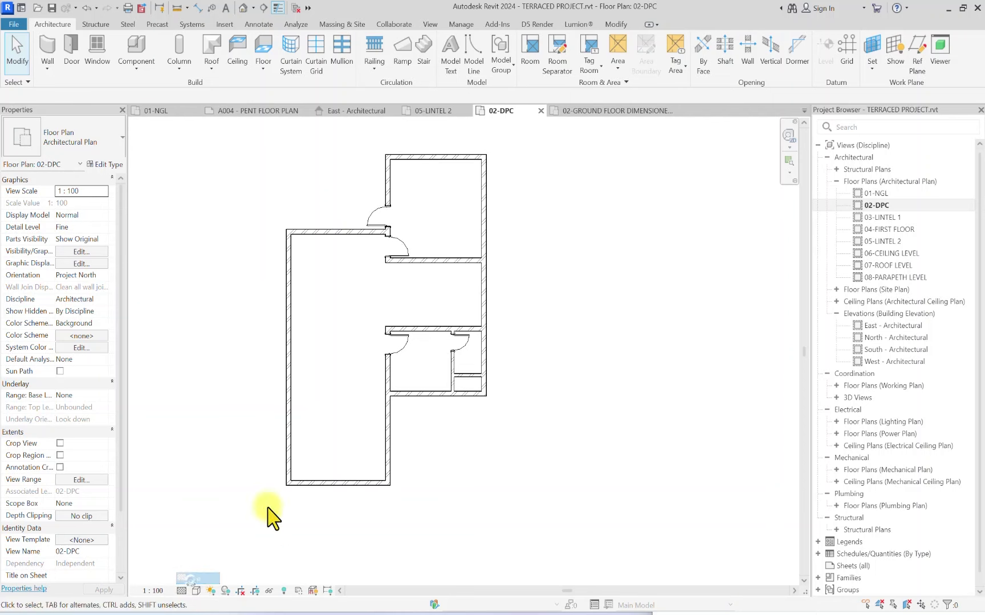
Step: Select the door beside the wall corner
scroll(418, 259, up, 5)
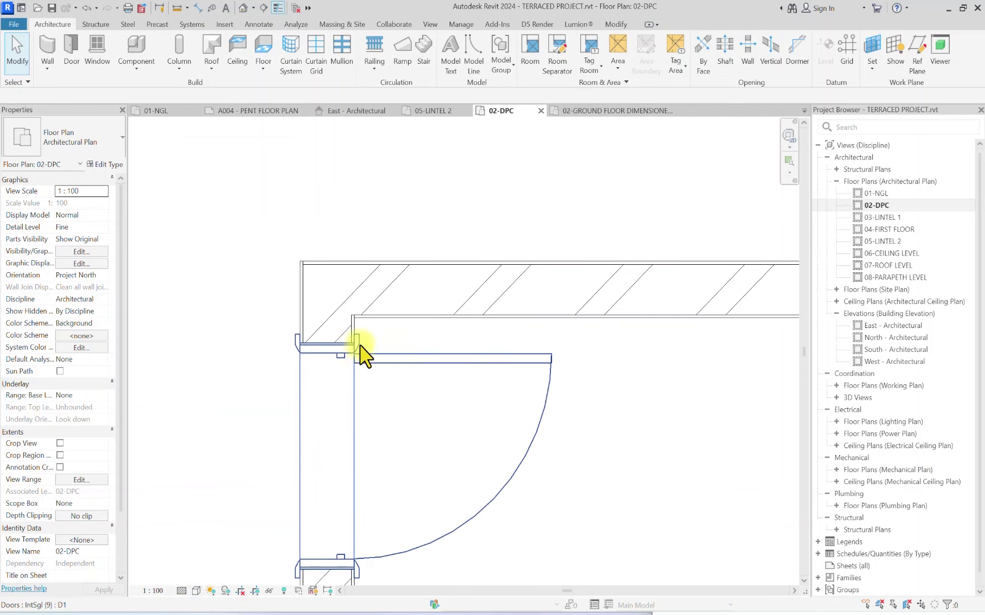
scroll(360, 349, up, 4)
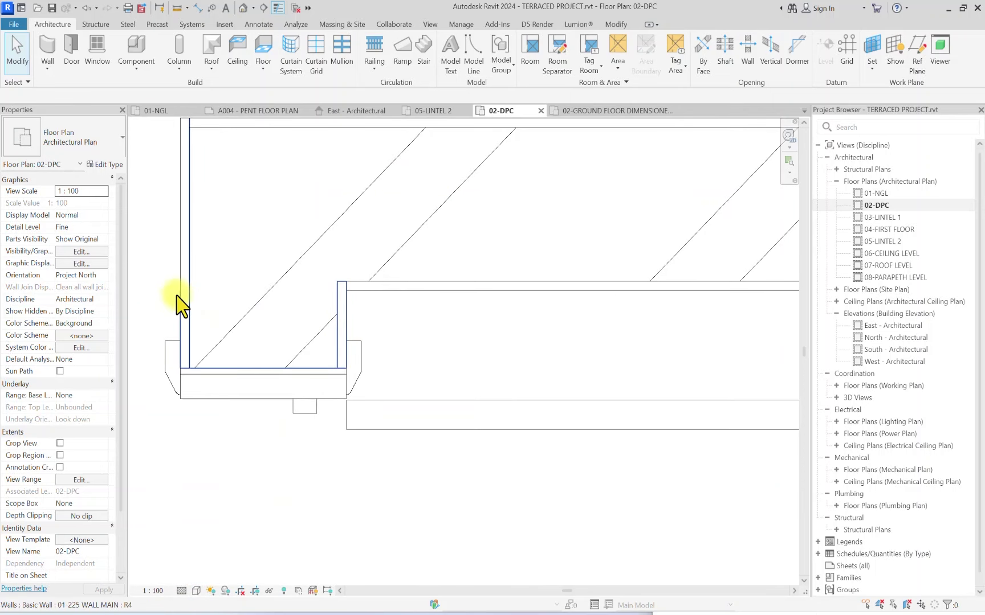
scroll(188, 308, down, 3)
scroll(256, 302, up, 3)
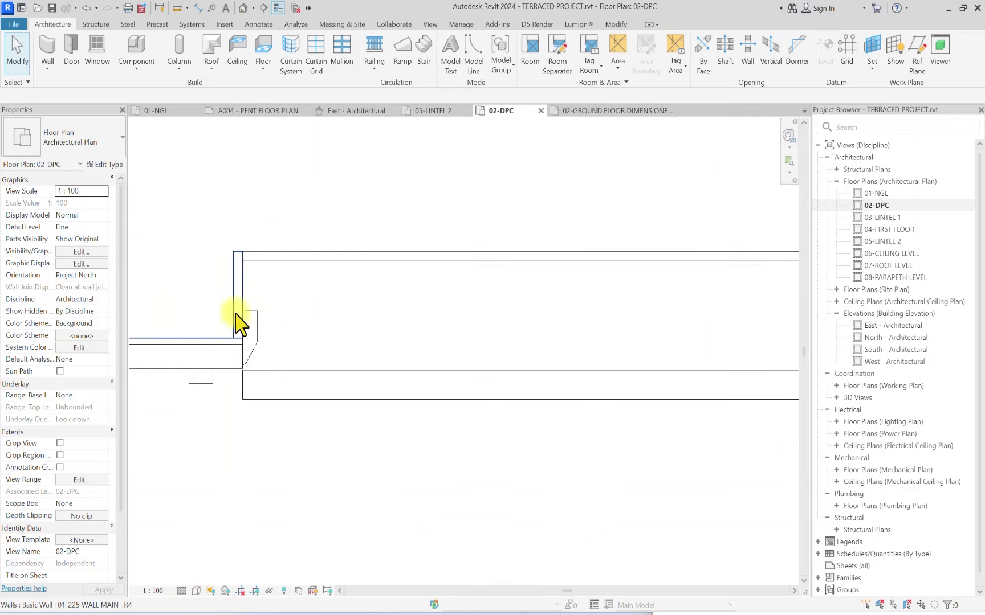
scroll(279, 308, down, 3)
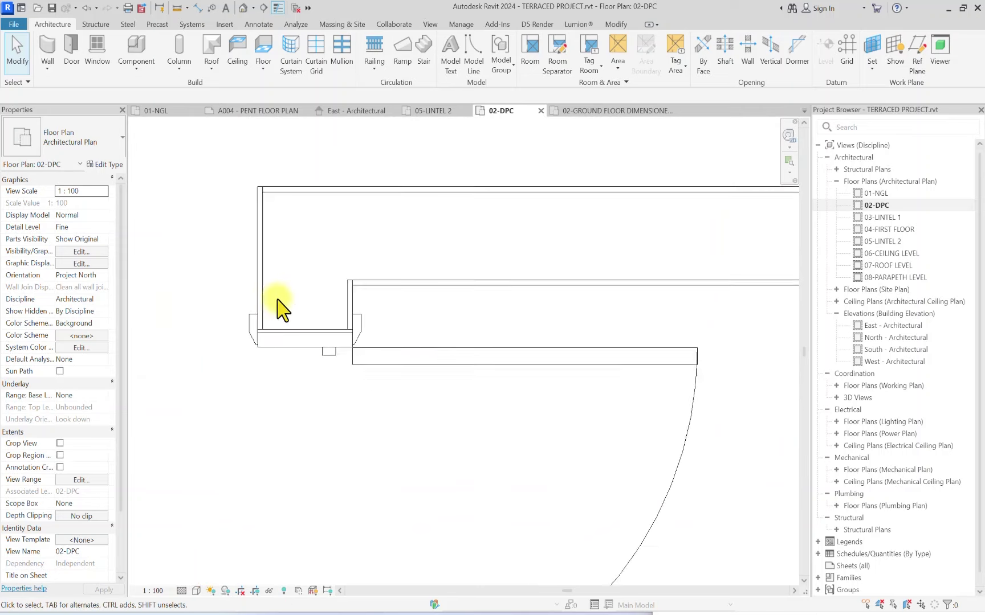
scroll(340, 323, up, 1)
click(340, 323)
Step: Move the selected door so its frame snaps to the wall endpoint
click(242, 65)
scroll(342, 318, up, 3)
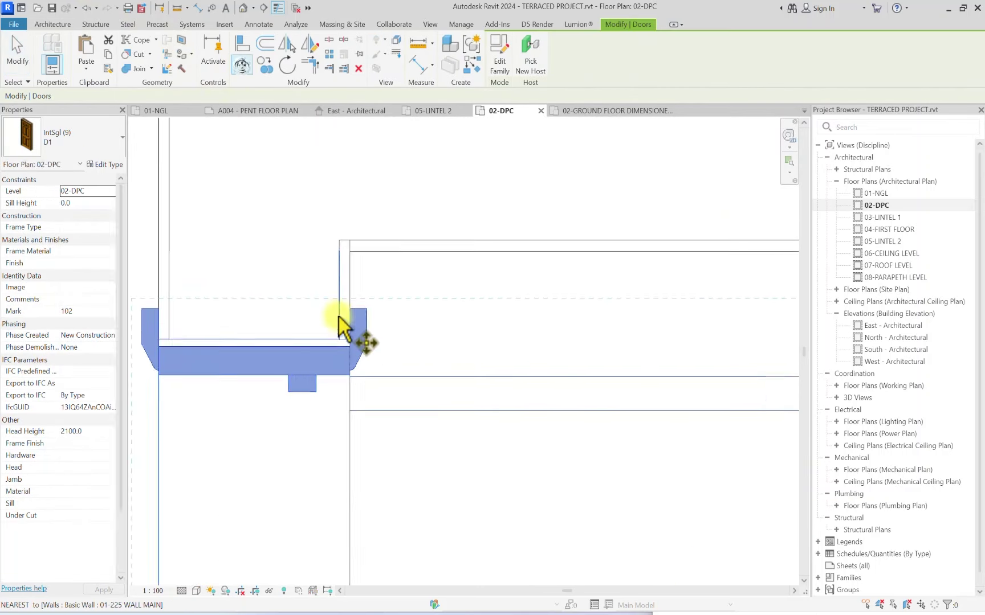
click(353, 245)
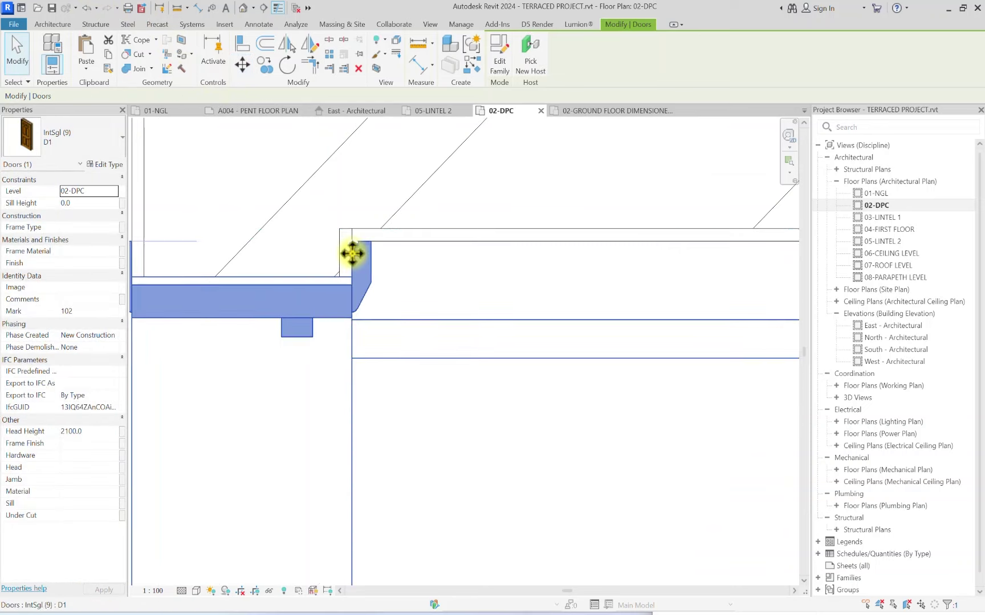
scroll(315, 202, down, 3)
Step: Check the exterior wall's type properties, then deselect the wall
click(308, 191)
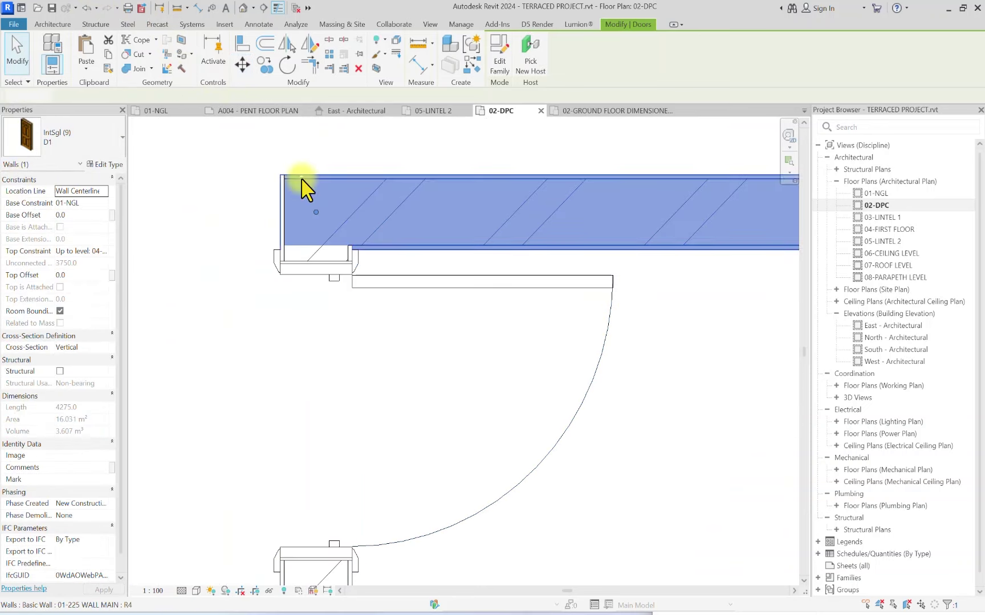
click(106, 165)
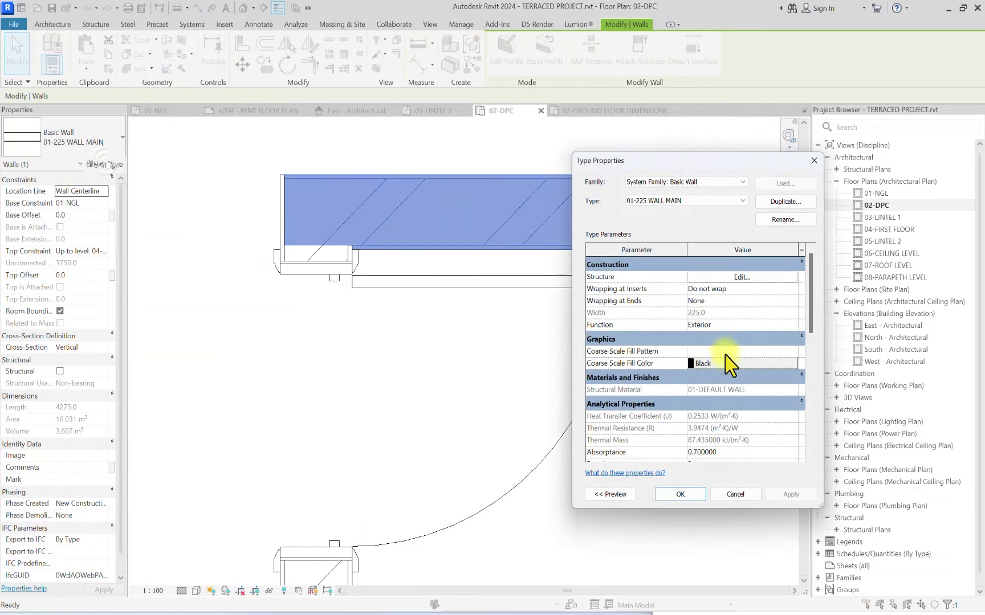
click(666, 495)
scroll(359, 248, down, 4)
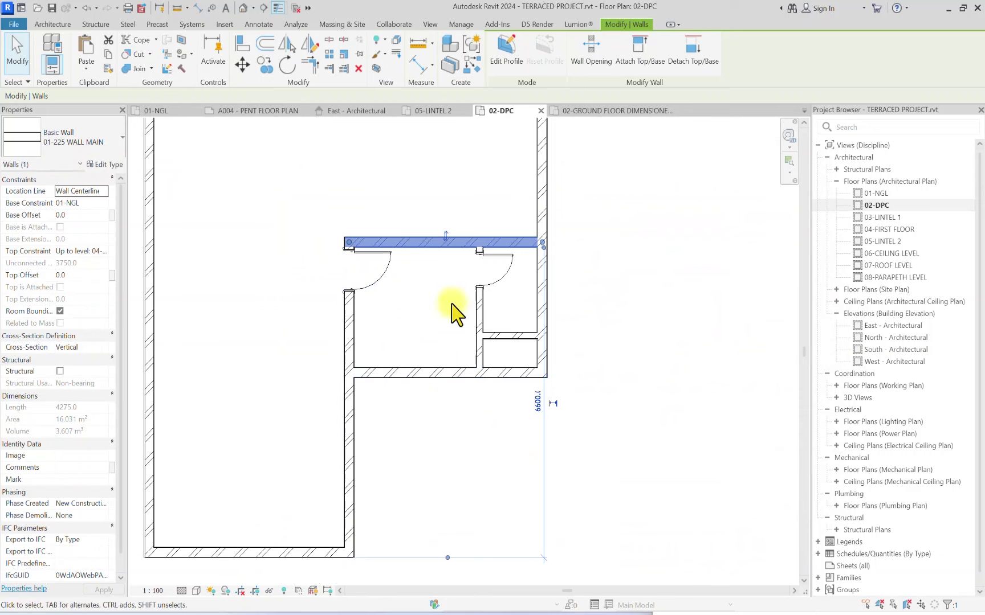
click(450, 314)
scroll(457, 255, up, 6)
Step: Select the right-hand door, start a move, then cancel and deselect it
click(465, 261)
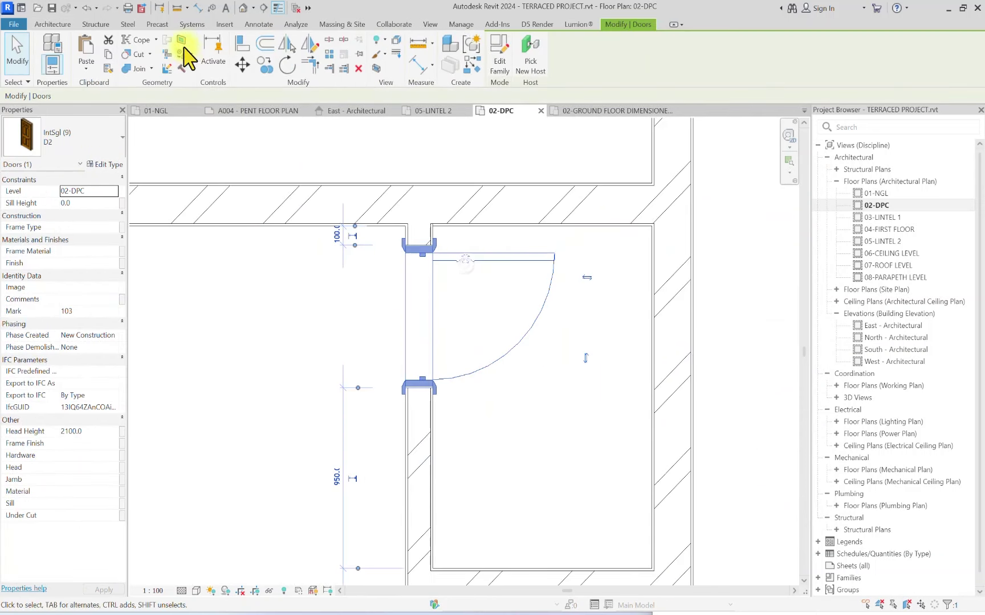
click(242, 64)
scroll(450, 261, up, 5)
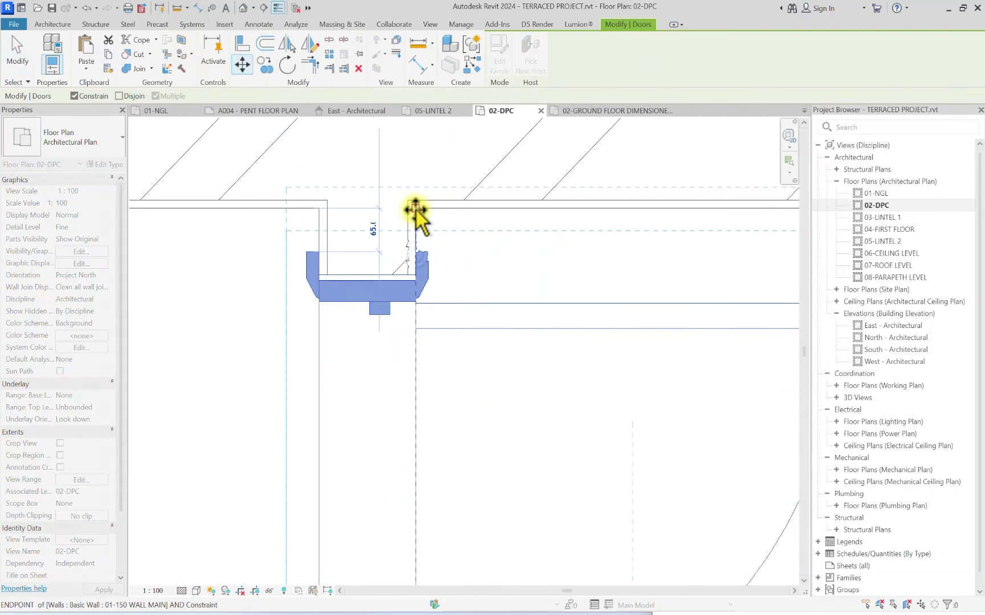
key(Escape)
scroll(427, 225, down, 8)
middle_drag(315, 264, 353, 397)
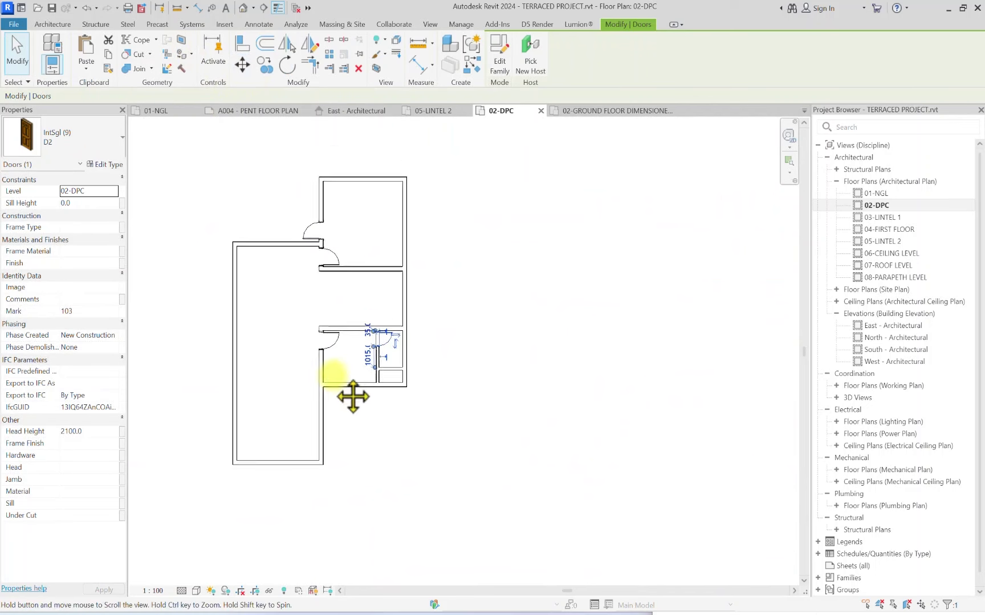
click(454, 208)
Step: Highlight the 05-LINTEL 2 plan view in the Project Browser
scroll(329, 245, up, 10)
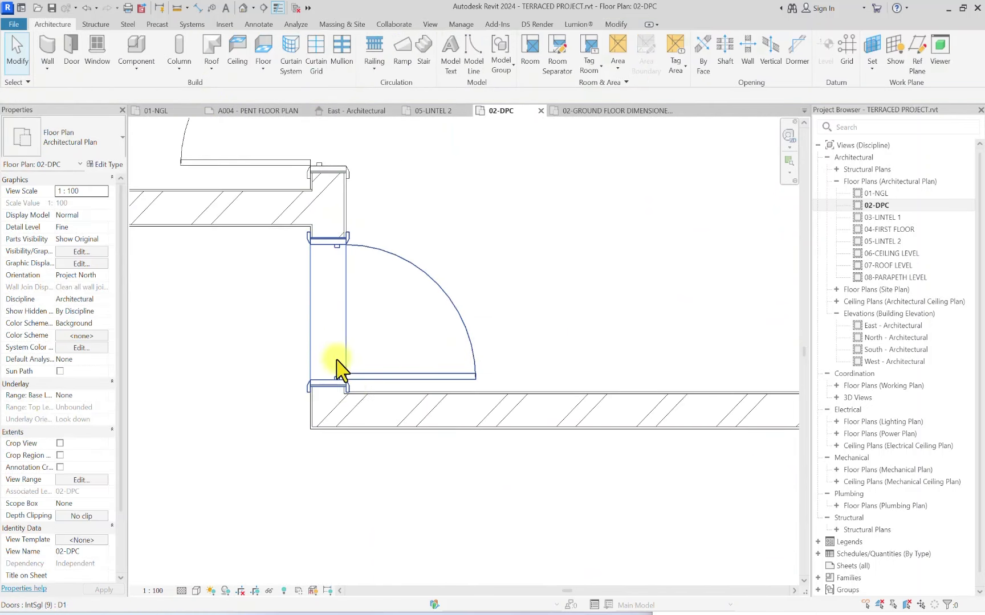
scroll(332, 269, down, 10)
scroll(264, 278, up, 2)
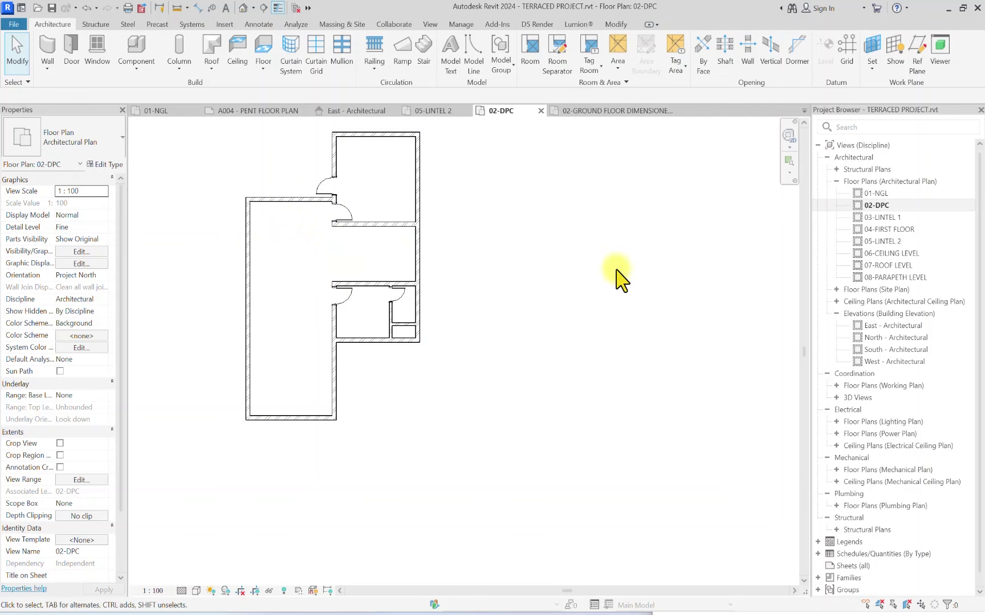
click(903, 239)
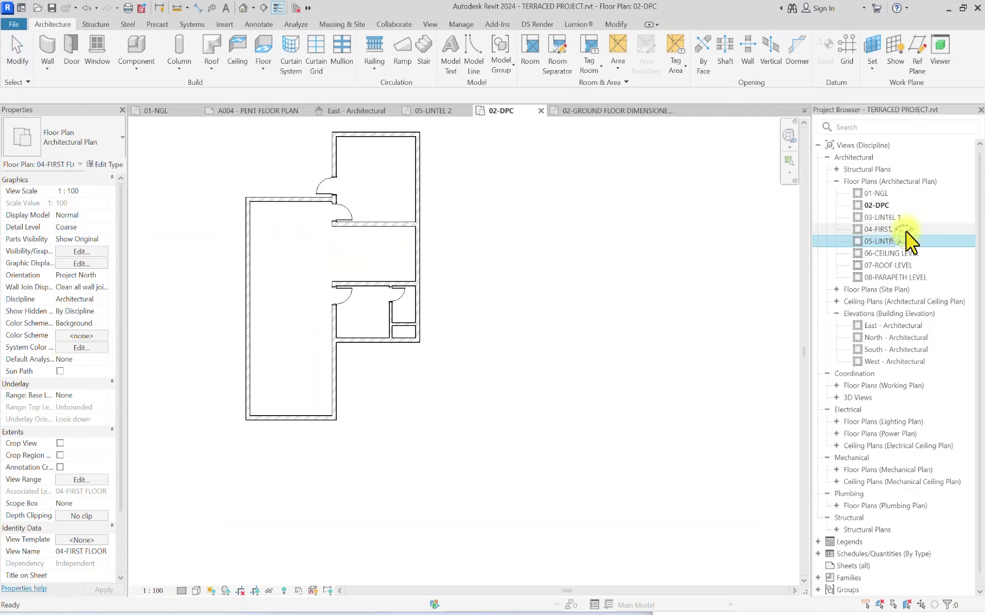
Step: Open the 04-FIRST FLOOR plan and hide its six markers and reference planes in view
double_click(905, 230)
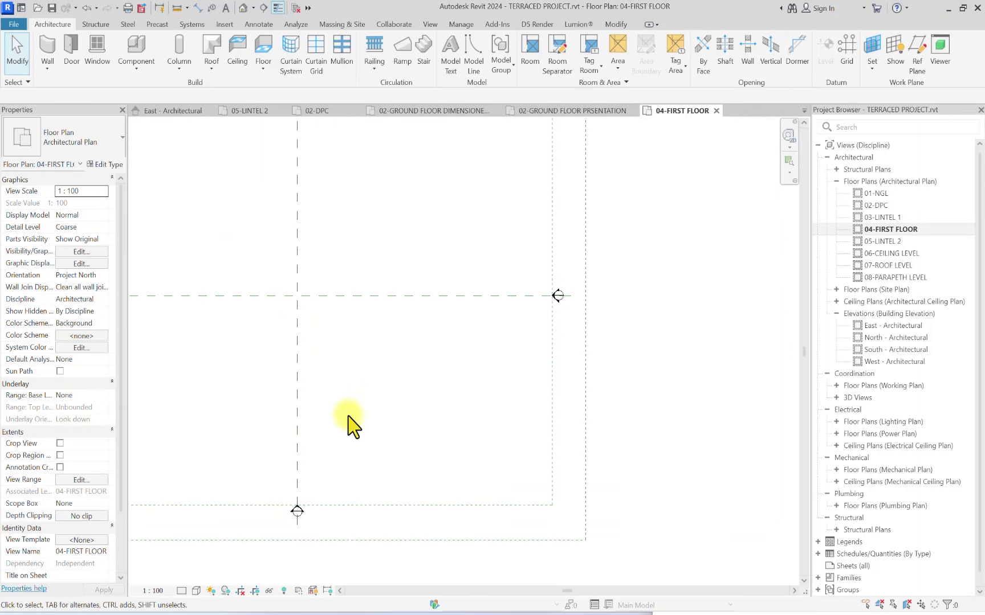
middle_drag(264, 417, 427, 407)
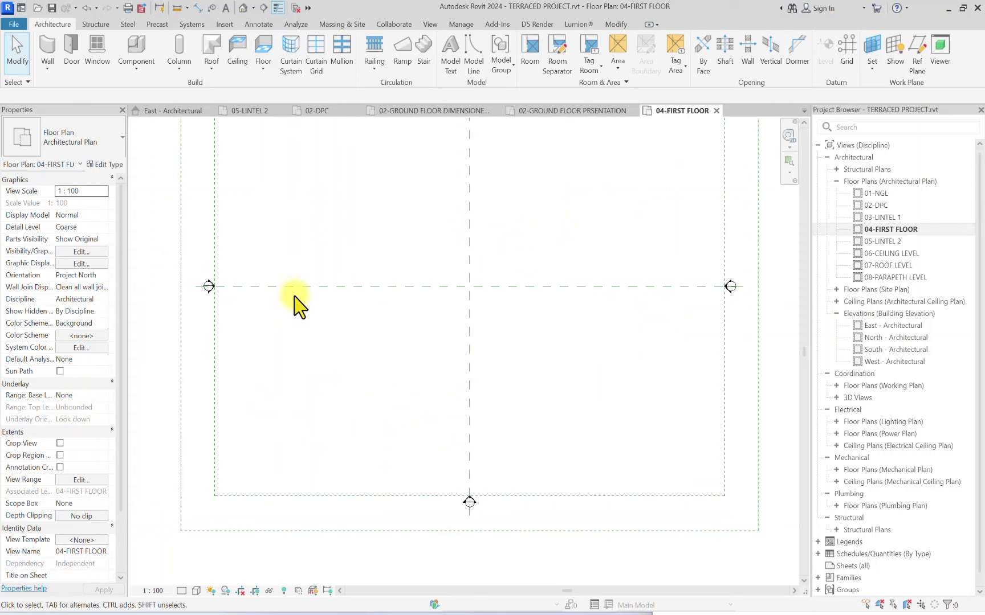
scroll(300, 307, down, 4)
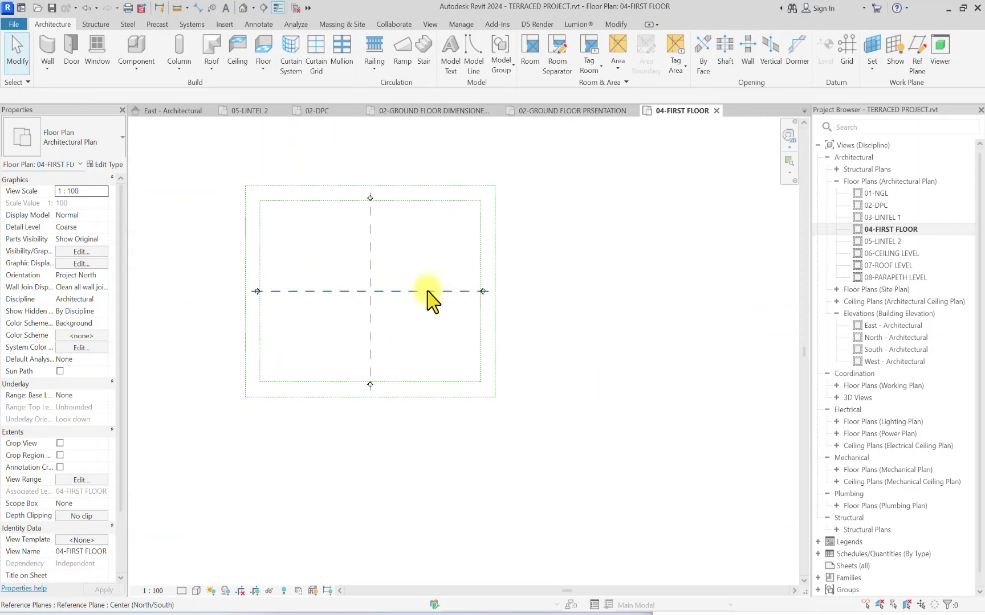
drag(410, 224, 388, 279)
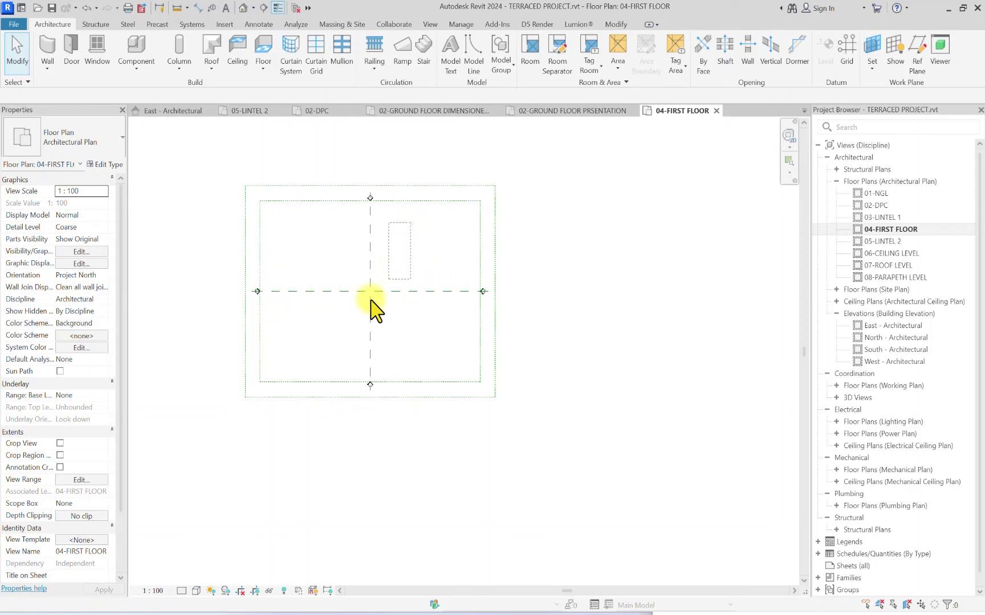
drag(333, 370, 334, 379)
right_click(336, 381)
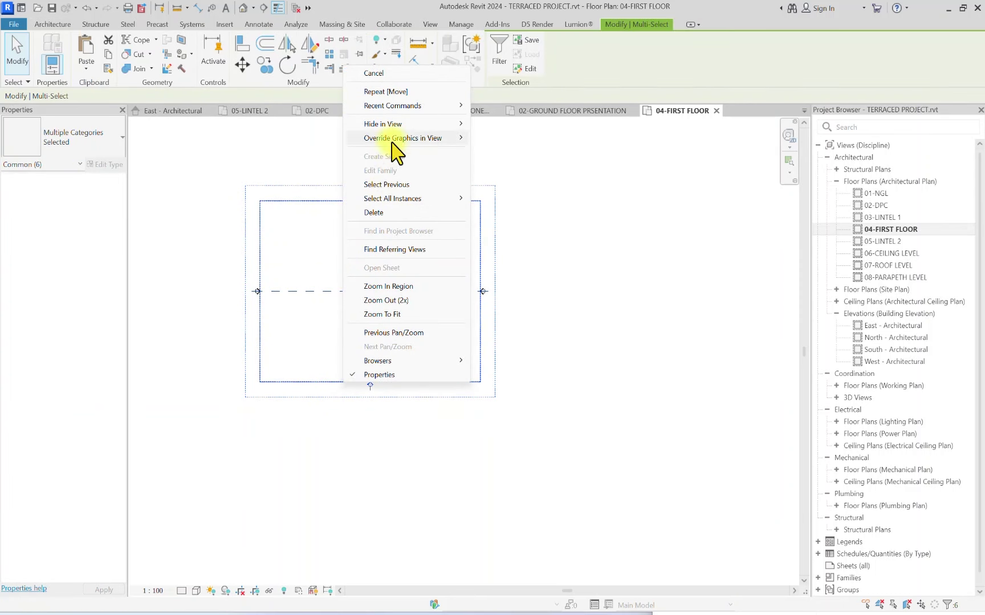
click(501, 138)
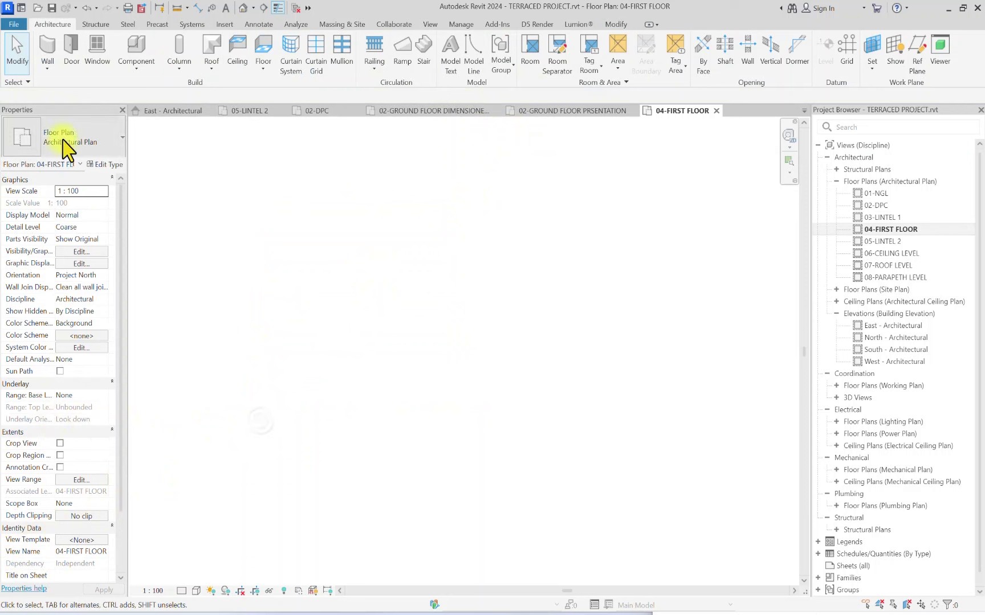
Step: Set the underlay base level to 02-DPC and centre the underlay plan
click(106, 395)
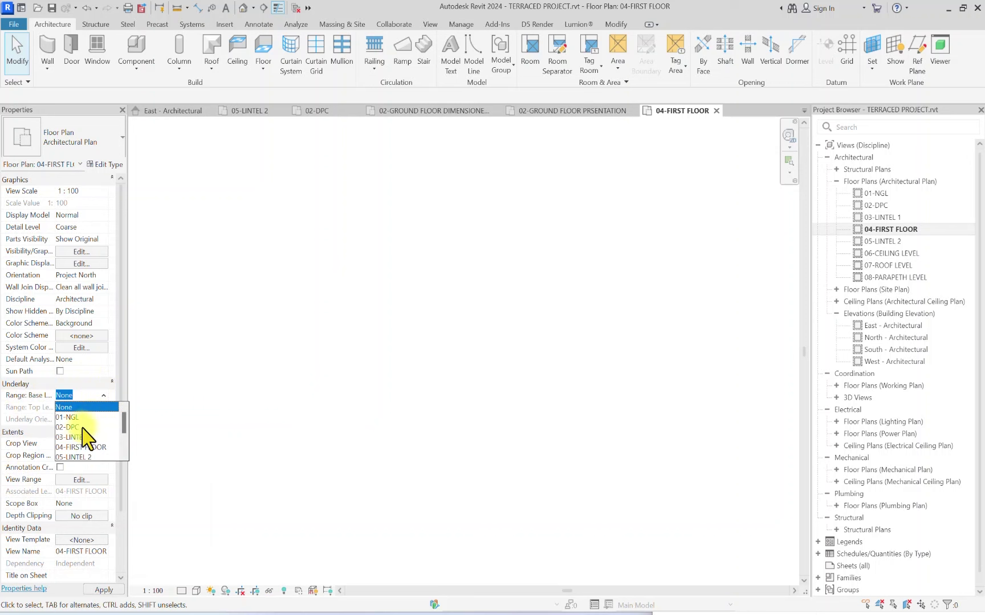
click(73, 427)
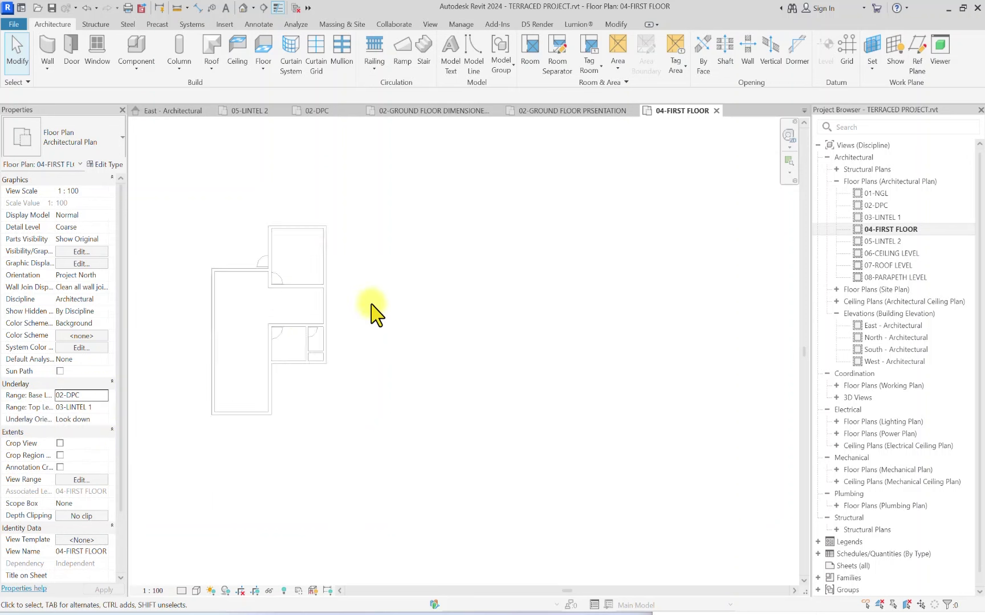
middle_drag(165, 348, 367, 313)
scroll(402, 333, down, 1)
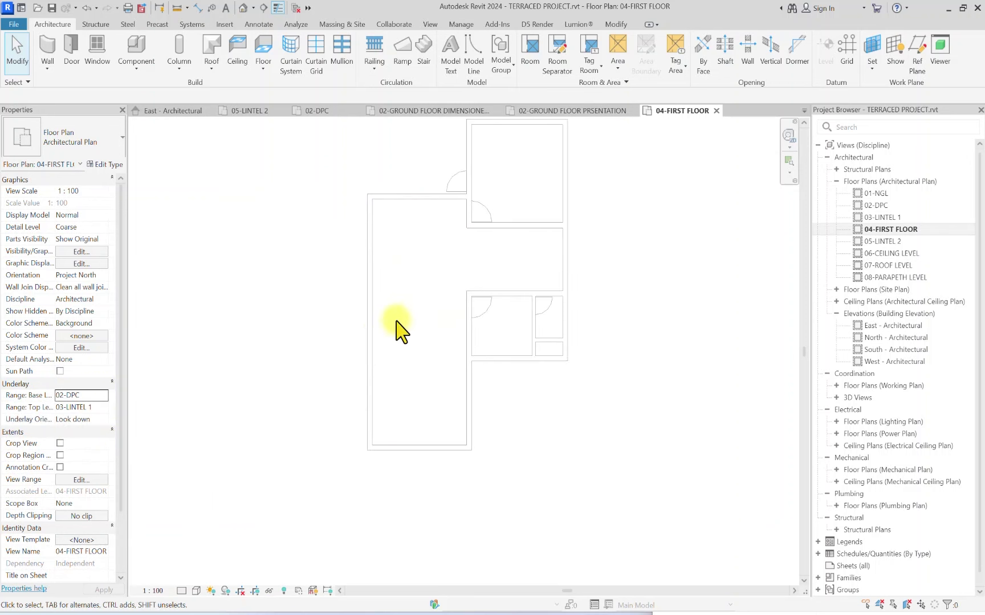
middle_drag(385, 267, 363, 409)
scroll(364, 409, down, 1)
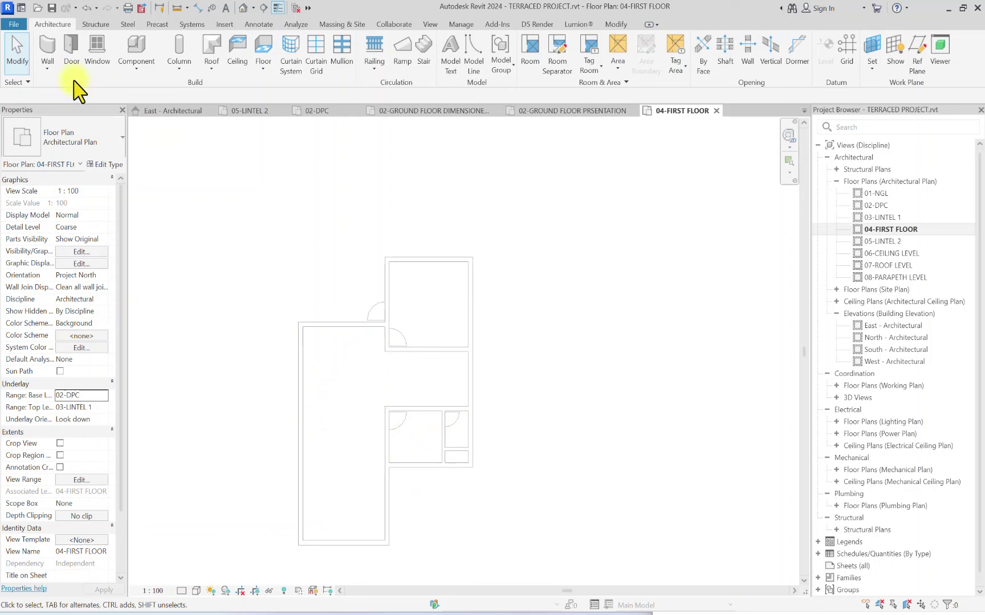
click(45, 45)
click(82, 136)
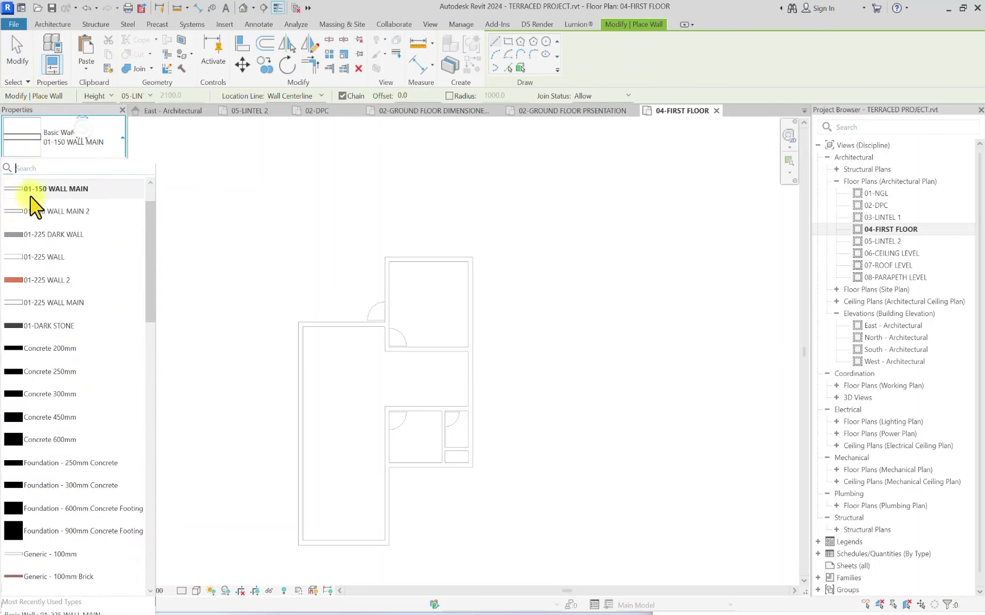
click(73, 304)
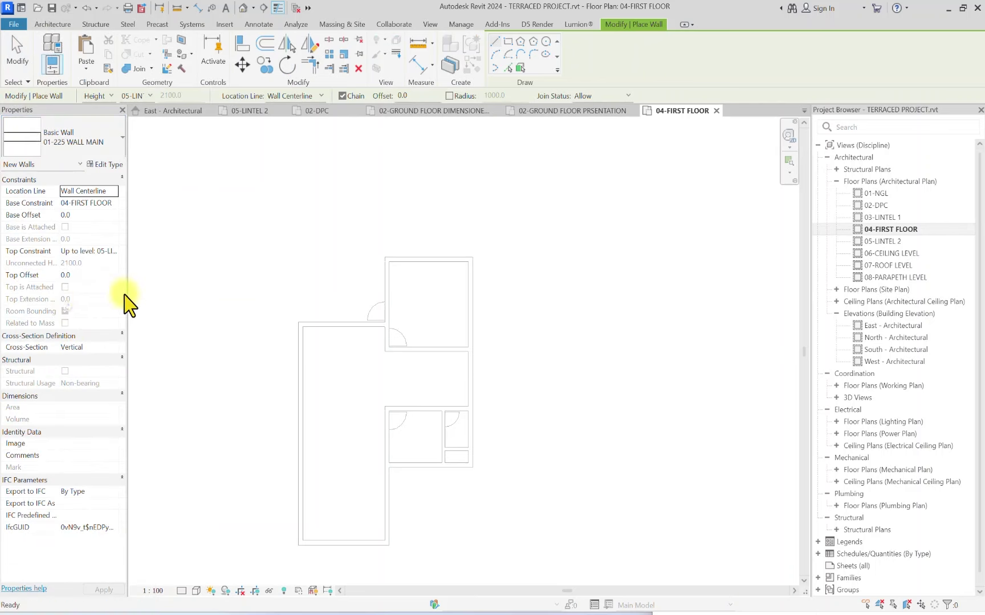
scroll(307, 337, up, 2)
click(300, 324)
scroll(301, 324, down, 2)
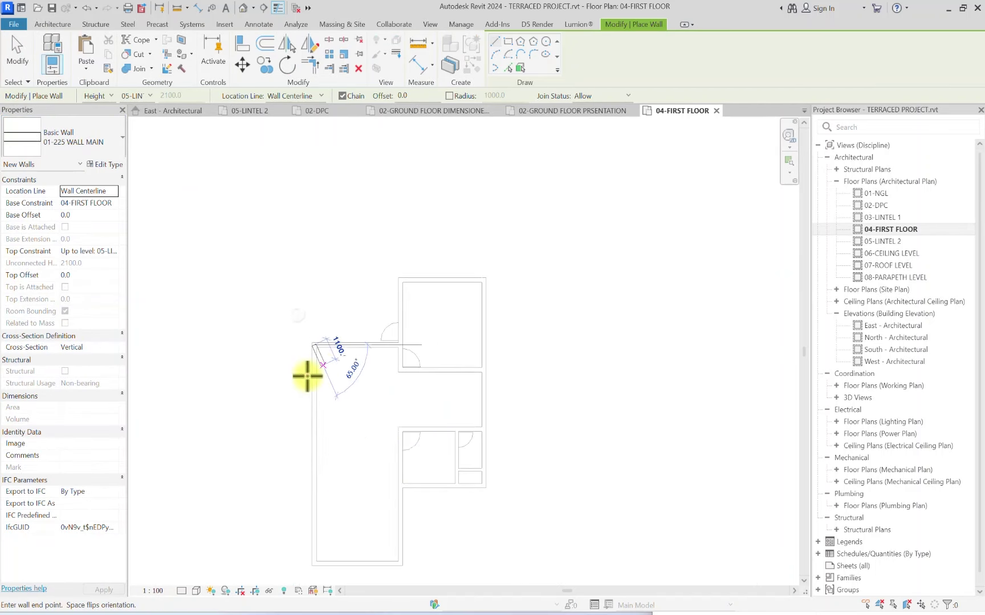
scroll(297, 395, up, 4)
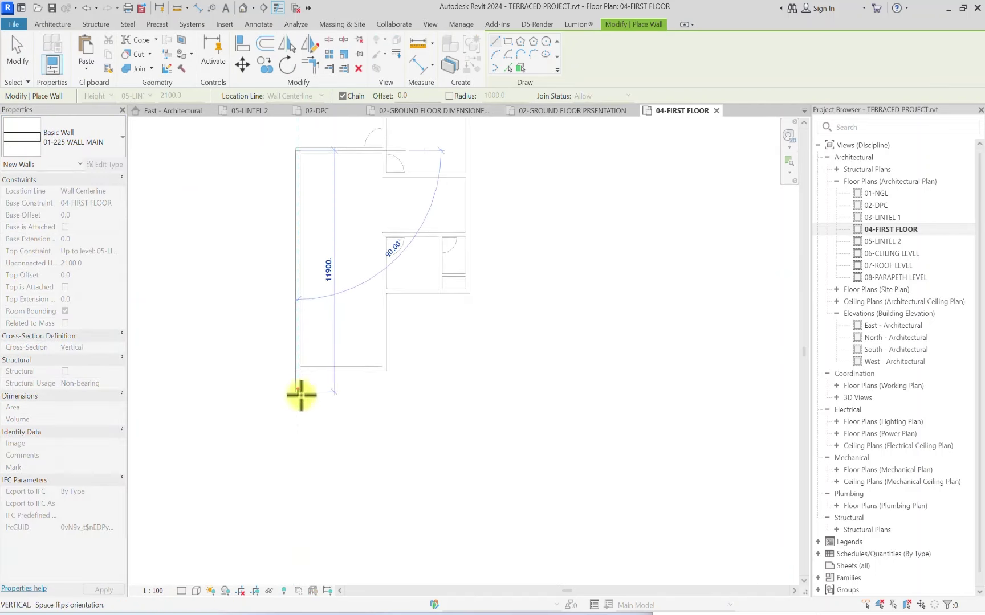
click(295, 356)
scroll(433, 362, down, 3)
scroll(450, 359, up, 3)
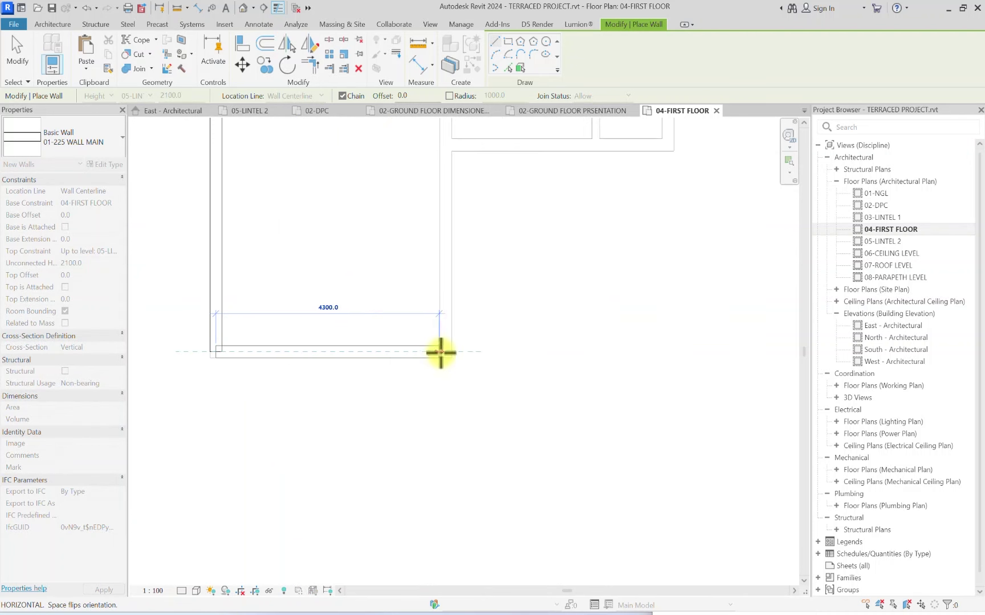
click(444, 348)
scroll(444, 349, down, 2)
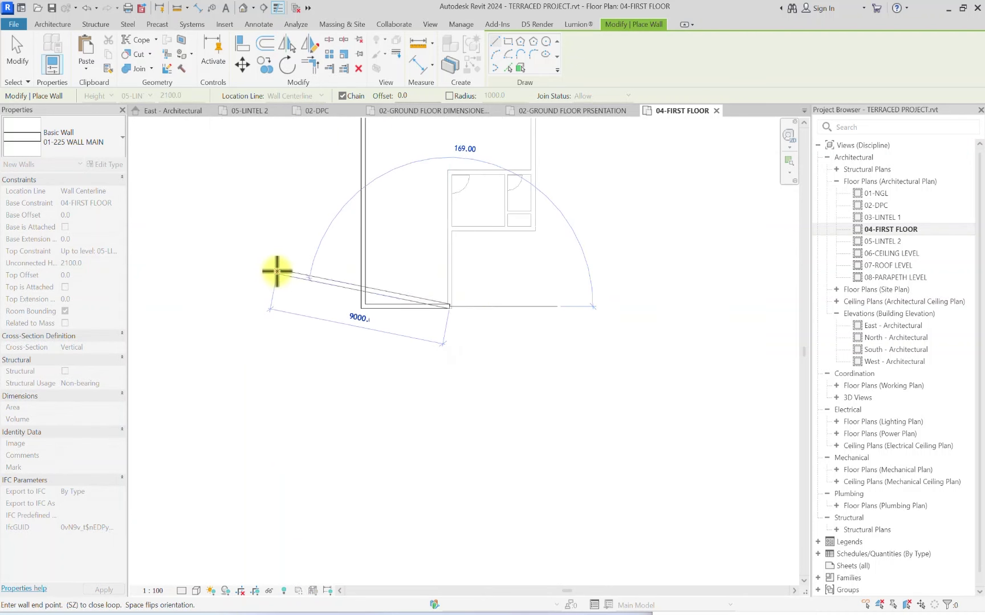
key(Escape)
scroll(385, 325, up, 3)
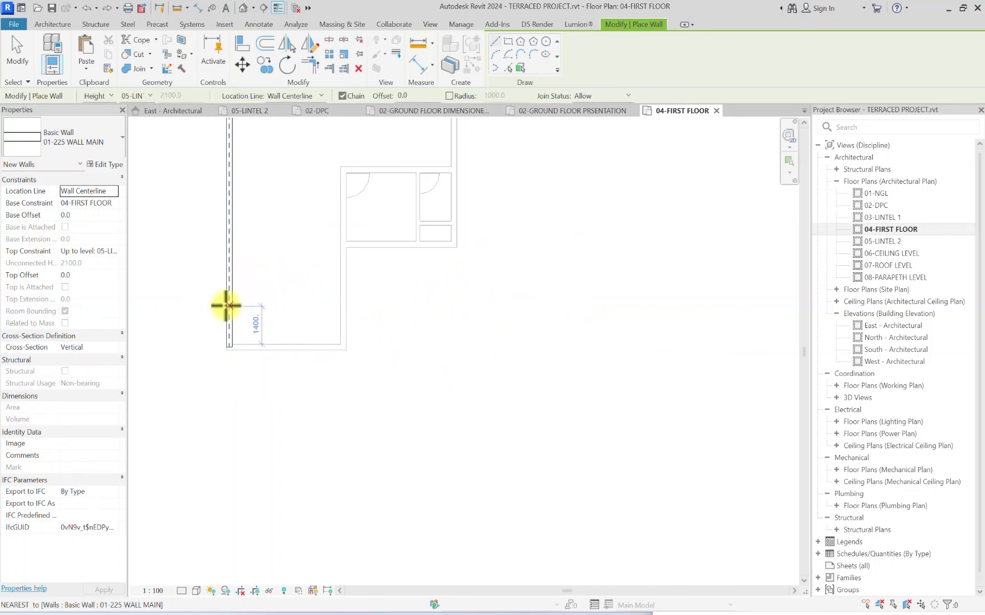
scroll(222, 303, up, 1)
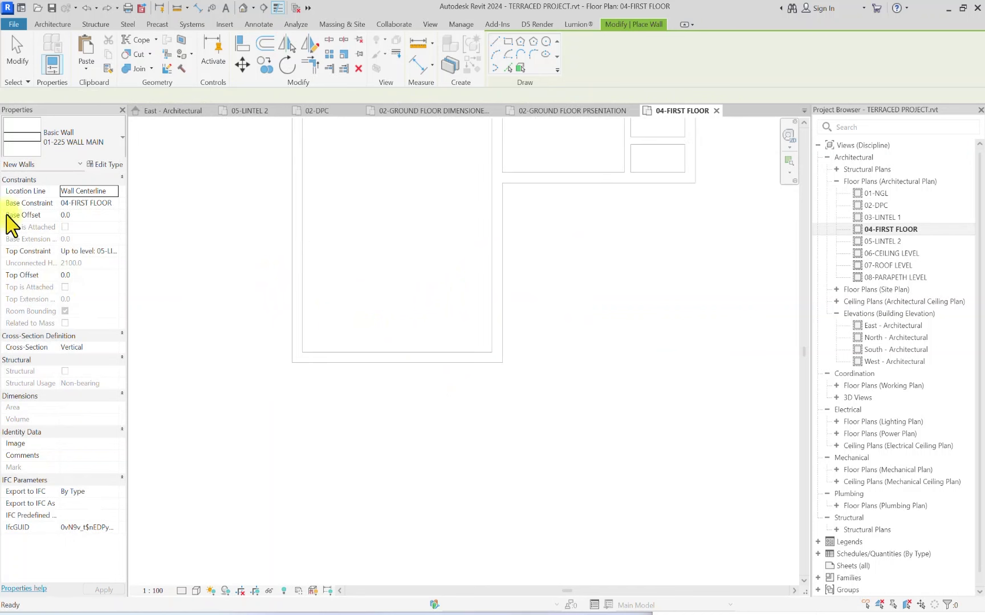
click(115, 251)
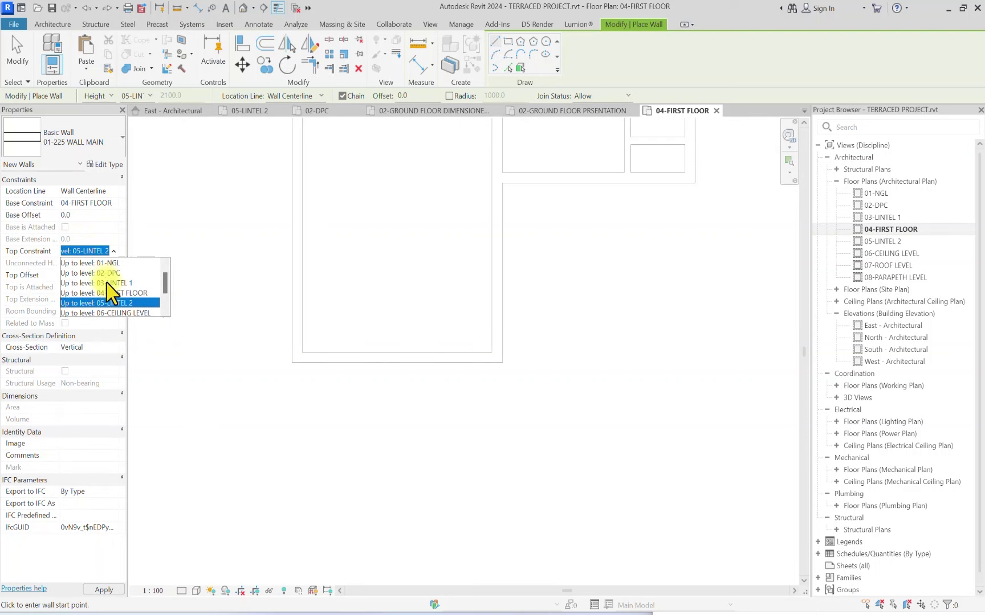
scroll(100, 288, down, 1)
click(126, 293)
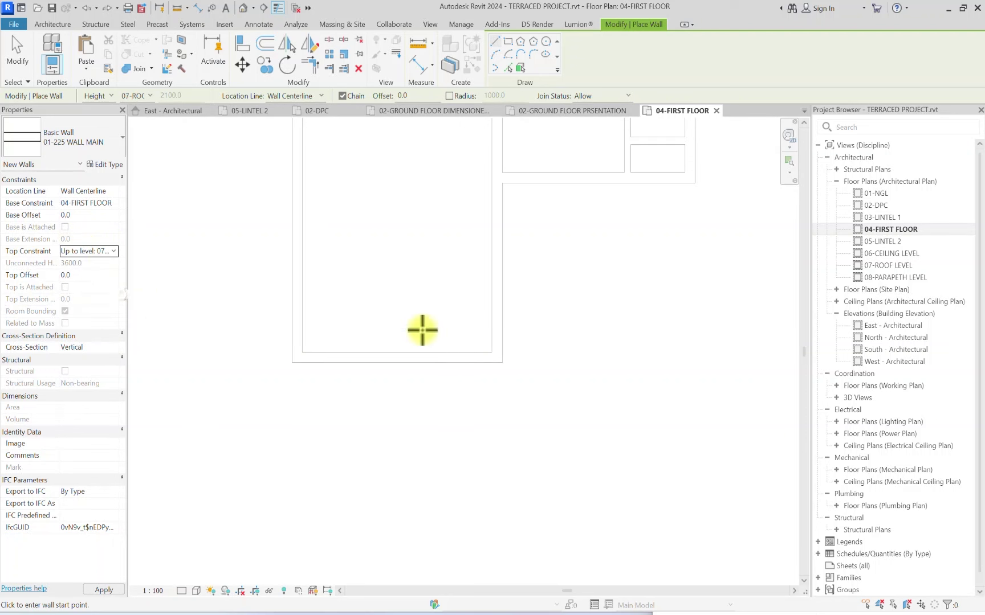
click(298, 358)
scroll(297, 326, down, 3)
scroll(292, 264, up, 5)
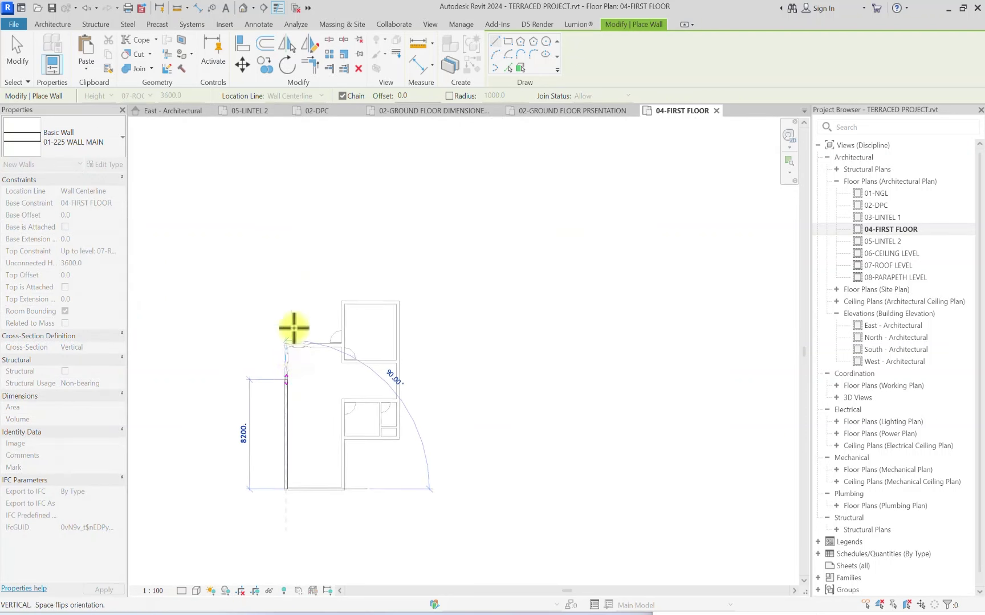
click(279, 347)
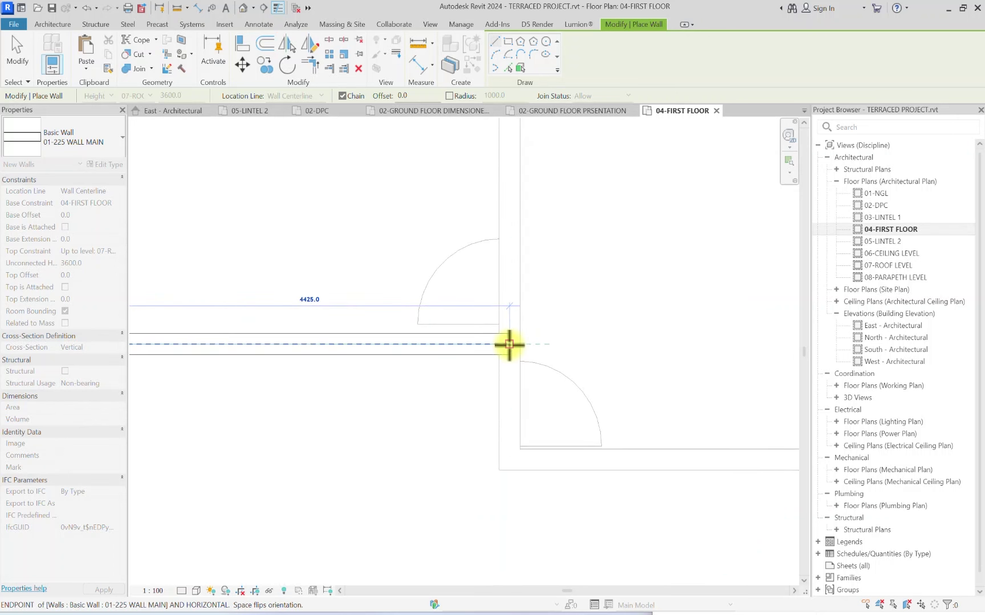
click(513, 343)
scroll(514, 341, down, 1)
scroll(496, 456, down, 2)
scroll(450, 319, up, 3)
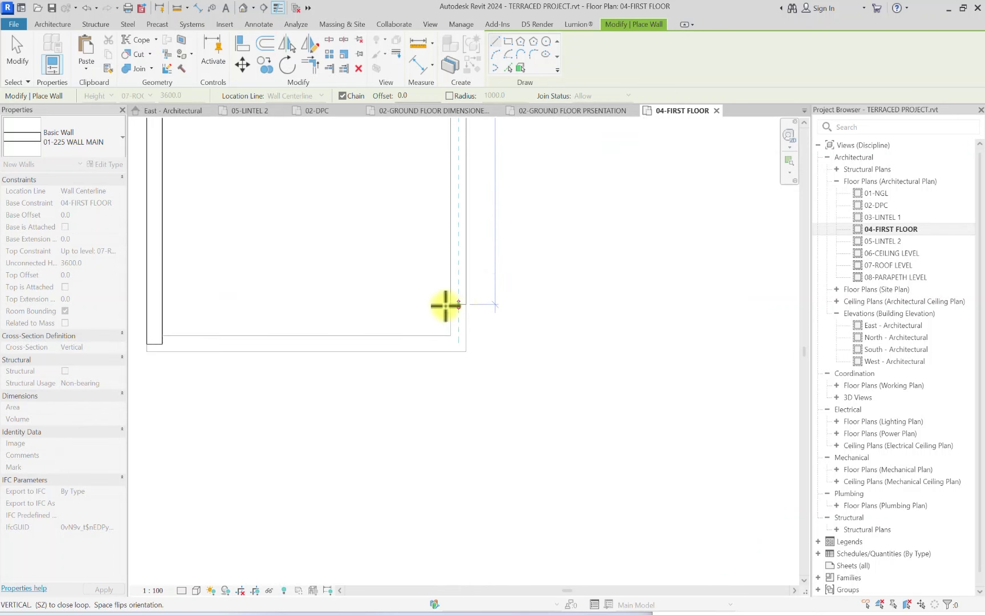
click(454, 341)
scroll(228, 342, down, 2)
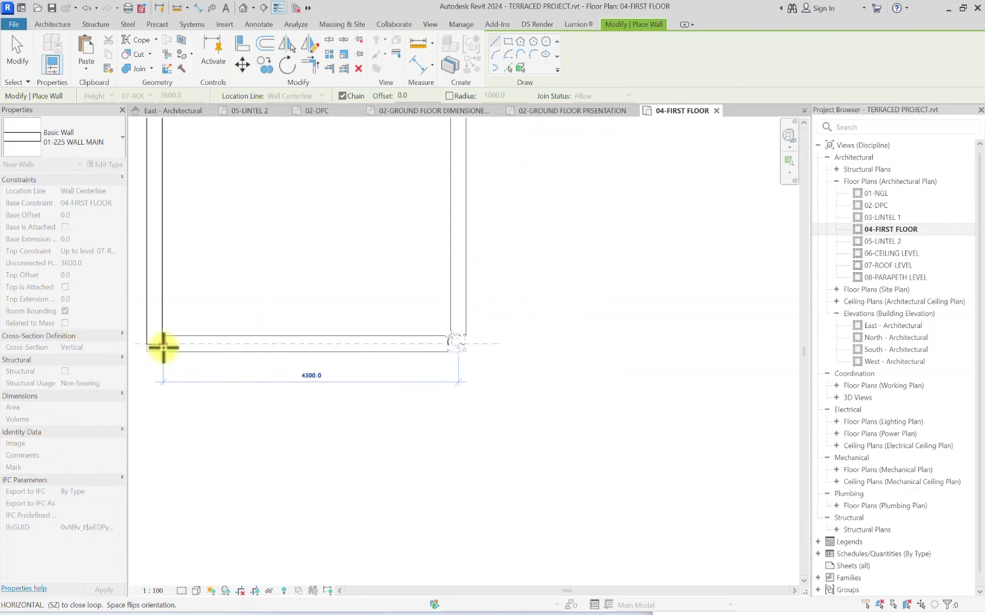
click(154, 344)
scroll(352, 319, up, 3)
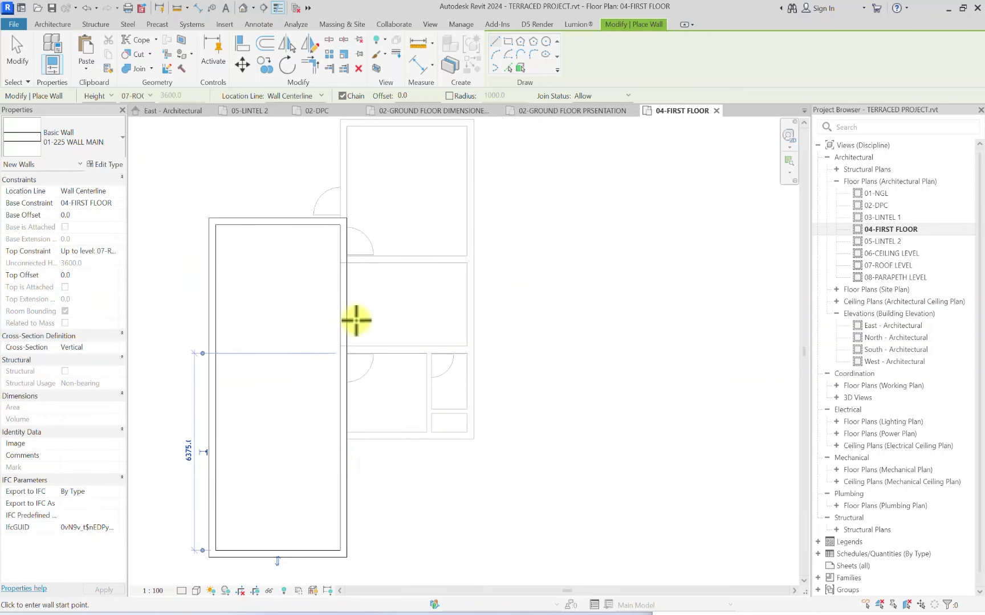
click(342, 243)
click(539, 244)
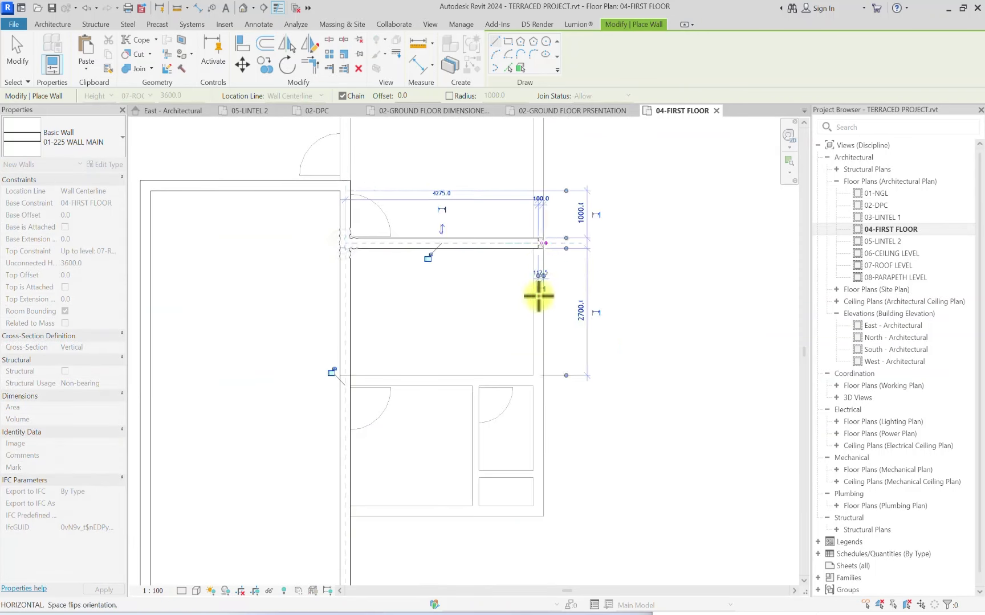
click(539, 378)
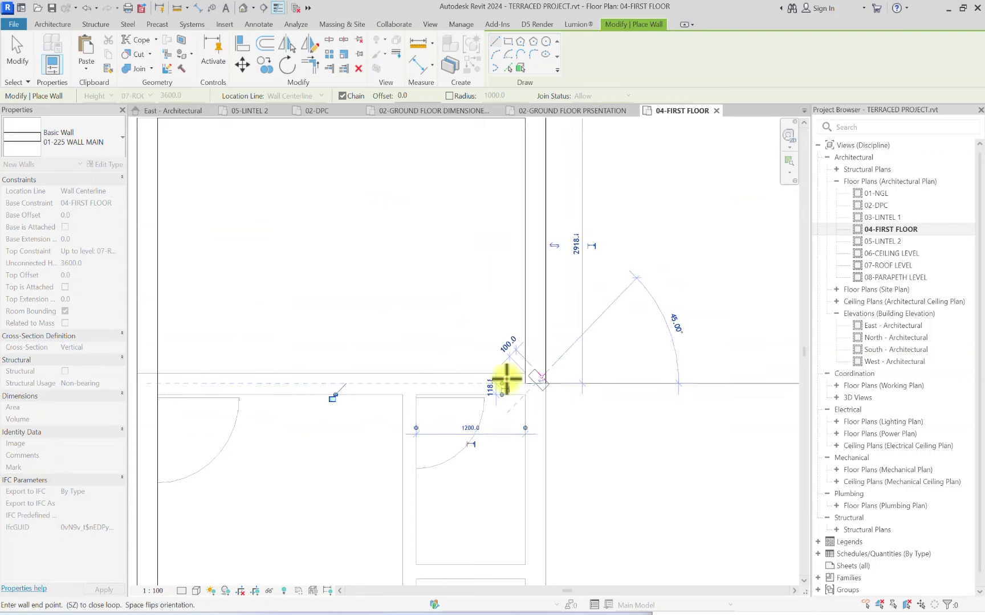
middle_drag(355, 389, 297, 385)
click(288, 378)
scroll(396, 200, down, 3)
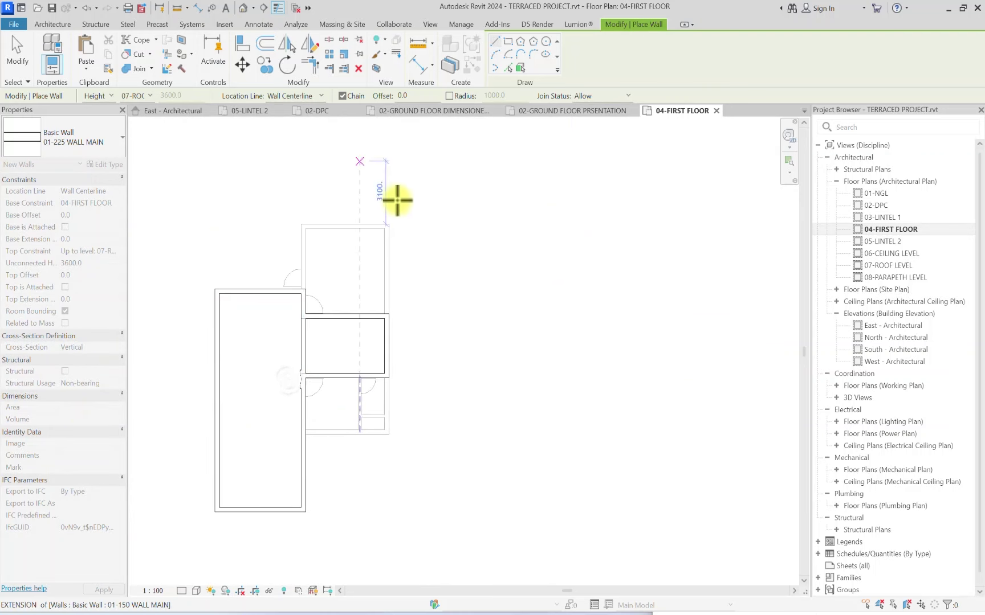
key(Escape)
middle_drag(334, 342, 411, 399)
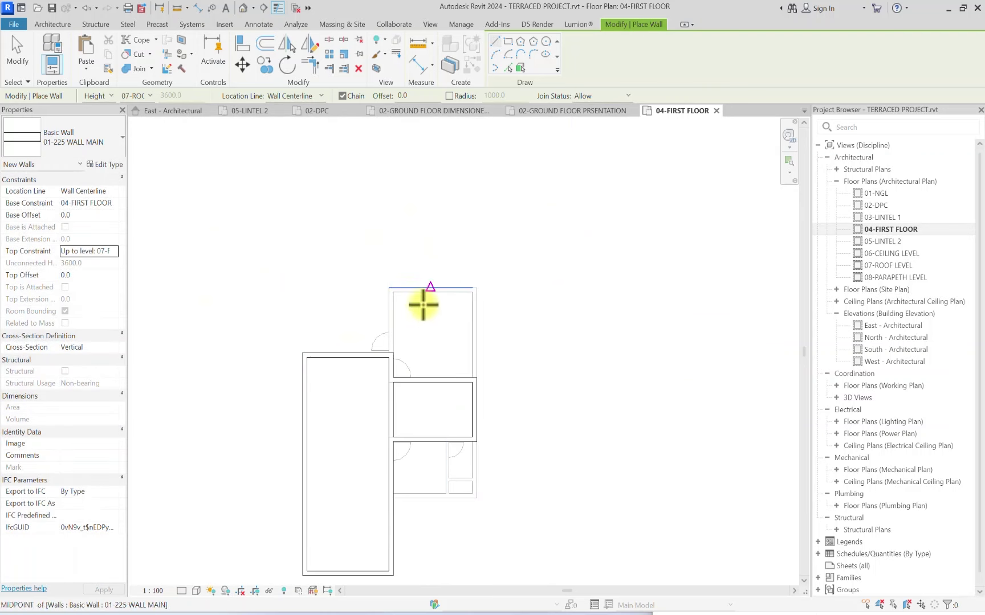
scroll(488, 289, up, 2)
middle_drag(320, 406, 466, 330)
scroll(545, 380, up, 2)
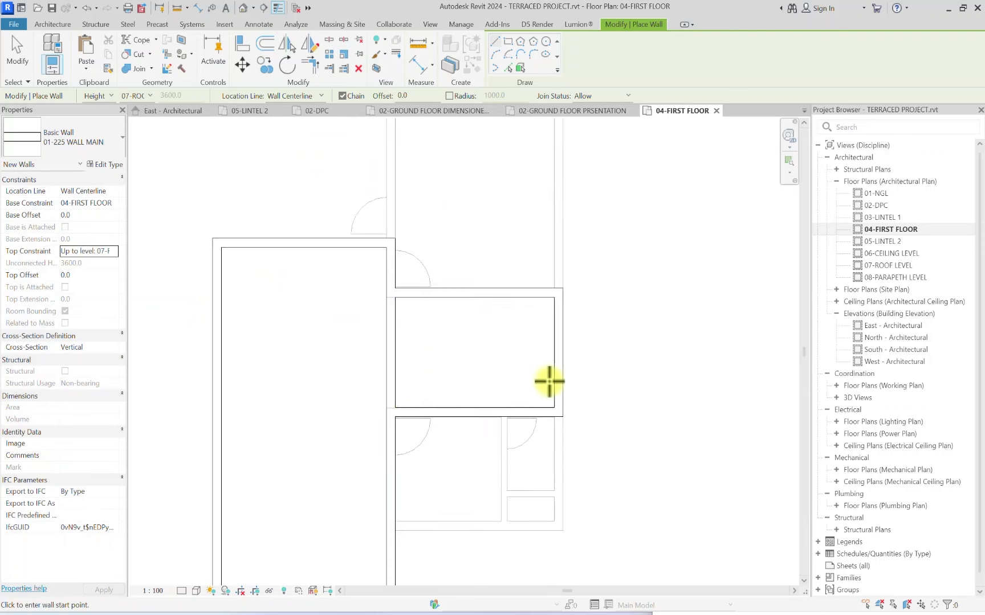
middle_drag(545, 380, 357, 355)
click(367, 371)
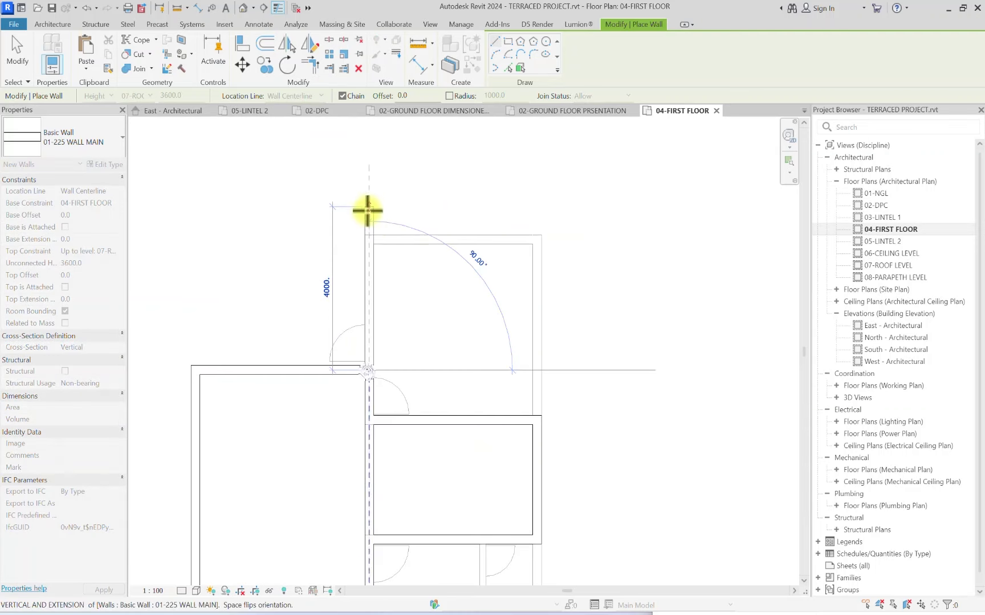
click(368, 238)
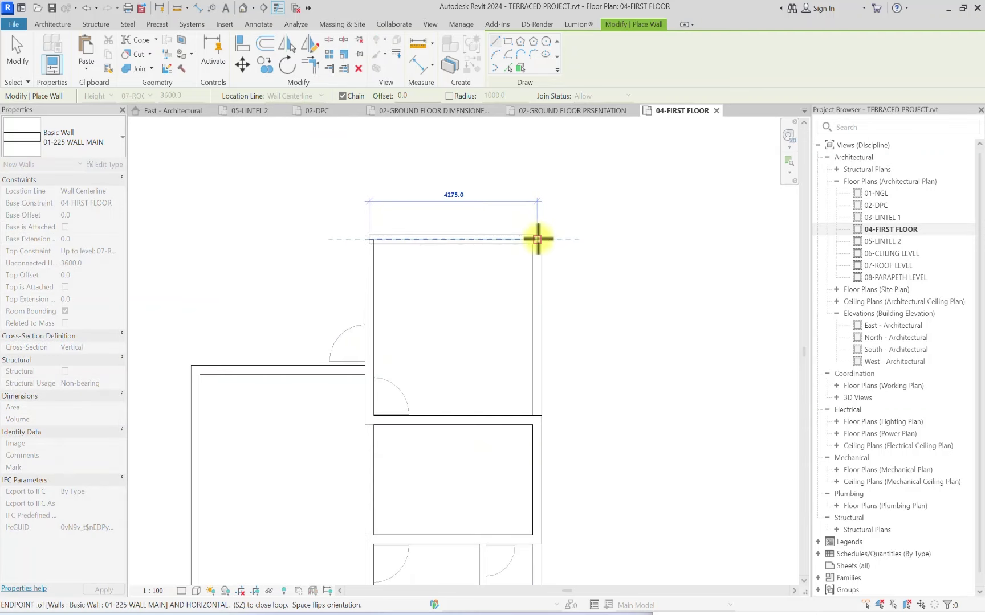
click(537, 239)
key(Escape)
scroll(415, 302, down, 6)
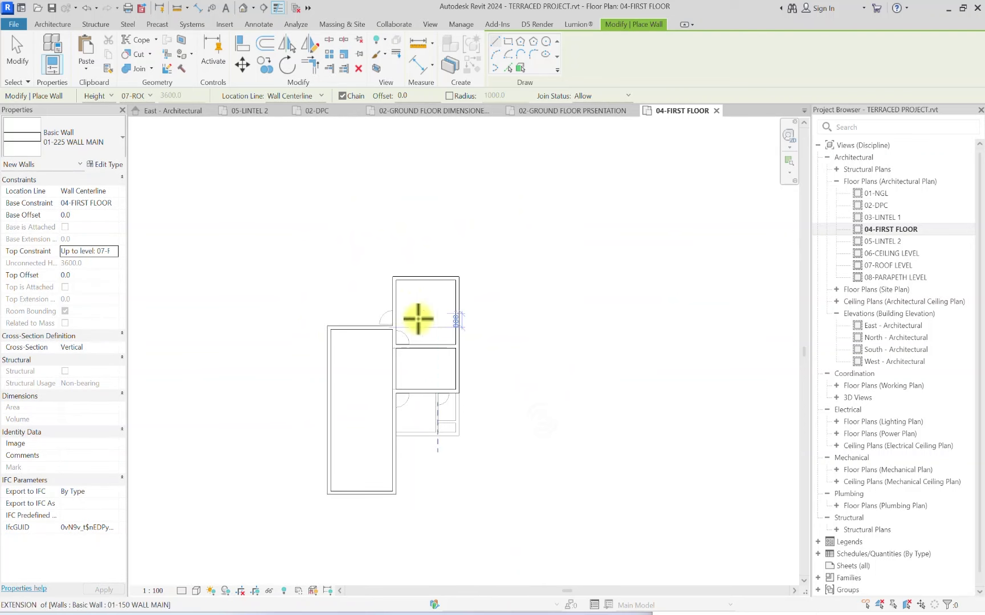
scroll(419, 318, up, 1)
middle_drag(342, 423, 376, 342)
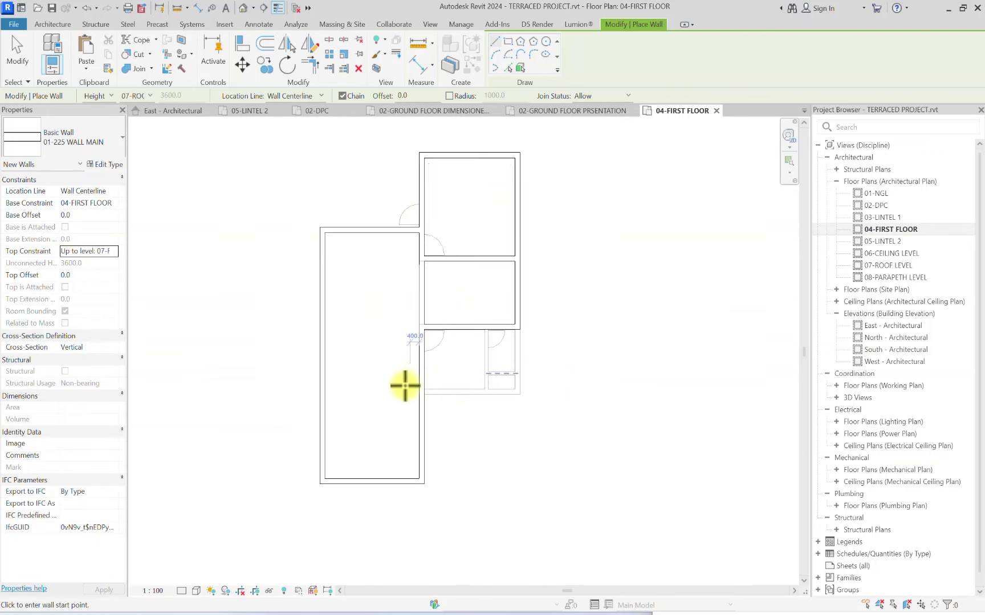
scroll(408, 383, up, 1)
click(418, 318)
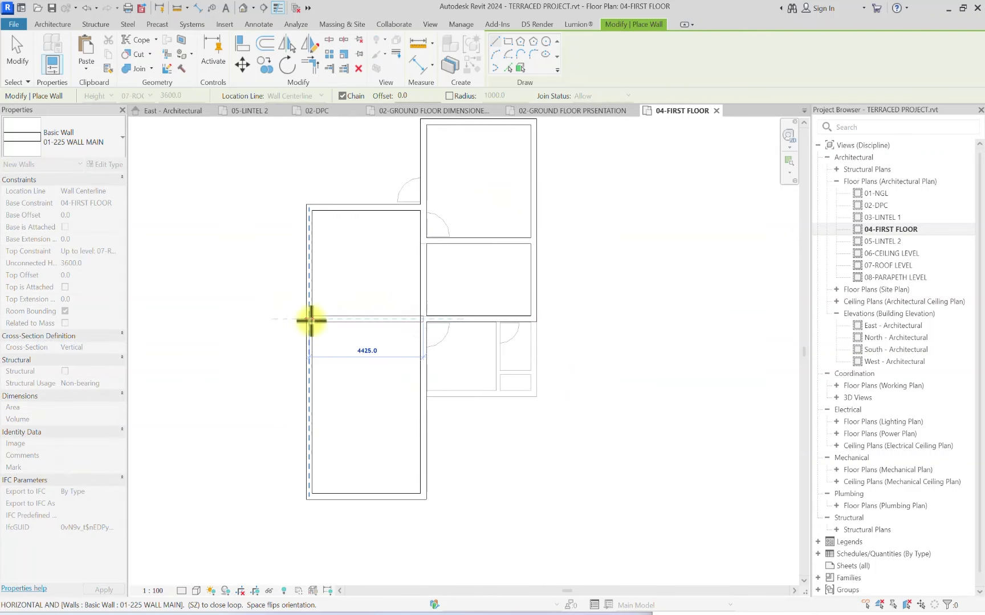
click(308, 318)
key(Escape)
scroll(220, 352, up, 1)
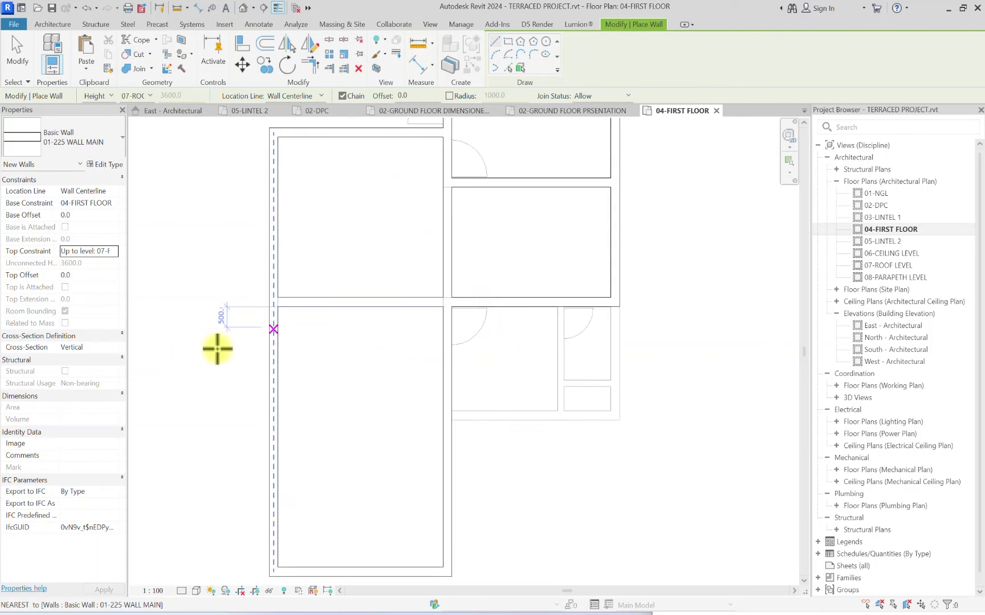
scroll(469, 378, down, 1)
scroll(364, 429, up, 1)
scroll(364, 428, up, 1)
click(365, 429)
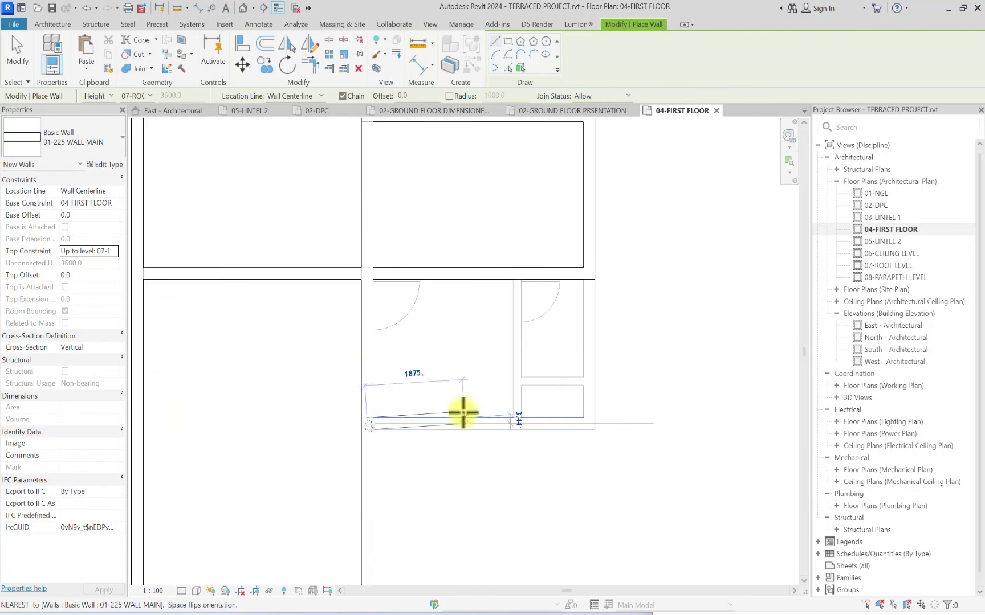
scroll(464, 411, down, 3)
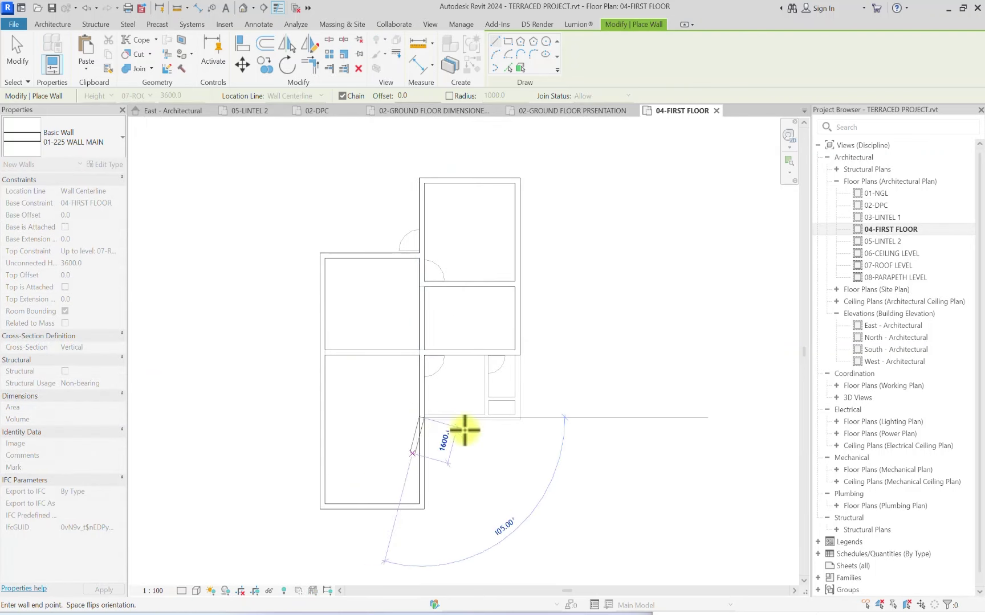
scroll(516, 411, up, 5)
click(538, 422)
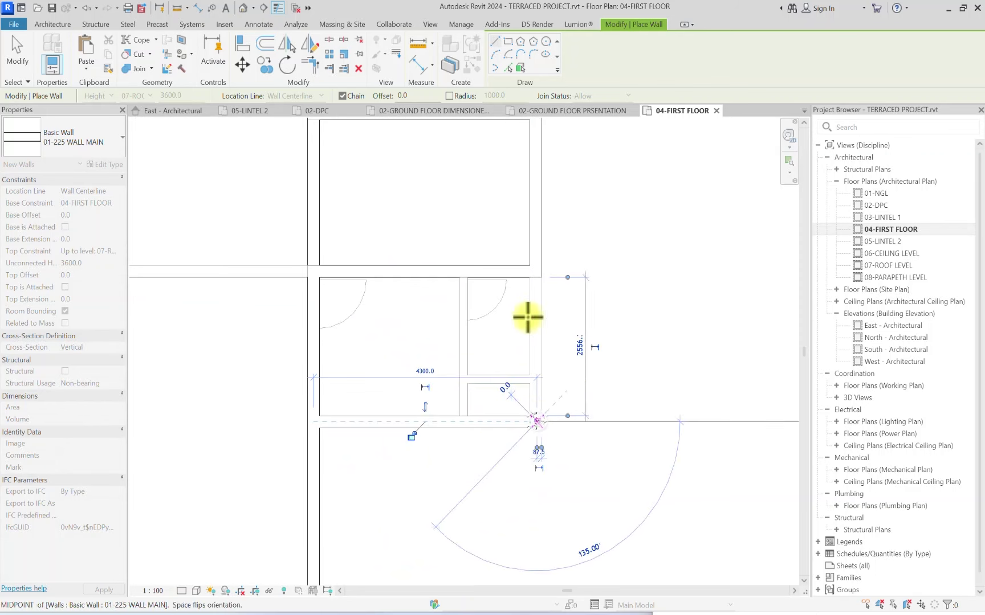
key(Escape)
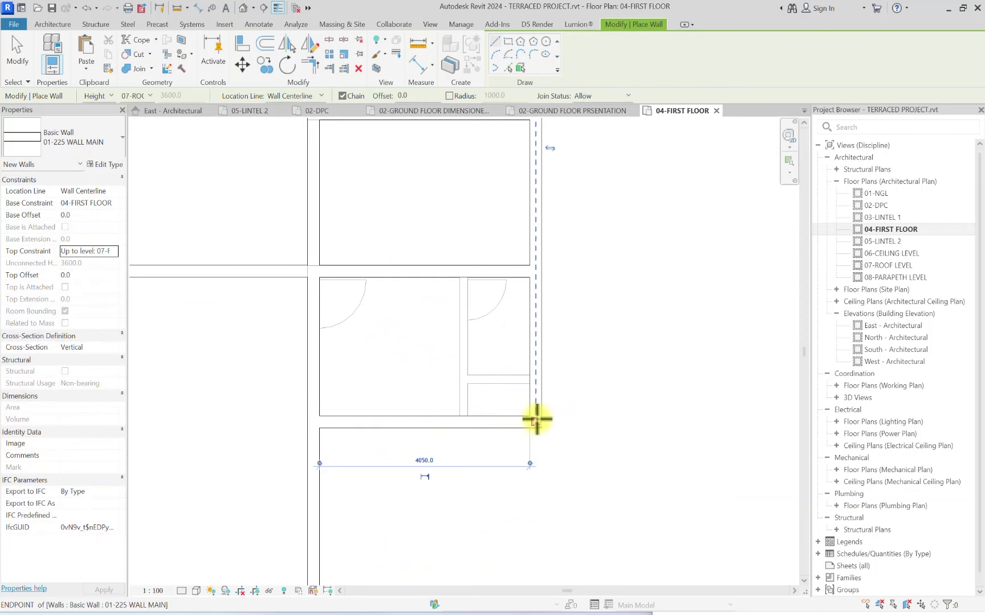
scroll(485, 369, down, 2)
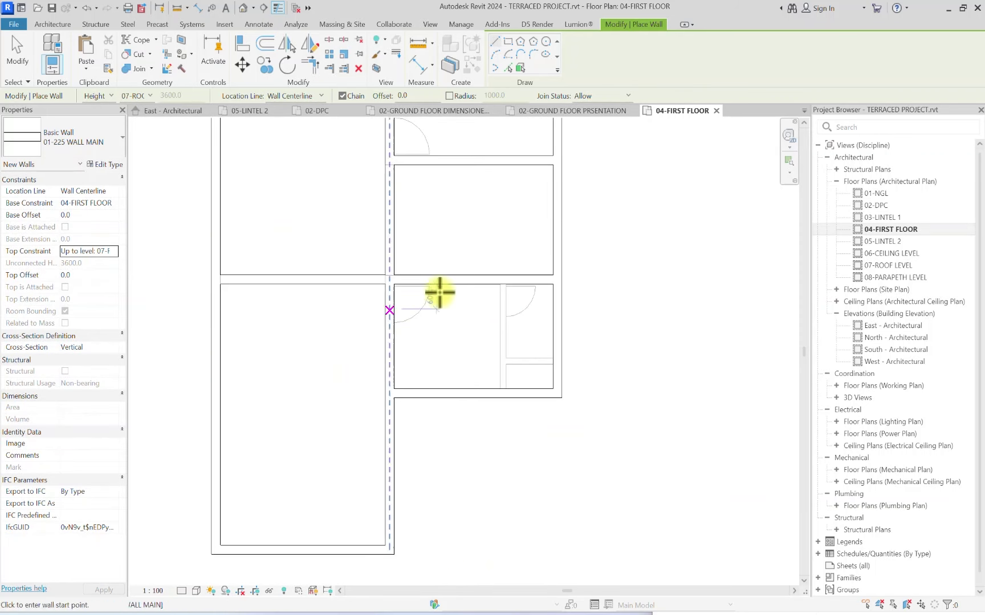
scroll(450, 333, down, 1)
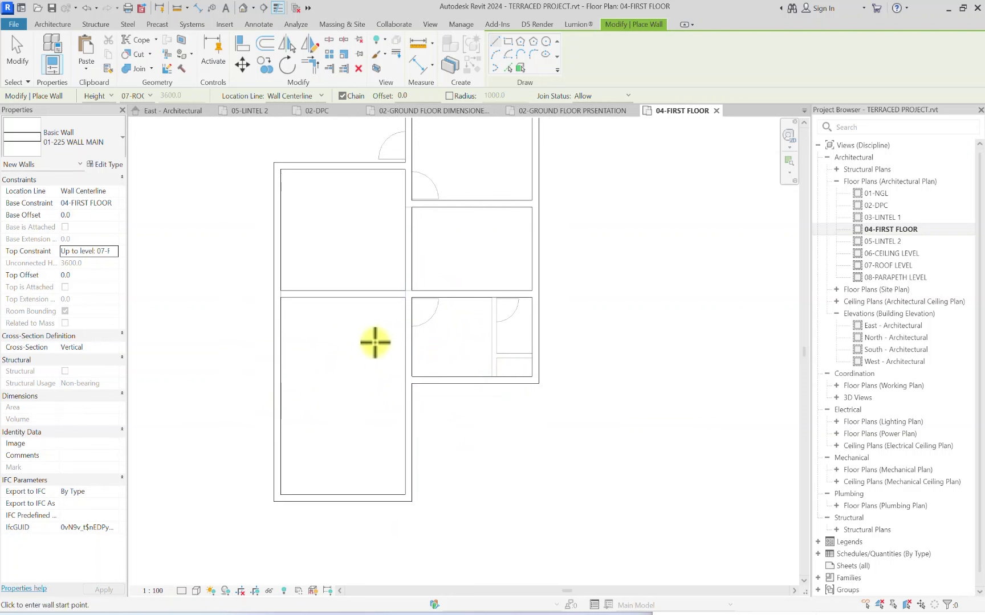
scroll(439, 339, down, 1)
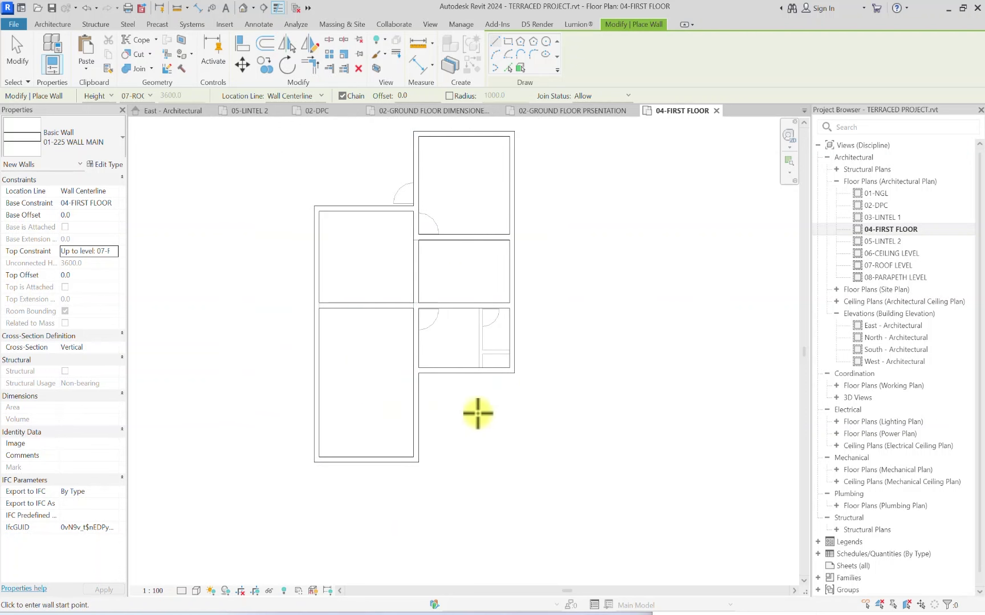
Step: Draw the upper-left room's top wall from the vertical wall to the left corner
middle_drag(306, 250, 307, 403)
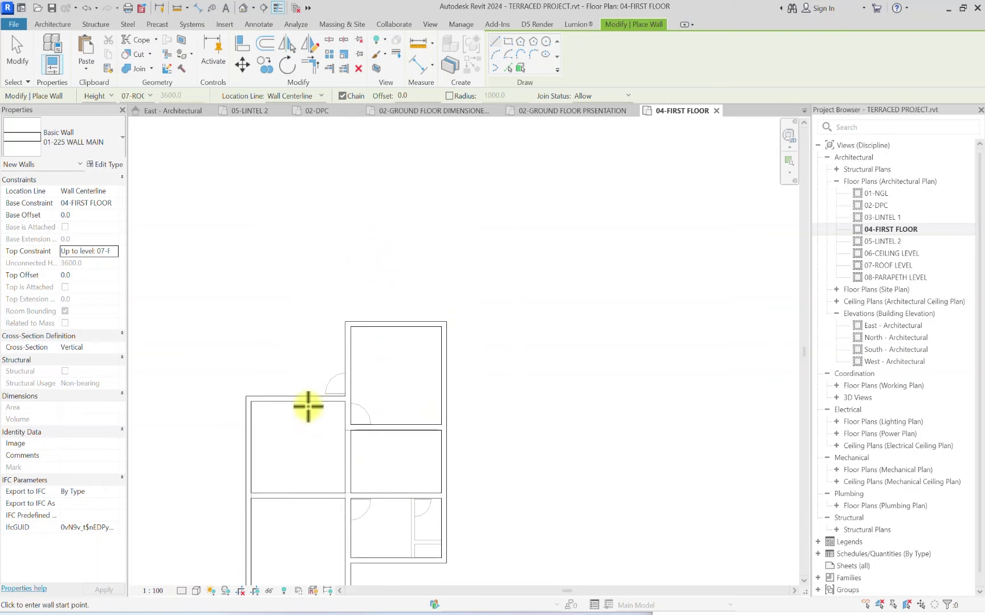
scroll(433, 351, up, 1)
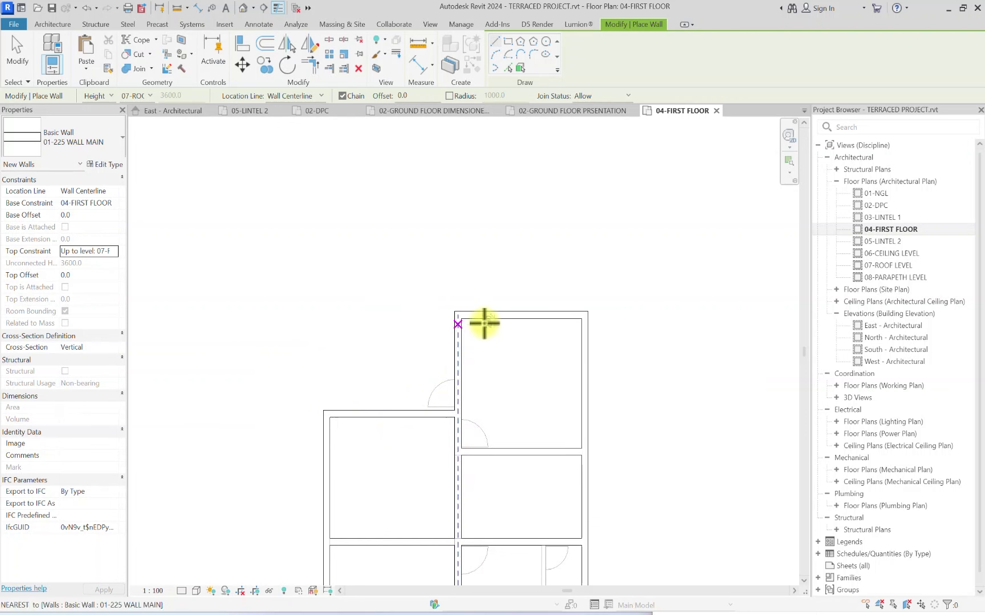
click(458, 343)
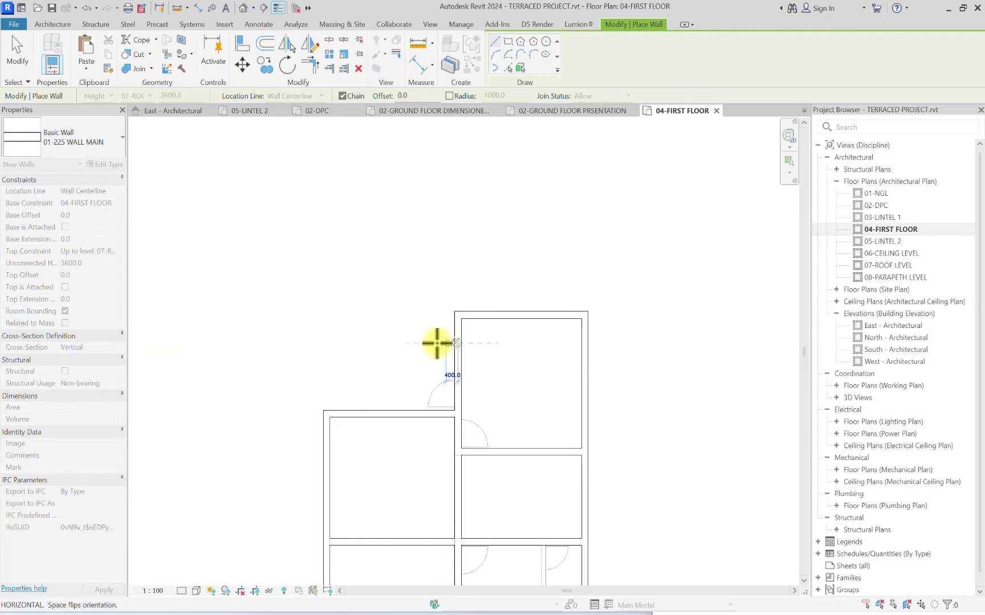
click(324, 345)
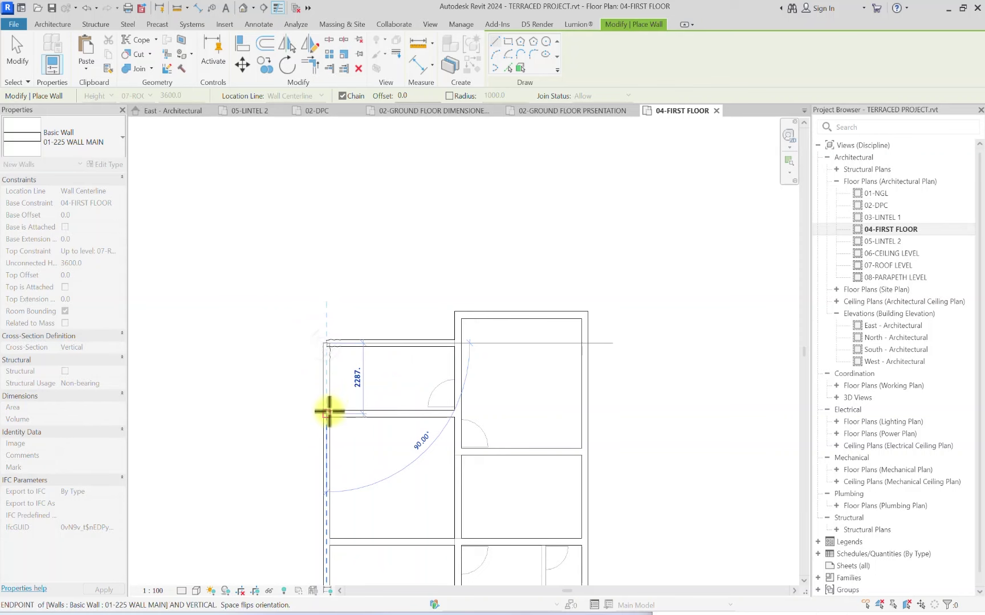
key(Escape)
Step: Set Base Offset to -450 and draw the left wall up to the new top wall
scroll(344, 342, up, 3)
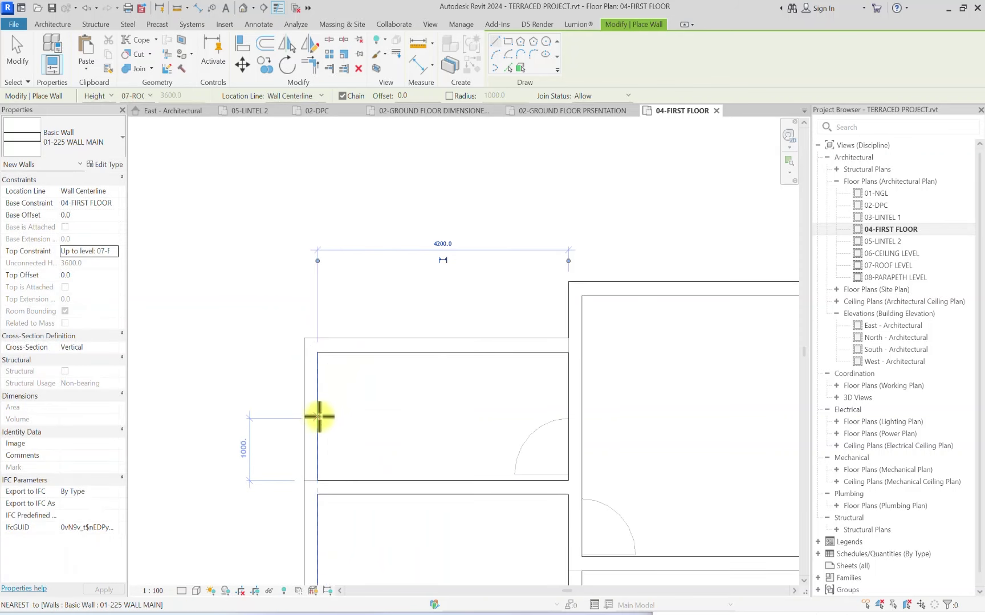
scroll(301, 397, down, 3)
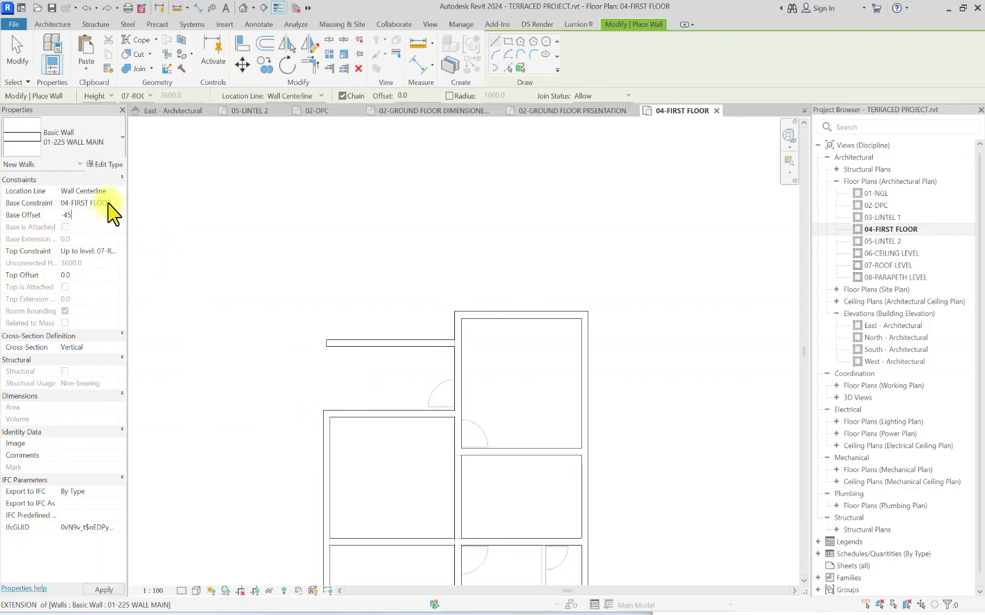
key(Return)
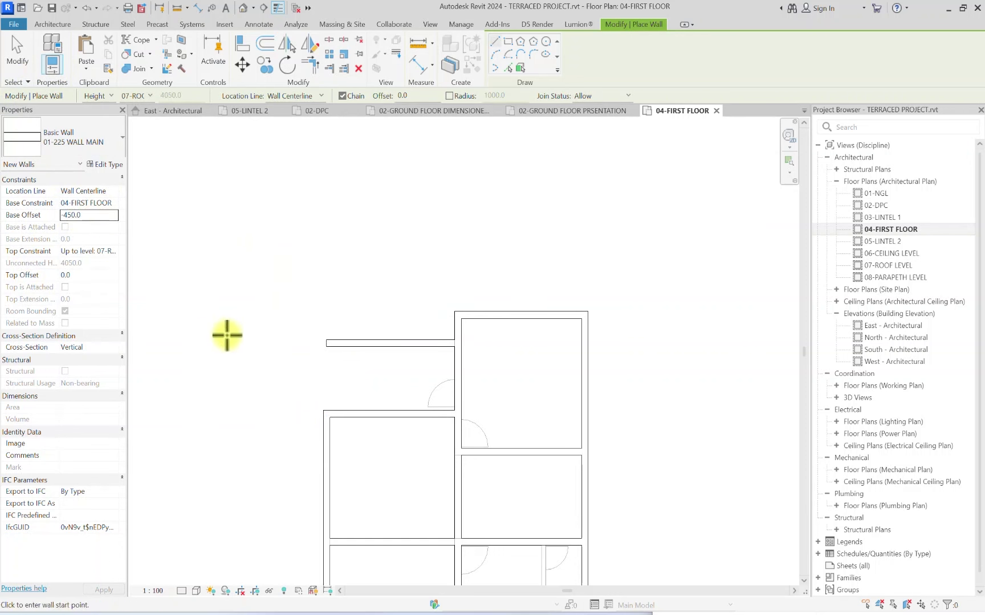
click(326, 410)
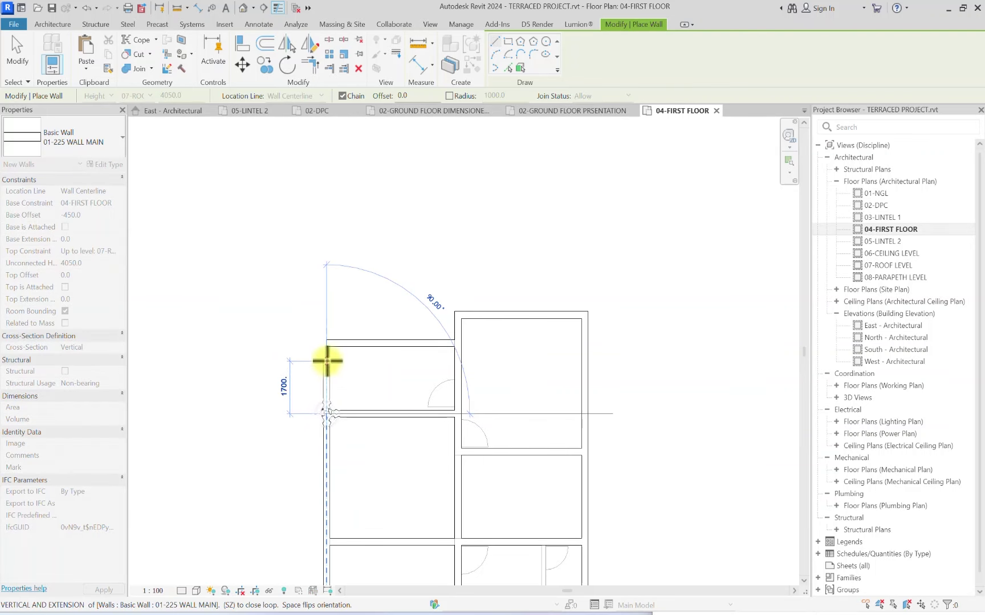
click(326, 342)
key(Escape)
key(Escape)
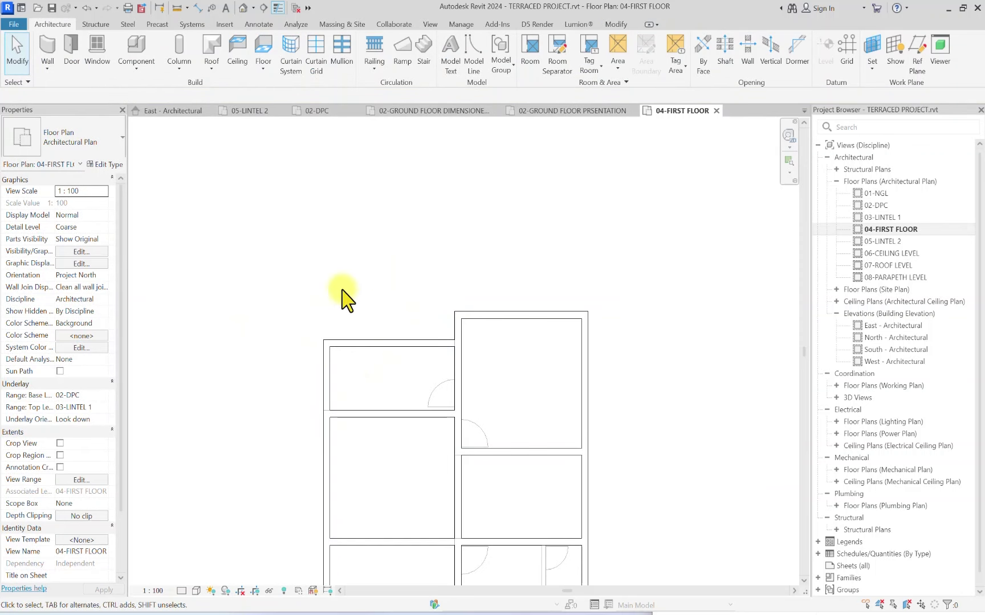
Step: Set the top wall's temporary dimension to 1800 to reposition the dividing wall
click(411, 344)
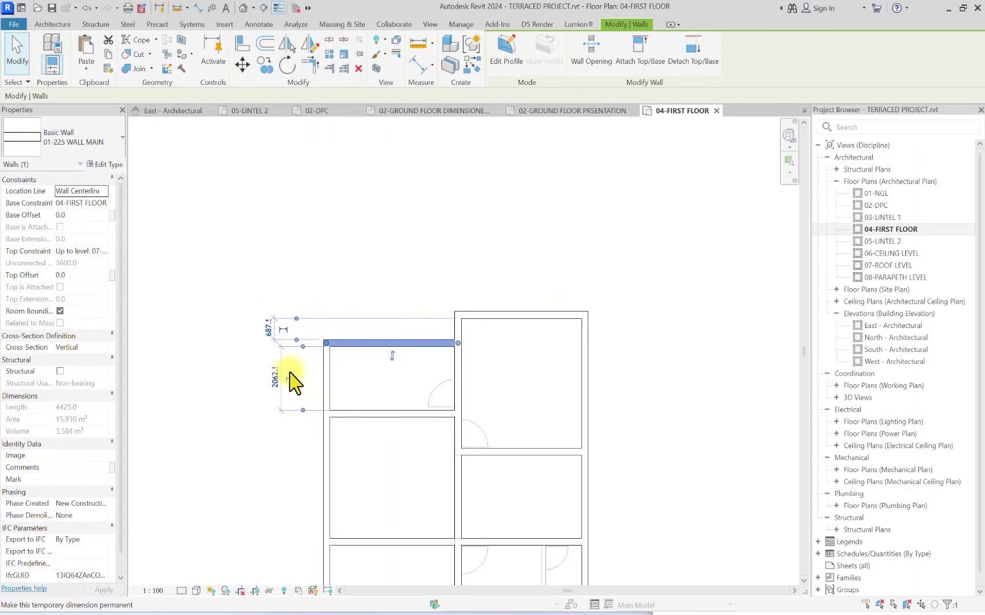
scroll(301, 393, up, 2)
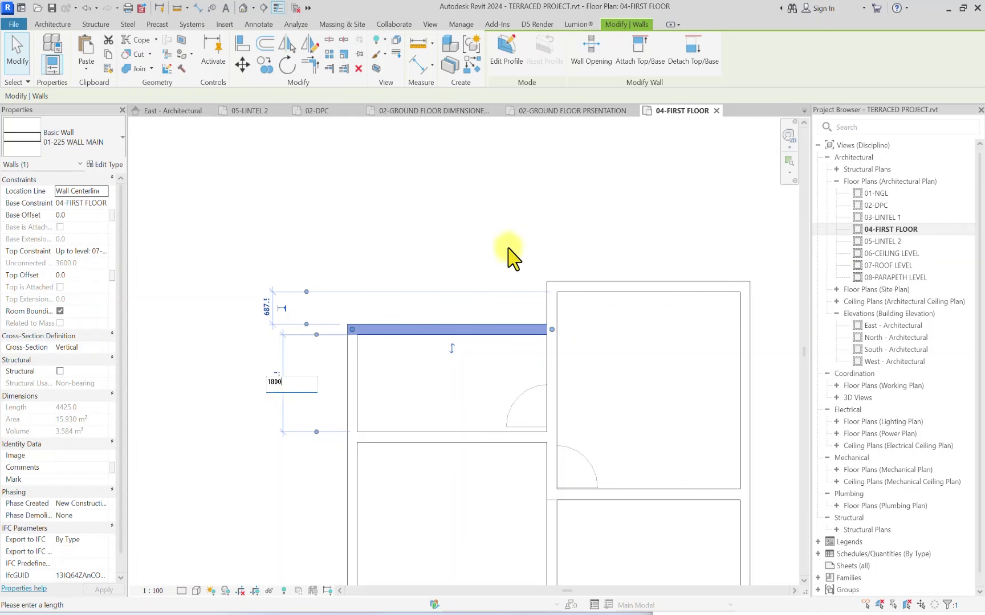
key(Return)
scroll(464, 222, down, 4)
scroll(481, 282, up, 3)
Step: Select and deselect the wall between the left rooms to check it
click(460, 392)
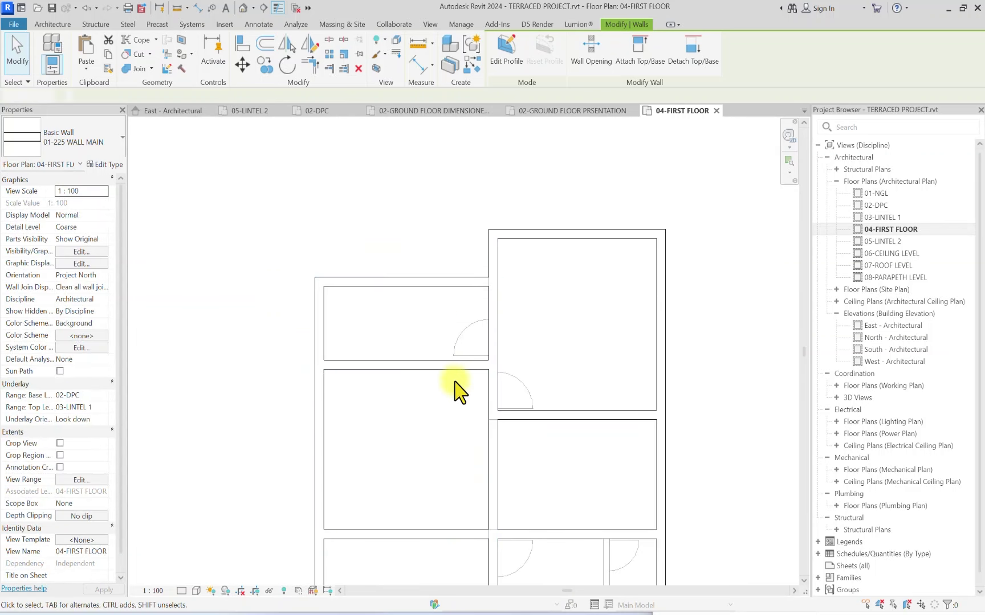
click(446, 367)
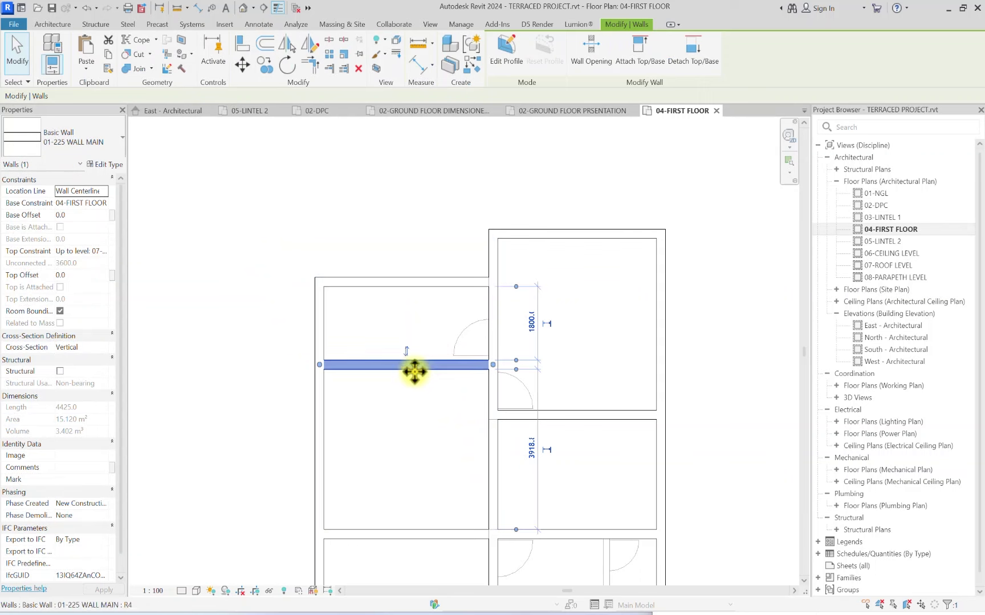
click(468, 418)
scroll(365, 353, down, 4)
scroll(351, 290, up, 3)
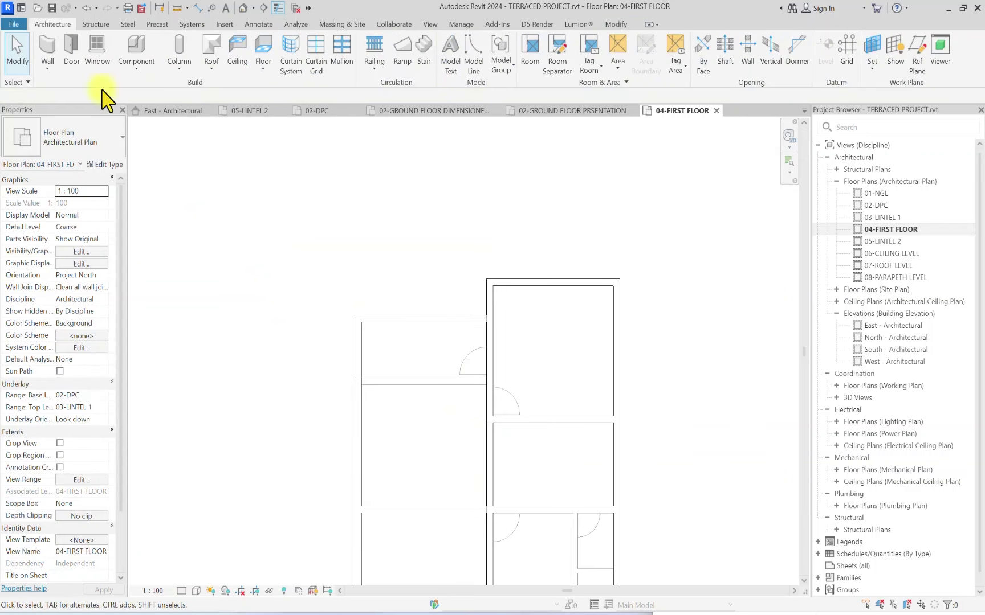
Step: Start a wall on base level 04-FIRST FLOOR with Base Offset 0
click(48, 45)
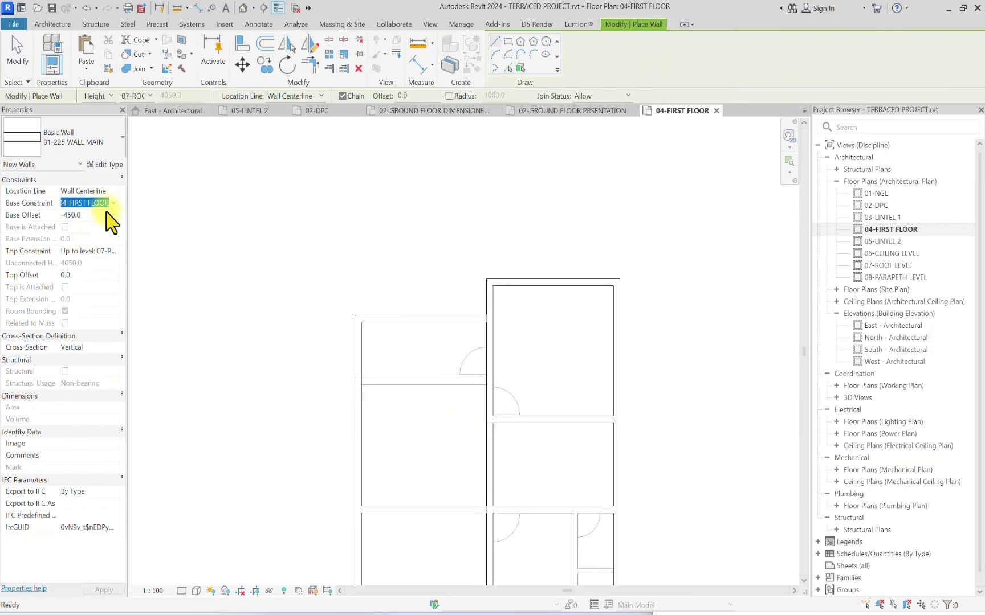
click(113, 204)
click(103, 205)
text(0)
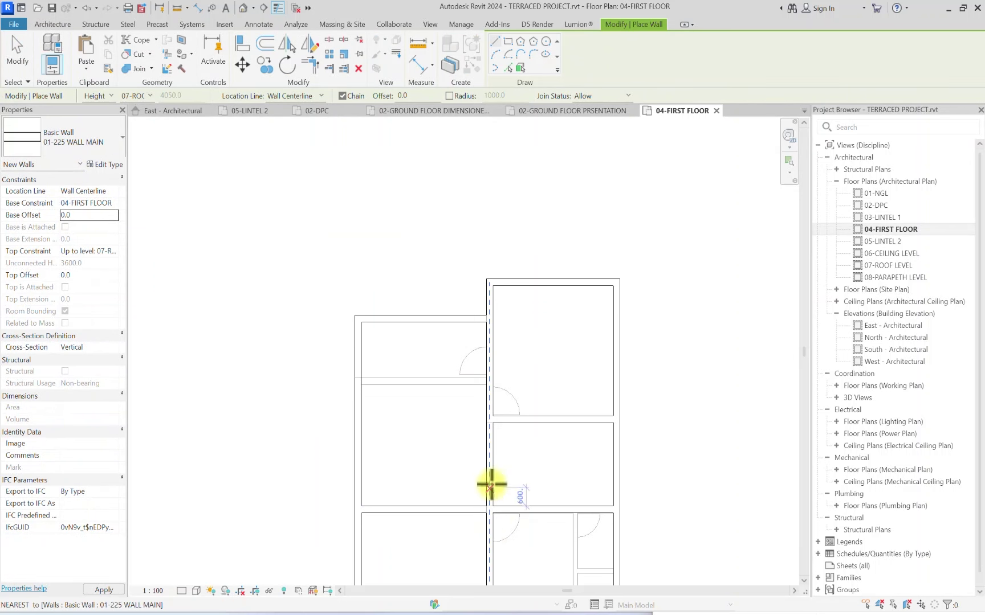
Step: Draw the horizontal partition from the central dividing wall to the left exterior wall
click(487, 462)
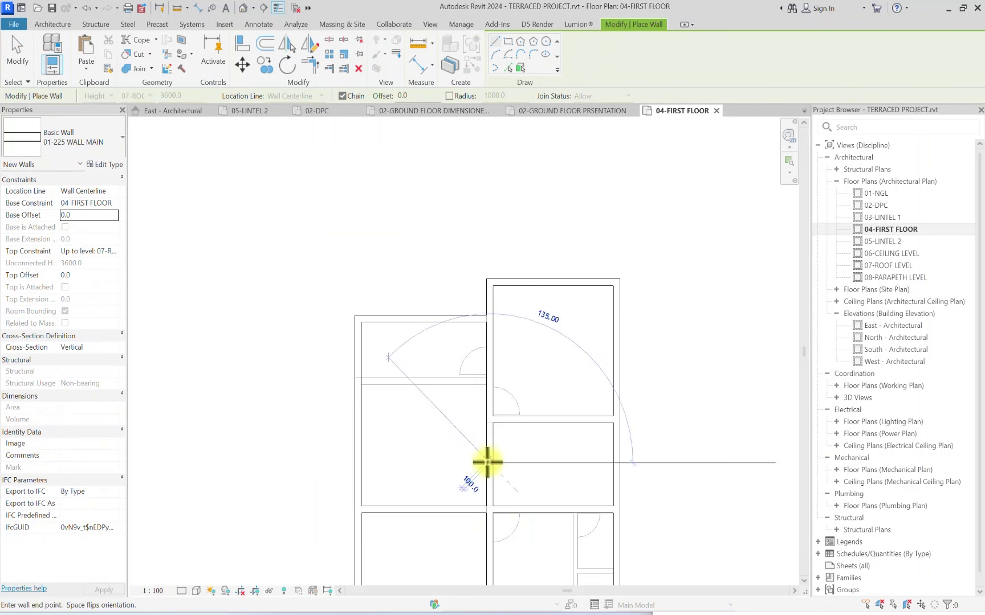
click(358, 459)
scroll(413, 320, down, 2)
scroll(522, 446, up, 2)
key(Escape)
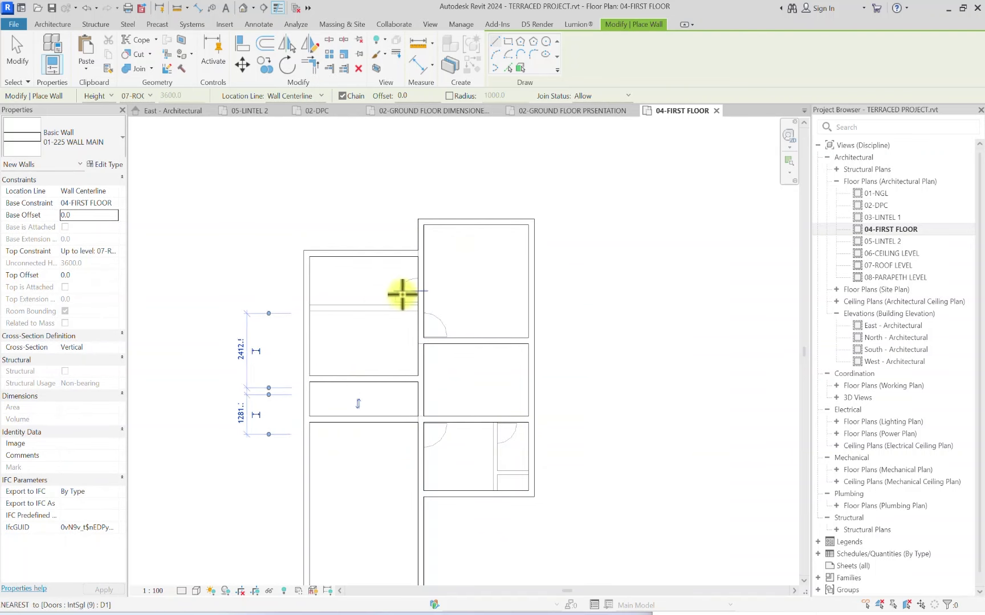
scroll(353, 296, down, 2)
scroll(395, 263, up, 2)
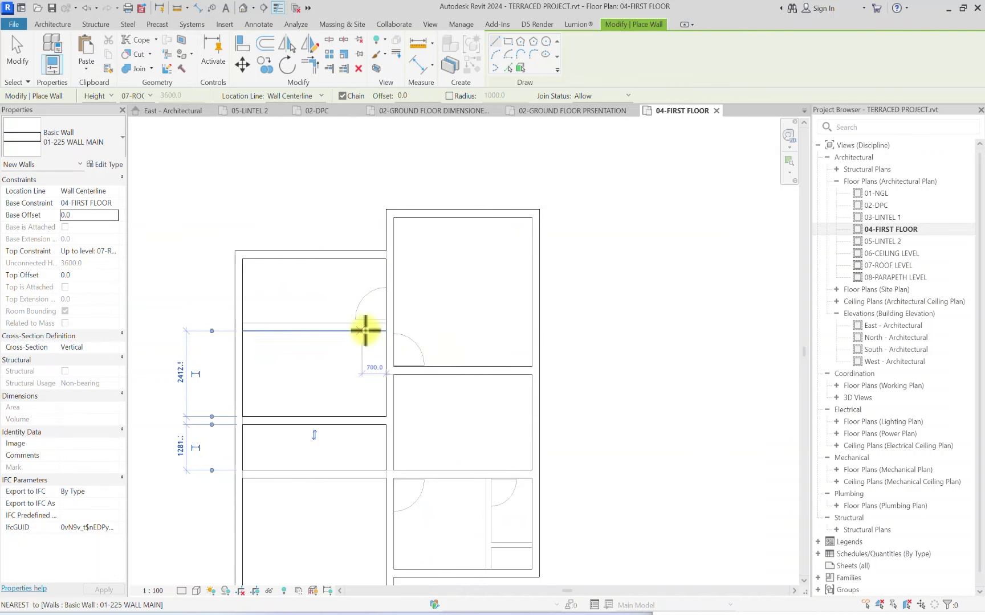
scroll(365, 330, up, 2)
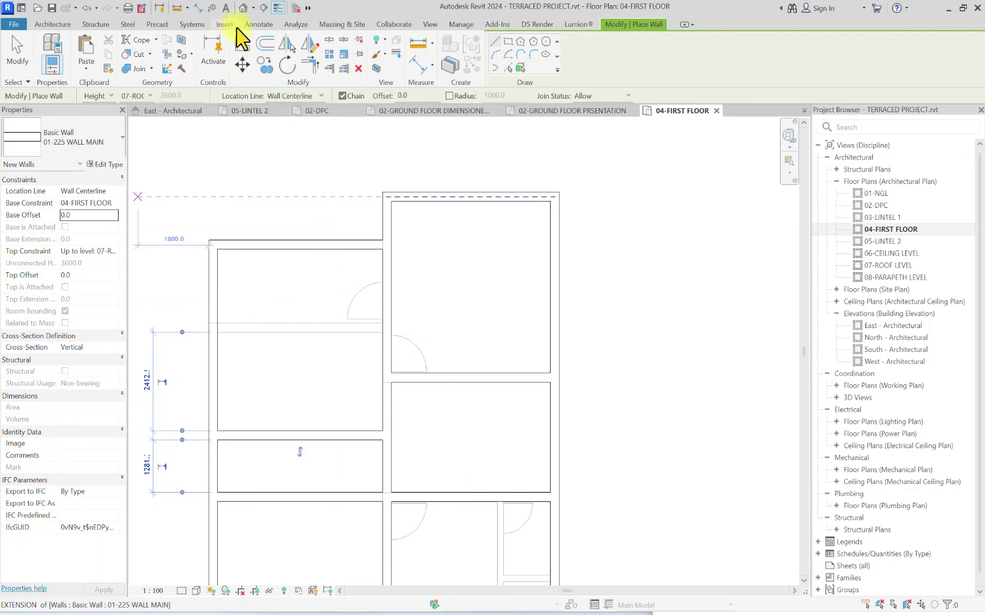
click(258, 24)
Step: Place aligned dimensions between the side walls: 4200 upper-left room, 4050 upper-right room
click(48, 55)
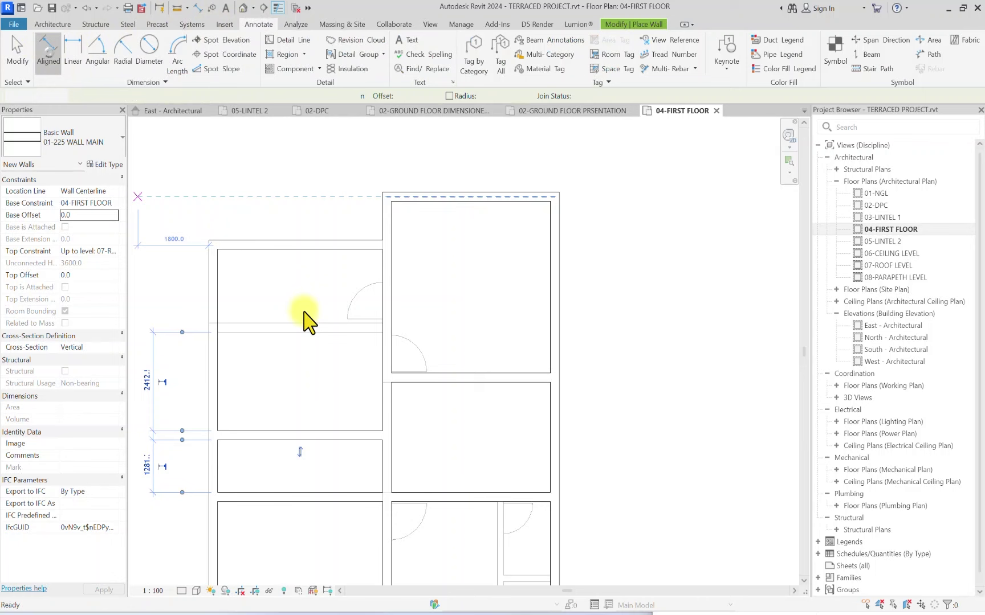
click(214, 284)
click(381, 270)
scroll(311, 266, up, 4)
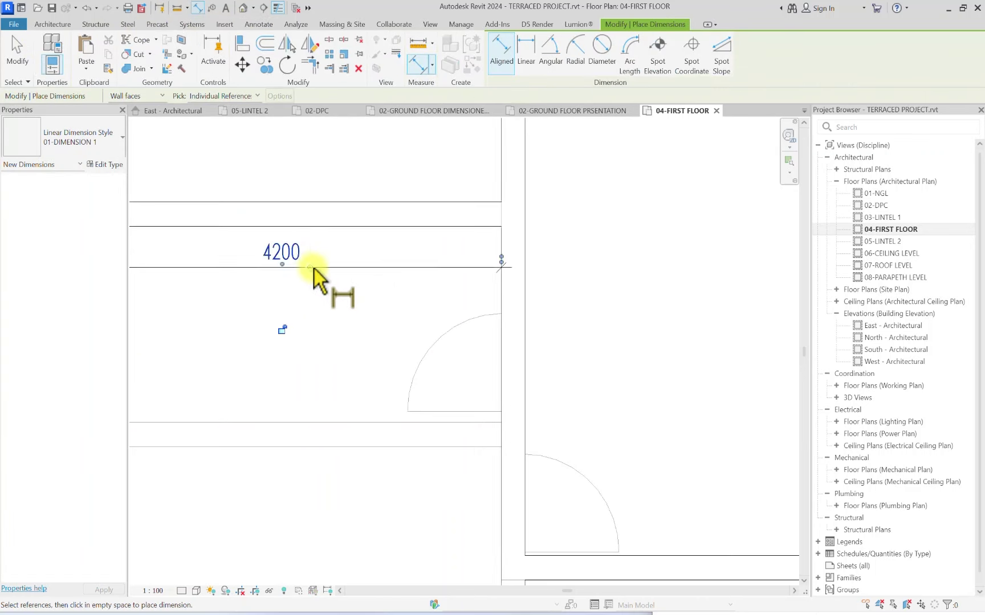
click(314, 268)
scroll(314, 268, down, 4)
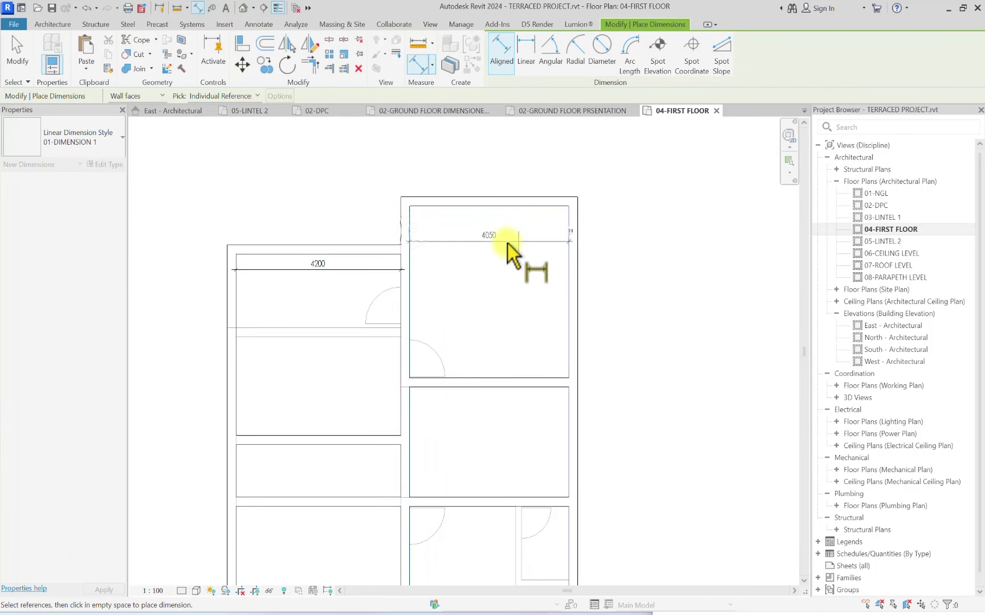
click(486, 247)
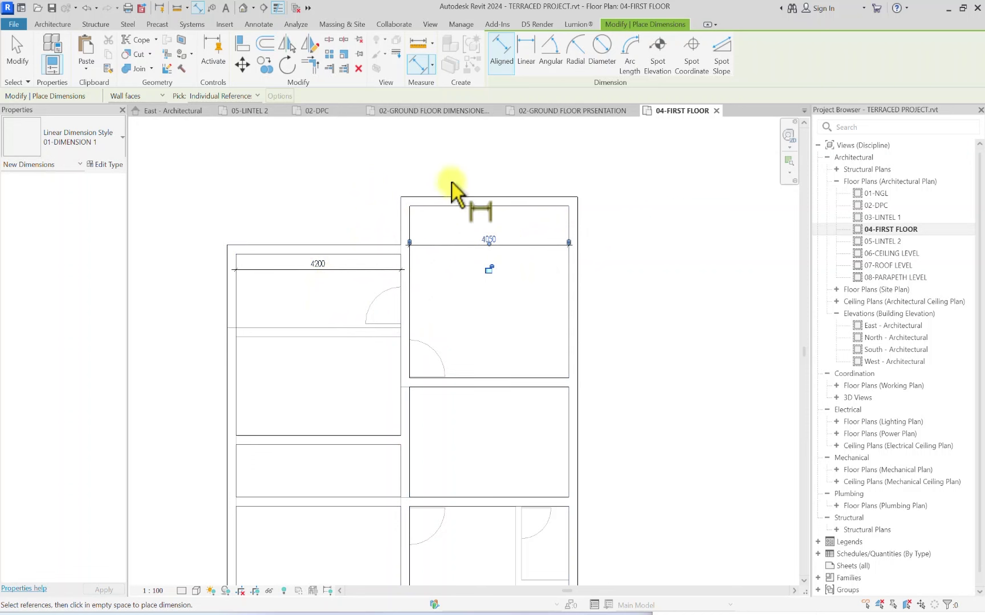
scroll(309, 323, down, 2)
scroll(317, 311, up, 2)
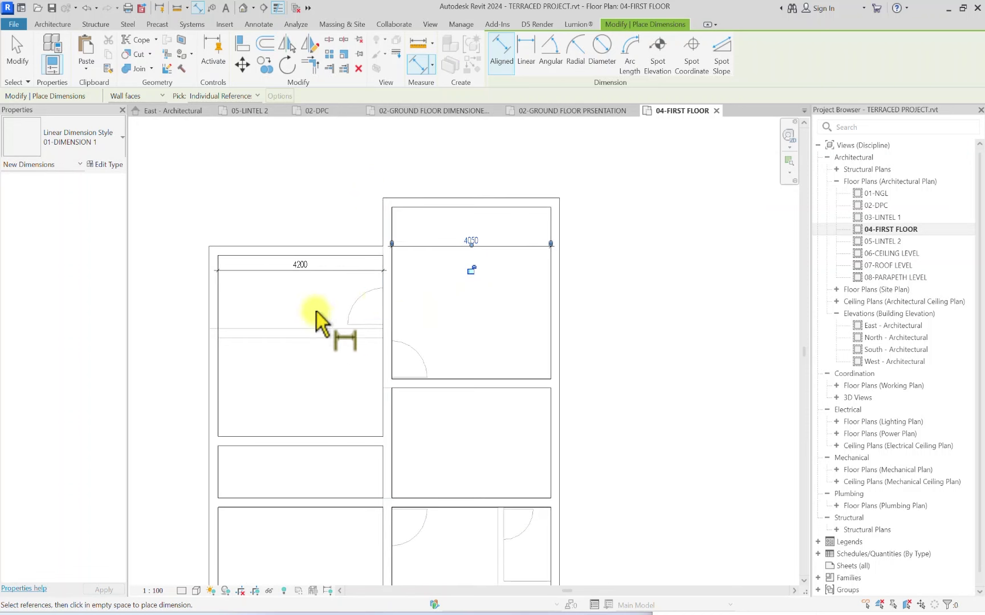
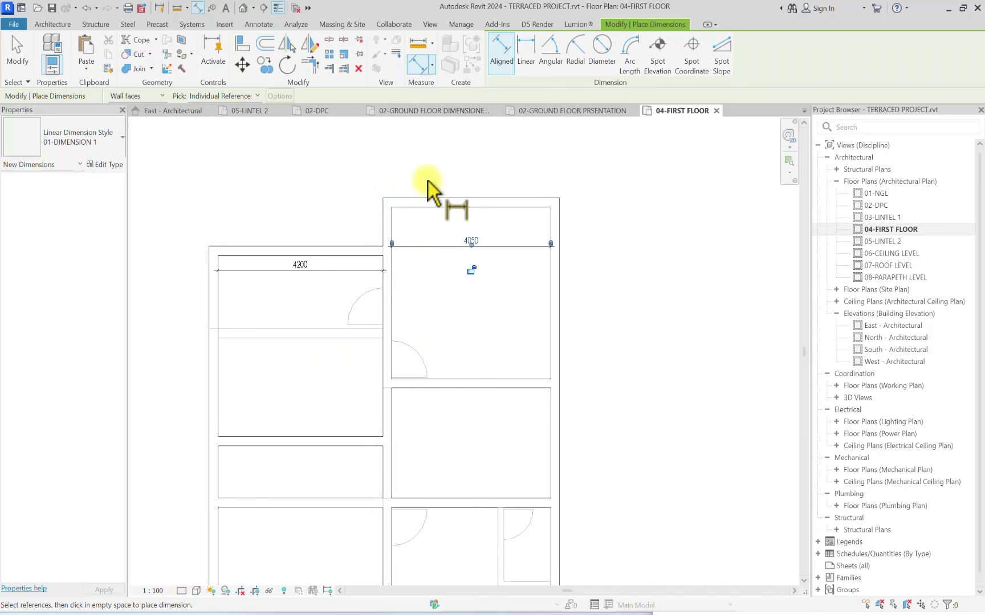
Step: Finish the 4050 dimension and drag the horizontal wall's end left into the left room
key(Escape)
key(Escape)
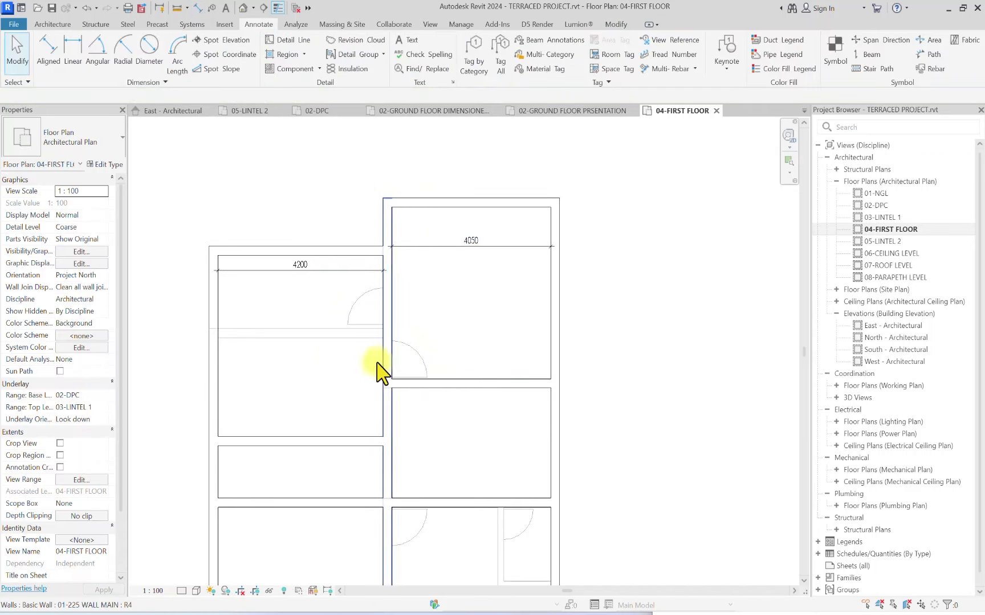
scroll(374, 370, up, 2)
click(399, 383)
drag(386, 385, 319, 377)
click(497, 466)
scroll(374, 342, down, 2)
Step: Draw a 01-150 WALL MAIN vertical partition from the dashed alignment down to the lower wall
click(53, 24)
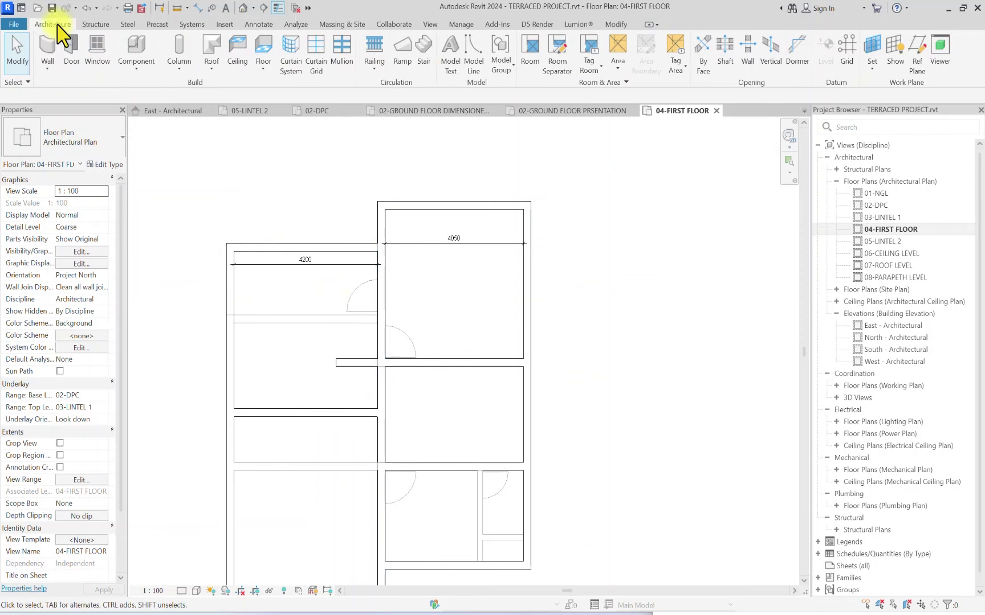
click(47, 45)
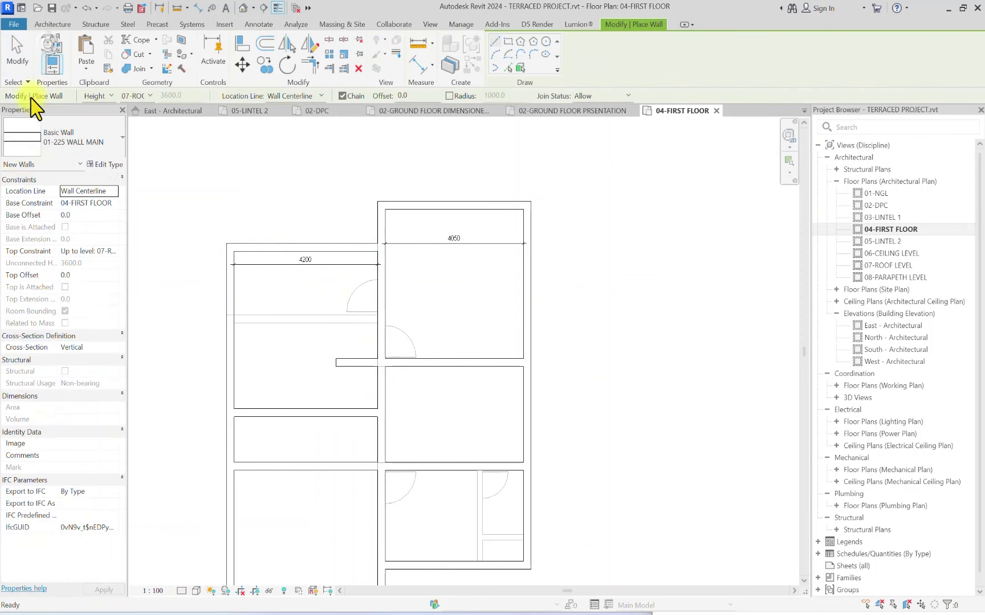
click(91, 145)
scroll(99, 235, up, 3)
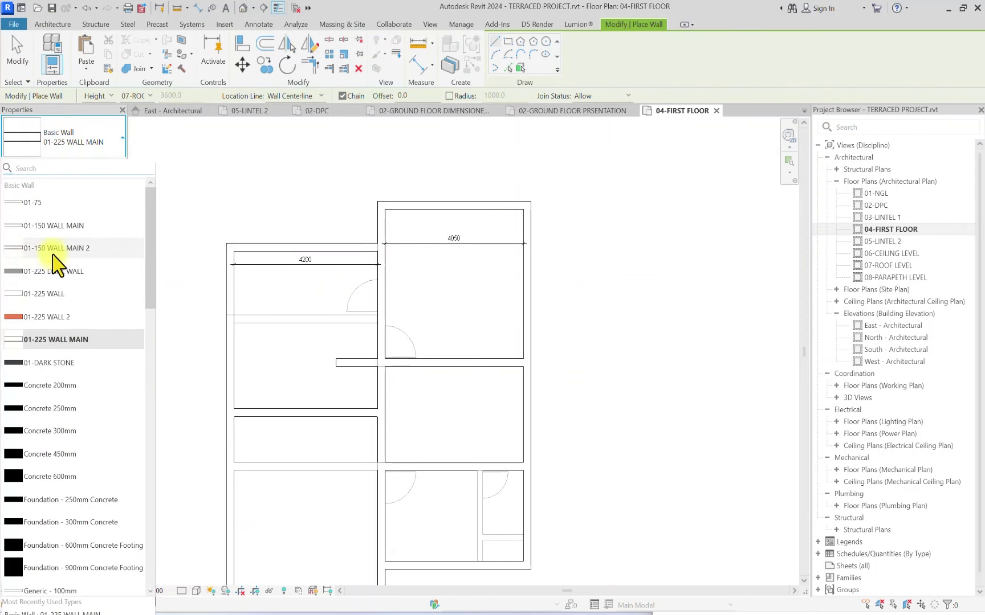
click(61, 227)
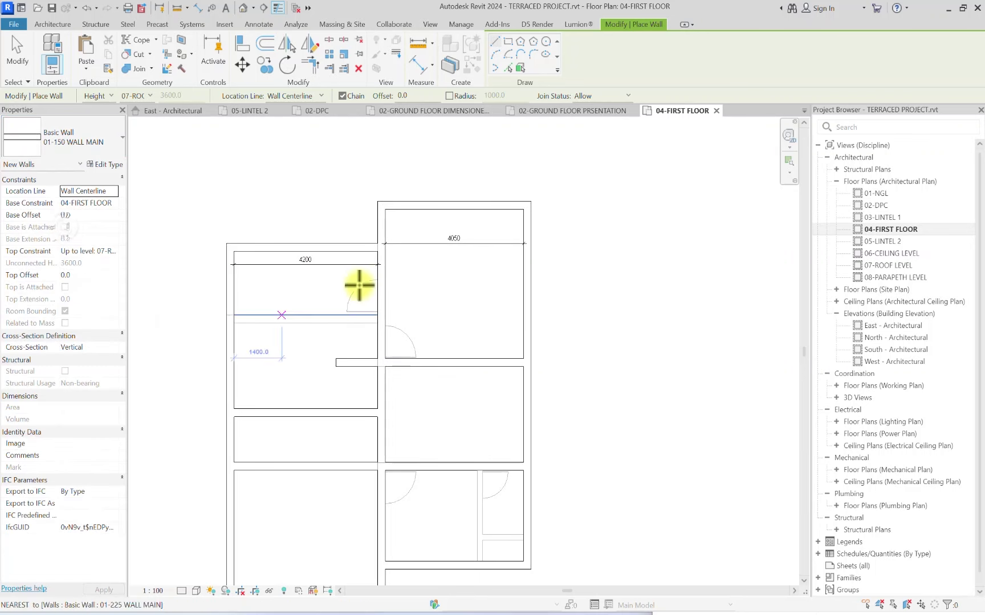
scroll(348, 271, up, 2)
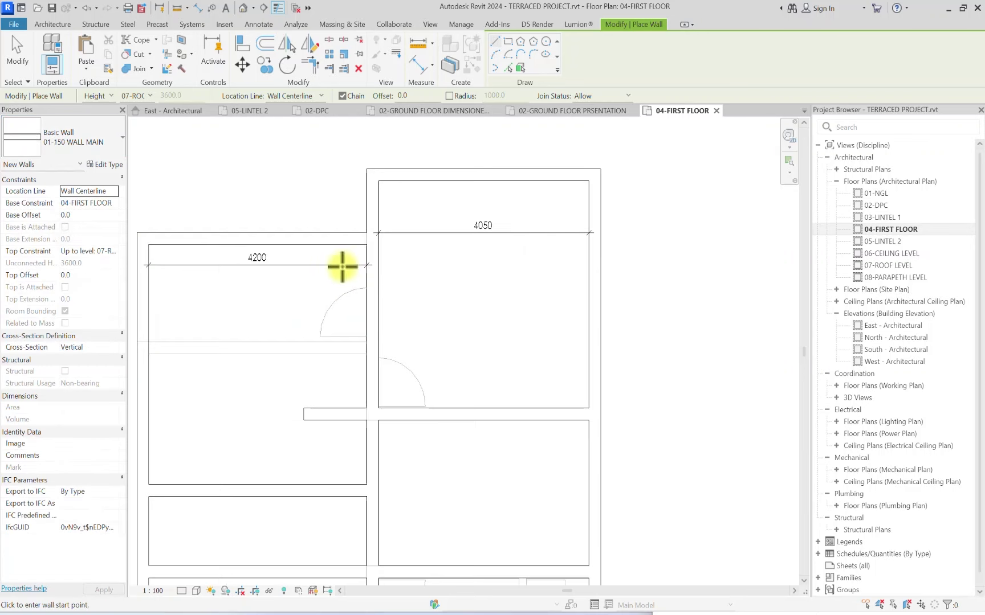
click(320, 240)
click(320, 410)
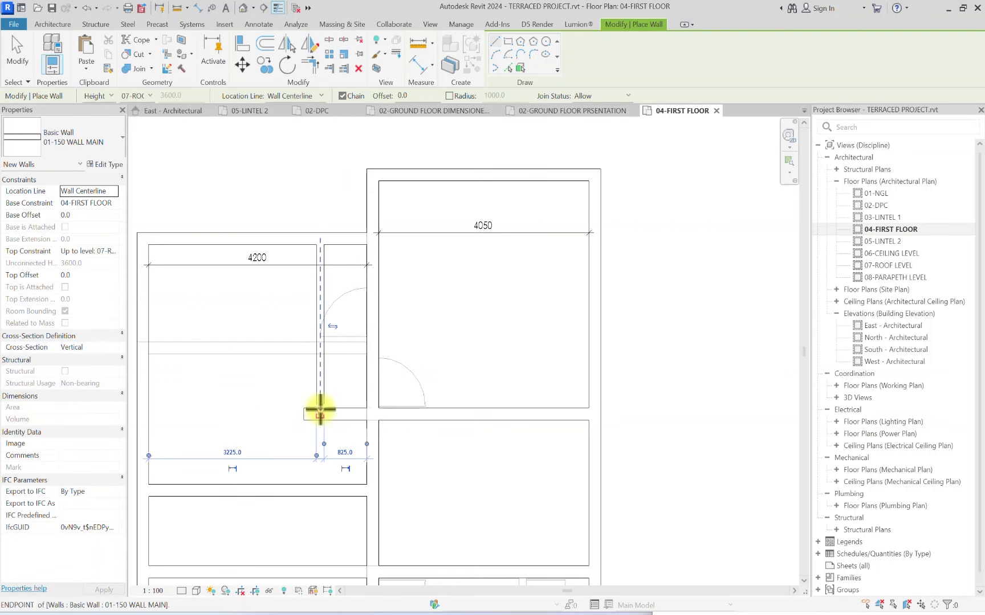
key(Escape)
Step: Add a second partition and a short wall up to the top, then extend the top wall left over them
click(414, 175)
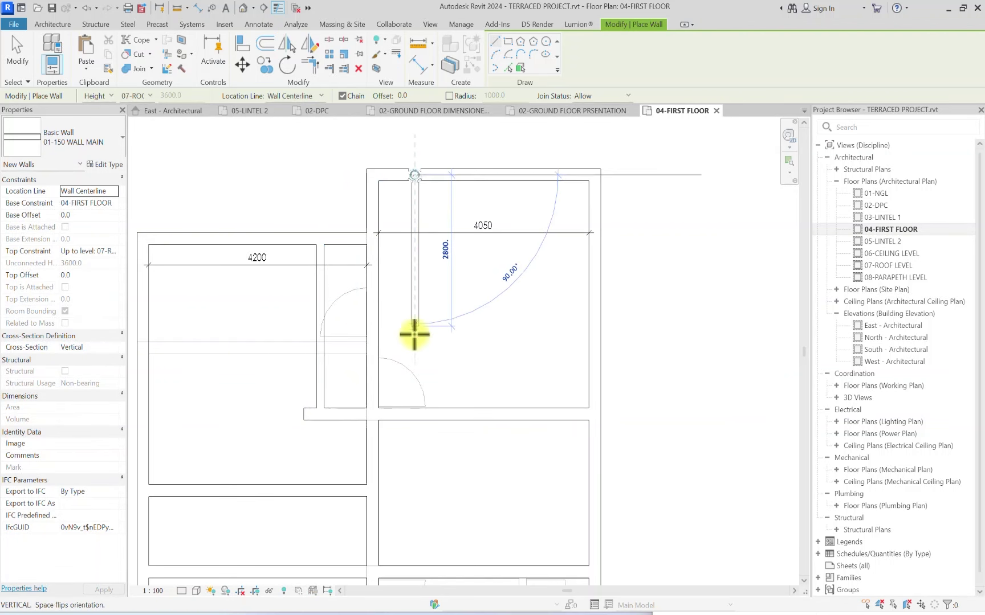
click(413, 409)
key(Escape)
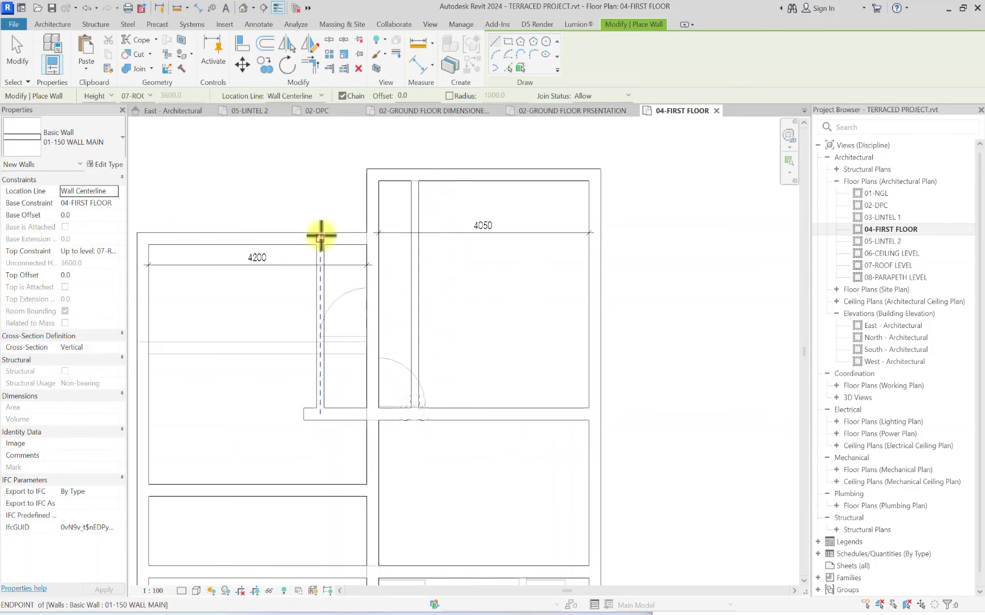
click(320, 237)
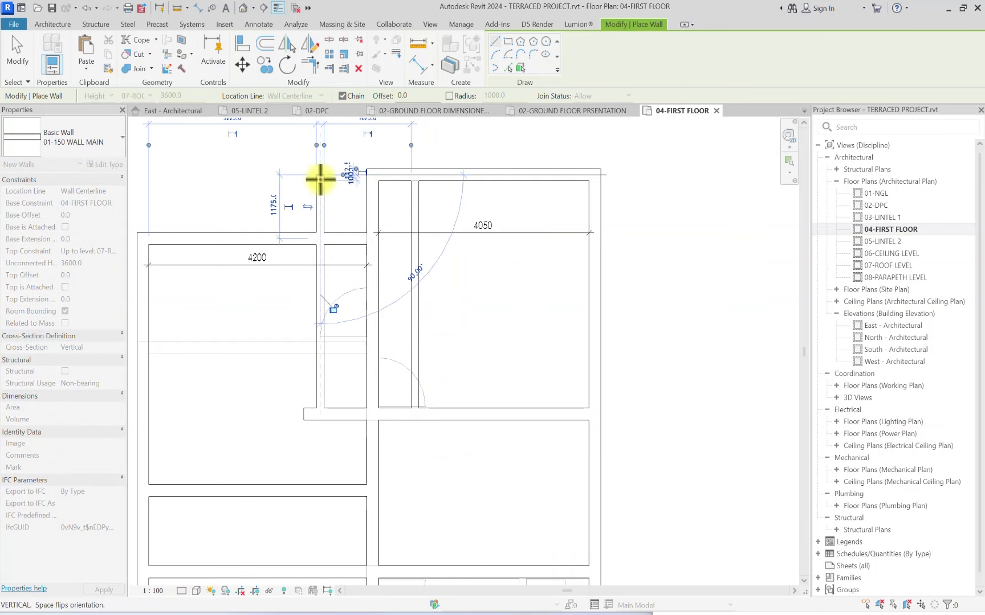
click(319, 177)
key(Escape)
key(Escape)
click(380, 180)
drag(370, 174, 321, 173)
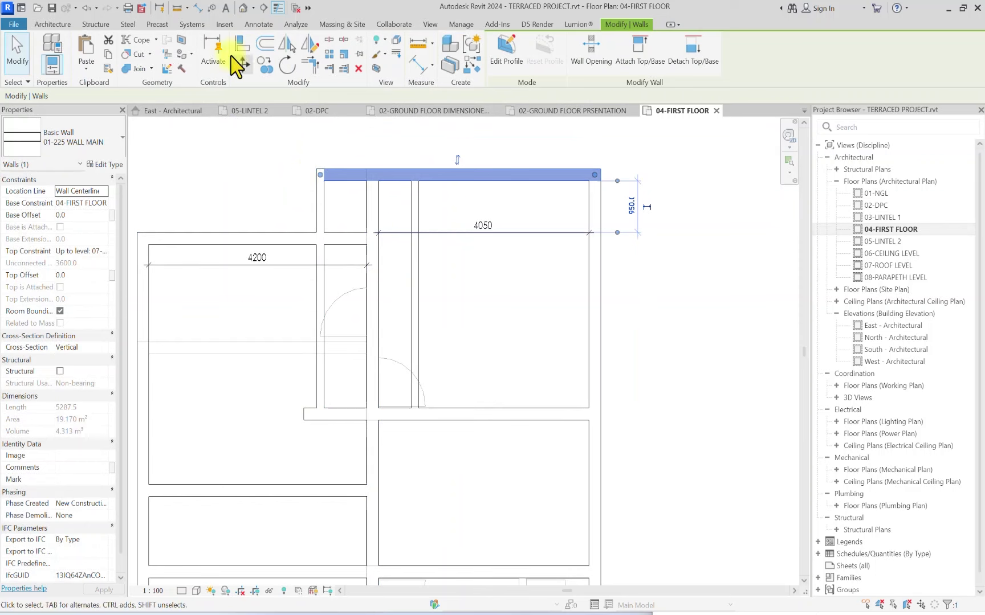
Step: Set the Base Offset of the short top wall and adjacent vertical wall to -450
click(374, 132)
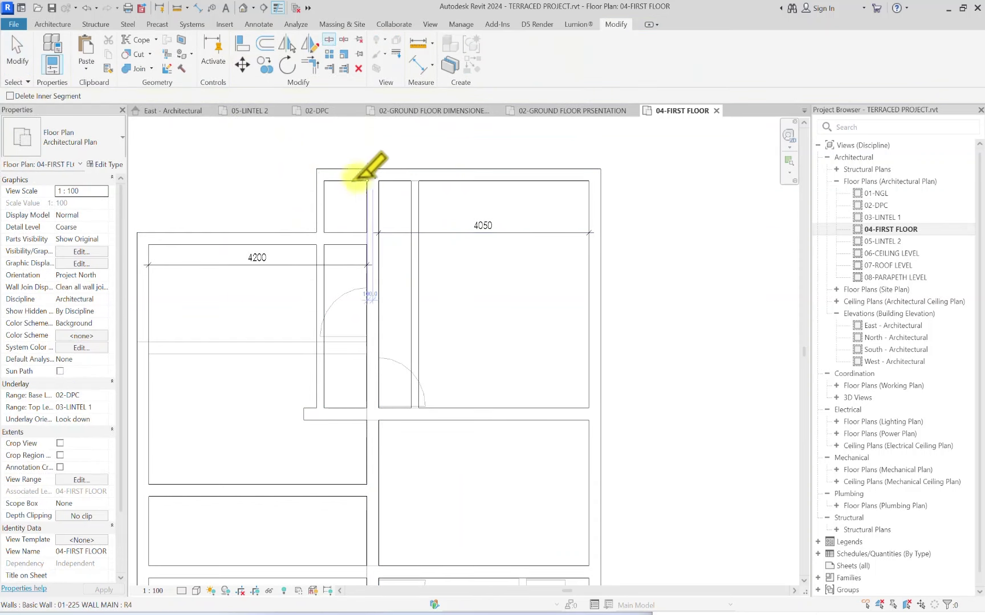
click(338, 175)
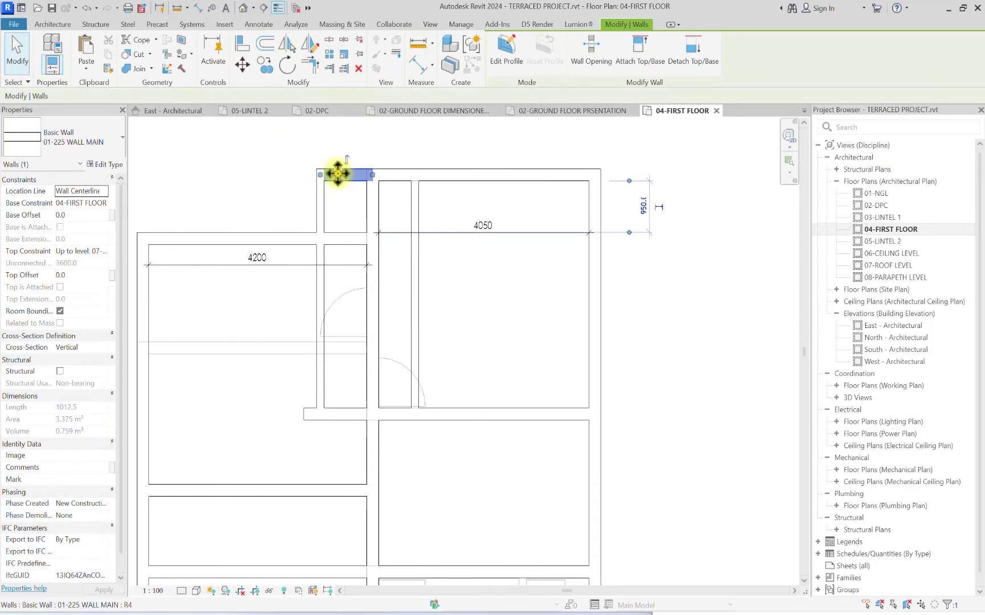
ctrl+click(322, 203)
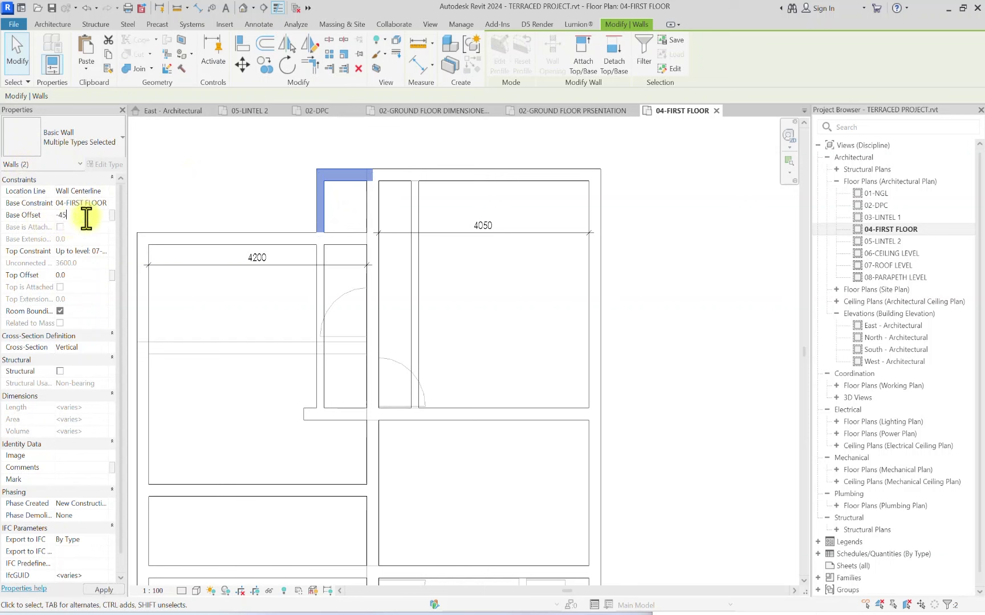
click(325, 308)
Step: Select the lower horizontal wall and stretch the upper-left horizontal wall's end rightward
scroll(373, 402, up, 2)
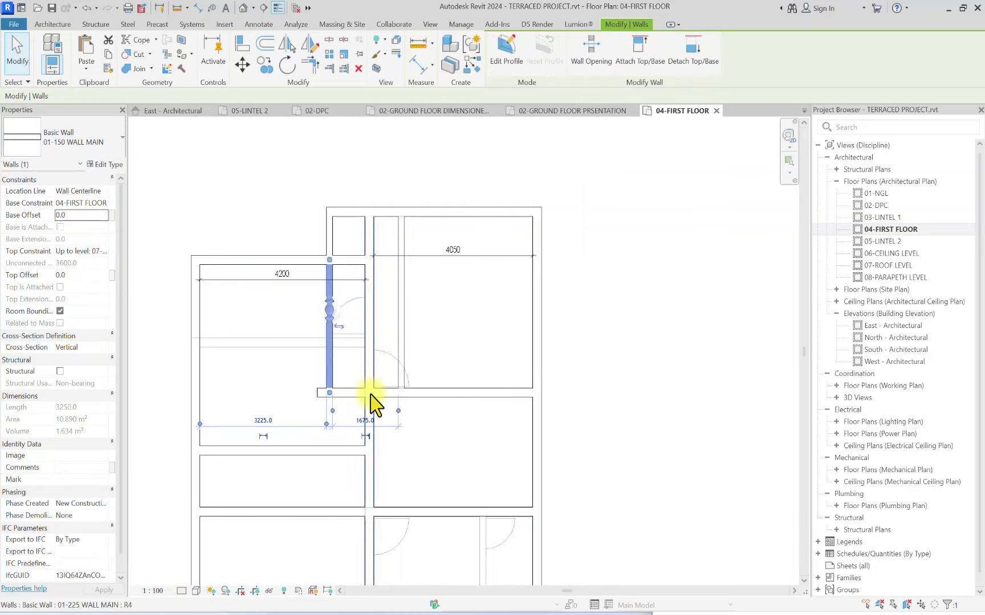
click(322, 411)
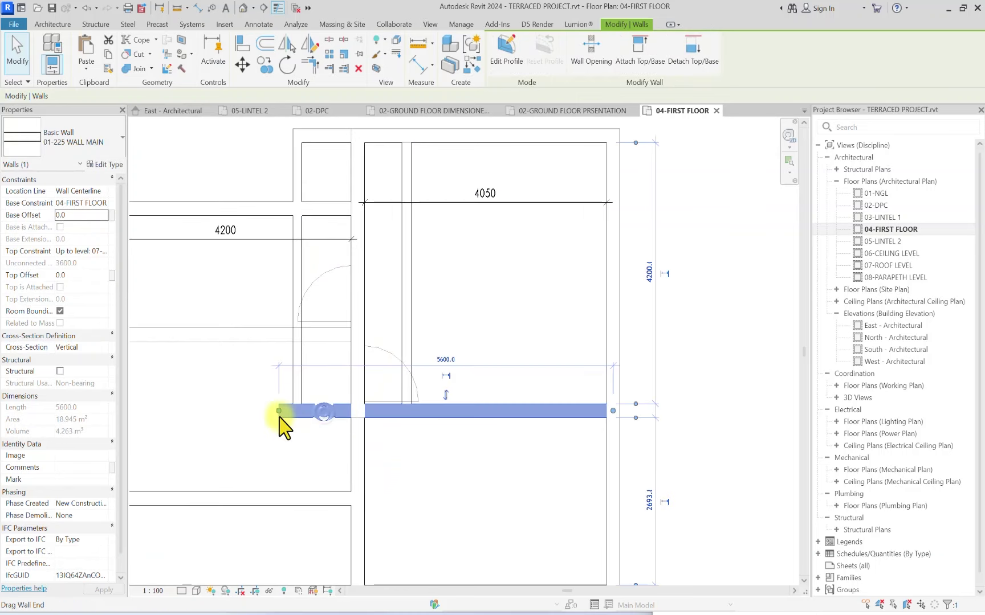
key(r)
key(s)
key(Escape)
click(285, 208)
mouse_move(291, 208)
mouse_down()
mouse_move(360, 214)
mouse_move(292, 204)
mouse_up()
click(345, 241)
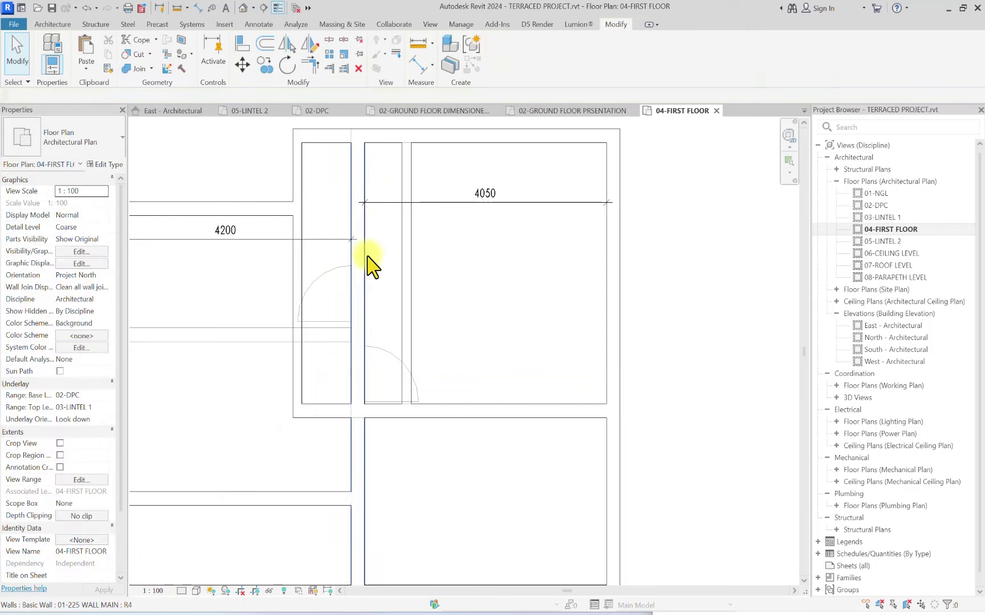
Step: Shorten the long vertical wall from the top, from 13950 to 9525
click(365, 165)
drag(359, 138, 356, 411)
scroll(359, 362, down, 4)
click(405, 345)
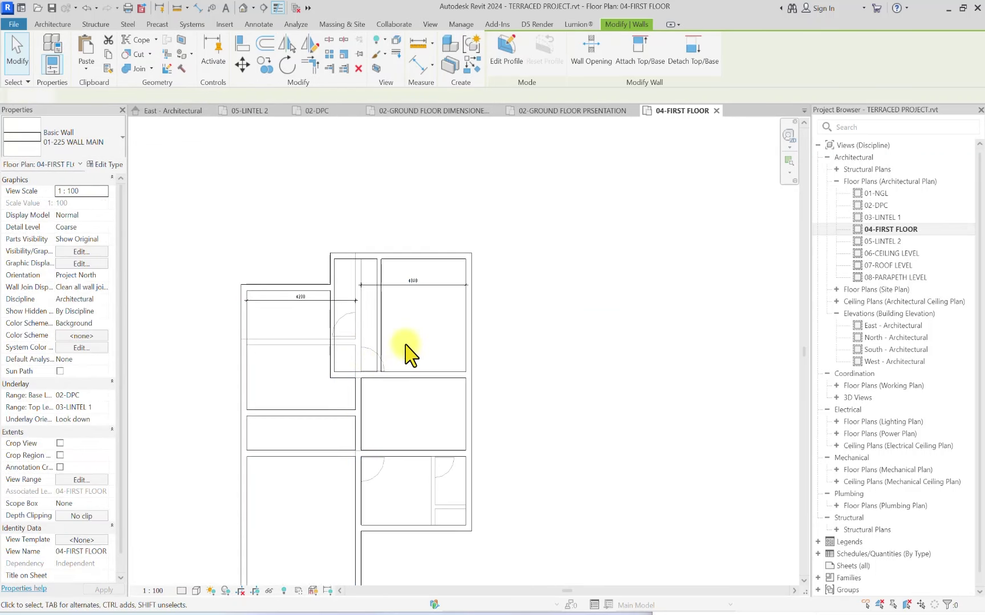
scroll(380, 339, up, 2)
Step: Draw a short horizontal cross wall from the left partition across the narrow bays
click(50, 24)
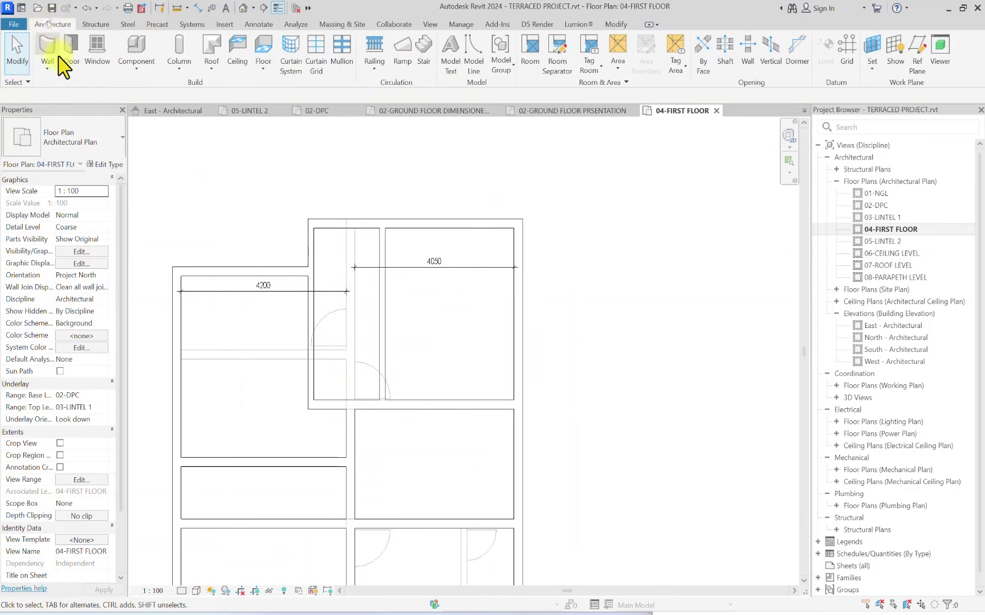
click(50, 51)
scroll(398, 410, down, 1)
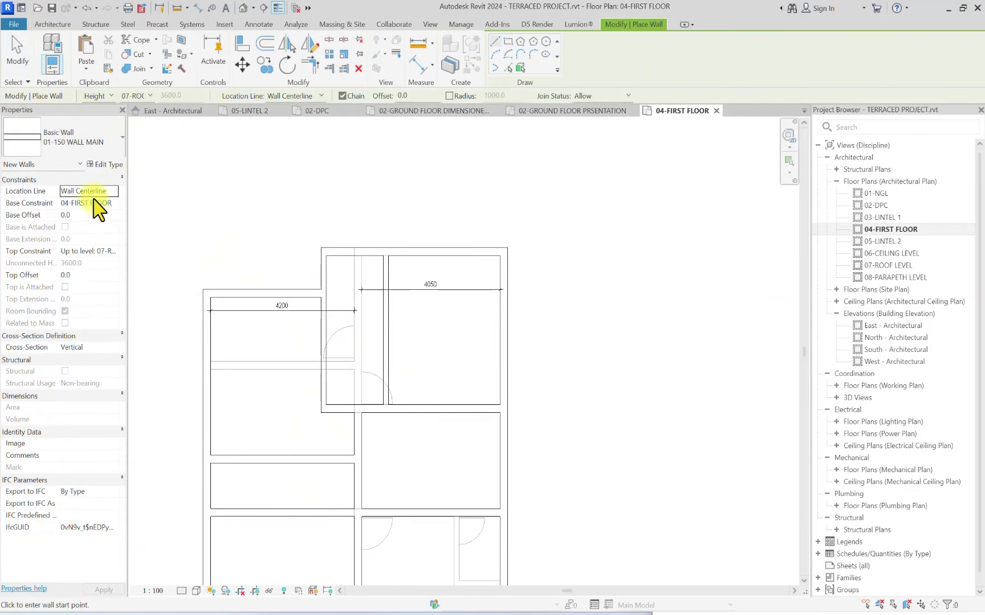
scroll(302, 351, up, 2)
click(329, 319)
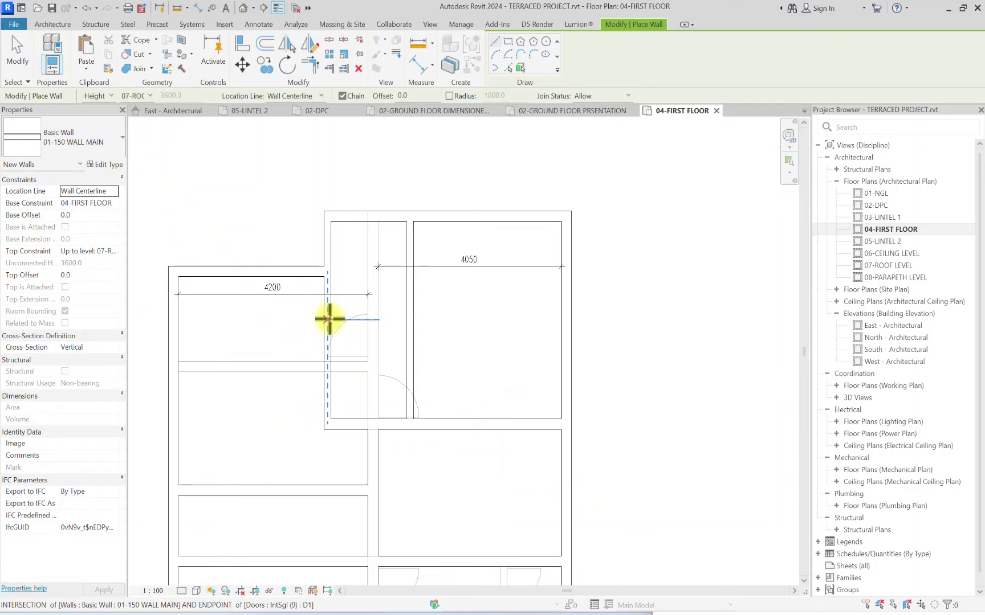
click(405, 320)
key(Escape)
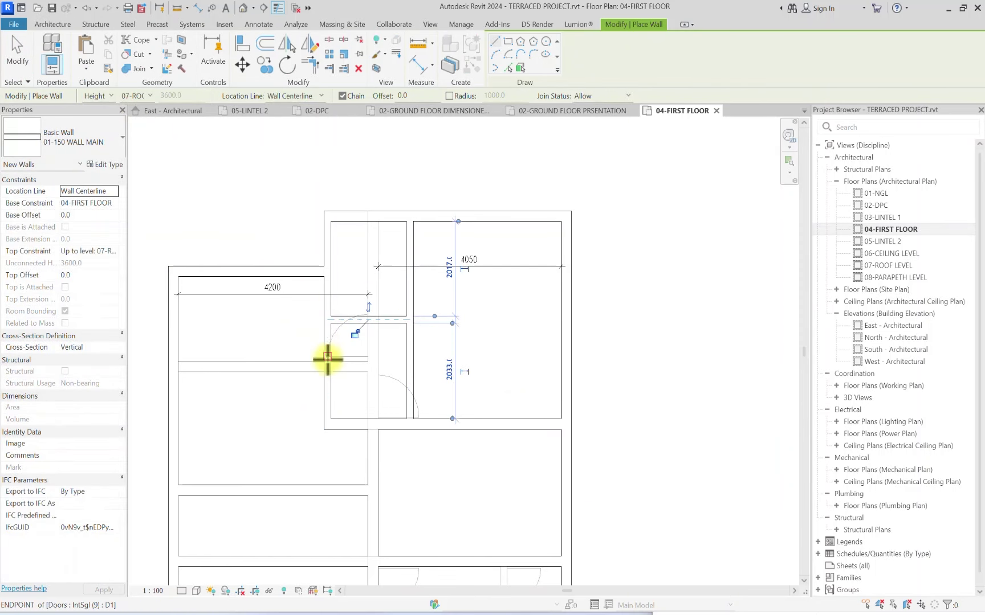
key(Escape)
Step: Place the vertical stair partition wall 600 from its neighbouring wall face
click(438, 272)
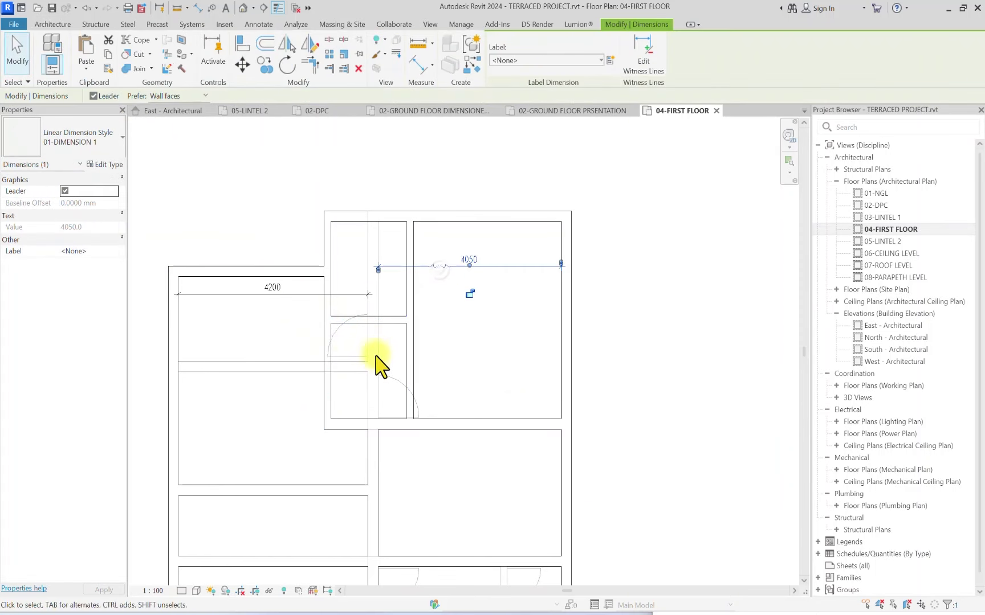
click(409, 368)
scroll(392, 457, up, 2)
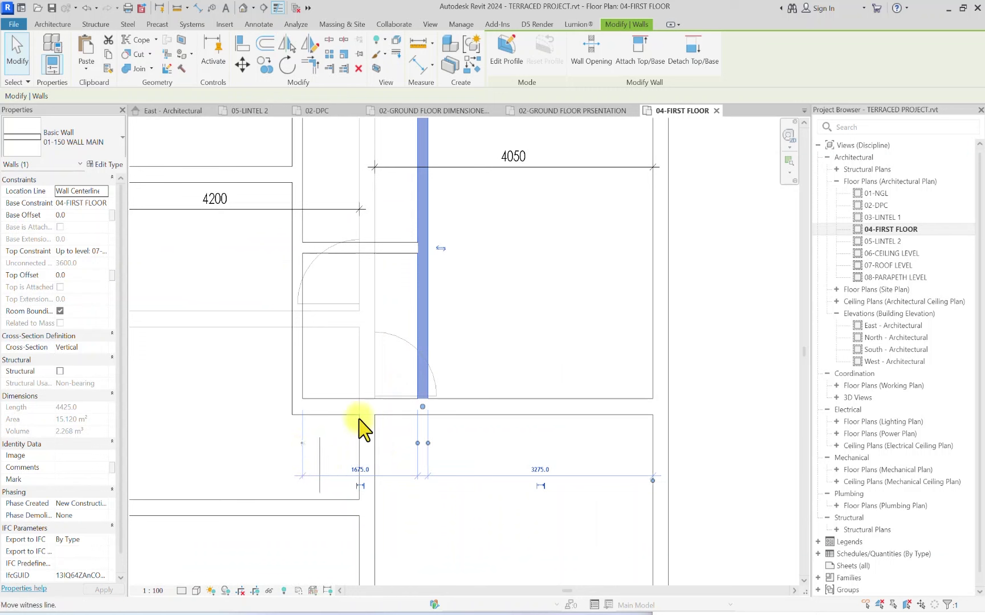
drag(383, 292, 378, 281)
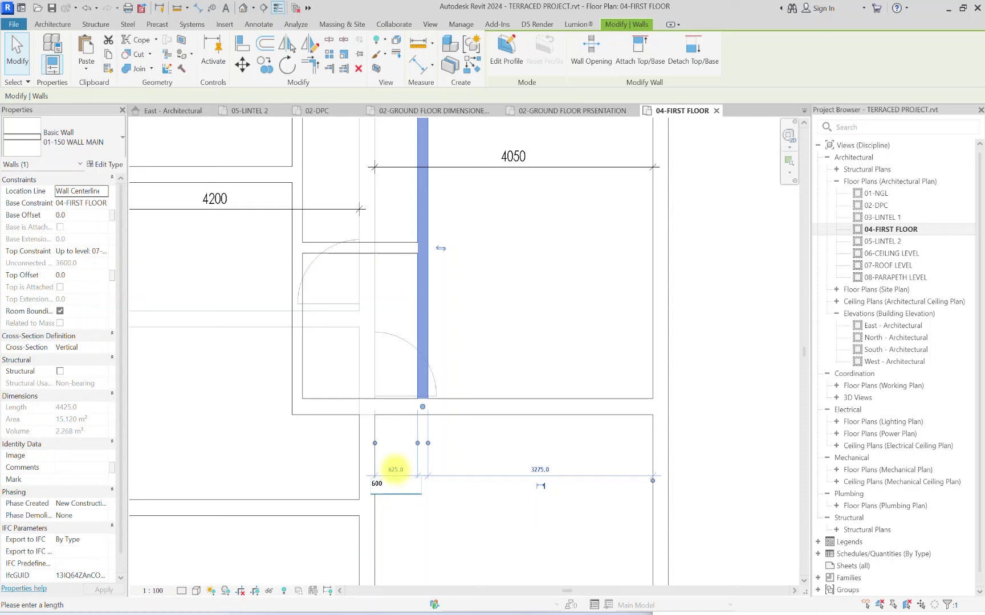
key(Return)
Step: Place the left vertical partition 600 from its neighbour and stretch its top end upward
click(298, 364)
scroll(339, 365, down, 2)
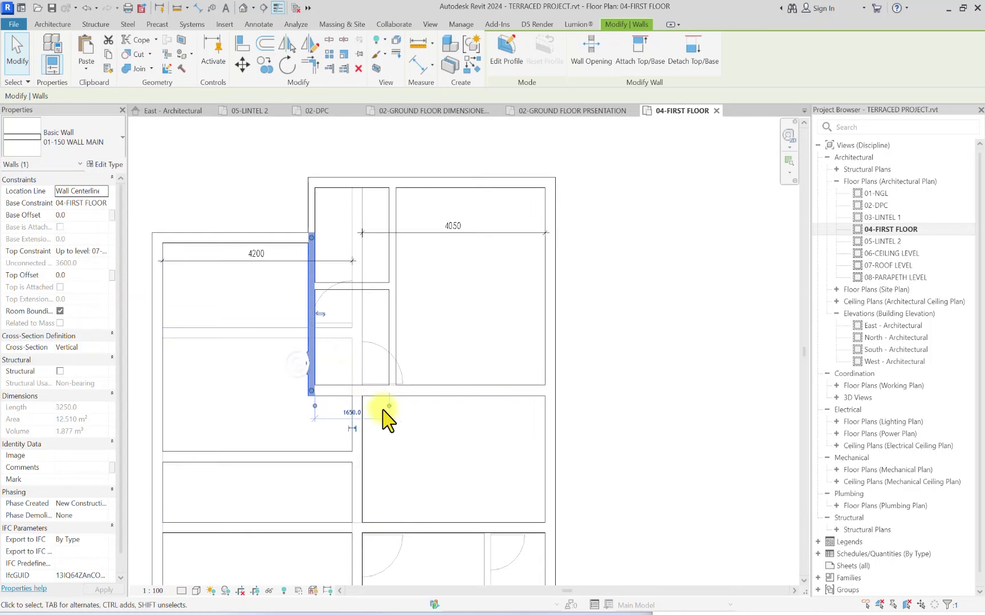
drag(369, 401, 351, 373)
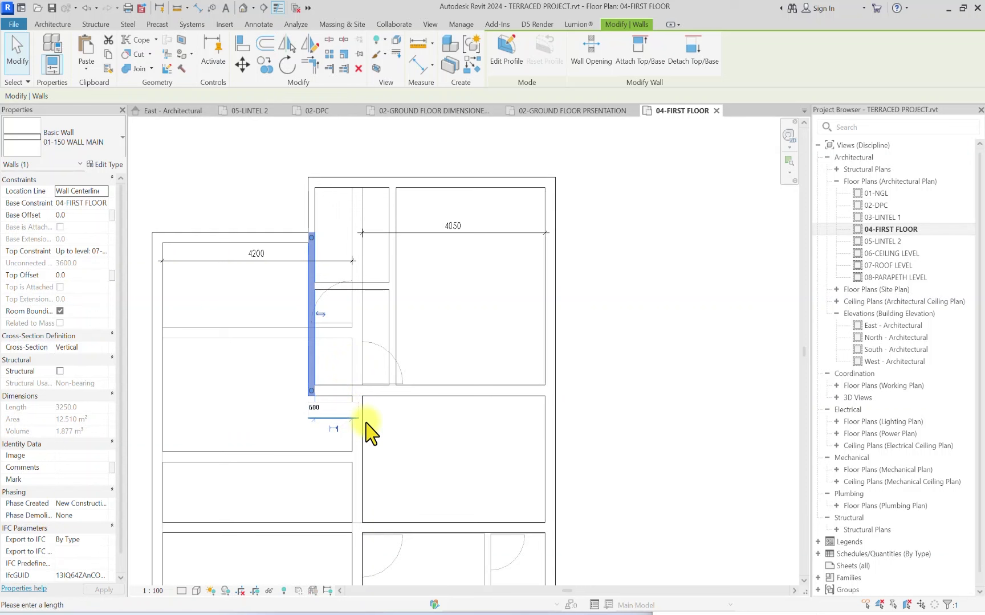
key(Return)
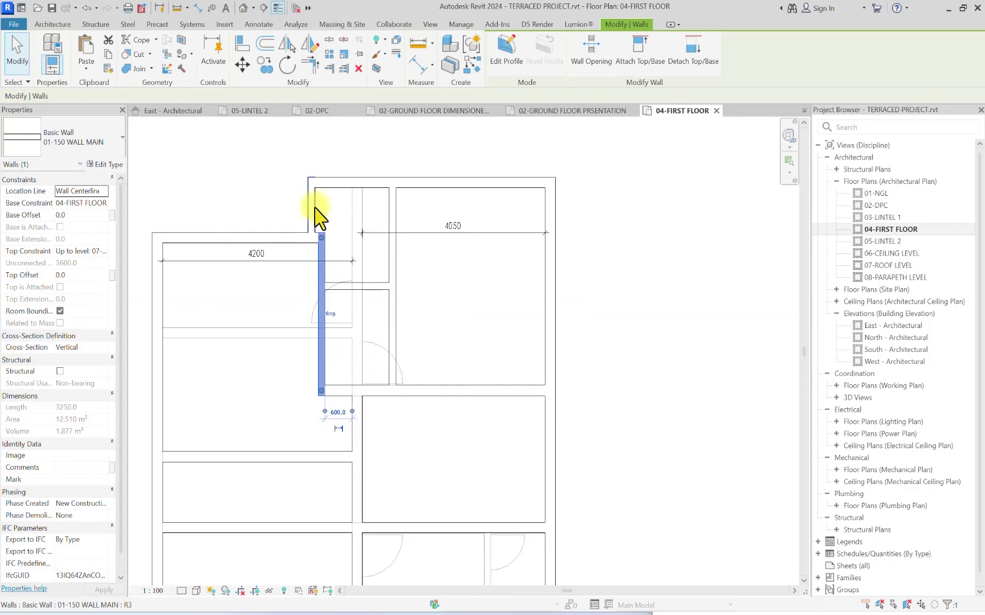
drag(319, 213, 322, 195)
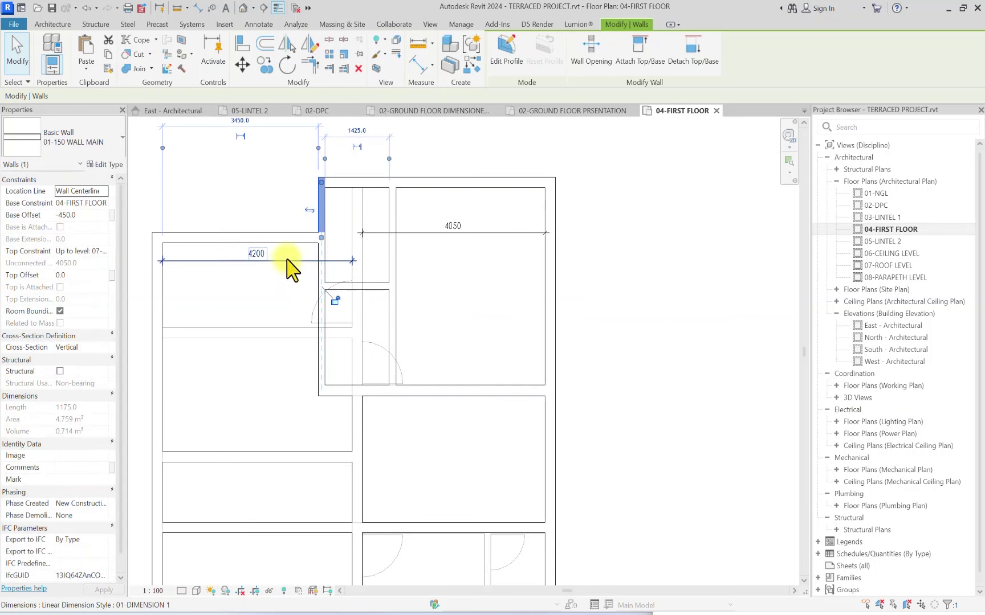
Step: Move the 4200 and 4050 dimensions' references to the wall faces, making the latter 3300
click(340, 262)
drag(340, 264, 318, 265)
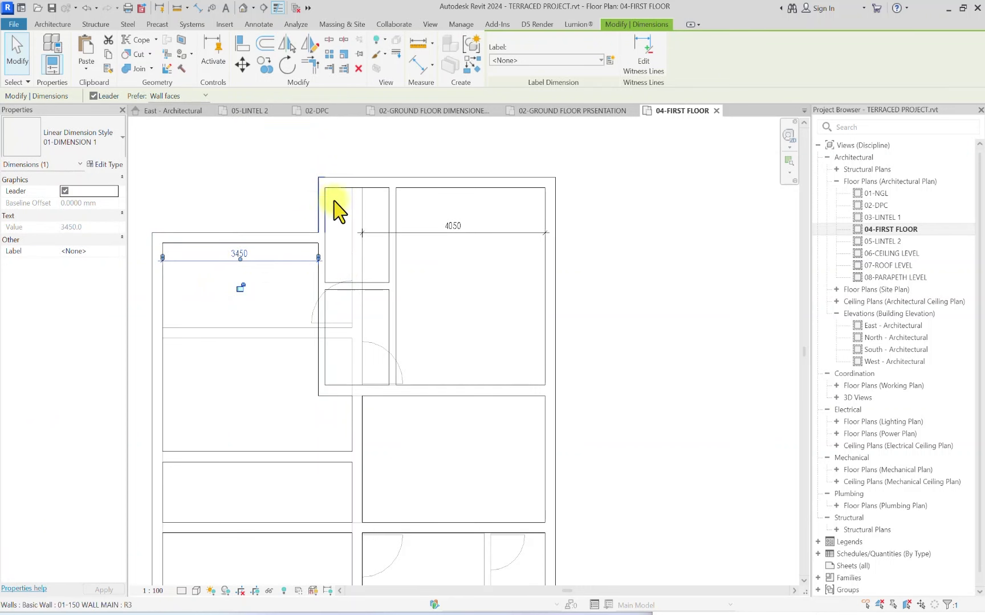
click(415, 232)
drag(363, 233, 393, 257)
drag(401, 245, 402, 246)
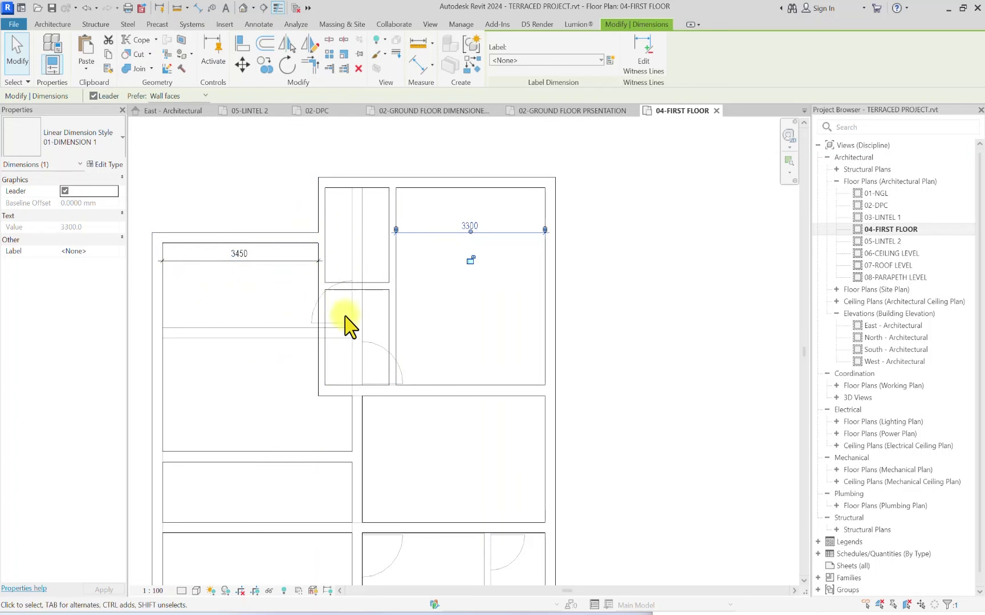
Step: Split the long vertical wall into two pieces with Split Element and check both segments
scroll(343, 387, down, 1)
click(354, 479)
middle_drag(356, 487, 326, 429)
click(328, 41)
scroll(344, 226, down, 1)
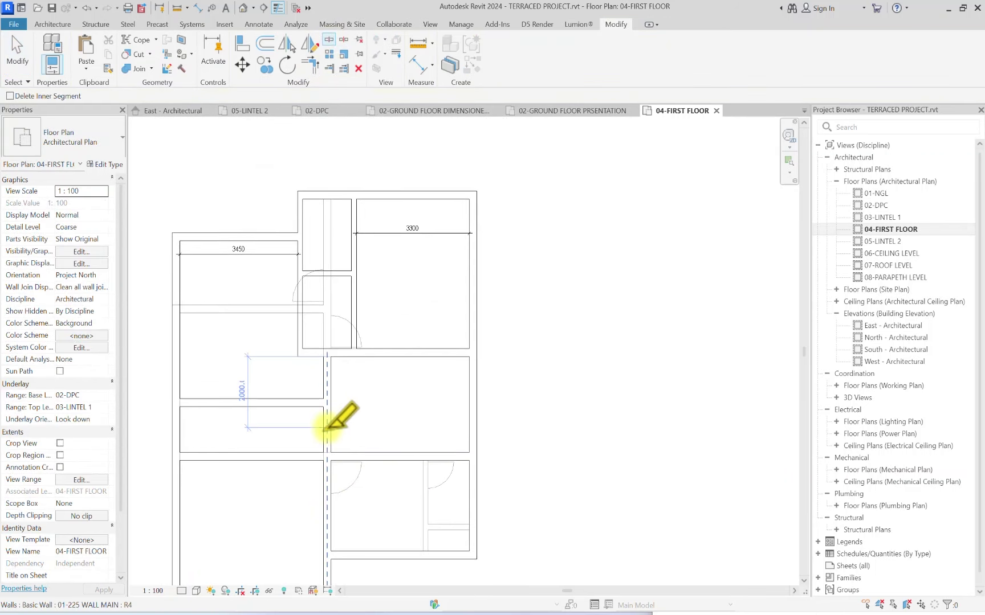
click(323, 431)
key(Escape)
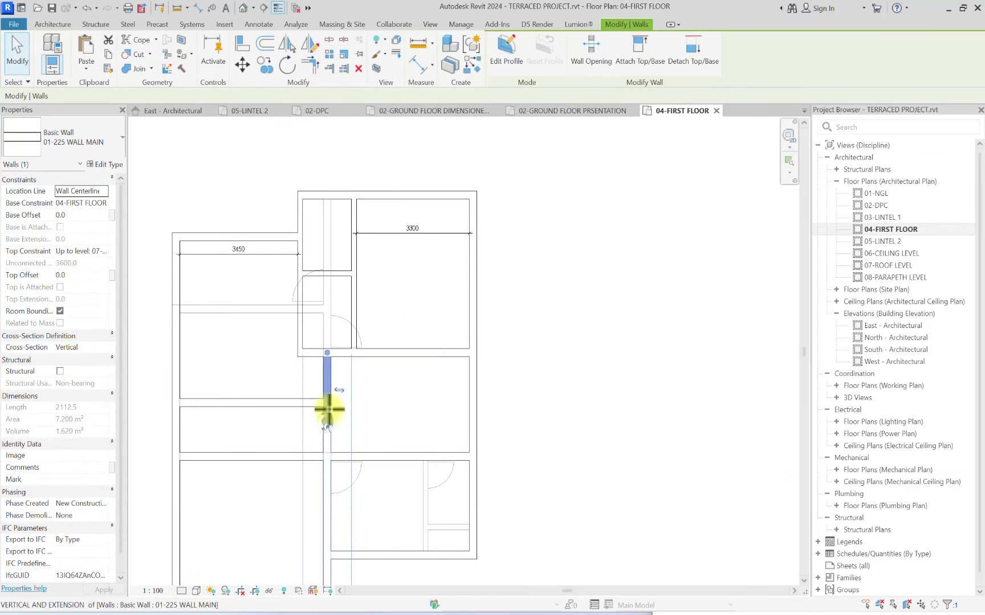
click(326, 402)
click(323, 468)
scroll(327, 472, up, 2)
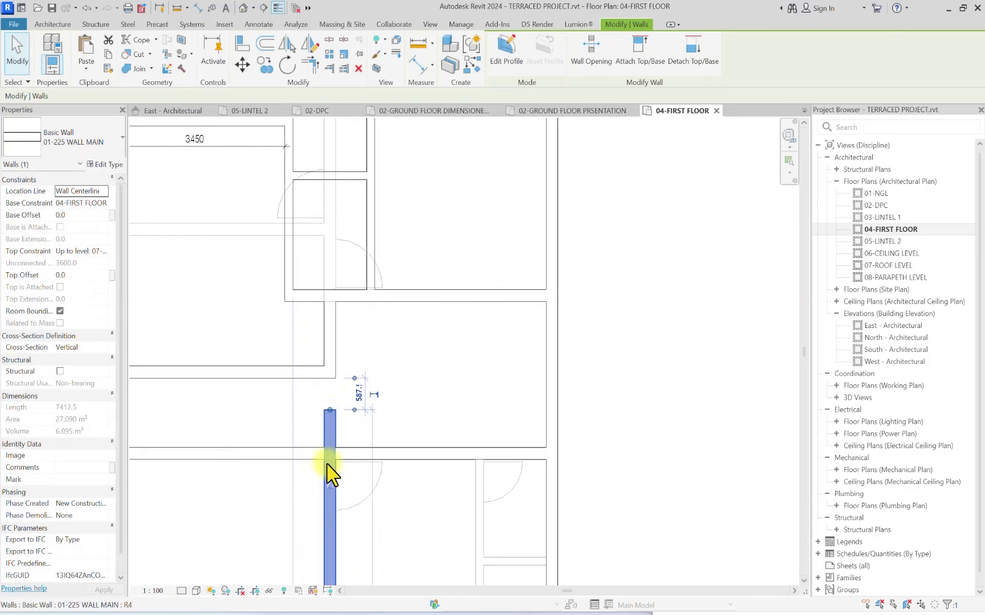
key(Escape)
scroll(384, 367, down, 4)
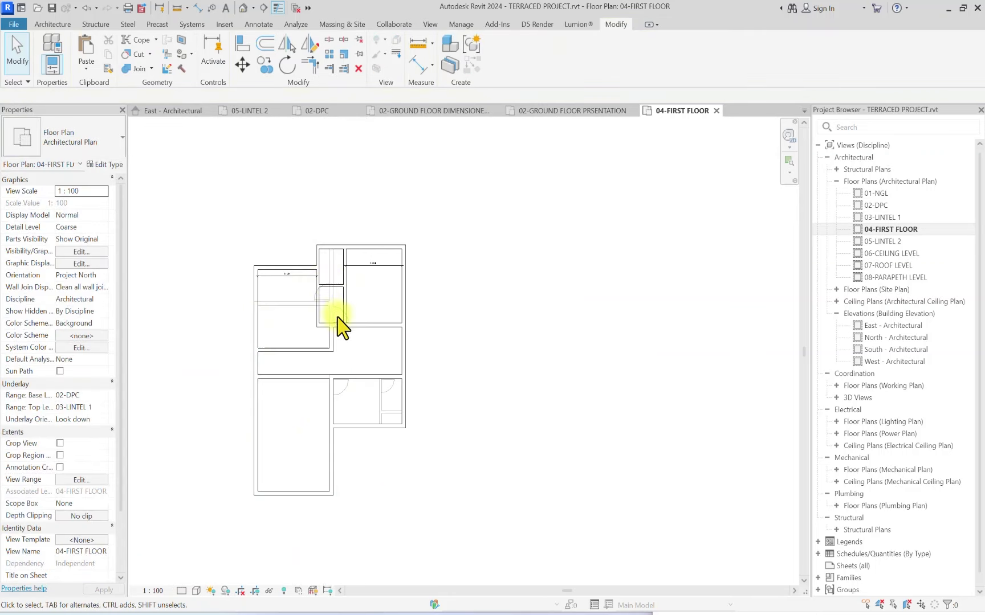
scroll(369, 399, up, 2)
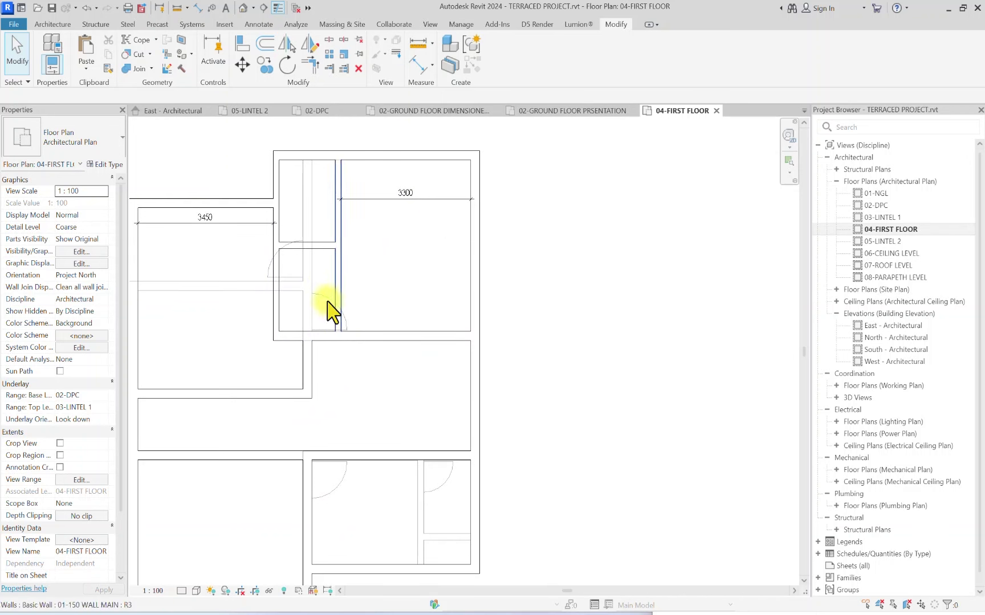
scroll(279, 383, down, 2)
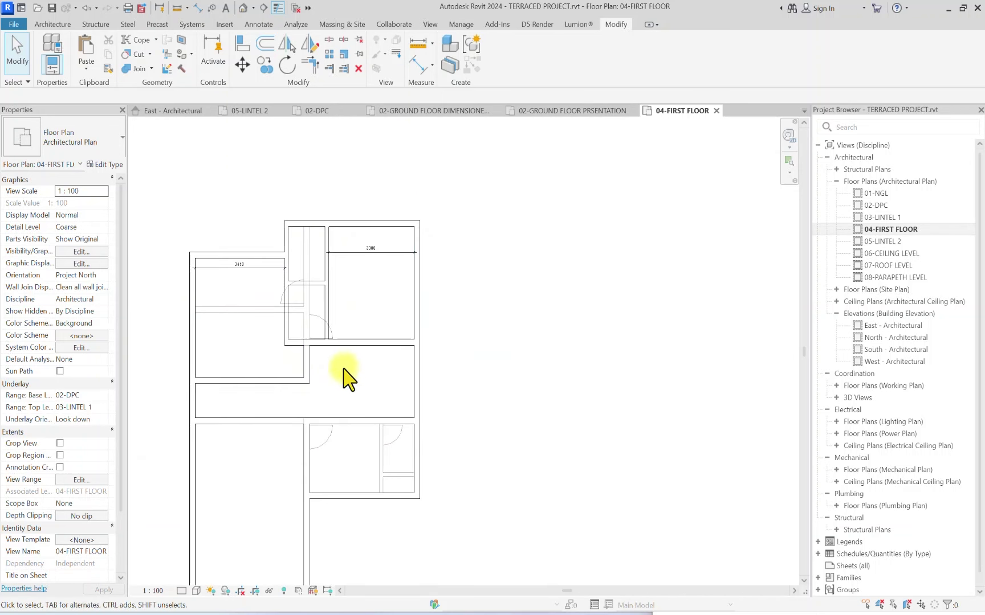
scroll(348, 374, up, 1)
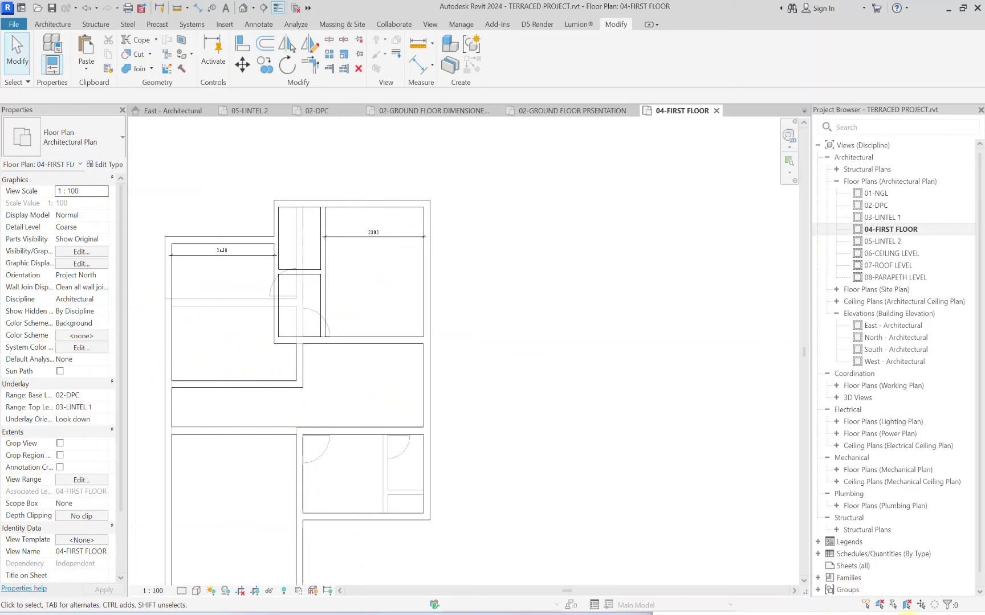
scroll(457, 362, up, 1)
scroll(370, 425, down, 1)
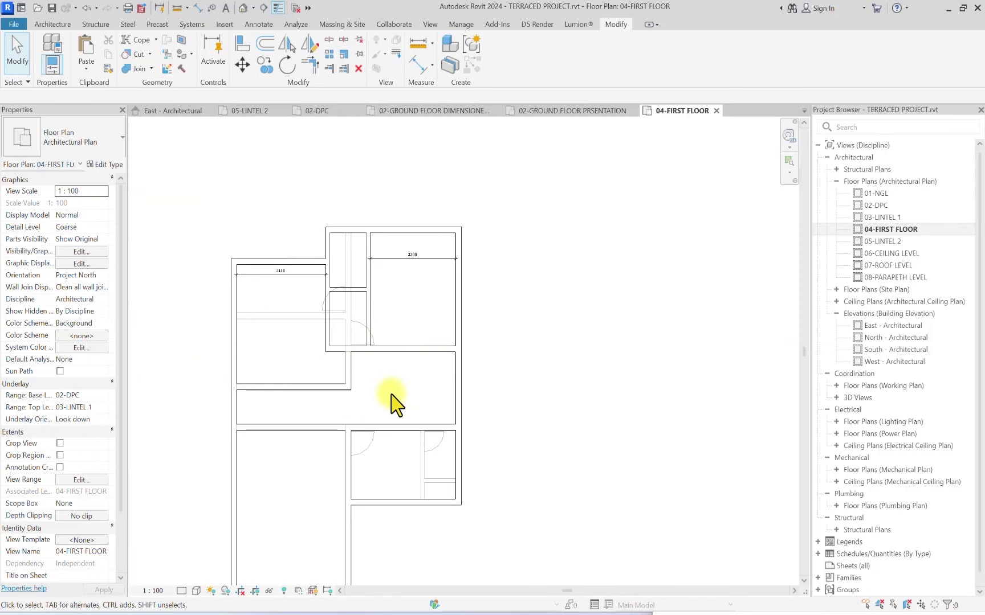
Step: Place two IntSgl (9) D1 doors: one in the left room's wall, one into the upper-right room
click(56, 26)
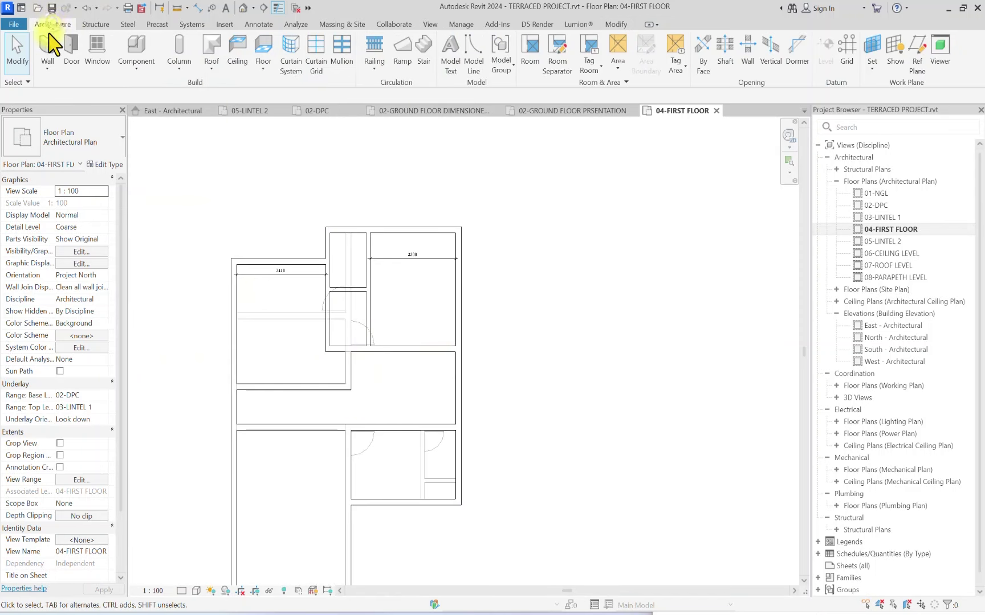
click(78, 47)
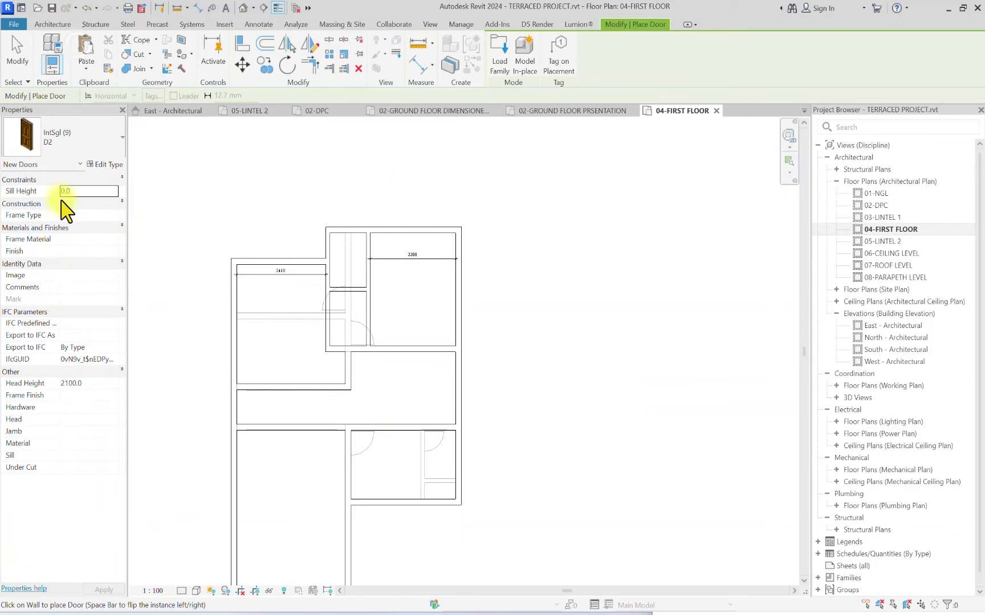
click(91, 146)
scroll(17, 248, up, 3)
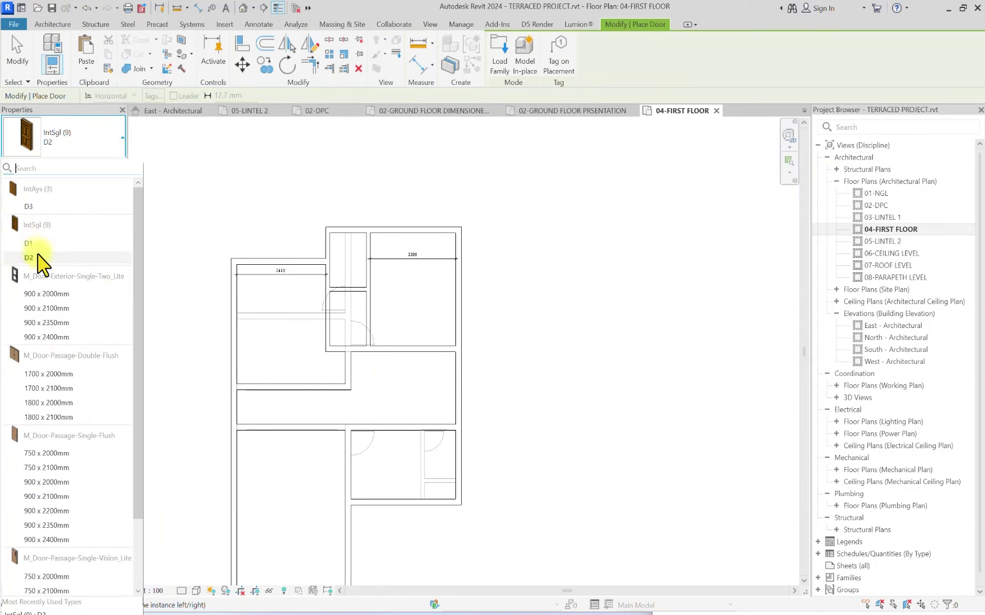
click(34, 248)
scroll(386, 407, up, 1)
scroll(338, 383, up, 1)
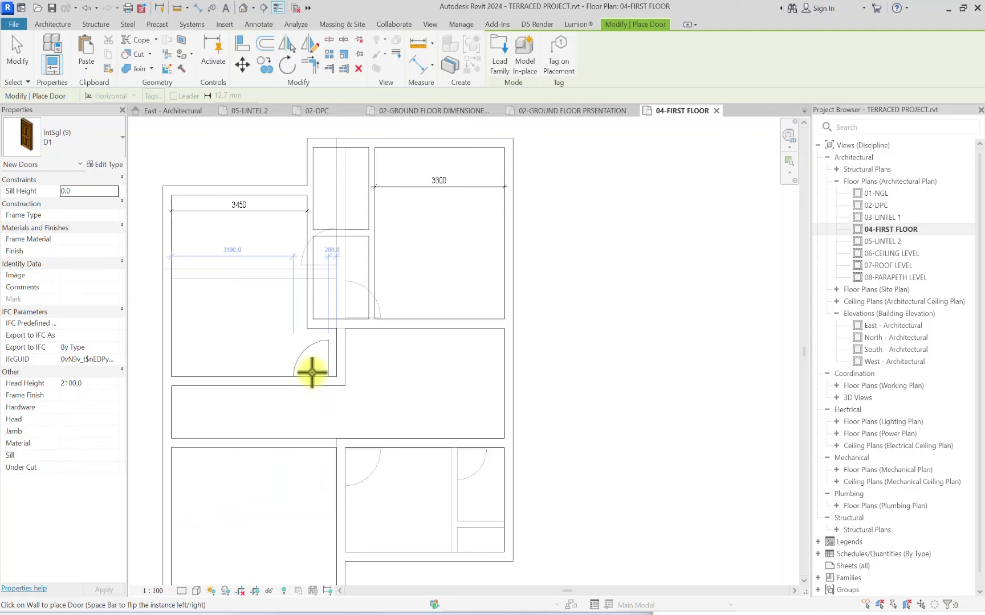
click(312, 373)
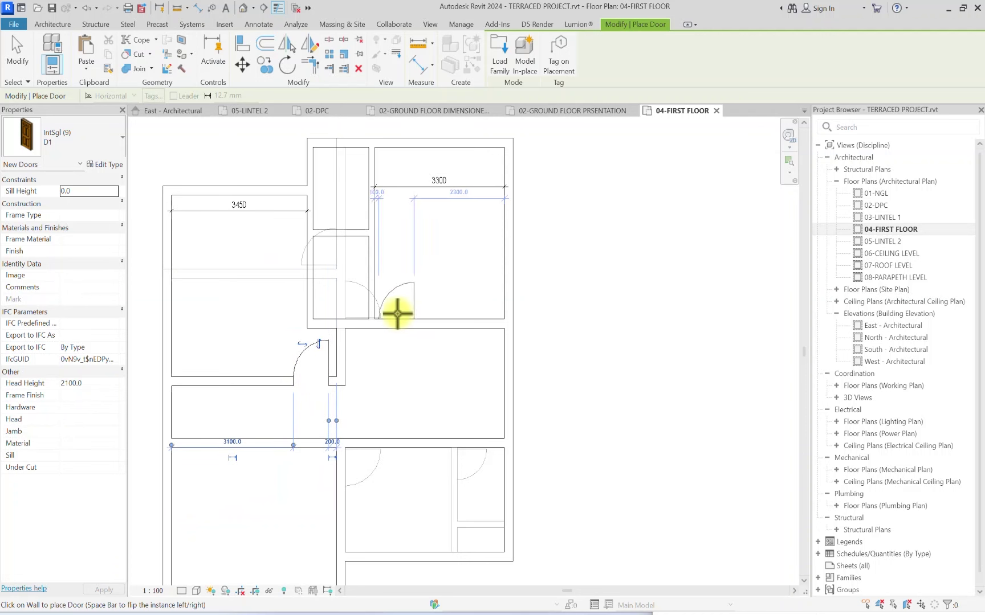
click(397, 314)
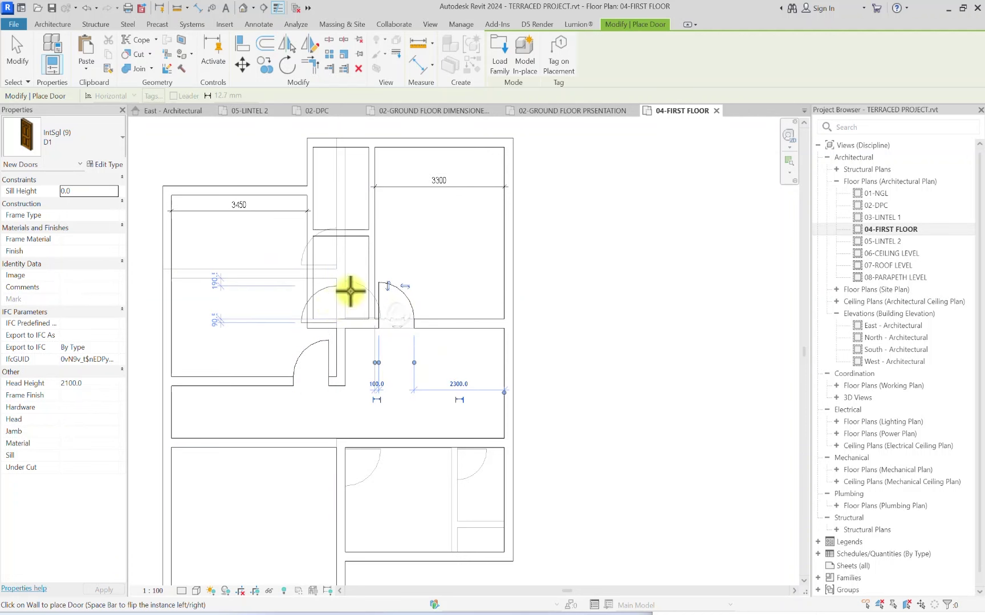
scroll(374, 246, down, 3)
scroll(344, 343, up, 3)
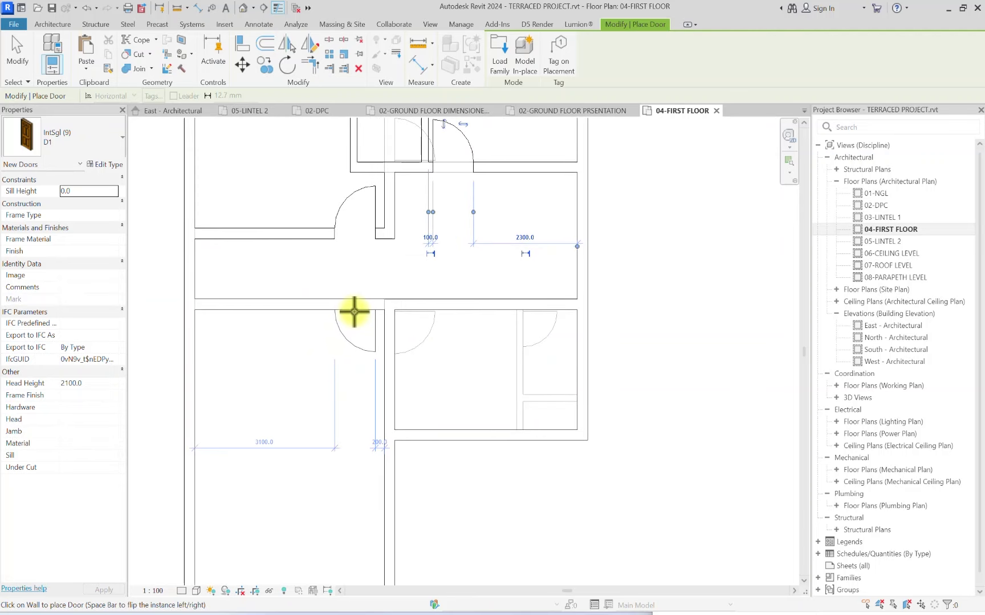
scroll(353, 312, down, 4)
scroll(286, 279, up, 1)
scroll(319, 225, down, 1)
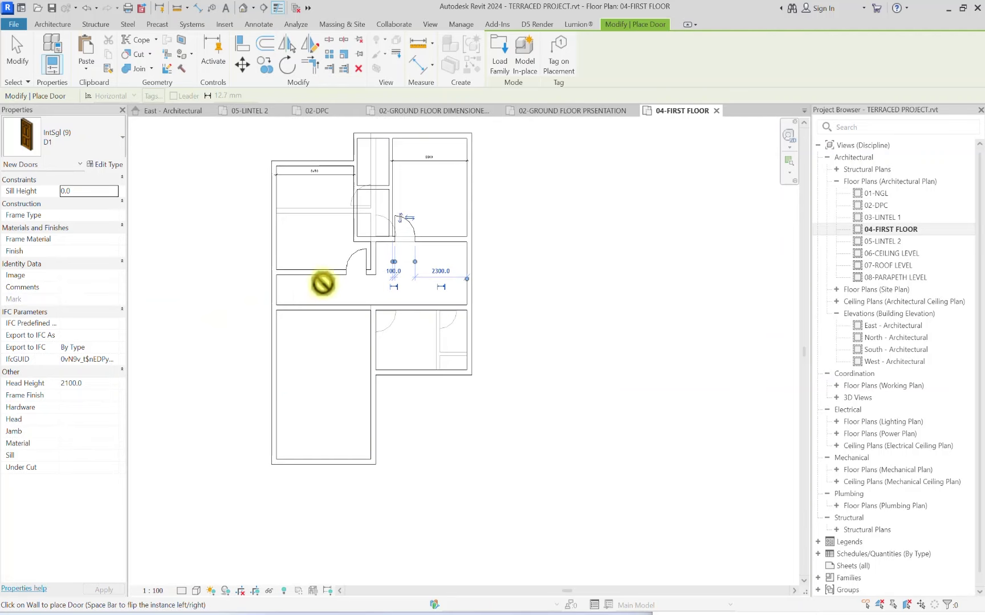
scroll(315, 290, up, 2)
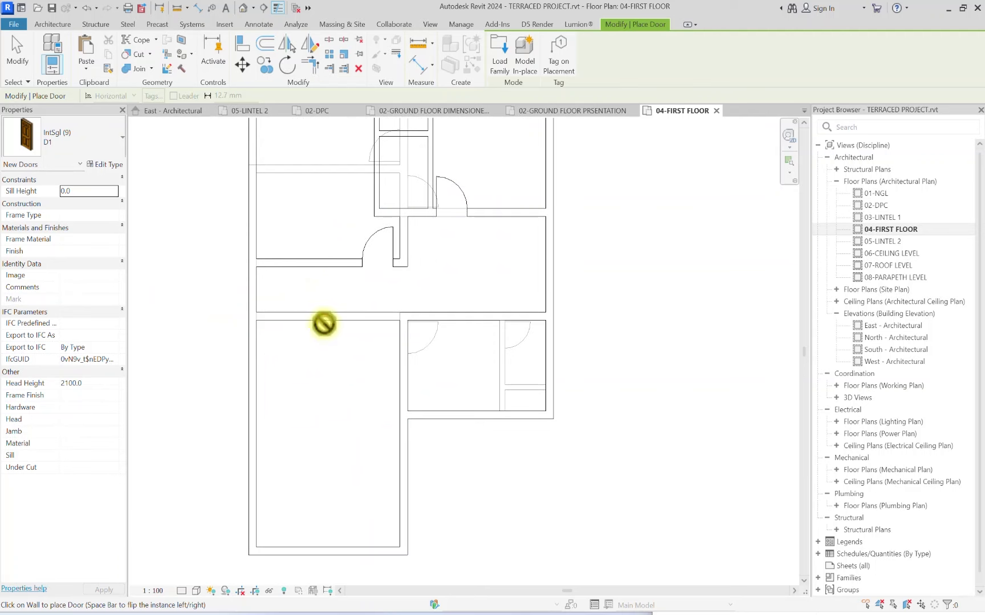
key(Escape)
key(Escape)
Step: Draw a new 150 wall from the upper wall down to the lower wall and trim the corner
click(288, 314)
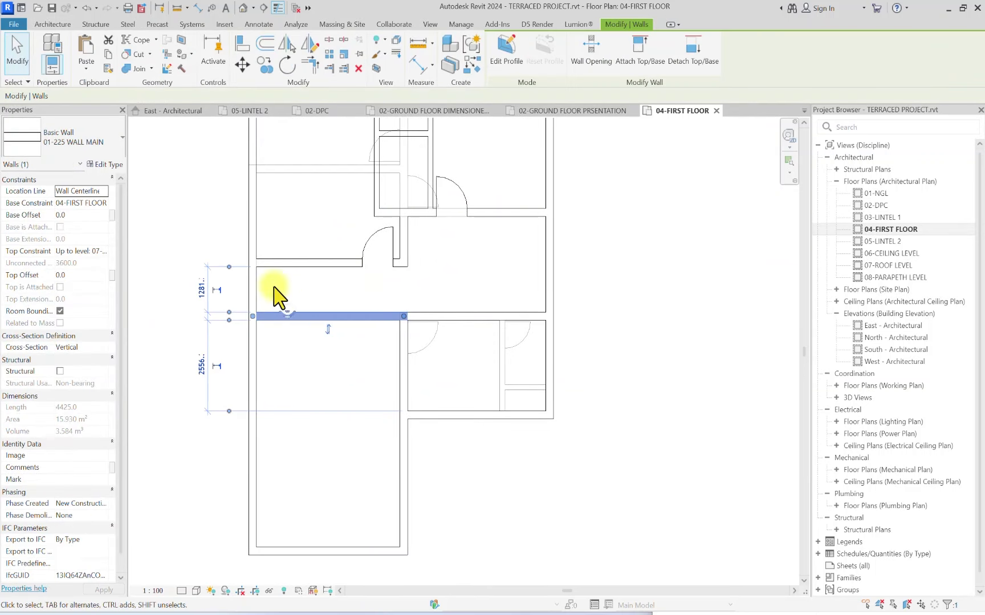
click(52, 24)
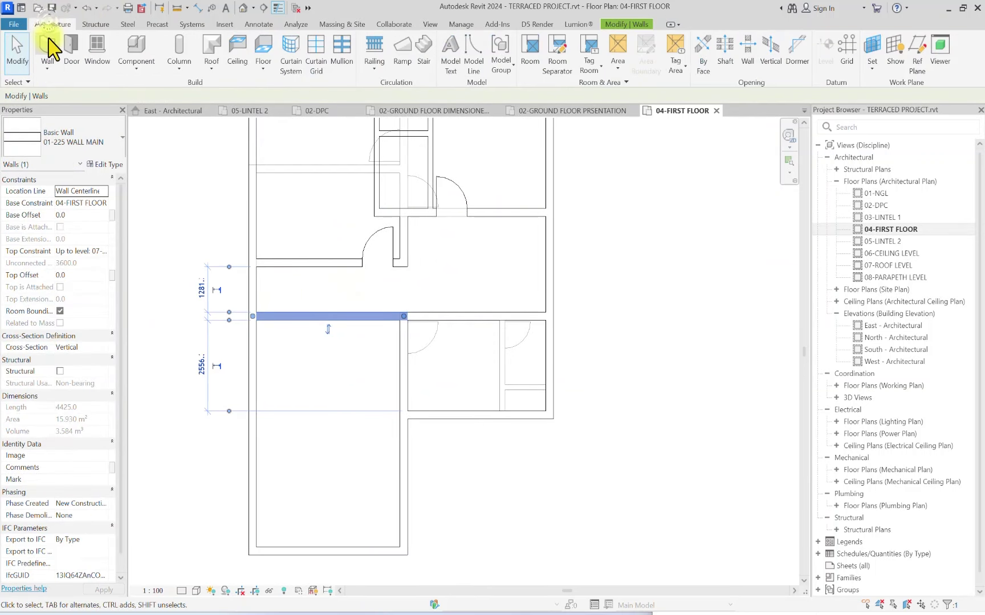
click(49, 45)
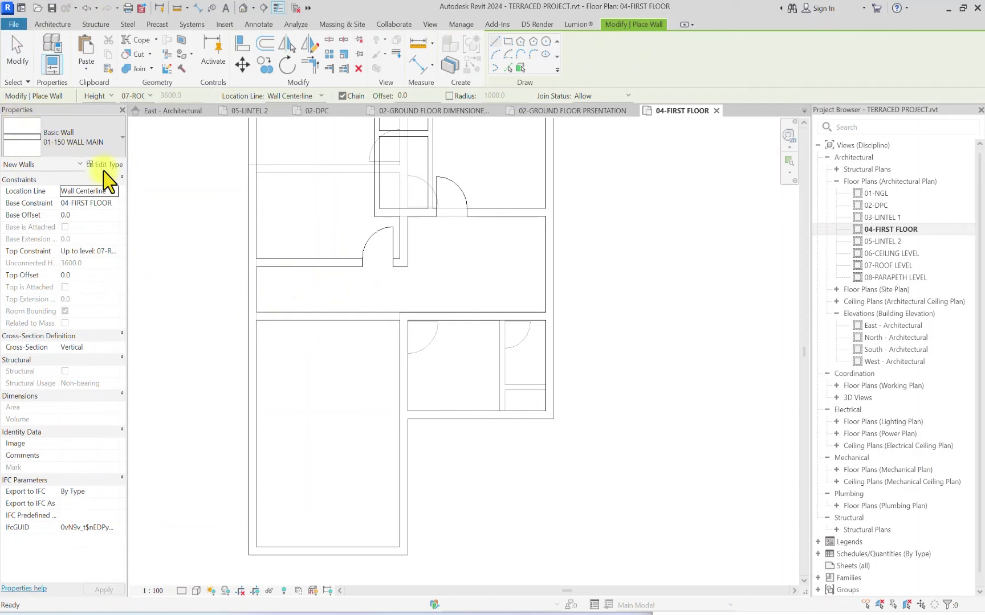
click(336, 262)
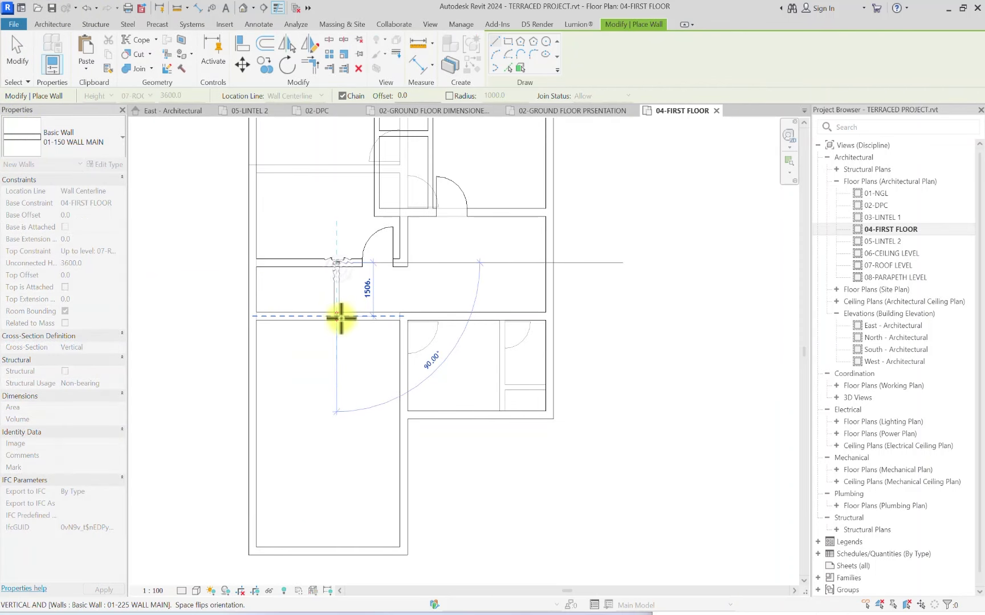
click(340, 317)
key(Escape)
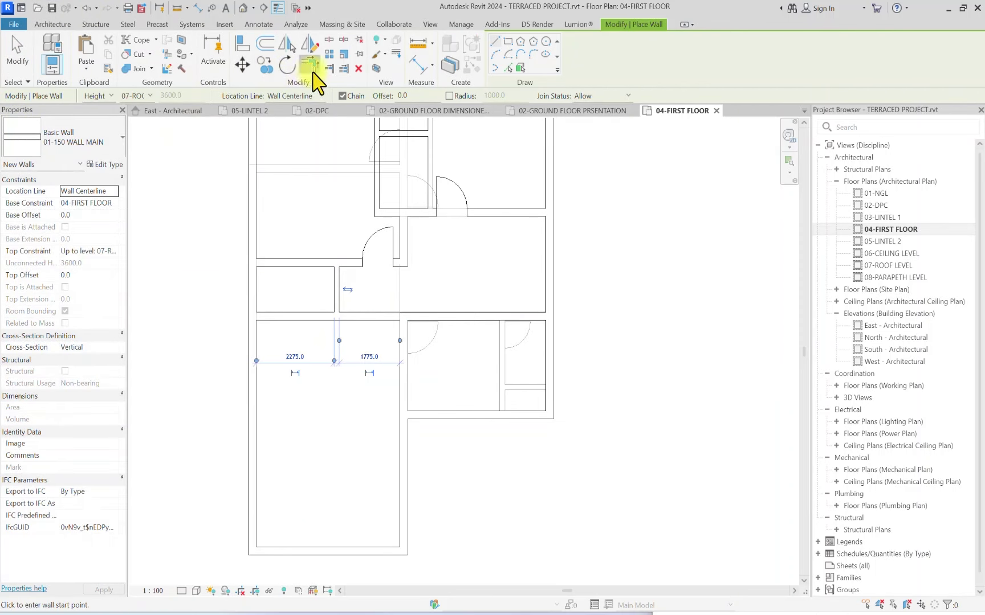
click(310, 67)
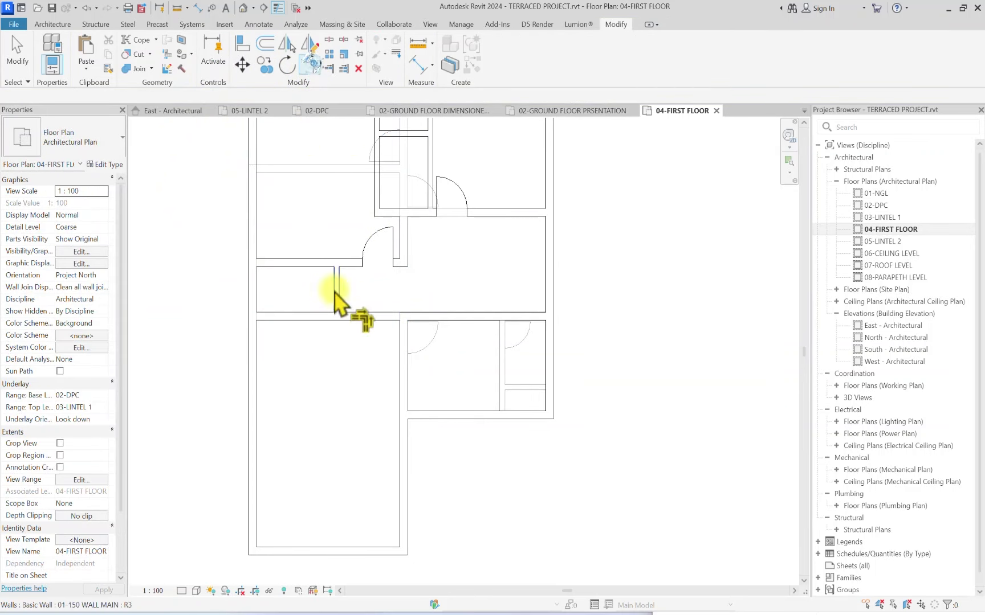
scroll(268, 265, down, 2)
scroll(548, 290, up, 2)
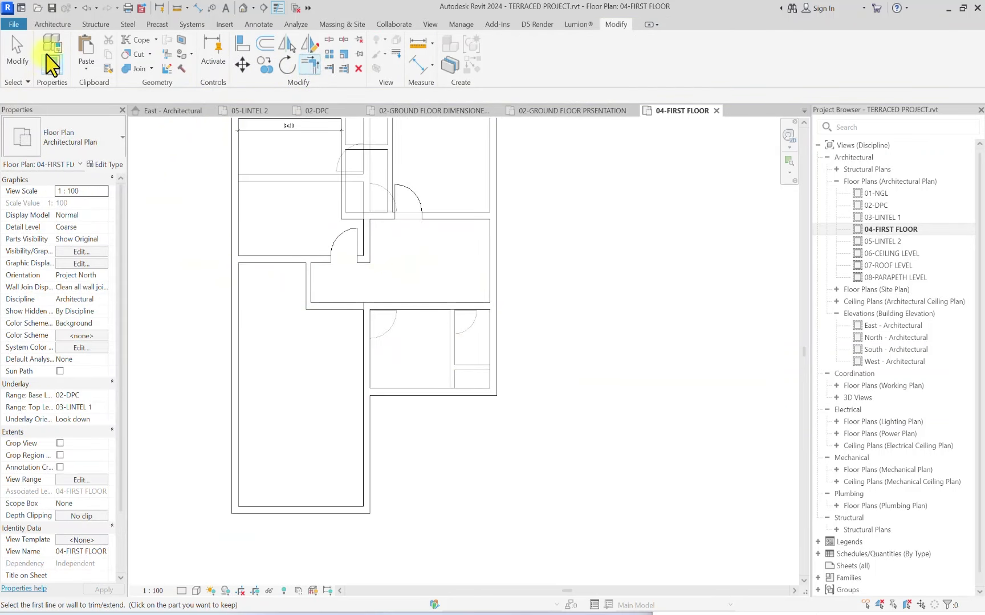
Step: Place a third IntSgl D1 door in the horizontal wall below the central corridor
click(53, 24)
click(68, 53)
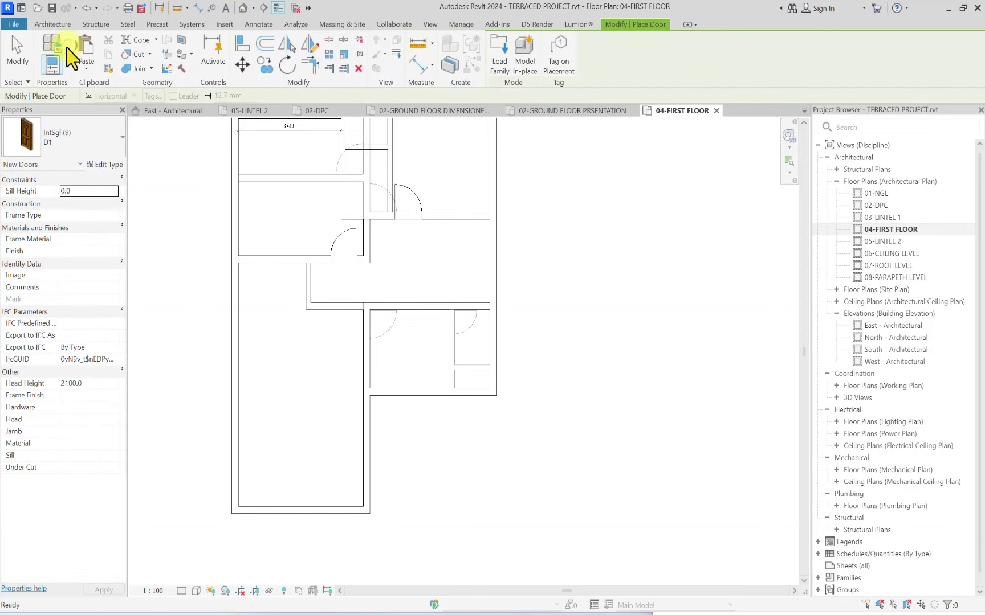
scroll(346, 303, up, 1)
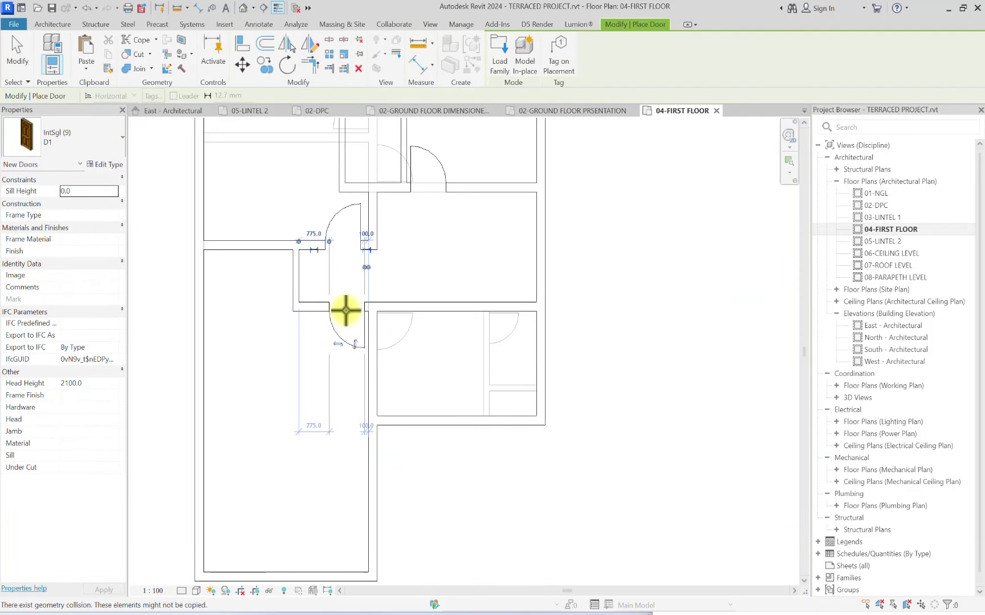
click(346, 310)
click(253, 138)
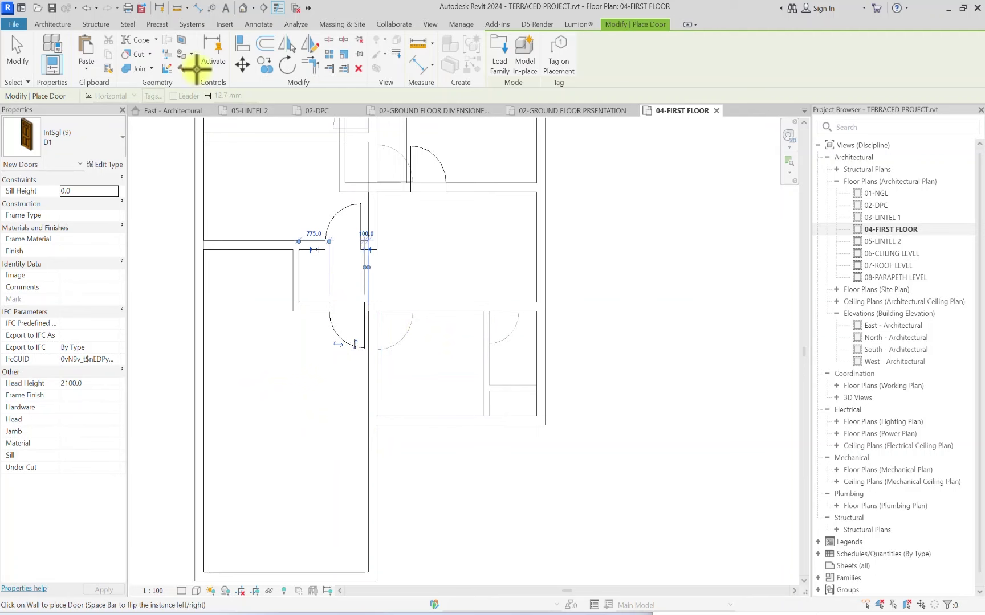
key(Escape)
key(Escape)
Step: Split the wall beside the bathrooms with Split Element and select its resulting pieces
click(616, 24)
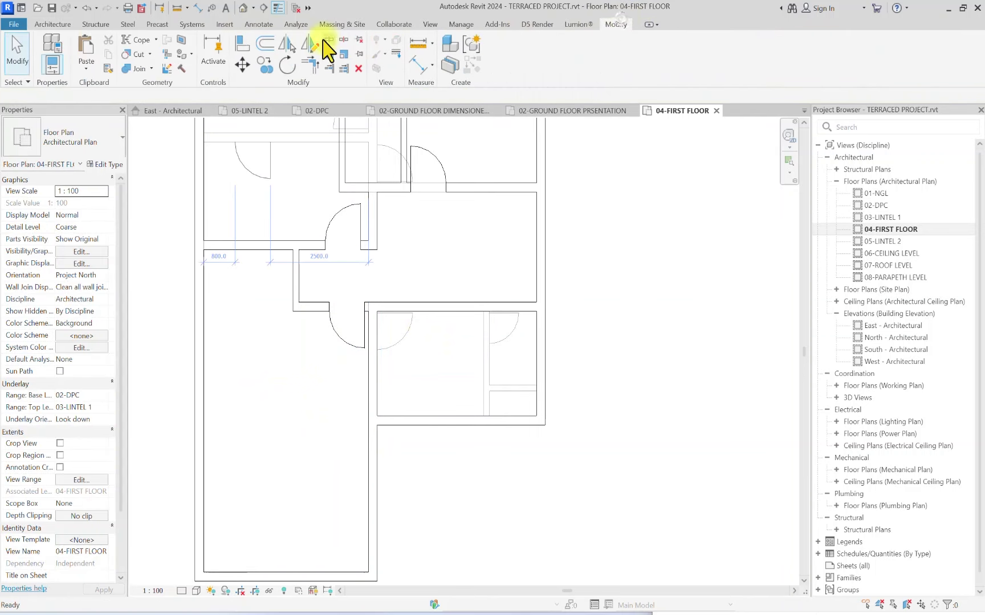
click(328, 40)
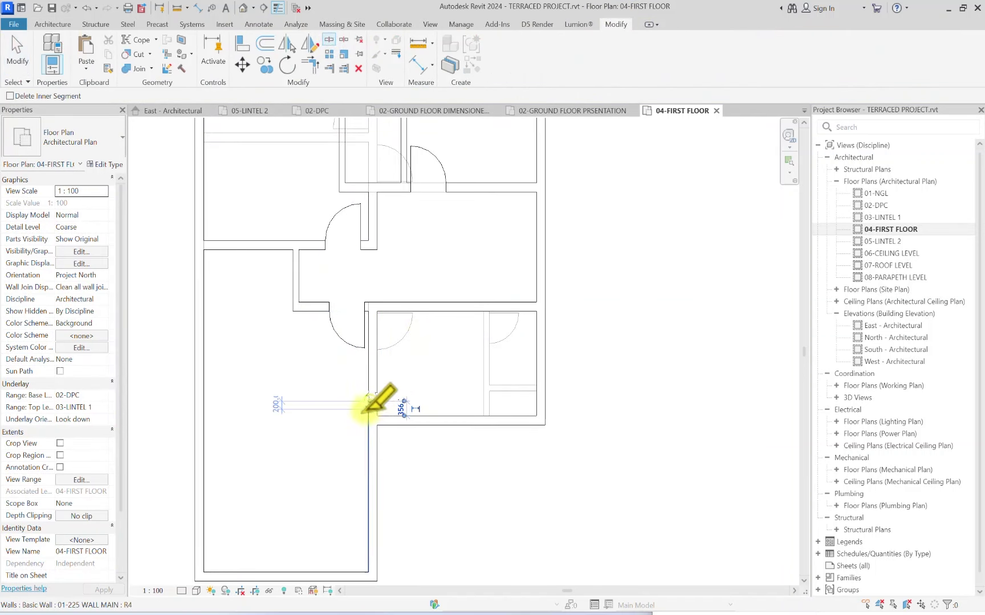
scroll(377, 401, up, 2)
key(Escape)
click(364, 427)
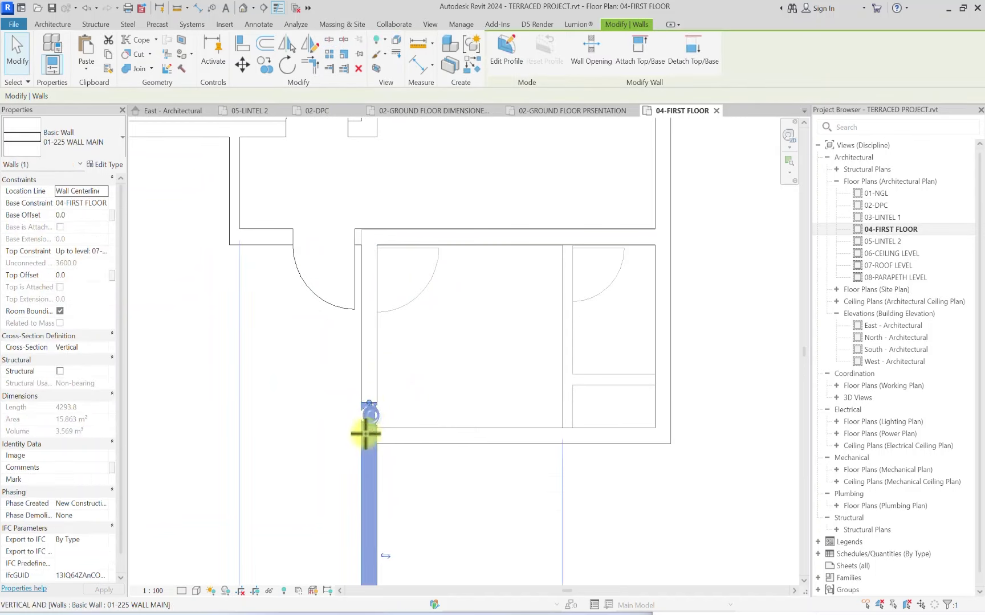
key(r)
key(s)
key(Escape)
click(366, 402)
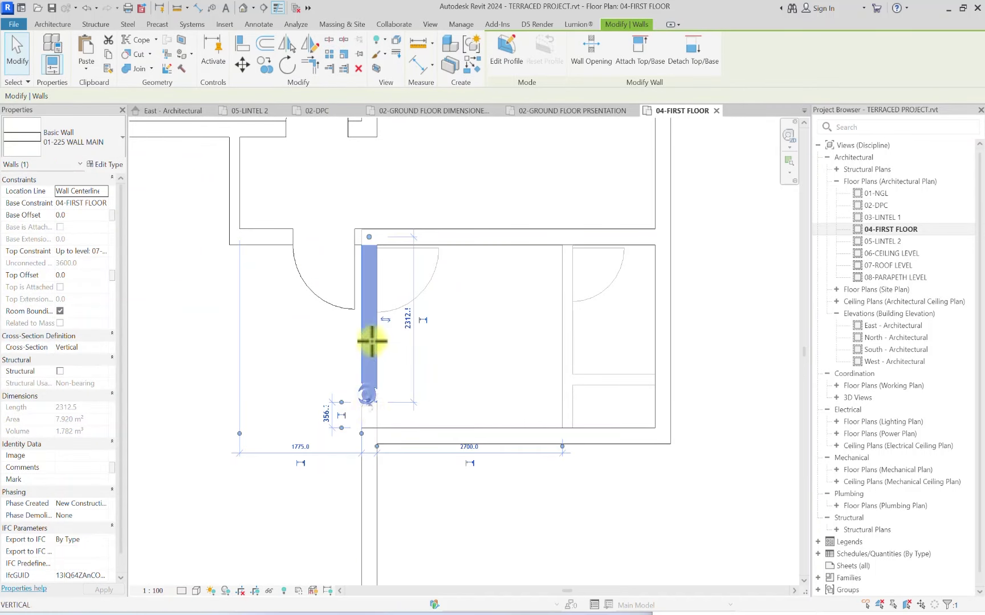
scroll(367, 341, down, 3)
click(332, 466)
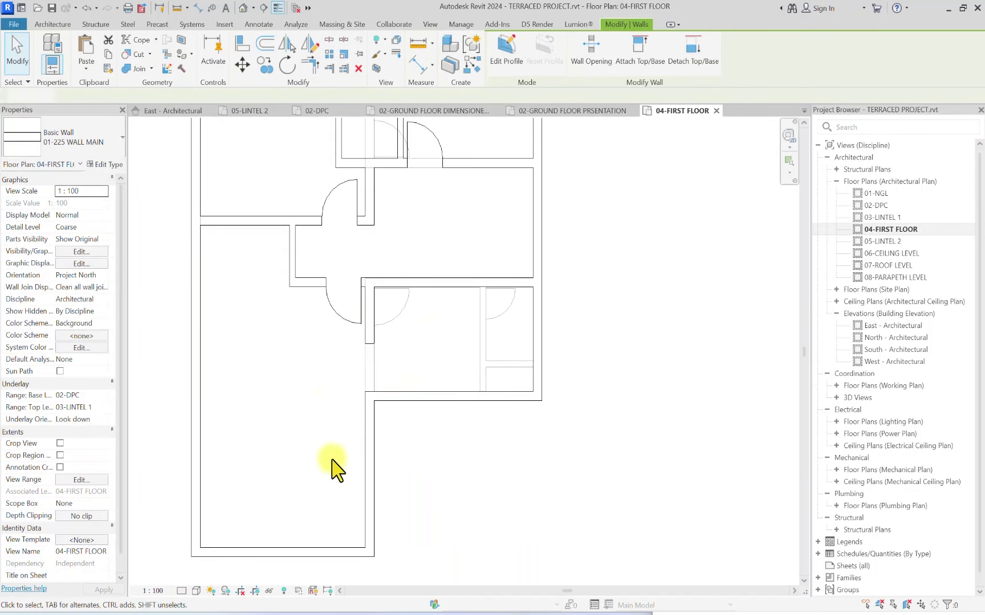
Step: Draw <Overhead> detail lines: a 1200 vertical line from the wall end plus a short closing line
click(259, 25)
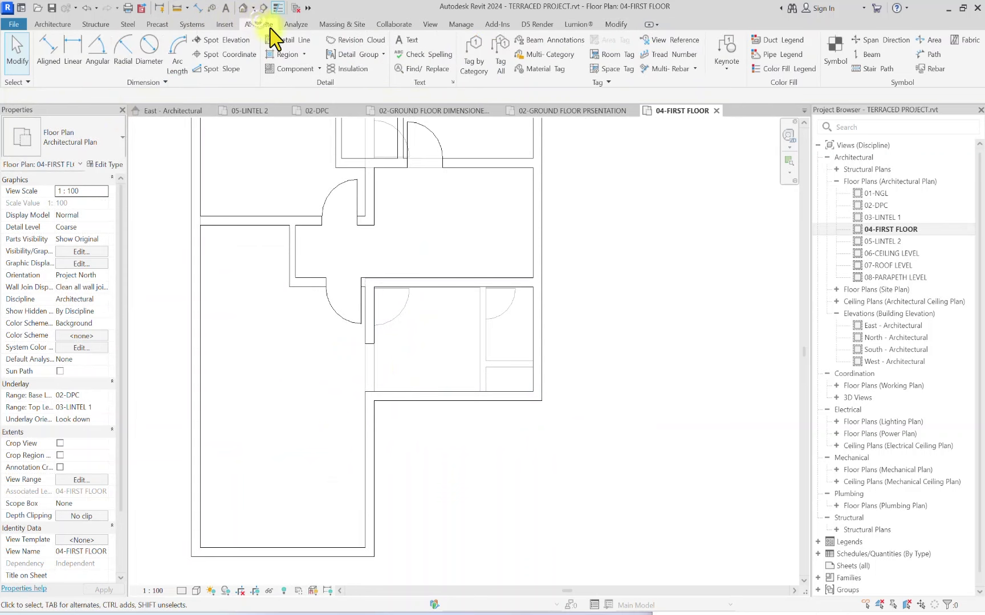
click(287, 43)
click(596, 60)
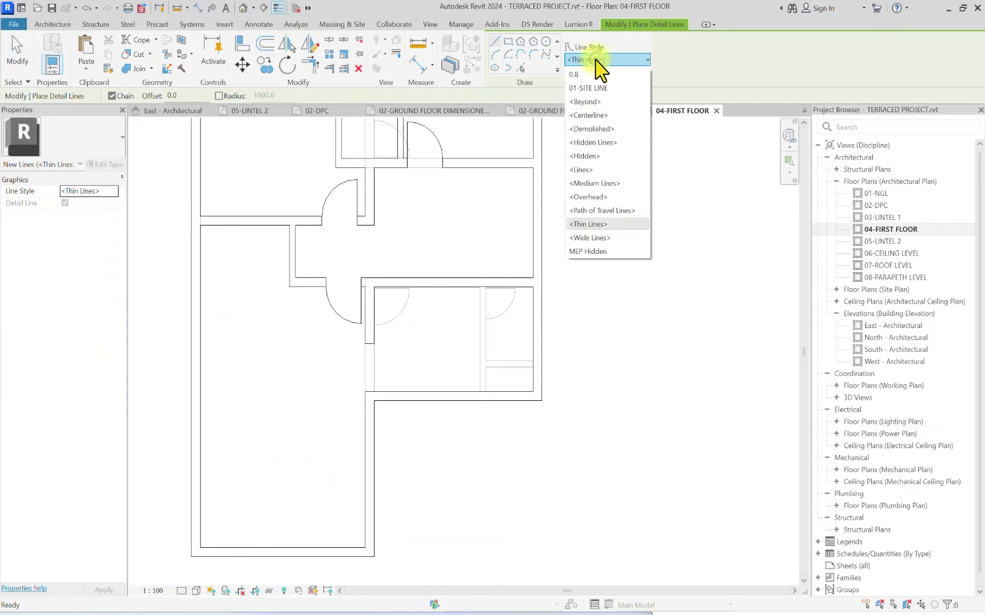
click(590, 198)
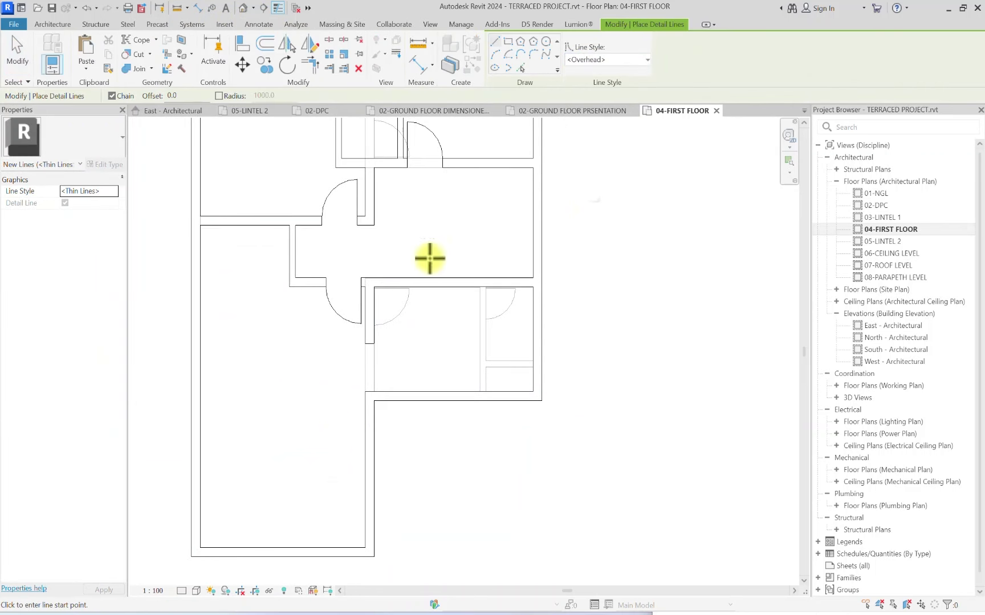
scroll(384, 383, up, 2)
click(367, 398)
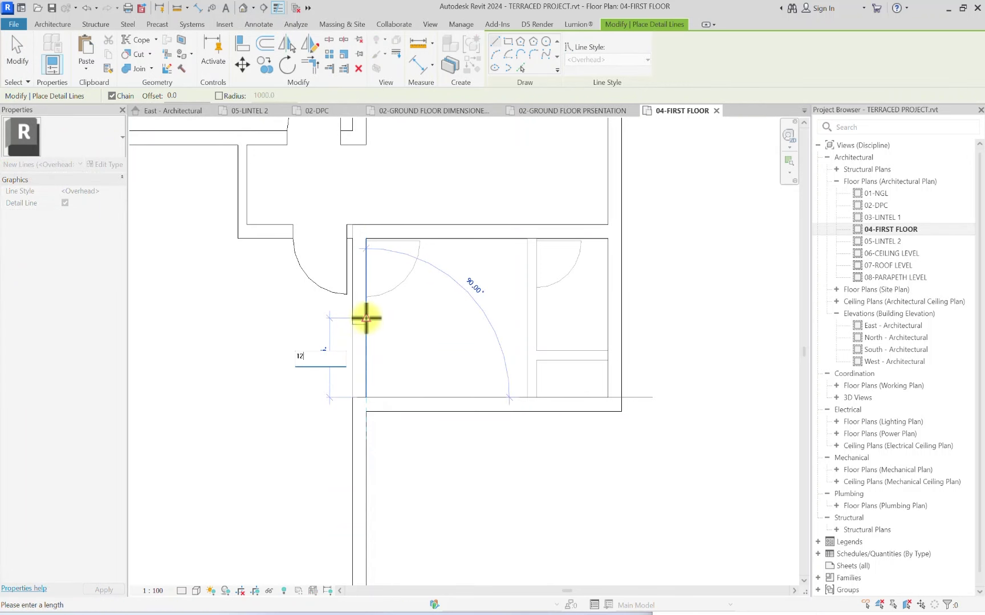
text(1200)
key(Return)
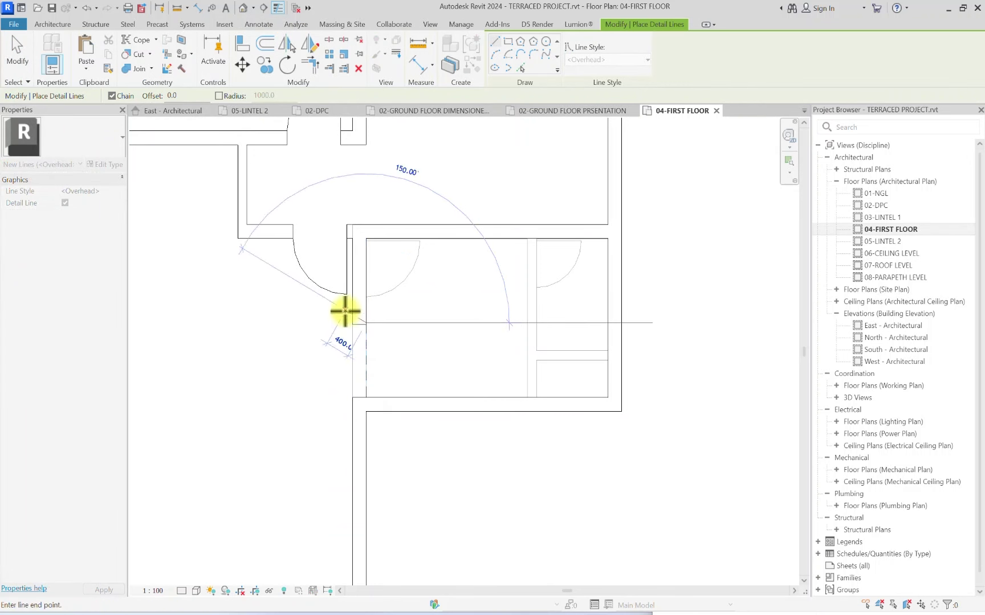
scroll(345, 321, up, 3)
click(352, 323)
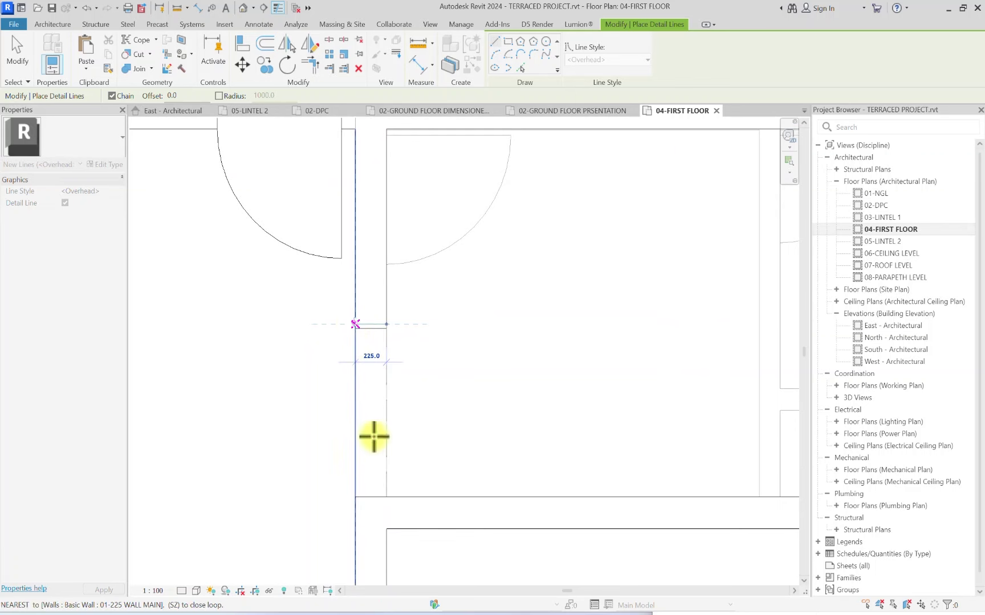
key(Escape)
key(Escape)
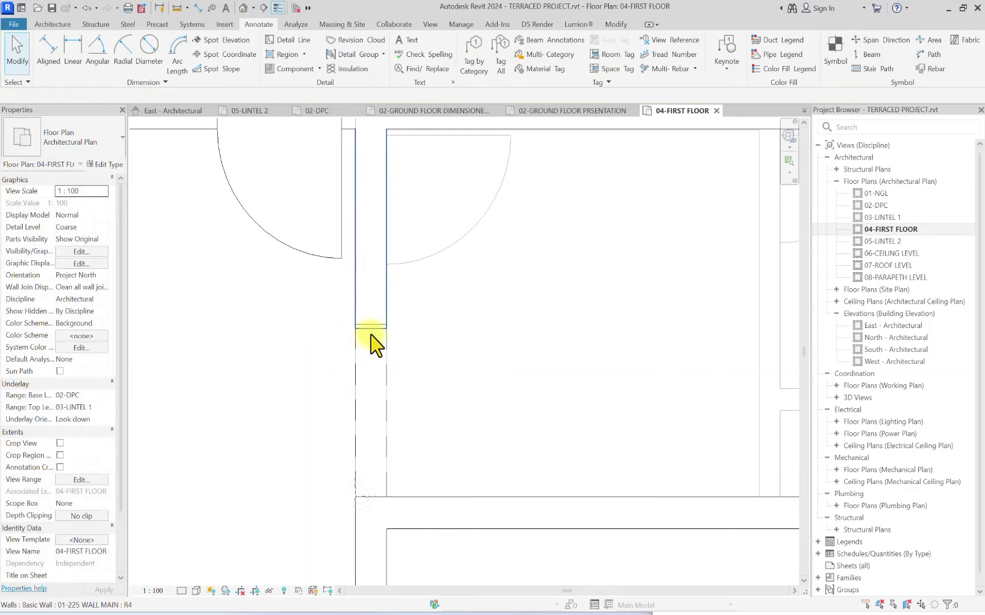
Step: Select the wall end to check the opening, then deselect it
click(371, 321)
scroll(402, 336, down, 5)
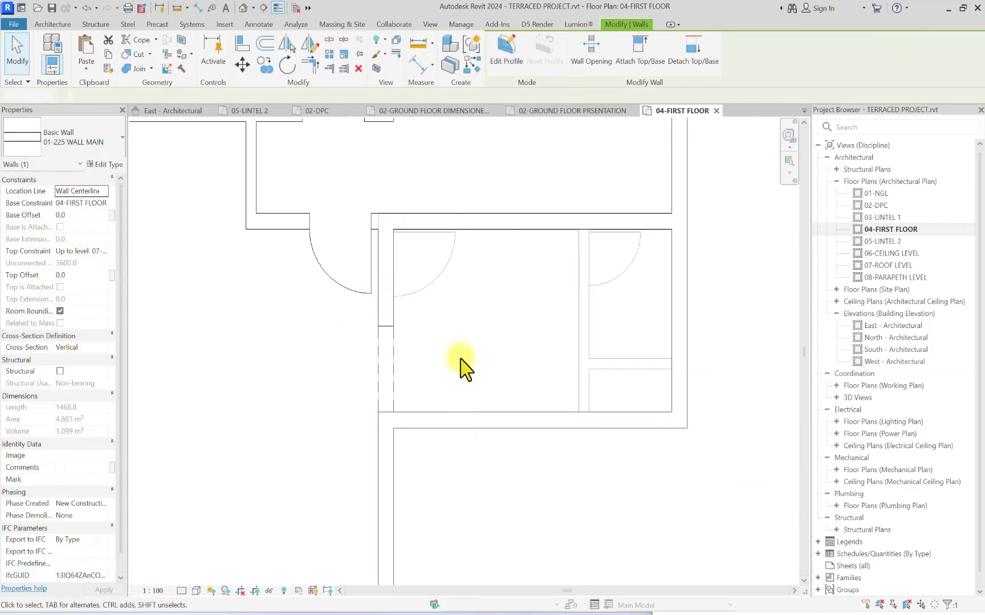
key(Escape)
scroll(503, 369, up, 3)
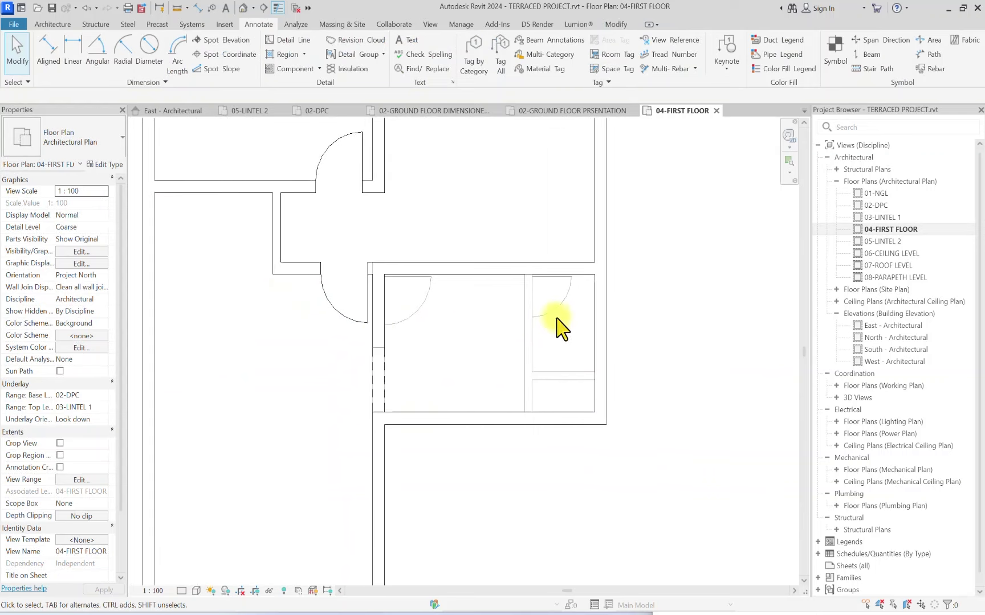
Step: Draw a 01-150 WALL MAIN partition from the upper wall's midpoint down to the lower wall
click(53, 25)
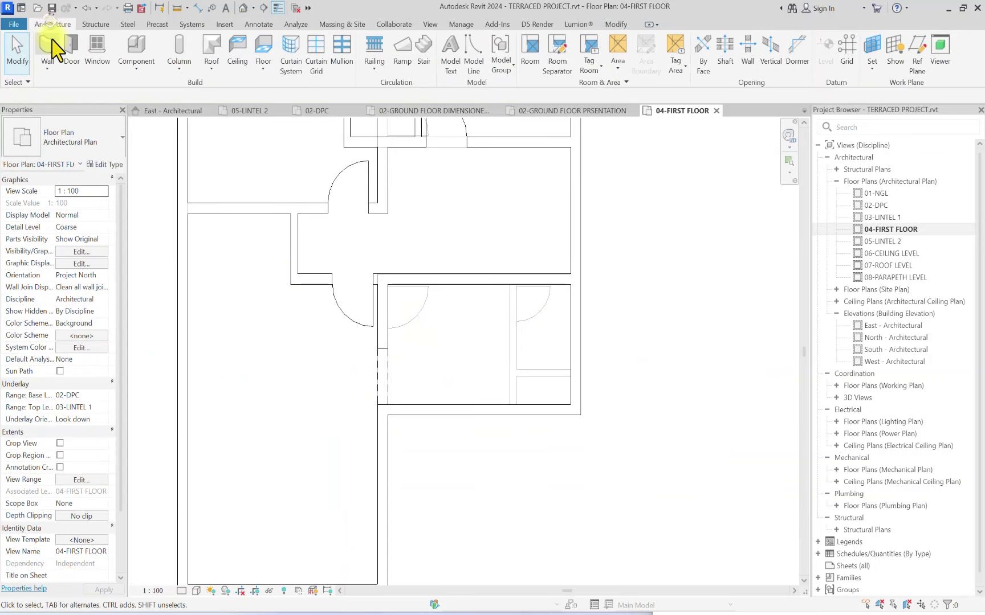
click(50, 44)
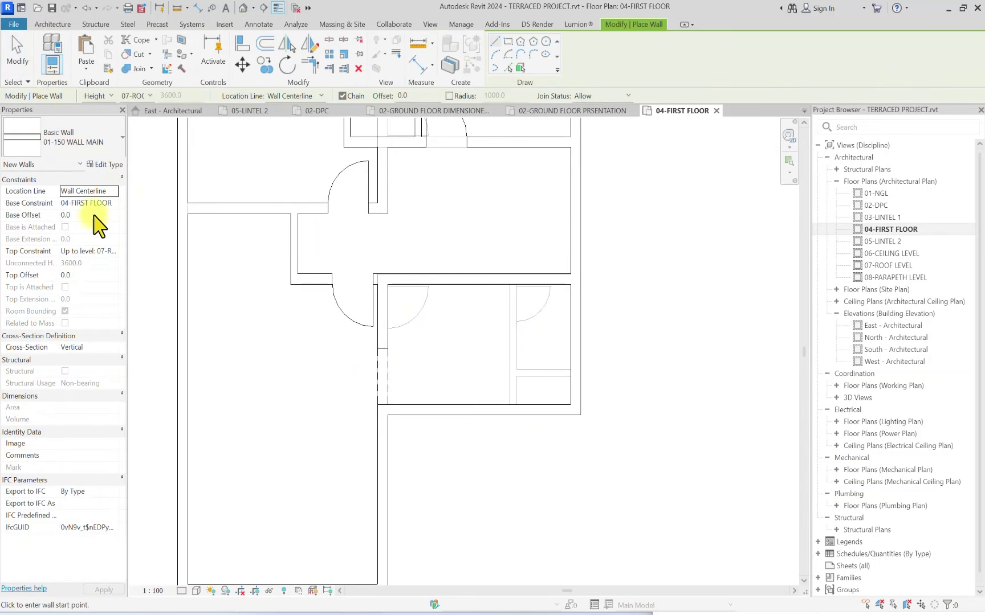
scroll(450, 299, up, 1)
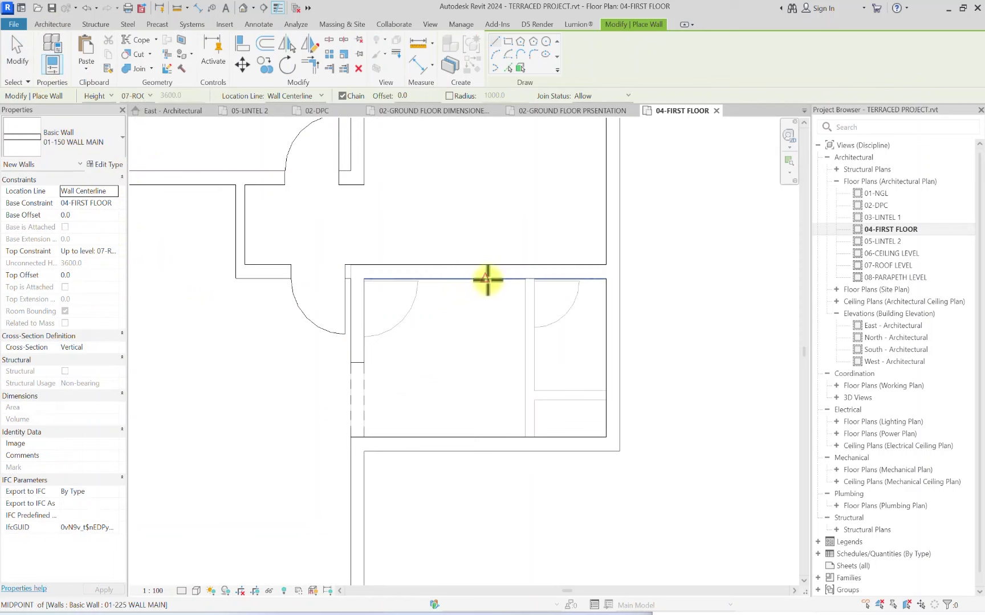
click(486, 287)
click(482, 434)
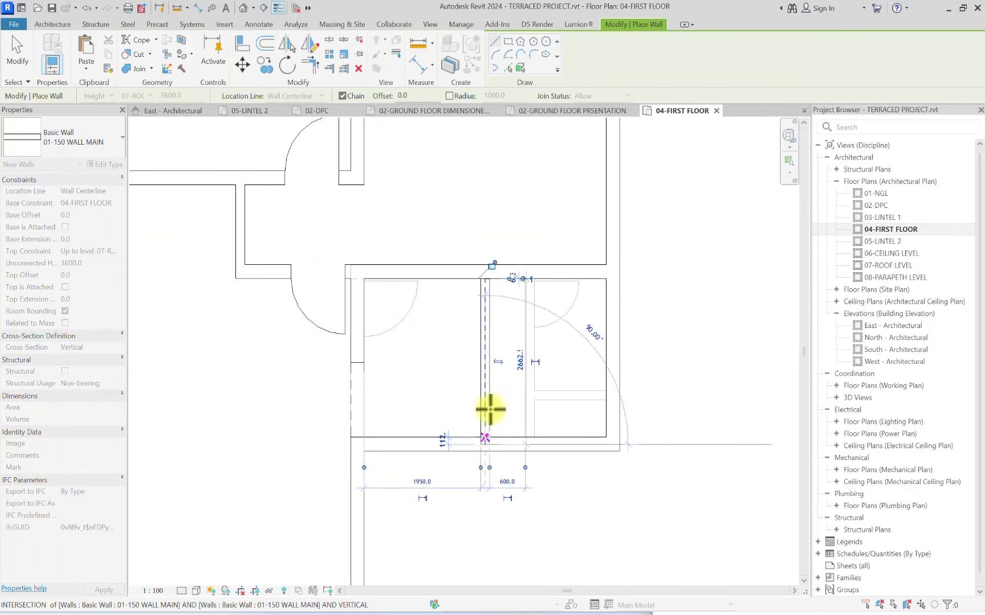
key(Escape)
key(Escape)
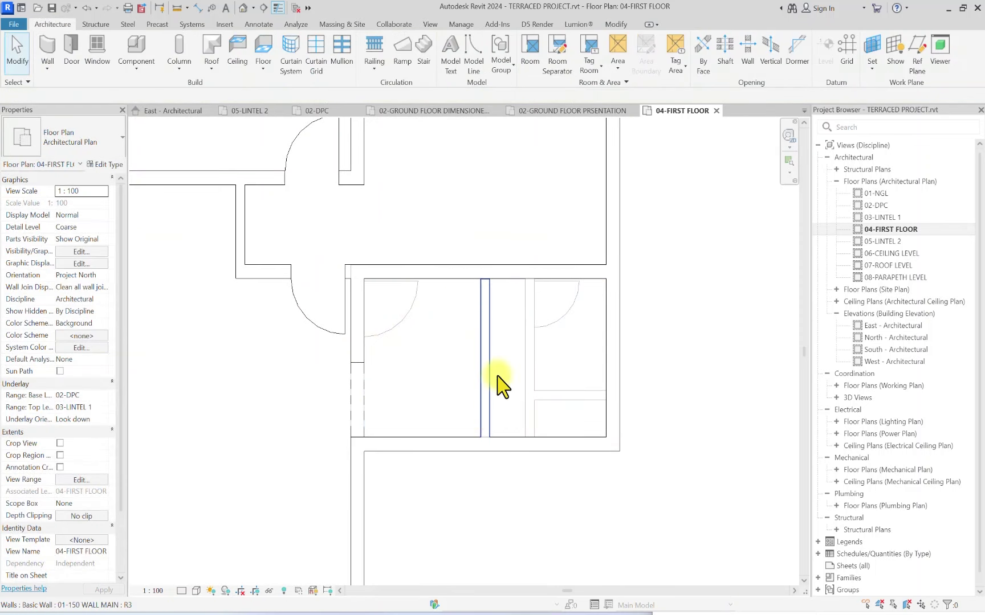
scroll(400, 385, down, 3)
middle_drag(439, 187, 397, 280)
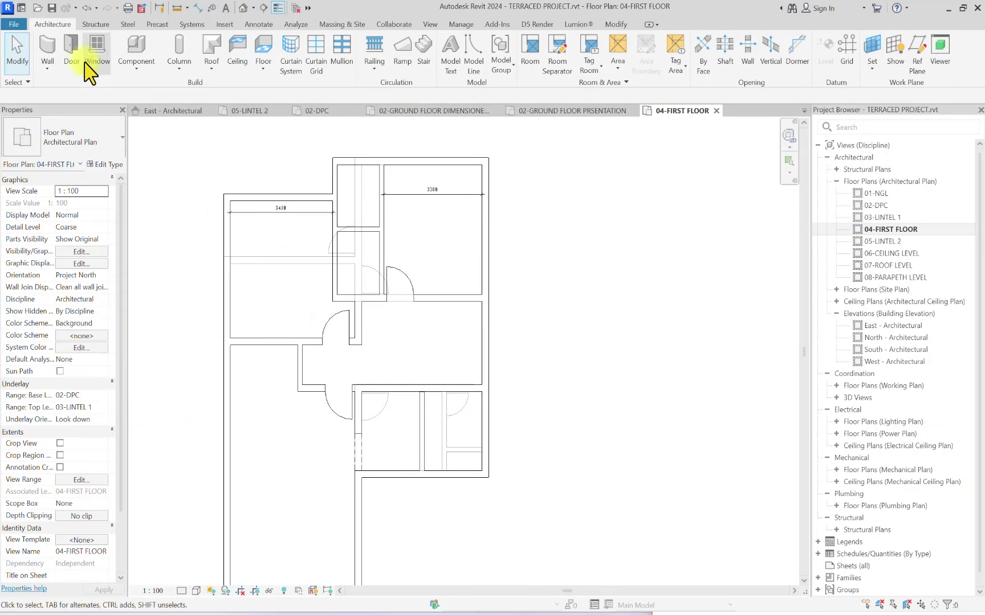
Step: Pick the IntSgl D2 door type for a new door
click(71, 50)
click(34, 148)
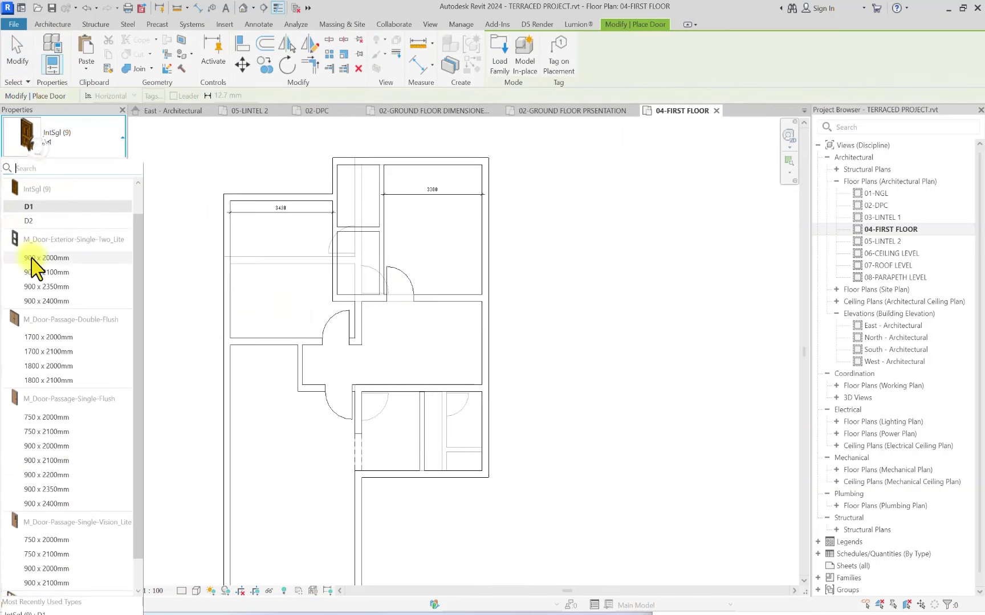
click(34, 225)
scroll(348, 288, up, 2)
scroll(351, 290, up, 2)
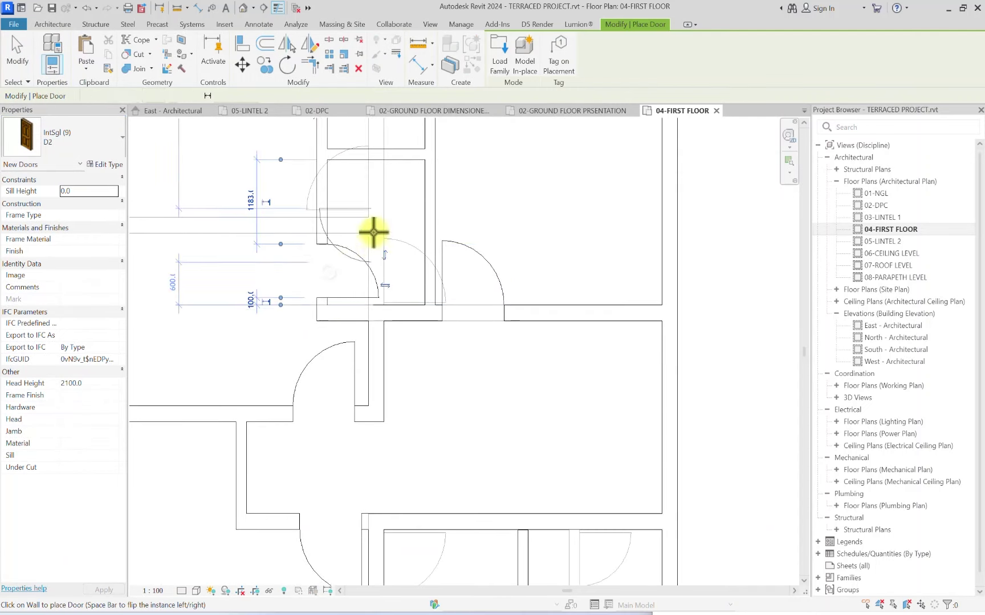
scroll(369, 228, down, 2)
scroll(385, 264, up, 2)
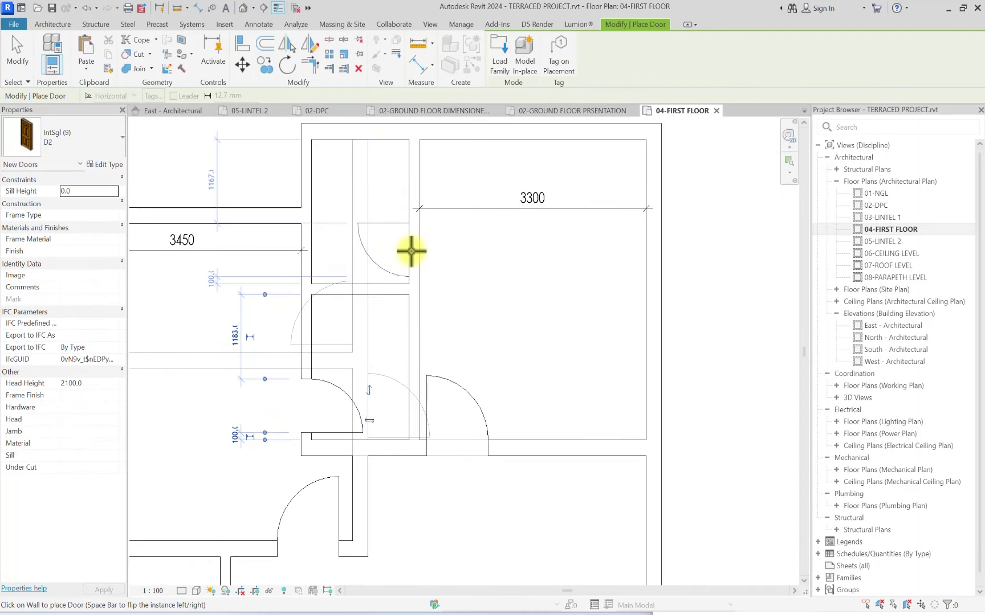
scroll(408, 247, down, 3)
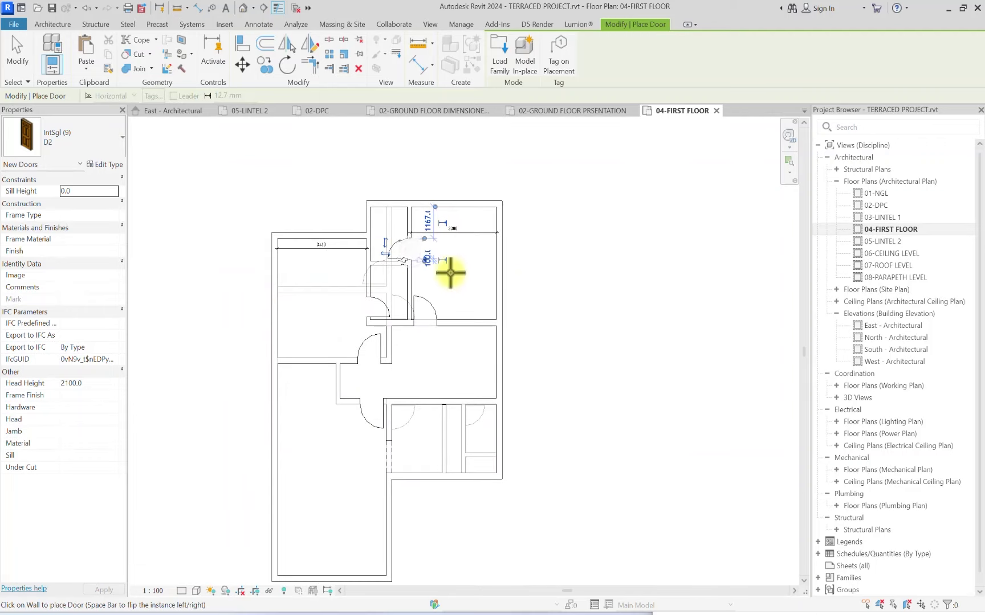
key(Escape)
key(Escape)
scroll(387, 229, up, 2)
scroll(297, 250, down, 2)
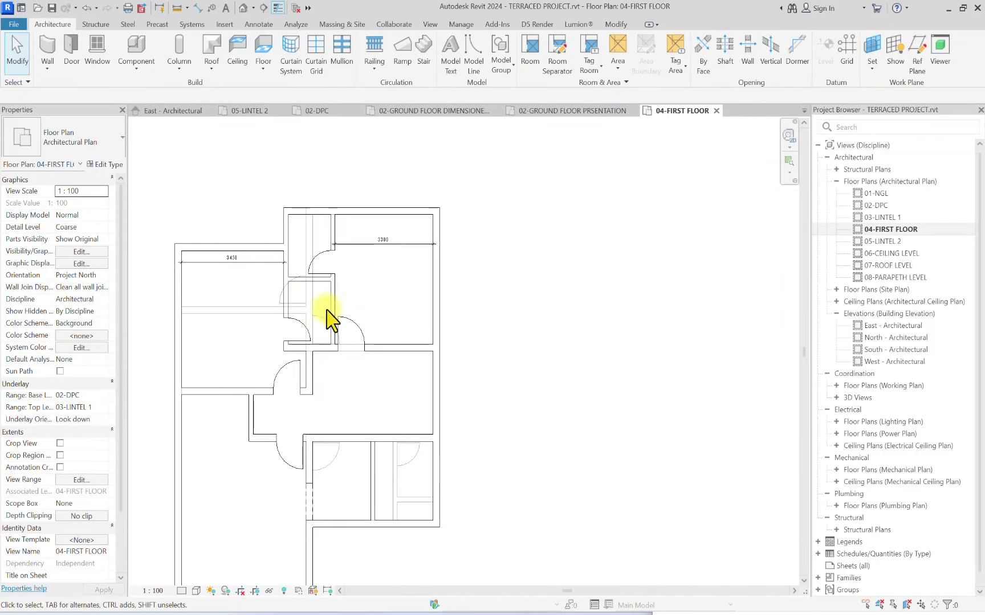
scroll(364, 271, up, 1)
Step: Place the IntSgl D2 door in the new vertical partition between the lower rooms
middle_drag(329, 455, 336, 257)
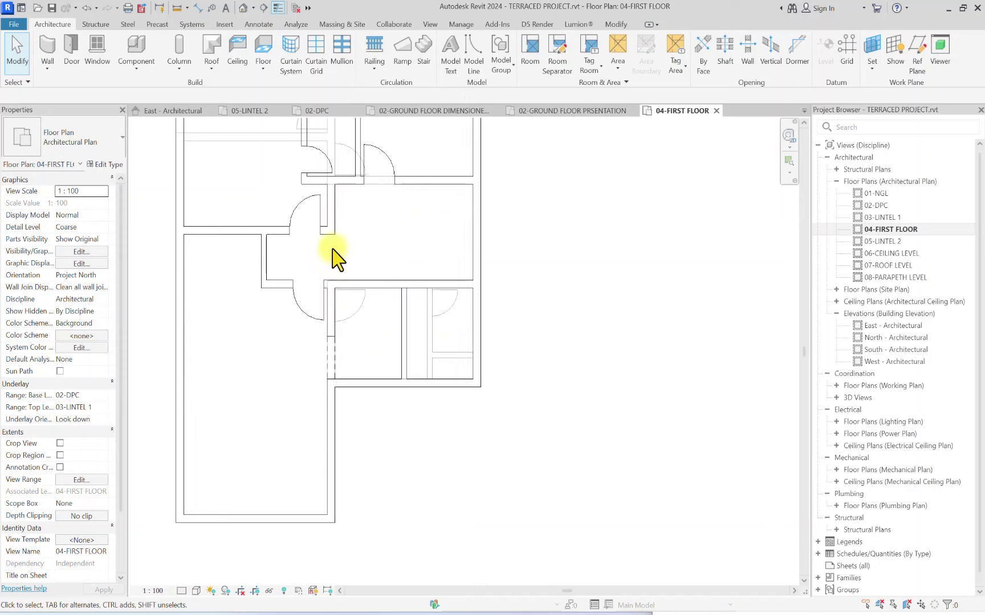
scroll(344, 310, down, 2)
scroll(356, 348, up, 2)
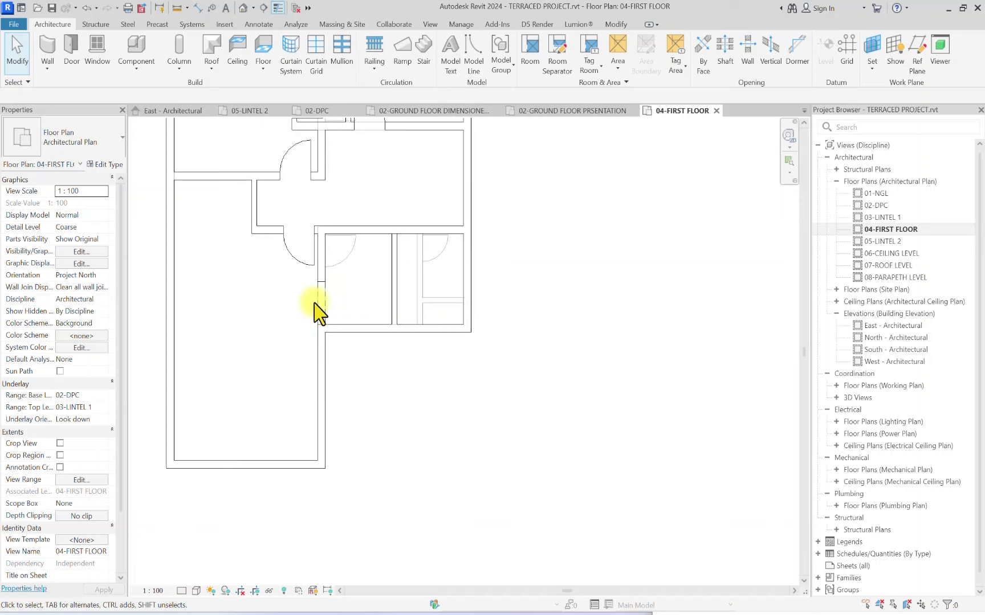
click(71, 50)
scroll(402, 287, up, 2)
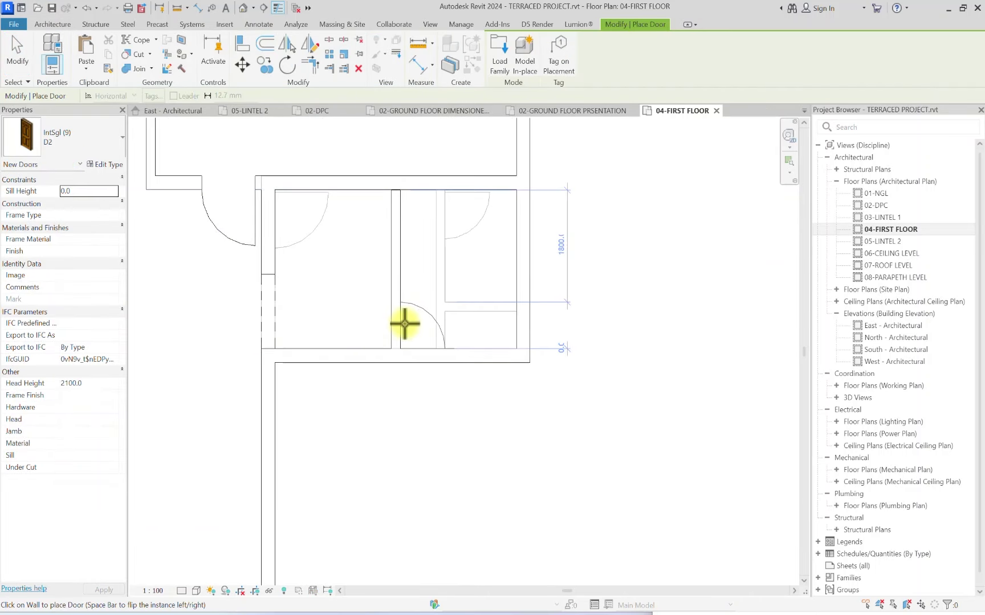
scroll(403, 321, down, 1)
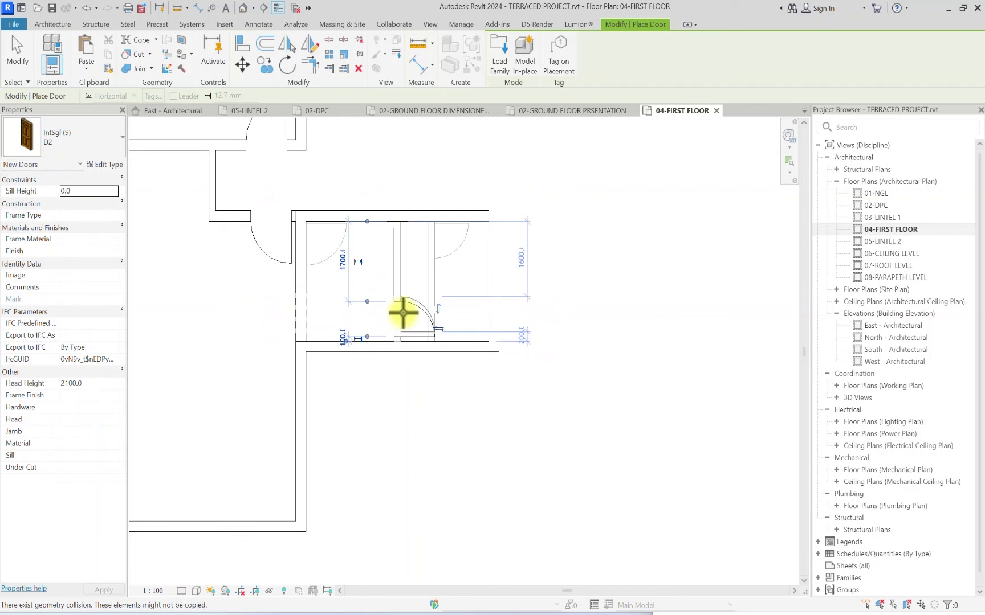
click(403, 313)
scroll(403, 310, up, 1)
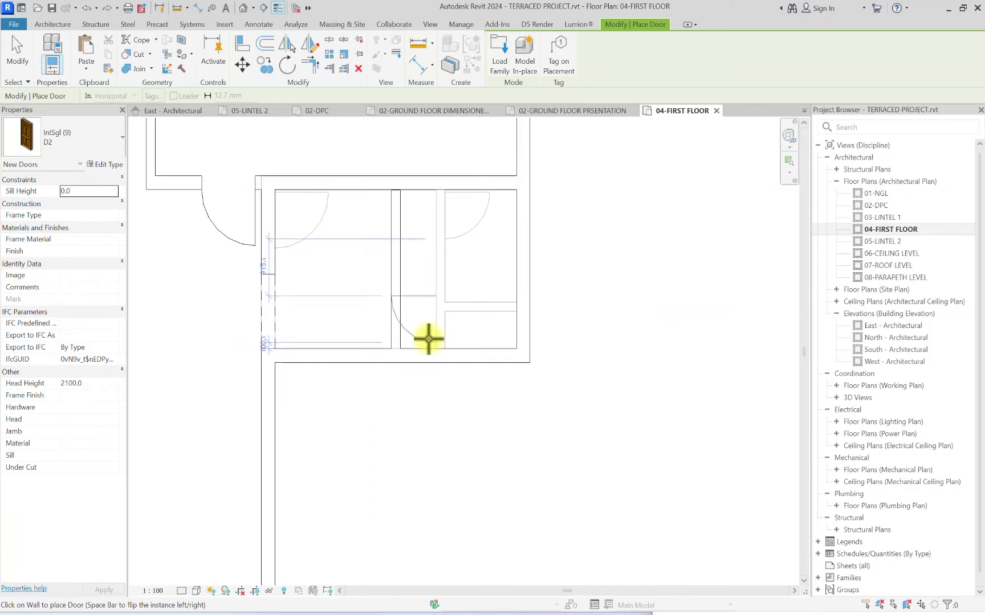
click(403, 319)
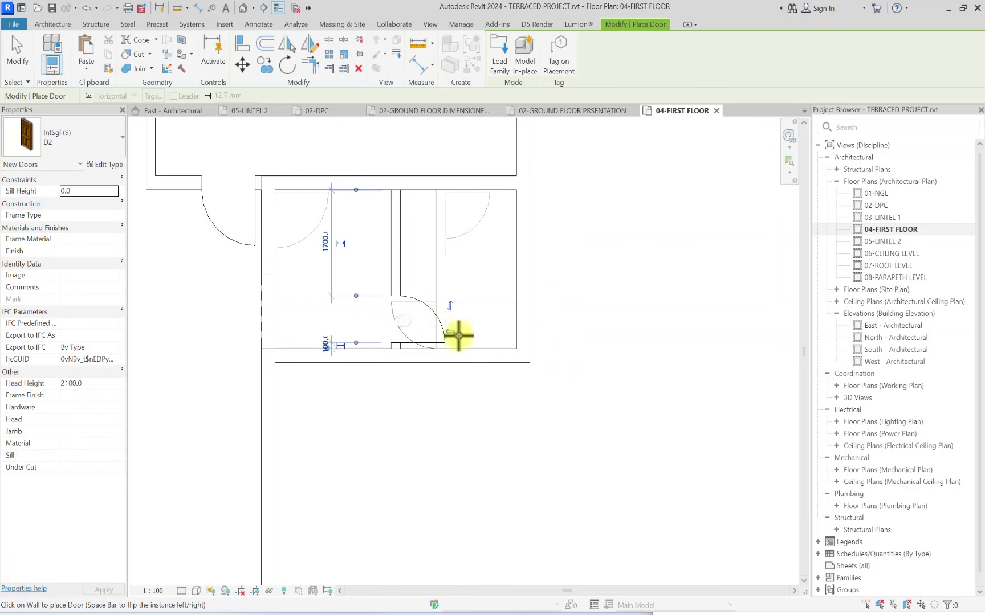
key(Escape)
scroll(339, 319, down, 3)
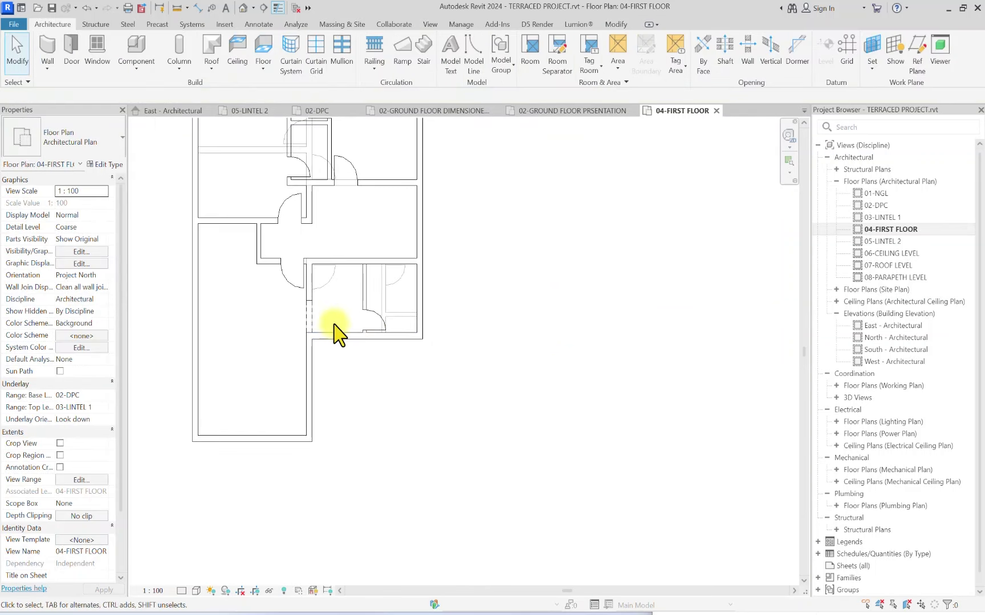
Step: Chain Overhead-style dashed detail lines from the wall end down and across below the lower rooms
click(261, 26)
click(303, 39)
scroll(319, 302, down, 2)
scroll(274, 331, up, 2)
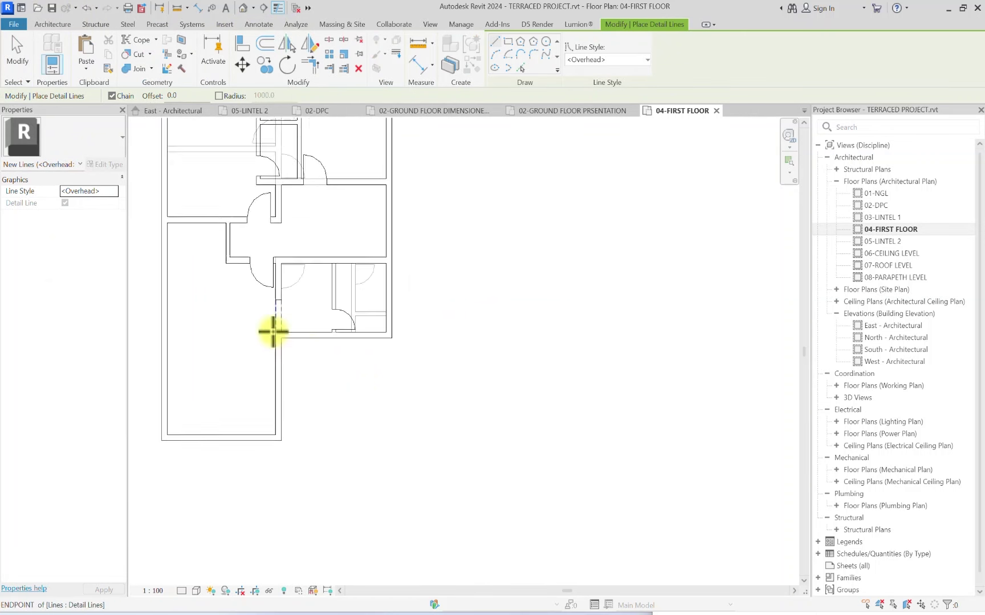
scroll(273, 331, up, 1)
click(284, 340)
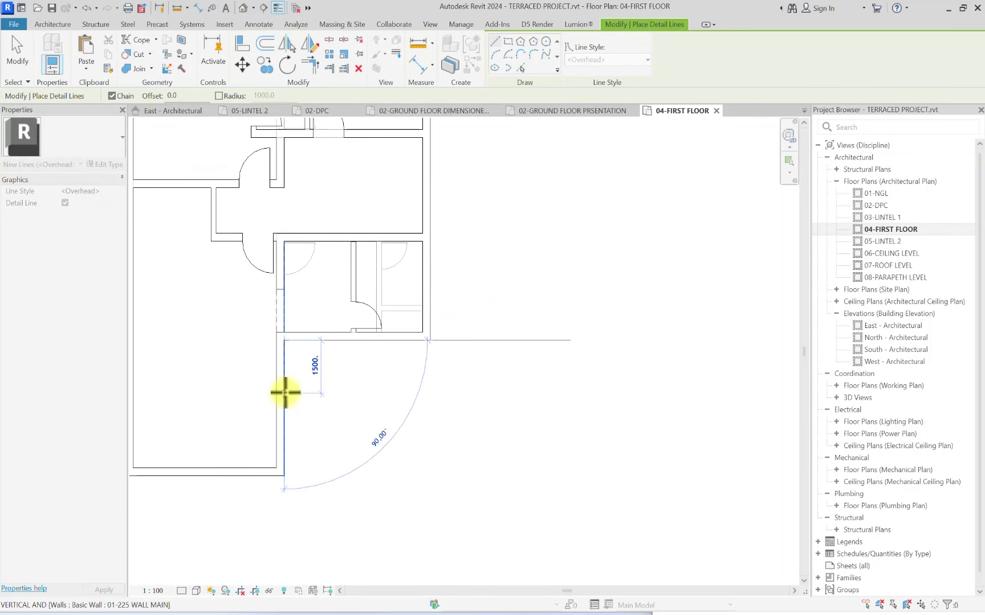
click(284, 394)
click(423, 393)
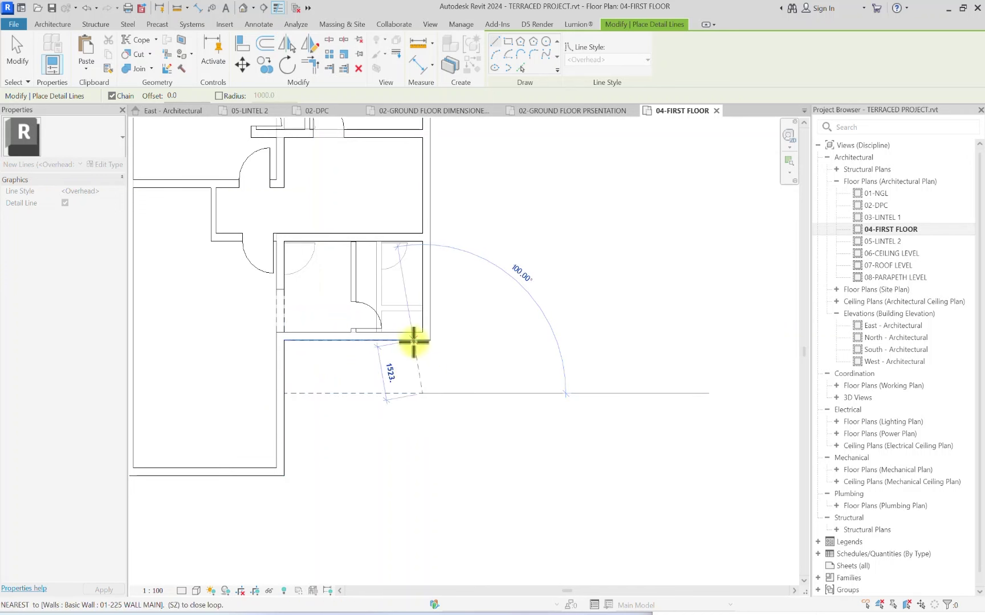
key(Escape)
Step: Add a vertical Overhead guide line down from the right-hand wall end
scroll(398, 341, up, 2)
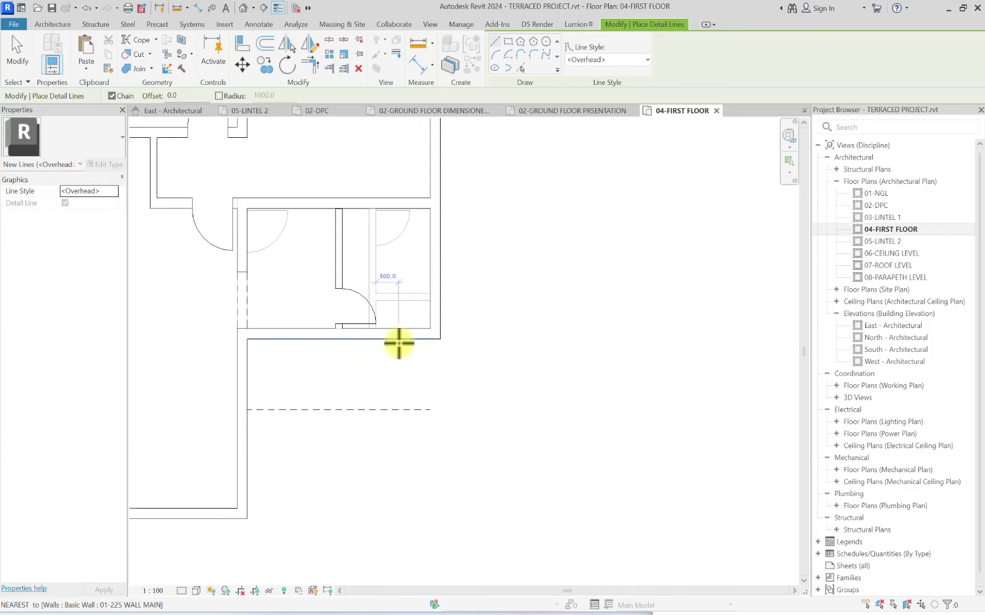
scroll(391, 343, down, 3)
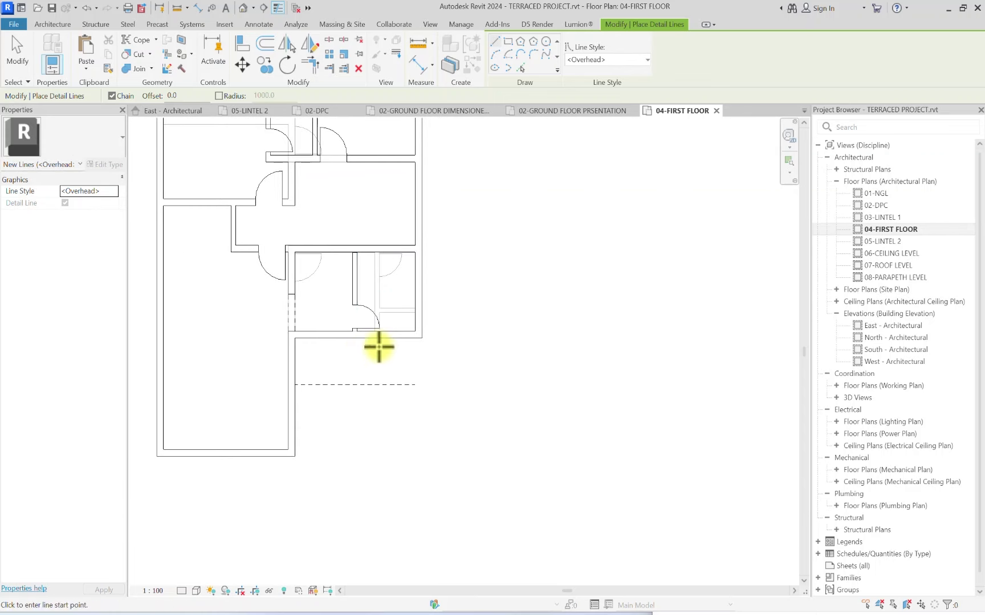
scroll(342, 365, up, 1)
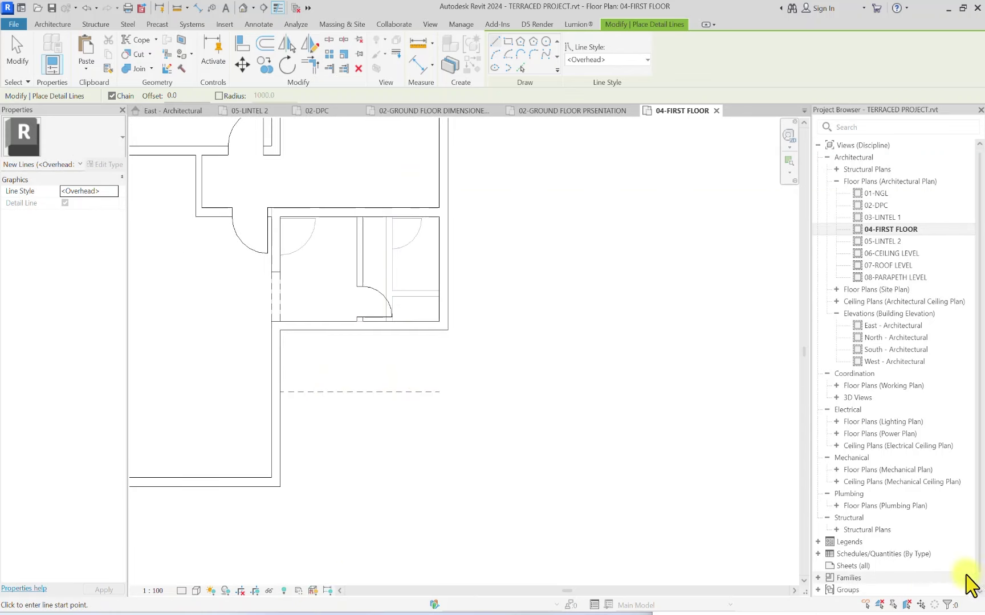
scroll(385, 362, down, 2)
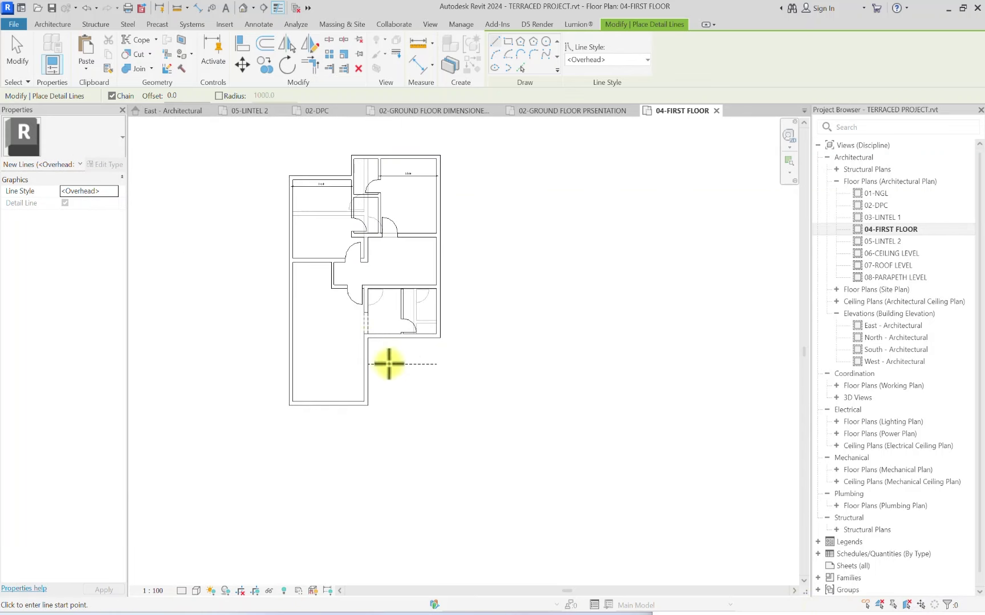
scroll(429, 345, up, 3)
click(446, 333)
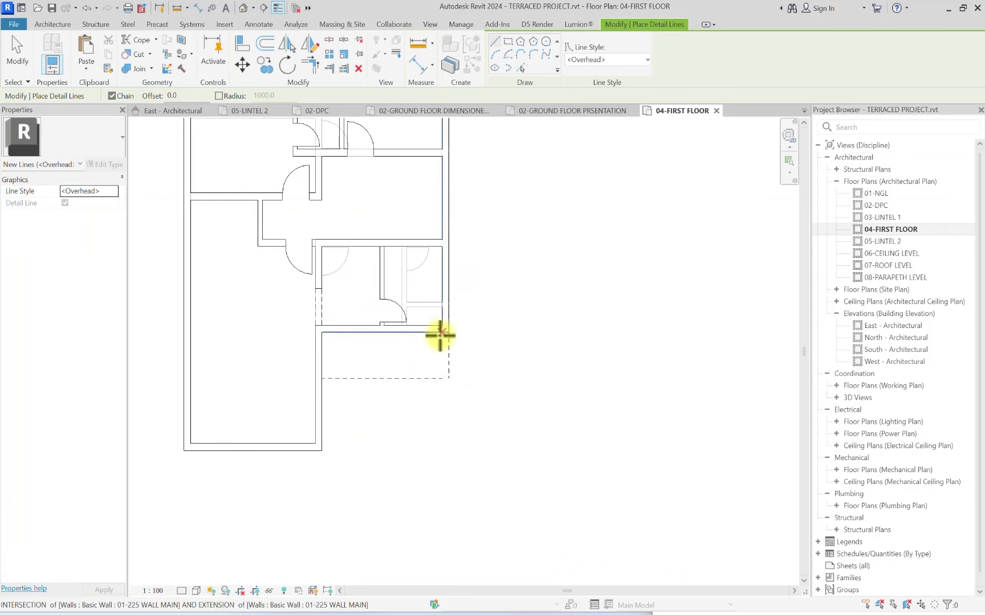
scroll(441, 332, up, 4)
click(445, 436)
scroll(342, 438, down, 3)
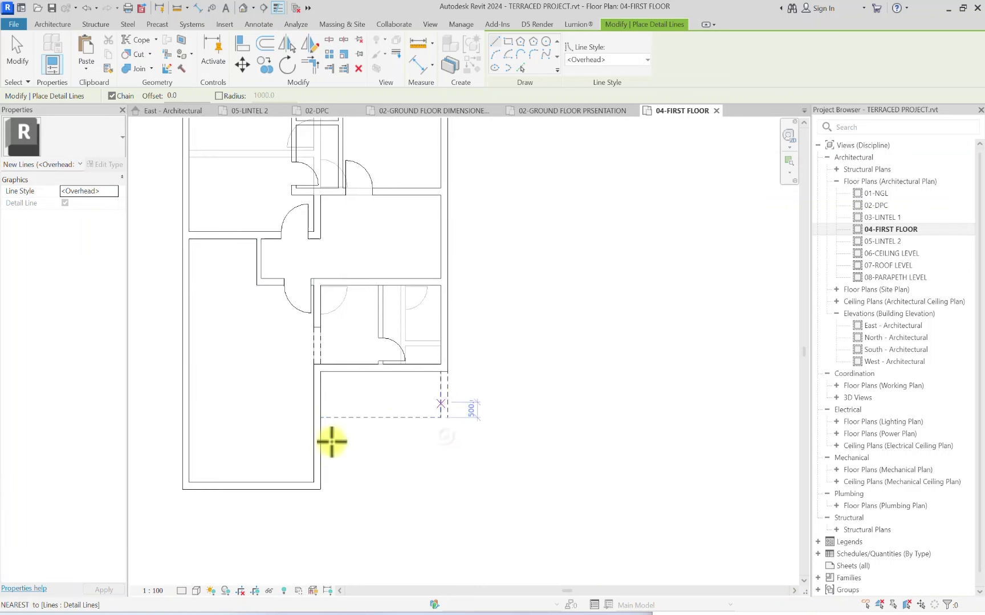
scroll(281, 431, up, 3)
Step: Add a short vertical Overhead guide line down from the middle wall
click(336, 351)
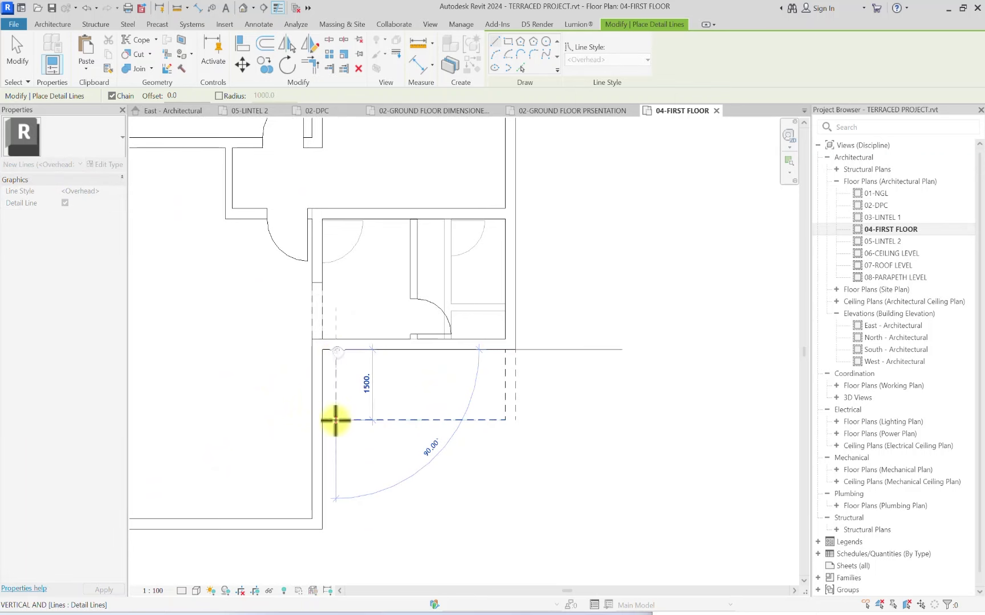
click(336, 406)
scroll(302, 359, down, 4)
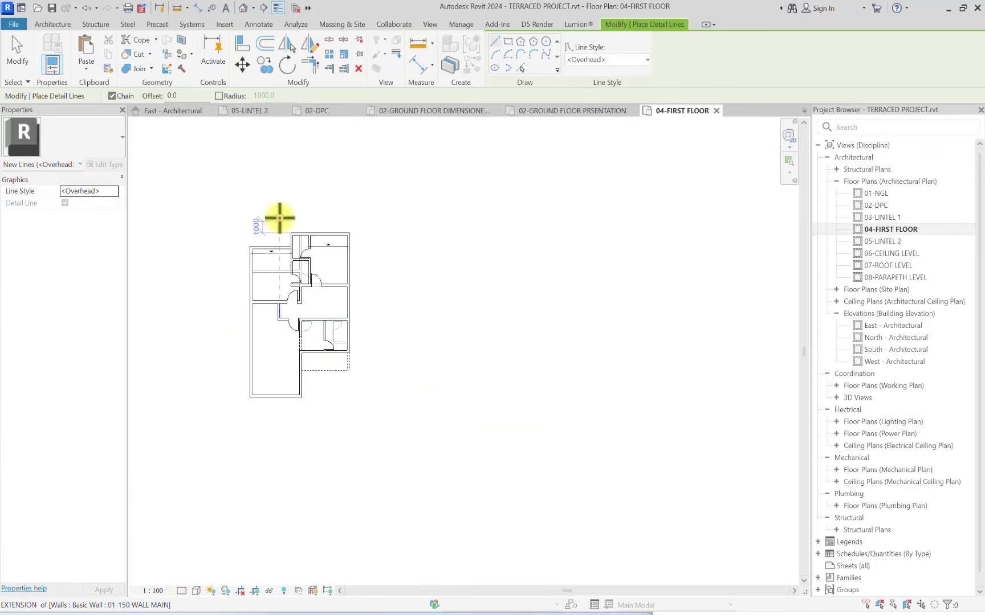
scroll(268, 239, up, 2)
scroll(370, 479, up, 2)
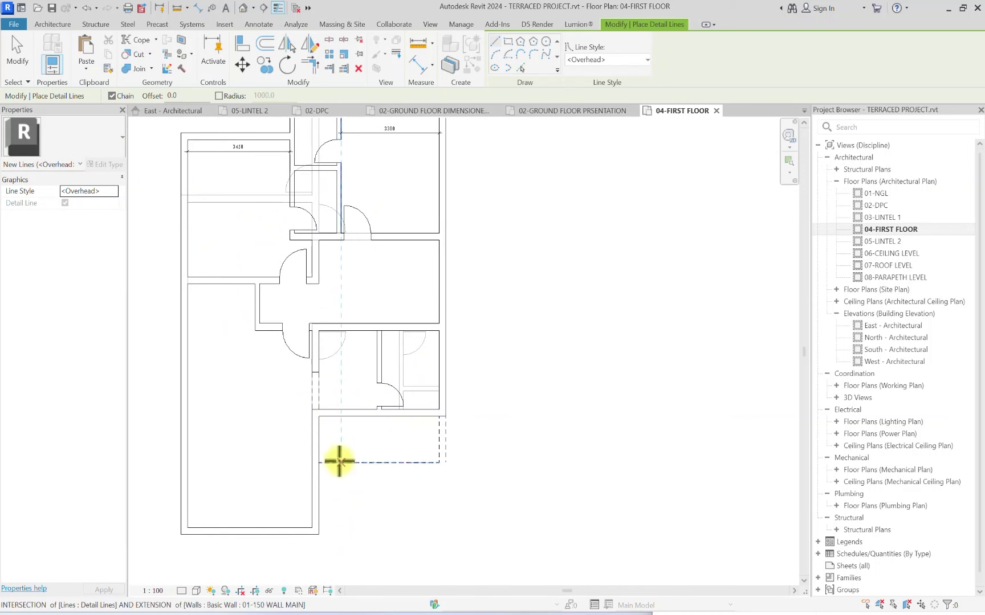
scroll(393, 490, up, 2)
scroll(288, 468, down, 2)
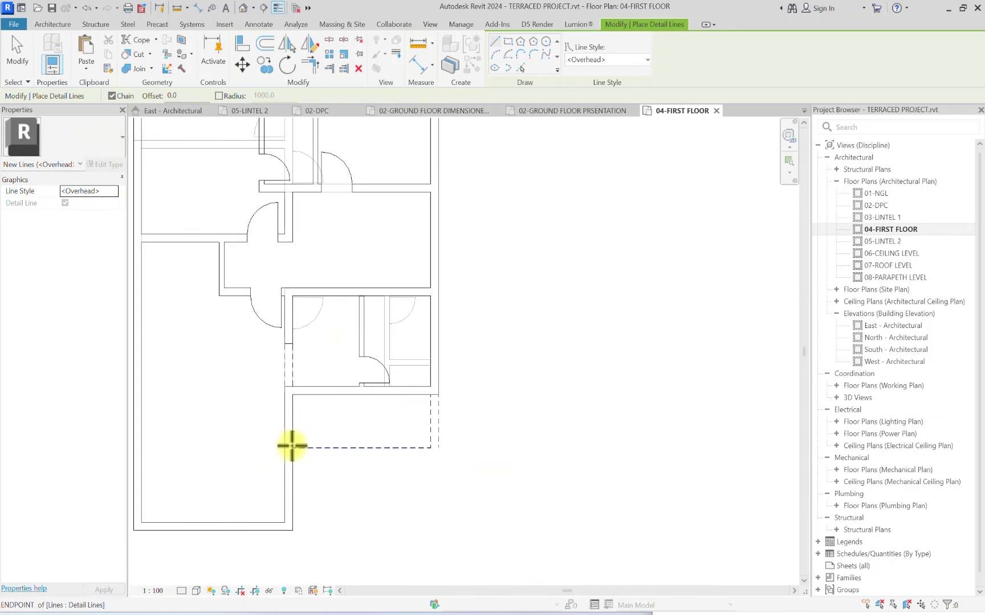
scroll(299, 449, up, 1)
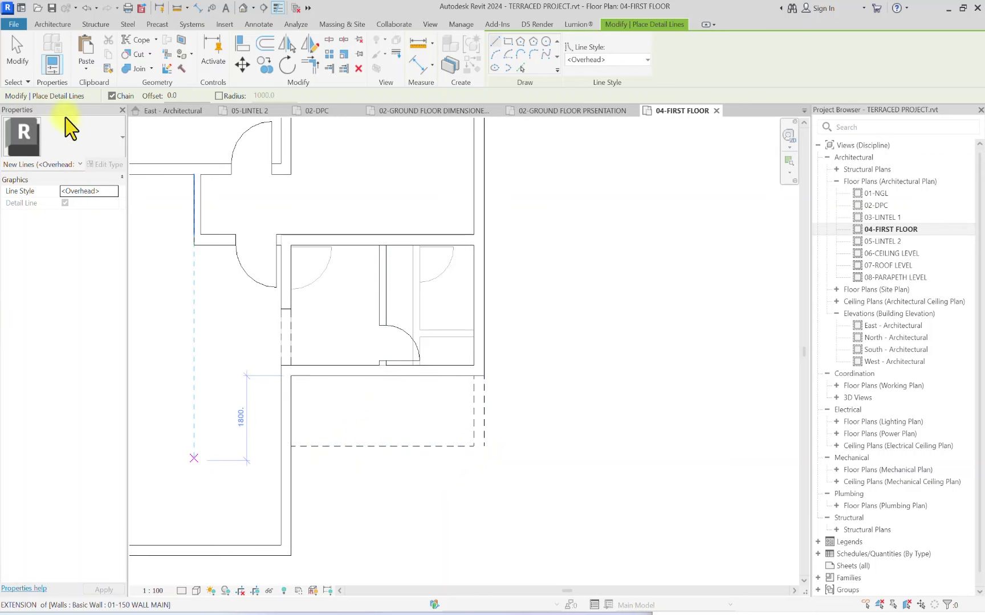
Step: Select the 01-225 WALL MAIN type for new walls
click(51, 25)
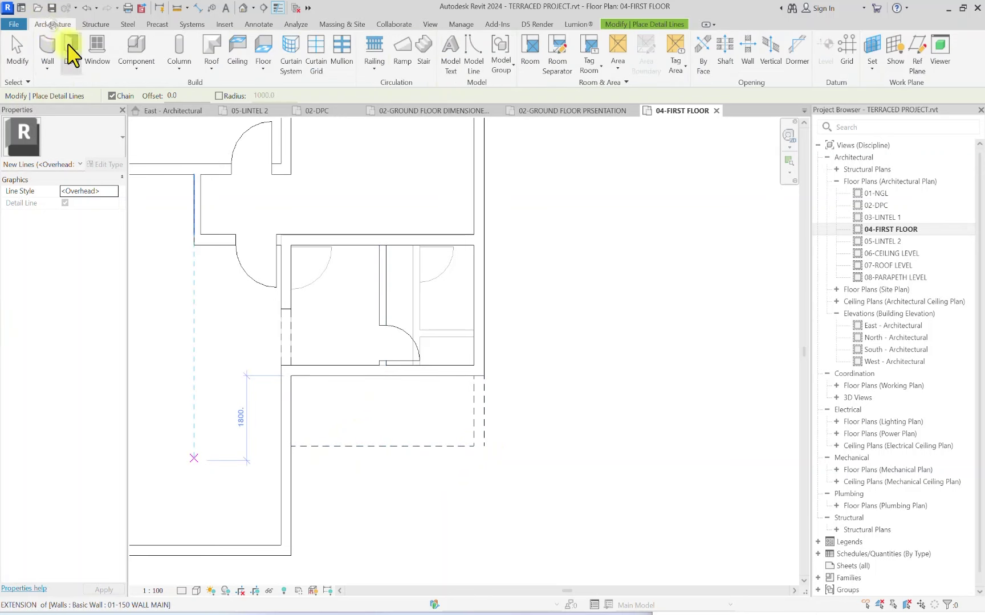
click(48, 45)
scroll(342, 450, down, 3)
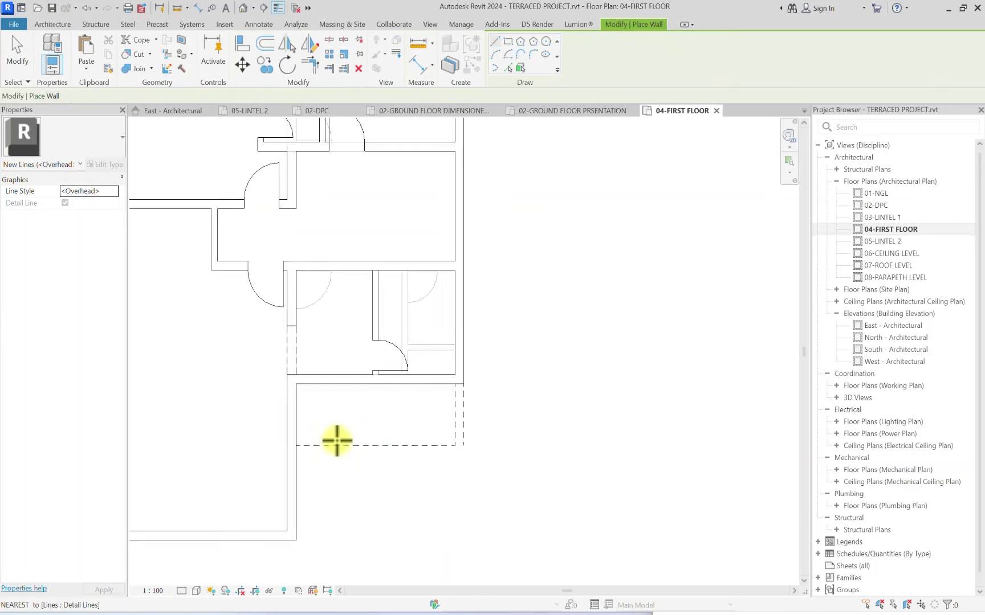
click(74, 139)
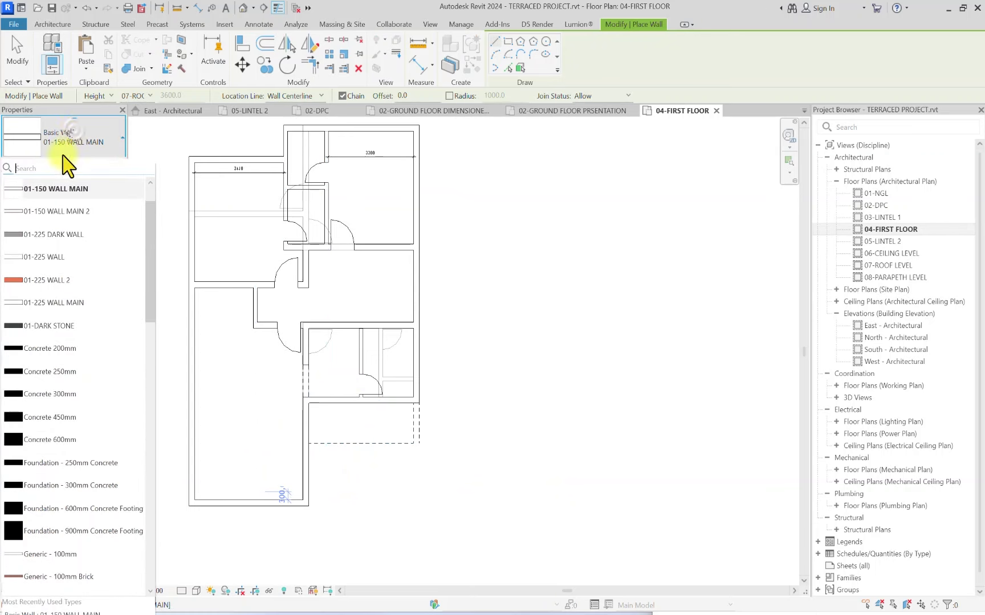
scroll(48, 216, up, 2)
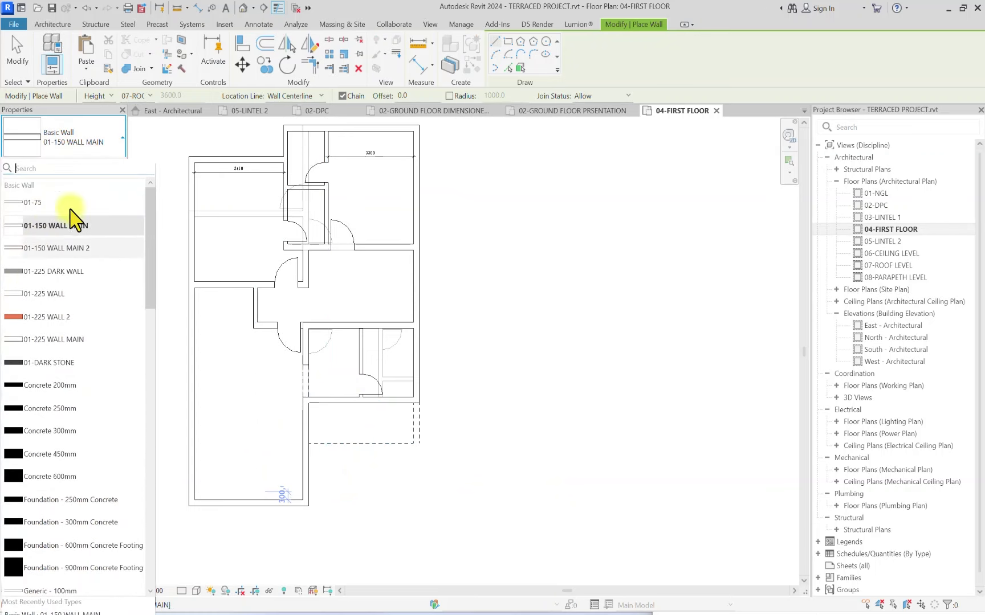
click(27, 294)
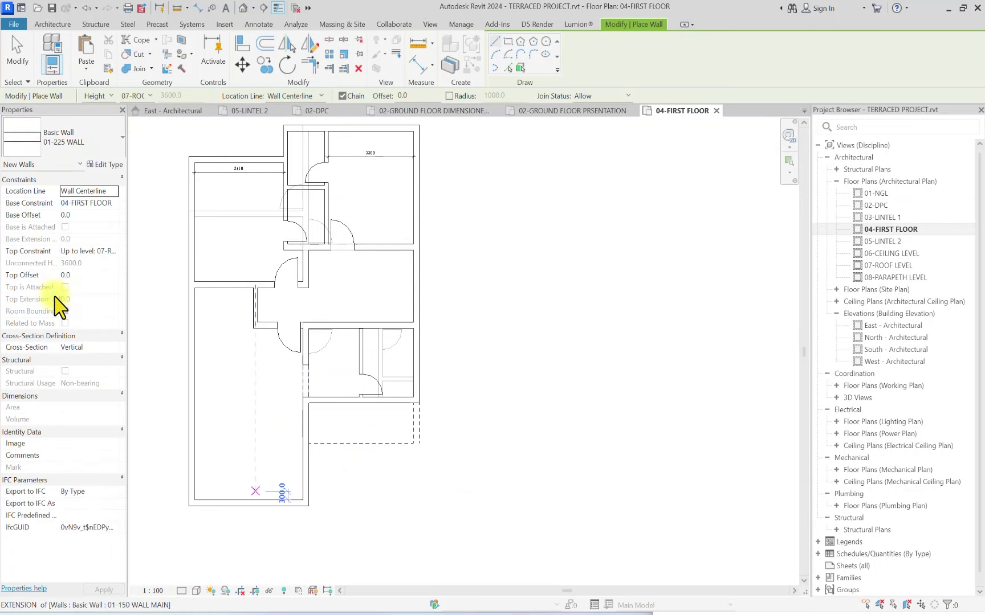
click(85, 145)
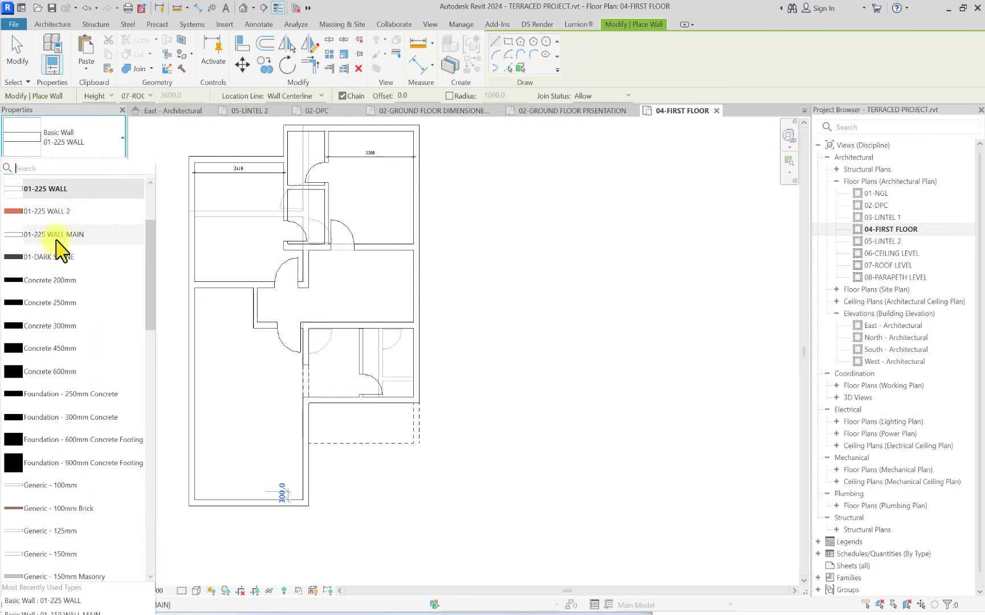
click(30, 249)
scroll(362, 380, up, 2)
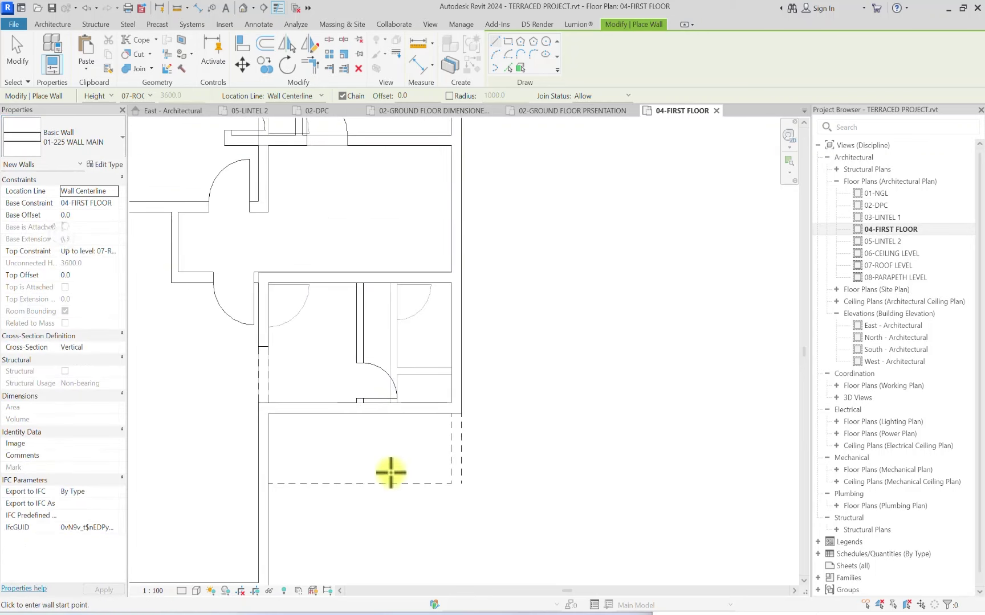
Step: Set the wall Location Line to Finish Face: Exterior and cancel the trial walls
click(115, 192)
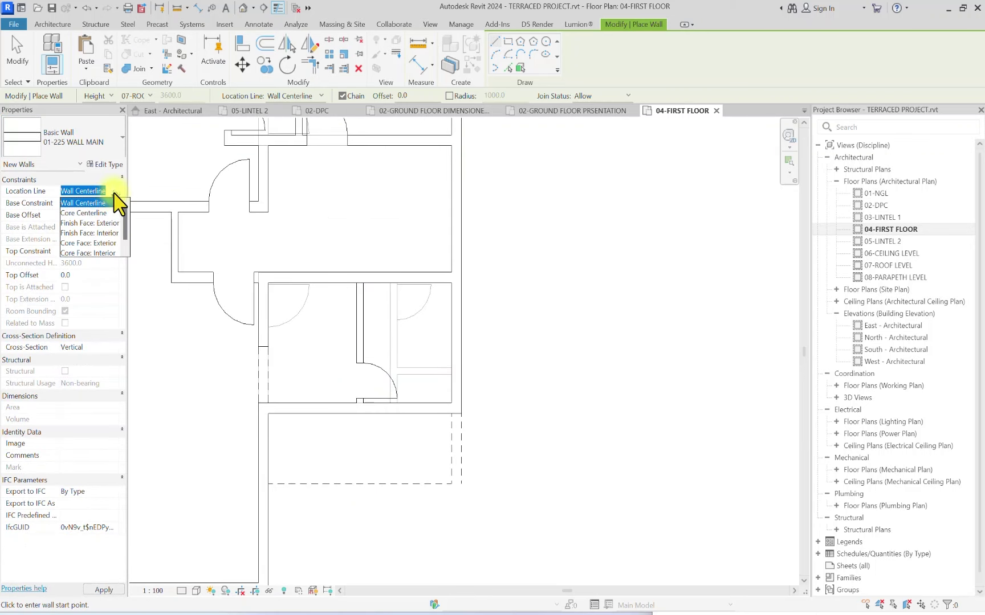
click(102, 224)
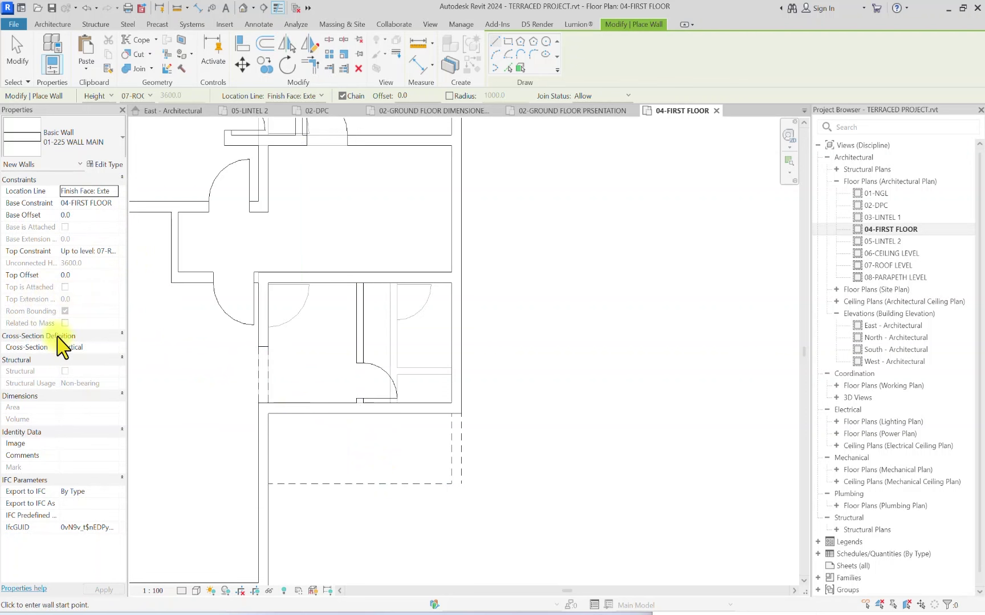
click(279, 481)
scroll(286, 486, up, 2)
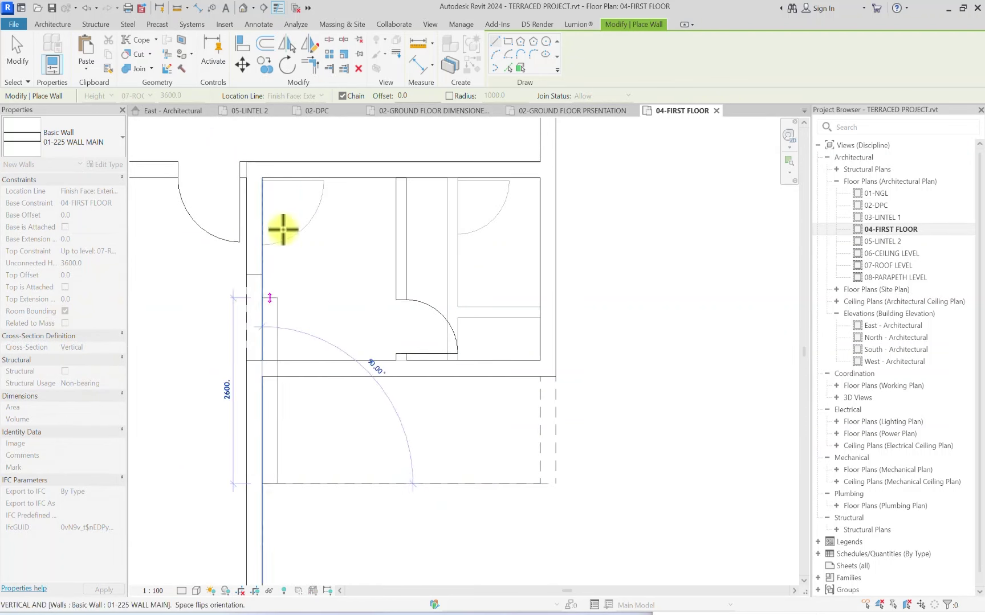
key(Escape)
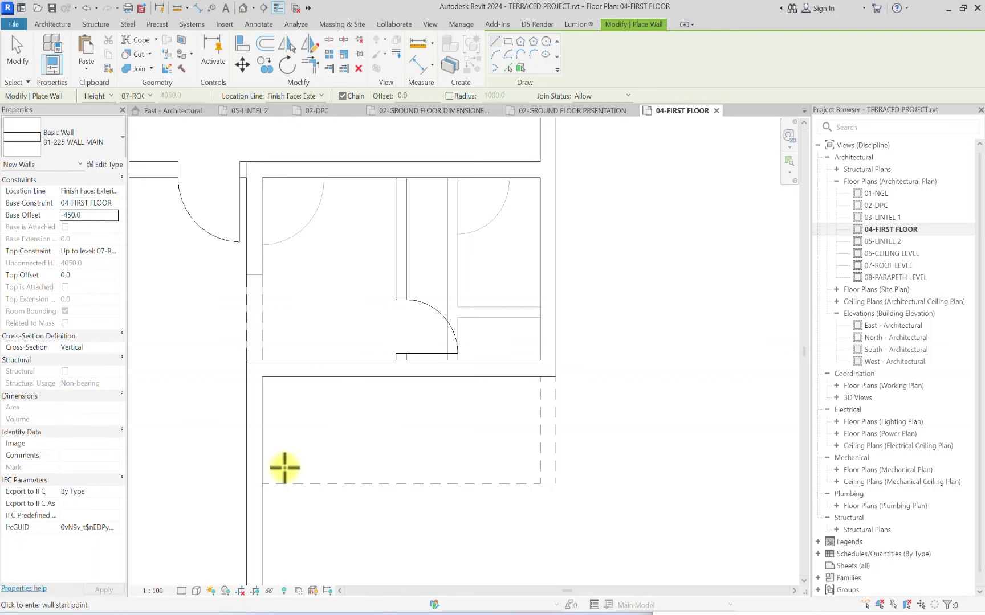
click(262, 483)
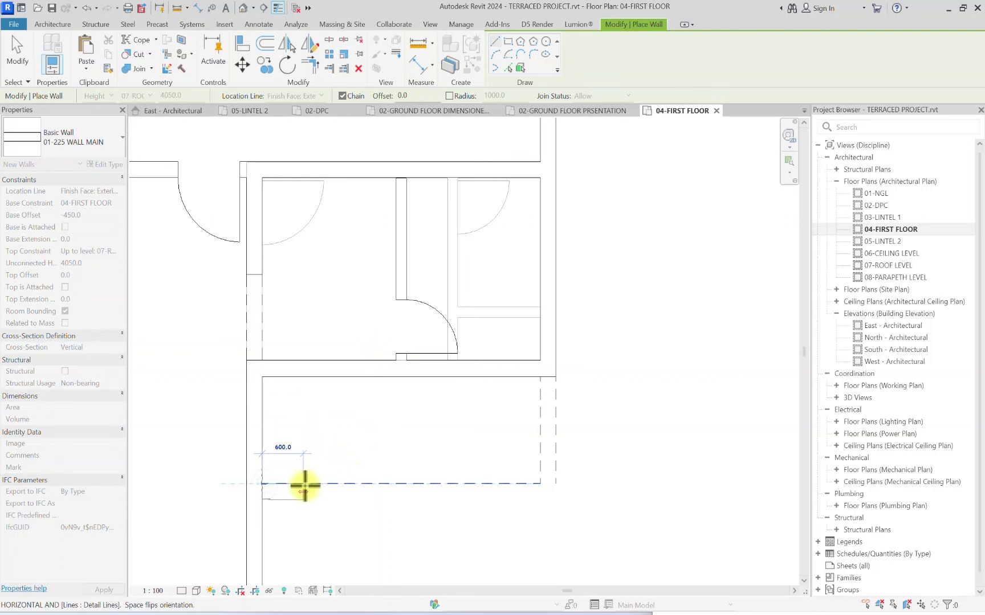
scroll(308, 486, up, 3)
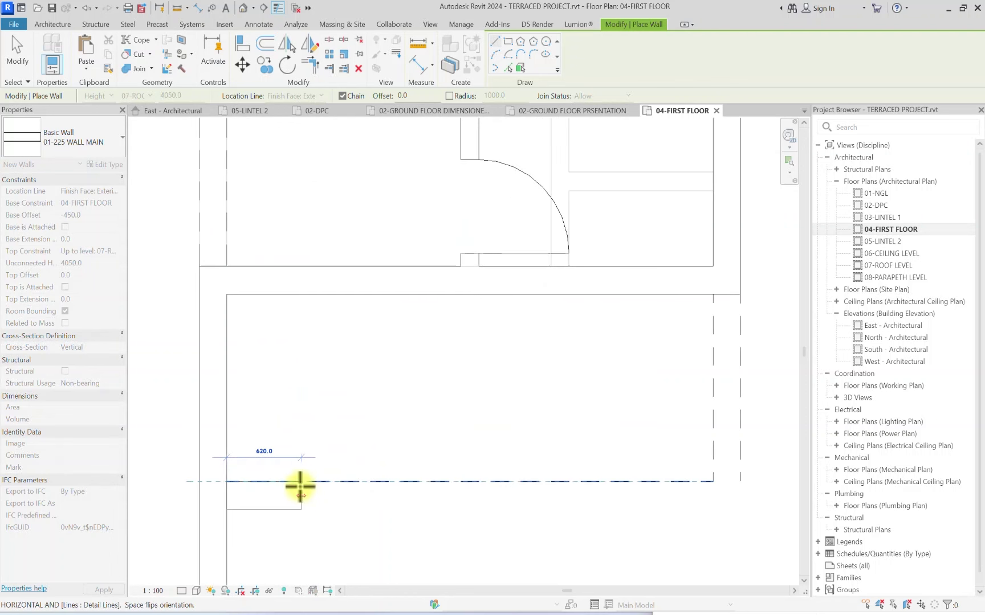
scroll(298, 486, down, 5)
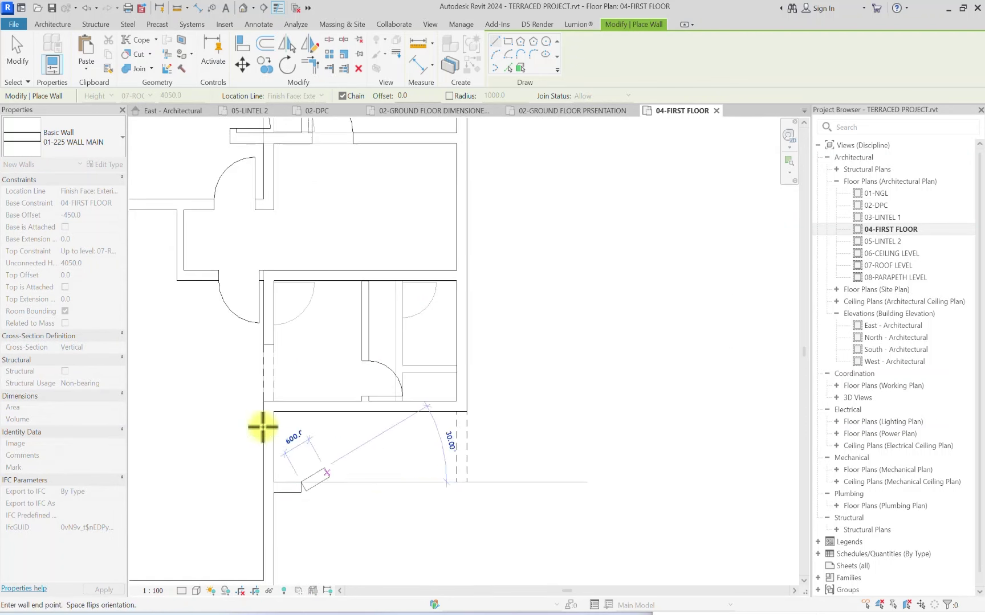
key(Escape)
key(Escape)
Step: Set the top constraint to 05-LINTEL 2 and draw the 3675-long low wall across the room's bottom
click(117, 251)
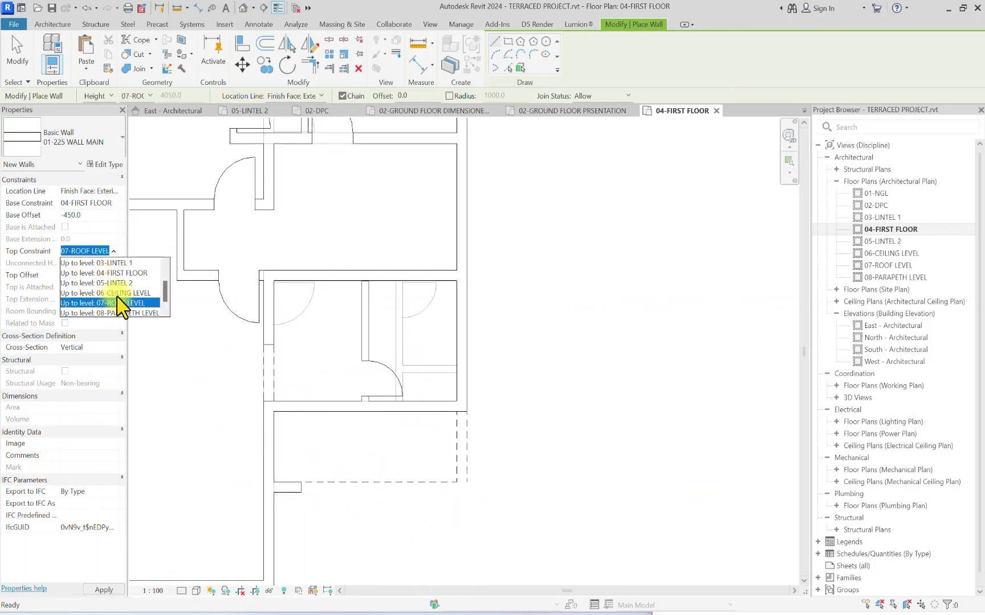
click(118, 283)
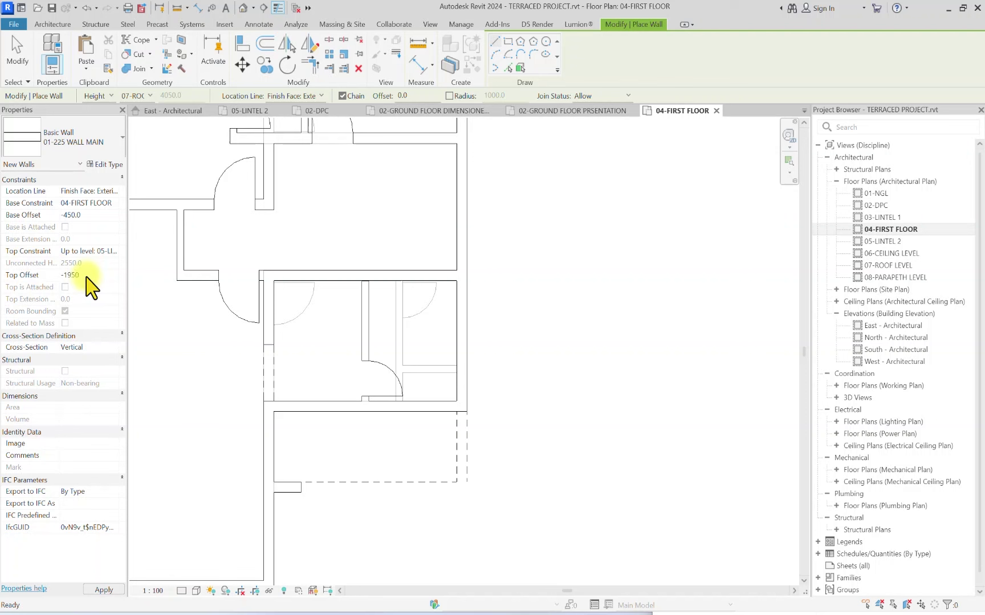
scroll(188, 535, up, 1)
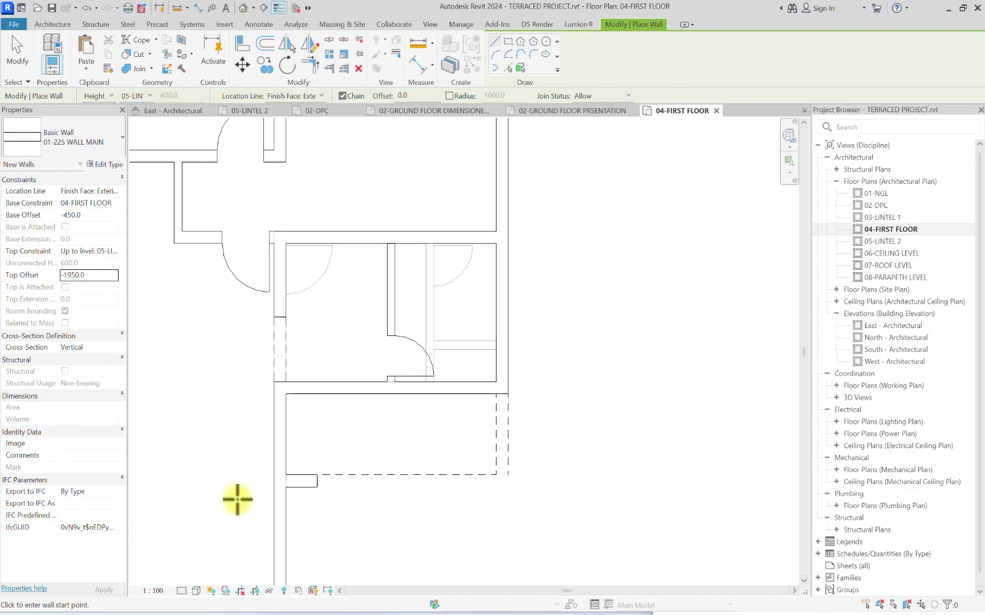
click(317, 472)
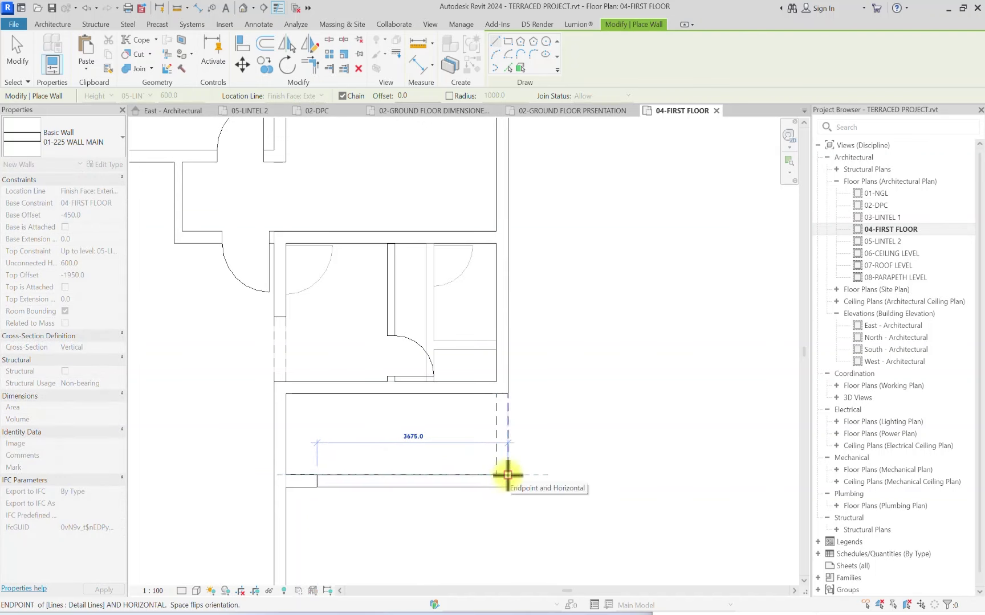
click(507, 475)
key(Escape)
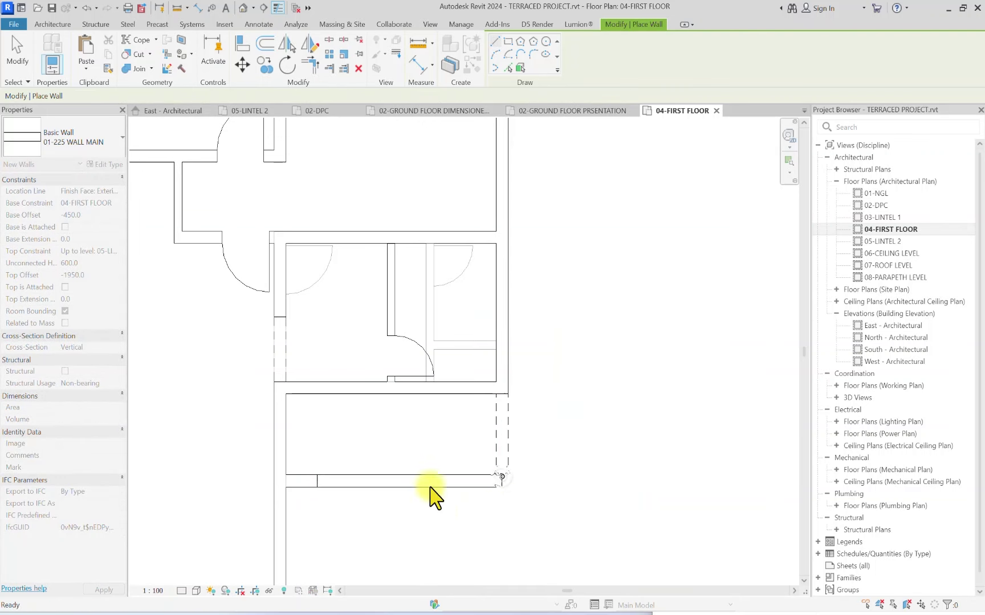
key(Escape)
scroll(319, 481, down, 3)
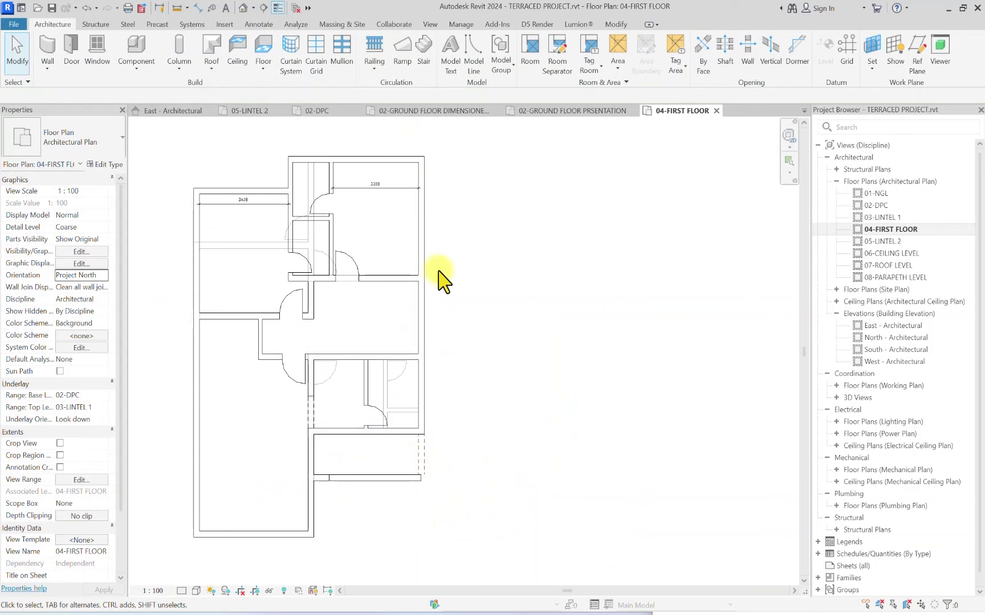
Step: Inspect the model in the default {3D} view, then return to the 04-FIRST FLOOR plan
scroll(274, 479, up, 2)
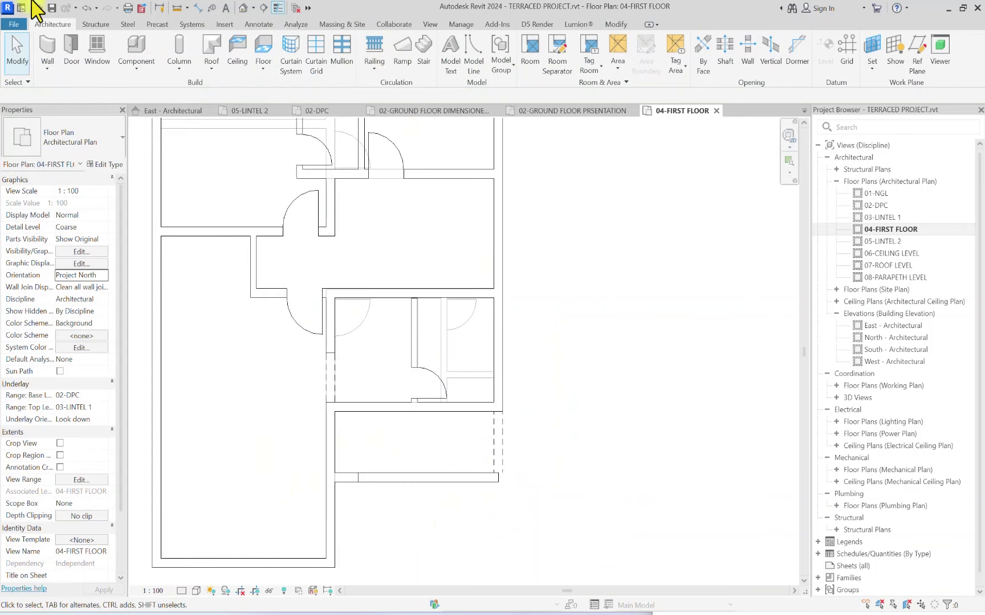
click(244, 8)
scroll(473, 373, up, 5)
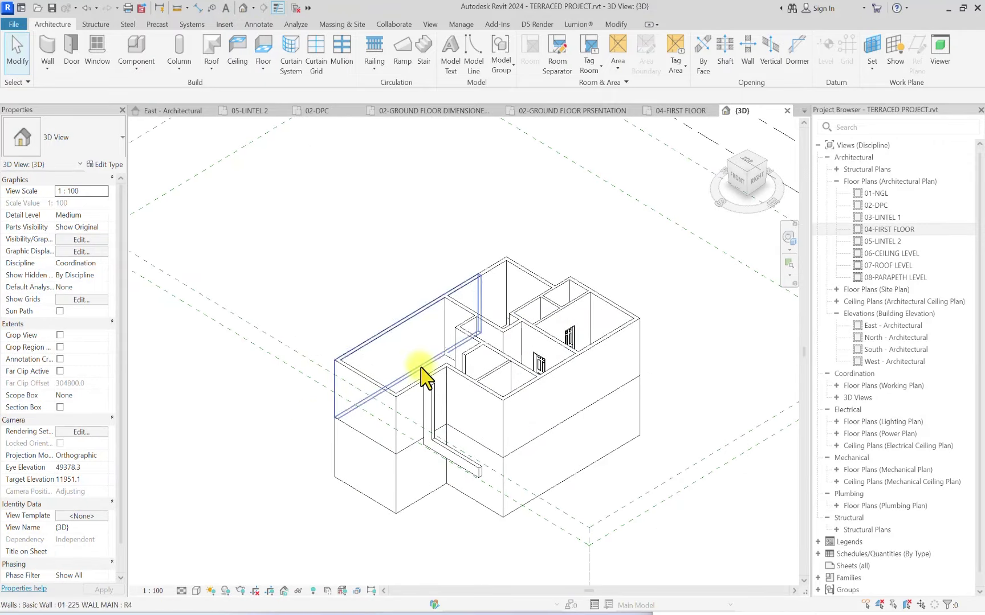
scroll(422, 365, down, 2)
scroll(501, 370, up, 2)
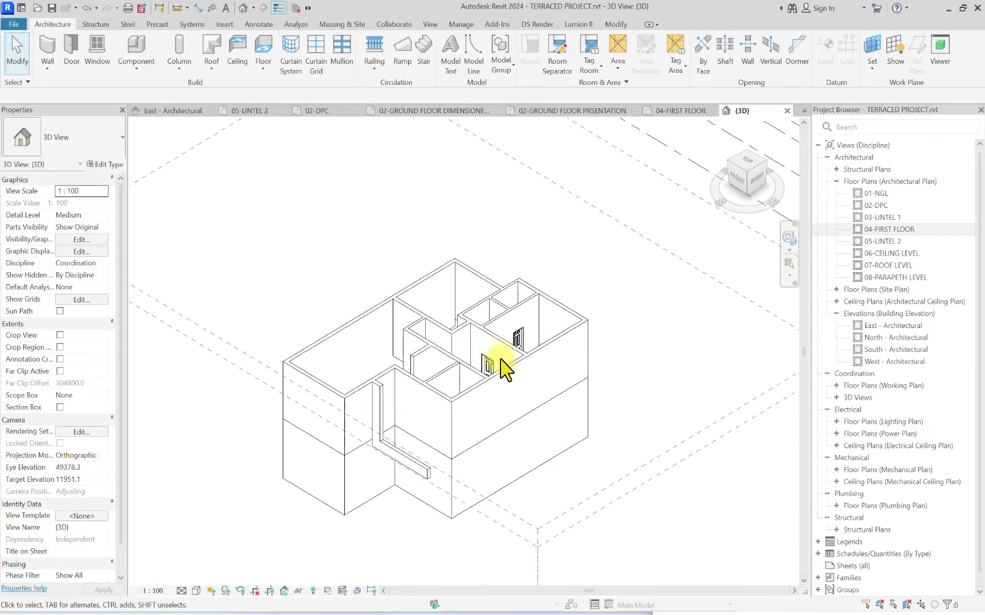
double_click(857, 229)
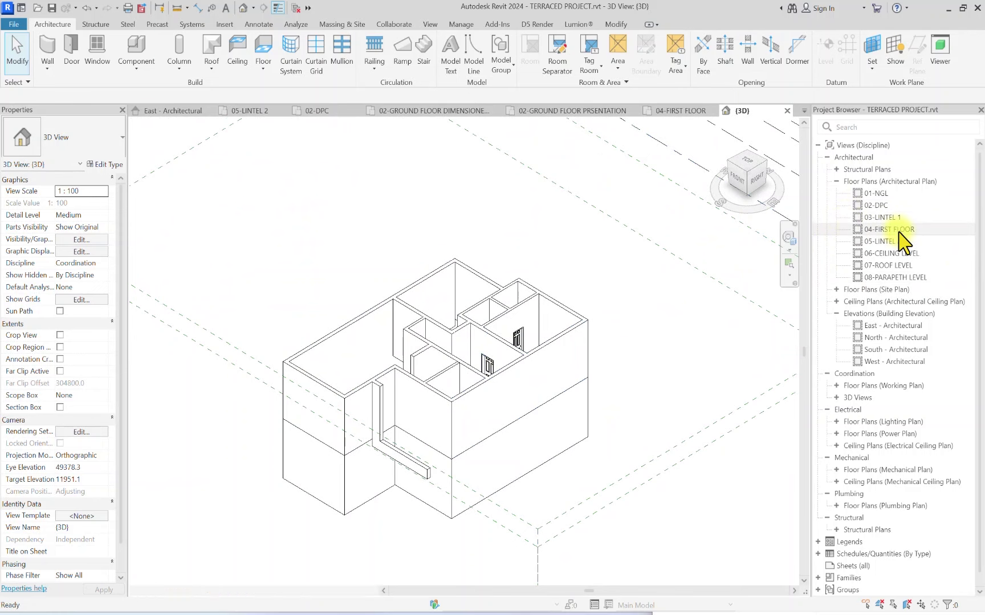
Step: Set the 04-FIRST FLOOR plan's Underlay base level to None
scroll(323, 268, up, 4)
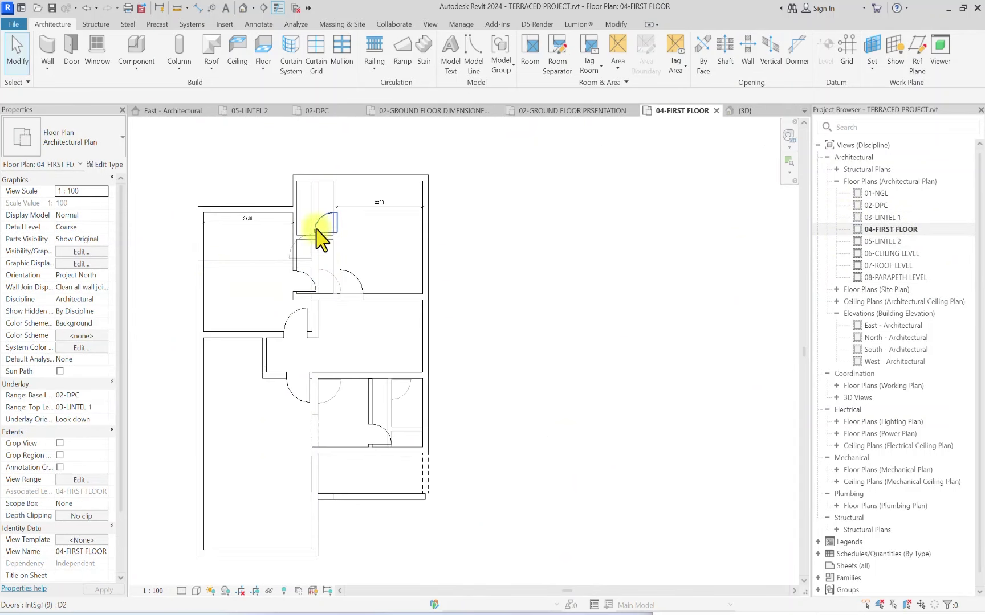
click(104, 395)
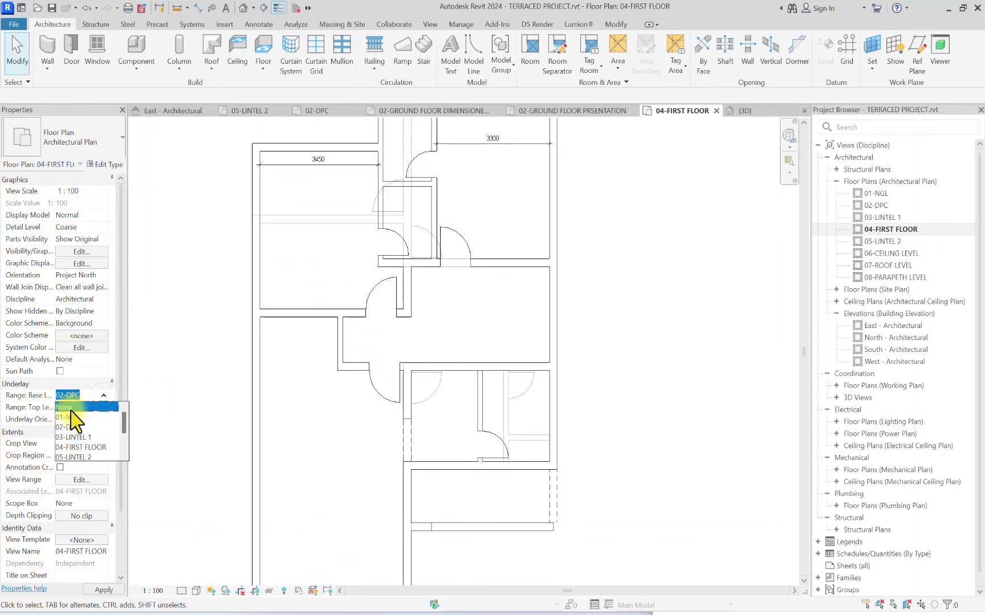
click(74, 406)
Step: Open the 02-DPC floor plan from the Project Browser
scroll(437, 260, down, 2)
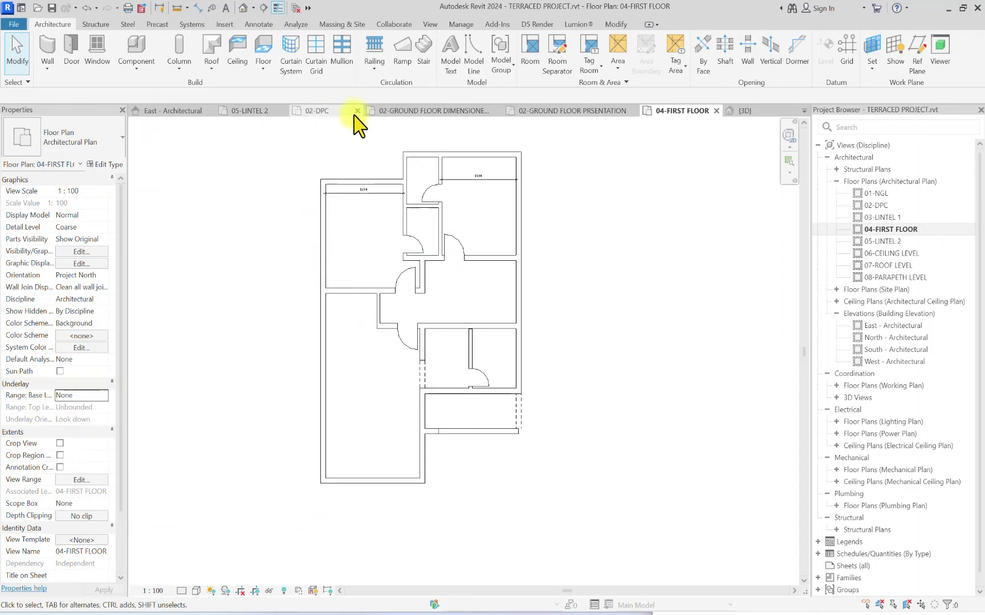
scroll(353, 192, down, 3)
scroll(353, 192, up, 4)
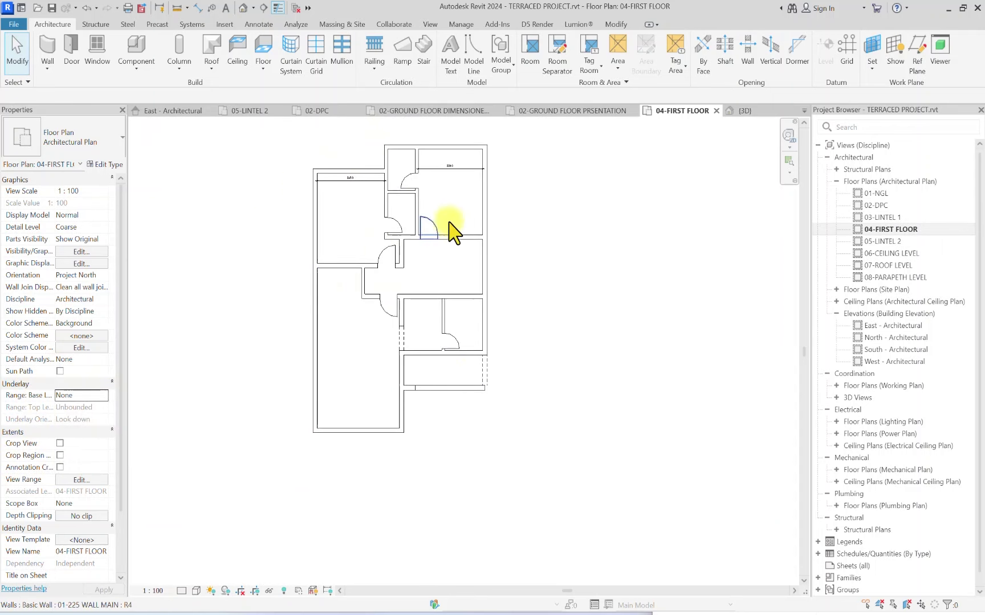
scroll(334, 270, down, 3)
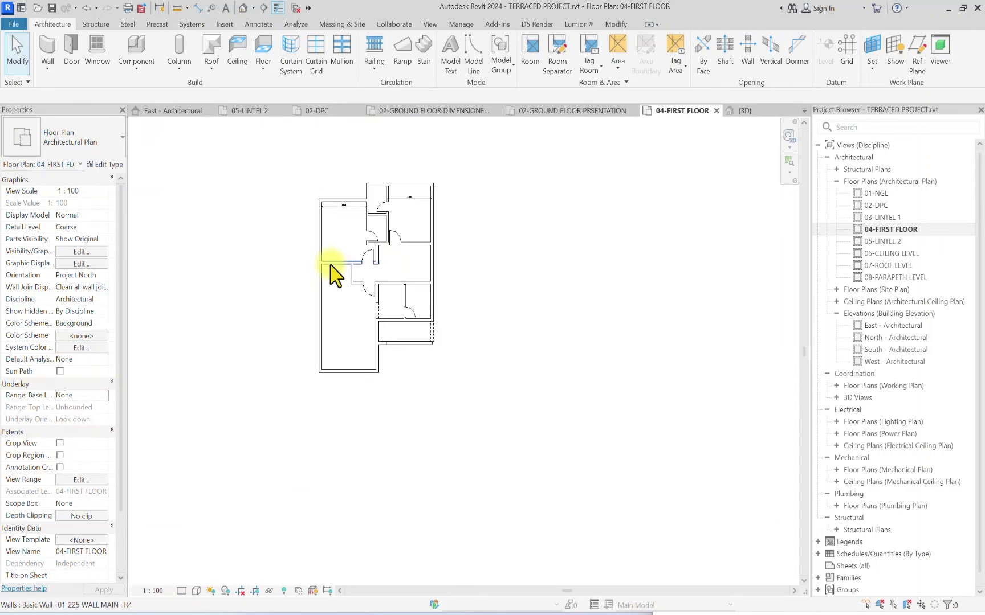
click(878, 206)
double_click(880, 206)
Step: Start a floor on 02-DPC with type MY DPC SLAB 150 and duplicate that type
scroll(264, 264, down, 3)
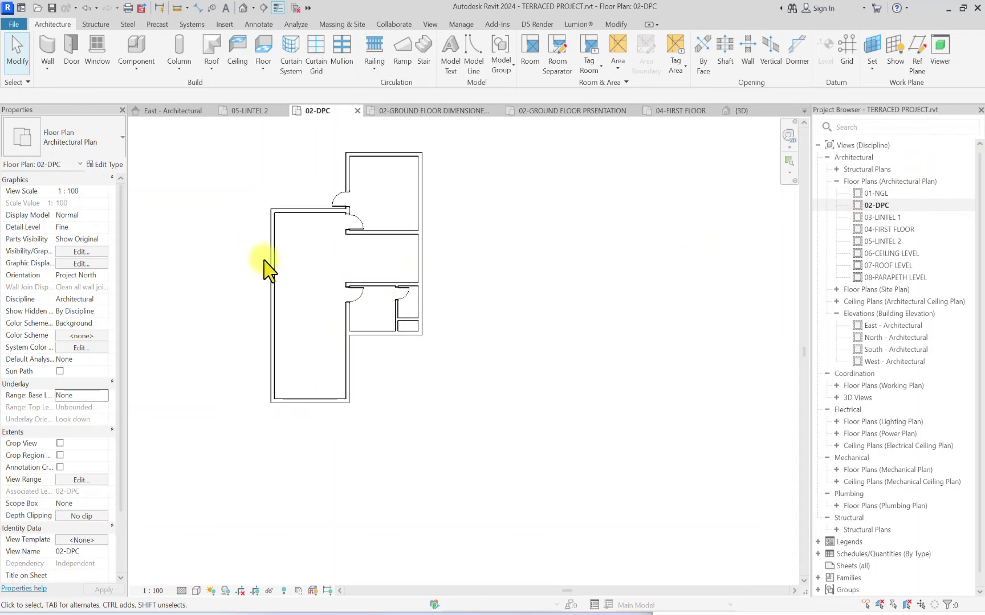
scroll(373, 290, up, 3)
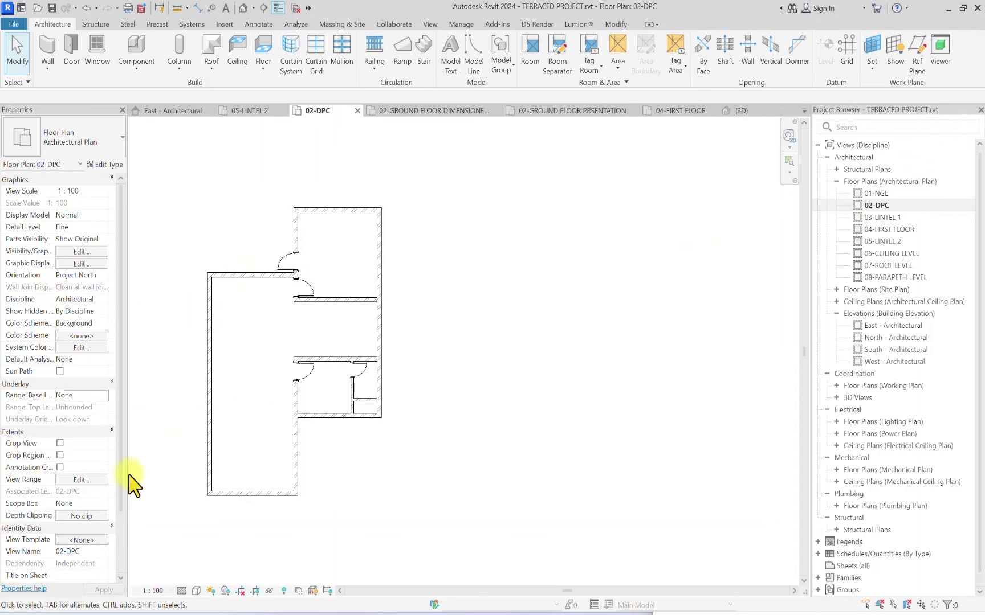
scroll(131, 471, up, 1)
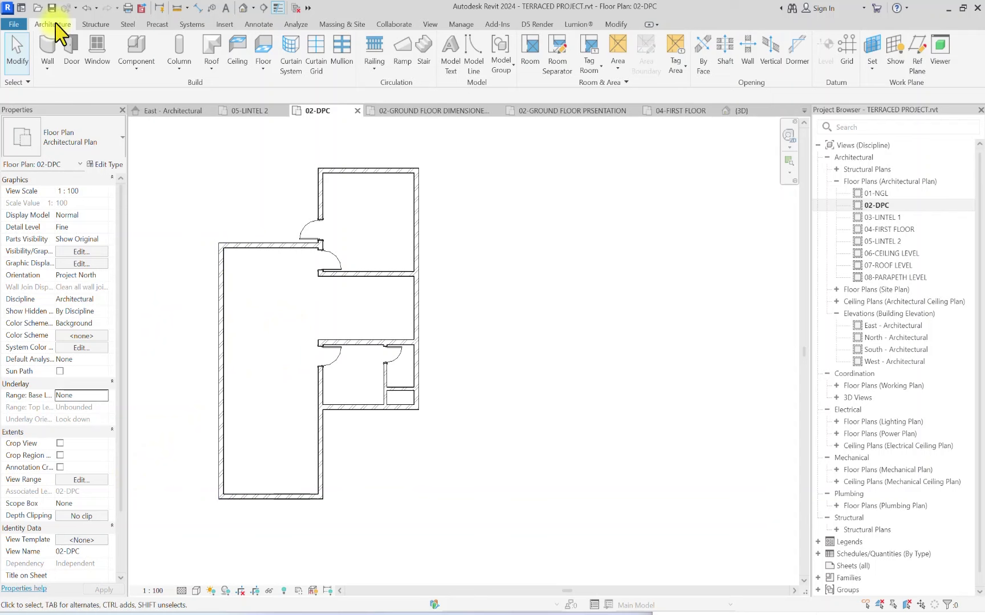
click(262, 46)
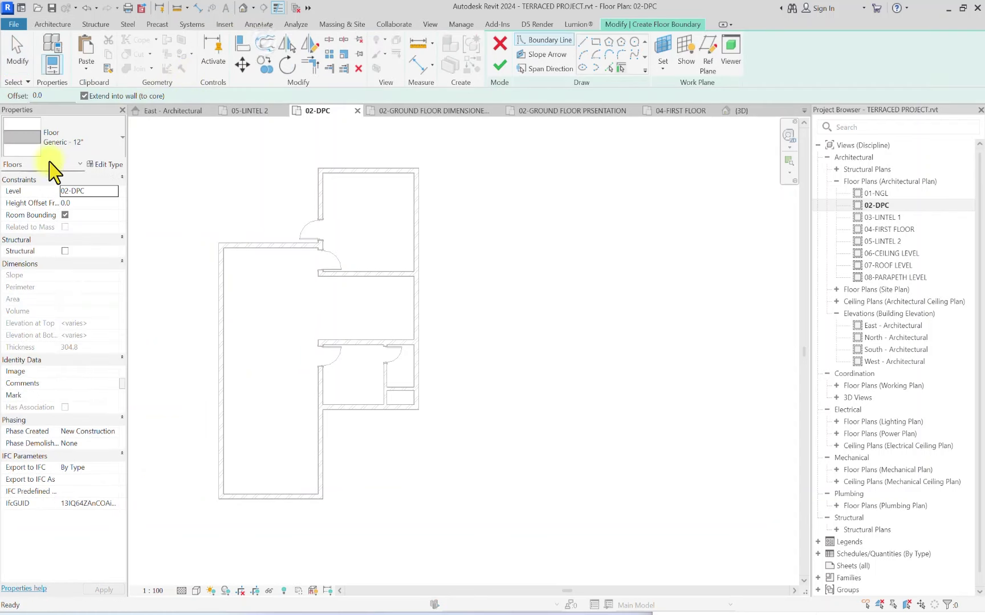
click(18, 139)
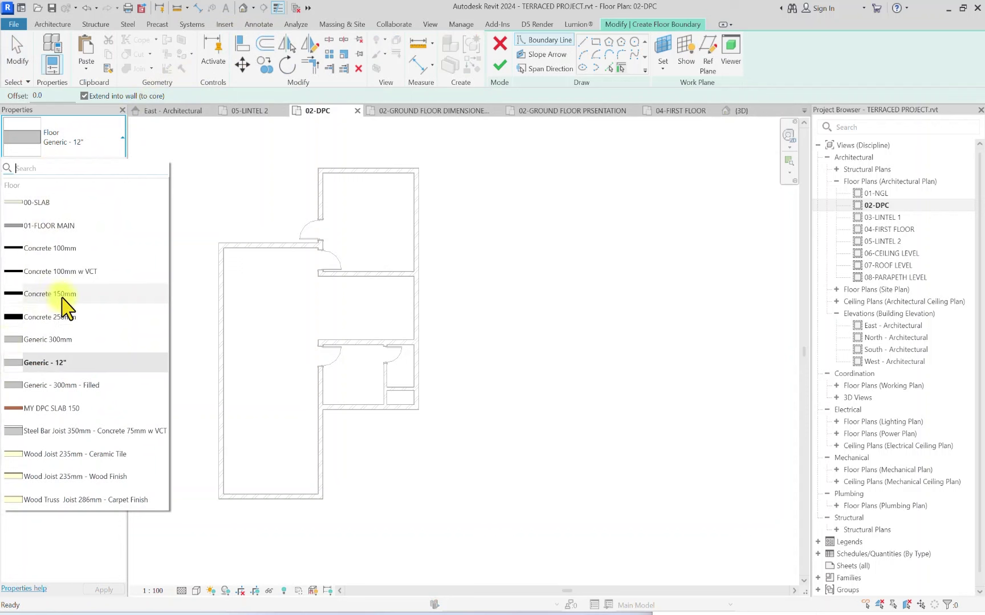
click(40, 408)
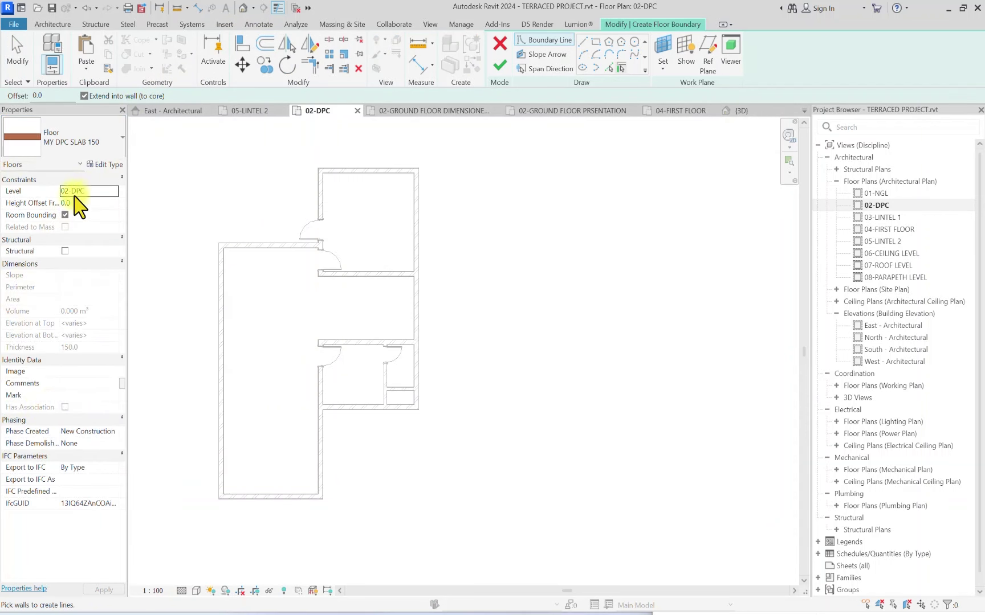
click(100, 164)
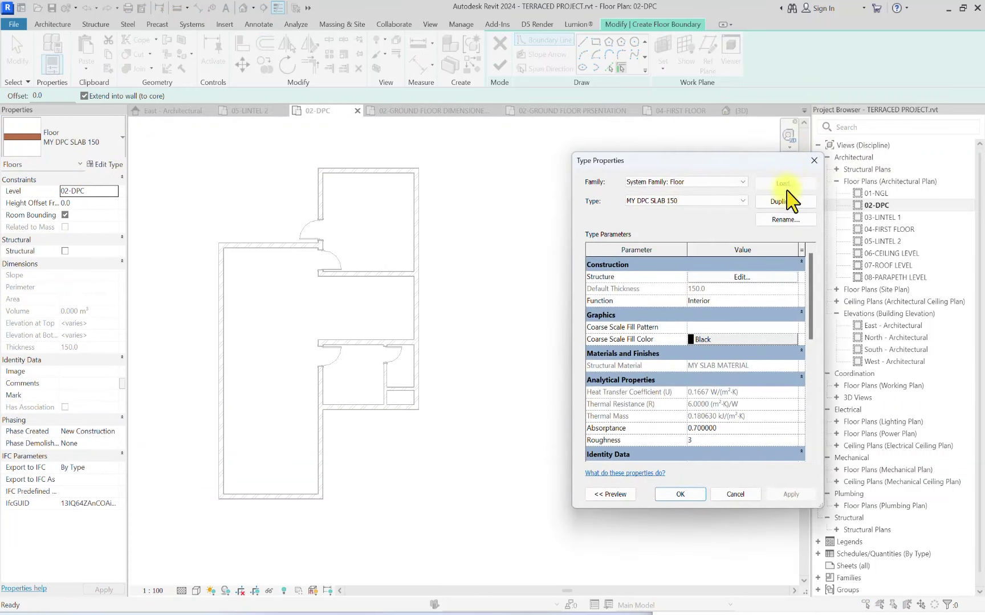
click(786, 199)
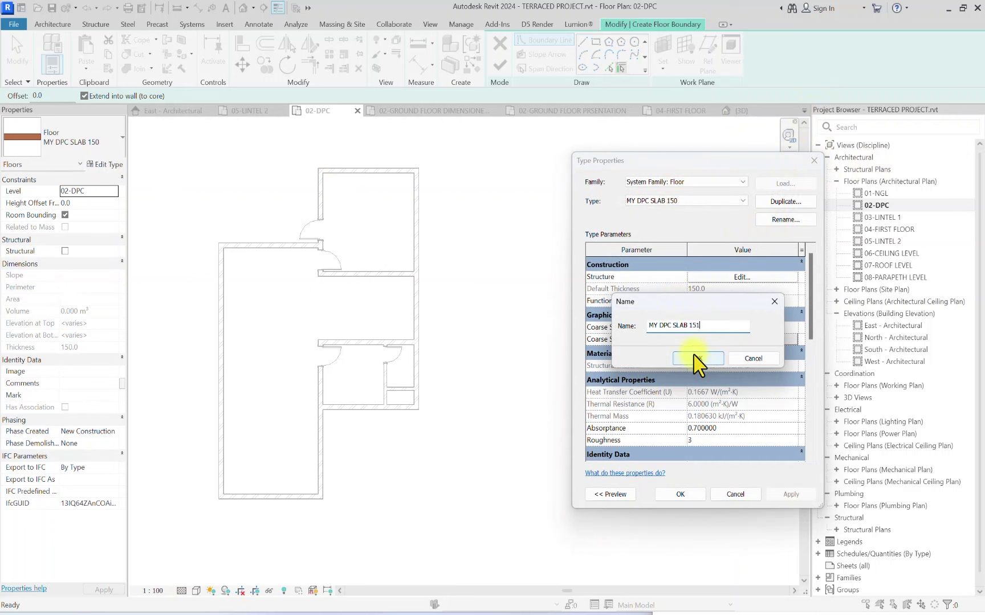
Step: Accept the name MY DPC SLAB 151 and open its Structure layer editor
click(698, 359)
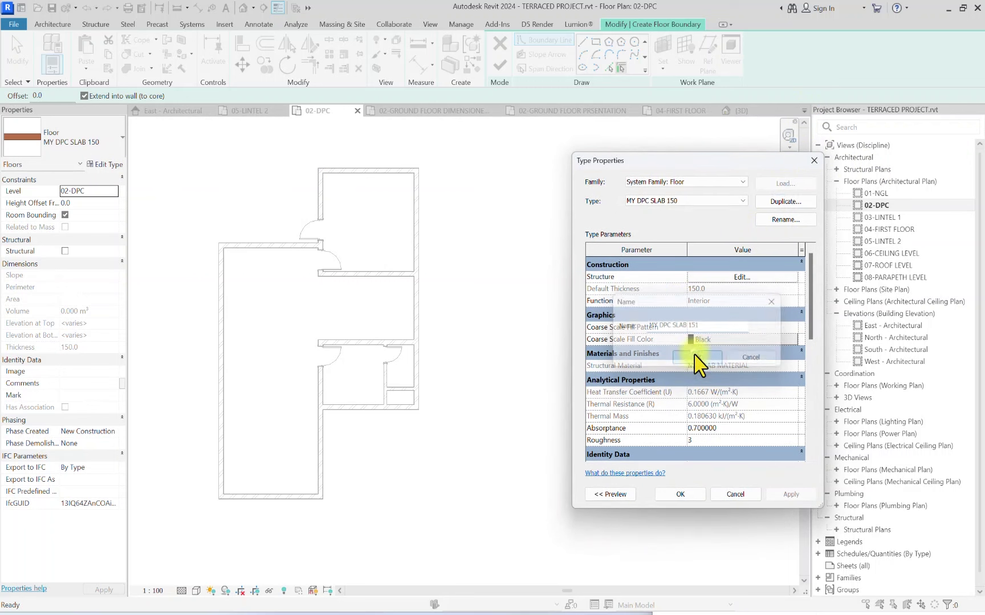
click(740, 277)
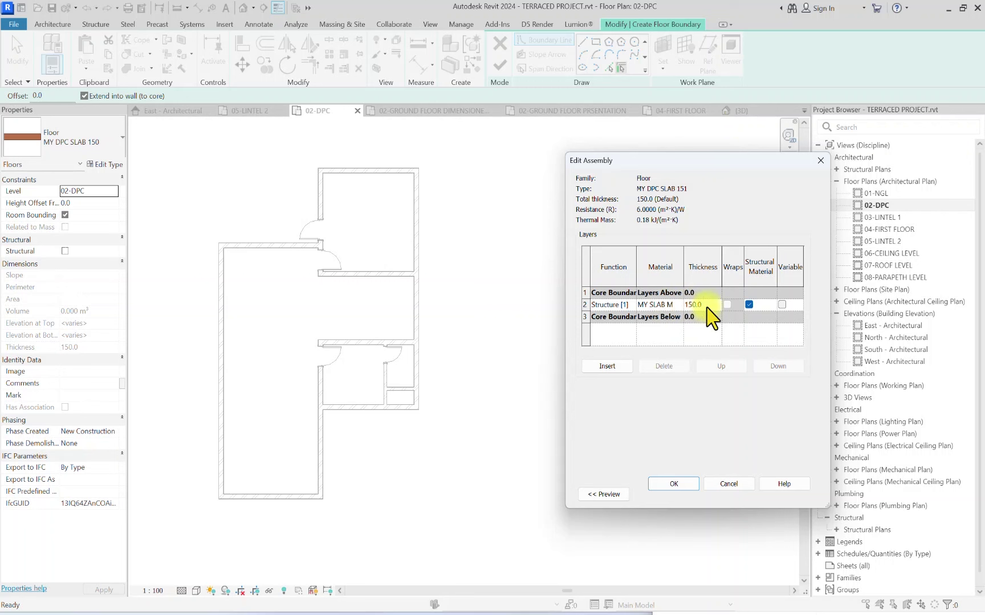
Step: Duplicate MY SLAB MATERIAL as SLAB 2 for the structure layer and open the appearance library
click(678, 306)
right_click(261, 301)
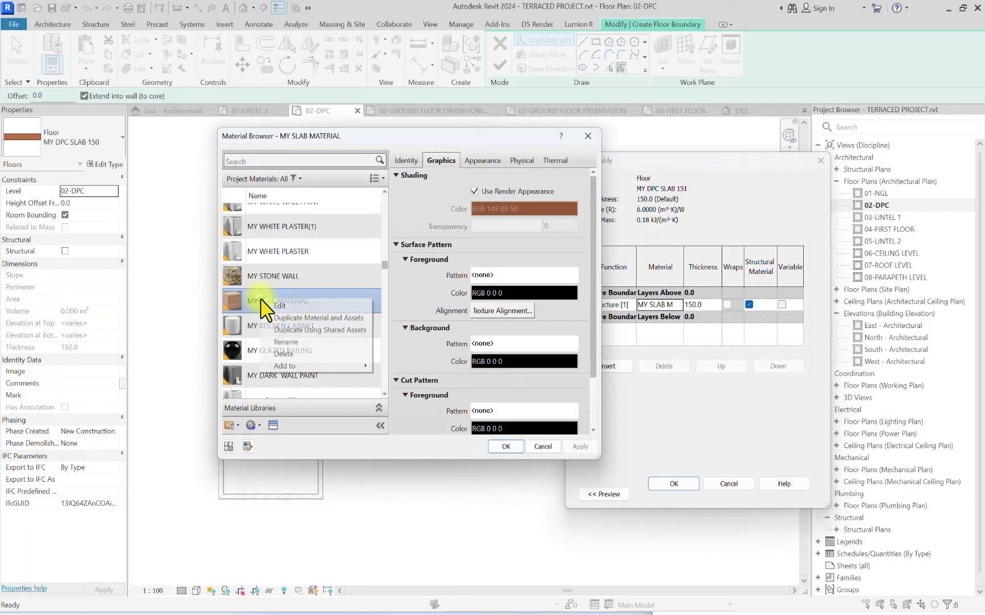
click(316, 318)
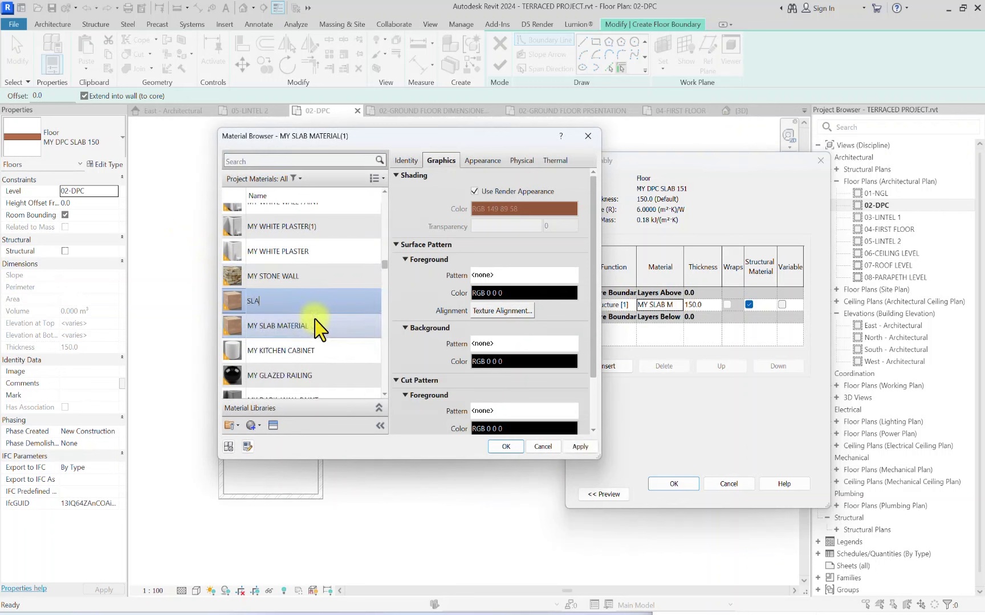
click(273, 426)
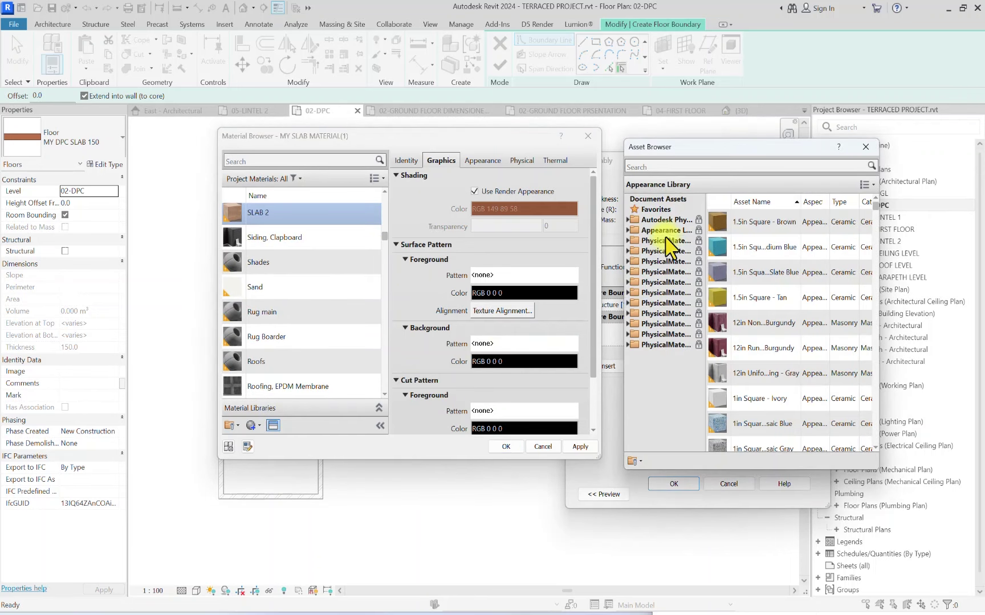
double_click(672, 230)
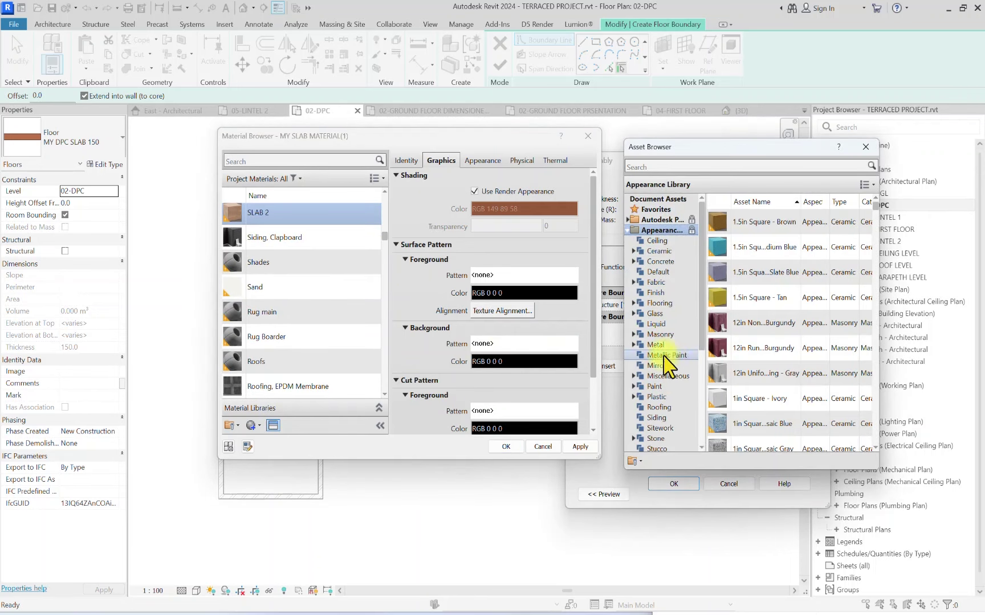
scroll(641, 402, down, 2)
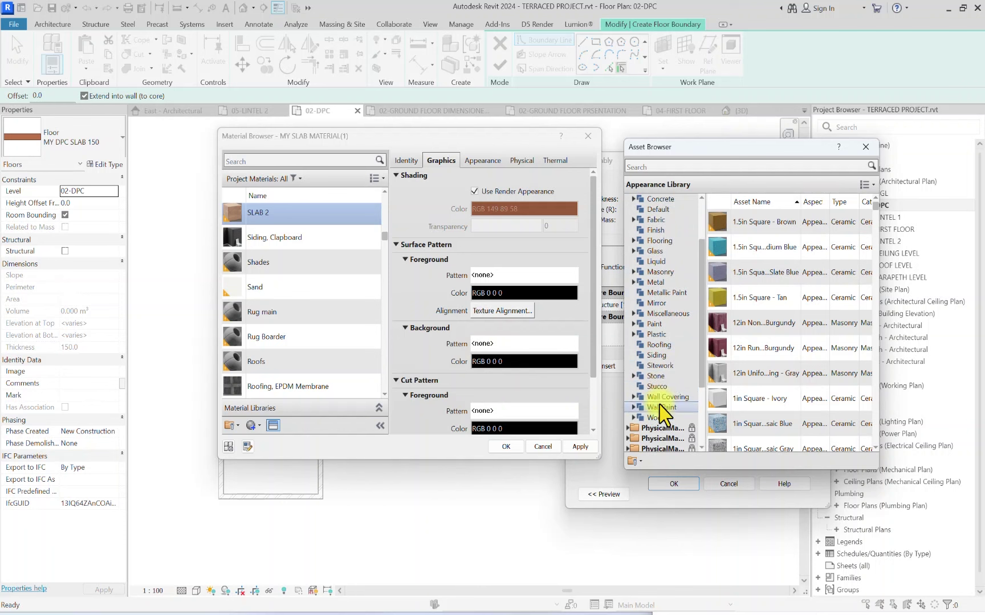
double_click(661, 407)
Step: Apply the Flooring: Tile Circular Mosaic - Black & White 1 appearance and confirm all dialogs
scroll(786, 331, down, 5)
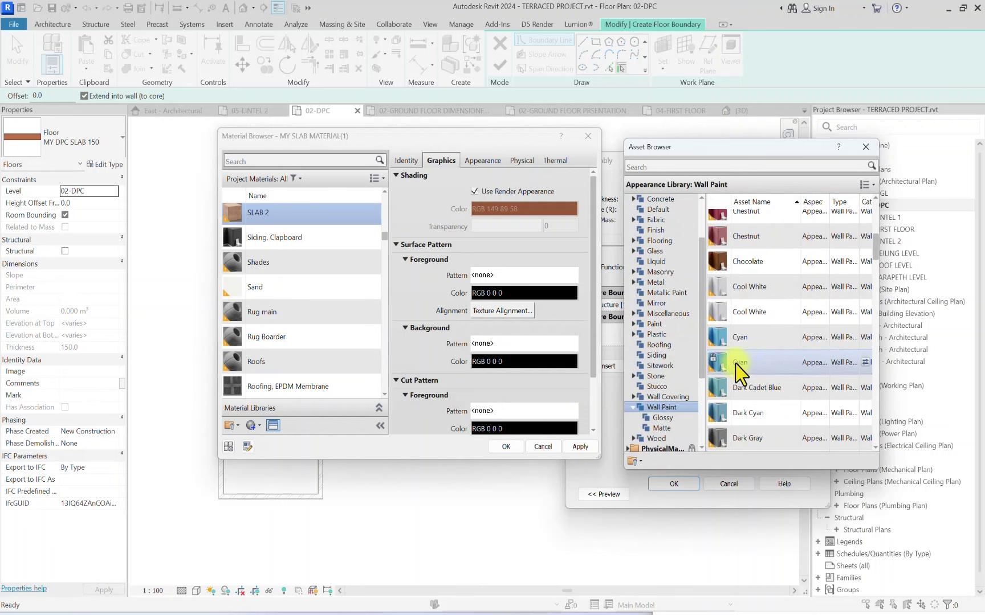
scroll(674, 246, up, 2)
click(660, 304)
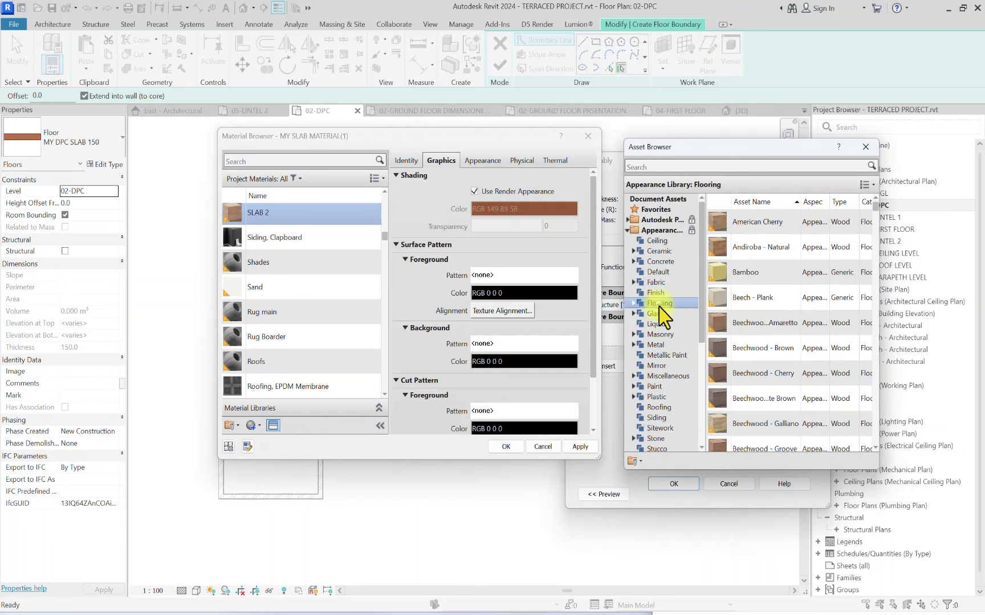
double_click(660, 304)
click(661, 324)
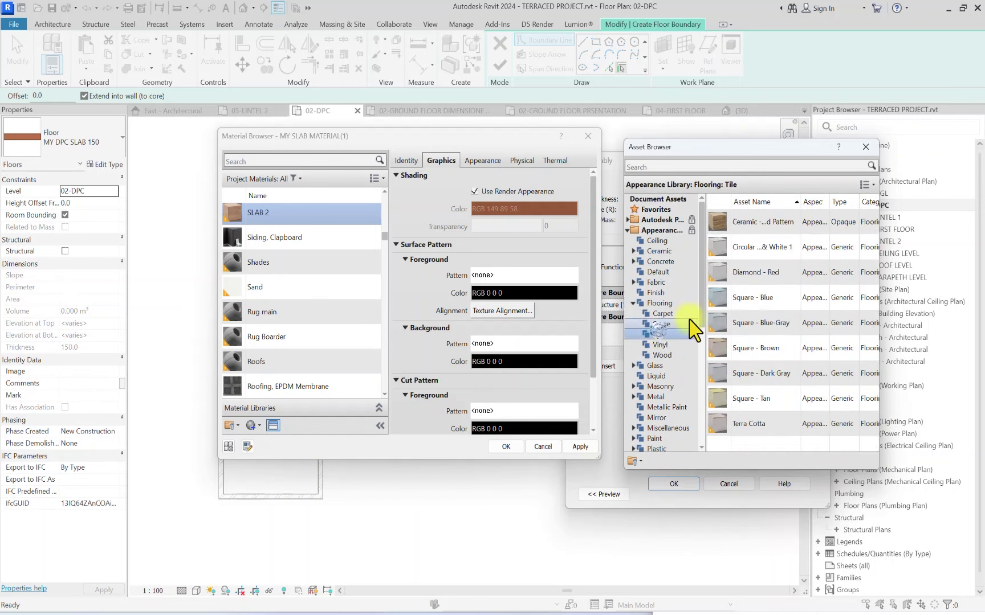
click(869, 248)
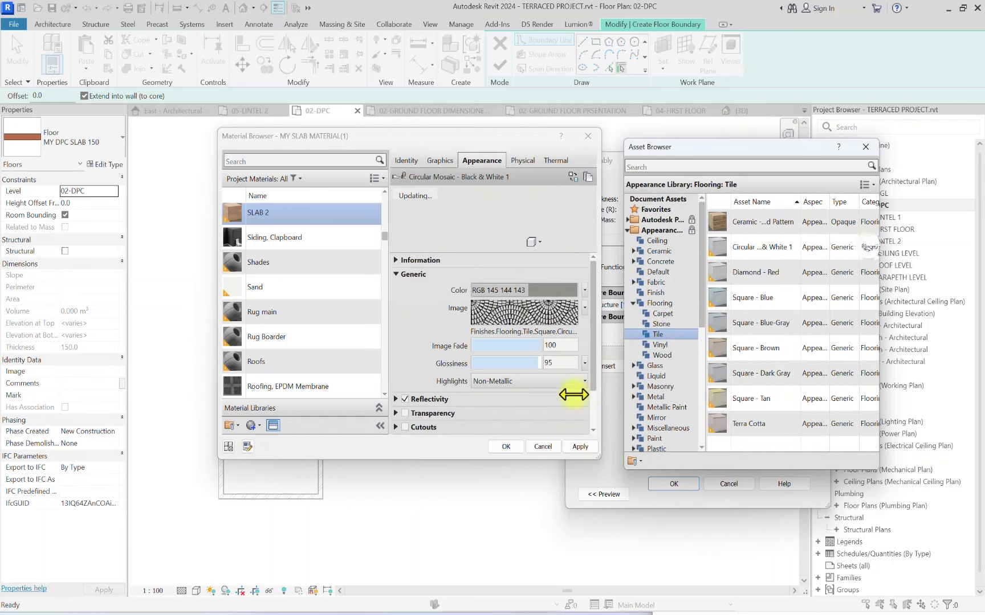
click(507, 447)
click(673, 484)
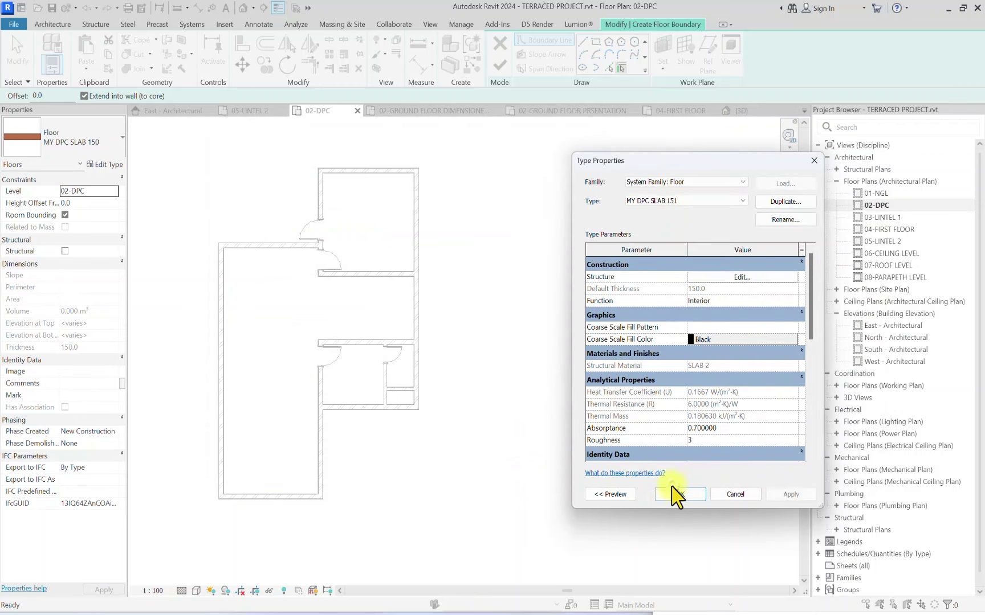
click(675, 494)
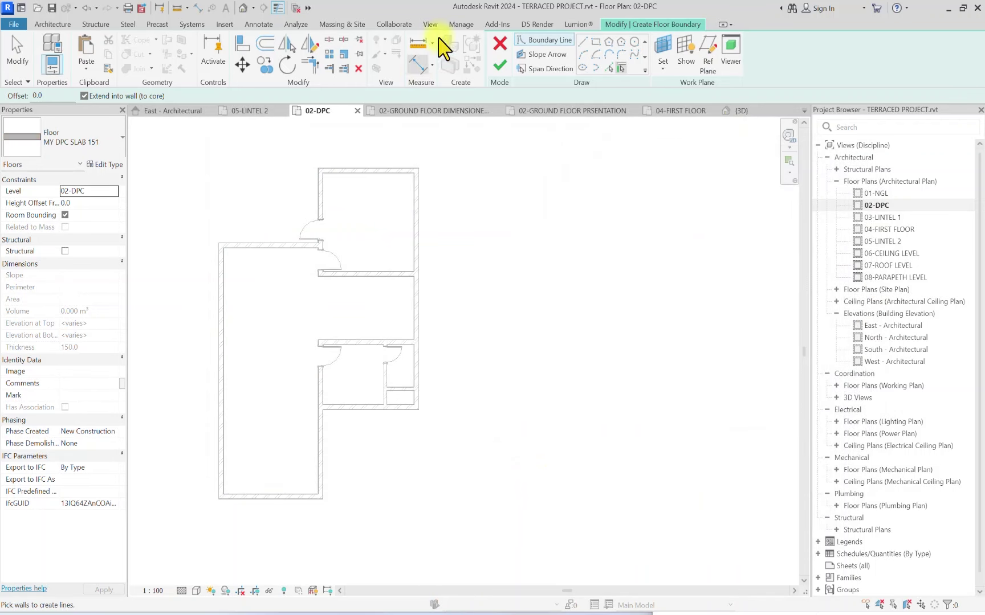
Step: Start a straight floor boundary line at a wall corner on the 02-DPC plan
click(583, 42)
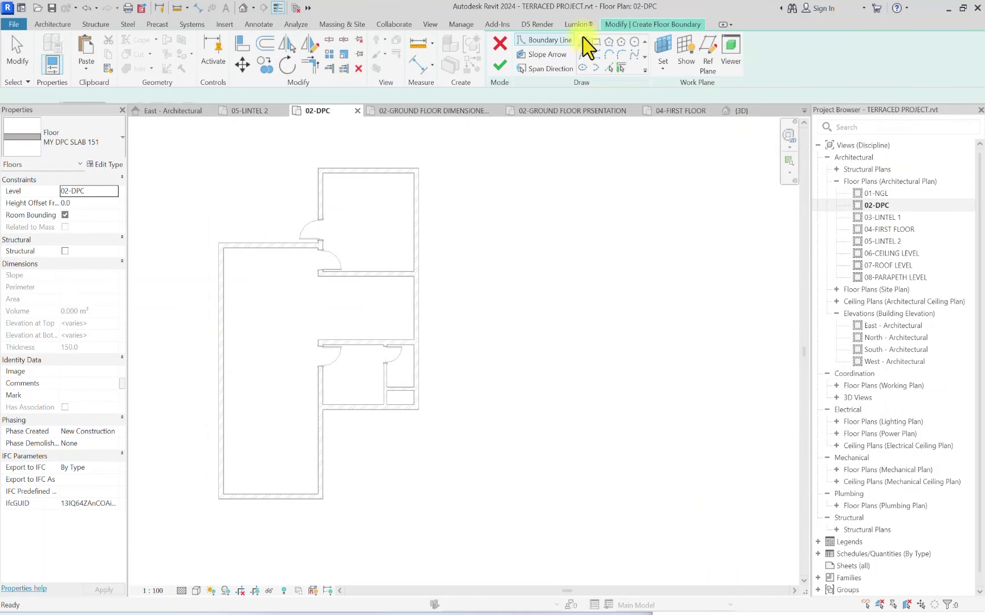
scroll(303, 238, up, 2)
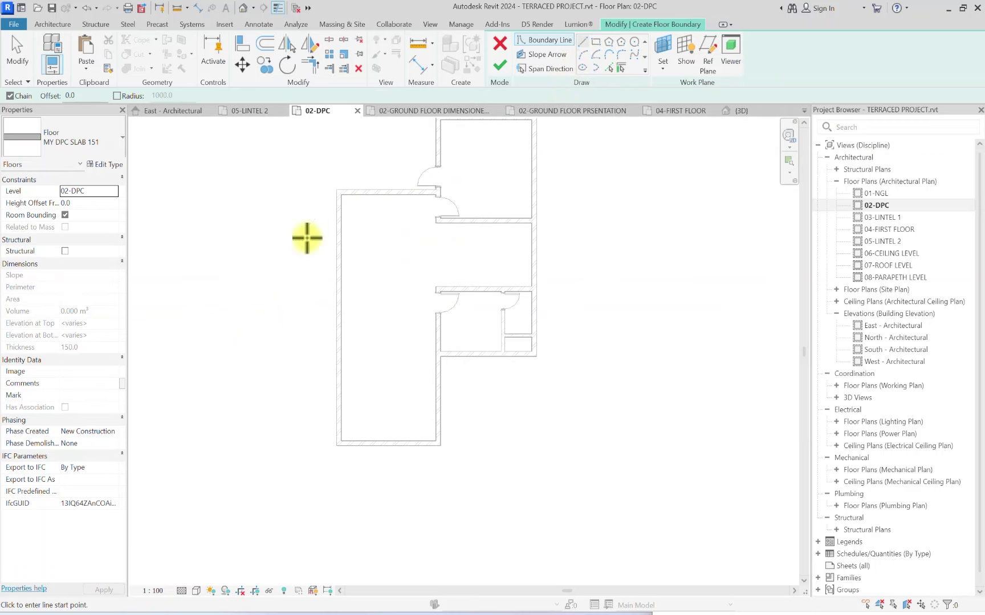
scroll(399, 317, up, 2)
scroll(318, 237, up, 4)
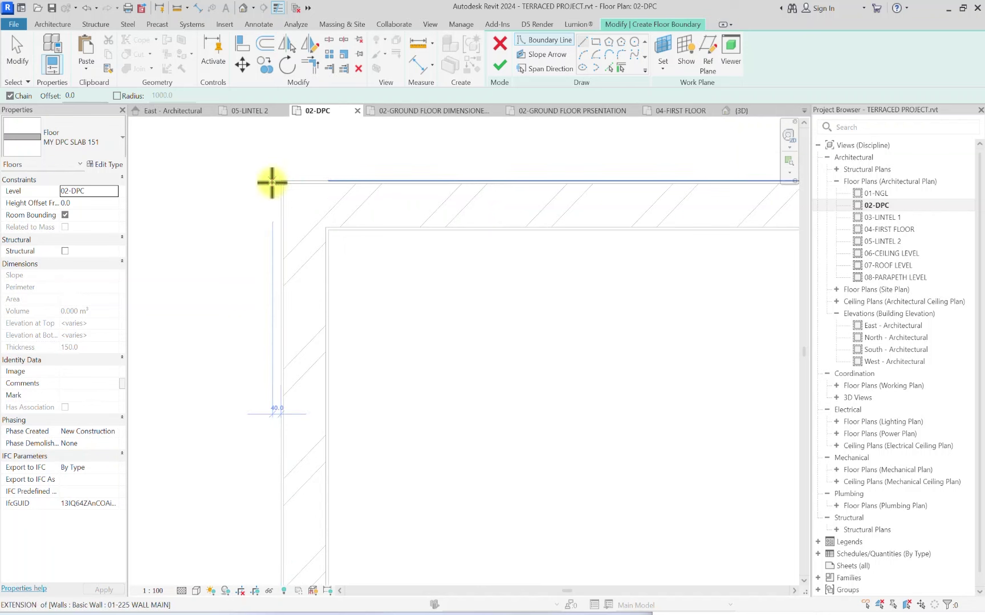
scroll(277, 180, down, 4)
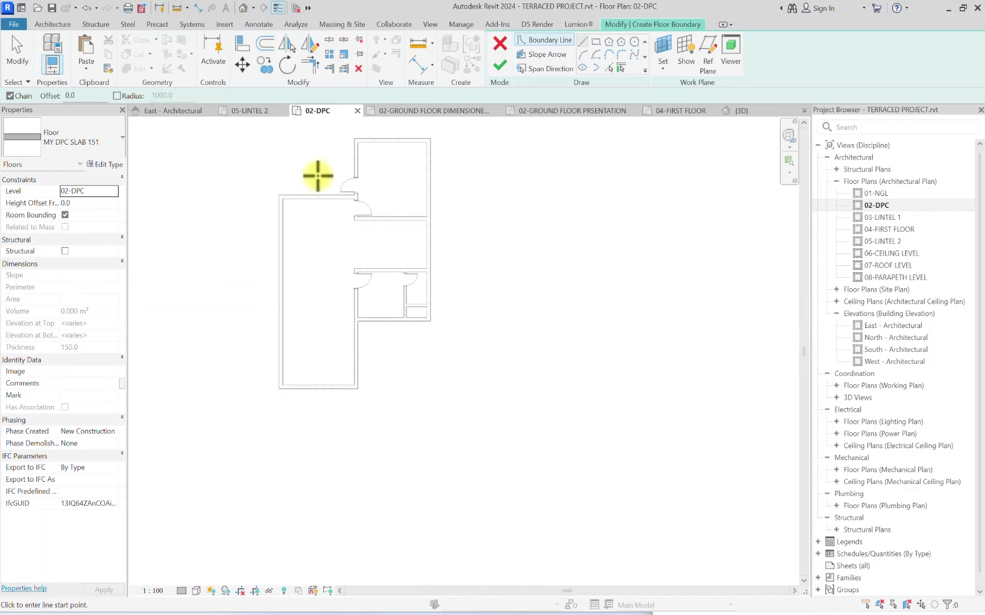
middle_drag(375, 157, 395, 291)
scroll(353, 285, up, 6)
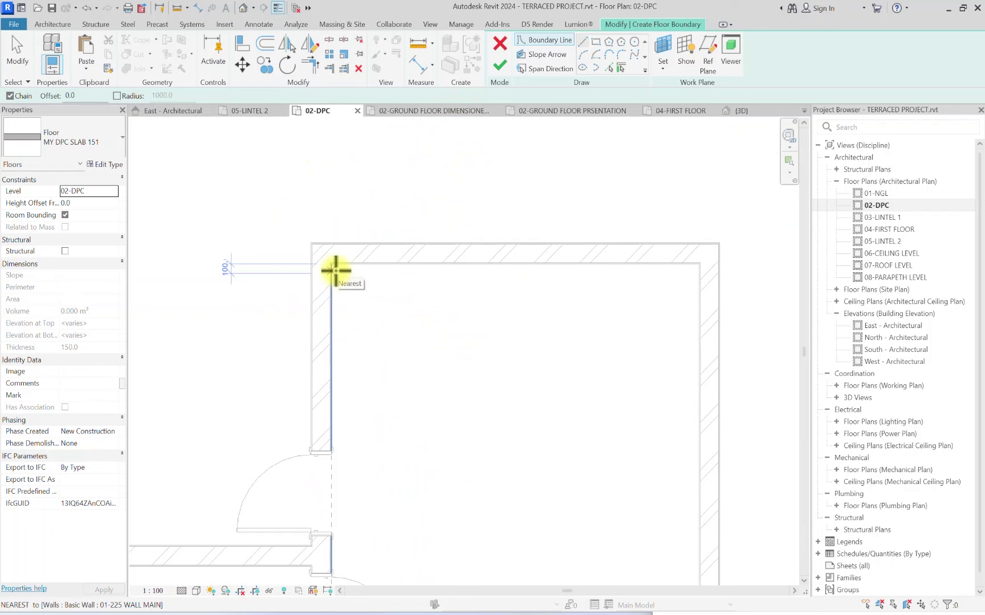
scroll(335, 270, down, 5)
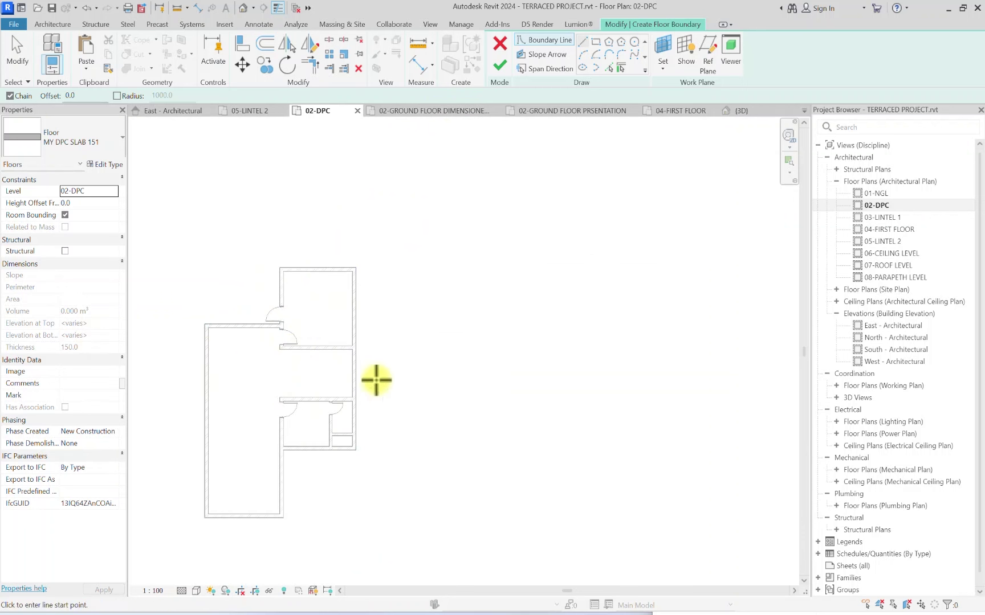
scroll(351, 241, up, 3)
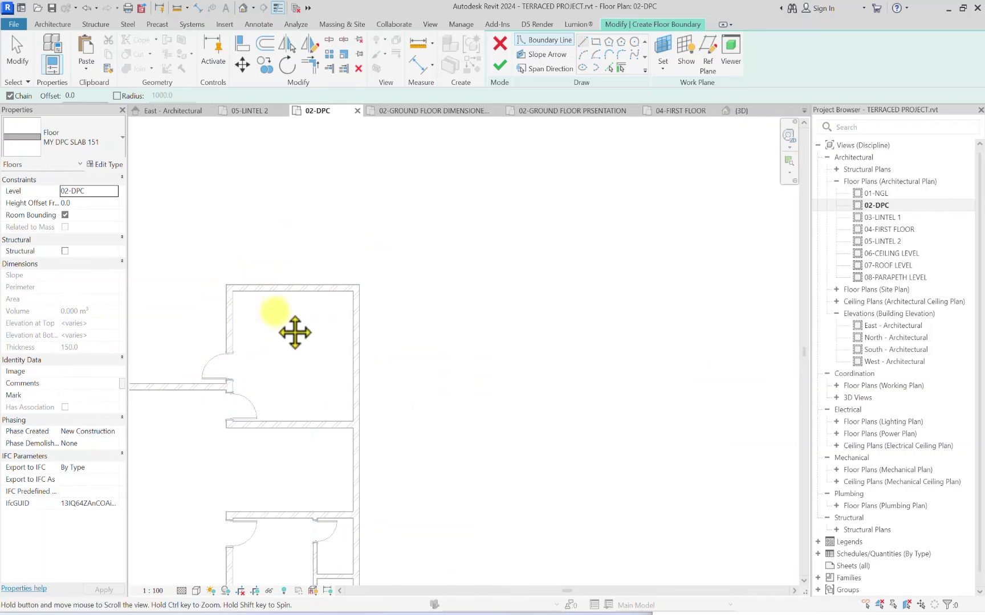
middle_drag(198, 371, 337, 314)
scroll(523, 254, up, 2)
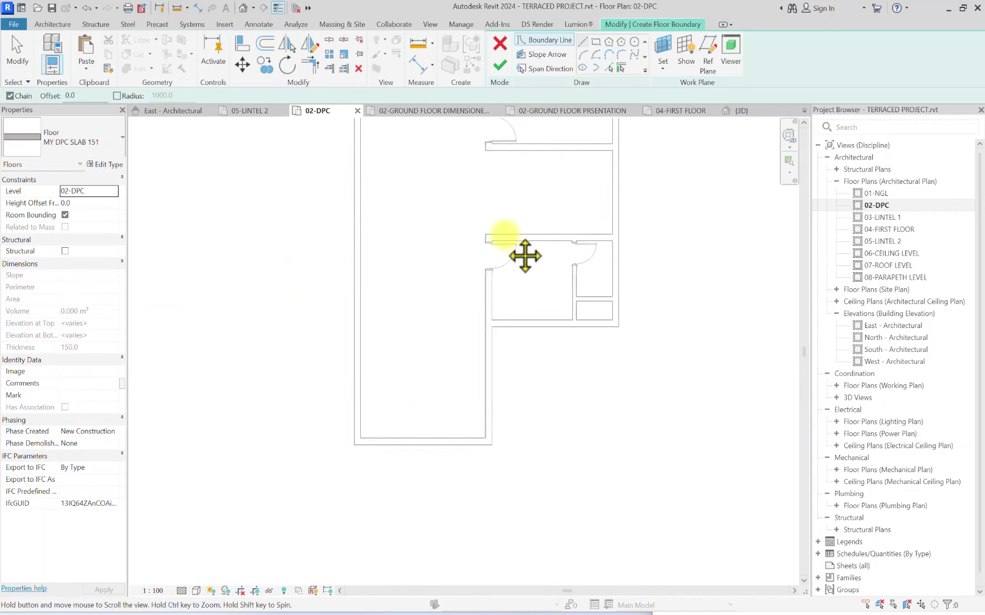
scroll(494, 462, up, 3)
scroll(494, 463, down, 3)
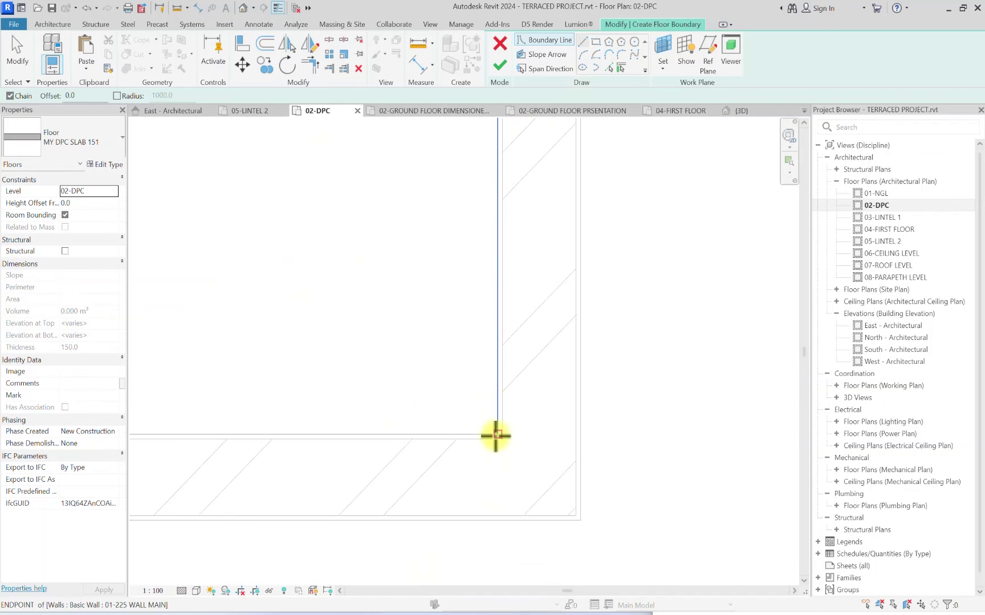
click(493, 433)
scroll(342, 405, up, 5)
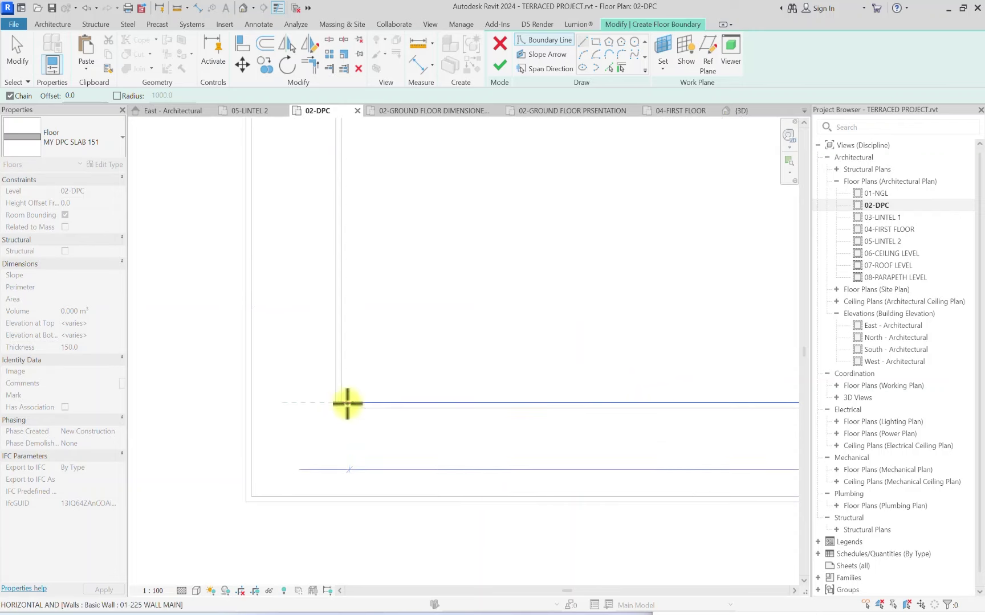
Step: Pick the inner faces of the picked, inner, vertical and lower walls as floor boundary lines
click(609, 68)
scroll(378, 407, up, 2)
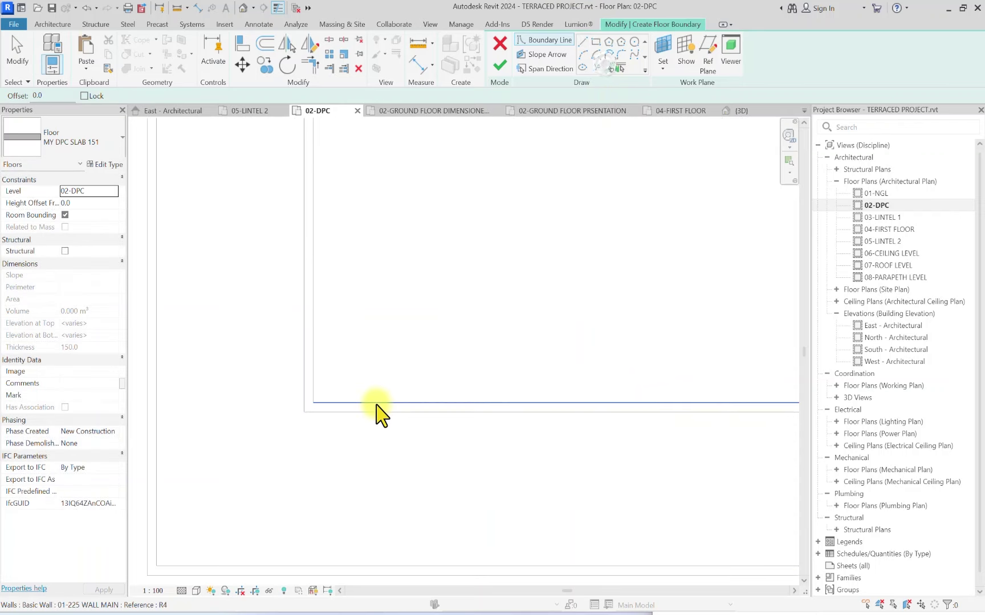
scroll(345, 413, down, 4)
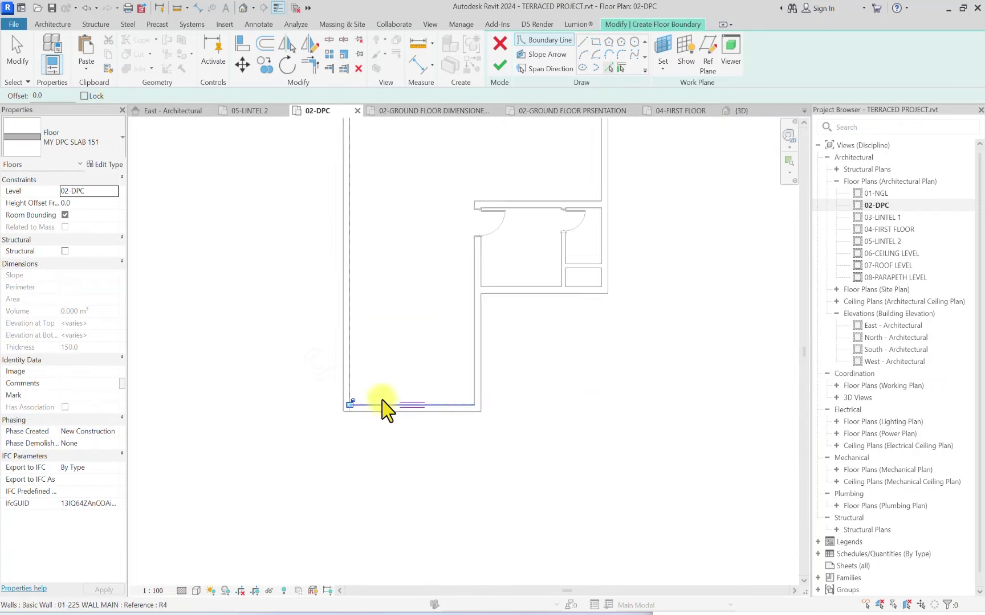
scroll(490, 292, up, 6)
click(456, 393)
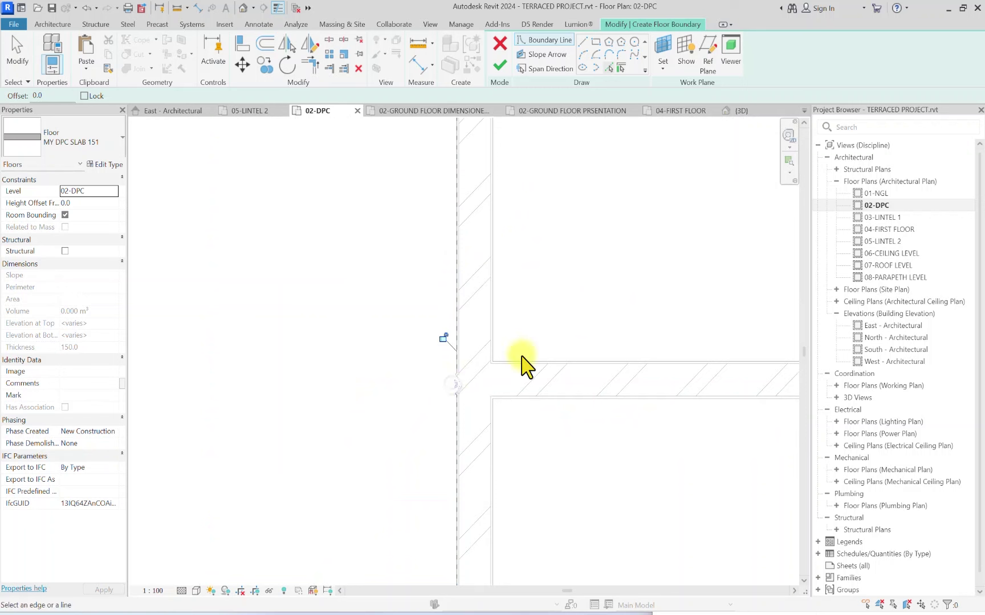
scroll(496, 359, down, 4)
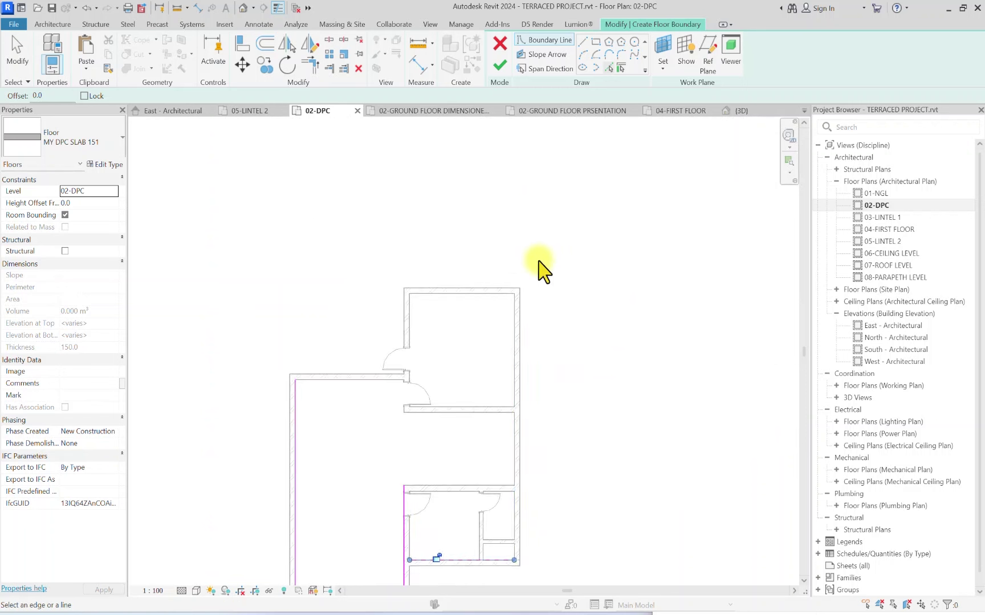
scroll(426, 319, up, 4)
scroll(444, 300, up, 3)
click(461, 262)
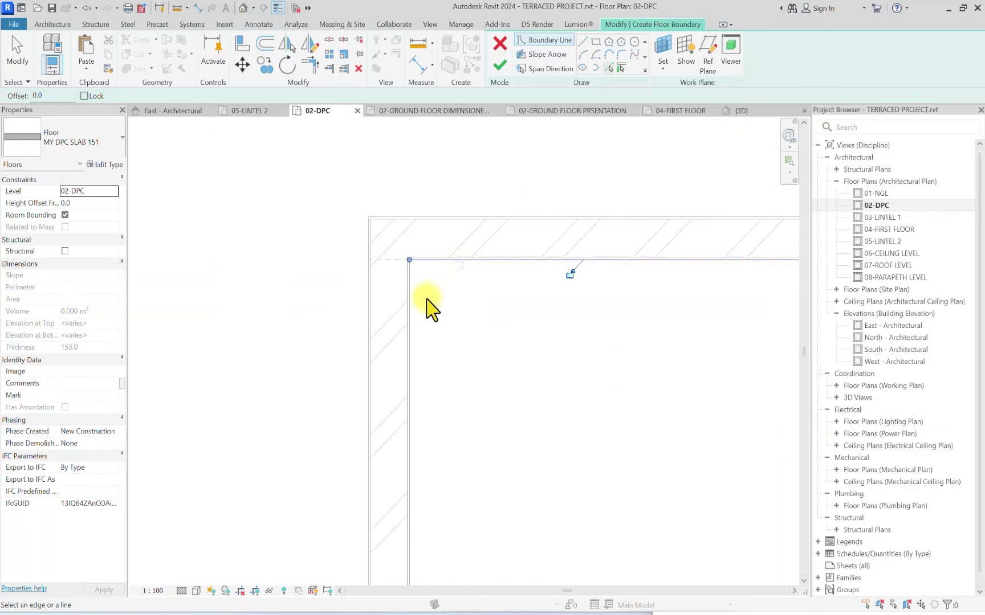
click(415, 283)
scroll(408, 311, down, 2)
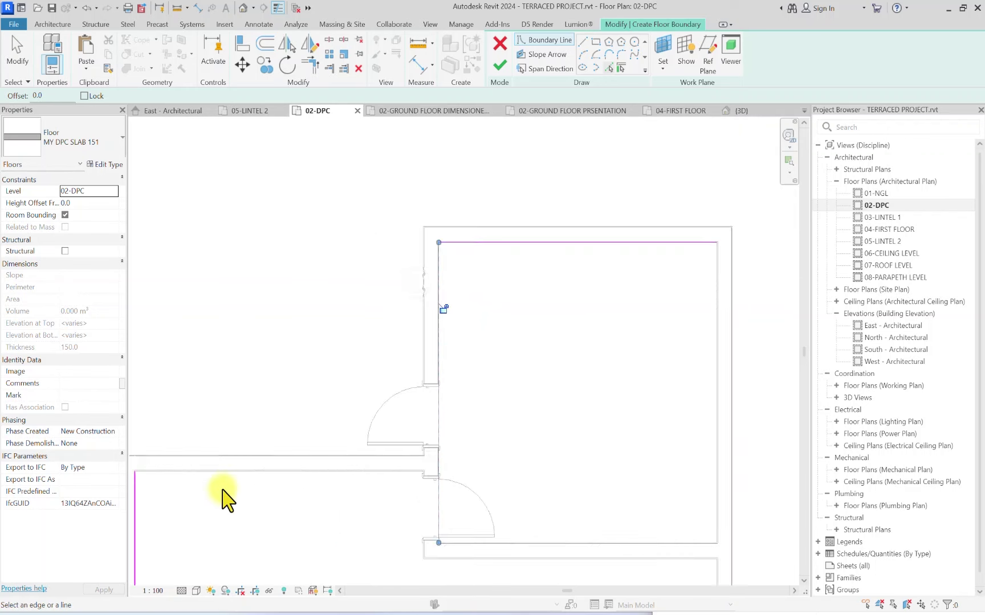
scroll(238, 476, up, 2)
click(238, 463)
scroll(333, 384, down, 3)
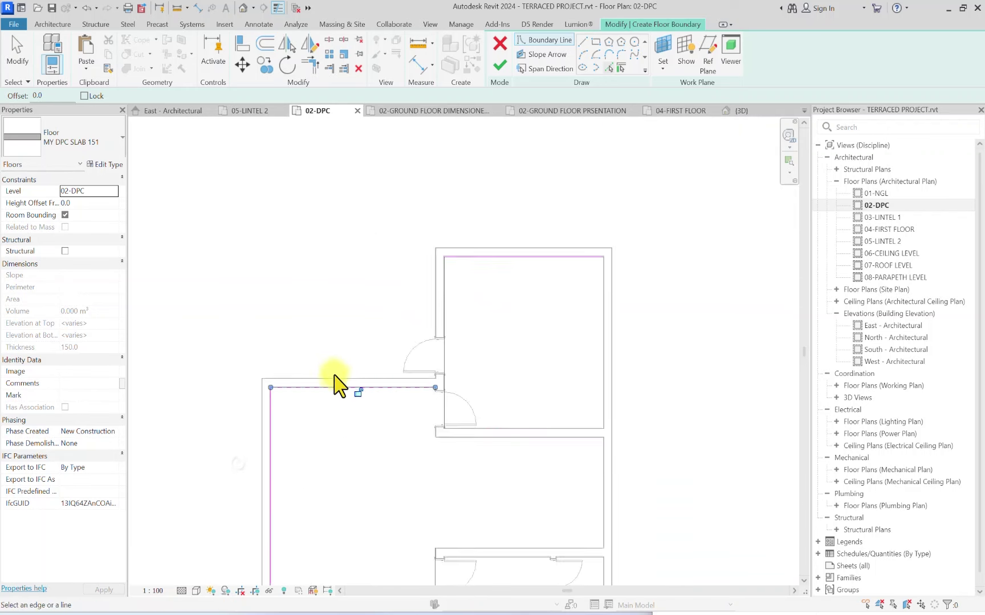
Step: Trim the left boundary lines into corners with the horizontal and top boundaries
click(310, 65)
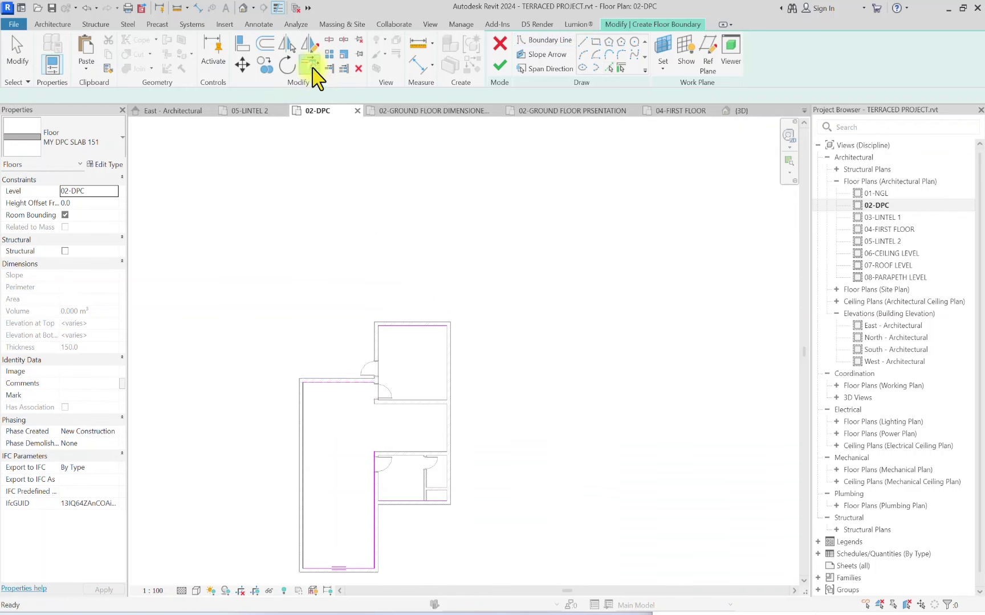
click(375, 539)
click(399, 503)
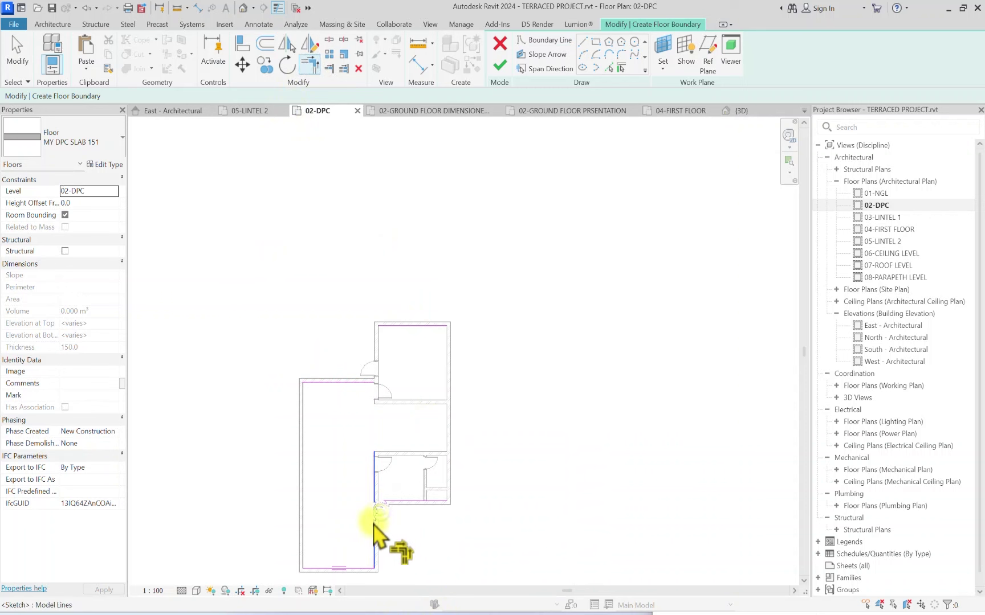
click(305, 395)
click(359, 382)
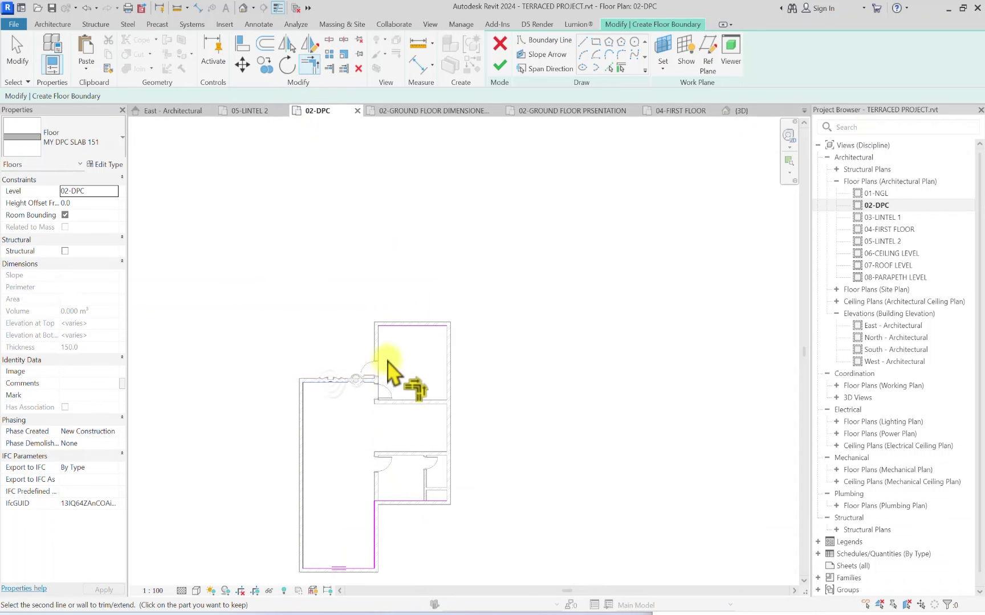
Step: Draw a boundary line from the wall corner down along the right wall
click(582, 41)
scroll(444, 295, up, 6)
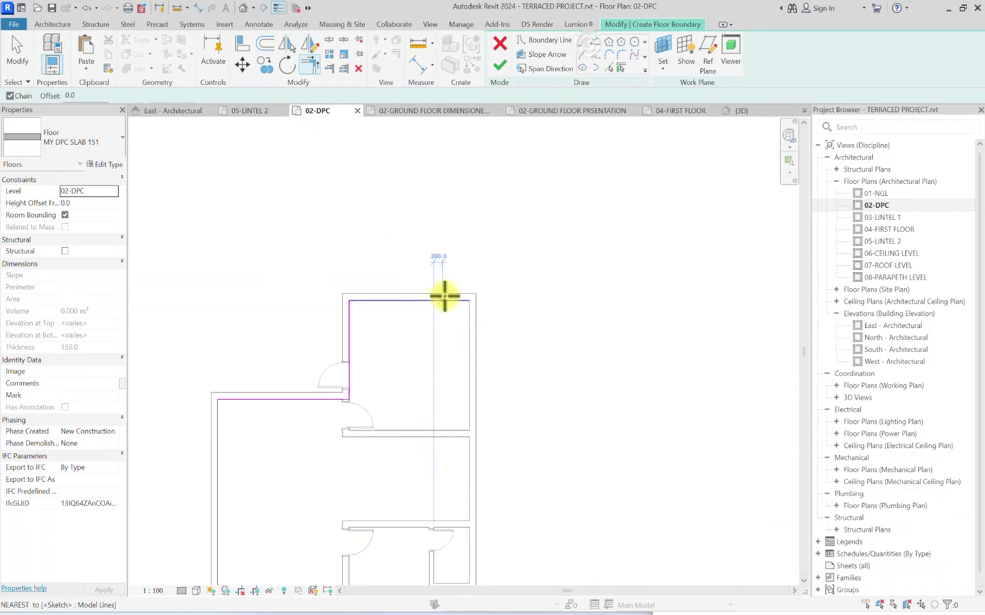
click(475, 298)
scroll(481, 292, down, 6)
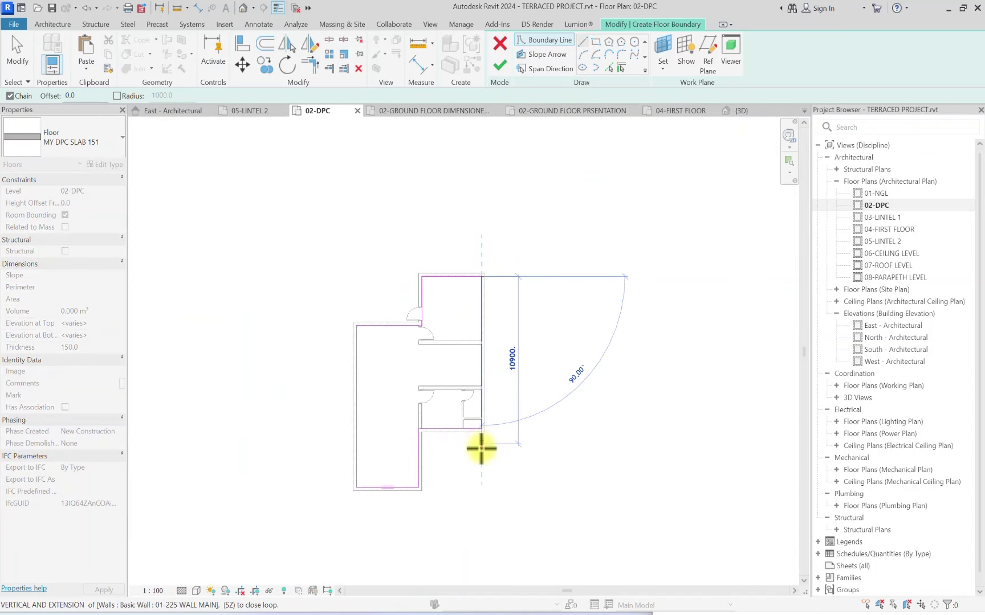
scroll(481, 433, up, 3)
scroll(484, 416, up, 2)
click(469, 433)
key(Escape)
scroll(506, 438, down, 4)
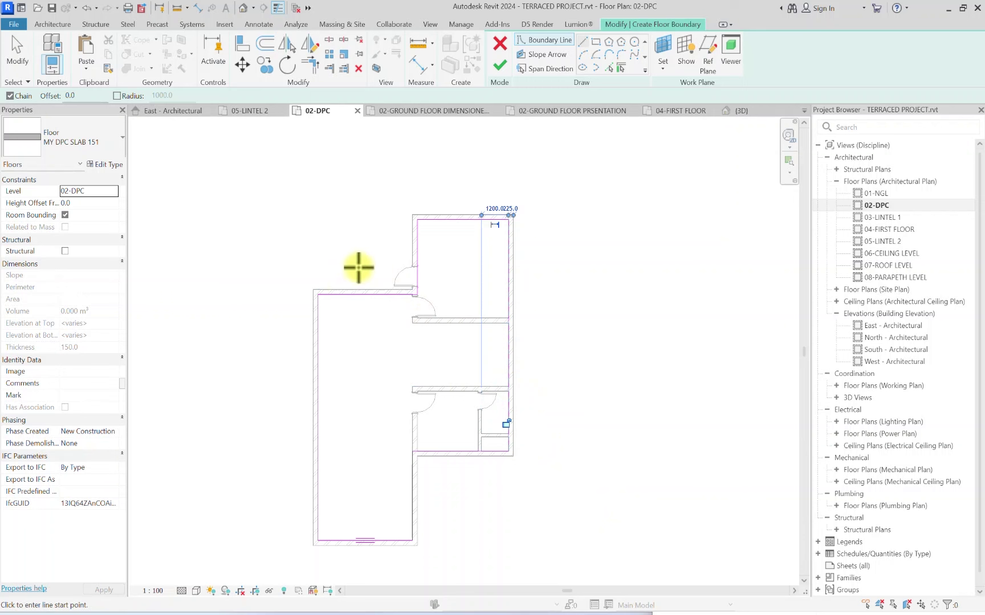
scroll(352, 287, up, 5)
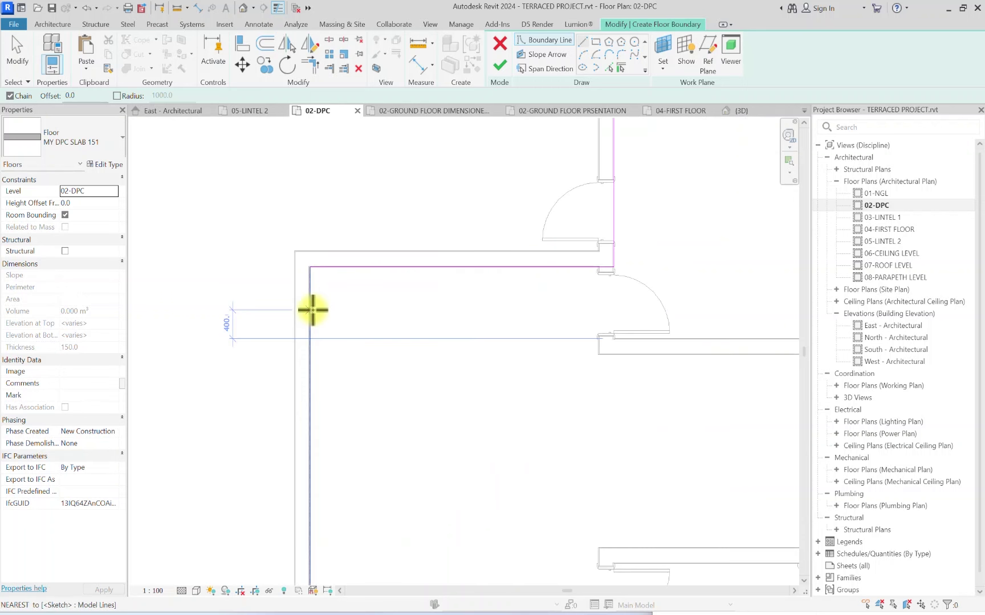
key(Escape)
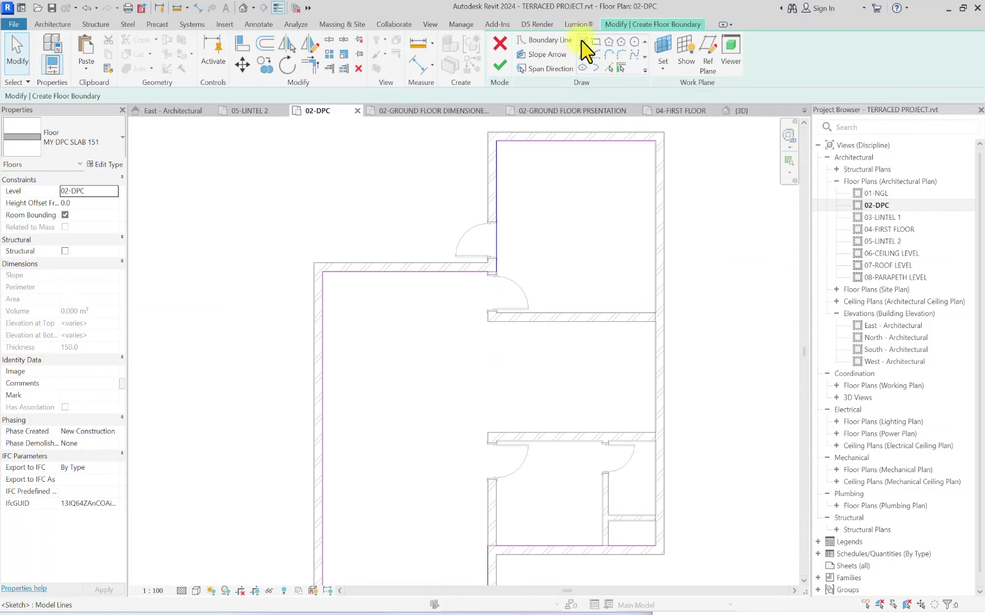
Step: Begin a boundary line at the upper wall corner, then cancel it
click(583, 41)
scroll(297, 280, up, 5)
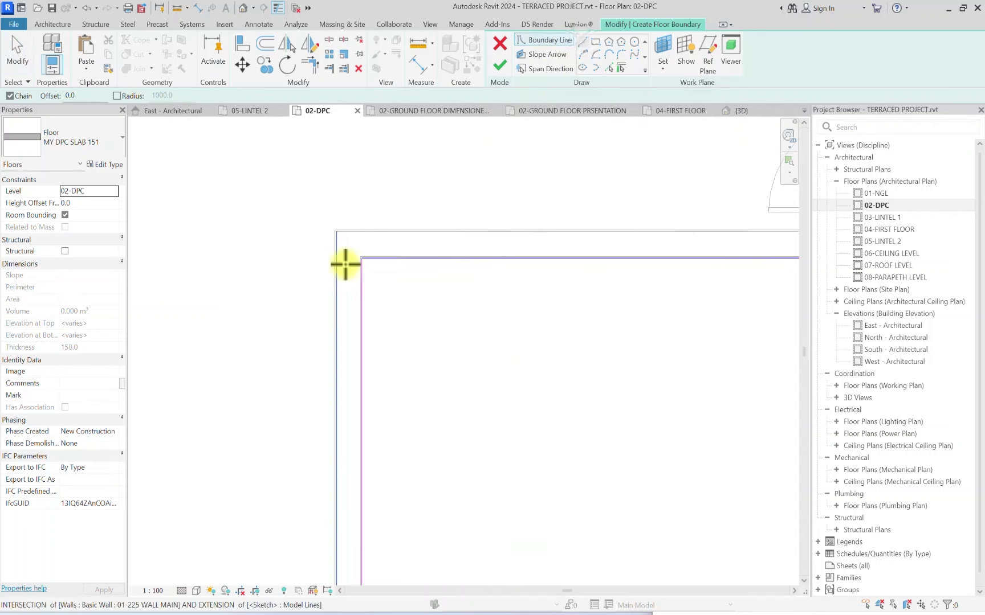
click(362, 229)
scroll(307, 228, up, 4)
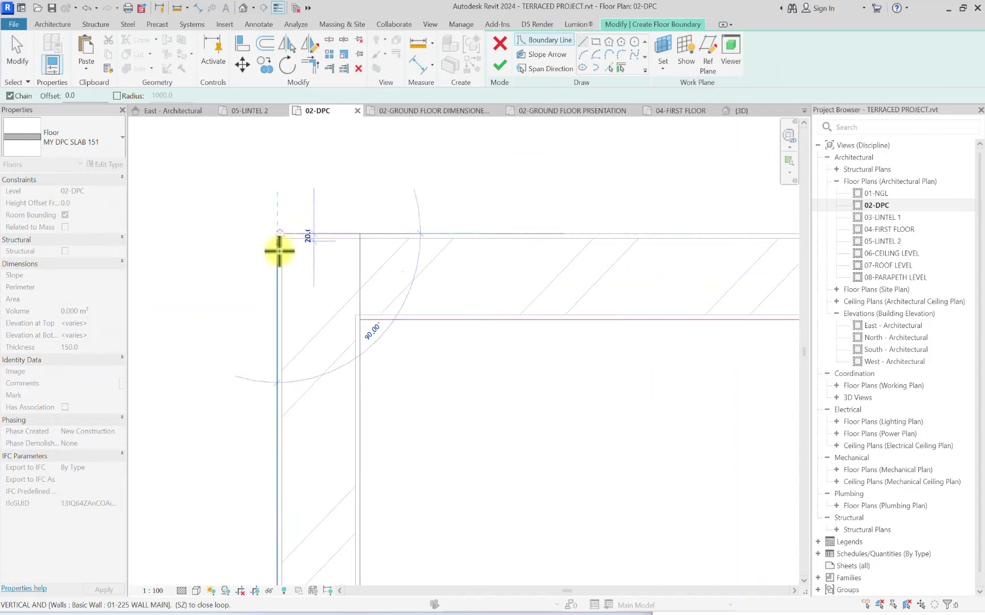
scroll(280, 251, down, 5)
scroll(279, 224, up, 3)
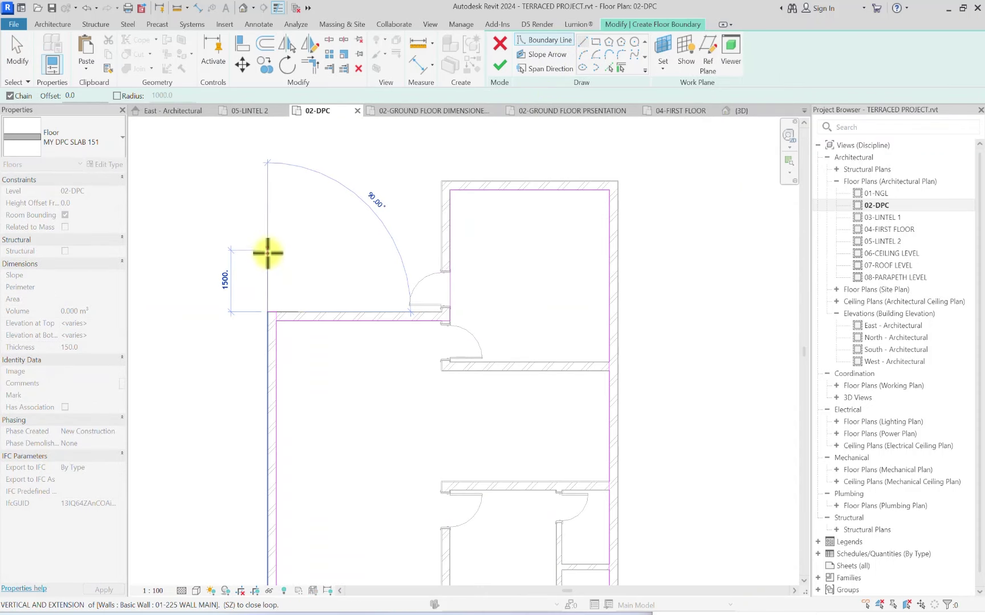
scroll(271, 288, up, 2)
scroll(259, 245, down, 3)
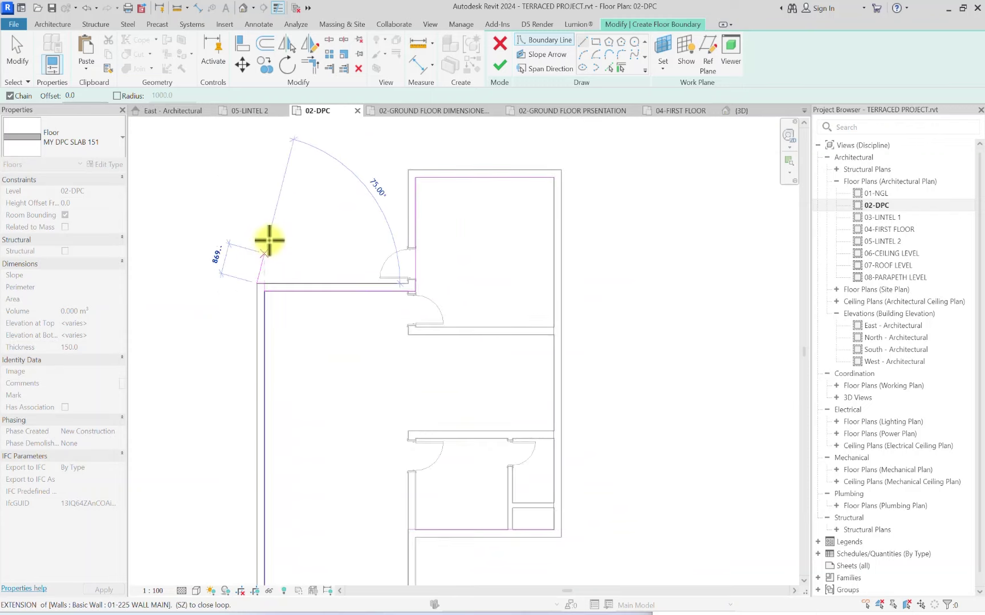
scroll(265, 251, up, 3)
key(Escape)
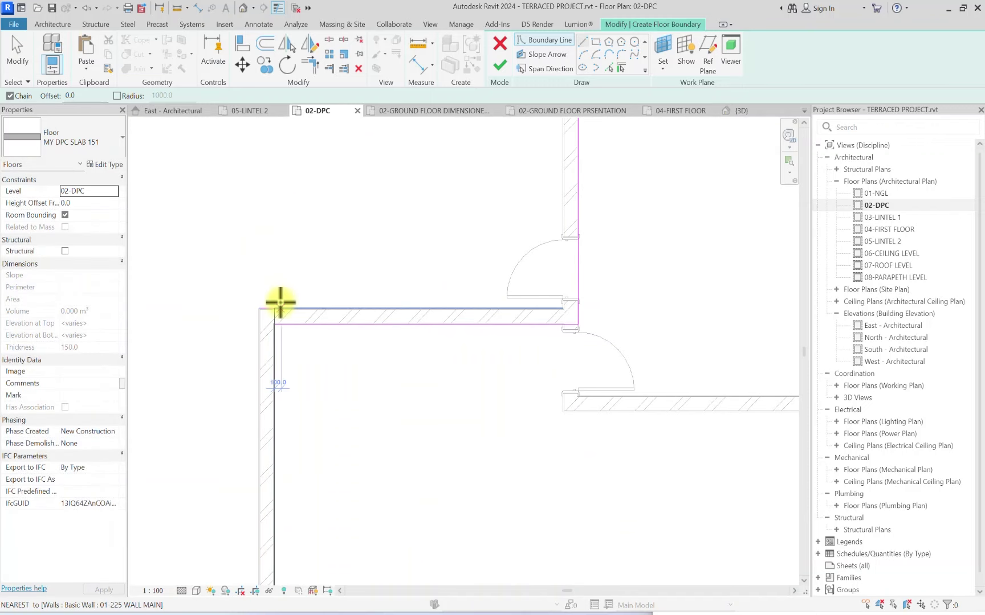
Step: Draw a two-segment boundary from the wall corner, via a point above it, across to the wall
scroll(282, 297, up, 4)
click(358, 233)
scroll(358, 222, down, 4)
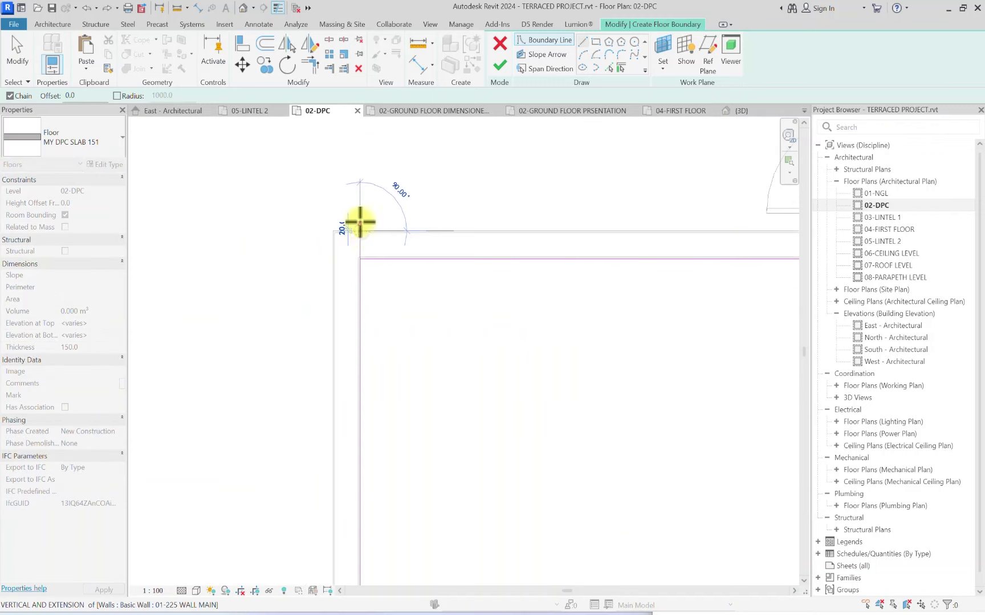
click(346, 249)
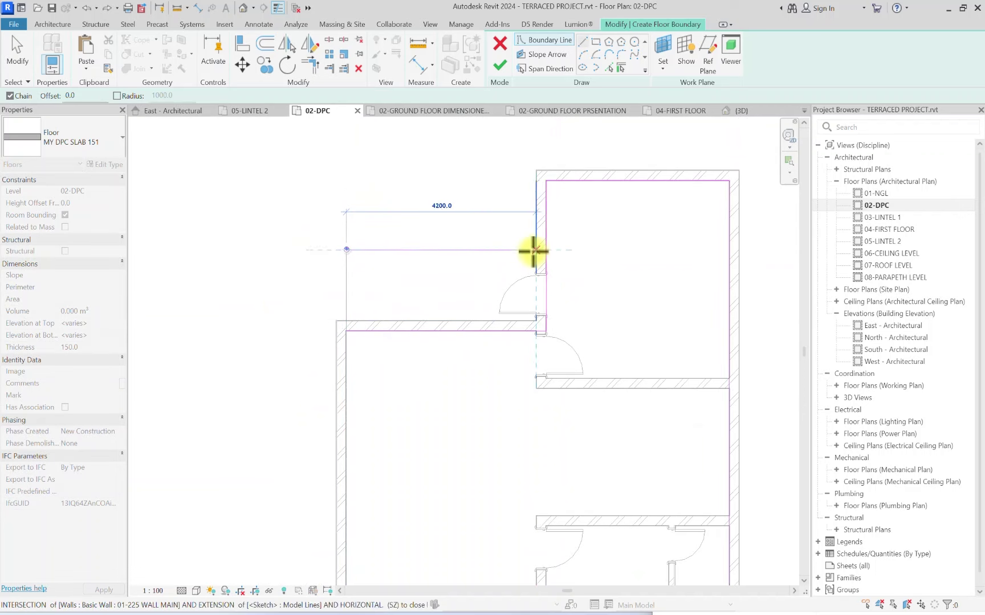
click(546, 248)
scroll(510, 238, down, 4)
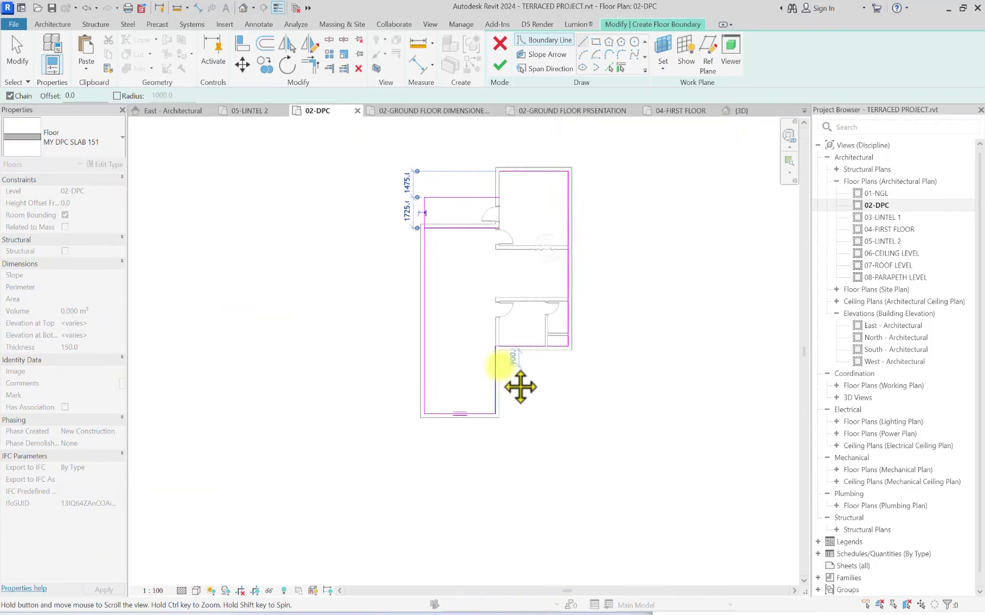
key(Escape)
Step: Draw boundary lines from the wall end to the wall-face intersection, including a 750 segment
scroll(483, 347, up, 4)
scroll(610, 338, up, 6)
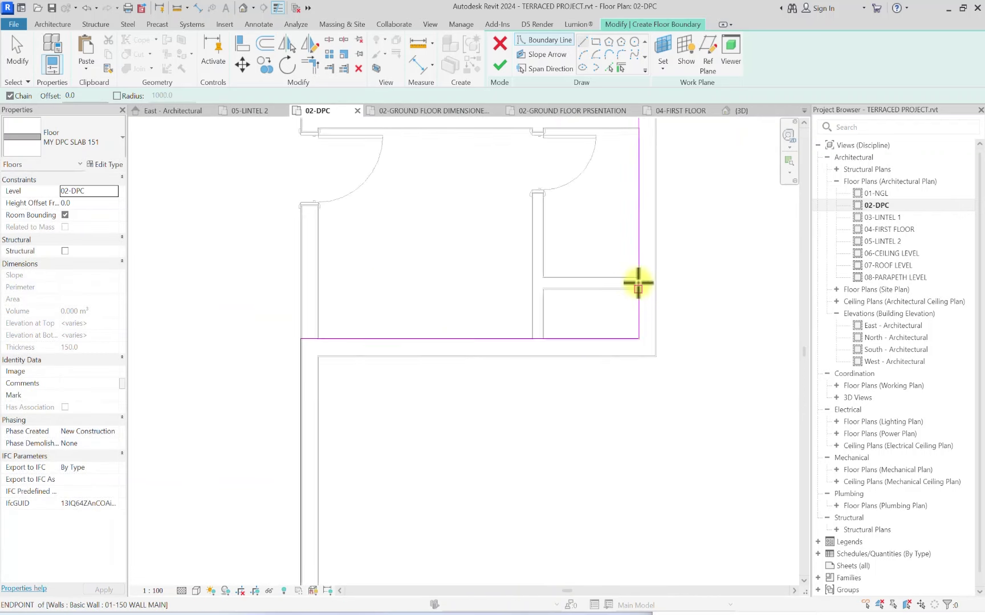
click(629, 268)
scroll(627, 270, down, 3)
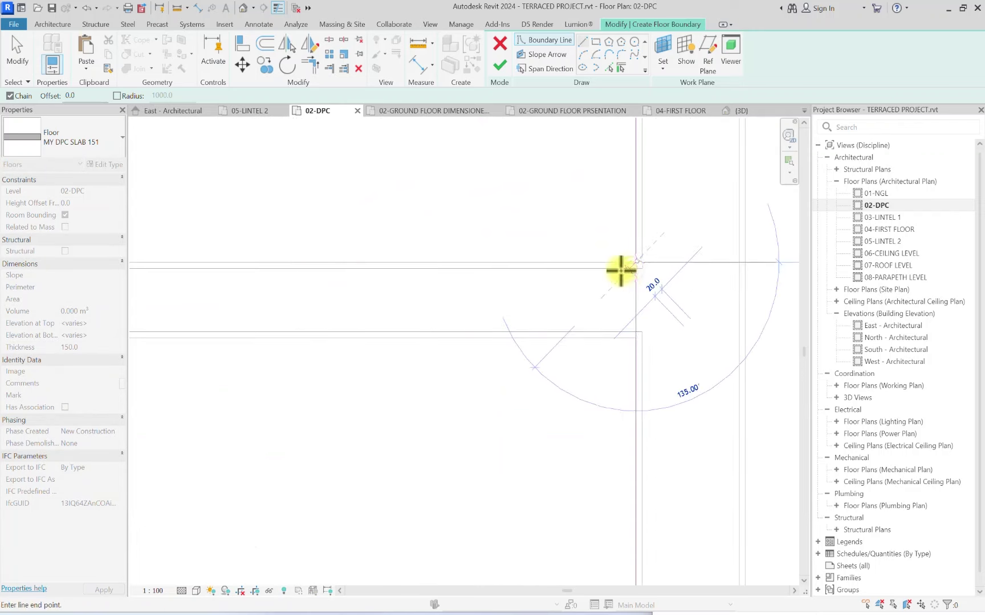
scroll(568, 270, down, 3)
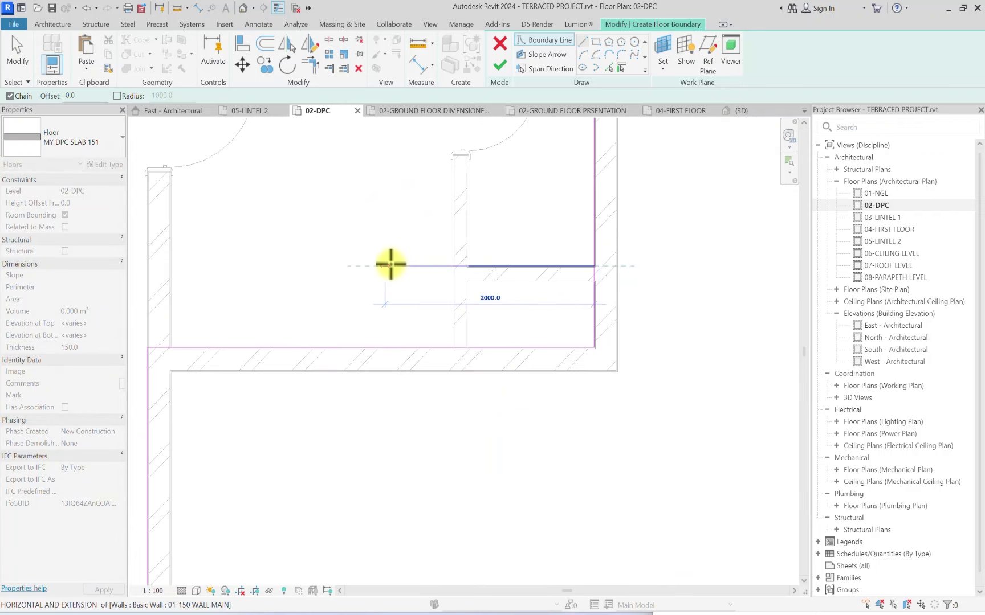
click(453, 266)
click(453, 345)
scroll(451, 279, down, 2)
key(Escape)
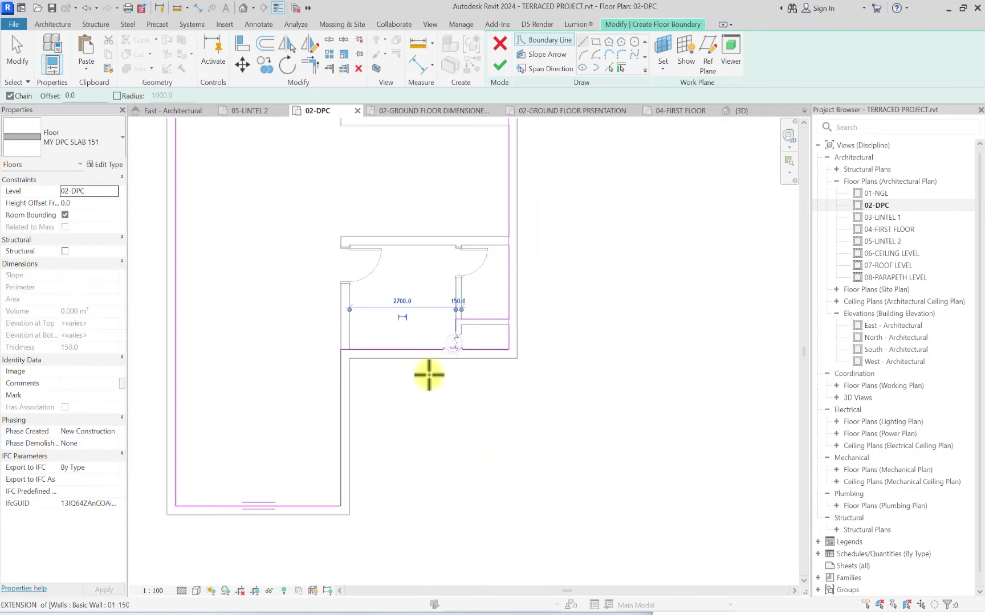
Step: Trace the lower room with 1575 and 1500 segments, closing the boundary loop
middle_drag(308, 373, 432, 383)
scroll(470, 314, up, 3)
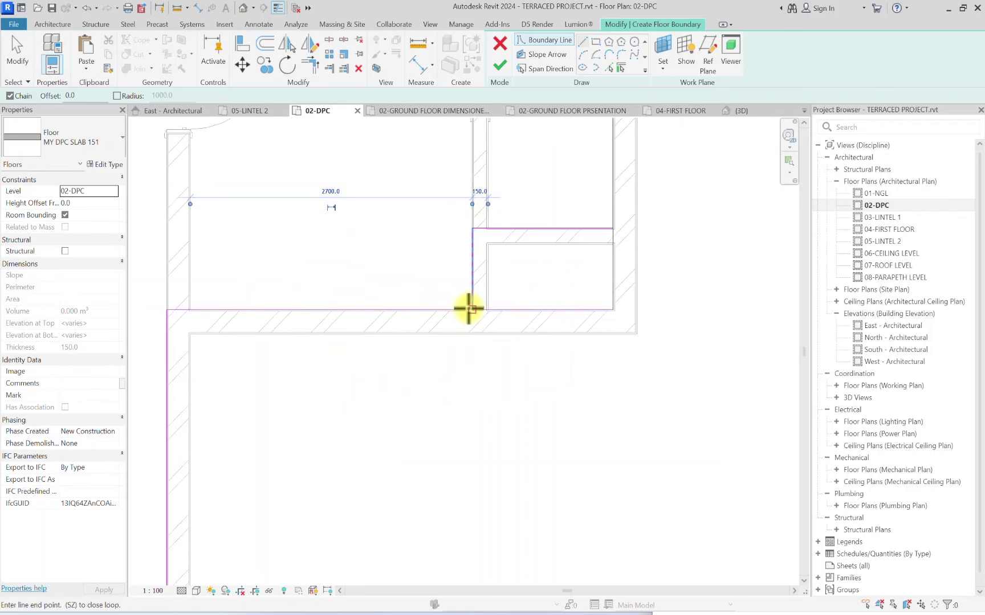
click(470, 334)
scroll(636, 333, up, 2)
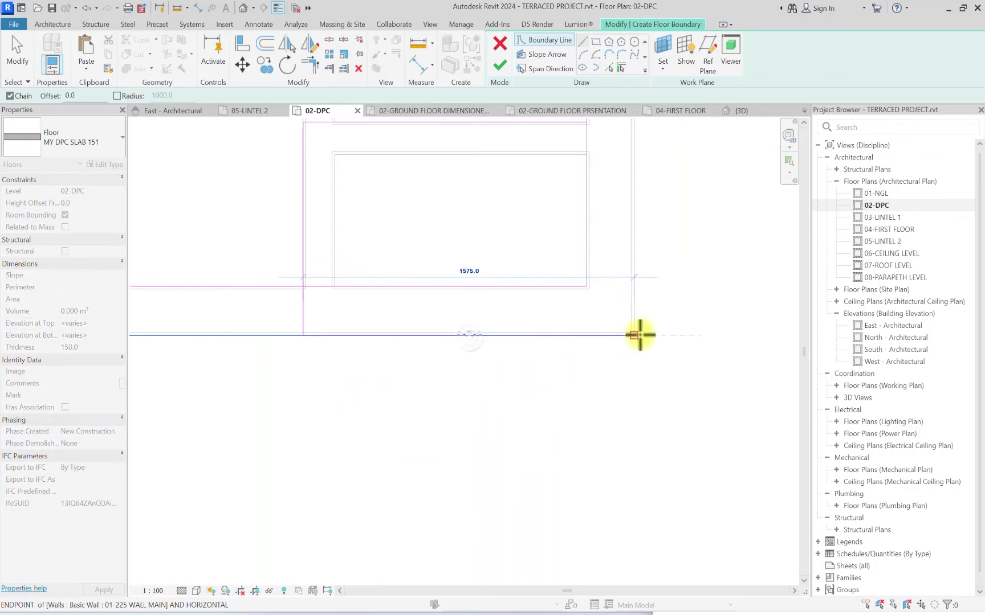
click(634, 336)
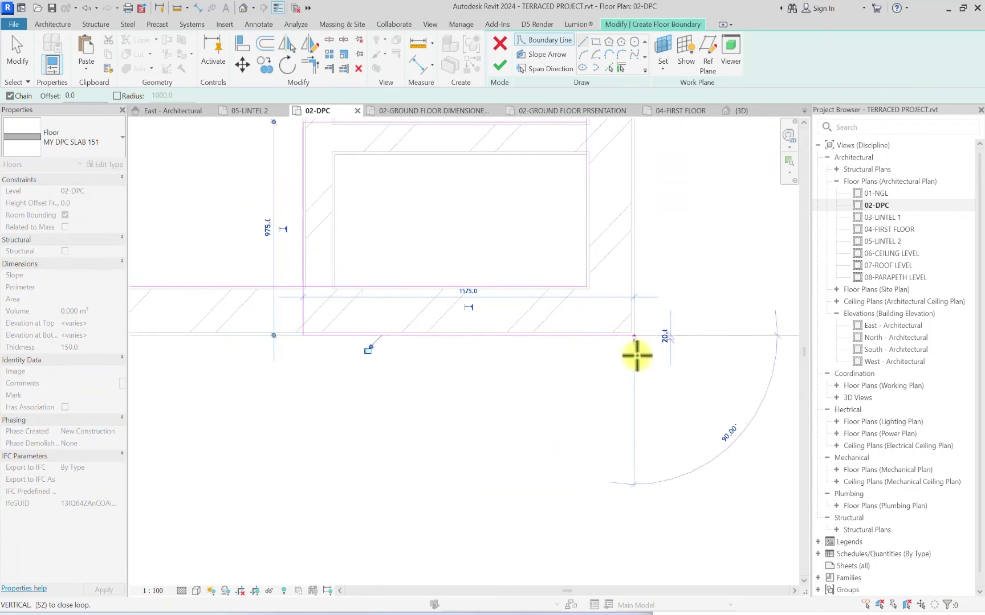
scroll(636, 344, down, 5)
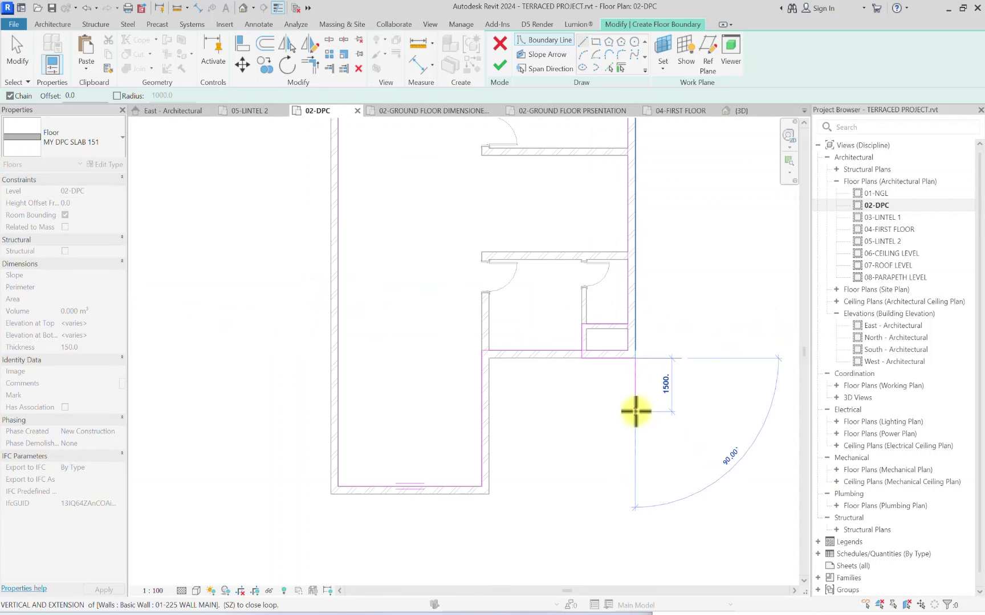
click(636, 411)
scroll(481, 411, up, 4)
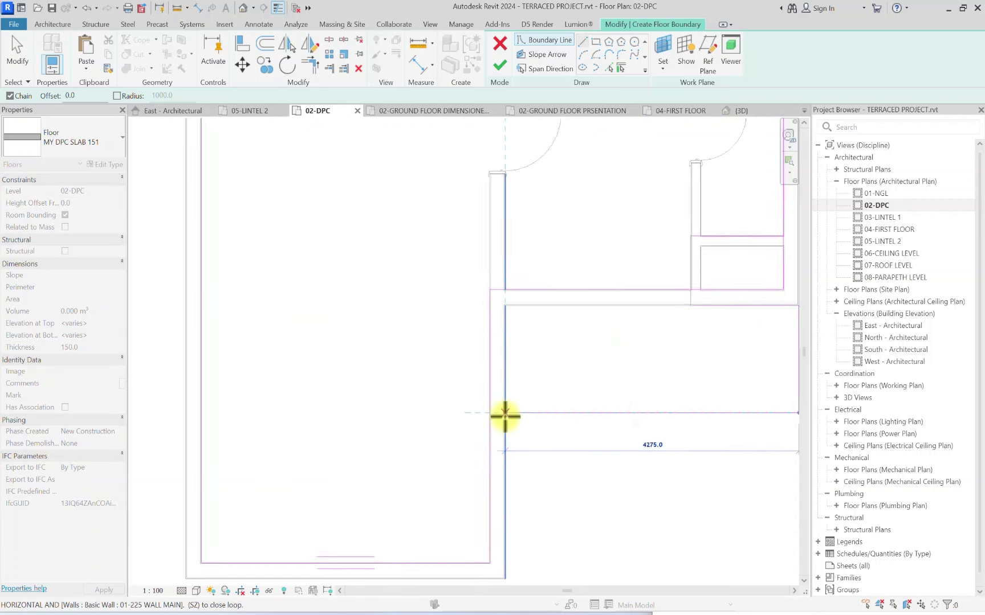
click(465, 392)
scroll(465, 392, down, 3)
Step: Pull a boundary line end to the wall corner and unjoin lines to clear the error
click(311, 64)
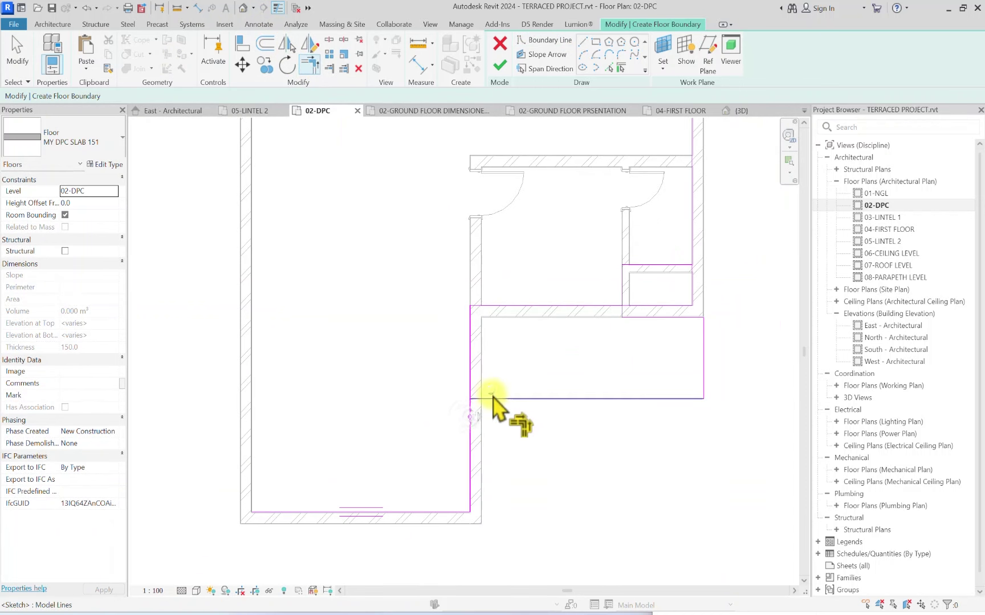
click(468, 420)
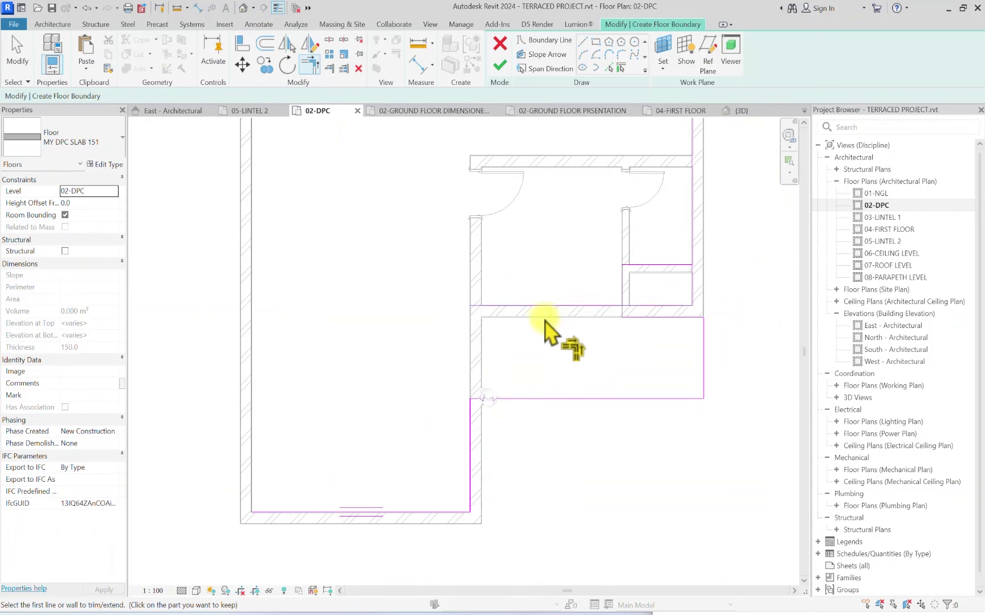
scroll(659, 315, up, 3)
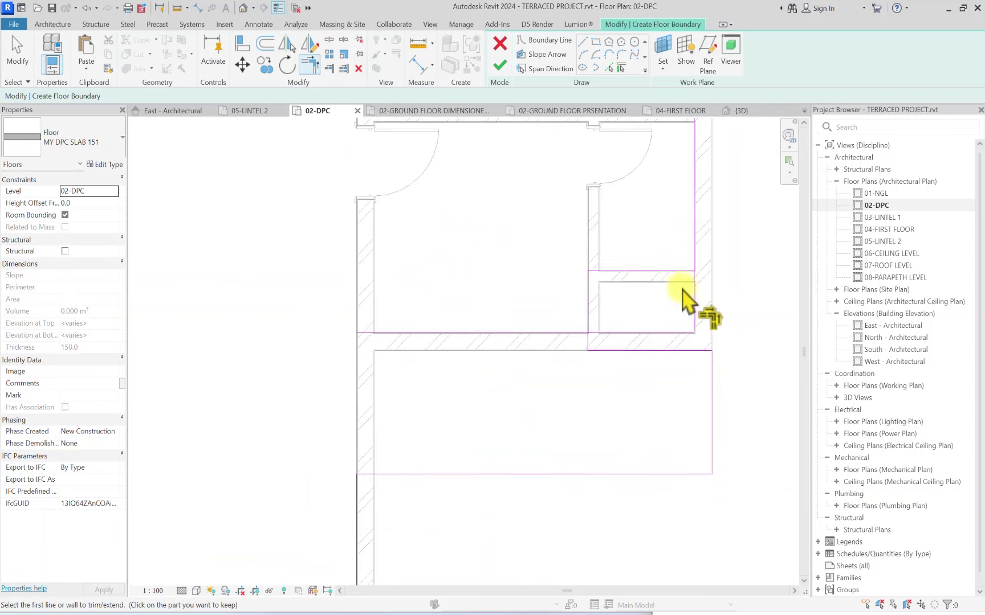
scroll(487, 330, up, 2)
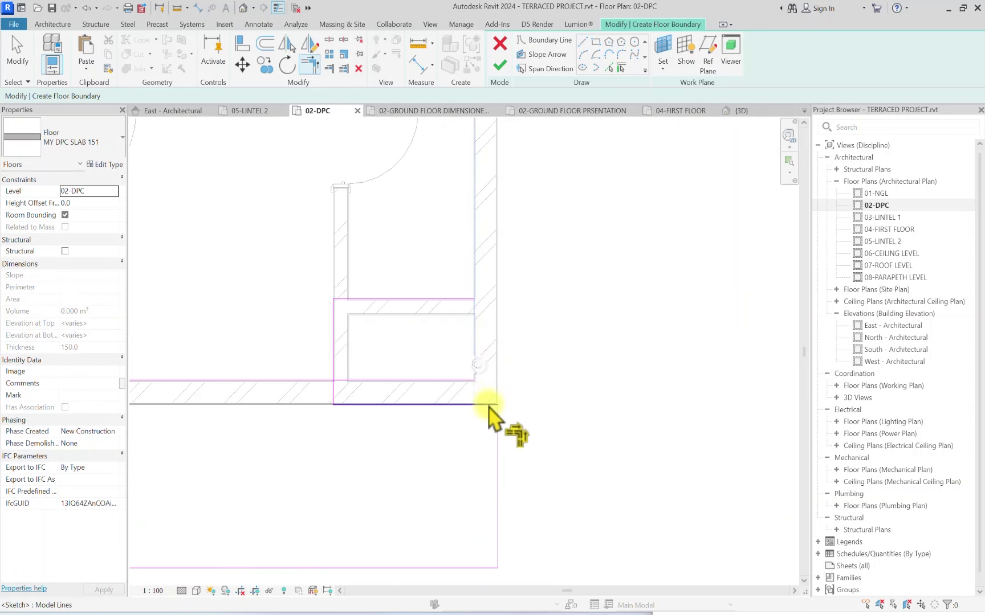
mouse_move(348, 388)
mouse_down()
mouse_move(400, 384)
mouse_move(466, 325)
mouse_move(474, 297)
mouse_up()
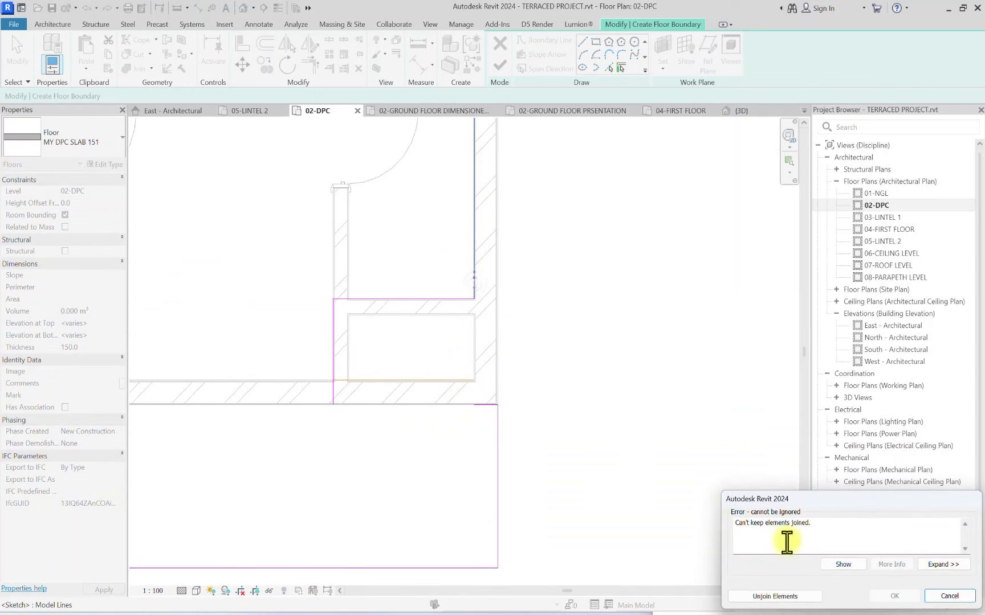
click(775, 596)
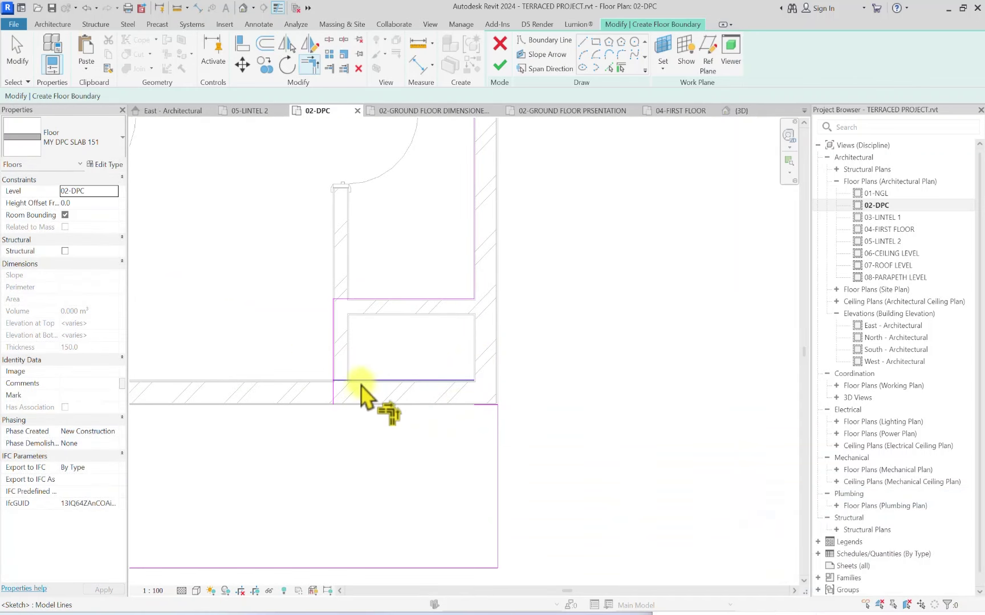
Step: Make the left and bottom lines meet and shift the 1350 bottom boundary line
mouse_move(334, 367)
mouse_down()
mouse_move(370, 390)
mouse_move(336, 402)
mouse_up()
click(335, 398)
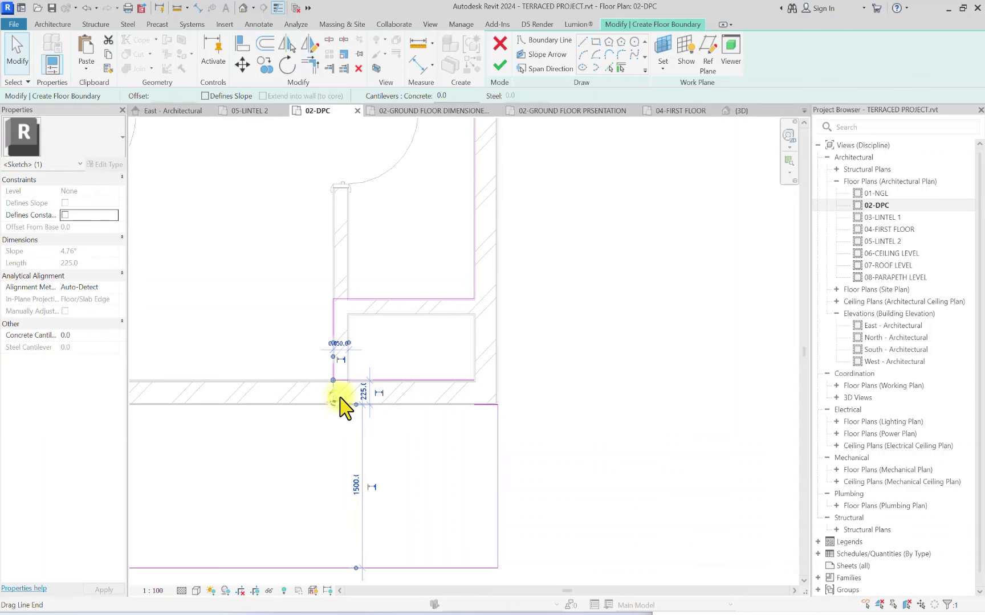
click(378, 406)
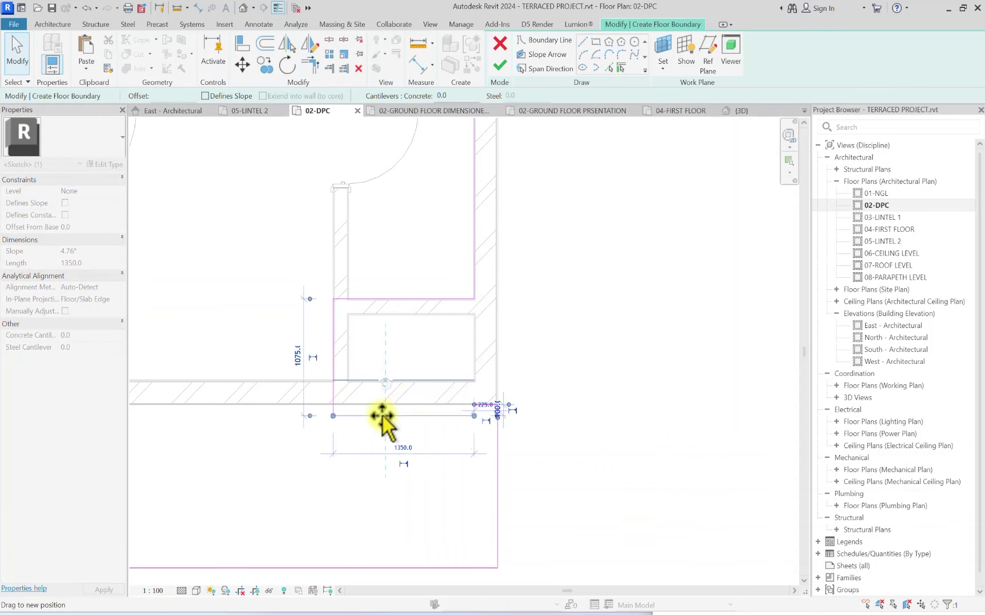
drag(378, 406, 389, 405)
click(450, 436)
scroll(488, 400, down, 5)
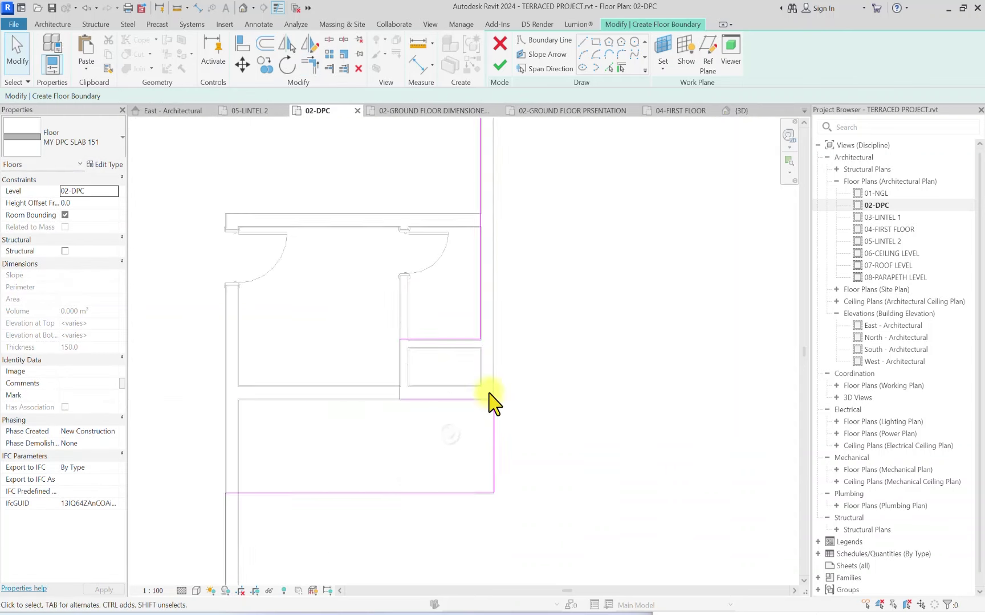
scroll(301, 202, up, 5)
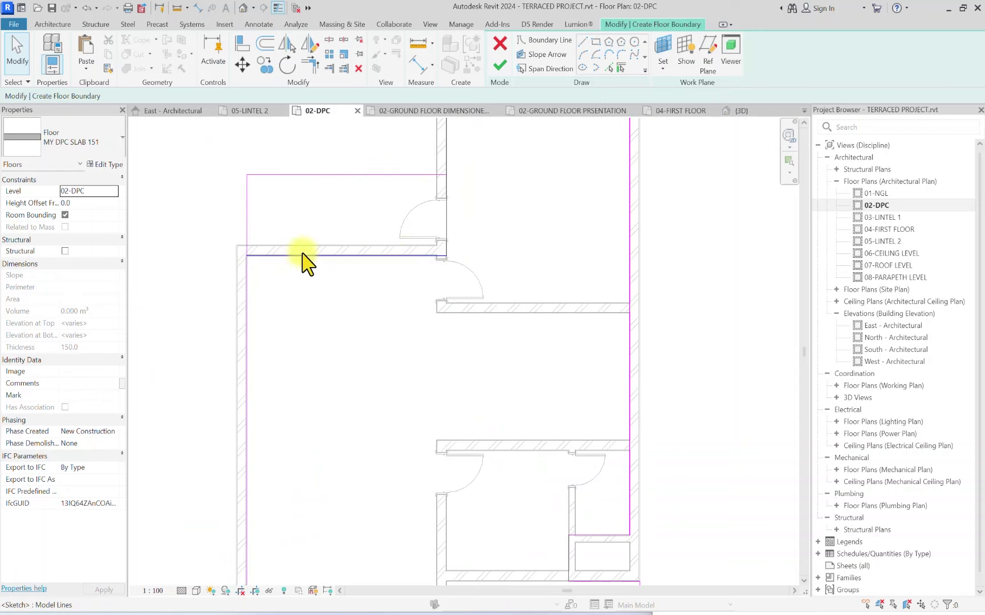
click(395, 254)
click(378, 159)
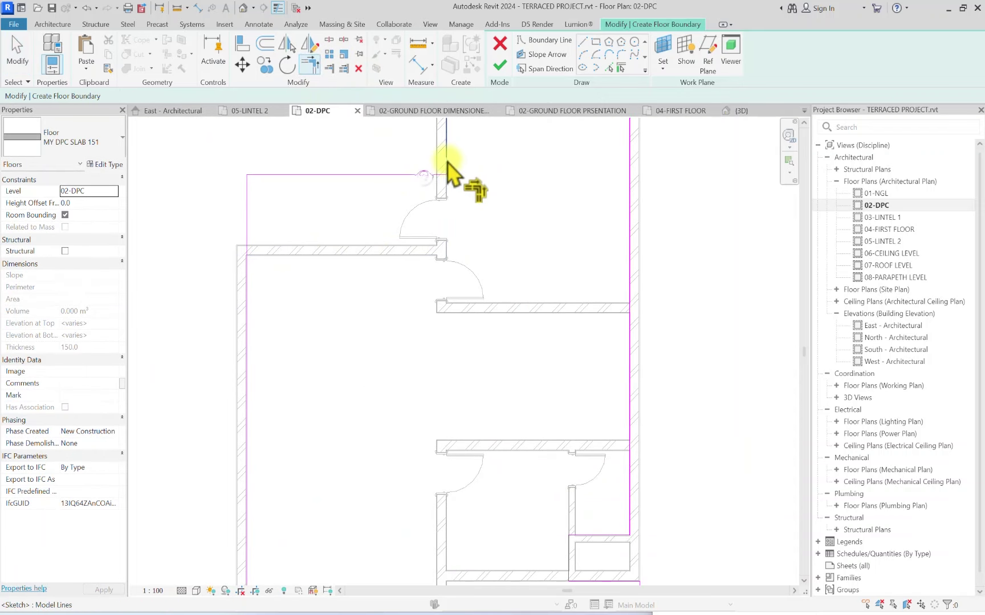
mouse_move(311, 232)
middle_down()
mouse_move(456, 322)
mouse_move(462, 314)
middle_up()
Step: Start a boundary line at the outer wall corner, then stop drawing
key(t)
key(r)
click(587, 45)
scroll(404, 319, up, 5)
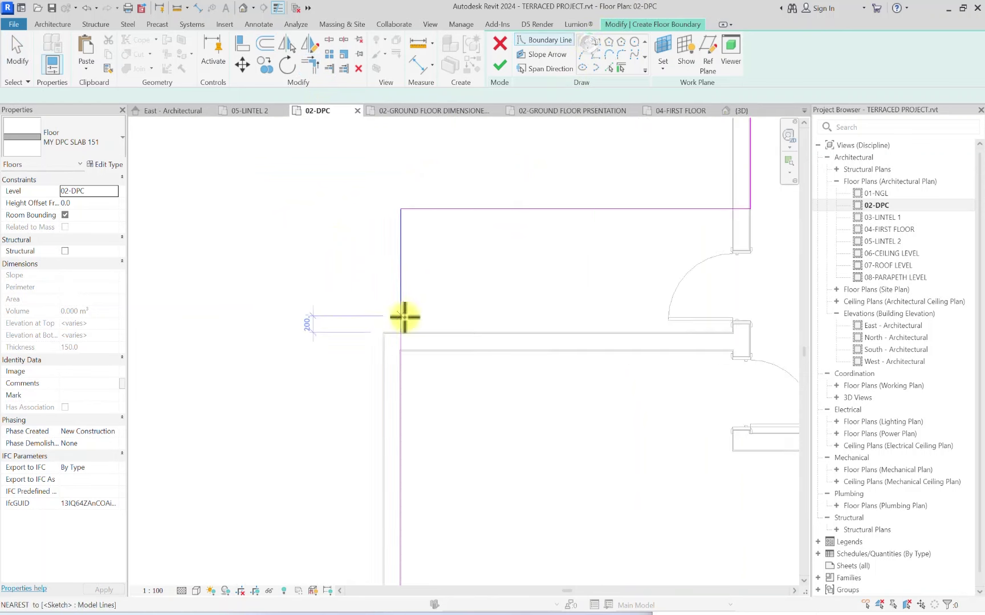
click(368, 329)
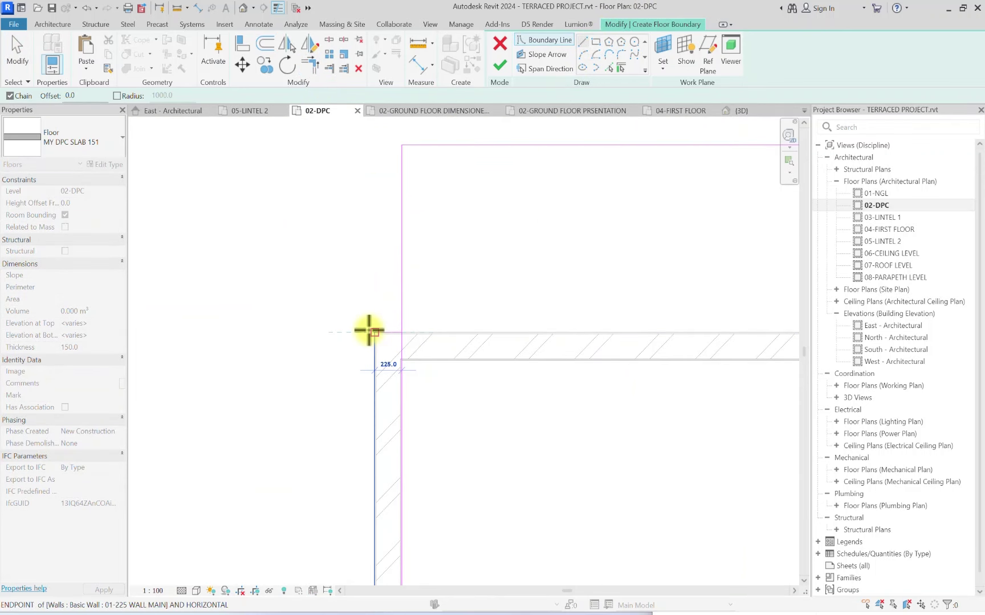
scroll(368, 311, down, 6)
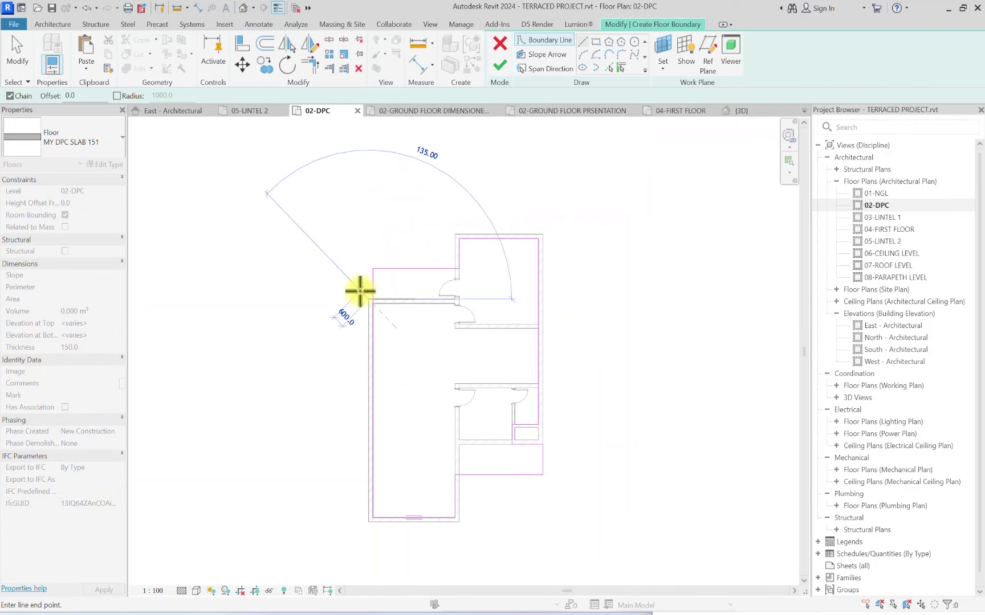
key(Escape)
key(Escape)
Step: Drag the short lower-right boundary line onto the wall line
scroll(543, 455, up, 5)
click(537, 446)
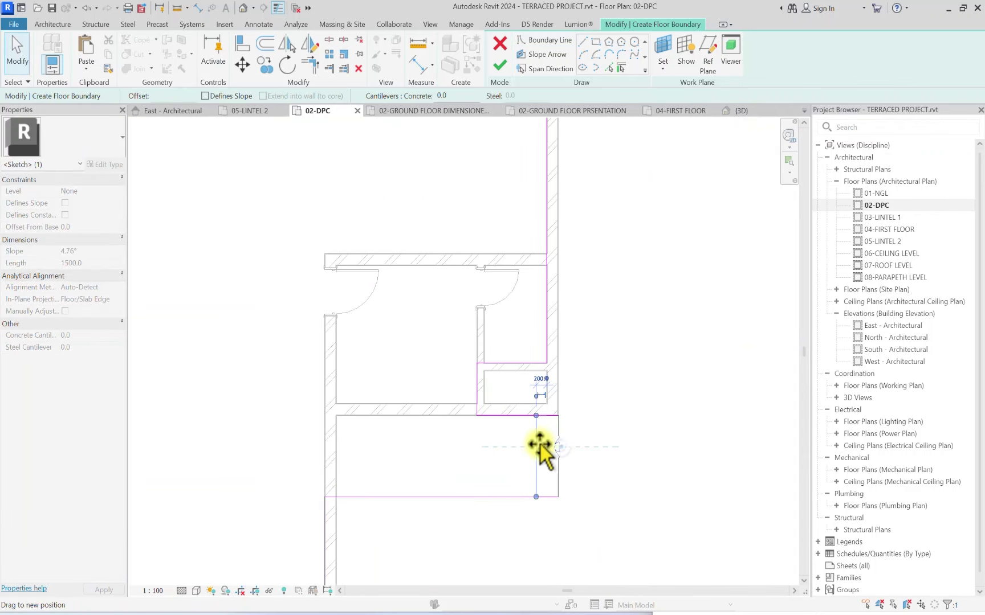
drag(541, 445, 543, 424)
scroll(543, 424, down, 3)
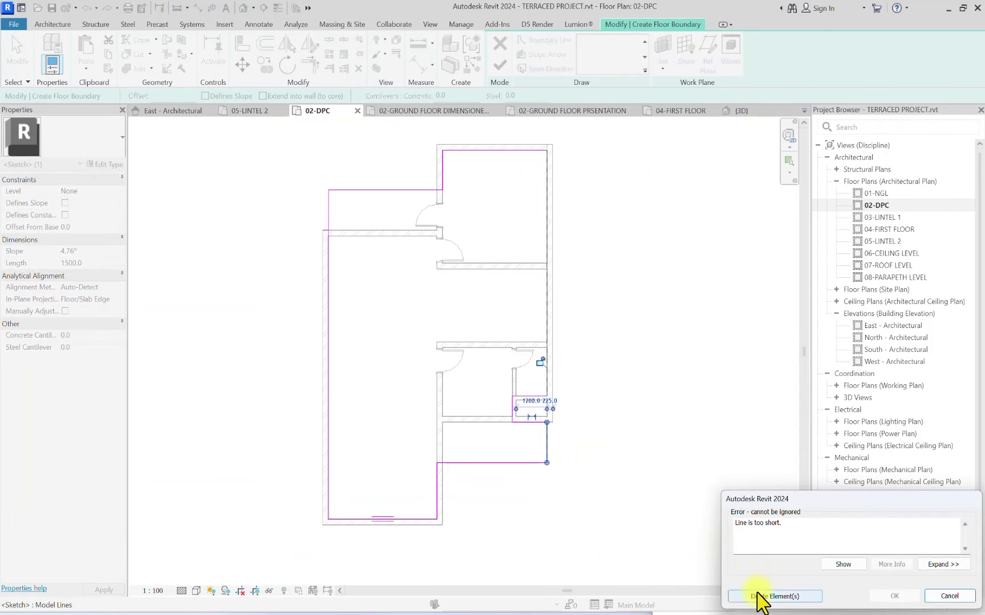
Step: Delete the too-short line, finish the sketch, and show the intersection error before continuing
click(758, 596)
click(500, 64)
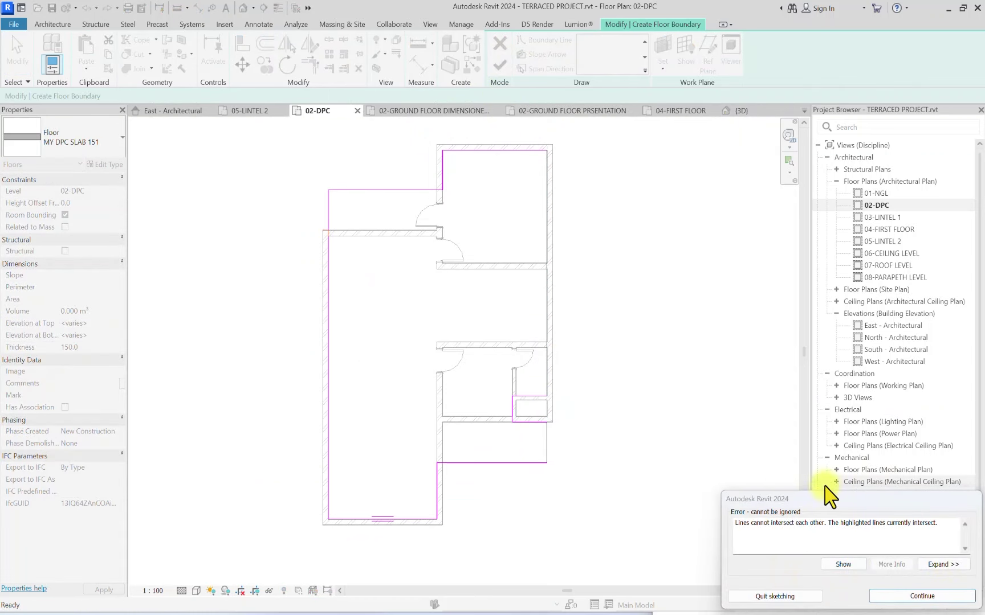
drag(840, 519, 698, 374)
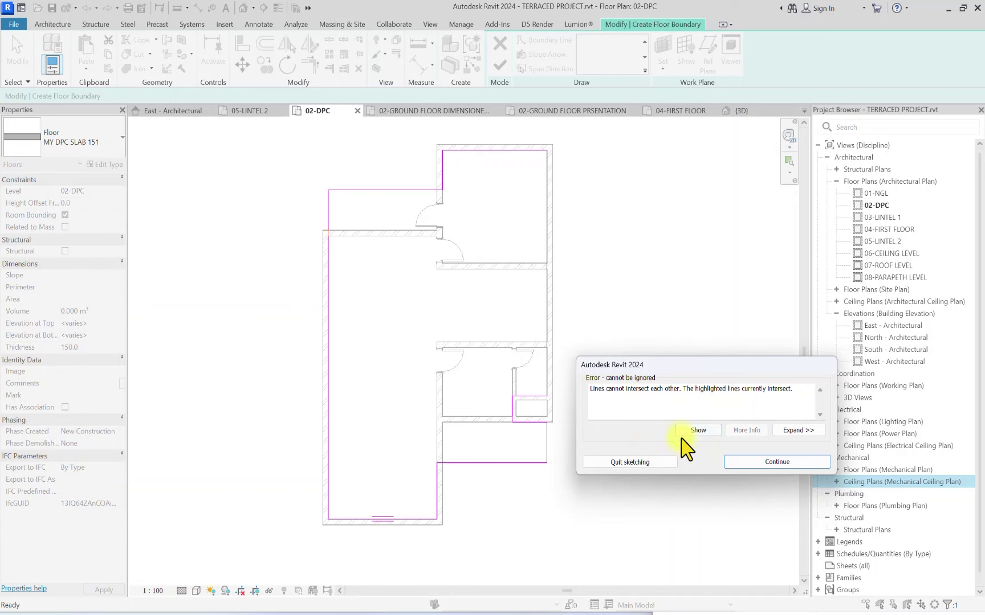
click(709, 431)
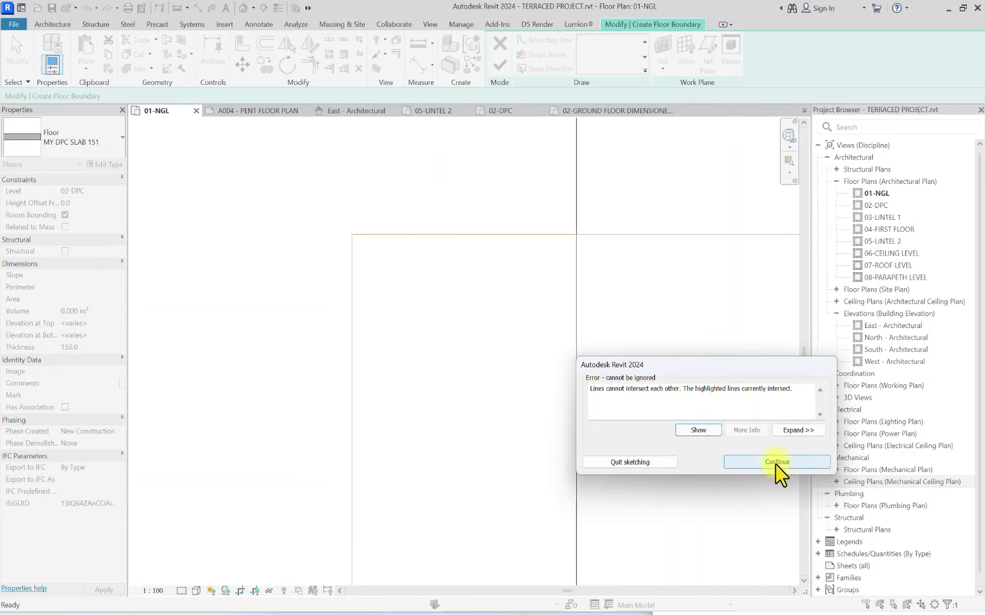
click(740, 462)
scroll(572, 348, down, 2)
Step: Check the intersecting vertical boundary line and finish, creating the MY DPC SLAB 151 floor
click(573, 331)
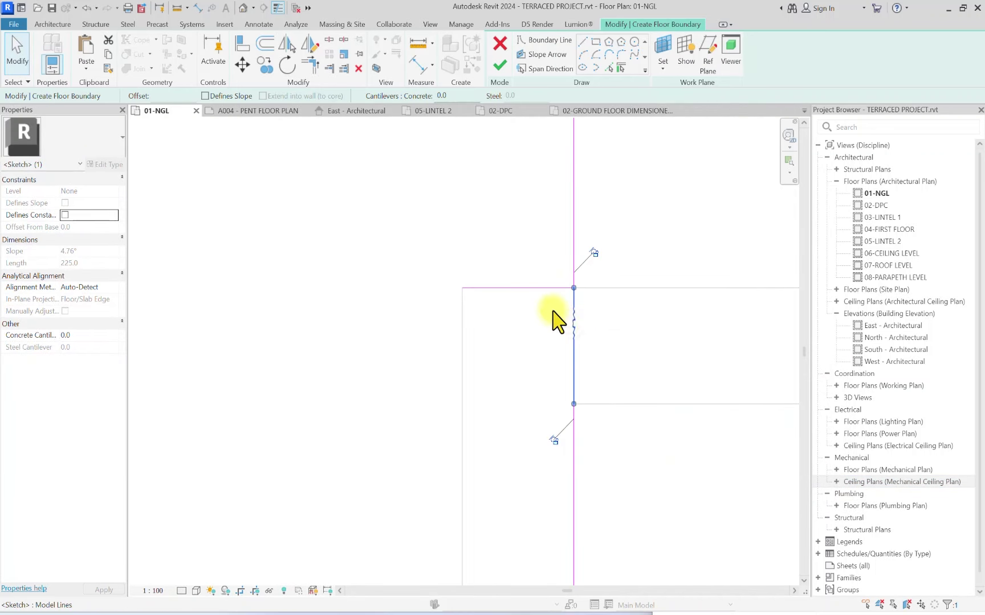
click(534, 301)
scroll(513, 311, down, 3)
scroll(500, 330, up, 2)
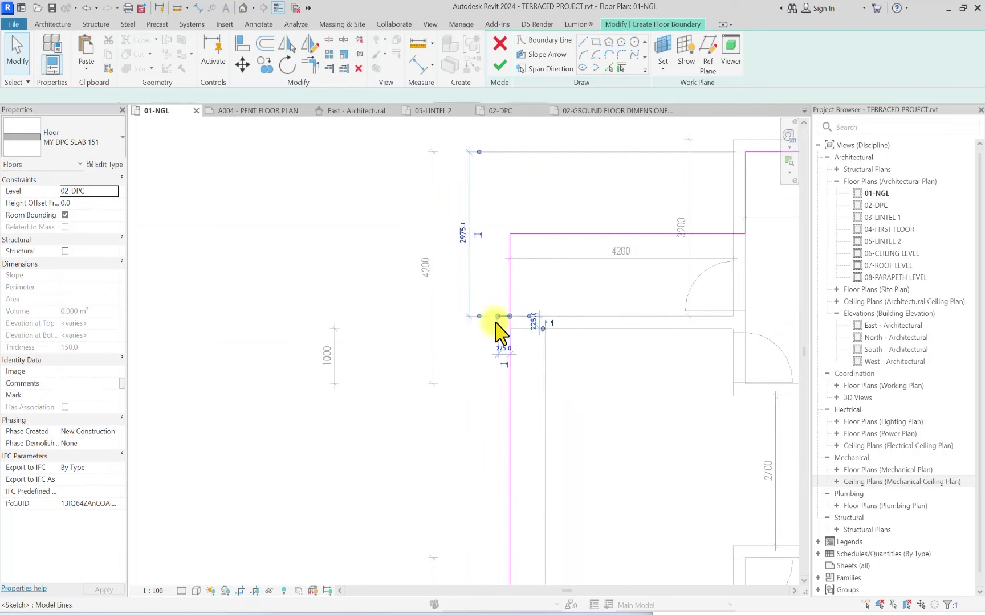
scroll(518, 316, up, 4)
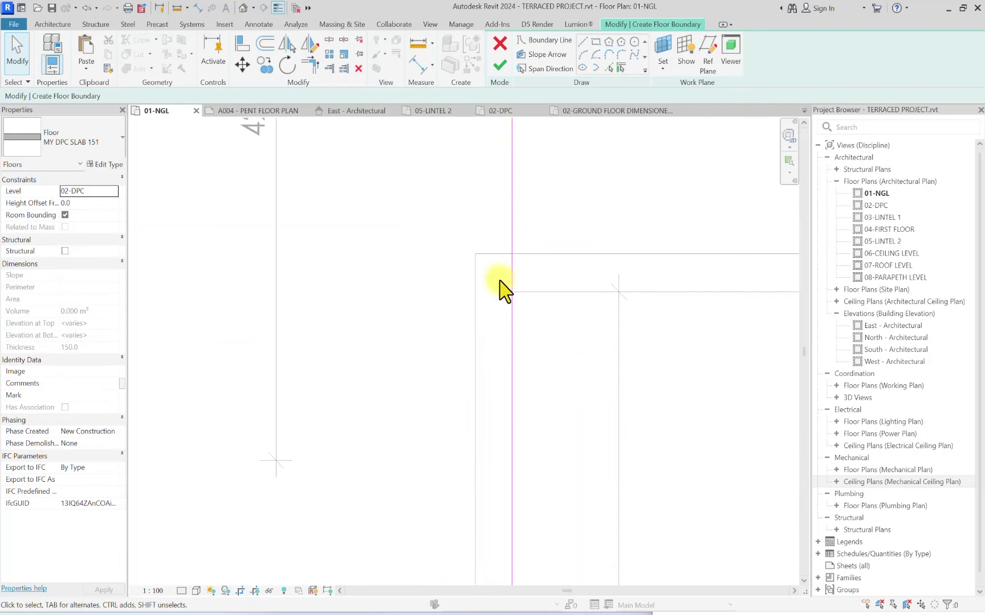
click(501, 66)
scroll(270, 440, down, 3)
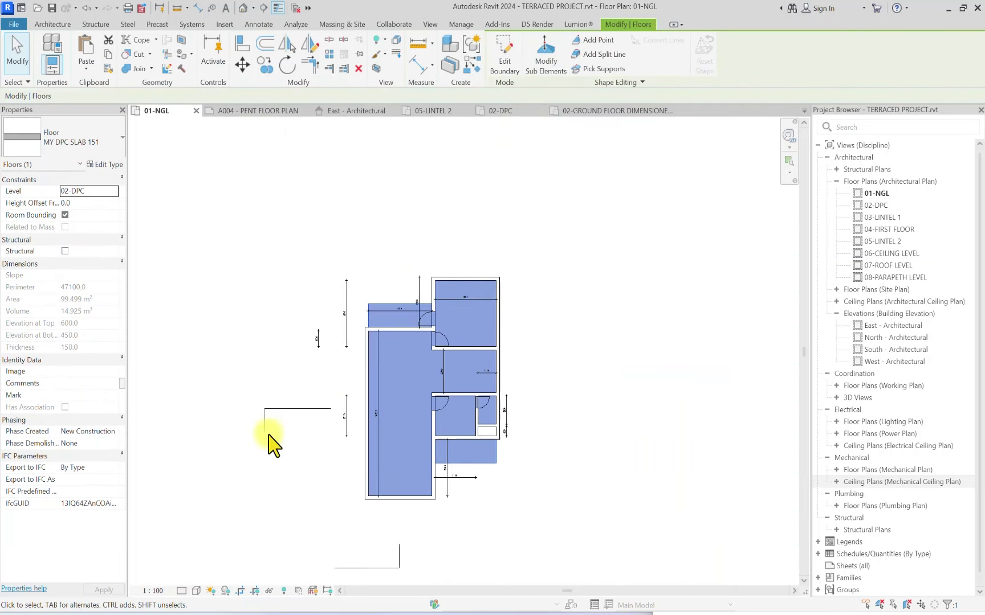
Step: View the new slab in the default 3D view, Shaded style, orbiting to front-right isometric
scroll(464, 446, up, 3)
click(507, 518)
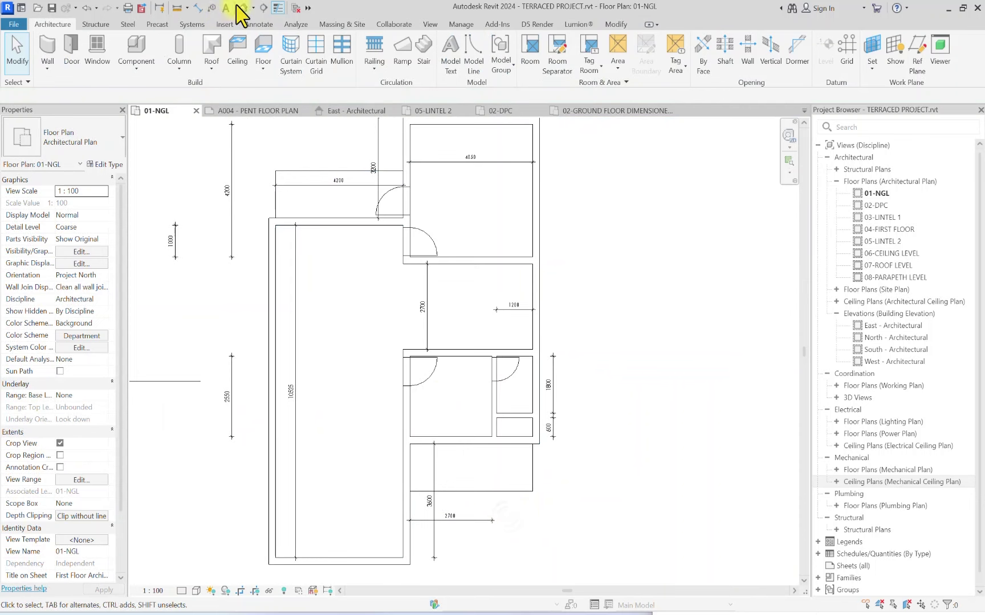
click(242, 8)
scroll(331, 570, up, 8)
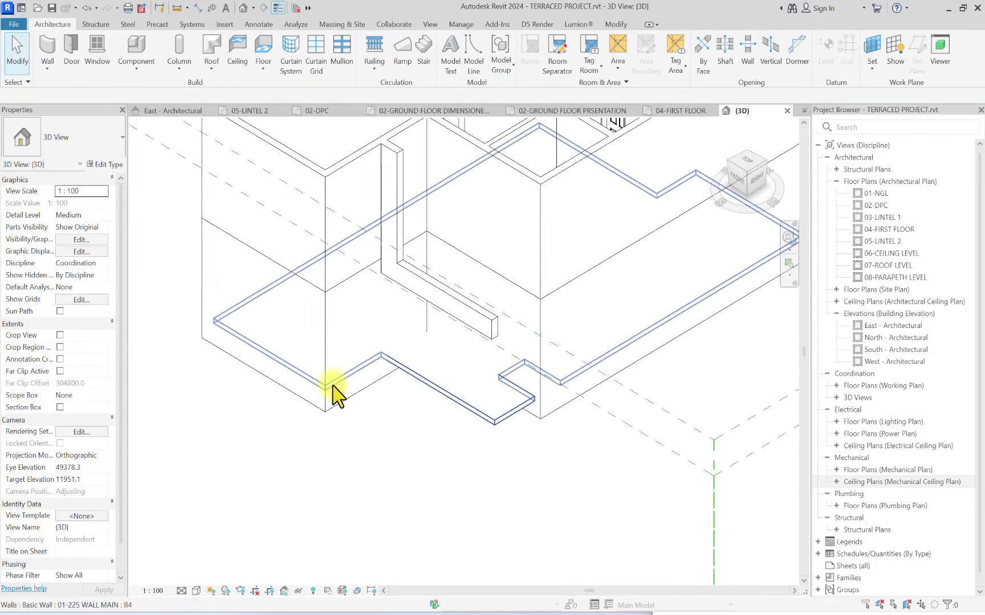
click(196, 590)
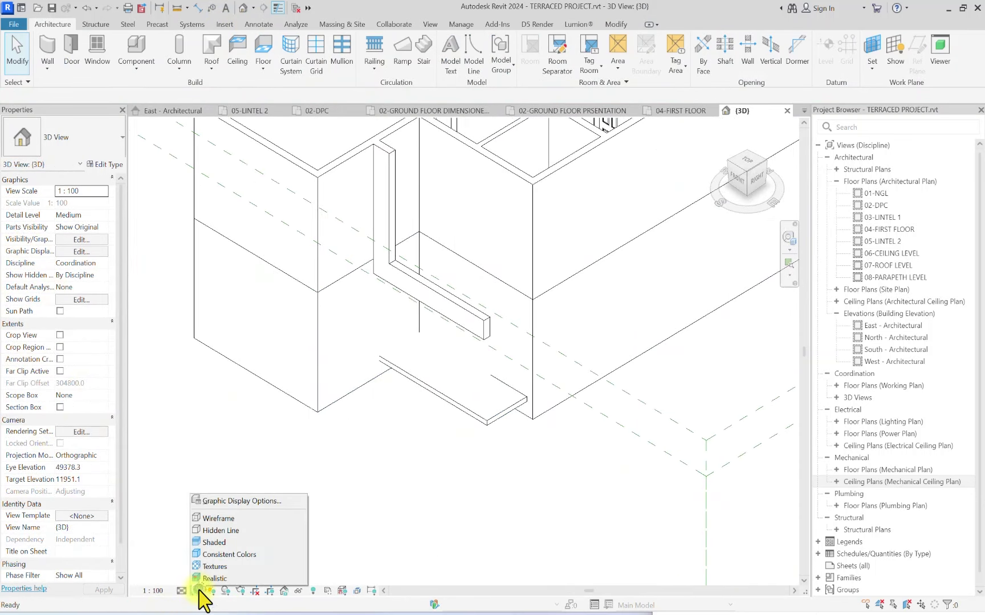
click(215, 542)
scroll(479, 254, down, 3)
scroll(463, 207, up, 4)
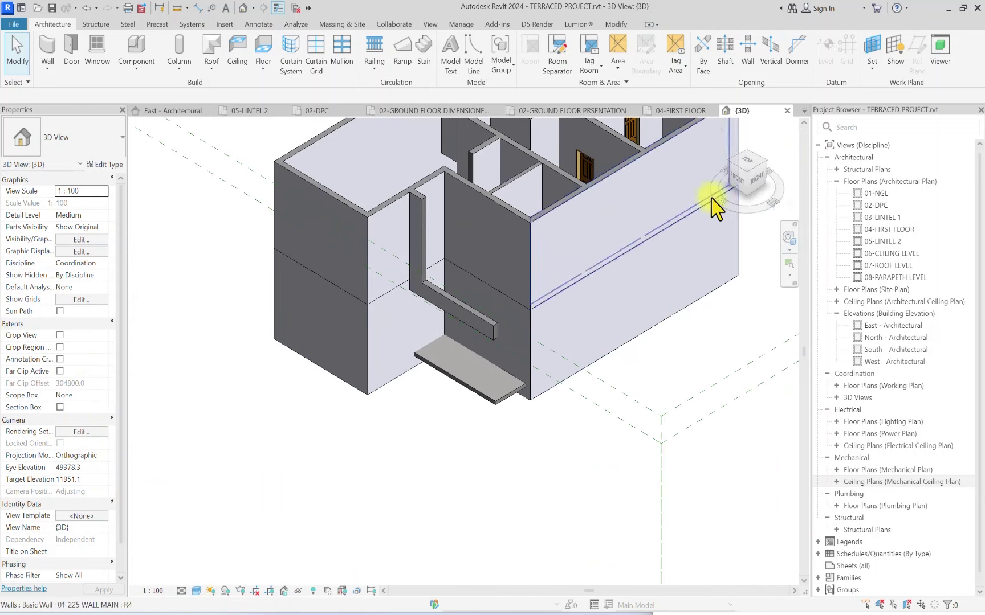
click(754, 188)
shift+middle_drag(176, 176, 254, 349)
click(733, 191)
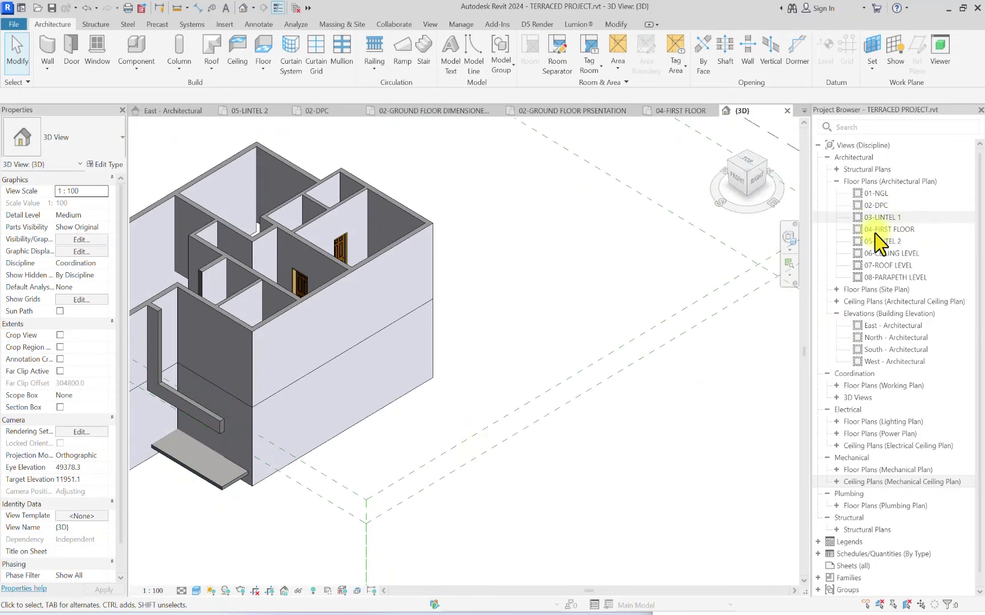
Step: Reopen the 02-DPC floor plan from the Project Browser and centre the building
click(877, 206)
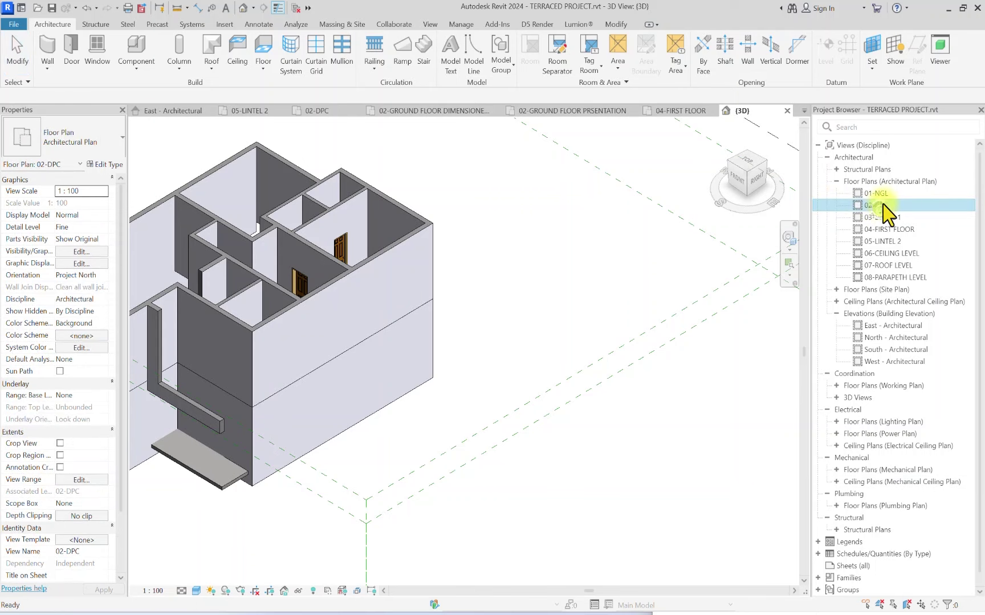
double_click(843, 204)
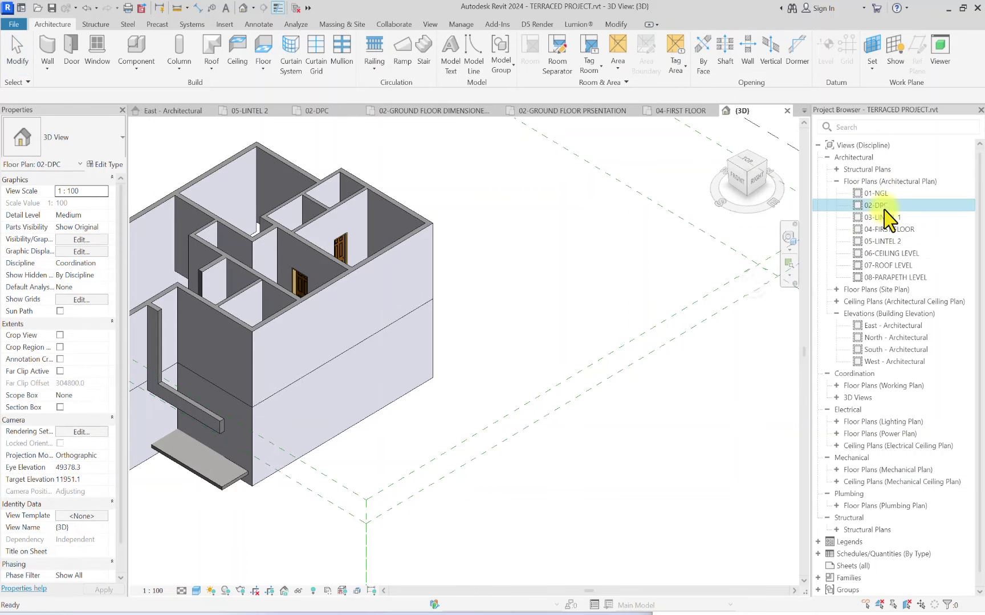
scroll(391, 208, up, 5)
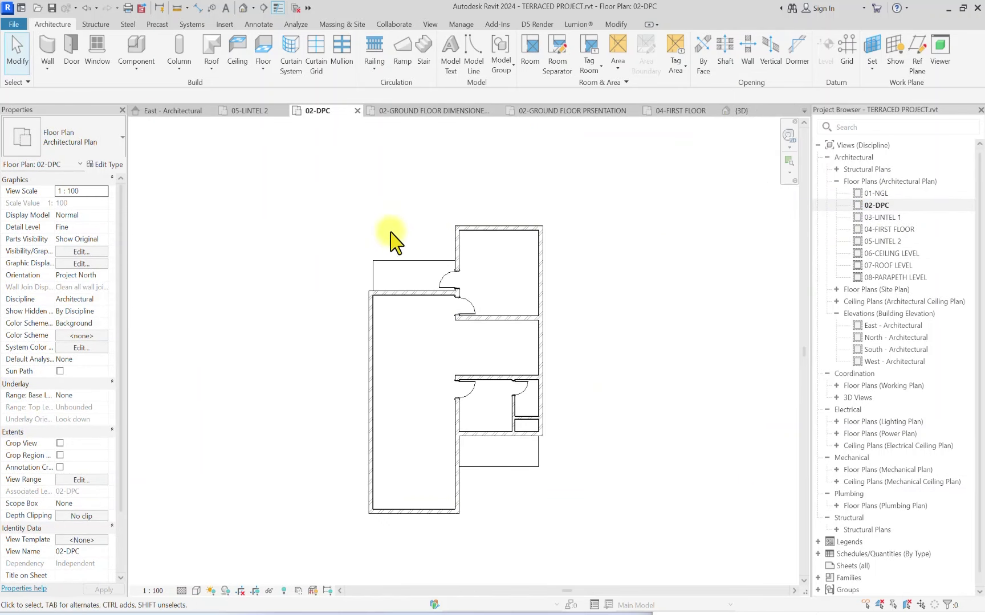
middle_drag(395, 318, 423, 278)
scroll(403, 259, down, 2)
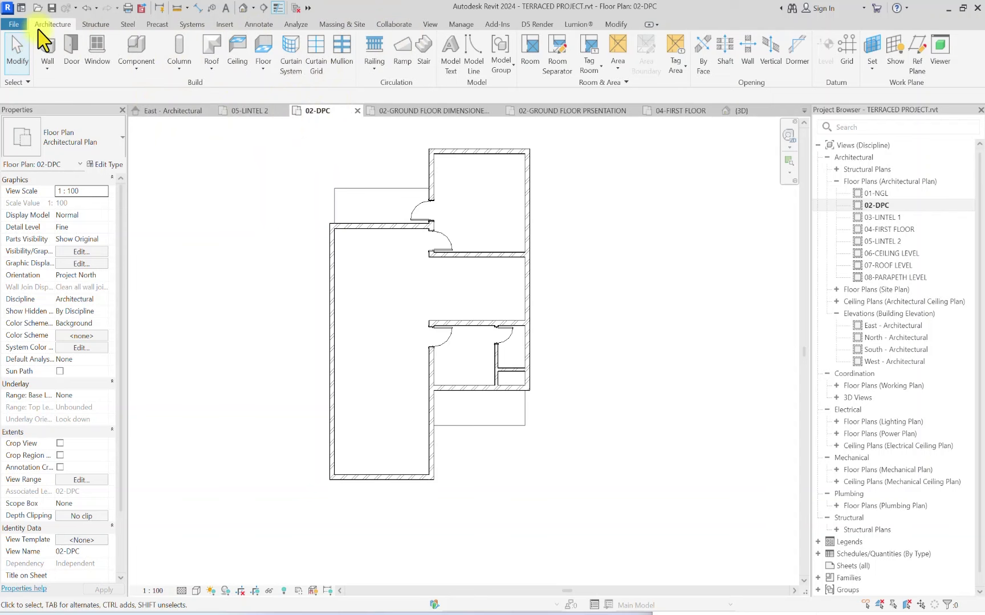
Step: Start a Cast-In-Place M_Monolithic Stair on 02-DPC with Top Level 04-FIRST FLOOR, giving 18 risers
click(420, 52)
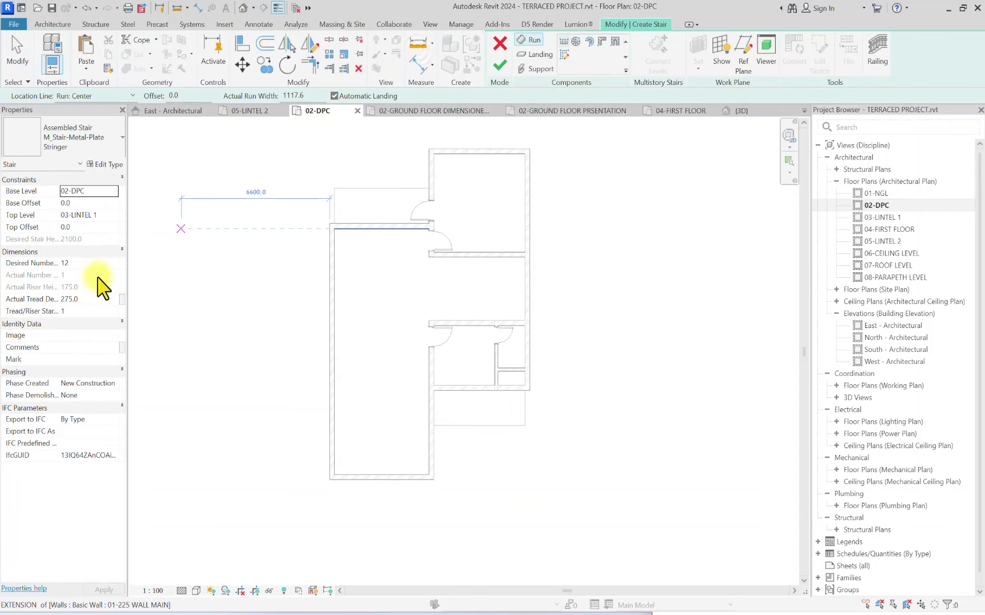
click(73, 141)
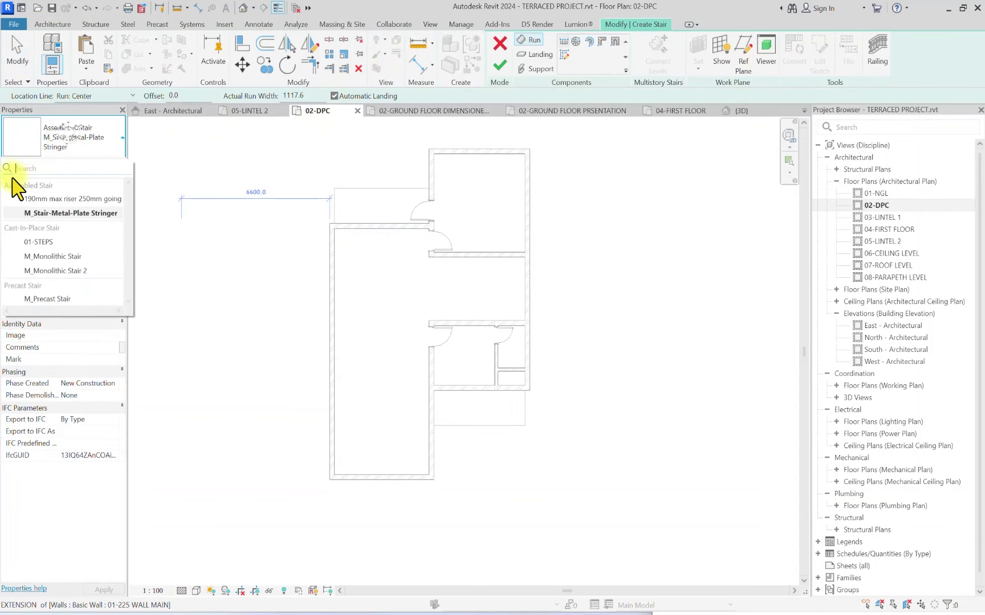
click(57, 256)
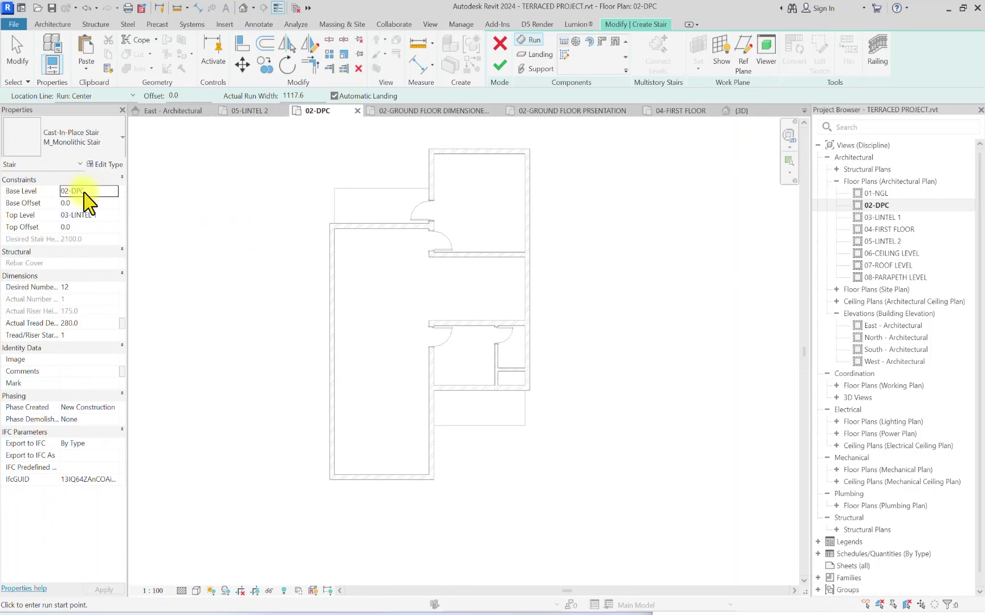
click(113, 219)
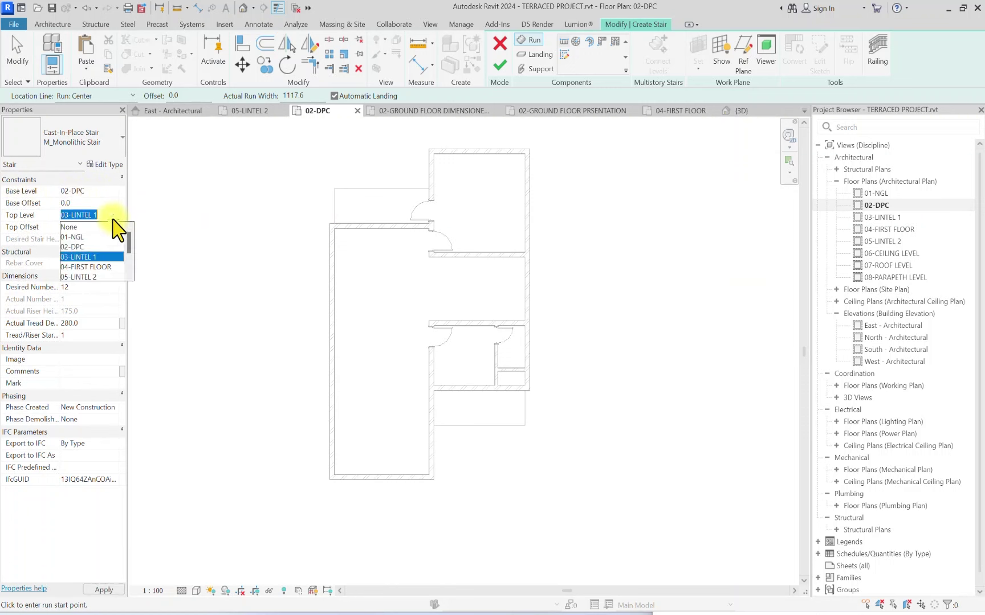
click(87, 267)
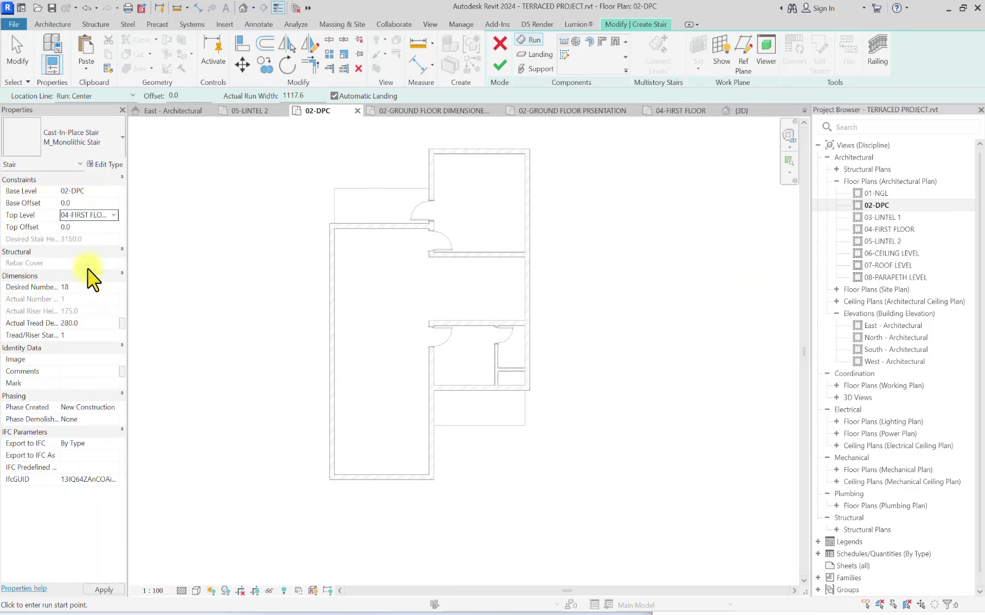
click(67, 261)
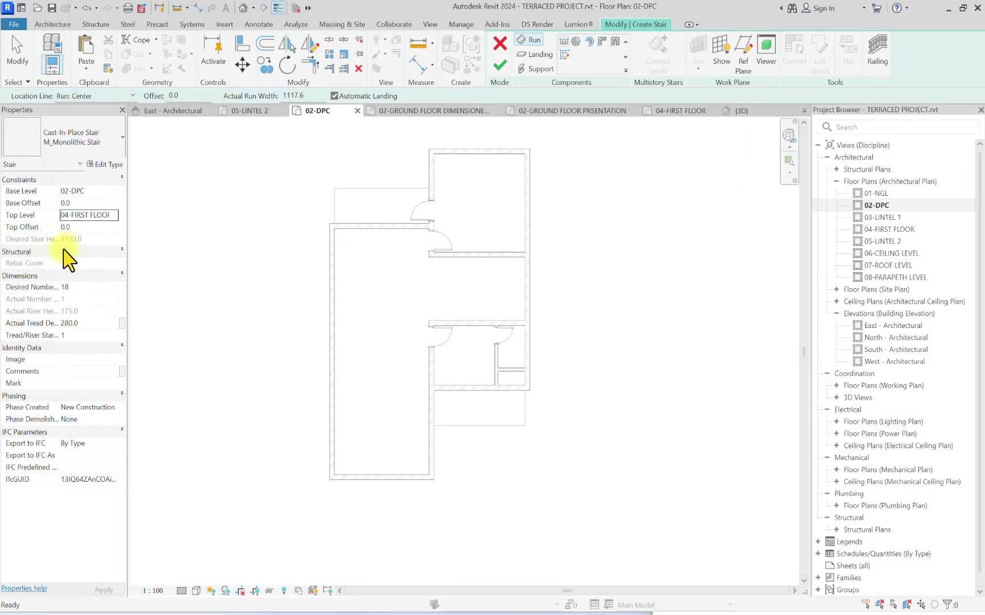
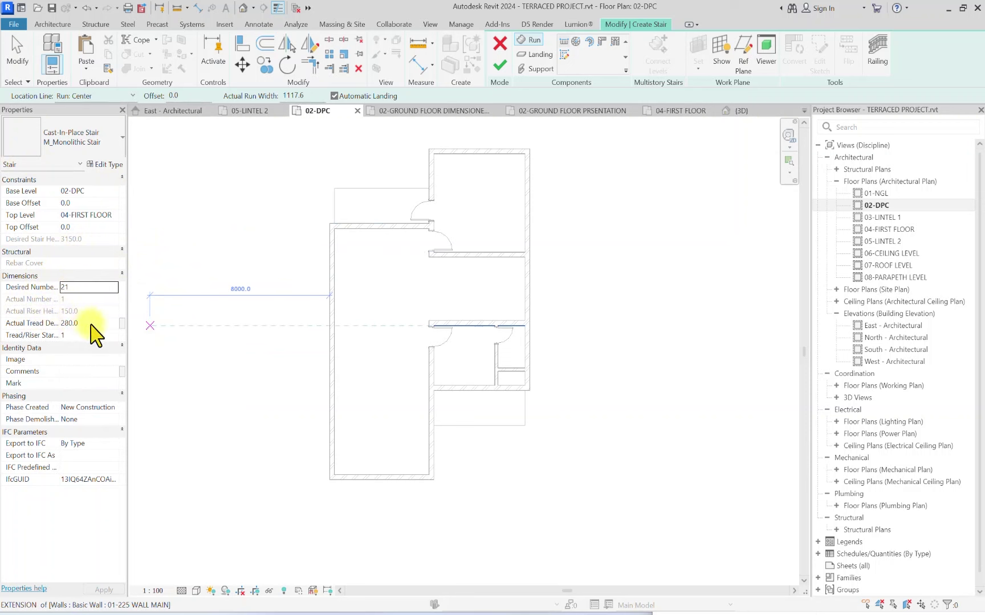
Step: Set the stair's Actual Tread Depth to 300 and try the Create Sketch run mode
click(91, 323)
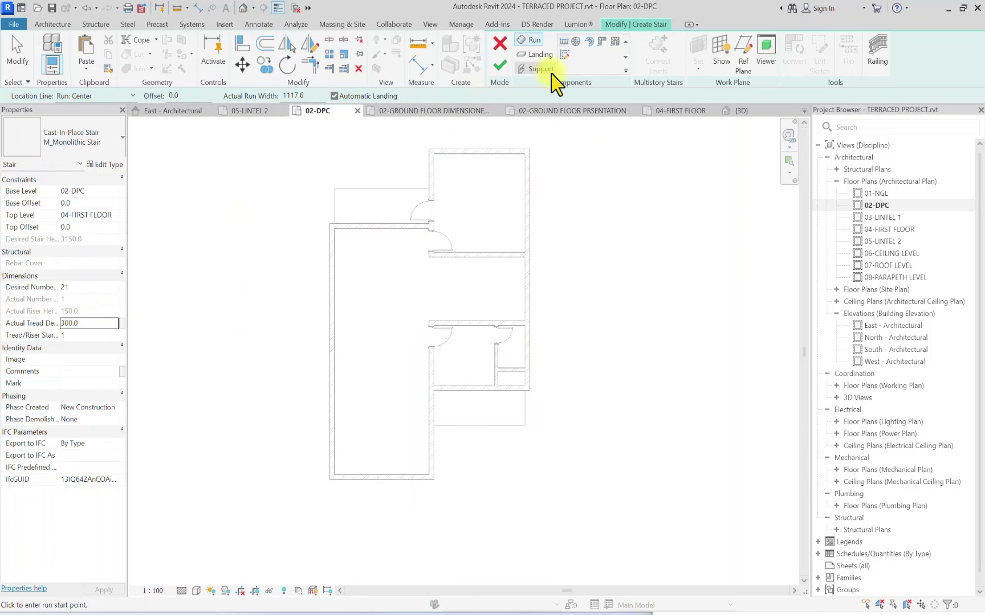
click(566, 54)
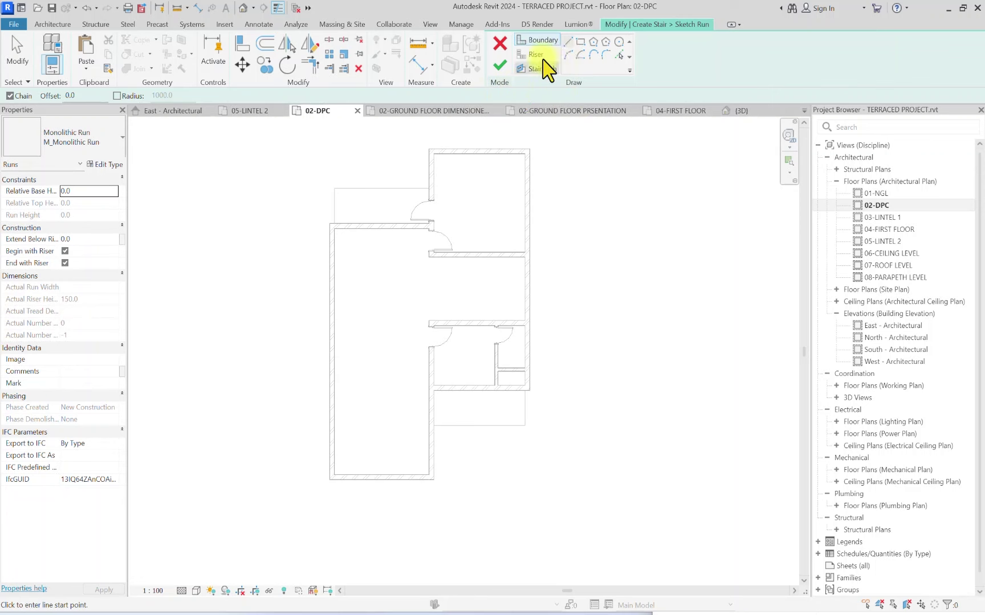
click(499, 45)
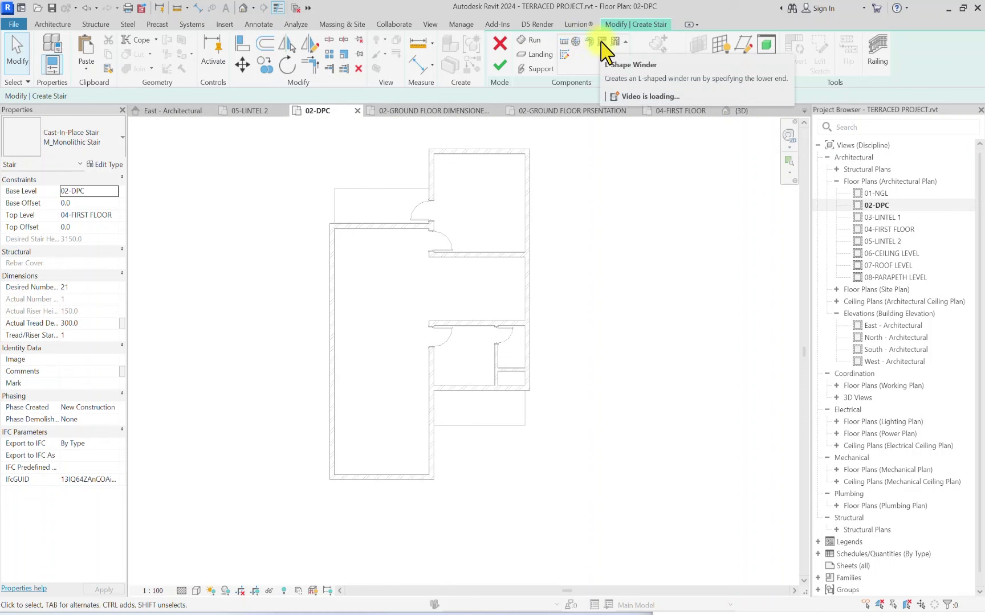
Step: Trace boundary lines along the top, corner and lower wall faces of the stair well
click(565, 56)
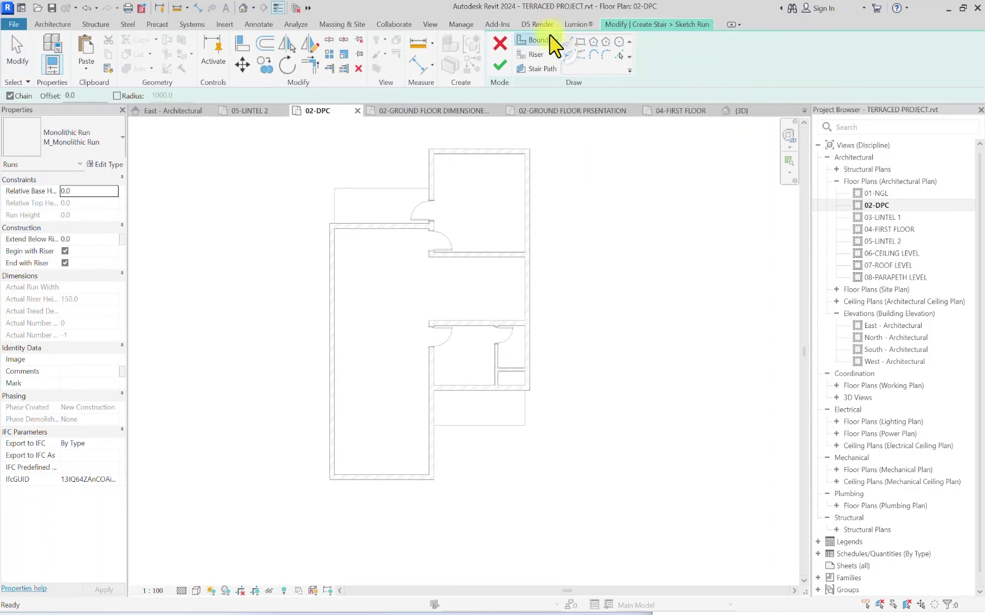
scroll(546, 292, up, 6)
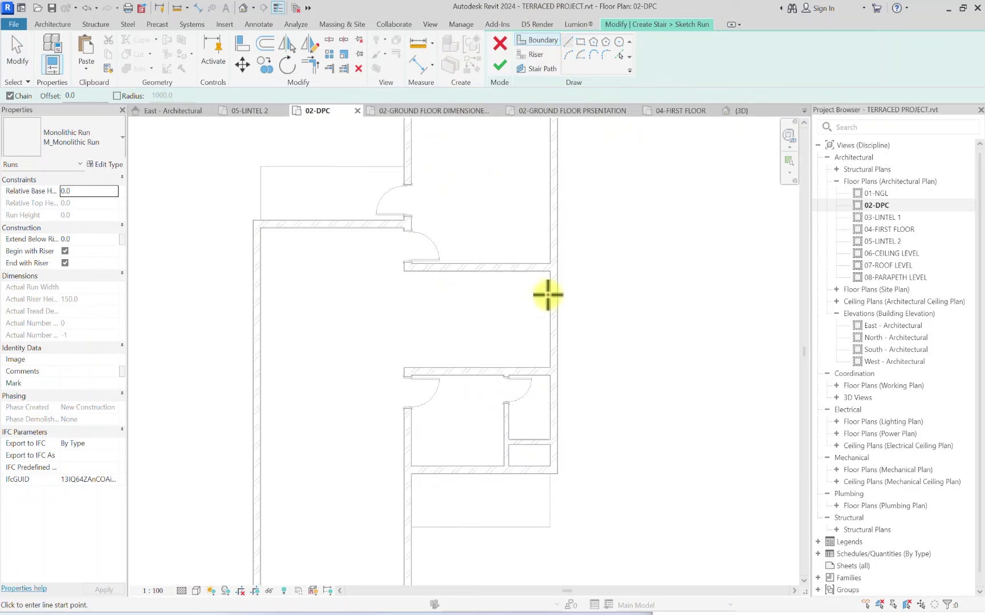
scroll(495, 272, up, 3)
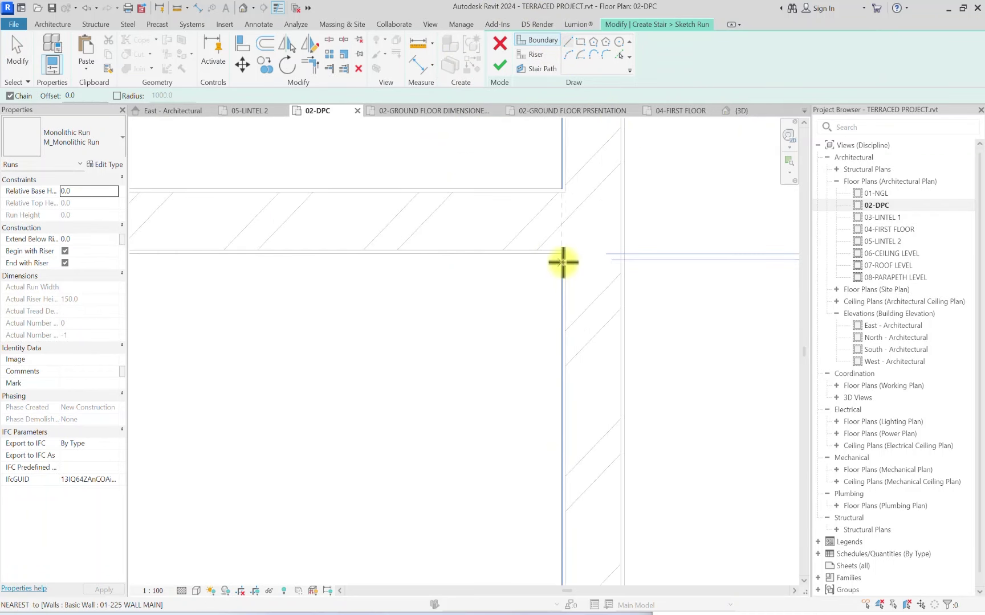
click(542, 40)
scroll(562, 261, down, 2)
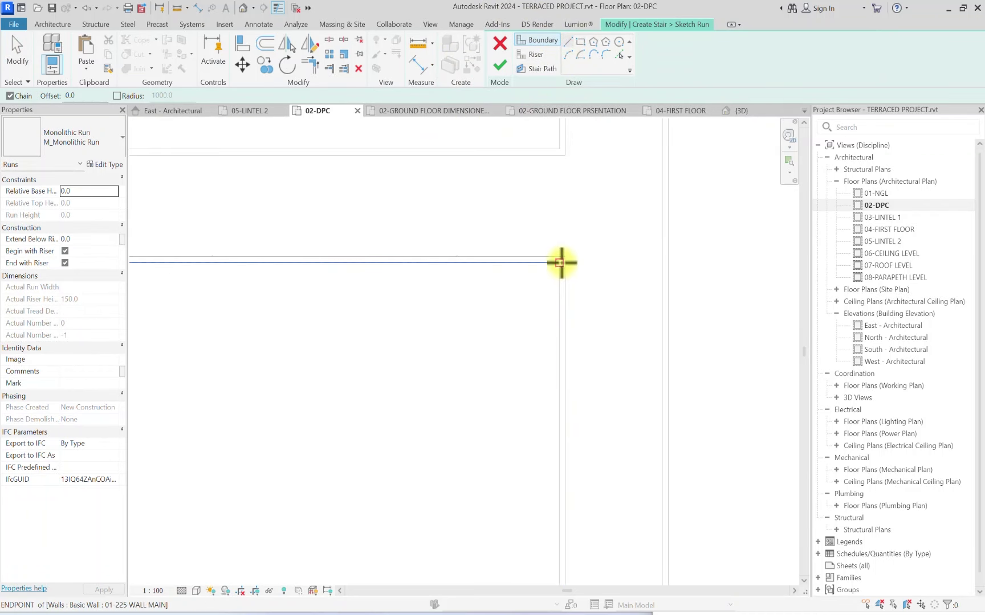
scroll(434, 259, up, 4)
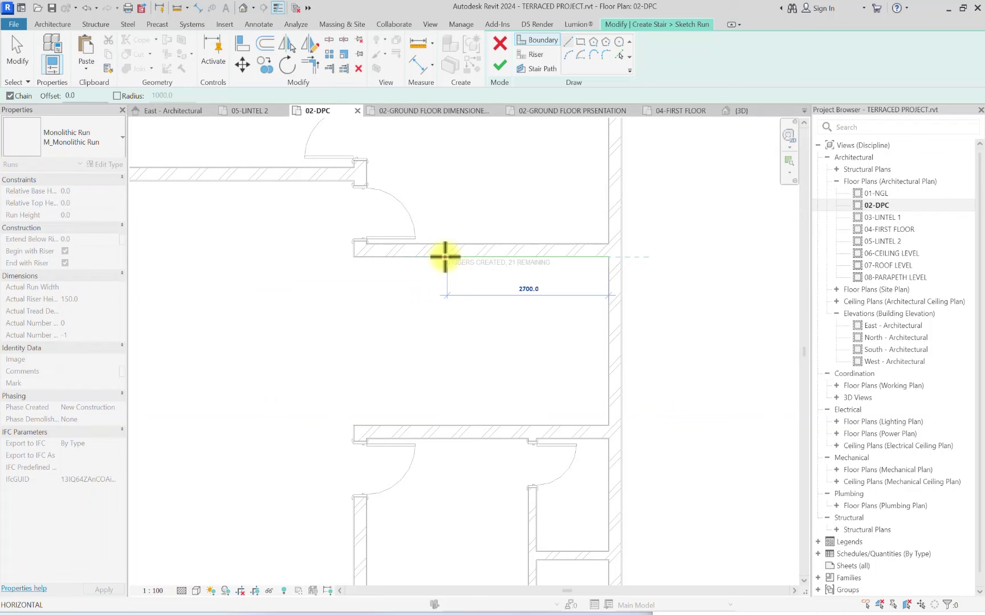
click(445, 257)
scroll(606, 260, up, 3)
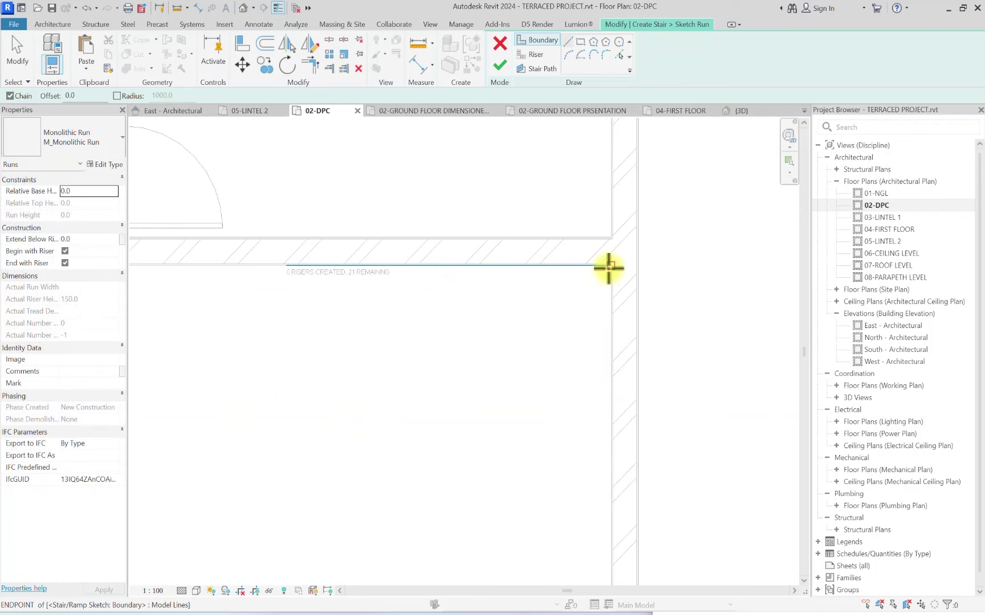
click(609, 267)
scroll(627, 217, down, 3)
scroll(636, 308, up, 5)
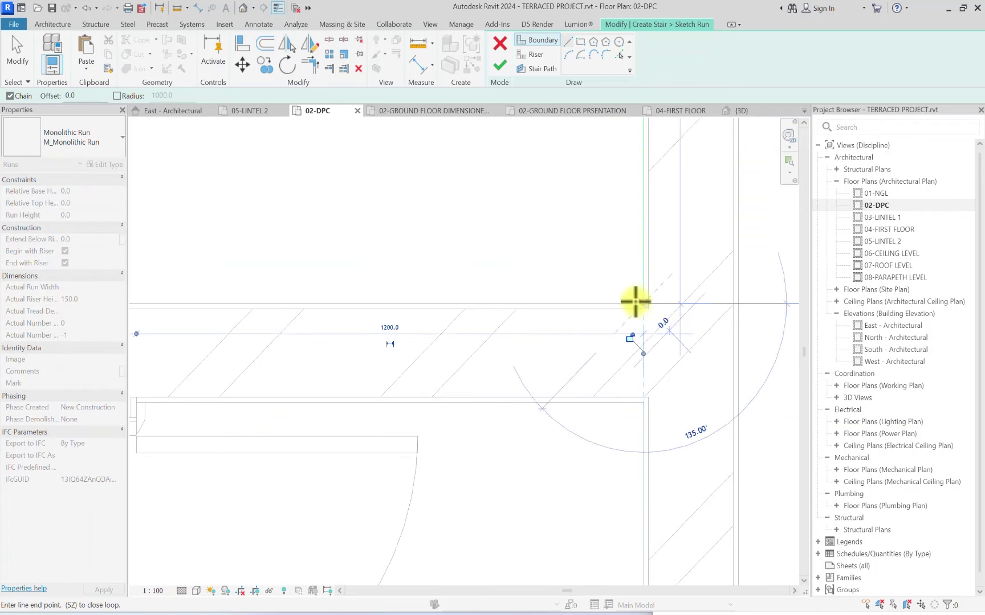
scroll(636, 302, down, 4)
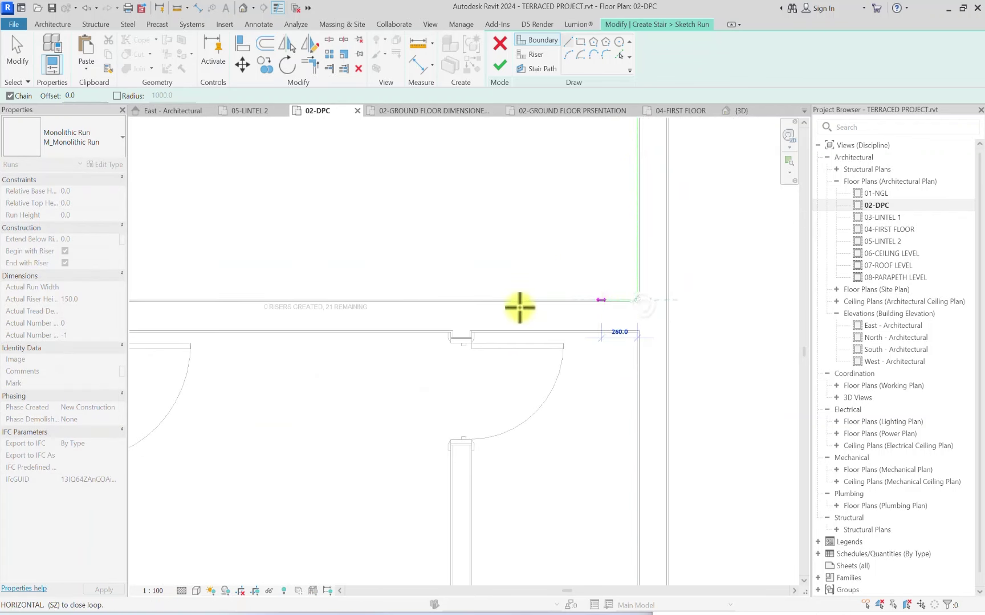
click(402, 302)
scroll(393, 297, down, 3)
key(Escape)
key(Escape)
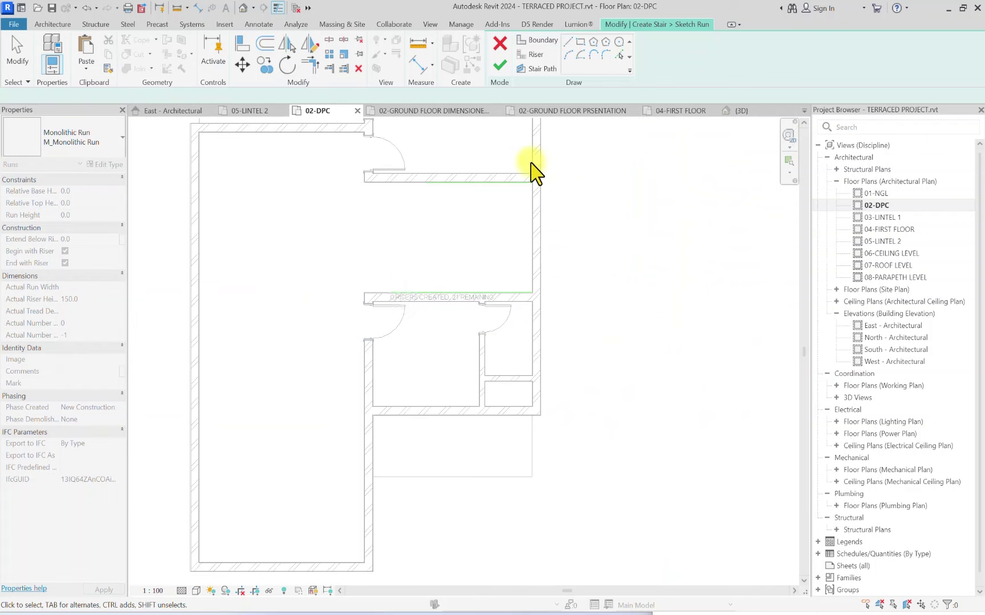
Step: Offset copies of the top, right and lower boundary lines 1200 inward
click(264, 43)
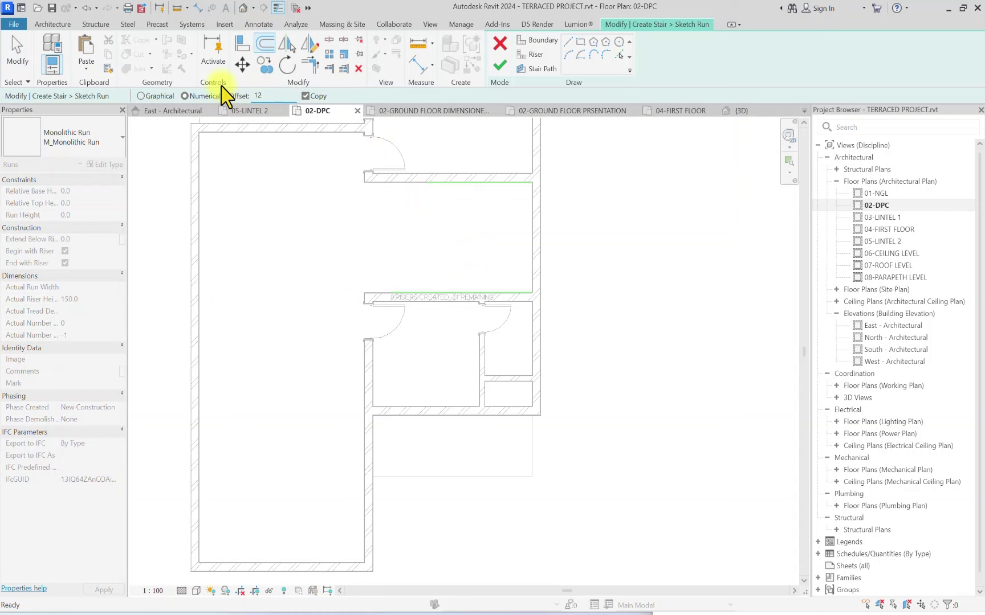
text(1200)
key(Return)
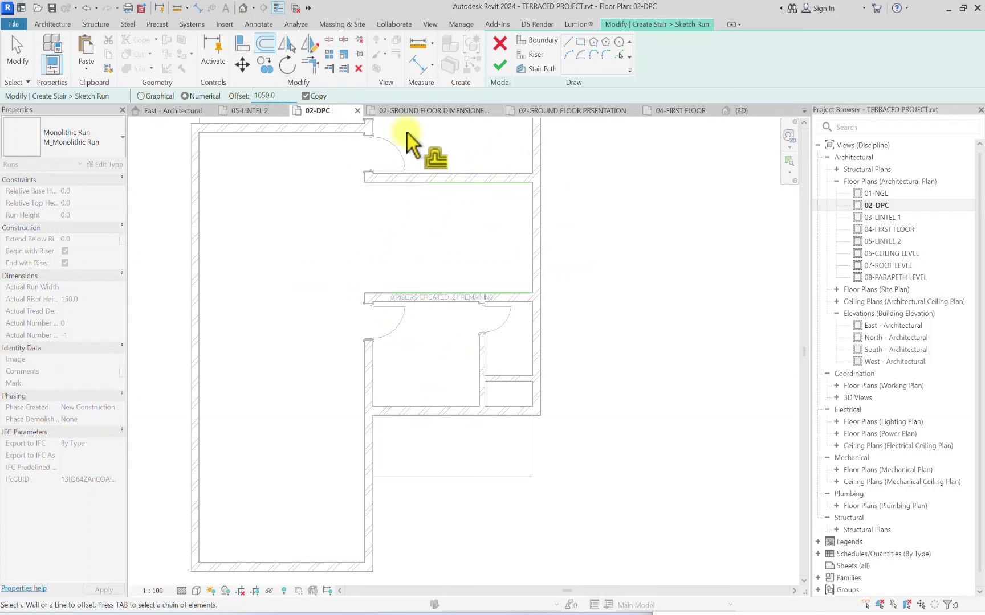
click(450, 189)
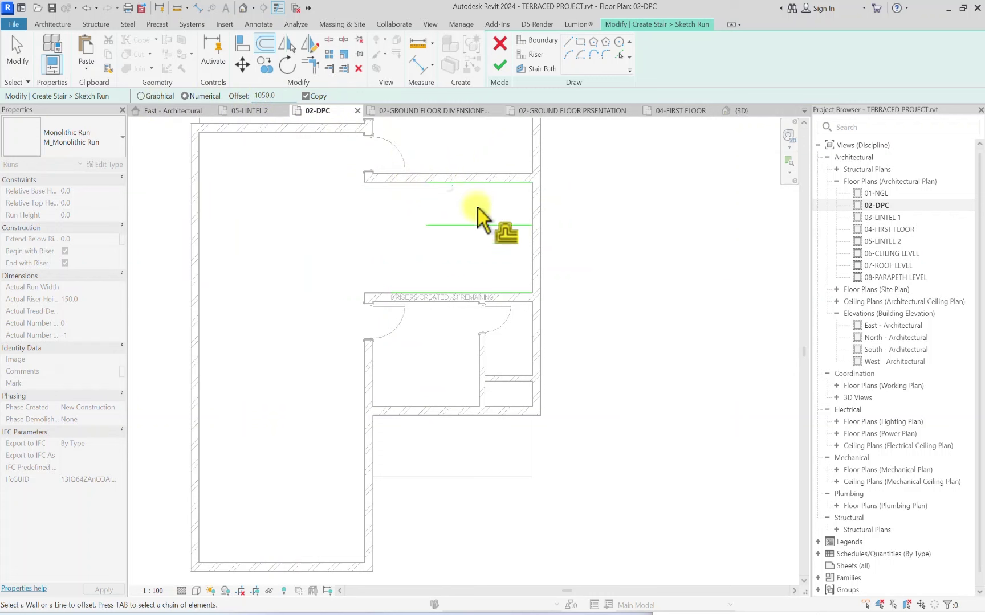
click(530, 251)
click(406, 297)
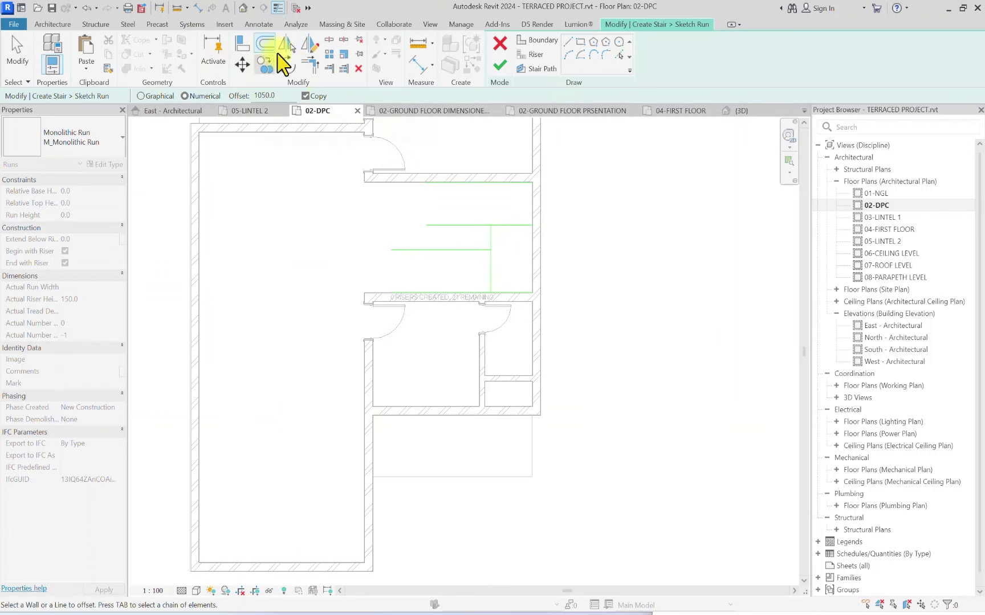
Step: Join the inner boundary lines into a corner with Trim/Extend to Corner
click(310, 63)
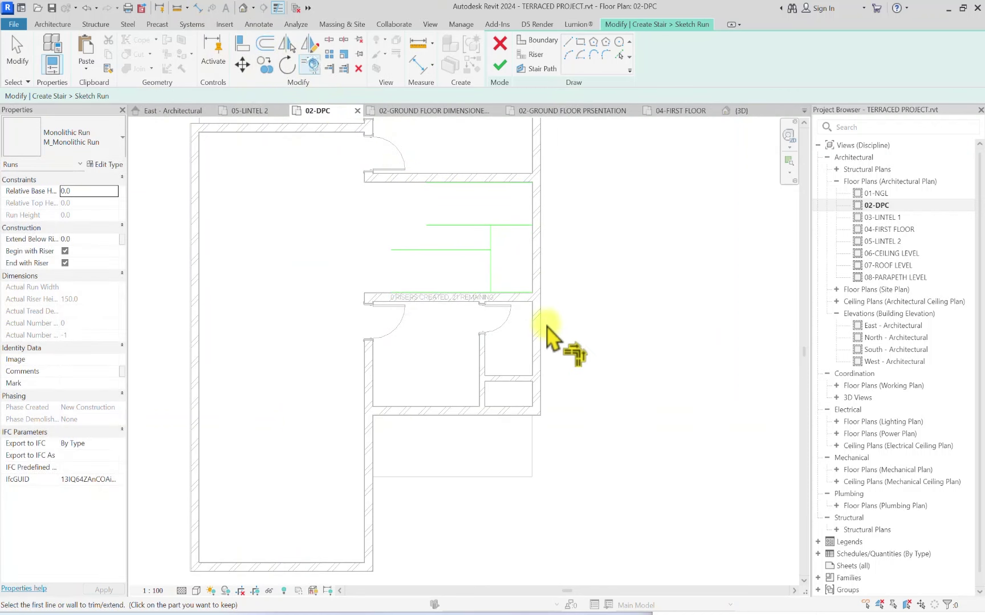
click(479, 248)
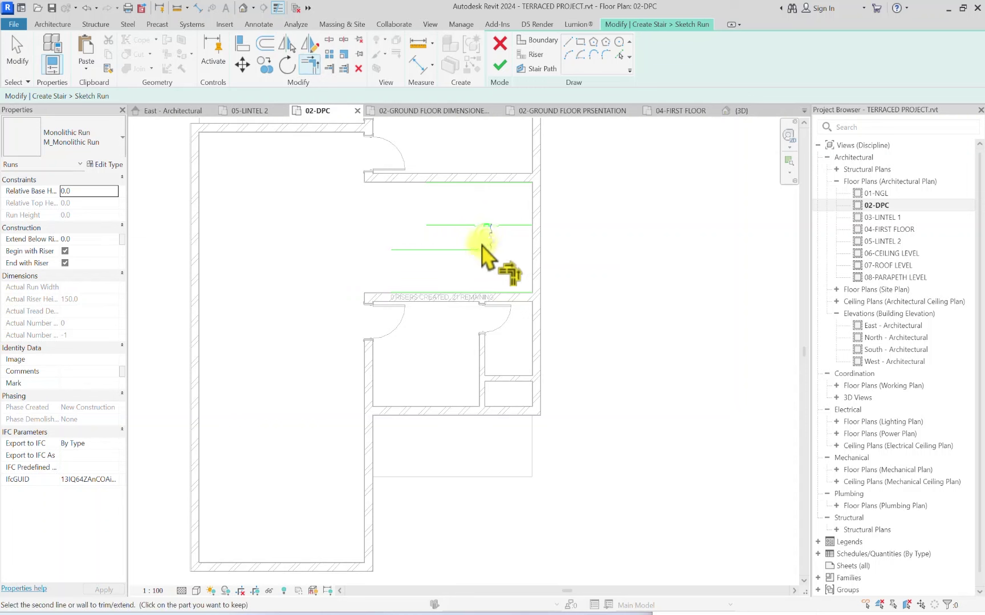
click(477, 226)
Step: Sketch the first riser lines across the runs at the lower wall, top wall and landing
click(530, 56)
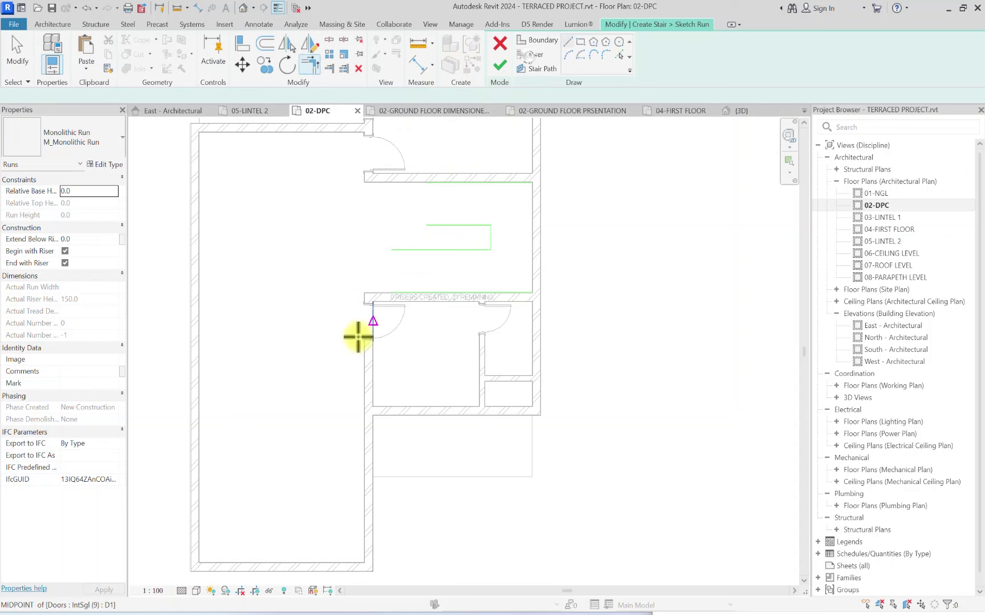
click(390, 294)
click(390, 251)
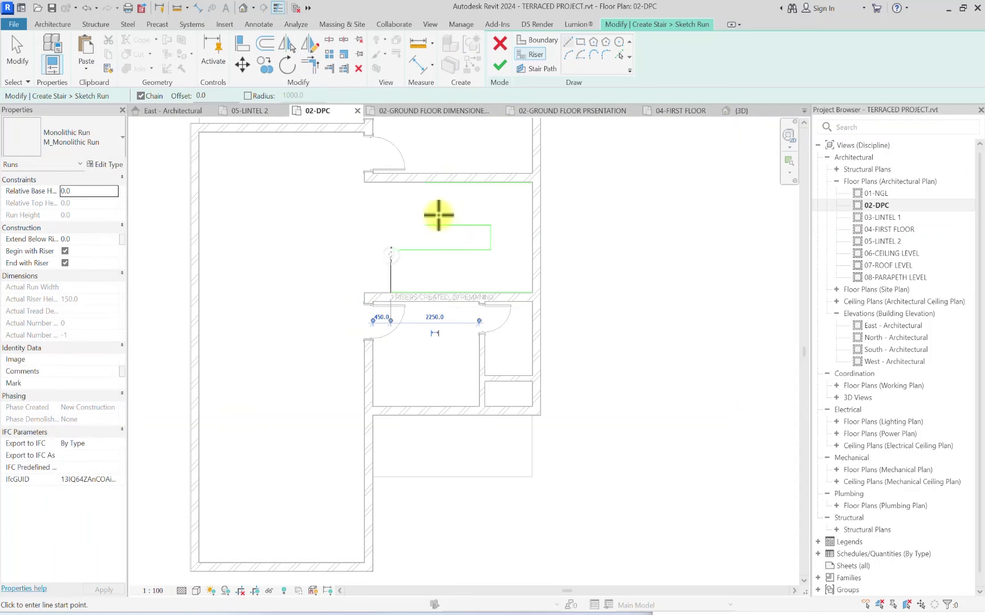
click(425, 182)
click(425, 251)
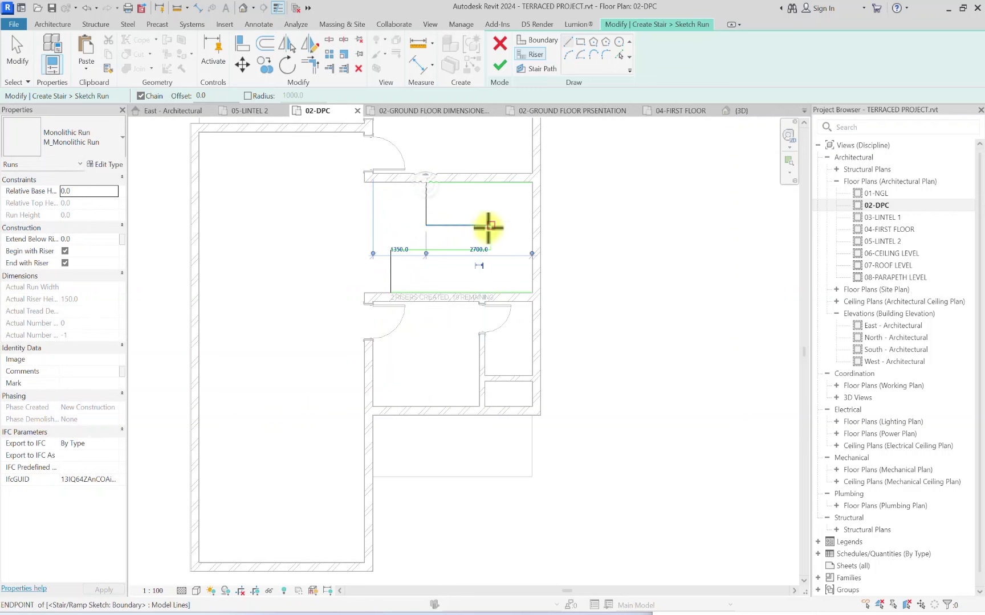
click(532, 226)
click(267, 46)
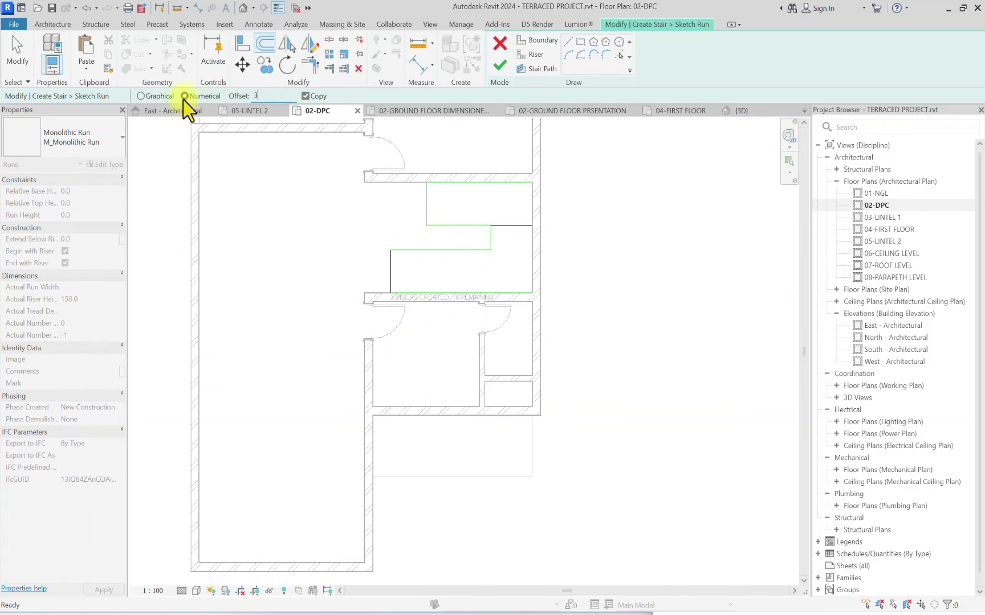
Step: Copy risers at 300 spacing along the first run and around the landing turn
text(300)
click(430, 207)
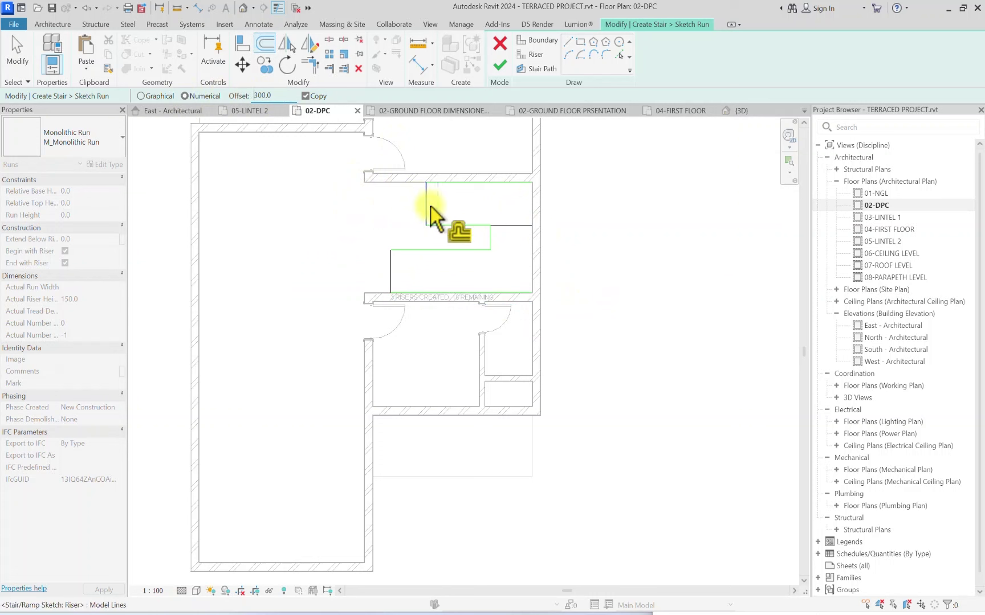
click(441, 209)
click(457, 216)
click(466, 215)
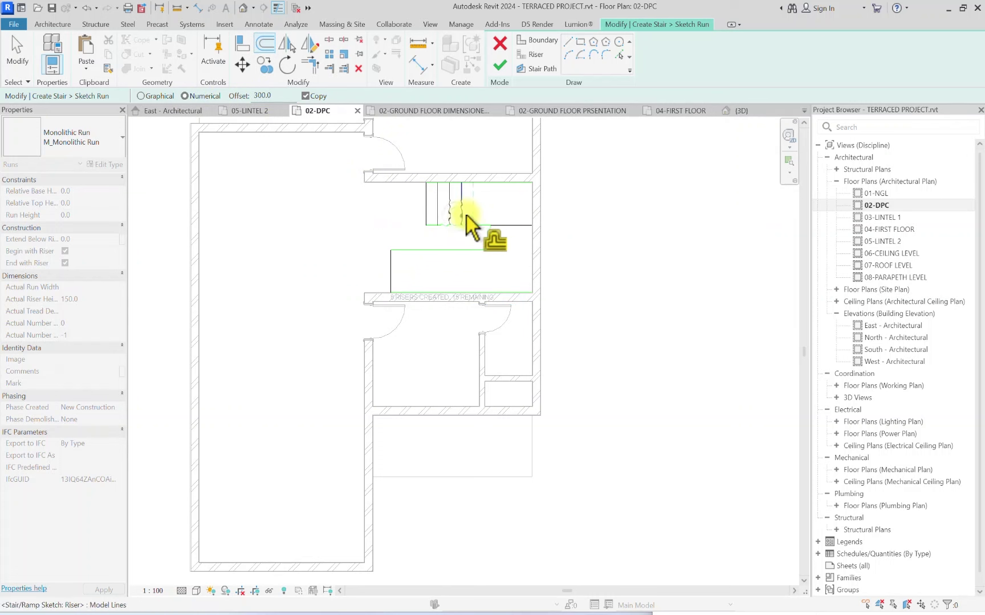
click(477, 215)
click(517, 230)
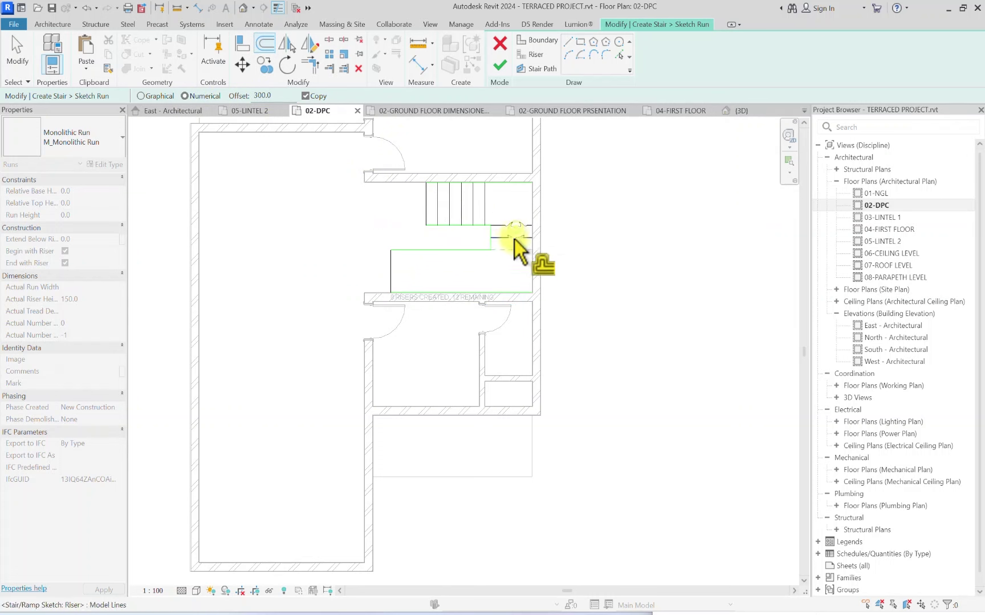
click(514, 240)
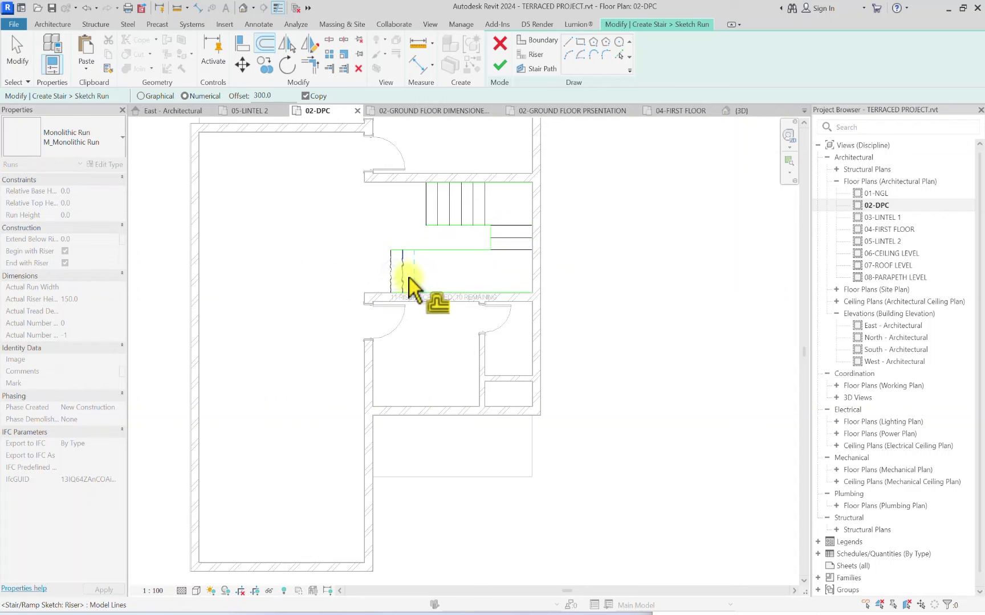
Step: Add more risers along the lower run until 20 are created with 1 remaining
scroll(431, 299, up, 2)
middle_drag(410, 291, 258, 366)
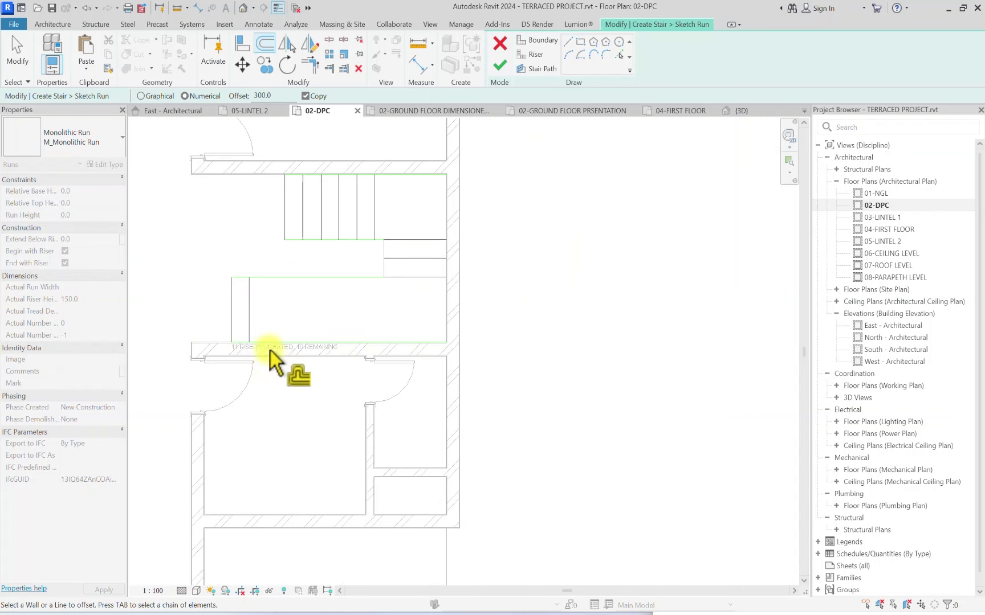
click(251, 321)
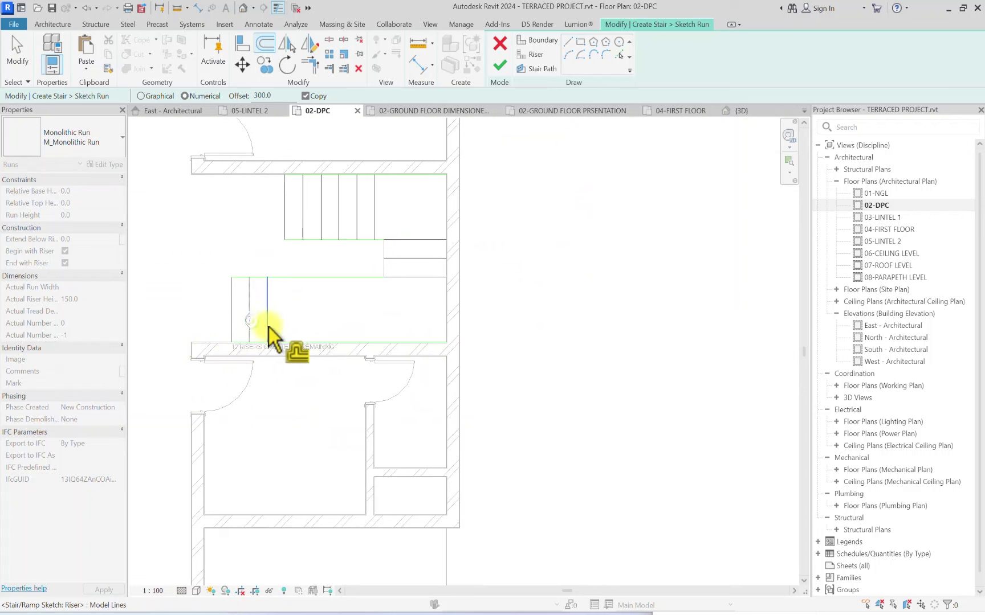
click(288, 329)
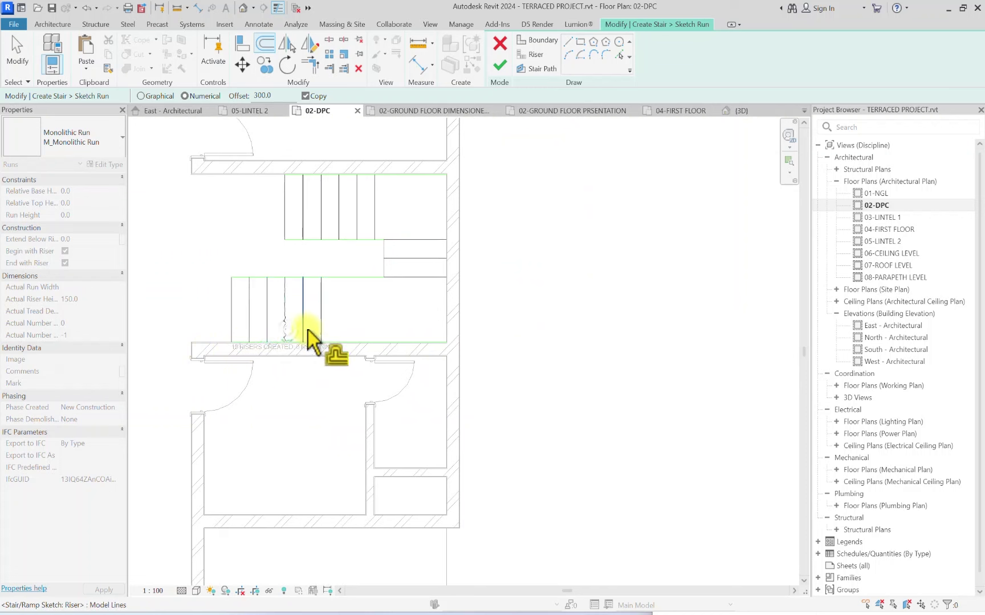
click(336, 327)
click(349, 325)
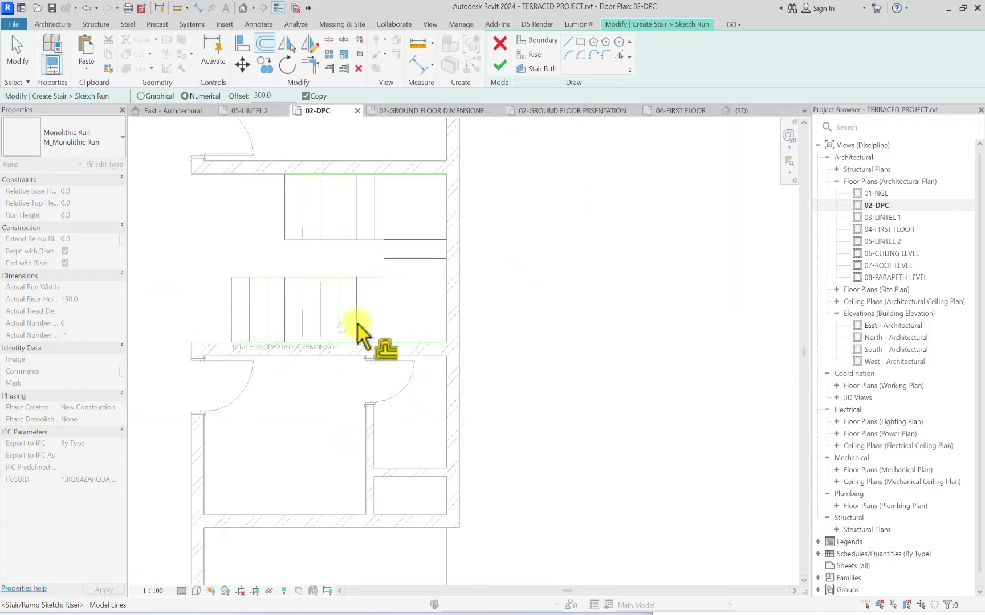
click(359, 323)
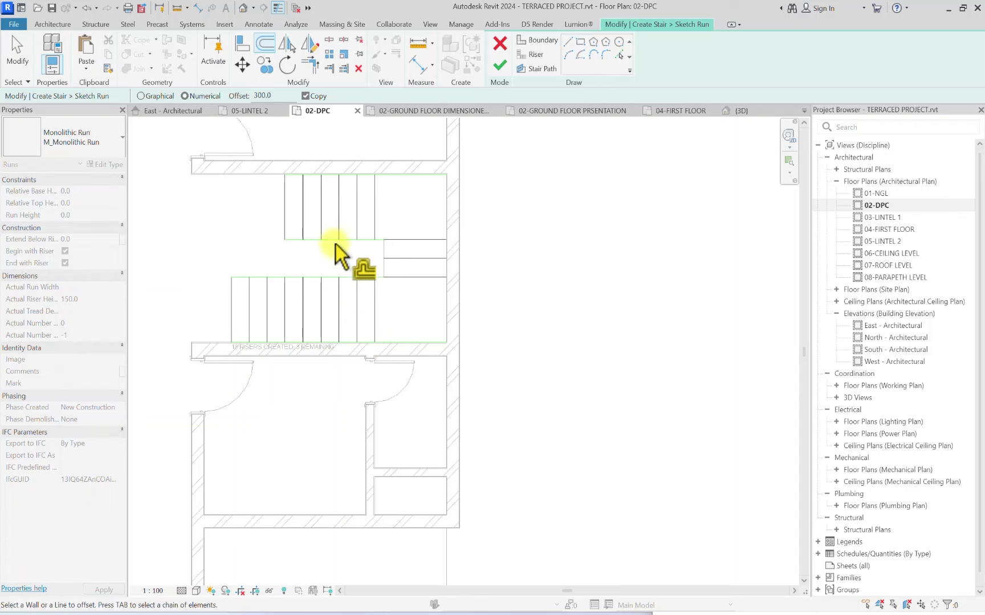
scroll(220, 297, down, 1)
middle_drag(220, 297, 363, 340)
scroll(220, 275, down, 4)
scroll(317, 281, up, 5)
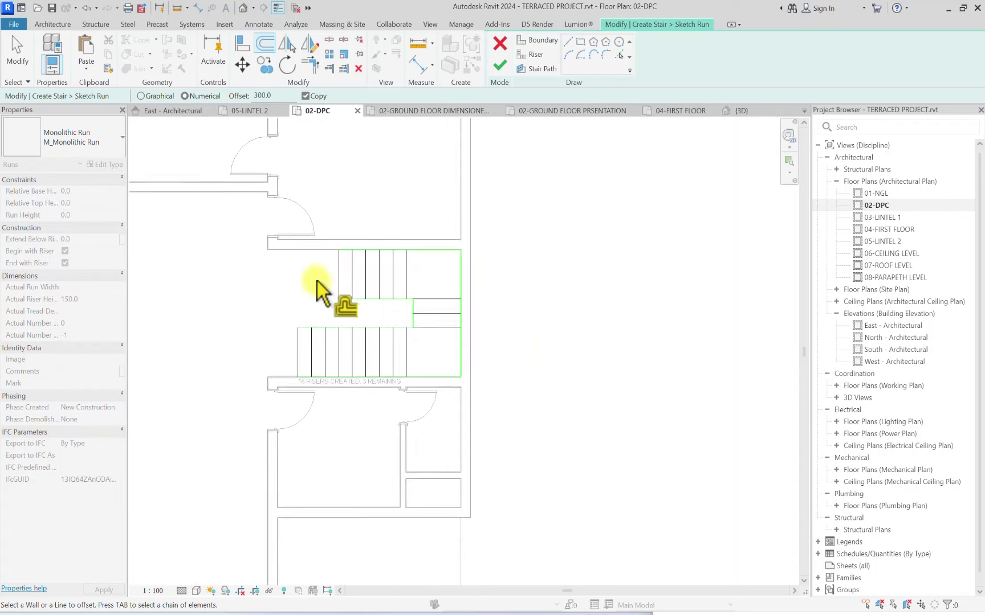
click(343, 279)
click(289, 374)
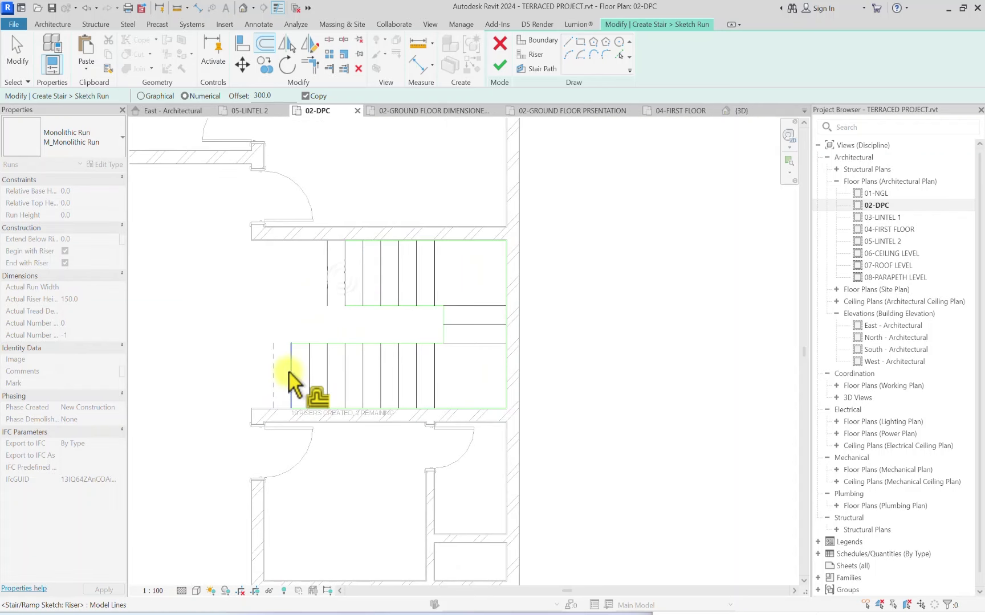
Step: Draw a diagonal riser from the run corner to the landing's outer corner
click(537, 55)
scroll(451, 352, up, 3)
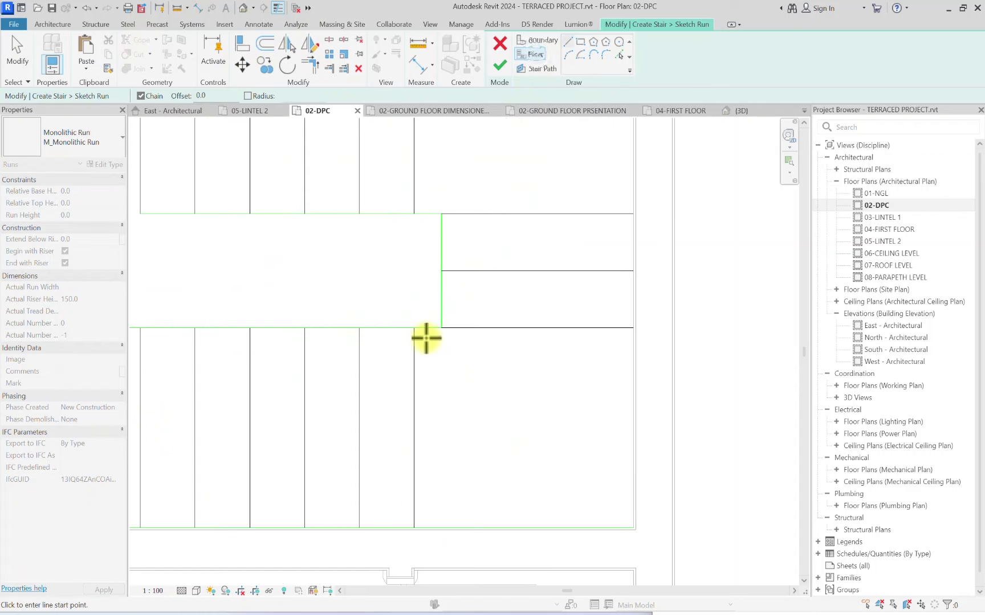
click(633, 529)
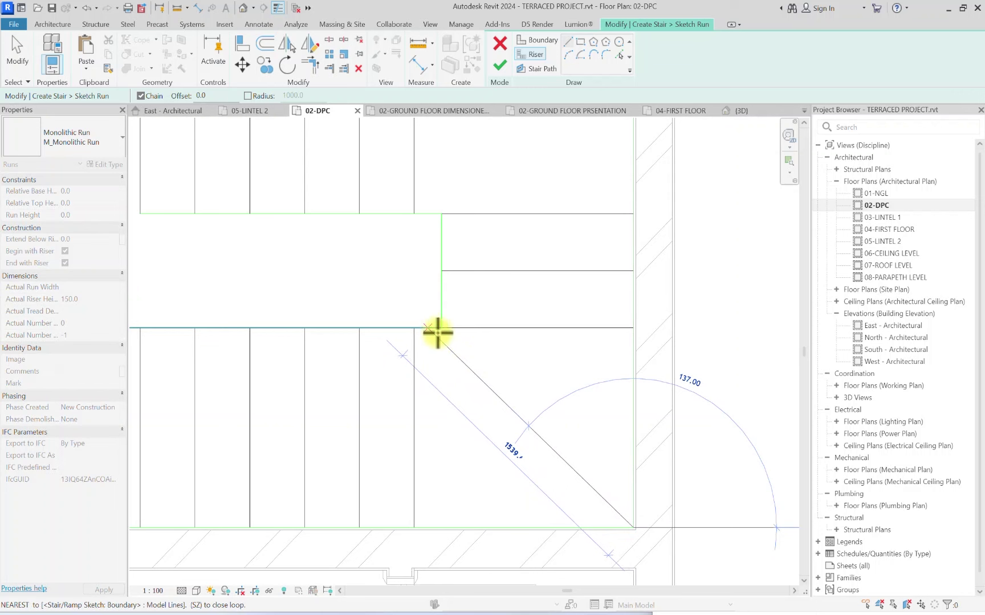
key(Escape)
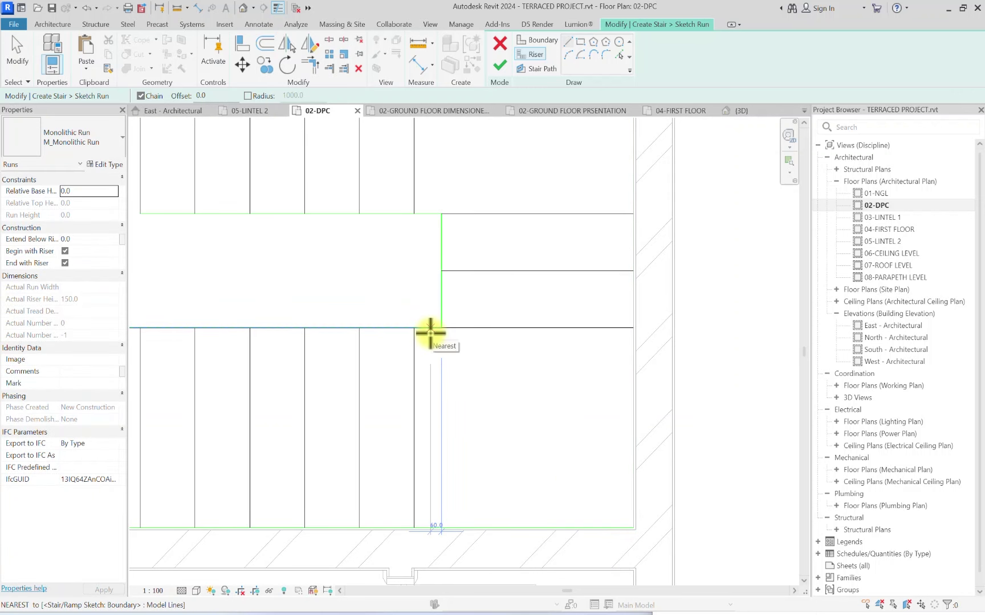
text(50)
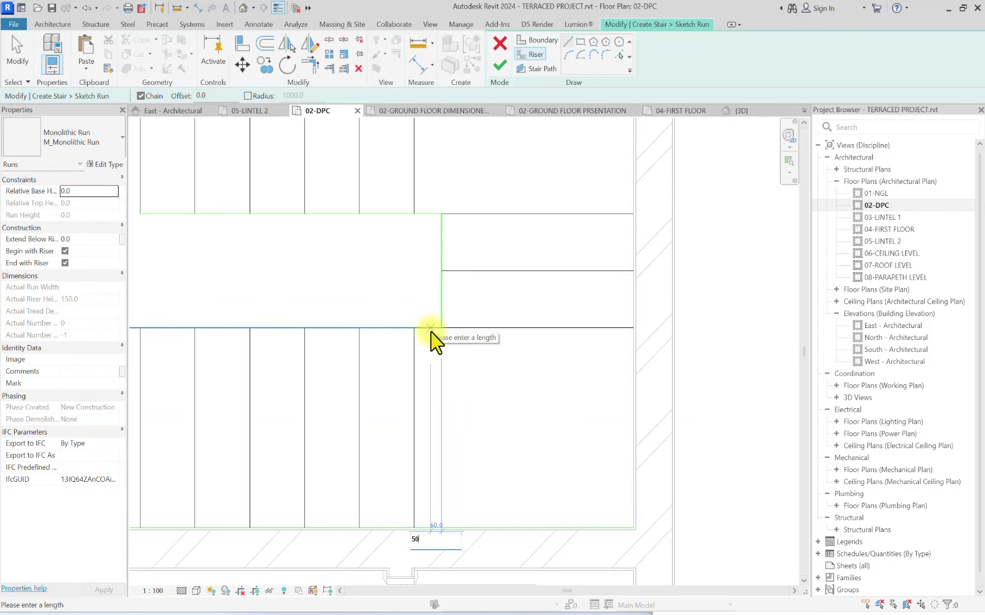
click(431, 330)
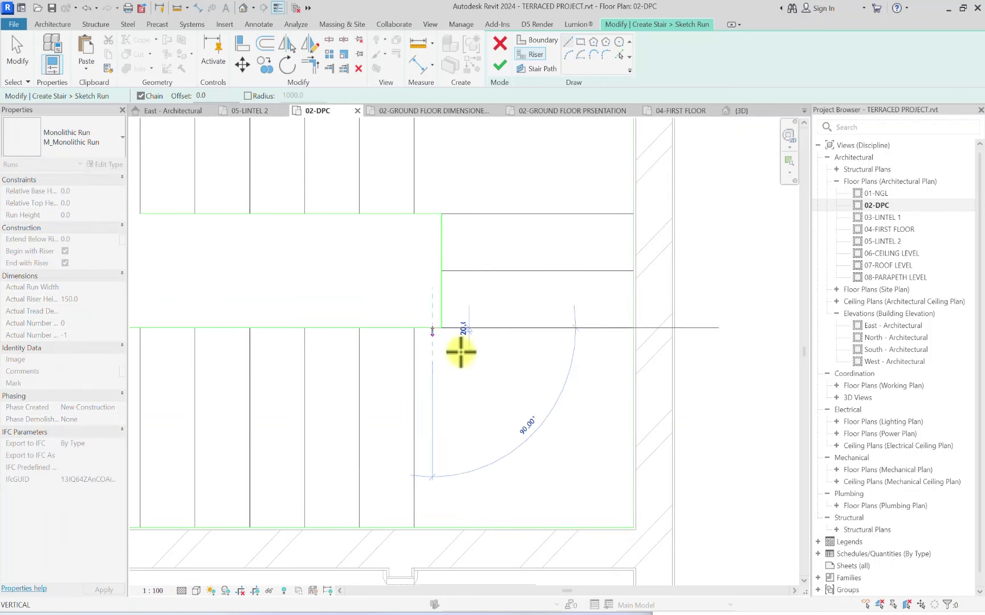
click(633, 527)
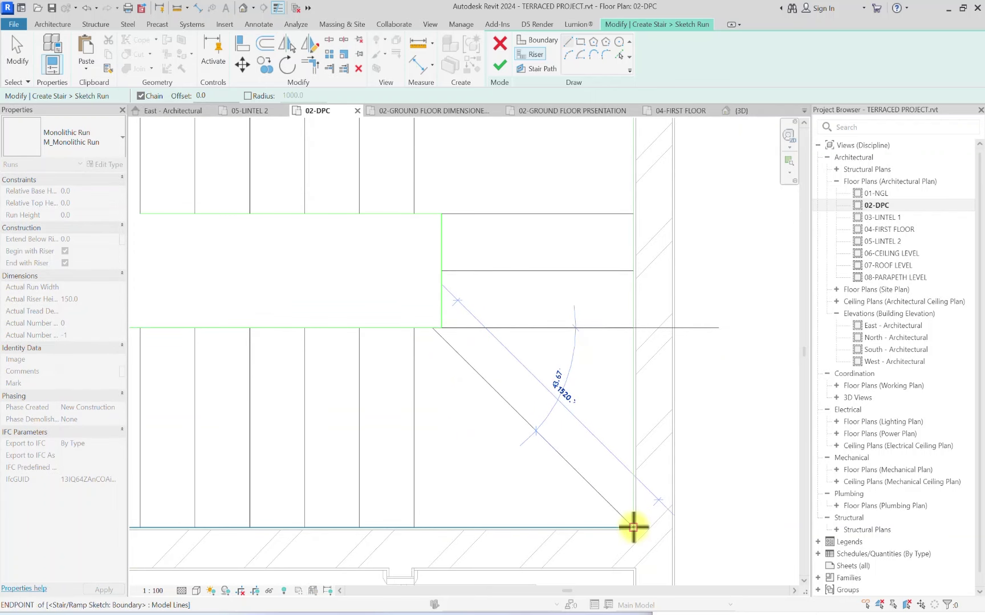
scroll(636, 525, down, 3)
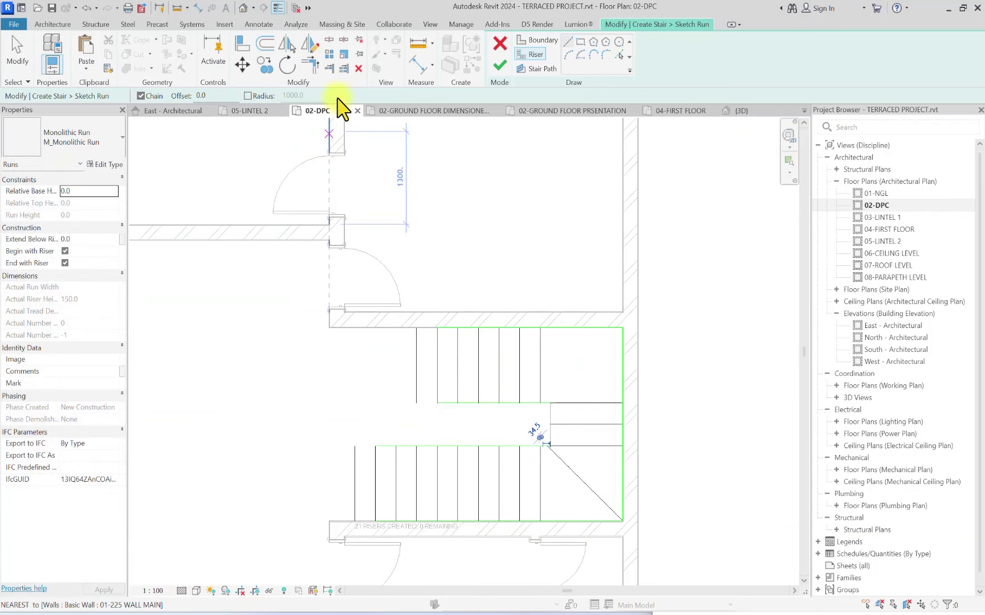
click(309, 66)
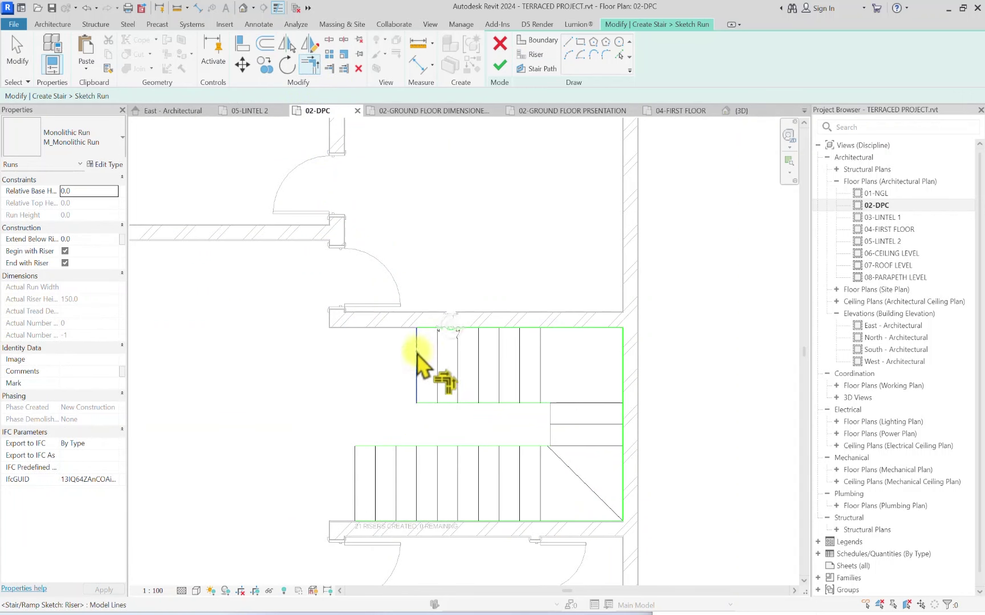
click(542, 69)
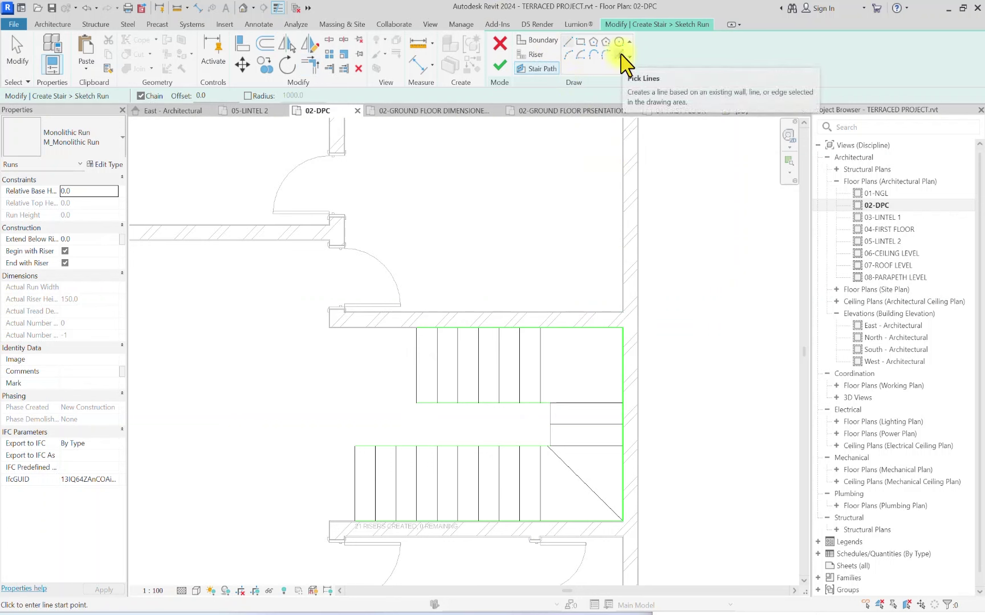
Step: Pick the lower and upper run lines as the stair path and trim them to a corner
click(618, 54)
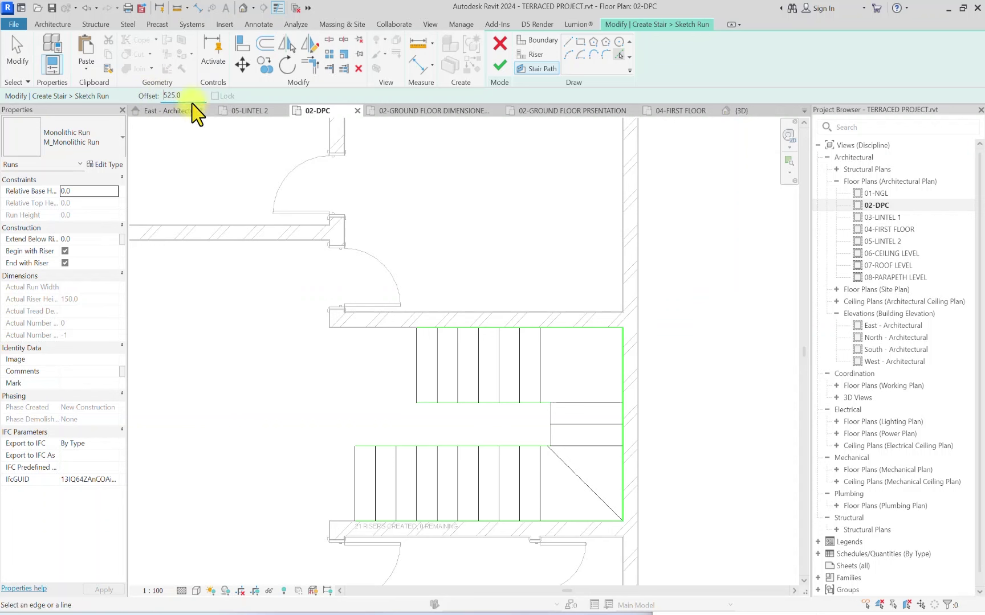
click(445, 448)
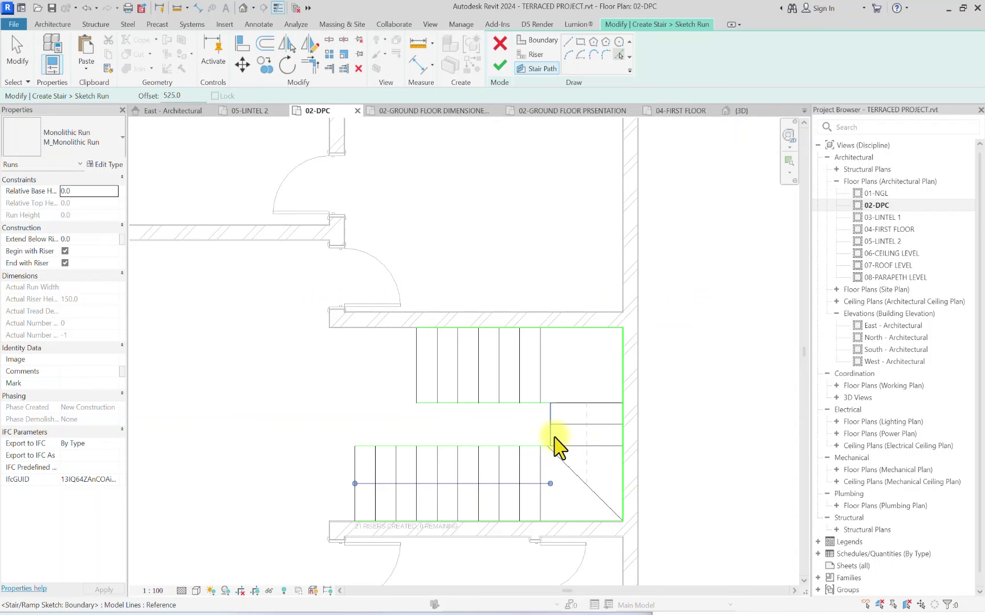
click(532, 406)
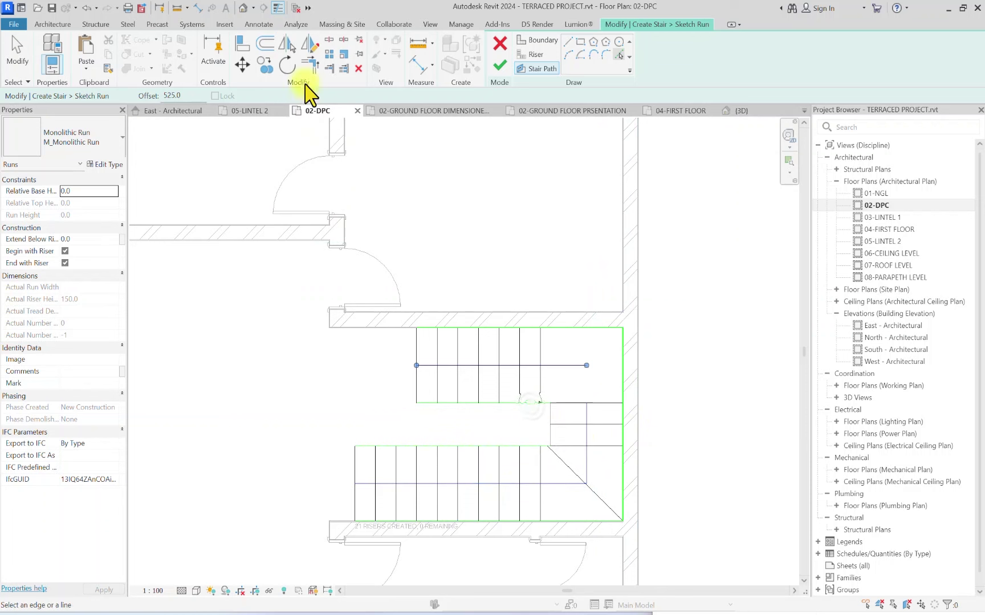
click(306, 65)
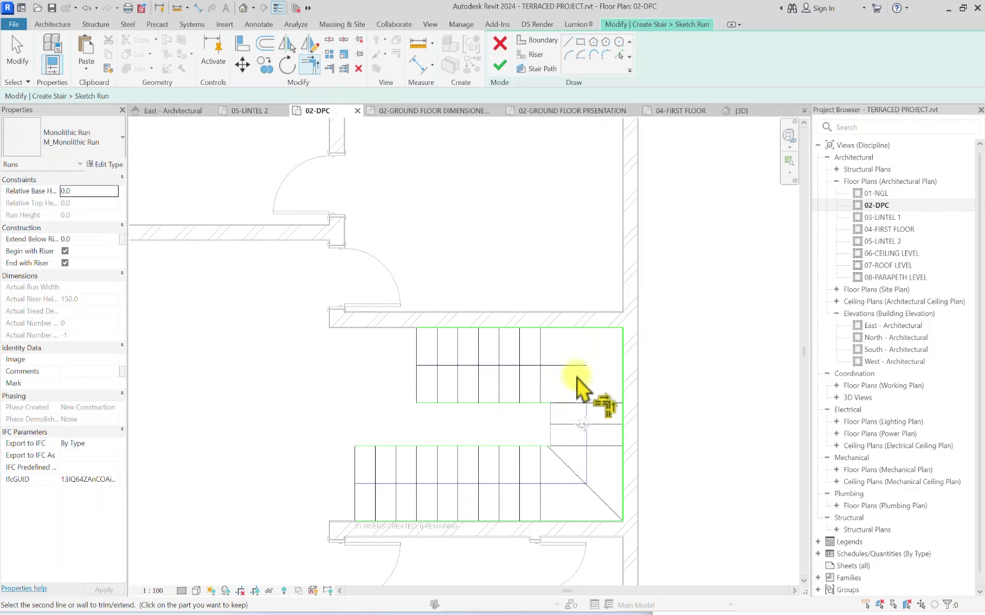
scroll(404, 272, down, 3)
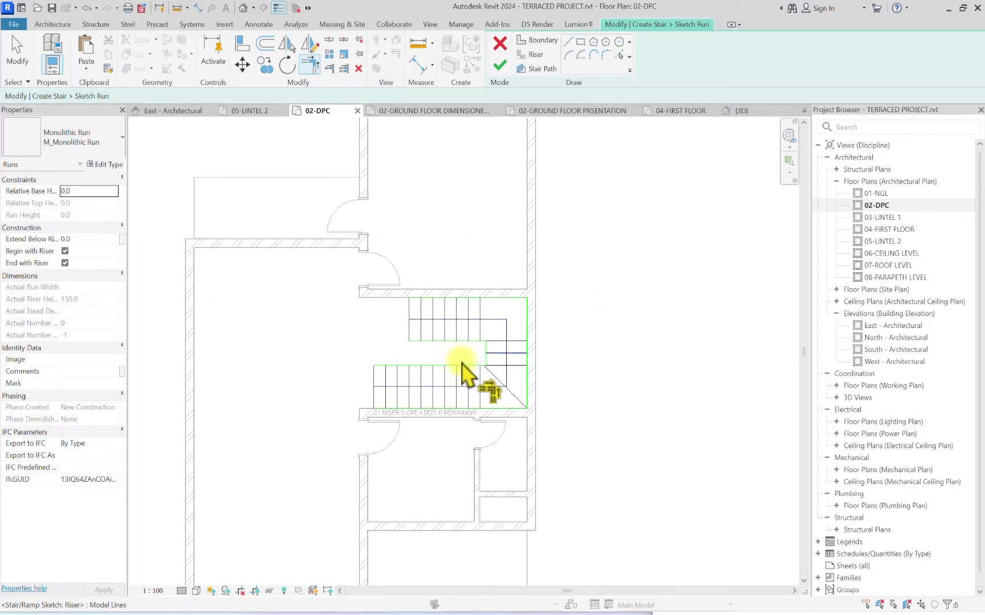
Step: Finish the stair sketch and flip the stair's up direction
click(499, 66)
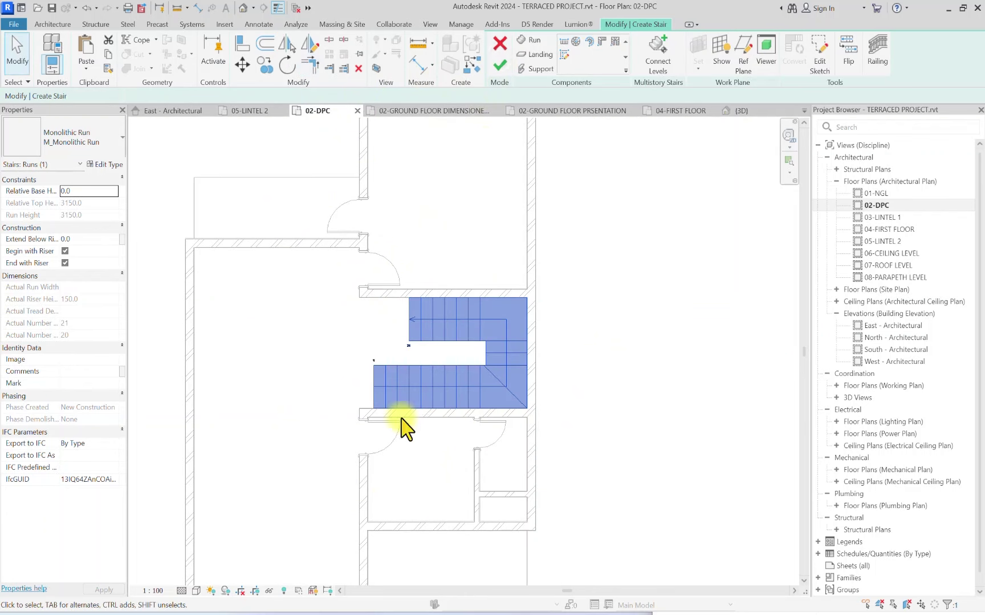
scroll(393, 384, up, 2)
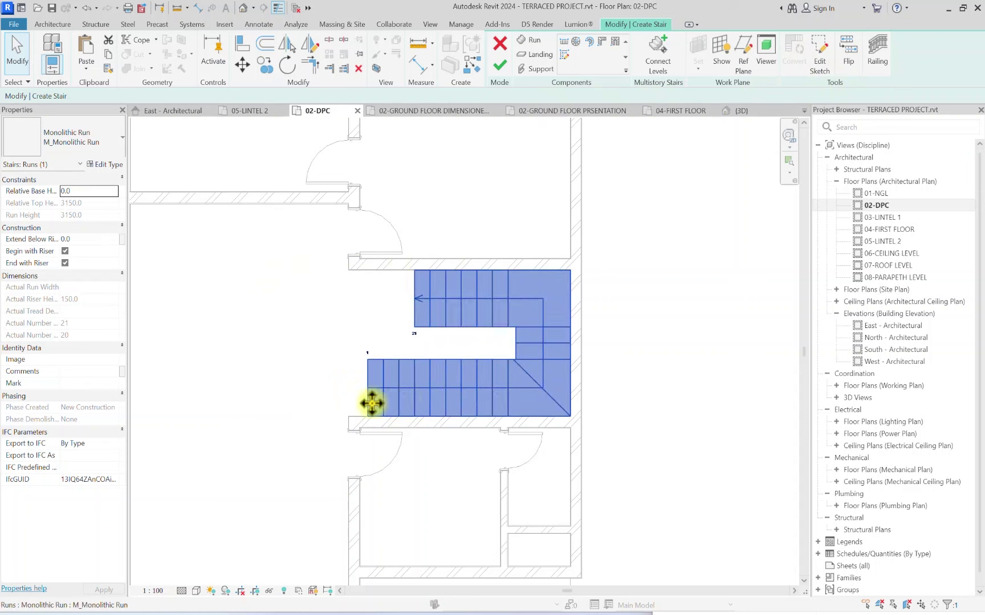
click(856, 57)
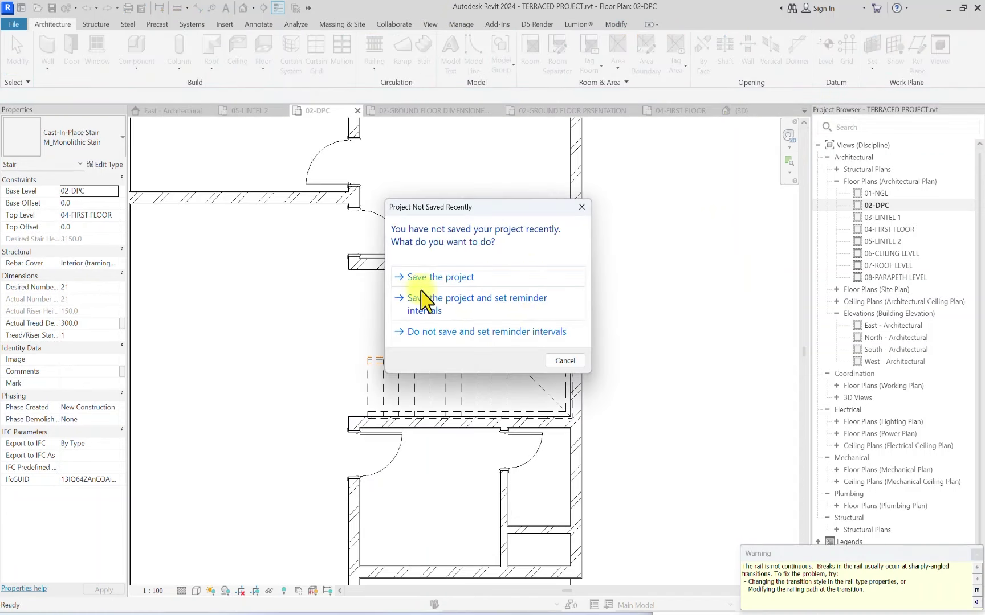
Step: Save the project at the reminder prompt and clear the stair selection
click(418, 277)
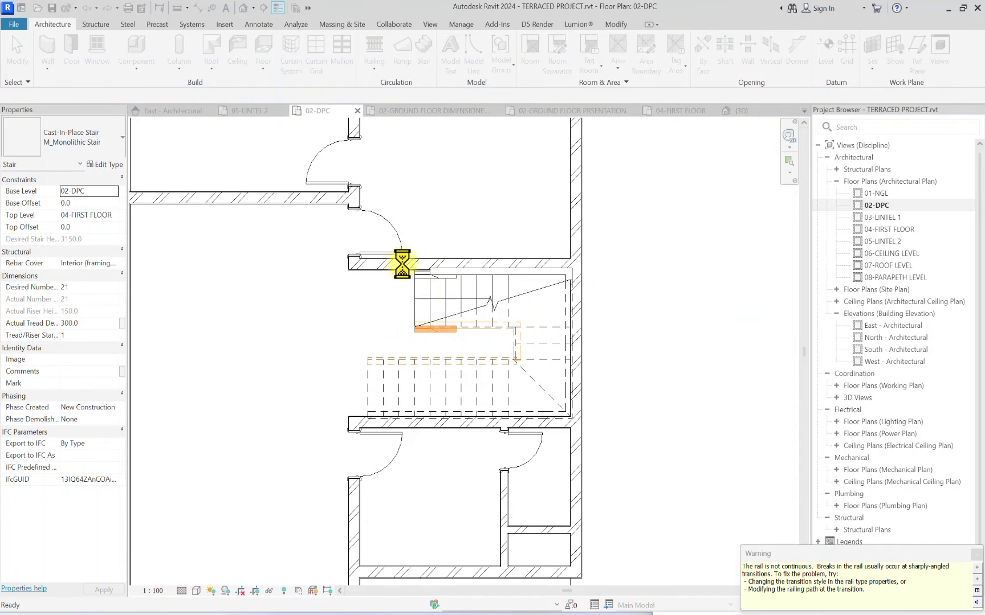
key(Escape)
scroll(523, 325, up, 6)
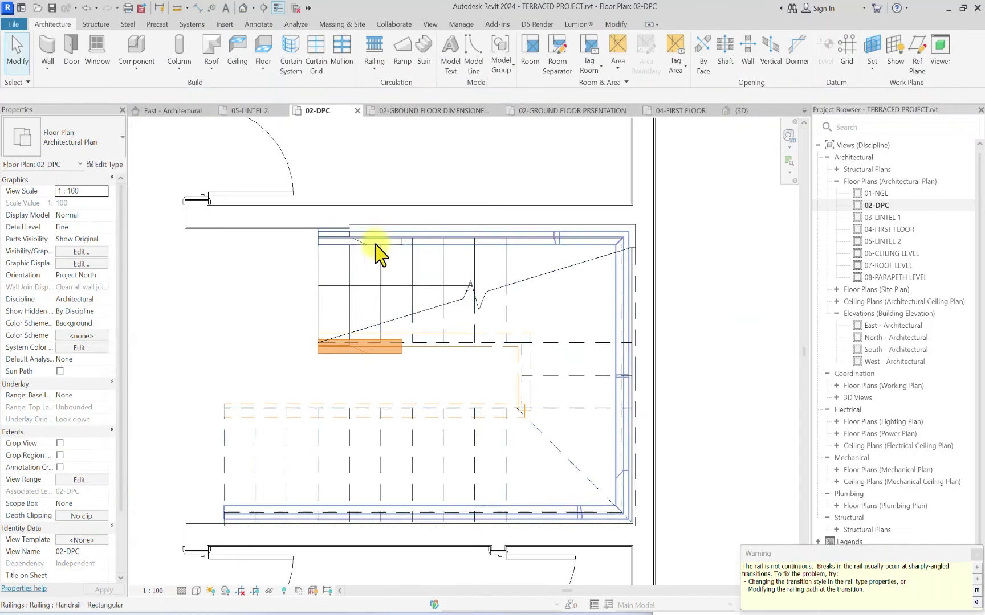
Step: Switch the outer and inner railings to Glass Panel - Bottom Fill and check the top railing
click(355, 244)
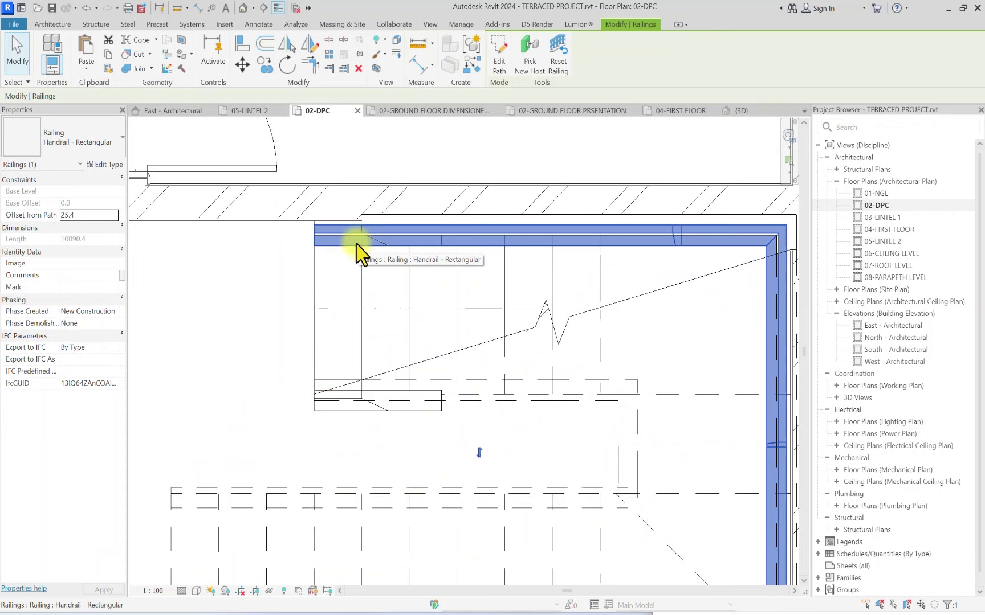
scroll(355, 250, down, 3)
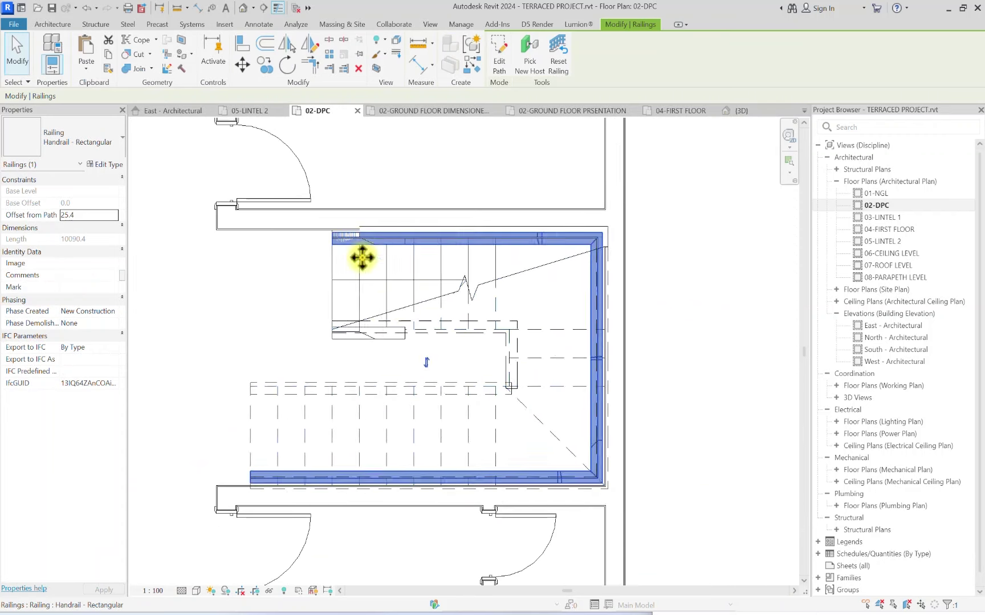
ctrl+click(388, 341)
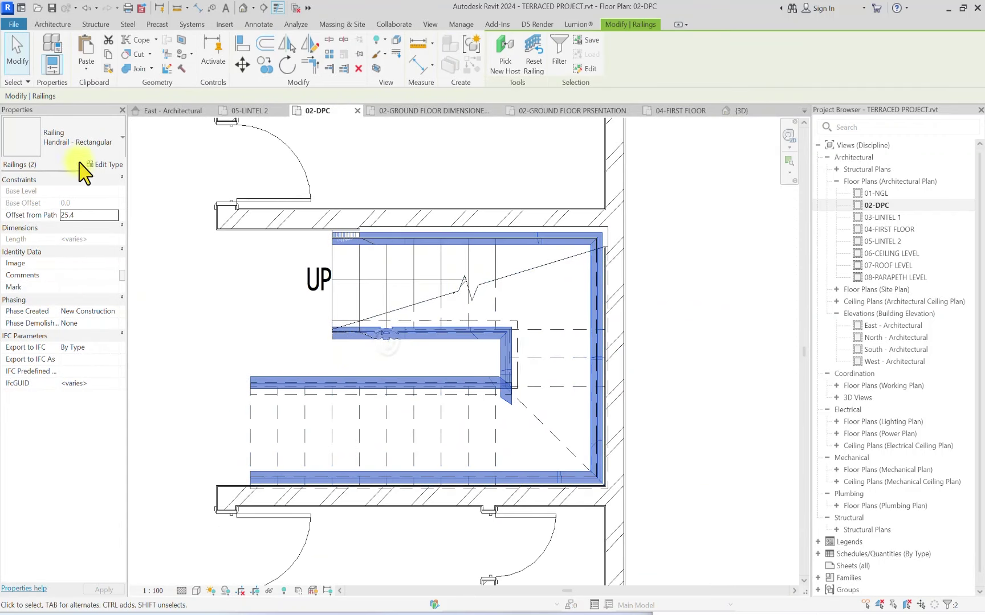
click(107, 146)
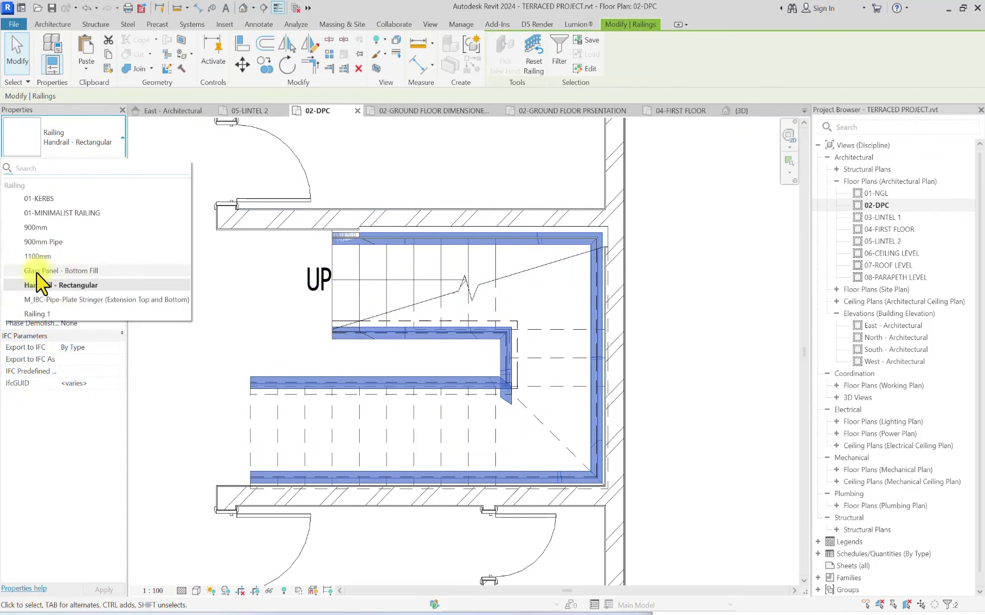
click(36, 272)
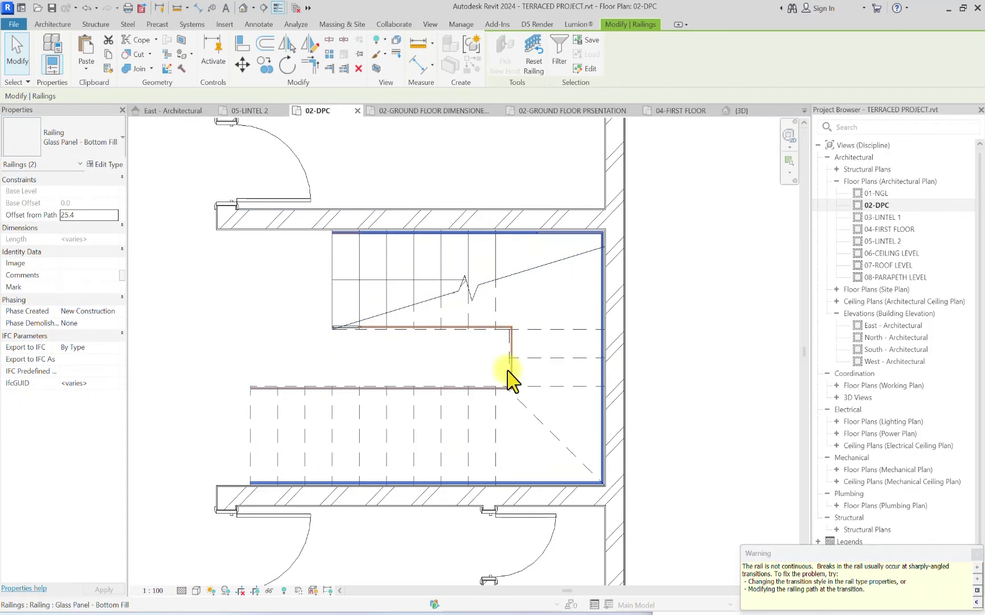
click(451, 531)
scroll(538, 236, up, 4)
click(530, 251)
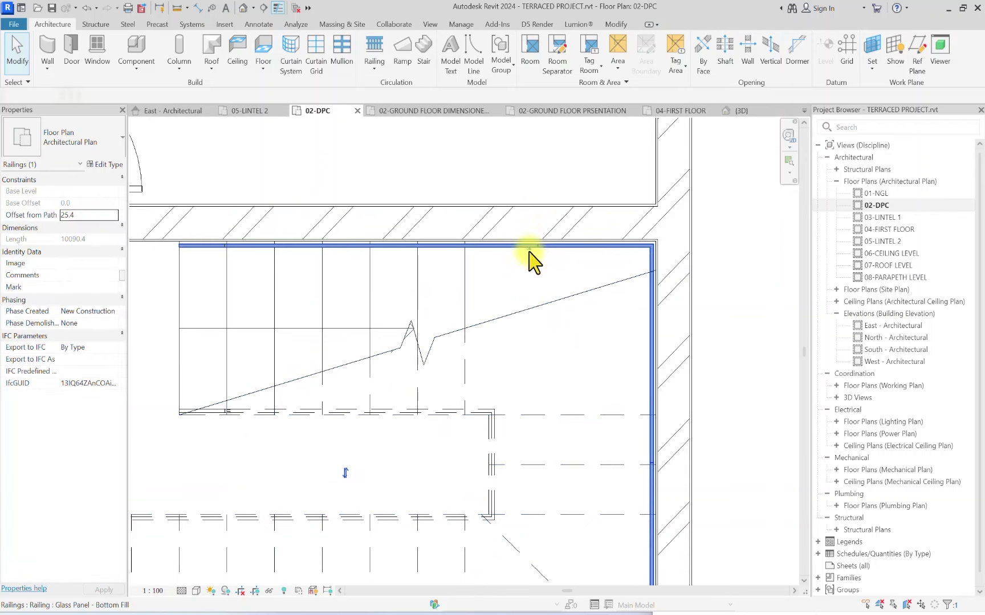
click(572, 275)
Step: Orbit the 3D view to inspect the stair and railings from above
scroll(572, 274, down, 3)
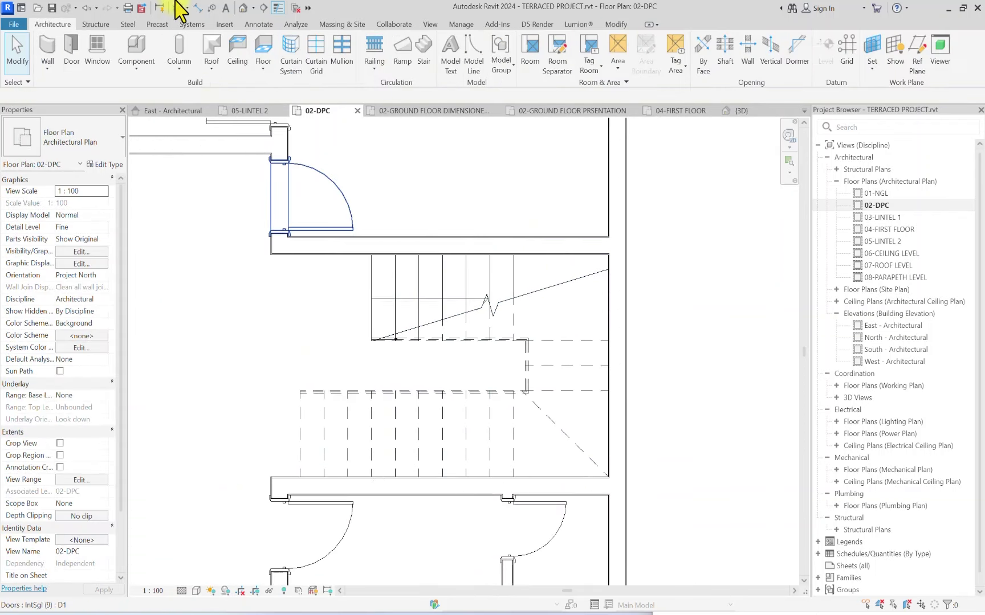
click(245, 8)
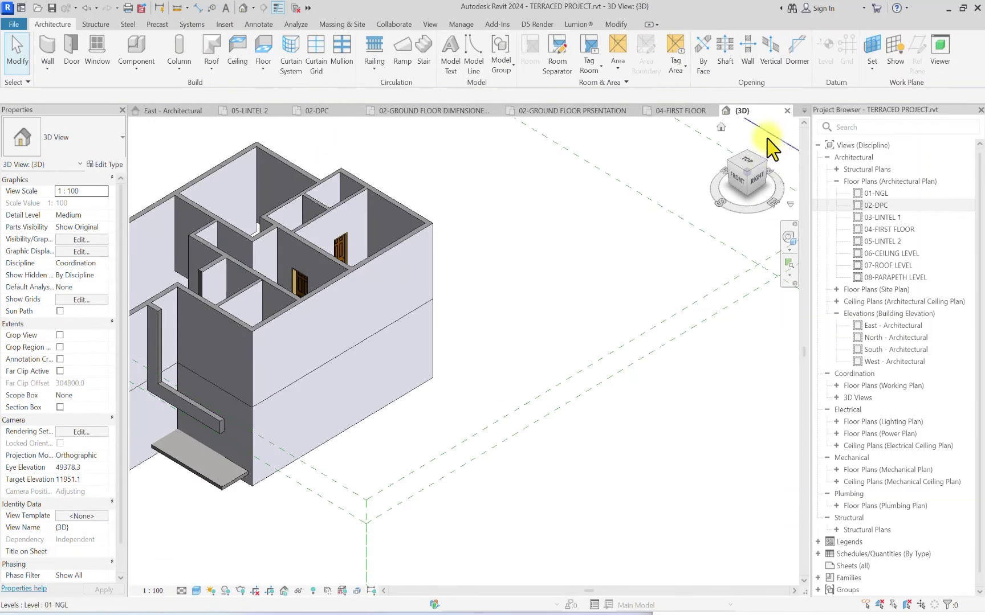
click(747, 172)
scroll(221, 198, up, 3)
scroll(171, 207, down, 5)
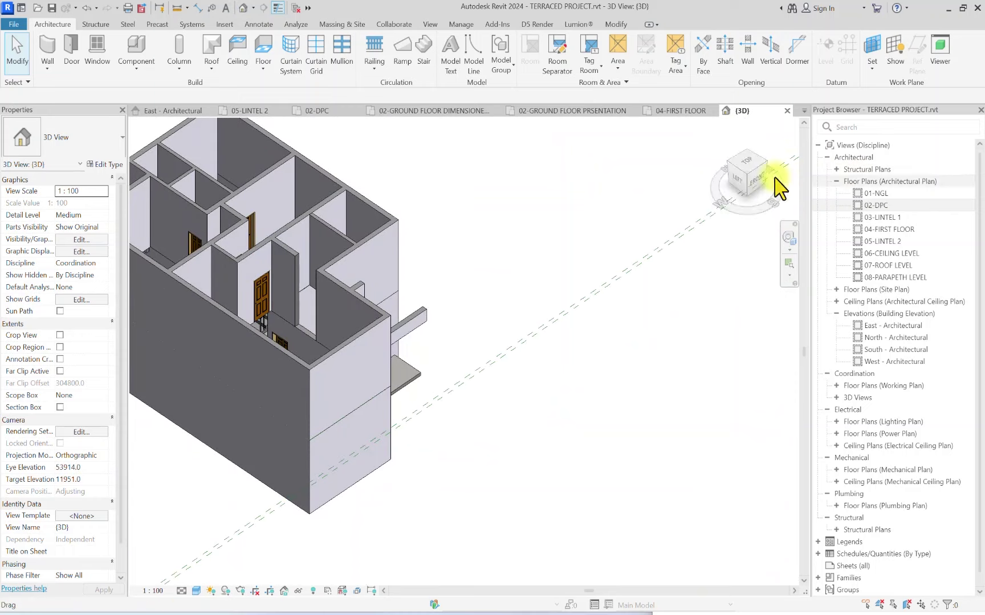
click(753, 197)
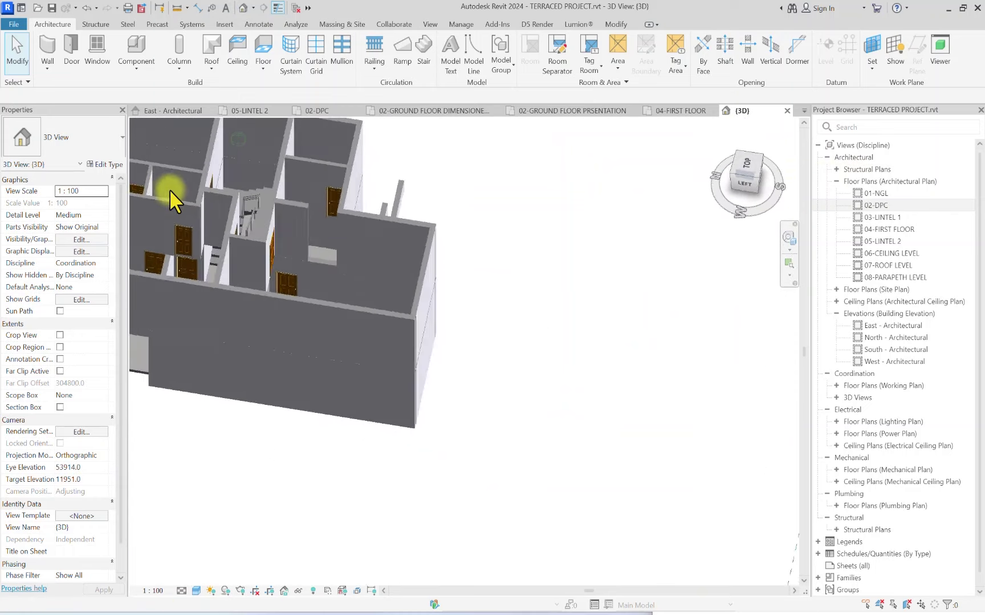
scroll(204, 196, up, 4)
shift+middle_drag(143, 200, 384, 187)
scroll(264, 128, up, 6)
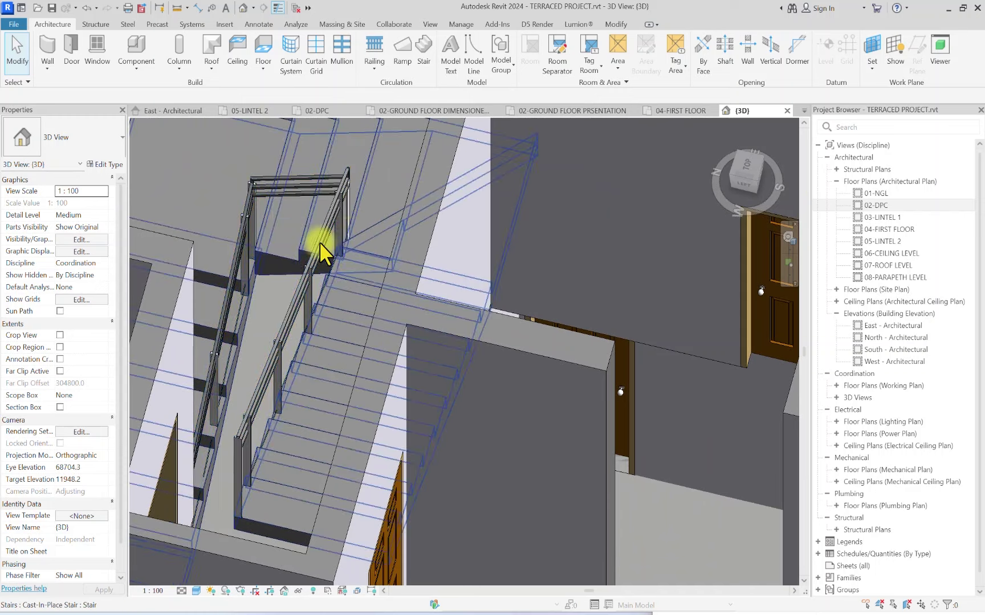
shift+middle_drag(319, 241, 312, 178)
Step: Open the 04-FIRST FLOOR floor plan from the Project Browser
scroll(267, 213, down, 5)
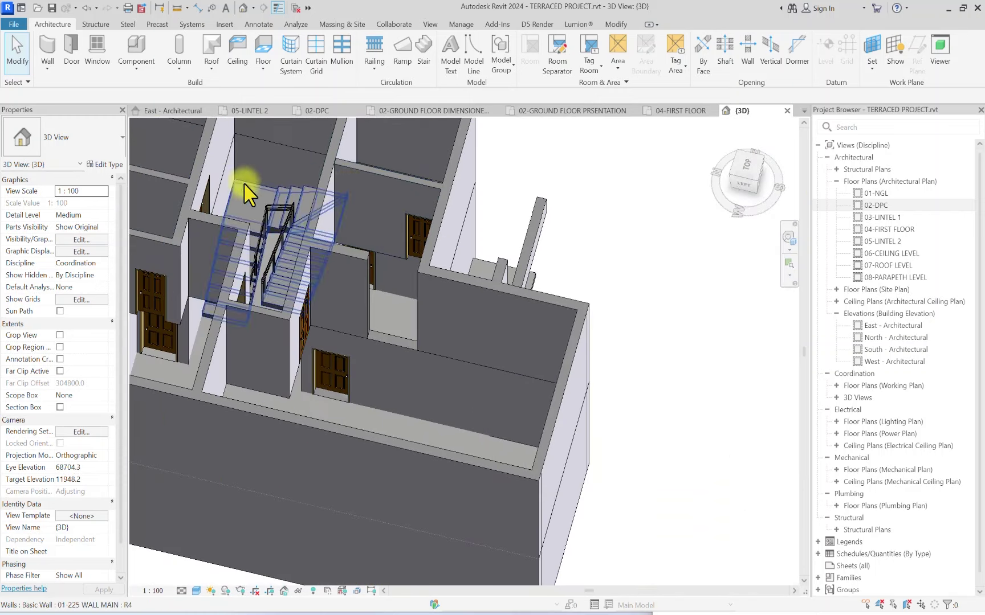
click(876, 205)
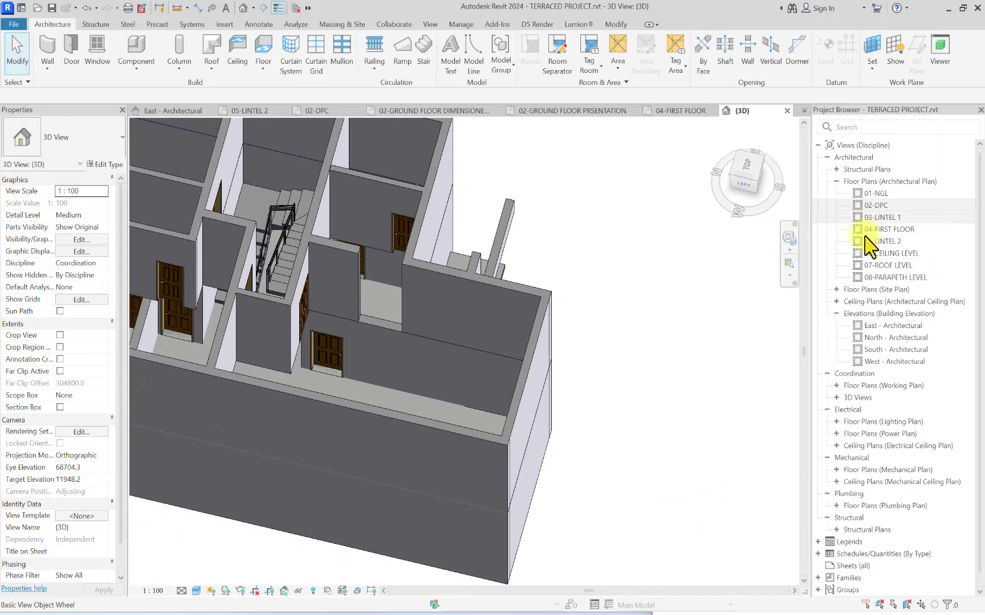
double_click(885, 229)
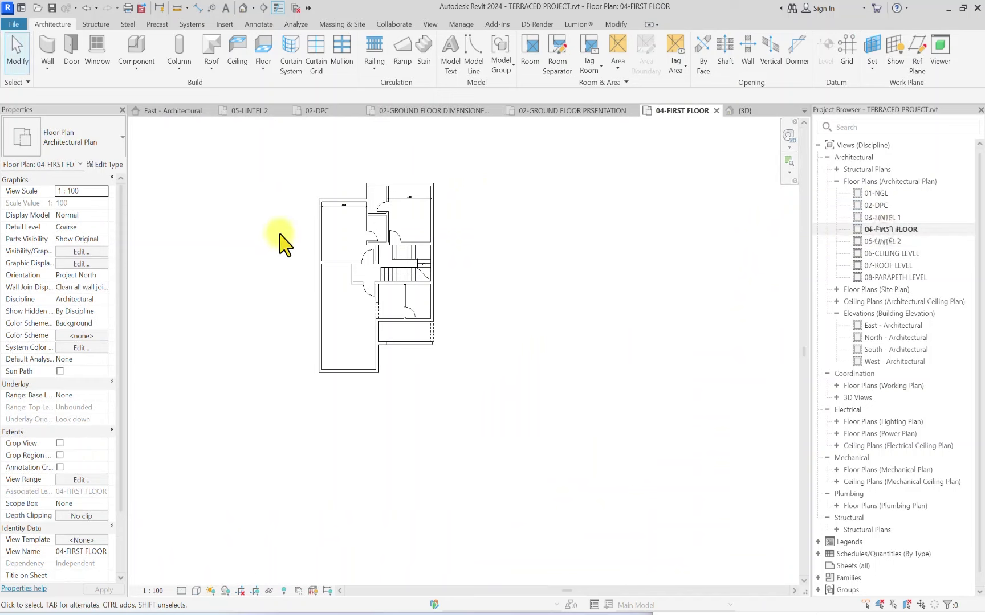
Step: Zoom in and out around the U-shaped stair on the 04-FIRST FLOOR plan
scroll(510, 272, up, 5)
scroll(408, 237, down, 3)
scroll(402, 238, up, 3)
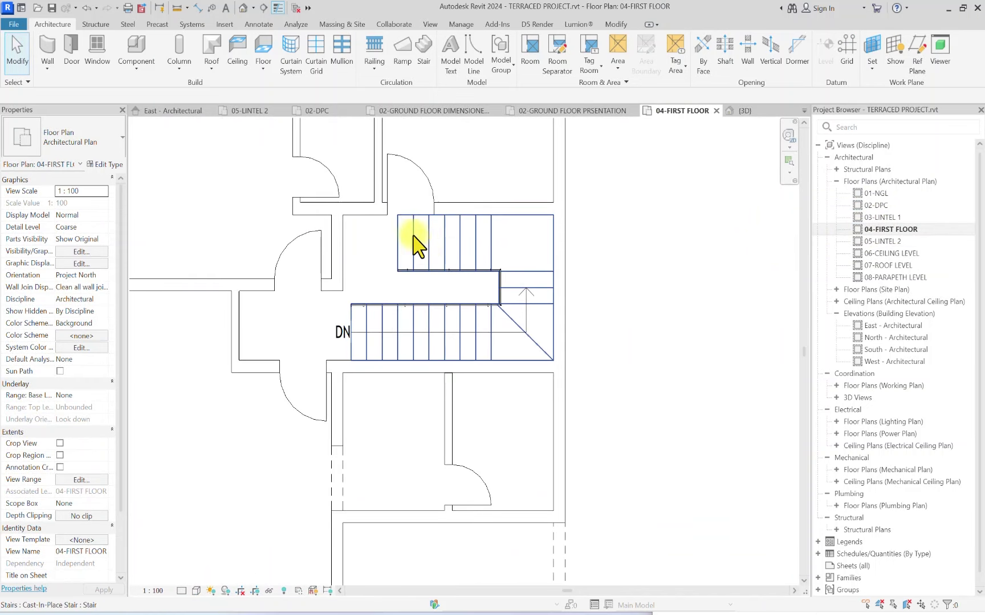
scroll(445, 237, down, 2)
scroll(461, 237, up, 4)
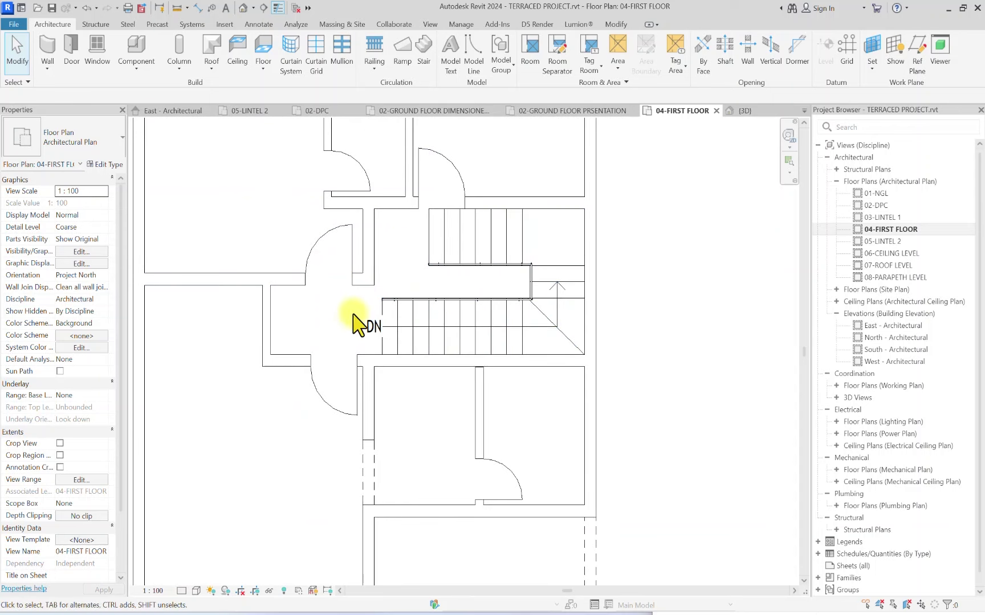
scroll(359, 261, down, 3)
scroll(370, 259, up, 3)
scroll(320, 333, down, 3)
scroll(334, 330, up, 3)
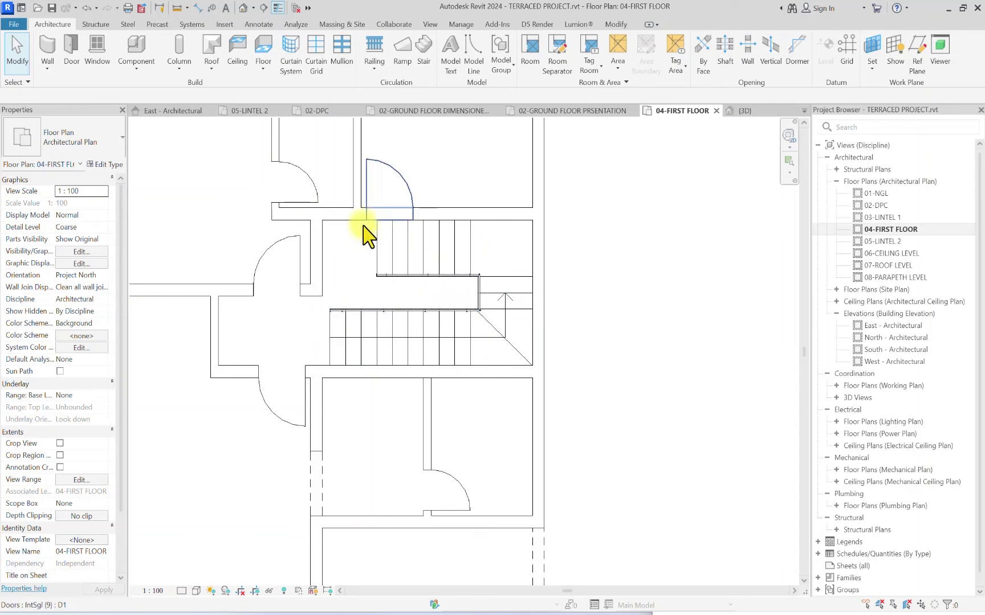
scroll(399, 228, down, 2)
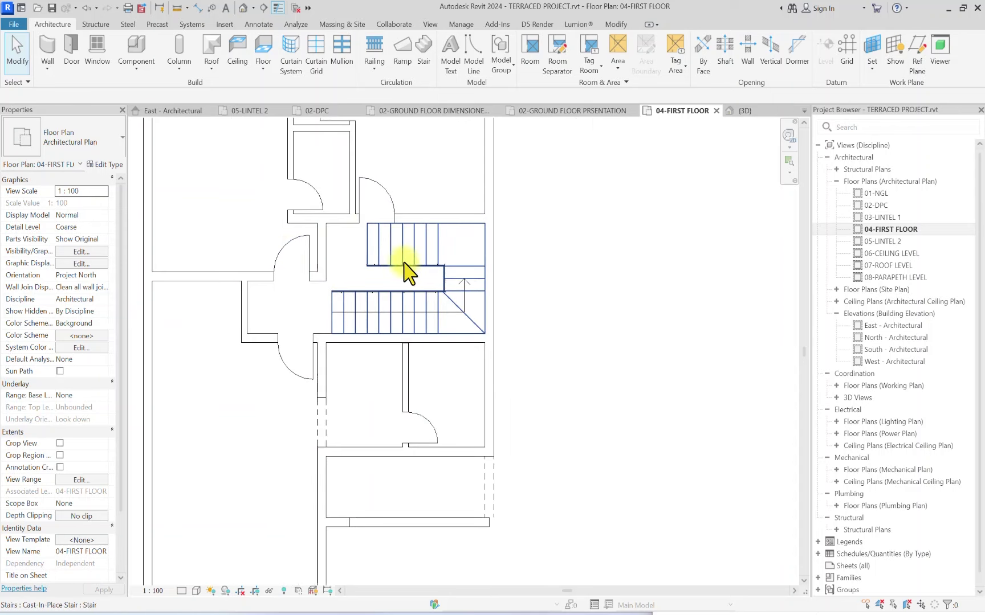
scroll(399, 231, up, 1)
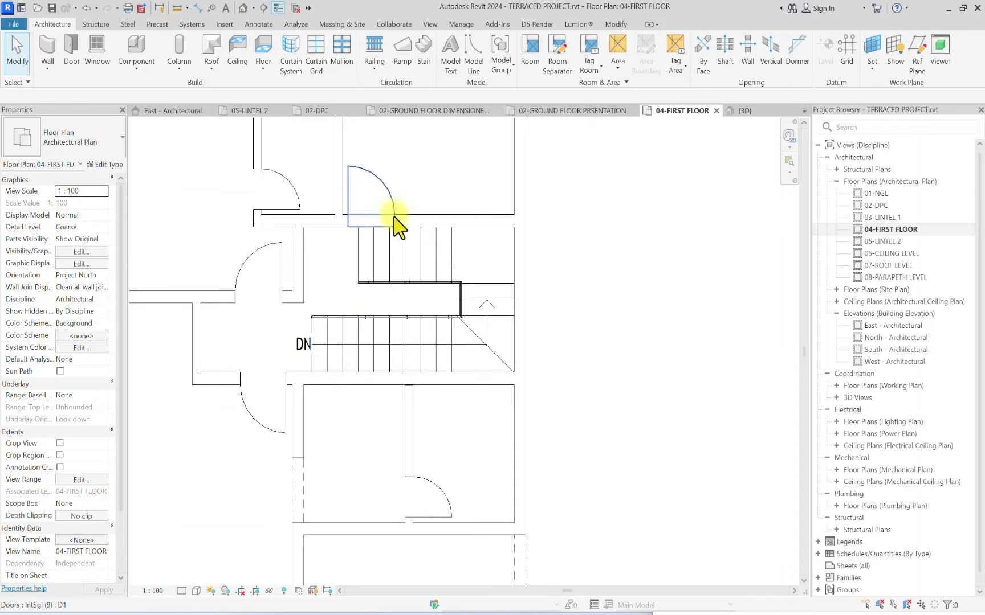
scroll(326, 259, down, 2)
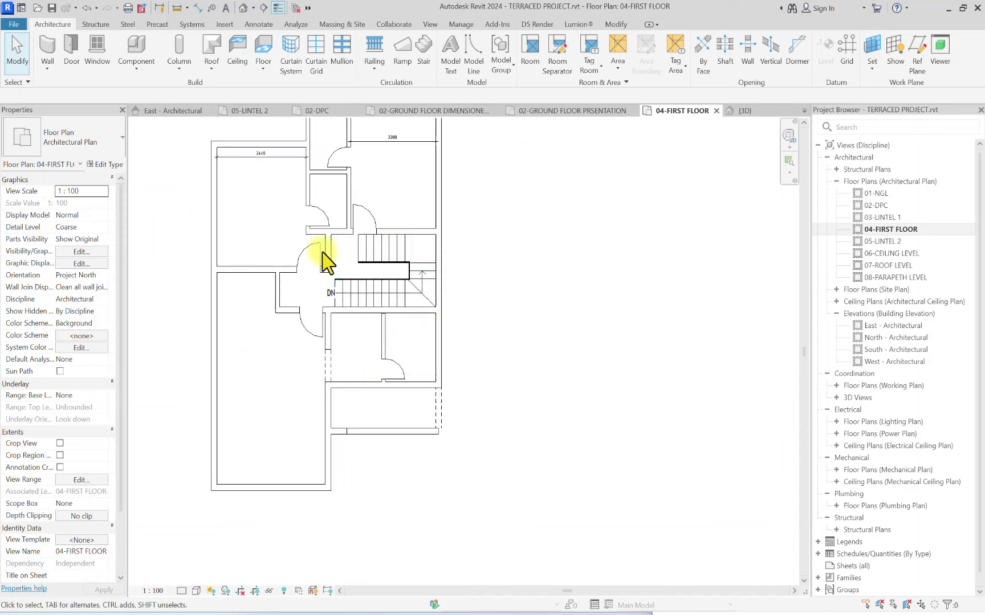
scroll(380, 249, up, 3)
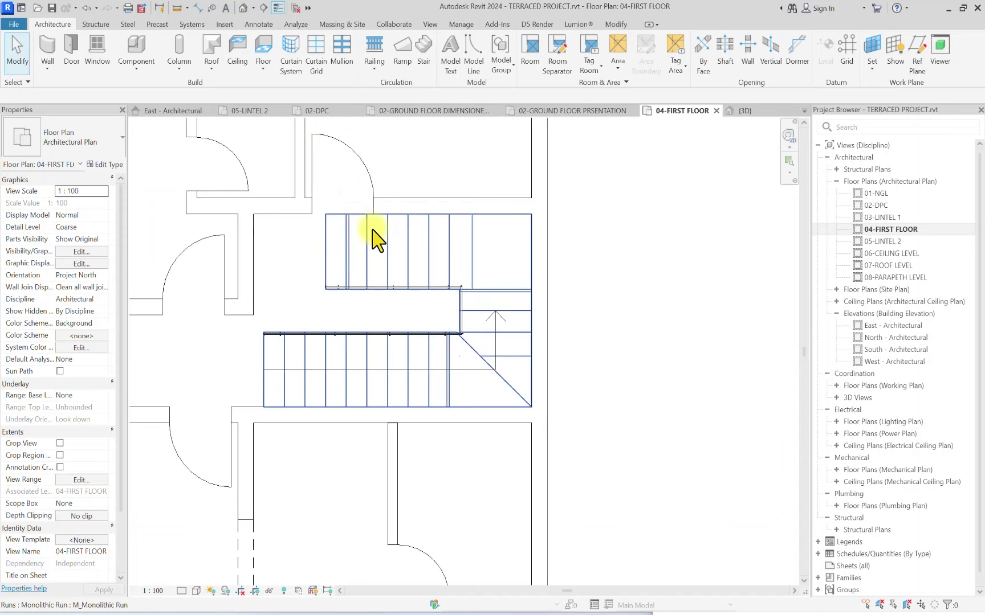
scroll(456, 263, down, 3)
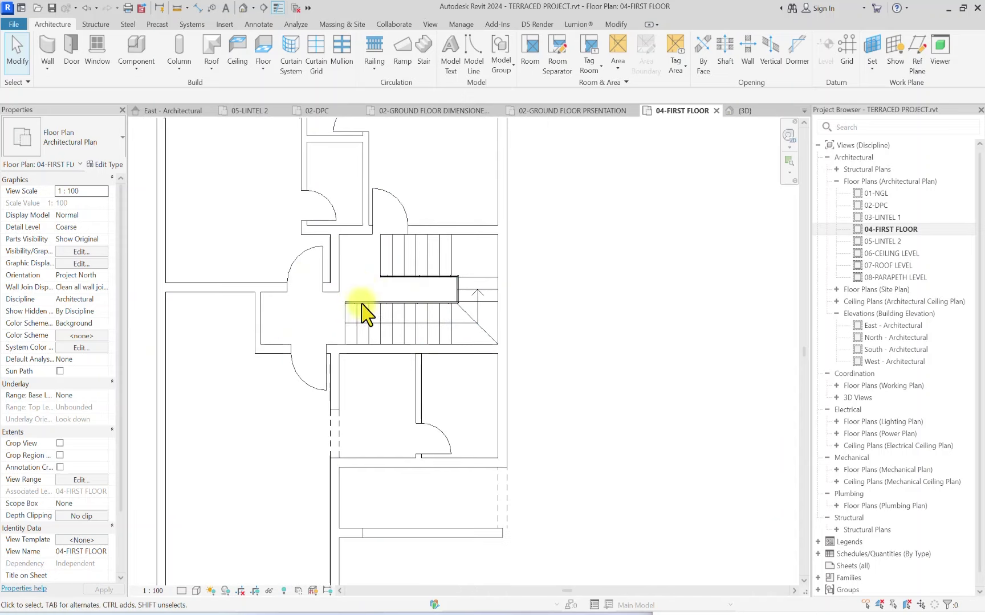
Step: Select the stair's run and open its sketch for editing
click(423, 331)
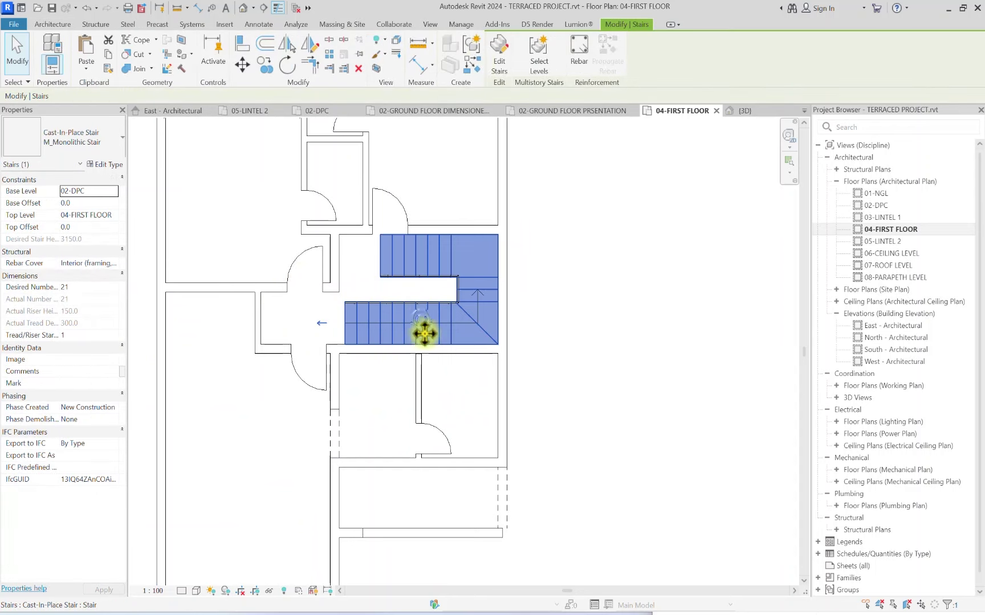
click(498, 57)
scroll(368, 322, up, 1)
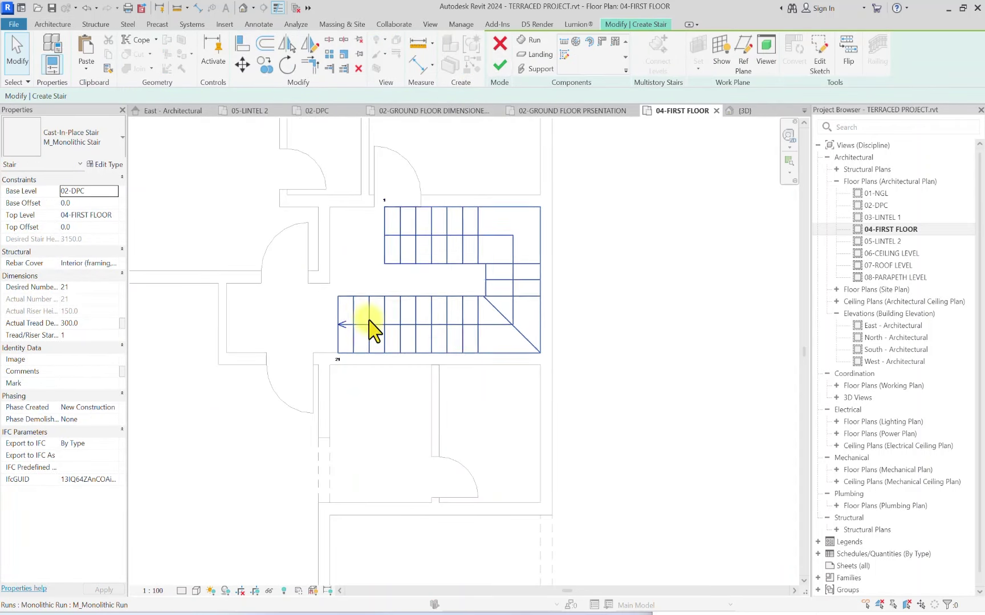
click(369, 325)
click(827, 60)
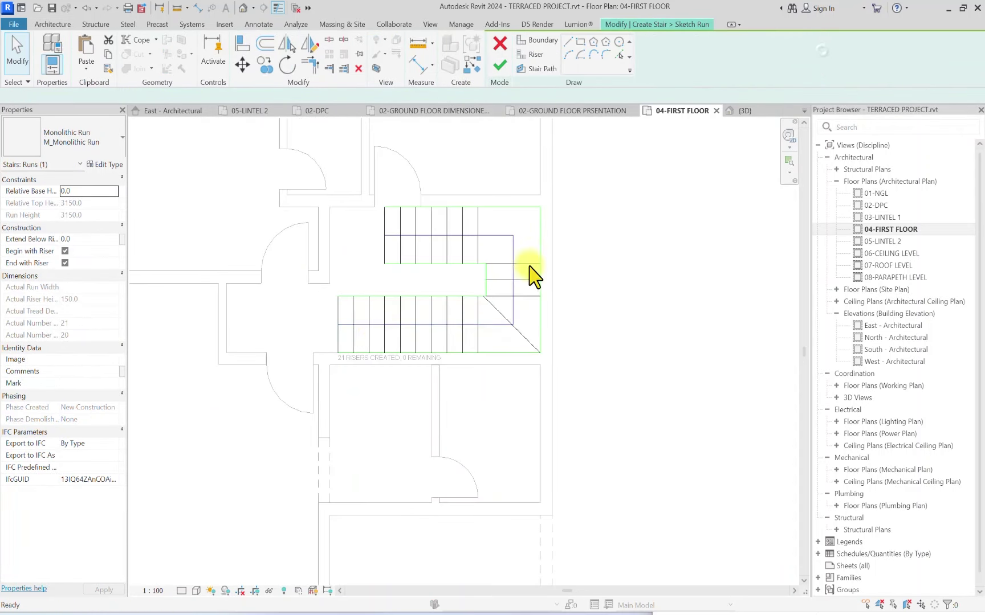
Step: Delete the opening riser lines at the start of the lower flight
scroll(325, 330, up, 3)
drag(387, 288, 297, 310)
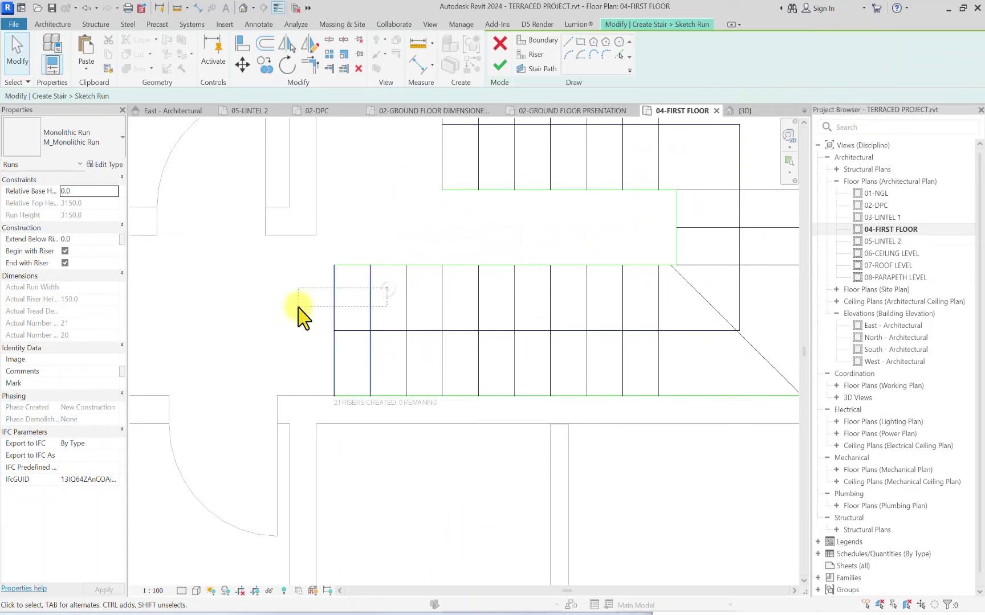
key(Delete)
scroll(406, 269, down, 3)
middle_drag(409, 273, 402, 399)
scroll(402, 399, up, 1)
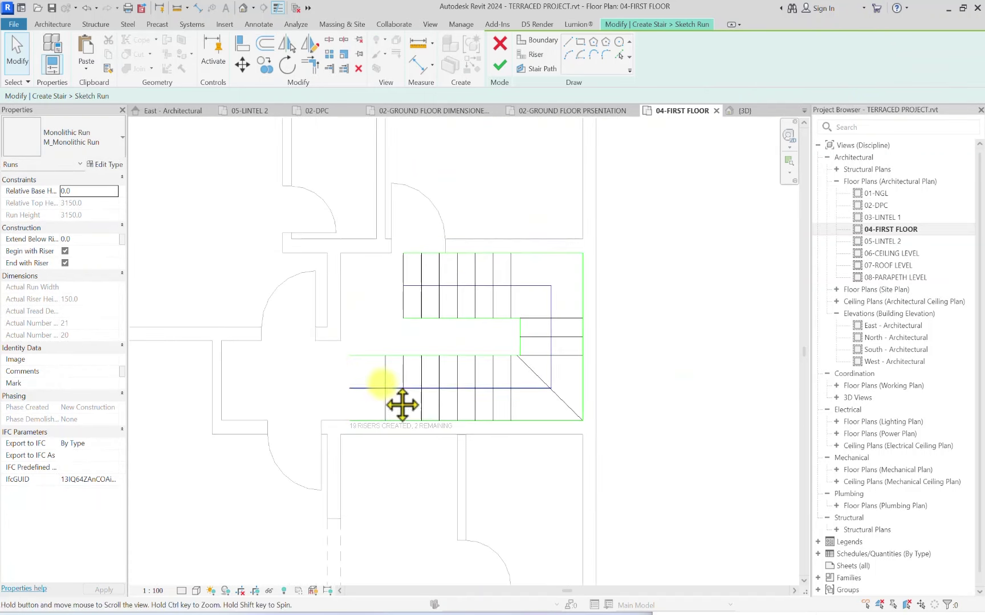
scroll(393, 370, up, 2)
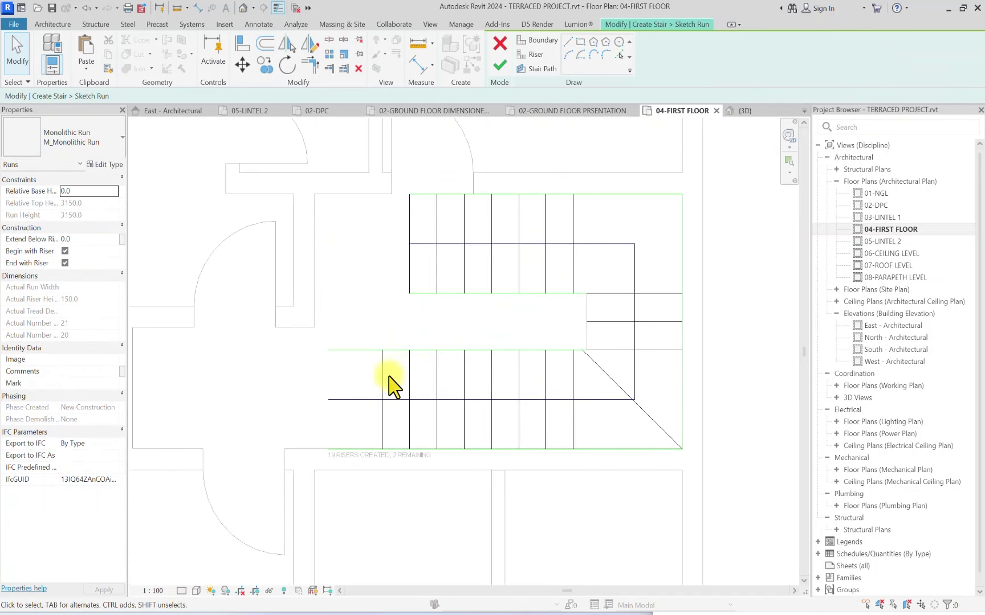
click(384, 378)
key(Delete)
scroll(371, 367, down, 2)
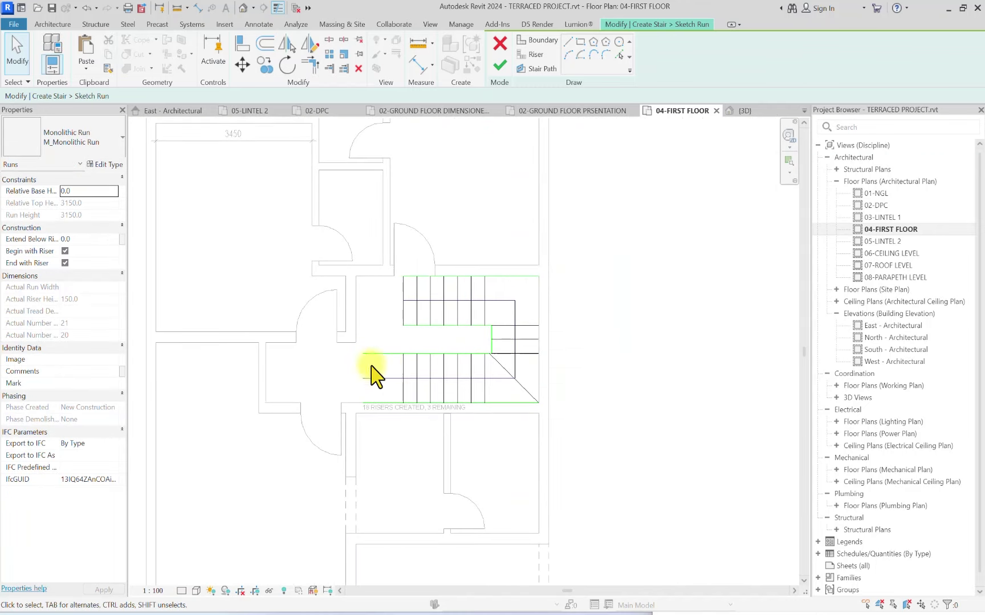
Step: Trim the stair path back to the new first riser and select the diagonal landing riser
click(313, 67)
scroll(436, 393, up, 2)
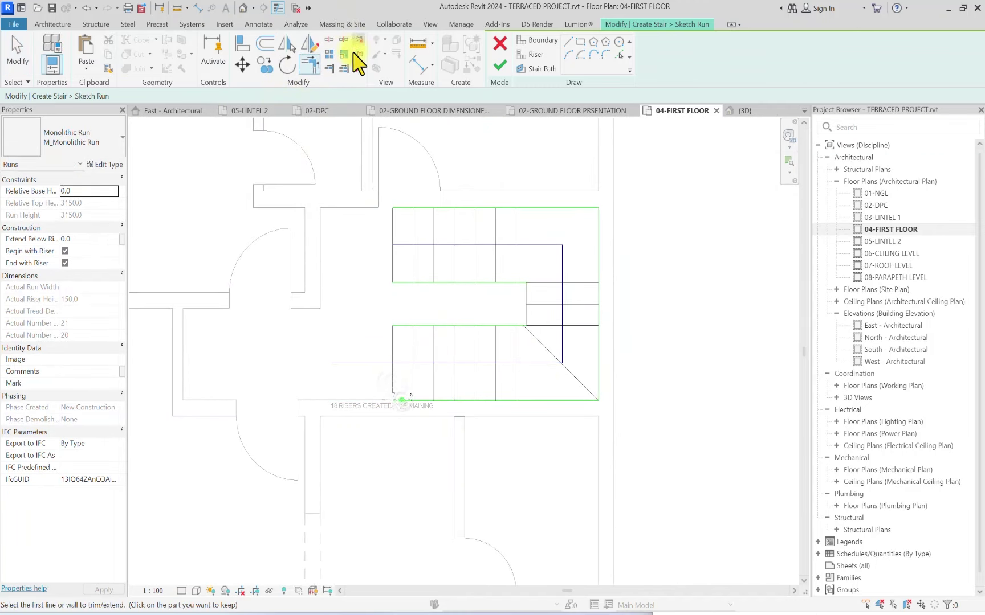
click(329, 68)
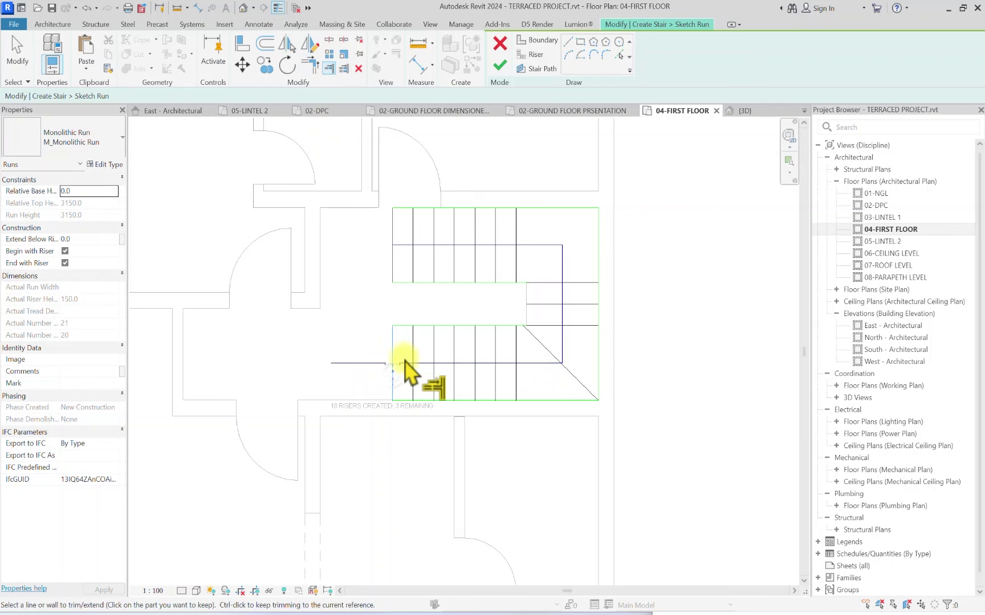
click(403, 364)
key(Escape)
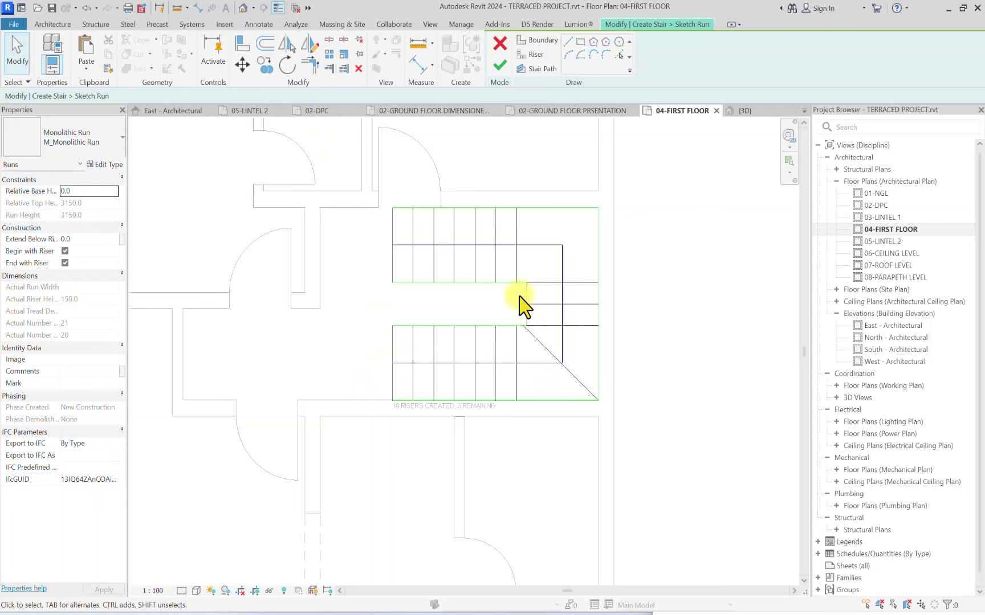
scroll(513, 314, up, 3)
click(536, 402)
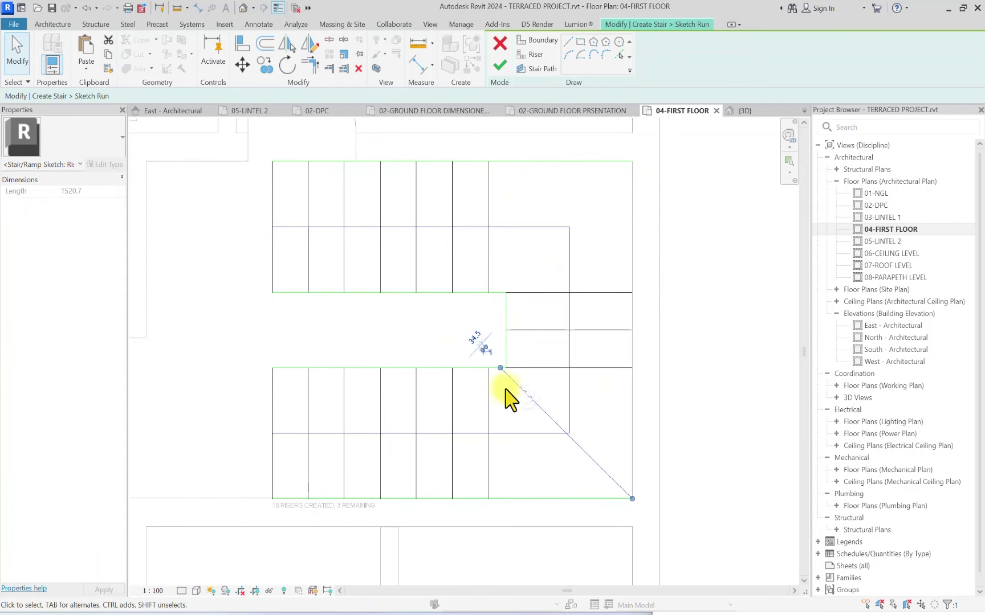
click(308, 54)
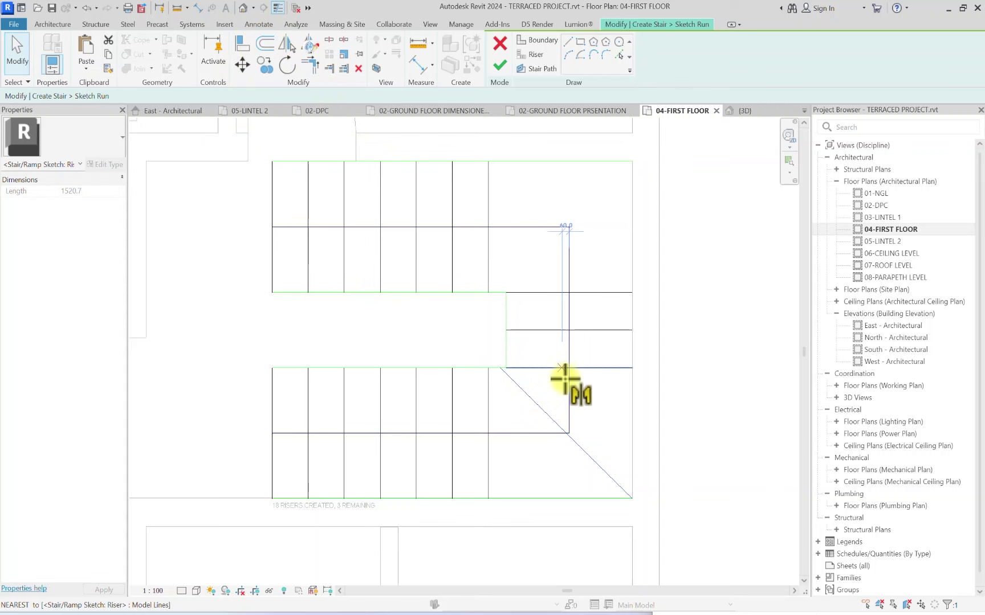
Step: Mirror the riser line across the landing axis
click(507, 330)
click(569, 331)
click(672, 351)
scroll(576, 290, down, 4)
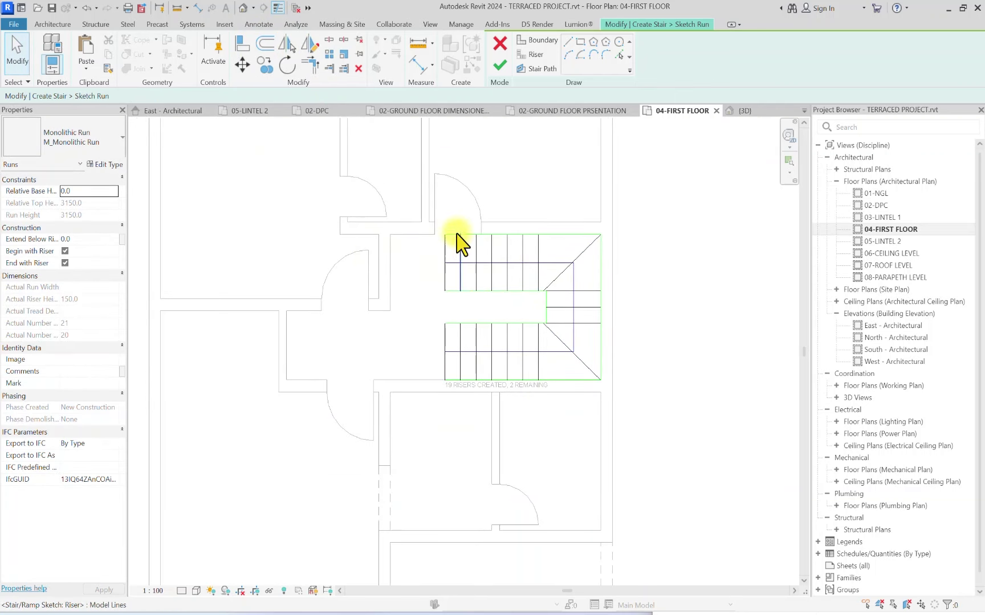
Step: Offset a copy of the first riser by 300 and extend the boundary lines to it
click(267, 41)
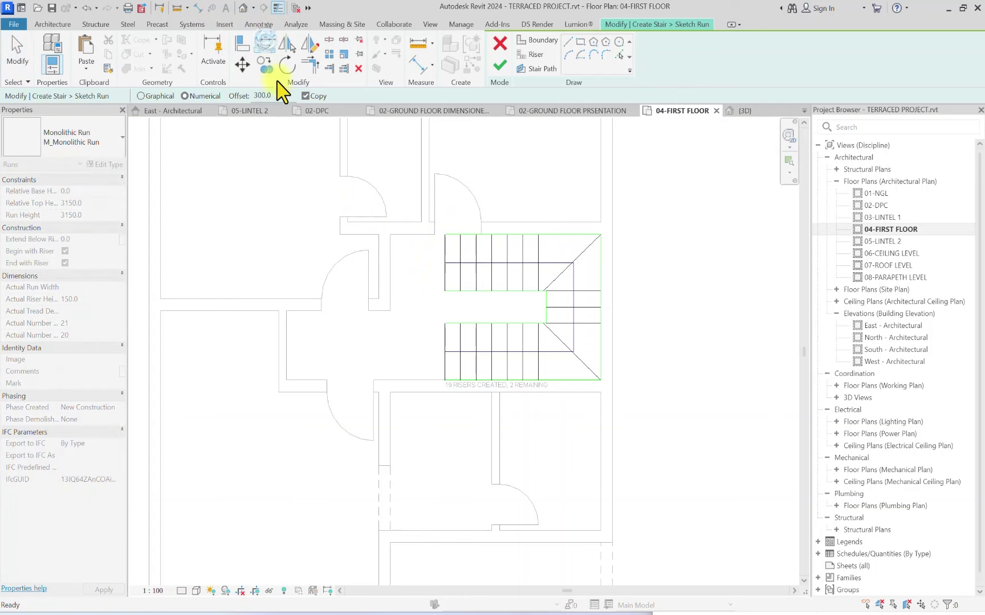
scroll(433, 262, up, 3)
click(447, 286)
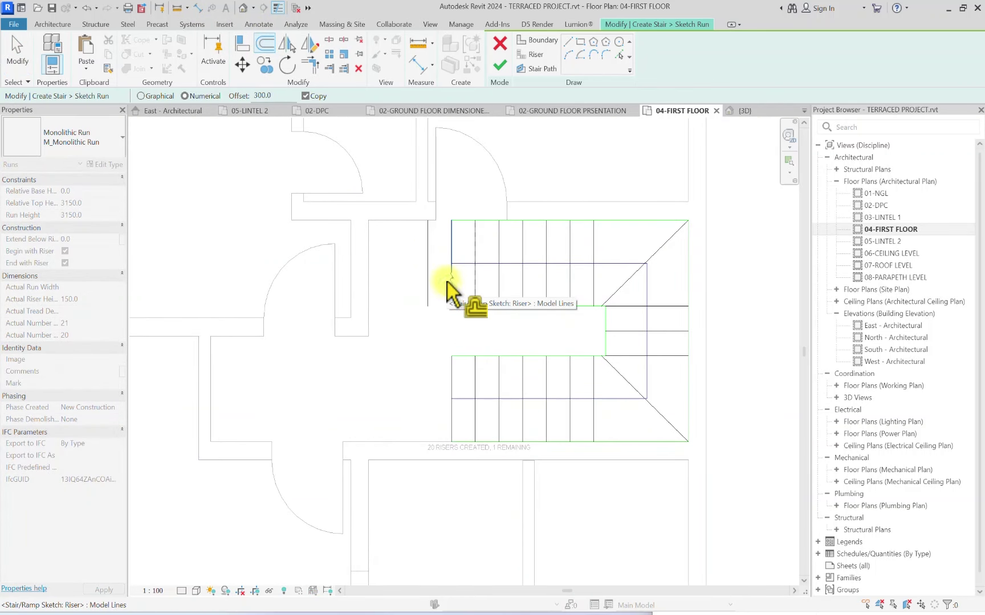
click(329, 68)
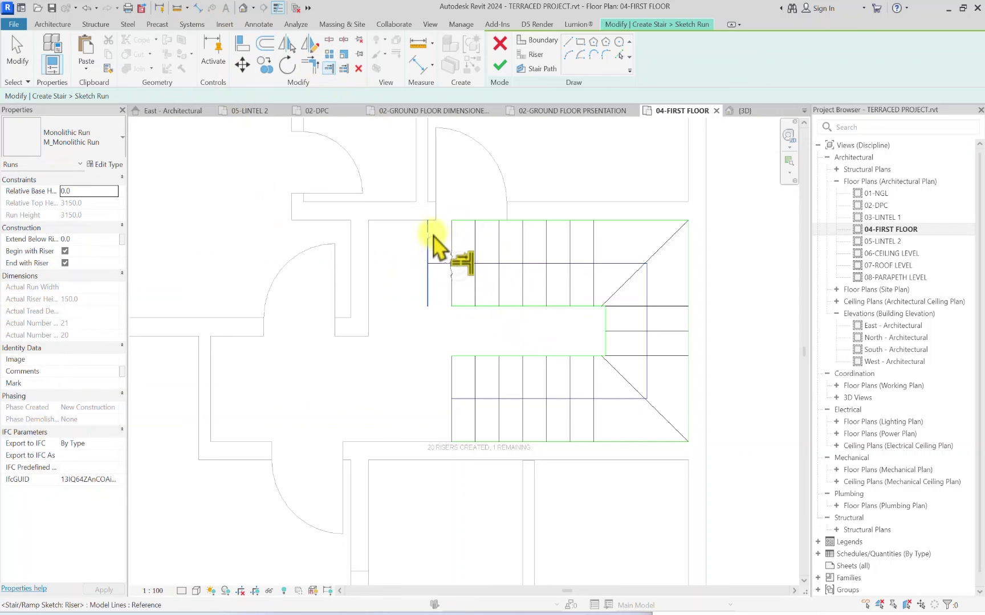
click(438, 222)
click(428, 290)
click(450, 306)
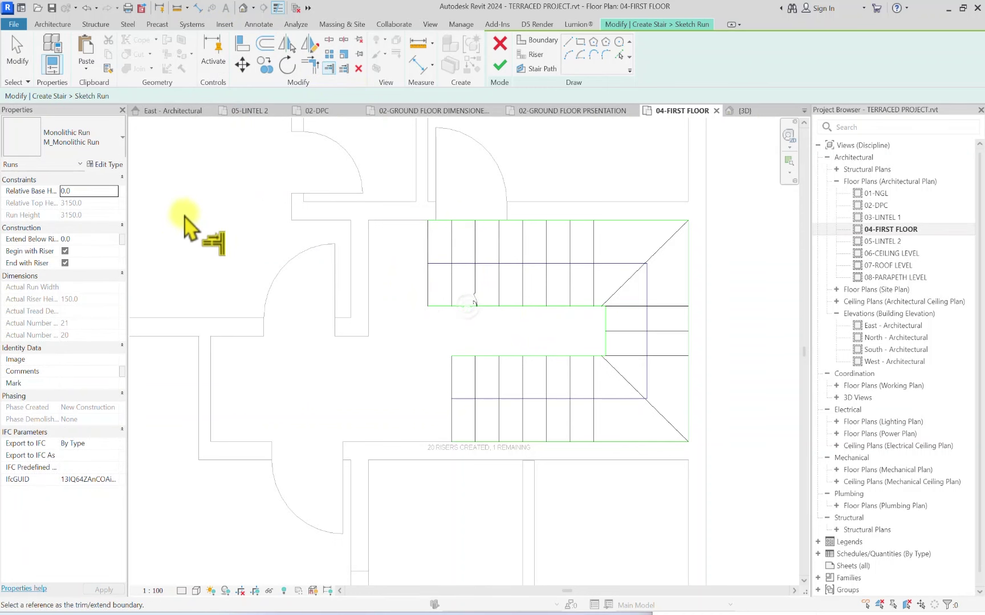
key(Escape)
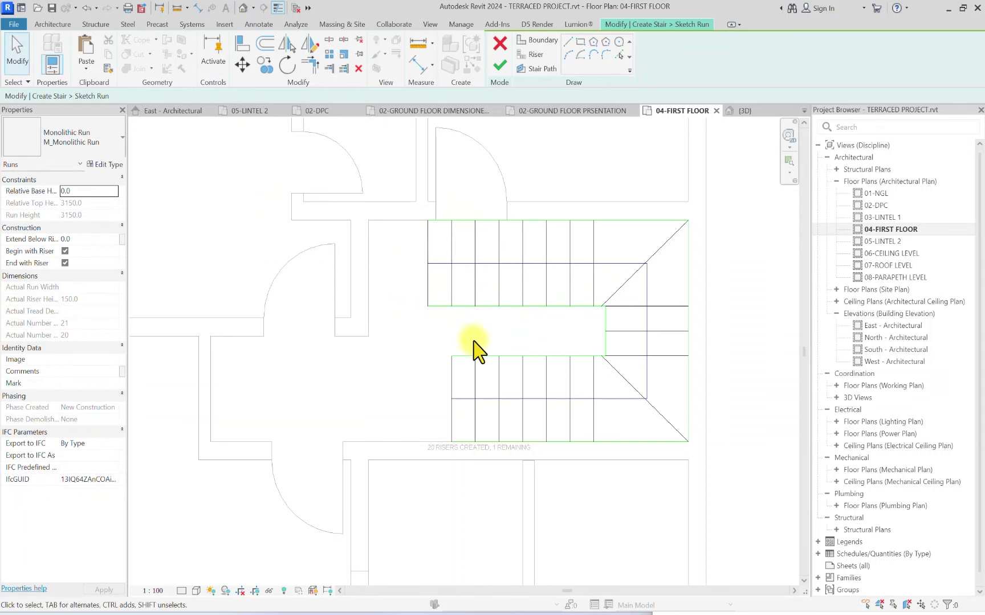
Step: Offset the end riser another 300 further out using OF
scroll(386, 329, down, 2)
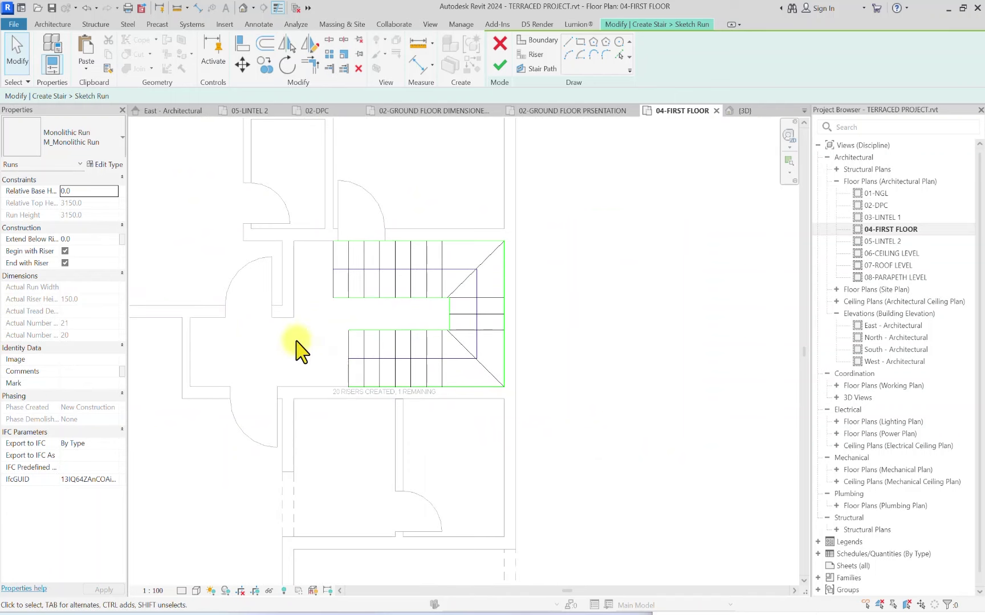
middle_drag(300, 351, 361, 330)
scroll(361, 330, down, 1)
scroll(415, 323, up, 1)
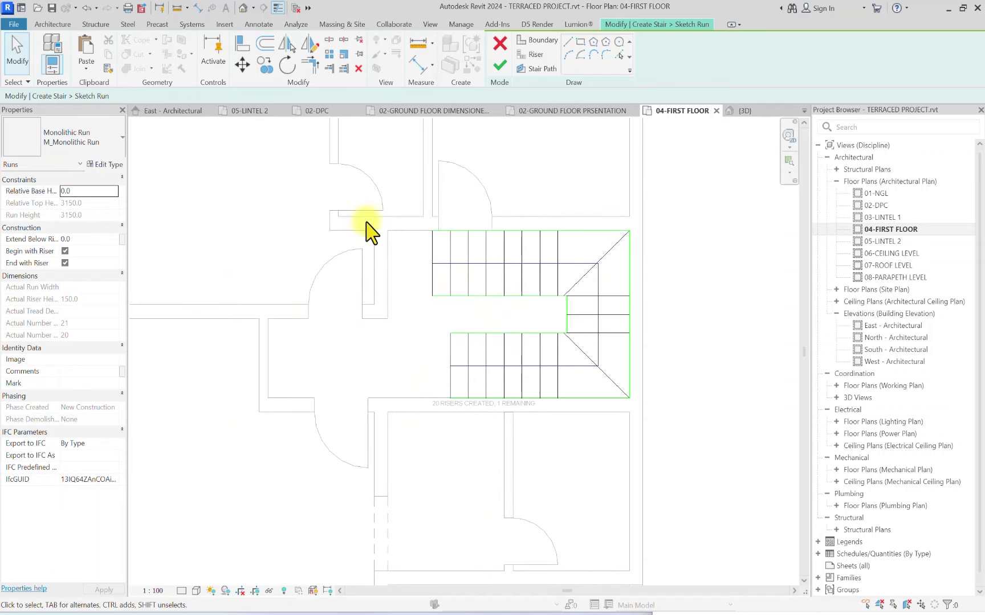
key(o)
key(f)
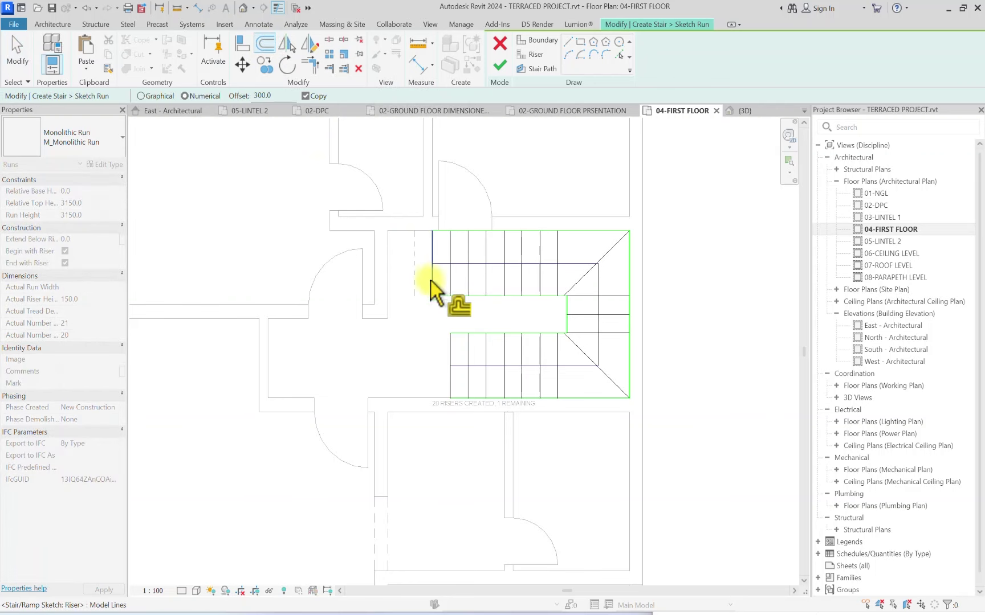
click(431, 280)
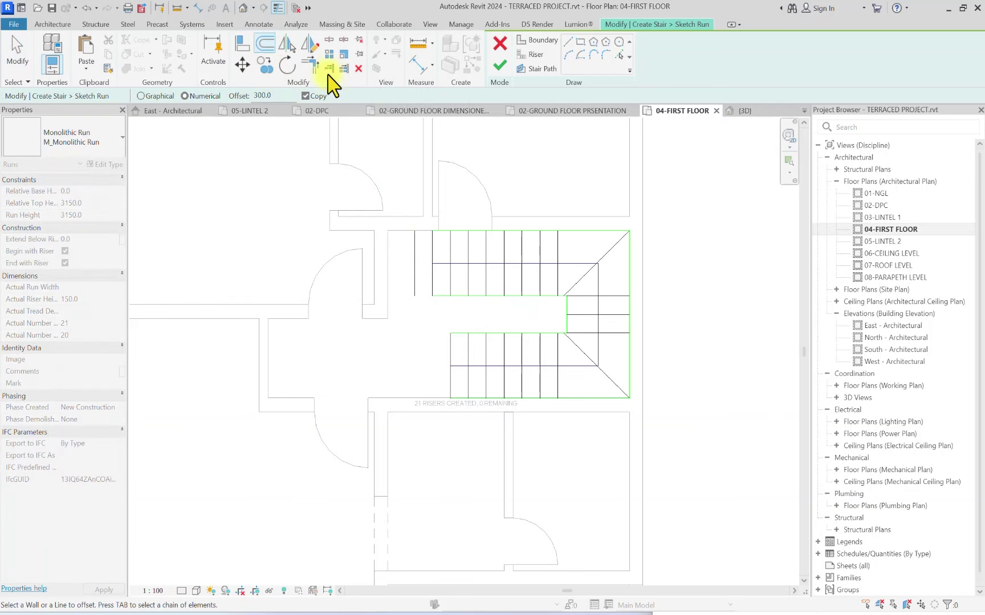
key(Escape)
Step: Extend the lower stair boundary to the new riser and finish the 21-riser run sketch
scroll(422, 342, up, 1)
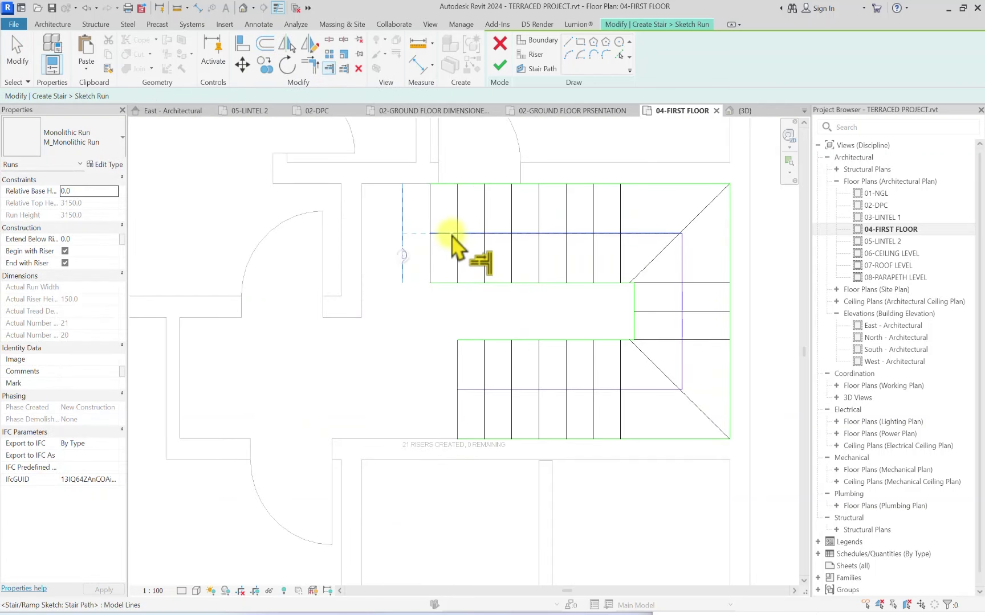
click(447, 285)
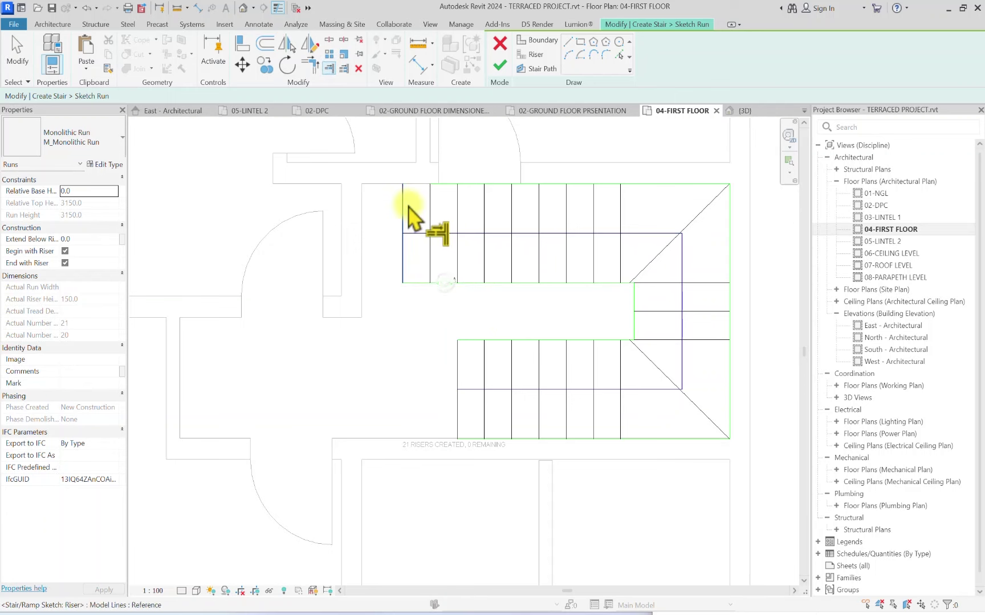
click(444, 185)
scroll(444, 197, down, 2)
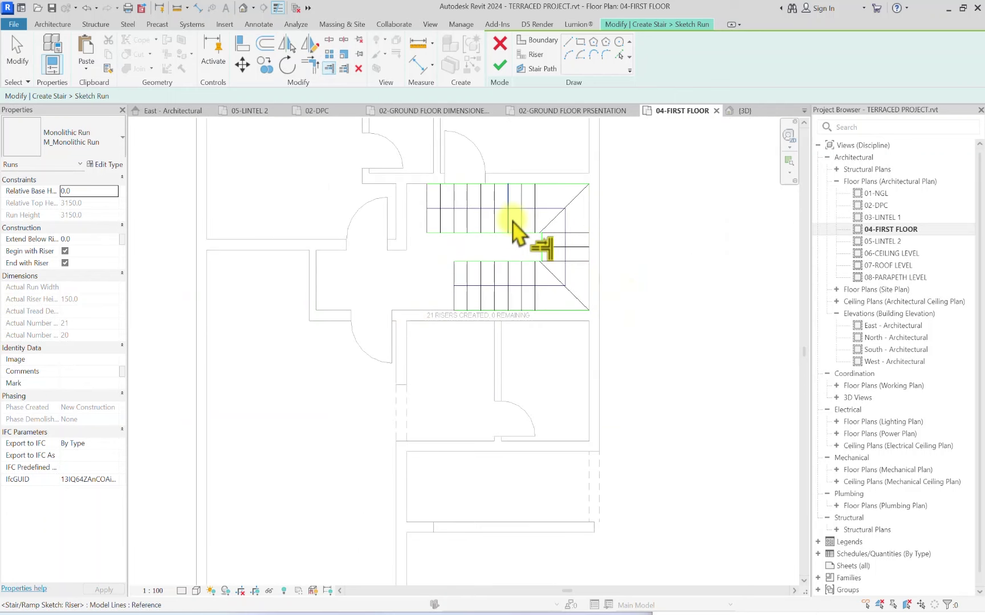
click(500, 67)
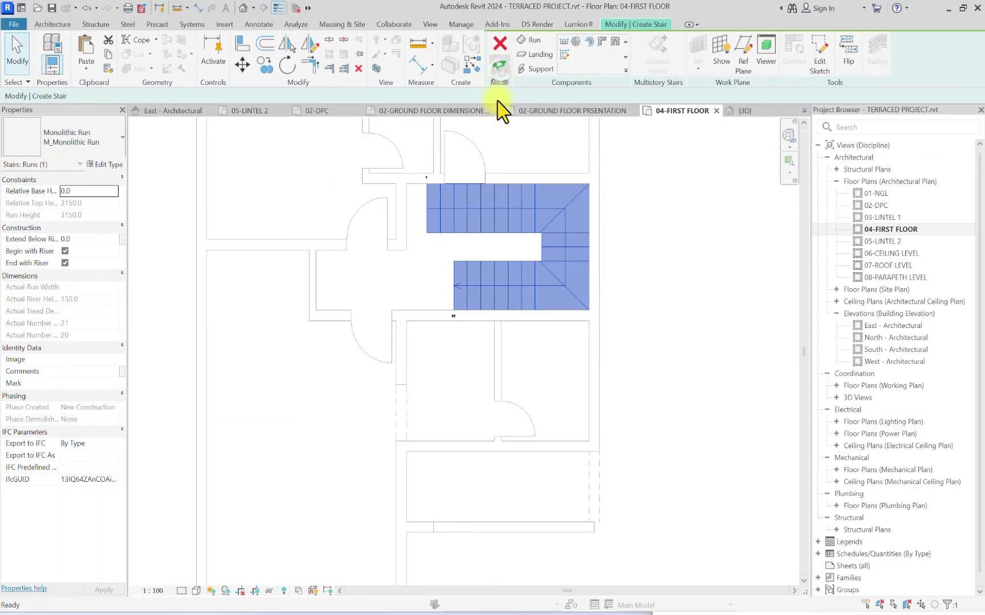
Step: Finish the stair edit so it shows DN on the first-floor plan
click(502, 67)
scroll(428, 220, down, 3)
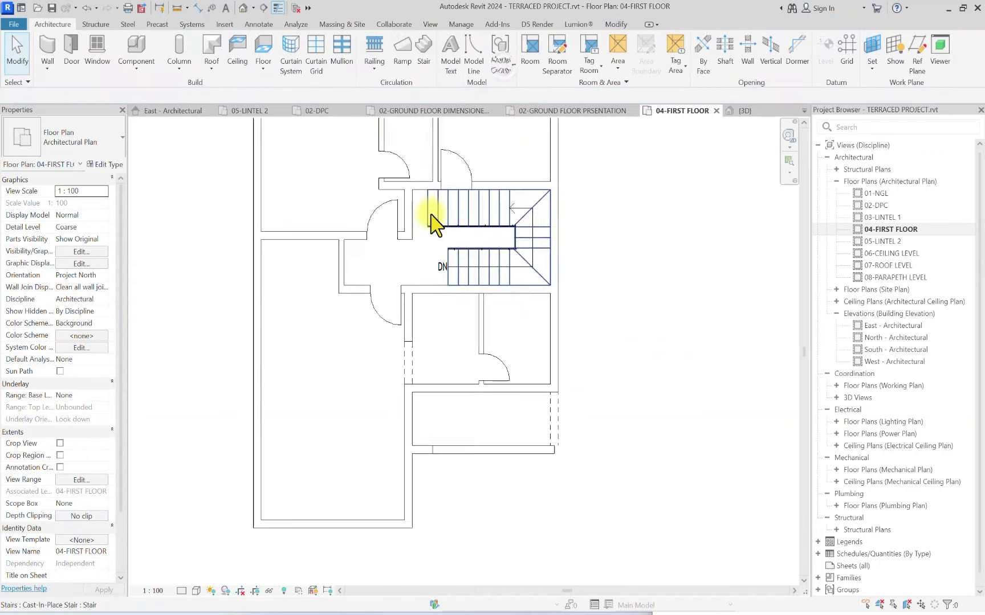
scroll(483, 208, up, 5)
scroll(461, 224, down, 2)
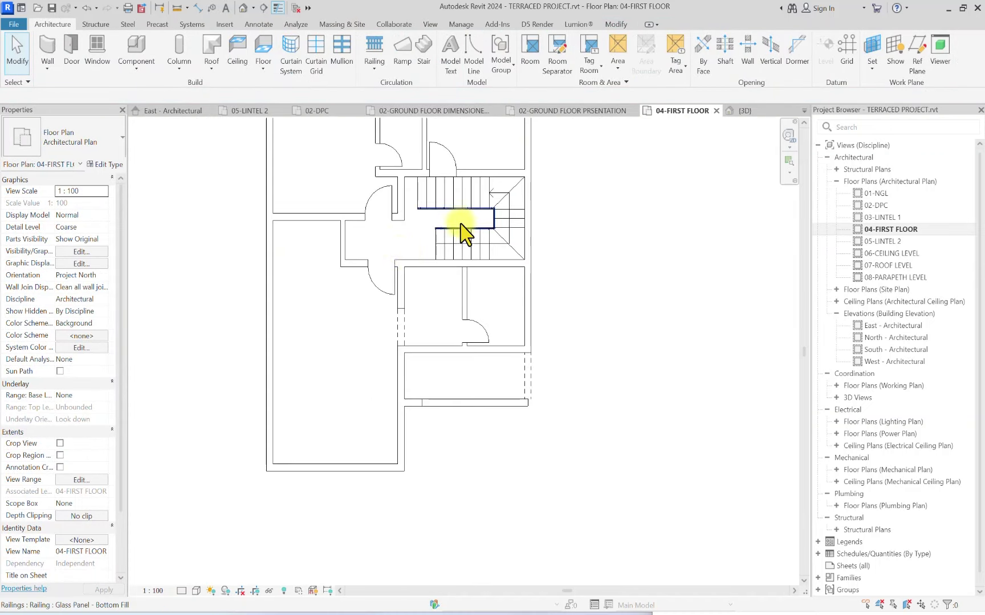
scroll(369, 279, up, 4)
scroll(463, 214, up, 2)
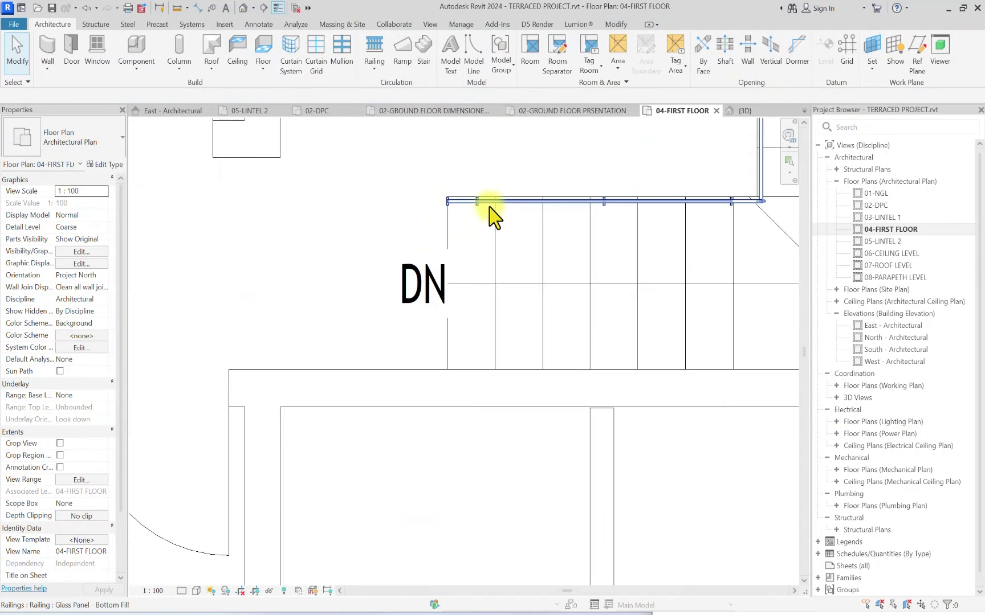
Step: Temporarily hide the Glass Panel railing on the stair
click(479, 202)
scroll(370, 228, down, 2)
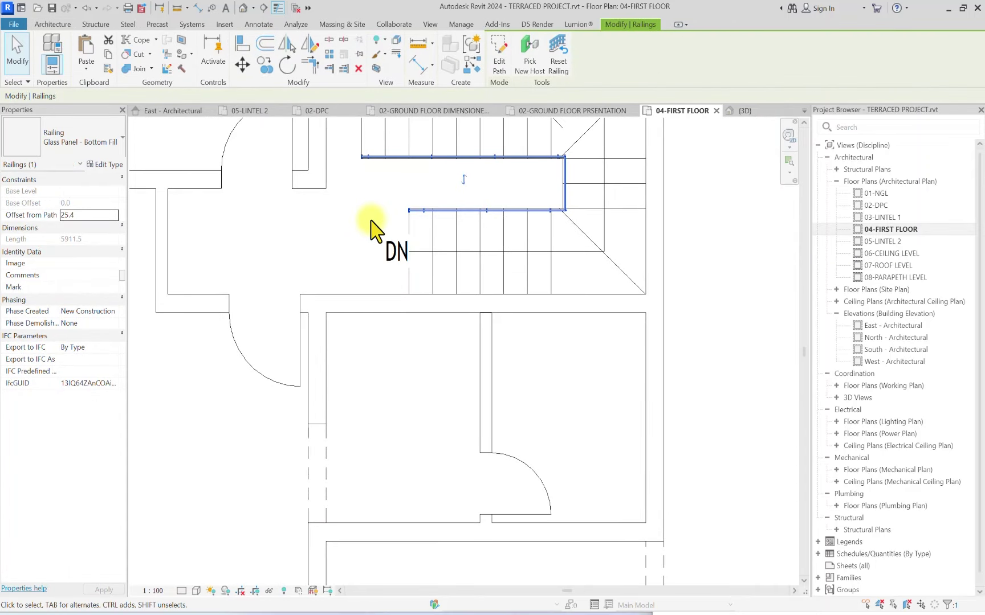
key(c)
scroll(468, 265, down, 3)
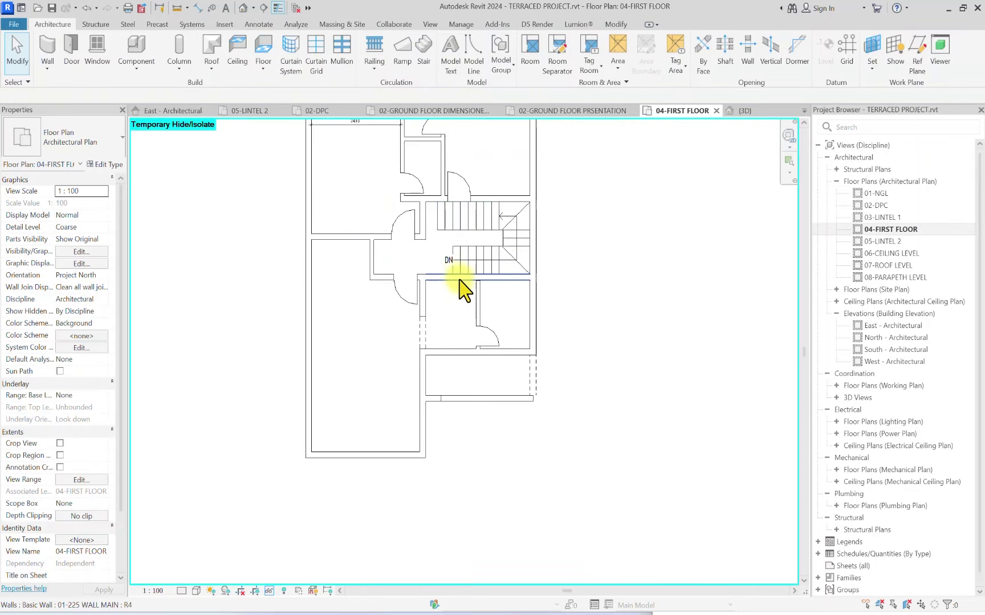
scroll(399, 222, up, 4)
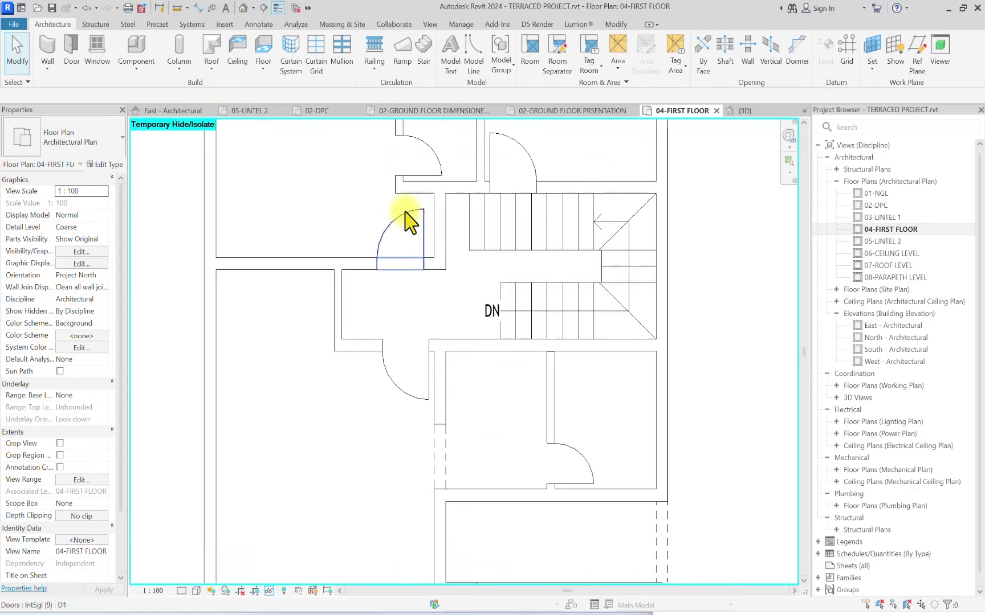
scroll(410, 274, down, 4)
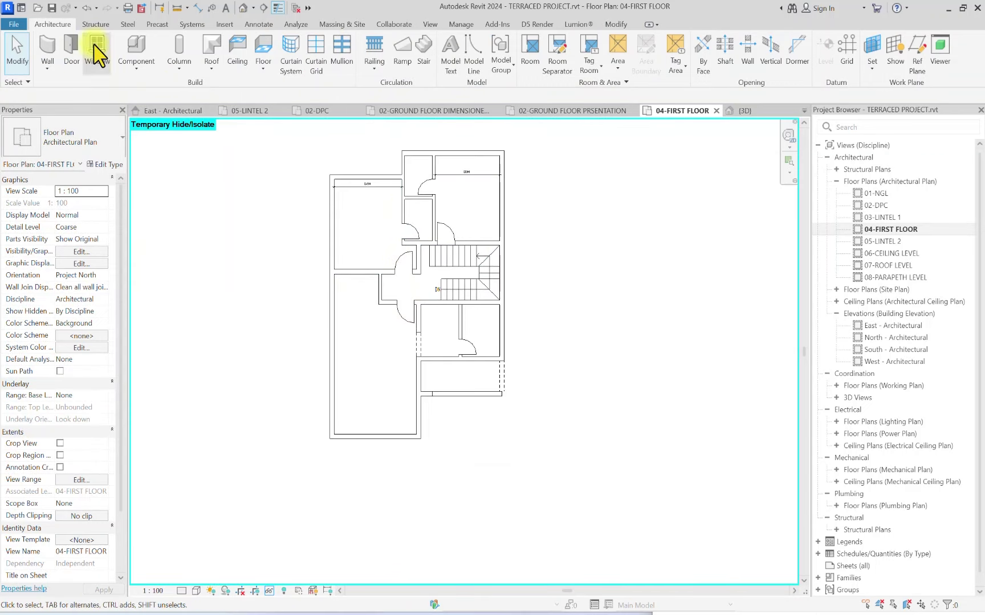
click(263, 49)
Step: Keep the MY DPC SLAB 151 type and draw straight boundary lines along the top wall corners
click(85, 147)
click(226, 137)
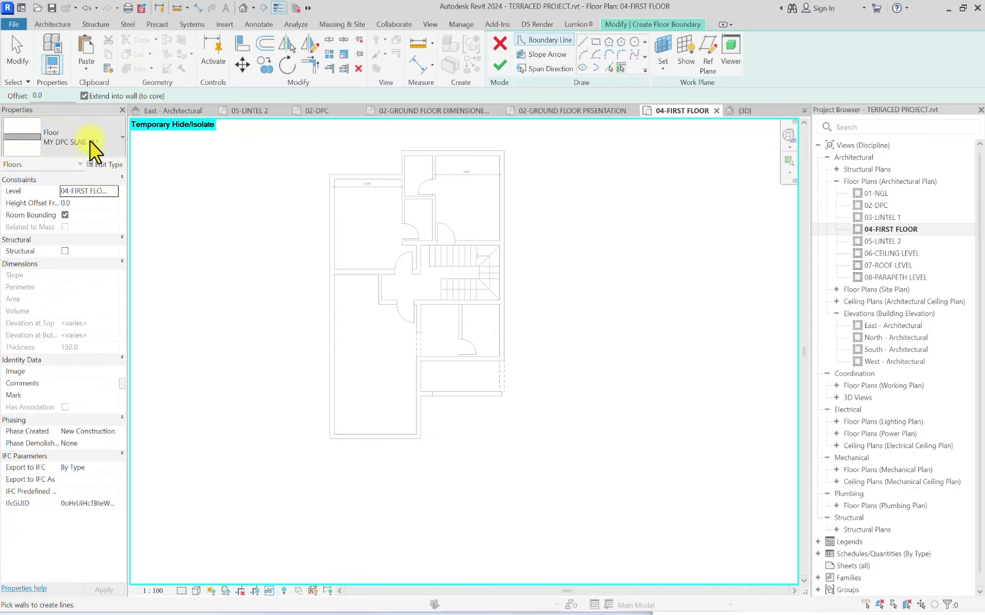
click(582, 42)
scroll(333, 182, up, 2)
click(334, 182)
scroll(456, 184, up, 2)
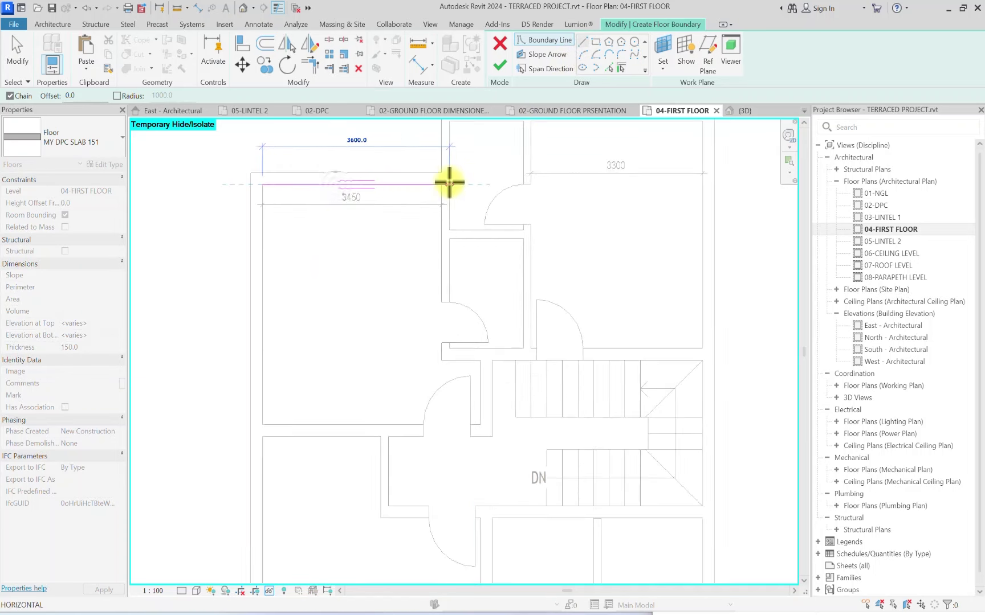
scroll(447, 176, up, 2)
click(439, 176)
middle_drag(439, 165, 424, 456)
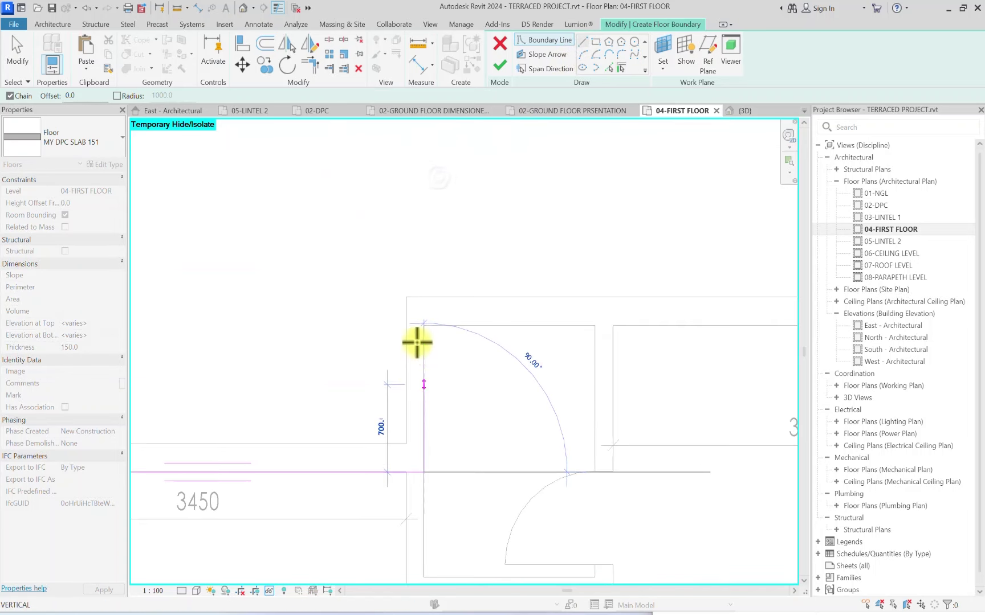
click(422, 324)
middle_drag(422, 325, 280, 338)
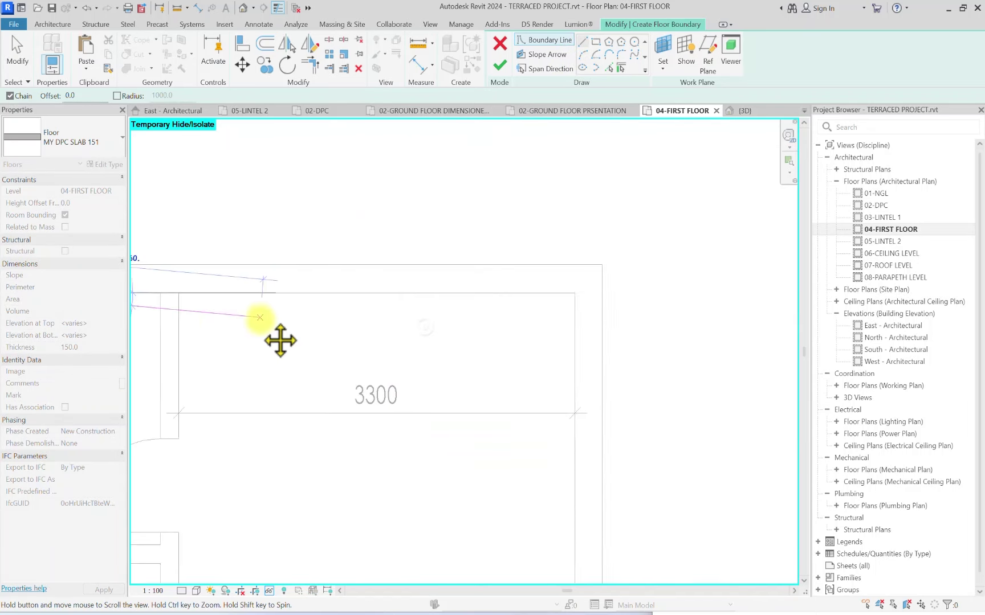
click(597, 291)
Step: Continue the floor boundary down to the stair corner and stair edge
scroll(570, 310, down, 4)
scroll(558, 257, up, 2)
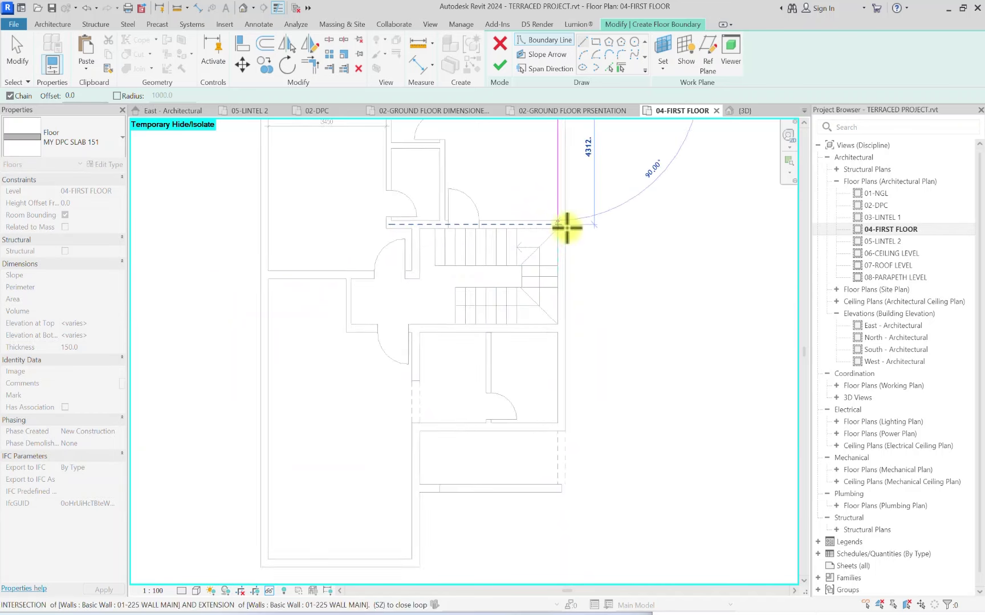
scroll(564, 225, up, 2)
click(550, 212)
scroll(351, 220, up, 2)
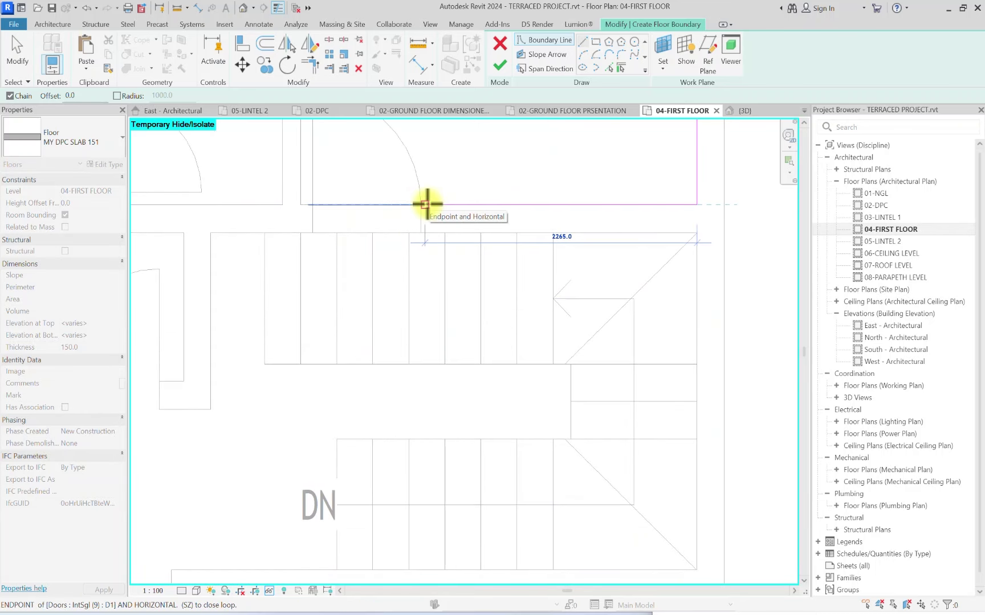
click(444, 204)
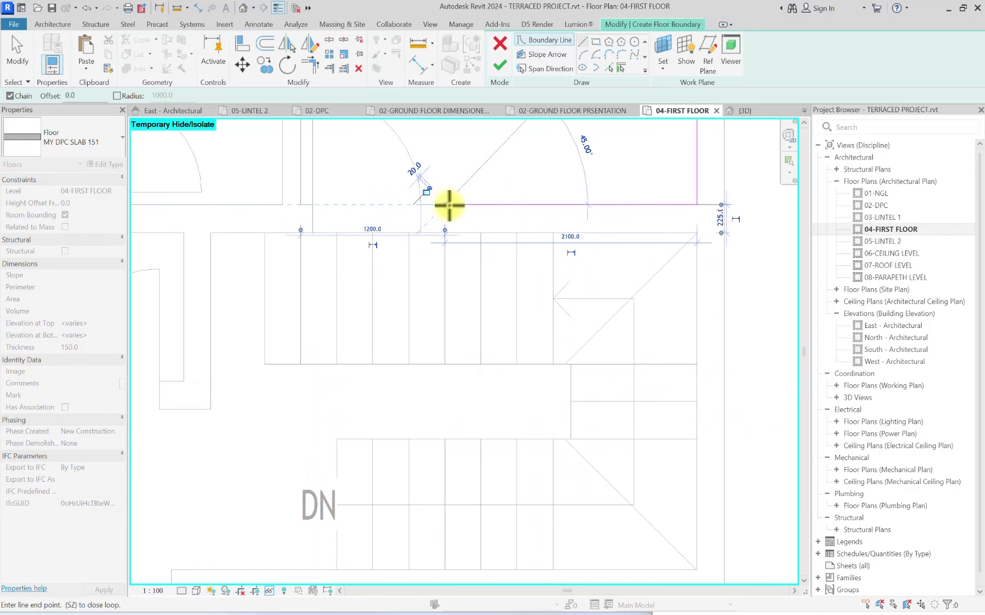
click(445, 355)
key(Escape)
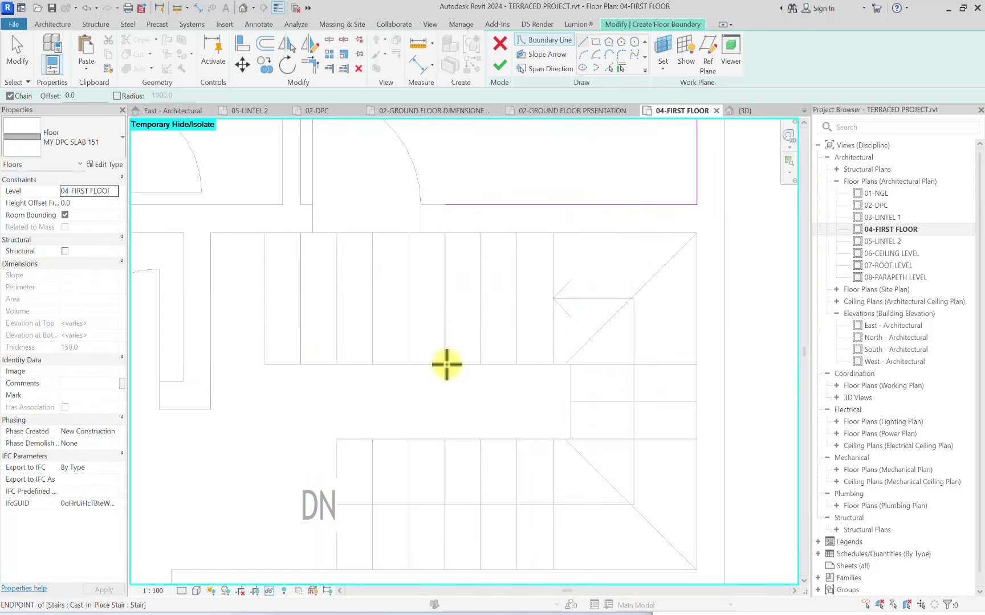
Step: Draw a new boundary chain around the stair, including a 900 horizontal segment
scroll(444, 220, down, 2)
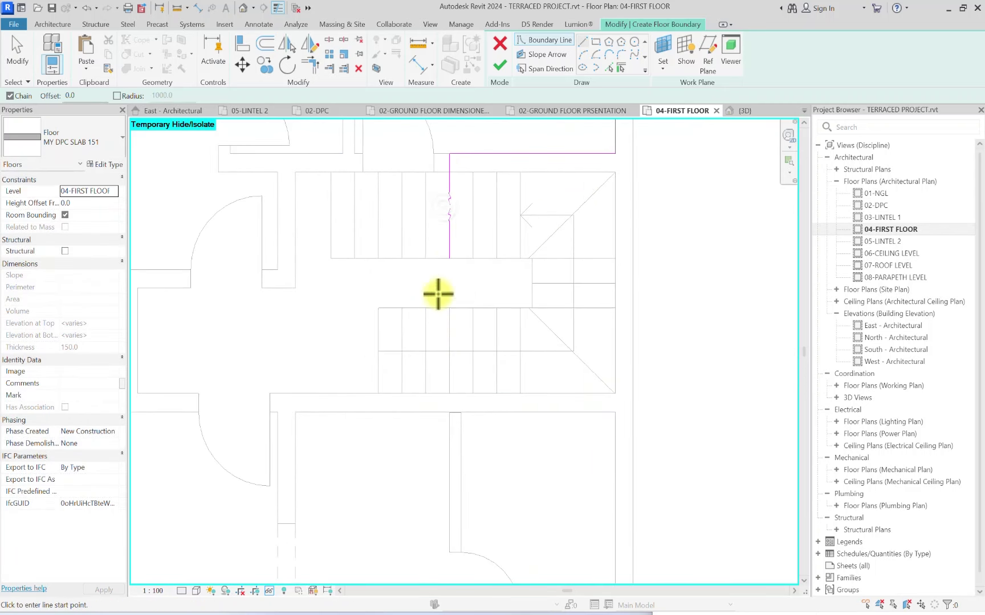
click(450, 255)
click(379, 258)
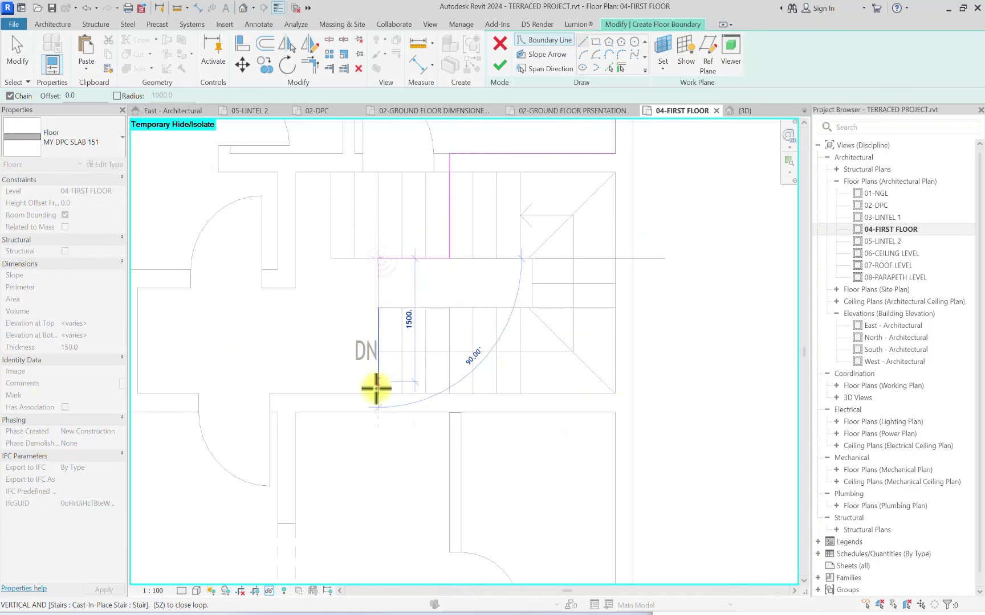
click(378, 413)
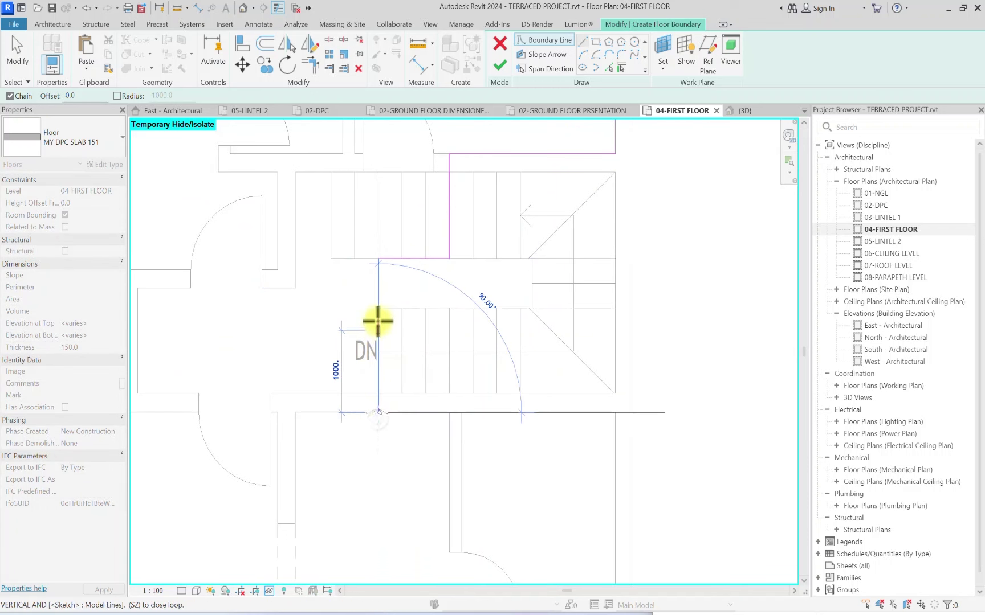
scroll(429, 408, down, 3)
scroll(488, 407, up, 5)
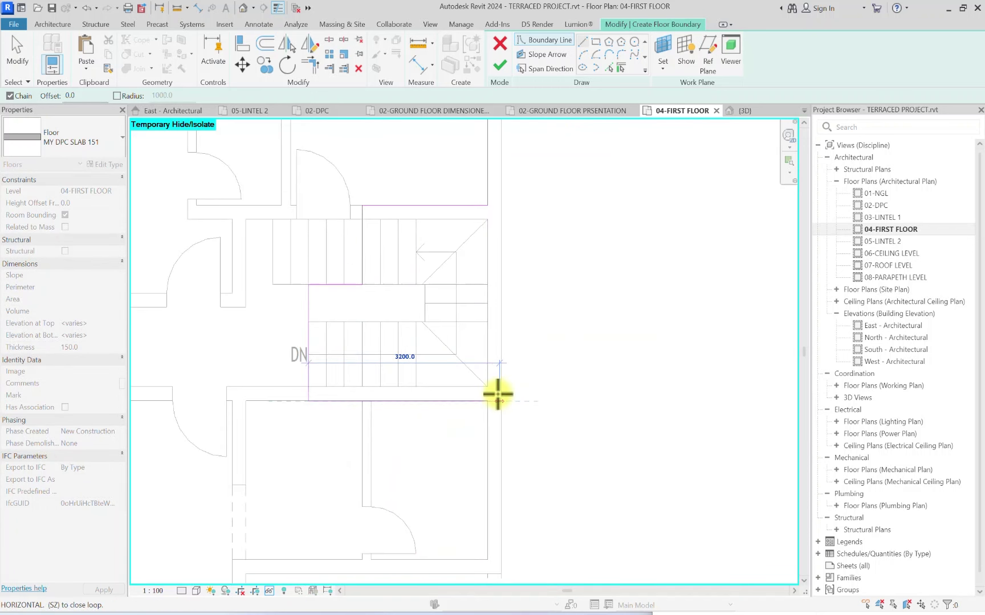
click(481, 406)
scroll(287, 397, down, 3)
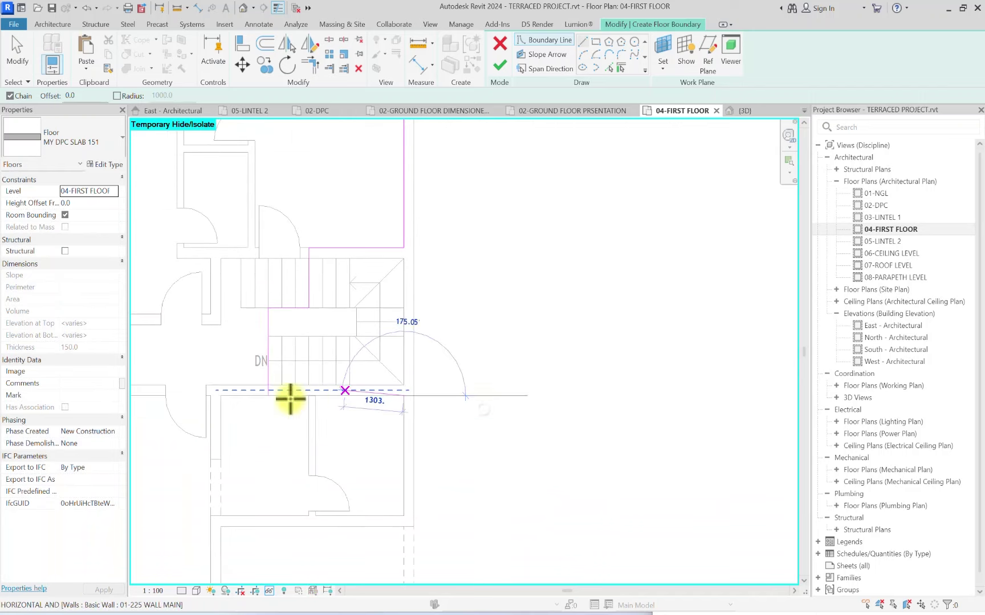
scroll(528, 248, up, 3)
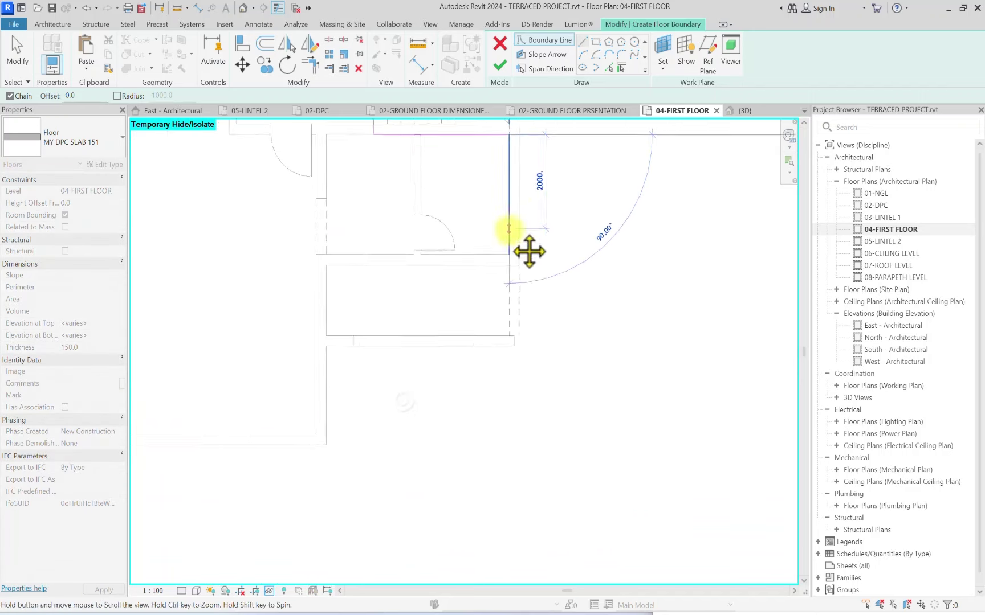
click(509, 338)
scroll(213, 274, up, 3)
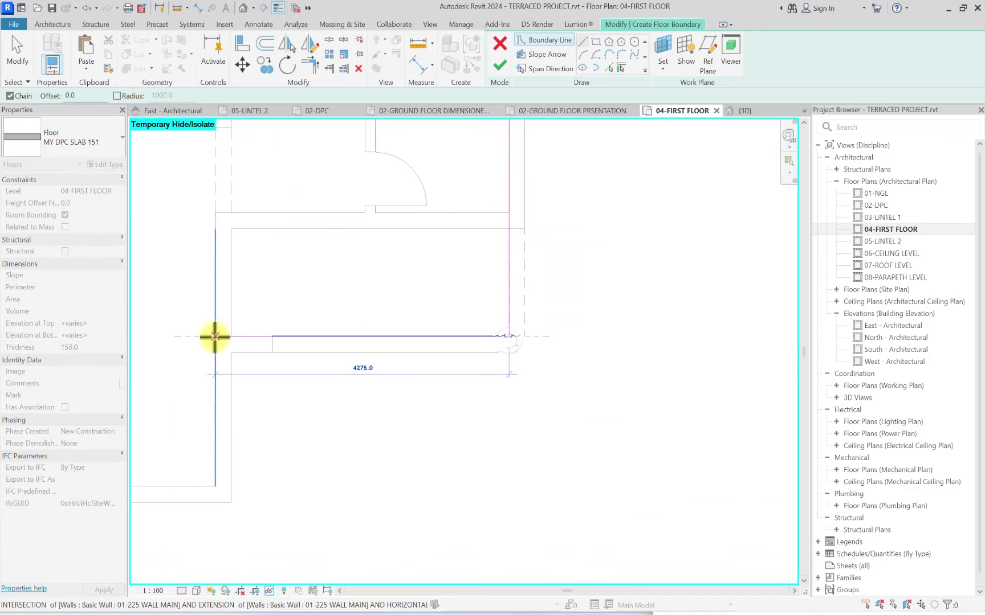
scroll(266, 389, down, 3)
Step: Trace the left walls and close the boundary loop at the top-left corner
middle_drag(759, 356, 492, 371)
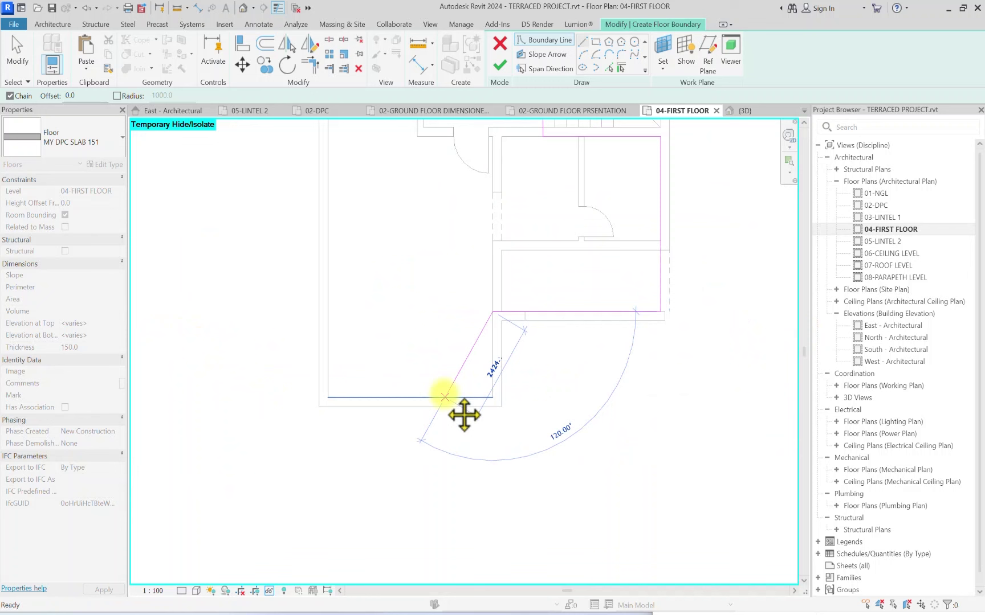
click(492, 397)
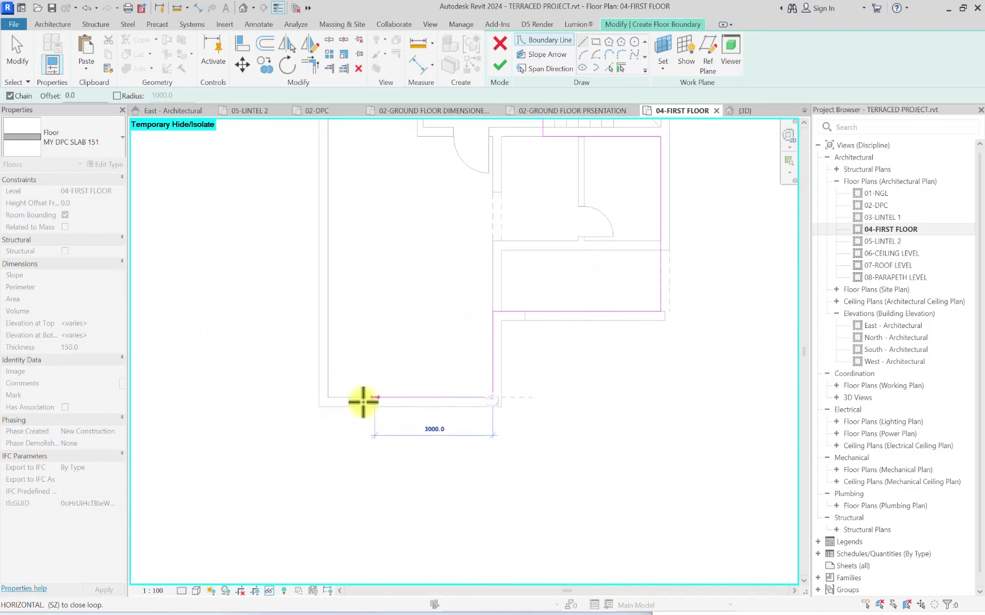
click(327, 397)
scroll(335, 228, down, 5)
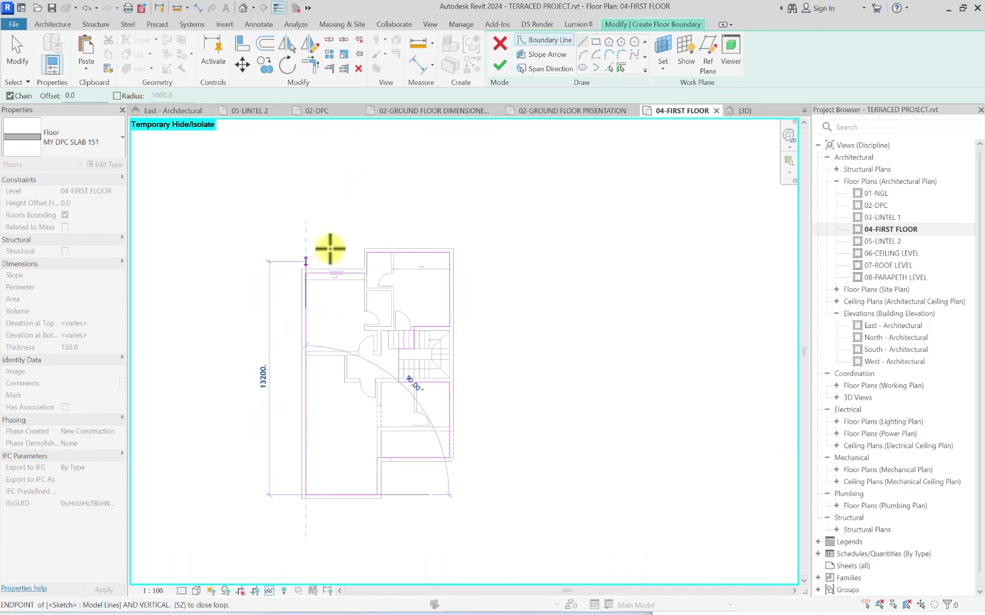
click(305, 275)
scroll(407, 373, up, 4)
key(Escape)
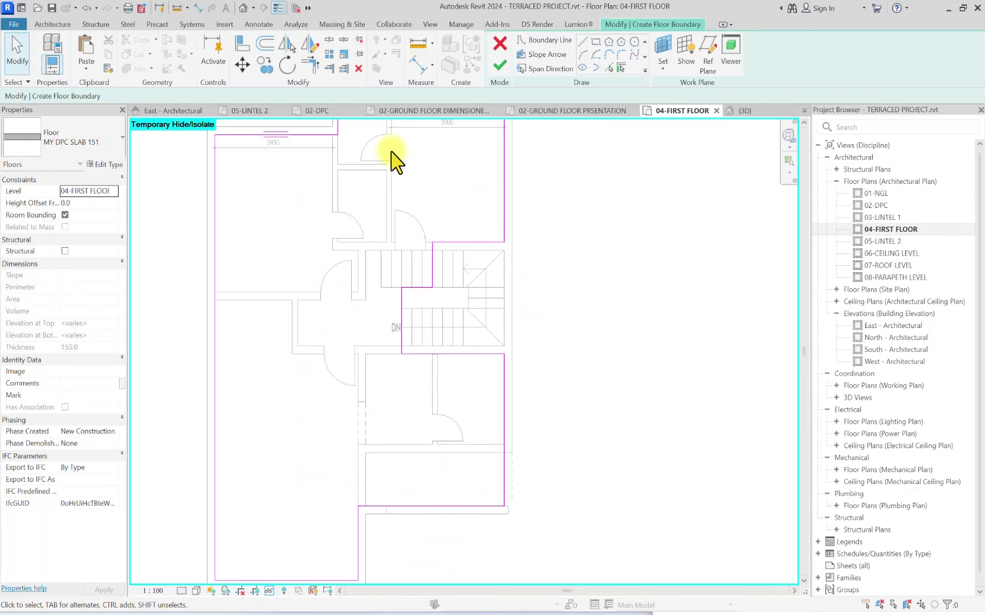
Step: Finish the floor and choose Don't attach for the walls
click(499, 71)
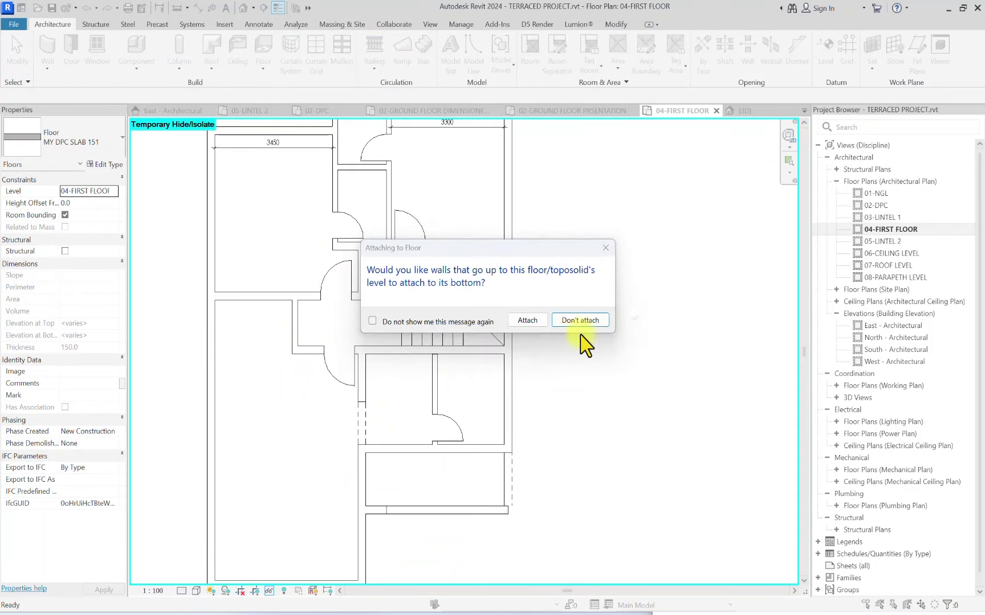
click(577, 257)
scroll(554, 301, down, 2)
click(554, 301)
Step: Place a left-to-right building section across the 04-FIRST FLOOR plan through the stair
scroll(378, 334, up, 4)
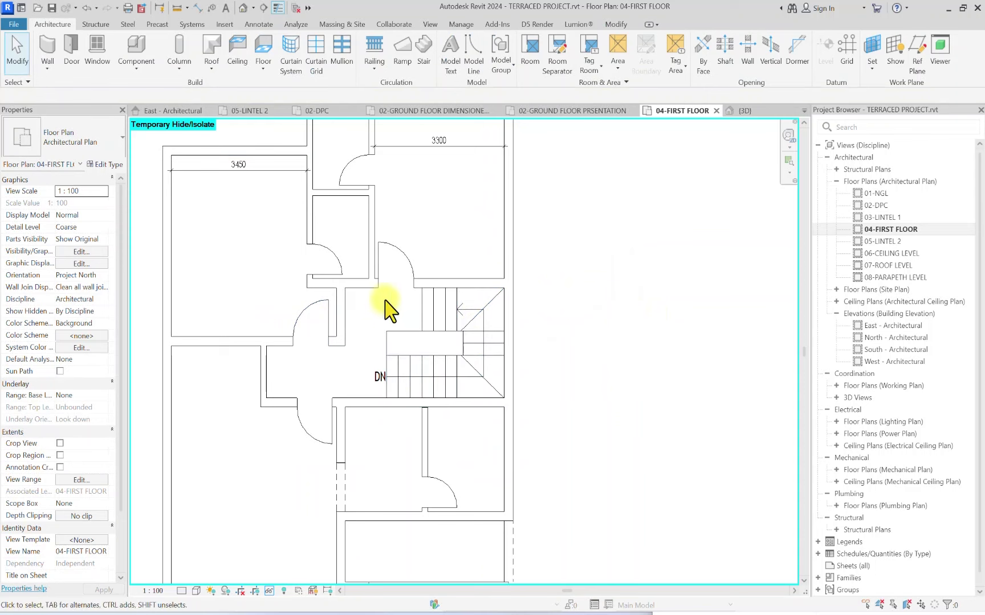
scroll(418, 313, down, 3)
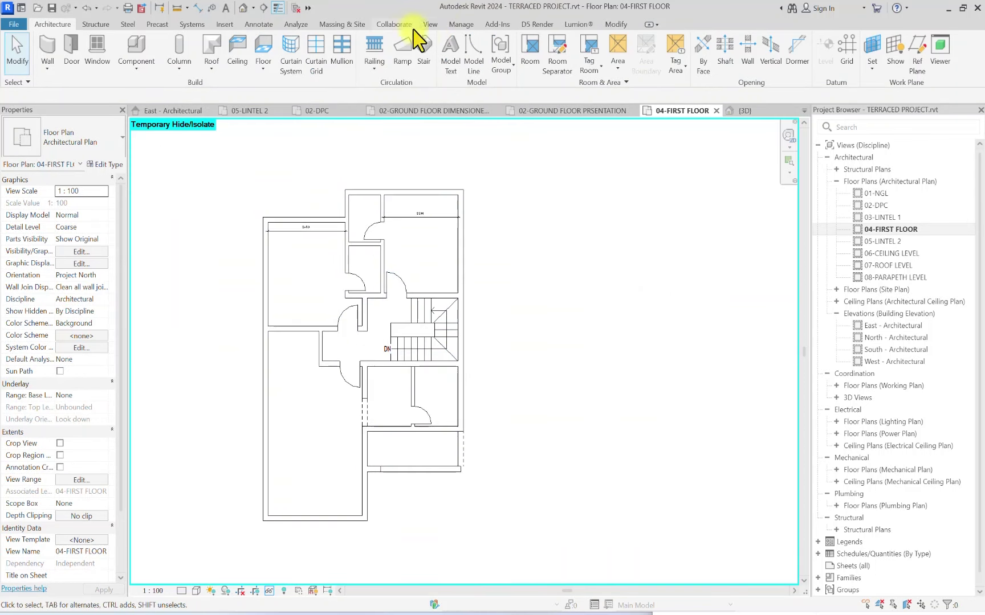
click(431, 25)
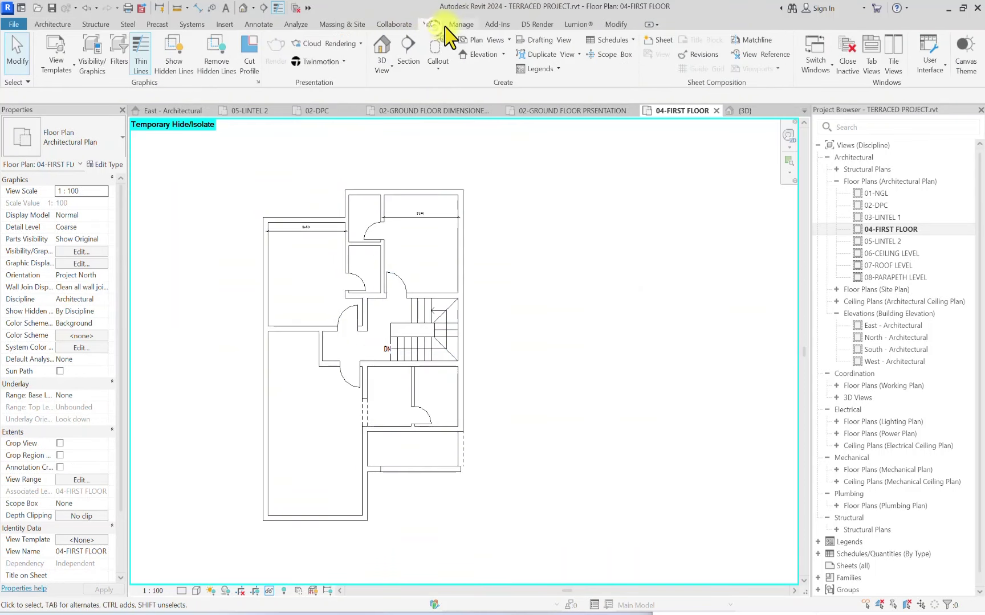
click(408, 60)
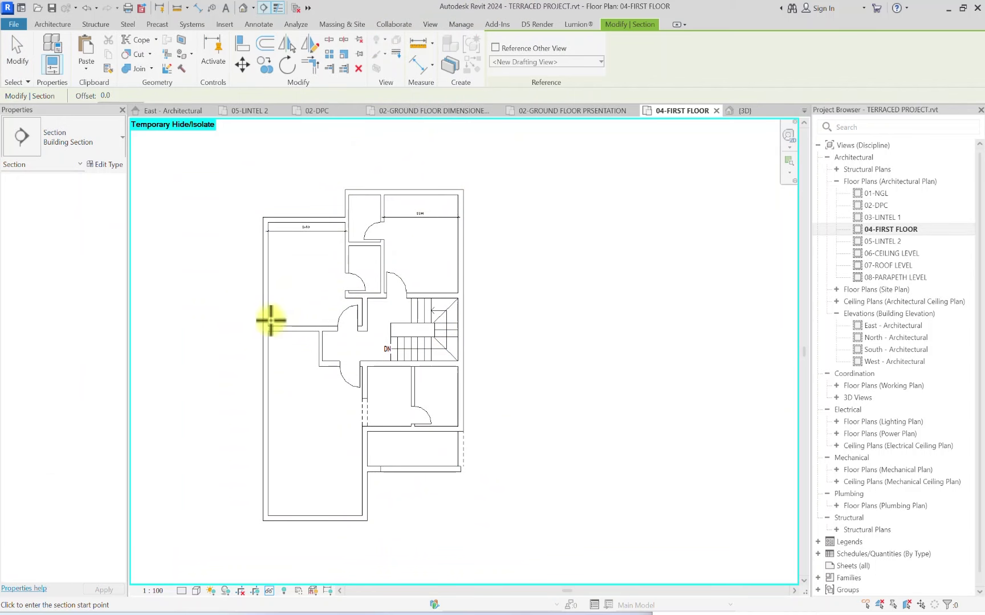
click(206, 315)
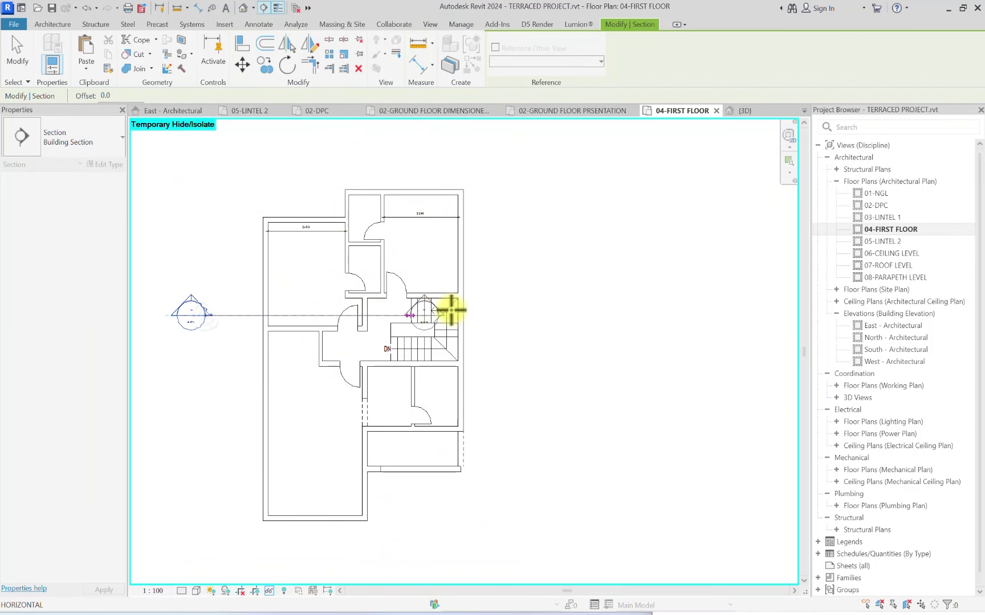
click(527, 305)
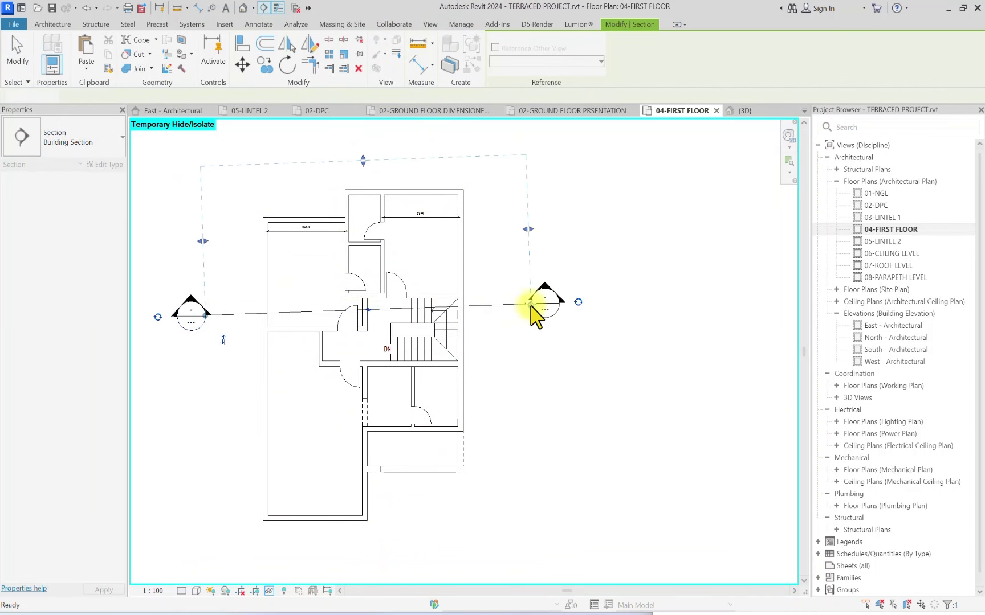
click(509, 347)
click(405, 57)
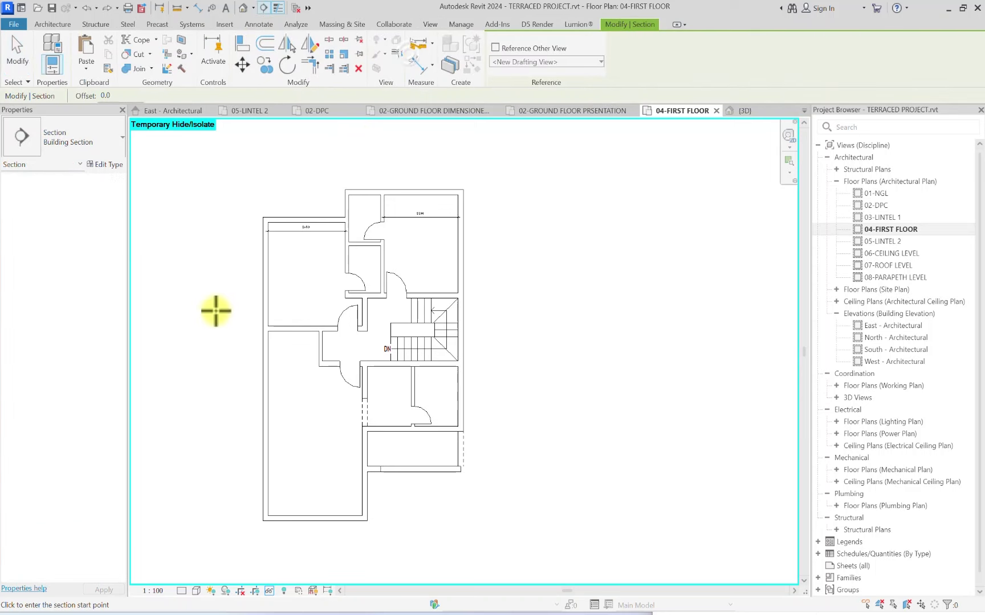
click(205, 310)
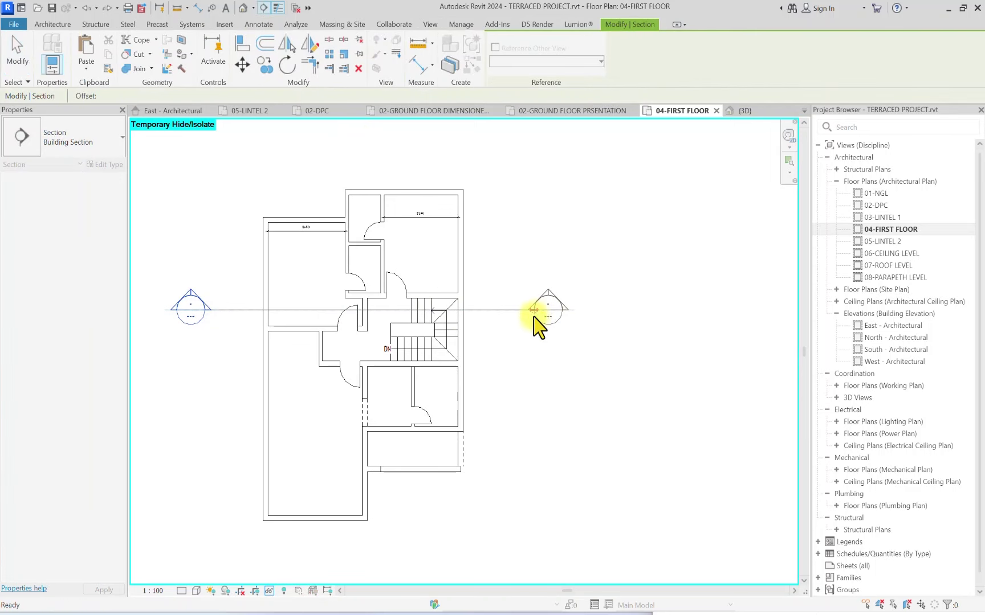
click(534, 317)
key(Escape)
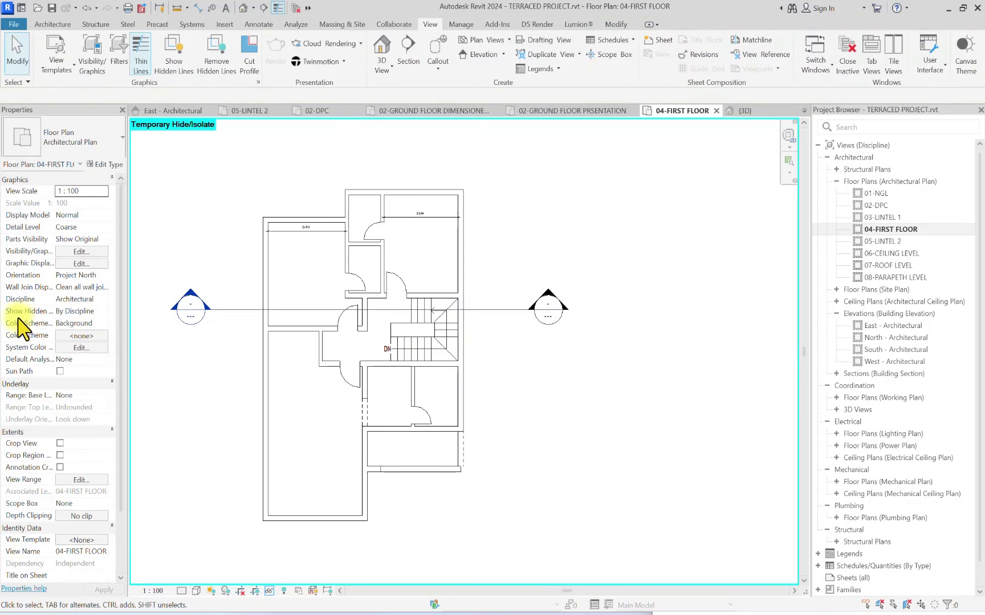
Step: Open the Section 1 view and select the cut stair run
double_click(182, 323)
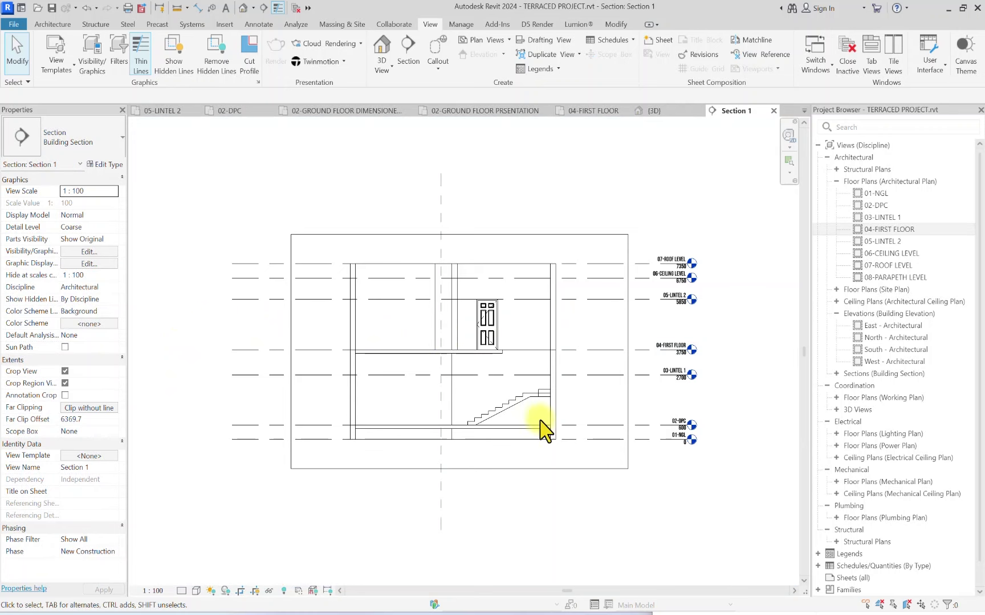
scroll(501, 365, up, 5)
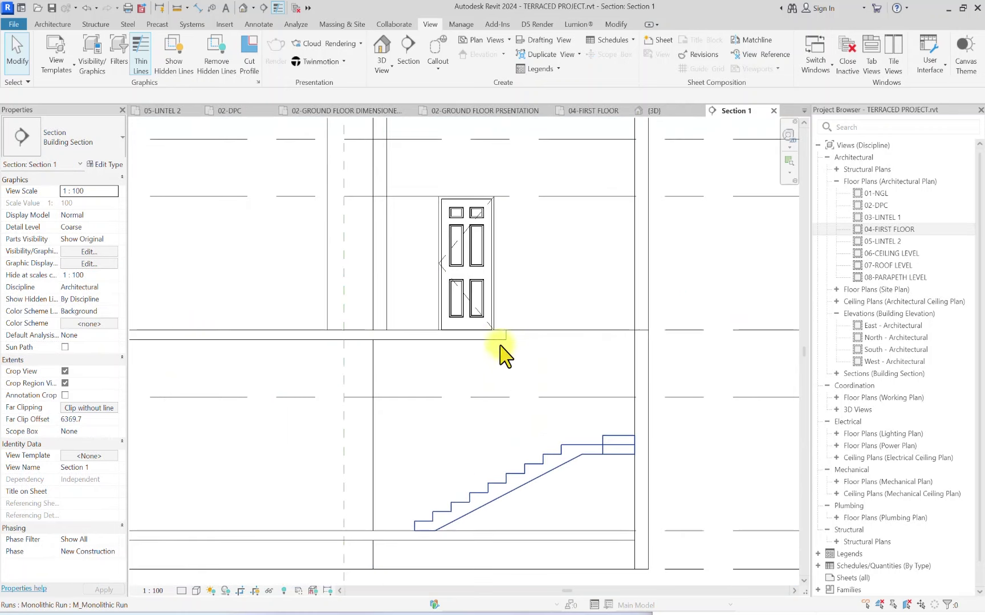
click(501, 356)
scroll(506, 353, up, 2)
scroll(496, 343, down, 2)
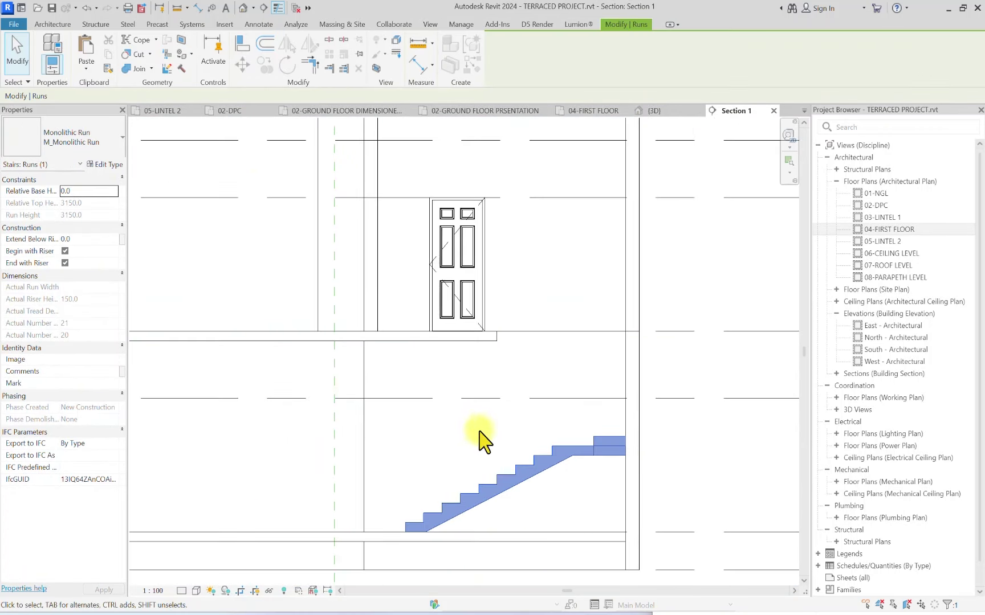
Step: Measure the 2100 headroom with an aligned dimension from the first-floor slab edge to the stair
click(264, 24)
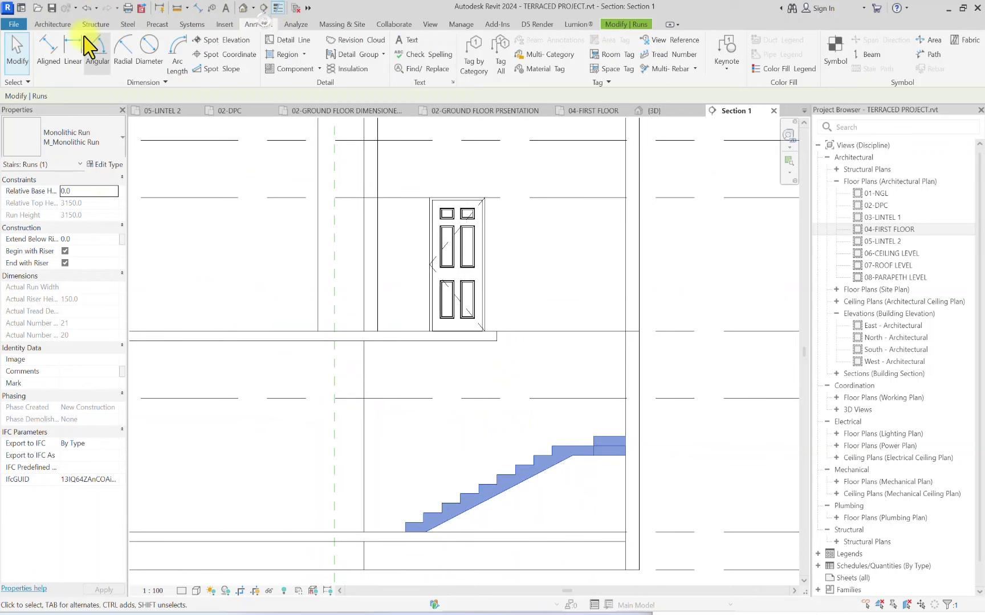
click(53, 48)
scroll(481, 339, up, 1)
click(481, 340)
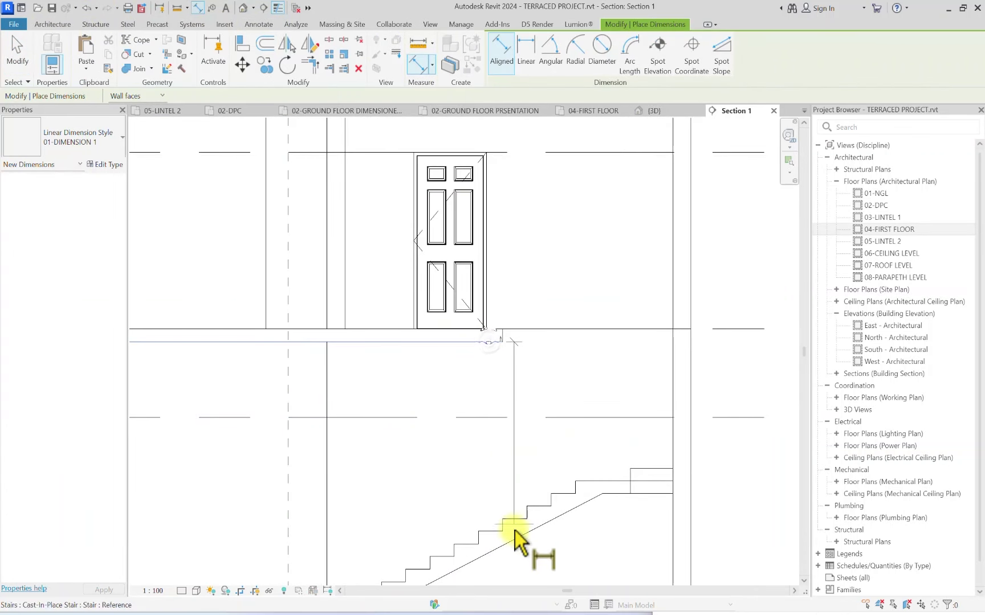
click(499, 519)
scroll(490, 502, up, 1)
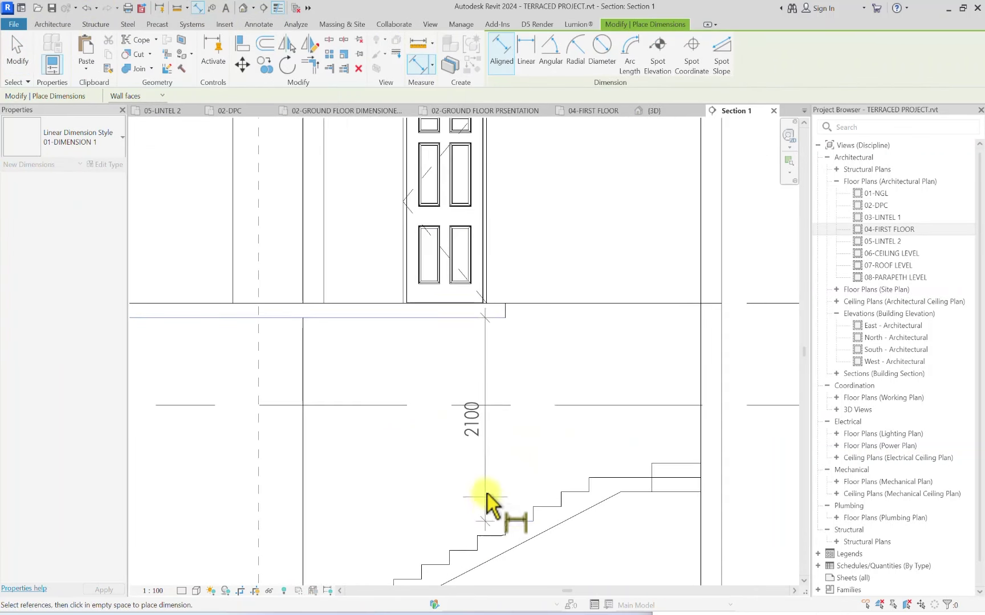
click(491, 482)
scroll(527, 324, down, 2)
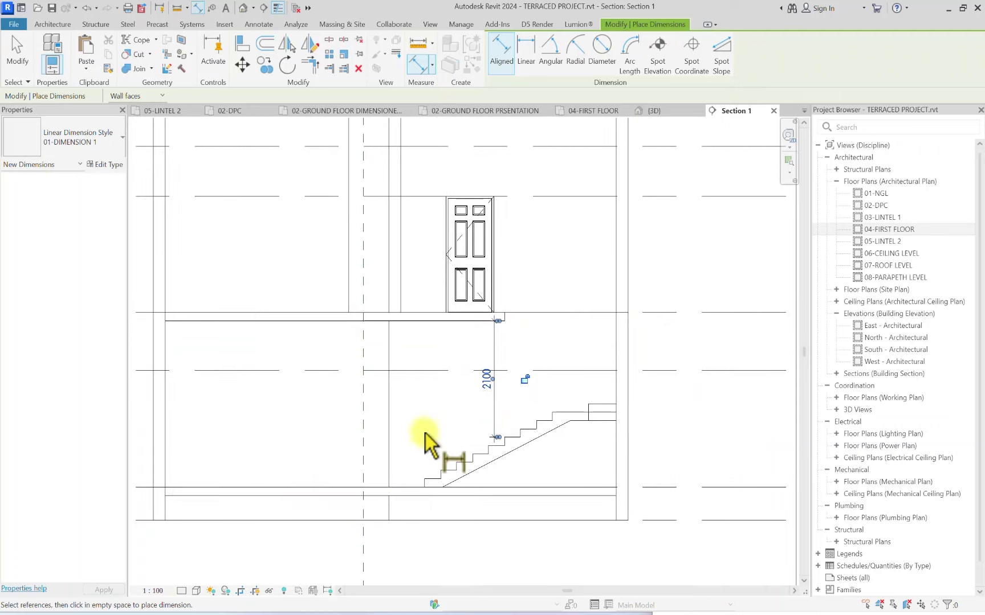
scroll(454, 358, up, 2)
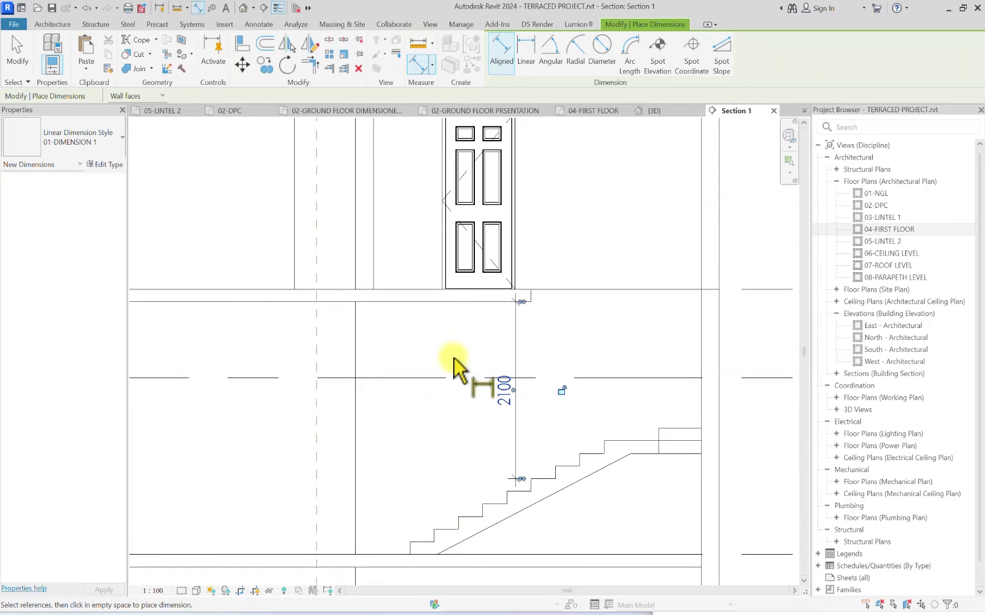
scroll(520, 328, down, 2)
scroll(506, 326, up, 2)
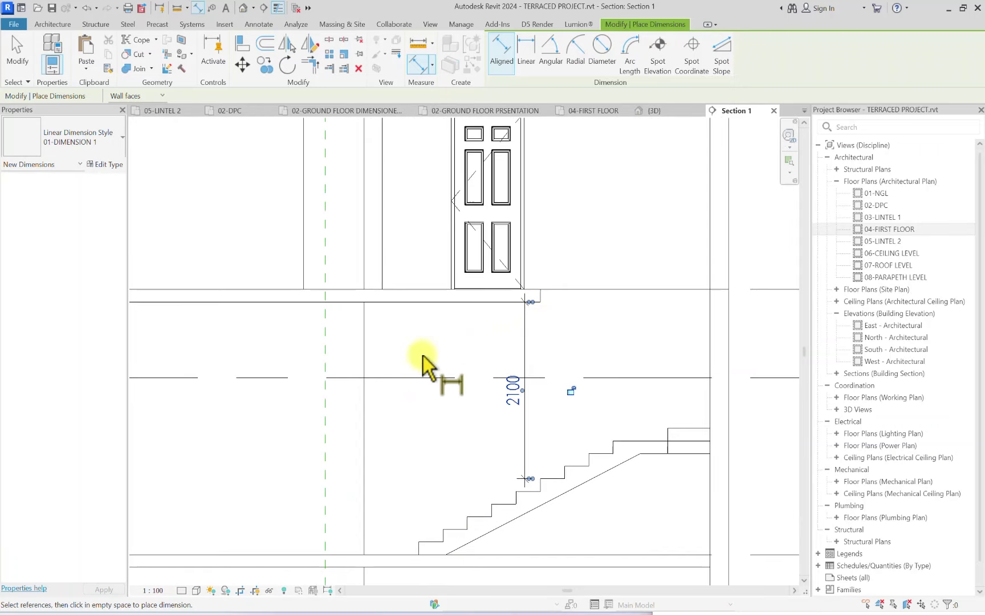
scroll(512, 307, down, 4)
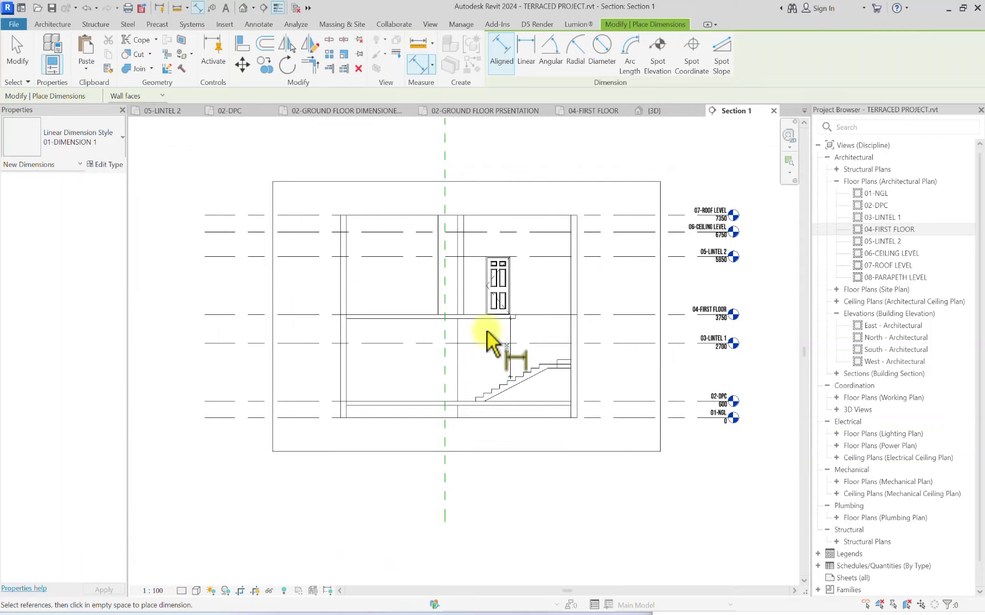
Step: Delete the temporary 2100 headroom dimension
key(Escape)
key(Escape)
click(507, 343)
key(Delete)
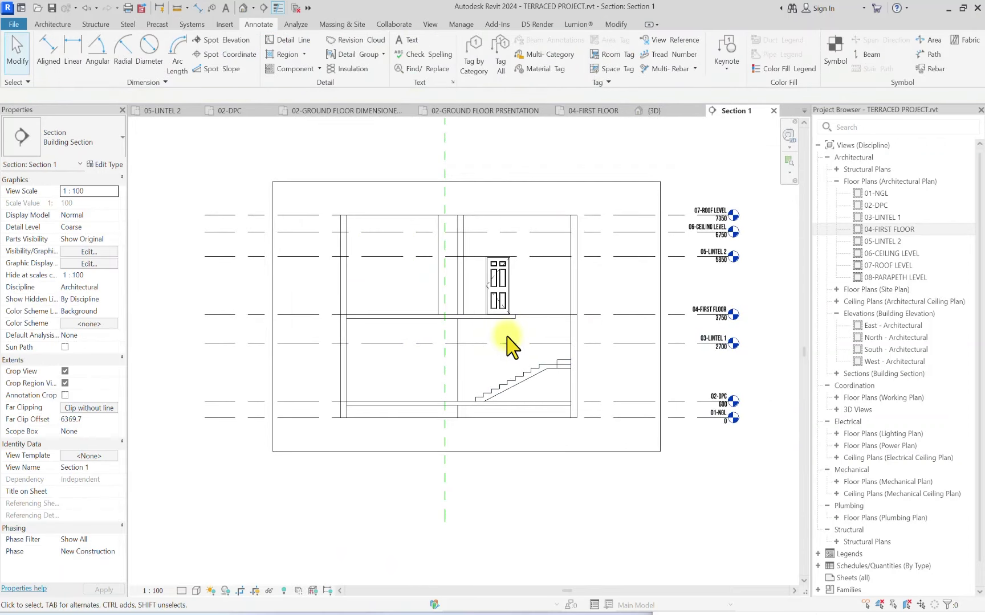
scroll(464, 444, down, 1)
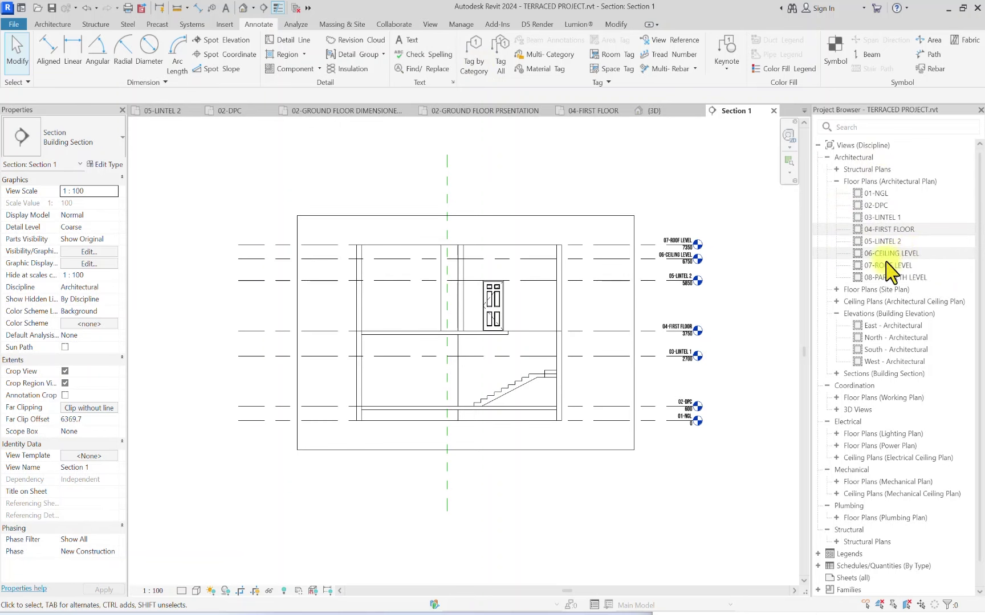
Step: Open the 04-FIRST FLOOR plan and zoom in on the stair opening
double_click(888, 229)
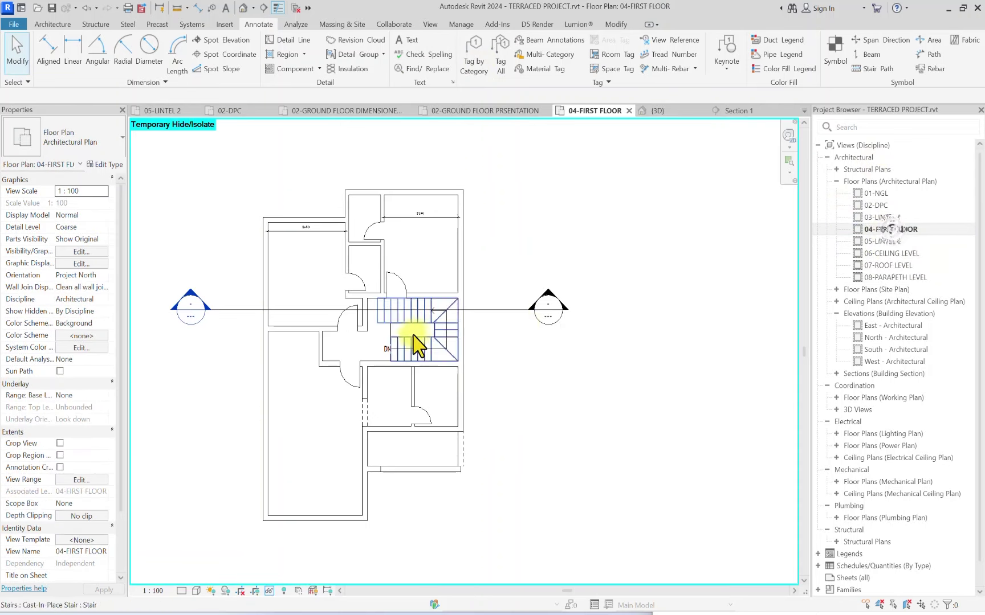
scroll(334, 292, up, 3)
scroll(346, 314, down, 2)
scroll(365, 319, down, 1)
middle_drag(363, 318, 386, 235)
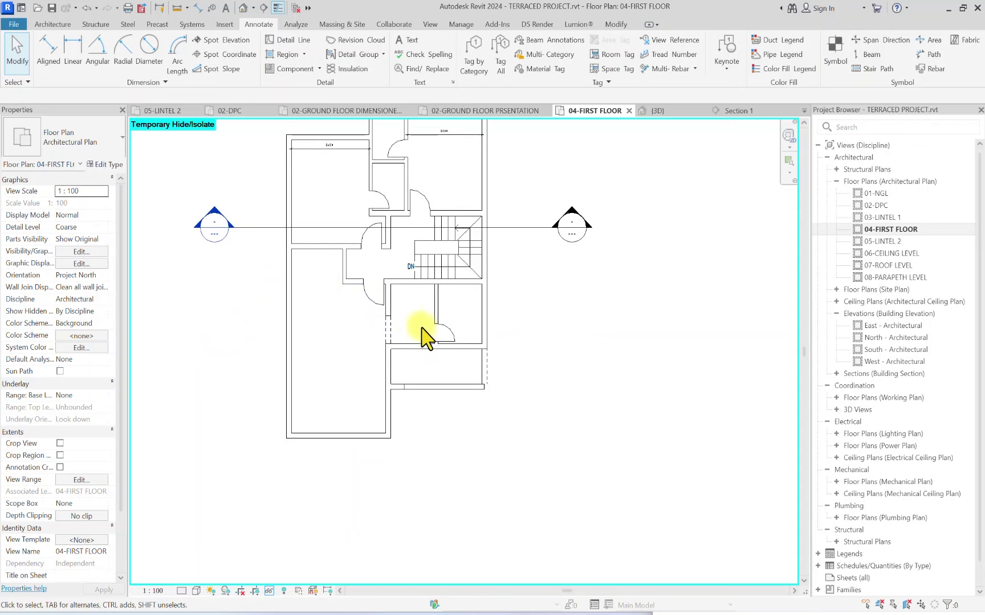
scroll(422, 339, up, 3)
scroll(439, 389, down, 2)
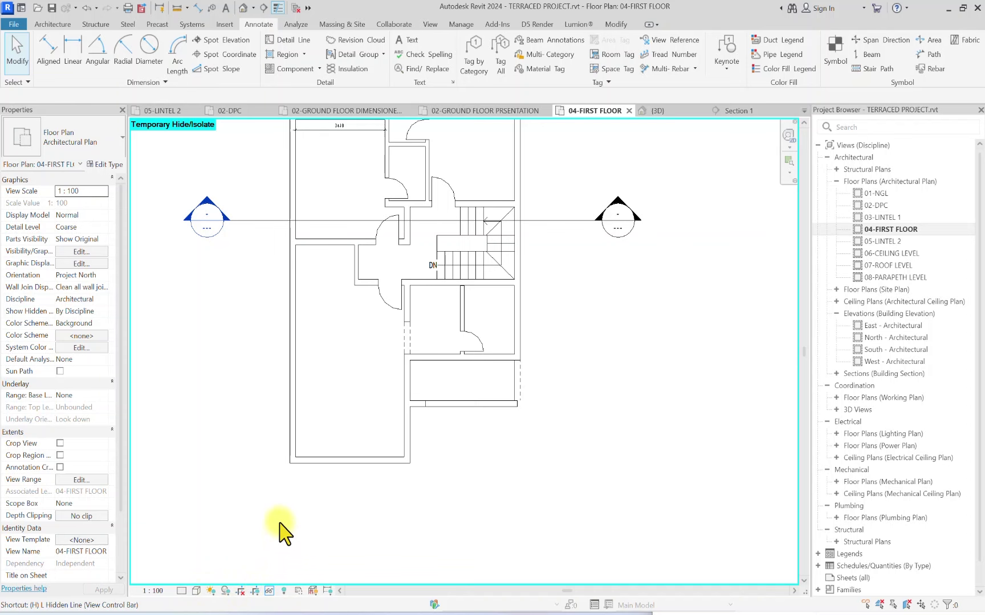
scroll(468, 326, up, 2)
scroll(374, 257, down, 2)
scroll(380, 252, up, 2)
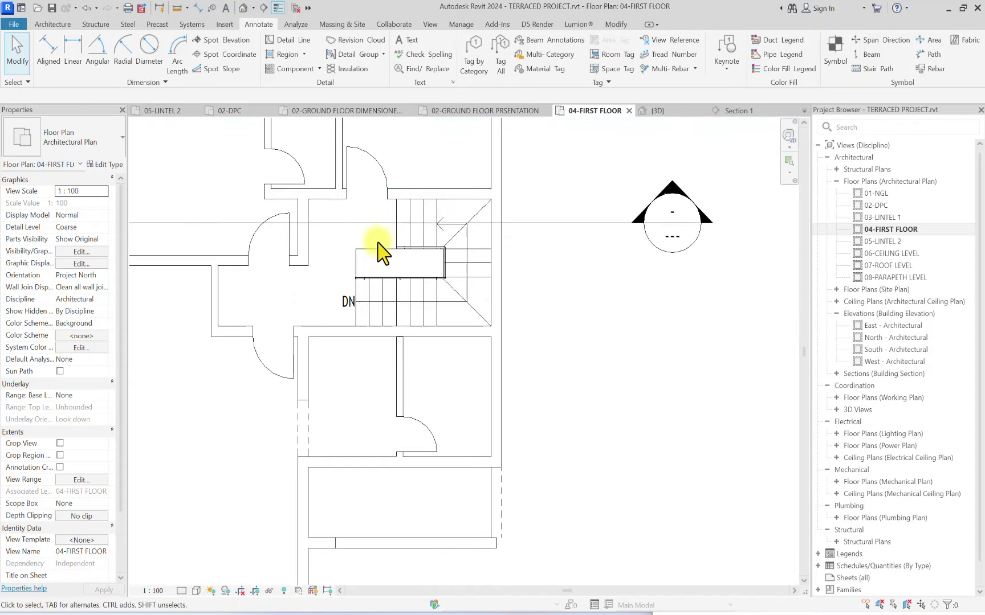
scroll(381, 252, up, 2)
scroll(395, 257, down, 4)
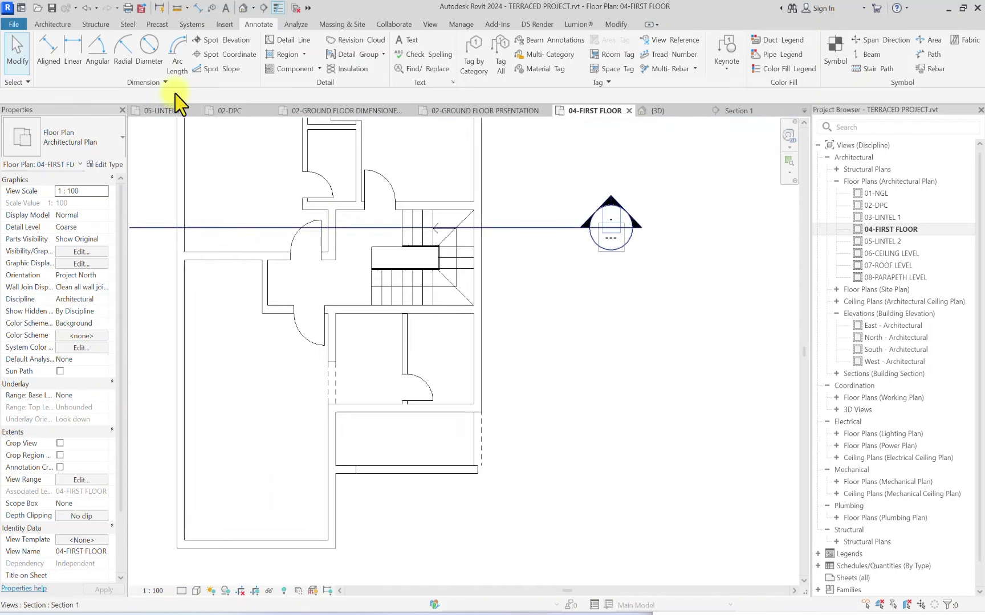
scroll(389, 191, up, 5)
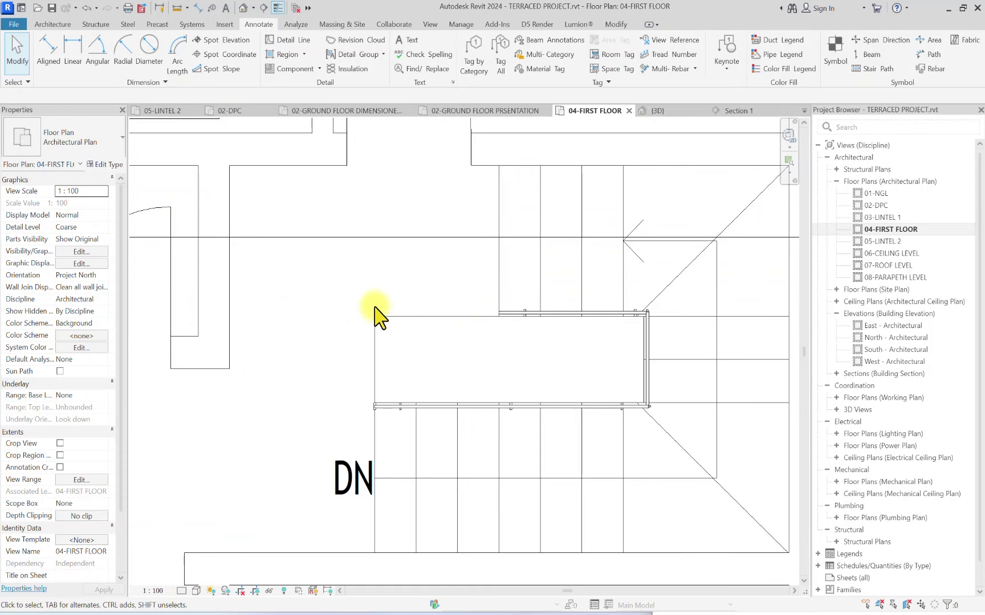
scroll(376, 318, down, 2)
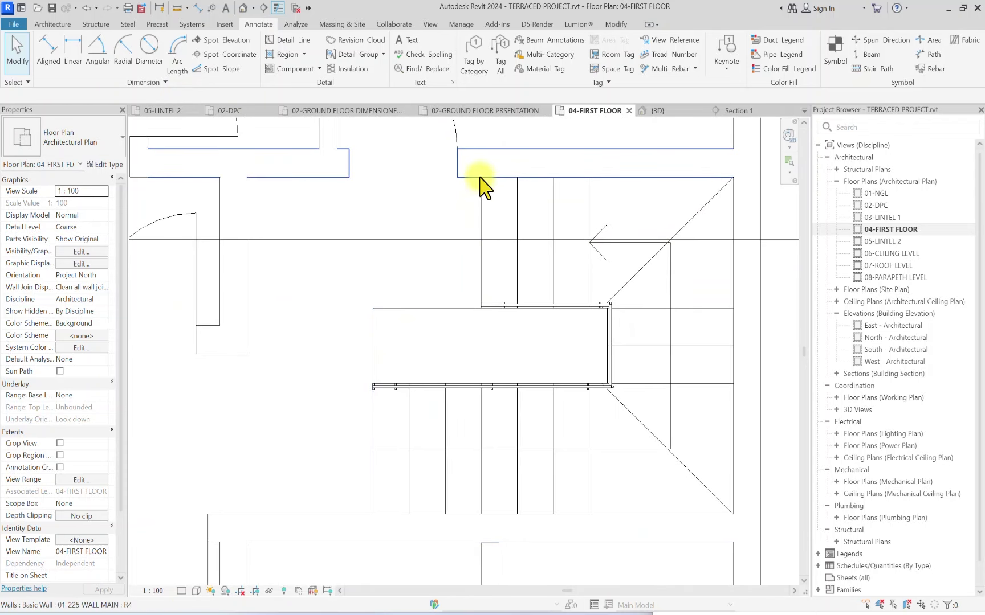
Step: Edit the floor boundary, moving the stair opening's edge line down toward the landing
click(424, 313)
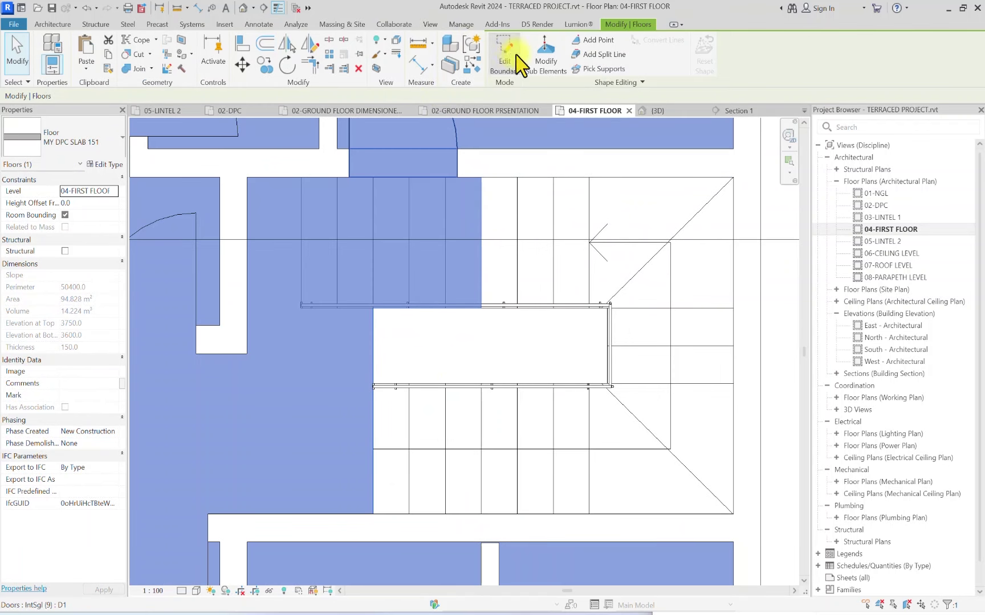
click(505, 57)
scroll(433, 286, up, 3)
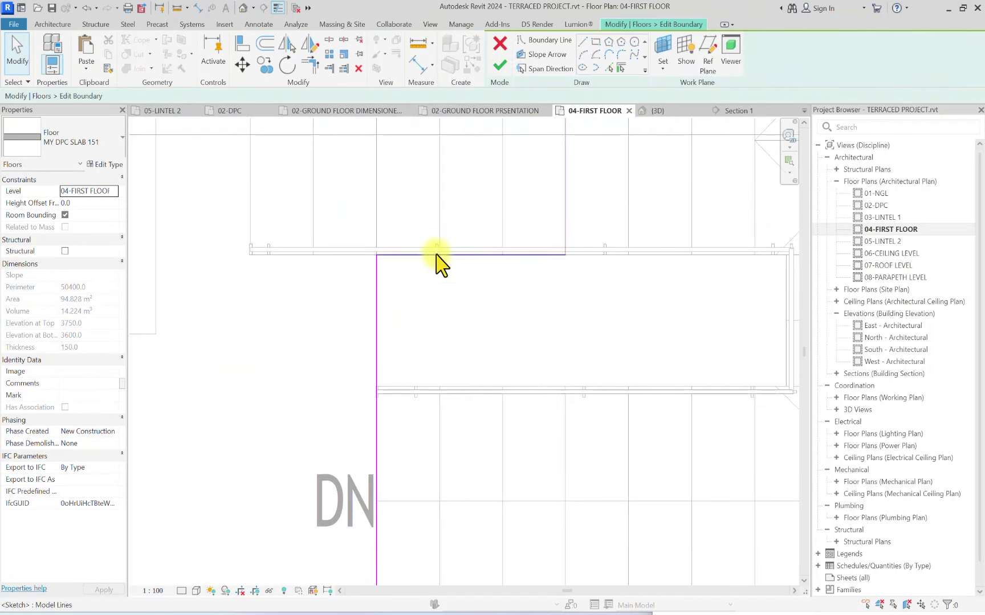
drag(436, 255, 407, 384)
Step: Finish the floor edit to 95.368 m², leaving walls unattached
click(499, 66)
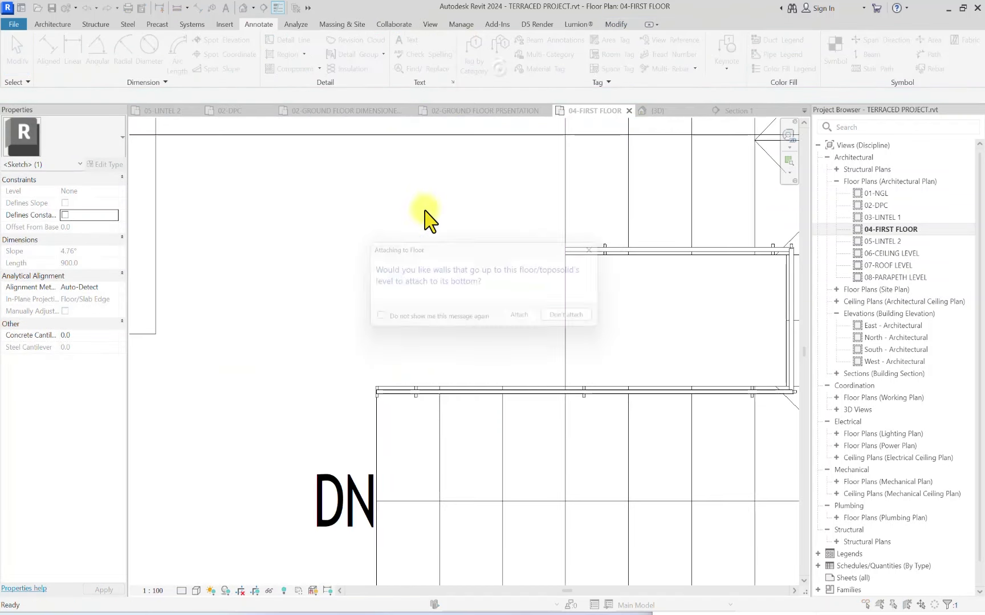
click(579, 320)
scroll(483, 457, down, 5)
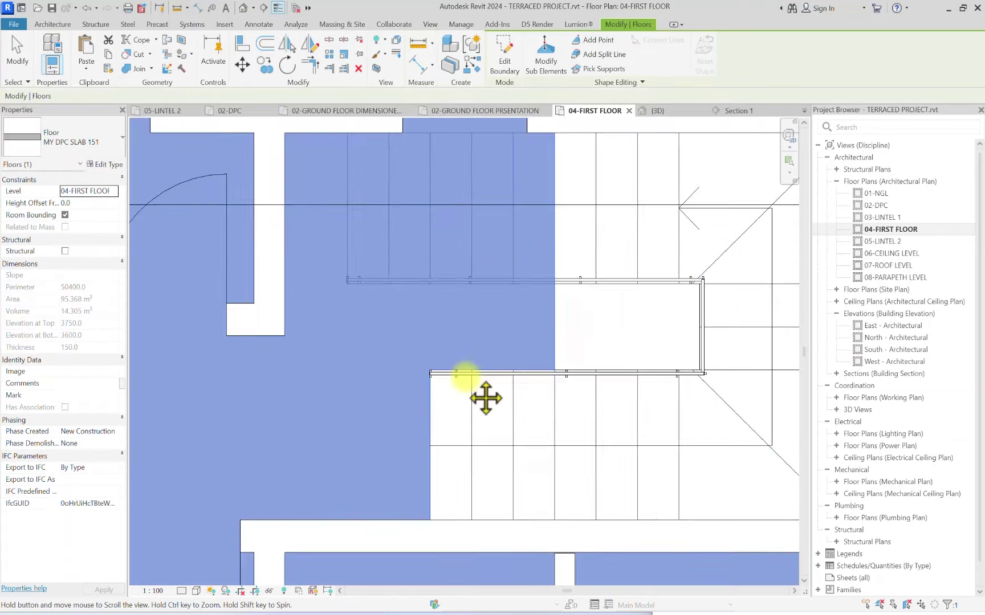
click(451, 406)
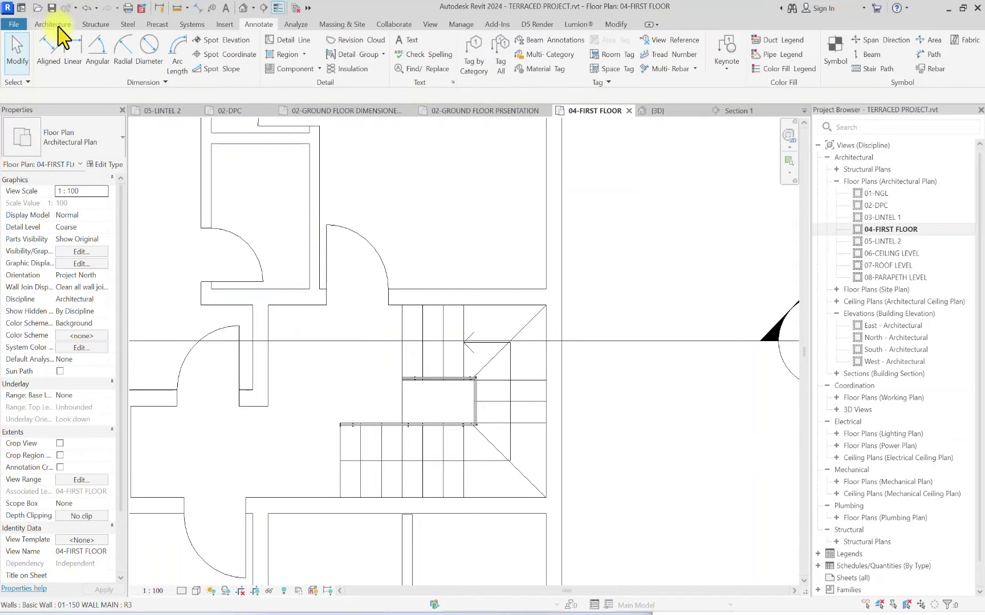
Step: Start a sketched railing of type Glass Panel - Bottom Fill with offset 25
click(56, 25)
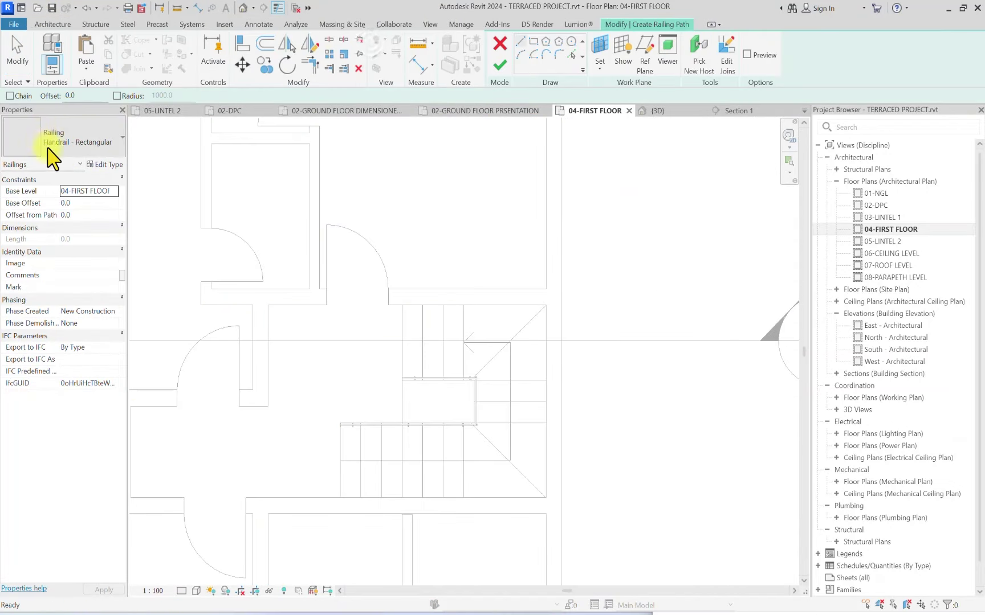
click(97, 149)
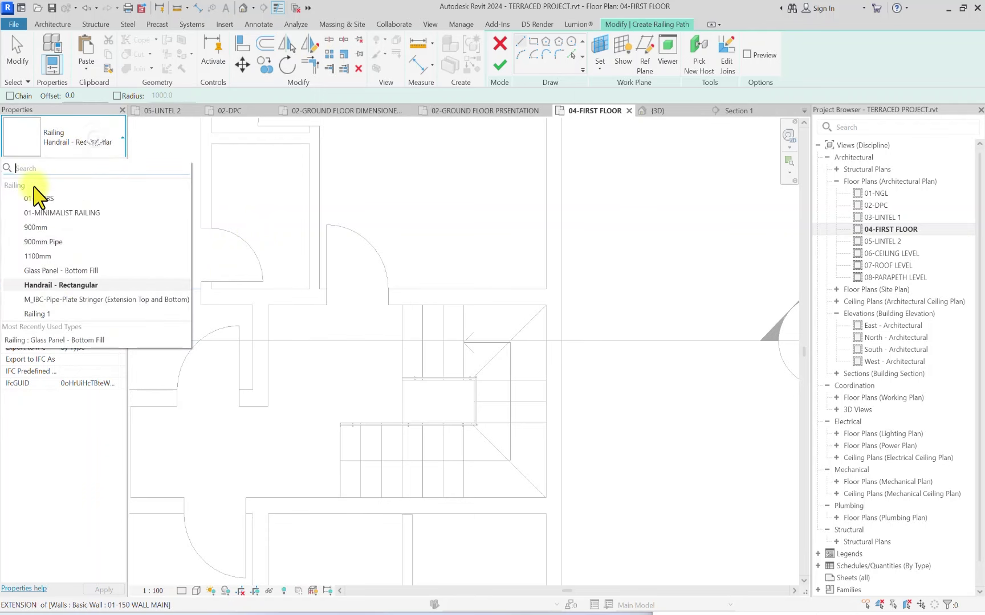
click(66, 271)
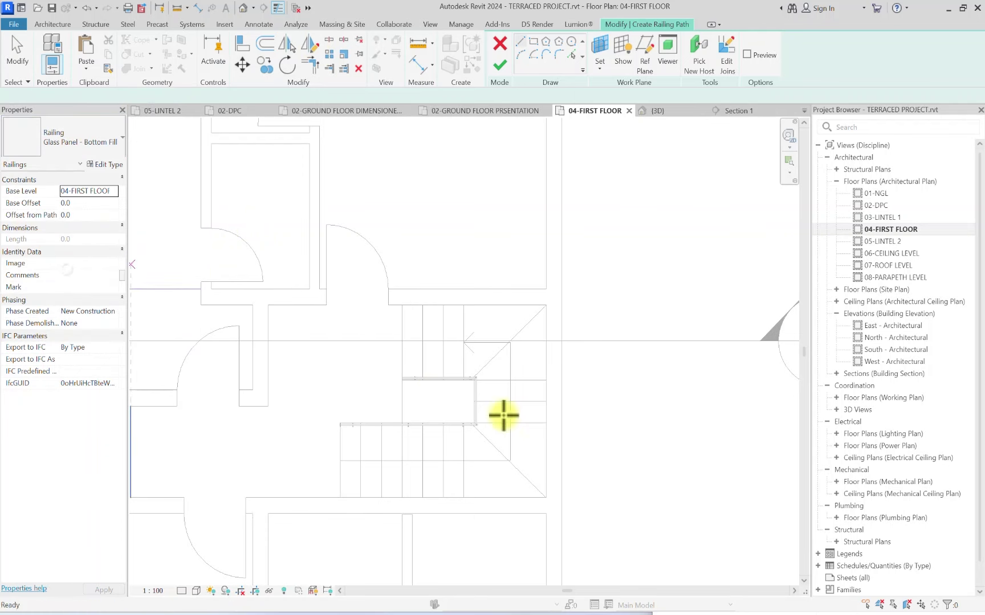
scroll(500, 413, up, 4)
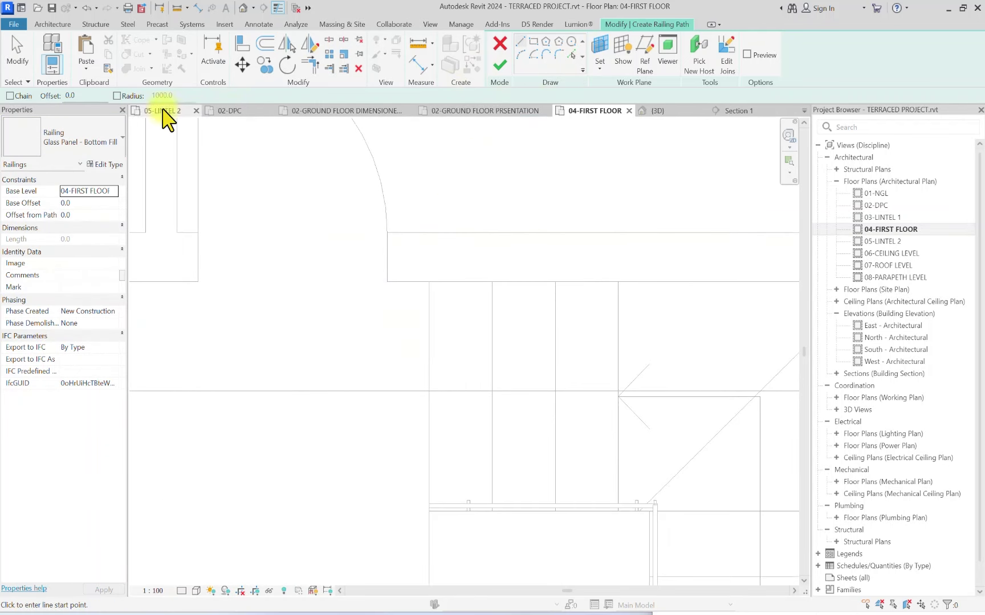
text(2)
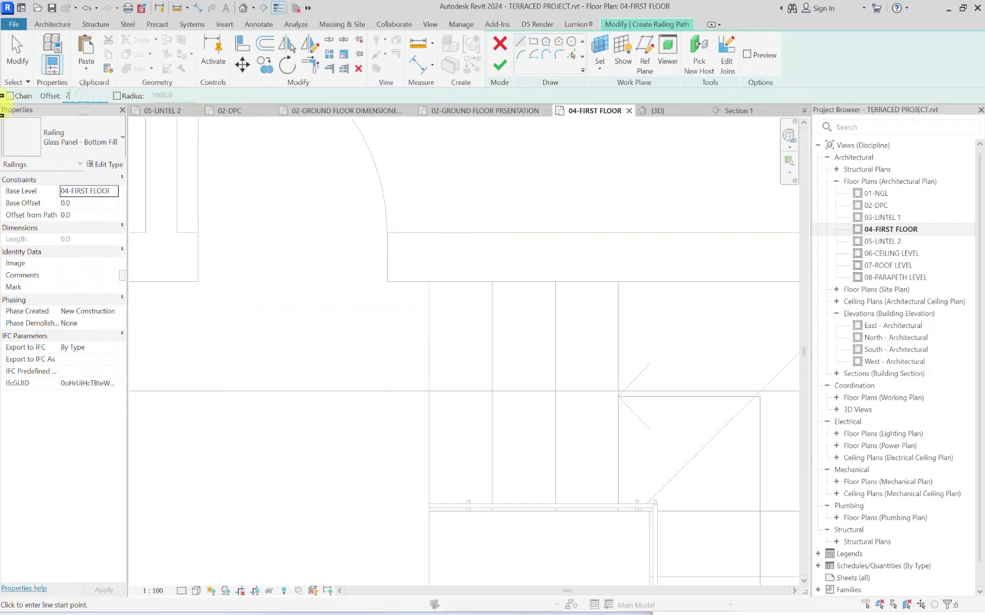
text(5)
Step: Draw the railing path line along the open edge of the stair landing
click(429, 282)
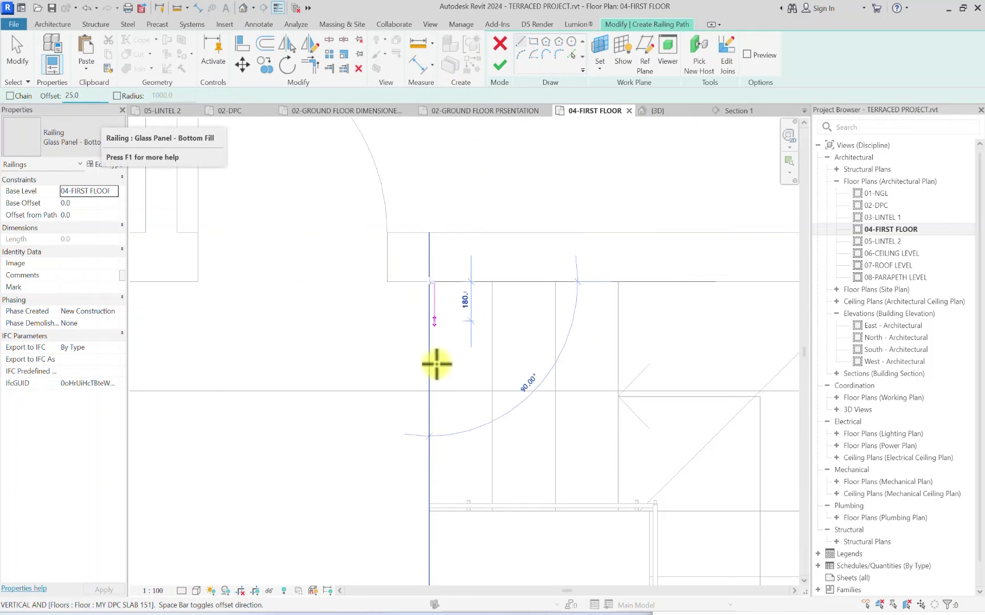
middle_drag(437, 363, 384, 208)
key(Escape)
key(Escape)
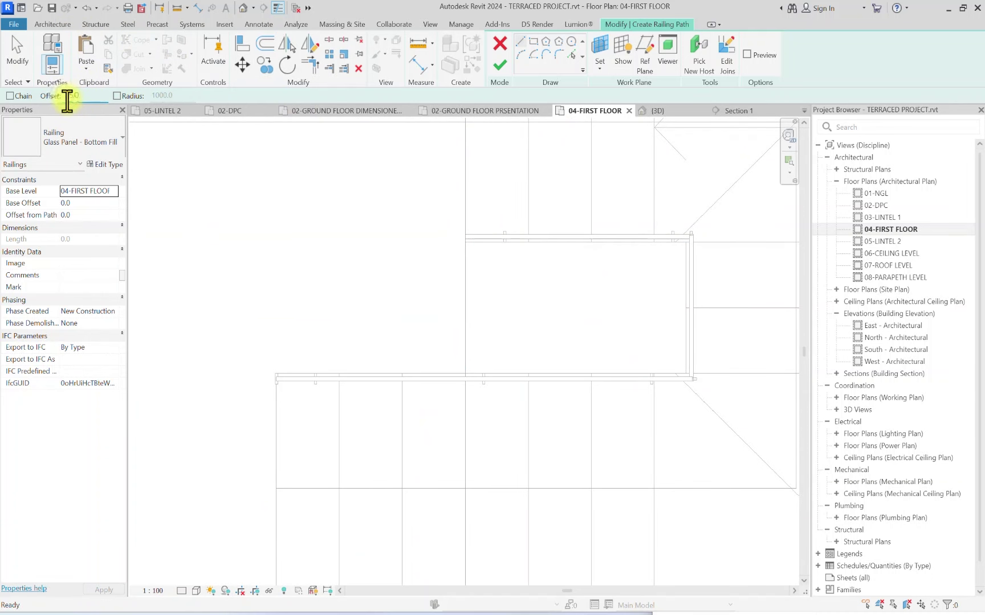
scroll(433, 334, down, 3)
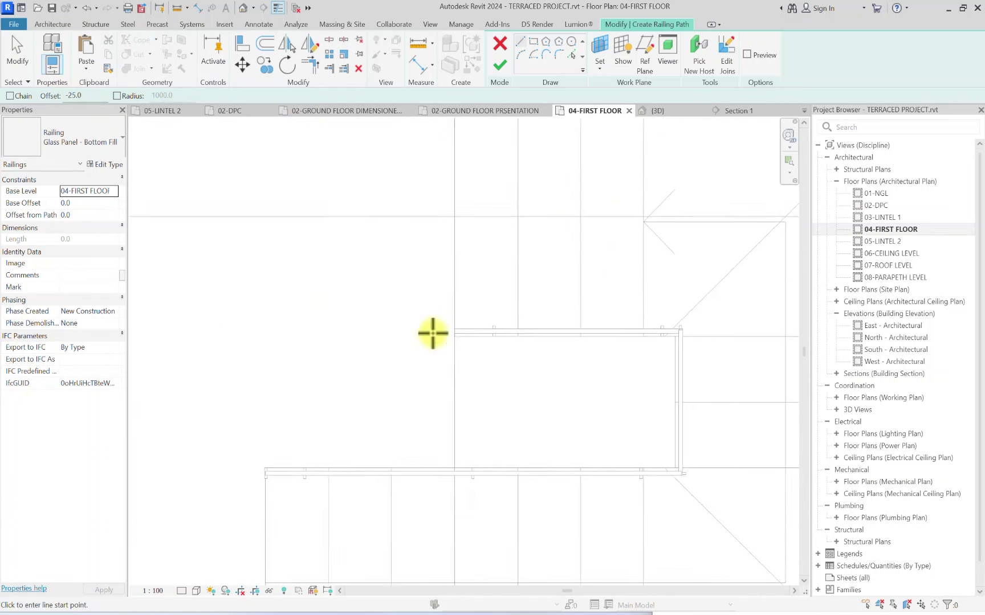
click(449, 193)
scroll(448, 376, up, 5)
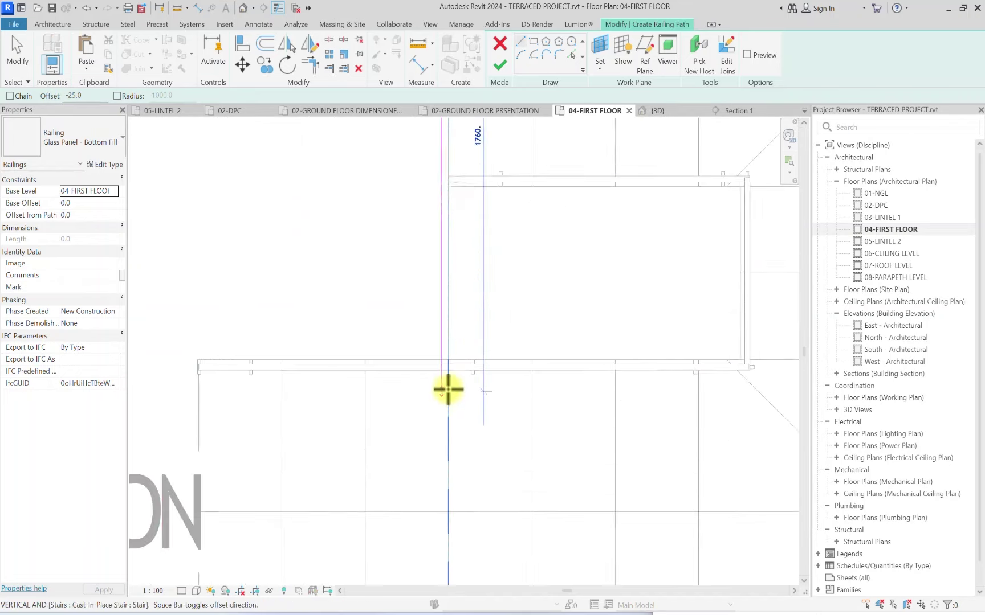
click(451, 352)
scroll(292, 330, down, 3)
scroll(176, 330, up, 3)
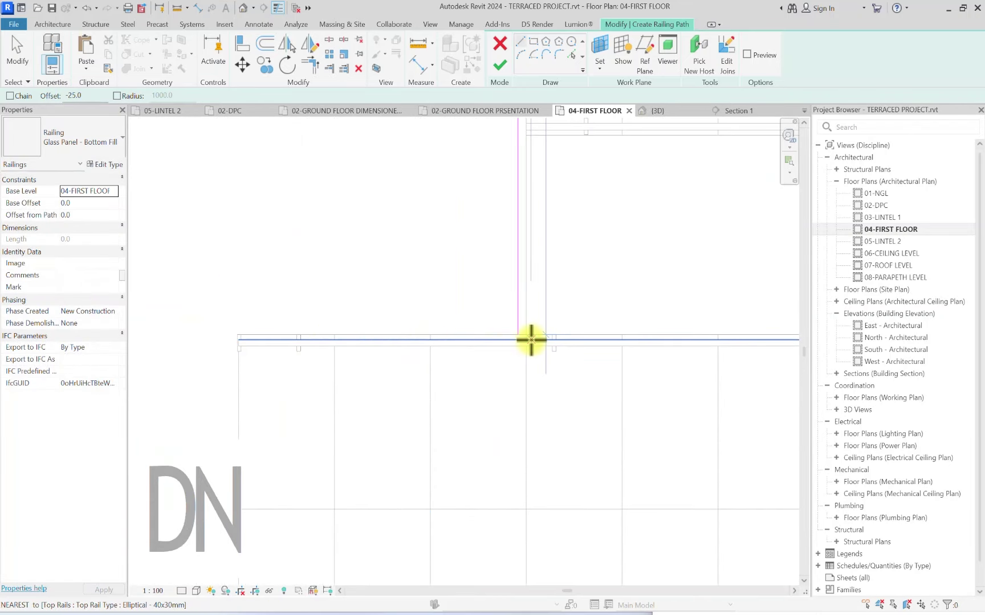
Step: Join the path lines into a clean corner with Trim/Extend and finish the railing
click(526, 337)
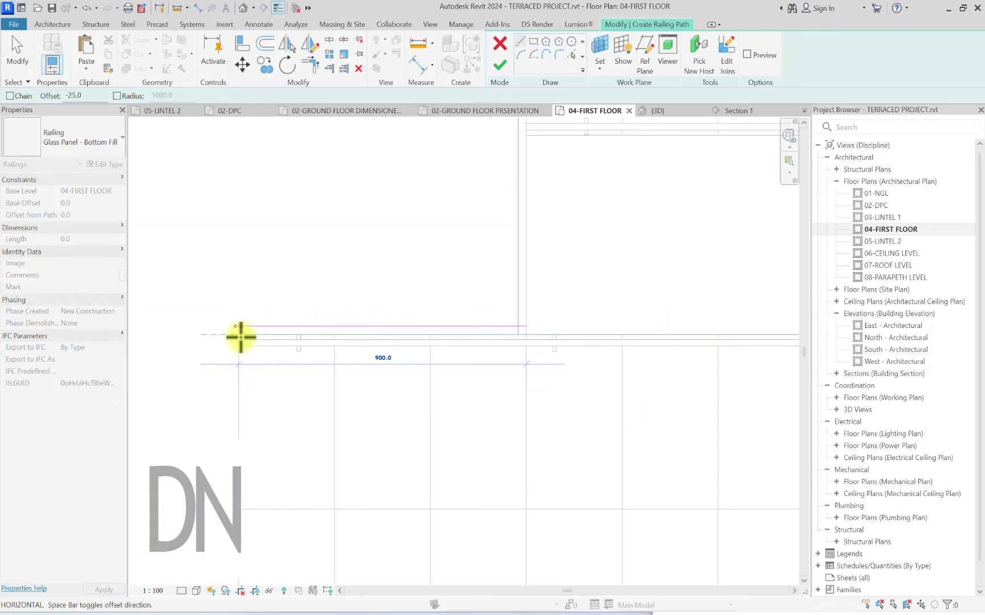
scroll(255, 279, down, 2)
scroll(349, 316, up, 1)
key(Escape)
key(Escape)
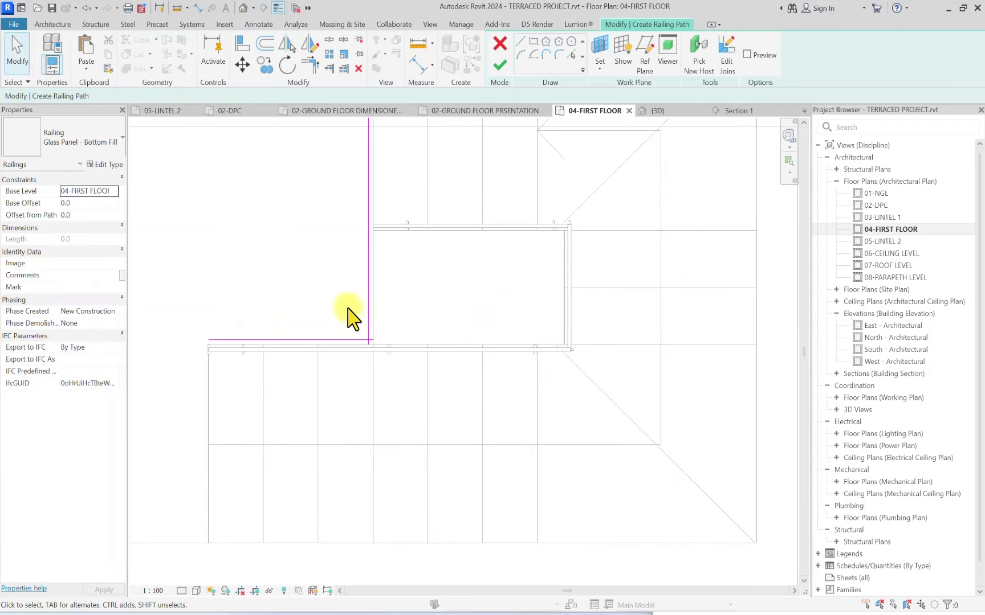
click(315, 65)
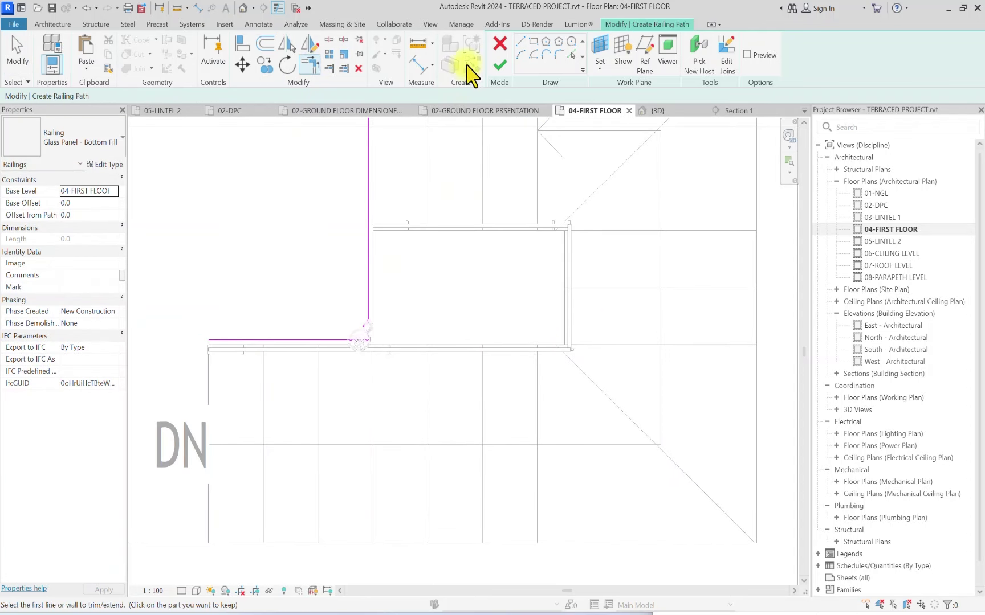
click(501, 74)
click(402, 286)
Step: Shift the short wall beside the first-floor door to the left
scroll(393, 191, down, 2)
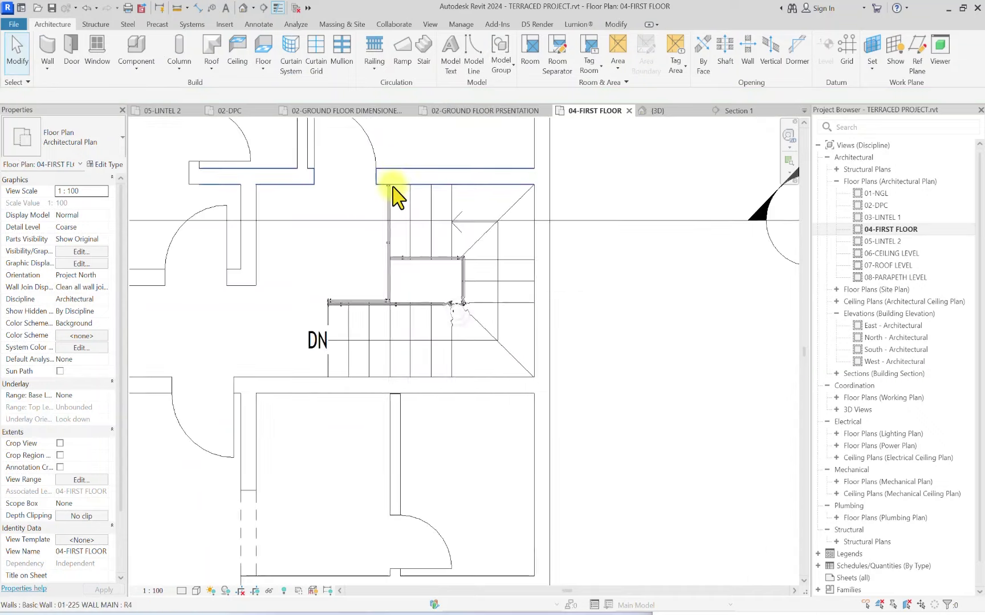
scroll(392, 339, up, 1)
scroll(387, 339, down, 2)
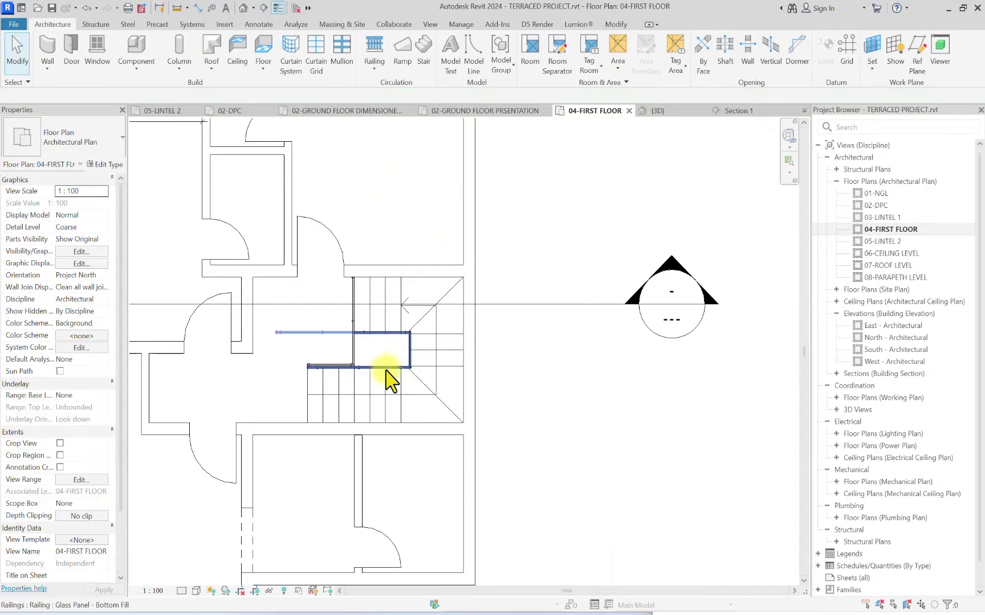
scroll(445, 331, up, 1)
scroll(323, 345, down, 2)
scroll(455, 307, up, 1)
scroll(407, 268, up, 1)
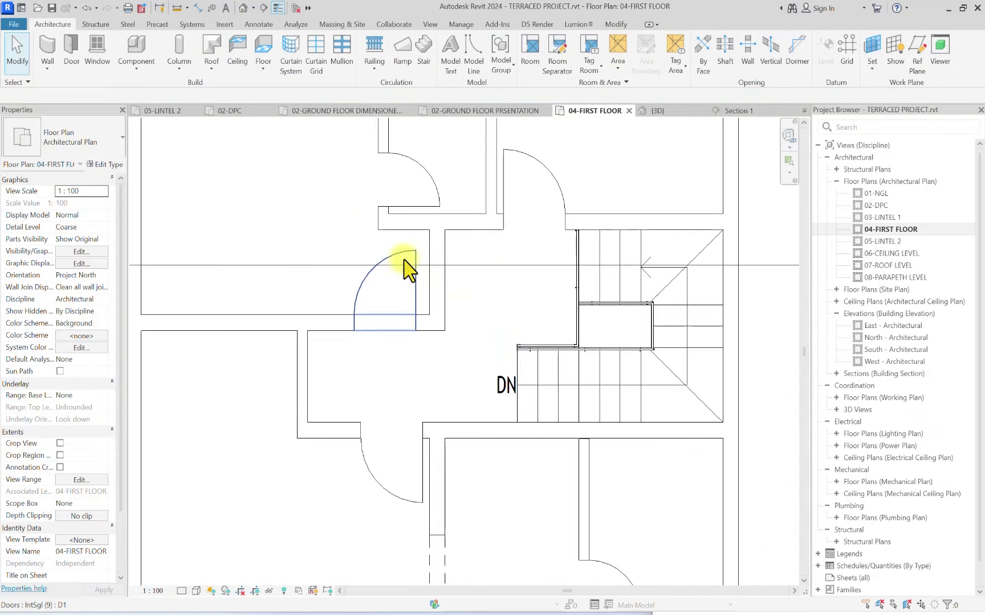
scroll(381, 288, up, 1)
scroll(404, 284, up, 1)
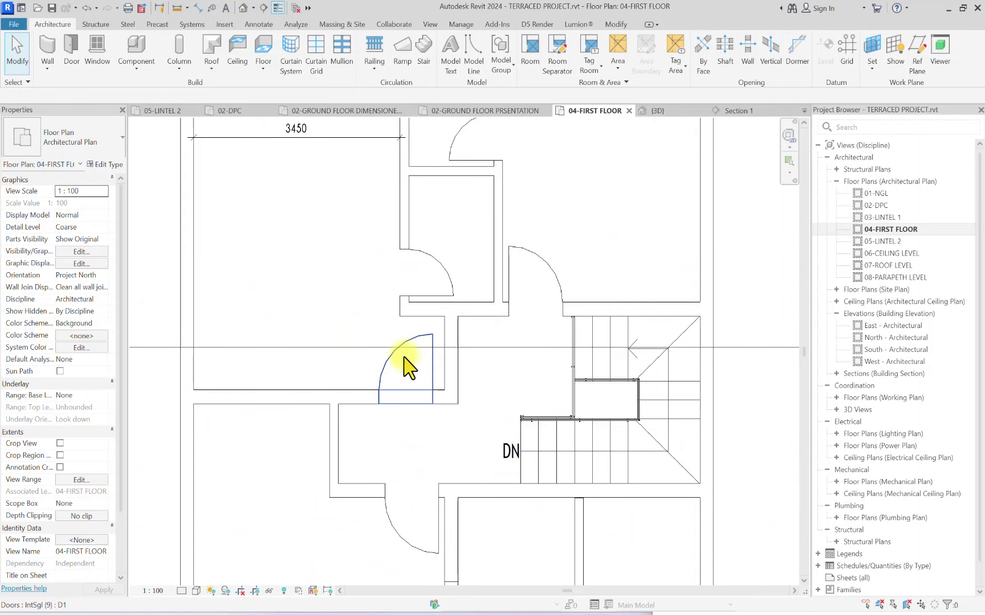
click(450, 347)
drag(450, 348, 411, 344)
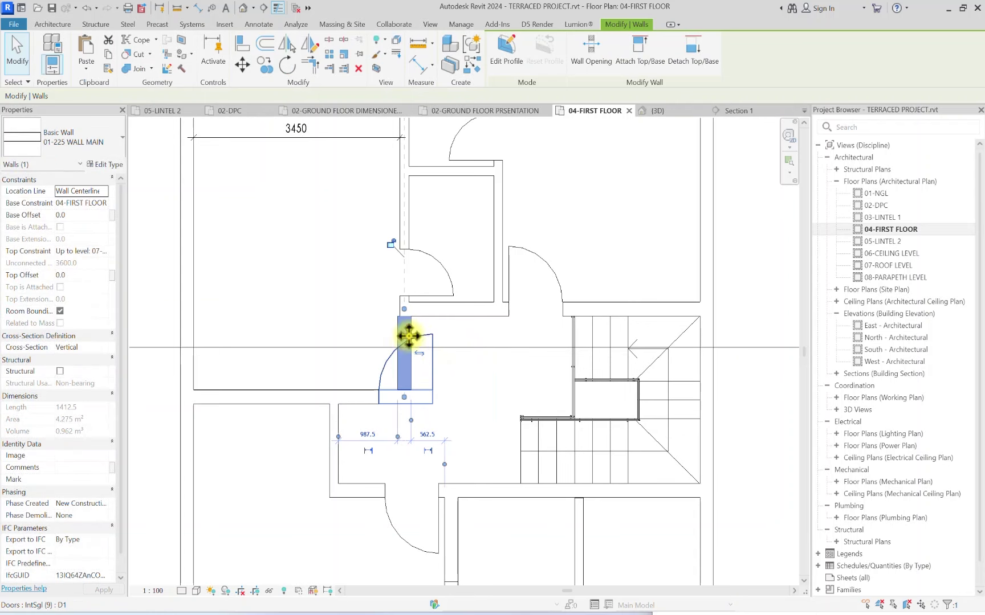
Step: Change the short wall to 01-150 WALL MAIN and slide the door further left
click(77, 137)
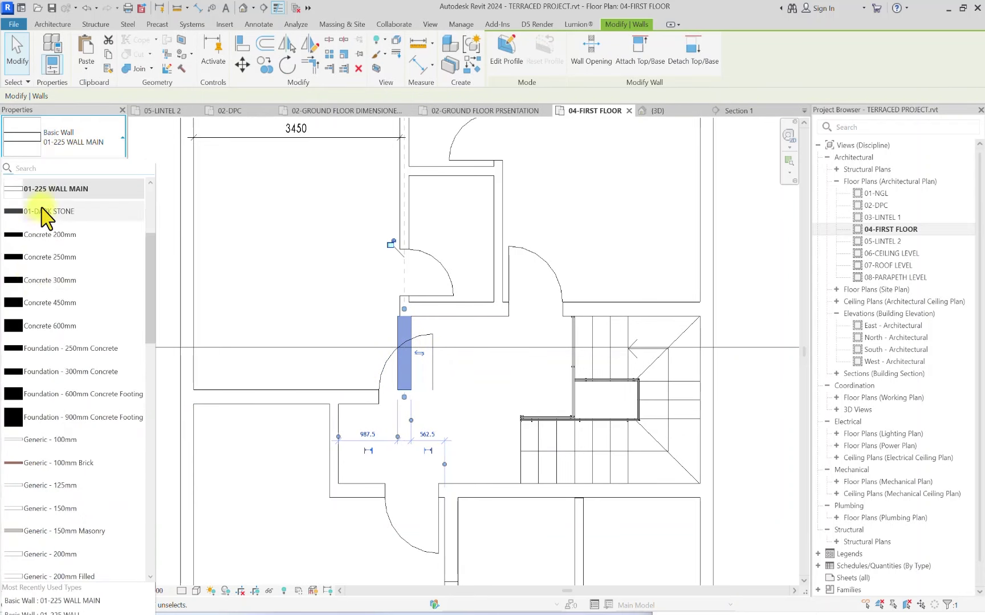
scroll(41, 215, up, 2)
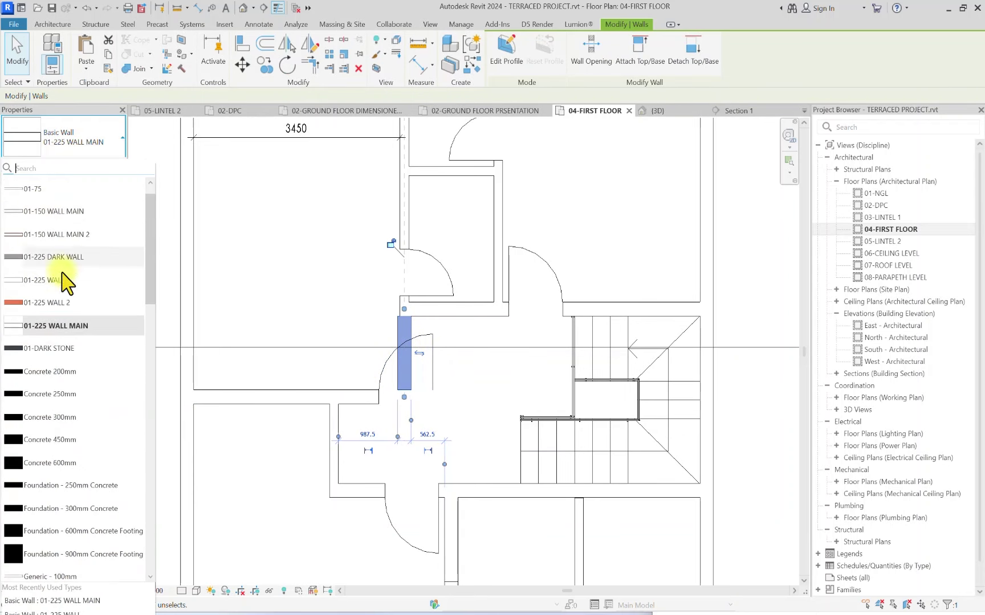
click(46, 212)
scroll(387, 376, up, 3)
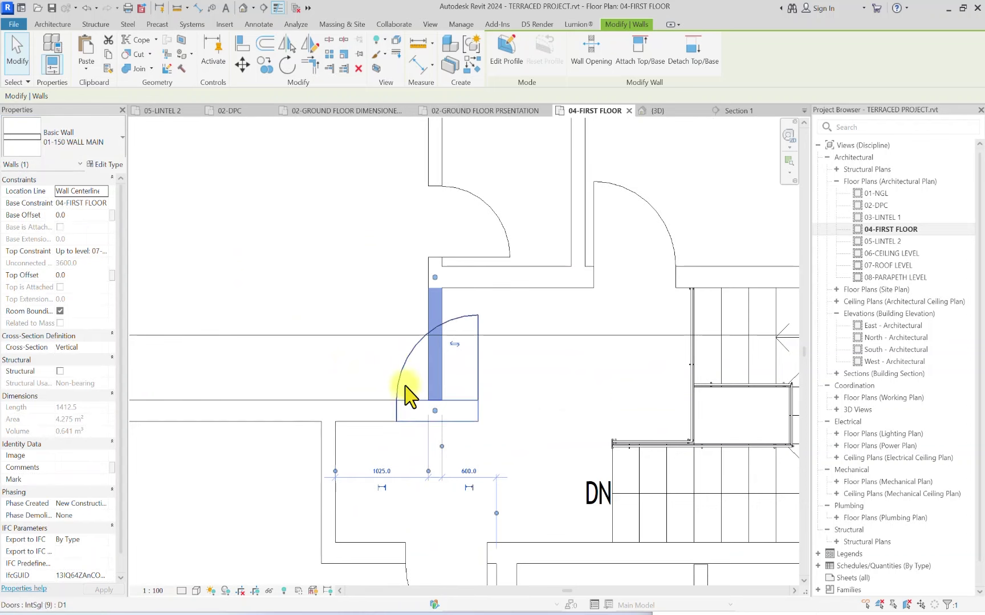
drag(410, 395, 356, 396)
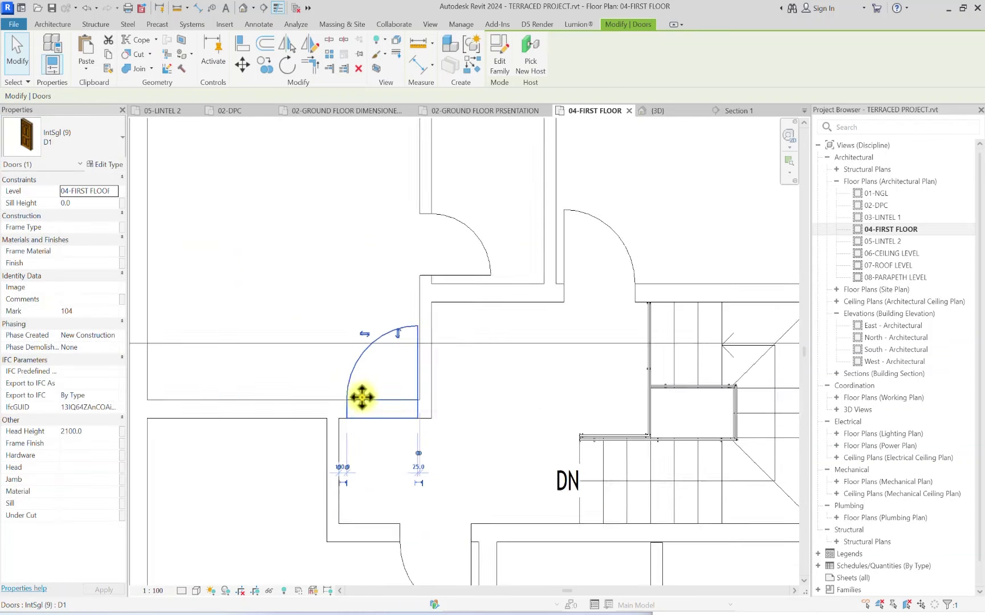
scroll(356, 395, down, 5)
key(Escape)
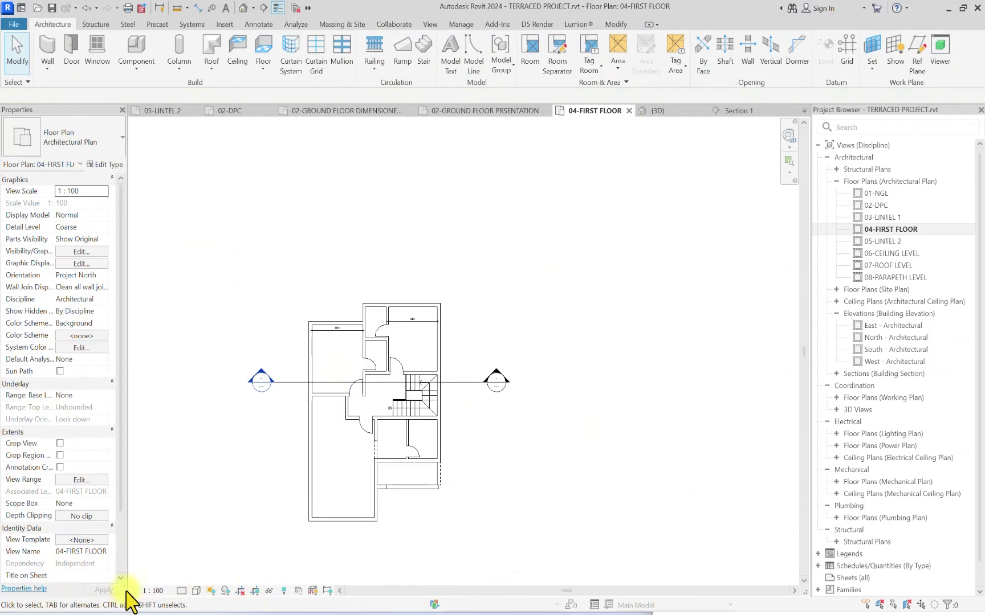
Step: Set the plan's detail level to Fine
click(181, 590)
click(192, 579)
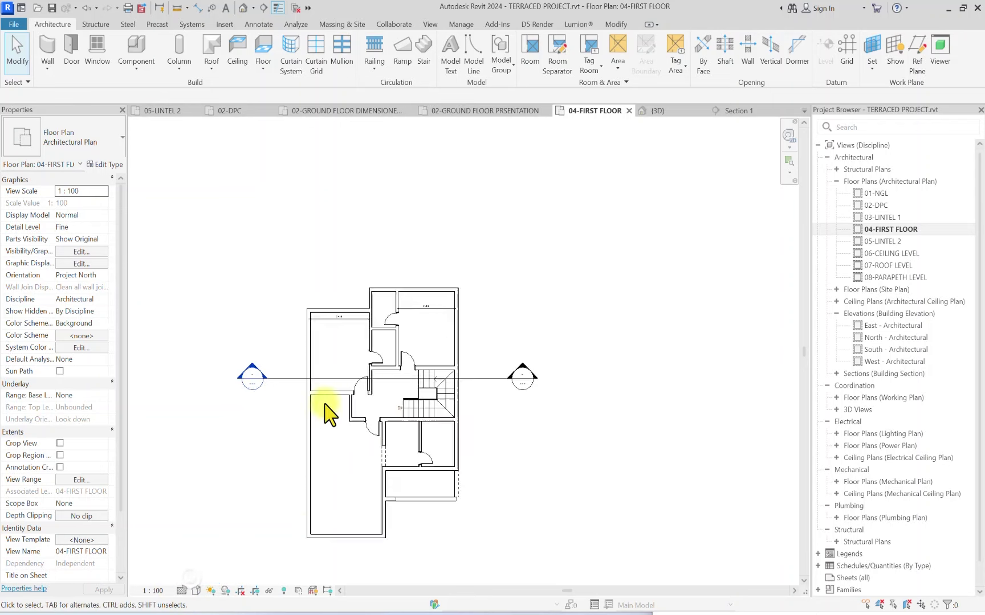
scroll(344, 402, up, 10)
Step: Move the first door so its frame snaps to the wall corner
click(349, 399)
scroll(349, 401, up, 2)
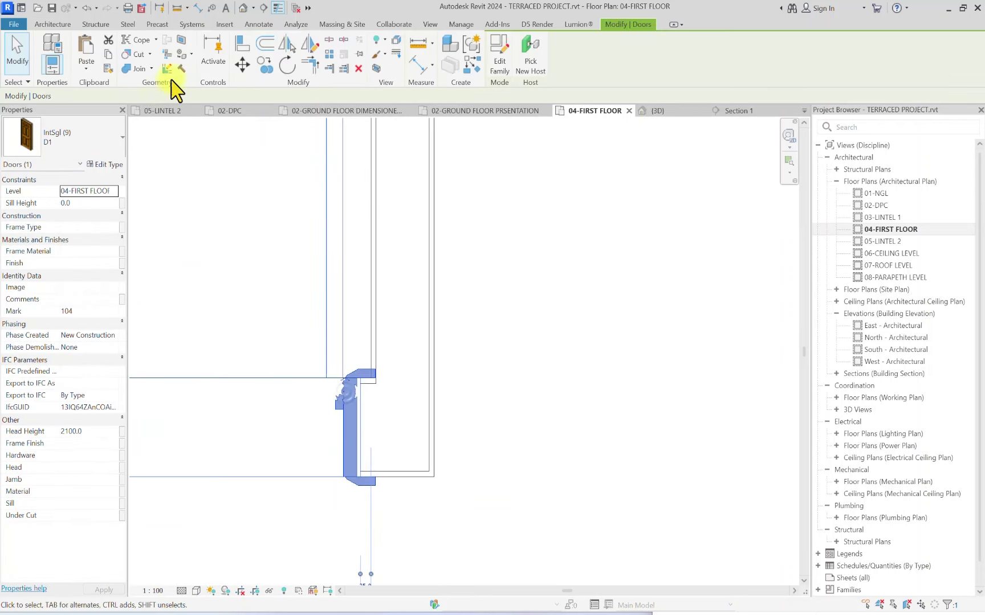
click(243, 65)
scroll(373, 413, up, 4)
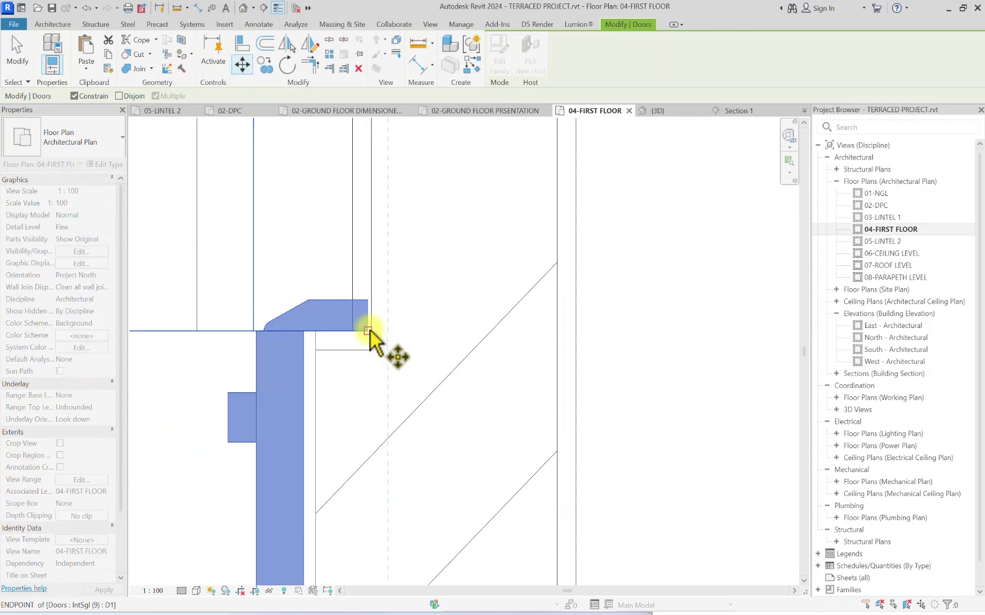
click(347, 329)
scroll(365, 292, down, 6)
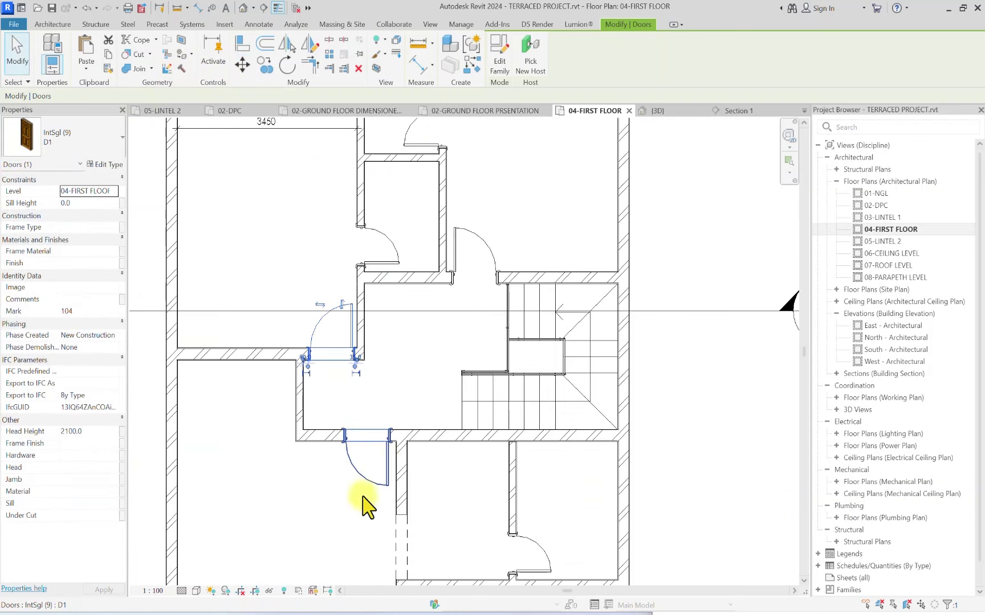
scroll(371, 513, up, 3)
Step: Move door 106 from its jamb so it sits against the wall face
click(385, 457)
click(243, 65)
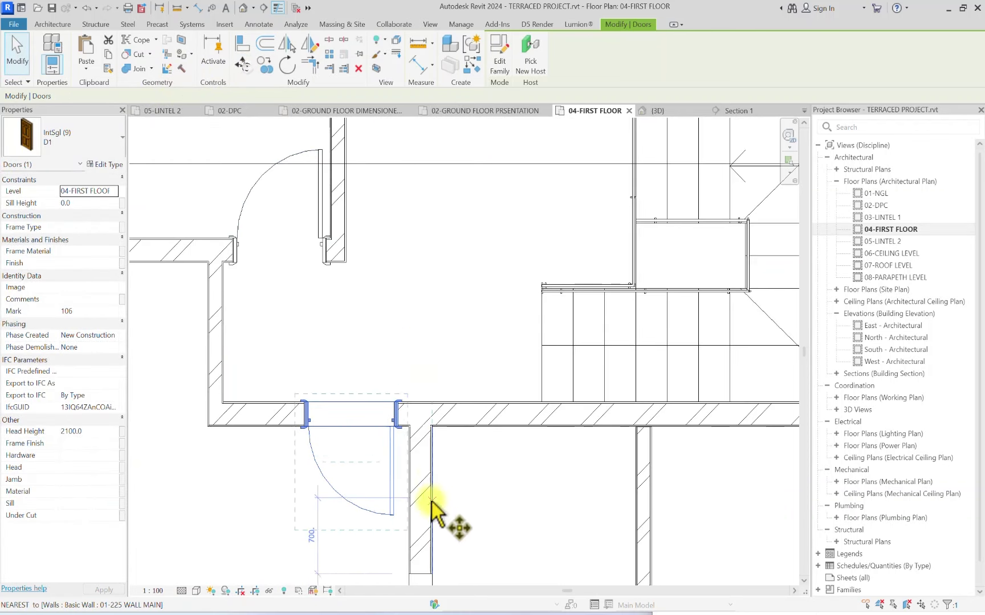
scroll(395, 374, up, 5)
click(368, 347)
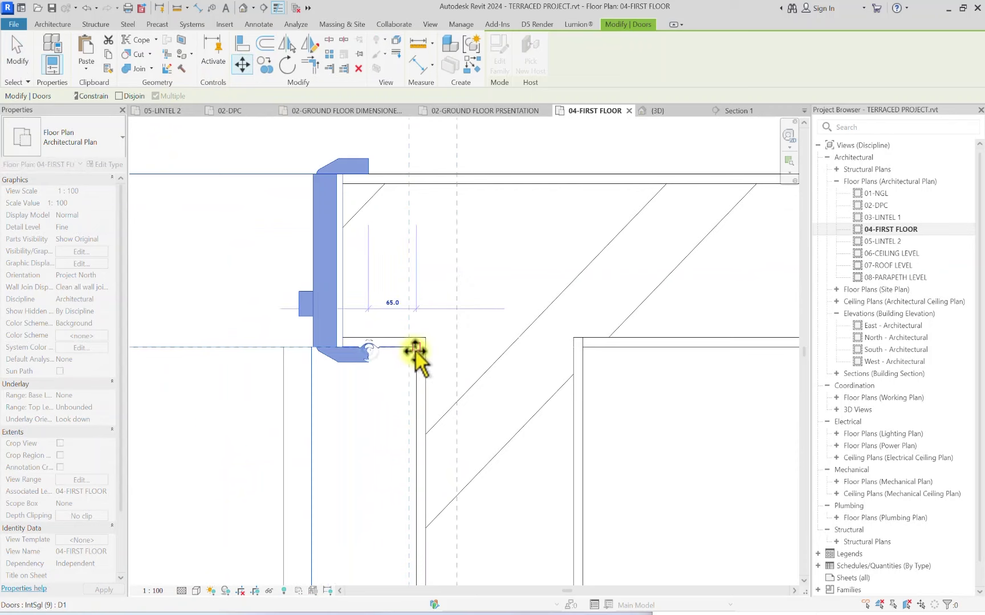
click(411, 295)
scroll(418, 303, down, 6)
click(434, 510)
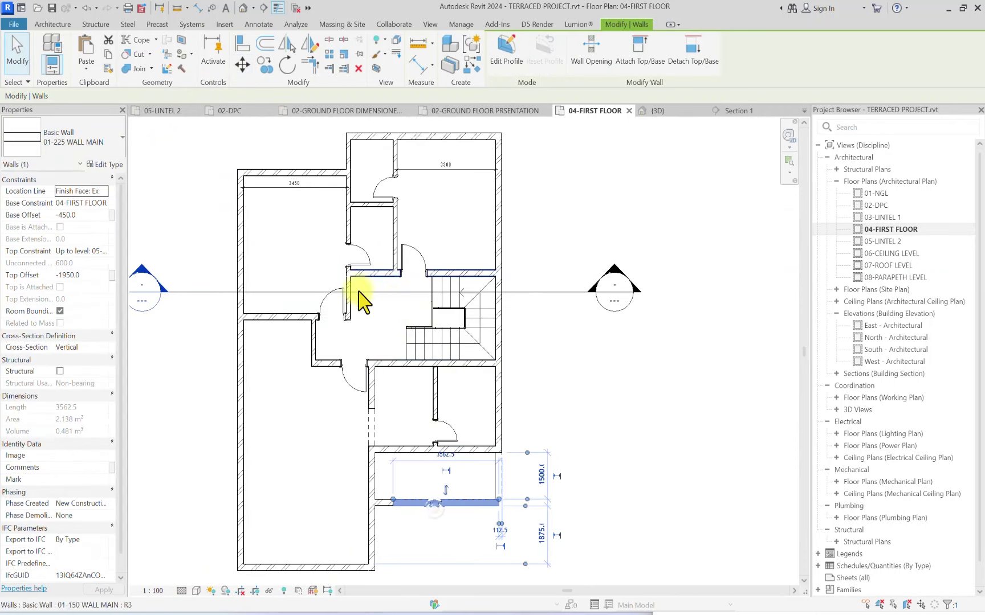
key(Escape)
scroll(395, 290, up, 8)
Step: Move door 107 lower so its jamb sits against the wall
click(328, 379)
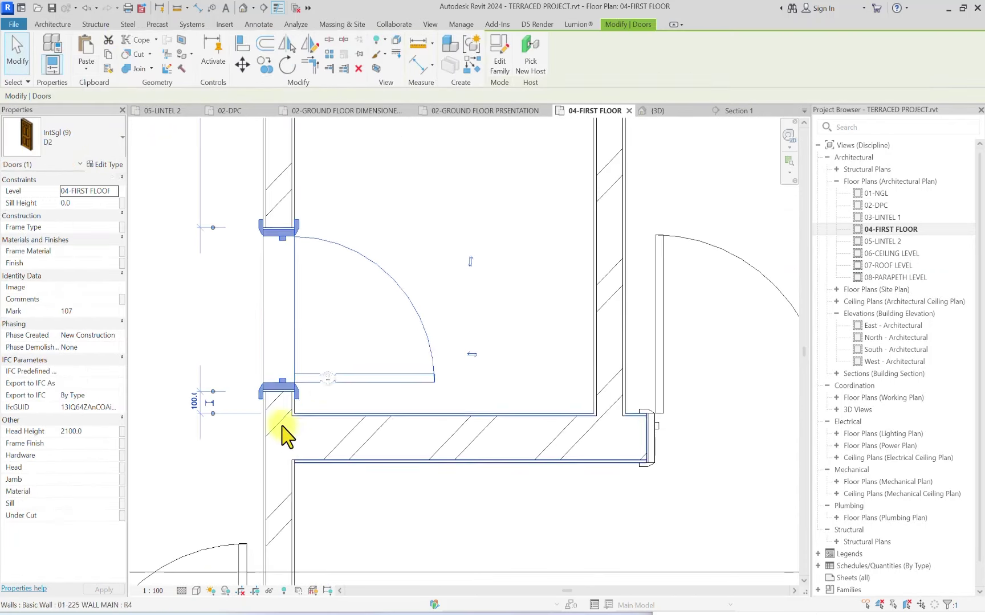
scroll(281, 432, up, 2)
click(242, 64)
scroll(283, 359, up, 5)
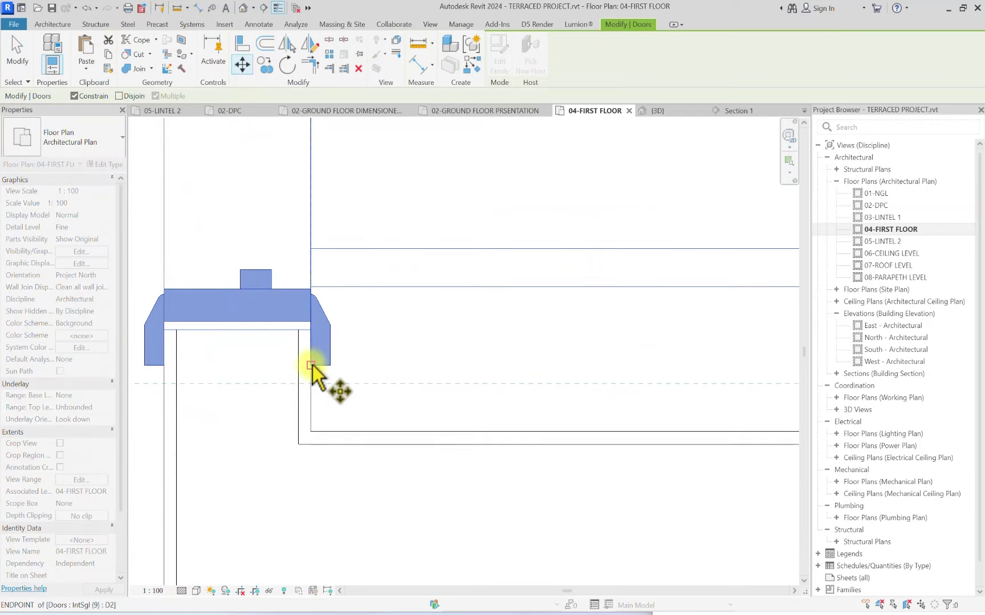
click(313, 435)
click(291, 376)
scroll(273, 292, down, 4)
scroll(329, 259, up, 4)
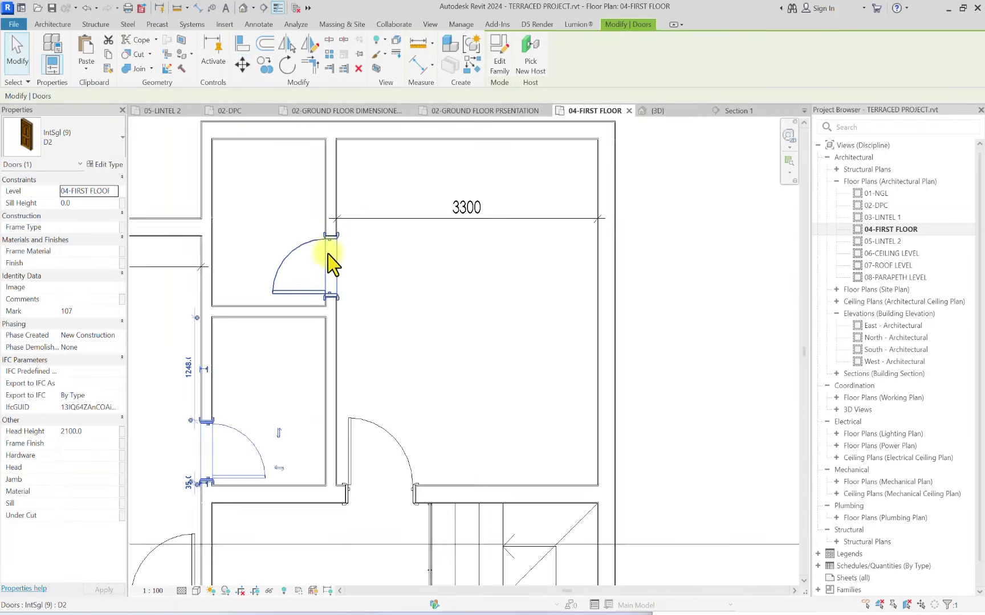
Step: Nudge door 108 slightly lower from its frame endpoint, then deselect it
click(242, 64)
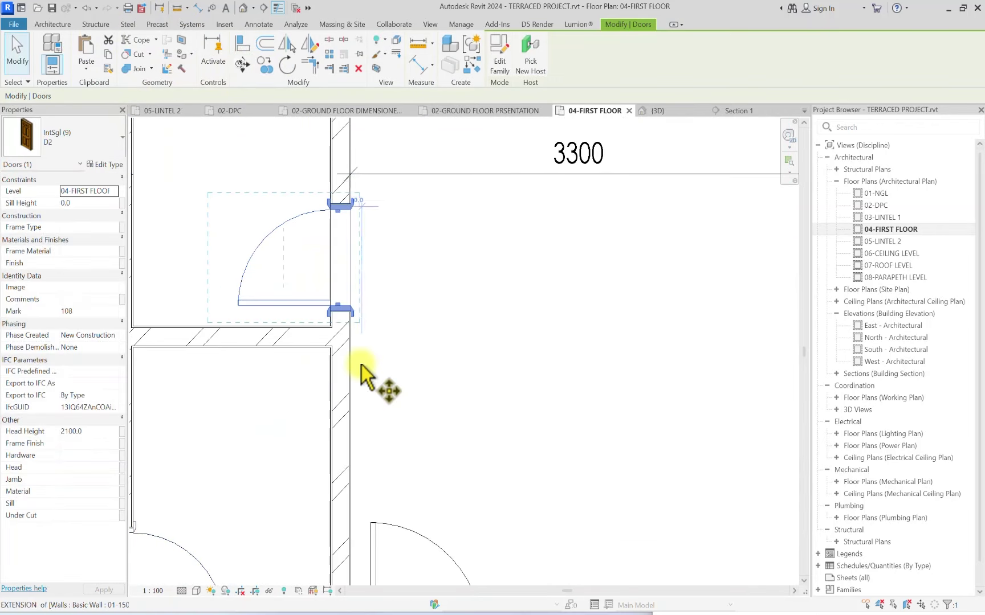
scroll(361, 365, up, 3)
scroll(310, 282, up, 3)
click(324, 261)
click(325, 251)
scroll(325, 264, down, 6)
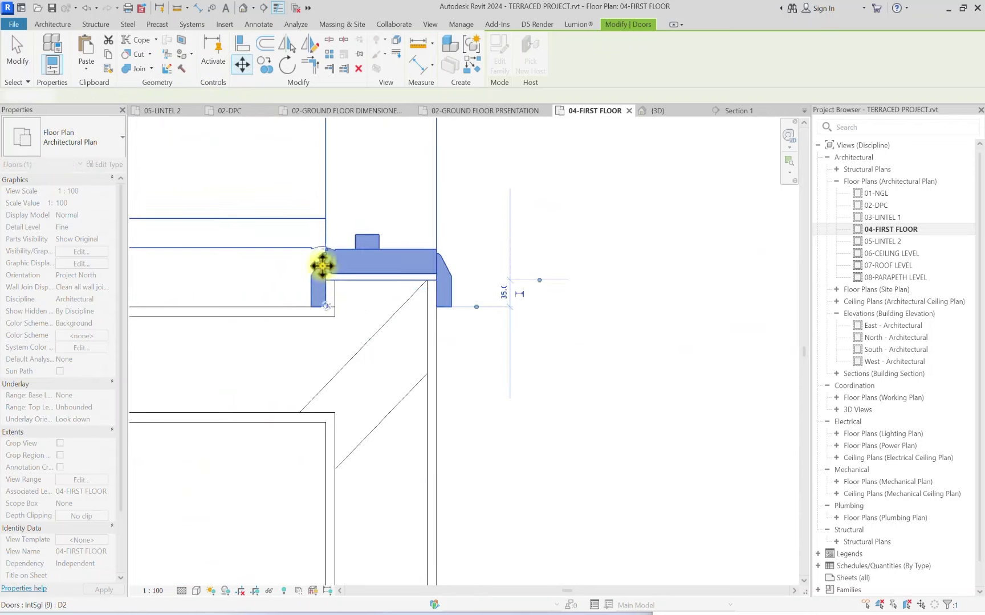
click(461, 416)
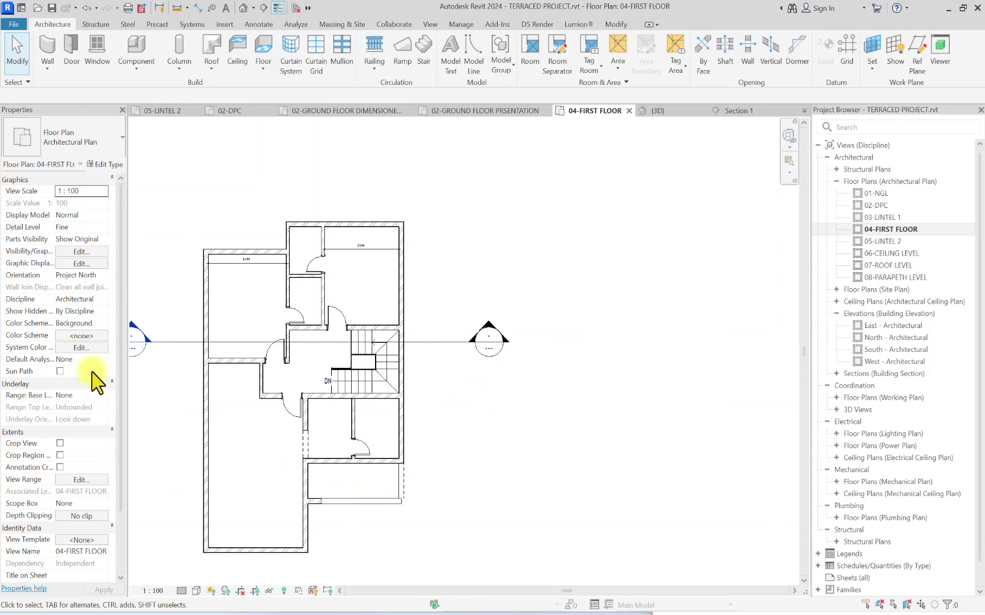
Step: Switch from the first-floor plan to the {3D} view
scroll(249, 376, down, 1)
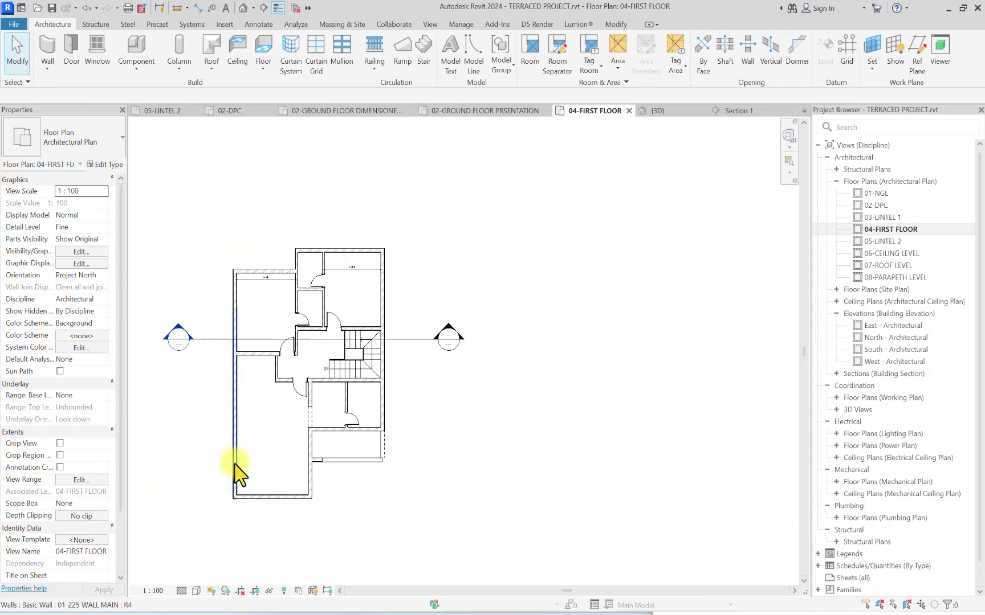
scroll(239, 476, up, 2)
scroll(341, 378, down, 2)
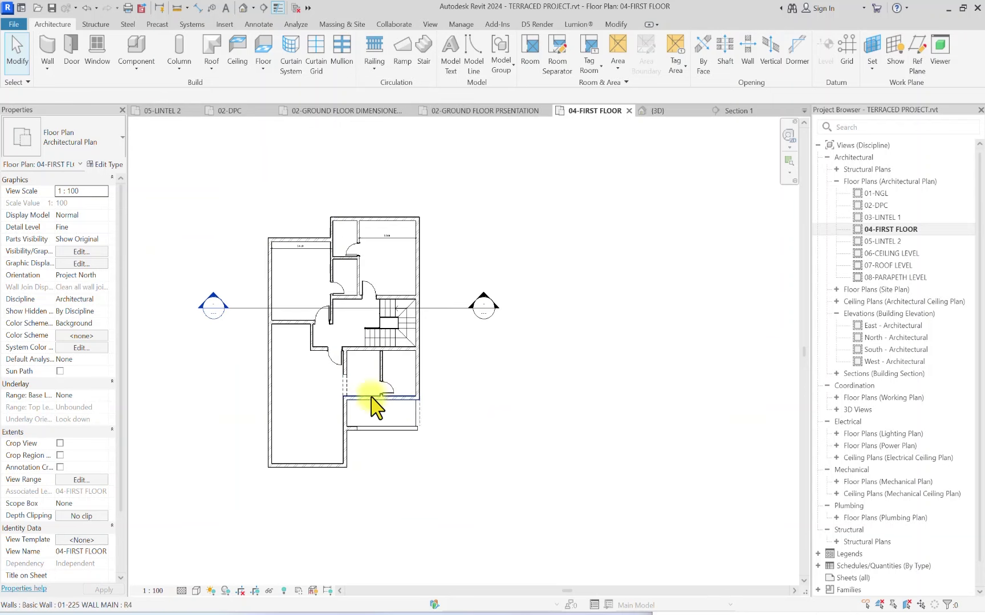
scroll(376, 407, up, 2)
scroll(317, 336, down, 1)
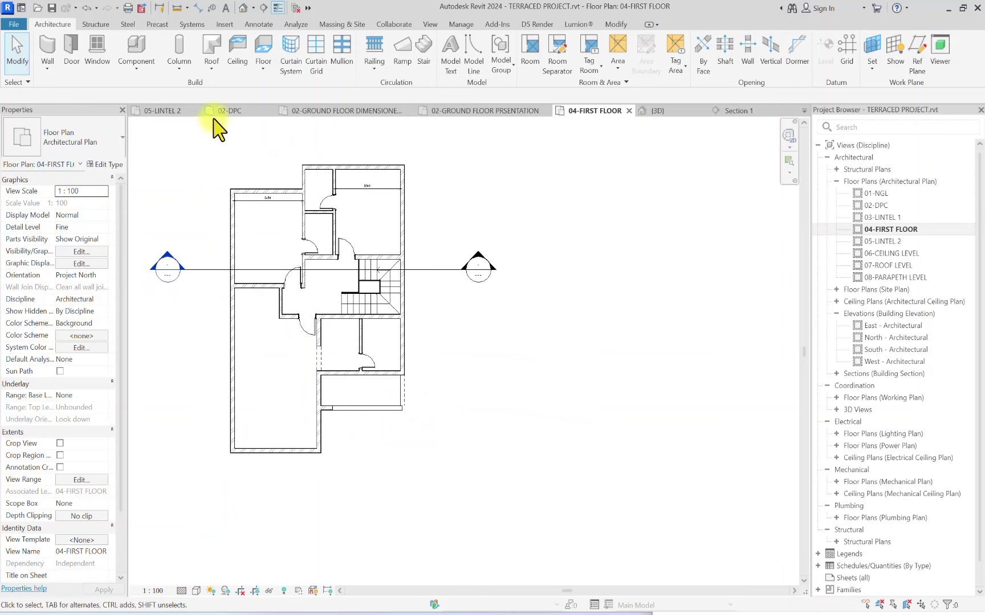
scroll(247, 228, up, 2)
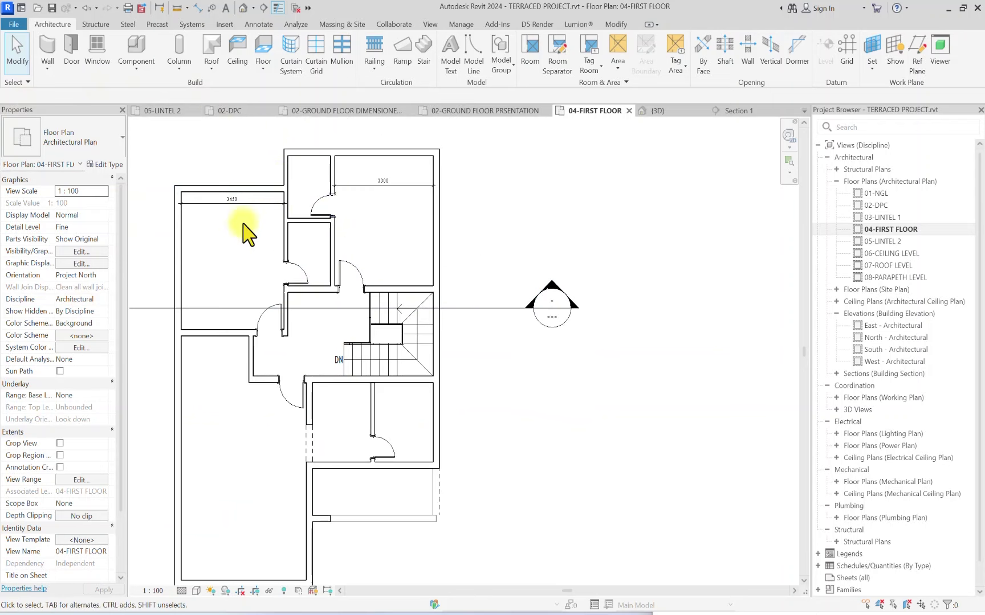
click(244, 8)
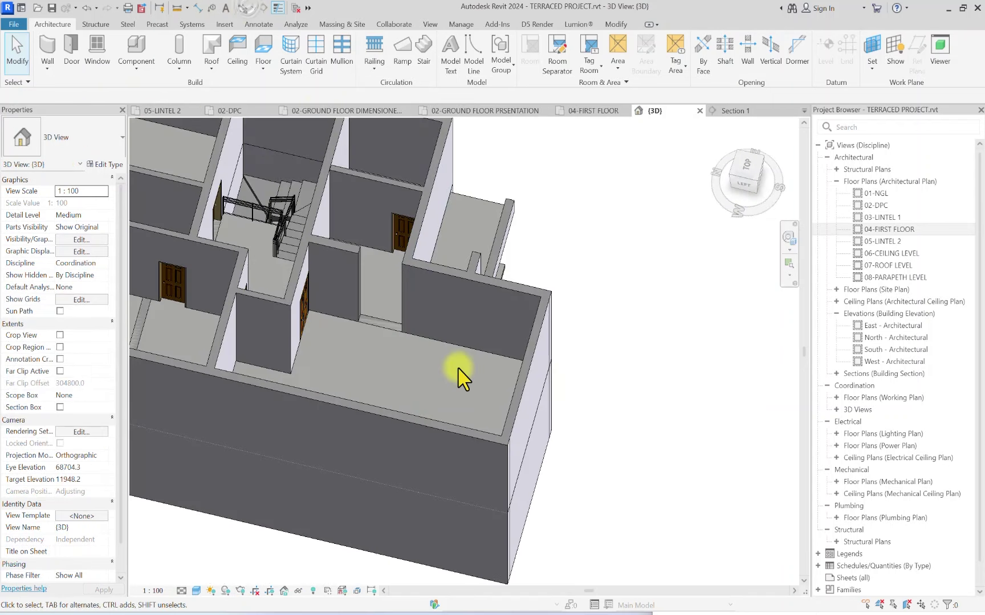
scroll(454, 374, down, 5)
Step: Orient the model via the ViewCube Front face to a raised front-right angle
click(719, 180)
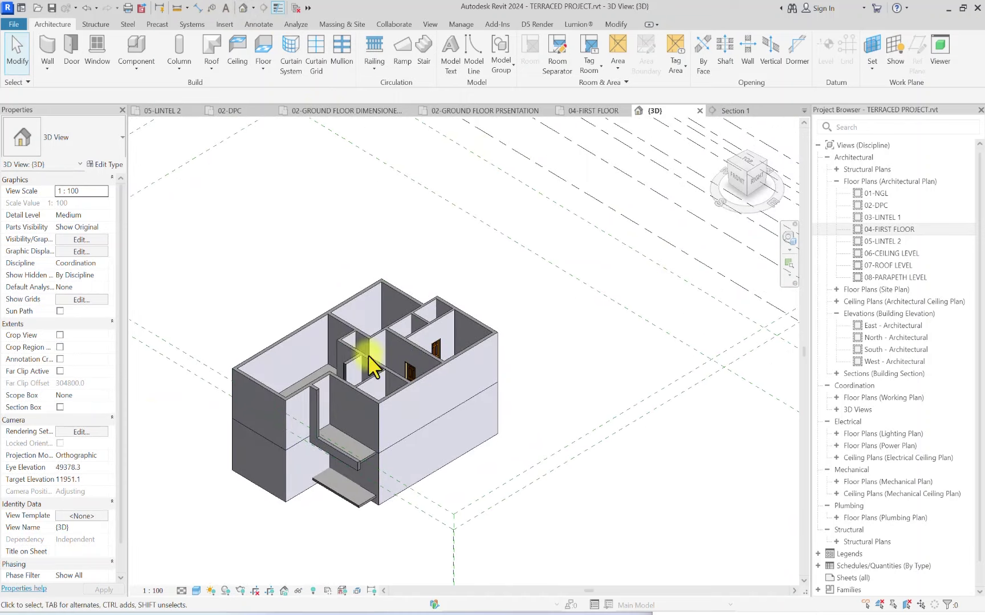
scroll(352, 400, up, 3)
scroll(319, 421, down, 4)
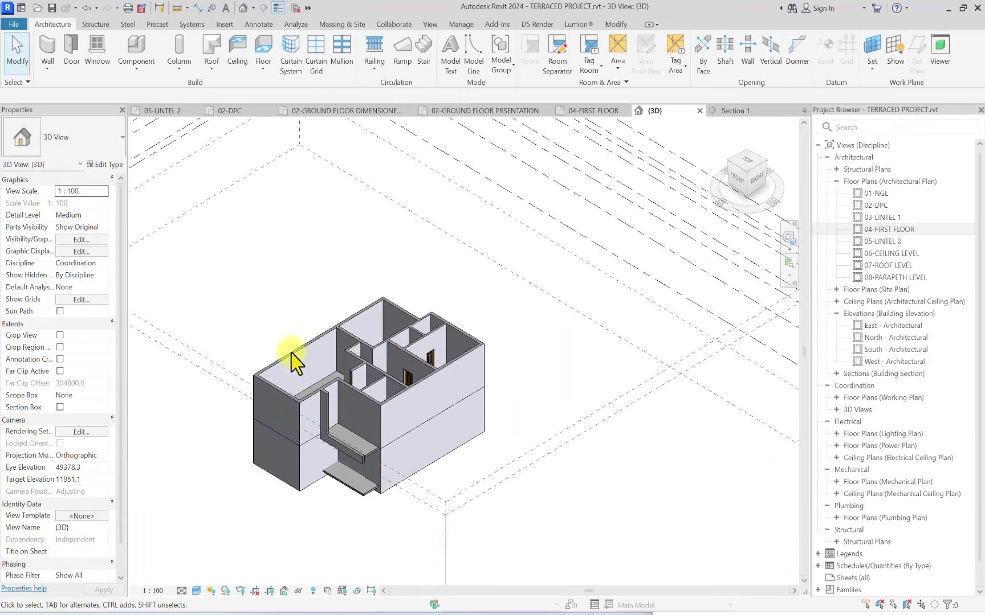
click(741, 185)
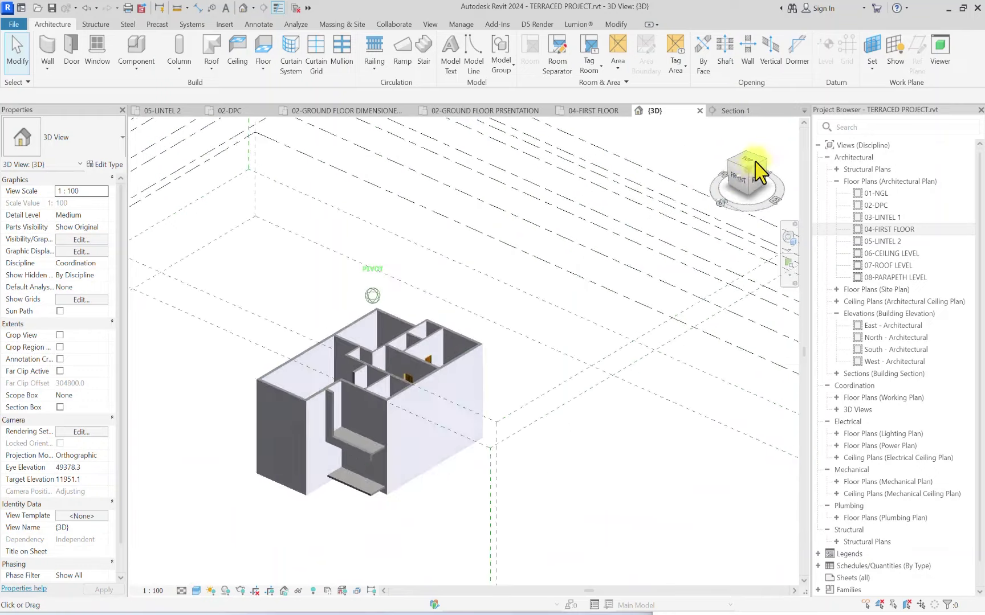
scroll(376, 364, up, 5)
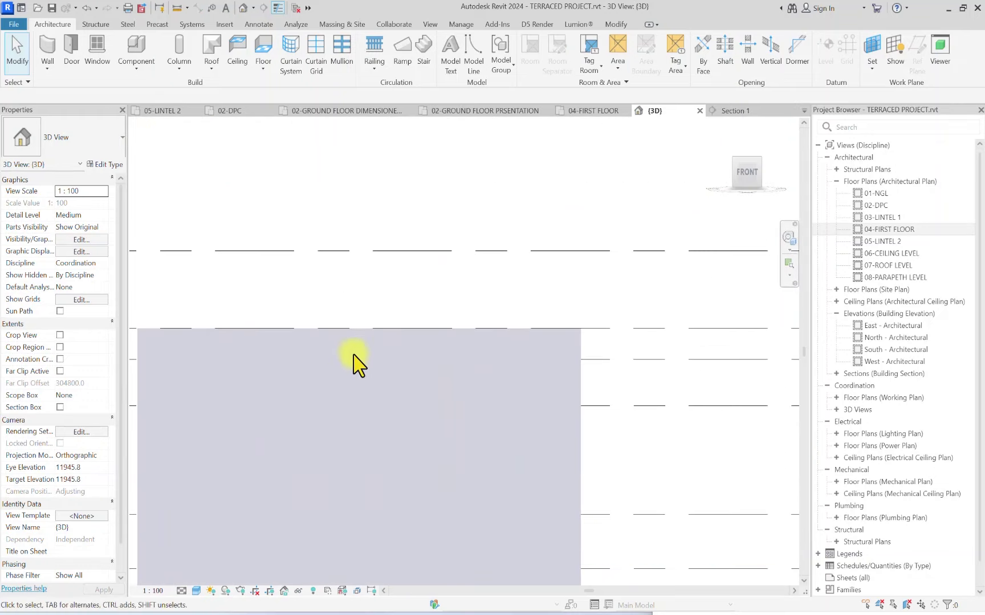
scroll(368, 372, down, 3)
drag(735, 186, 725, 198)
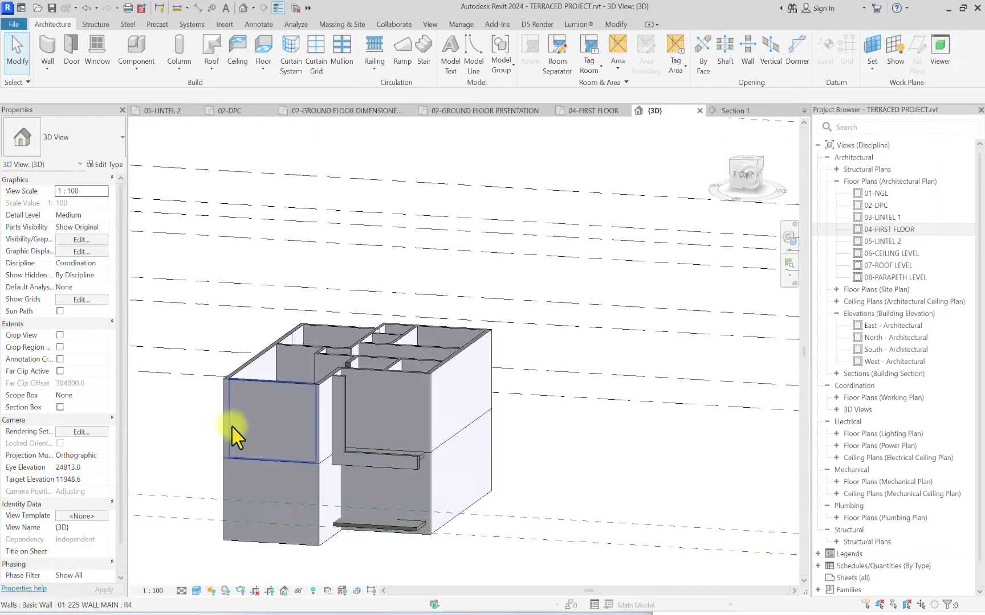
scroll(318, 437, up, 2)
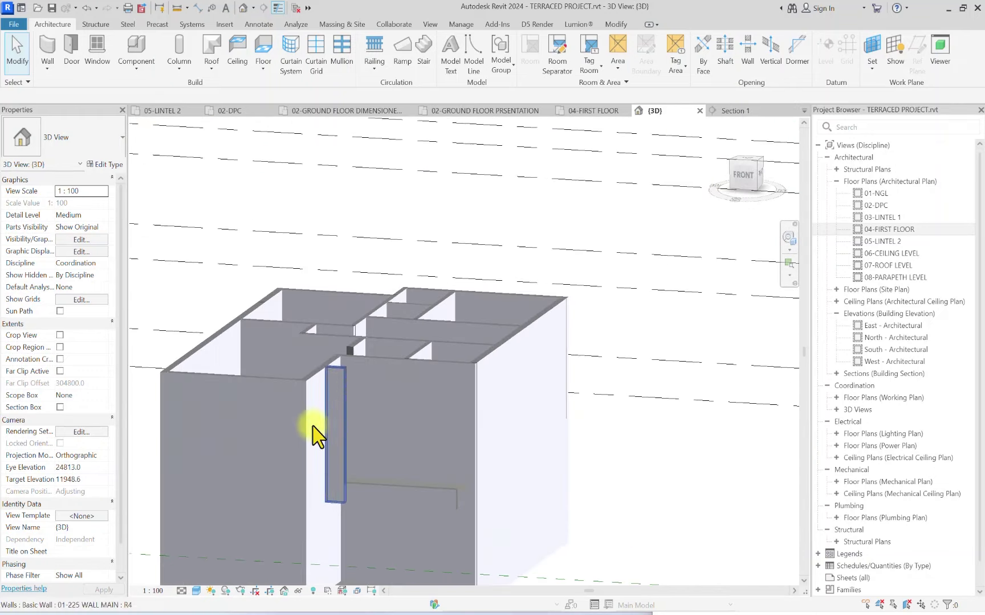
Step: Give the narrow front-recess wall a 06-CEILING LEVEL top constraint with -300 top offset
click(339, 388)
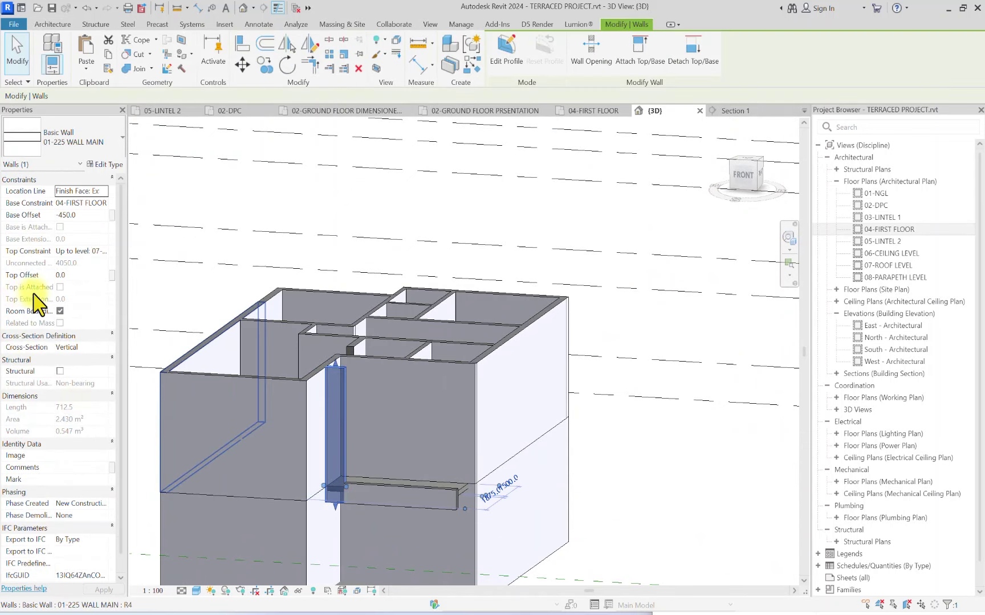
click(105, 251)
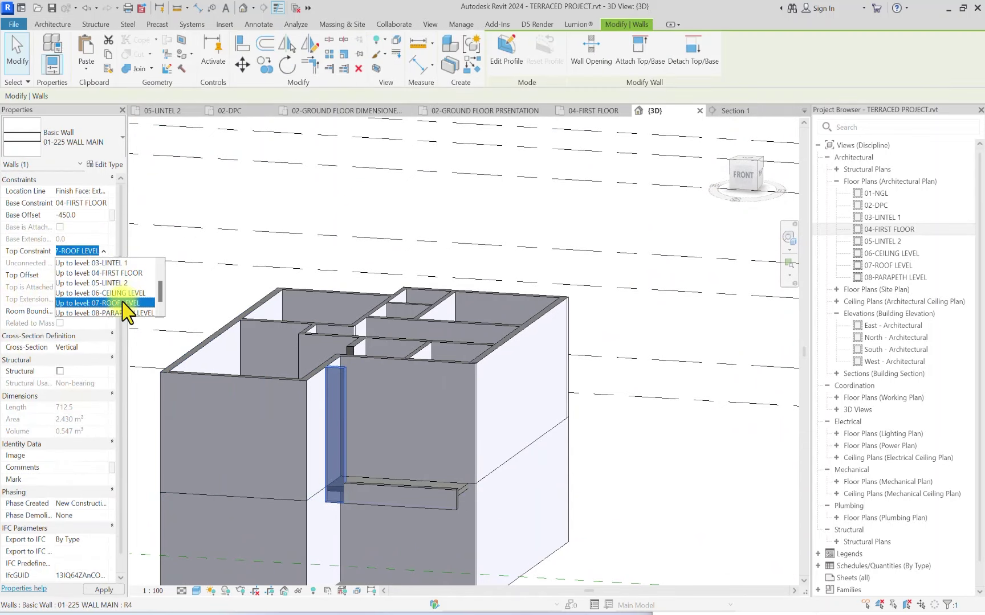
scroll(102, 299, down, 1)
click(74, 284)
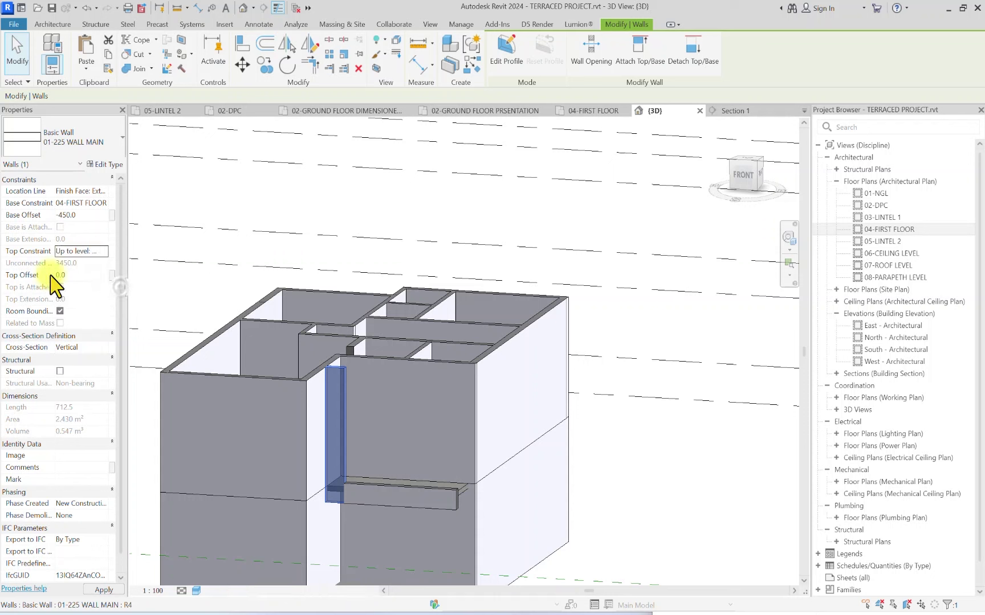
click(87, 276)
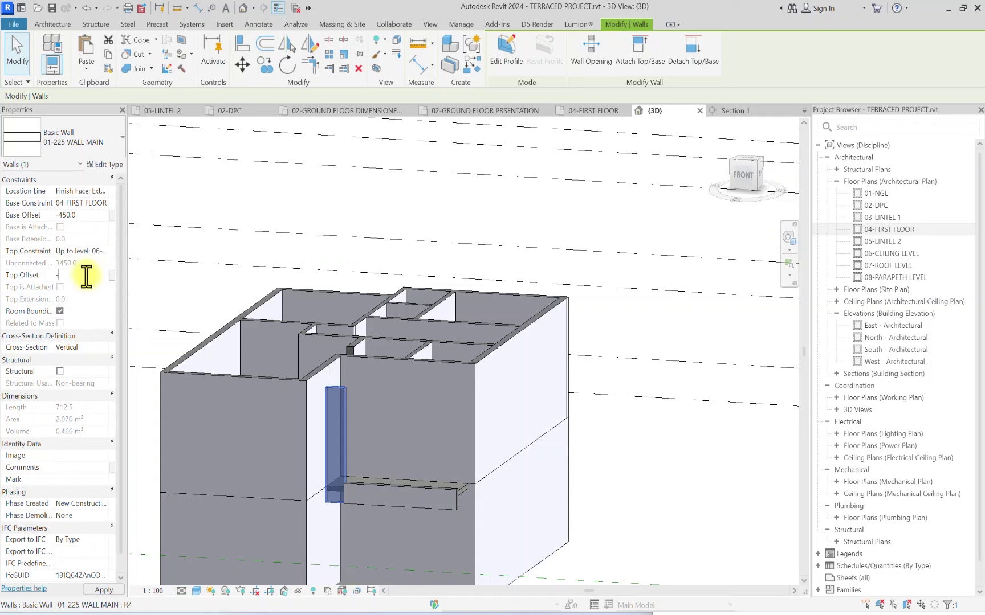
click(620, 449)
scroll(401, 392, down, 3)
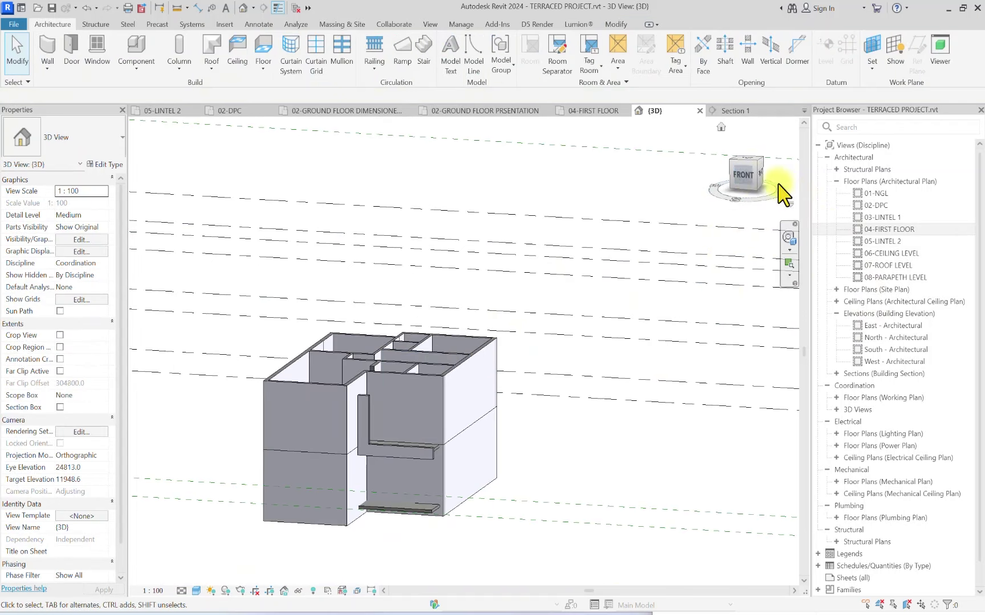
Step: Turn the 3D view to look straight down from the ViewCube Top
click(757, 174)
scroll(399, 407, up, 2)
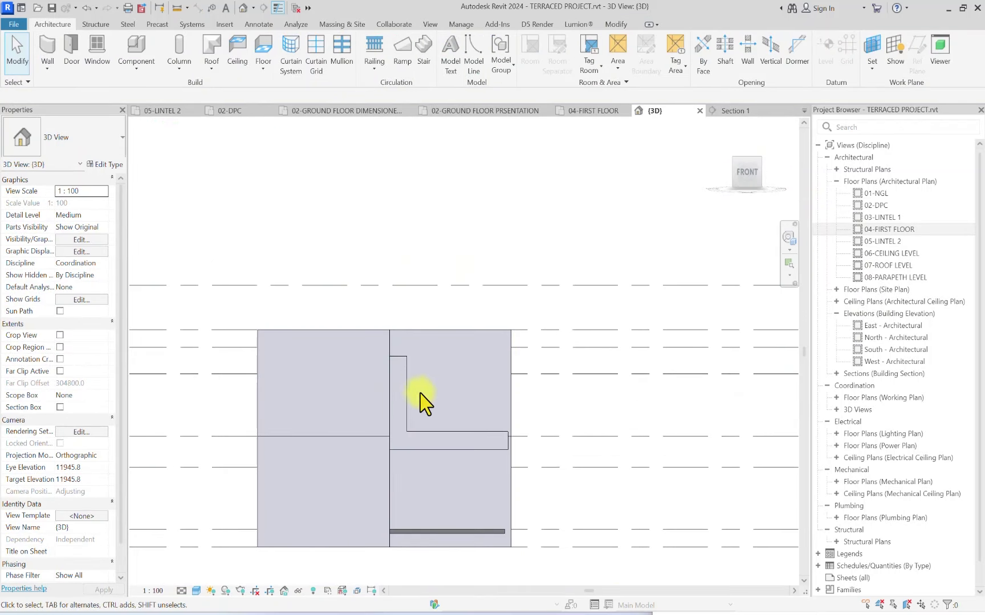
click(750, 151)
scroll(534, 369, up, 2)
scroll(430, 431, up, 3)
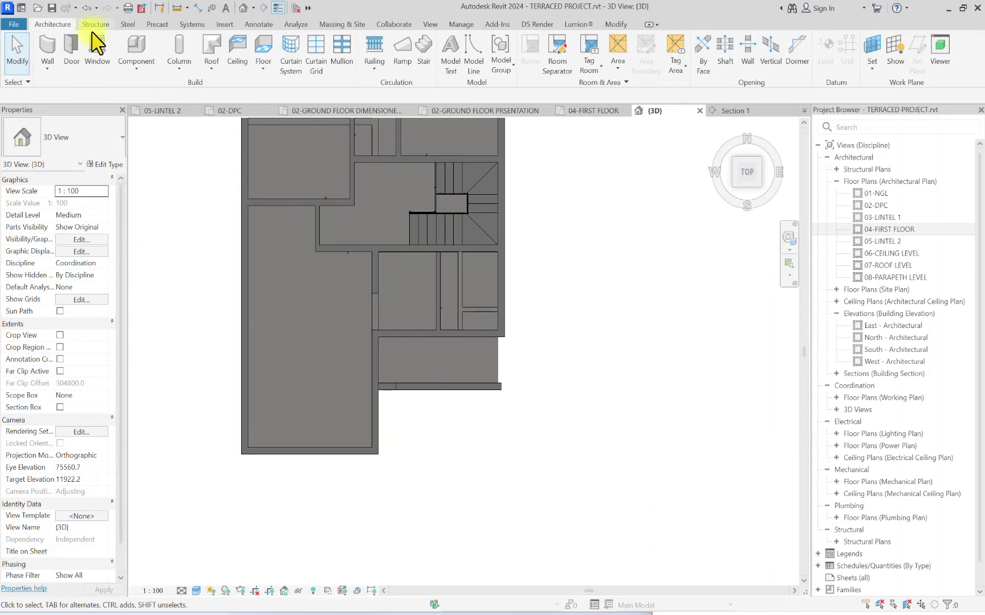
Step: Set up a 01-225 WALL MAIN wall with base 05-LINTEL 2 and top 06-CEILING LEVEL
click(50, 54)
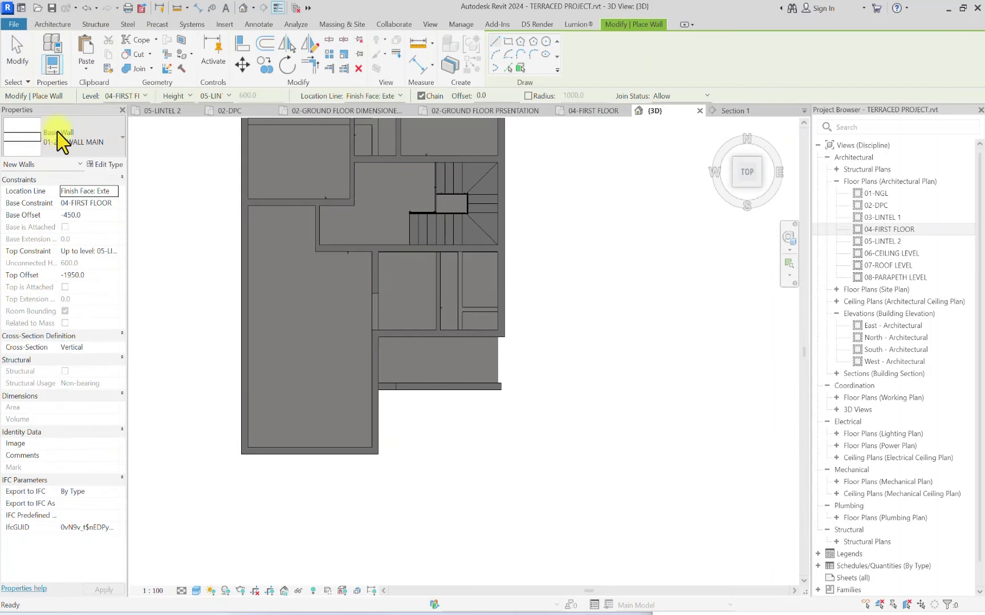
click(57, 137)
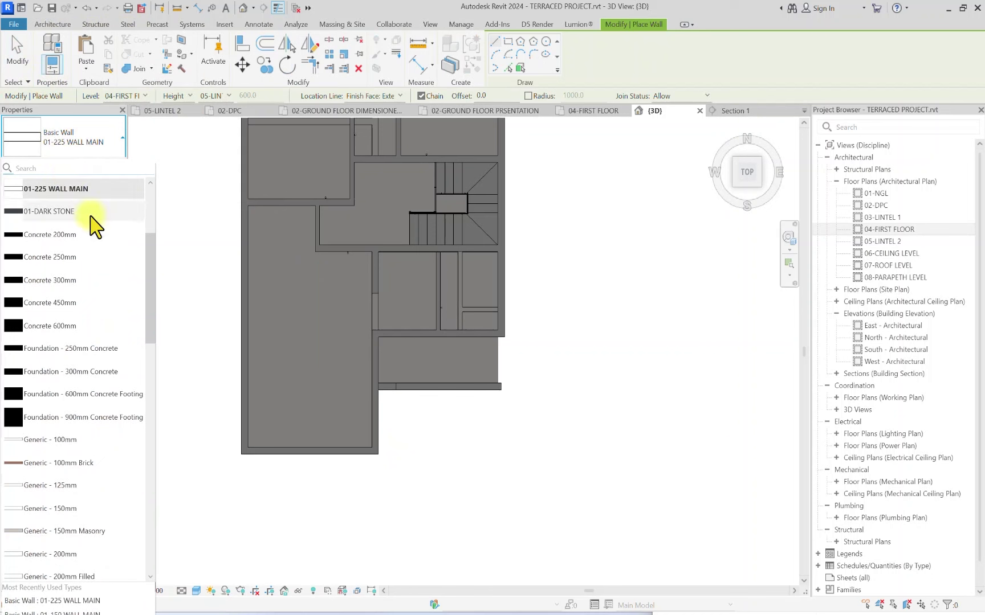
mouse_move(93, 199)
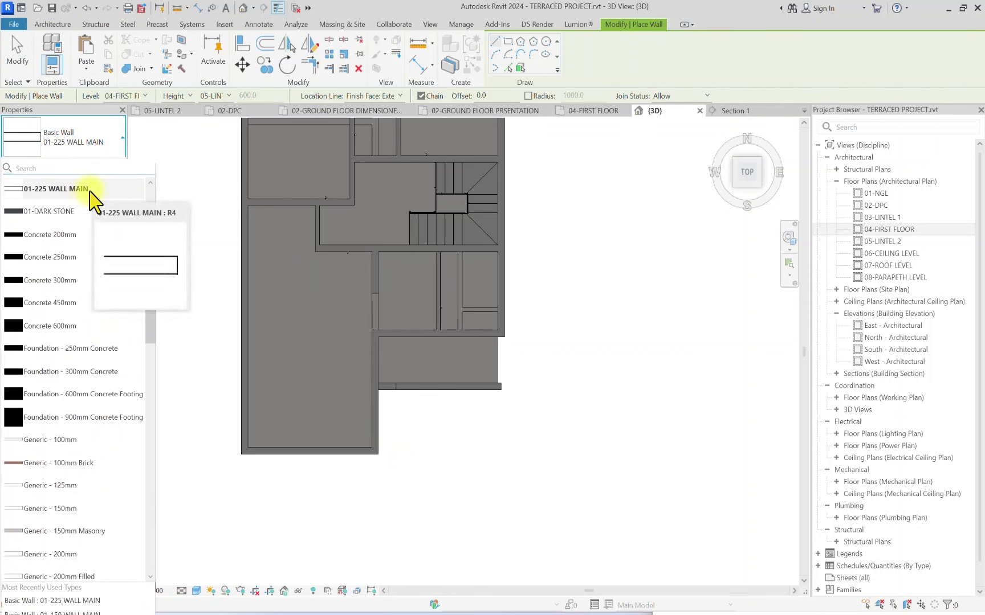
click(57, 189)
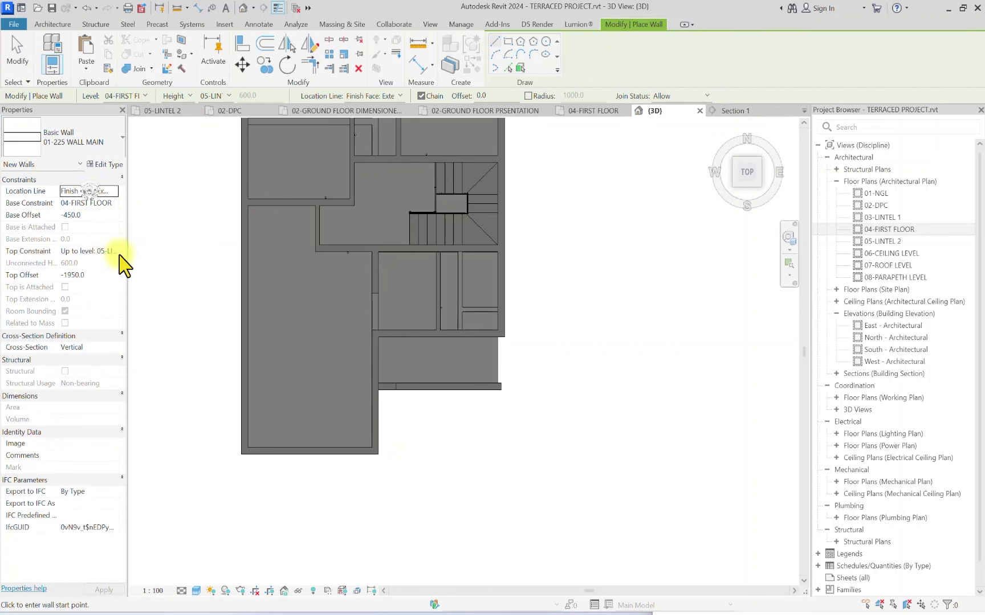
click(111, 204)
scroll(80, 251, down, 1)
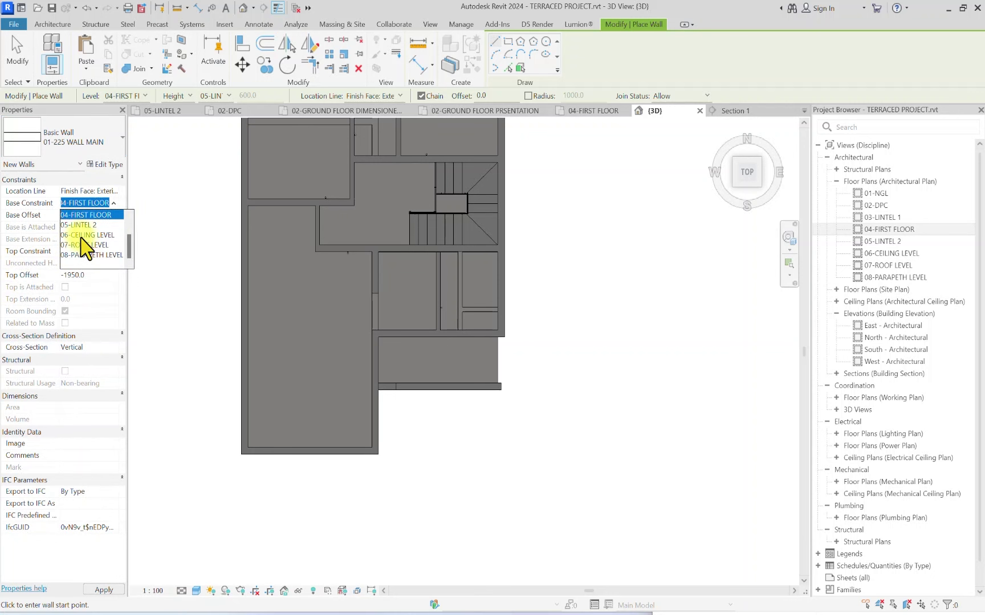
click(89, 226)
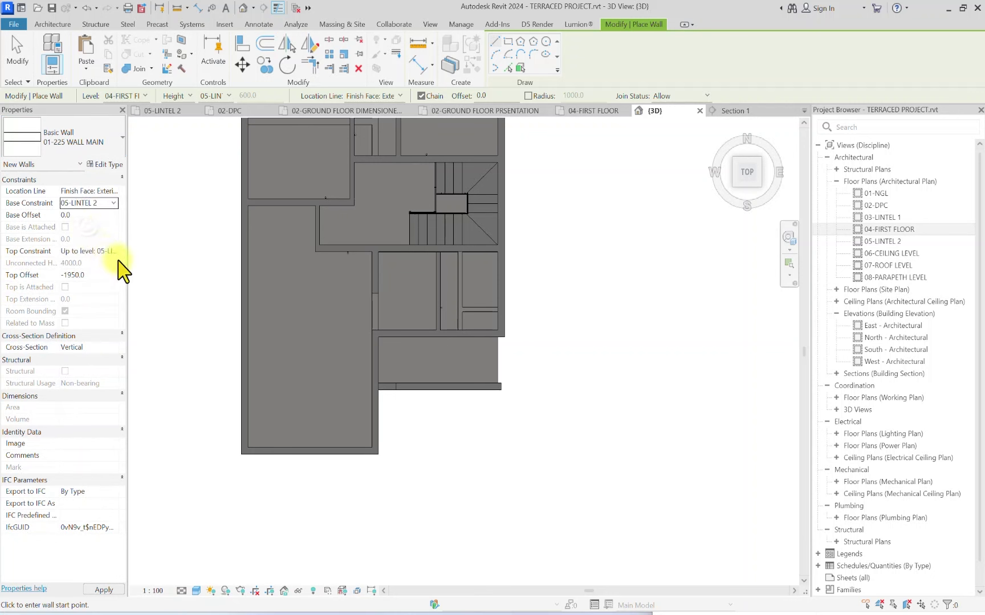
click(114, 251)
scroll(117, 291, down, 1)
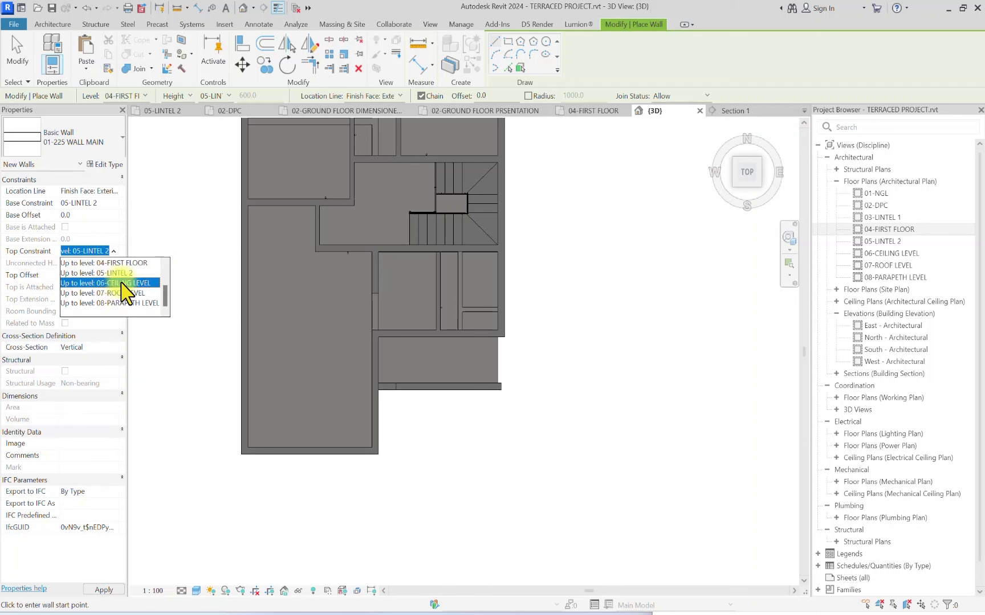
click(117, 283)
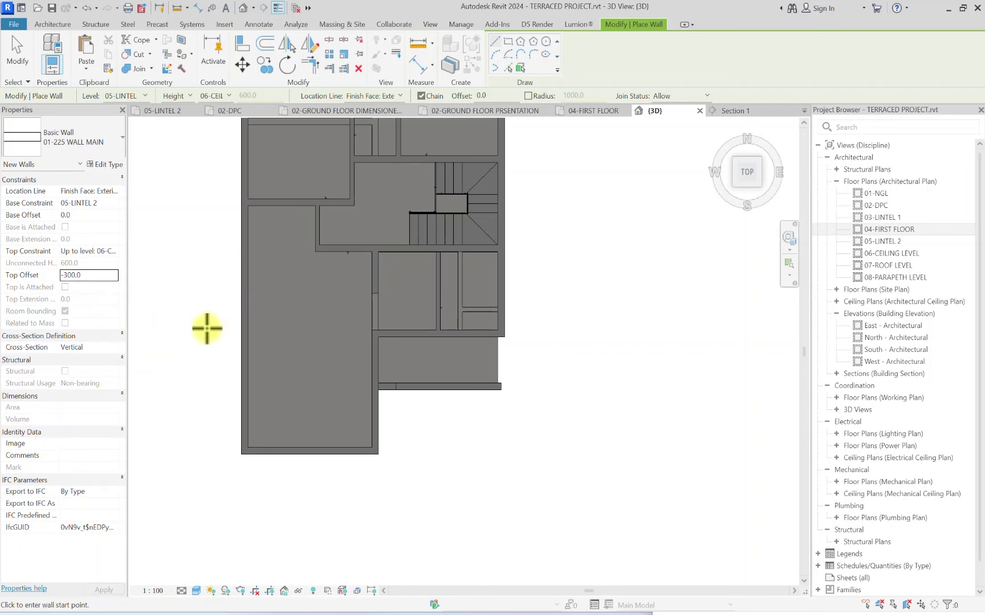
Step: Draw the wall from the existing wall's endpoint along the front edge
scroll(393, 393, up, 4)
click(399, 380)
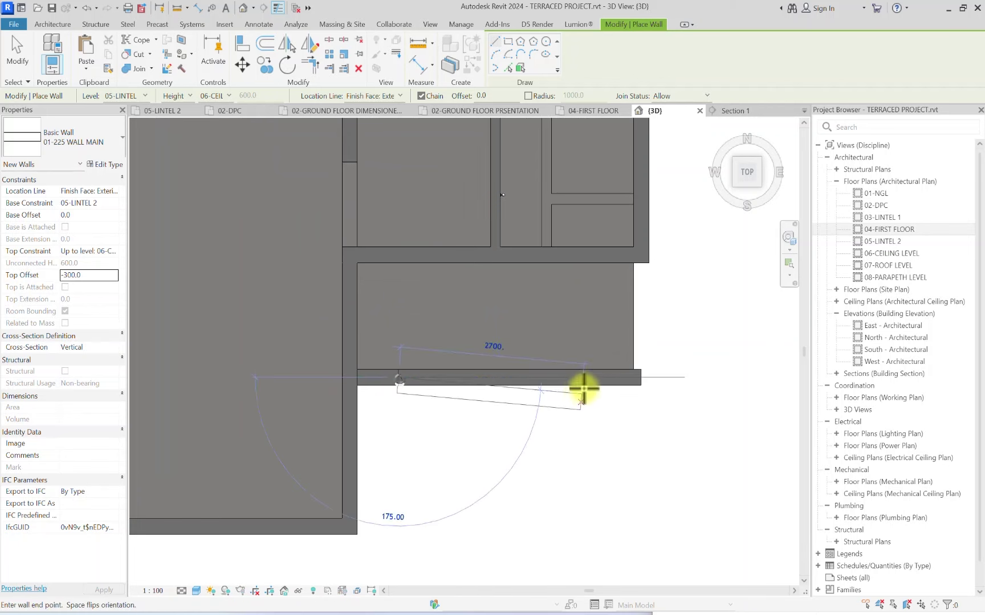
key(Escape)
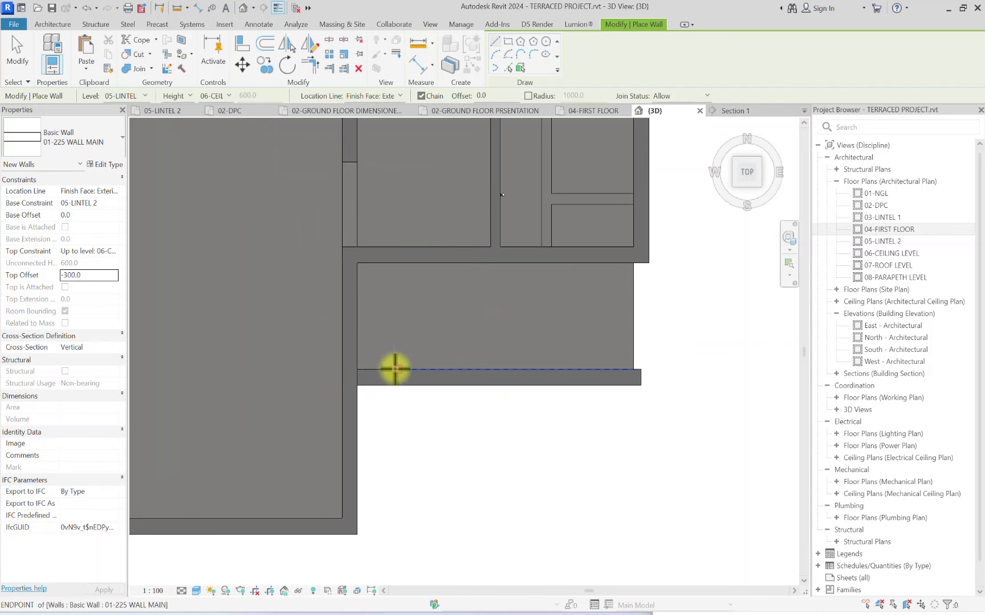
click(395, 369)
click(639, 368)
key(Escape)
key(Escape)
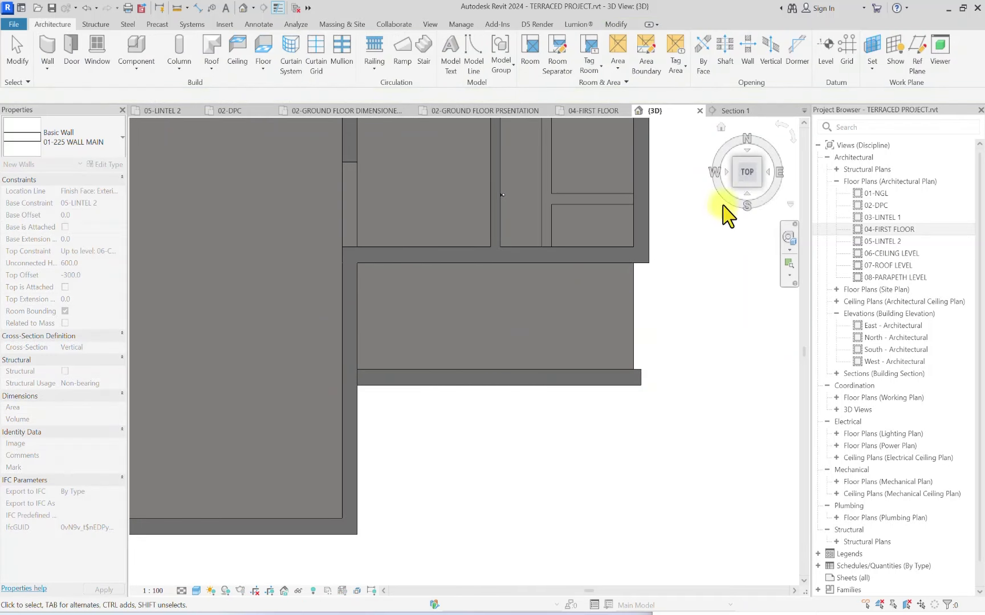
Step: Return the 3D view to isometric, then open the 01-NGL floor plan zoomed out
mouse_move(746, 183)
mouse_down()
mouse_move(759, 180)
mouse_move(670, 564)
mouse_move(564, 242)
mouse_move(740, 213)
mouse_move(747, 187)
mouse_up()
click(747, 187)
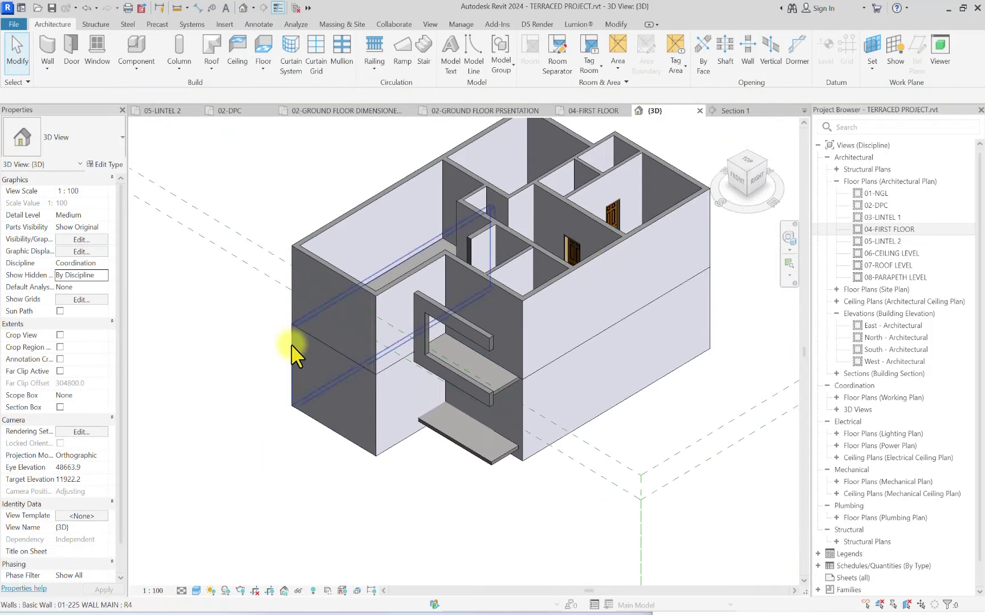
scroll(448, 484, up, 3)
middle_drag(450, 549, 374, 418)
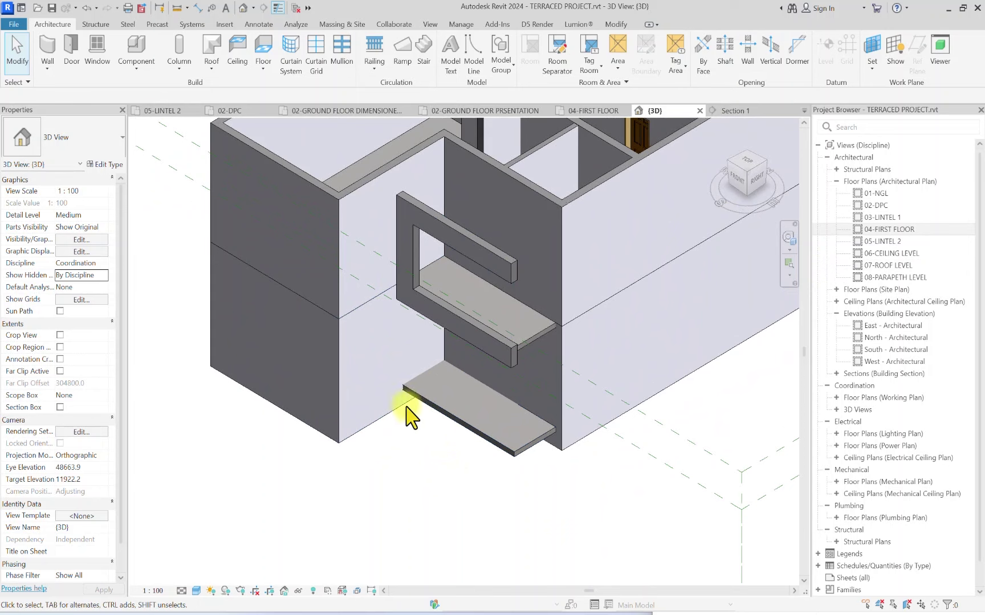
click(879, 195)
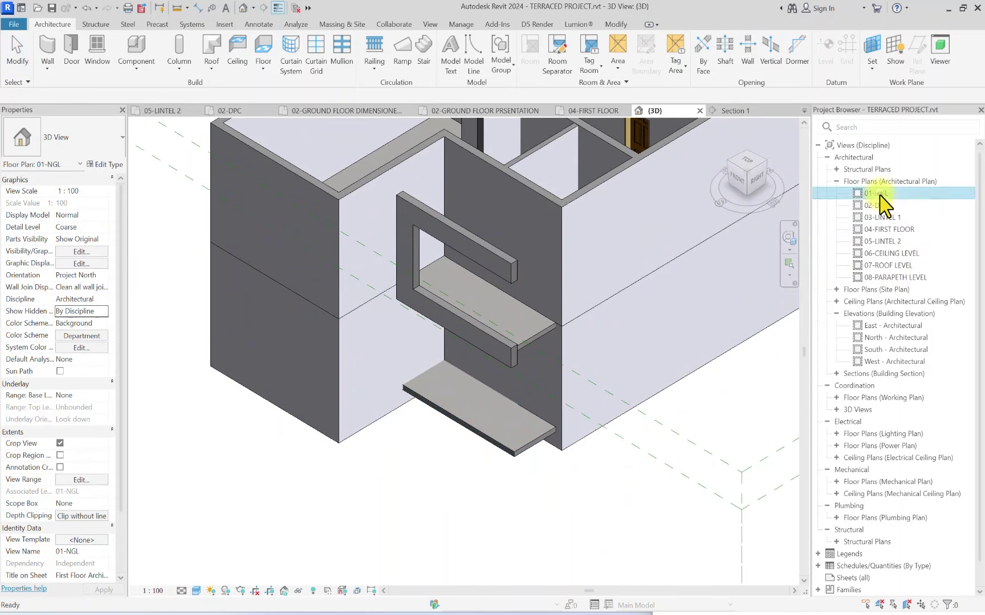
double_click(879, 194)
scroll(450, 353, up, 4)
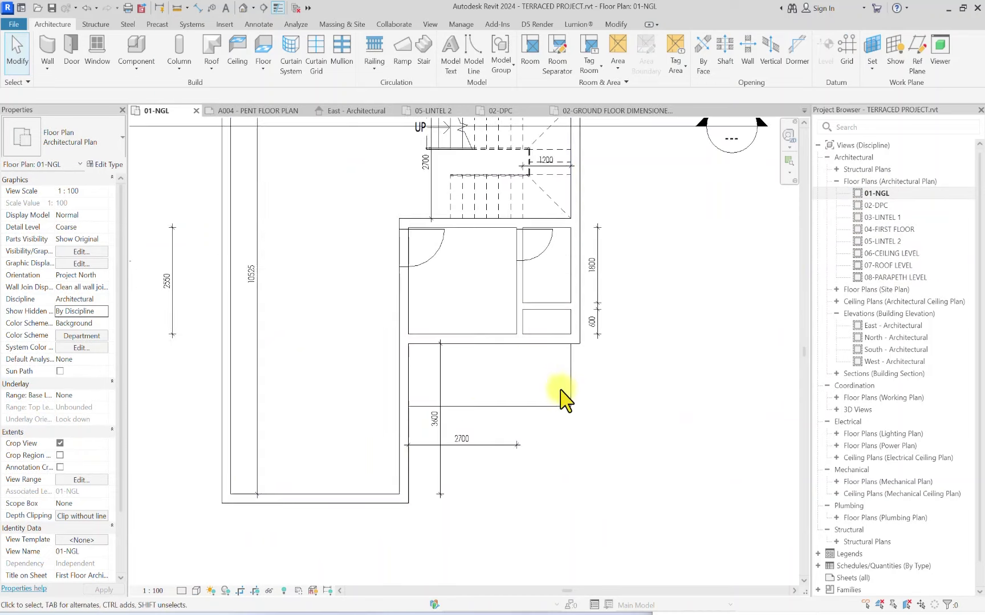
scroll(561, 393, down, 2)
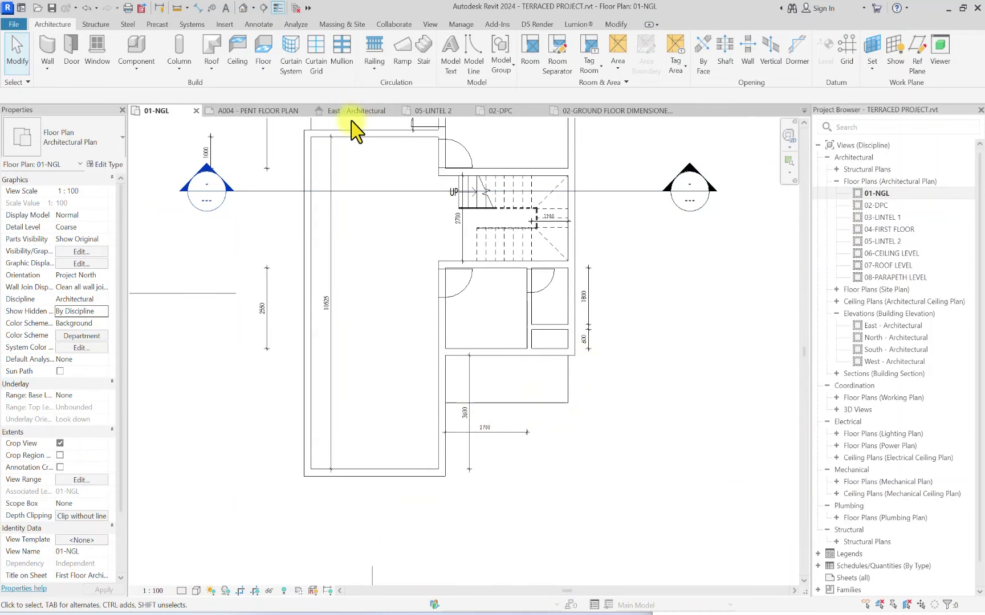
Step: Start a new stair and settle on the M_Monolithic Stair type
click(425, 51)
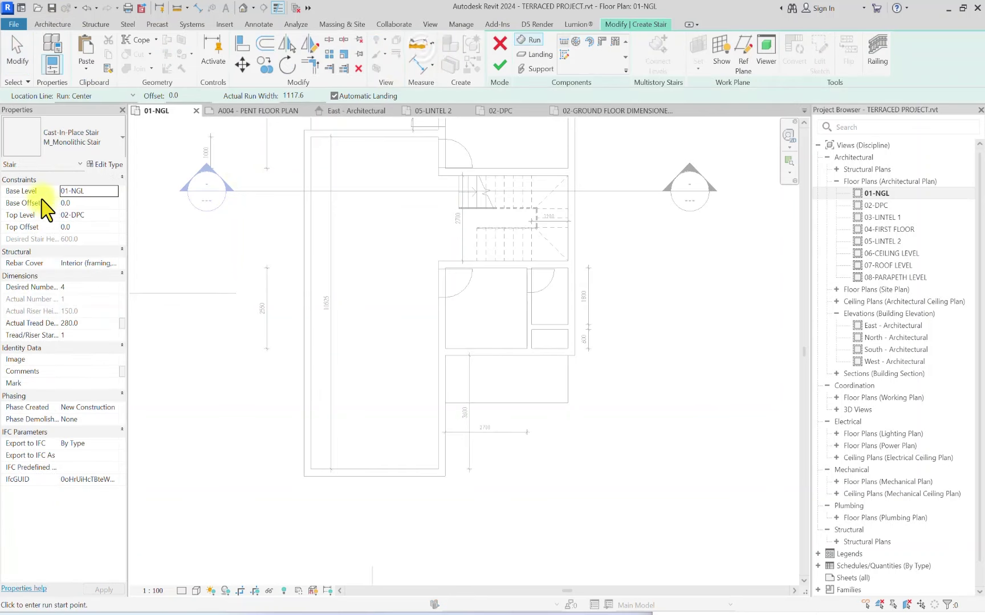
click(85, 137)
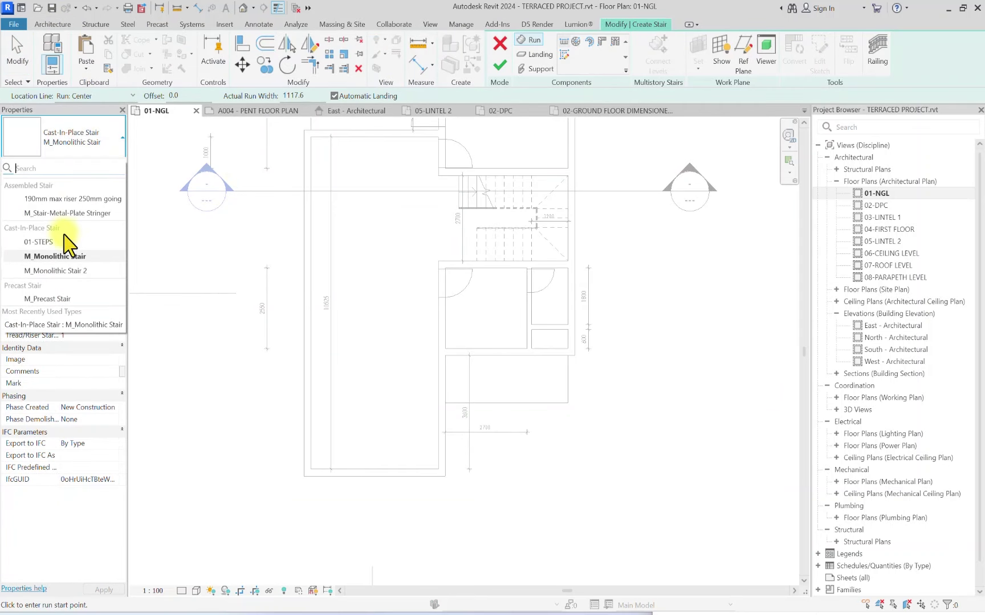
click(41, 241)
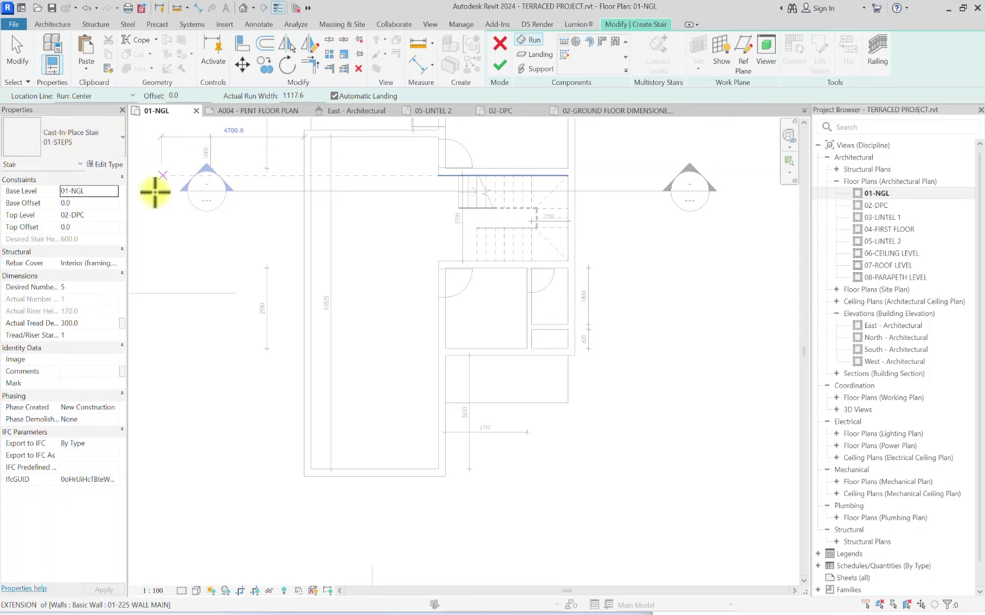
click(91, 137)
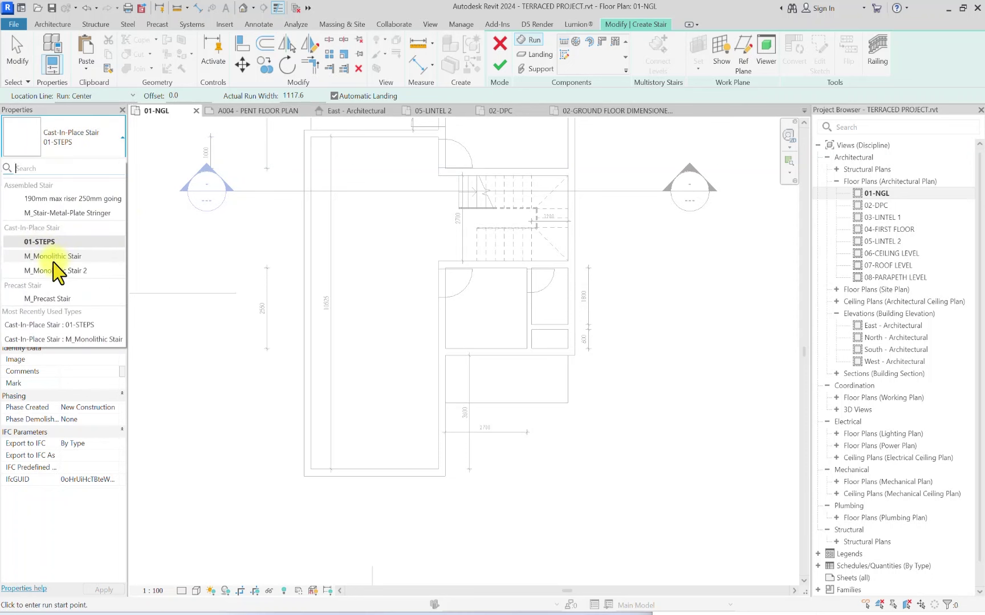
click(67, 257)
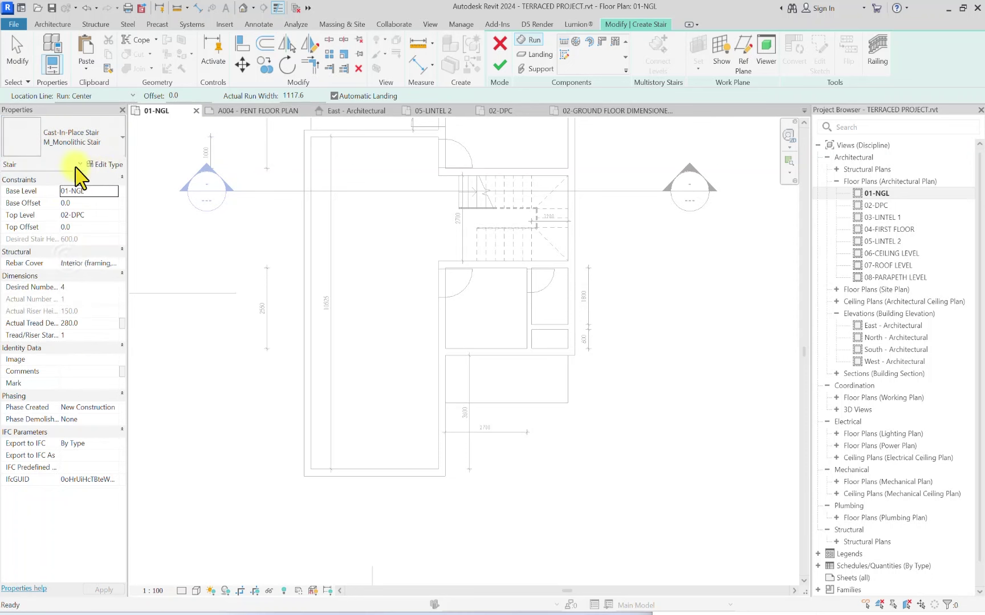
click(91, 150)
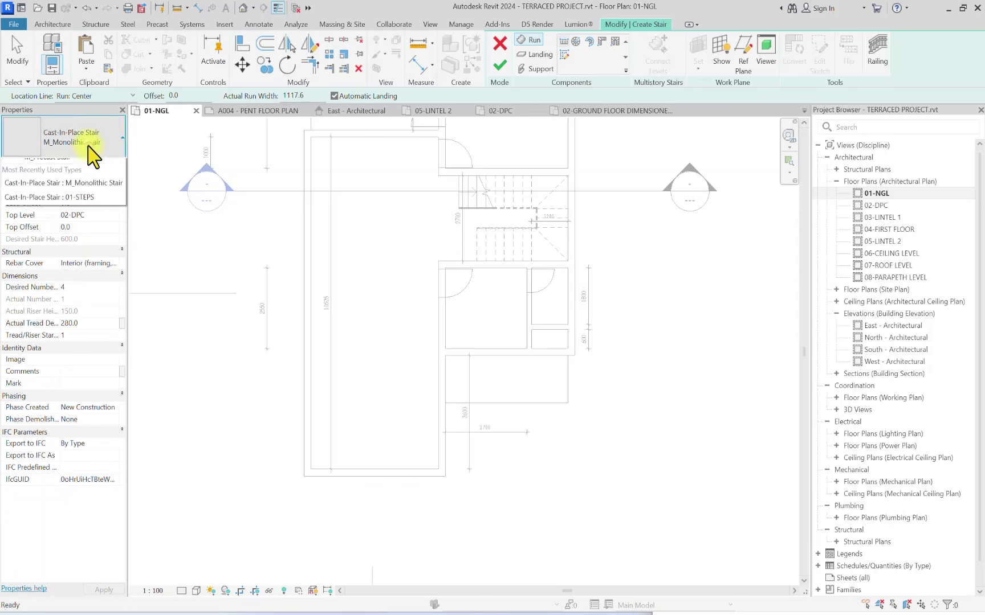
click(92, 153)
Step: Duplicate the stair type under the name 01-ENTRANCE STEPS
click(110, 165)
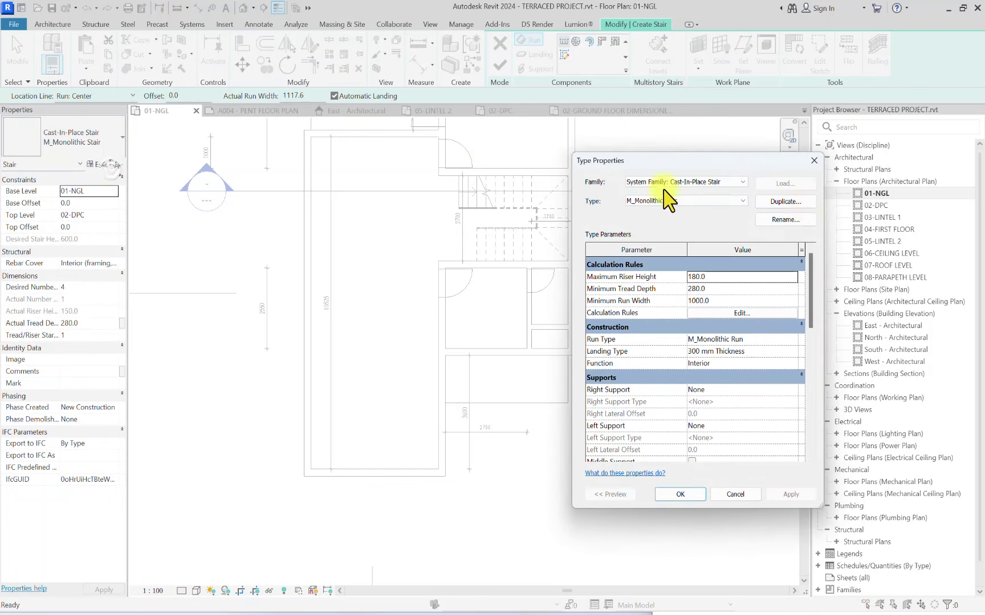
click(789, 202)
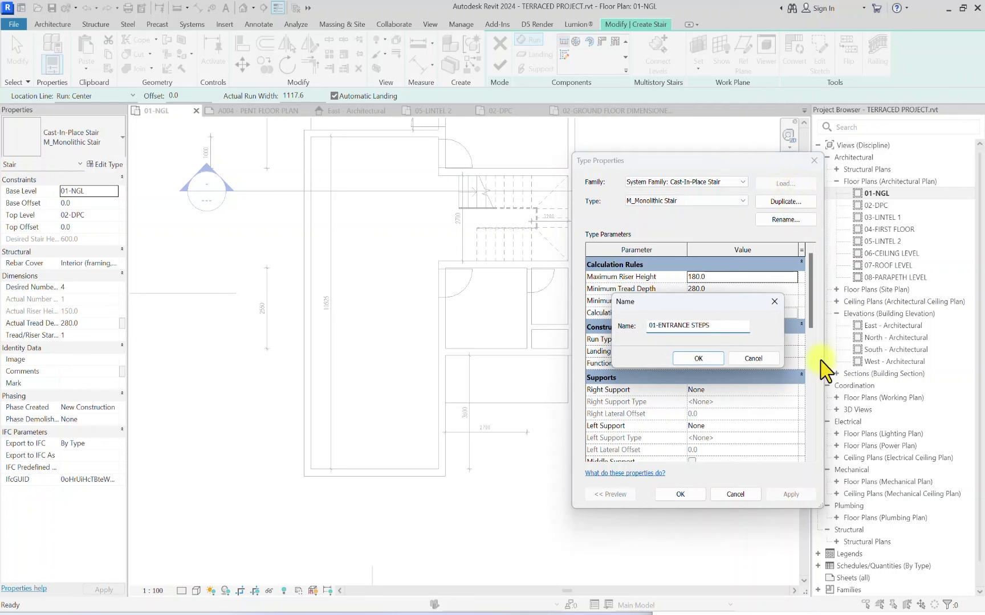
click(705, 365)
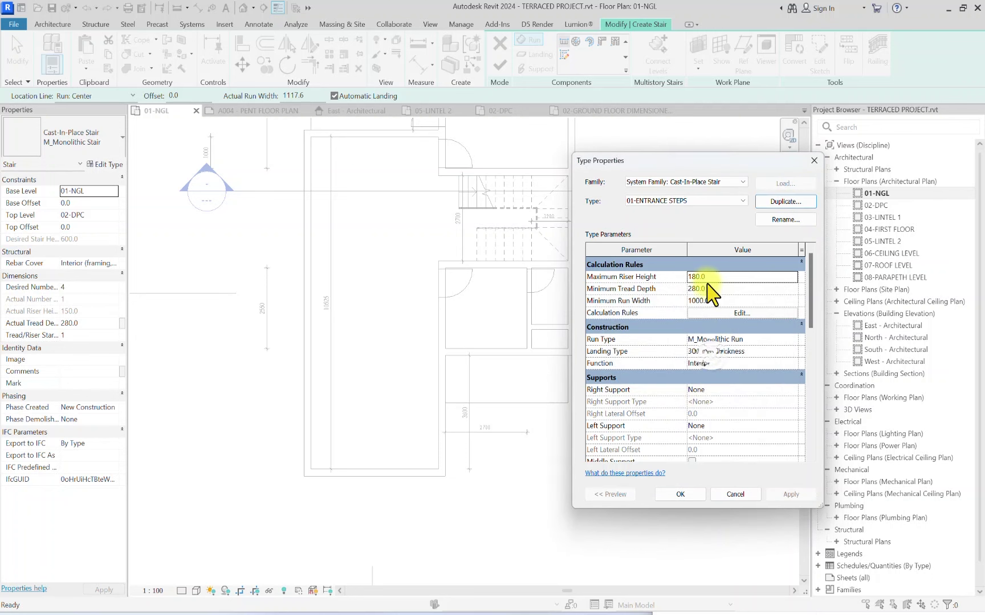
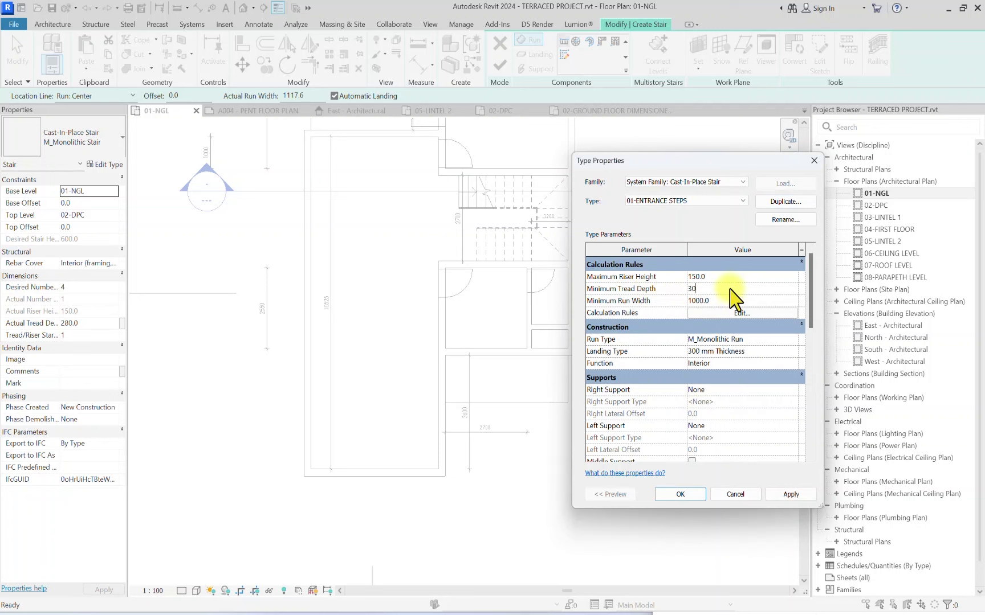
Step: Duplicate M_Monolithic Run as STEPPED, with a stepped underside and 450 structural depth
click(796, 339)
click(797, 340)
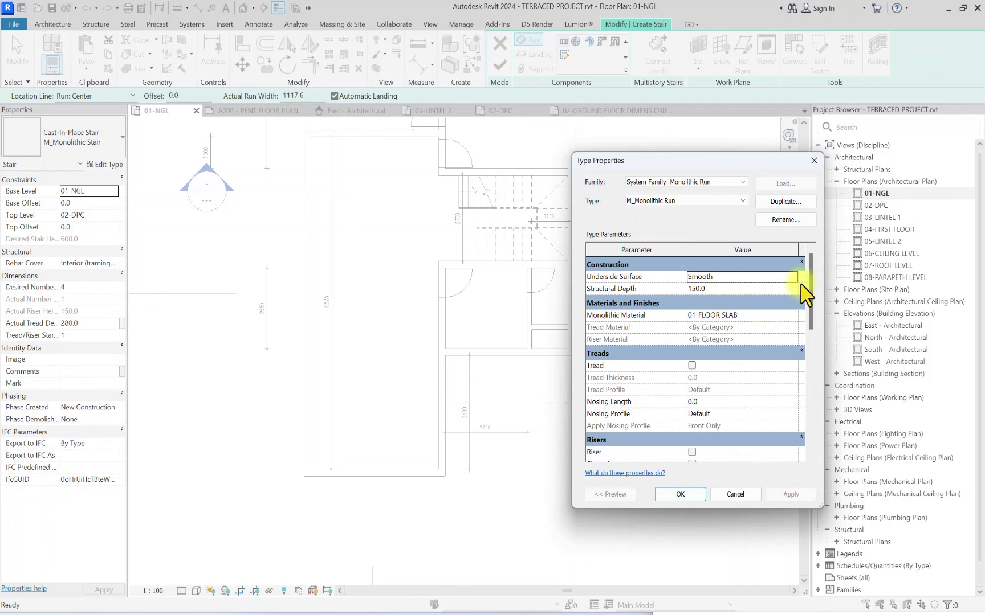
click(795, 276)
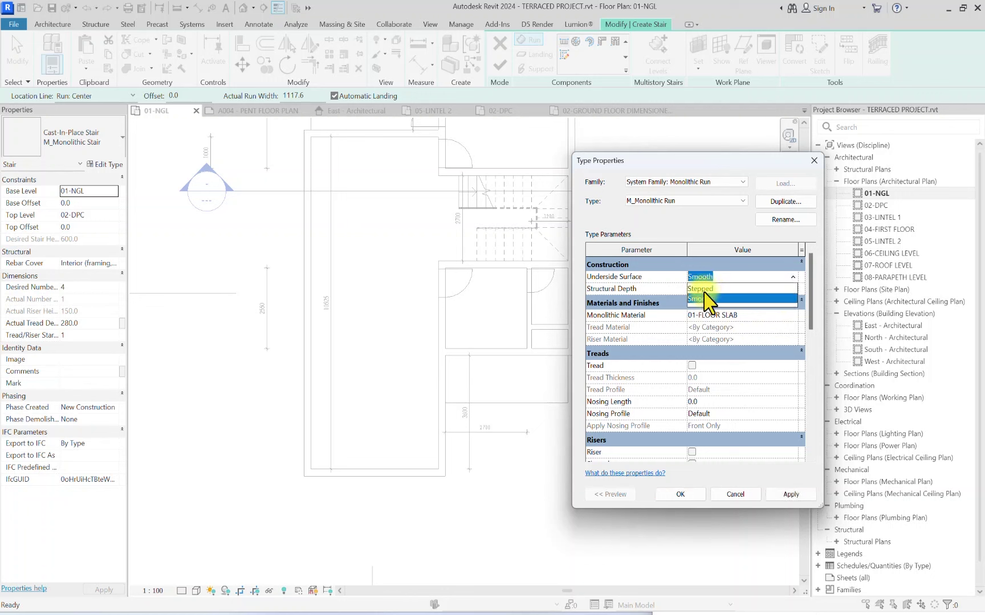
click(792, 198)
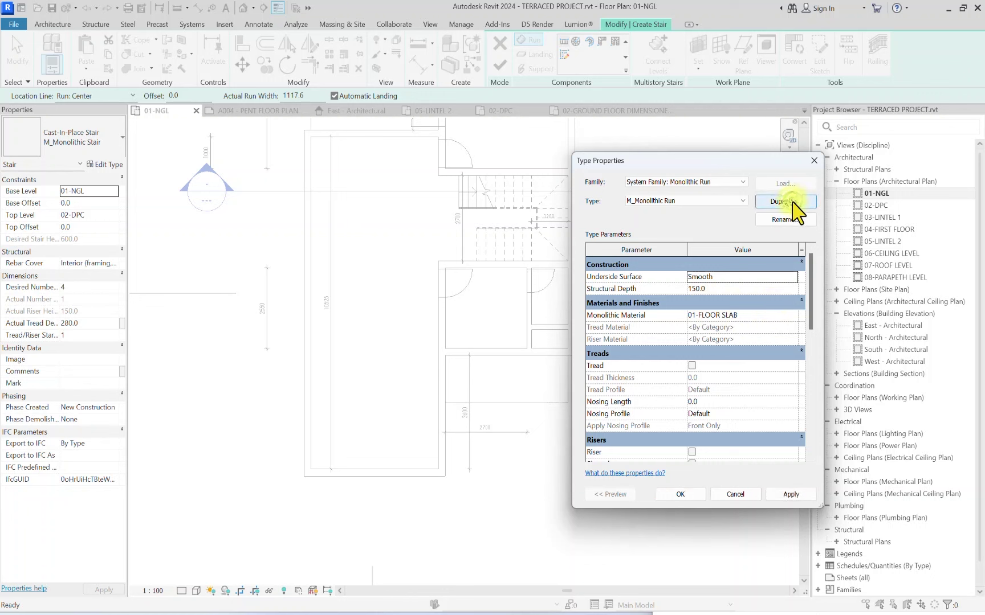
click(786, 202)
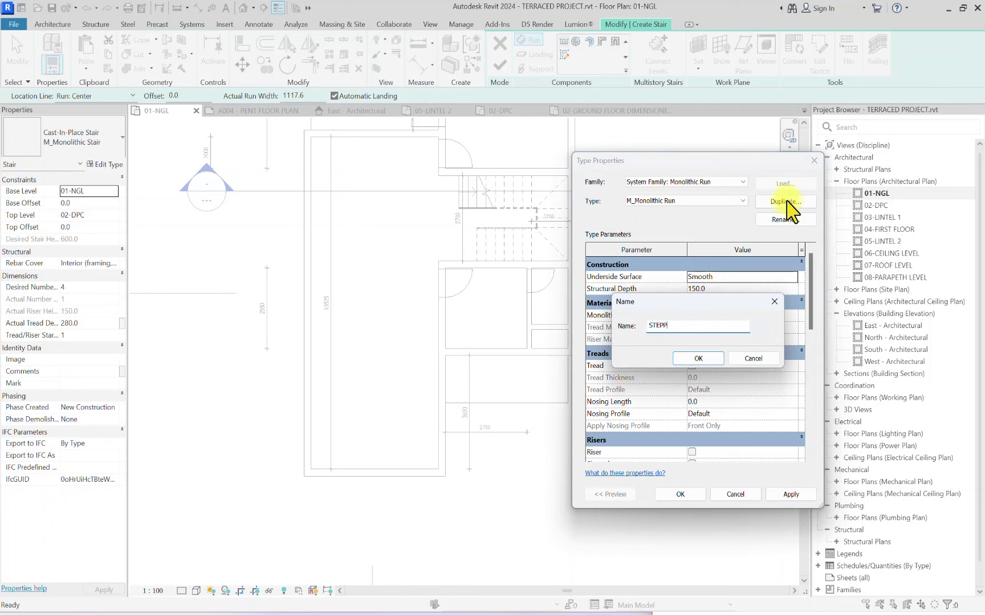
click(699, 359)
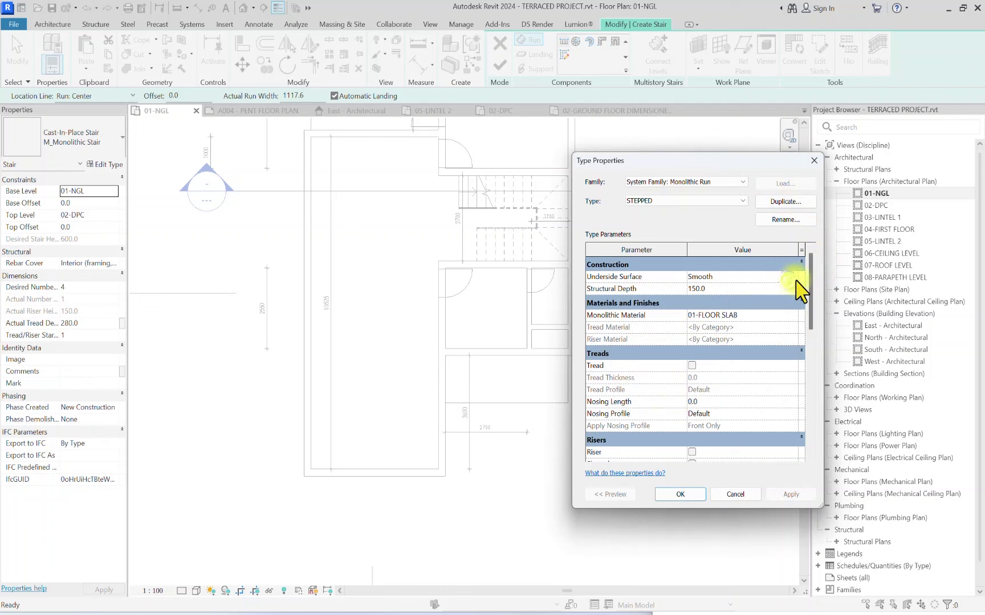
click(796, 280)
click(732, 297)
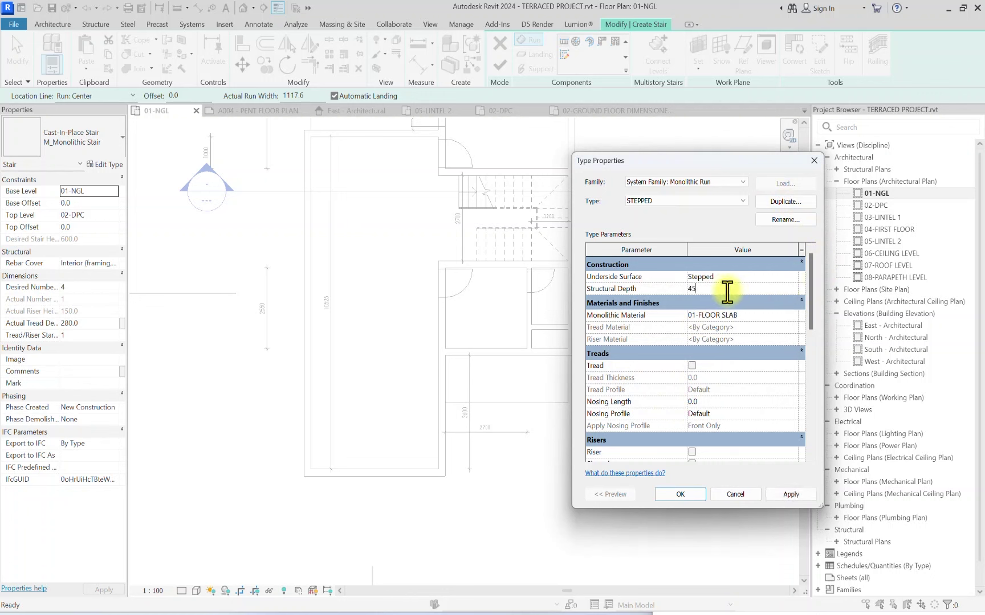
click(680, 495)
Step: Accept the stair type and sketch the two boundary lines of the 2700-wide run
click(678, 495)
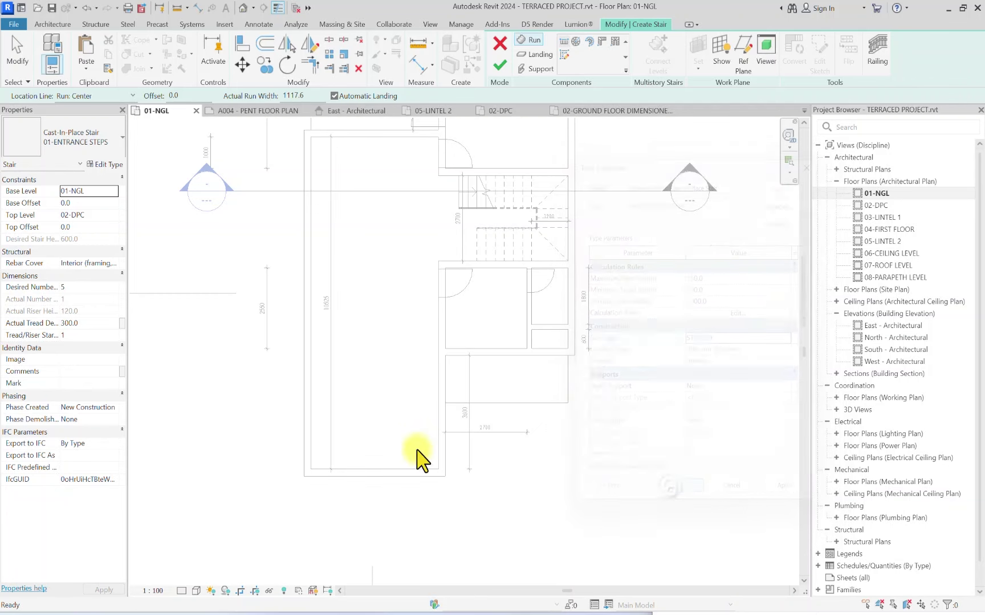
click(564, 55)
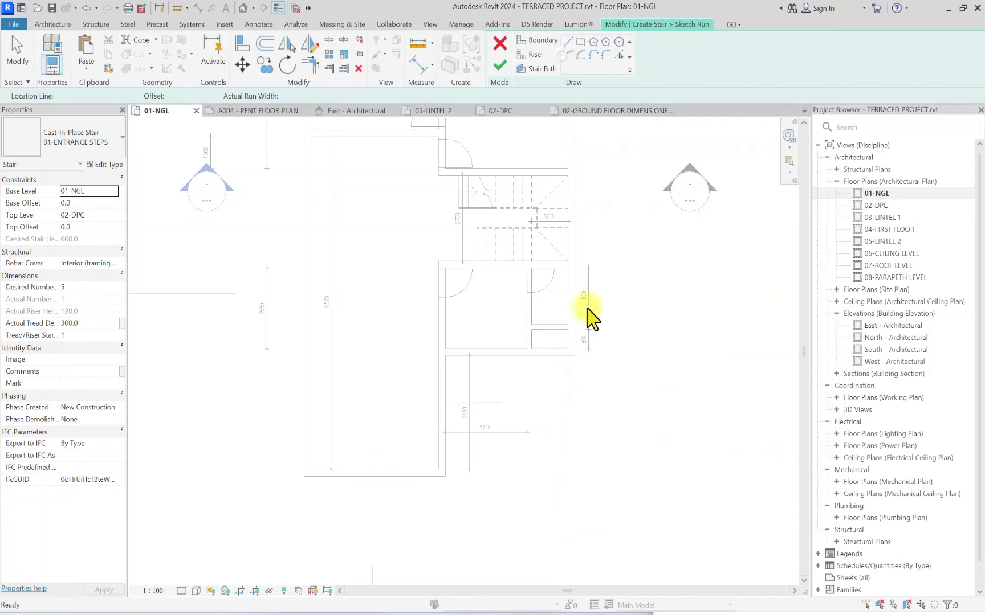
scroll(439, 403, up, 2)
click(447, 403)
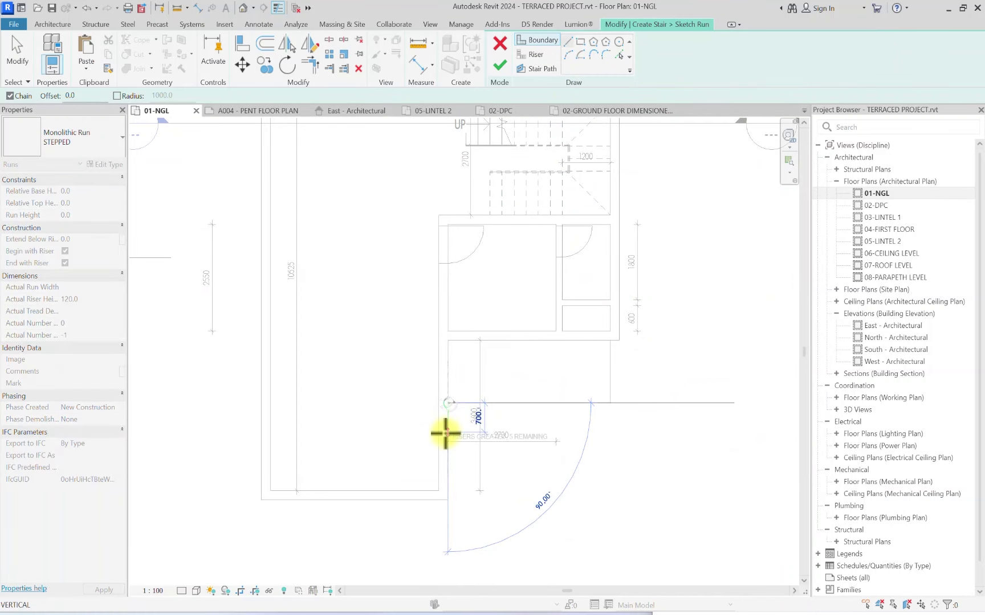
click(447, 438)
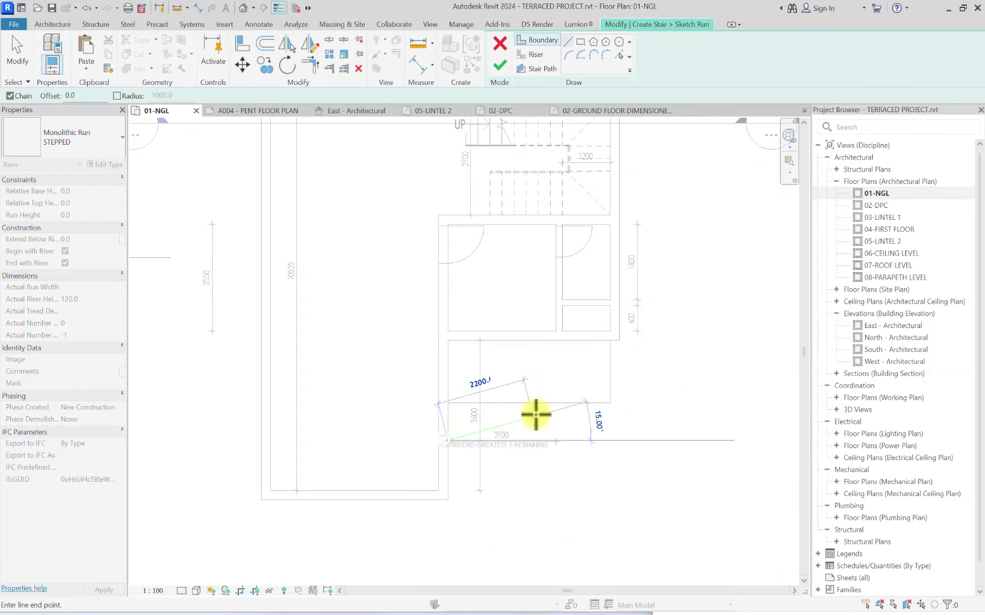
key(Escape)
click(610, 403)
click(610, 439)
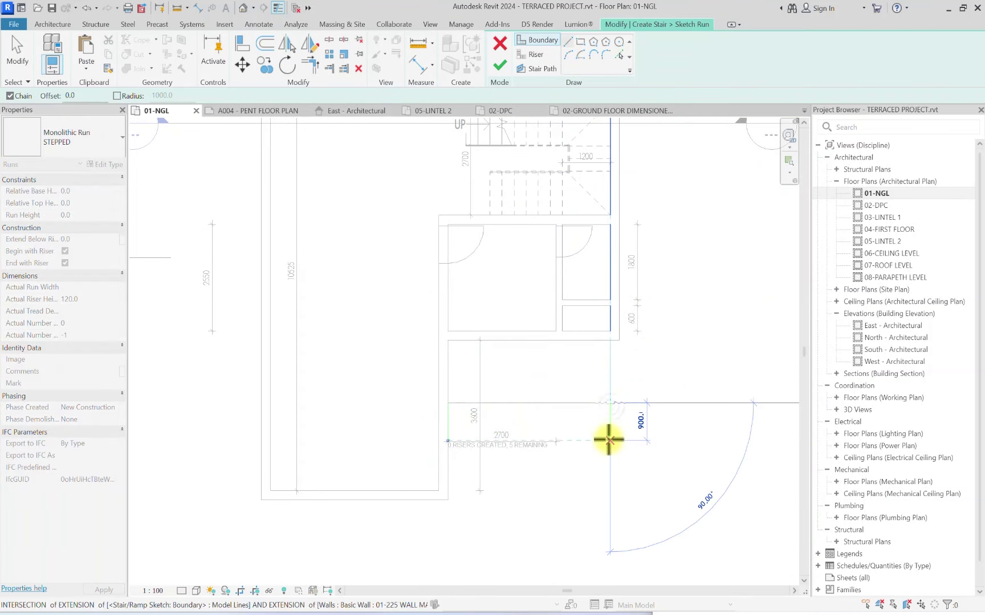
key(Escape)
Step: Draw the bottom riser between the boundaries and pull its right end inward
click(530, 54)
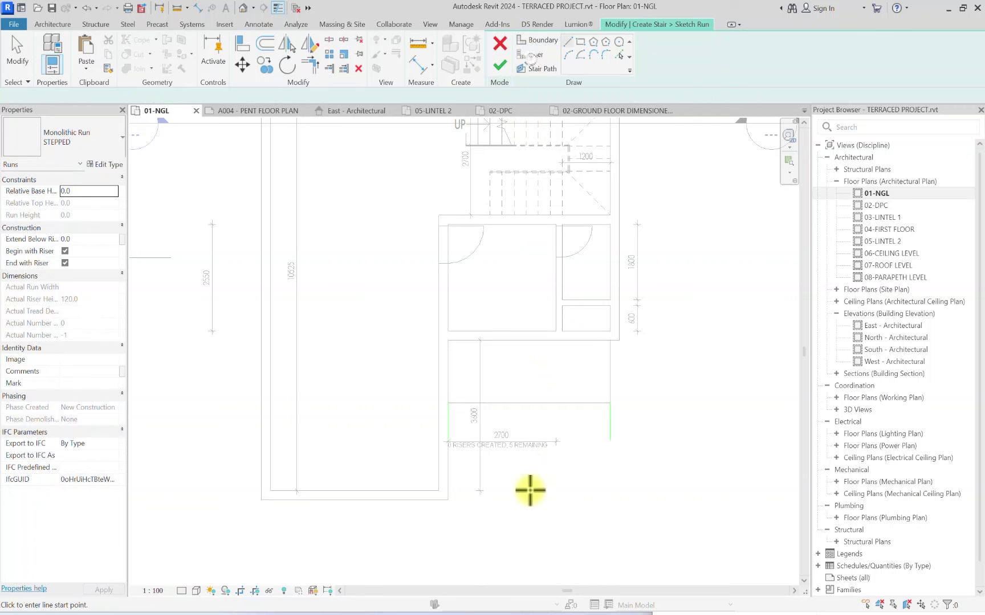
click(447, 440)
click(608, 439)
key(Escape)
key(Escape)
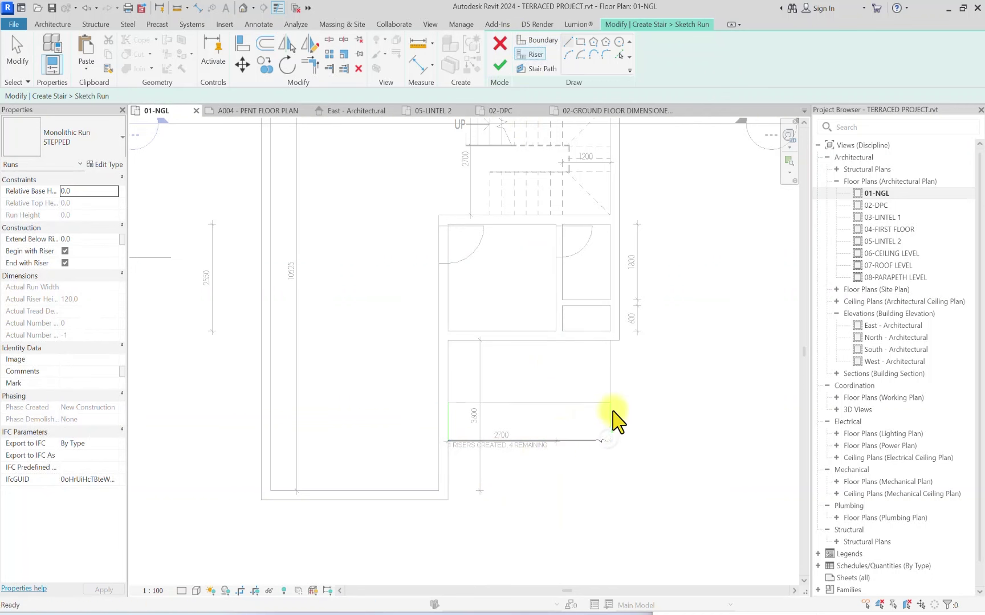
scroll(611, 436, up, 2)
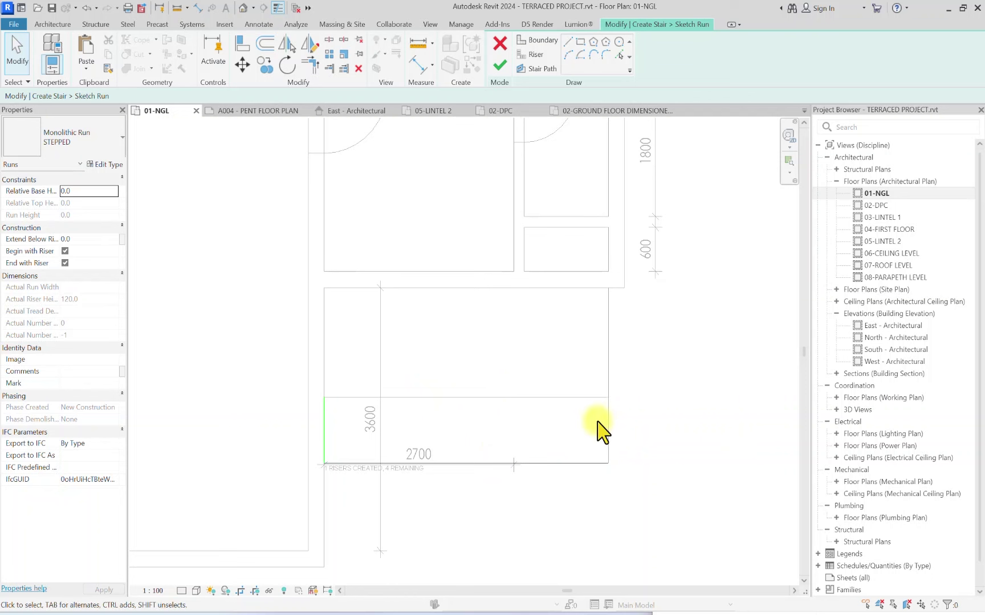
click(608, 434)
mouse_move(609, 436)
mouse_down()
mouse_move(494, 413)
mouse_move(511, 422)
mouse_up()
click(344, 556)
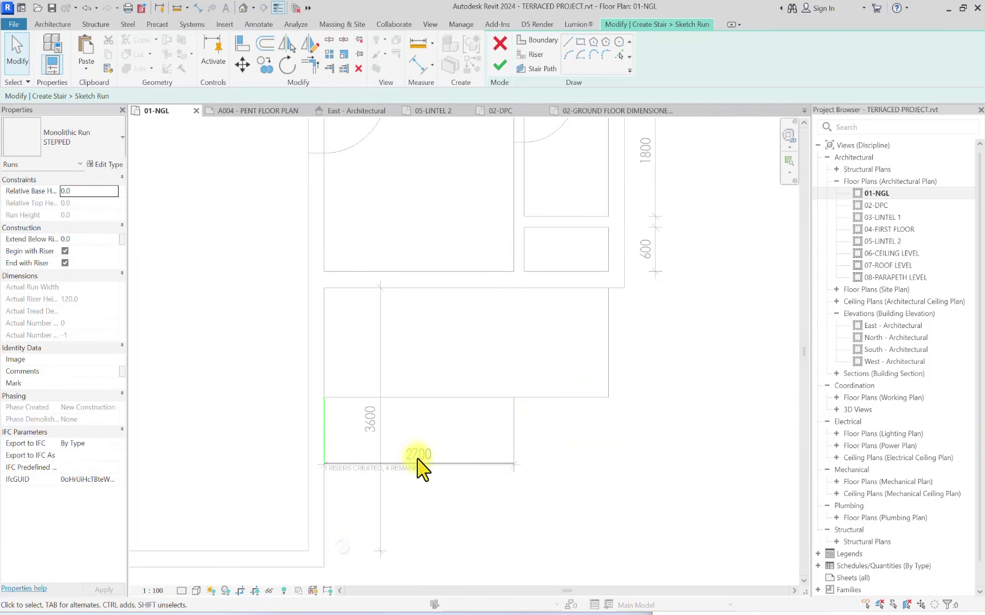
Step: Offset copies of the bottom riser at 300 mm spacing up the run
click(417, 464)
click(262, 46)
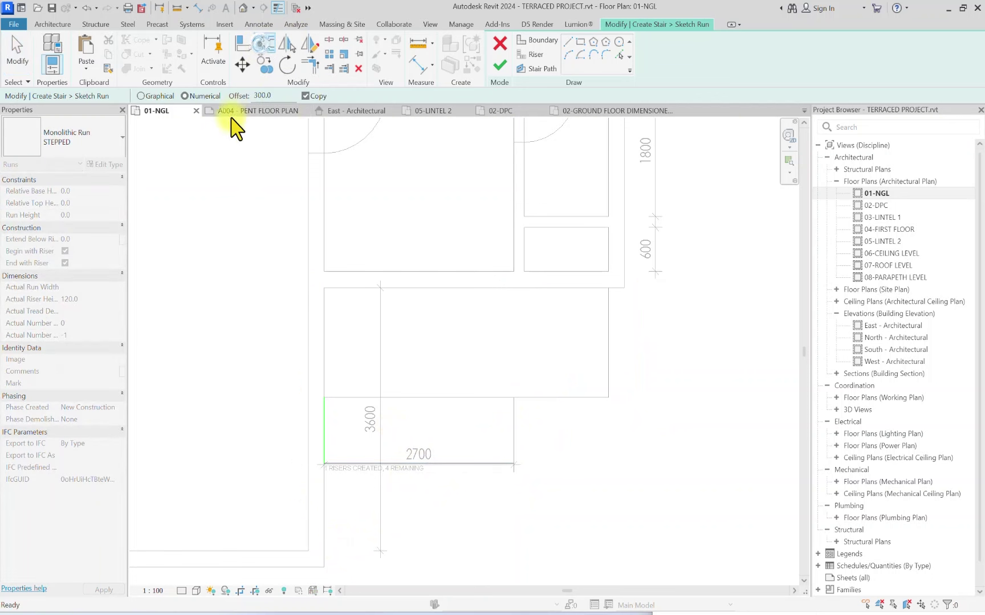
click(386, 461)
click(406, 441)
click(412, 419)
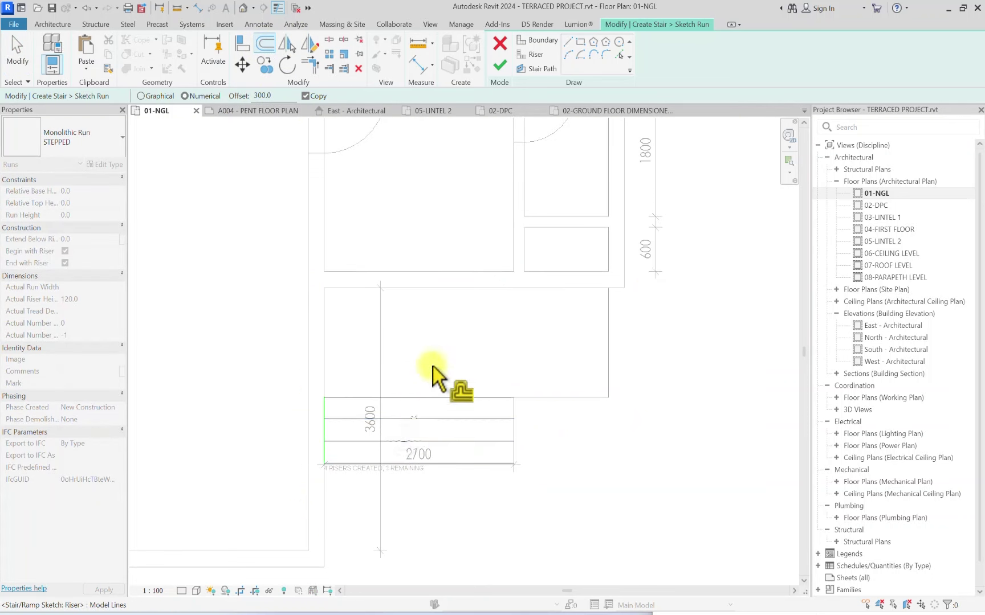
Step: Draw the stair path from the bottom riser's midpoint to the top riser
click(537, 68)
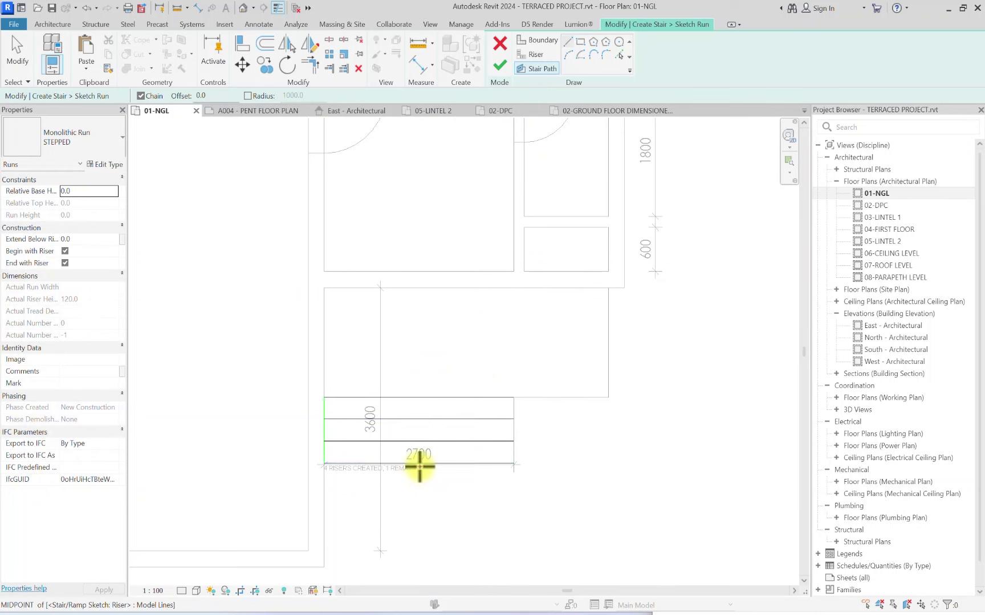
click(419, 467)
click(419, 394)
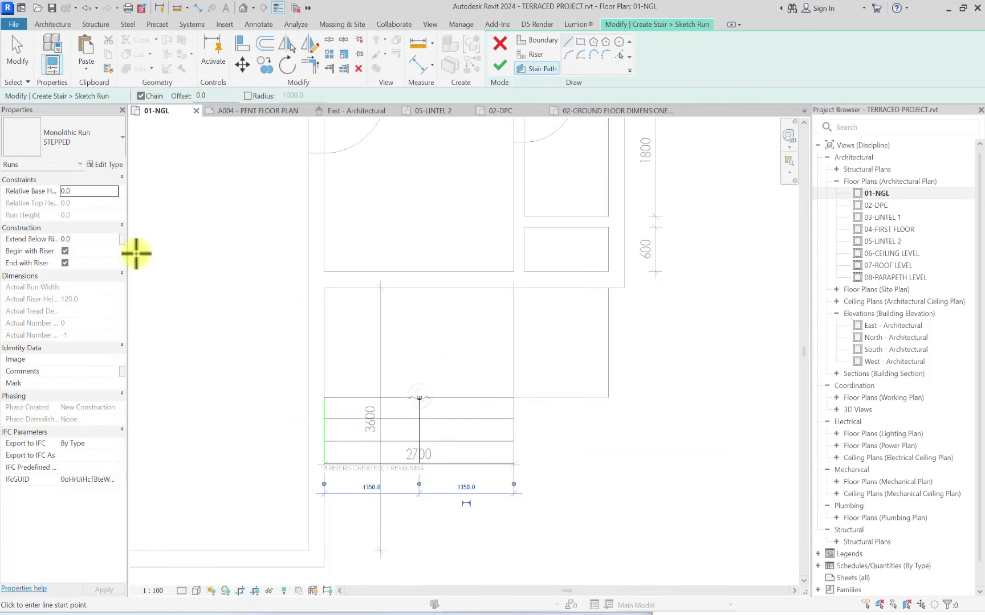
key(Escape)
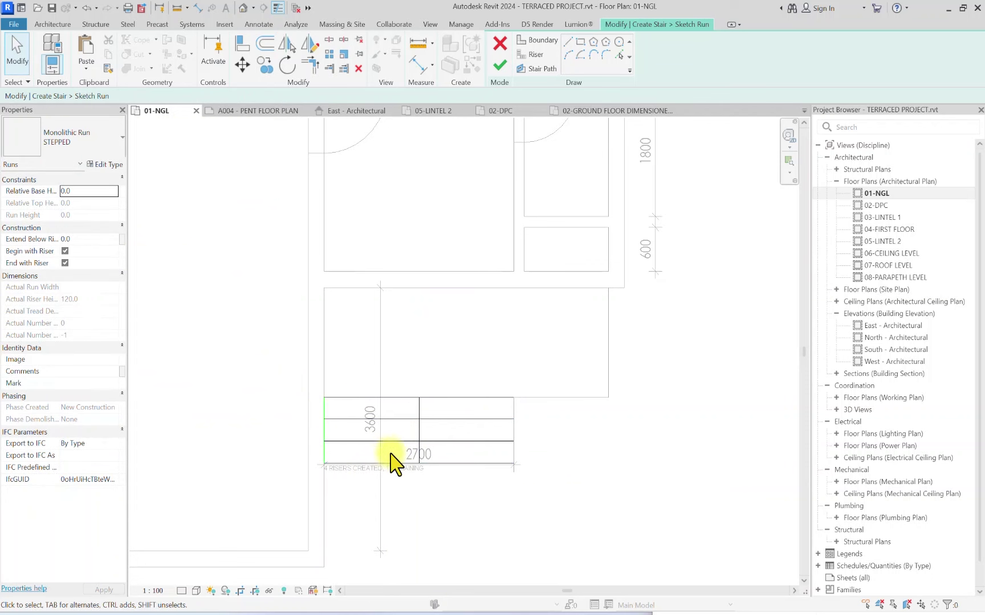
Step: Finish the run sketch, flip its climbing direction, and complete the stair in 3D
click(501, 65)
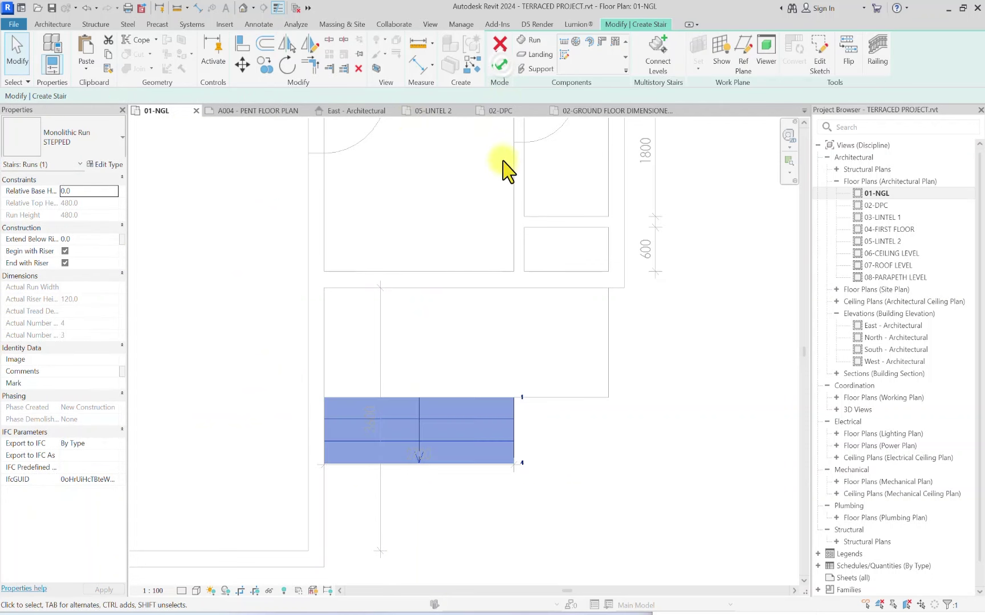
click(864, 57)
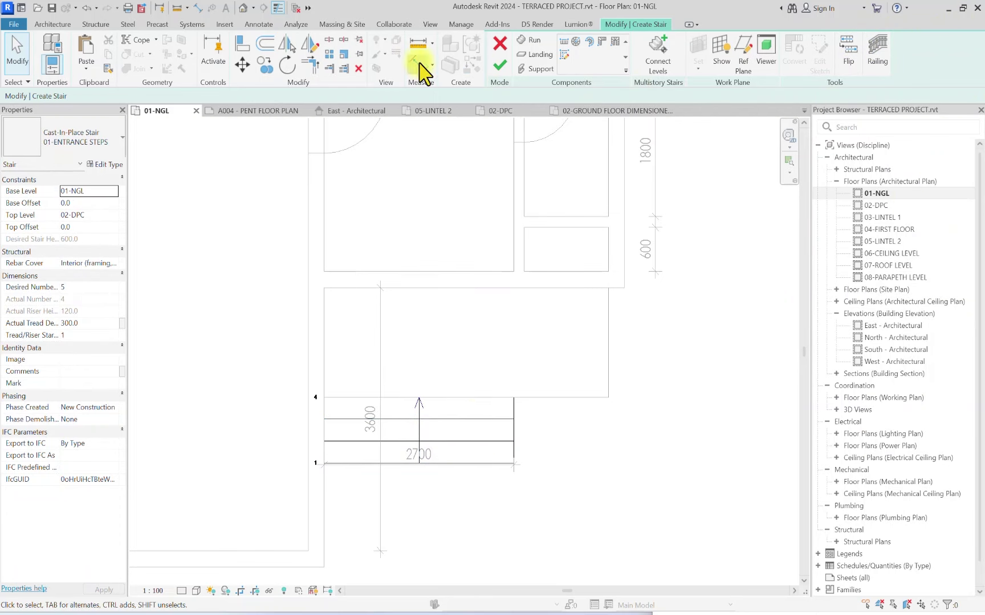
click(244, 8)
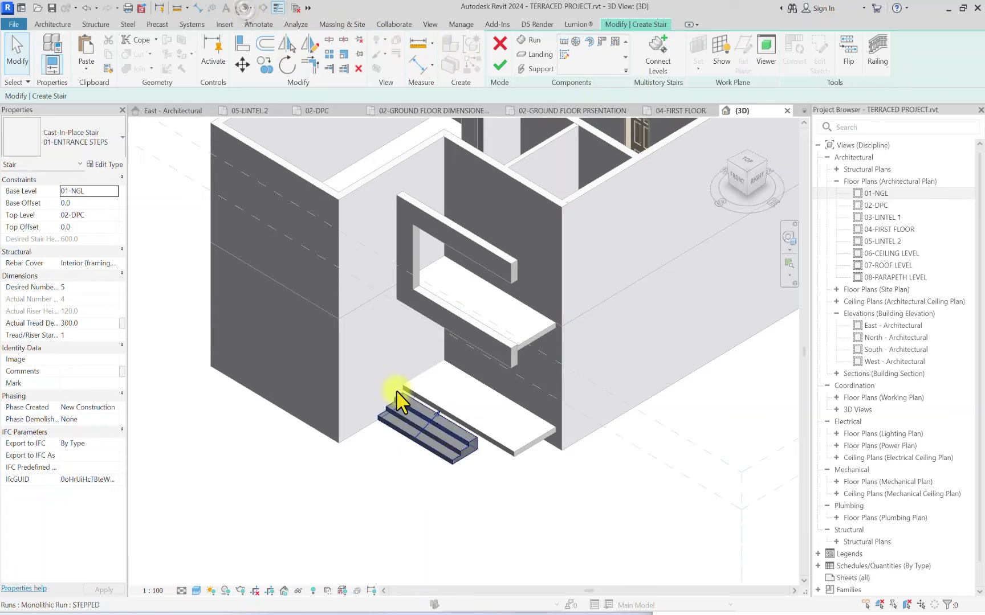
scroll(413, 411, up, 5)
click(408, 424)
scroll(385, 397, down, 3)
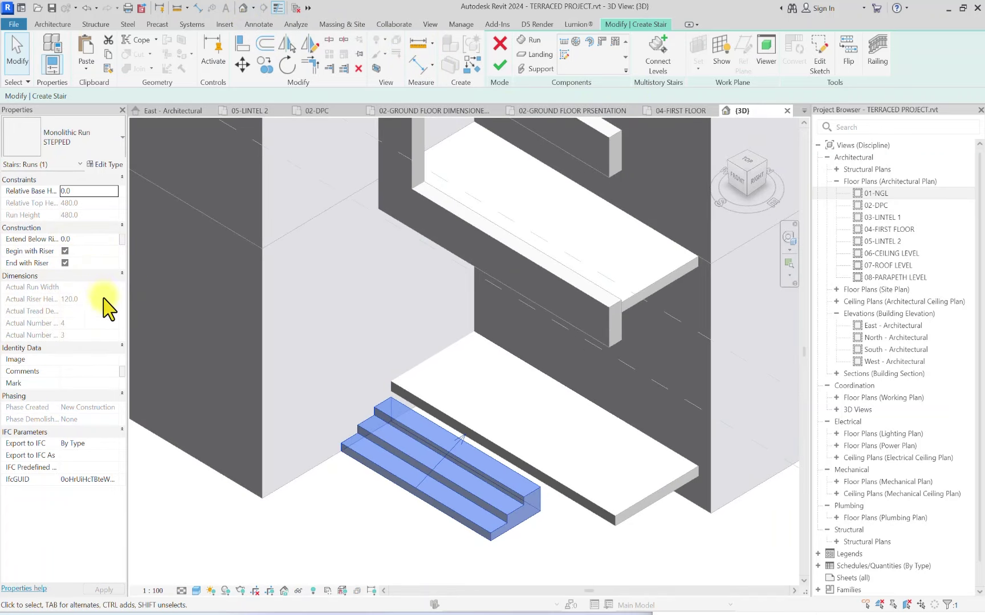
click(104, 165)
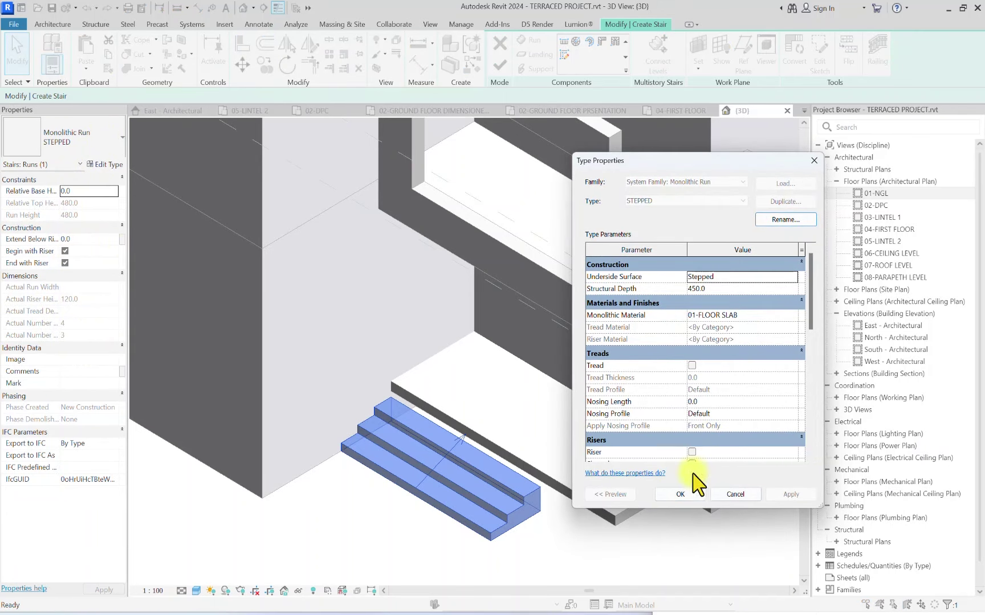
click(680, 494)
click(473, 128)
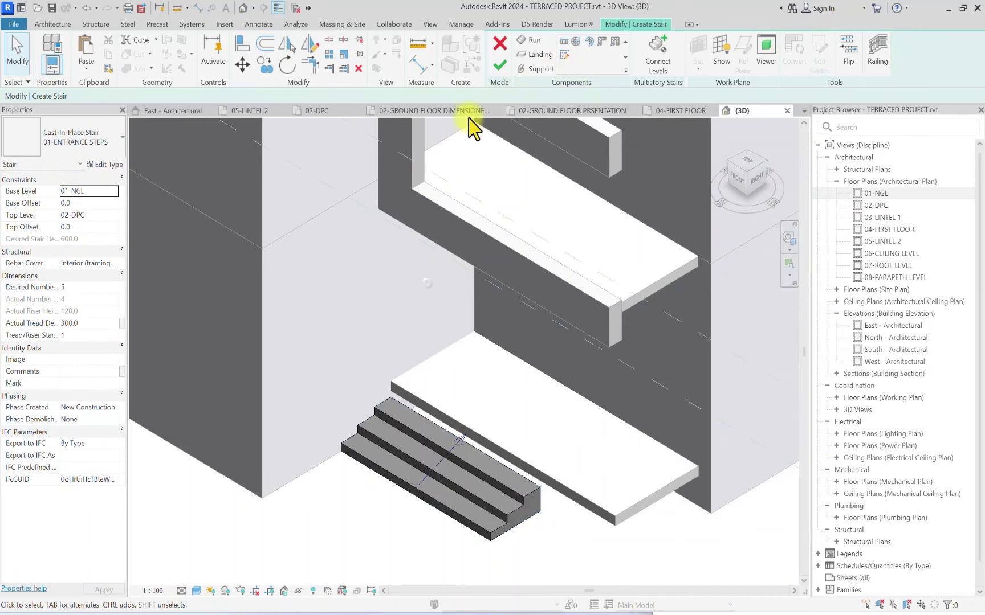
click(500, 71)
Step: Delete the left glass railing from the entrance stair
click(408, 418)
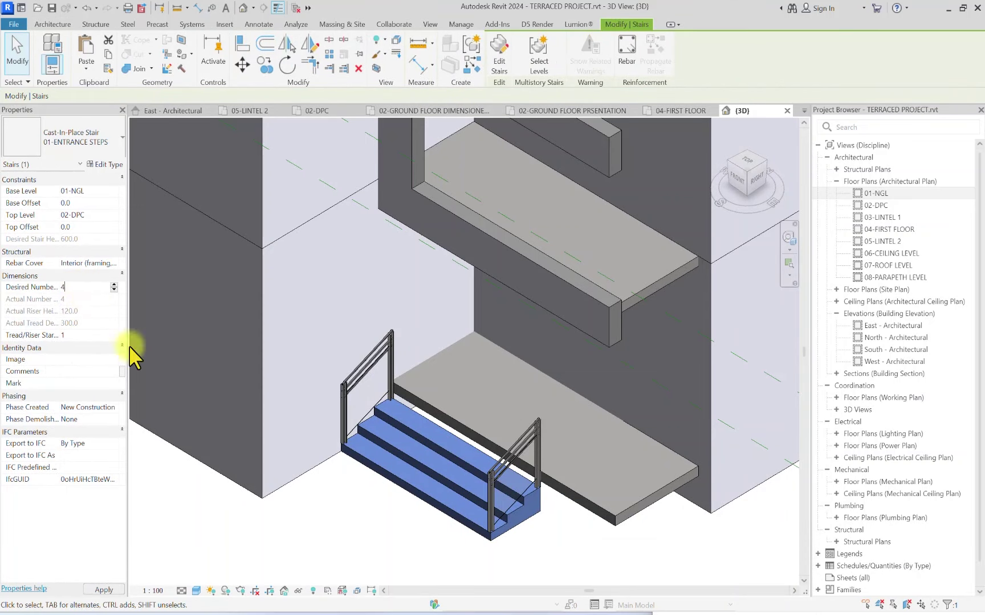
click(367, 541)
scroll(450, 422, up, 3)
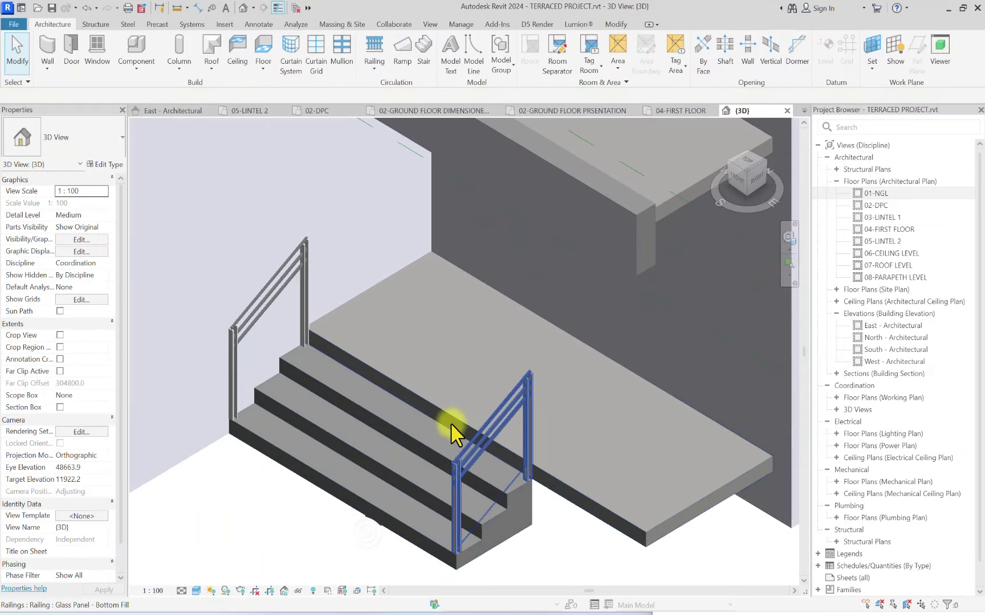
click(259, 300)
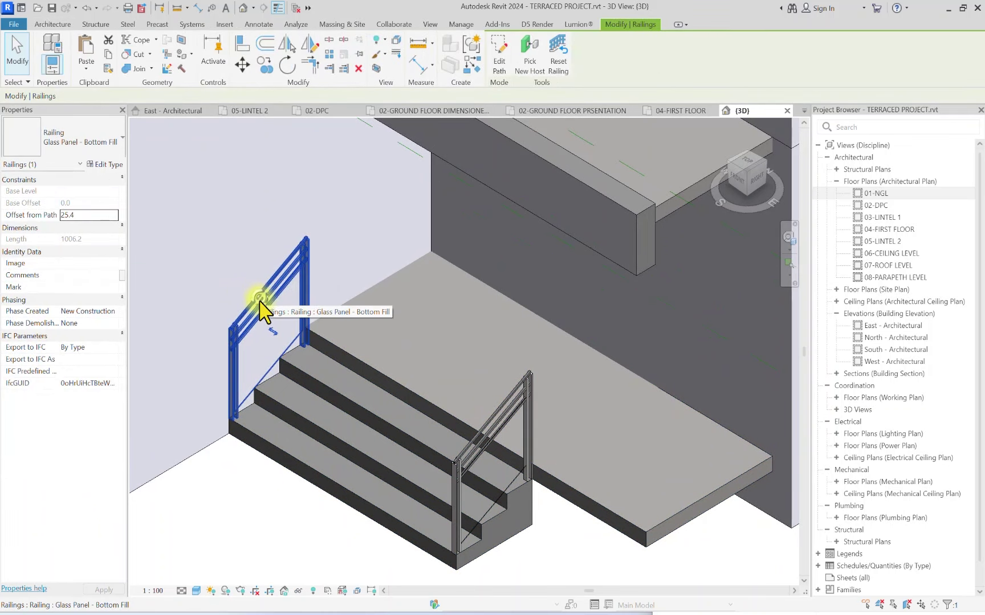
key(Delete)
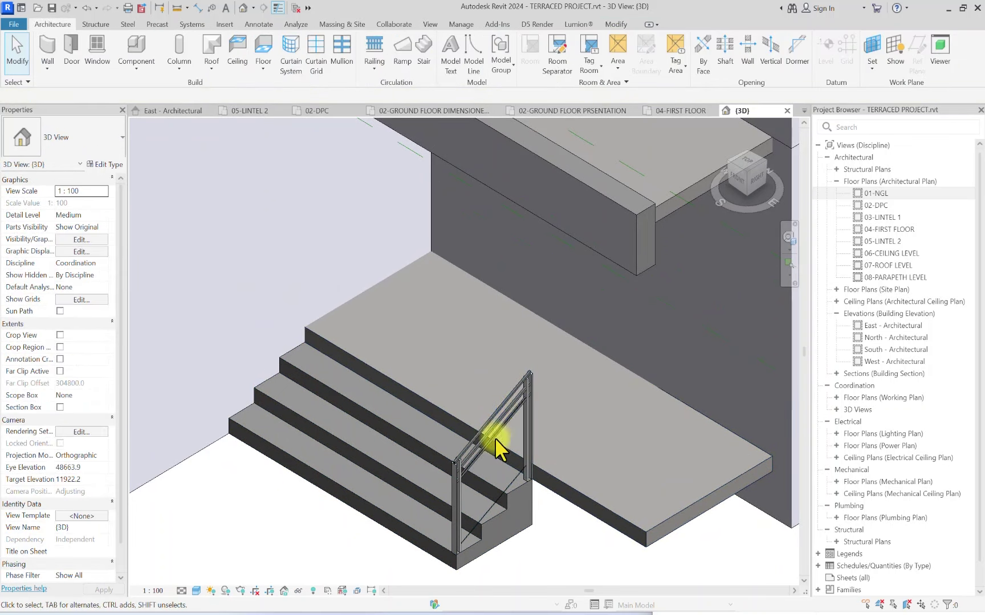
scroll(344, 362, down, 8)
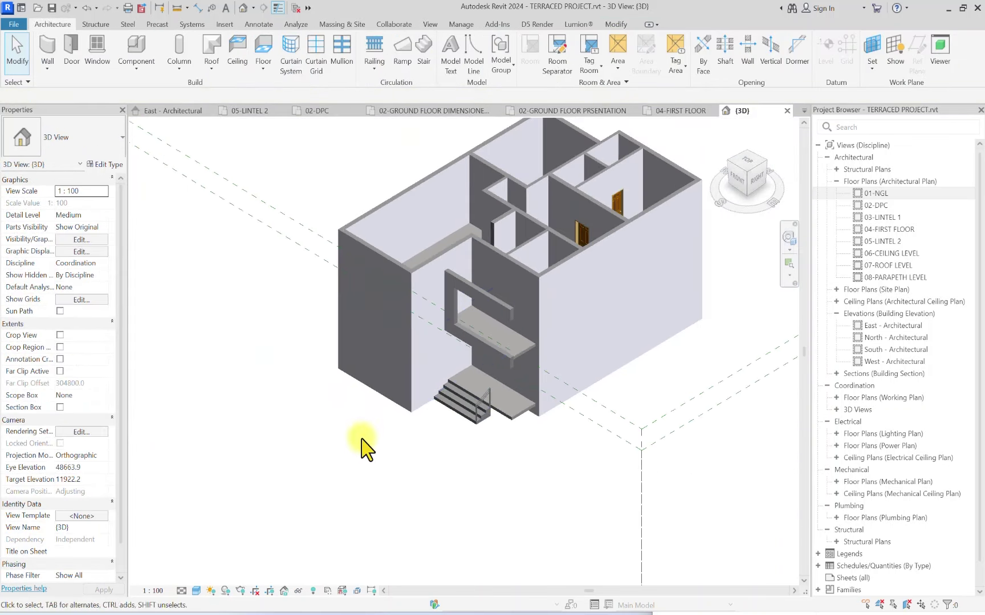
scroll(455, 402, up, 4)
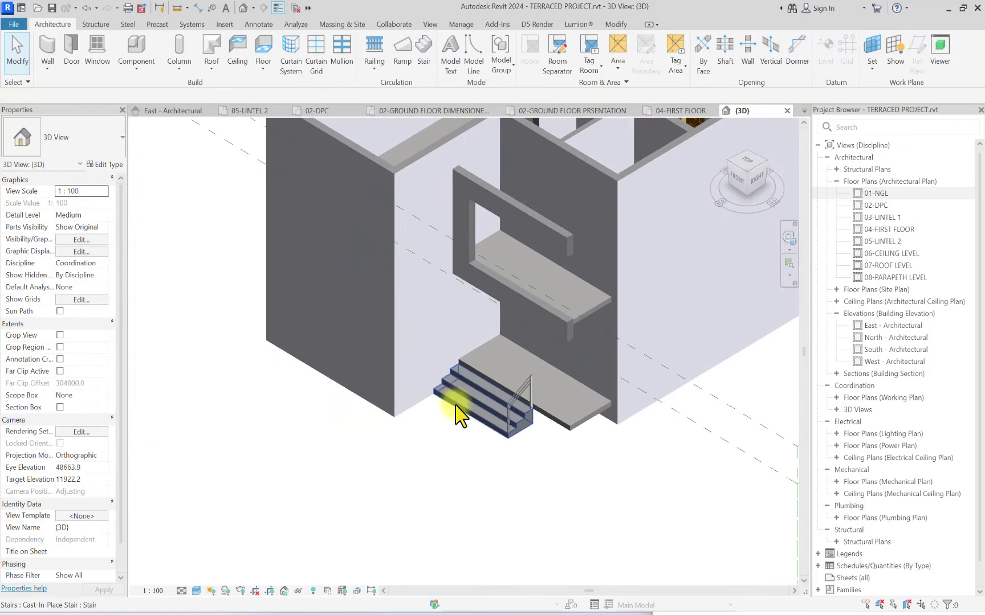
click(878, 194)
Step: On 01-NGL, mirror-copy the entrance steps across a drawn axis
double_click(879, 195)
scroll(464, 399, down, 3)
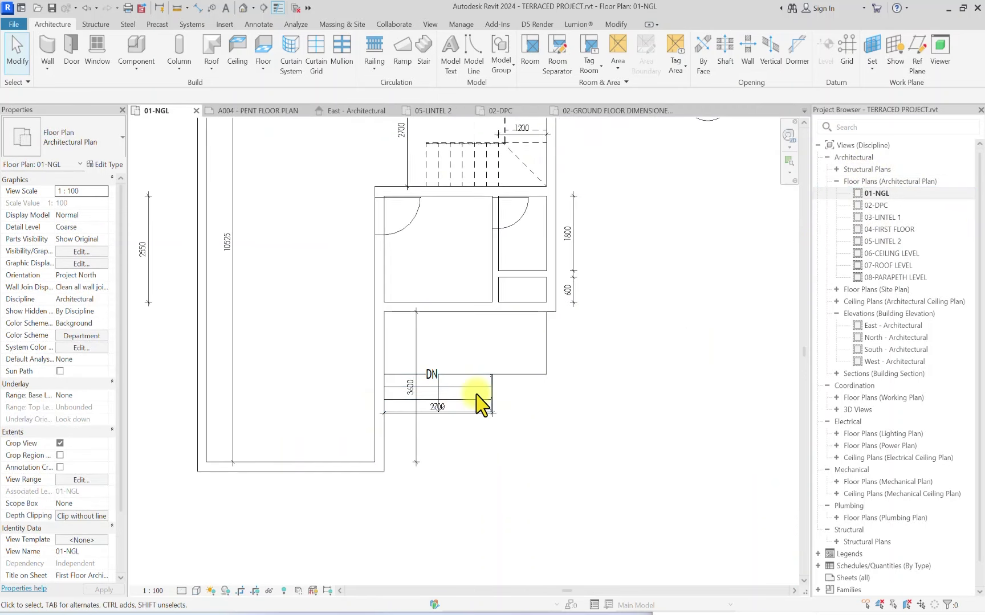
click(475, 396)
scroll(342, 319, down, 5)
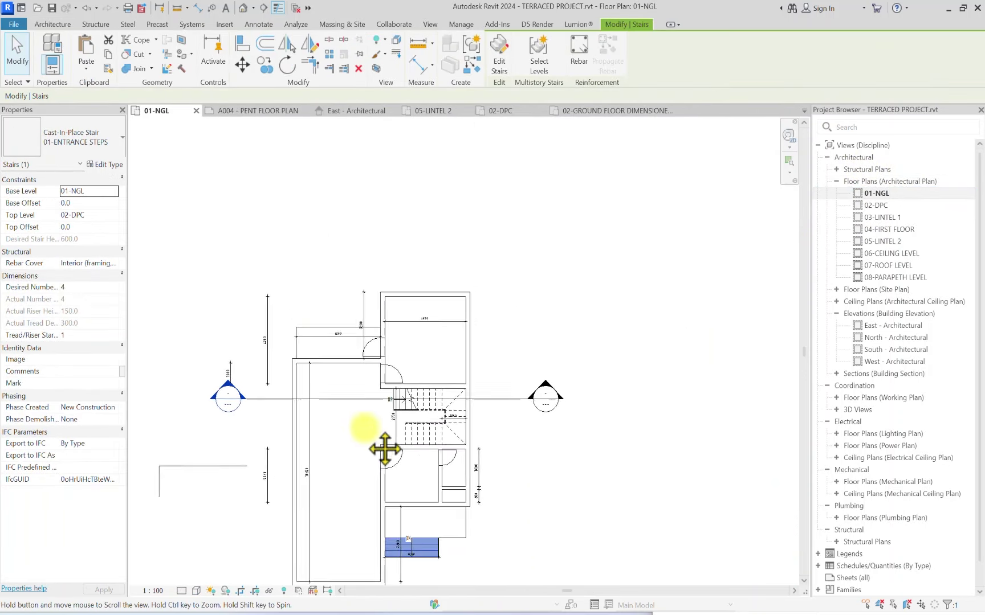
click(310, 43)
scroll(466, 393, up, 4)
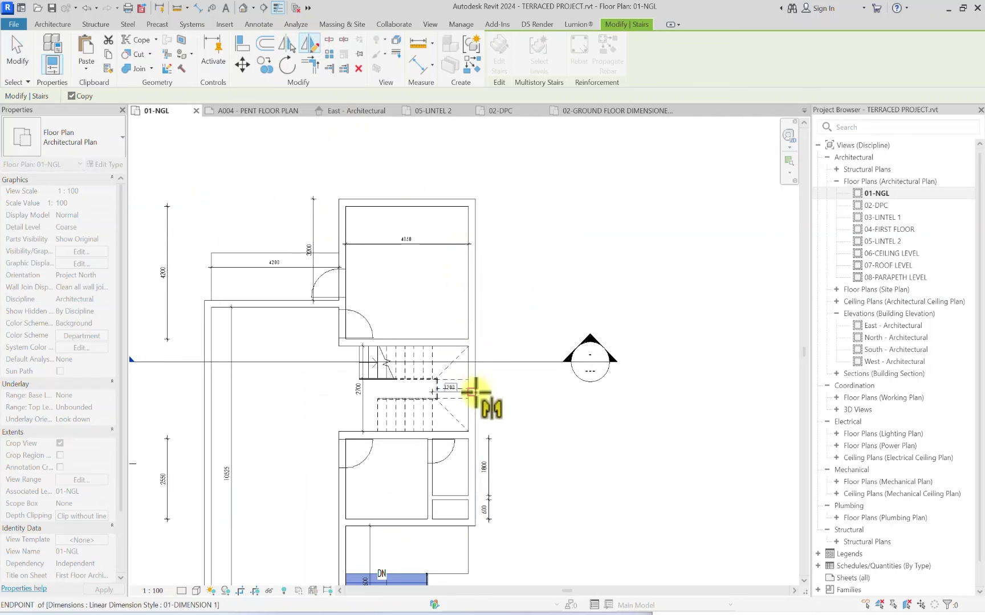
click(413, 395)
click(411, 437)
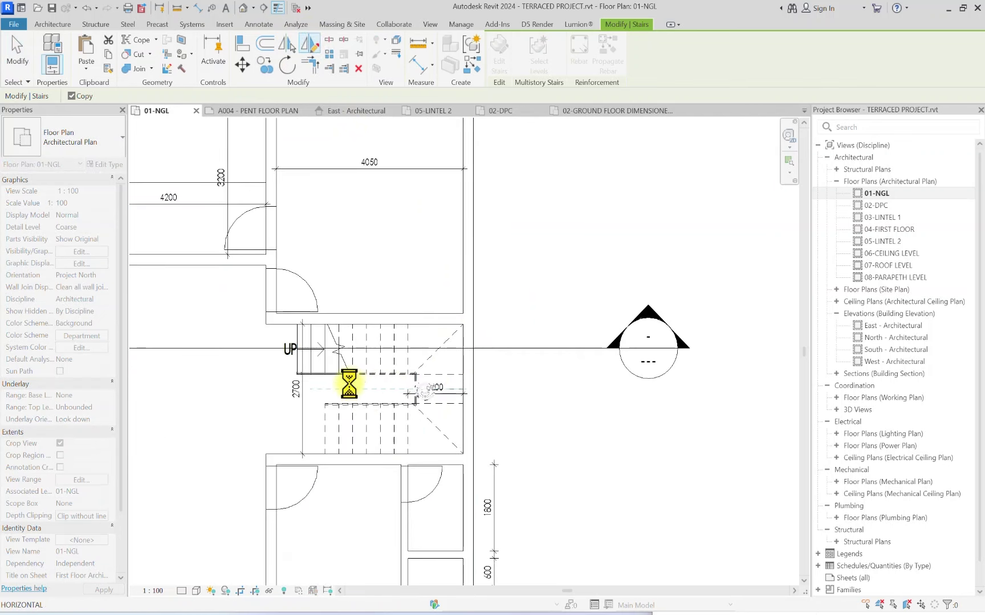
Step: Move the mirrored steps so their corner sits against the wall line
scroll(353, 387, down, 5)
scroll(244, 234, up, 2)
click(242, 64)
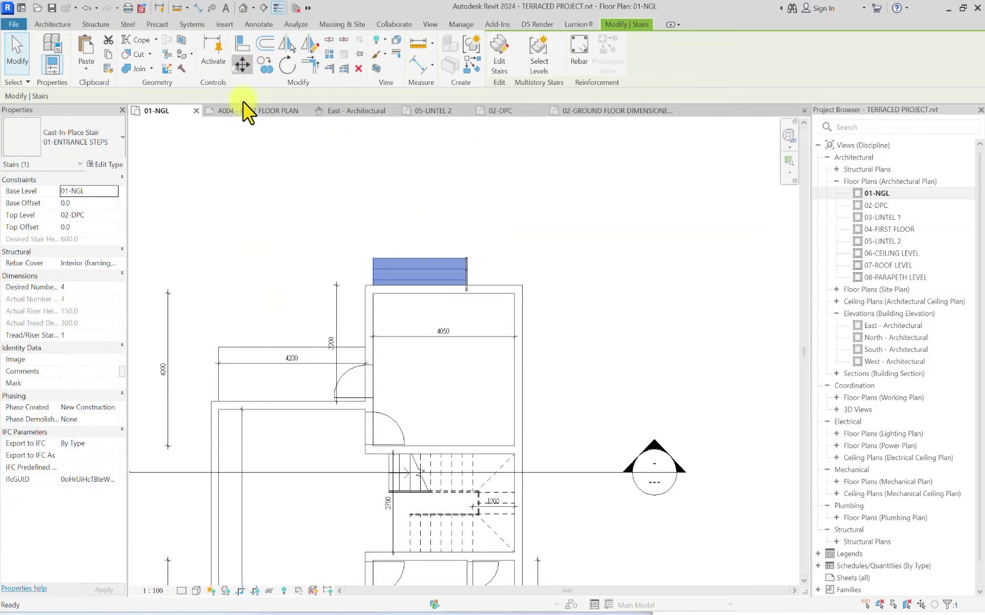
scroll(352, 290, up, 3)
click(354, 307)
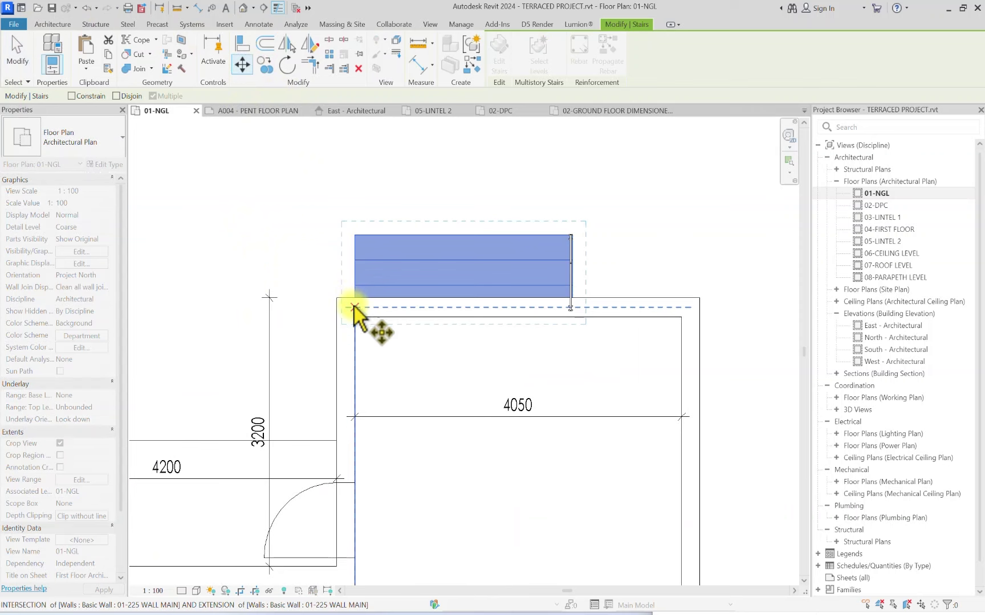
scroll(159, 418, down, 3)
click(143, 340)
scroll(397, 238, up, 2)
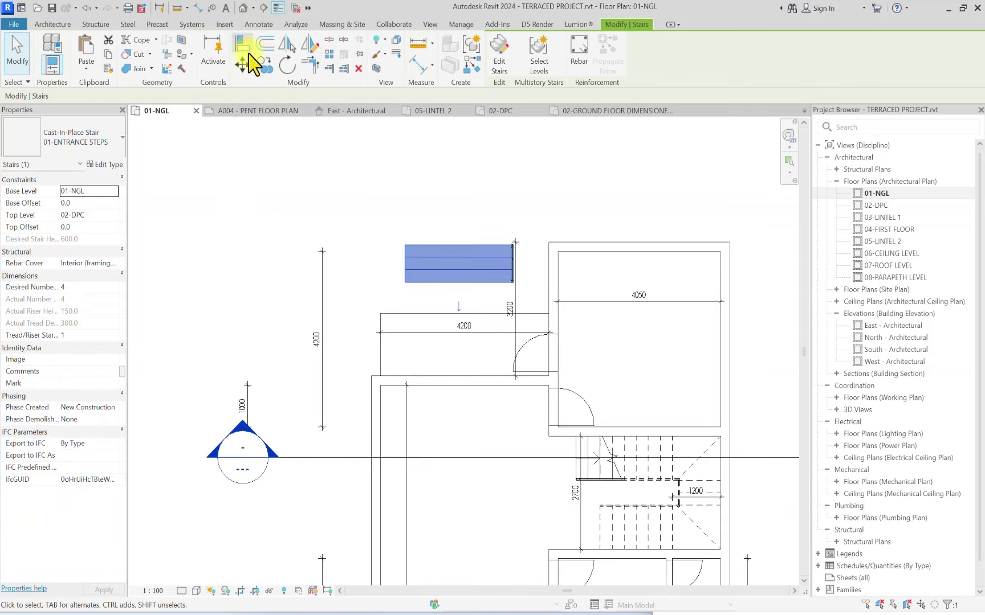
scroll(371, 258, up, 3)
click(422, 282)
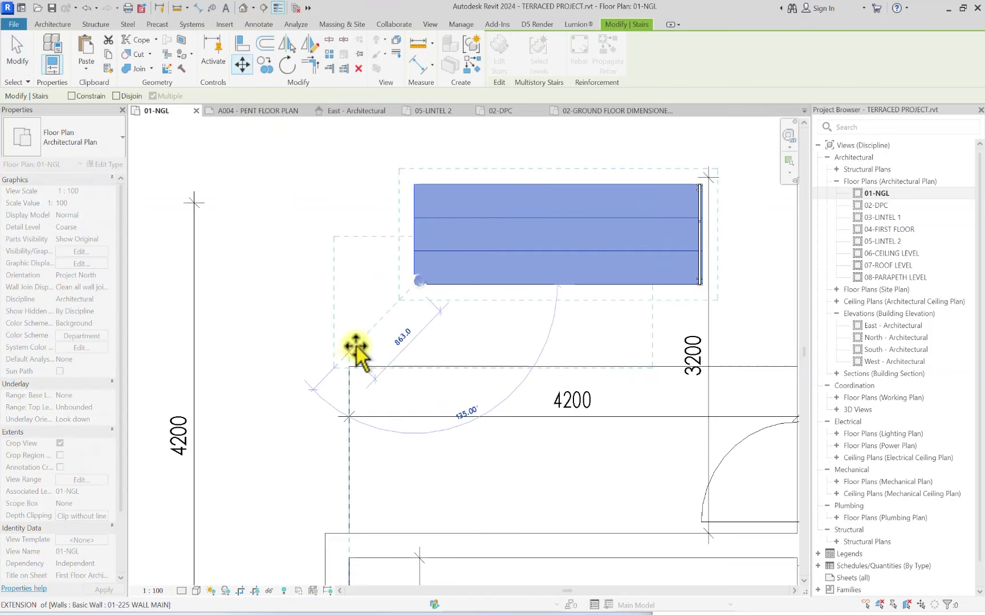
click(349, 370)
scroll(477, 268, down, 3)
Step: Reselect the new steps and put them into stair edit mode
click(473, 290)
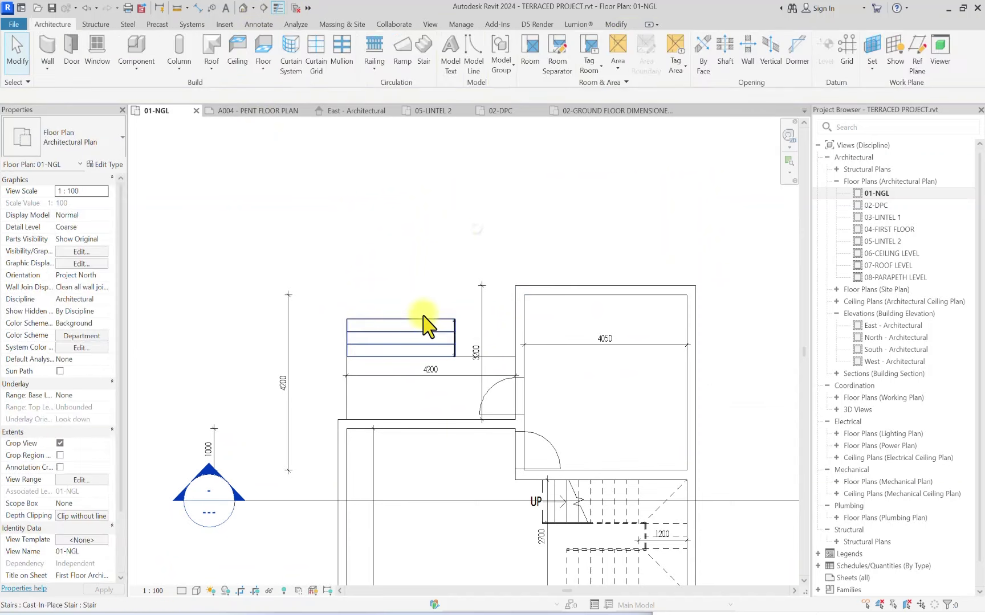
click(428, 336)
click(495, 63)
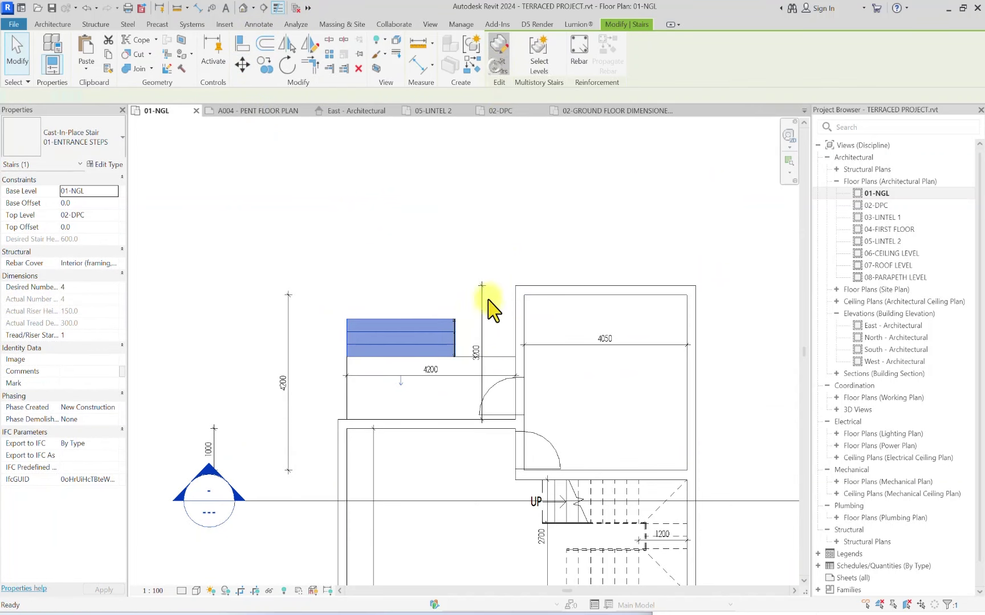
Step: Extend the new run's boundary and riser lines to meet the wall
click(451, 341)
click(818, 63)
scroll(444, 333, up, 2)
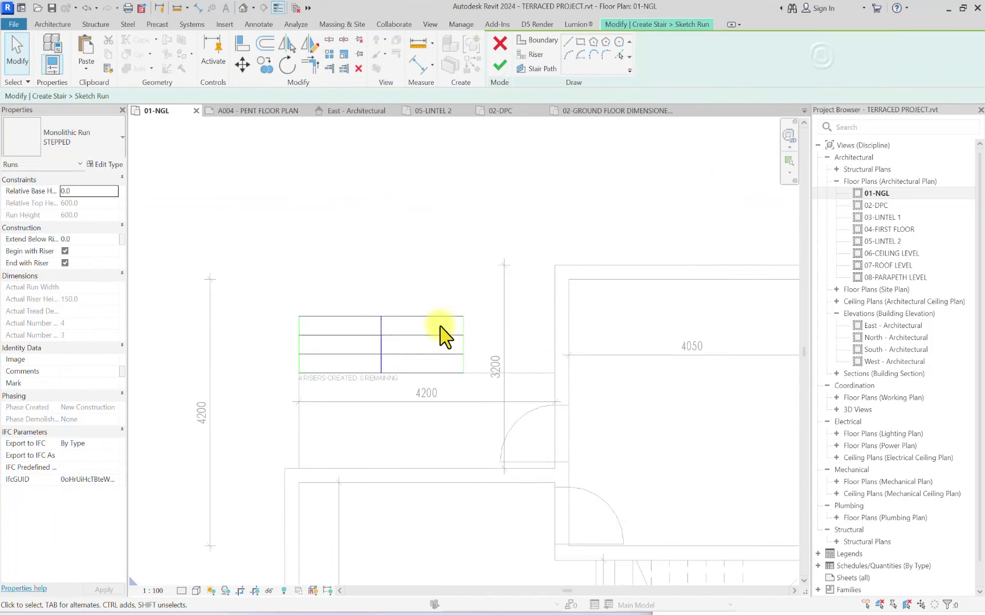
drag(462, 350, 554, 342)
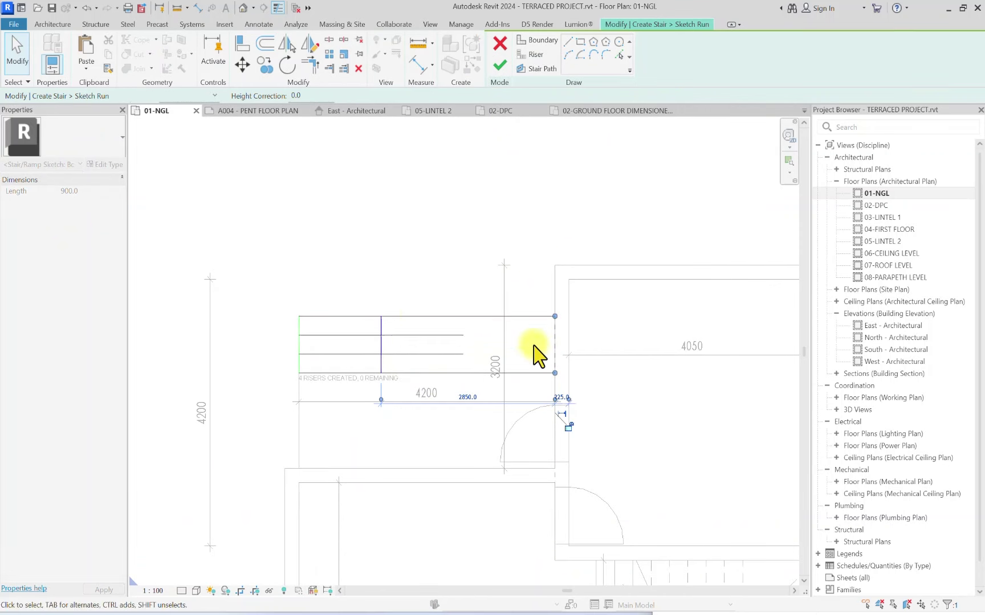
key(Escape)
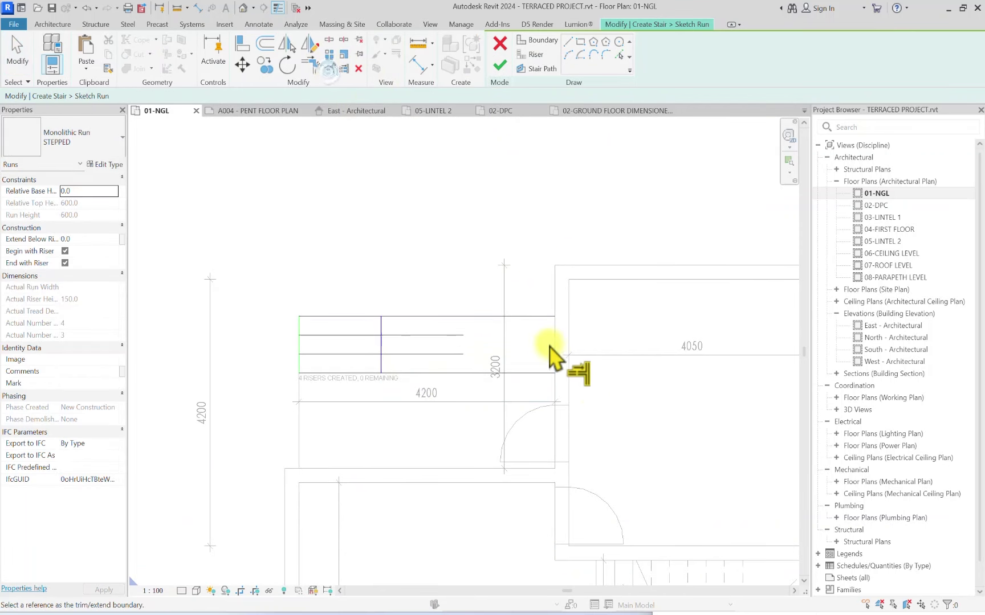
drag(456, 337, 553, 336)
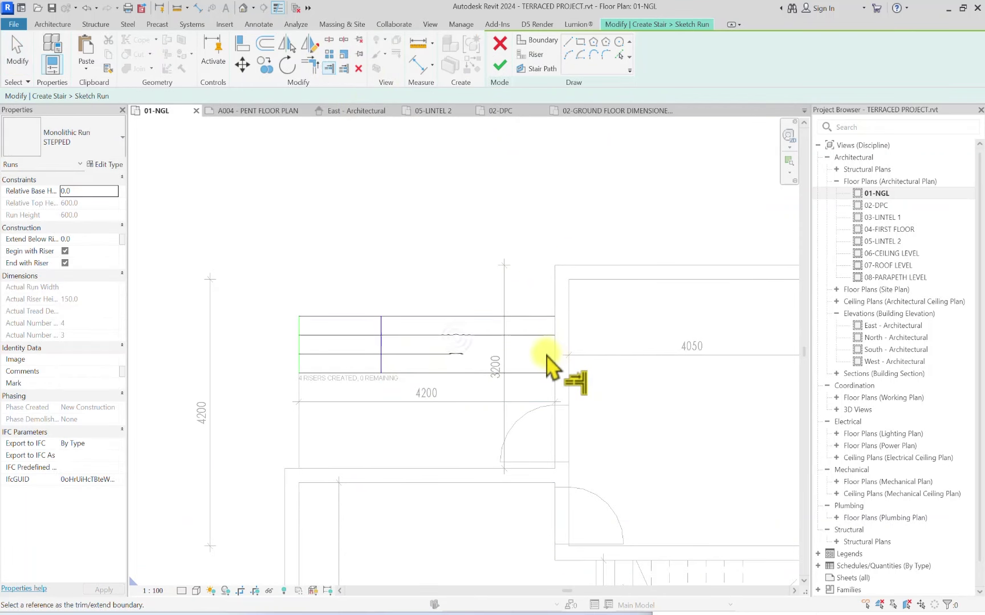
click(429, 354)
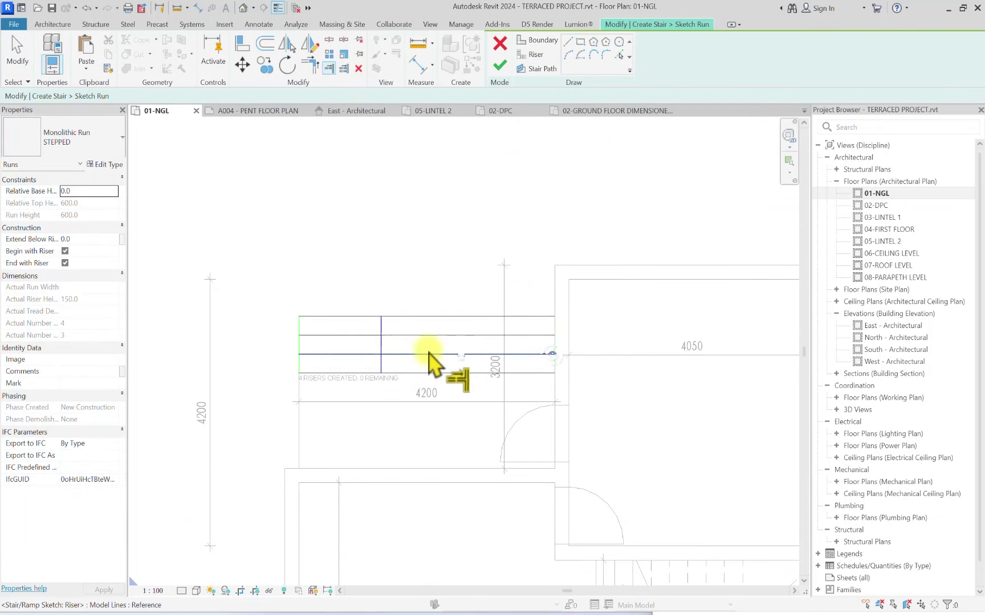
Step: Centre the stair path at 2100 from each end and finish the run sketch
click(381, 351)
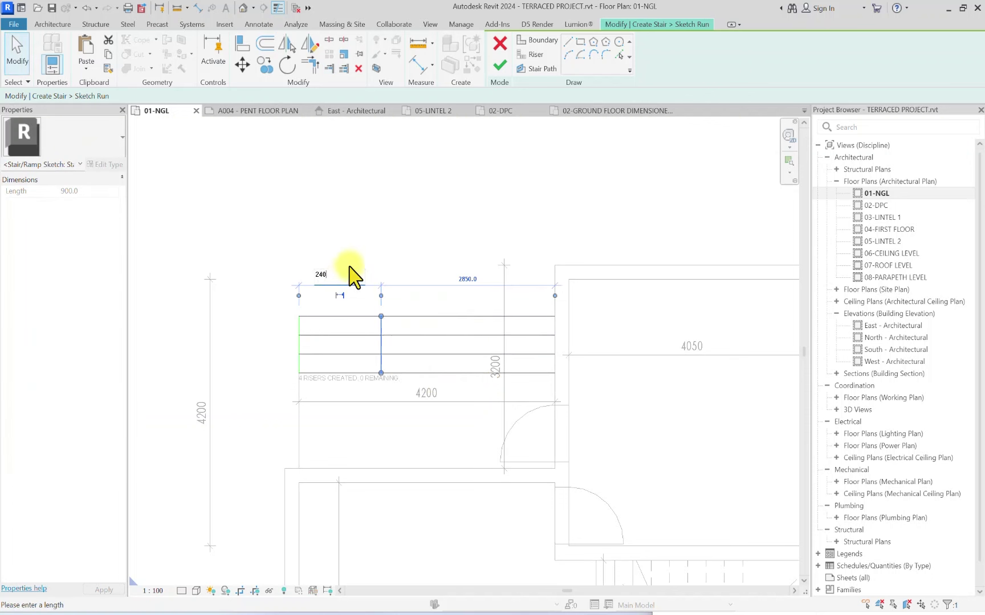
key(Return)
click(456, 188)
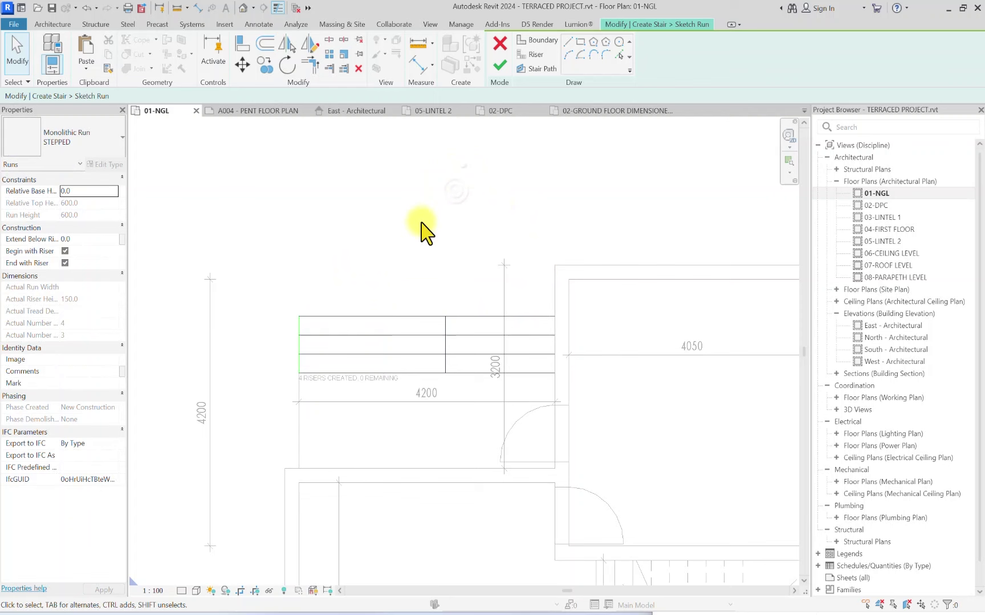
click(445, 342)
scroll(445, 341, up, 3)
click(302, 251)
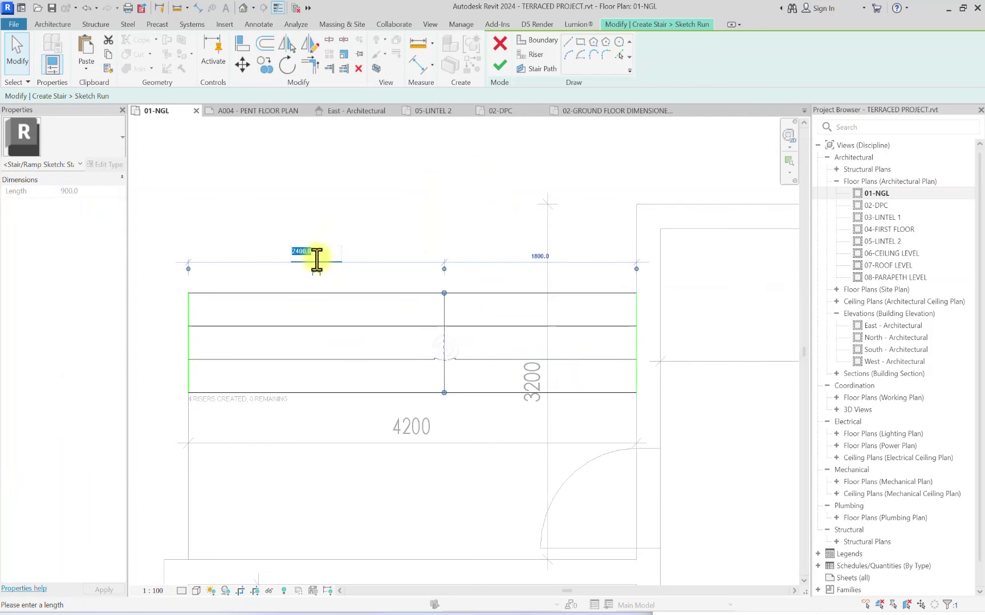
text(2100)
key(Return)
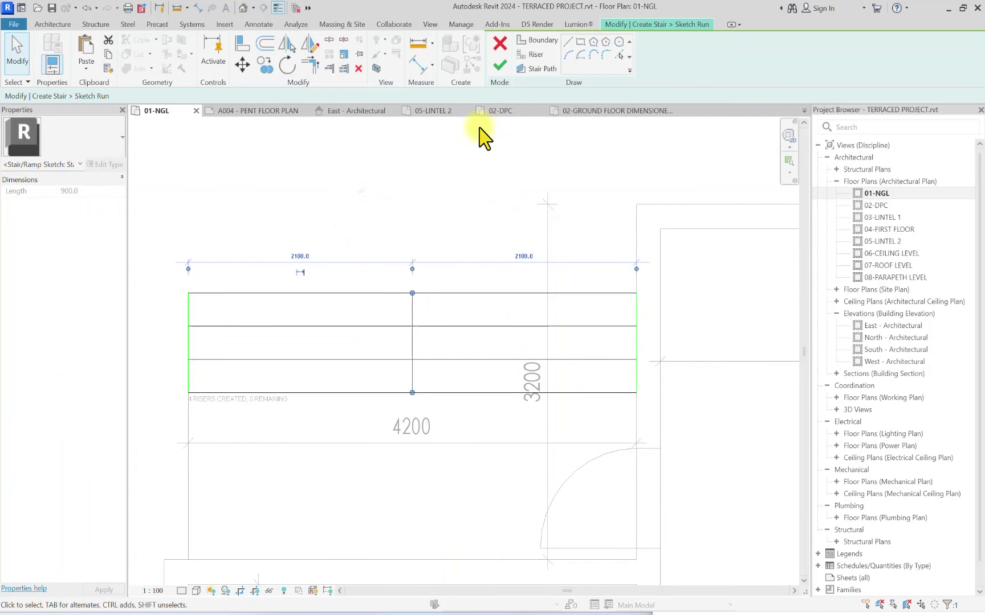
click(499, 74)
scroll(435, 192, down, 3)
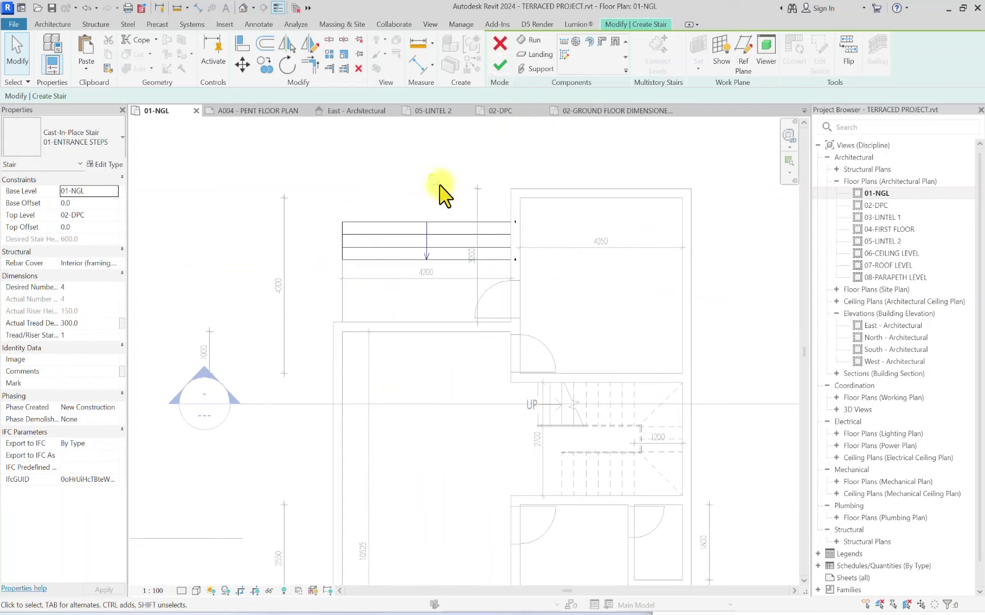
Step: Close stair editing, check the new steps' railing, and pan to the entrance steps
click(500, 41)
key(Escape)
scroll(473, 260, up, 5)
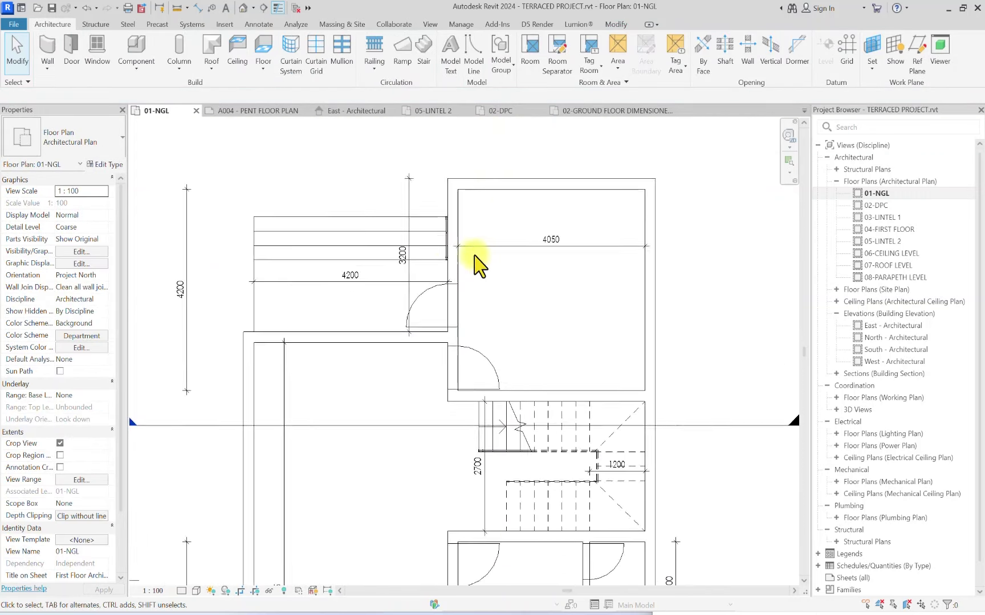
click(441, 253)
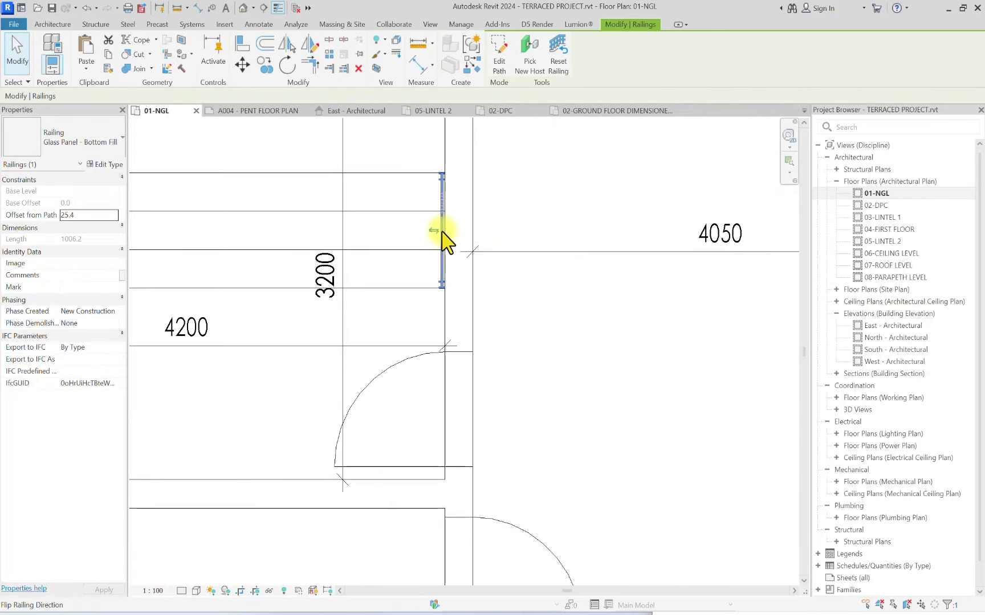
key(Escape)
scroll(441, 244, down, 4)
scroll(364, 288, down, 4)
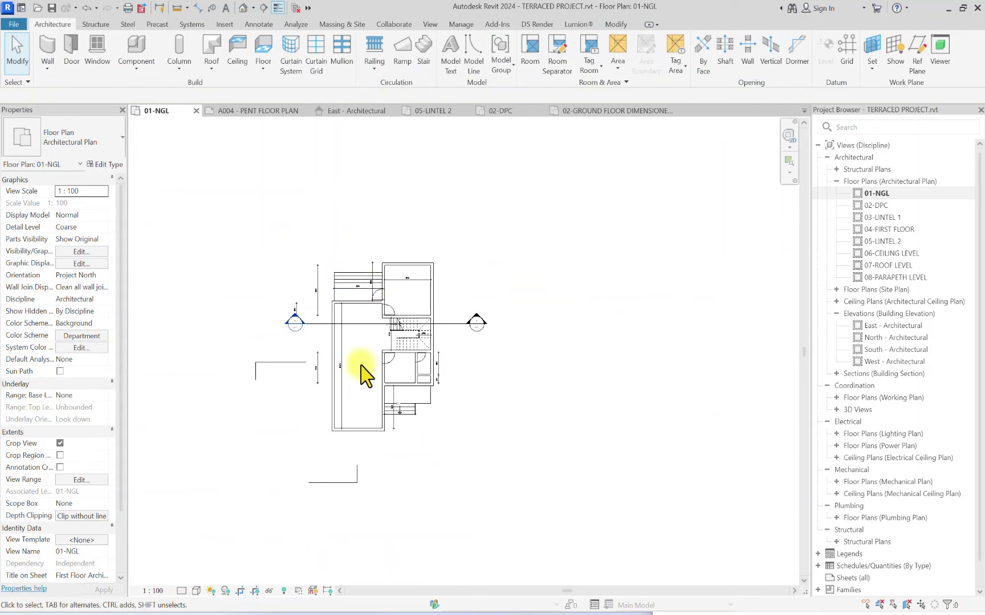
middle_drag(392, 539, 353, 365)
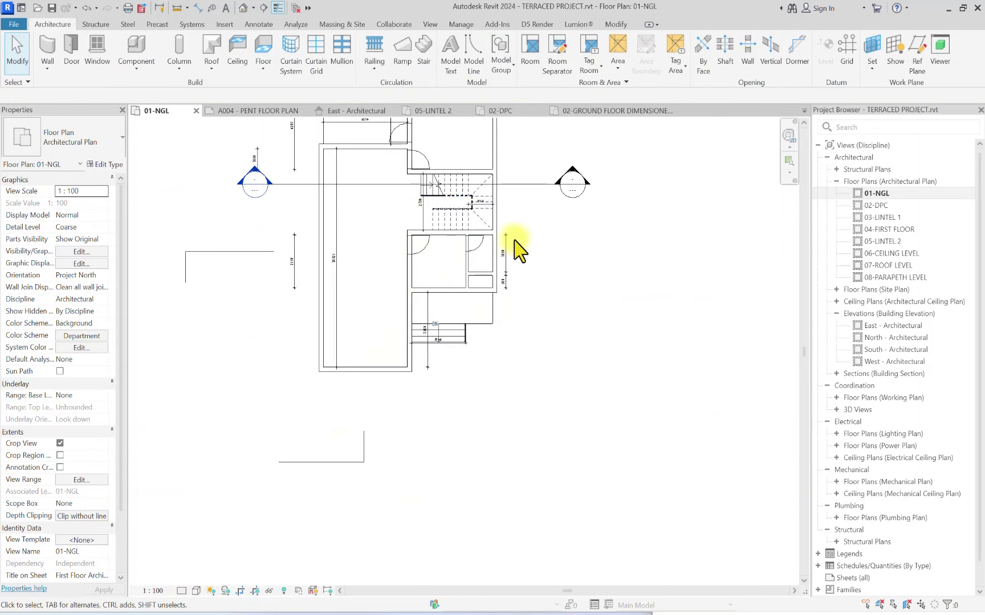
scroll(475, 285, up, 3)
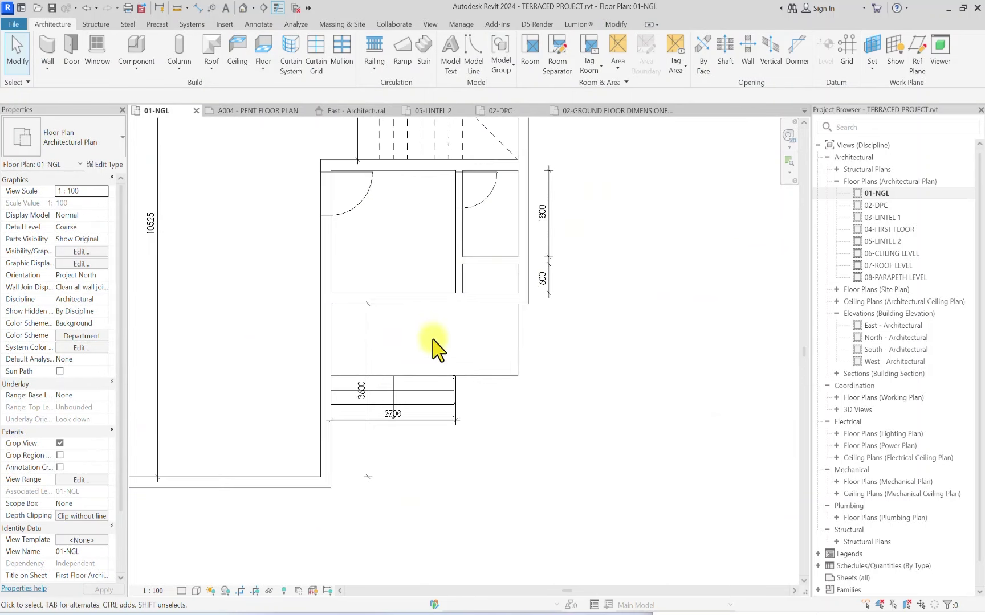
Step: Draw Thin Lines detail lines as a cross in the 600-deep space beside the entrance
click(258, 25)
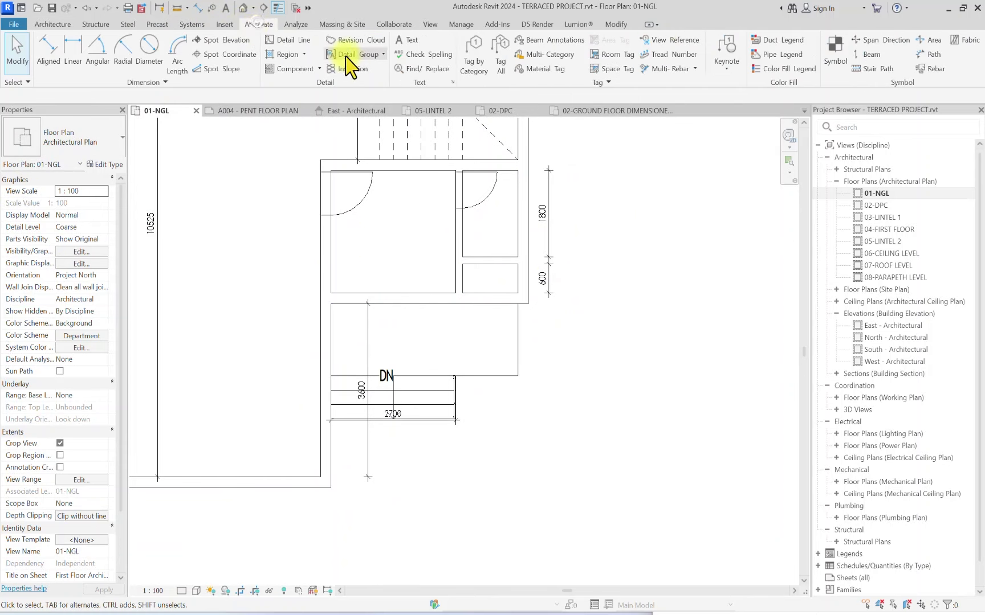
click(292, 44)
click(592, 60)
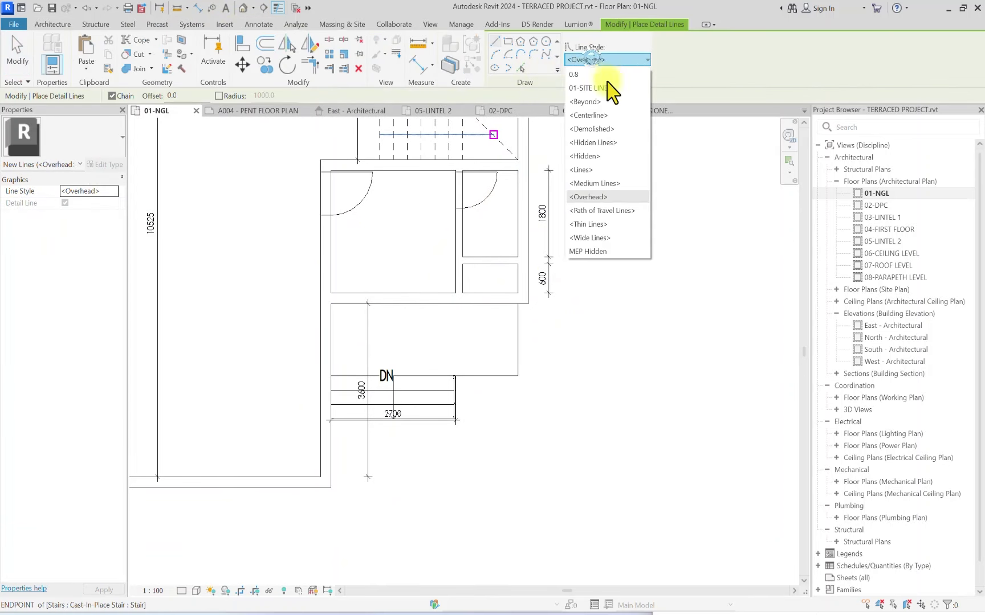
click(587, 224)
scroll(472, 285, up, 2)
click(459, 294)
click(538, 255)
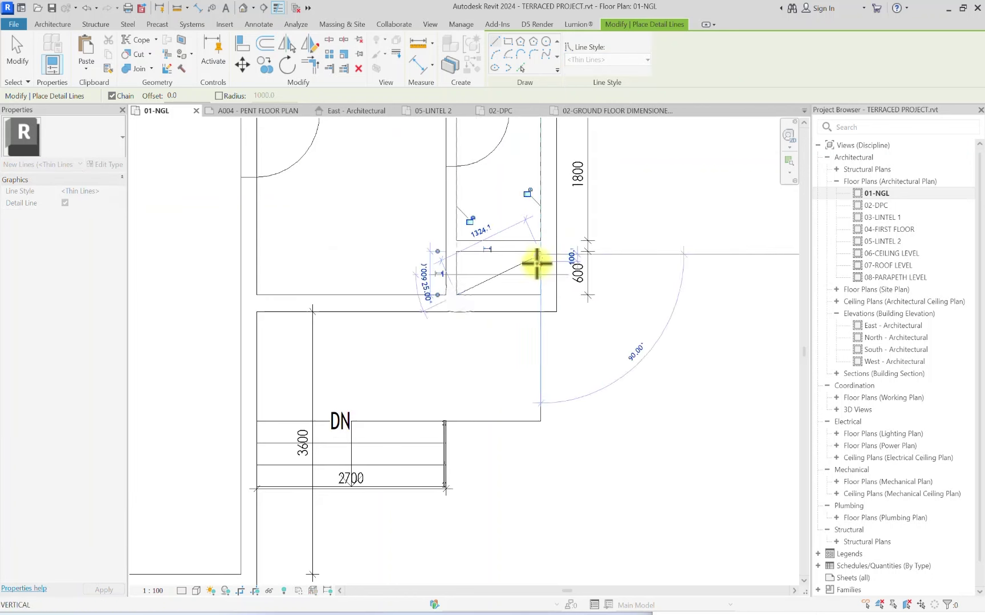
click(540, 294)
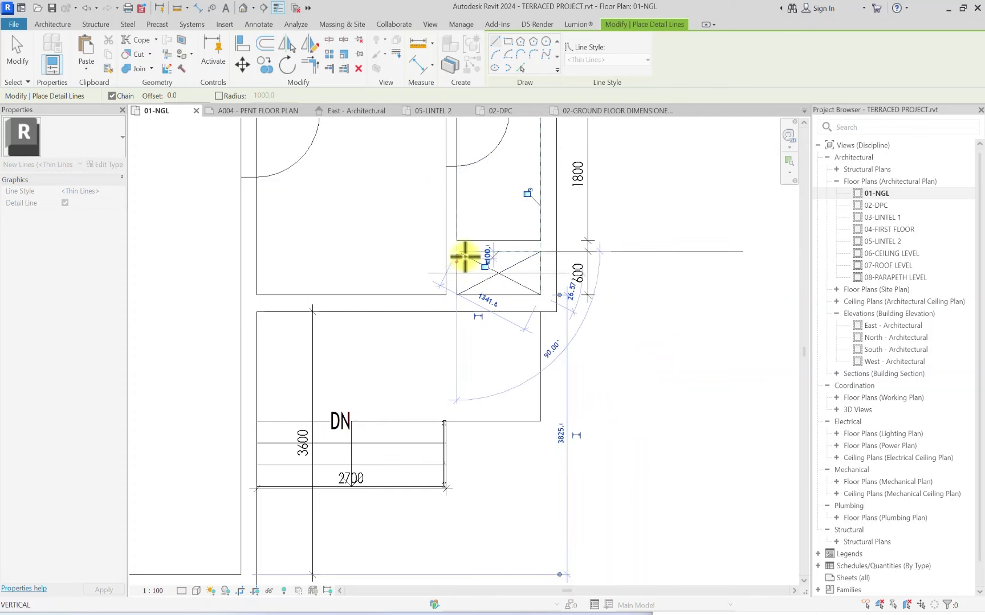
scroll(461, 252, down, 4)
key(Escape)
Step: On 04-FIRST FLOOR, draw a detail line from the wall corner by the door to the wall
double_click(900, 230)
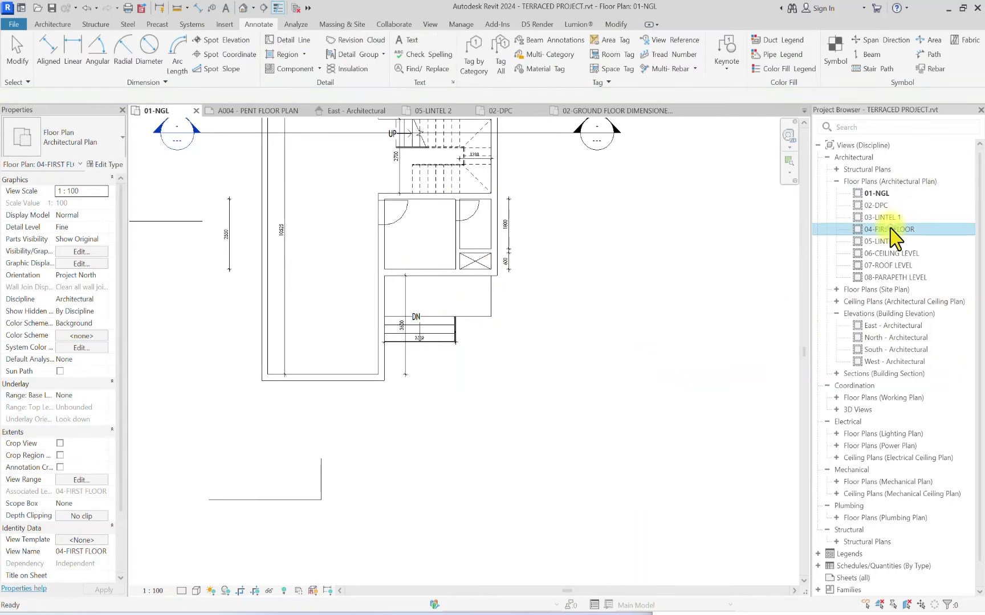
scroll(322, 349, up, 3)
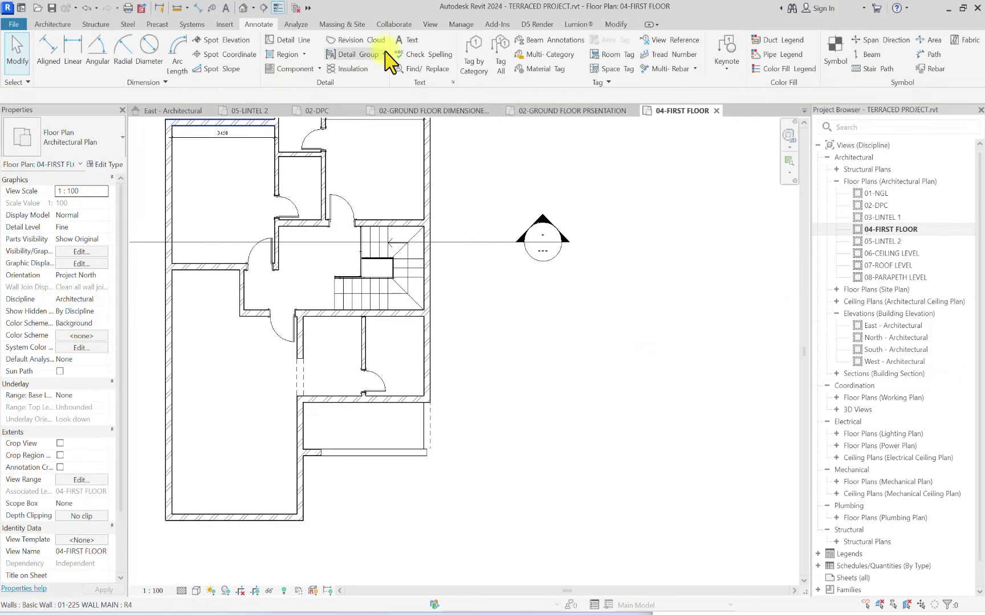
click(284, 39)
scroll(400, 389, up, 3)
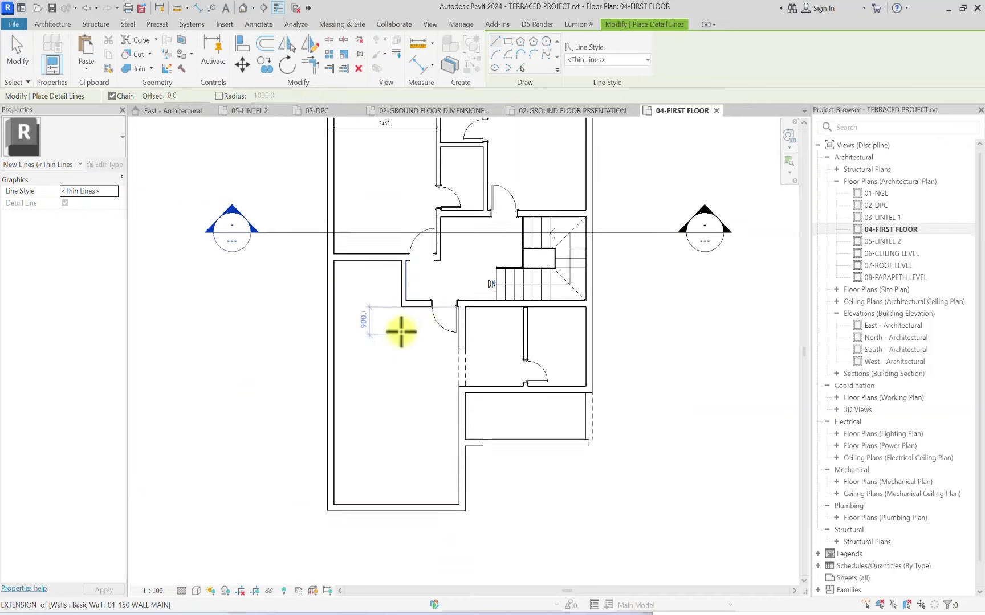
scroll(444, 275, up, 5)
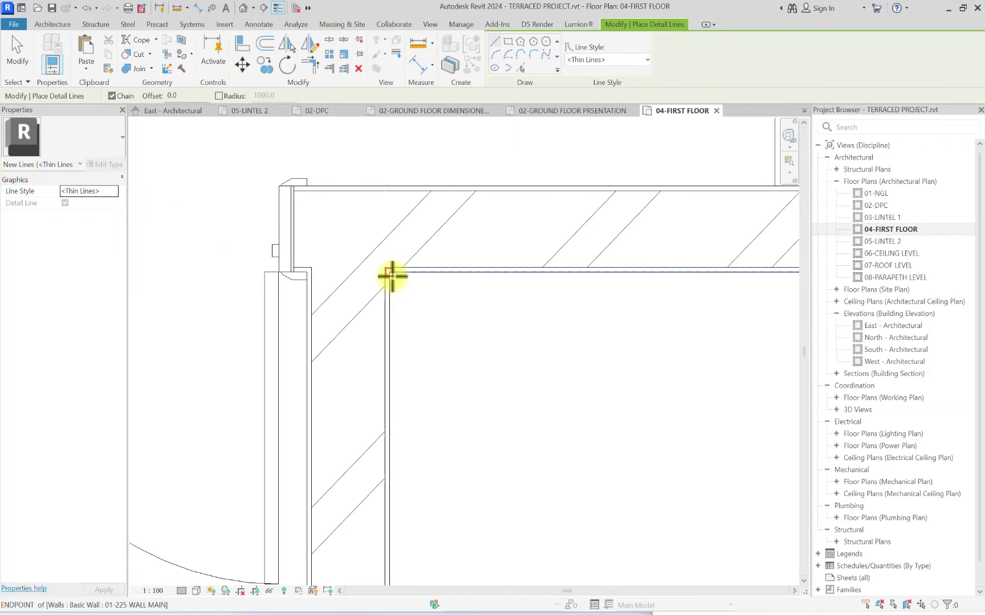
click(395, 277)
scroll(468, 294, up, 2)
scroll(490, 326, up, 2)
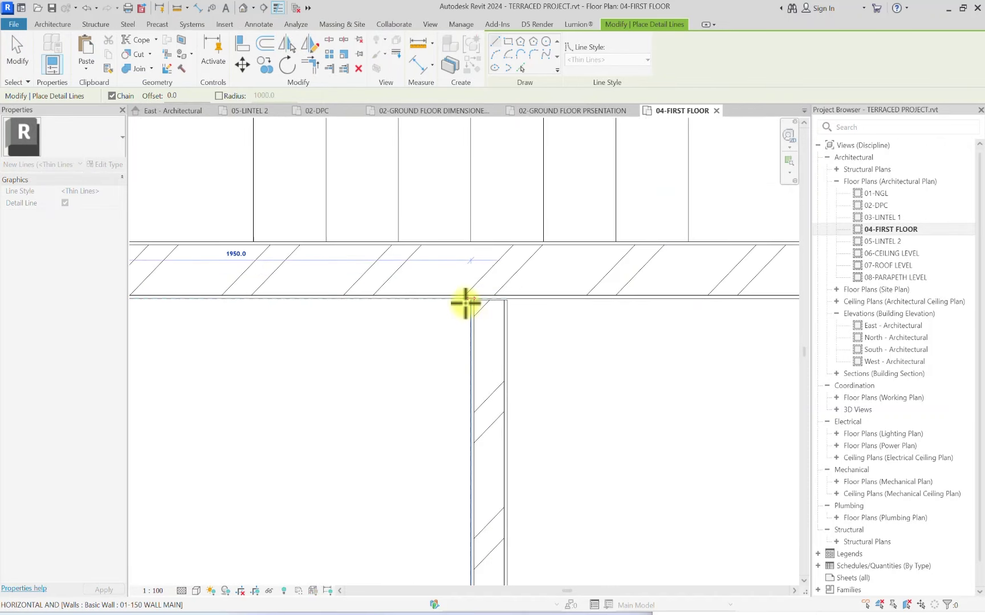
scroll(469, 301, up, 1)
scroll(469, 295, down, 5)
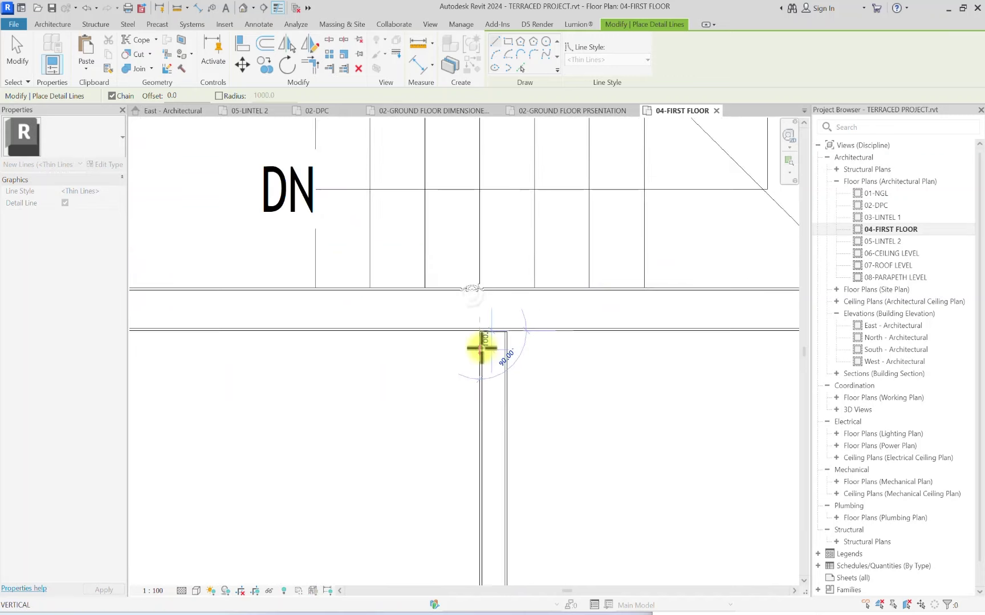
click(477, 390)
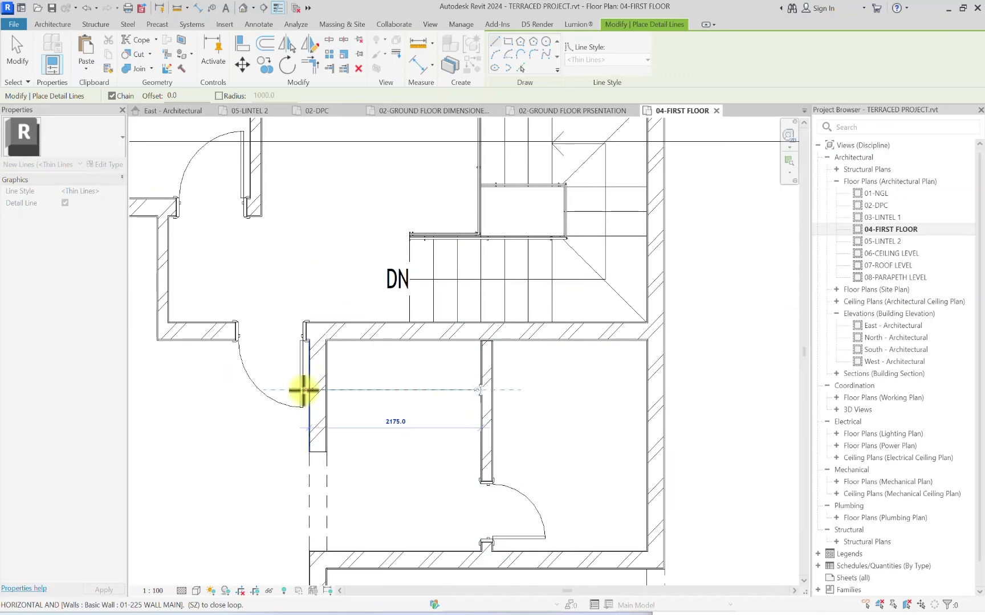
Step: Continue with a horizontal line to the left wall and a diagonal to the top-right corner
scroll(310, 391, up, 3)
click(317, 388)
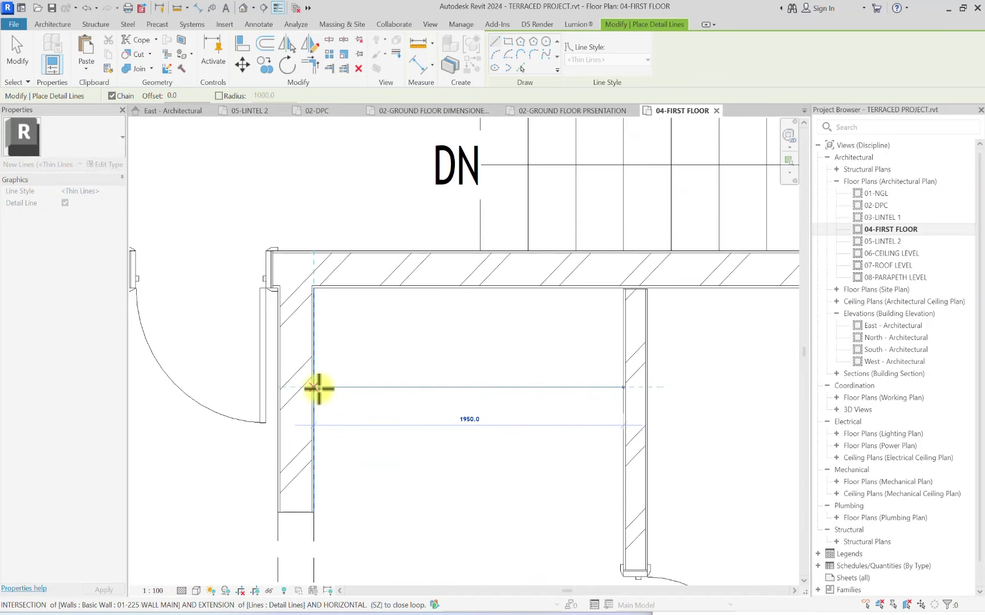
scroll(624, 298, up, 2)
scroll(616, 308, up, 2)
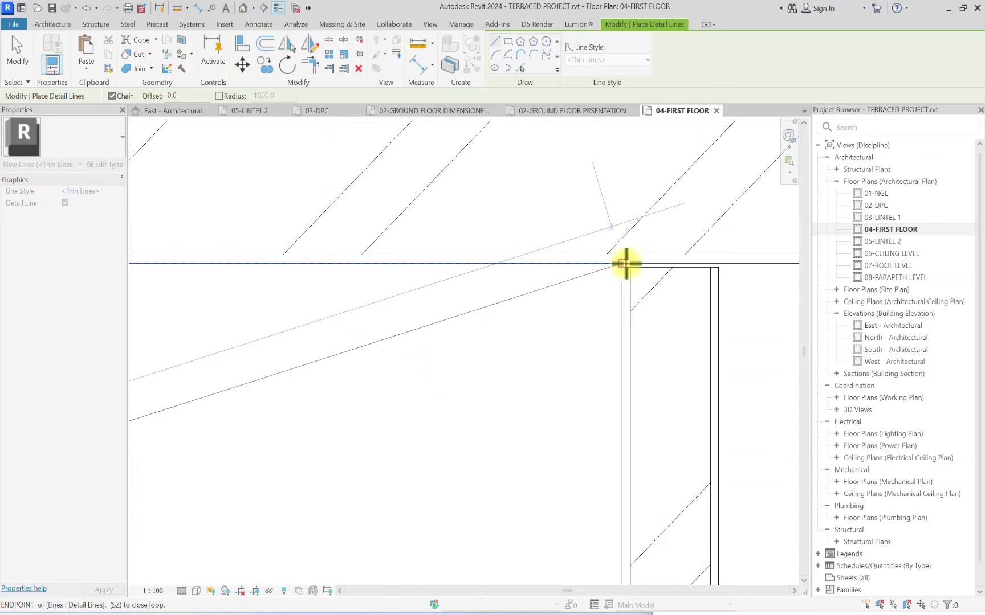
click(624, 268)
scroll(610, 273, down, 3)
key(Escape)
key(Escape)
Step: Select the right exterior wall and pan across the first-floor plan
click(617, 267)
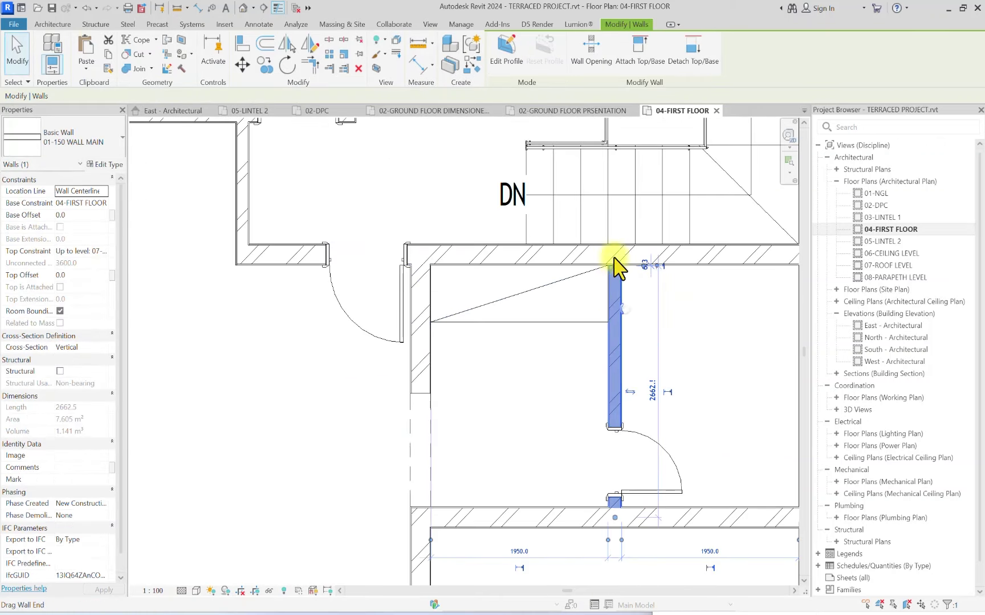
scroll(627, 273, down, 5)
click(657, 308)
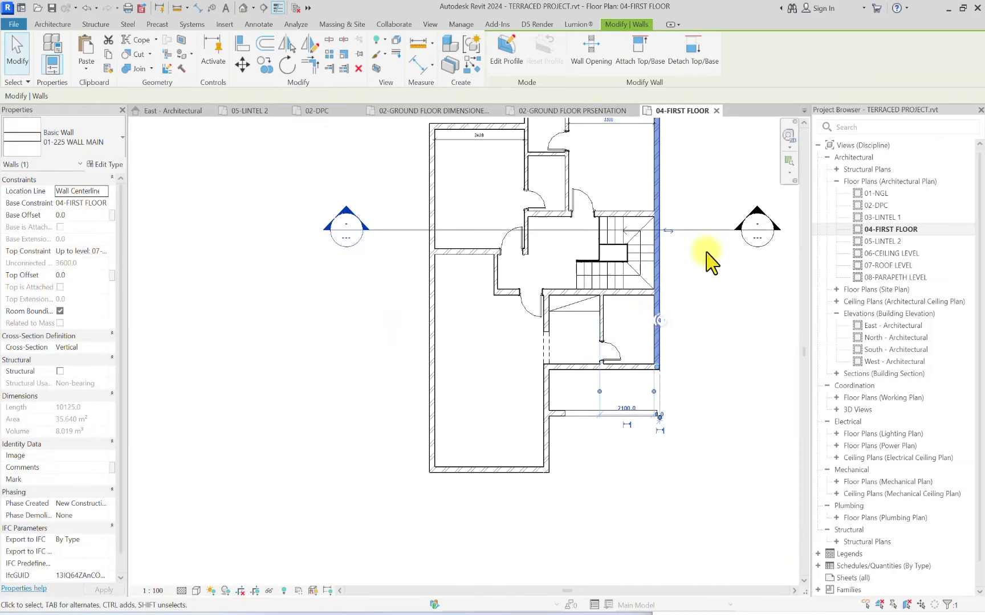
middle_drag(651, 260, 572, 349)
click(666, 406)
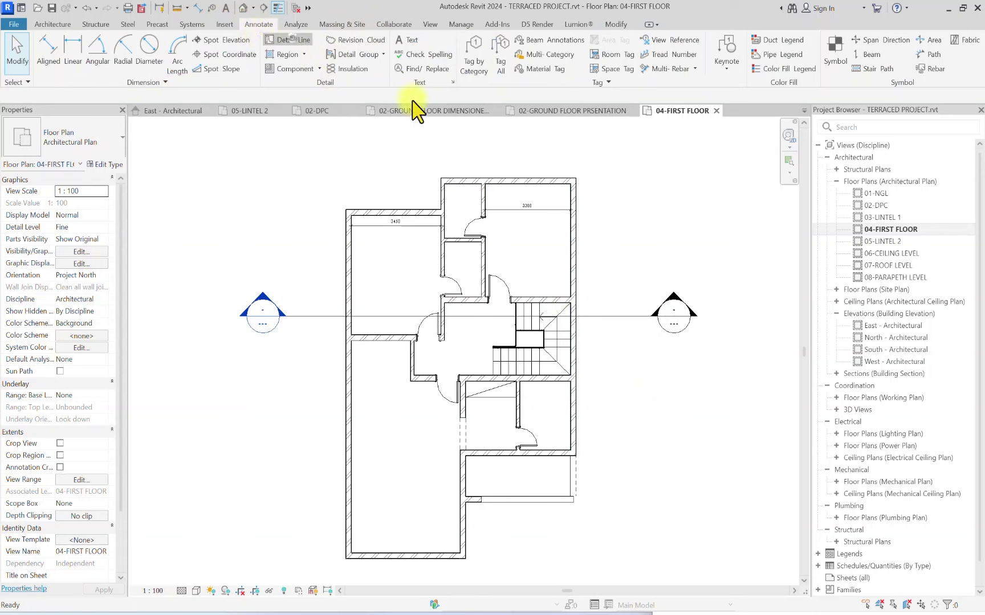
Step: Draw detail lines from the wall beside the stairs: a vertical edge, then a horizontal edge to the right wall
scroll(446, 312, up, 2)
scroll(562, 356, up, 2)
scroll(644, 329, up, 2)
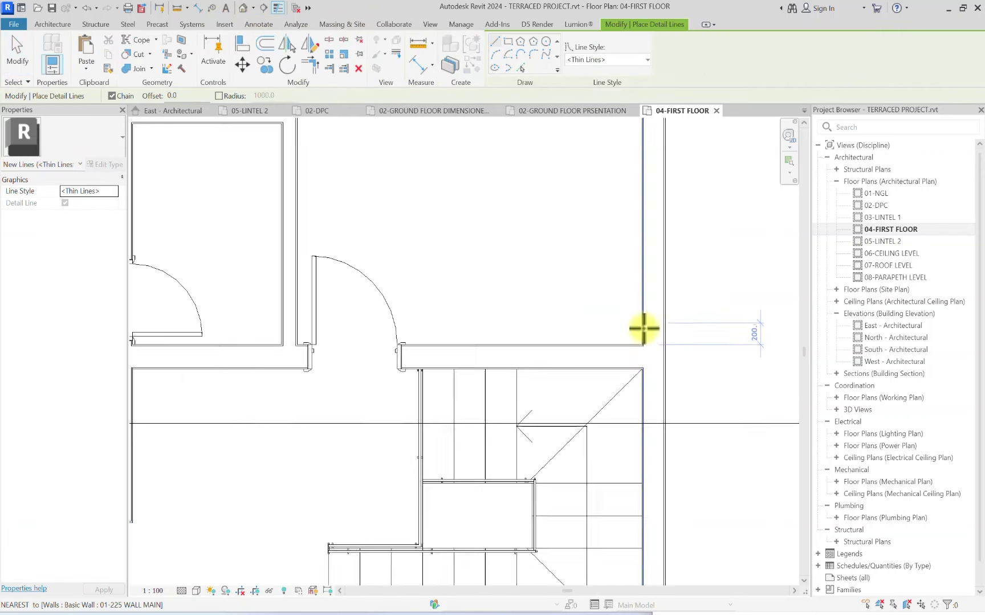
scroll(644, 329, up, 4)
click(638, 349)
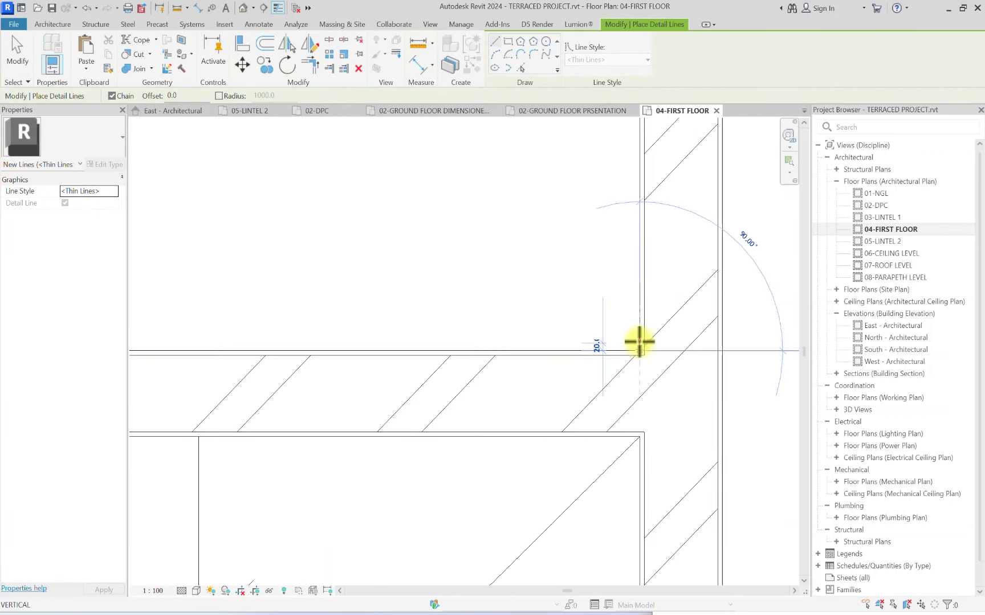
scroll(640, 342, down, 5)
scroll(582, 402, up, 4)
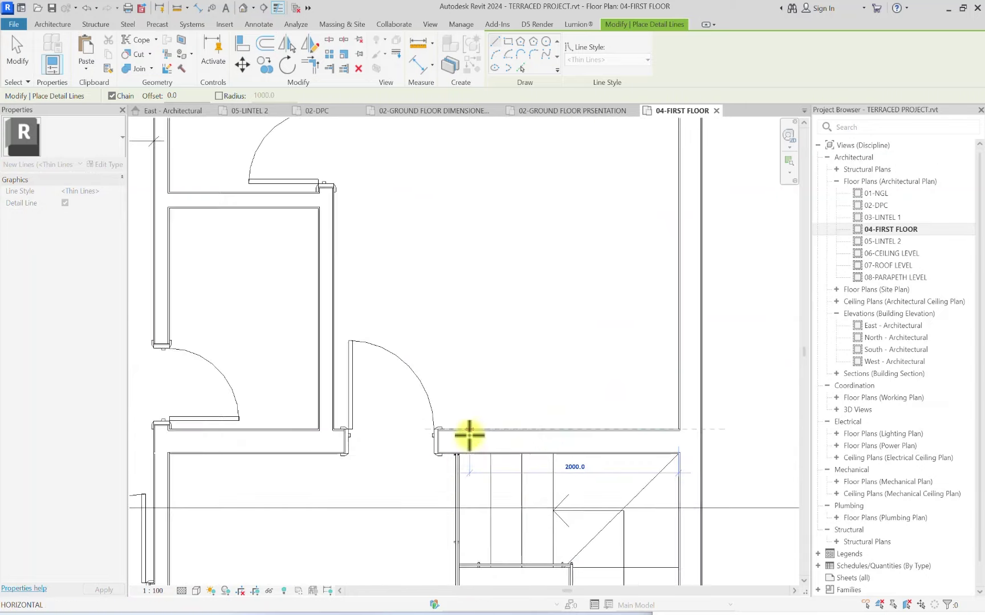
scroll(469, 435, down, 3)
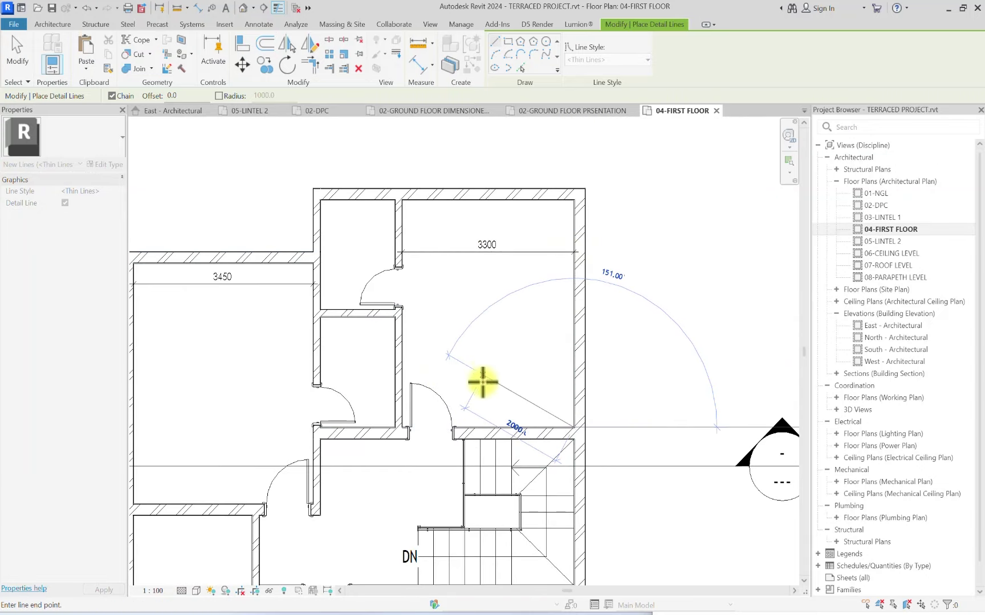
scroll(483, 382, up, 5)
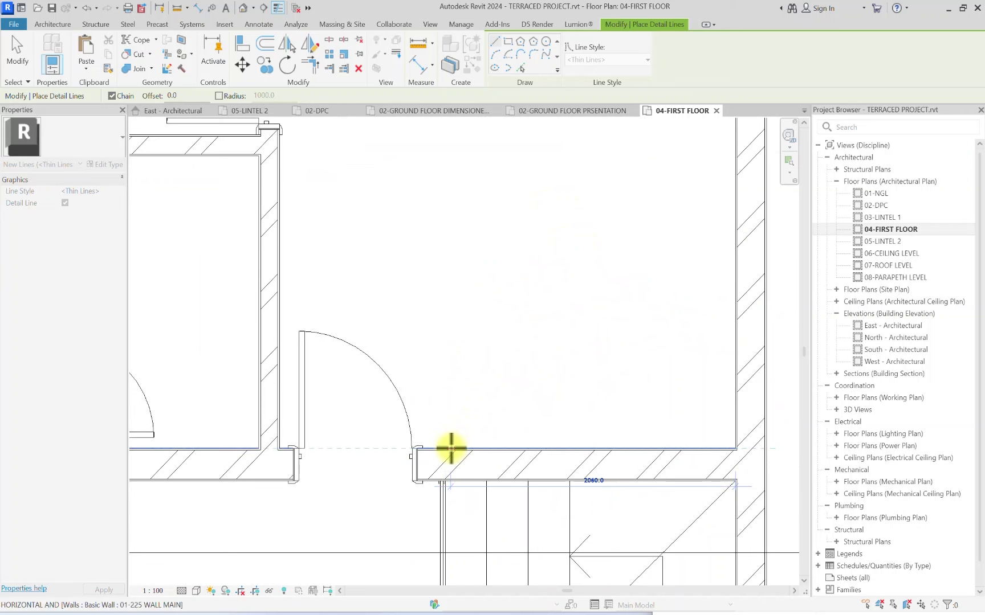
click(448, 360)
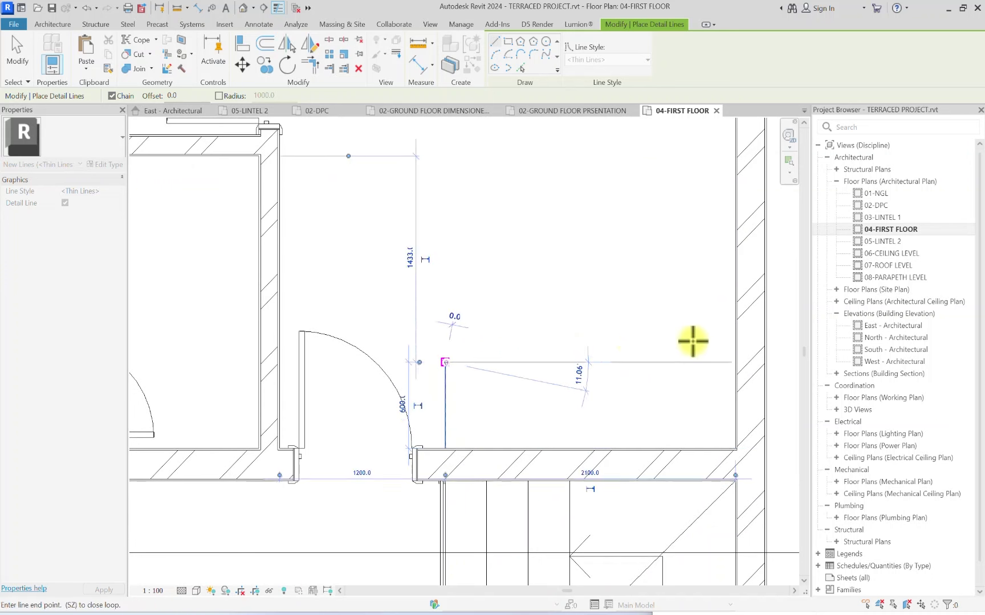
scroll(741, 356, up, 3)
click(730, 362)
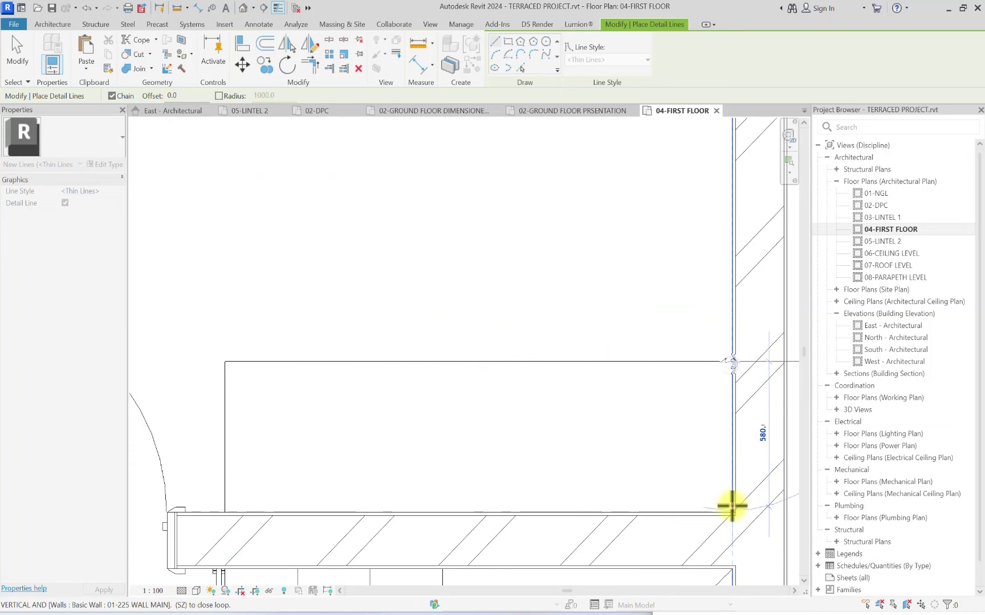
key(Escape)
Step: Add a diagonal detail line from the outline's corner to its bottom-right corner
click(221, 366)
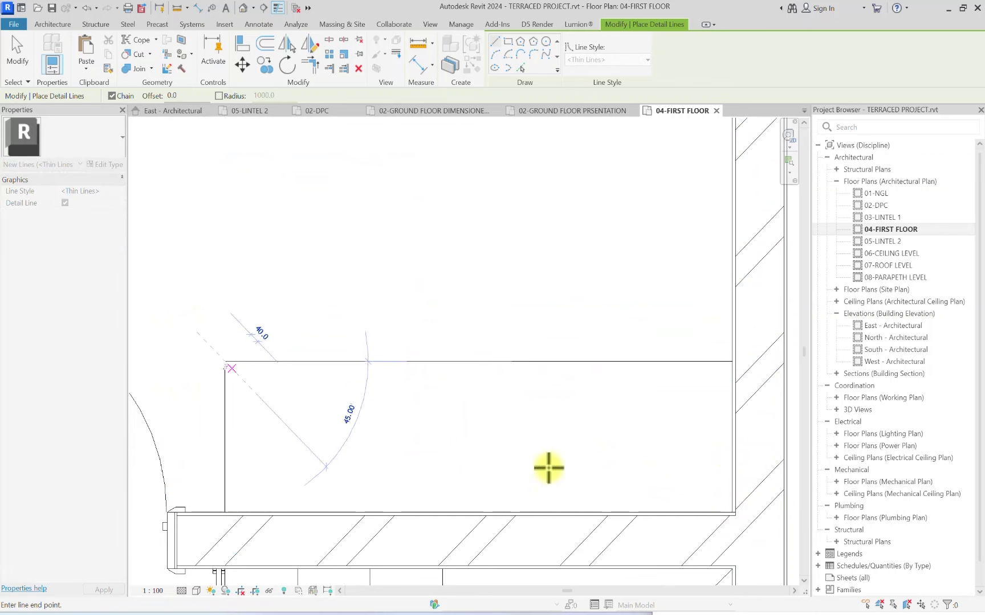
scroll(728, 506, up, 1)
scroll(731, 511, up, 1)
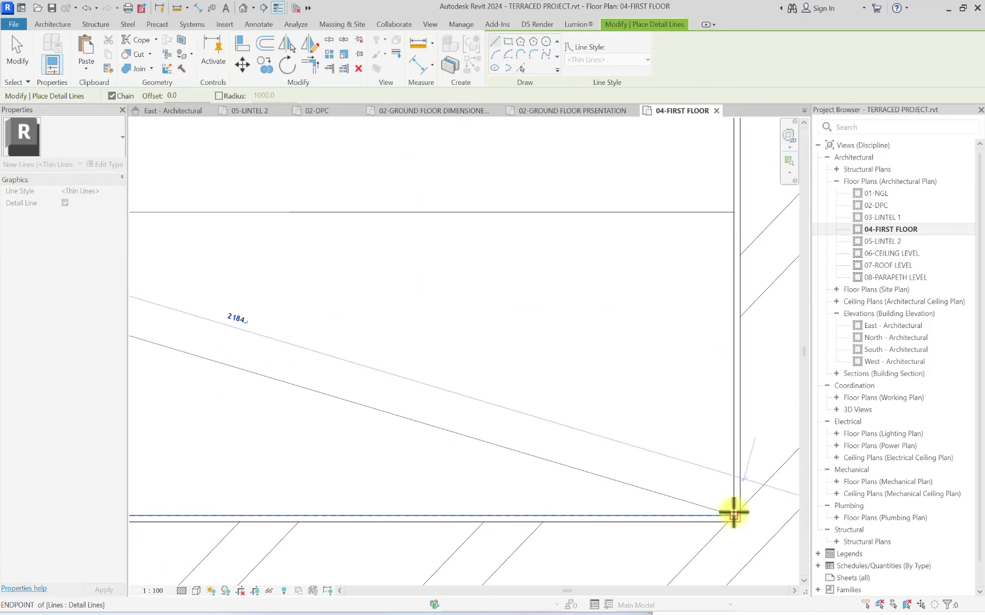
click(731, 511)
key(Escape)
scroll(378, 405, down, 5)
scroll(335, 453, up, 2)
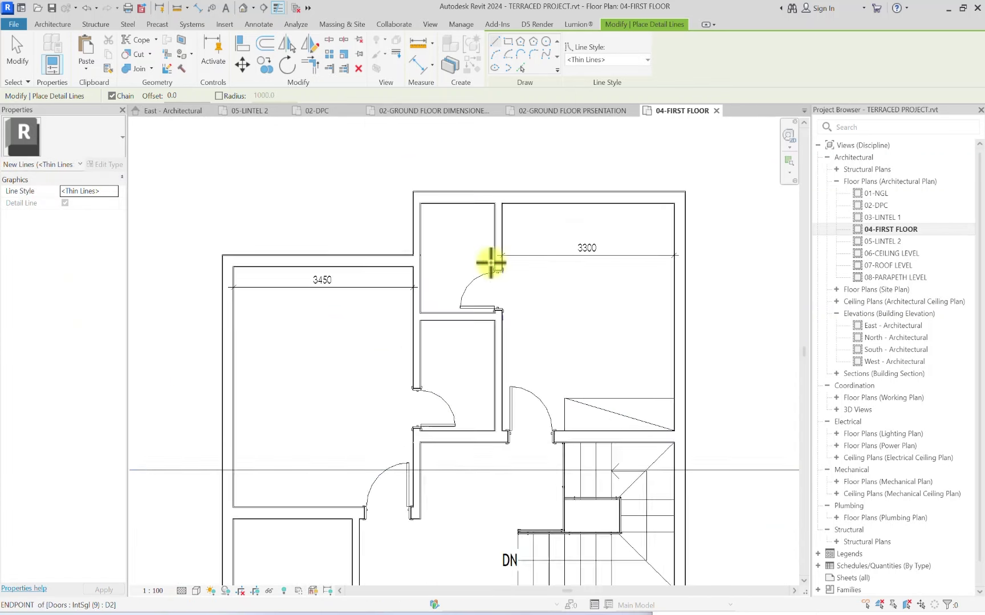
scroll(488, 259, up, 2)
scroll(510, 197, down, 2)
scroll(567, 188, down, 1)
scroll(567, 188, up, 3)
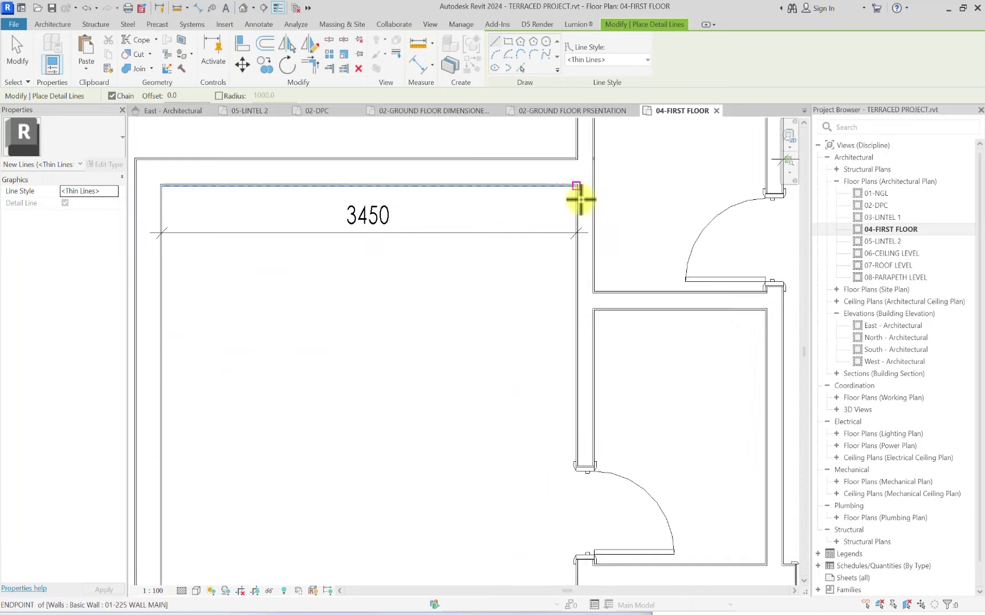
Step: Outline the space at the 3450 room's corner: a short horizontal, a 2000 vertical, a horizontal, and a closing diagonal
click(570, 178)
scroll(570, 178, down, 2)
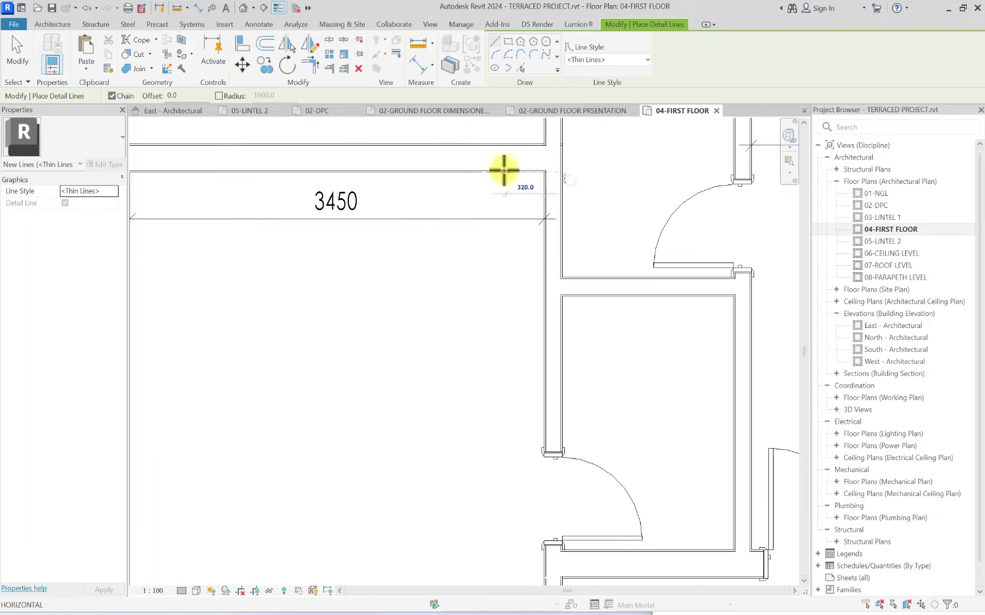
click(474, 170)
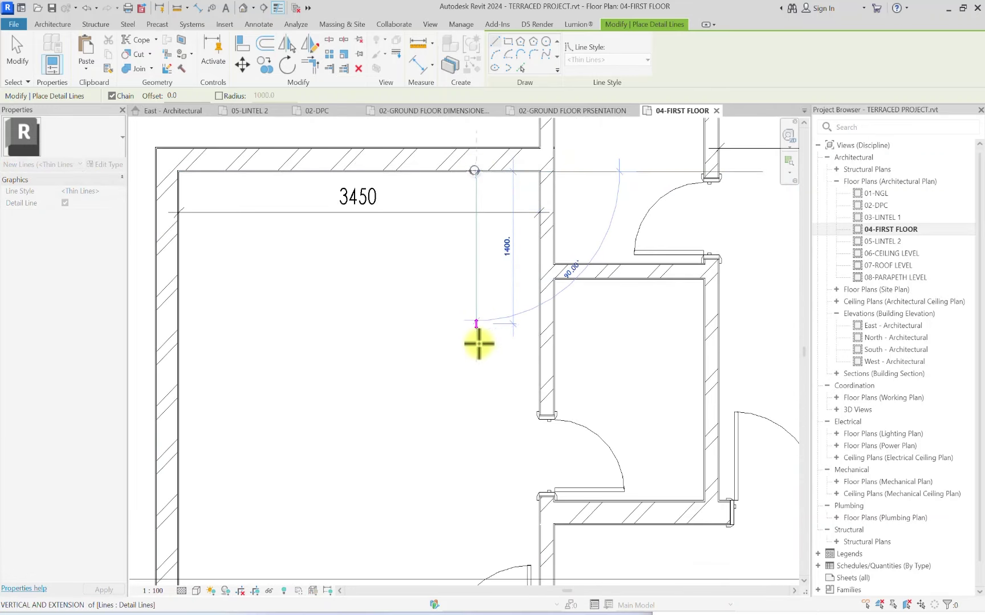
click(470, 399)
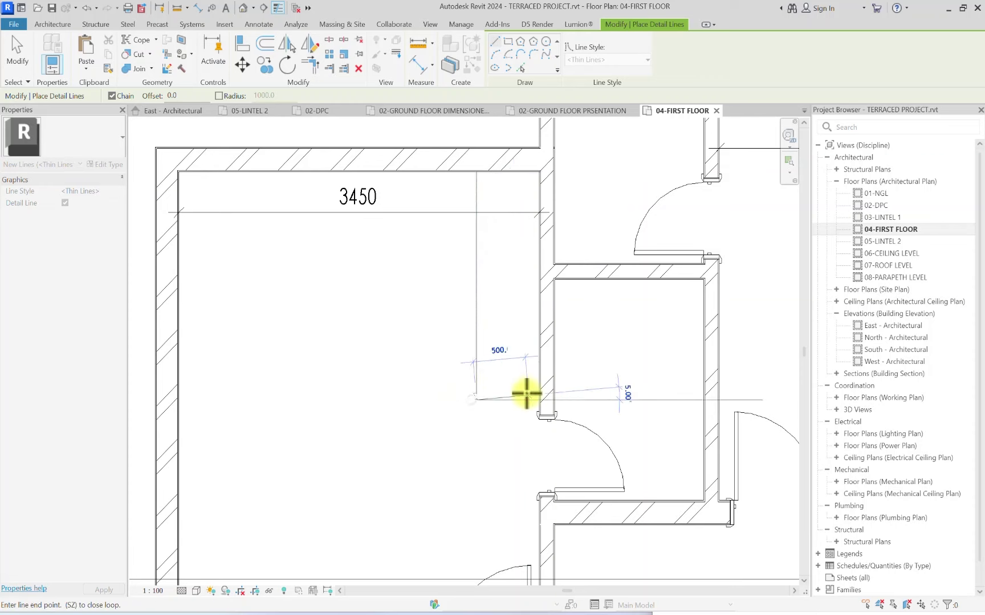
scroll(545, 402, up, 5)
click(552, 414)
scroll(378, 241, down, 5)
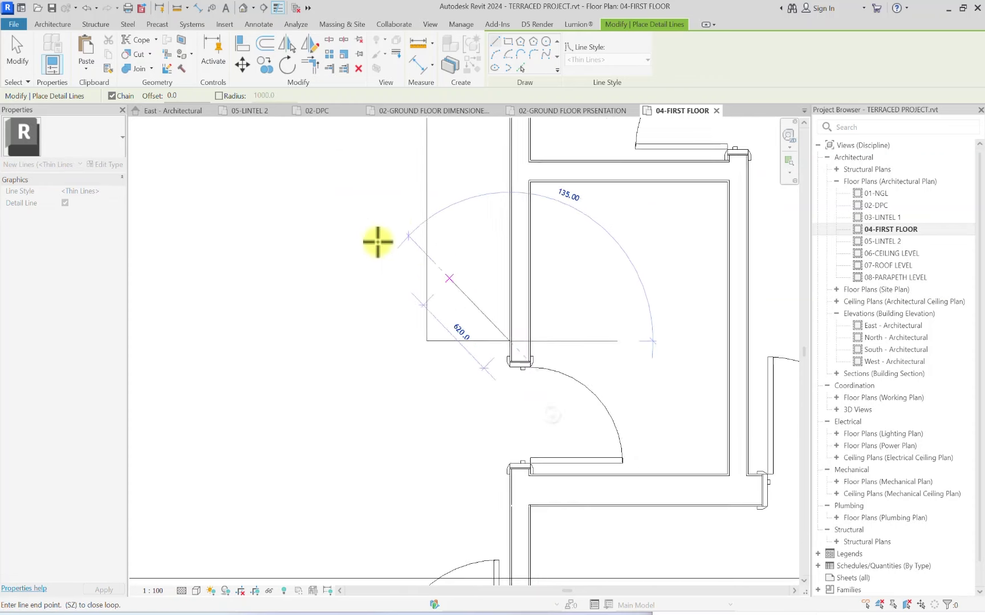
click(451, 200)
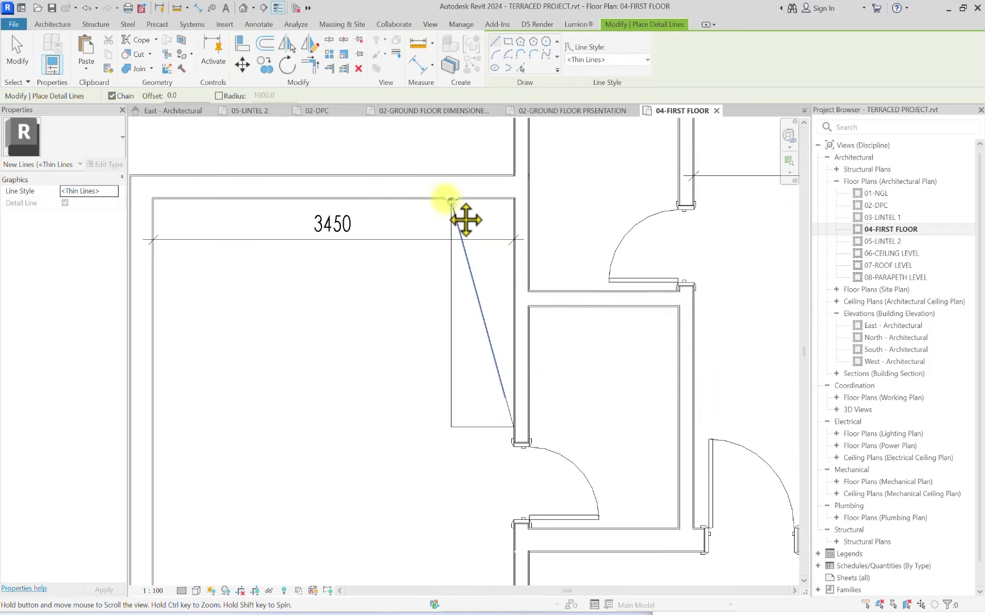
scroll(352, 531, down, 3)
scroll(409, 457, up, 2)
scroll(336, 305, up, 2)
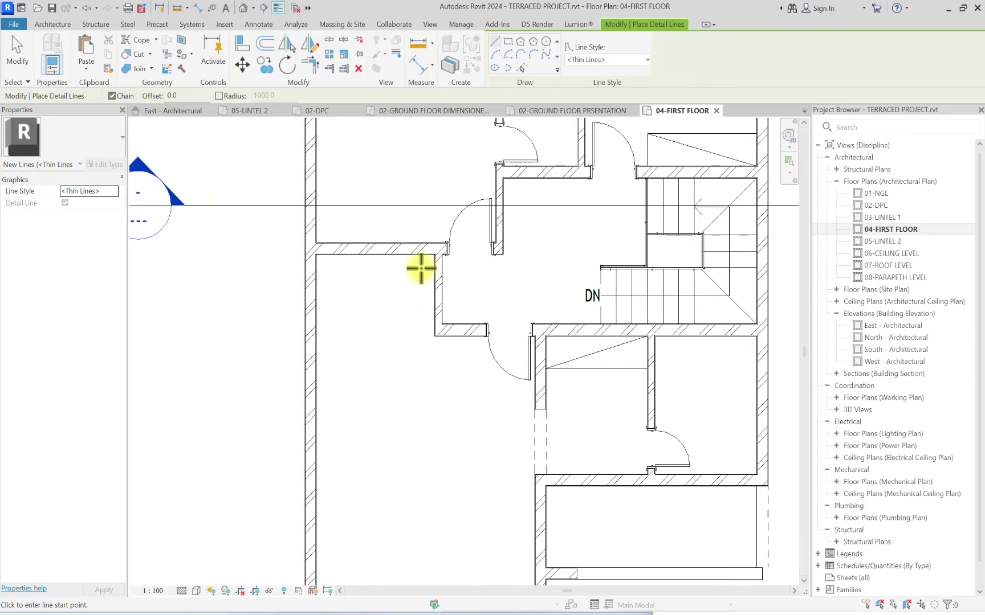
scroll(282, 238, up, 5)
Step: Outline another space from the inner wall corner with horizontal, vertical and horizontal lines, plus a diagonal to the top-right corner
click(286, 236)
scroll(500, 256, up, 2)
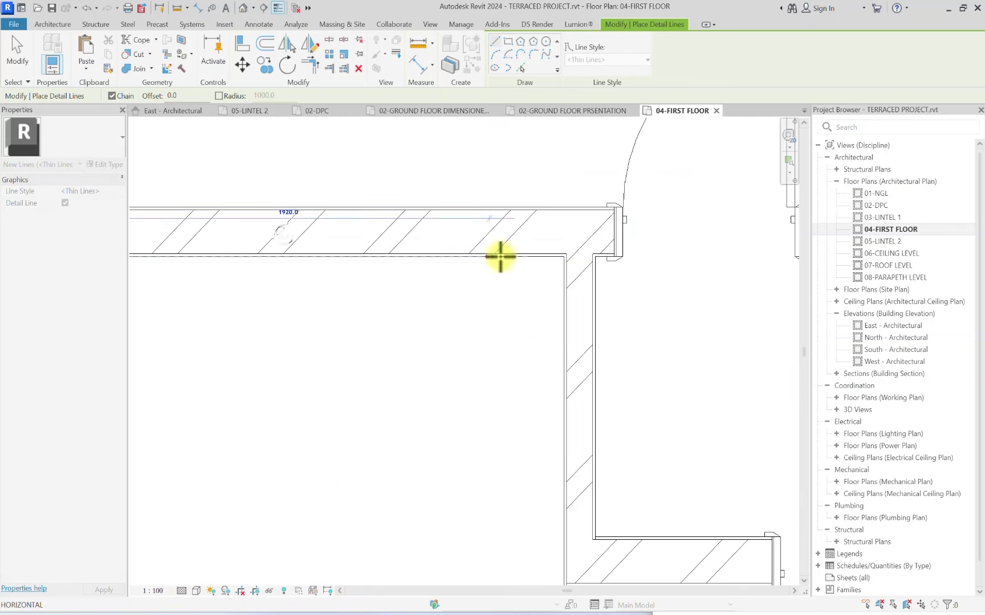
click(564, 256)
scroll(560, 296, down, 2)
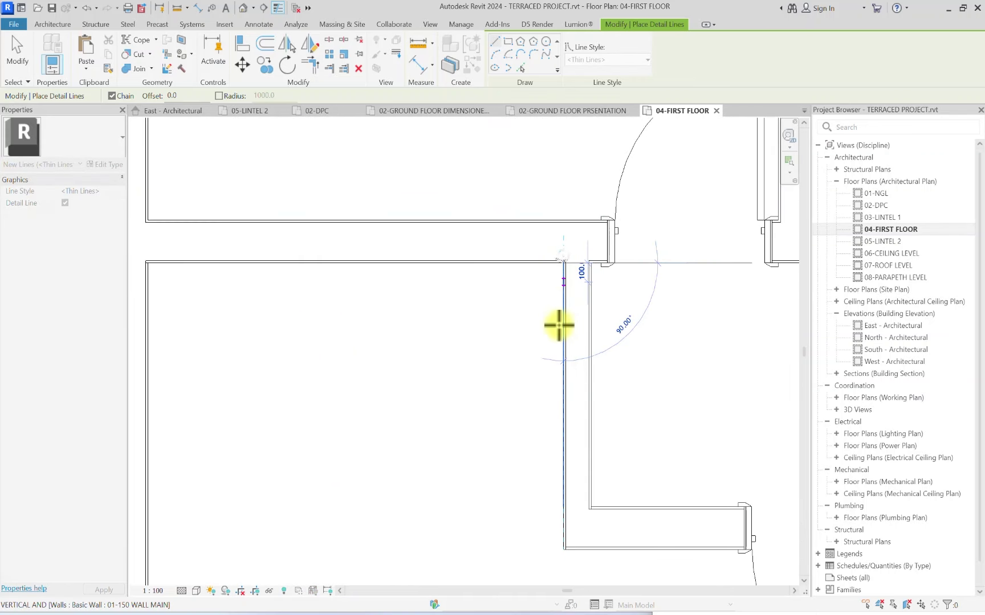
click(560, 354)
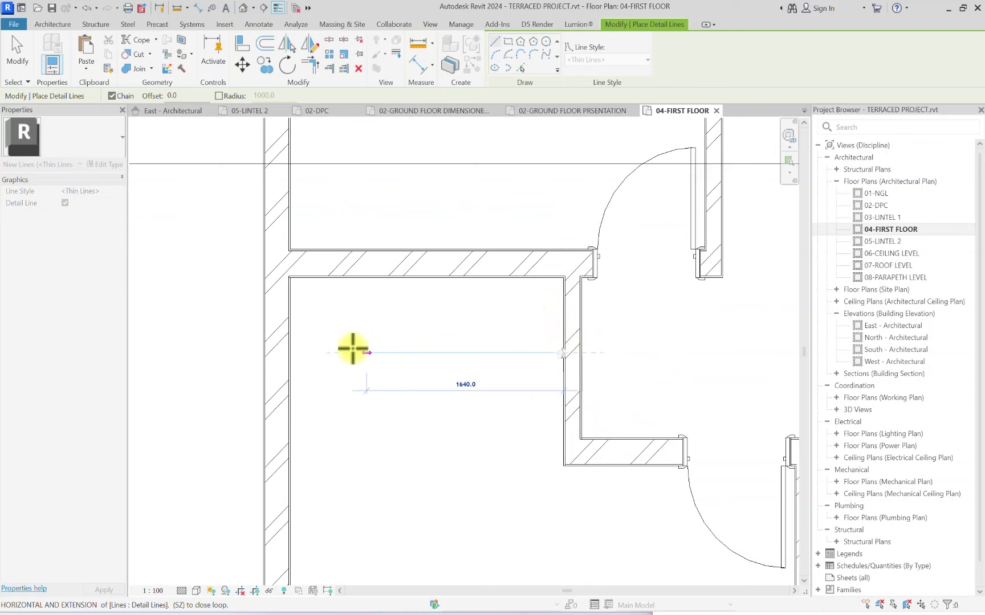
click(293, 350)
scroll(580, 285, up, 2)
scroll(561, 275, up, 2)
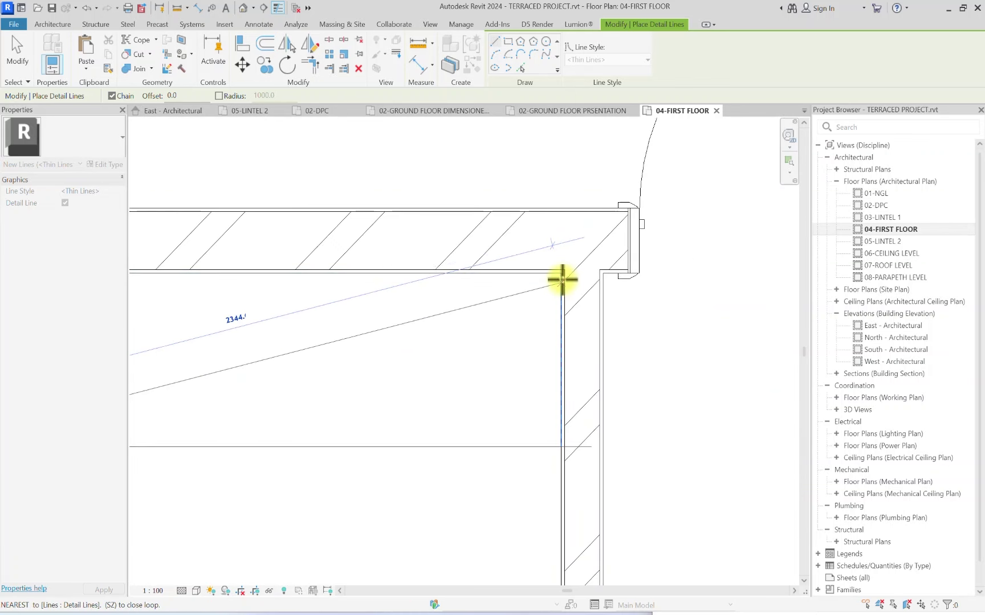
click(557, 274)
key(Escape)
scroll(387, 390, down, 5)
scroll(388, 390, down, 4)
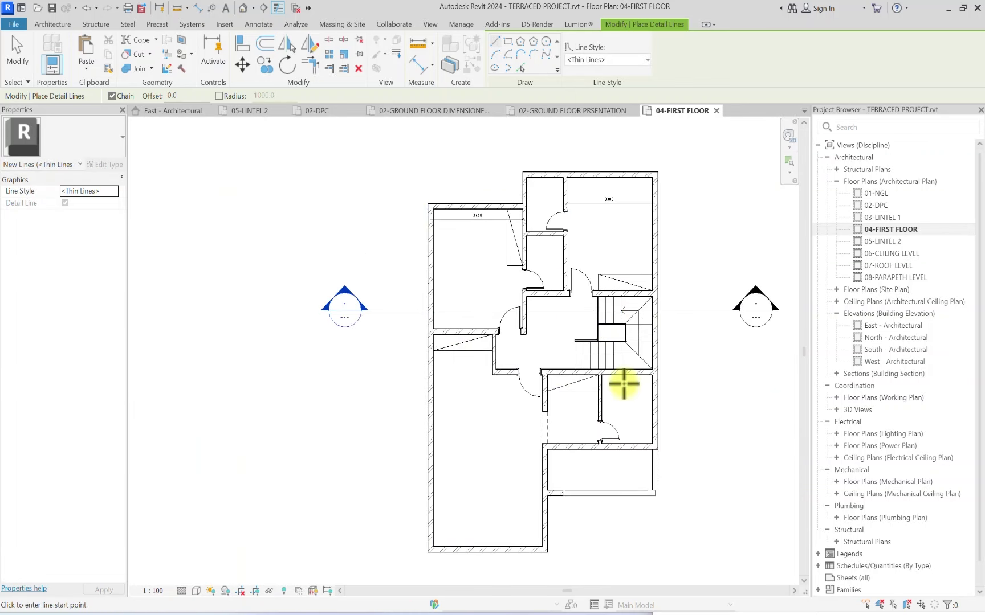
scroll(385, 473, down, 1)
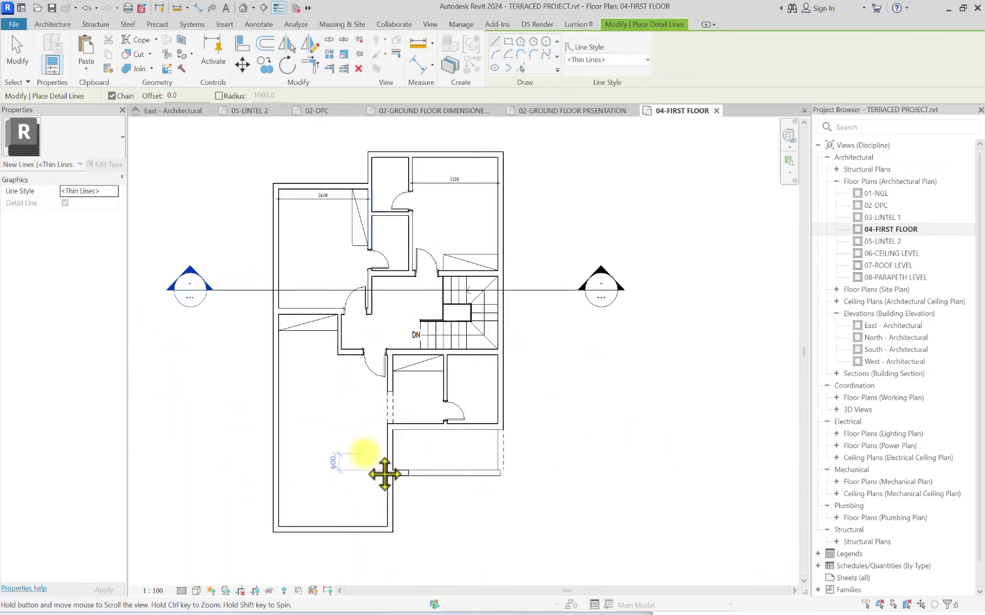
scroll(418, 282, up, 1)
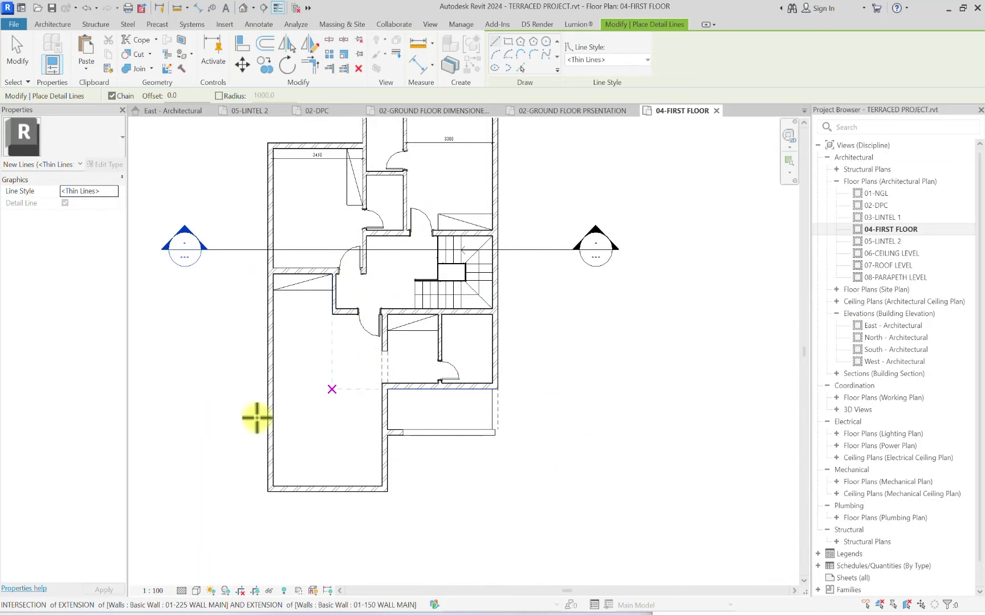
Step: Exit the Detail Line tool and zoom out to the full 04-FIRST FLOOR plan
key(Escape)
scroll(479, 440, down, 2)
scroll(418, 473, up, 3)
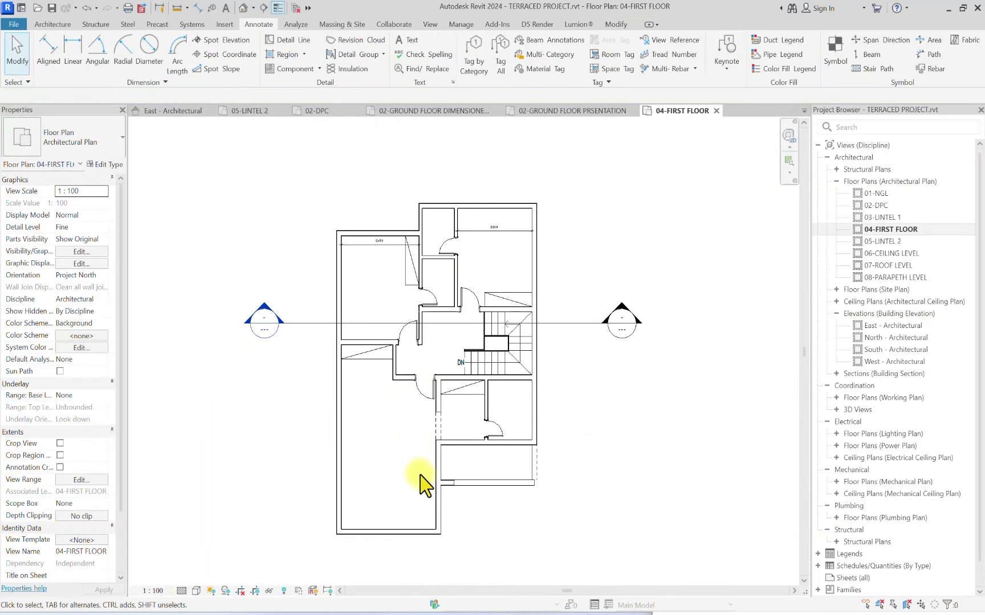
Step: Open the 02-DPC floor plan, clear the wall selection, and centre the house
click(887, 206)
double_click(888, 207)
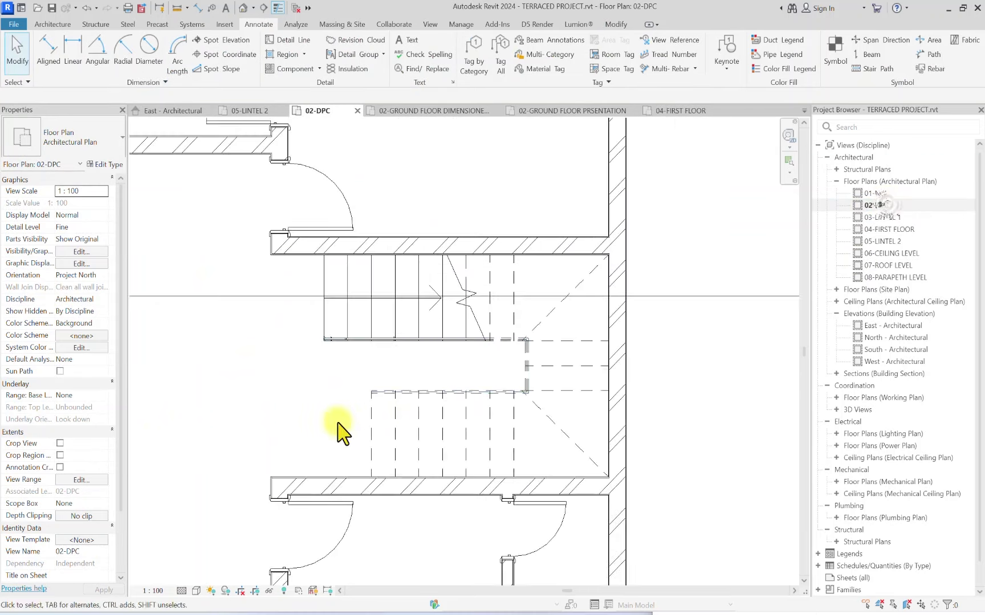
scroll(395, 429, down, 3)
scroll(402, 370, up, 2)
scroll(297, 400, up, 2)
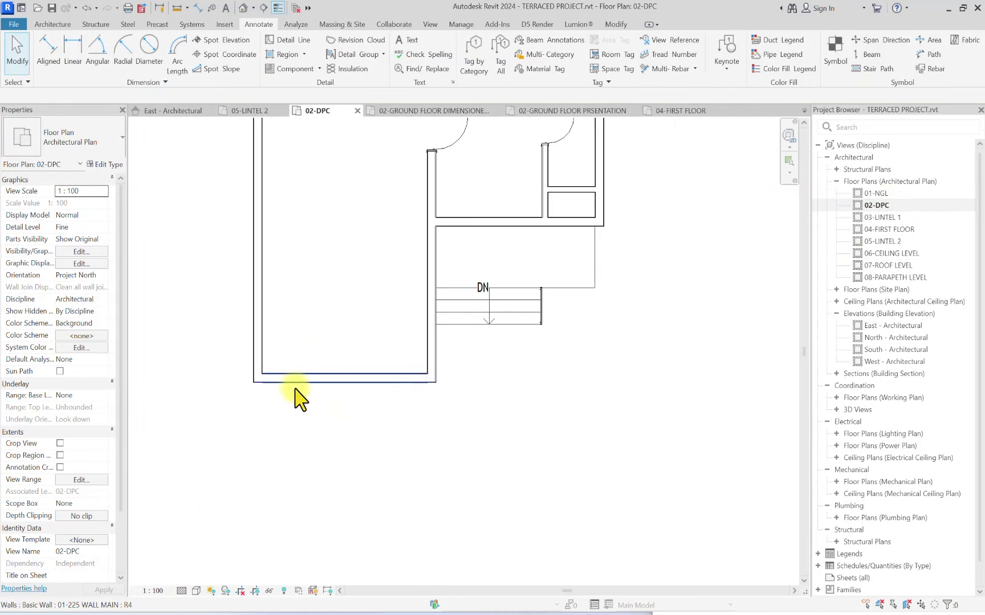
scroll(298, 342, down, 2)
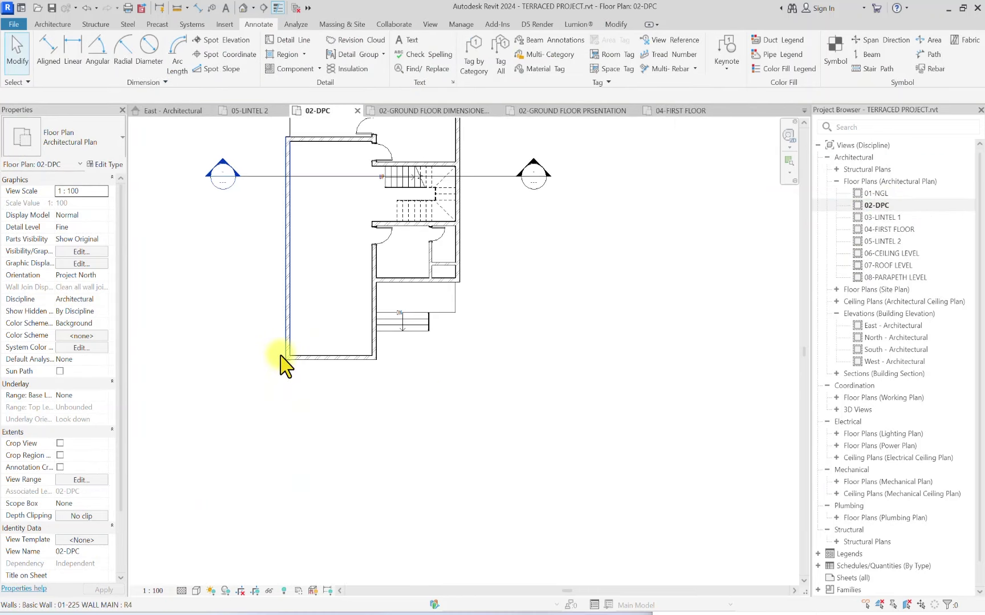
click(282, 389)
middle_drag(291, 341, 348, 394)
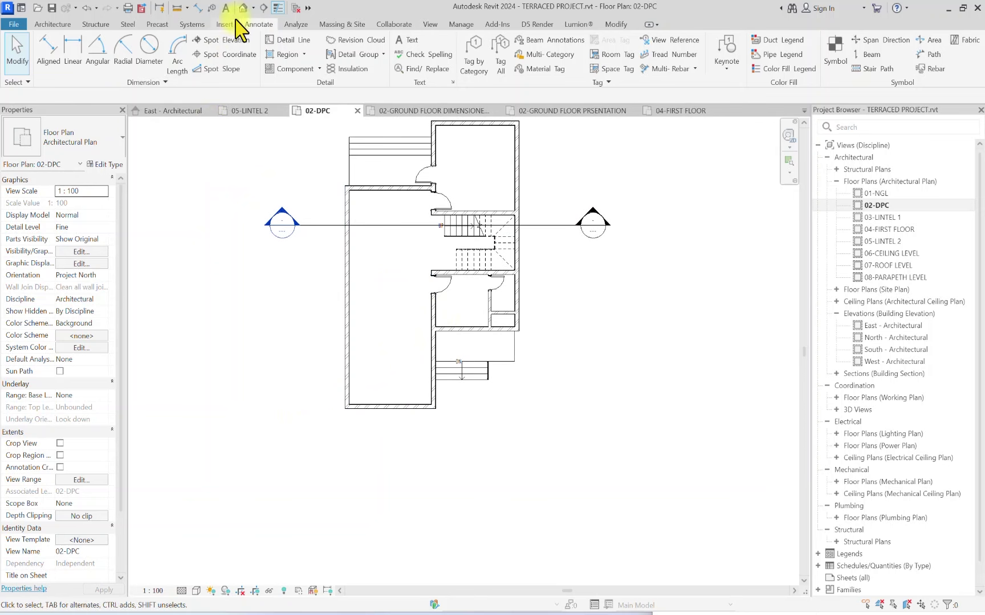
Step: Inspect the house model in the Default 3D View
click(244, 8)
scroll(264, 286, down, 3)
scroll(252, 205, up, 2)
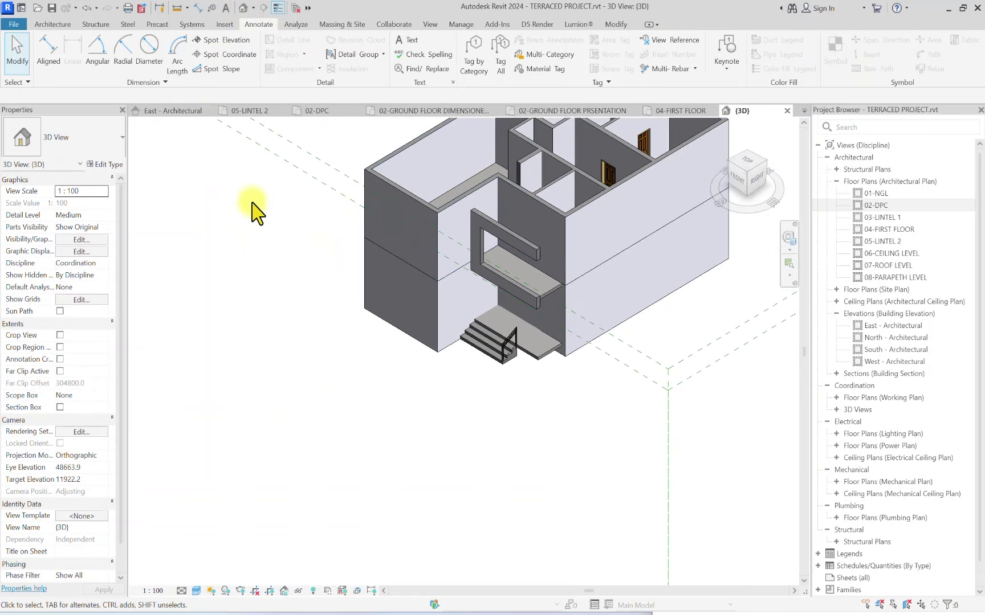
middle_drag(393, 210, 295, 294)
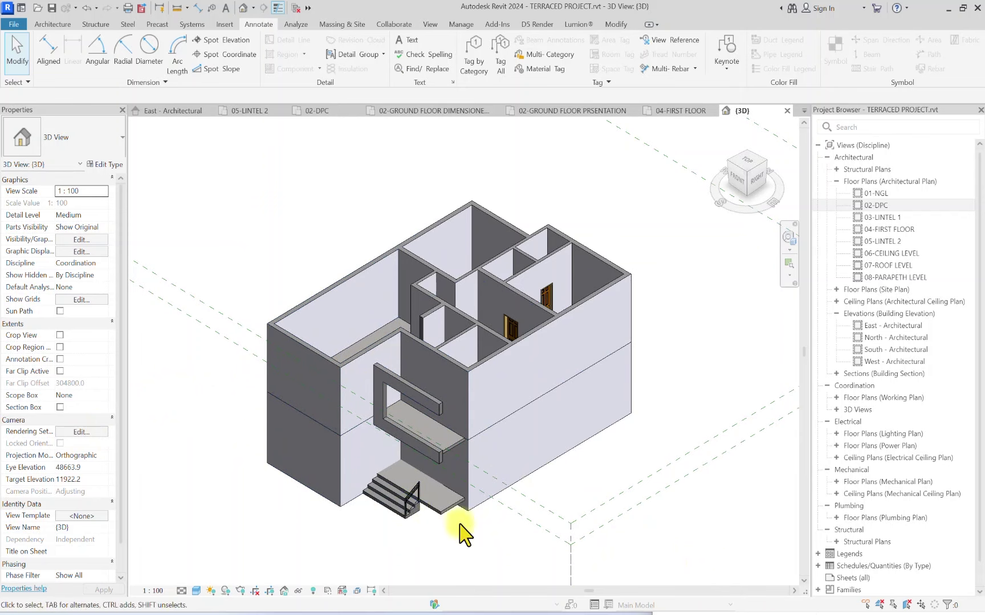
scroll(456, 530, up, 2)
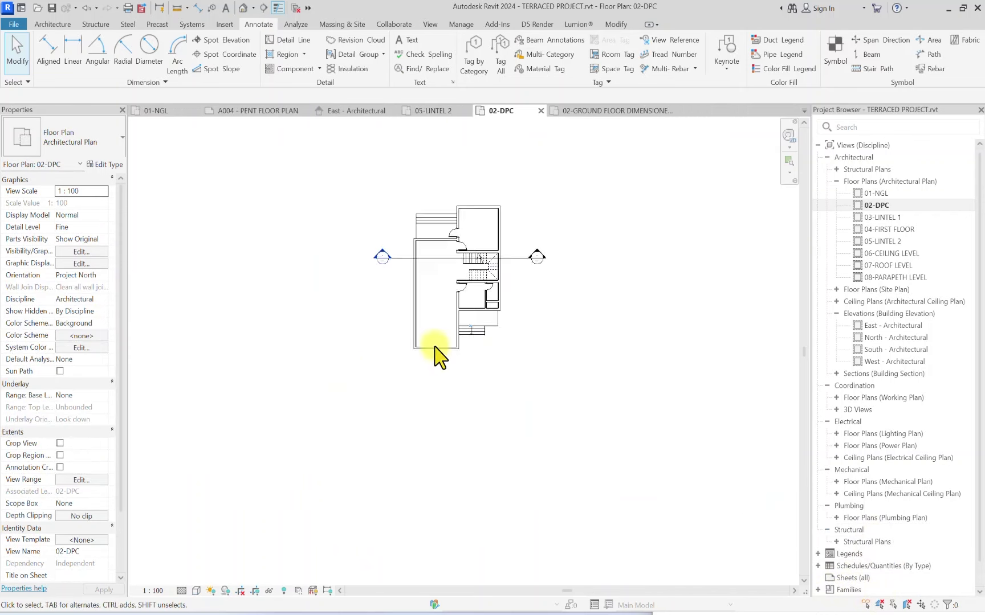
scroll(456, 353, up, 4)
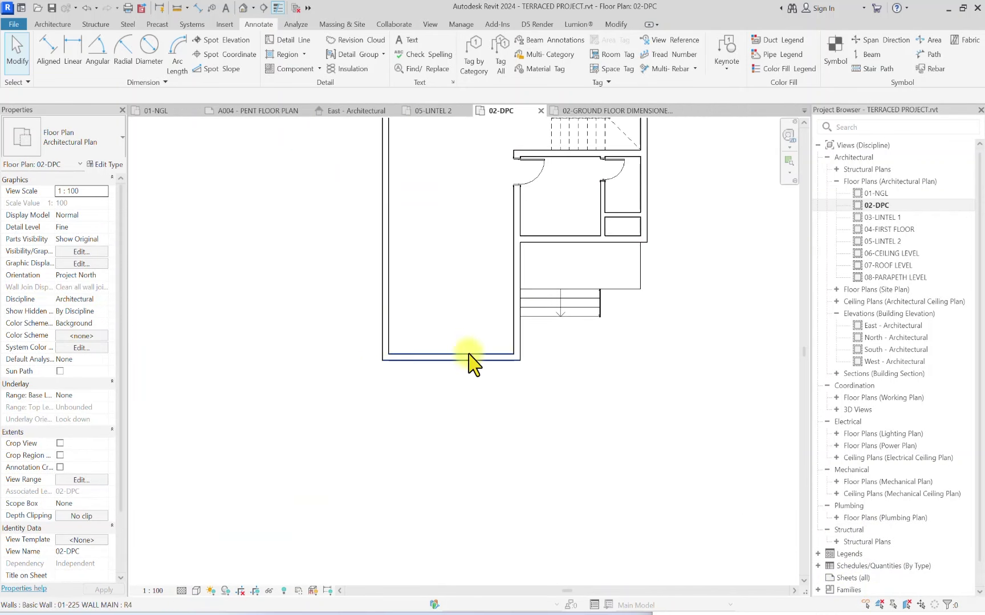
scroll(317, 381, down, 2)
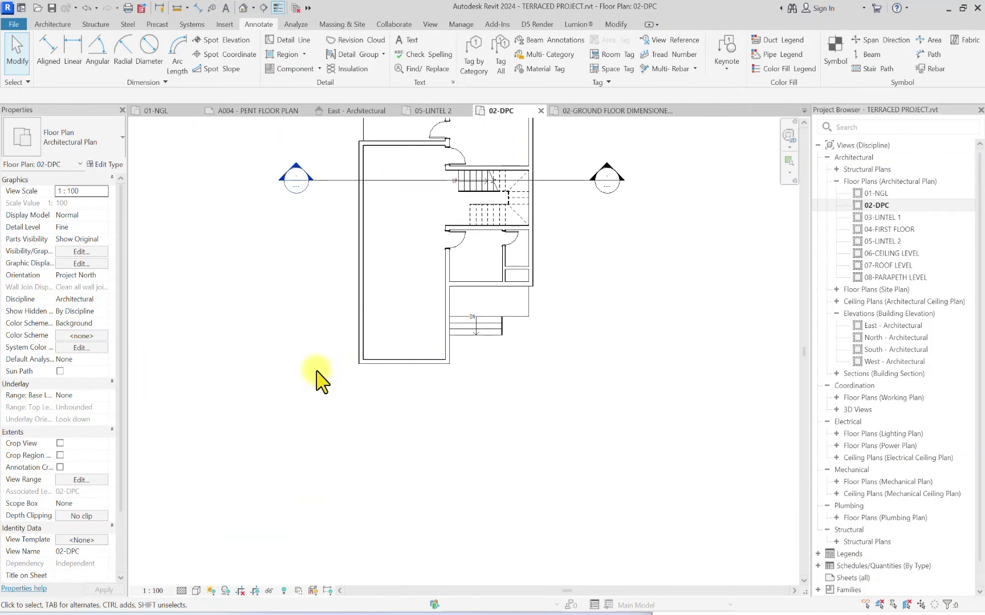
scroll(317, 381, up, 5)
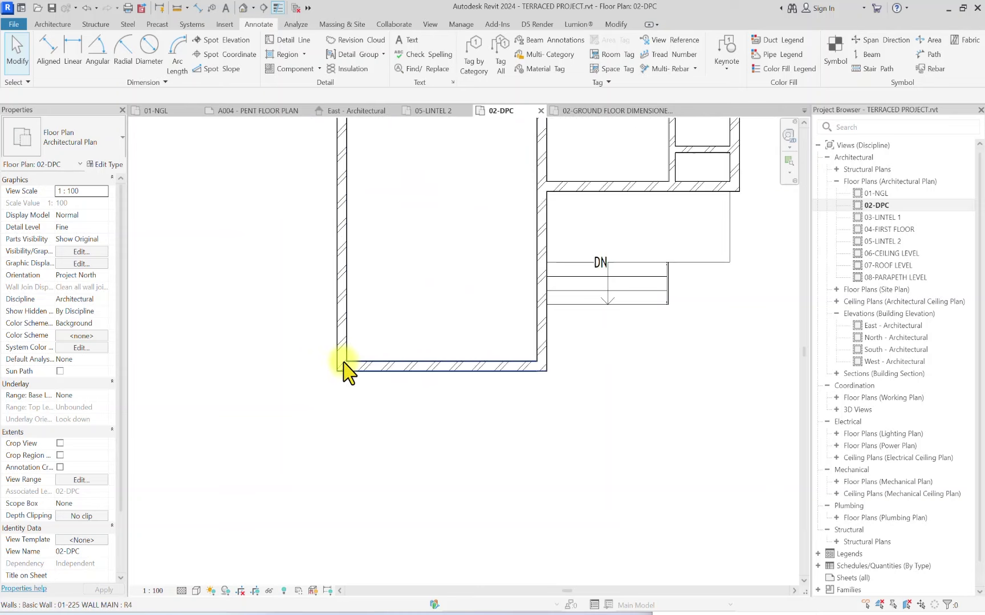
scroll(343, 365, down, 2)
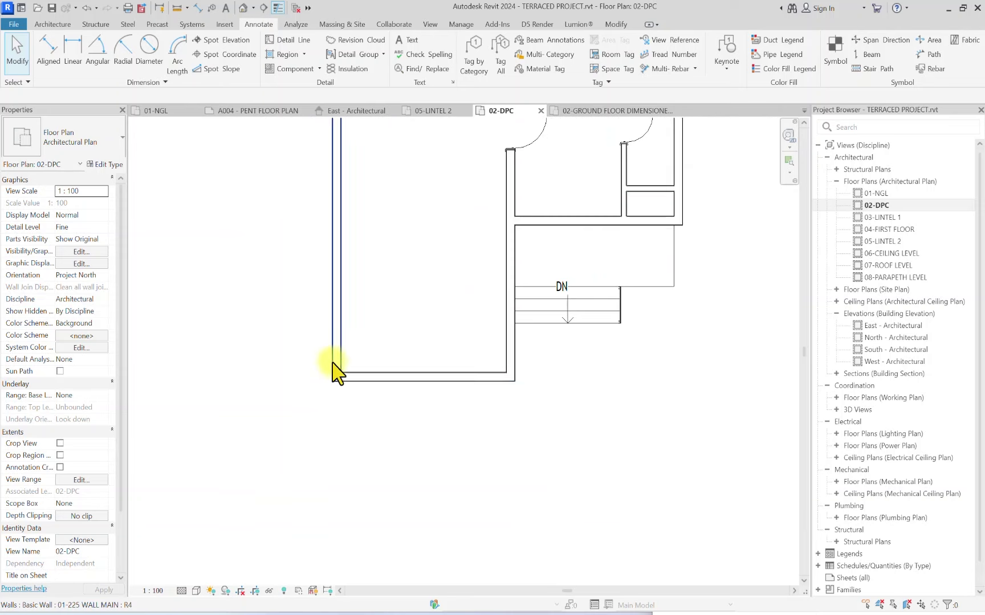
scroll(336, 373, up, 2)
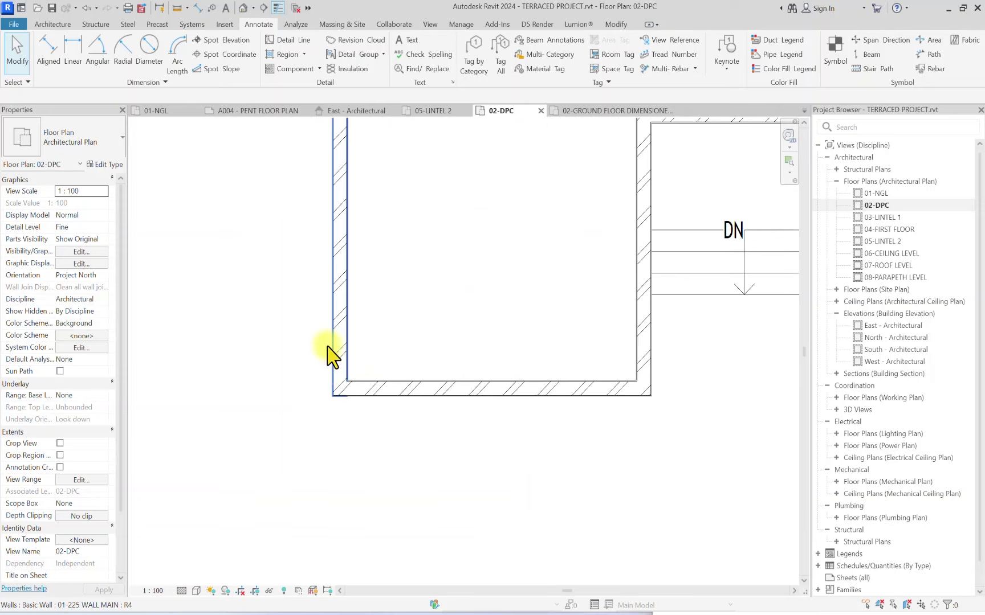
scroll(342, 475, down, 2)
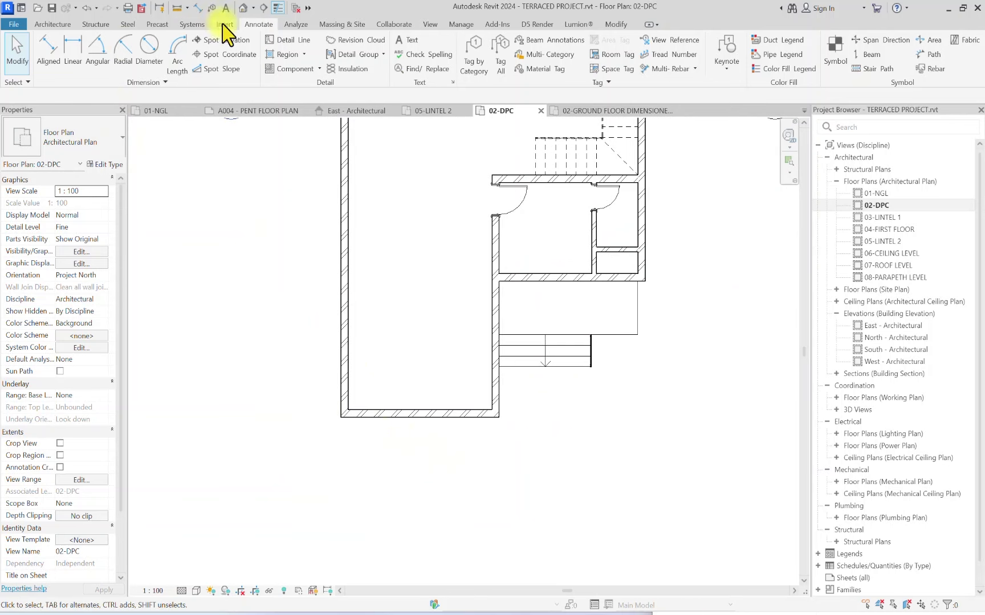
Step: Draw a 1600 × 300 detail-line rectangle below the lower-left corner of the 02-DPC front wall
click(282, 46)
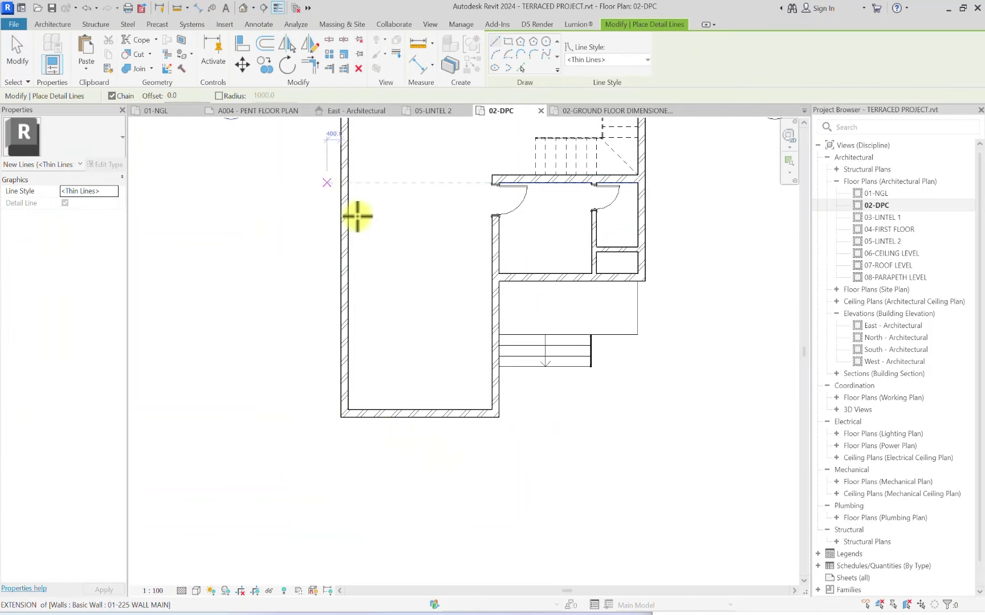
scroll(347, 389, up, 5)
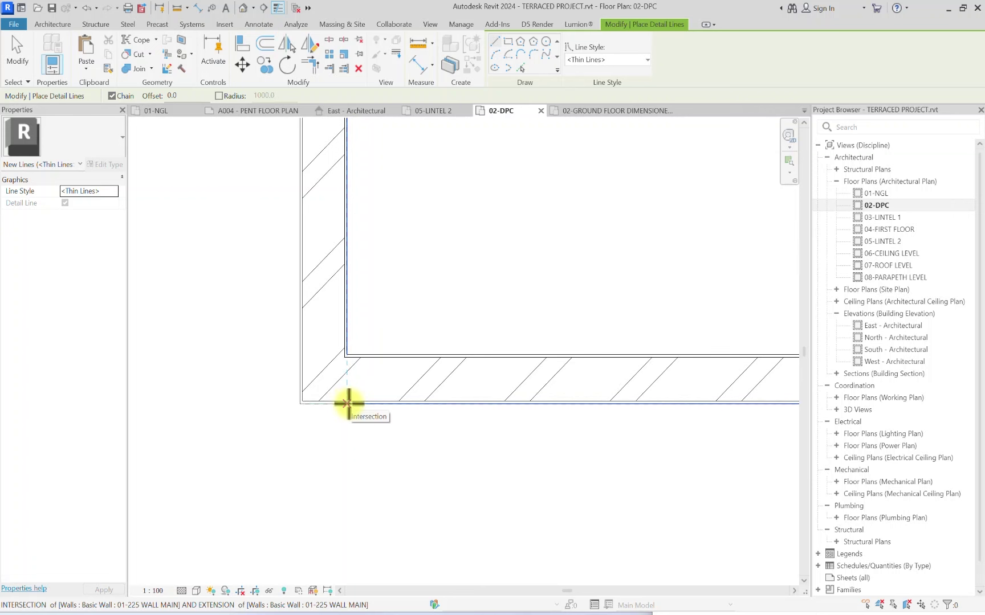
click(347, 402)
scroll(347, 411, down, 3)
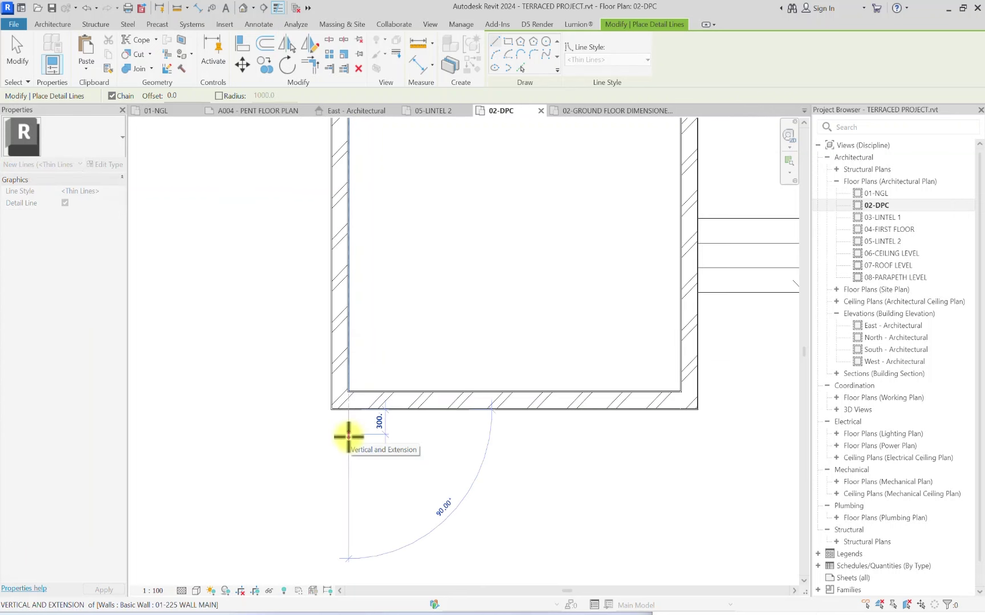
click(348, 436)
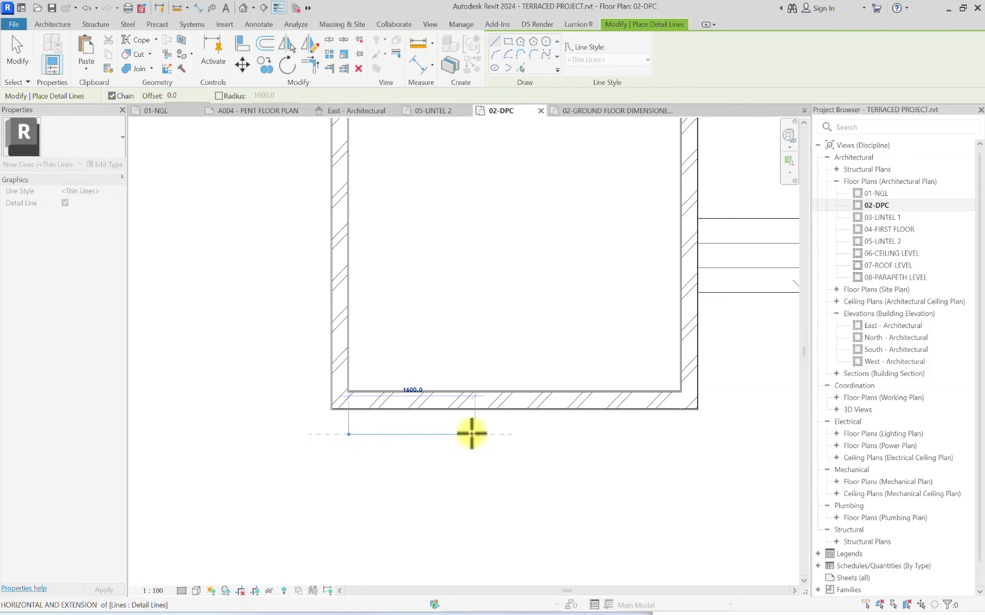
click(468, 434)
click(467, 408)
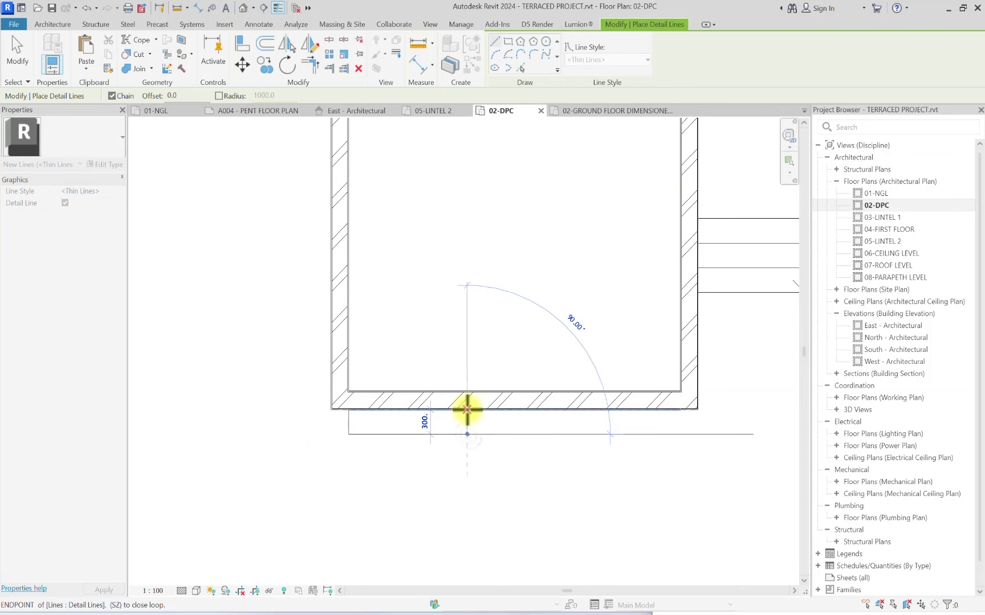
click(49, 25)
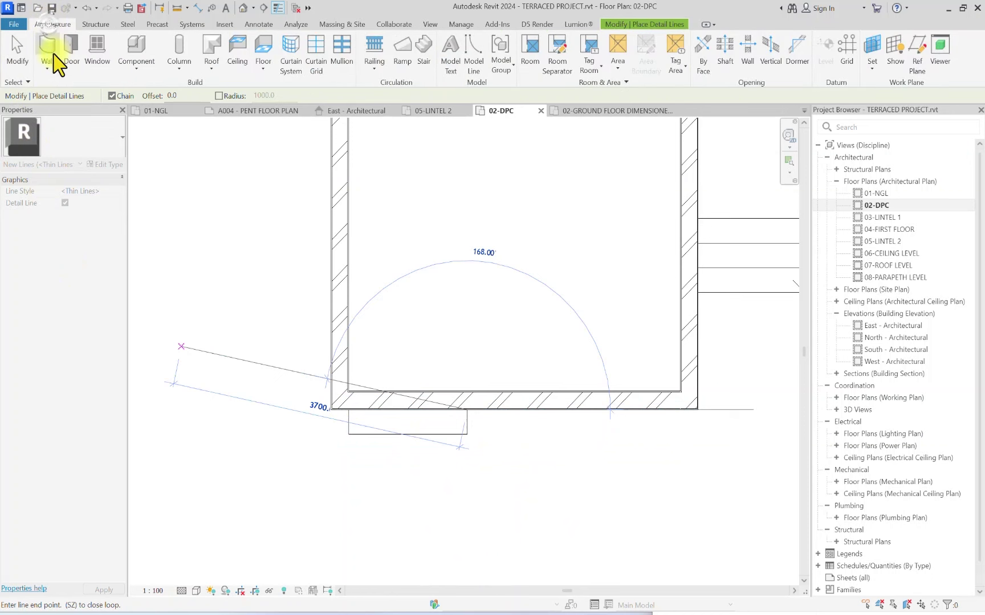
click(51, 48)
Step: Choose the 01-225 DARK WALL type, set Top Constraint to 07-ROOF LEVEL, and enter a 0 offset
click(74, 150)
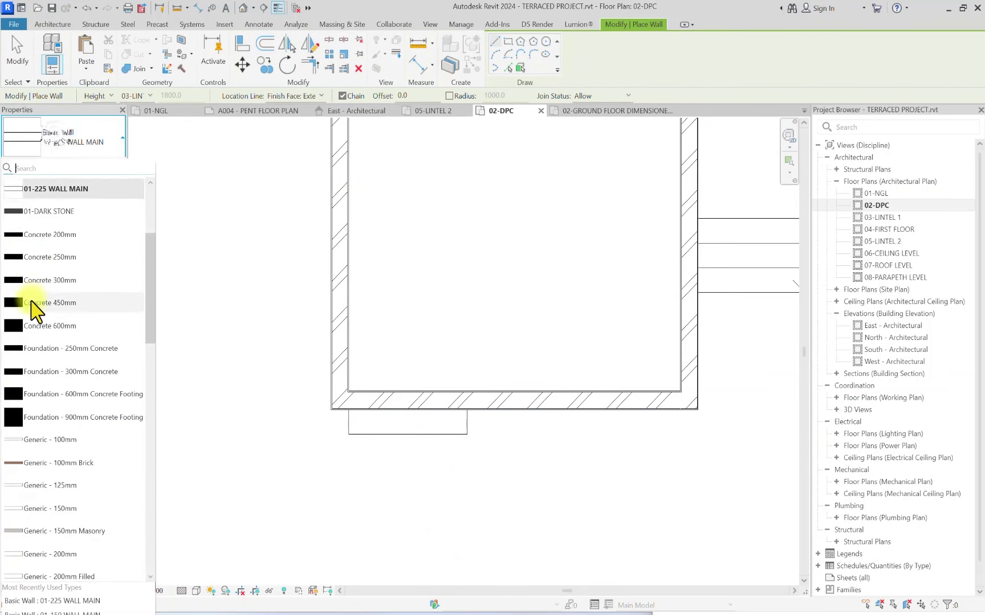
scroll(29, 285, up, 3)
click(85, 276)
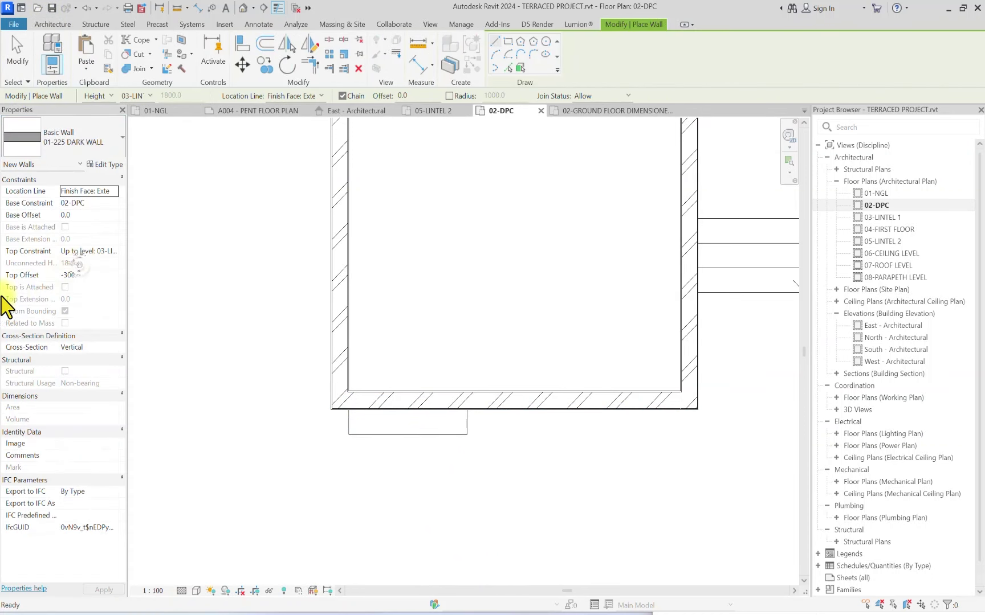
click(113, 251)
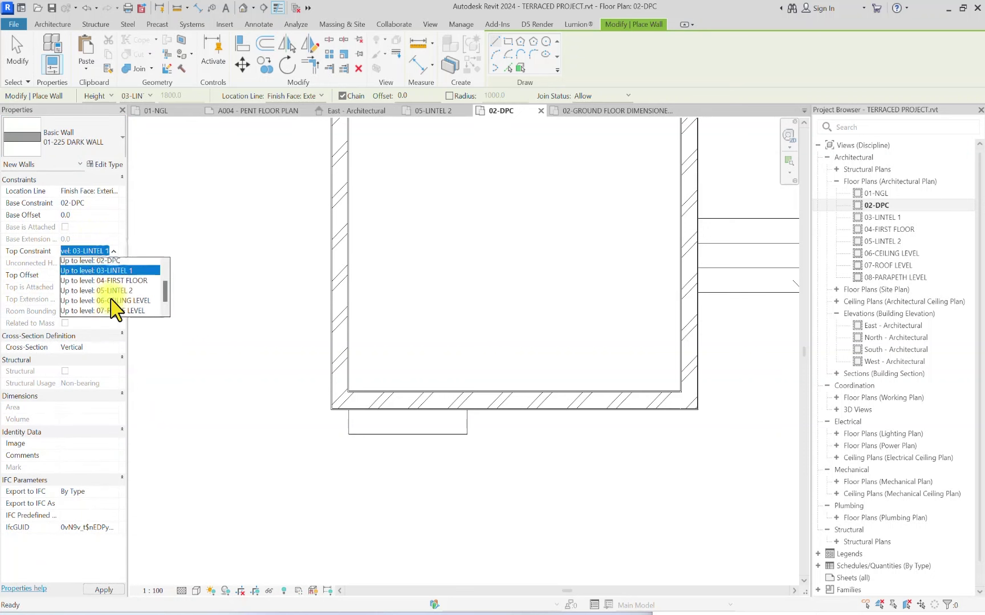
click(117, 304)
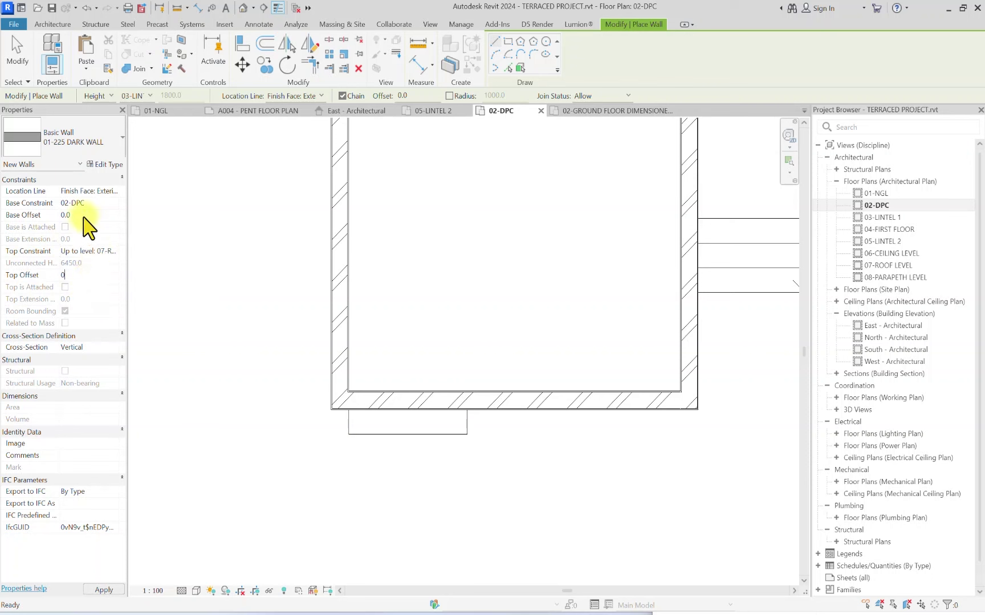
text(0)
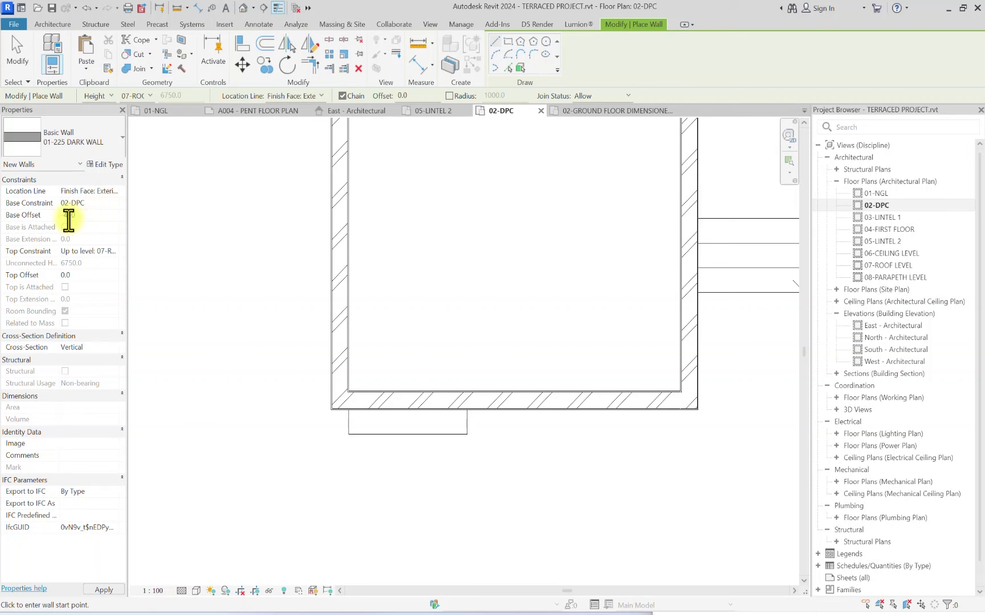
click(103, 150)
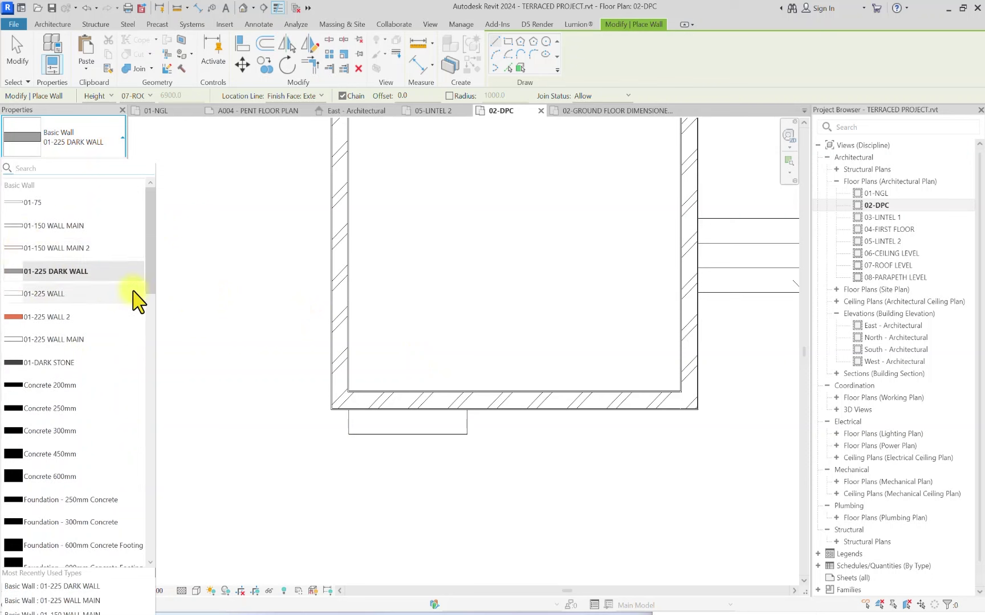
scroll(11, 276, down, 15)
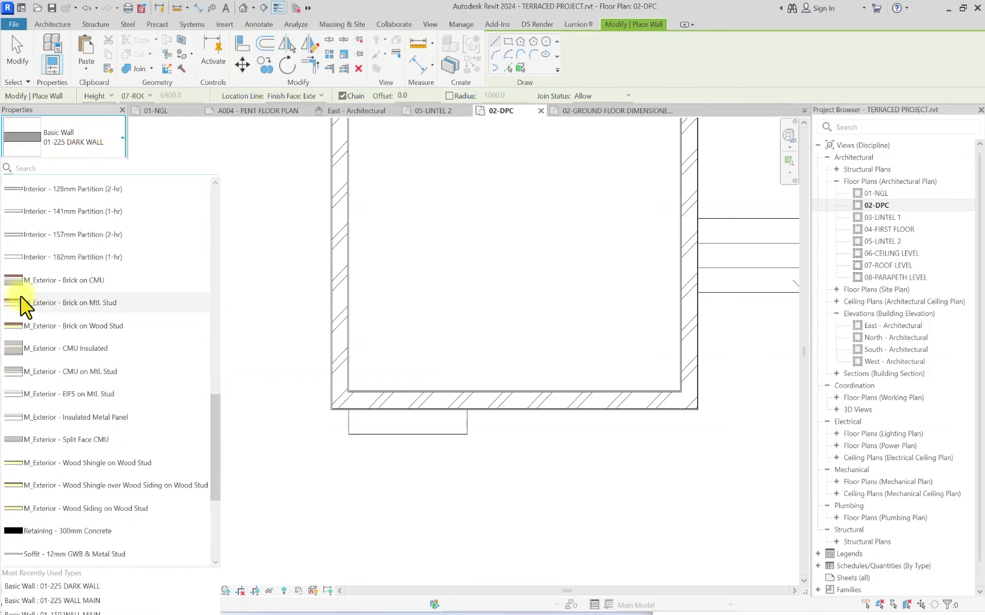
scroll(31, 285, up, 15)
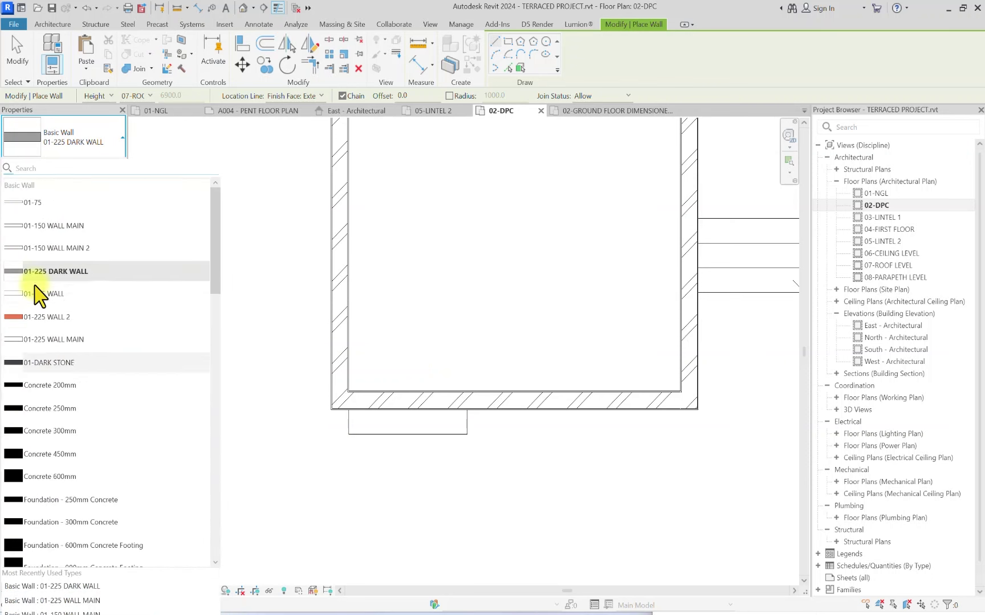
click(64, 271)
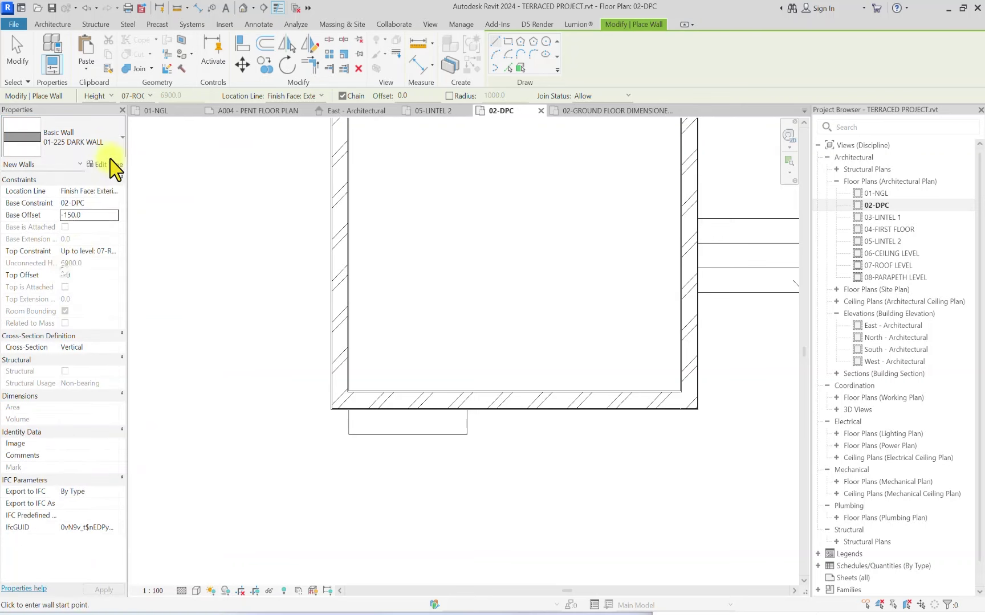
Step: Duplicate the 01-225 DARK WALL type as 01-BRICK WALLS
click(108, 165)
click(798, 203)
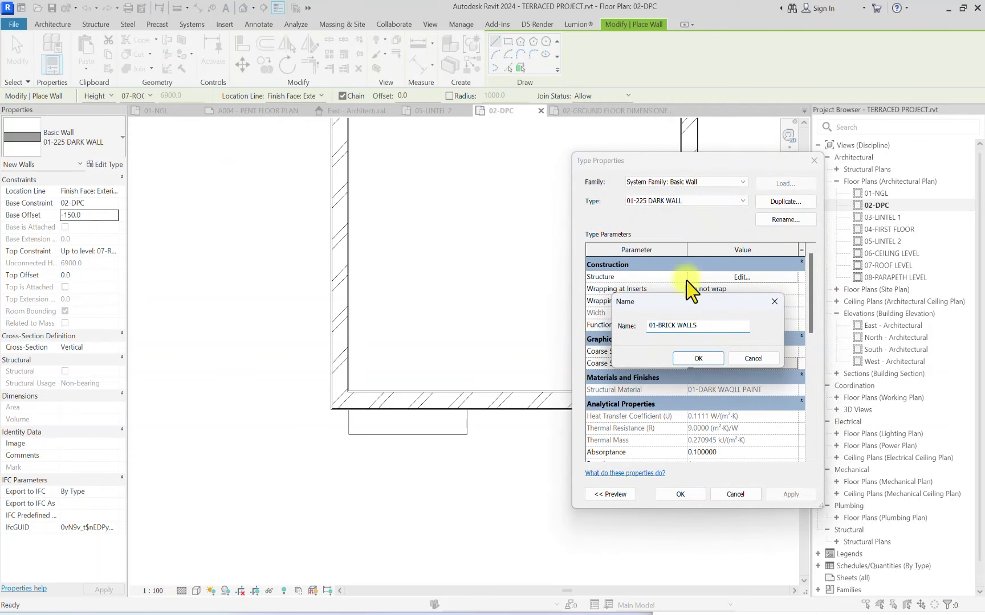
click(693, 359)
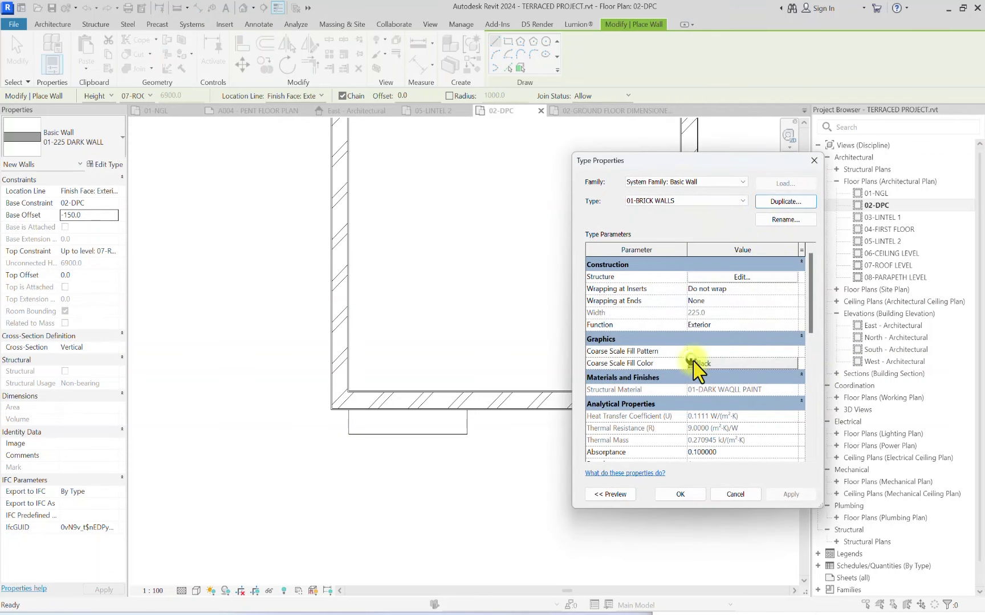
Step: Set the wall's structure layer material to Brick, Common
click(740, 278)
click(675, 305)
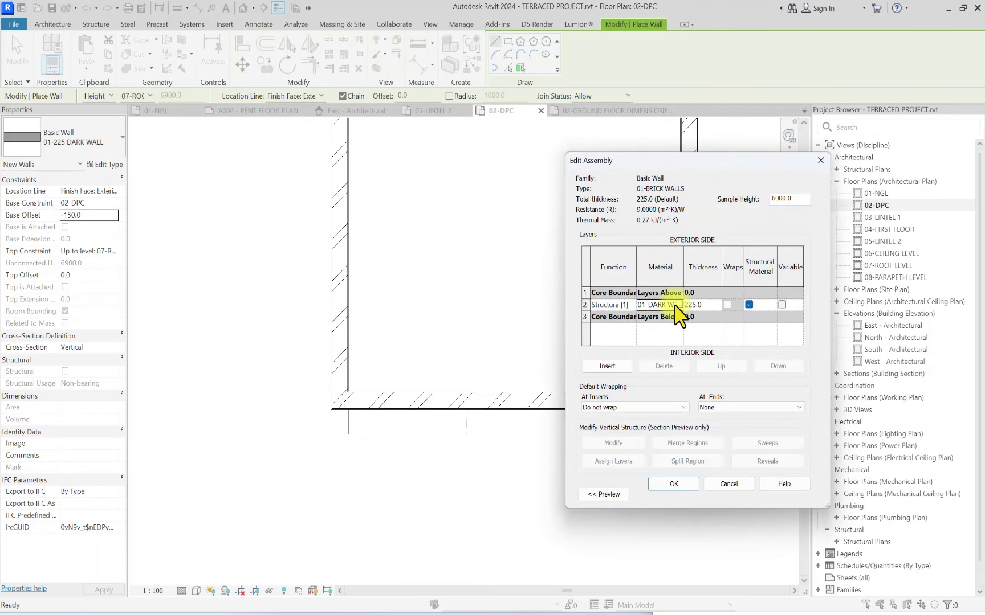
click(674, 305)
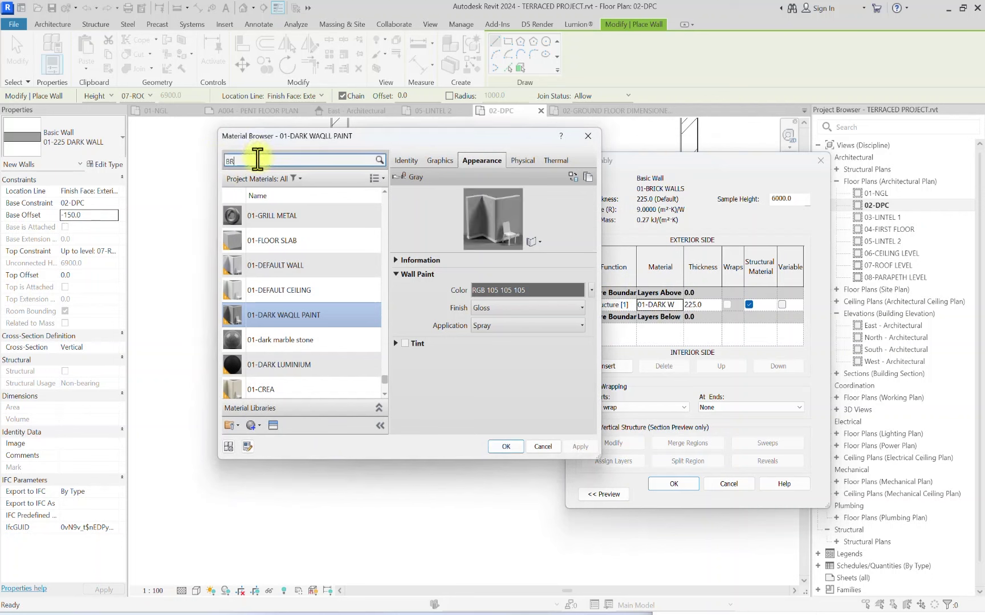
click(258, 159)
text(BRICK)
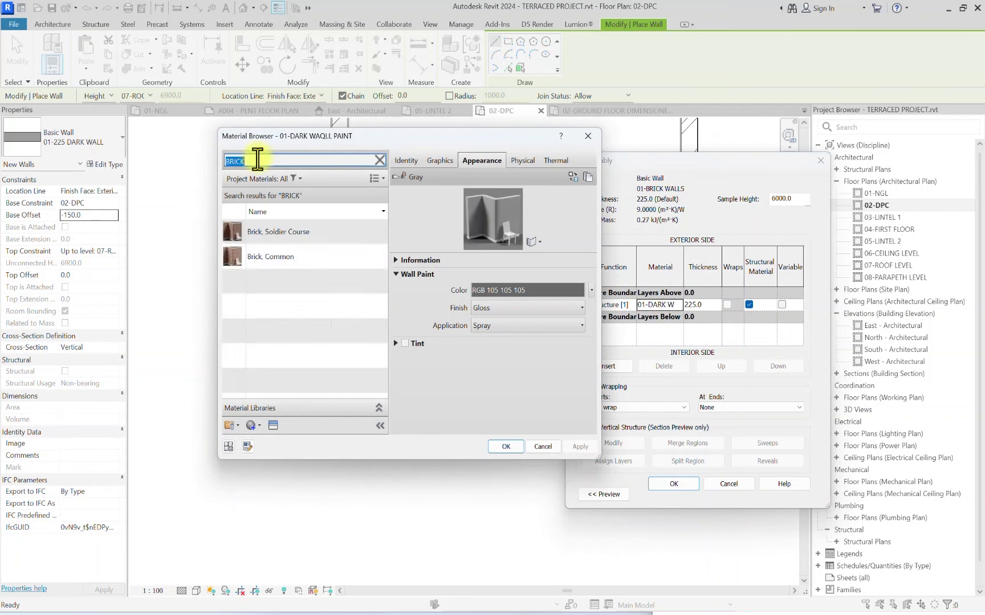
click(289, 257)
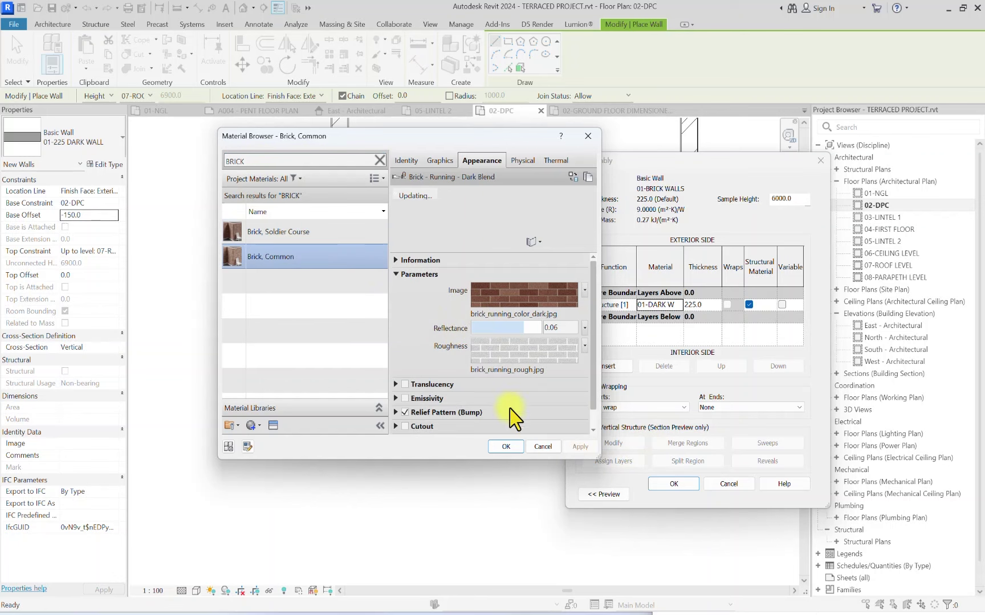
Step: Set the Brick, Common cut pattern to <none> and confirm all dialogs
click(440, 160)
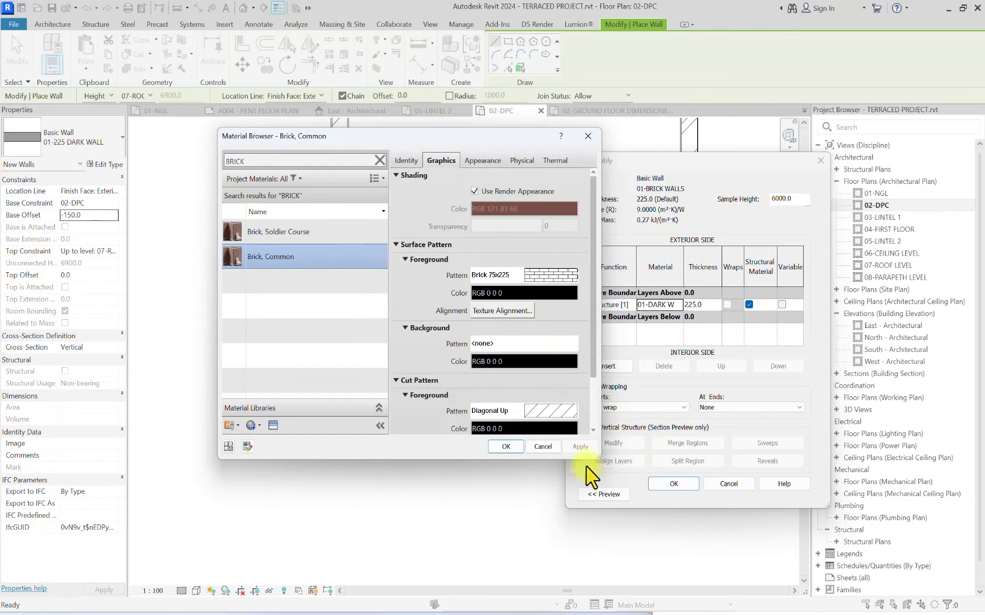
click(567, 410)
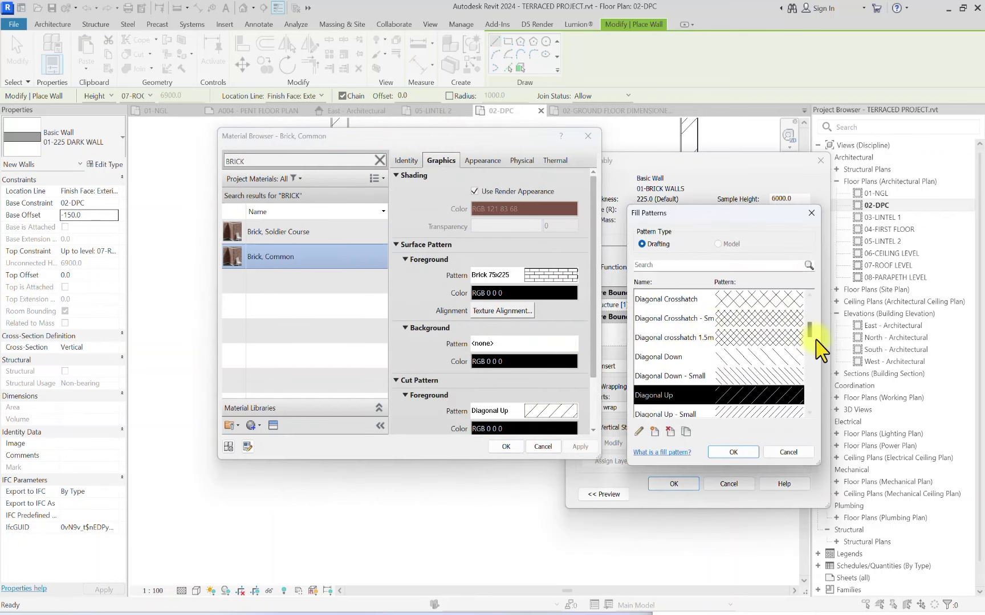
drag(810, 342, 809, 305)
click(778, 302)
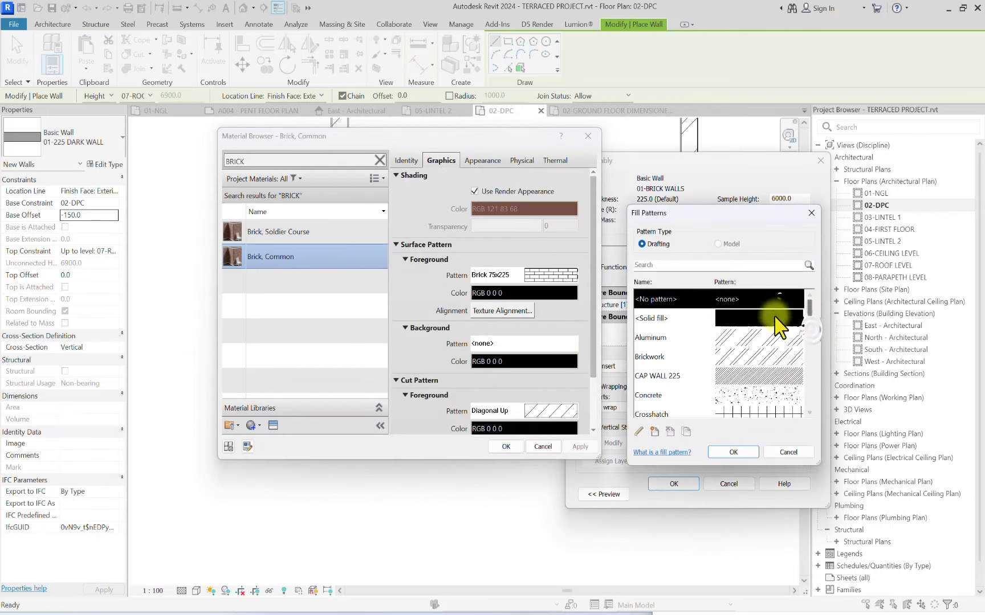
click(732, 452)
click(579, 446)
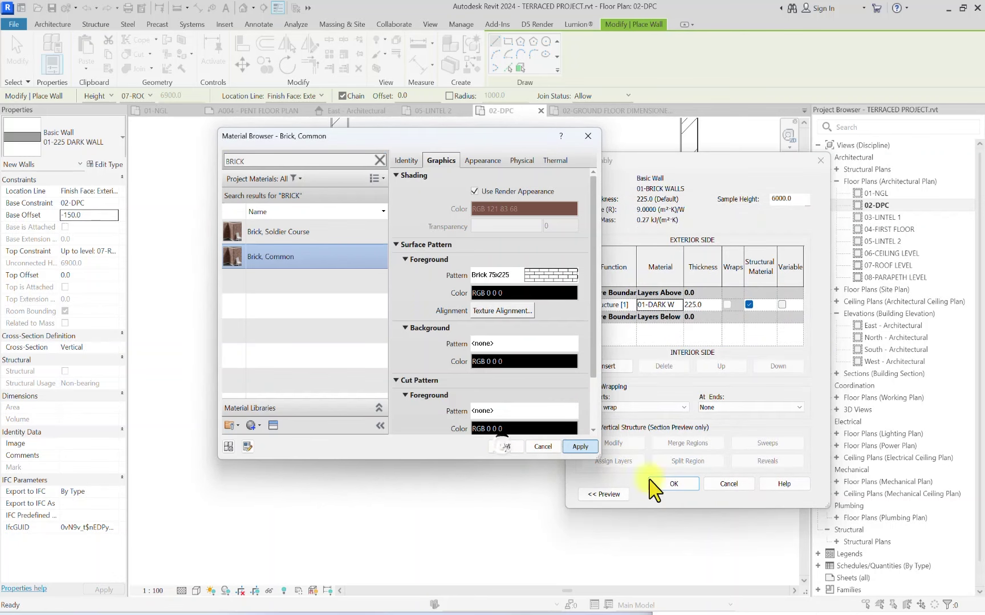
click(502, 446)
click(674, 483)
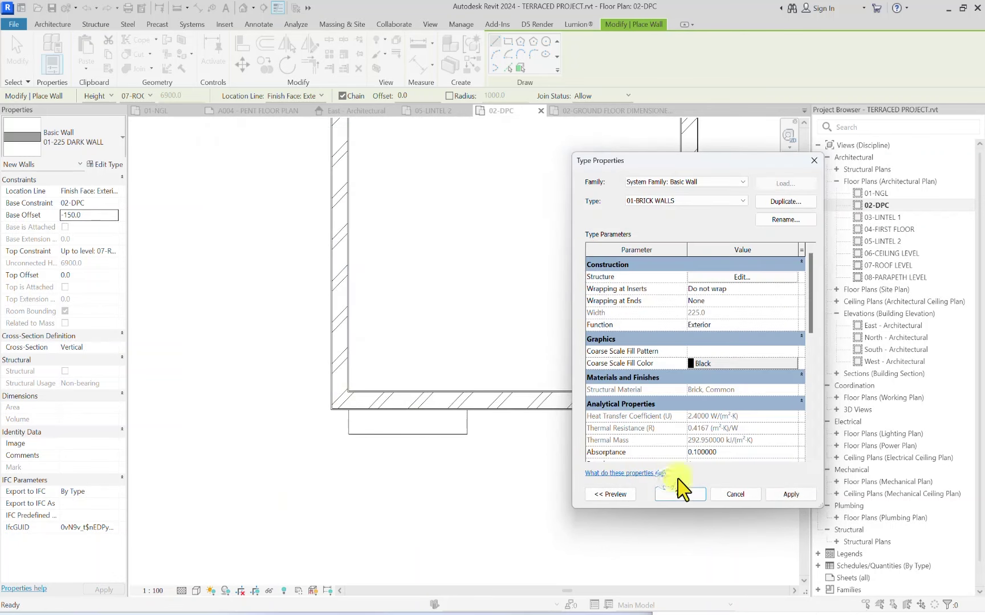
click(678, 494)
scroll(328, 409, up, 4)
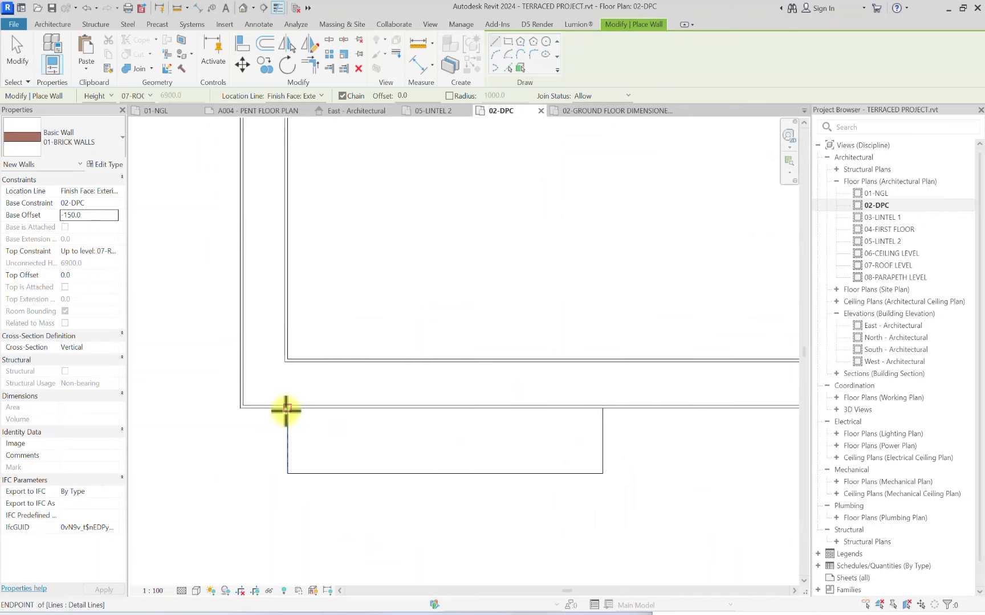
Step: Try drawing brick walls down from the projection corner, discarding the two walls that fail
click(287, 408)
click(292, 481)
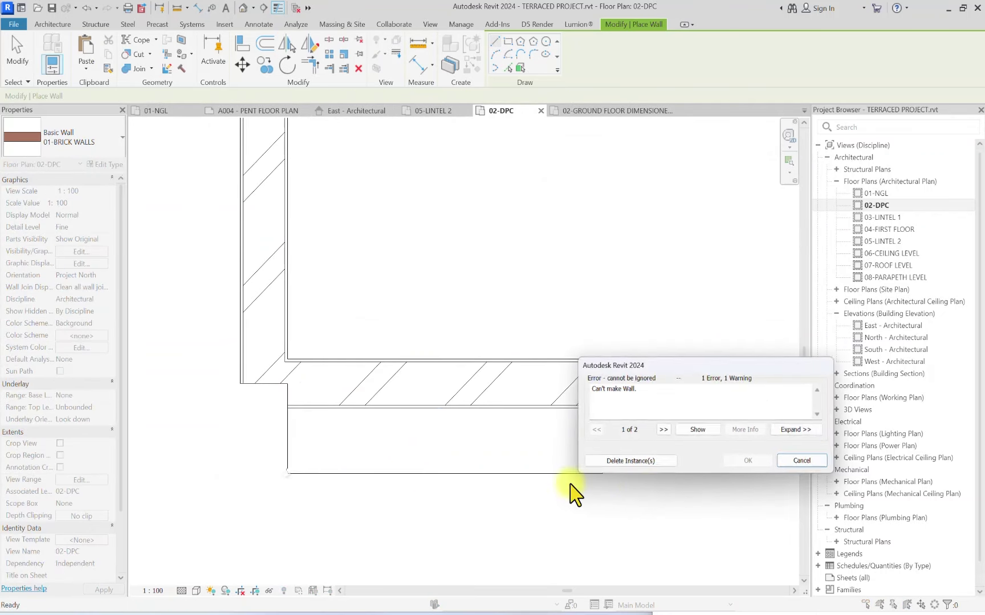
click(631, 463)
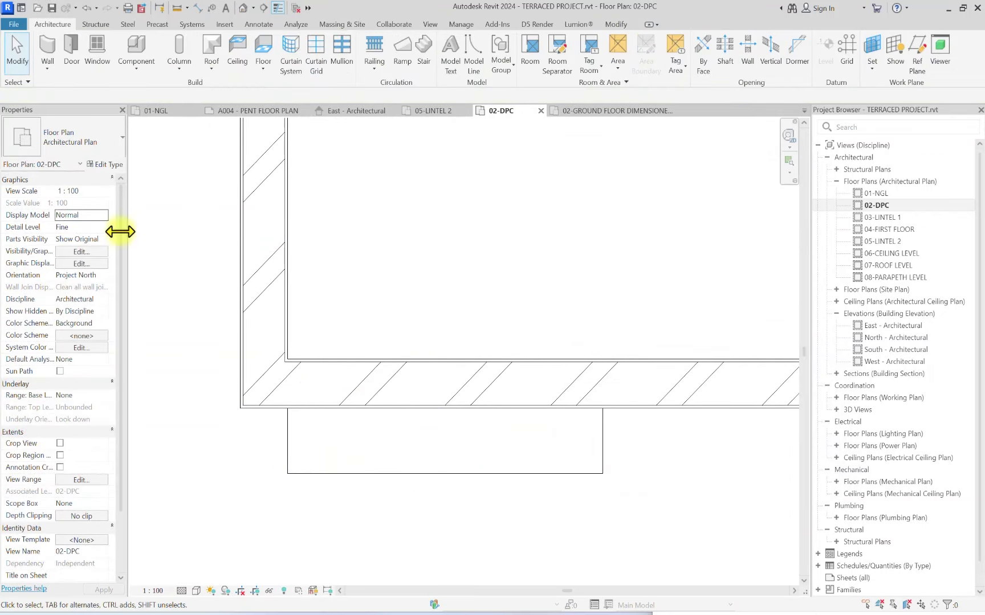
click(60, 68)
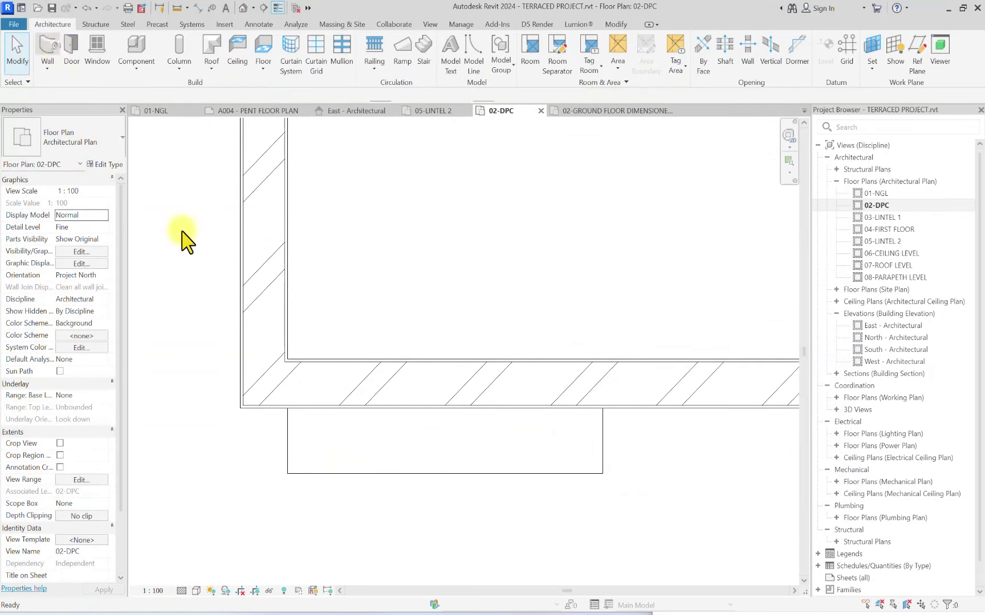
click(290, 413)
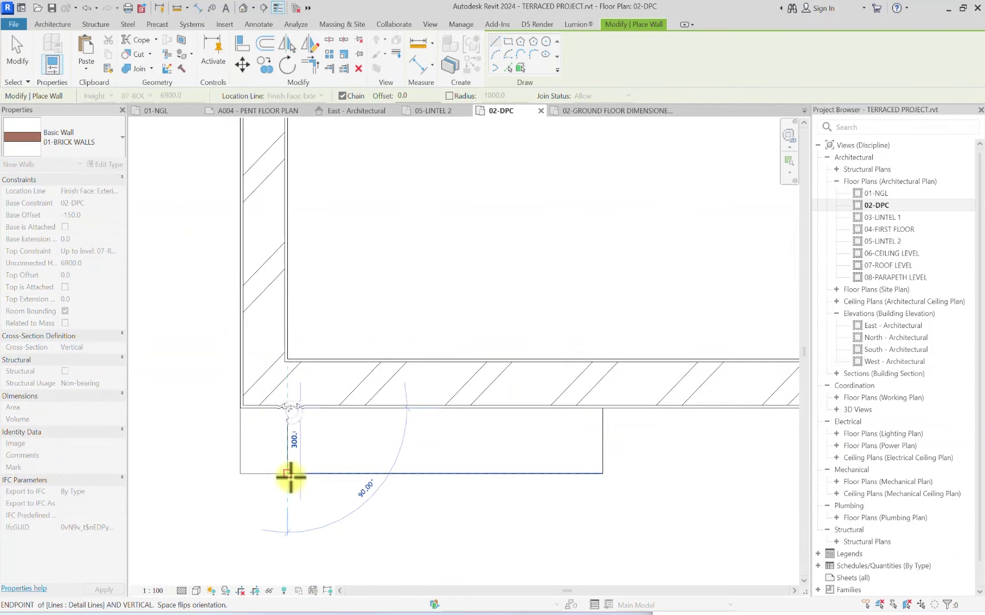
click(290, 474)
click(661, 464)
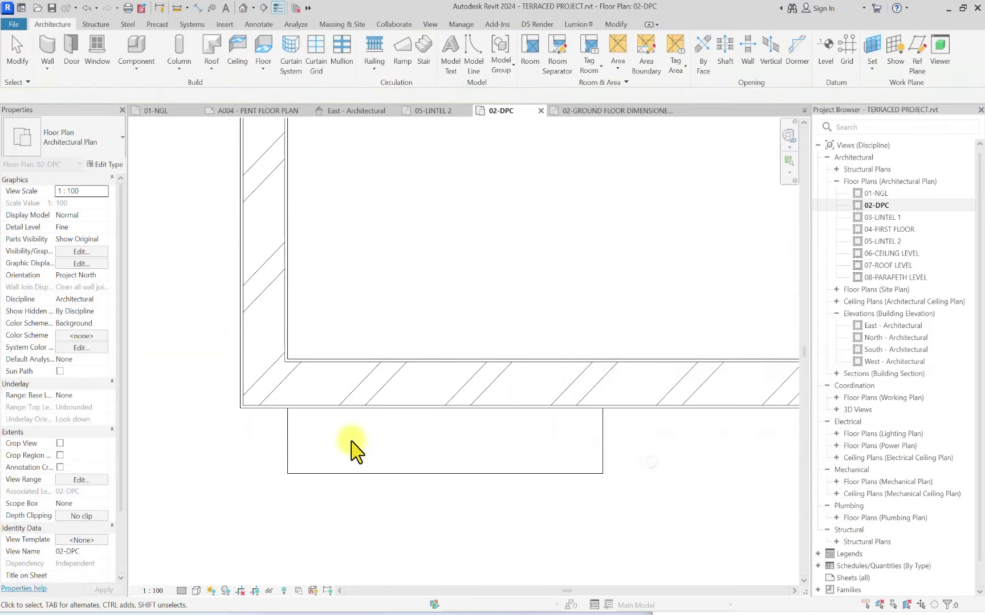
click(48, 54)
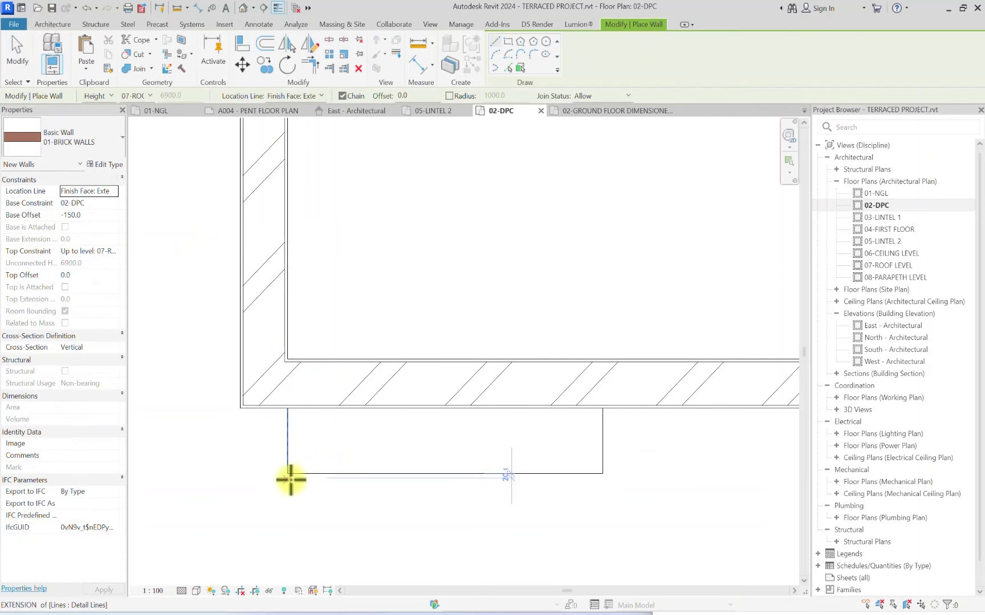
Step: Draw 01-BRICK WALLS walls along the projection's bottom and down its side
click(290, 475)
click(602, 474)
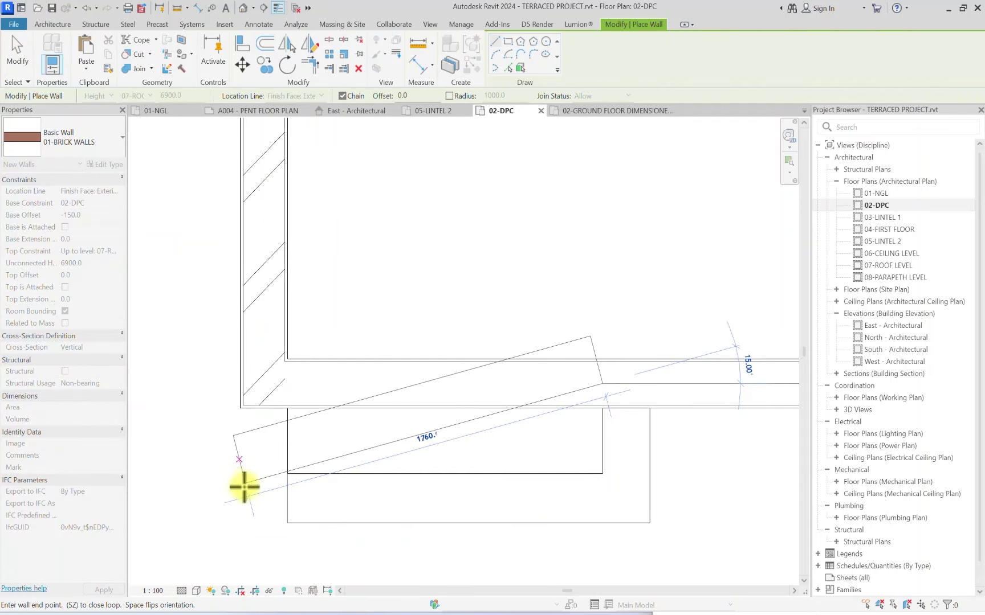
key(Escape)
click(287, 474)
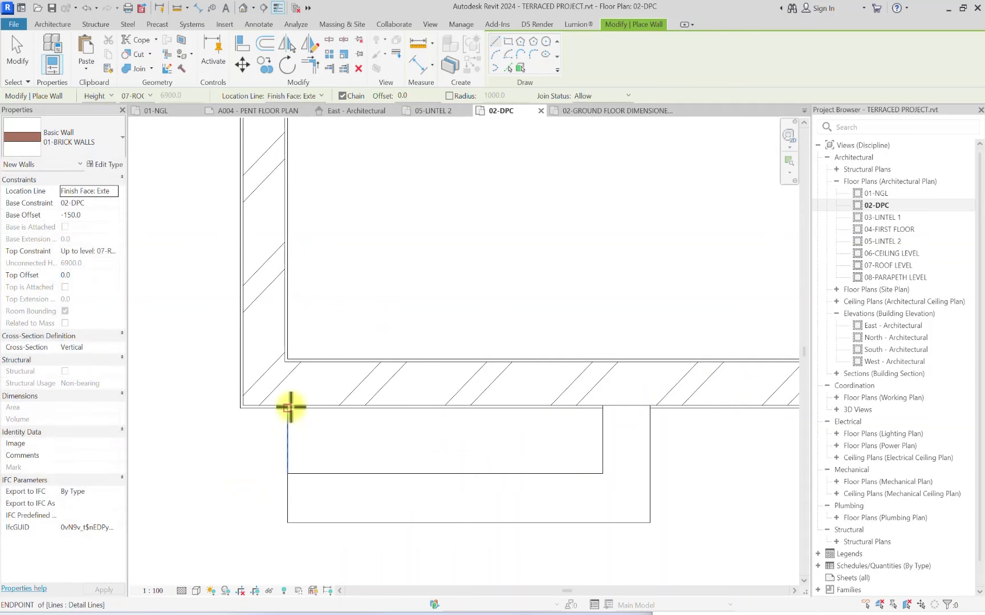
click(287, 473)
click(287, 548)
key(Escape)
key(Escape)
scroll(385, 422, up, 5)
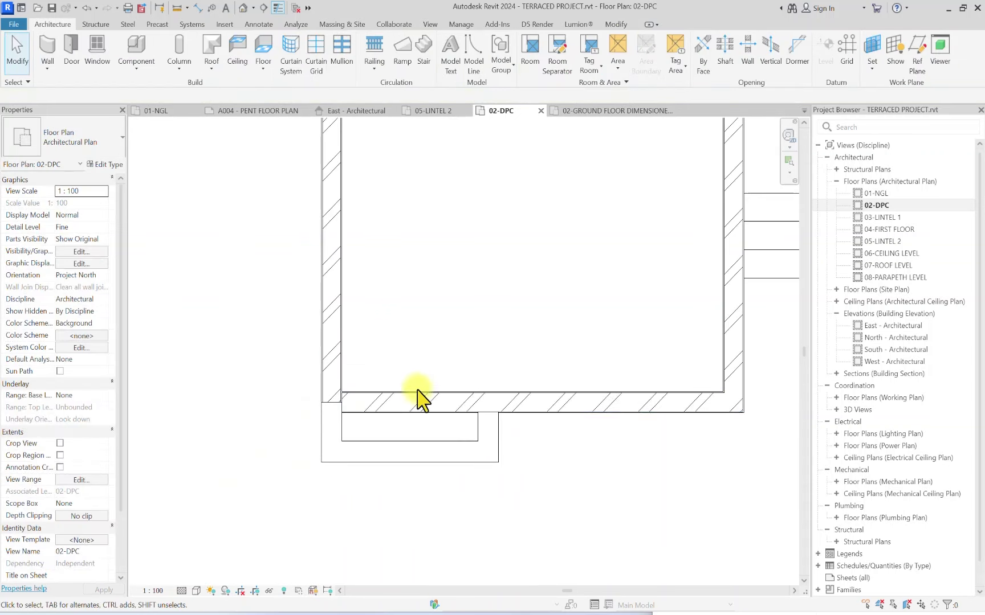
Step: Shorten the main wall behind the projection, then check the result in the Default 3D View
click(406, 400)
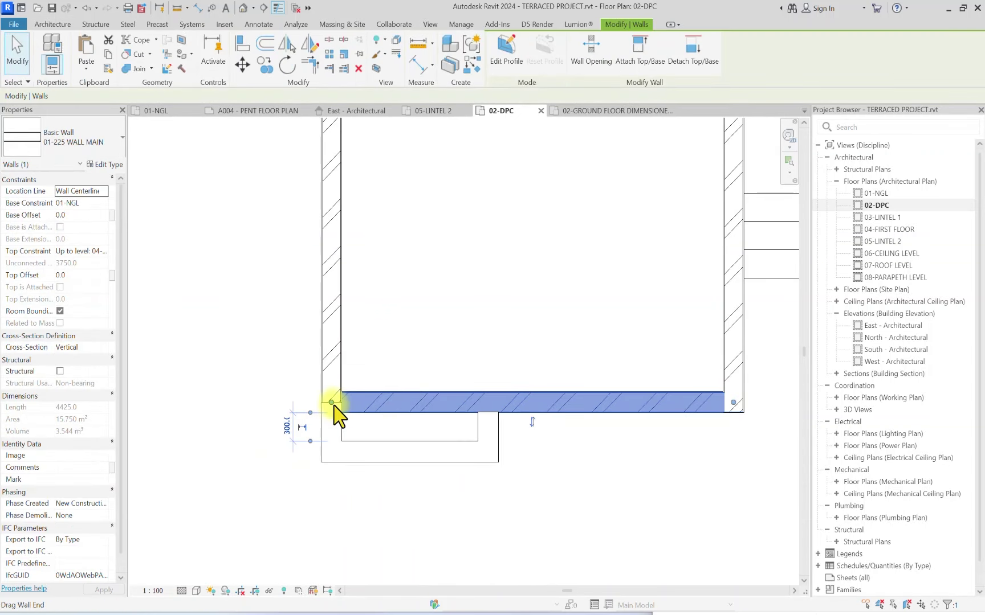
drag(326, 400, 482, 400)
click(486, 496)
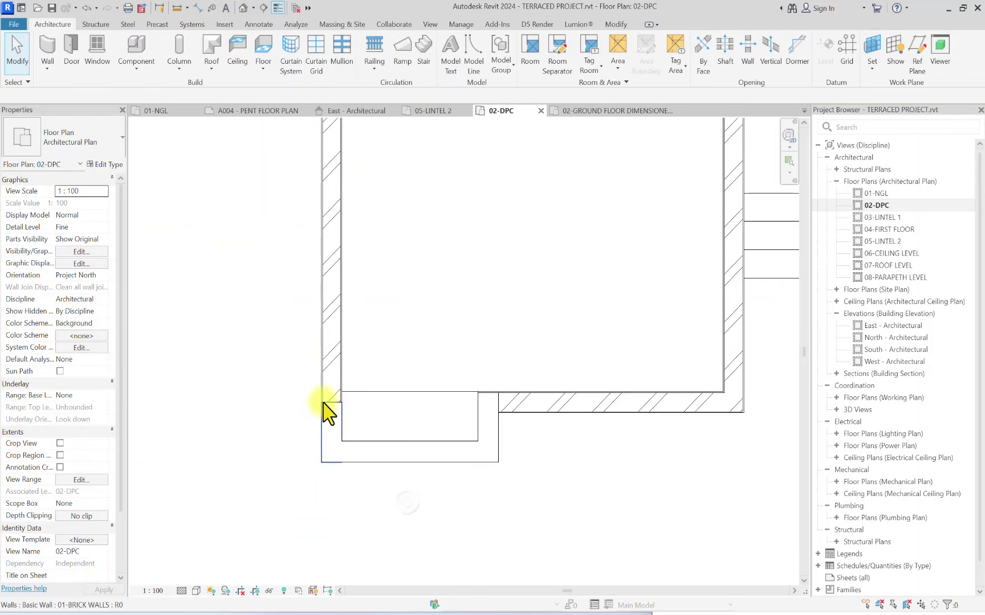
click(250, 8)
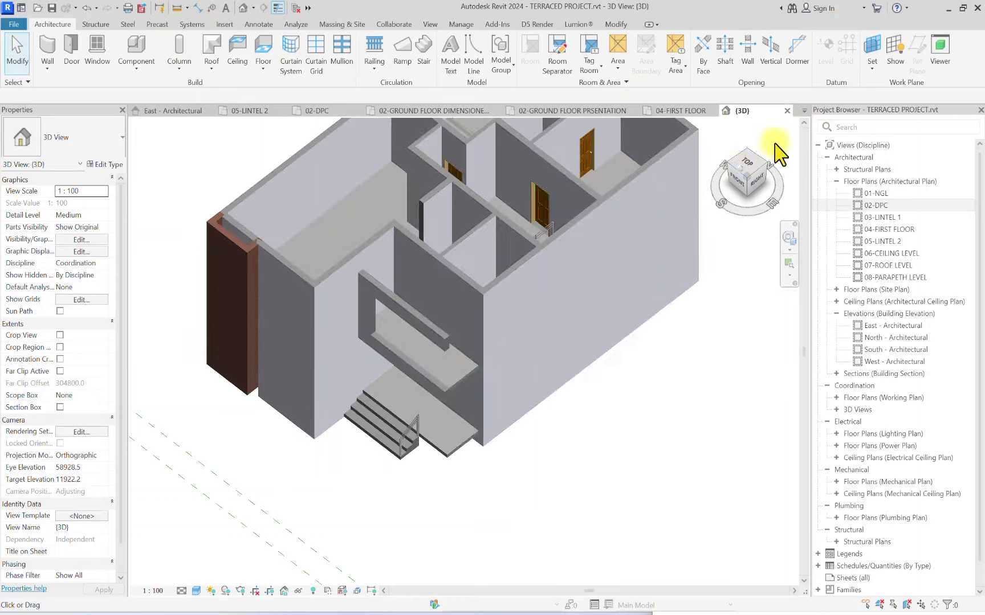
Step: Turn the 3D view to Front, then switch to the 01-NGL floor plan
click(737, 182)
click(411, 420)
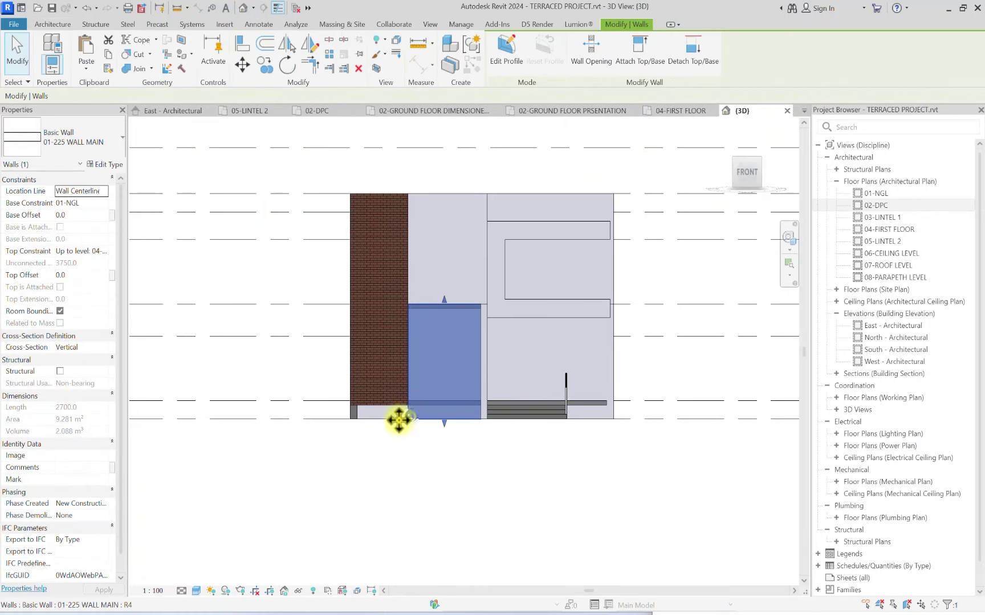
scroll(399, 419, up, 2)
click(877, 193)
double_click(877, 194)
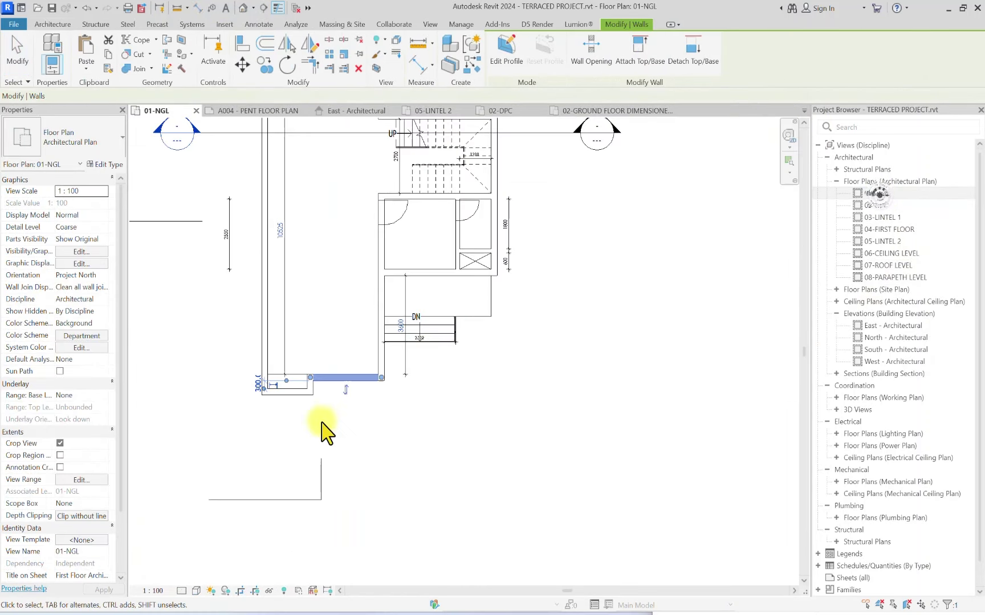
click(319, 400)
scroll(305, 400, up, 2)
click(345, 455)
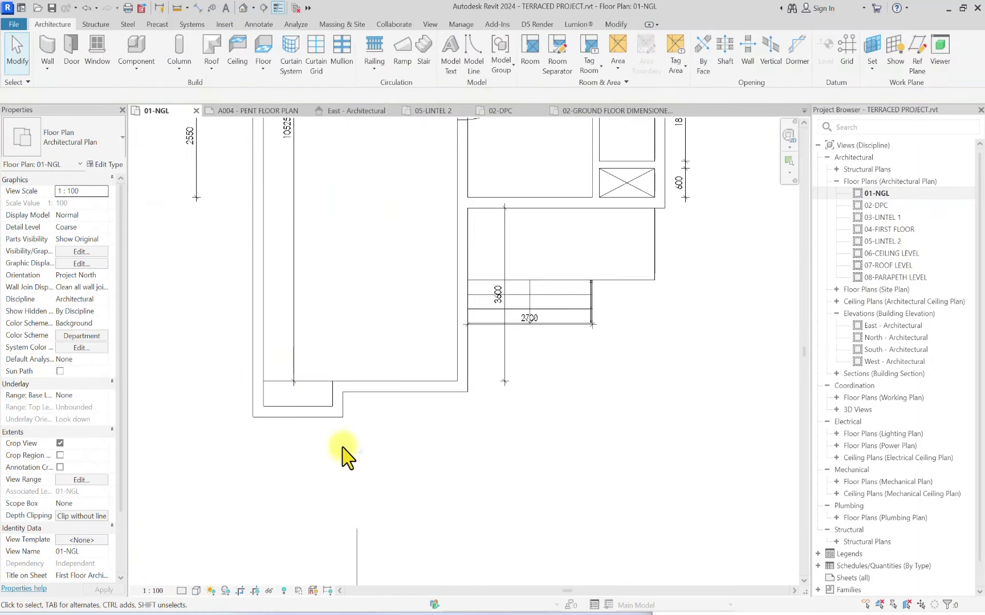
Step: Start a 01-225 WALL MAIN wall with -150 top offset at the lower-left corner
click(48, 54)
click(61, 137)
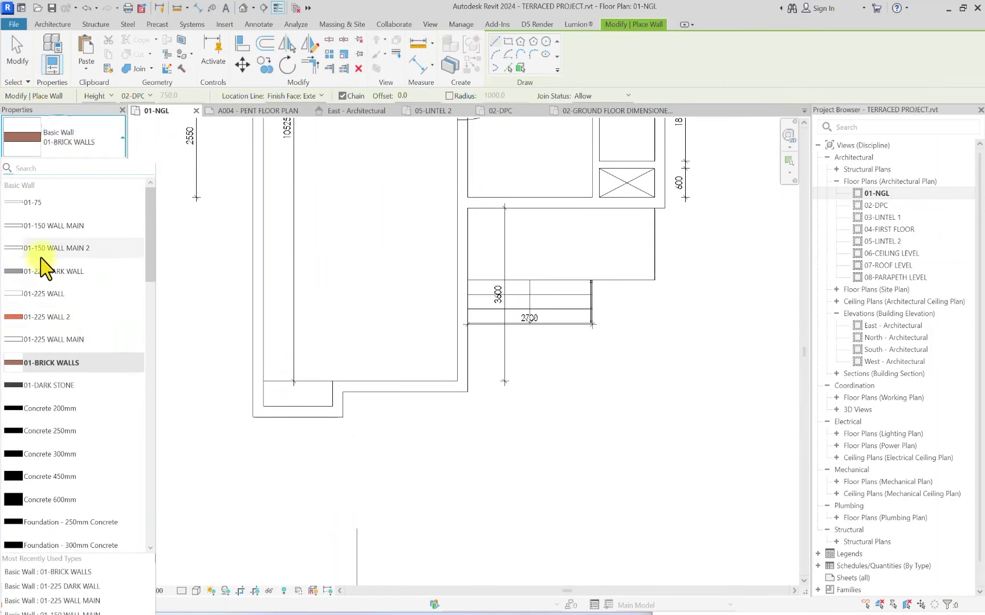
click(54, 340)
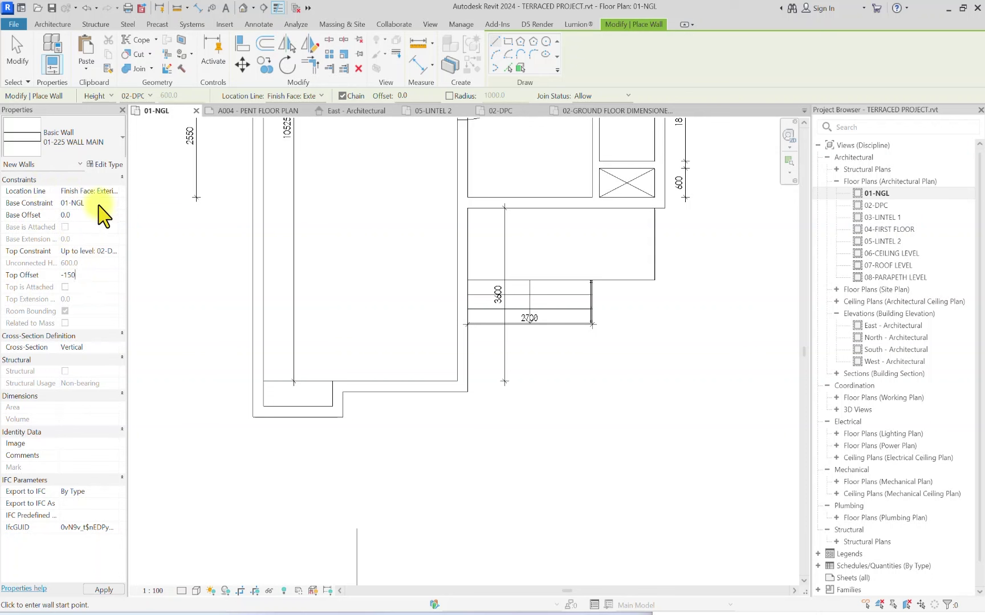
scroll(265, 387, up, 1)
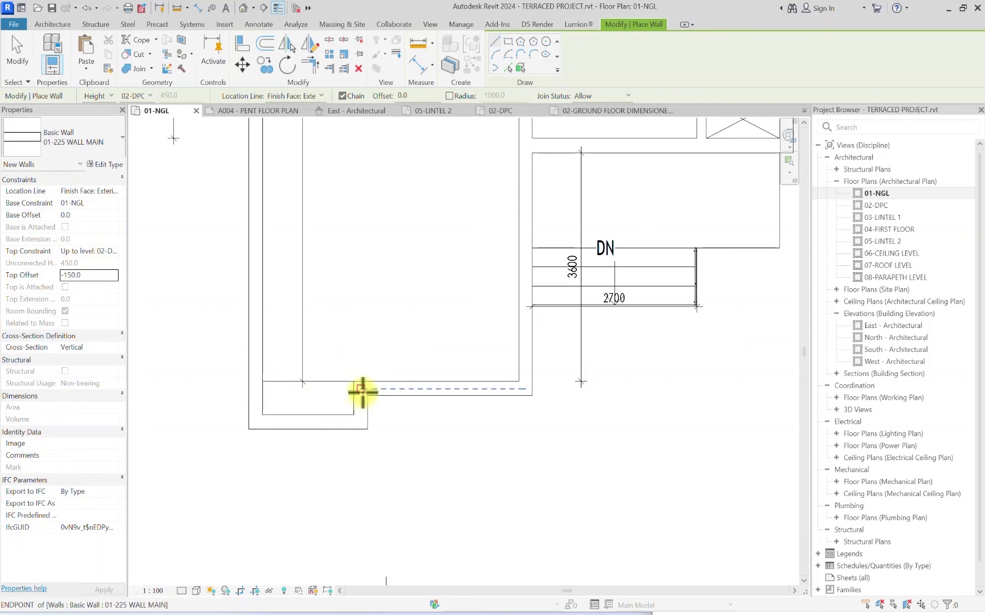
click(362, 392)
key(Escape)
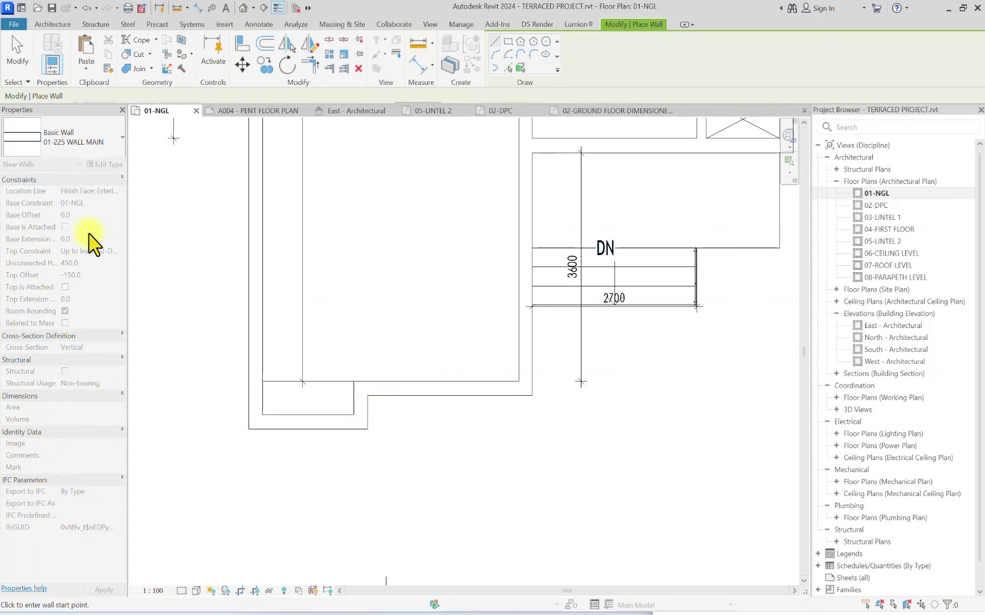
Step: Set the location line to Wall Centerline and draw the wall from the lower-left corner
click(115, 192)
click(85, 203)
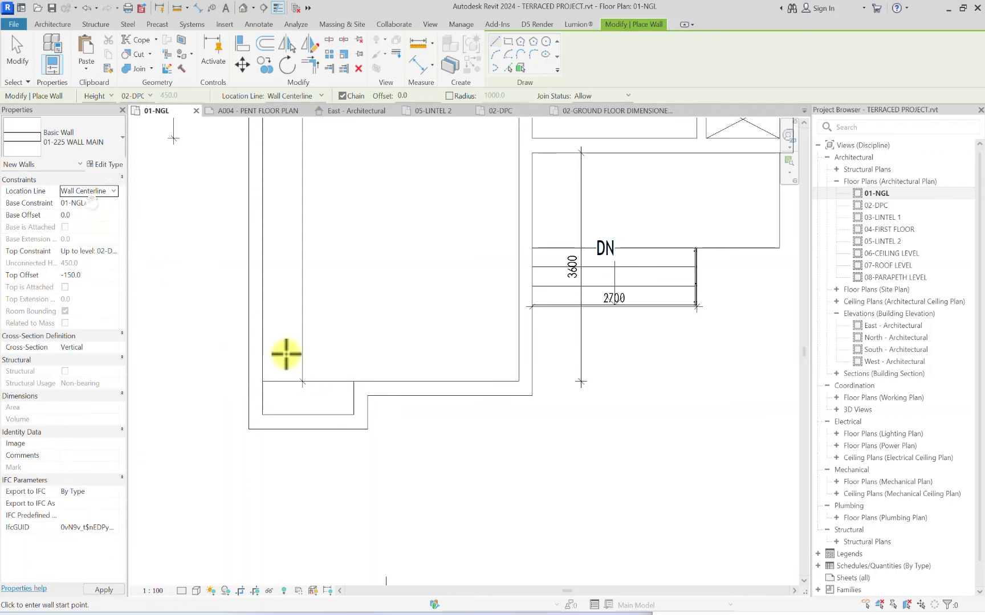
click(363, 392)
click(261, 388)
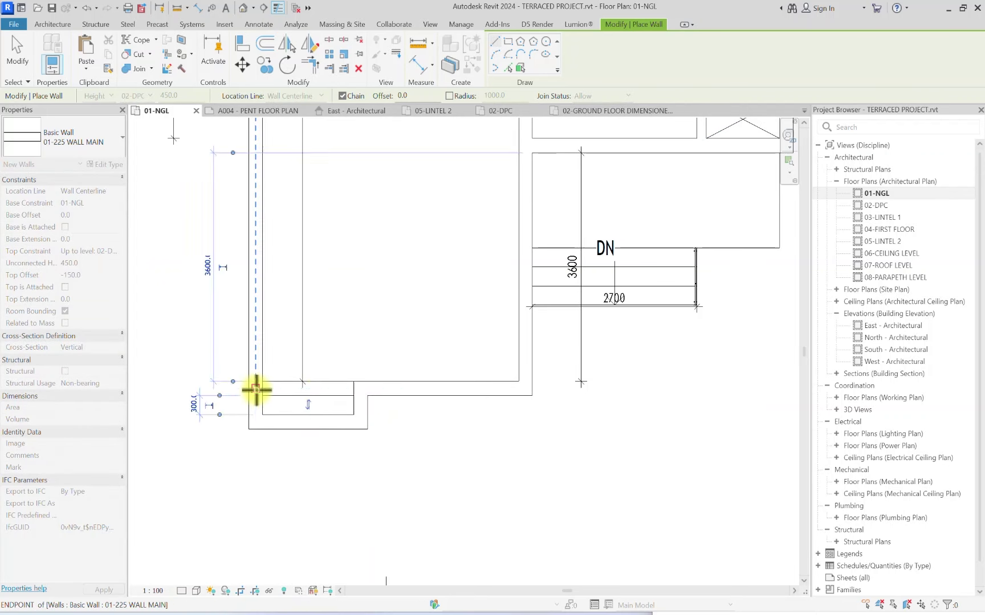
key(Escape)
key(Escape)
scroll(319, 359, down, 3)
click(307, 339)
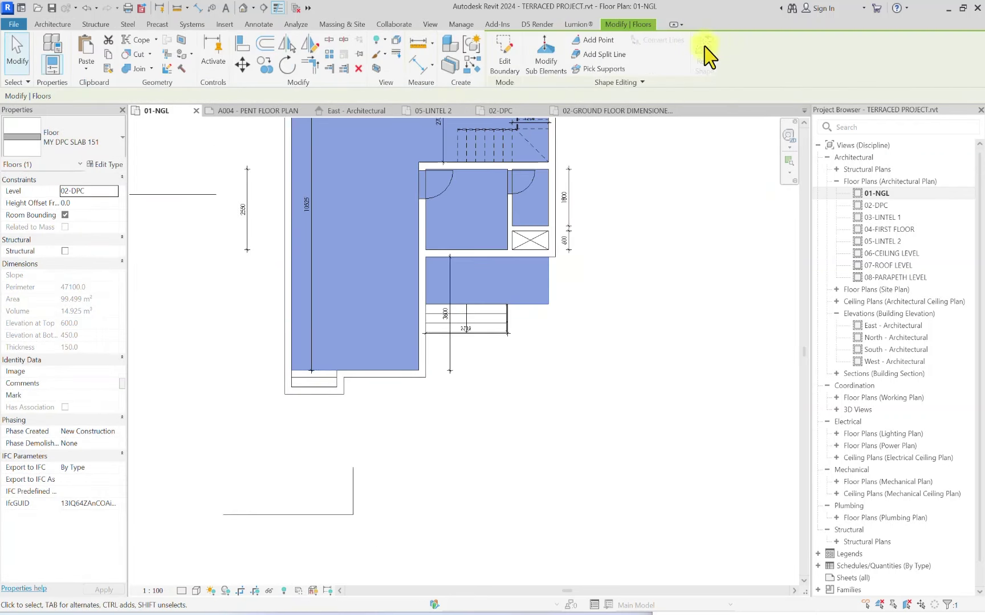
Step: Sketch boundary lines for the DPC slab around the small lower-left area
click(501, 63)
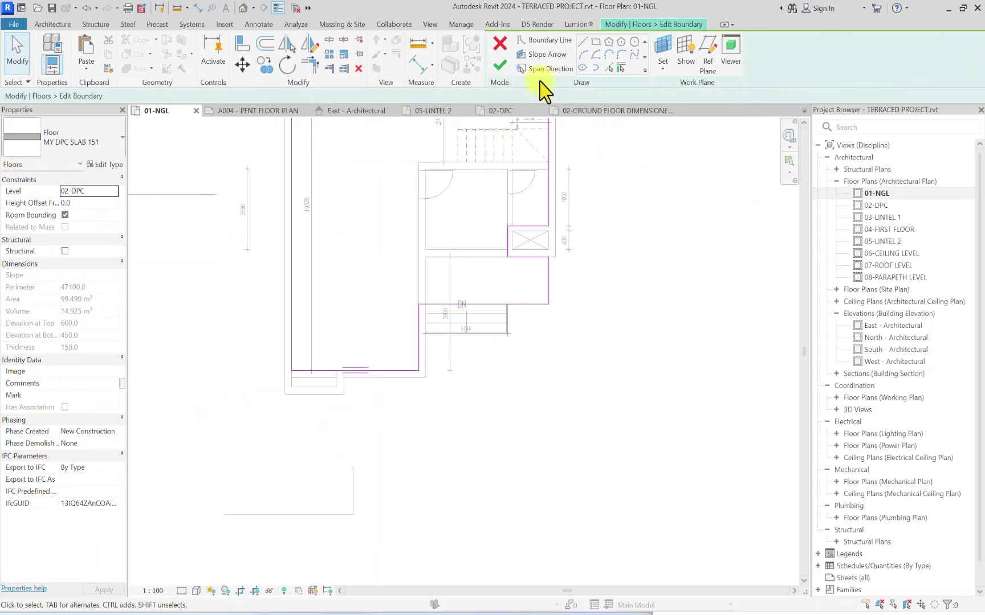
click(582, 41)
scroll(350, 368, up, 4)
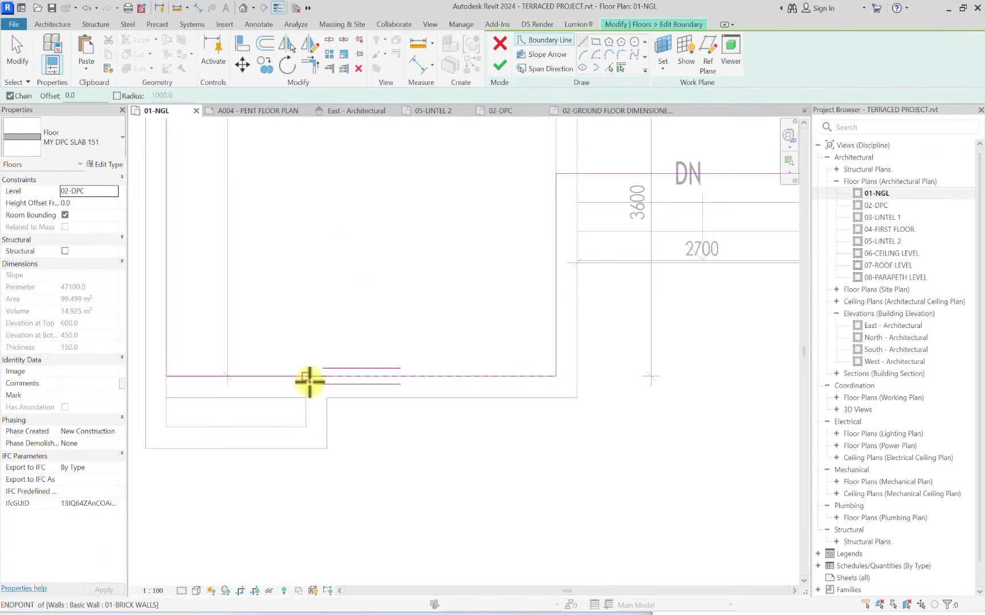
click(308, 377)
click(305, 426)
click(166, 426)
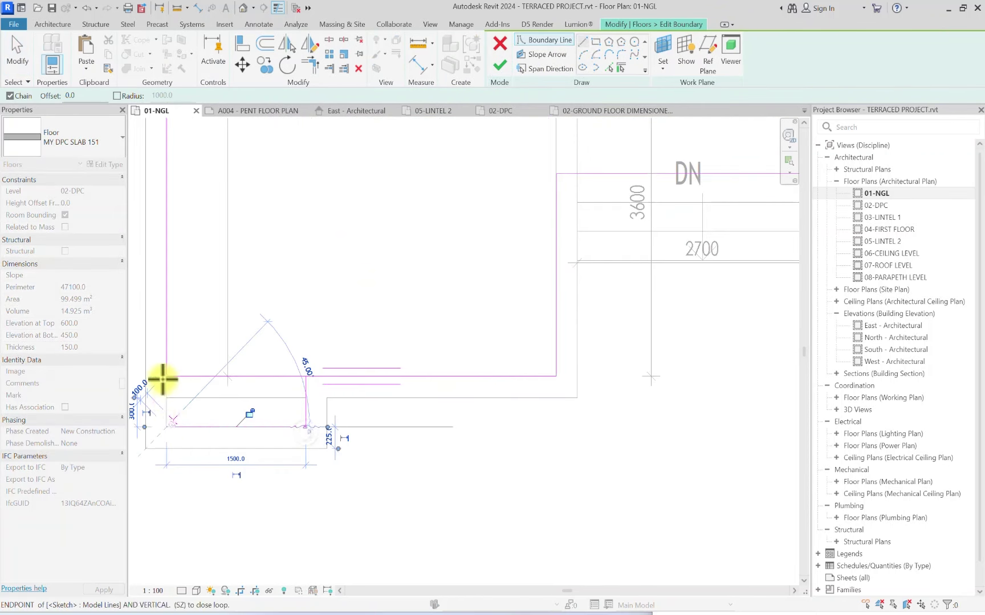
click(165, 376)
Step: Trim the new boundary into a clean corner and finish the floor edit, declining wall attachment
click(310, 66)
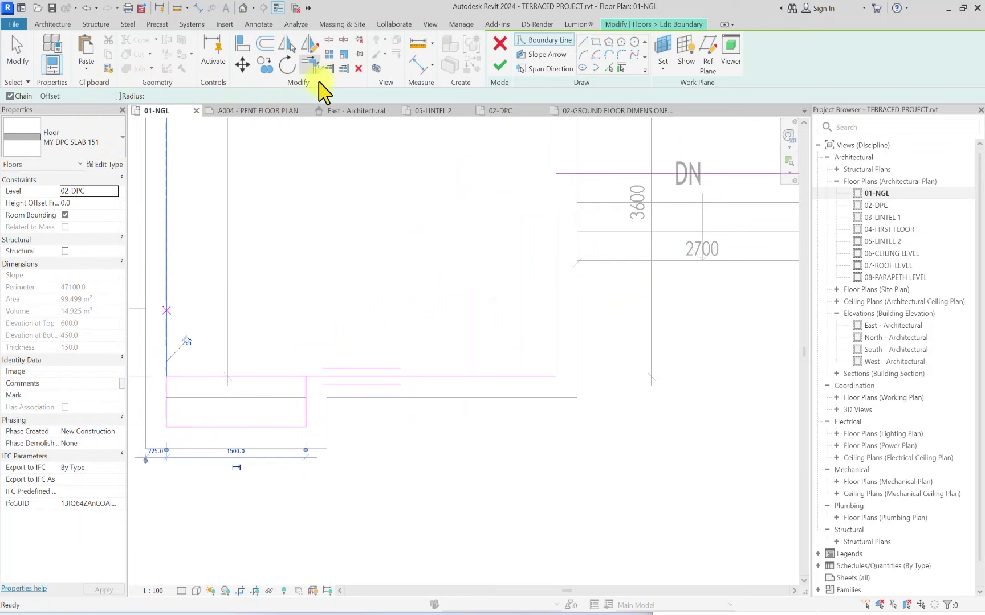
click(307, 393)
click(322, 376)
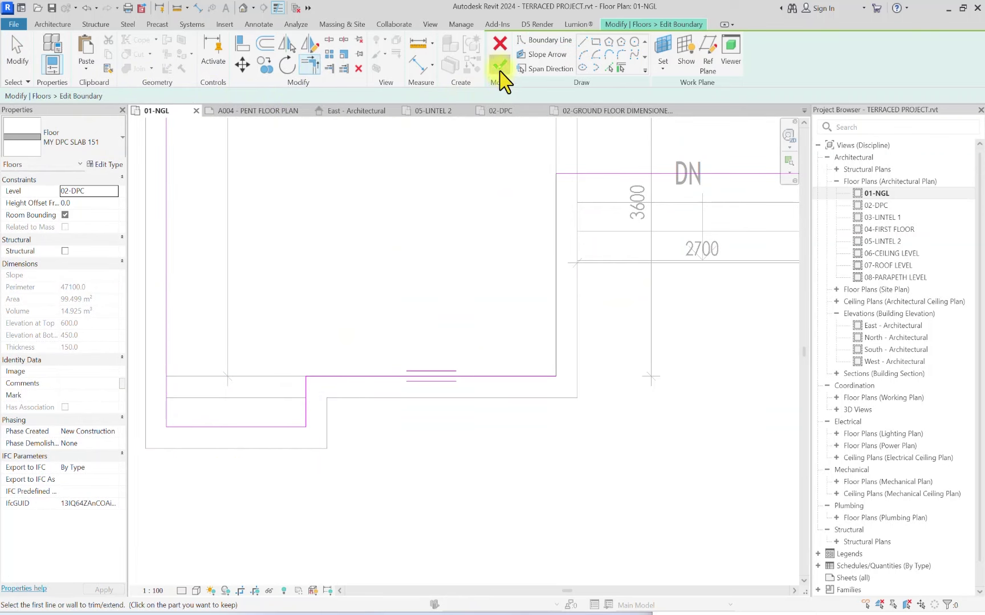
click(499, 67)
click(580, 321)
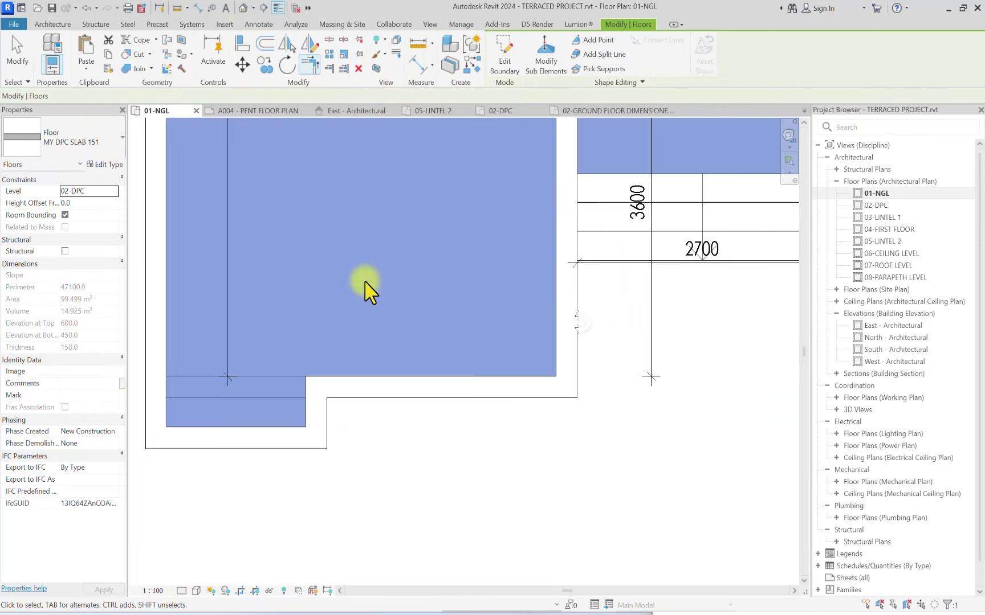
click(244, 8)
Step: Orbit the house model in 3D, ending on the ViewCube Top view
key(Escape)
scroll(424, 308, down, 2)
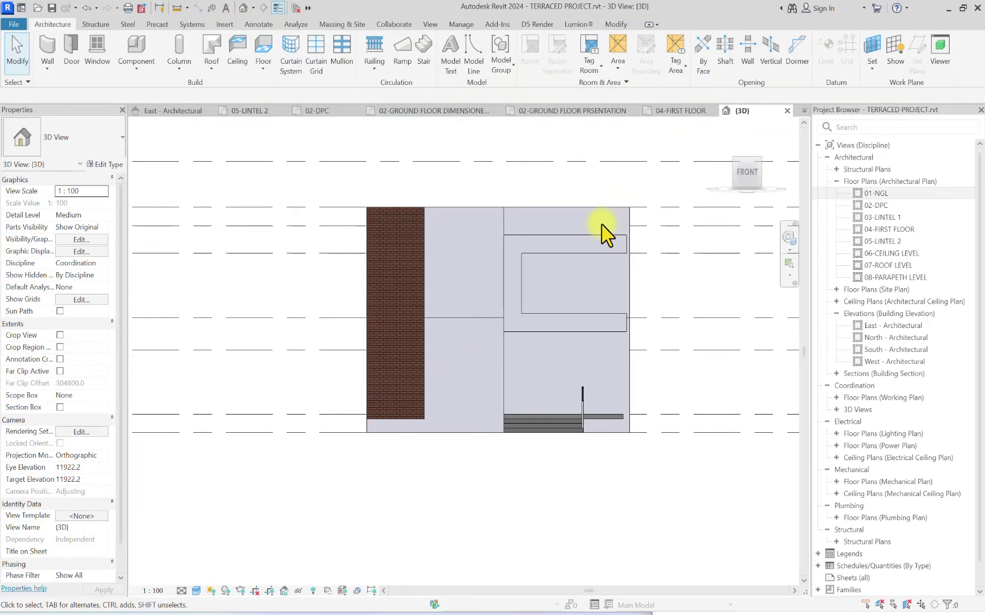
scroll(569, 234, down, 2)
click(740, 168)
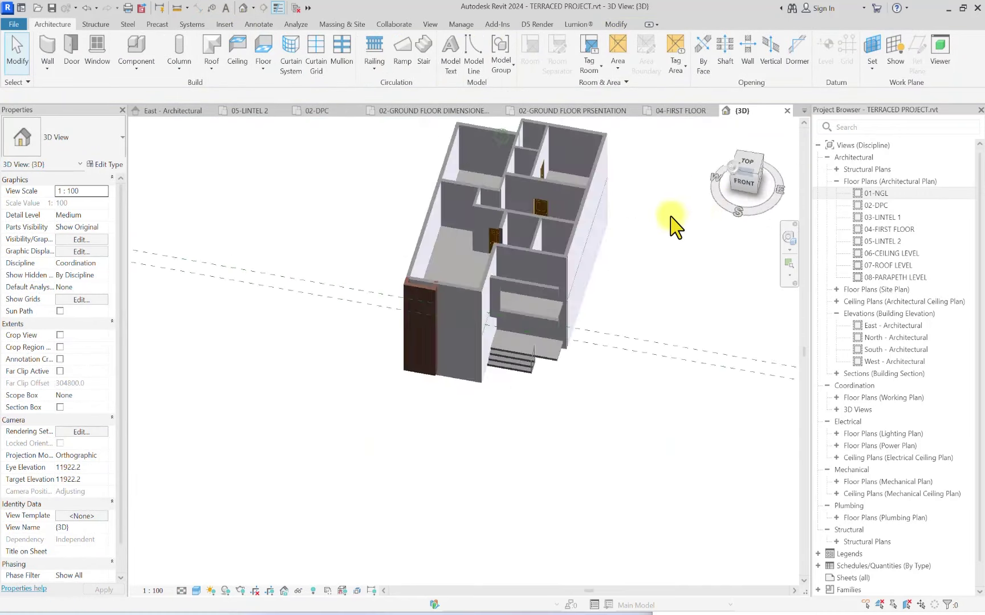
shift+middle_drag(429, 230, 468, 215)
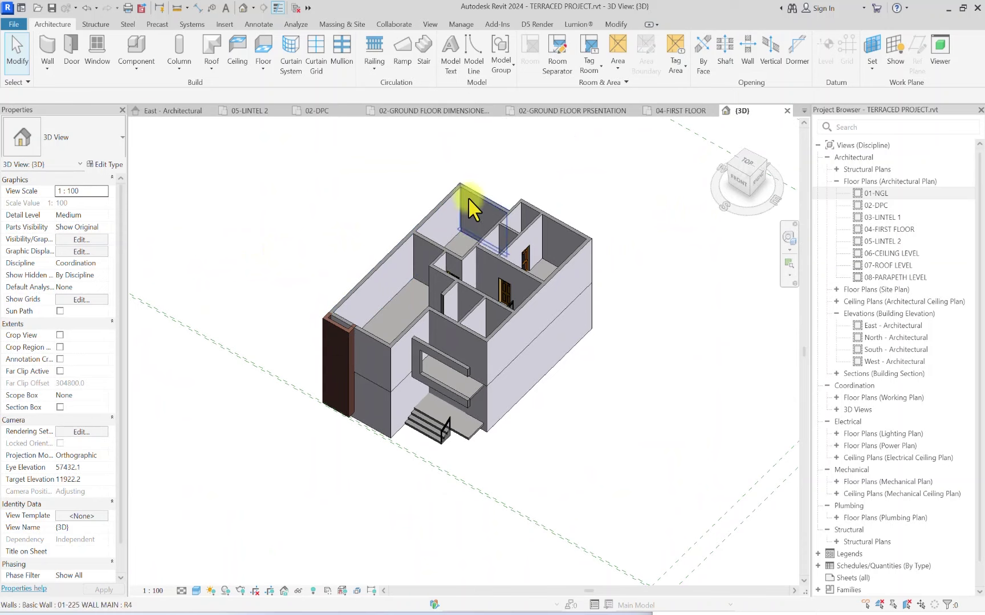
scroll(378, 259, up, 2)
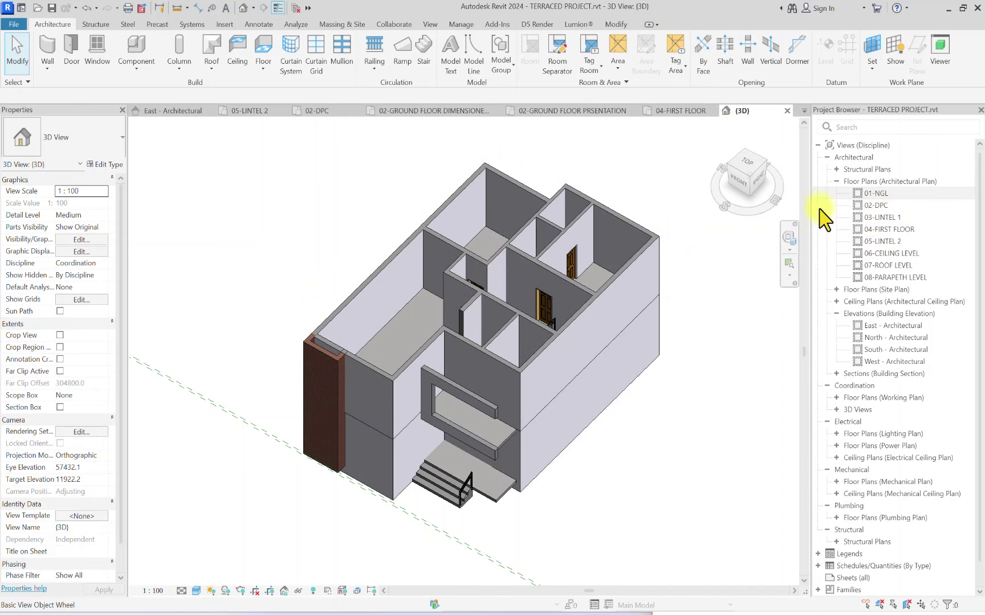
click(750, 170)
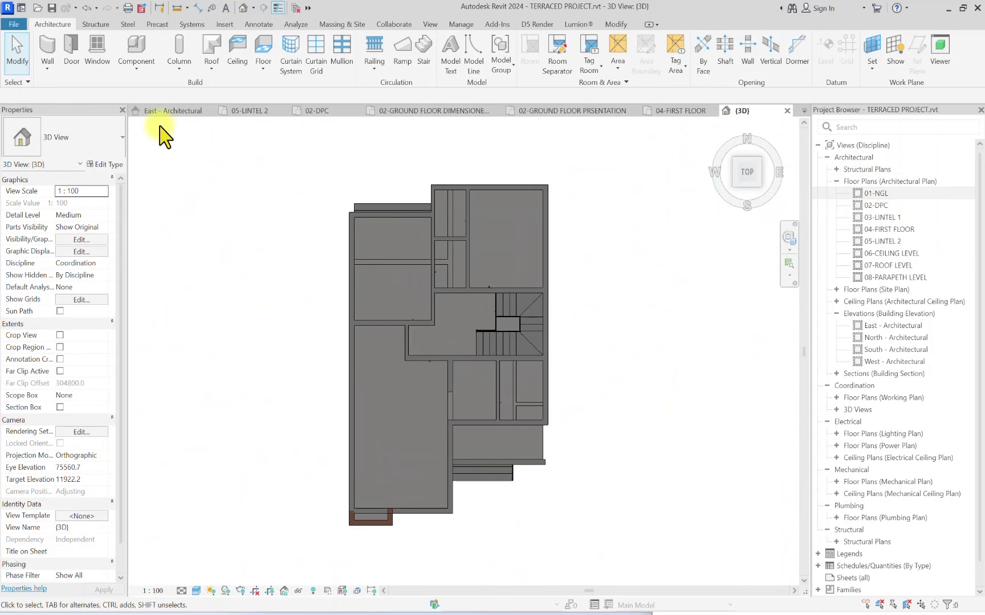
Step: Start a wall with Base Constraint 07-ROOF LEVEL and Top Constraint 08-PARAPETH LEVEL
click(47, 54)
click(108, 251)
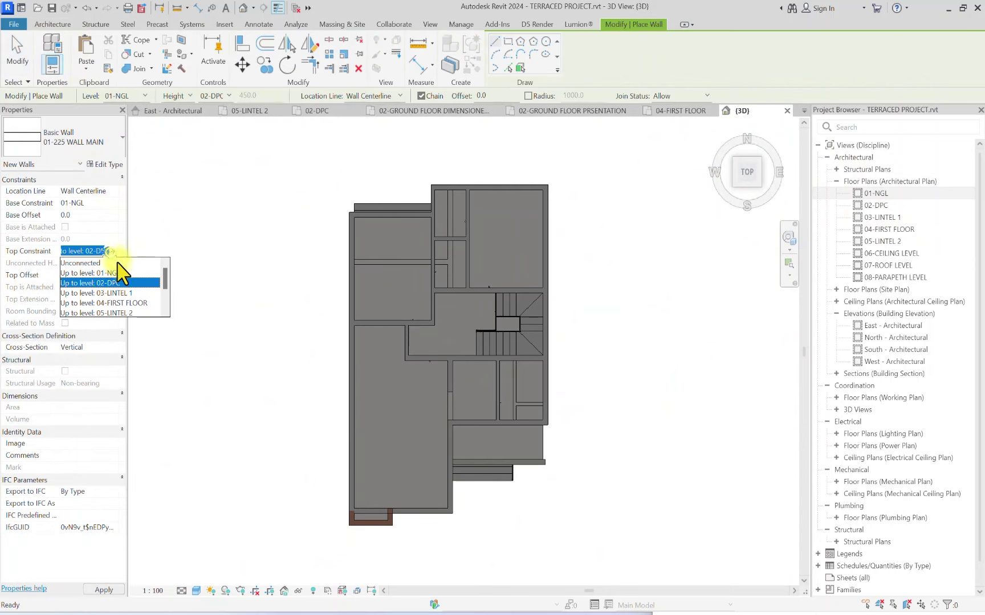
scroll(120, 293, down, 2)
click(118, 304)
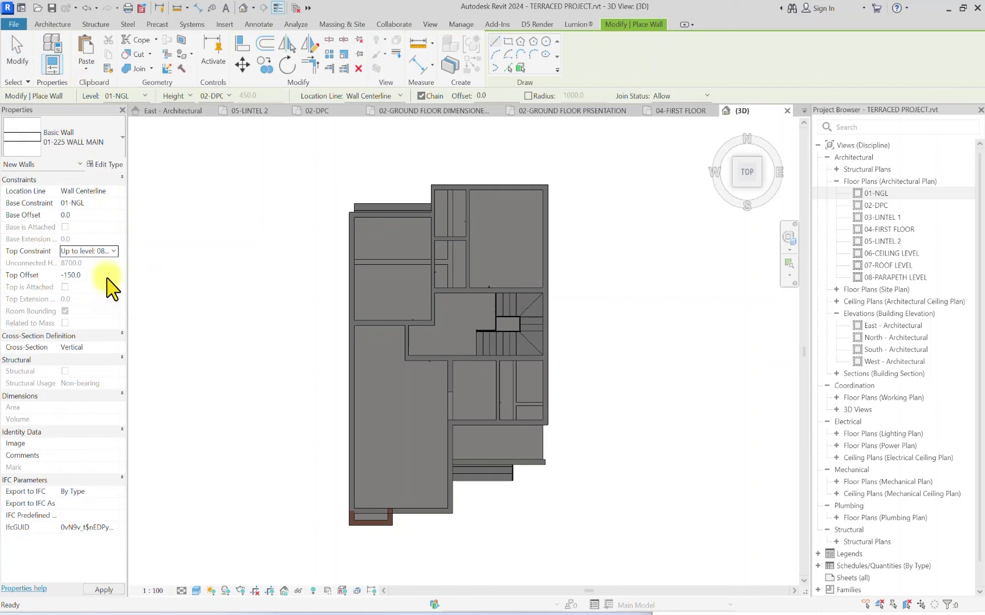
click(109, 204)
scroll(88, 257, down, 1)
click(90, 255)
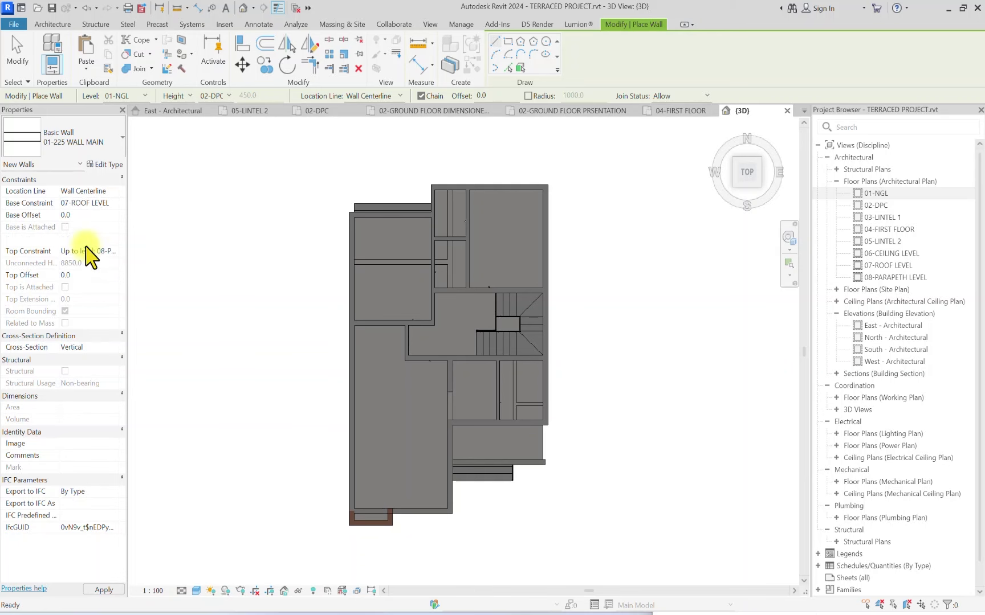
scroll(327, 221, up, 5)
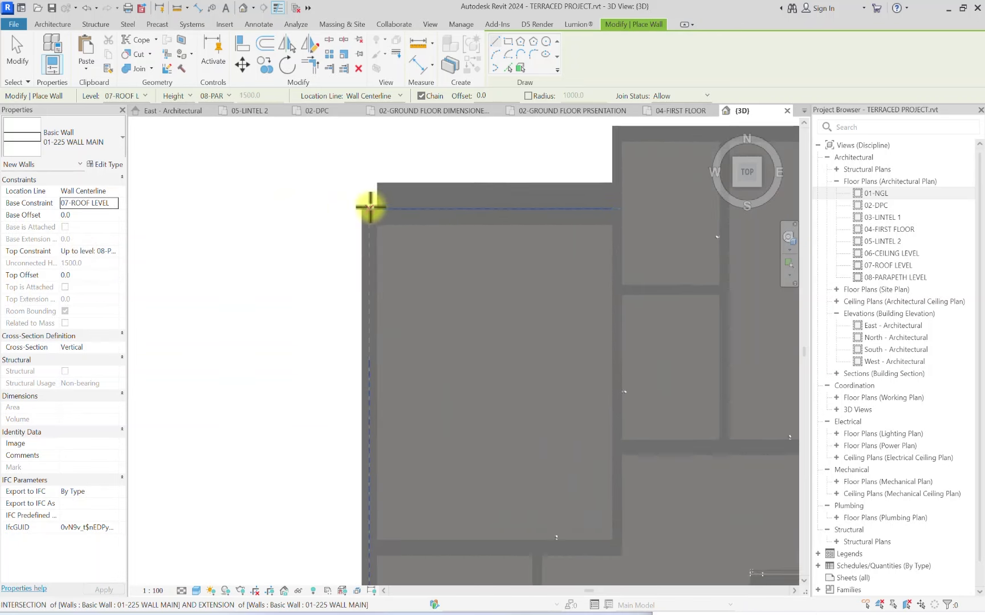
scroll(378, 435, down, 6)
scroll(321, 323, up, 5)
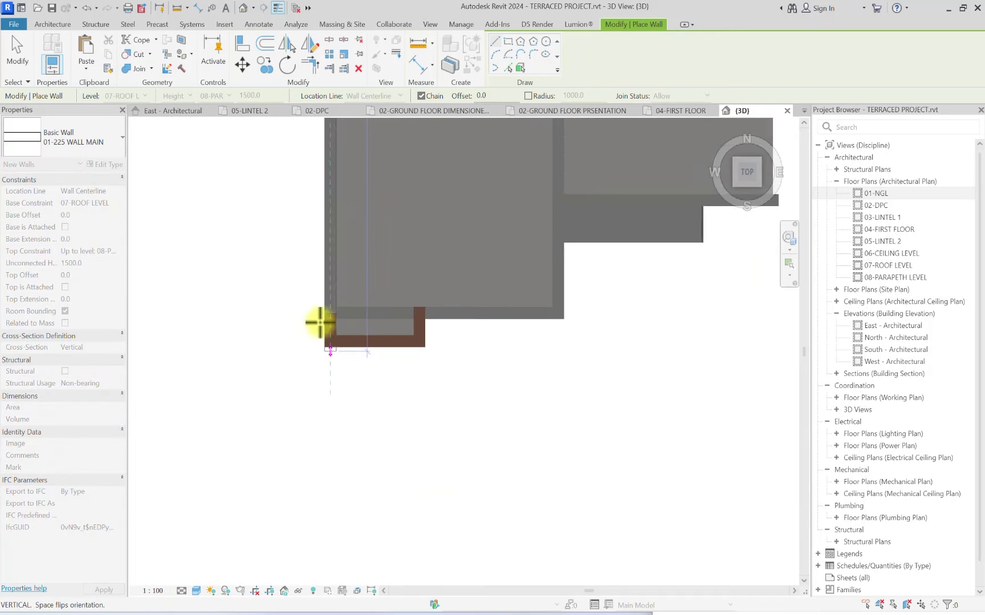
Step: Draw the chained parapet wall segments around the front corner
click(333, 302)
middle_drag(479, 301, 275, 402)
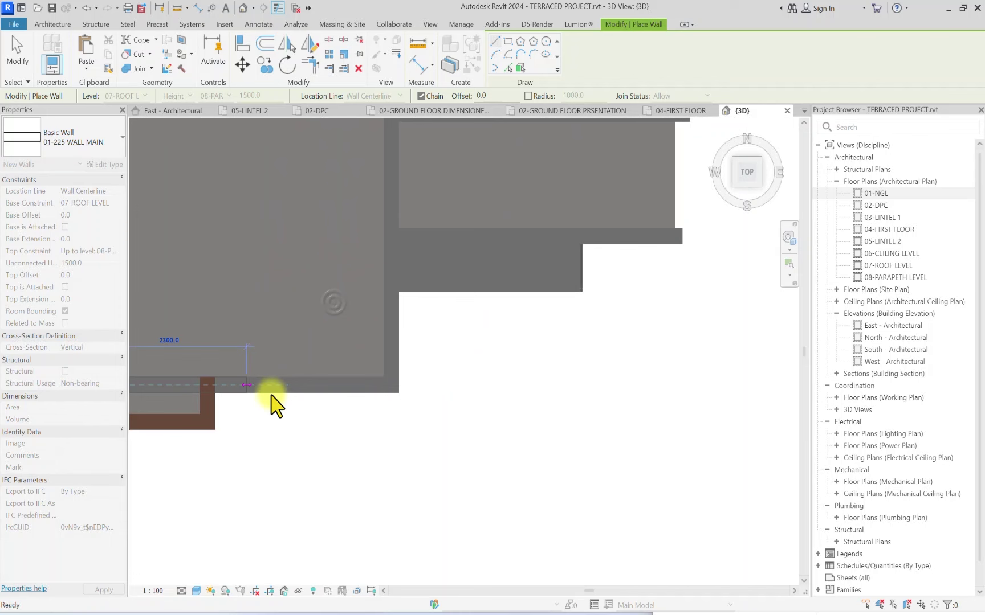
click(390, 384)
scroll(387, 280, down, 3)
scroll(393, 253, up, 4)
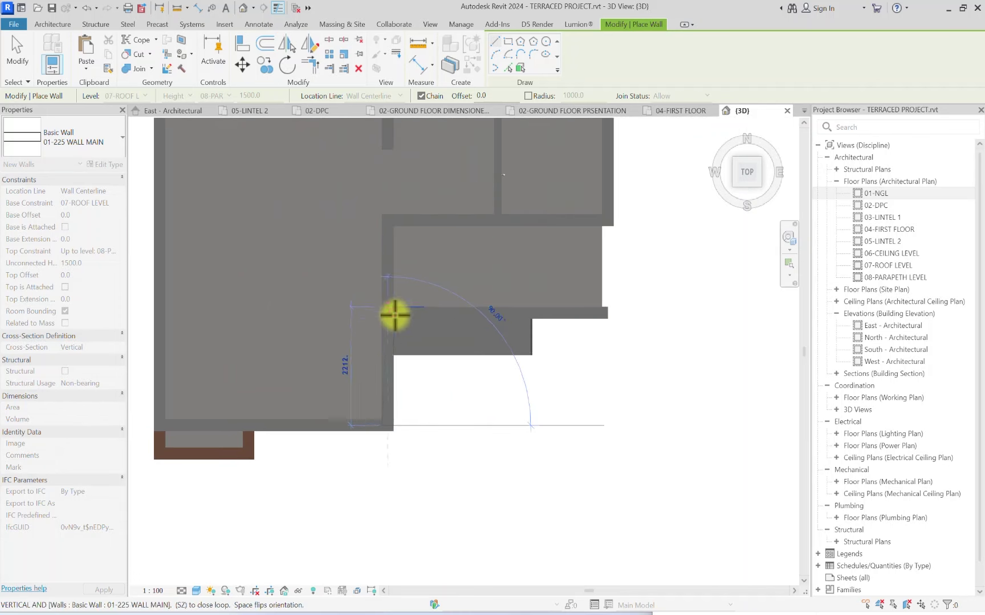
click(388, 204)
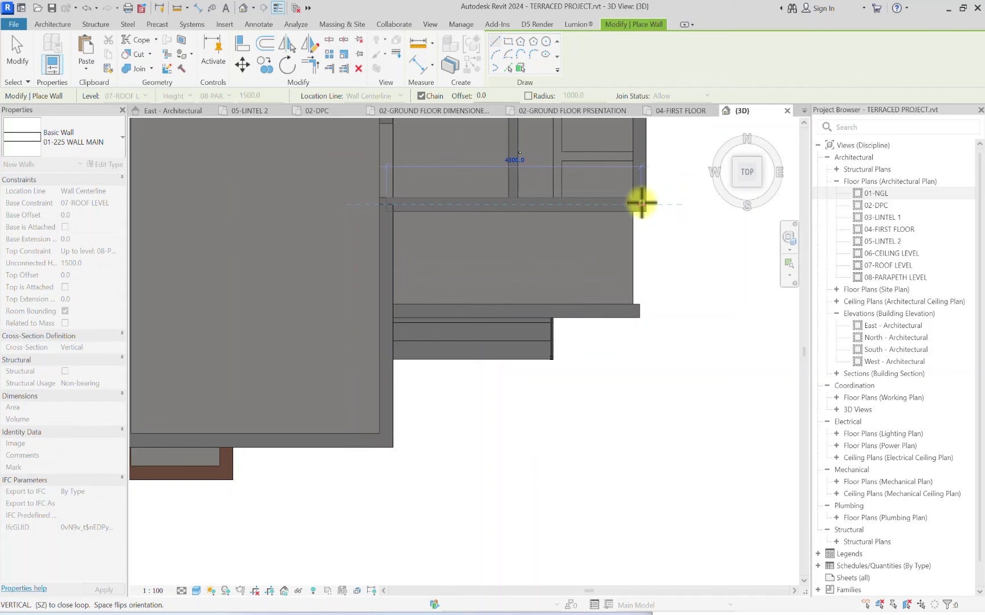
scroll(631, 205, down, 3)
key(Escape)
key(Escape)
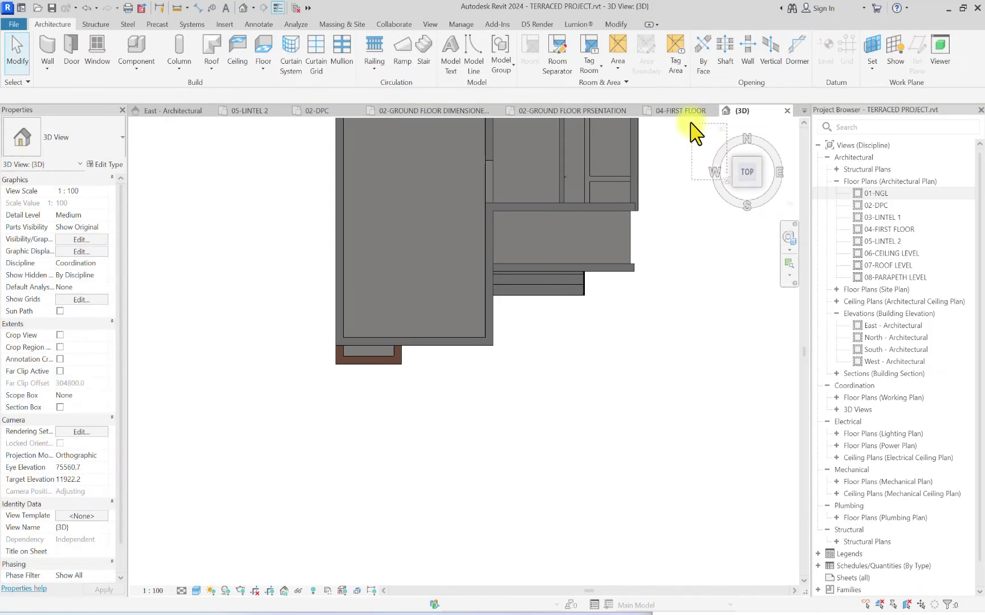
click(723, 149)
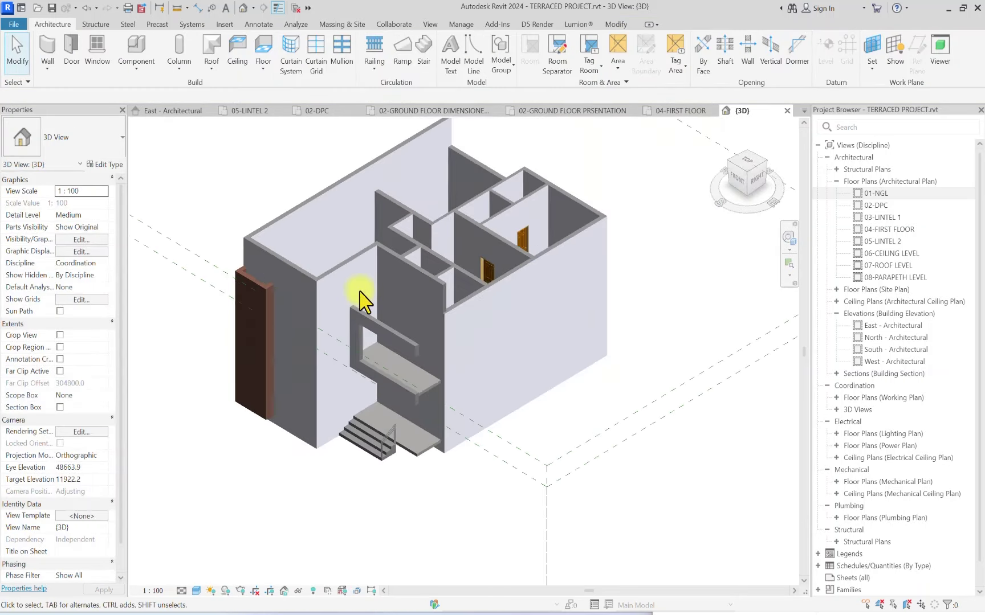
Step: Inspect the house from the ViewCube Front view and expand the Architecture Component options
click(740, 184)
scroll(504, 357, up, 3)
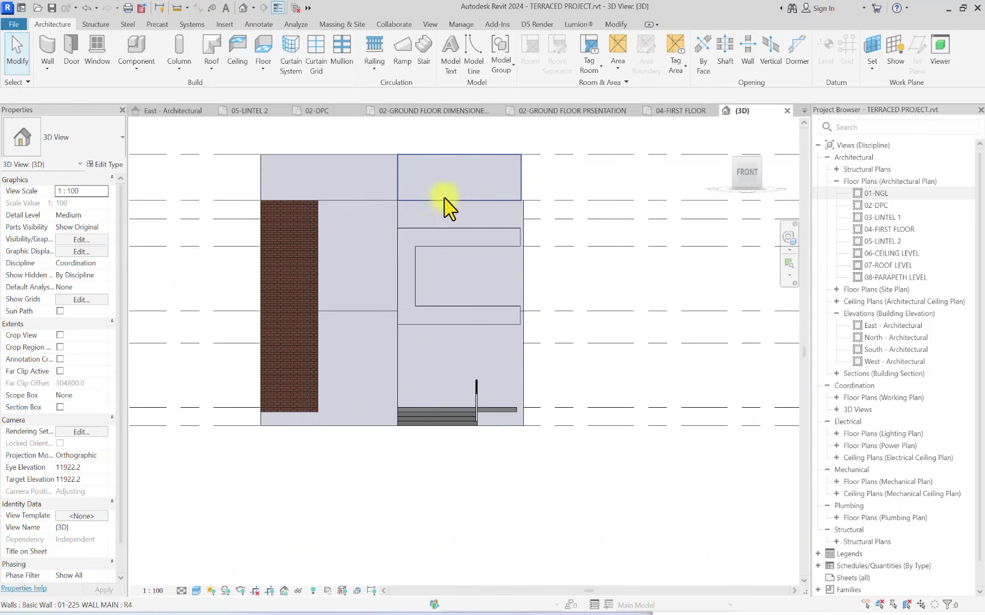
scroll(296, 228, down, 3)
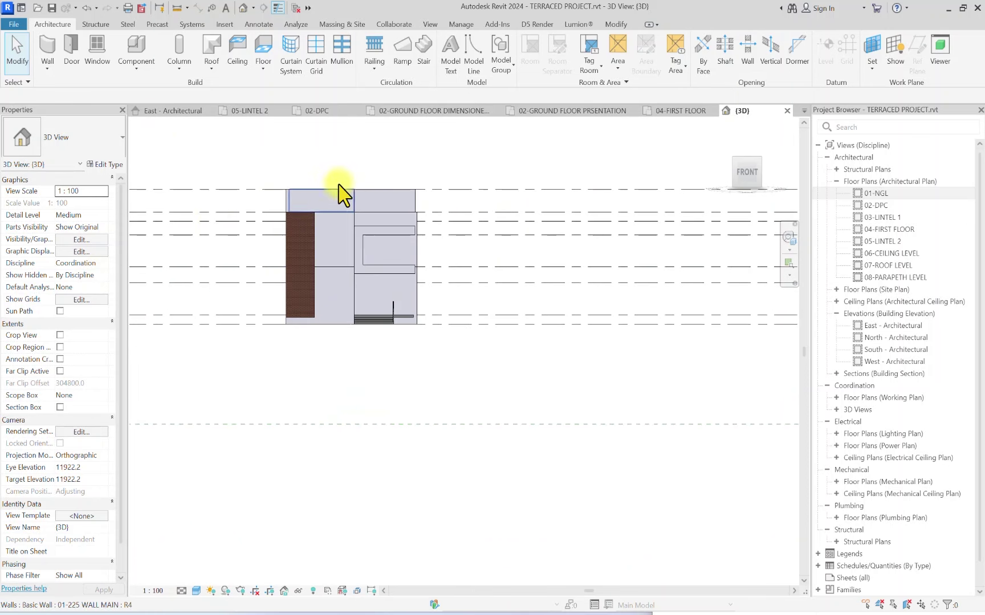
scroll(235, 290, up, 3)
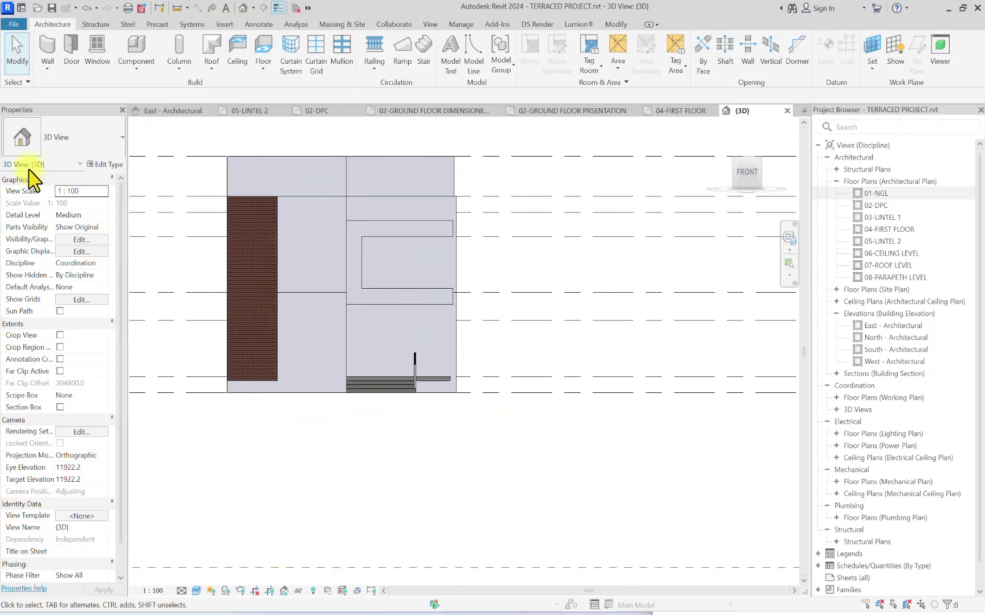
click(137, 67)
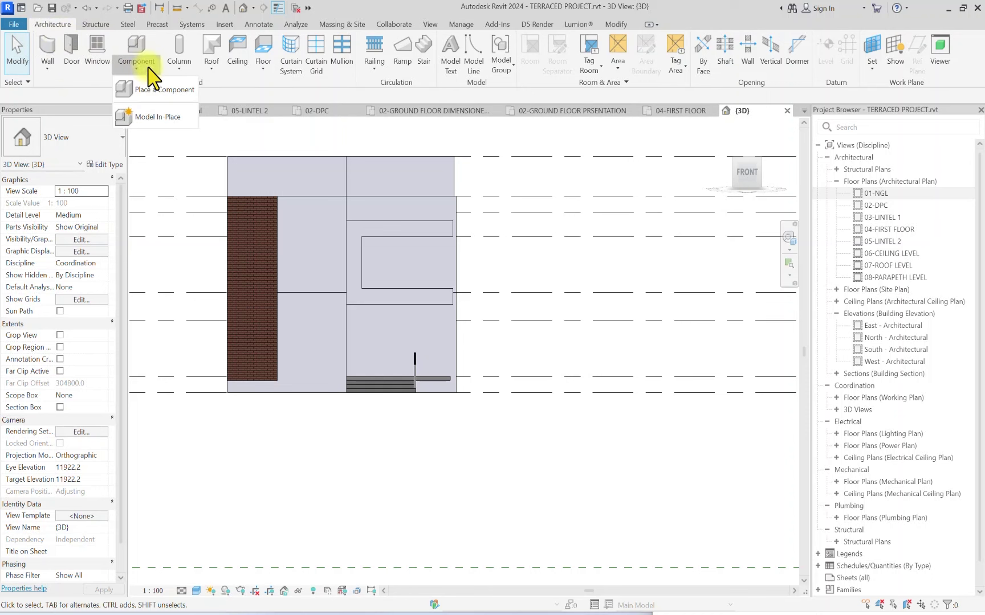
Step: Start Model In-Place, save the project, and create a Walls-category model named Walls 1
click(140, 116)
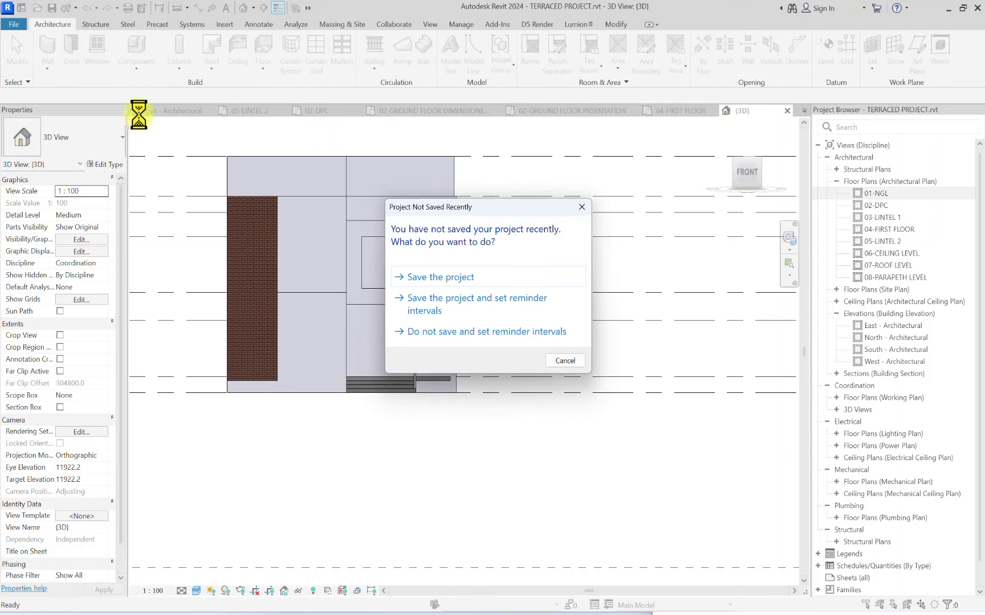
click(439, 277)
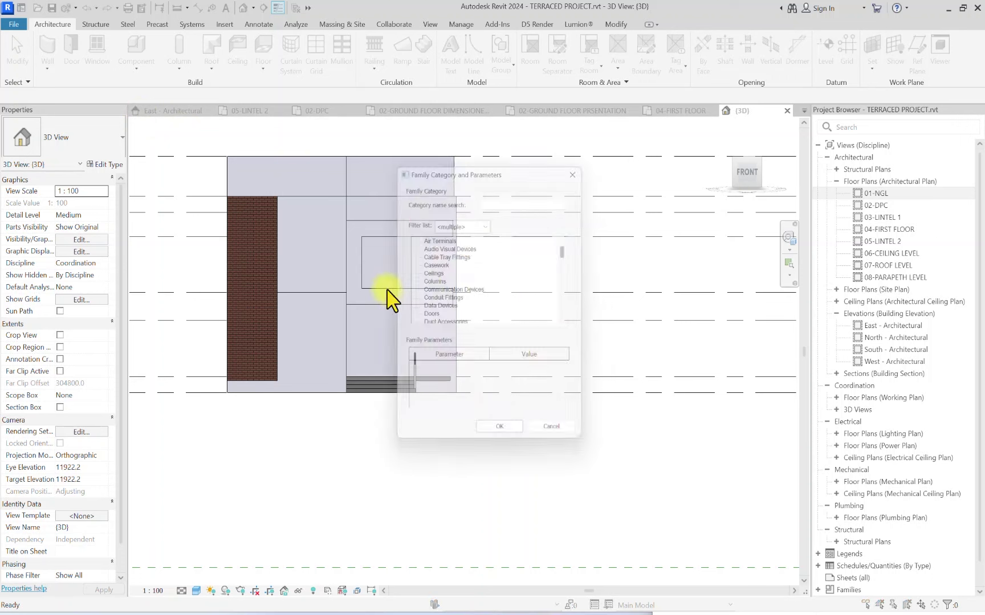
scroll(475, 269, down, 1)
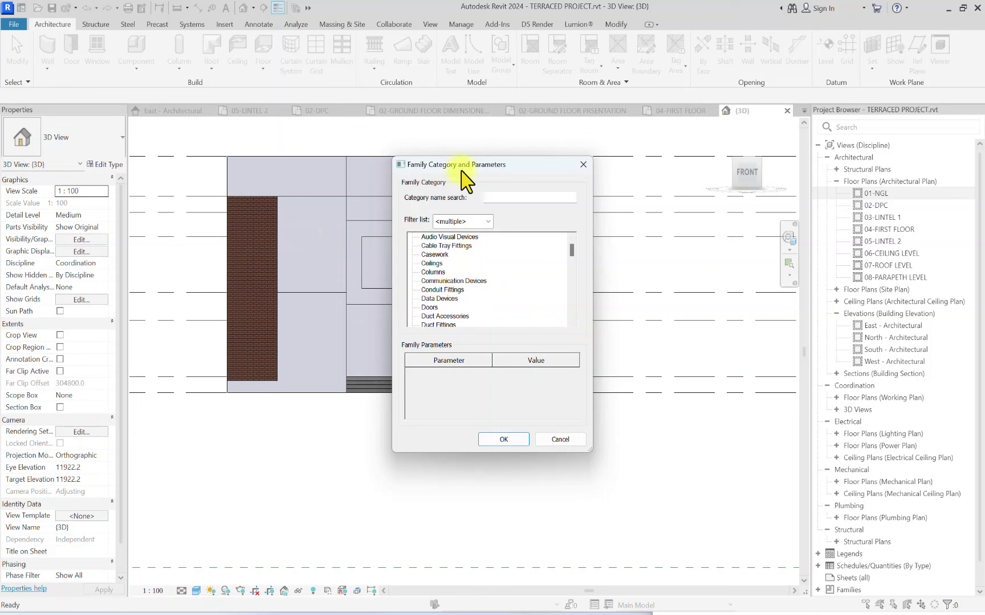
scroll(450, 302, down, 8)
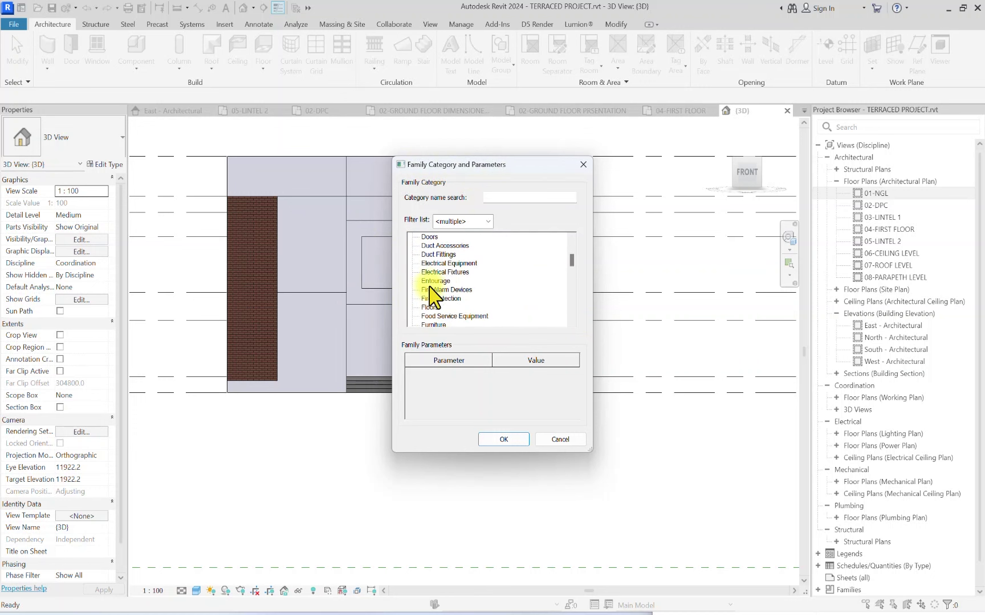
scroll(430, 293, up, 9)
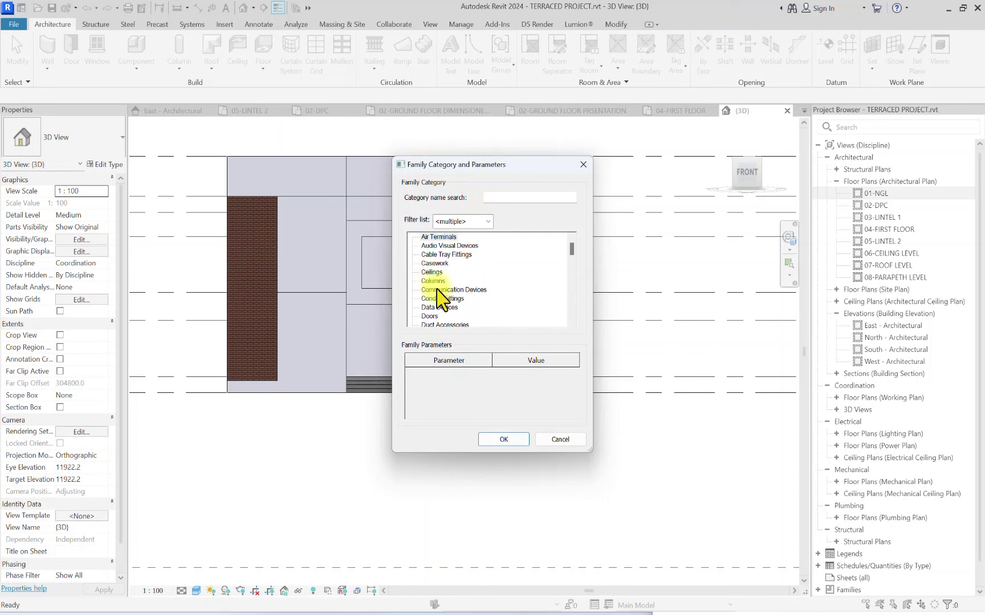
scroll(426, 266, down, 10)
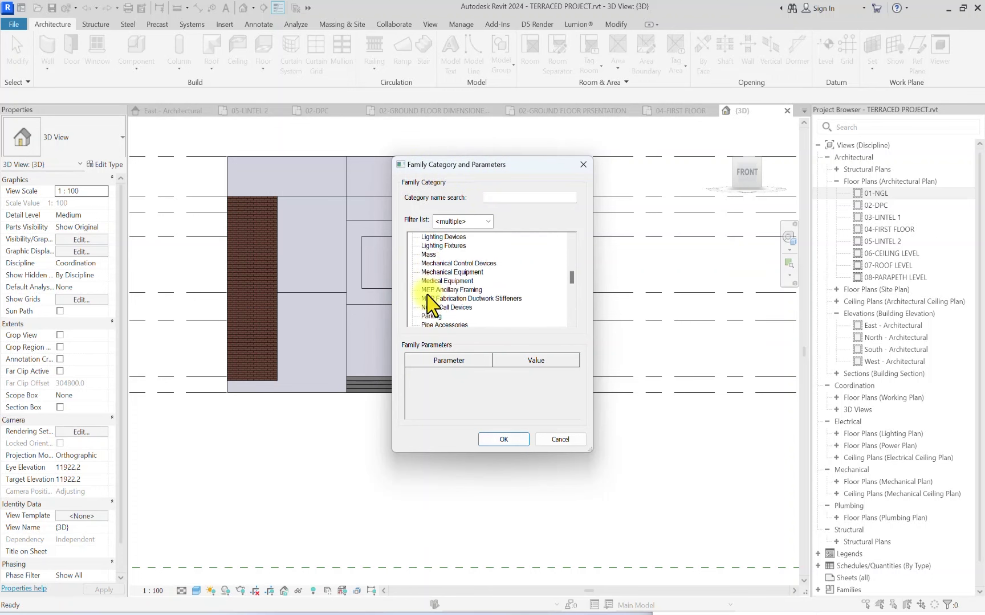
scroll(432, 308, down, 15)
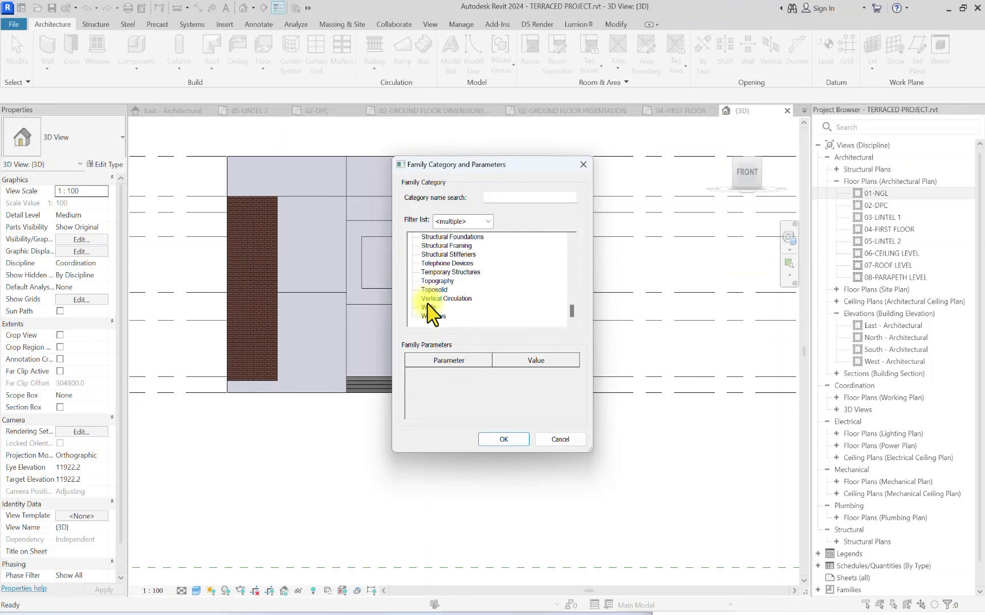
click(503, 442)
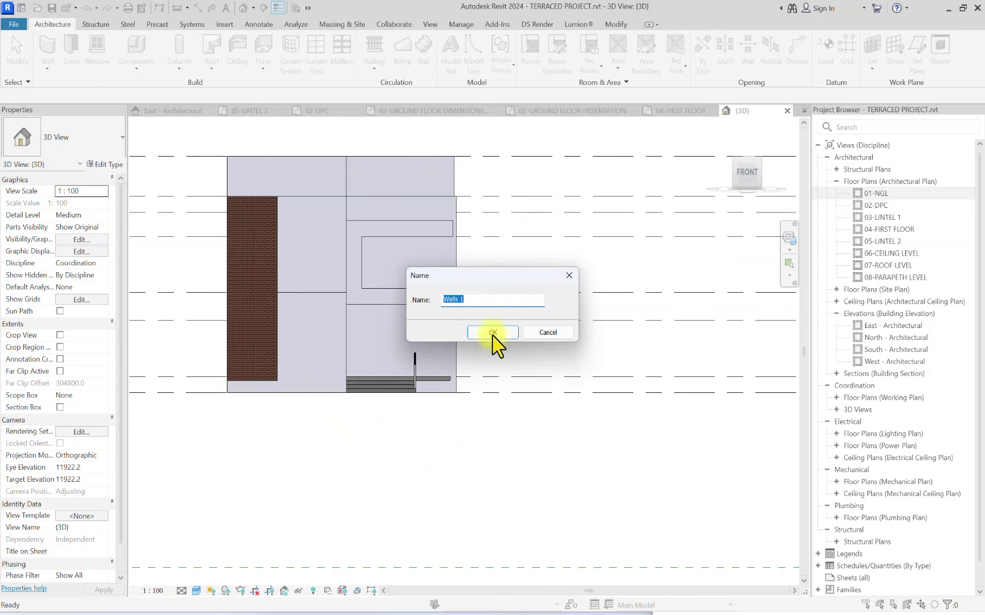
click(493, 332)
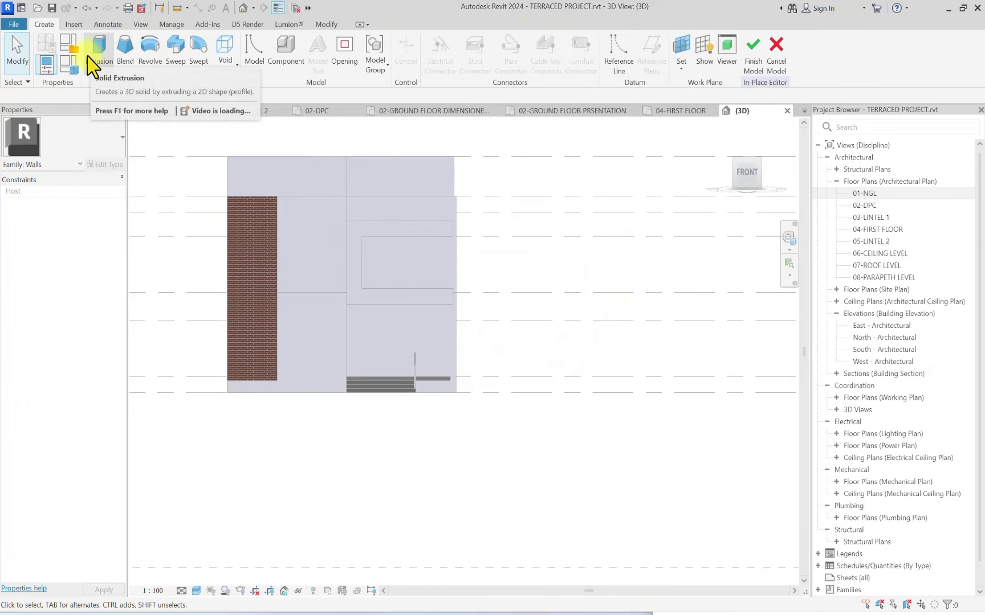
Step: Start a solid extrusion using the feature wall face as its work plane
click(91, 57)
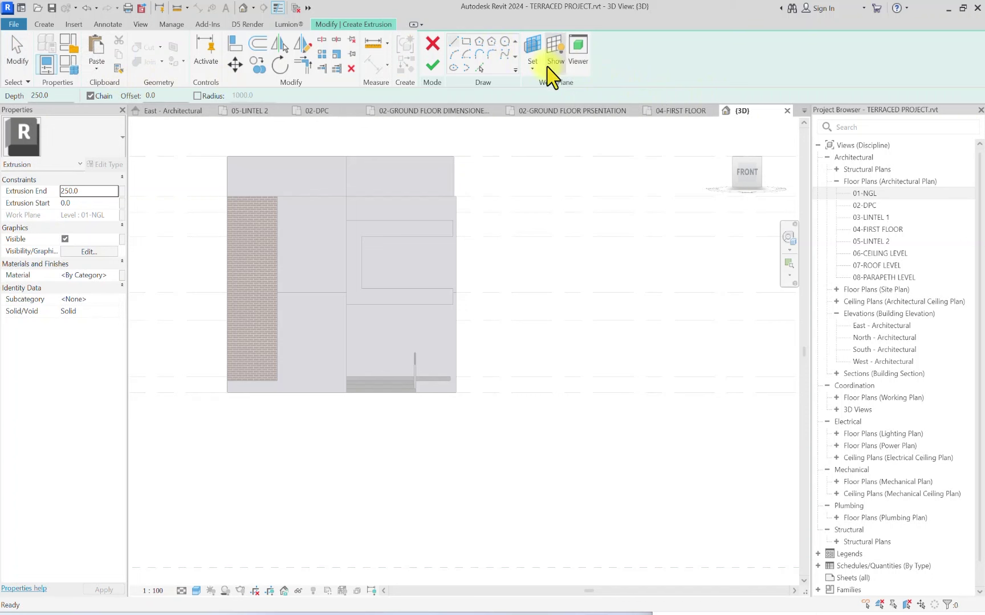
click(531, 69)
click(561, 127)
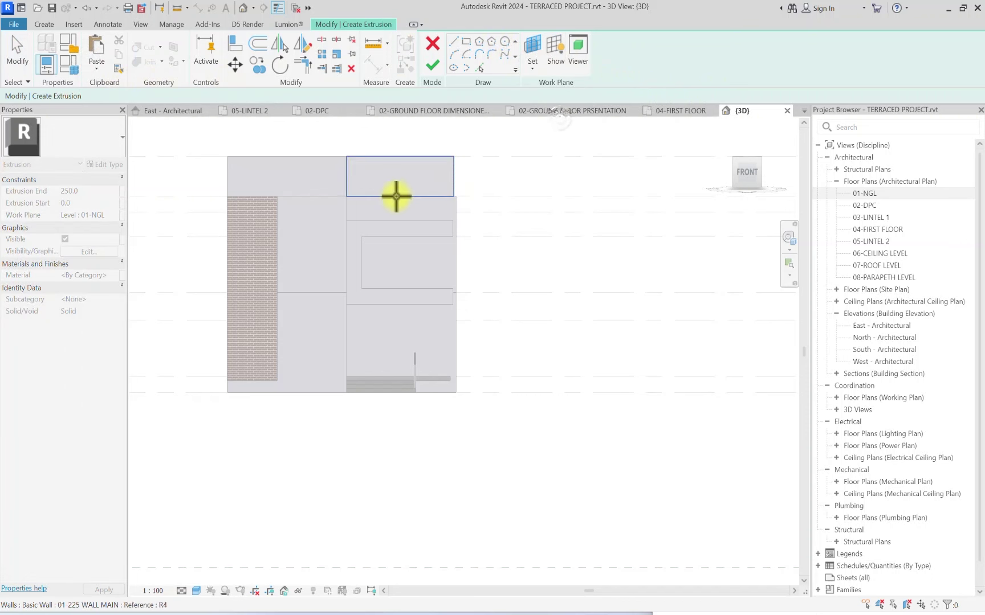
click(310, 219)
scroll(275, 204, up, 3)
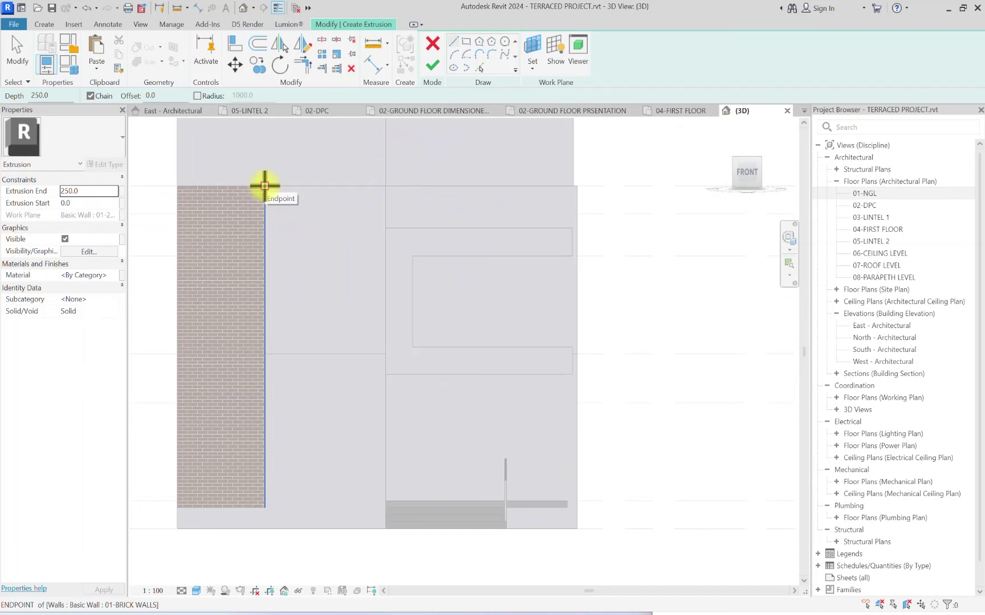
Step: Draw the outline edges along the brick wall, including the 1500 top and 6900 vertical segments
click(264, 185)
click(387, 186)
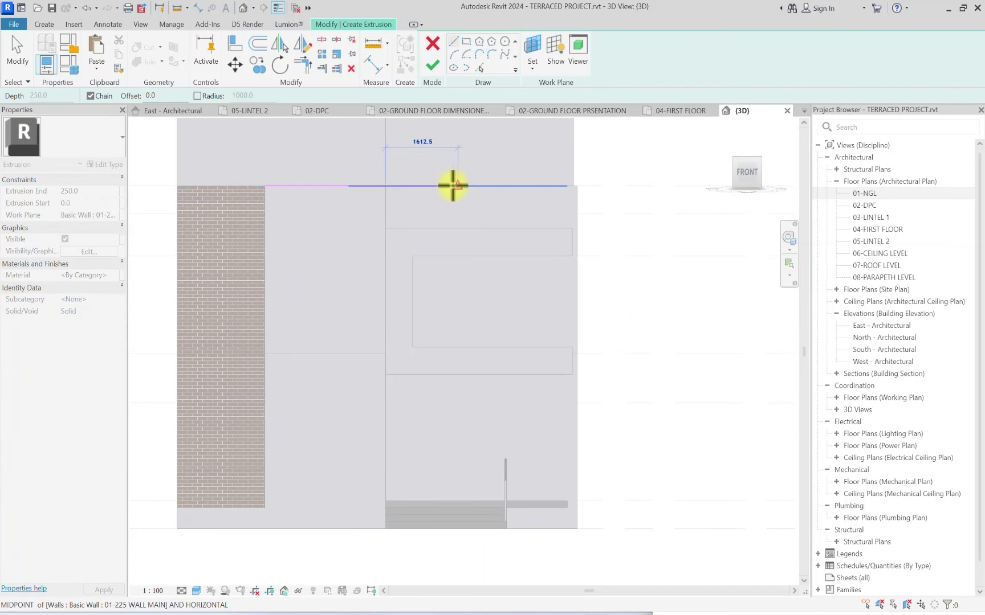
scroll(449, 186, up, 3)
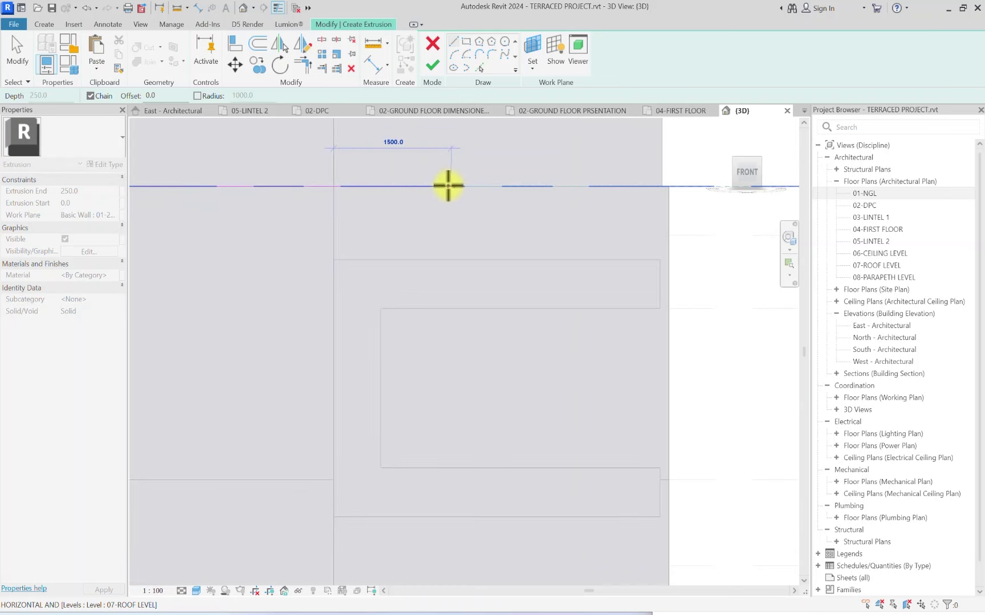
click(449, 185)
scroll(448, 186, down, 3)
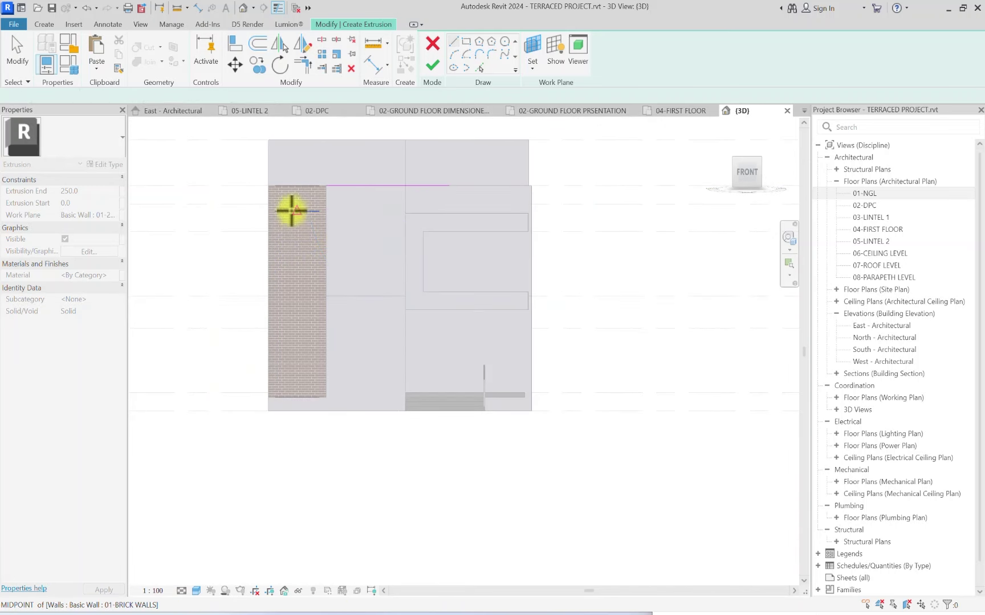
click(312, 185)
scroll(324, 391, up, 2)
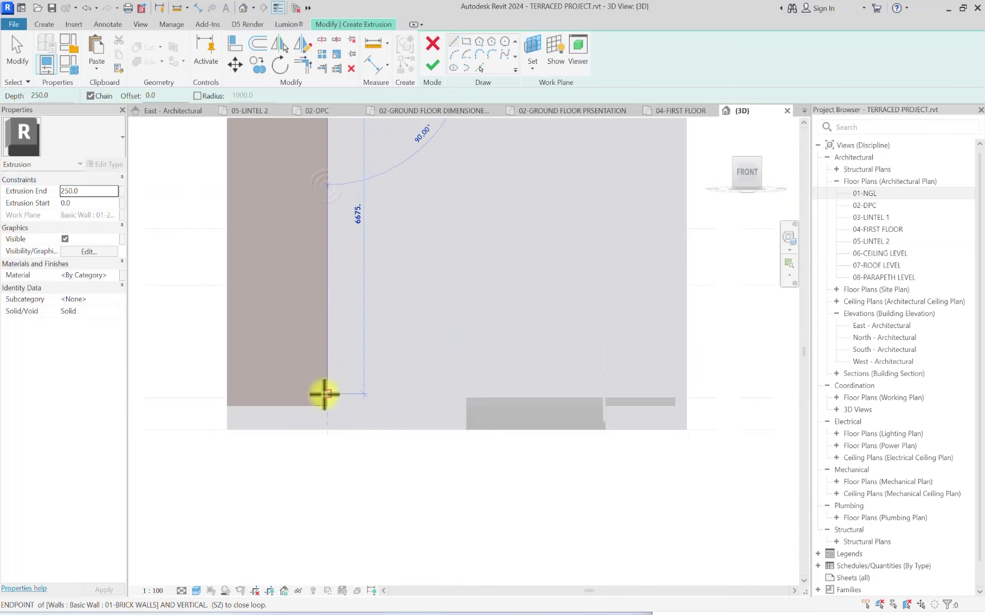
click(326, 406)
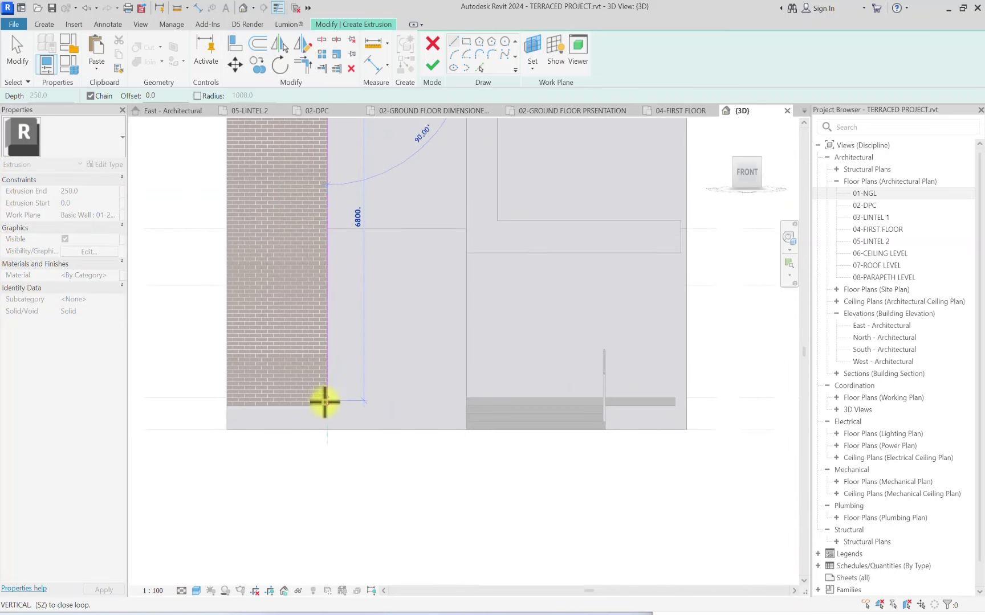
click(224, 406)
scroll(226, 392, down, 3)
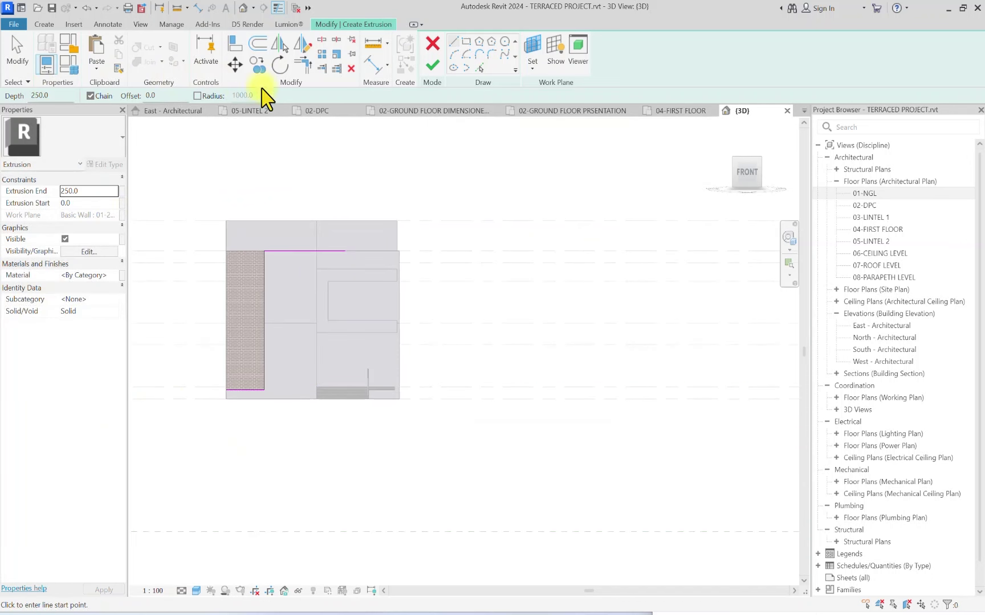
Step: Offset the vertical, top and bottom outline edges by 225
click(260, 44)
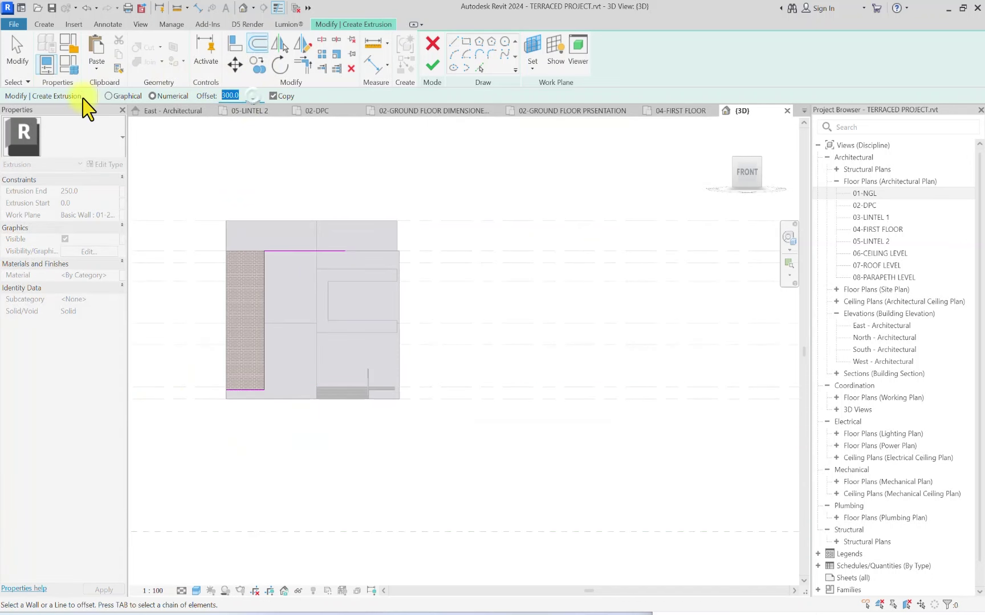
scroll(274, 279, up, 2)
click(262, 285)
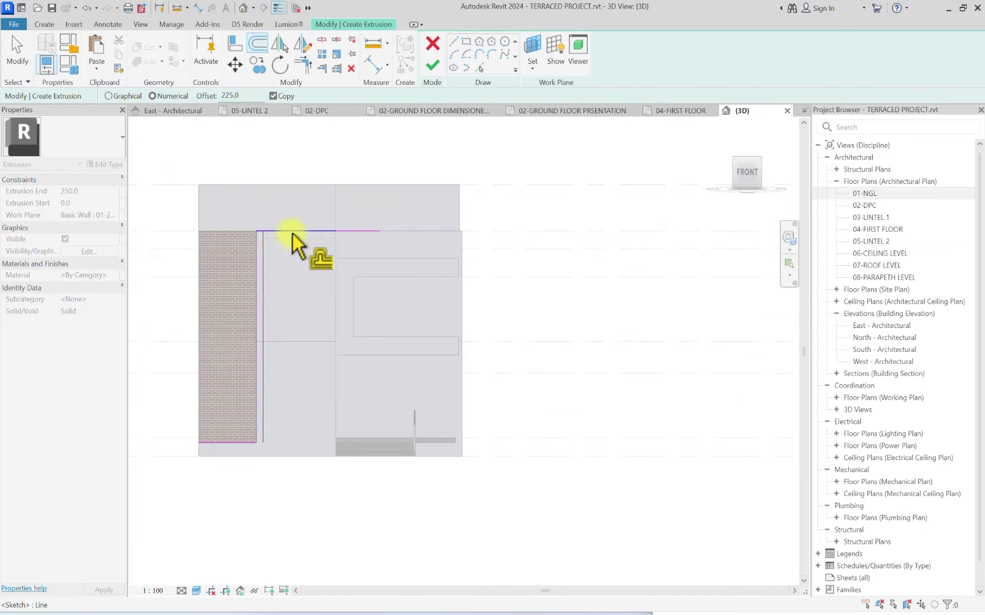
click(293, 234)
click(213, 447)
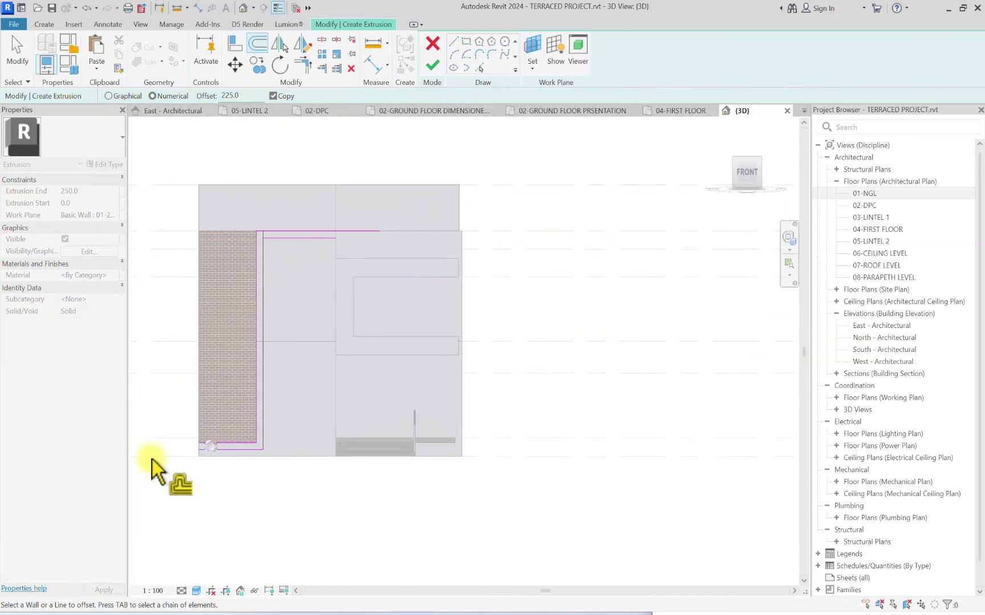
Step: Add short connecting lines at the bottom-left and top-right to close the loop
click(459, 56)
scroll(203, 439, up, 3)
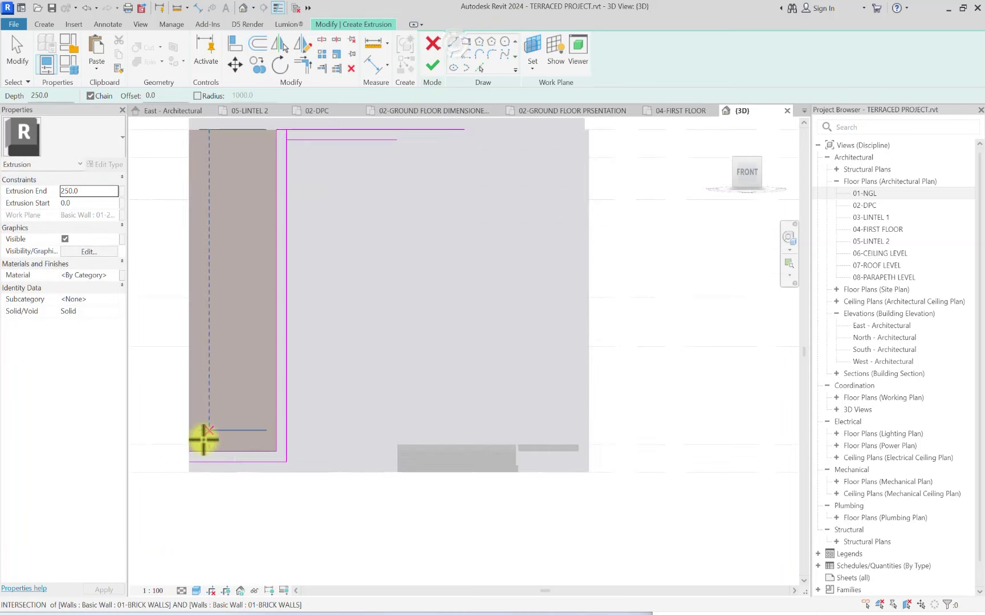
click(188, 462)
click(185, 451)
key(Escape)
scroll(184, 444, down, 3)
scroll(321, 275, up, 3)
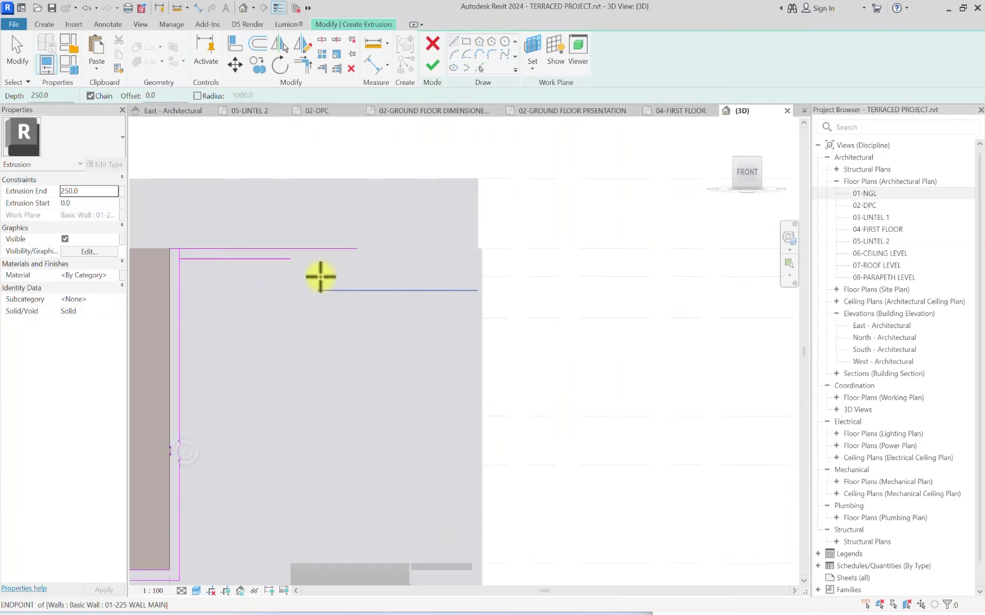
click(374, 254)
click(374, 240)
scroll(342, 256, down, 2)
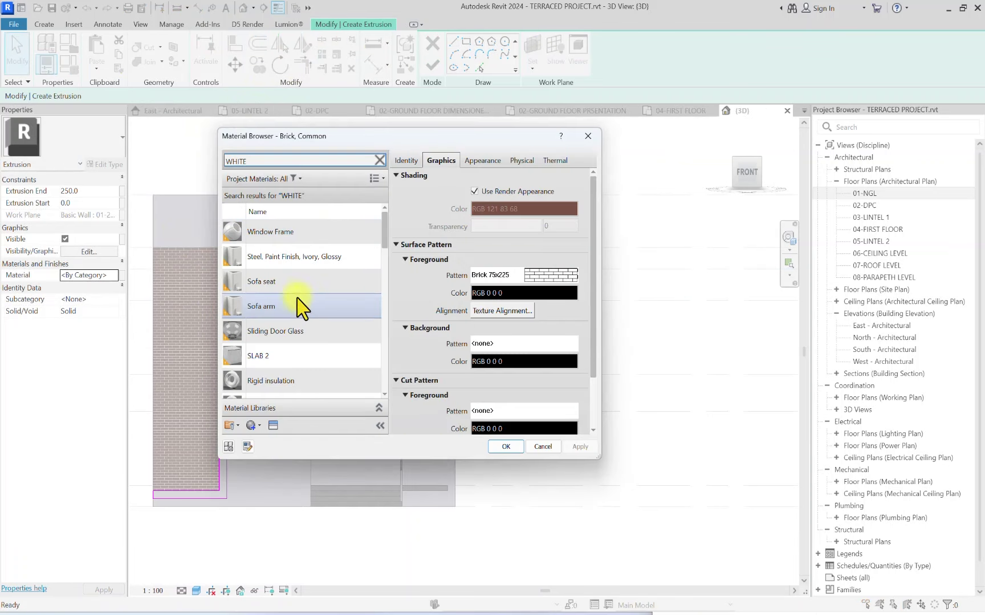
Step: Duplicate the 01-WHITE ROOF PAINT material and name the copy 00-WHITE PLASTER
scroll(292, 259, up, 3)
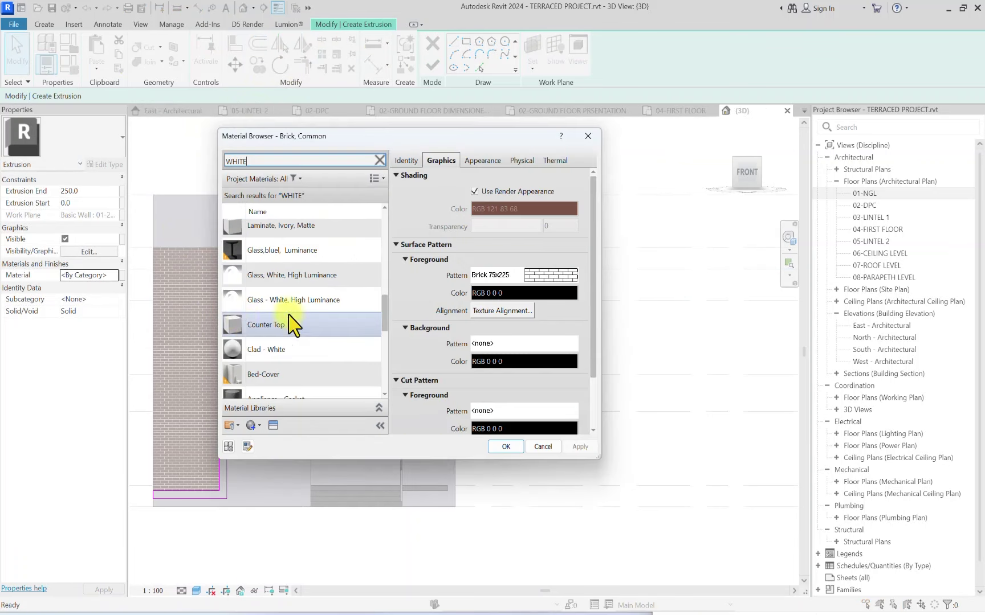
scroll(278, 312, up, 3)
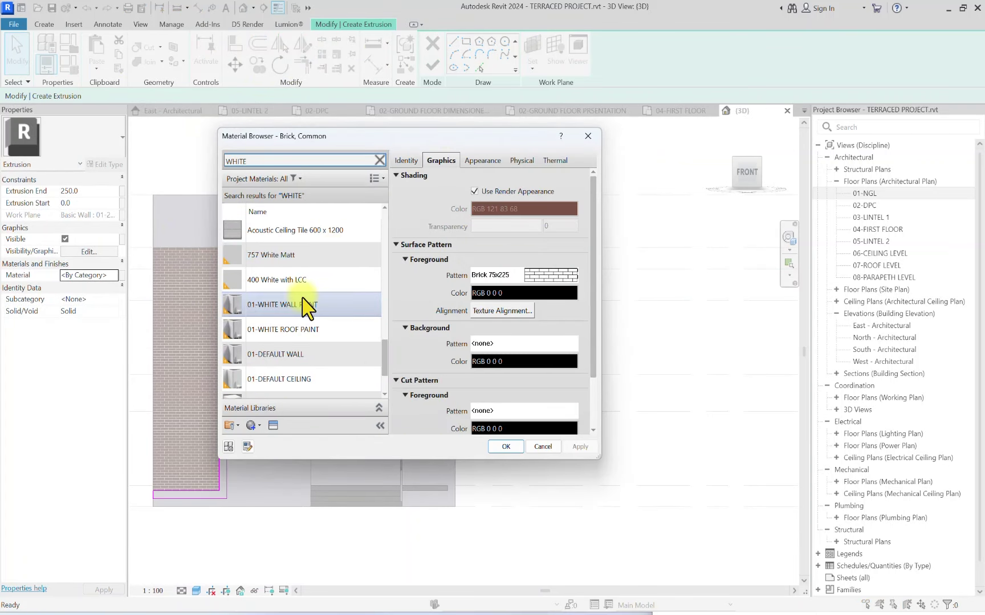
scroll(253, 259, up, 2)
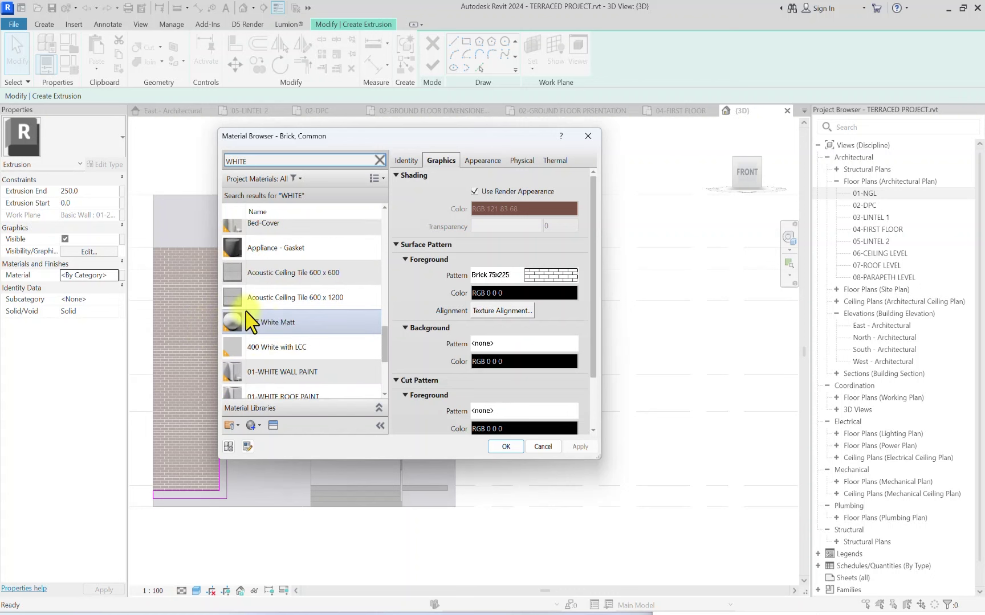
scroll(293, 325, down, 2)
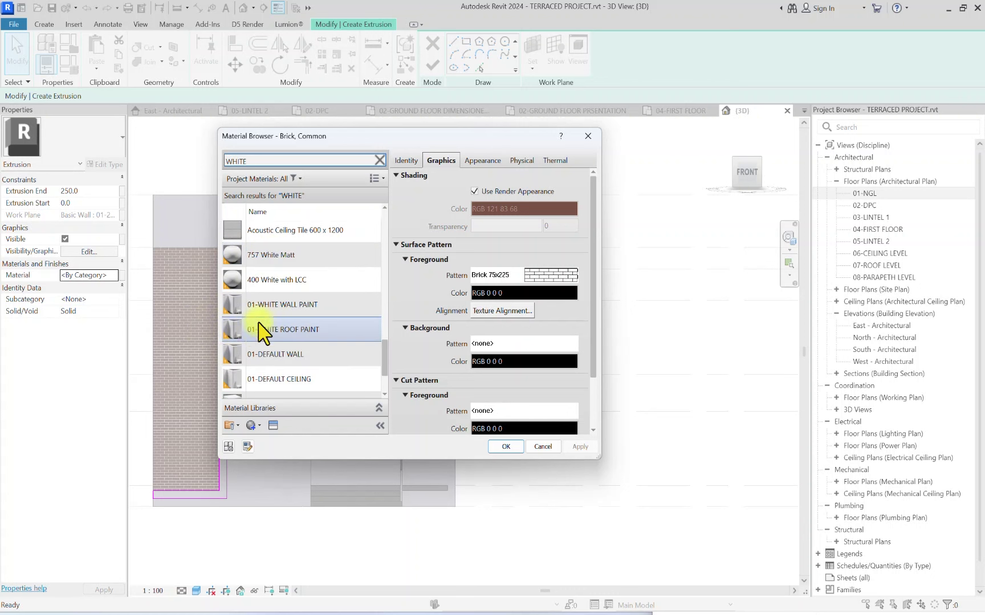
scroll(263, 332, down, 3)
click(291, 263)
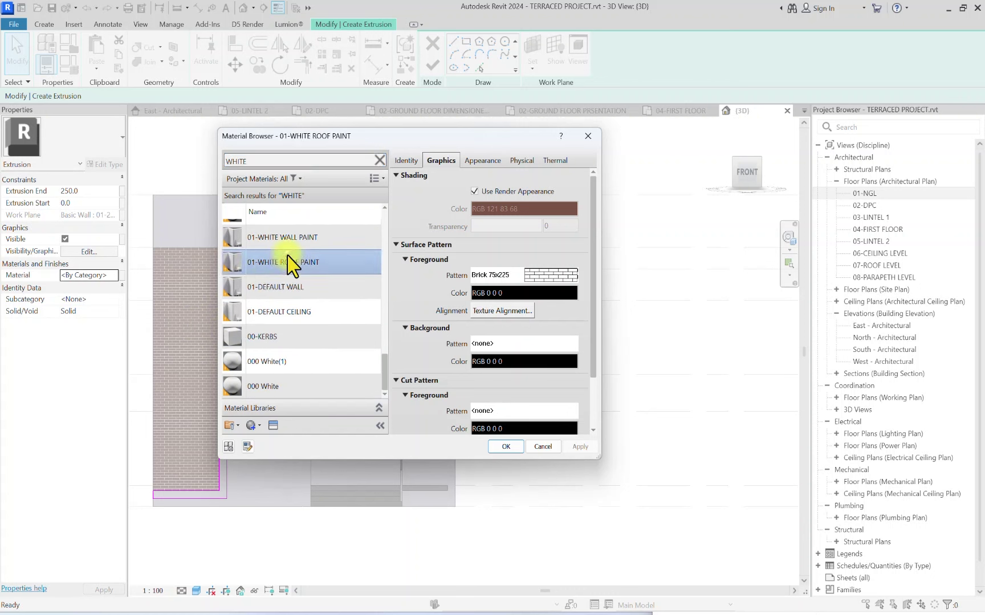
right_click(306, 265)
click(366, 296)
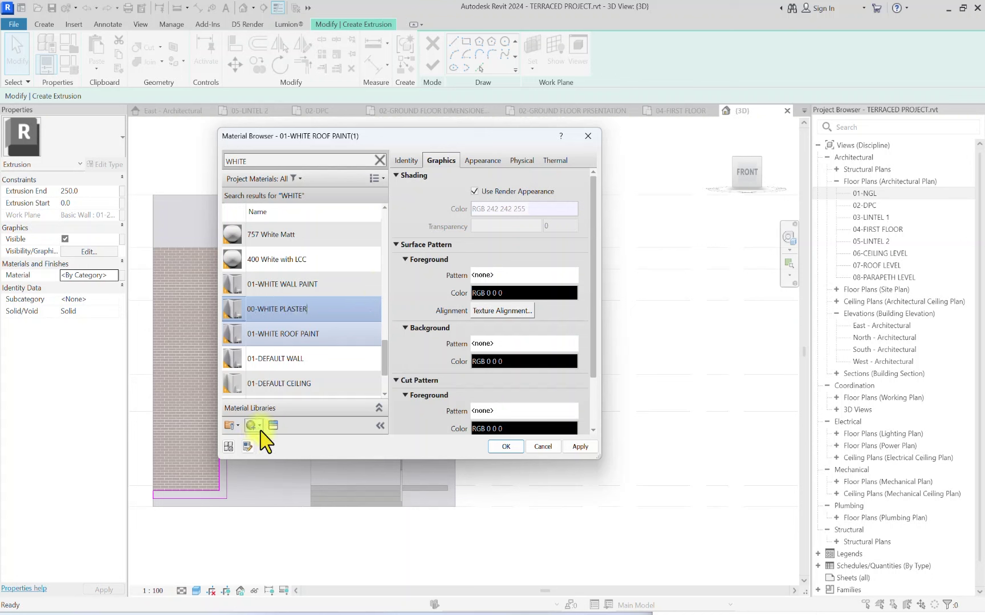
click(248, 446)
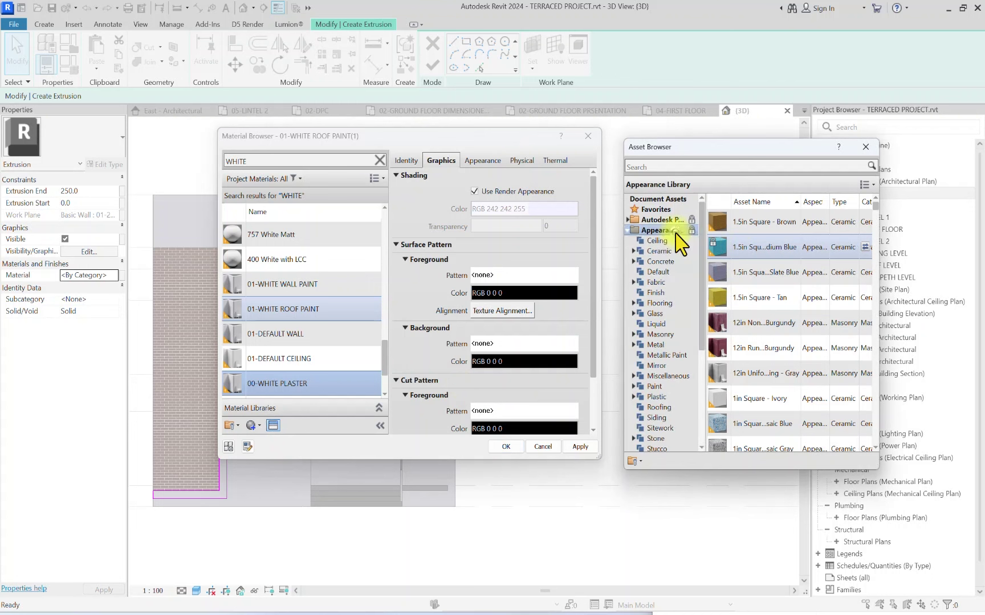
Step: Replace the material's appearance with the Wall Paint White asset and apply it
click(656, 365)
scroll(661, 376, down, 3)
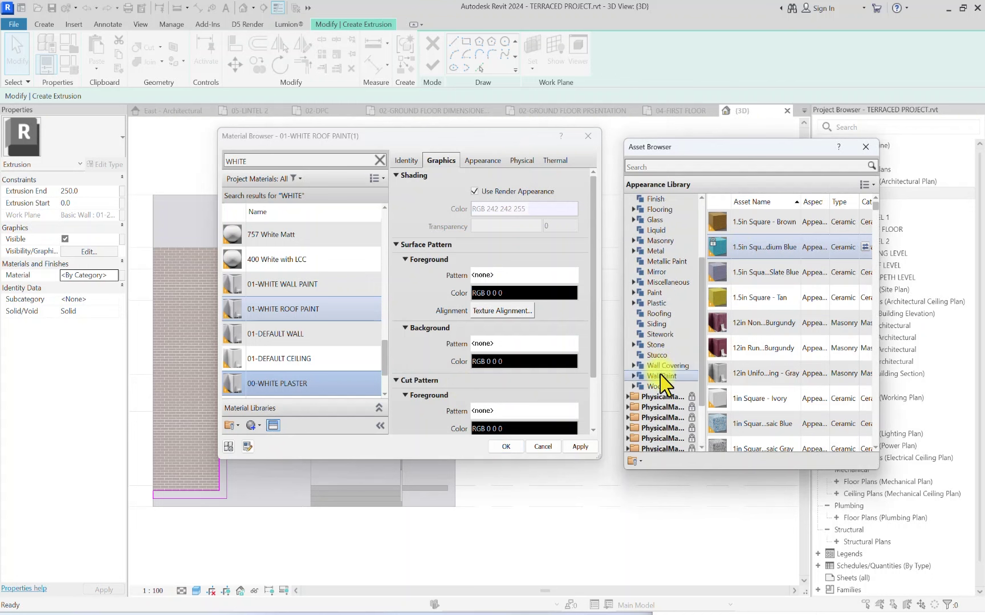
double_click(661, 376)
scroll(706, 342, down, 6)
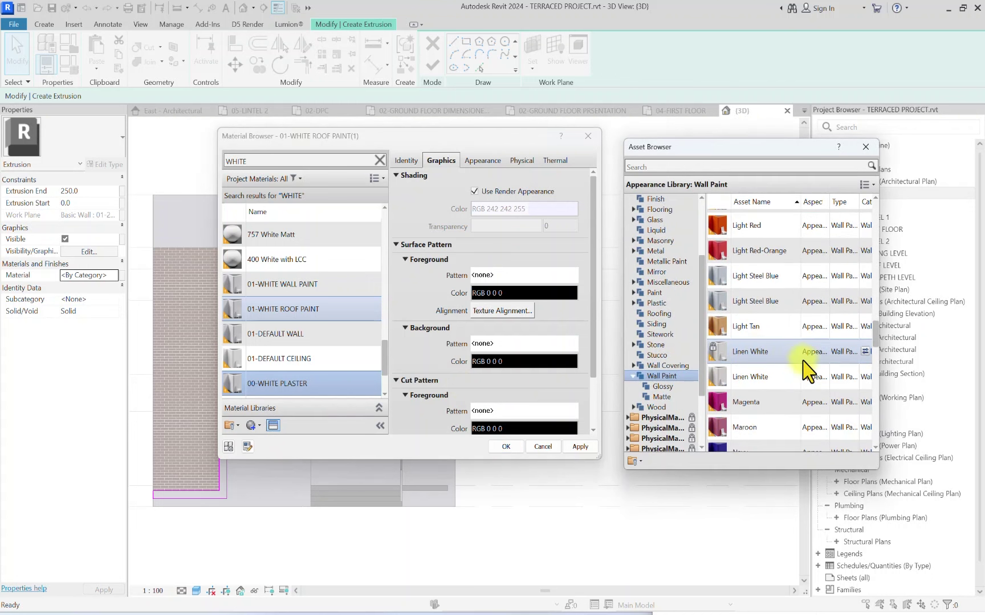
scroll(806, 370, down, 10)
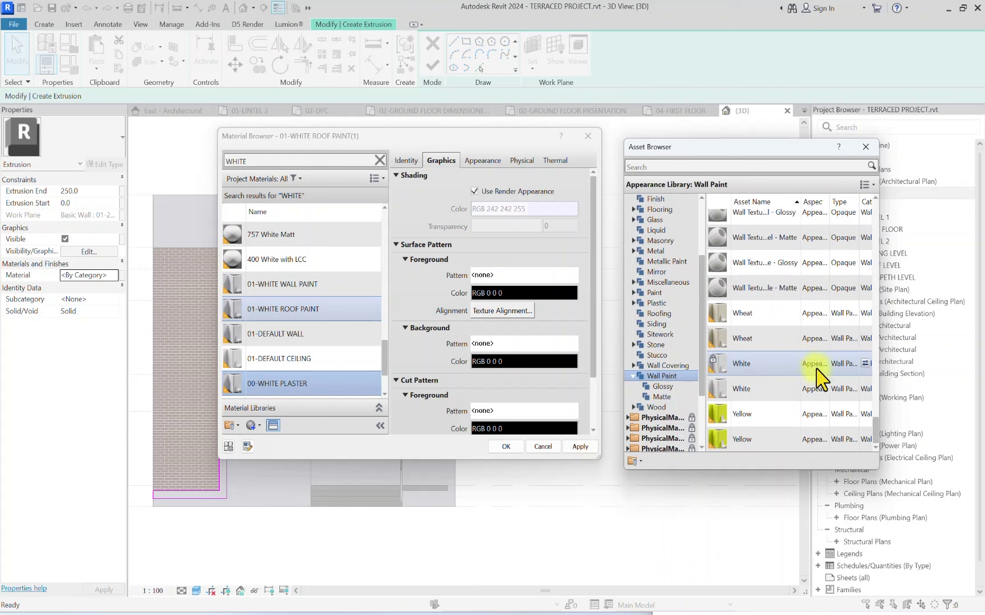
click(865, 363)
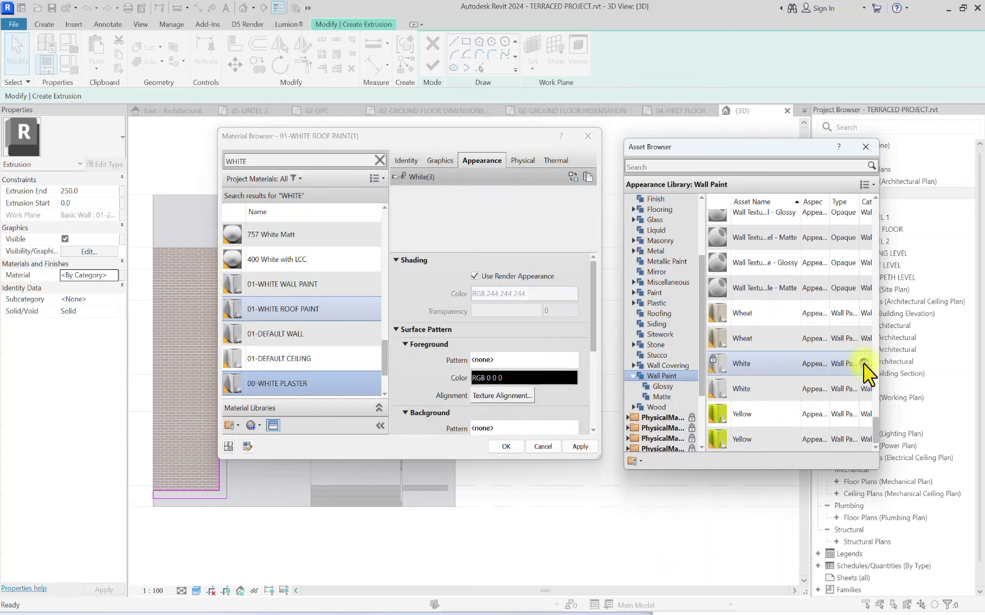
click(578, 447)
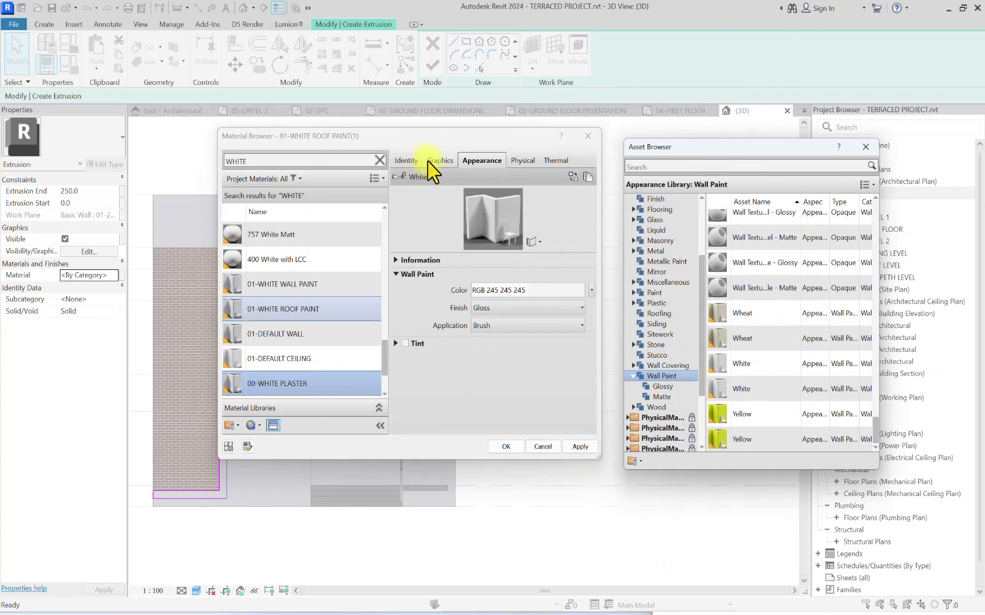
click(429, 161)
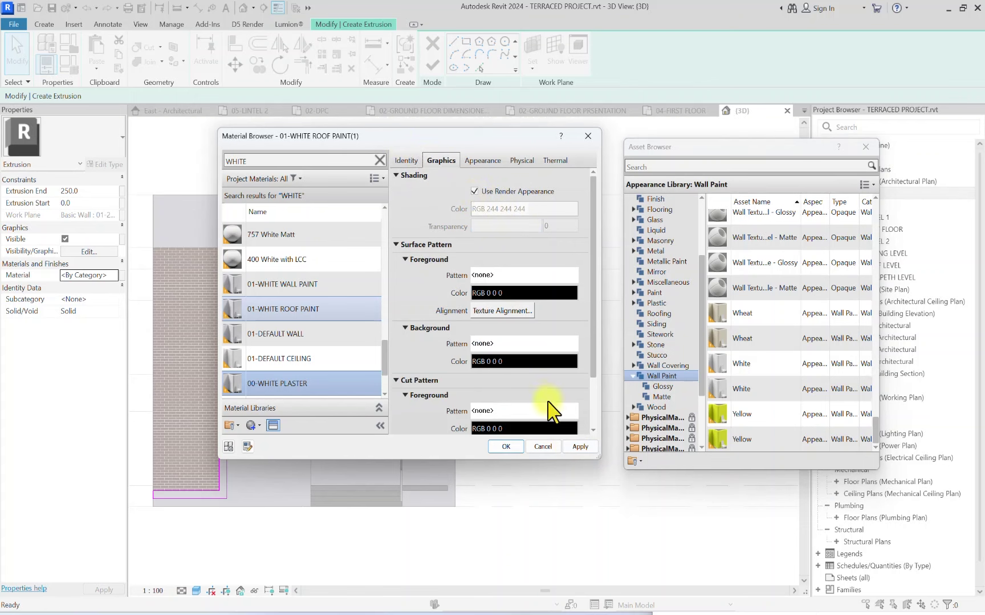
Step: Assign 00-WHITE PLASTER, finish the extrusion sketch, and set Extrusion End to 6000
click(505, 447)
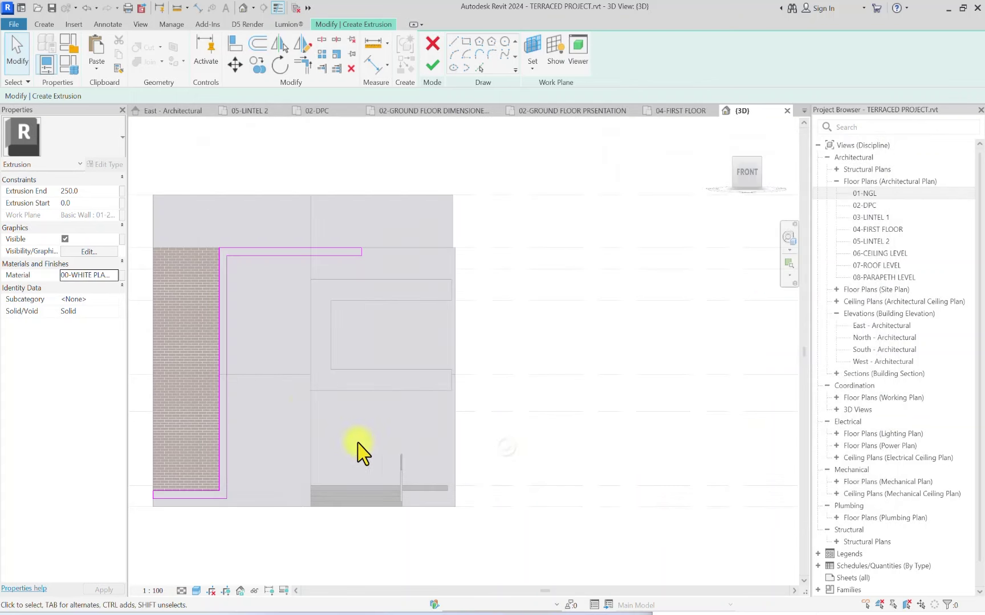
middle_drag(247, 288, 271, 239)
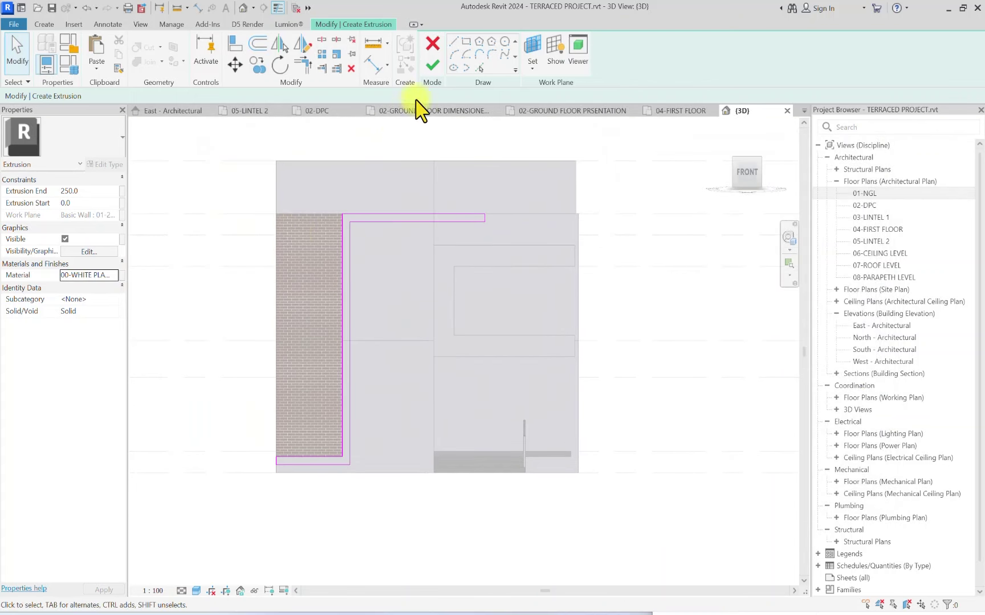
click(432, 65)
drag(740, 182, 374, 257)
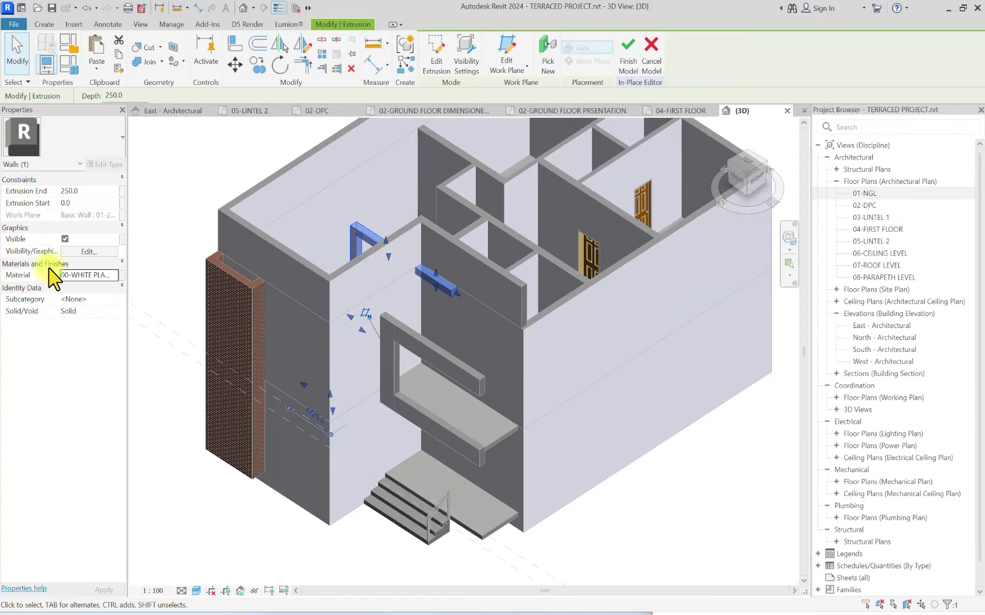
click(93, 191)
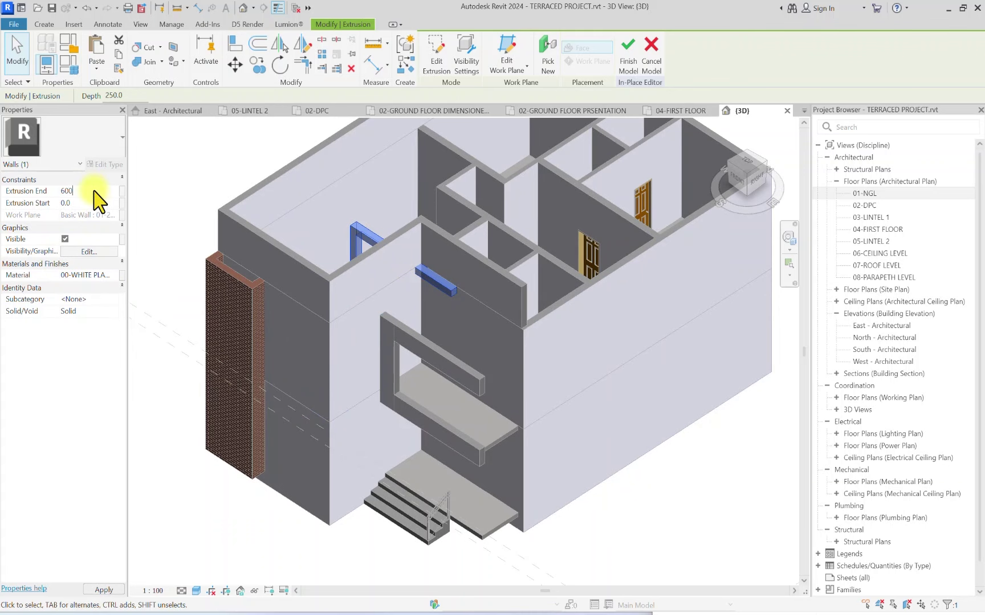
key(Return)
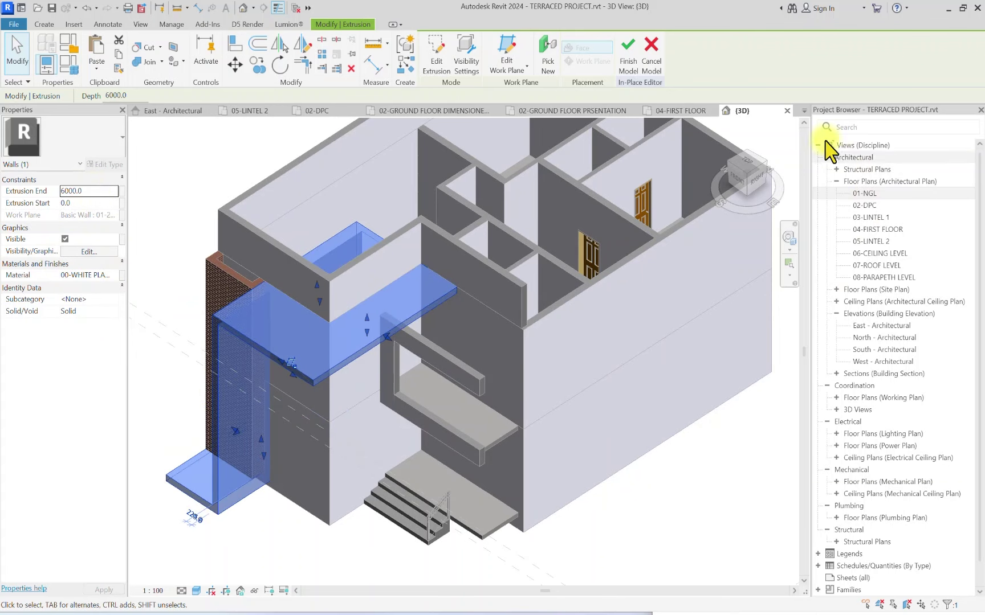
Step: From the Top view, drag the extrusion's shape handle back until its depth reads 3825
click(753, 163)
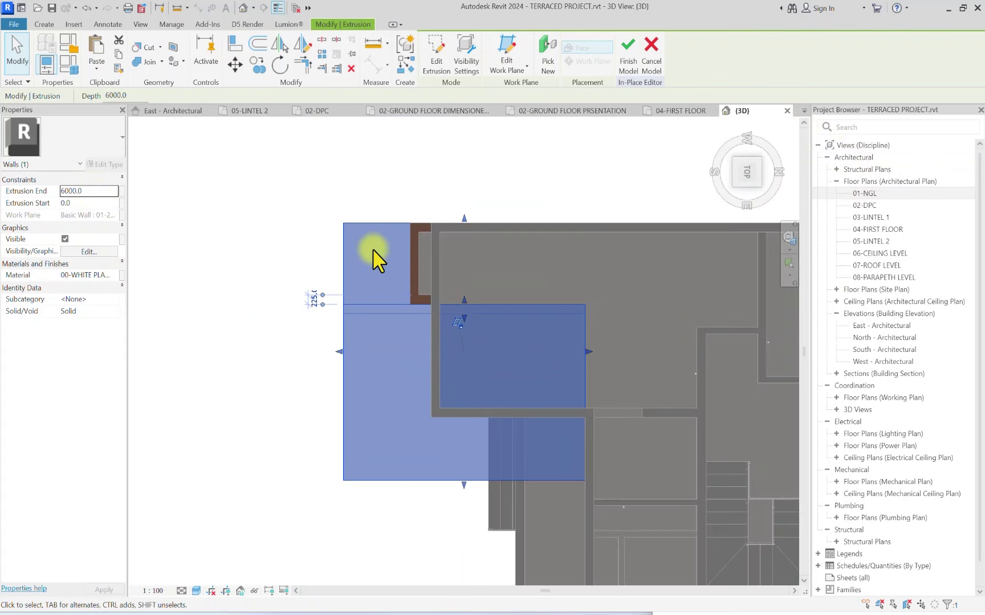
drag(337, 358, 425, 351)
scroll(426, 351, up, 4)
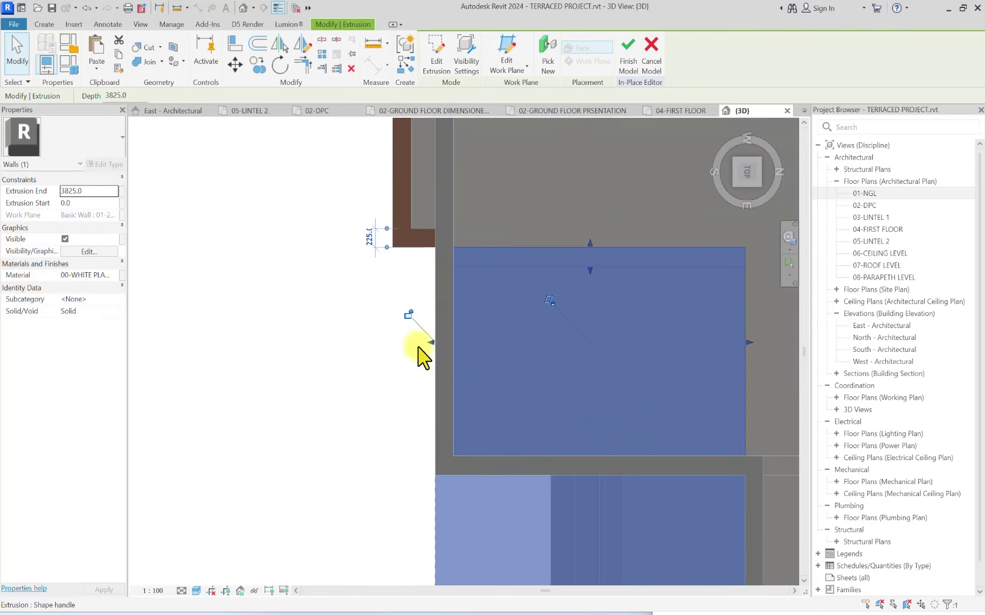
scroll(437, 339, down, 2)
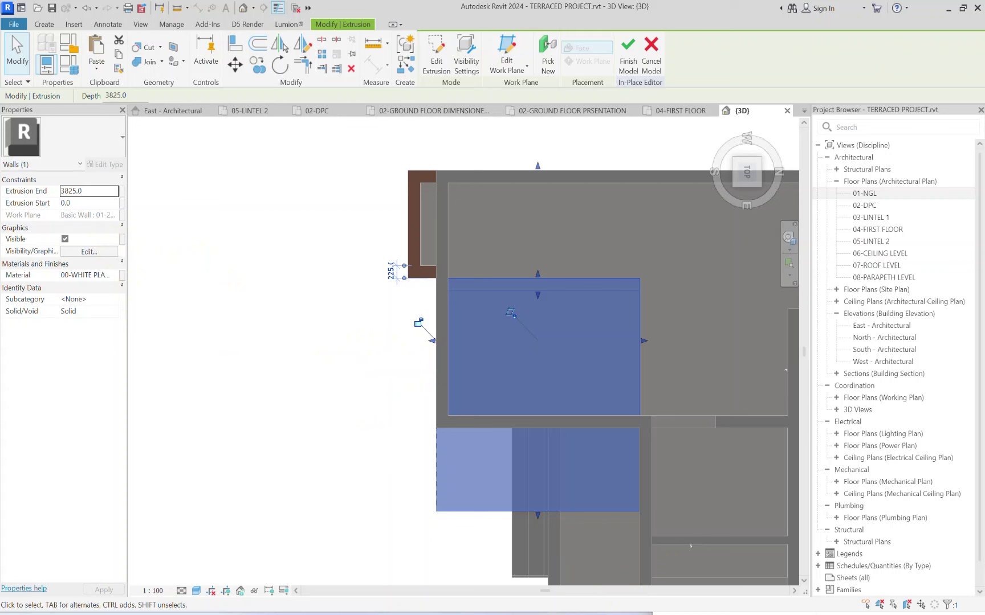
Step: Open Calculator from the Start search, add 3825 + 1500 to get 5,325, then close it
key(super)
text(CA)
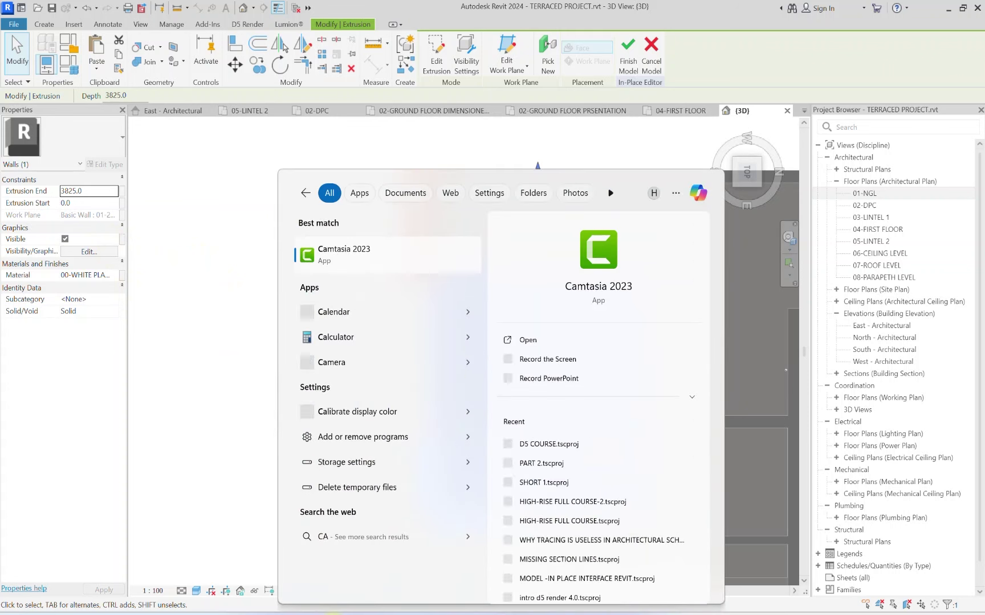
text(L)
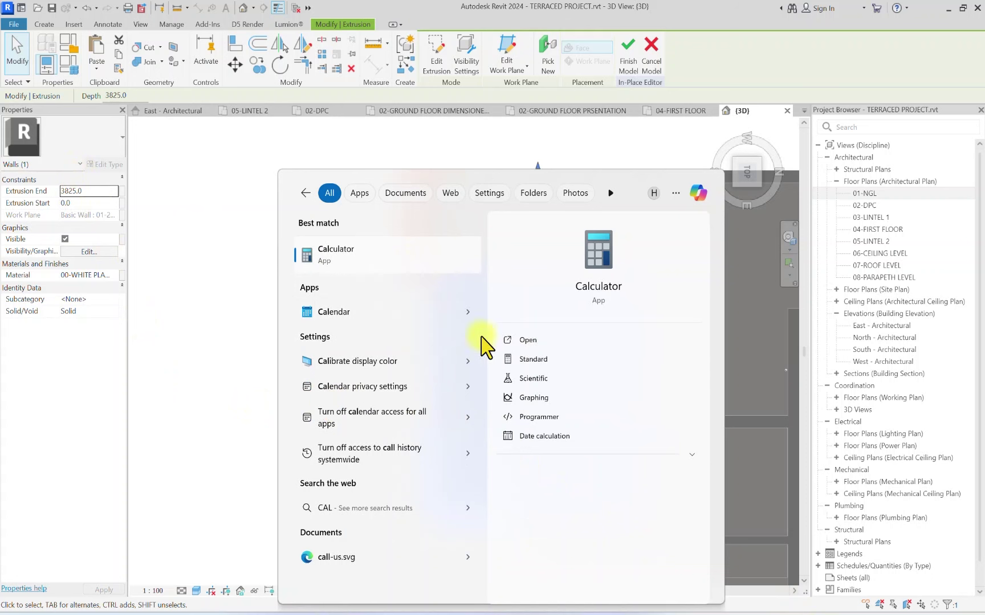
click(544, 342)
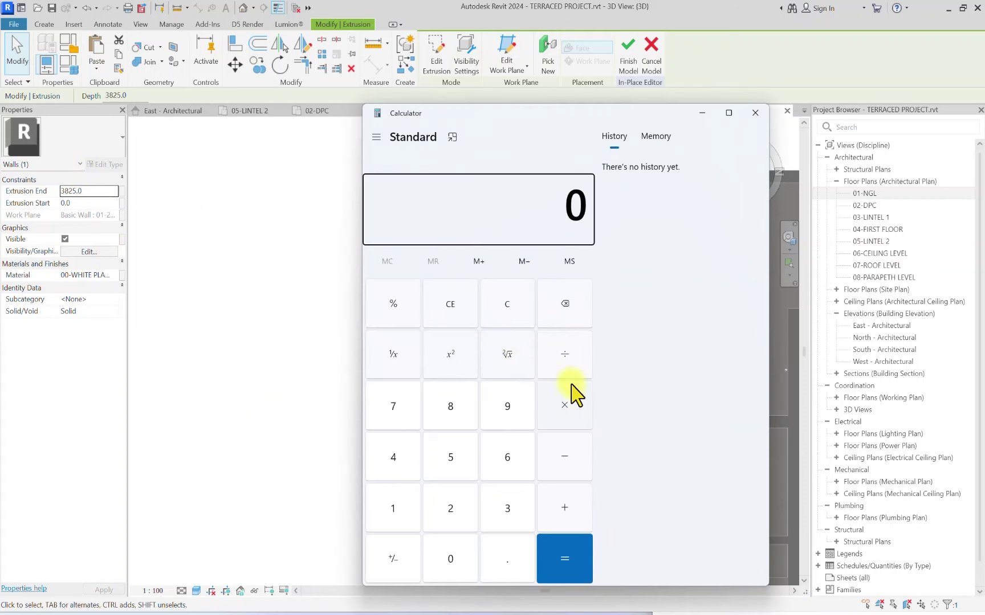
click(507, 509)
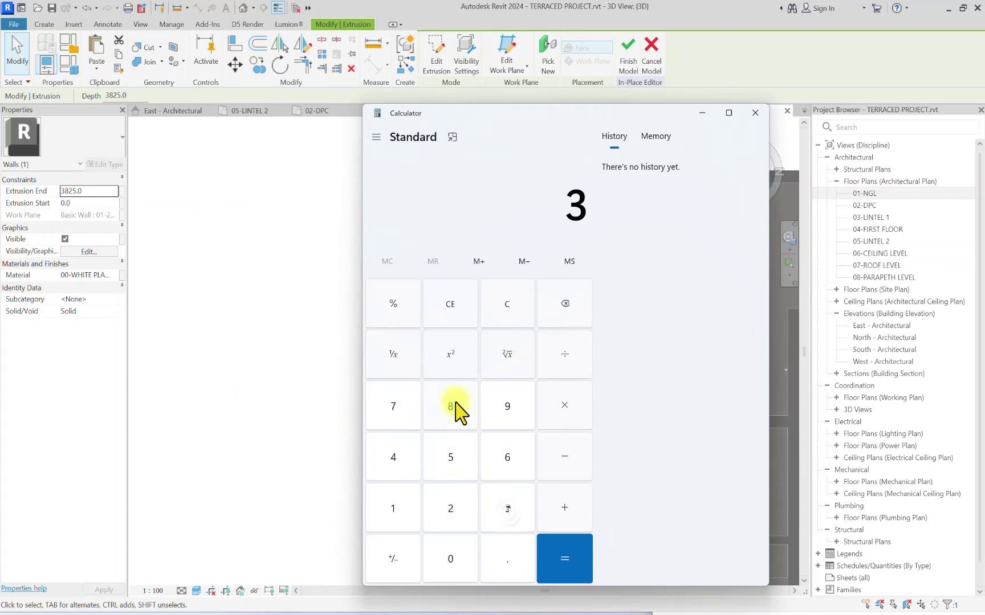
click(452, 501)
click(451, 459)
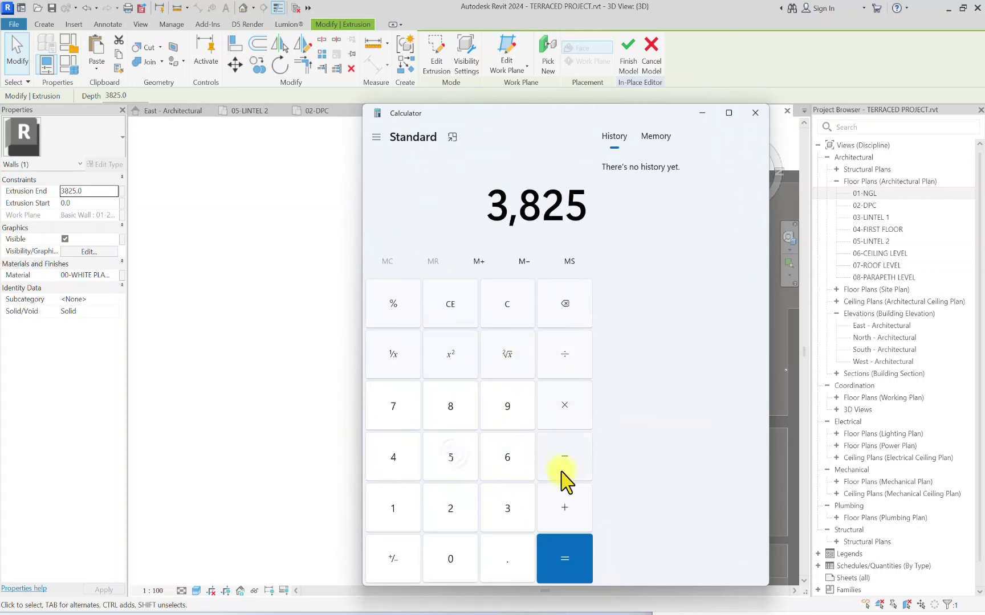
click(402, 522)
click(449, 460)
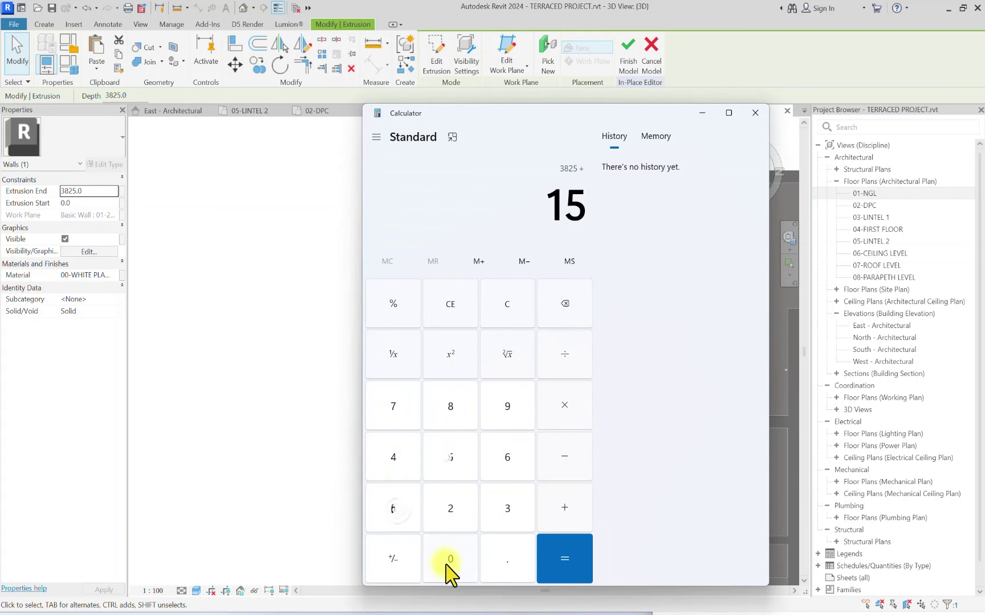
click(447, 564)
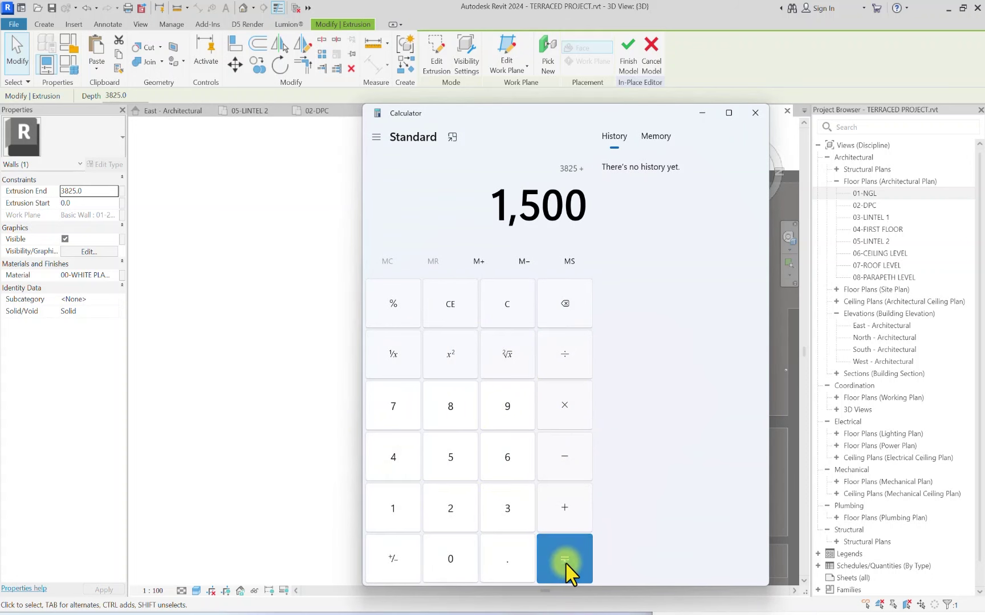
click(565, 570)
click(279, 377)
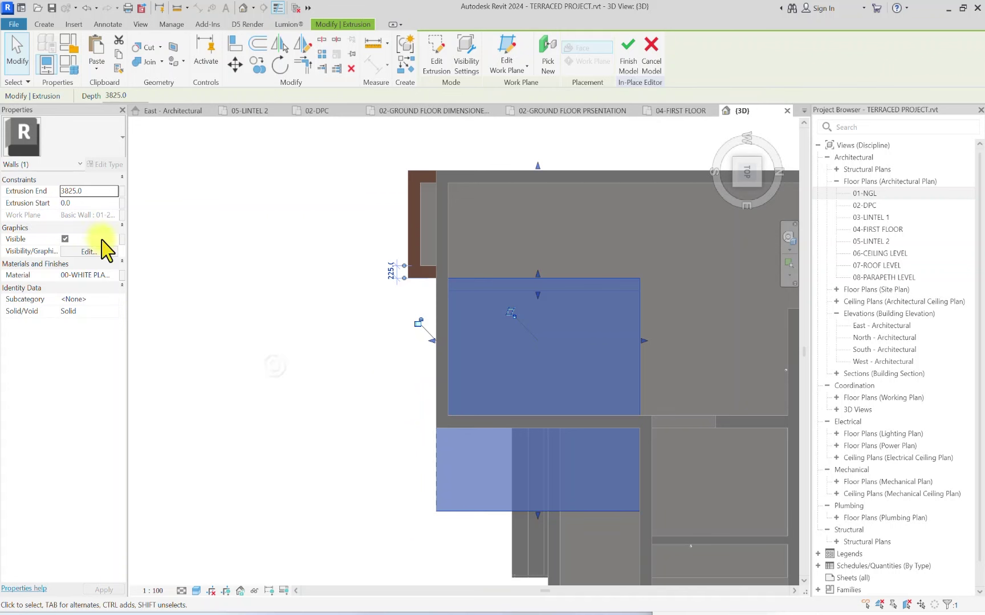
Step: Select the Extrusion End field in Properties to retype its 3825 value as 5325
click(105, 190)
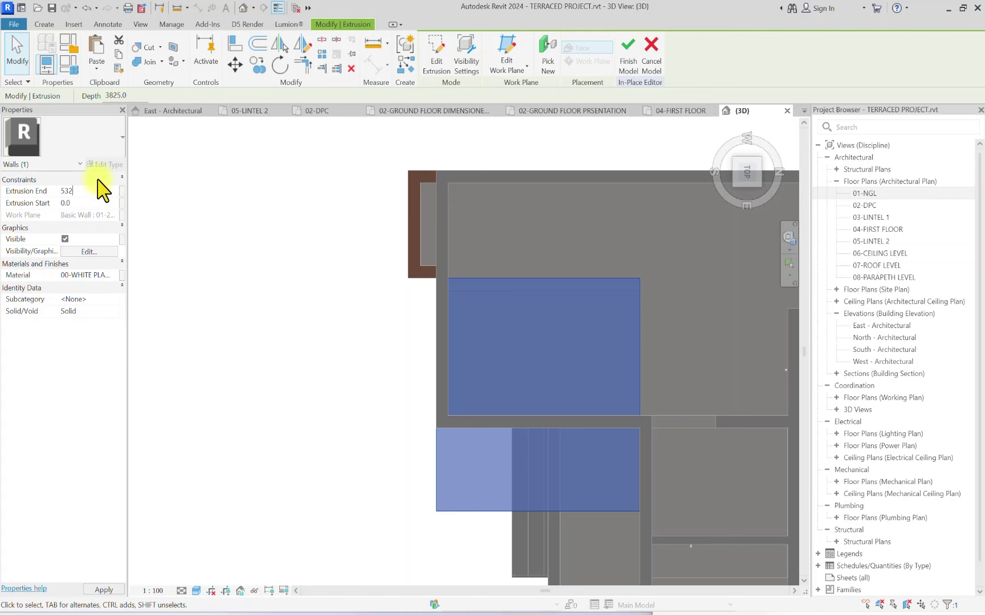
click(131, 283)
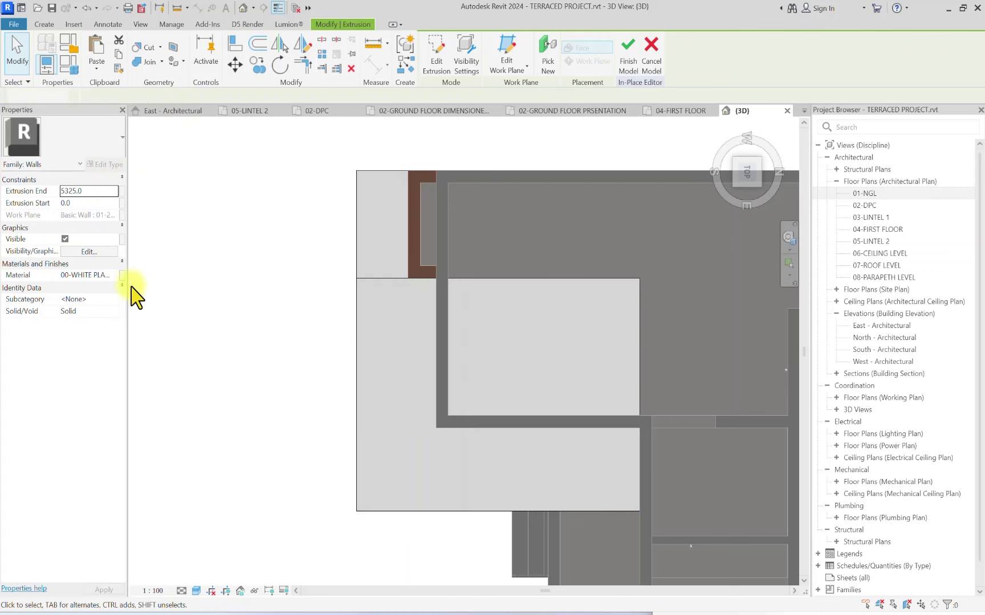
scroll(289, 333, down, 3)
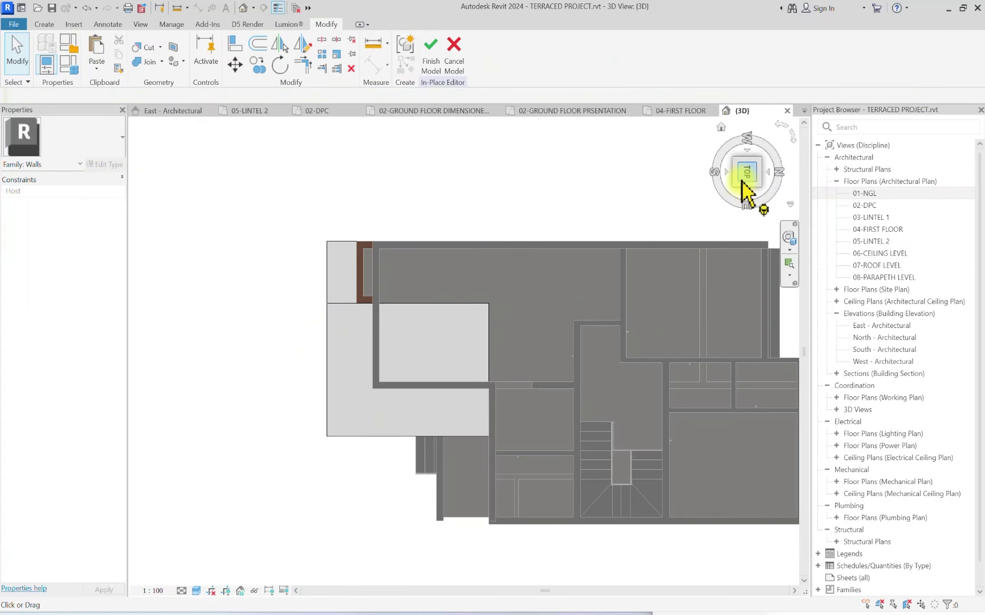
drag(743, 187, 827, 159)
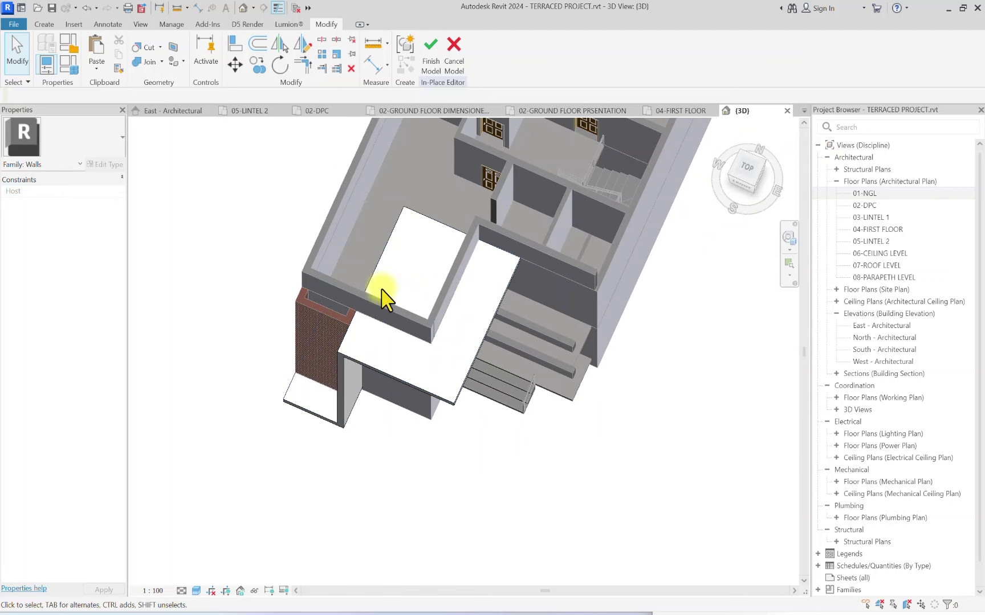
scroll(353, 319, down, 2)
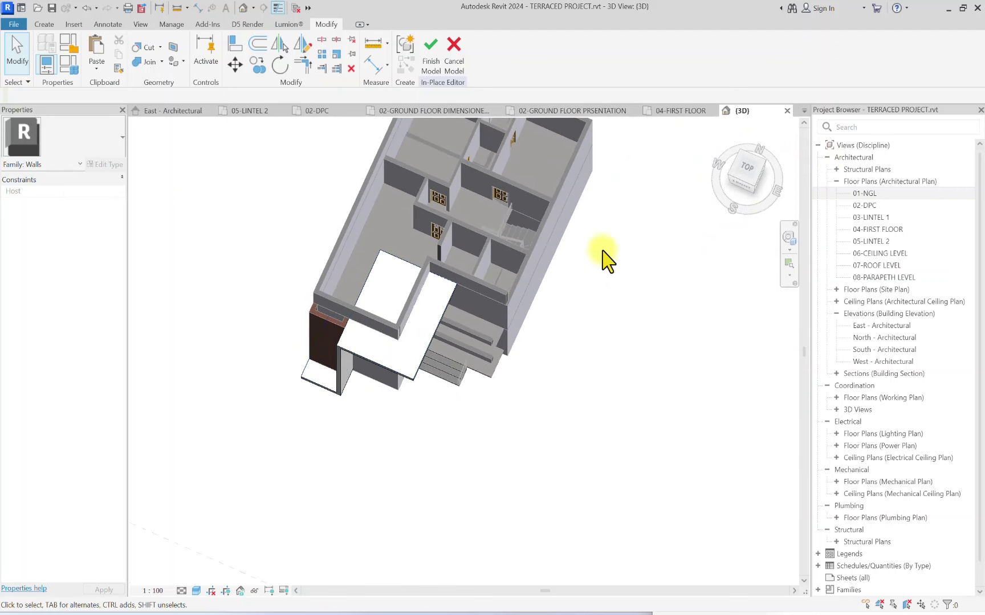
click(744, 172)
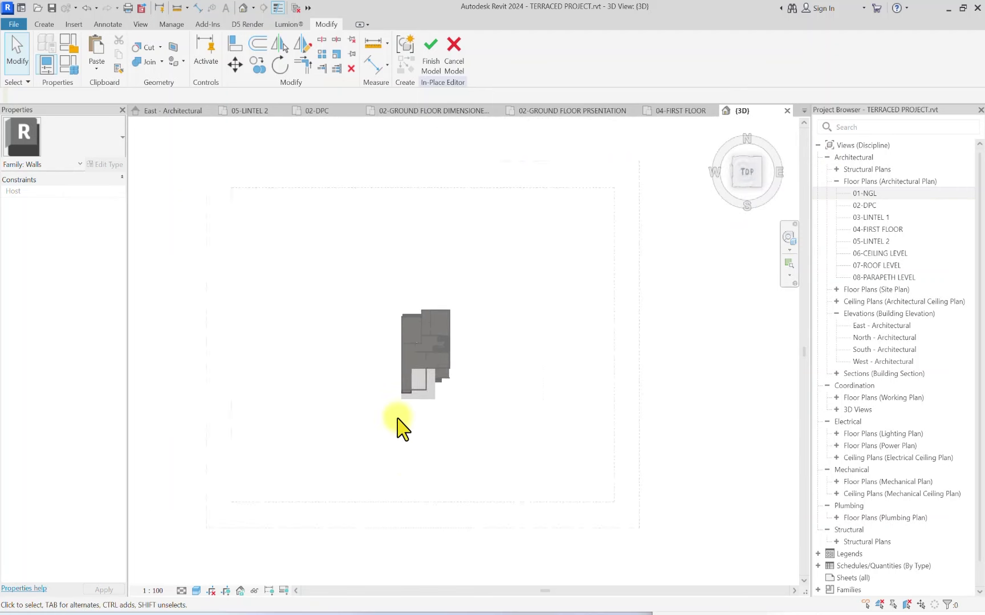
scroll(450, 436, up, 4)
scroll(473, 464, up, 2)
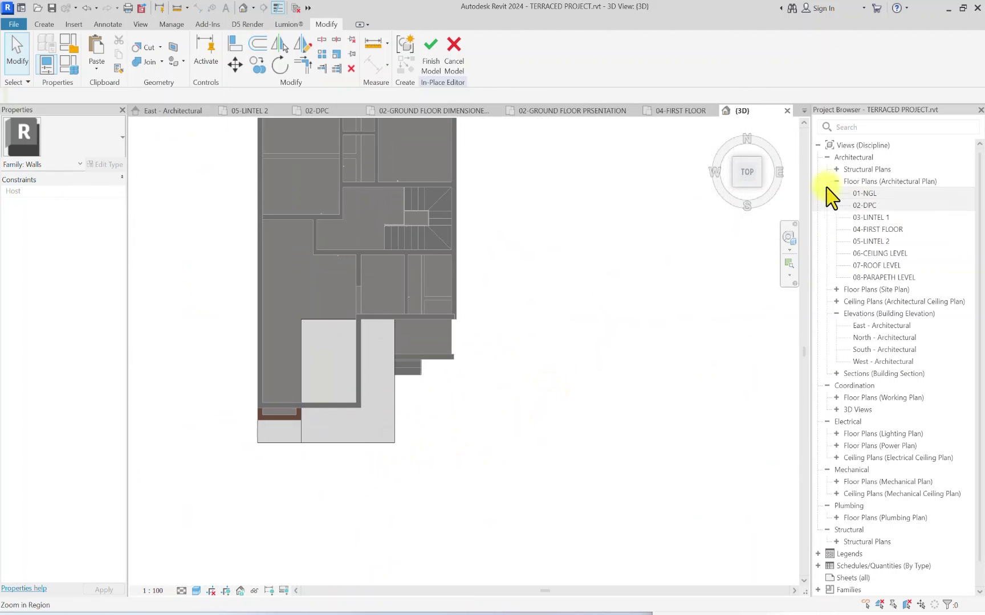
Step: Start a Void Extrusion, choose Set > Pick a Plane, and orbit to an isometric view of the house
click(43, 25)
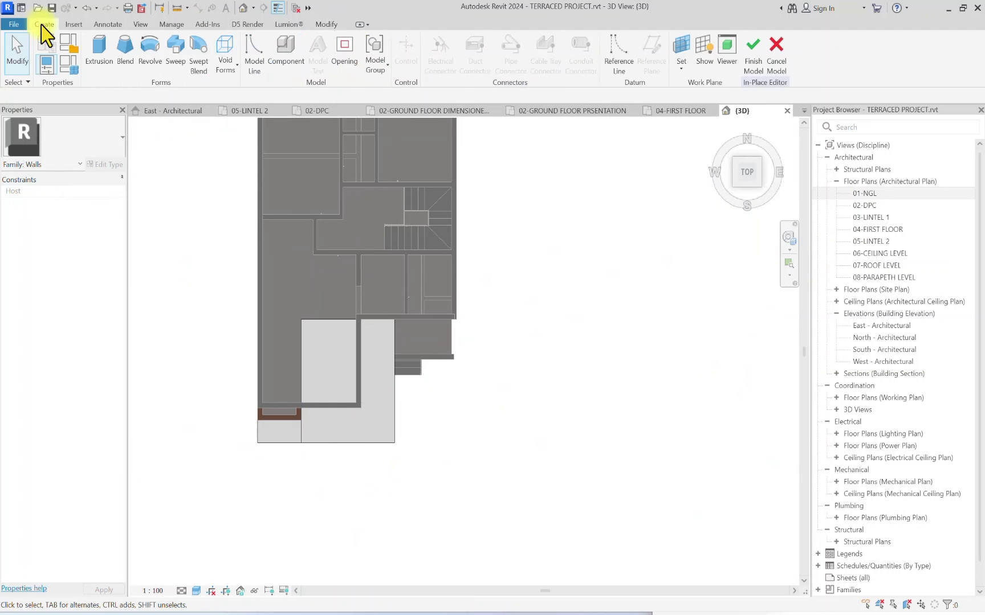
click(226, 67)
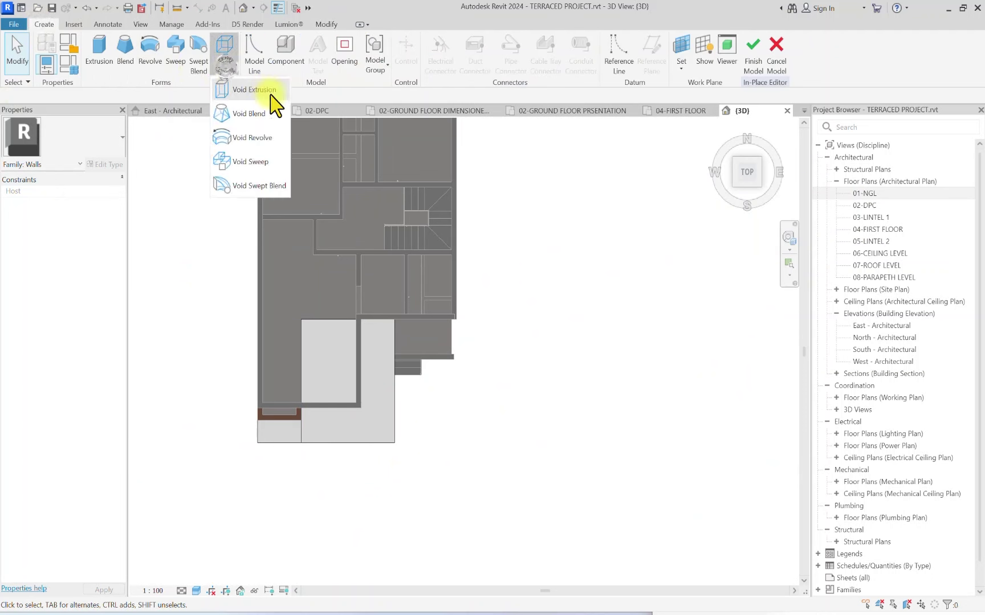
click(256, 91)
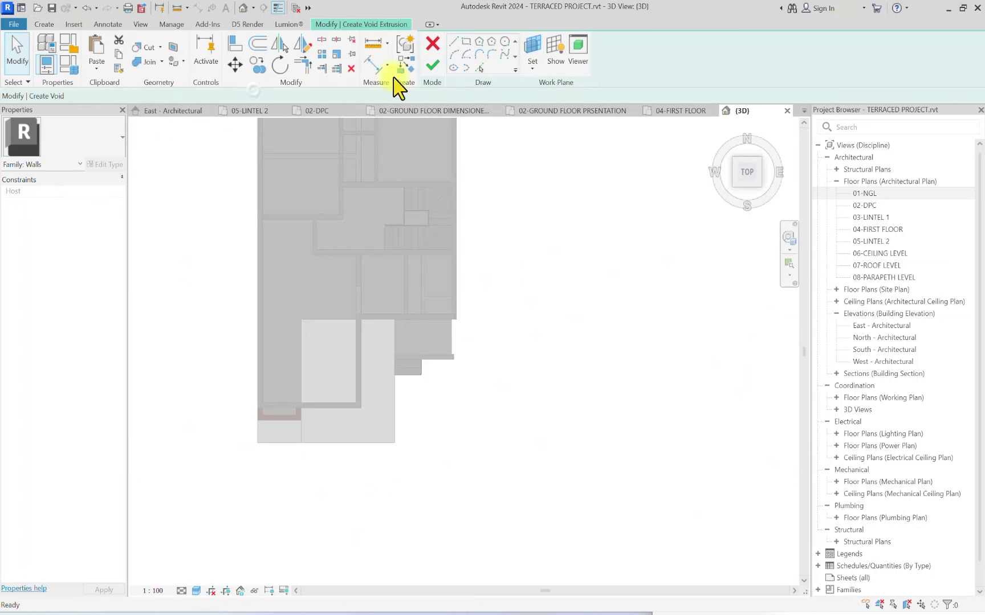
click(532, 66)
click(561, 114)
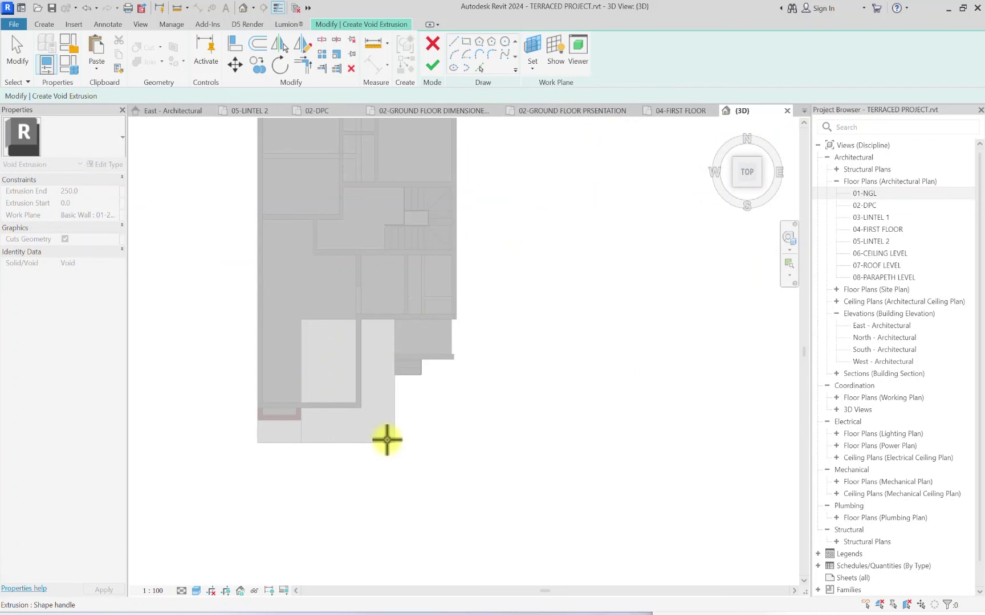
click(760, 187)
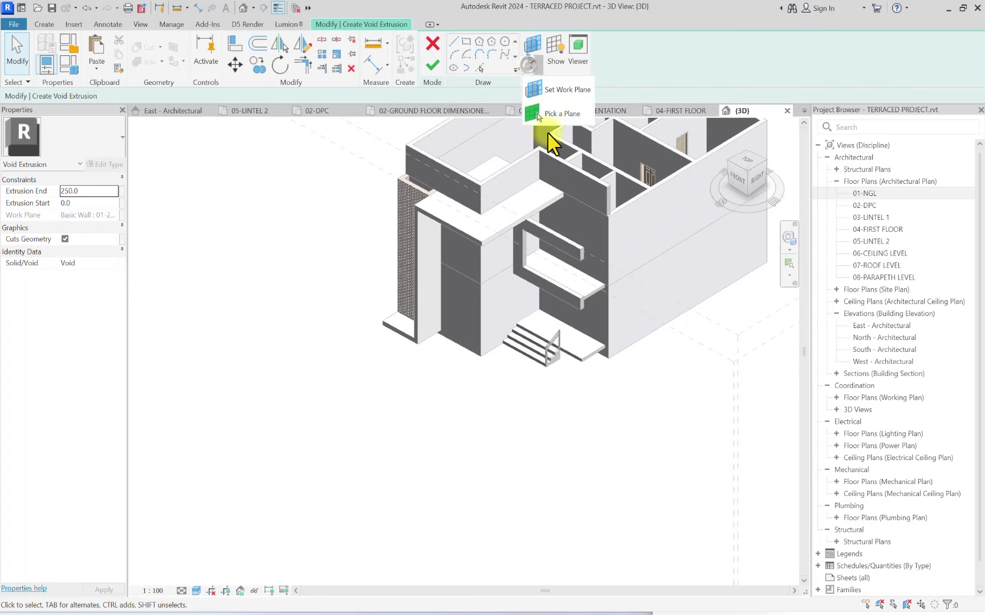
scroll(461, 222, up, 3)
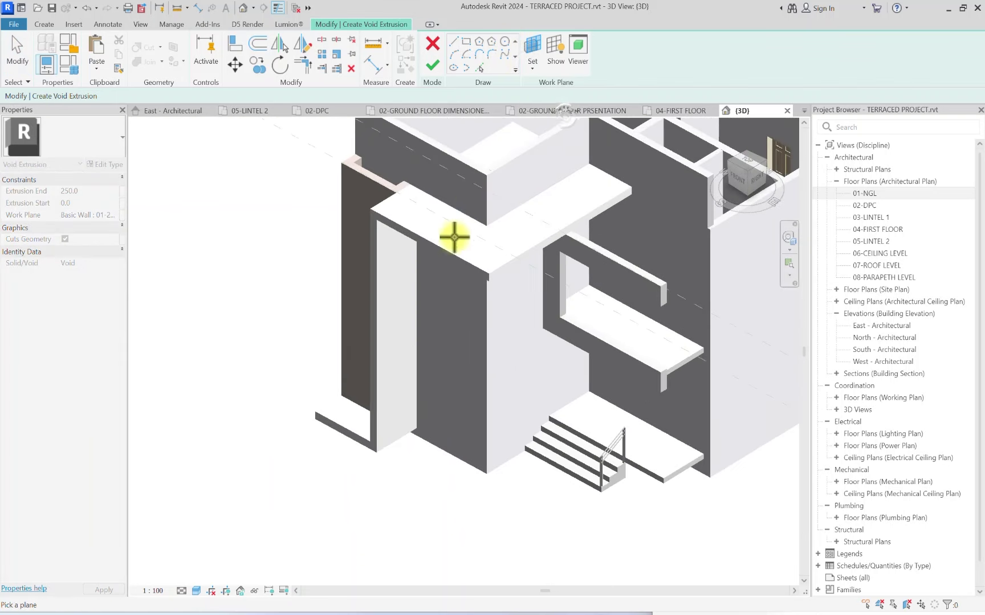
Step: Use the plaster extrusion face as the work plane and switch to a top-down view
click(390, 216)
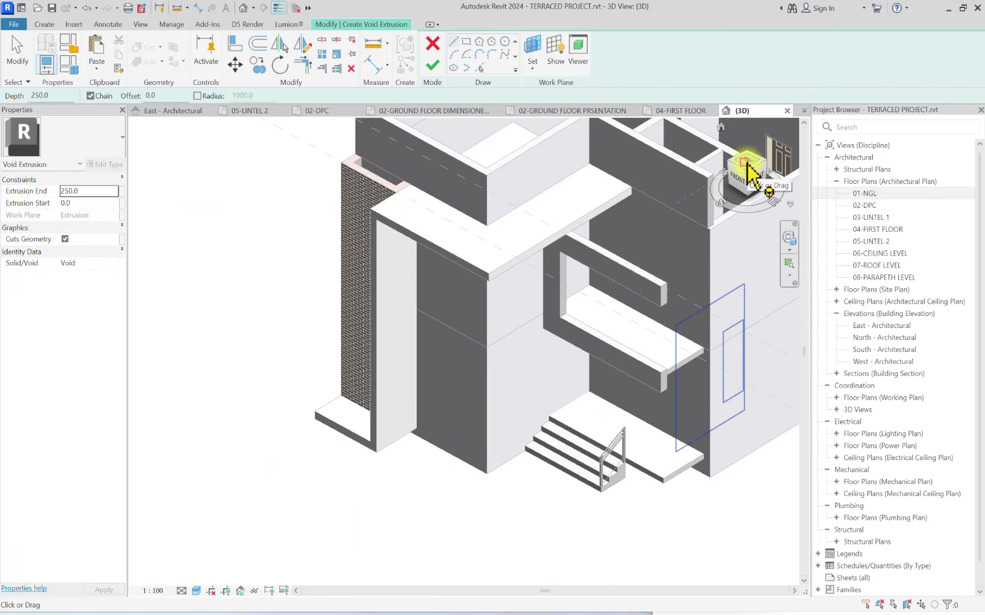
click(745, 162)
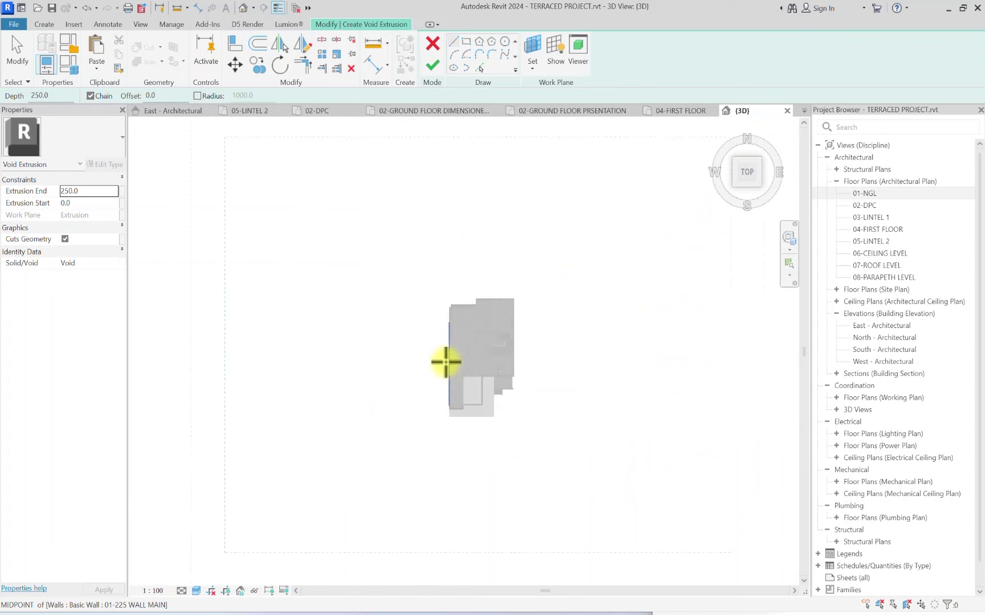
scroll(498, 423, up, 5)
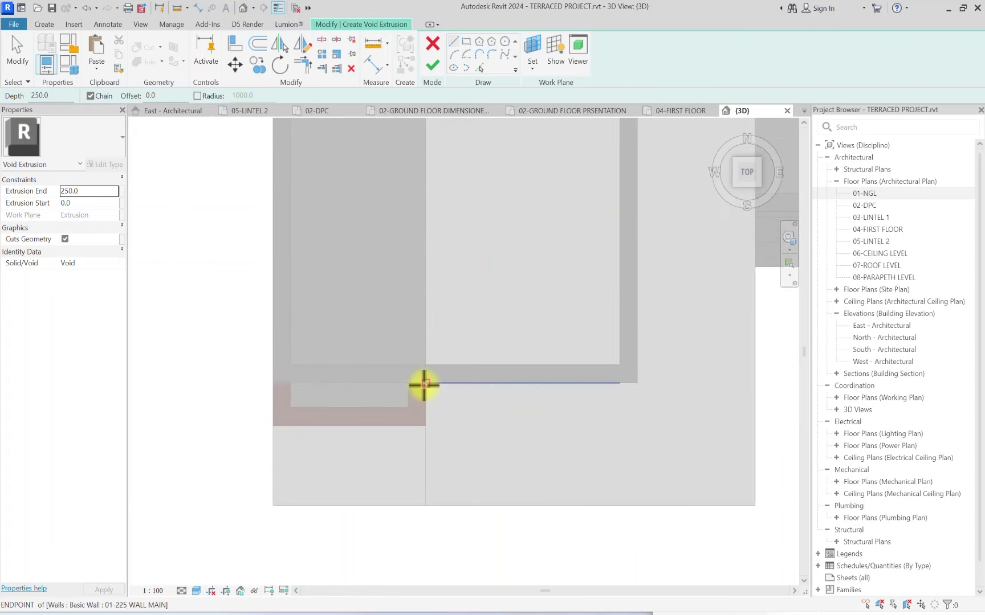
Step: Trace the wall outline, 2700 along the wall, up the corner, across the top and back
click(424, 385)
scroll(484, 381, down, 3)
click(571, 382)
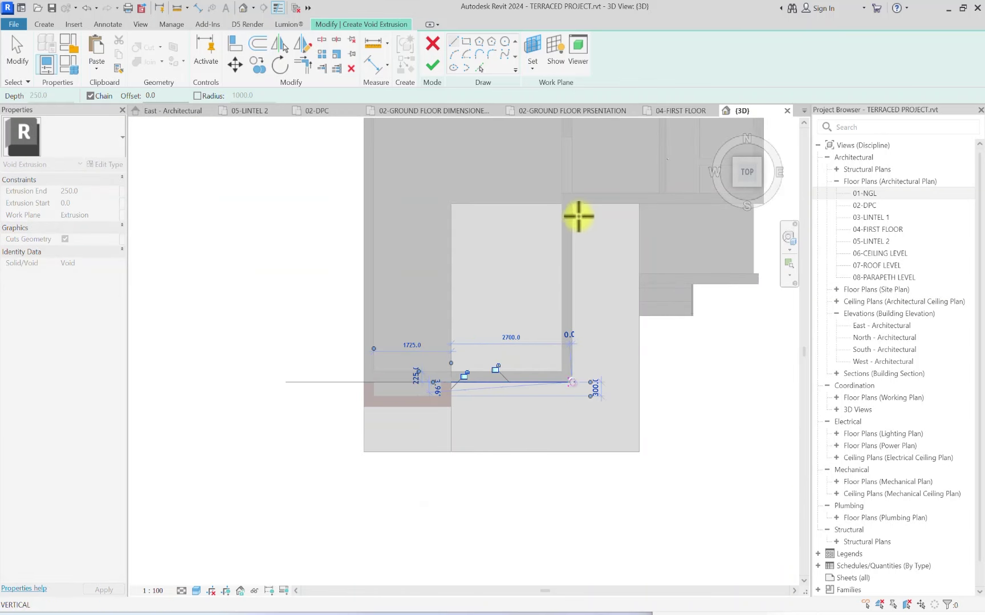
click(572, 204)
click(450, 203)
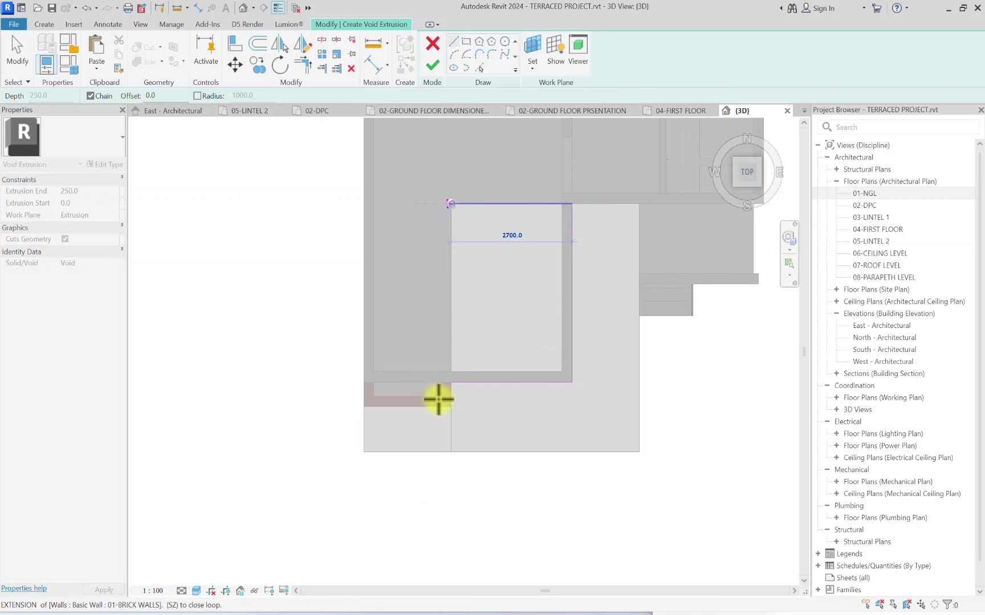
click(450, 382)
Step: Sketch the sloped bottom edge from the wall-edge intersection to the left and right corners
scroll(623, 314, down, 1)
middle_drag(623, 314, 545, 152)
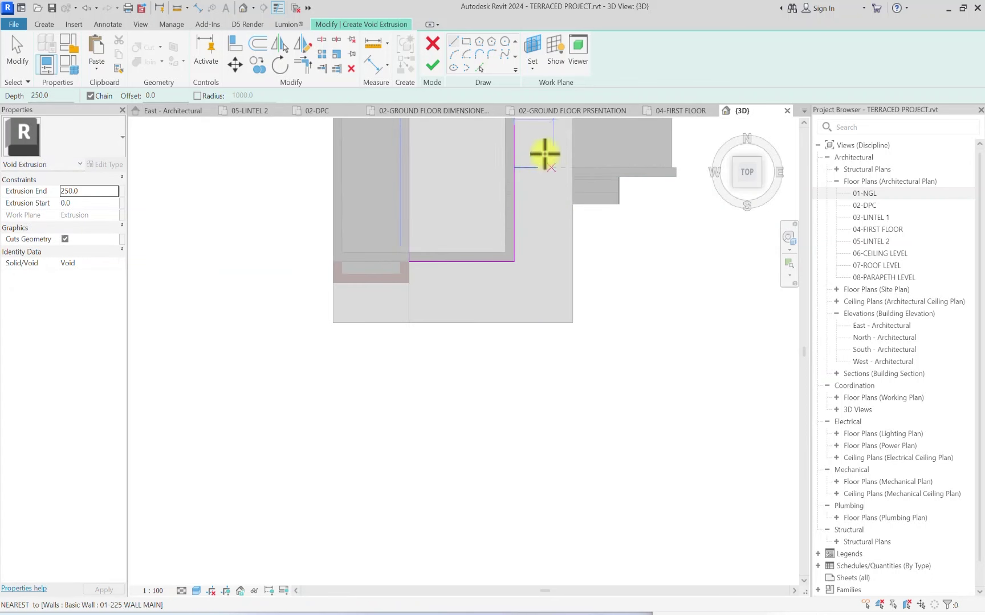
middle_drag(548, 254, 527, 314)
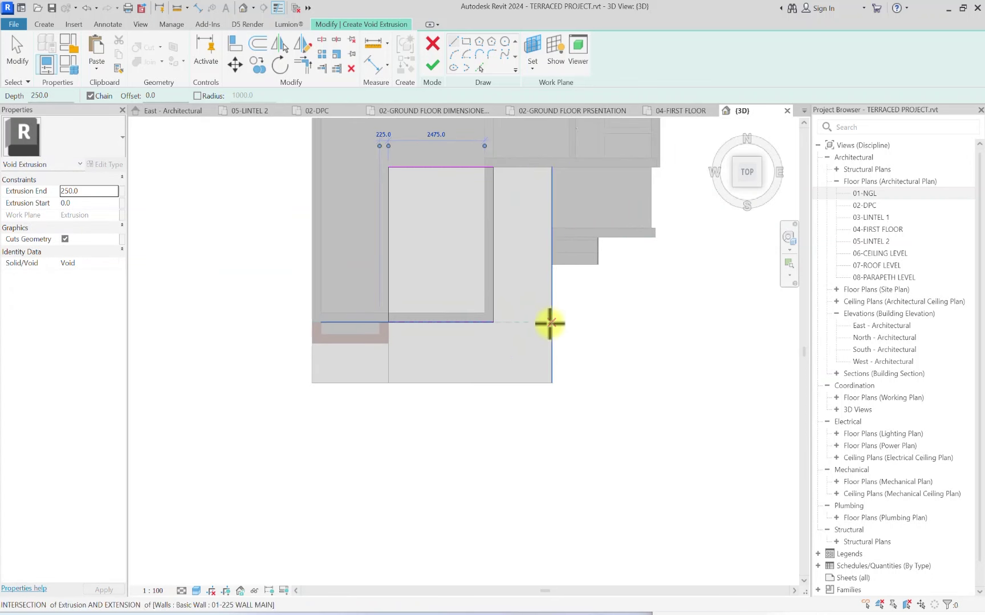
click(553, 323)
scroll(554, 341, up, 2)
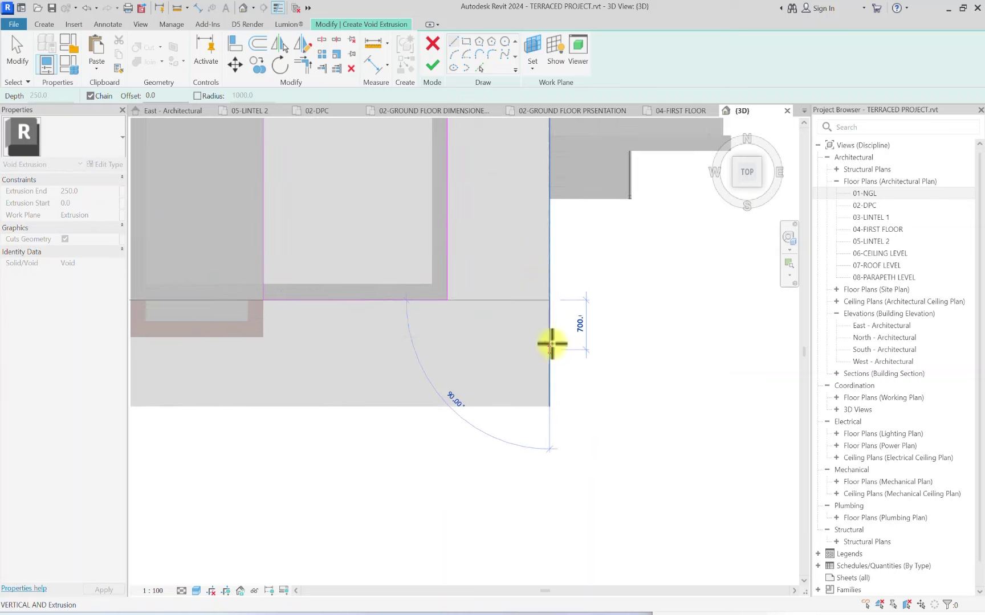
scroll(542, 344, down, 3)
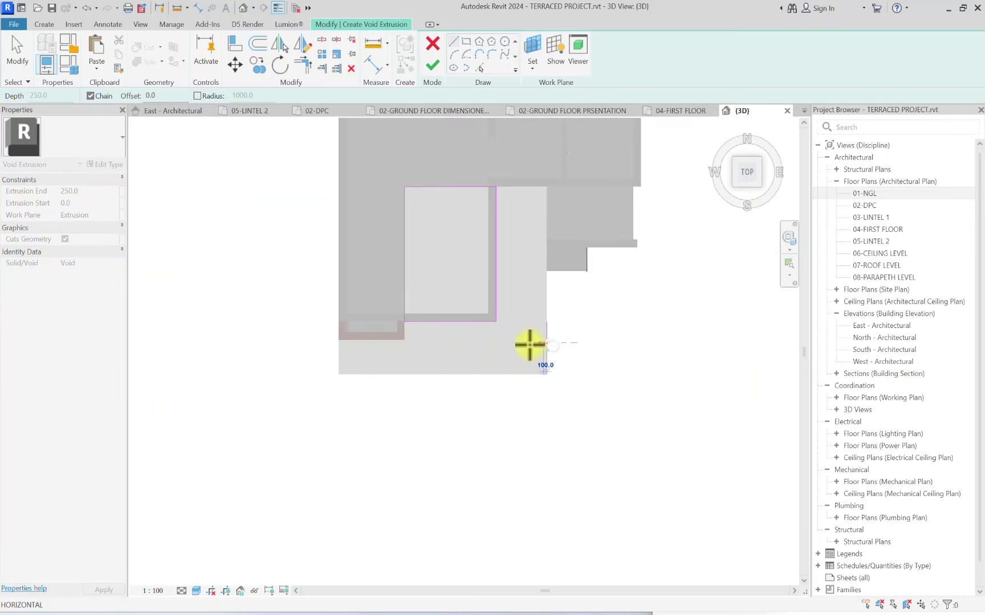
scroll(323, 387, up, 2)
click(365, 369)
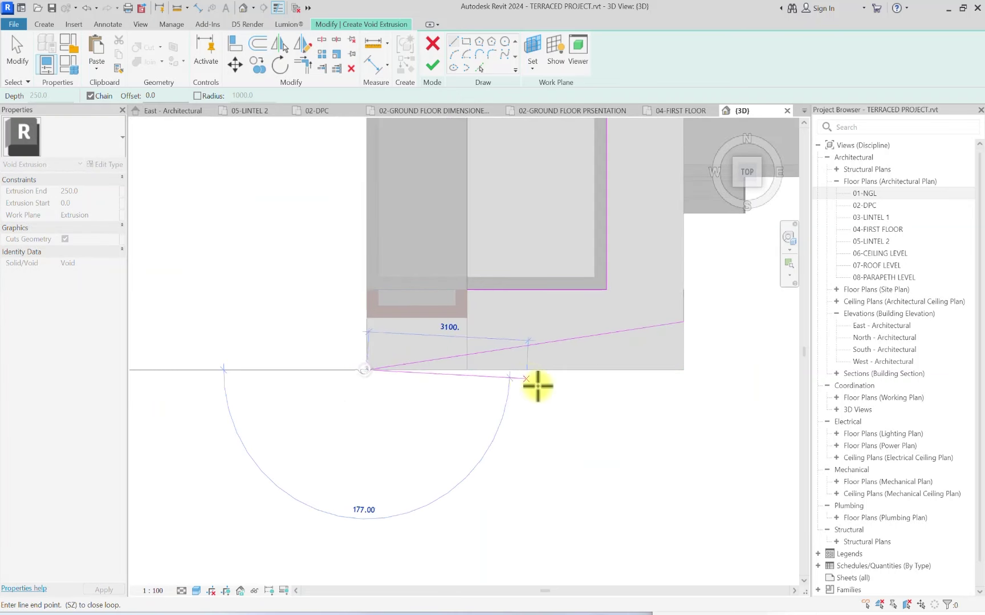
click(682, 370)
click(682, 328)
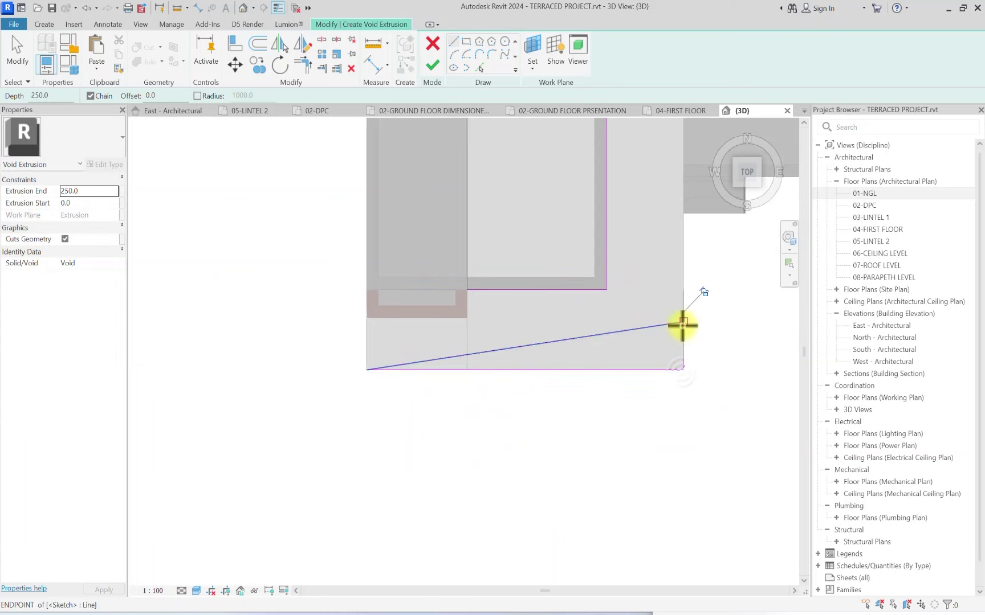
Step: Stop drawing and inspect the 600 mm vertical sketch line
middle_drag(682, 329, 439, 424)
key(Escape)
click(423, 389)
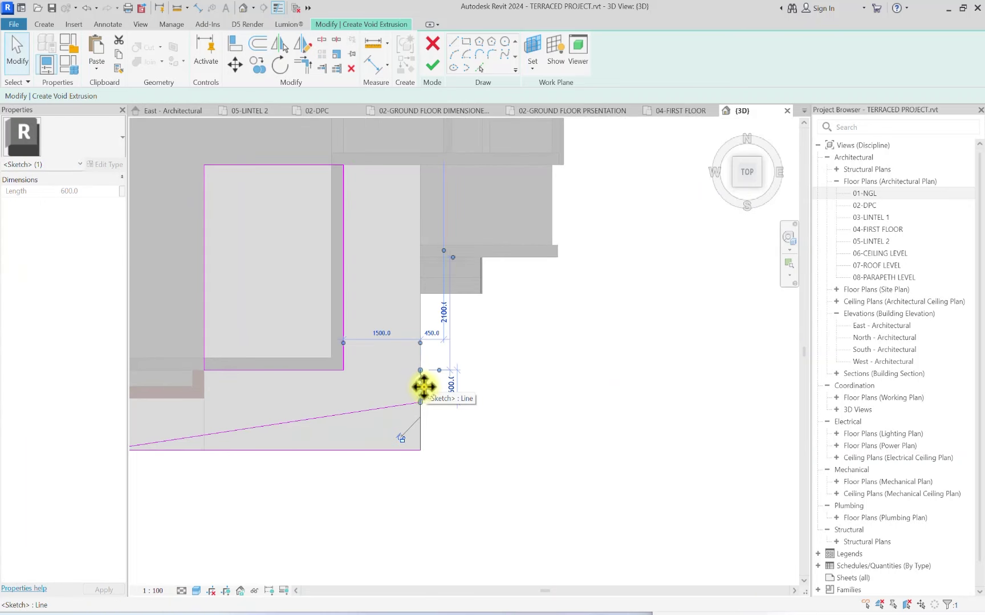
click(427, 381)
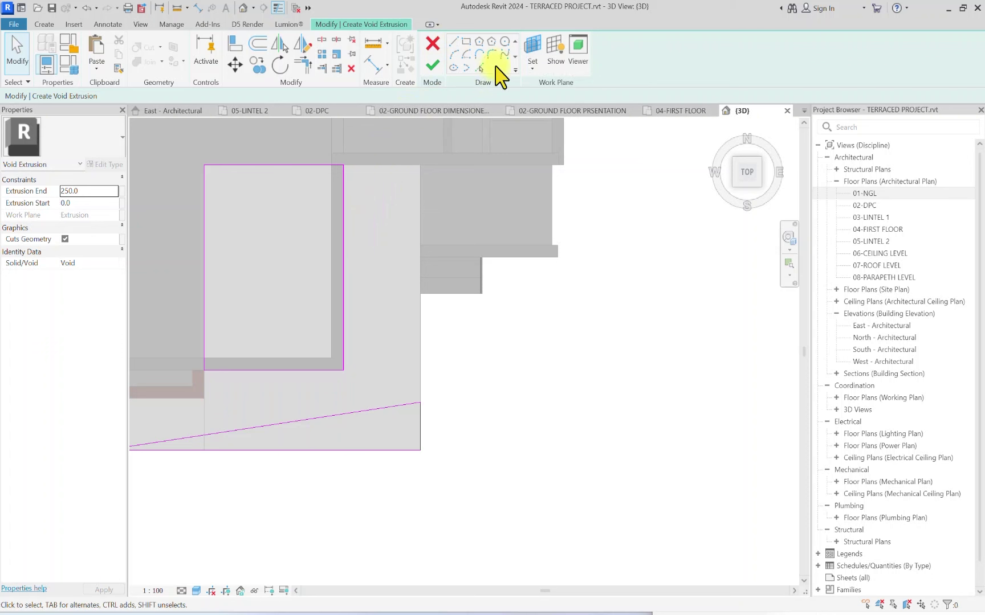
Step: Draw sketch lines along the plaster strip's top edge and down its right side
click(453, 43)
scroll(364, 222, up, 3)
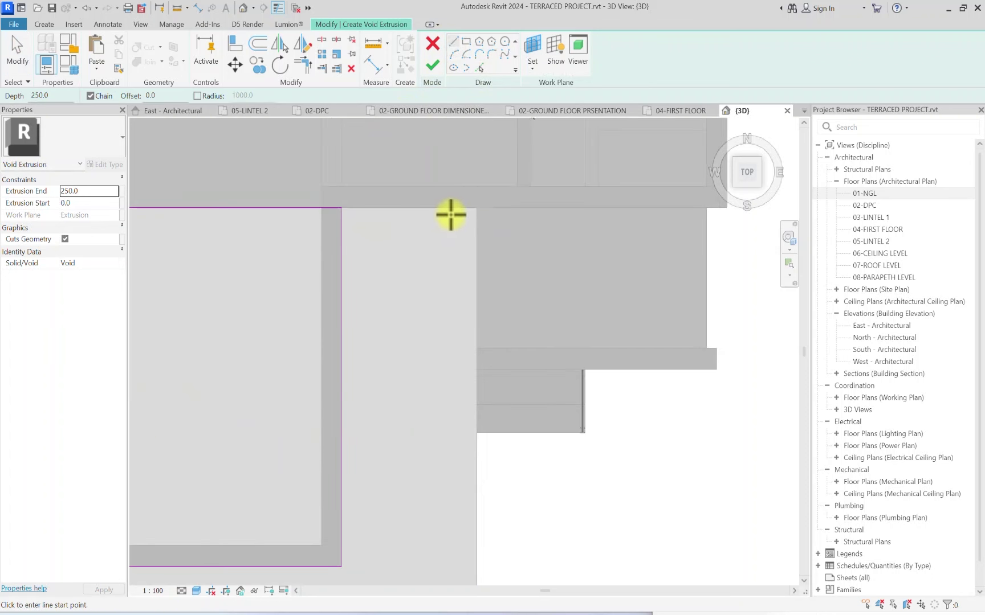
click(476, 209)
click(340, 207)
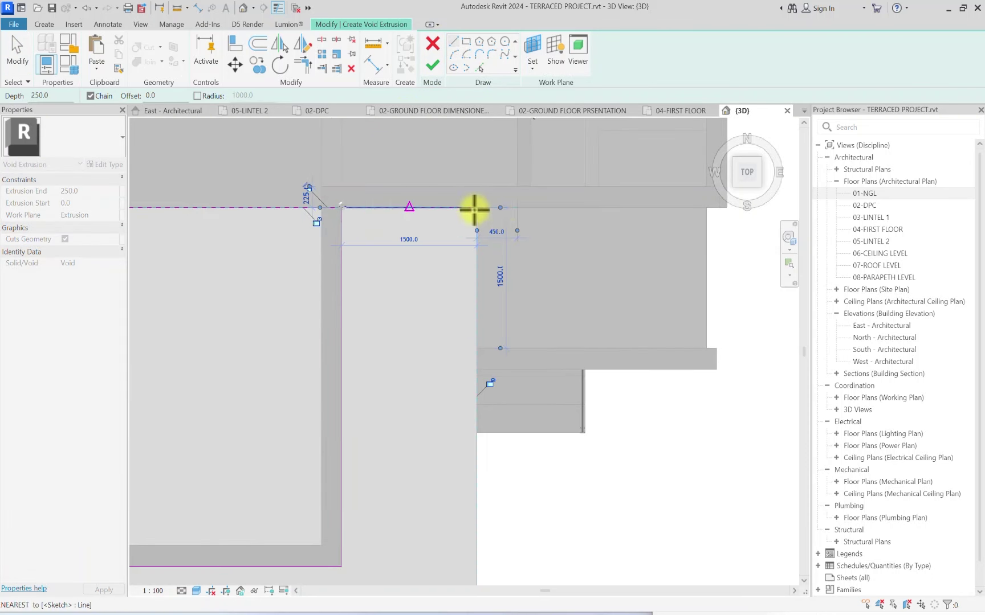
click(476, 208)
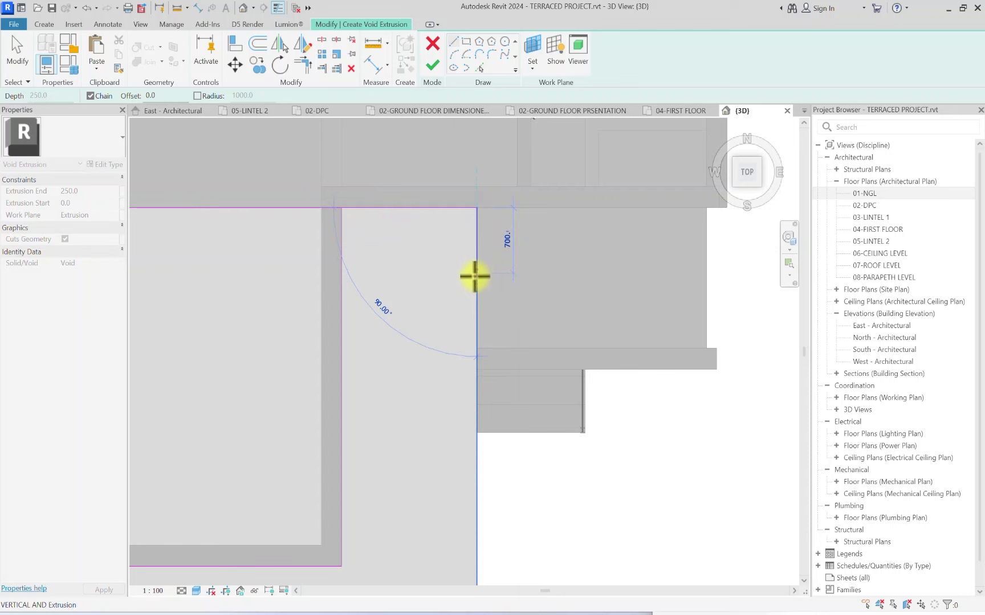
click(476, 264)
key(Escape)
key(Escape)
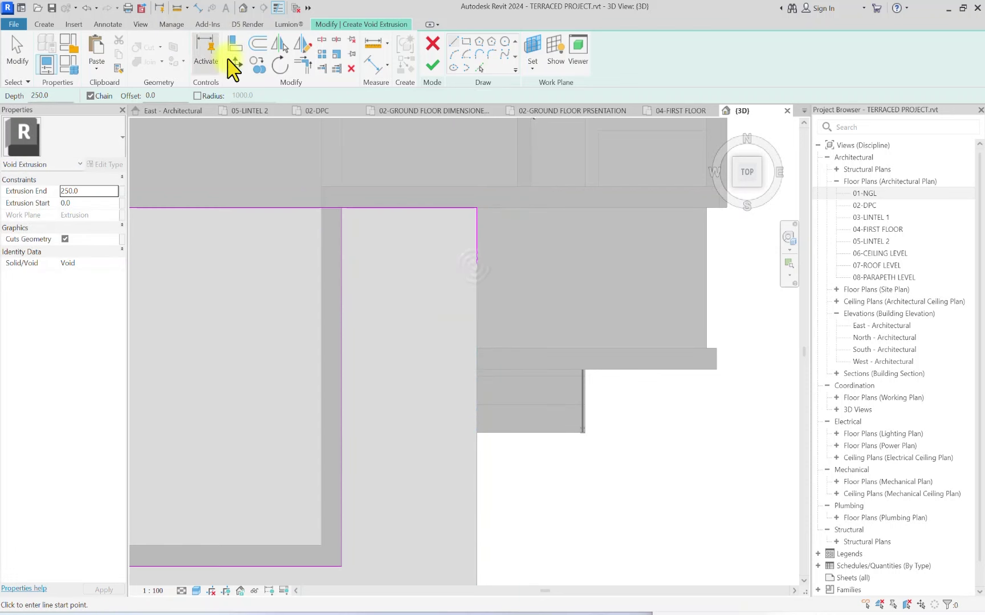
Step: Try Offset, cancel it, and check the top horizontal sketch line
click(258, 46)
key(Escape)
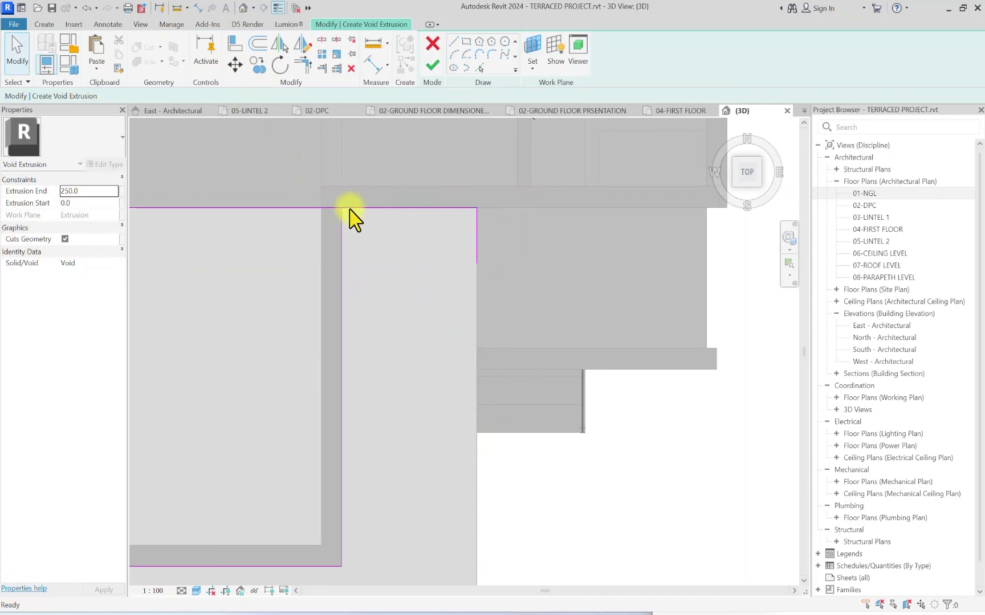
click(345, 208)
click(356, 207)
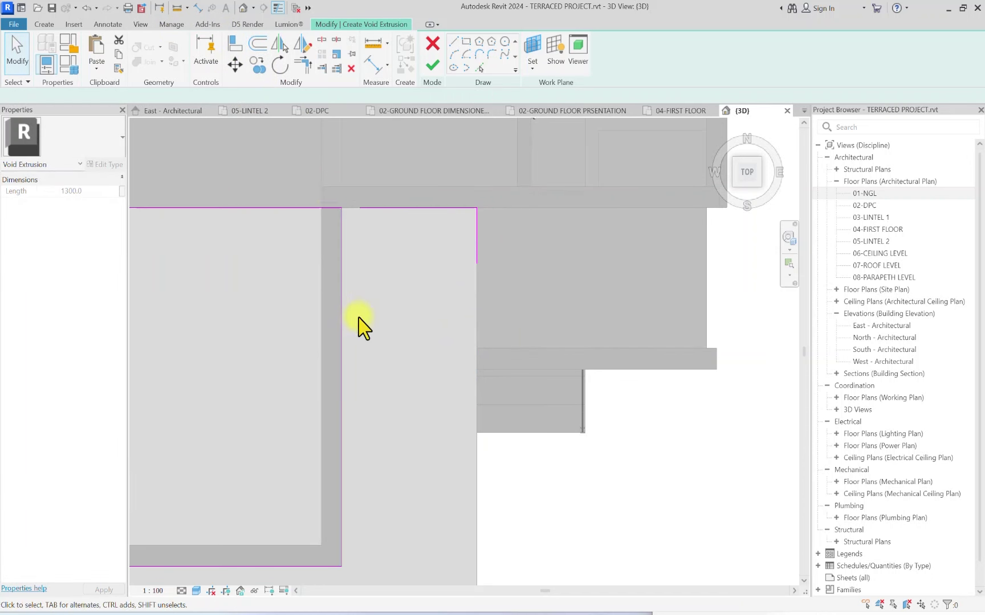
click(358, 318)
Step: Offset the strip's top, right and left sketch lines by 150 and join the left and top at a corner
click(259, 53)
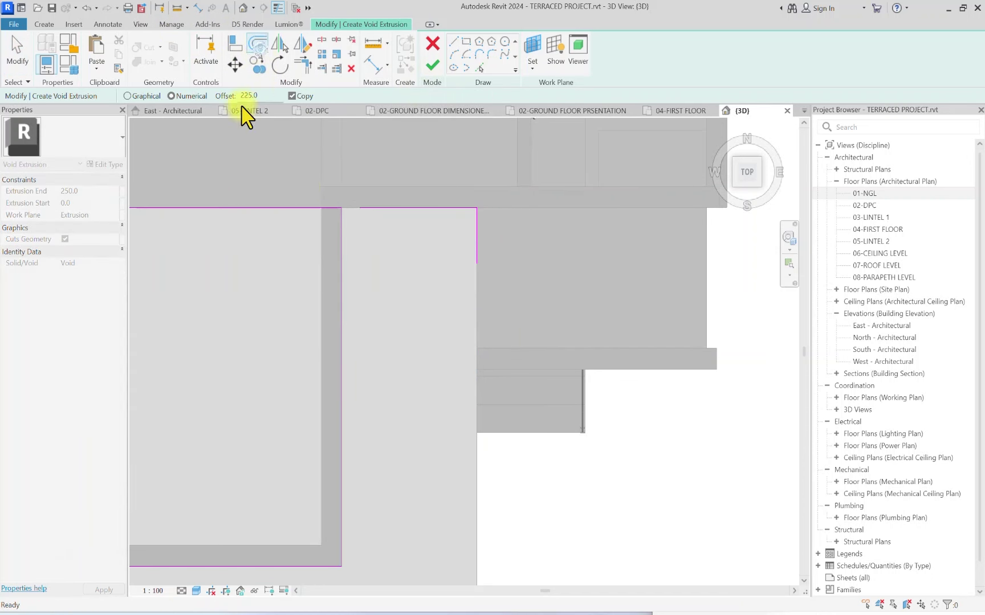
text(15)
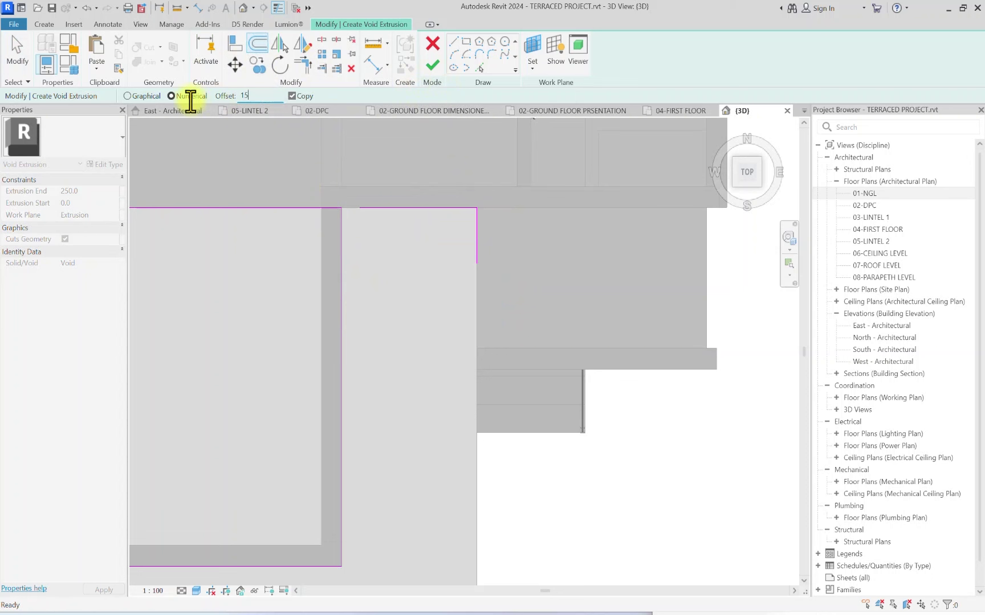
text(0)
key(Return)
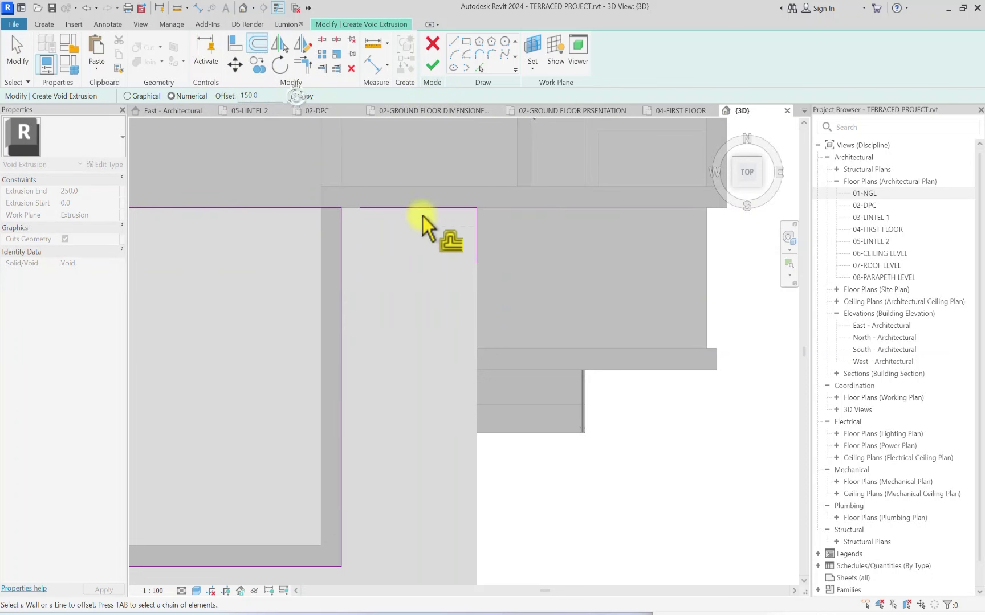
click(422, 216)
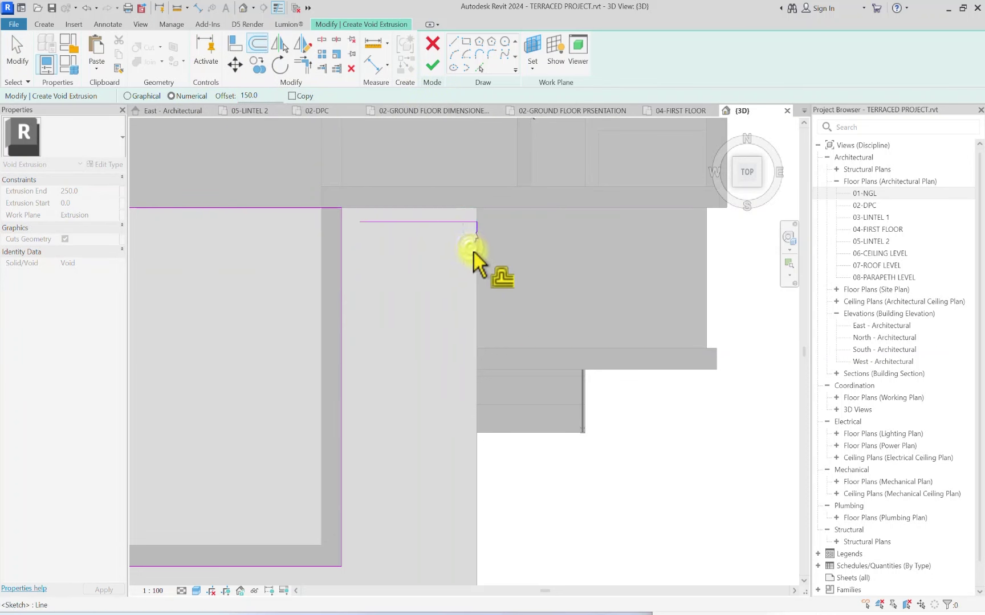
click(474, 251)
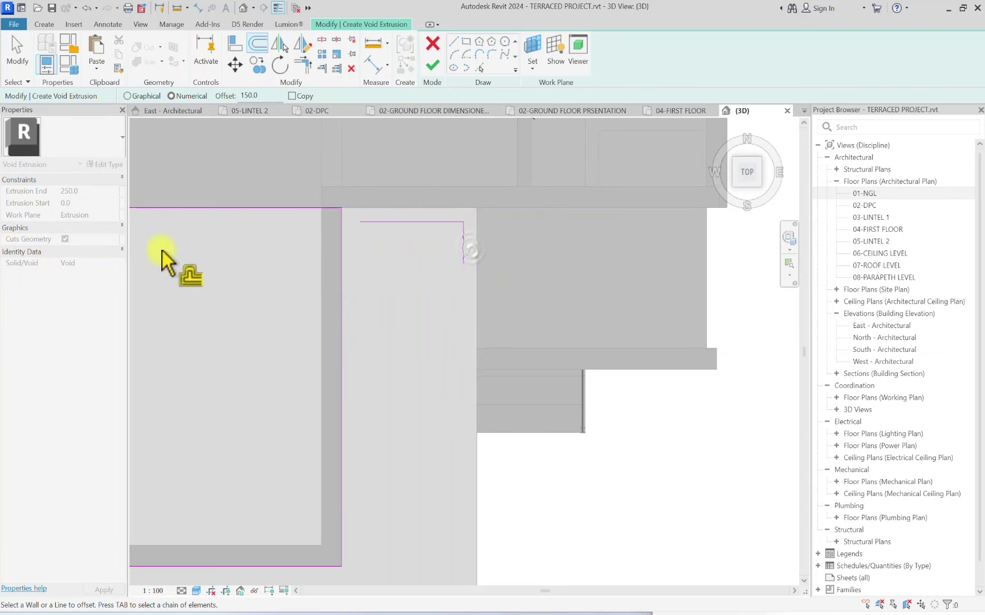
click(343, 257)
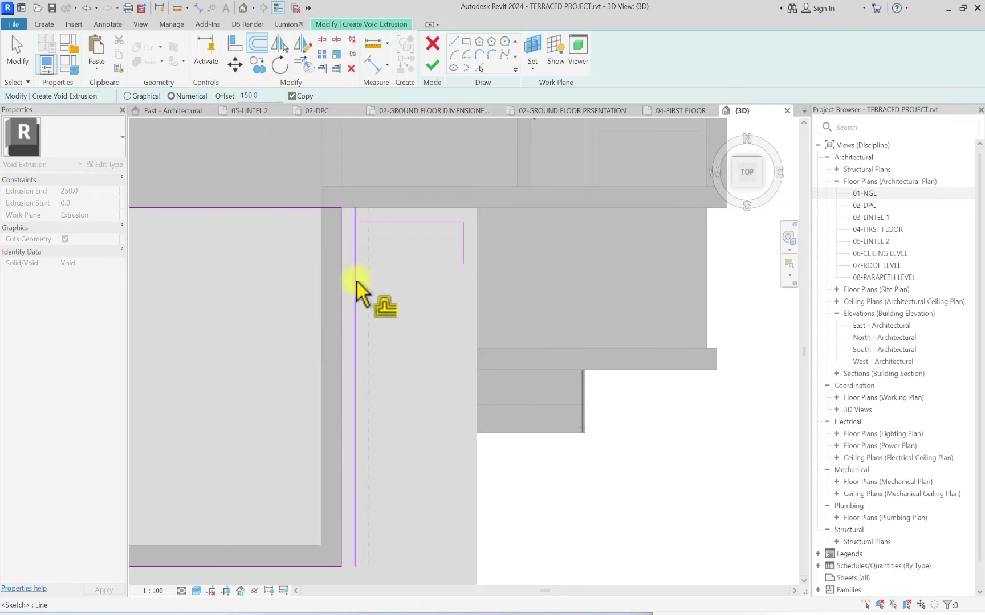
click(303, 66)
click(354, 246)
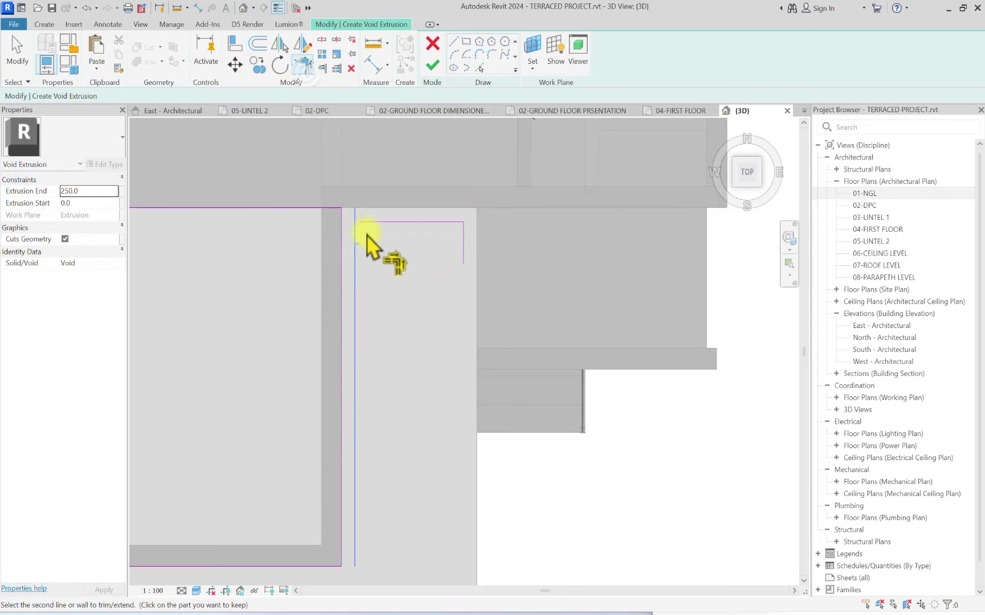
click(405, 223)
Step: Add the rectangle's bottom line by offset and trim the long vertical line to close the rectangle
click(263, 46)
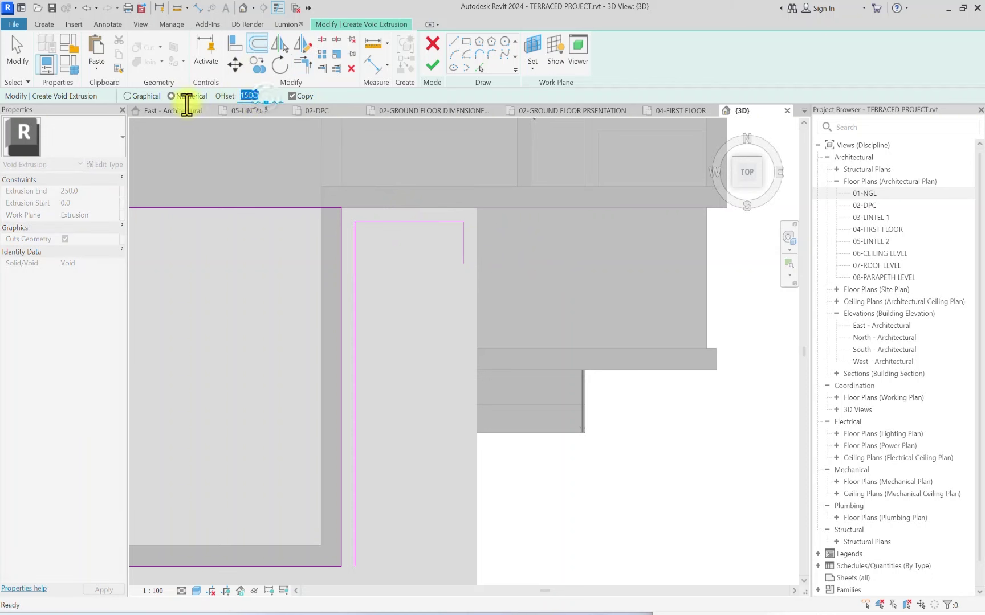
click(418, 224)
click(306, 67)
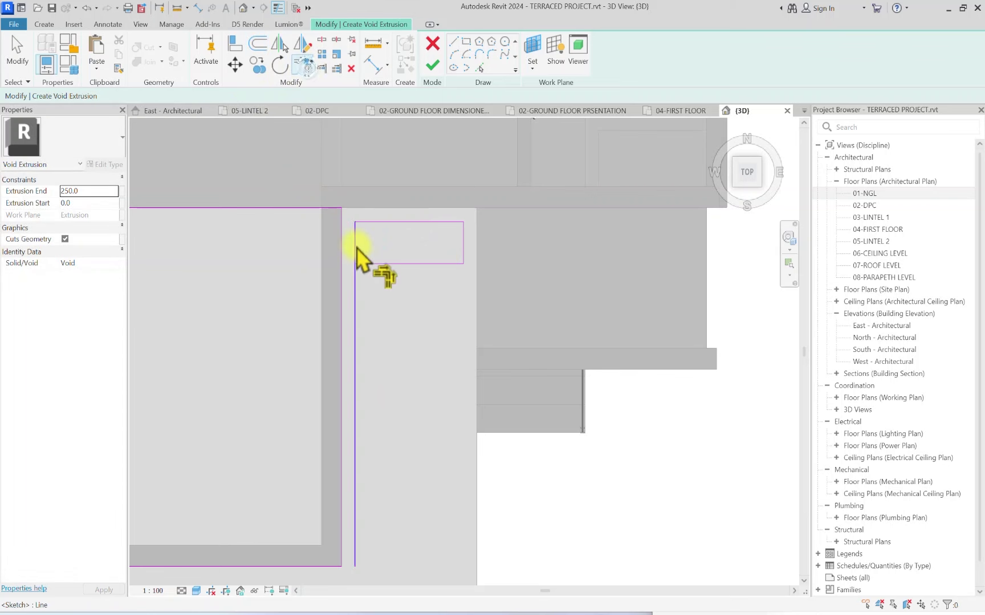
click(356, 248)
click(373, 263)
scroll(373, 262, down, 3)
key(Escape)
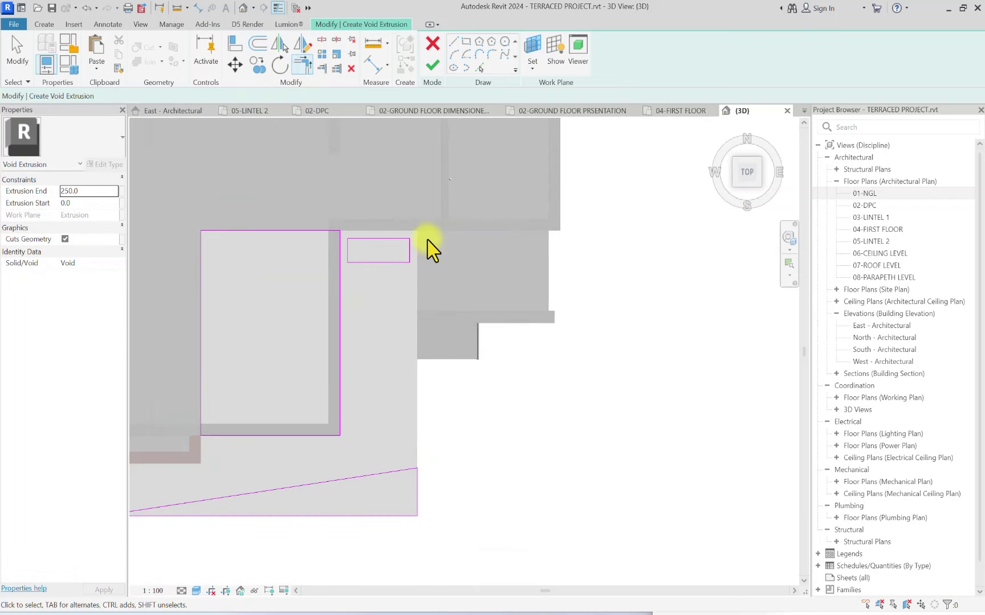
Step: Copy the four-line rectangle five times down the strip with Multiple copy, making six openings
drag(344, 279, 344, 278)
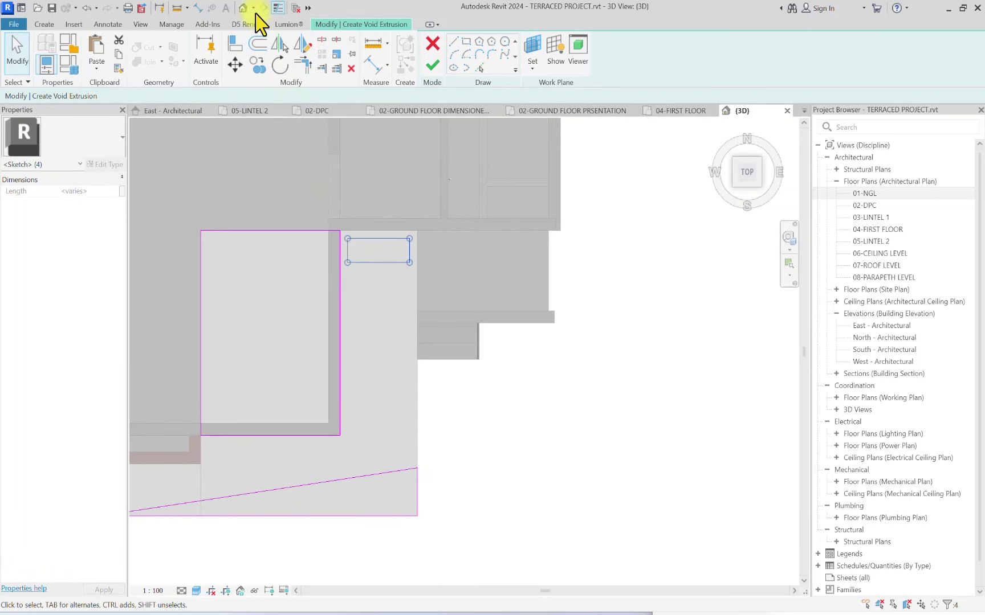
click(258, 69)
scroll(418, 231, up, 2)
click(418, 231)
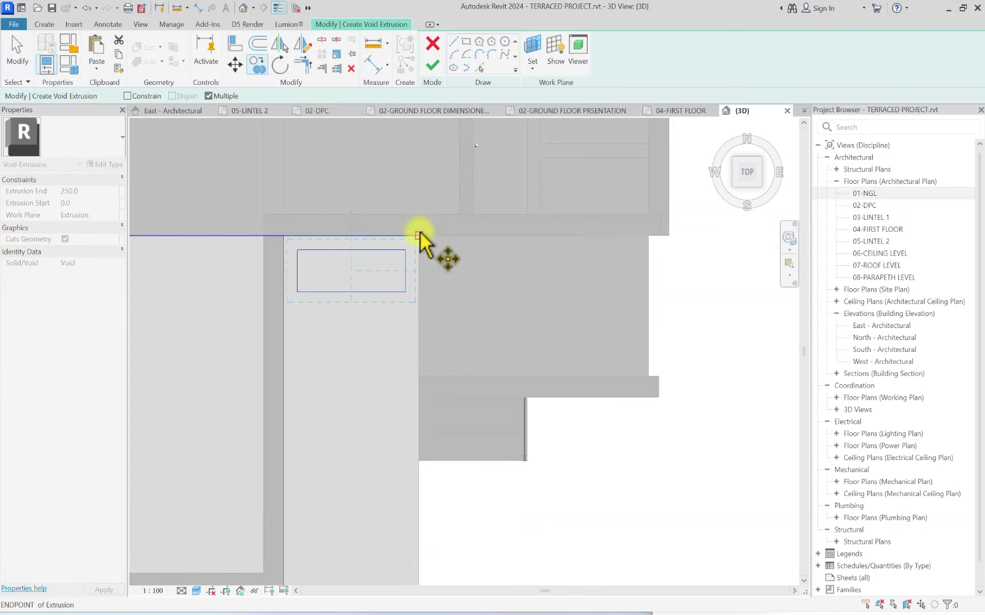
click(416, 291)
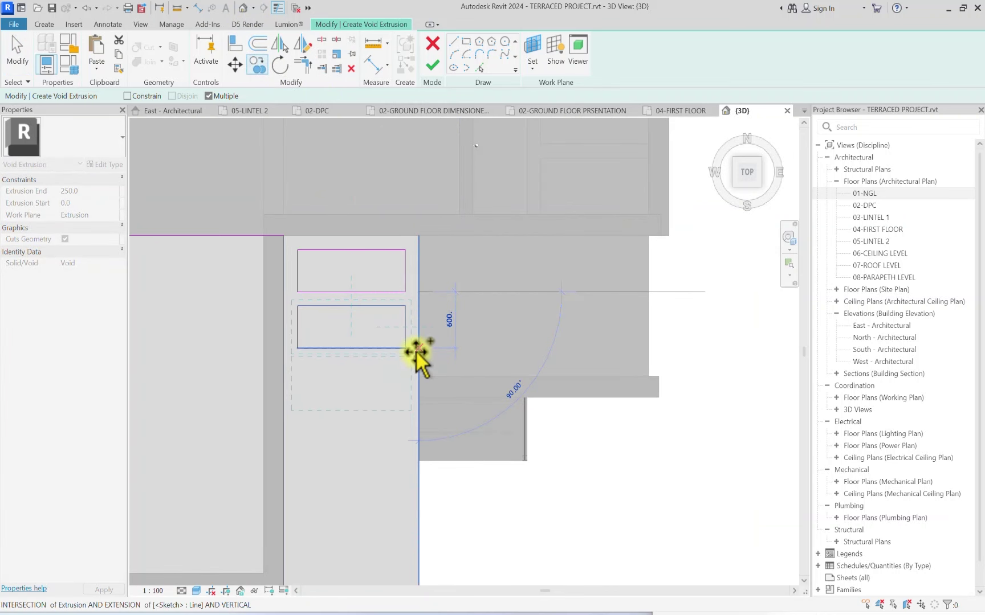
click(416, 348)
middle_drag(417, 392, 414, 247)
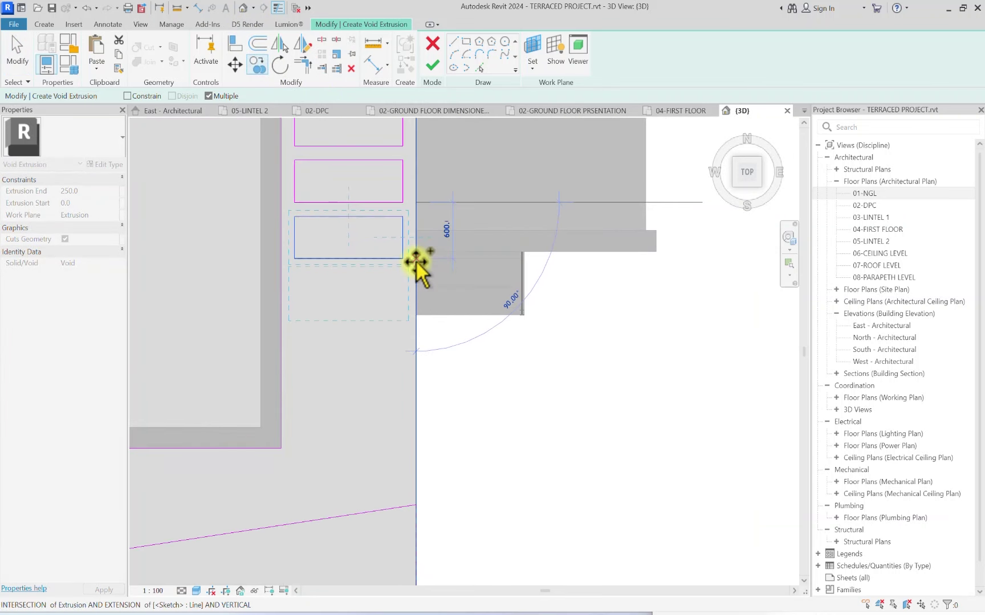
click(416, 262)
click(415, 316)
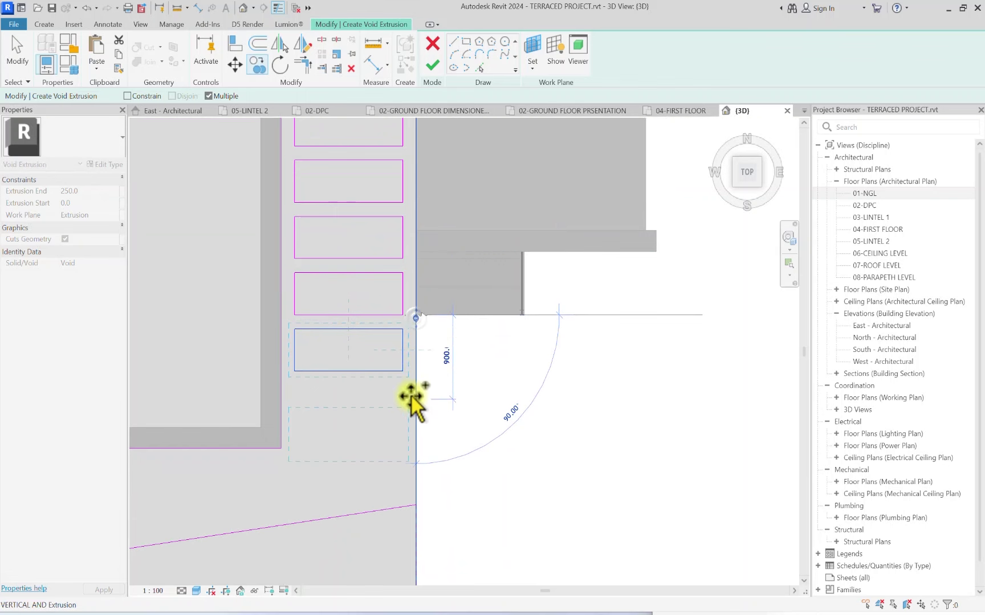
click(414, 373)
scroll(411, 370, down, 3)
key(Escape)
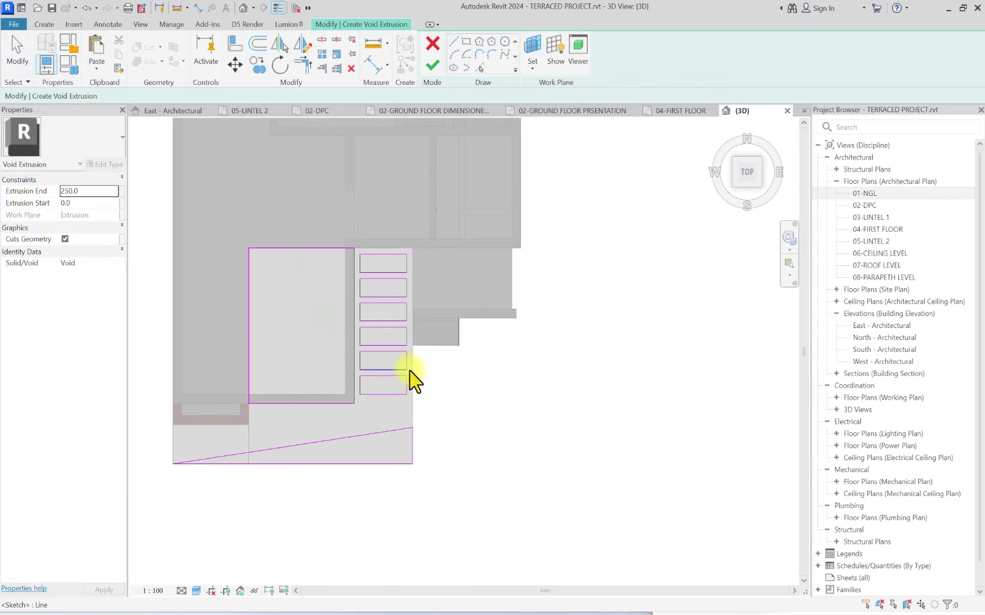
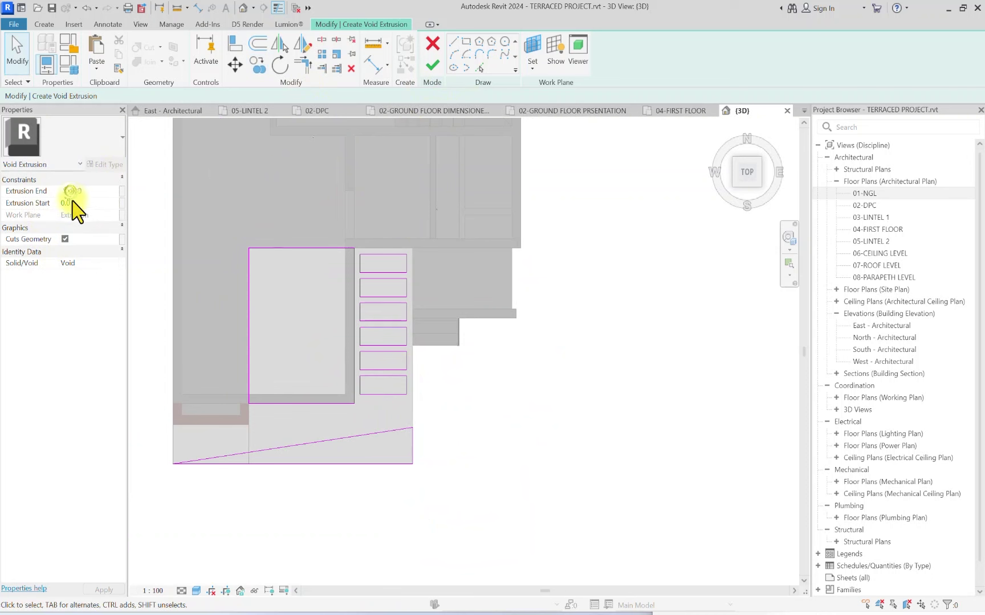
Step: Finish the void extrusion so it cuts the openings through the canopy frame
click(432, 65)
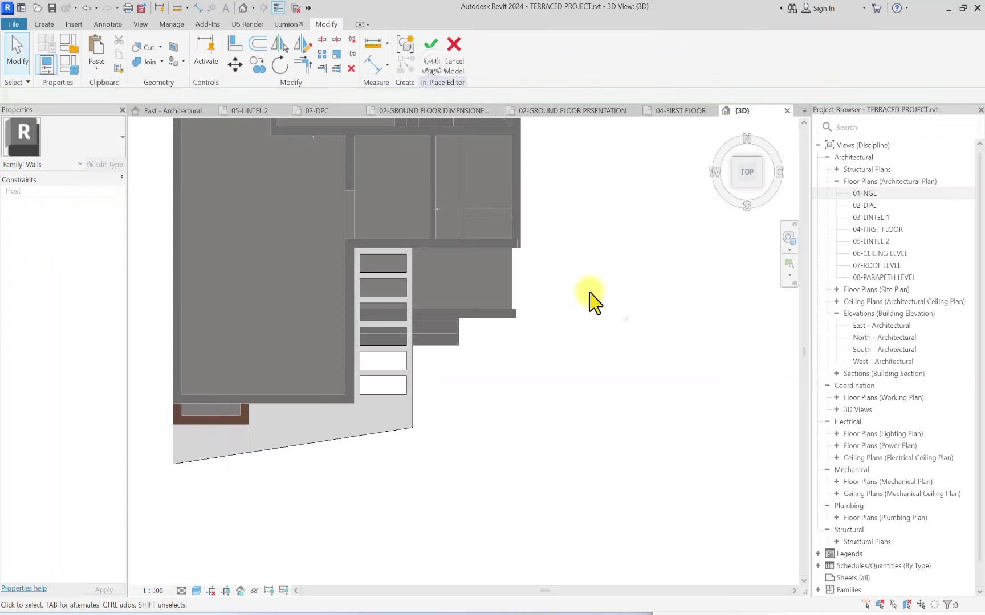
scroll(718, 245, down, 3)
drag(747, 193, 677, 583)
scroll(407, 208, up, 3)
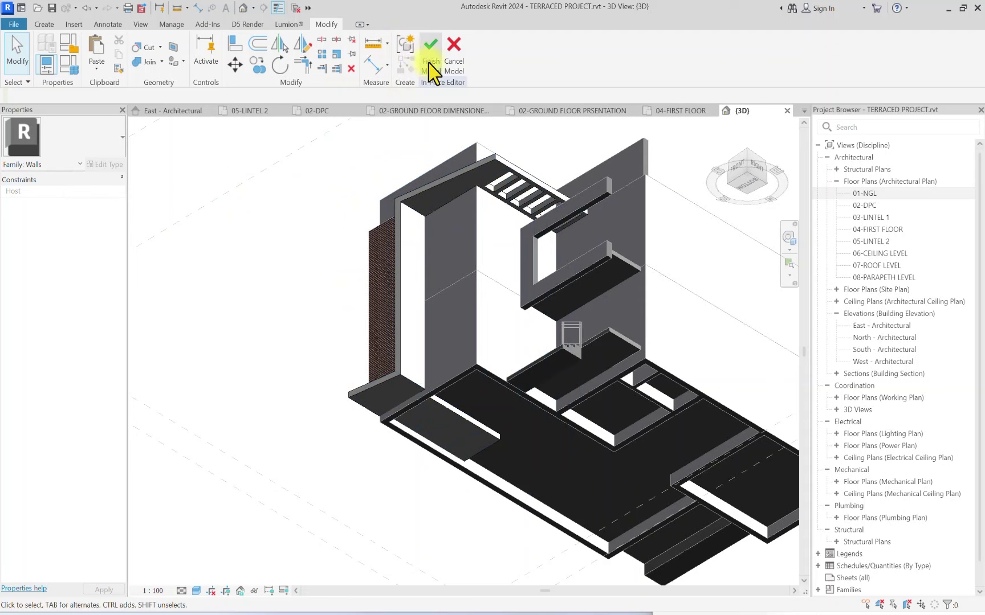
Step: Finish the in-place model, then orbit around the entrance to check the canopy cuts
click(432, 73)
click(738, 168)
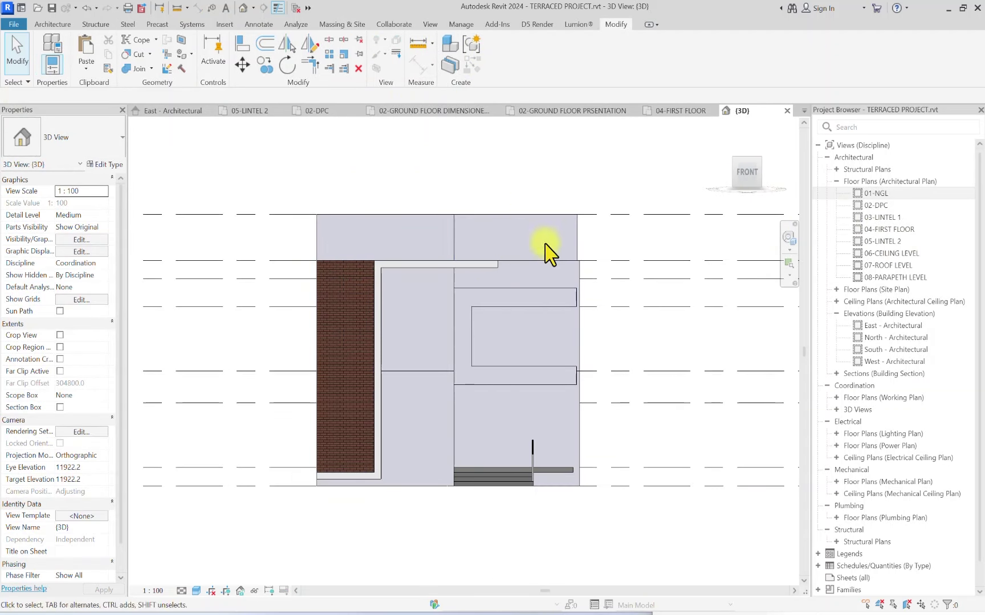
click(736, 182)
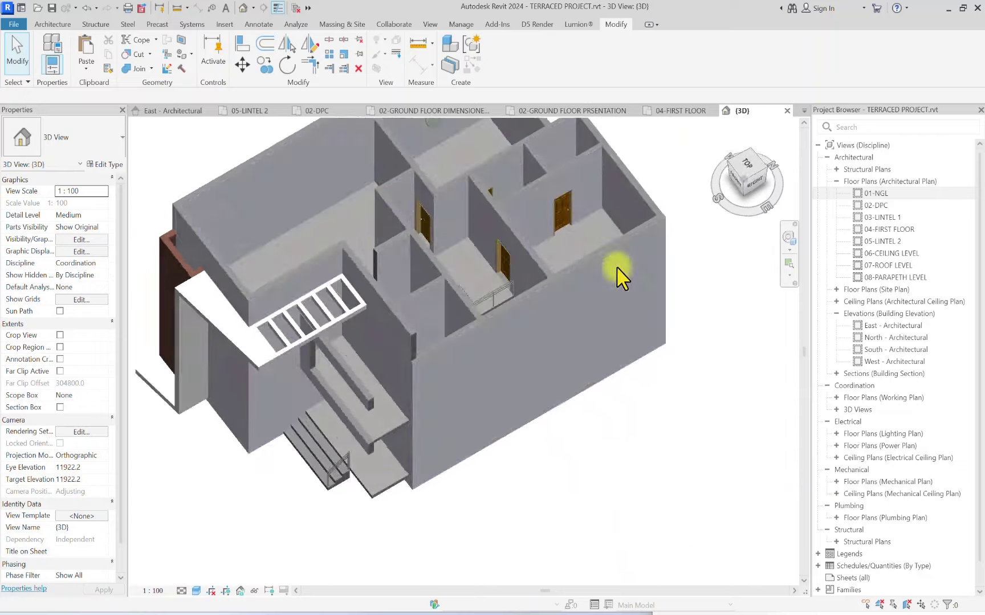
shift+middle_drag(616, 266, 143, 286)
scroll(474, 357, up, 5)
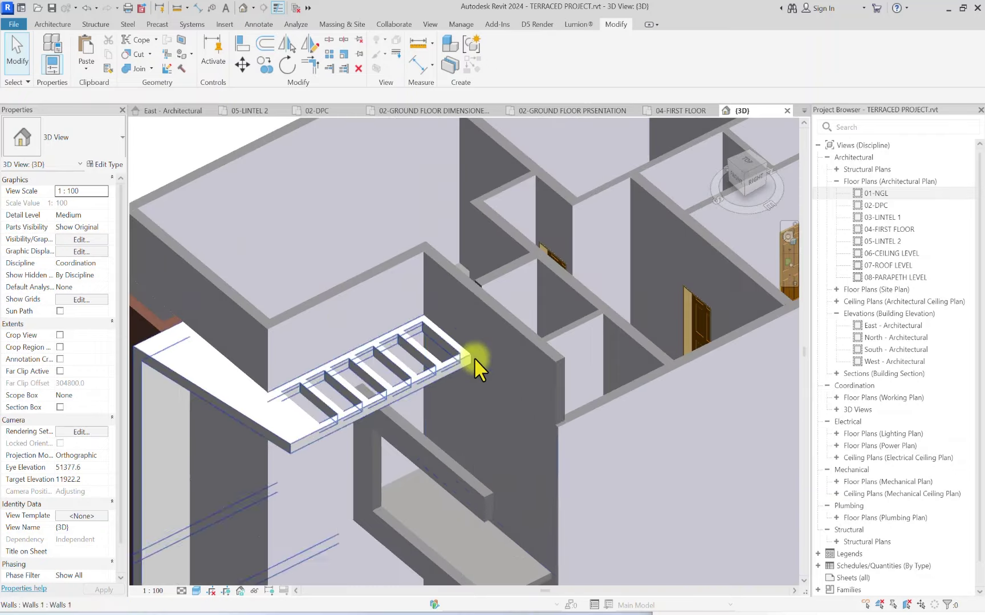
middle_drag(439, 268, 428, 259)
scroll(258, 374, down, 3)
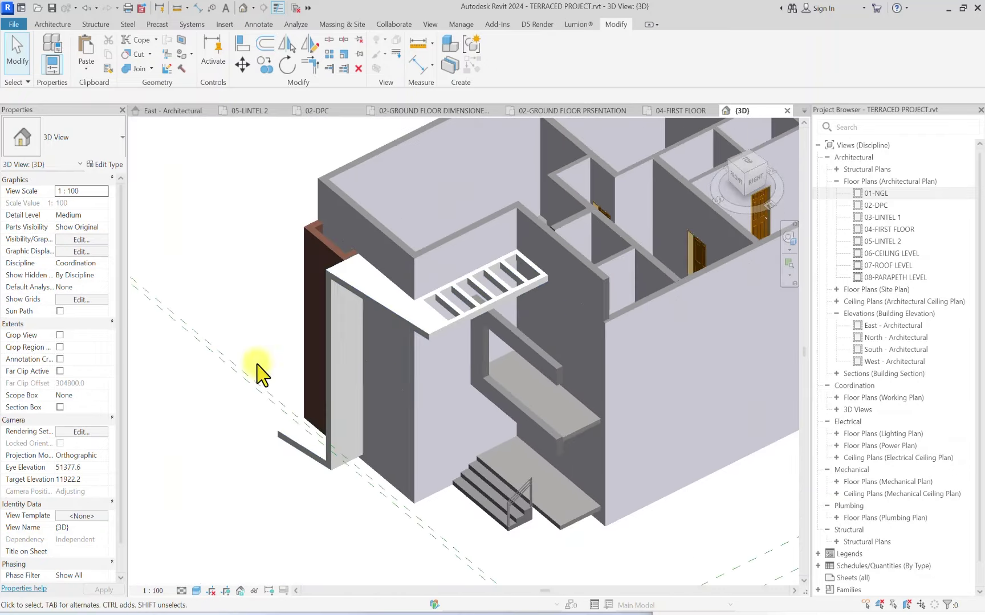
scroll(334, 359, up, 2)
scroll(407, 352, up, 2)
scroll(428, 342, down, 2)
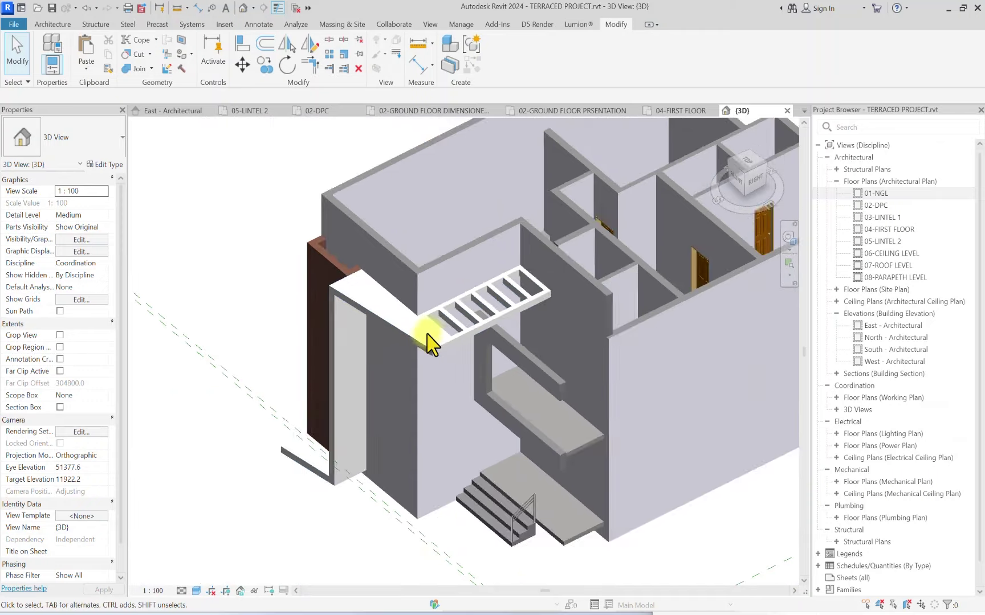
scroll(444, 349, up, 2)
Step: Start a new in-place model in the Casework category named Casework 1
click(51, 24)
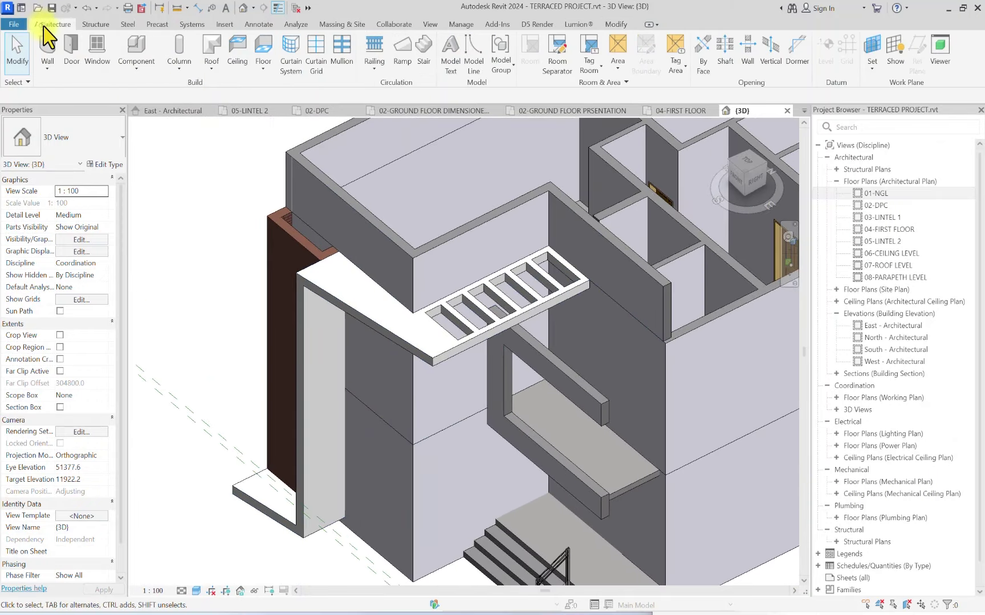
click(150, 65)
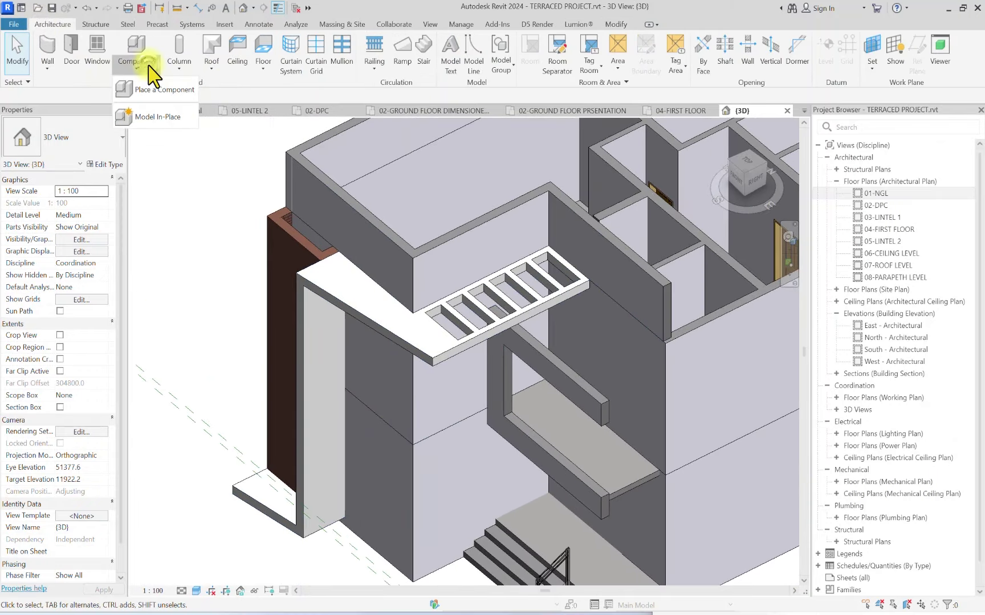
click(156, 114)
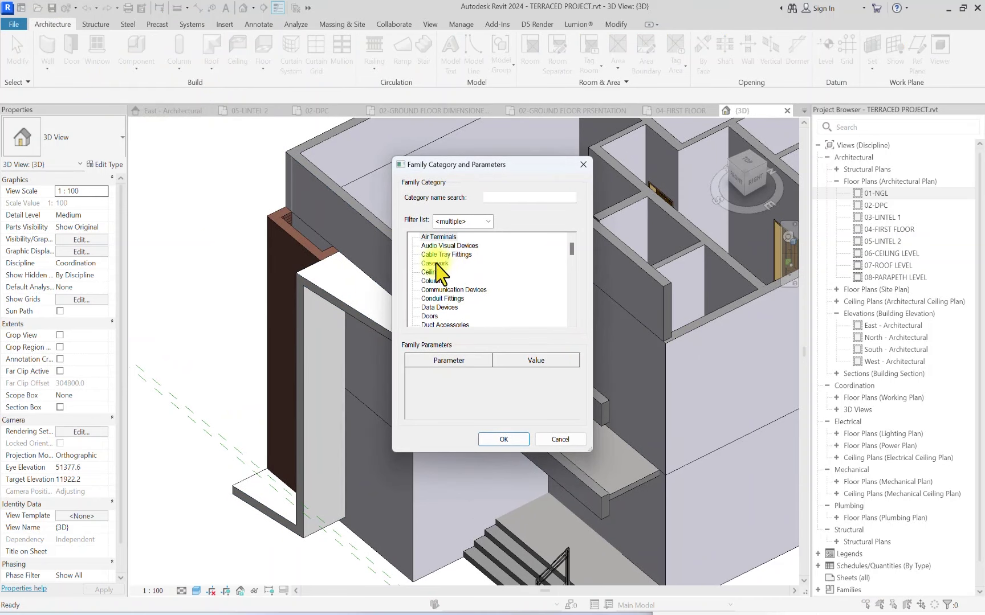
click(496, 440)
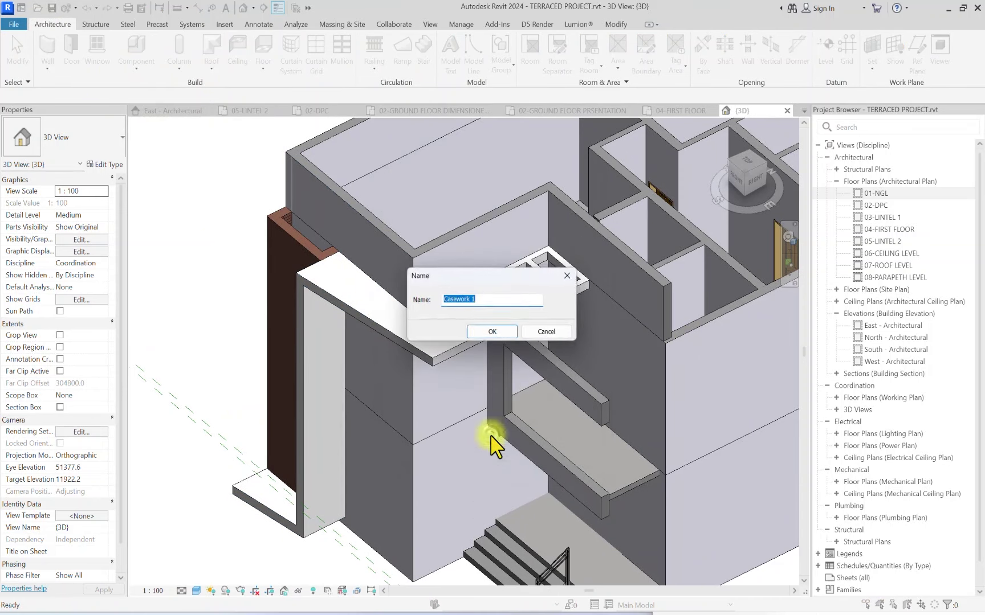
click(480, 333)
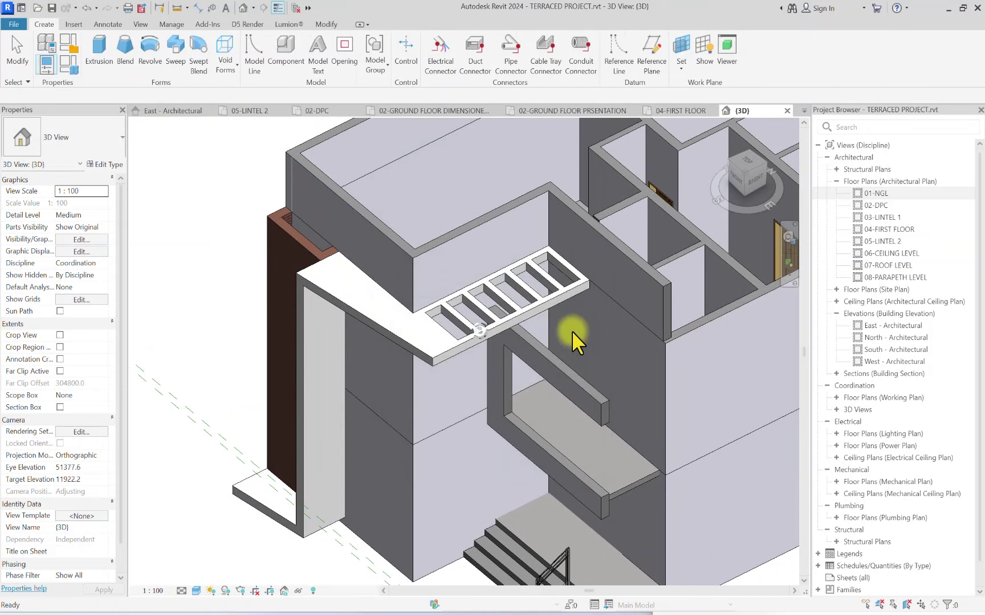
Step: Begin a solid extrusion with the wall face as its work plane, viewed from above
click(99, 63)
click(533, 74)
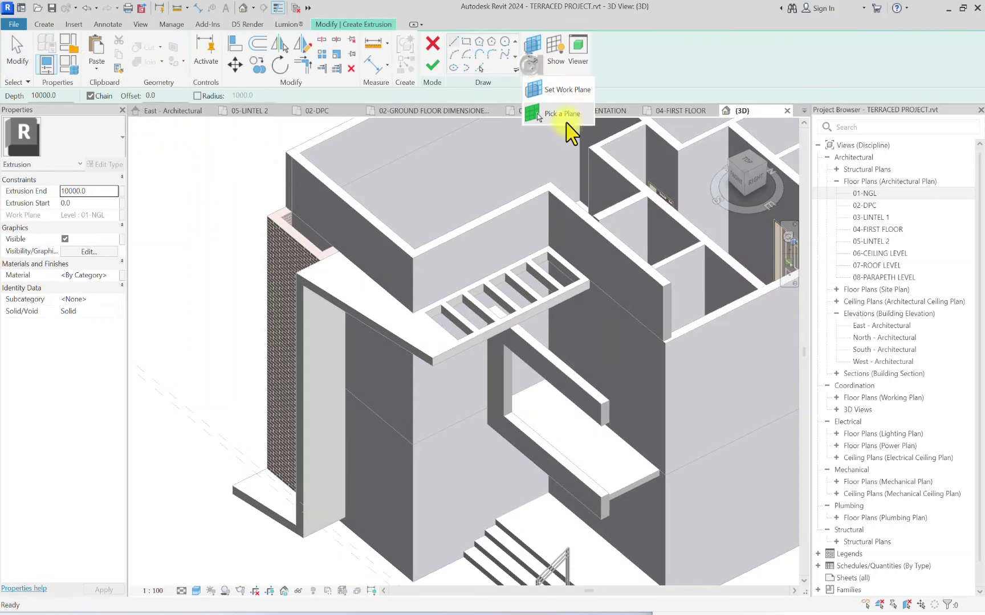
click(572, 128)
scroll(453, 278, up, 3)
click(437, 321)
scroll(437, 321, down, 3)
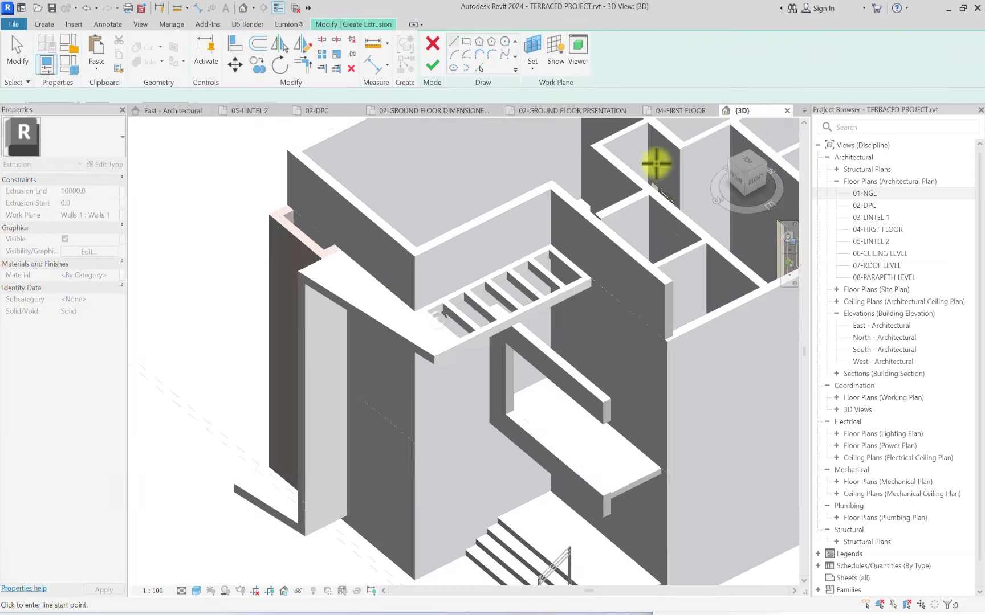
click(748, 165)
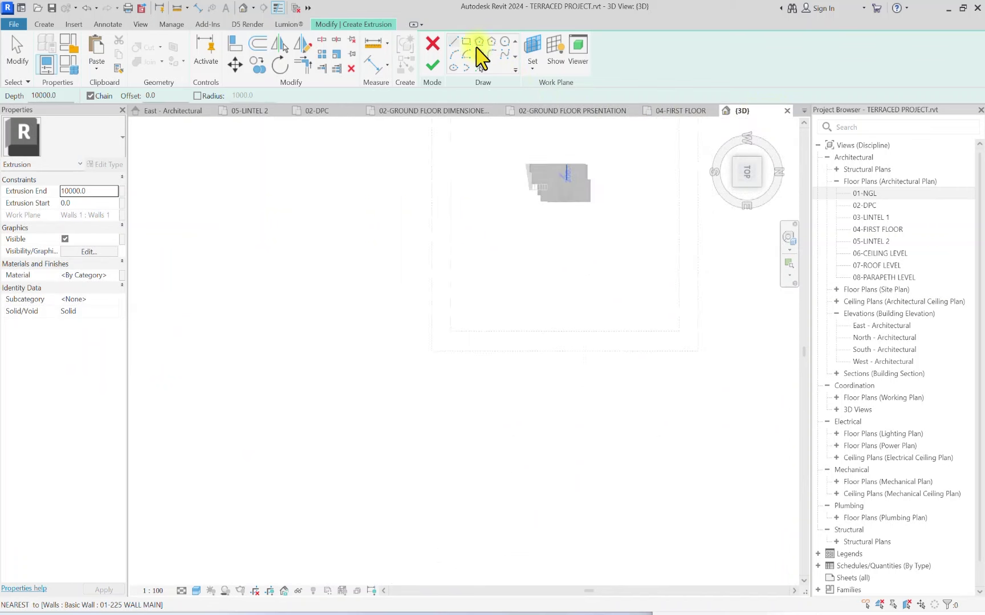
Step: Sketch rectangles around the first two openings, copy them to the remaining four, and set extrusion end -75
click(480, 68)
scroll(418, 362, up, 8)
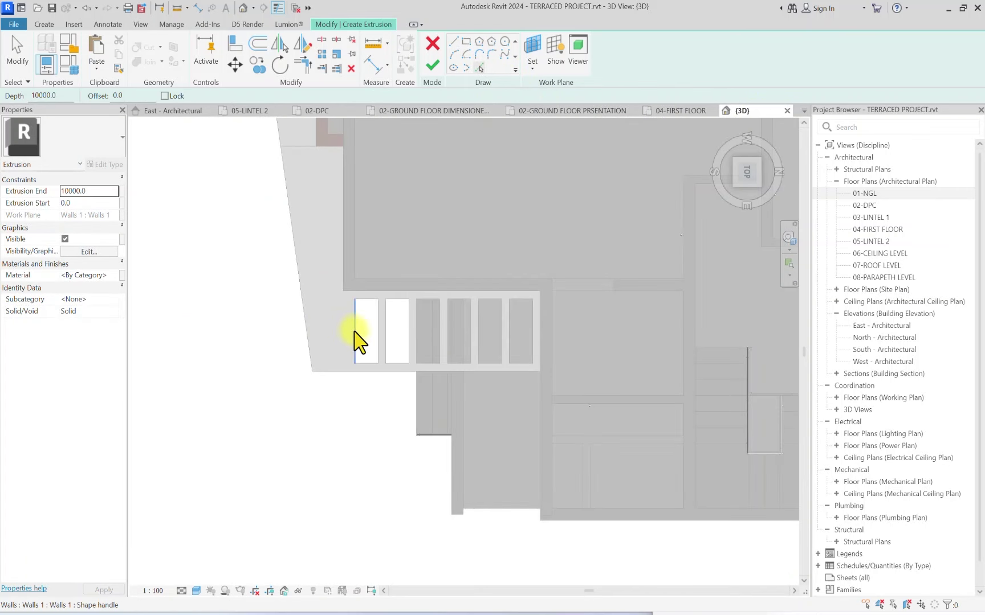
click(355, 332)
key(Escape)
key(Escape)
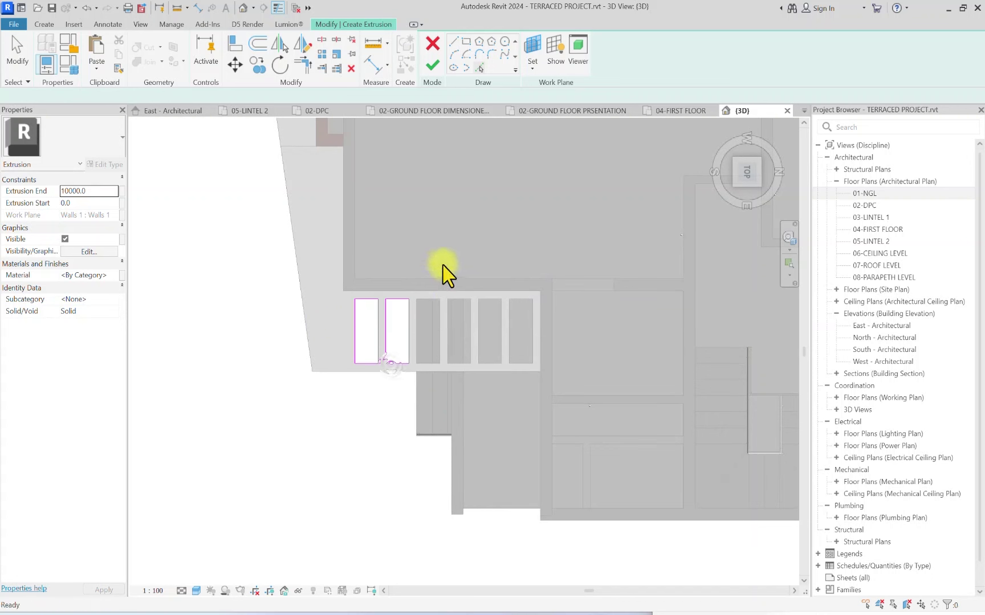
drag(442, 277, 314, 461)
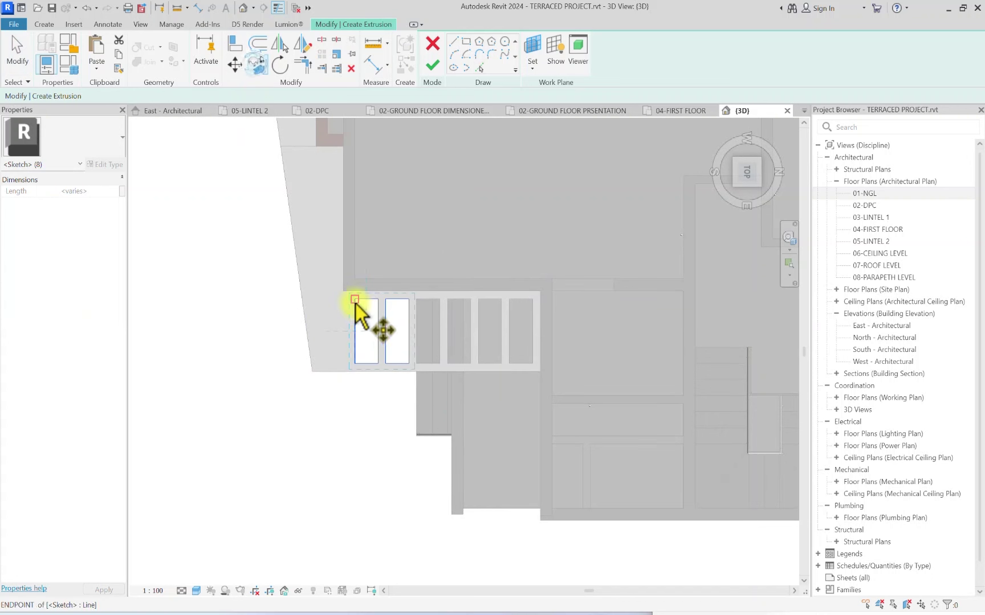
key(c)
key(o)
scroll(406, 299, up, 3)
click(427, 301)
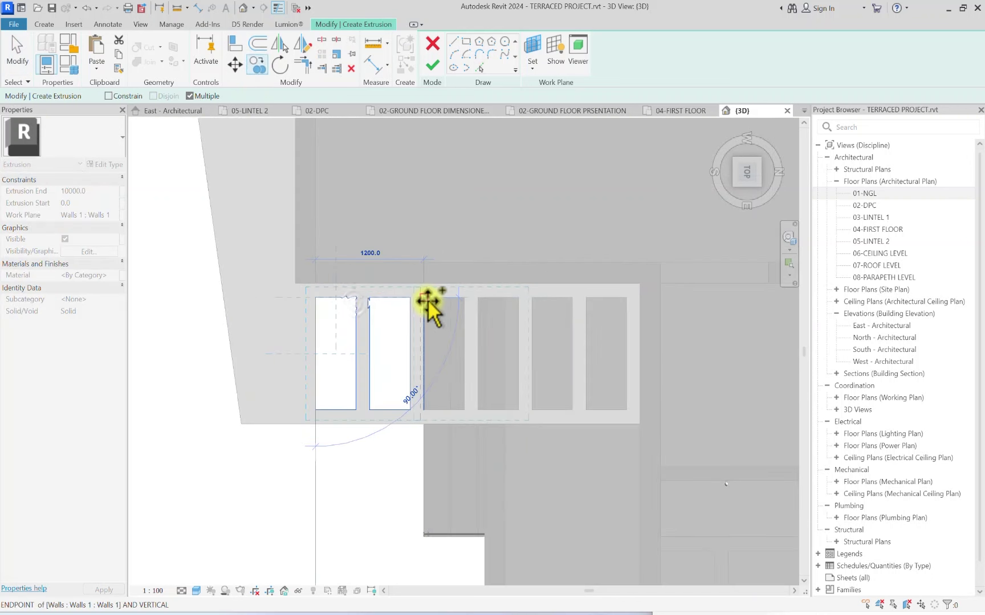
click(536, 300)
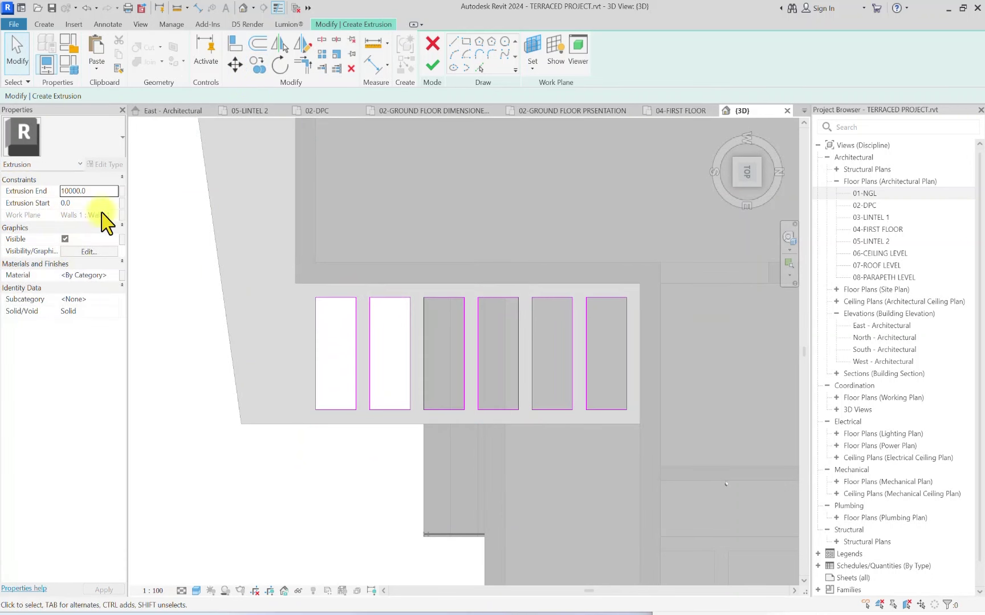
key(Tab)
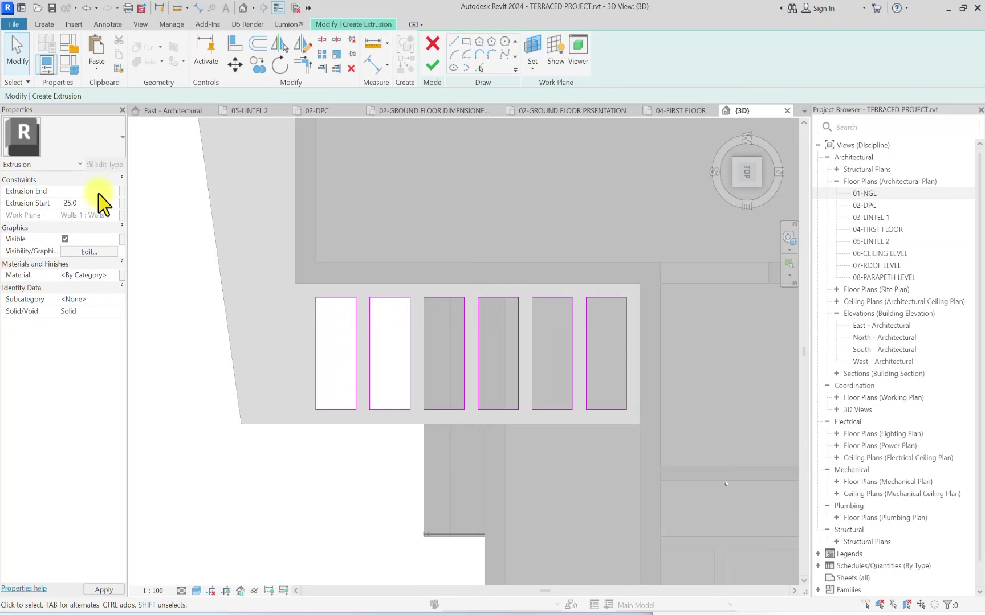
Step: Duplicate 00-WHITE PLASTER as the new 00-FROSTED GLASS material
click(115, 276)
right_click(272, 305)
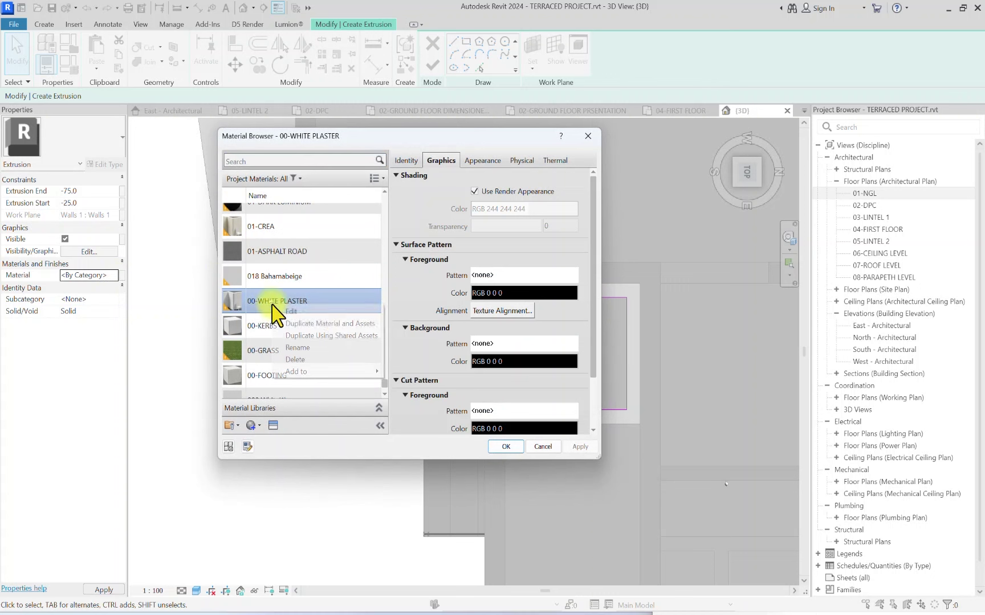
click(323, 323)
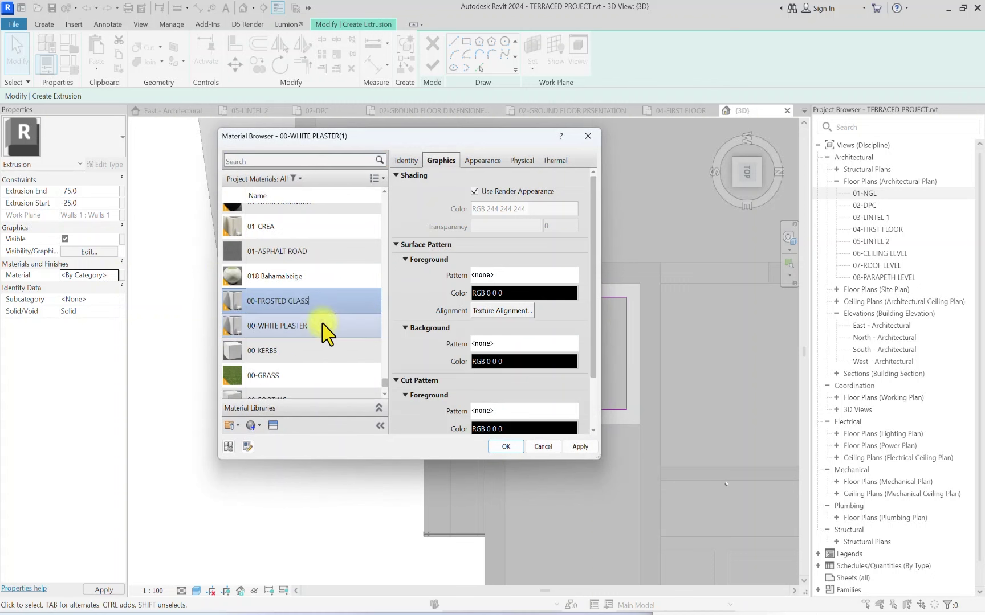
Step: Give it the Clear - Frosted glass appearance and apply it to the extrusion
click(273, 426)
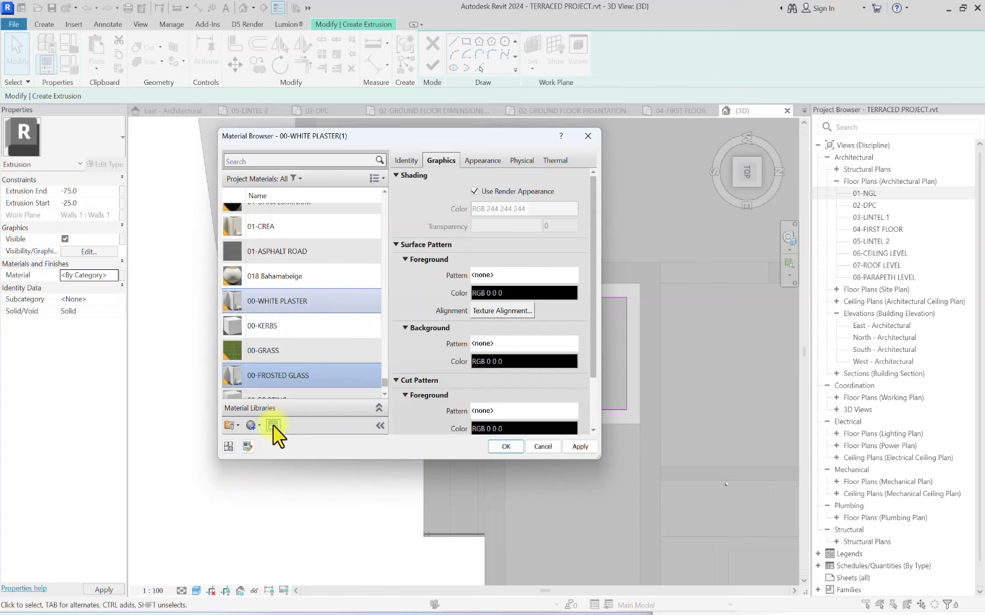
double_click(684, 229)
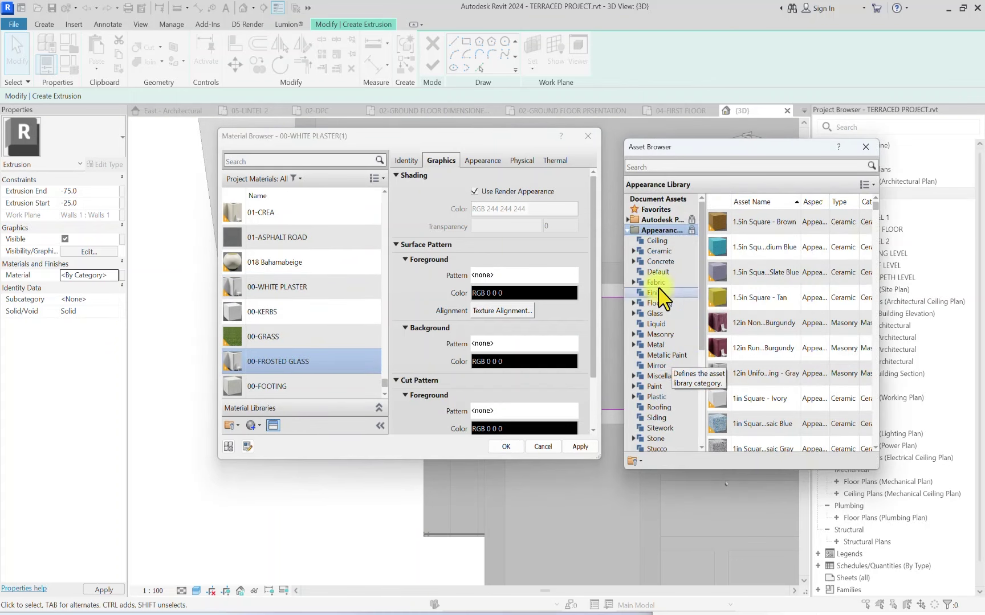
scroll(659, 408, down, 1)
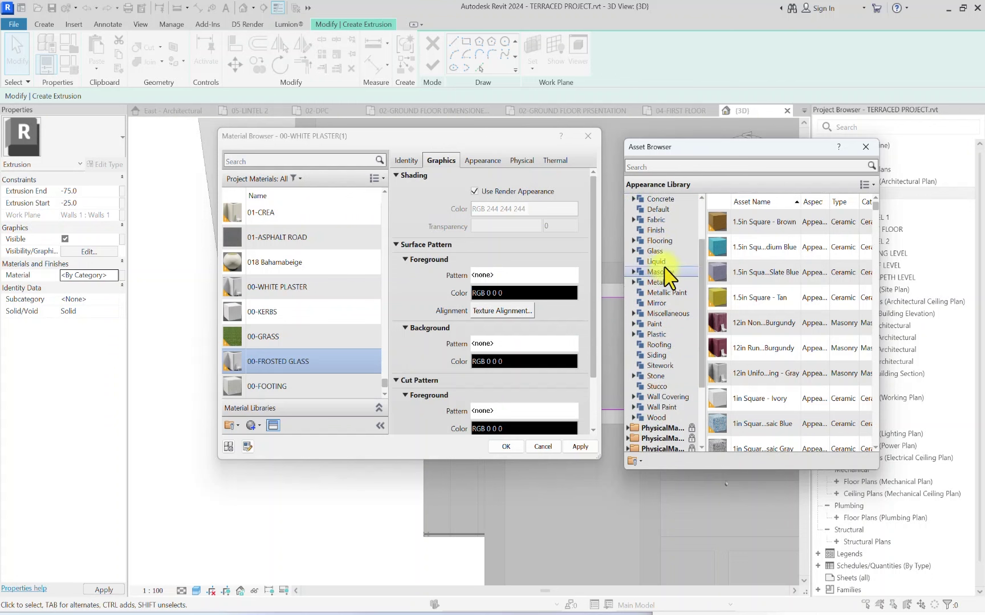
double_click(654, 282)
scroll(784, 307, down, 3)
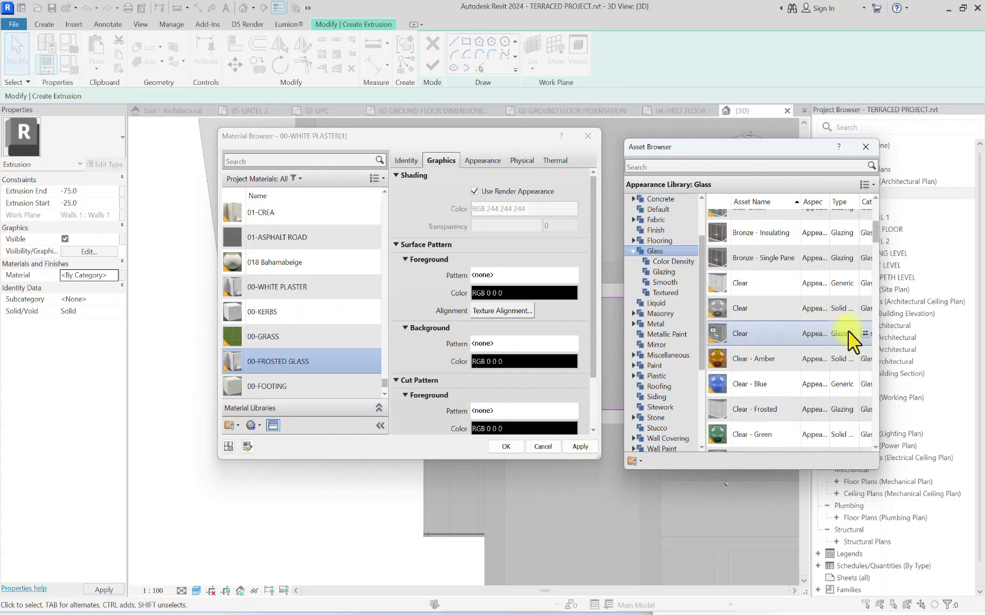
scroll(826, 331, down, 2)
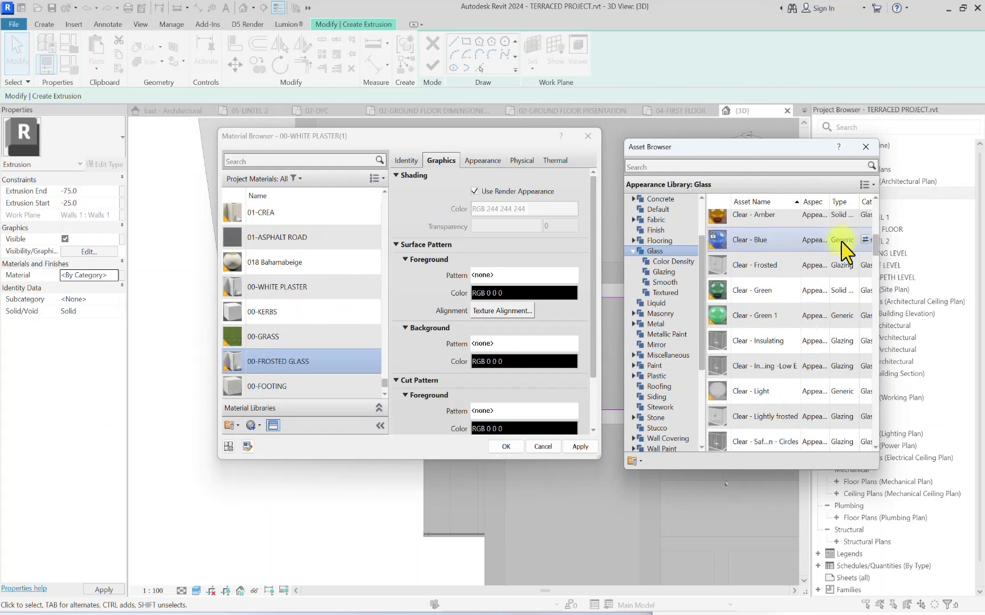
scroll(825, 313, up, 1)
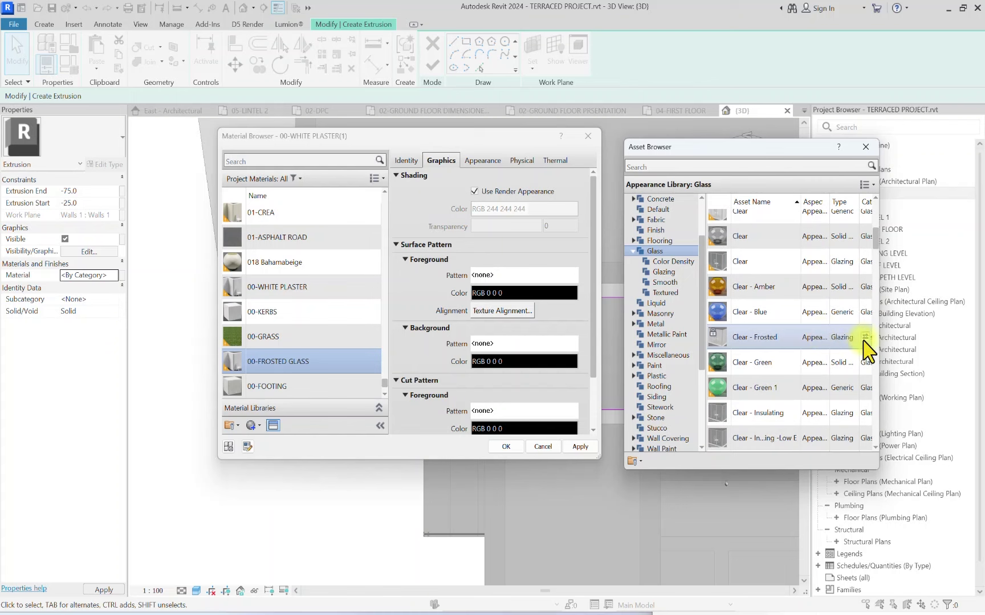
click(865, 338)
click(436, 162)
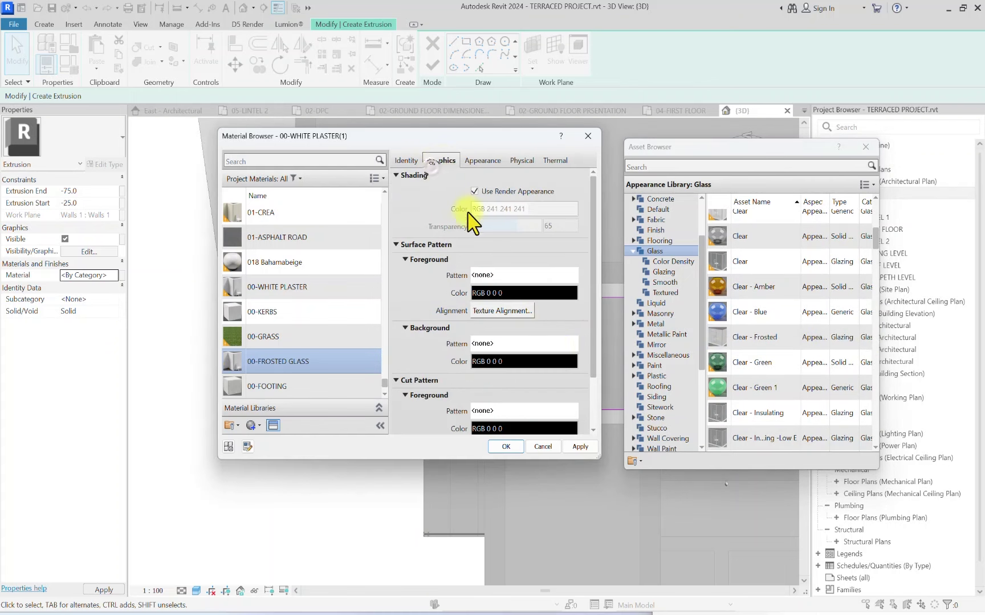
click(505, 447)
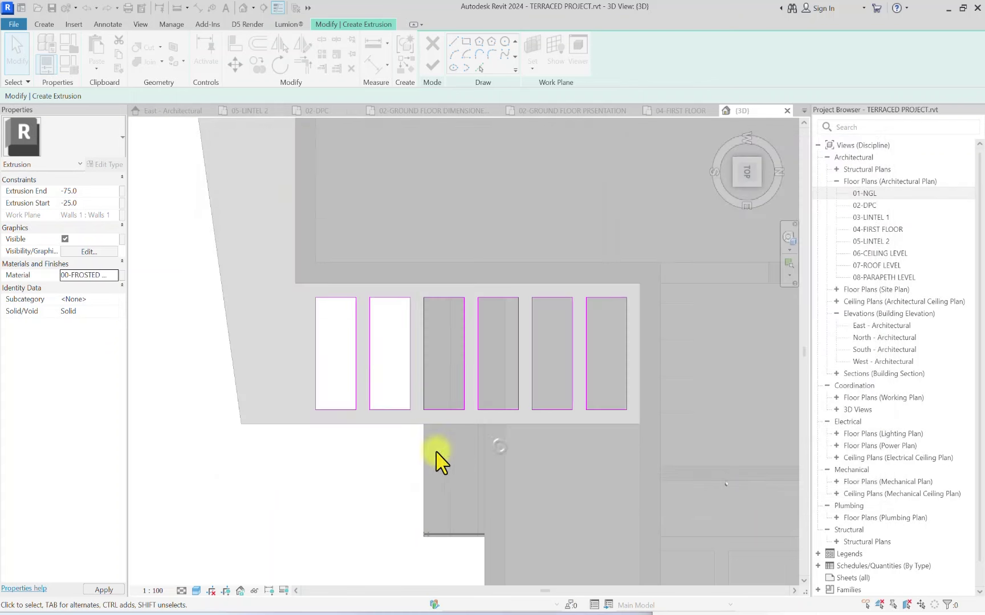
Step: Finish the glazing extrusion sketch and the in-place glazing model
click(432, 65)
scroll(367, 300, down, 5)
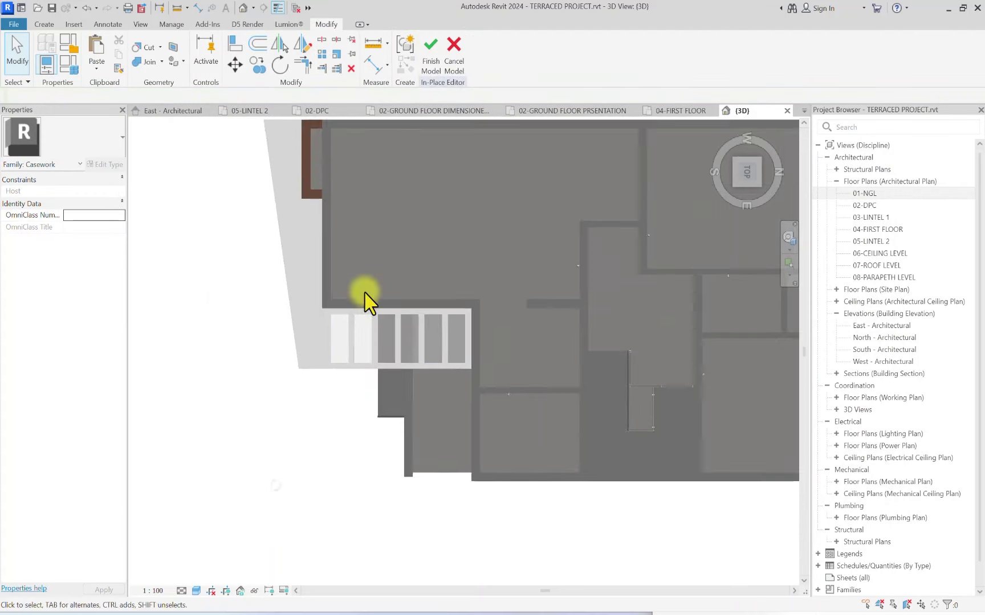
mouse_move(740, 174)
shift+middle_down()
mouse_move(140, 137)
mouse_move(176, 546)
mouse_move(226, 501)
shift+middle_up()
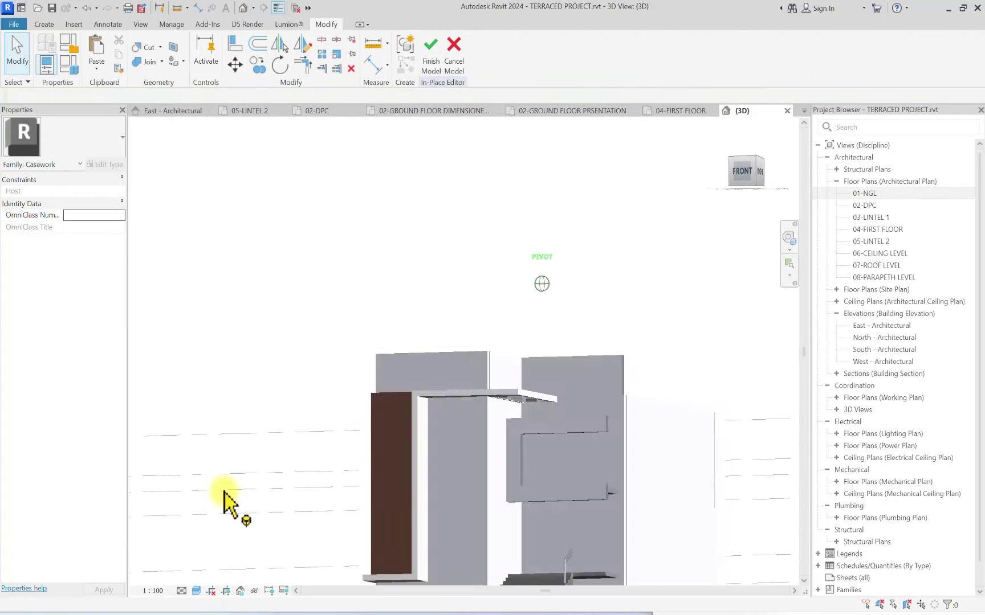
scroll(226, 501, up, 3)
middle_drag(521, 403, 297, 201)
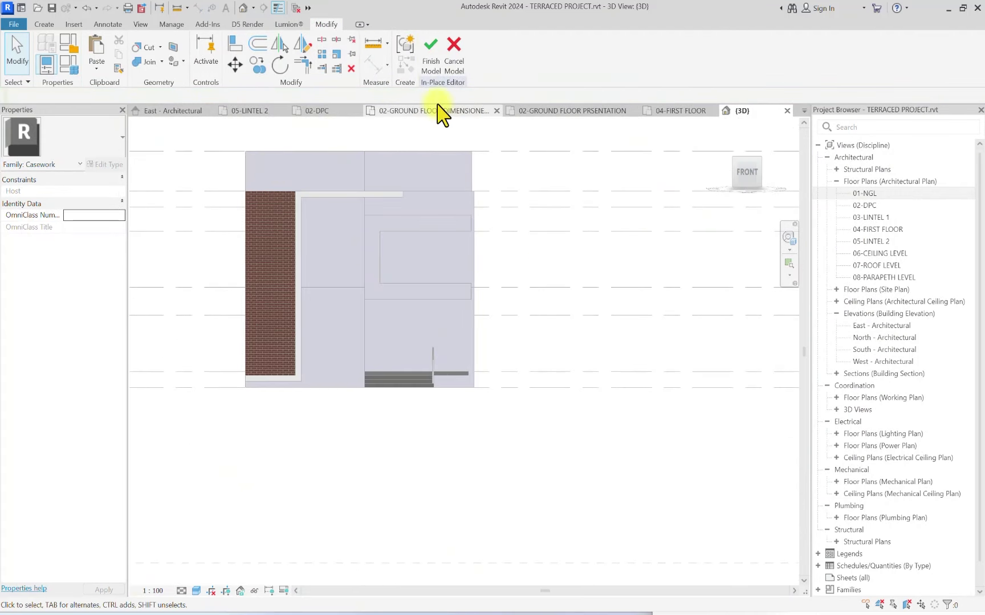
click(428, 63)
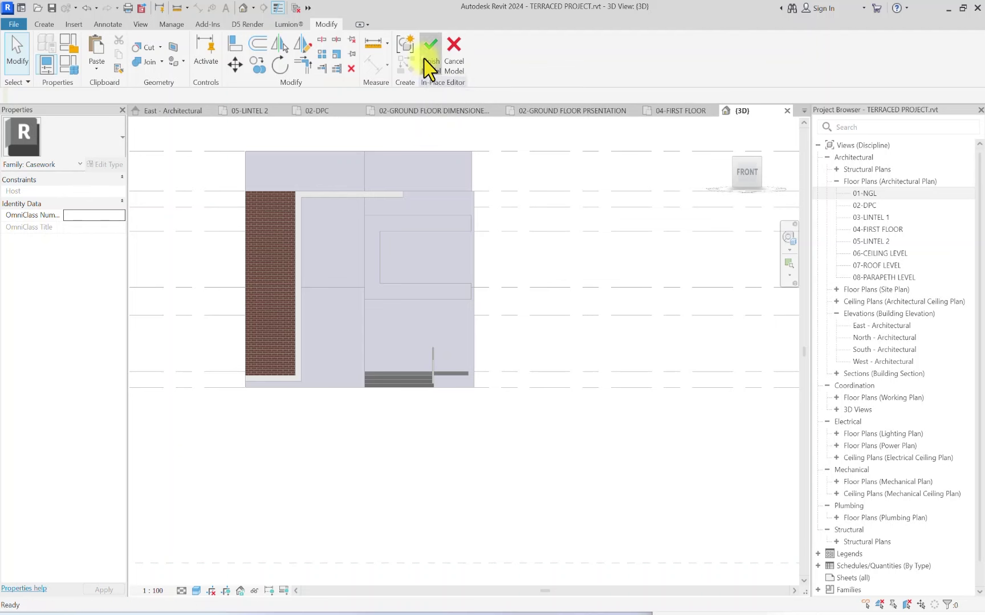
scroll(322, 210, up, 2)
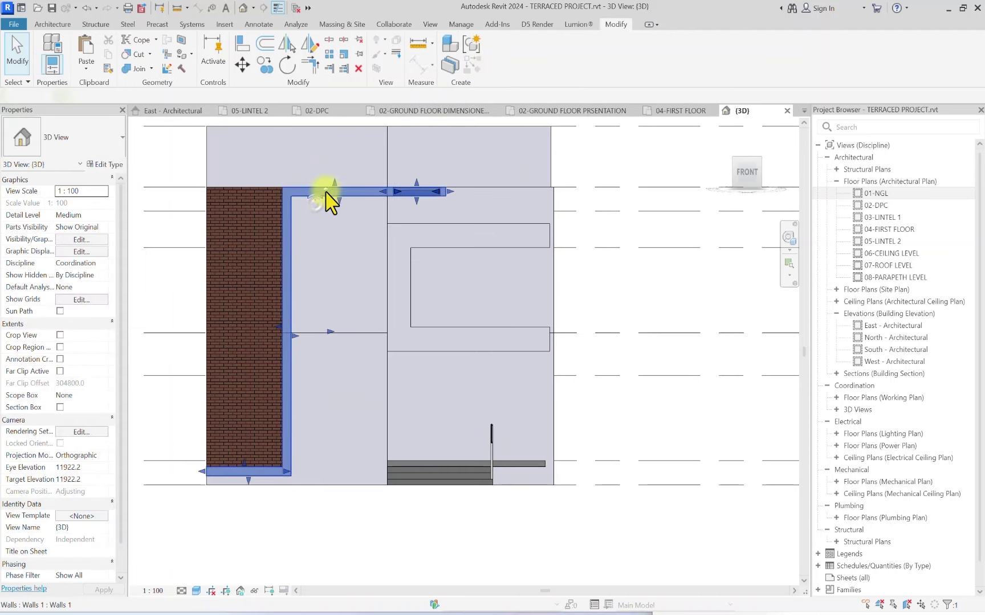
Step: Select the L-shaped entrance wall, start in-place editing, and switch to a front view
click(324, 196)
shift+middle_drag(688, 200, 621, 71)
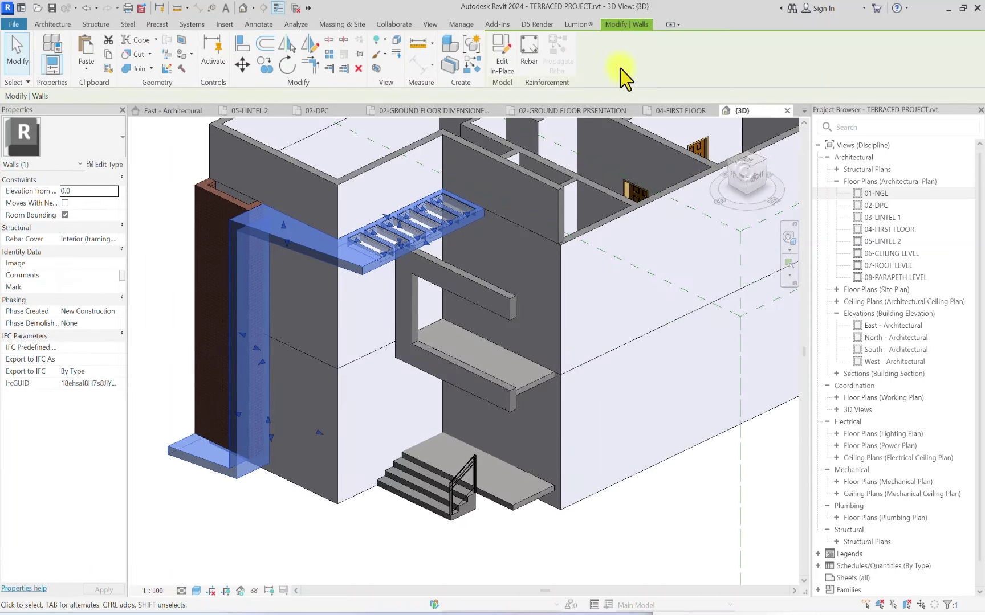
click(491, 58)
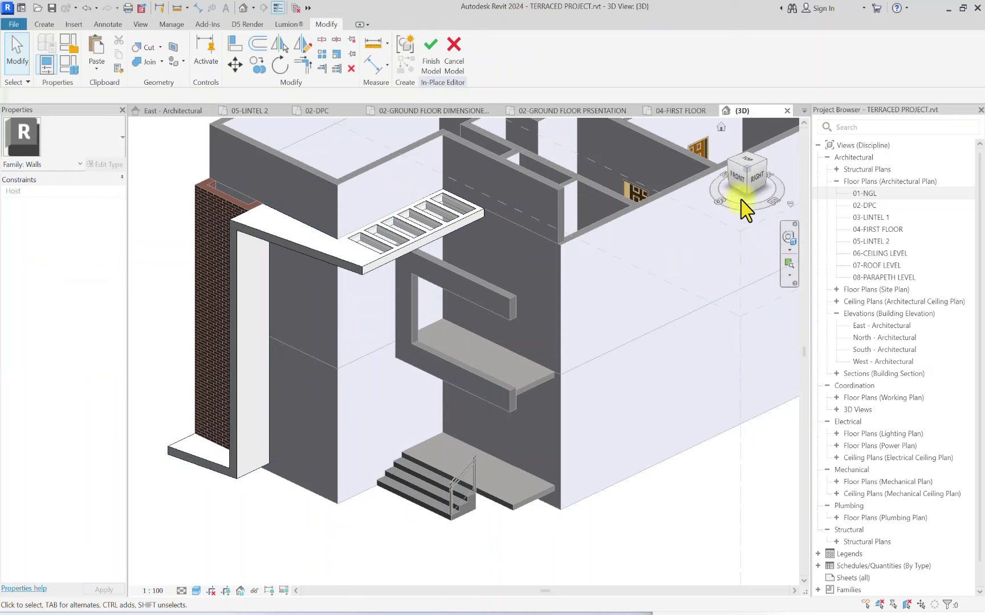
click(741, 191)
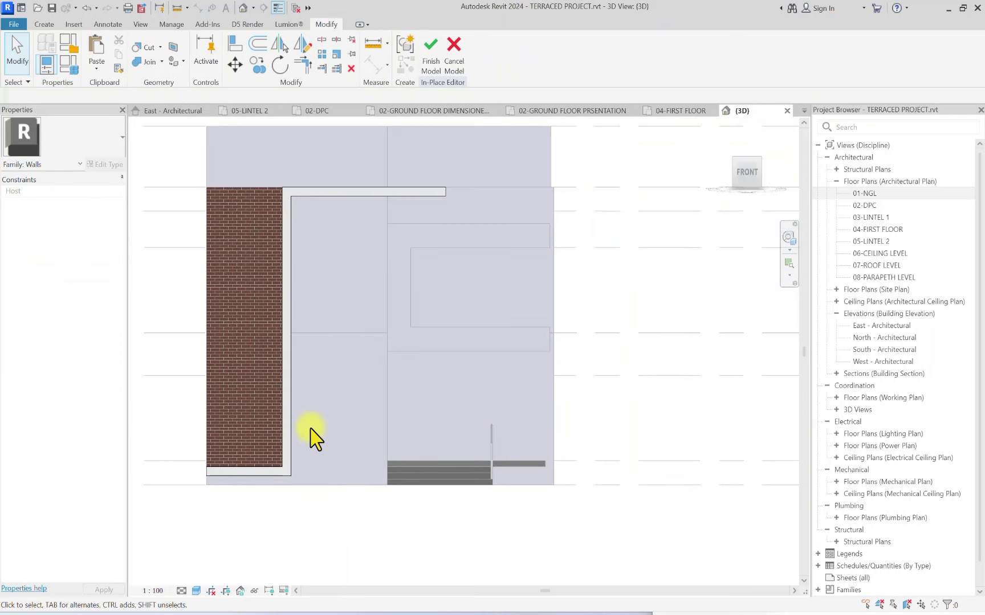
scroll(311, 439, down, 2)
scroll(345, 433, up, 2)
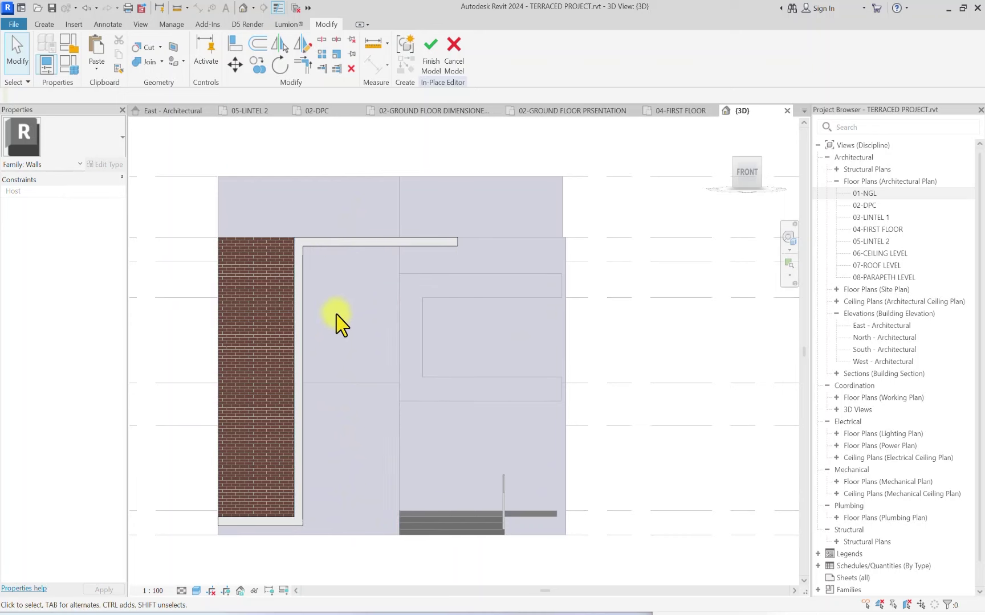
scroll(338, 326, down, 1)
Step: Start a new extrusion with the entrance wall face as its work plane
click(45, 25)
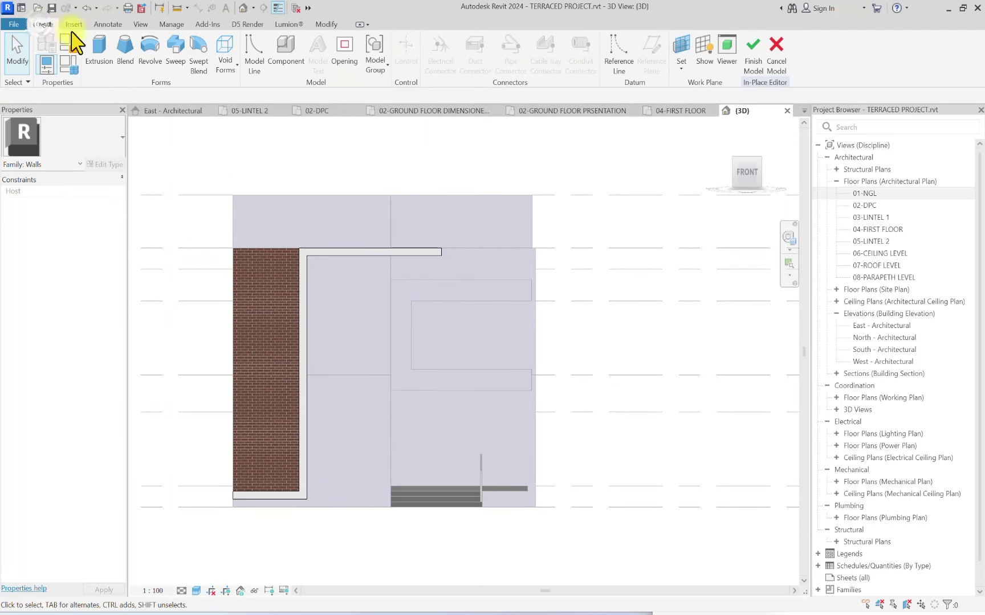
click(98, 49)
click(534, 68)
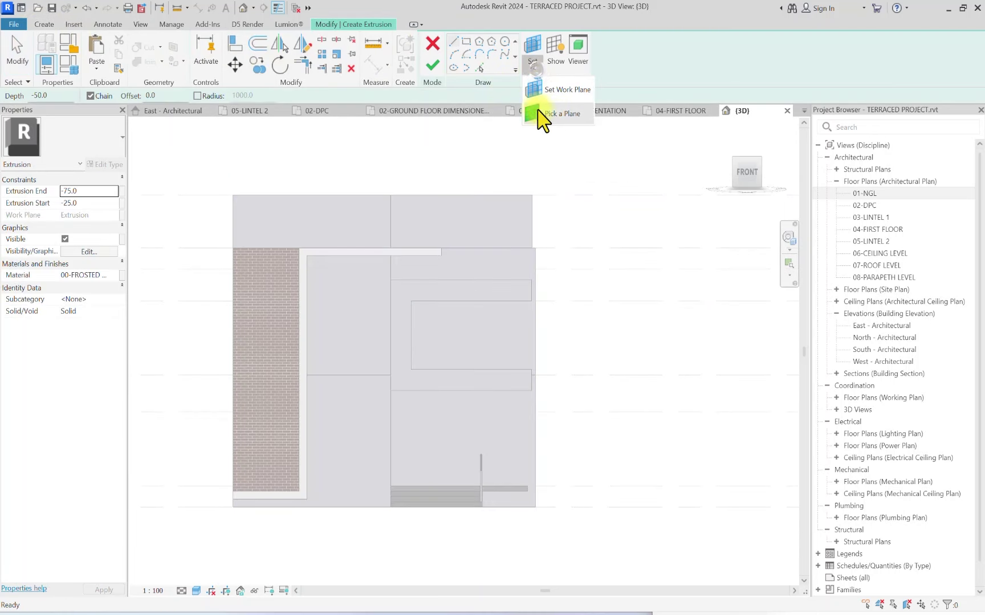
click(555, 116)
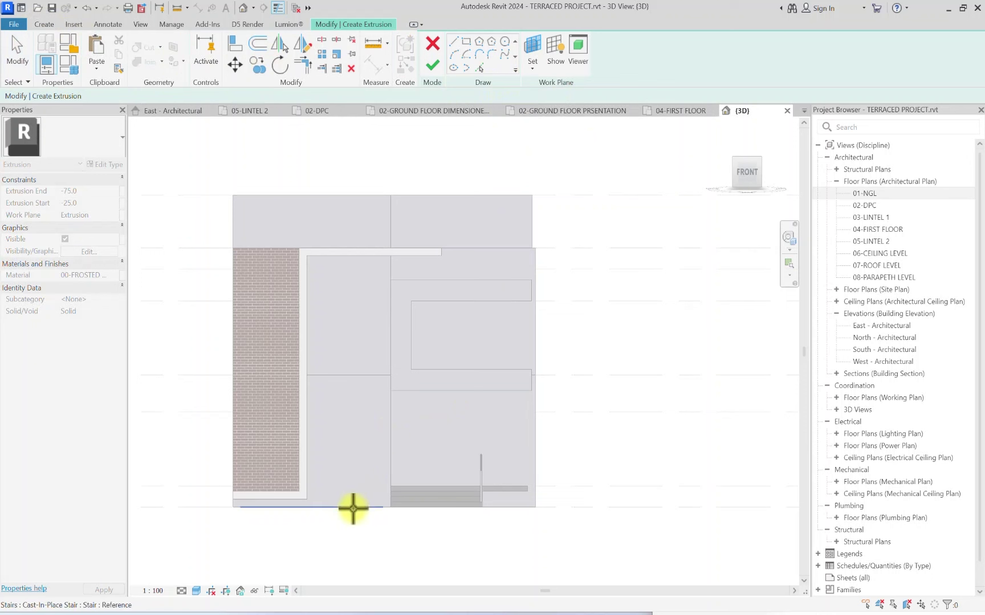
click(351, 373)
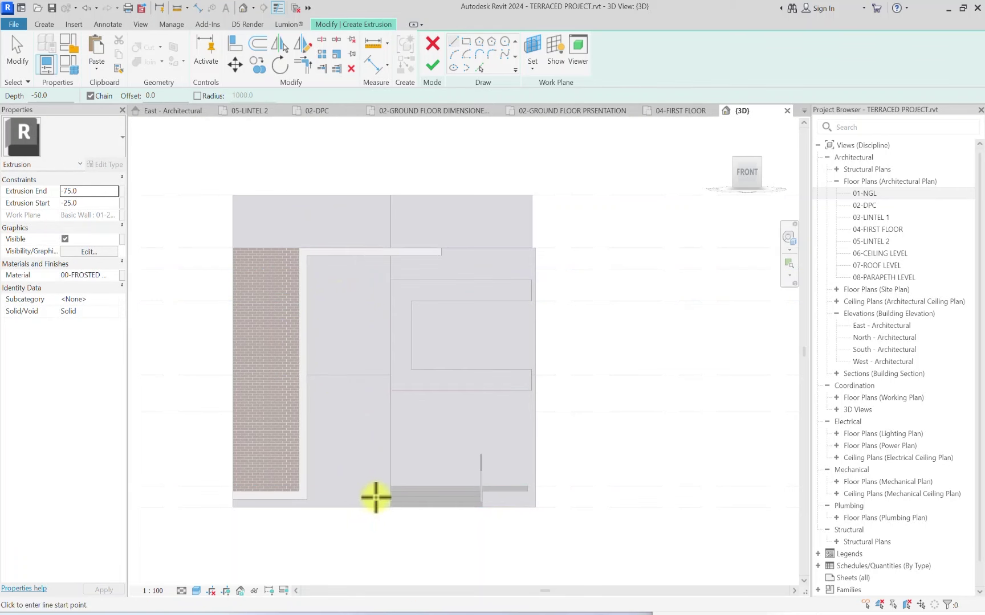
scroll(387, 511, up, 2)
Step: Draw a closed profile with 600, 1200, 5250 and 600 segments up the wall
click(391, 506)
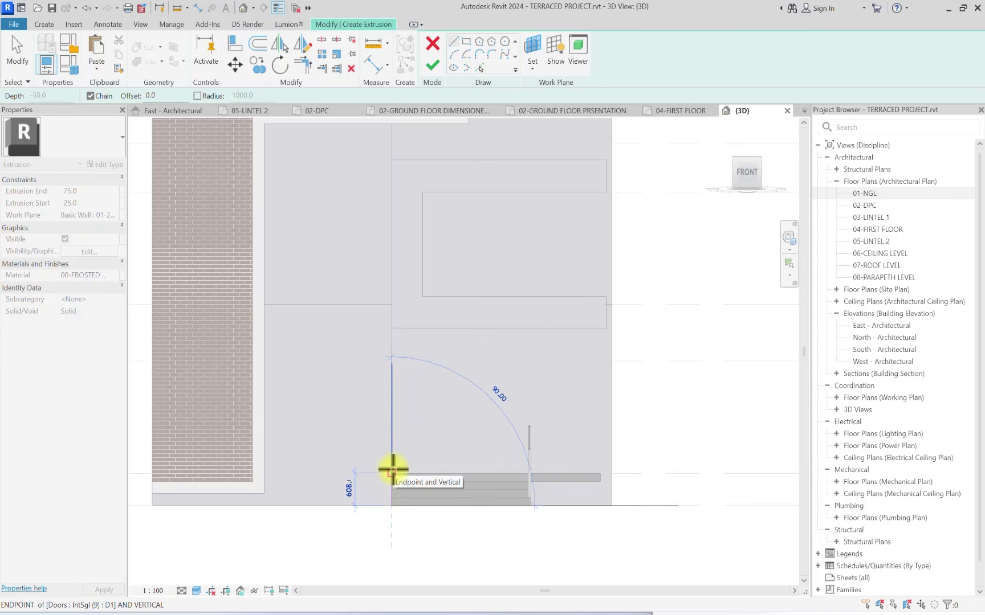
text(600)
key(Return)
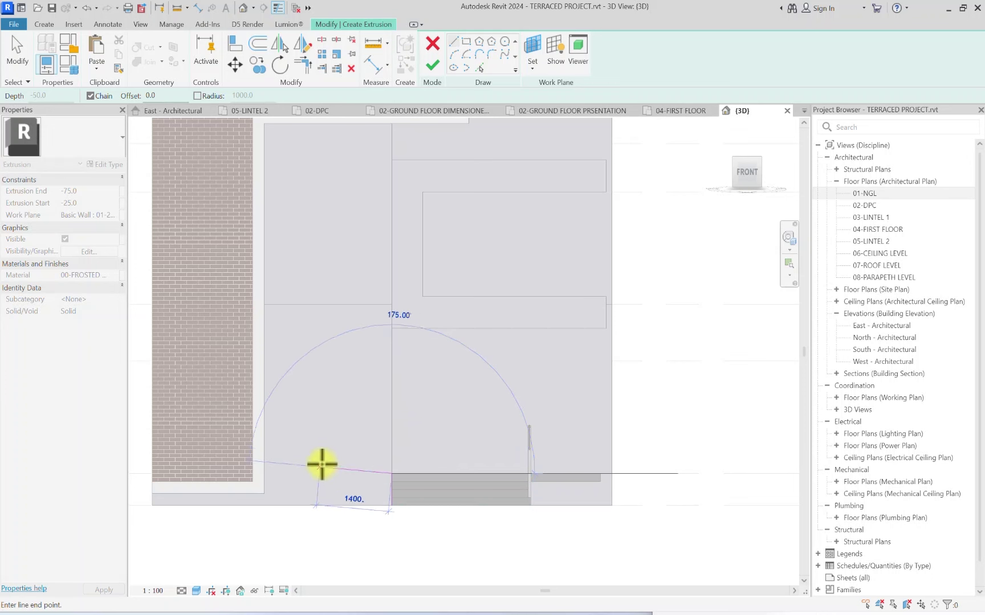
scroll(333, 468, down, 1)
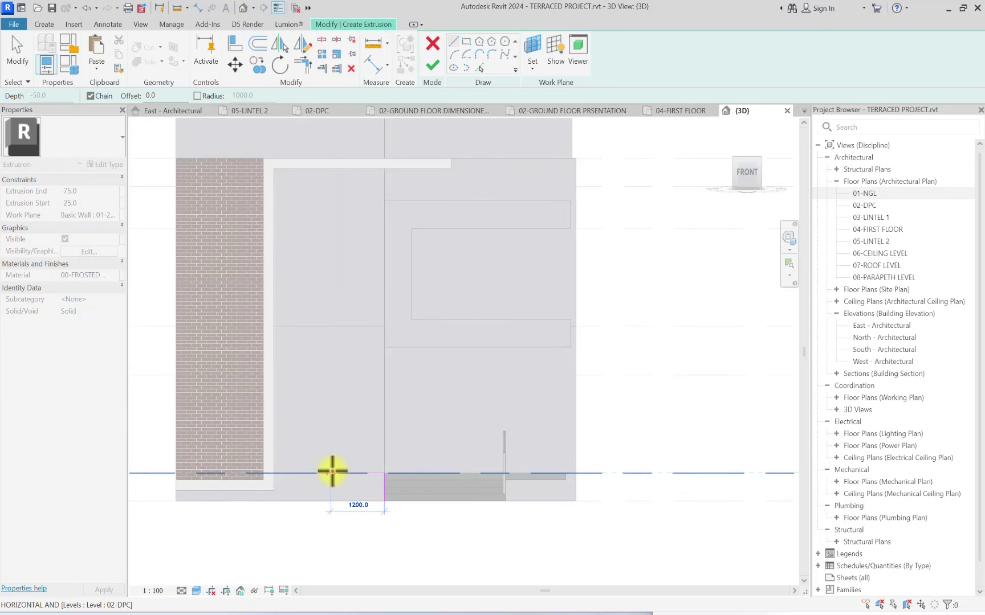
click(330, 473)
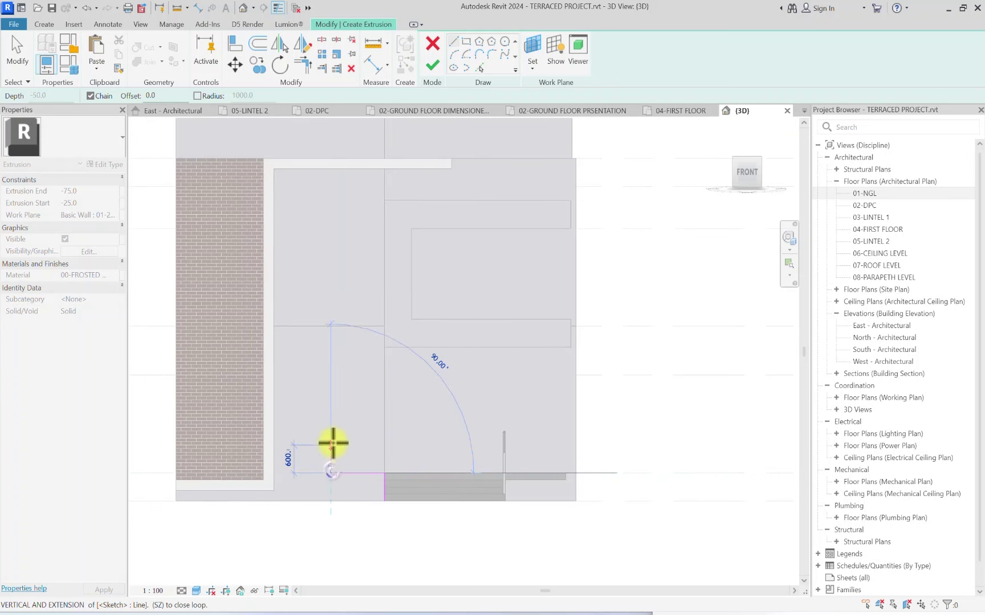
click(328, 228)
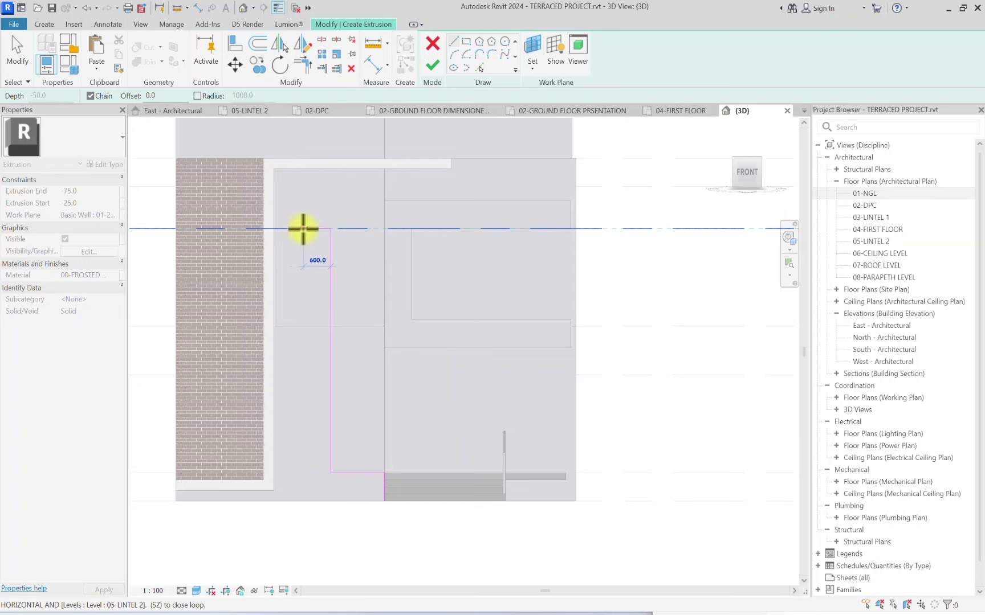
click(303, 229)
click(304, 501)
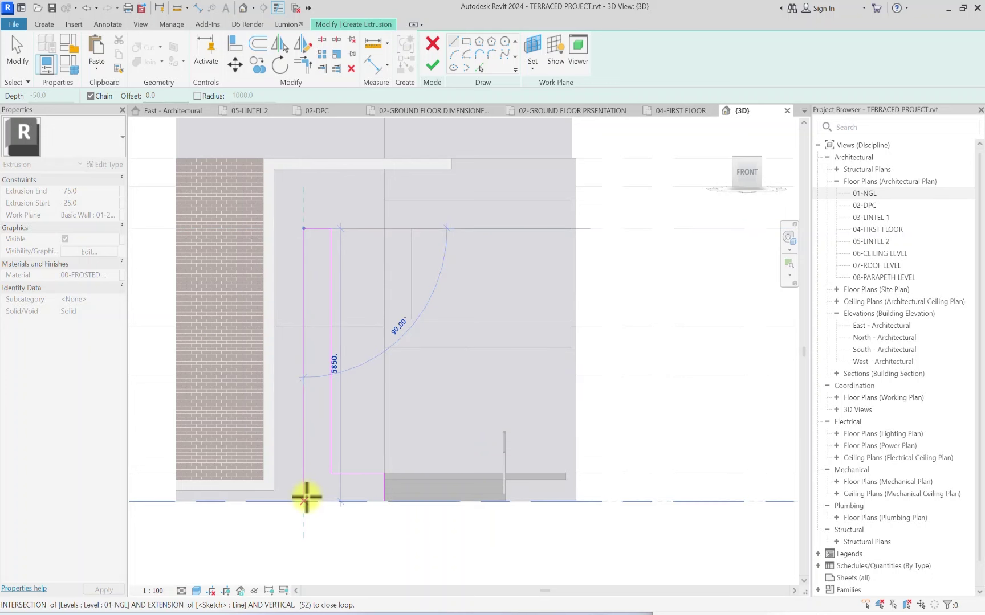
click(383, 501)
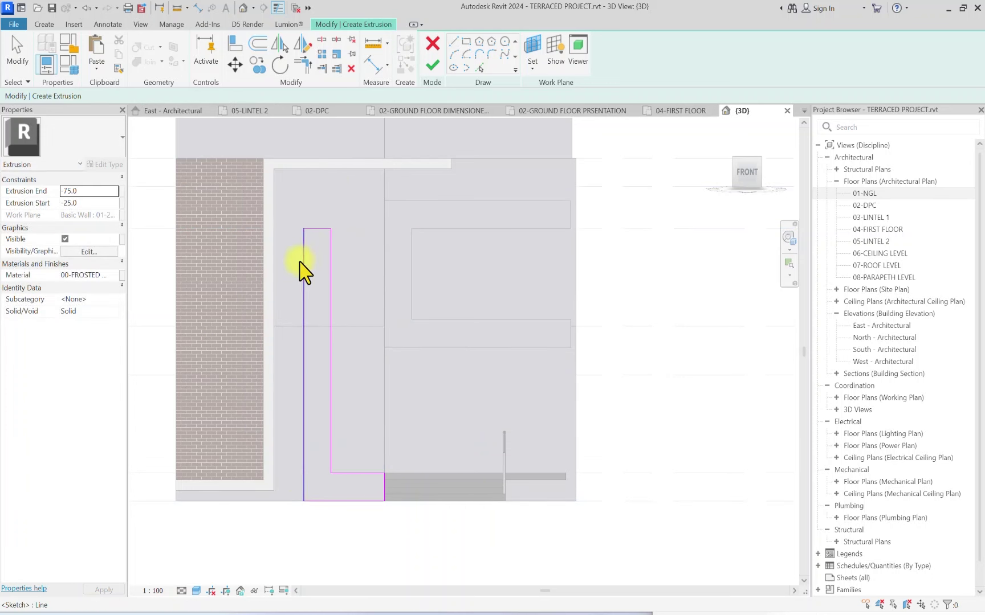
key(Escape)
Step: Change the left vertical line's offset from 675 to 900, keeping a 600 profile width
click(330, 271)
click(284, 217)
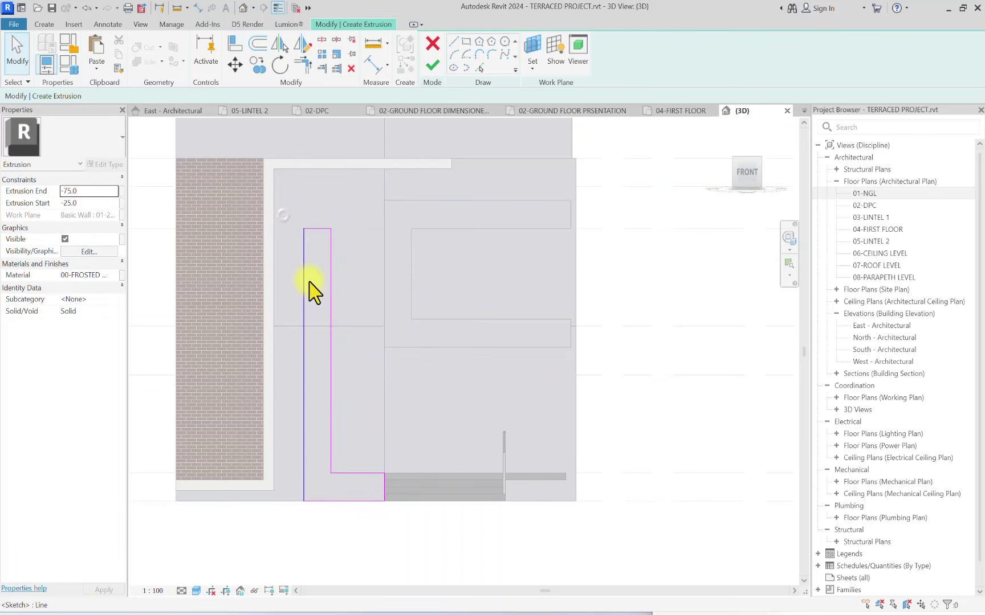
click(304, 285)
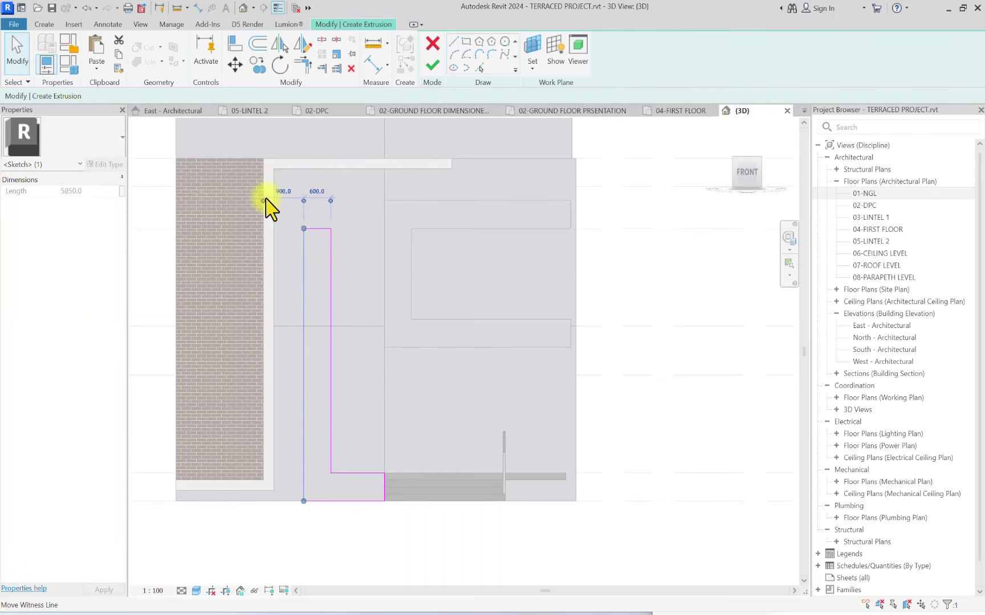
scroll(266, 199, up, 3)
drag(263, 213, 281, 229)
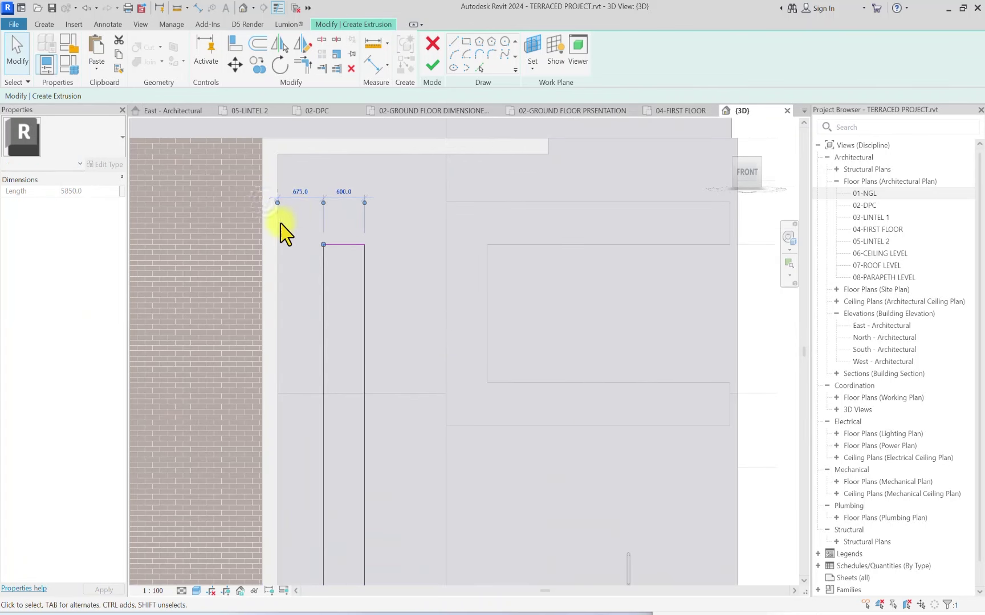
scroll(281, 194, down, 2)
scroll(280, 197, up, 1)
click(292, 186)
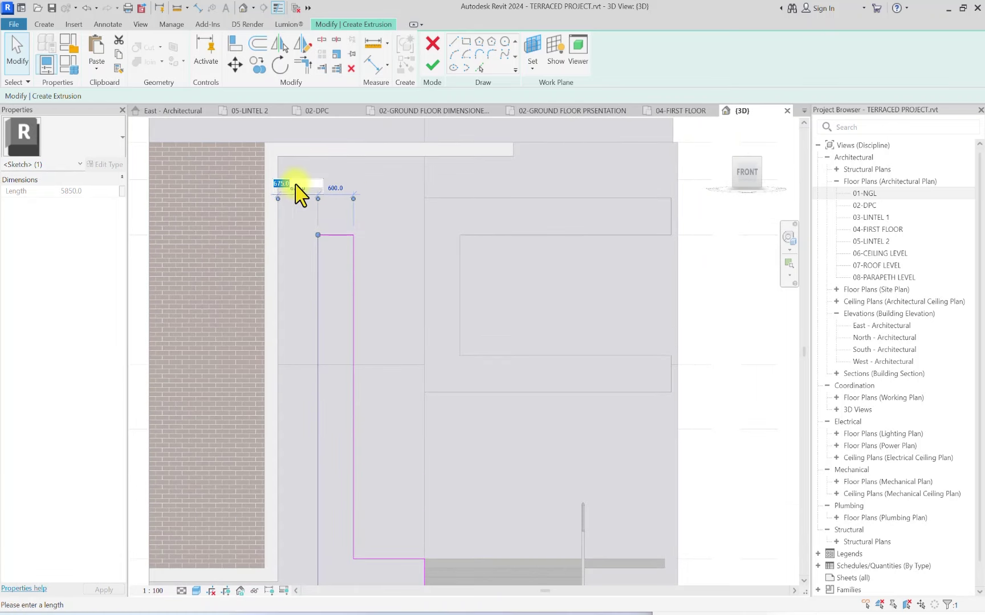
text(900)
key(Return)
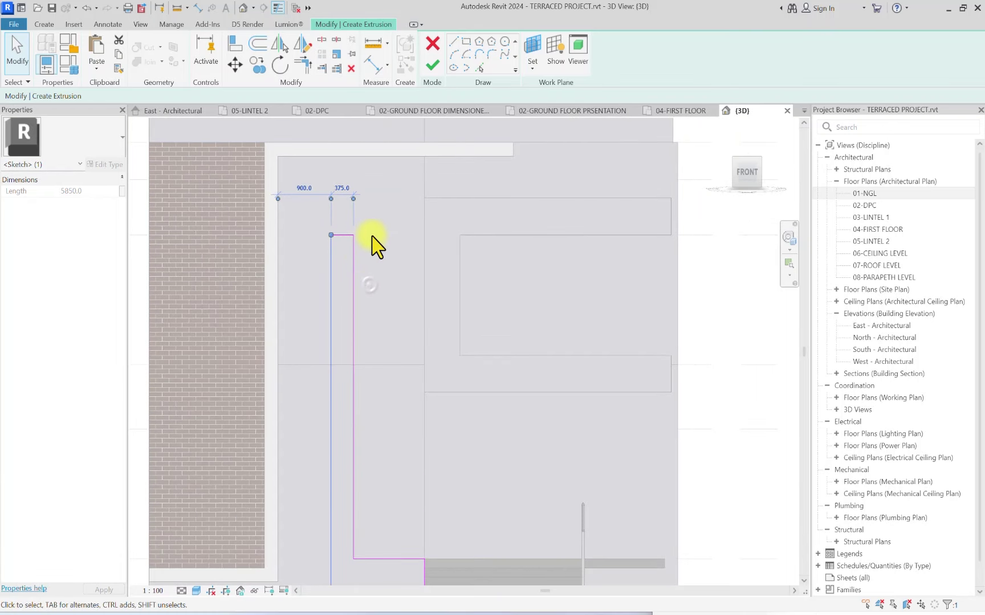
scroll(371, 250, down, 2)
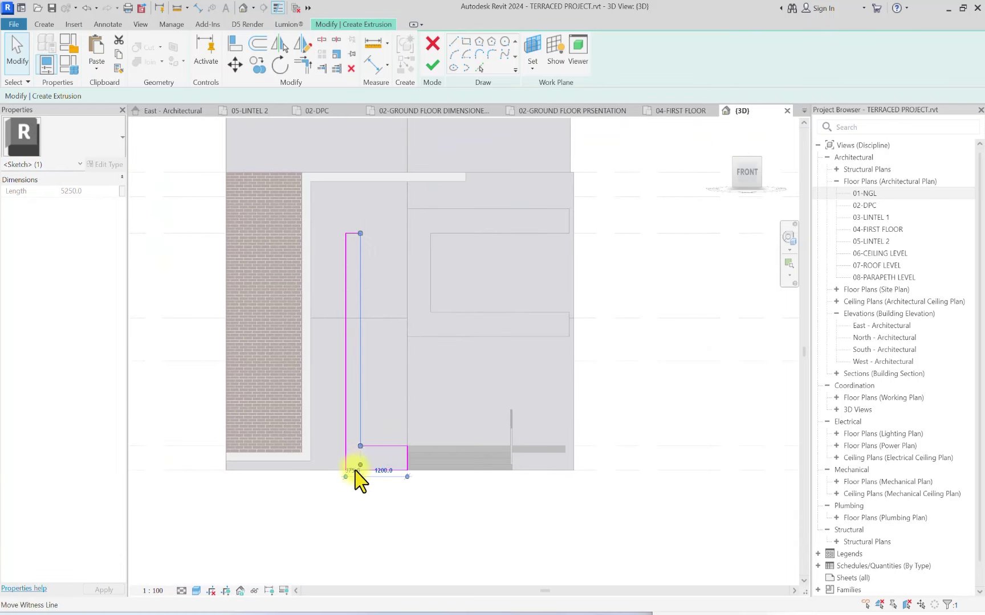
scroll(349, 473, up, 2)
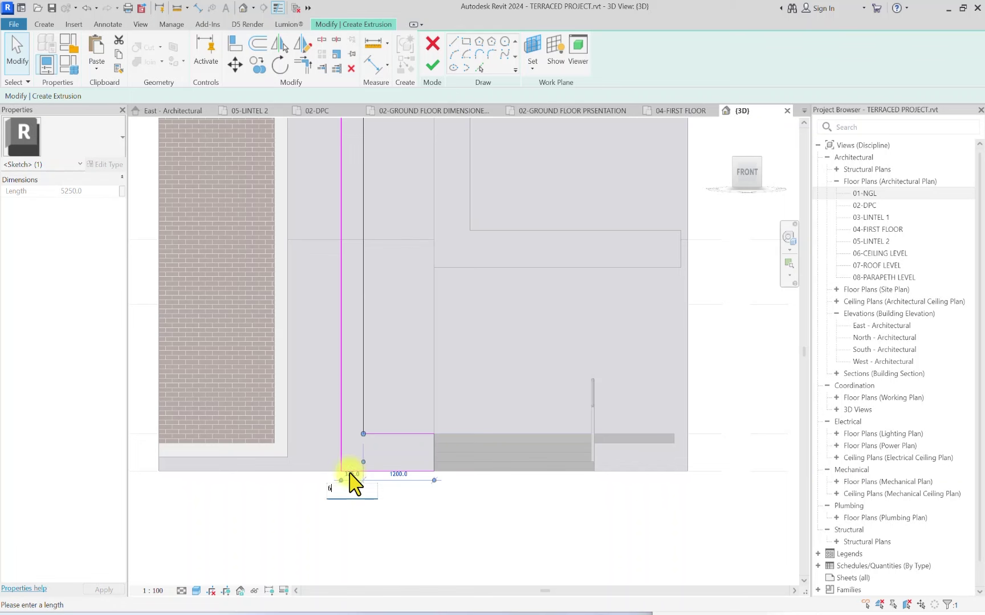
key(Return)
click(479, 347)
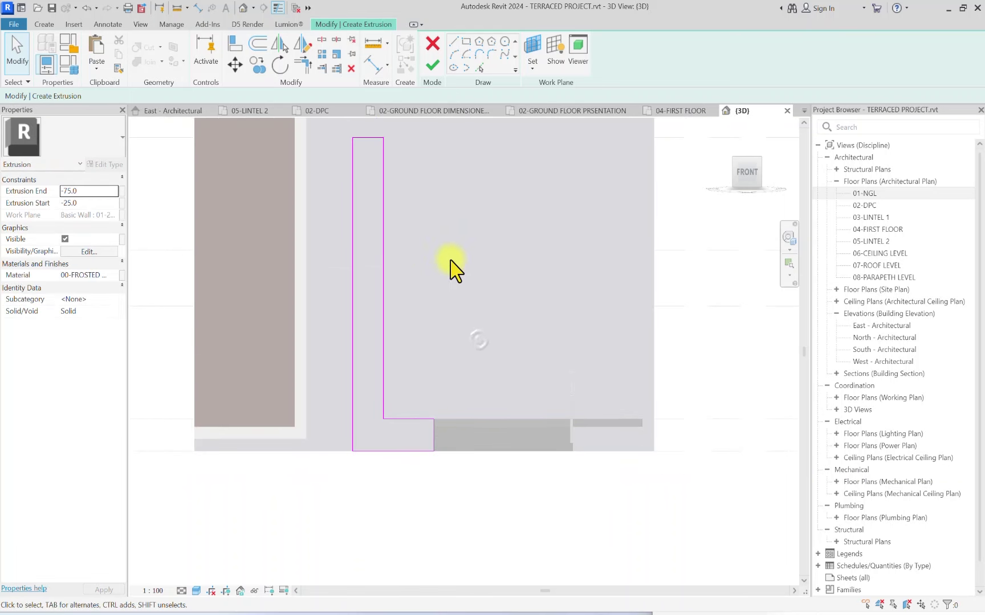
middle_drag(451, 269, 471, 398)
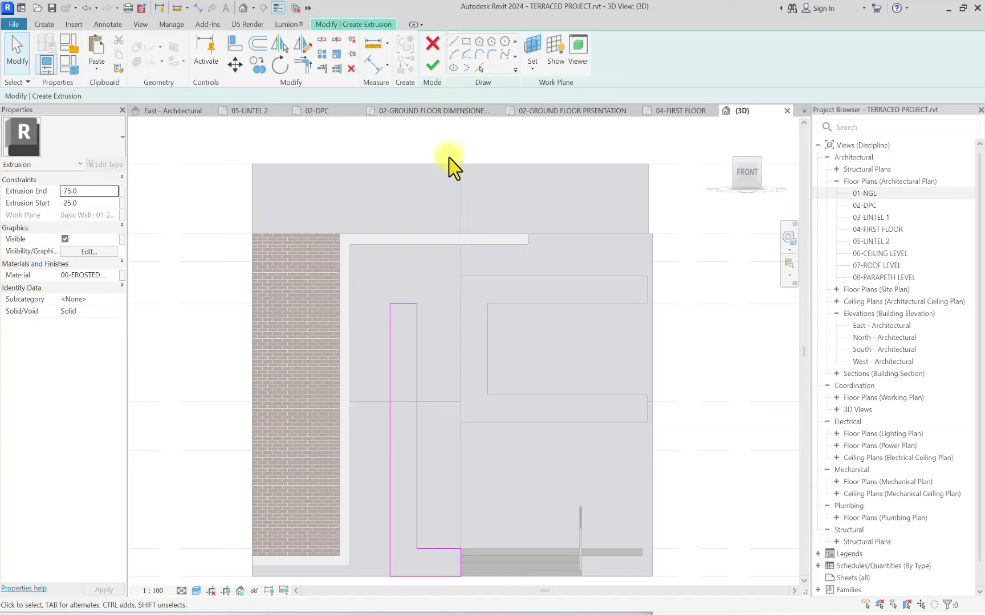
Step: Add another sketch line and position the vertical line 750 away
click(455, 41)
click(449, 304)
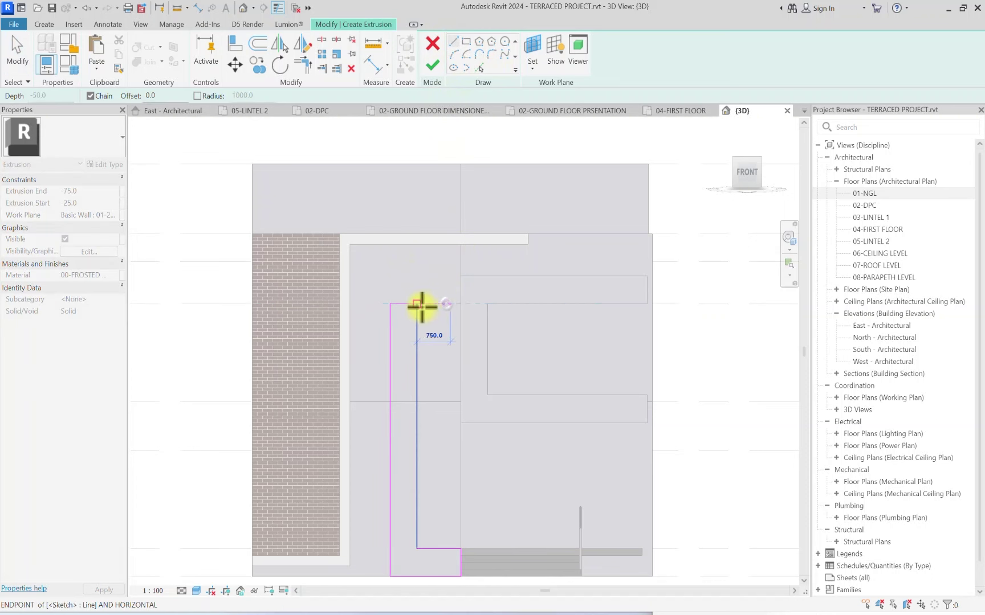
scroll(422, 306, down, 1)
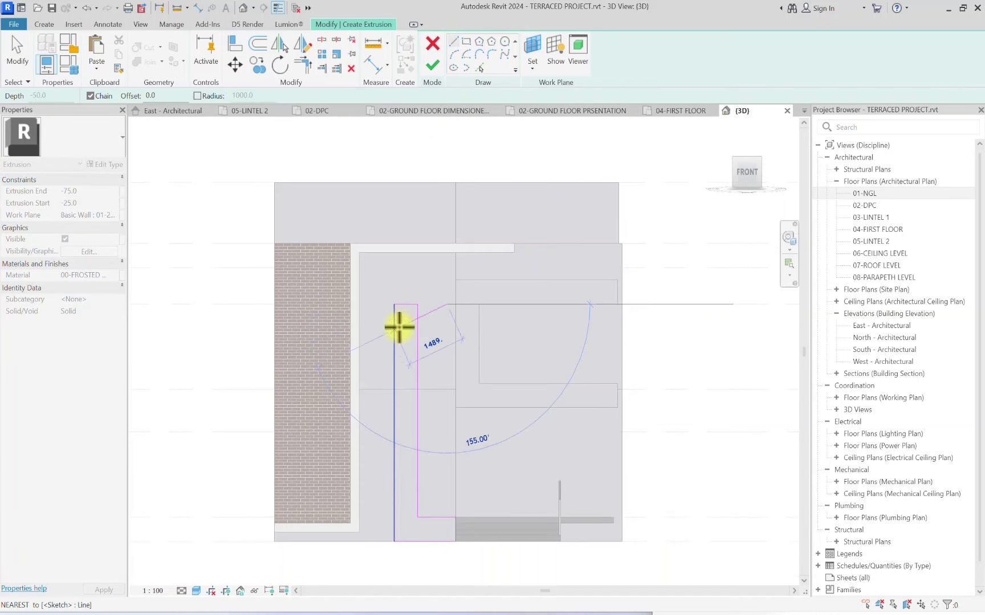
key(Escape)
key(Escape)
click(393, 311)
click(376, 271)
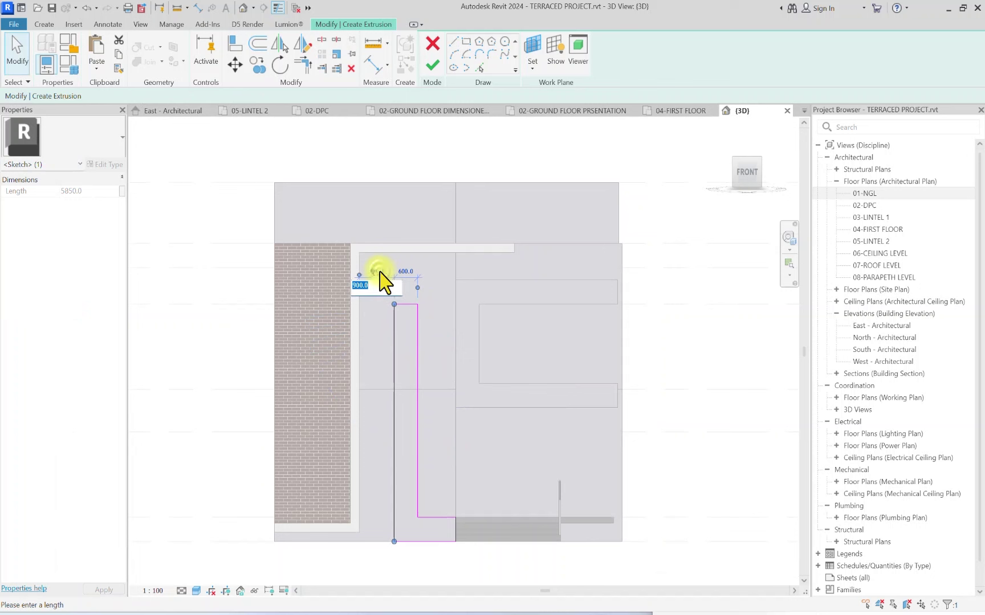
click(436, 322)
click(547, 310)
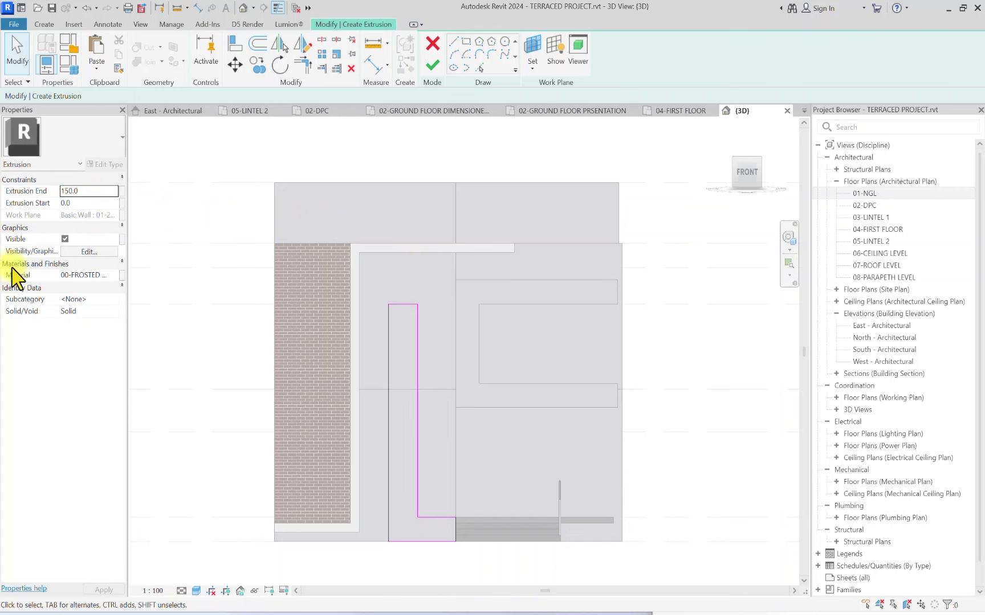
Step: Duplicate 00-FROSTED GLASS as the new 01-MARBLE FINISH material
click(116, 276)
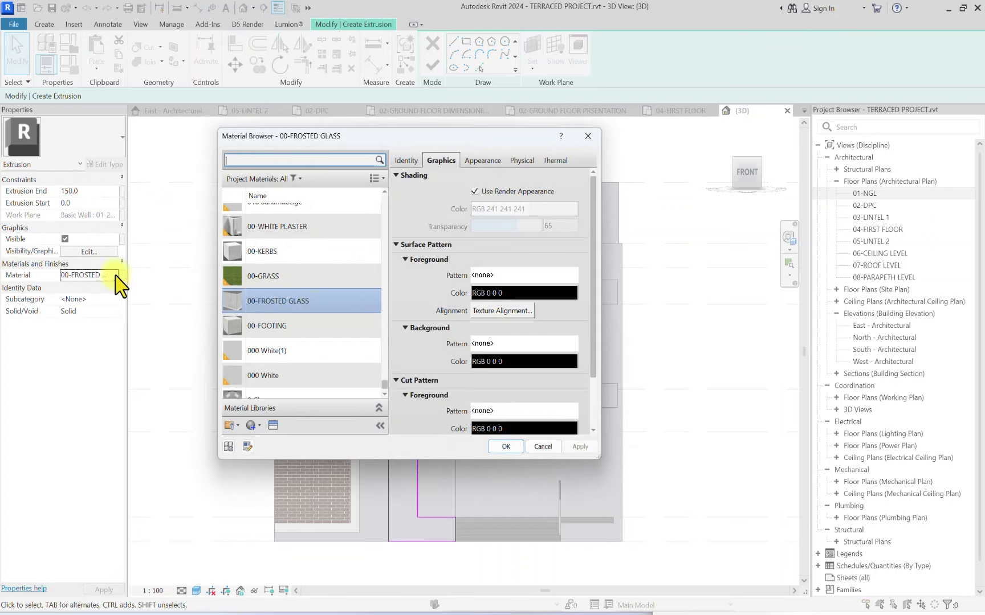
right_click(272, 308)
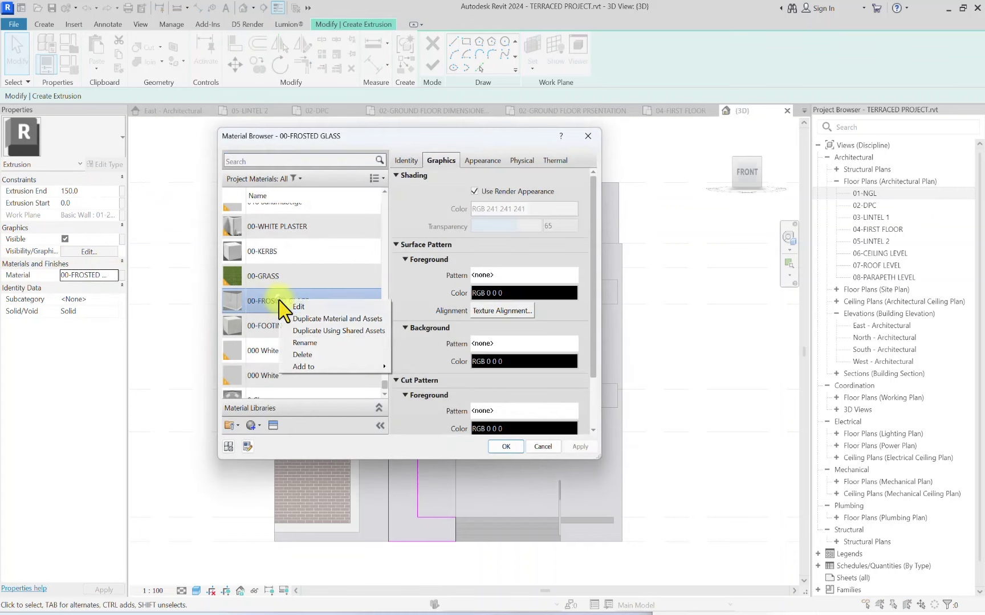
click(334, 328)
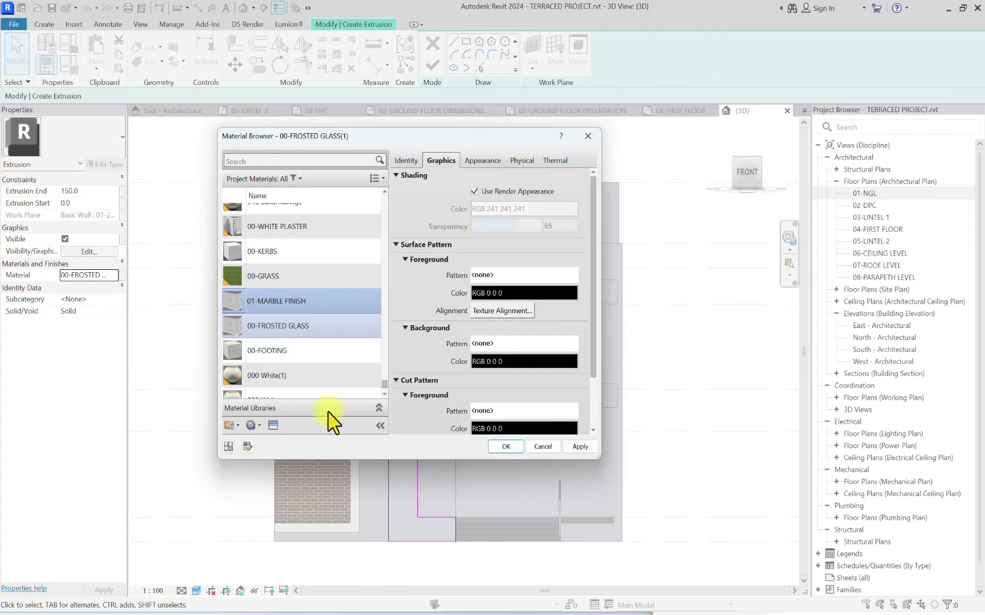
Step: Apply the Ceramic > Porcelain Navy Blue appearance, confirm the material, and finish the sketch
click(273, 425)
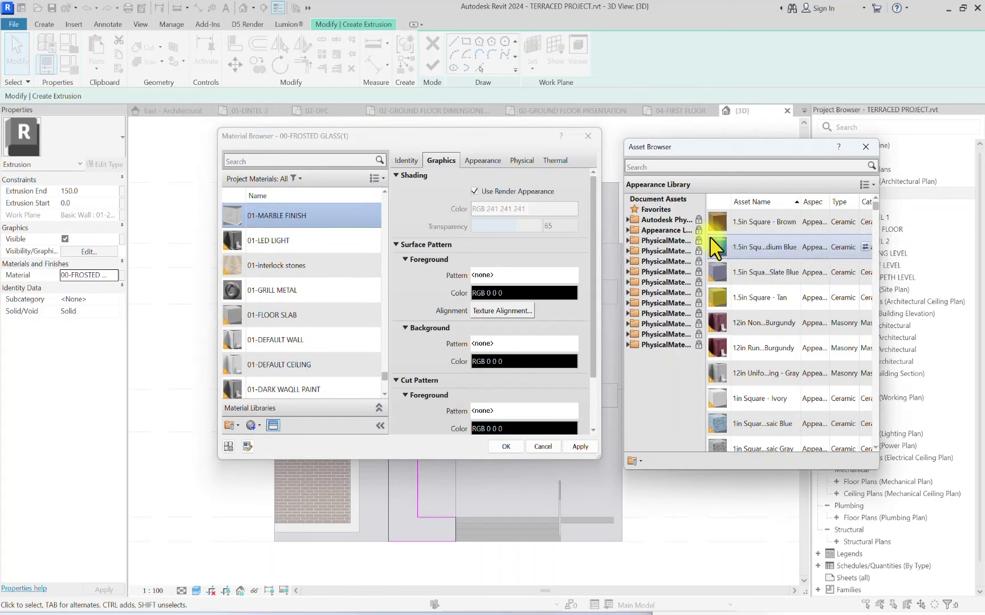
double_click(664, 230)
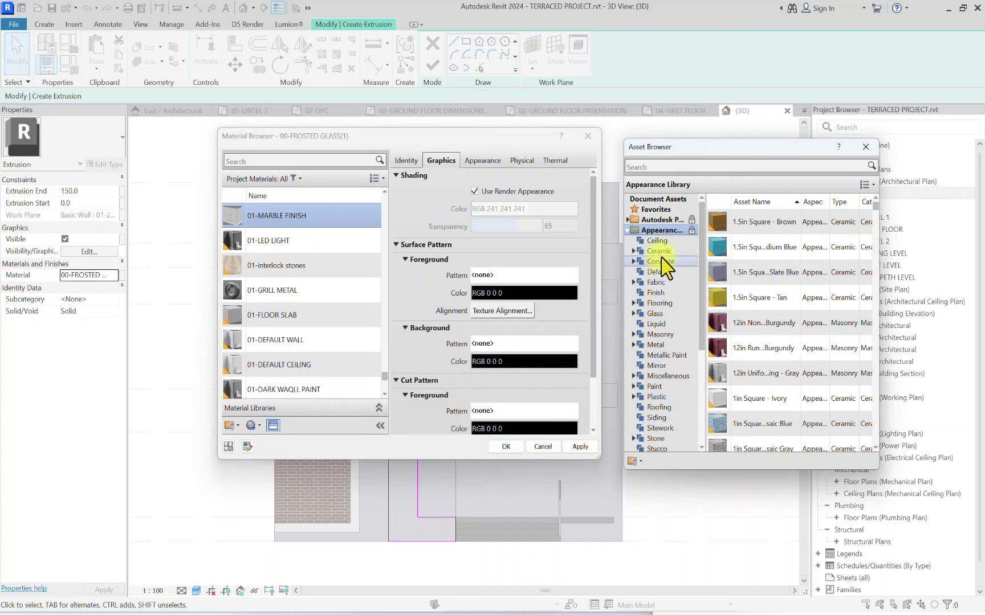
double_click(656, 251)
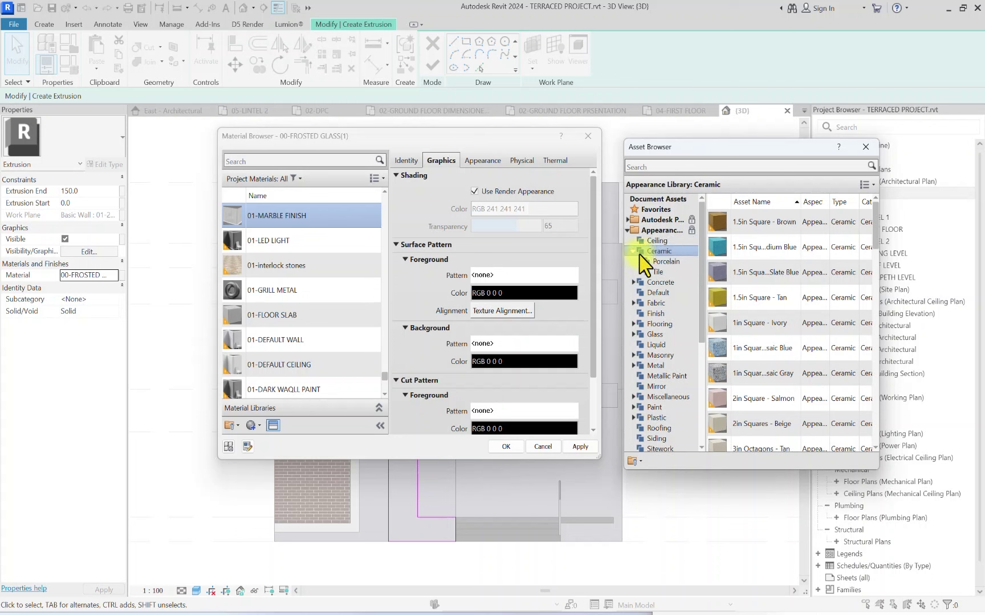
click(664, 261)
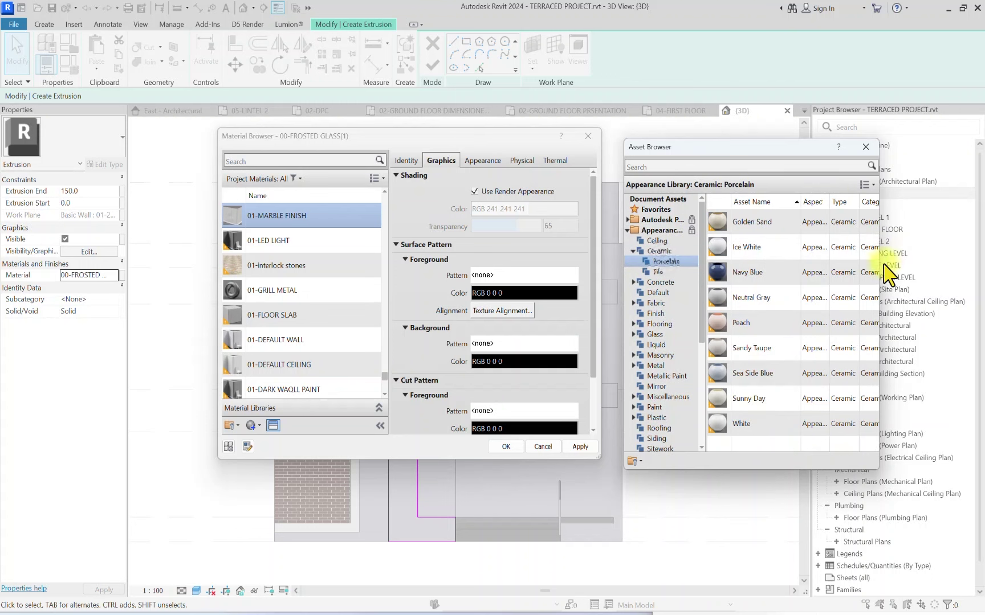
click(867, 273)
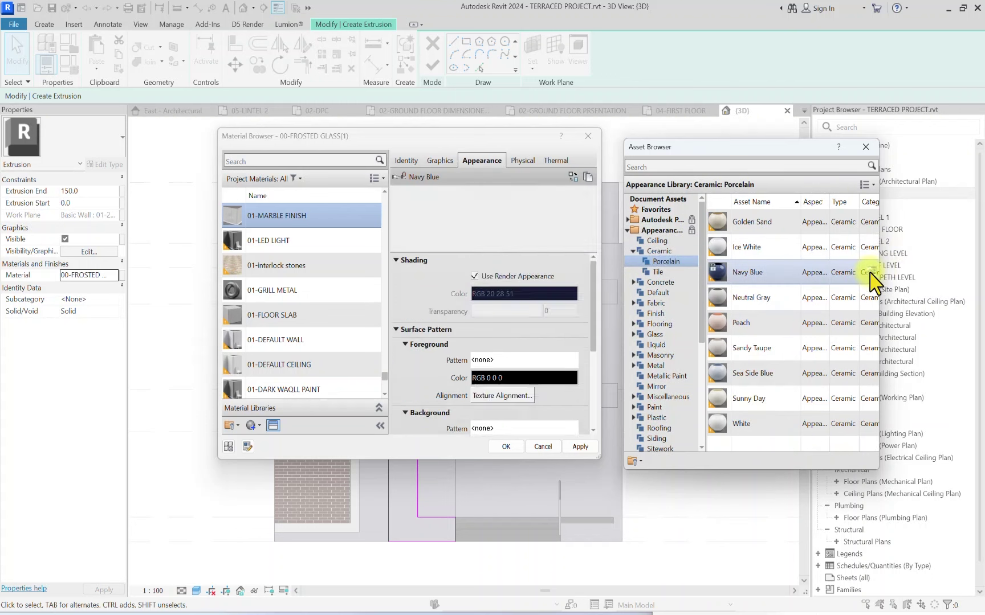
click(442, 162)
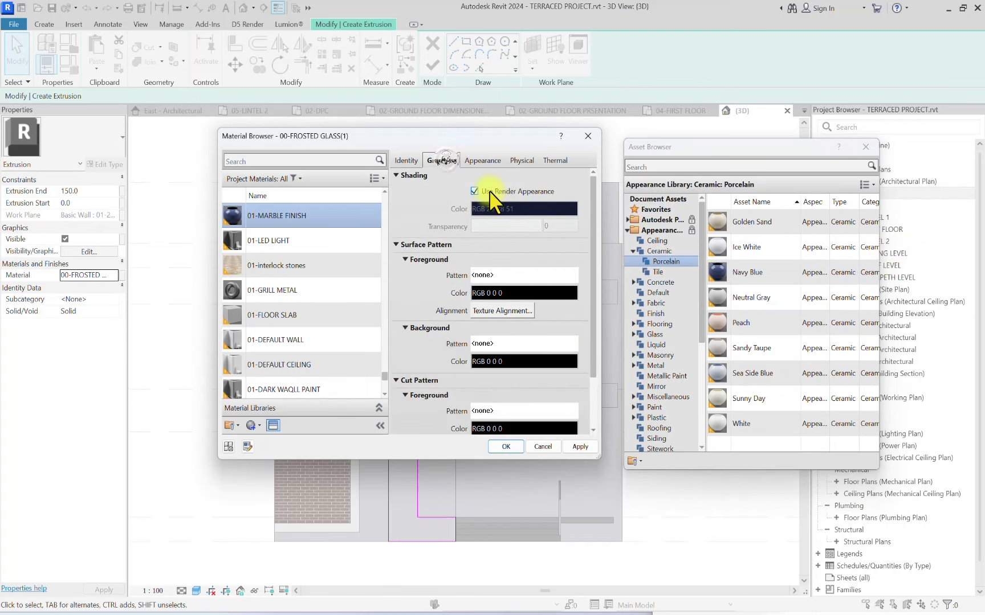
click(505, 447)
click(433, 65)
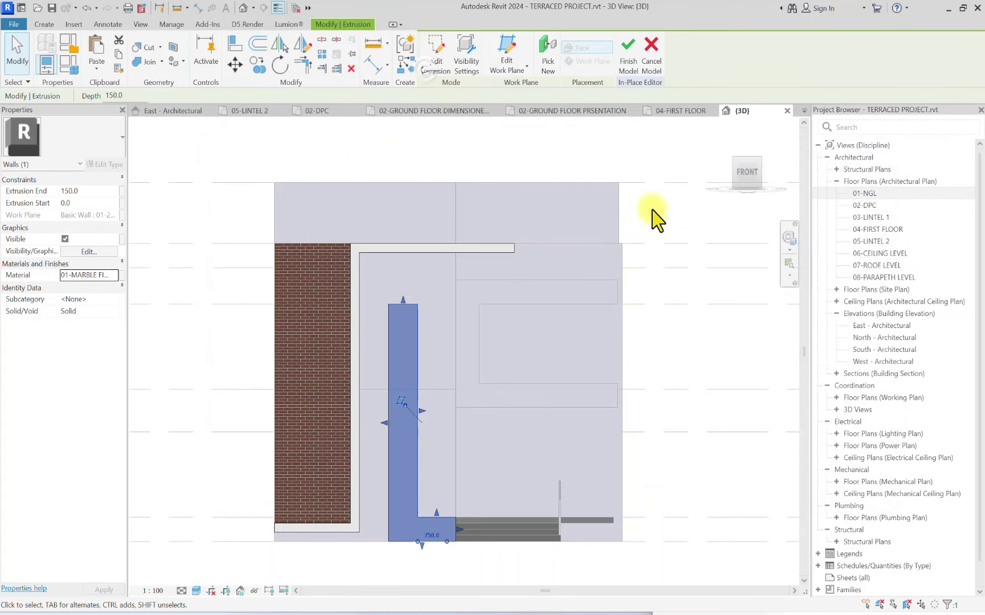
Step: Finish the in-place model and orbit the building to inspect the navy entrance strip
click(625, 61)
click(759, 160)
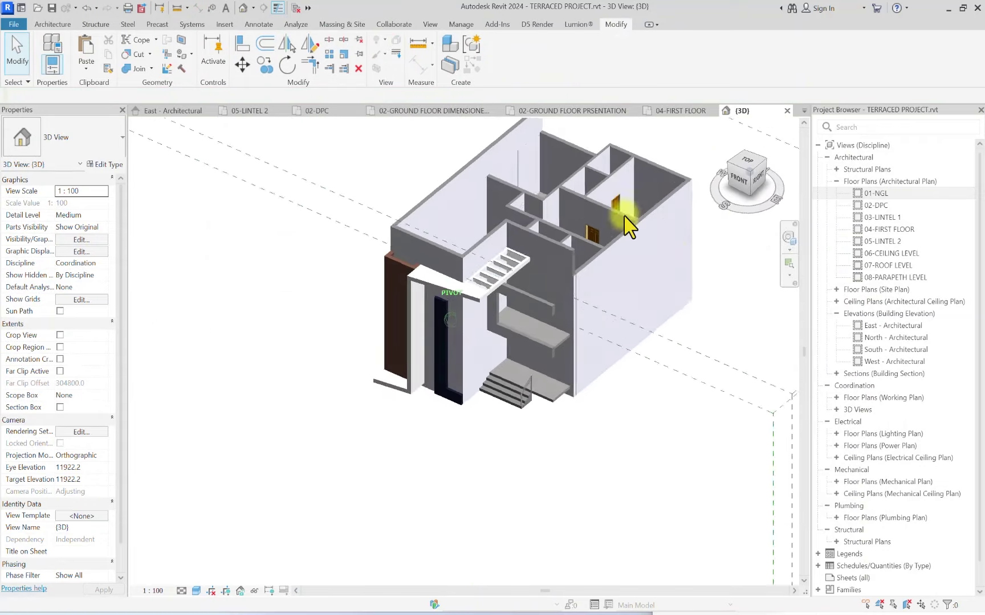
click(730, 188)
drag(731, 188, 651, 212)
shift+middle_drag(645, 236, 579, 252)
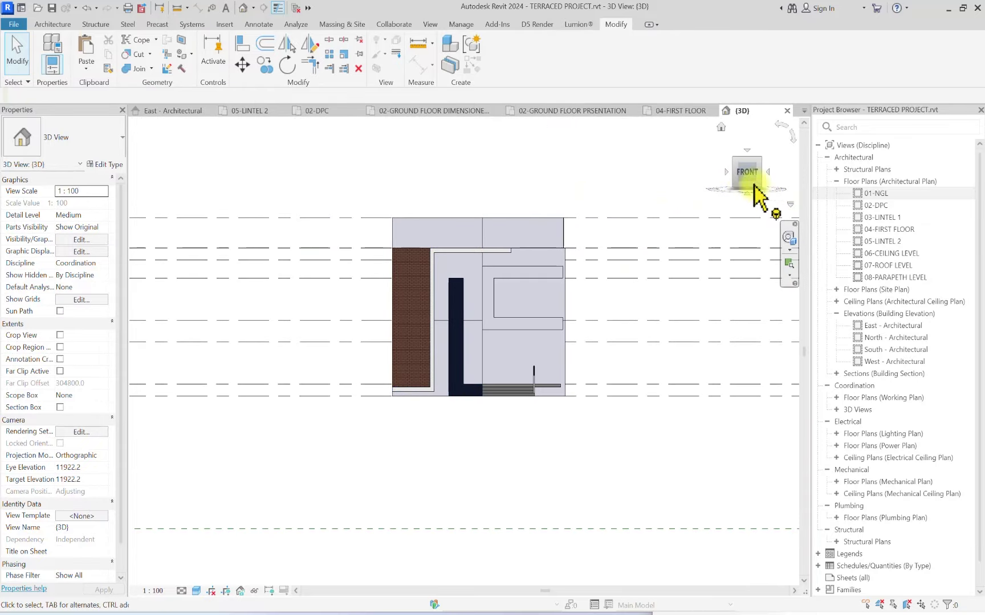
drag(757, 194, 681, 242)
scroll(626, 303, up, 5)
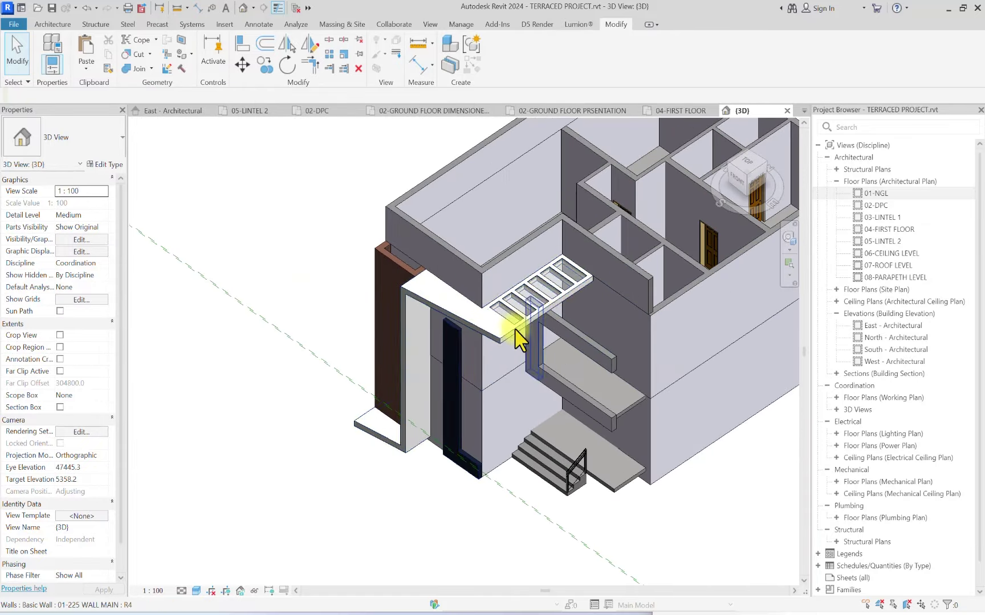
scroll(501, 230, down, 3)
scroll(421, 309, up, 3)
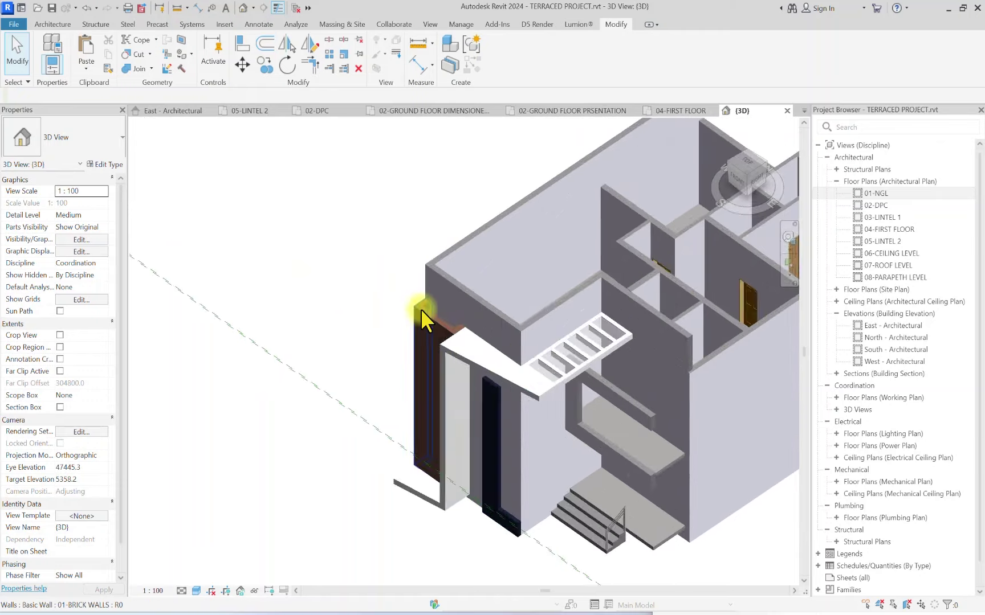
scroll(425, 308, up, 4)
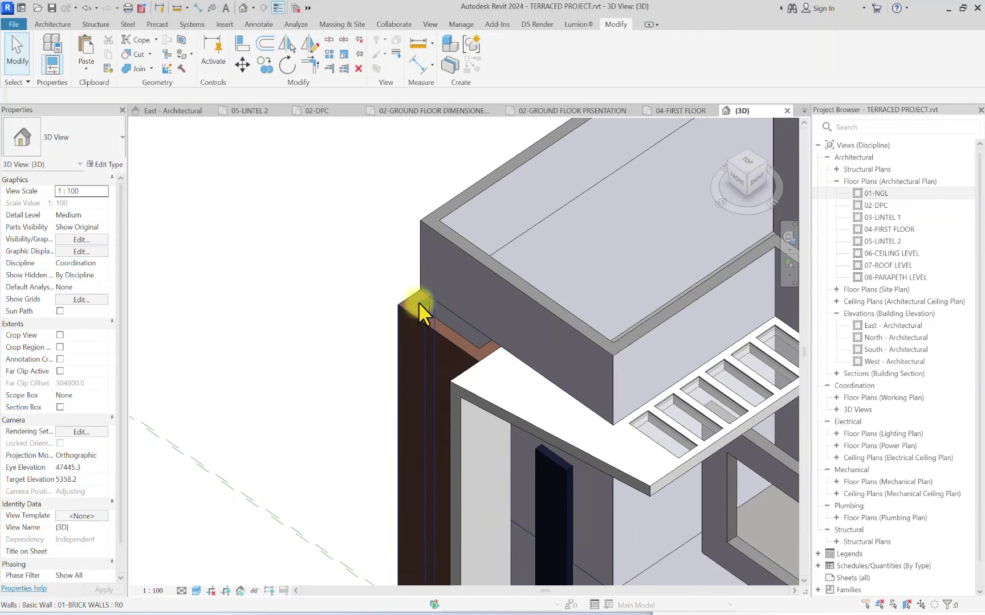
scroll(430, 308, down, 5)
scroll(627, 370, up, 3)
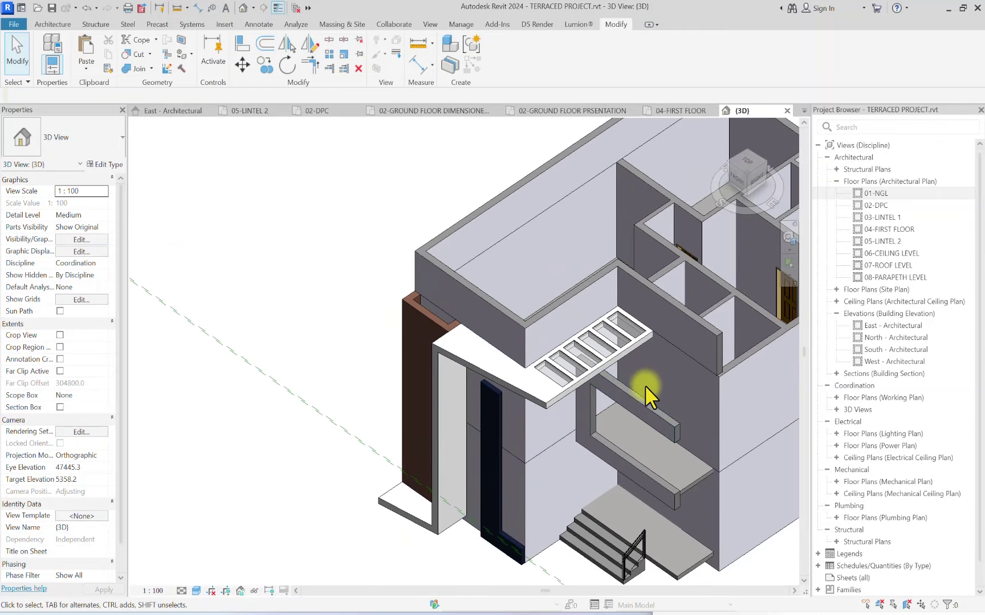
scroll(645, 386, down, 3)
scroll(637, 399, up, 3)
Step: Check the lintel wall above the entrance, then view the building from directly above
click(632, 397)
scroll(485, 405, up, 1)
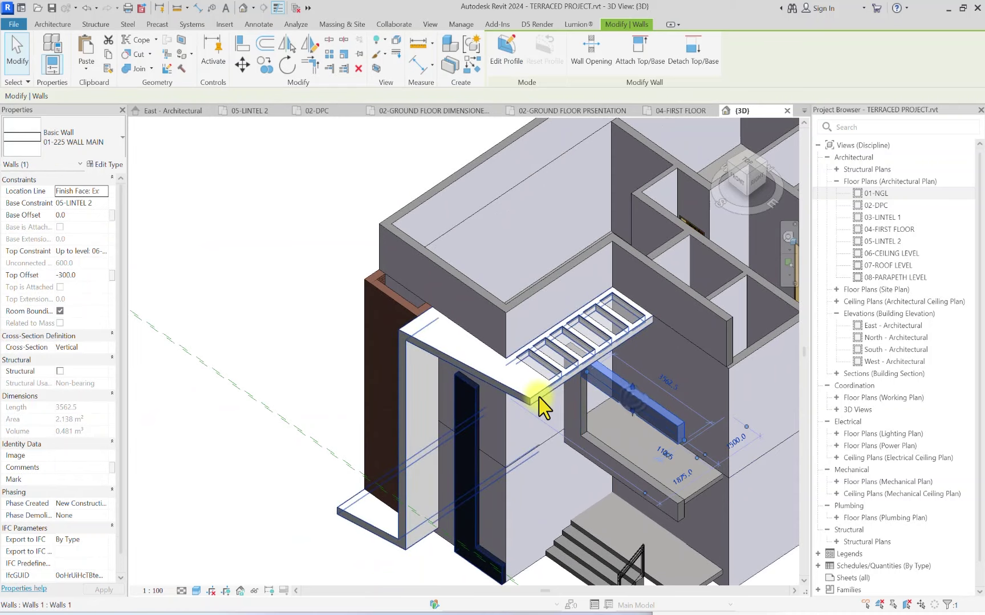
scroll(540, 405, down, 3)
click(513, 581)
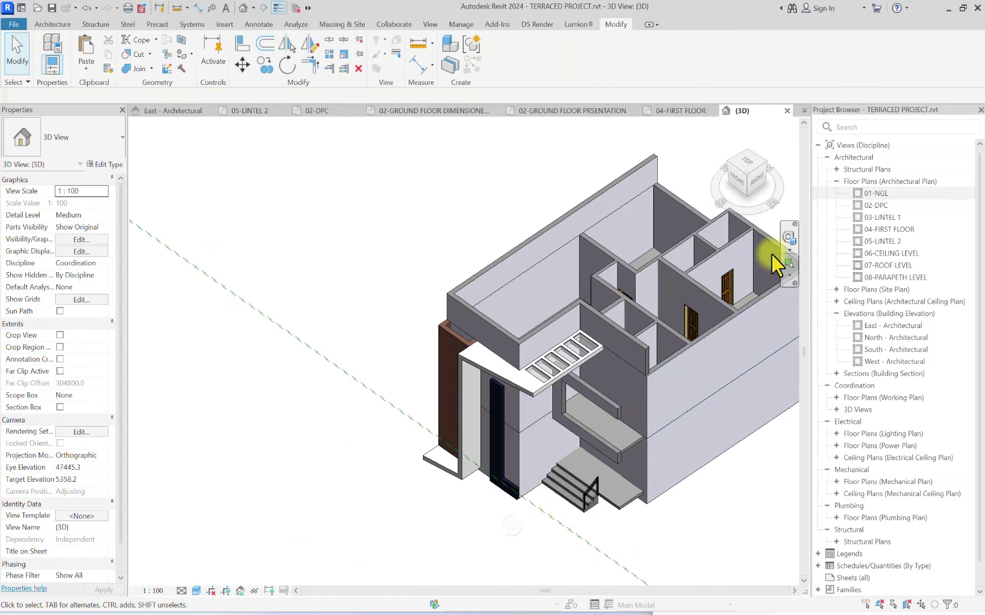
click(748, 164)
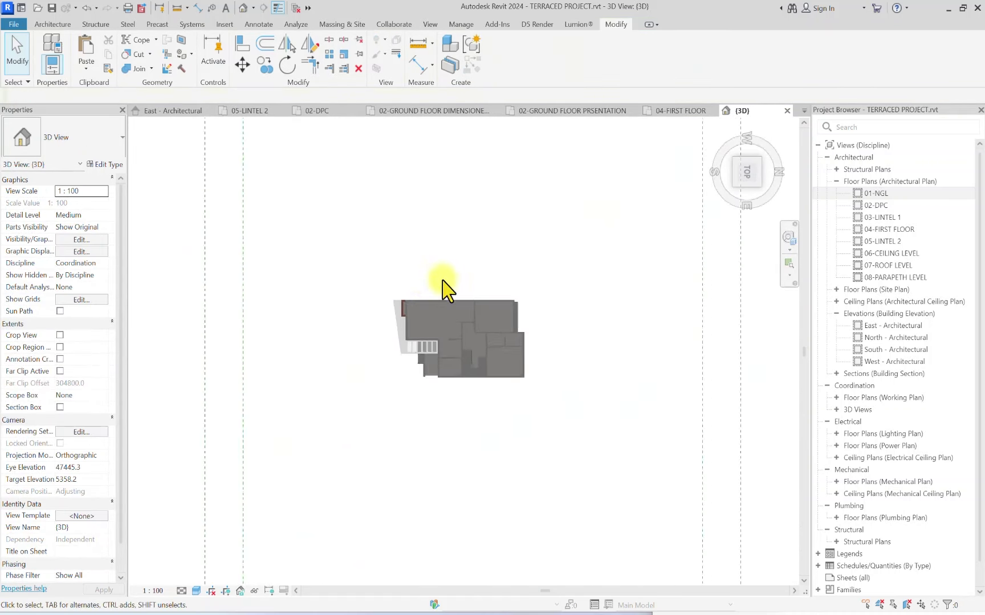
Step: Start a new 00-SLAB floor set to 07-ROOF LEVEL
click(57, 24)
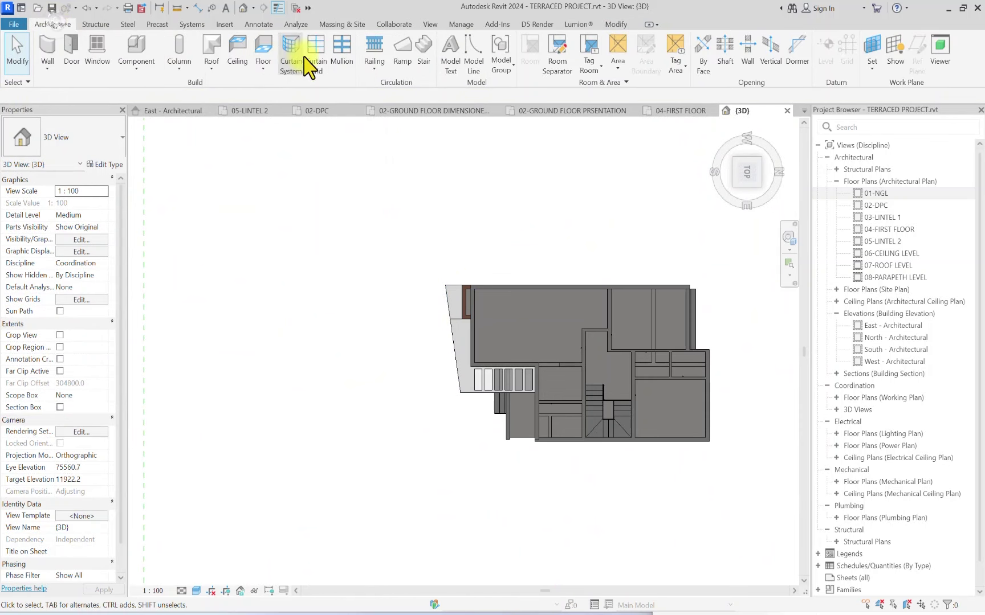
click(262, 51)
click(83, 138)
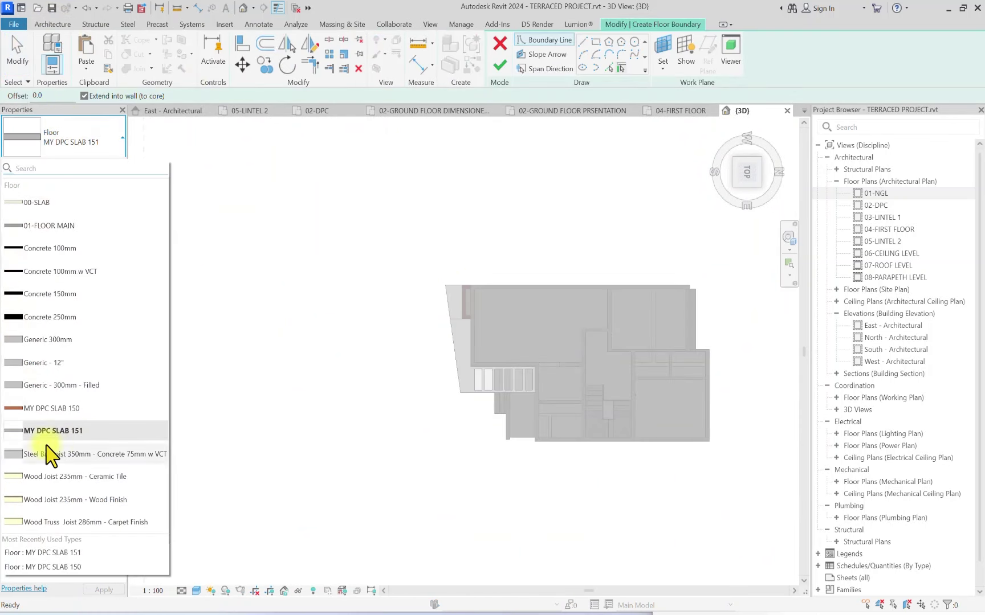
click(43, 202)
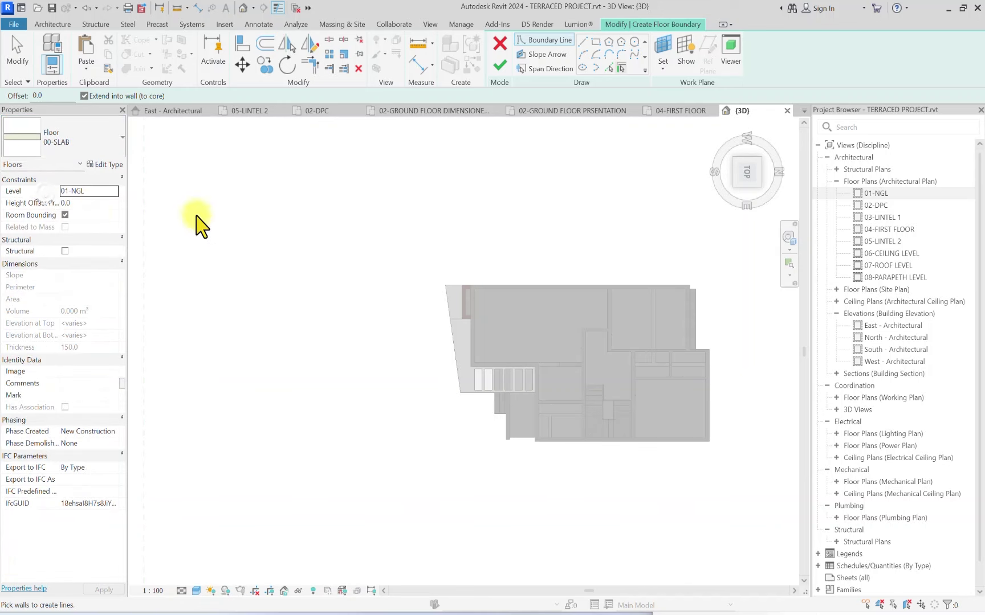
click(112, 191)
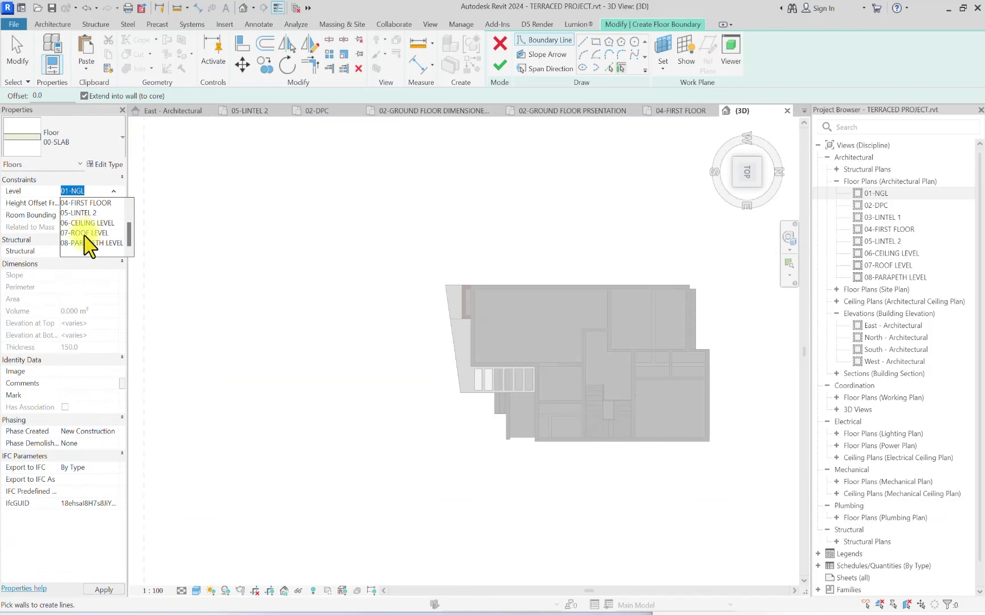
click(84, 233)
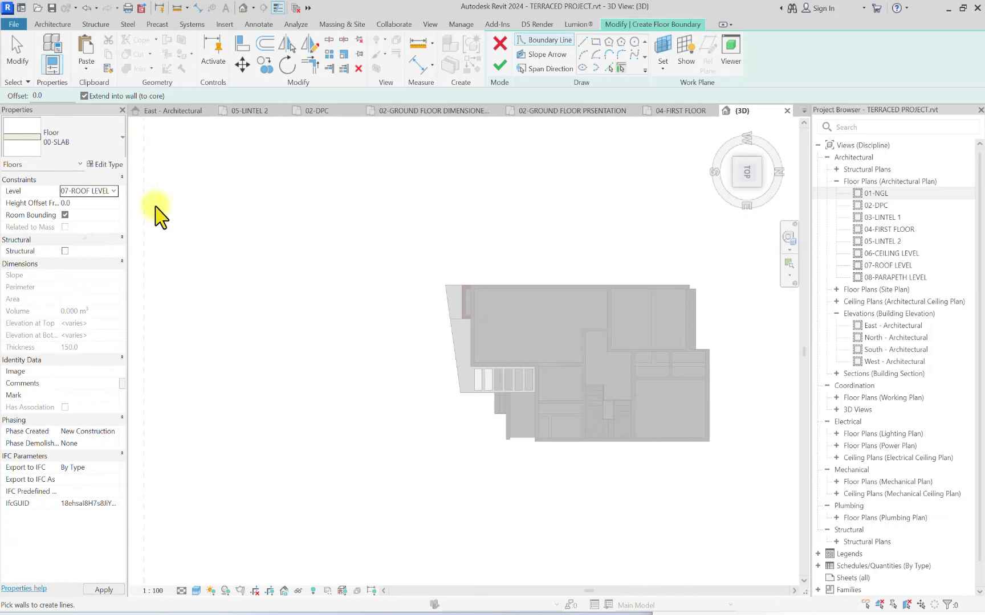
Step: Sketch the 300 × 1500 rectangular slab boundary beside the entrance
click(595, 42)
scroll(467, 302, up, 5)
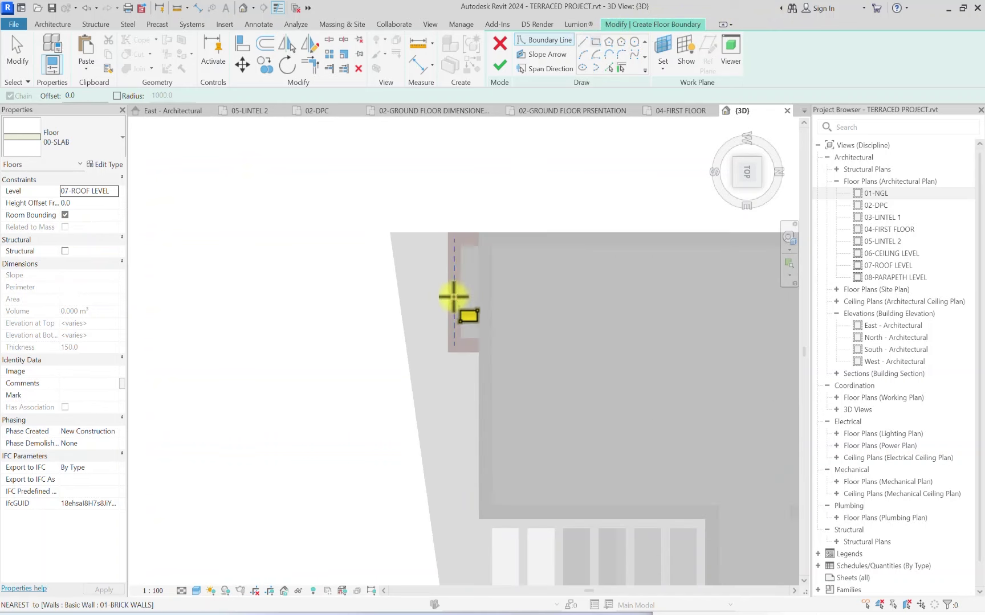
click(459, 244)
click(473, 402)
mouse_move(472, 401)
middle_down()
mouse_move(454, 282)
mouse_move(457, 150)
mouse_move(455, 575)
middle_up()
scroll(413, 375, up, 3)
Step: Finish the slab sketch without attaching walls to it, then deselect
key(Escape)
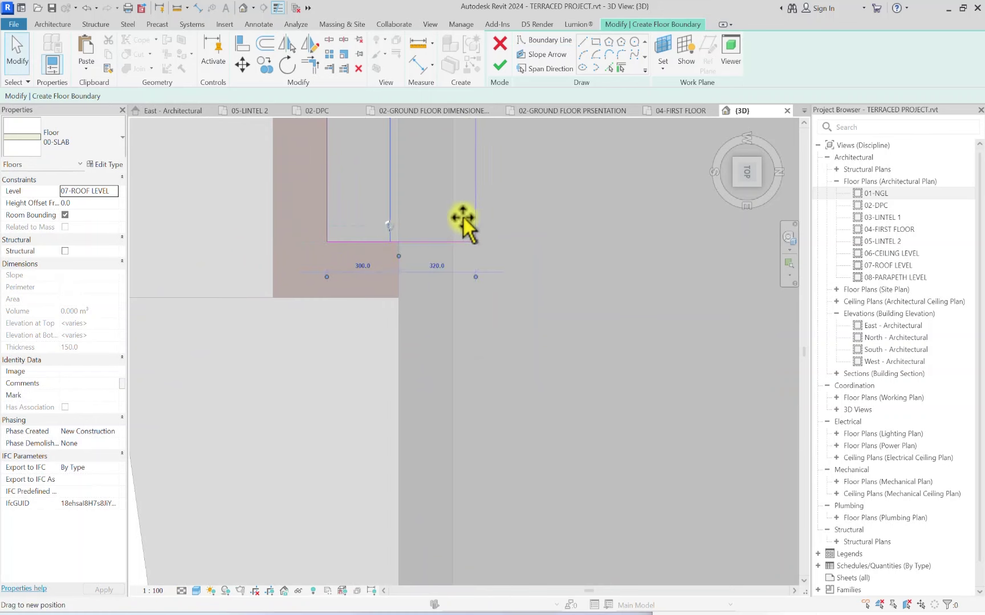
click(401, 228)
scroll(400, 228, down, 4)
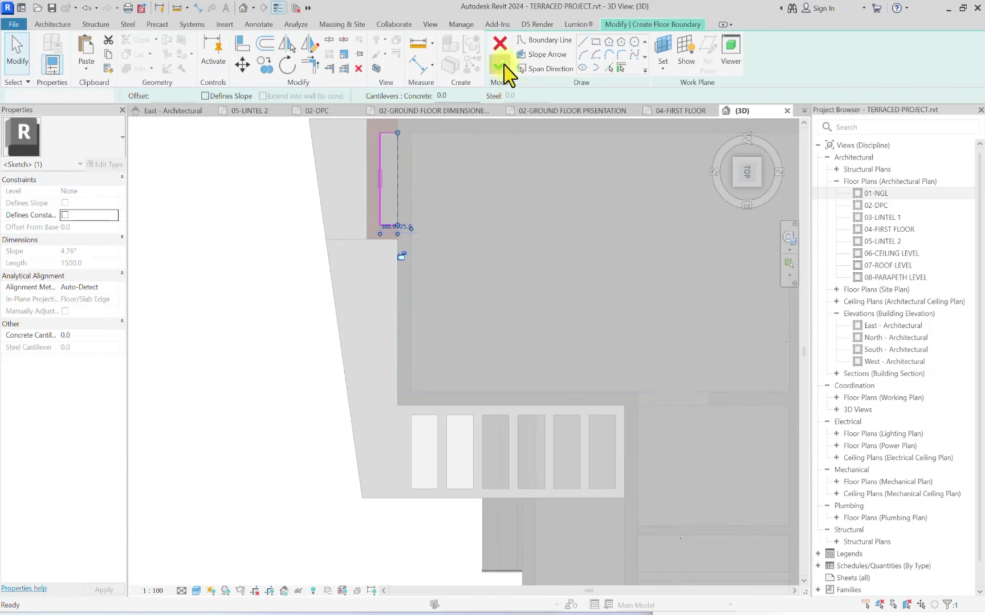
click(500, 65)
click(571, 321)
middle_drag(545, 468, 446, 384)
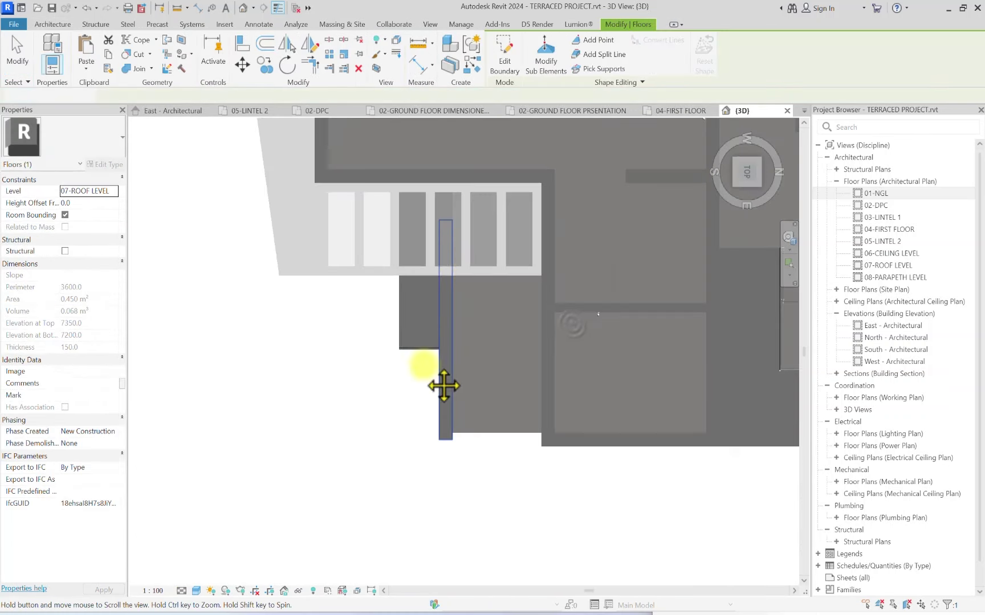
click(371, 402)
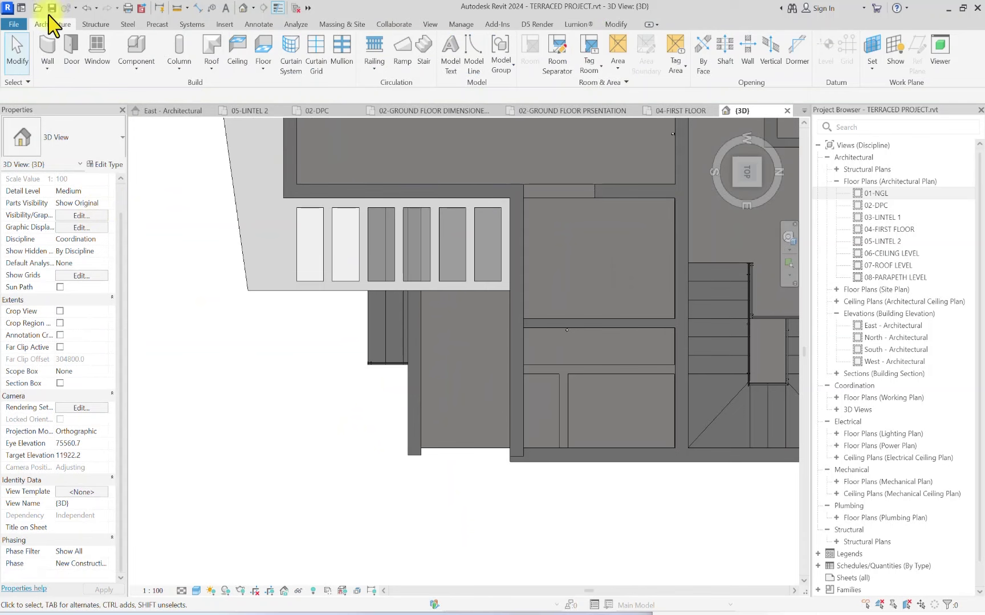
Step: Start a new floor on 06-CEILING LEVEL
click(261, 51)
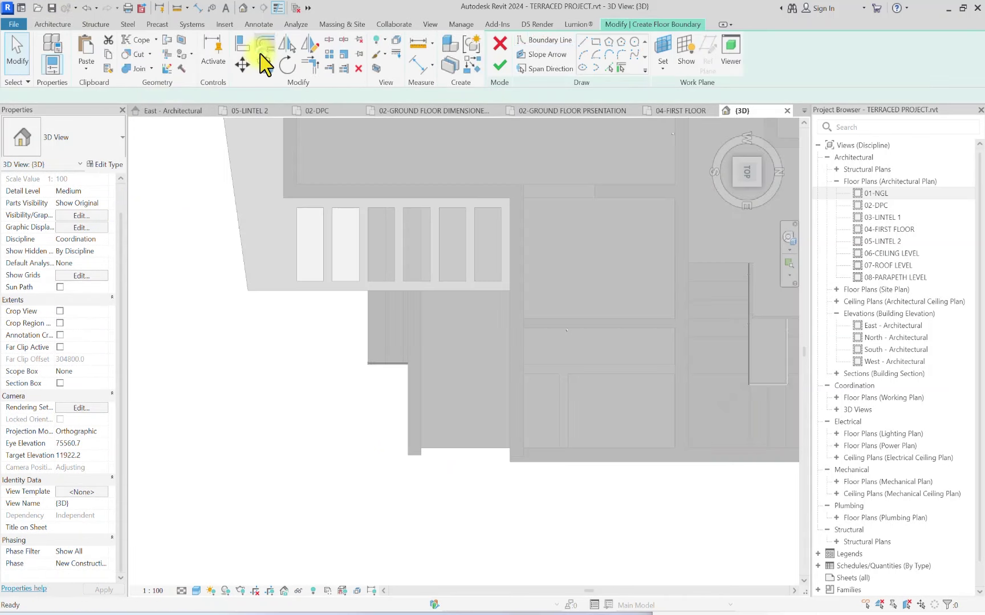
click(114, 193)
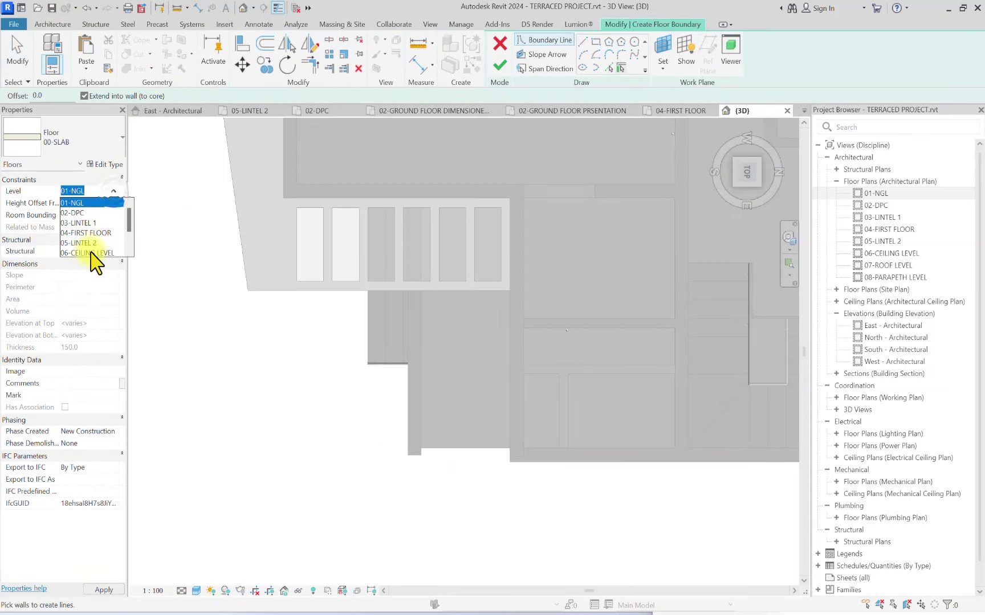
click(91, 253)
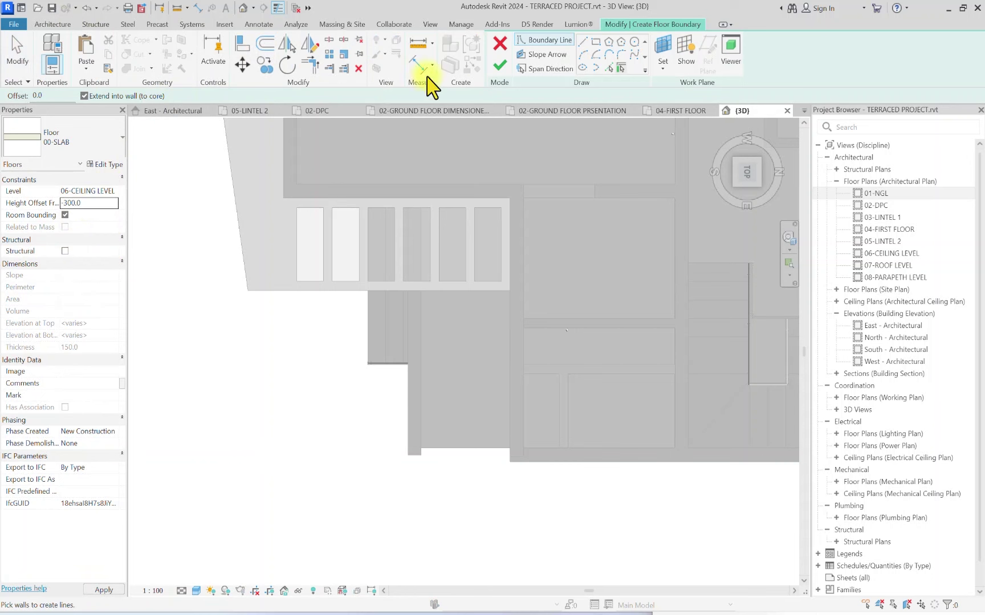
Step: Draw the 1500 × 1950 entrance rectangle and finish it without attaching walls
click(595, 43)
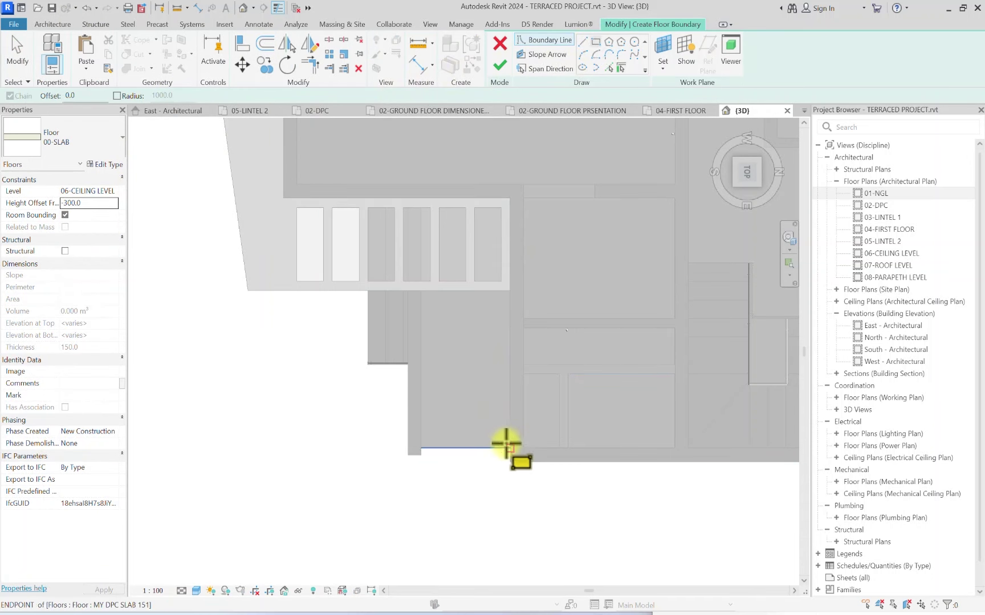
click(509, 447)
click(421, 198)
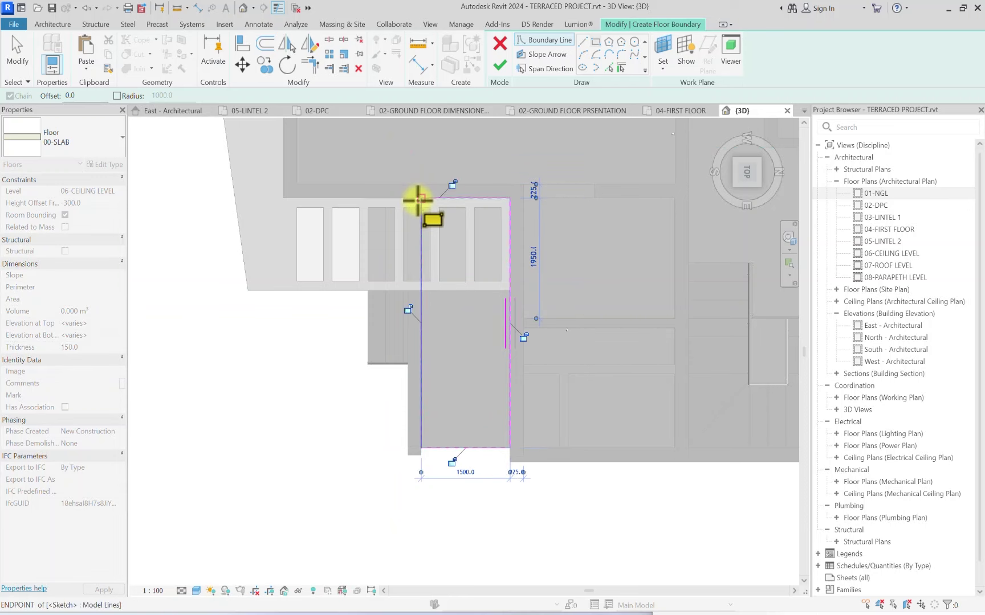
click(501, 66)
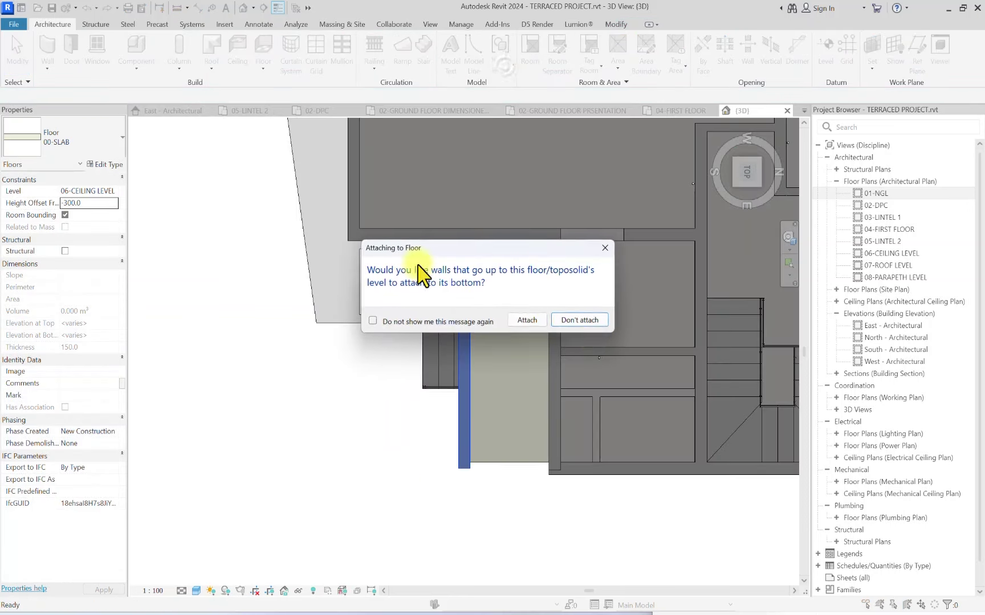
click(580, 320)
scroll(488, 472, down, 5)
click(488, 472)
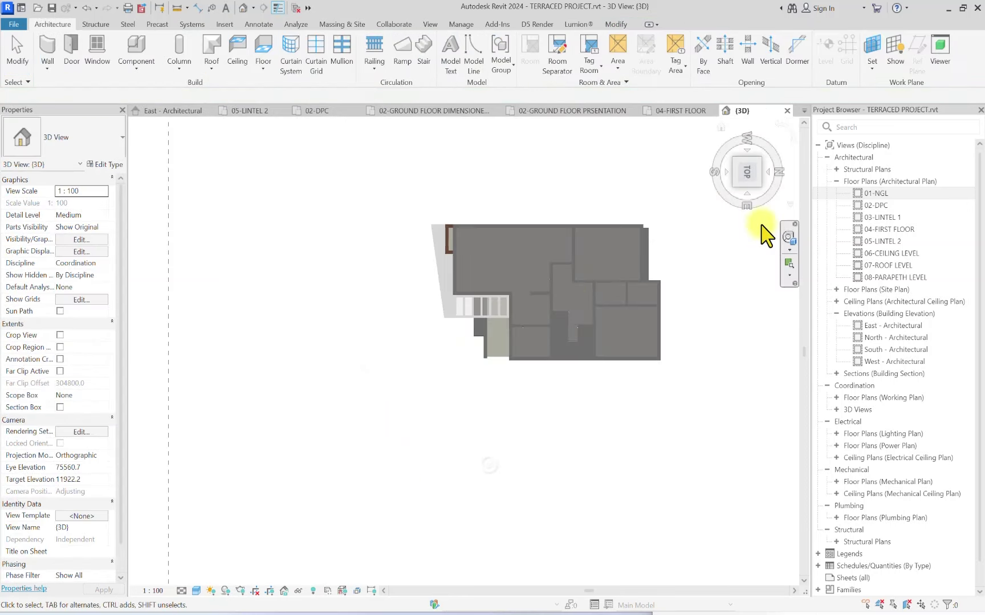
Step: Turn the 3D view to Front and zoom in on the entrance wall
click(751, 184)
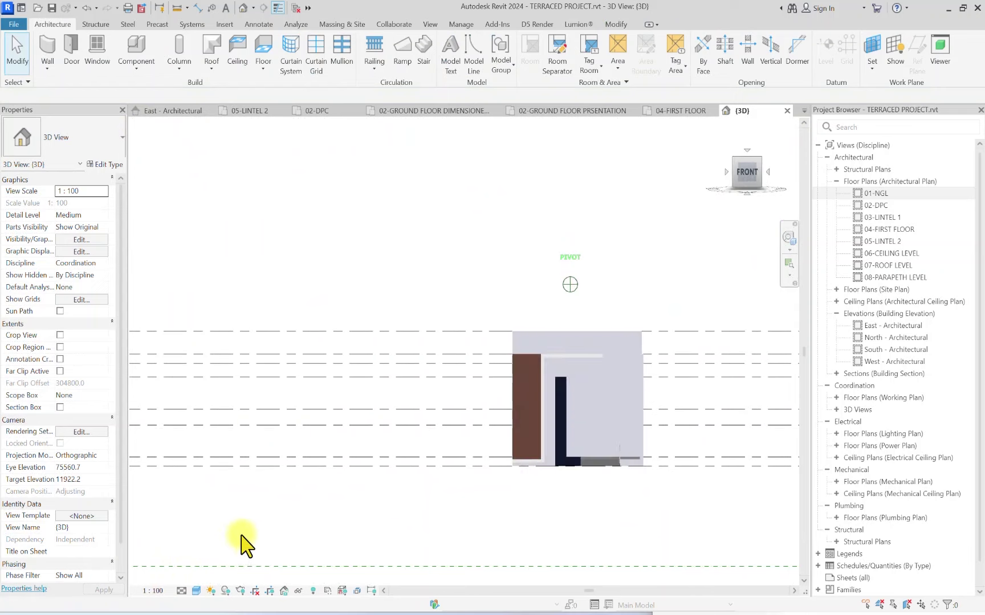
scroll(380, 304, up, 2)
scroll(435, 367, up, 1)
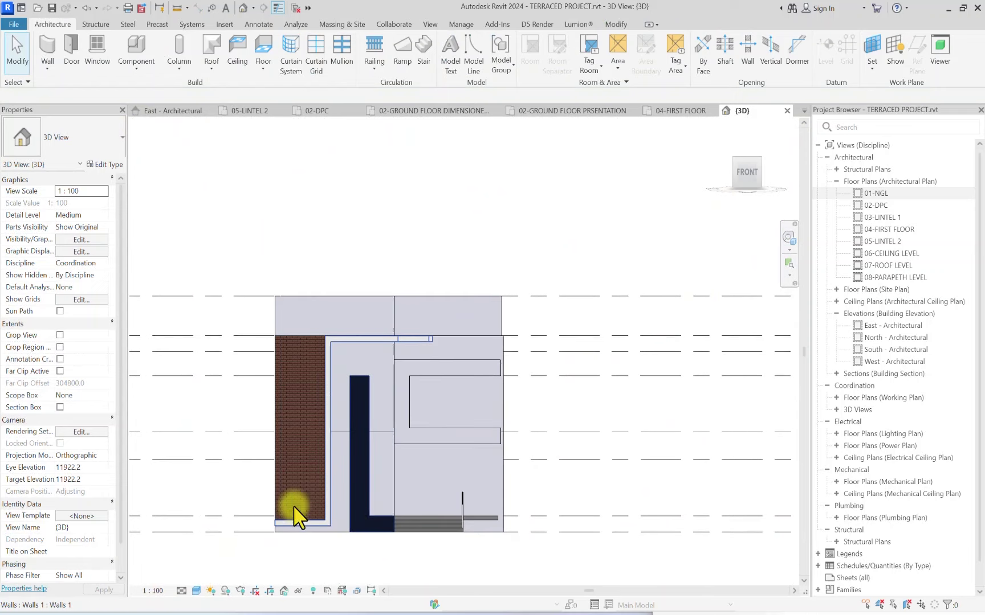
scroll(245, 516, up, 2)
scroll(245, 516, up, 2)
scroll(275, 431, down, 4)
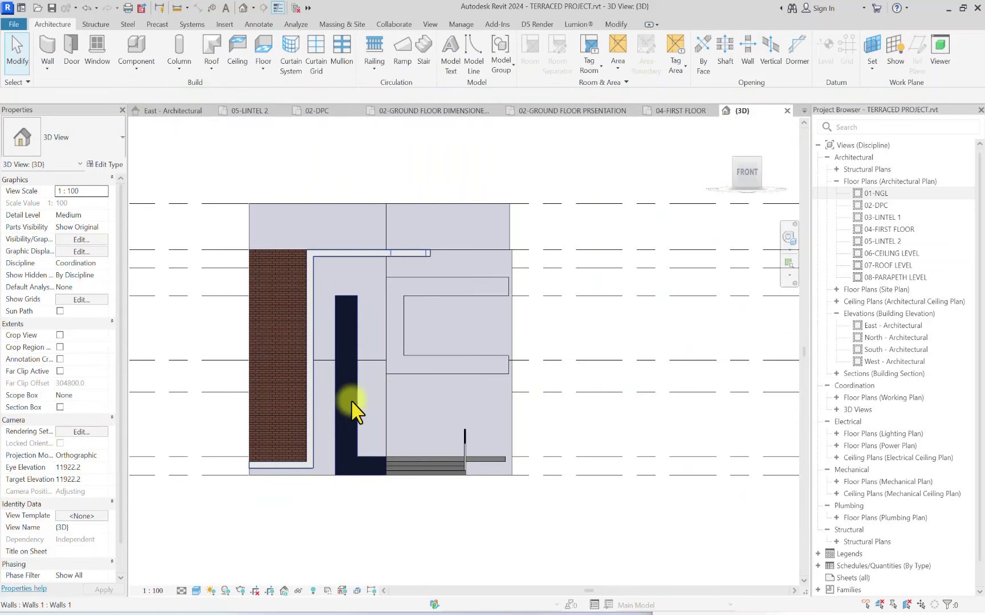
Step: Open the 01-NGL floor plan, then the 02-DPC floor plan
double_click(880, 194)
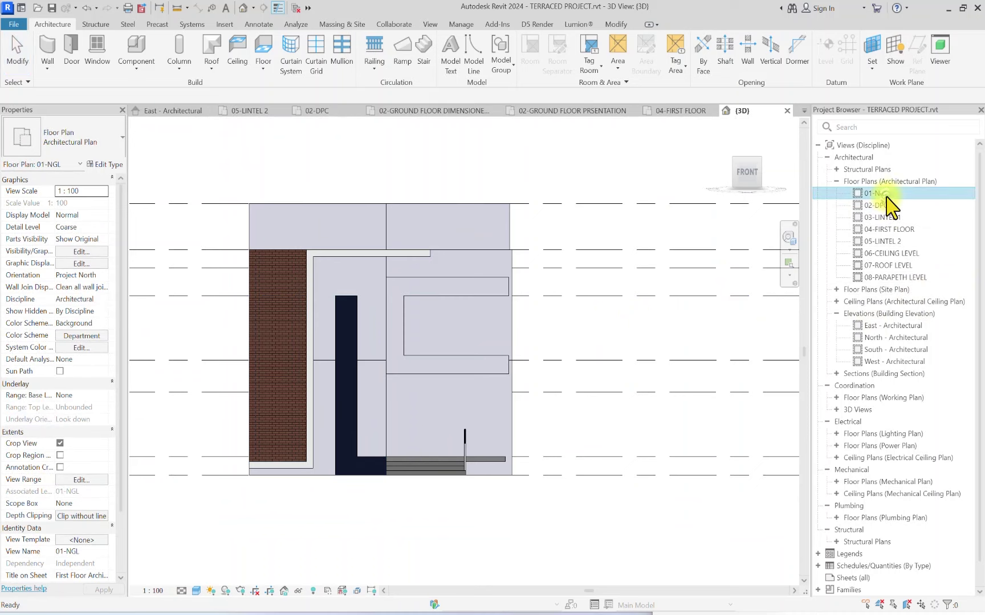
double_click(878, 205)
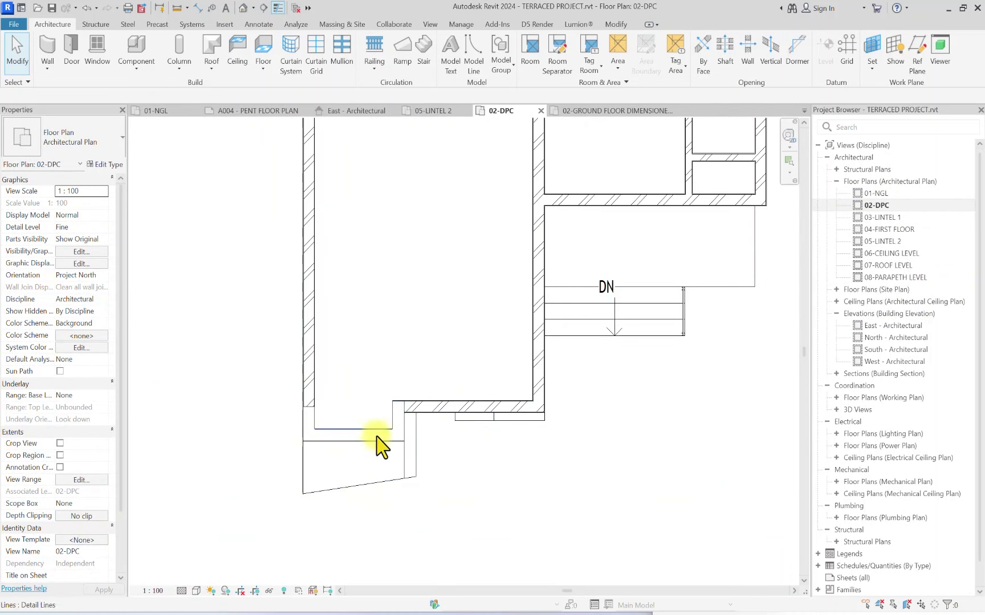
scroll(328, 441, down, 2)
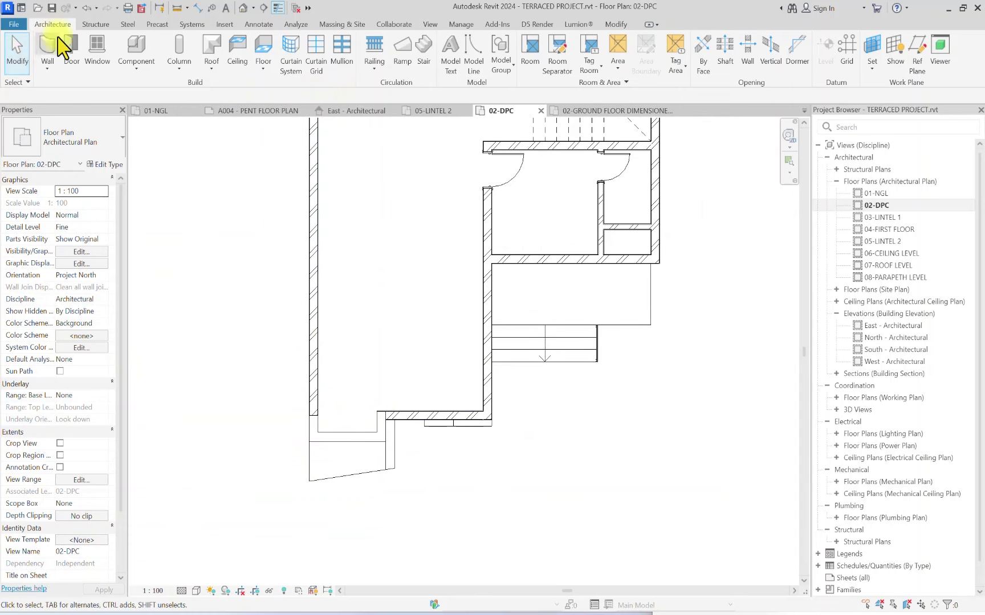
Step: Place an M_Window-Fixed 600x900mm window in the lower entrance wall
click(97, 48)
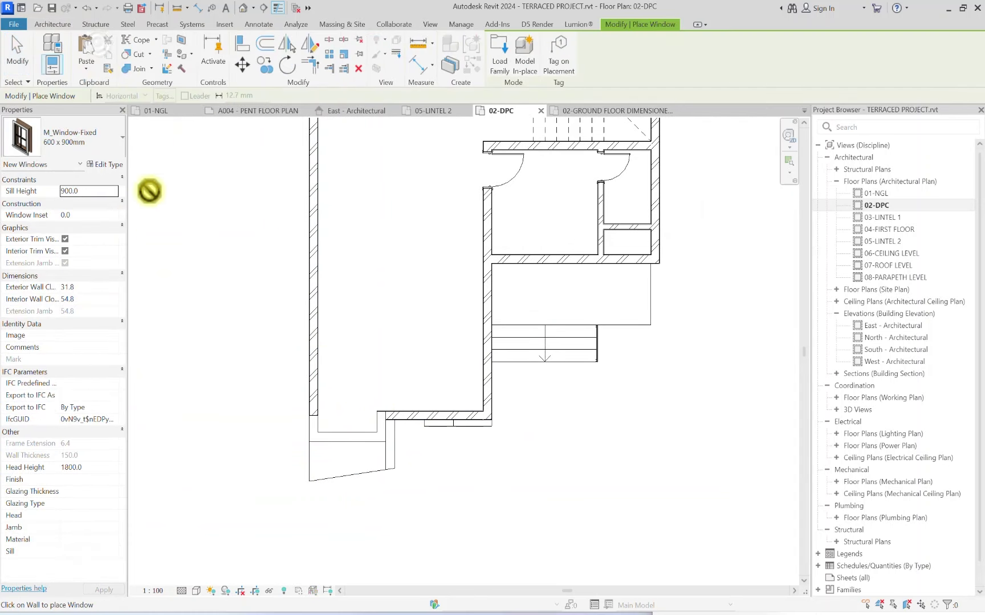
scroll(411, 455, up, 5)
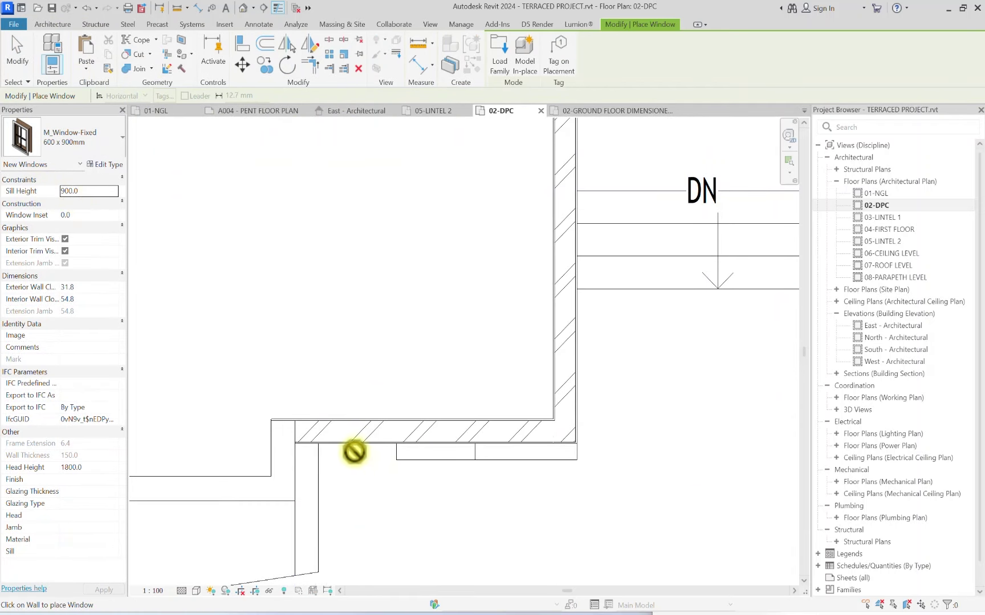
click(355, 435)
key(Escape)
key(Escape)
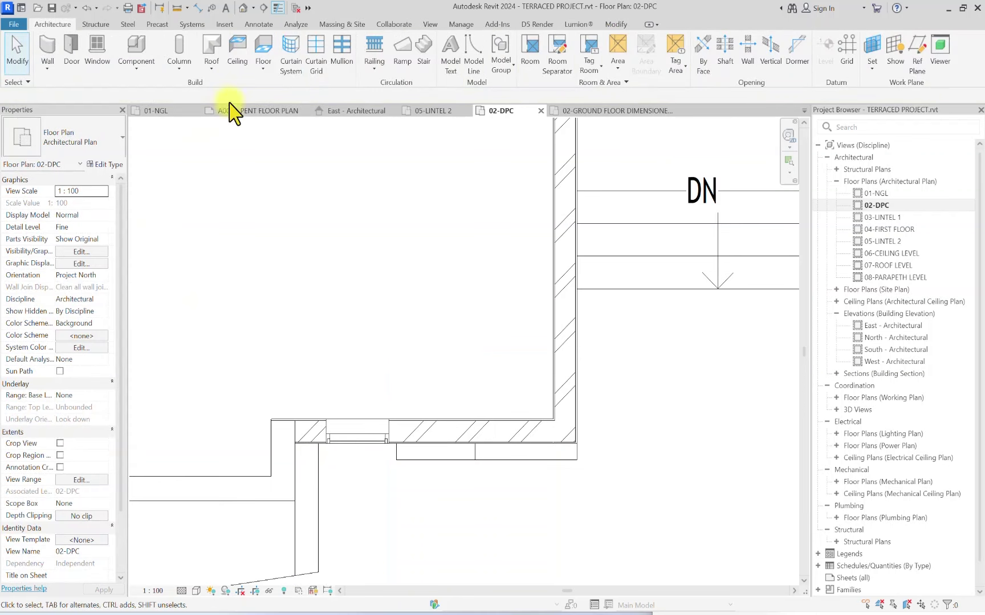
Step: Inspect the new window in the default 3D view, then return to 02-DPC
click(243, 8)
scroll(376, 444, up, 5)
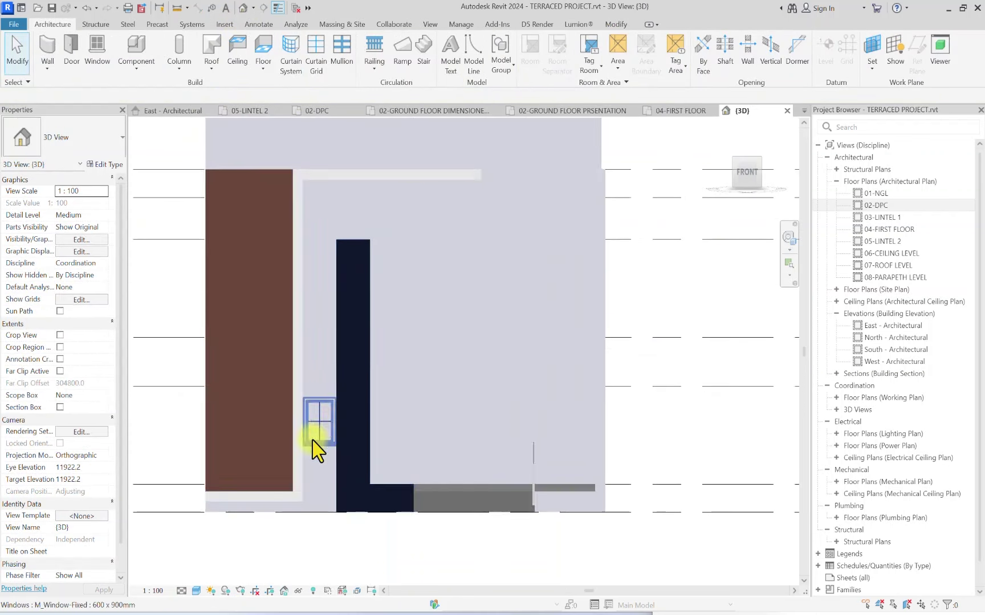
scroll(242, 479, down, 2)
scroll(319, 444, up, 2)
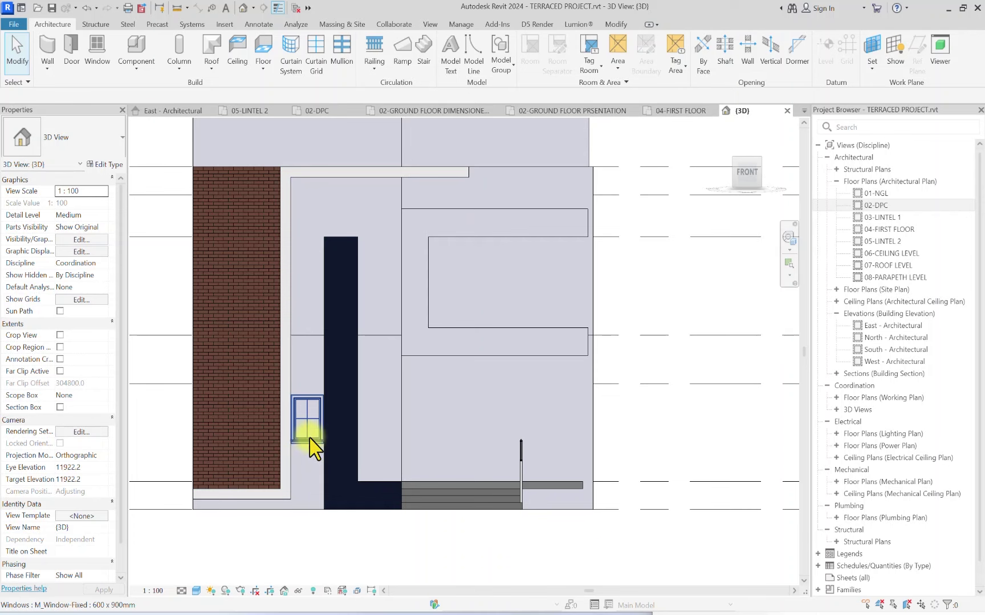
scroll(308, 451, down, 2)
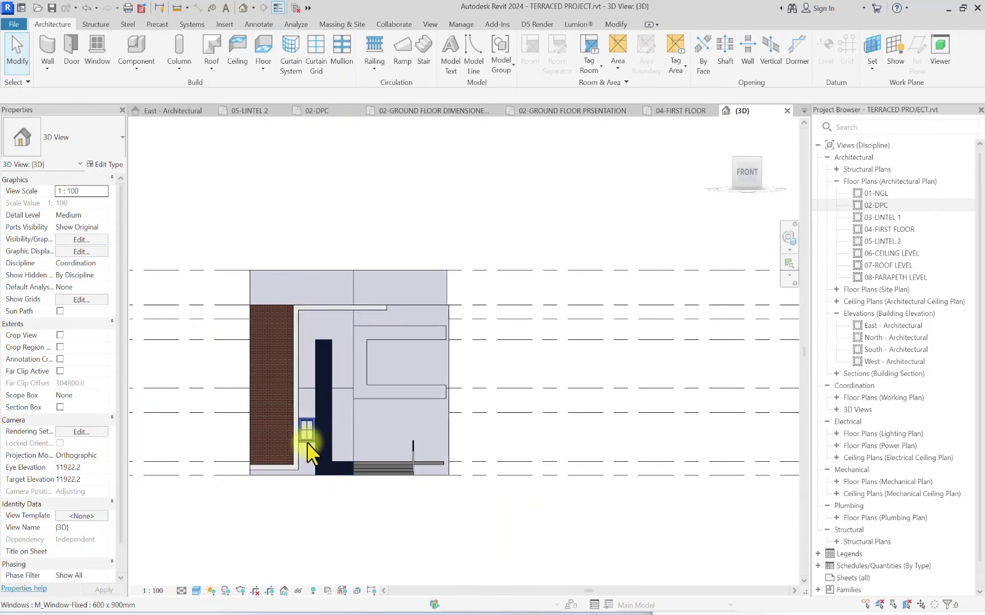
scroll(305, 449, up, 1)
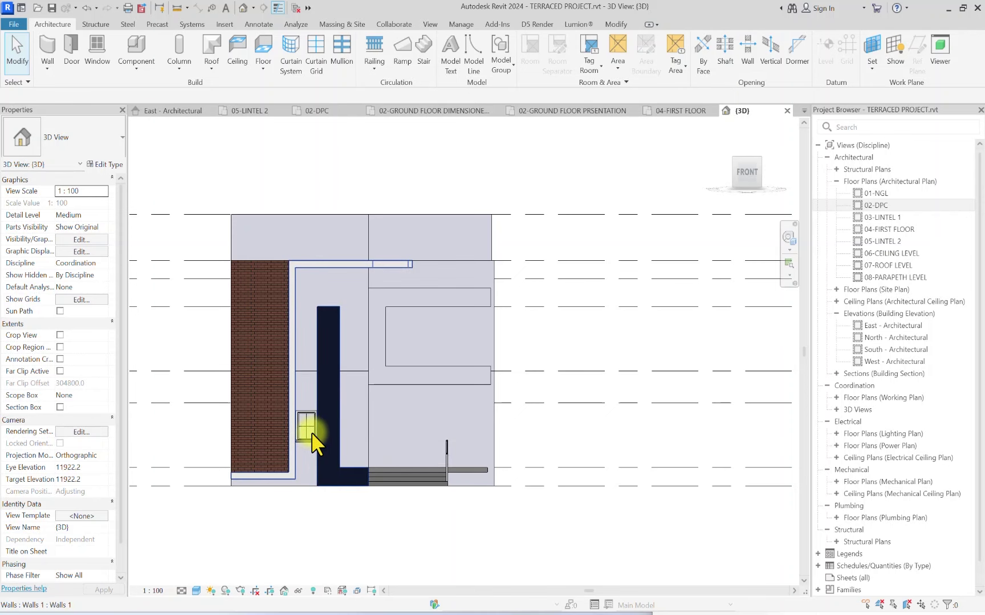
click(311, 440)
scroll(293, 449, up, 2)
click(292, 443)
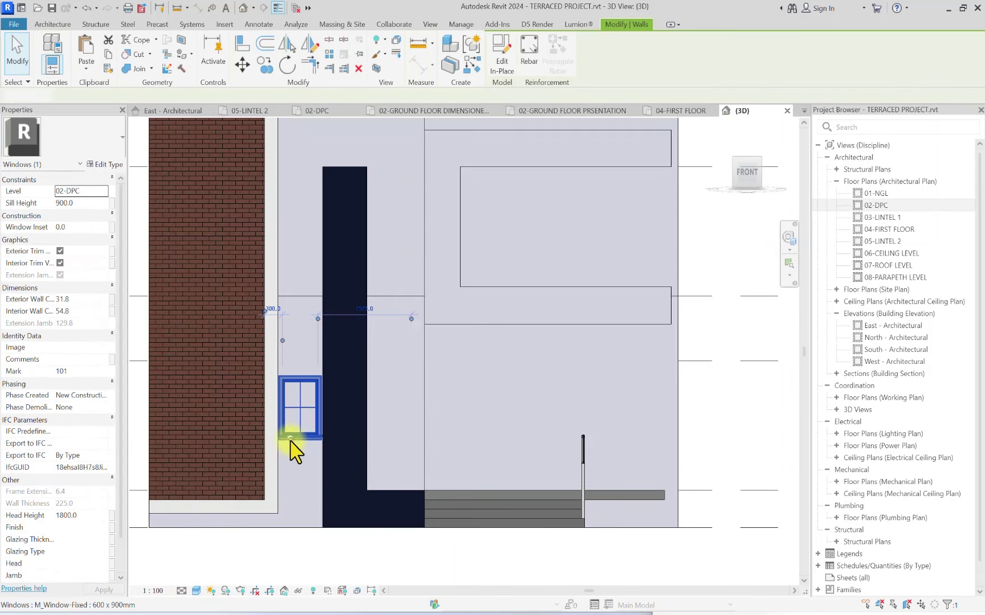
key(Escape)
scroll(293, 451, down, 2)
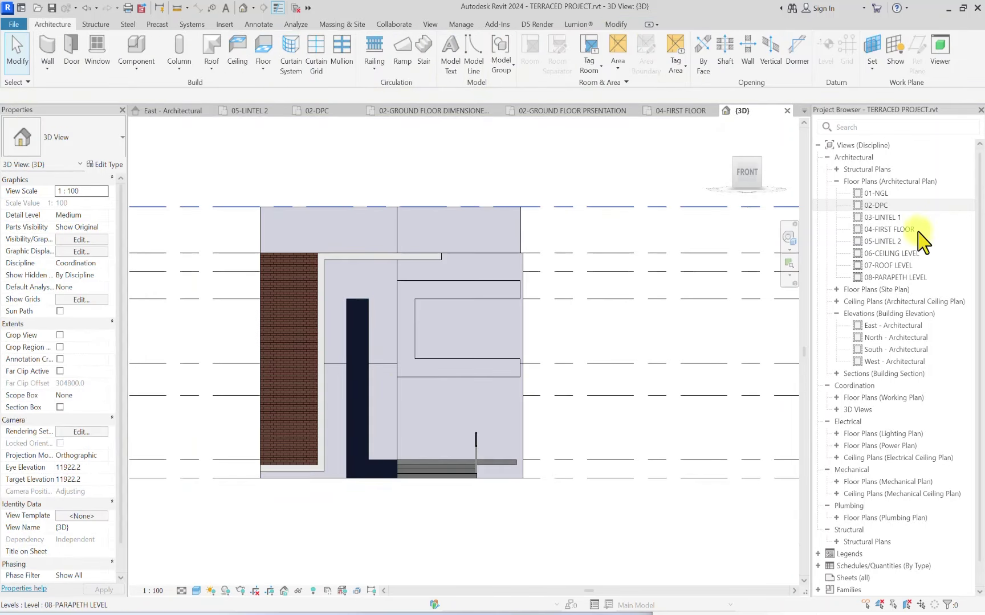
double_click(886, 206)
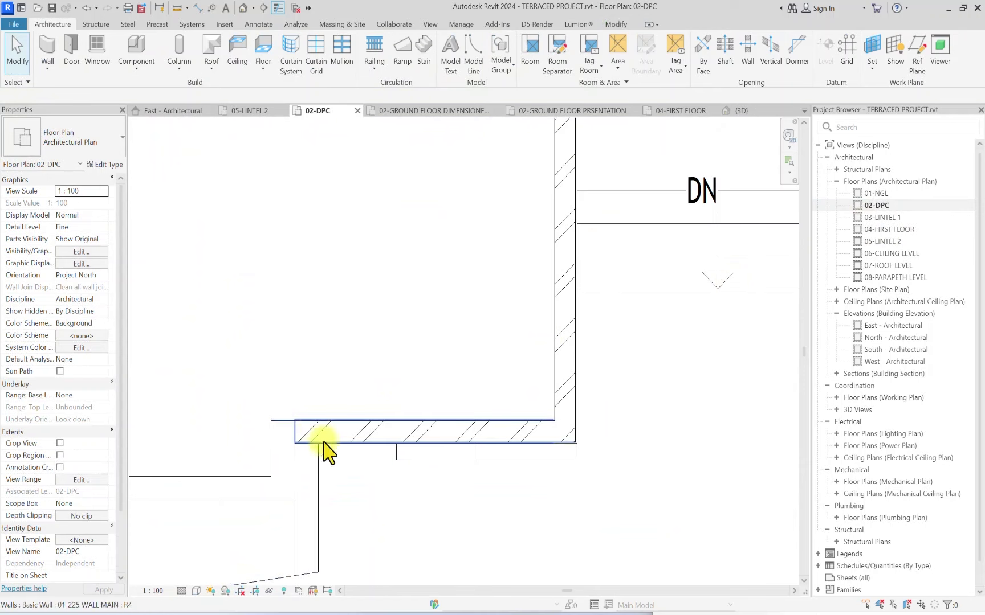
Step: Draw two short vertical thin detail lines at the entrance wall ends
click(254, 25)
click(285, 43)
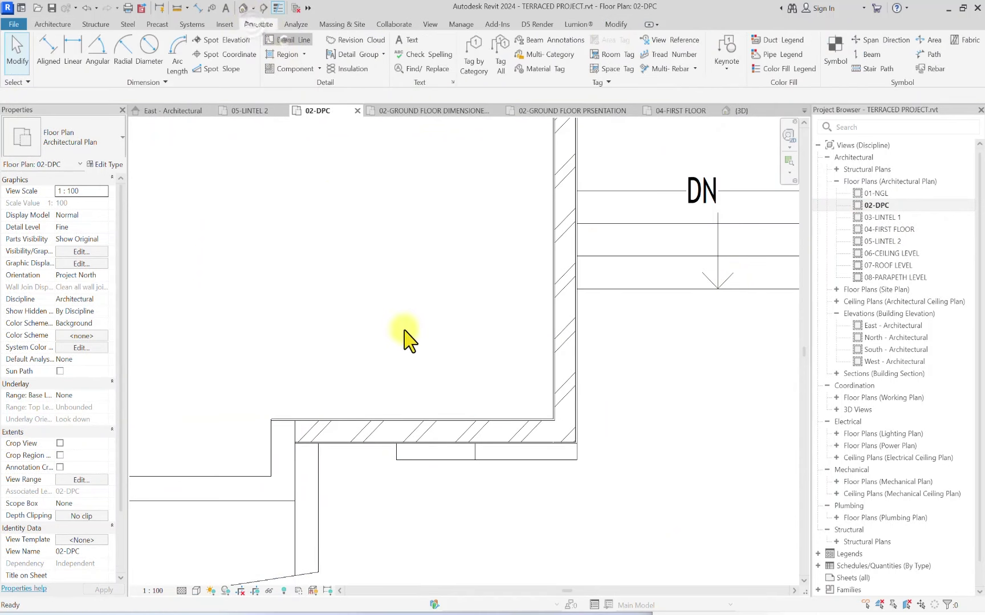
scroll(318, 448, up, 2)
click(318, 444)
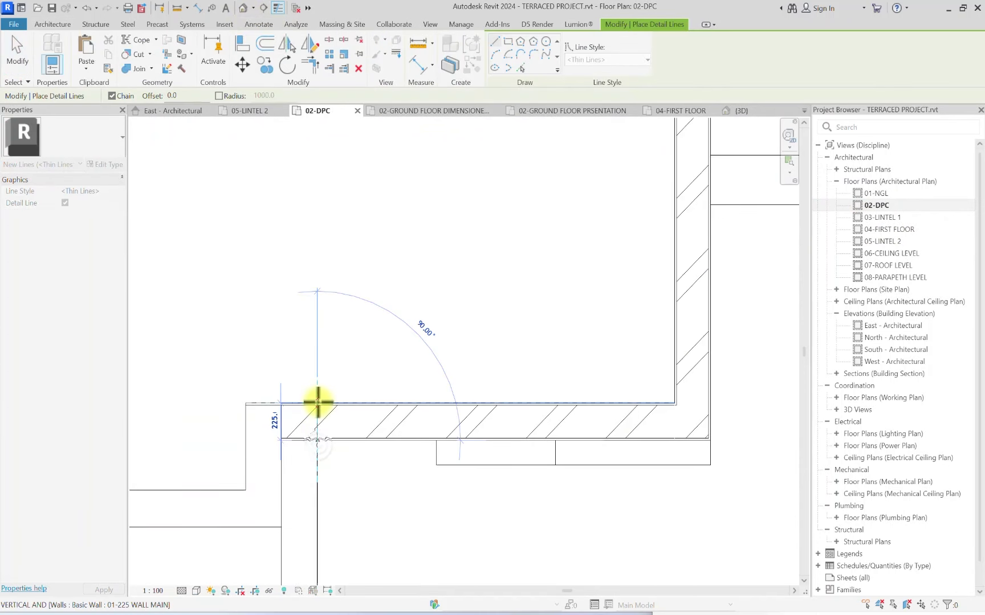
click(317, 403)
key(Escape)
click(436, 441)
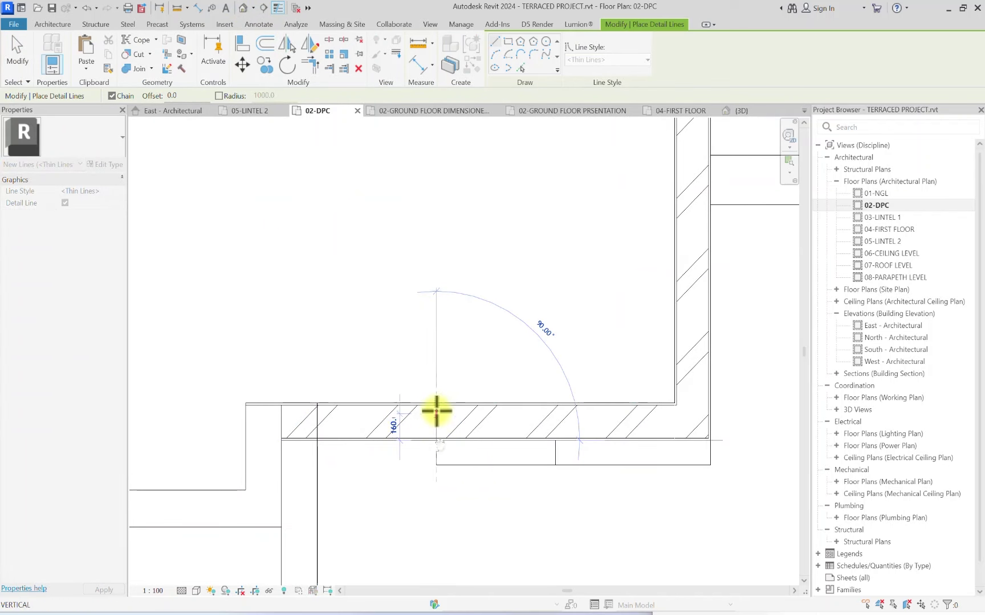
click(436, 403)
scroll(598, 457, down, 3)
scroll(474, 429, up, 2)
key(Escape)
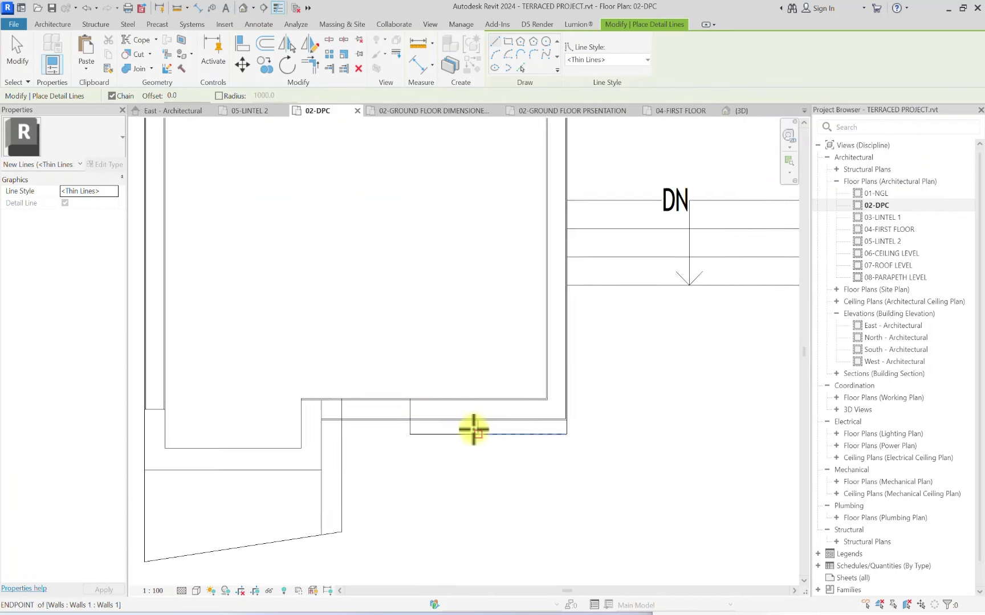
Step: Trace the upper and lower wall faces with two horizontal detail lines
scroll(474, 429, up, 2)
click(480, 396)
click(570, 389)
key(Escape)
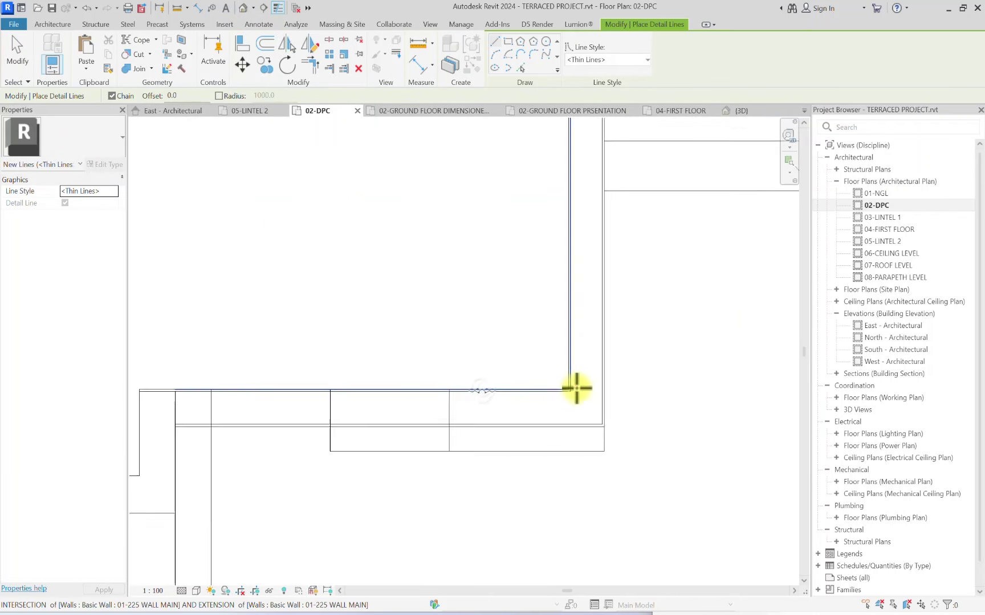
scroll(576, 388, up, 2)
click(567, 447)
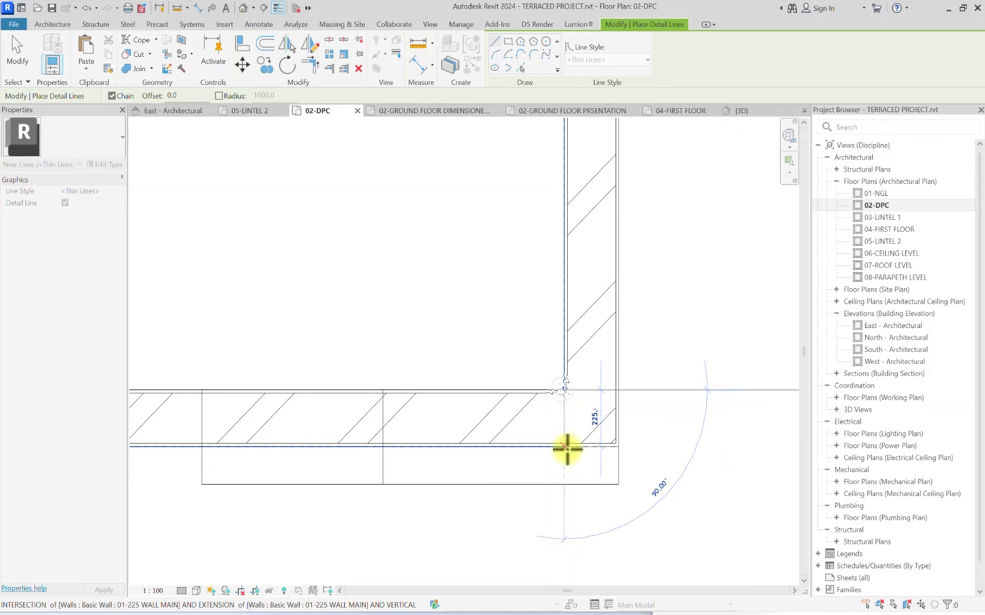
click(494, 442)
scroll(493, 443, down, 3)
key(Escape)
click(42, 24)
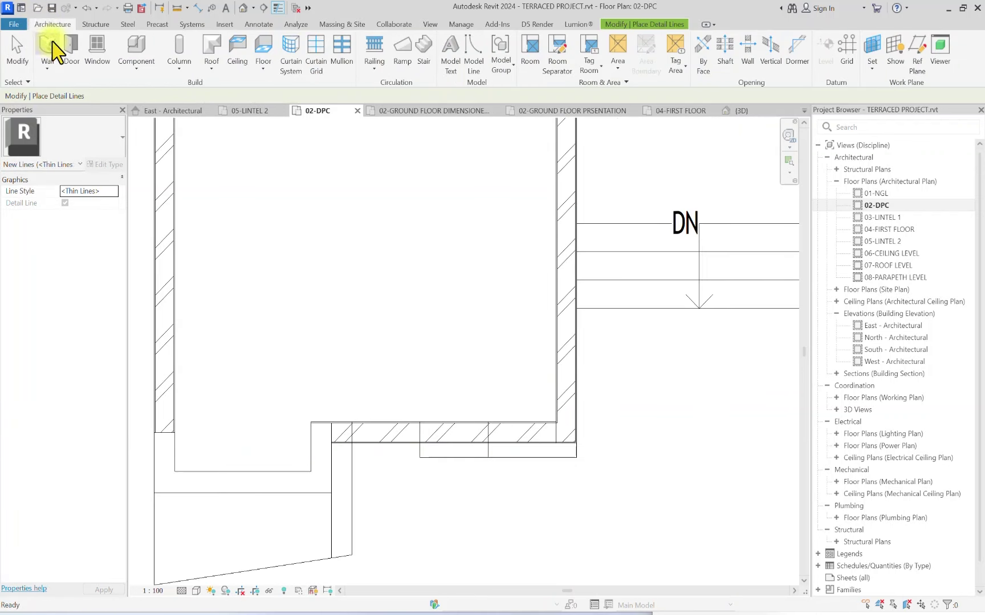
Step: Duplicate the Curtain Wall _Not Defined type as 01-CW
click(50, 46)
click(54, 134)
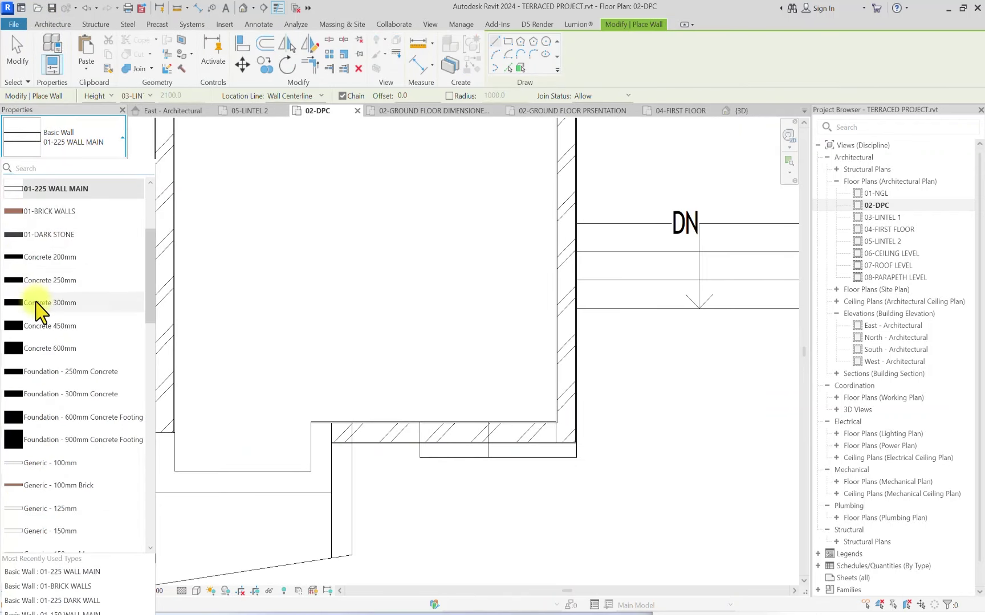
scroll(29, 365, down, 10)
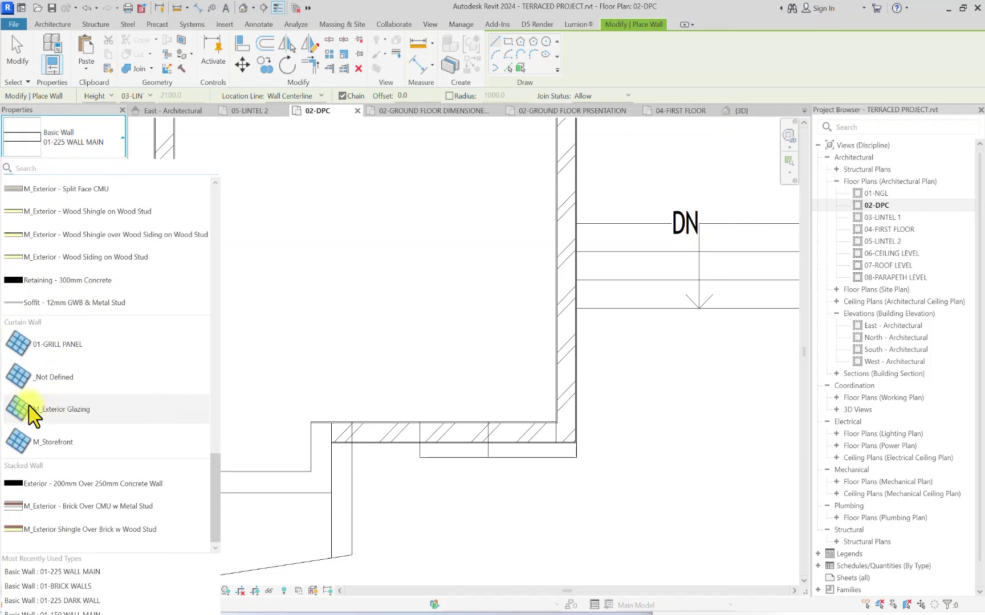
click(58, 377)
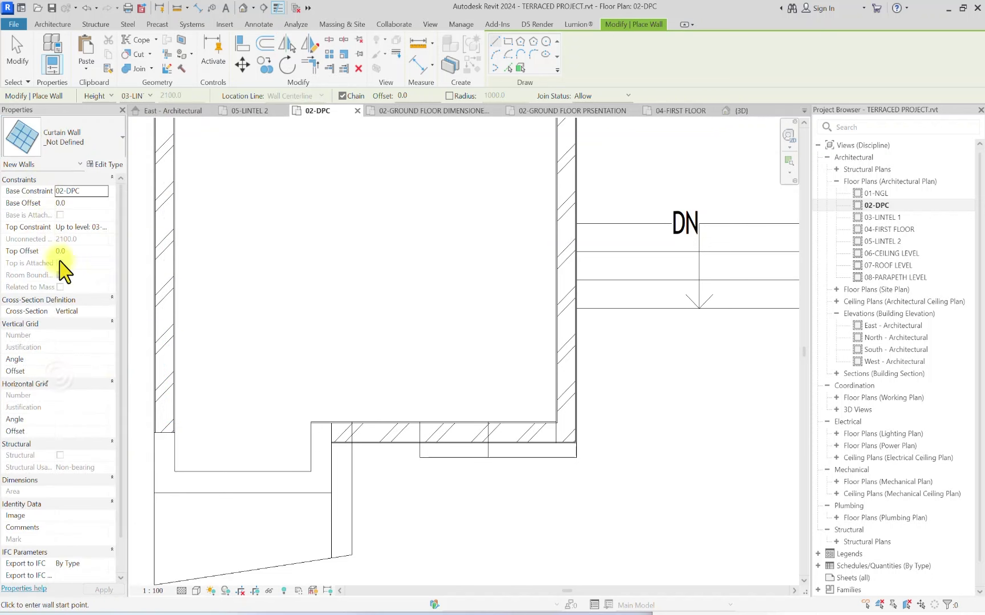
click(104, 165)
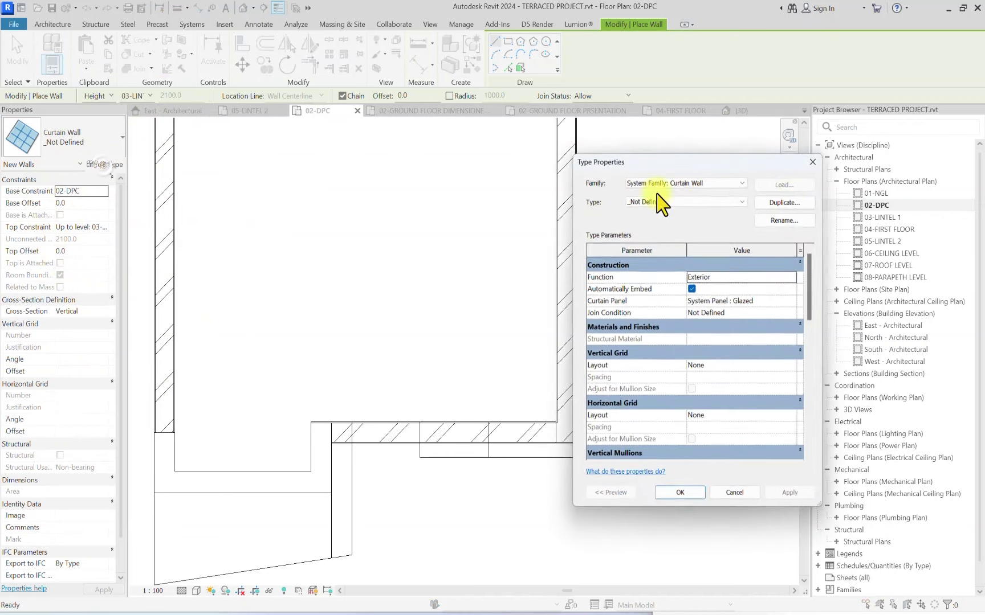
click(788, 201)
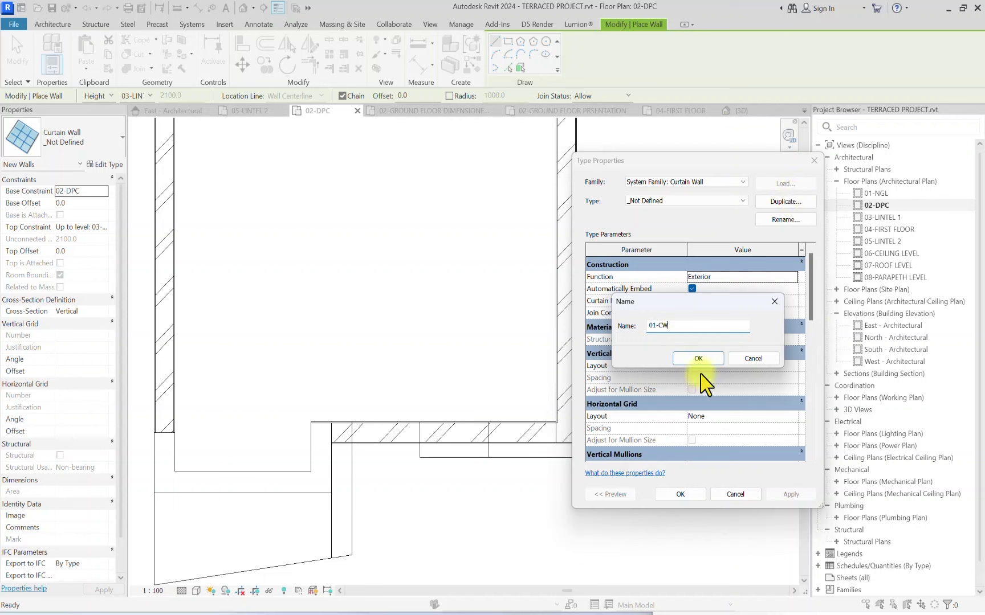
click(698, 360)
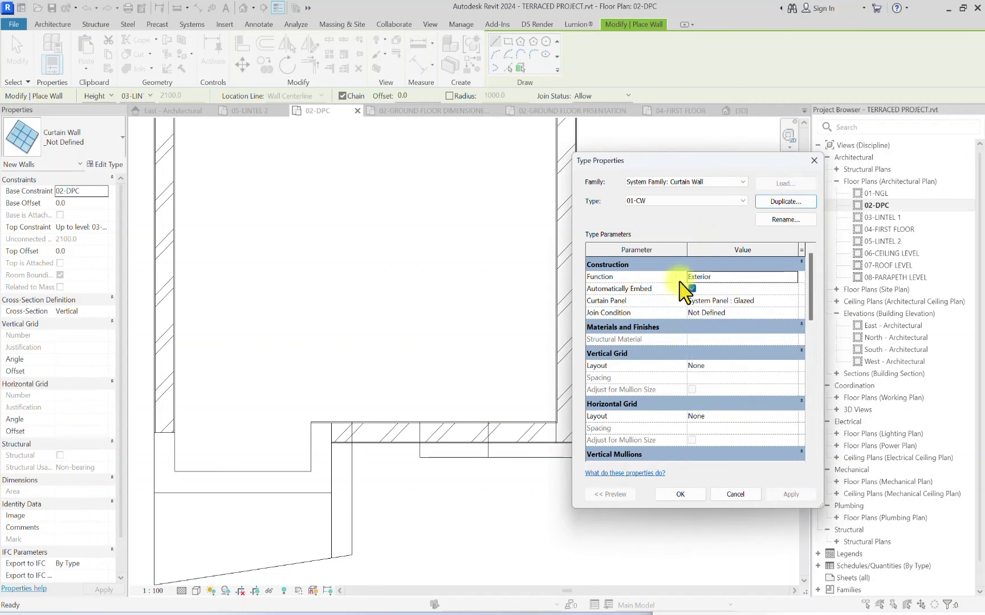
Step: Give 01-CW glazed panels and 01-MAIN MULLION on all four borders
click(741, 300)
click(798, 310)
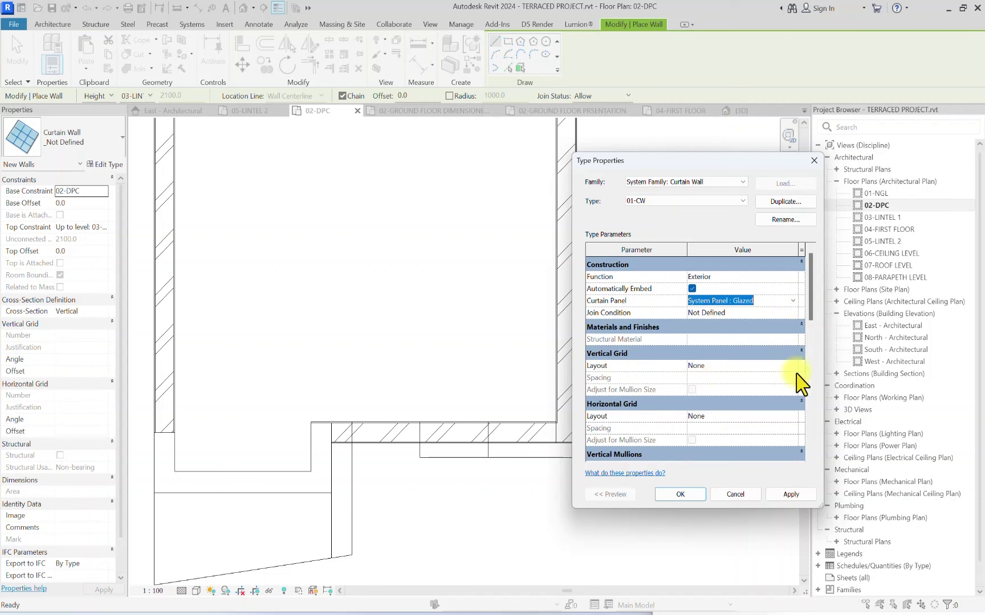
scroll(721, 444, down, 5)
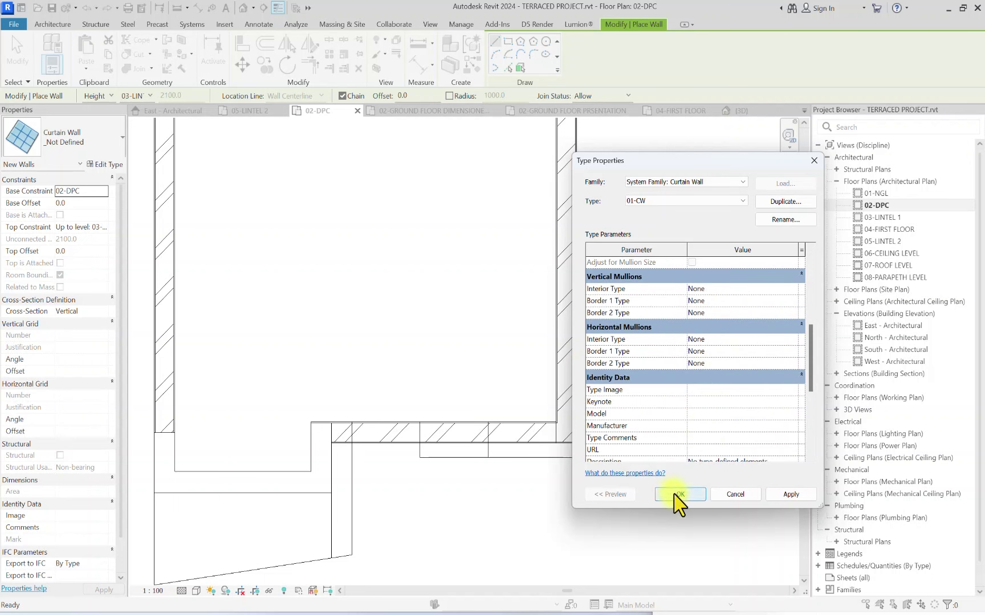
click(796, 351)
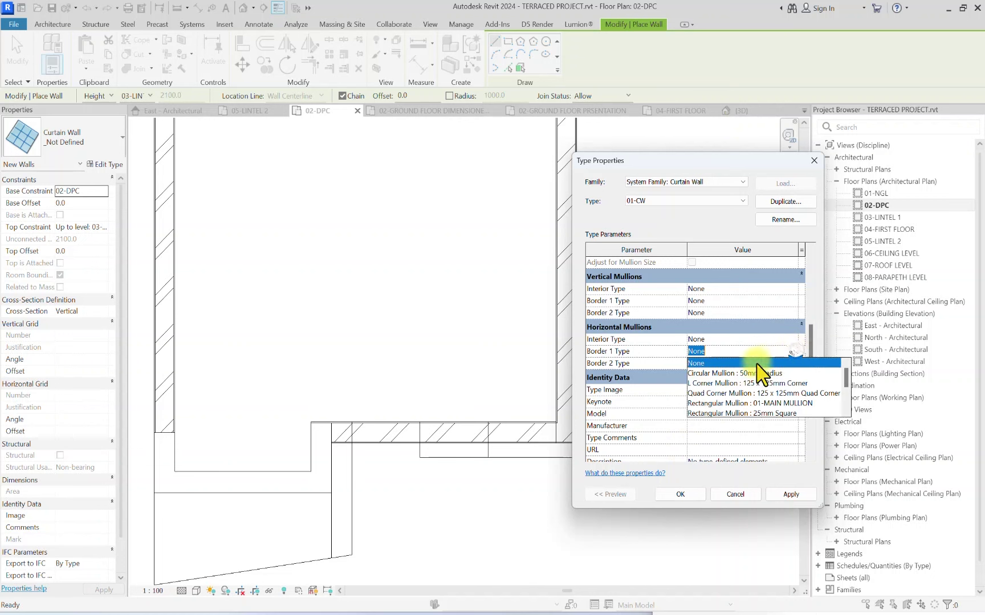
click(772, 403)
click(793, 363)
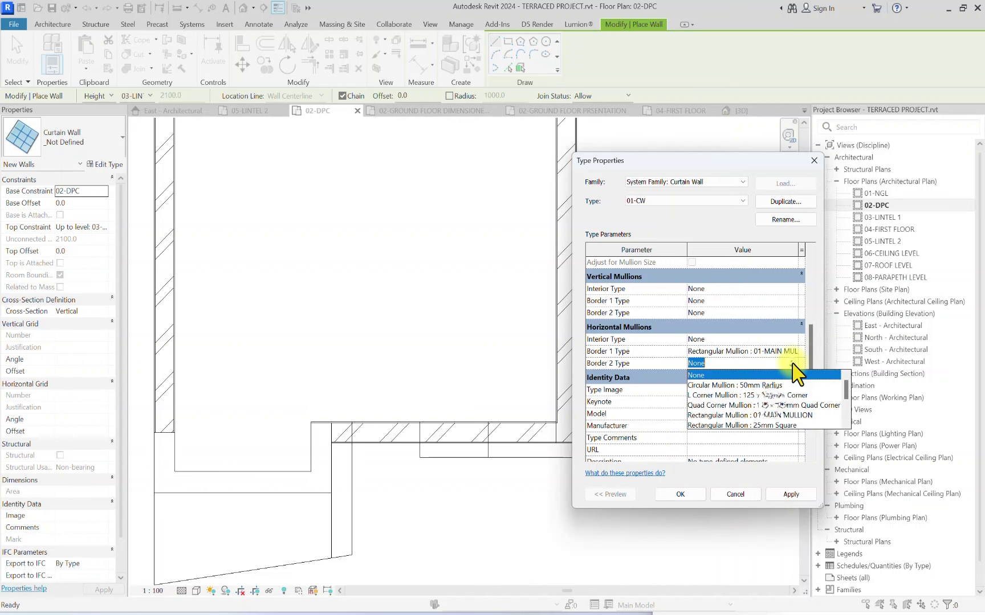
click(775, 415)
click(795, 313)
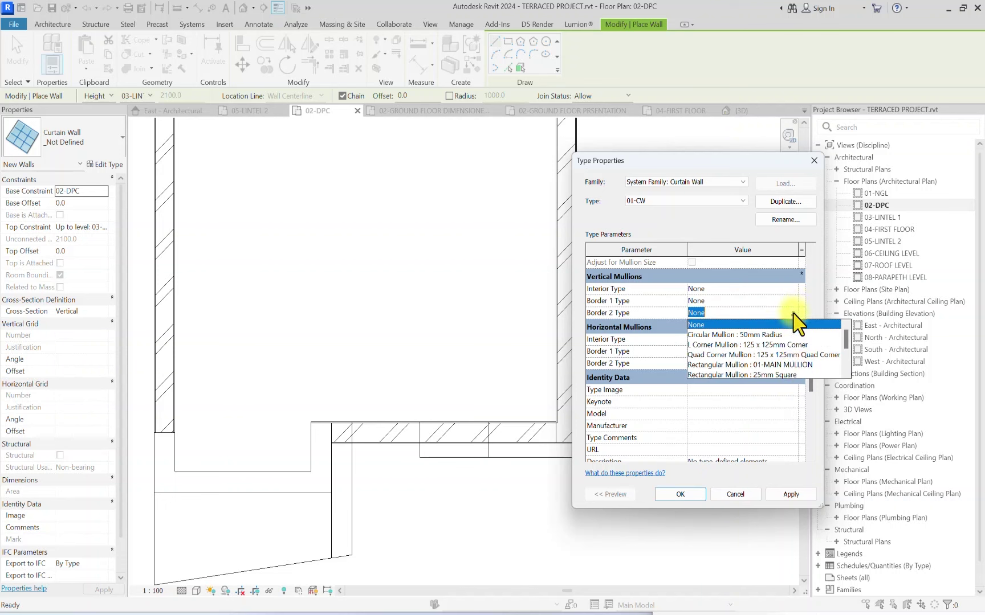
click(787, 365)
click(792, 301)
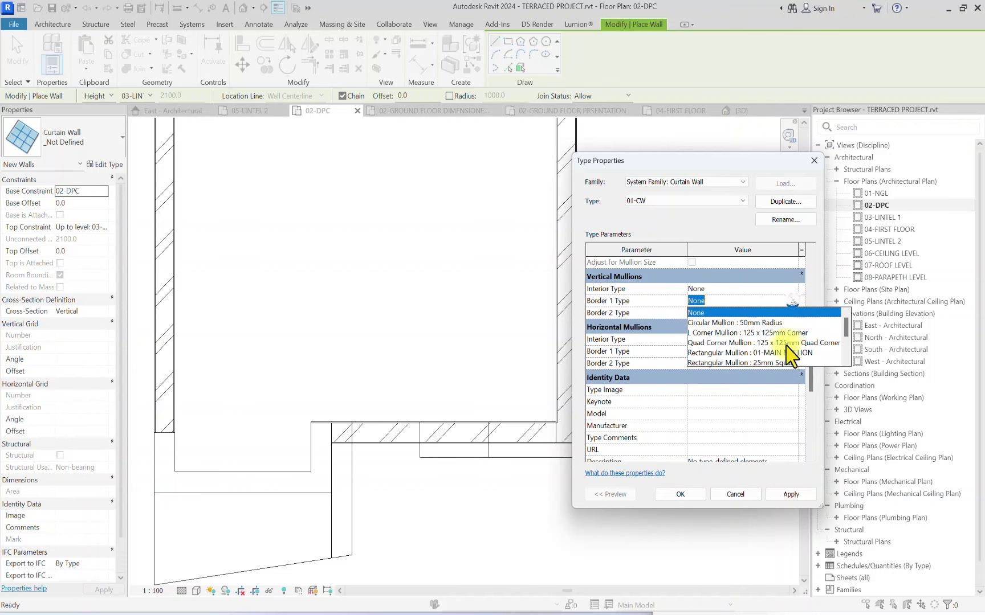
click(786, 354)
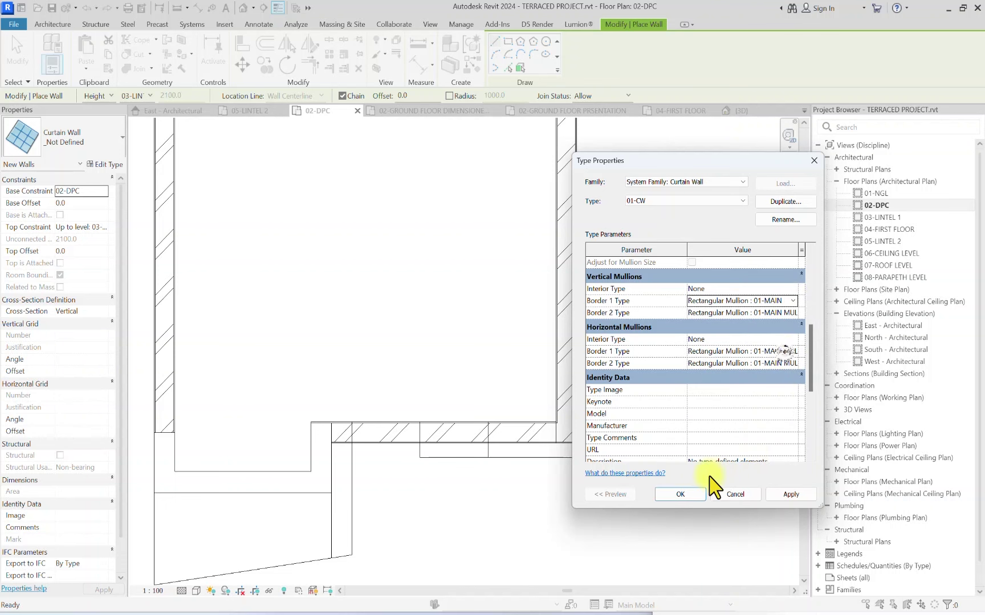
click(679, 494)
scroll(336, 435, up, 2)
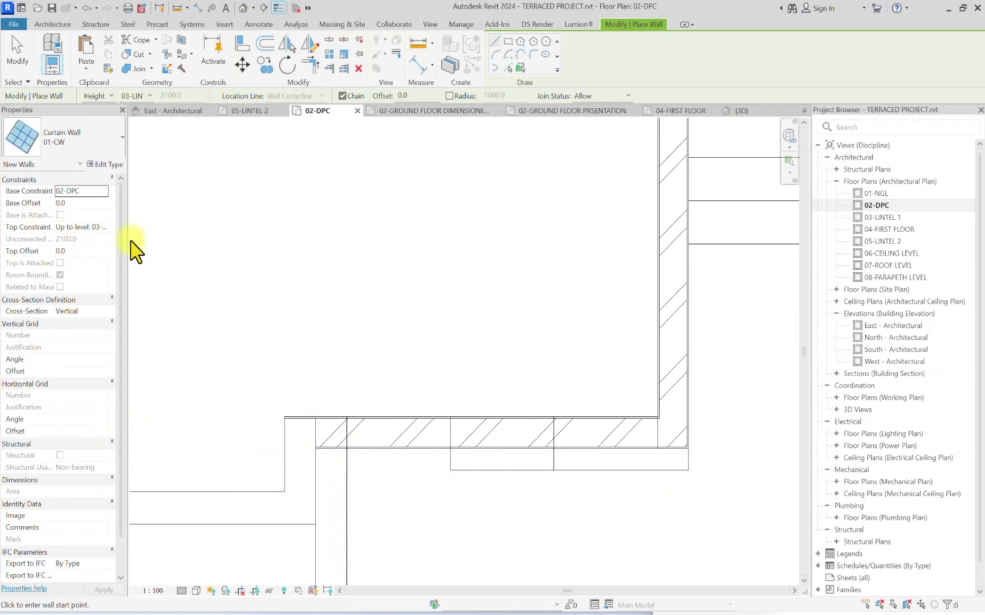
Step: Draw two 750 mm curtain walls up to 05-LINTEL 2 beside the entrance door
click(104, 227)
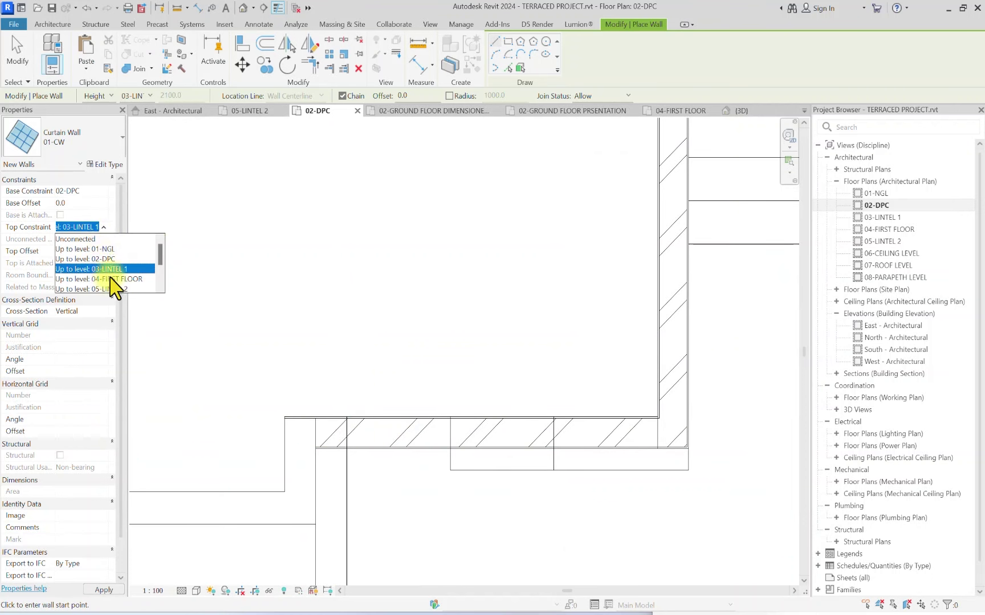
scroll(116, 288, down, 1)
click(111, 260)
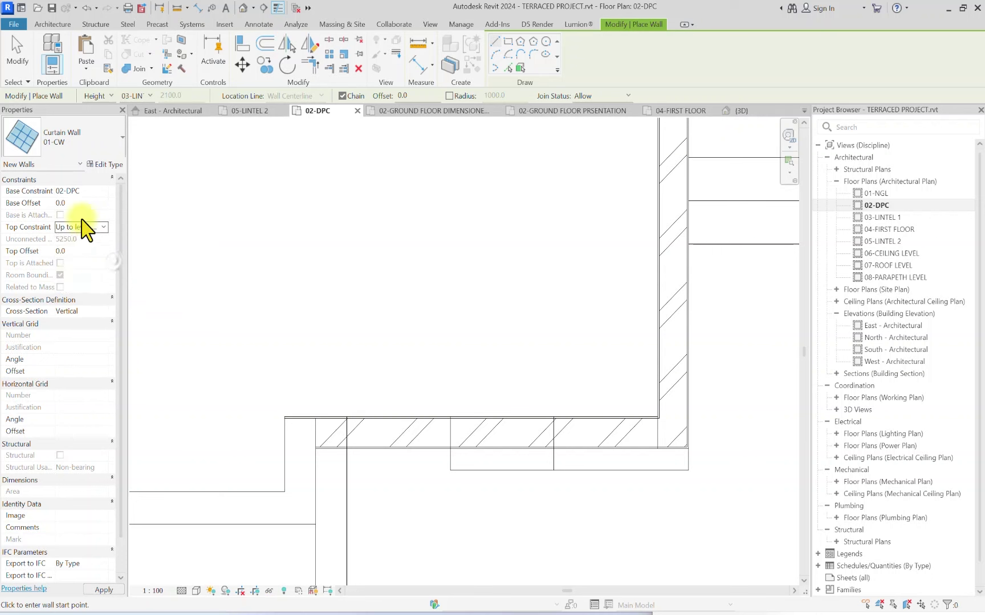
click(346, 435)
click(449, 431)
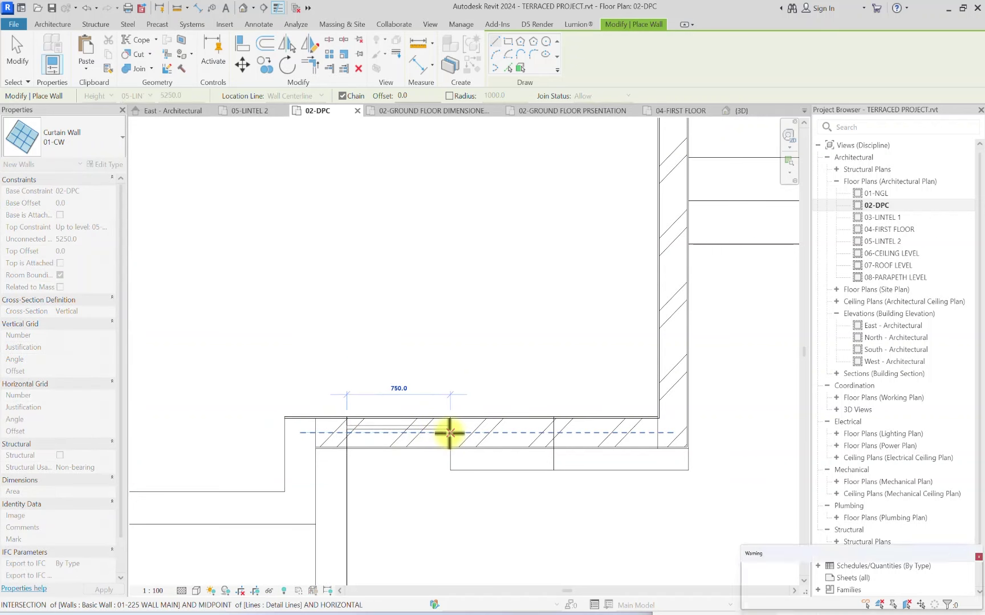
key(Escape)
click(554, 431)
click(653, 432)
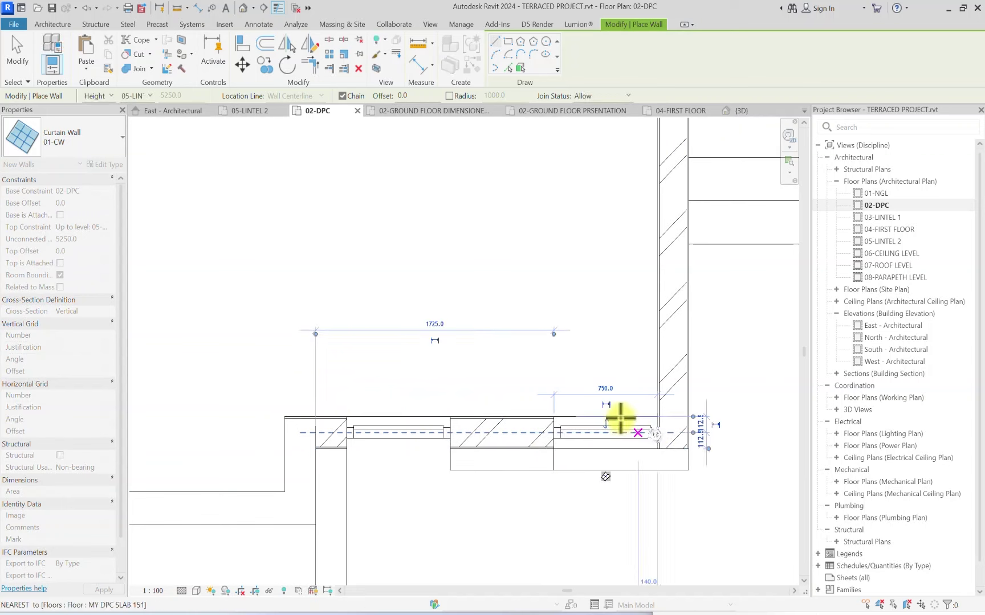
key(Escape)
key(Escape)
Step: Select both curtain walls in 3D and raise their base offset
click(238, 9)
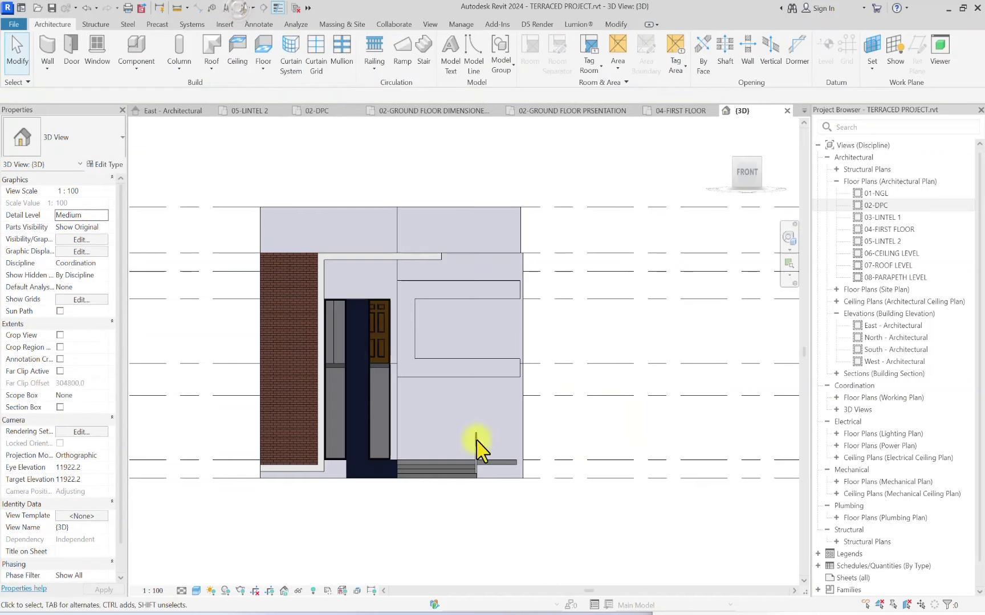
scroll(356, 358, up, 3)
middle_drag(356, 359, 381, 470)
click(330, 456)
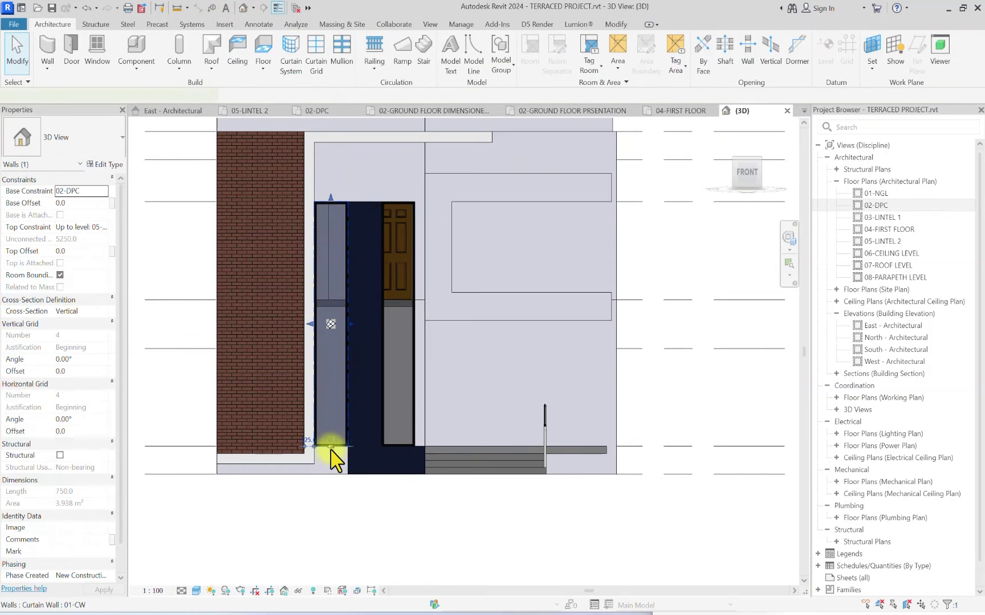
ctrl+click(404, 199)
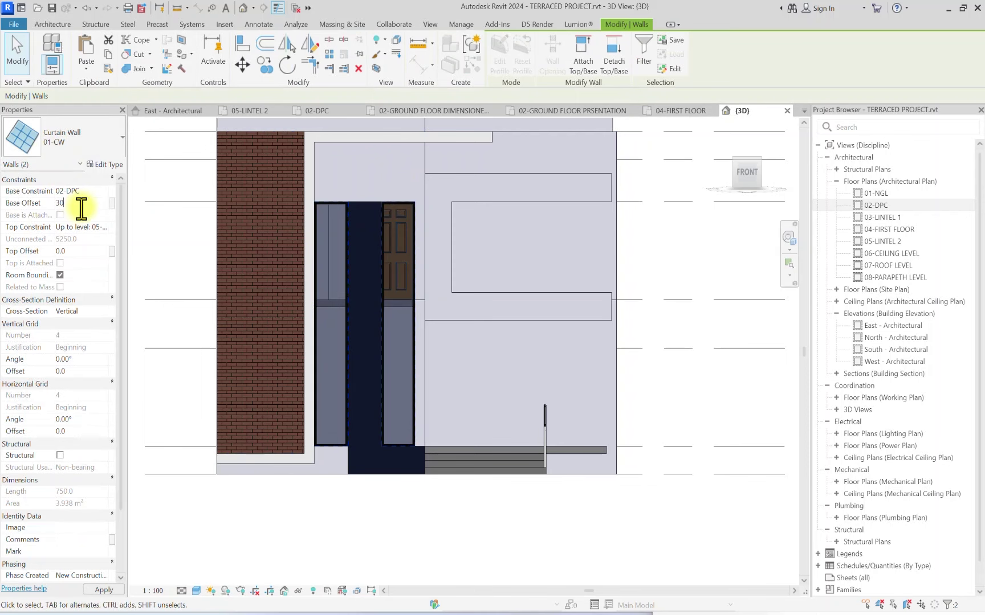
key(Return)
click(439, 547)
scroll(373, 369, down, 3)
scroll(318, 336, up, 2)
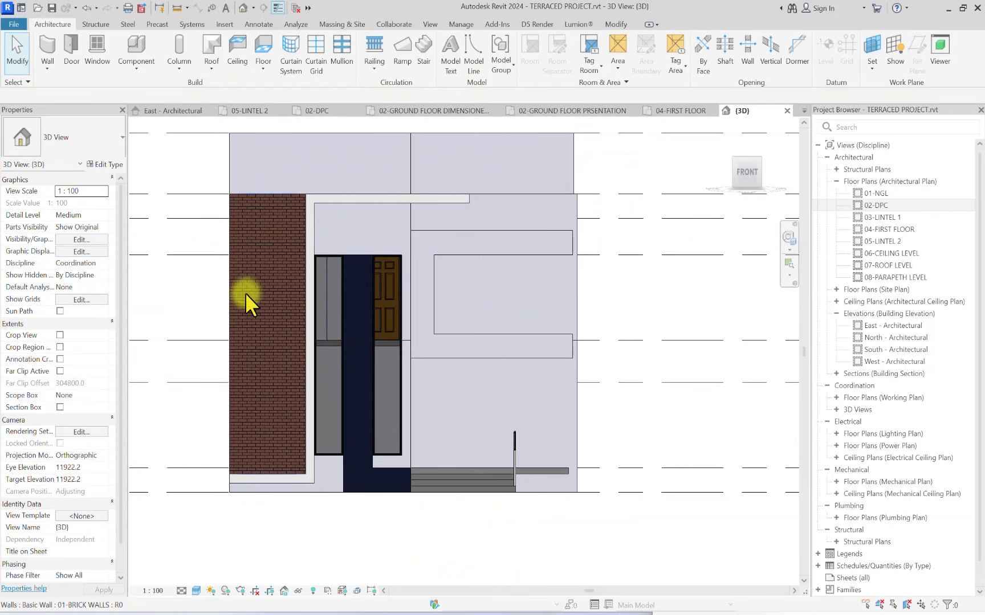
scroll(314, 400, up, 1)
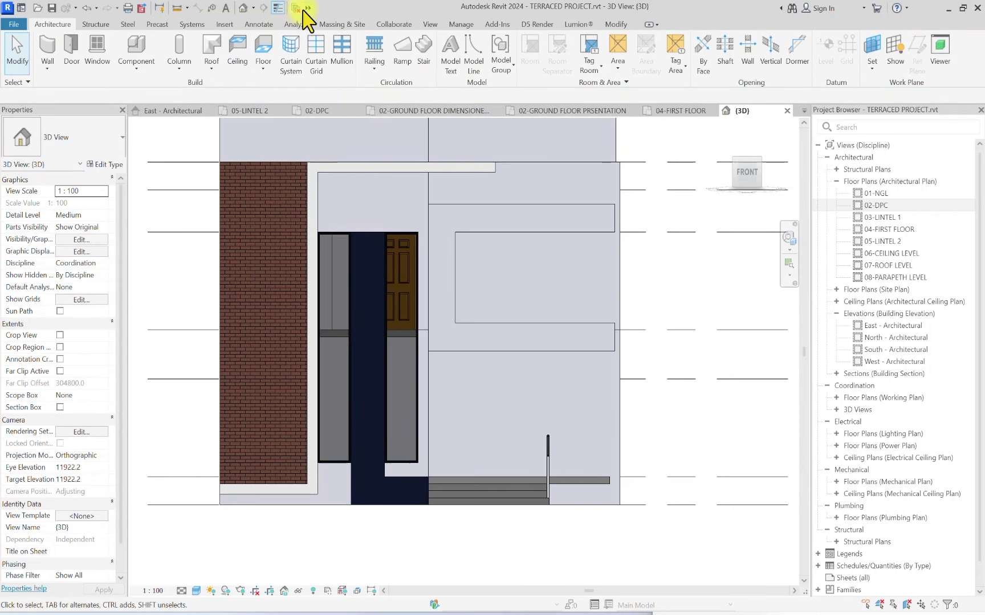
Step: Place two horizontal curtain grid lines across the left entrance glazing strip
click(317, 48)
scroll(319, 402, up, 1)
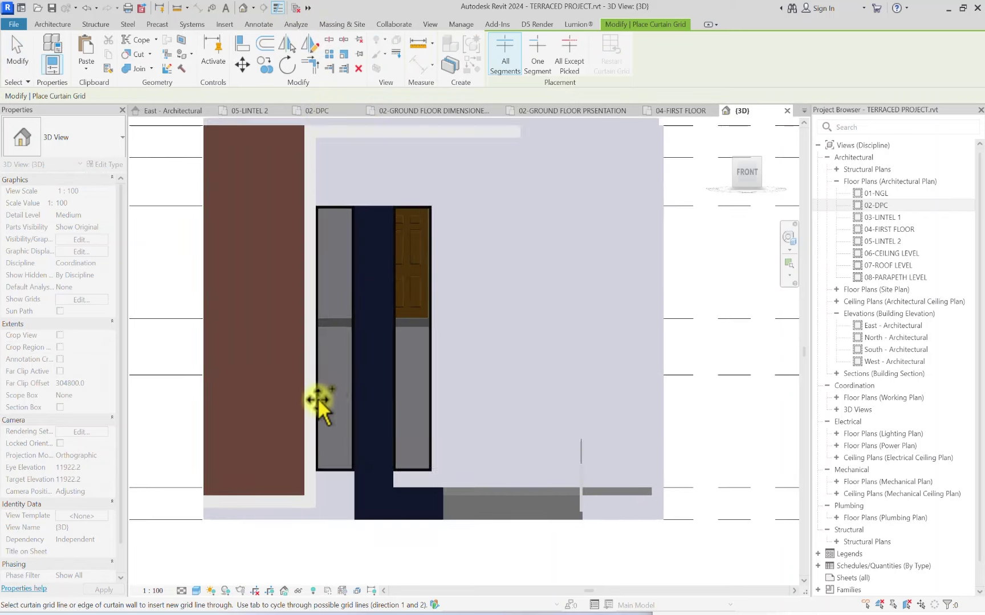
scroll(319, 402, up, 1)
click(320, 372)
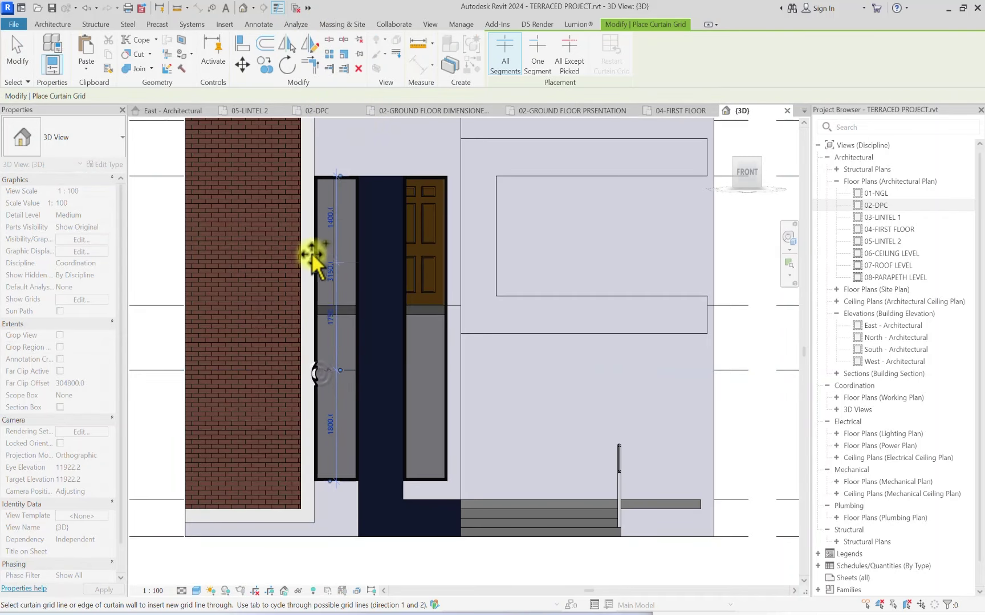
scroll(326, 228, up, 2)
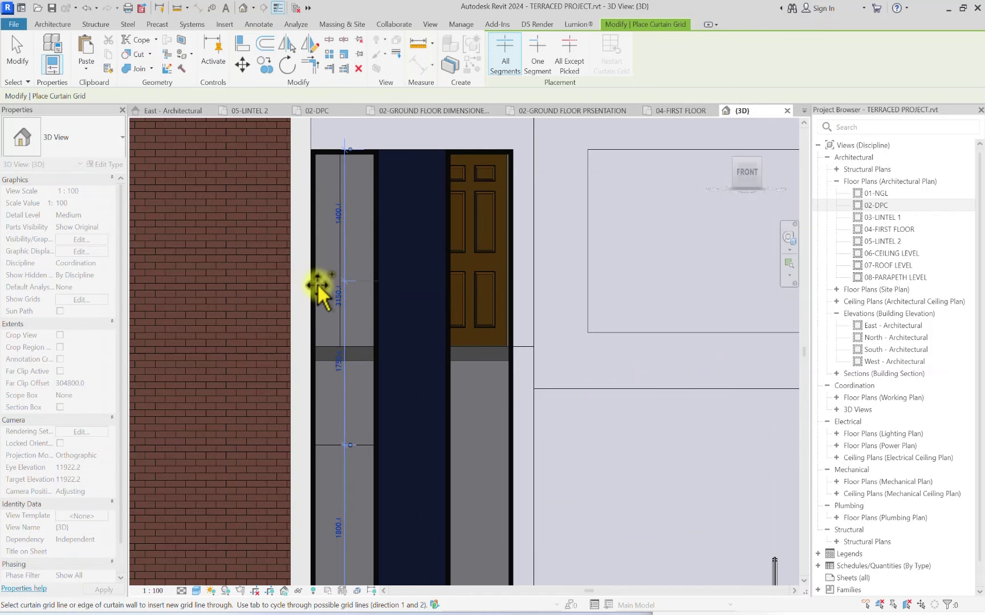
scroll(319, 288, up, 2)
scroll(317, 286, down, 4)
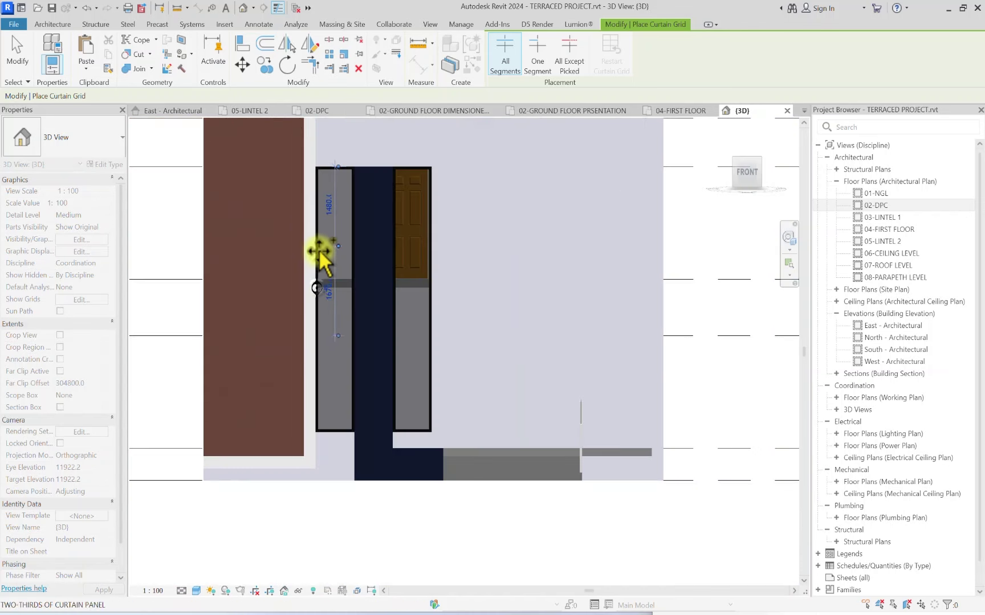
click(319, 248)
scroll(325, 330, up, 2)
scroll(299, 322, down, 3)
scroll(318, 391, up, 3)
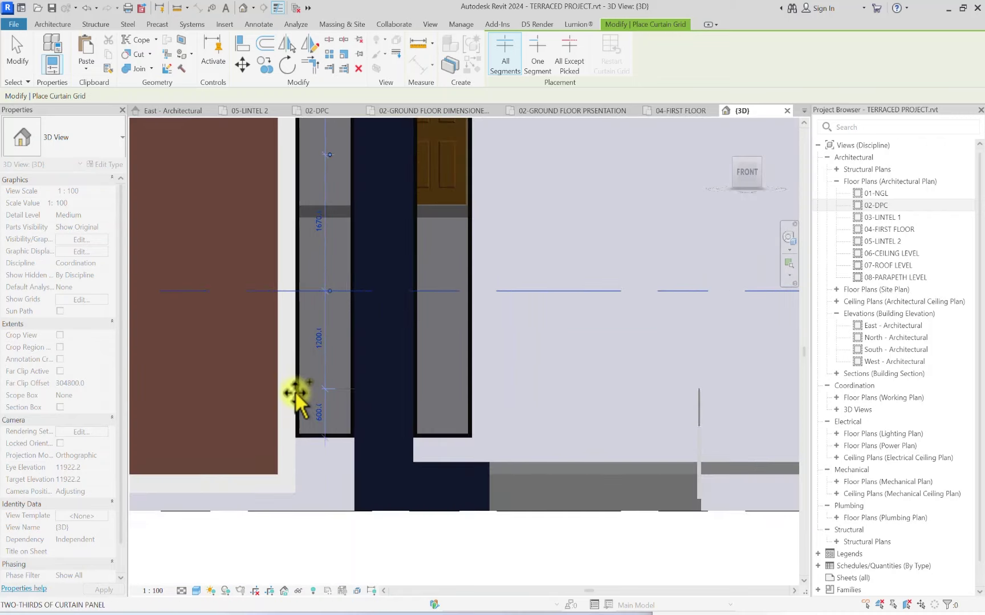
key(Escape)
scroll(294, 342, down, 4)
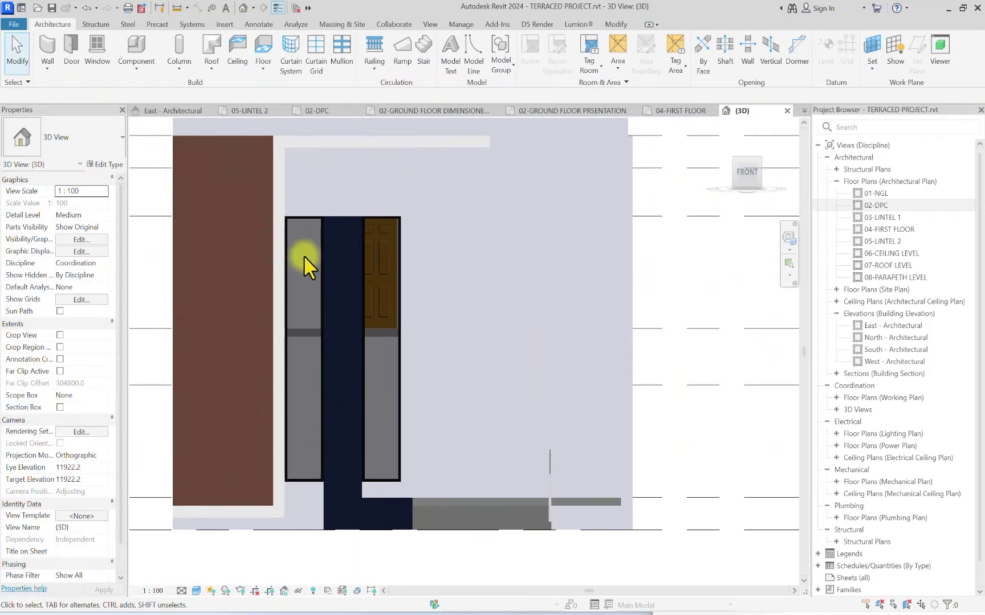
Step: Delete the curtain wall that held the door
click(397, 215)
key(Delete)
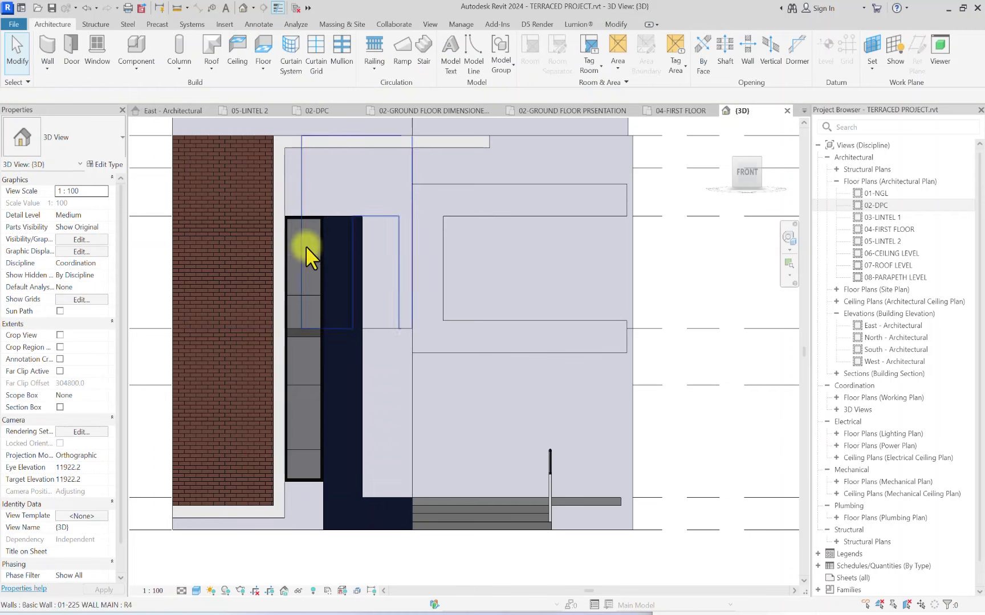
scroll(299, 227, down, 2)
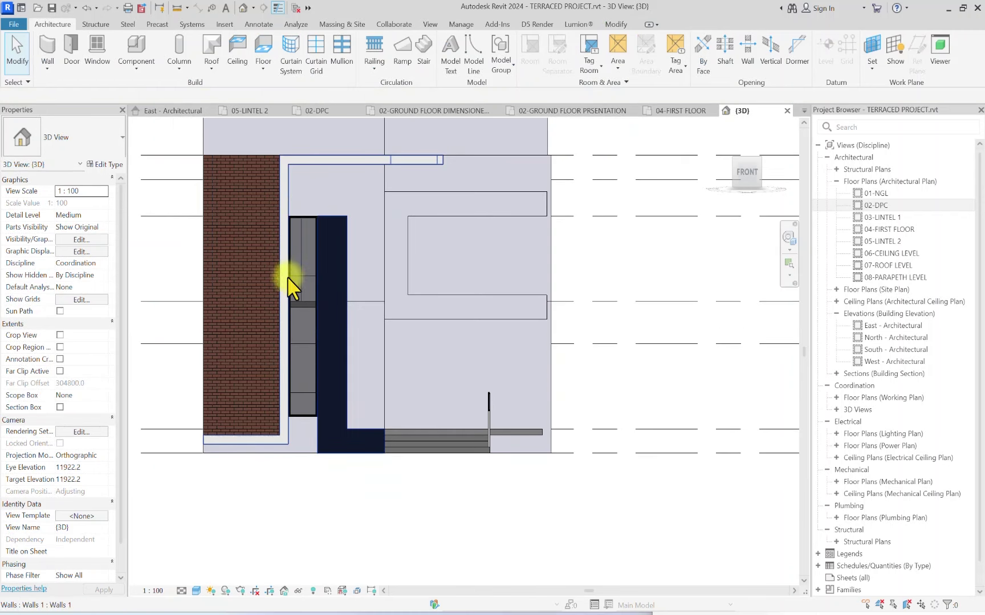
Step: Space the upper and lower grid lines at 1500 each
click(304, 277)
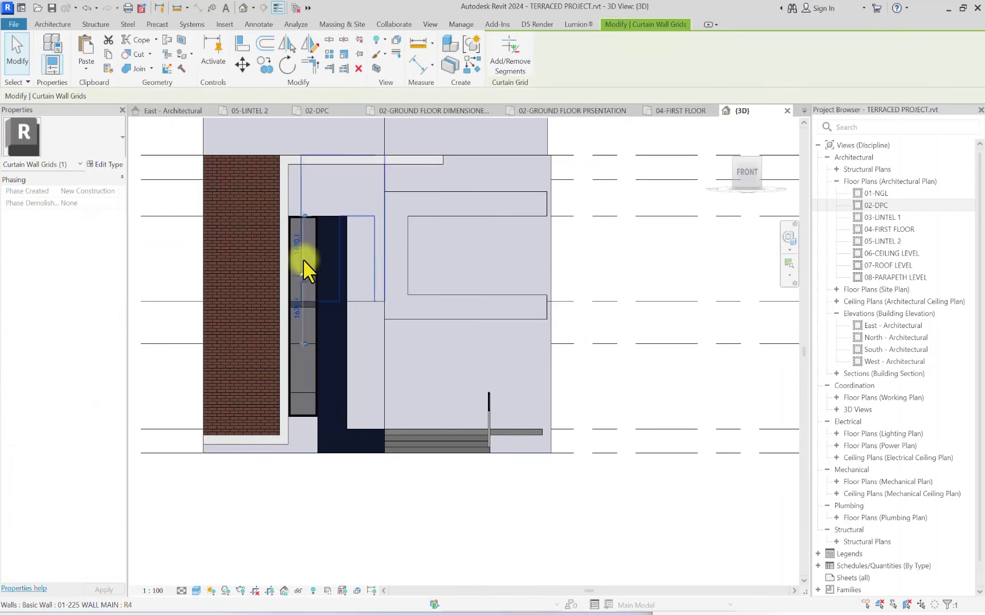
scroll(296, 250, up, 3)
click(287, 240)
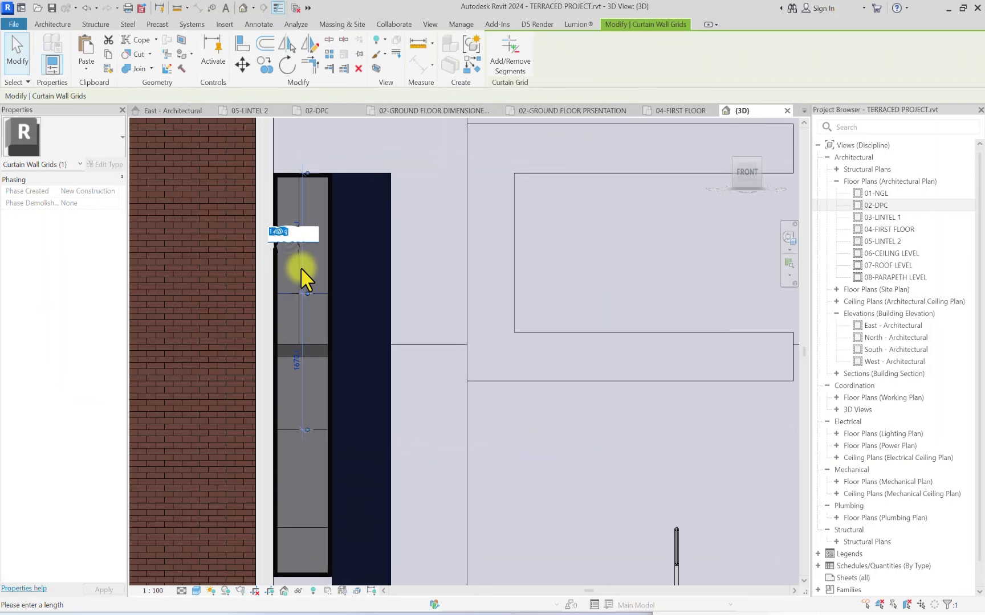
text(1500)
key(Return)
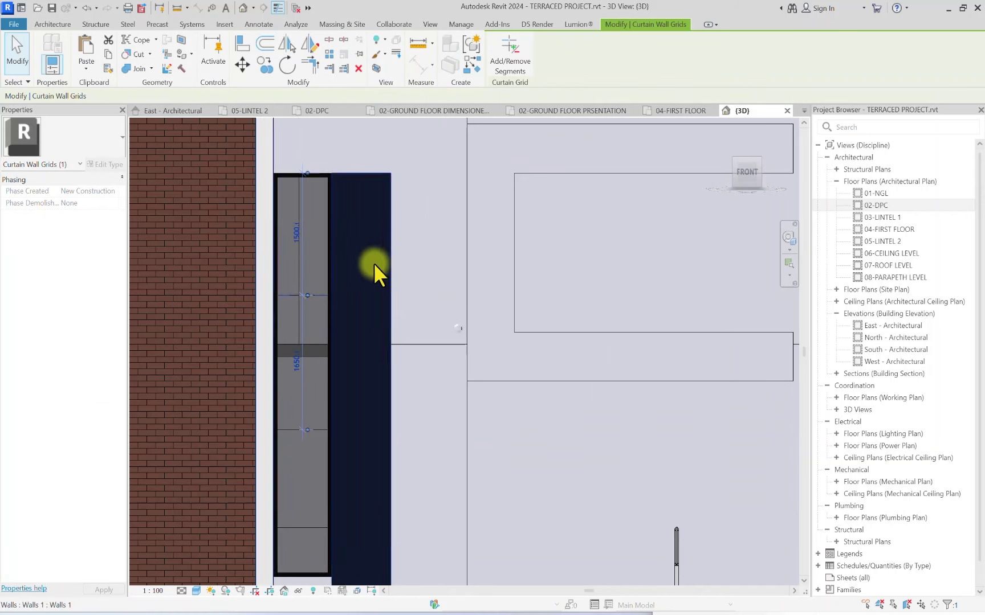
scroll(359, 336, down, 1)
click(322, 414)
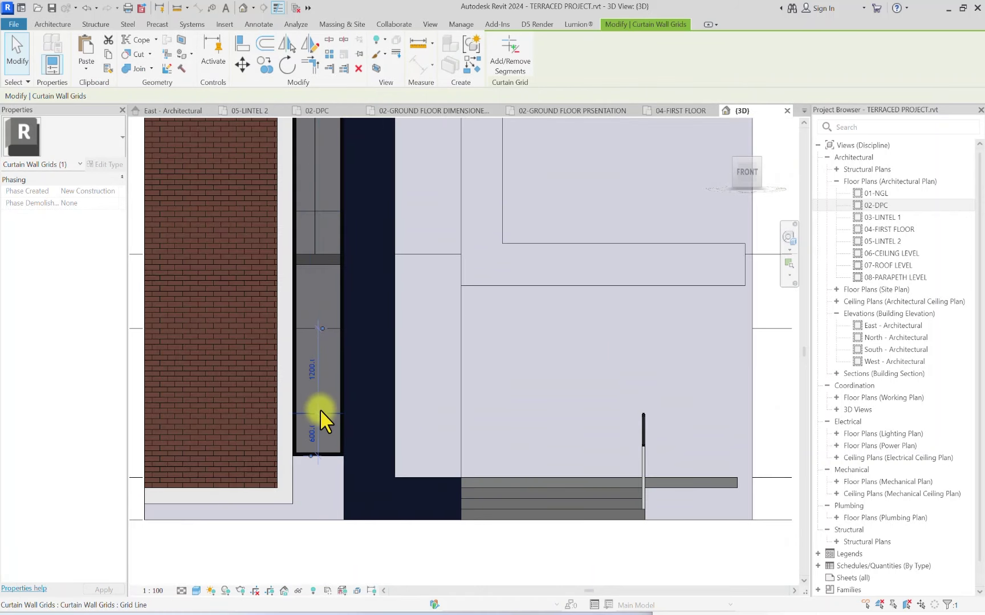
click(312, 370)
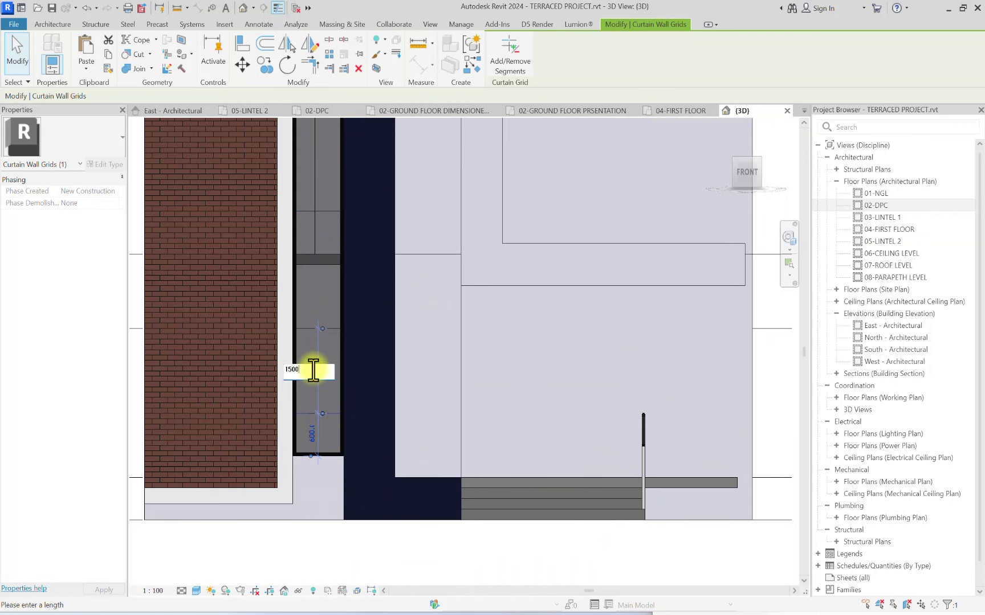
text(1500)
key(Return)
scroll(336, 555, down, 2)
scroll(308, 407, up, 3)
key(Escape)
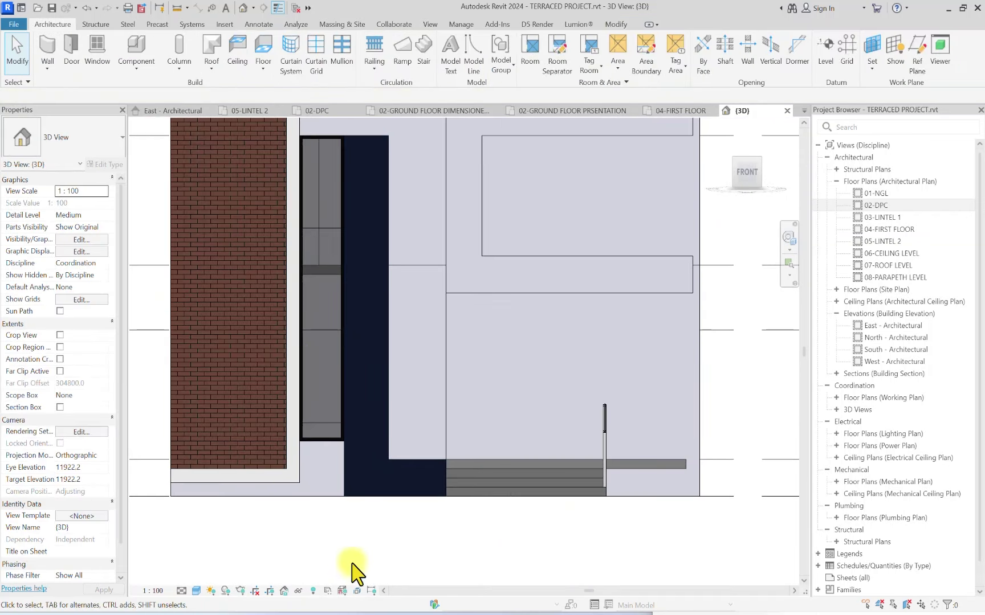
scroll(319, 353, down, 3)
Step: In the Mullion tool, duplicate the 01-MAIN MULLION type as 01-MAIN MULLION 2
click(324, 51)
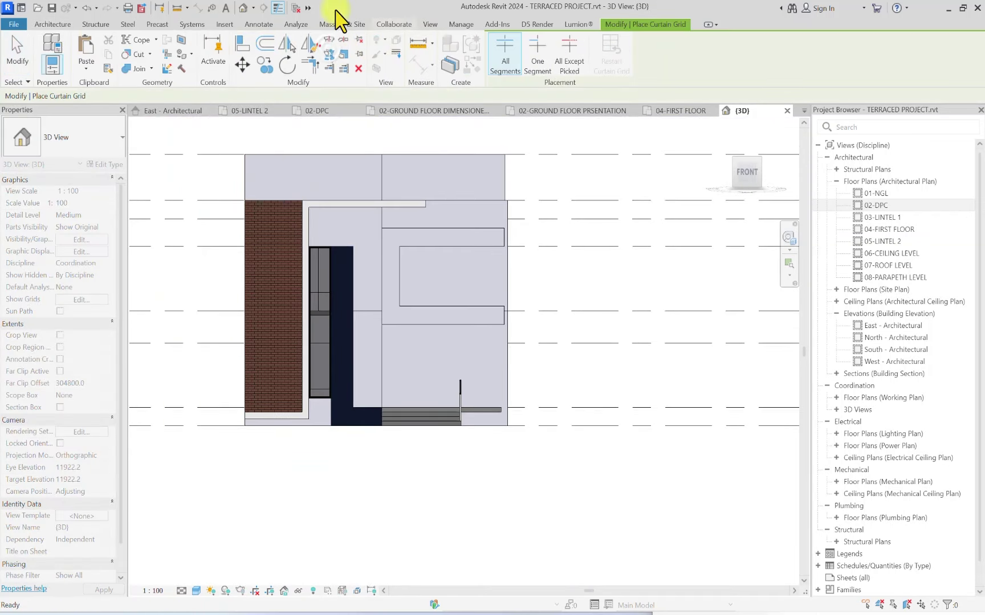
click(67, 25)
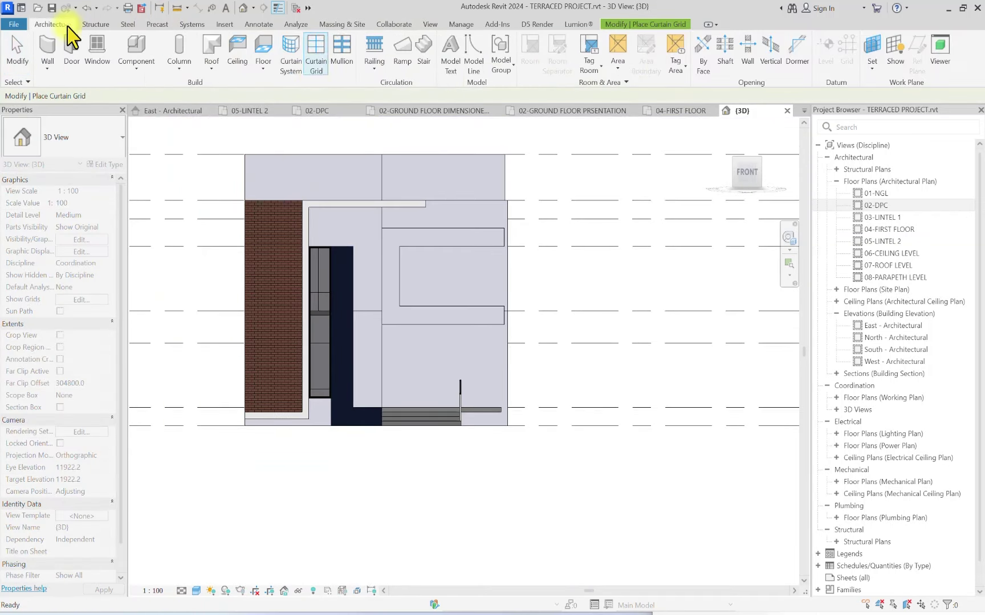
click(338, 66)
click(91, 140)
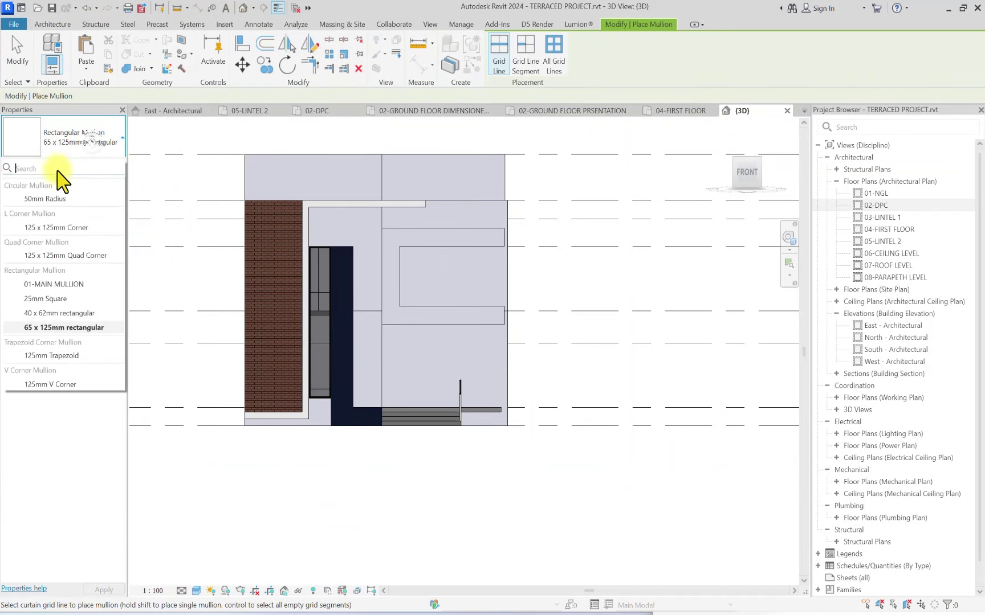
click(46, 285)
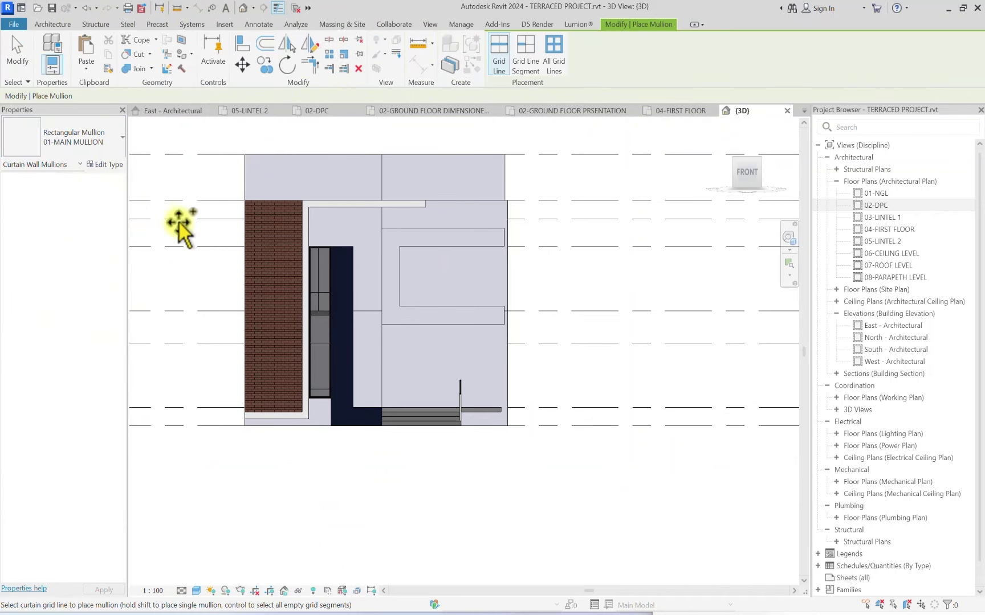
click(107, 165)
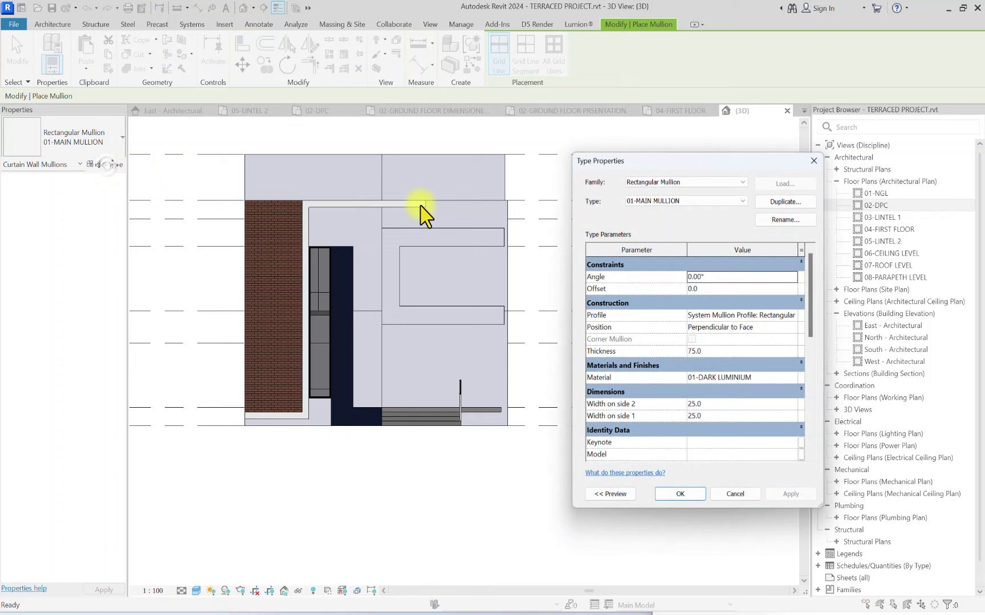
click(798, 202)
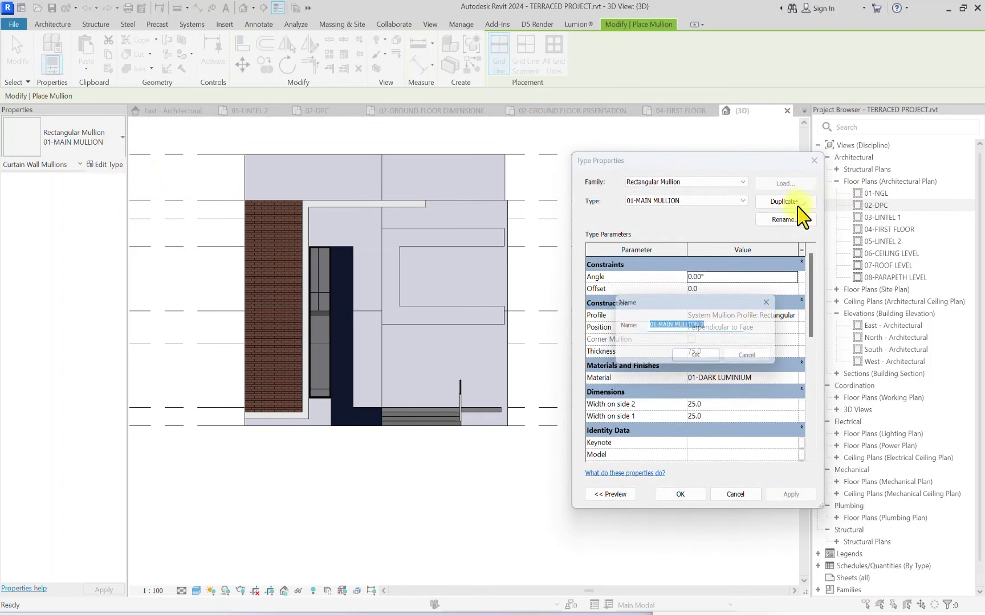
click(706, 363)
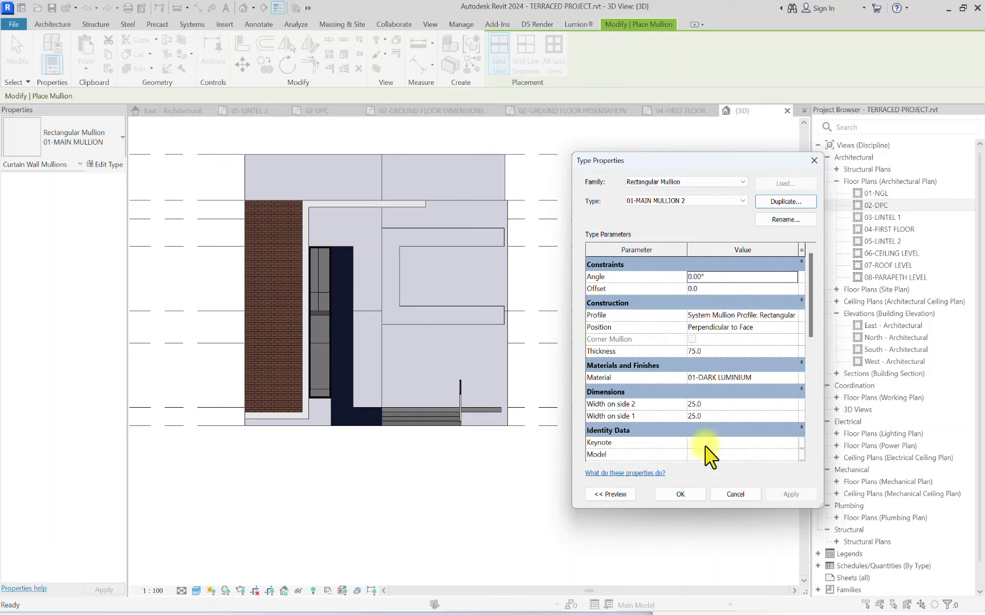
click(690, 495)
Step: Finish placing 01-MAIN MULLION 2 mullions along the entrance glazing grid lines
scroll(277, 305, up, 2)
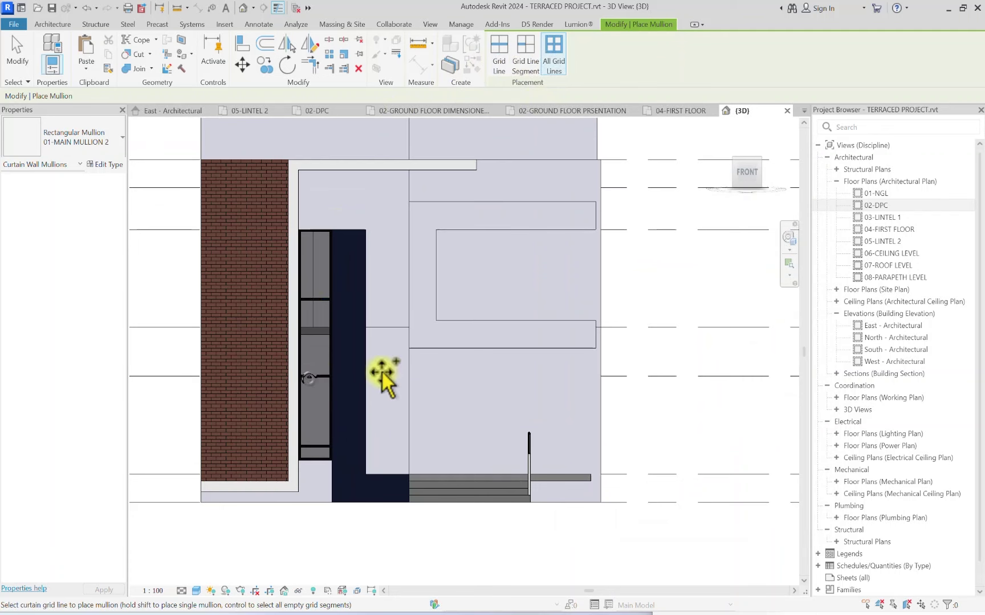
key(Escape)
key(Escape)
scroll(257, 391, down, 3)
scroll(301, 347, up, 3)
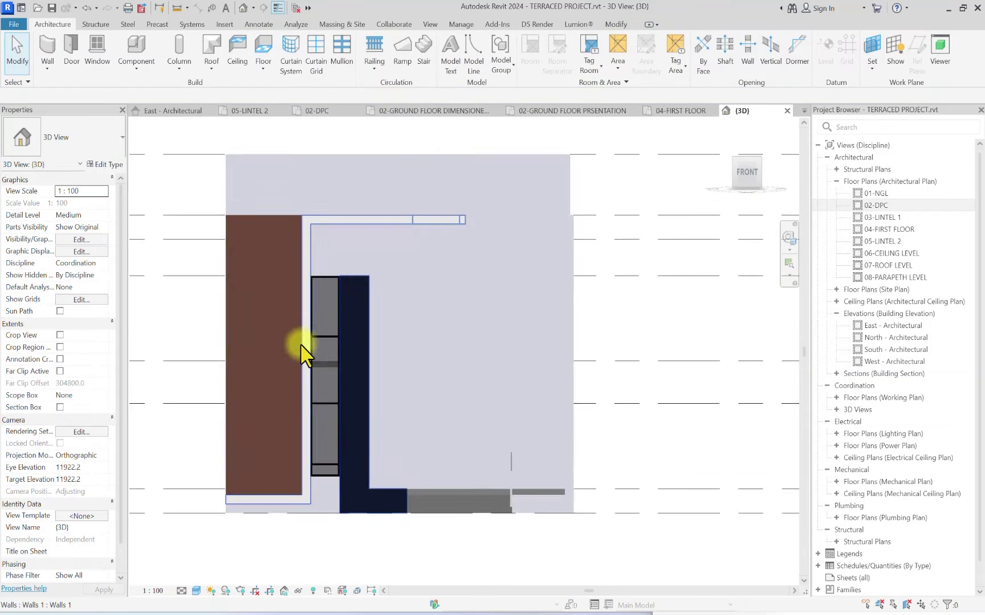
scroll(292, 339, down, 2)
scroll(347, 333, up, 2)
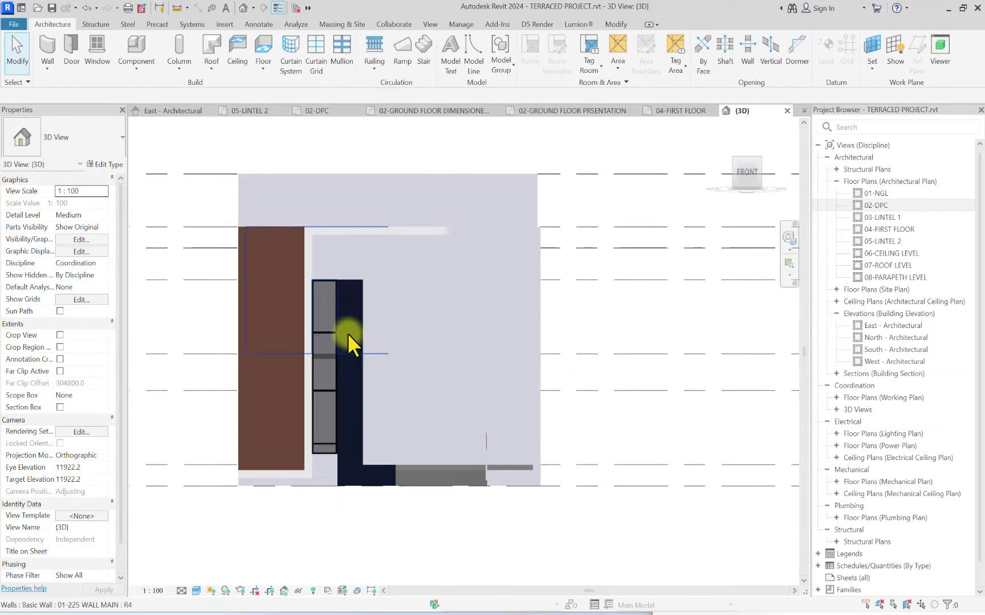
scroll(305, 334, up, 3)
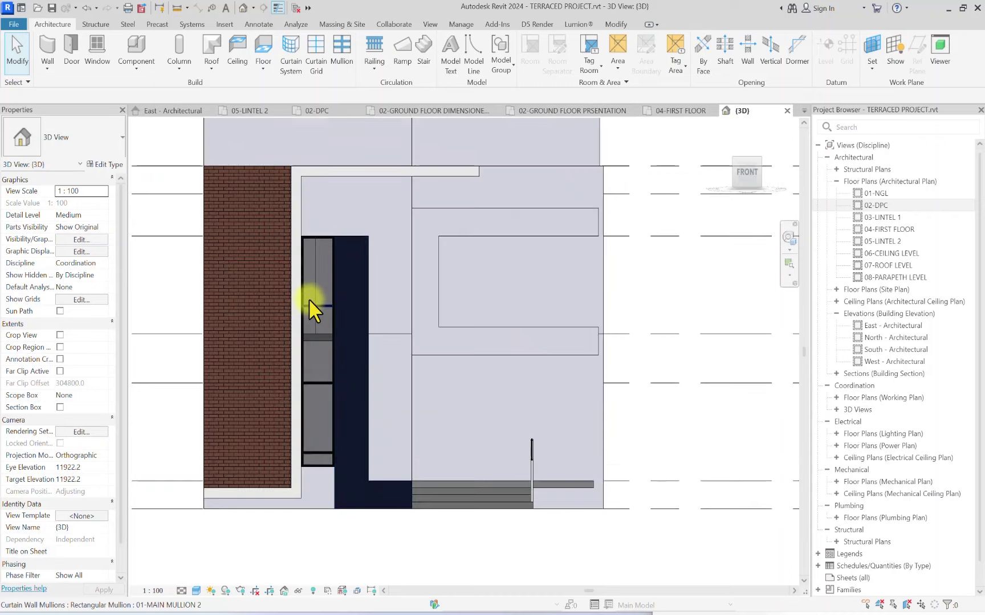
Step: Change the upper glazed panel to the Metal_Aluminum-50_Thickness window type
key(Tab)
key(Tab)
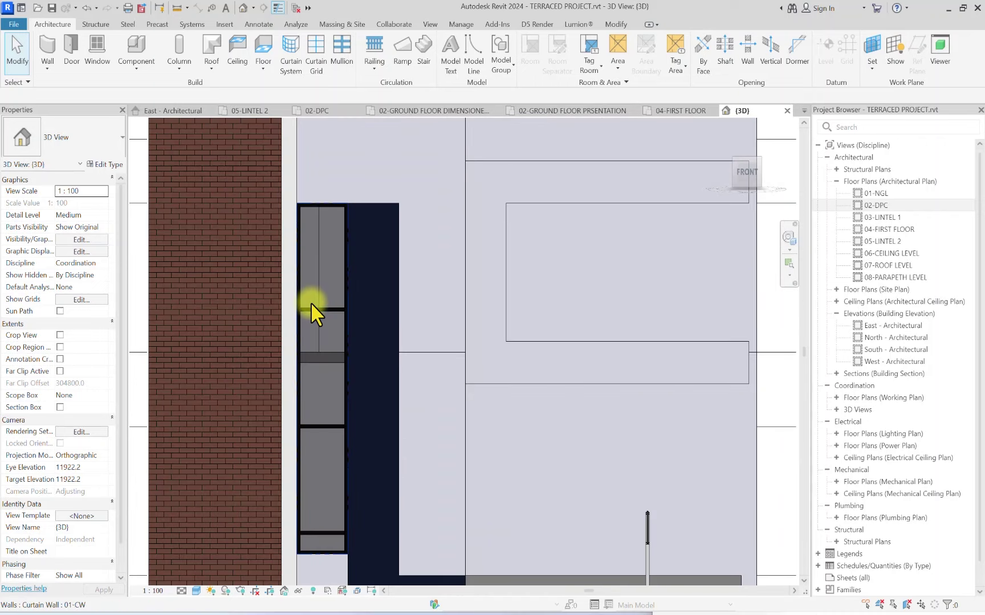
click(311, 302)
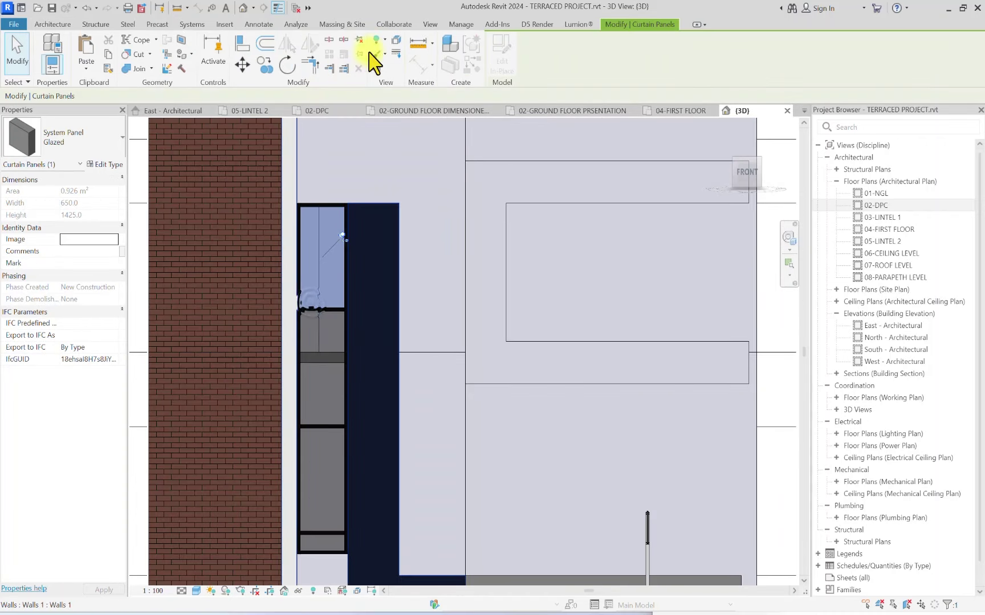
click(54, 139)
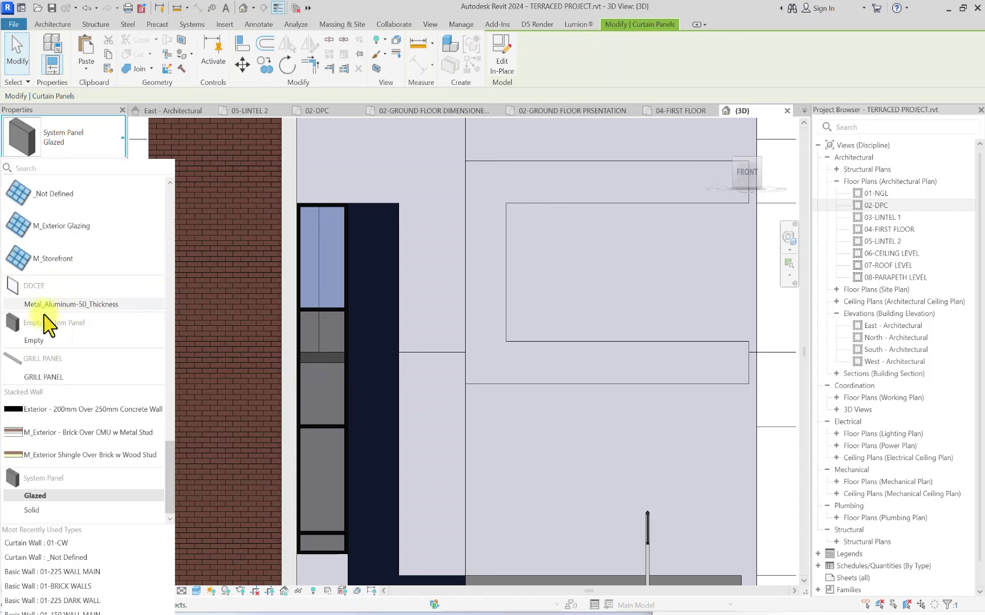
click(80, 305)
scroll(417, 292, down, 4)
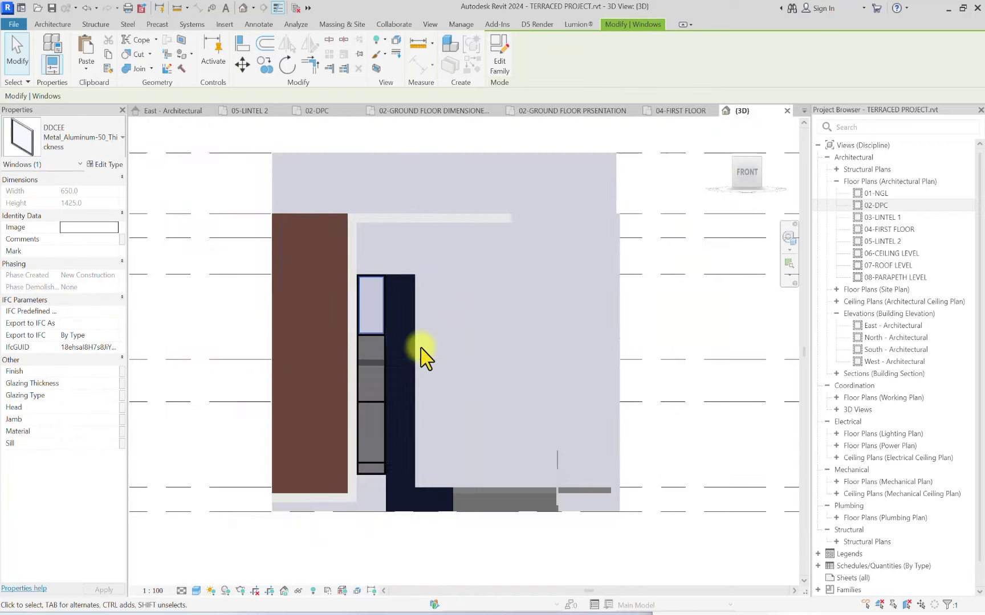
click(434, 567)
scroll(387, 422, up, 6)
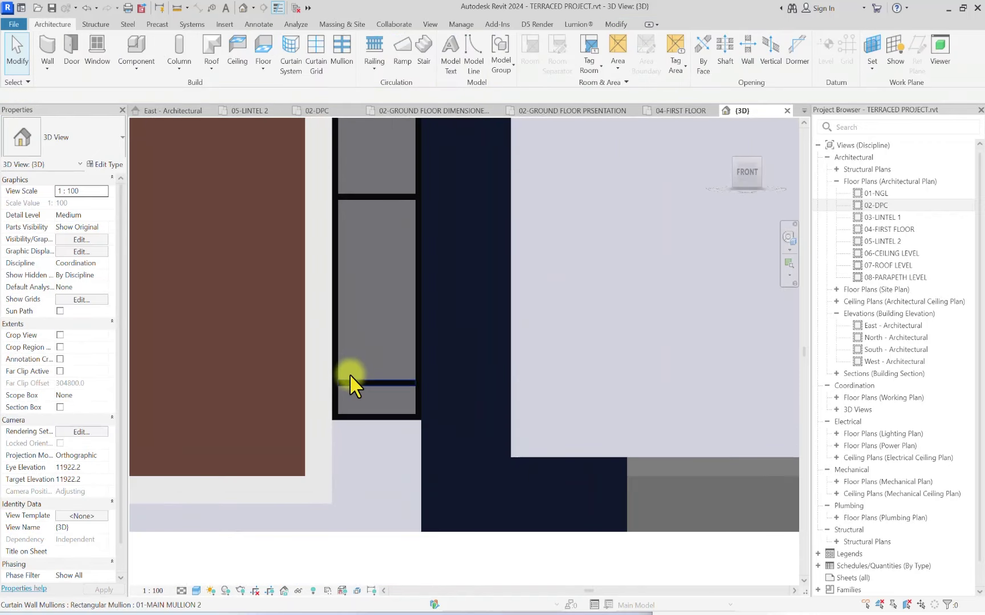
Step: Change the lower glazed panel to Metal_Aluminum-50_Thickness as well
key(Tab)
key(Tab)
click(349, 376)
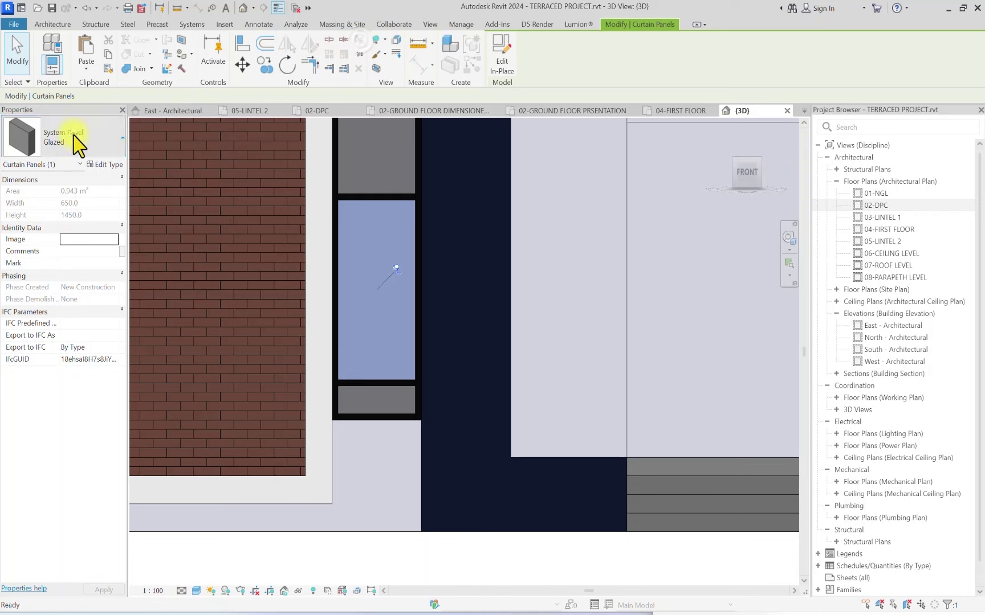
click(77, 146)
click(70, 306)
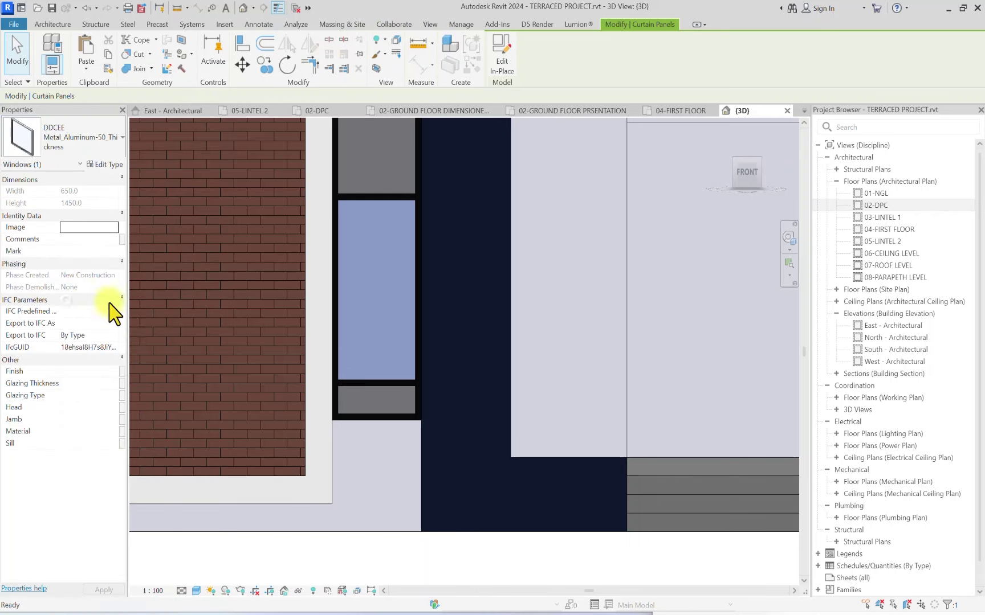
key(Escape)
scroll(347, 411, down, 3)
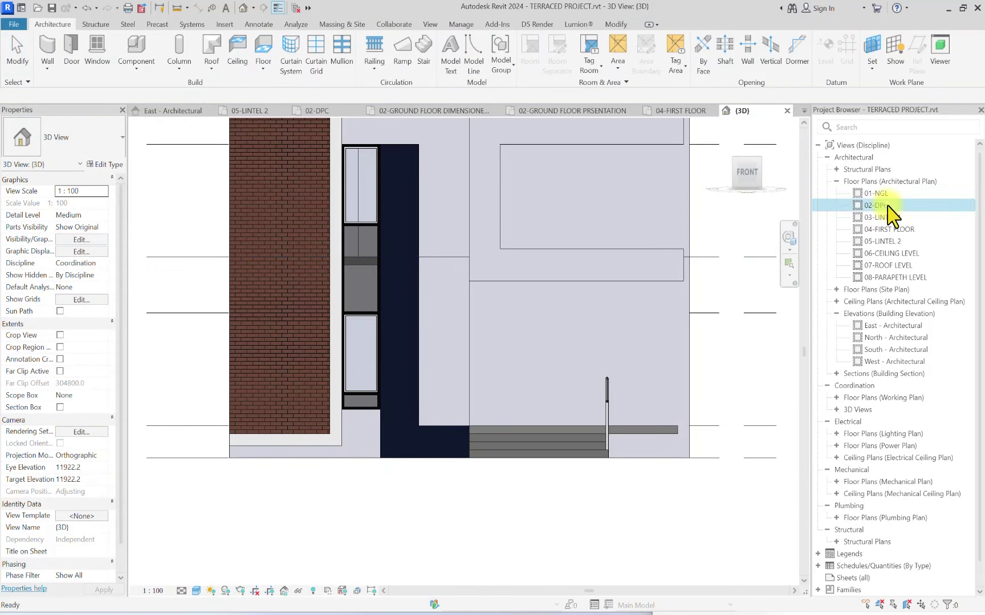
Step: In the 02-DPC plan, copy the entrance curtain wall to the lower-left entrance
double_click(877, 205)
click(395, 429)
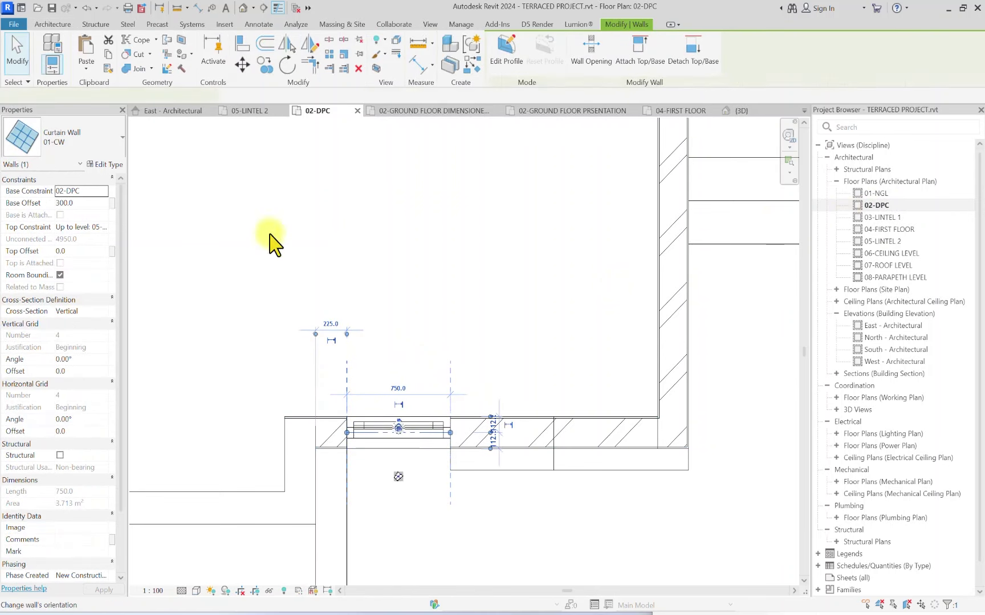
click(264, 64)
scroll(351, 458, up, 3)
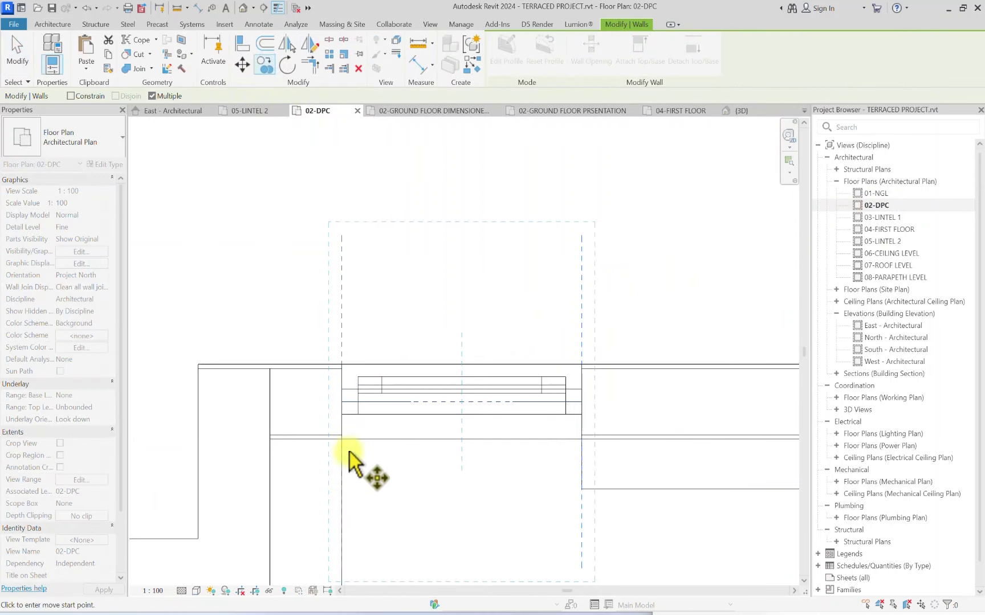
click(347, 450)
scroll(411, 454, down, 3)
scroll(520, 440, up, 5)
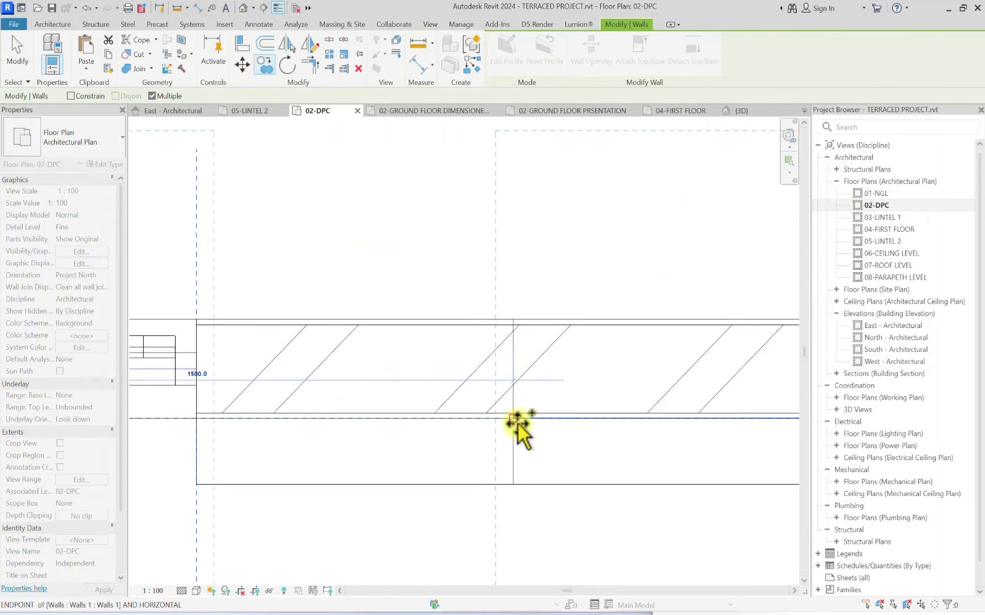
scroll(518, 420, down, 5)
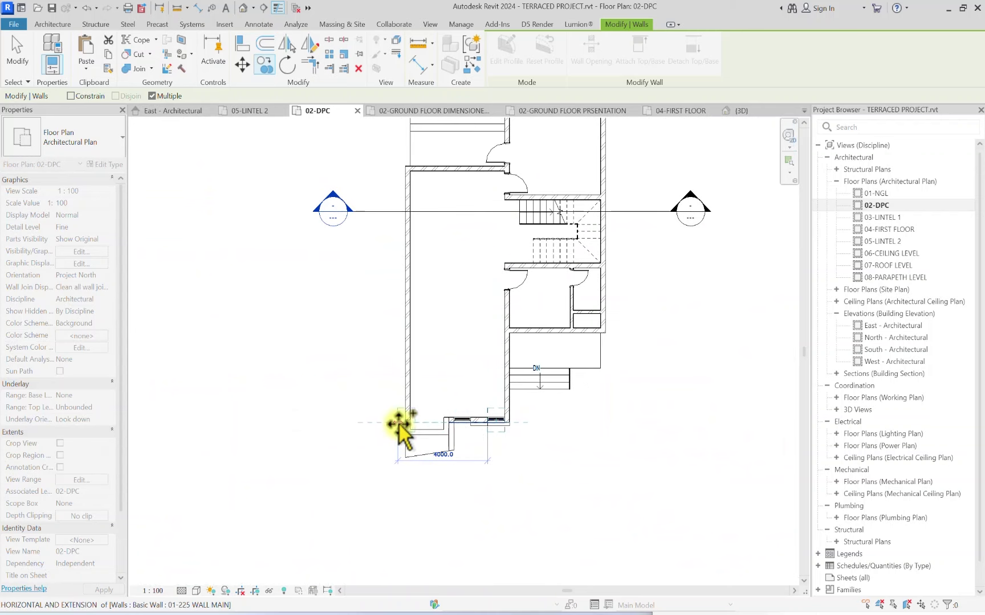
click(412, 423)
key(Escape)
key(Escape)
Step: Switch to the Default 3D View to inspect the entrance facade
click(244, 8)
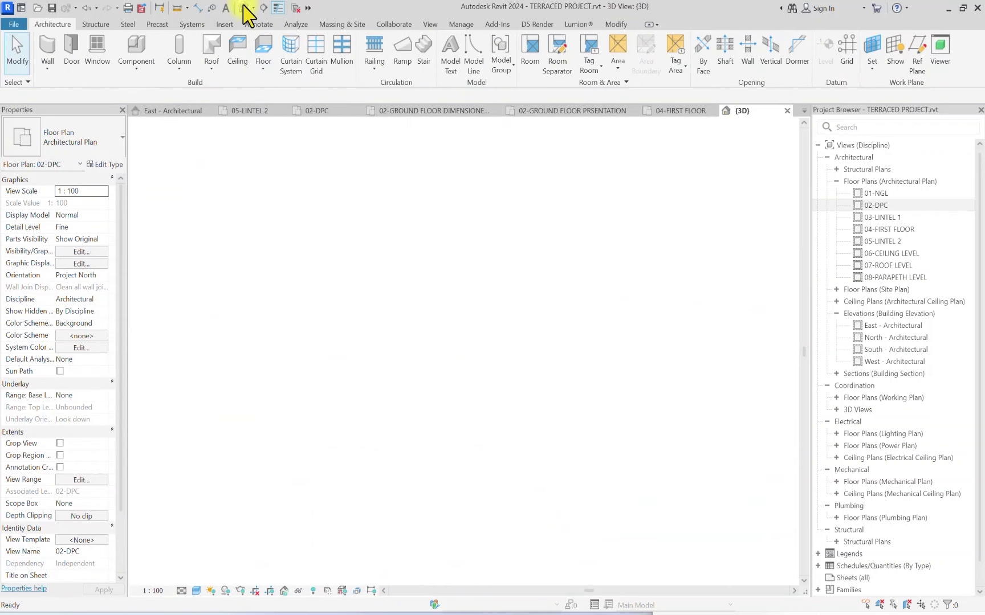
scroll(342, 323, down, 3)
scroll(411, 330, up, 3)
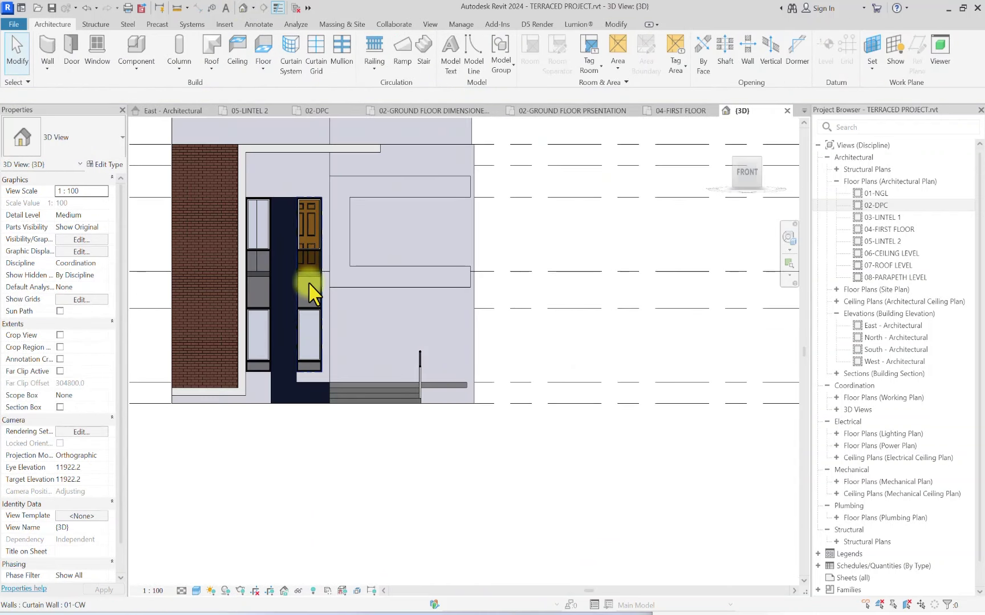
scroll(334, 334, up, 1)
scroll(374, 334, down, 3)
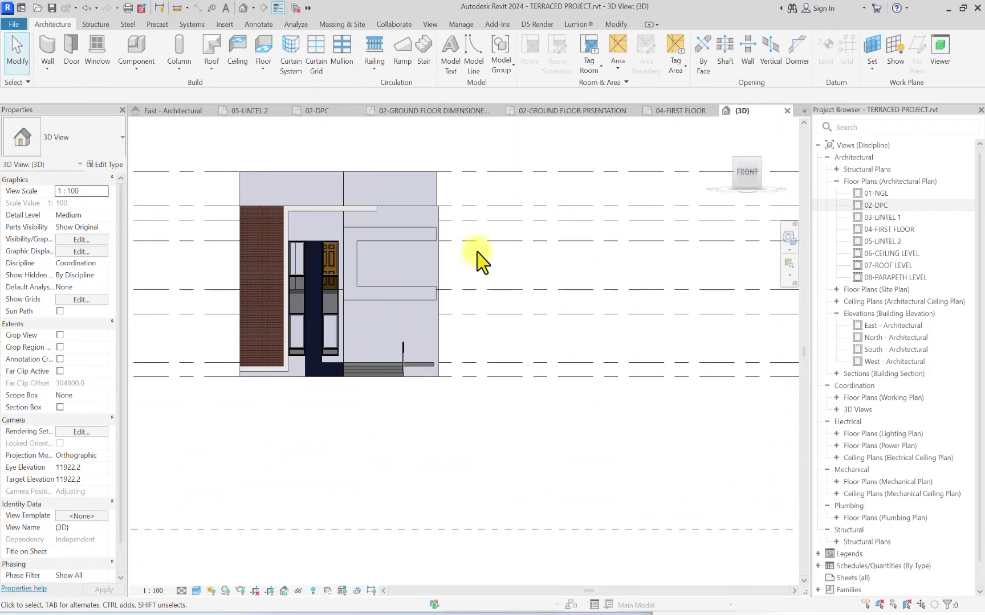
scroll(385, 272, up, 2)
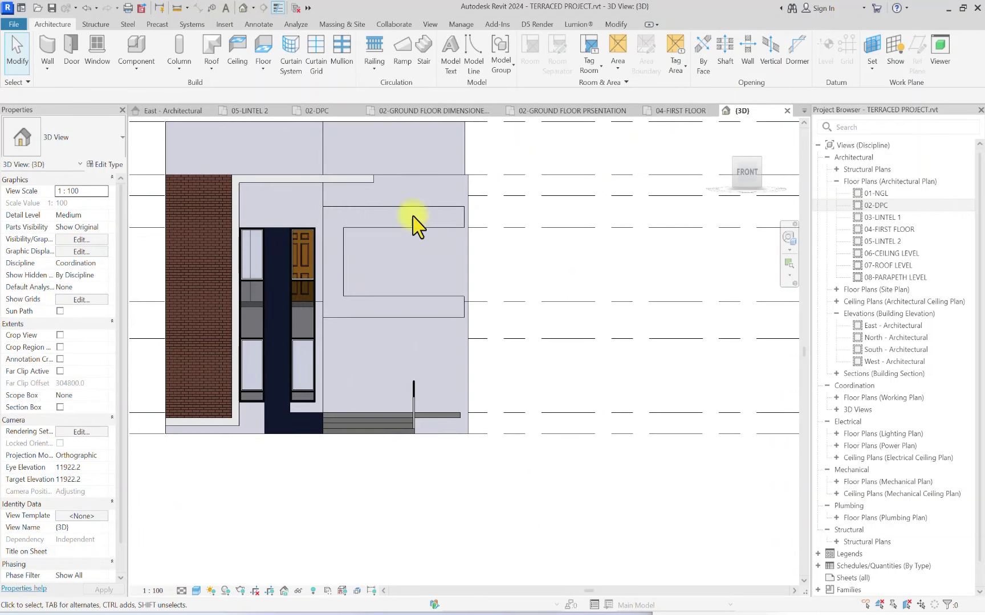
click(362, 226)
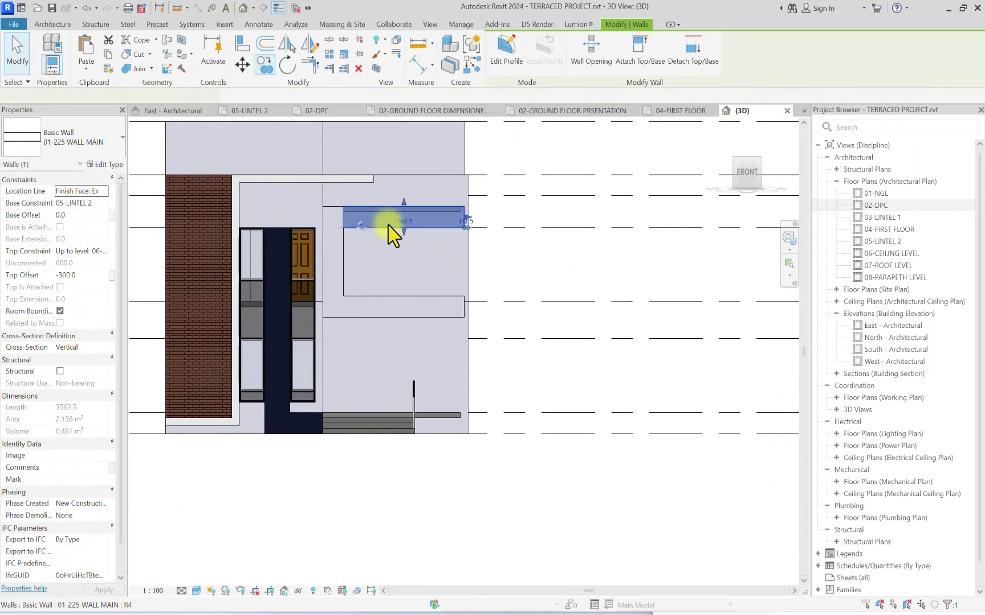
ctrl+click(339, 267)
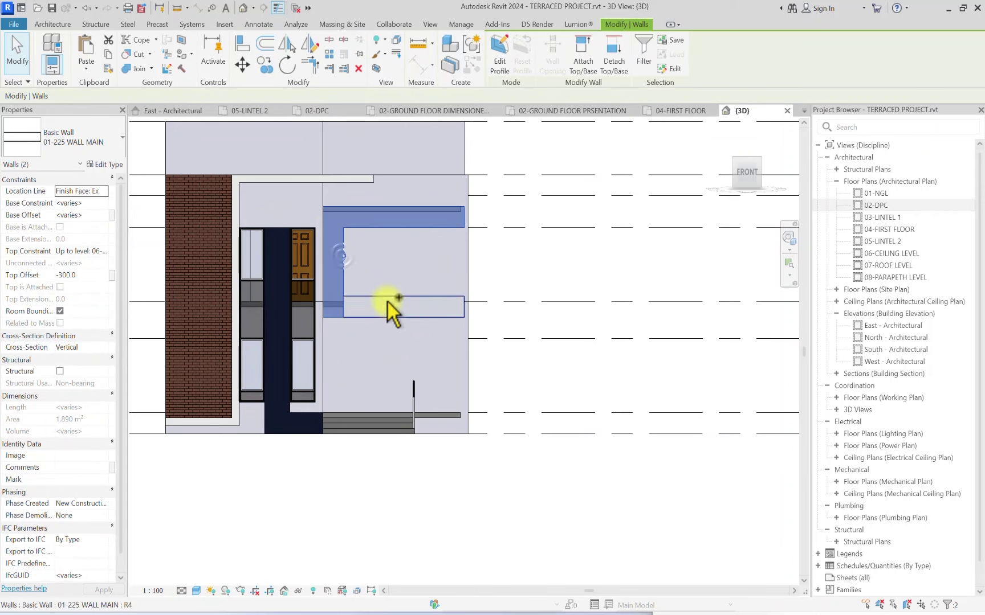
ctrl+click(389, 305)
click(80, 149)
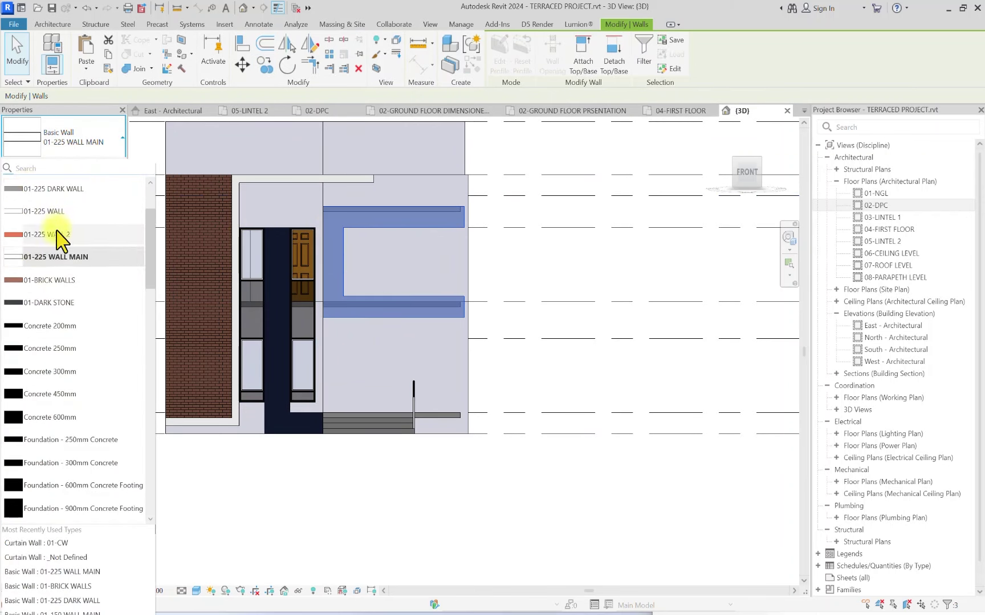
click(457, 527)
scroll(285, 363, down, 4)
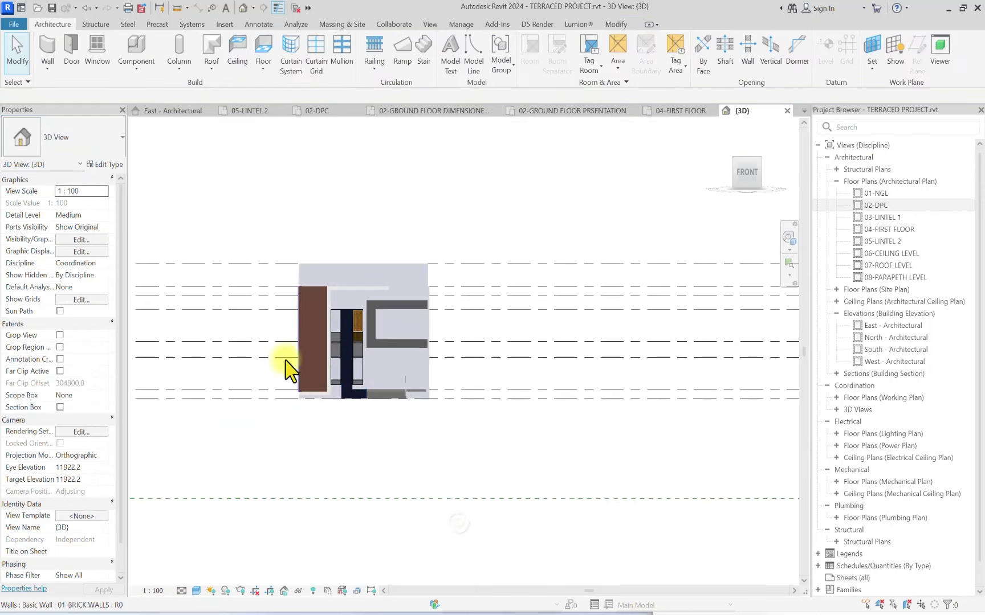
scroll(330, 345, up, 3)
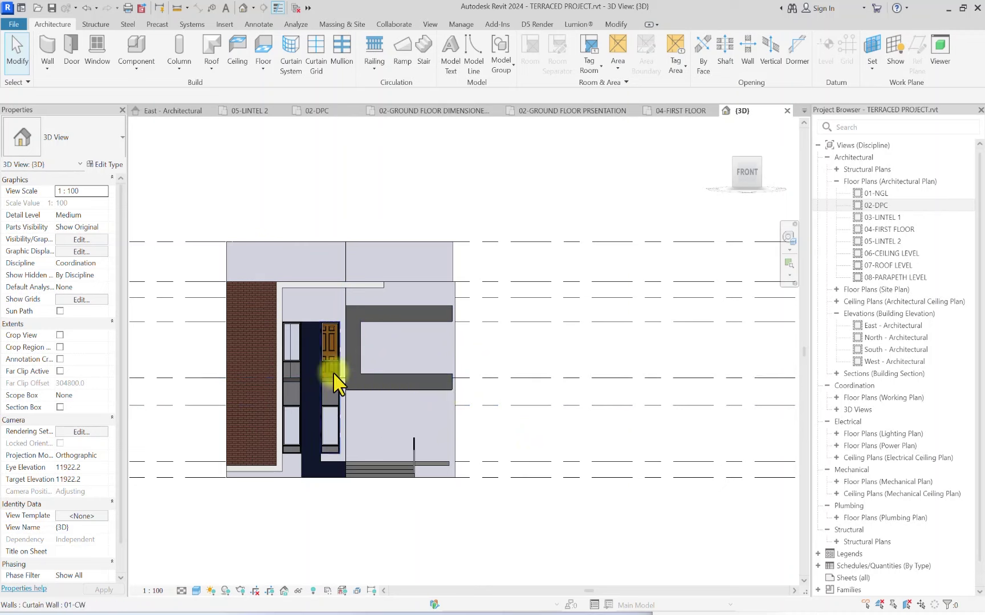
scroll(399, 445, up, 2)
scroll(273, 484, up, 3)
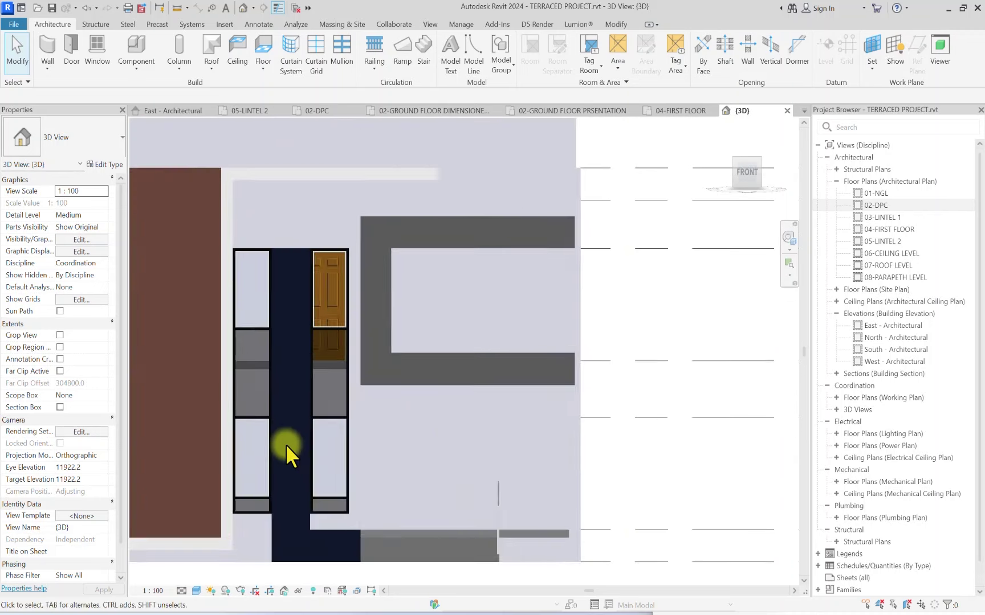
scroll(336, 433, down, 3)
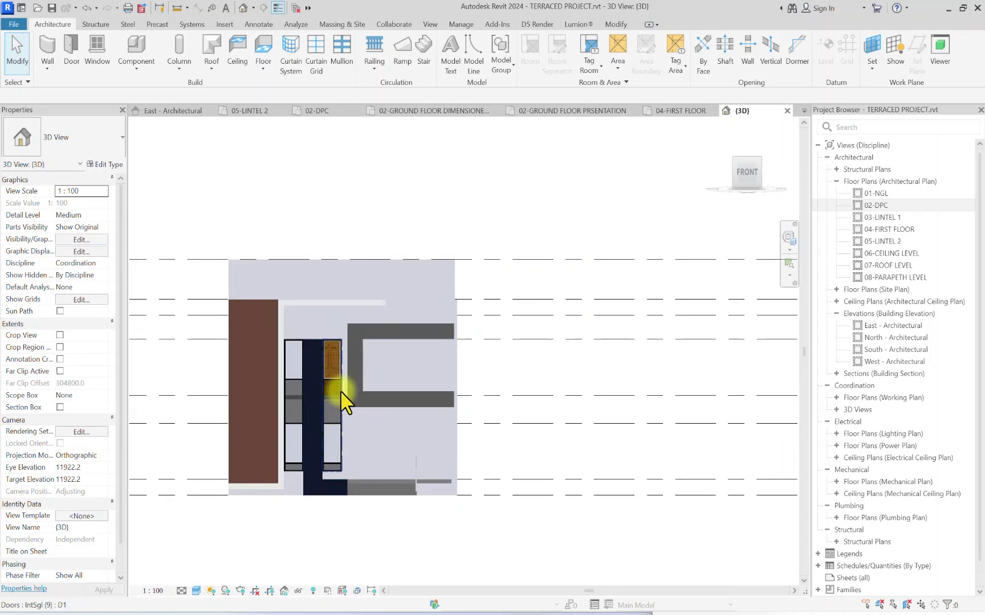
scroll(570, 322, down, 2)
mouse_move(741, 185)
mouse_down()
mouse_move(747, 180)
mouse_move(670, 246)
mouse_move(752, 185)
mouse_up()
click(751, 184)
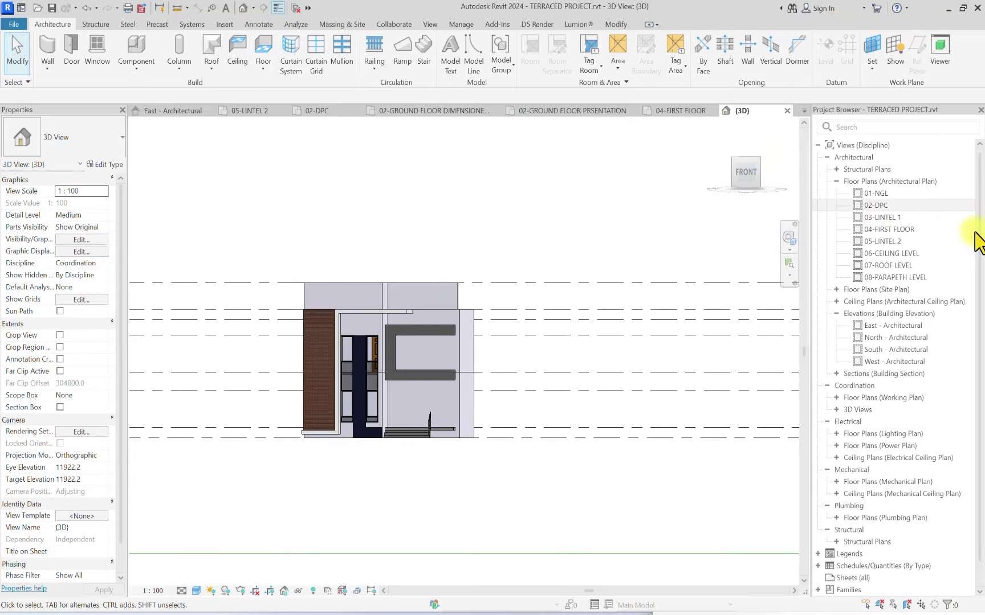
Step: Open the 02-DPC plan and pan to the rooms beside the stairs
double_click(878, 205)
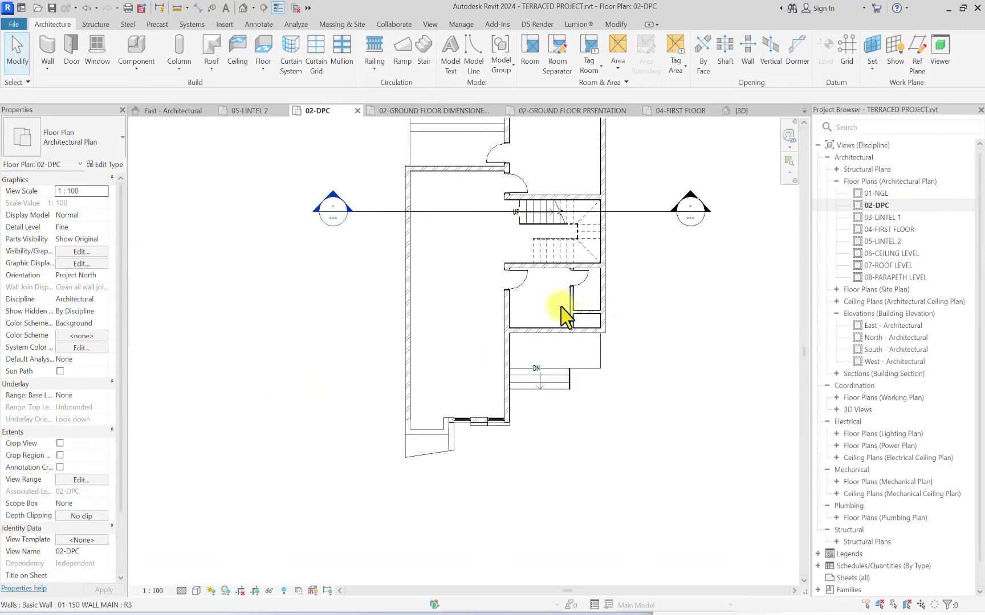
scroll(560, 308, up, 2)
mouse_move(560, 308)
middle_down()
mouse_move(448, 399)
mouse_move(424, 314)
middle_up()
scroll(506, 362, up, 2)
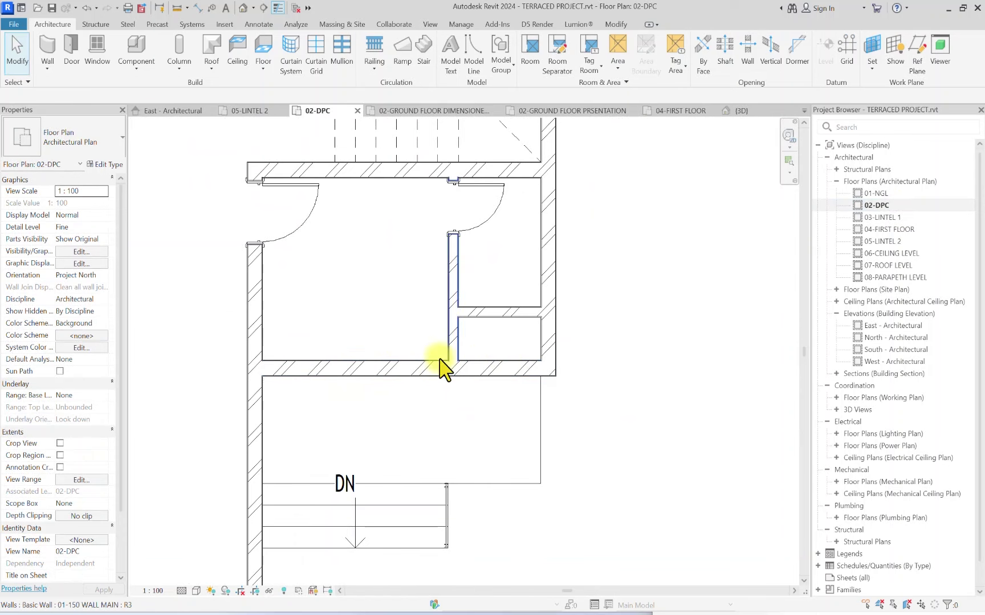
scroll(546, 322, down, 4)
scroll(389, 292, up, 3)
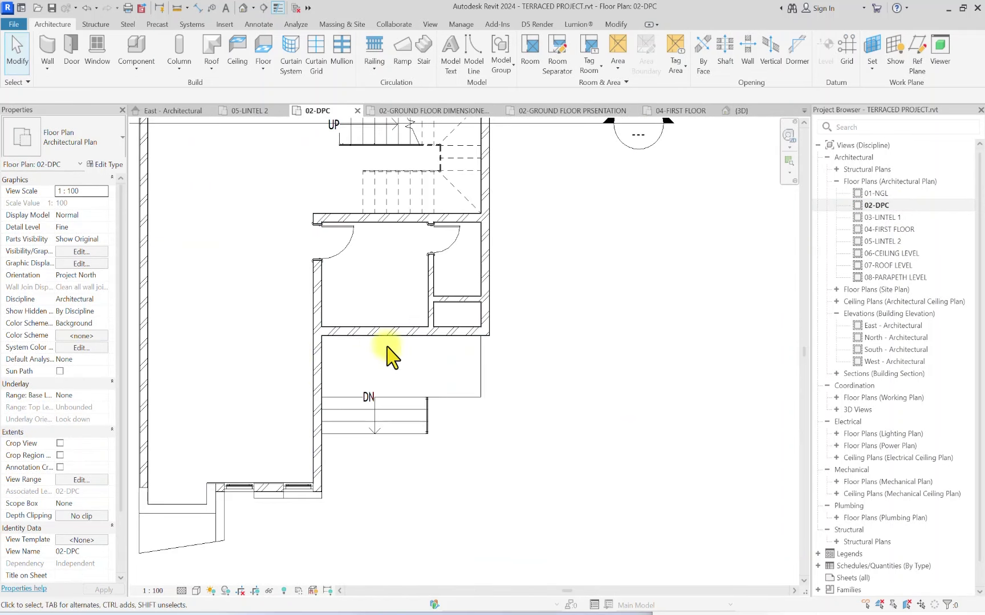
Step: Place an IntAys D3 door in the small room's lower wall
click(71, 45)
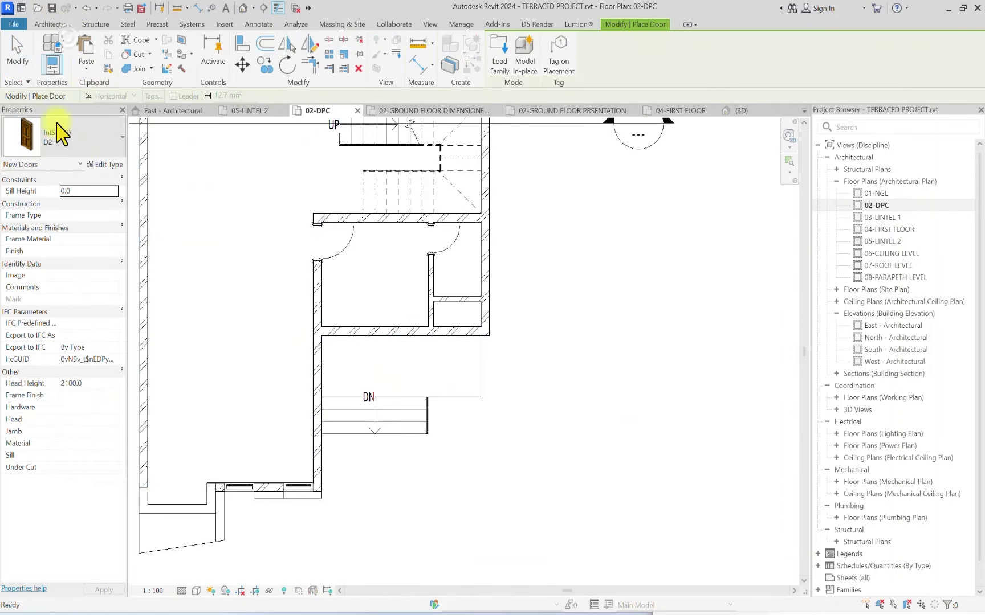
click(89, 132)
click(18, 215)
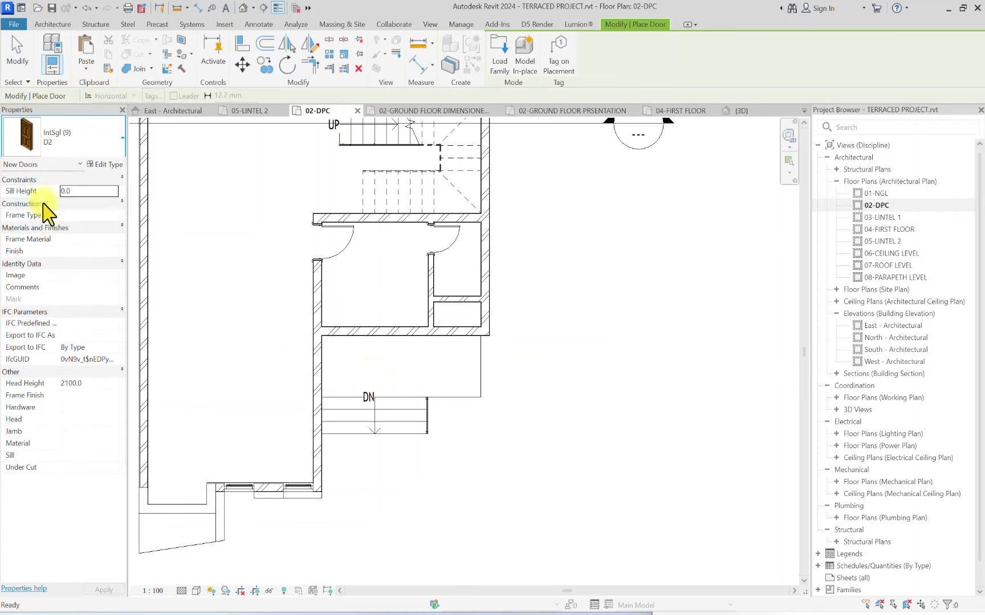
scroll(351, 320, up, 2)
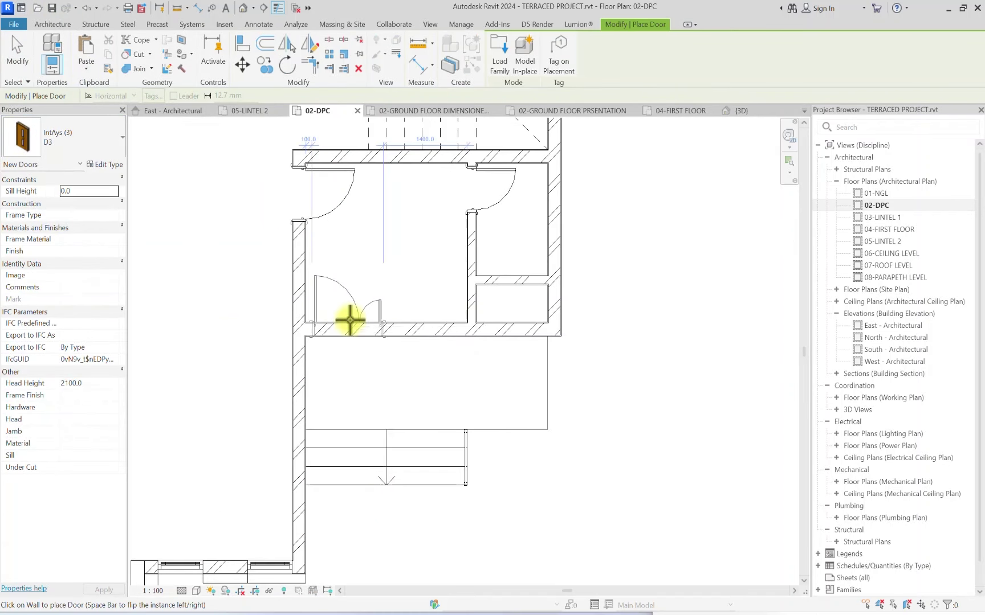
click(351, 321)
scroll(329, 284, down, 2)
key(Escape)
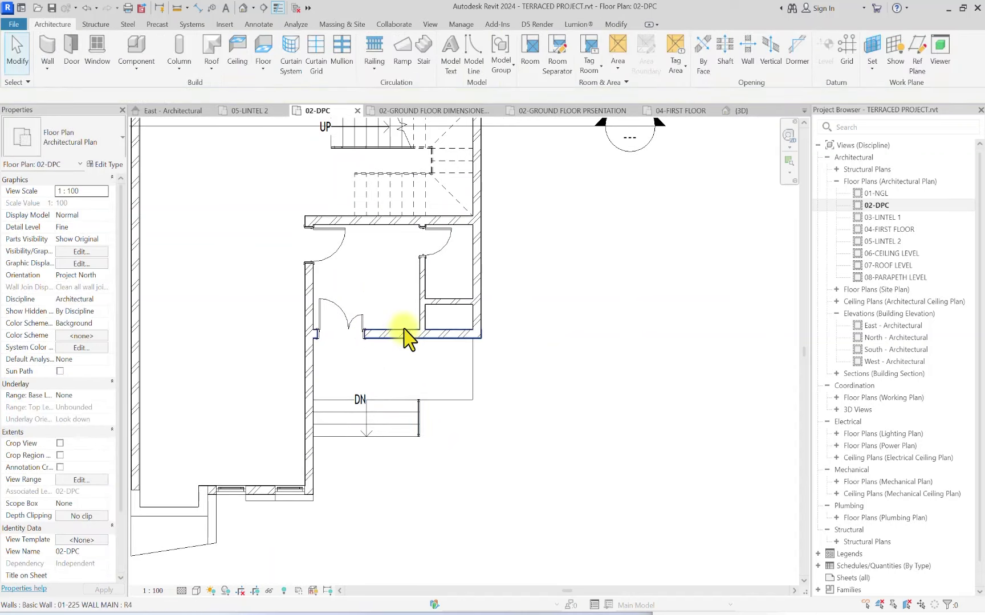
Step: Zoom and pan the 02-DPC plan to frame the rooms and stair
scroll(364, 424, up, 3)
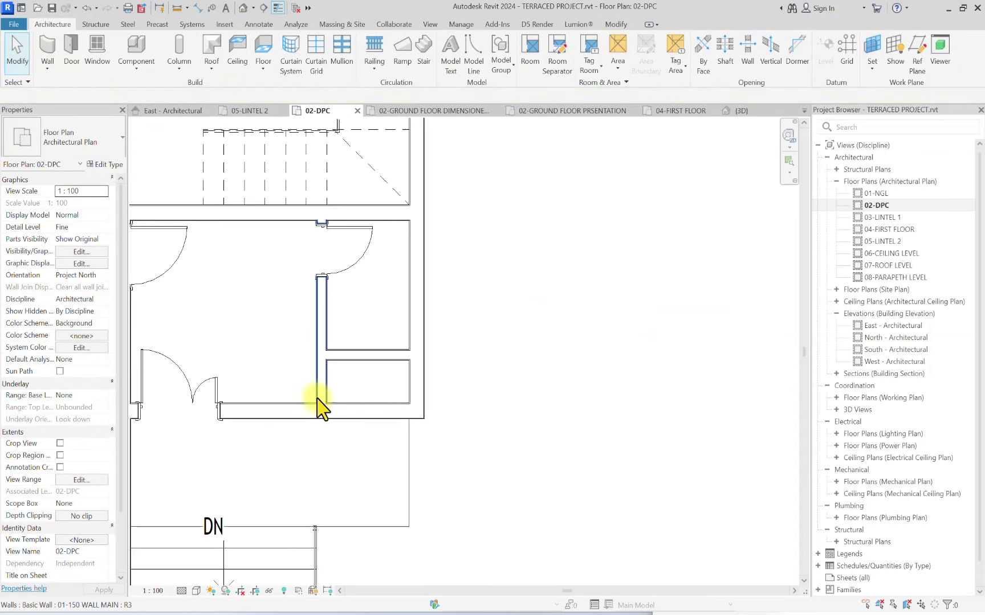
scroll(345, 403, down, 2)
scroll(339, 419, up, 2)
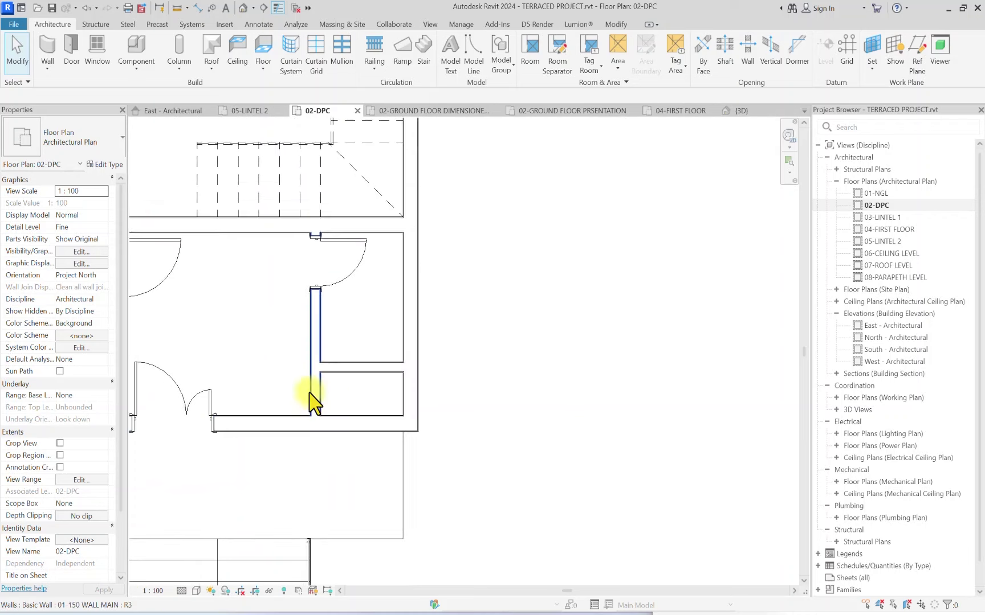
scroll(341, 399, down, 2)
scroll(319, 415, up, 2)
scroll(370, 280, down, 1)
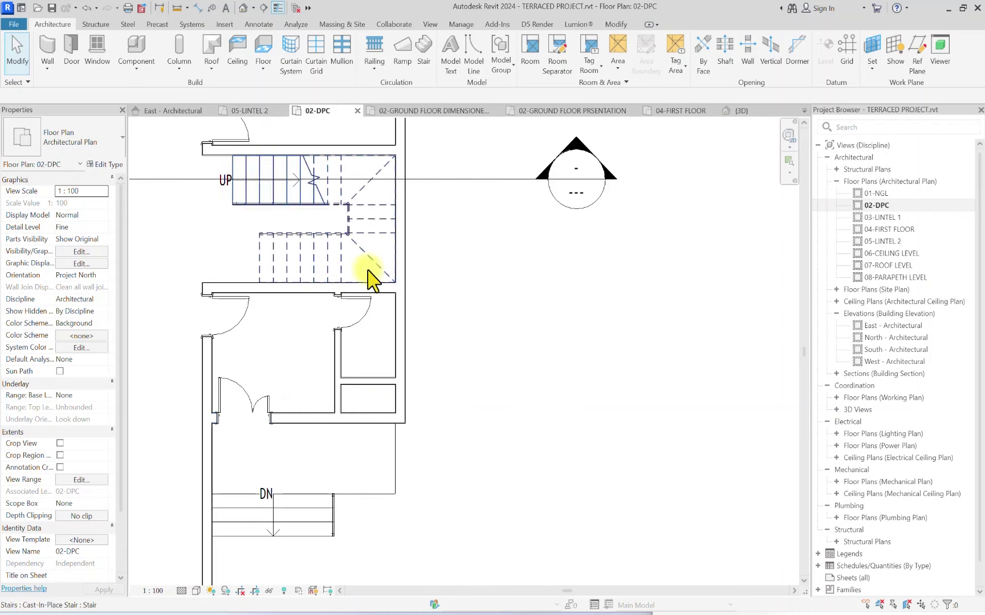
scroll(349, 342, up, 2)
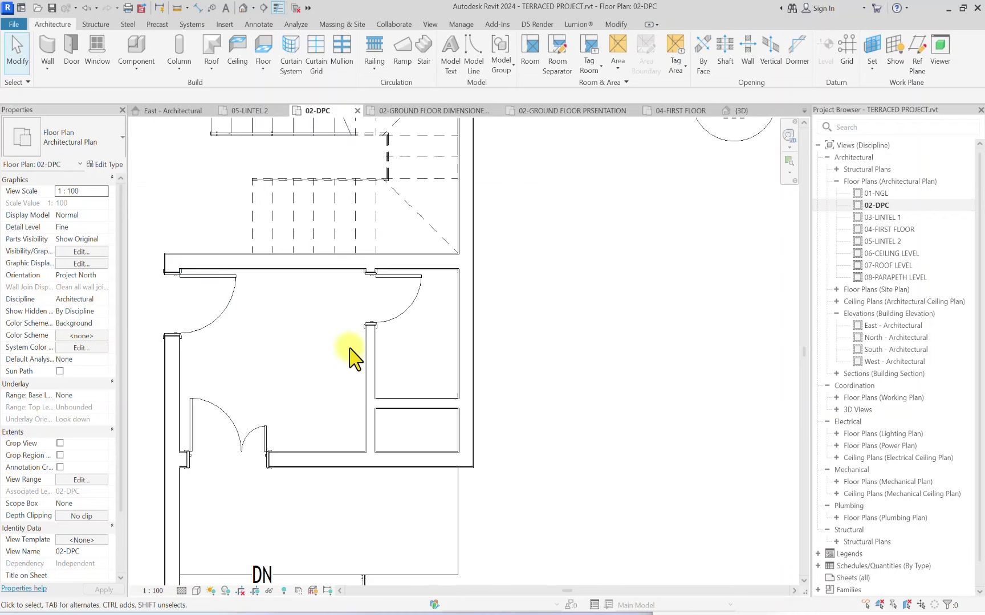
scroll(398, 456, down, 2)
scroll(396, 446, up, 5)
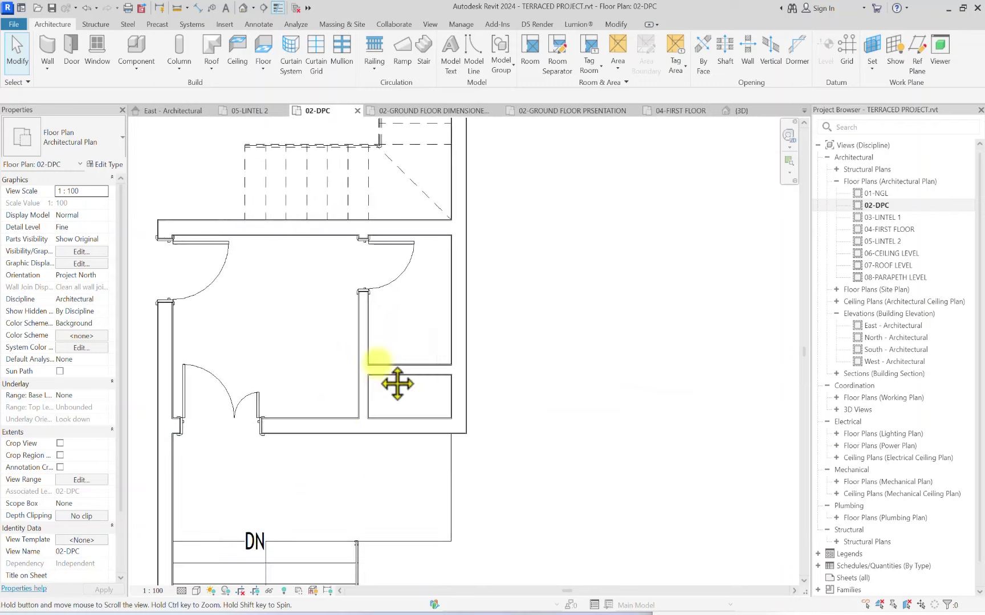
scroll(397, 327, down, 2)
middle_drag(451, 220, 424, 374)
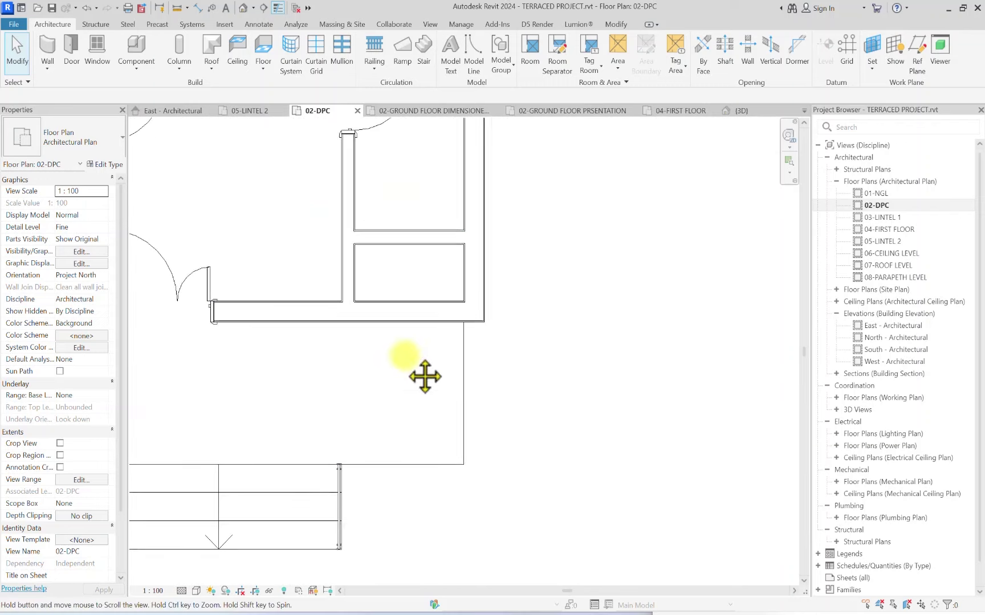
middle_drag(391, 241, 319, 345)
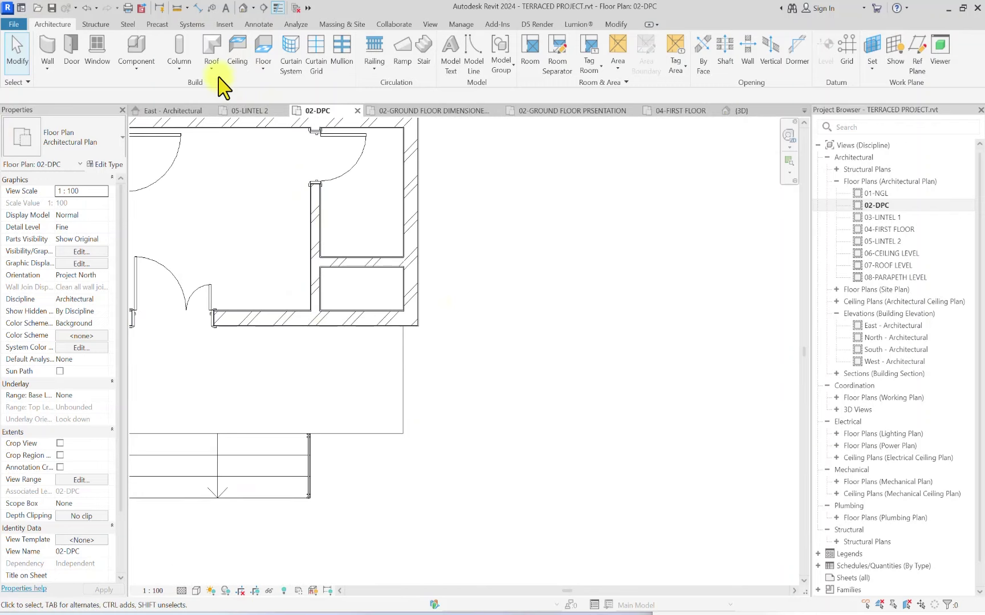
Step: Start detail lines at the wall corner and endpoint, then cancel the Detail Line tool
click(258, 24)
scroll(319, 296, up, 5)
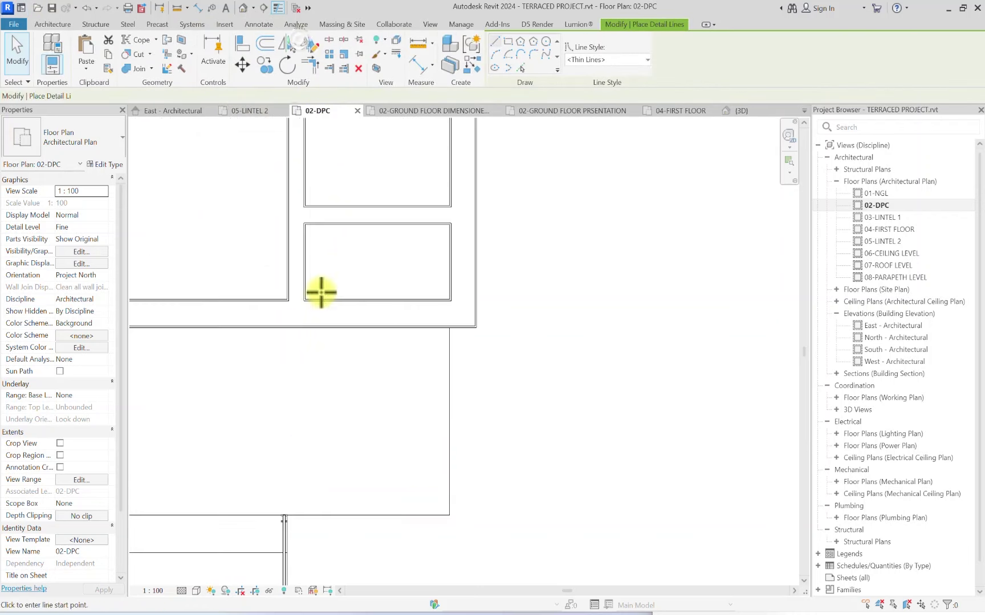
click(294, 300)
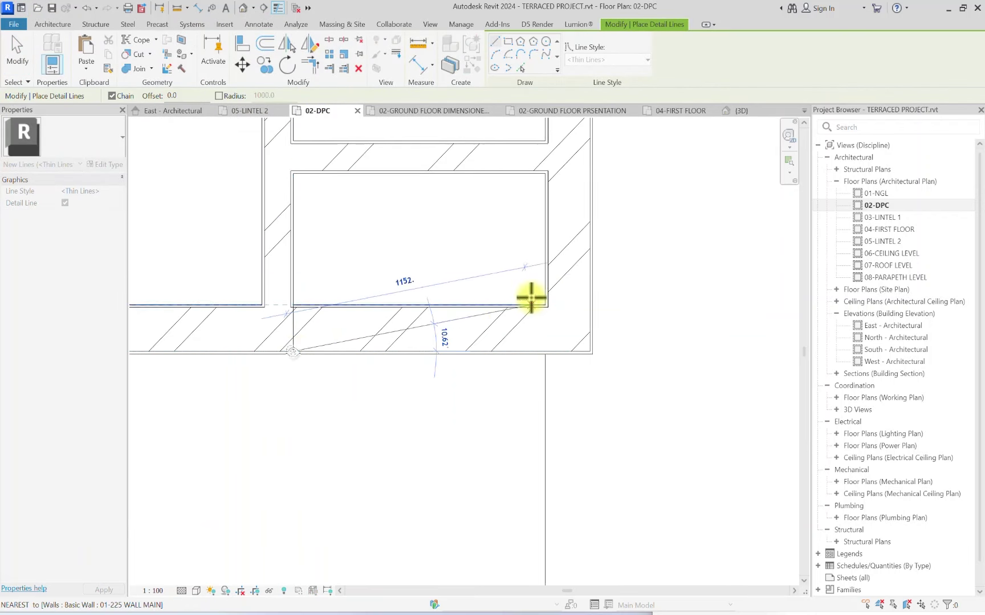
scroll(547, 301, up, 3)
key(Escape)
key(Escape)
click(540, 305)
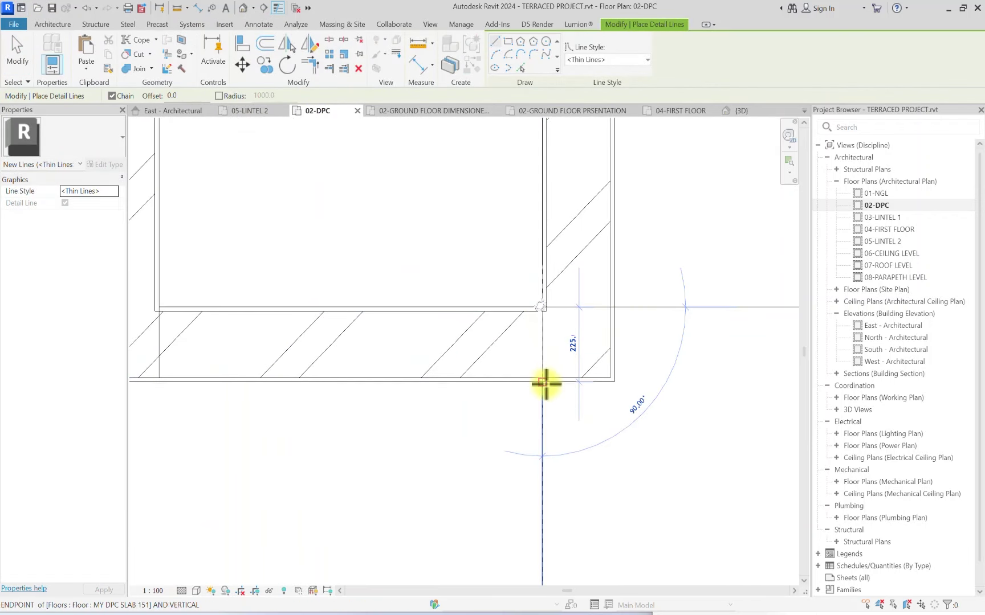
key(Escape)
key(Escape)
scroll(501, 322, down, 5)
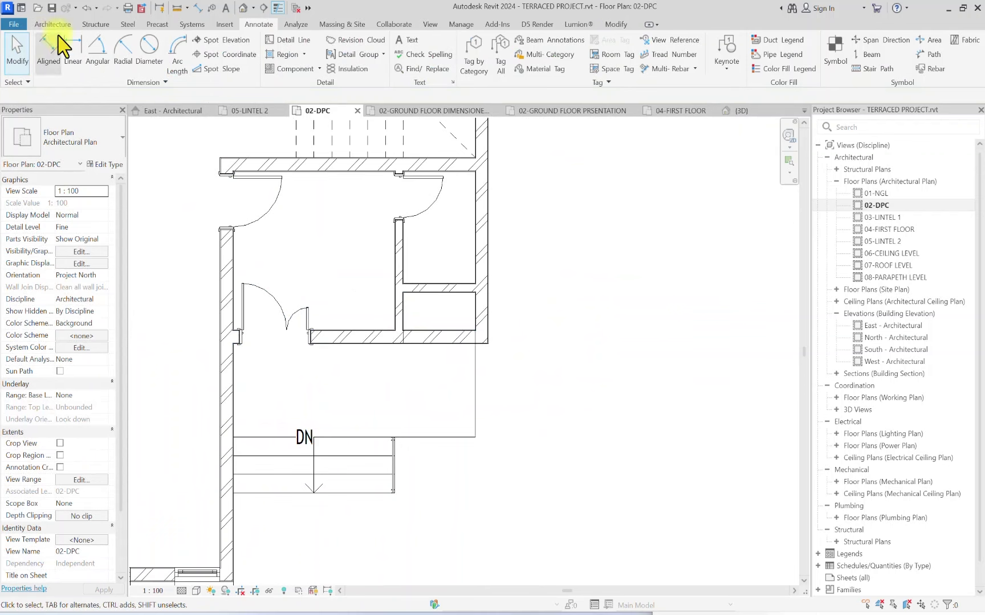
Step: Start the Architecture Wall tool and show its wall type list
click(52, 23)
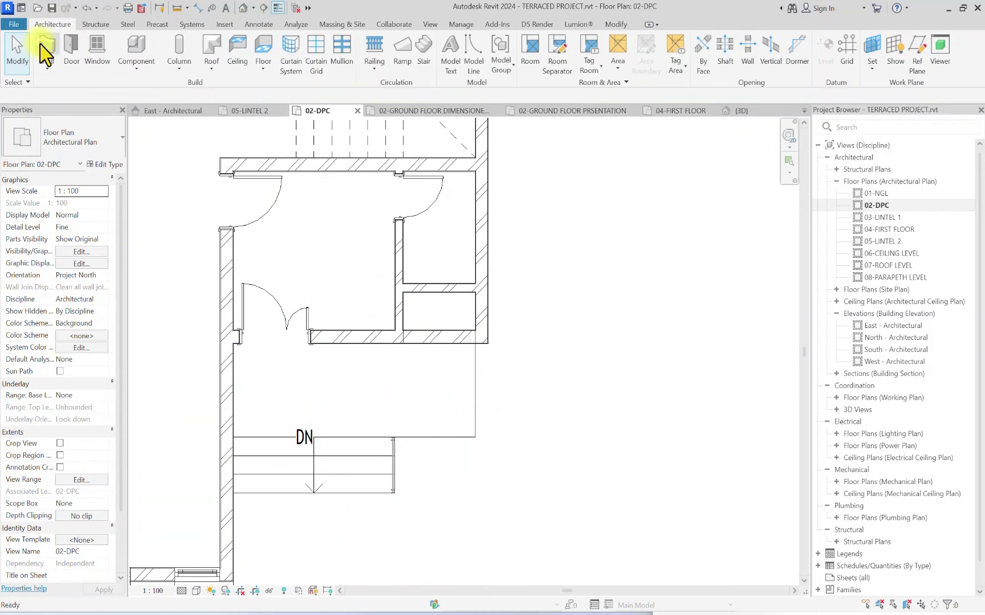
click(45, 45)
click(53, 139)
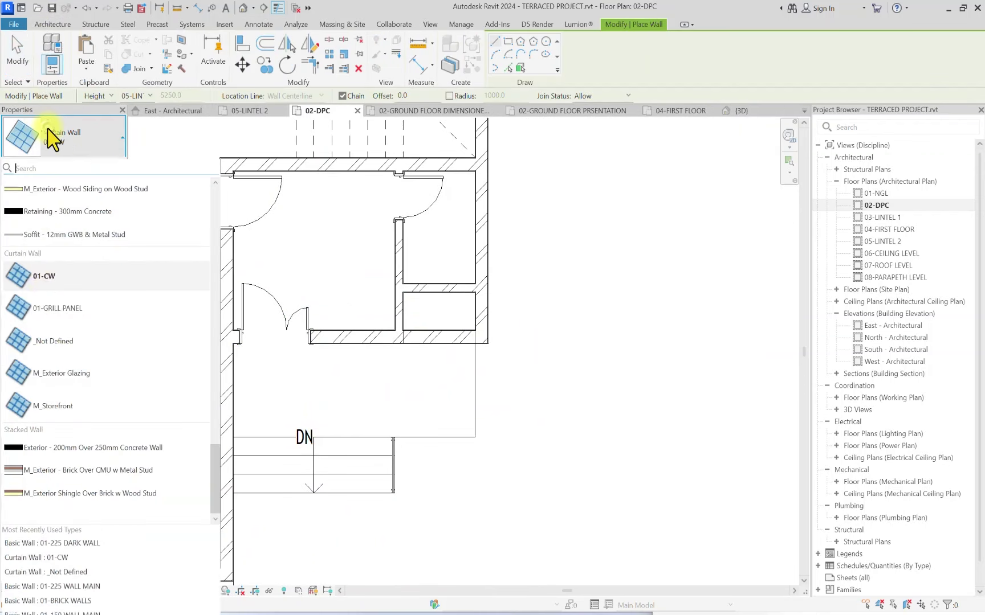
Step: Draw a 01-GRILL PANEL curtain wall along the room's lower wall, topped at 04-FIRST FLOOR
click(57, 311)
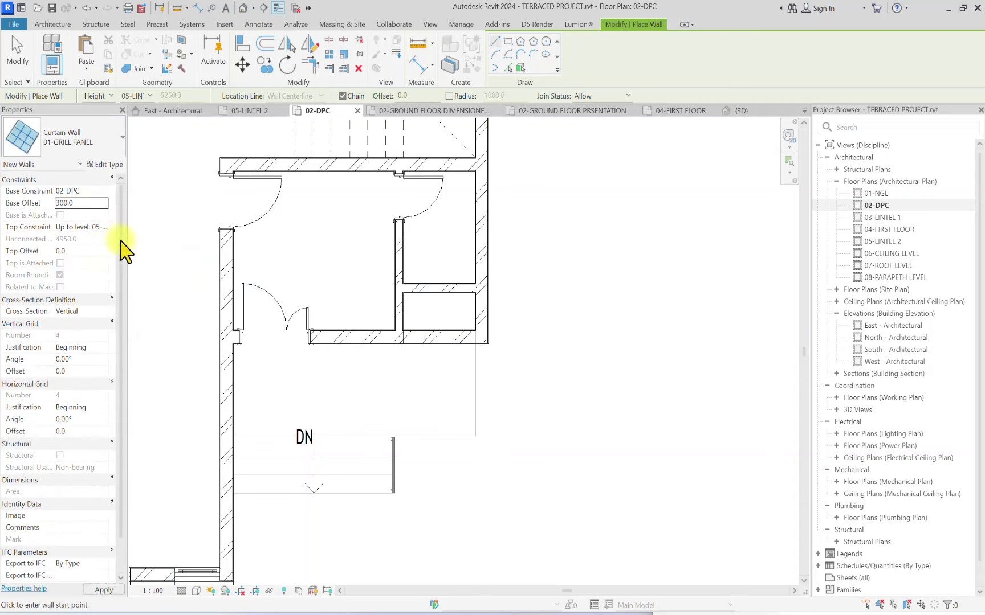
click(102, 226)
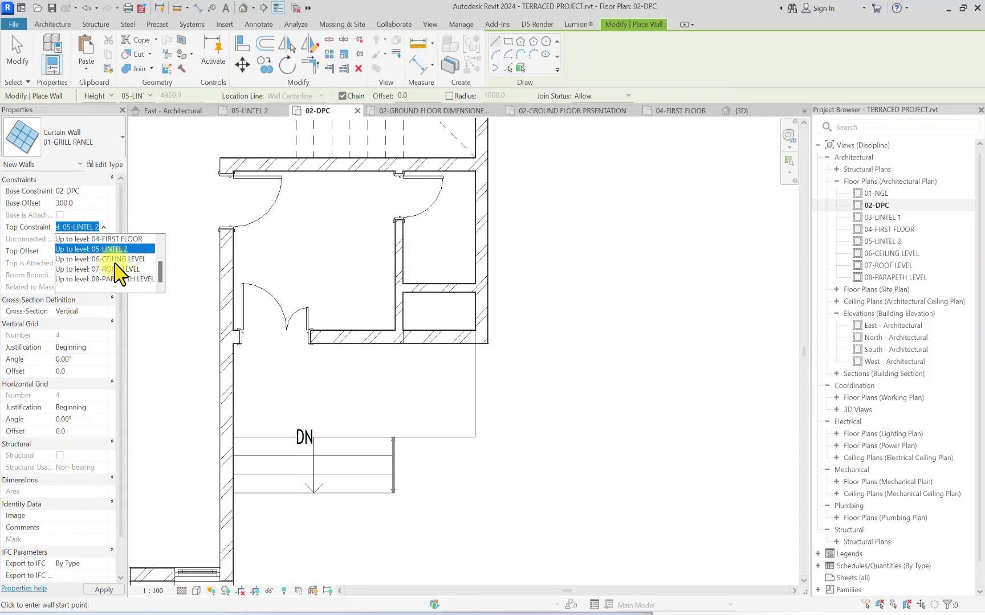
click(116, 250)
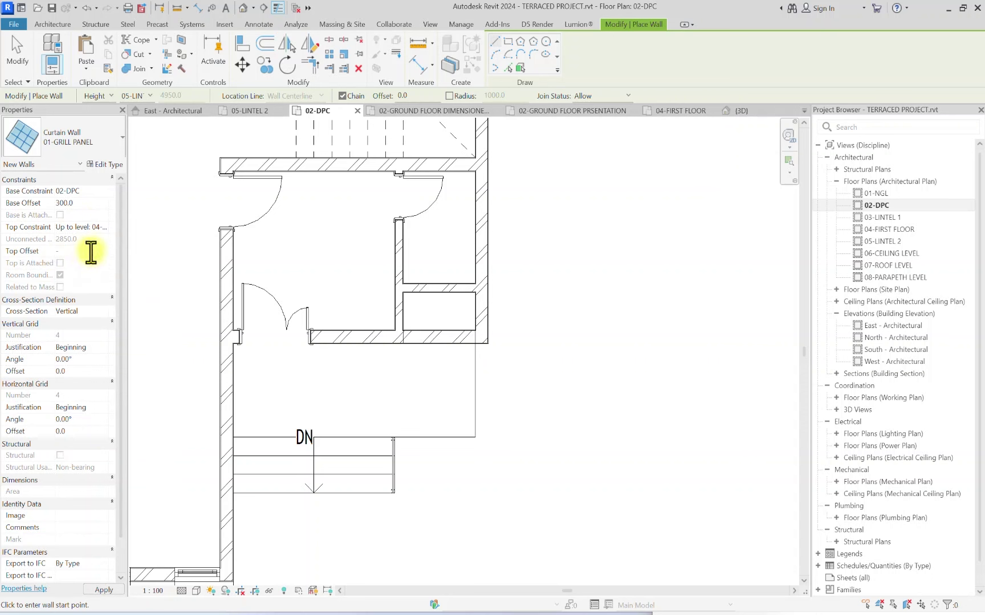
scroll(430, 338, up, 3)
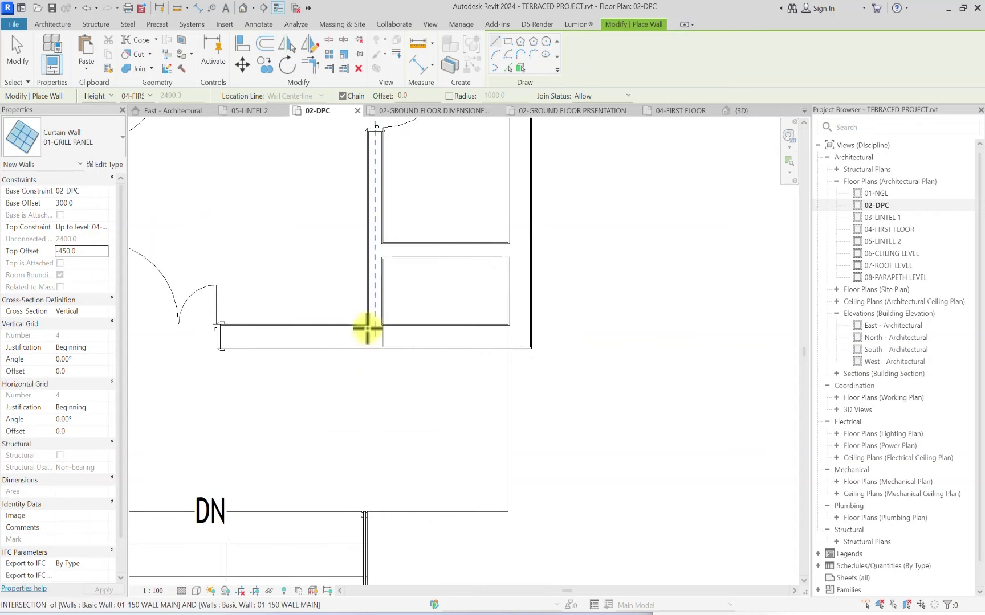
click(388, 339)
click(508, 339)
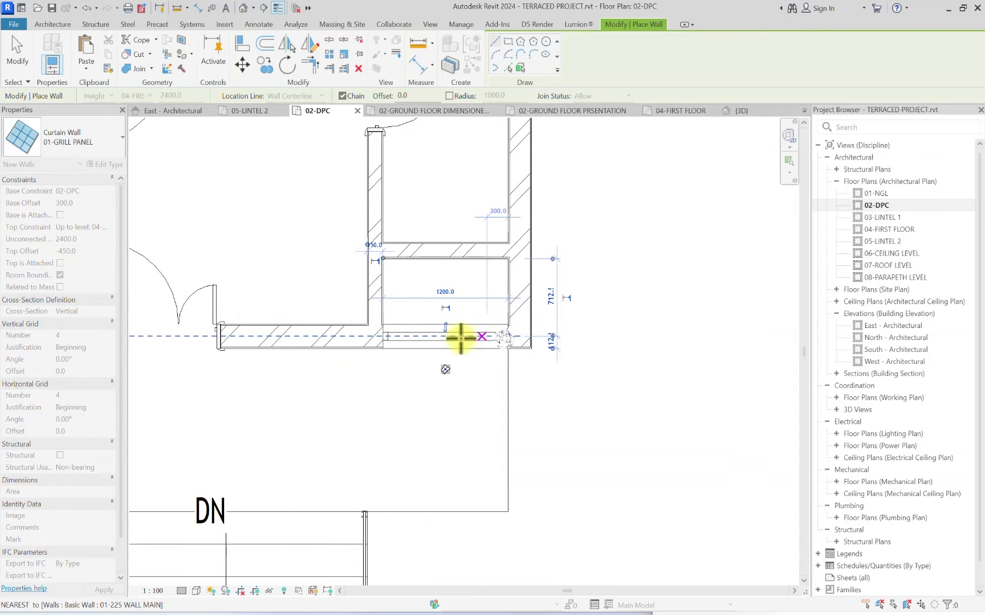
scroll(388, 339, down, 1)
scroll(391, 297, down, 2)
key(Escape)
key(Escape)
scroll(424, 334, up, 2)
Step: Copy the 01-CW curtain wall from the bottom wall onto the hall's lower wall endpoint
scroll(424, 334, down, 2)
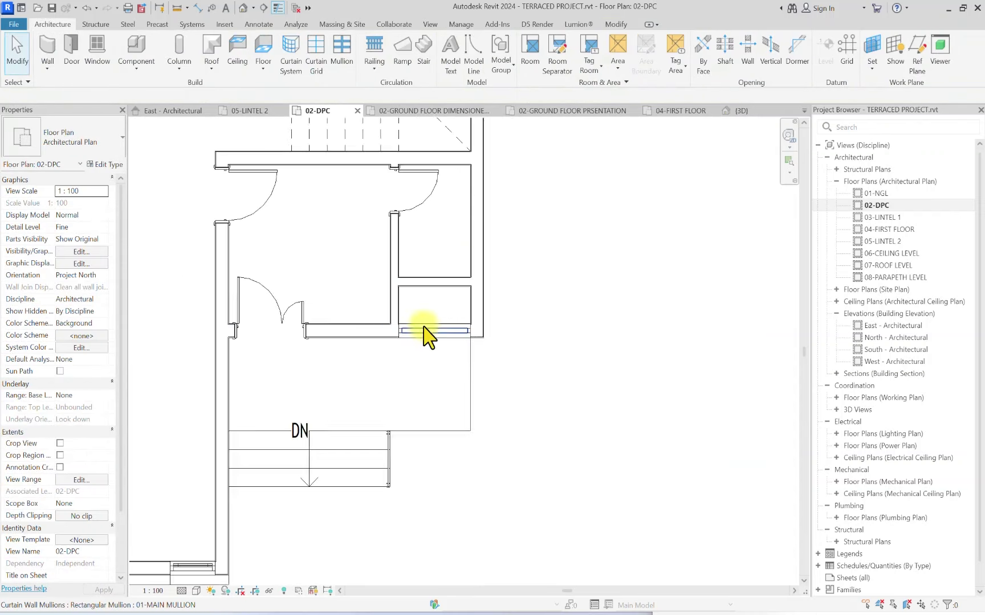
scroll(335, 340, down, 2)
scroll(384, 336, up, 2)
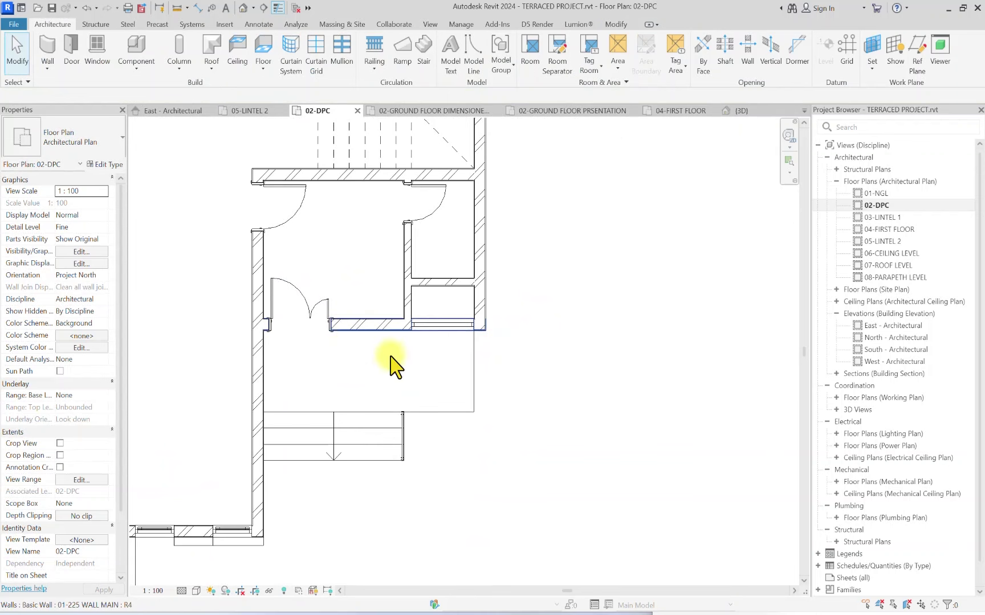
scroll(360, 321, up, 1)
scroll(352, 267, down, 2)
scroll(318, 293, up, 2)
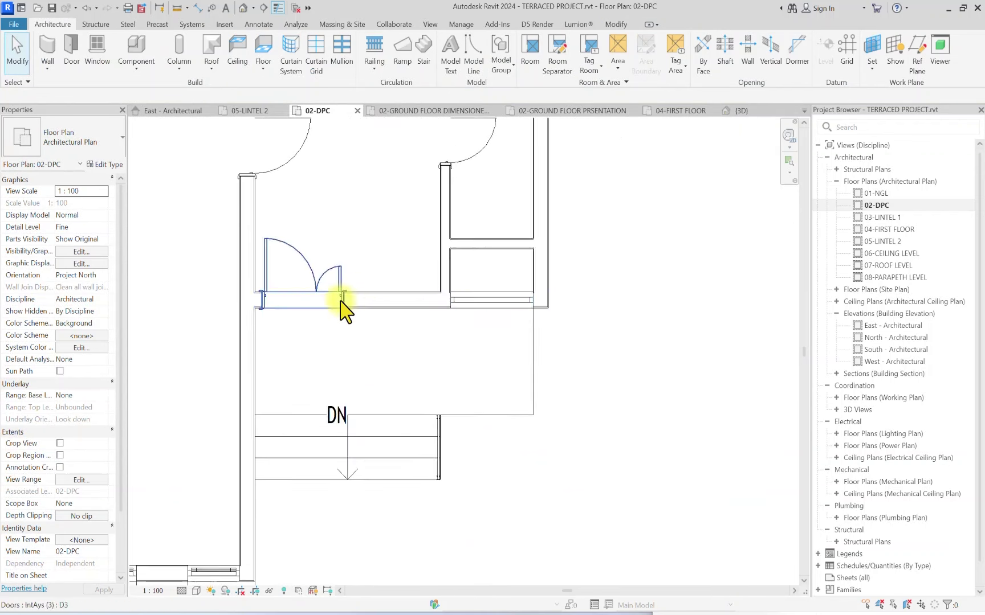
scroll(345, 307, down, 2)
scroll(374, 292, up, 2)
scroll(410, 251, down, 1)
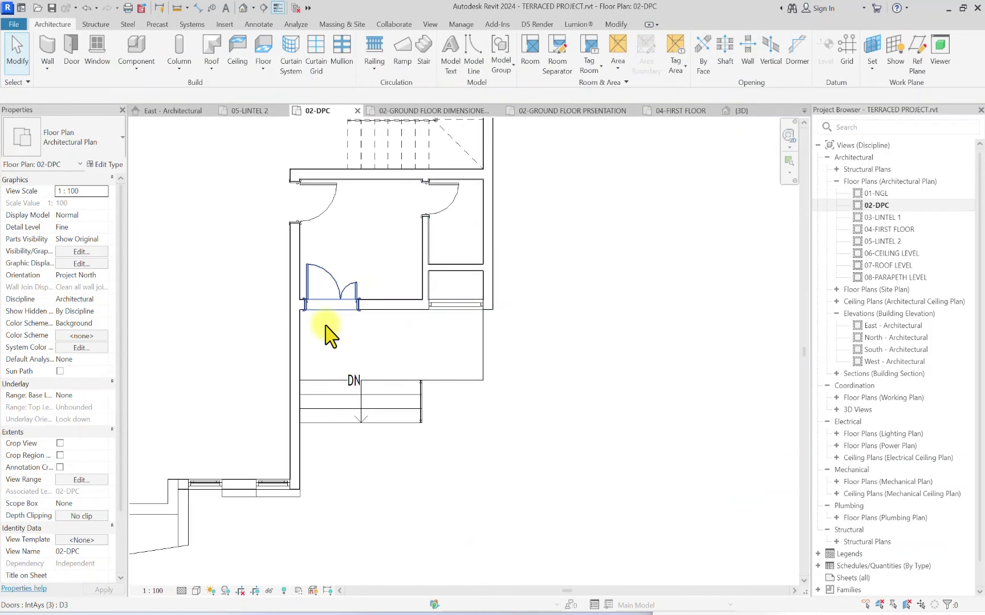
scroll(279, 490, up, 2)
click(258, 497)
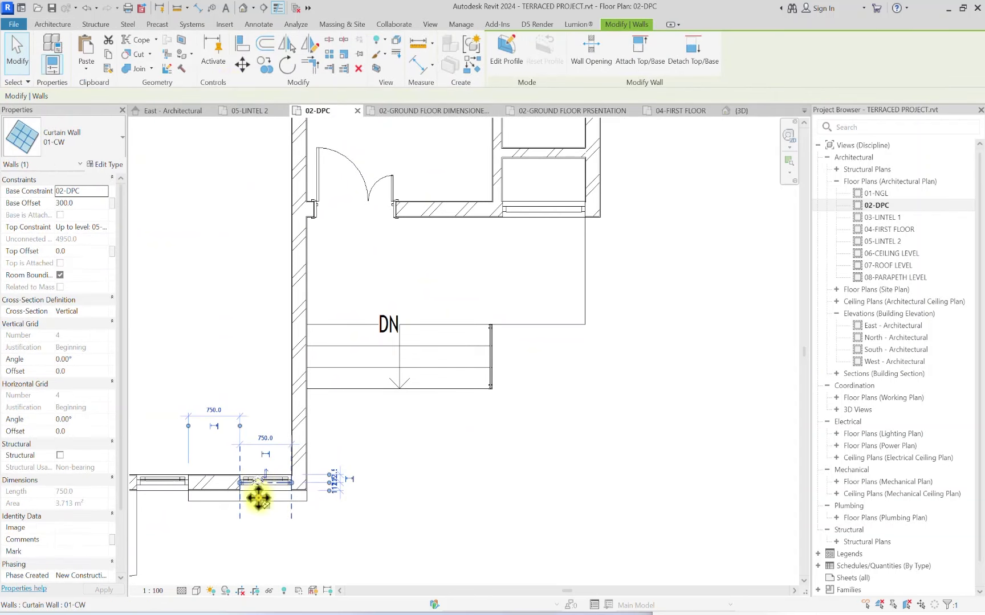
click(265, 64)
scroll(216, 456, up, 2)
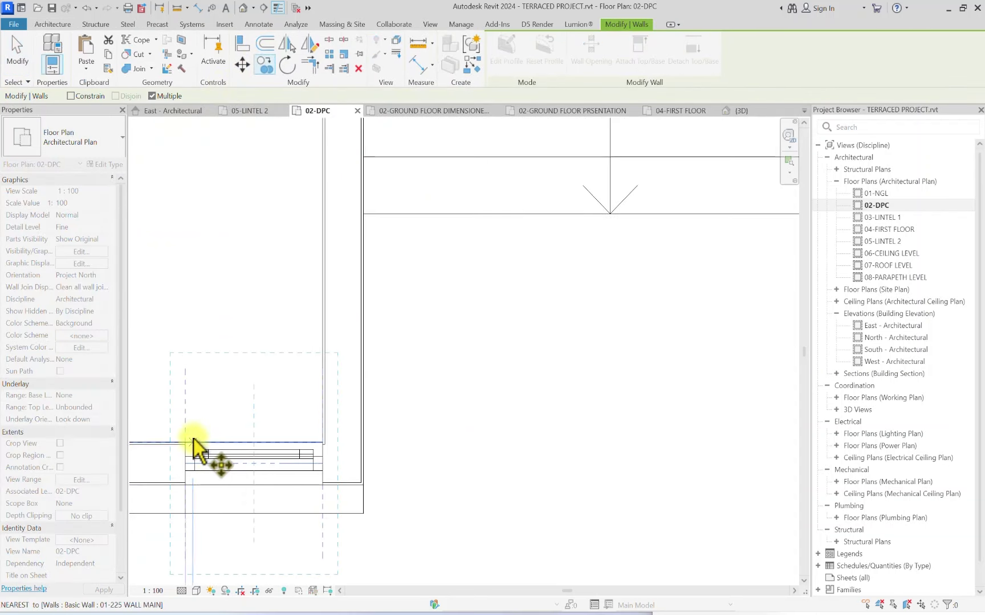
scroll(187, 444, up, 1)
click(184, 442)
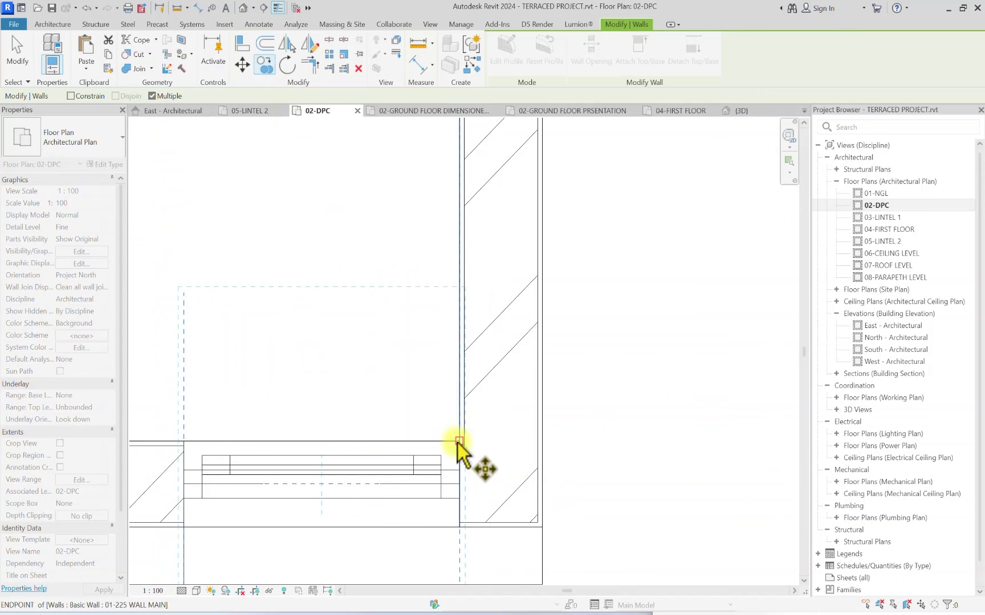
middle_drag(308, 370, 239, 433)
middle_drag(308, 569, 356, 516)
scroll(488, 424, up, 4)
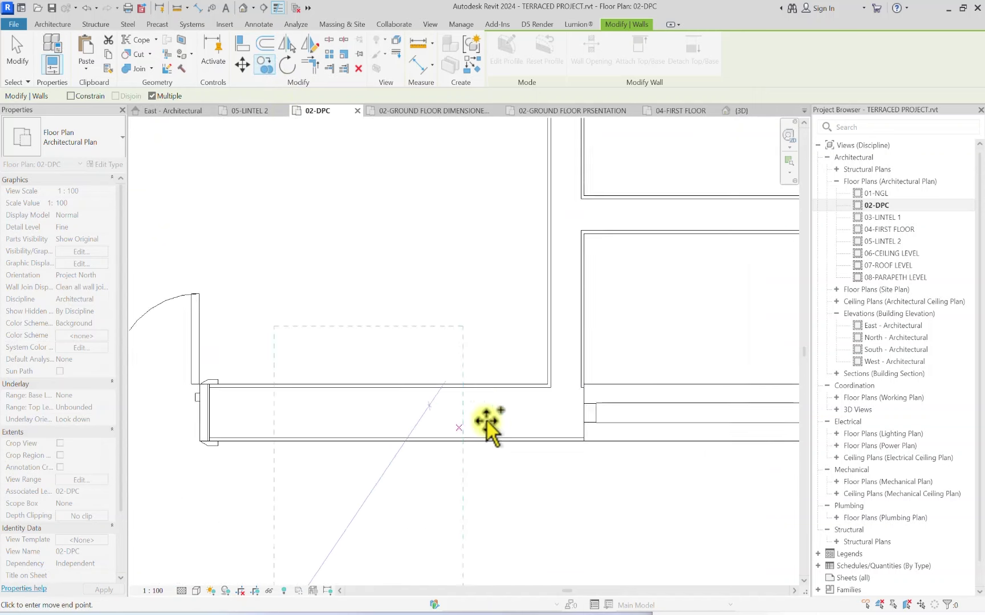
click(551, 390)
scroll(528, 391, down, 3)
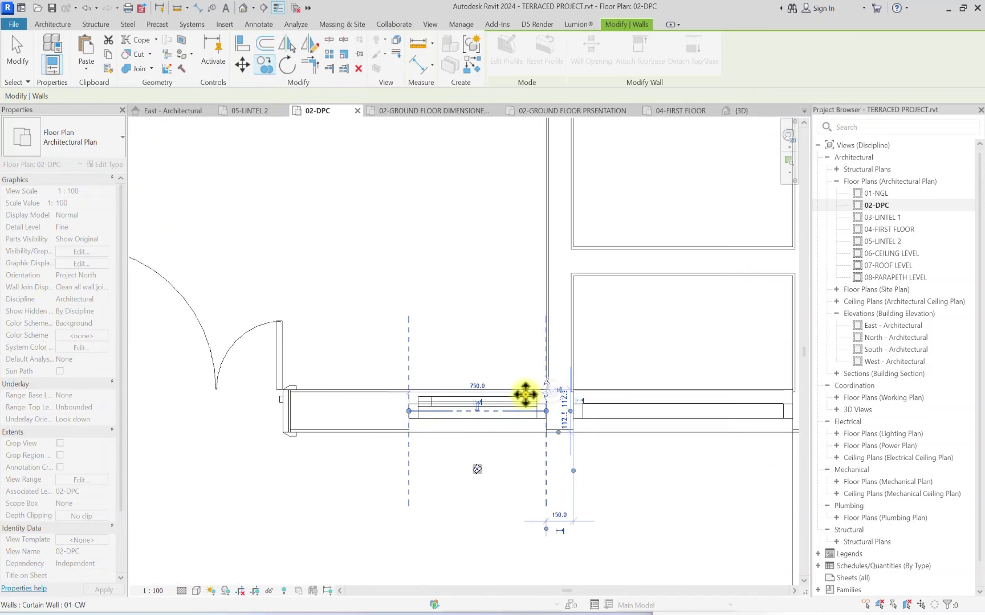
key(Escape)
key(Escape)
Step: Shorten the copied curtain wall to 450 long by dragging its end
scroll(446, 413, up, 2)
click(415, 424)
click(433, 424)
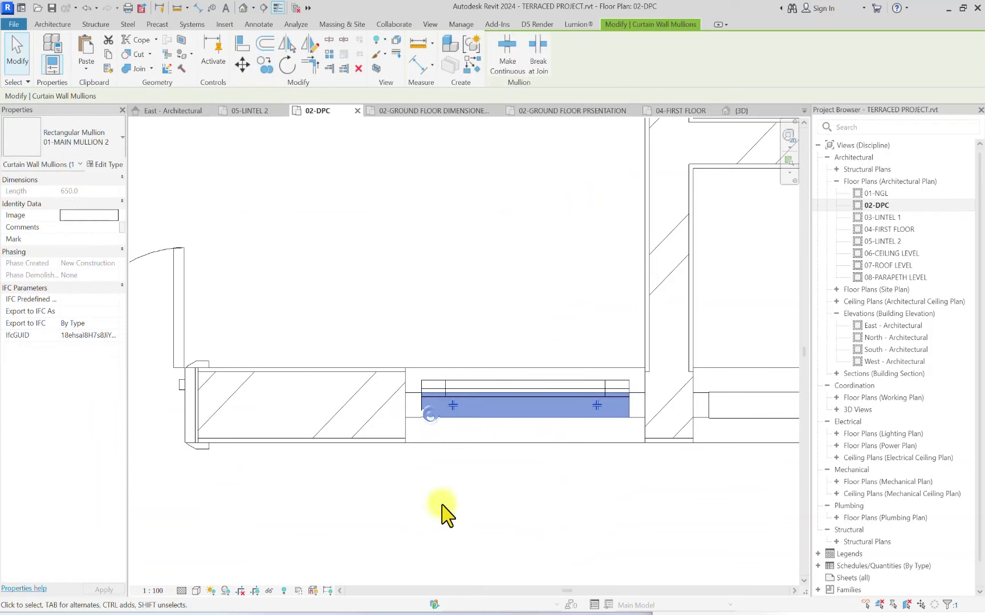
key(Escape)
scroll(418, 414, up, 1)
click(399, 414)
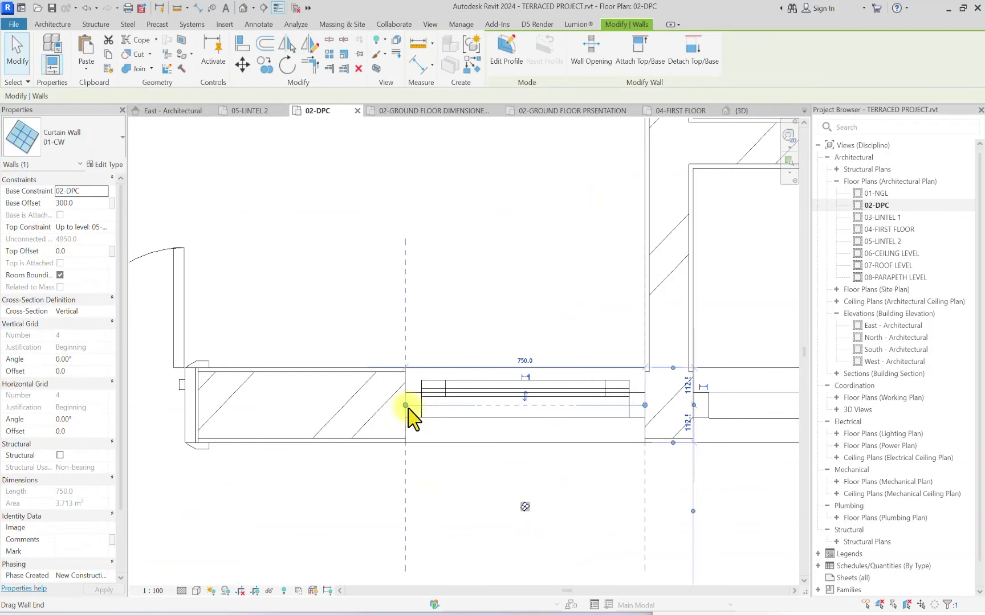
drag(406, 405, 495, 410)
scroll(406, 446, up, 3)
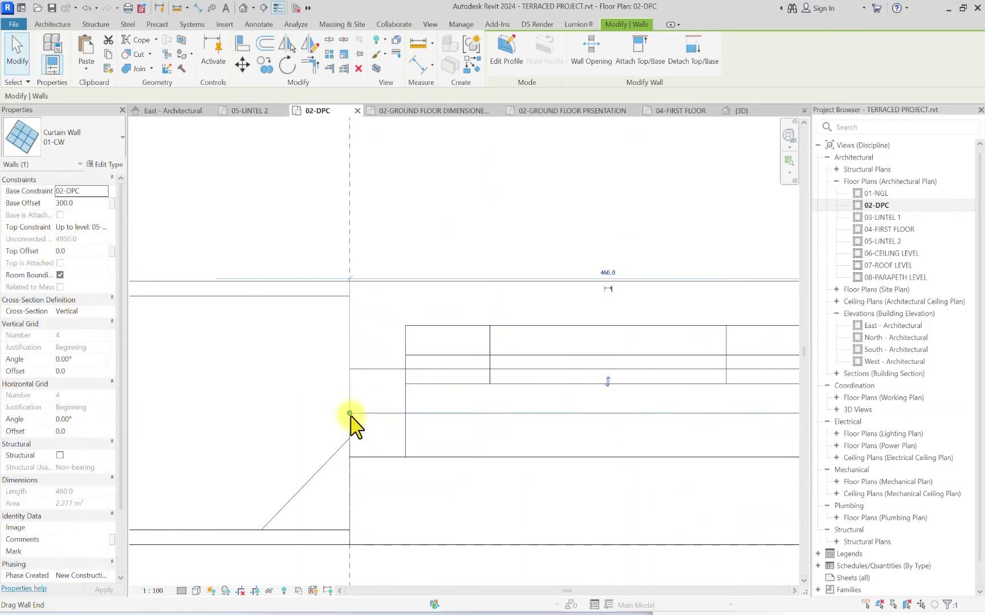
drag(354, 421, 354, 415)
Step: Set the panel's Top Constraint to 03-LINTEL 1 and delete the mullions that no longer fit
click(361, 415)
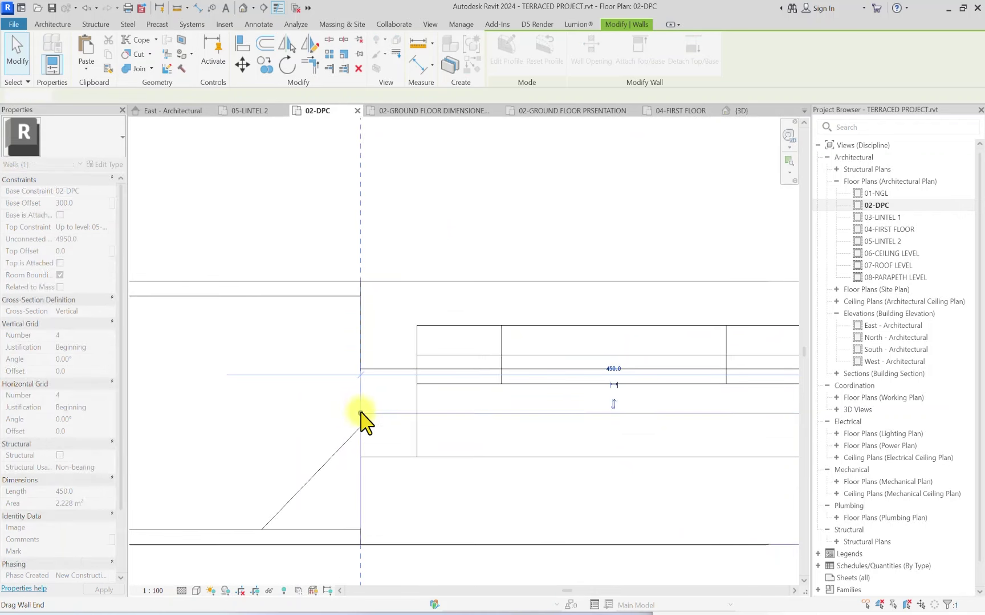
scroll(313, 422, down, 5)
click(103, 227)
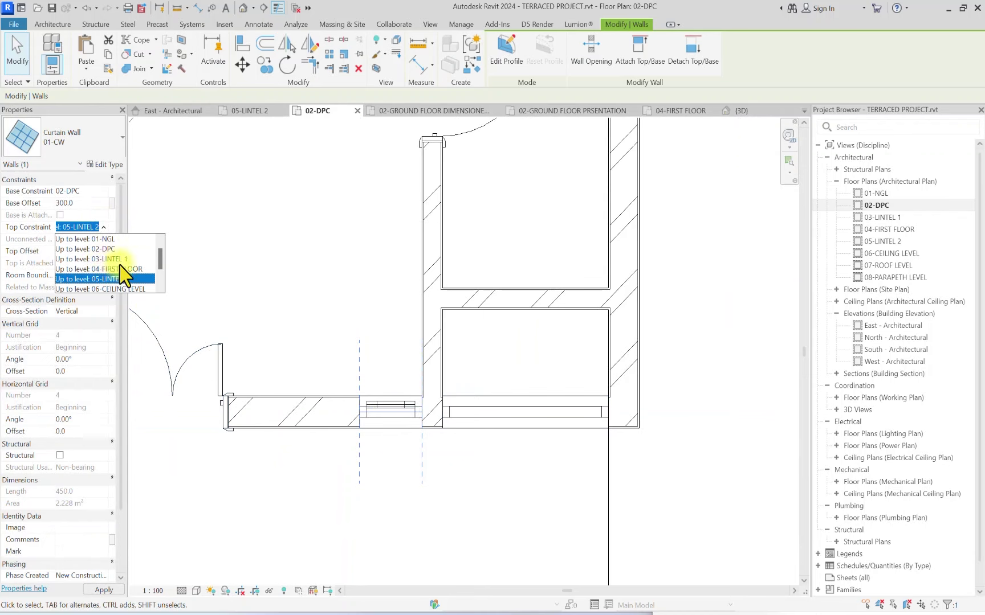
click(120, 259)
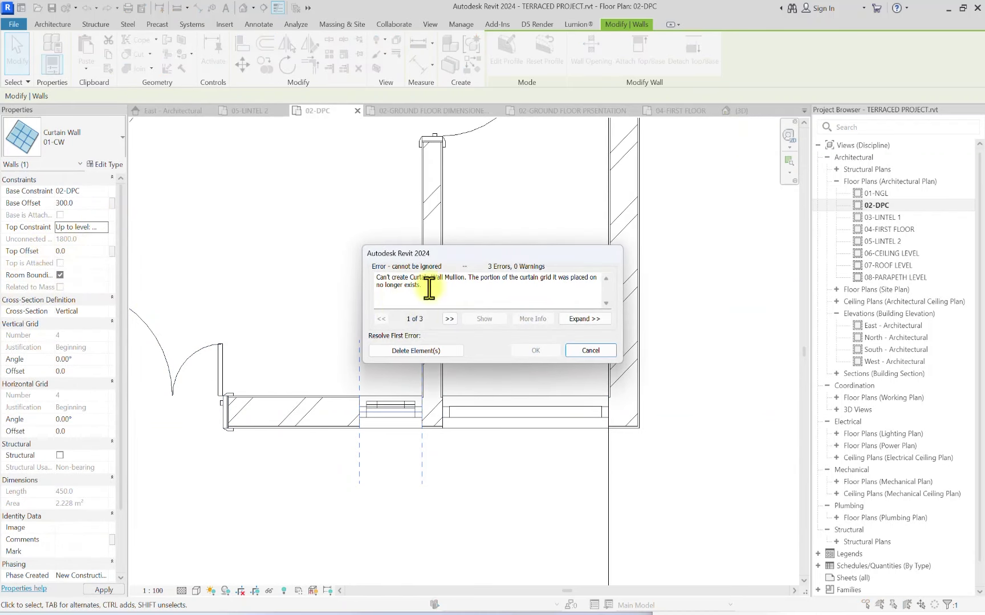
click(402, 351)
Step: Copy the 450 panel 680 to the left as a second panel
scroll(331, 428, down, 2)
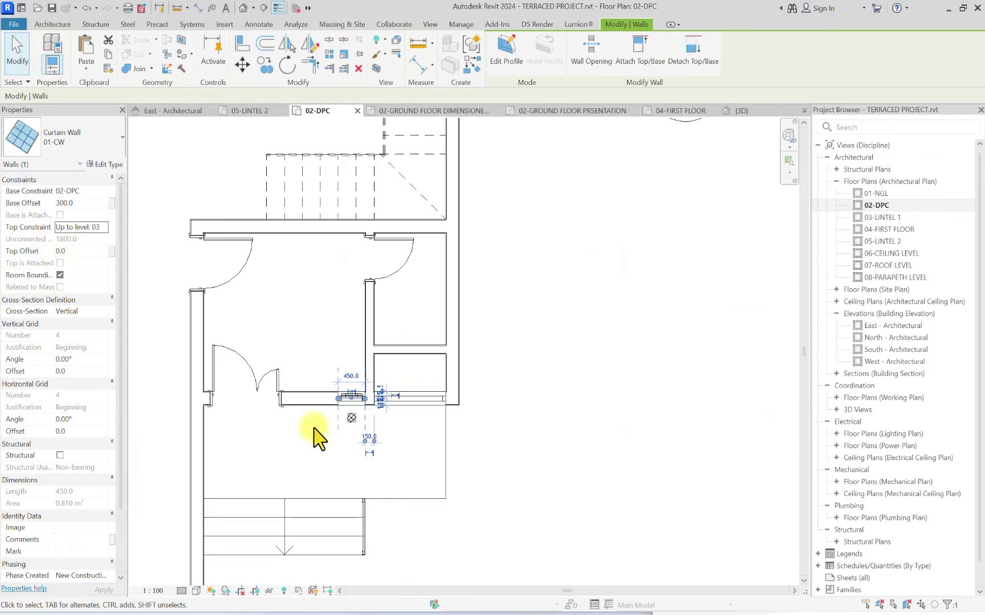
scroll(346, 419, up, 4)
click(264, 64)
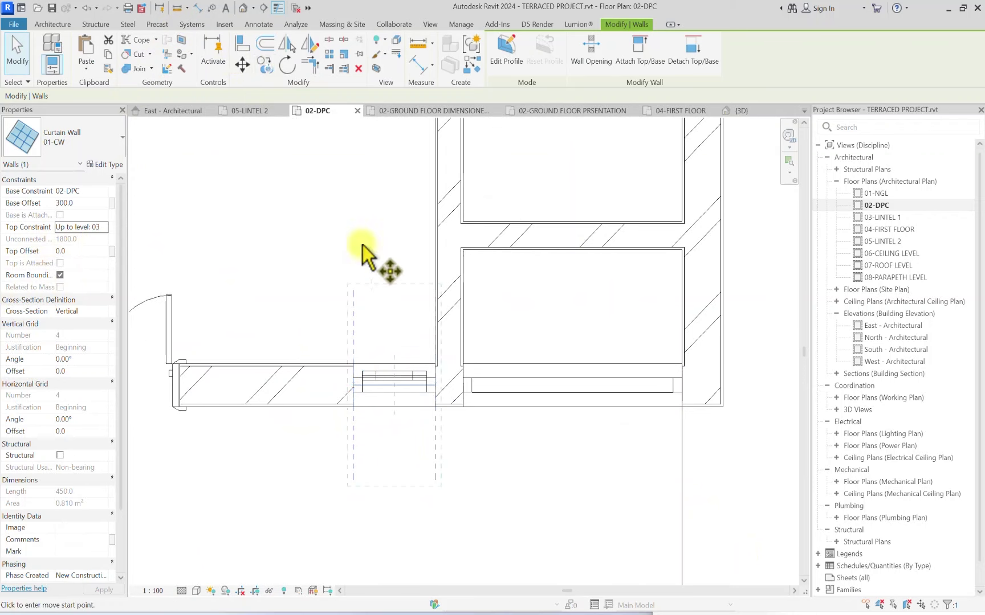
scroll(439, 365, up, 5)
click(431, 333)
scroll(430, 337, down, 3)
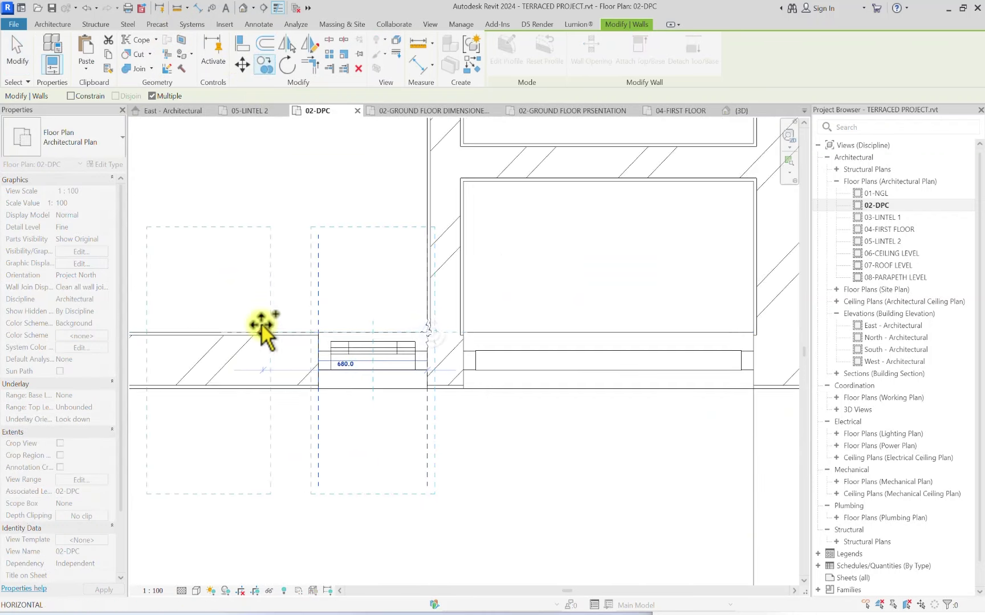
scroll(262, 325, down, 1)
click(259, 330)
scroll(259, 330, down, 3)
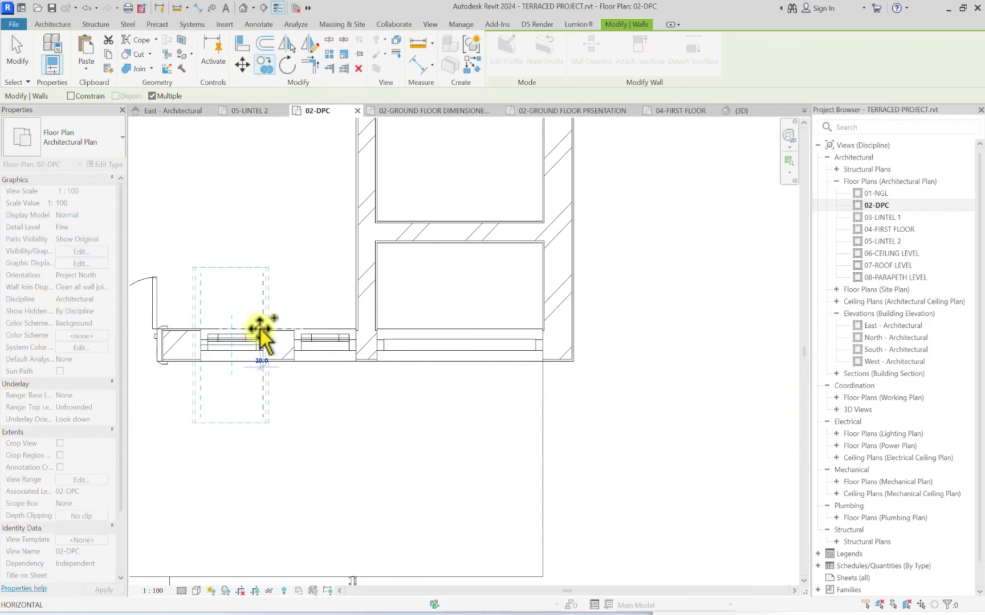
key(Escape)
key(Escape)
click(243, 9)
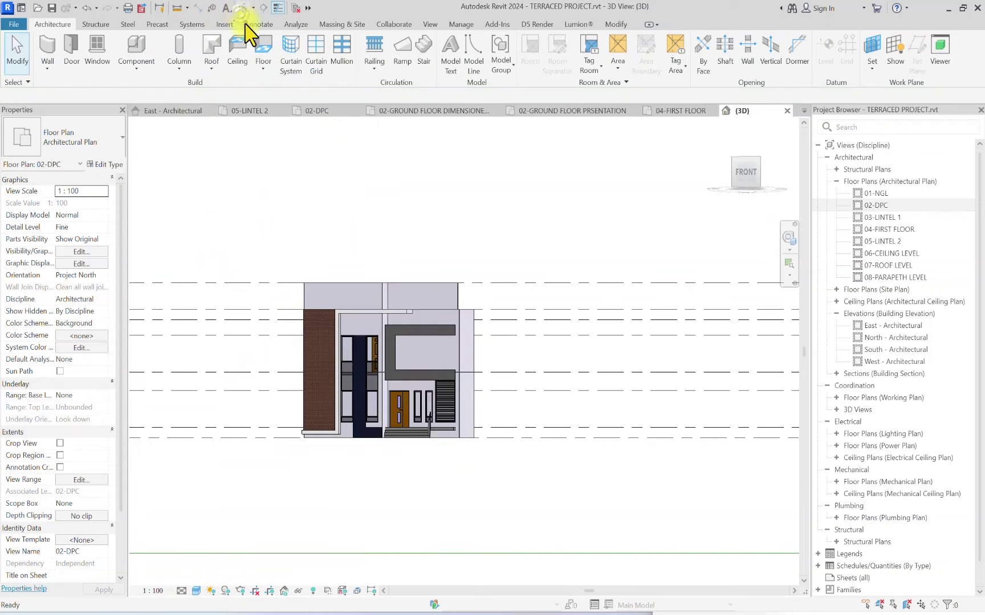
scroll(433, 446, up, 5)
scroll(445, 511, down, 5)
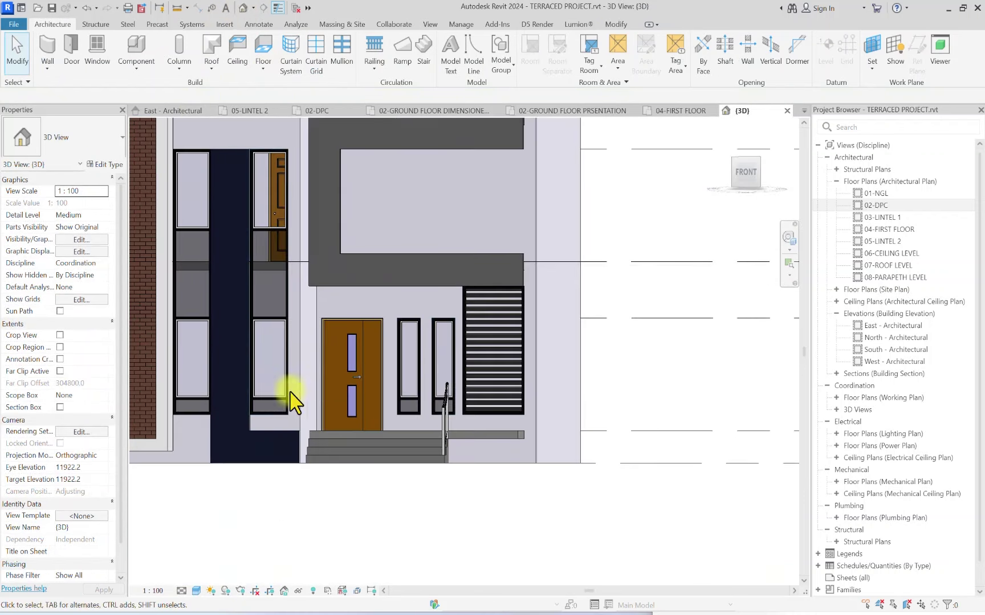
click(744, 179)
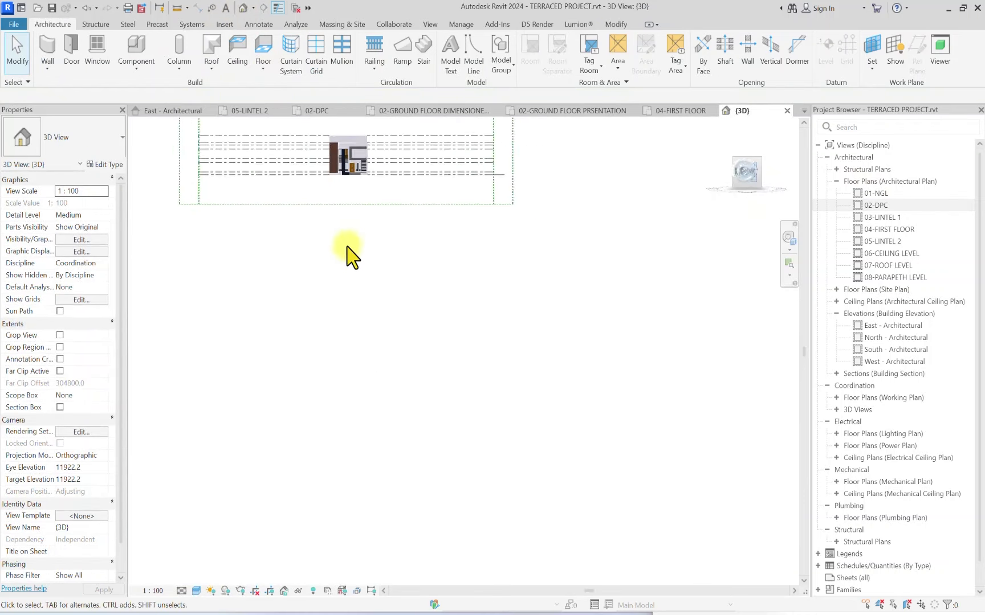
scroll(501, 484, up, 5)
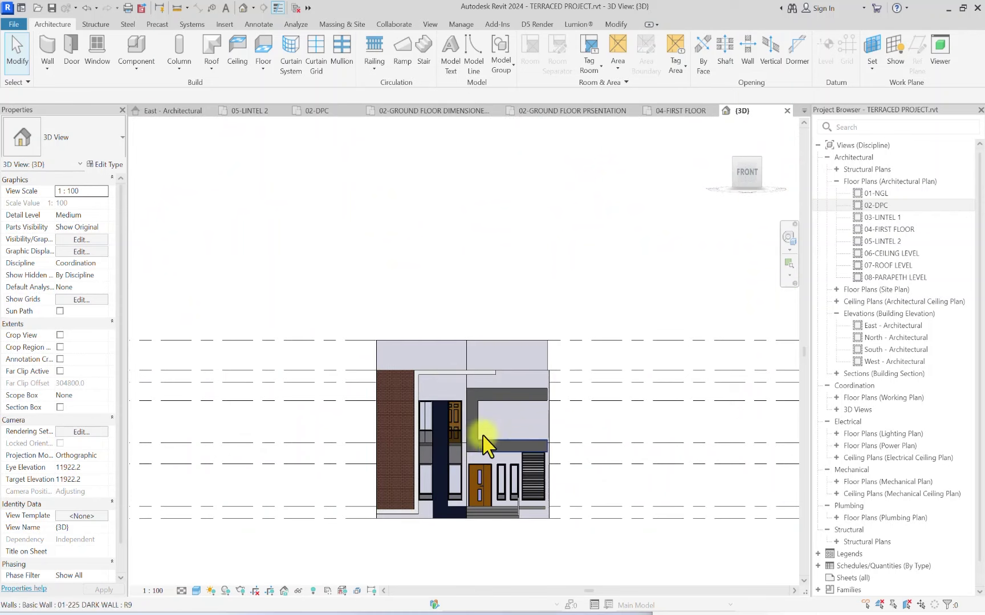
double_click(886, 207)
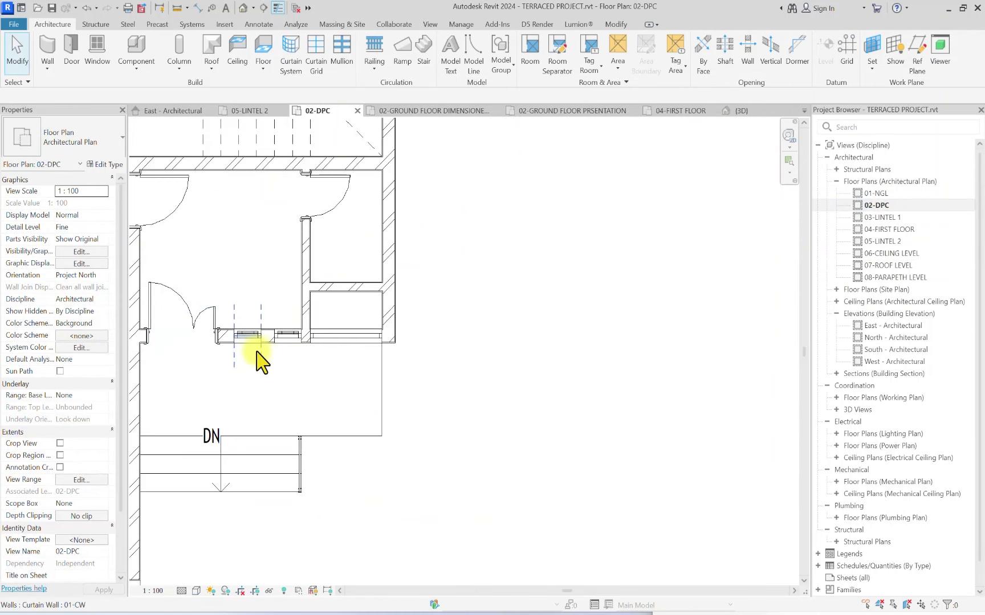
scroll(395, 424, up, 4)
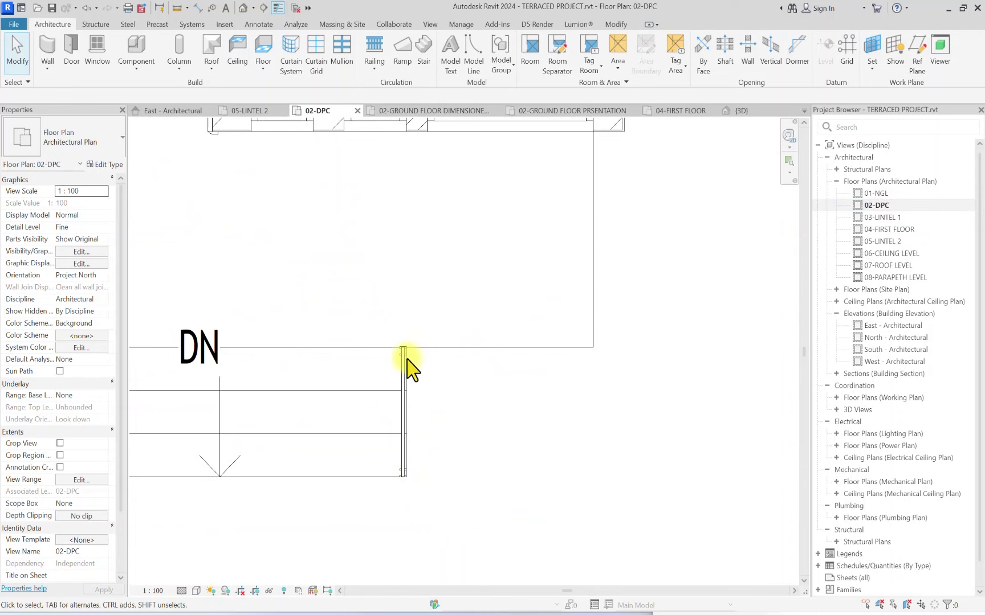
scroll(409, 362, down, 3)
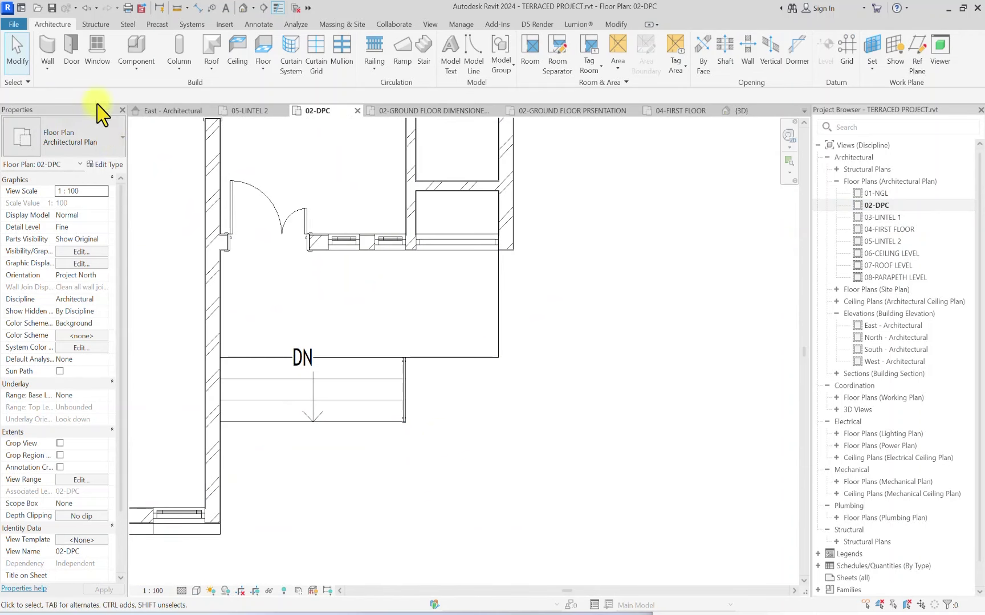
Step: Choose the 01-BRICK WALLS wall type and open the 01-NGL plan at the entrance stair
click(48, 50)
click(67, 136)
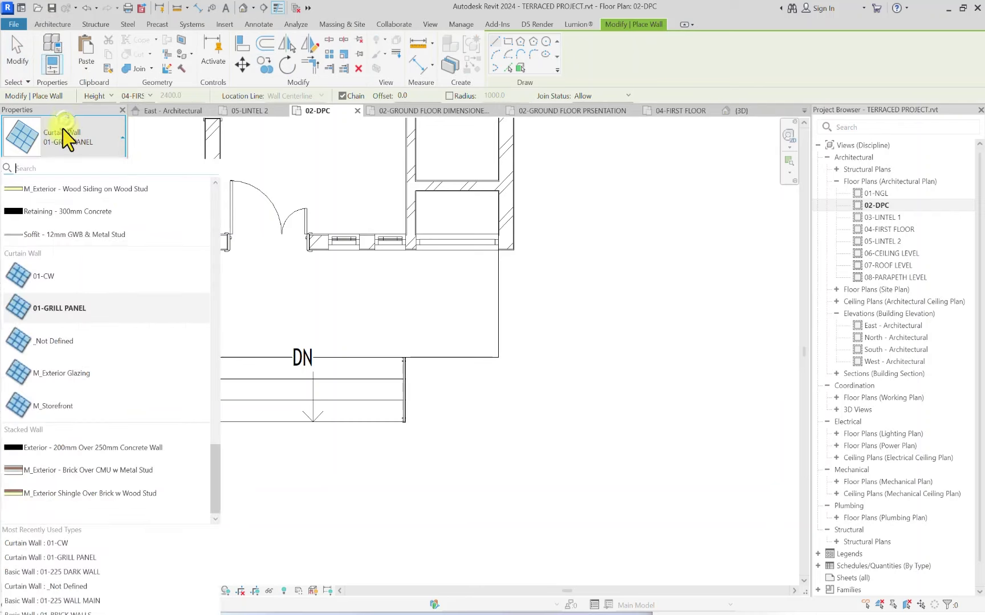
scroll(12, 279, up, 15)
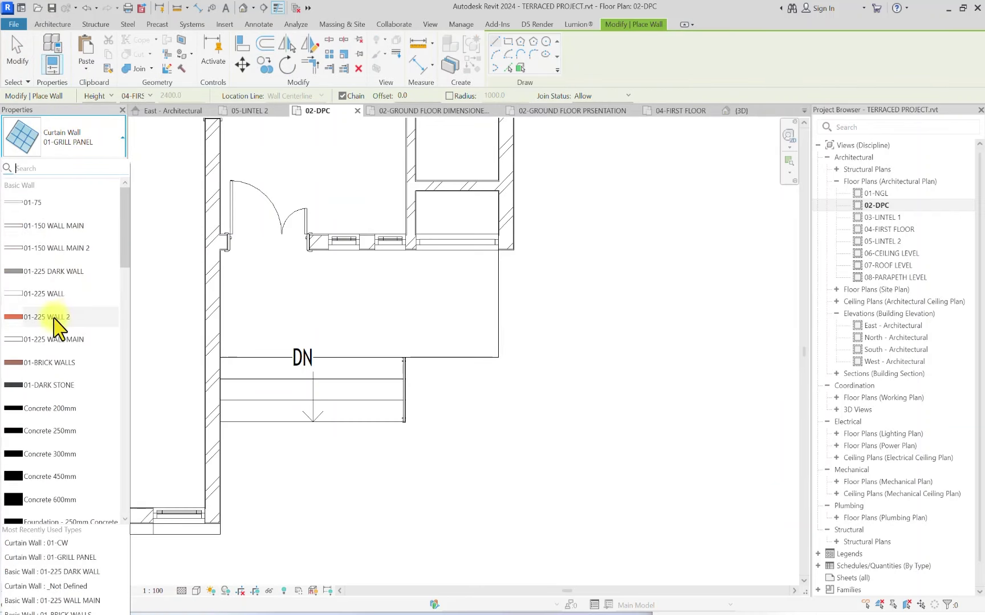
click(50, 362)
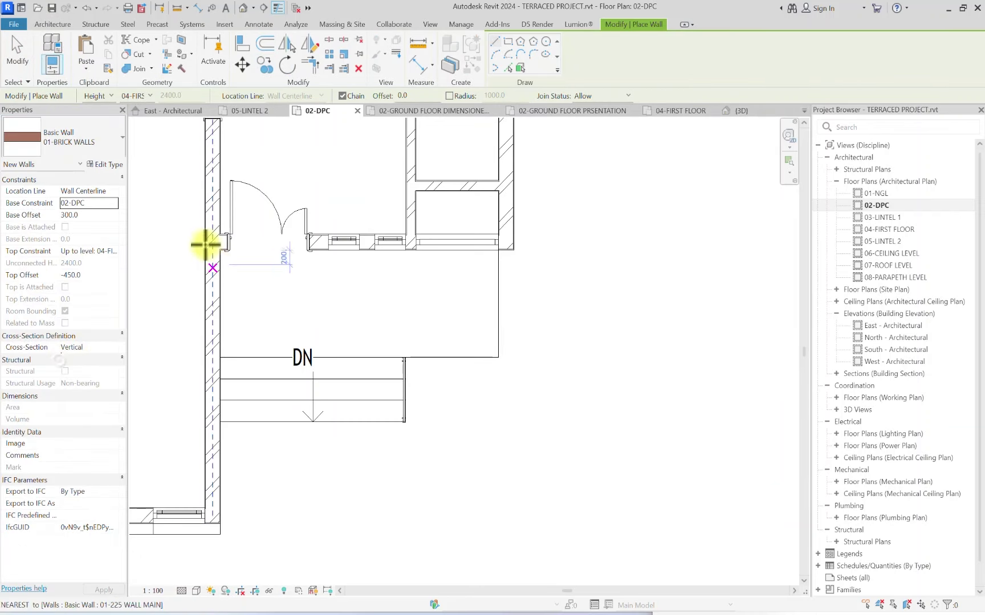
double_click(877, 193)
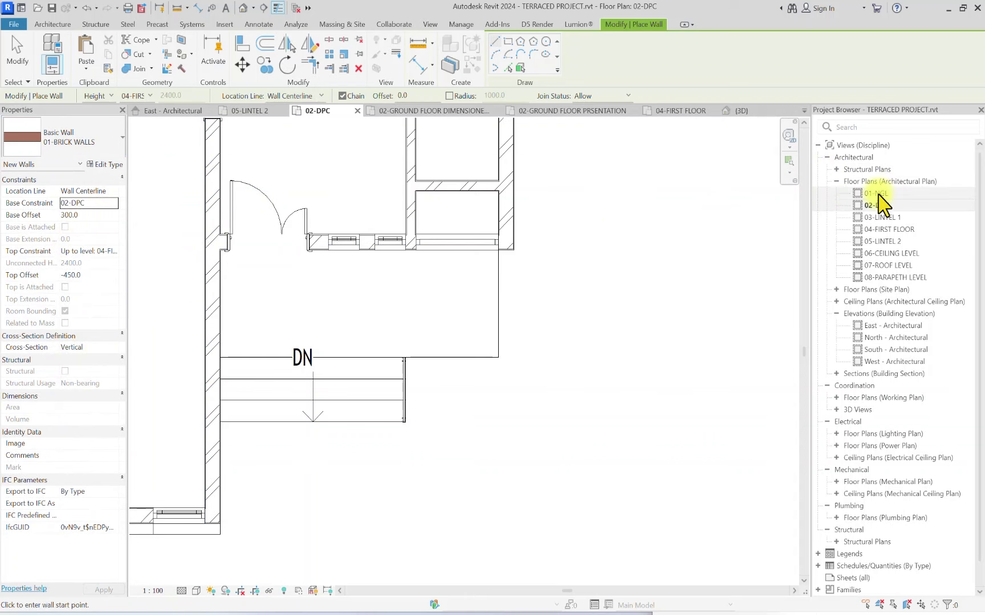
middle_drag(633, 418, 209, 356)
scroll(237, 257, up, 4)
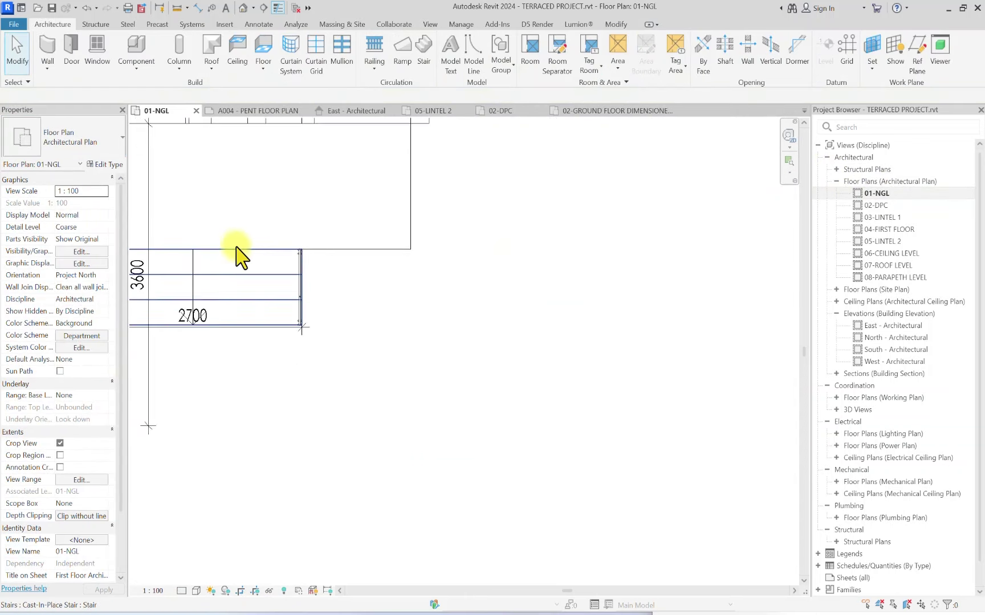
Step: Set wall Top Offset 75 and Location Line to Finish Face: Interior
click(47, 55)
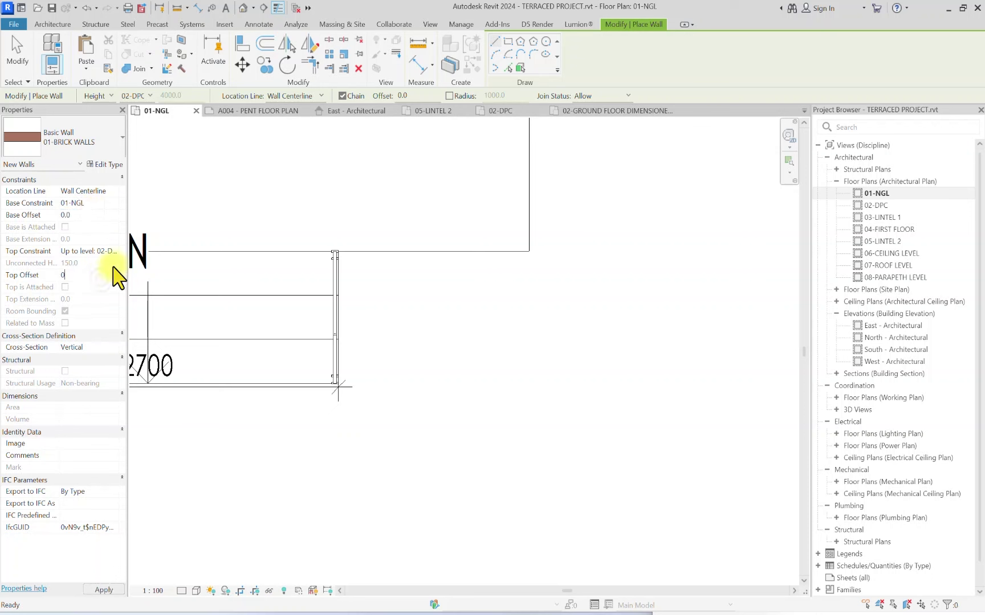
click(73, 275)
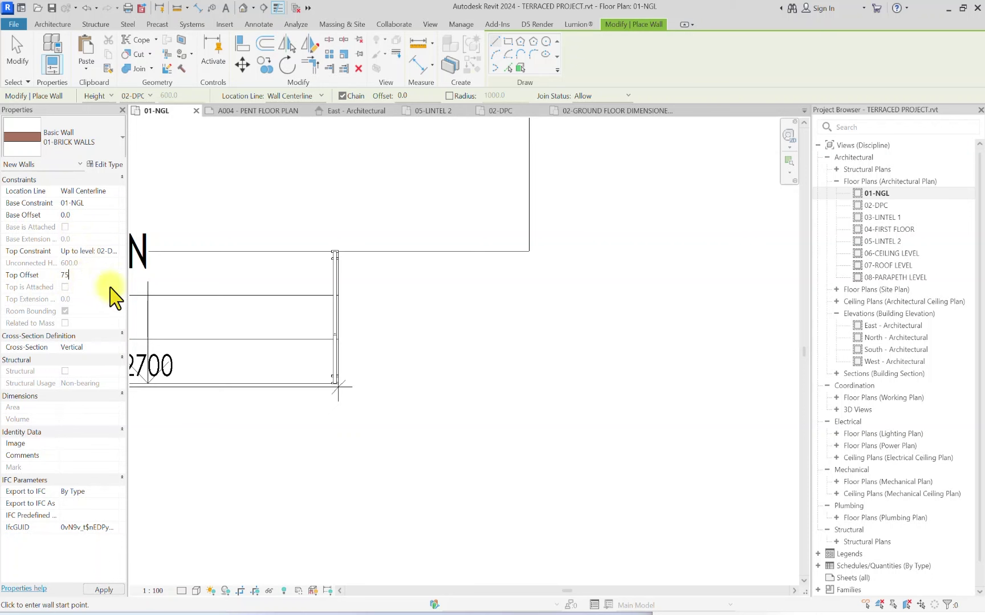
key(Return)
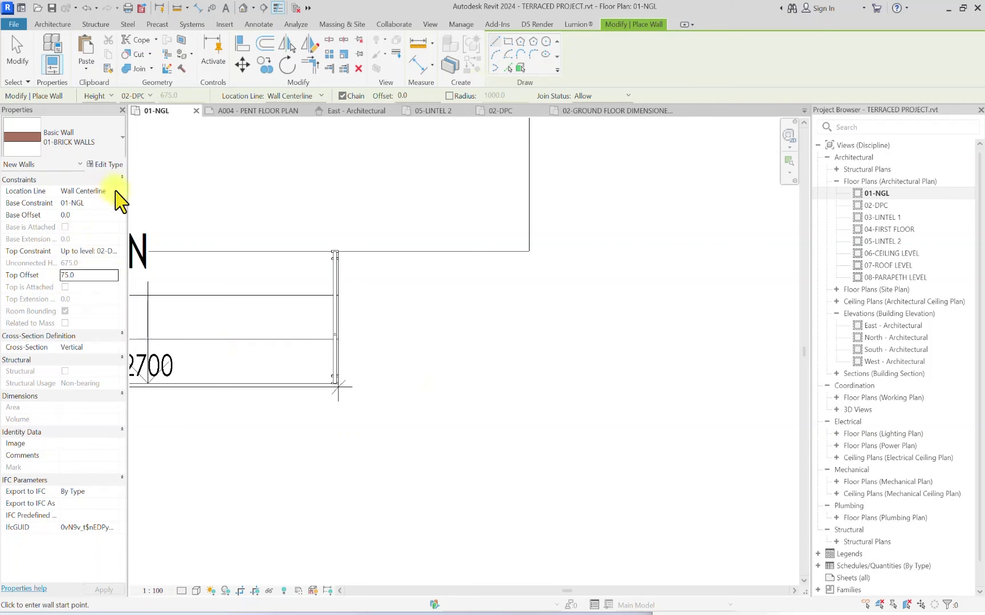
click(116, 192)
click(94, 223)
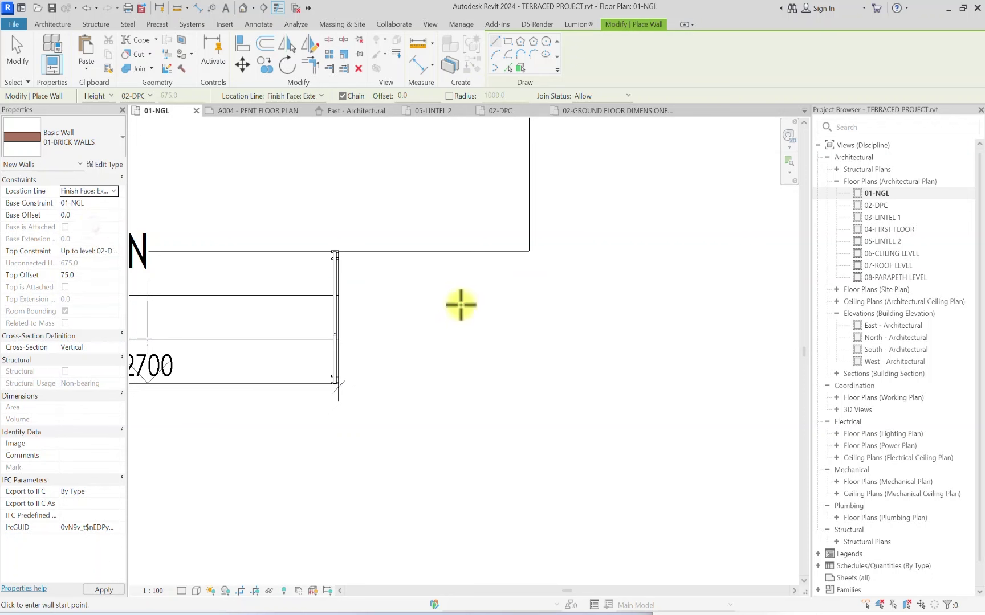
click(529, 251)
key(Escape)
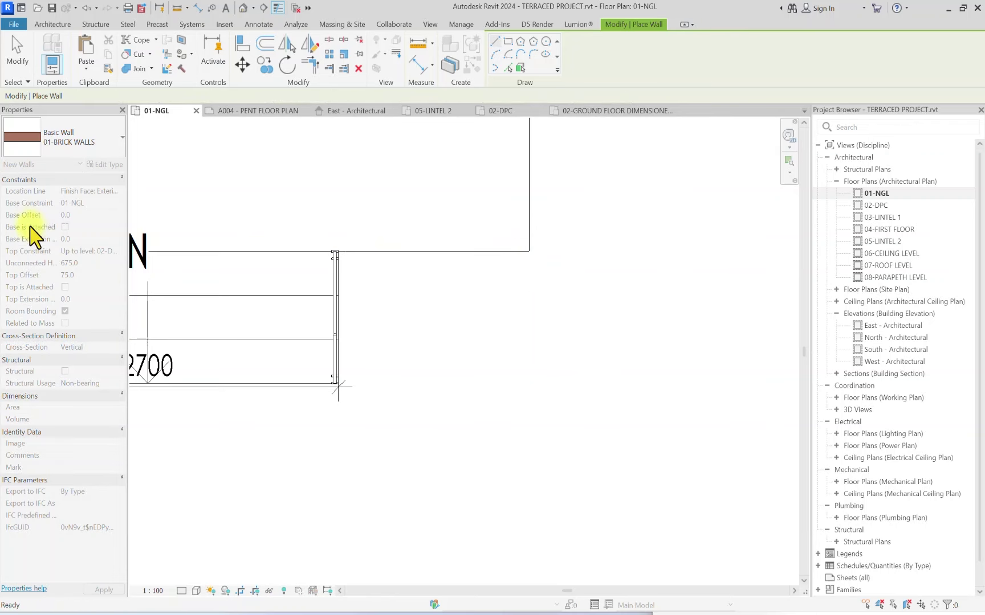
click(116, 191)
click(108, 234)
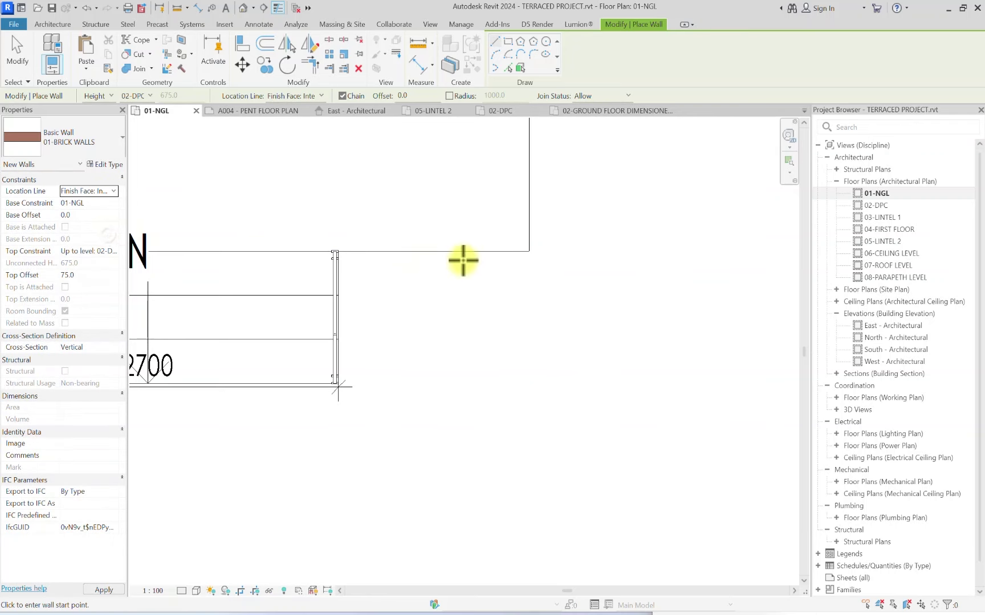
Step: Draw the two brick walls between the corners beside the entrance stair
click(529, 251)
scroll(324, 253, up, 4)
click(378, 249)
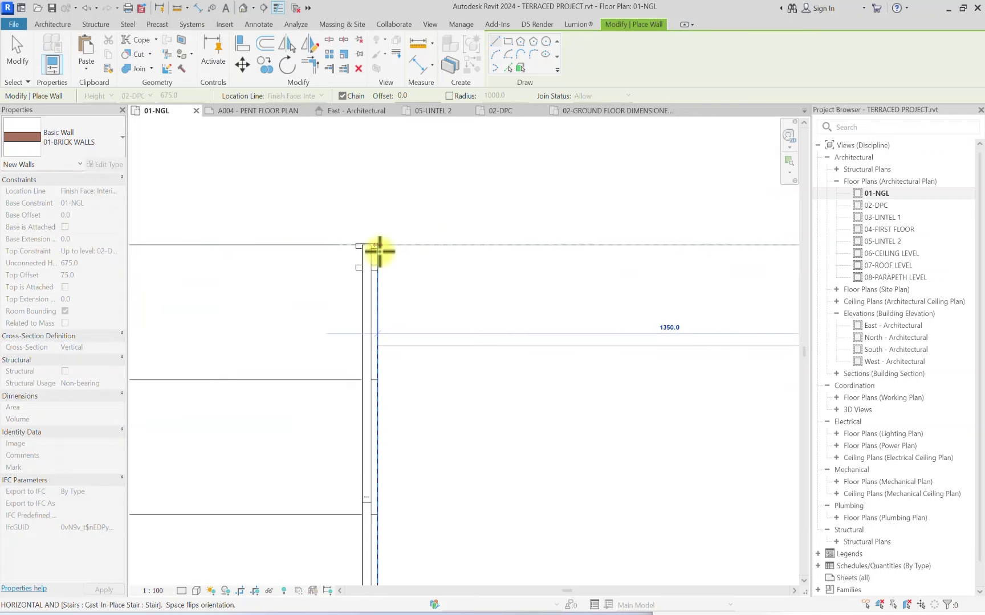
middle_drag(378, 439, 297, 141)
scroll(319, 338, down, 1)
click(303, 345)
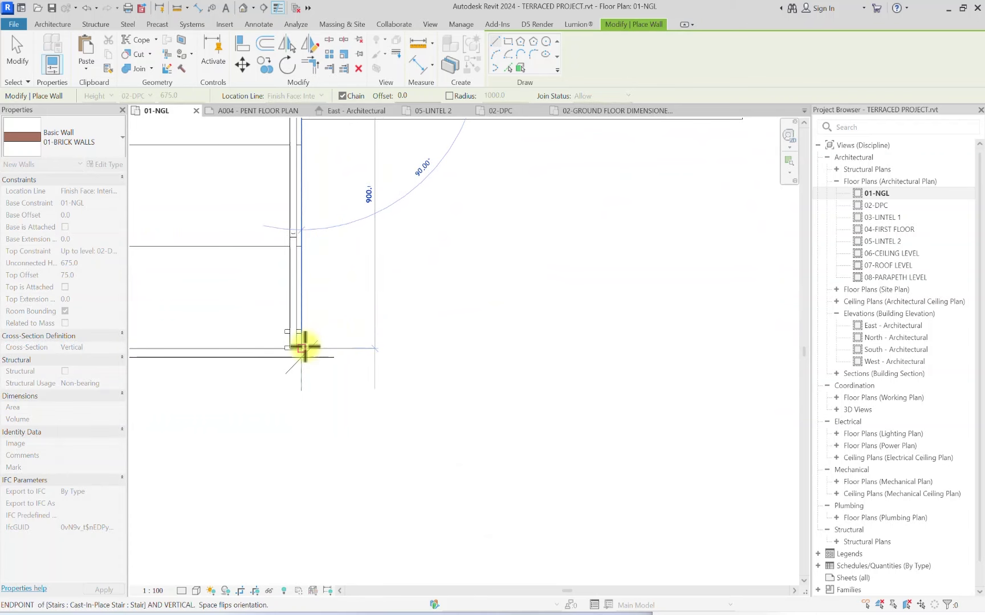
scroll(342, 370, down, 2)
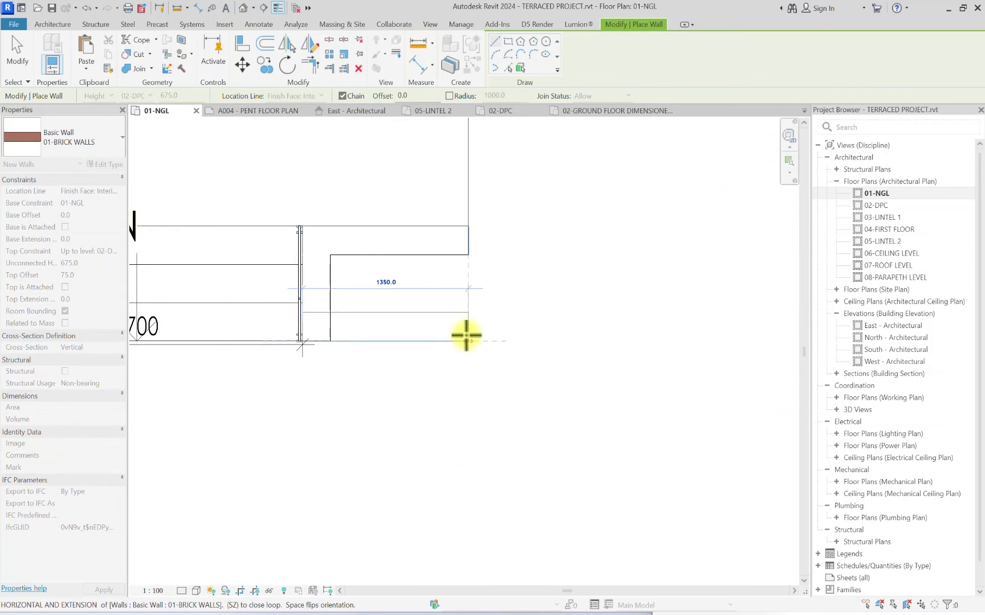
key(Escape)
key(Escape)
scroll(399, 335, down, 4)
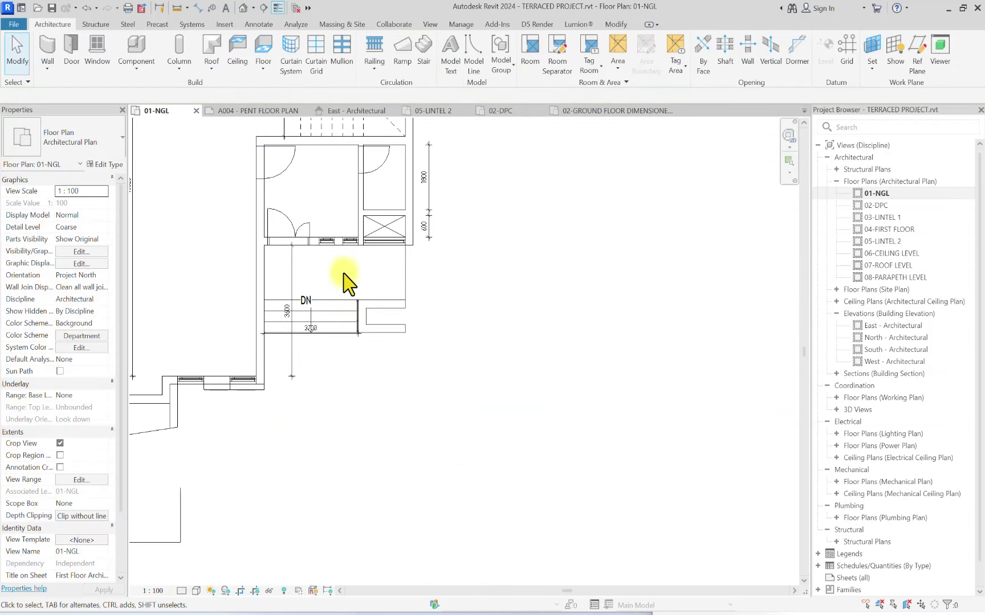
click(876, 208)
Step: On the 02-DPC plan, duplicate the 00-SLAB floor type as 0-GREEN BED
double_click(876, 207)
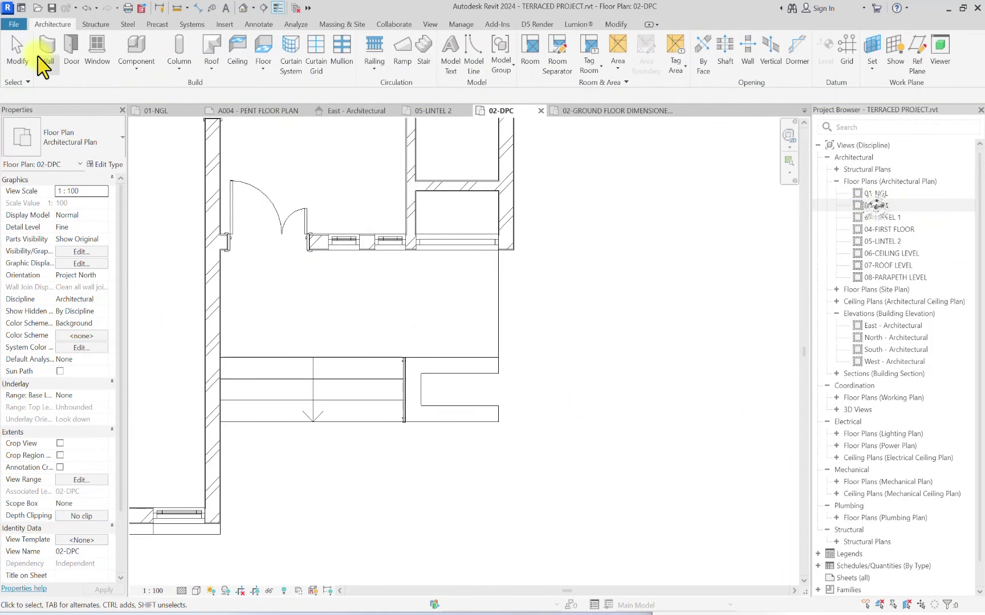
click(261, 44)
click(79, 129)
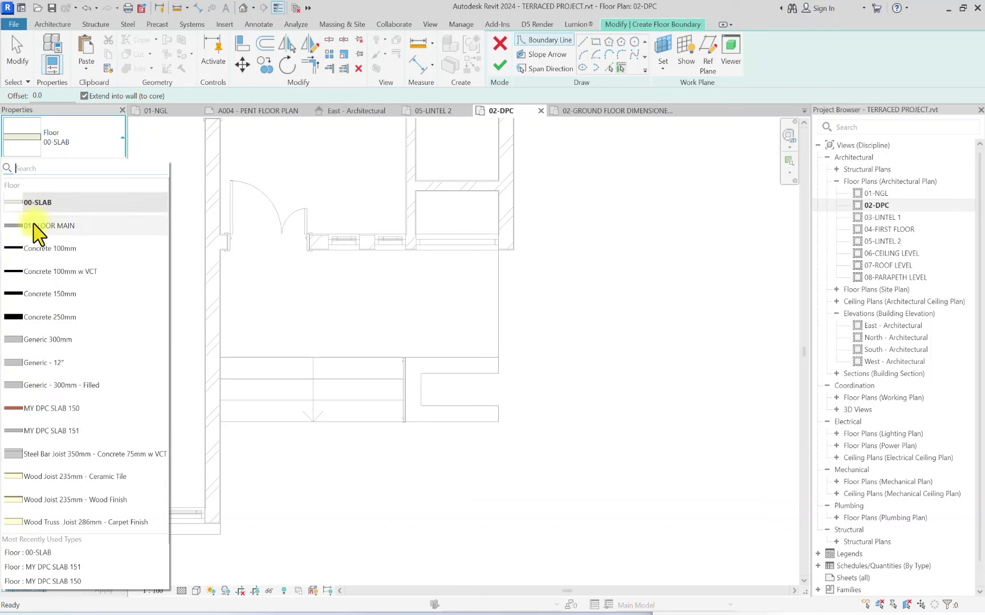
click(43, 203)
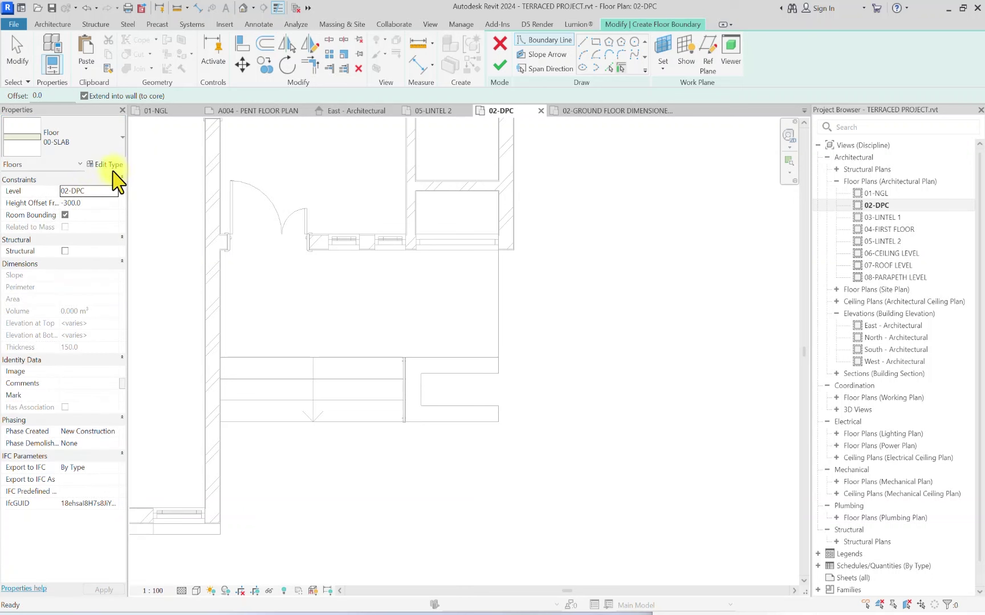
click(801, 201)
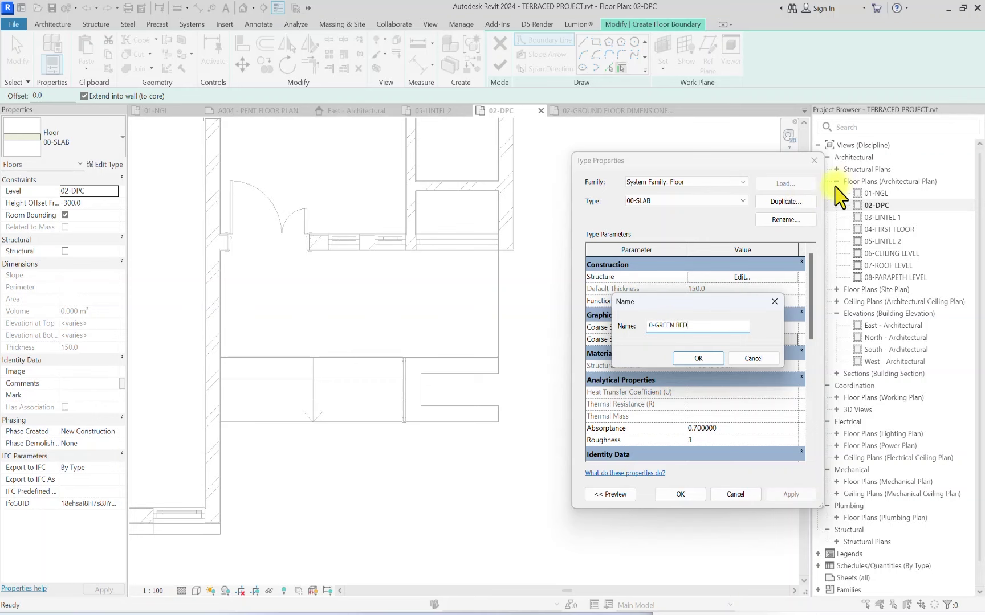
click(696, 359)
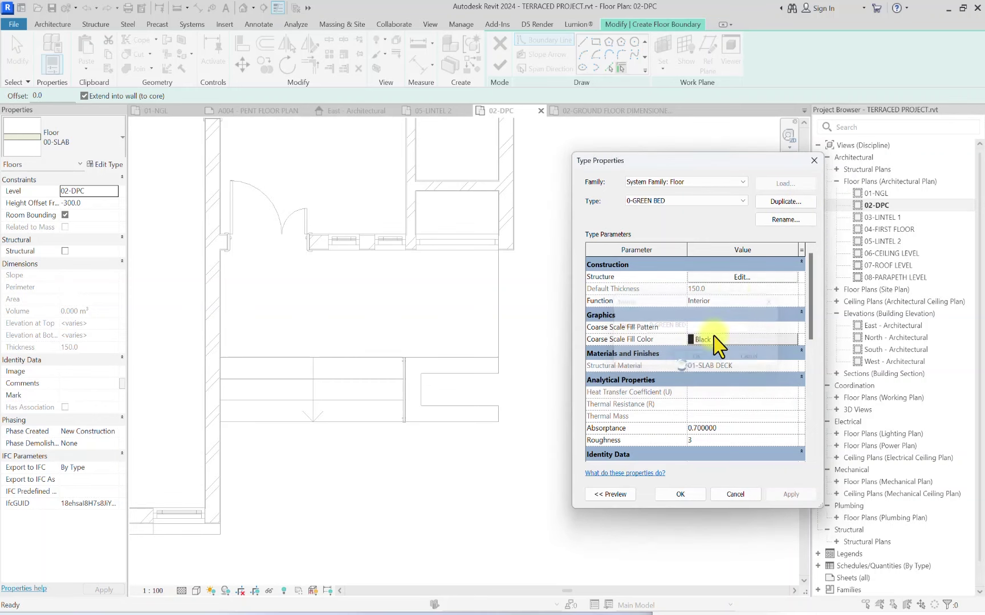
Step: Duplicate the 01-SLAB DECK material as a new structure-layer material
click(735, 277)
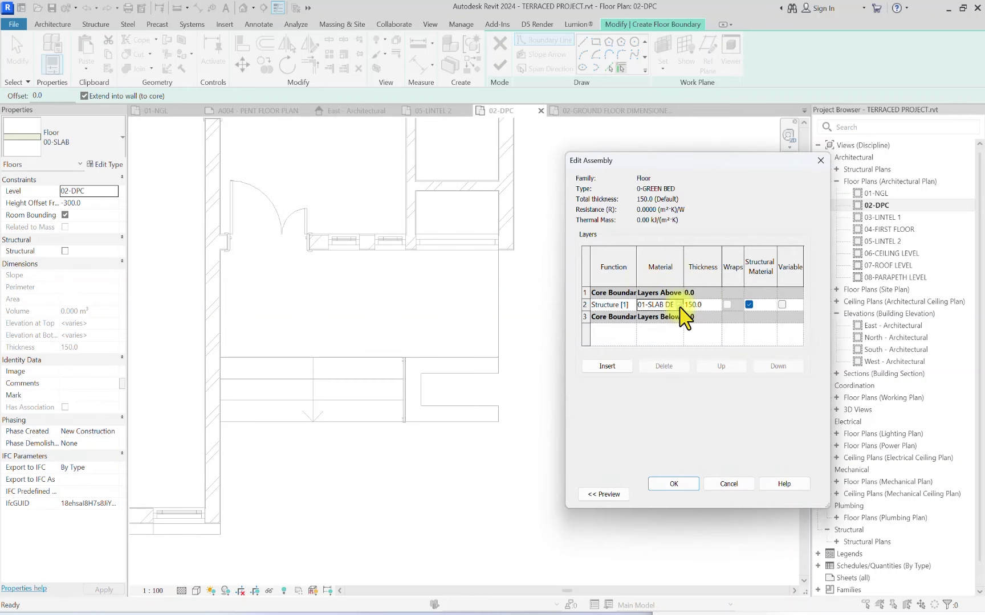
click(680, 306)
right_click(311, 297)
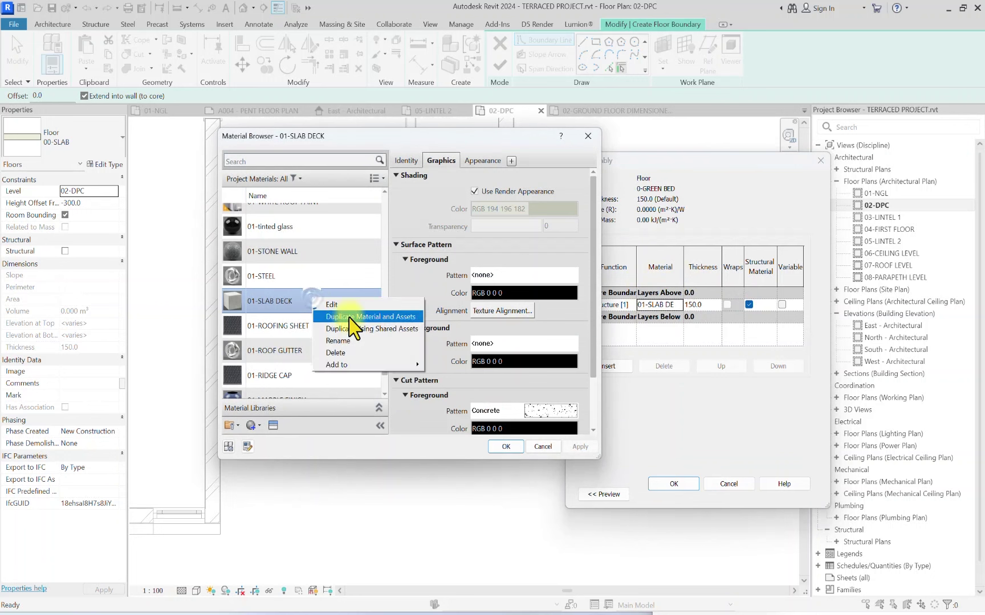
click(350, 317)
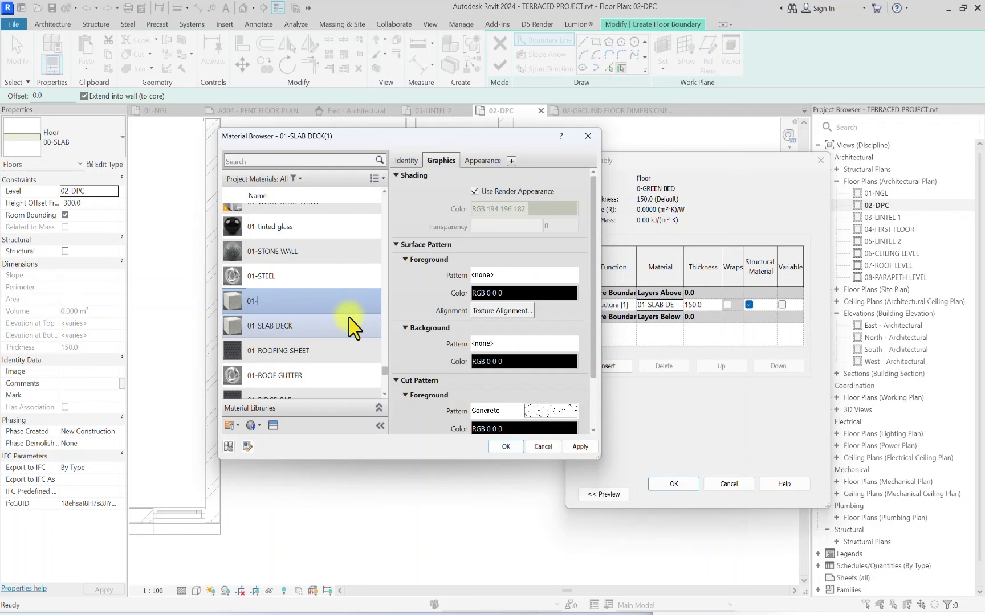
click(309, 160)
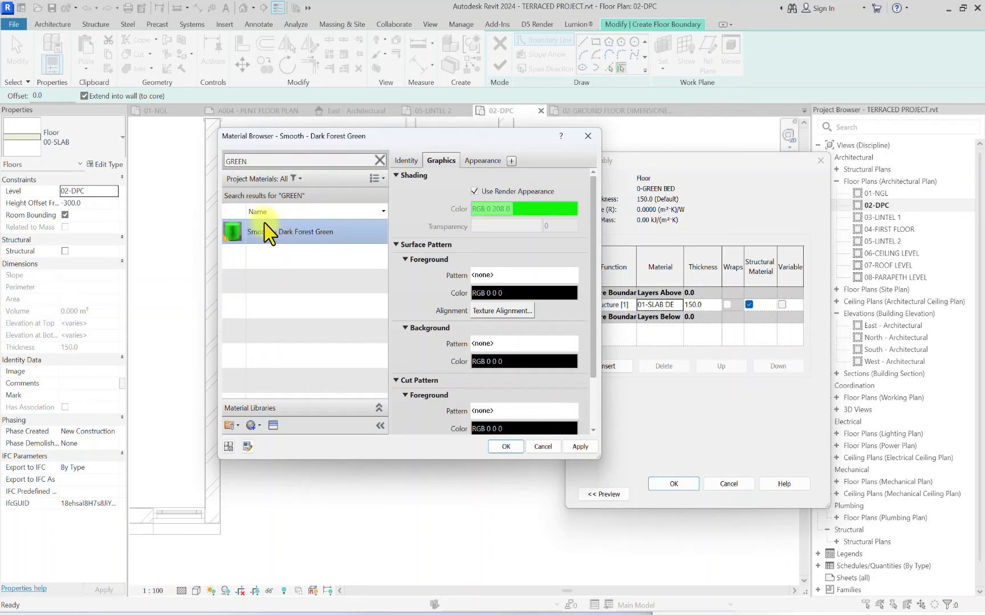
Step: Assign Grass with Use Render Appearance to the layer and confirm the 0-GREEN BED type
right_click(270, 229)
double_click(262, 161)
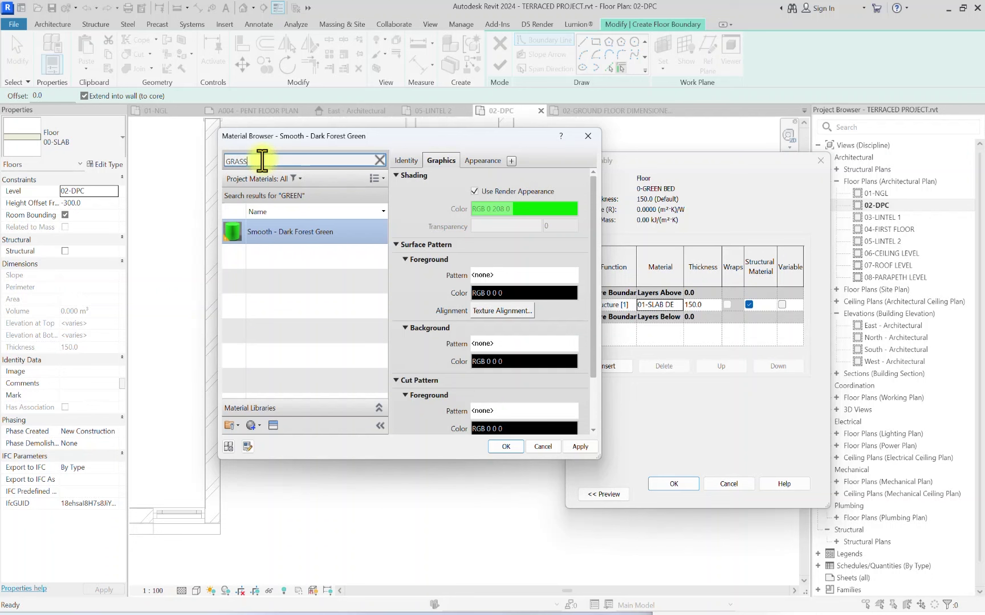
click(288, 232)
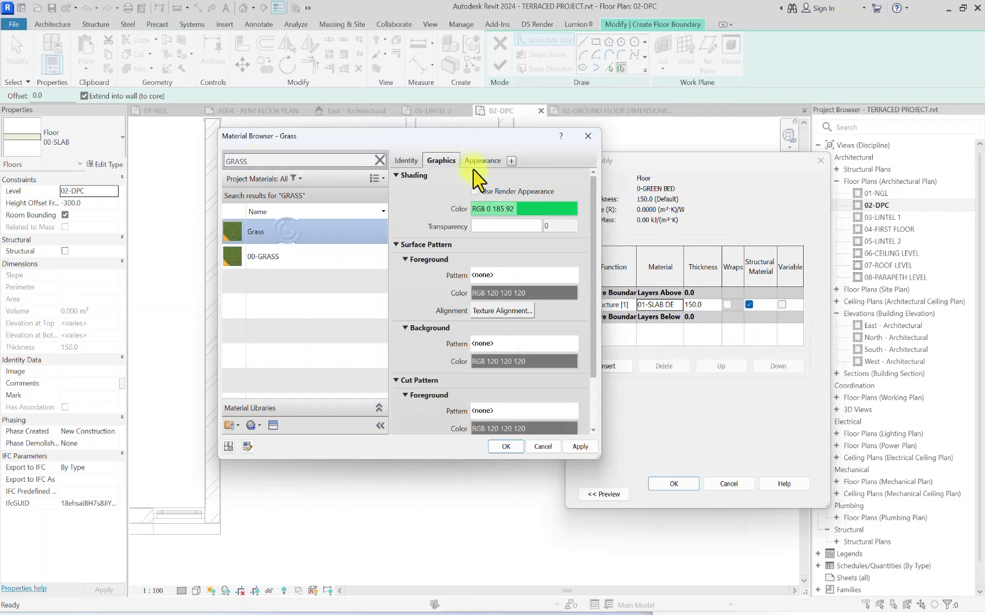
click(475, 191)
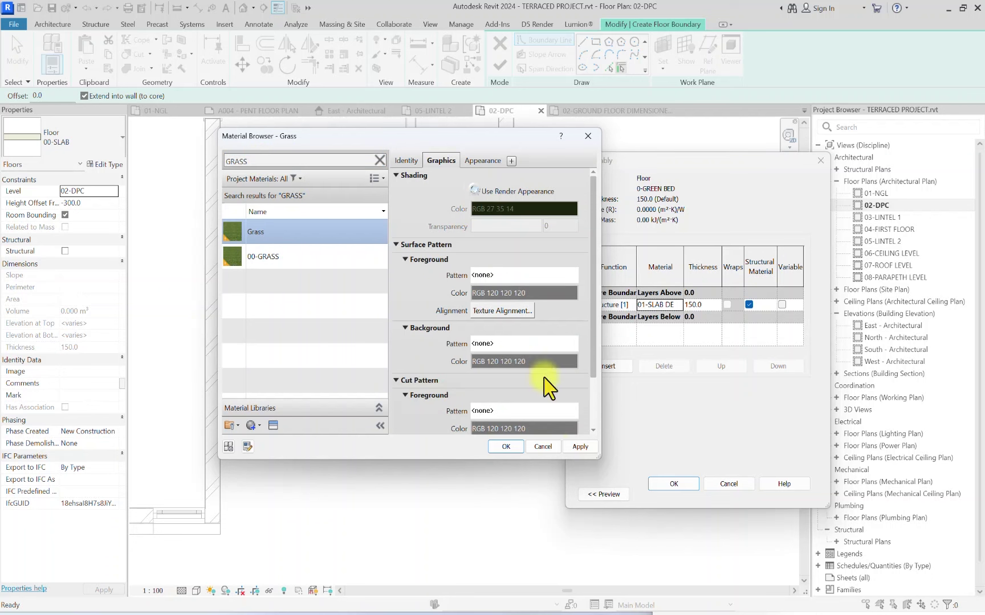
click(566, 447)
click(505, 446)
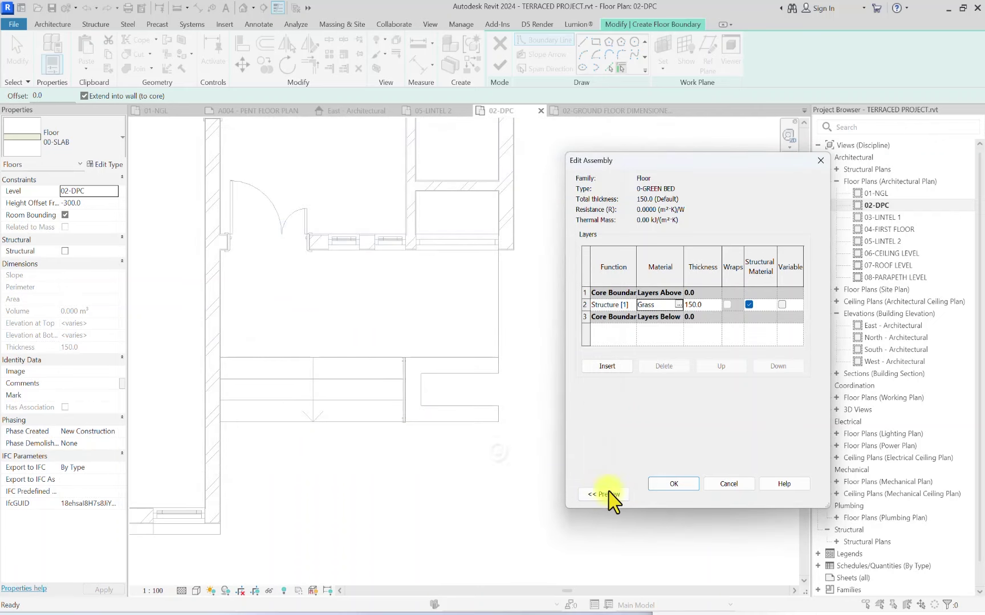
click(674, 483)
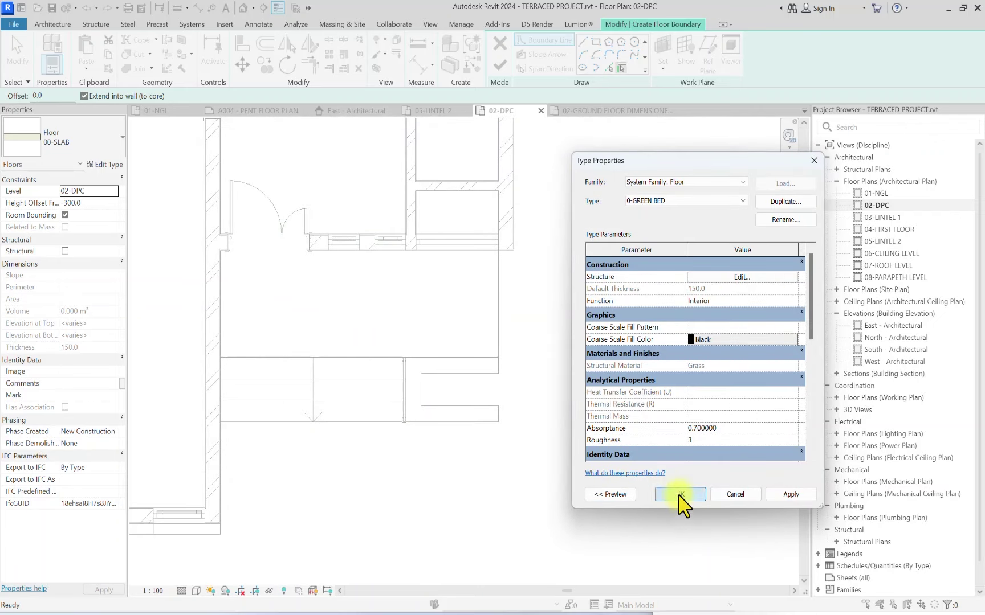
click(680, 494)
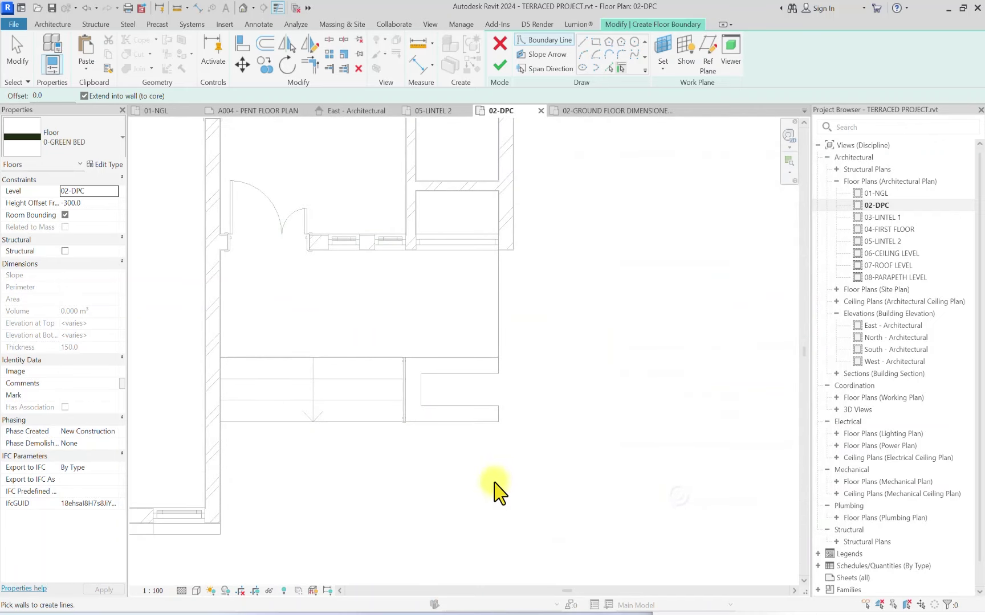
Step: Sketch a rectangular 0-GREEN BED floor in the planter at Height Offset 25, without attaching walls
click(101, 203)
text(2)
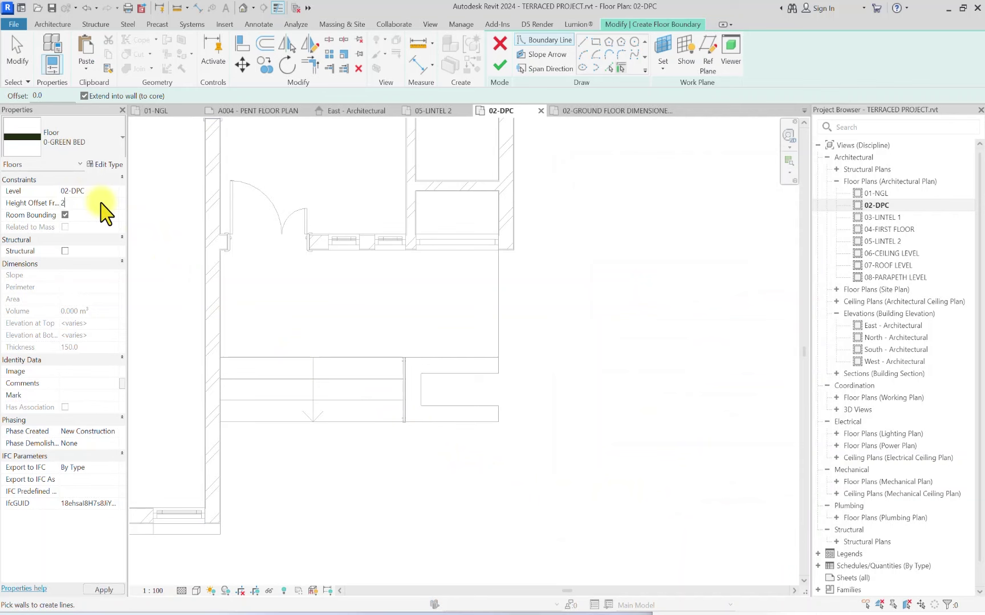
text(5)
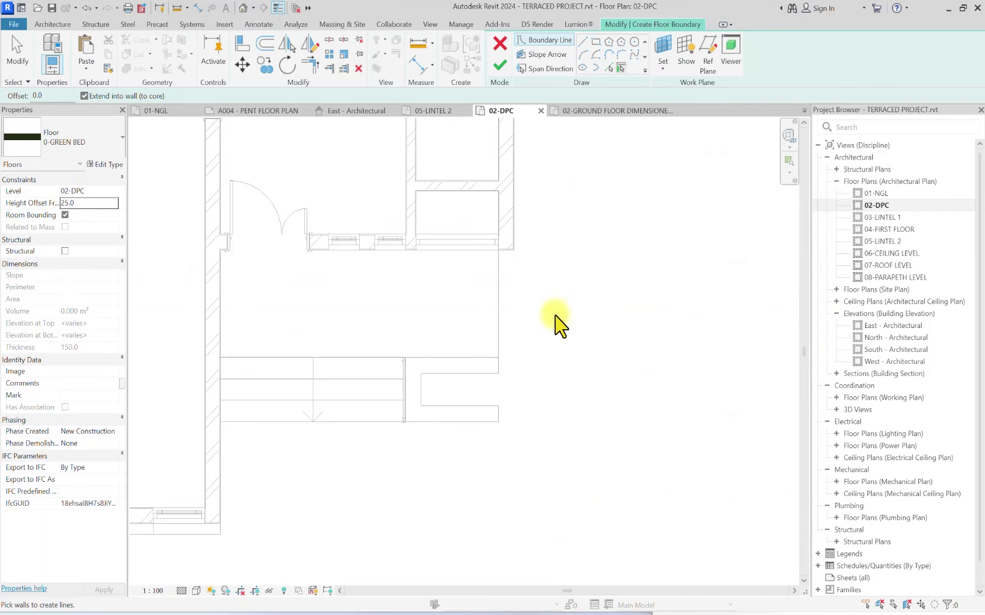
click(499, 66)
click(781, 463)
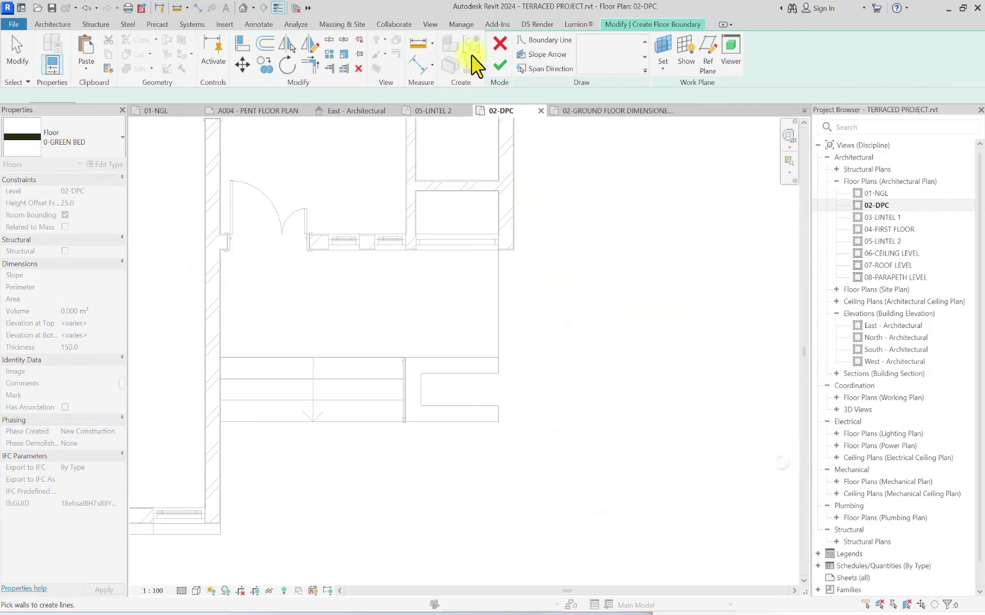
click(594, 43)
click(421, 373)
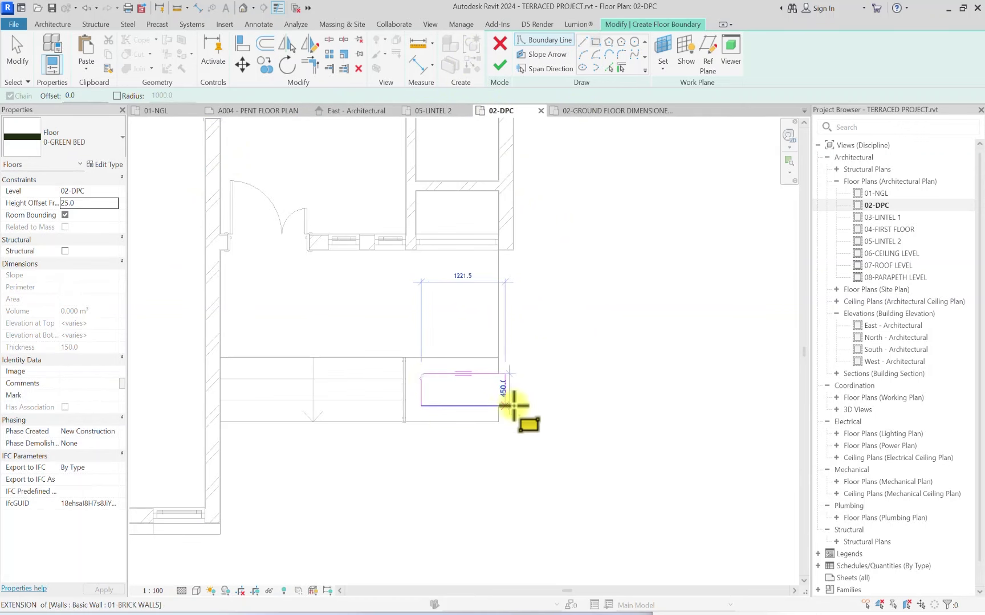
click(498, 406)
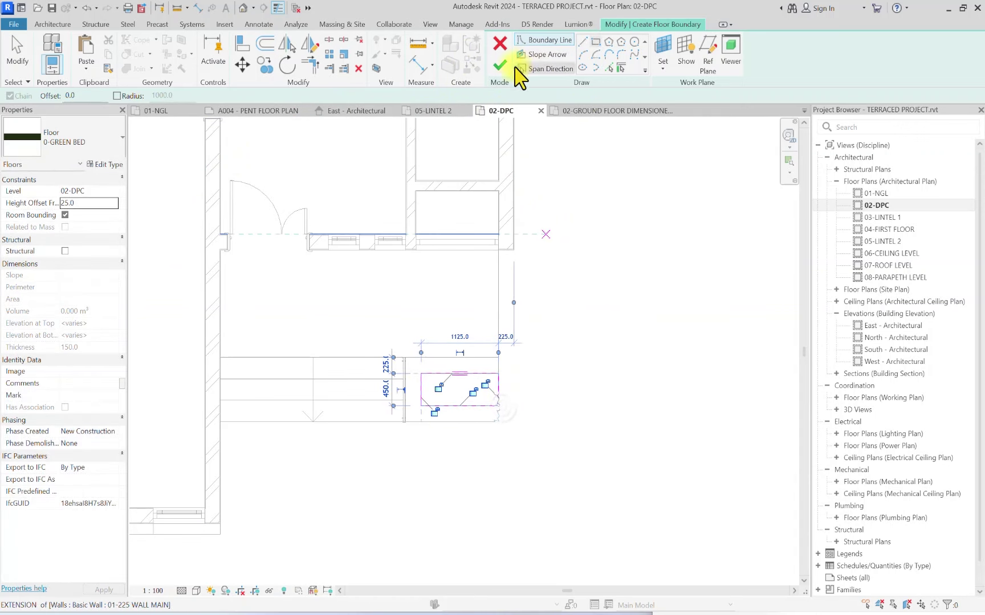
click(499, 65)
click(577, 321)
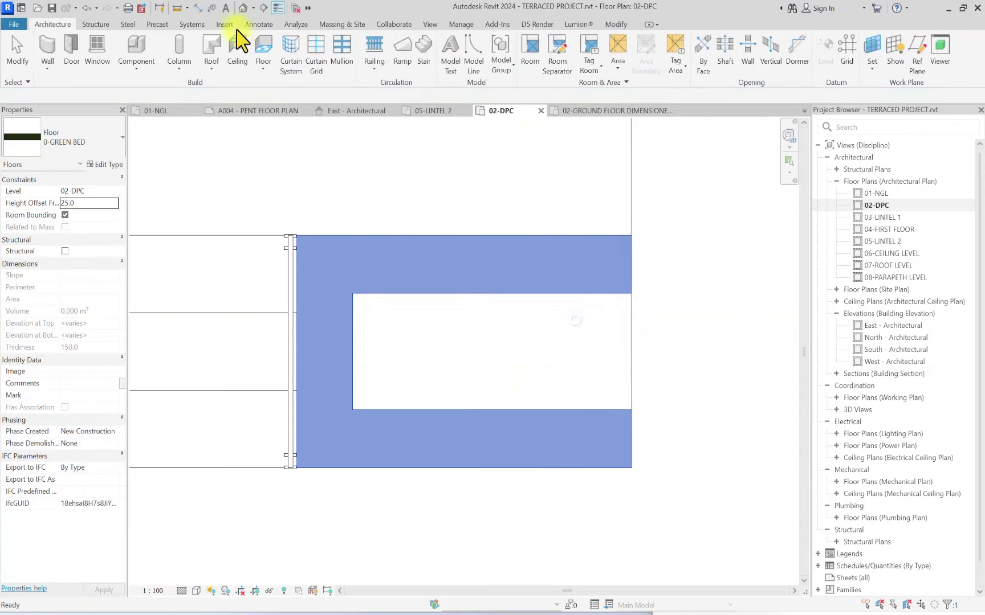
Step: Check the planter floor in the isometric 3D view, then return to the 02-DPC plan
click(244, 8)
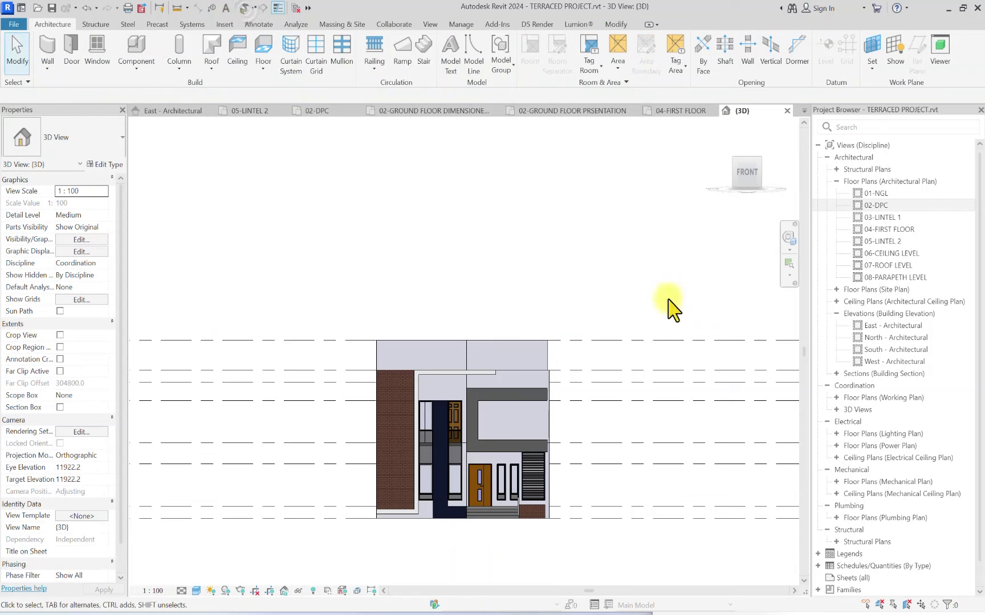
click(754, 192)
scroll(547, 534, up, 10)
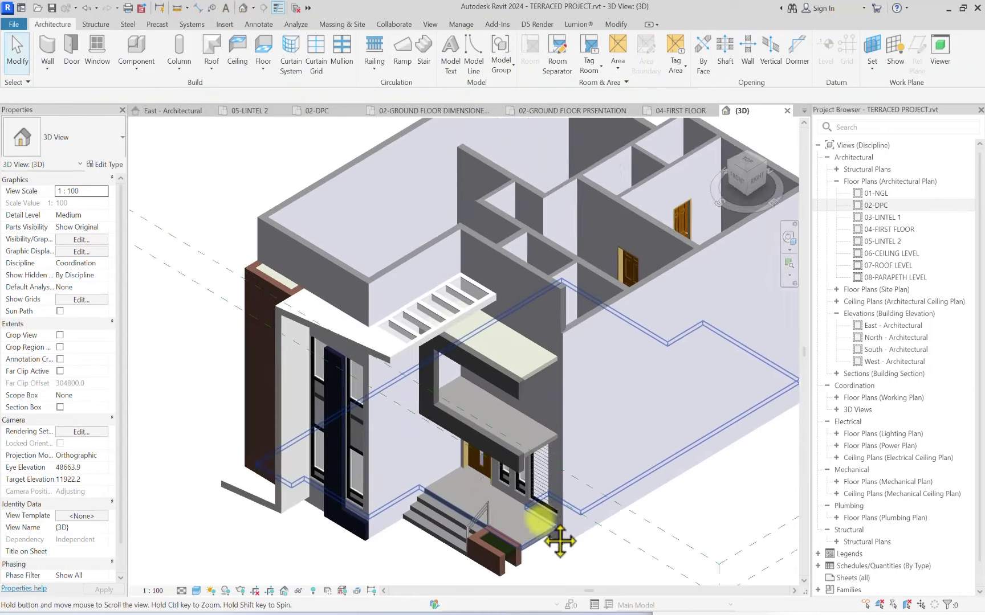
scroll(278, 428, down, 8)
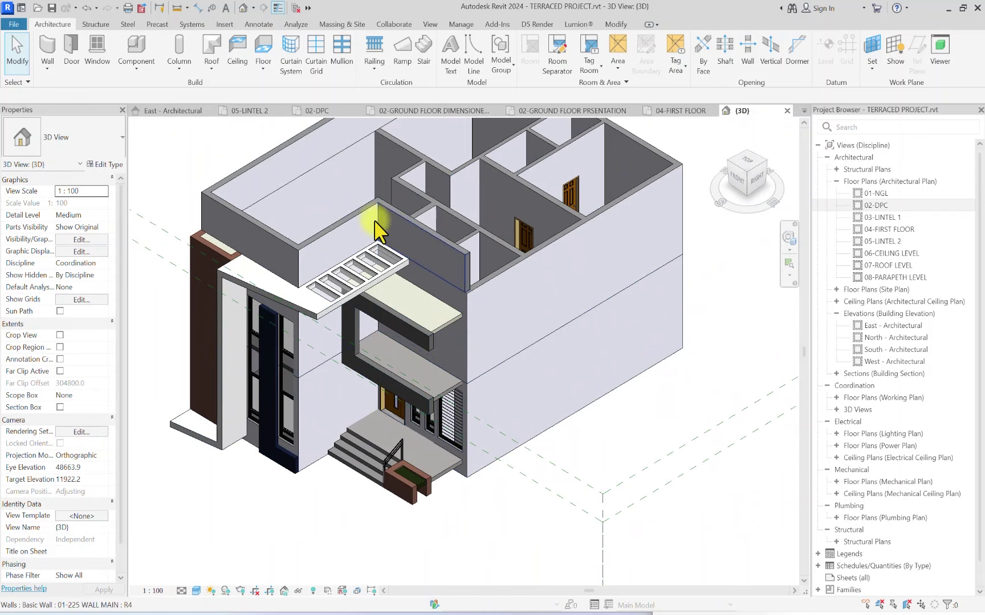
double_click(877, 205)
scroll(311, 360, down, 5)
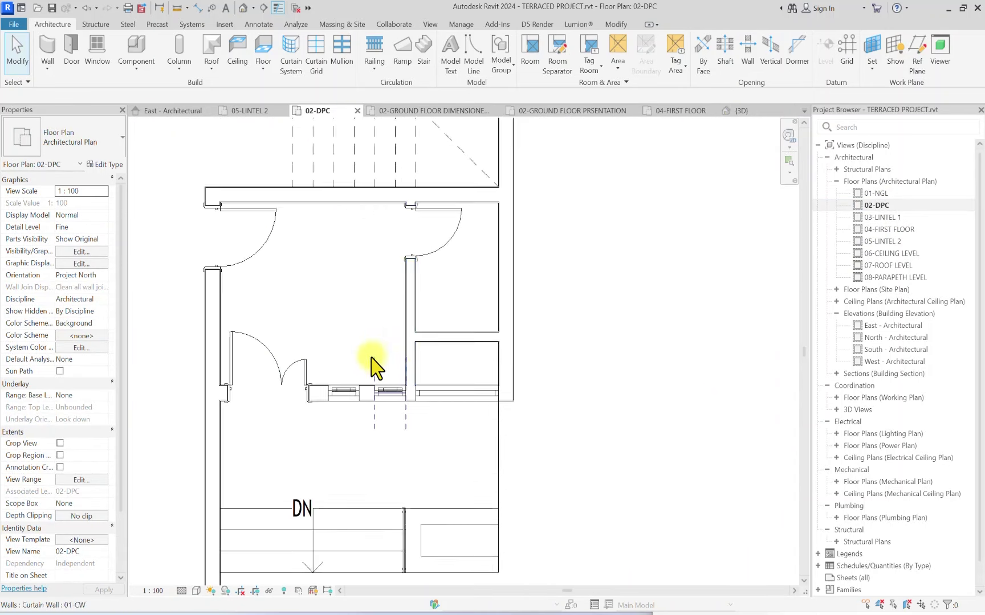
Step: Copy the curtain wall beside the front-wall window into its new position
scroll(280, 284, up, 5)
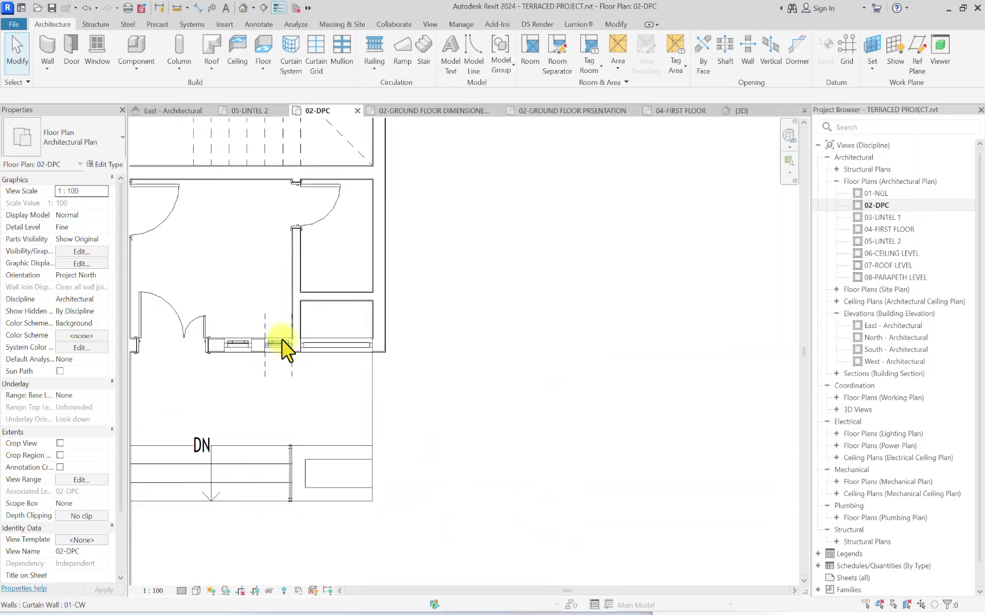
click(279, 334)
scroll(281, 402, up, 1)
scroll(277, 399, up, 2)
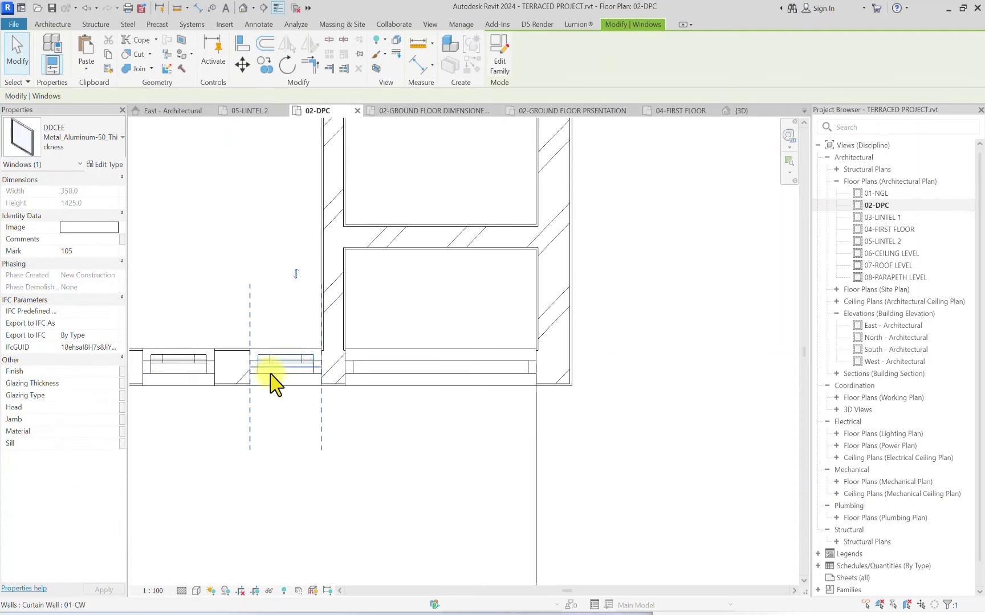
click(269, 367)
click(264, 62)
scroll(254, 319, up, 1)
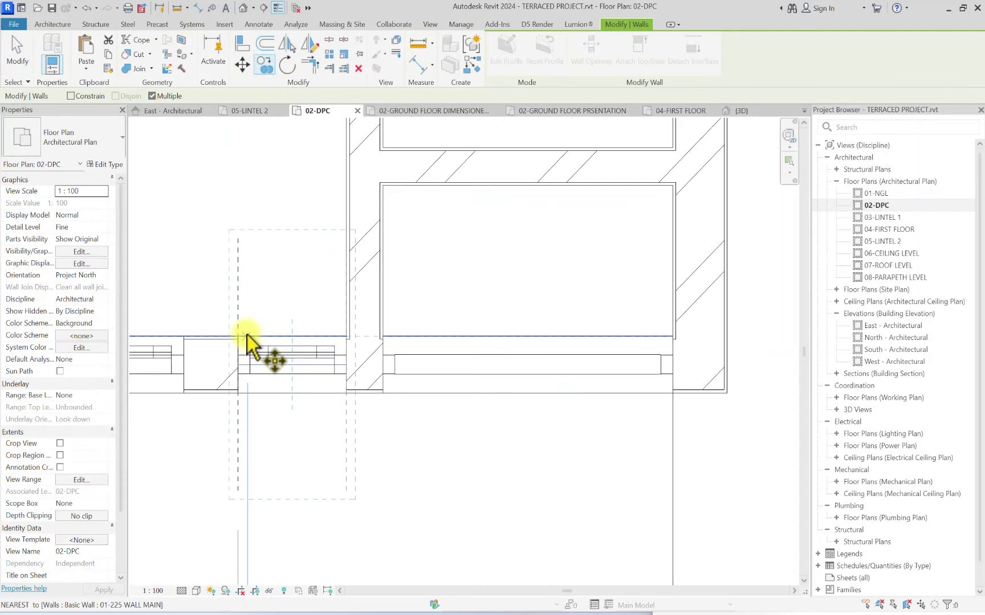
click(245, 277)
scroll(322, 383, up, 2)
scroll(281, 299, down, 2)
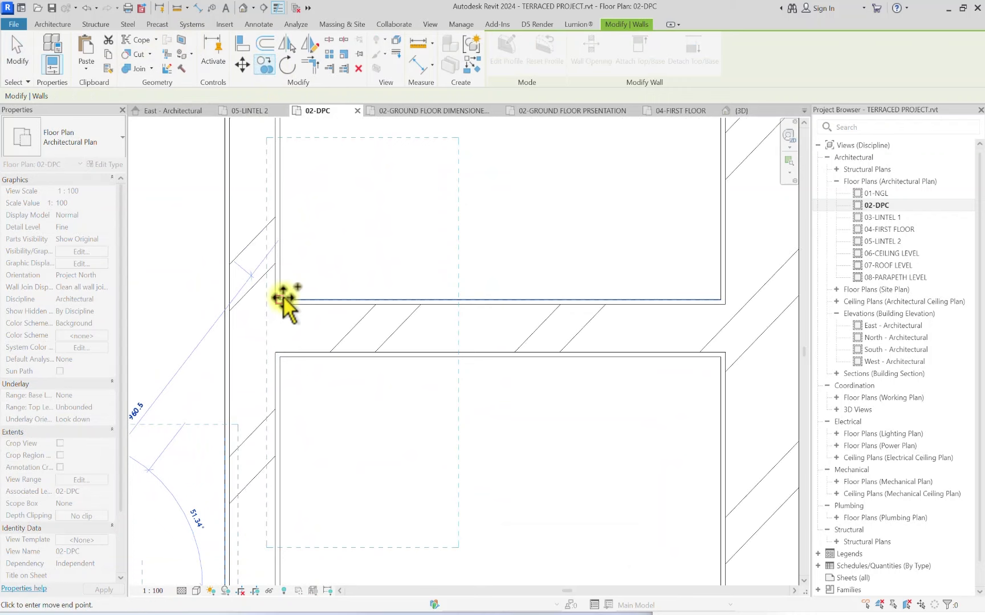
scroll(282, 297, down, 2)
click(322, 313)
scroll(342, 319, up, 2)
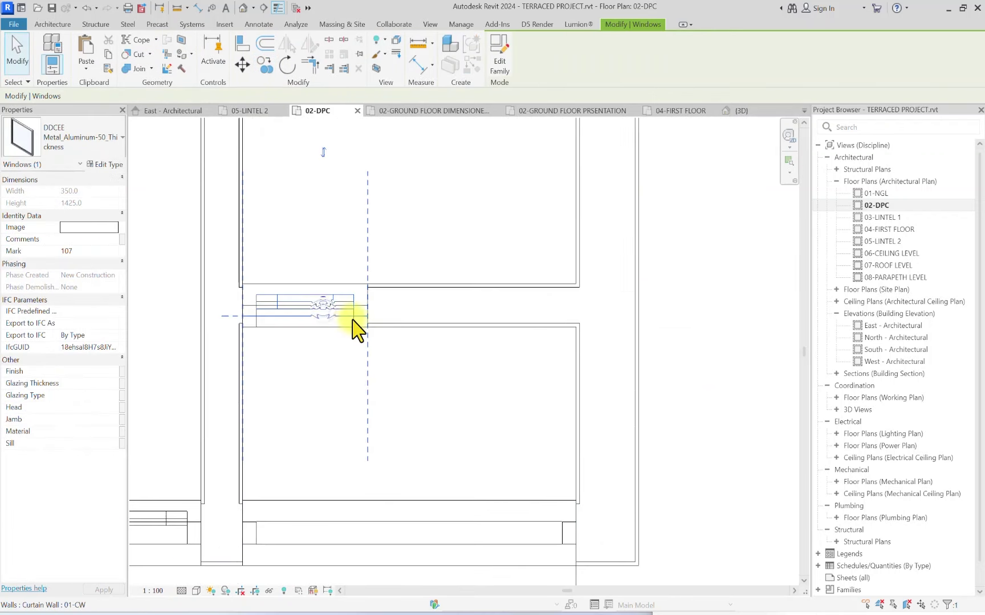
Step: Lengthen the copied curtain wall by stretching its end to the right
click(369, 325)
drag(369, 325, 576, 312)
click(369, 363)
scroll(297, 303, down, 3)
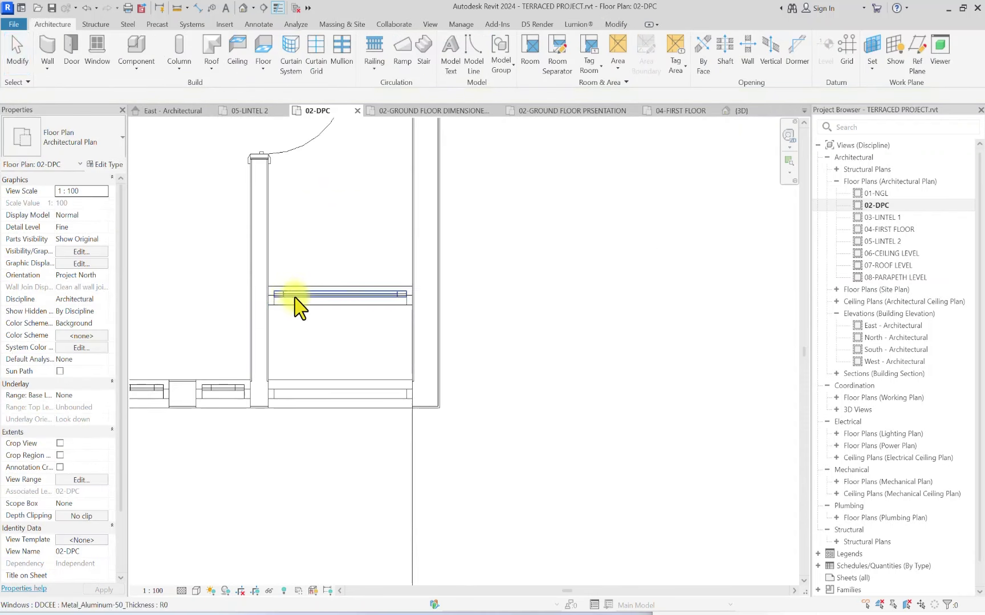
Step: Set the curtain wall's Base Offset to 1500 and open the plan's View Range settings
click(300, 301)
click(89, 206)
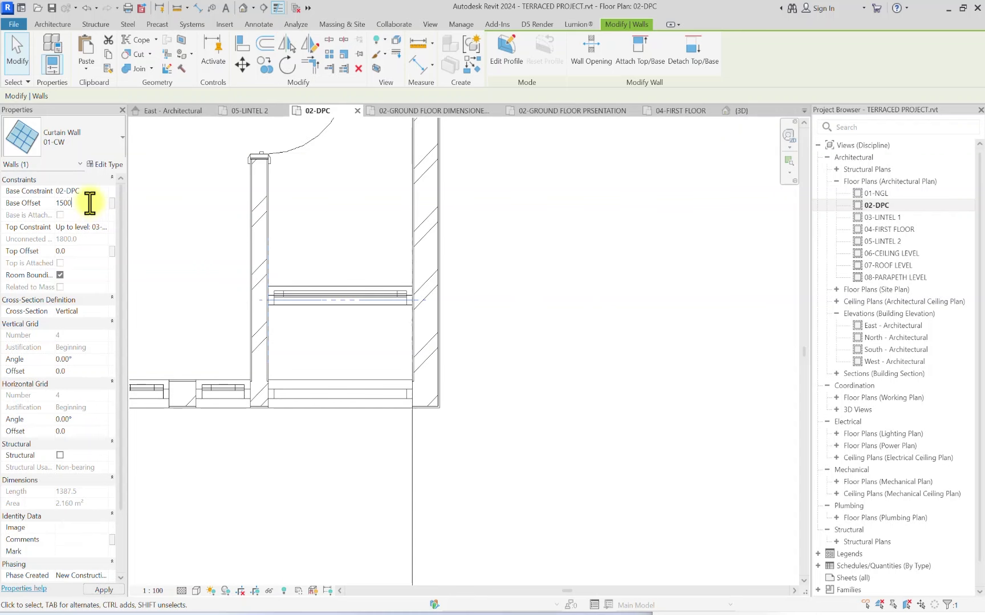
click(559, 302)
scroll(302, 311, up, 2)
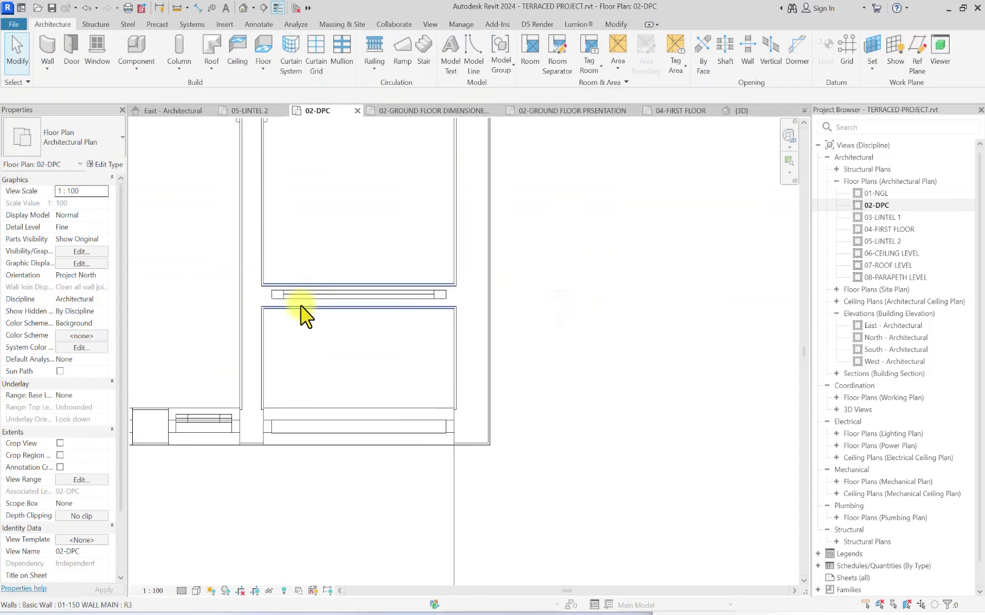
scroll(342, 285, down, 2)
scroll(292, 296, up, 2)
scroll(292, 307, down, 2)
scroll(288, 308, up, 1)
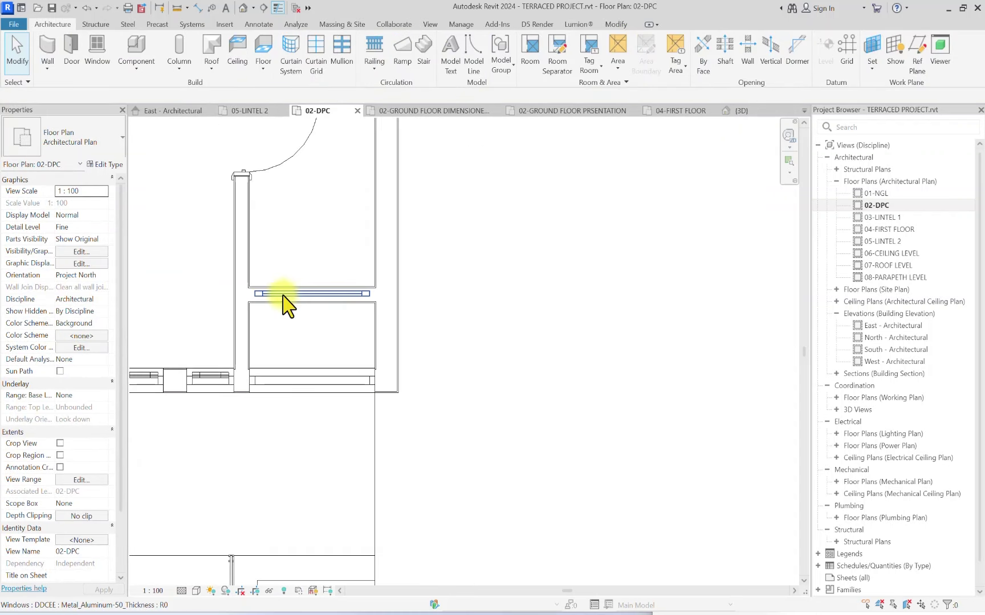
scroll(285, 308, down, 5)
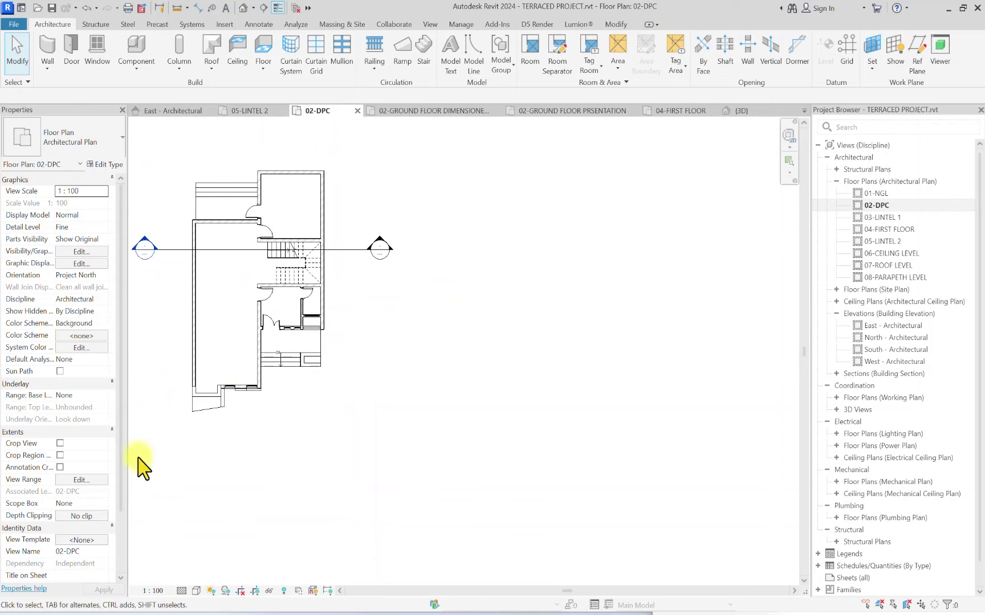
click(85, 481)
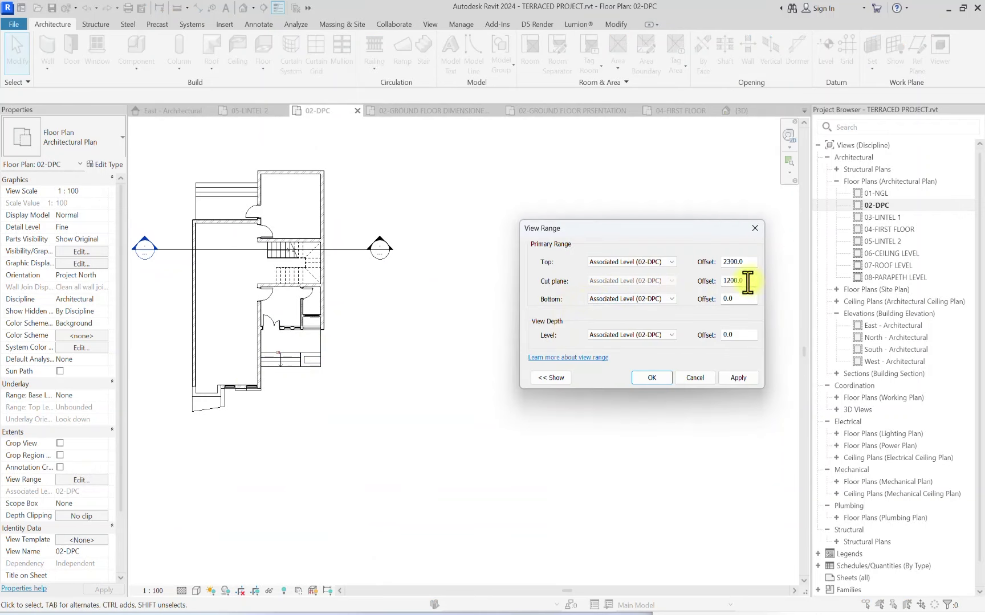
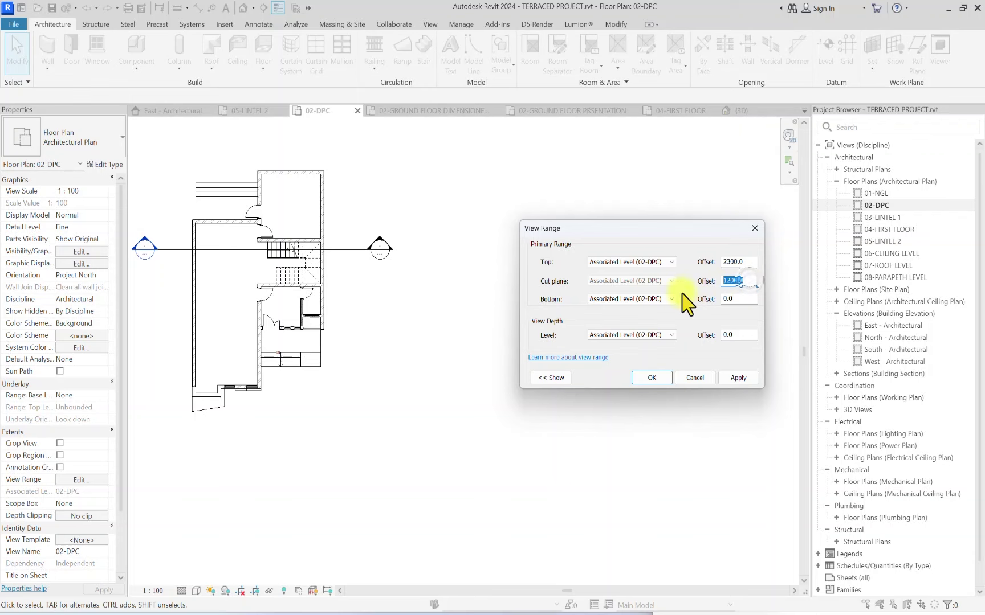
Step: Confirm the view range and add a curtain grid line at the small curtain wall's panel midpoint
click(651, 377)
scroll(431, 319, up, 5)
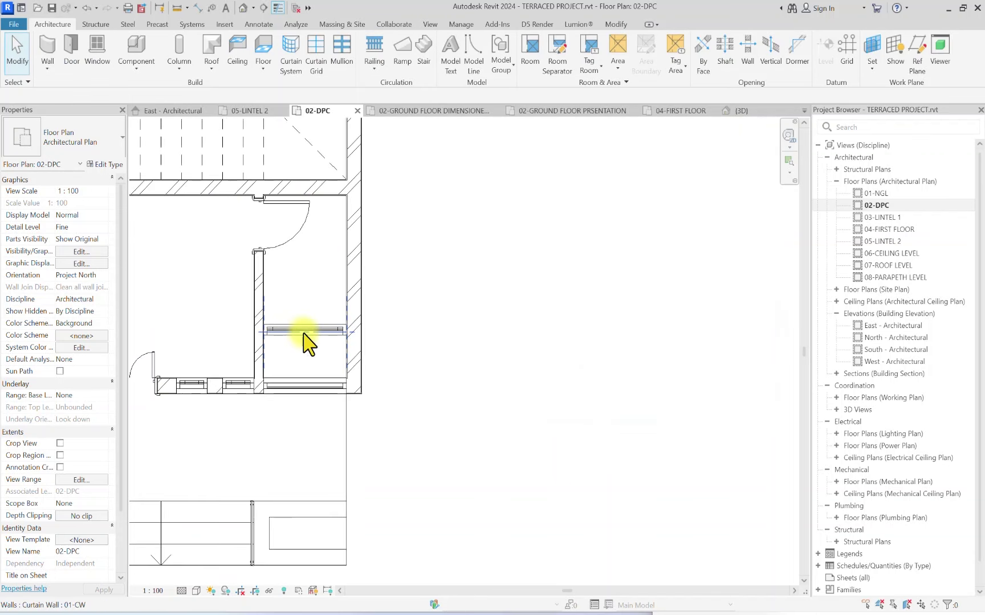
click(304, 333)
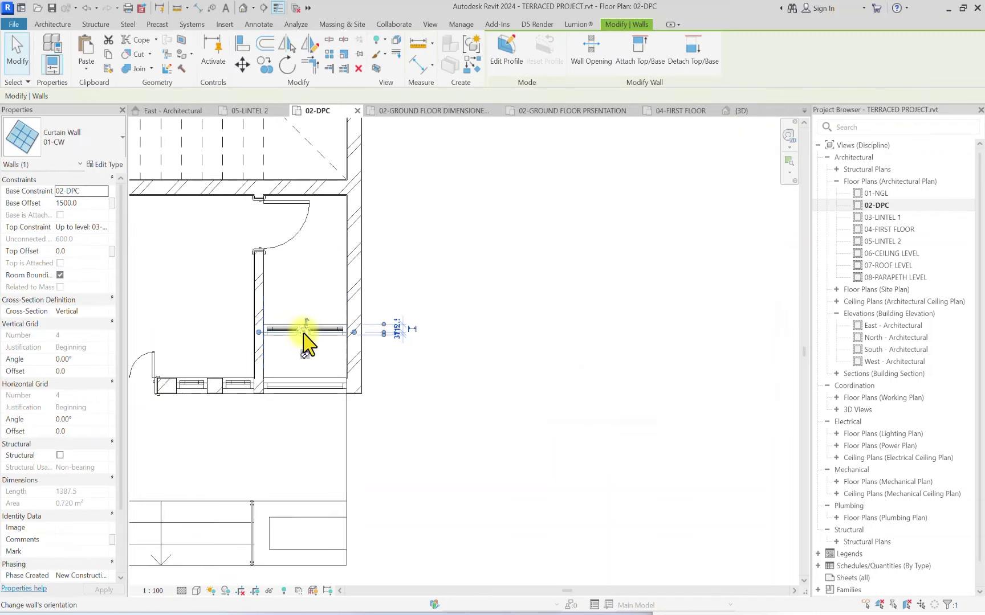
click(632, 305)
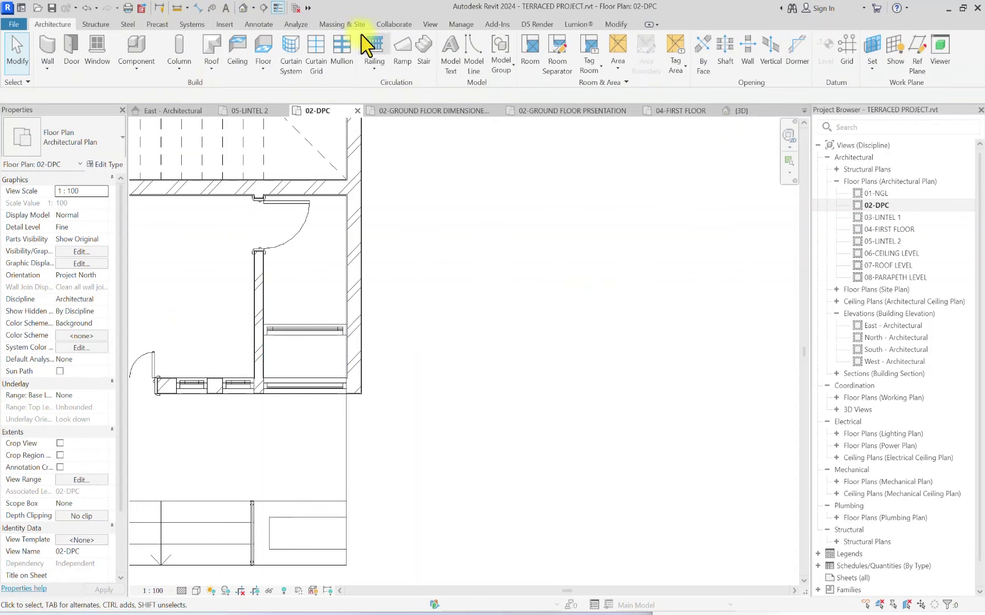
click(315, 52)
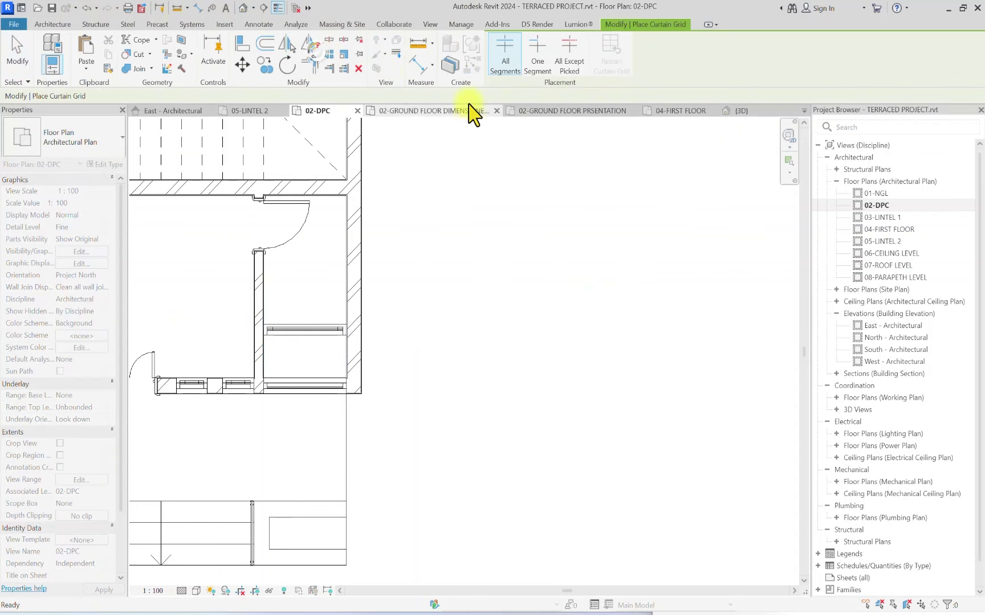
click(304, 323)
key(Escape)
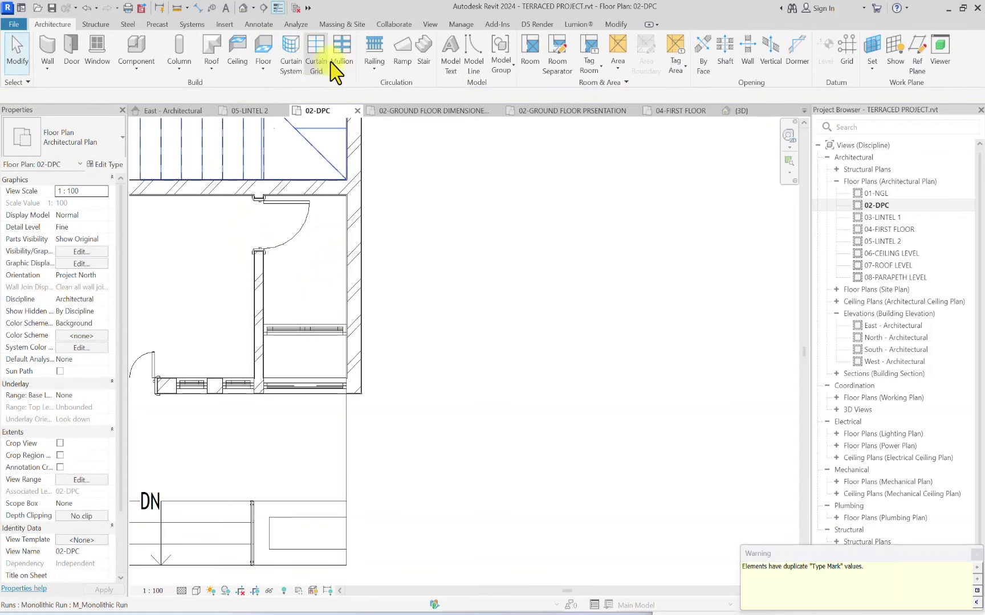
Step: Place mullions on all grid lines of the small curtain wall beside the stair
click(342, 57)
click(551, 66)
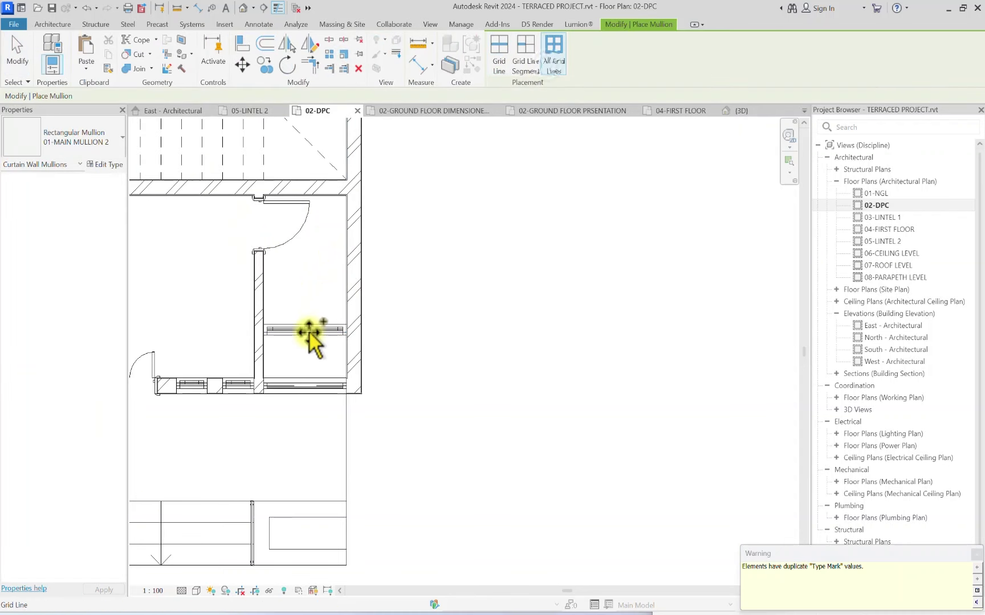
scroll(309, 334, up, 4)
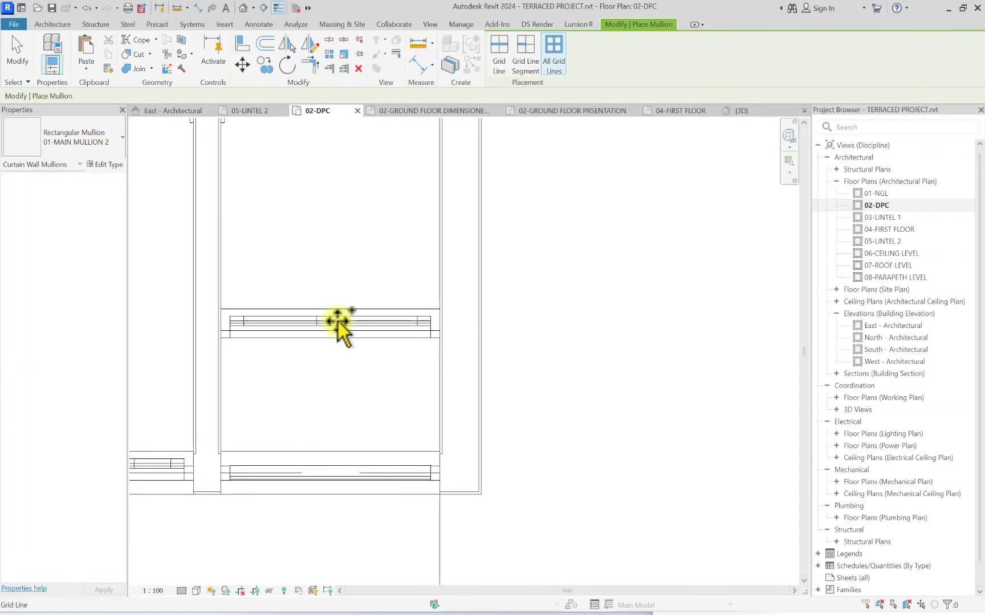
click(337, 322)
scroll(336, 318, down, 5)
key(Escape)
middle_drag(341, 322, 423, 393)
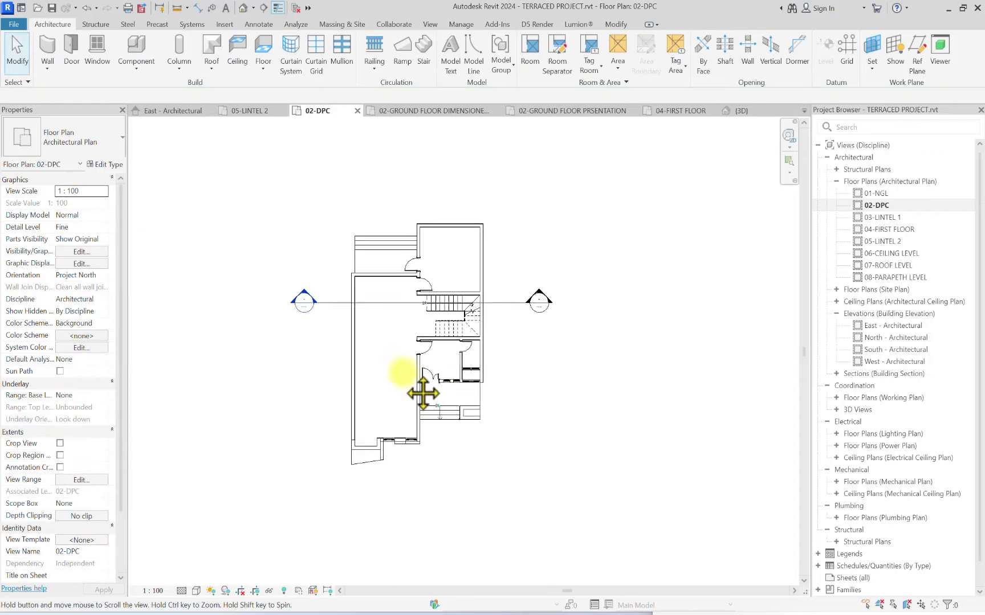
Step: Copy the front-wall curtain wall into the wall beside the door
scroll(413, 253, up, 2)
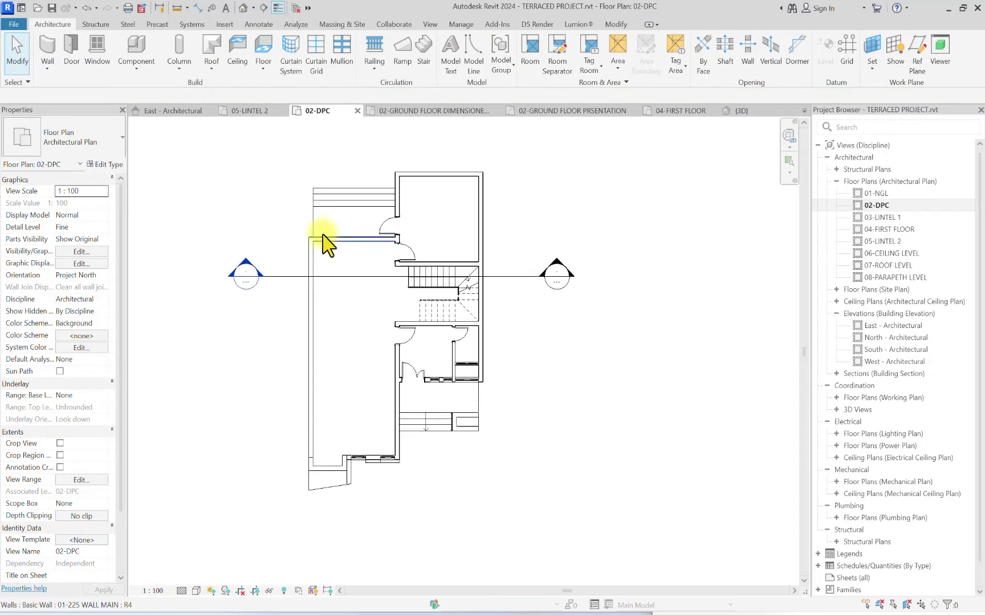
scroll(325, 244, up, 1)
scroll(403, 487, up, 2)
click(397, 519)
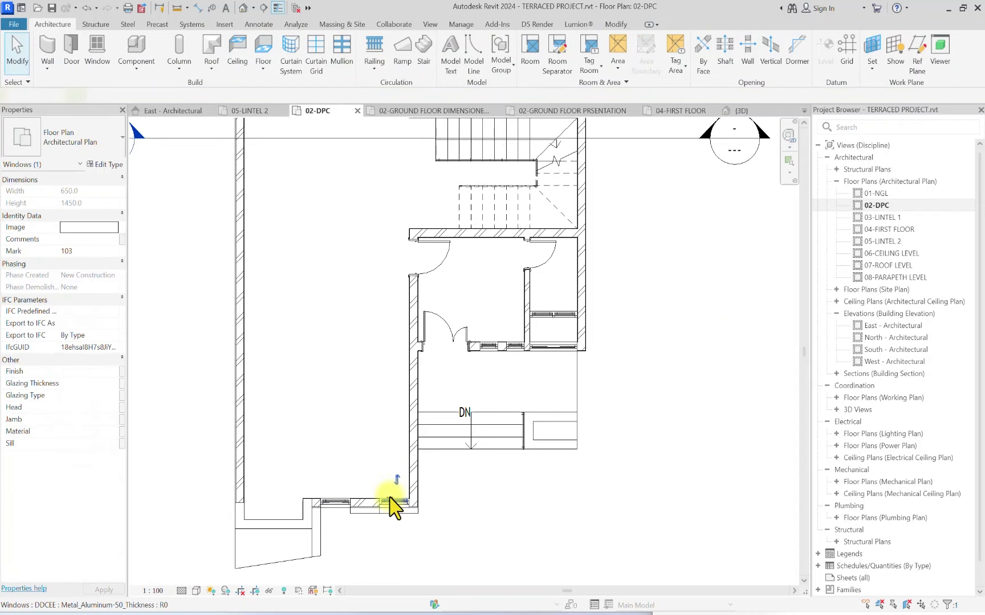
click(466, 550)
click(392, 506)
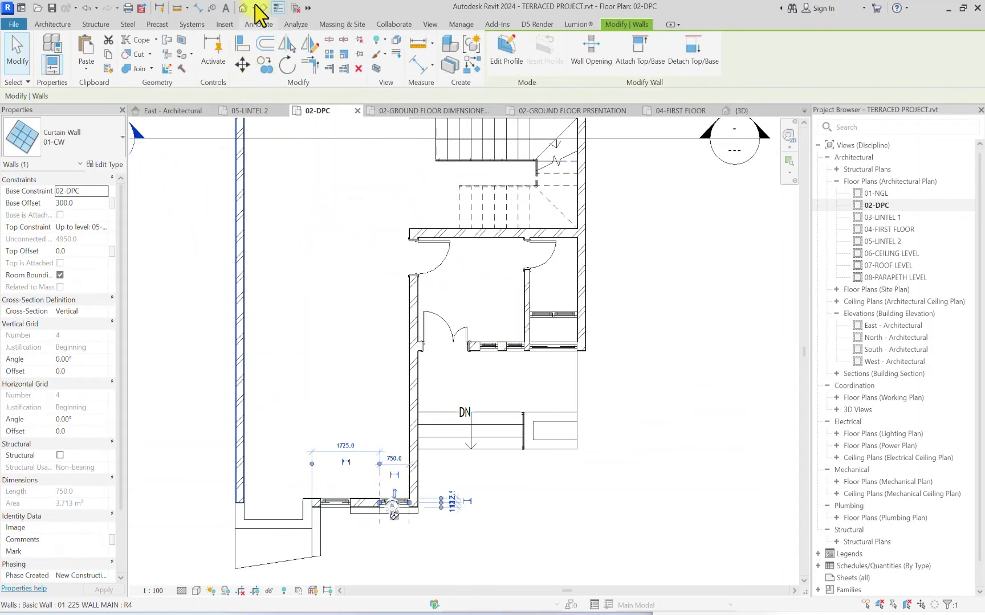
click(262, 69)
scroll(365, 448, up, 5)
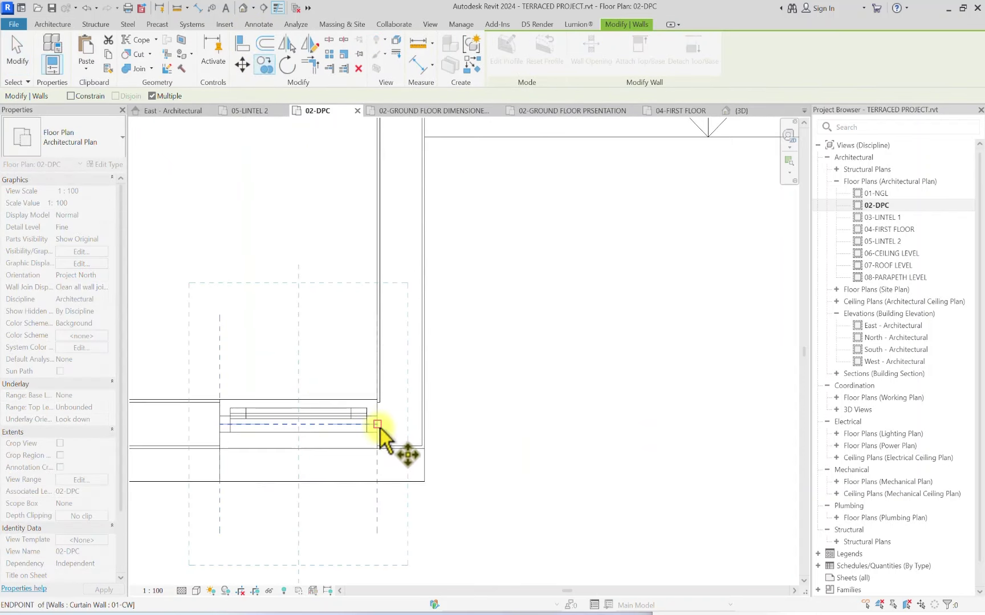
click(379, 427)
scroll(374, 433, down, 4)
scroll(411, 439, up, 5)
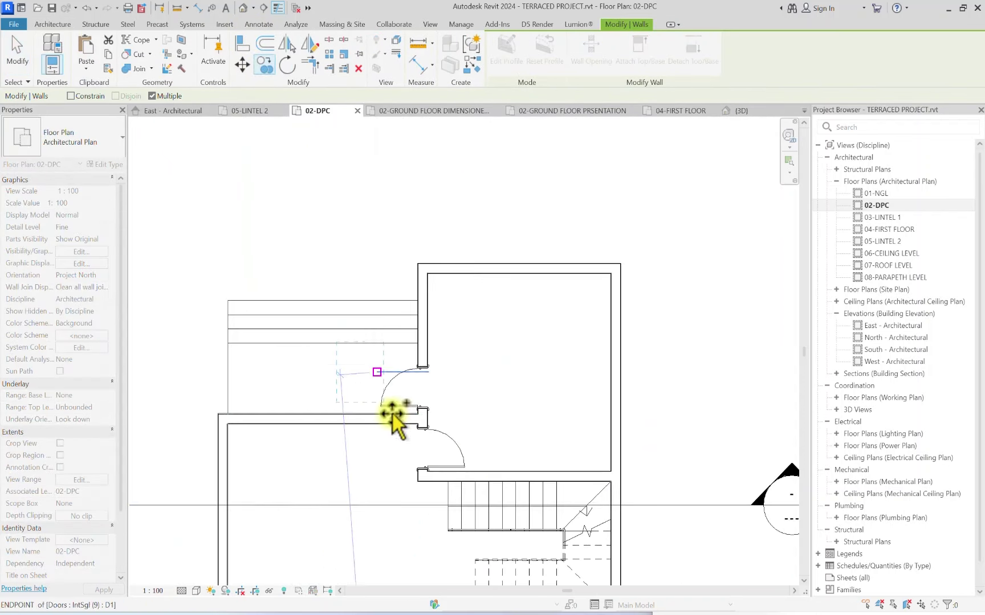
click(436, 392)
scroll(439, 395, down, 4)
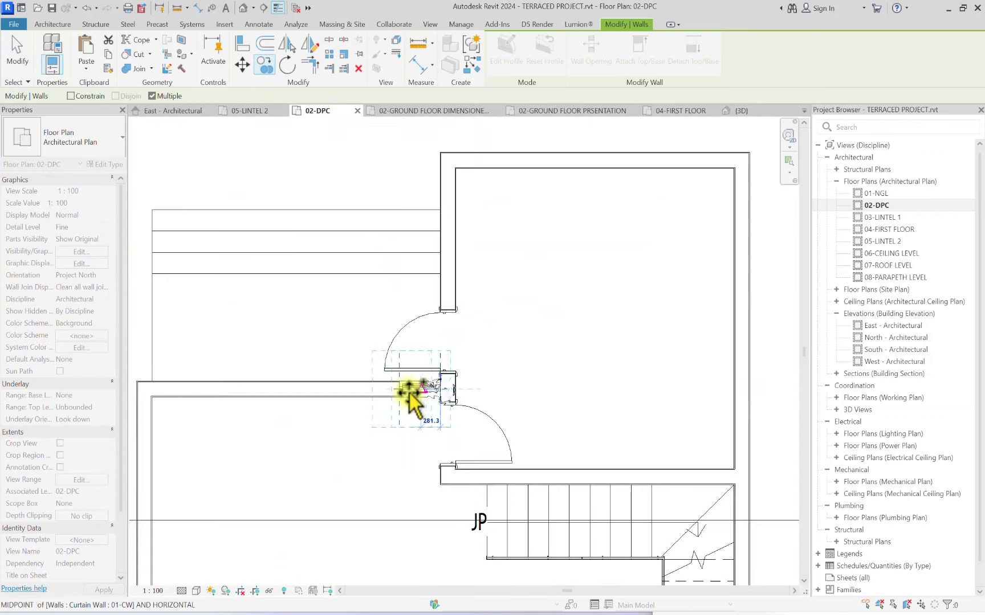
key(Escape)
key(Escape)
Step: Stretch the copied curtain wall to the left wall corner
click(404, 391)
drag(402, 390, 153, 388)
click(264, 470)
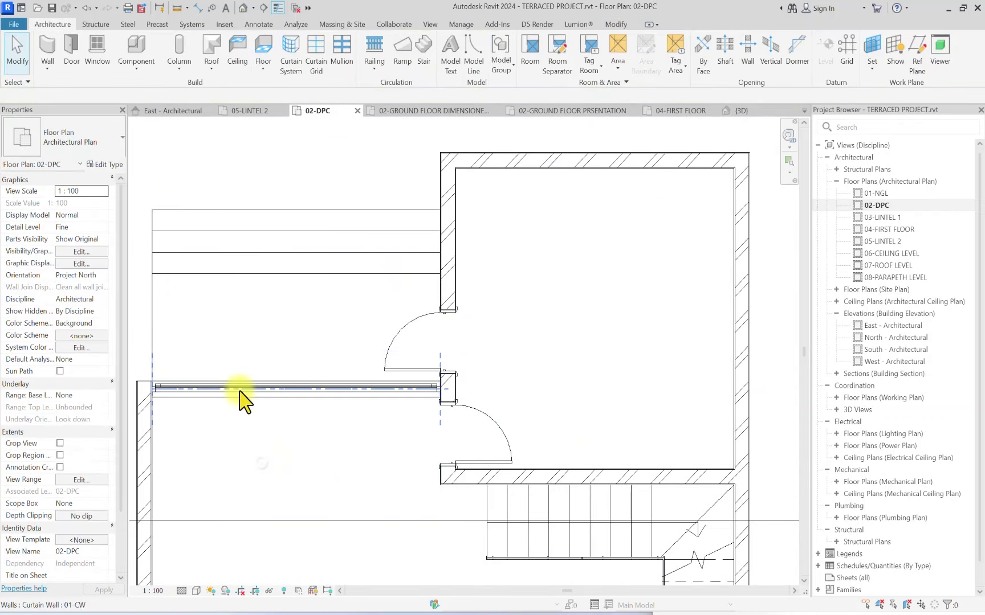
Step: Set its Top Constraint to 04-FIRST FLOOR with -450 top offset, deleting mullions that no longer fit
click(241, 392)
click(103, 228)
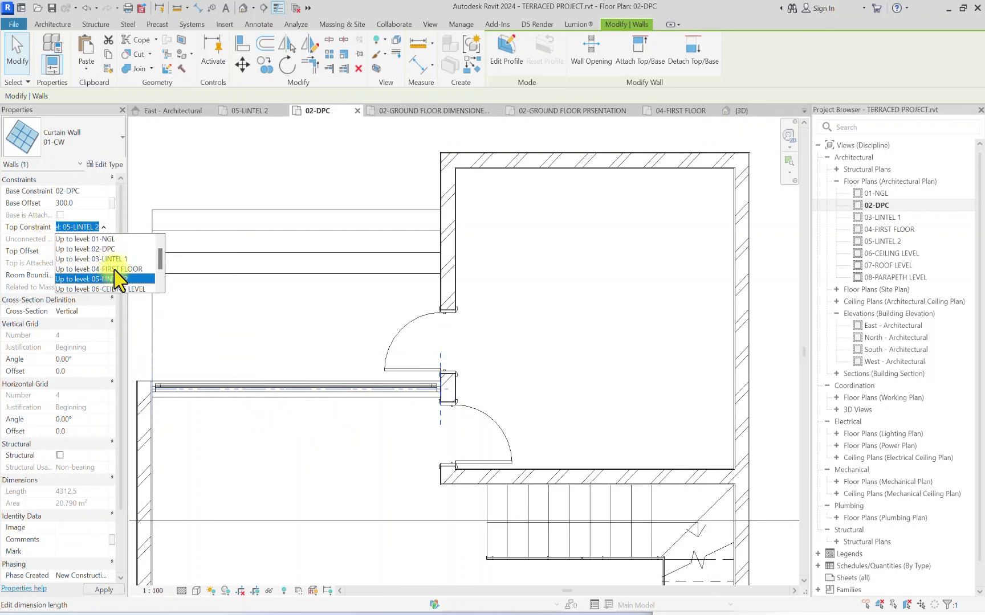
click(118, 279)
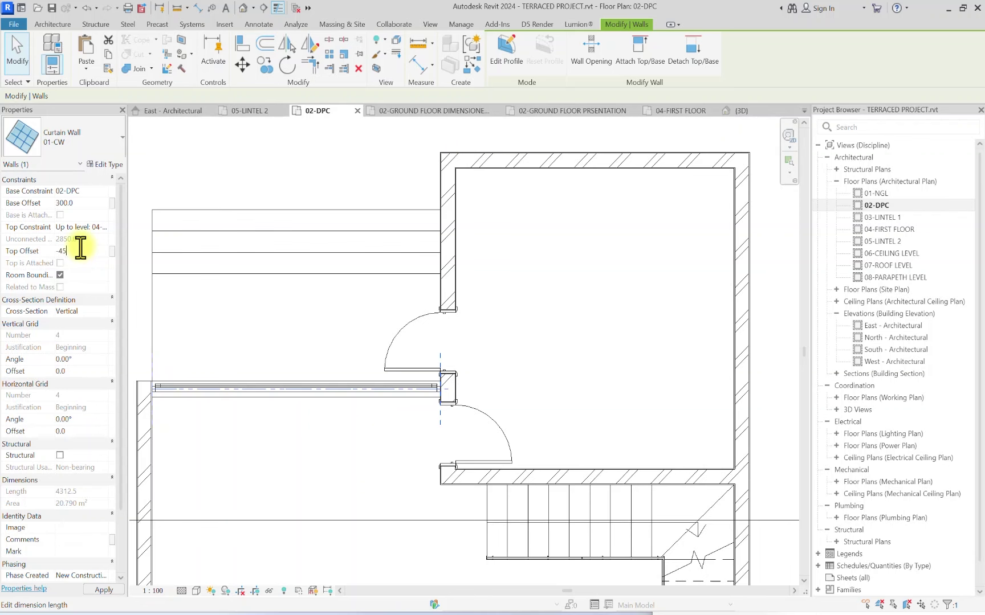
click(81, 247)
text(-450)
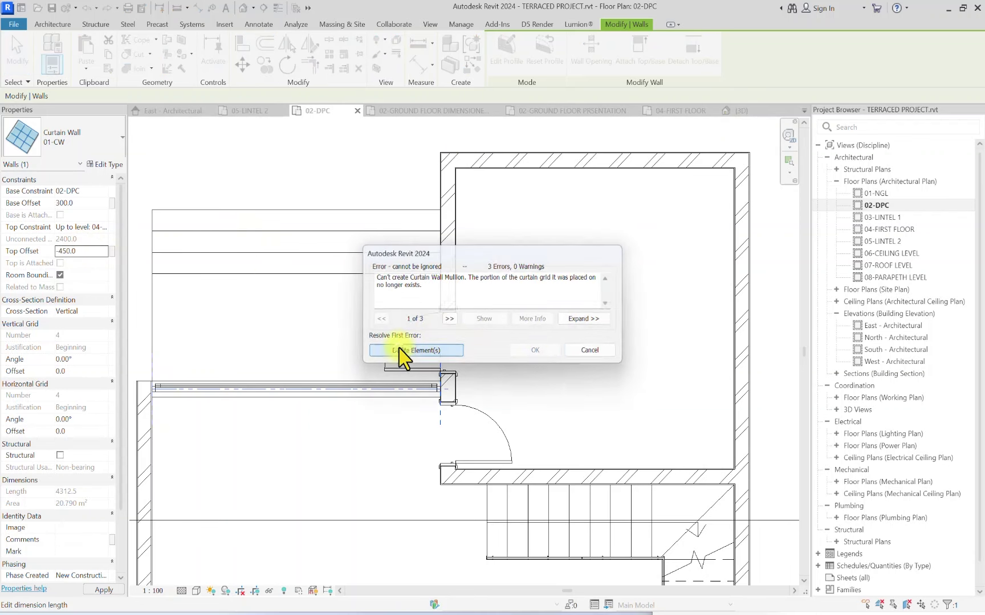
click(406, 414)
scroll(326, 381, down, 3)
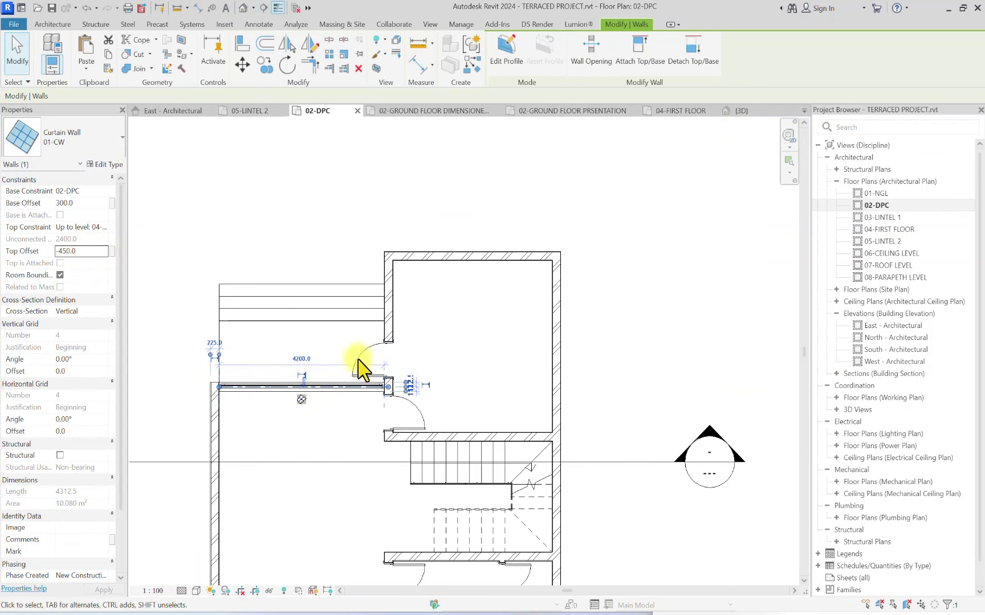
scroll(317, 385, up, 4)
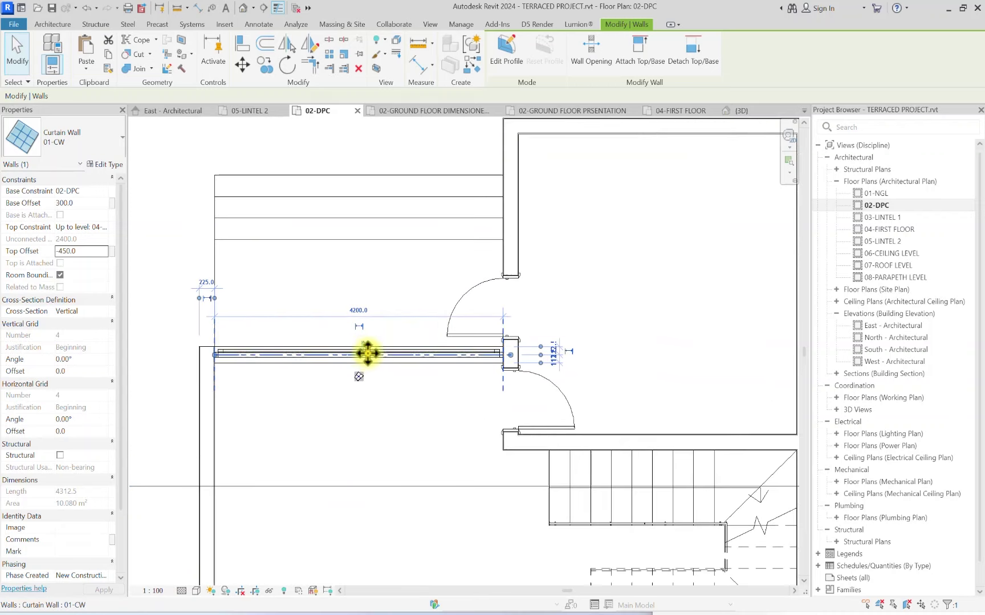
scroll(342, 319, down, 3)
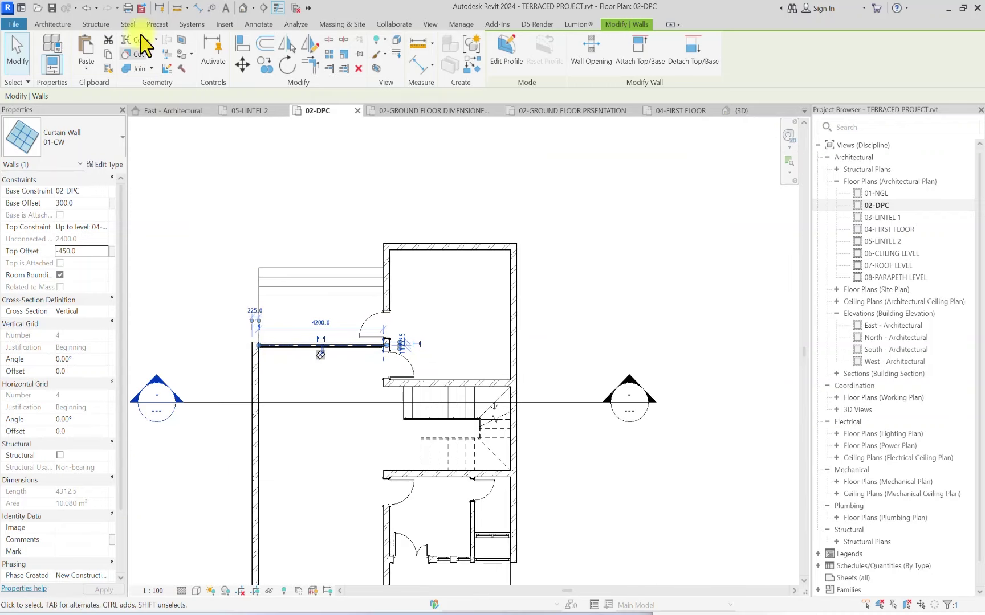
Step: Open the default 3D view and turn it to a flat back view of the new curtain wall
click(244, 8)
scroll(664, 213, down, 3)
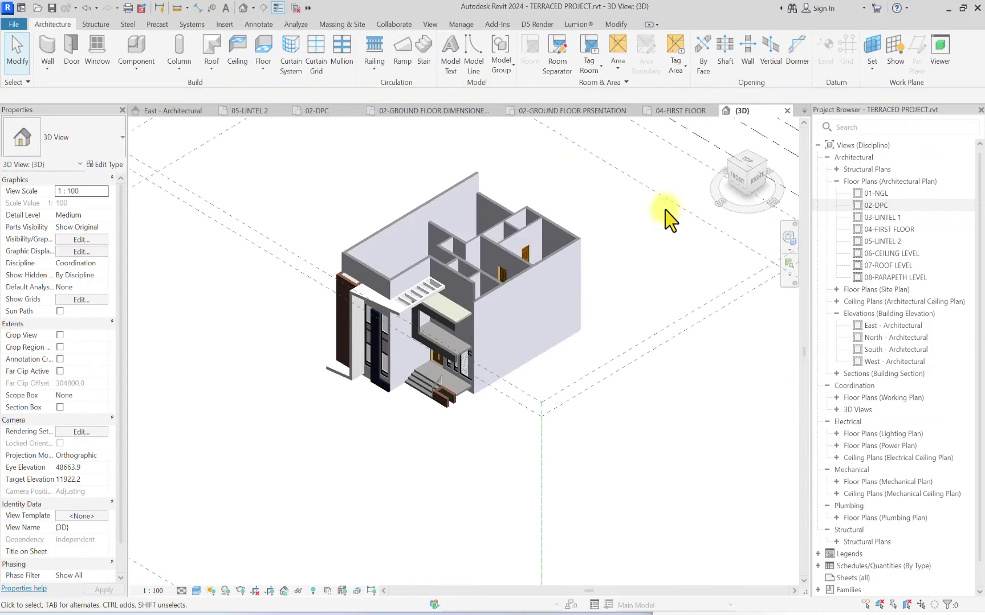
click(747, 184)
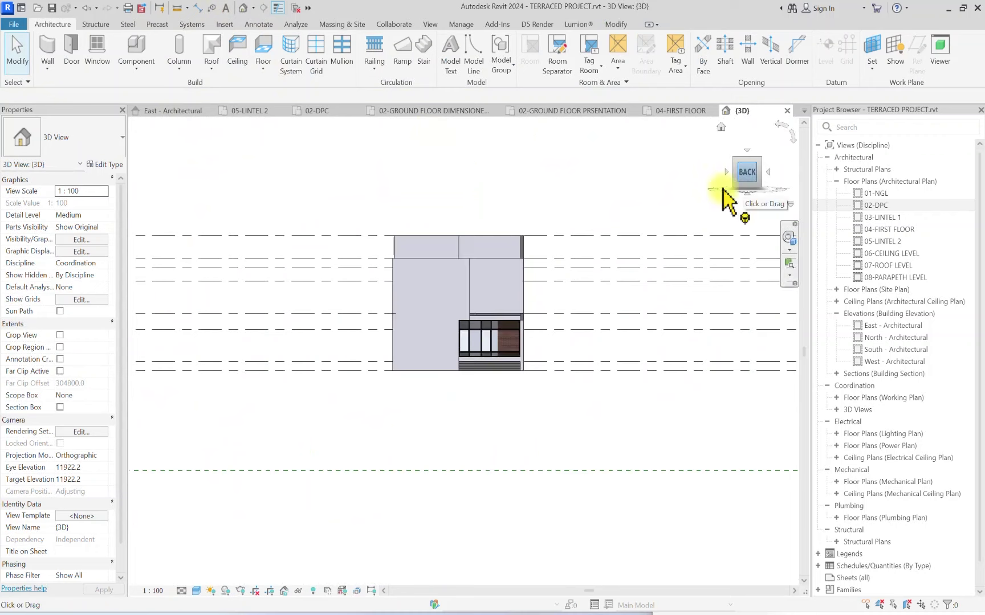
scroll(609, 374, up, 5)
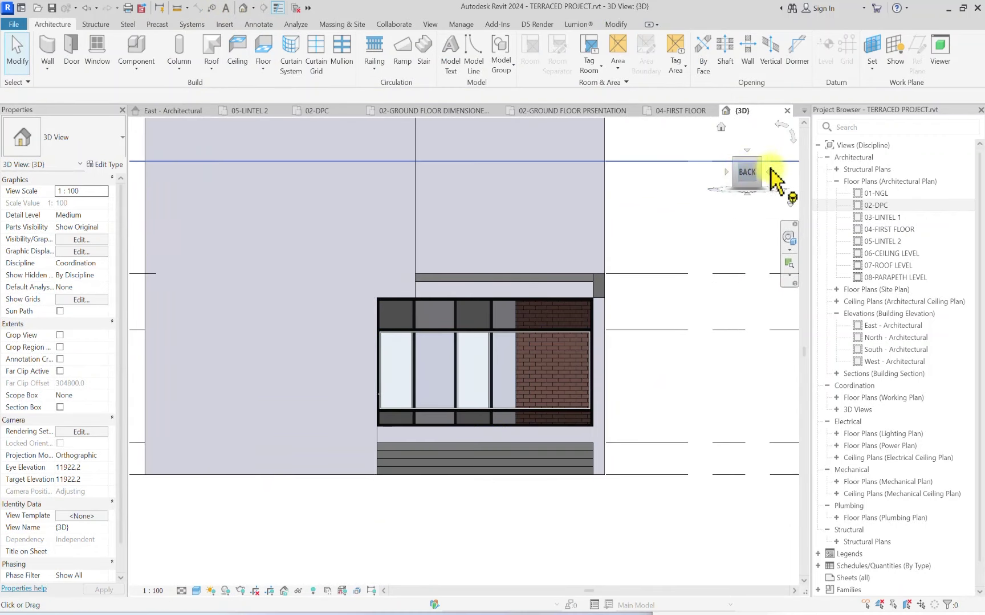
click(738, 177)
scroll(384, 373, up, 5)
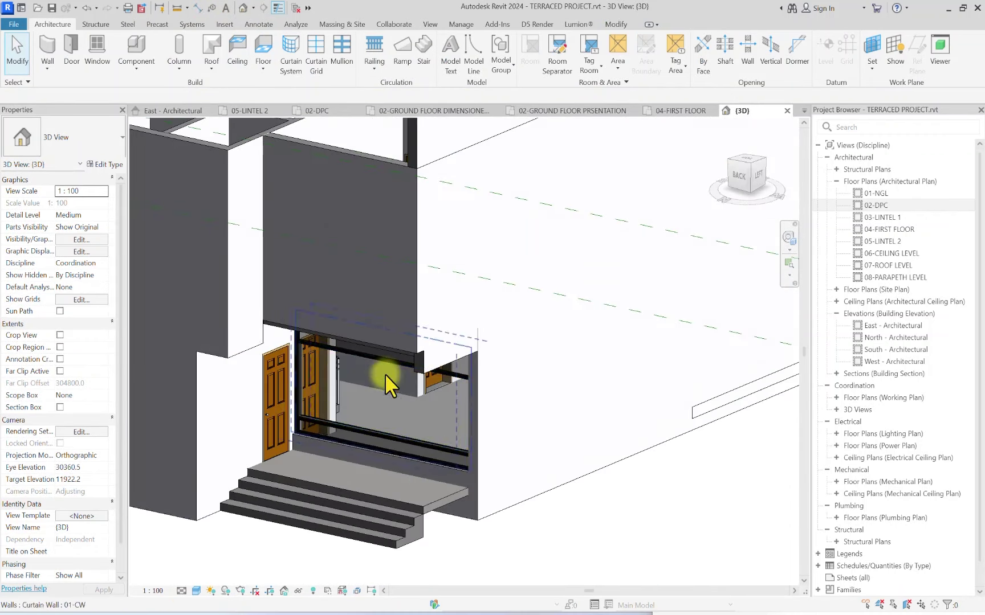
click(344, 449)
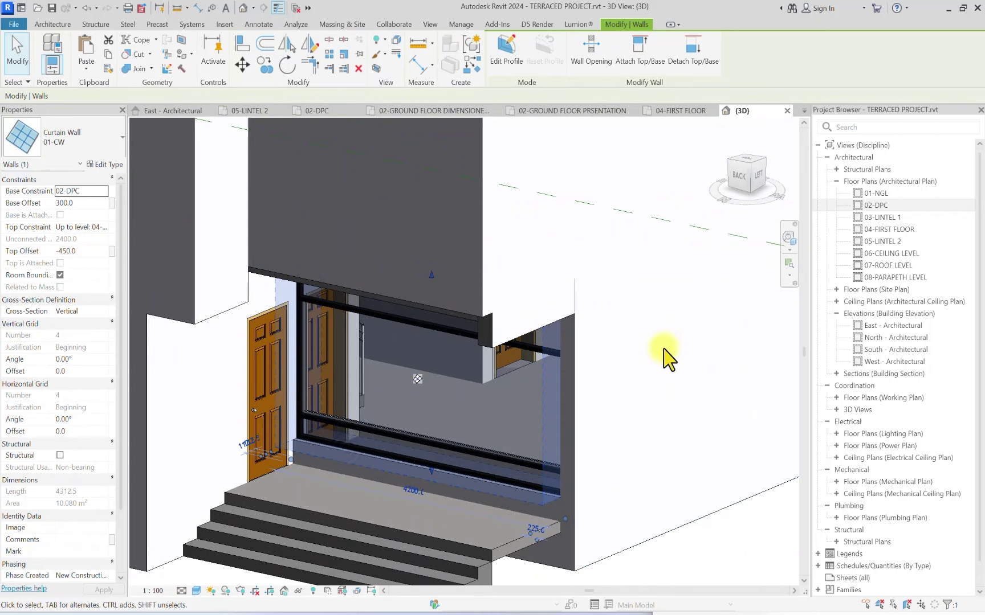
click(738, 178)
scroll(345, 389, up, 5)
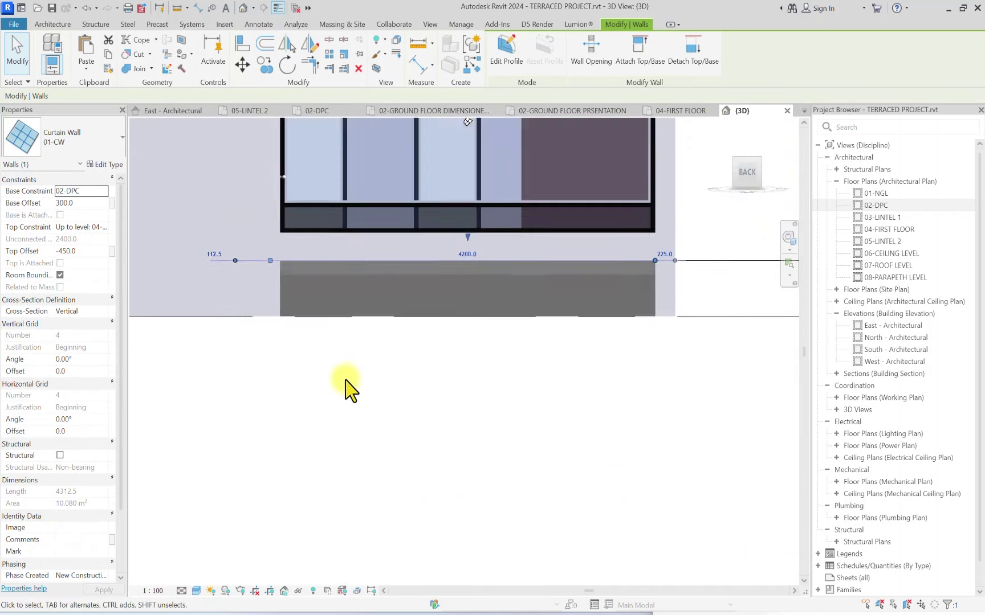
Step: Add a vertical curtain grid line at the end panel's midpoint and select it to check
click(53, 24)
click(319, 57)
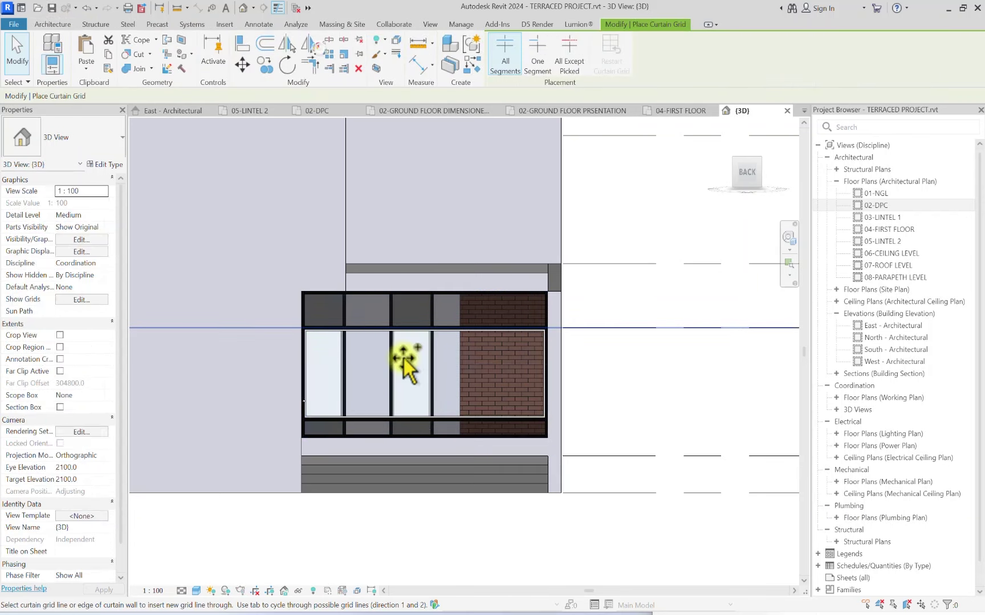
click(359, 295)
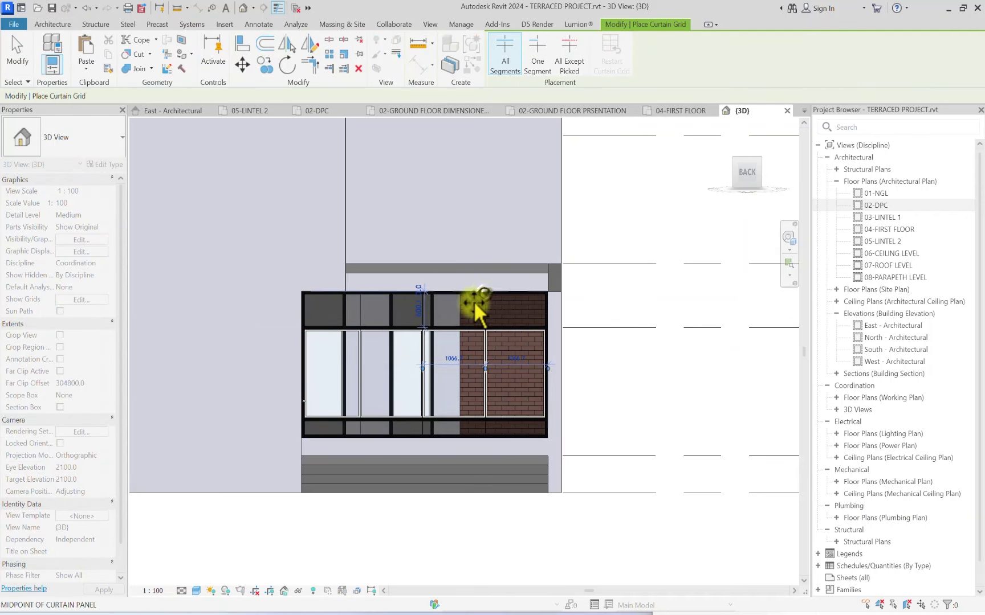
scroll(373, 296, down, 2)
key(Escape)
scroll(391, 330, up, 3)
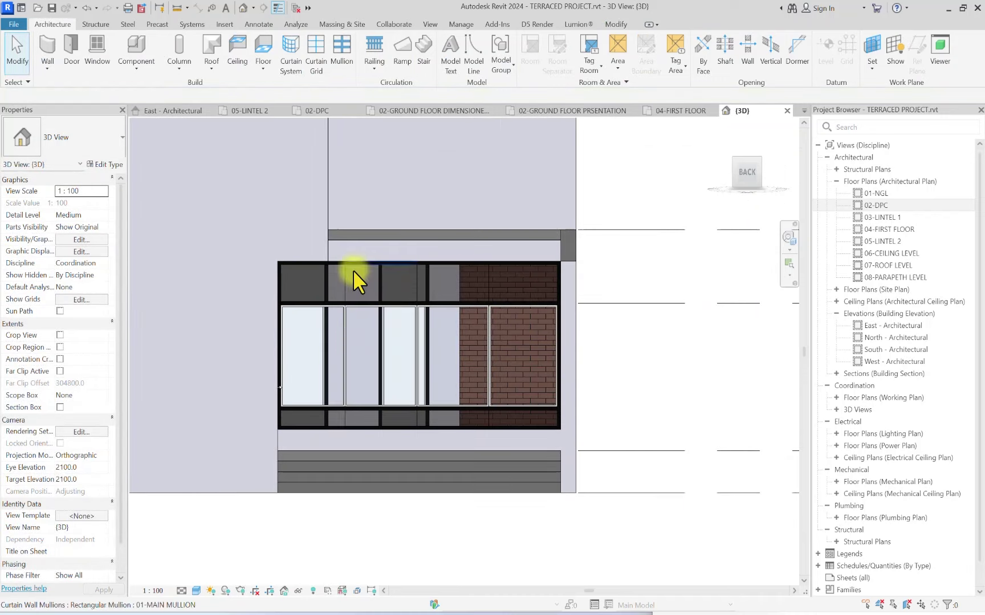
click(348, 274)
Step: Open the North elevation and check the 1066.7 spacing of the vertical curtain grid lines
double_click(909, 350)
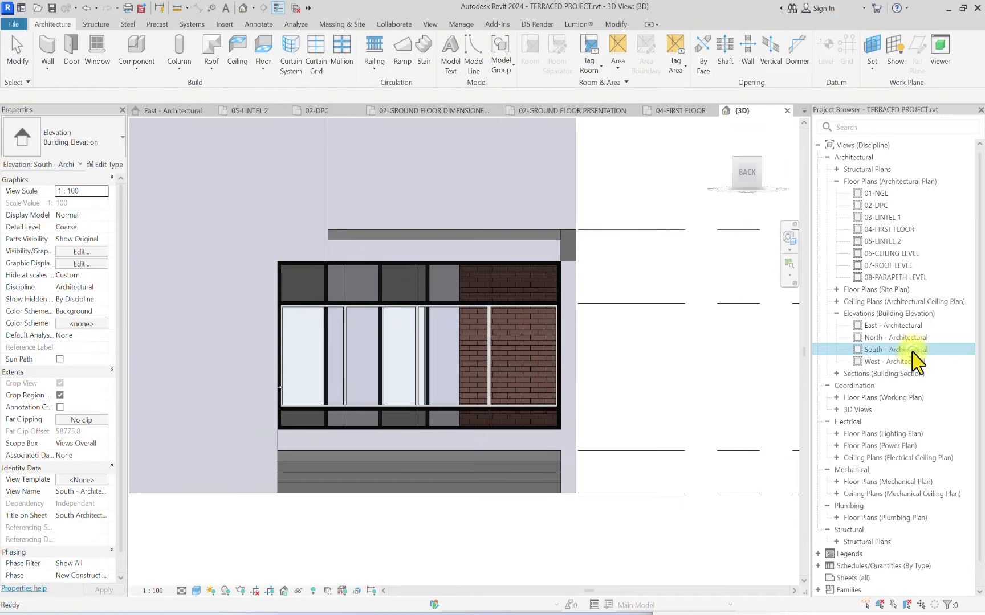
scroll(483, 419, up, 3)
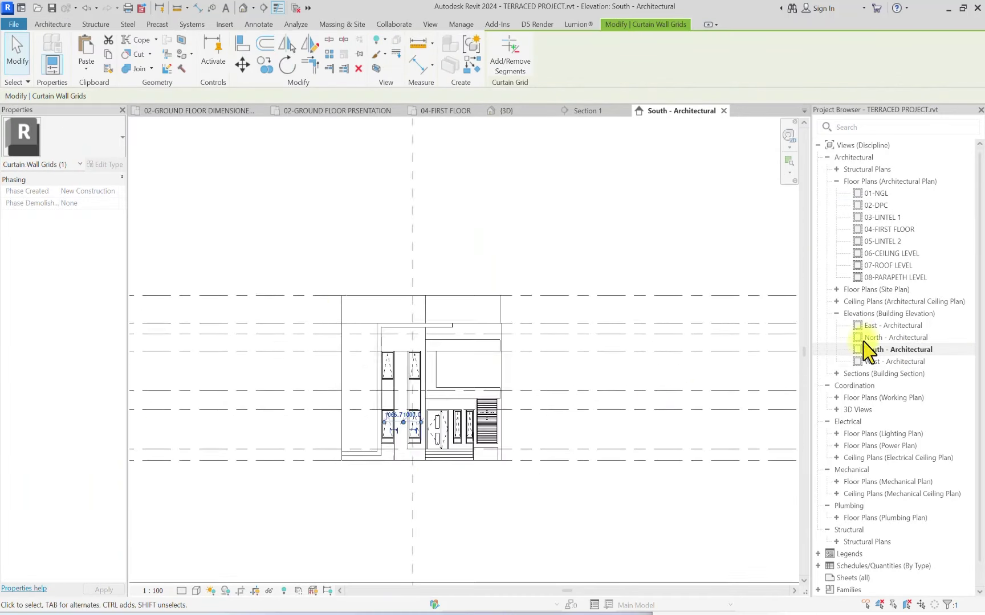
double_click(891, 338)
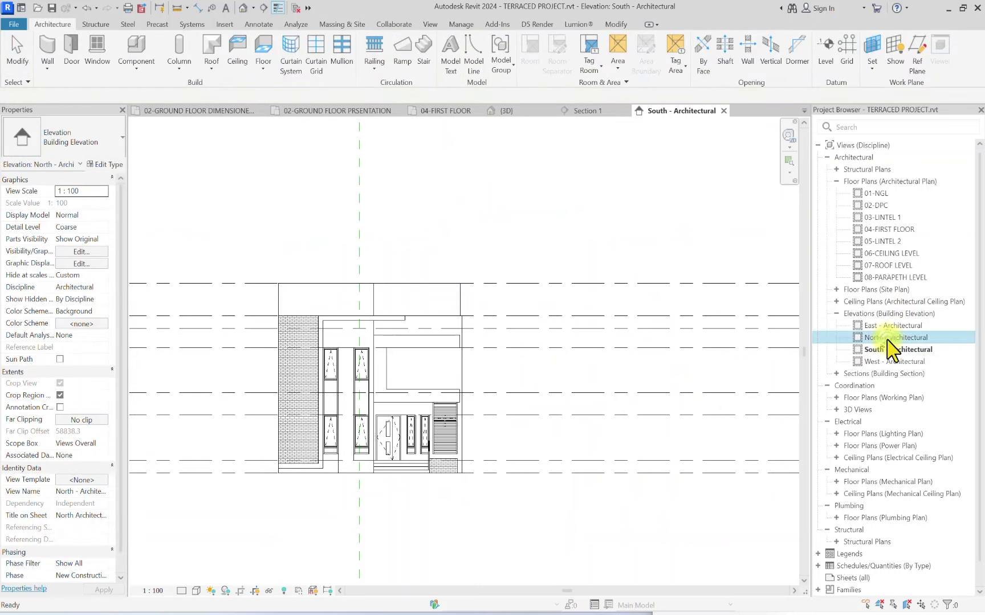
scroll(468, 422, up, 5)
click(433, 527)
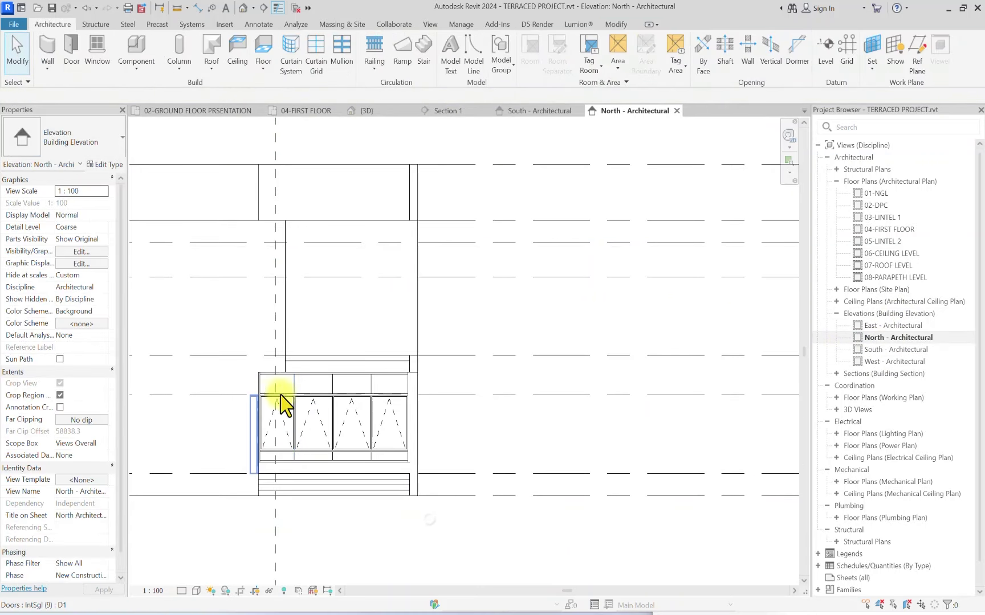
scroll(281, 402, up, 1)
click(297, 387)
scroll(296, 386, up, 2)
scroll(290, 450, up, 1)
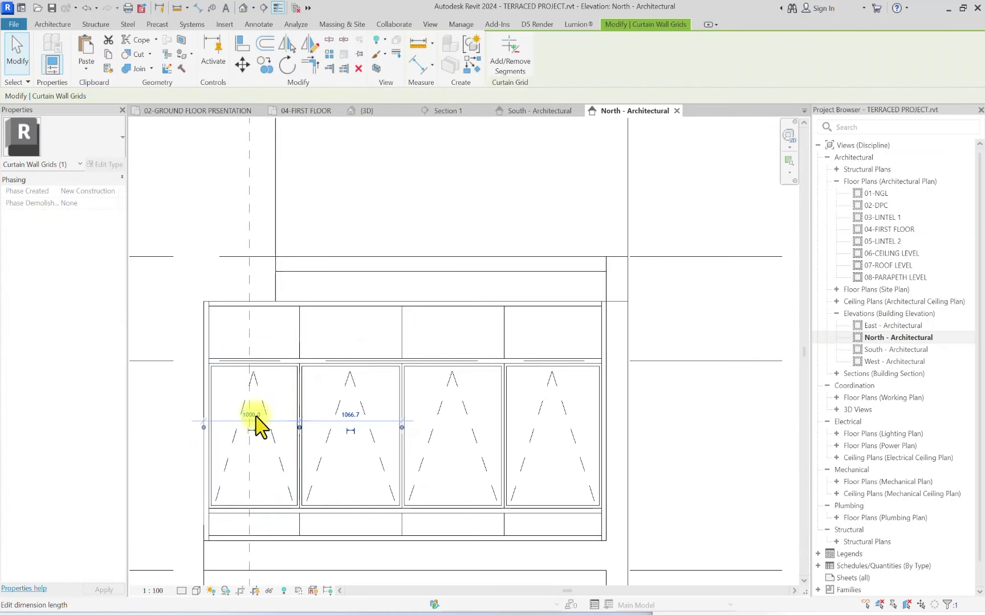
scroll(403, 334, down, 2)
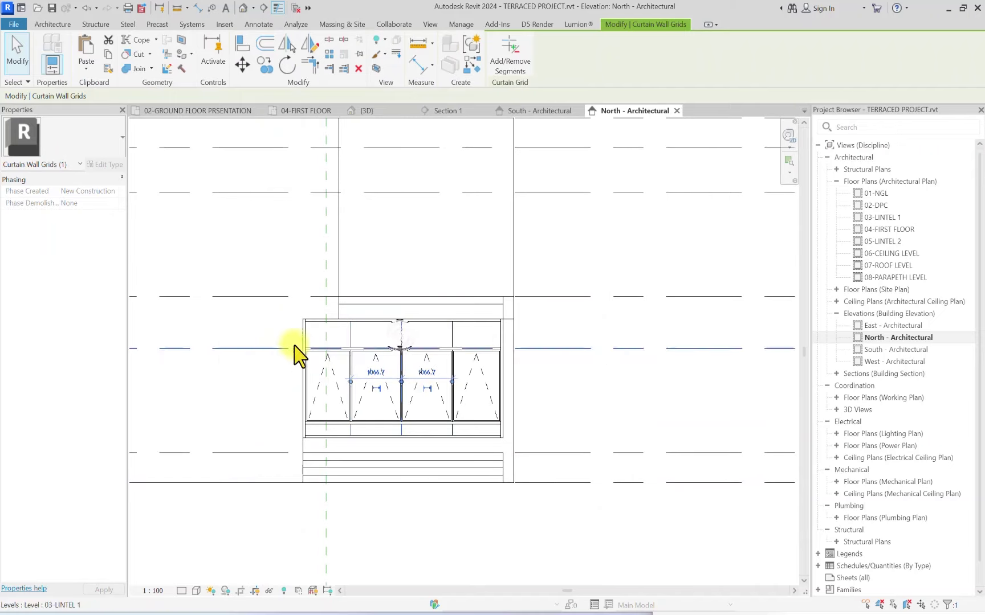
scroll(439, 347, up, 2)
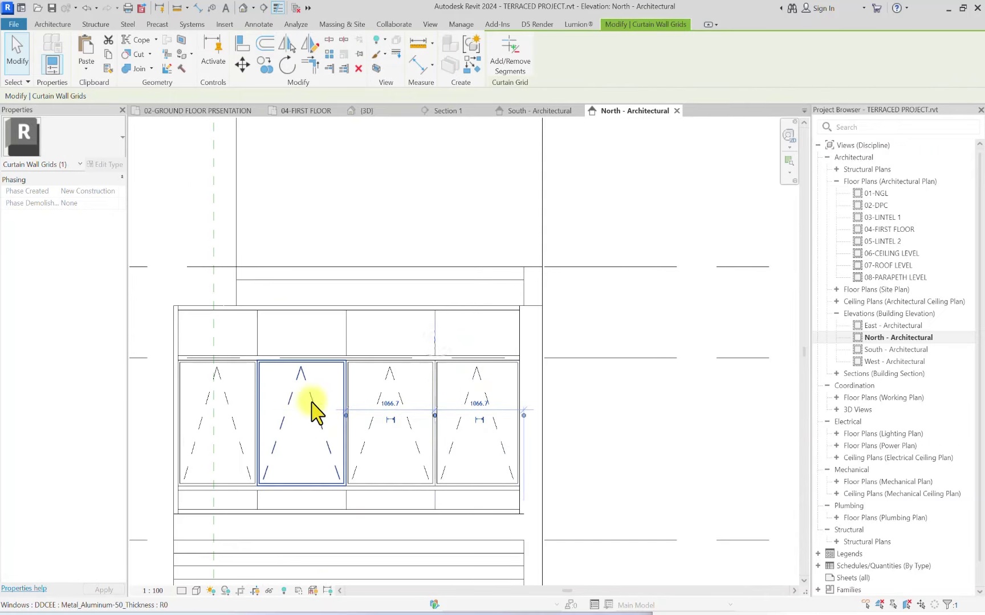
scroll(252, 373, down, 2)
scroll(251, 365, up, 2)
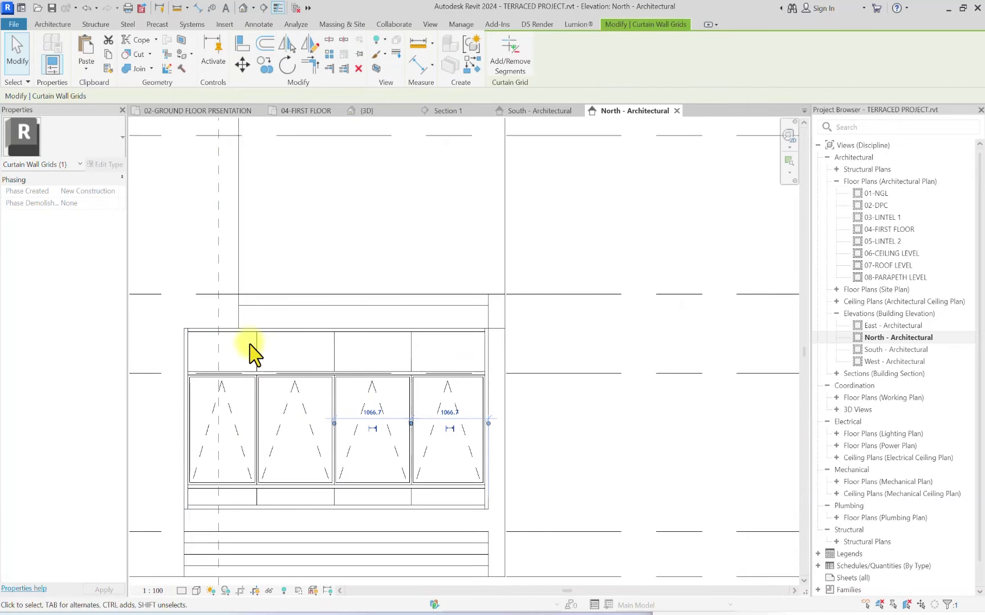
scroll(261, 350, down, 2)
Step: Place mullions on all grid lines of the entrance curtain wall
click(517, 413)
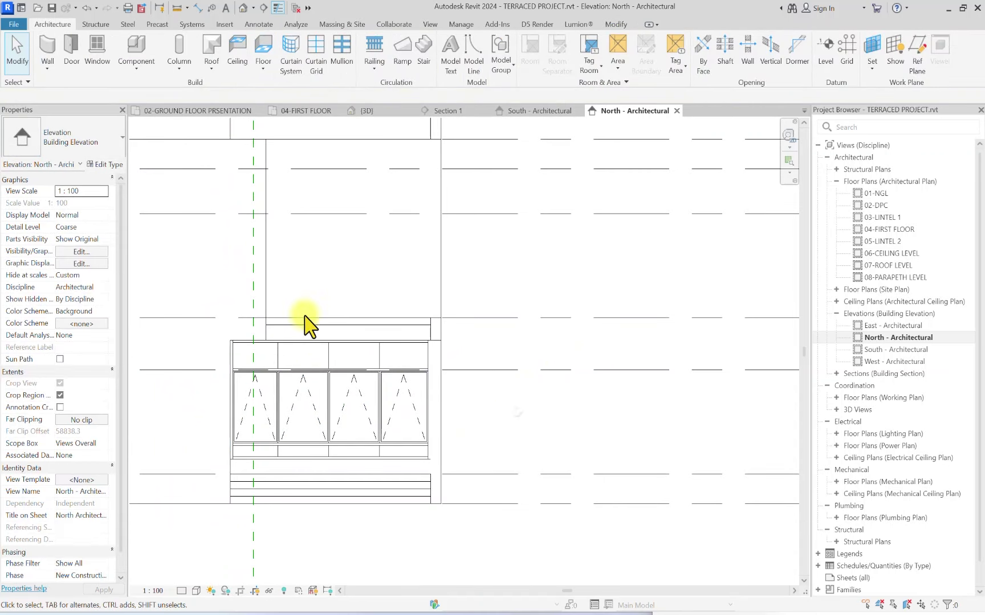
click(342, 54)
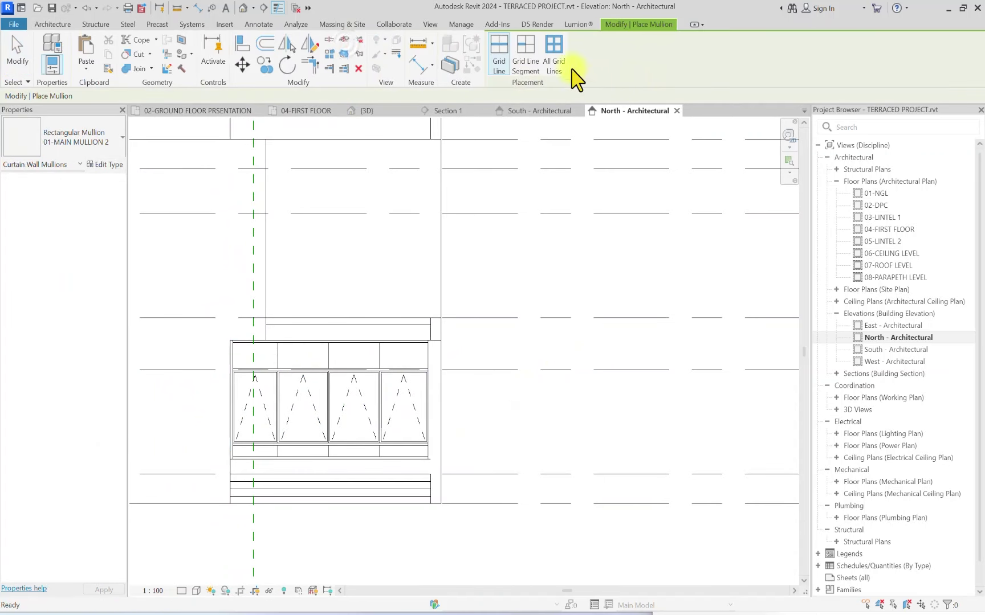
click(553, 51)
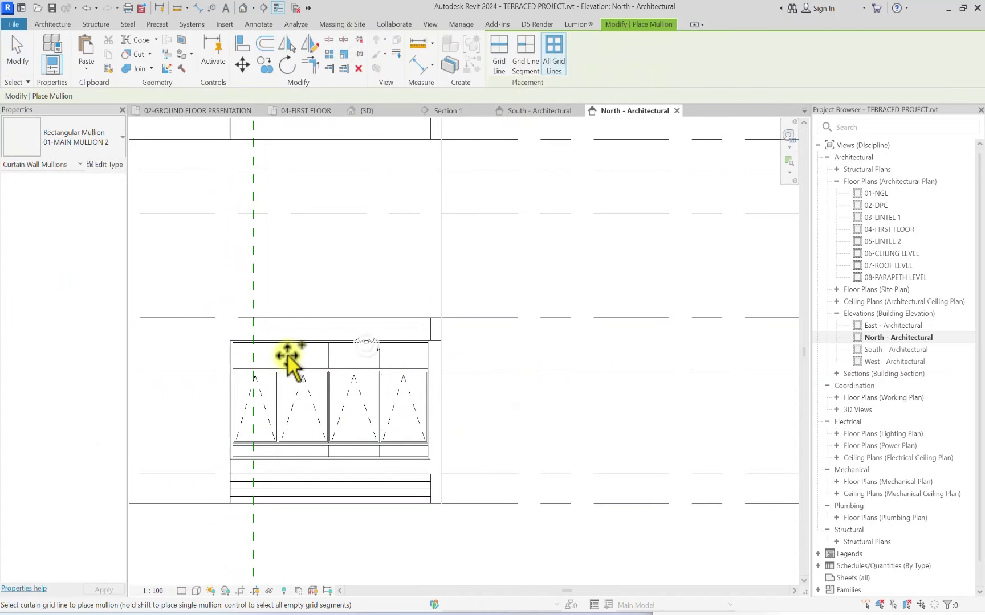
key(Escape)
key(Escape)
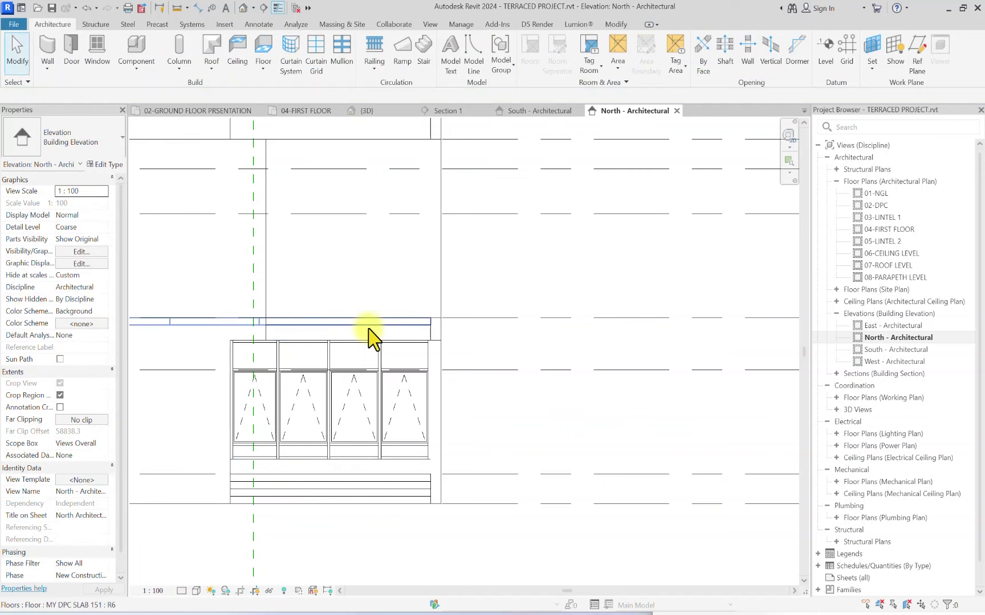
Step: Switch to the 3D view, turn to a corner isometric and inspect a wall's properties
scroll(437, 292, down, 2)
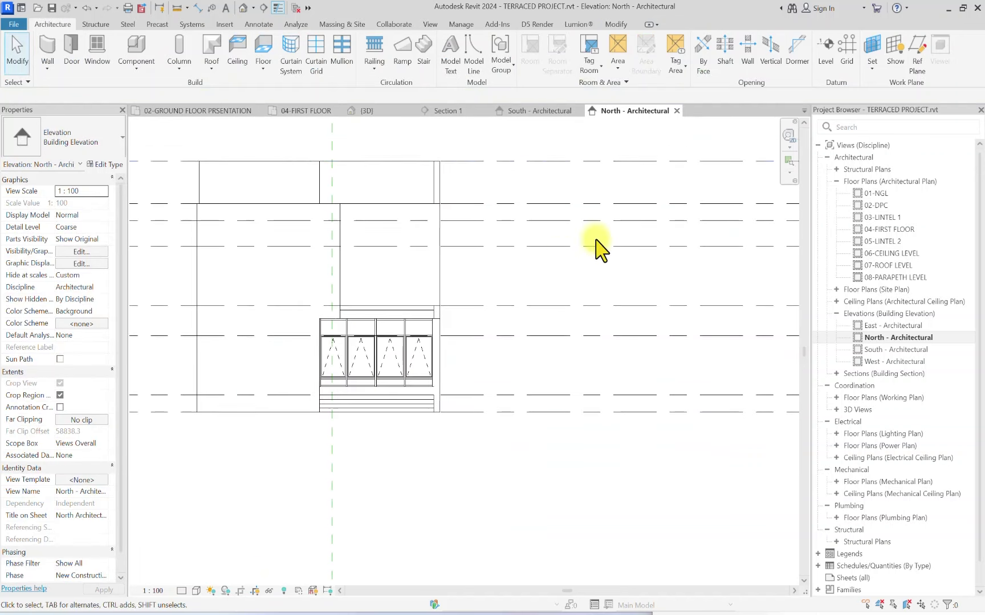
click(243, 7)
click(736, 194)
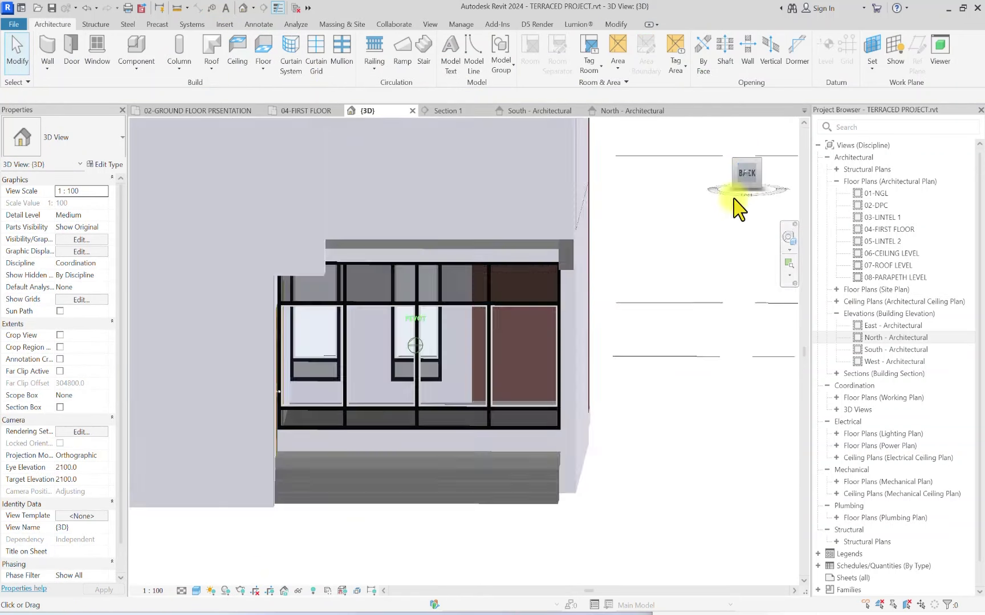
click(746, 185)
click(503, 159)
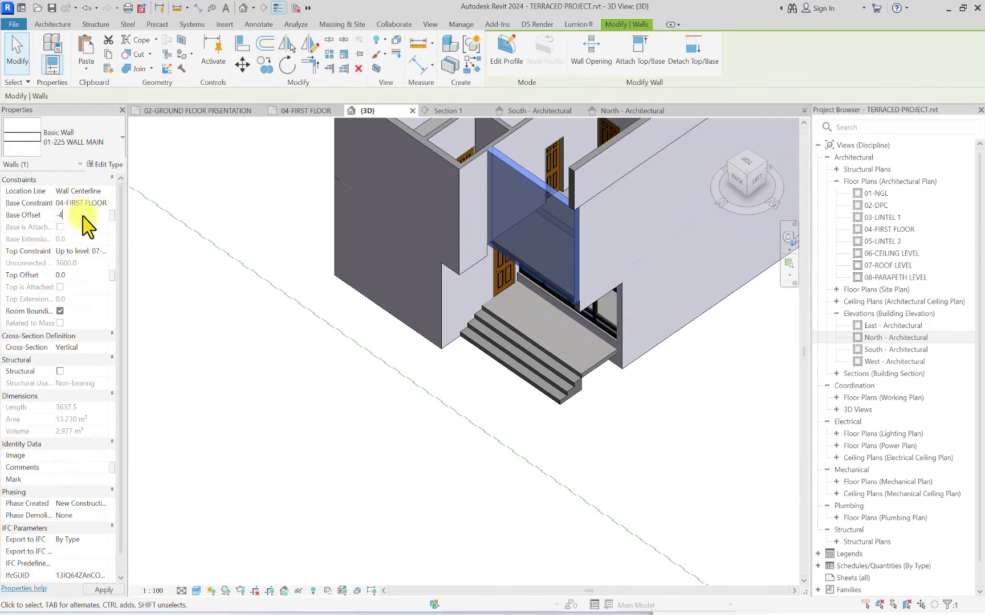
click(538, 521)
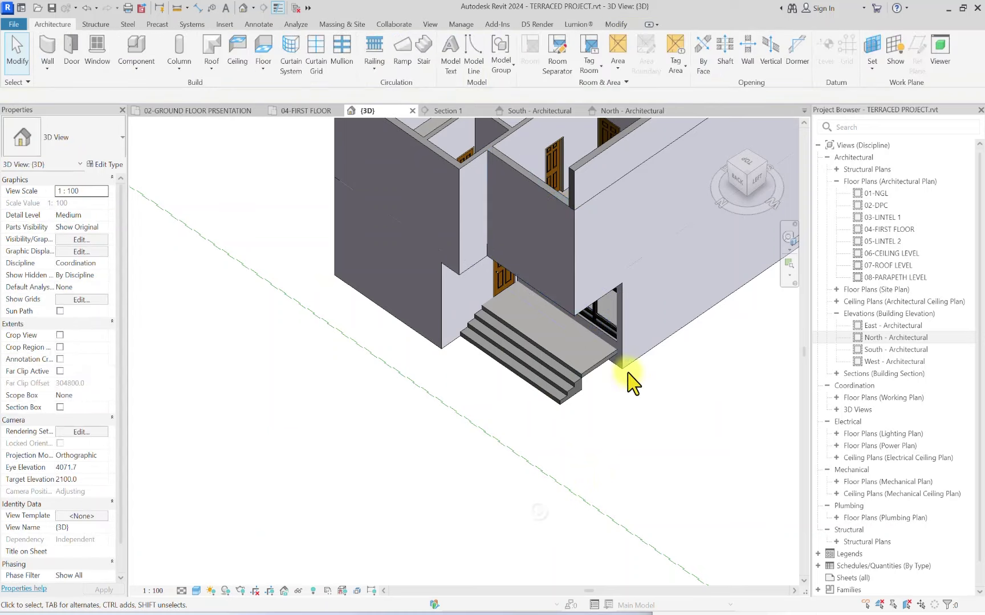
Step: Pan and orbit around to the rear entrance and select its curtain wall
middle_drag(633, 378, 327, 390)
scroll(365, 369, down, 3)
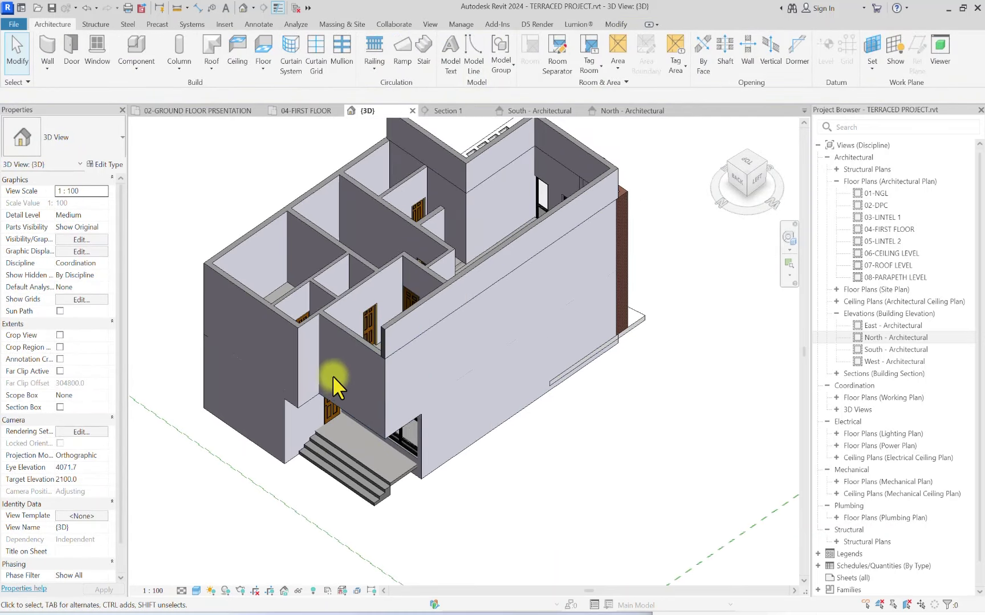
scroll(332, 376, down, 3)
scroll(785, 161, down, 2)
mouse_move(747, 180)
mouse_down()
mouse_move(605, 136)
mouse_move(528, 136)
mouse_move(205, 194)
mouse_move(246, 137)
mouse_move(176, 176)
mouse_move(715, 203)
mouse_up()
scroll(409, 398, up, 4)
click(522, 386)
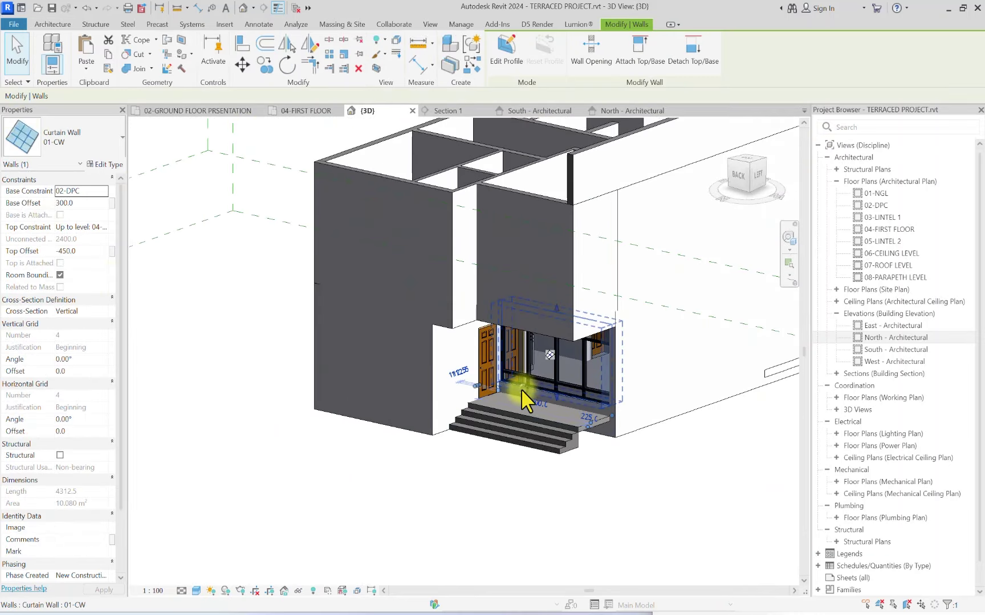
Step: Paste the curtain wall aligned to the 04-FIRST FLOOR level
click(90, 69)
click(163, 114)
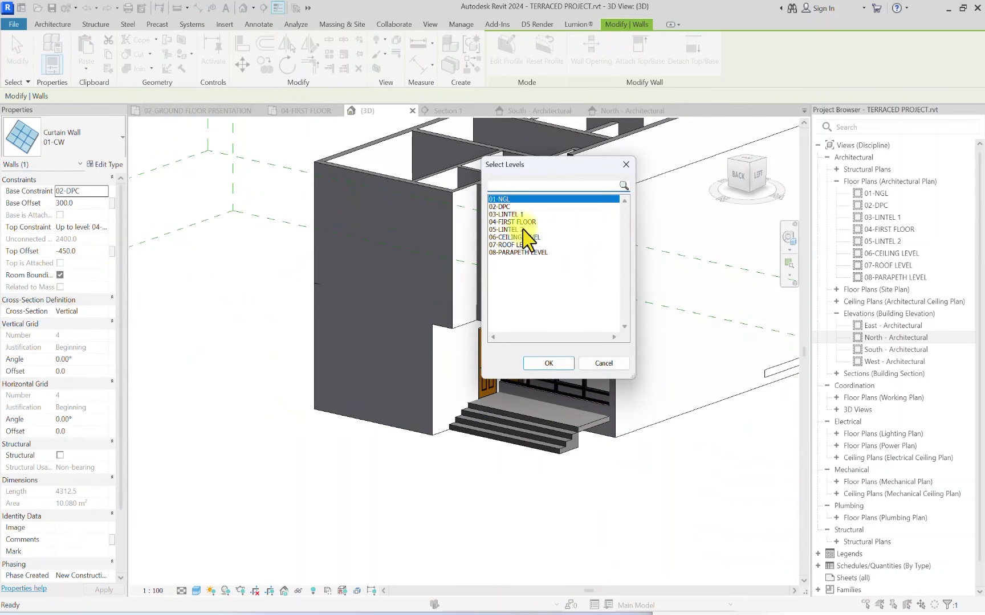
click(524, 222)
click(547, 363)
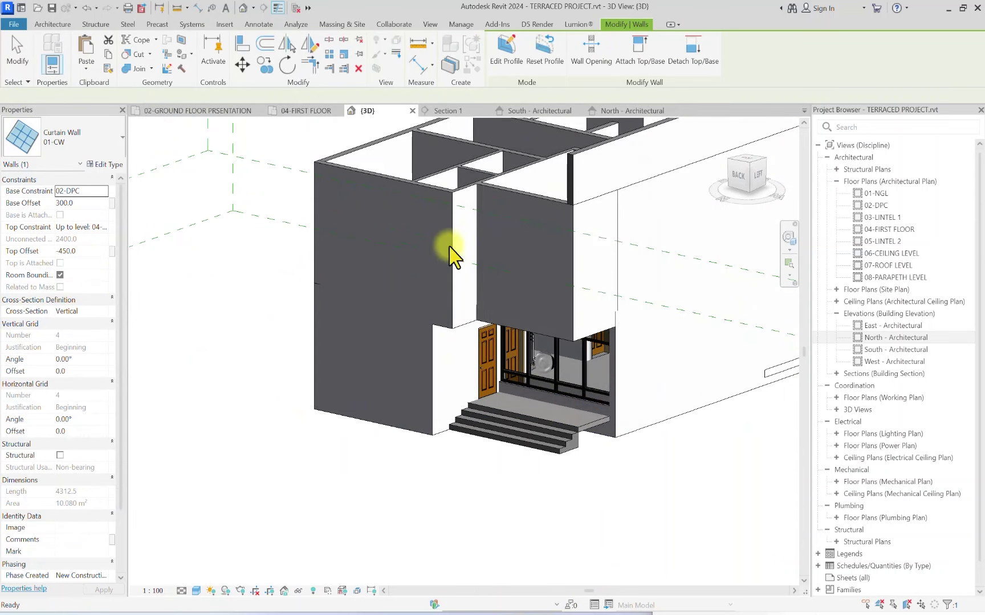
Step: On the 04-FIRST FLOOR plan, move the pasted curtain wall to the top of the 3450 room
double_click(890, 229)
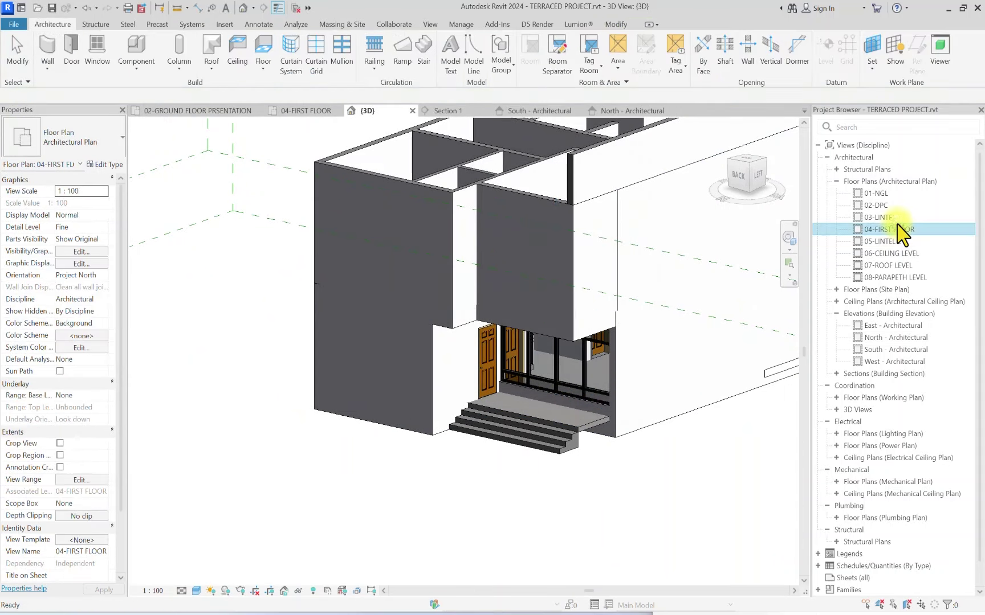
scroll(418, 445, up, 4)
scroll(385, 420, up, 2)
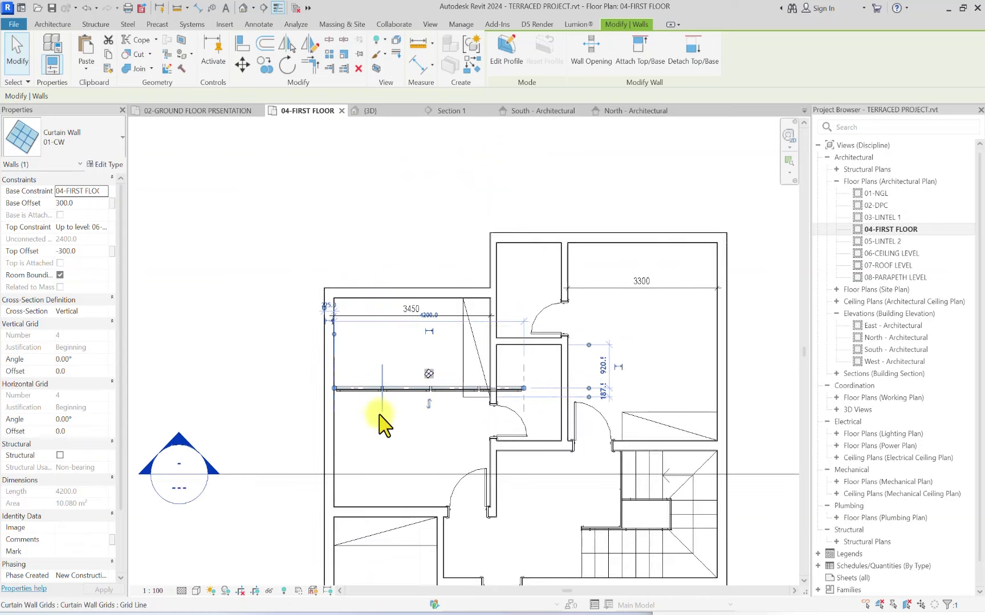
scroll(308, 378, up, 3)
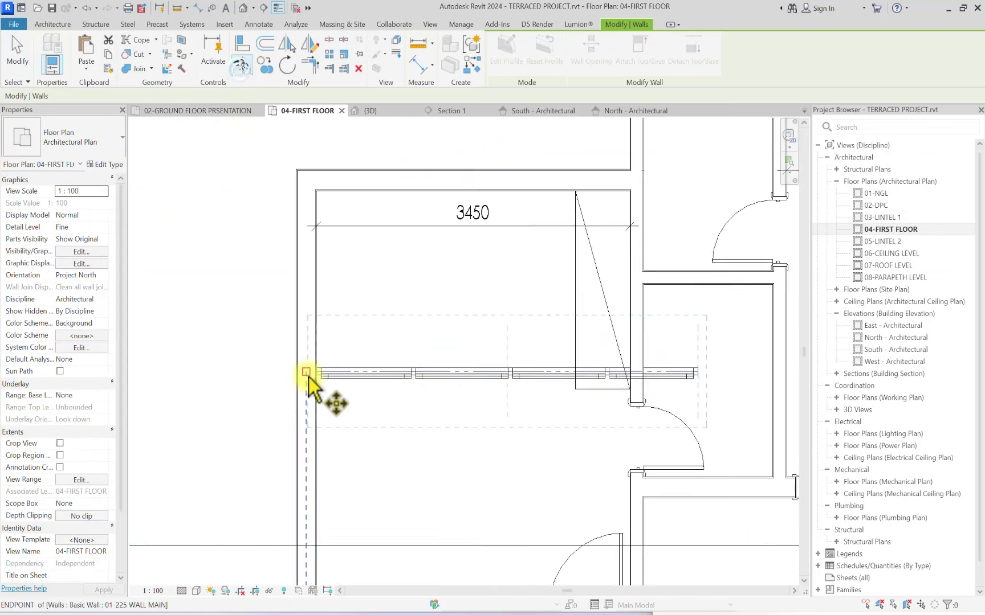
key(m)
key(v)
scroll(324, 372, up, 2)
click(323, 371)
scroll(302, 342, down, 4)
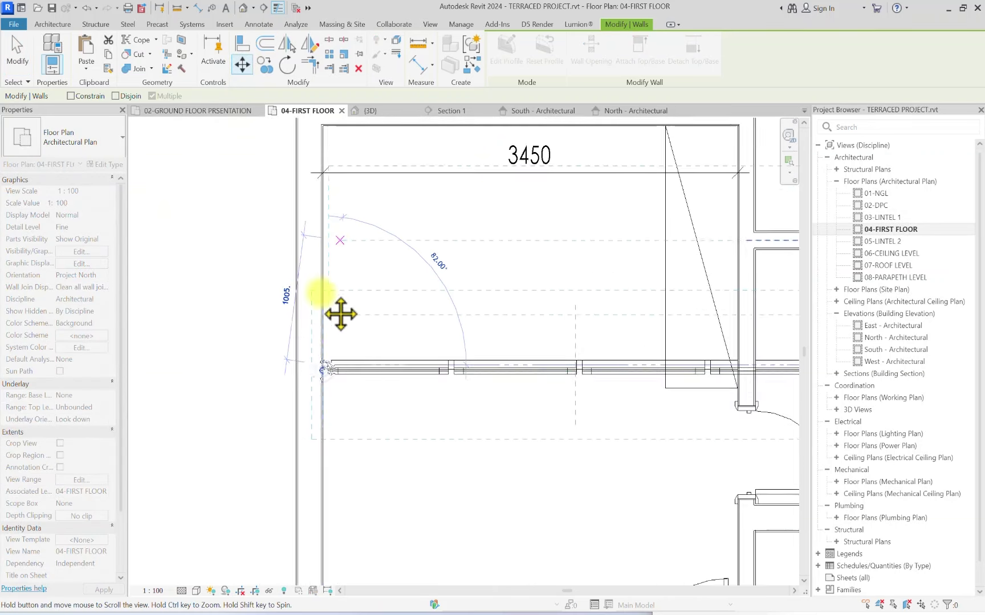
click(223, 299)
Step: Shorten the curtain wall to 2962.5 across the room, deleting the broken mullions
scroll(284, 301, up, 2)
click(283, 301)
scroll(521, 285, down, 3)
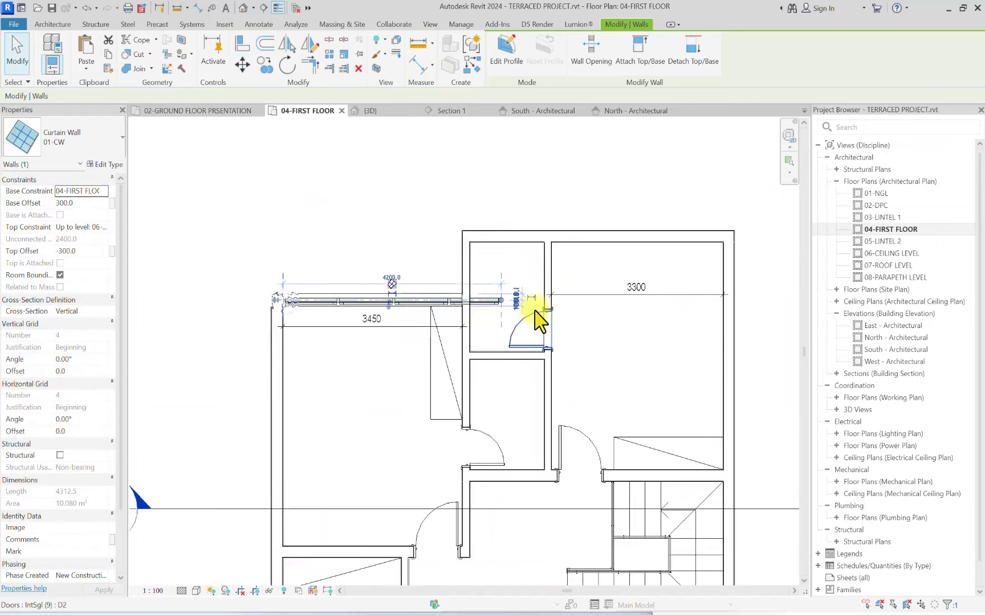
scroll(451, 239, up, 5)
drag(487, 300, 300, 297)
scroll(302, 302, up, 2)
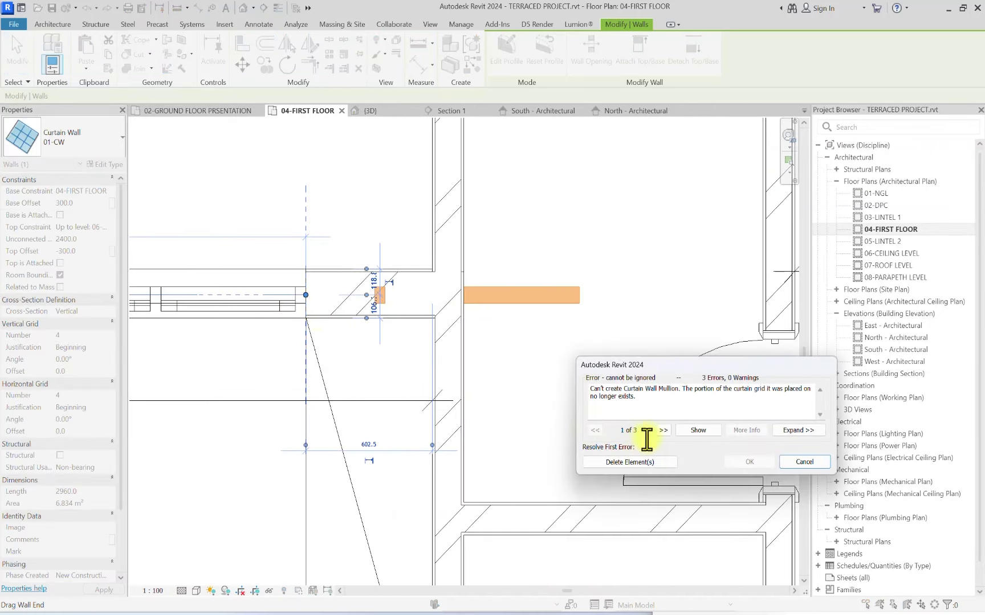
click(605, 463)
scroll(330, 329, up, 3)
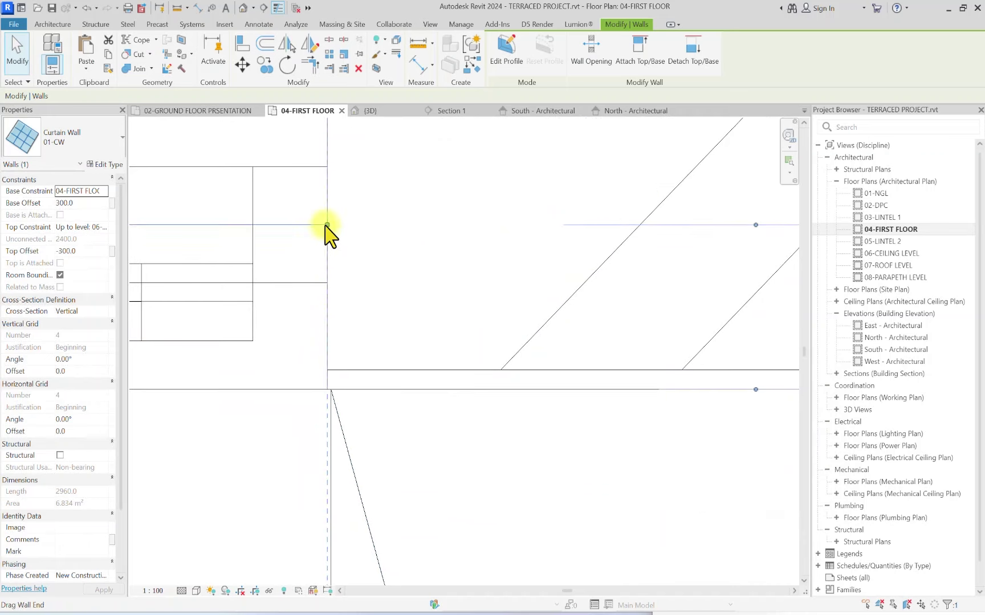
drag(325, 231, 330, 225)
scroll(344, 241, down, 3)
click(286, 187)
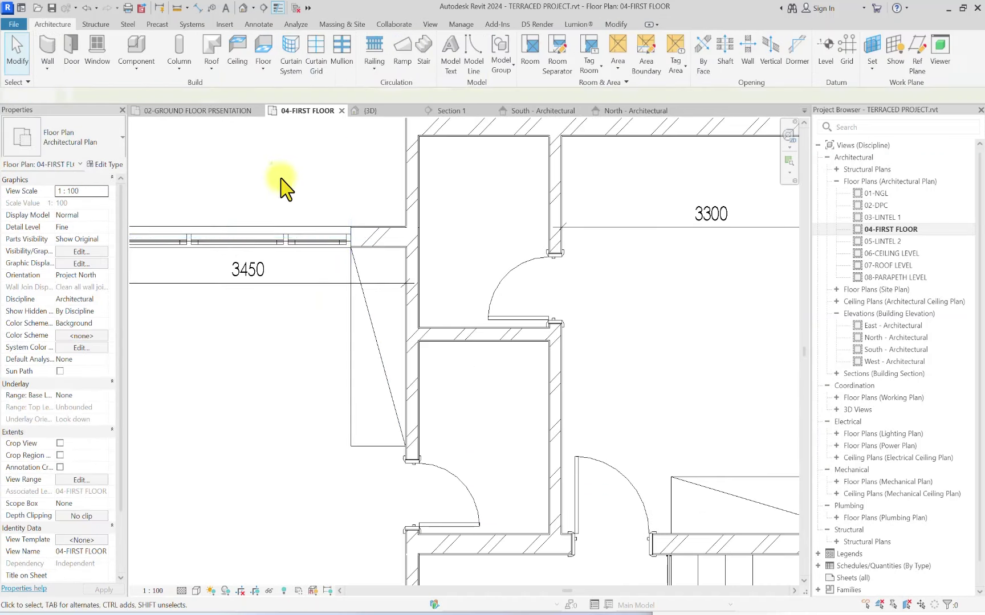
scroll(527, 231, up, 3)
click(501, 288)
middle_drag(570, 274, 288, 226)
click(346, 252)
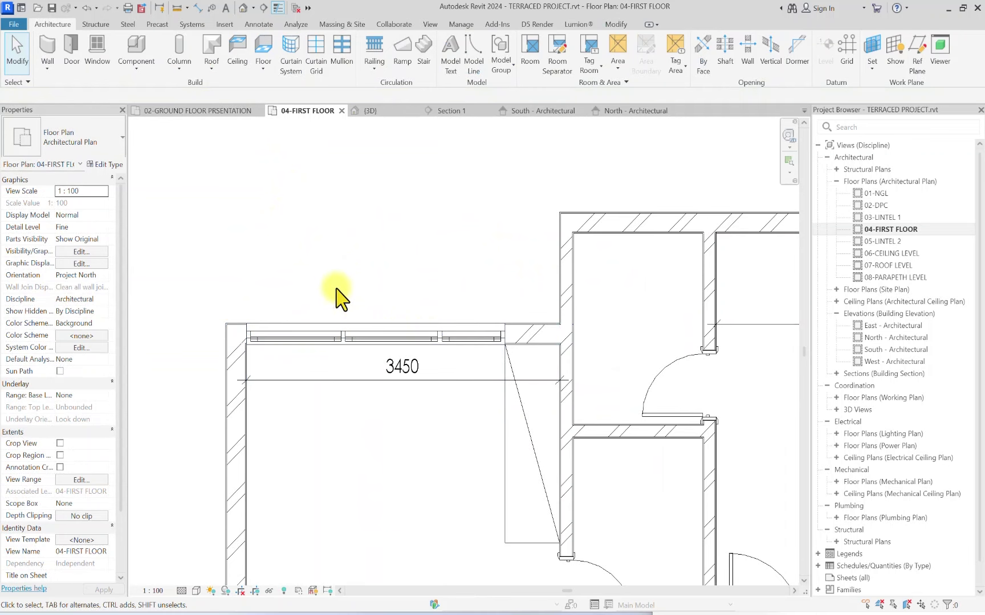
Step: Set the first two curtain grid spacings to 900 and 925
click(342, 336)
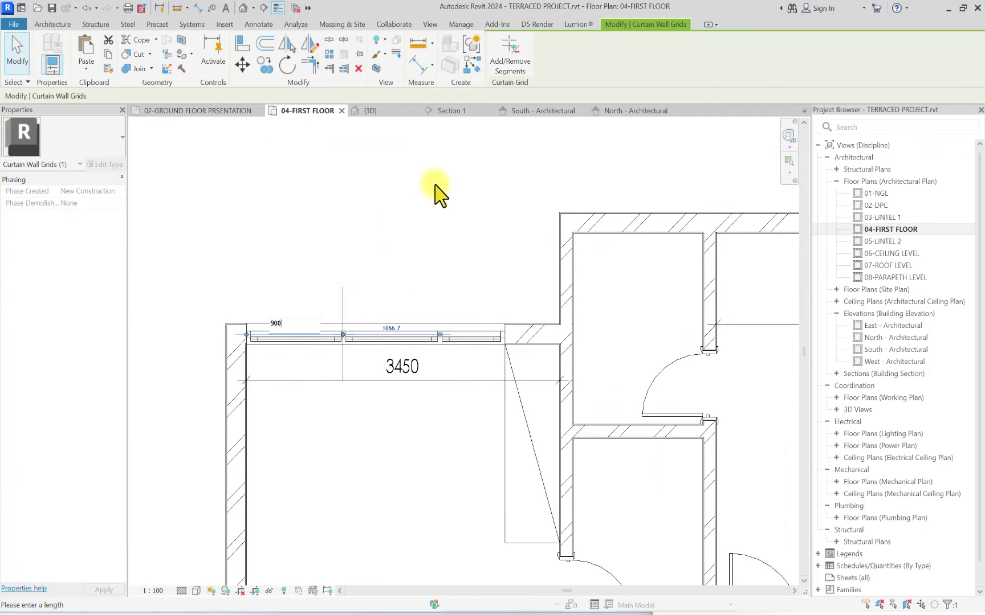
key(Return)
click(370, 324)
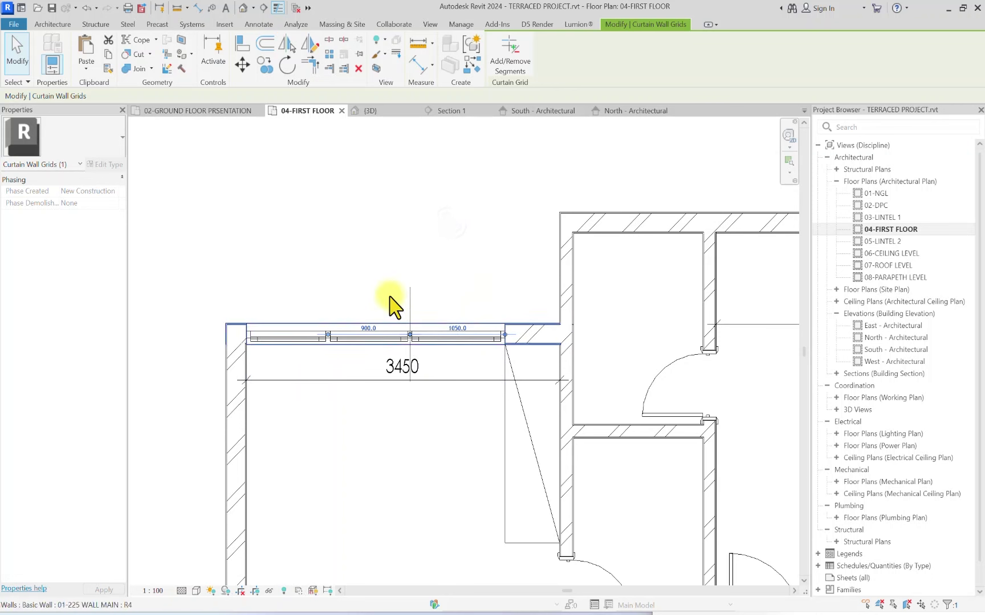
scroll(390, 304, up, 2)
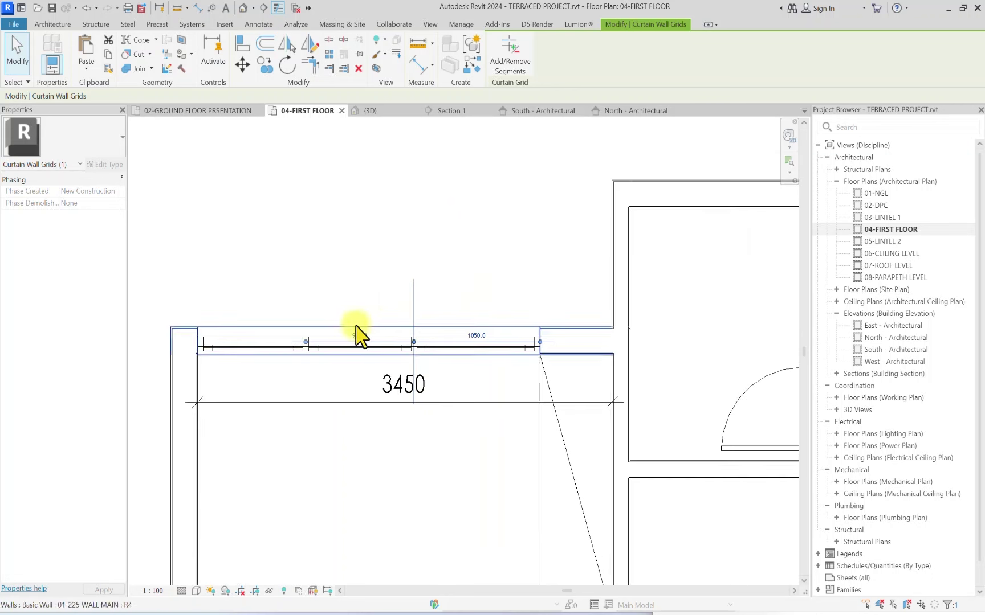
click(306, 308)
click(254, 334)
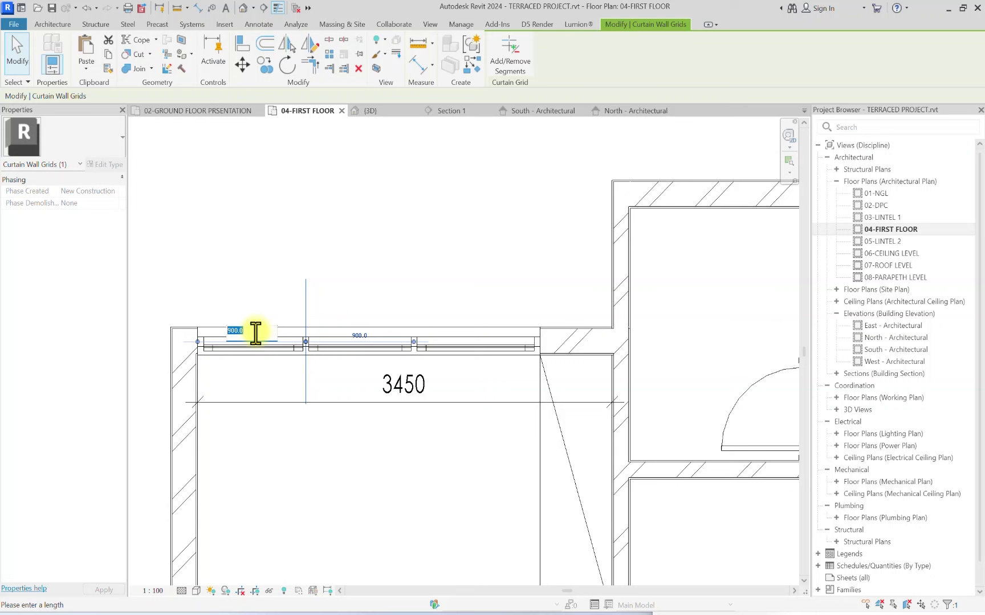
text(925)
key(Return)
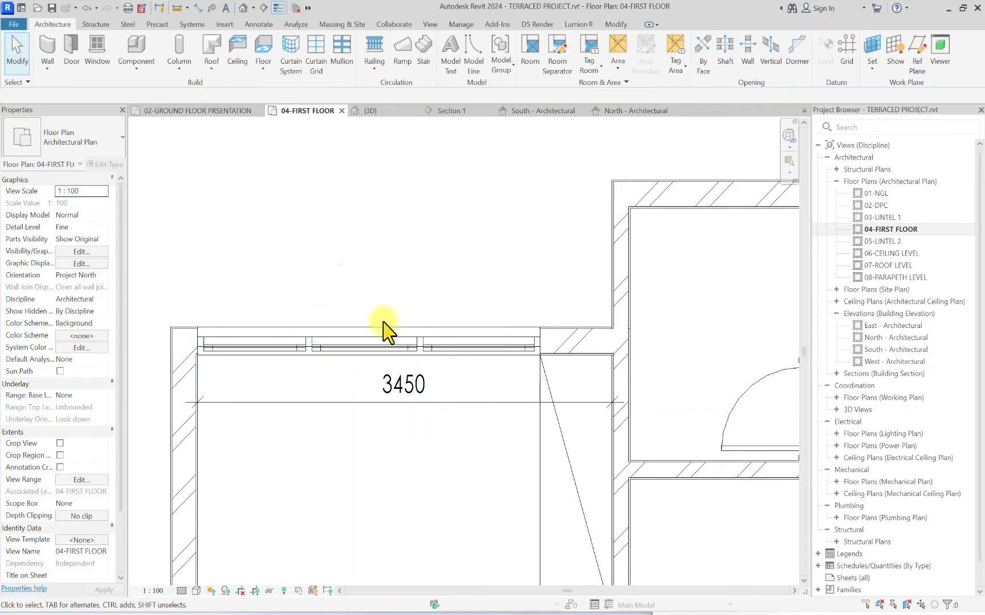
Step: Set the next two curtain grid spacings to 950 each
click(364, 273)
click(309, 306)
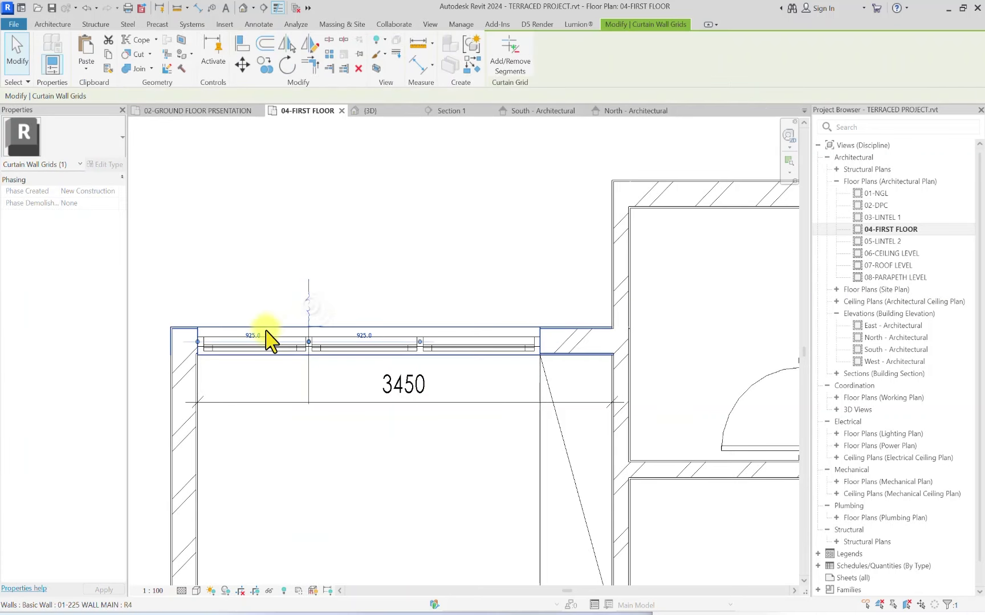
click(261, 333)
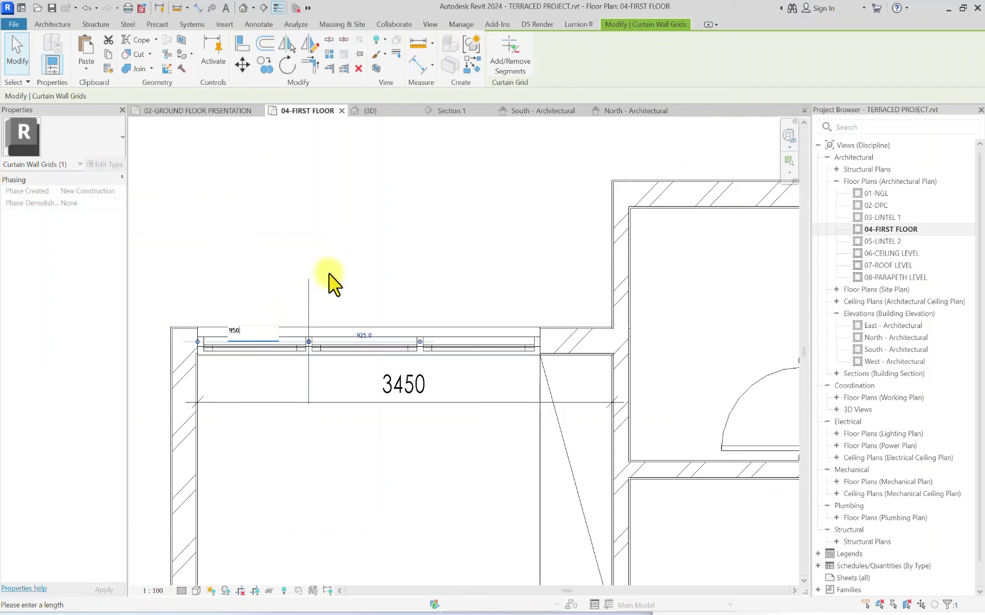
key(Return)
click(418, 313)
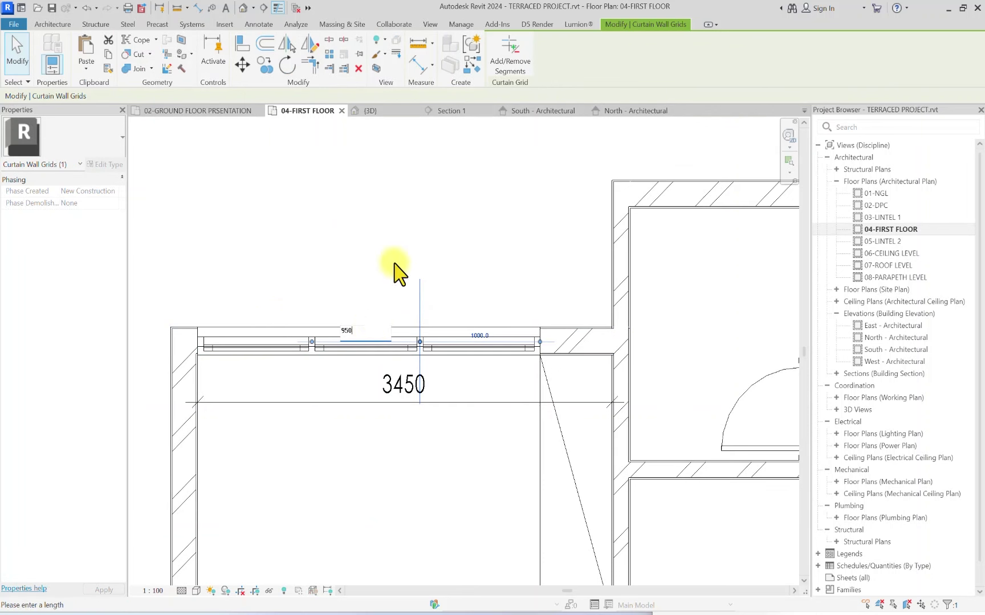
text(950)
key(Return)
scroll(421, 257, down, 4)
key(Escape)
Step: Copy the 01-CW curtain wall onto the 3300 room's top wall
click(398, 301)
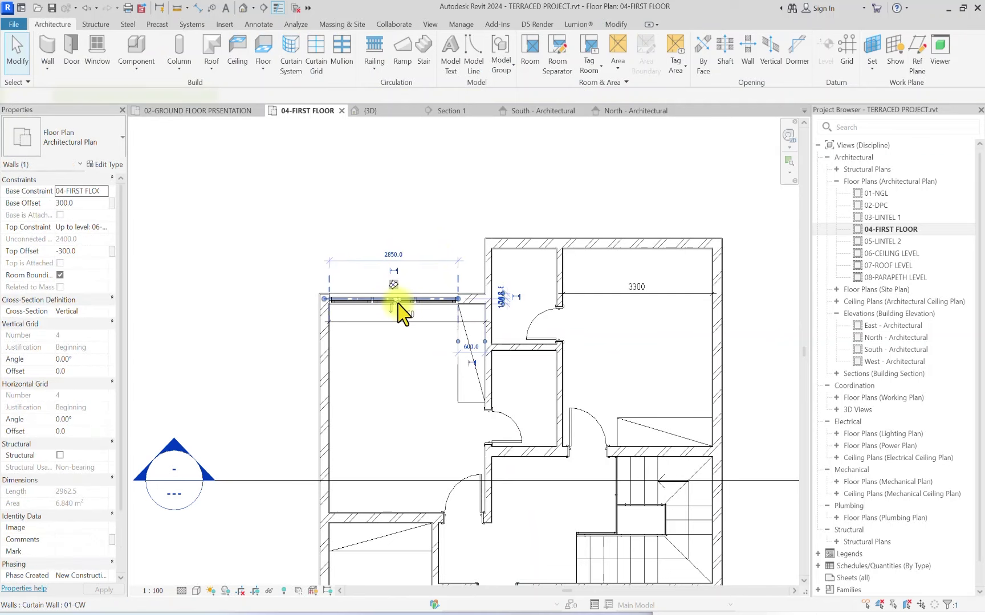
click(263, 64)
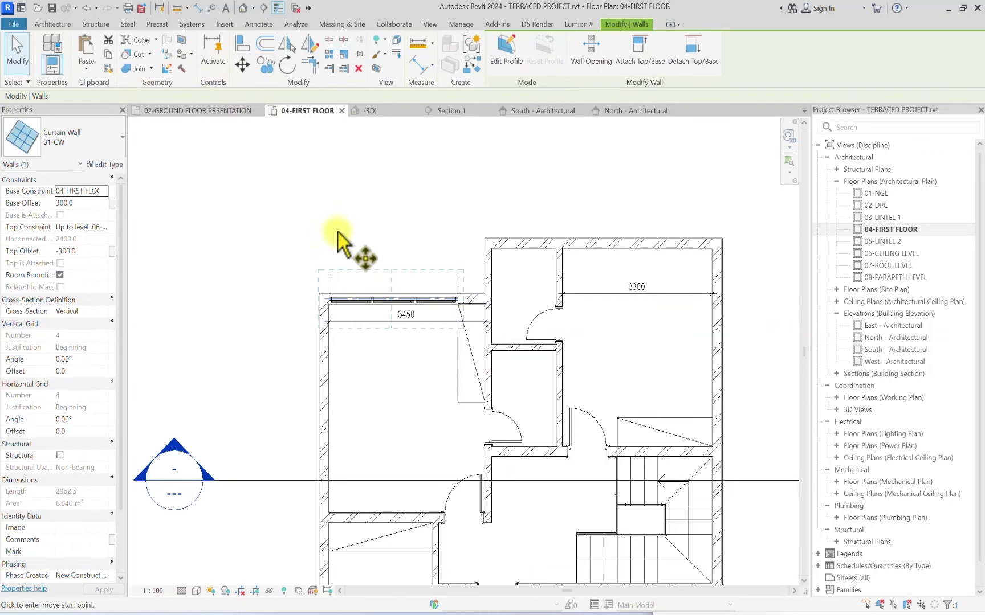
scroll(334, 259, up, 5)
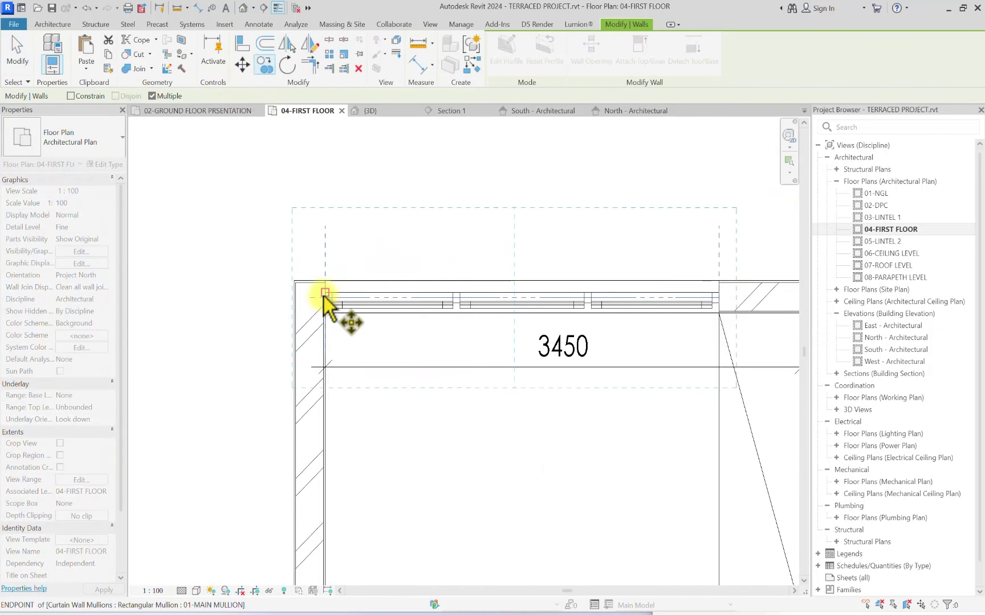
scroll(324, 300, up, 3)
click(326, 300)
scroll(260, 297, down, 5)
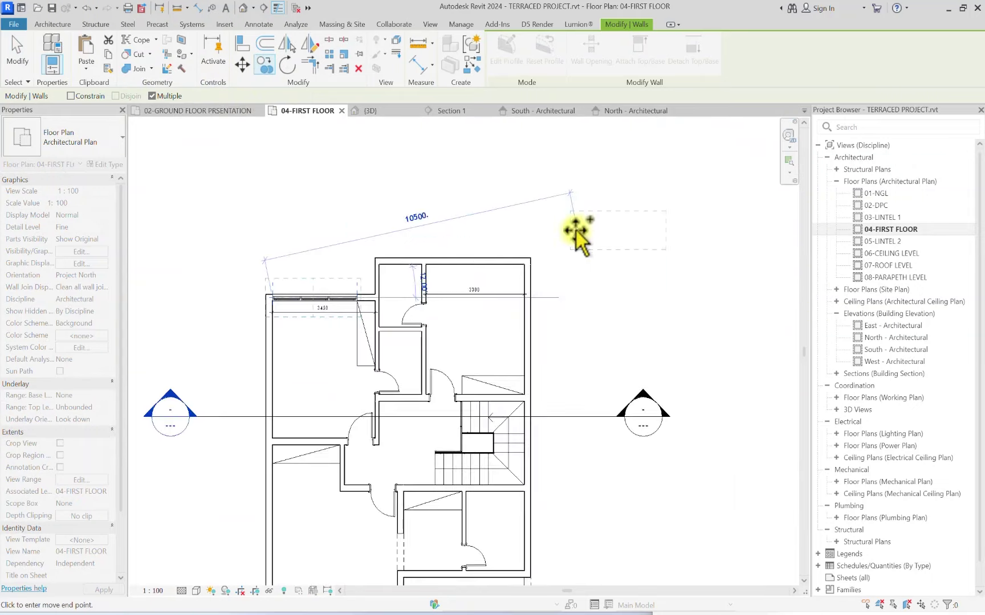
scroll(575, 227, up, 5)
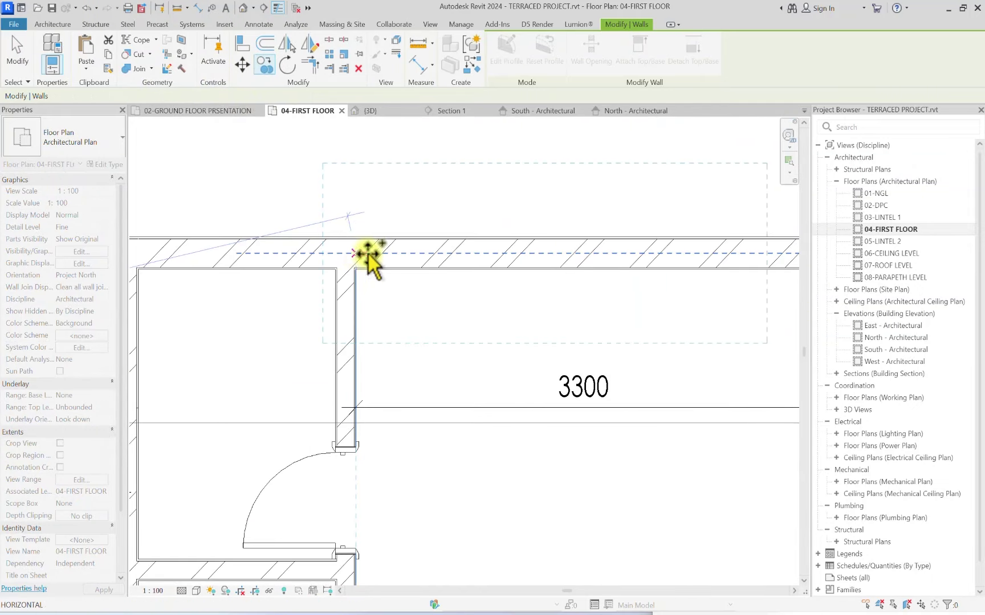
scroll(367, 262, down, 3)
scroll(368, 272, down, 3)
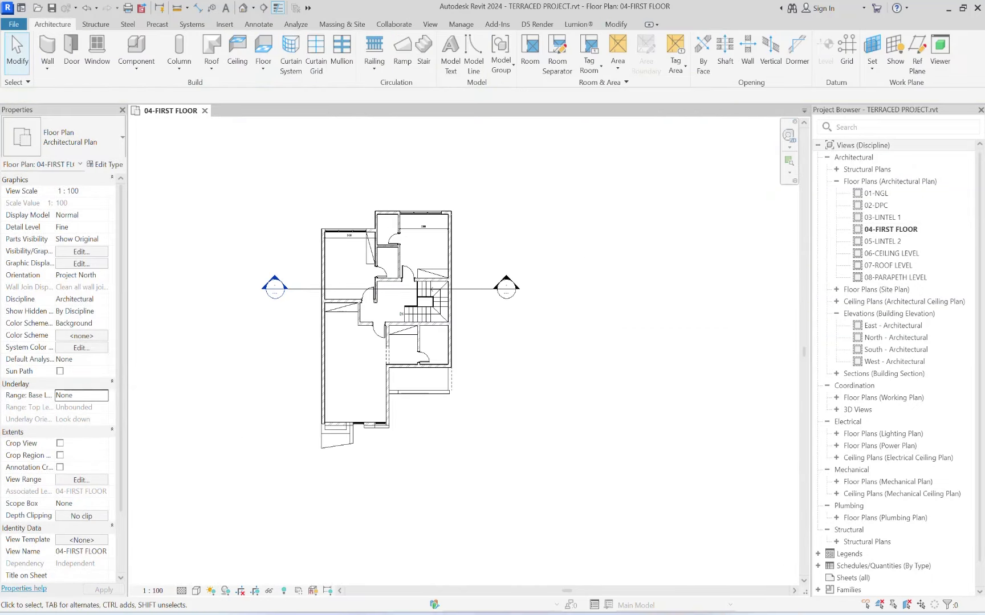
Step: Open the 02-DPC floor plan with the rooms below the stair in view
double_click(871, 204)
scroll(395, 286, up, 3)
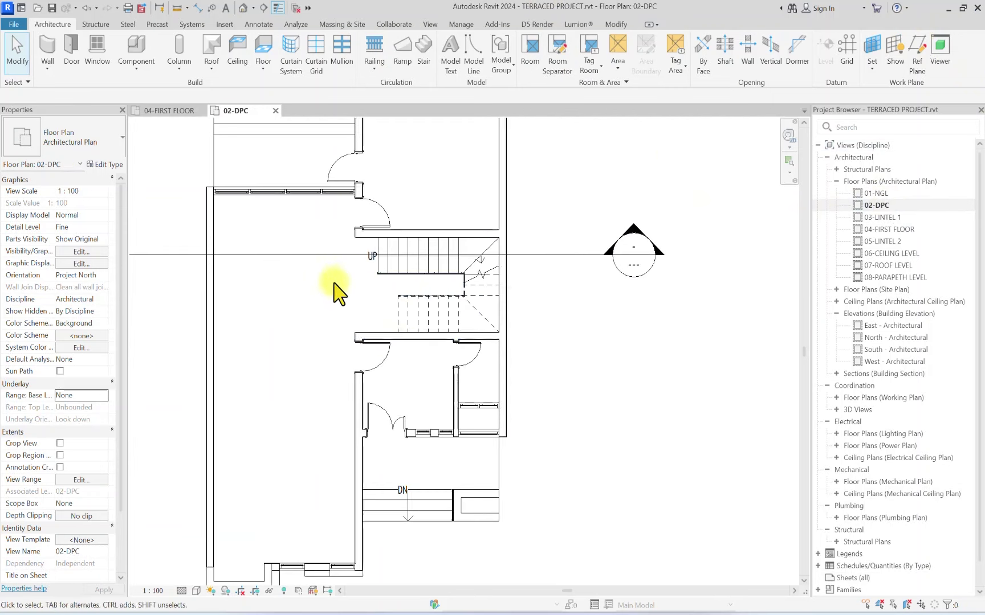
scroll(378, 392, down, 3)
scroll(371, 268, up, 1)
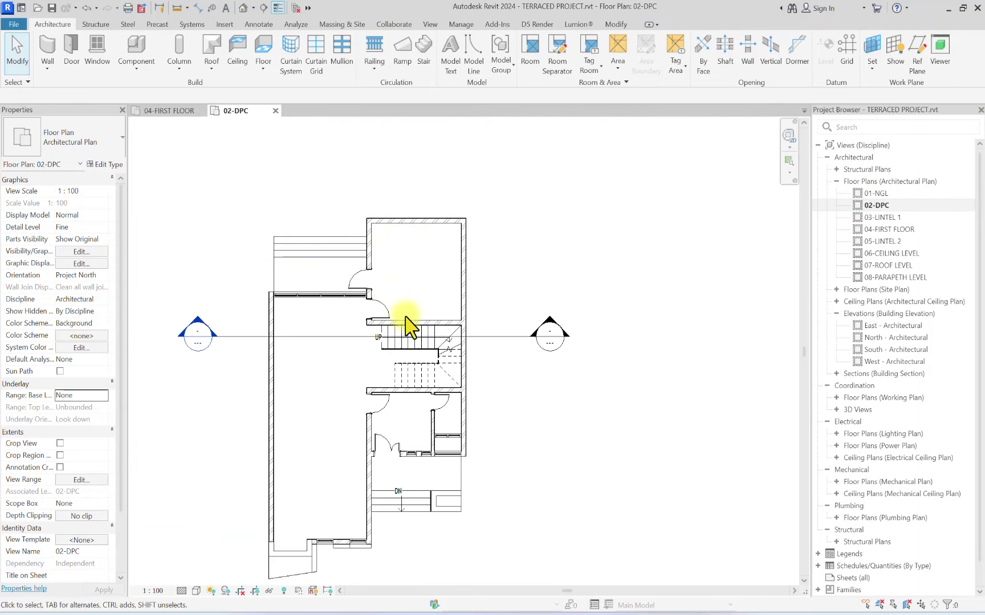
scroll(481, 455, up, 4)
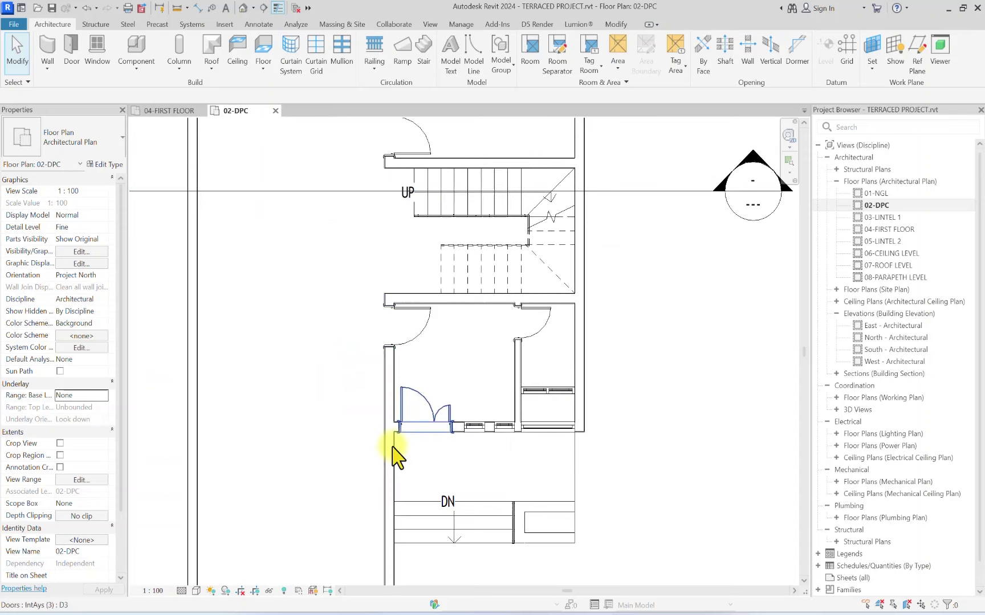
middle_drag(392, 456, 395, 398)
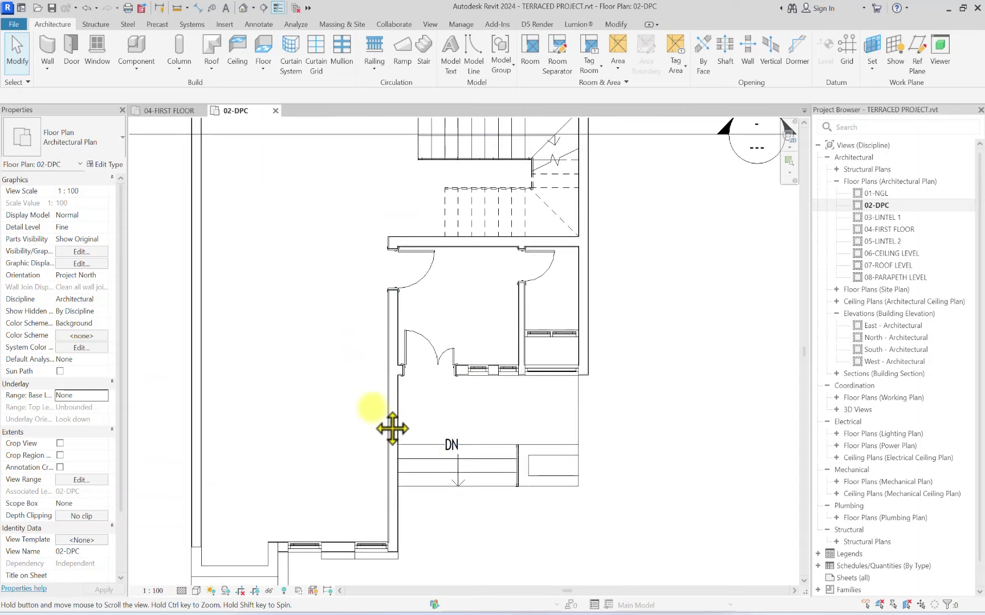
Step: Copy the short curtain wall by the door to below the stair
click(481, 374)
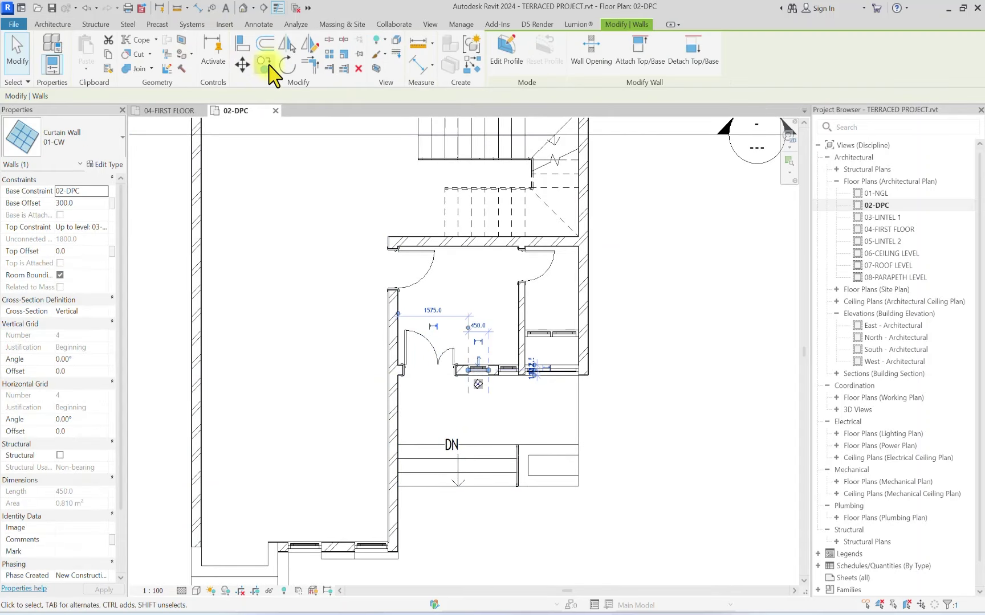
click(268, 64)
scroll(513, 376, up, 3)
click(470, 369)
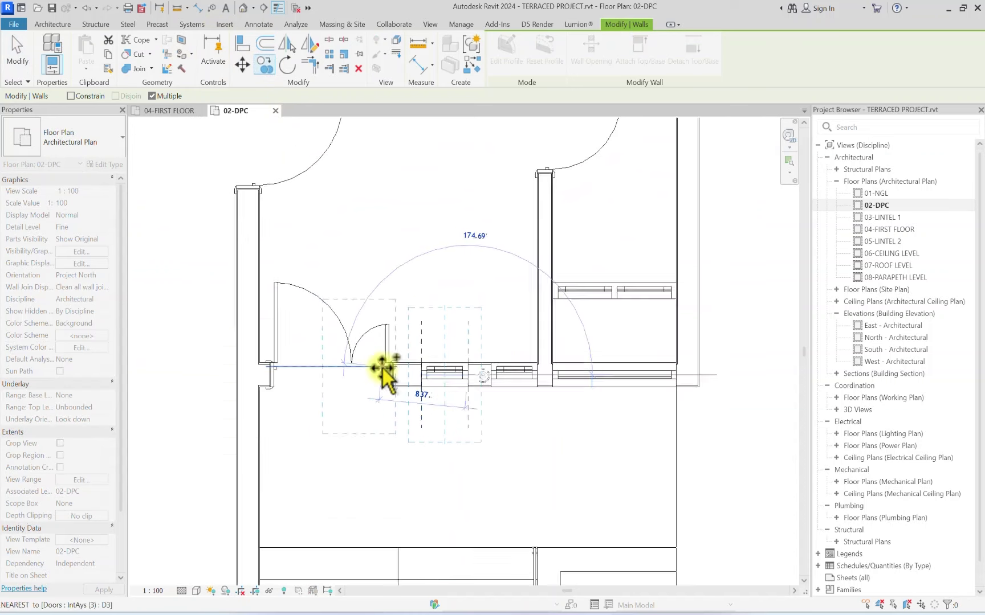
scroll(383, 375, down, 4)
click(373, 531)
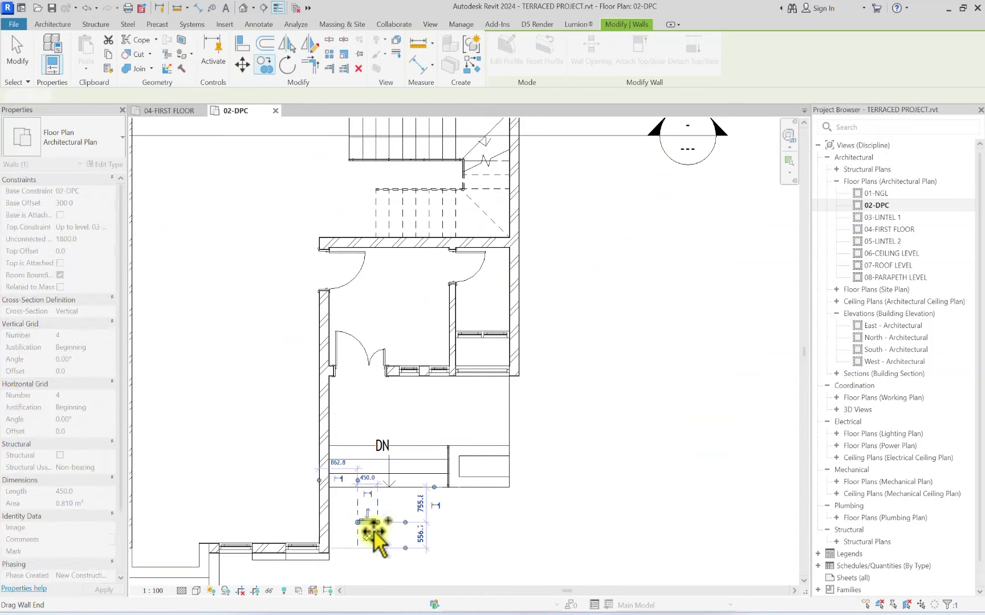
scroll(373, 513, up, 3)
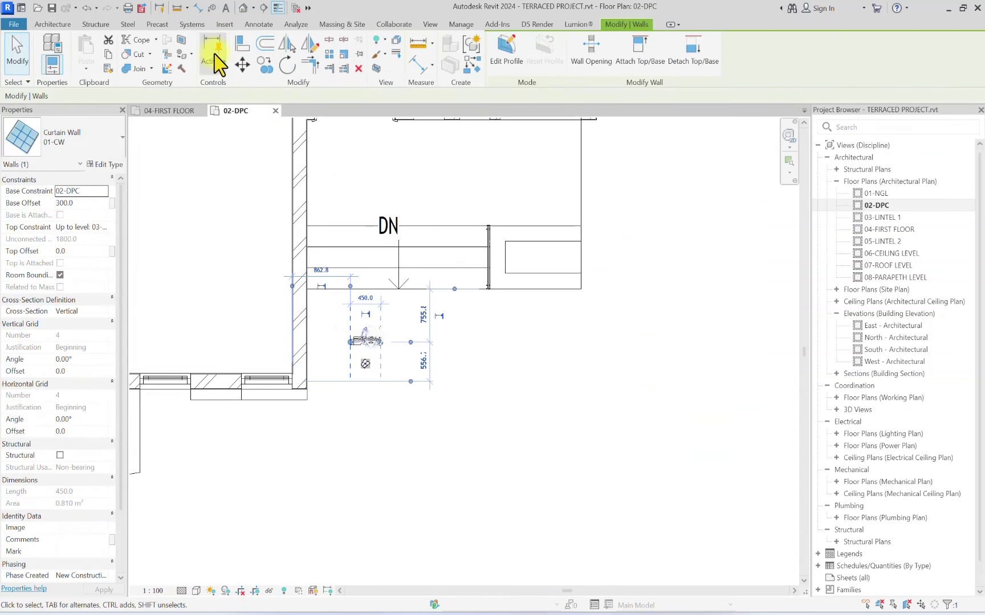
Step: Rotate the copied curtain wall 90° to vertical and set its length to 1200
click(288, 65)
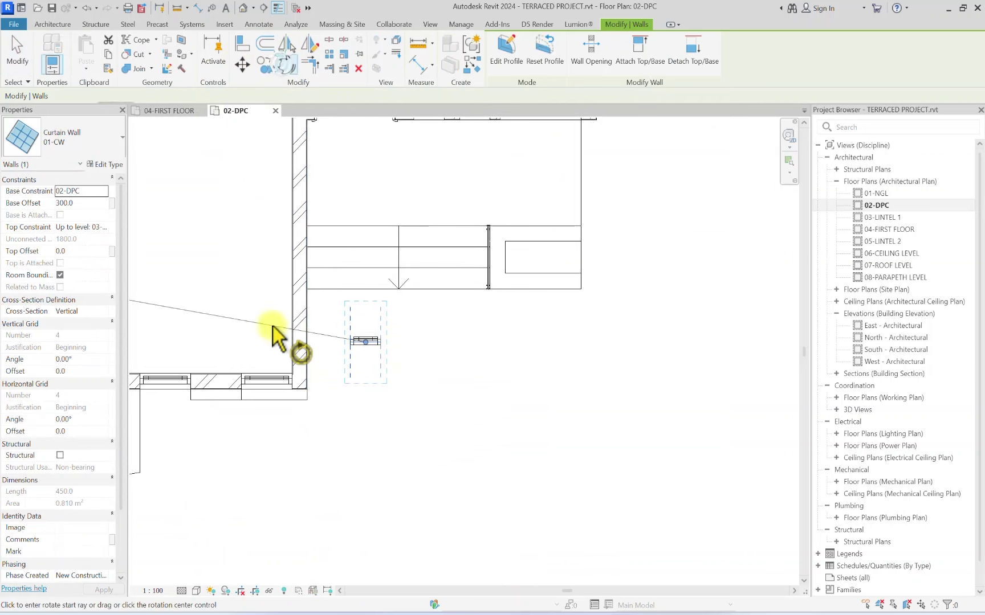
click(293, 342)
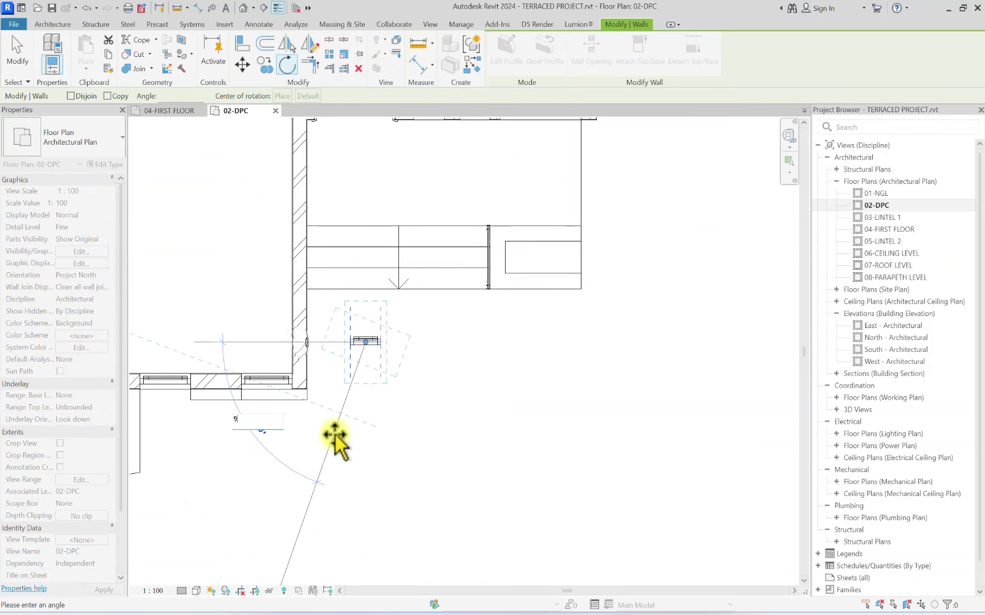
click(335, 435)
click(385, 389)
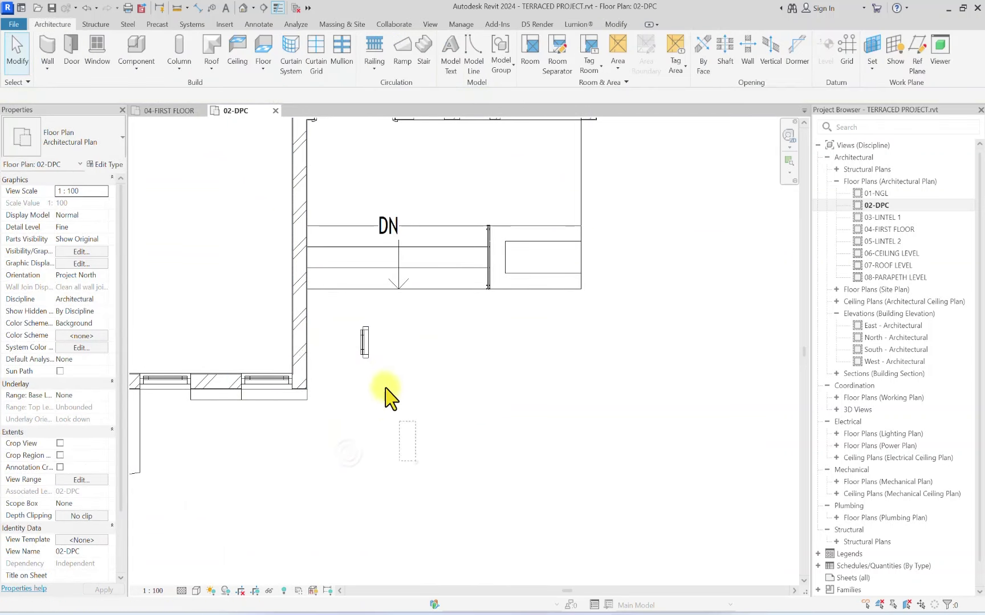
click(368, 348)
scroll(361, 360, up, 2)
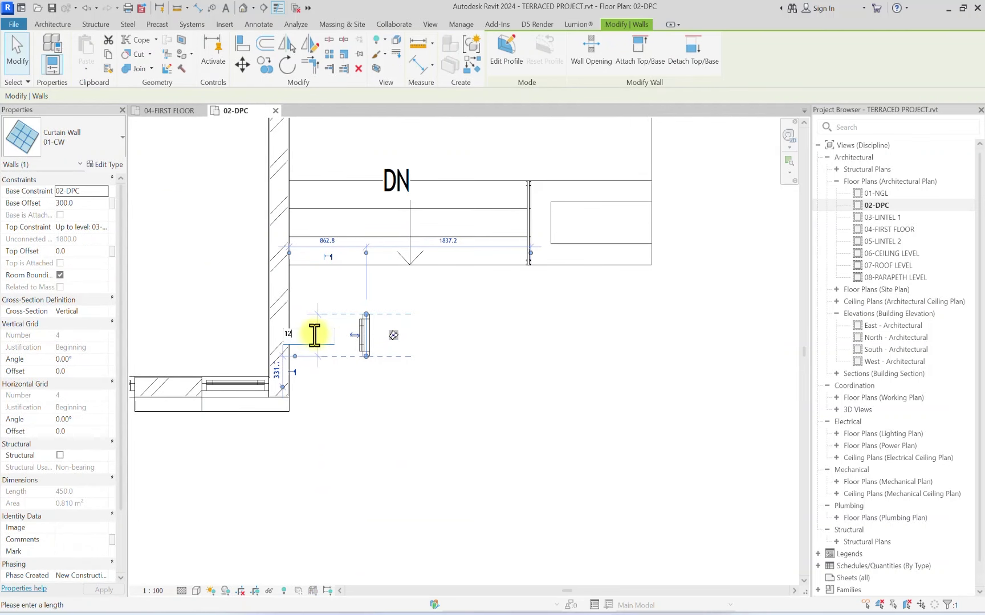
key(Return)
click(446, 413)
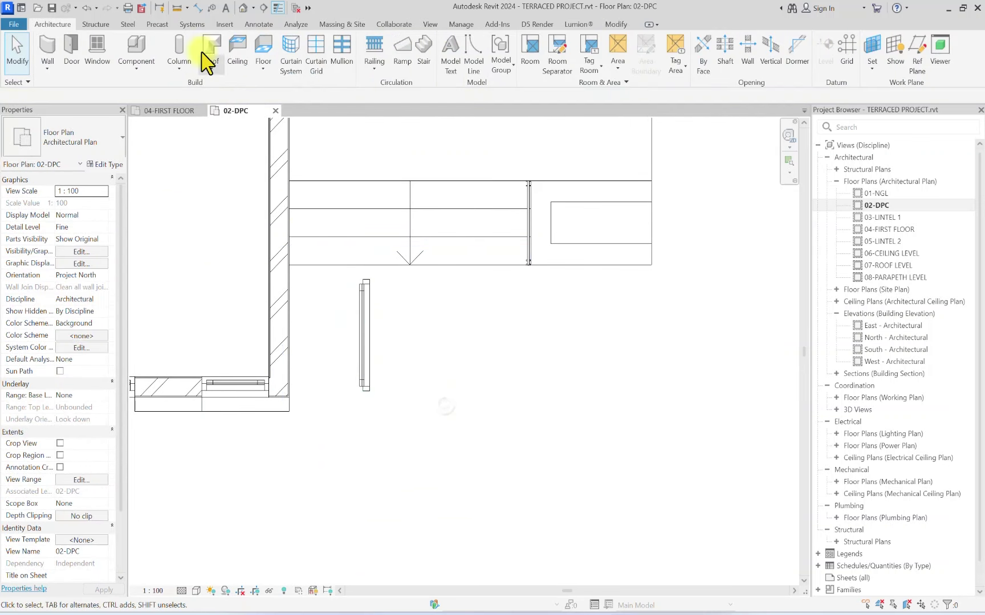
Step: Show the default 3D view from the building's right side
click(244, 8)
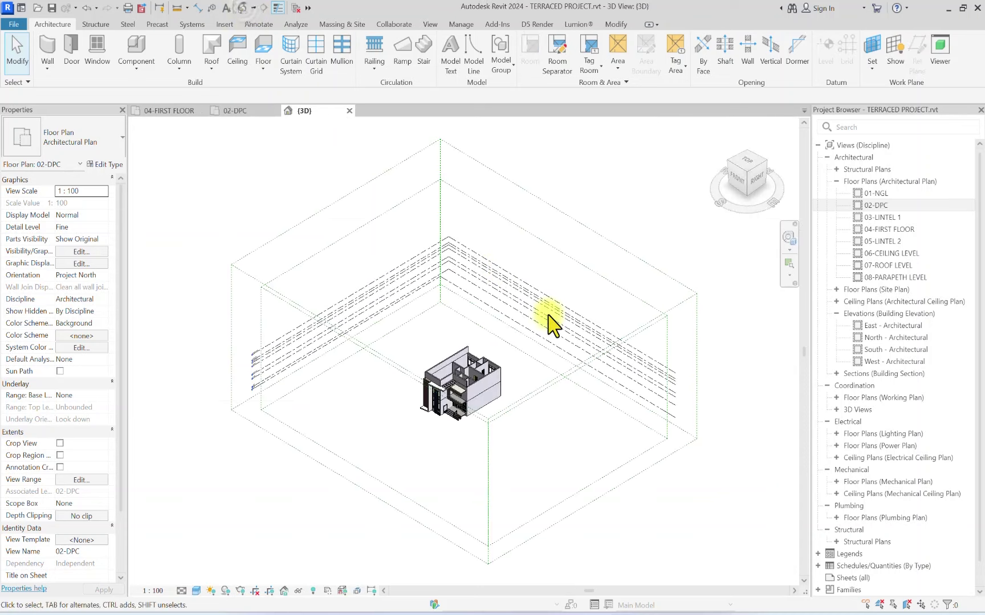
scroll(450, 416, up, 8)
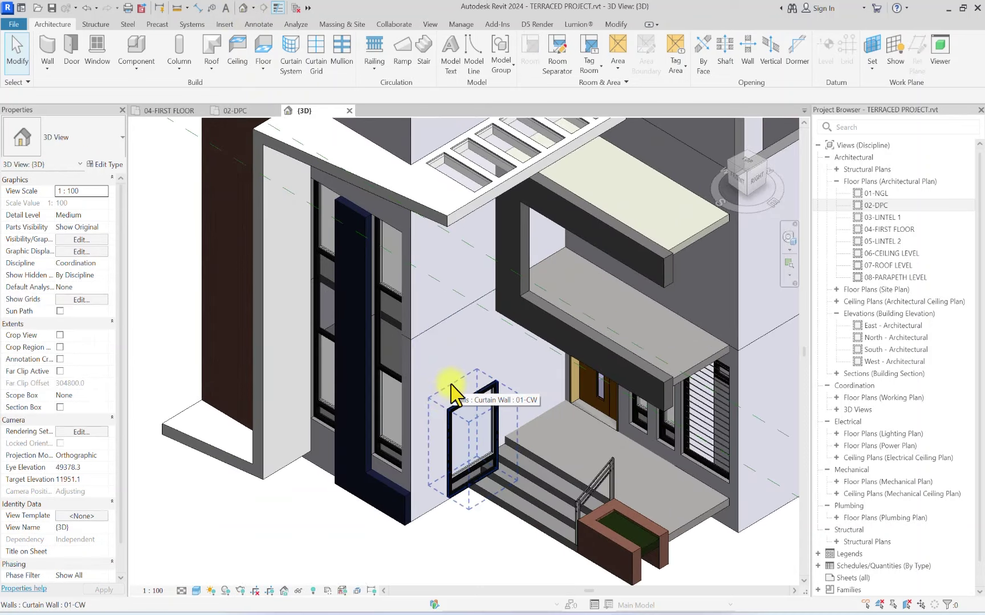
click(751, 188)
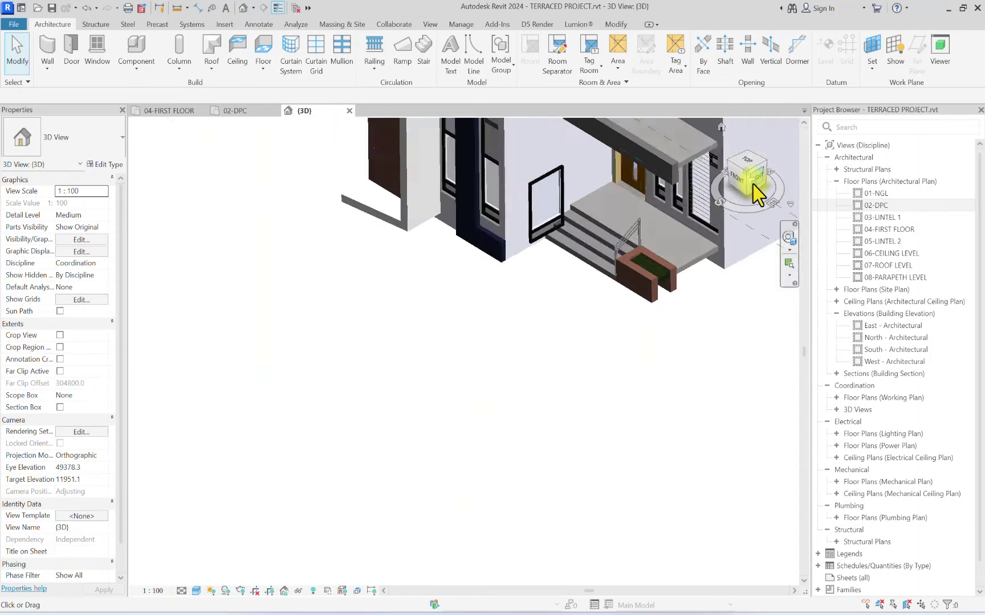
scroll(475, 362, up, 10)
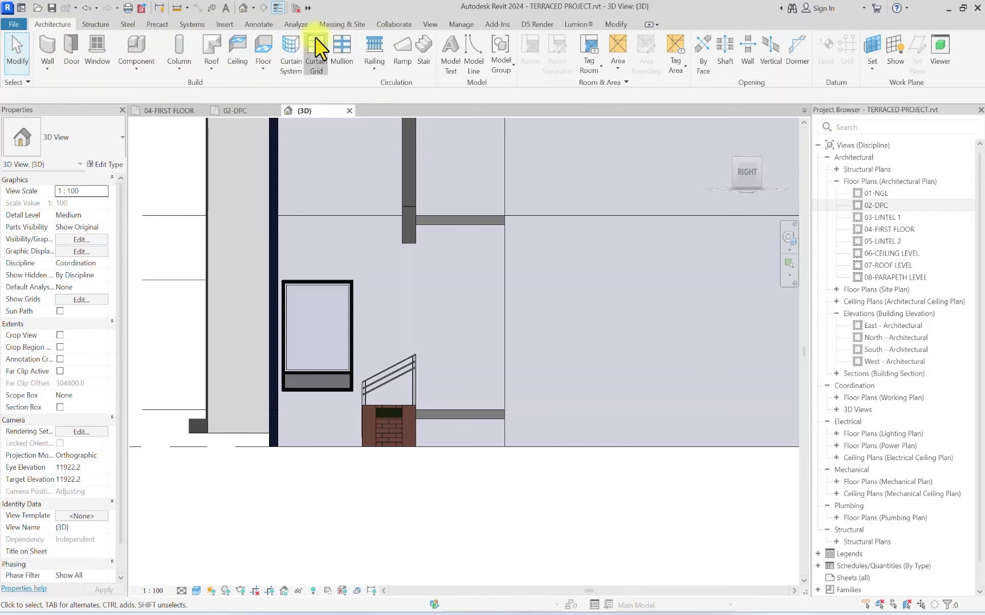
Step: Place a vertical curtain grid line at the window's midpoint, making two 600 panels
click(317, 51)
scroll(317, 282, up, 3)
click(316, 279)
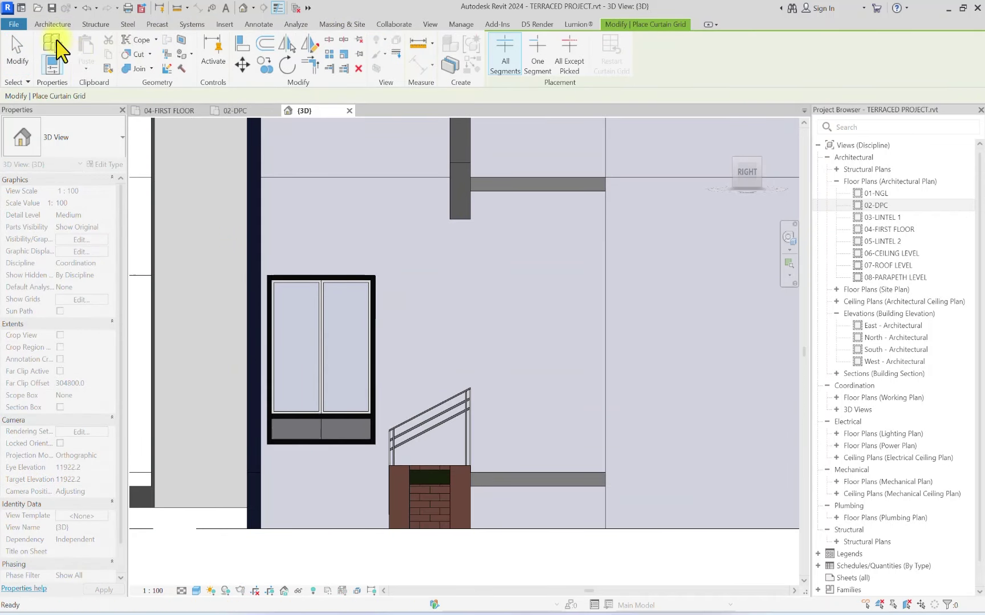
Step: Add mullions on all of the window's grid lines at once
key(Escape)
click(343, 57)
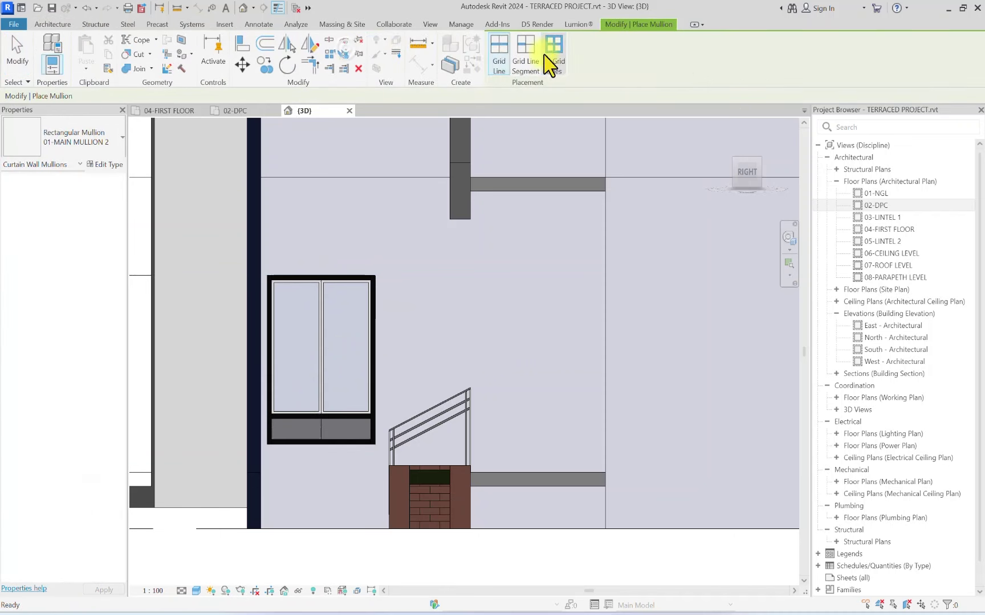
click(550, 57)
click(325, 284)
key(Escape)
scroll(279, 420, up, 3)
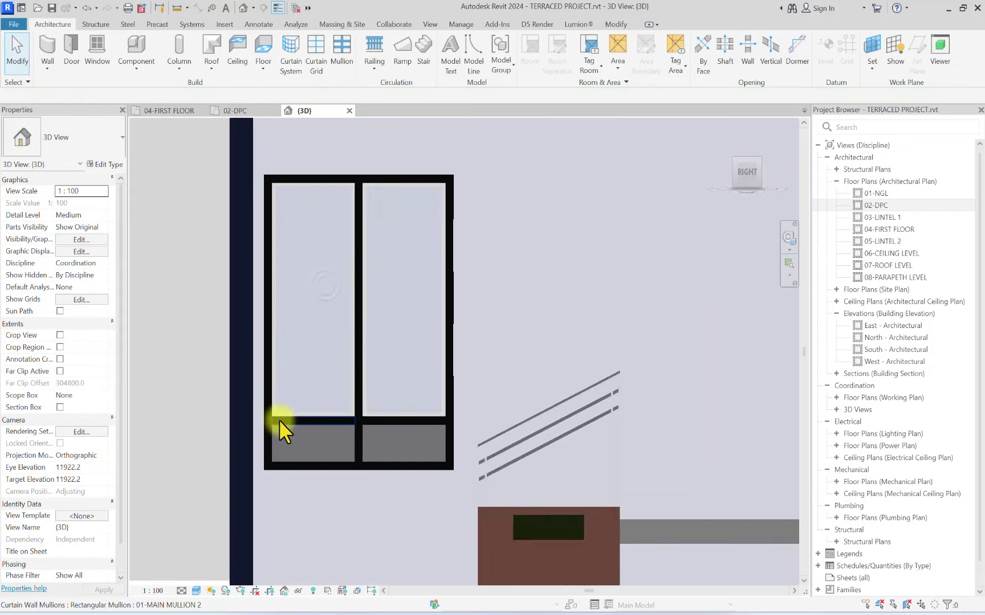
Step: Temporarily hide the horizontal mullion and select the grid line beneath it
key(Tab)
key(Tab)
key(Tab)
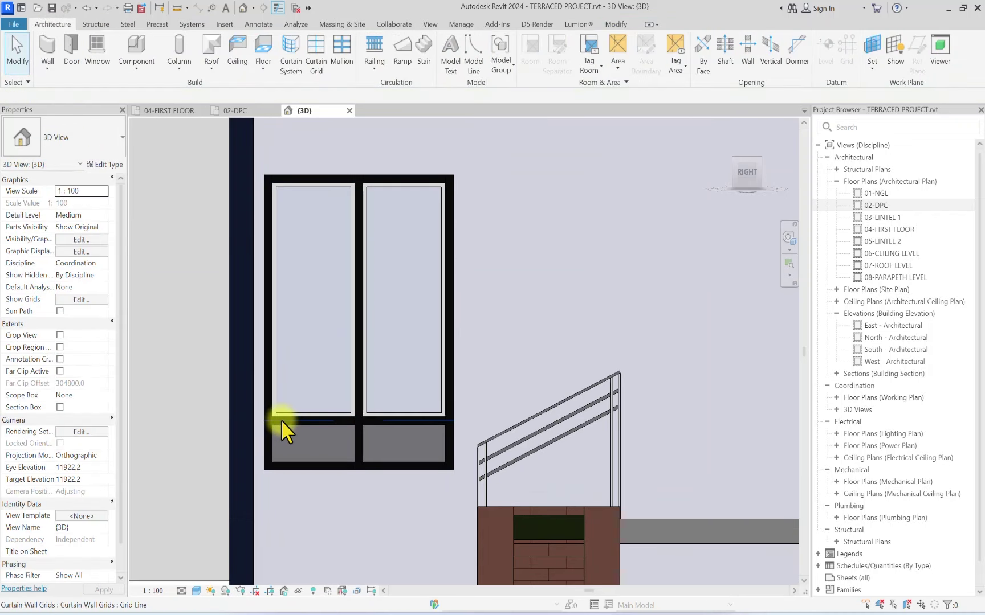
scroll(281, 420, up, 2)
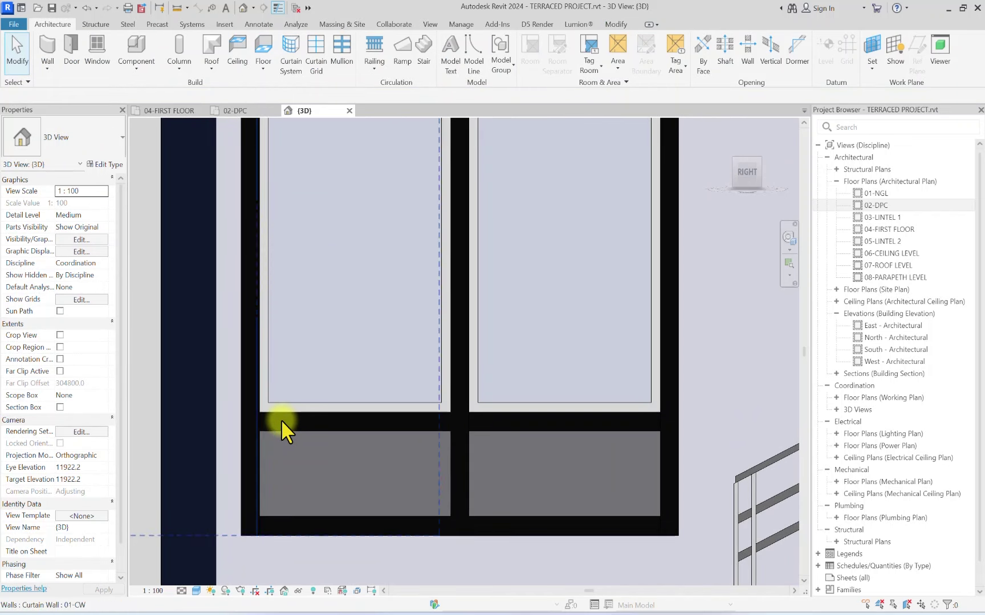
click(507, 426)
key(Escape)
click(506, 428)
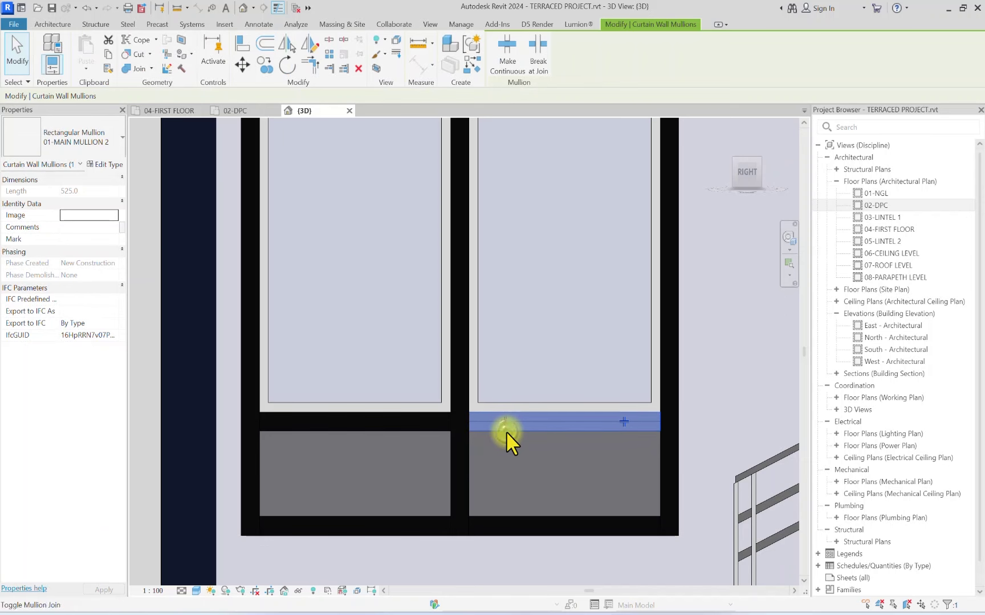
key(h)
key(h)
click(525, 421)
scroll(513, 425, down, 5)
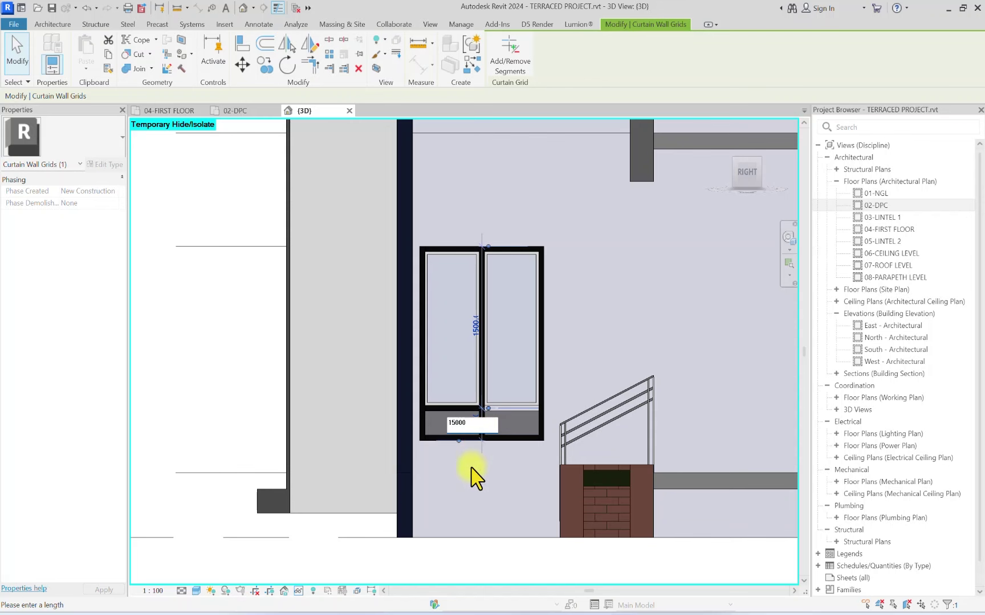
Step: Move the horizontal grid line using distances 1500 and 450 to form a short top light
key(Return)
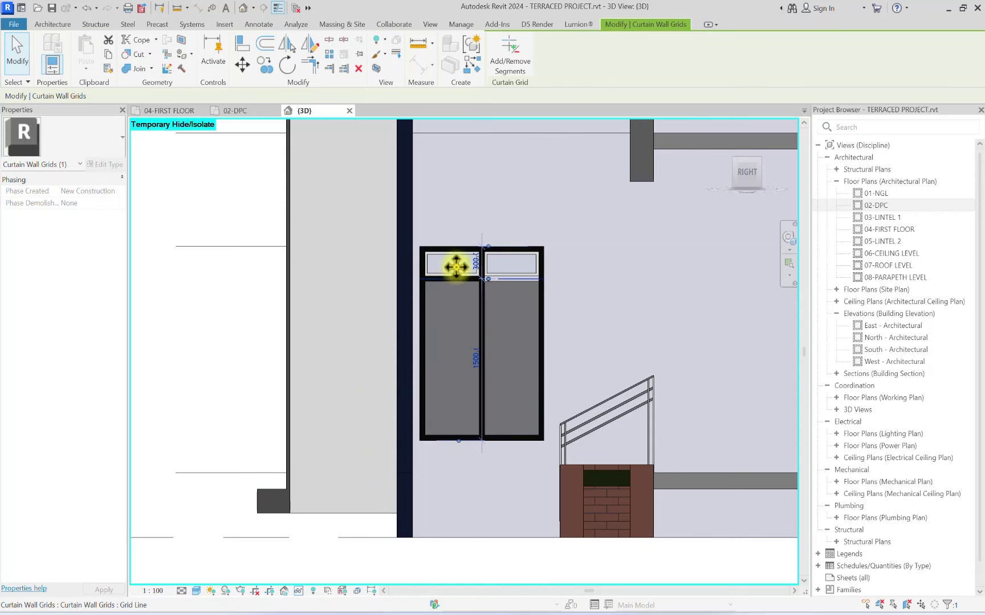
scroll(456, 269, up, 3)
click(479, 259)
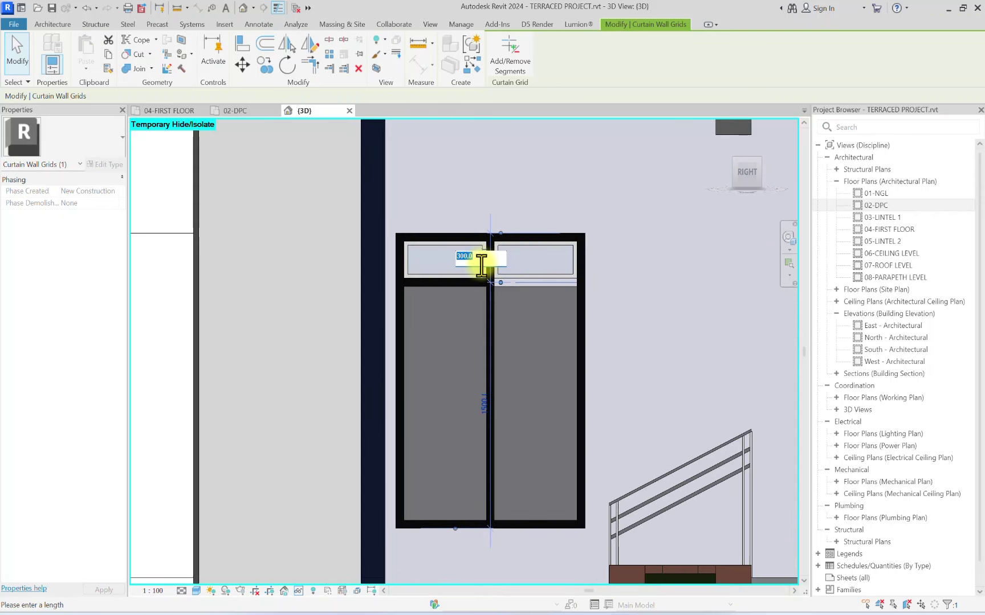
key(Return)
scroll(455, 341, down, 5)
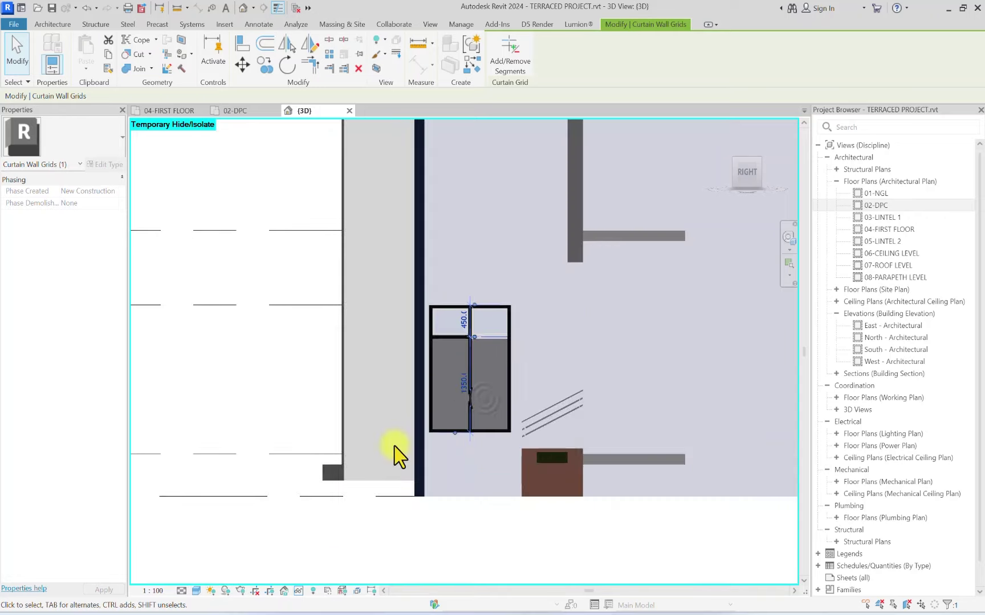
scroll(532, 319, up, 4)
key(Escape)
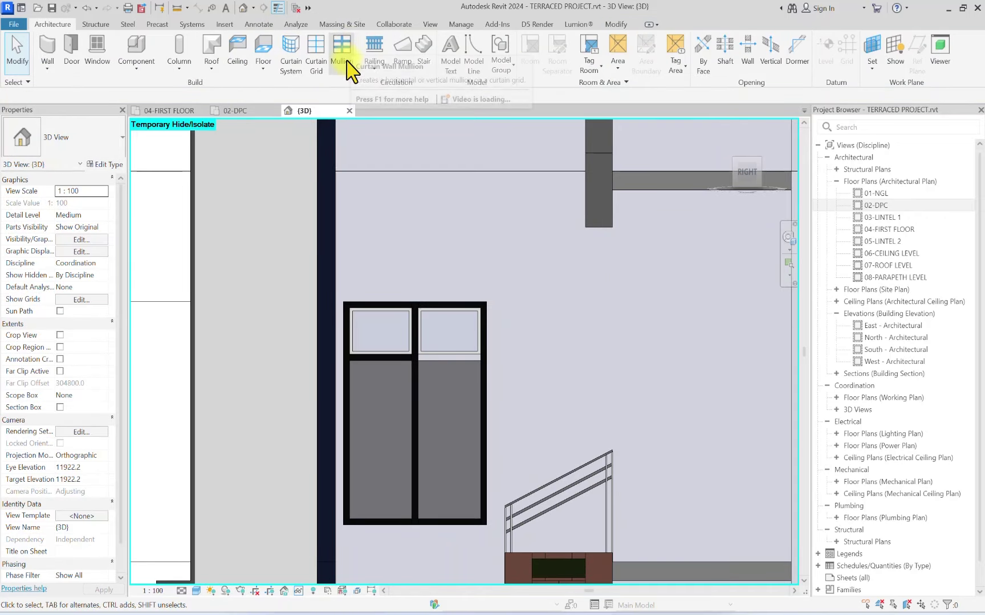
middle_drag(411, 308, 382, 307)
Step: Change both lower glazed panels to Metal_Aluminum-50_Thickness
key(Tab)
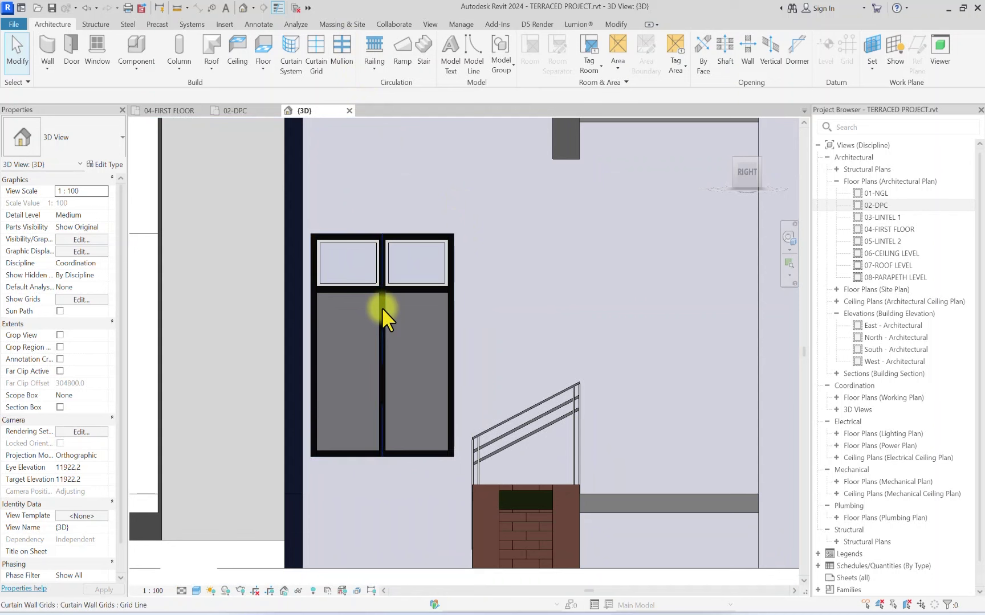
key(Tab)
click(382, 307)
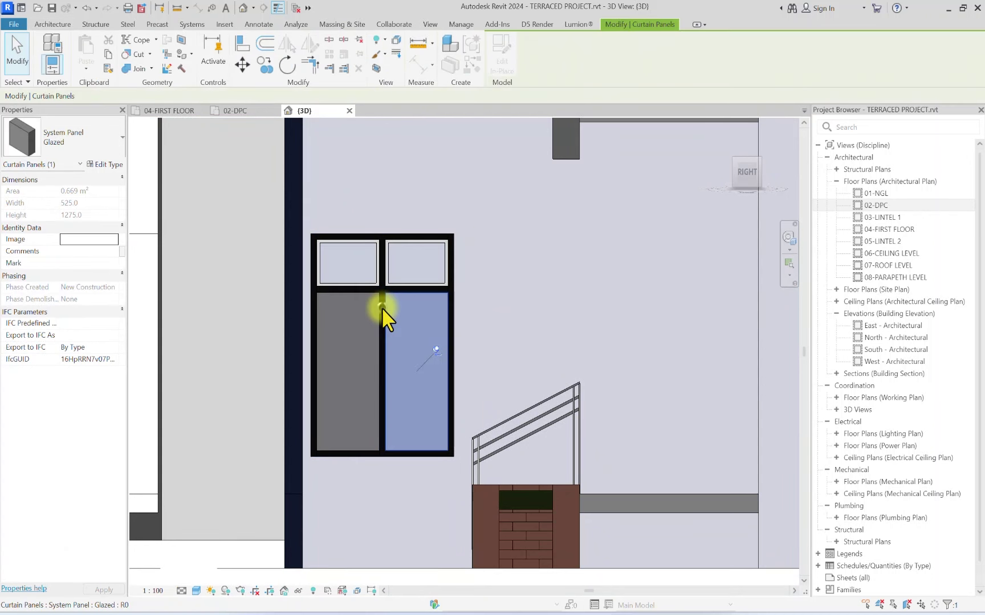
ctrl+click(354, 293)
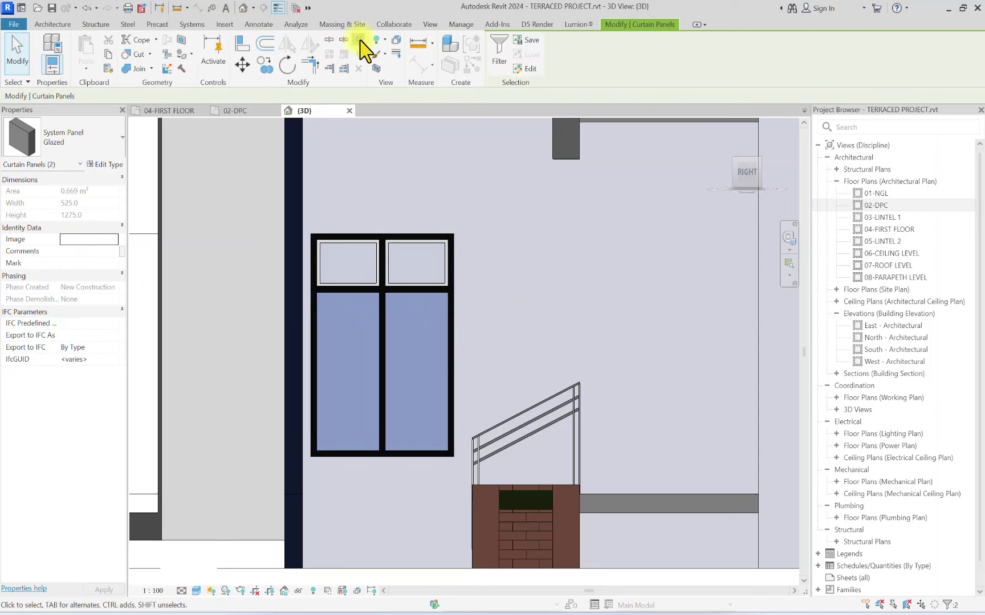
click(103, 147)
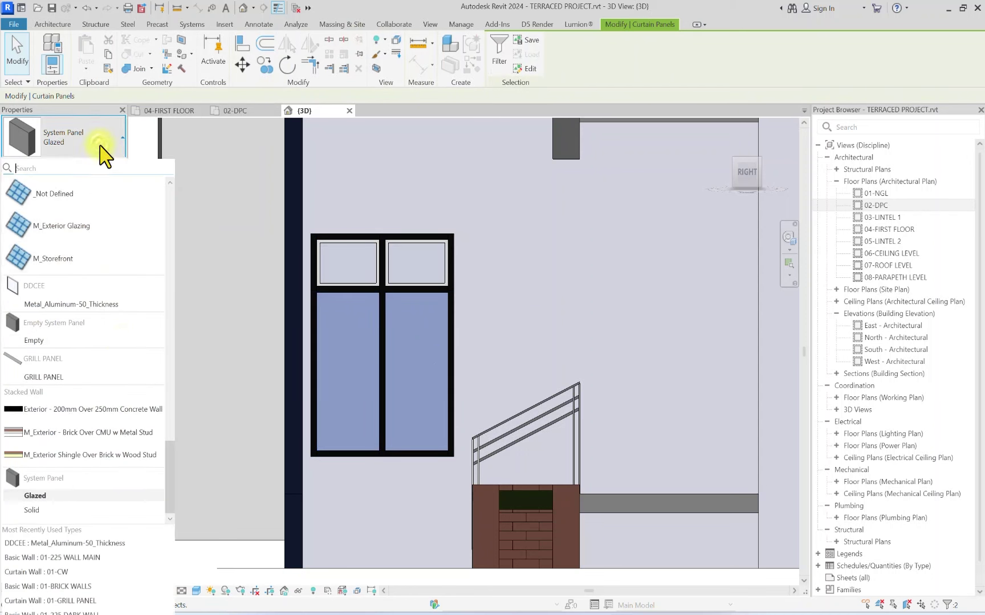
click(57, 304)
scroll(342, 274, down, 4)
click(301, 464)
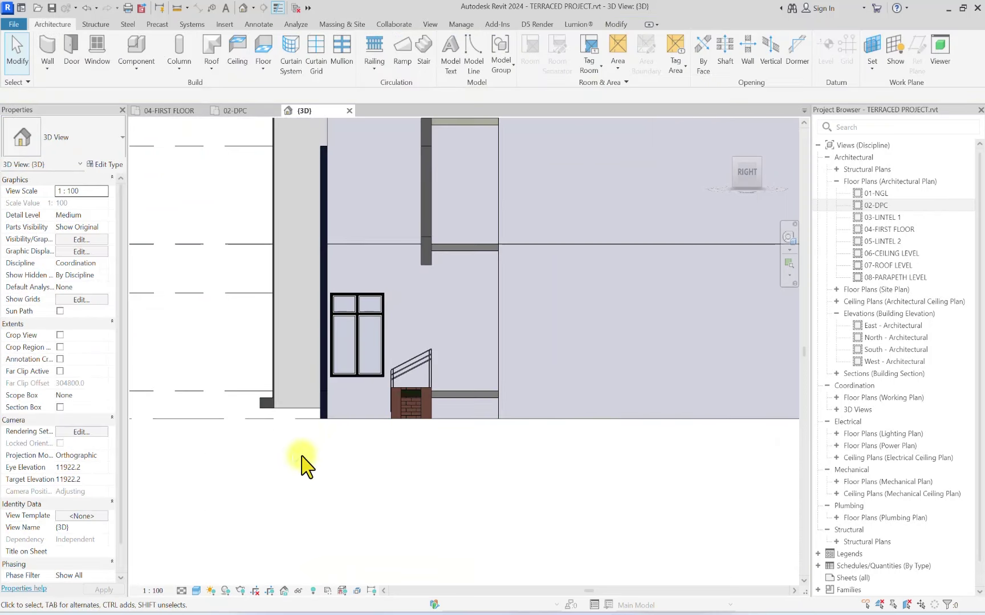
Step: On 02-DPC, move the 01-CW curtain wall against the wall by the door
double_click(888, 206)
scroll(363, 422, down, 3)
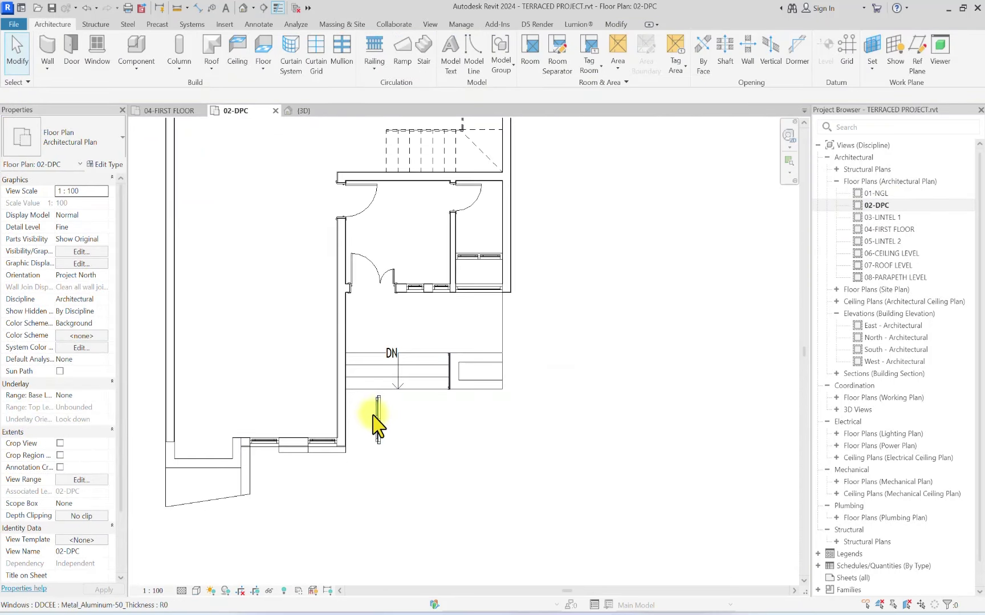
click(377, 424)
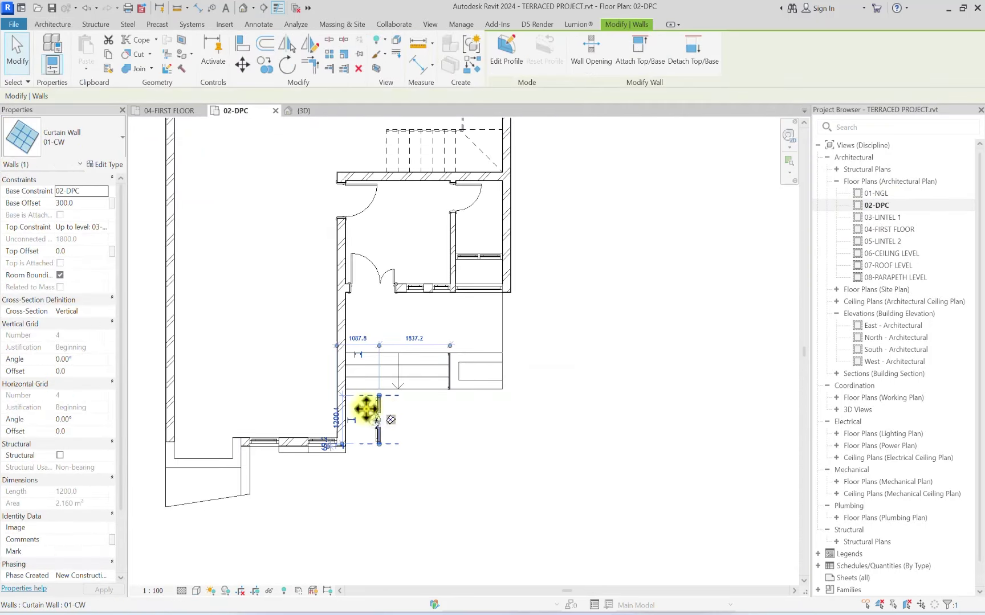
click(242, 64)
scroll(376, 433, up, 5)
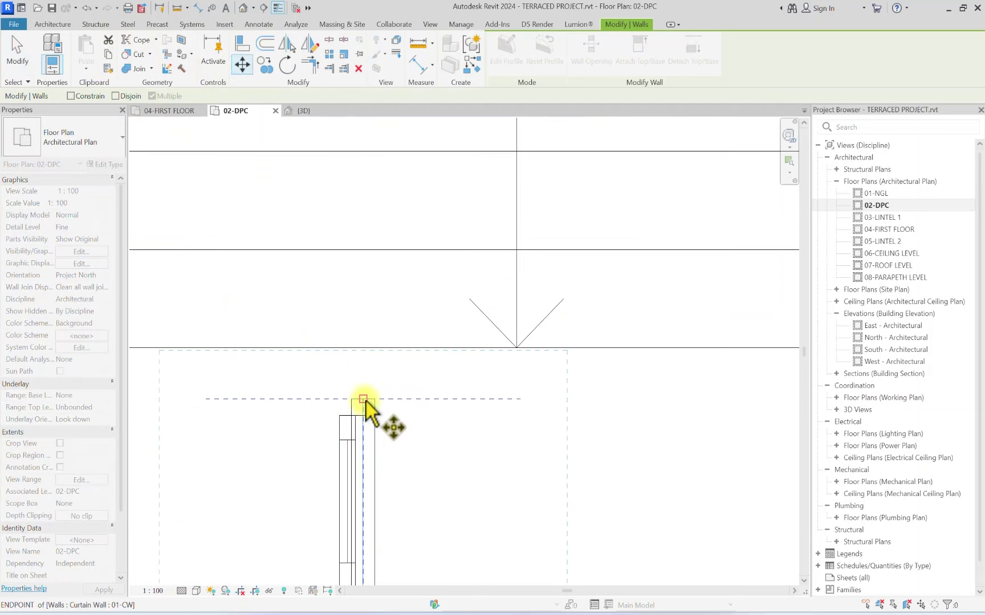
click(363, 399)
scroll(253, 314, down, 3)
scroll(403, 472, up, 5)
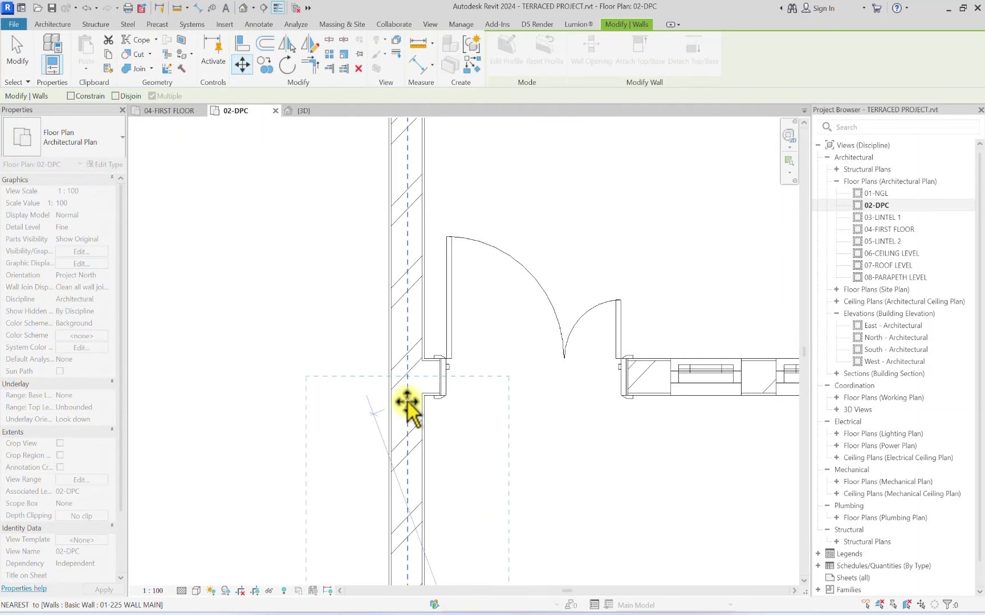
click(406, 402)
scroll(408, 398, down, 5)
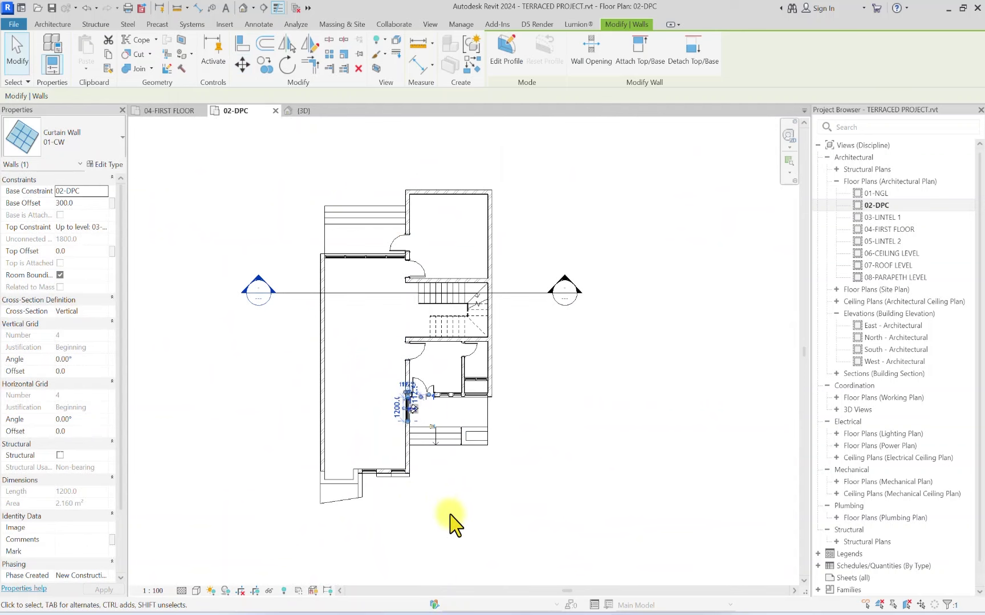
key(Escape)
scroll(413, 418, up, 3)
Step: Copy the curtain wall above the building's rear wall, beyond the top-right room
click(403, 407)
scroll(342, 512, down, 2)
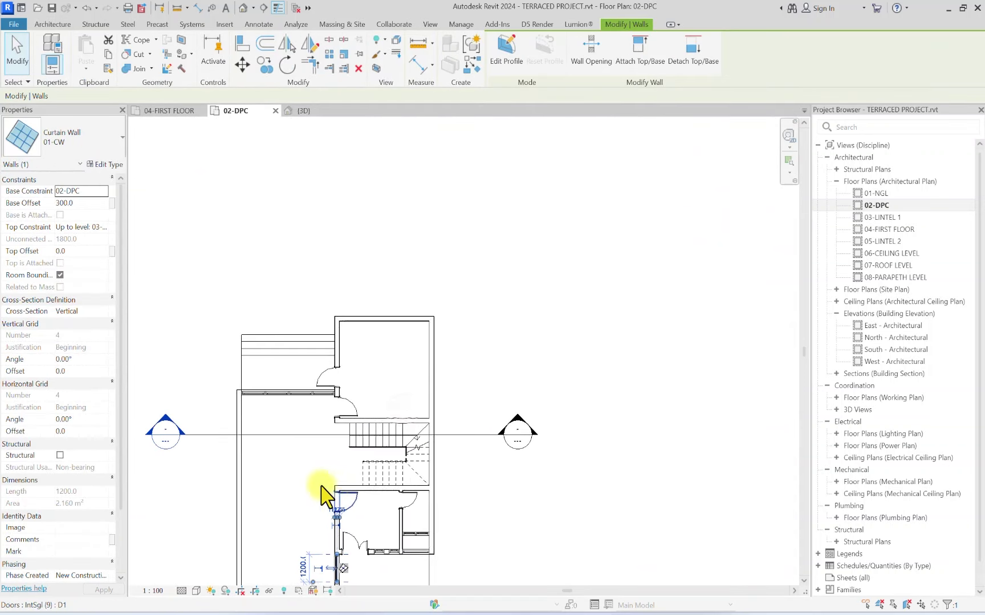
middle_drag(322, 494, 324, 465)
click(263, 64)
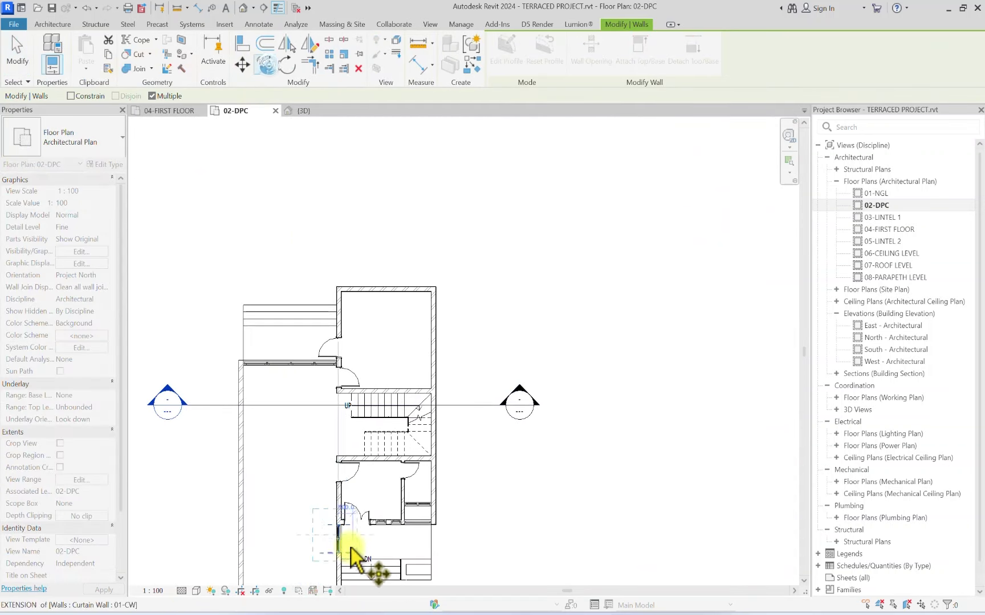
scroll(347, 564, up, 5)
click(350, 511)
scroll(341, 418, down, 3)
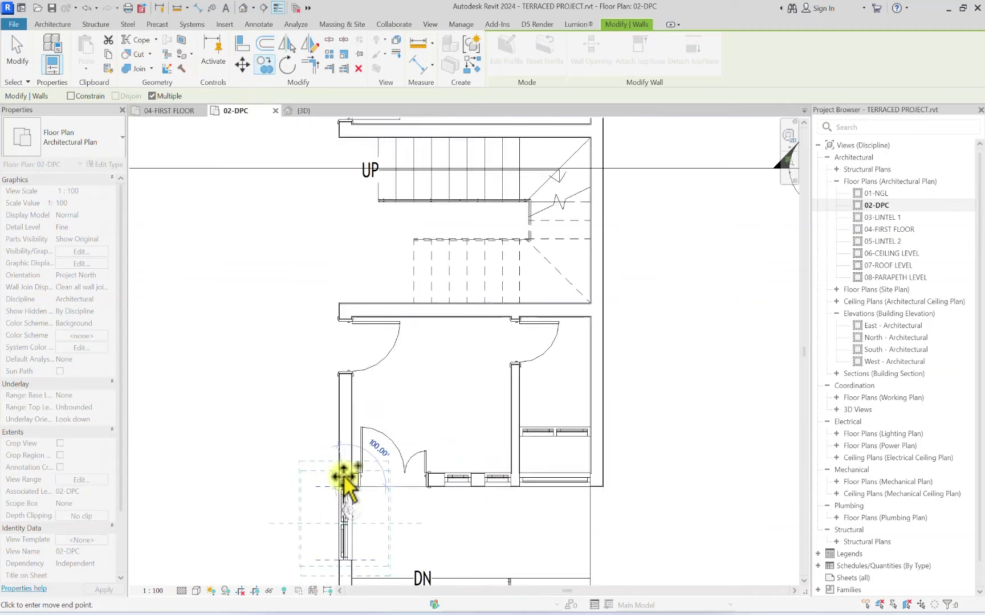
scroll(352, 209, down, 2)
scroll(347, 231, up, 1)
scroll(357, 272, up, 3)
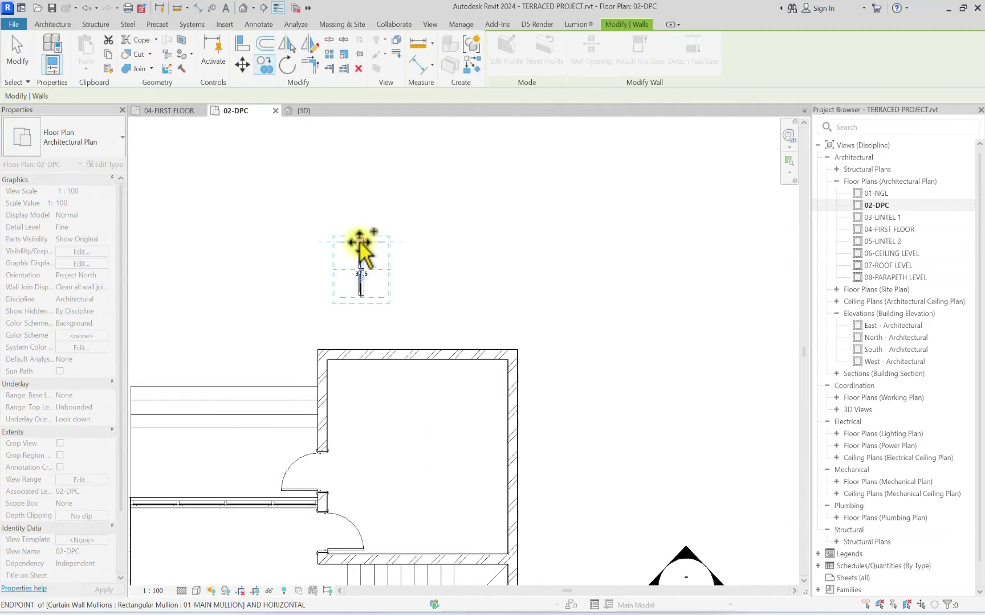
click(360, 272)
key(Escape)
click(363, 285)
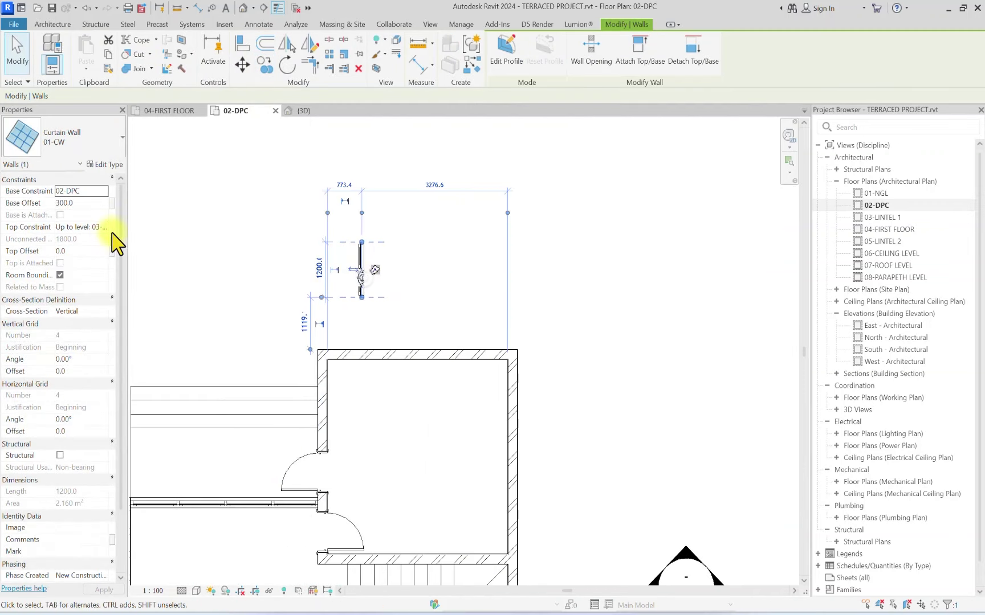
Step: Give the copied curtain wall a 1000.0 base offset and rotate it 90 degrees
click(94, 204)
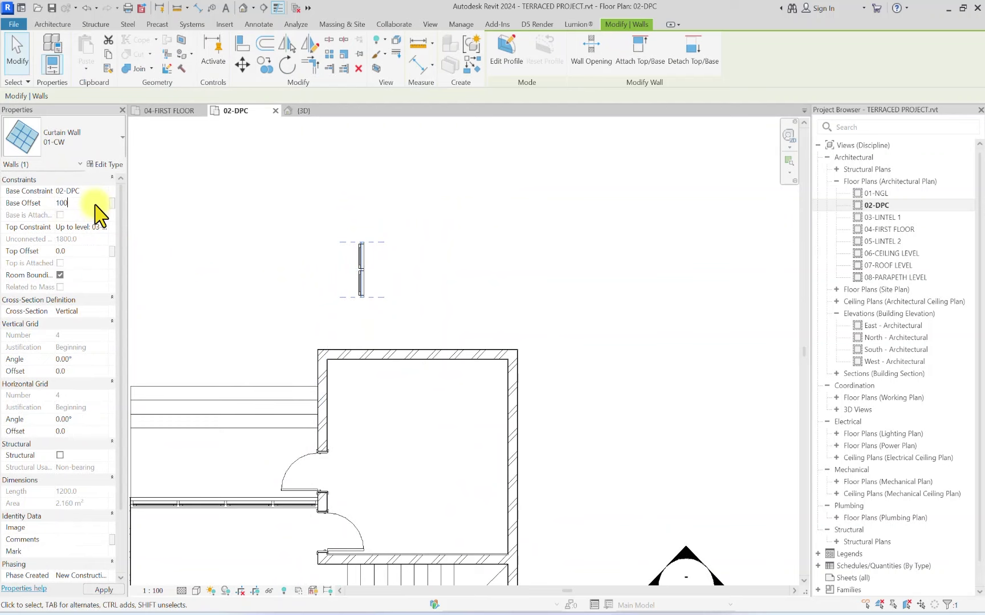
text(1000.0)
key(Return)
click(447, 411)
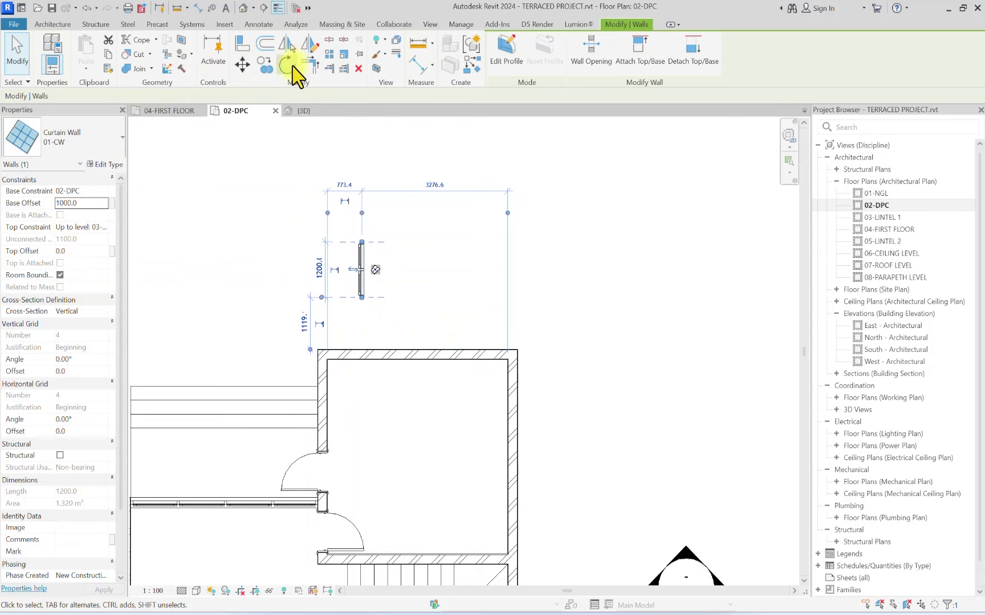
click(288, 65)
click(360, 197)
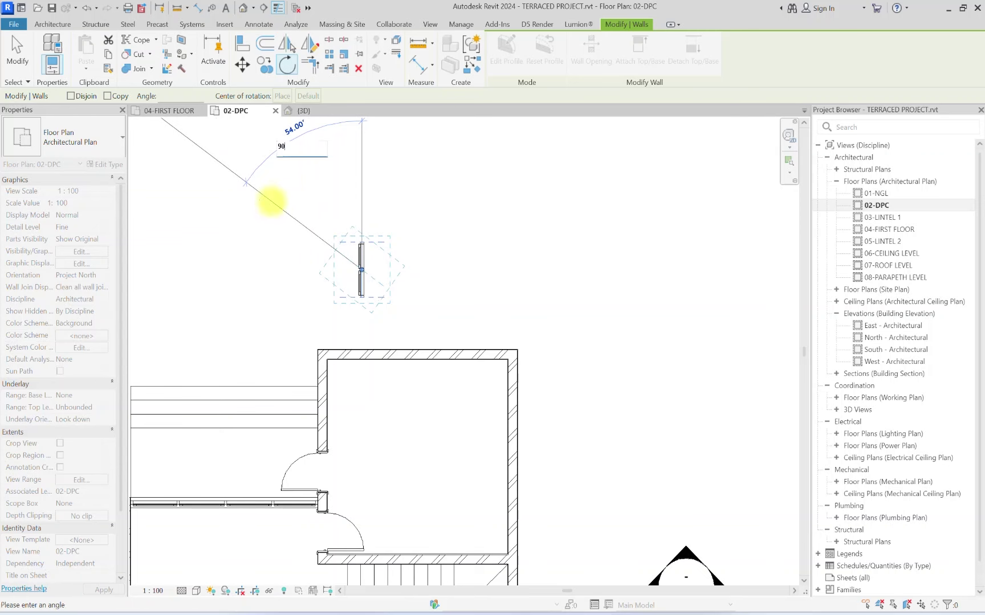
key(Return)
Step: Try moving the curtain wall into the hatched wall, then undo the misplaced move
click(239, 64)
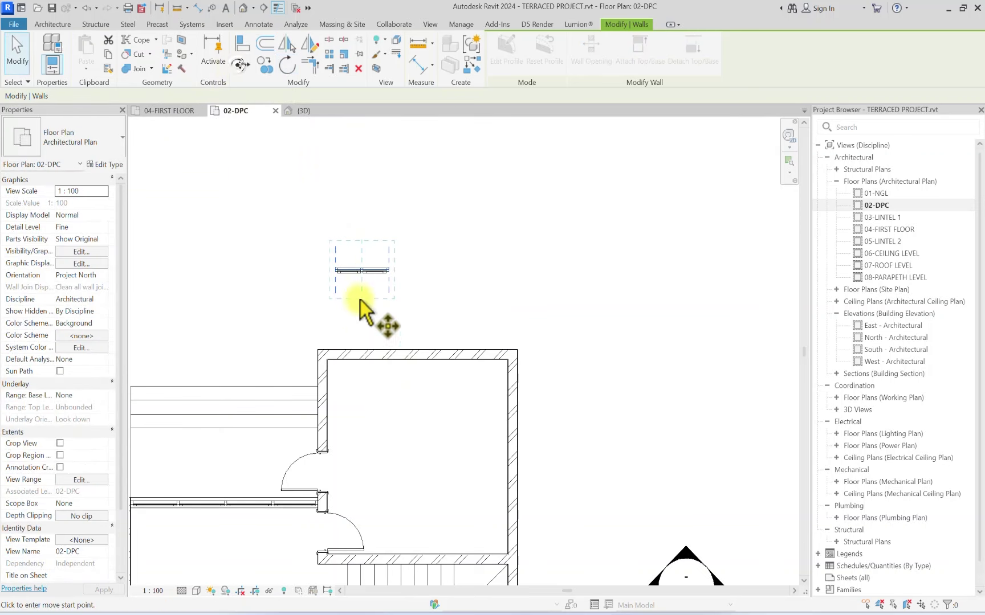
scroll(323, 274, up, 3)
click(324, 268)
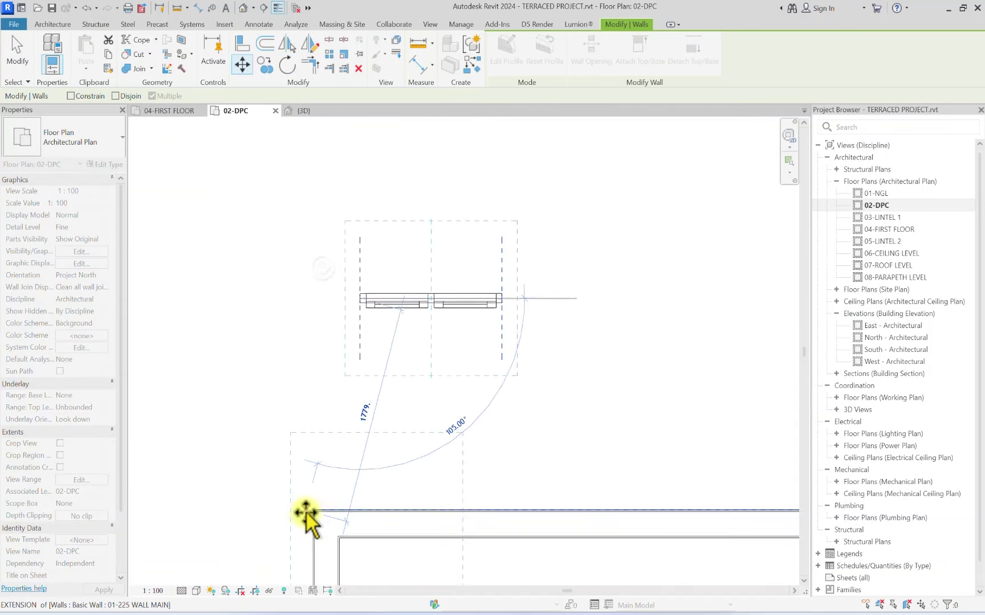
scroll(306, 512, up, 2)
click(350, 523)
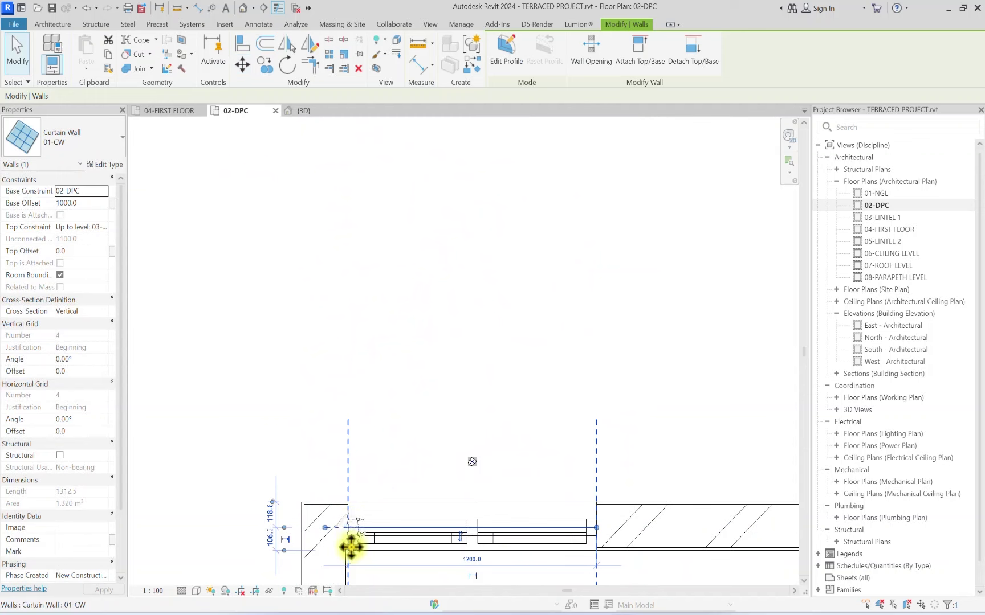
scroll(356, 478, down, 3)
key(ctrl+z)
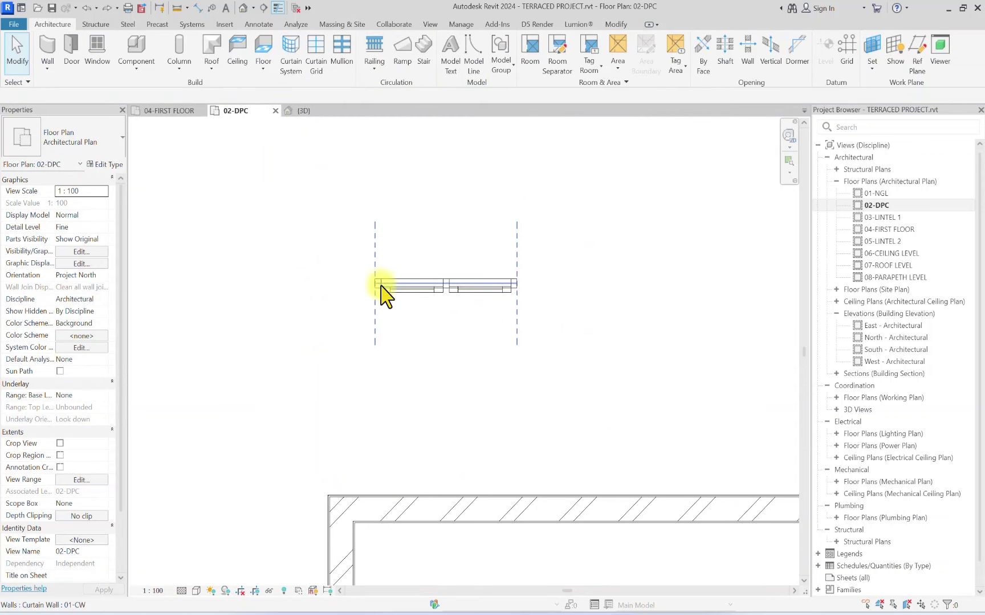
Step: Move the curtain wall again so it sits at the hatched wall corner
click(382, 293)
click(244, 65)
scroll(380, 291, up, 2)
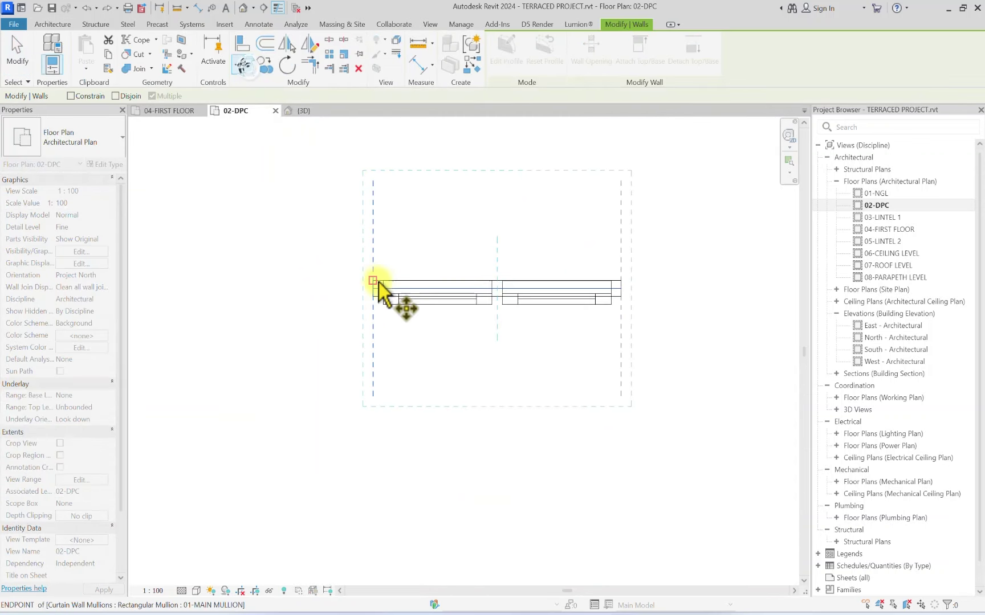
click(374, 288)
scroll(382, 427, up, 3)
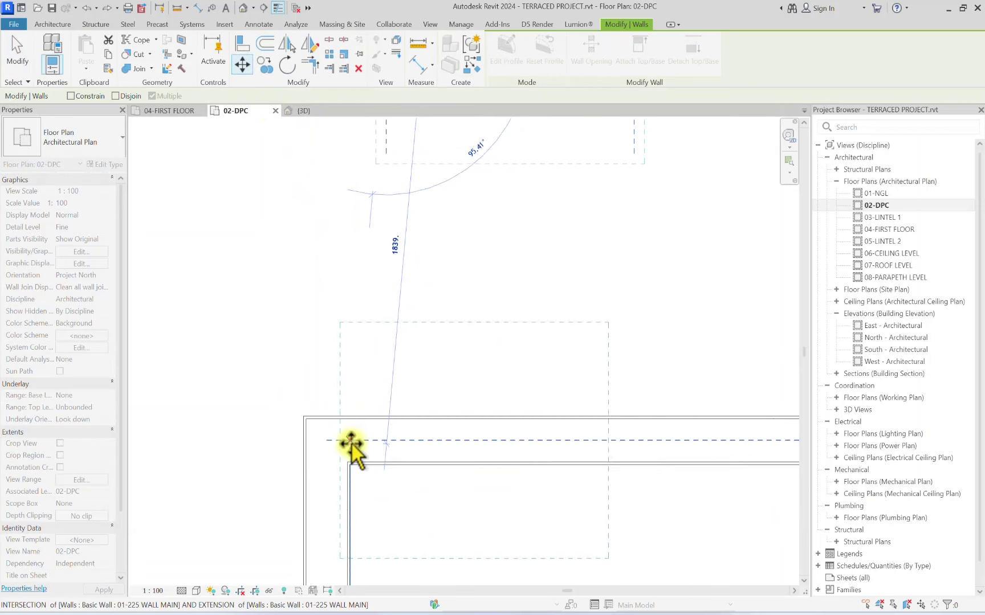
click(351, 444)
scroll(352, 444, down, 1)
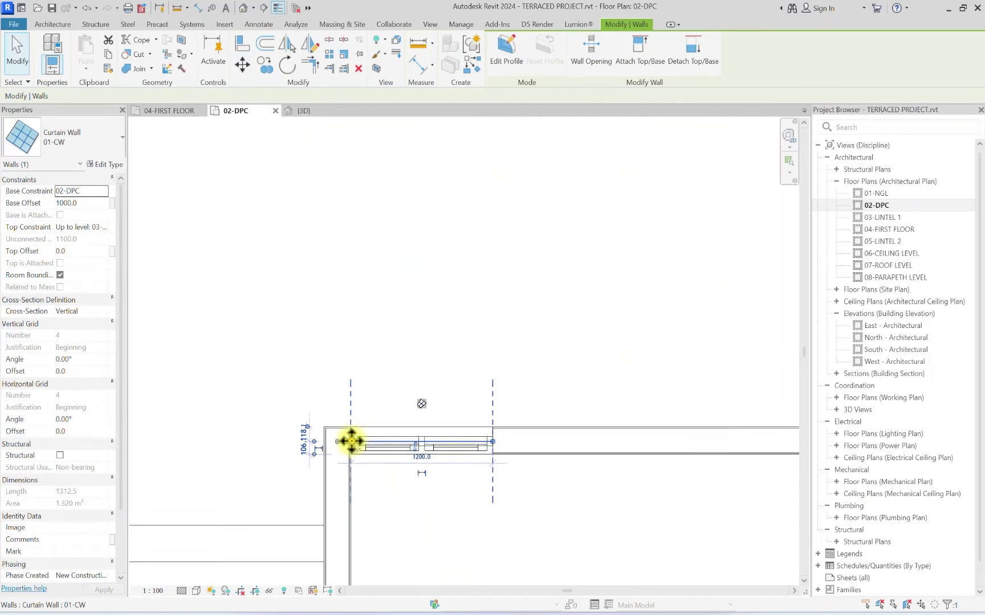
click(393, 548)
scroll(387, 527, down, 2)
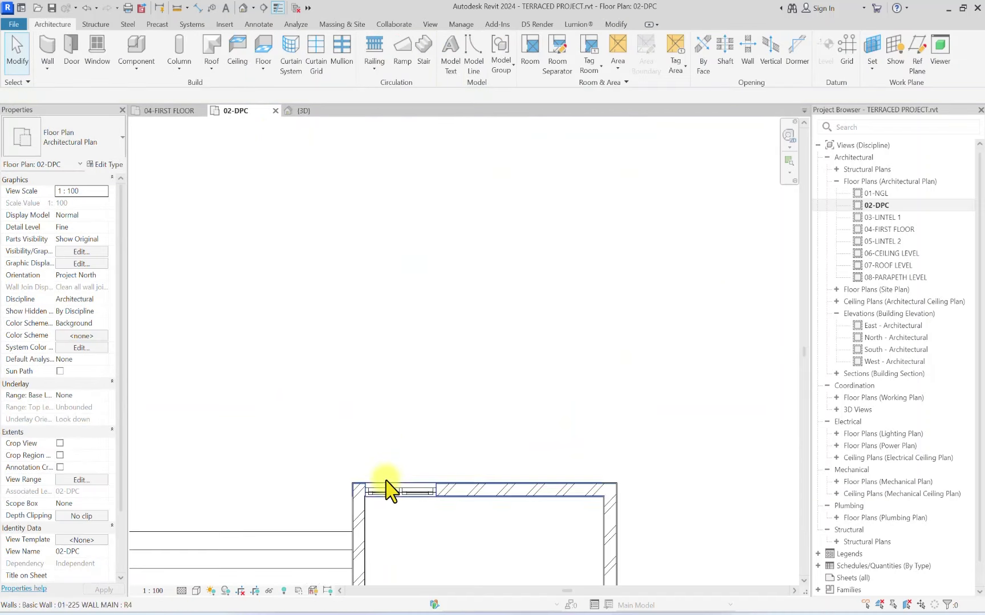
Step: Copy the curtain wall from this corner to the opposite corner
click(385, 489)
click(264, 62)
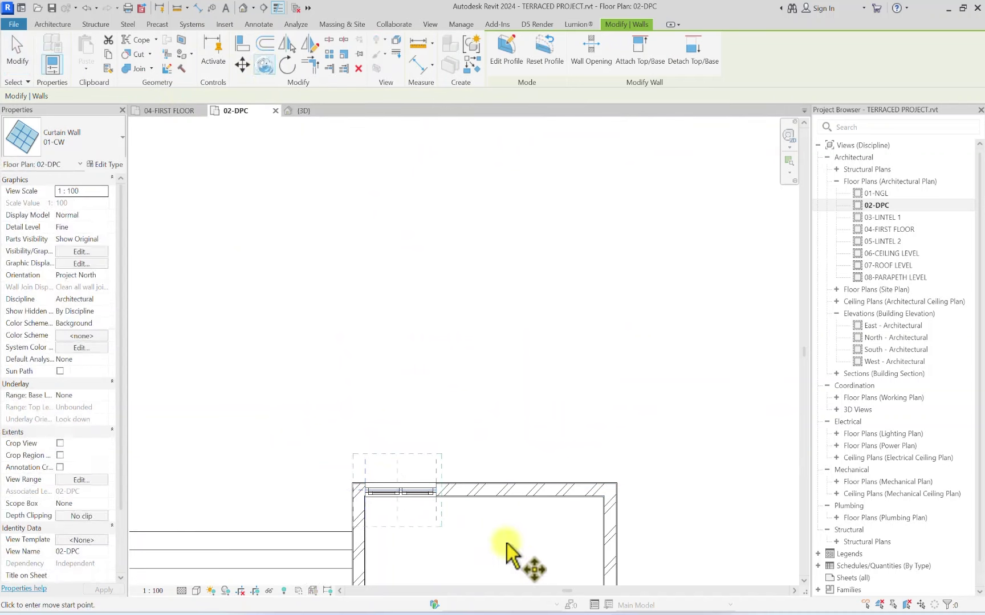
scroll(444, 508, up, 3)
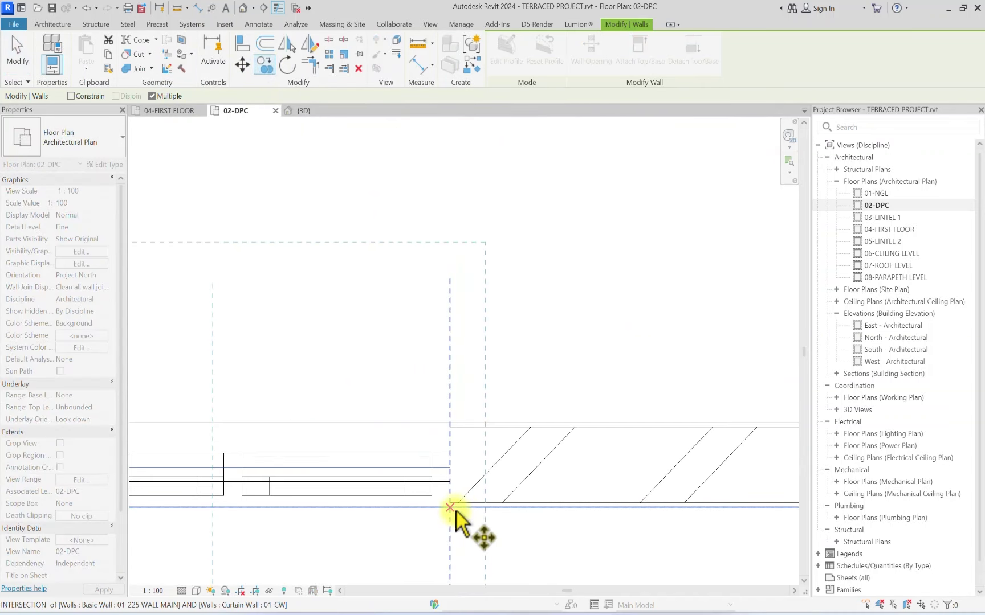
click(449, 506)
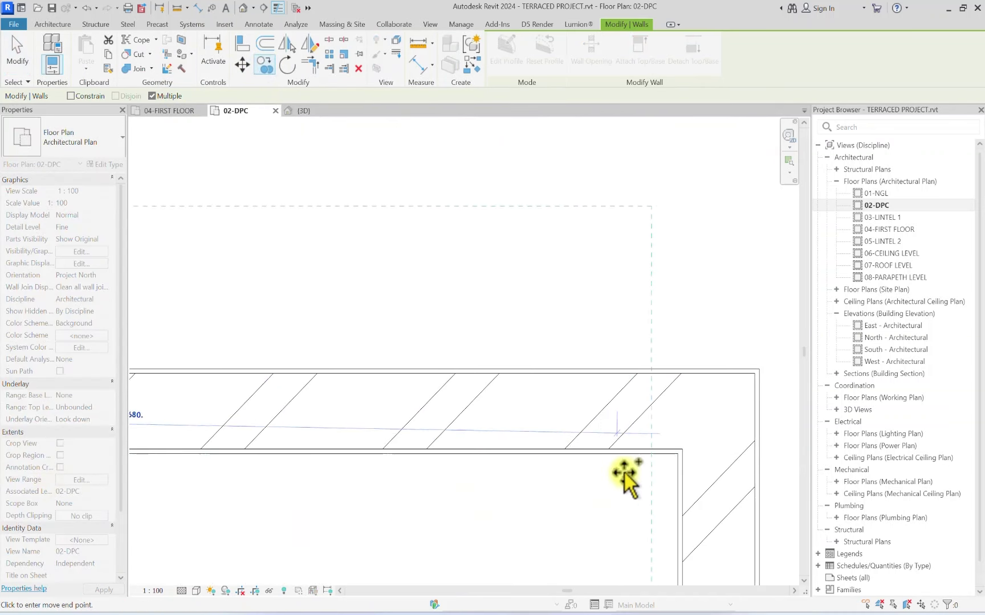
click(672, 462)
scroll(662, 450, down, 5)
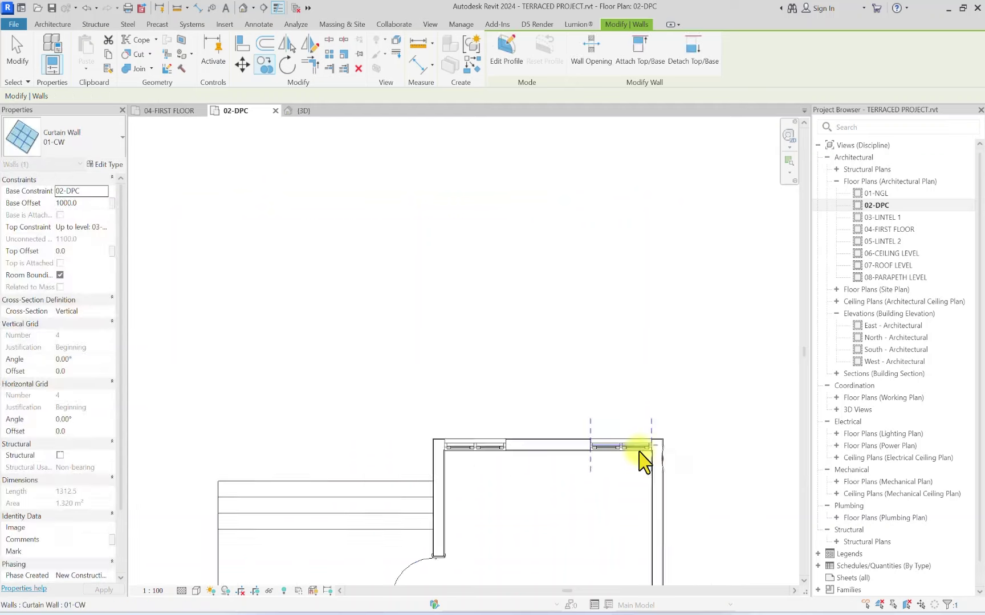
key(Escape)
key(Escape)
Step: Check both curtain walls in the default 3D view from two isometric corners
click(248, 8)
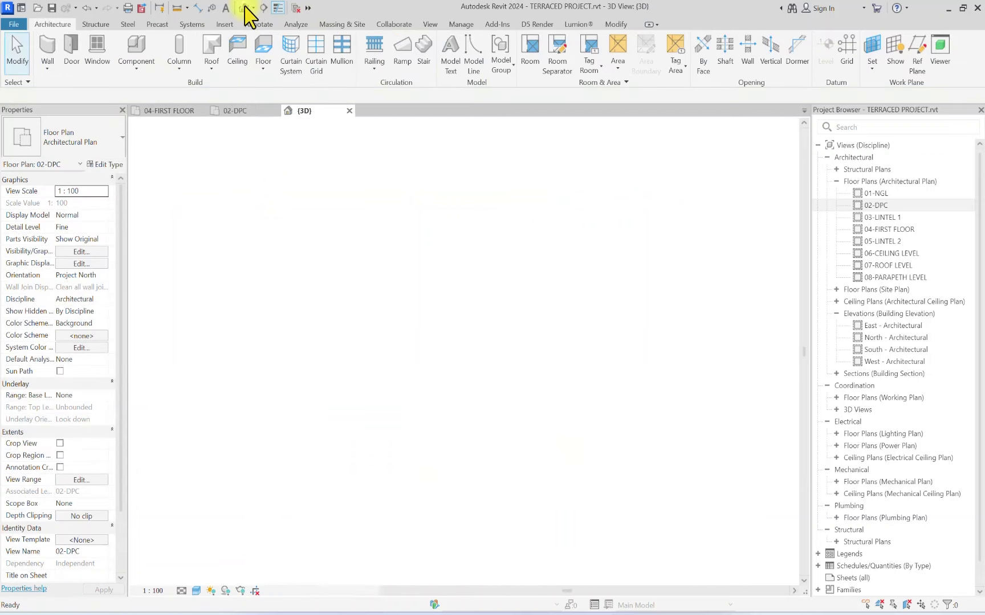
click(755, 170)
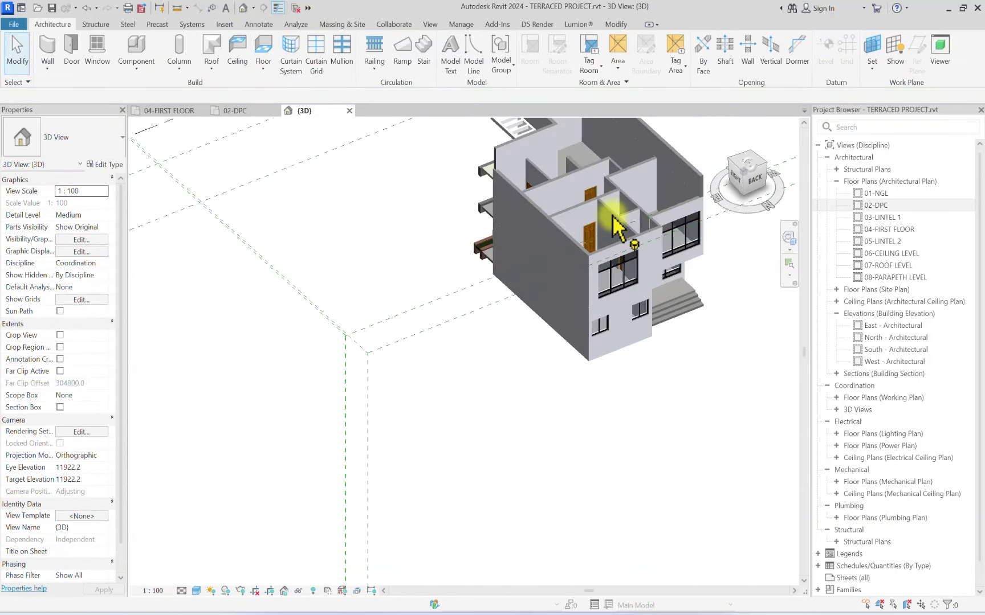
scroll(632, 245, up, 4)
scroll(784, 228, down, 5)
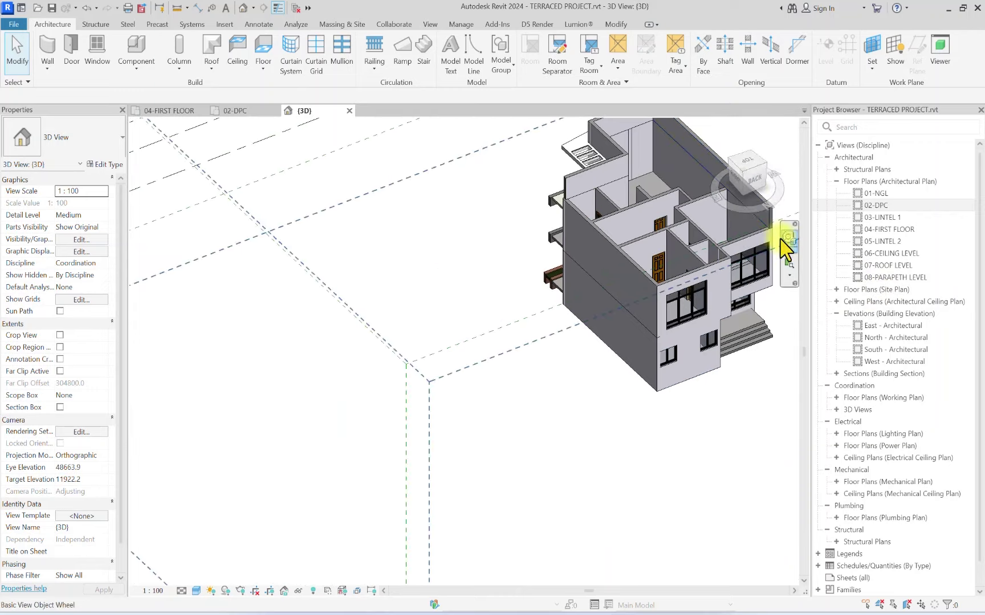
drag(754, 182, 198, 164)
click(876, 206)
Step: Copy the small 02-DPC curtain wall and paste it aligned to level 04-FIRST FLOOR
double_click(878, 206)
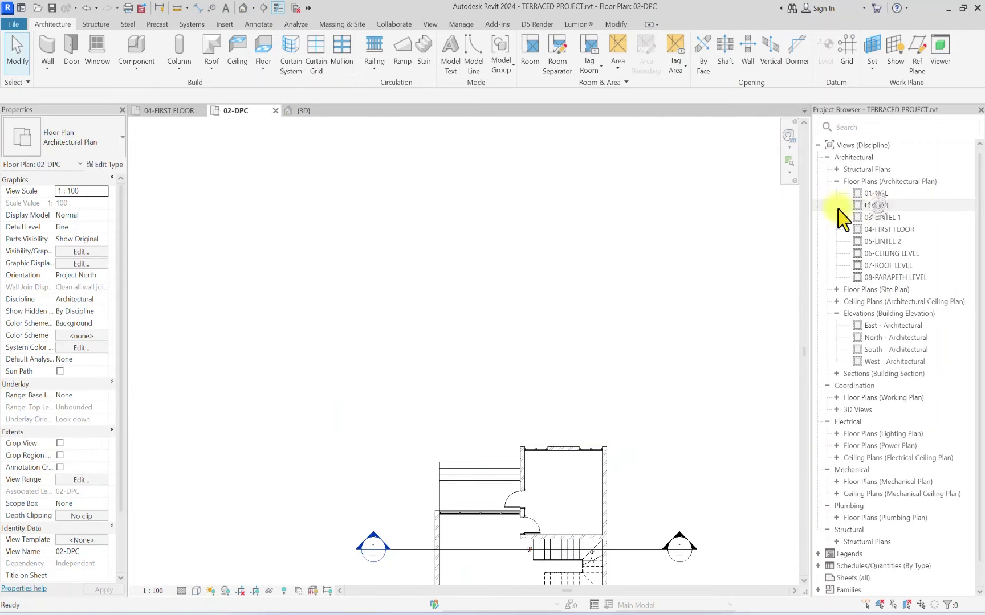
scroll(539, 467, up, 5)
middle_drag(531, 491, 564, 300)
click(561, 312)
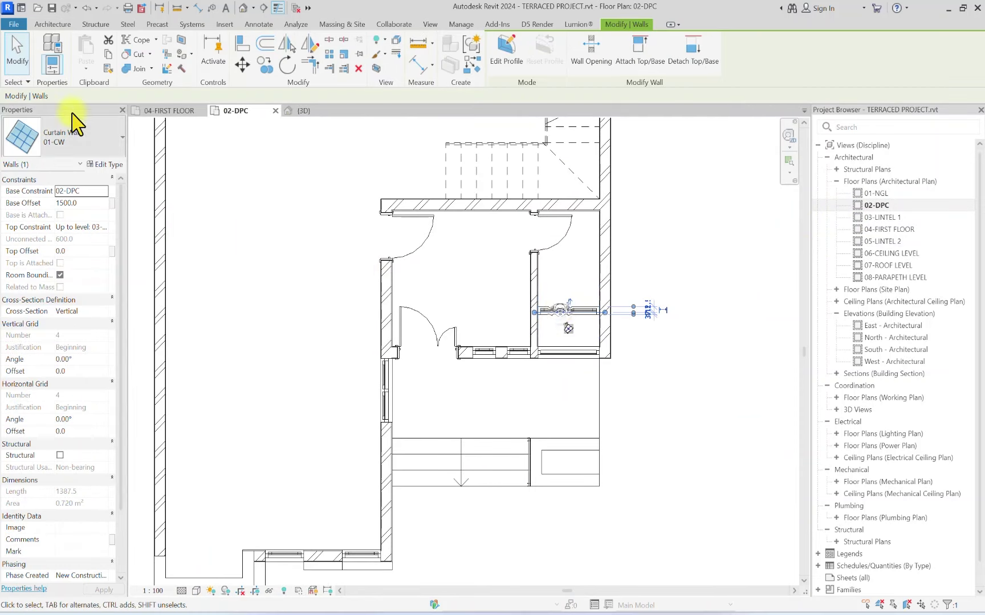
click(109, 55)
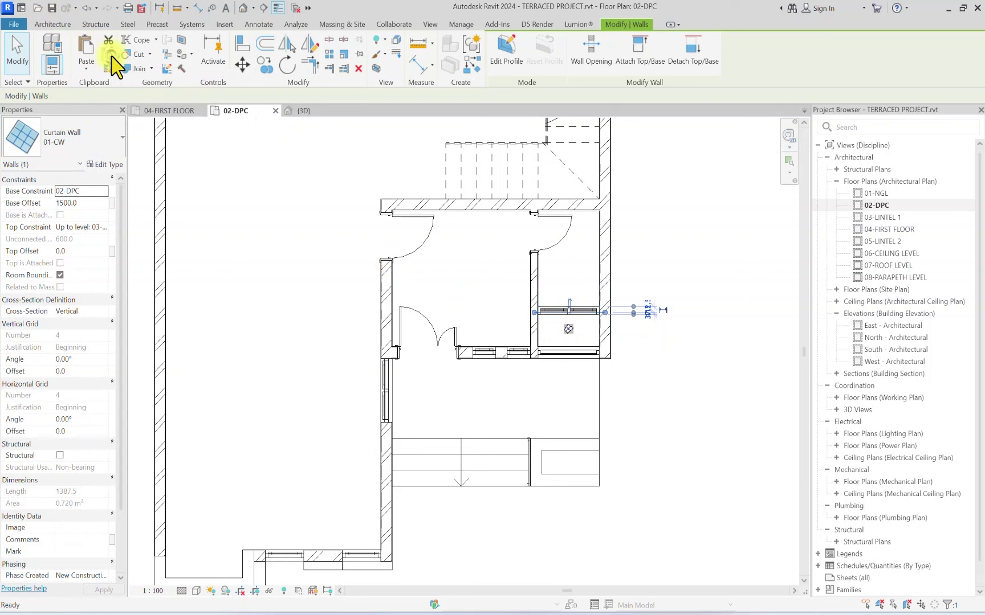
click(90, 68)
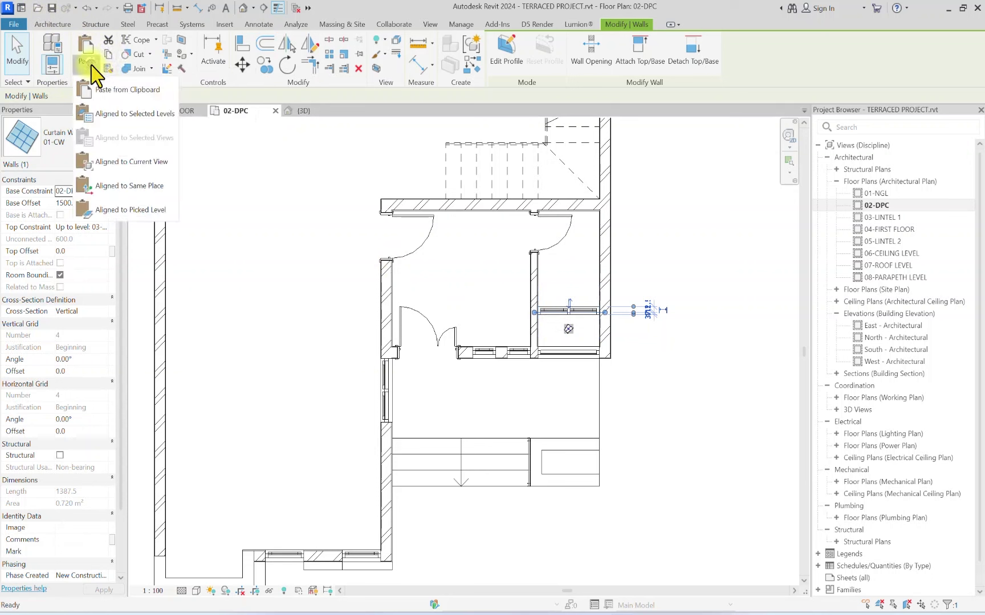
click(143, 108)
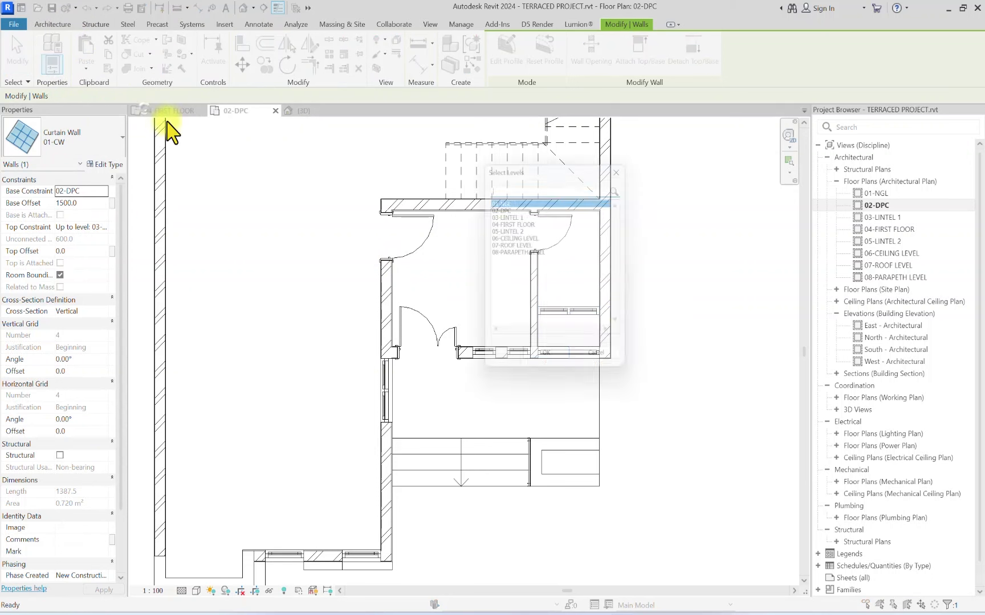
click(511, 223)
click(549, 364)
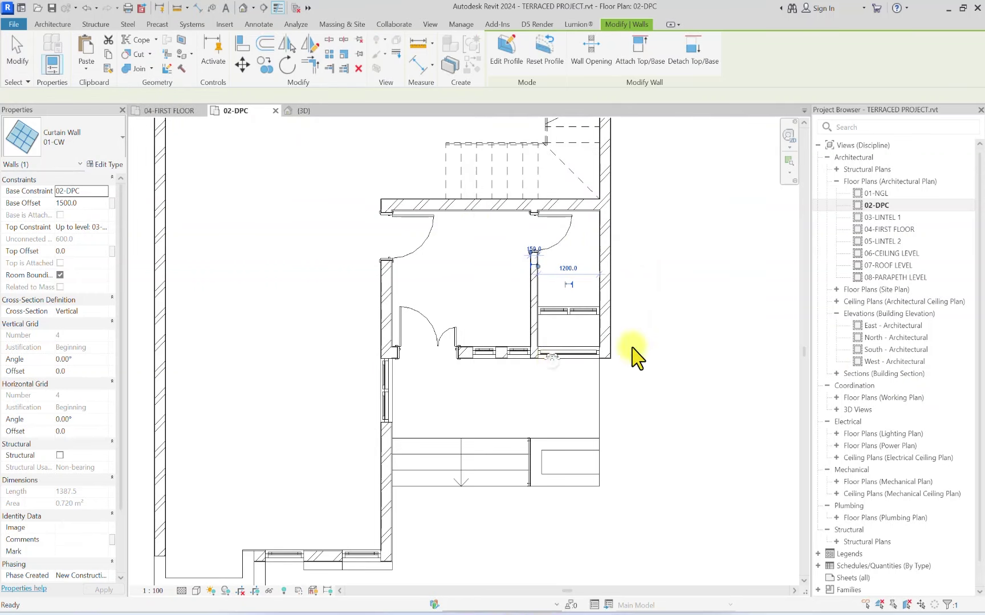
Step: Adjust the 04-FIRST FLOOR plan's view range so the pasted curtain wall shows
click(889, 229)
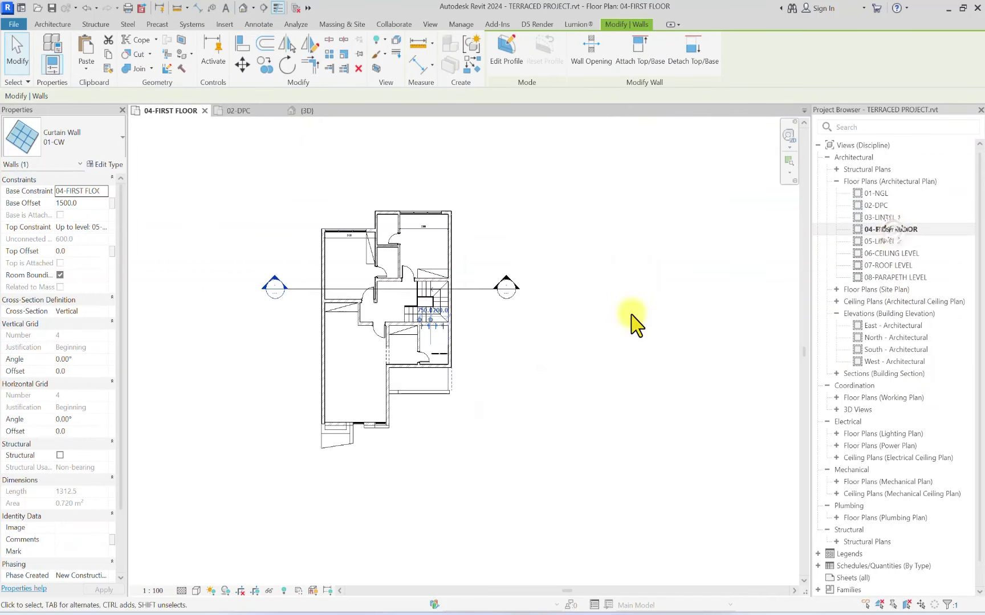
scroll(484, 330, up, 5)
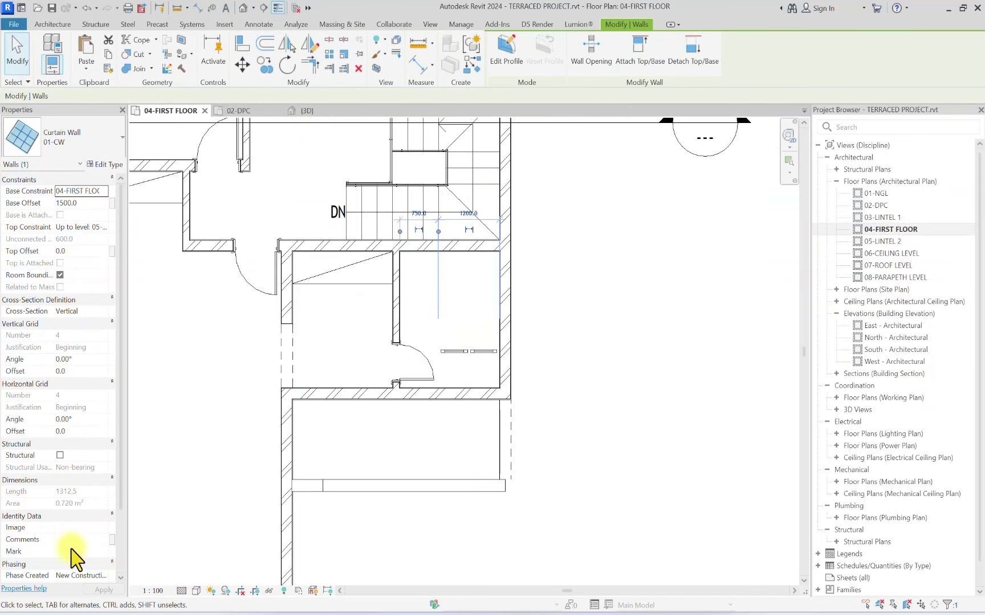
click(446, 575)
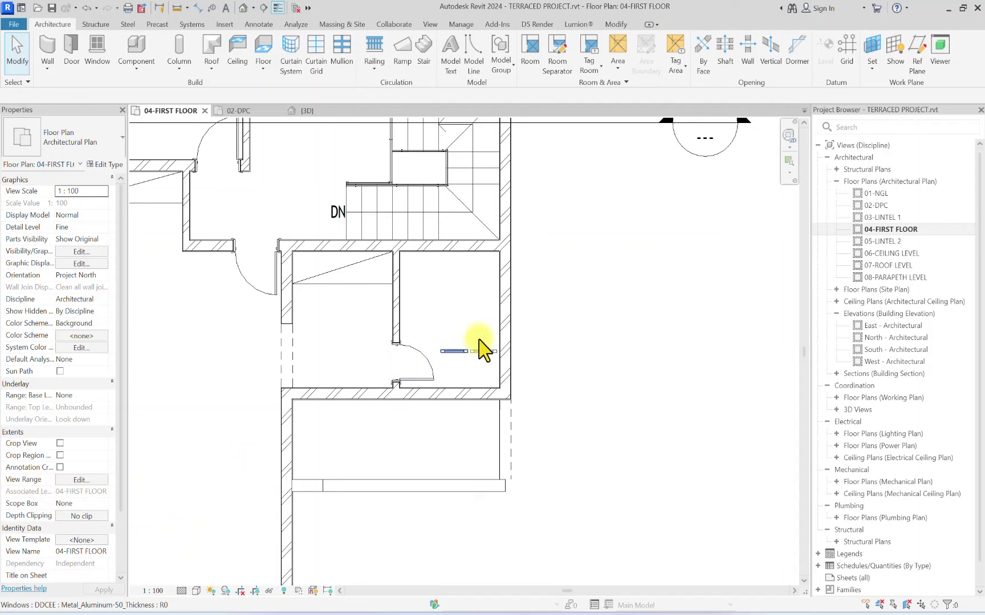
click(85, 480)
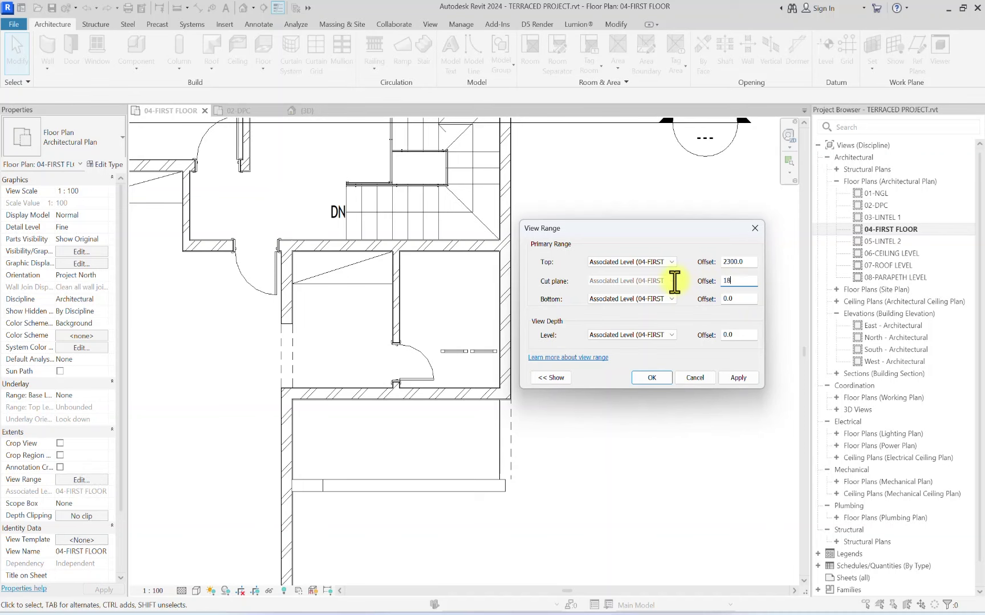
click(651, 378)
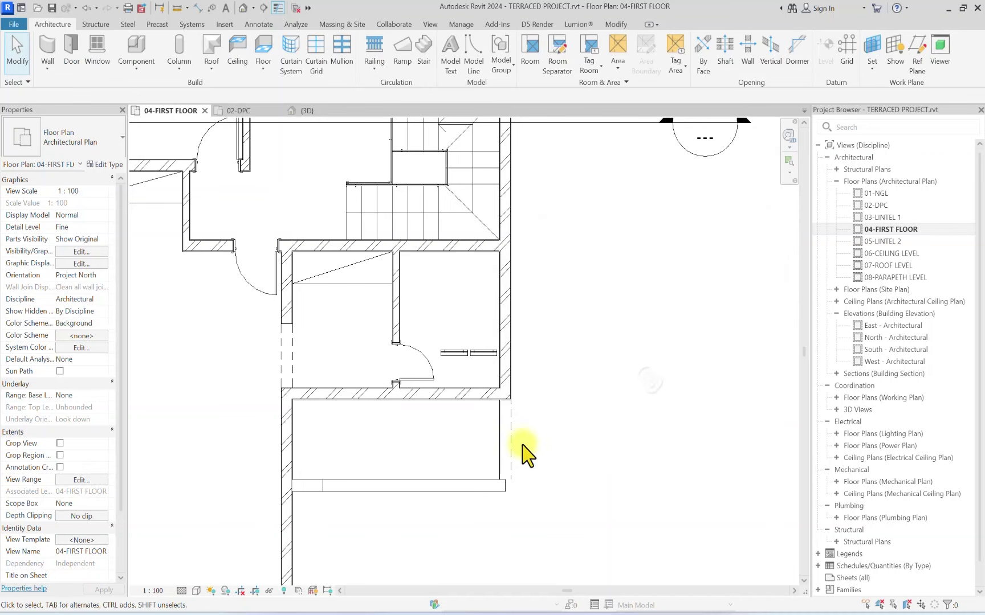
Step: Move the pasted curtain wall into the room's lower wall beside the door
click(465, 354)
click(242, 65)
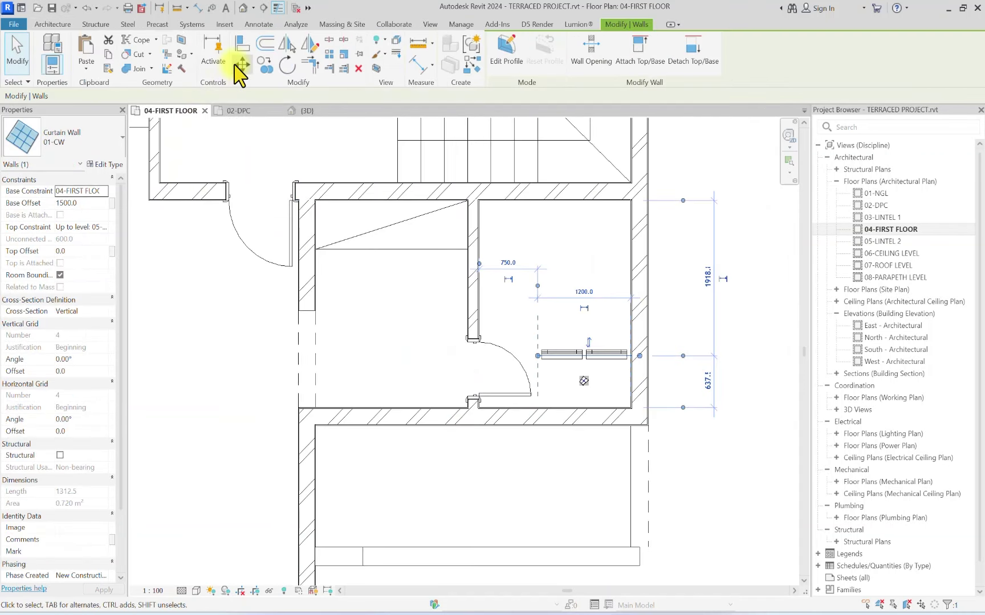
scroll(532, 359, up, 5)
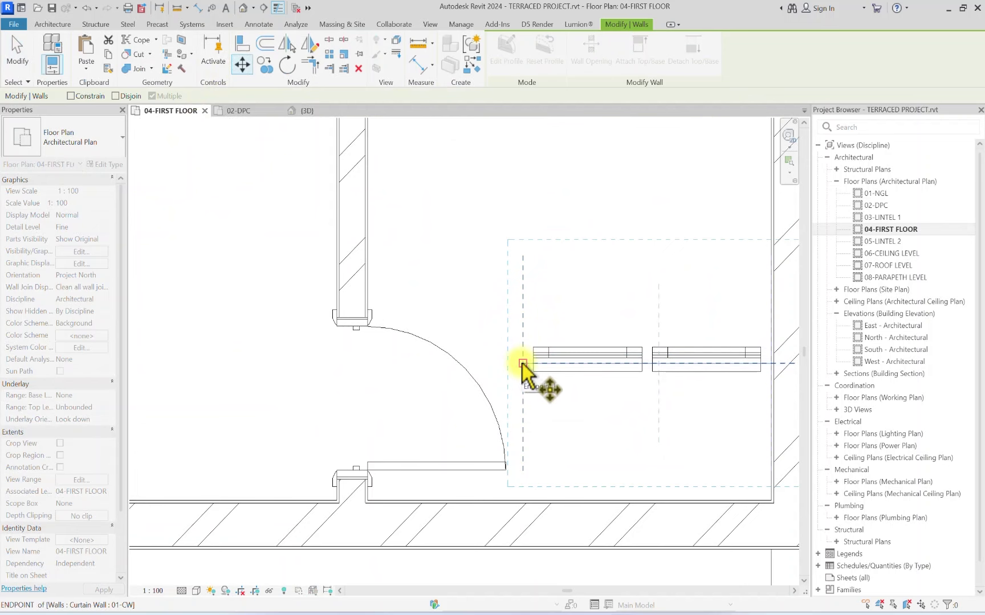
click(523, 364)
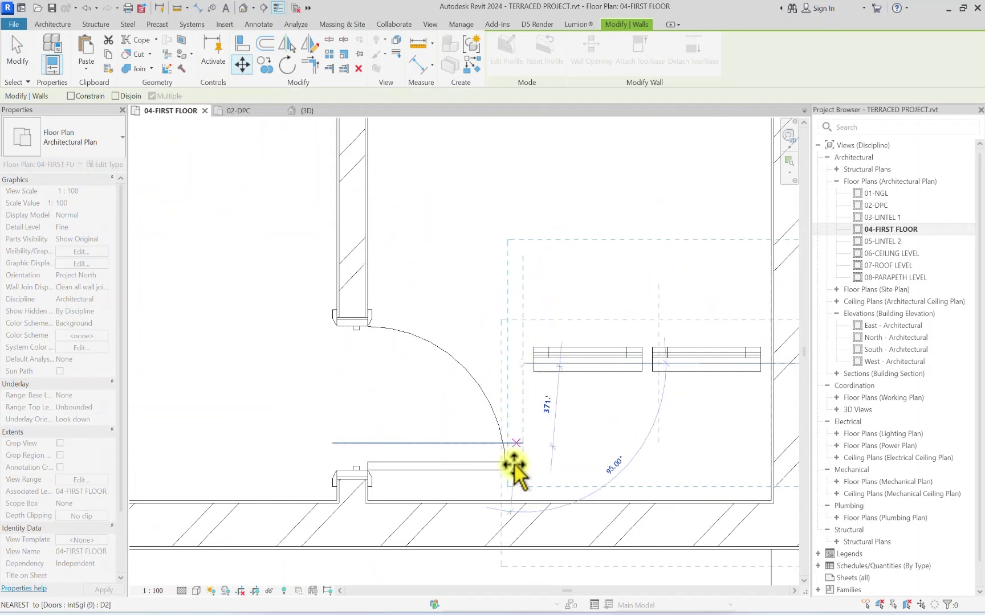
click(525, 526)
scroll(536, 484, down, 3)
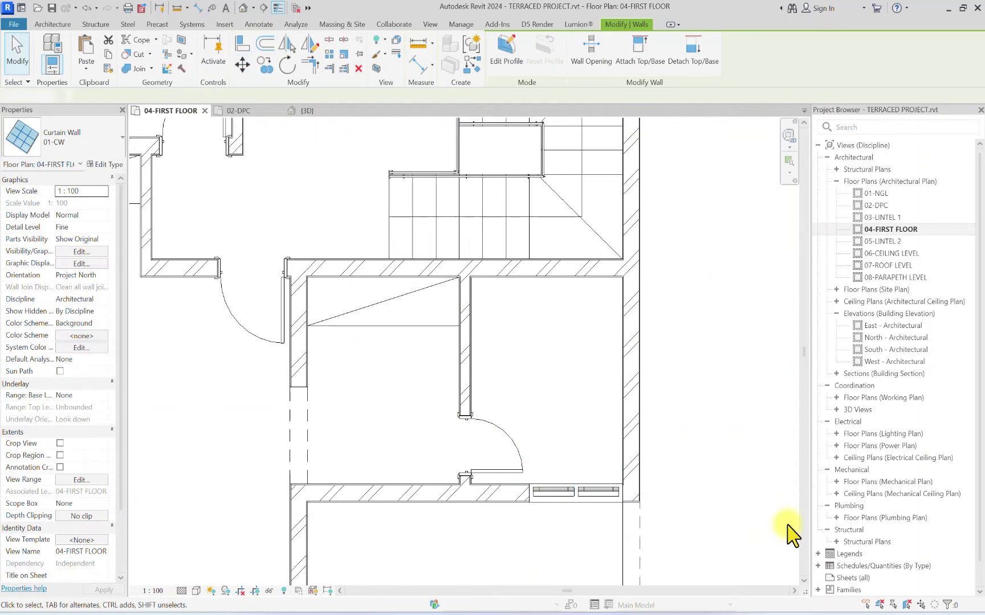
key(Escape)
click(245, 8)
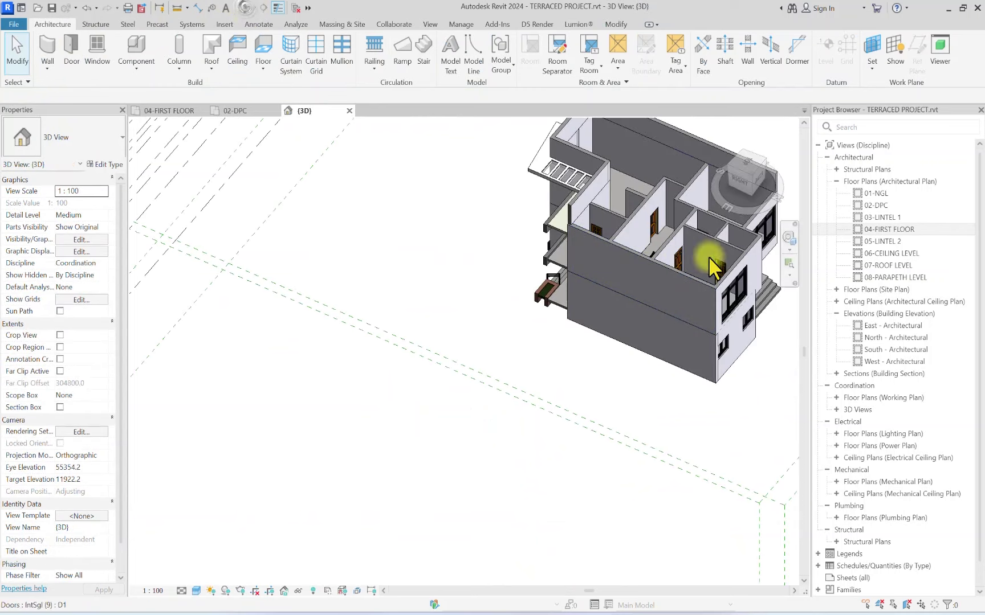
Step: From the front view, hide the mullion and delete the upper window's horizontal grid line
click(756, 175)
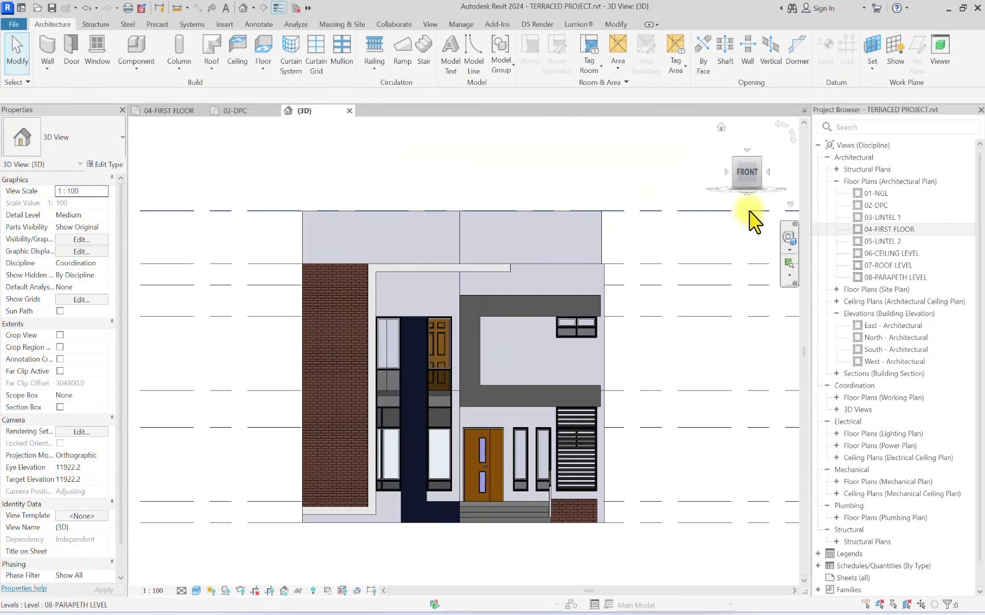
click(746, 179)
scroll(505, 424, up, 3)
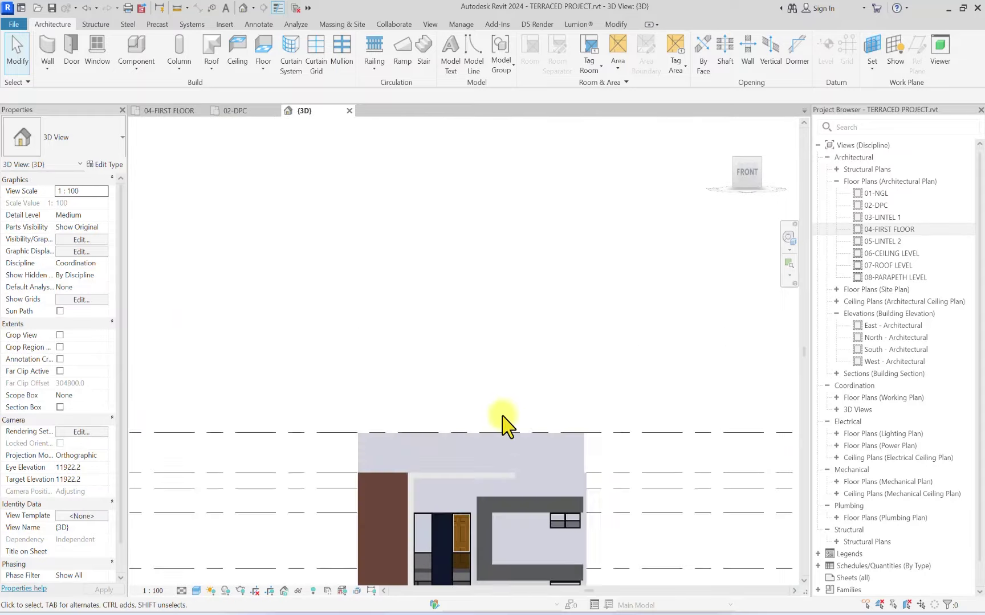
middle_drag(505, 424, 431, 315)
scroll(431, 314, up, 2)
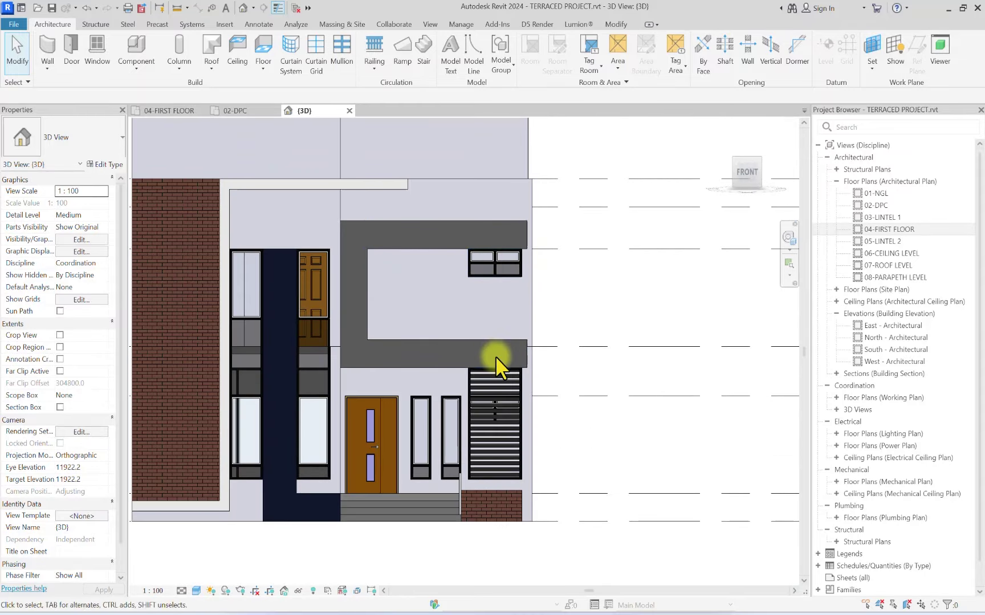
scroll(474, 272, up, 5)
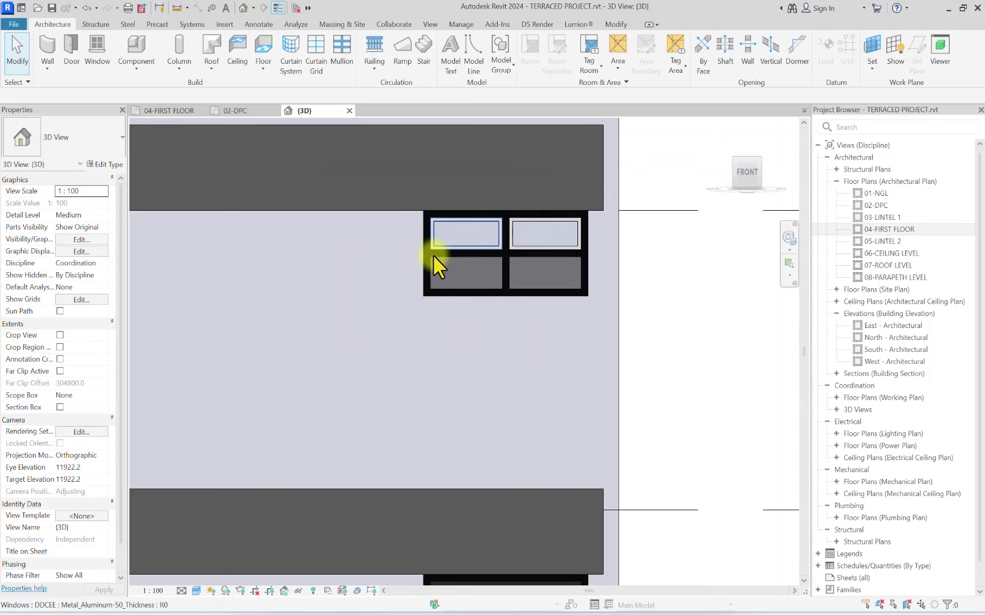
scroll(433, 254, up, 4)
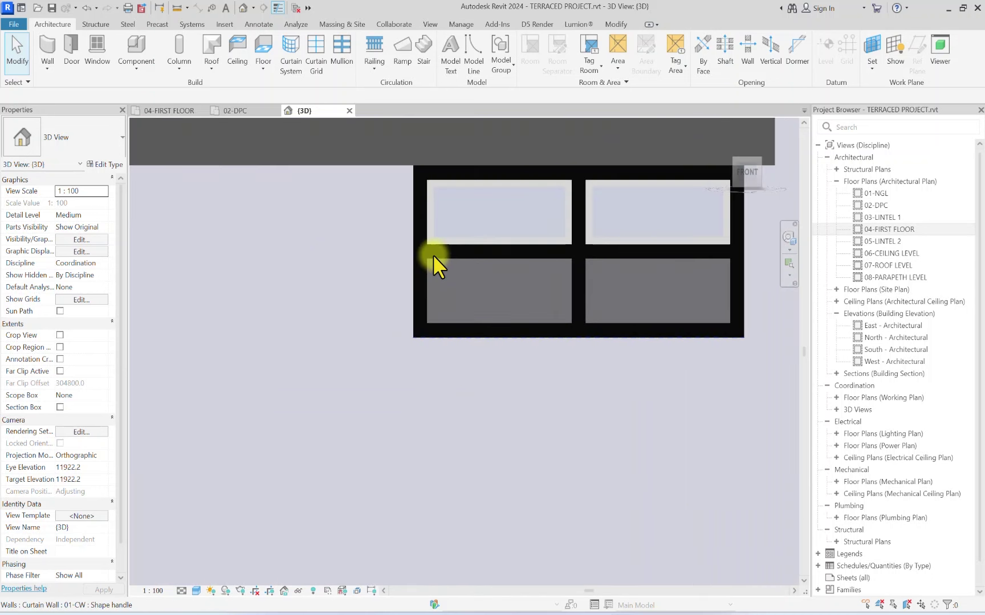
click(431, 257)
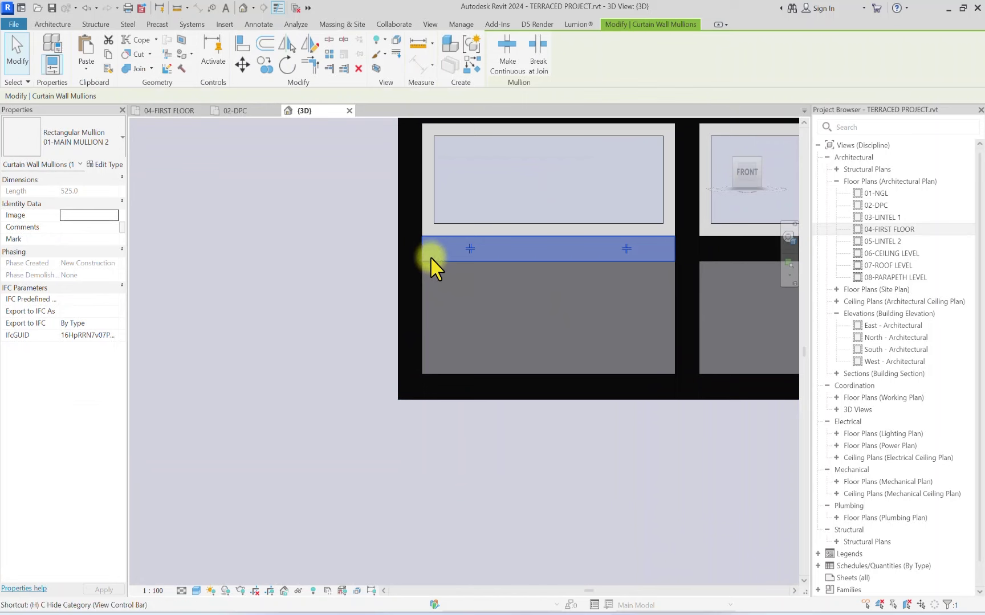
key(h)
key(h)
click(455, 257)
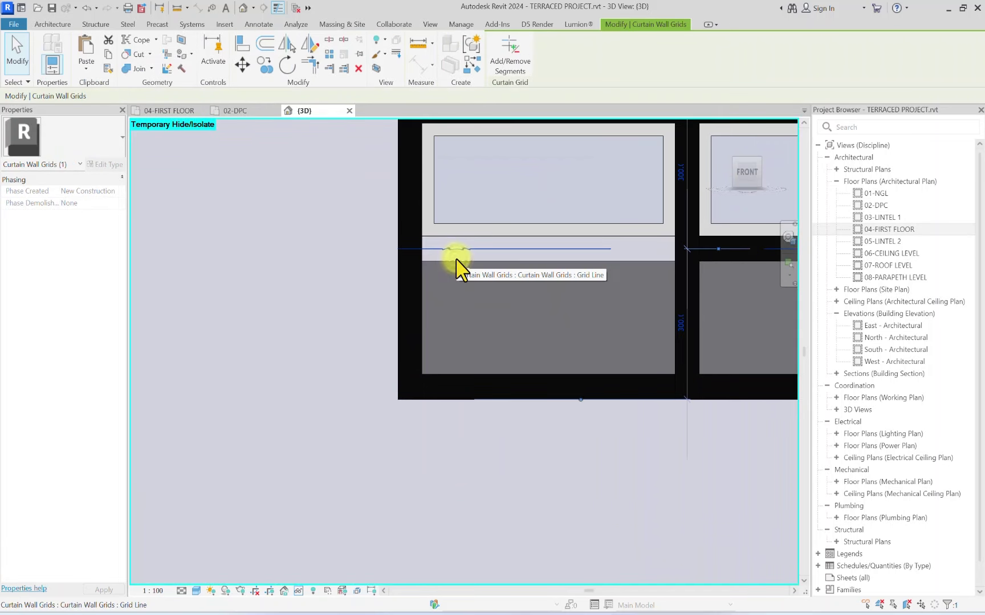
key(Delete)
Step: Temporarily hide the louvred grill panel wall and the small ground-floor window
scroll(455, 257, down, 6)
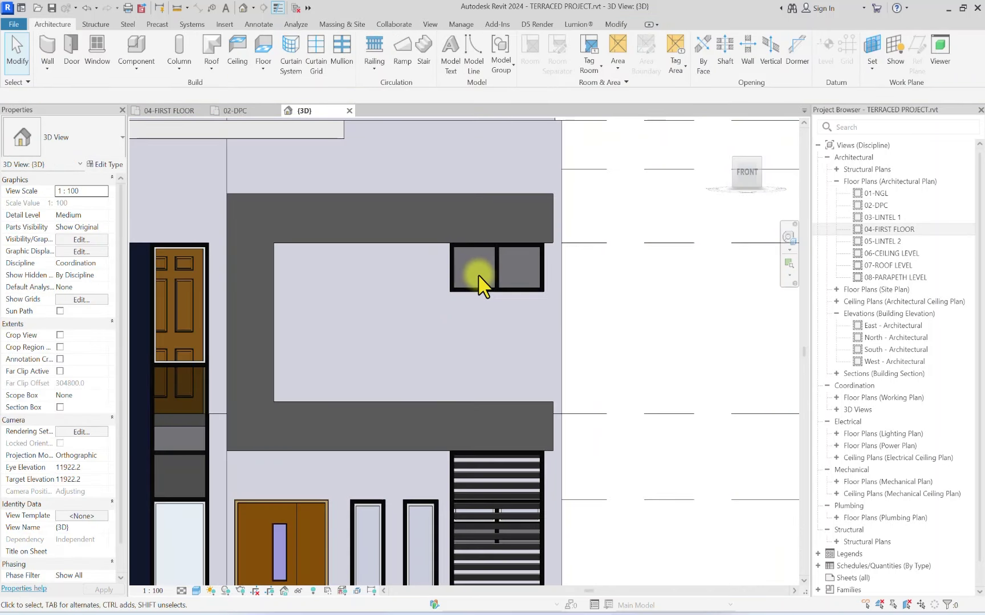
scroll(495, 503, up, 5)
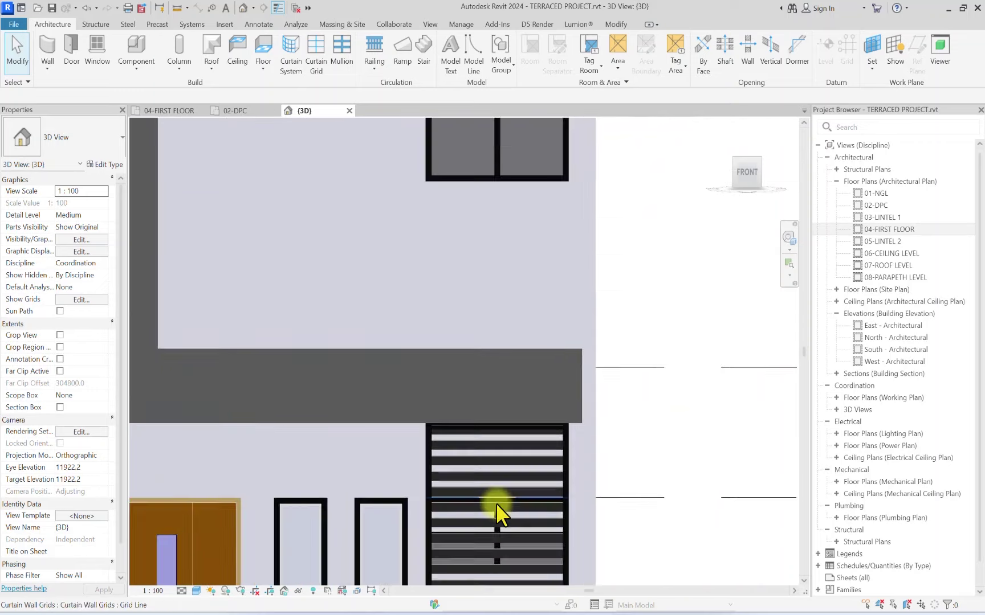
scroll(462, 490, down, 2)
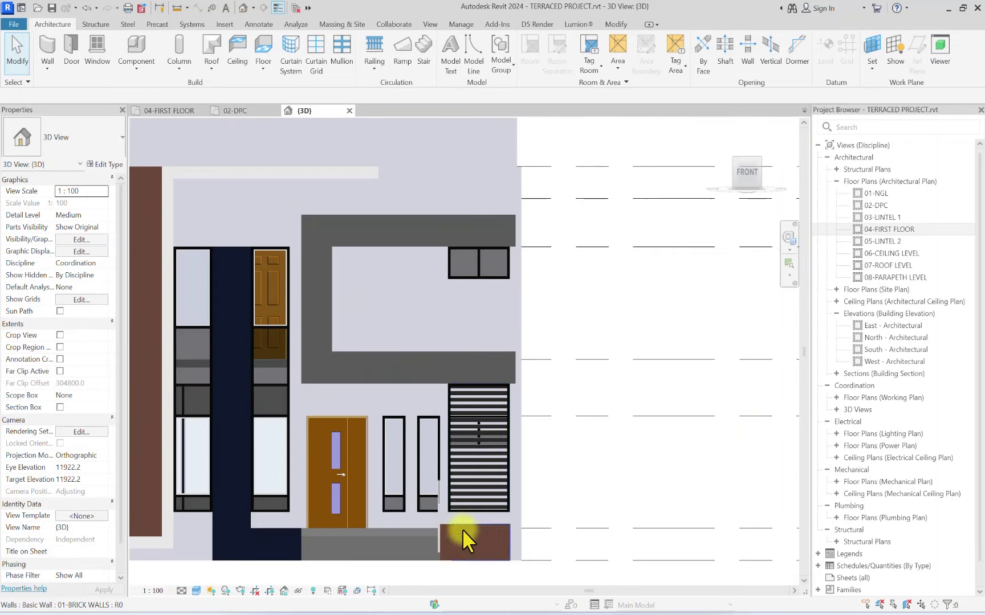
click(465, 513)
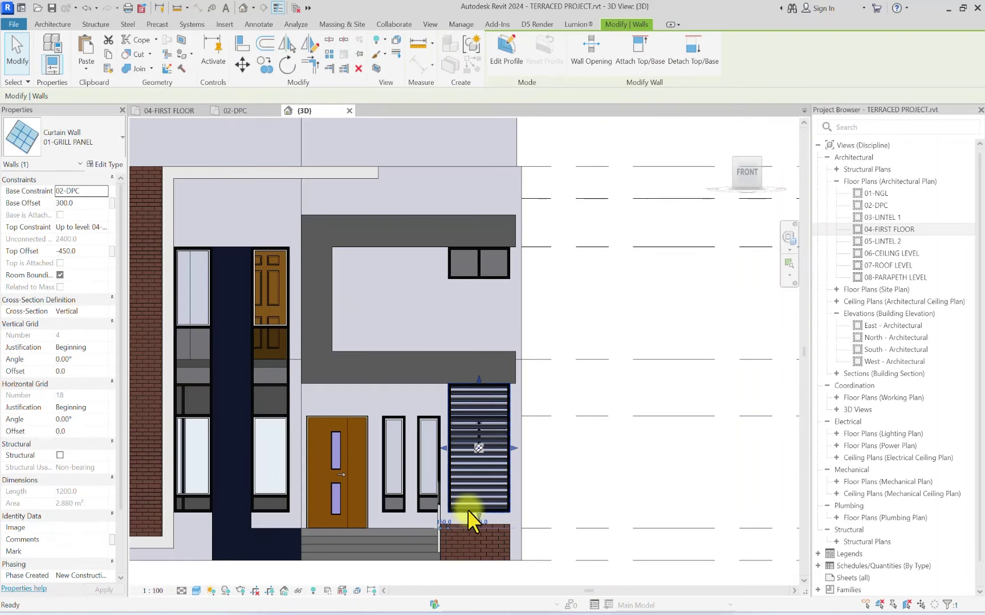
key(h)
key(h)
scroll(473, 502, up, 4)
scroll(463, 426, down, 3)
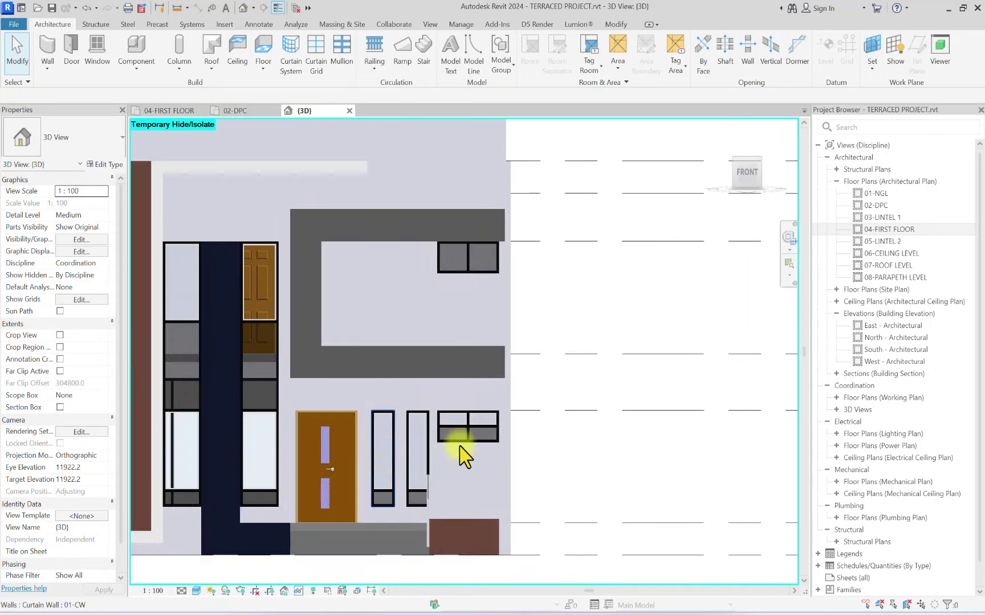
click(478, 424)
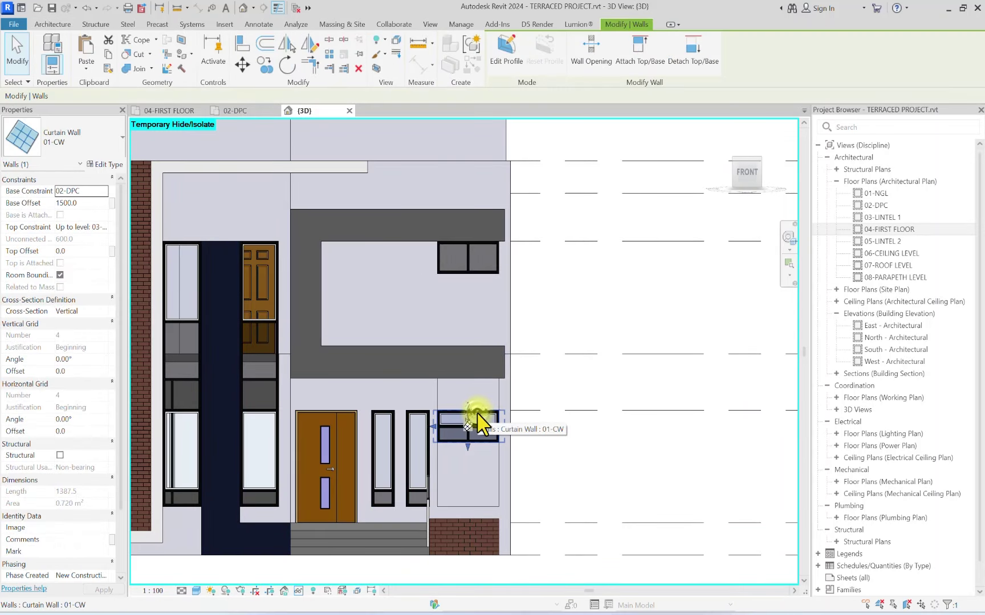
key(h)
key(h)
Step: Select both panels of the first-floor window and bring up the panel type list
click(471, 272)
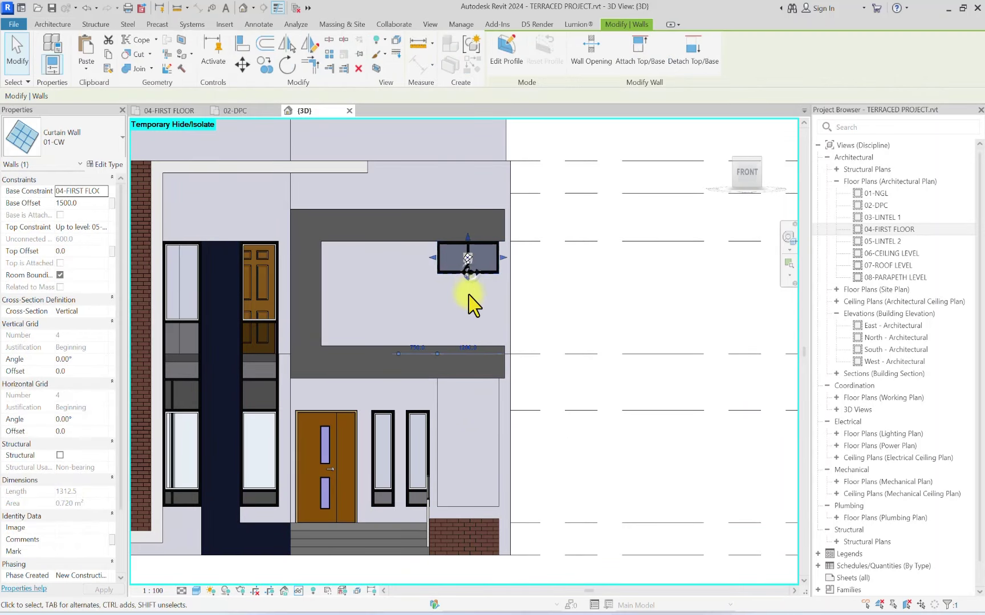
key(Escape)
scroll(470, 279, up, 5)
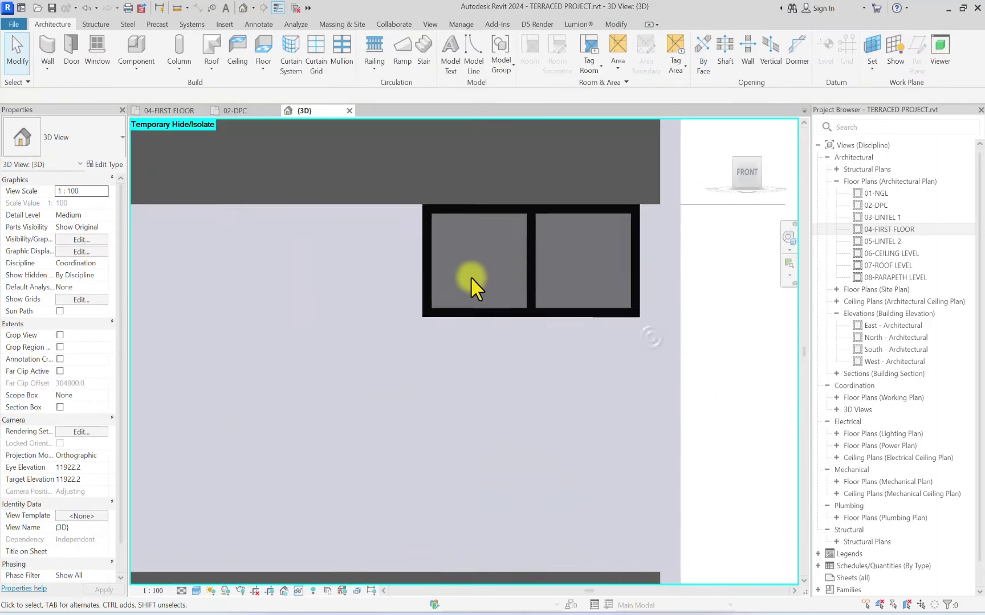
click(441, 317)
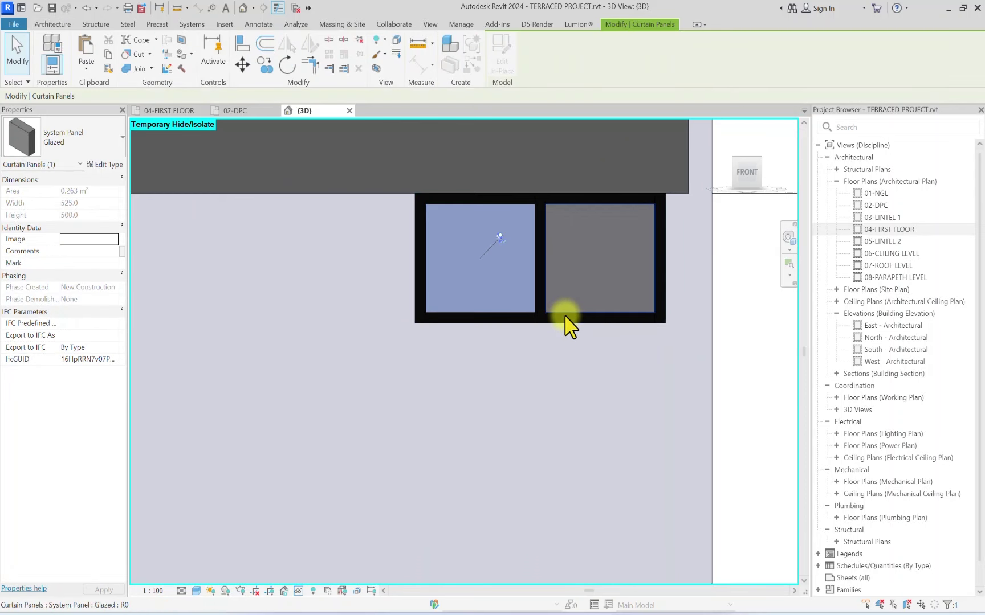
ctrl+click(565, 315)
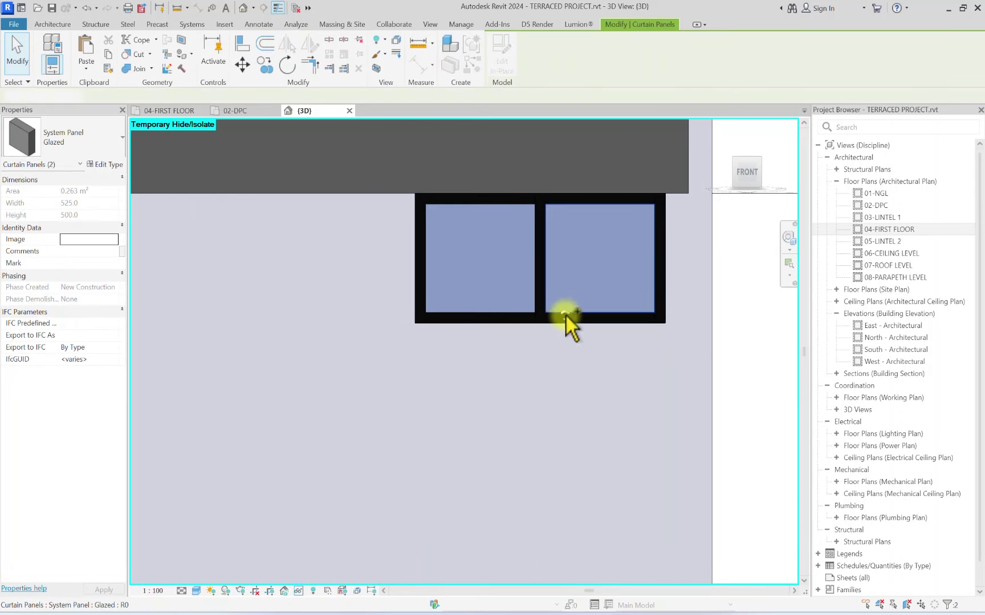
click(123, 138)
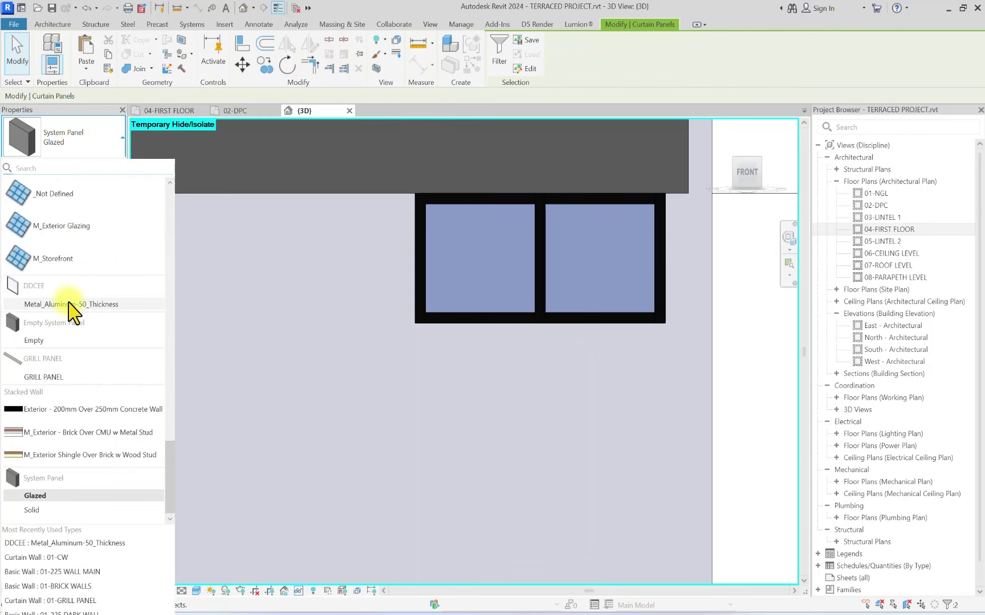
Step: Change both window panels to the Metal_Aluminum-50_Thickness type
click(72, 305)
click(439, 406)
scroll(450, 393, down, 3)
Step: Paste the window aligned to level 02-DPC
click(462, 376)
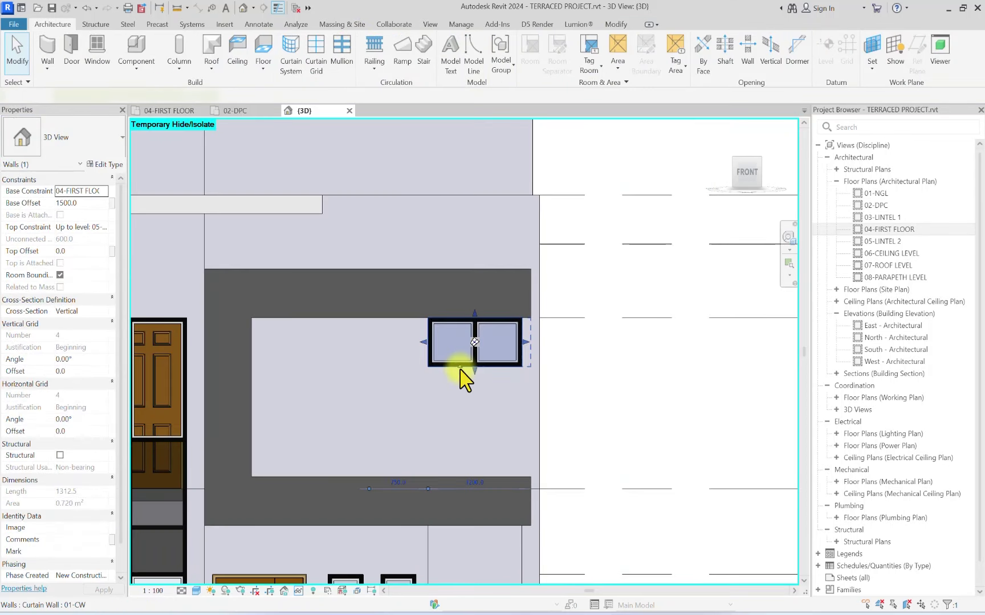
click(88, 73)
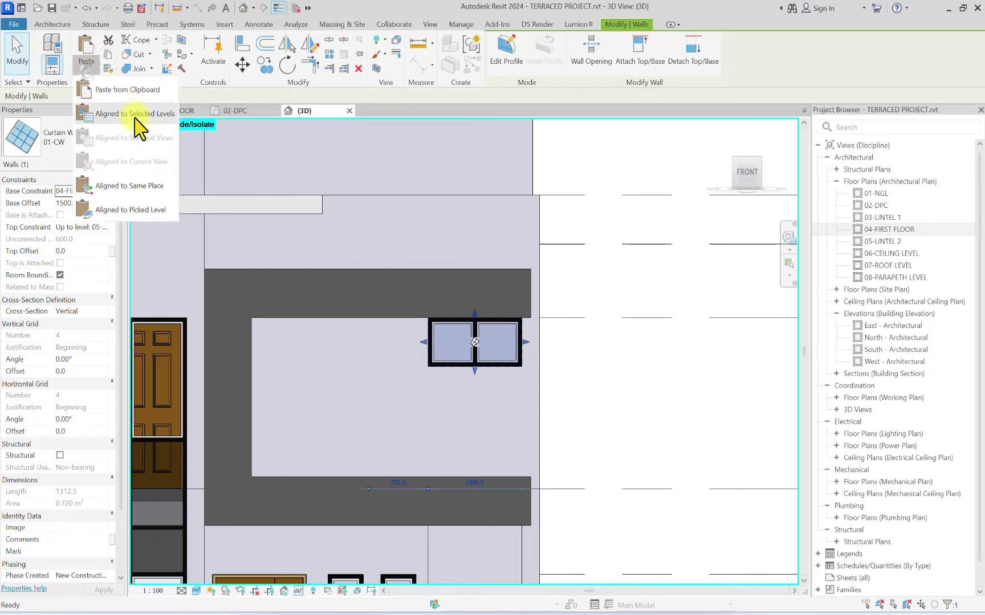
click(134, 122)
click(499, 206)
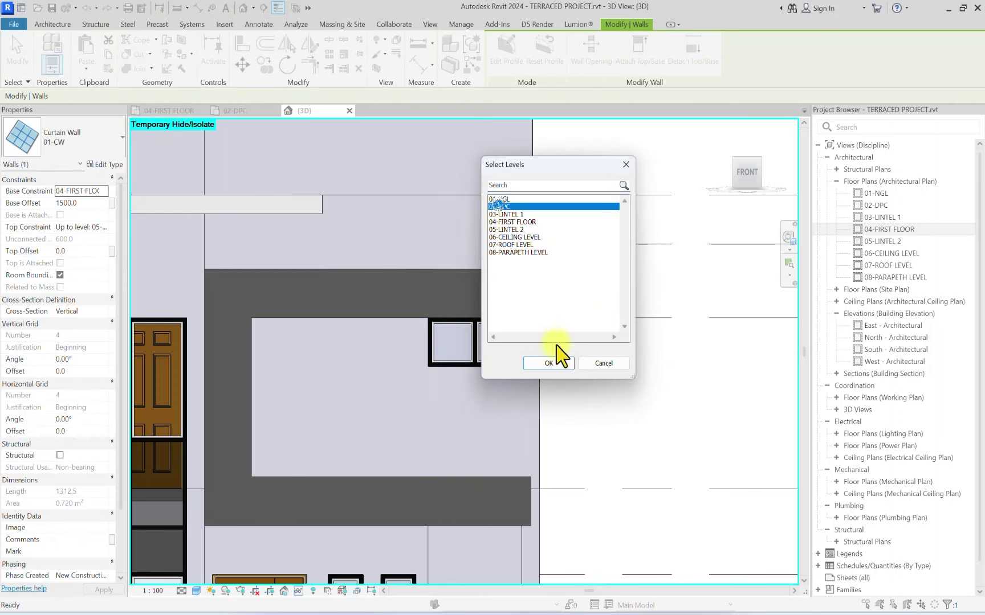
click(545, 364)
click(684, 462)
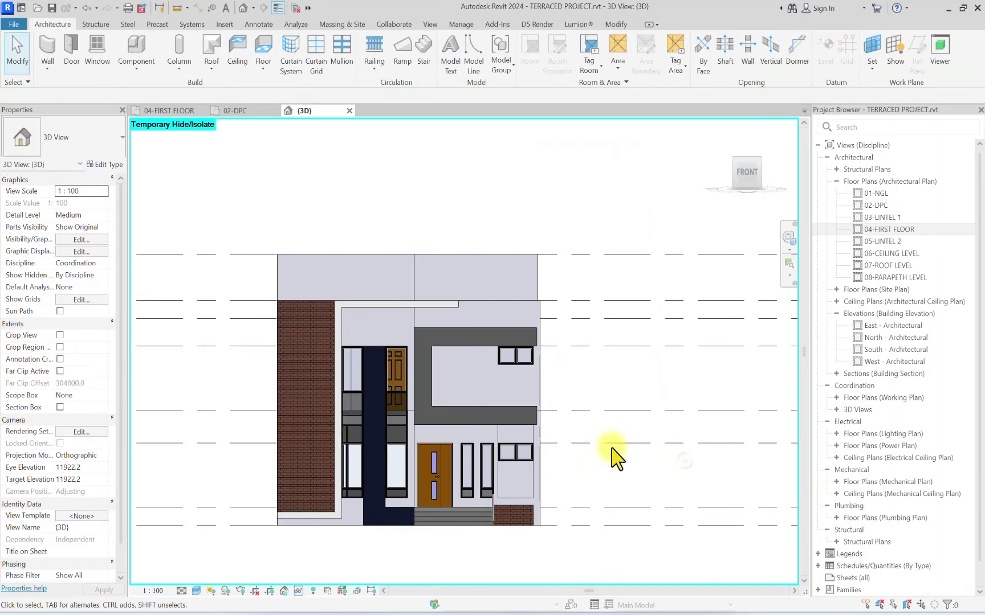
Step: Inspect the pasted window in the 02-DPC plan, then go to the 04-FIRST FLOOR plan
double_click(877, 205)
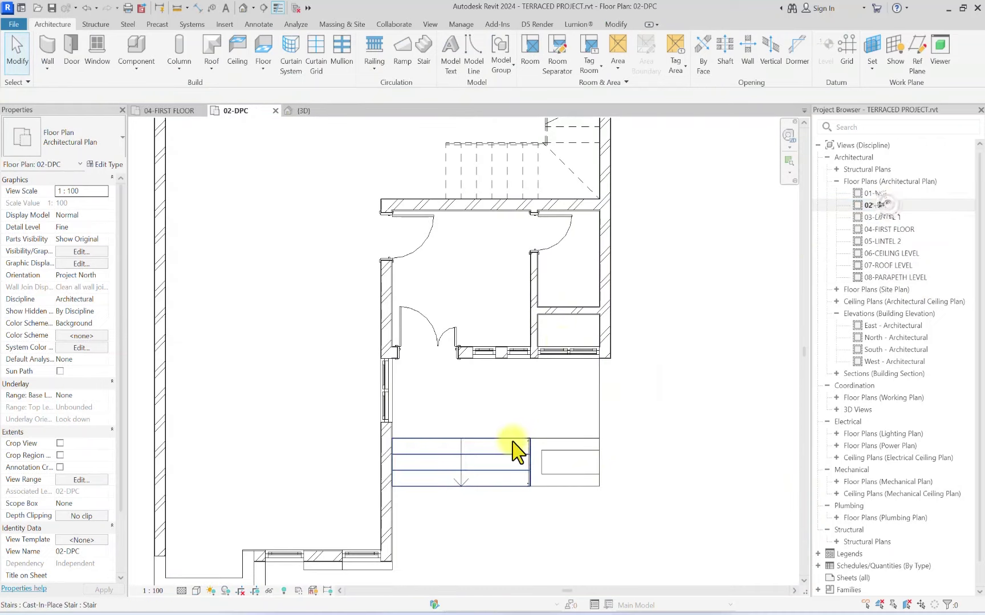
scroll(564, 351, up, 2)
click(565, 356)
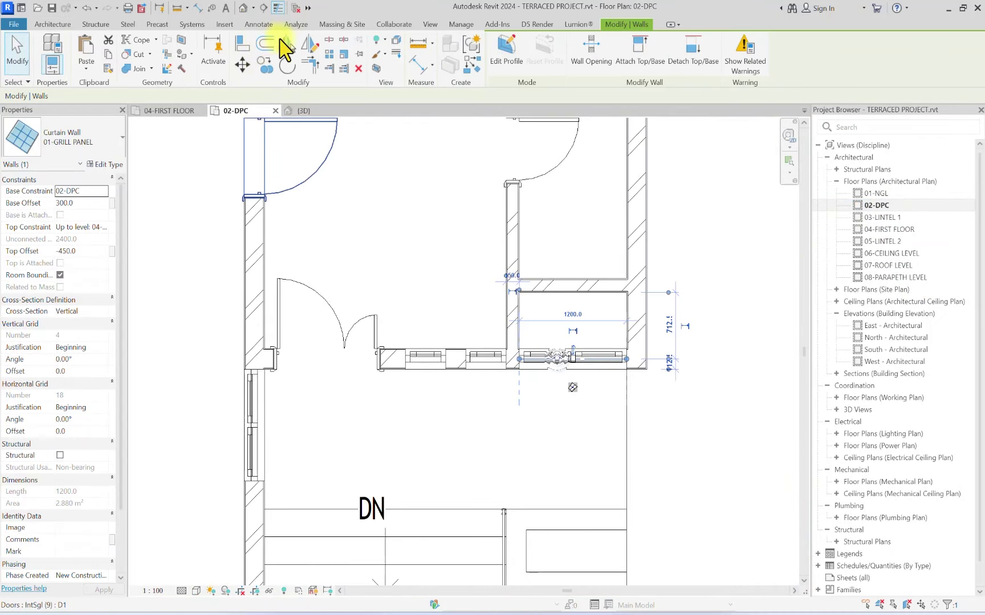
scroll(609, 402, up, 2)
click(564, 369)
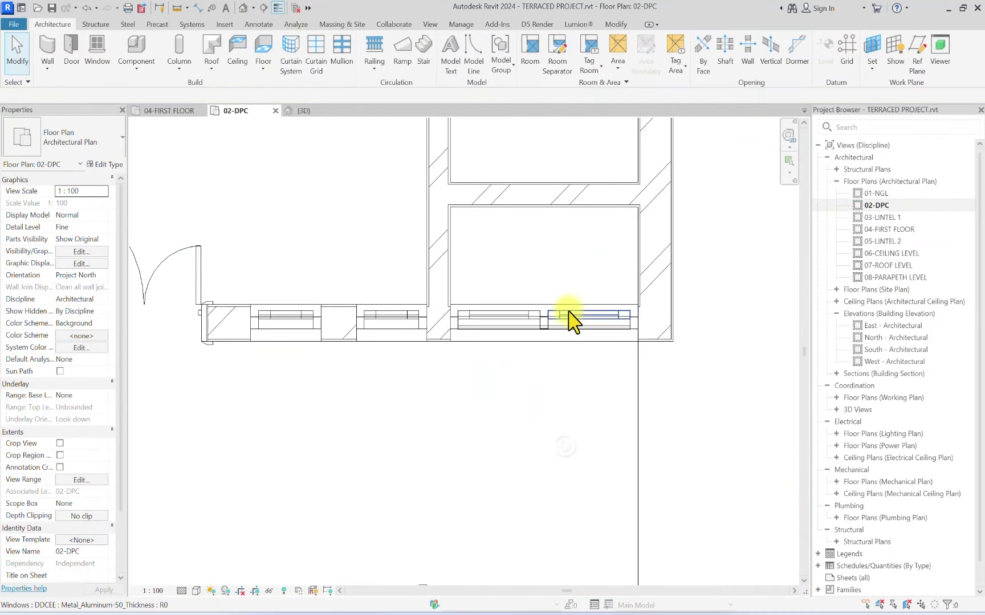
scroll(448, 335, up, 2)
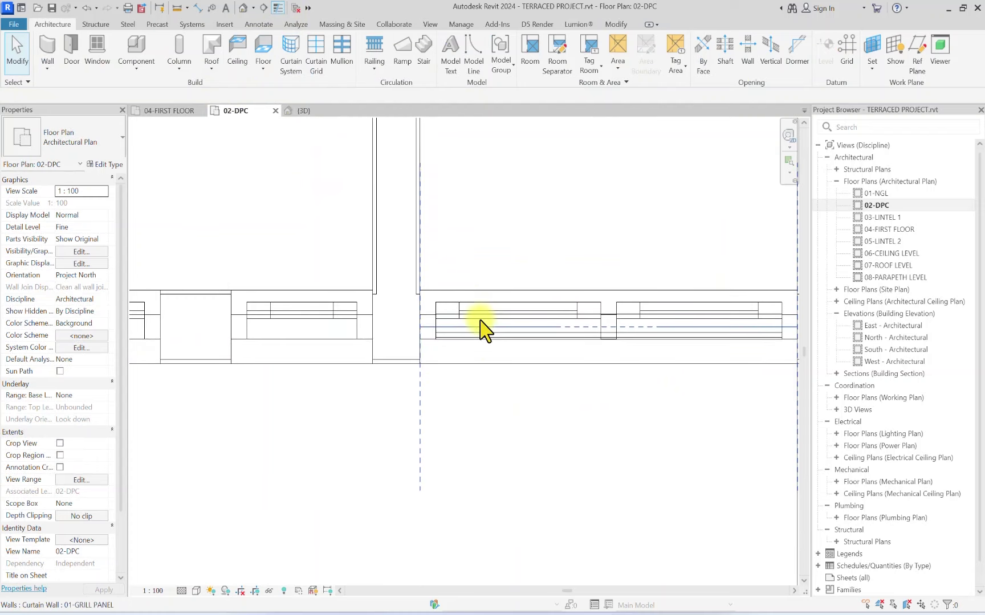
scroll(476, 339, down, 2)
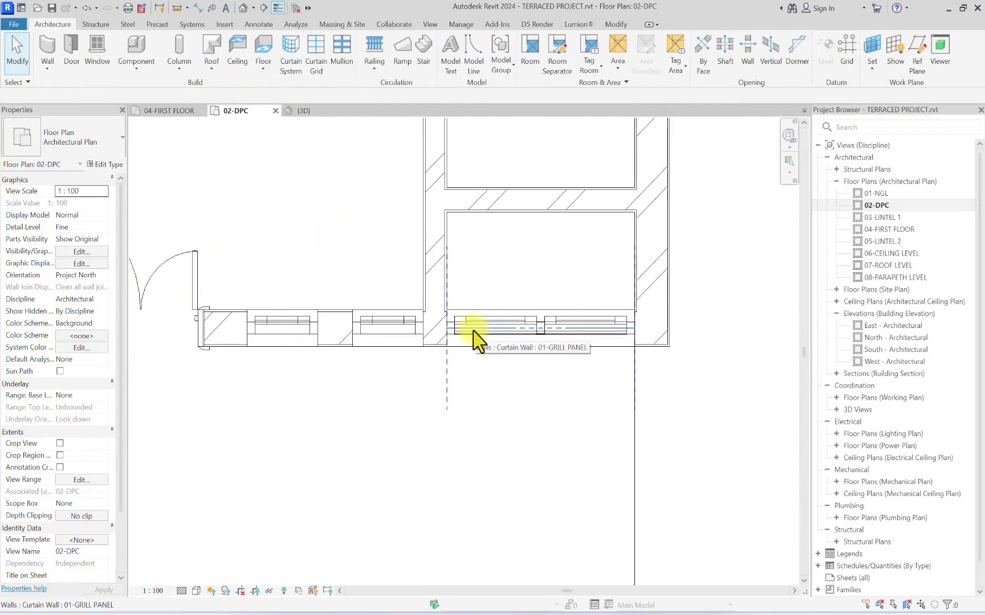
scroll(500, 420, down, 3)
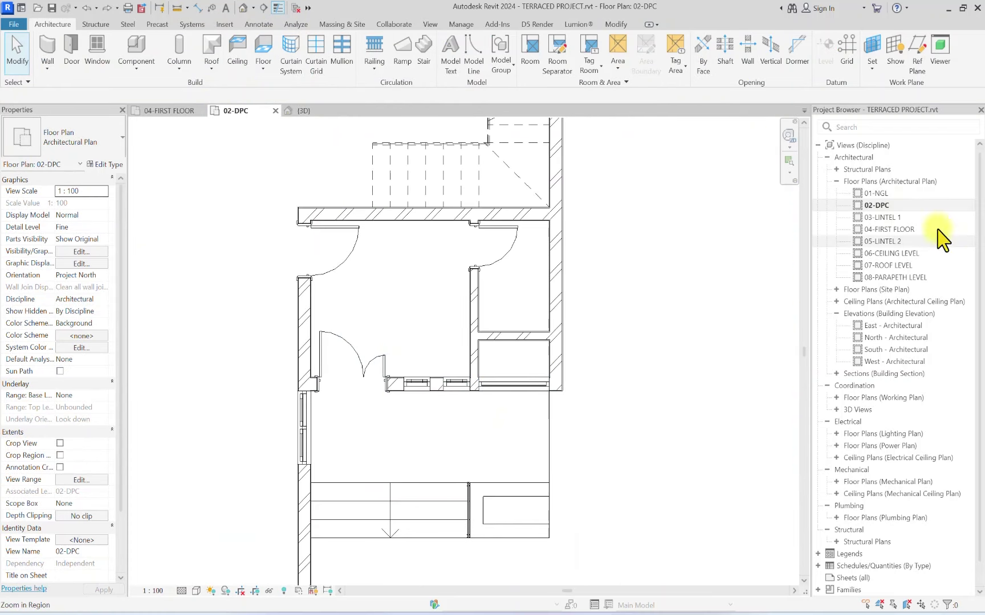
double_click(890, 229)
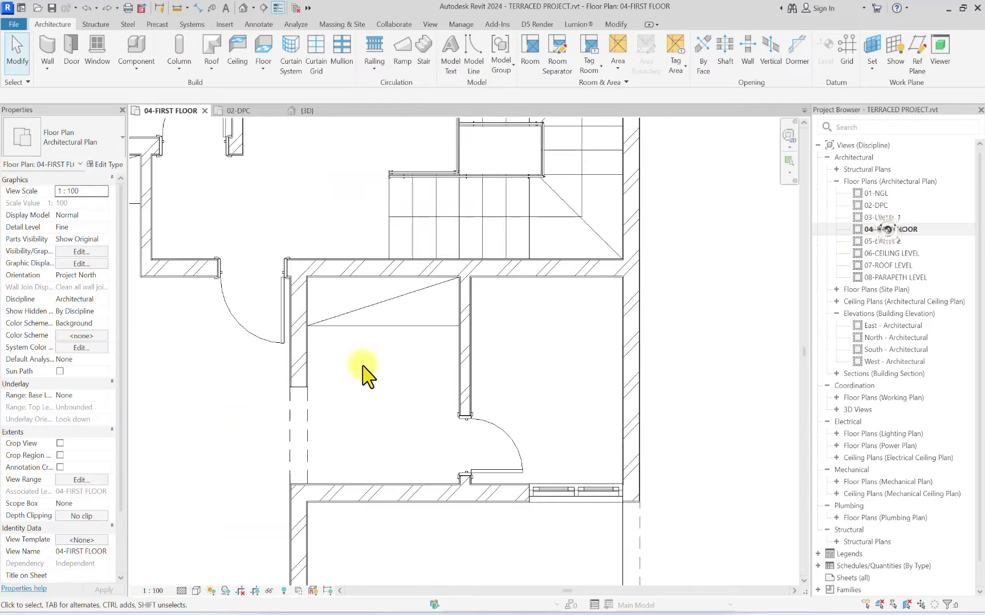
Step: Copy the first-floor curtain-wall window upward, then undo the misplaced copy
click(526, 449)
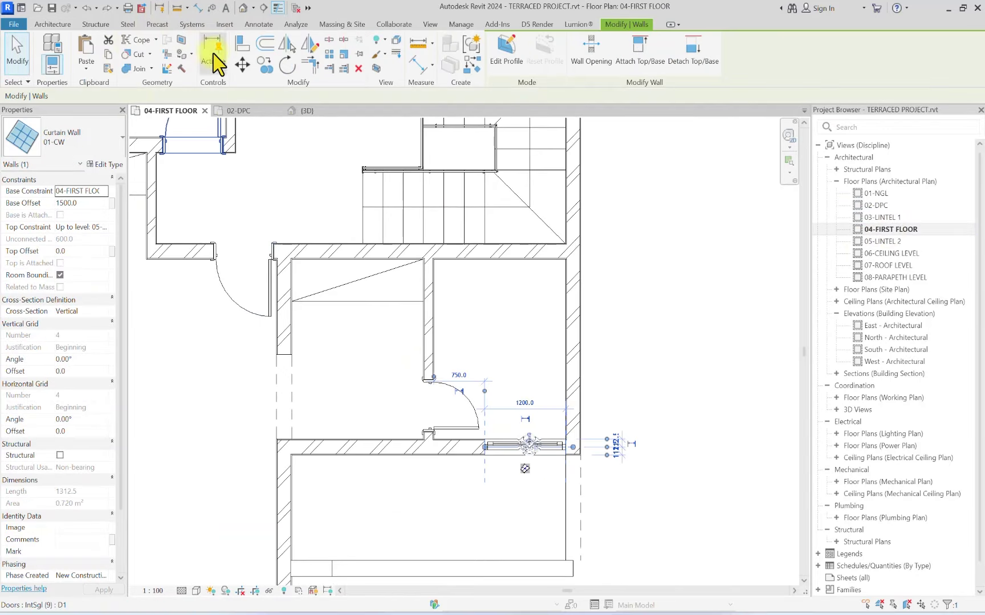
click(264, 64)
scroll(501, 459, up, 3)
click(484, 445)
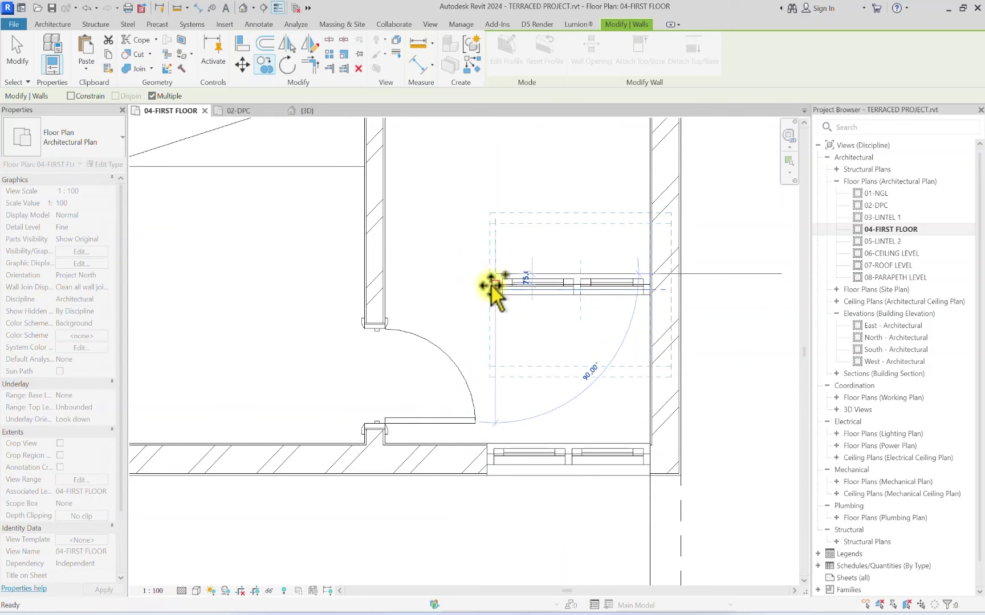
click(490, 285)
key(Escape)
key(ctrl+z)
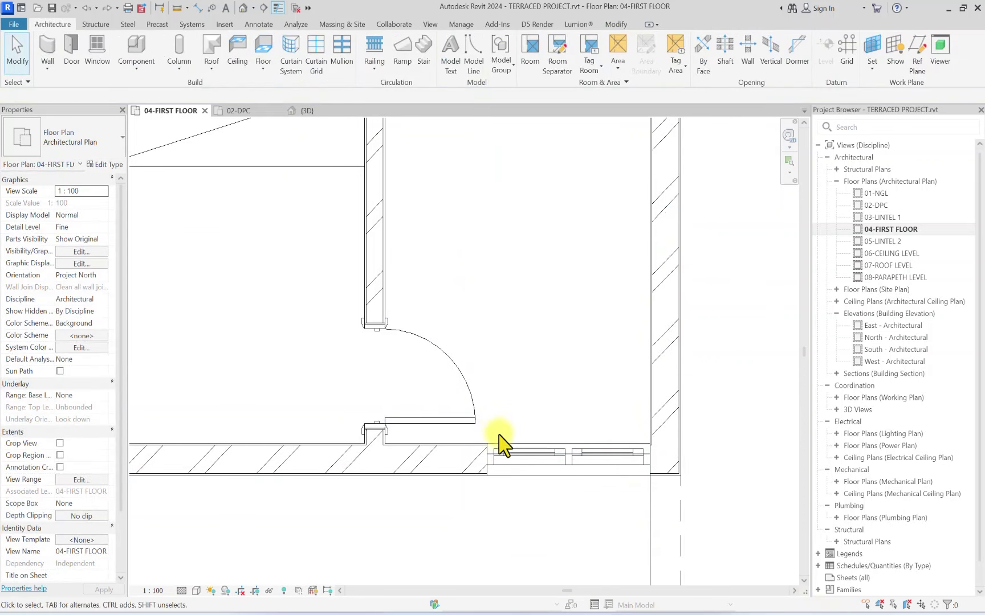
Step: Copy the curtain-wall window 1200 above the original
click(508, 467)
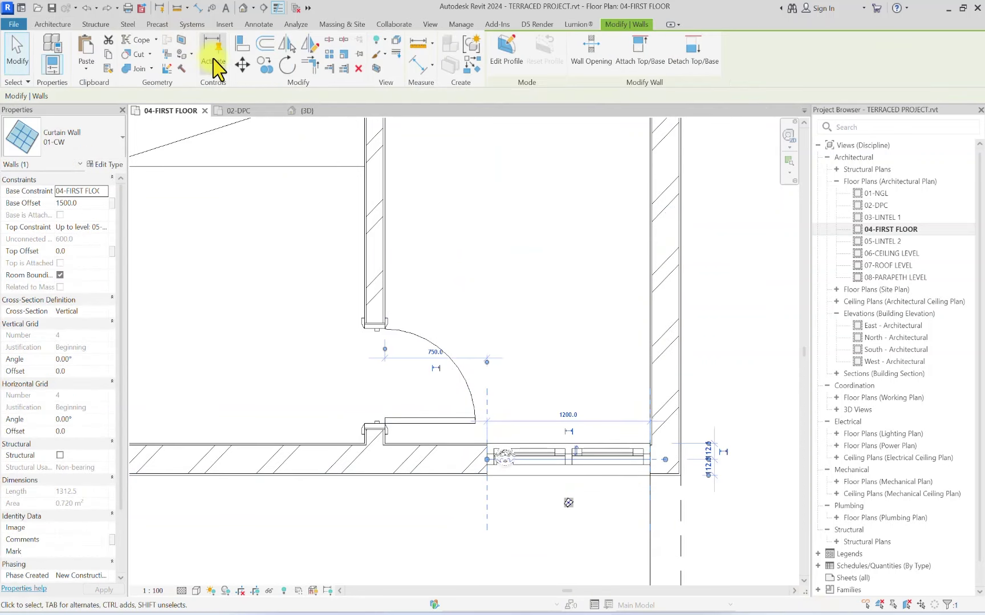
click(262, 65)
scroll(490, 447, up, 2)
click(493, 441)
scroll(500, 365, down, 3)
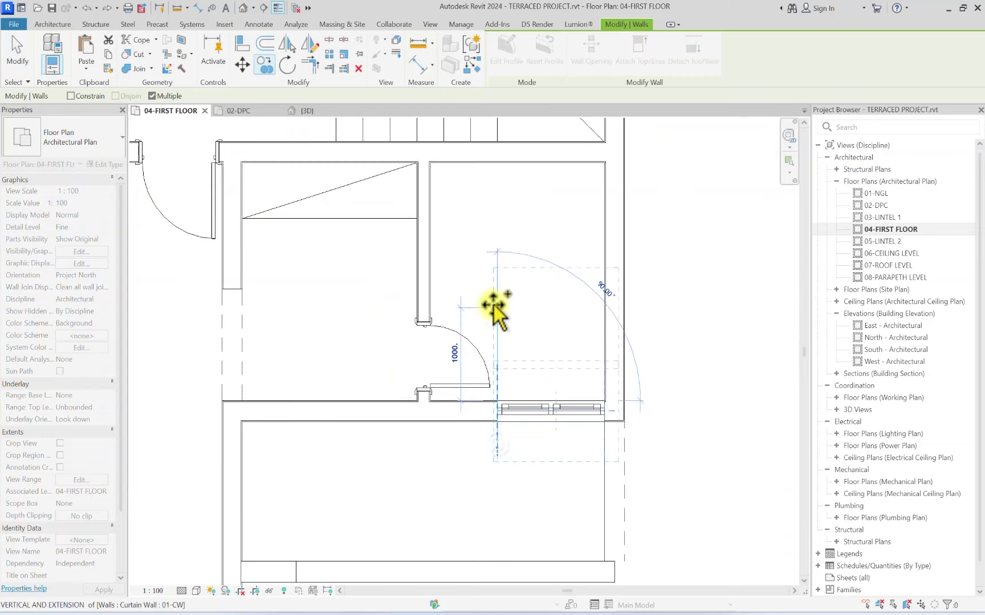
click(497, 285)
key(Escape)
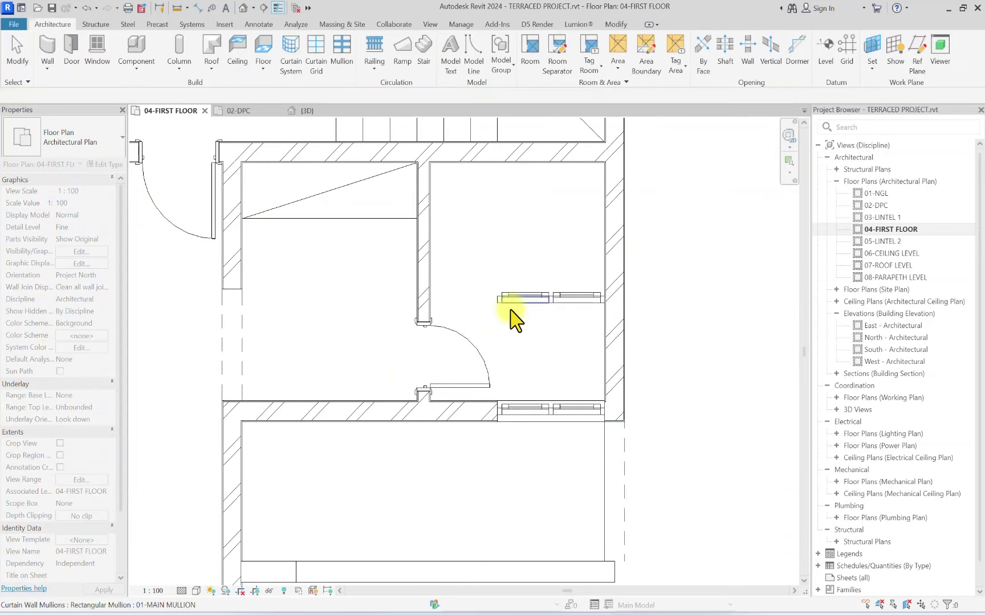
Step: Cut the new copy and paste it aligned to level 02-DPC
click(522, 298)
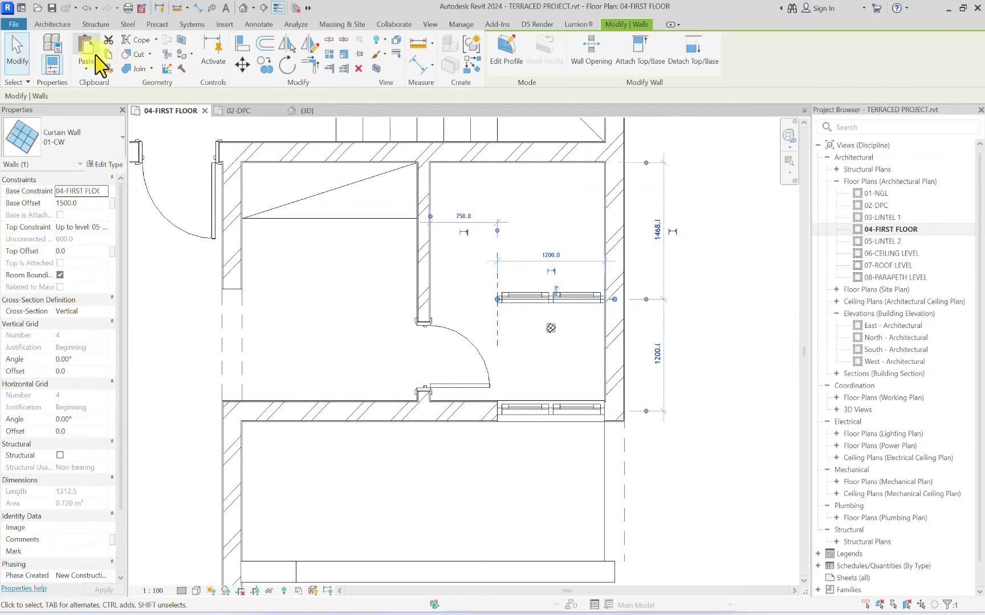
key(Escape)
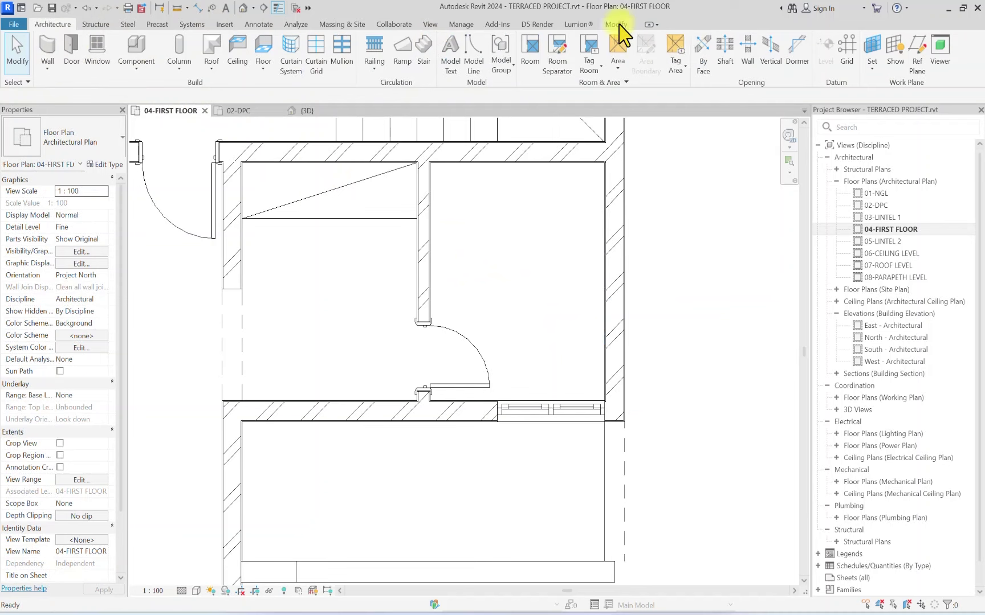
click(618, 24)
click(87, 70)
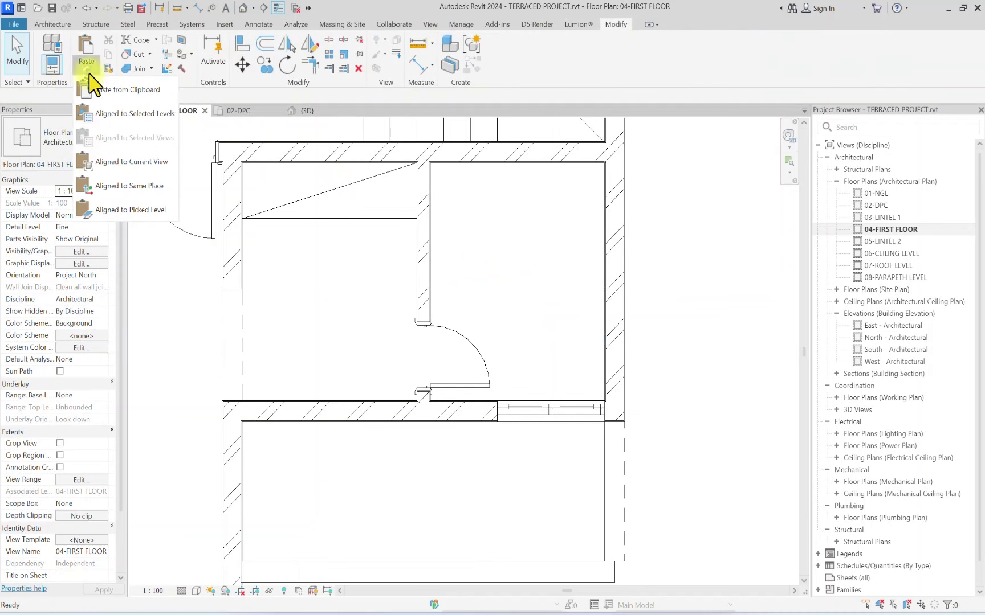
click(142, 114)
click(522, 207)
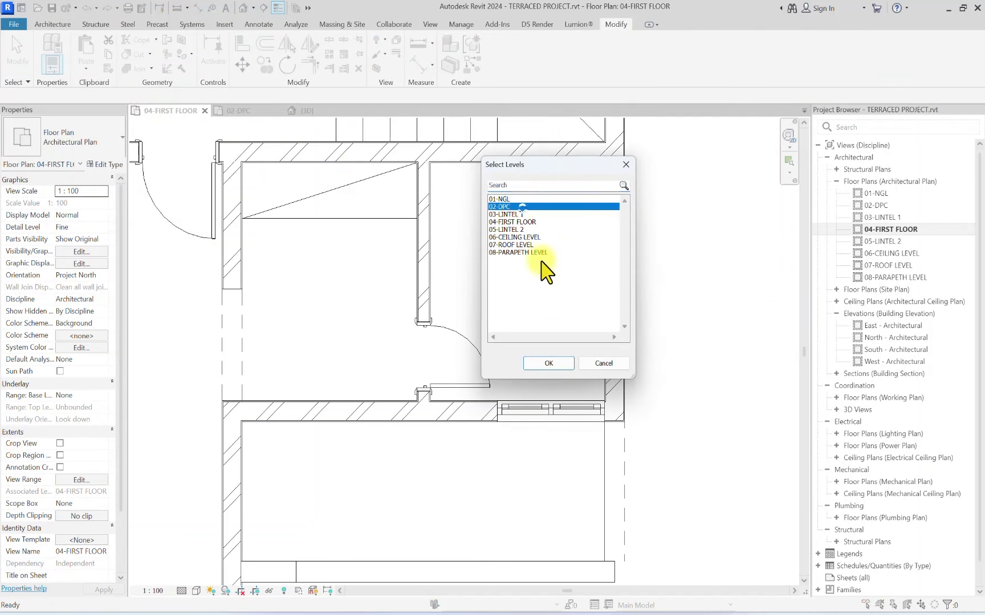
click(549, 363)
Step: On the 02-DPC plan, move the pasted curtain wall 260 lower, then view it in 3D
click(881, 205)
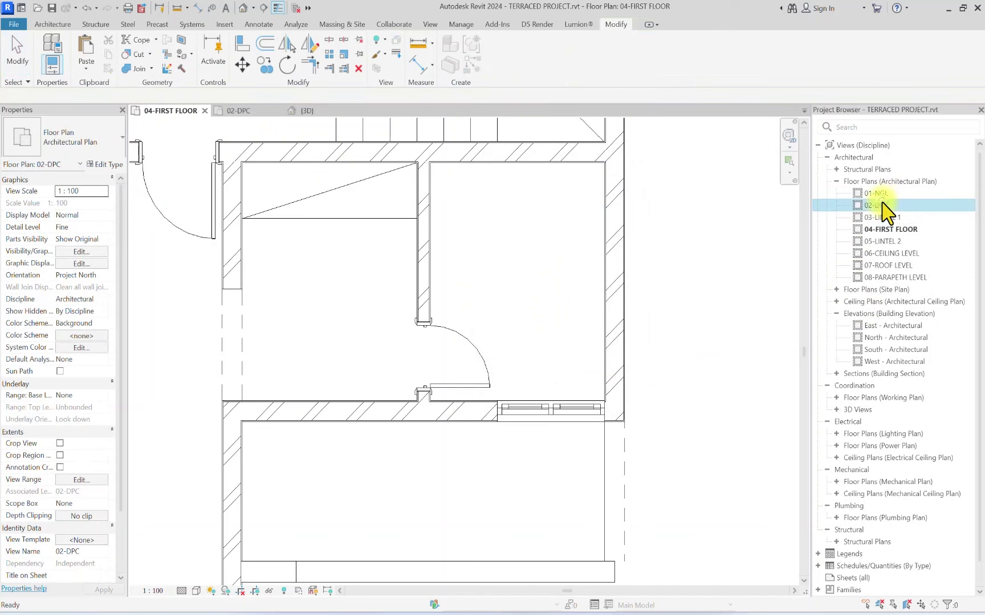
double_click(882, 205)
scroll(386, 367, up, 3)
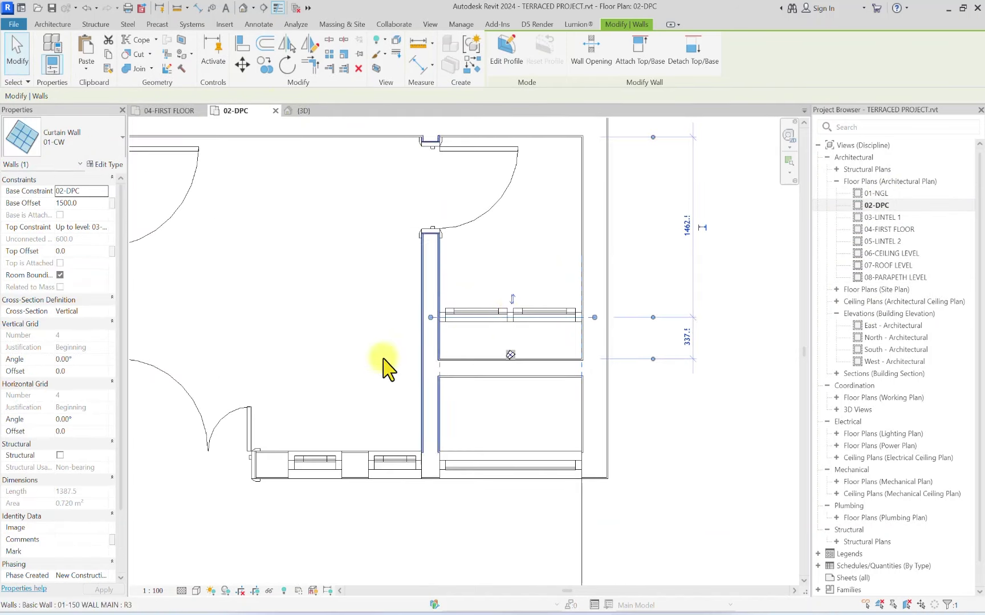
click(243, 66)
scroll(441, 257, up, 5)
click(416, 278)
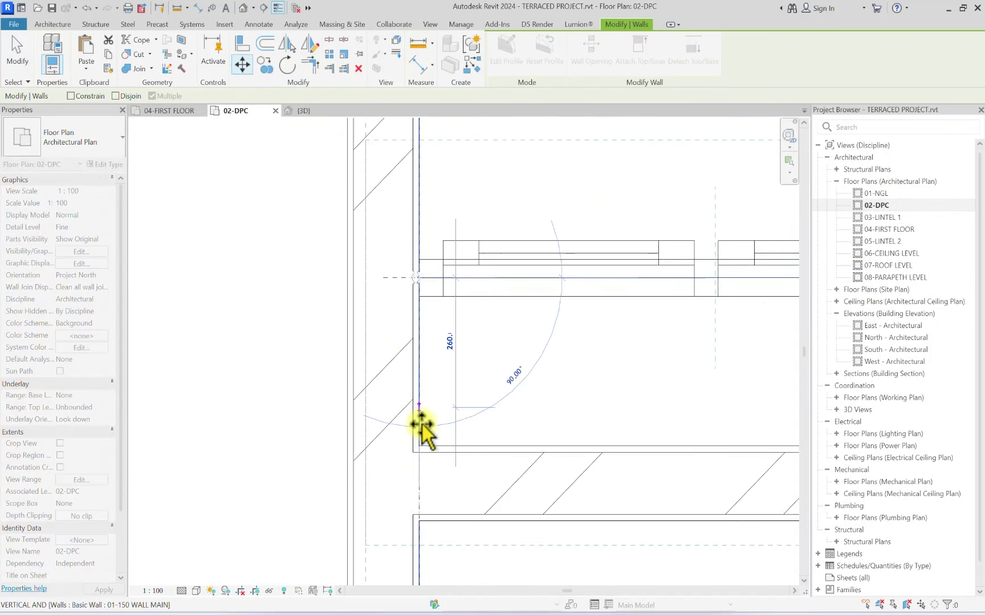
click(420, 424)
scroll(359, 454, down, 5)
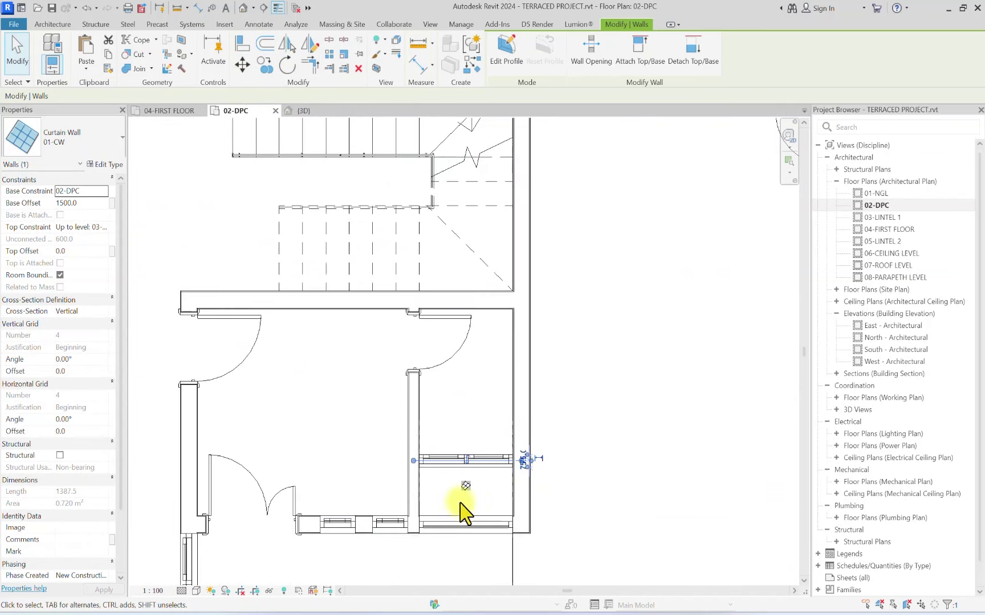
click(466, 527)
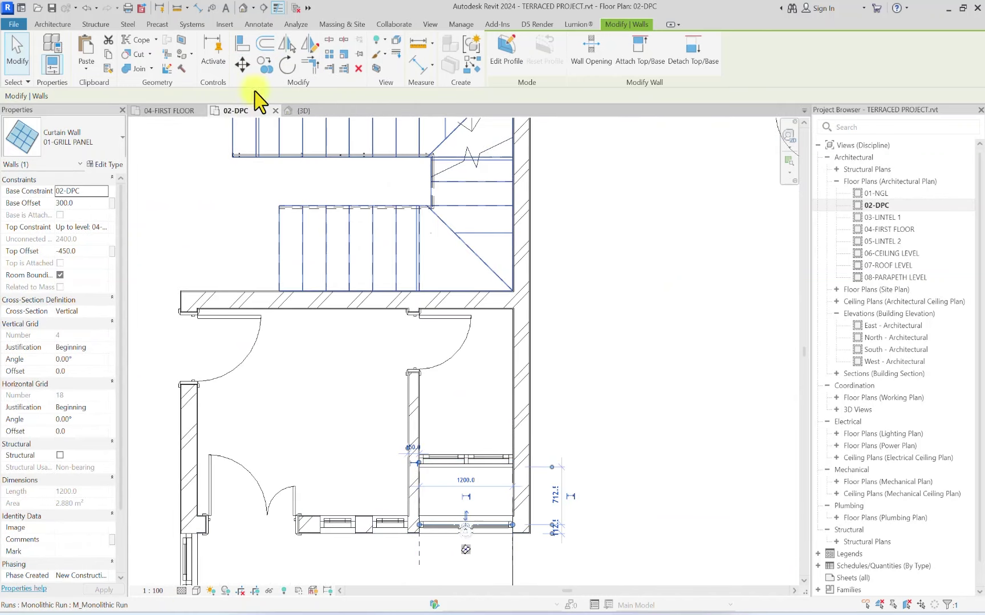
click(244, 8)
scroll(538, 468, down, 3)
Step: Orbit to view the entrance at an angle and restore the temporarily hidden louvre screen
scroll(523, 563, up, 4)
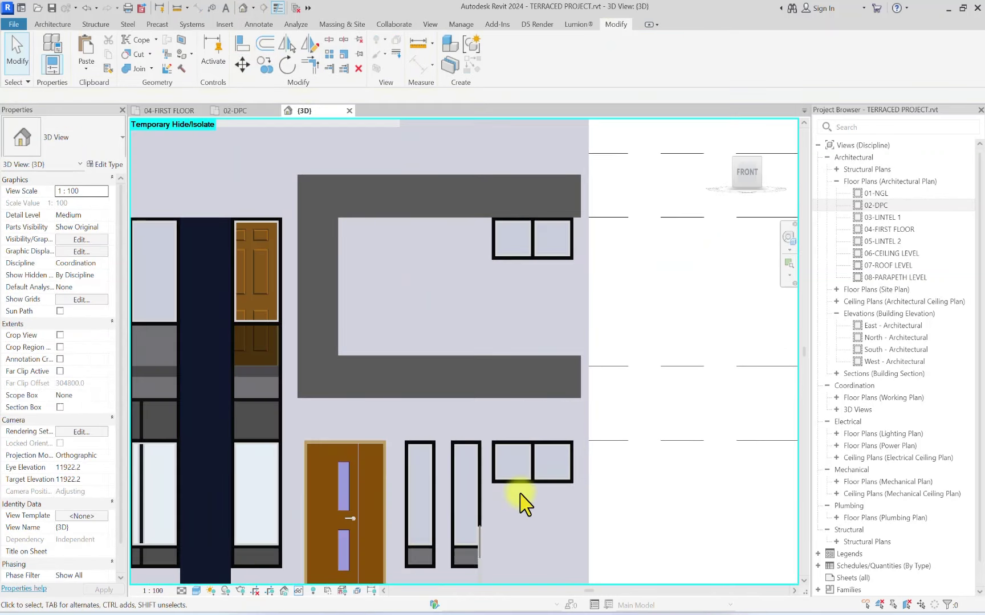
drag(747, 172, 393, 364)
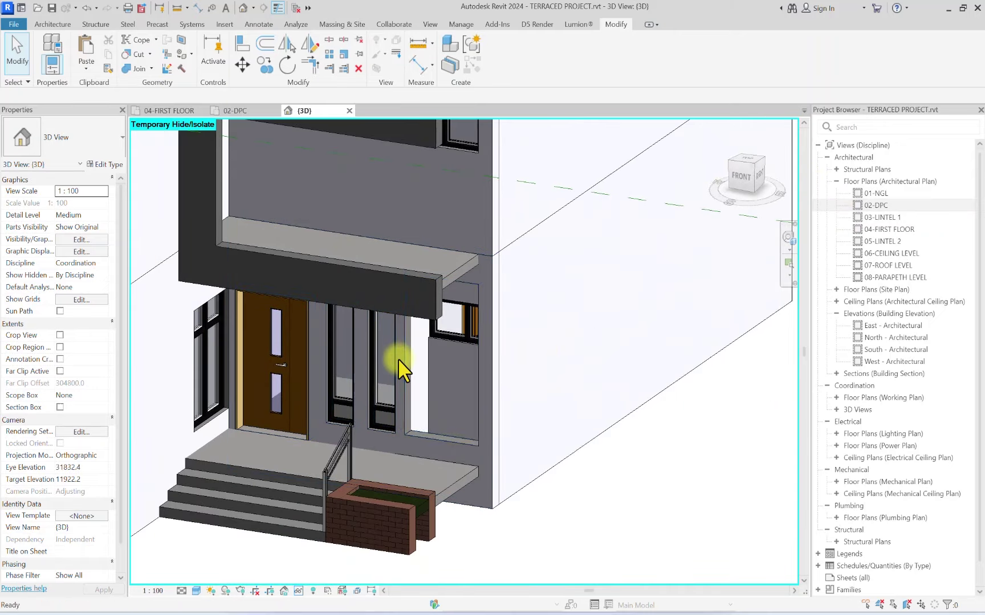
key(r)
scroll(402, 288, up, 2)
scroll(473, 356, down, 4)
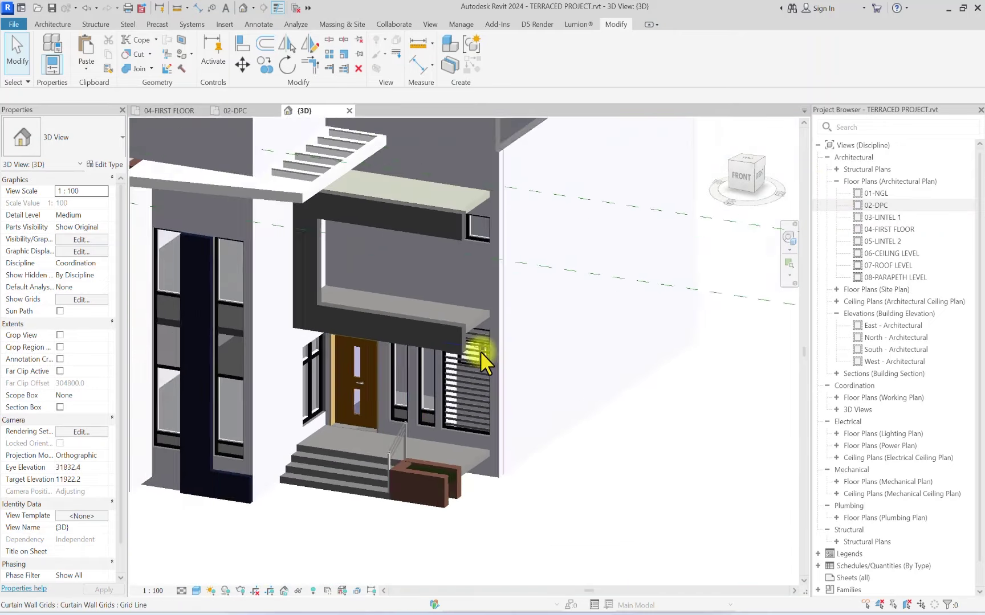
scroll(453, 218, up, 2)
scroll(420, 251, down, 2)
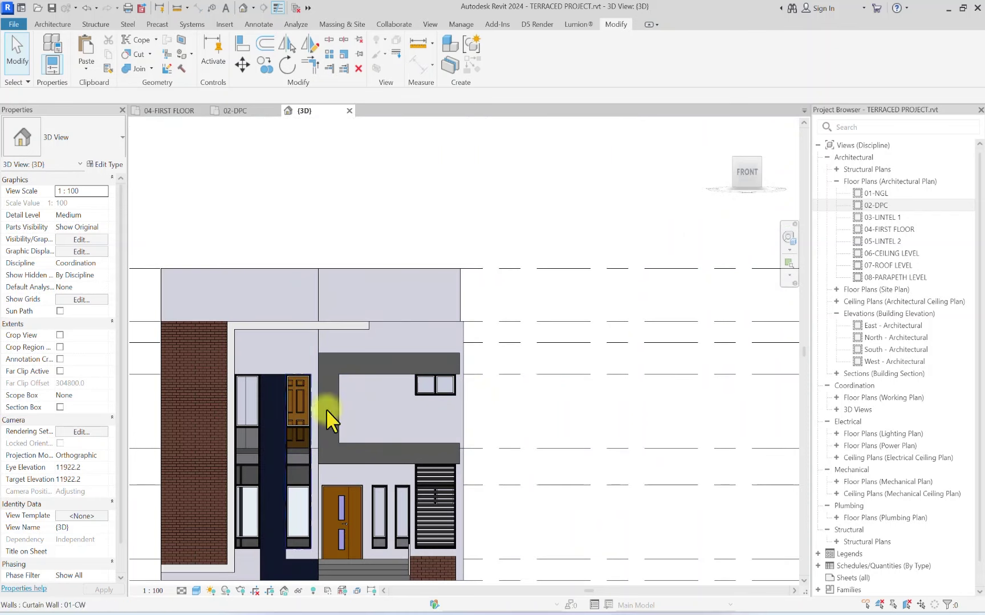
Step: Switch to an isometric view of the whole building from above using a ViewCube corner
click(756, 171)
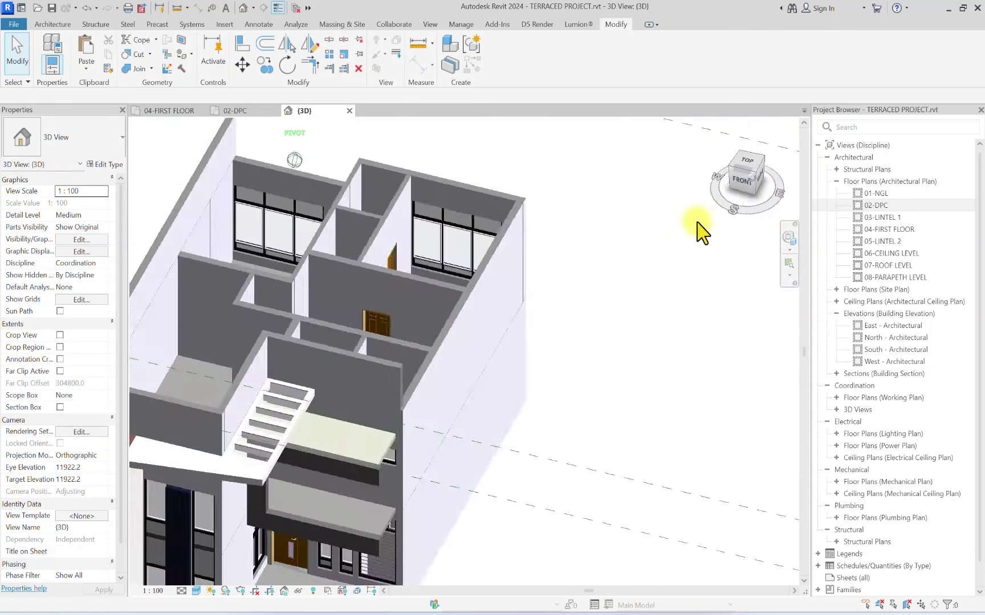
scroll(506, 521, up, 6)
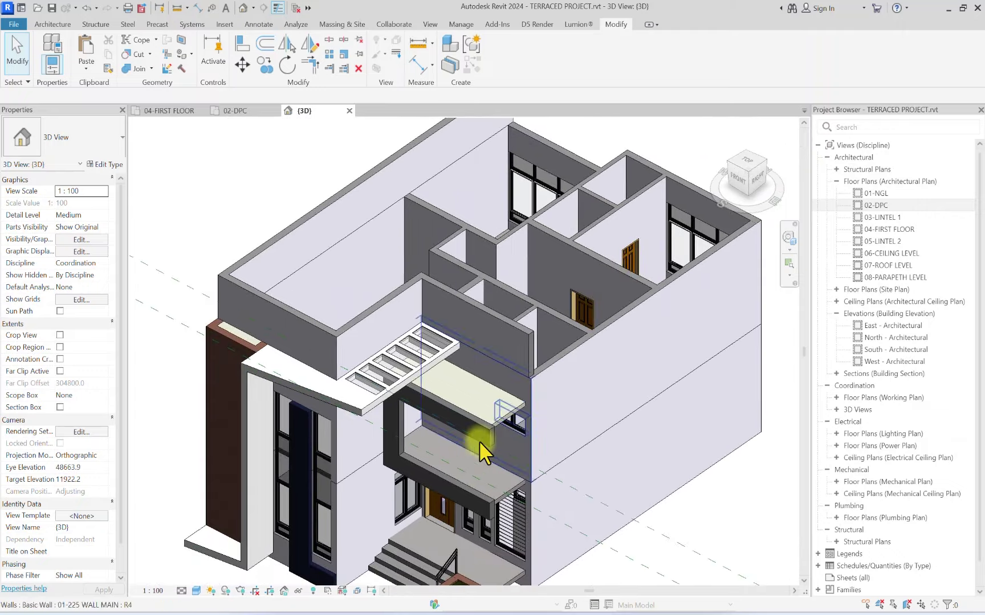
scroll(393, 465, down, 5)
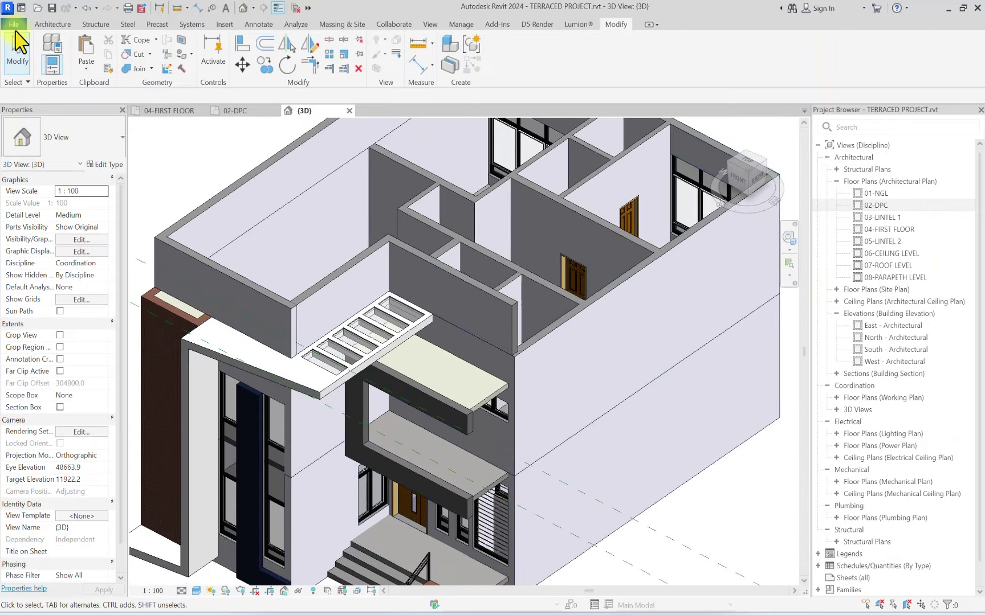
click(48, 24)
Step: Create a new in-place Casework element with the default name
click(140, 69)
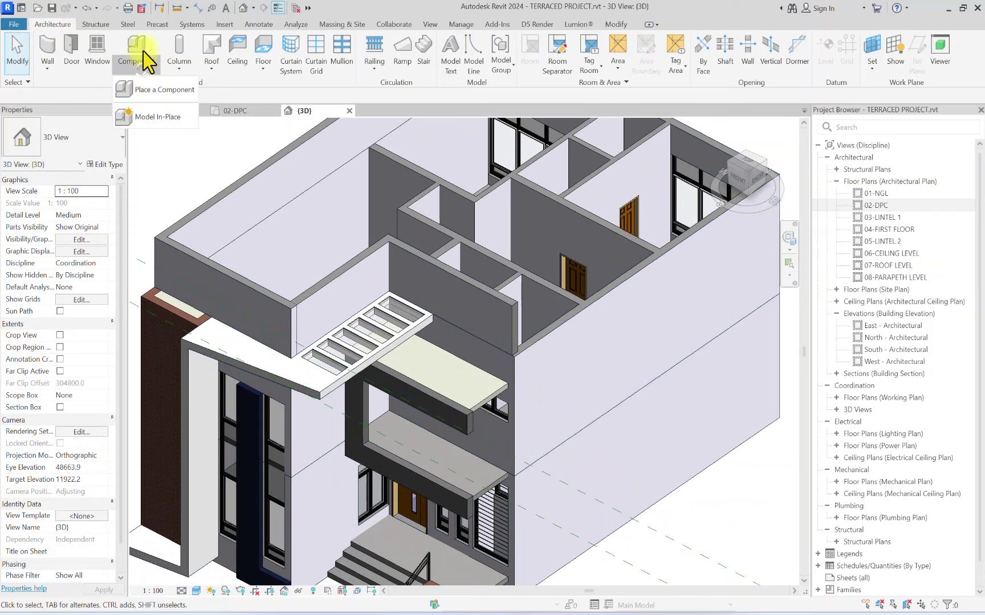
click(170, 118)
scroll(435, 263, down, 4)
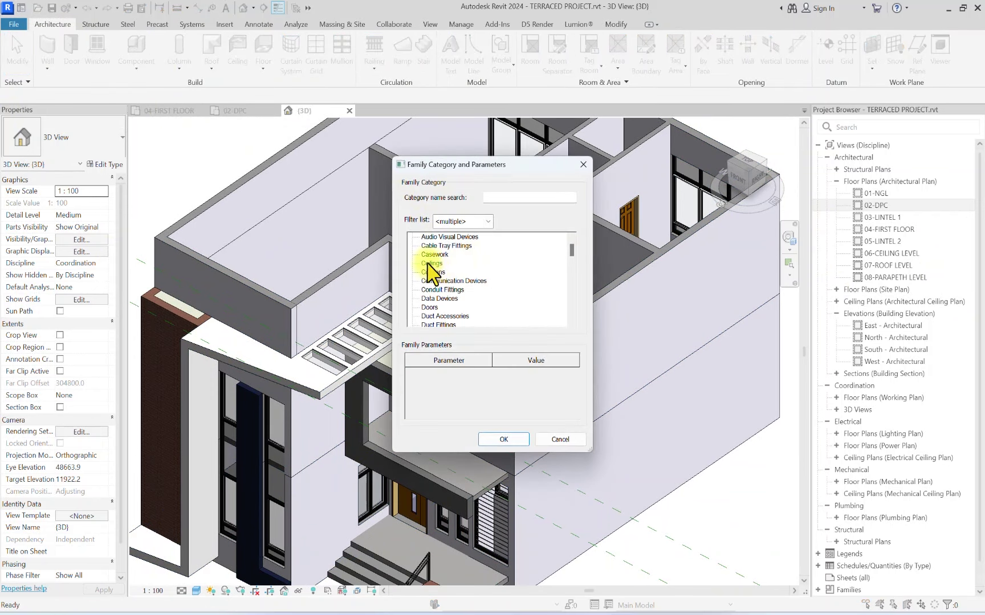
scroll(448, 267, up, 3)
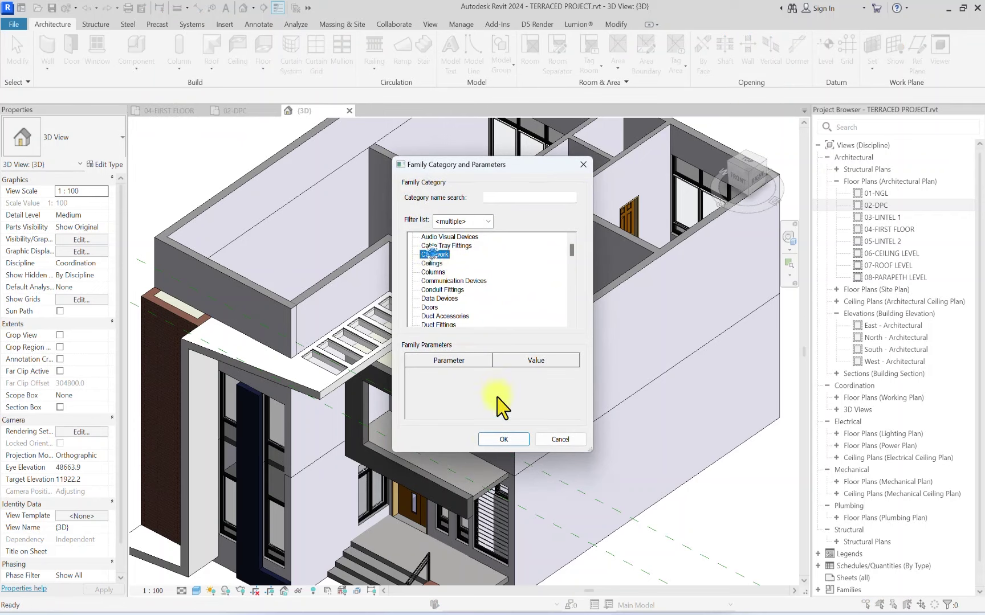
click(503, 440)
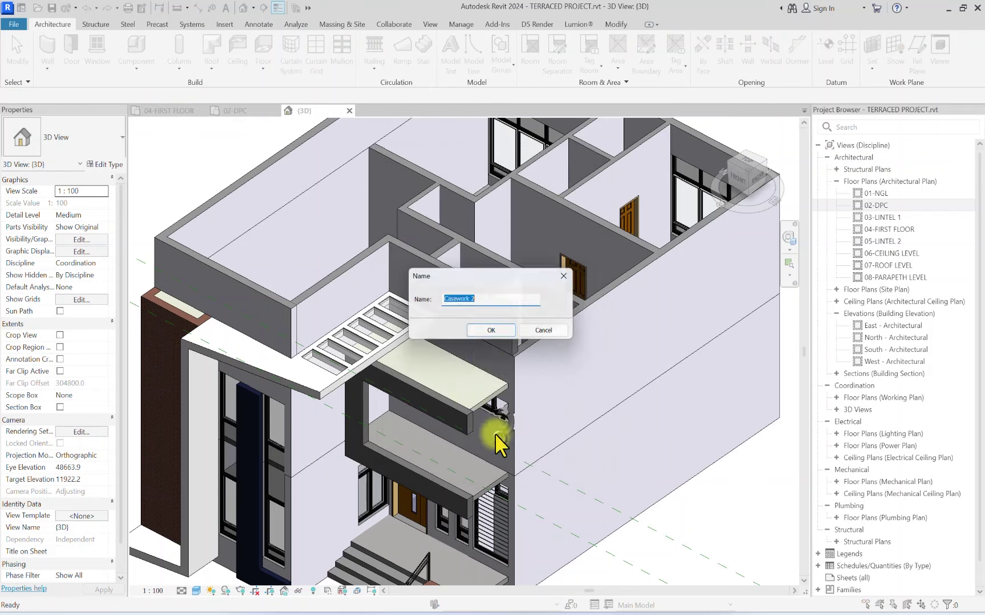
click(476, 328)
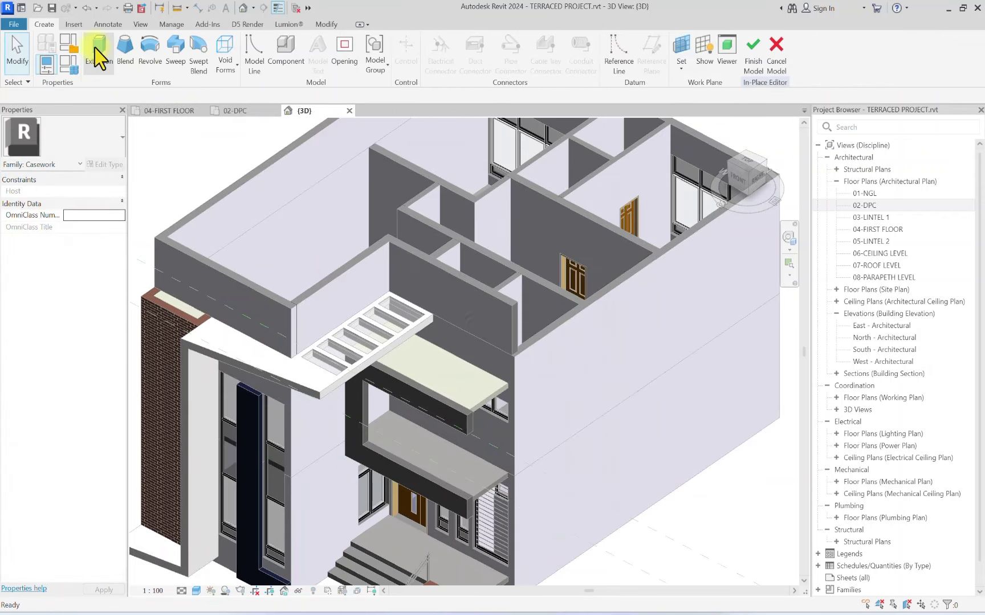
Step: Start an extrusion with the balcony wall face as its work plane
click(98, 46)
click(533, 68)
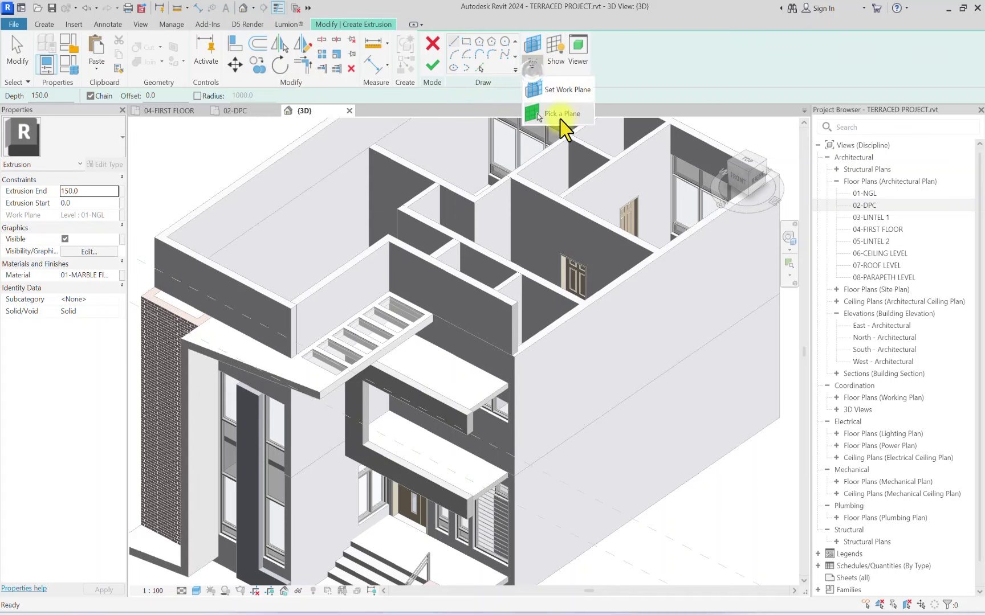
click(567, 119)
scroll(494, 426, up, 5)
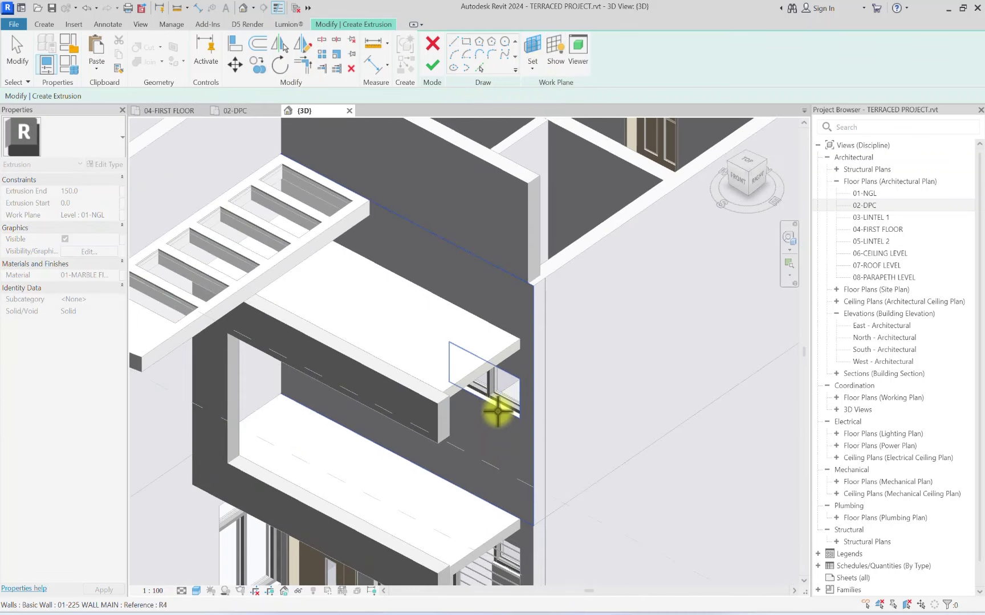
click(494, 406)
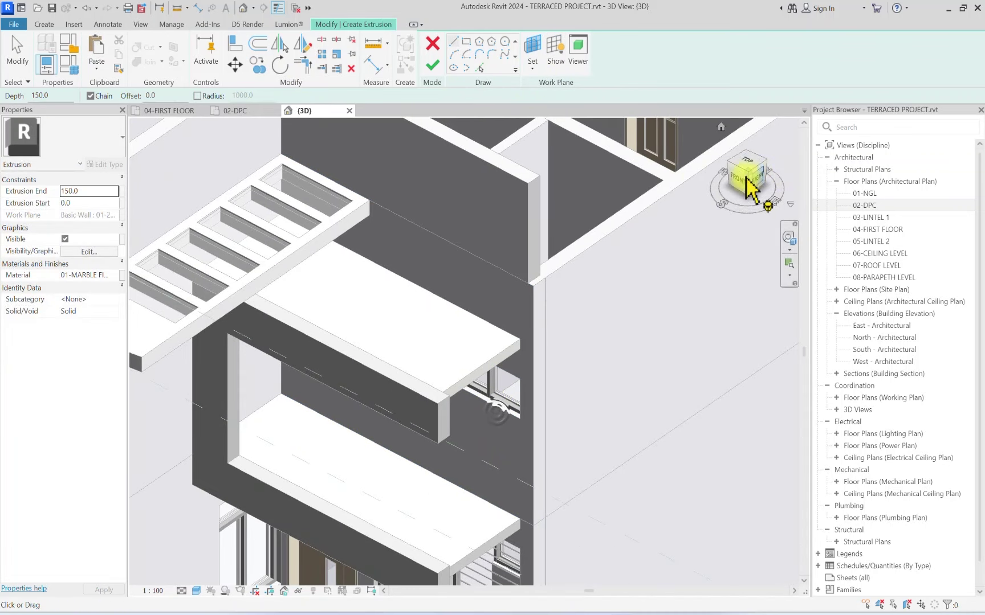
Step: From the front view, sketch a closed outline across the recess, notched beneath the small window
click(739, 181)
scroll(501, 314, up, 5)
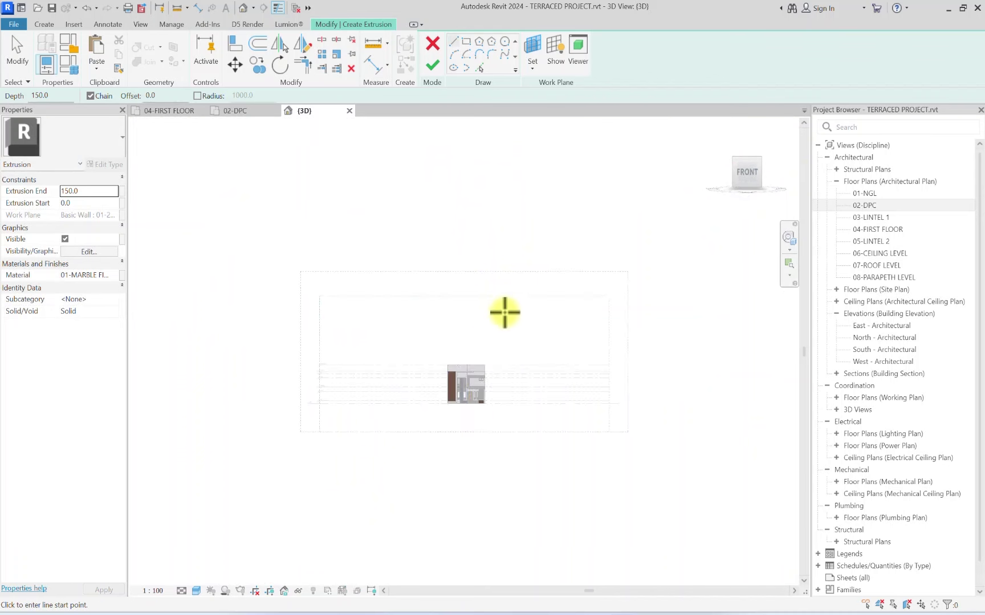
scroll(493, 462, up, 10)
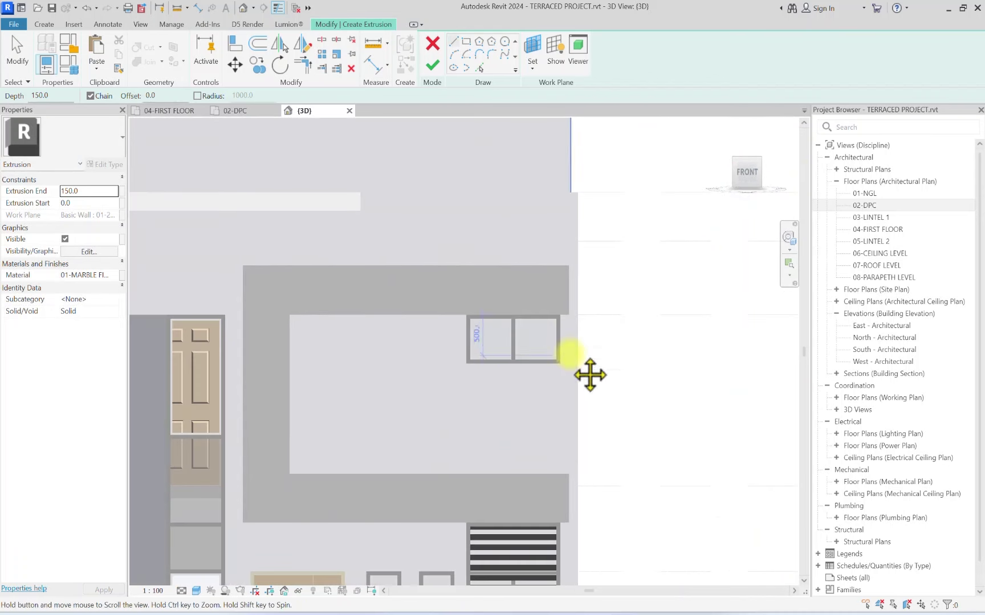
scroll(557, 364, up, 2)
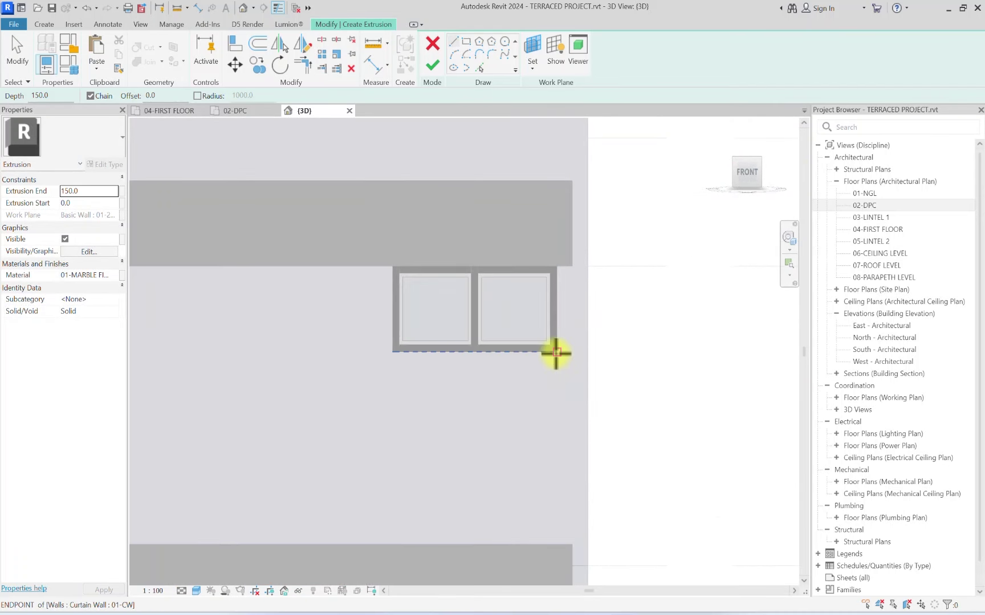
click(558, 362)
scroll(558, 362, down, 3)
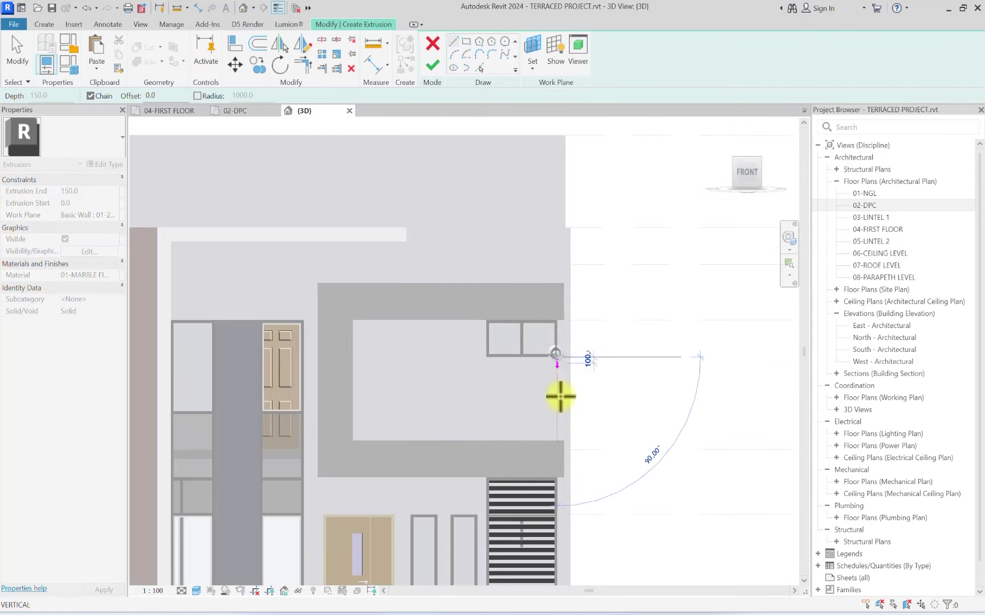
click(556, 450)
click(317, 450)
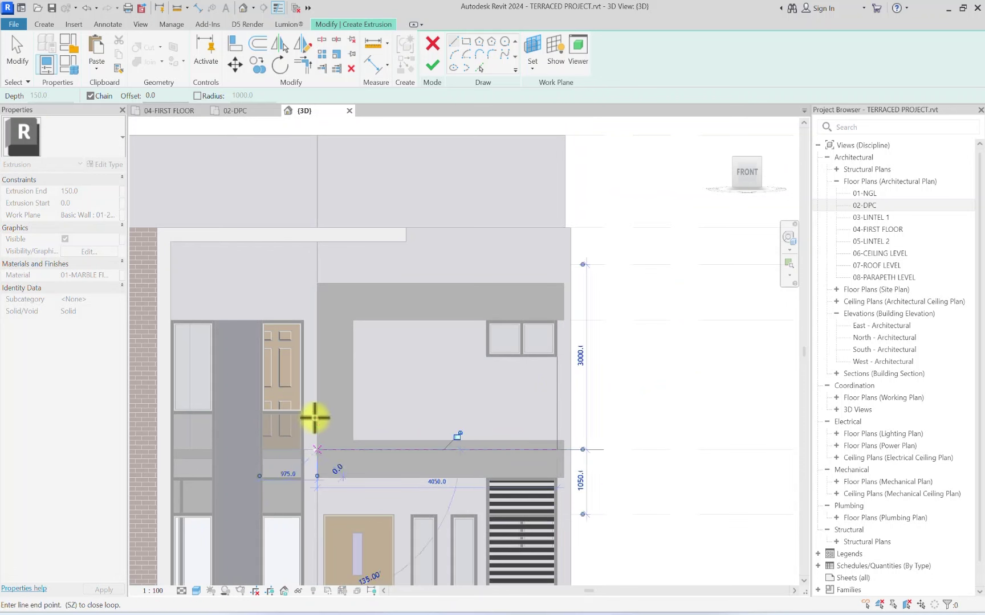
click(314, 319)
scroll(490, 317, up, 3)
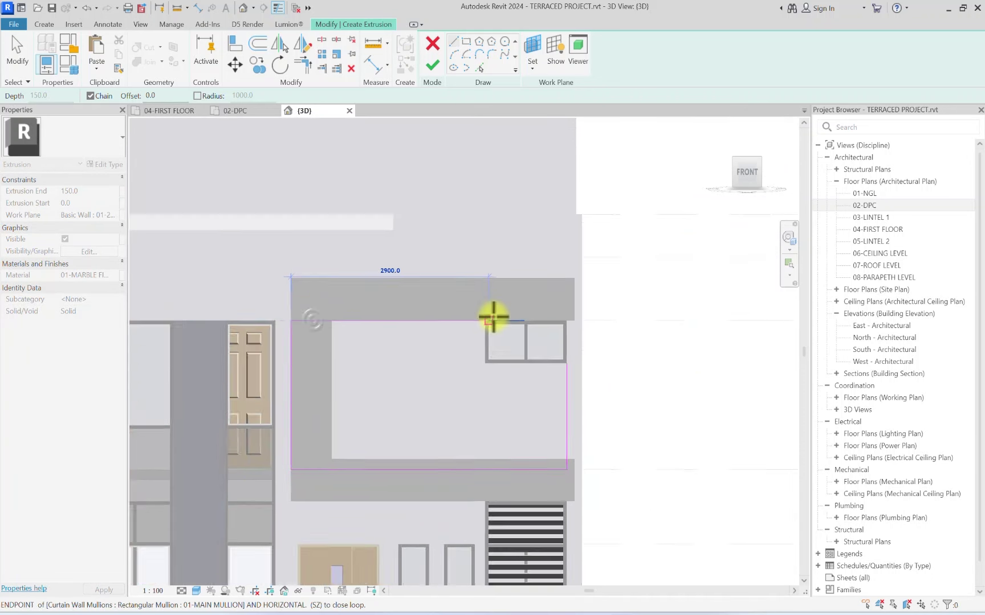
click(481, 324)
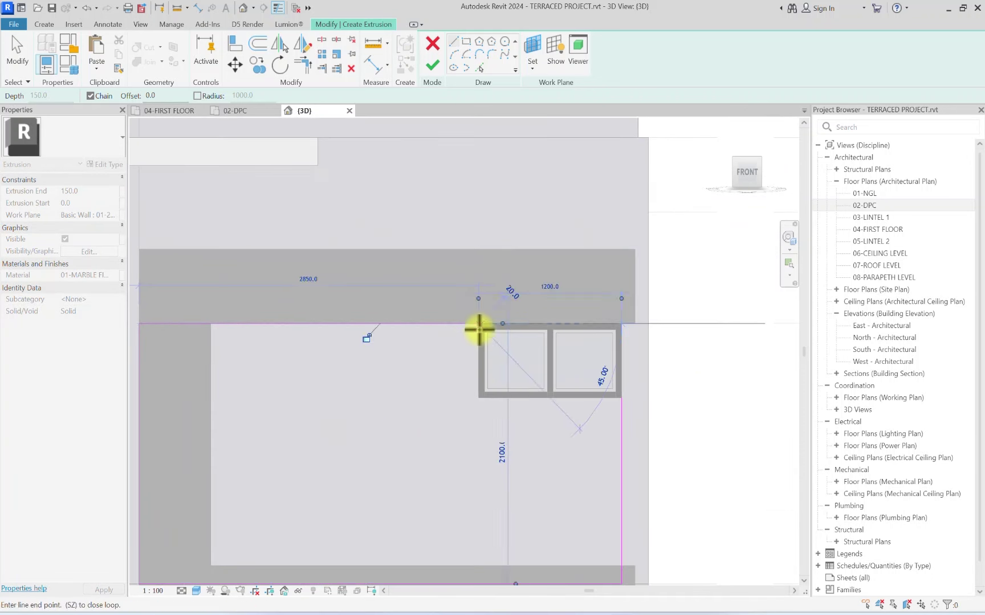
click(480, 398)
click(620, 397)
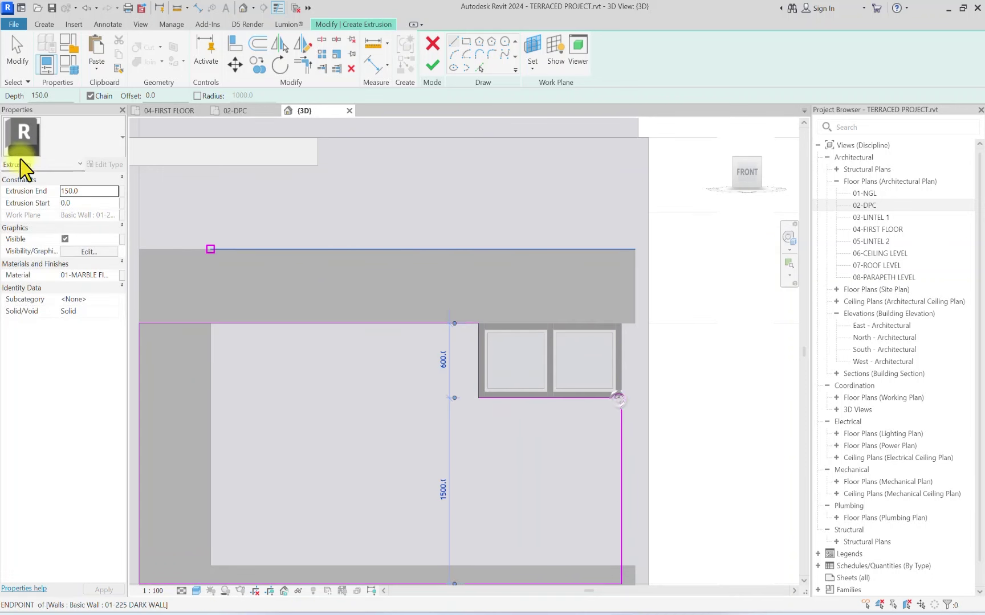
Step: Set the extrusion depth to 10.0 and its material to 01-wooden panels
click(98, 191)
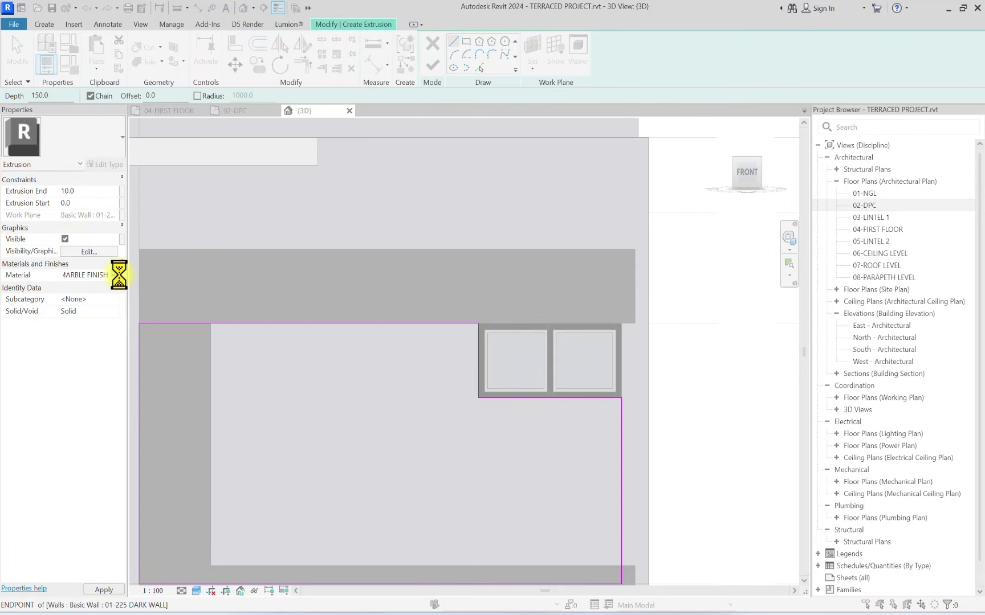
click(239, 162)
text(W)
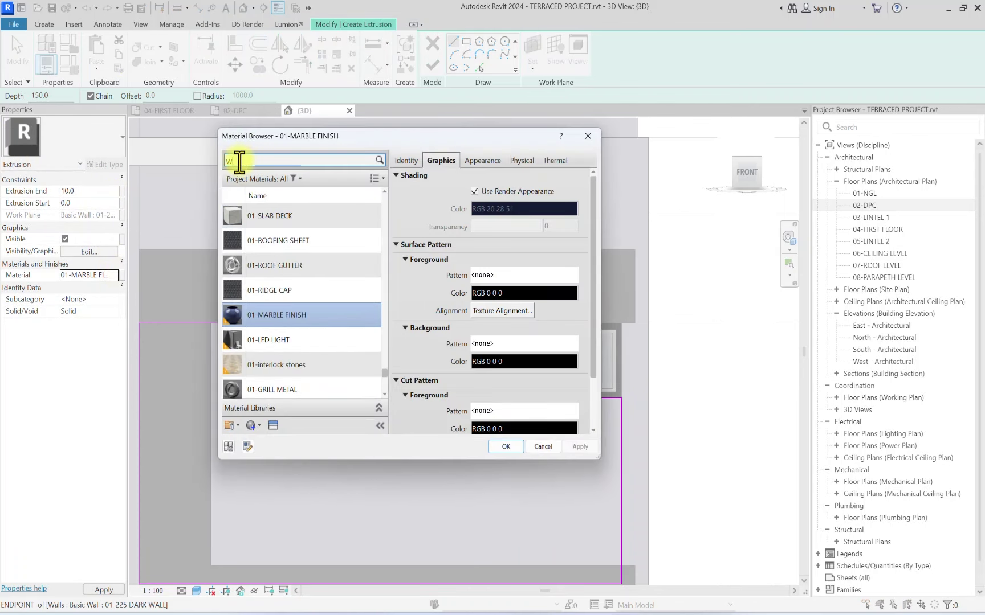
text(OOD)
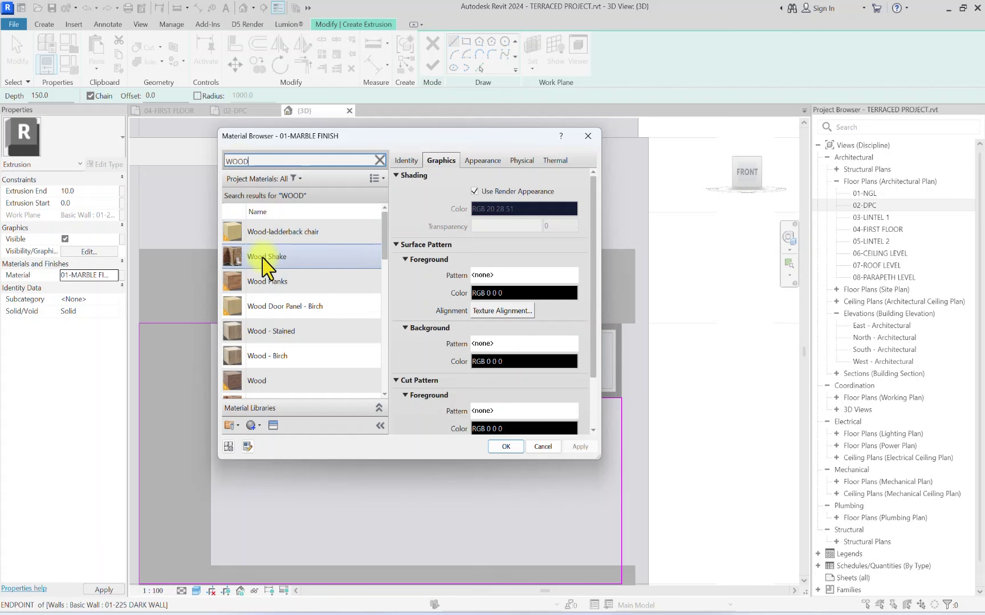
scroll(236, 268, down, 5)
scroll(237, 330, up, 5)
scroll(237, 336, down, 10)
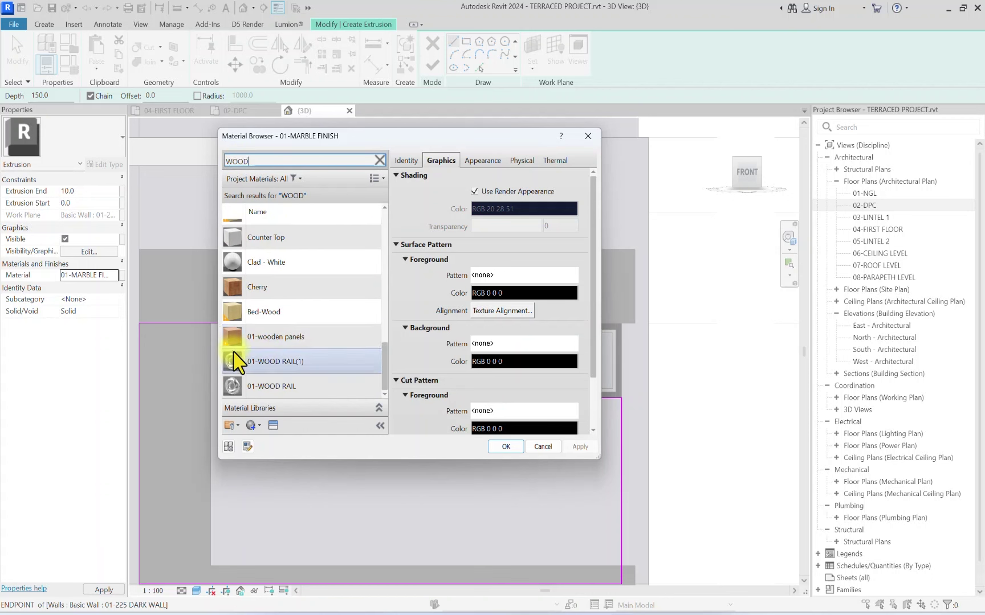
click(263, 338)
click(506, 447)
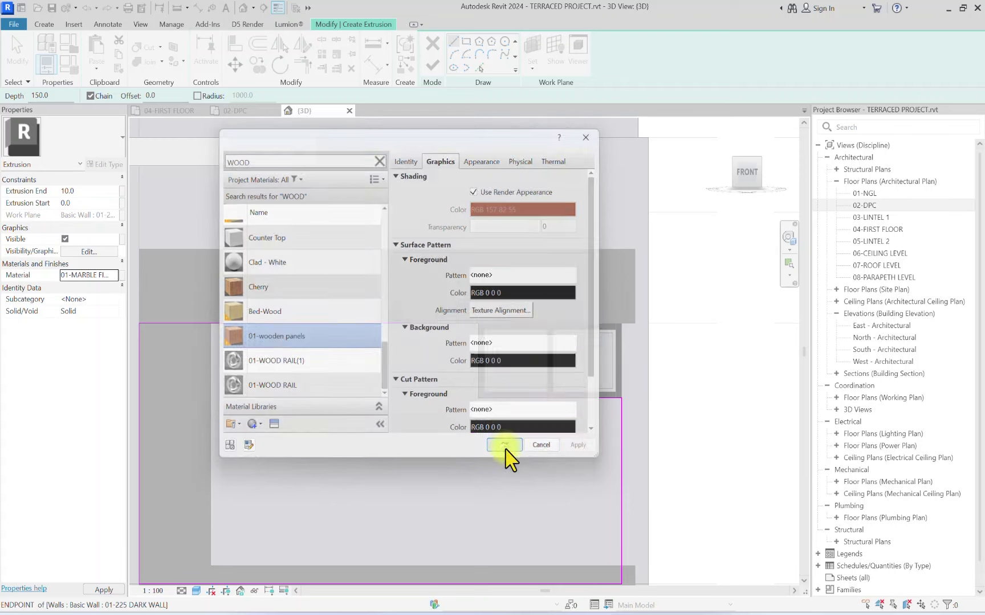
Step: Finish the sketch to create the wooden panel around the small window
click(432, 65)
click(736, 300)
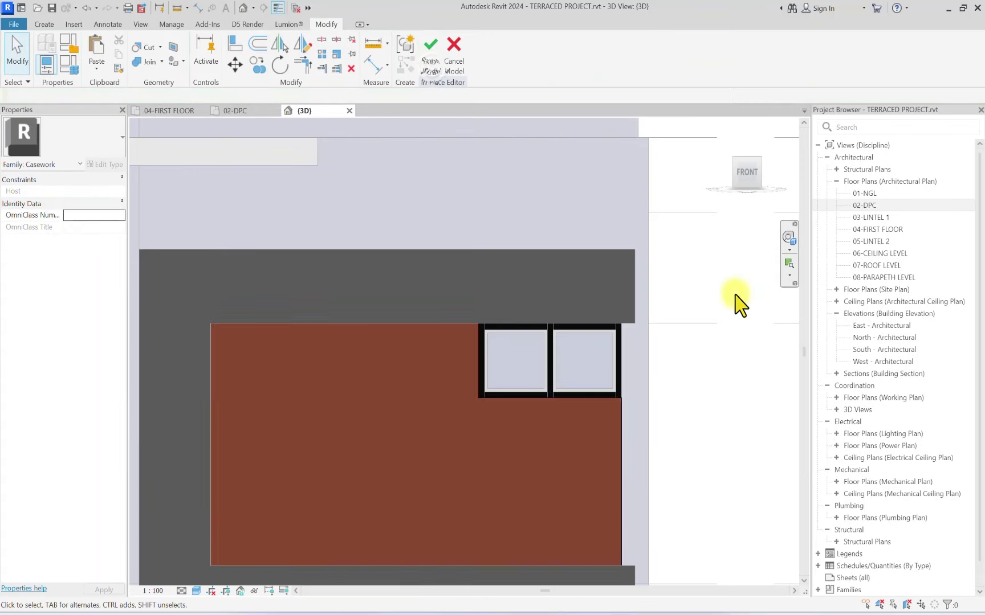
scroll(737, 301, down, 5)
Step: Finish the in-place model, then reopen the red facade panel and select its extrusion
click(435, 62)
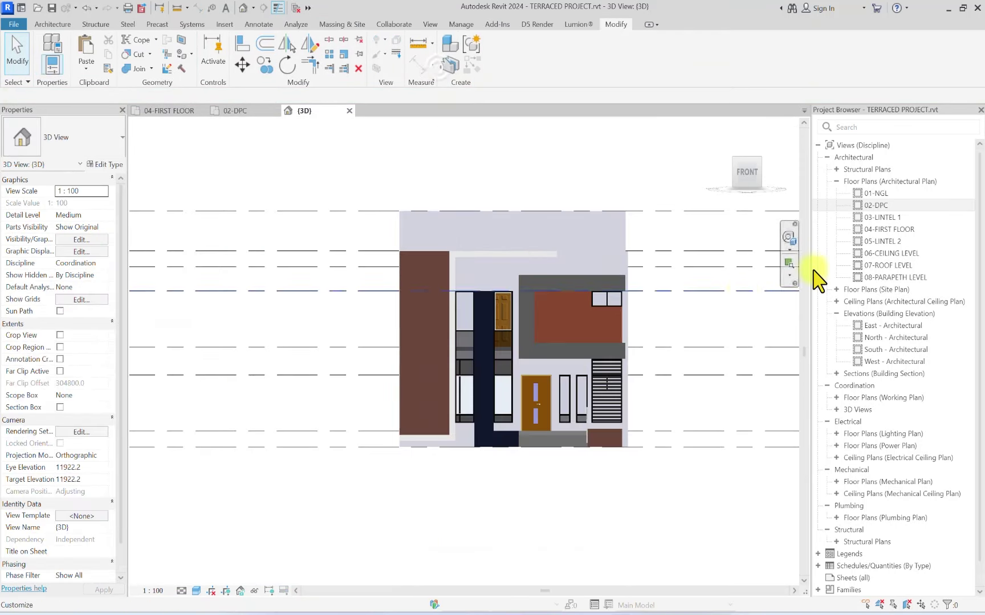
scroll(593, 318, up, 6)
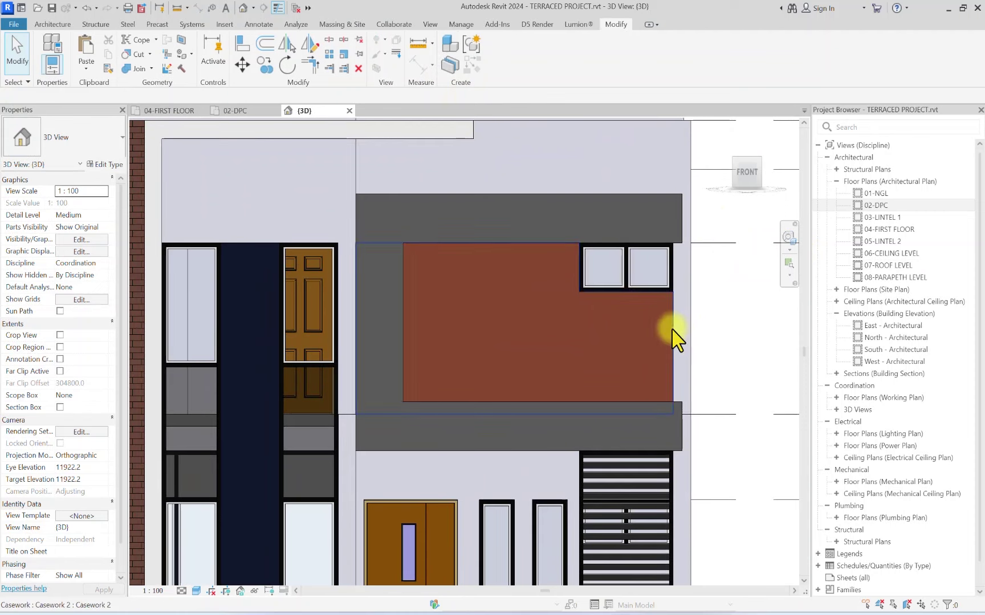
click(670, 334)
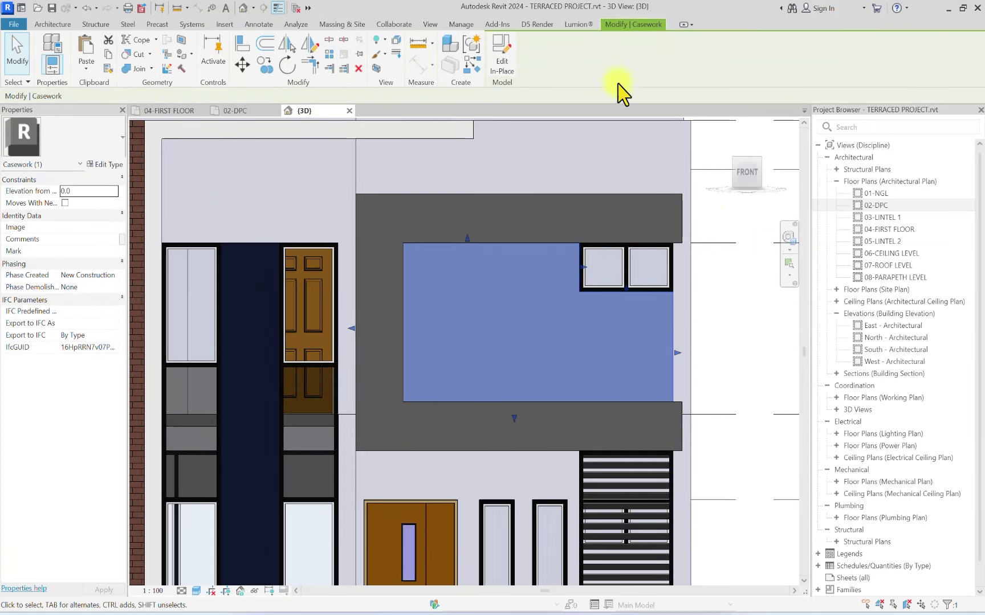
click(504, 66)
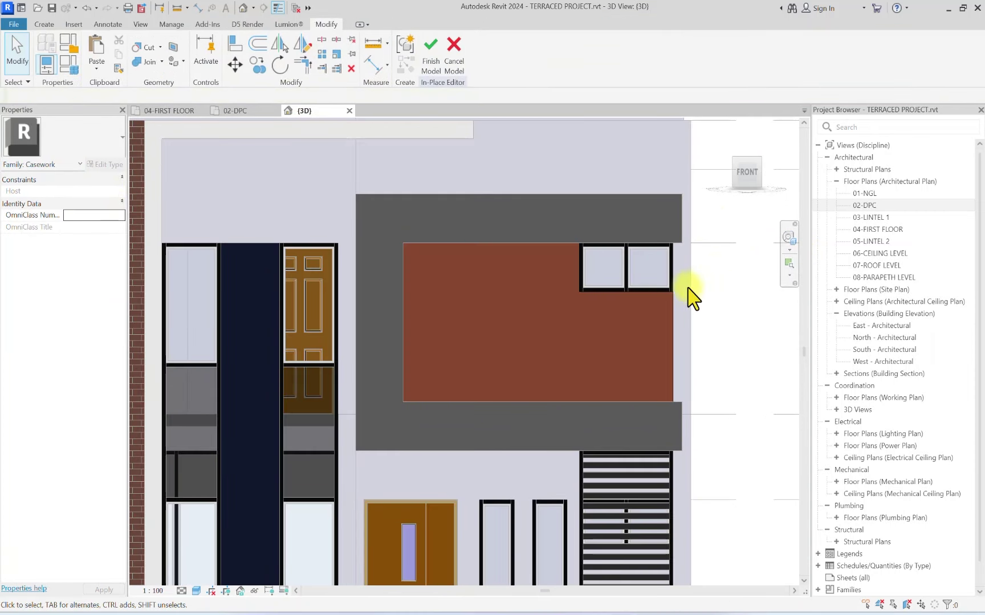
click(671, 304)
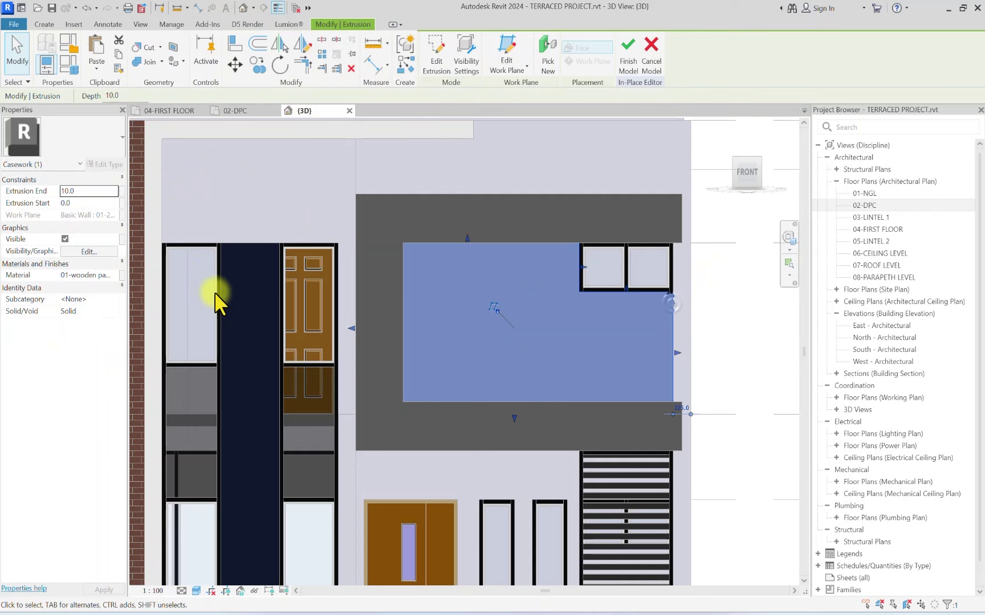
Step: Give the 01-wooden panels material a Shingle surface pattern coloured dark grey RGB 56 56 56
click(115, 275)
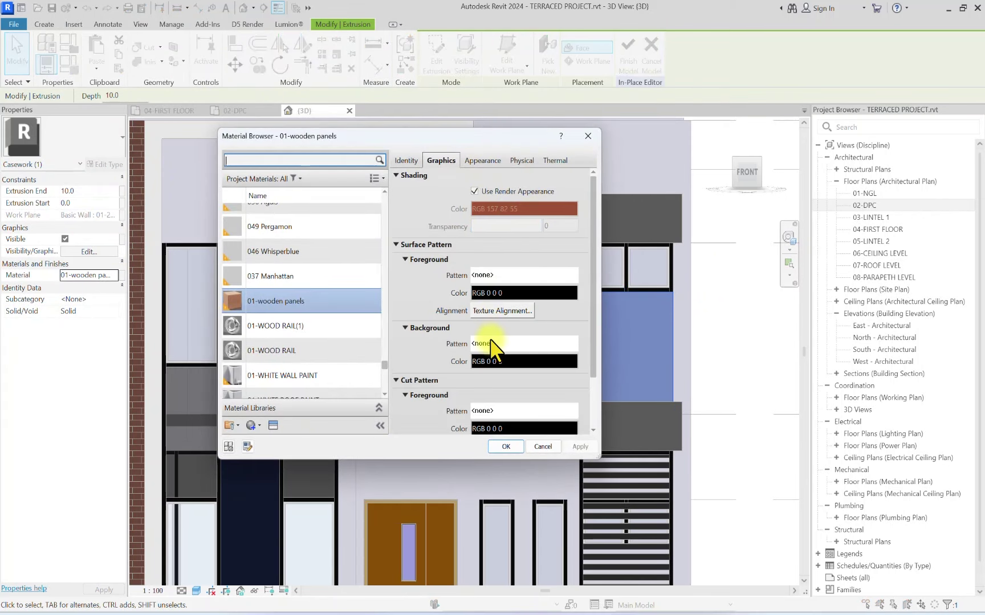
click(500, 278)
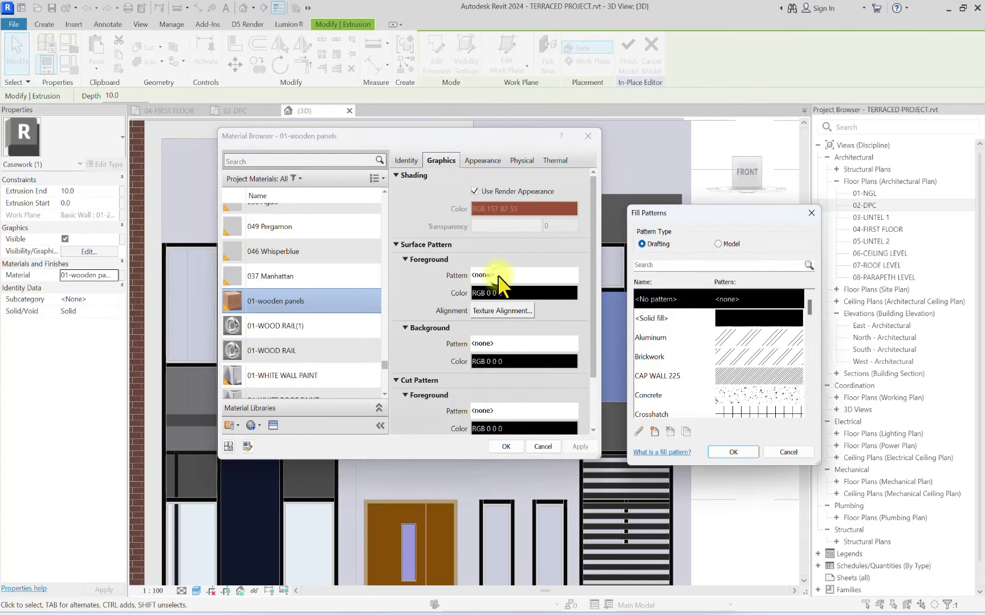
click(718, 244)
scroll(811, 393, down, 10)
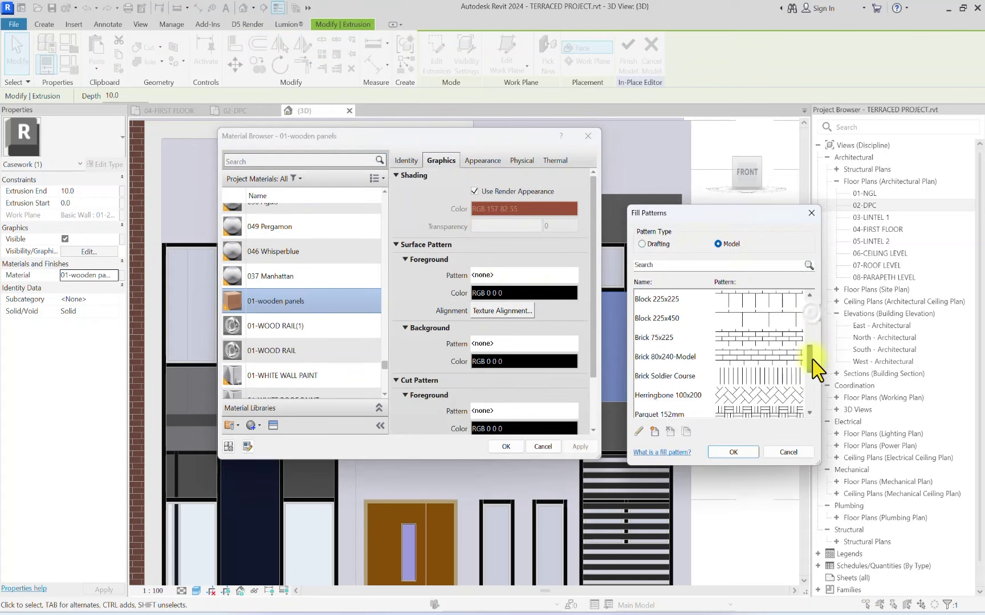
mouse_move(811, 394)
mouse_down()
mouse_move(821, 306)
mouse_move(819, 408)
mouse_up()
click(642, 244)
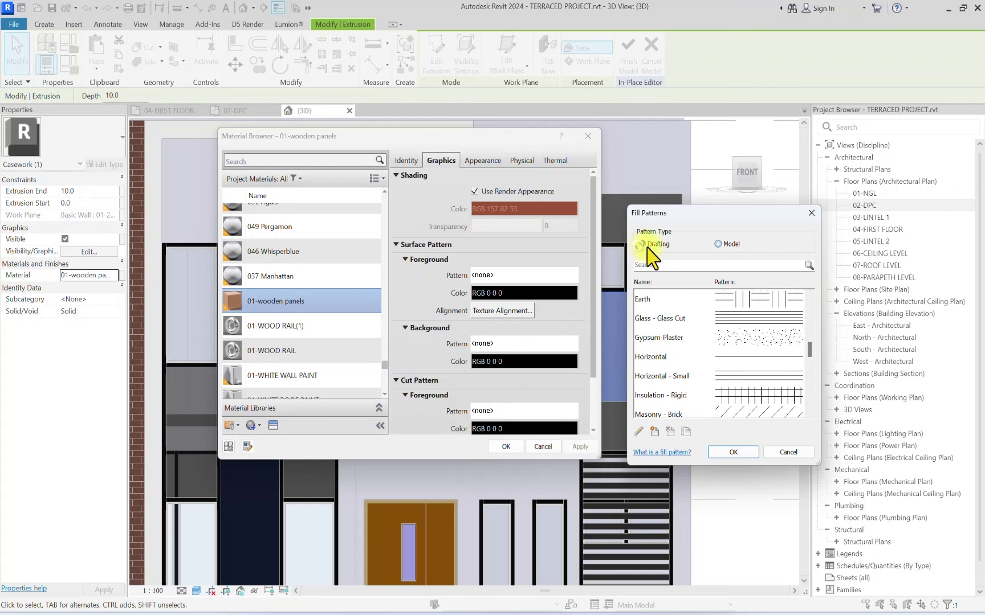
scroll(791, 345, down, 3)
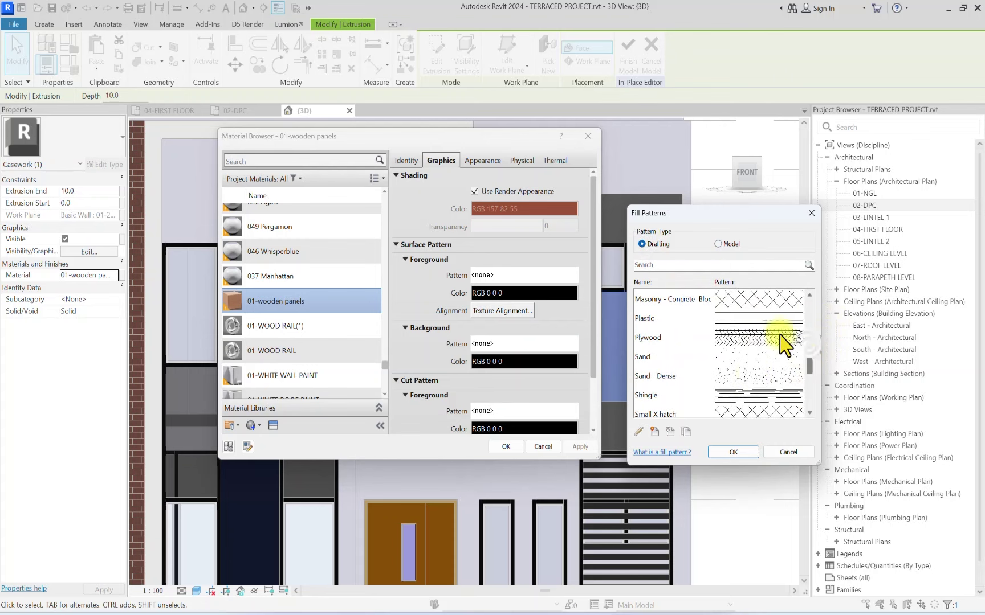
click(751, 396)
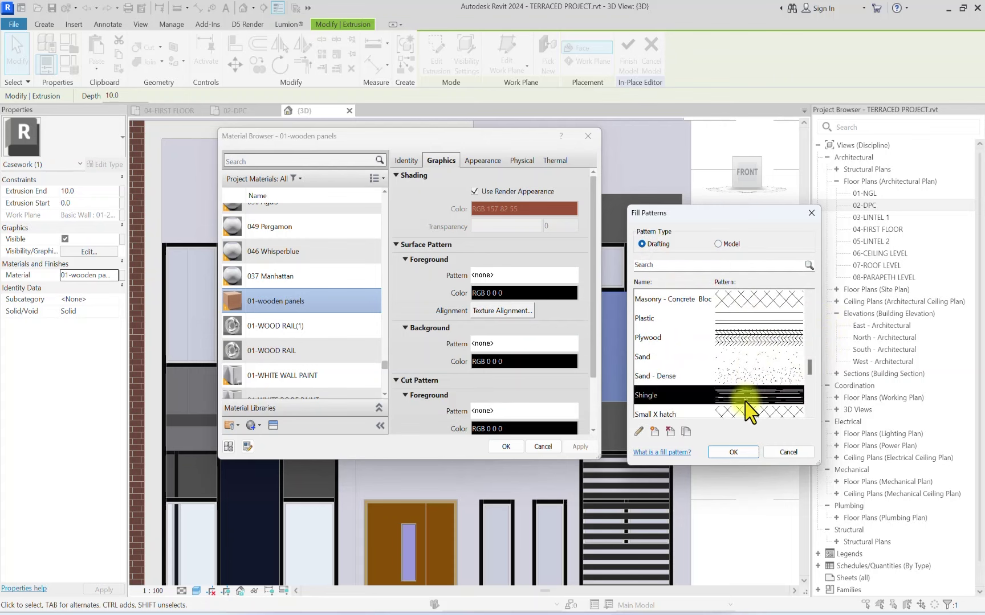
click(722, 452)
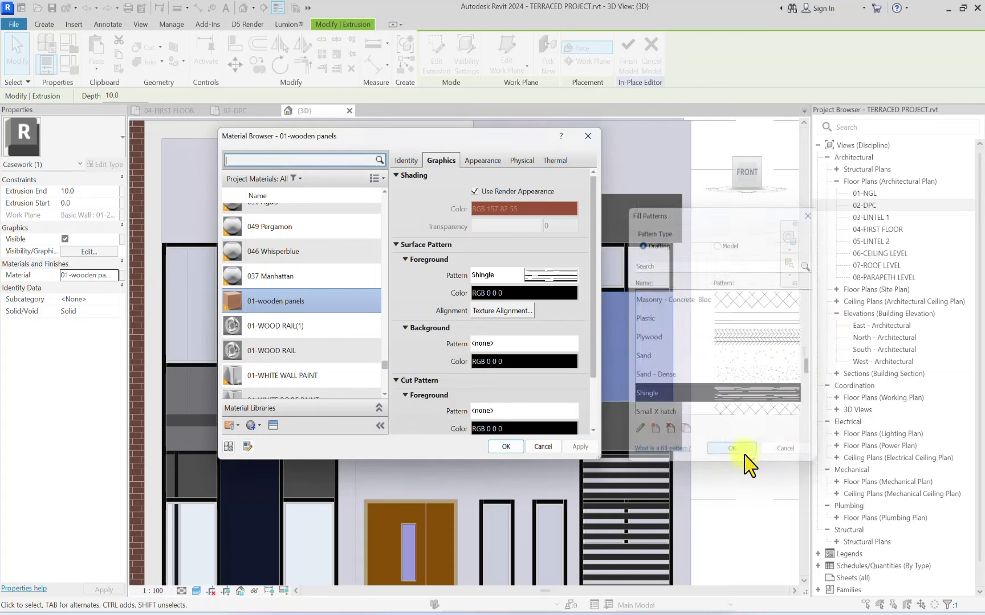
click(532, 293)
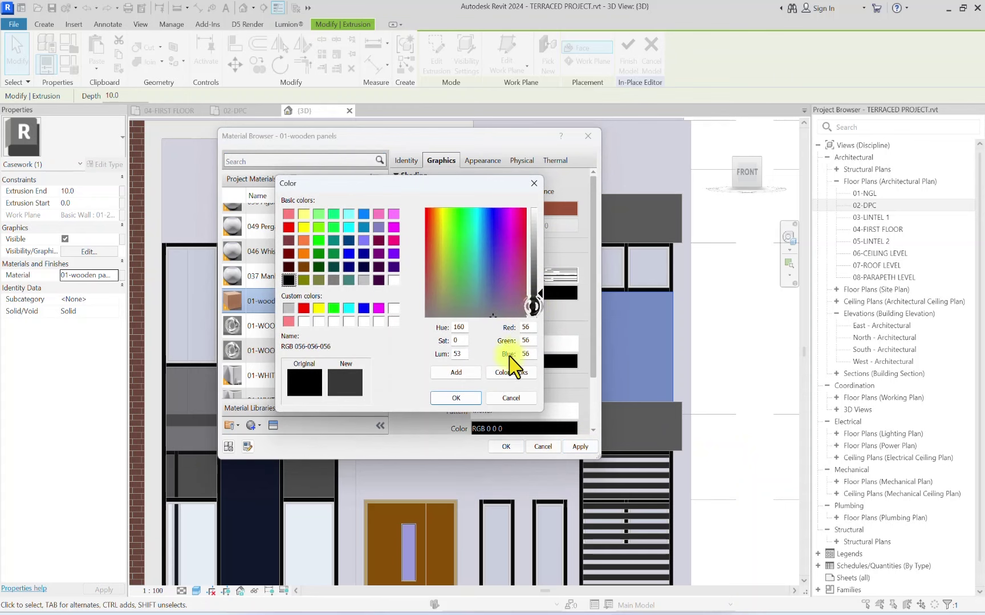
click(473, 398)
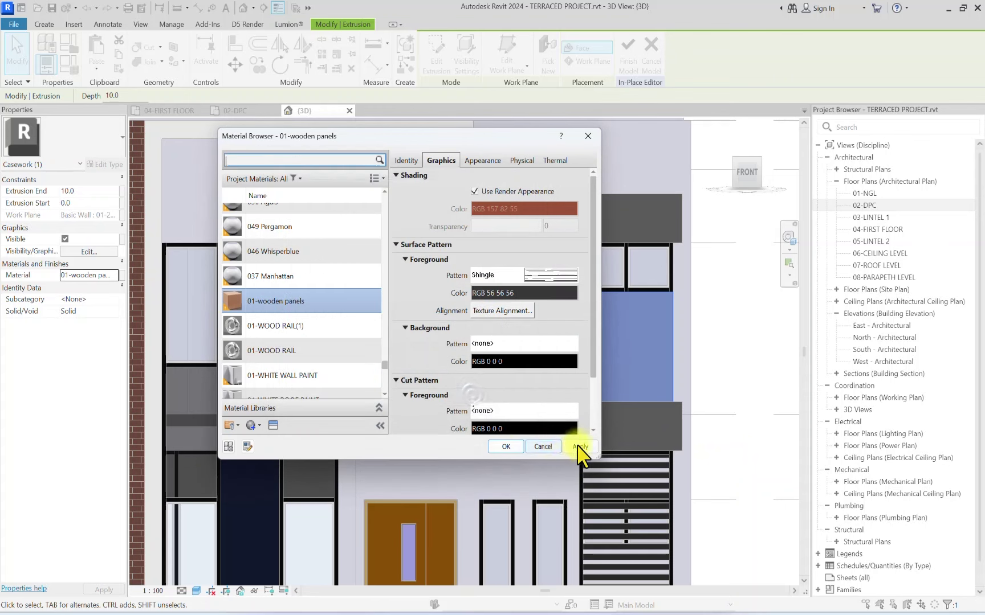
click(509, 448)
Step: Finish the in-place model edit and recentre the shingle facade in the 3D view
click(721, 382)
scroll(618, 334, down, 4)
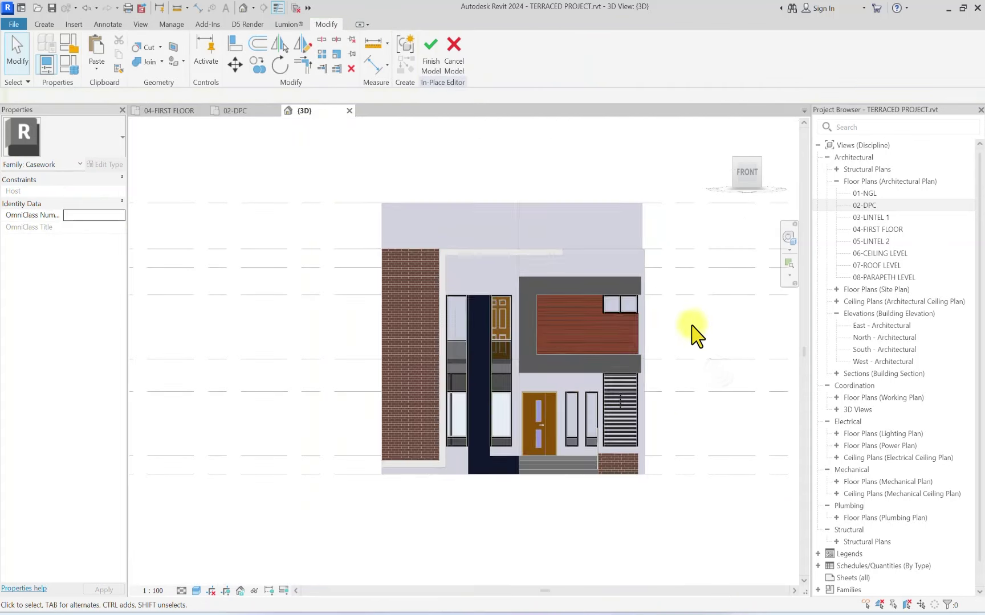
scroll(461, 325, up, 5)
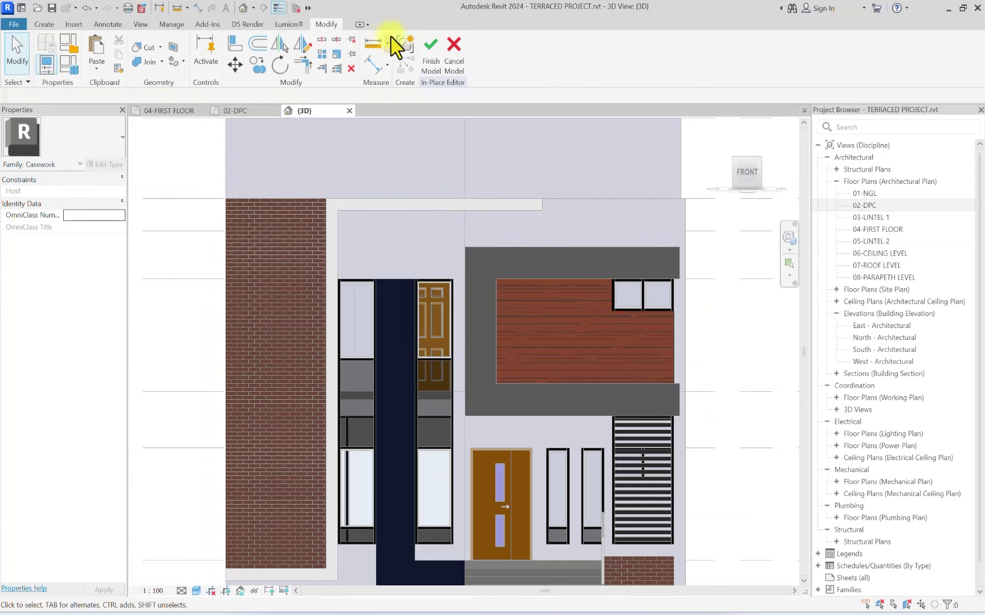
click(425, 62)
scroll(495, 402, down, 3)
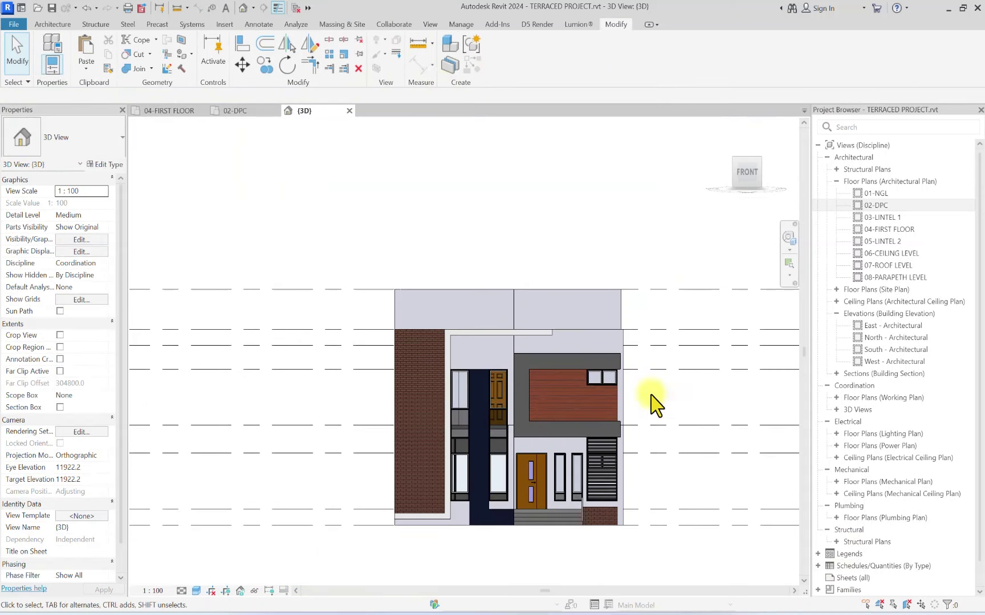
middle_drag(567, 481, 493, 449)
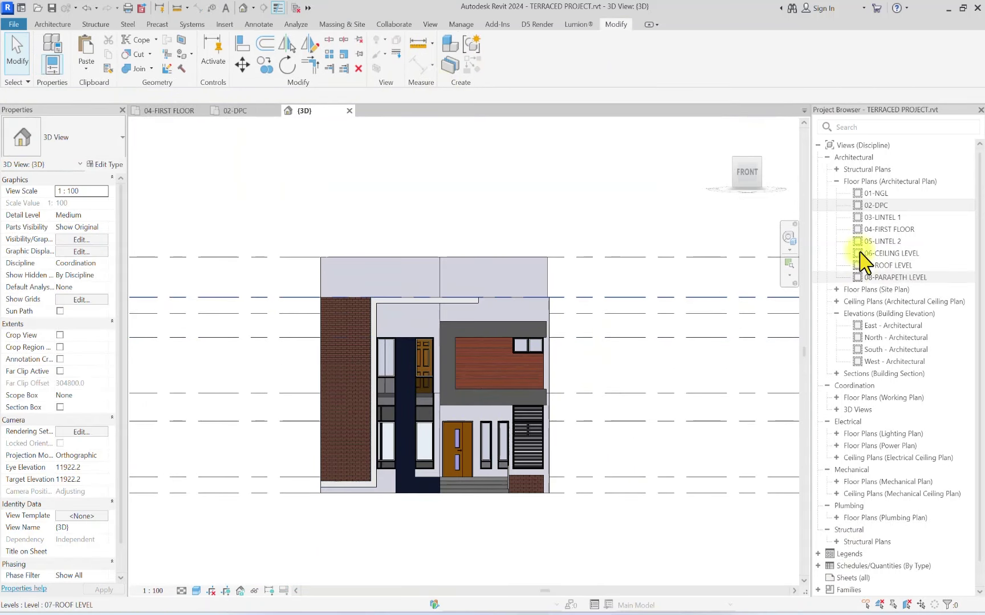
Step: Open the 04-FIRST FLOOR plan and zoom to the corridor beside the balcony
double_click(875, 204)
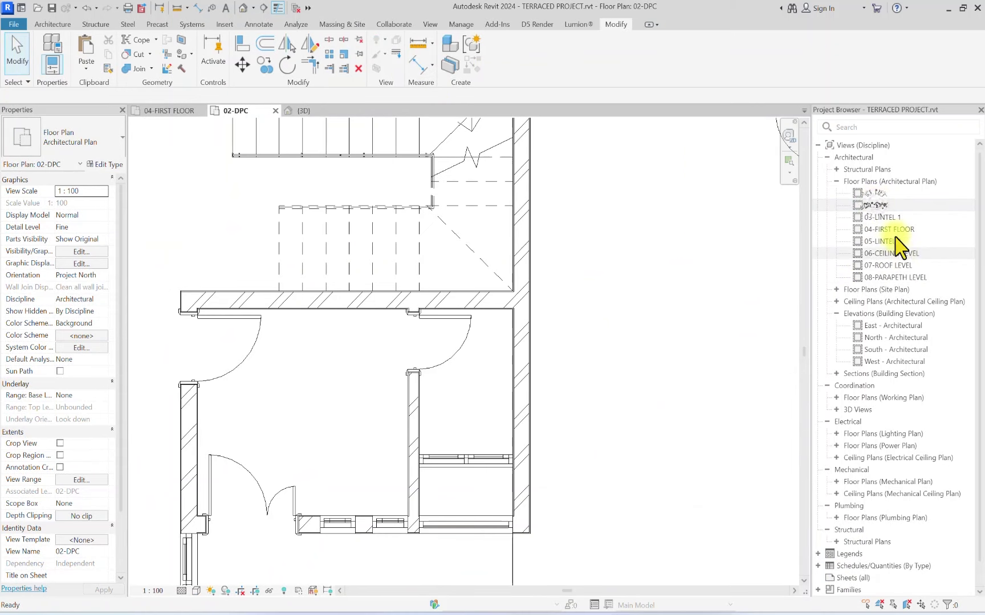
double_click(889, 229)
scroll(407, 264, down, 3)
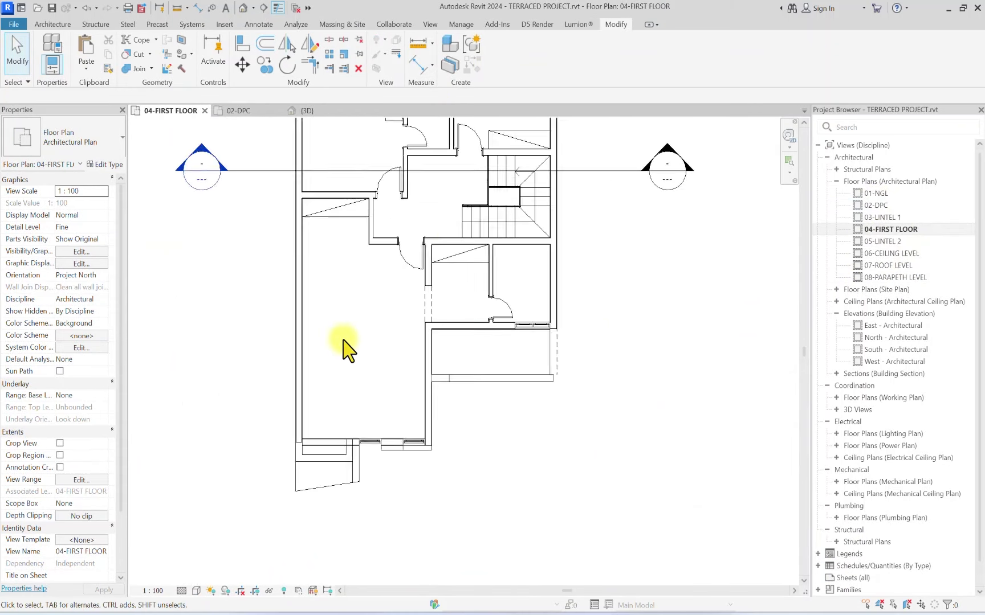
scroll(444, 322, up, 5)
scroll(457, 259, down, 3)
scroll(439, 450, up, 2)
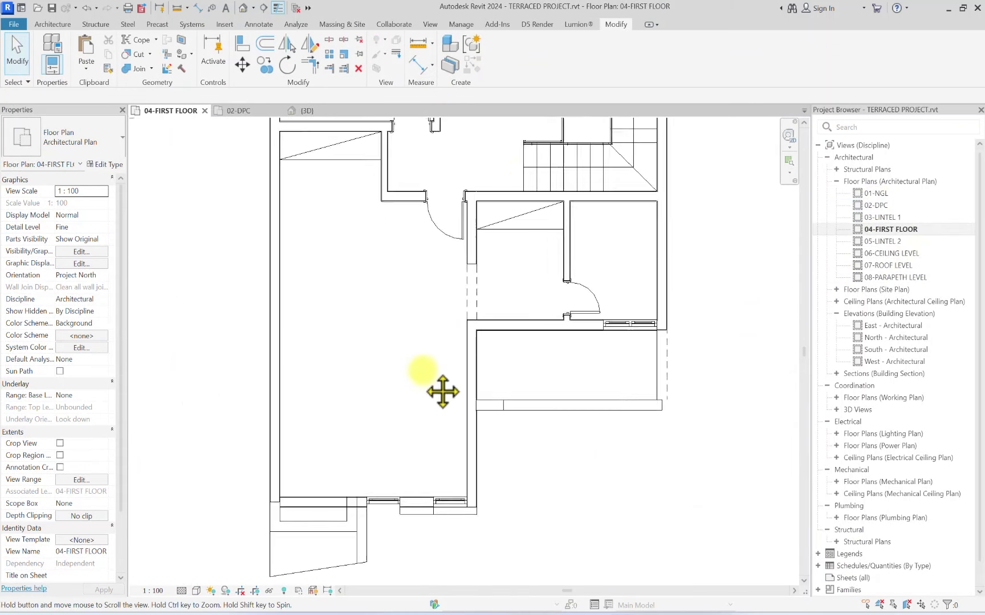
scroll(393, 453, down, 3)
scroll(376, 443, up, 2)
scroll(358, 456, down, 2)
scroll(391, 429, up, 2)
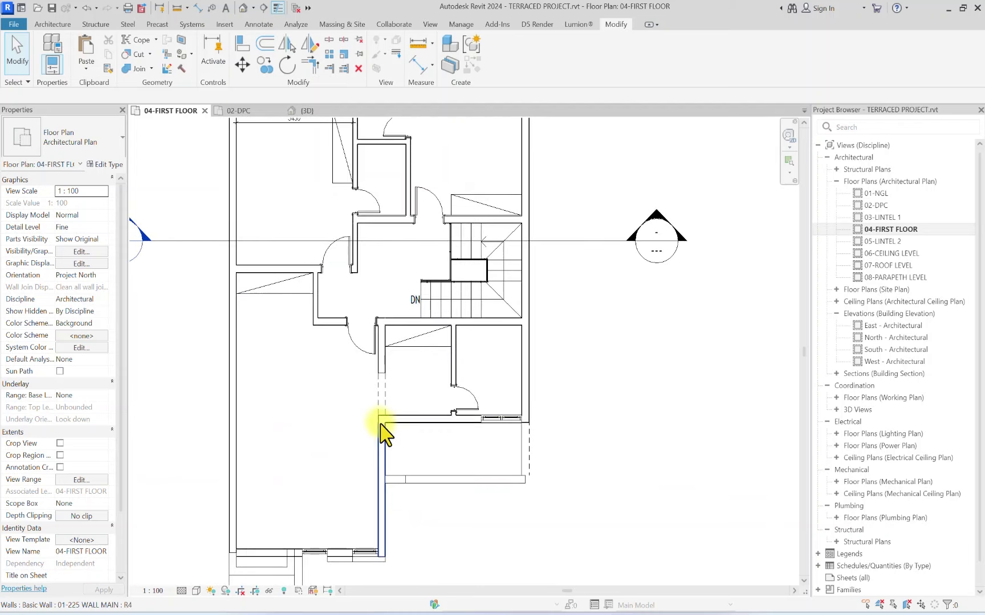
scroll(384, 428, up, 1)
Step: Place a flipped IntSgl D1 door in the first-floor corridor wall
click(54, 25)
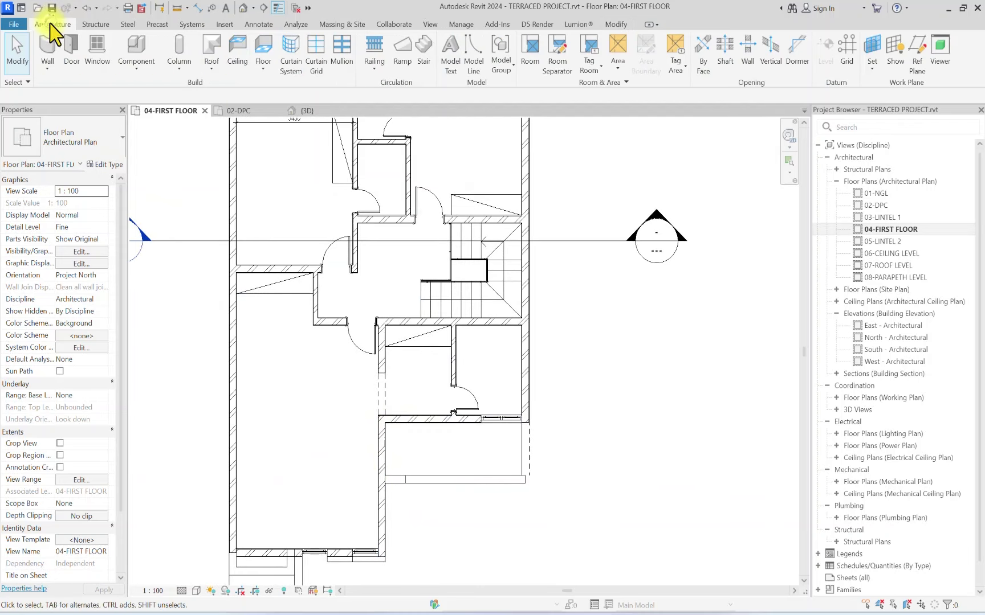
click(71, 52)
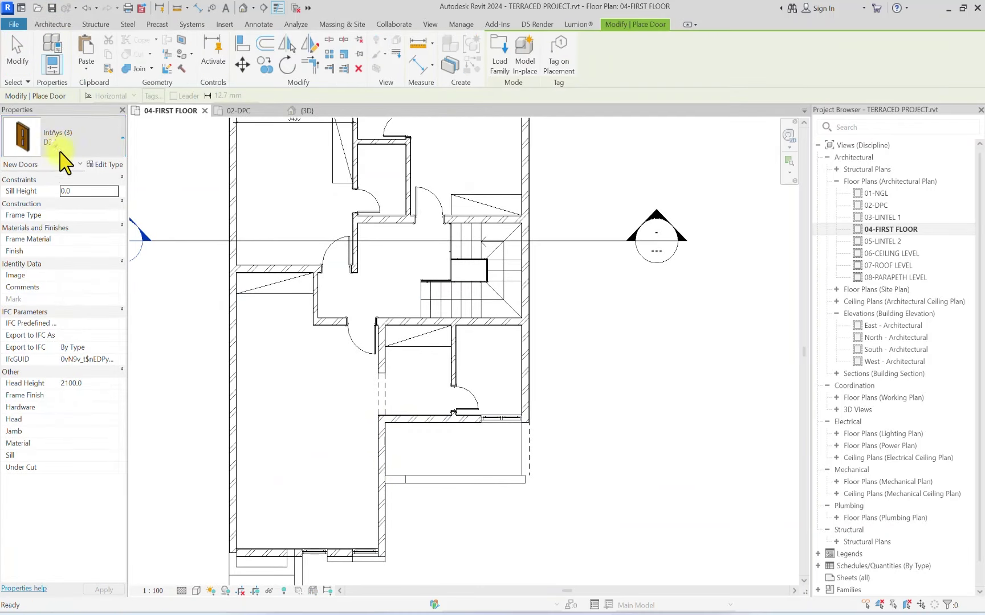
click(60, 153)
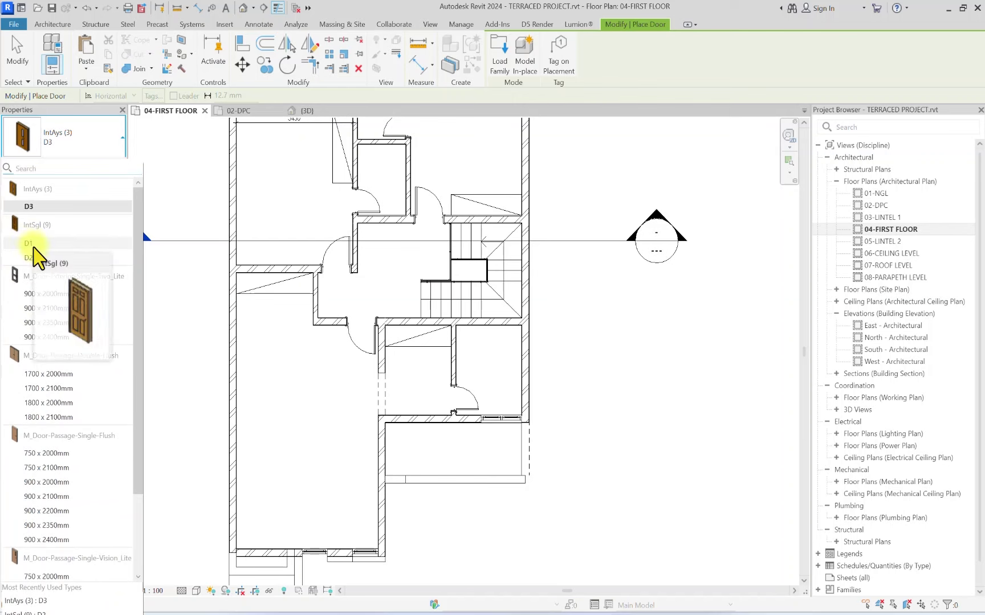
click(30, 244)
scroll(385, 428, up, 5)
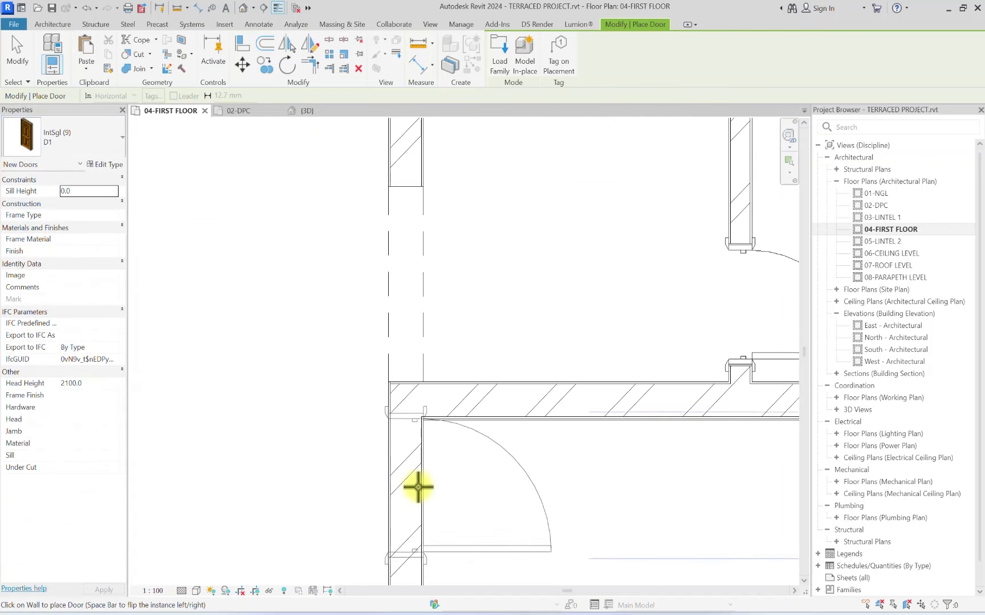
key(space)
click(419, 504)
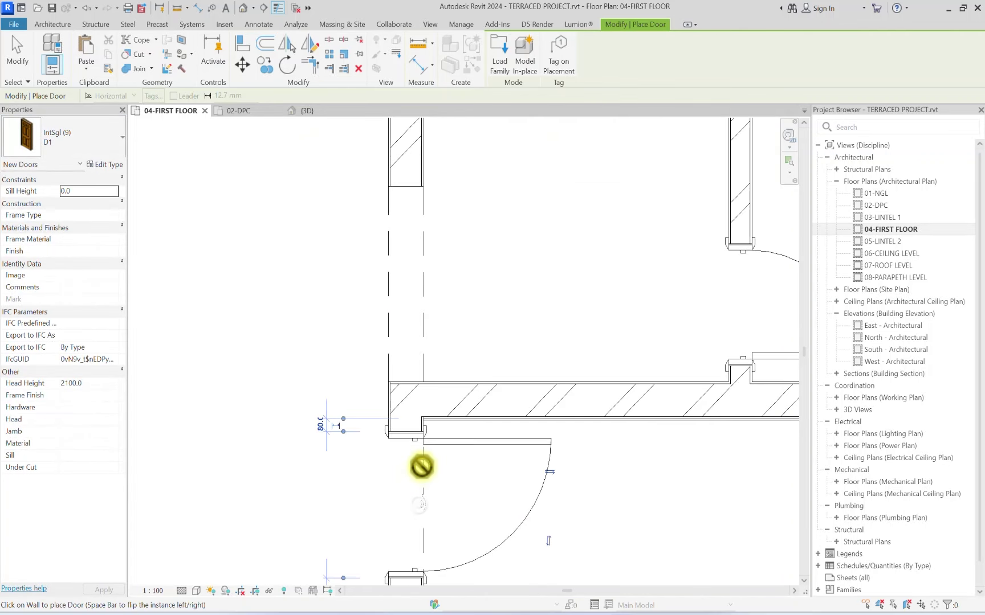
key(Escape)
Step: Move the new door upward along the corridor wall into position
scroll(425, 456, up, 3)
click(431, 451)
click(242, 64)
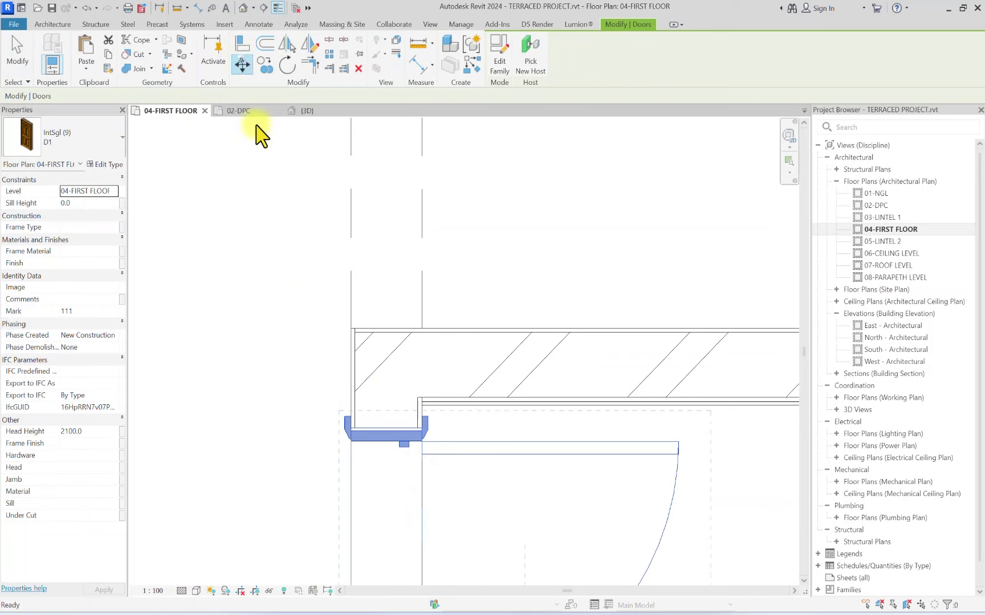
scroll(422, 419, up, 4)
click(385, 367)
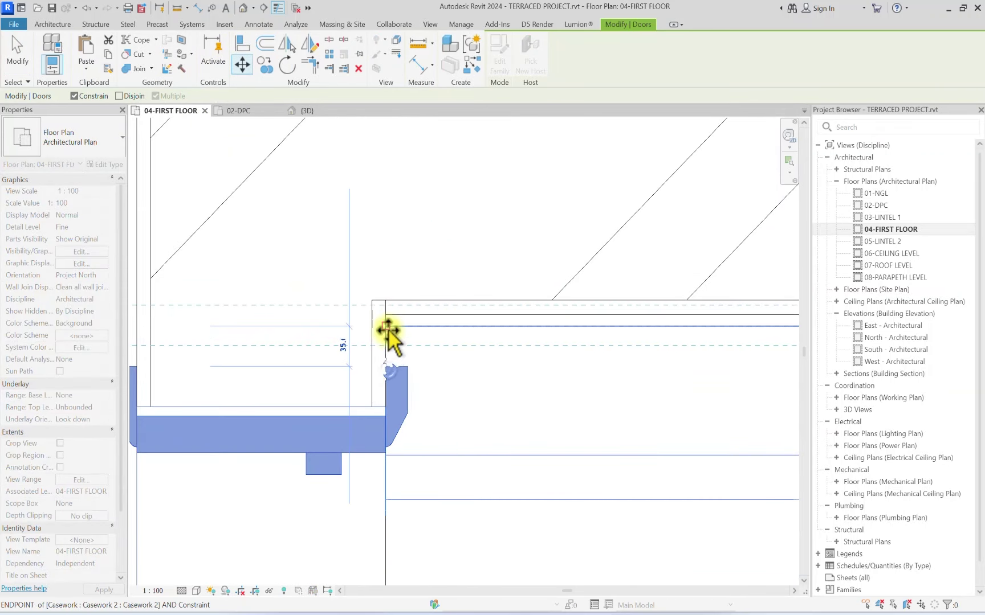
click(387, 273)
scroll(379, 284, down, 3)
scroll(379, 332, down, 2)
click(428, 460)
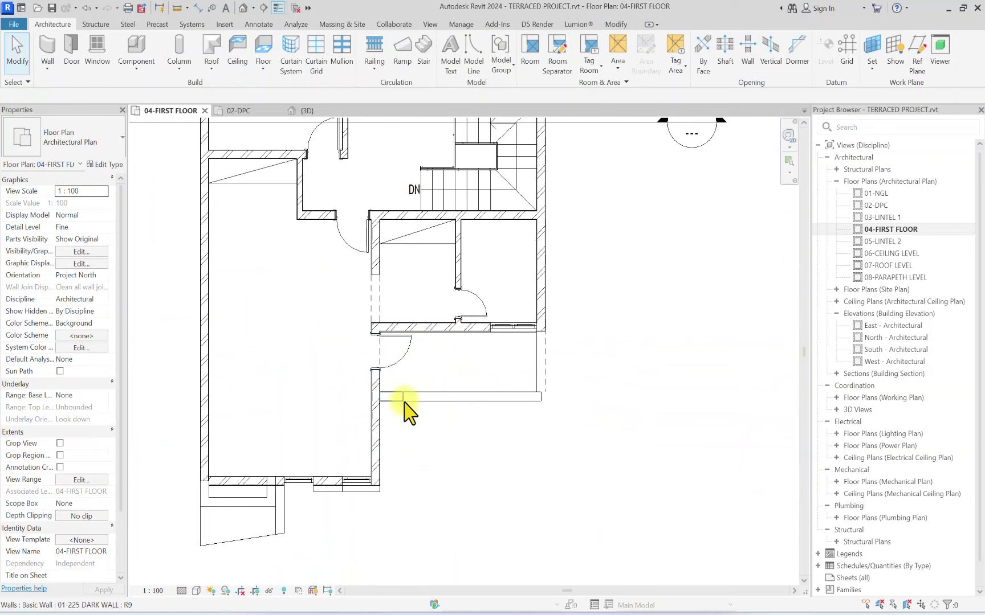
Step: Zoom around the first-floor plan to review the relocated door and open area
scroll(525, 393, down, 3)
scroll(501, 395, up, 3)
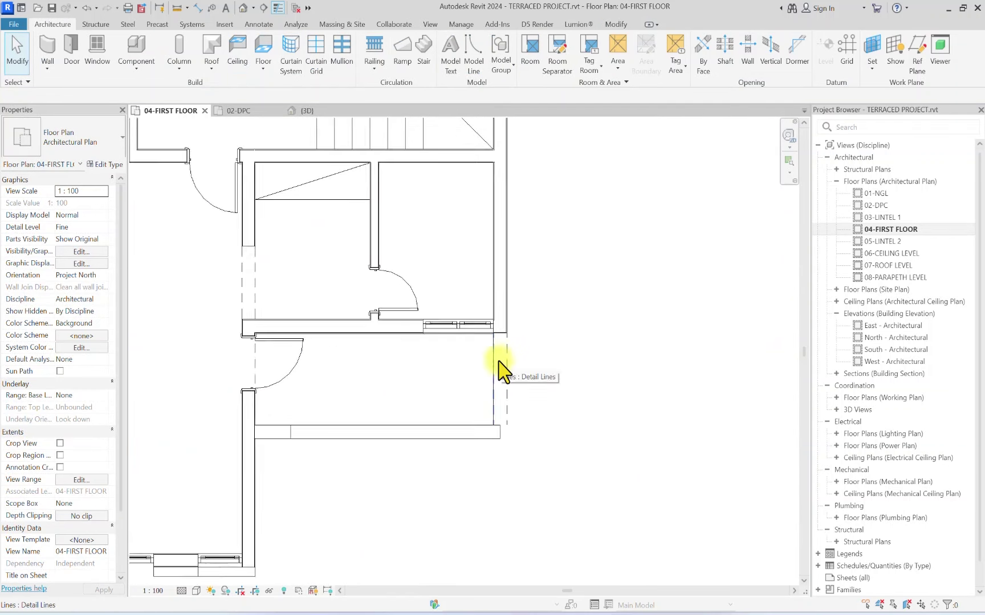
scroll(495, 373, down, 5)
scroll(459, 342, up, 2)
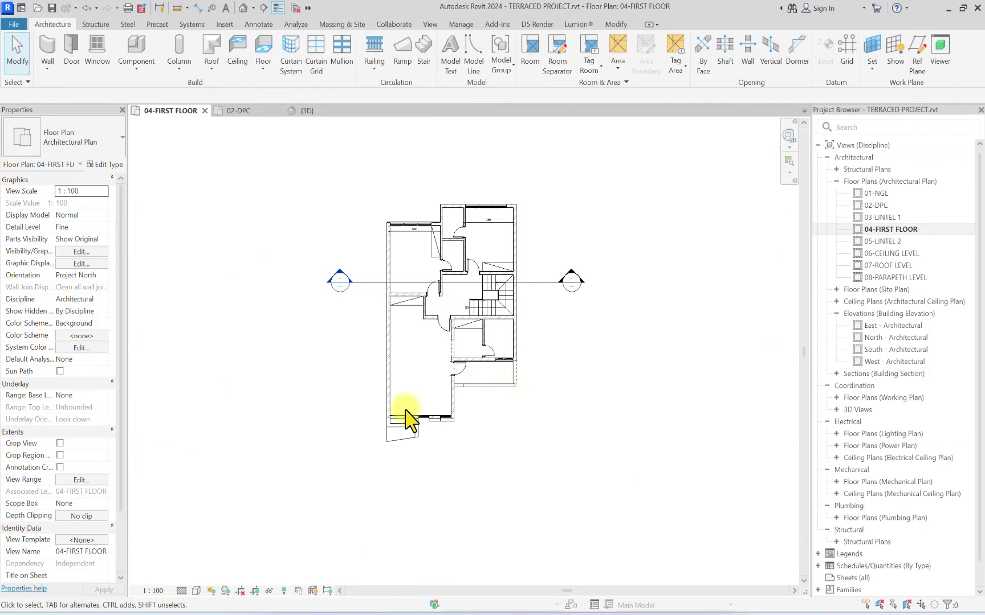
scroll(498, 364, up, 2)
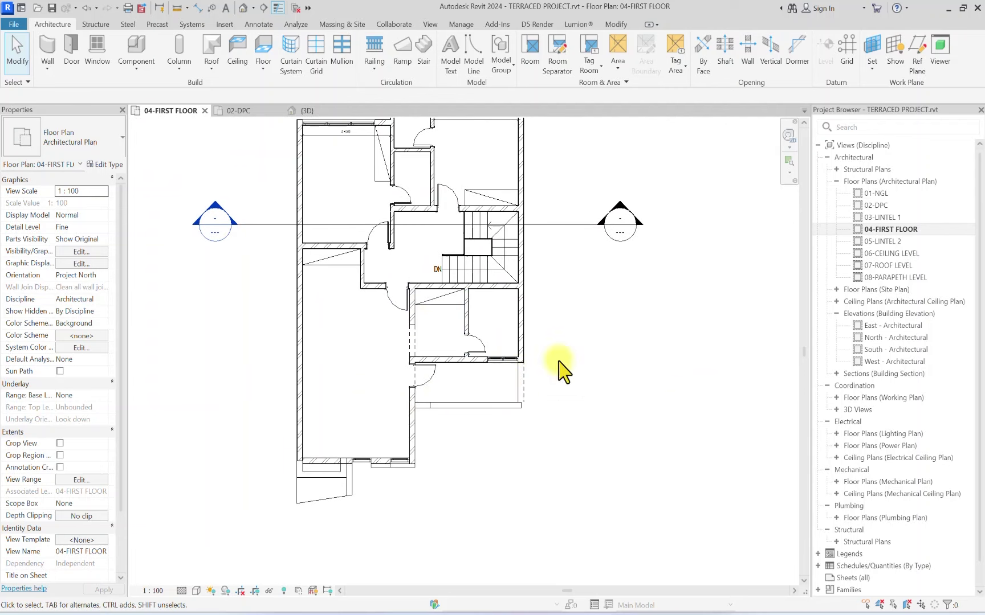
scroll(451, 388, down, 2)
scroll(435, 403, up, 4)
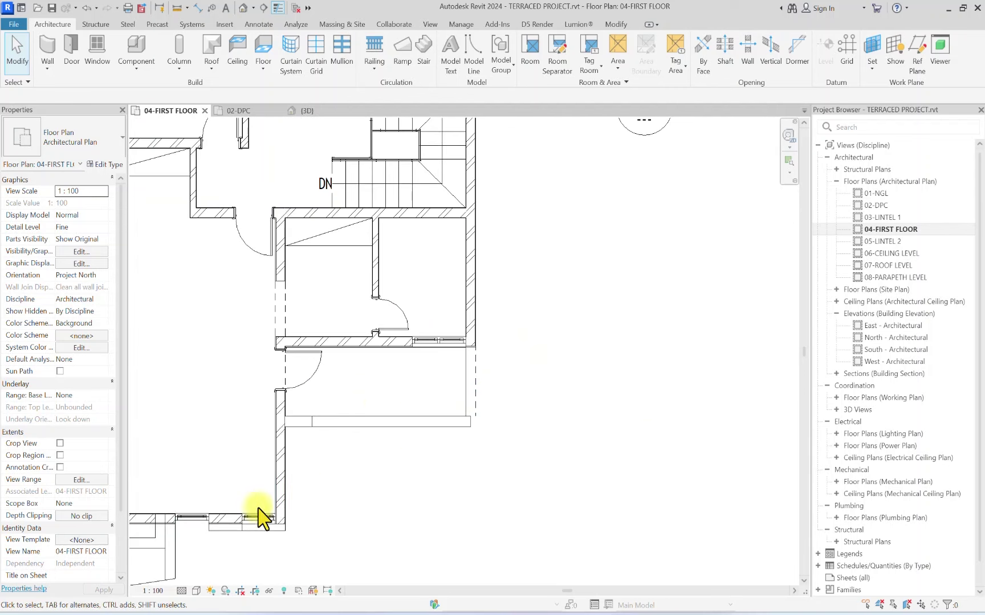
scroll(341, 418, down, 3)
scroll(328, 439, up, 5)
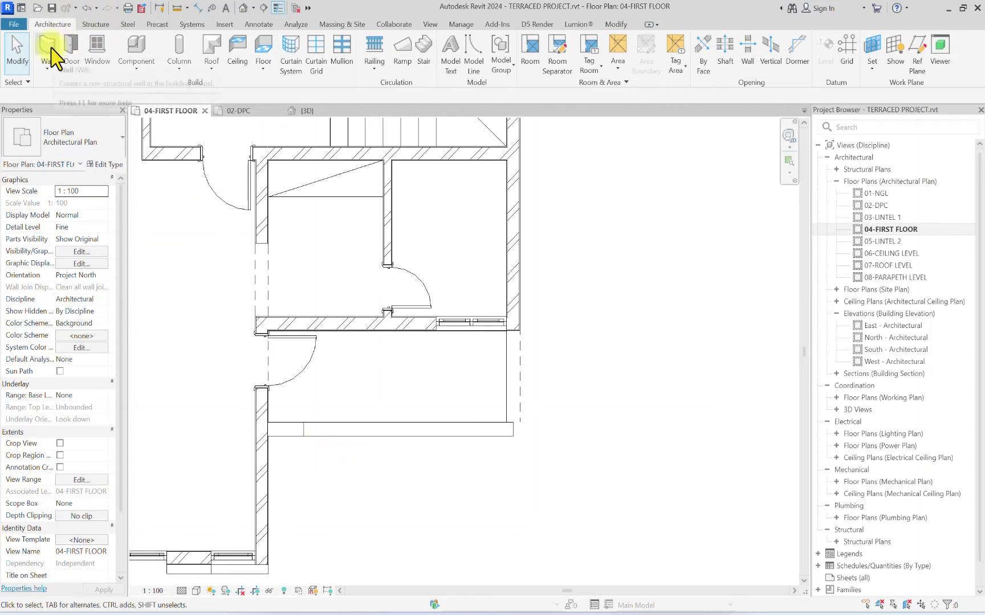
Step: Draw a 3562.5-long 01-MINIMALIST RAILING along the balcony edge, then view it in default 3D
click(375, 50)
click(68, 140)
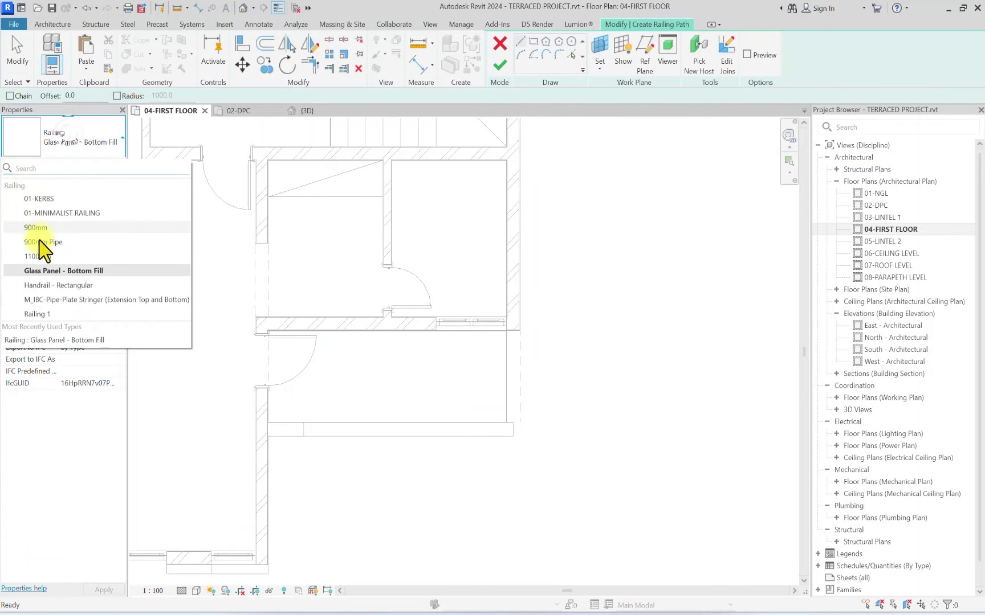
click(60, 214)
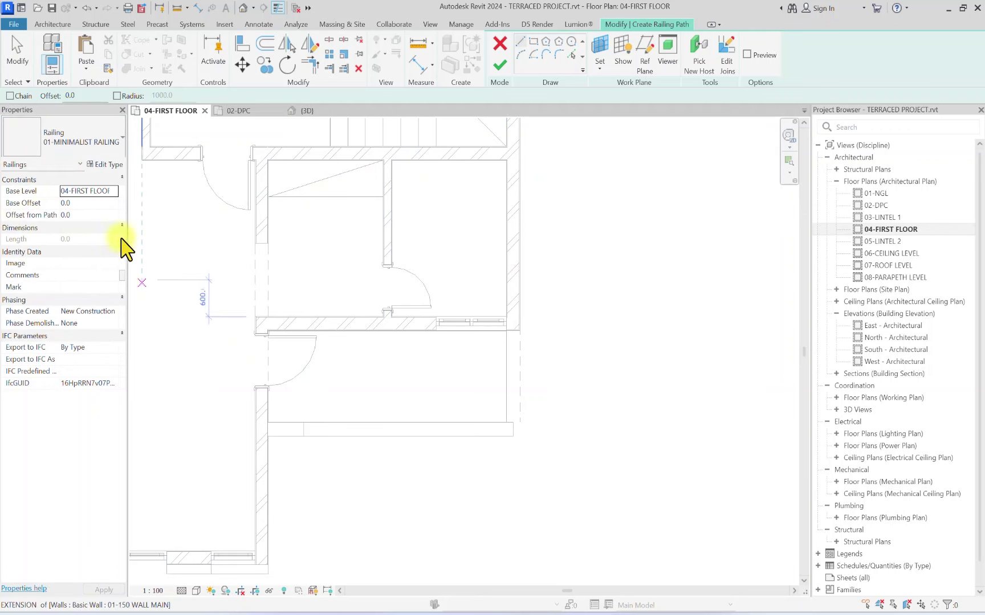
click(302, 429)
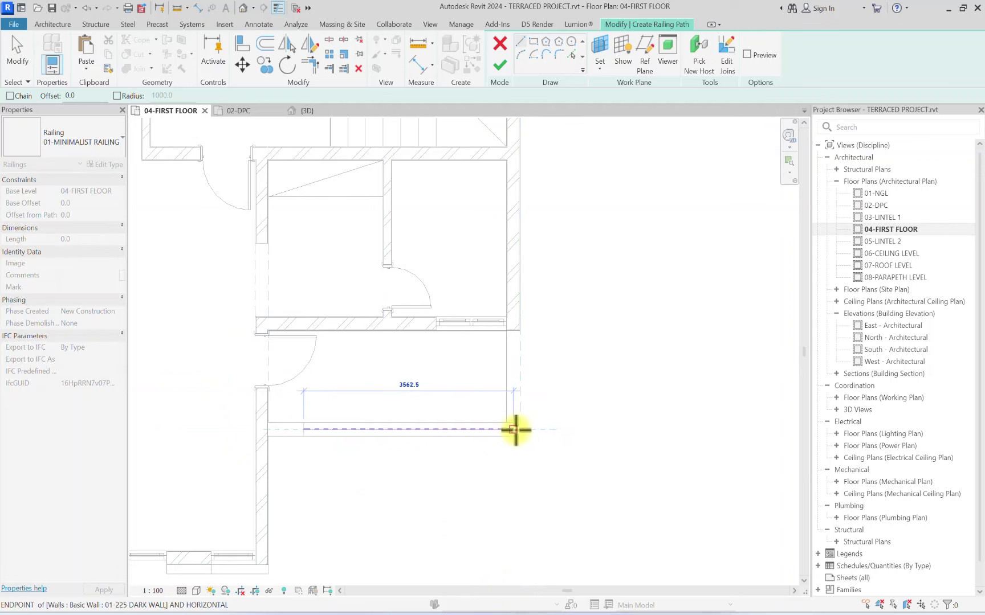
click(514, 429)
click(502, 68)
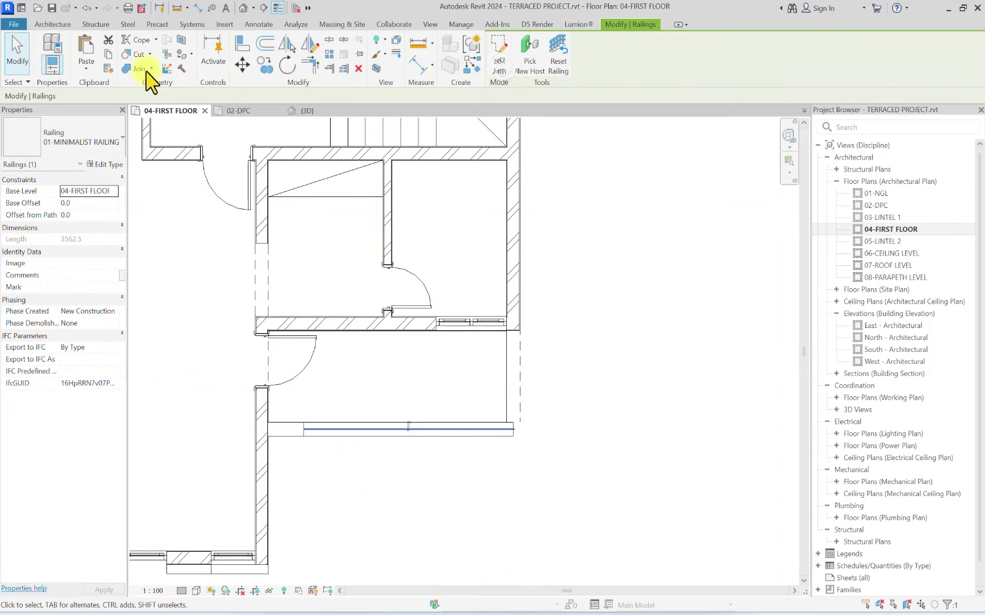
click(244, 8)
Step: Raise the railing's base offset above the first floor, then orbit and open 02-DPC
scroll(484, 356, up, 5)
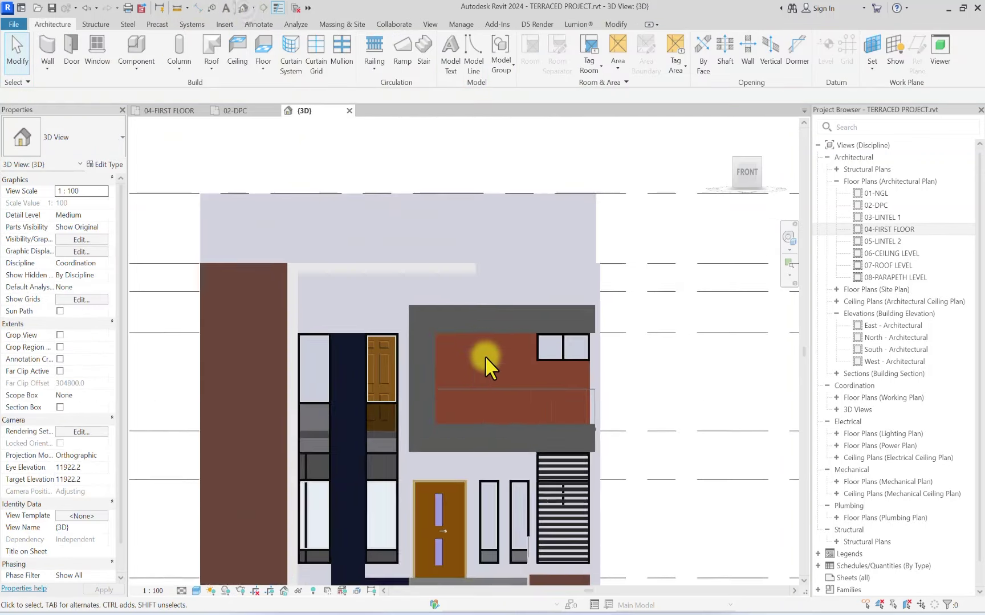
click(487, 390)
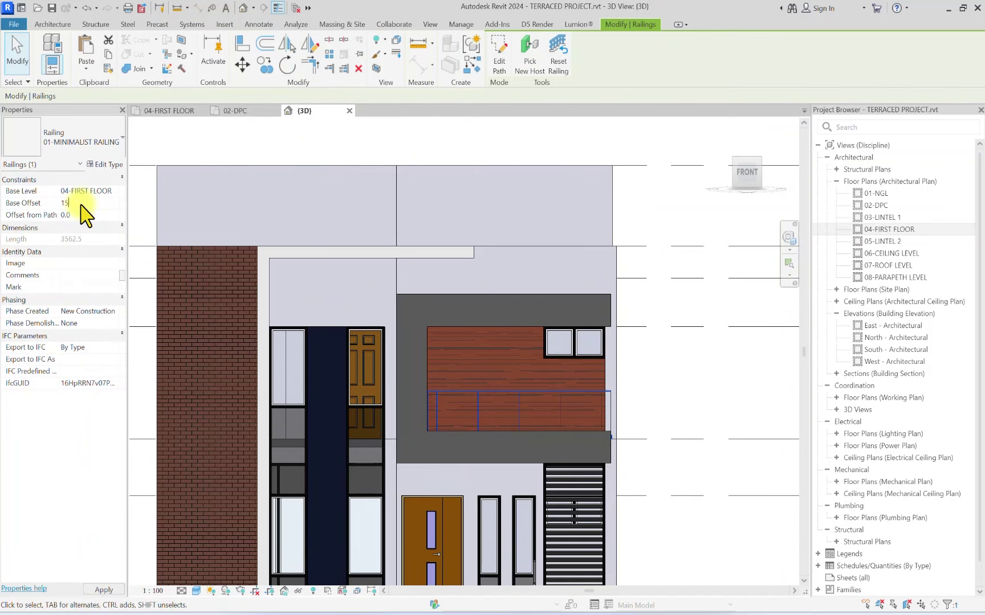
click(684, 402)
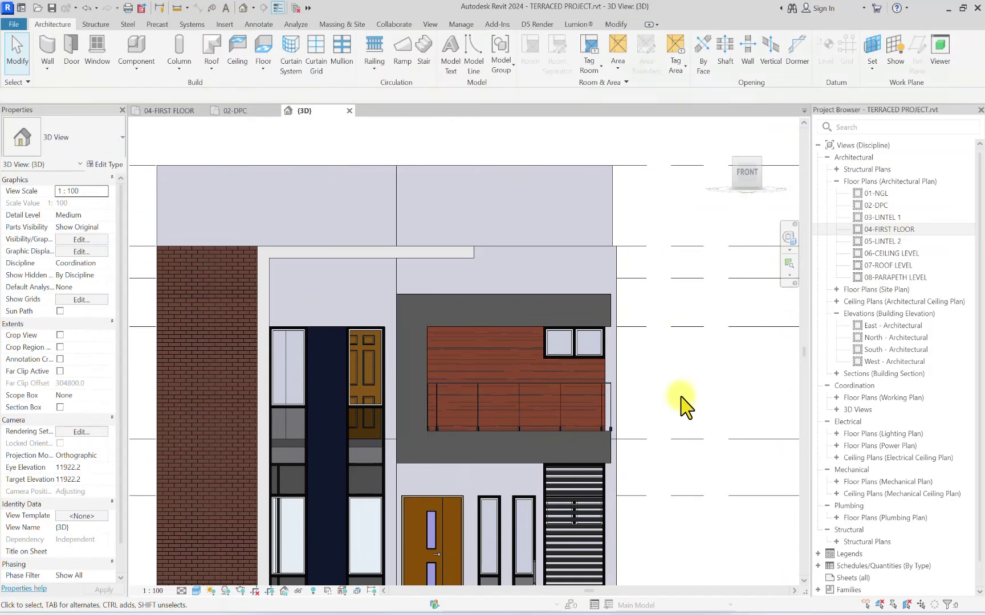
scroll(689, 342, down, 3)
mouse_move(757, 183)
shift+middle_down()
mouse_move(681, 224)
mouse_move(176, 171)
mouse_move(136, 238)
mouse_move(647, 222)
mouse_move(691, 259)
mouse_move(672, 290)
shift+middle_up()
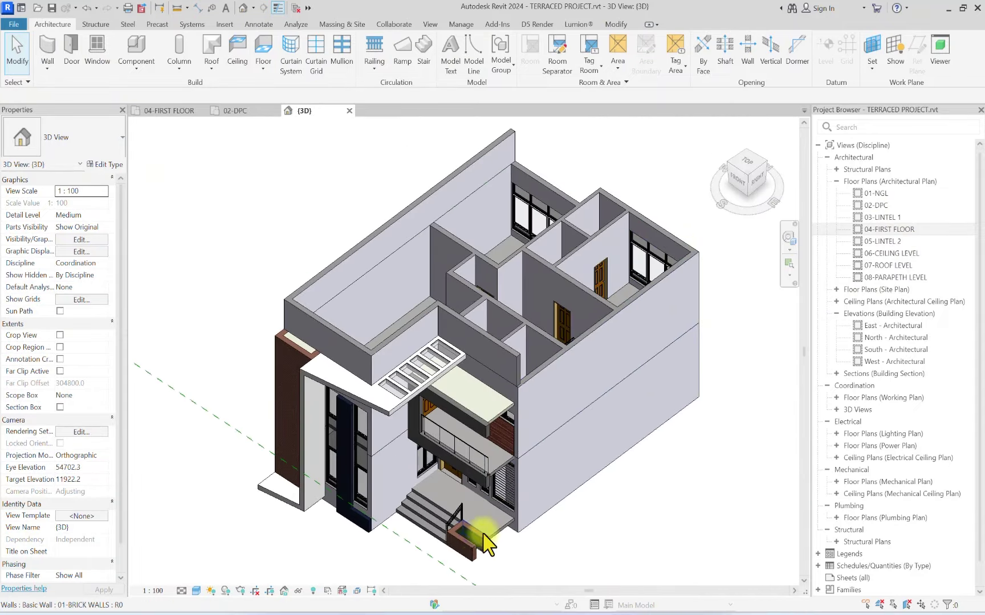
double_click(876, 205)
Step: Zoom and pan the 02-DPC floor plan to frame the whole building
scroll(335, 345, down, 2)
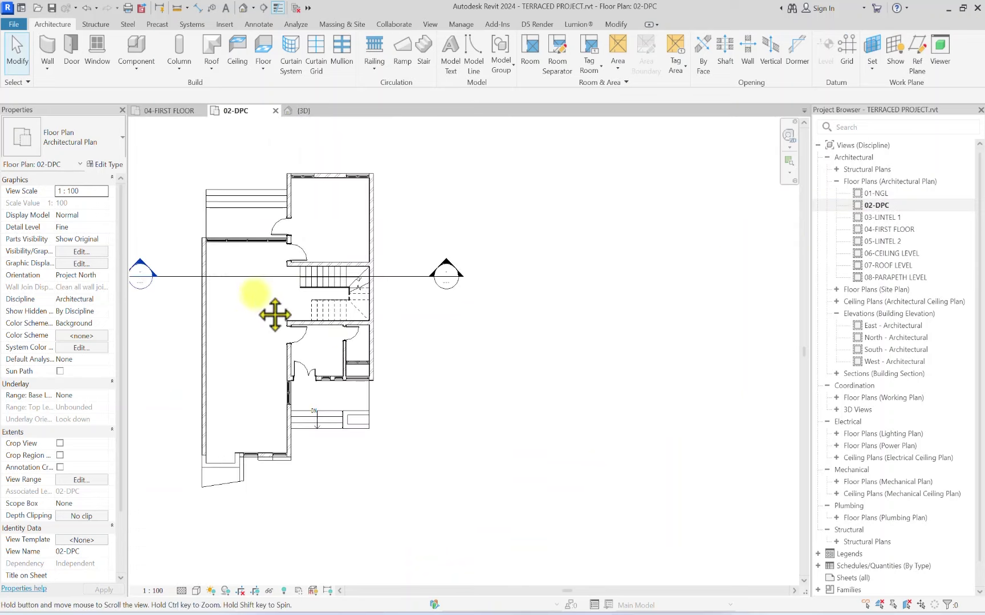
middle_drag(275, 314, 202, 280)
scroll(356, 216, up, 3)
middle_drag(288, 416, 459, 282)
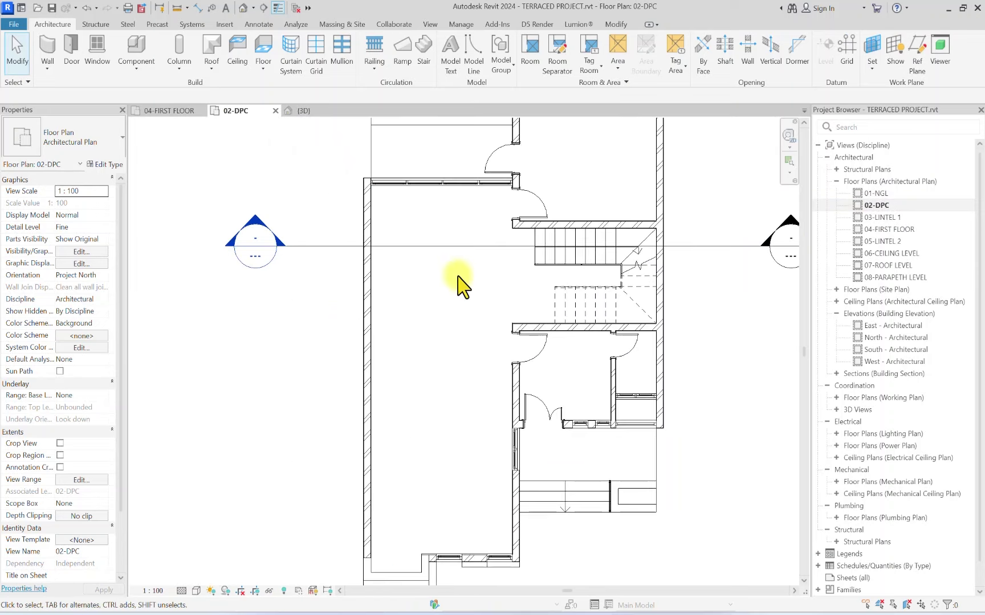
scroll(446, 268, down, 3)
scroll(373, 392, up, 1)
scroll(330, 356, up, 2)
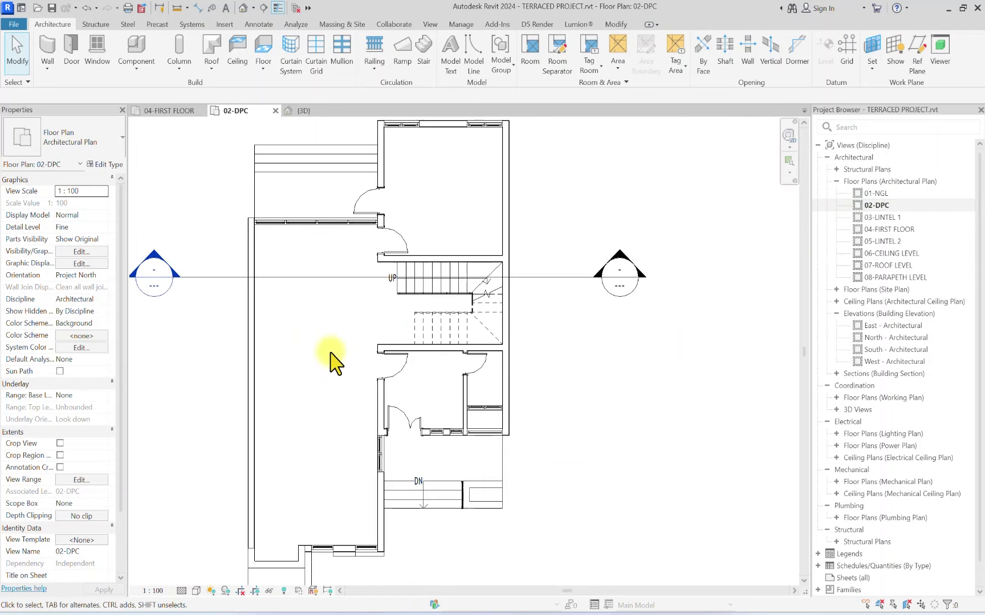
scroll(308, 322, down, 2)
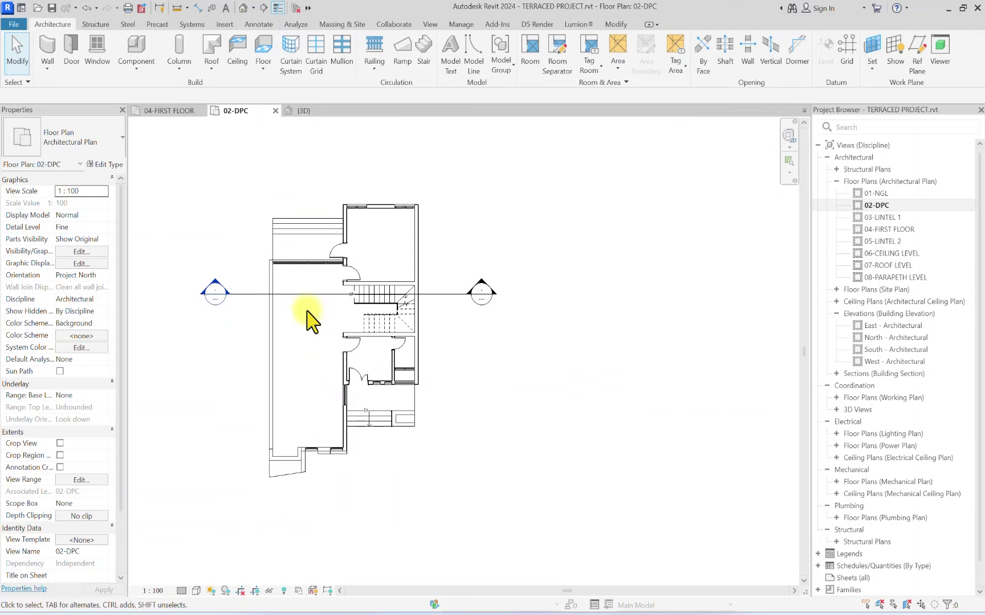
middle_drag(280, 313, 342, 285)
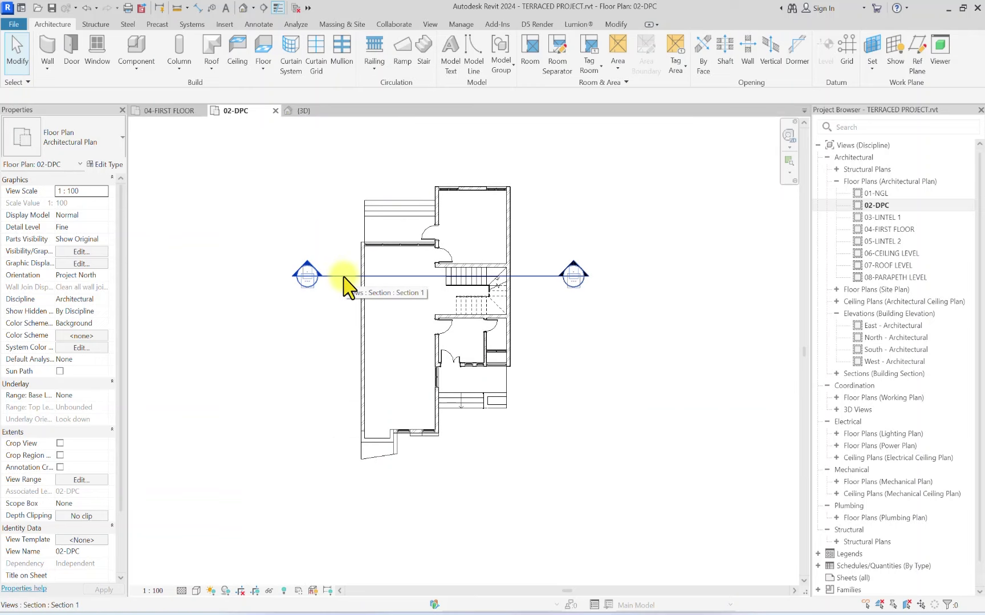
Step: Place a LIVING ROOM text note in the front room on 02-DPC, widened to one line
click(257, 24)
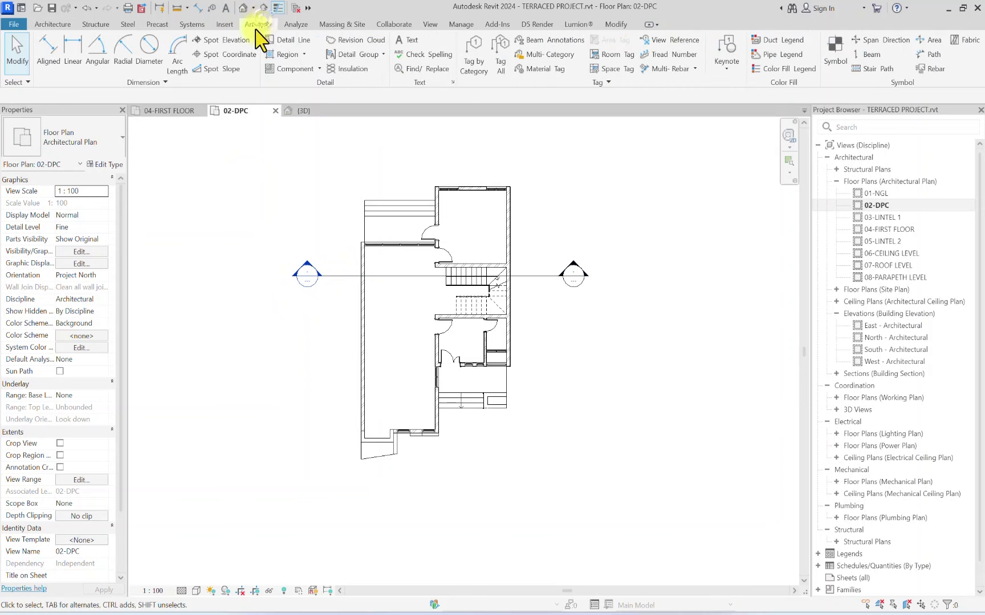
click(415, 44)
scroll(359, 270, up, 5)
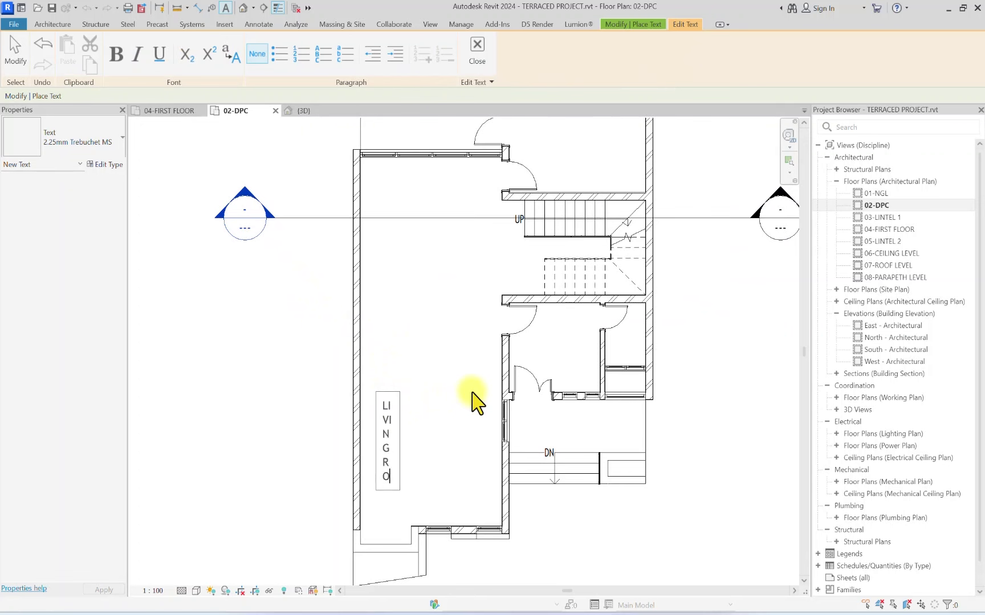
click(432, 293)
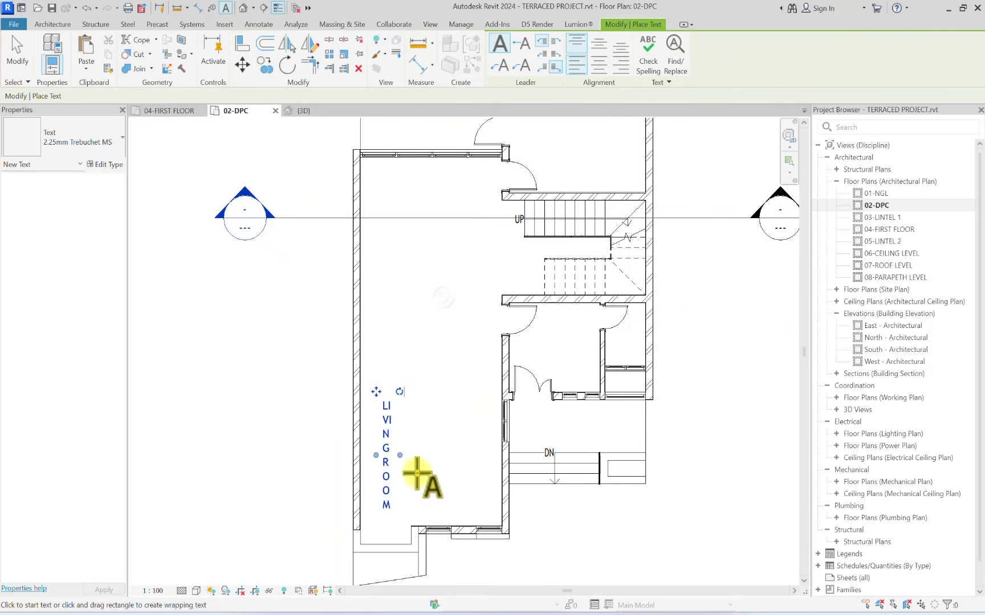
drag(401, 456, 518, 419)
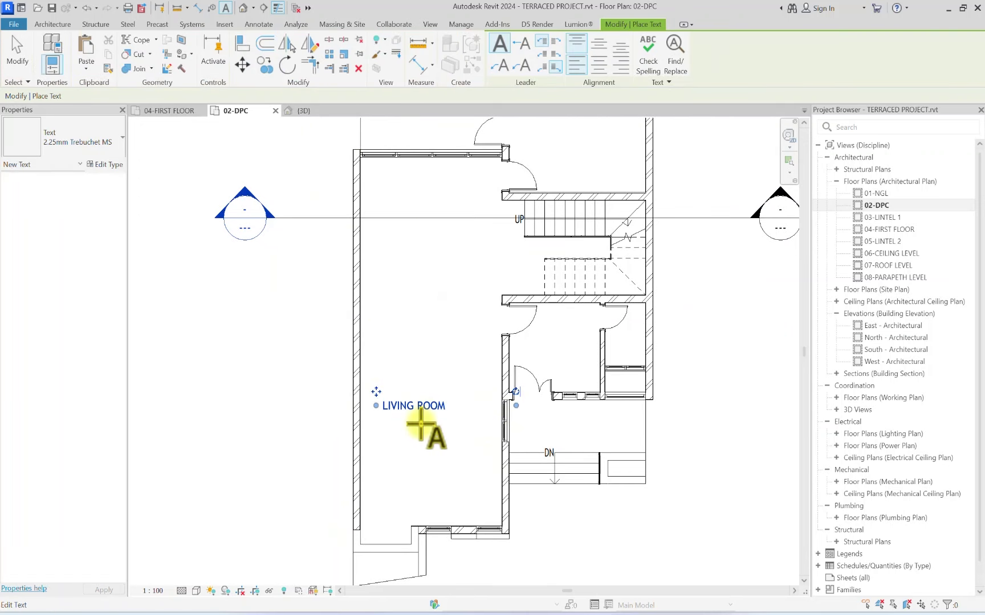
key(Escape)
Step: Delete the LIVING ROOM text note and return to the architectural modelling tools
scroll(402, 422, down, 3)
scroll(418, 451, up, 5)
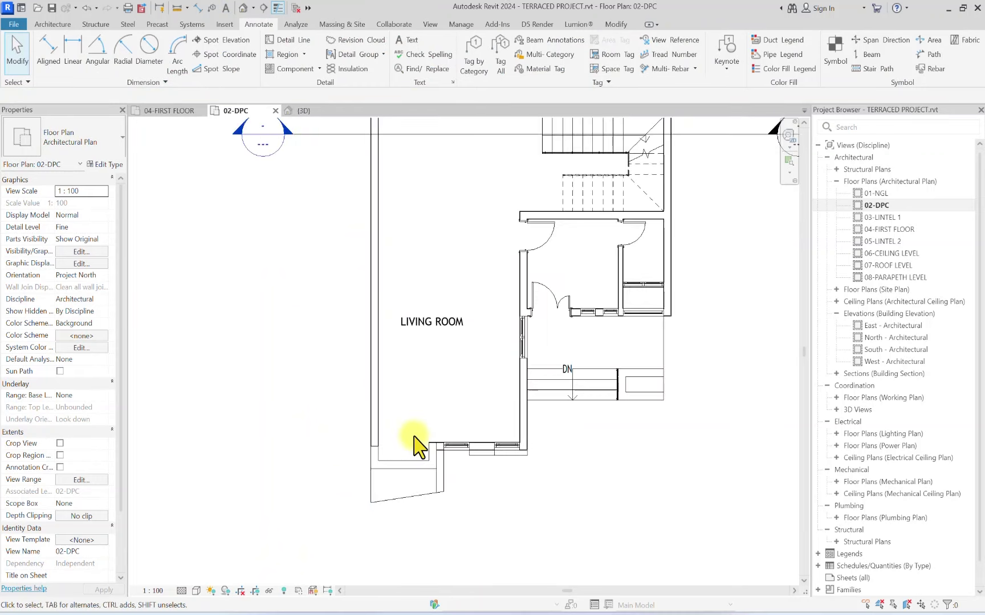
scroll(401, 312, down, 3)
middle_drag(450, 285, 350, 371)
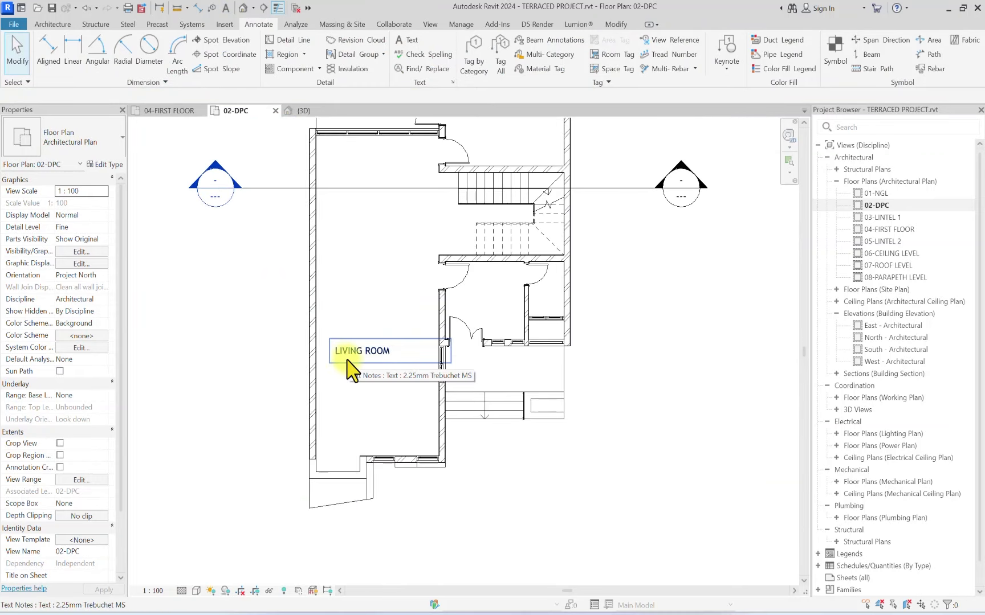
click(349, 371)
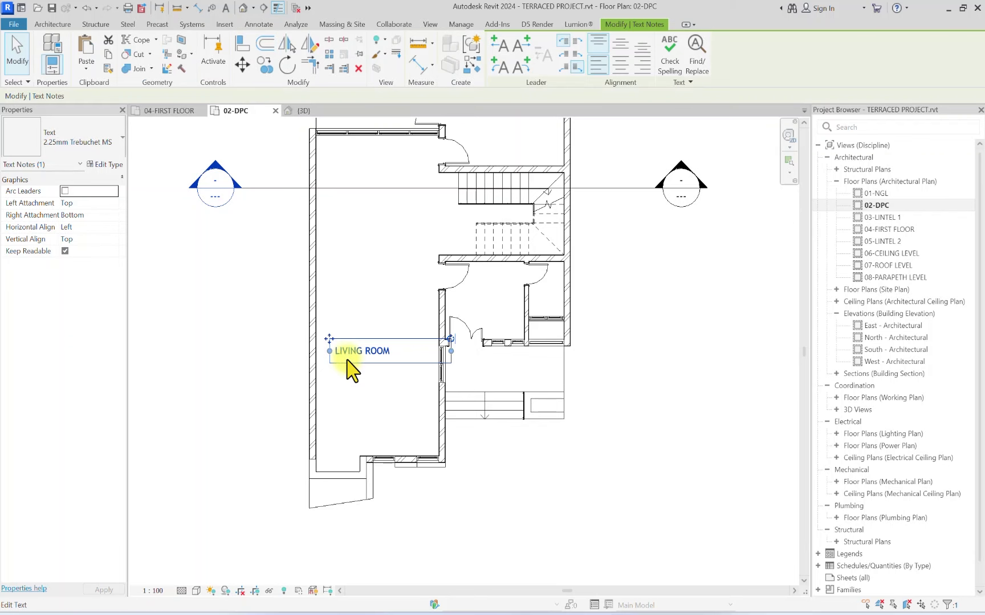
key(Delete)
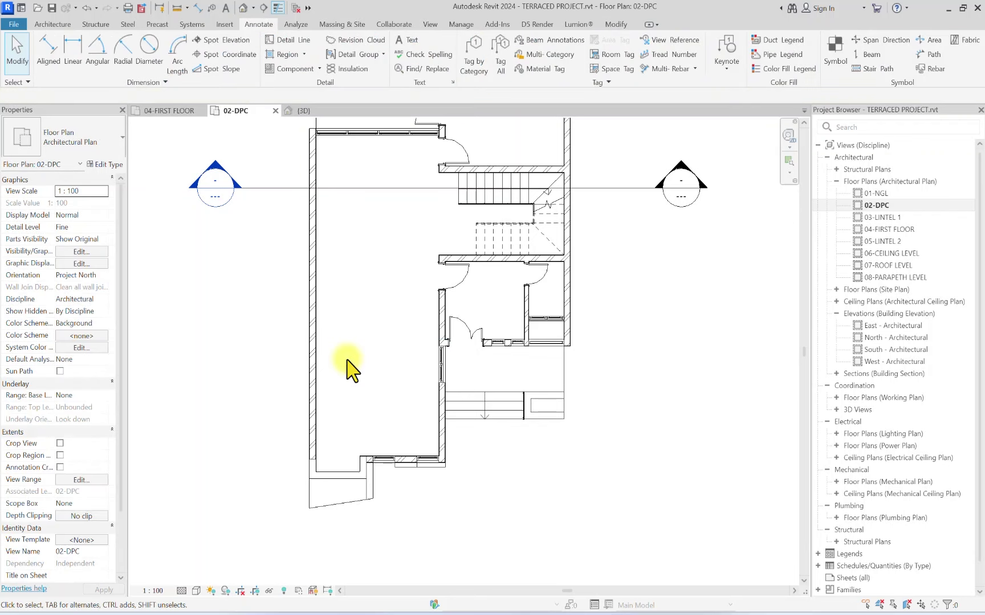
click(51, 24)
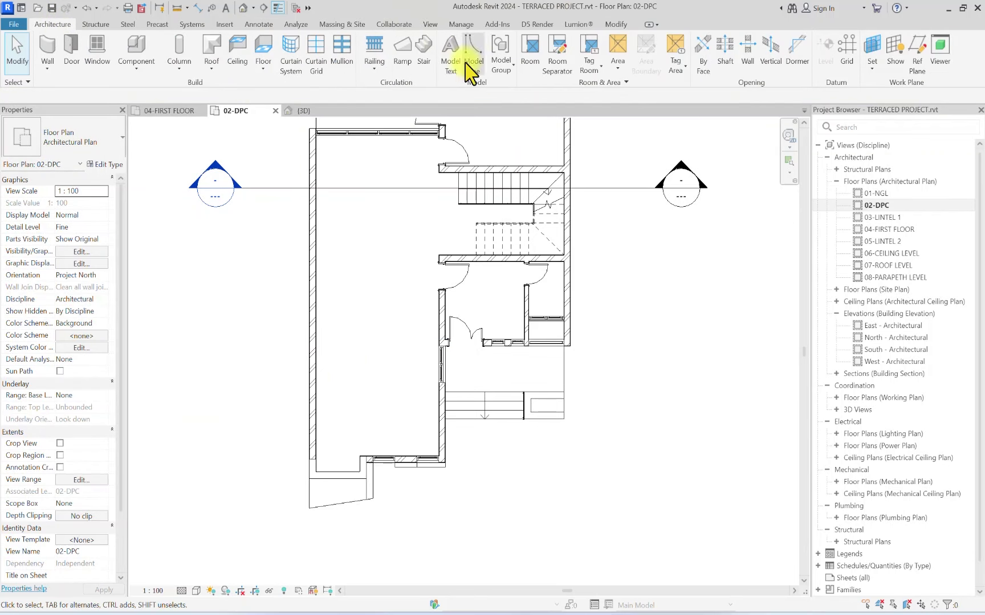
Step: Start a room with Upper Limit 04-FIRST FLOOR and a 0.0 limit offset
click(529, 54)
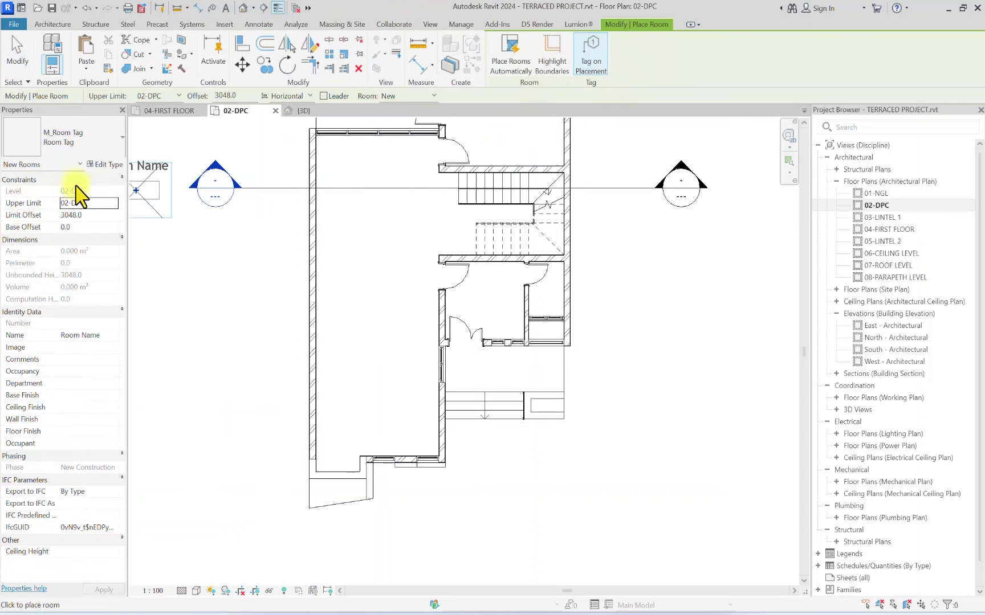
click(111, 204)
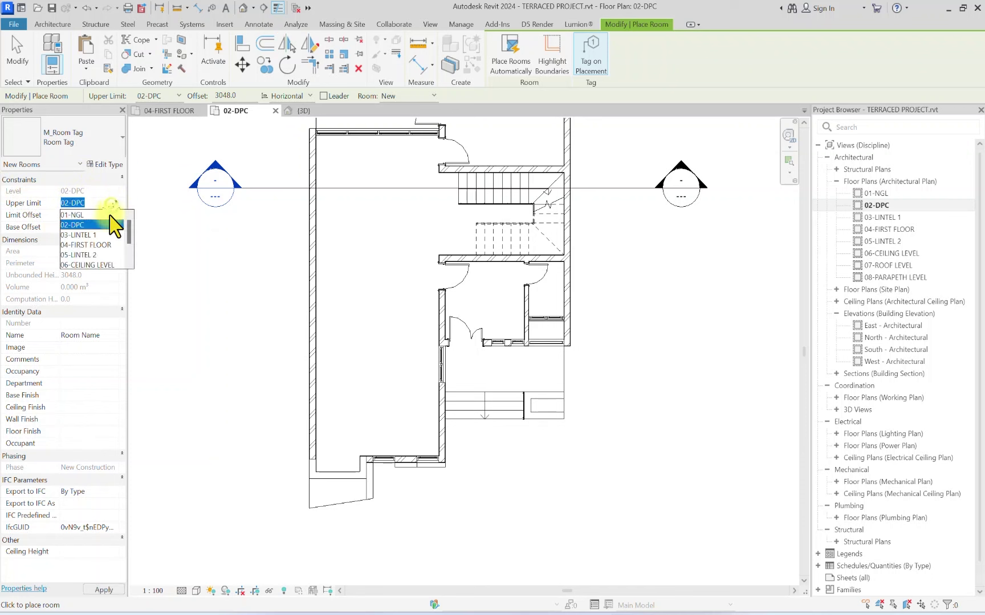
click(85, 245)
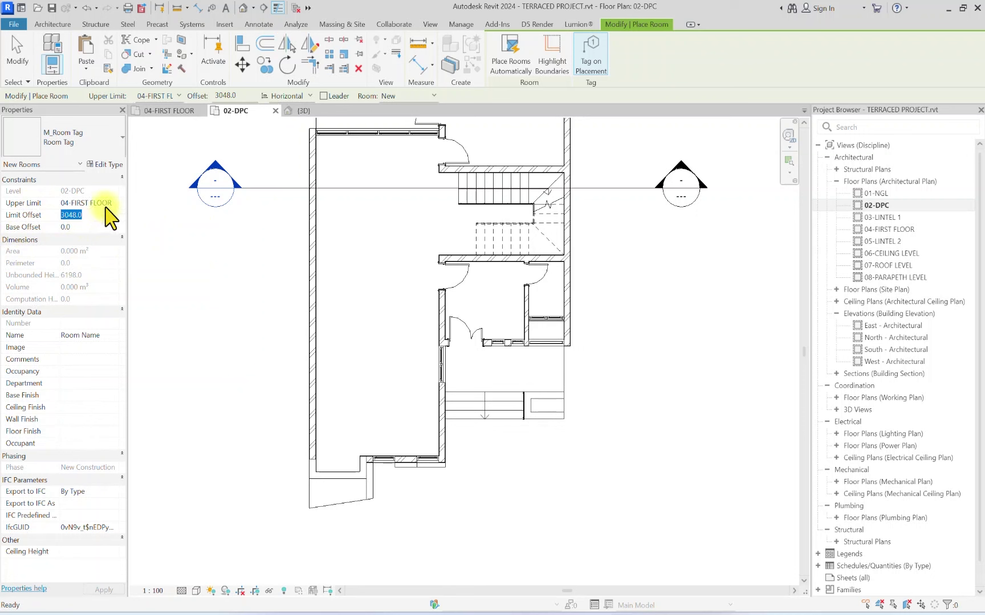
text(0)
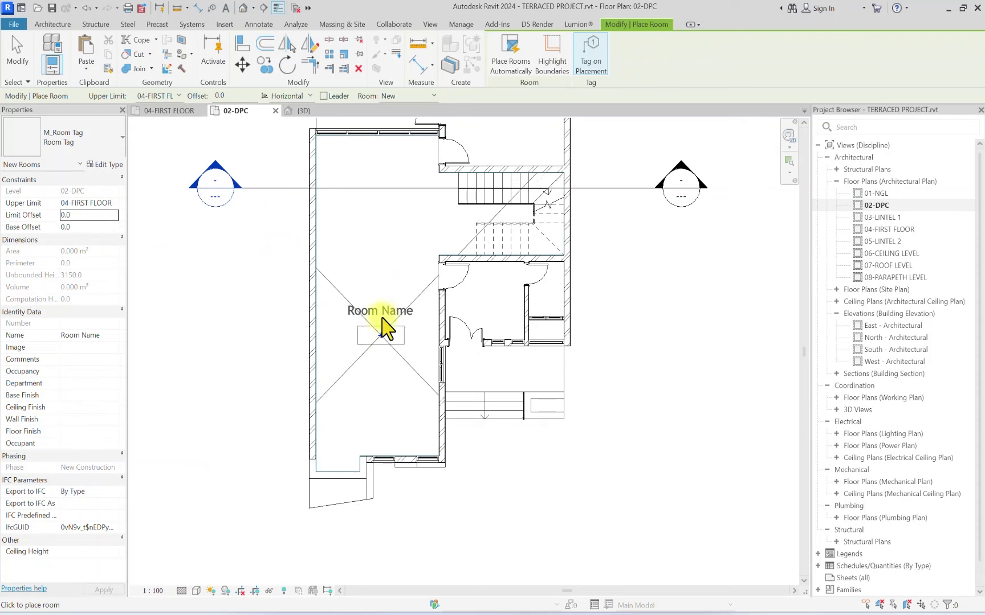
Step: Pan and zoom the 02-DPC plan to bring the living area into view
scroll(385, 203, down, 2)
scroll(356, 294, up, 2)
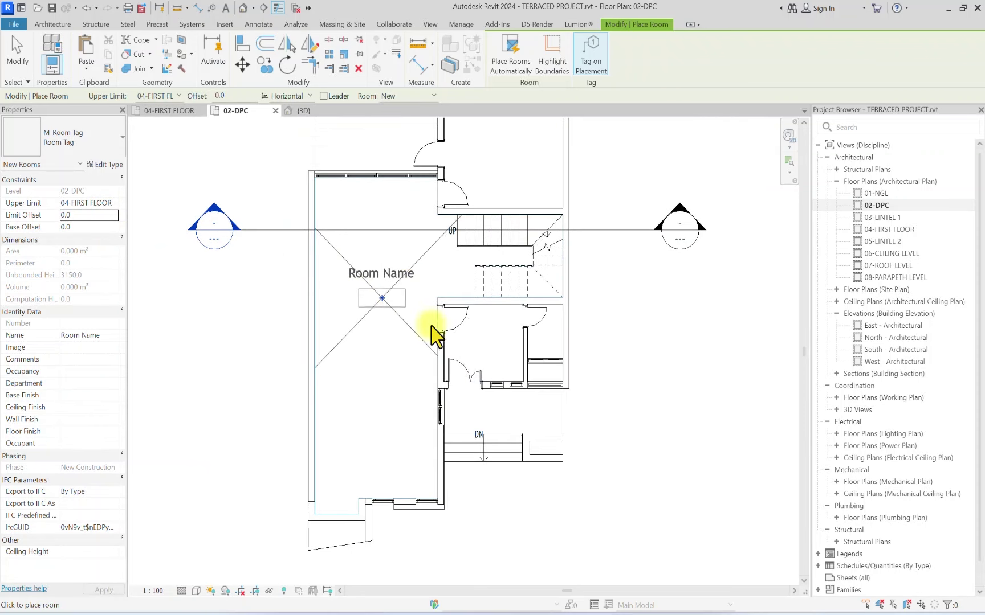
scroll(408, 268, up, 2)
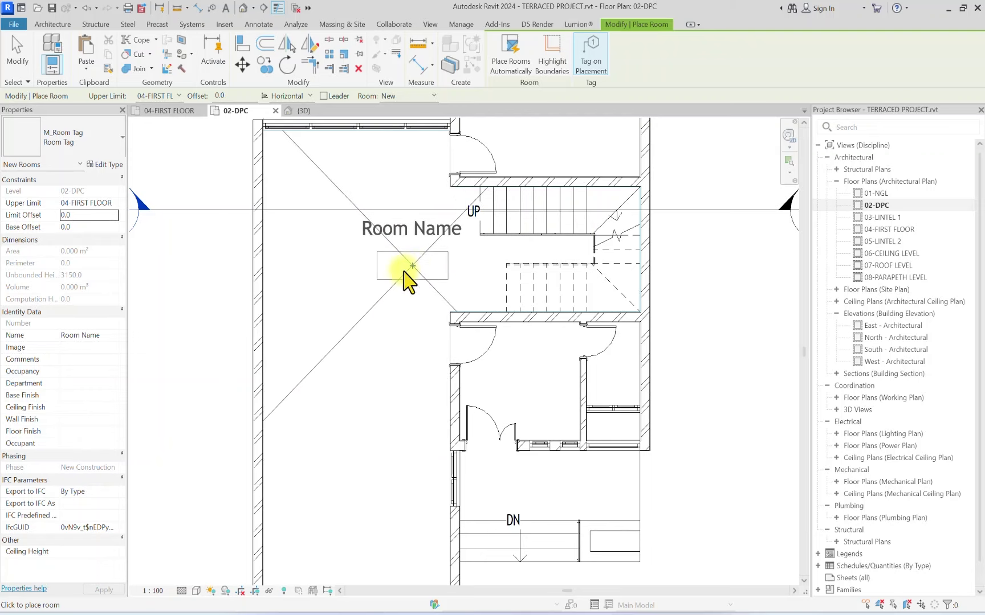
scroll(407, 274, down, 2)
middle_drag(410, 239, 443, 341)
scroll(402, 385, up, 1)
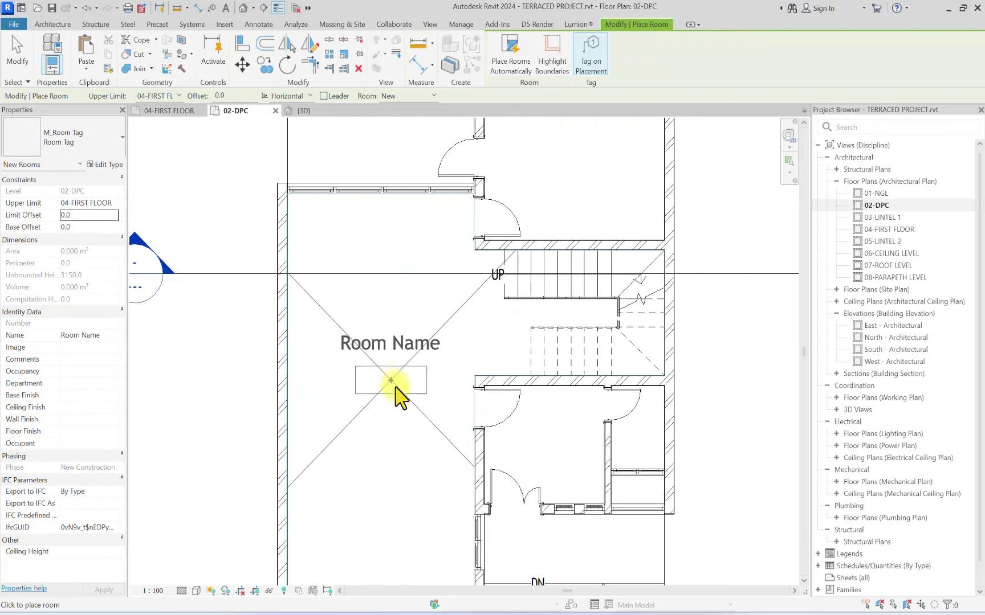
scroll(409, 396, down, 2)
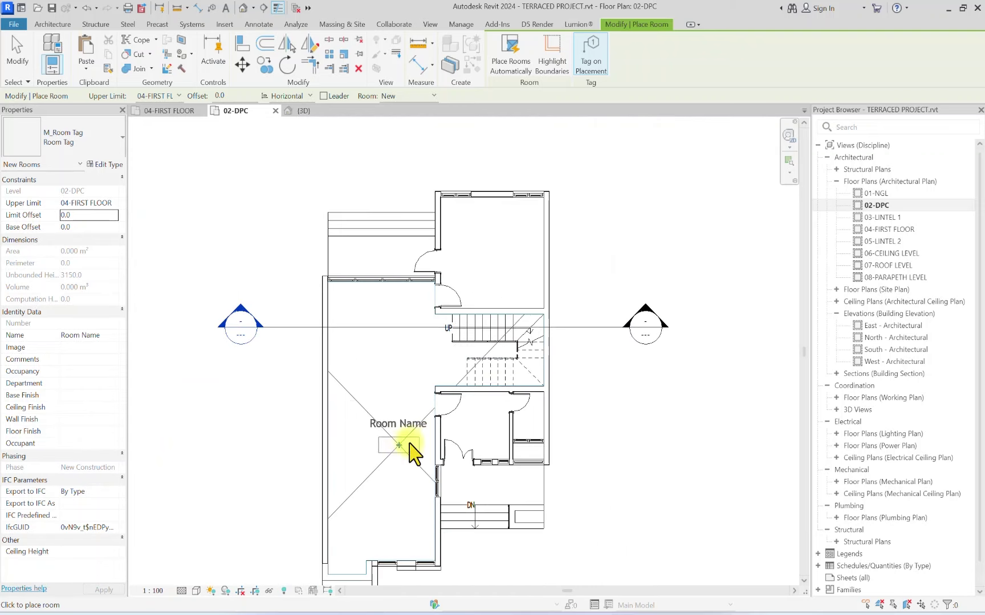
scroll(405, 383, up, 1)
scroll(341, 274, up, 1)
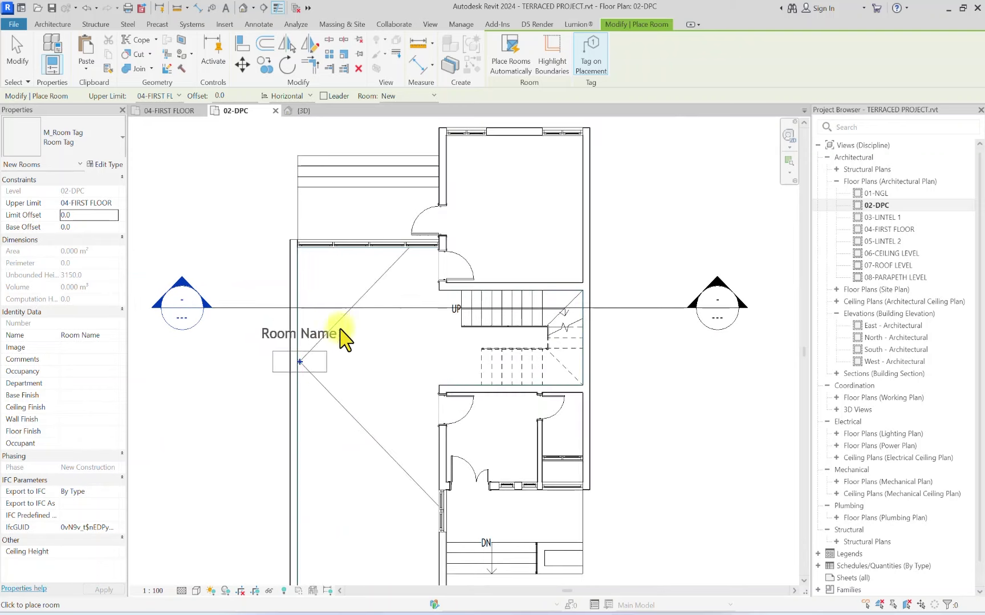
scroll(405, 297, up, 1)
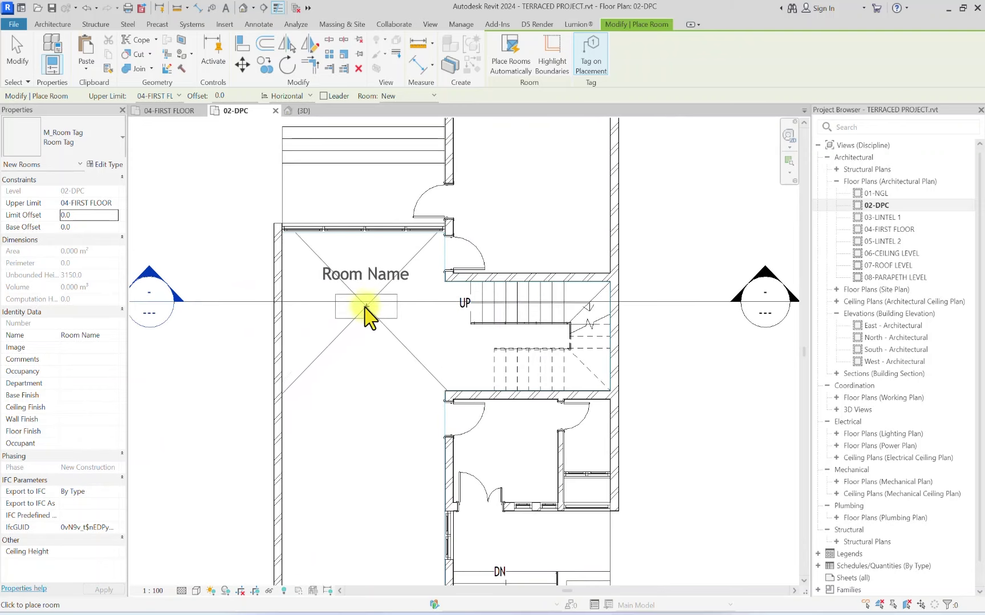
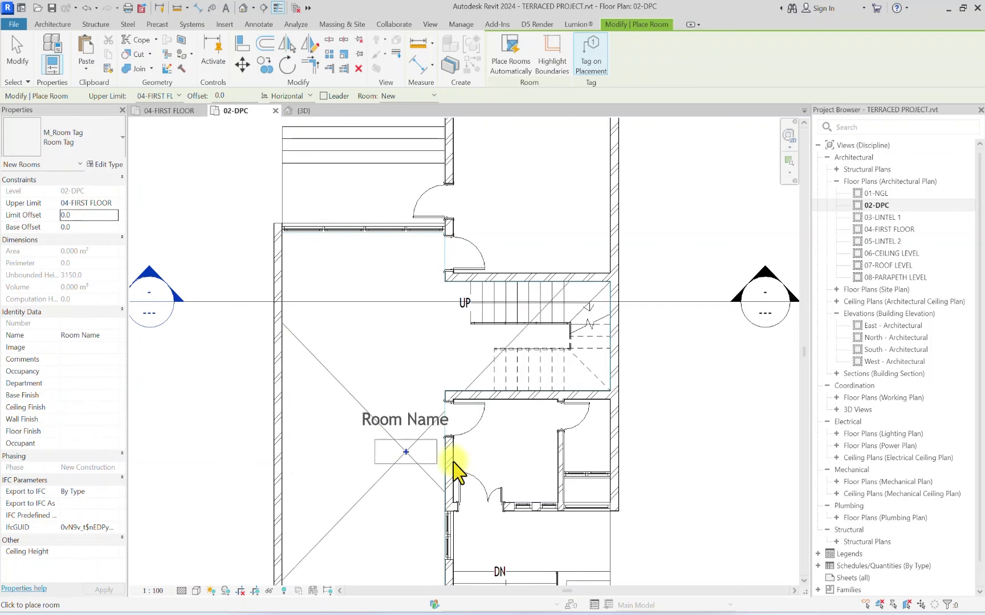
Step: Place a room in the large left space and switch its tag to Room Tag With Area
click(341, 394)
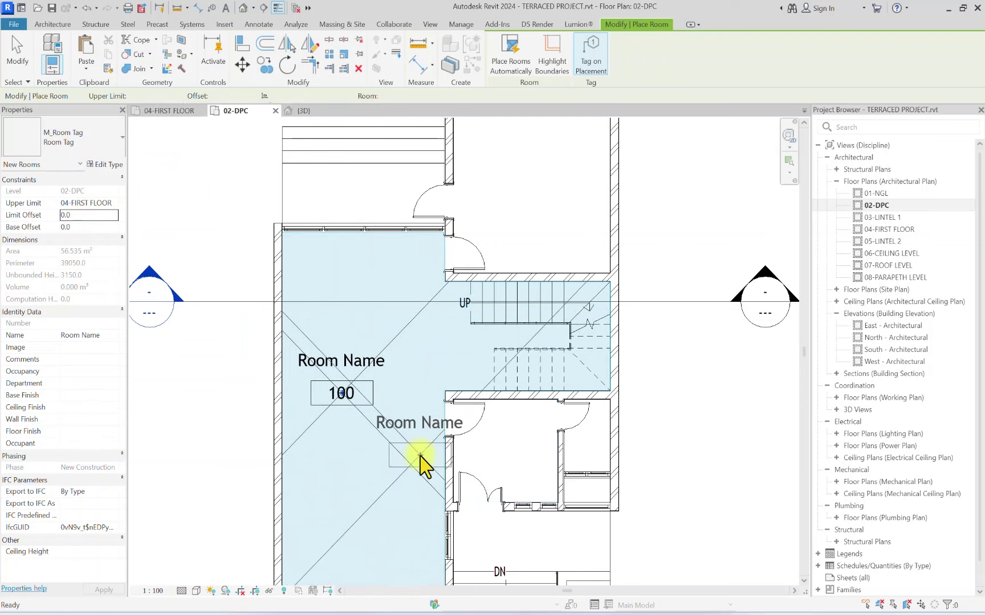
key(Escape)
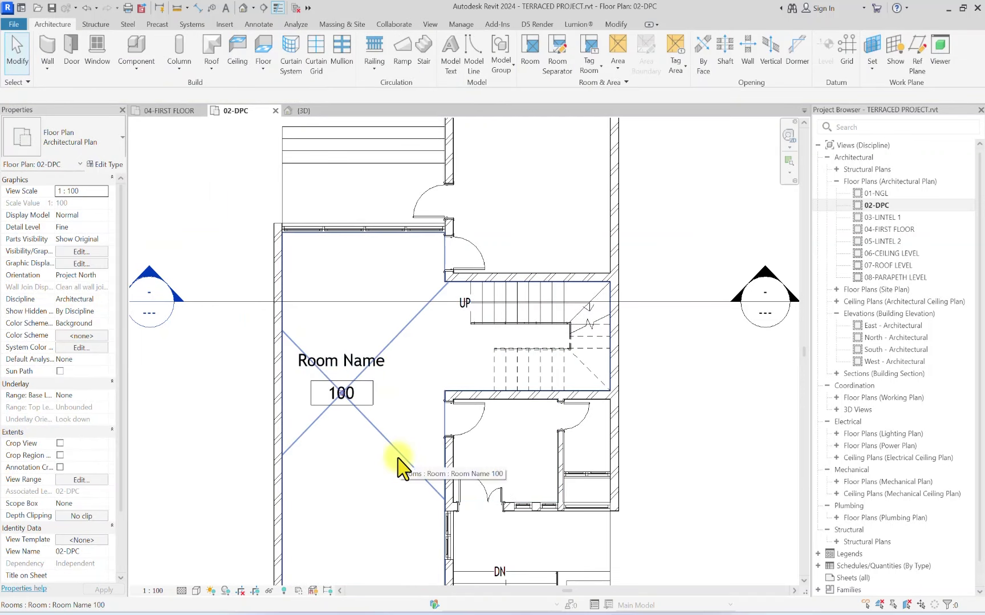
click(390, 450)
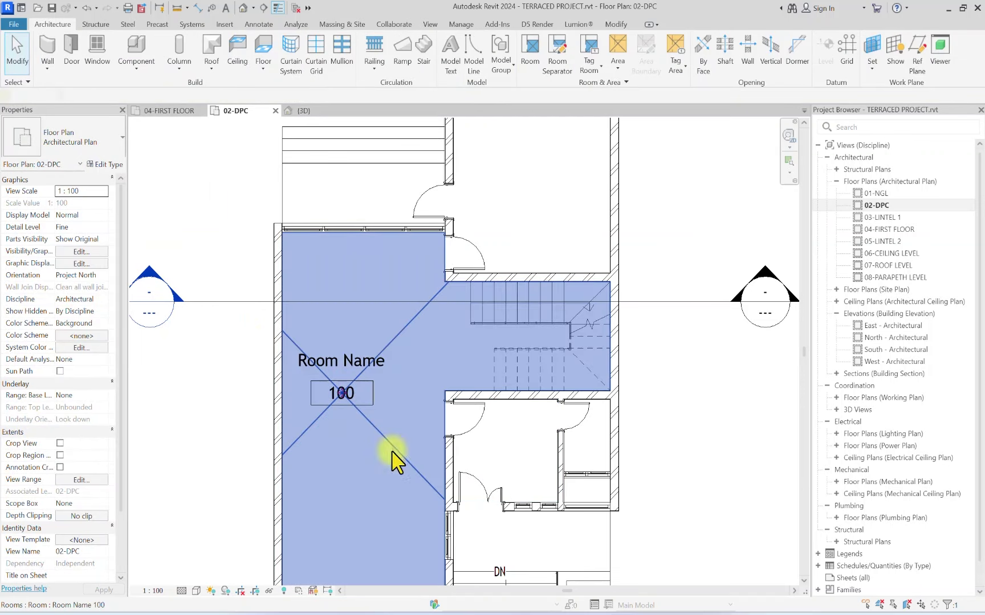
click(370, 365)
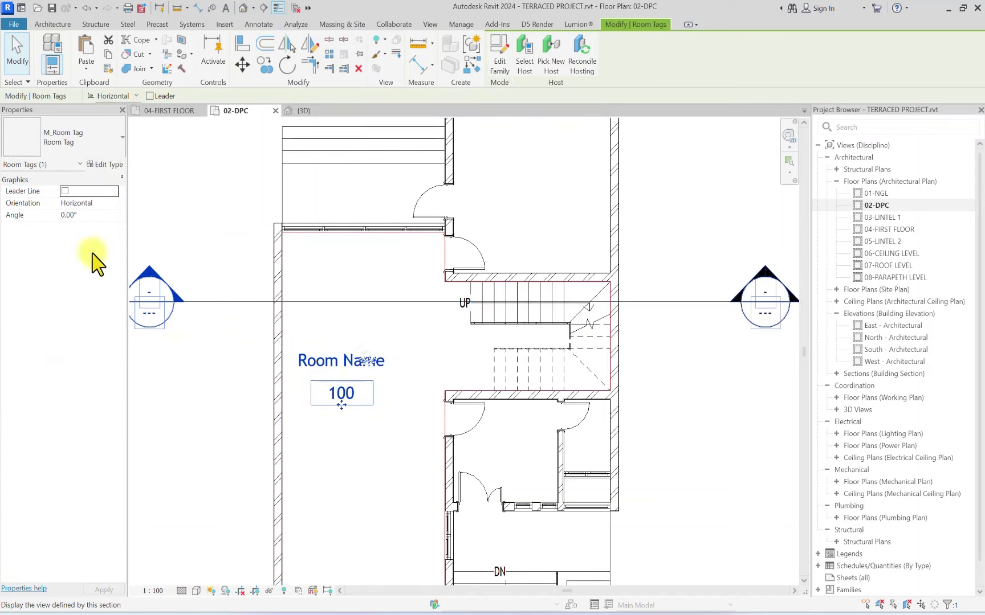
click(37, 146)
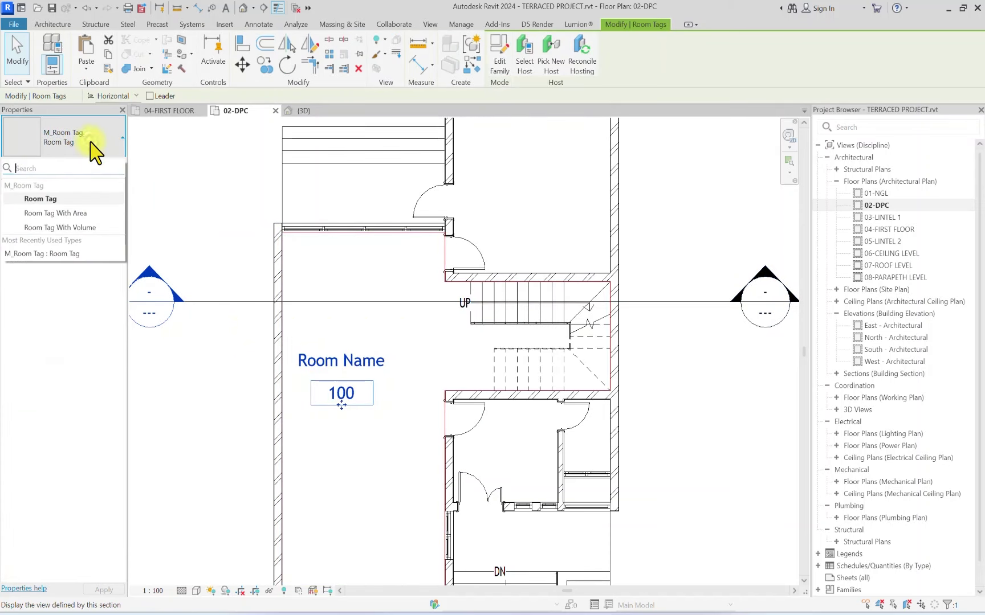
click(73, 216)
click(167, 492)
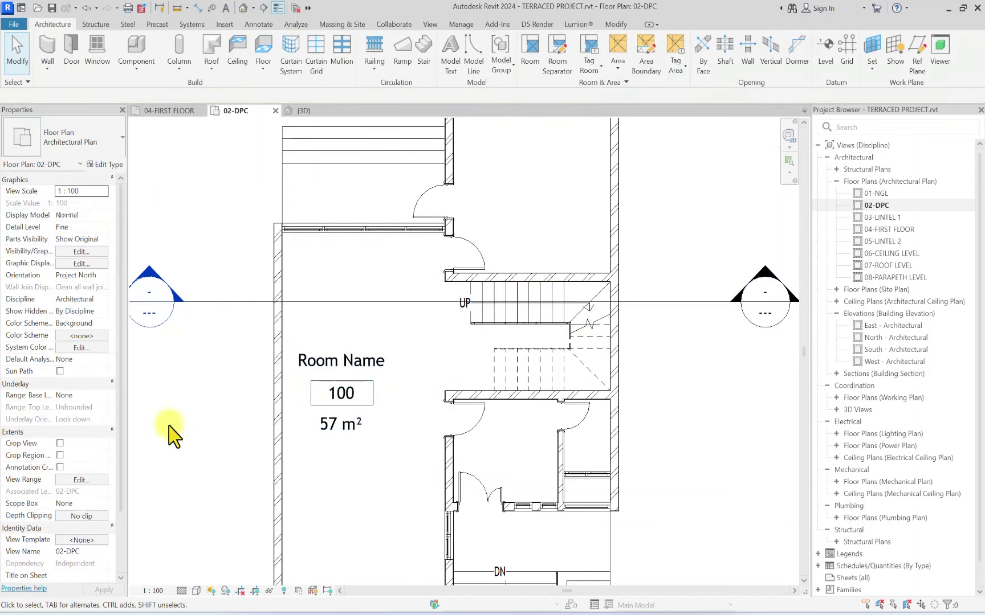
Step: Delete the newly placed room from the 02-DPC plan
click(385, 446)
key(Delete)
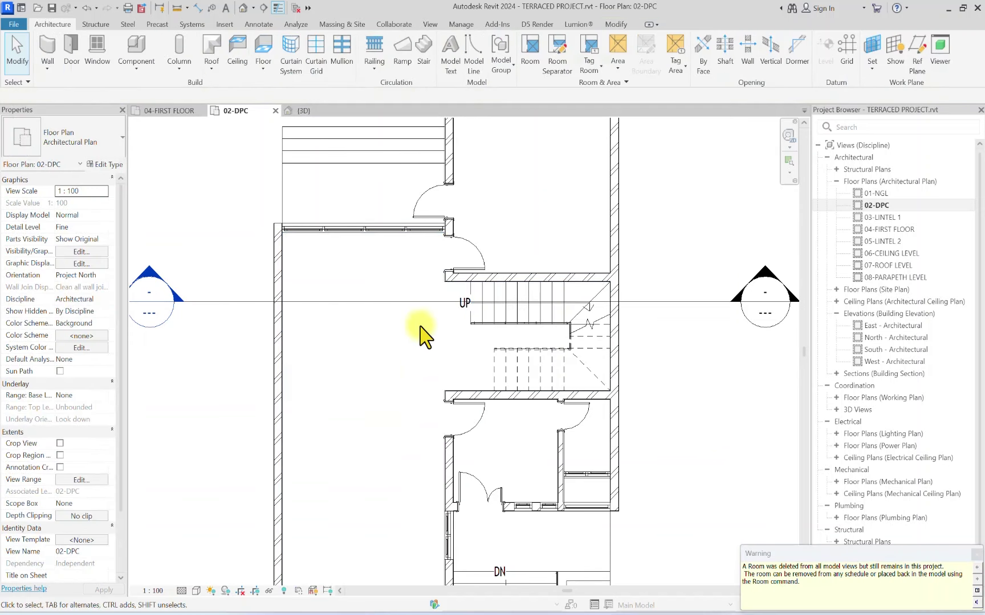
scroll(416, 311, down, 3)
scroll(414, 312, up, 3)
scroll(412, 306, down, 4)
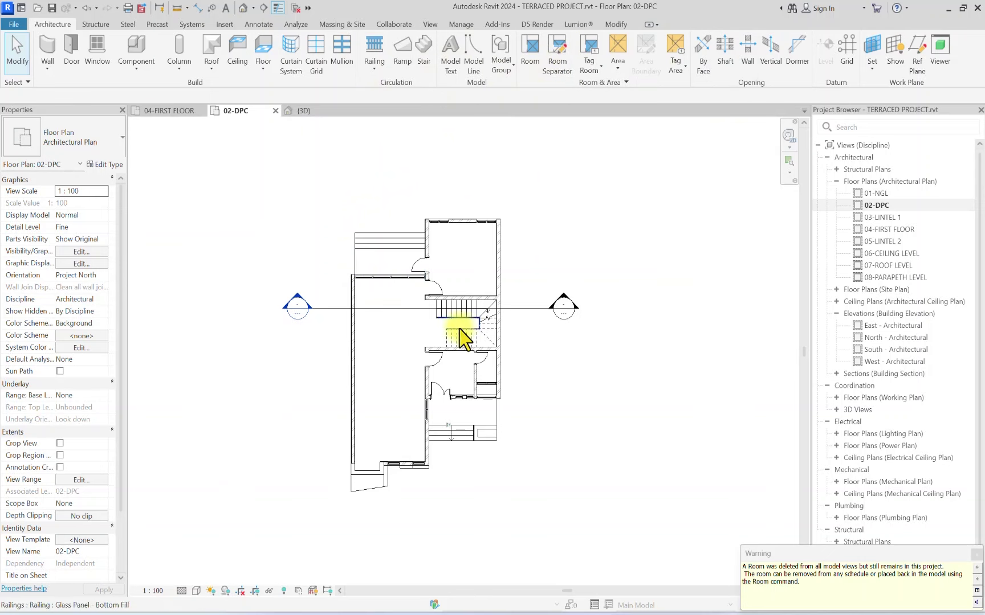
scroll(398, 297, up, 5)
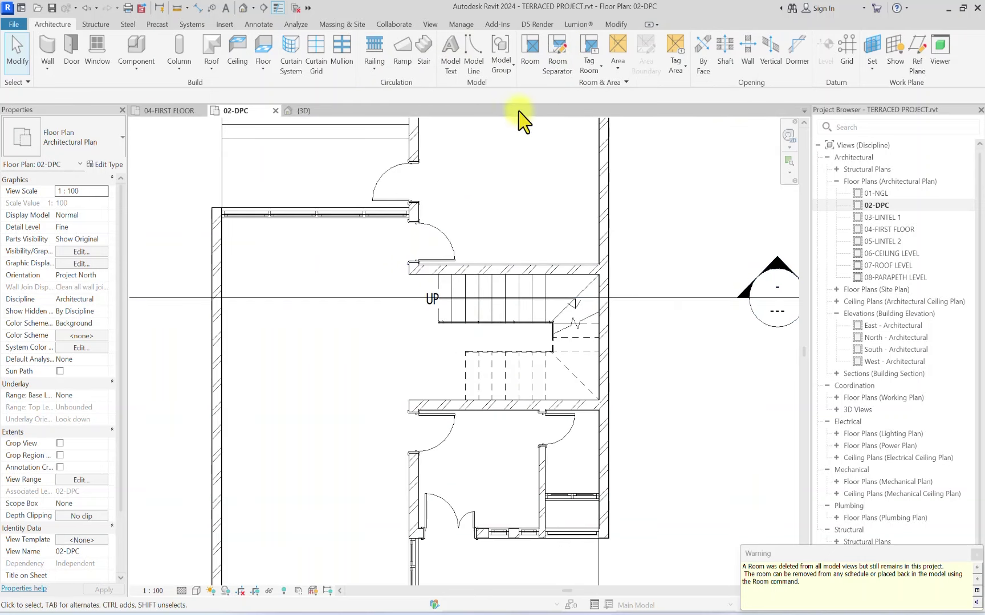
Step: Draw a vertical room separation line along the stair opening to the lower wall corner
click(555, 58)
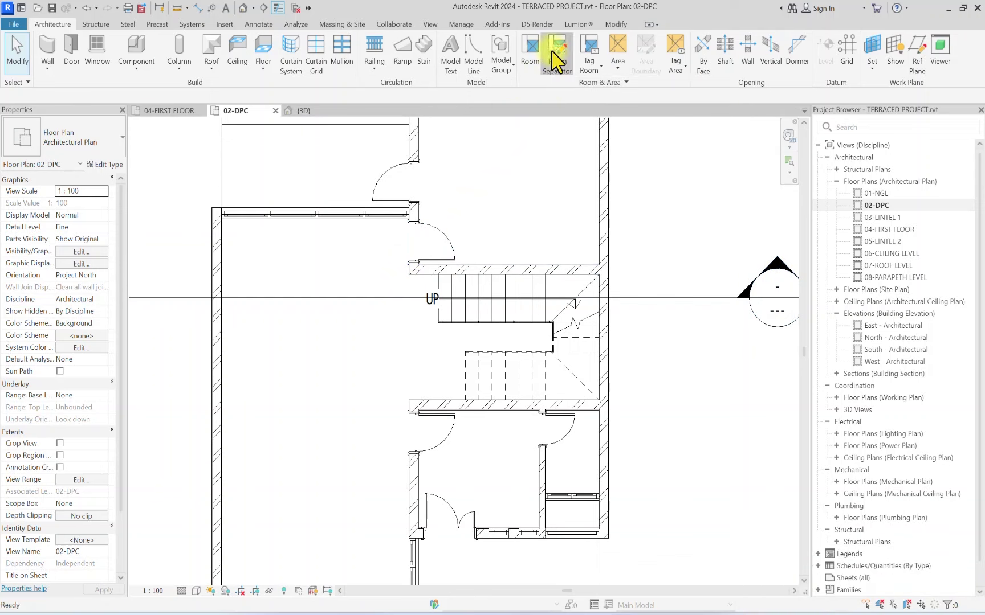
scroll(412, 298, up, 3)
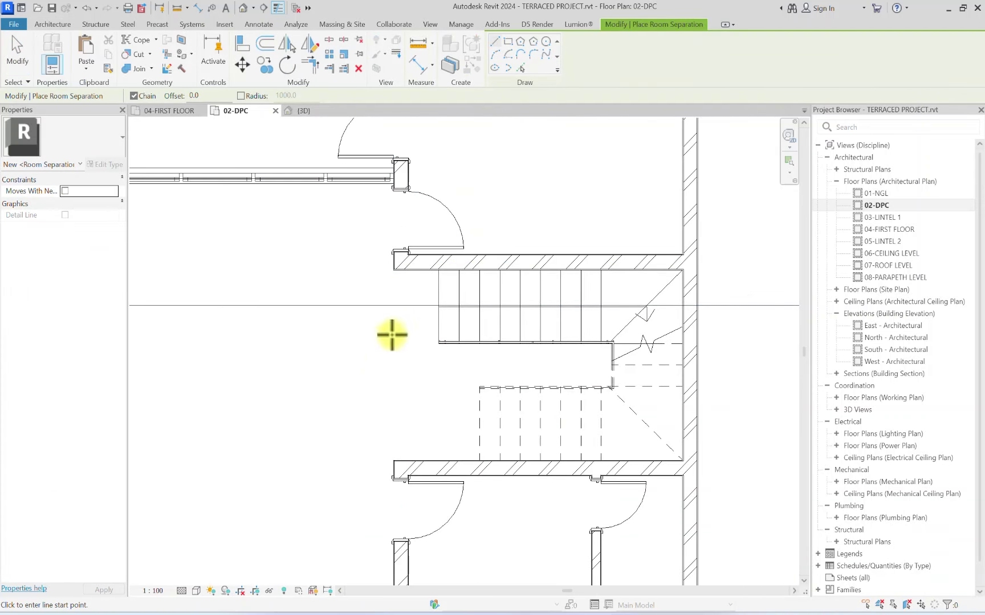
scroll(399, 331, down, 2)
key(Escape)
key(Escape)
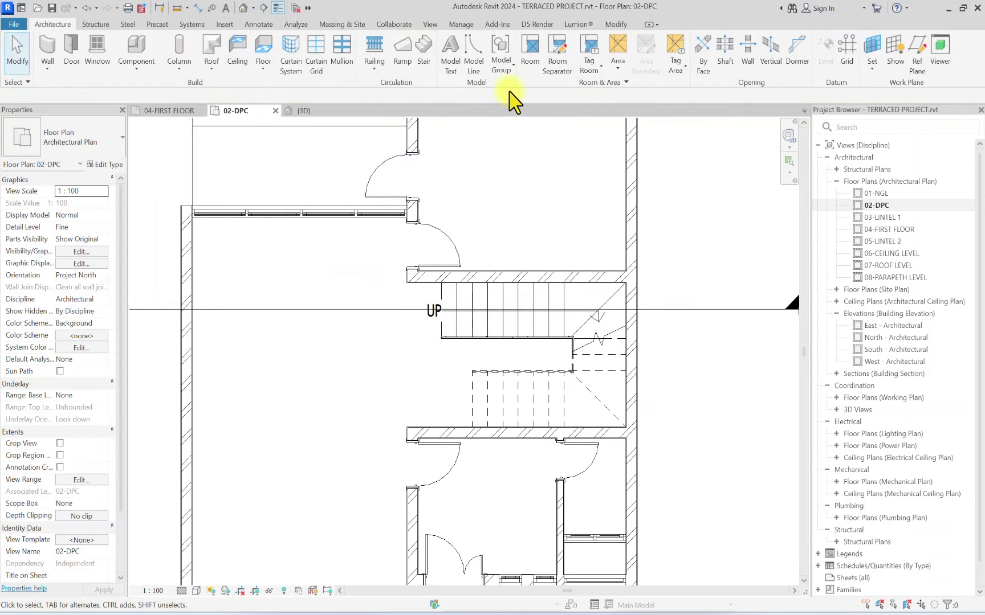
click(563, 56)
scroll(497, 242, up, 4)
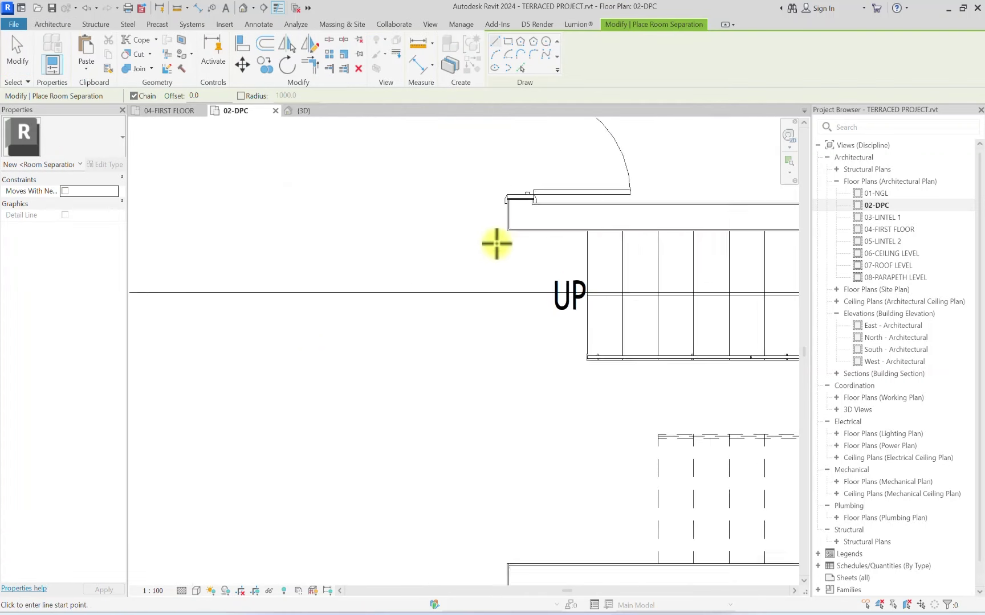
click(508, 230)
scroll(509, 254, down, 3)
scroll(508, 413, up, 3)
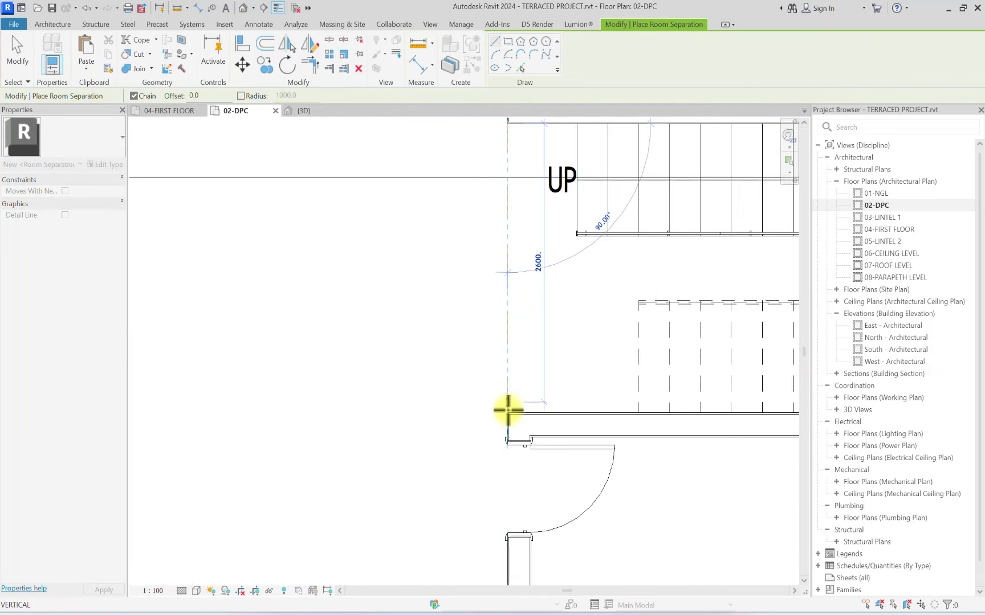
scroll(537, 424, up, 2)
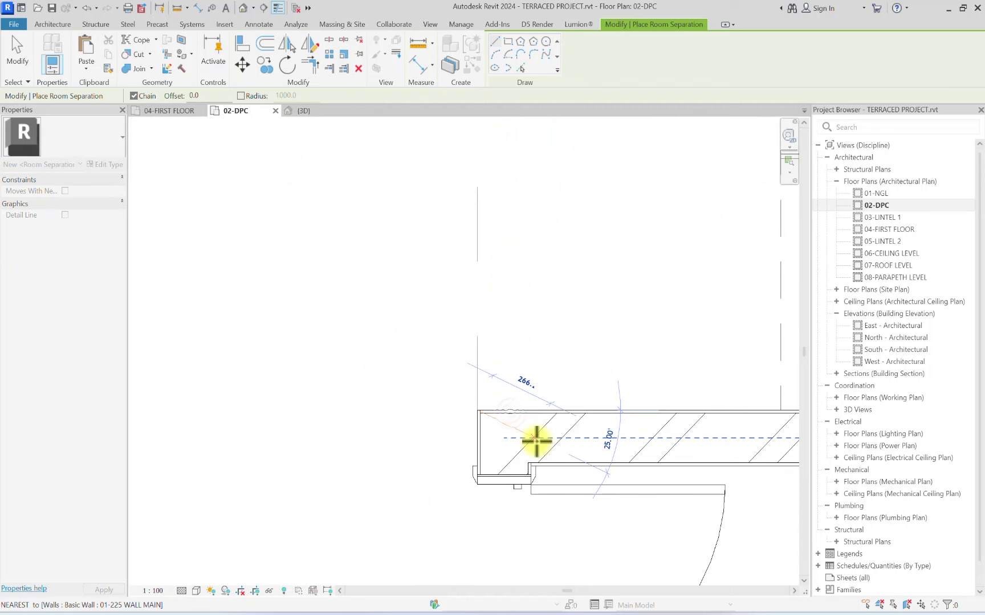
scroll(532, 461, up, 2)
click(530, 468)
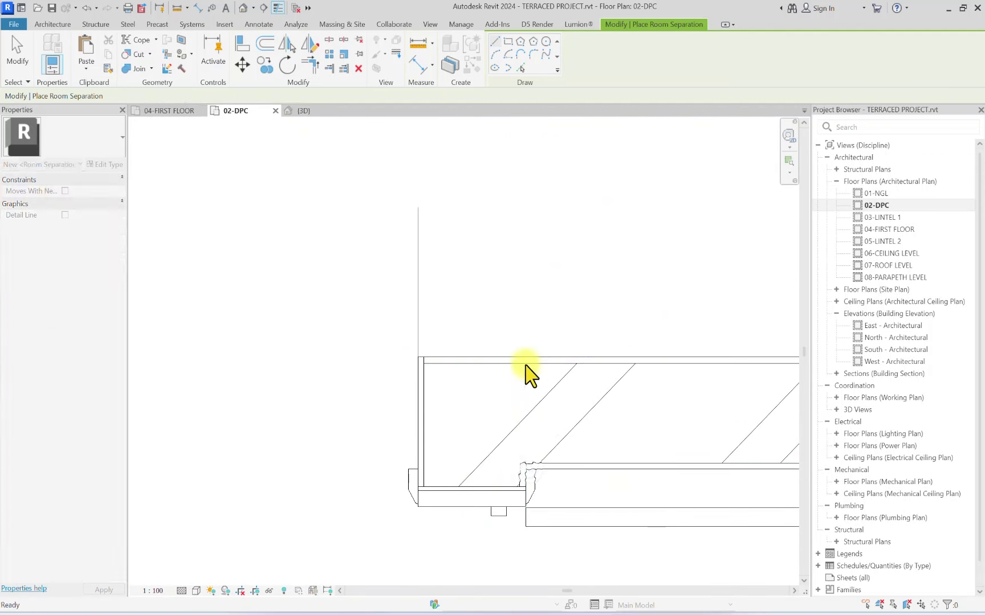
scroll(526, 345, down, 3)
middle_drag(525, 274, 520, 363)
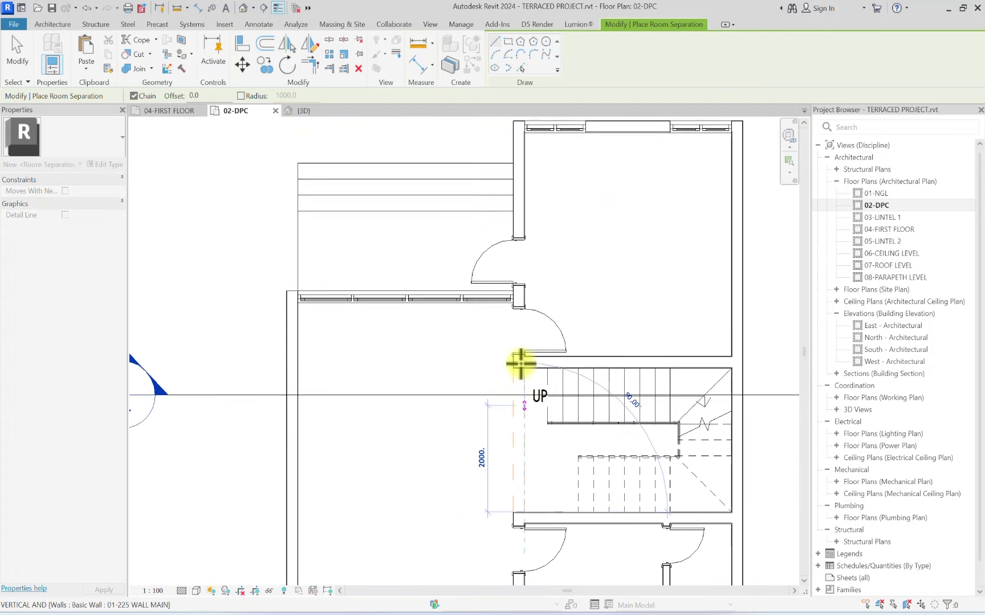
scroll(520, 363, up, 5)
click(523, 367)
scroll(534, 329, down, 5)
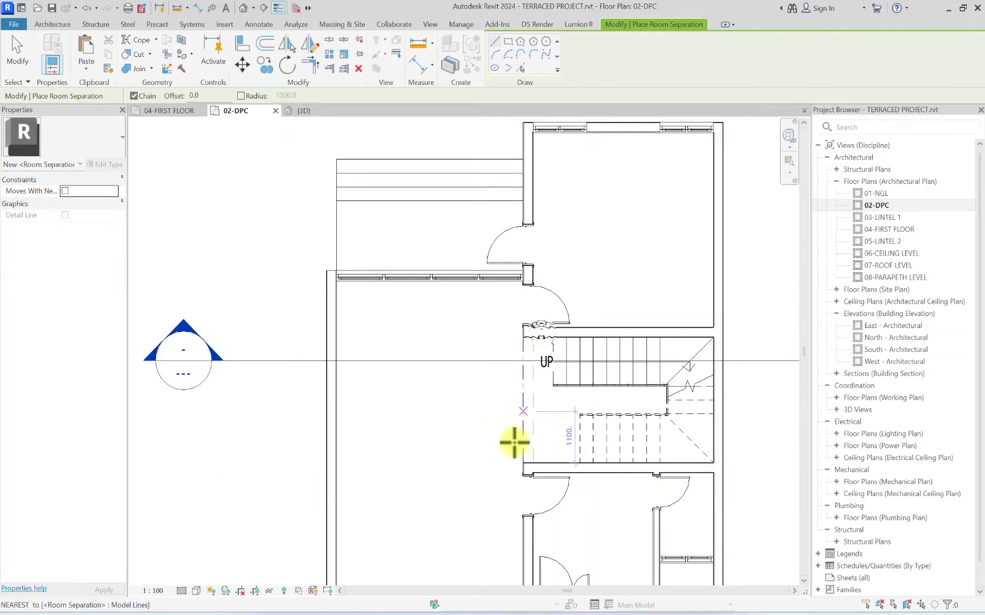
scroll(514, 442, up, 5)
Step: Draw the 4200 horizontal separator and another separator line across to the left wall
click(538, 455)
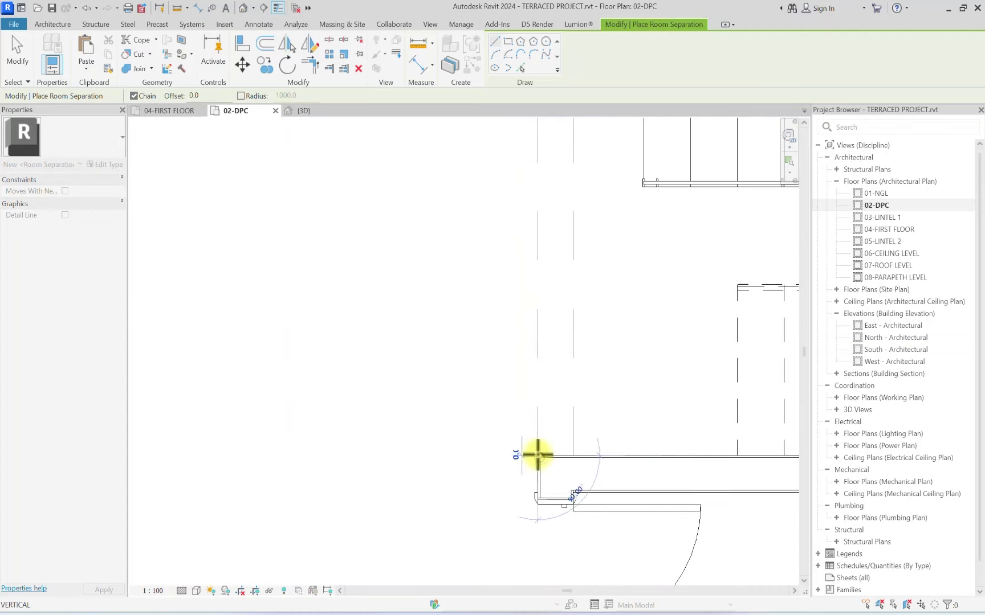
scroll(537, 454, down, 5)
click(289, 455)
scroll(582, 444, up, 5)
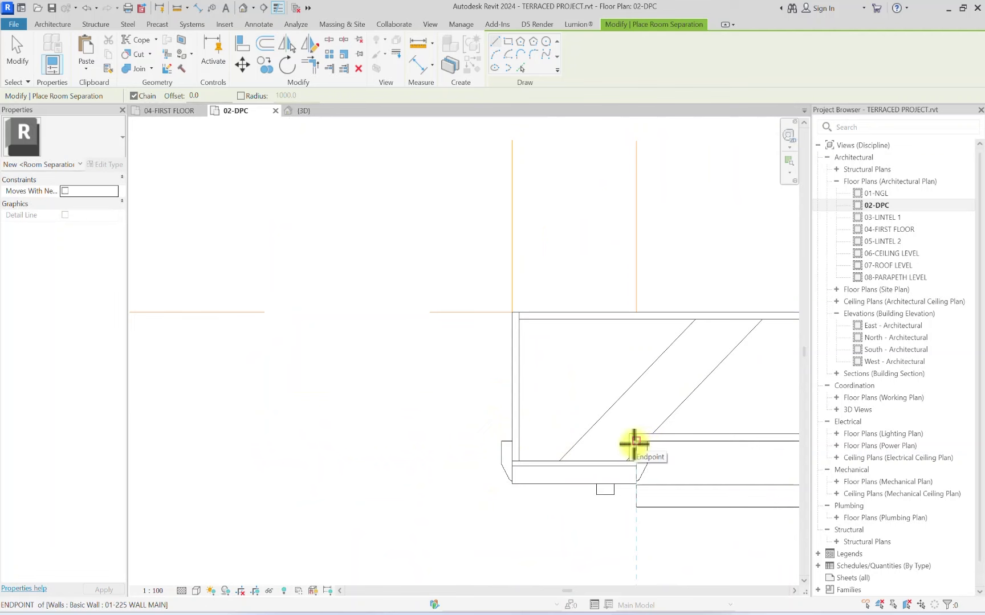
click(634, 443)
scroll(605, 436, down, 5)
scroll(508, 433, up, 6)
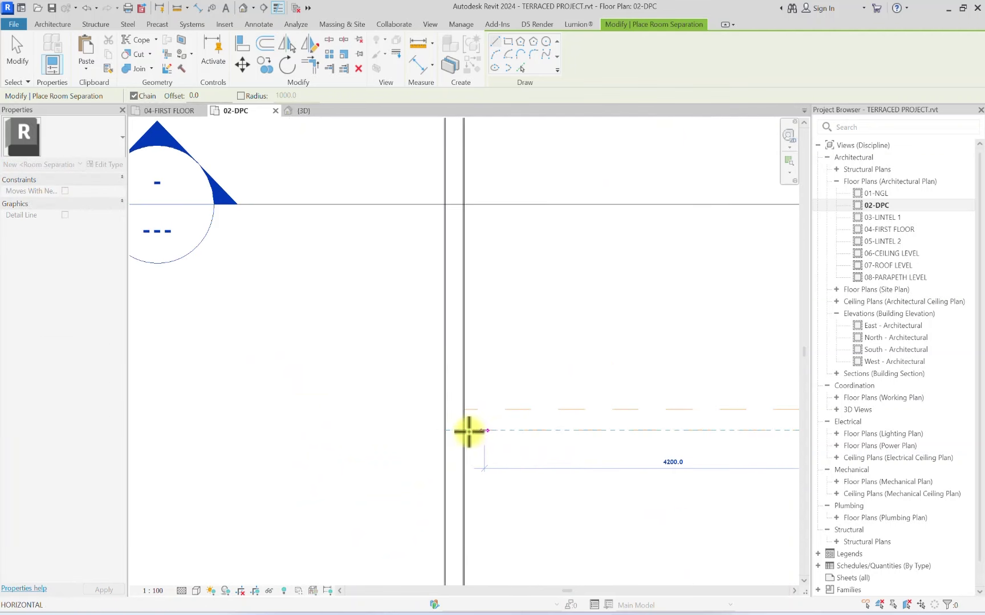
click(468, 431)
scroll(598, 435, down, 5)
key(Escape)
key(Escape)
scroll(610, 456, up, 6)
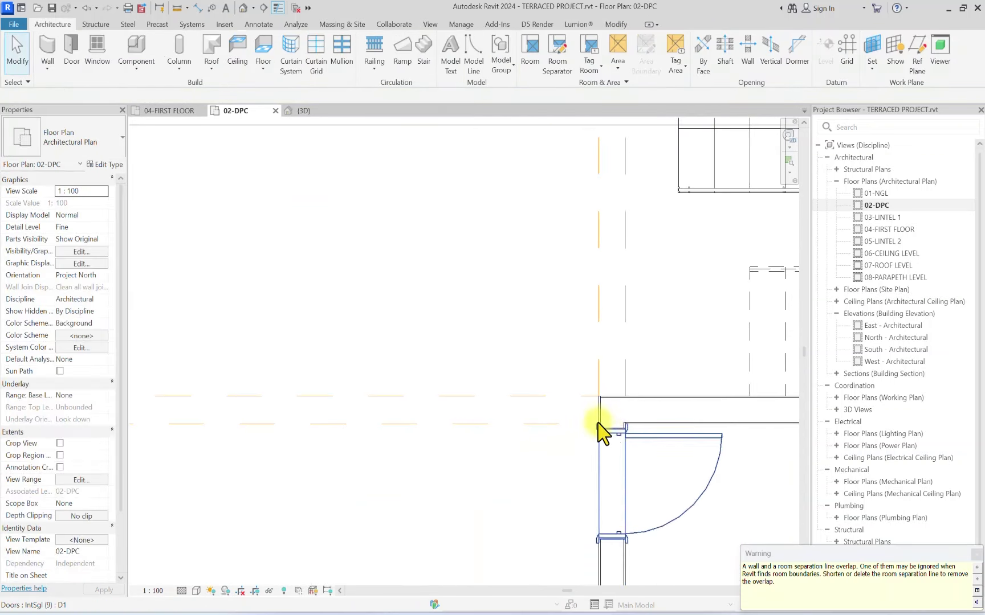
Step: Select the existing 4200 separation line to check it, then review the plan
key(r)
key(s)
scroll(572, 436, up, 3)
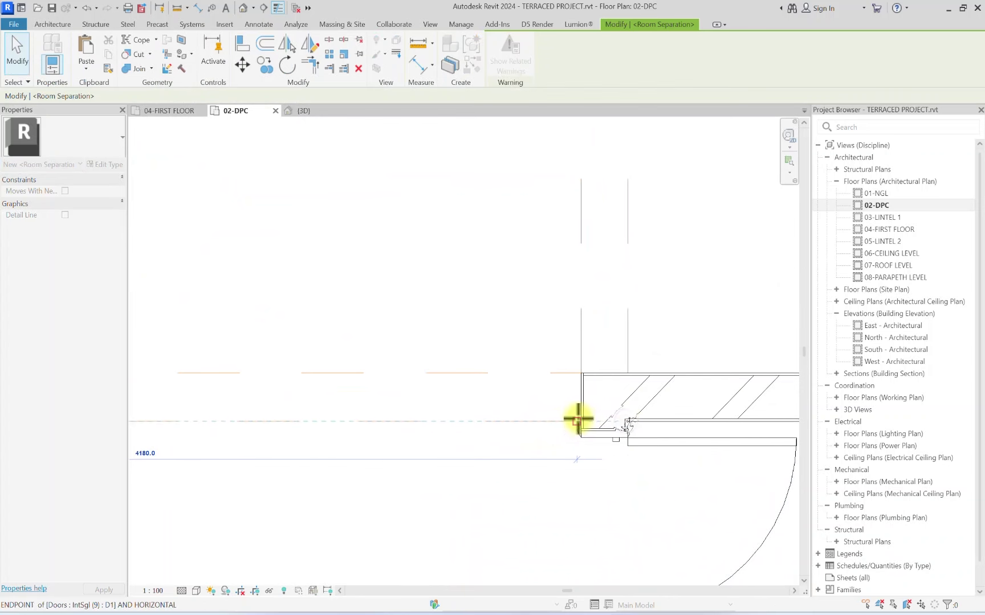
key(Escape)
click(580, 422)
scroll(582, 431, up, 3)
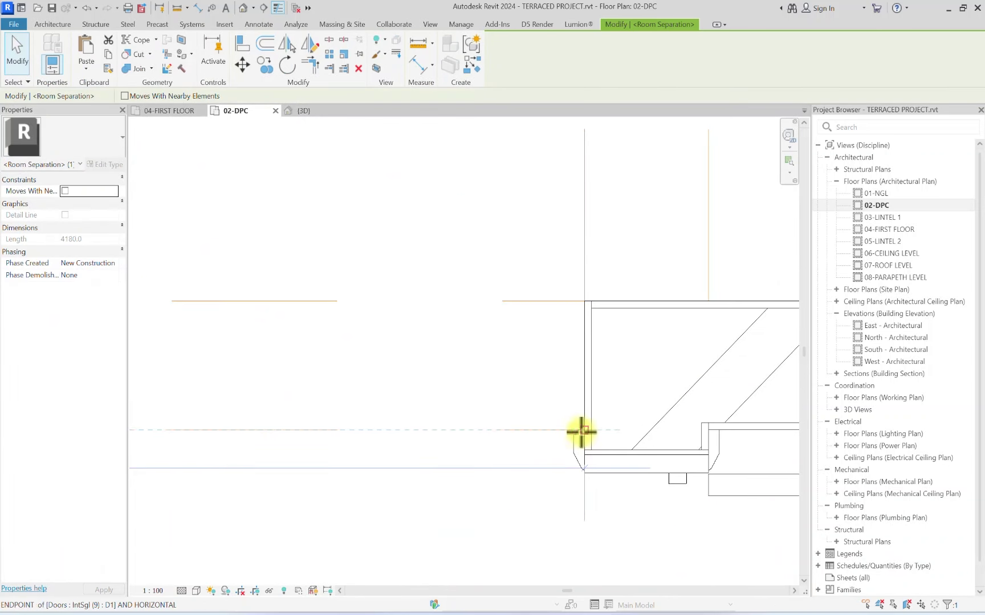
scroll(569, 425, down, 5)
key(Escape)
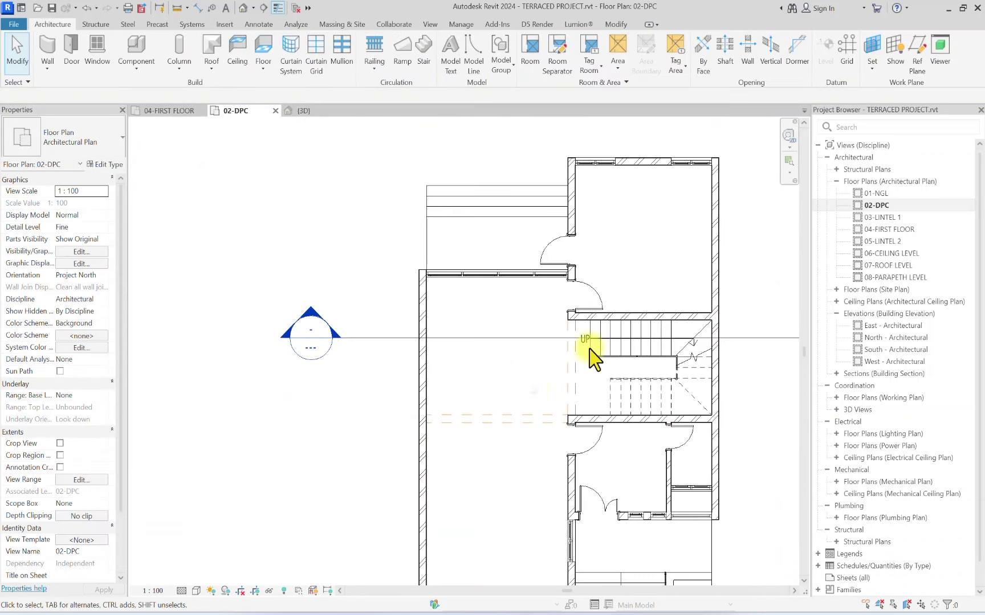
middle_drag(589, 287, 504, 396)
scroll(389, 537, down, 1)
scroll(363, 418, up, 6)
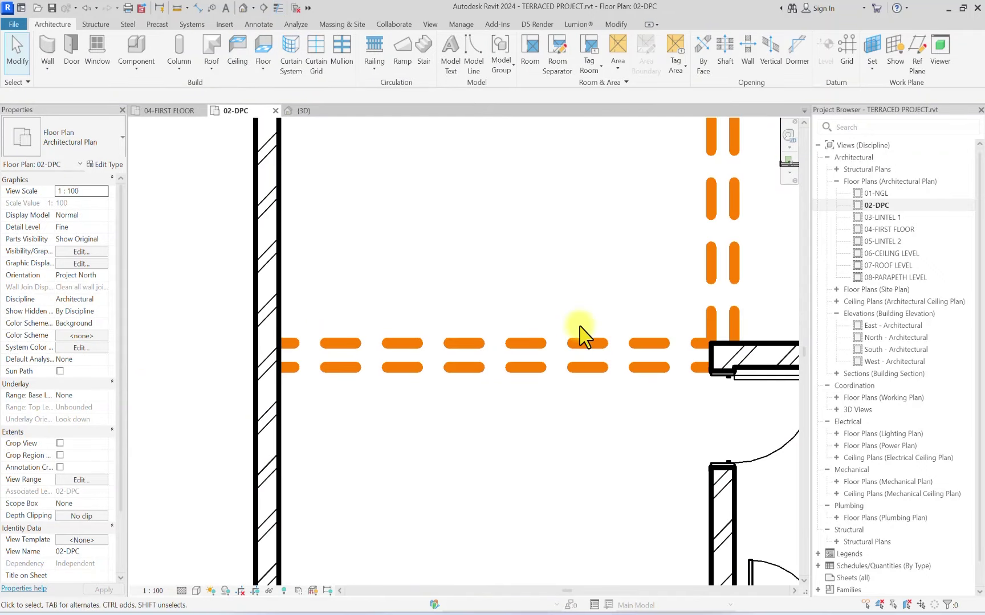
scroll(582, 337, down, 3)
scroll(623, 335, up, 2)
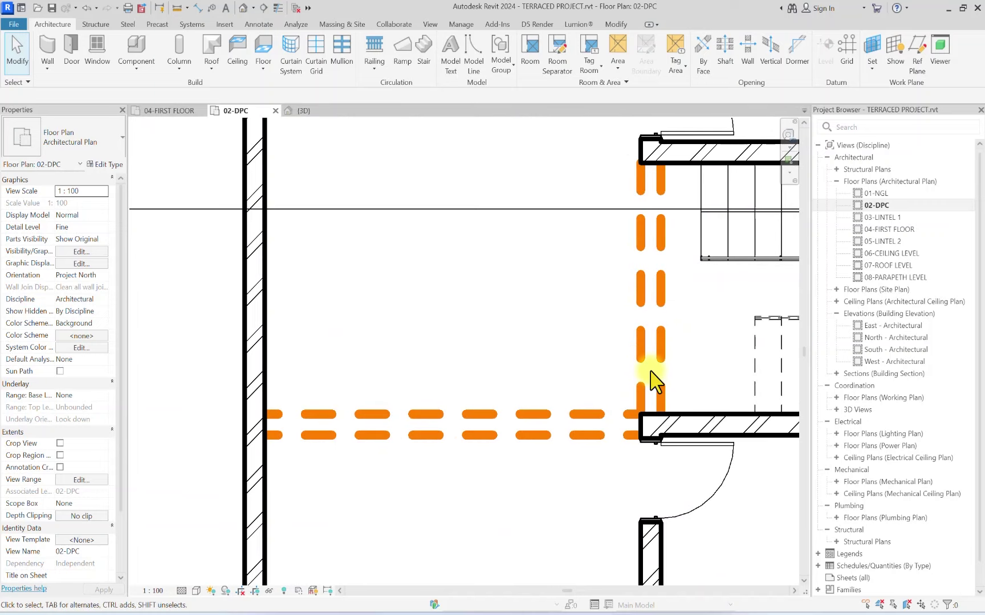
scroll(644, 377, down, 6)
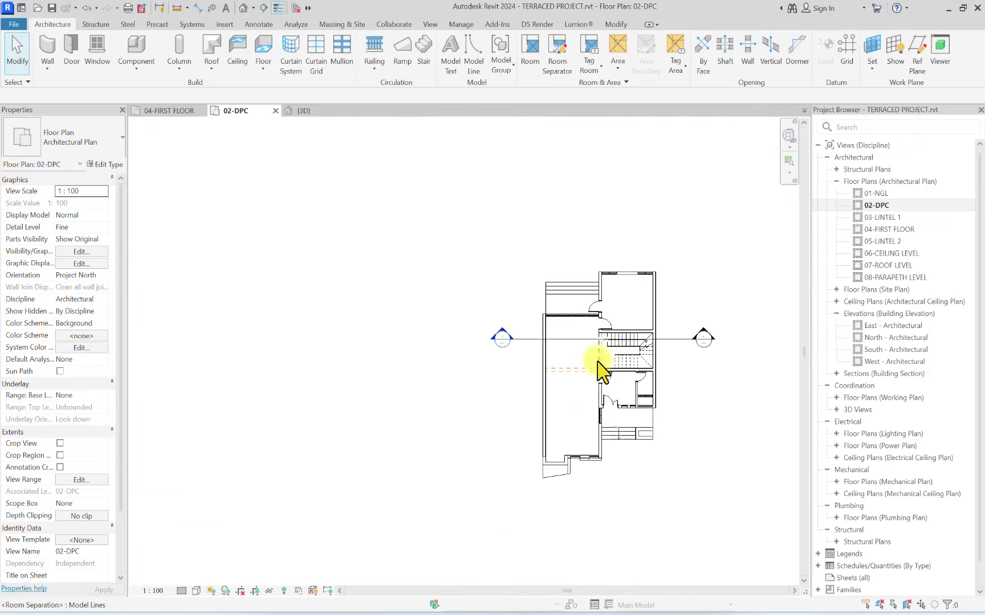
scroll(605, 365, up, 3)
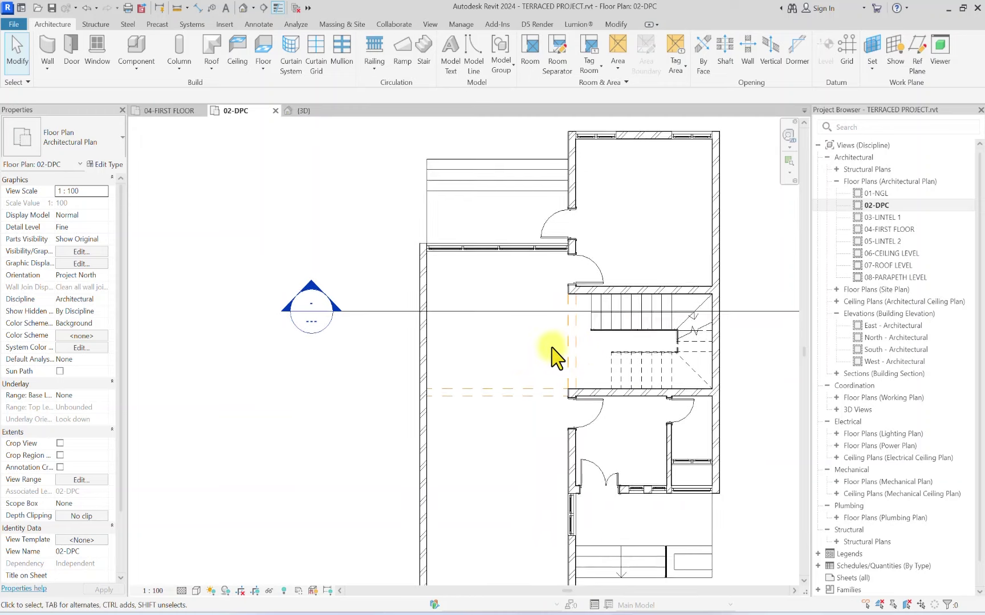
scroll(575, 573, down, 4)
scroll(601, 455, up, 3)
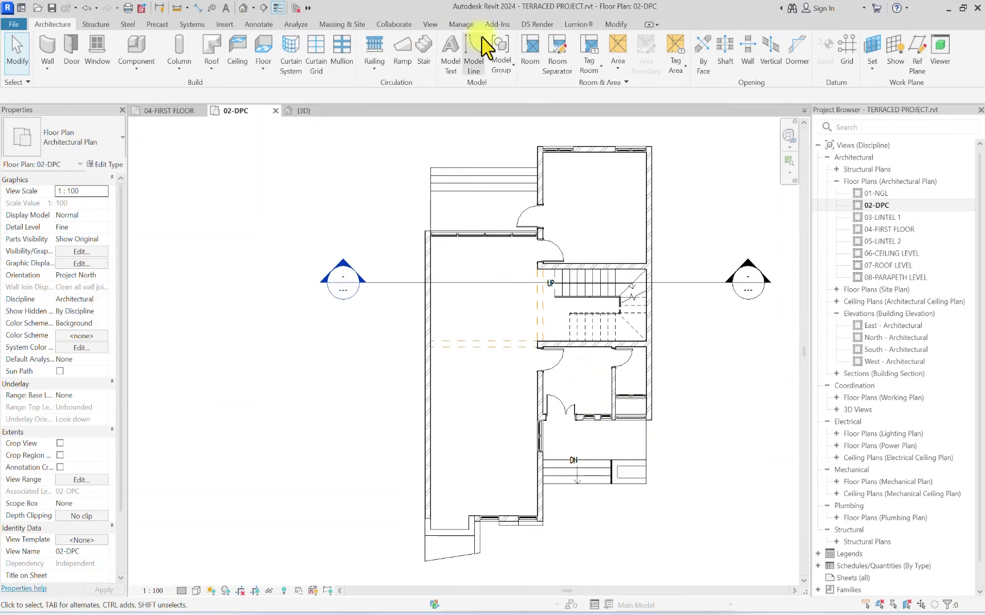
Step: Draw separation lines from the stair end to the left wall and down past the wall corner
click(558, 57)
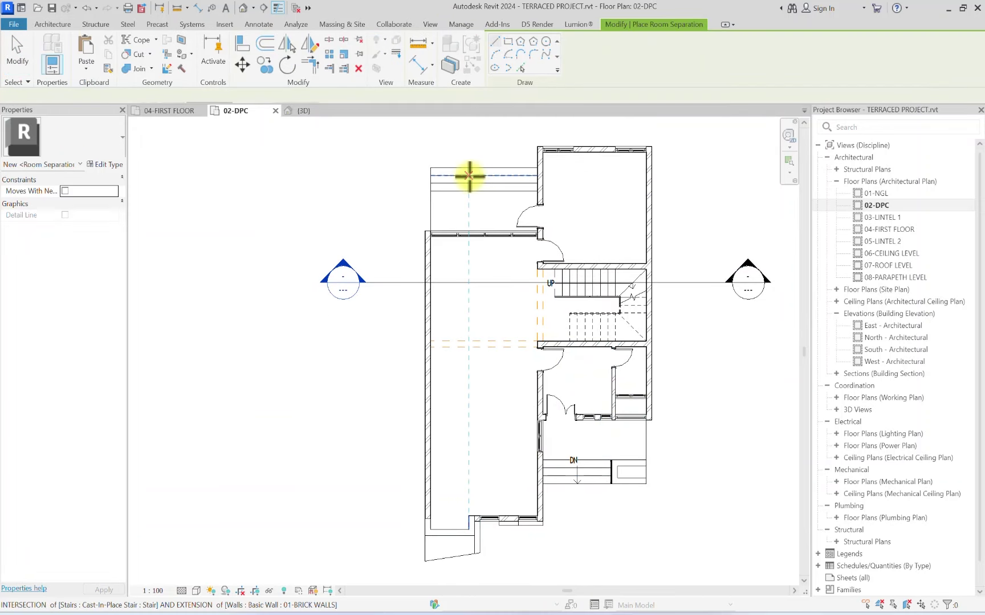
scroll(468, 171, up, 4)
click(624, 212)
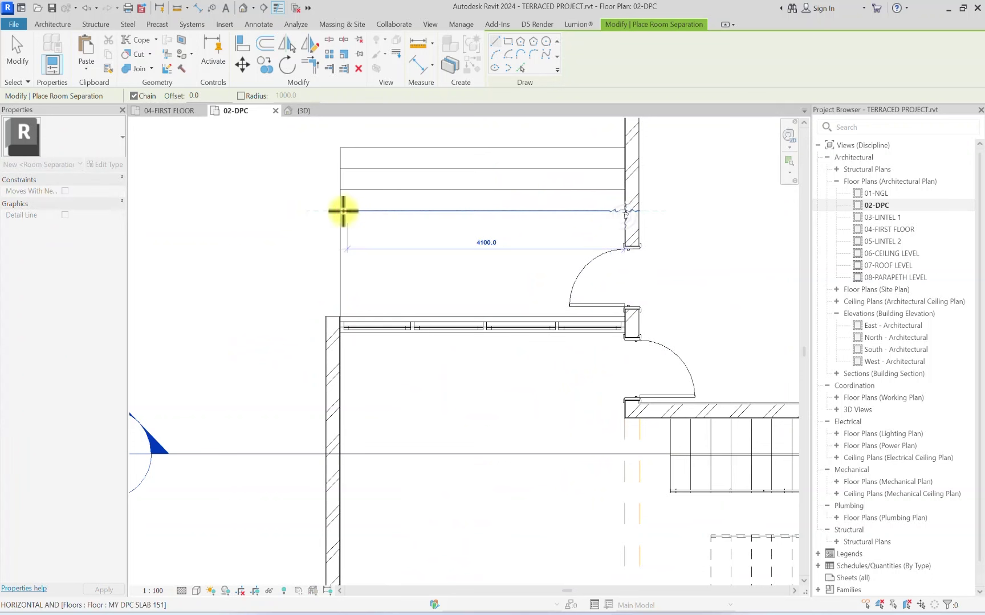
click(341, 210)
scroll(326, 248, down, 5)
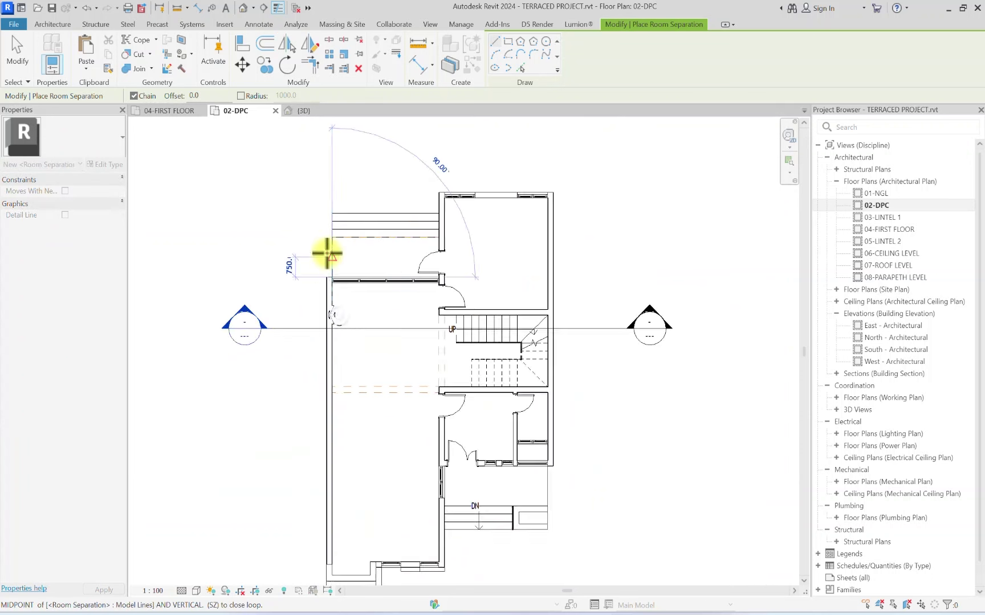
scroll(400, 347, up, 4)
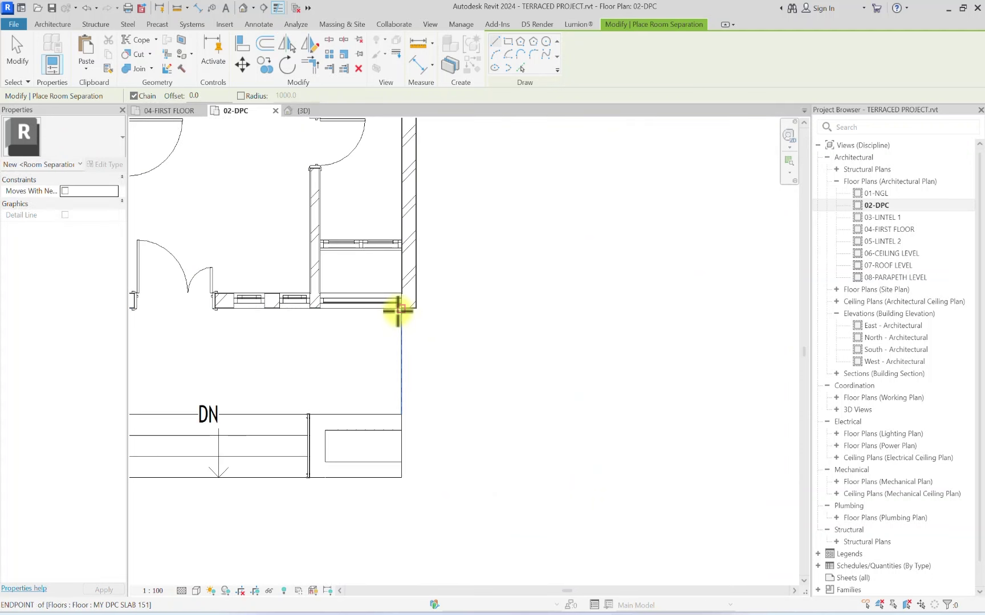
click(401, 308)
click(400, 414)
middle_drag(385, 416, 534, 374)
click(527, 367)
scroll(522, 359, down, 4)
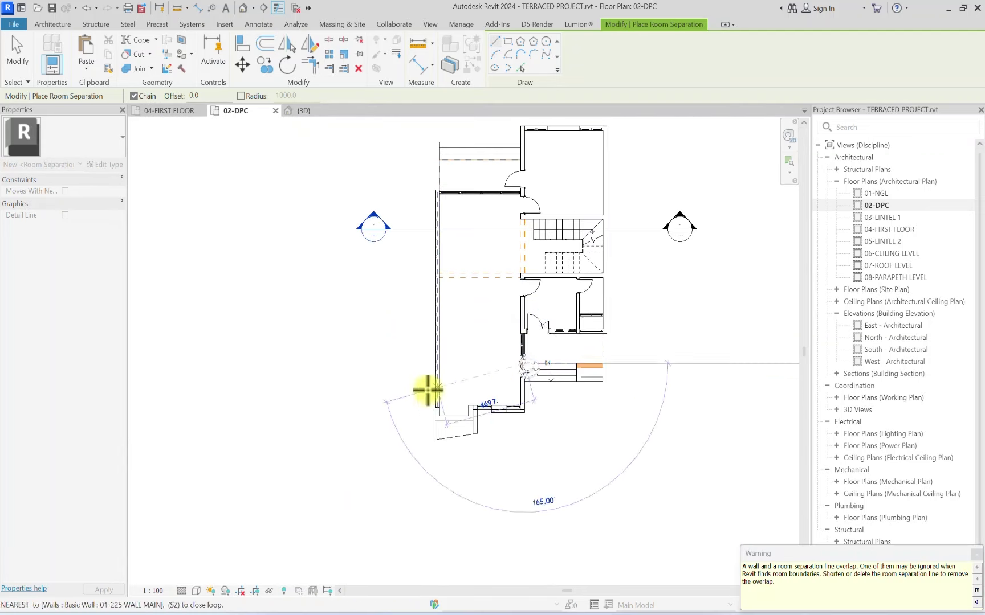
key(Escape)
key(Escape)
scroll(491, 297, up, 3)
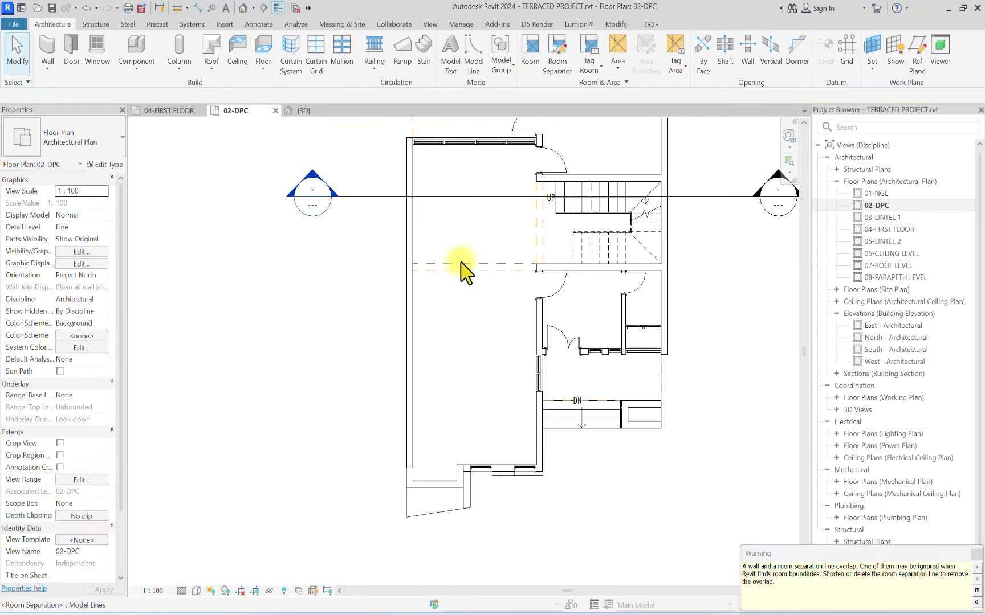
Step: Hide one room separation line in this view via Hide in View > Elements
click(463, 264)
right_click(461, 265)
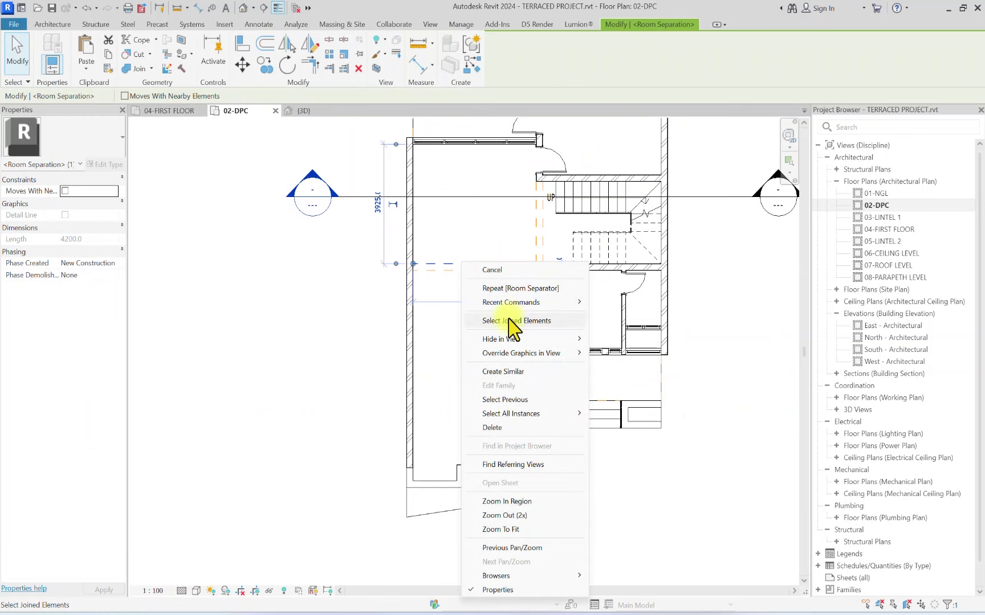
mouse_move(513, 339)
click(618, 340)
scroll(615, 294, down, 3)
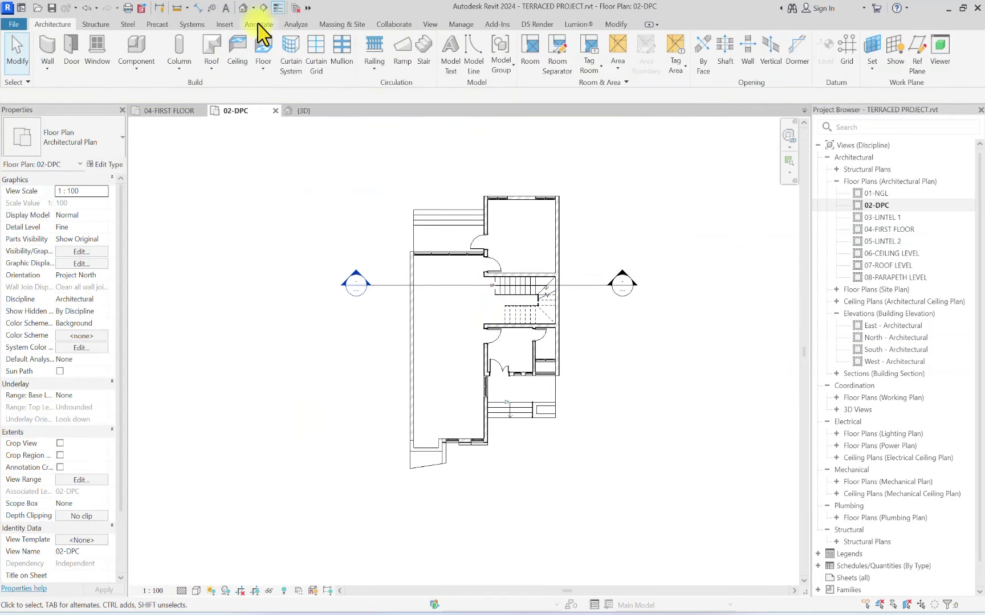
Step: Start room placement with the Room Tag With Area tag type
click(530, 50)
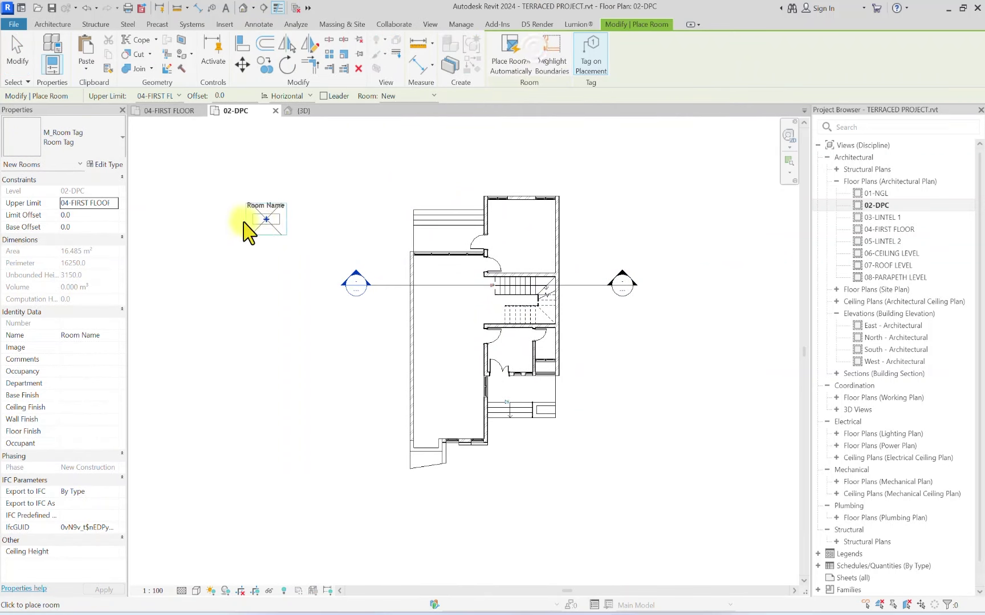
click(76, 137)
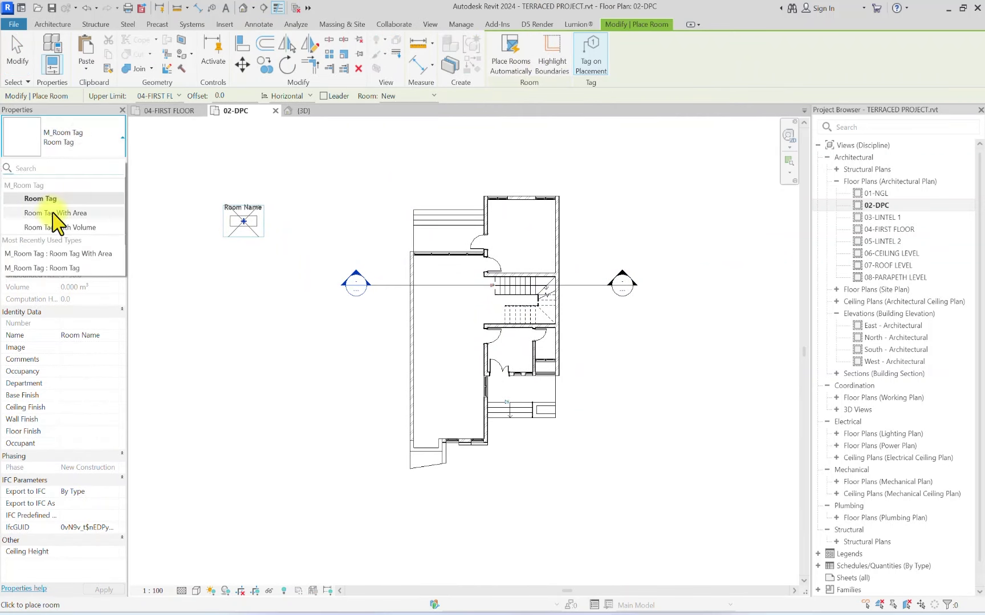
click(52, 214)
scroll(427, 371, up, 4)
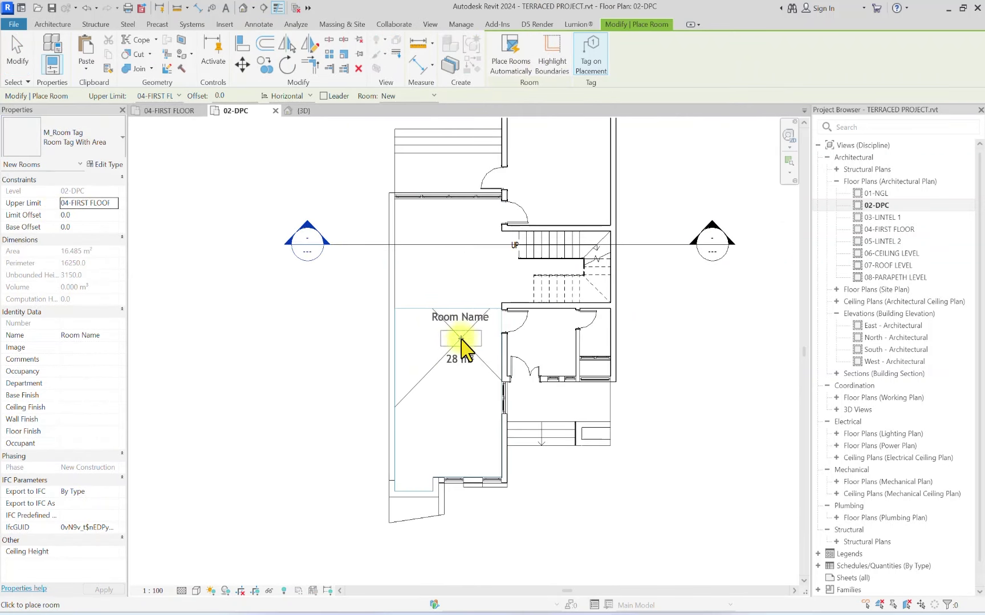
Step: Place rooms in the large left space, lower right room, room above, stair room and top room
click(437, 408)
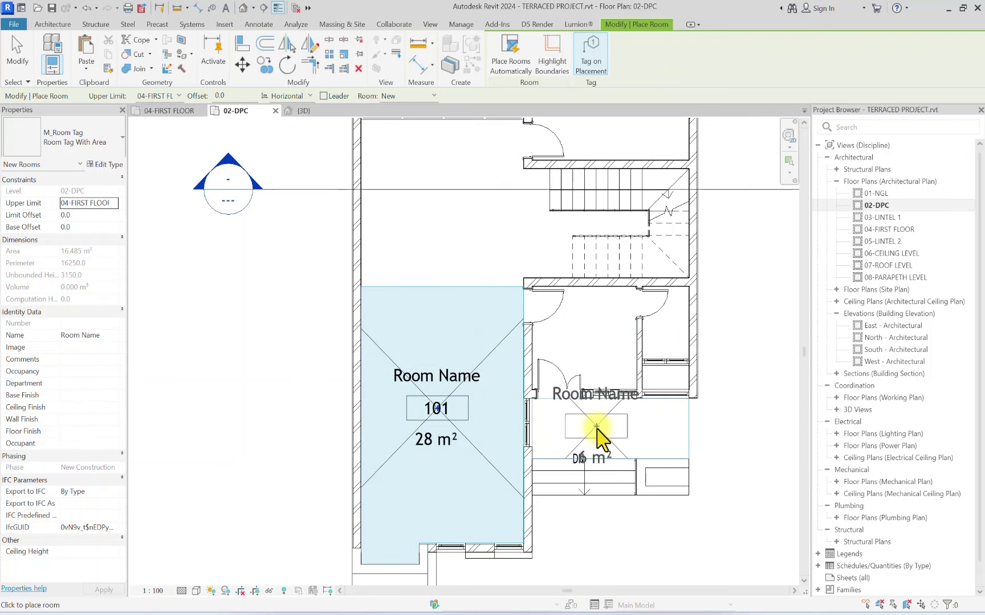
click(596, 431)
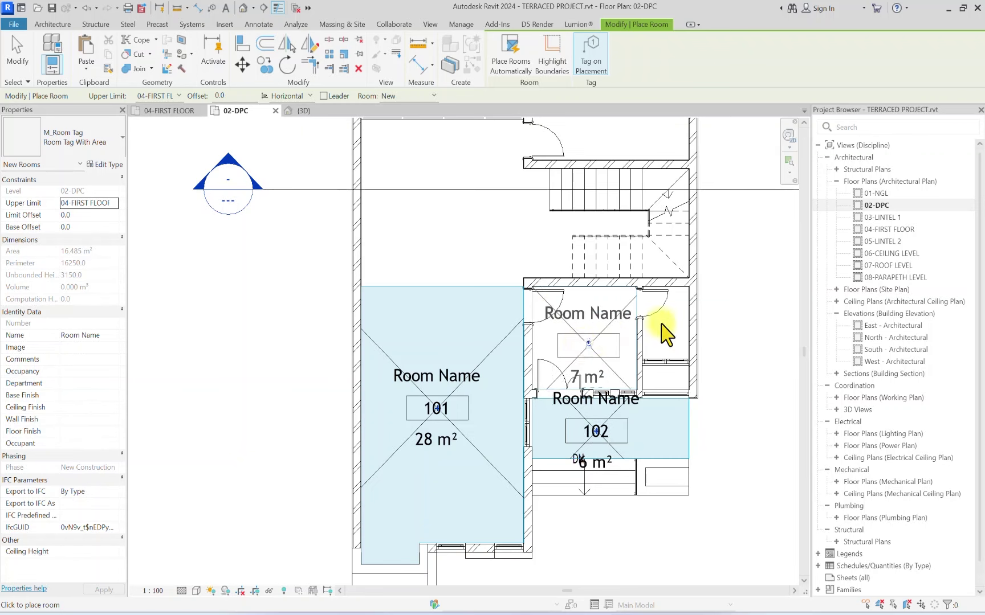
click(588, 343)
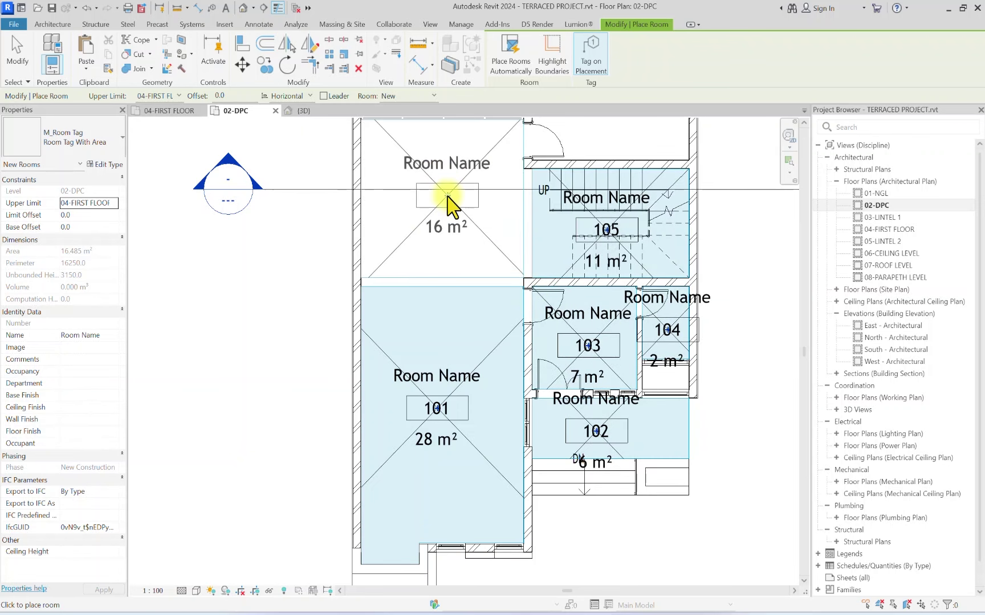
click(450, 202)
middle_drag(451, 202, 497, 367)
click(642, 238)
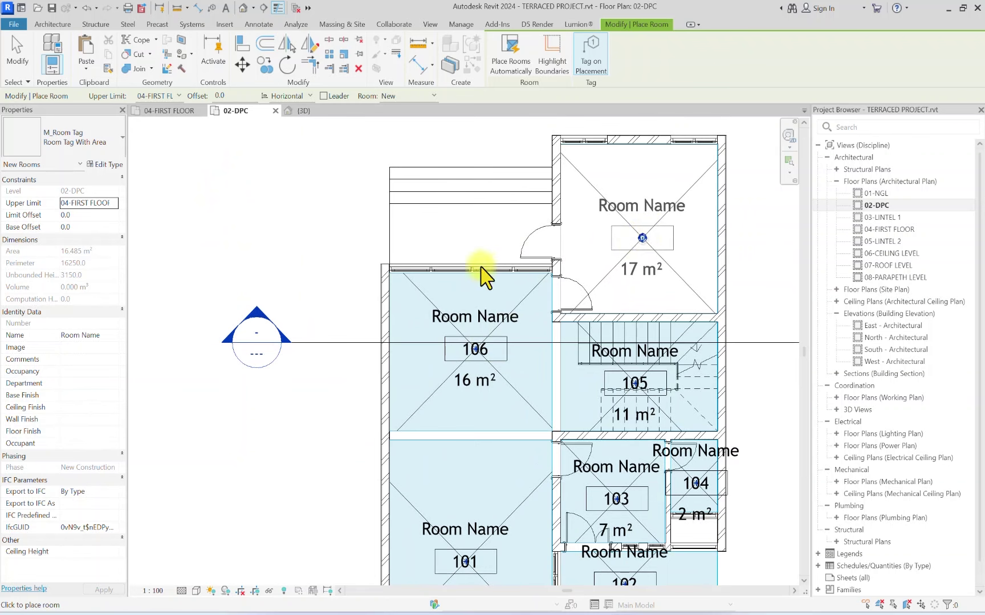
middle_drag(487, 388, 495, 273)
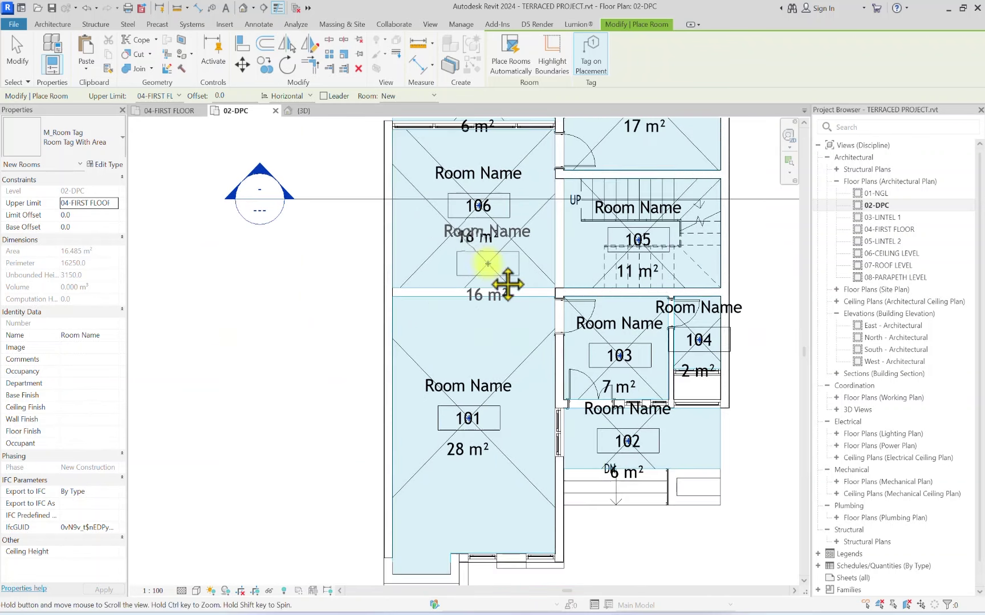
key(Escape)
scroll(538, 399, down, 2)
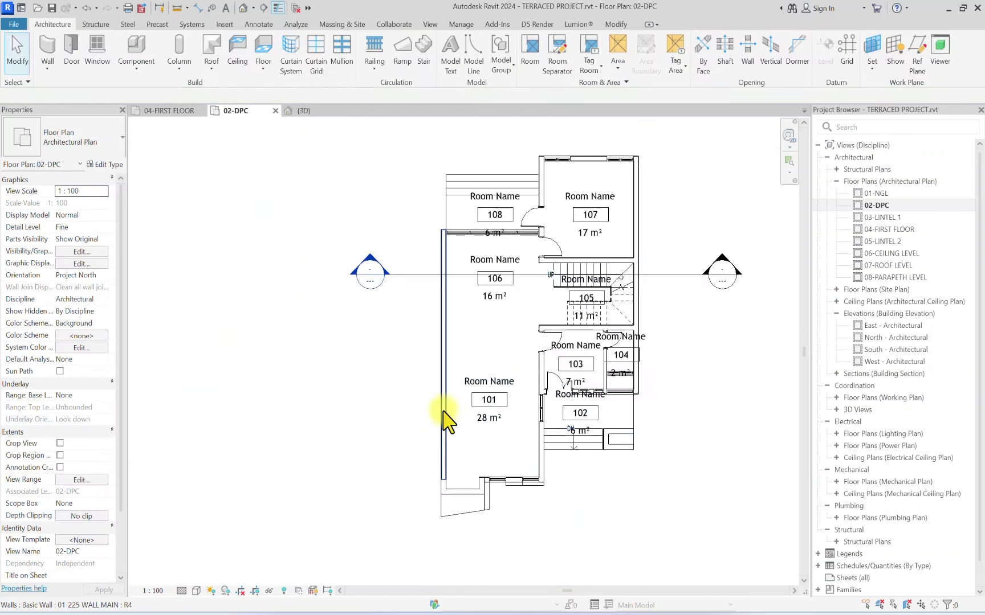
scroll(513, 405, up, 2)
scroll(552, 334, down, 3)
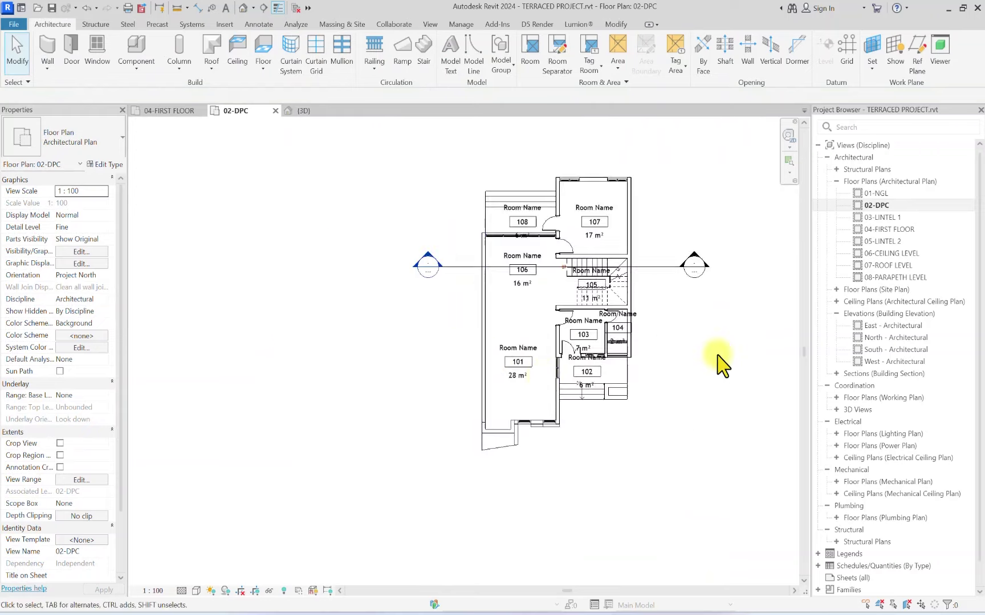
scroll(501, 394, up, 4)
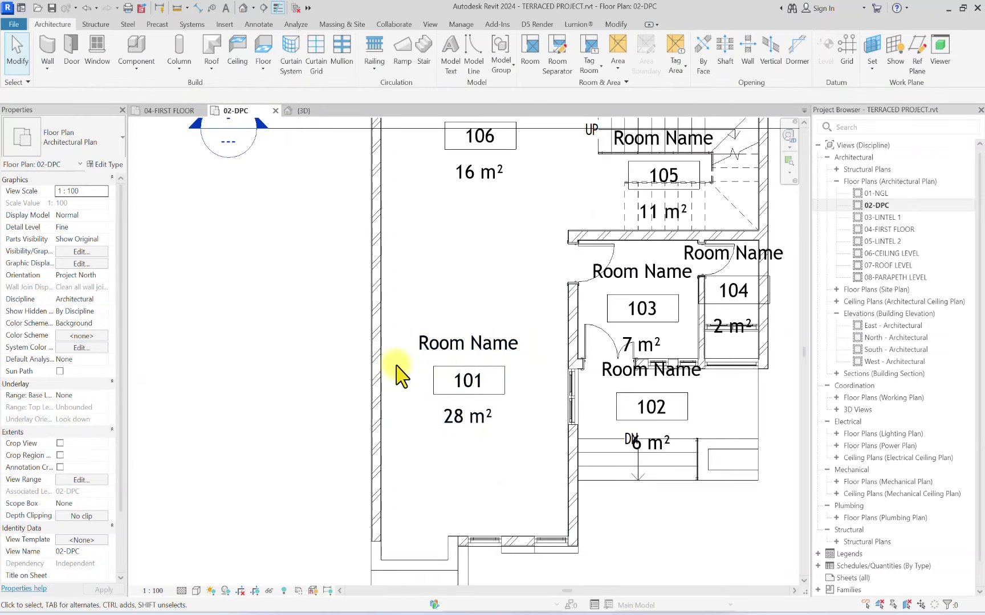
Step: Open room 101's tag family, M_Room Tag, in the family editor
click(467, 376)
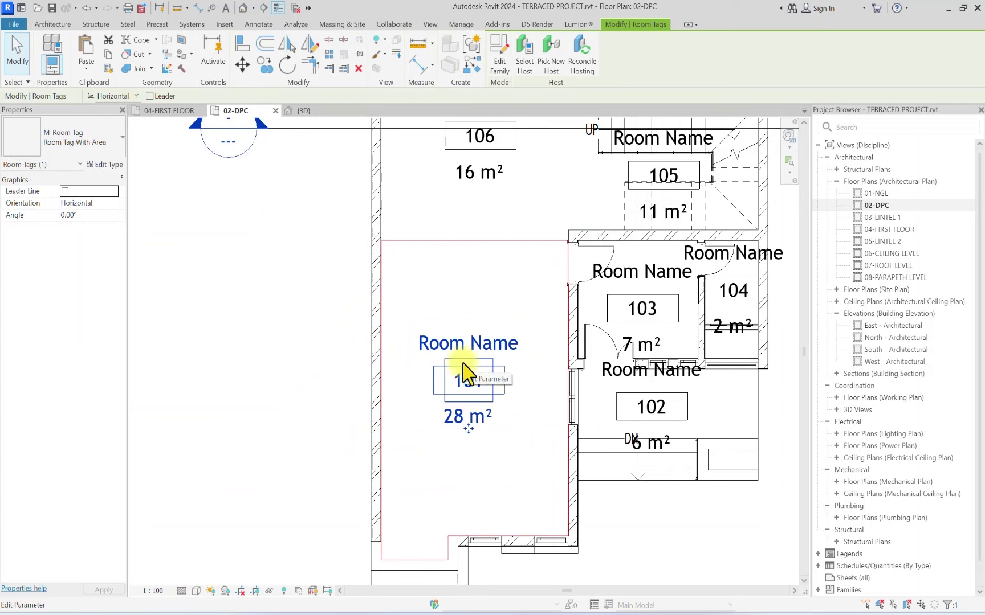
click(109, 165)
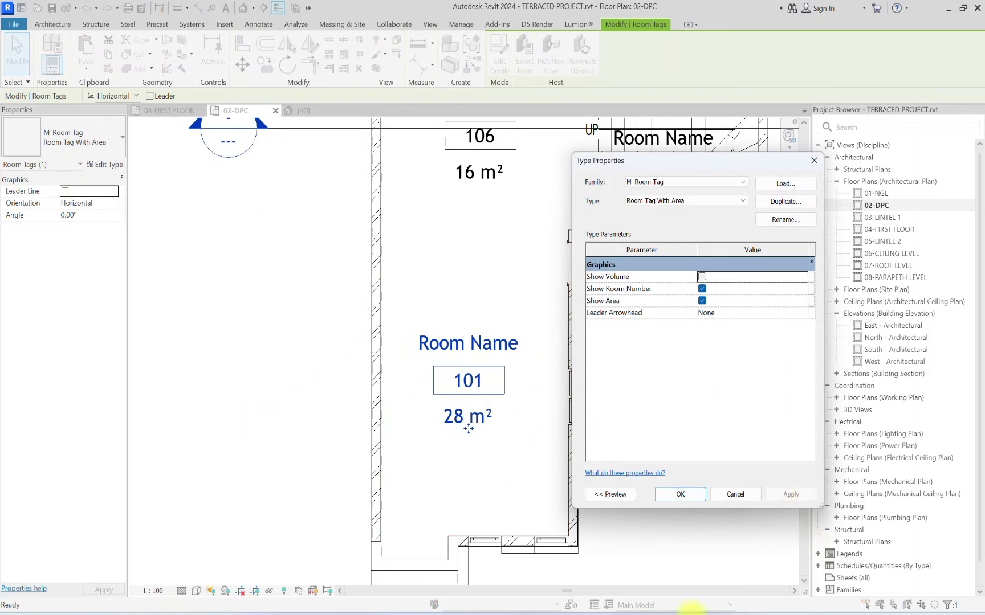
click(681, 494)
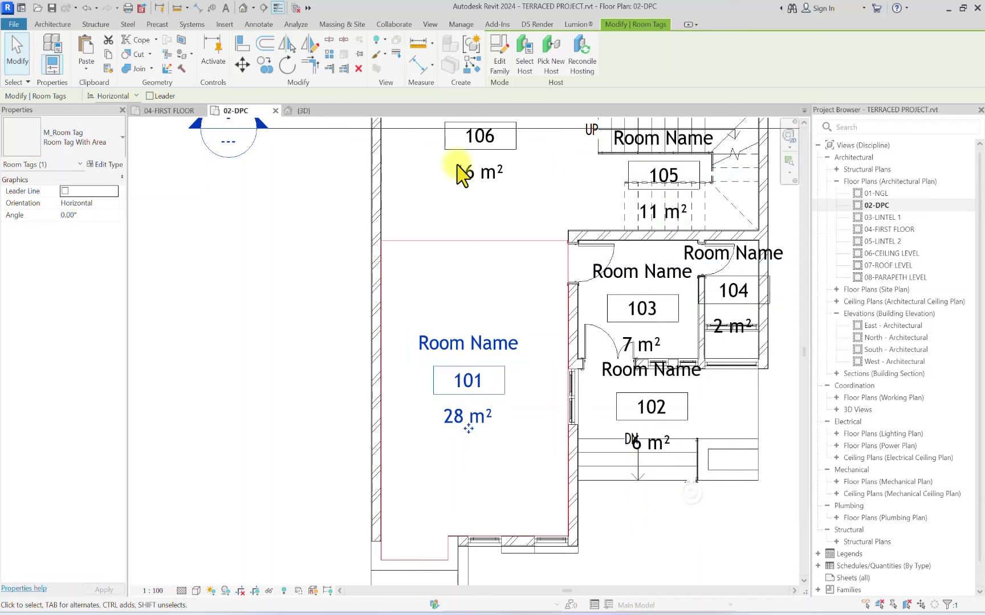
click(501, 54)
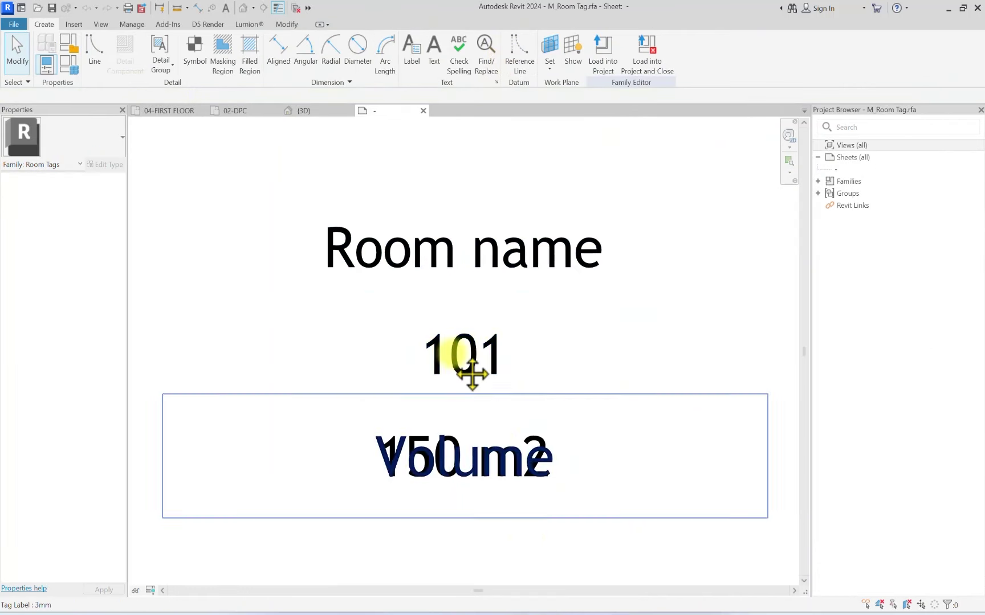
Step: Turn on Show annotation categories in the family view's Visibility/Graphics
click(102, 24)
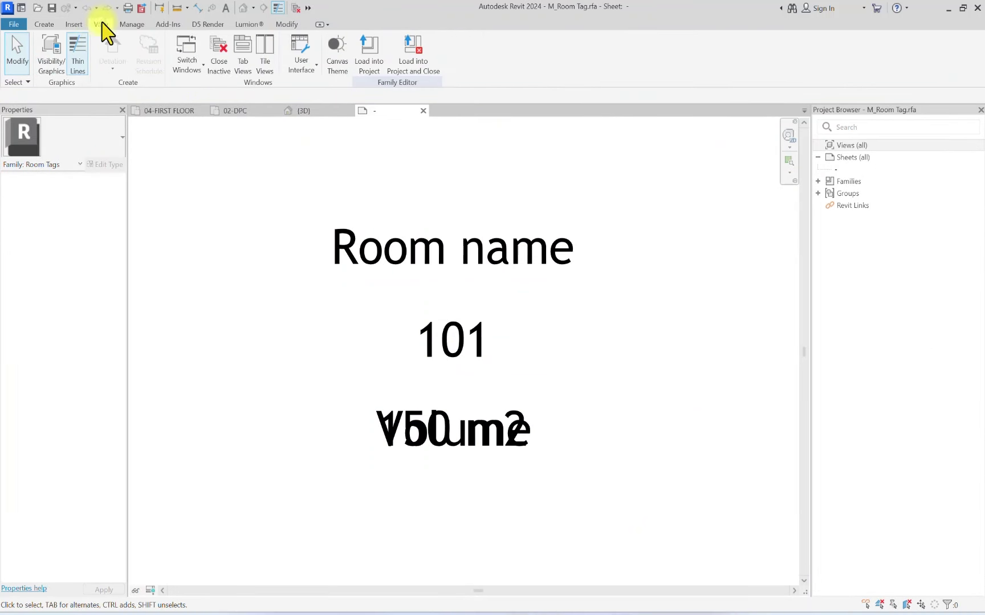
click(53, 64)
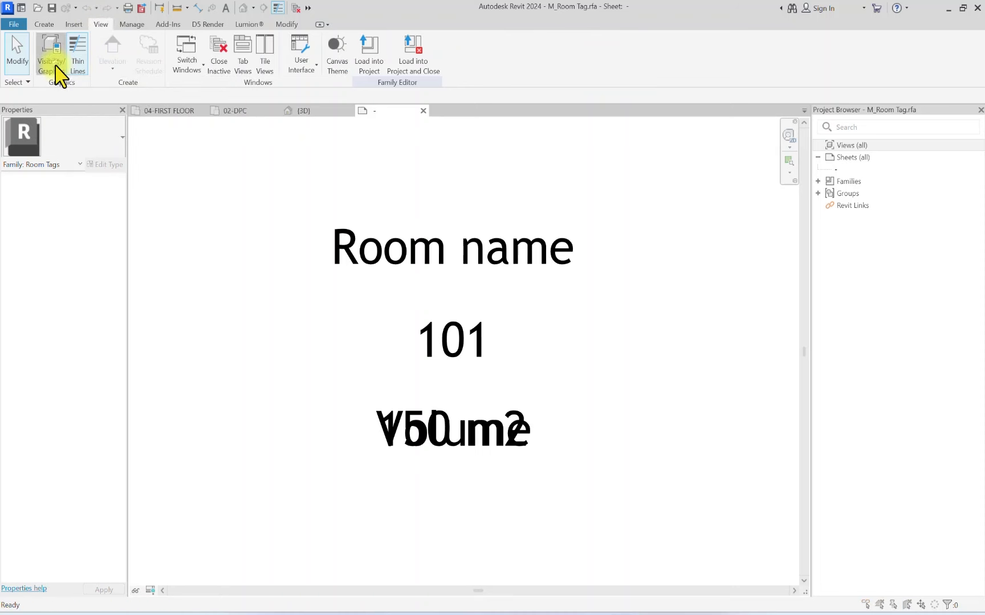
click(349, 157)
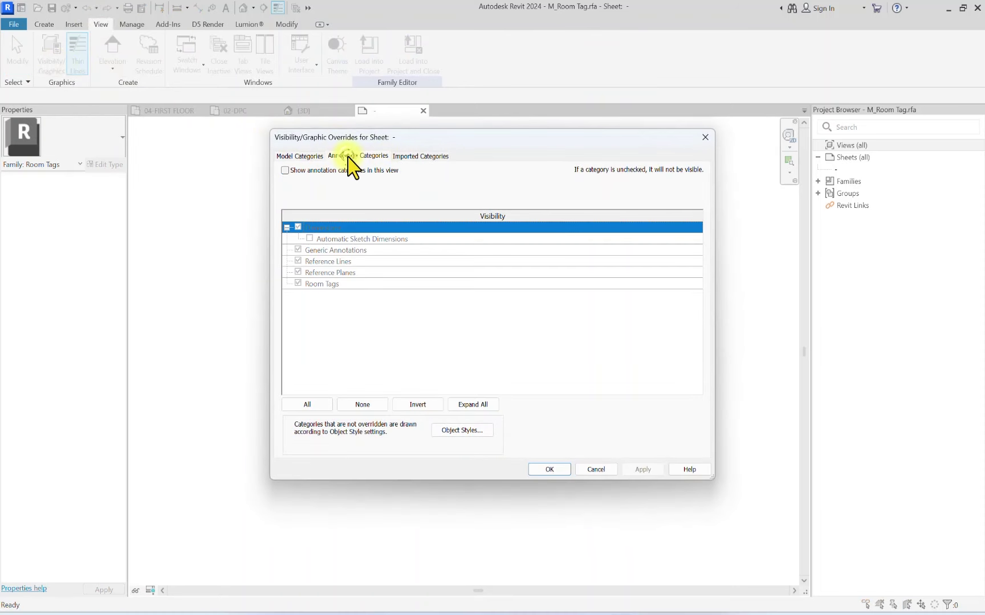
click(294, 156)
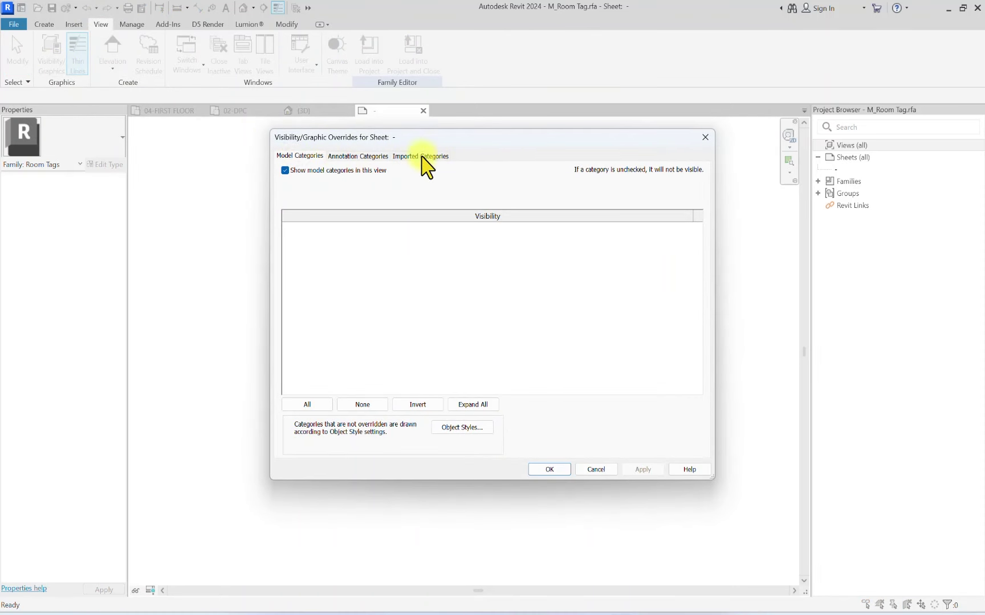
click(357, 157)
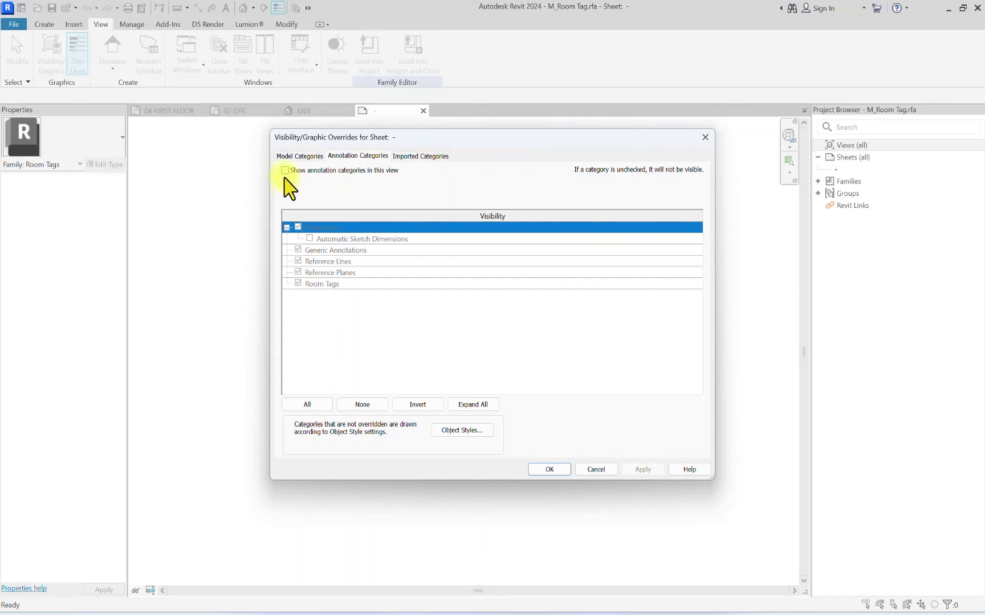
click(285, 171)
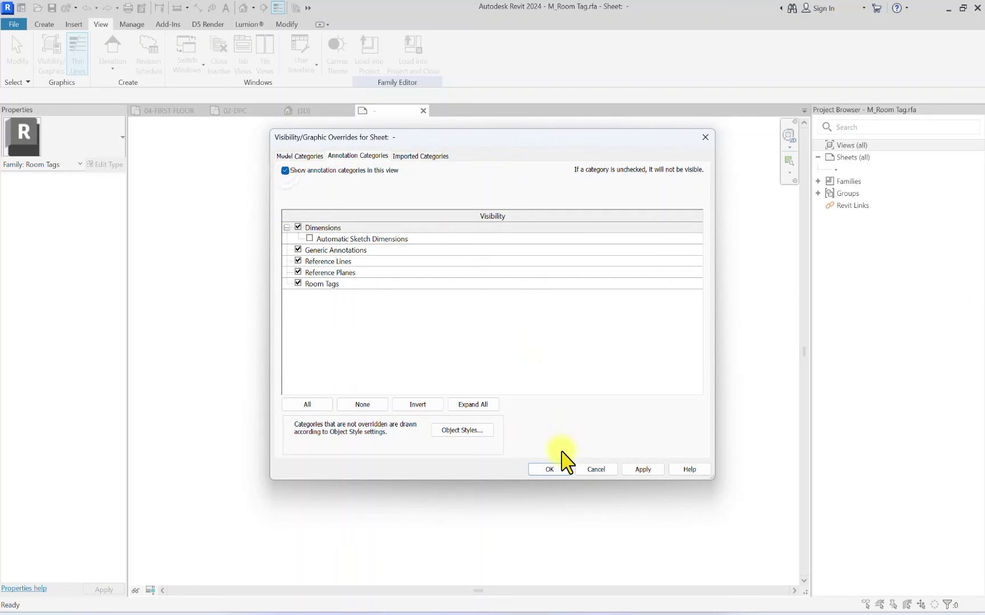
click(560, 468)
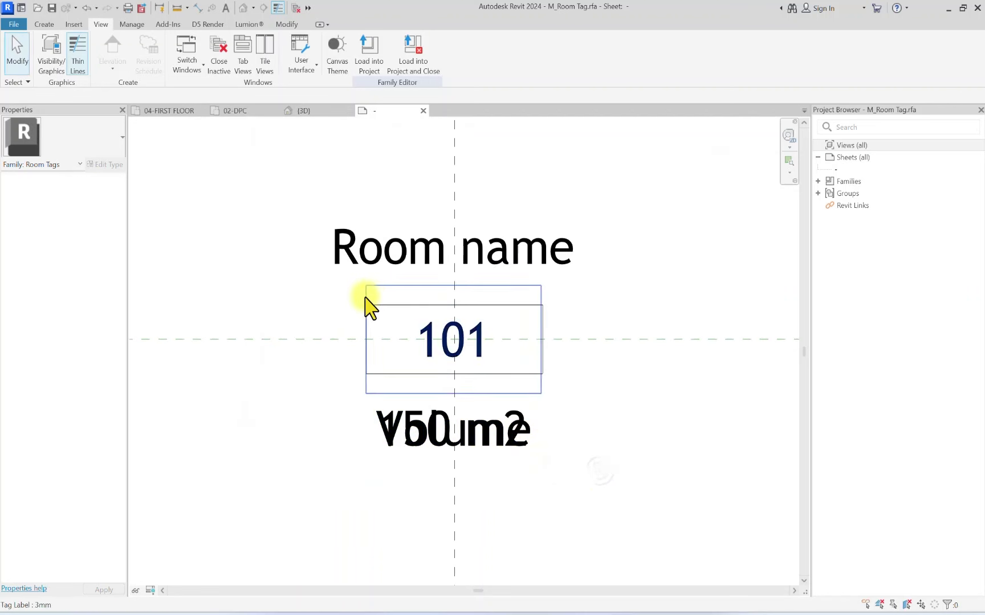
Step: Remove the room number box and the Volume label from the tag
key(Tab)
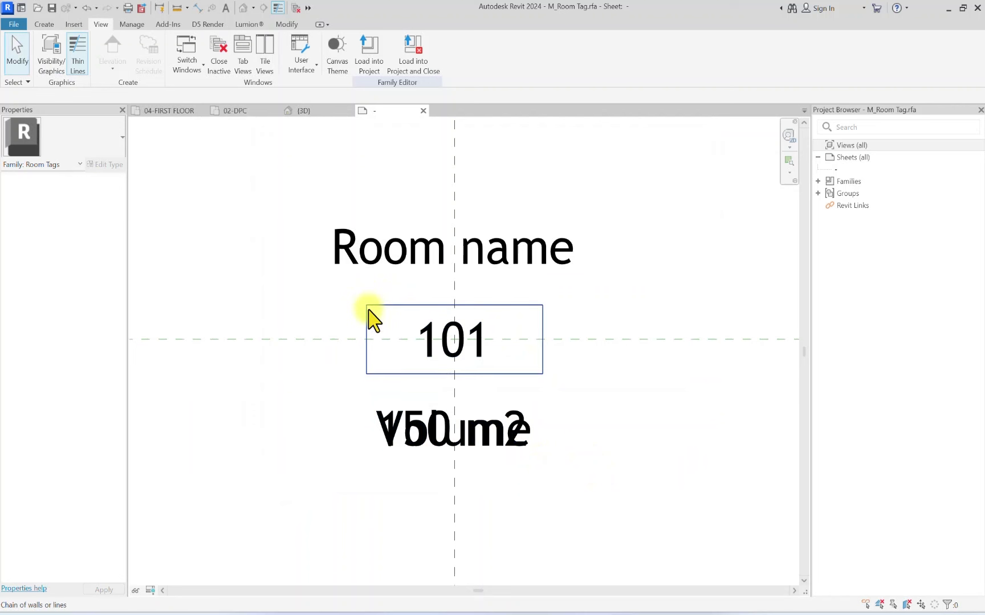
click(369, 316)
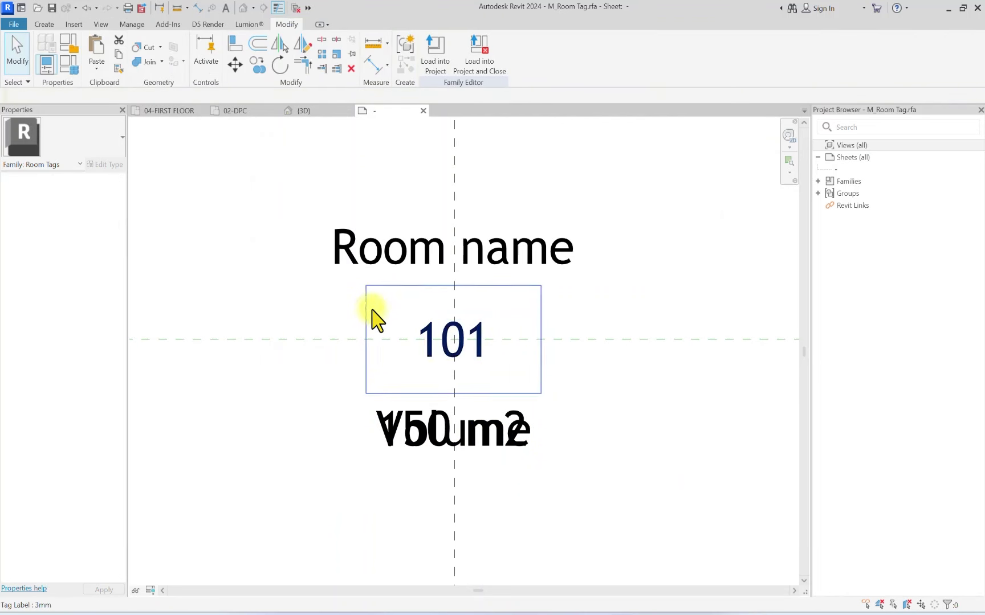
key(Delete)
click(432, 445)
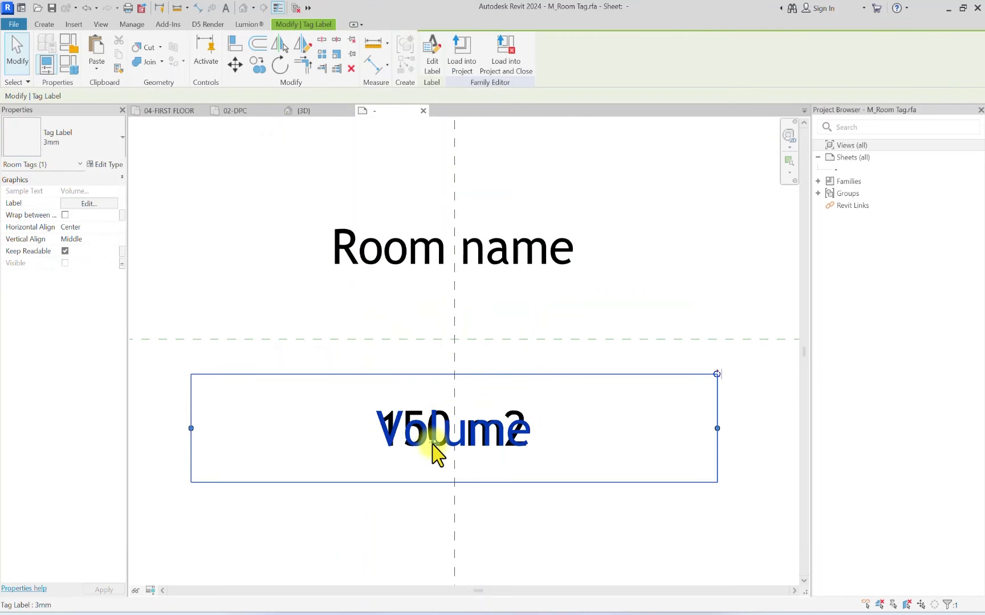
key(Escape)
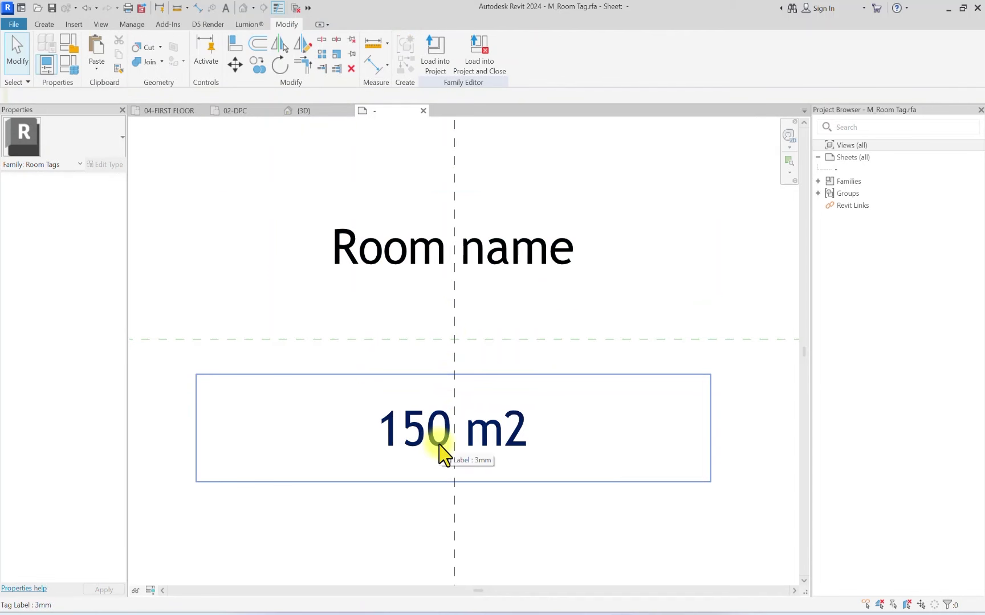
Step: Move Room name down and 150 m2 up so the two labels sit closer together
click(385, 249)
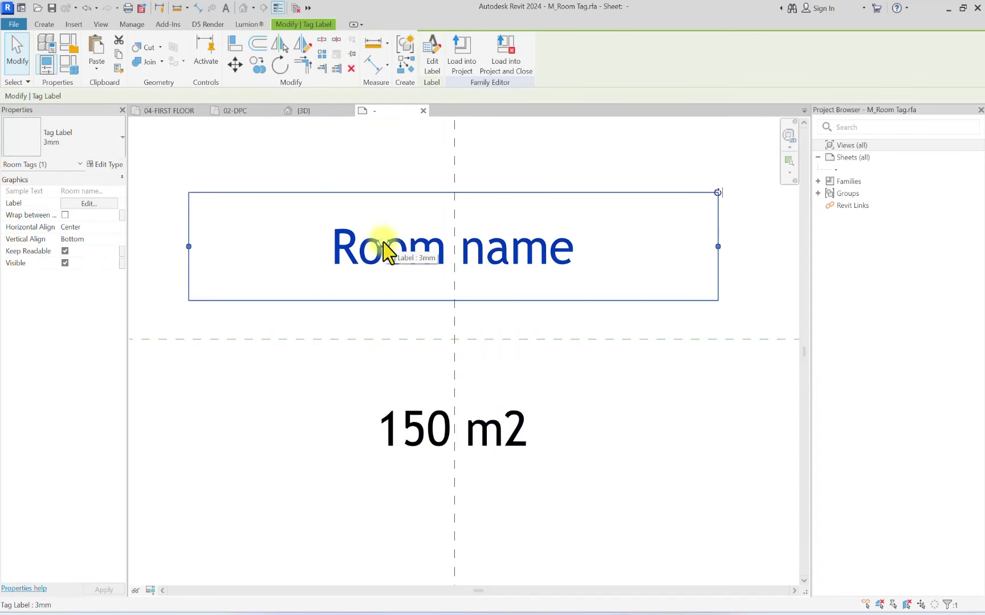
click(235, 65)
click(460, 301)
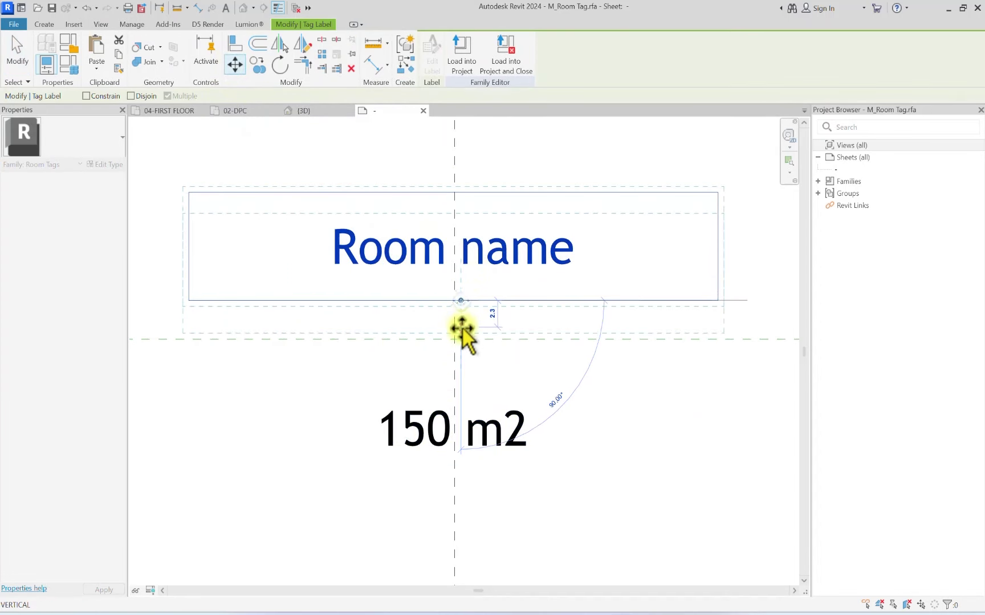
click(462, 334)
click(465, 445)
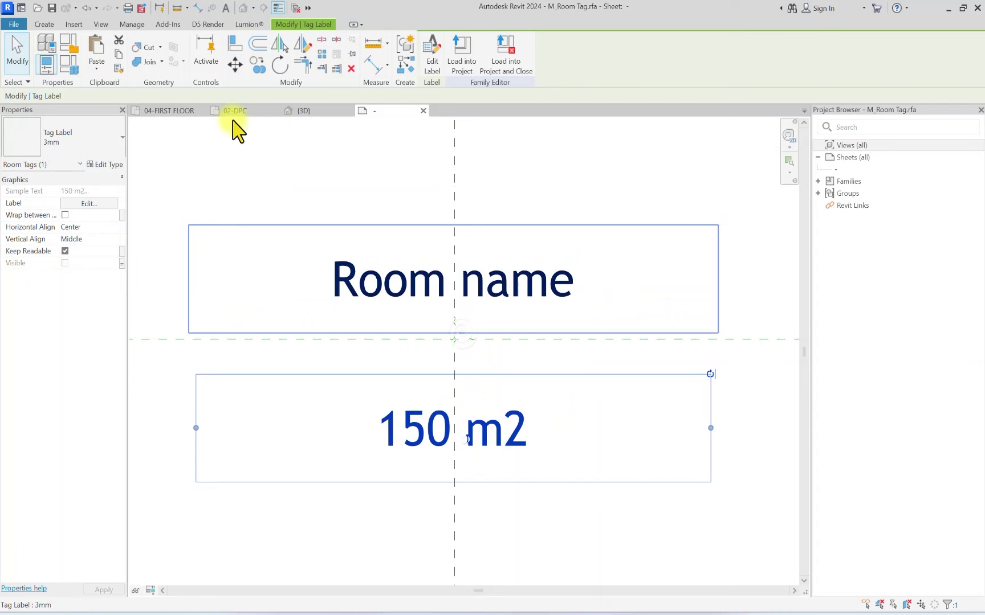
click(234, 65)
click(466, 374)
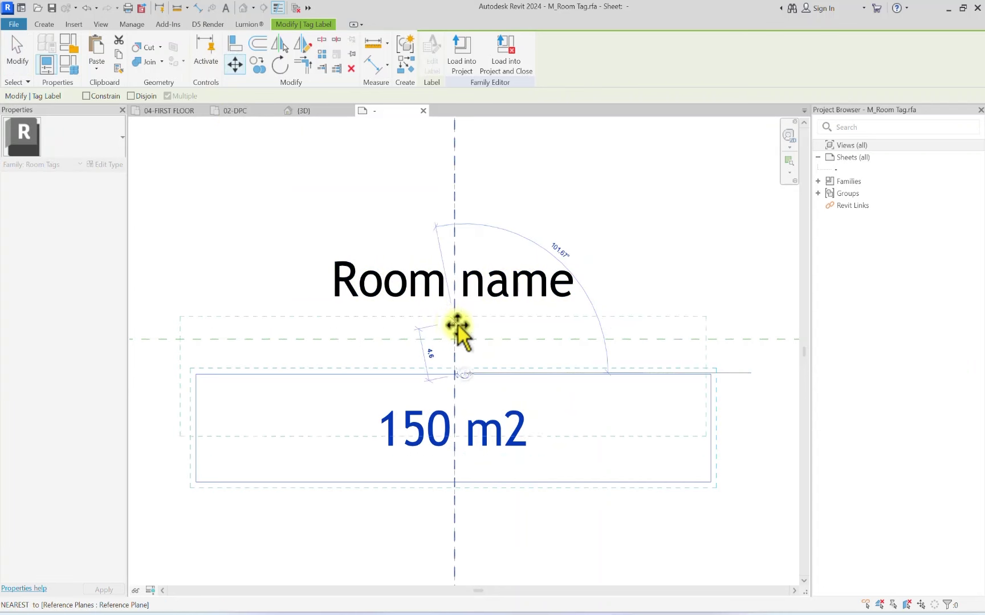
click(467, 341)
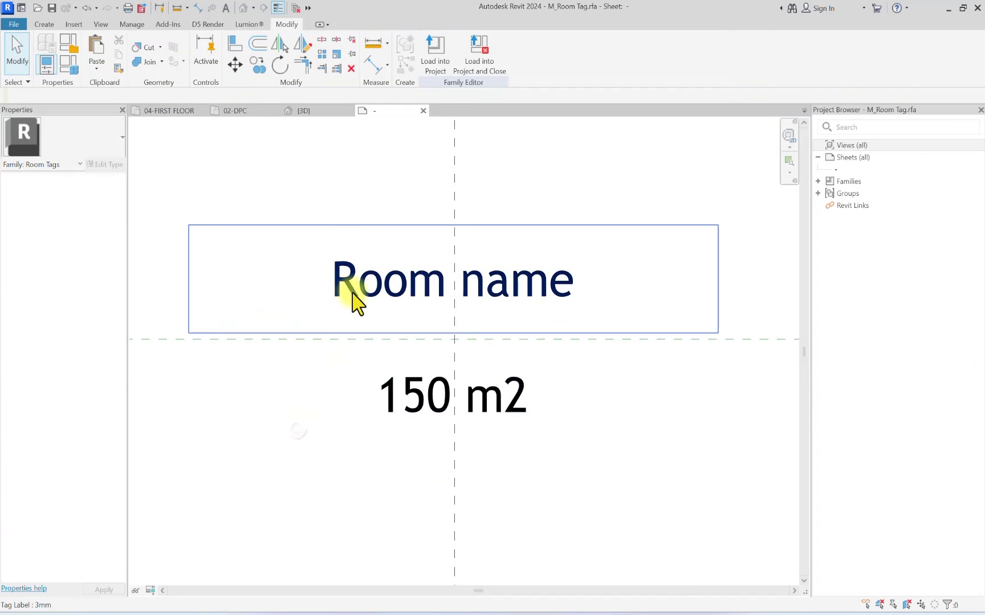
click(308, 296)
Step: Create a MAIN ROOM TAG label type using the Bebas Neue font for the room name
click(103, 164)
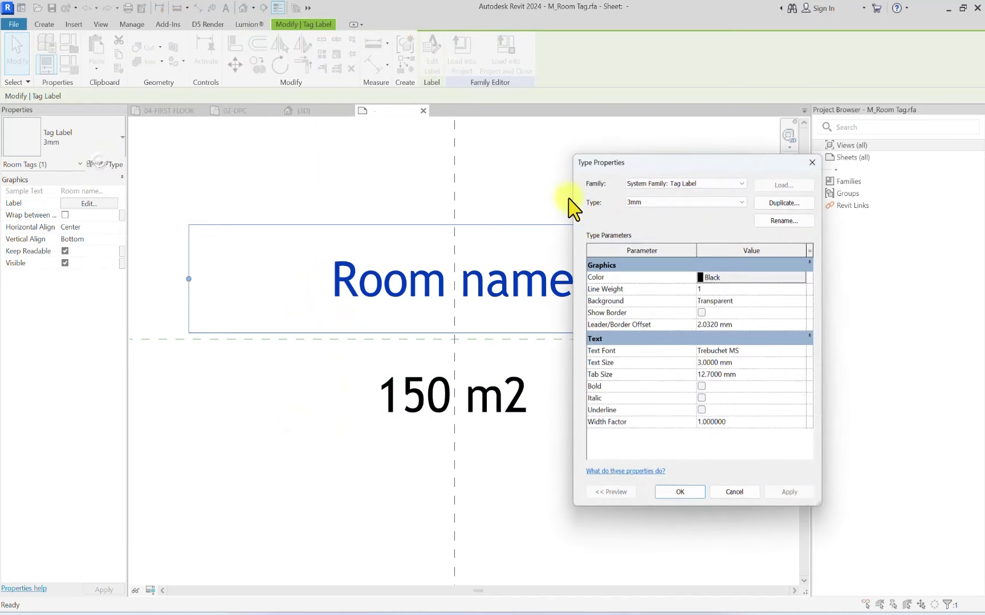
click(800, 202)
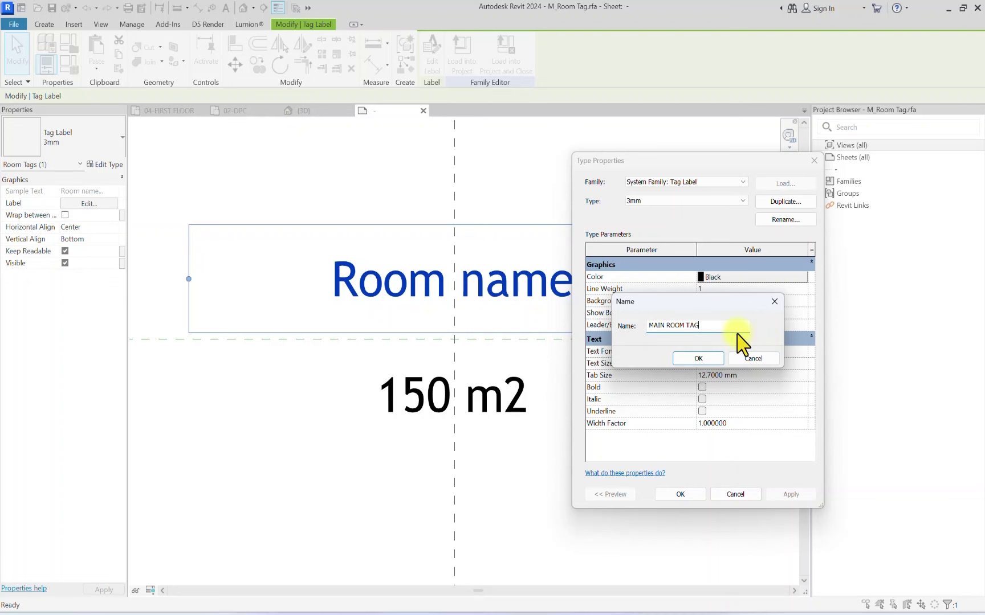
click(717, 363)
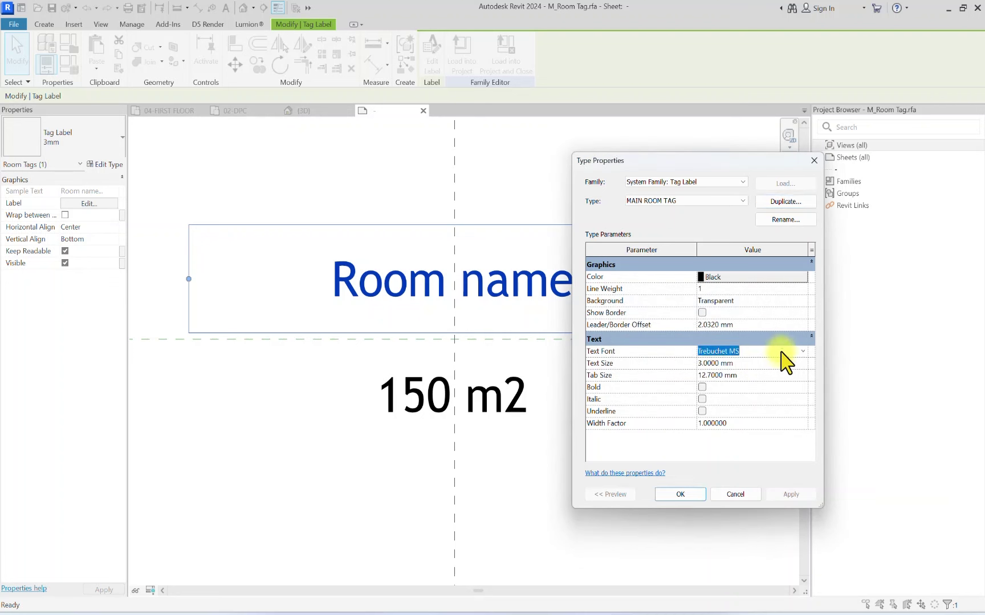
text(Beba)
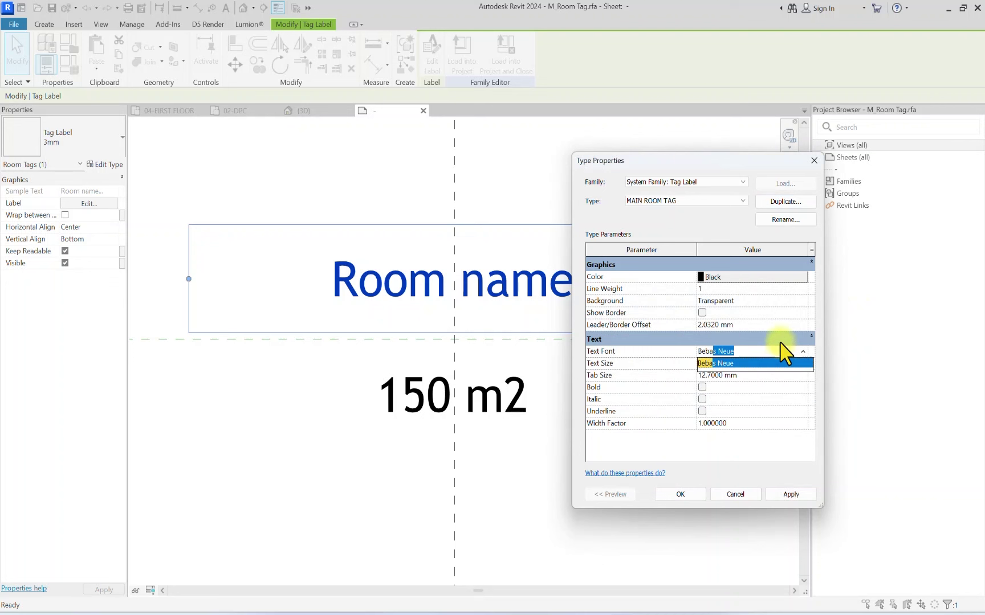
text(s )
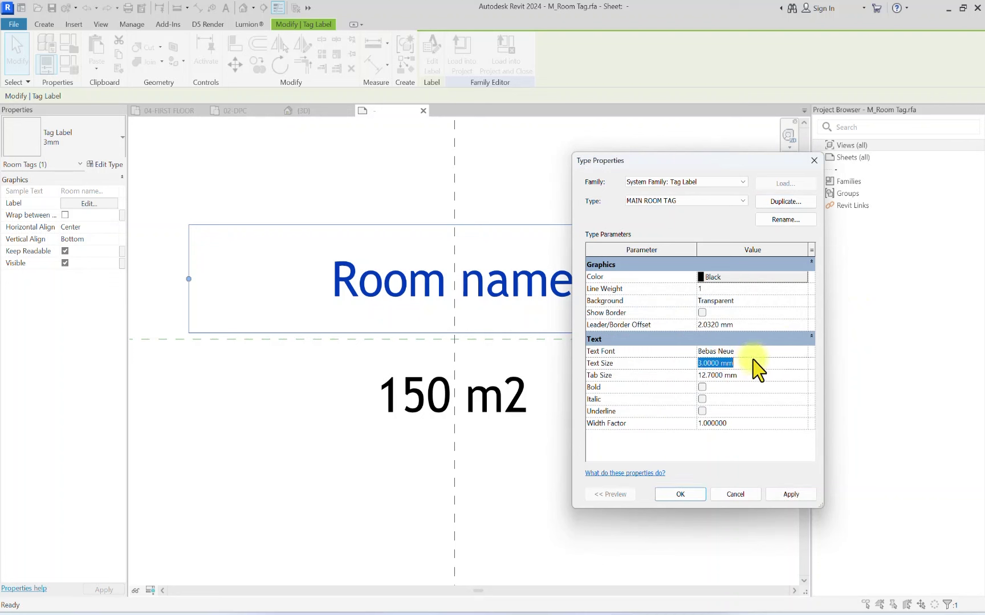
text(2)
click(681, 494)
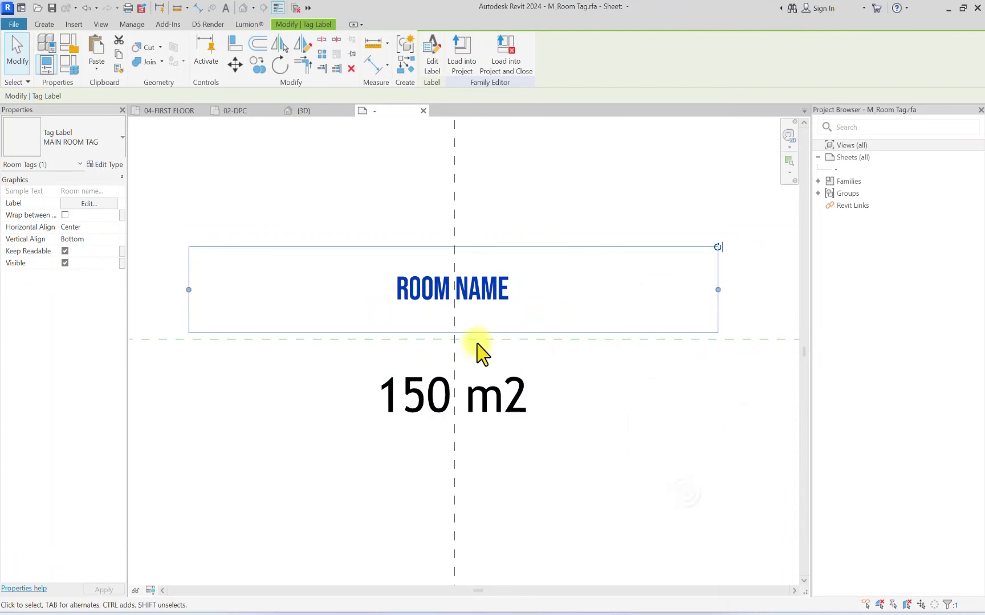
Step: Move the ROOM NAME label slightly lower in the tag
click(235, 64)
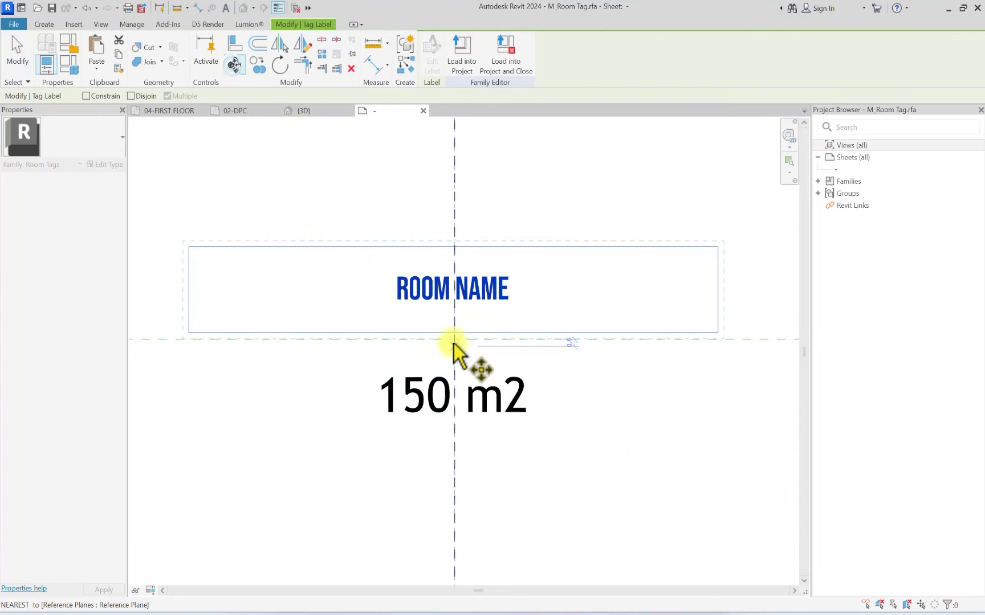
click(462, 334)
click(461, 355)
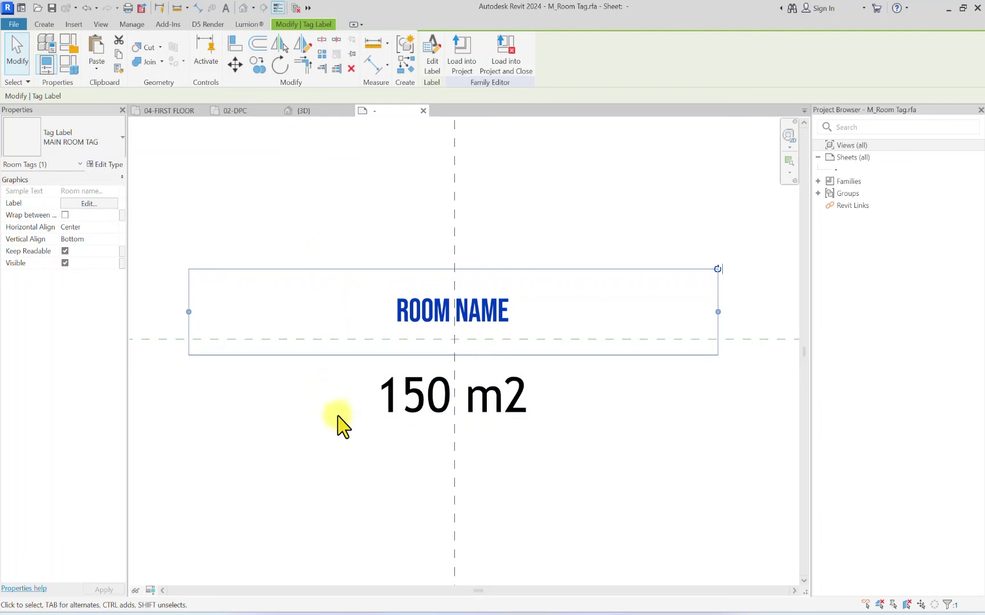
click(411, 411)
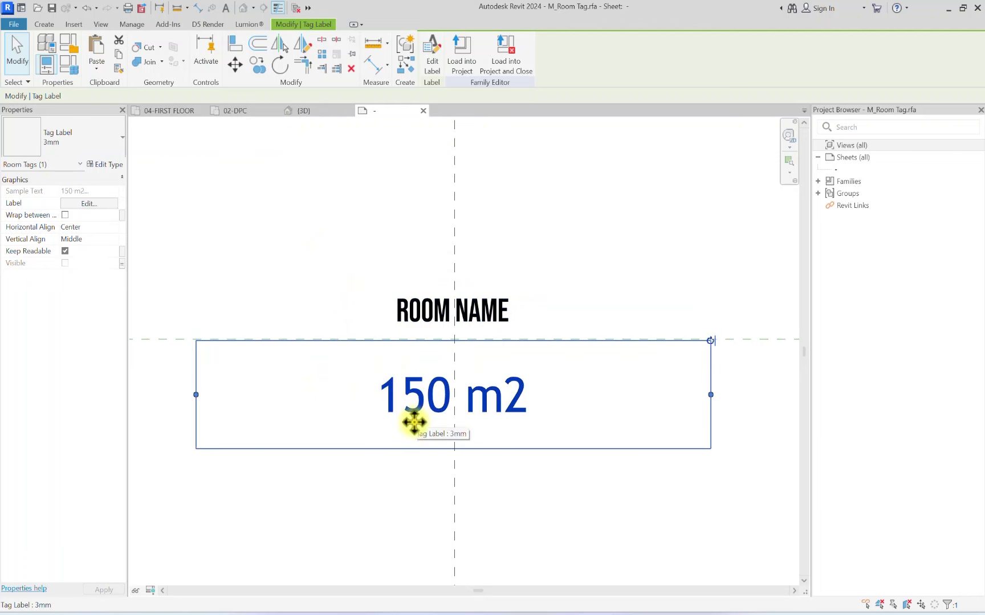
Step: Give the 150 m2 label's 3mm type Bebas Neue font, 1.4 mm text and red colour
click(106, 165)
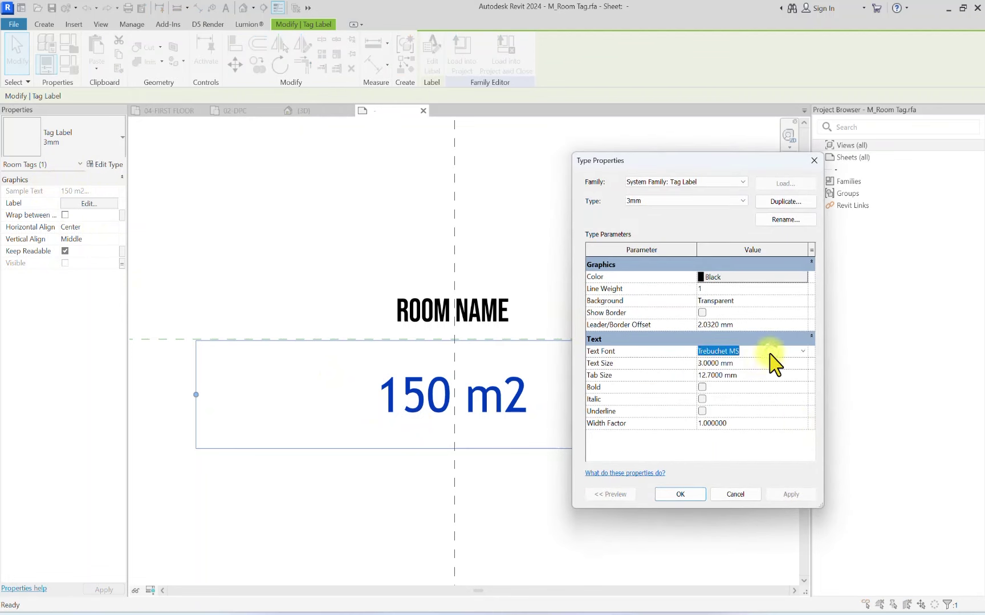
text(Bebas Neue)
key(Return)
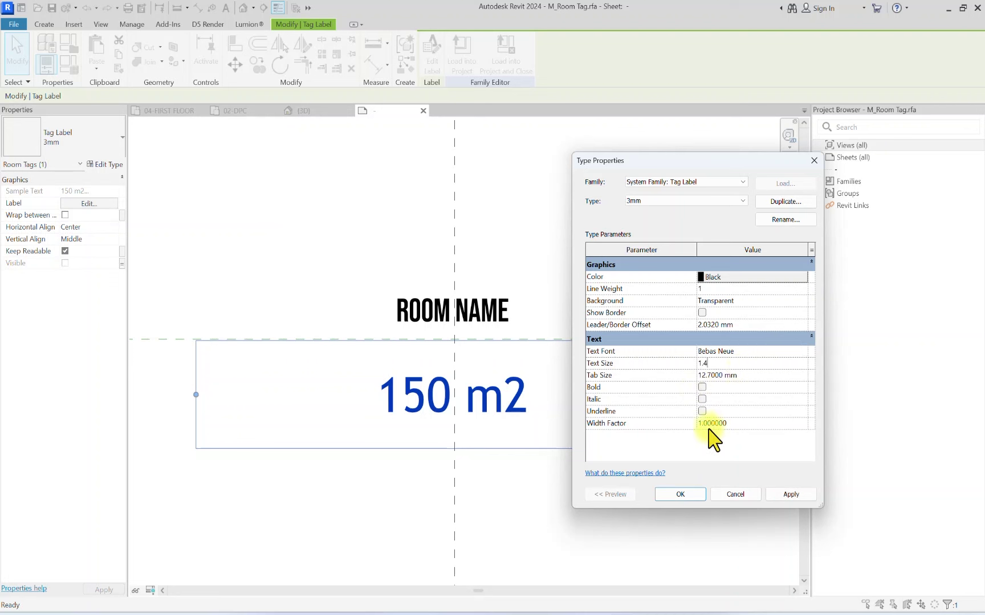
click(704, 278)
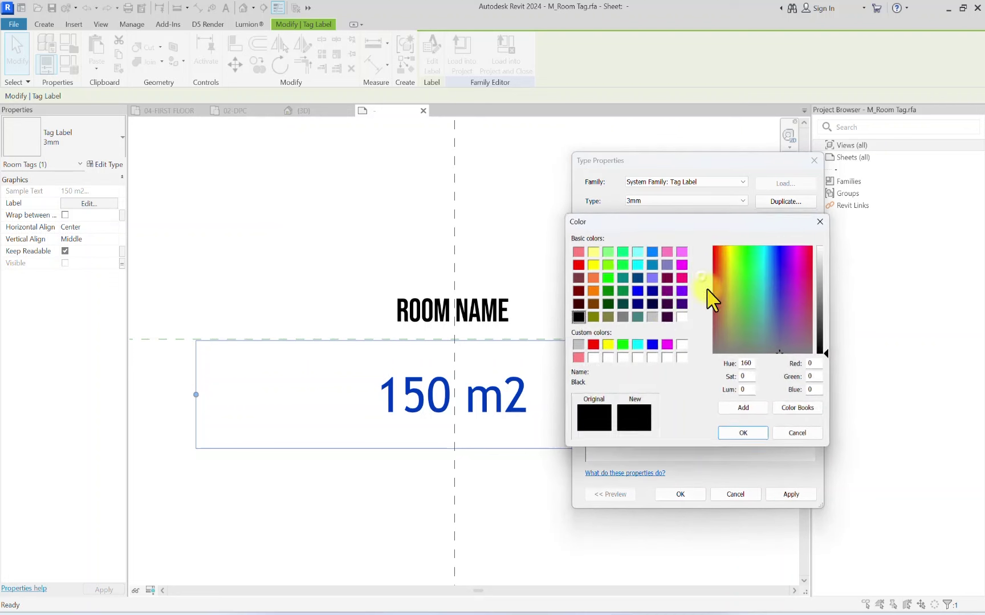
click(592, 344)
click(744, 437)
Step: Apply the label type settings and move the 150 M2 area label up toward ROOM NAME
click(684, 495)
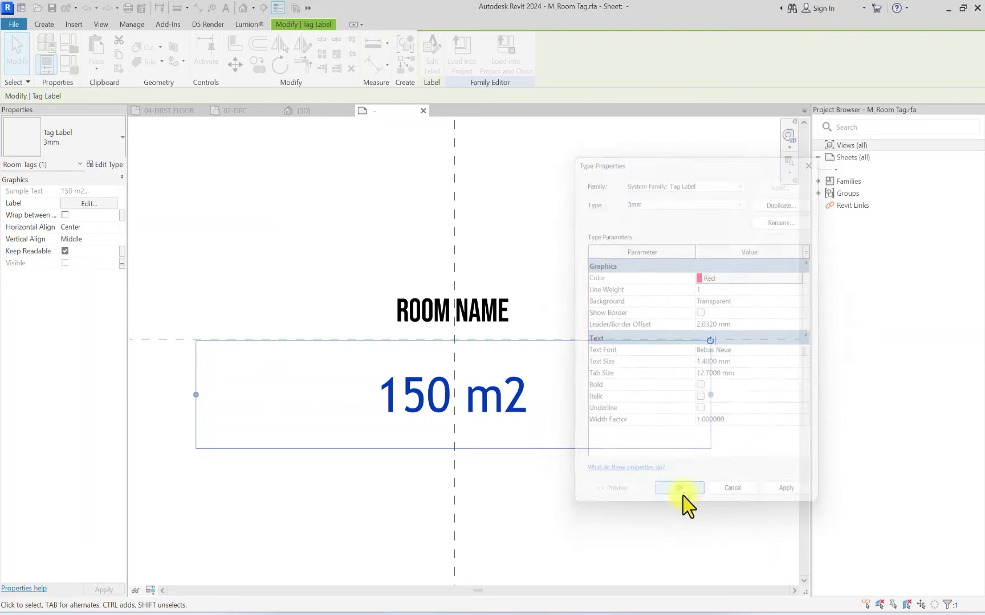
click(342, 538)
scroll(425, 439, up, 2)
drag(438, 389, 437, 336)
click(464, 268)
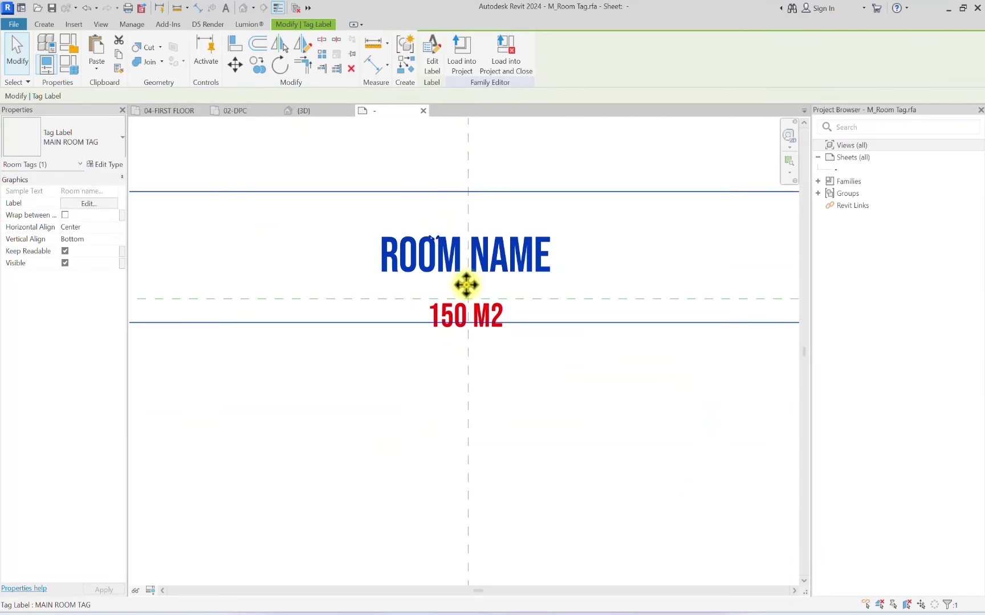
drag(476, 260, 475, 277)
Step: Reposition ROOM NAME, set 150 M2 just below the dashed line, and narrow its box
scroll(472, 276, down, 4)
scroll(595, 285, up, 2)
drag(590, 282, 486, 273)
scroll(413, 297, up, 2)
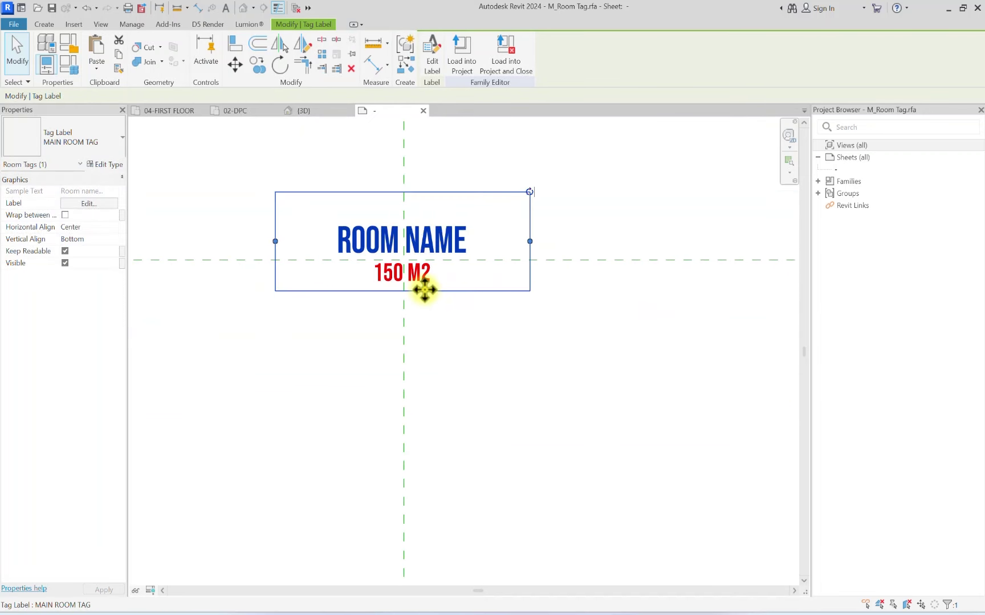
drag(423, 293, 420, 317)
drag(704, 300, 465, 298)
click(450, 410)
scroll(431, 323, down, 4)
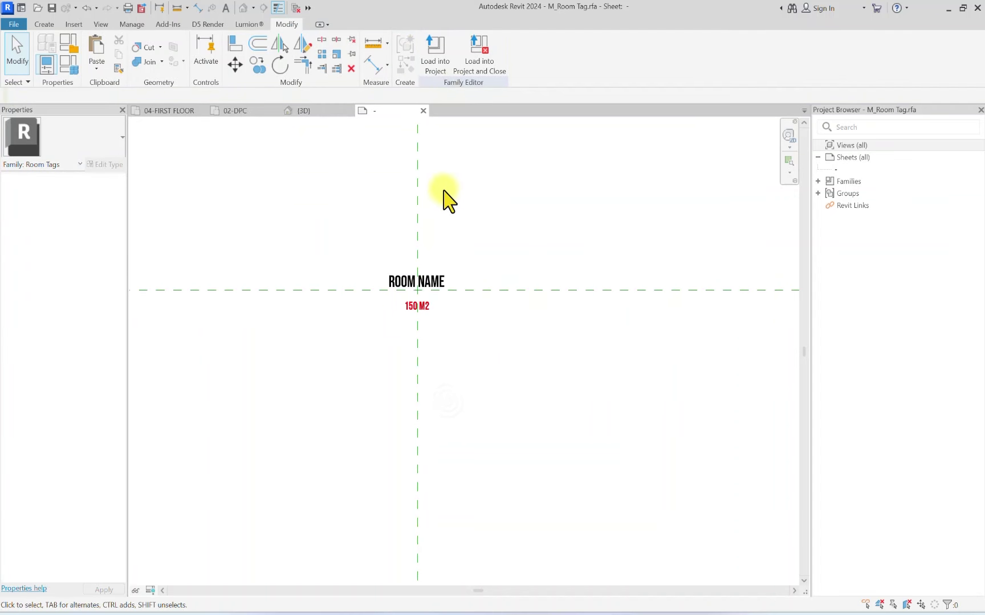
Step: Load the edited room tag into the project unsaved, overwriting existing parameter values
click(482, 58)
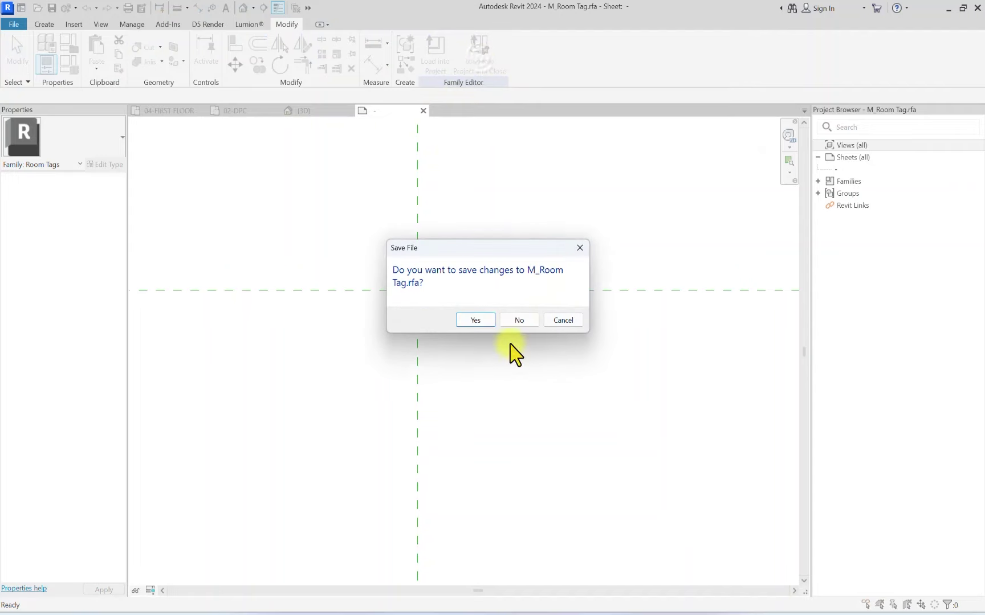
click(517, 318)
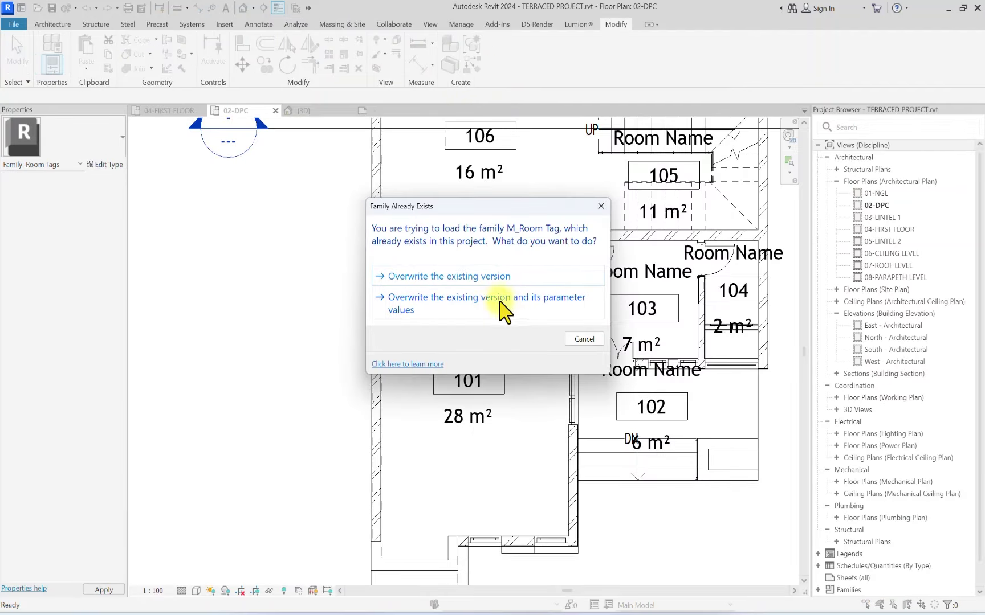
click(477, 308)
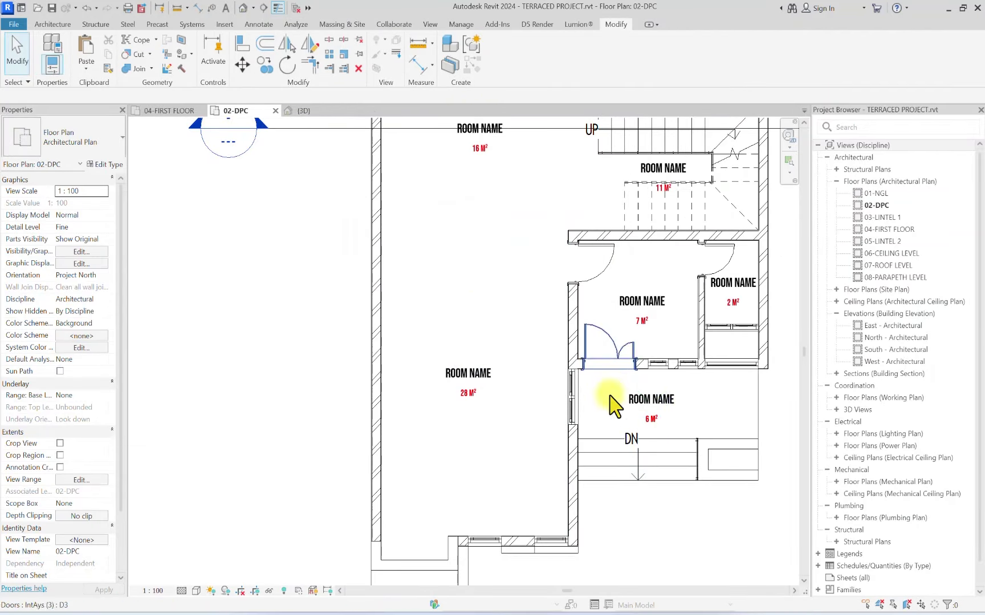
scroll(602, 401, down, 4)
scroll(593, 256, up, 3)
Step: Name the 6 m² room ENTRANCE and the 7 m² room FOYER
scroll(451, 378, down, 3)
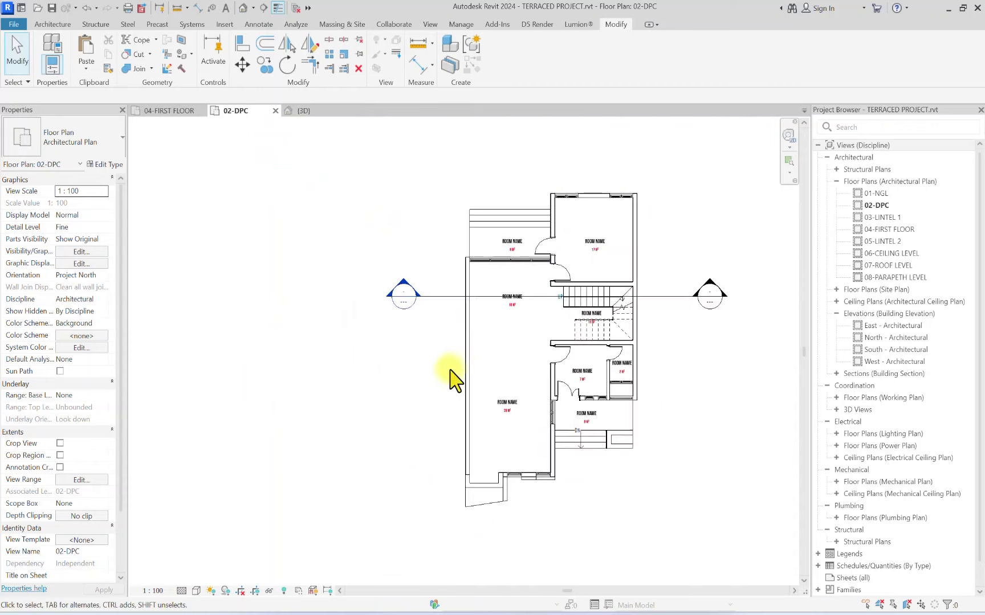
scroll(664, 383, up, 4)
scroll(661, 379, up, 3)
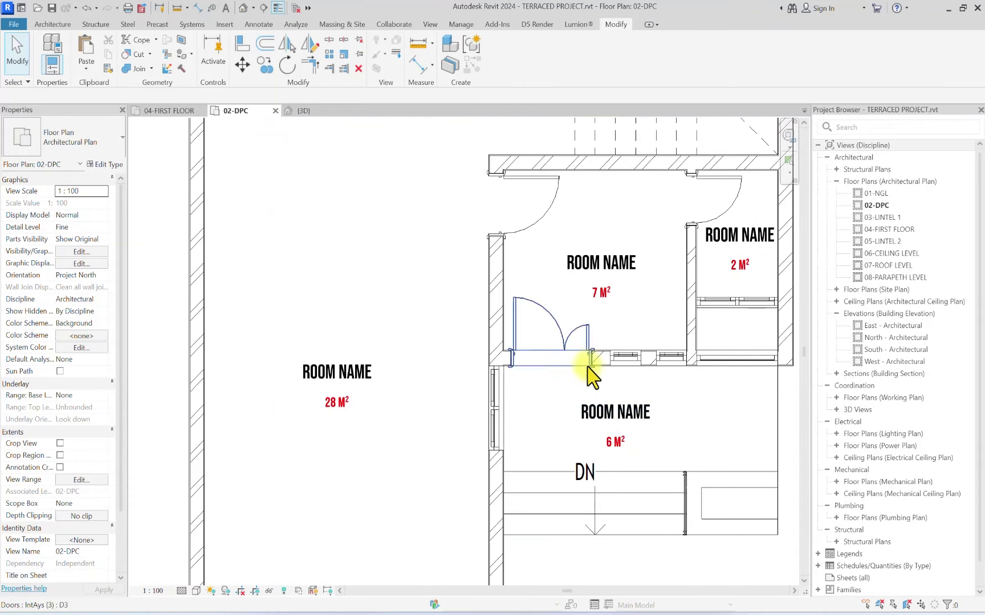
scroll(632, 434, down, 2)
double_click(635, 415)
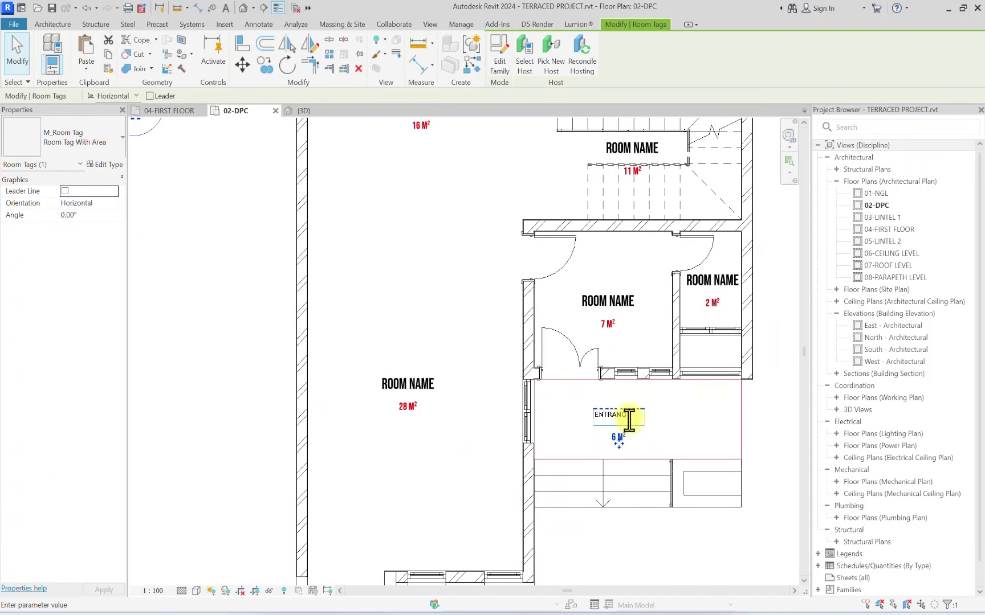
key(Return)
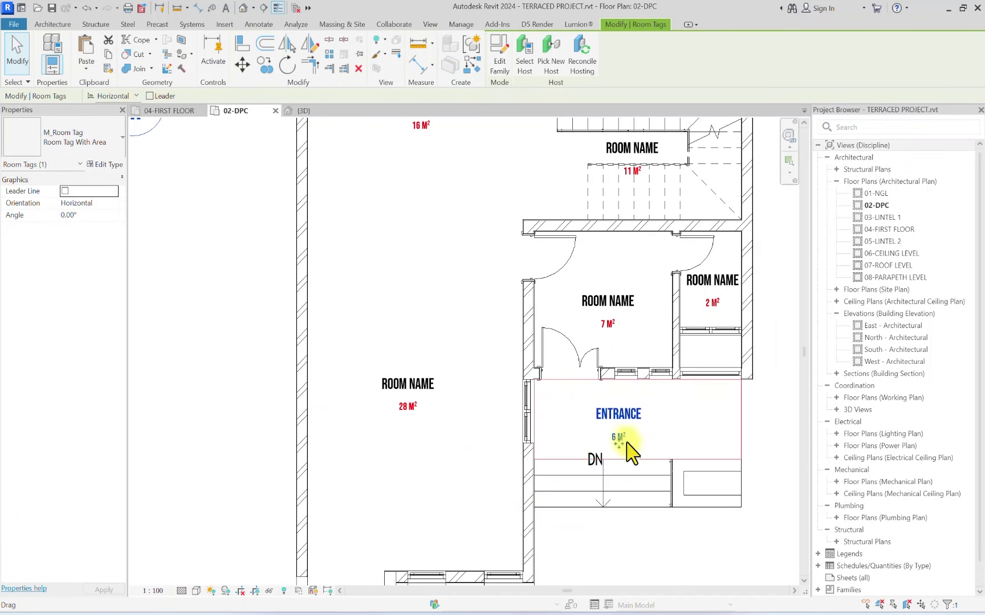
click(610, 305)
scroll(609, 304, up, 1)
double_click(611, 306)
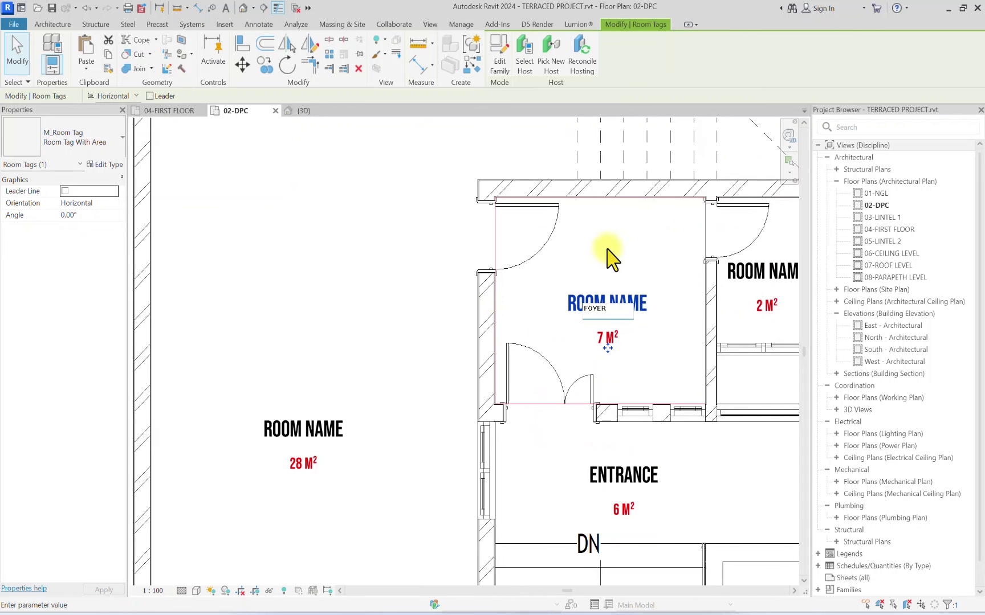
key(Return)
Step: Name the small room beside the foyer GUEST WC and the 28 m² room LIVING ROOM
scroll(653, 277, up, 2)
middle_drag(653, 277, 488, 383)
click(501, 395)
click(496, 408)
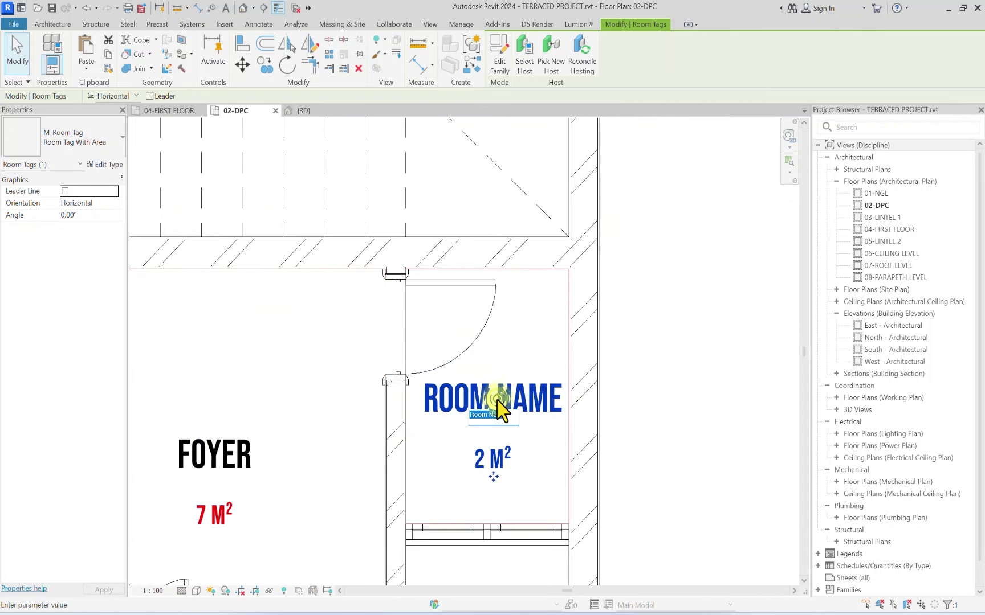
text(GUEST W)
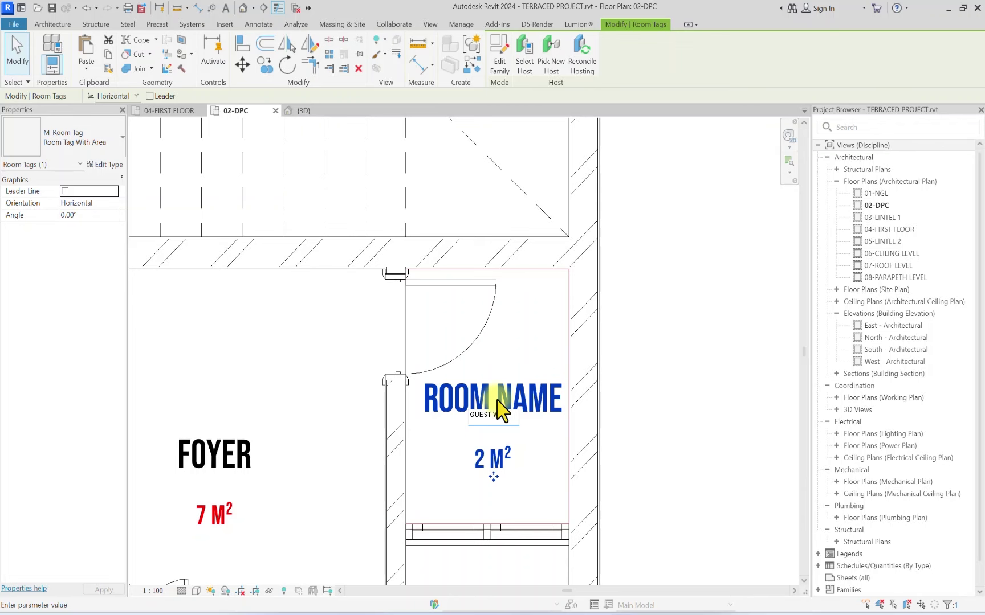
text(C)
key(Return)
scroll(359, 279, down, 3)
scroll(363, 429, up, 3)
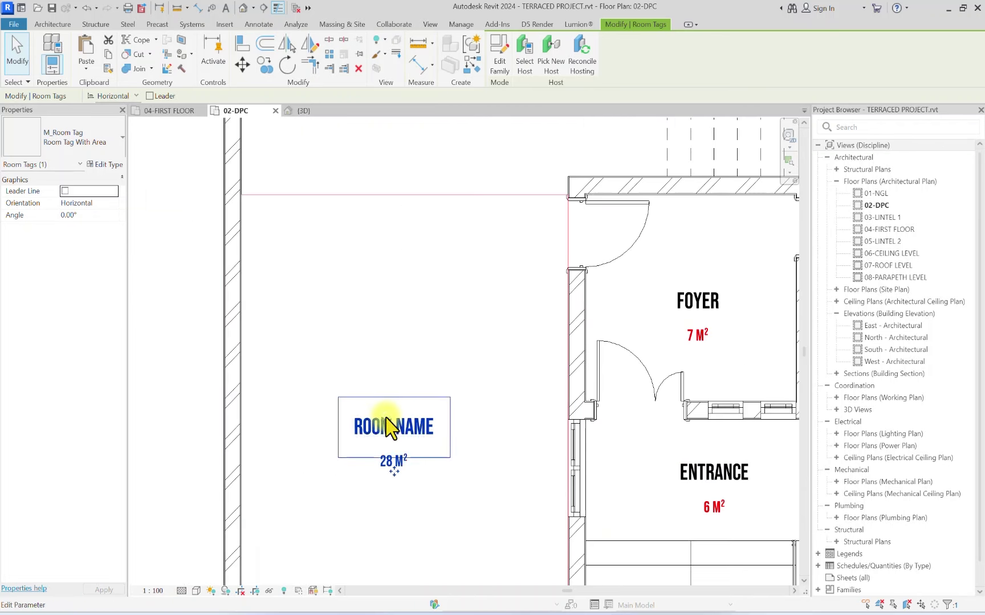
click(386, 426)
key(Return)
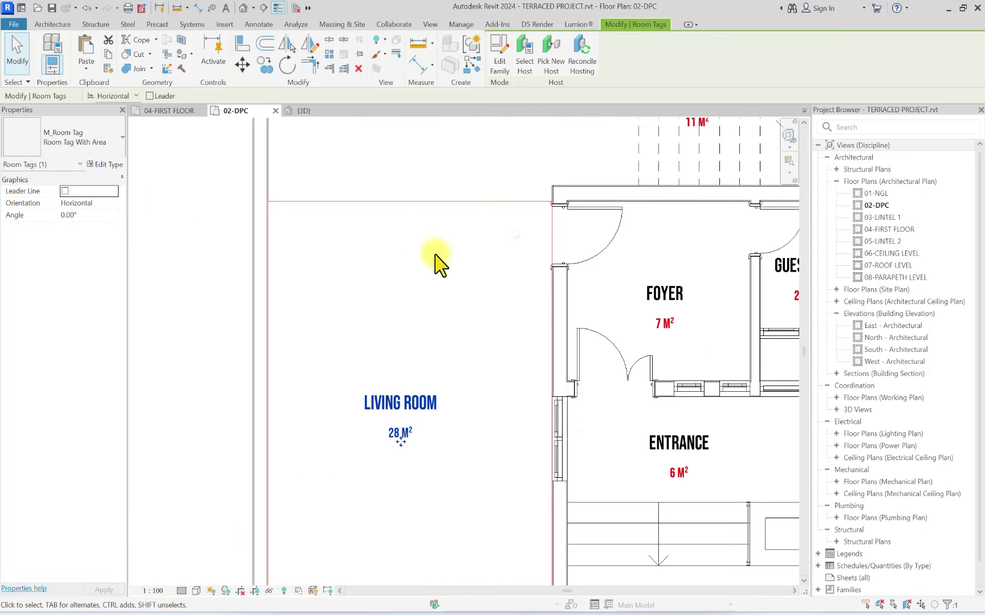
Step: Name the 16 m² room DINNING AREA and the 11 m² stair room STAIR-WAY
scroll(433, 259, down, 3)
scroll(409, 393, up, 3)
click(408, 308)
click(410, 308)
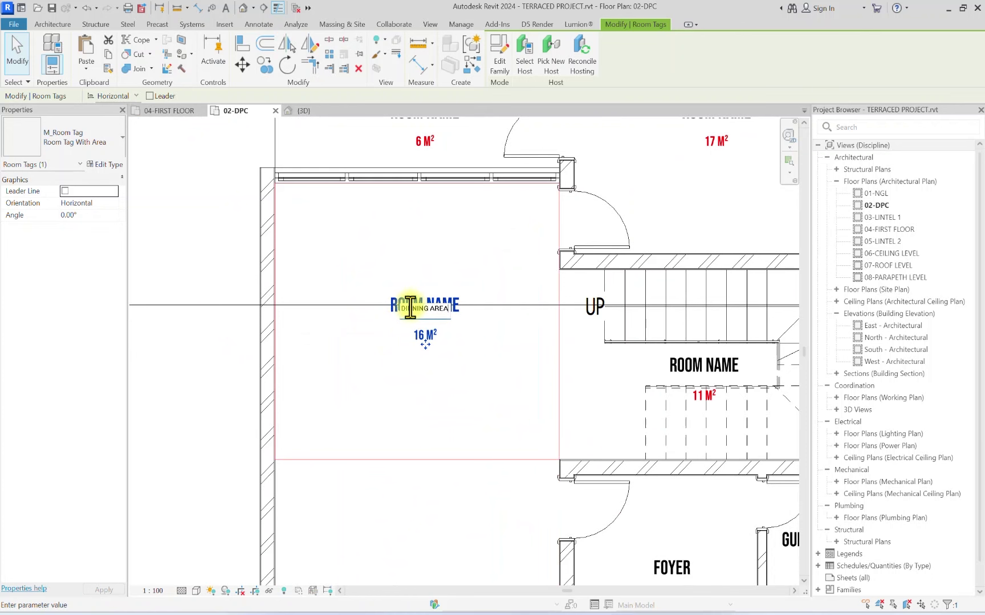
key(Return)
scroll(700, 416, up, 2)
click(668, 332)
click(669, 334)
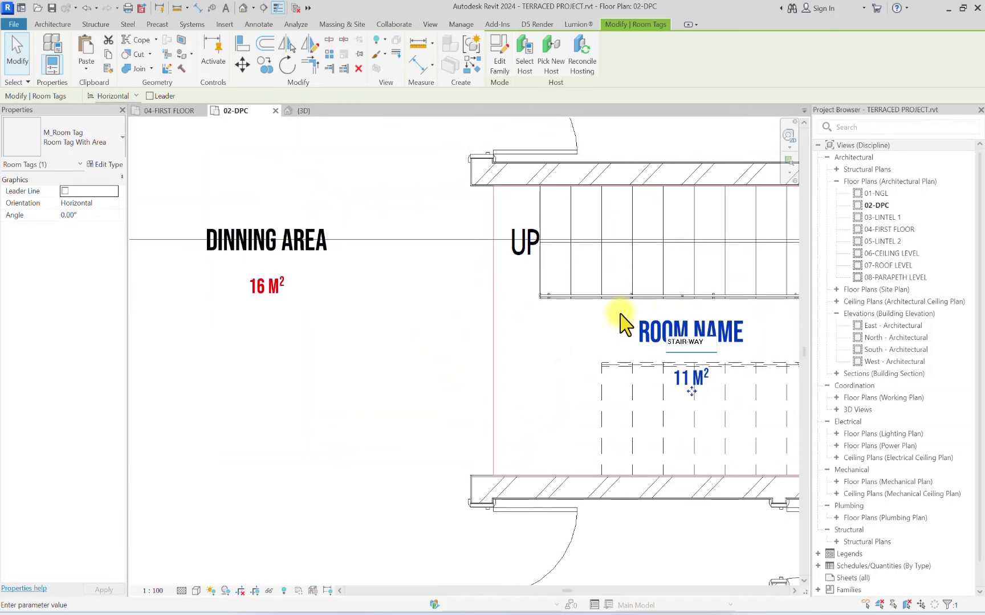
key(Return)
Step: Name the 17 m² room KITCHEN and the 6 m² room TERRACE
scroll(539, 191, down, 2)
scroll(638, 420, up, 2)
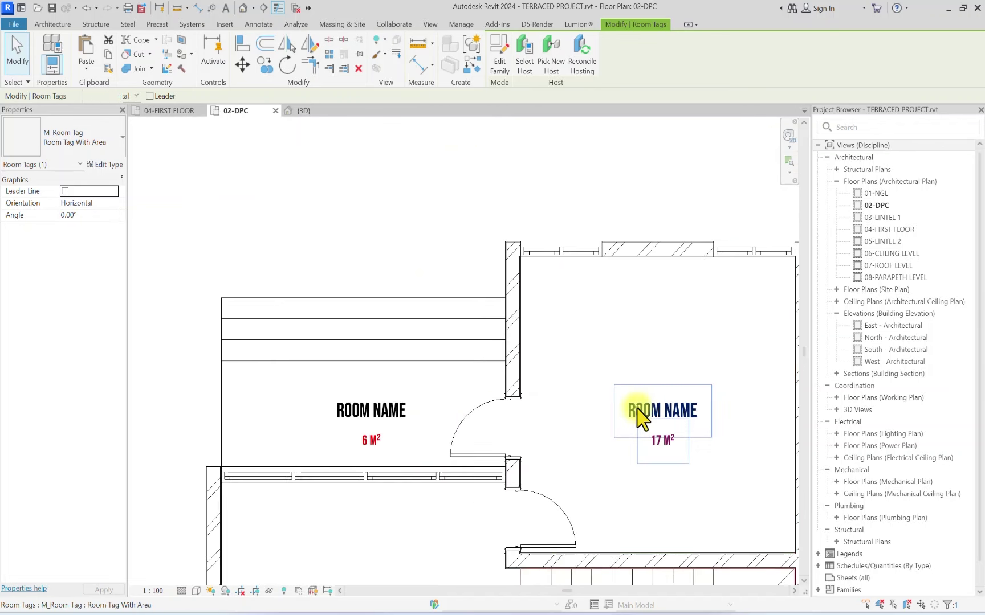
click(637, 413)
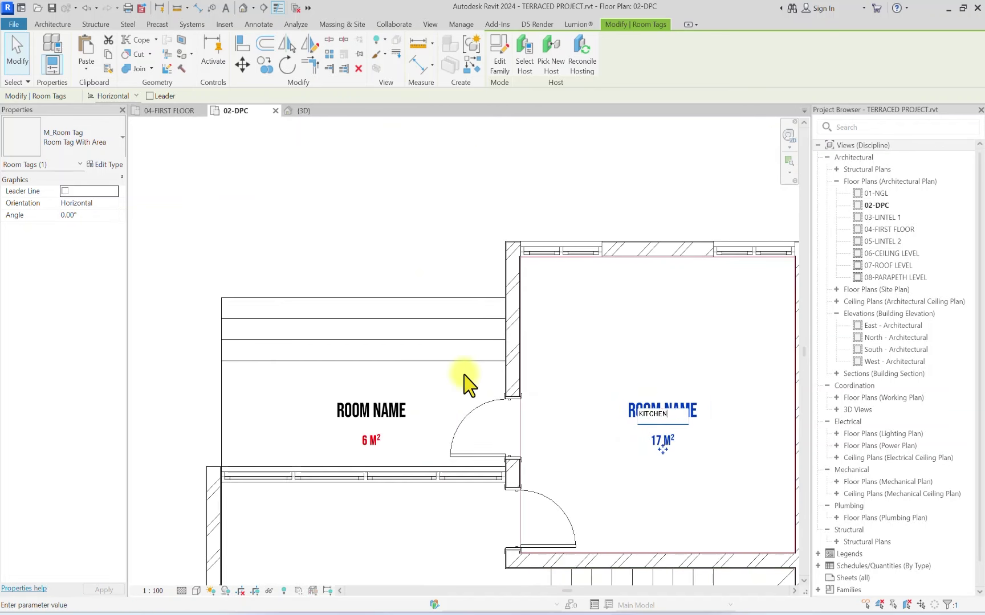
click(365, 409)
scroll(374, 392, up, 2)
click(376, 392)
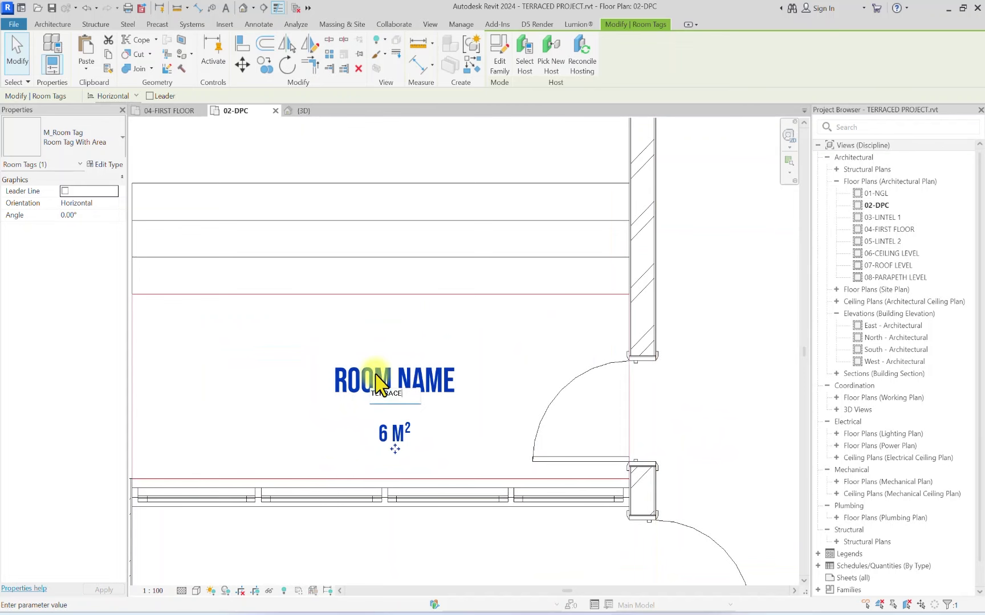
click(467, 348)
scroll(451, 257, down, 5)
key(Escape)
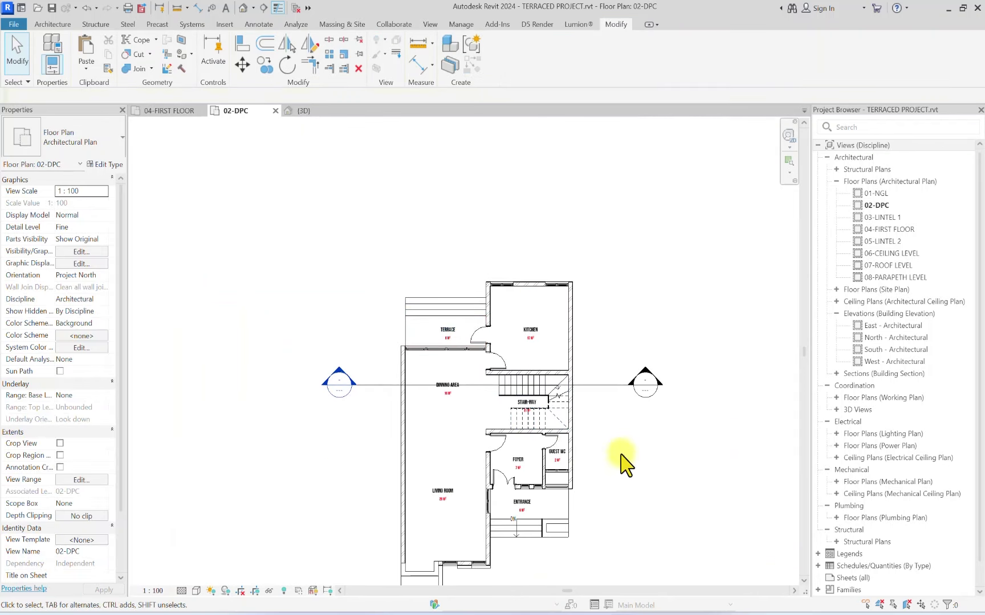
Step: Open the 04-FIRST FLOOR plan view
middle_drag(604, 460, 638, 330)
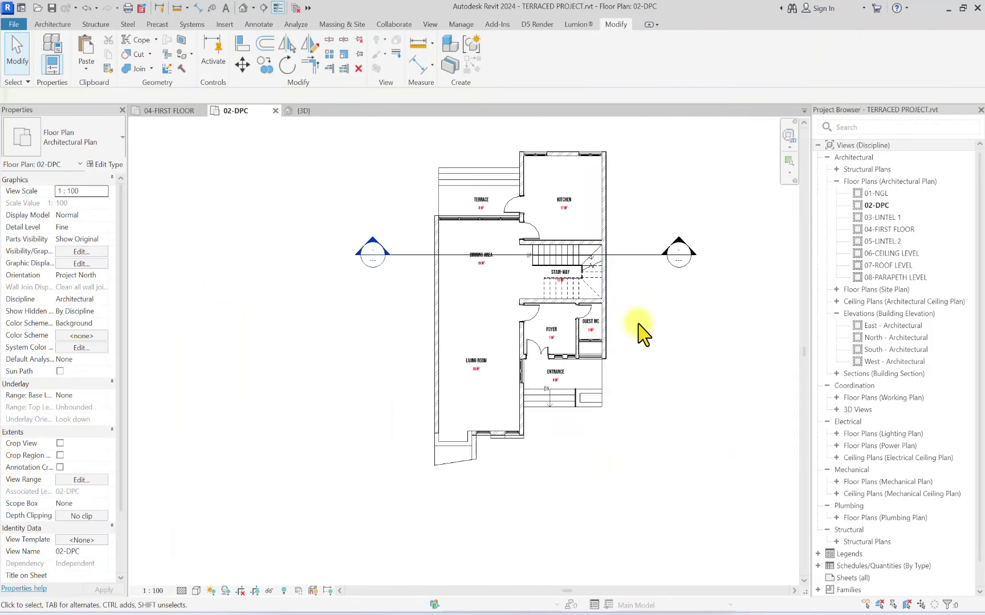
click(886, 230)
double_click(886, 231)
scroll(393, 395, down, 4)
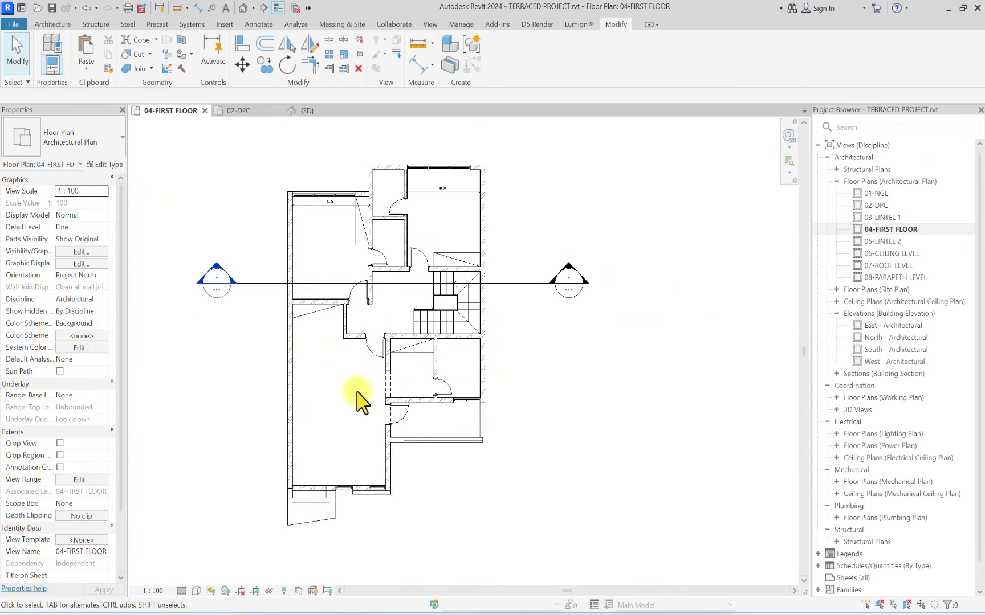
Step: Draw a room separation line from the wall end across the first open passage
click(53, 22)
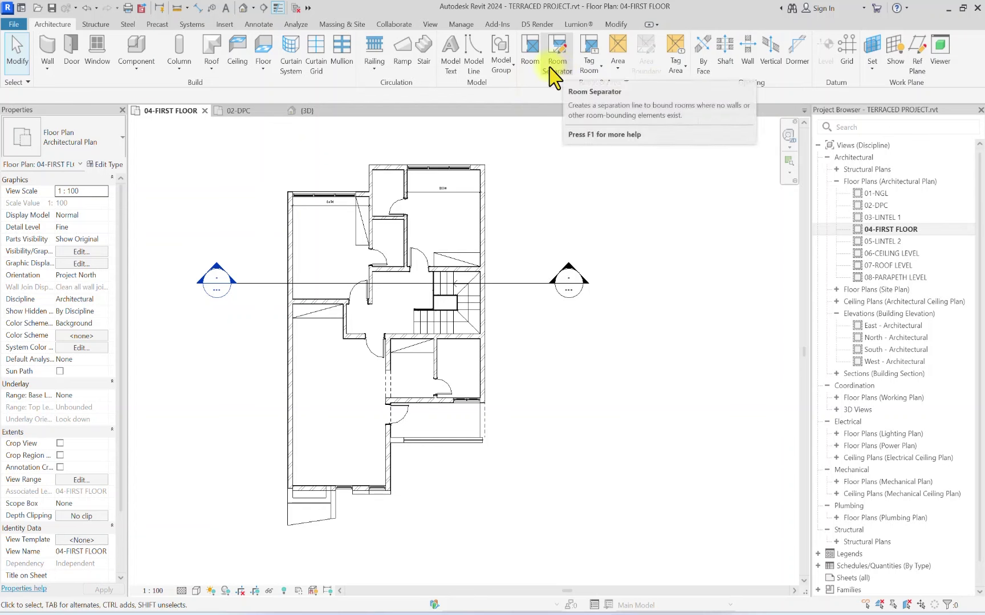
click(565, 64)
scroll(395, 369, up, 5)
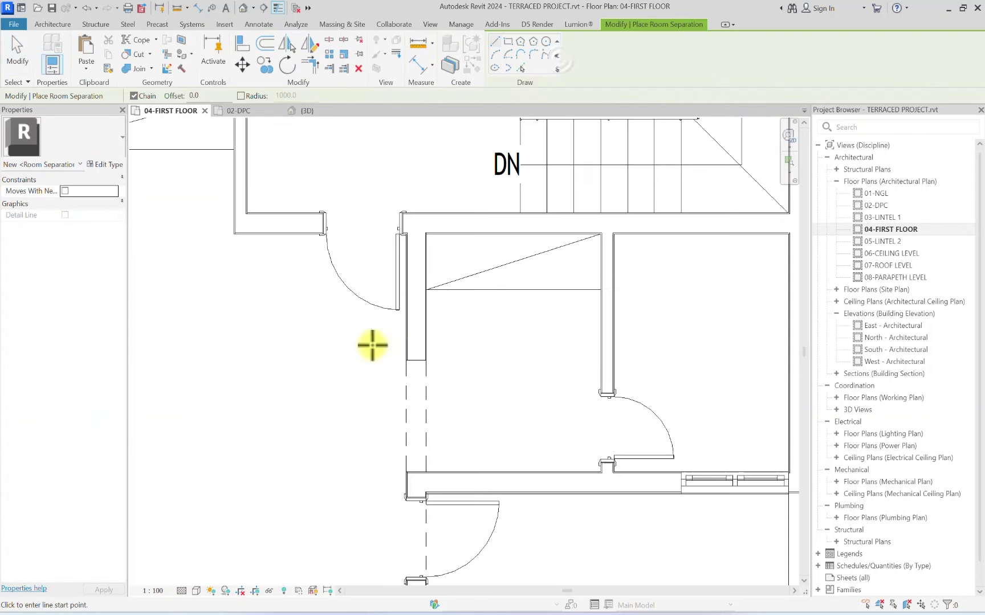
scroll(402, 300, up, 3)
click(403, 357)
scroll(409, 468, up, 1)
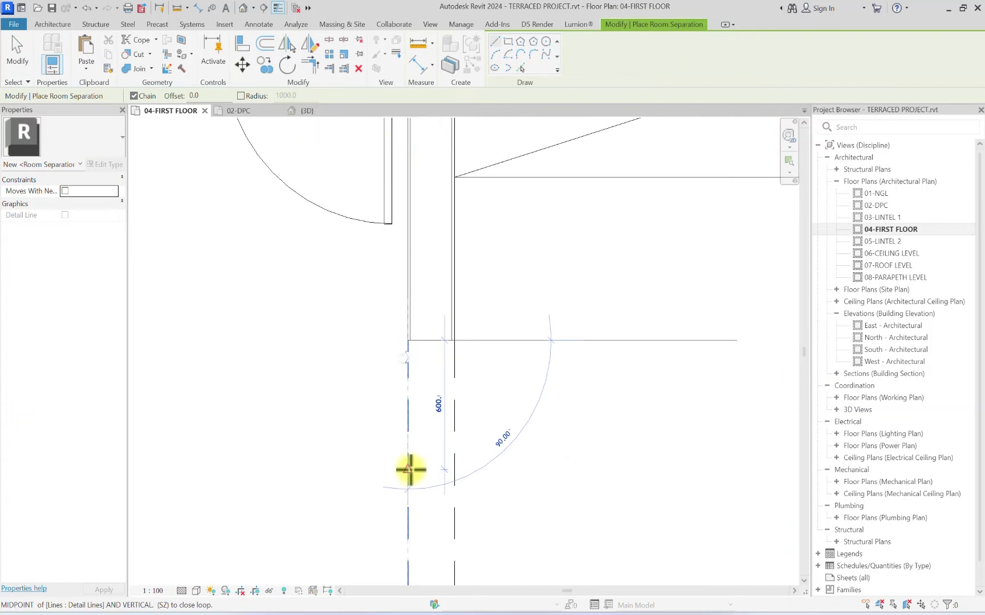
scroll(405, 461, down, 3)
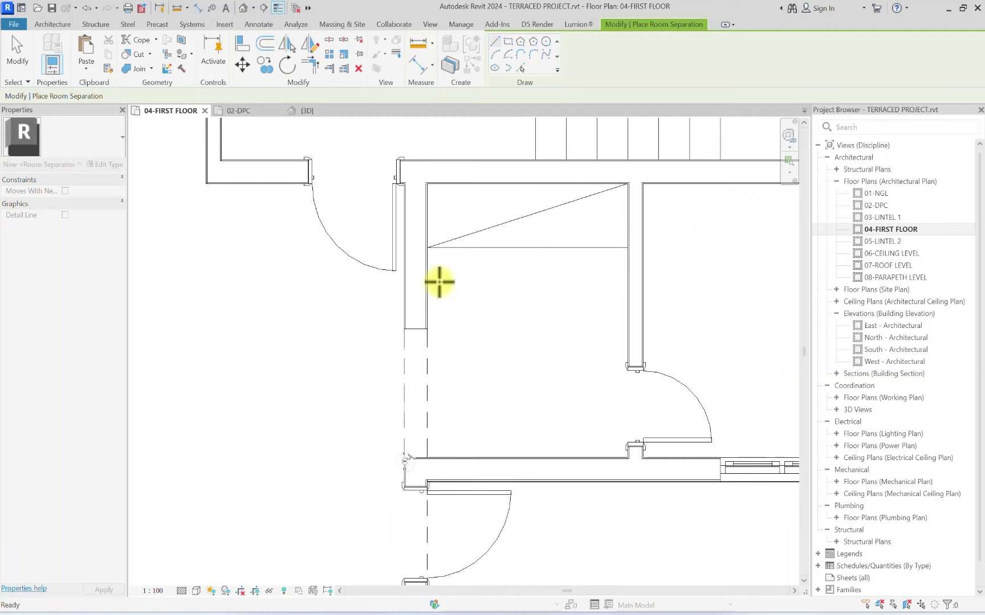
scroll(429, 277, up, 2)
middle_drag(437, 292, 428, 451)
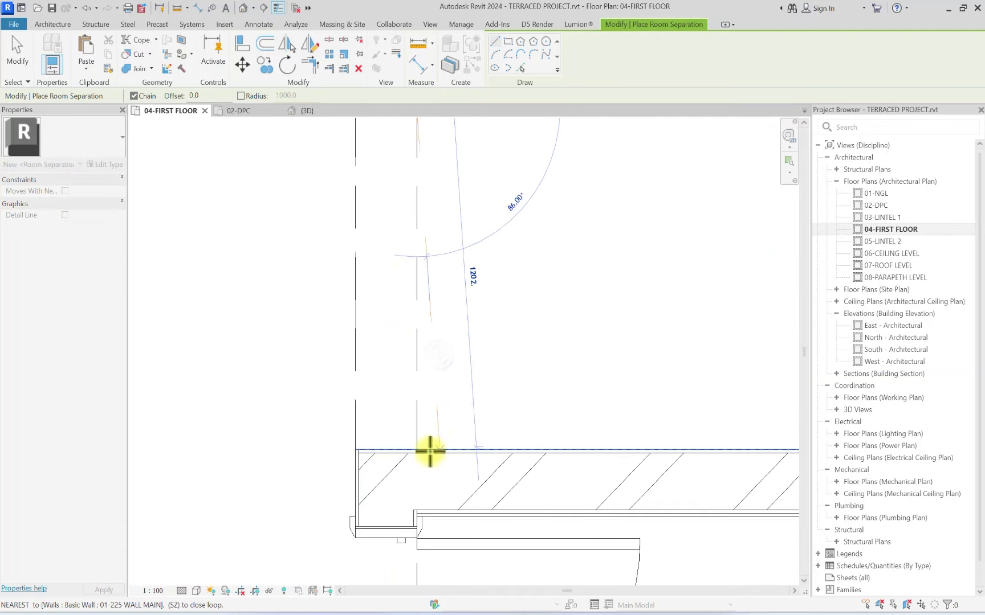
key(Escape)
scroll(422, 450, down, 4)
key(Escape)
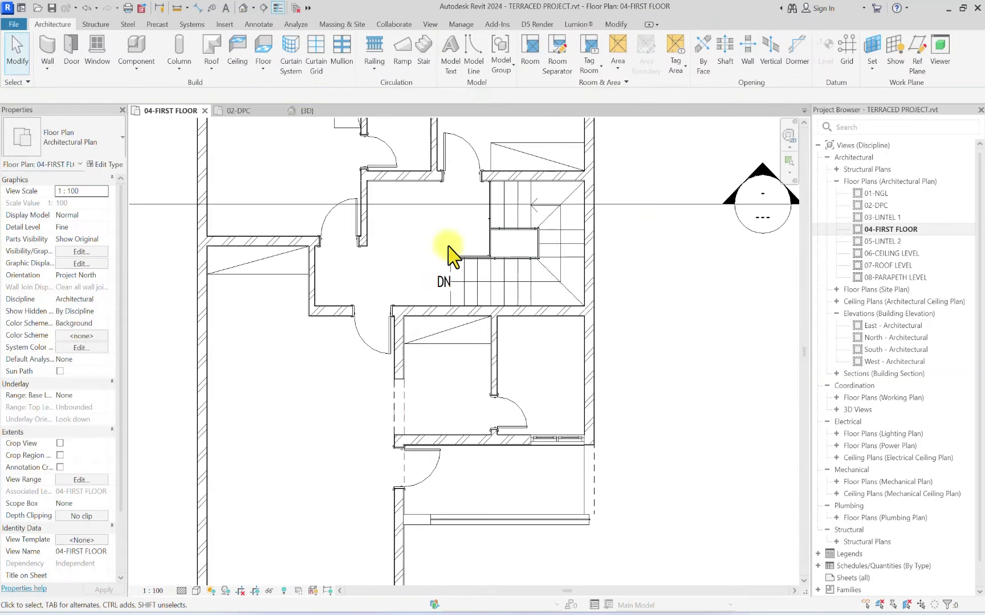
Step: Draw connected room separation lines around the stair area, from stair to slab edge to wall
scroll(325, 409, down, 2)
scroll(395, 292, down, 1)
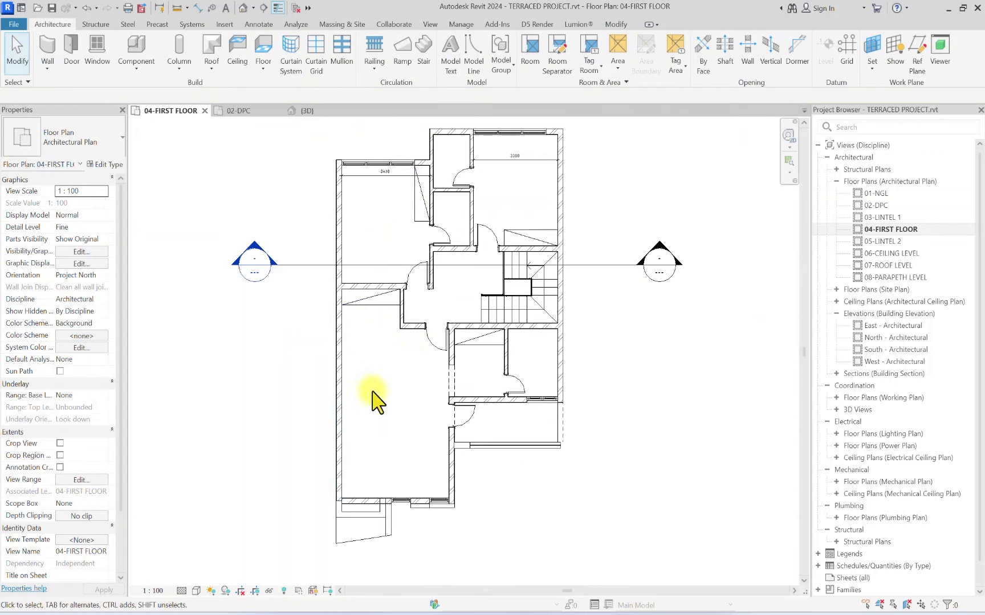
scroll(374, 400, up, 3)
middle_drag(479, 411, 494, 285)
scroll(494, 285, down, 2)
scroll(484, 285, up, 2)
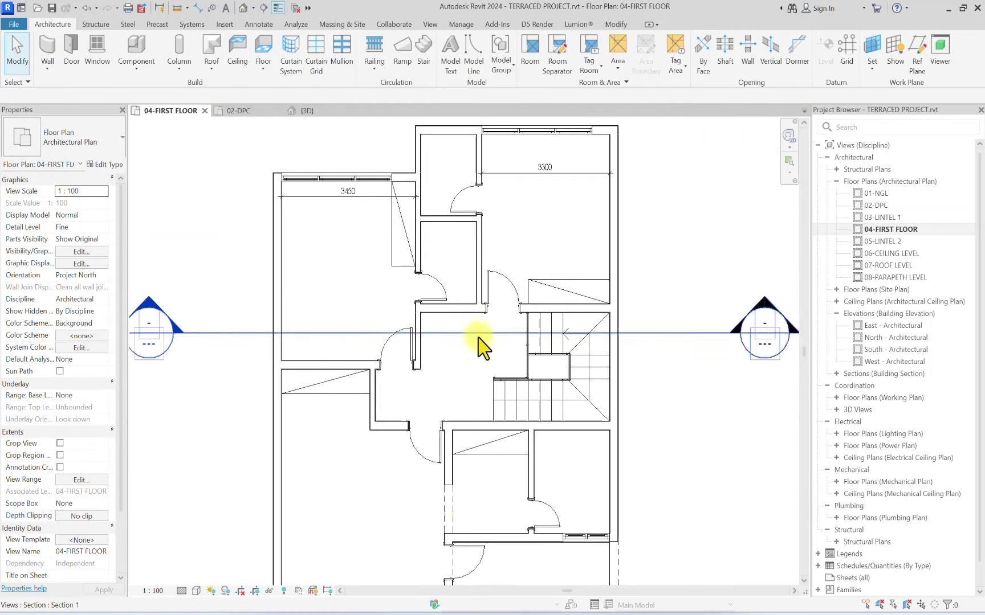
click(570, 72)
scroll(450, 417, up, 3)
click(446, 418)
scroll(484, 342, up, 2)
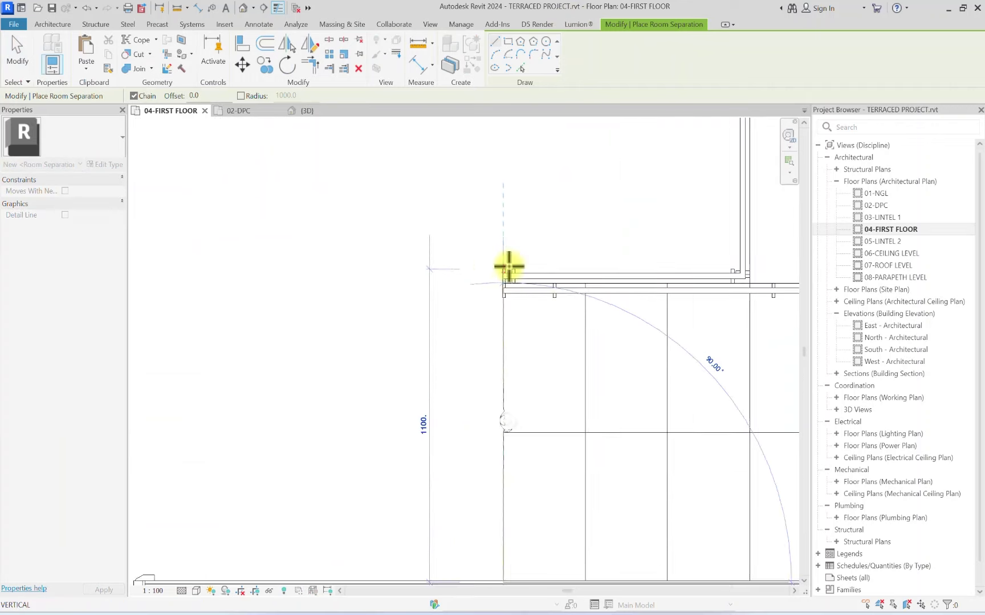
scroll(509, 266, up, 2)
scroll(496, 286, up, 3)
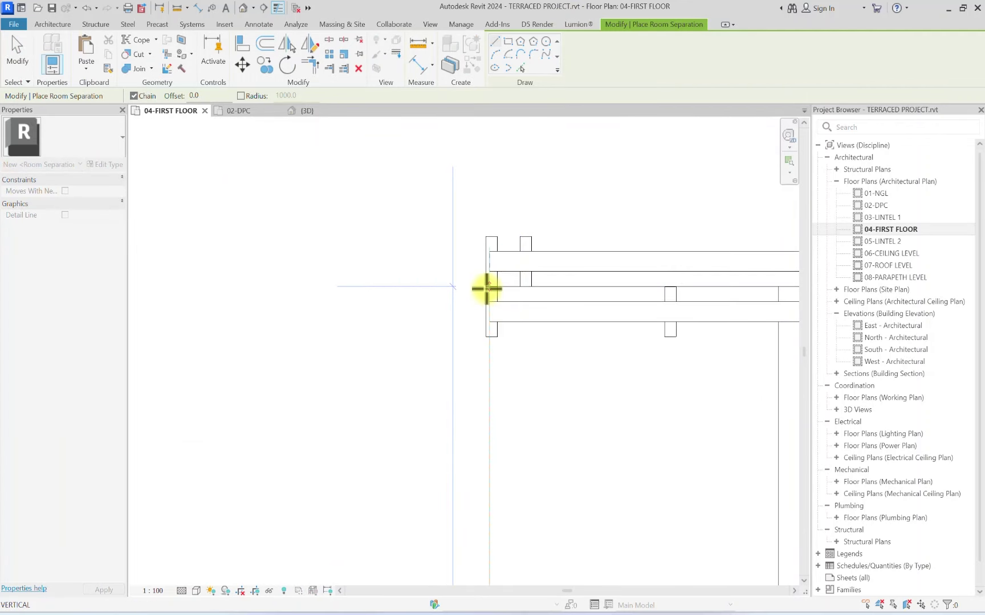
click(488, 291)
scroll(487, 291, down, 3)
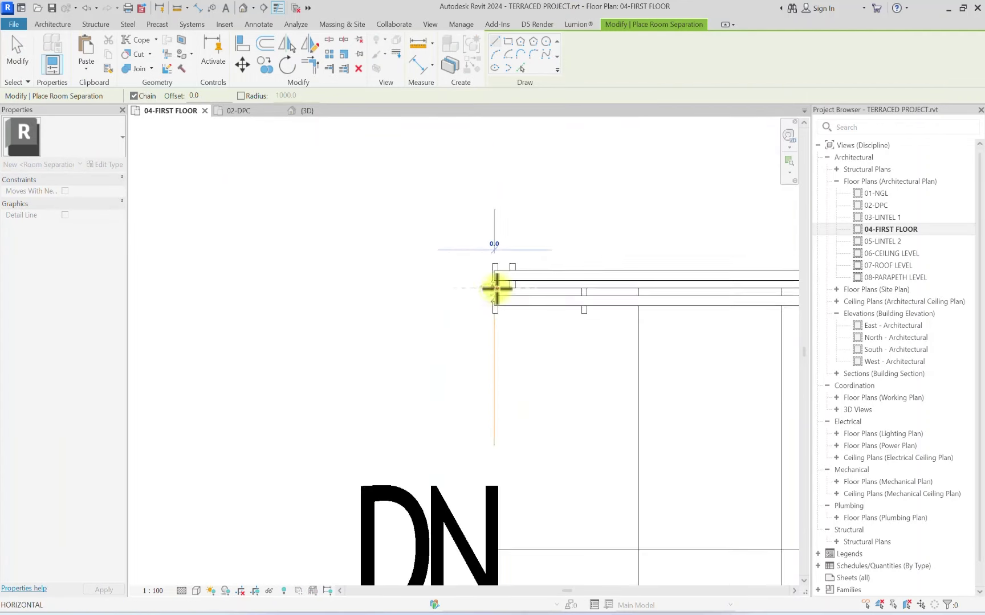
scroll(737, 285, up, 4)
click(736, 288)
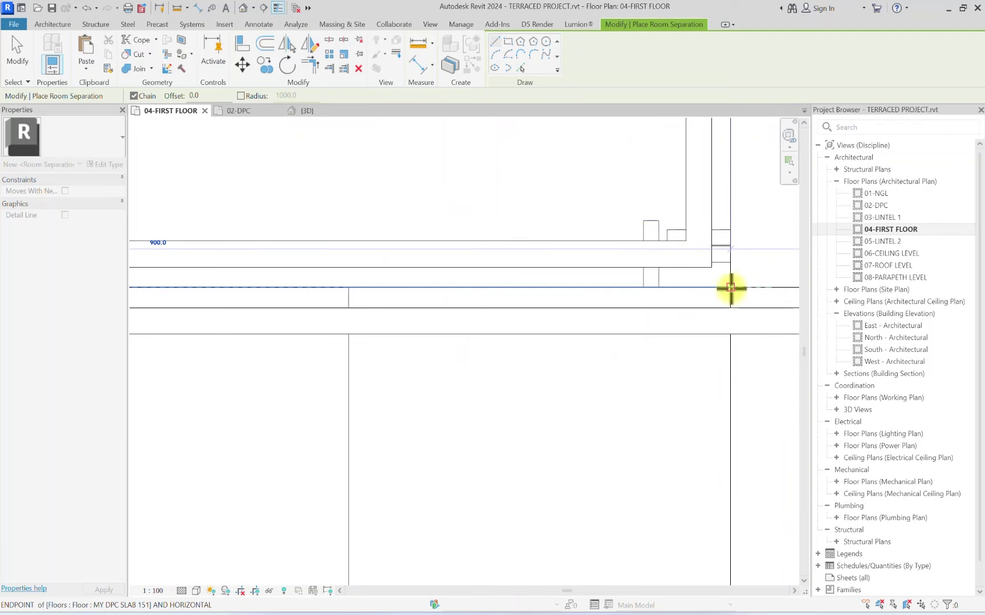
scroll(716, 256, down, 3)
scroll(694, 466, up, 2)
click(711, 377)
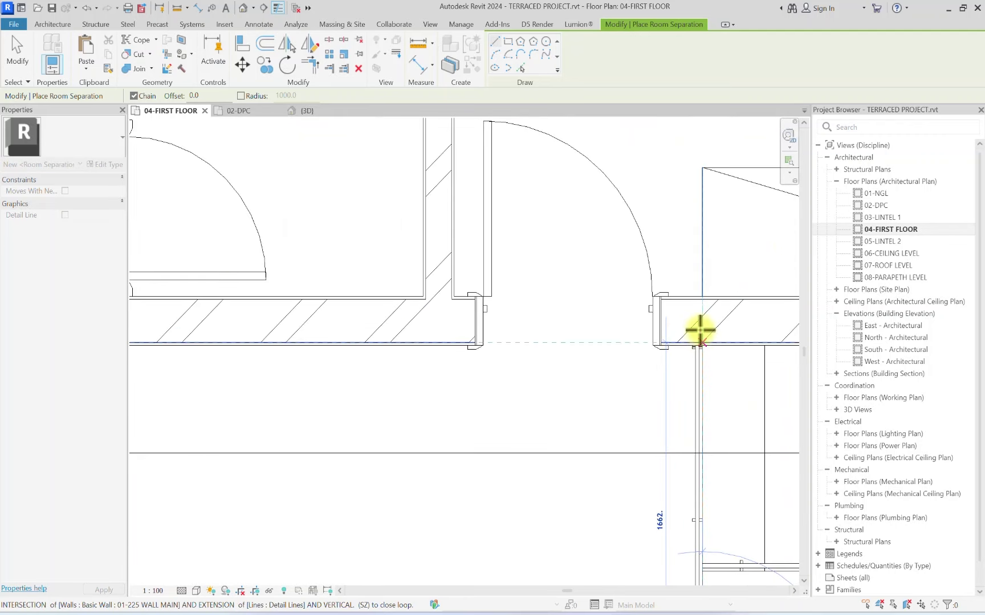
key(Escape)
key(Escape)
Step: Hide the room separation lines by category in this view
scroll(631, 275, down, 3)
scroll(661, 411, up, 5)
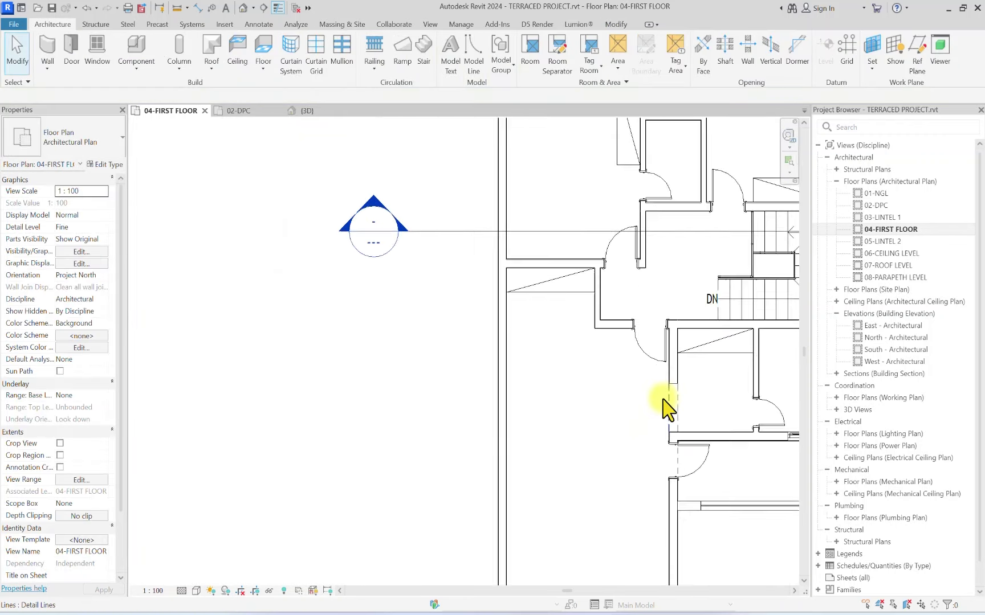
click(667, 436)
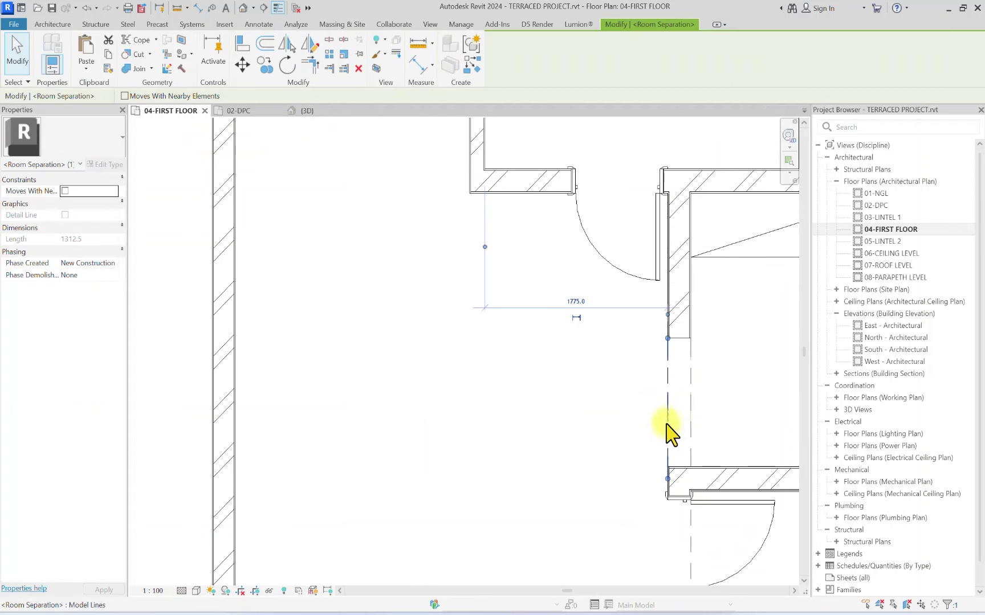
right_click(668, 436)
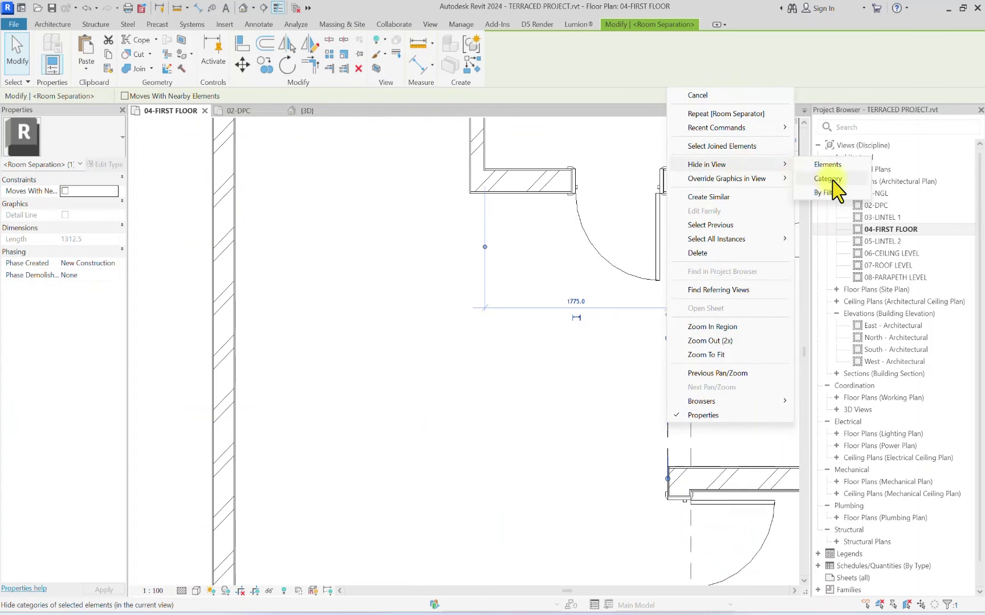
click(838, 187)
Step: Begin placing rooms on the first floor plan
scroll(474, 299, down, 5)
scroll(520, 140, up, 1)
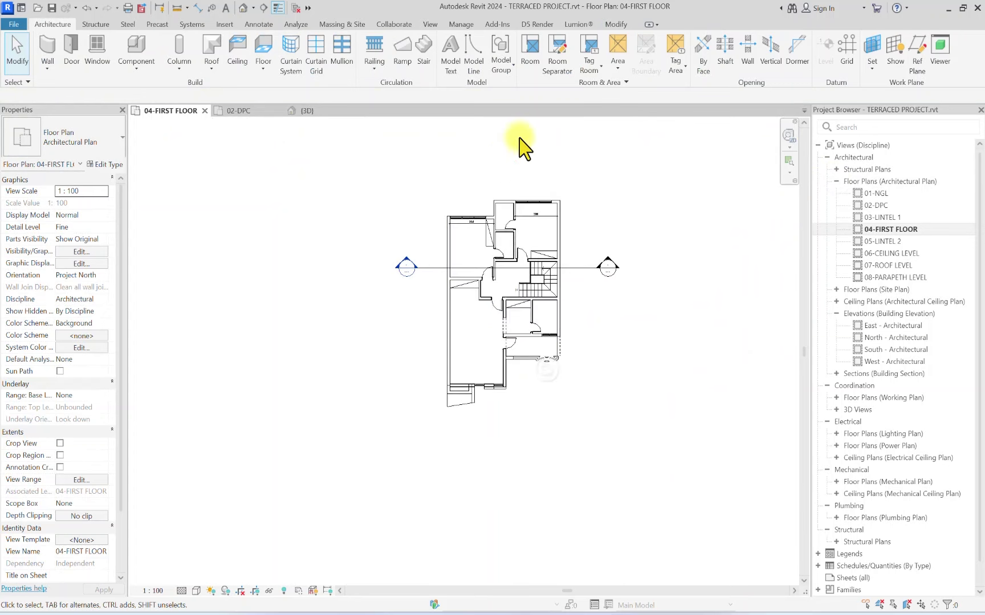
click(529, 55)
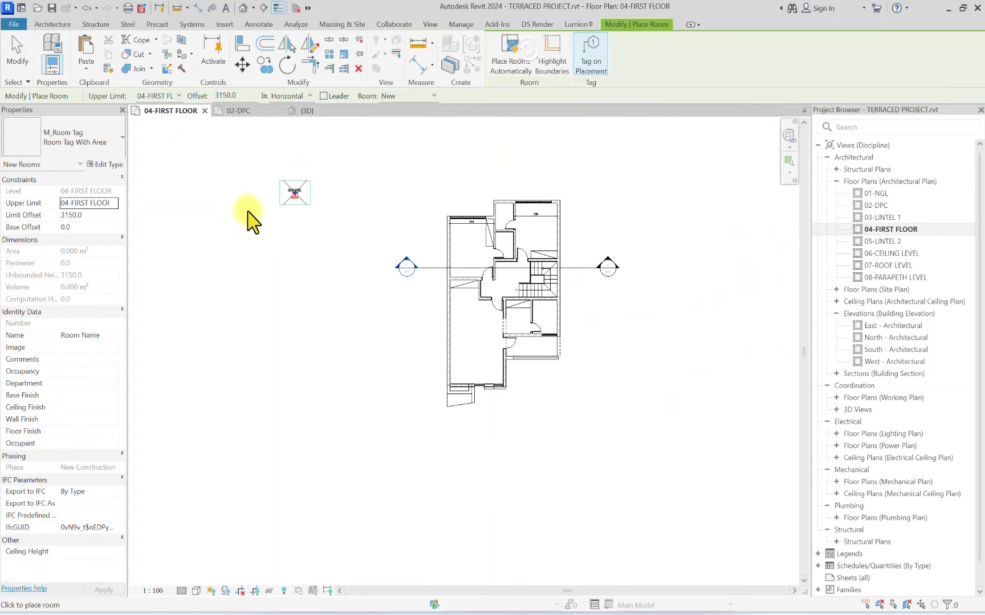
Step: Set the room Upper Limit to 06-CEILING LEVEL with a Limit Offset of 0
click(114, 204)
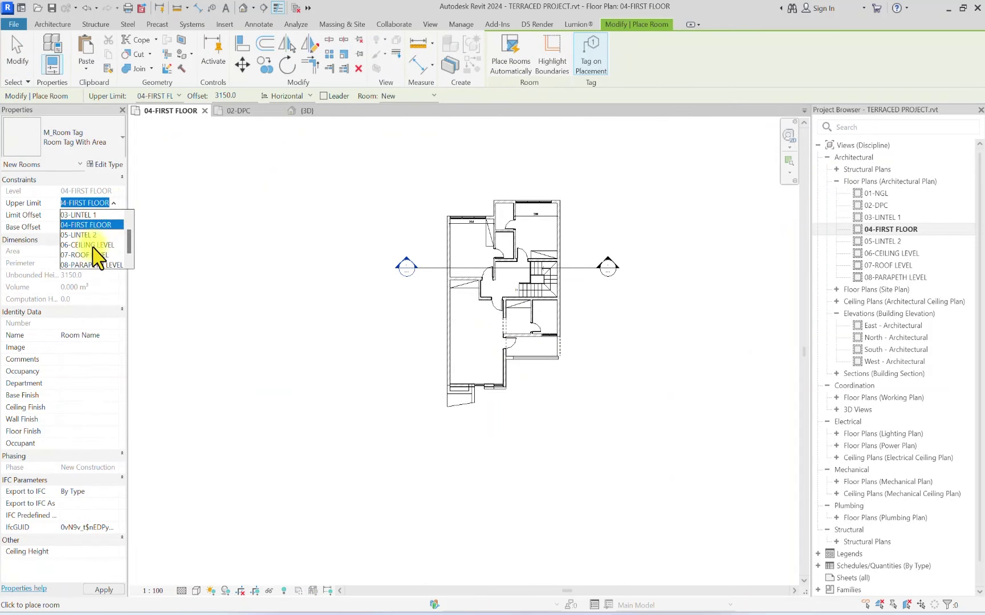
click(91, 245)
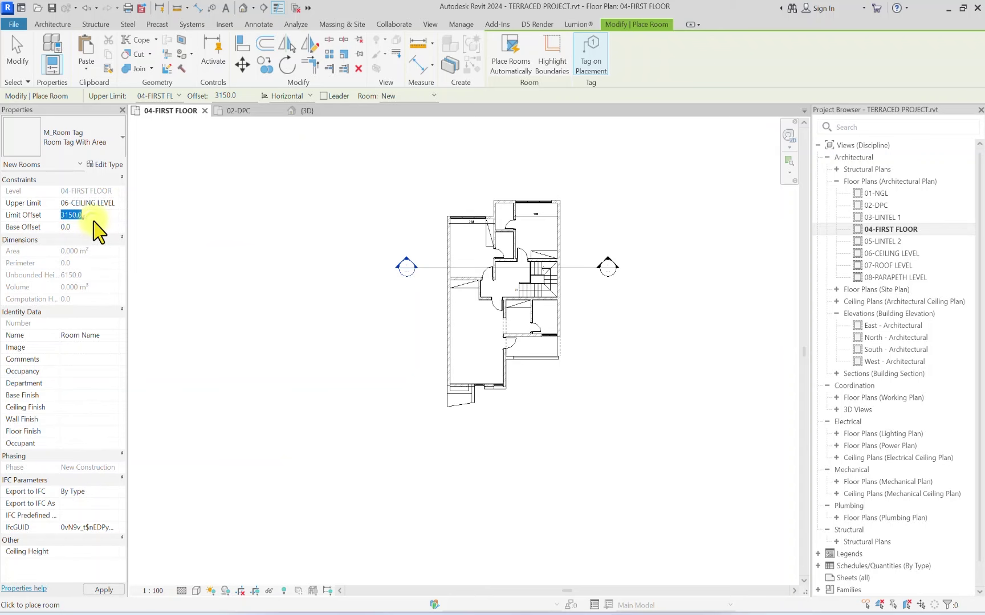
text(0)
scroll(486, 314, up, 3)
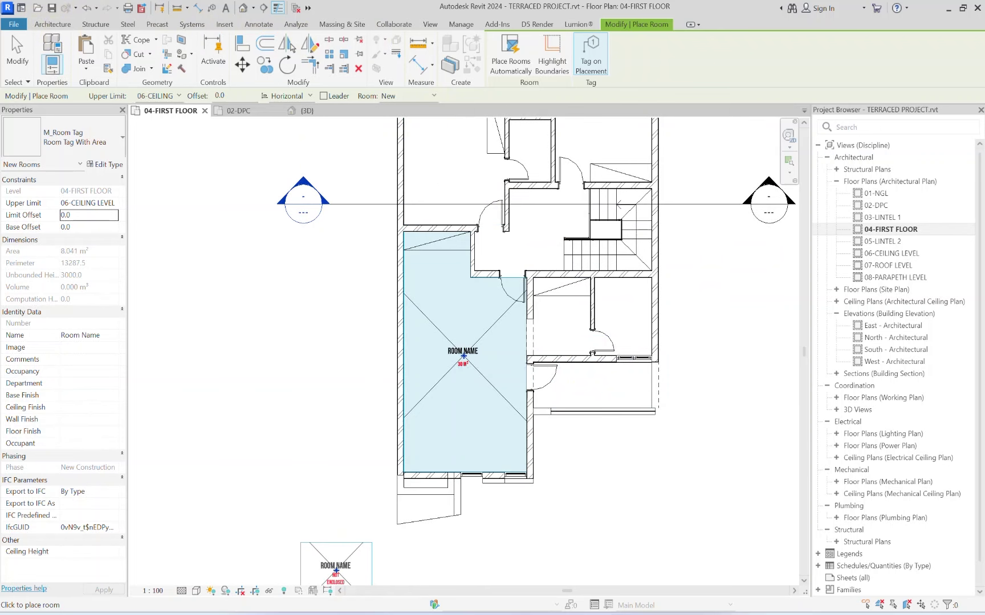
key(Escape)
key(Escape)
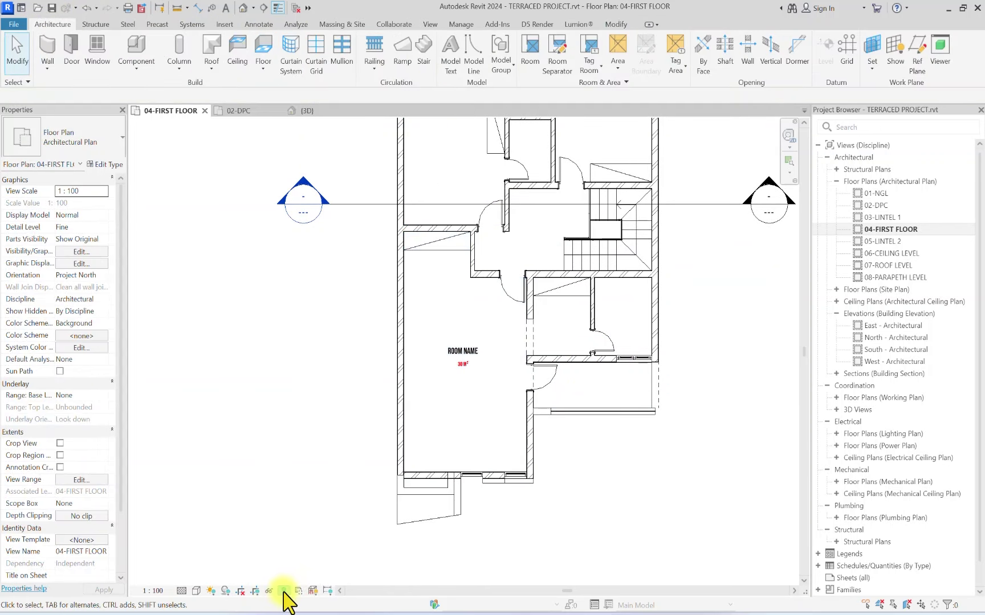
Step: With hidden elements revealed, start a room separation line, then cancel and hide them again
click(283, 592)
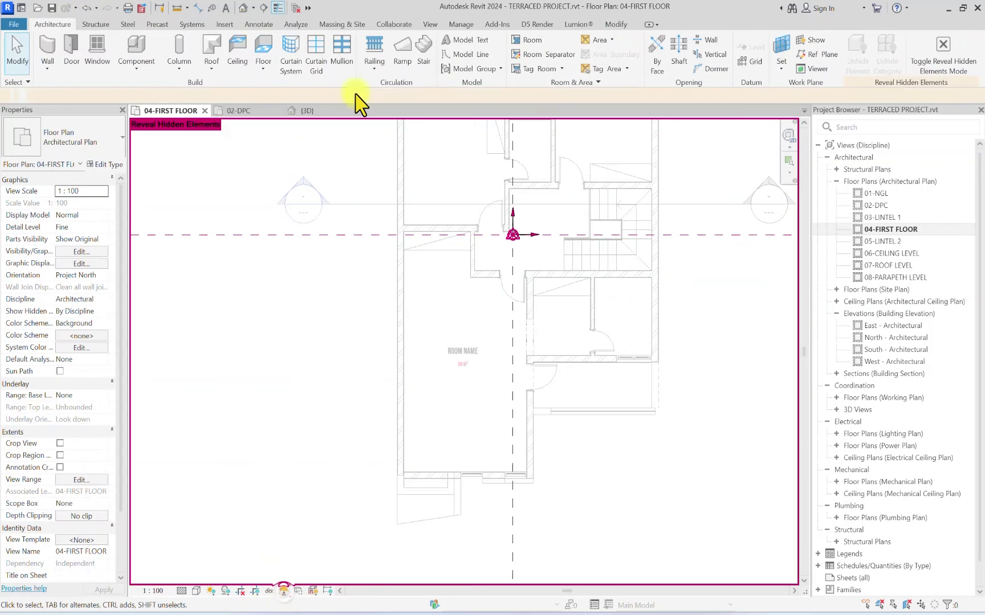
click(557, 53)
scroll(657, 400, up, 5)
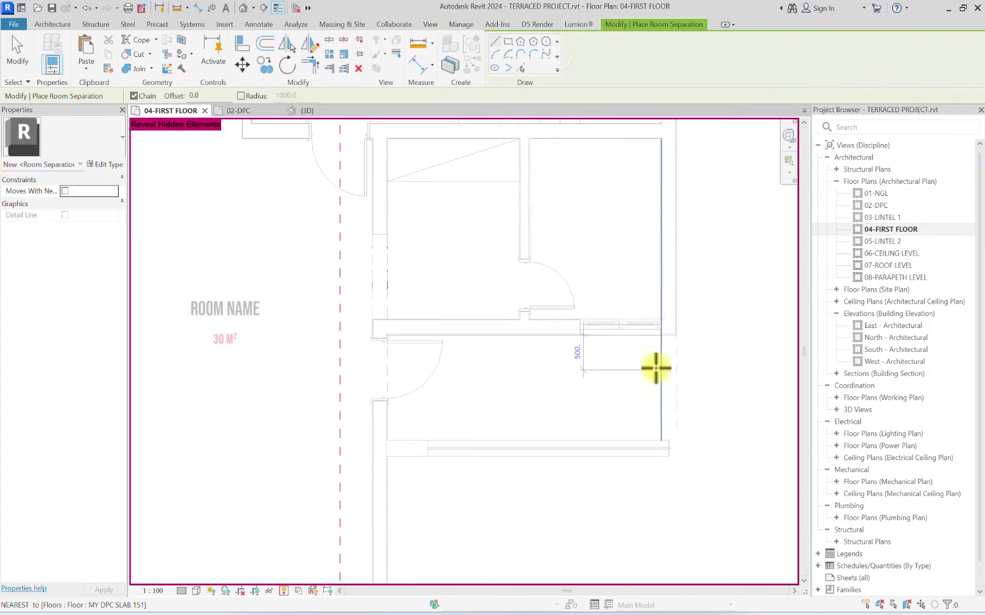
click(663, 310)
scroll(661, 330, up, 3)
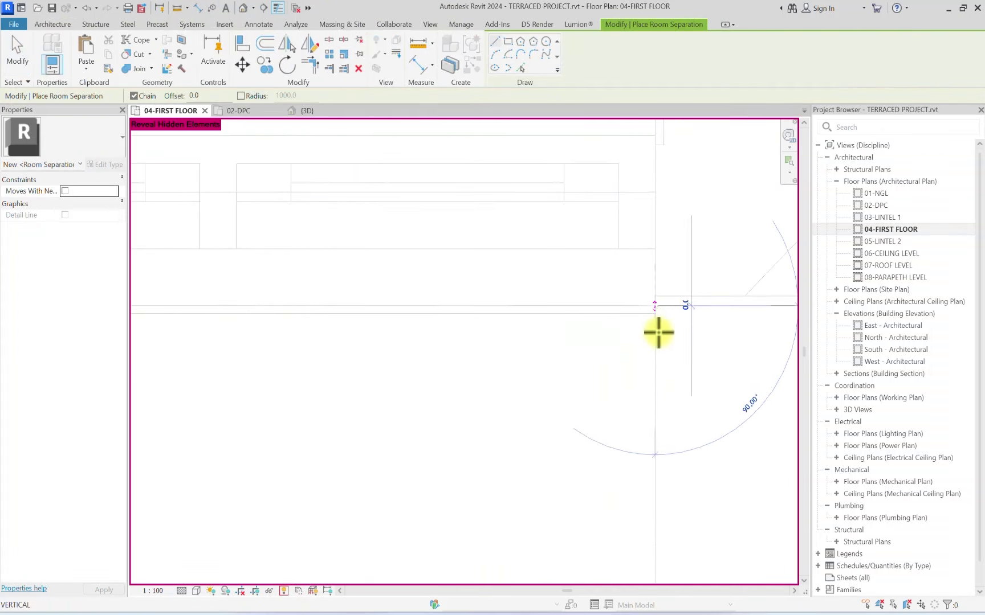
scroll(662, 428, down, 2)
scroll(653, 213, up, 2)
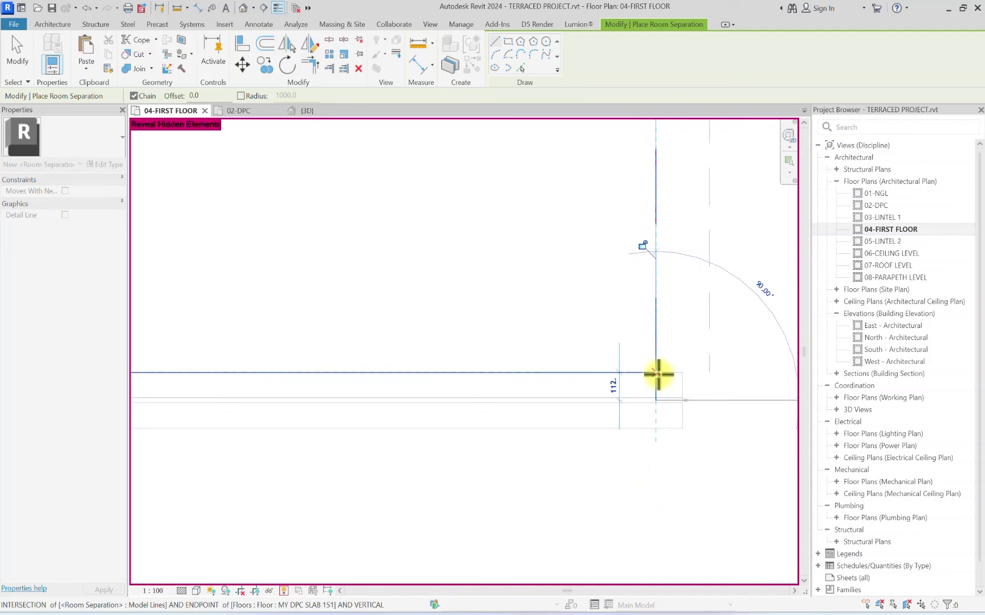
scroll(658, 374, down, 3)
key(Escape)
key(Escape)
click(282, 590)
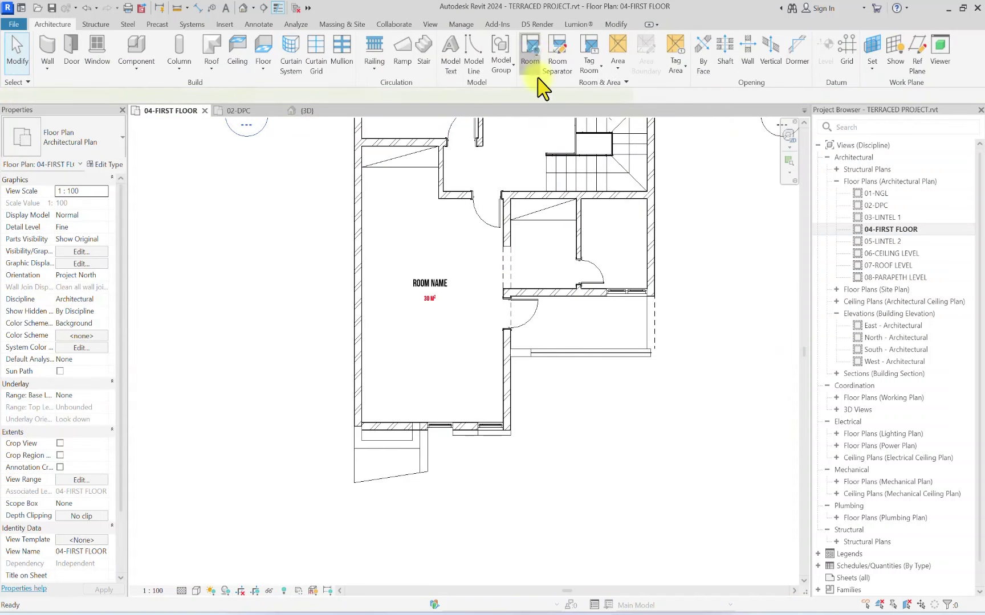
Step: Place rooms in the lower-right, two small middle, top-left and top-middle first-floor spaces
click(530, 54)
scroll(585, 330, up, 2)
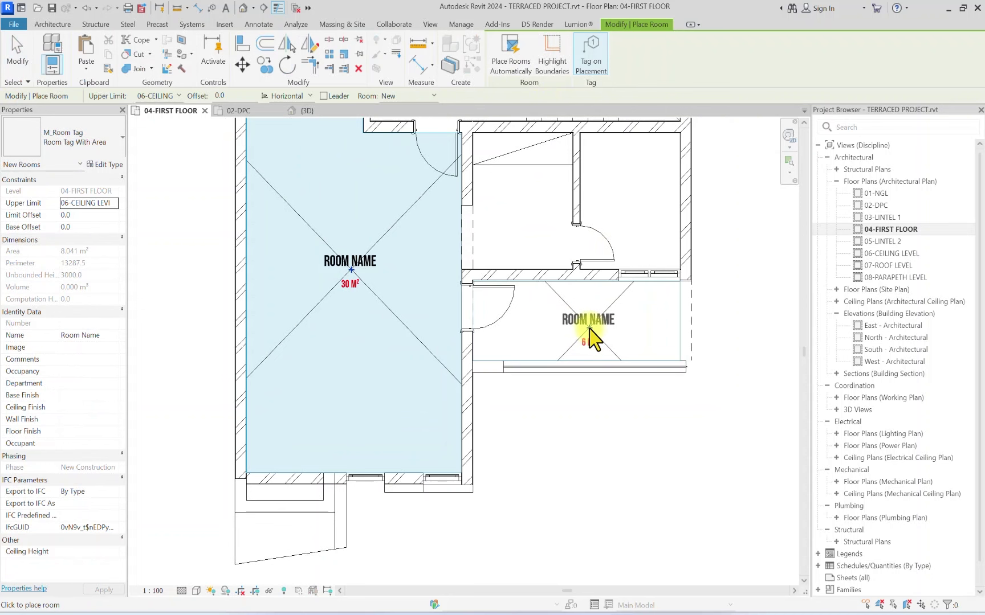
click(572, 326)
scroll(521, 225, down, 2)
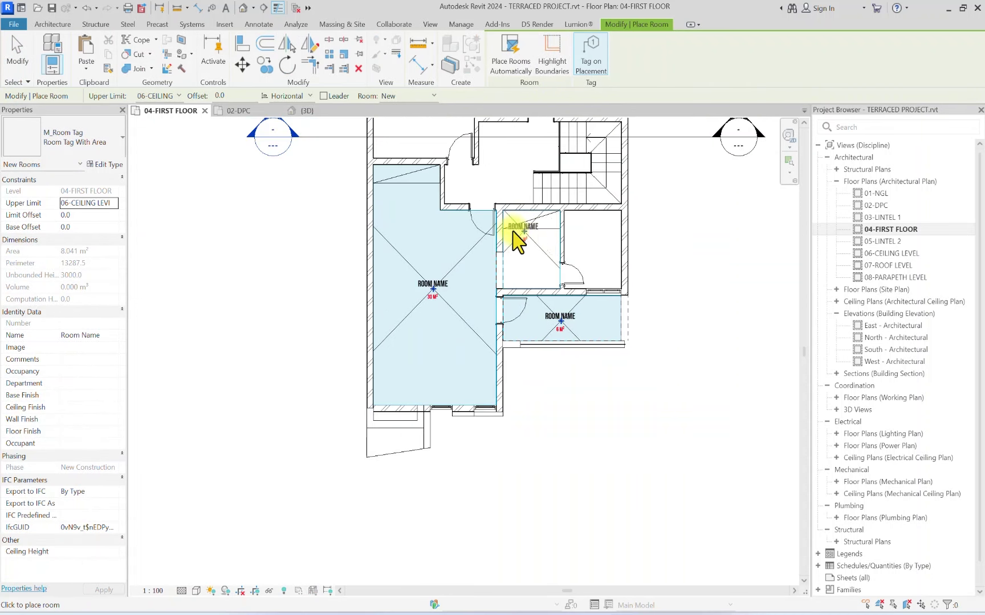
click(529, 251)
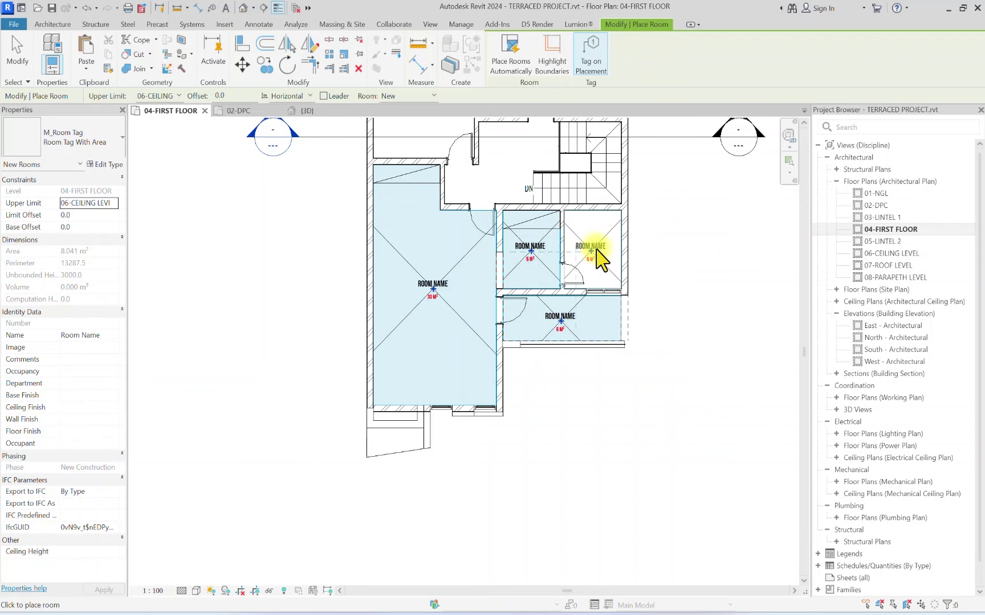
click(591, 250)
middle_drag(533, 297, 567, 281)
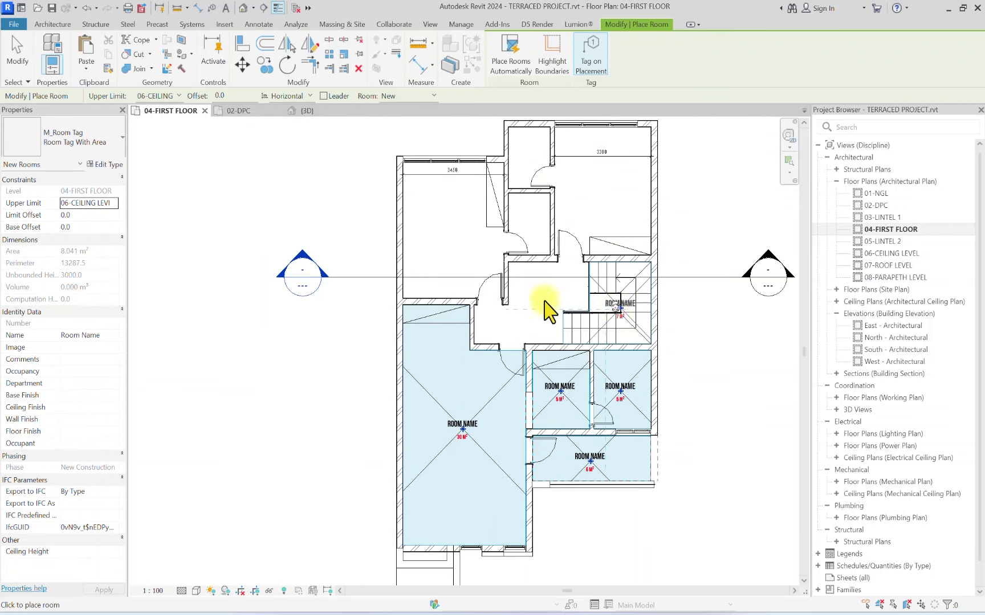
click(449, 234)
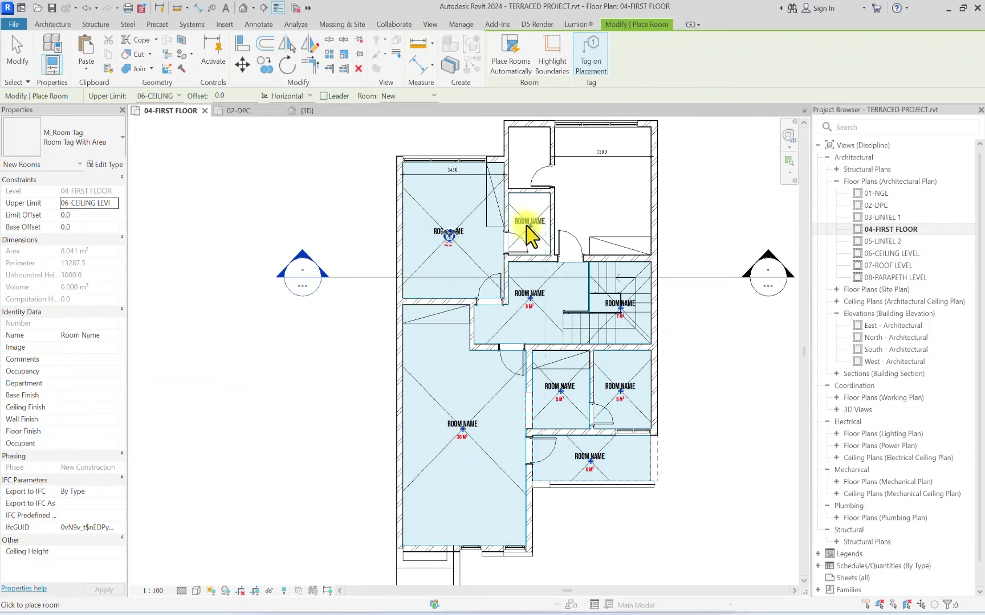
click(525, 154)
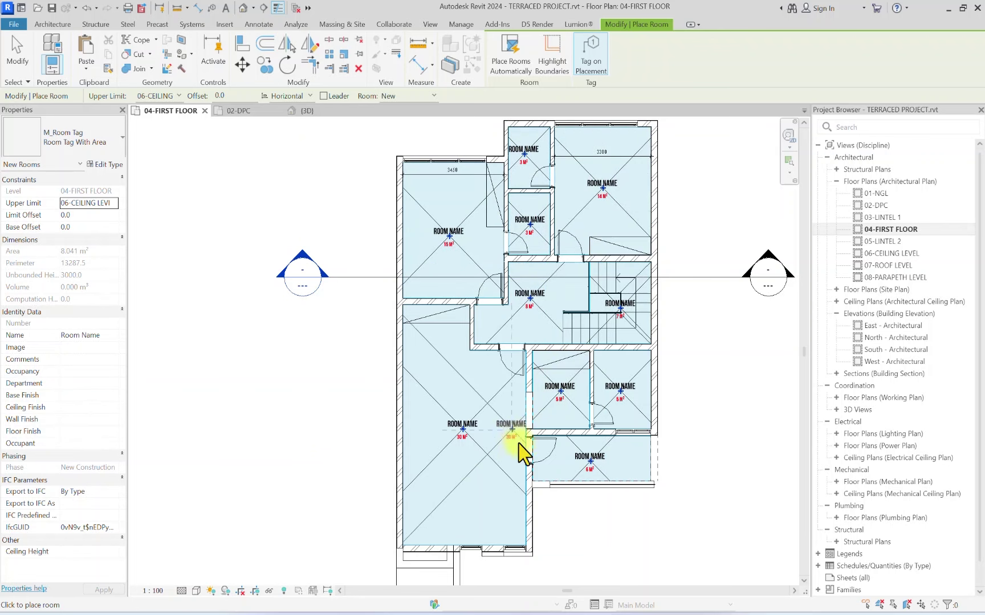
key(Escape)
scroll(592, 459, up, 4)
Step: Name the bottom room BALCONY and the large room MASTER BEDROOM
double_click(587, 463)
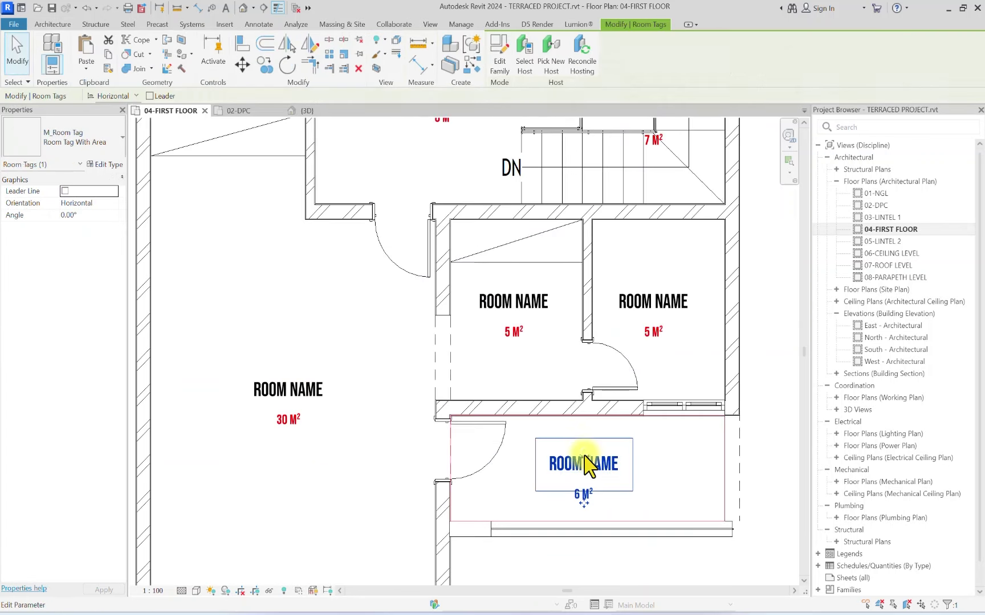
key(Return)
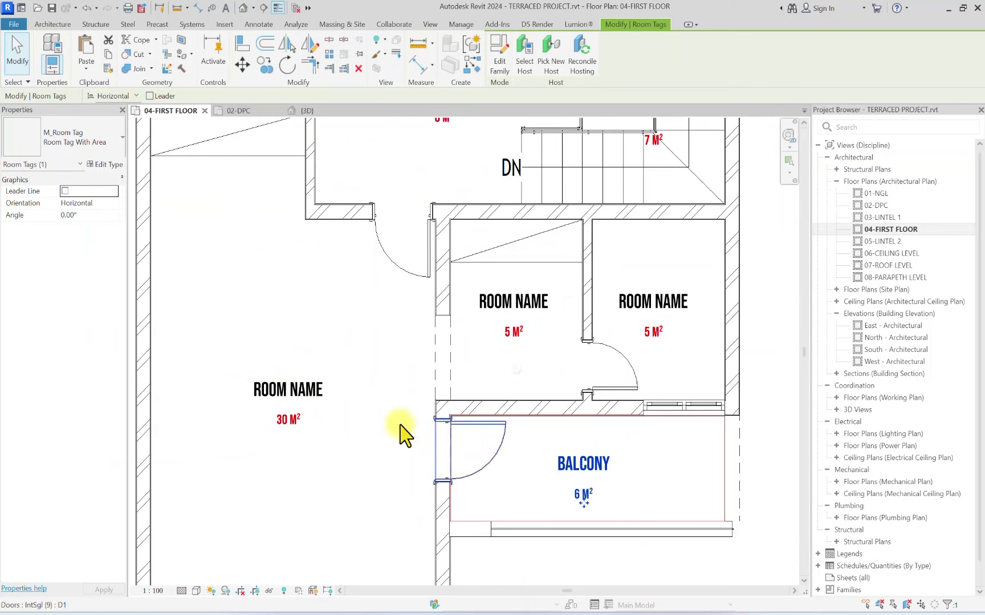
click(264, 385)
click(278, 391)
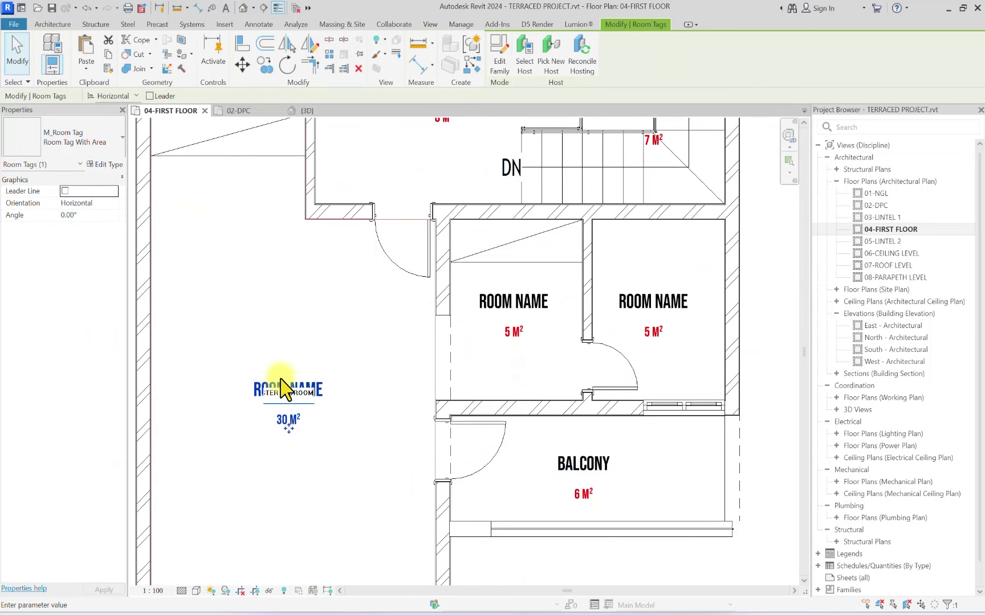
click(570, 367)
Step: Name the middle small room W.I.C and the right small room BATH/WC
click(509, 304)
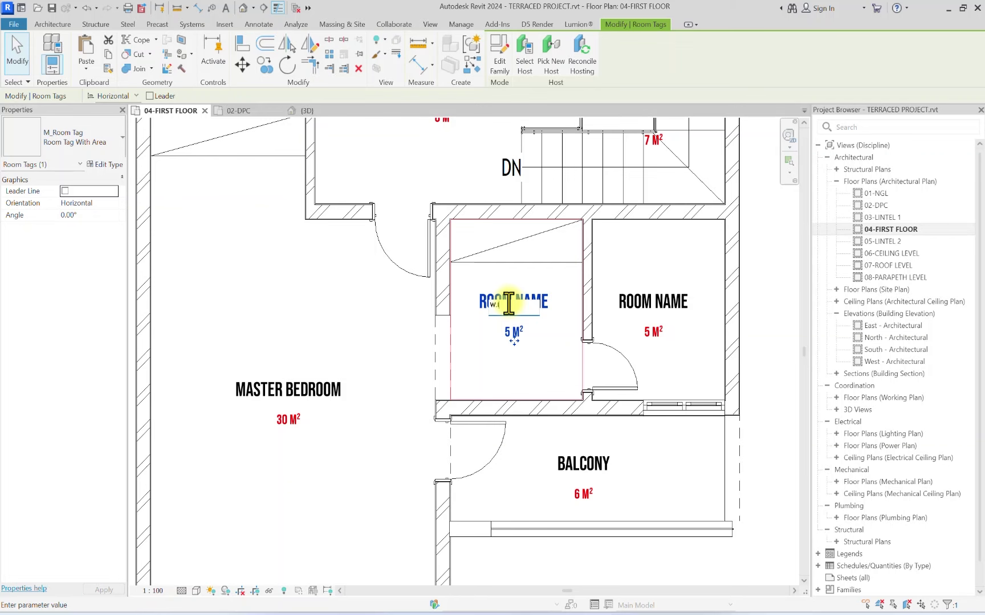
click(673, 302)
scroll(672, 302, up, 2)
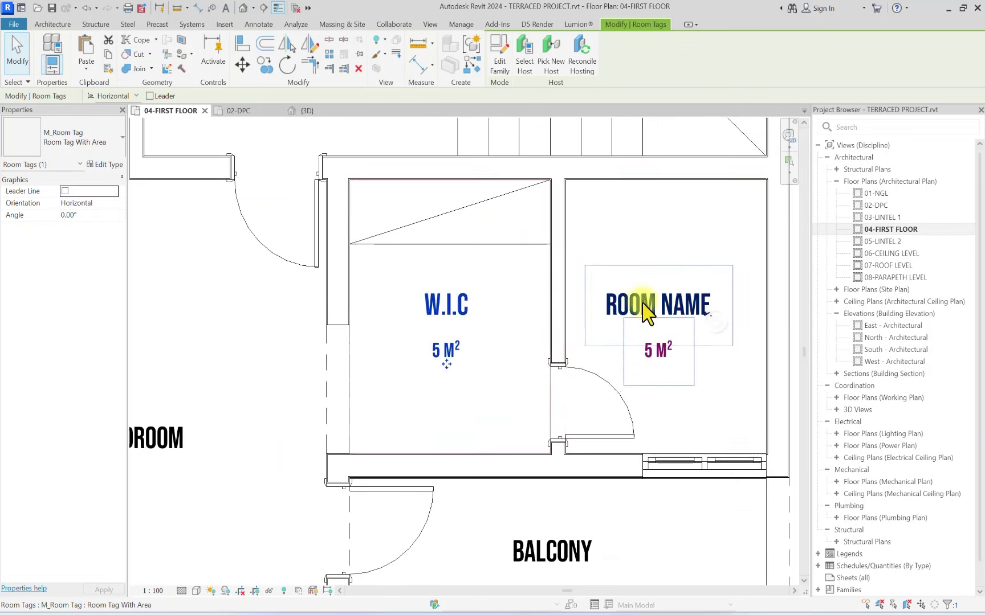
scroll(655, 307, down, 3)
click(638, 302)
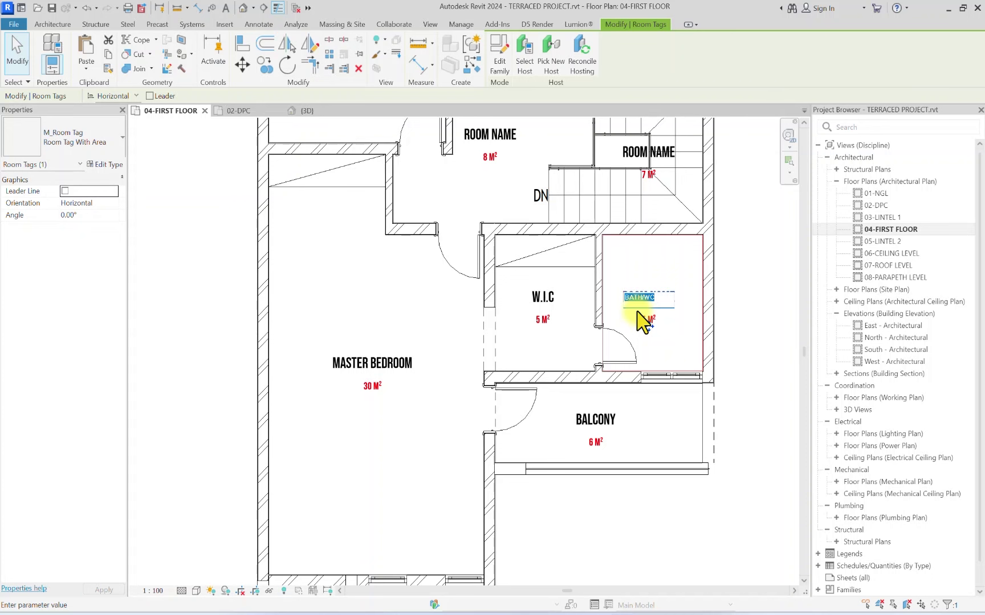
key(Return)
scroll(703, 242, down, 3)
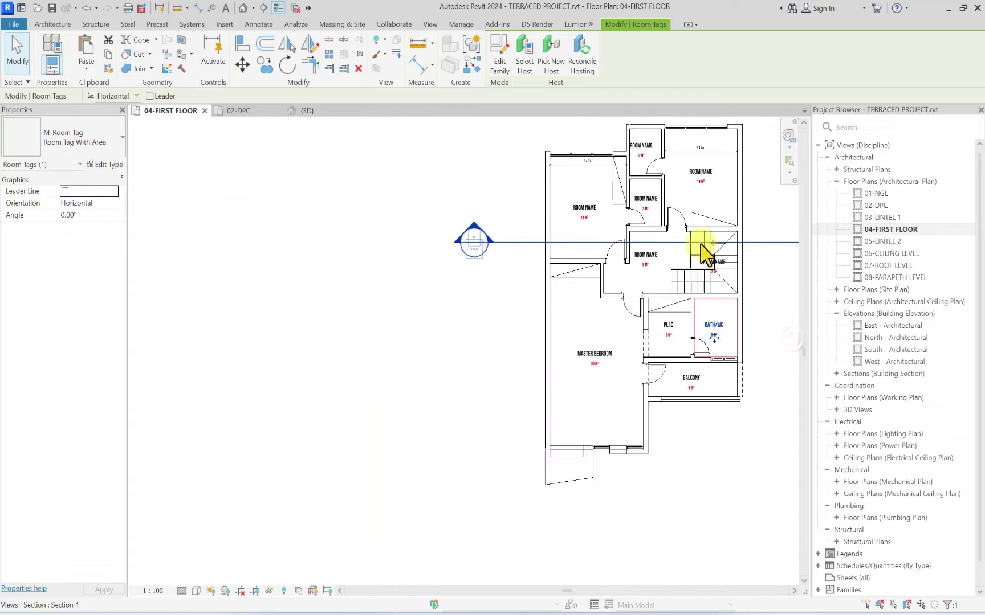
scroll(655, 222, up, 5)
Step: Name the upper and topmost small rooms BATH/WC
click(681, 239)
click(685, 227)
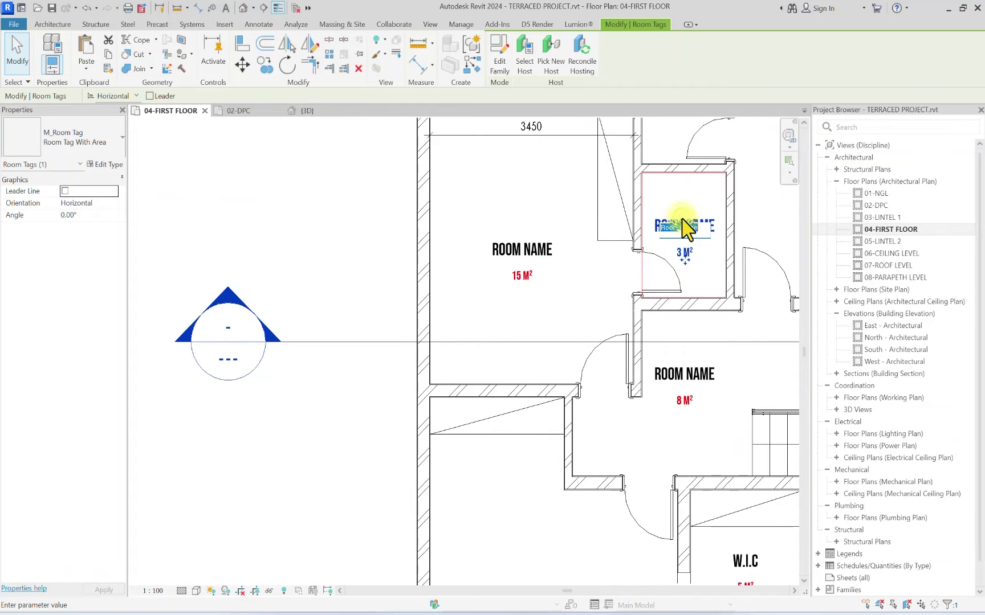
text(BATH/WC)
key(Return)
scroll(637, 259, down, 3)
scroll(652, 185, up, 4)
double_click(655, 183)
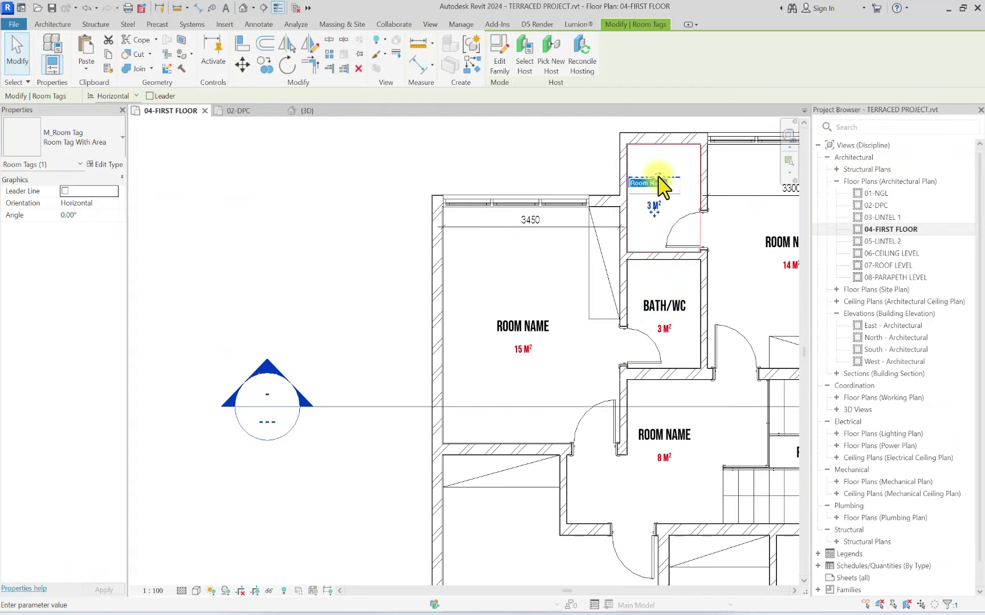
key(Return)
scroll(587, 267, down, 3)
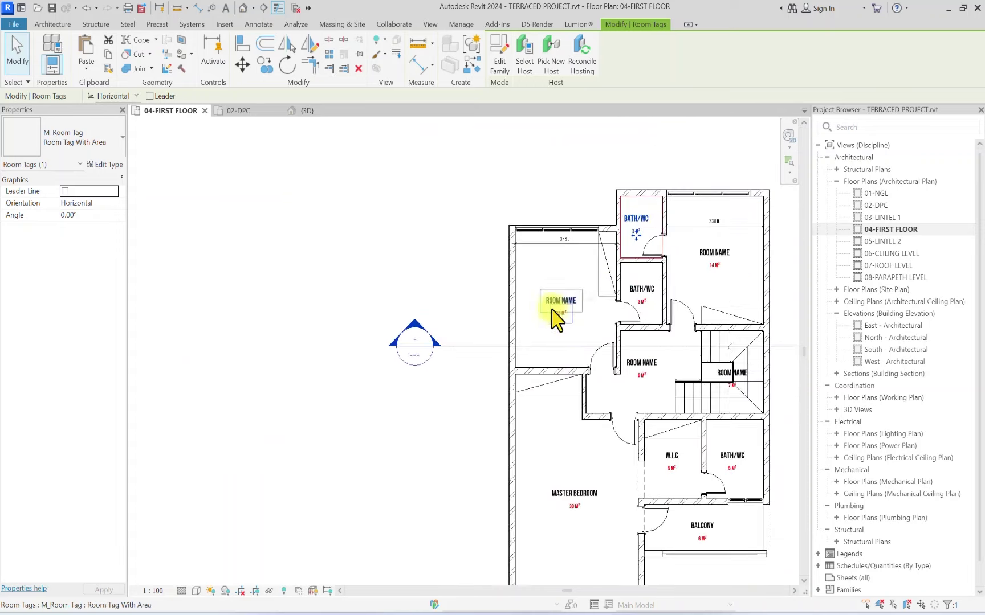
scroll(561, 285, up, 4)
Step: Name the left room BEDROOM-1 and the upper-right room BEDROOM-2
double_click(567, 295)
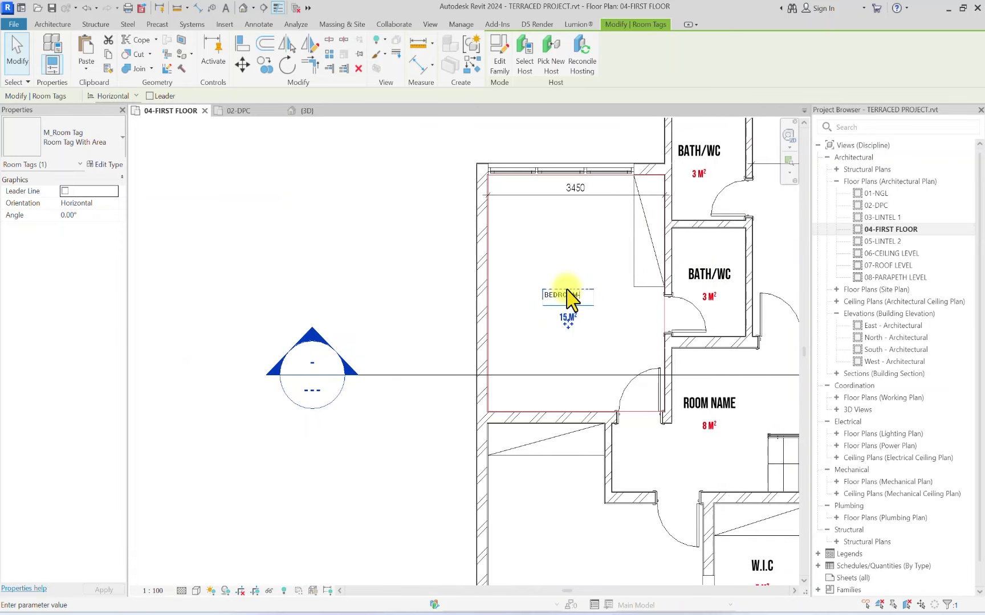
key(Return)
scroll(584, 244, down, 3)
scroll(667, 279, up, 4)
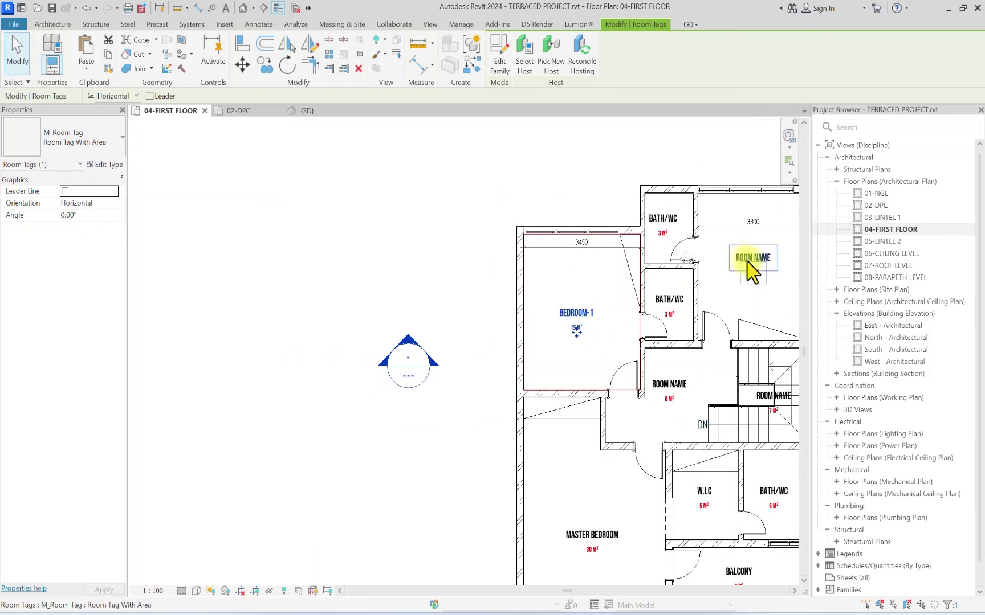
double_click(756, 257)
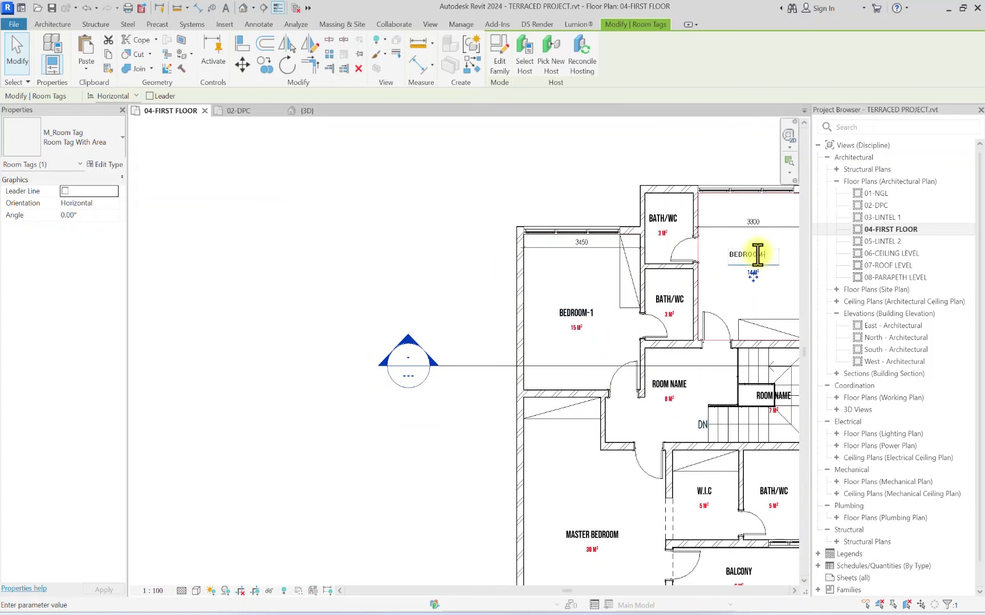
text(BEDROOM-2)
key(Return)
scroll(677, 374, up, 3)
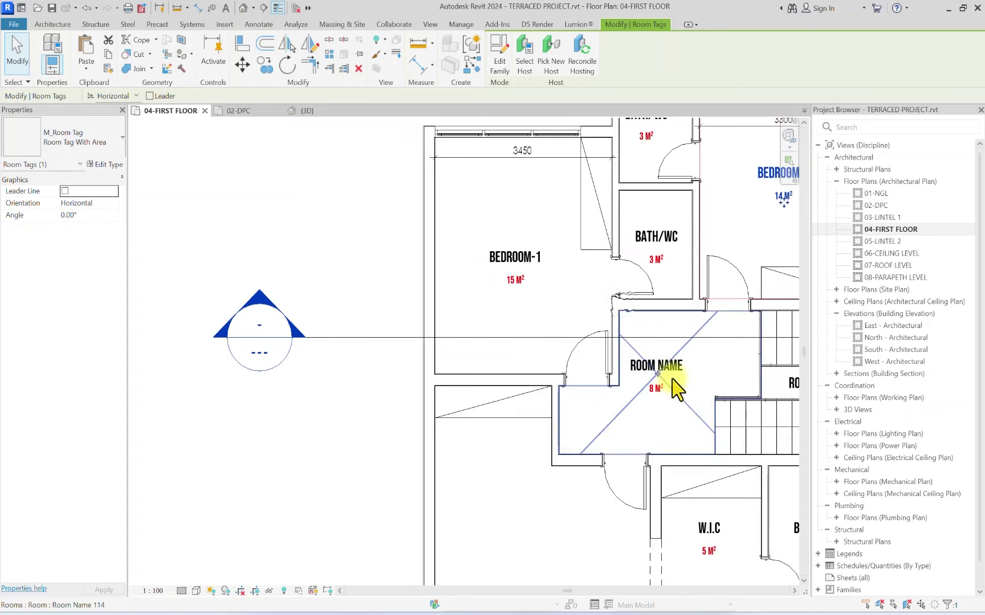
Step: Name the central room LOBBY and rename the stair room's tag to STAIR-WAY
click(670, 371)
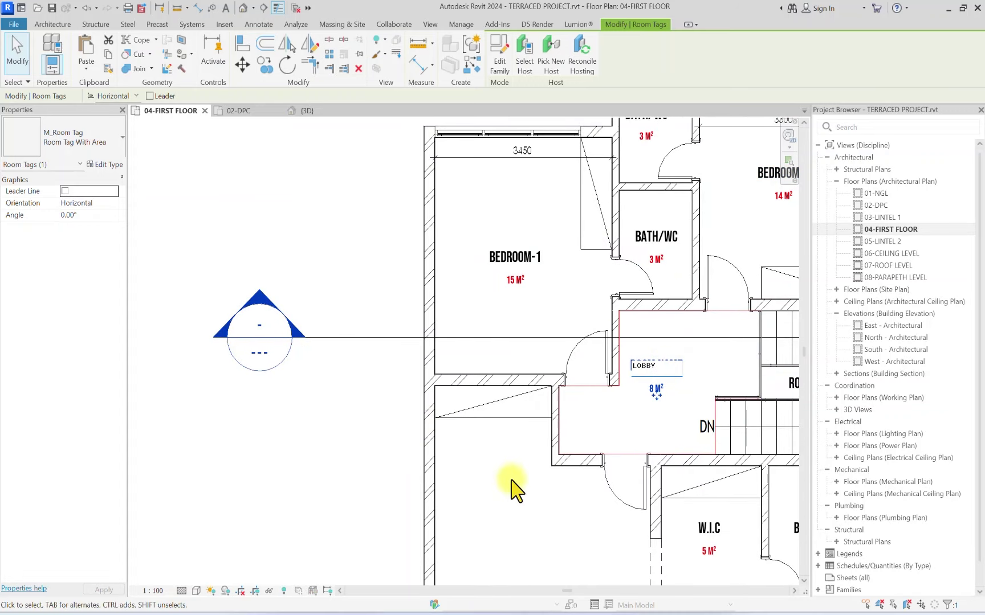
key(Return)
scroll(580, 362, down, 3)
scroll(580, 362, up, 4)
click(721, 387)
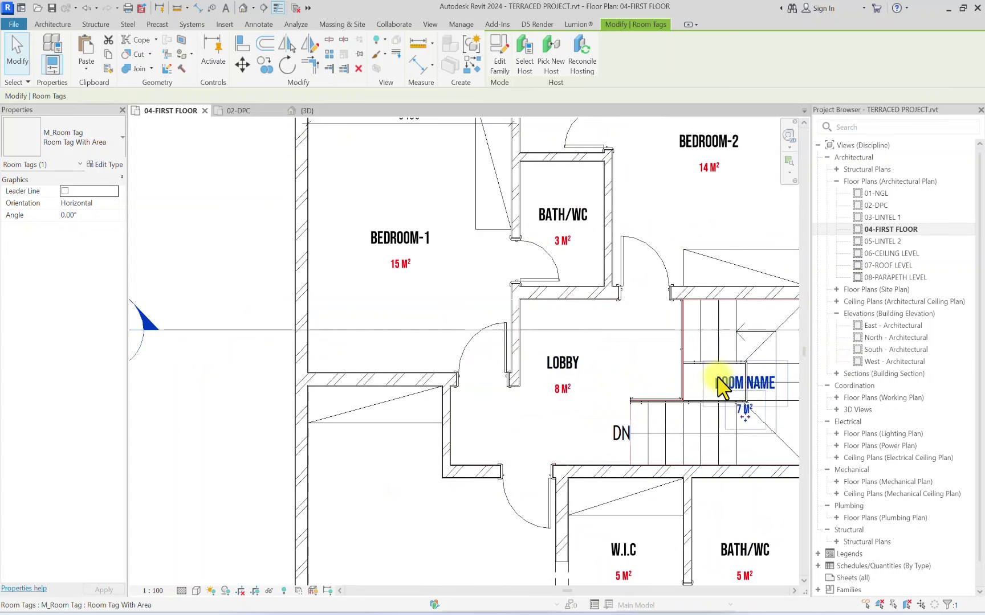
click(718, 378)
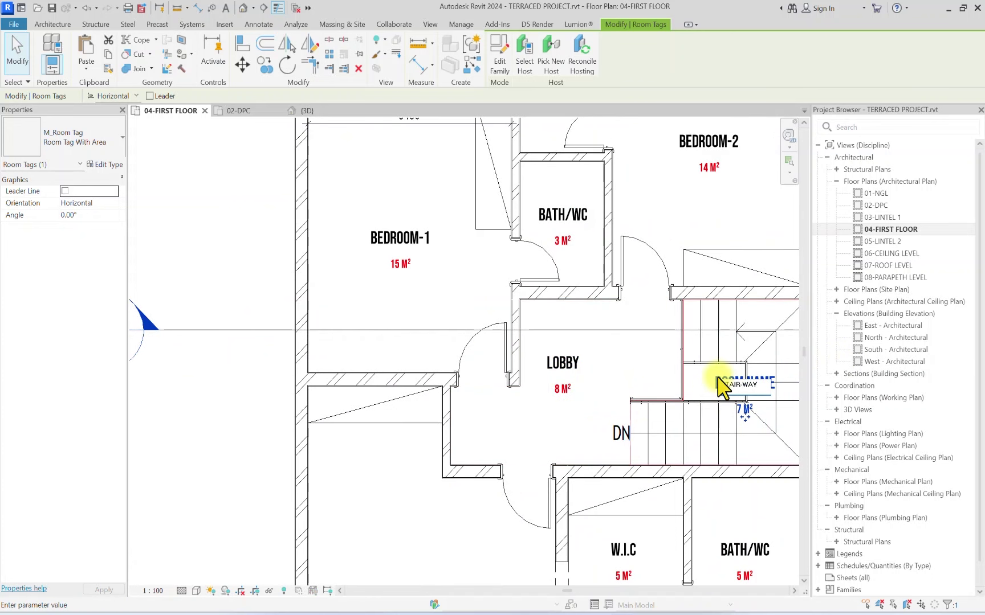
scroll(520, 405, down, 3)
Step: Commit the STAIR-WAY tag and shorten the master bedroom's bottom wall from 4425 to 2700
click(678, 489)
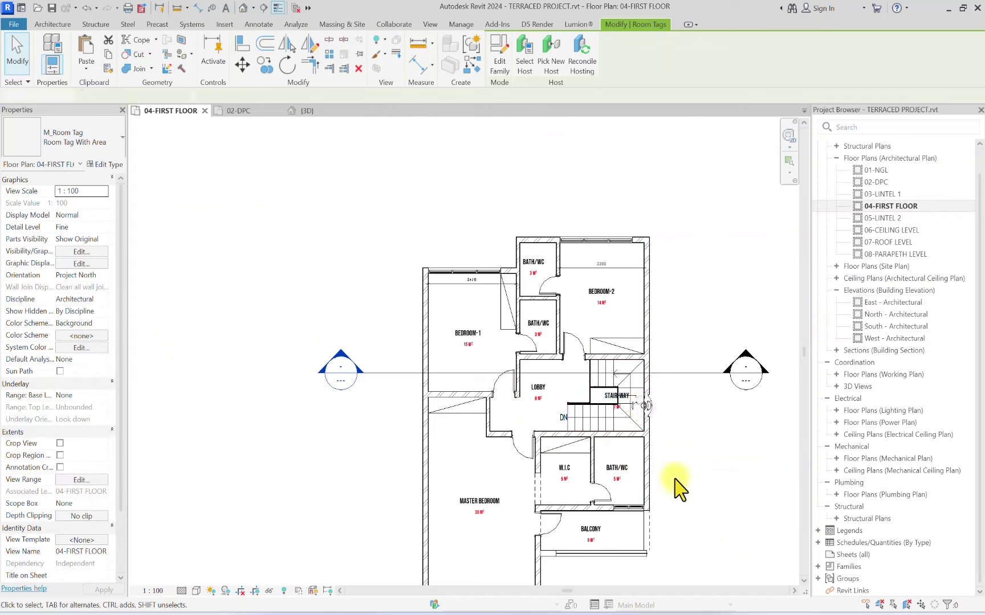
scroll(451, 479, down, 3)
scroll(454, 455, up, 4)
middle_drag(512, 581, 456, 447)
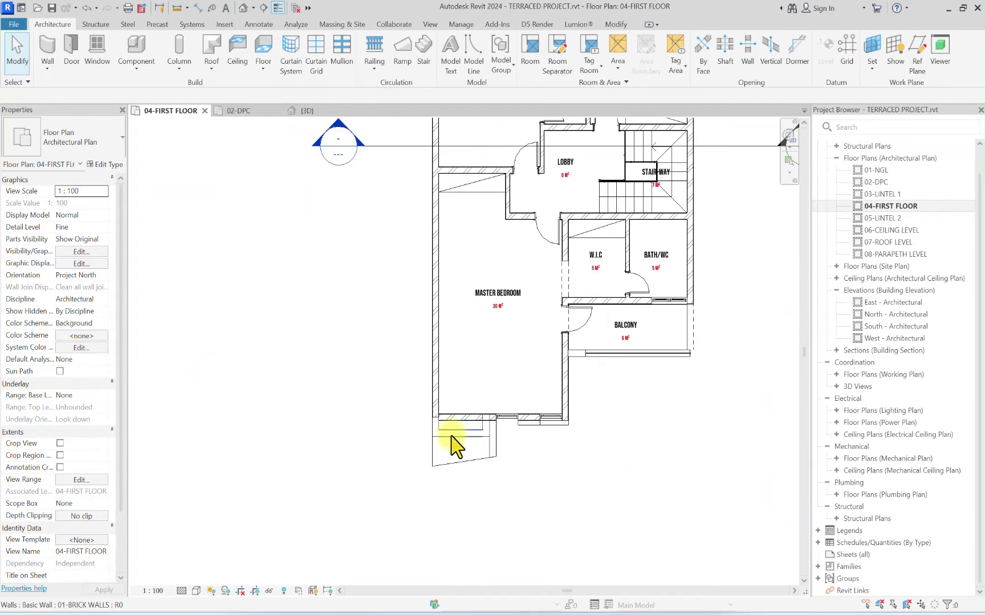
scroll(456, 447, up, 4)
click(409, 399)
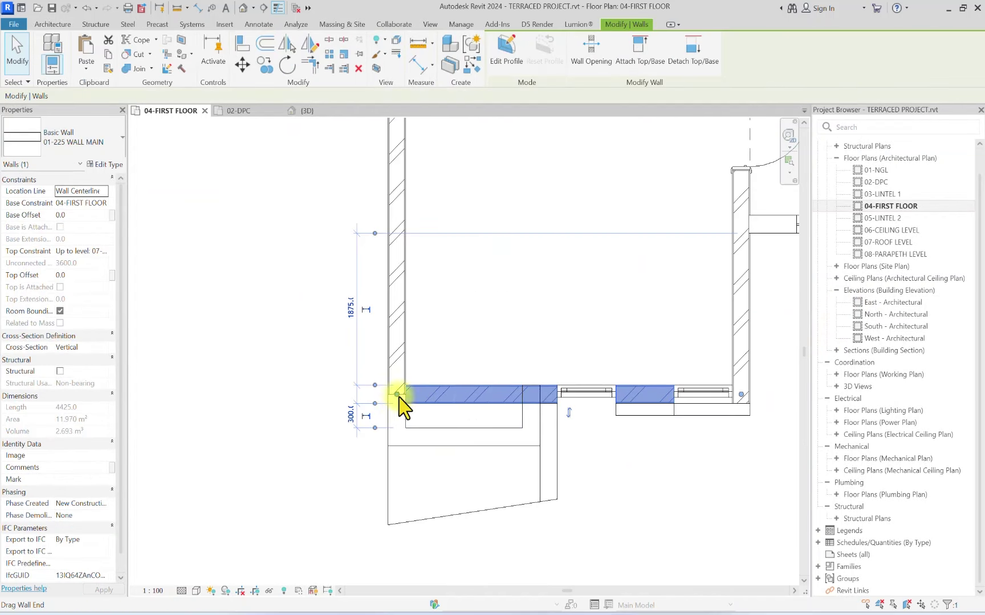
drag(398, 397, 531, 394)
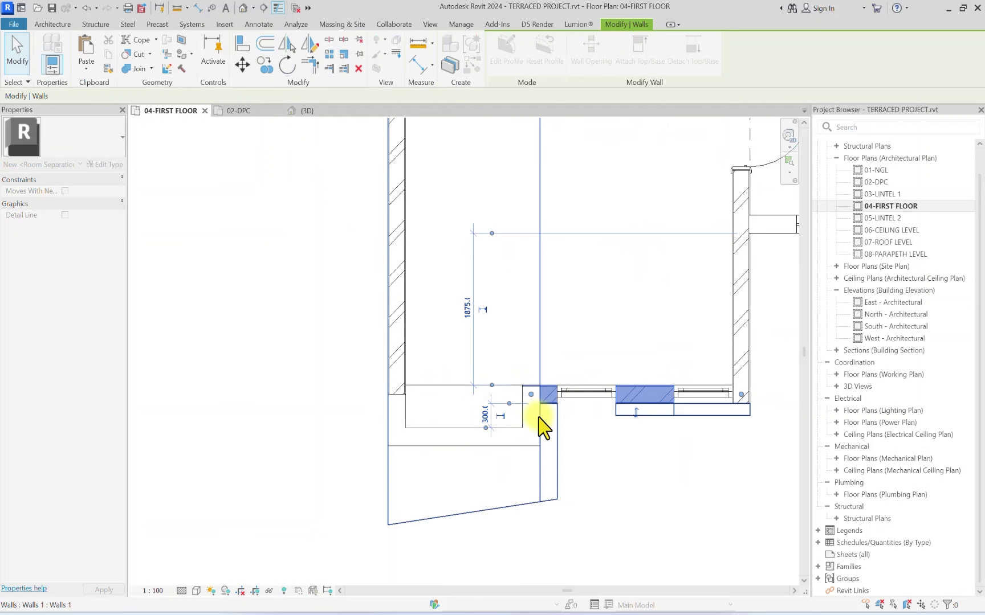
click(627, 495)
Step: Edit the first-floor slab boundary, picking the new bottom and vertical wall edges
click(446, 387)
scroll(446, 393, down, 2)
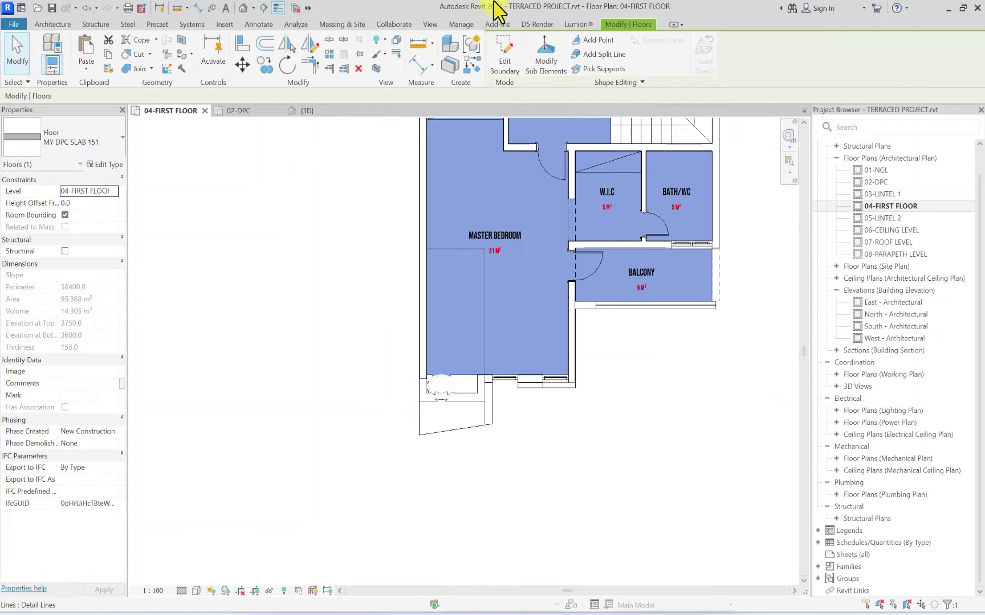
click(504, 56)
scroll(438, 359, up, 3)
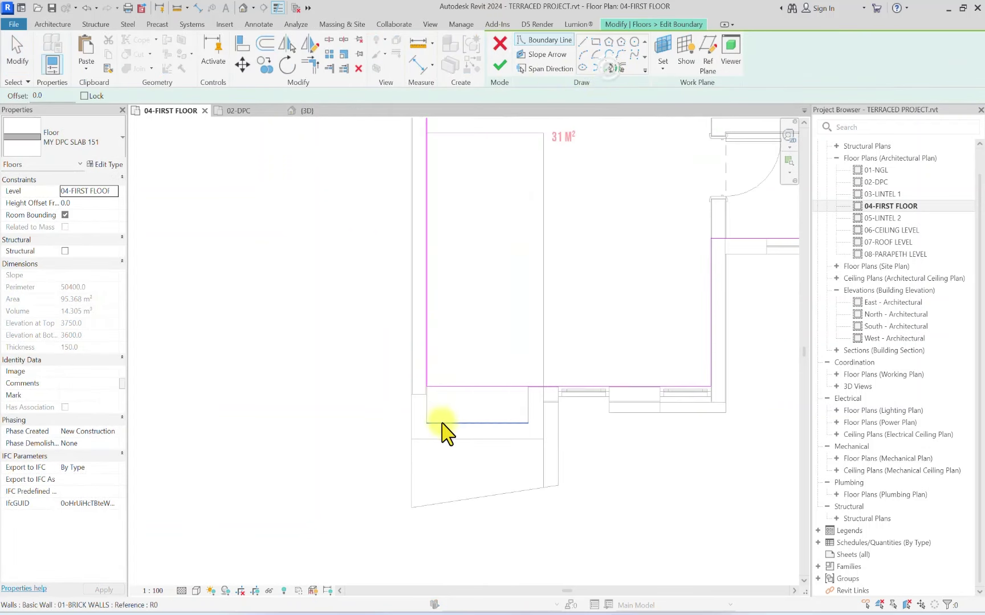
click(446, 424)
scroll(523, 416, up, 2)
click(532, 402)
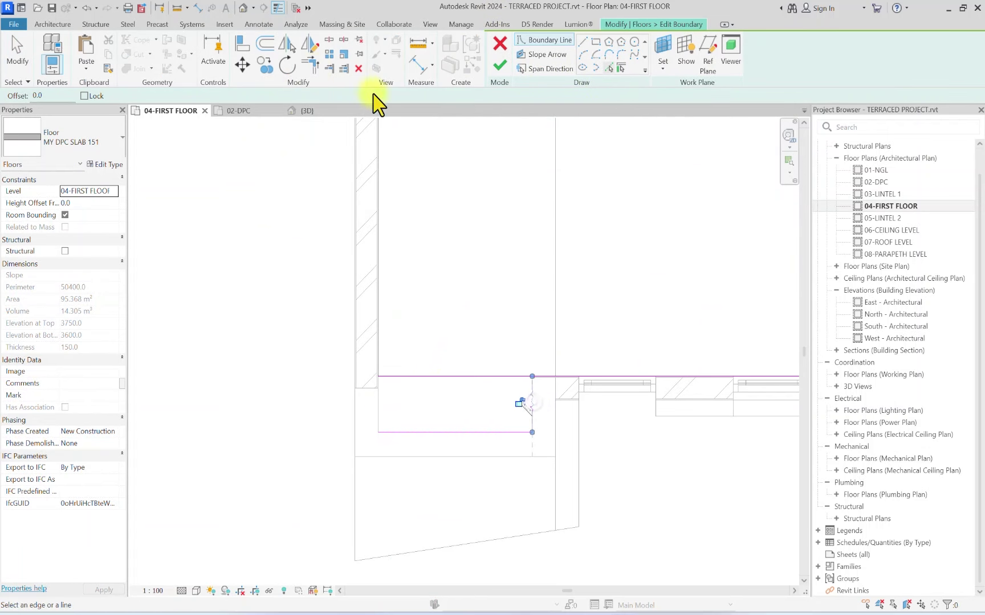
Step: Trim the slab boundary lines into a corner and finish without attaching walls
click(310, 64)
click(536, 377)
click(534, 399)
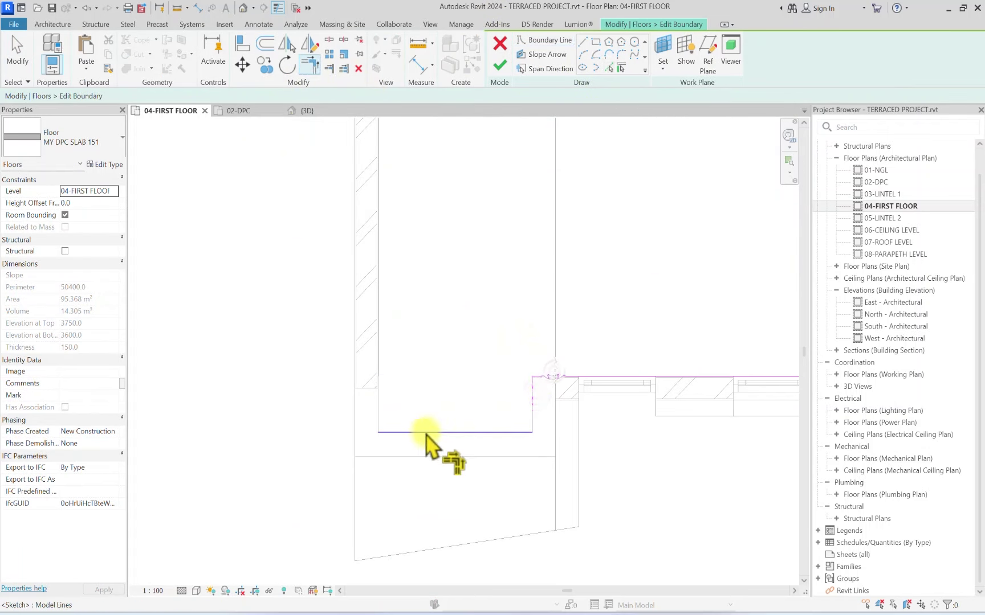
click(501, 65)
click(580, 320)
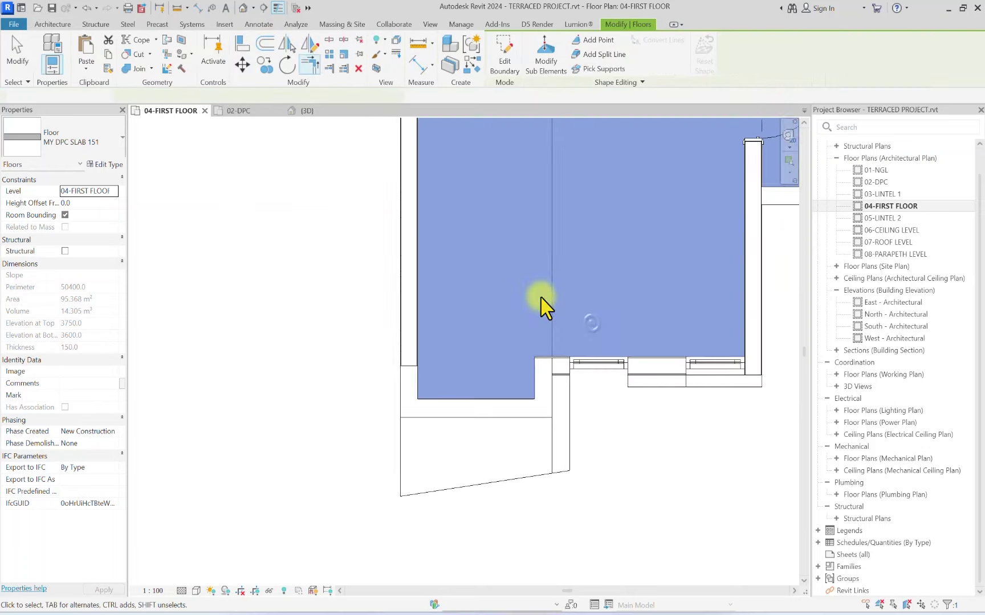
key(Escape)
scroll(583, 428, down, 8)
scroll(628, 186, up, 3)
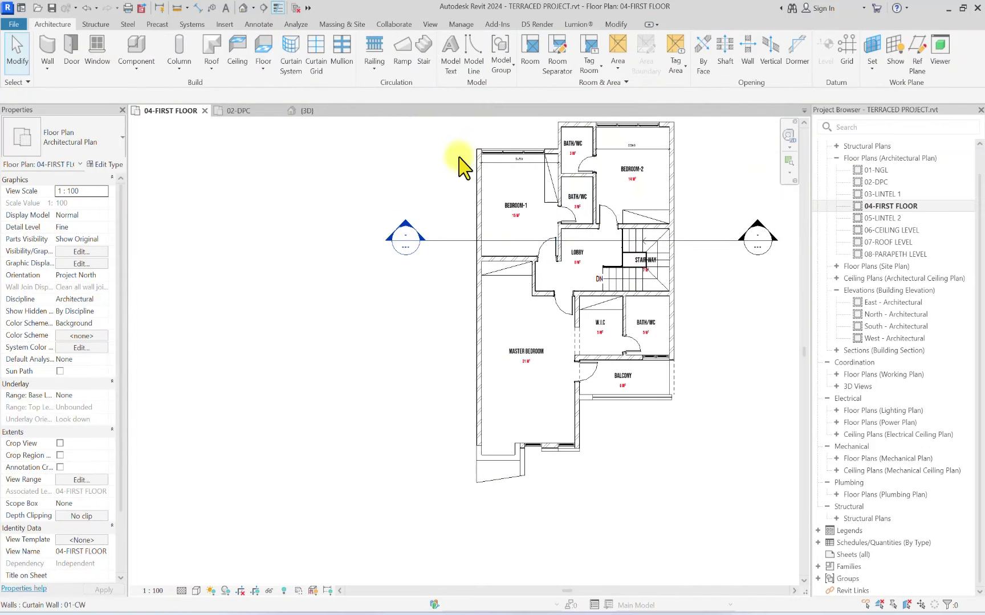
Step: On 02-DPC, create an in-place model named Casework 3 and begin an extrusion
double_click(893, 181)
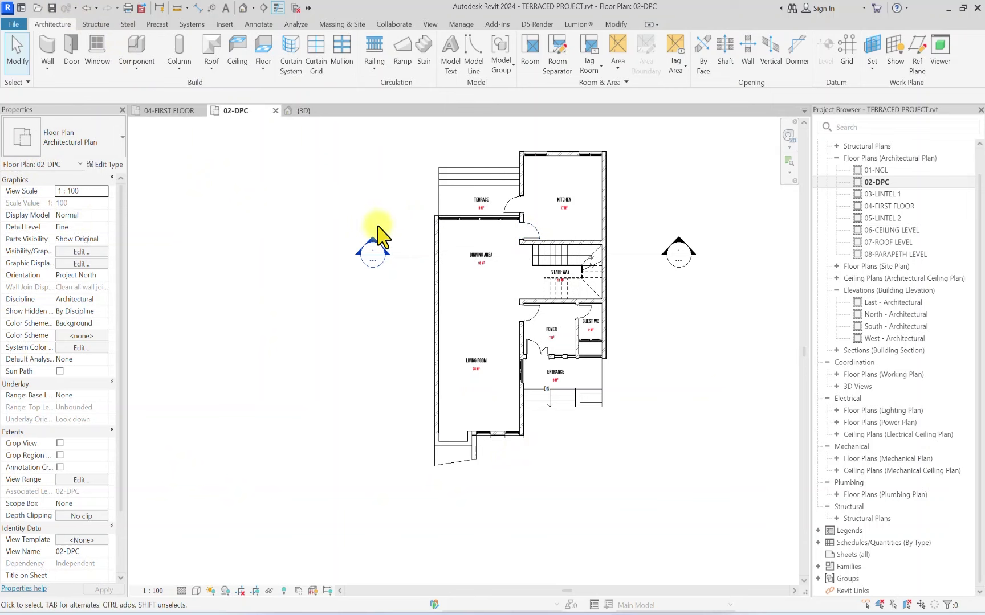
scroll(555, 236, up, 5)
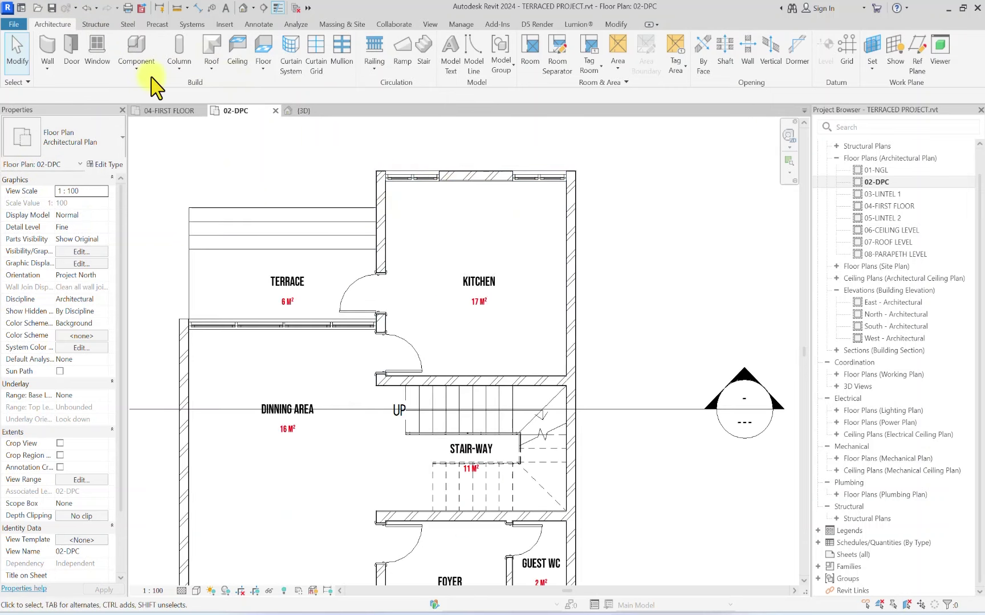
click(128, 69)
click(159, 122)
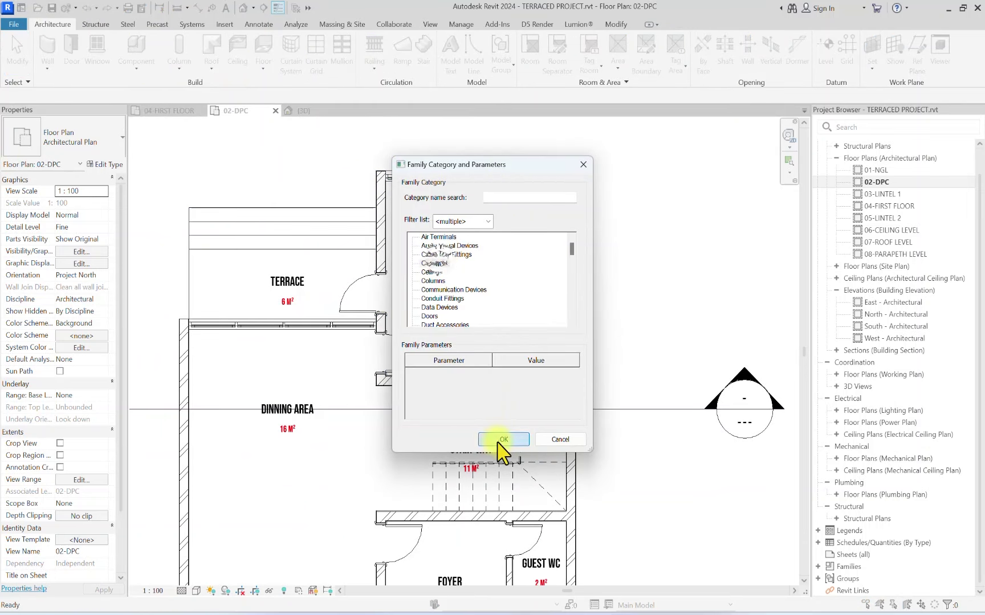
click(499, 440)
click(493, 333)
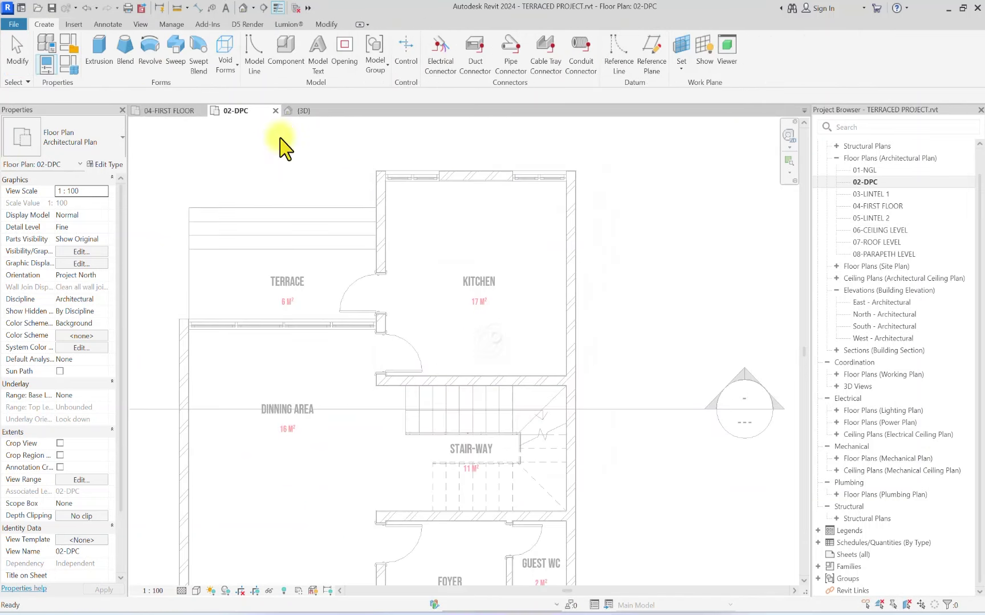
click(104, 57)
Step: Sketch outline lines along the kitchen's top wall, down the stair wall, and above the stair
scroll(385, 182, up, 6)
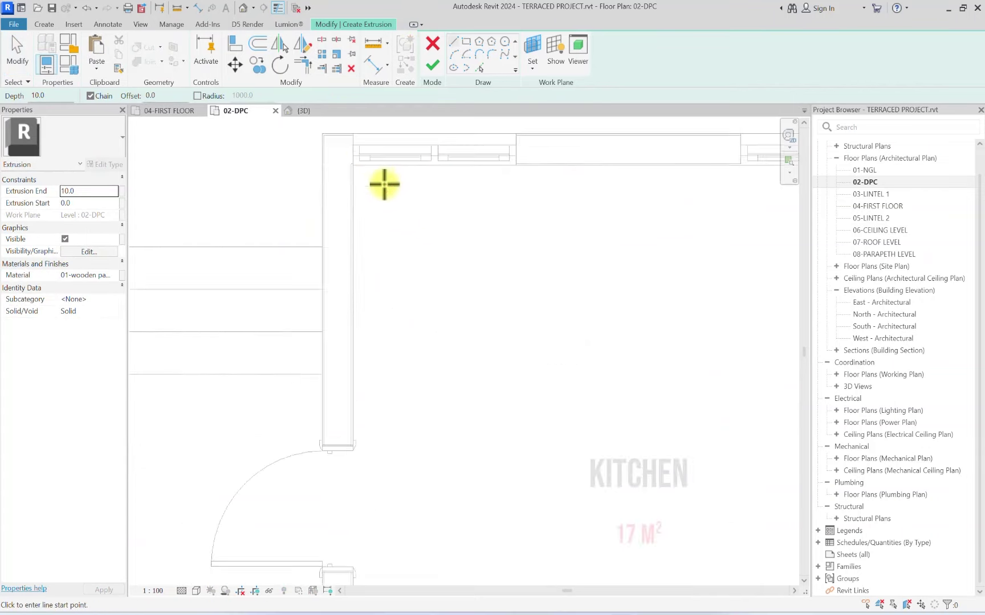
click(347, 172)
scroll(353, 178, down, 5)
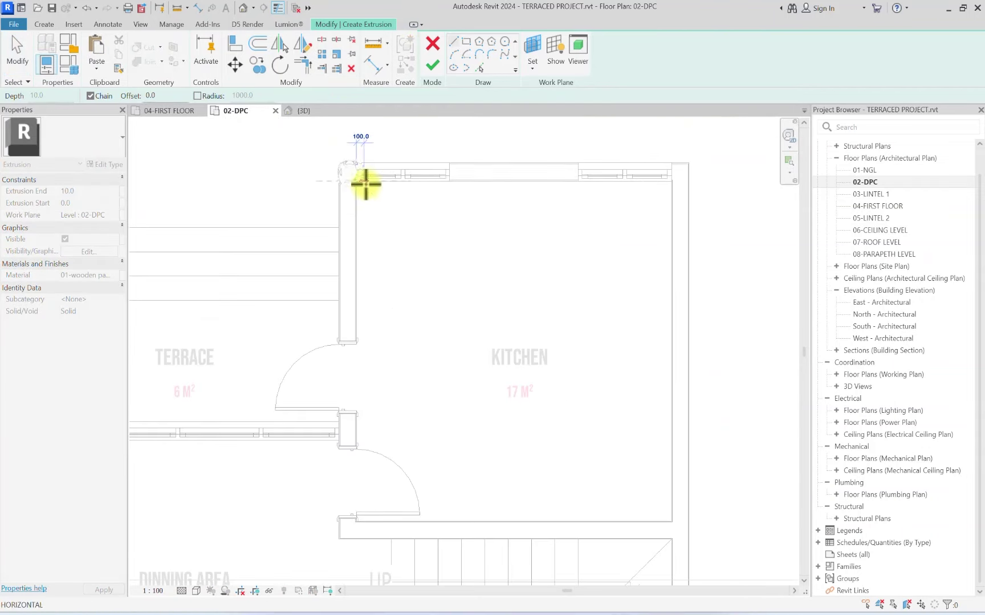
scroll(637, 189, up, 6)
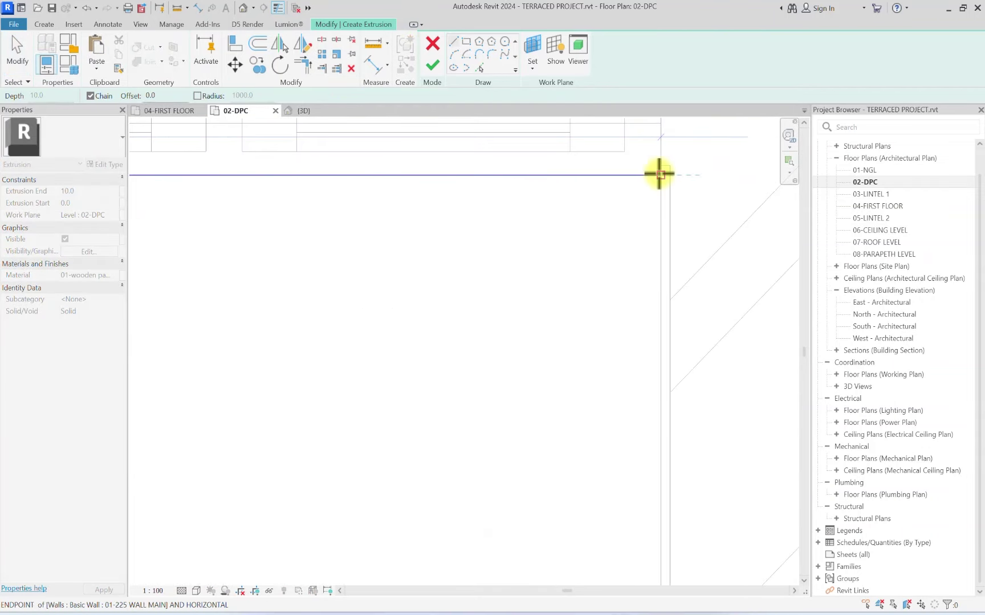
click(659, 174)
scroll(656, 256, down, 4)
scroll(644, 411, up, 6)
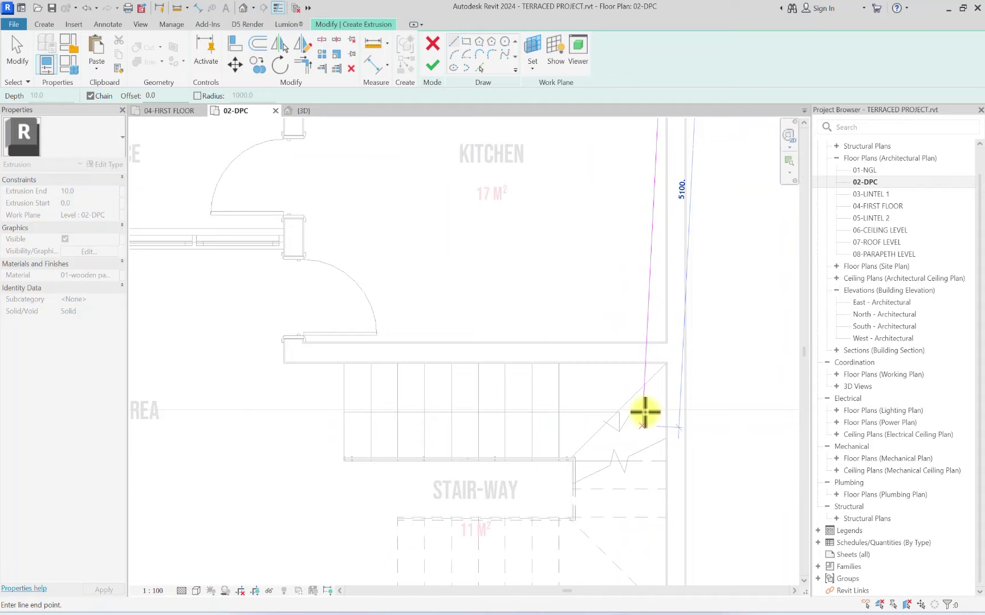
click(667, 322)
scroll(666, 305, down, 5)
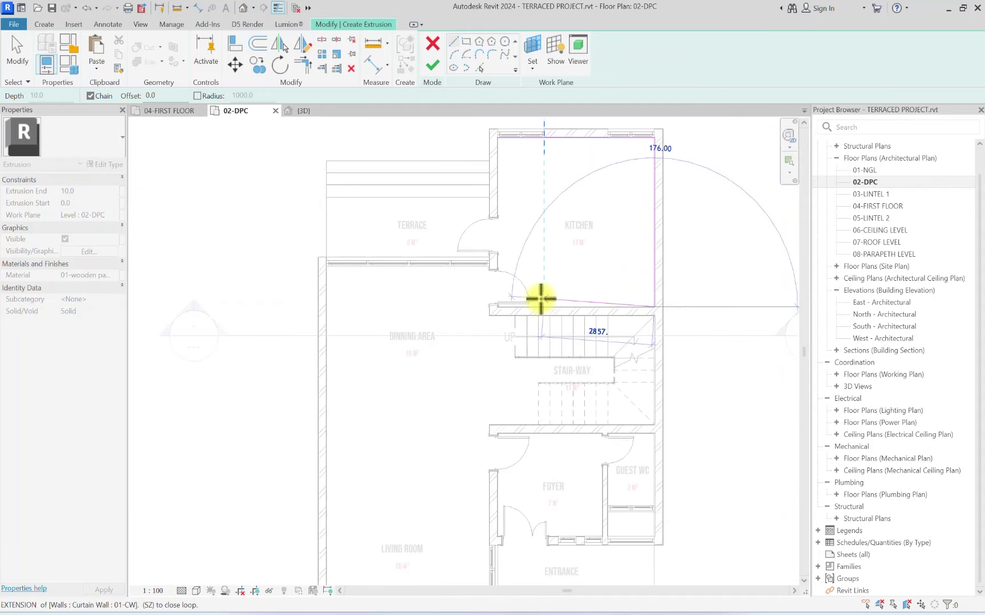
scroll(555, 304, up, 4)
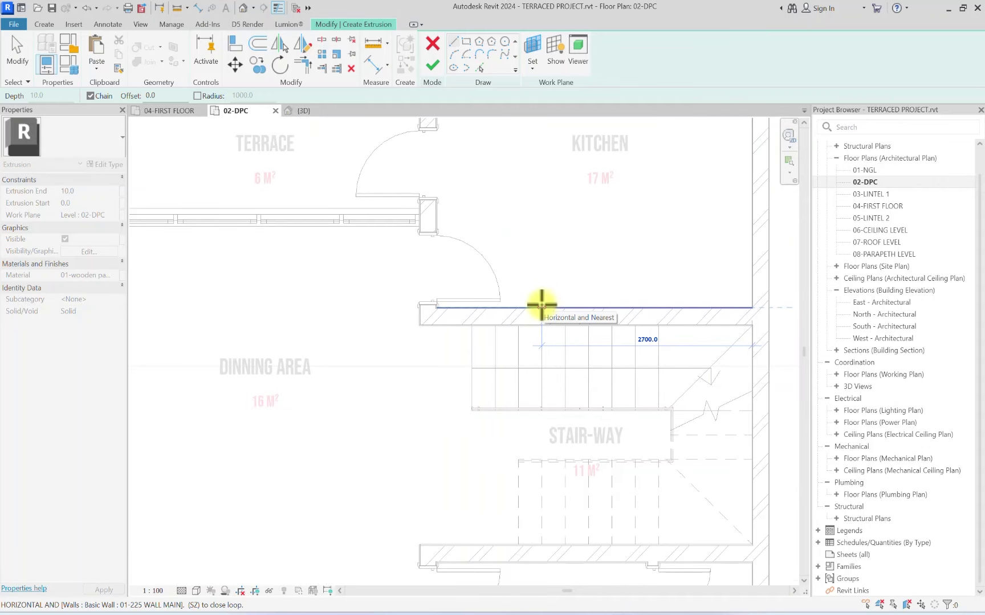
click(541, 306)
scroll(539, 285, down, 5)
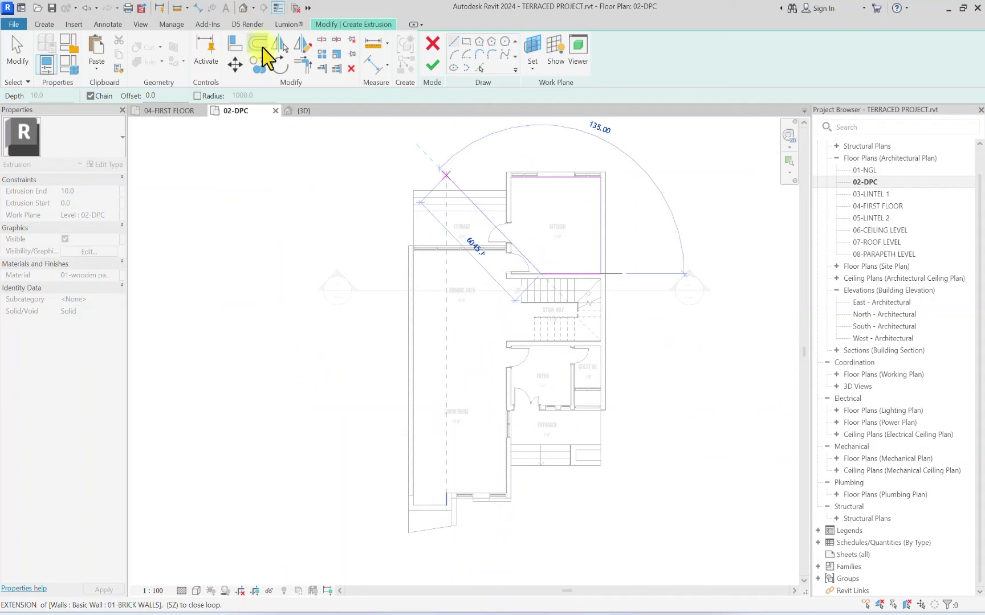
Step: Offset the kitchen's bottom and right sketch lines inward by 600
click(262, 48)
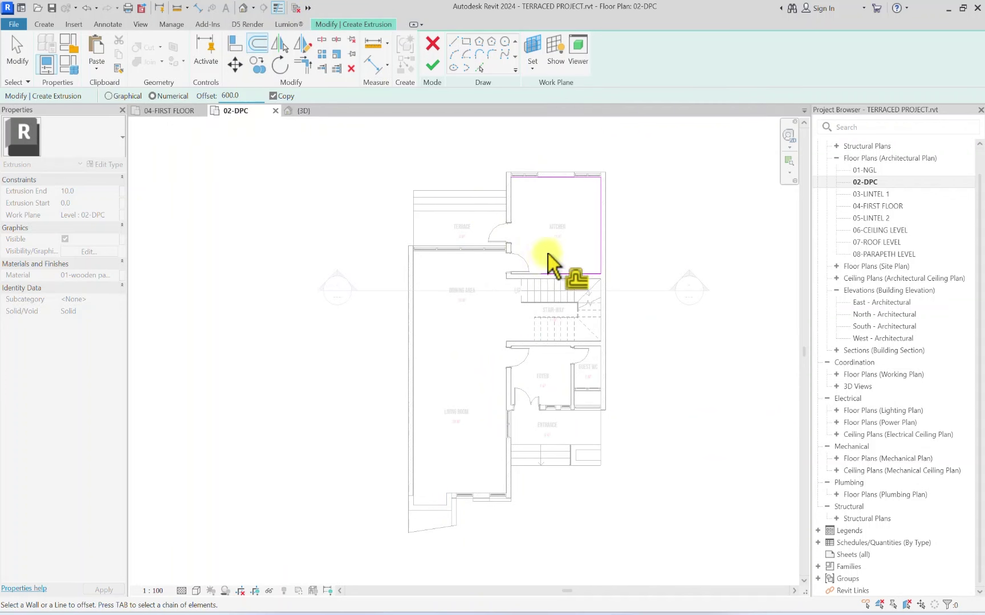
middle_drag(547, 254, 539, 335)
click(550, 354)
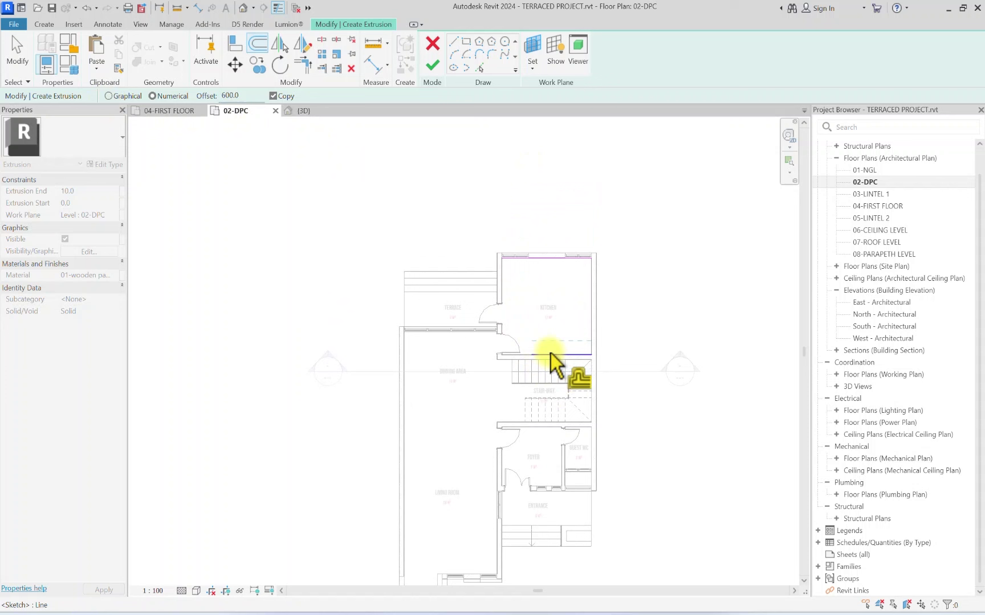
click(589, 308)
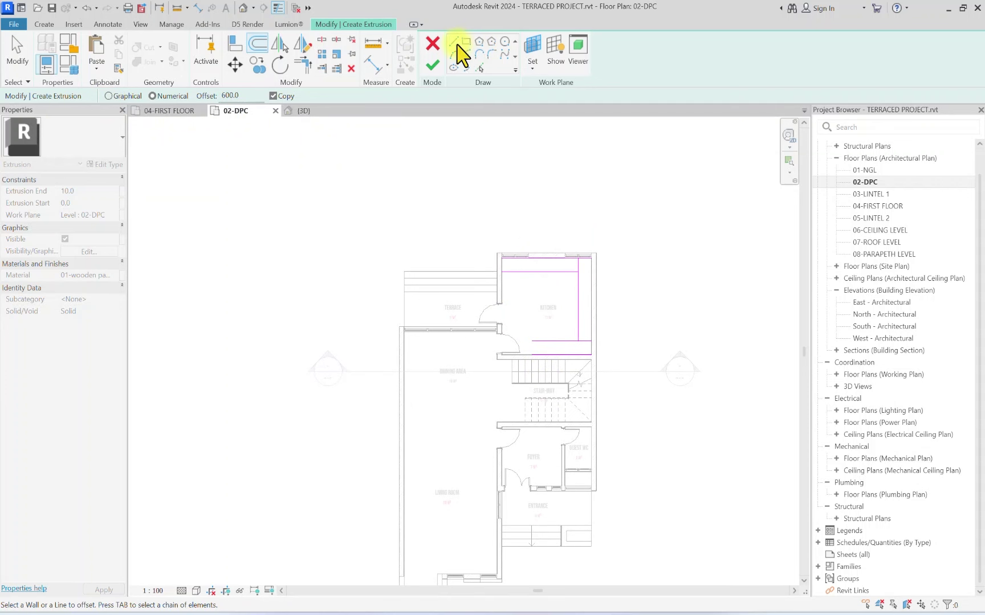
scroll(534, 327, up, 8)
key(Escape)
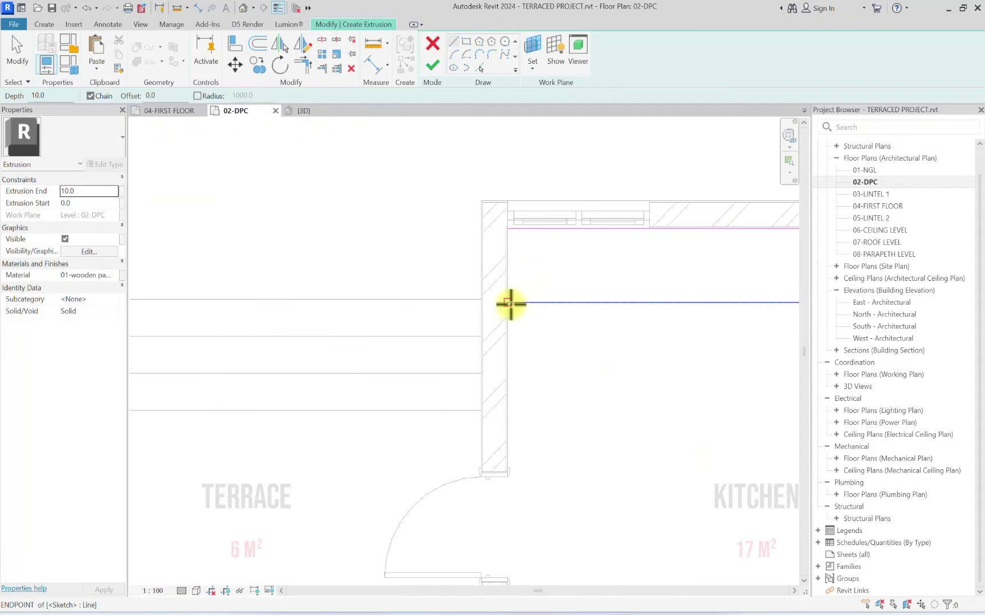
scroll(488, 216, down, 5)
scroll(513, 368, up, 4)
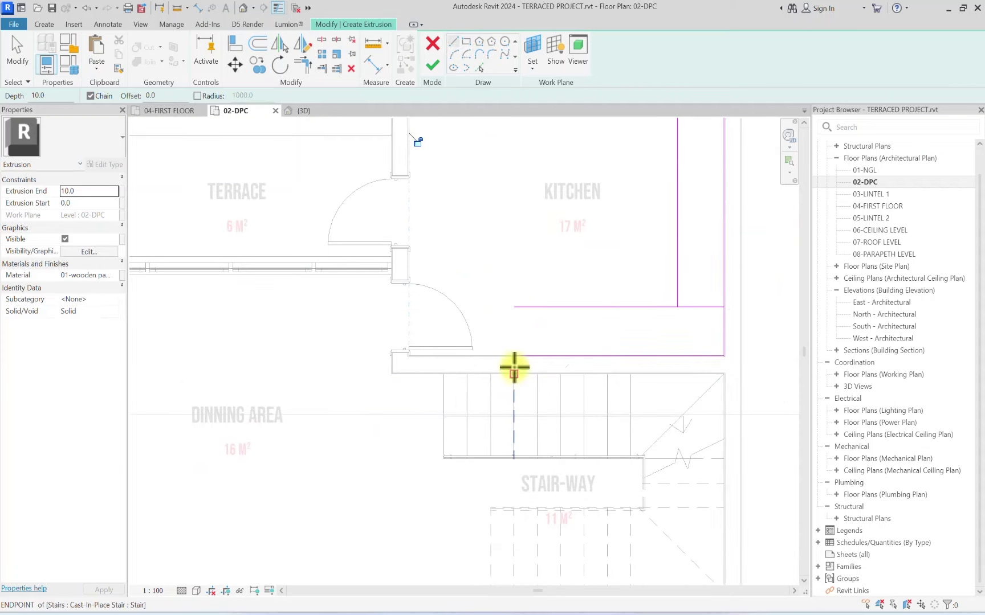
Step: Discard a stray stair-edge line and start a sketch line at the inner right line's midpoint
click(515, 357)
scroll(501, 319, down, 3)
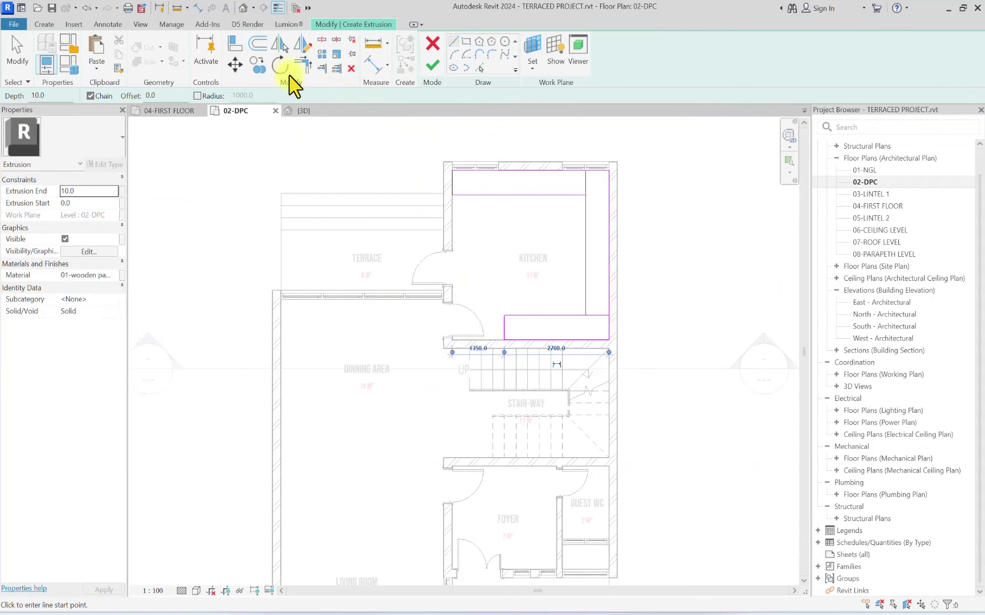
key(Escape)
key(Escape)
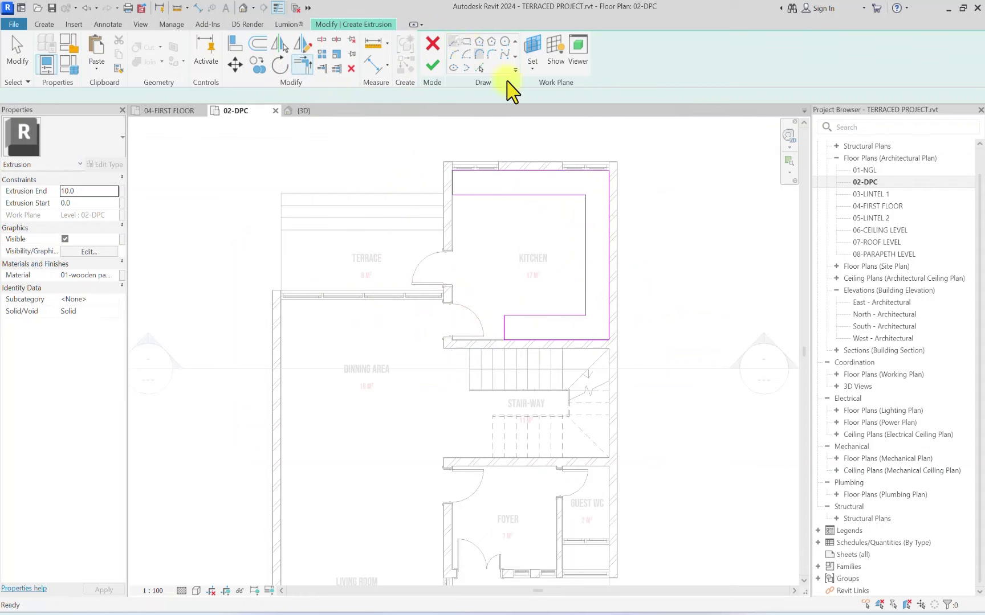
key(l)
key(i)
middle_drag(592, 272, 544, 324)
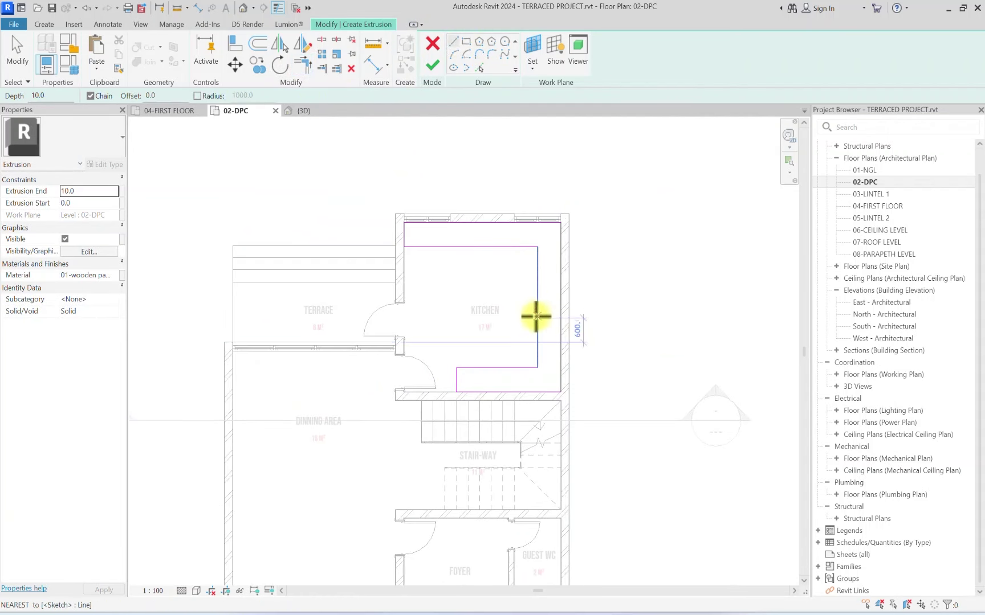
click(536, 311)
scroll(556, 310, up, 3)
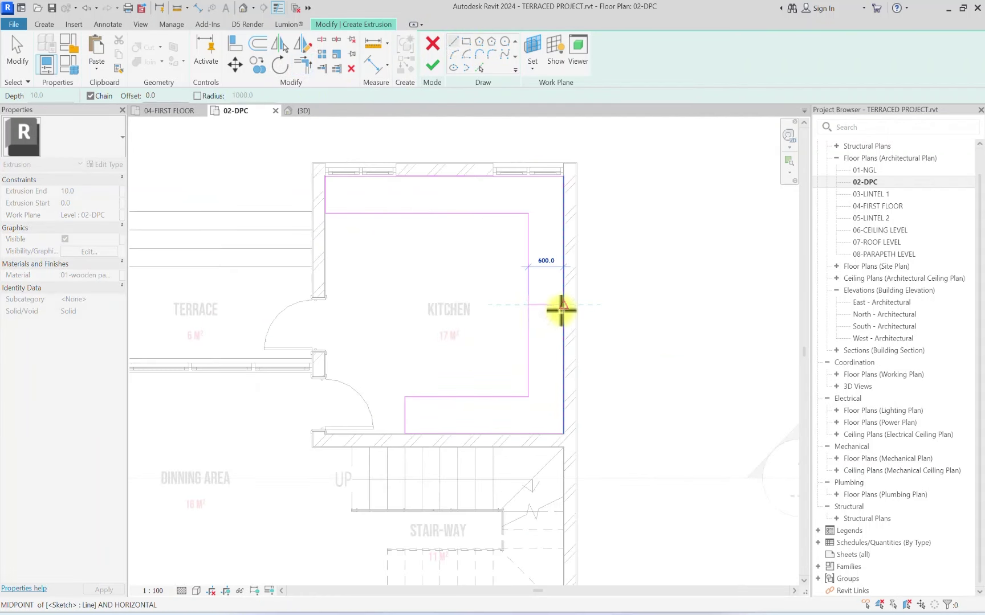
click(256, 45)
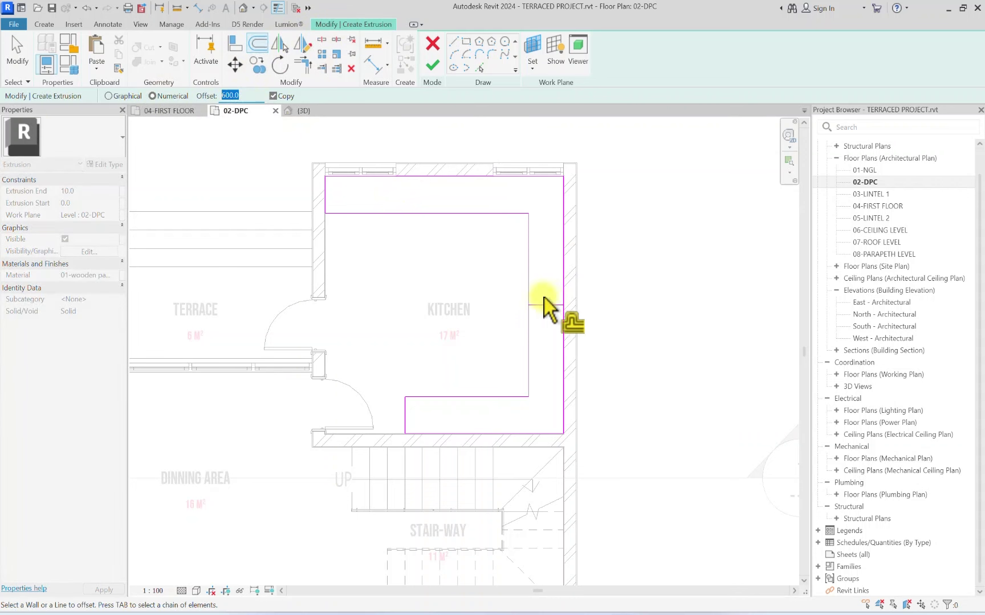
Step: Offset the short kitchen line 504 to both sides and delete the original
text(504)
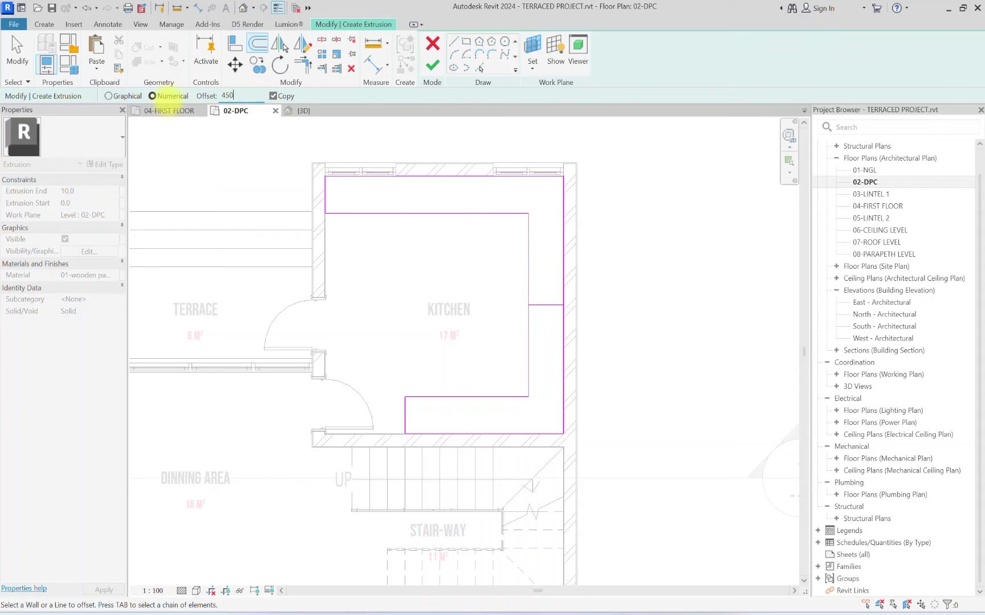
scroll(546, 306, up, 1)
click(546, 308)
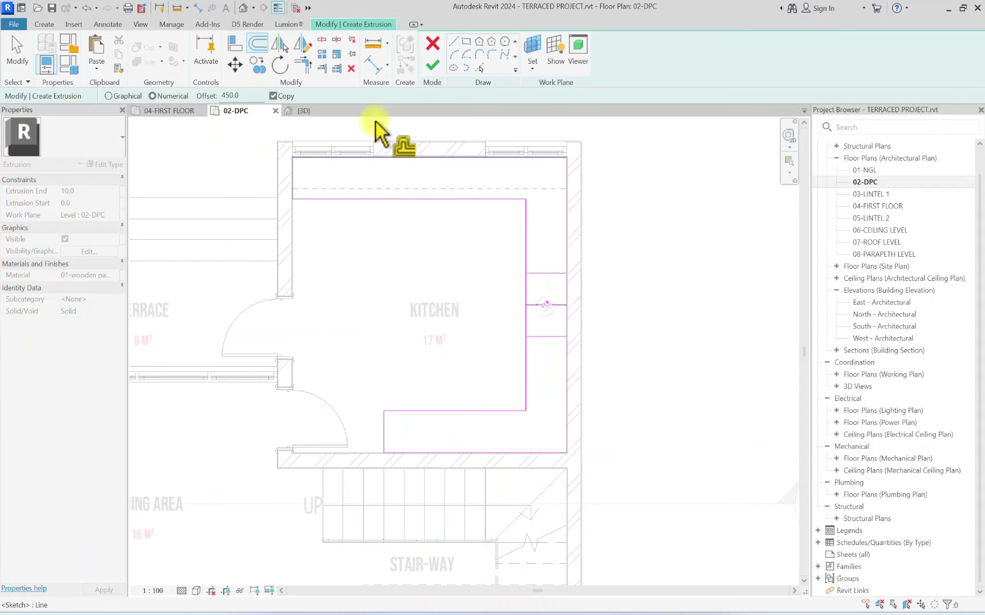
click(534, 280)
key(Escape)
click(548, 306)
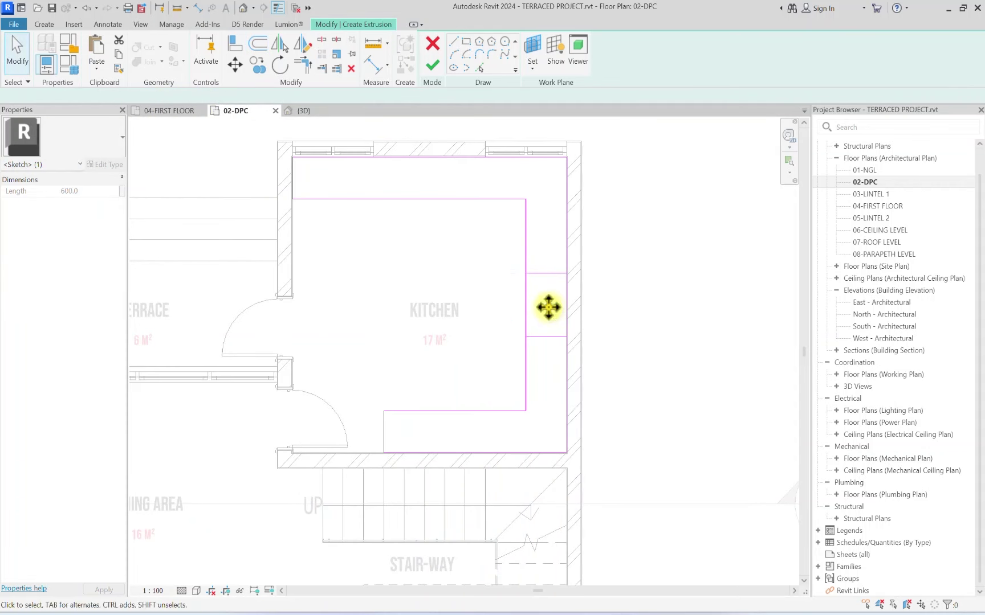
key(Delete)
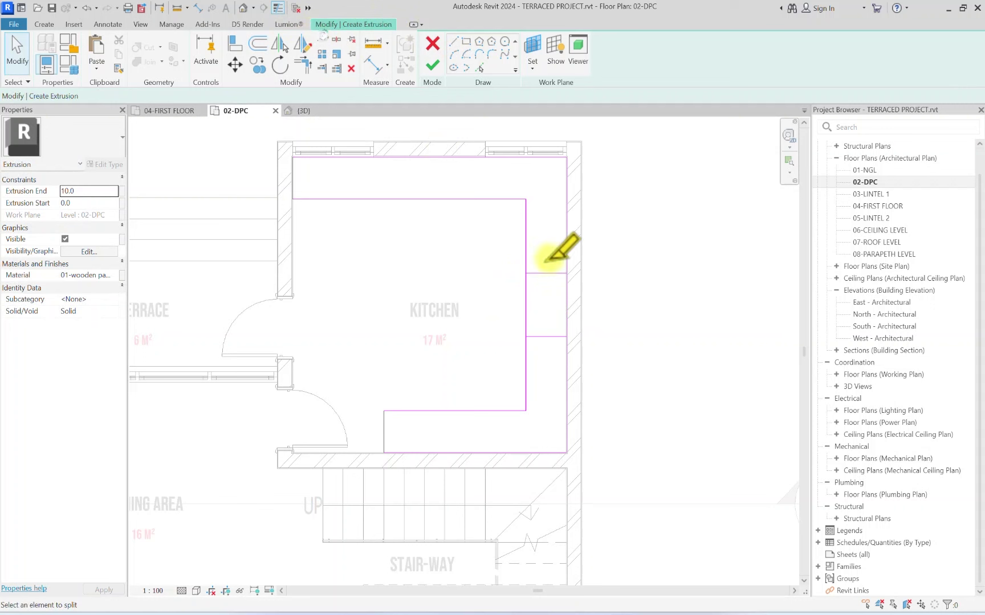
Step: Split the right cabinet line and trim both new short lines into corners with it
click(566, 305)
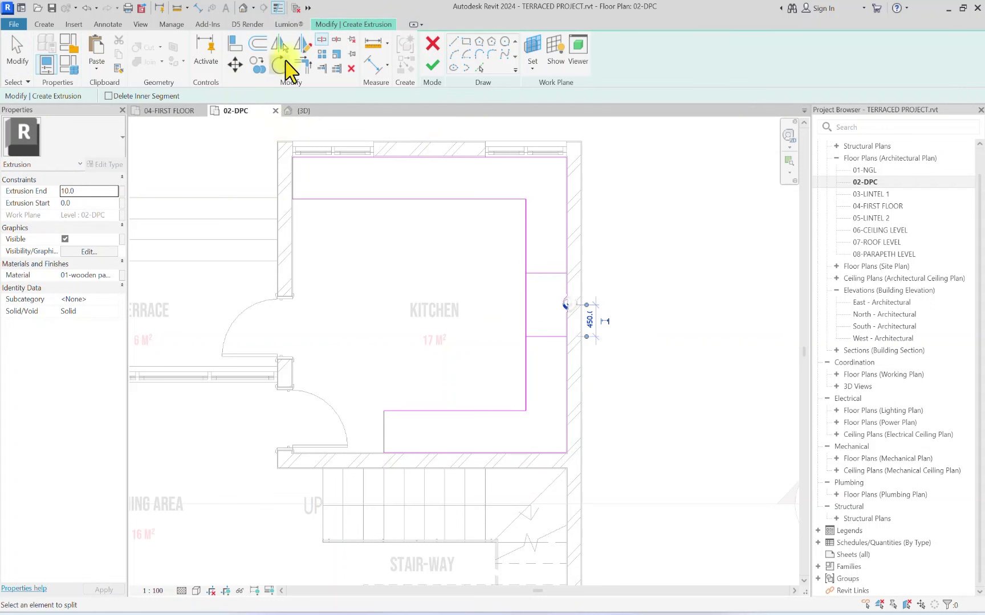
click(321, 39)
click(536, 338)
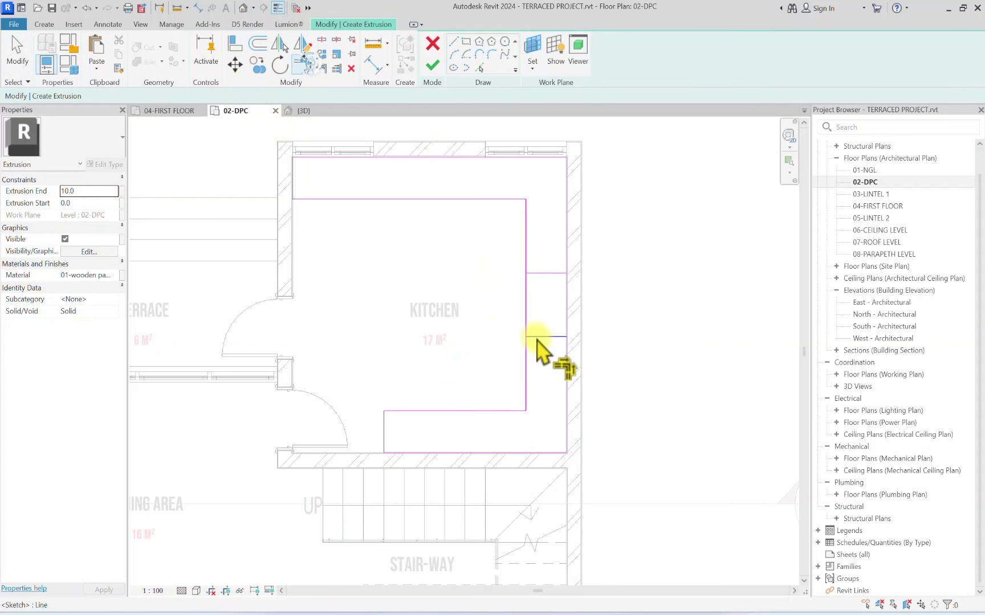
click(565, 347)
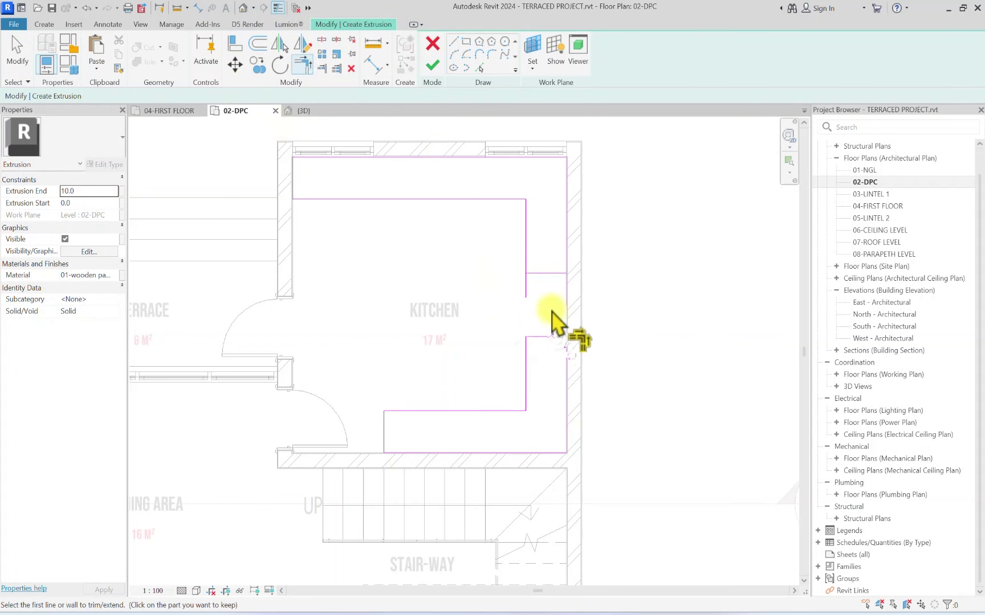
click(566, 268)
scroll(507, 279, down, 2)
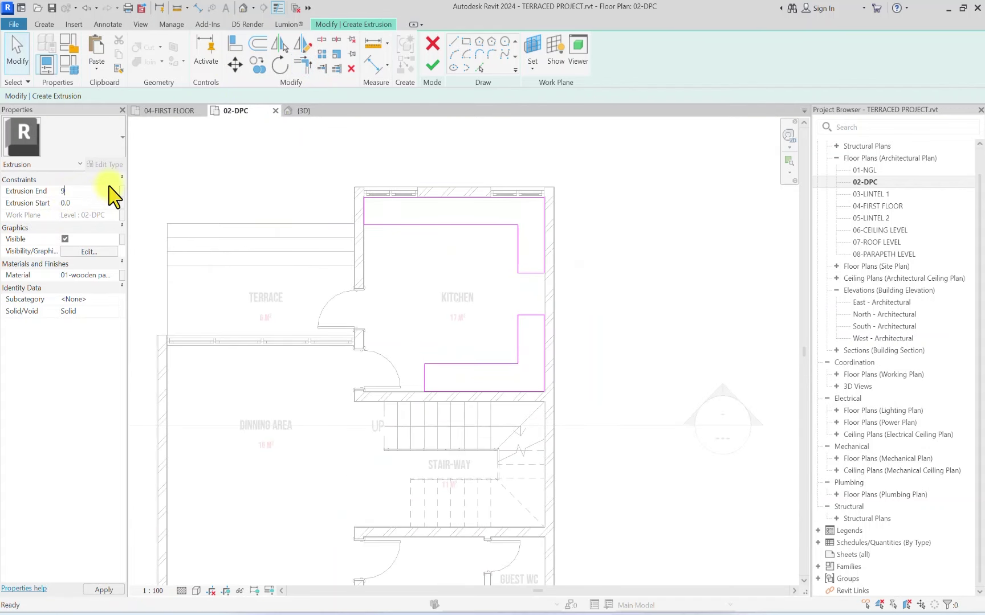
Step: Assign the MY KITCHEN CABINET material, then finish the sketch and the in-place model
click(116, 276)
click(269, 158)
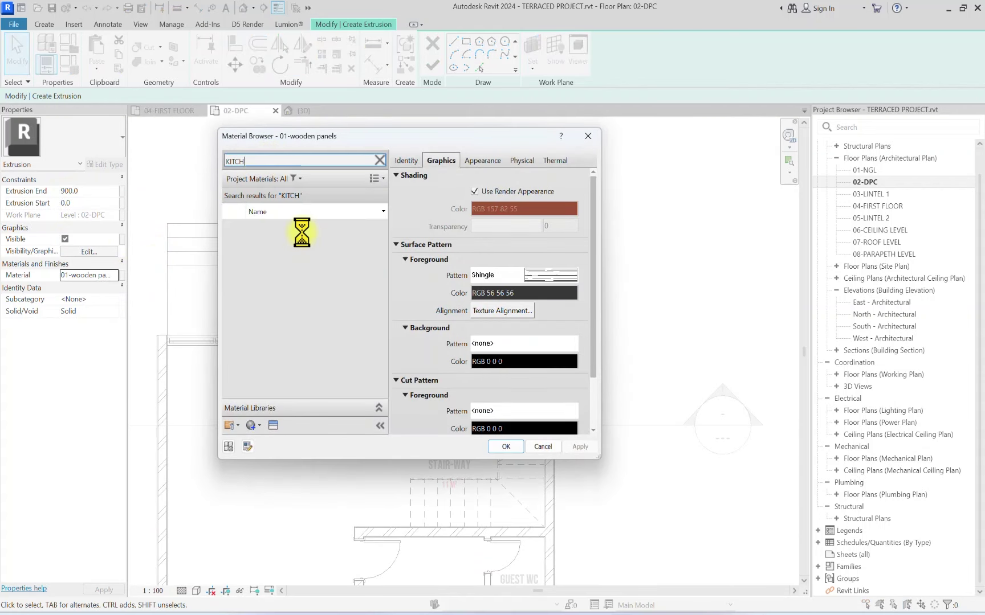
click(319, 234)
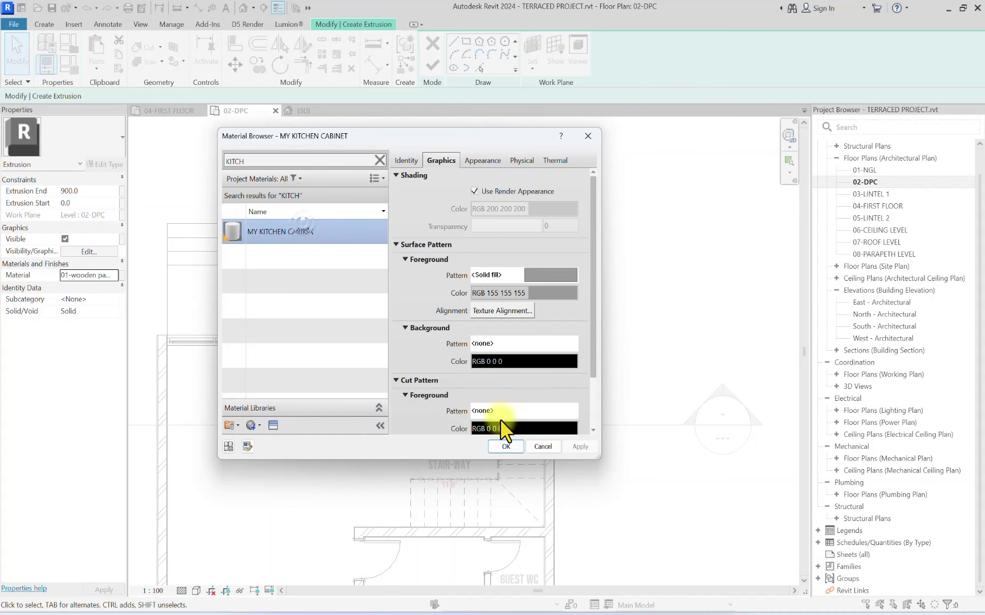
click(499, 448)
click(434, 65)
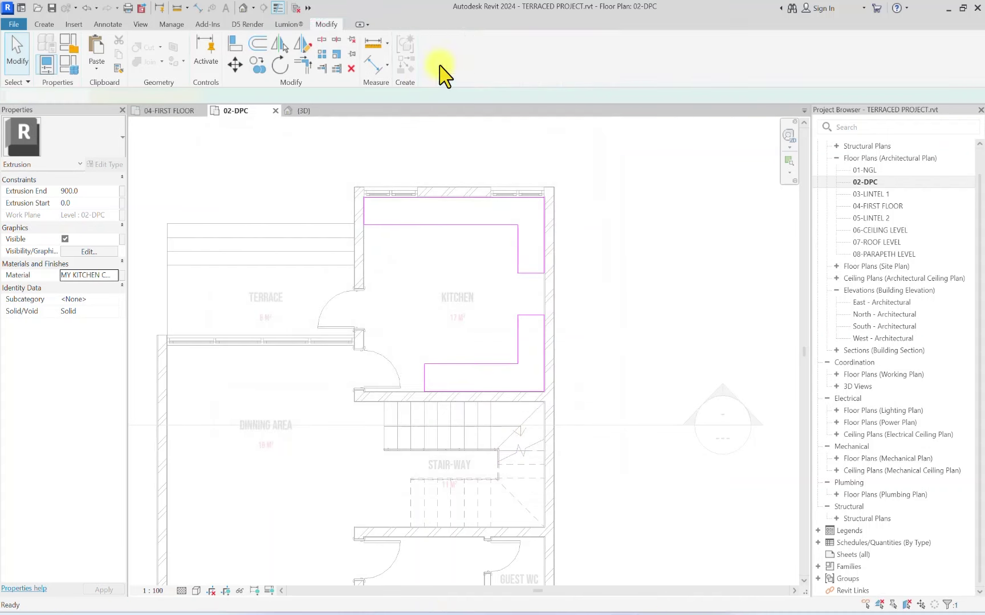
click(629, 64)
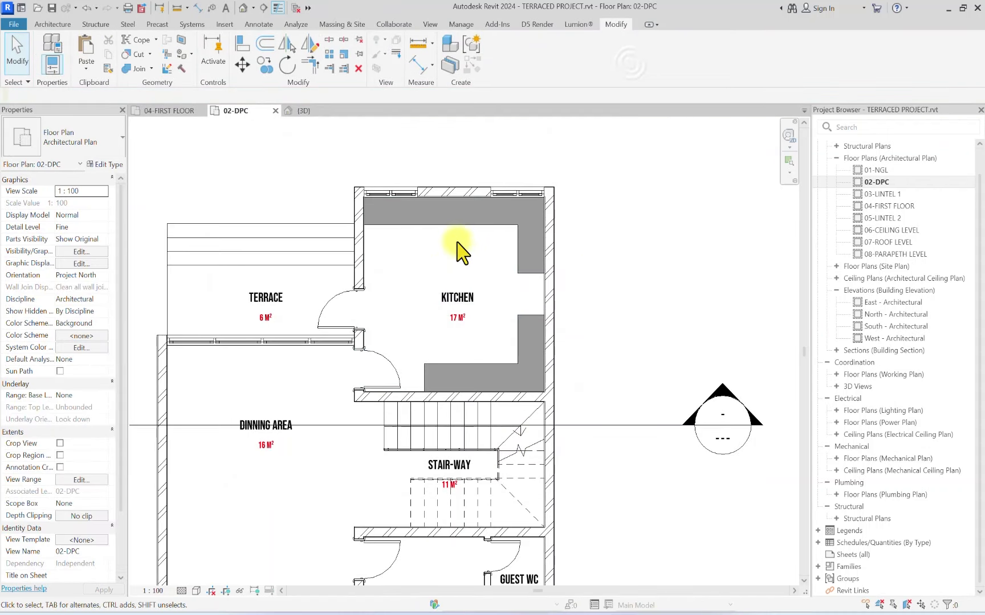
Step: Place a 3000 x 2000 Rug component in the living room, rotated a quarter turn
scroll(444, 231, down, 3)
middle_drag(345, 448, 379, 269)
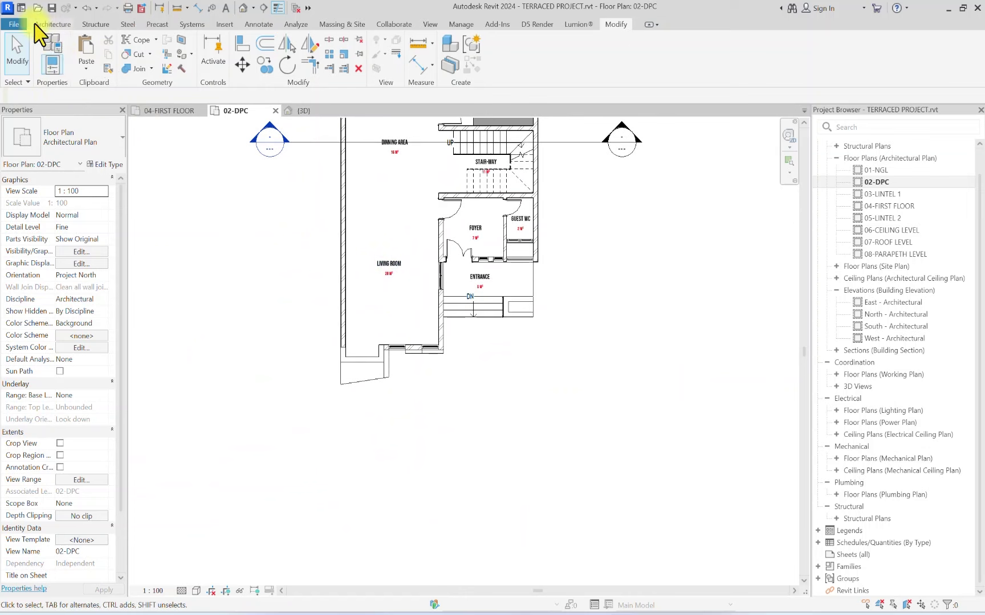
click(53, 24)
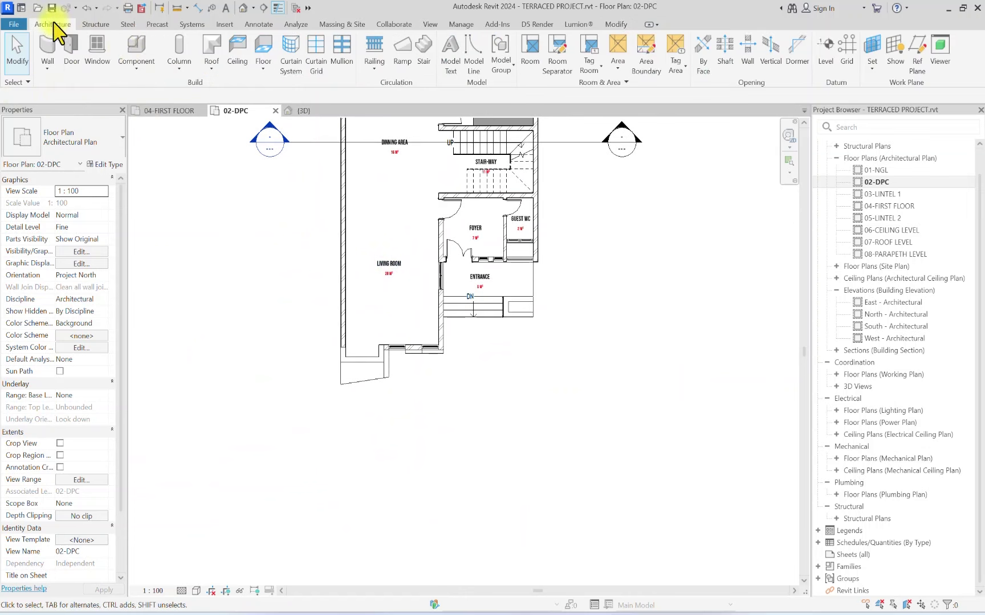
click(134, 57)
click(80, 139)
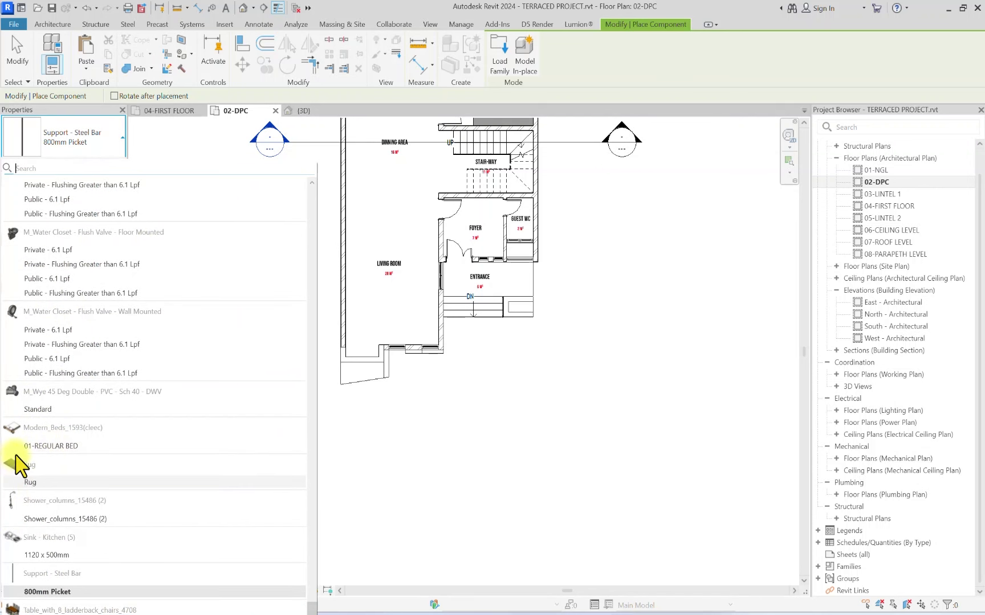
mouse_move(63, 451)
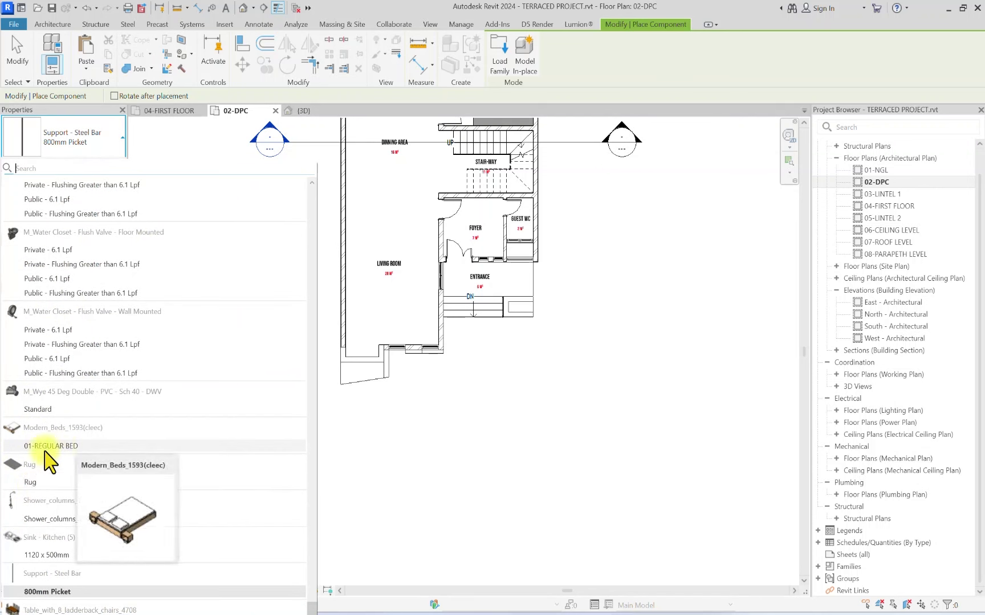
click(34, 482)
scroll(435, 314, up, 5)
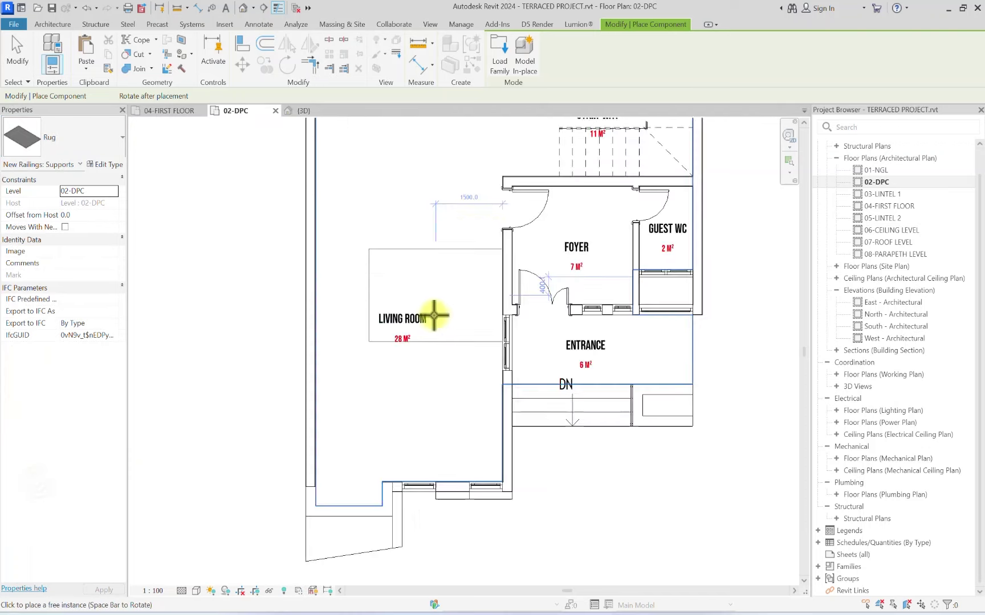
key(space)
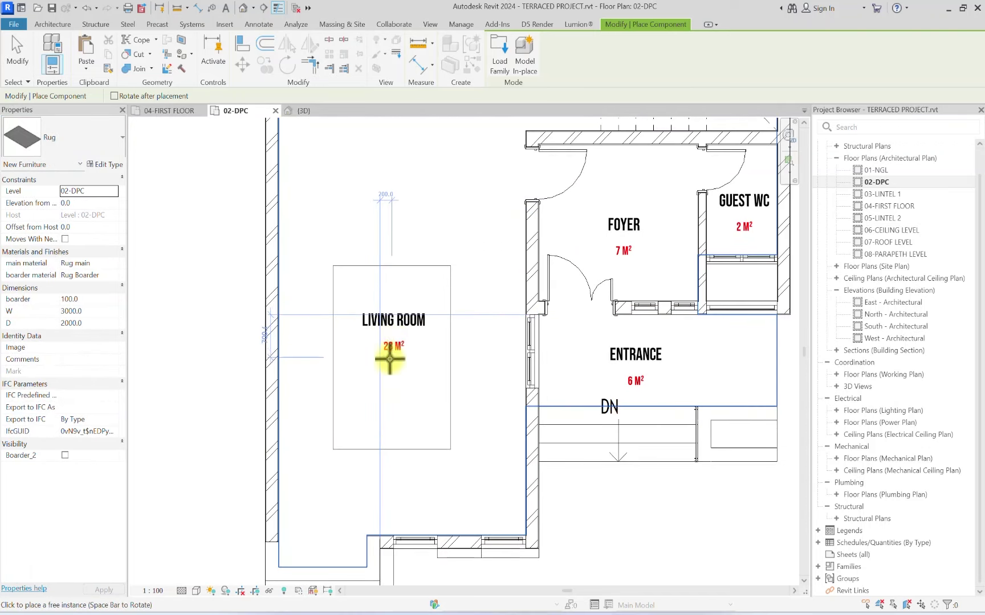
scroll(394, 344, down, 5)
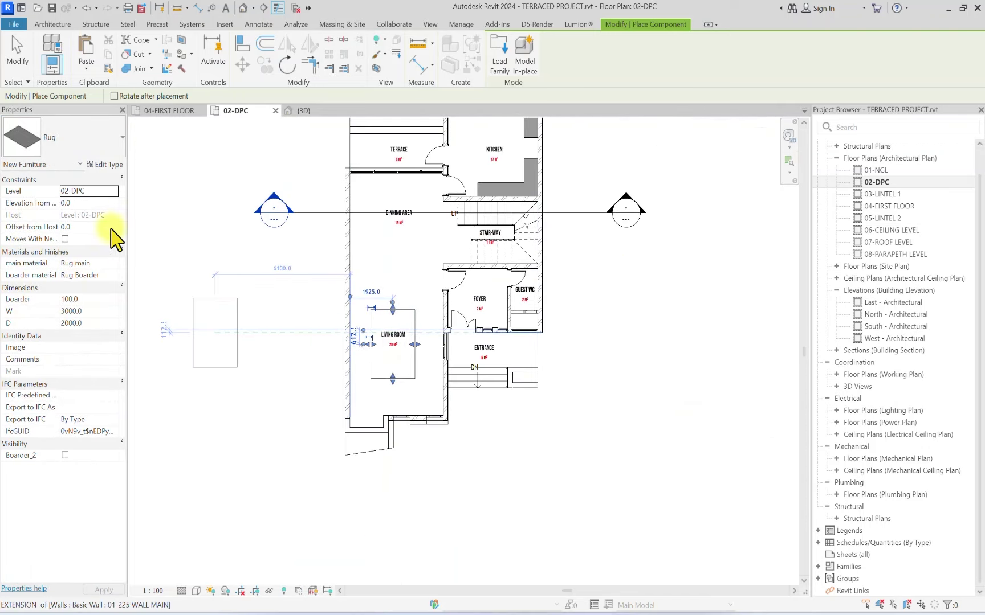
Step: Place a 1120 x 500mm kitchen sink on the top kitchen counter at 700 elevation
click(84, 137)
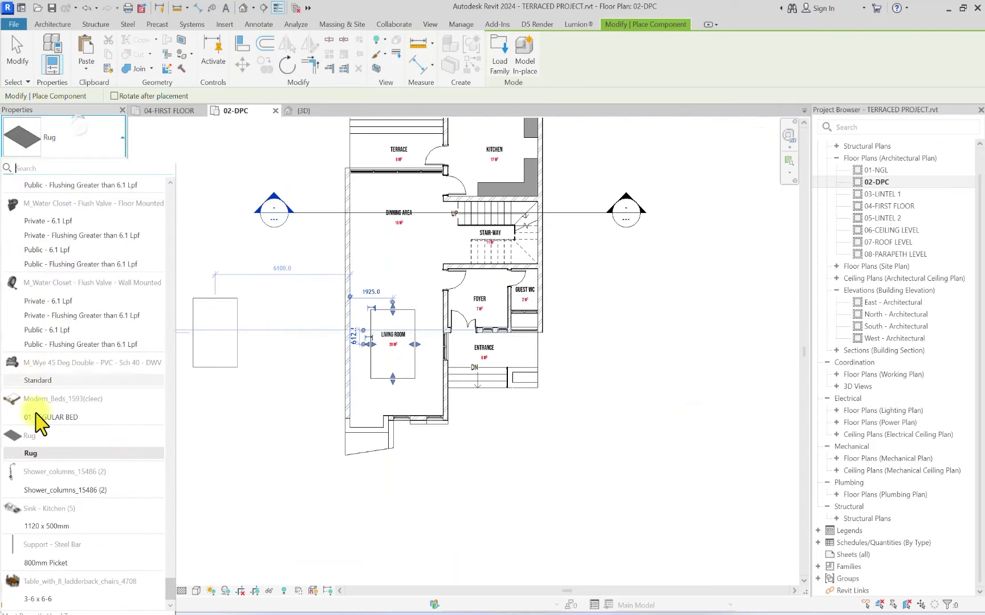
click(44, 490)
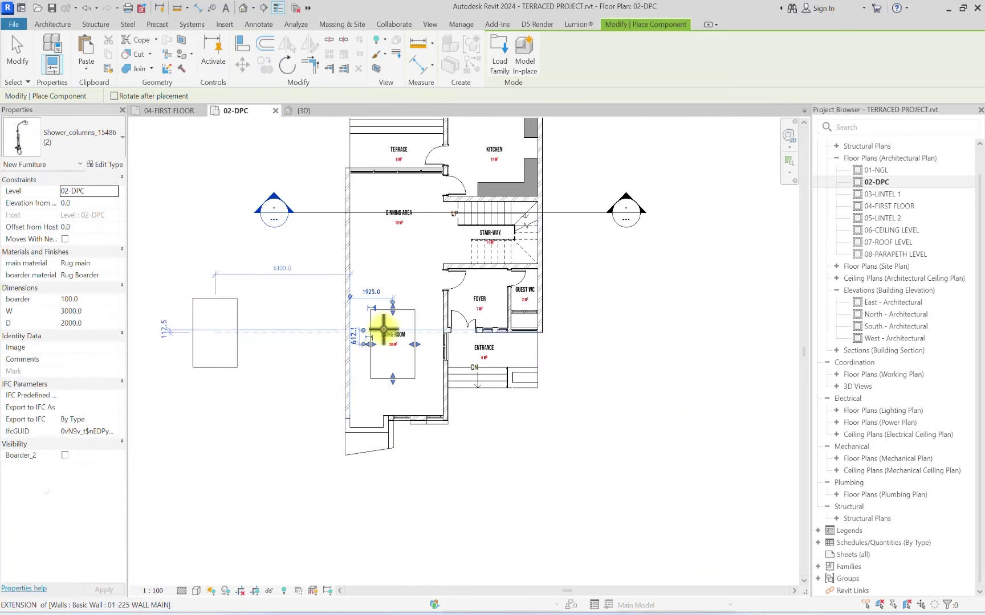
click(69, 146)
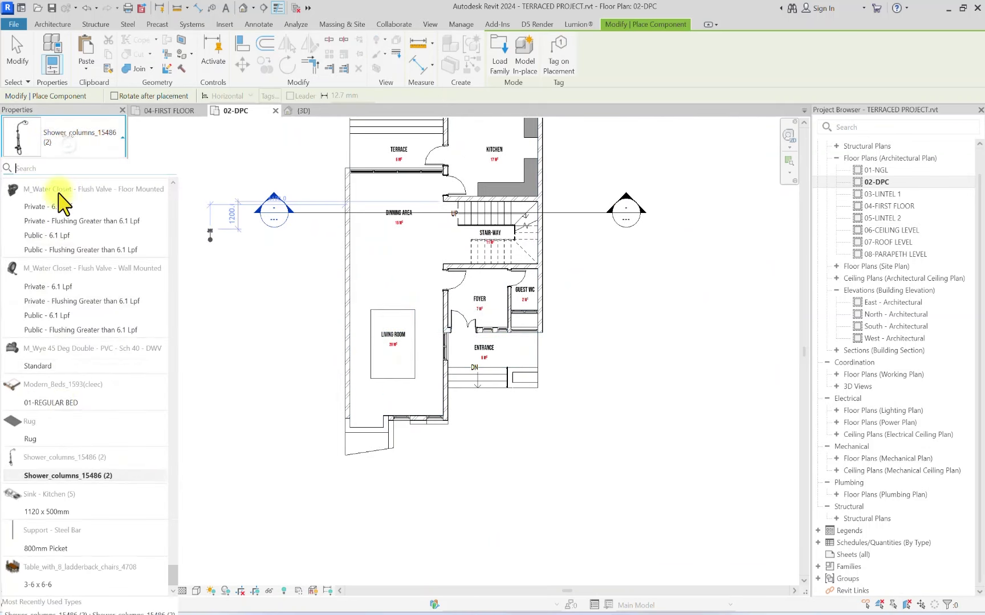
click(51, 512)
middle_drag(552, 176, 393, 258)
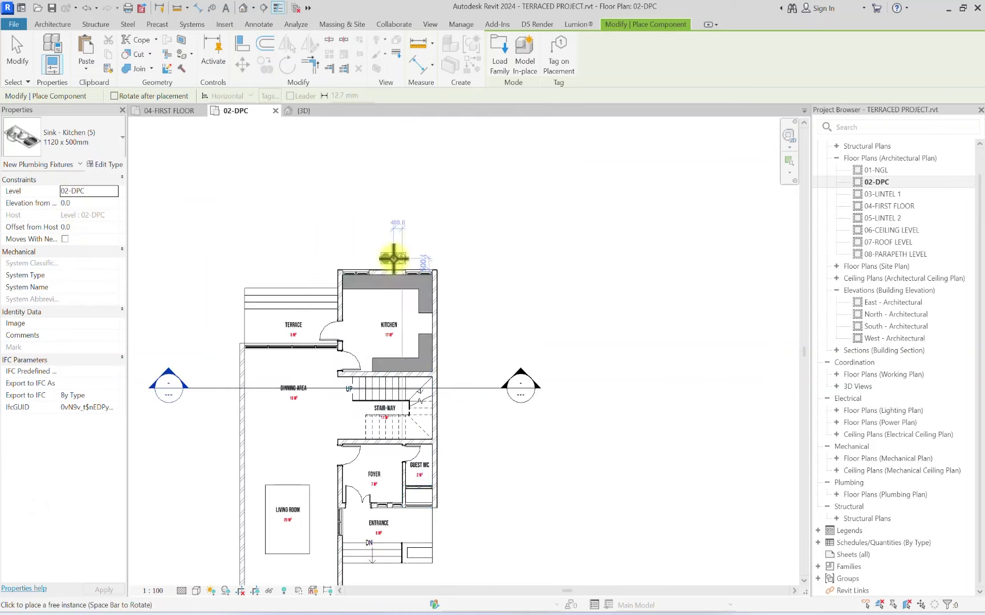
scroll(393, 259, up, 3)
click(93, 203)
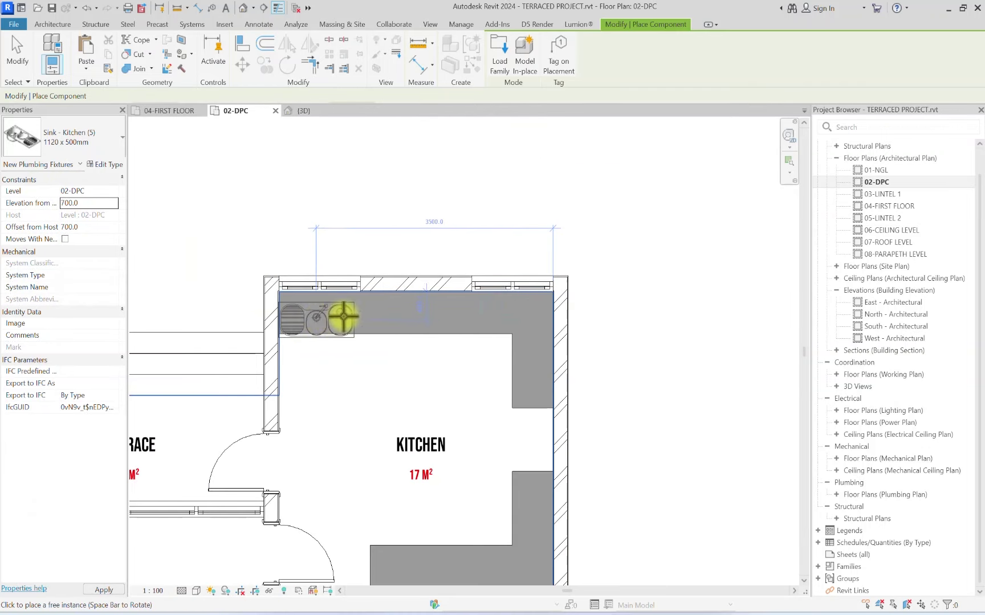
scroll(419, 319, up, 2)
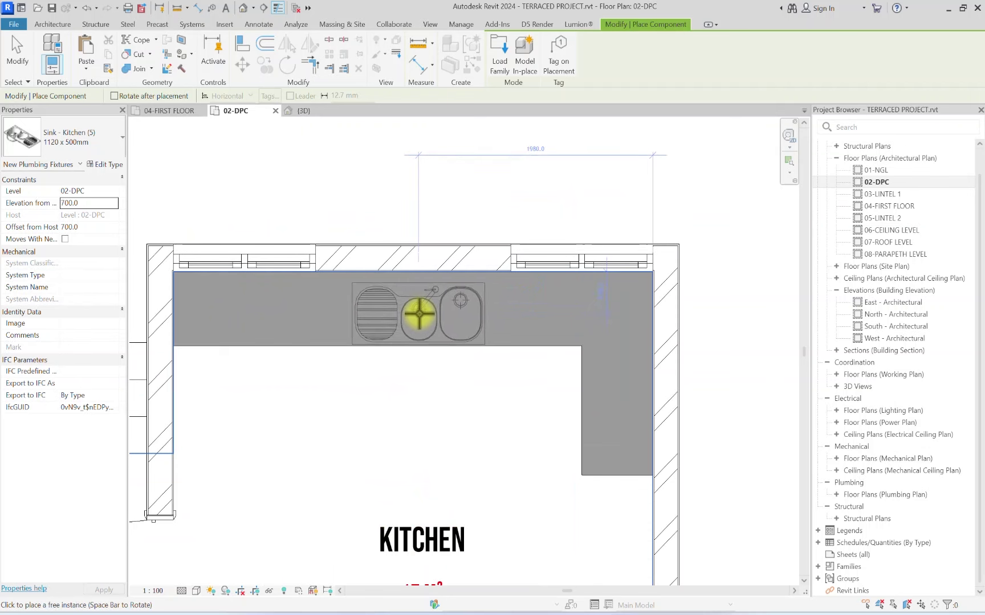
click(411, 310)
scroll(412, 309, down, 5)
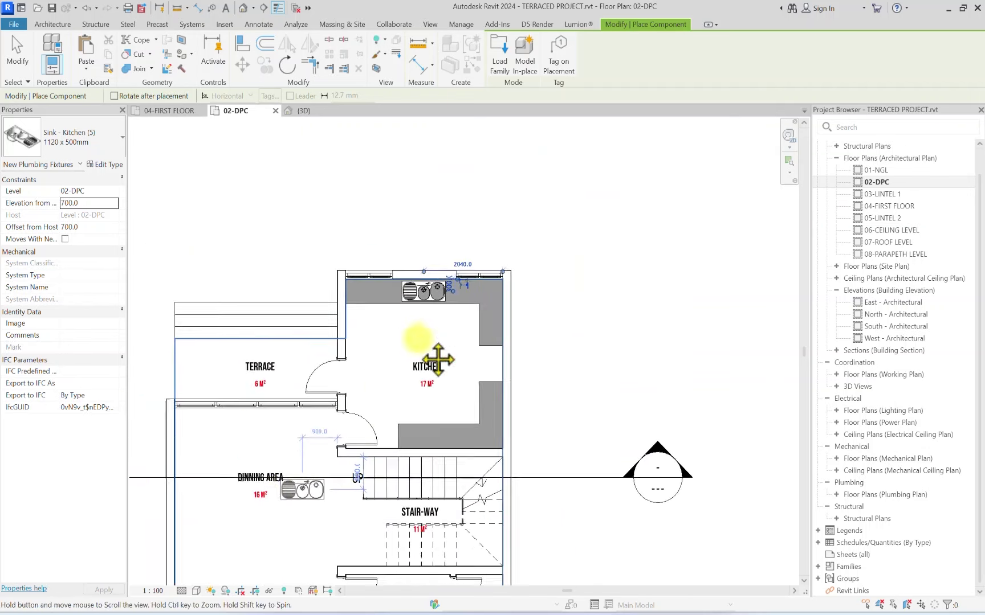
key(Escape)
key(Escape)
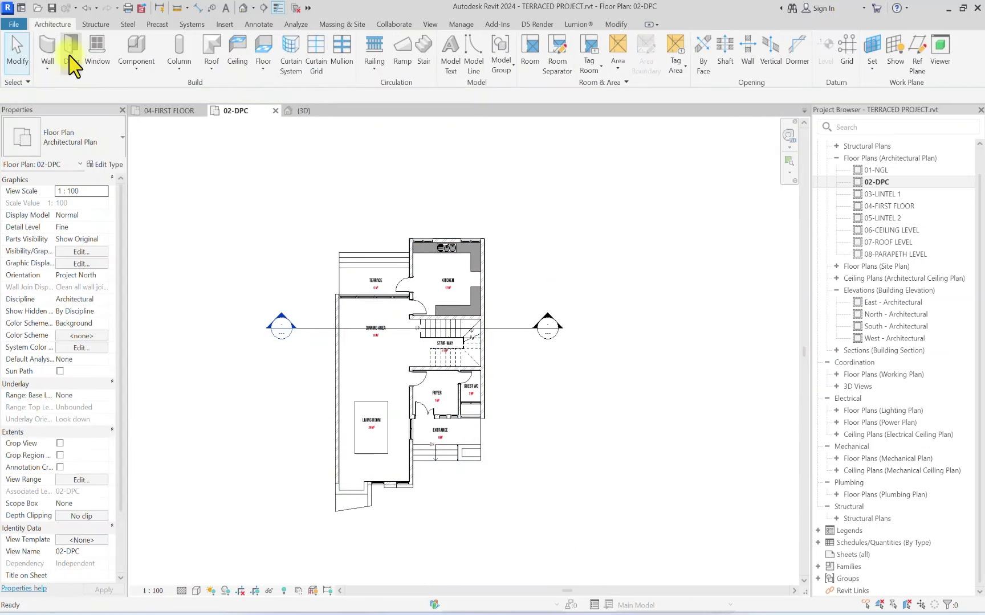
click(143, 45)
Step: Place a 3-6 x 6-6 dining table with eight ladderback chairs in the dining area
click(95, 125)
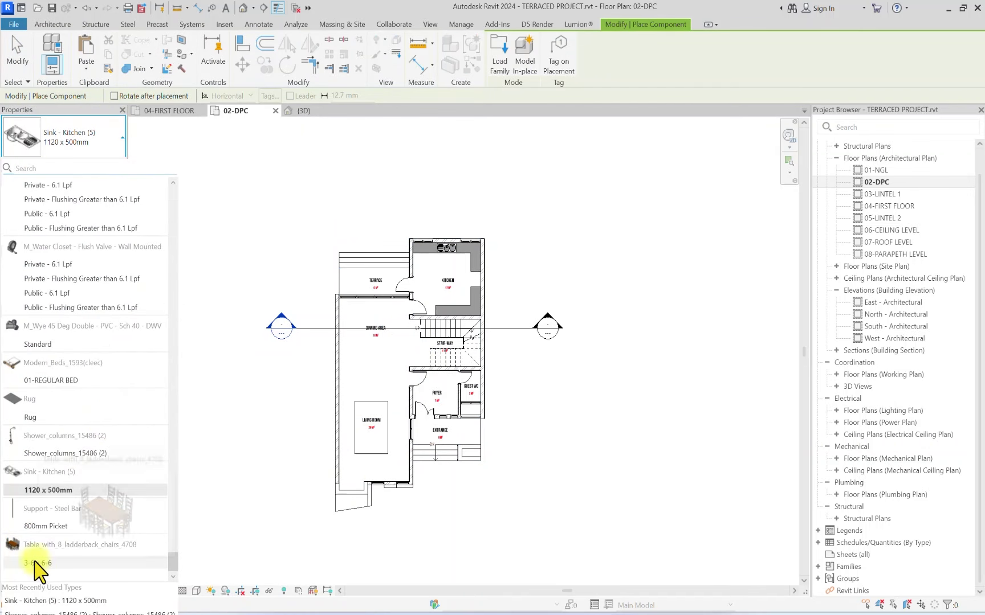
click(35, 564)
scroll(373, 288, up, 5)
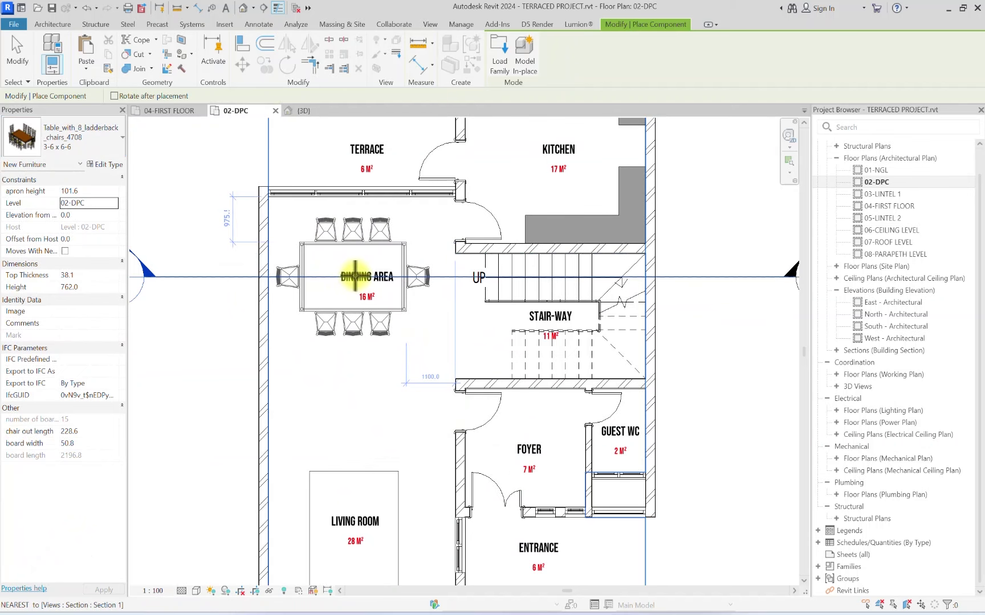
click(355, 276)
scroll(364, 299, down, 2)
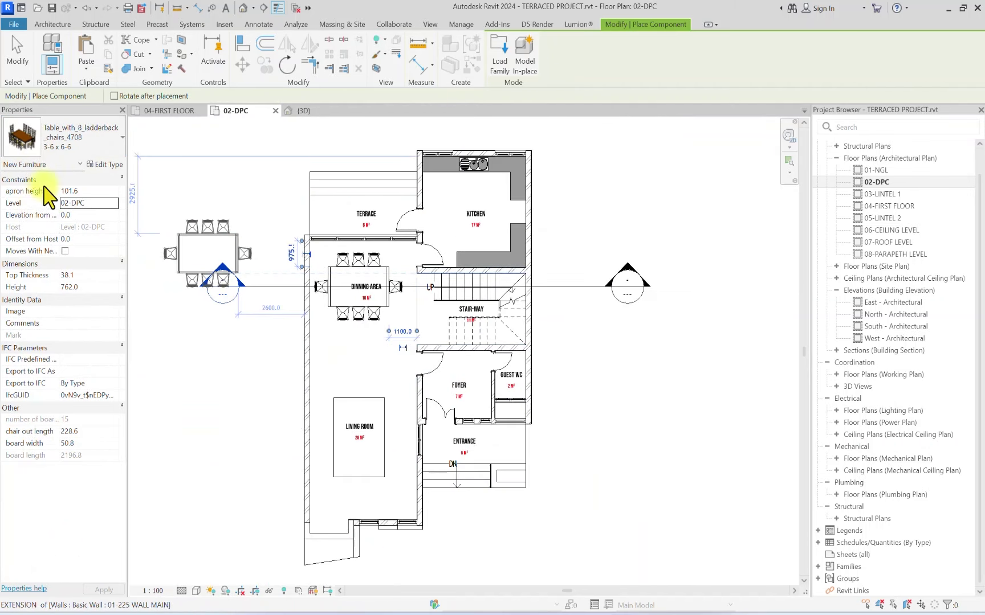
Step: Scroll the component type list up to the Gas Cooker 600 x 600 x 900mm entry
click(55, 151)
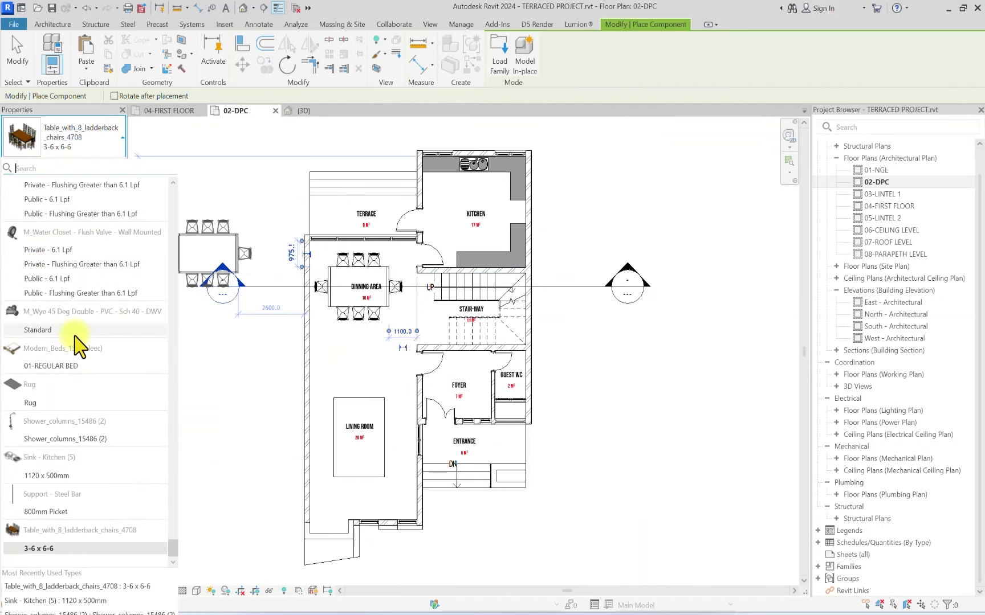
scroll(69, 330, up, 10)
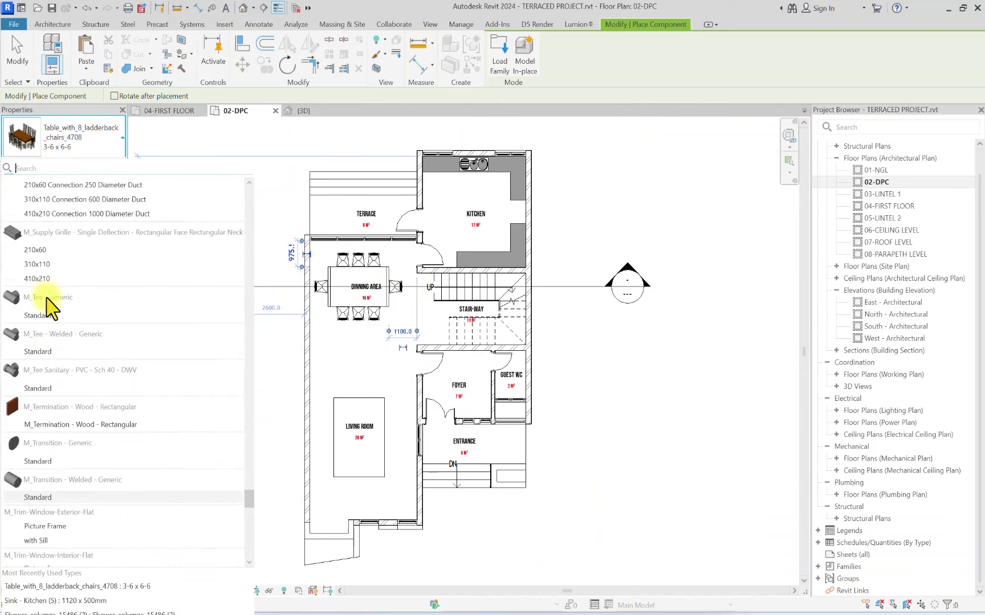
scroll(50, 308, up, 12)
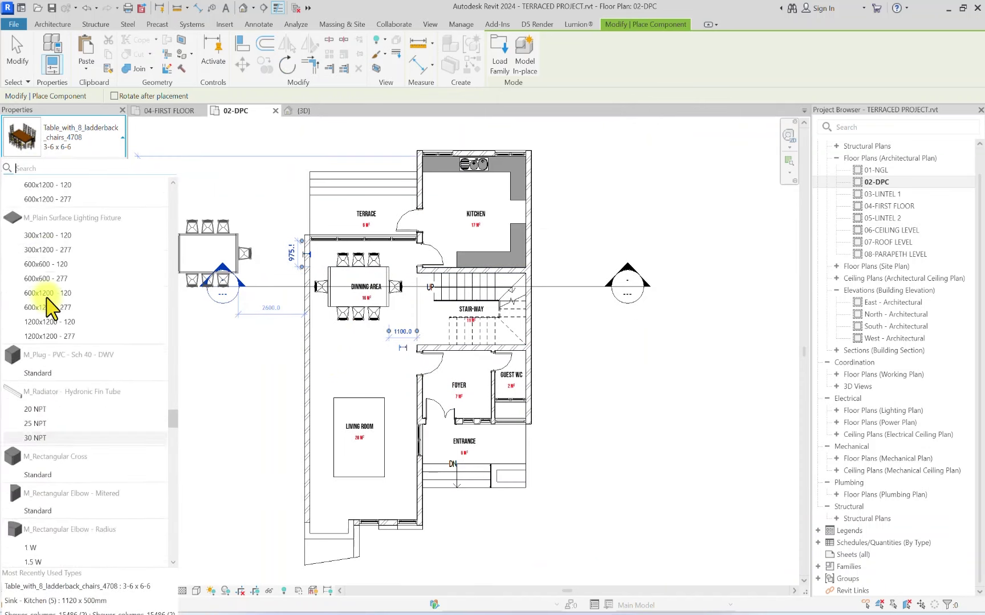
scroll(50, 307, up, 12)
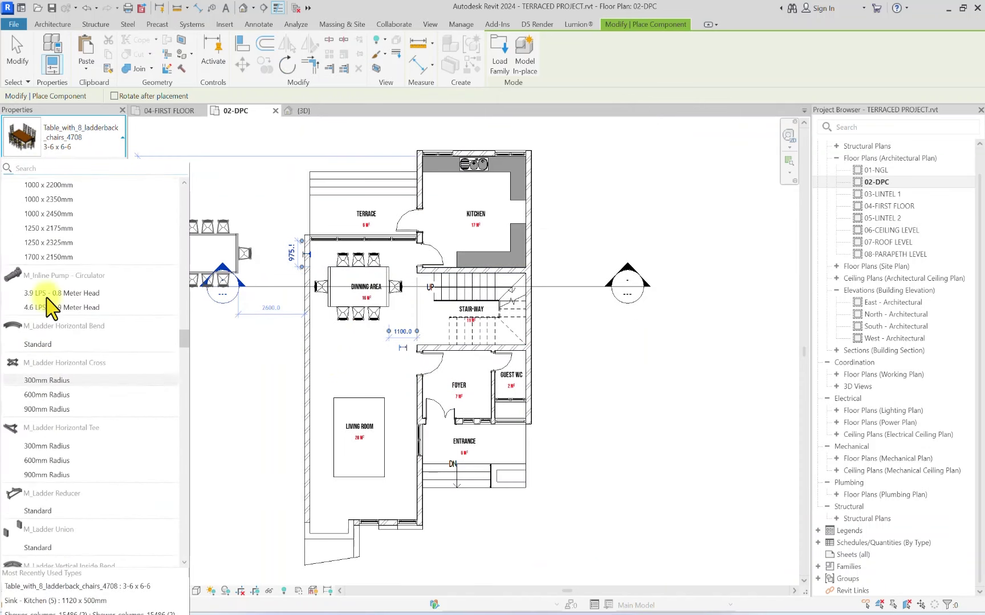
scroll(50, 308, up, 12)
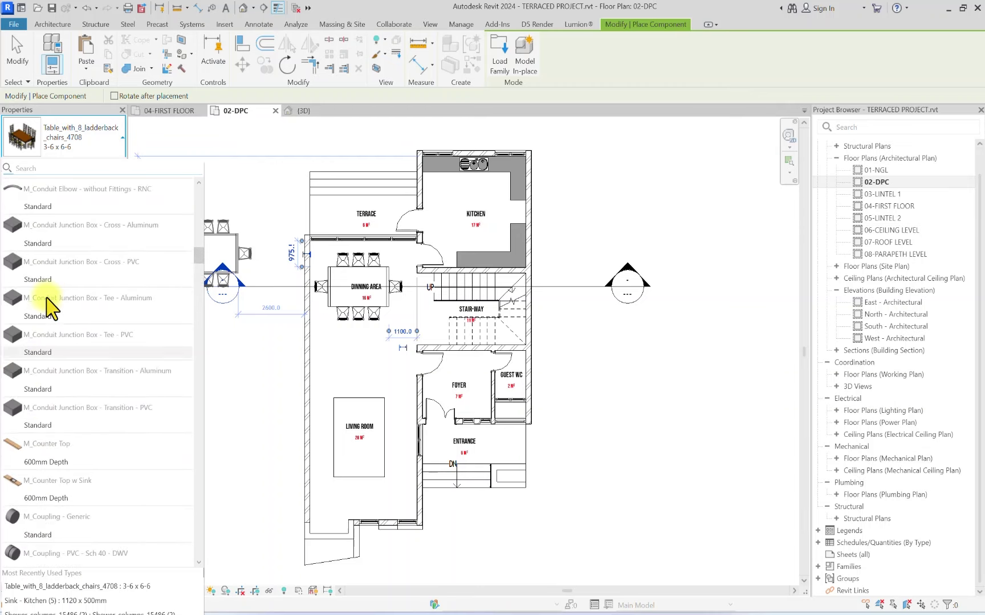
scroll(51, 307, up, 12)
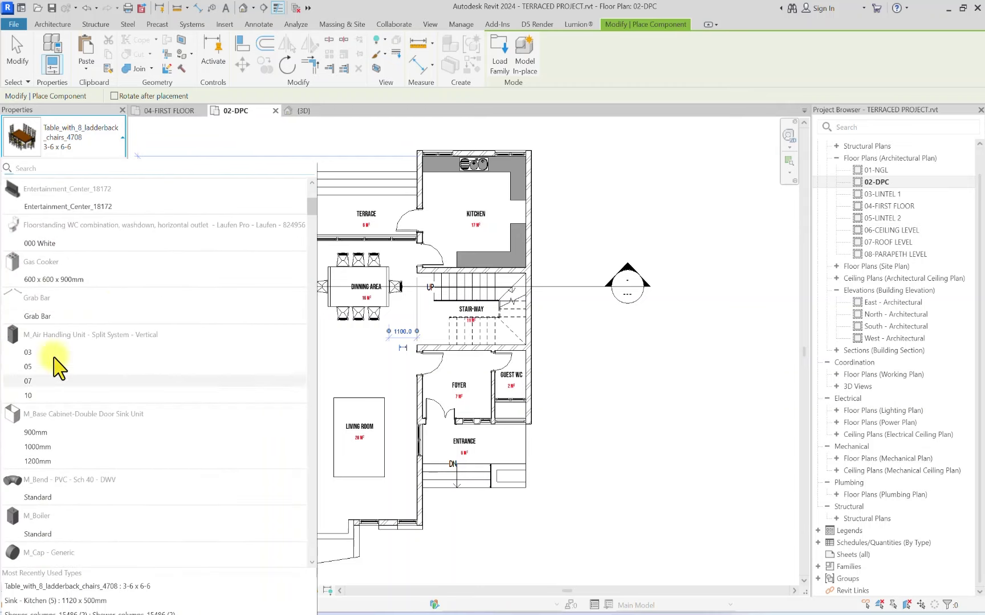
Step: Place the Gas Cooker against the kitchen wall
click(50, 279)
scroll(542, 197, up, 6)
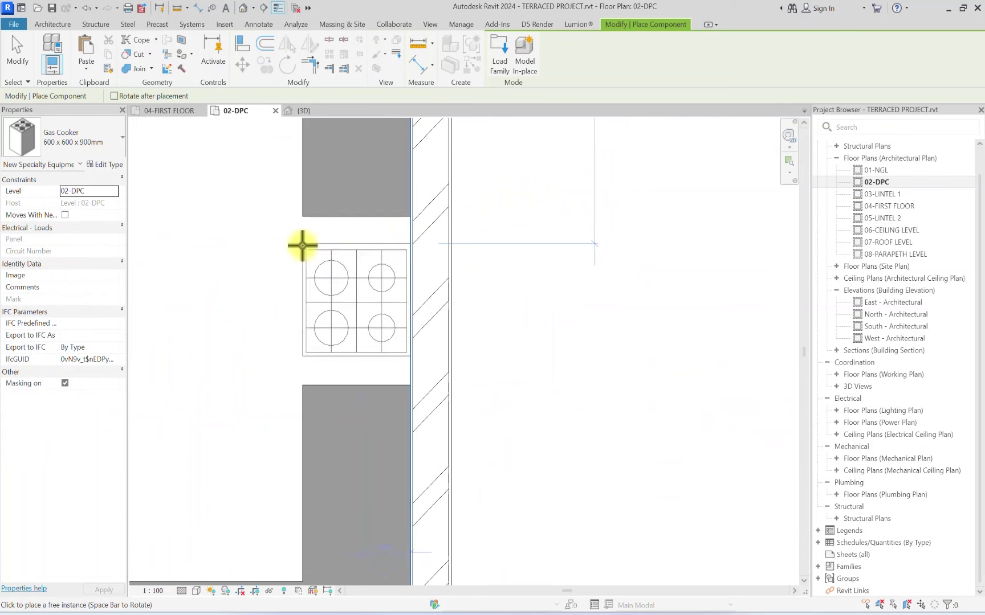
scroll(313, 252, down, 3)
click(325, 292)
key(Escape)
key(Escape)
Step: Stretch the L-shaped kitchen counter up so it extends past the cooker
click(326, 308)
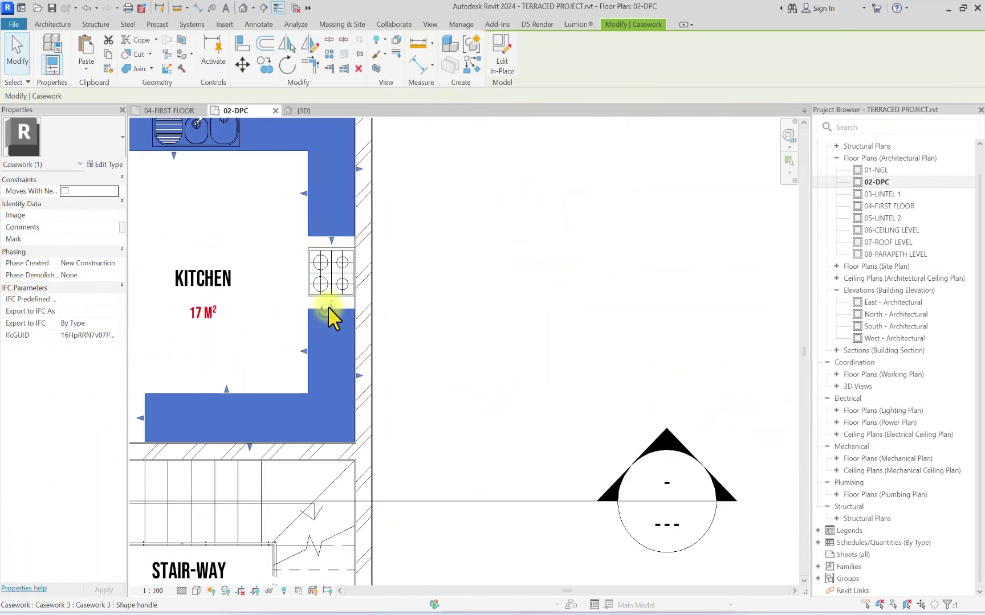
drag(328, 306, 341, 272)
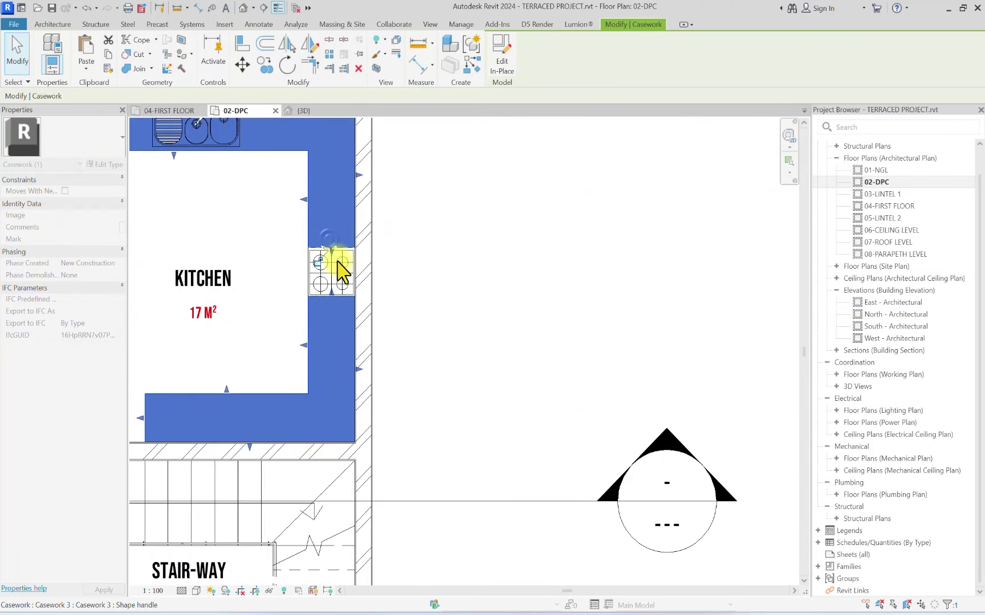
scroll(403, 275, down, 4)
key(Escape)
scroll(589, 279, up, 2)
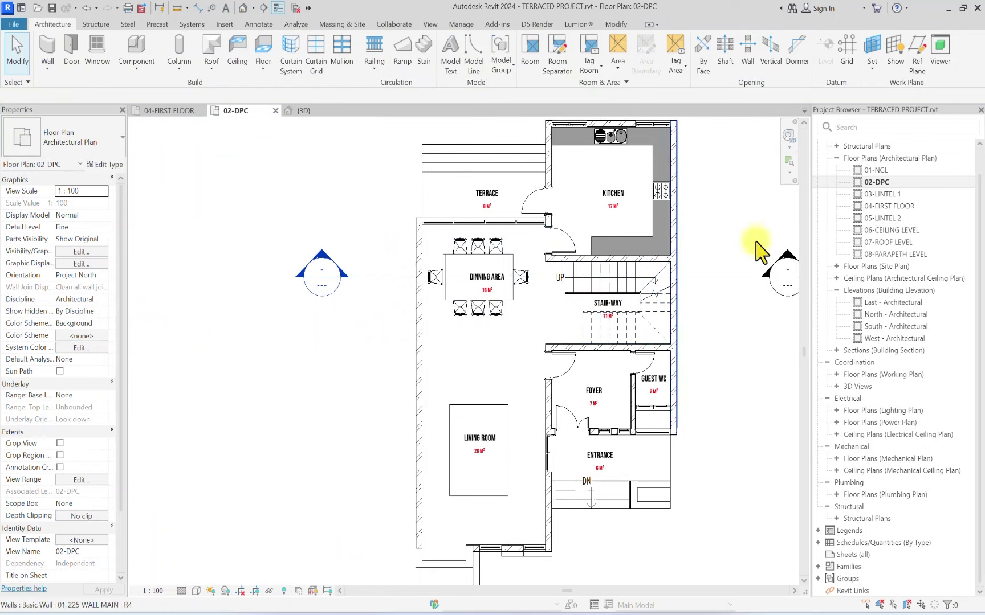
Step: Pick the floorstanding WC component for the Guest WC and bring the whole ground floor into view
click(139, 55)
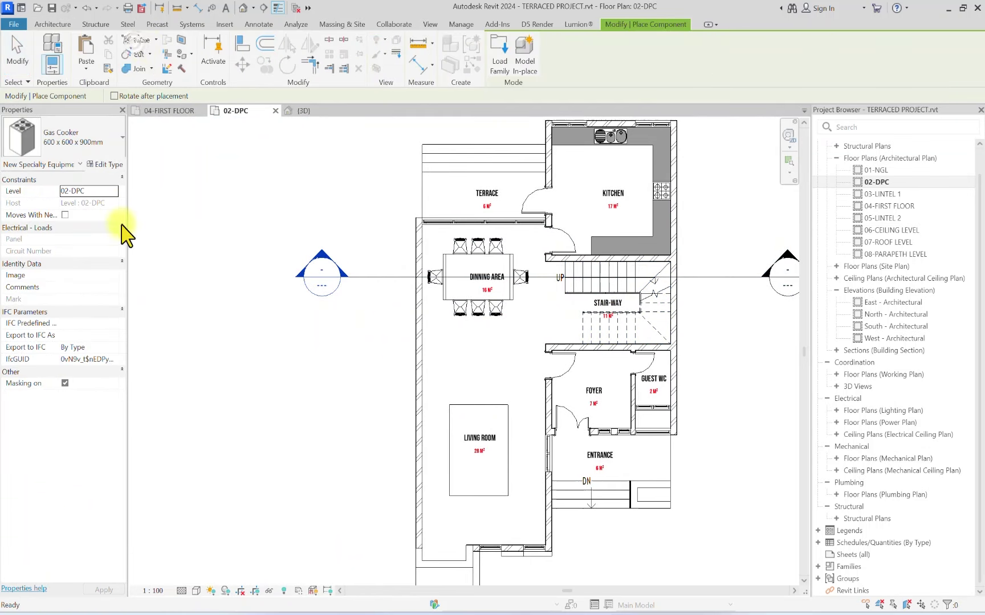
click(105, 137)
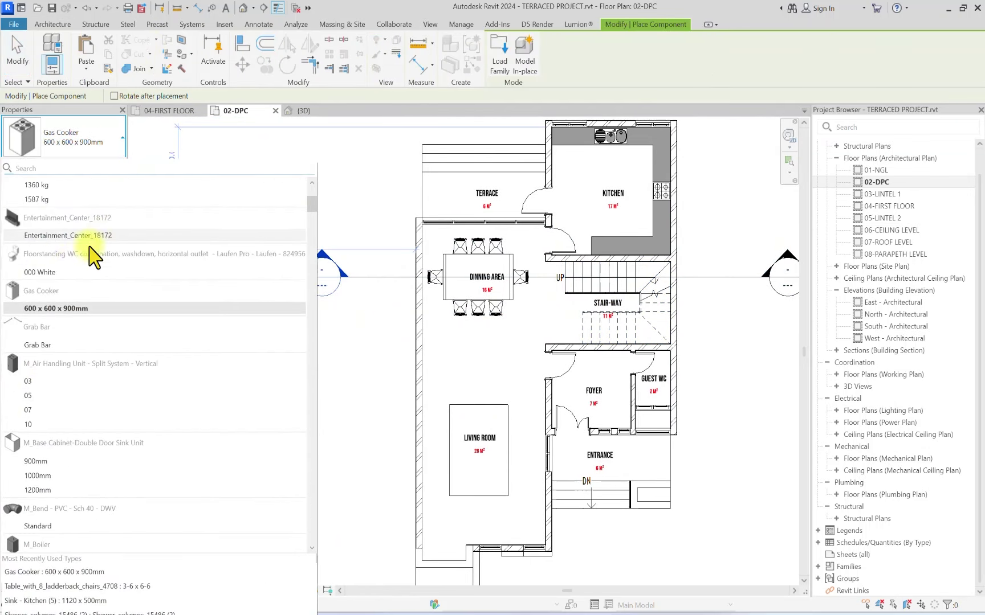
click(53, 274)
scroll(644, 388, up, 5)
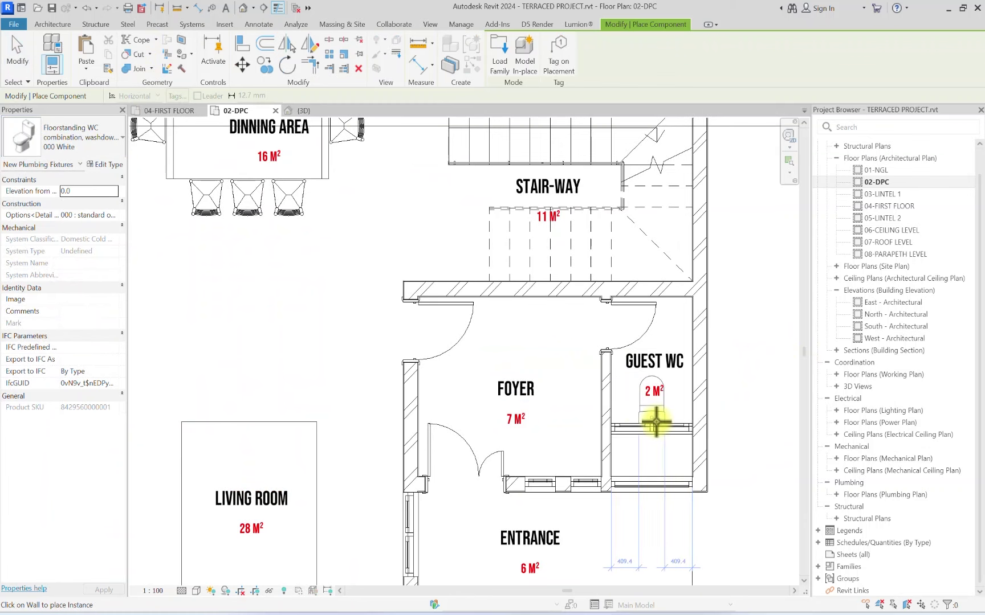
scroll(656, 422, down, 3)
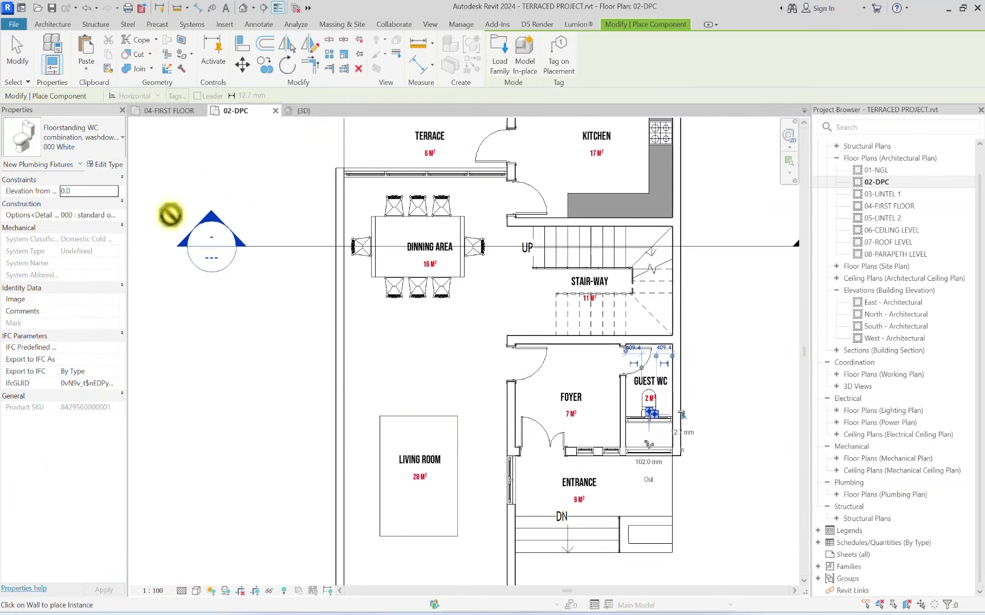
middle_drag(559, 247, 391, 417)
scroll(391, 418, down, 3)
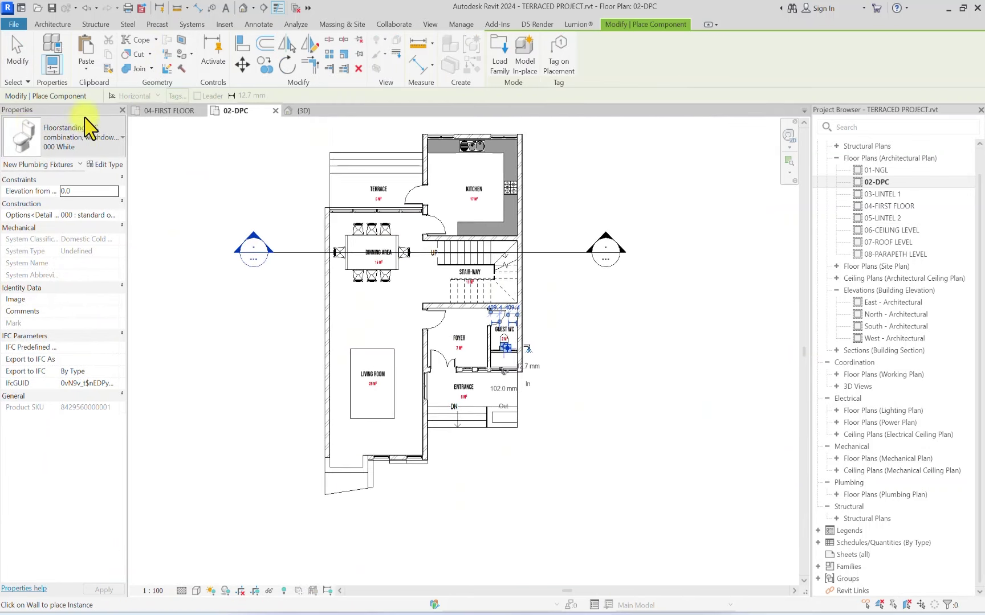
click(83, 150)
scroll(23, 284, up, 3)
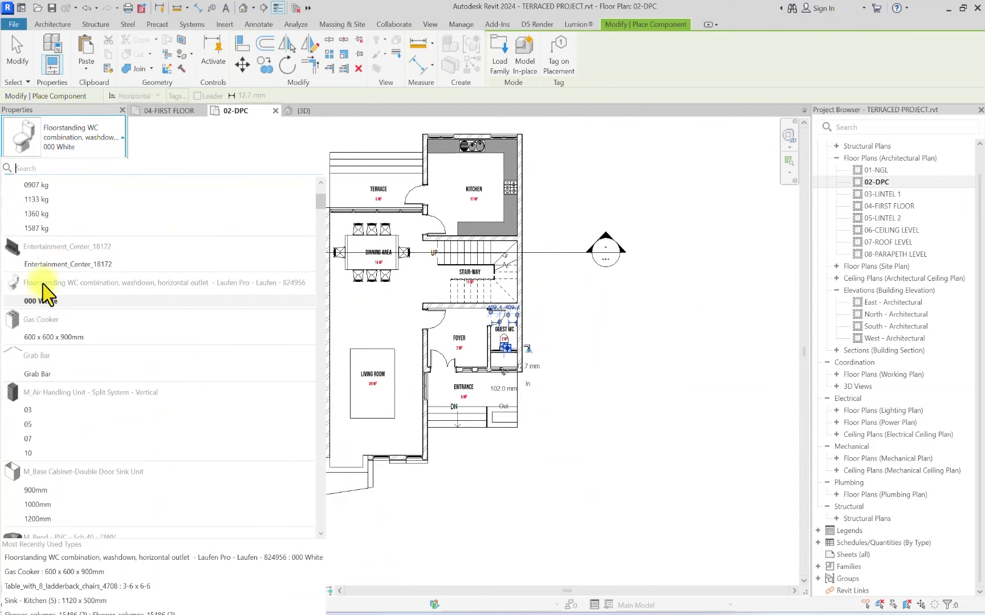
Step: Place the rotated Entertainment_Center_18172 TV unit along the living room wall
click(57, 265)
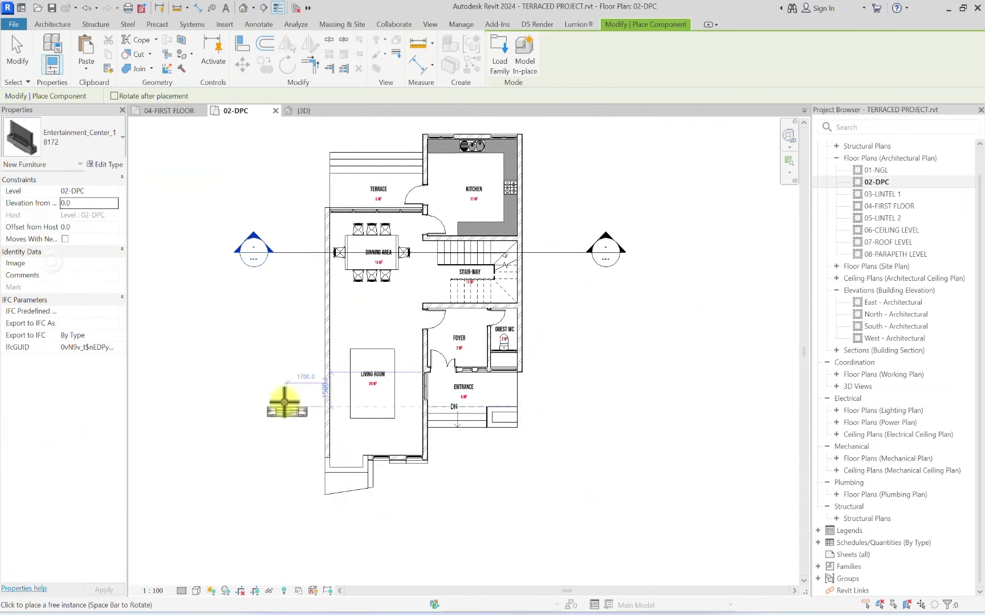
scroll(370, 394, up, 5)
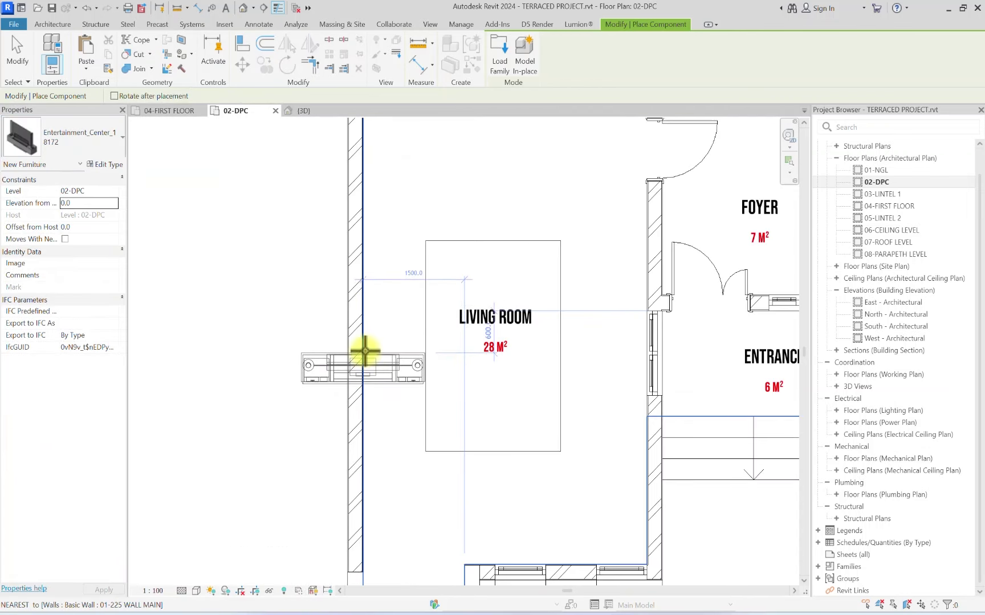
key(space)
click(365, 348)
scroll(364, 347, down, 5)
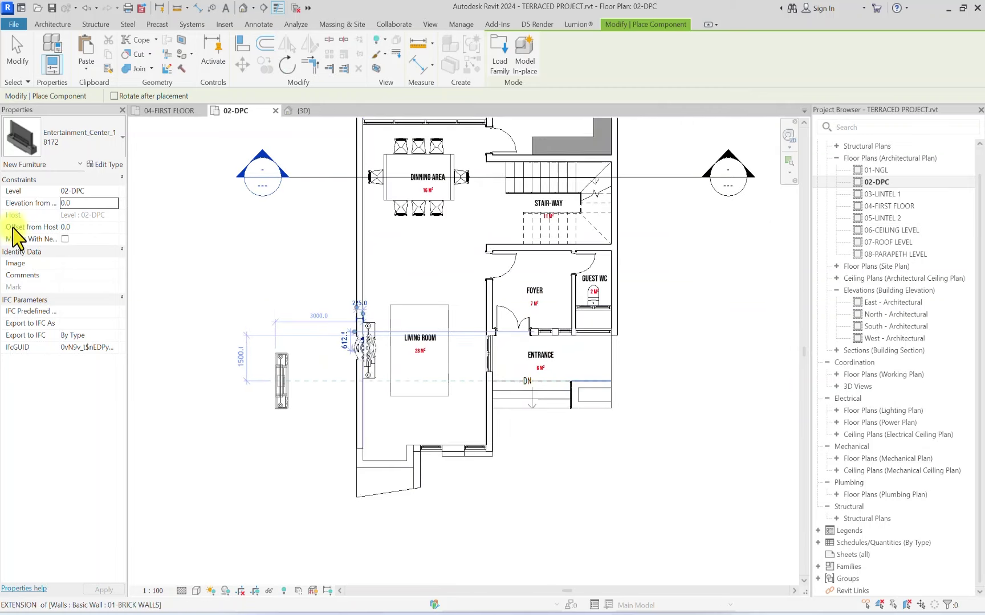
Step: Place the coffee_table_4166 02 coffee table centred on the rug
click(62, 136)
scroll(39, 270, up, 3)
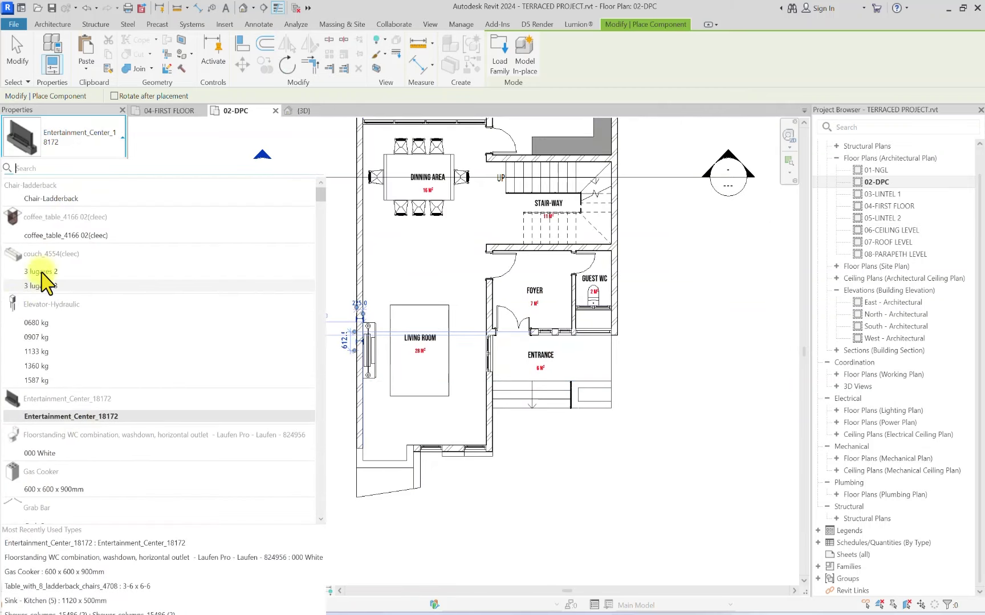
click(39, 236)
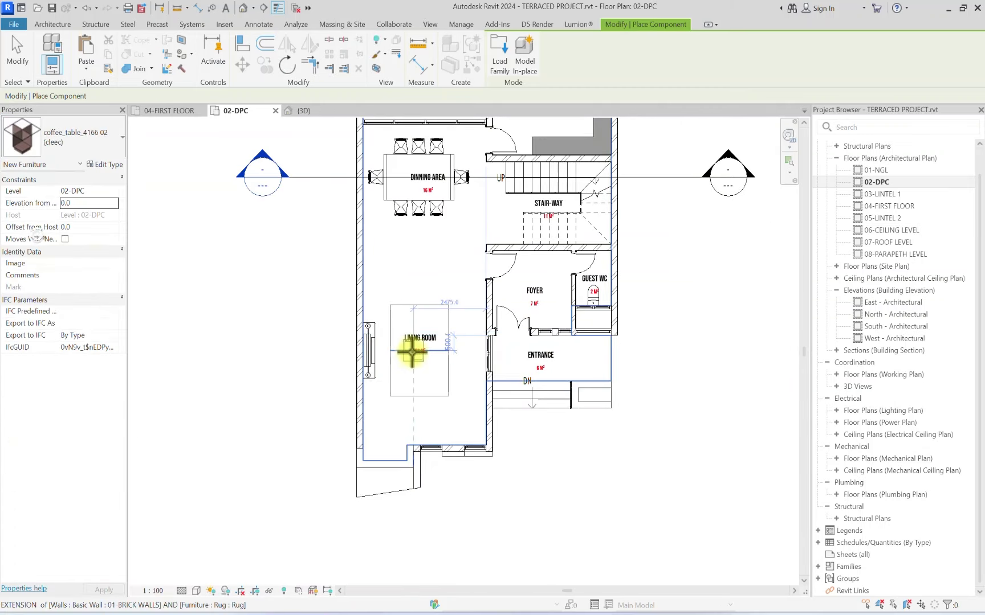
scroll(419, 356, up, 3)
scroll(428, 357, down, 3)
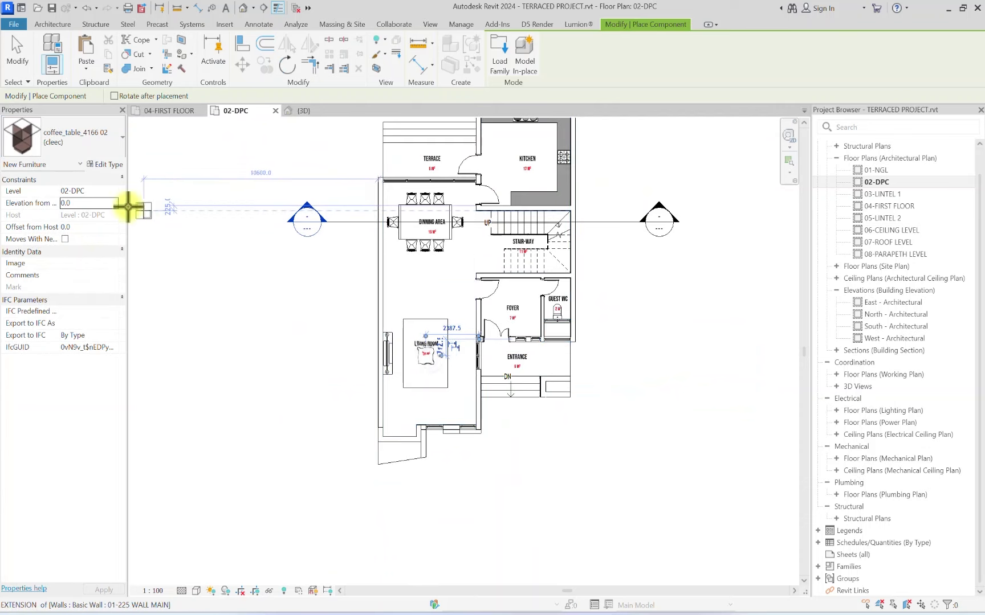
Step: Add couch_4554 3 lugares 2 and 3 lugares 3 sofas, rotated to sit around the rug
click(112, 147)
scroll(41, 276, up, 2)
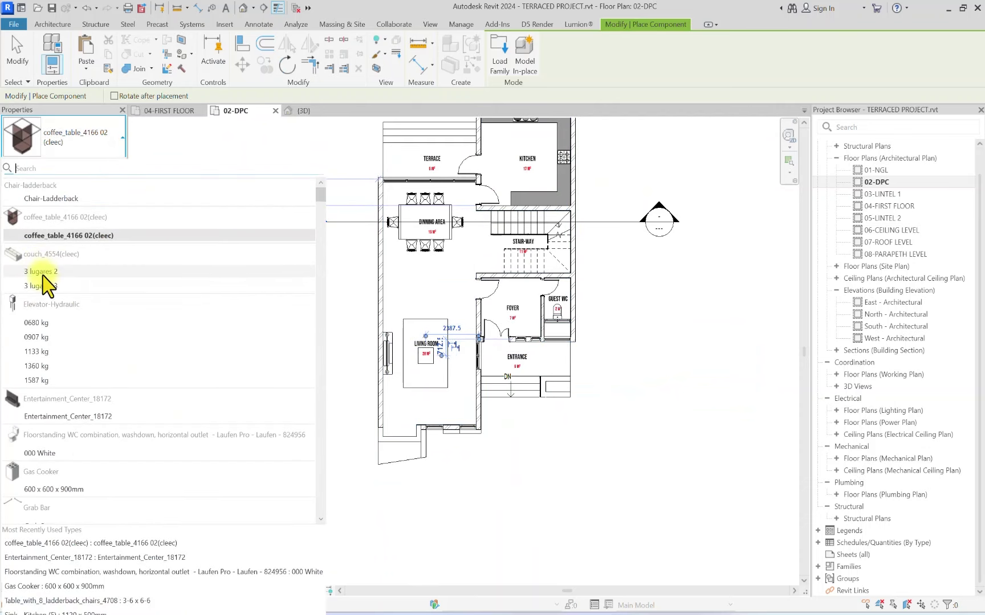
click(43, 261)
scroll(522, 345, up, 4)
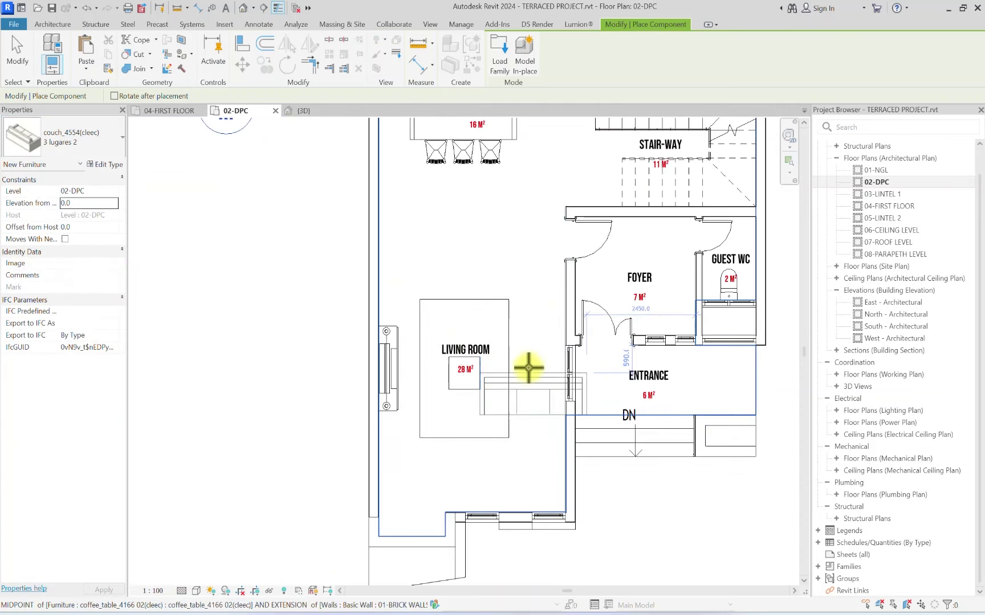
key(space)
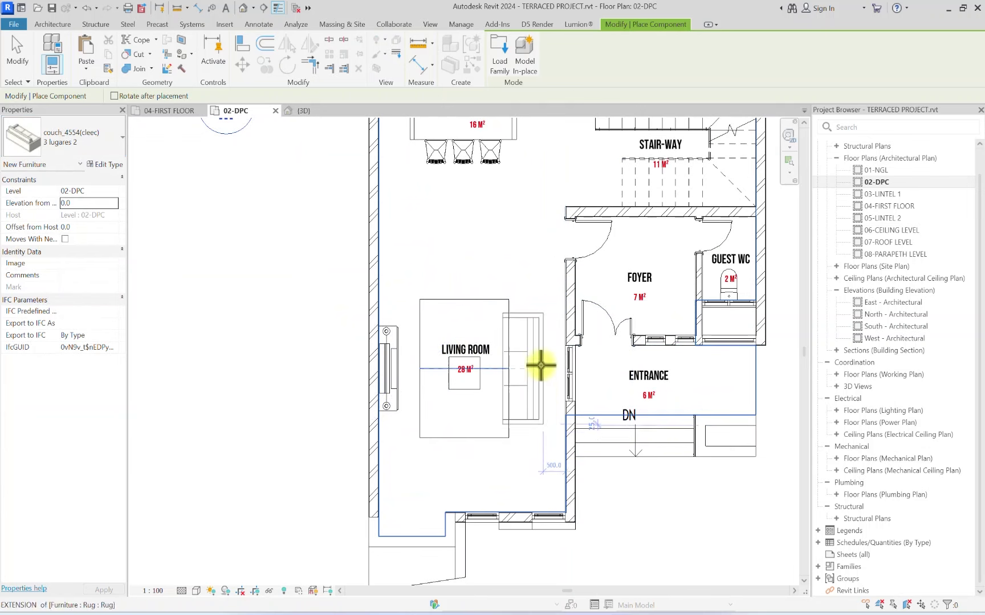
click(31, 137)
click(40, 222)
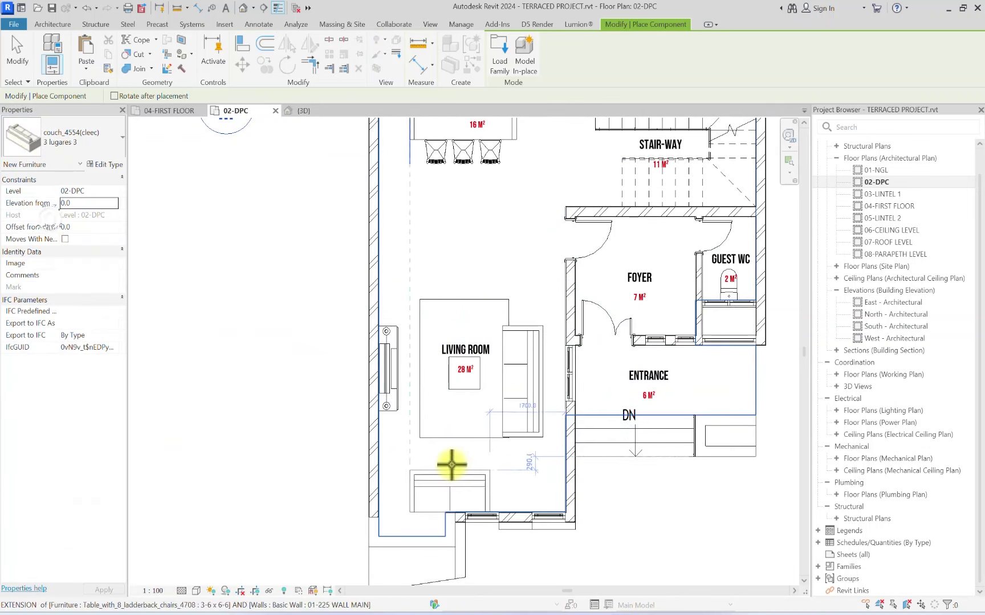
key(space)
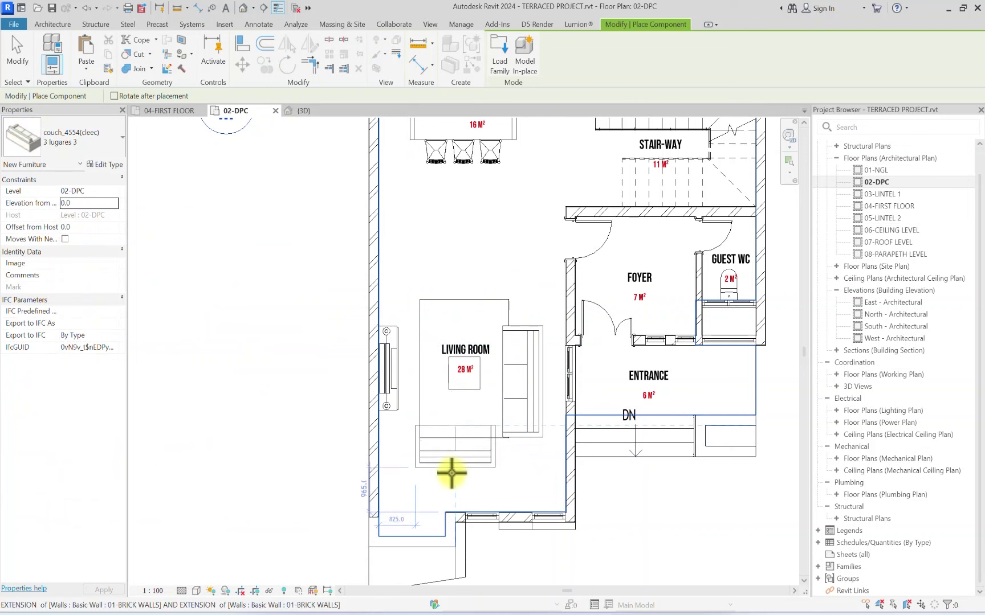
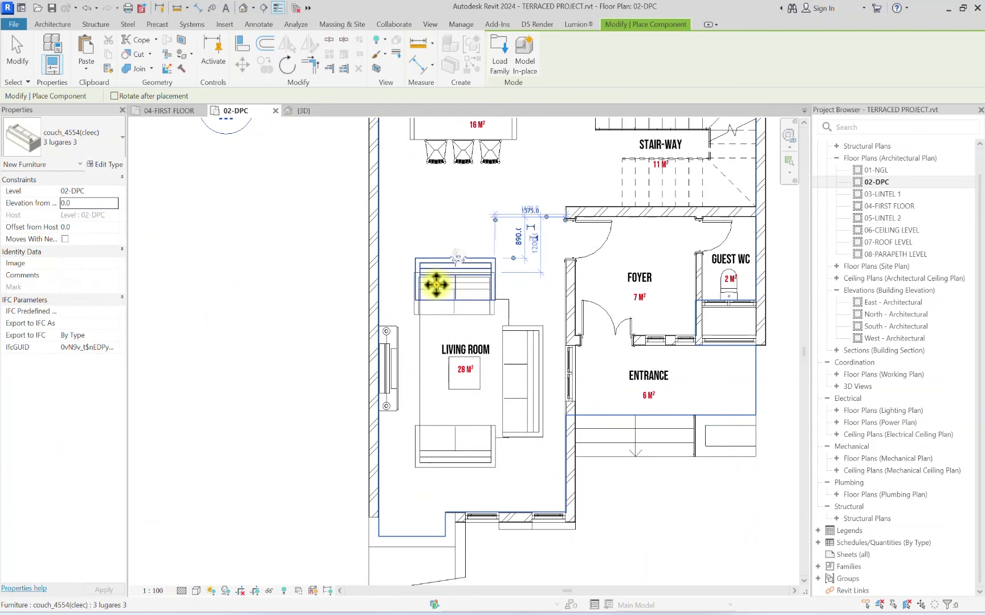
Step: Keep the 3 lugares 3 couch type for the component being placed
scroll(454, 284, down, 3)
click(85, 133)
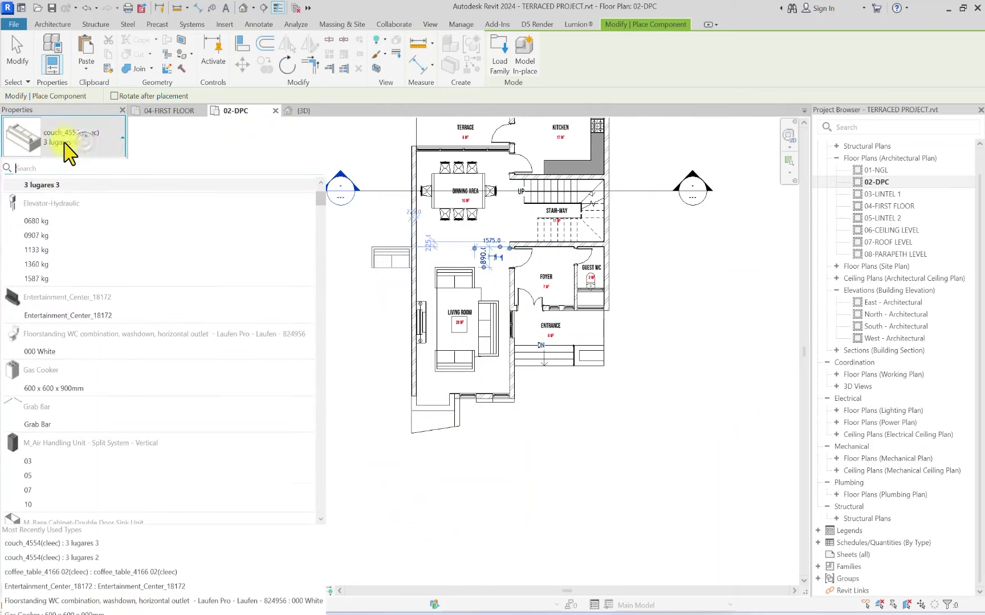
scroll(39, 279, down, 3)
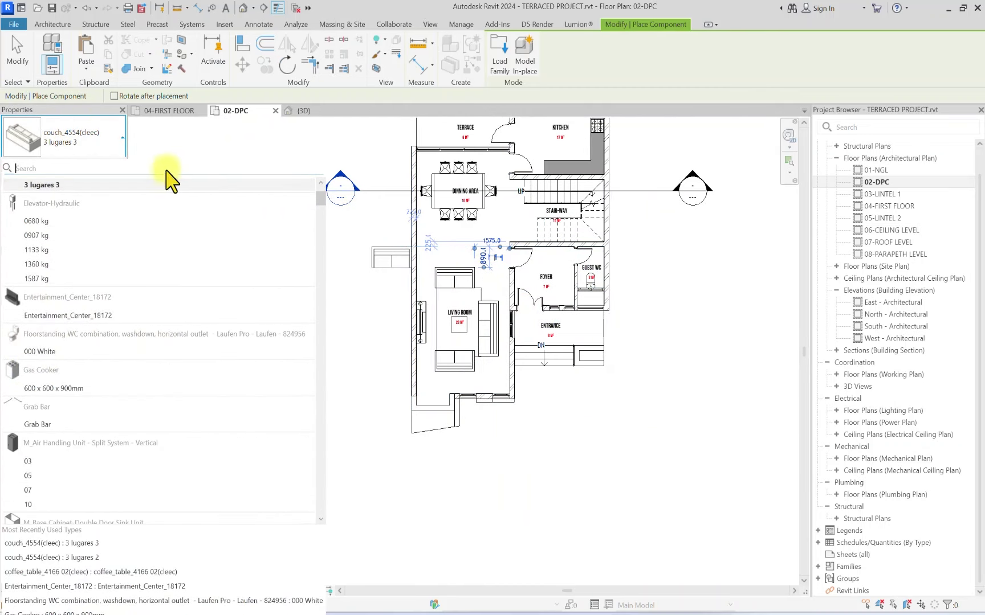
scroll(35, 254, up, 2)
click(40, 286)
scroll(566, 243, up, 4)
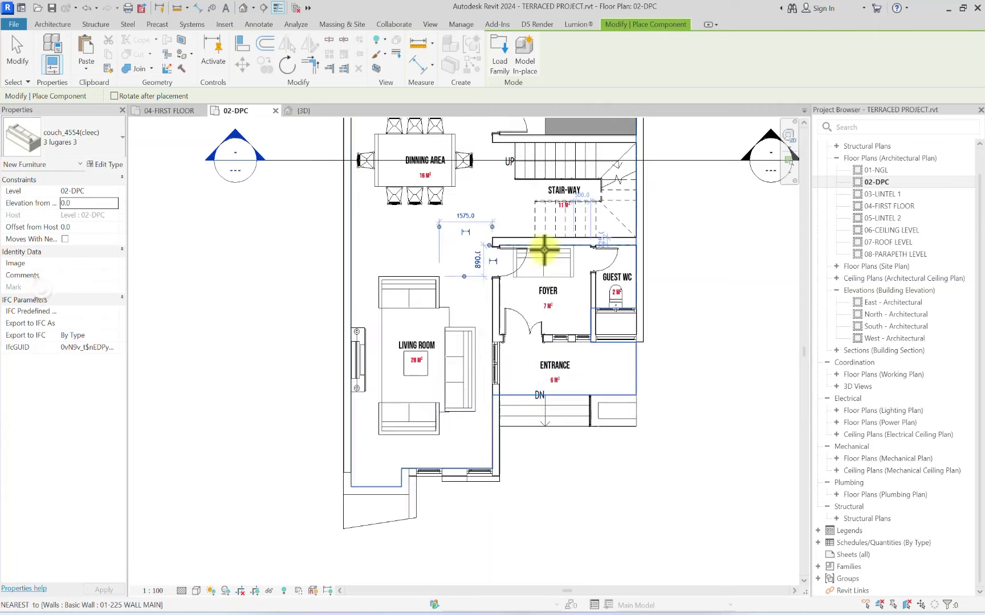
Step: Rotate the couch upright and place it in the foyer beside the Guest WC wall
key(space)
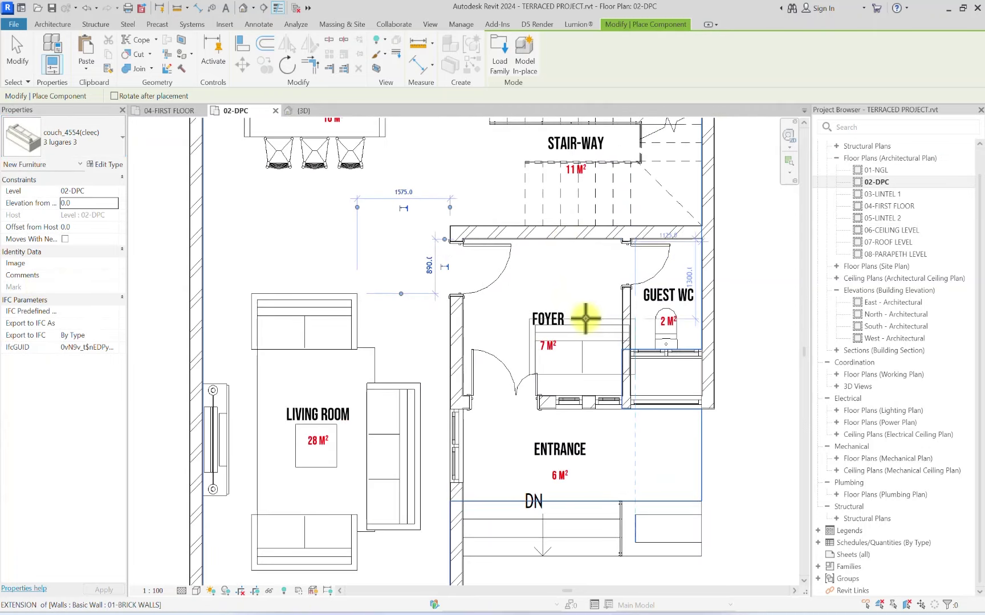
key(space)
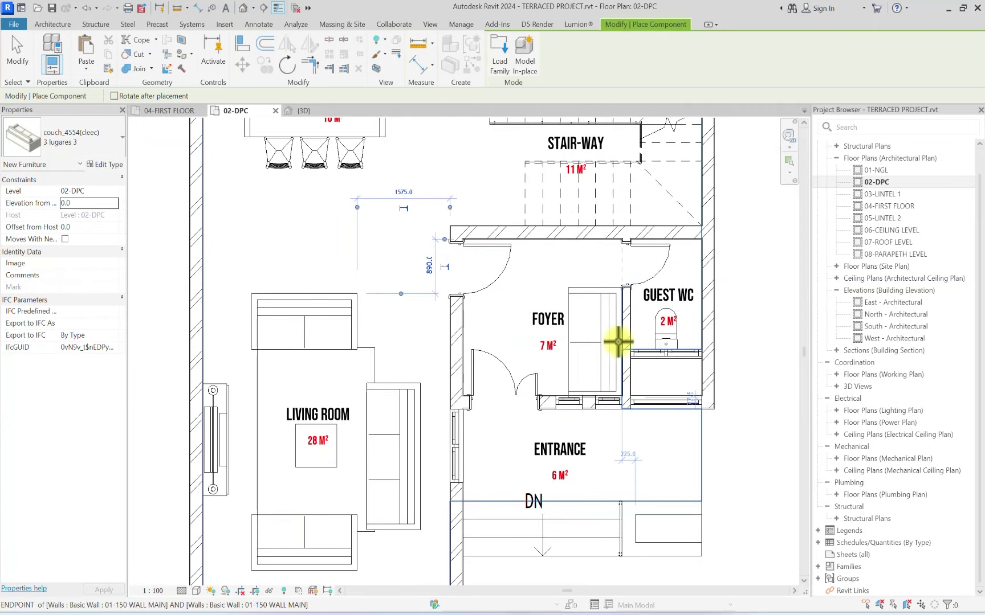
click(618, 341)
scroll(454, 296, down, 5)
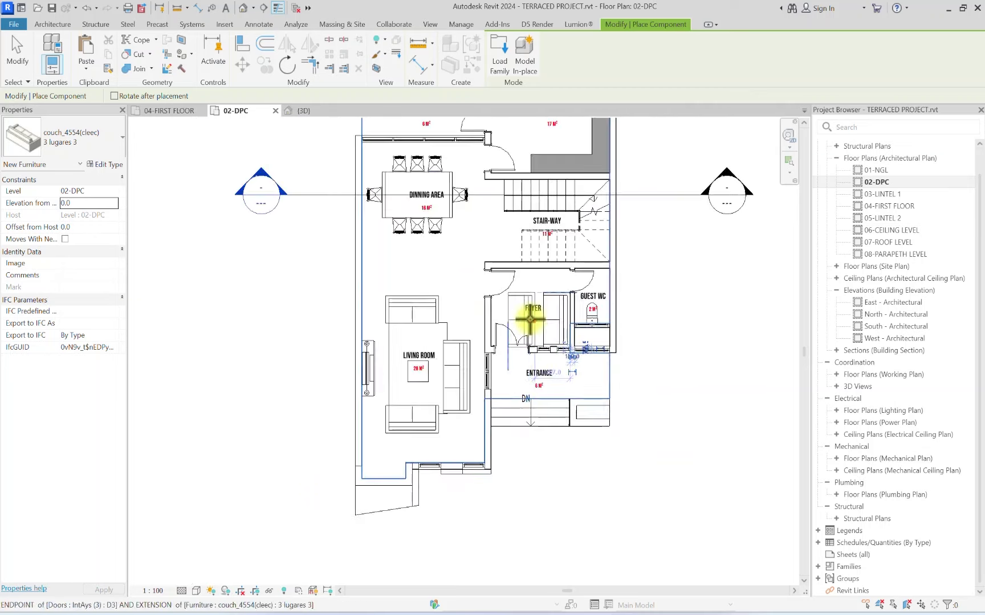
scroll(451, 315, down, 5)
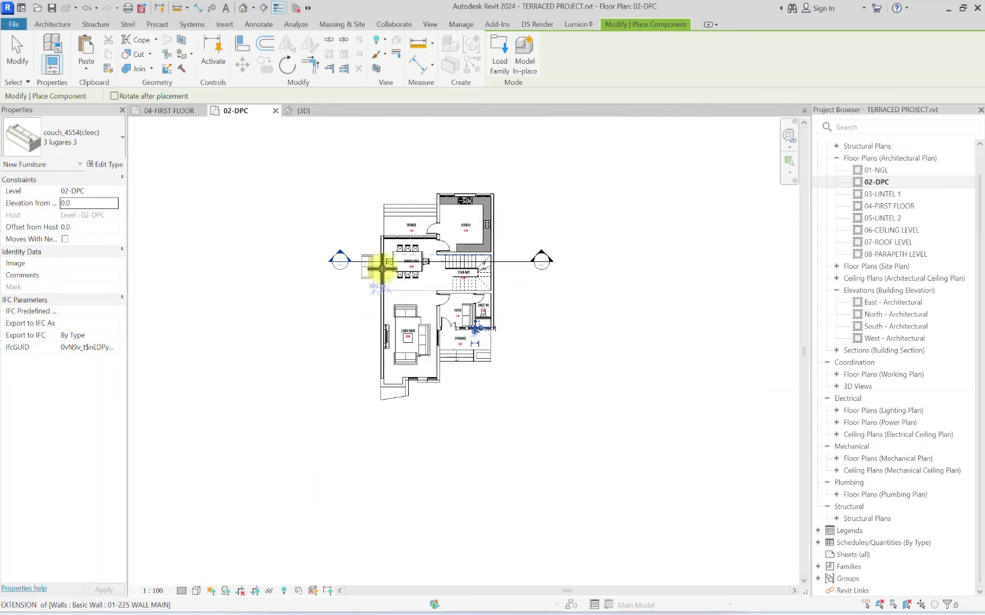
key(Escape)
key(Escape)
scroll(405, 302, up, 3)
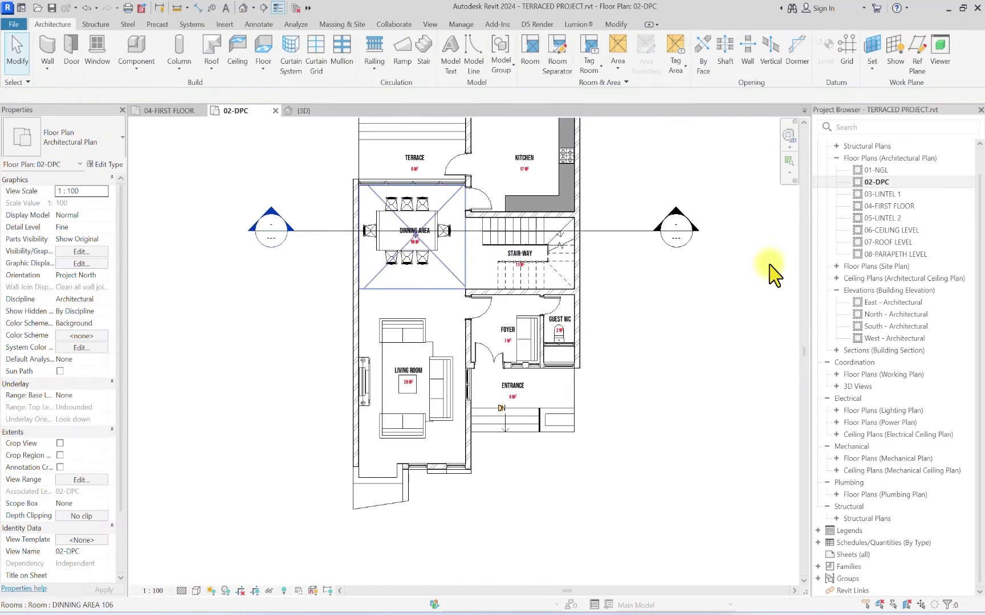
Step: On the 04-FIRST FLOOR plan, start a Component with the coffee_table_4166 02 type
double_click(889, 206)
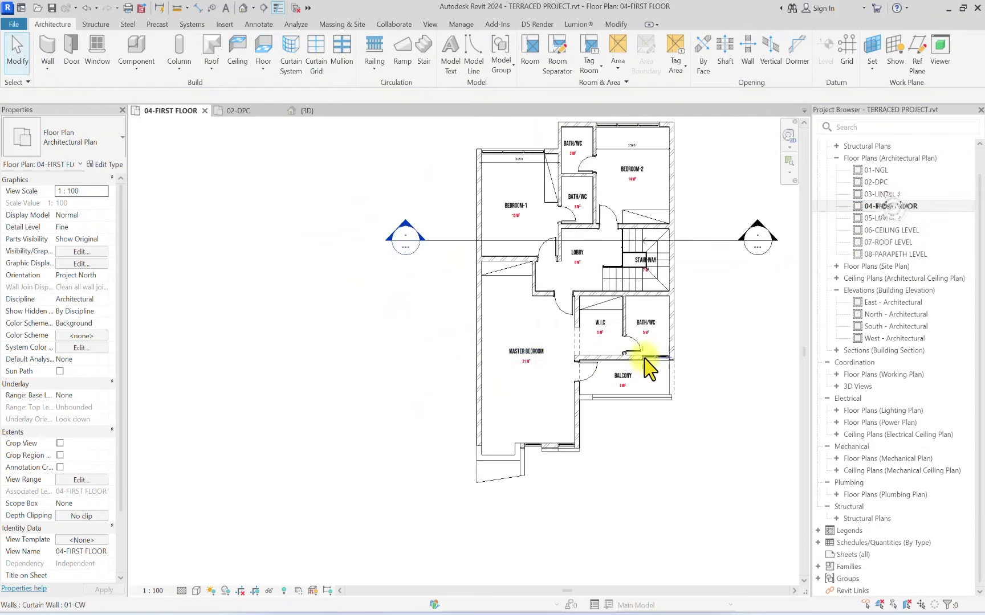
scroll(655, 358, down, 3)
click(149, 53)
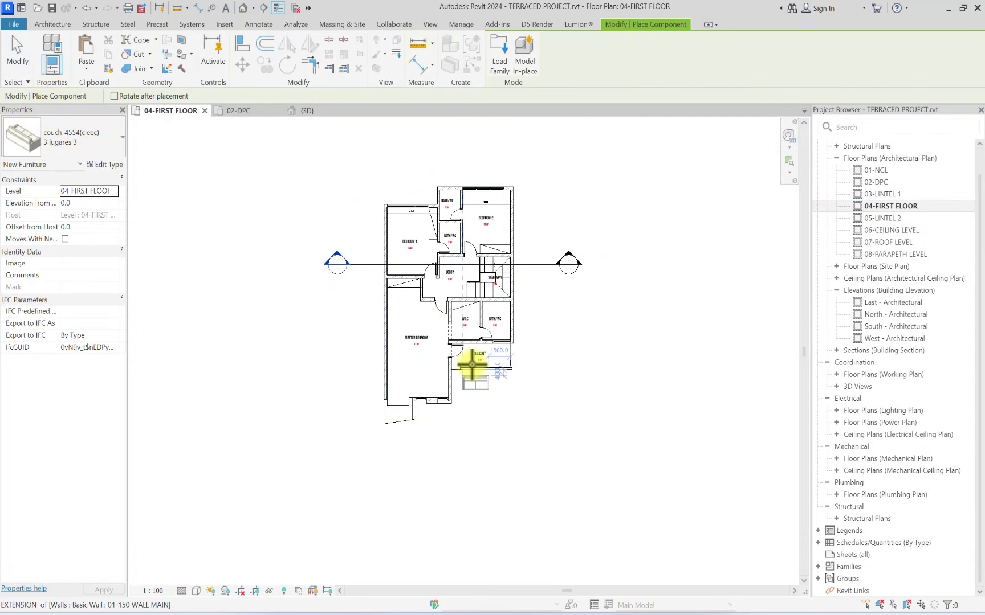
scroll(403, 310, up, 4)
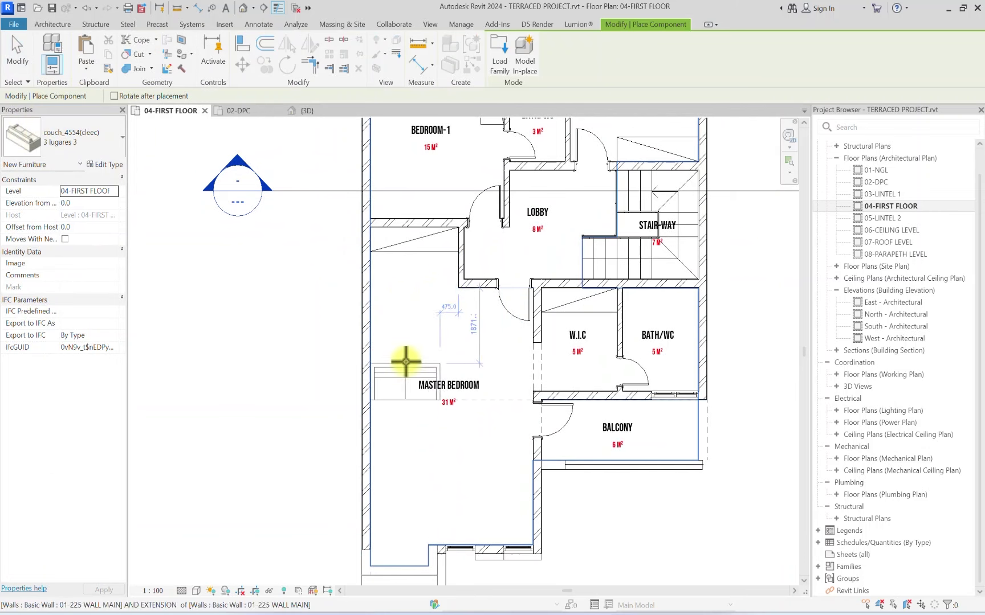
scroll(425, 322, up, 1)
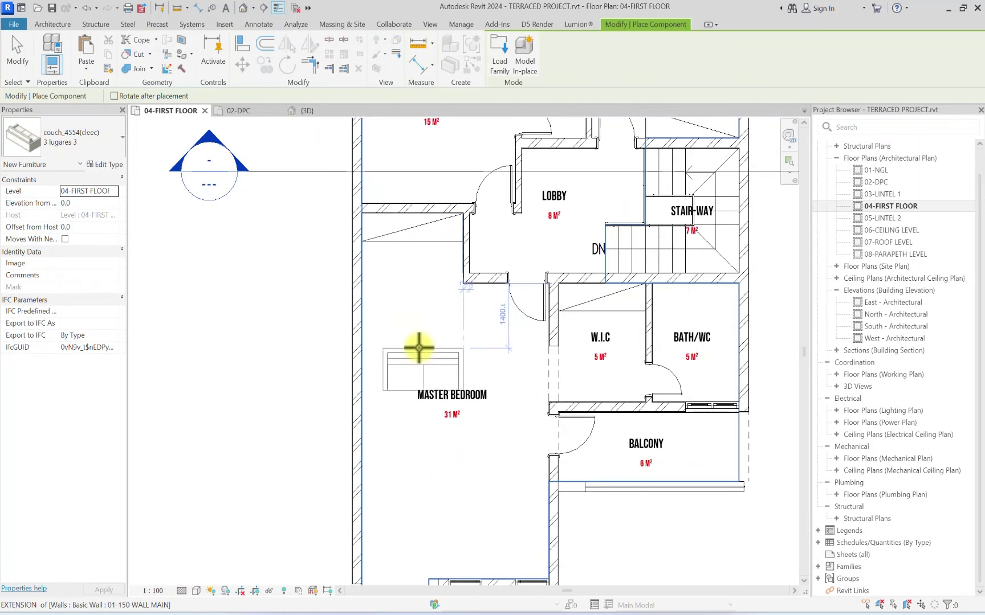
click(72, 140)
scroll(31, 245, up, 3)
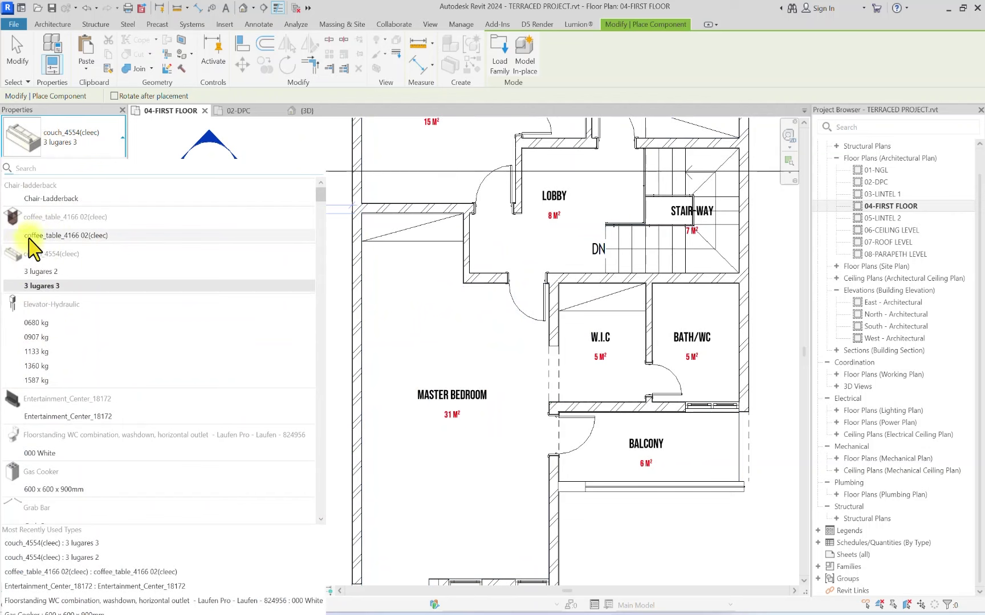
click(41, 236)
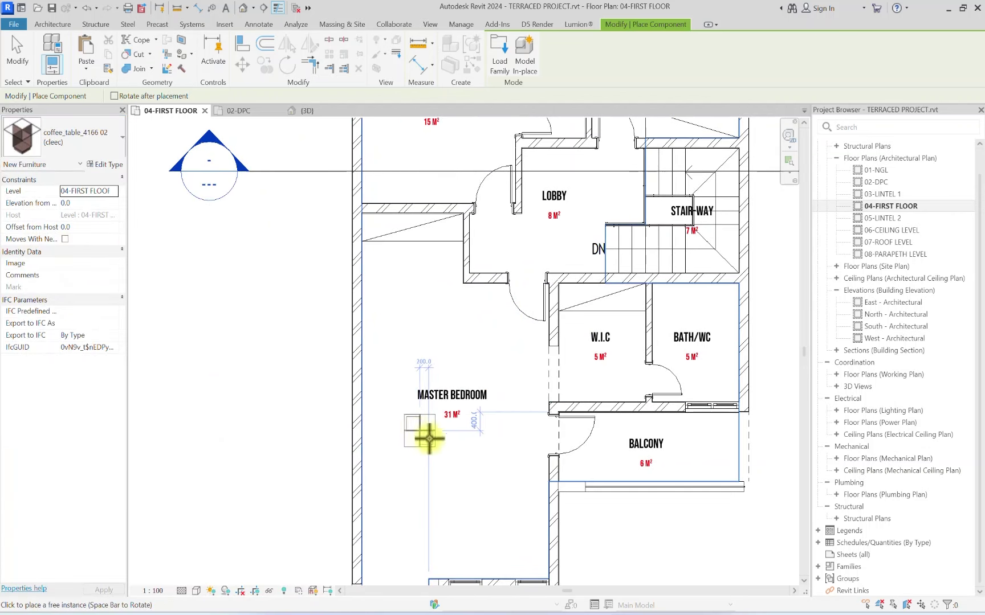
Step: Place an Entertainment_Center_18172 unit against the master bedroom's left wall
click(34, 137)
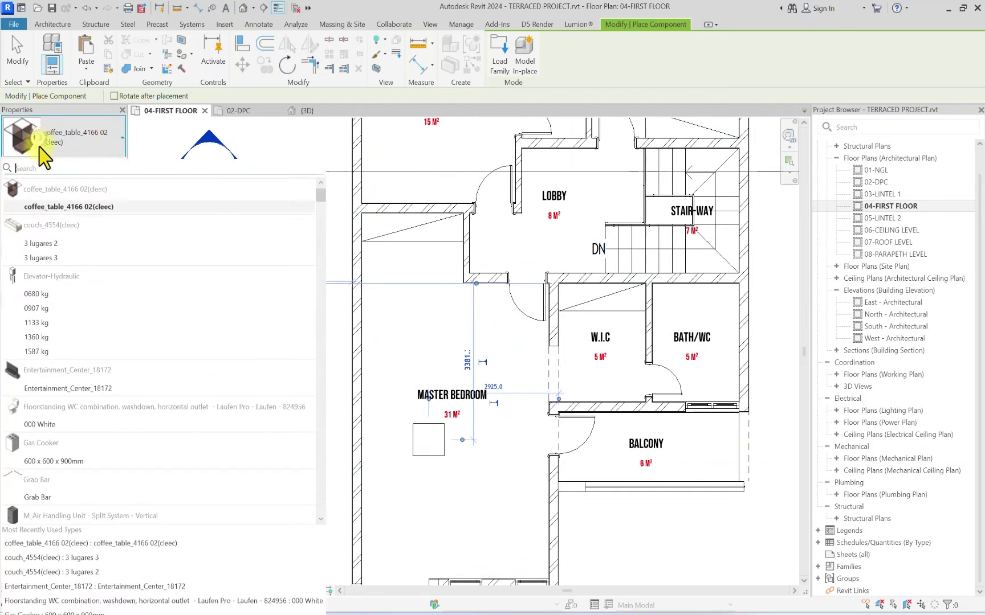
click(26, 389)
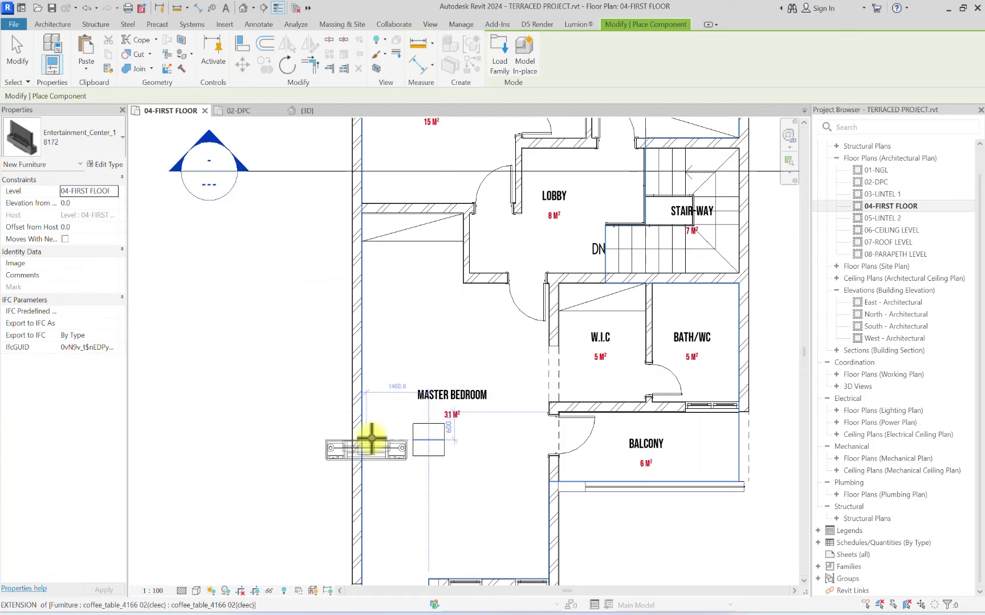
scroll(370, 436, down, 3)
scroll(370, 435, up, 5)
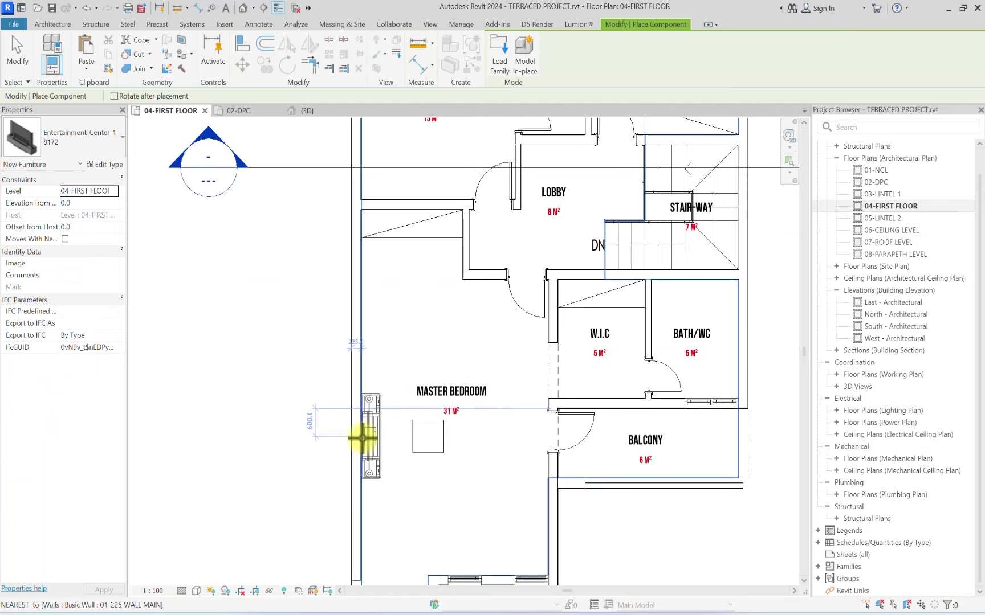
scroll(369, 424, down, 2)
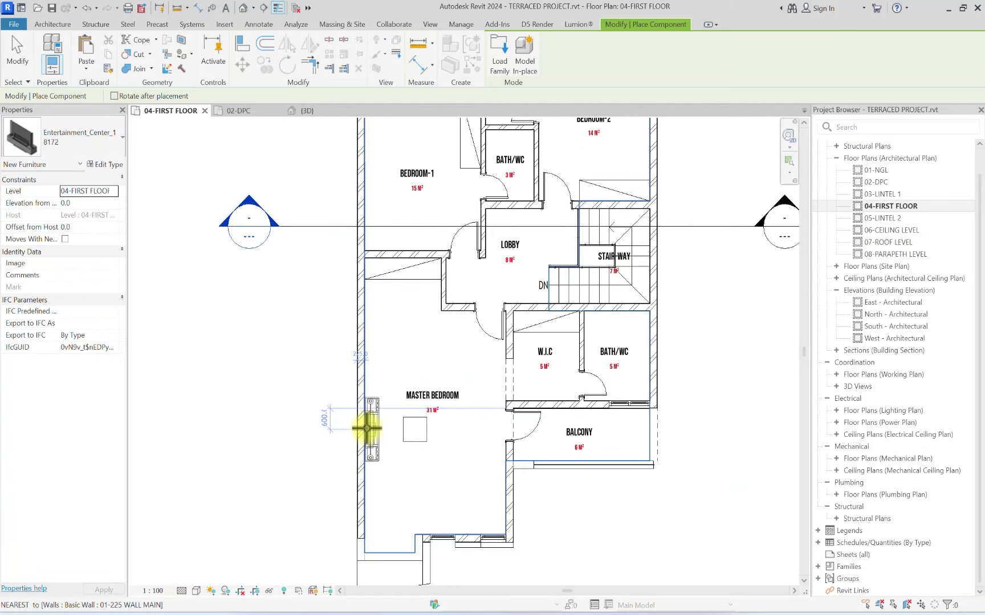
click(368, 428)
key(Escape)
key(Escape)
scroll(513, 468, up, 1)
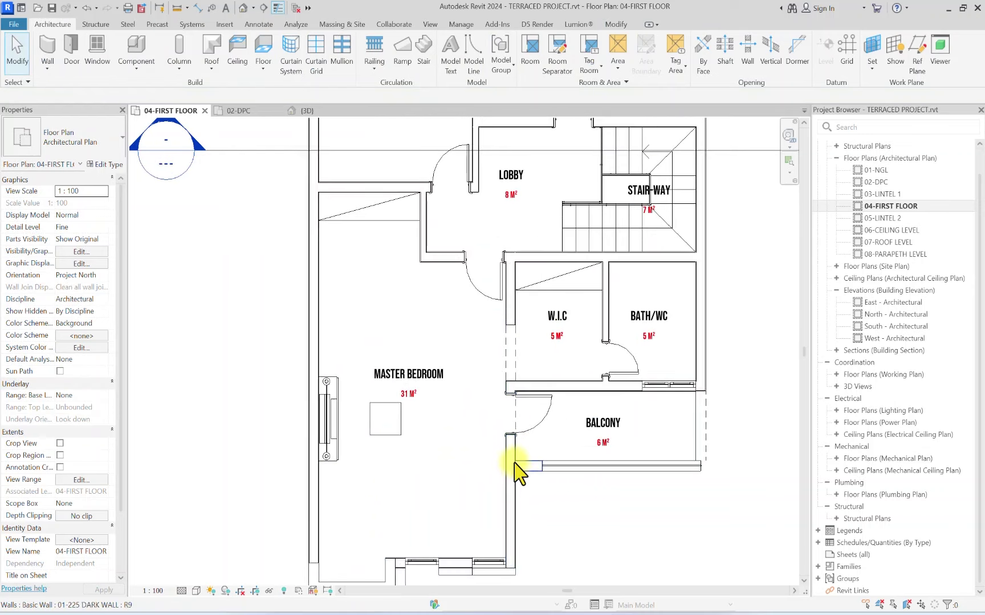
scroll(503, 494, down, 3)
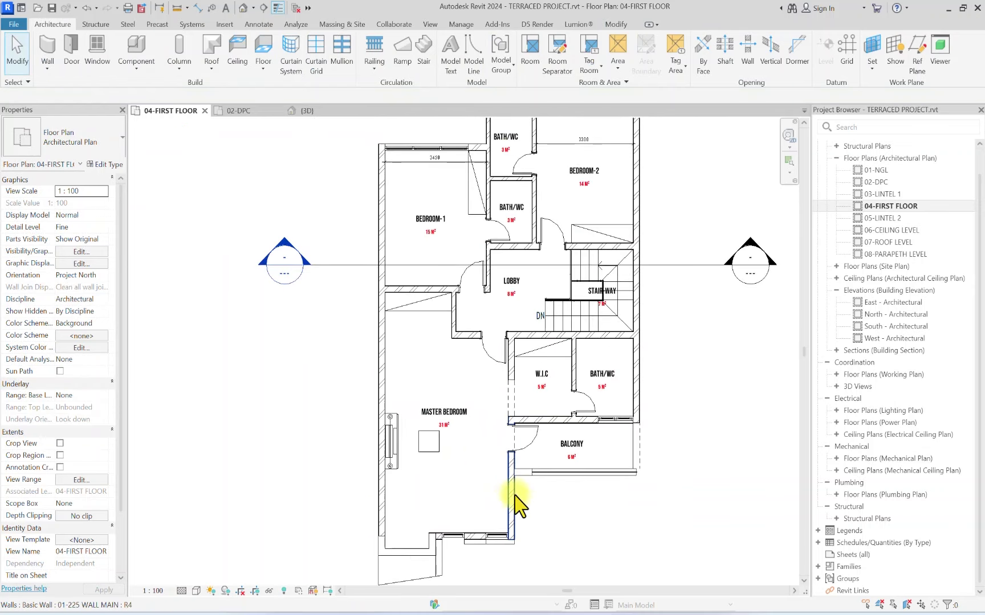
Step: Paste the curtain wall beside the 02-DPC entrance onto the chosen levels
double_click(885, 184)
scroll(467, 405, up, 3)
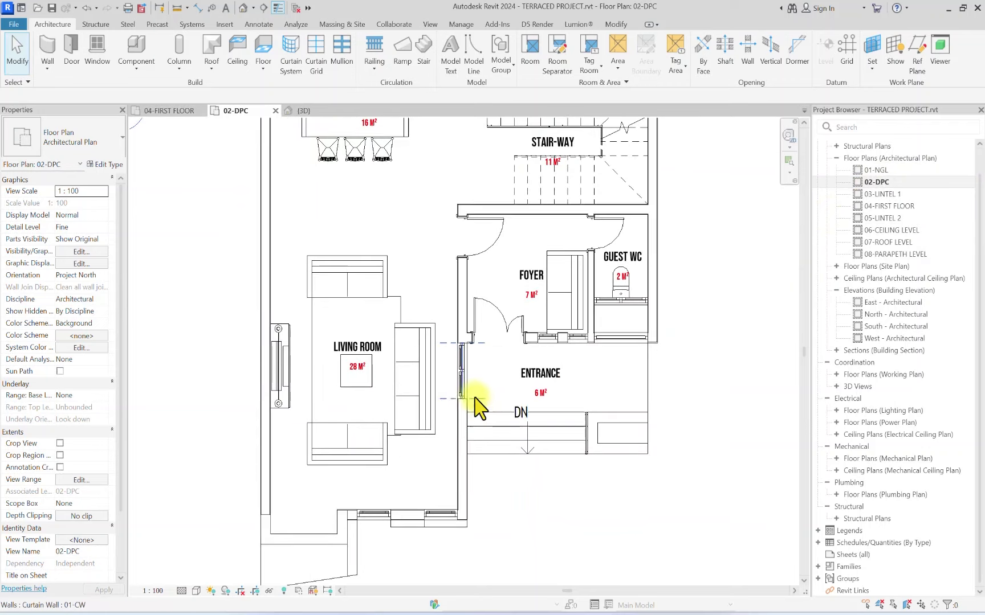
click(463, 399)
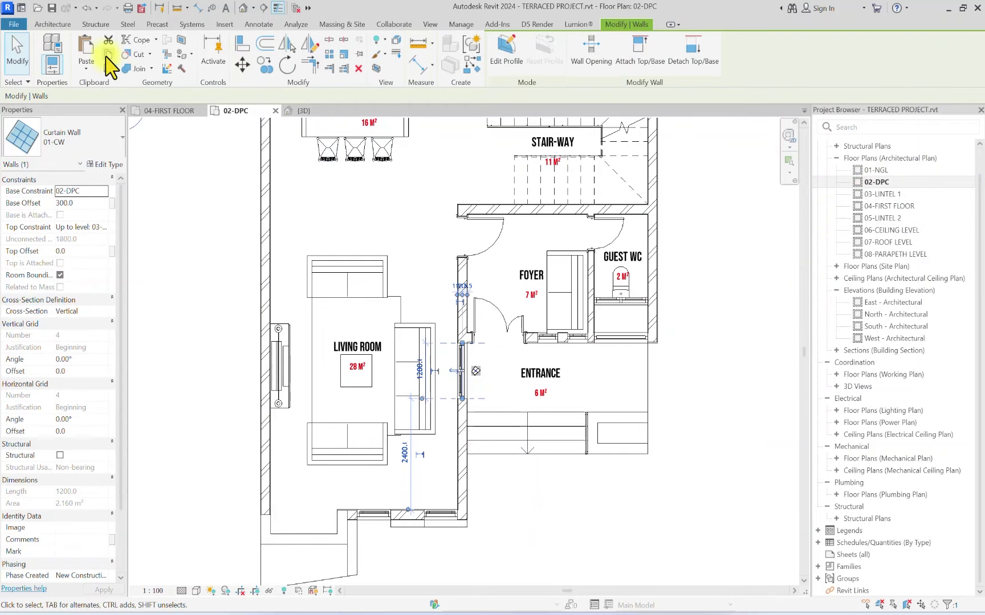
click(87, 69)
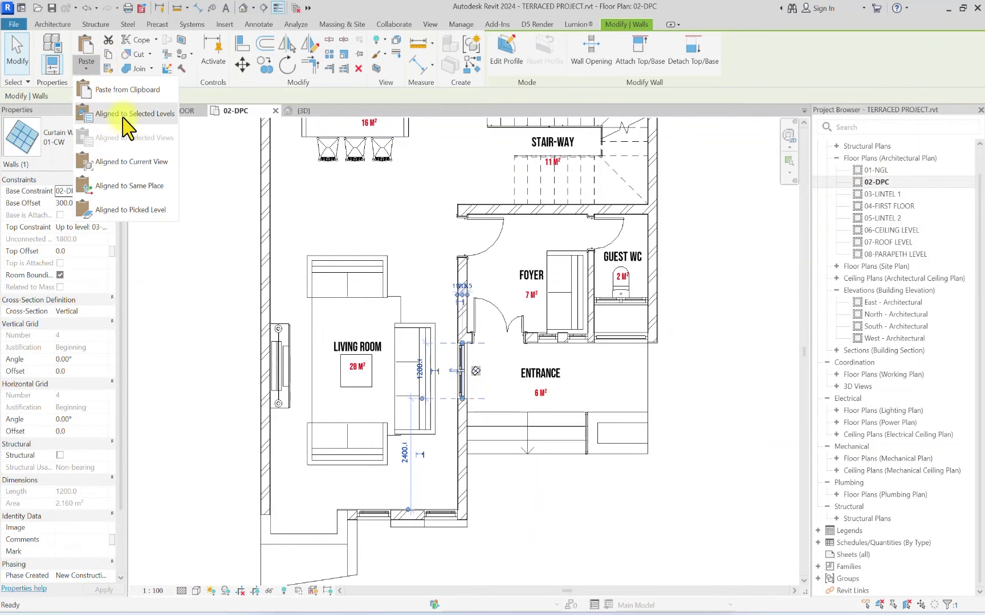
click(137, 115)
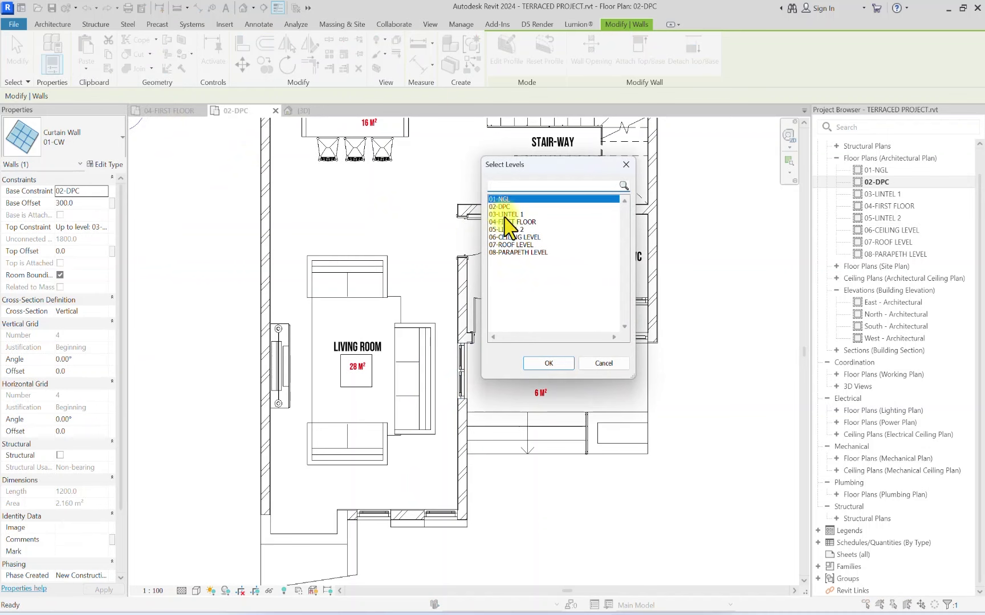
click(548, 364)
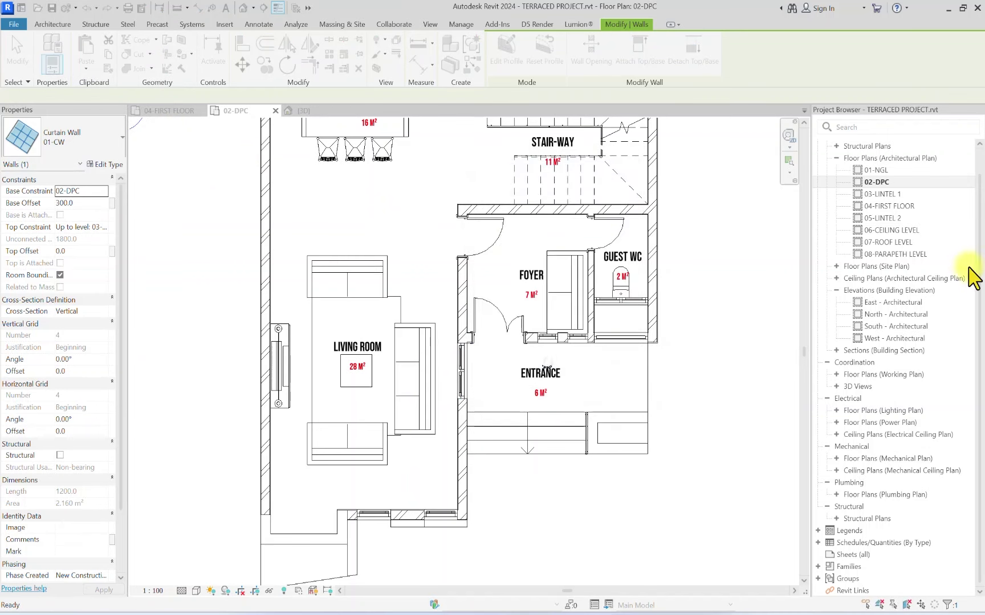
Step: On 04-FIRST FLOOR, delete the mullions that could not be created for the pasted curtain wall
double_click(887, 206)
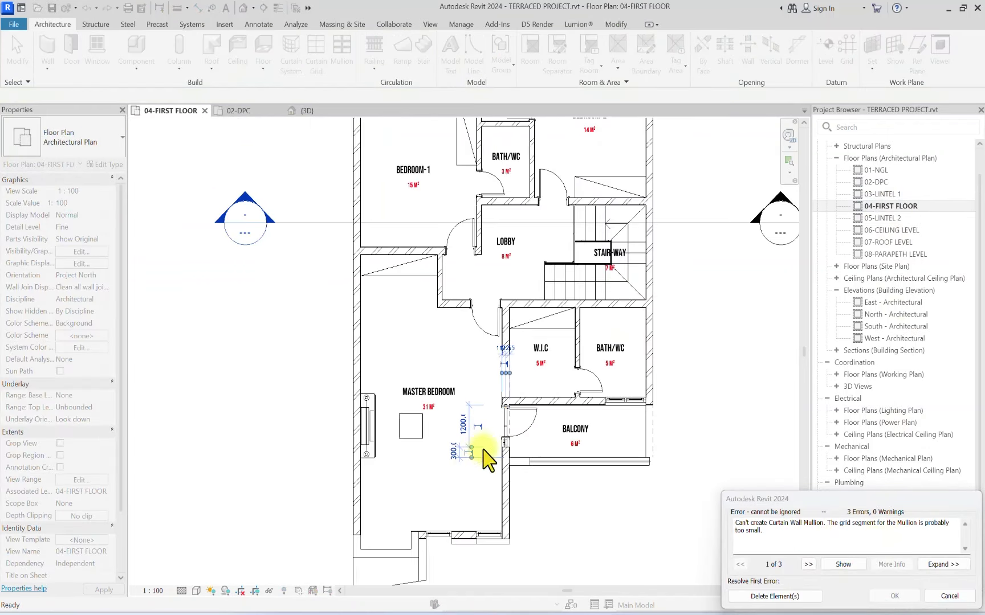
scroll(483, 450, up, 2)
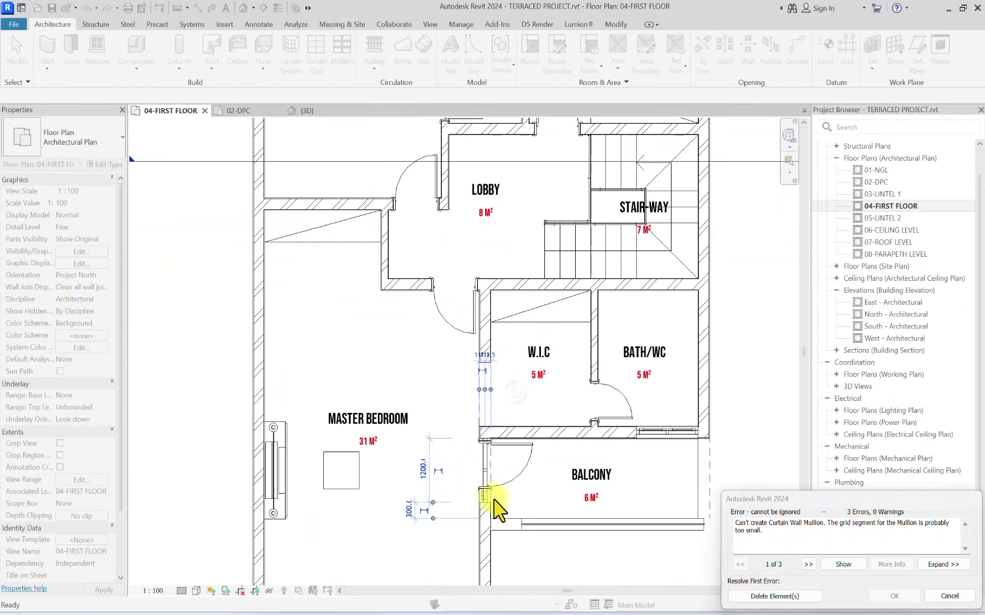
scroll(493, 509, down, 2)
scroll(627, 424, down, 1)
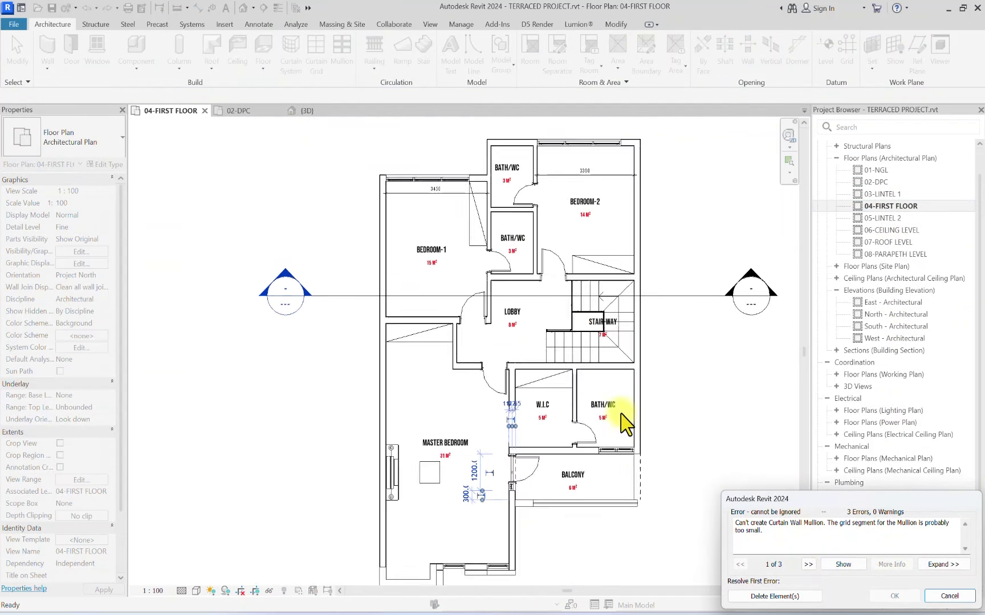
scroll(627, 424, down, 1)
drag(887, 508, 809, 417)
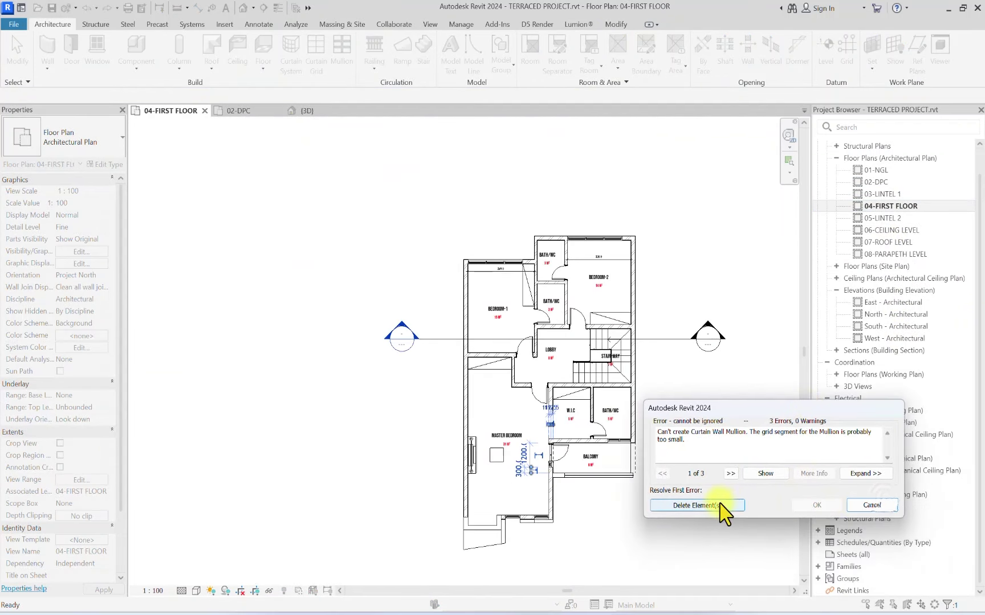
click(696, 506)
scroll(551, 465, up, 4)
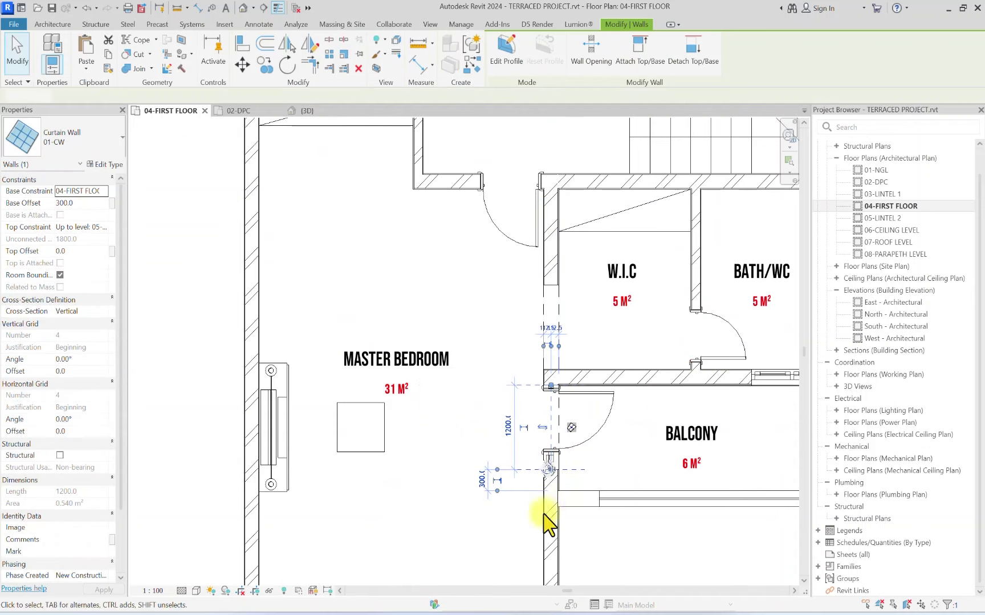
middle_drag(544, 521, 474, 375)
Step: Move the pasted curtain wall down, delete the orphaned mullion, and reselect the wall
click(242, 64)
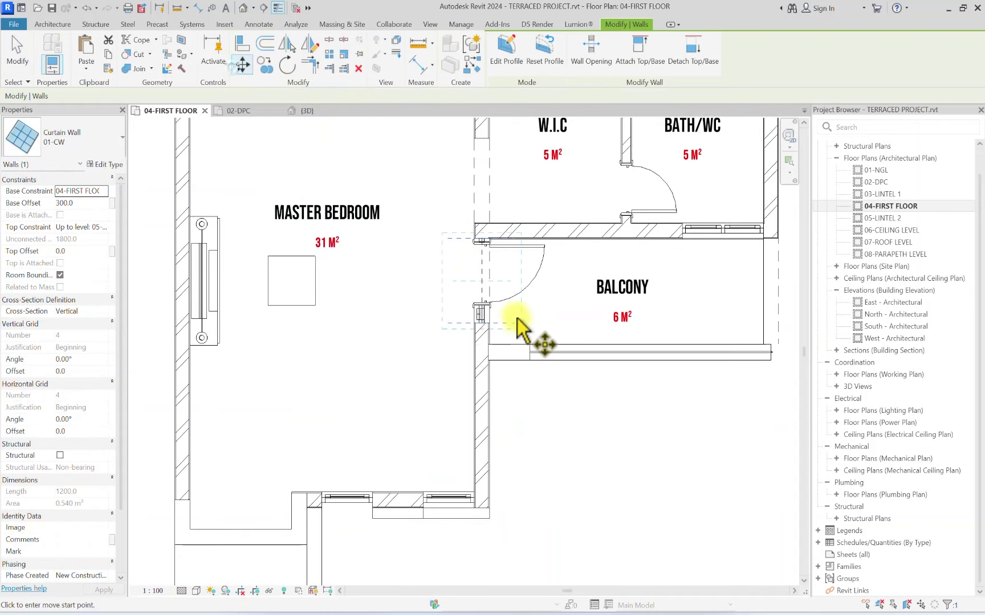
scroll(490, 324, up, 5)
click(497, 216)
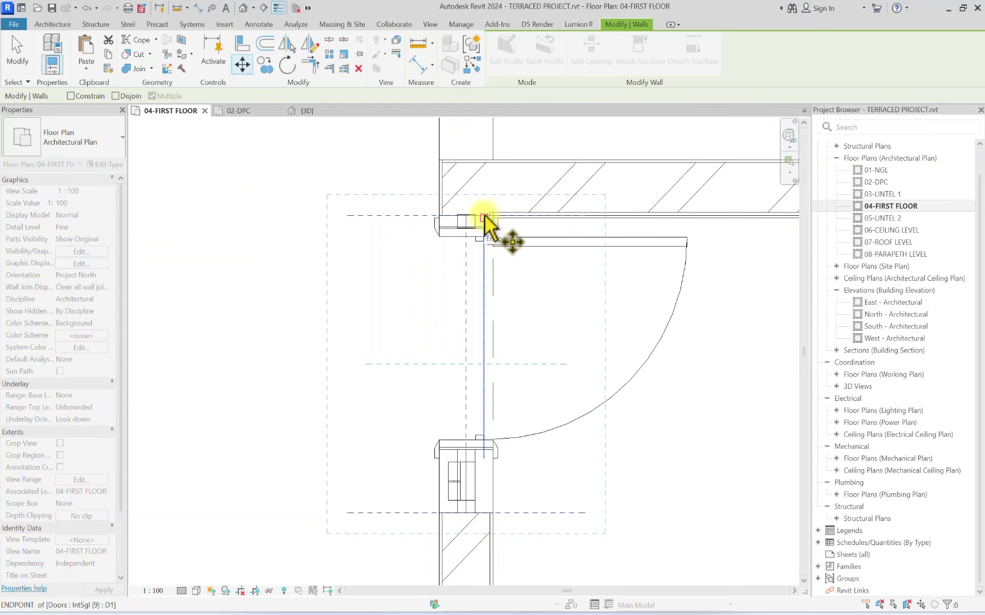
mouse_move(486, 216)
middle_down()
mouse_move(485, 288)
mouse_move(483, 232)
middle_up()
click(484, 270)
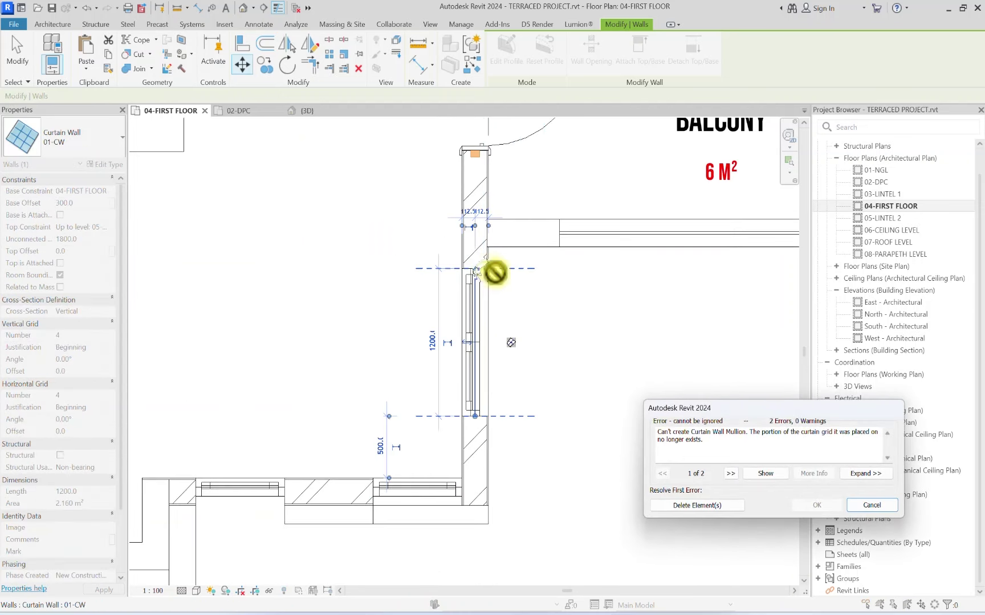
click(692, 505)
click(495, 327)
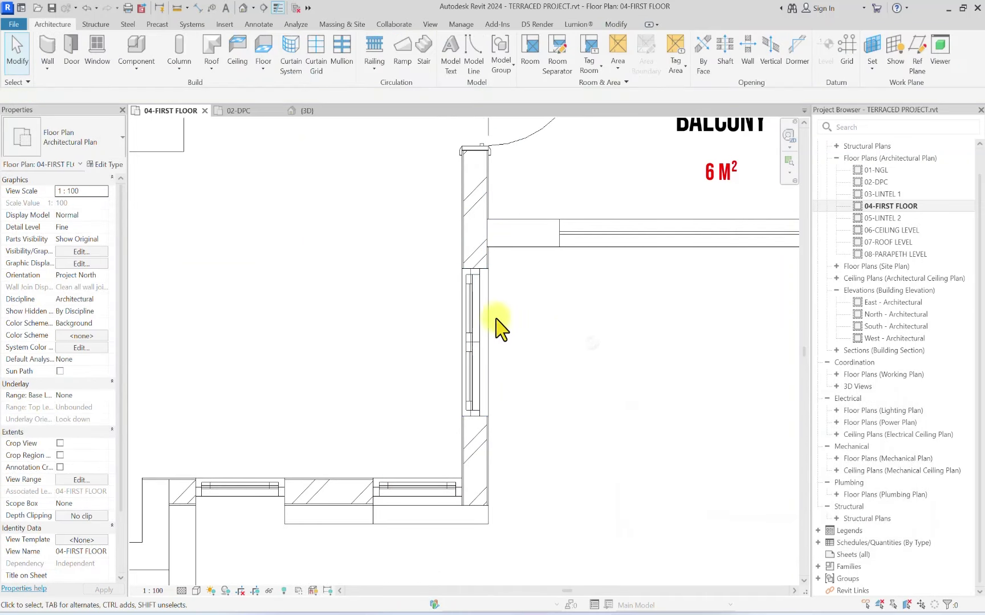
click(471, 326)
click(478, 270)
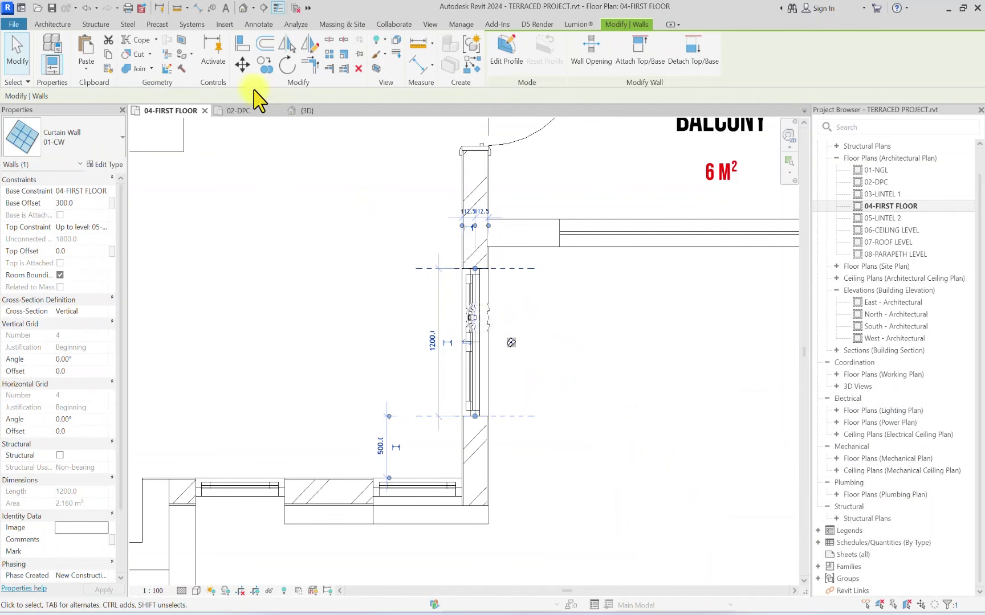
Step: Move the curtain wall again so it lines up with the wall corner below the balcony
click(242, 64)
scroll(605, 301, up, 5)
click(485, 319)
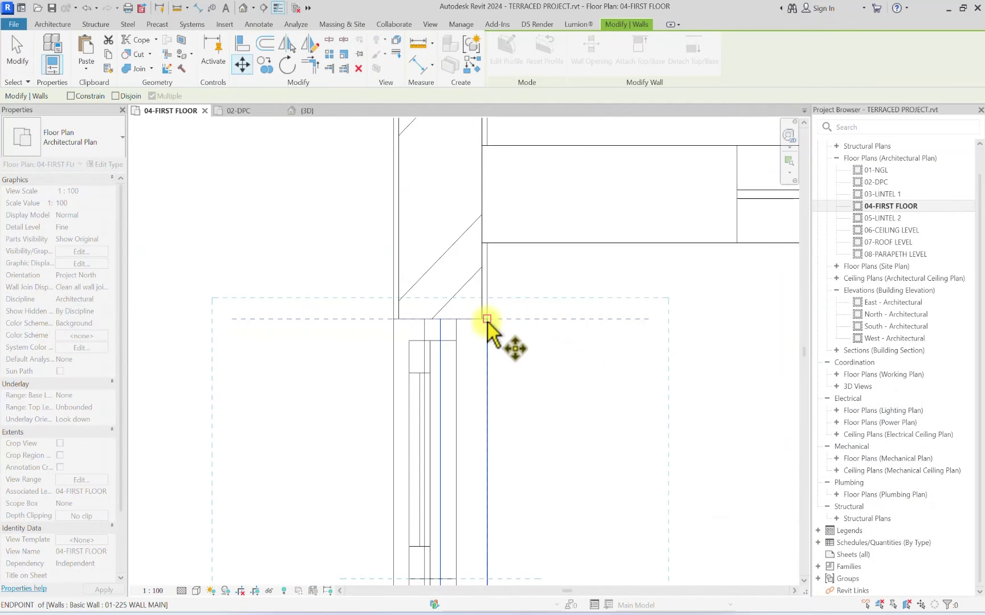
scroll(491, 251, down, 6)
click(492, 251)
key(Escape)
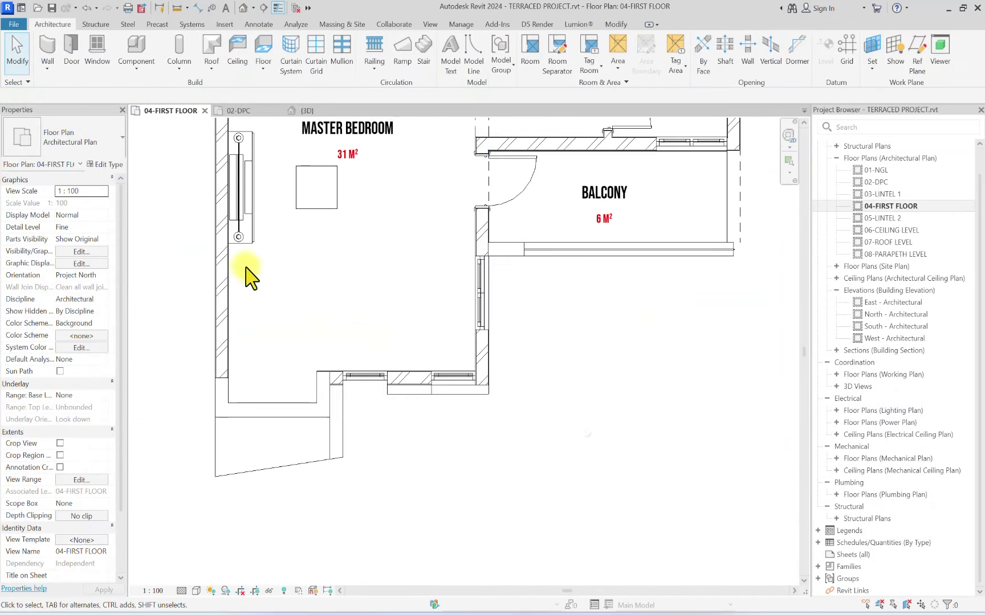
Step: Remove the entertainment centre and coffee table from the master bedroom
scroll(234, 209, up, 2)
middle_drag(235, 209, 399, 333)
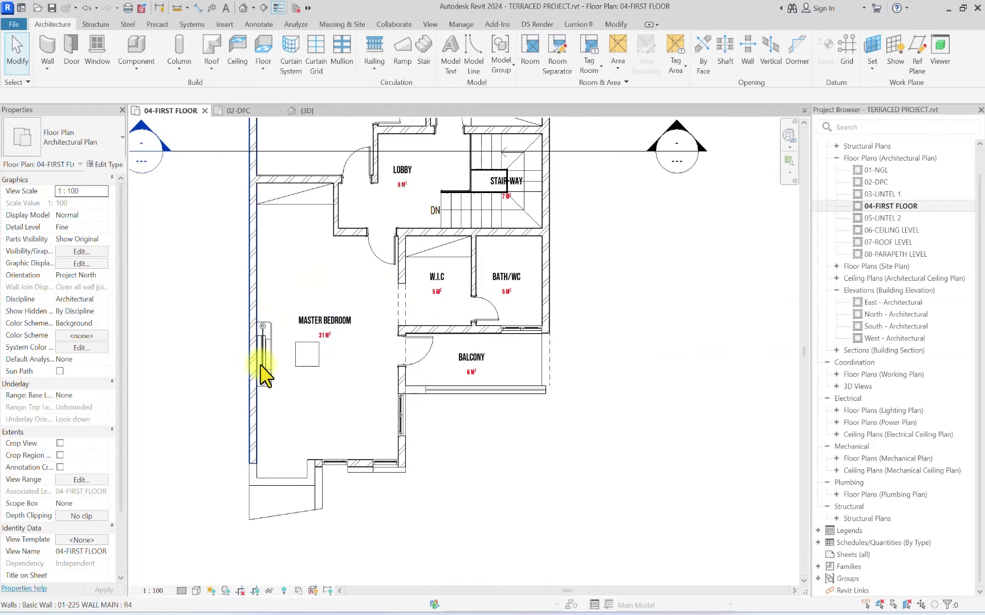
click(264, 380)
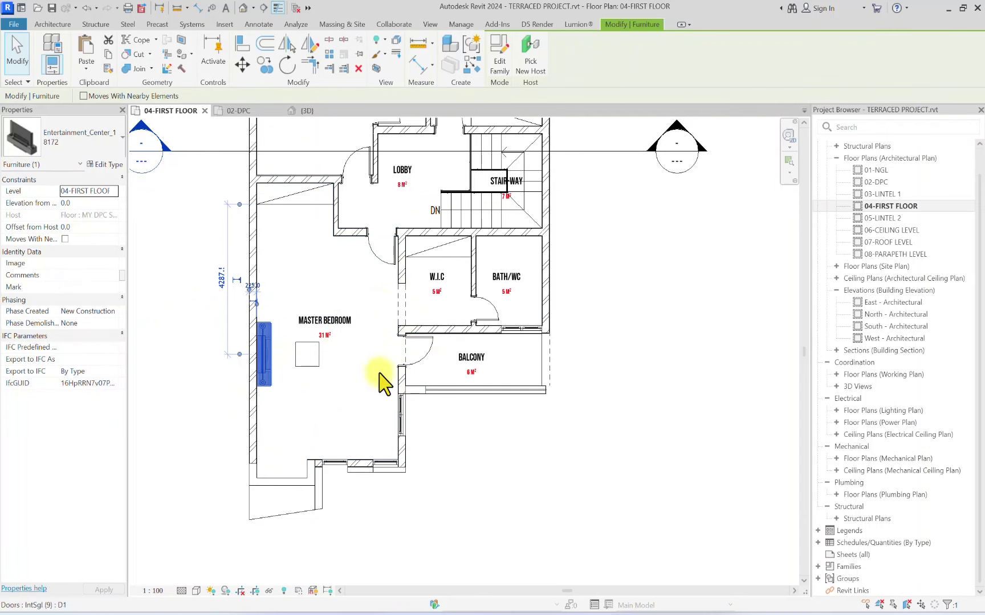
click(307, 365)
key(Escape)
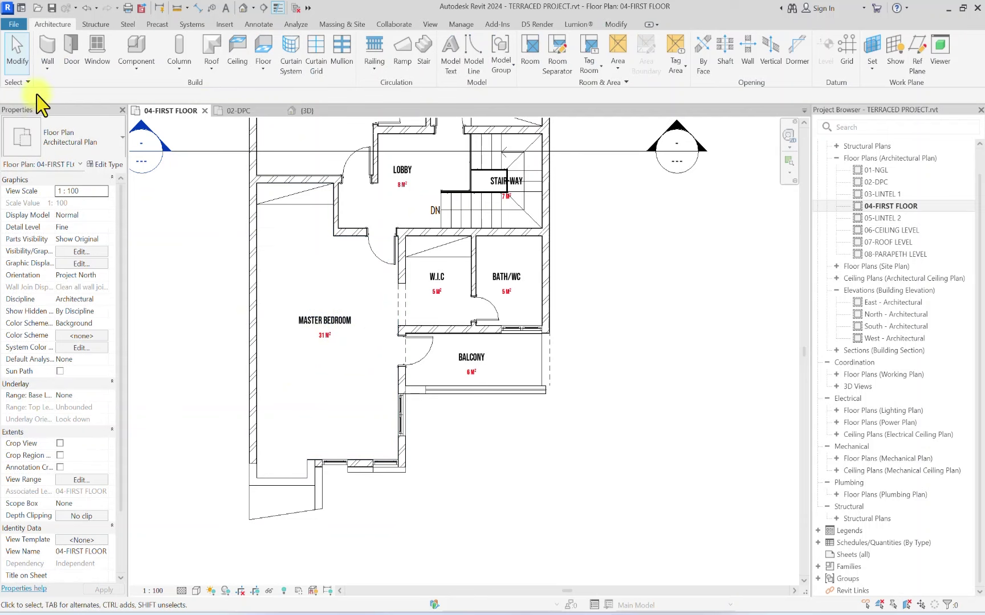
Step: Start a Component and choose the 01-REGULAR BED type
click(137, 60)
click(91, 136)
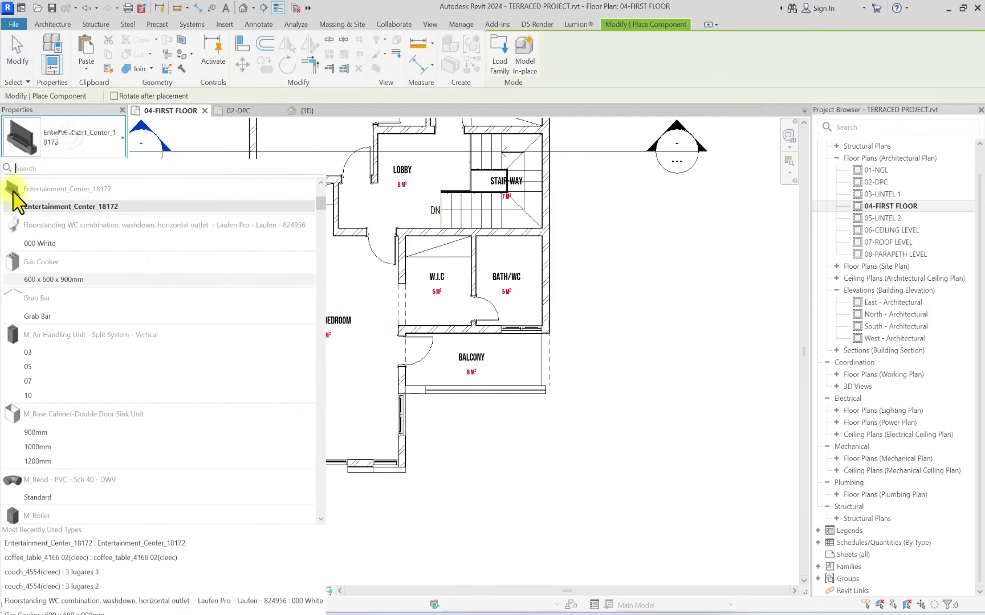
scroll(44, 308, down, 10)
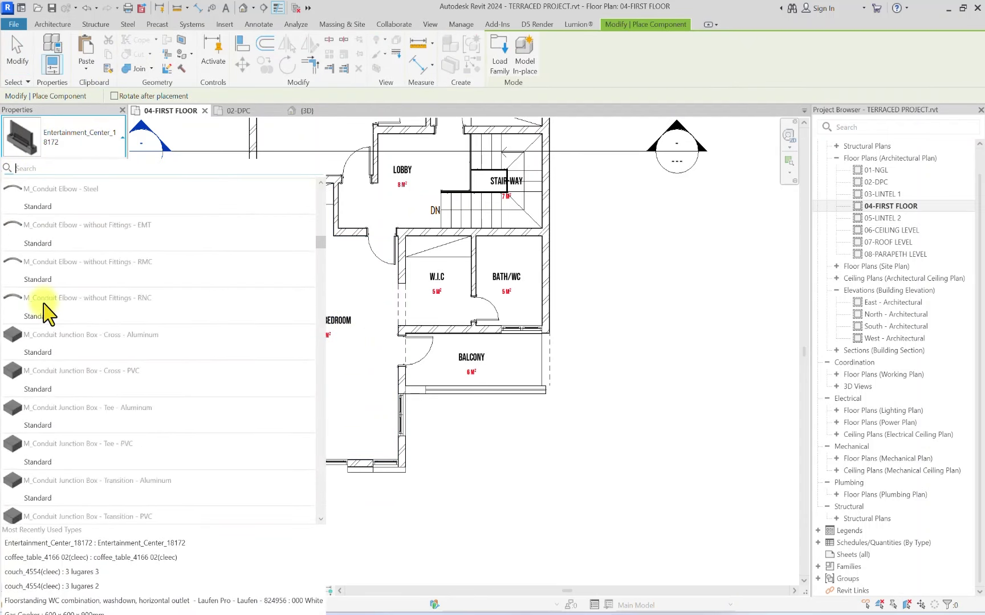
drag(324, 261, 303, 510)
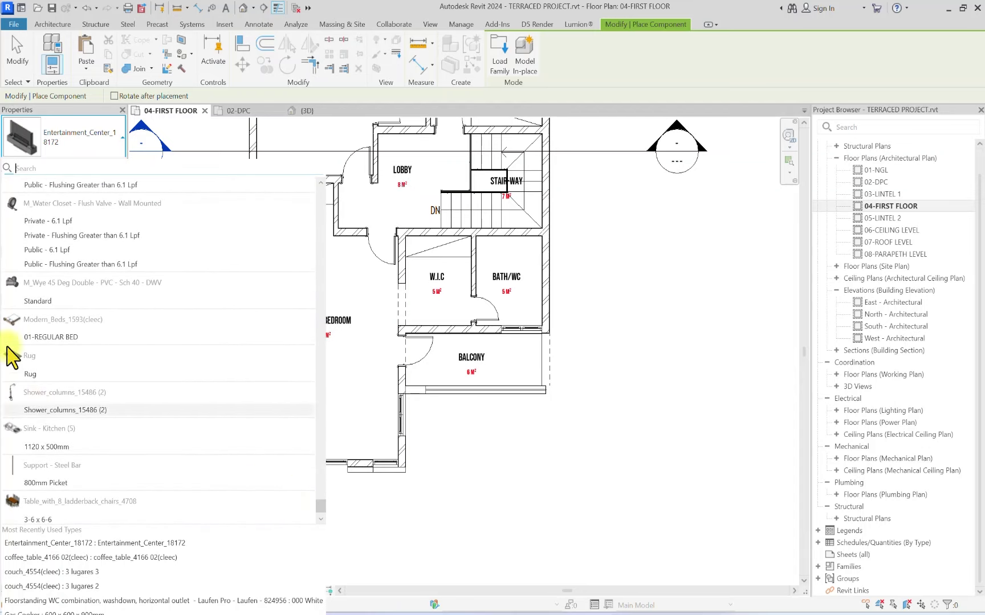
click(49, 336)
Step: Place the 01-REGULAR BED against Bedroom-2's right wall
scroll(270, 357, up, 1)
scroll(279, 362, up, 1)
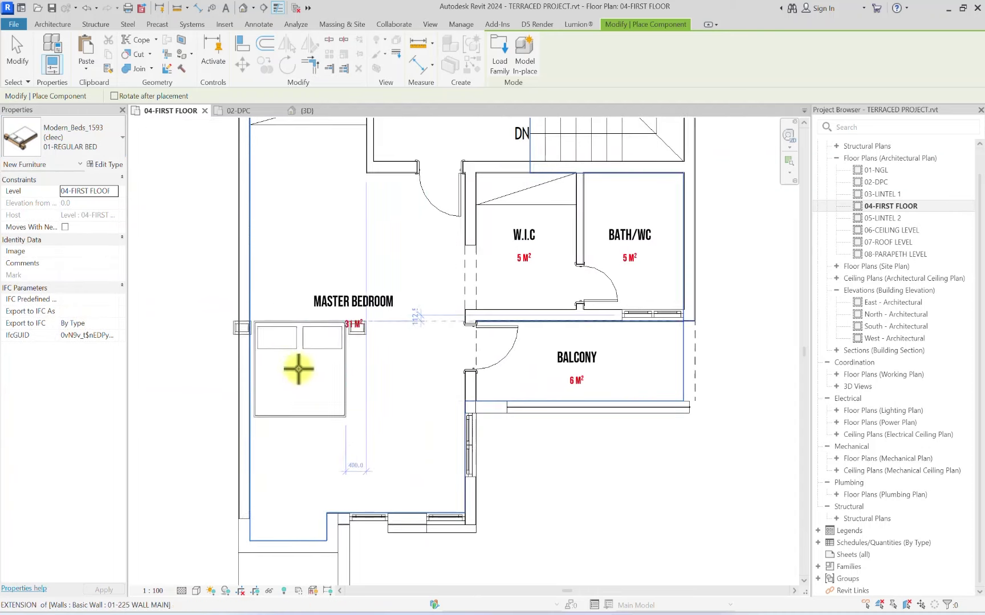
scroll(281, 455, down, 3)
scroll(290, 397, up, 2)
scroll(291, 398, up, 1)
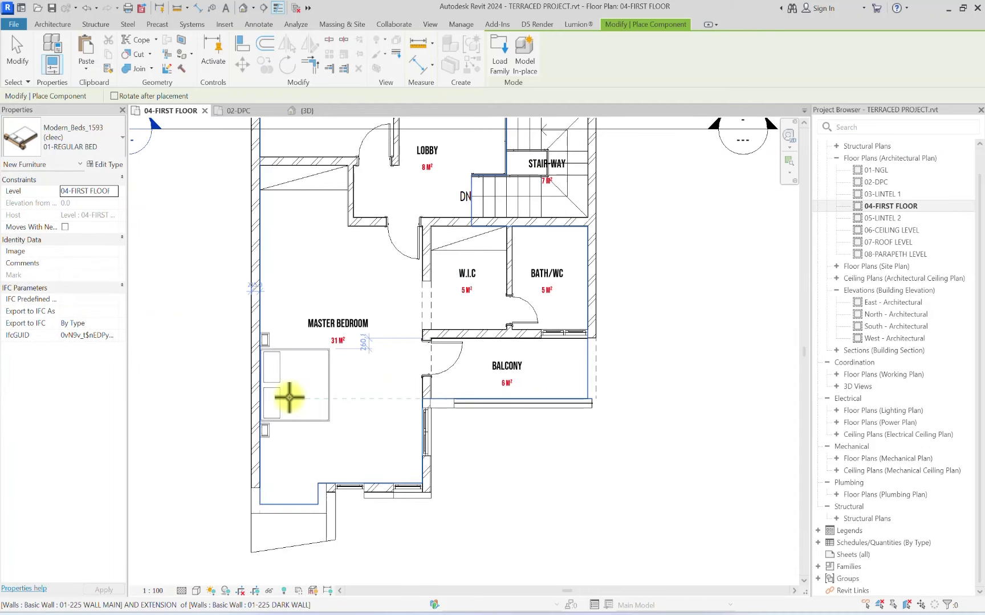
scroll(268, 400, down, 3)
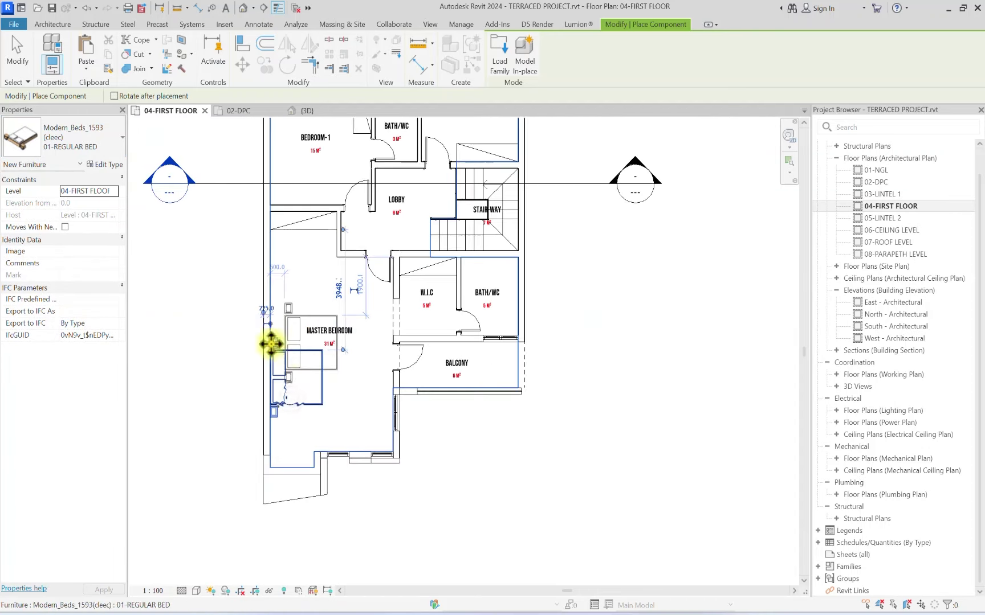
scroll(258, 292, up, 3)
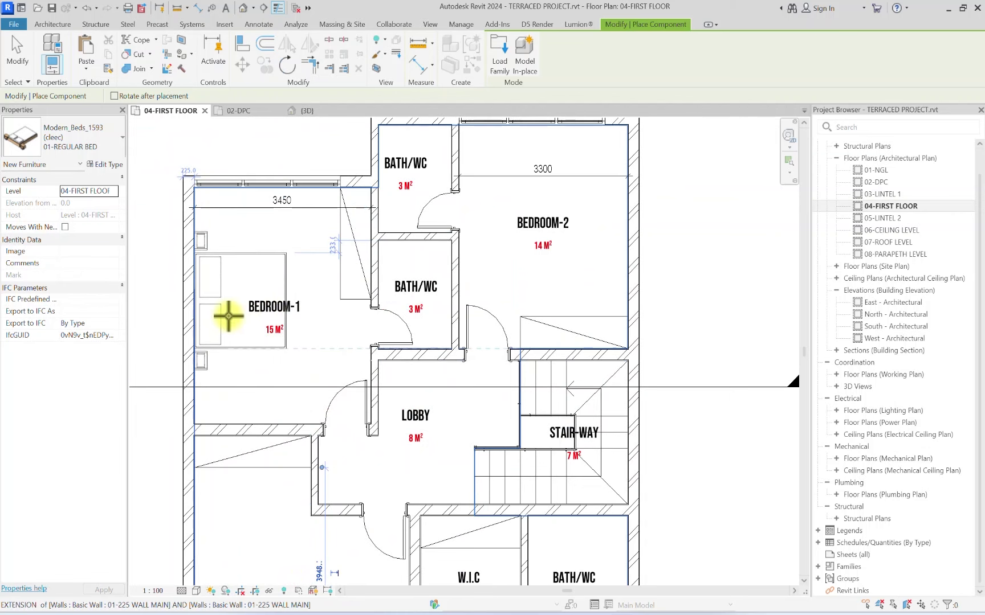
middle_drag(367, 249, 305, 398)
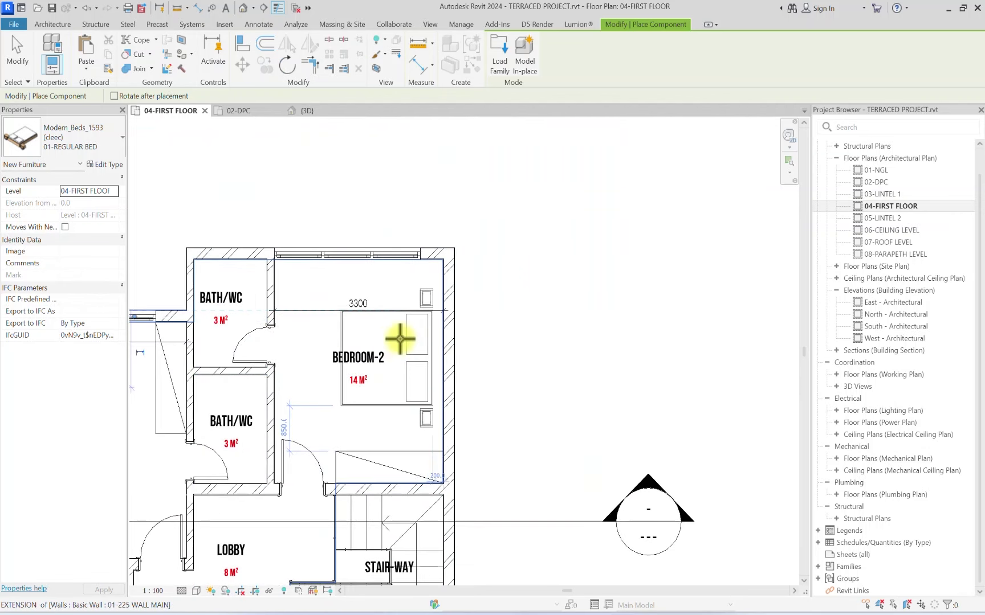
click(408, 345)
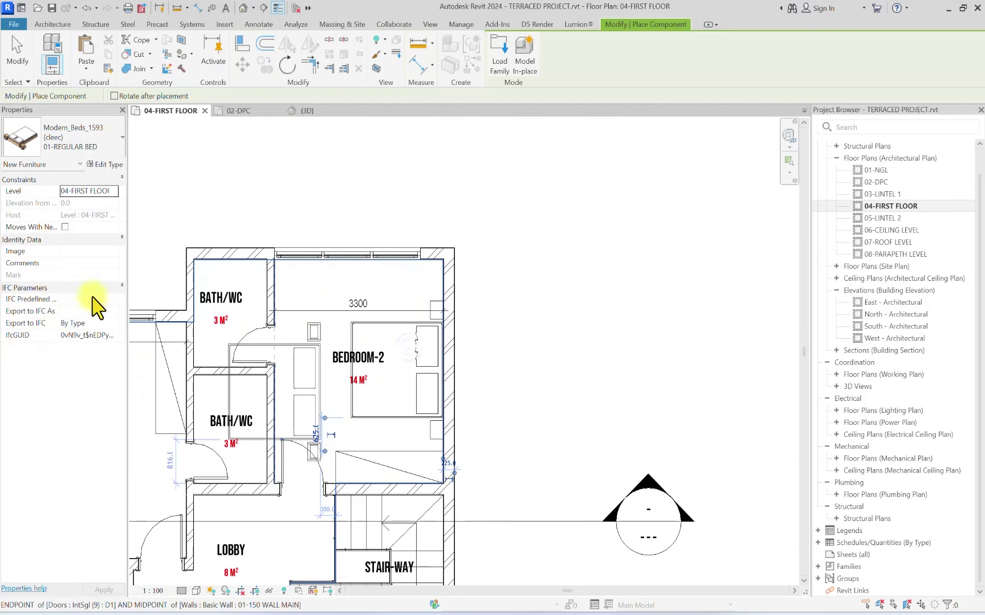
Step: Place a Shower_columns_15486 (2) shower on the bathroom's top wall
click(27, 136)
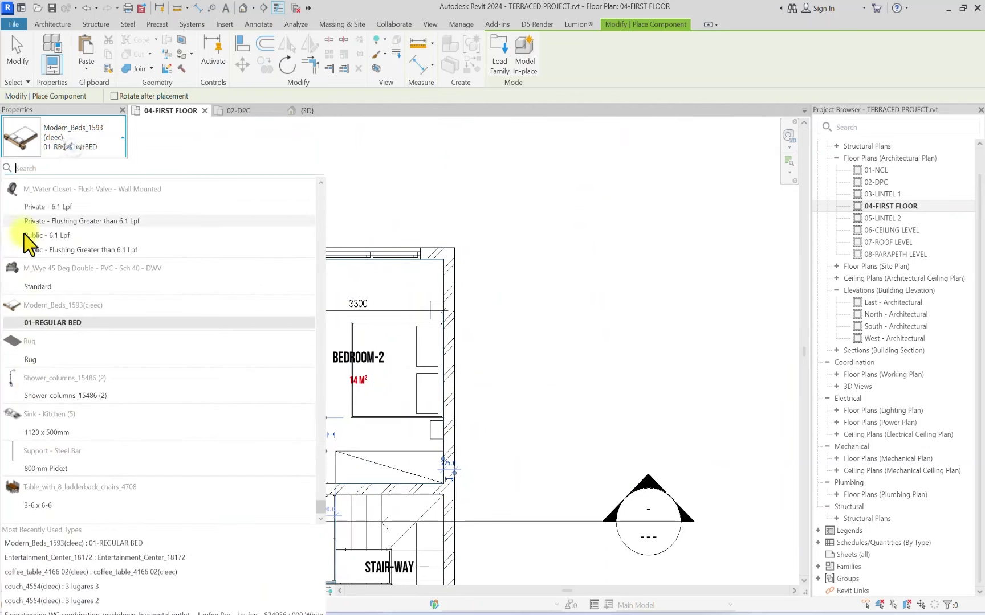
click(41, 396)
scroll(251, 288, up, 5)
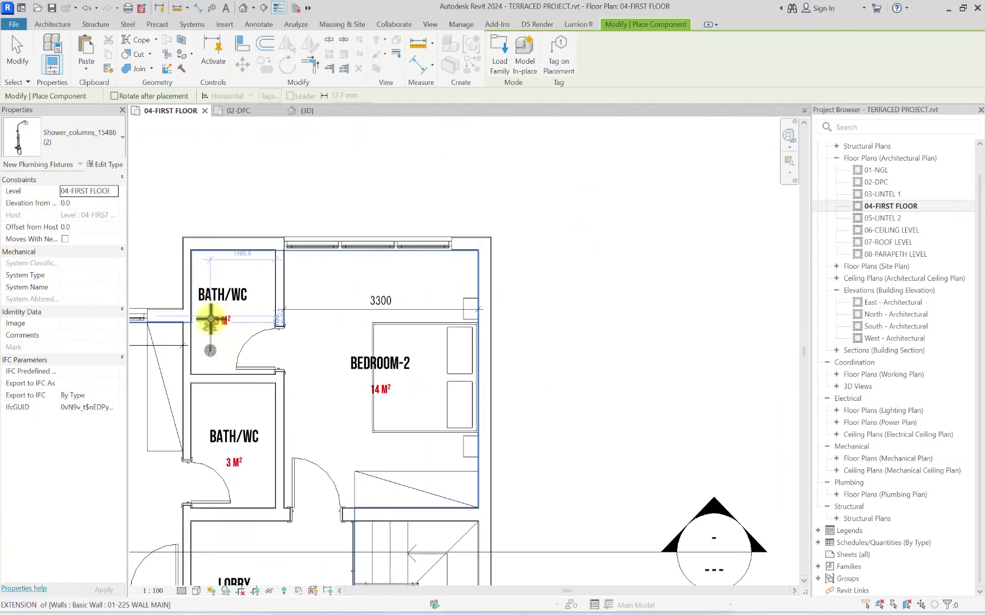
scroll(336, 376, up, 2)
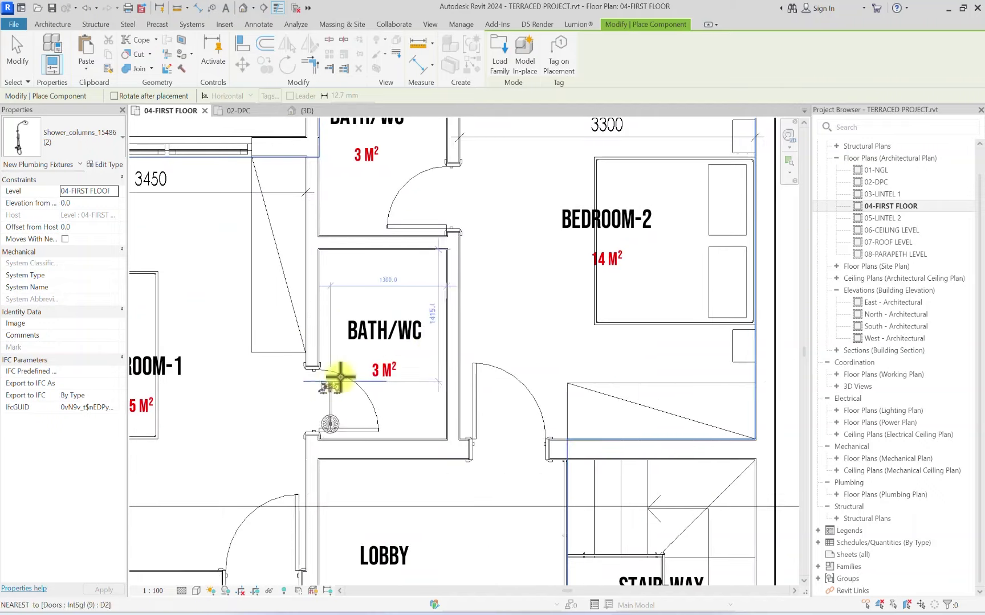
scroll(438, 322, up, 2)
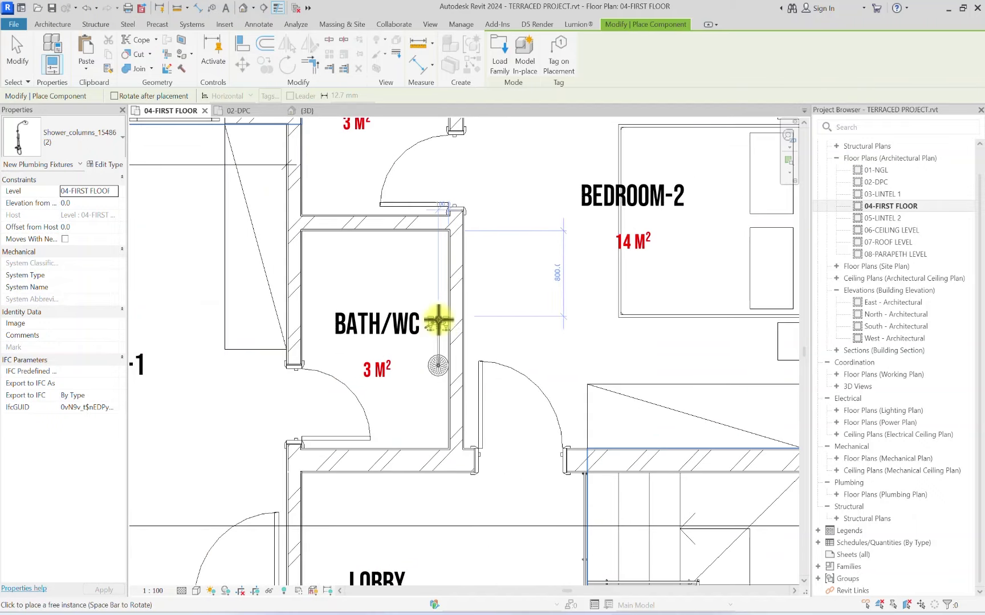
click(378, 237)
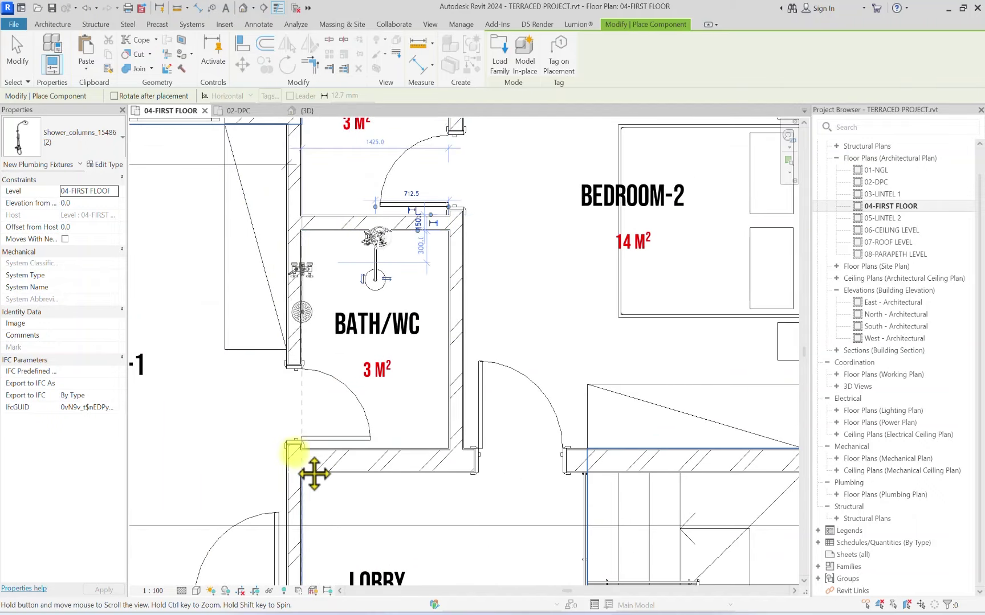
scroll(330, 444, down, 1)
scroll(282, 531, up, 2)
scroll(378, 326, up, 1)
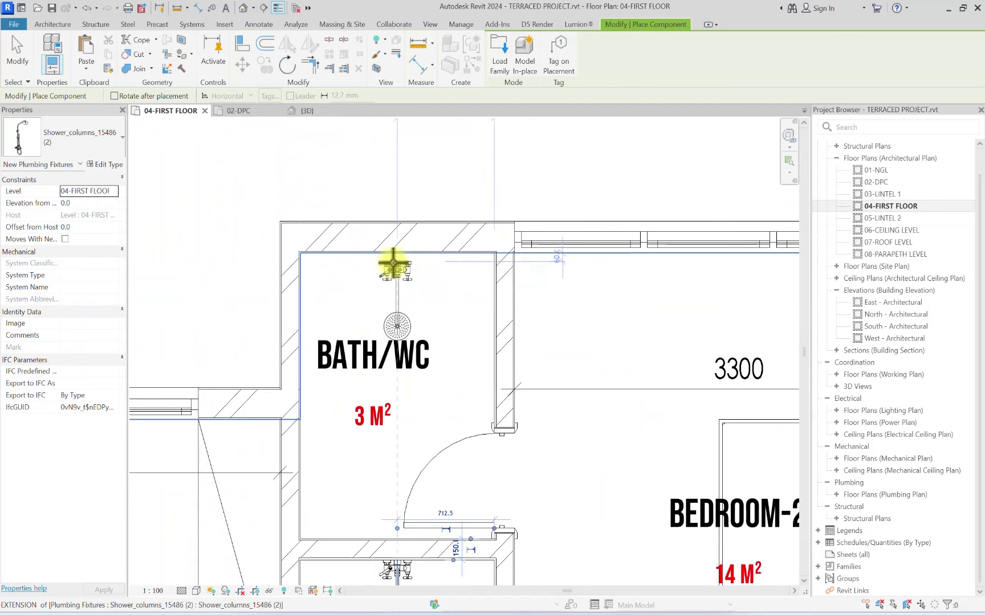
scroll(392, 256, down, 4)
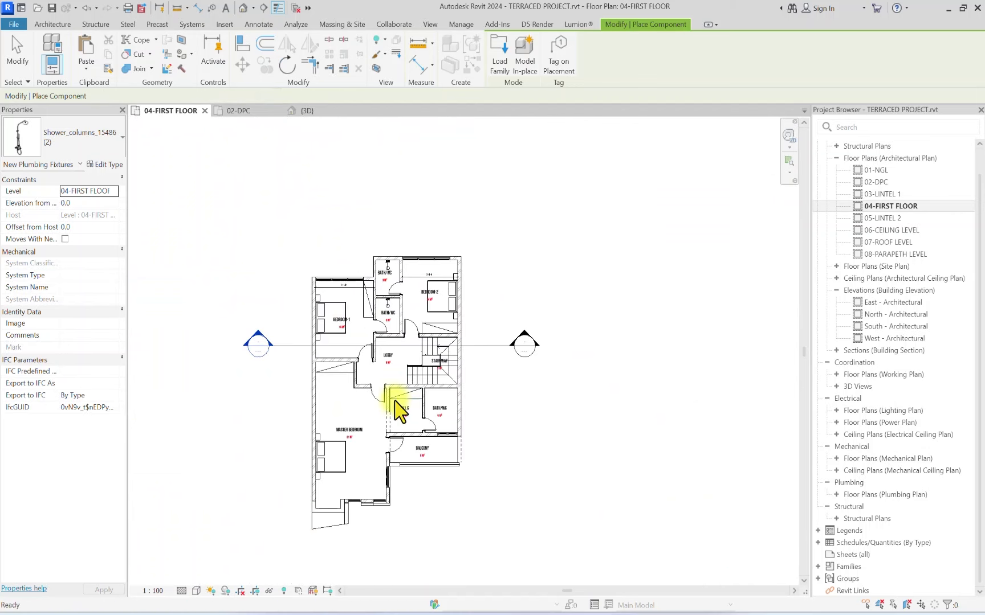
key(Escape)
Step: Copy the balcony curtain wall to the bathroom wall corner with CO
scroll(424, 453, up, 3)
click(457, 424)
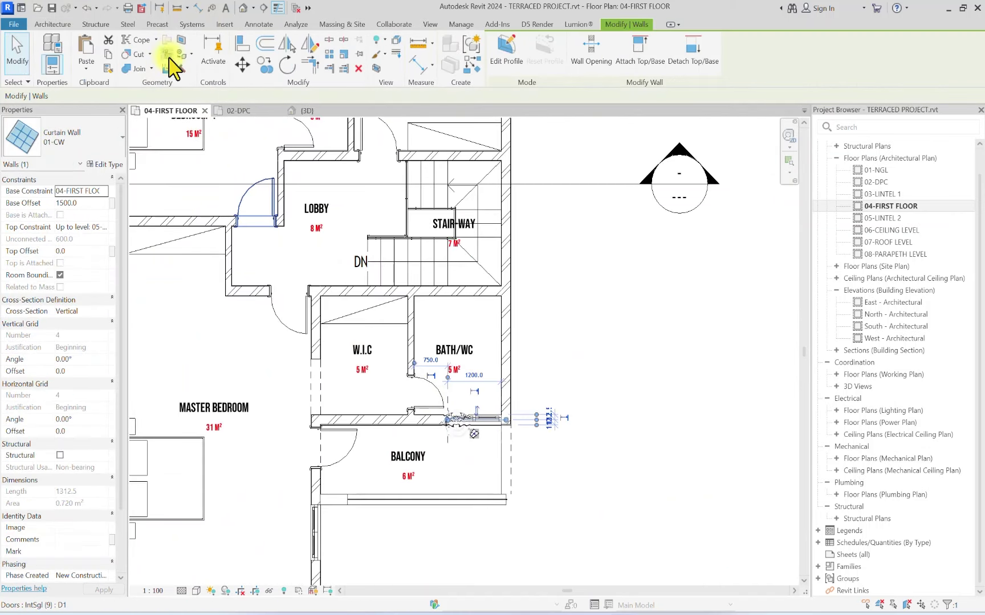
key(c)
key(o)
scroll(406, 374, up, 8)
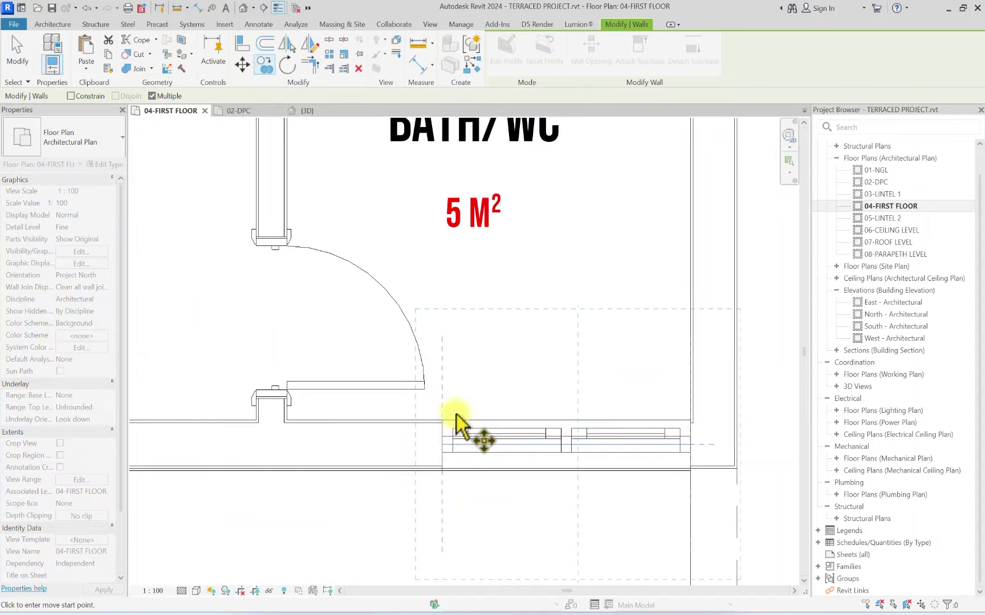
click(439, 420)
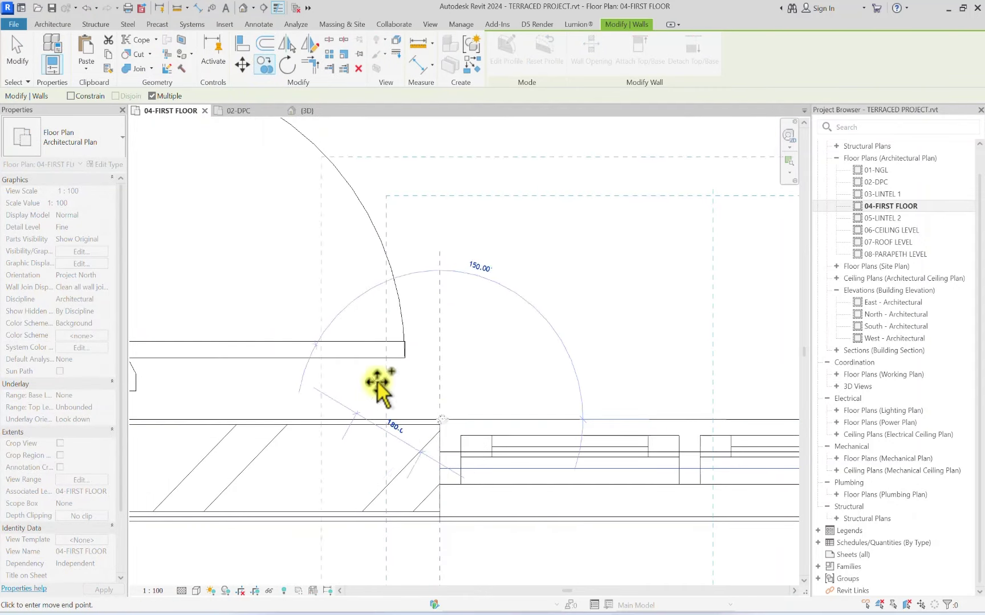
scroll(285, 238, down, 4)
scroll(325, 342, up, 3)
scroll(323, 338, up, 5)
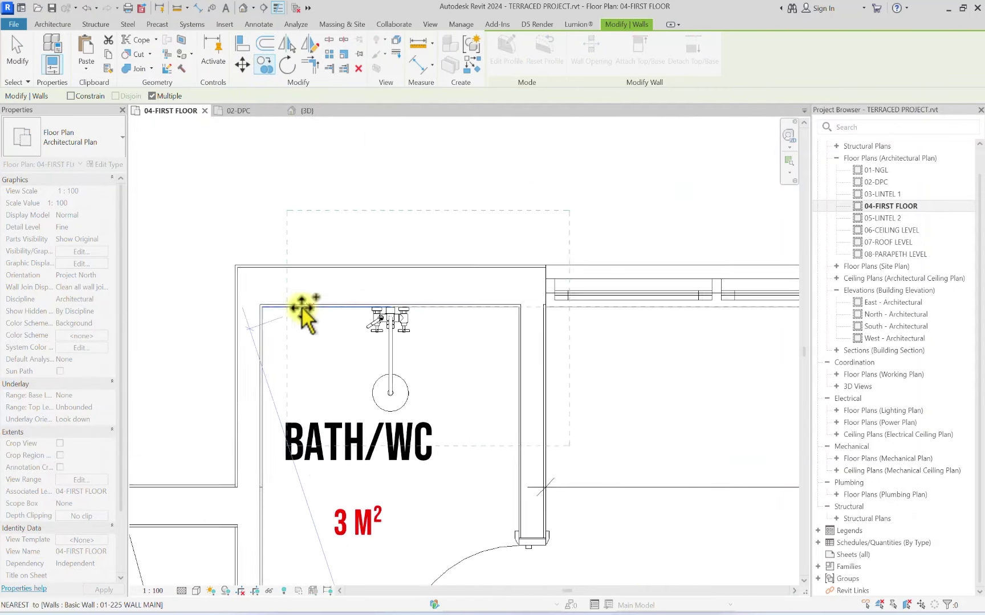
click(243, 244)
scroll(242, 246, down, 5)
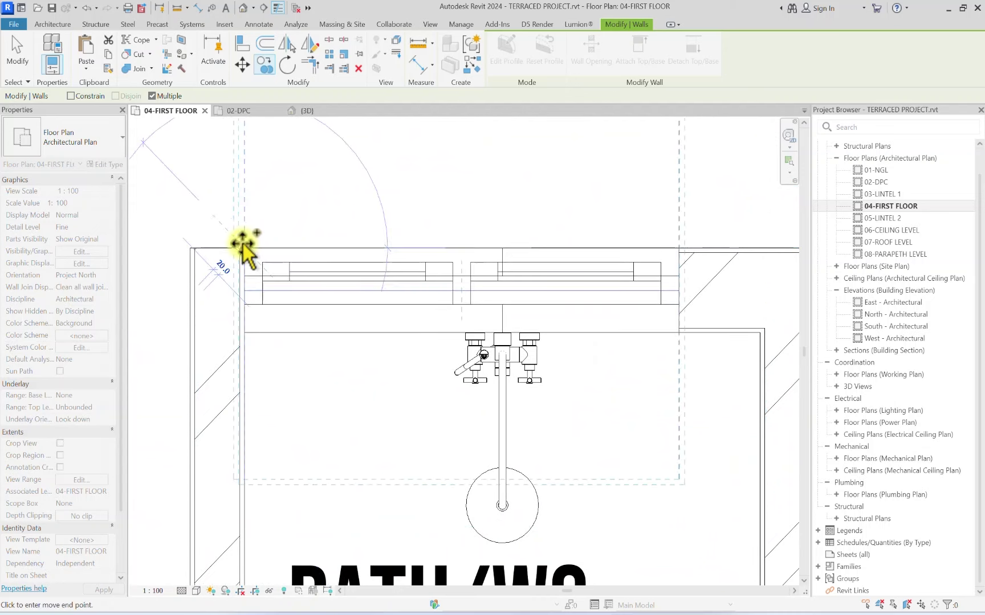
key(Escape)
Step: Mirror the shower across a drawn axis onto the bathroom's right wall
scroll(263, 299, up, 3)
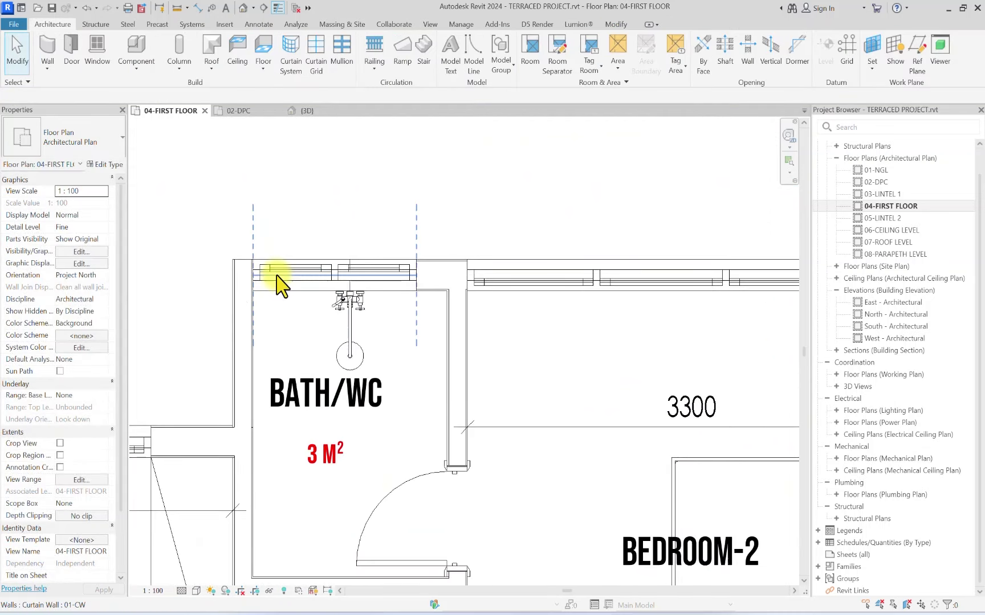
click(277, 278)
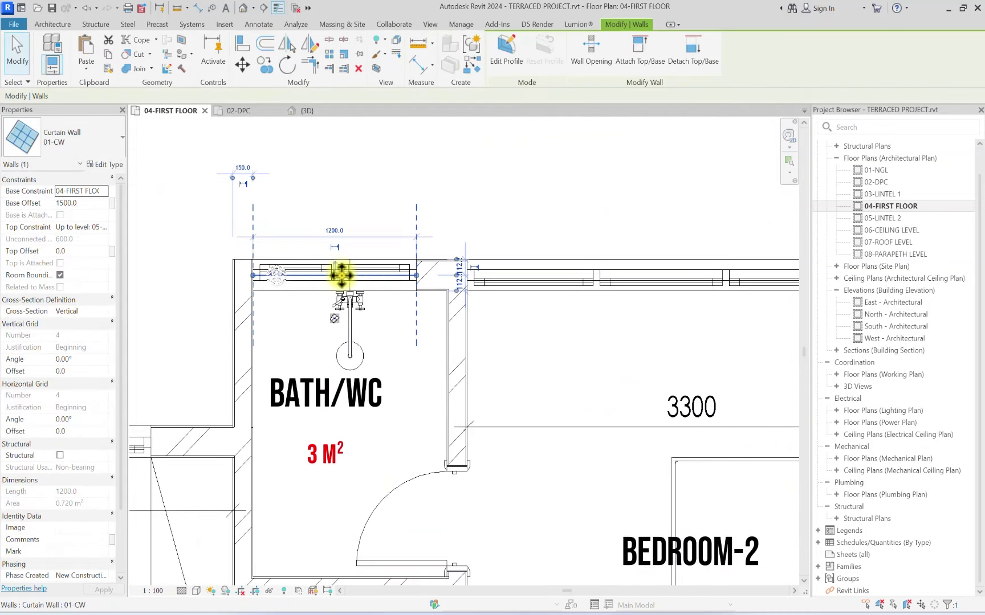
click(359, 351)
click(302, 47)
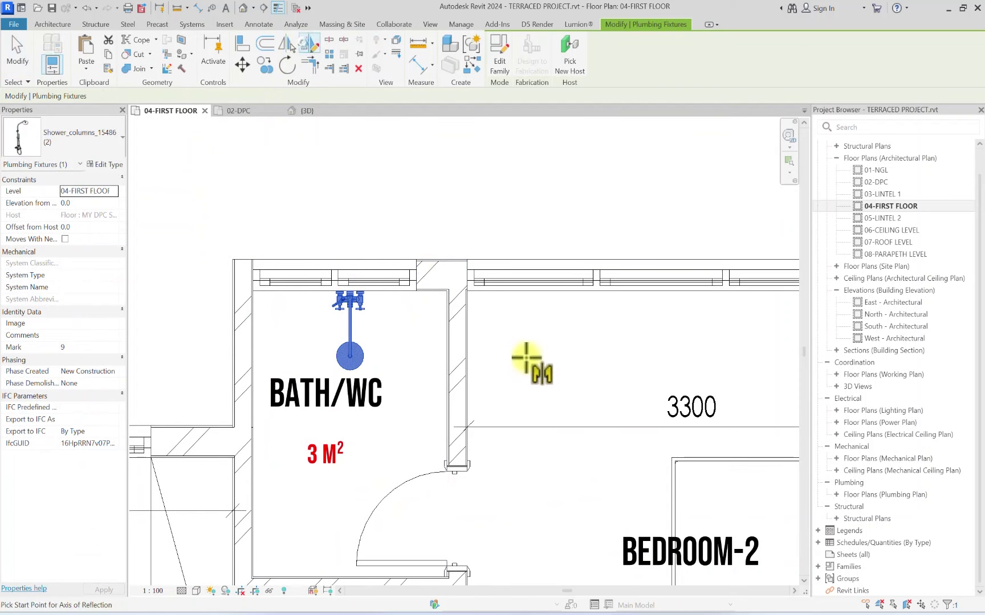
click(465, 259)
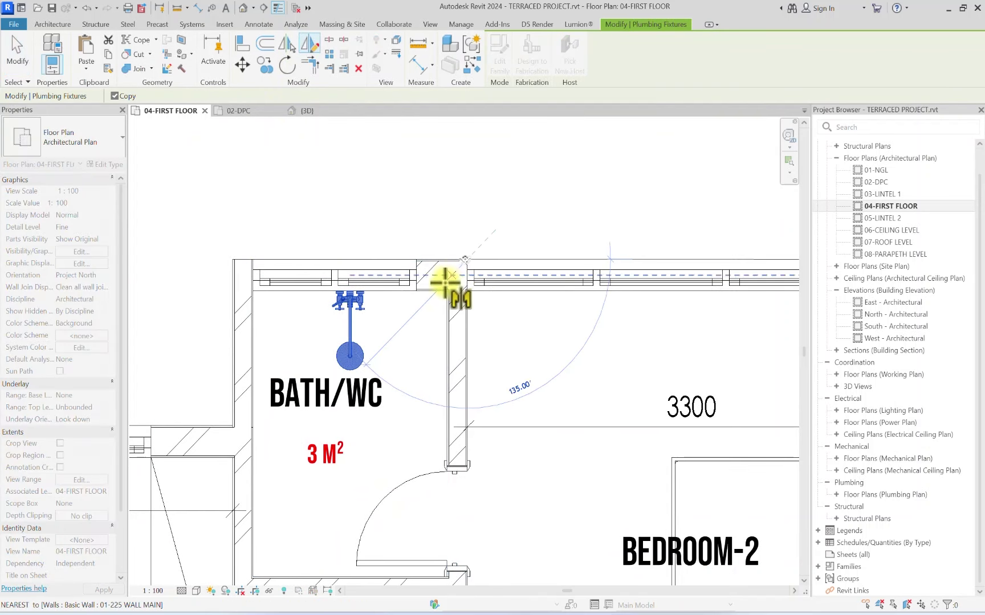
click(451, 282)
Step: Delete the original shower, keeping the mirrored copy
click(327, 345)
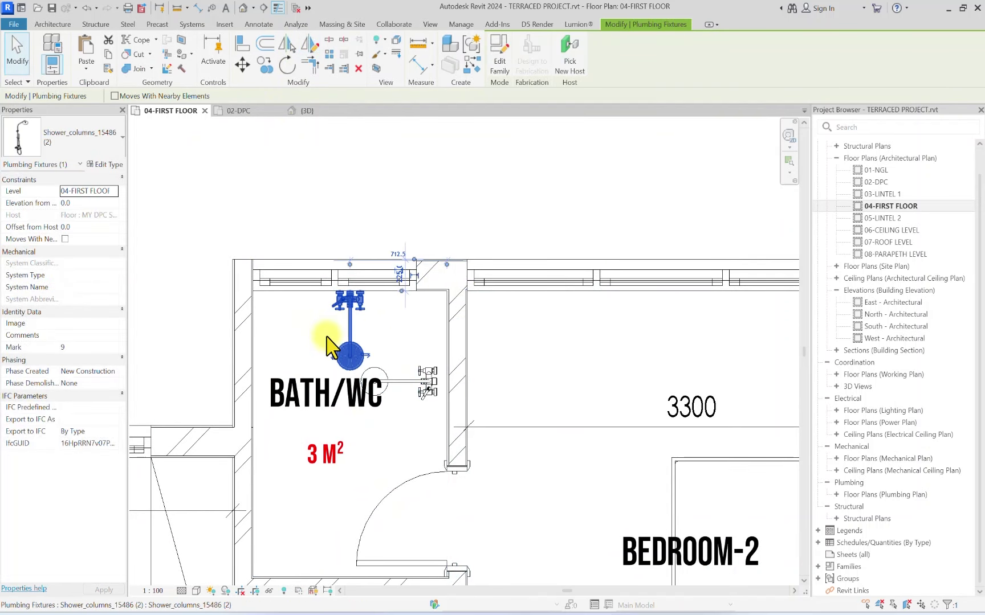
key(Escape)
scroll(429, 390, up, 3)
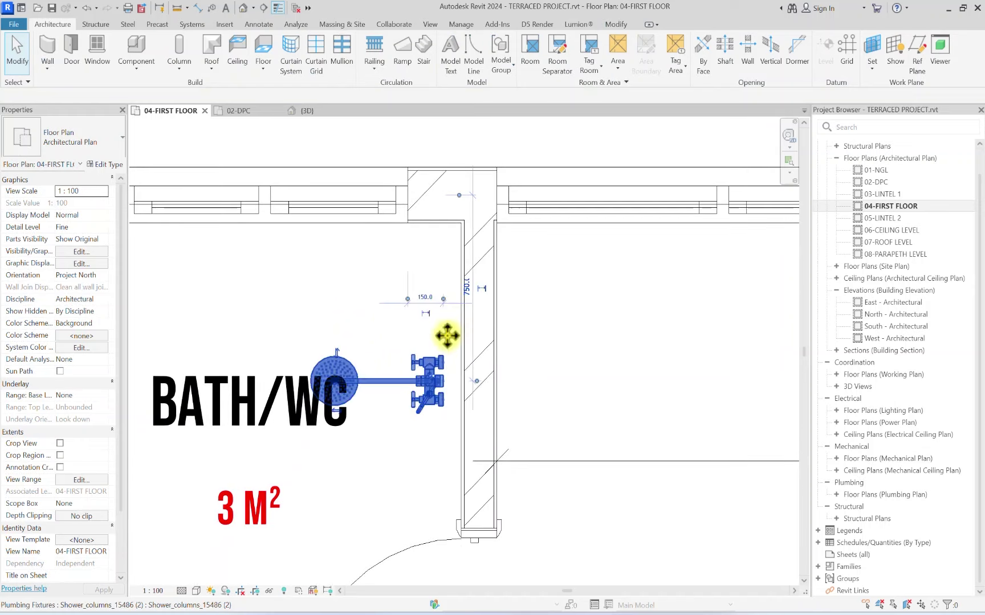
click(427, 382)
scroll(422, 332, down, 4)
scroll(424, 365, down, 3)
scroll(410, 399, up, 3)
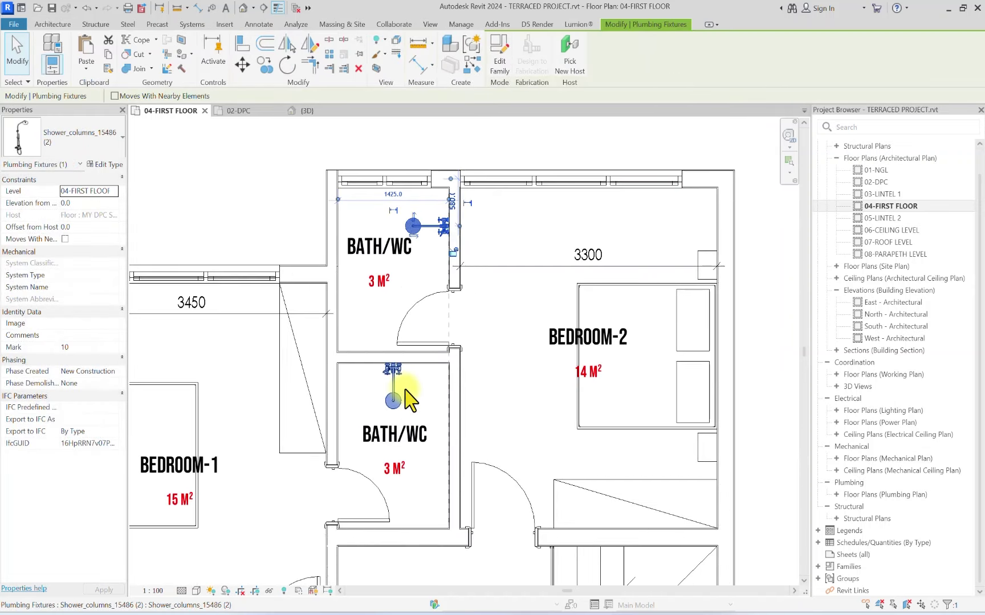
key(Escape)
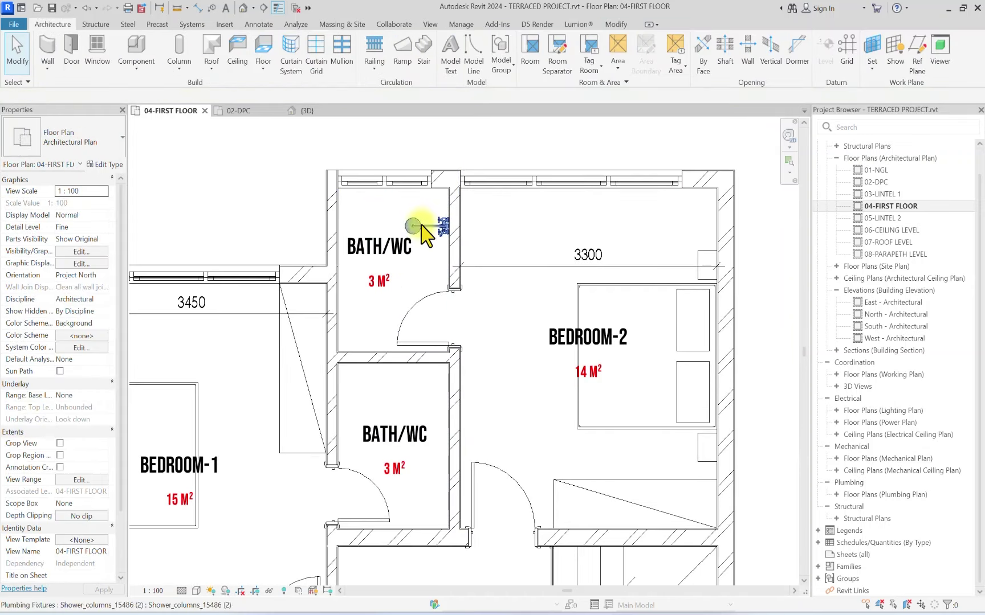
Step: Check the upper bathroom's top curtain wall and shower, then start a new component
click(425, 180)
scroll(431, 225, up, 2)
click(444, 250)
key(Escape)
scroll(424, 217, down, 5)
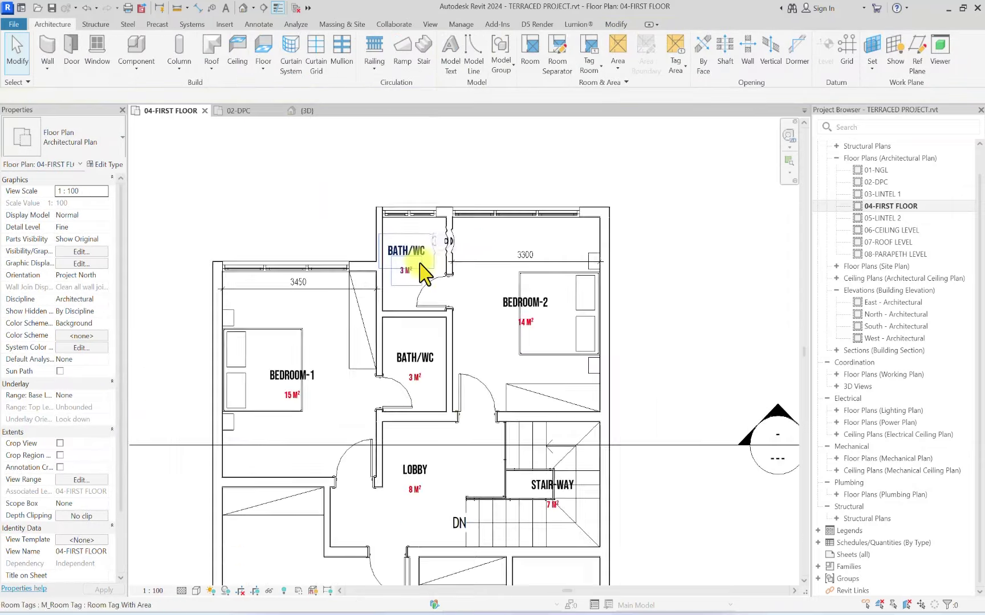
click(121, 51)
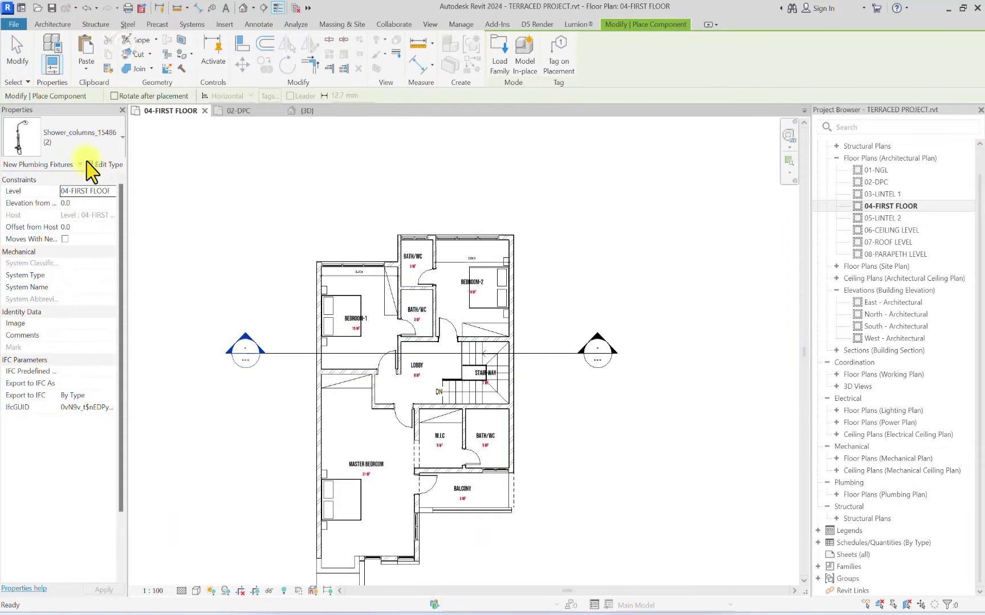
Step: Choose the Rug type and rotate its preview
click(91, 143)
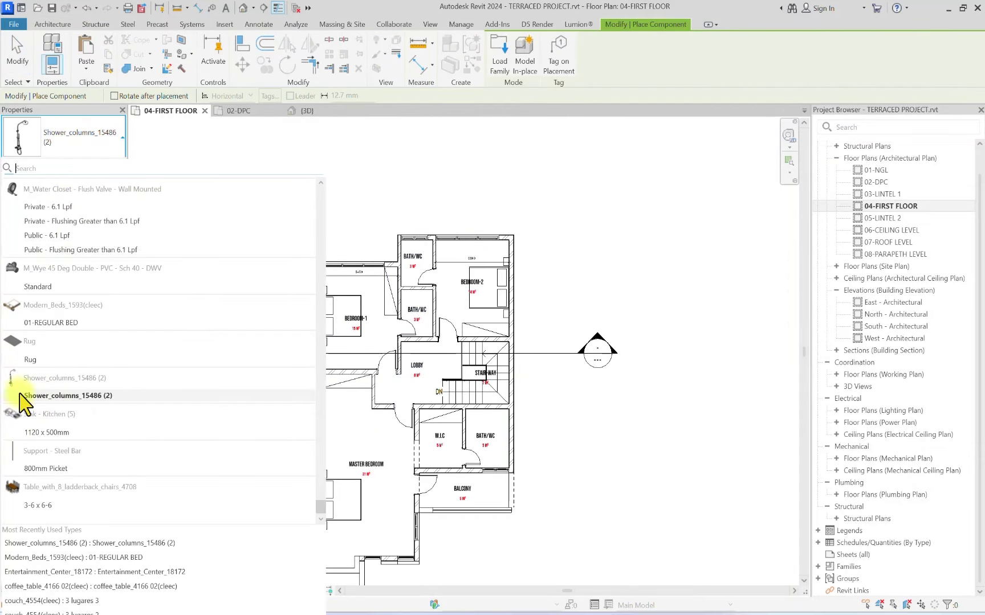
click(32, 359)
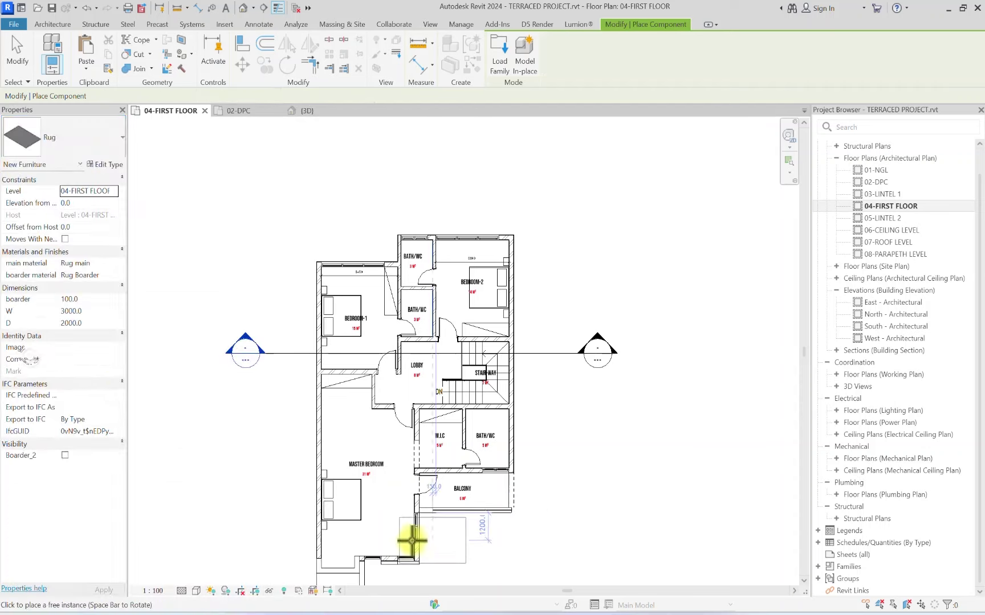
scroll(376, 570, up, 5)
key(space)
key(space)
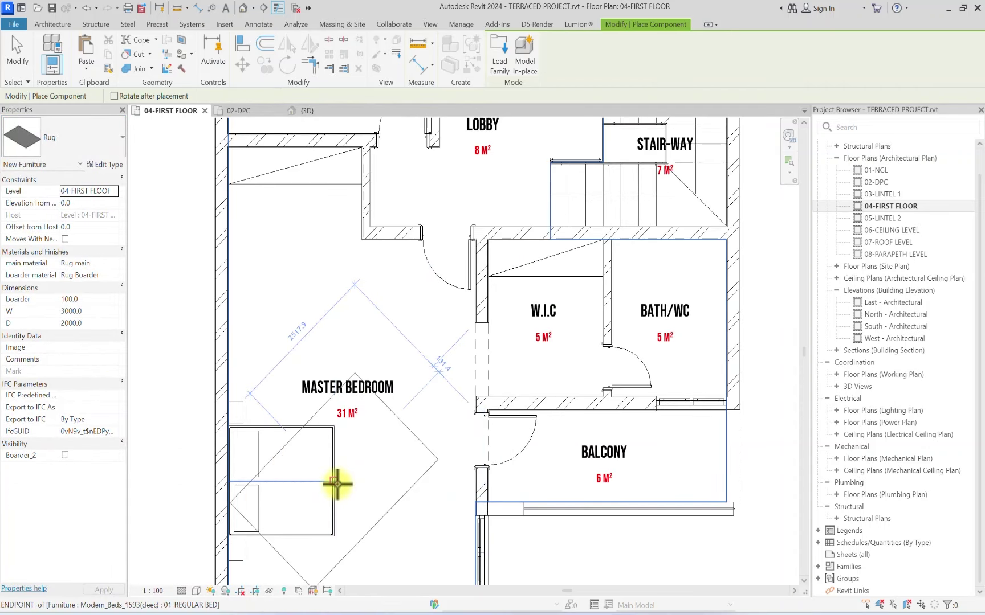
scroll(341, 481, down, 5)
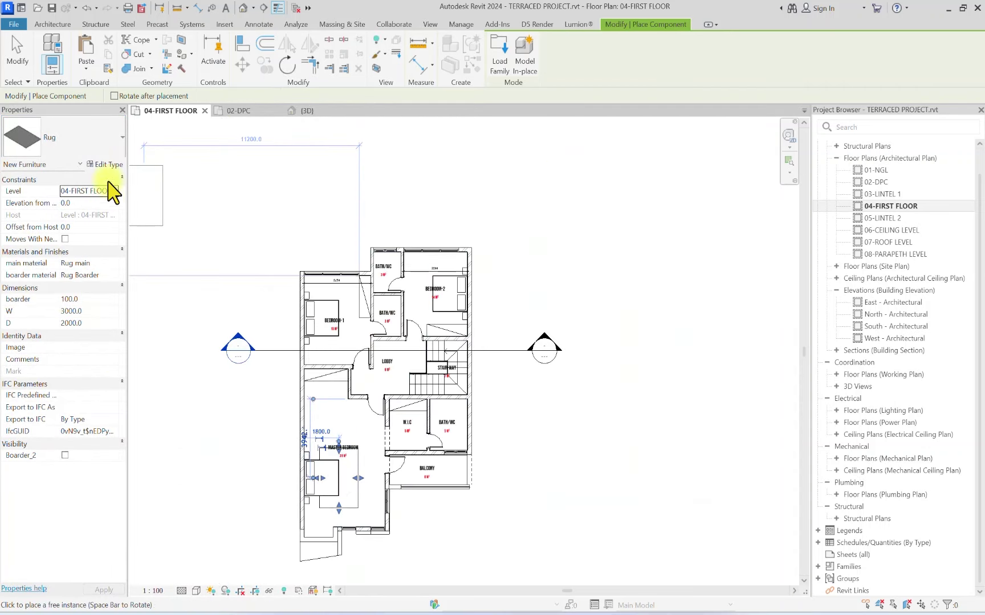
Step: Switch to the Floorstanding WC 000 White type and place it on the upper bathroom's left wall
click(94, 146)
scroll(176, 399, up, 15)
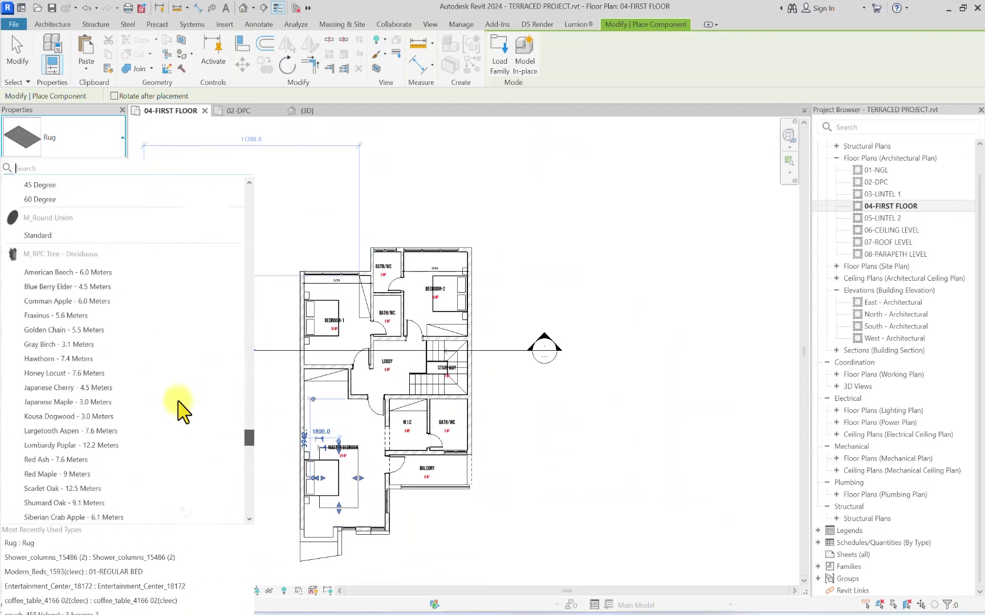
text(W)
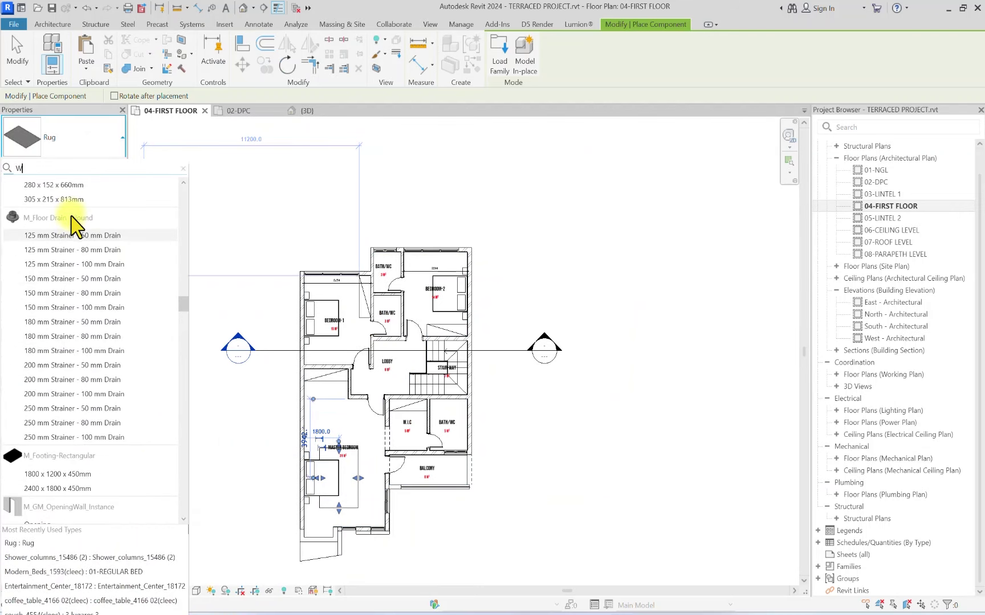
text(C)
click(57, 211)
scroll(359, 272, up, 4)
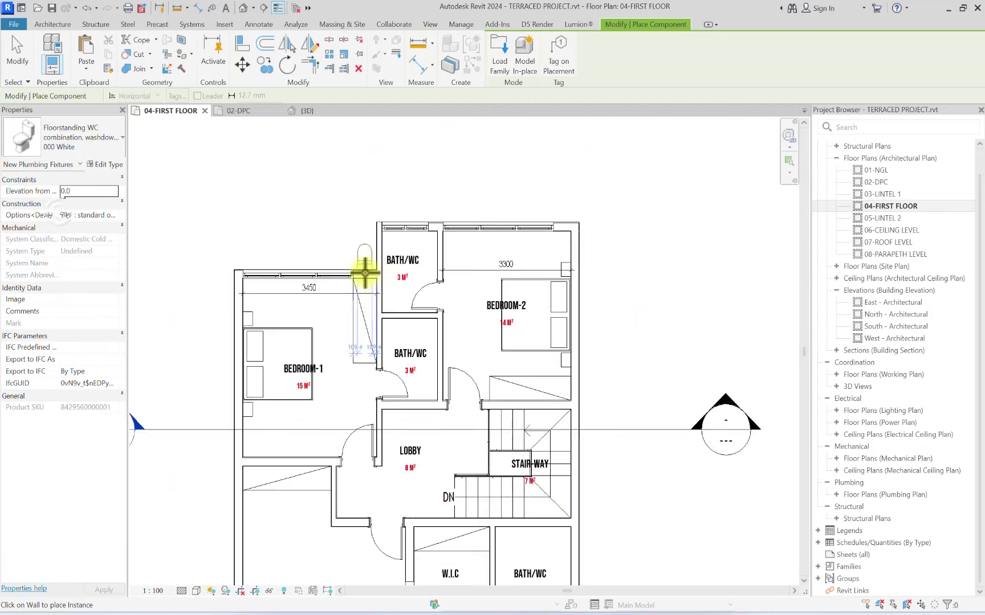
scroll(410, 365, up, 4)
scroll(453, 451, down, 2)
scroll(469, 423, up, 3)
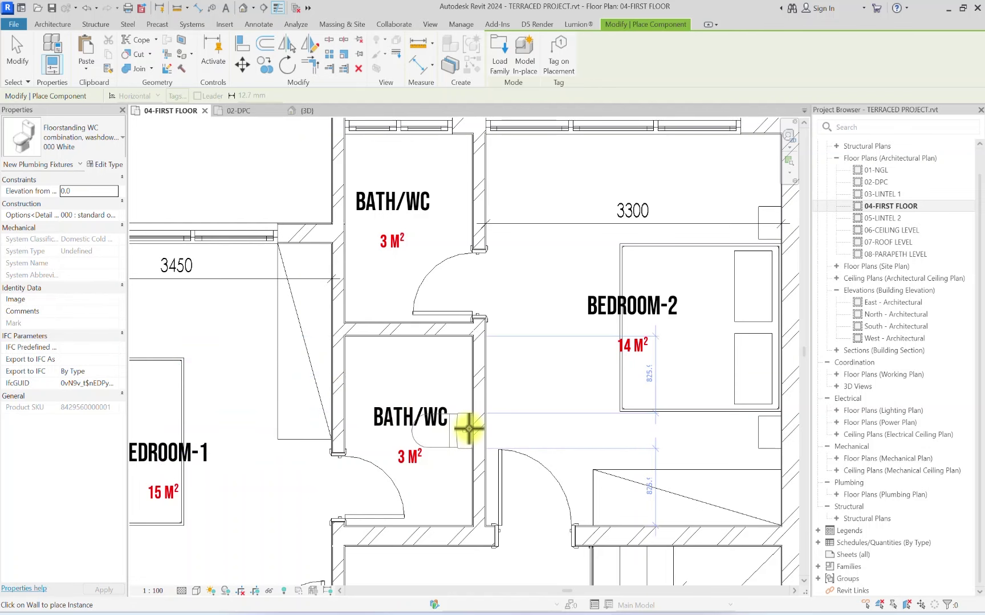
scroll(366, 401, up, 2)
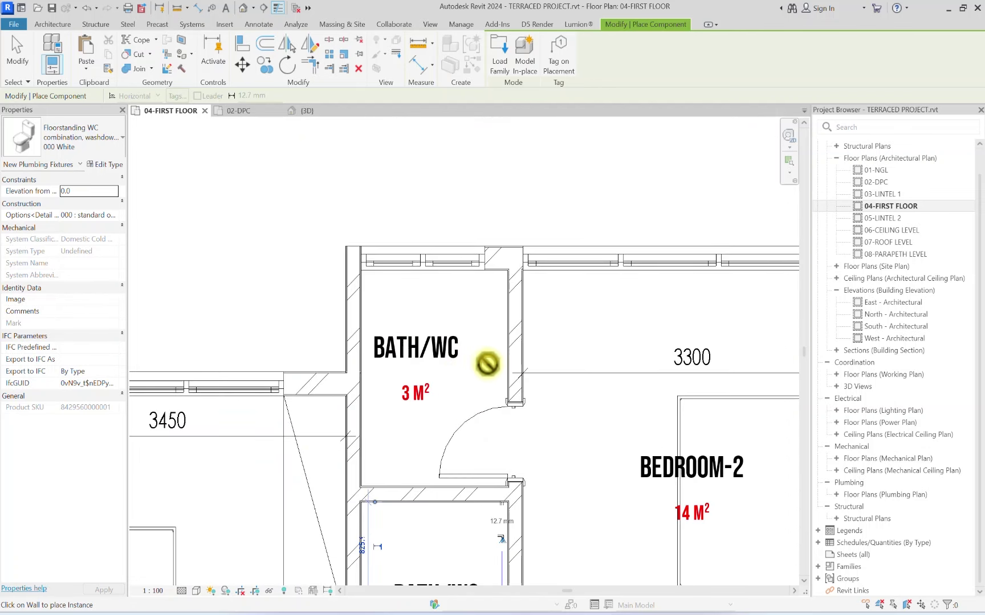
click(365, 386)
scroll(359, 399, down, 3)
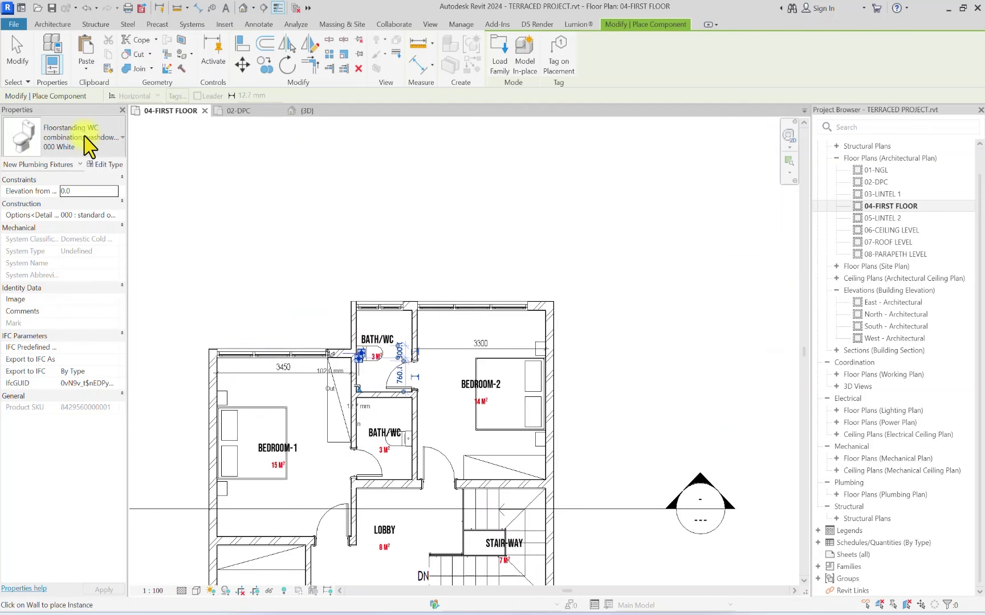
click(35, 127)
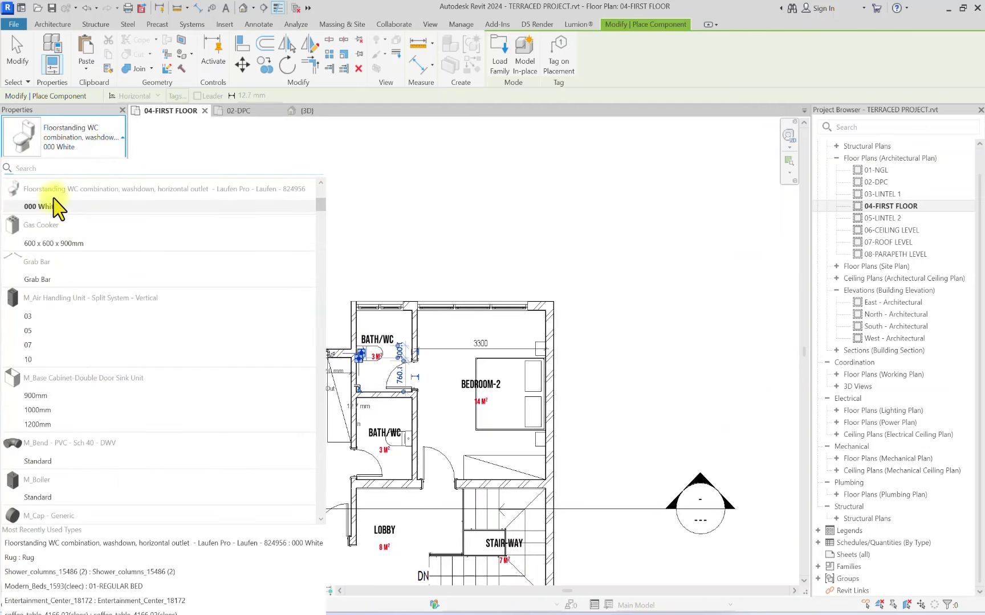
Step: Pick the M_Sink - Island - Single 455x455 mm sink and place it against the upper bathroom wall
text(SIN)
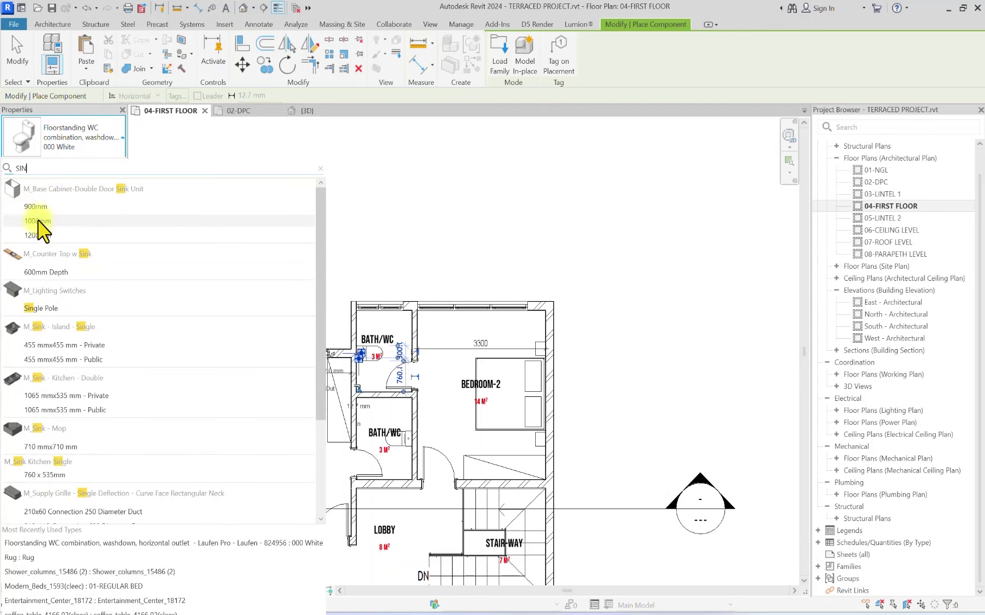
text(K)
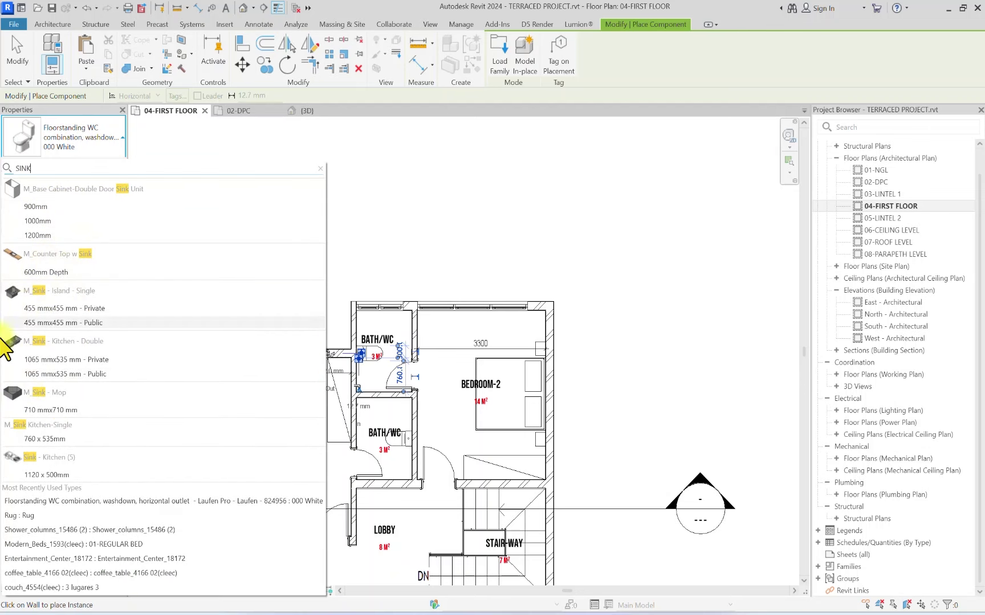
click(41, 308)
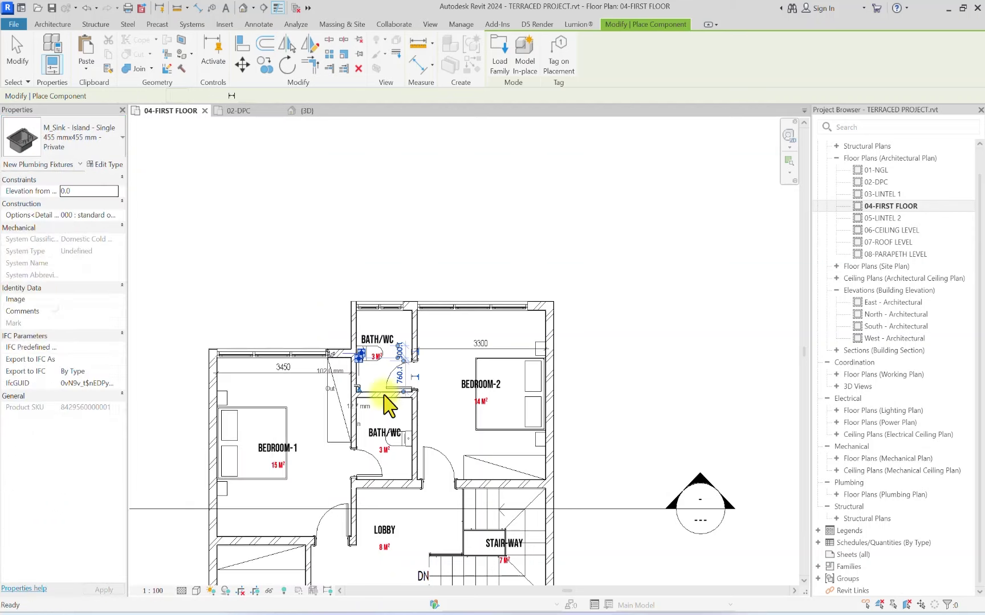
scroll(380, 392, up, 3)
scroll(425, 315, up, 2)
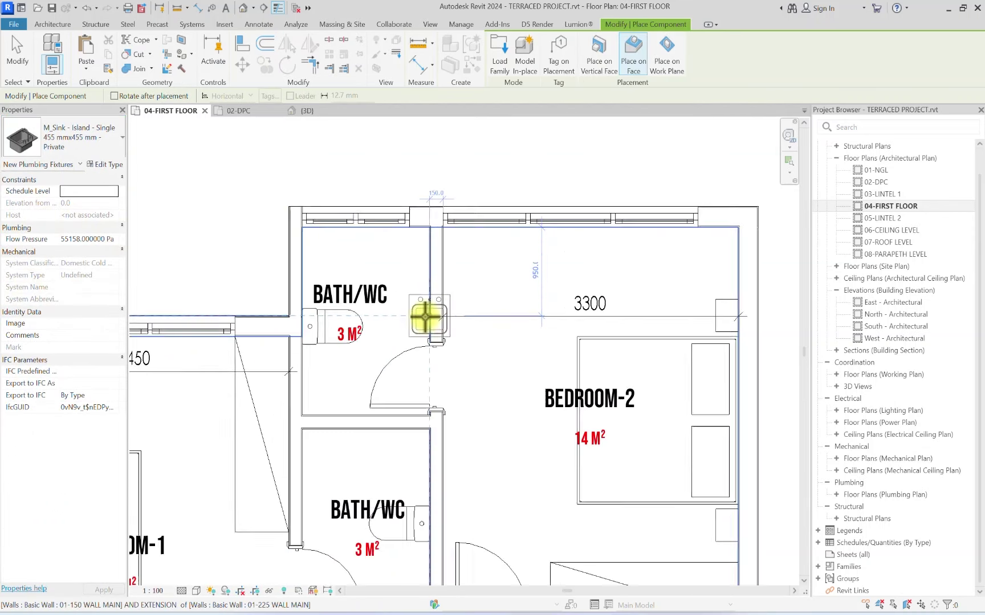
scroll(361, 320, down, 2)
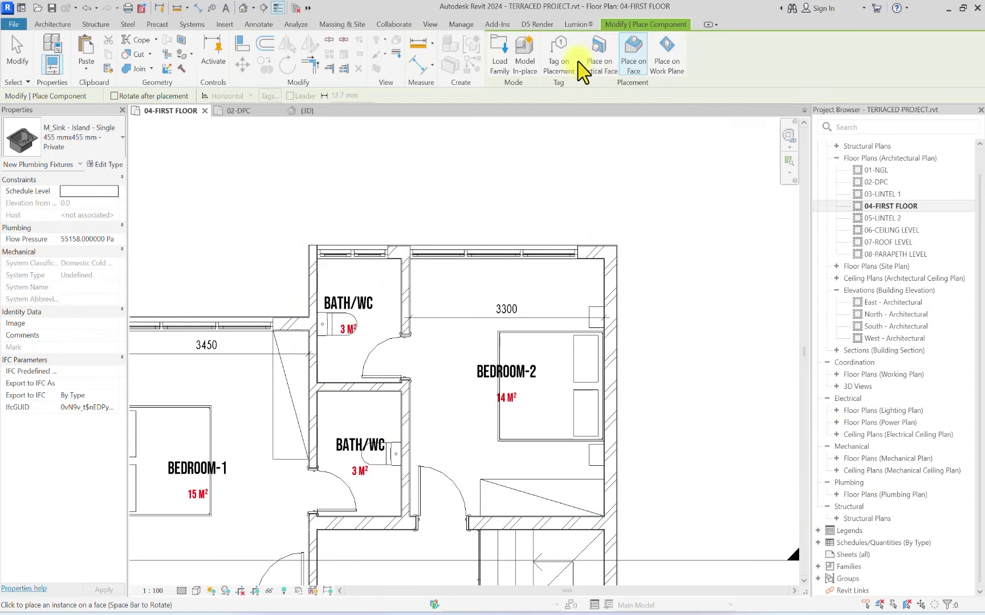
click(593, 64)
scroll(395, 322, up, 2)
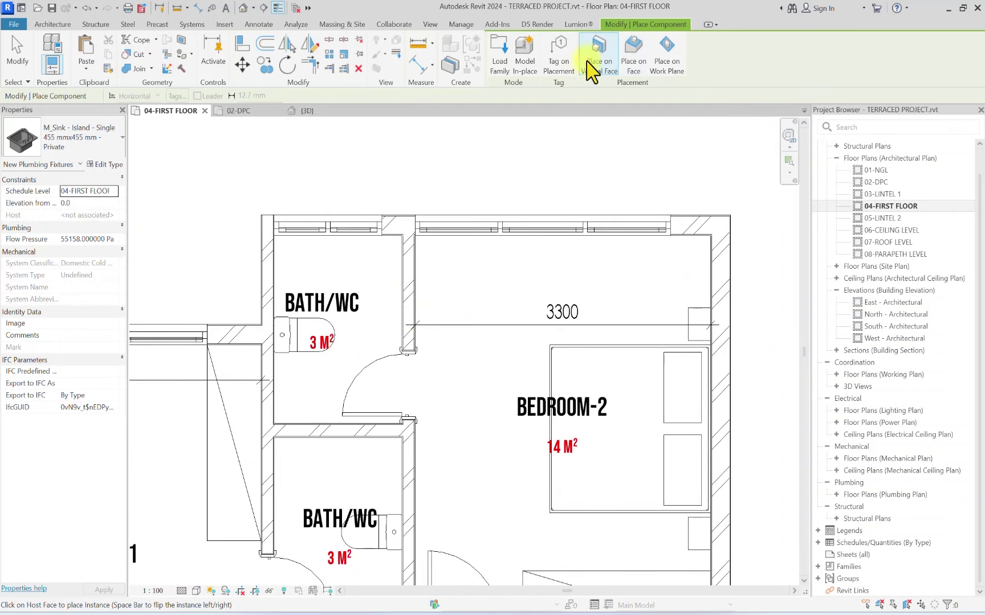
click(633, 59)
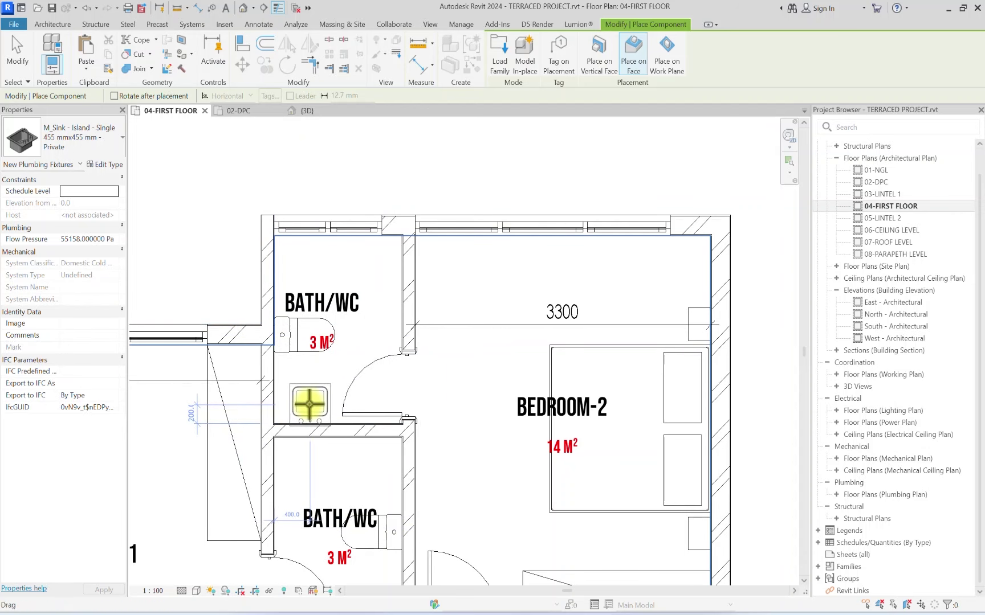
click(309, 403)
Step: Rotate the sink a quarter turn and place it in the BATH/WC beside the W.I.C
scroll(308, 450, up, 4)
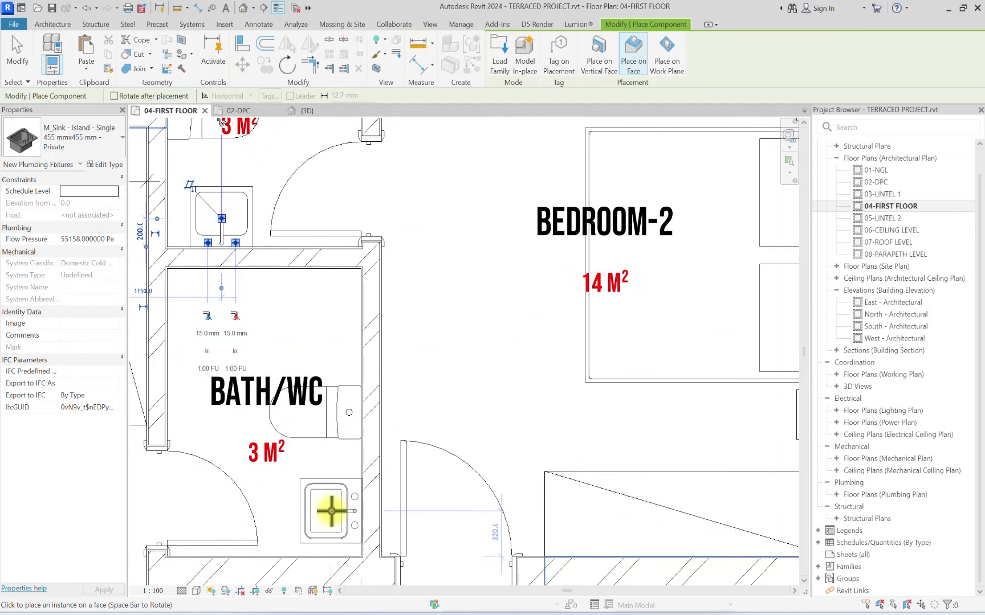
scroll(331, 511, down, 3)
middle_drag(288, 247, 281, 103)
scroll(318, 264, up, 5)
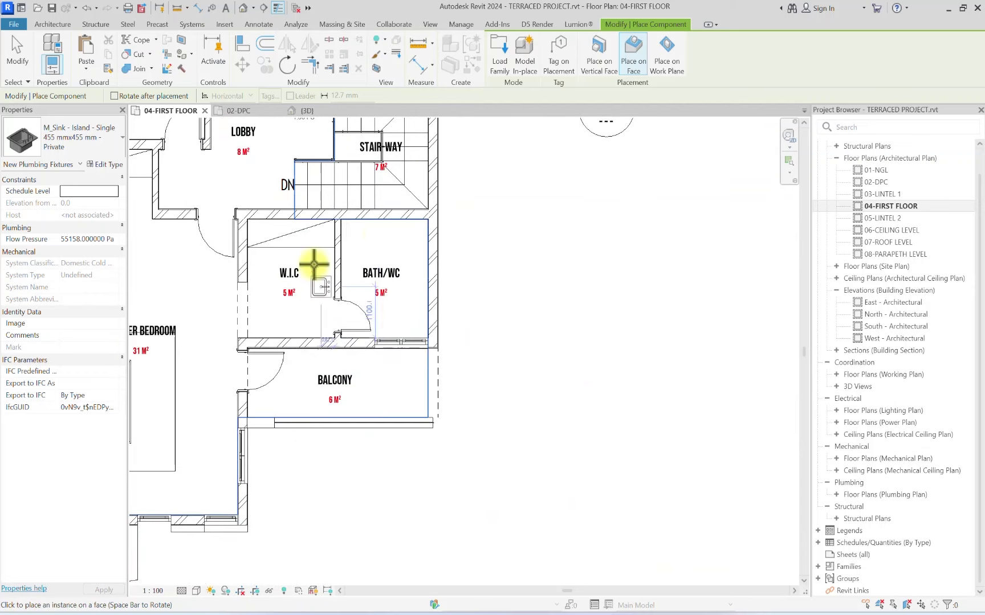
scroll(336, 237, up, 3)
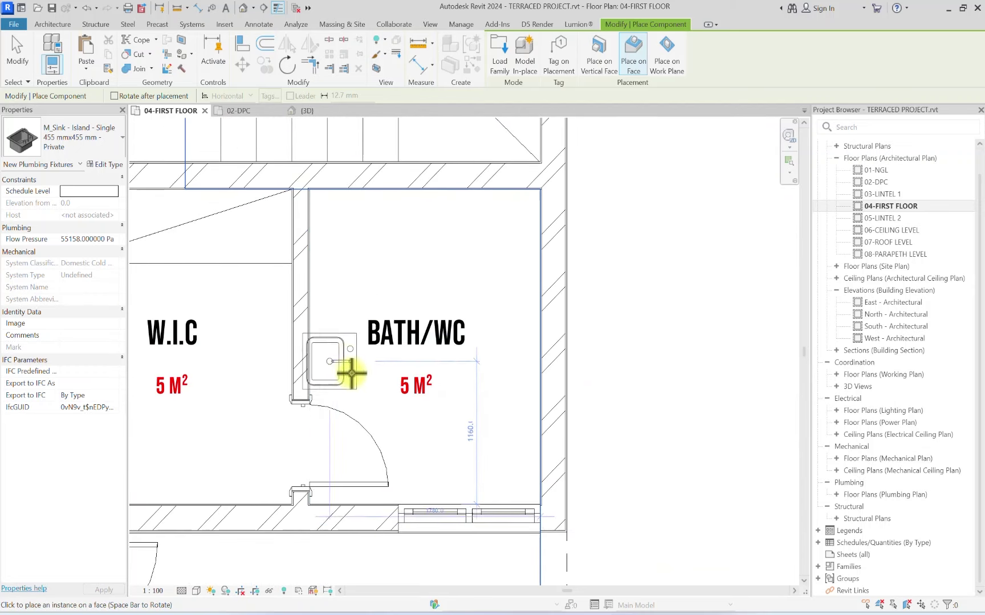
key(space)
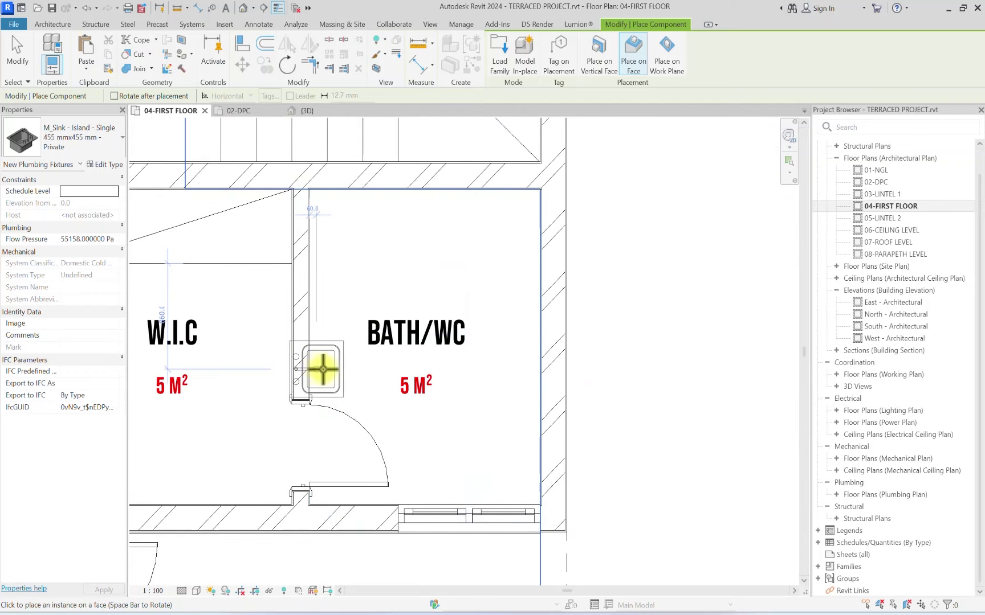
key(space)
scroll(325, 376, up, 2)
click(339, 354)
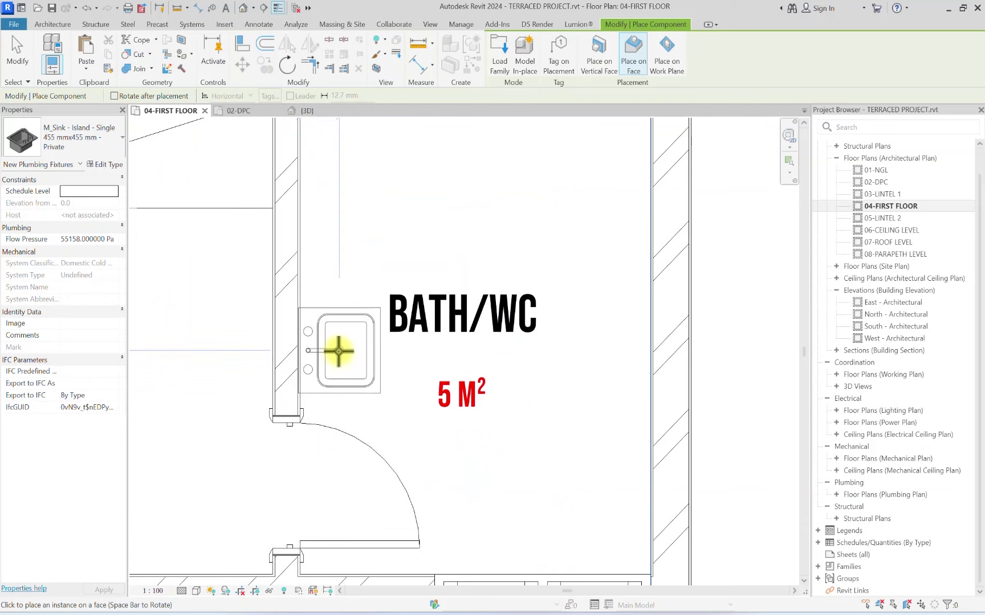
Step: Search the fixture type list for the WC type
scroll(340, 354, down, 3)
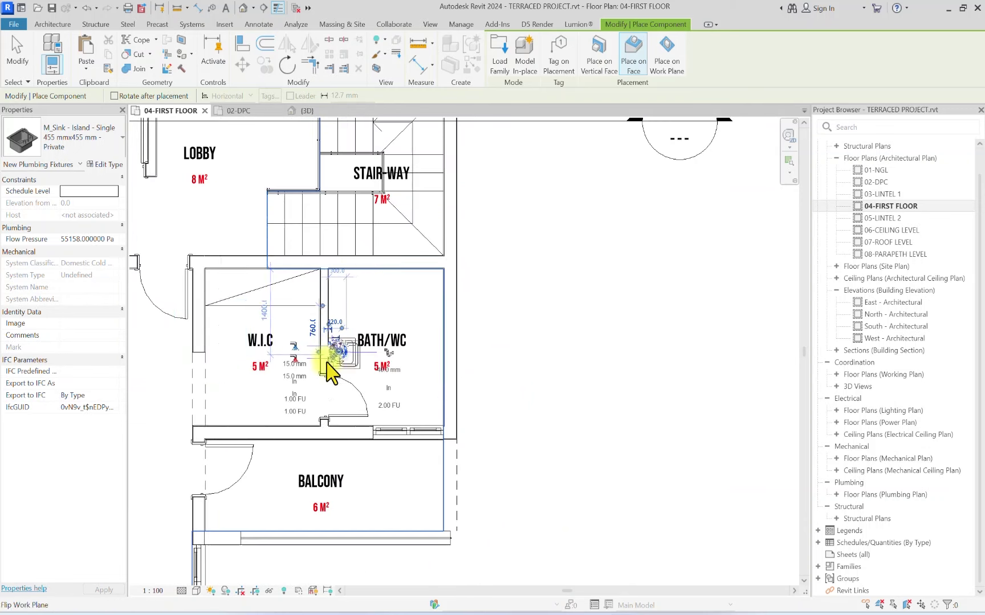
click(72, 149)
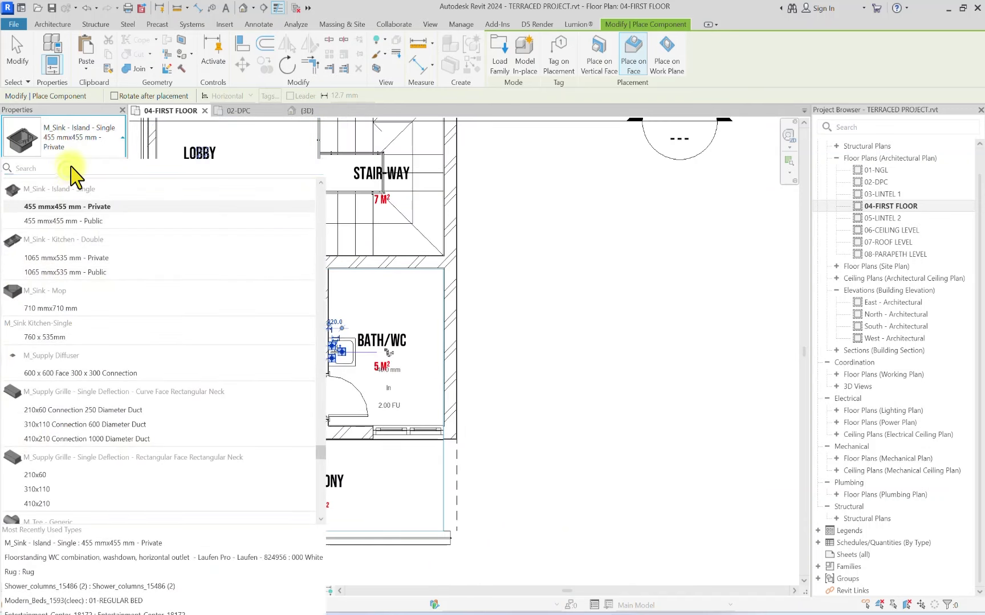
text(WV)
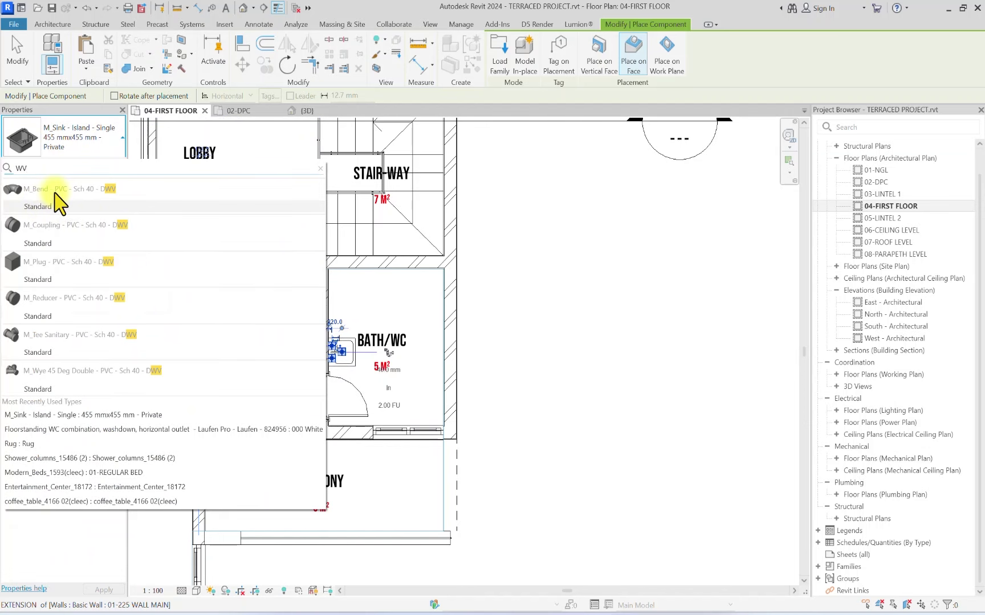
key(BackSpace)
Step: Place a Floorstanding WC 000 White against the bathroom wall
text(C)
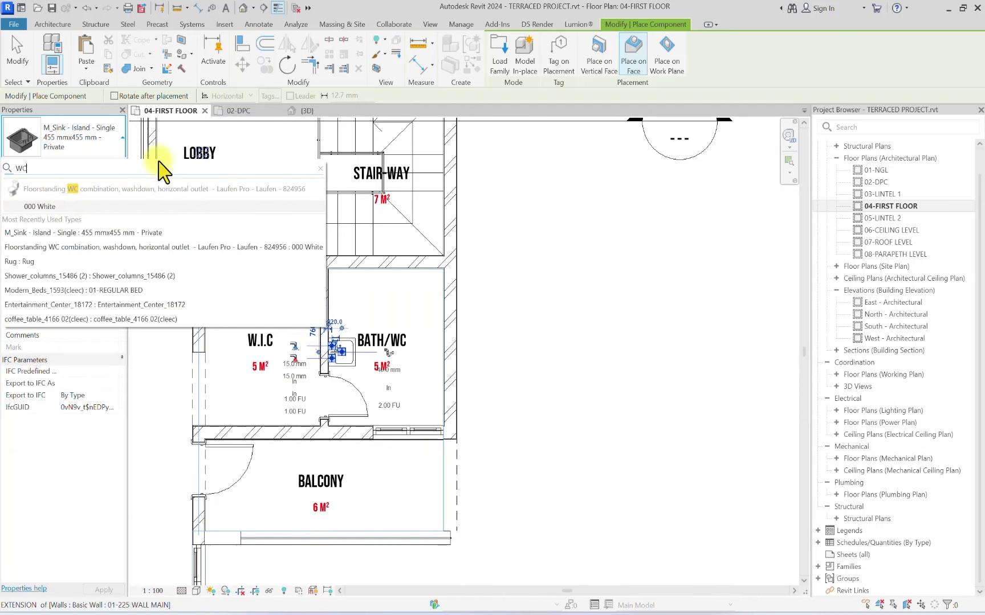
click(126, 207)
scroll(444, 376, up, 3)
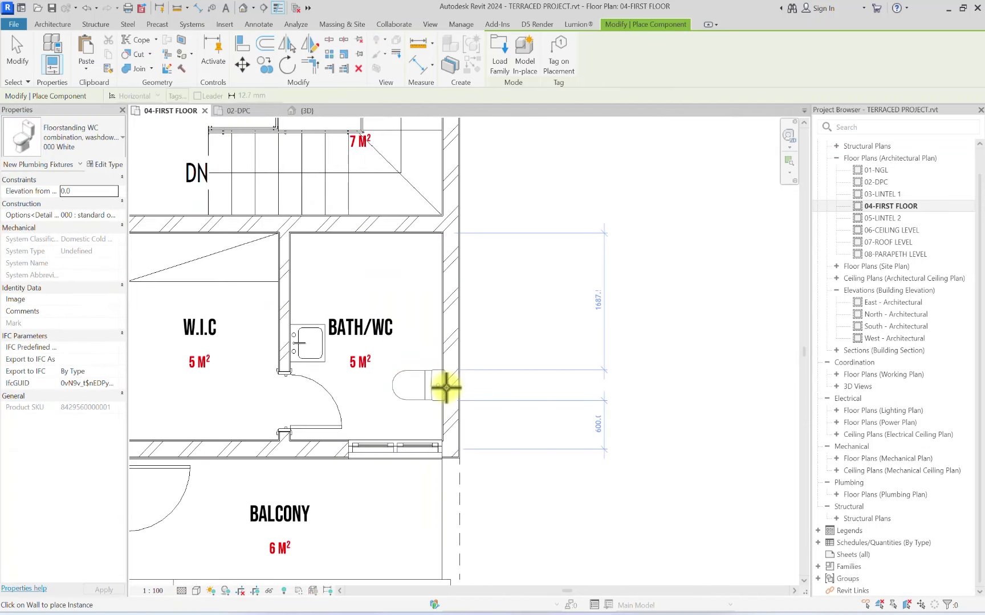
click(440, 393)
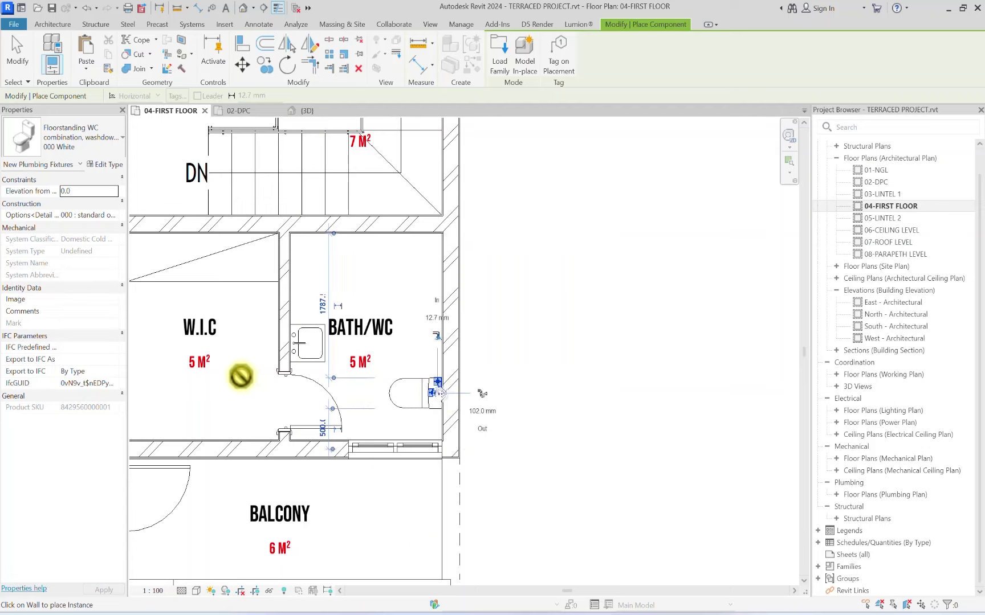
Step: Switch the fixture type to Shower_columns_15486 (2)
scroll(237, 374, down, 4)
click(97, 147)
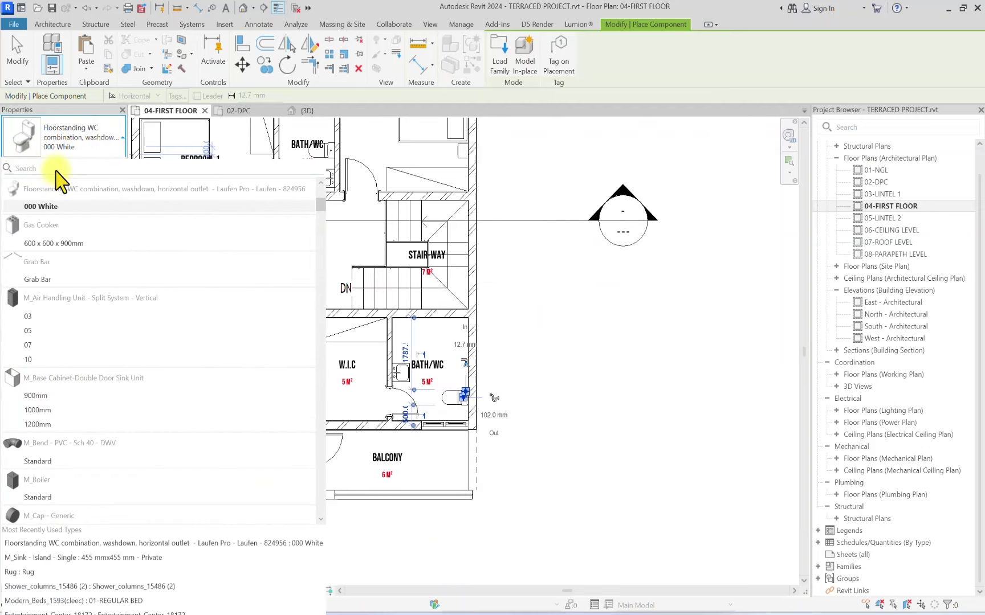
text(SHOW)
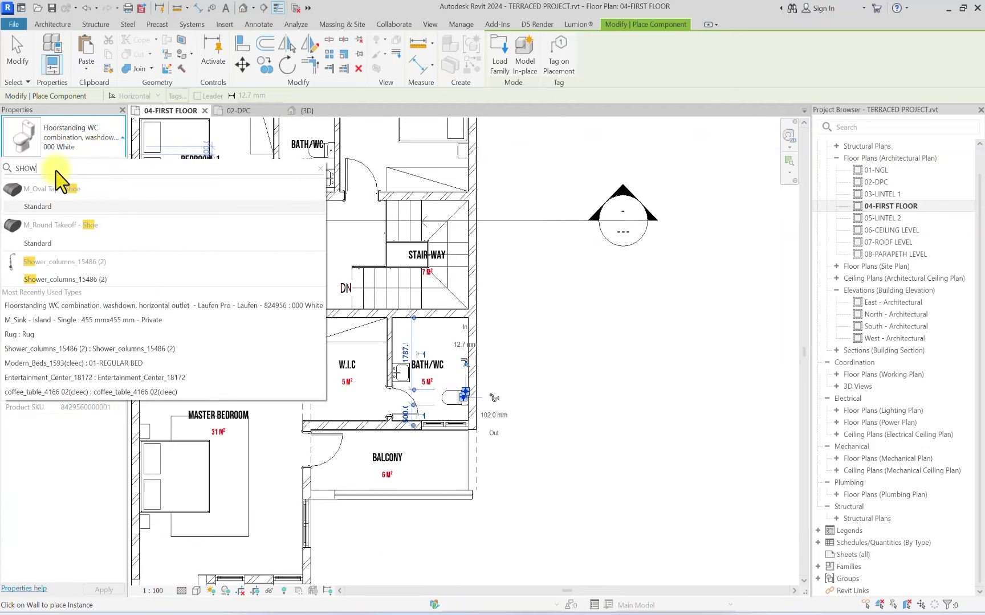
text(ER)
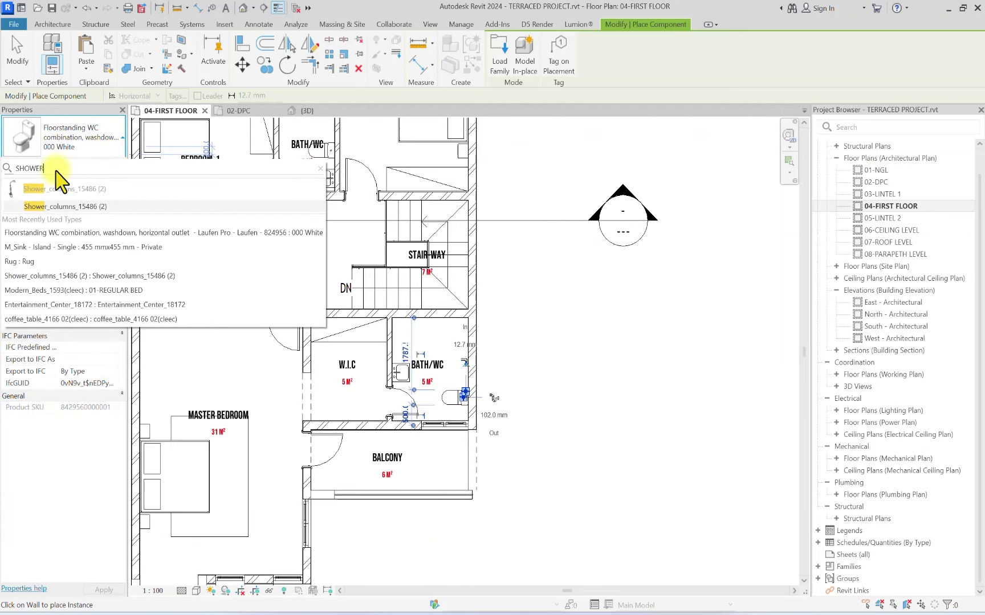
click(92, 208)
scroll(370, 328, up, 3)
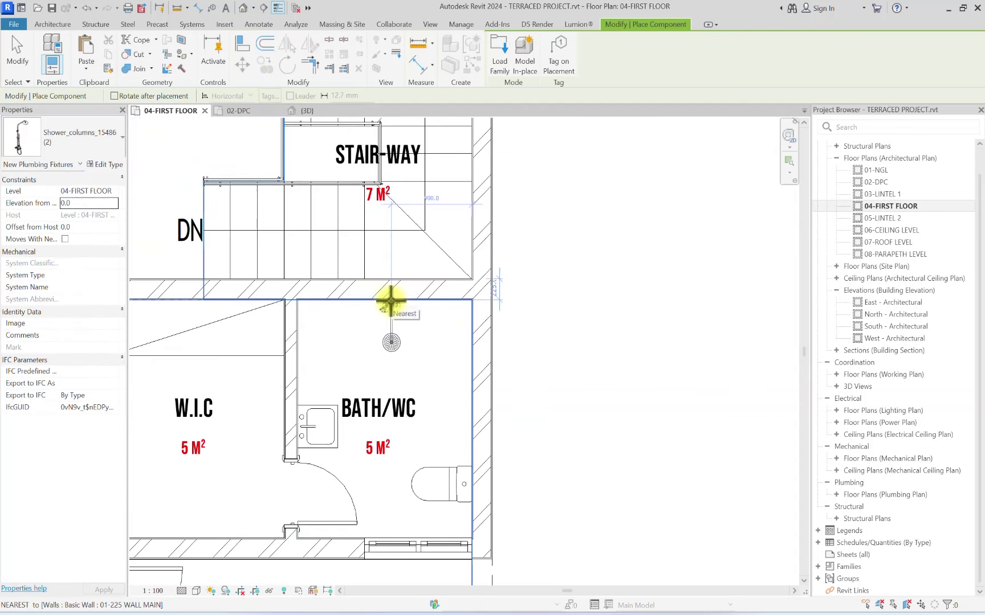
scroll(383, 300, down, 3)
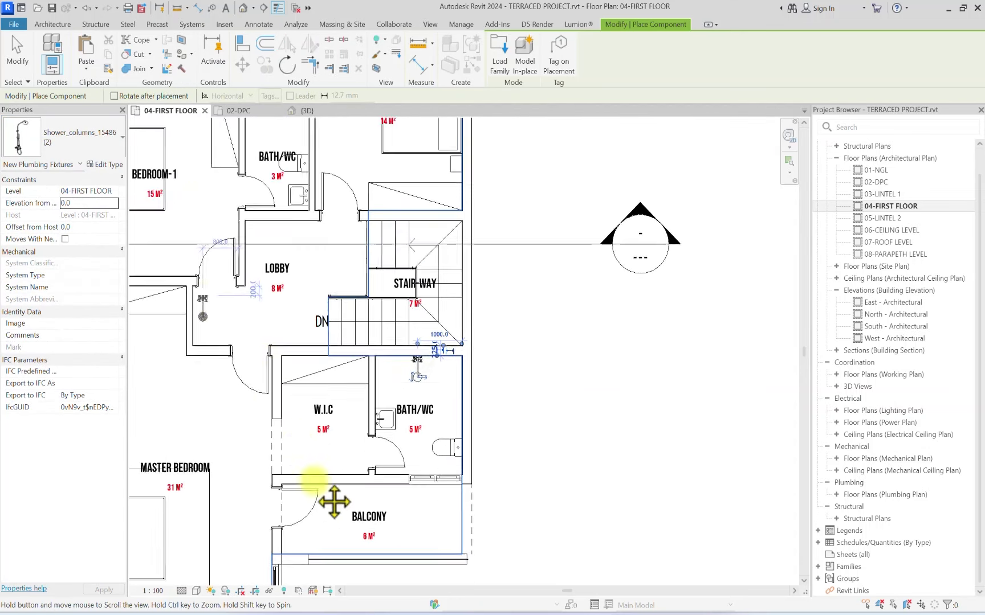
scroll(379, 205, up, 3)
scroll(451, 198, up, 4)
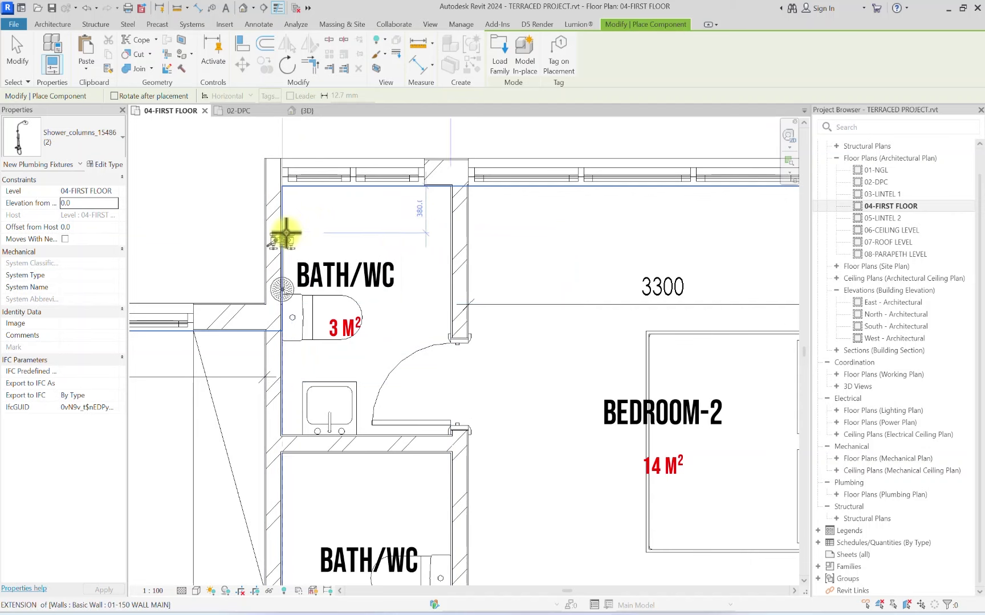
Step: Flip the shower to face into the room and place showers in both bathrooms
key(space)
scroll(334, 382, down, 3)
scroll(356, 314, up, 4)
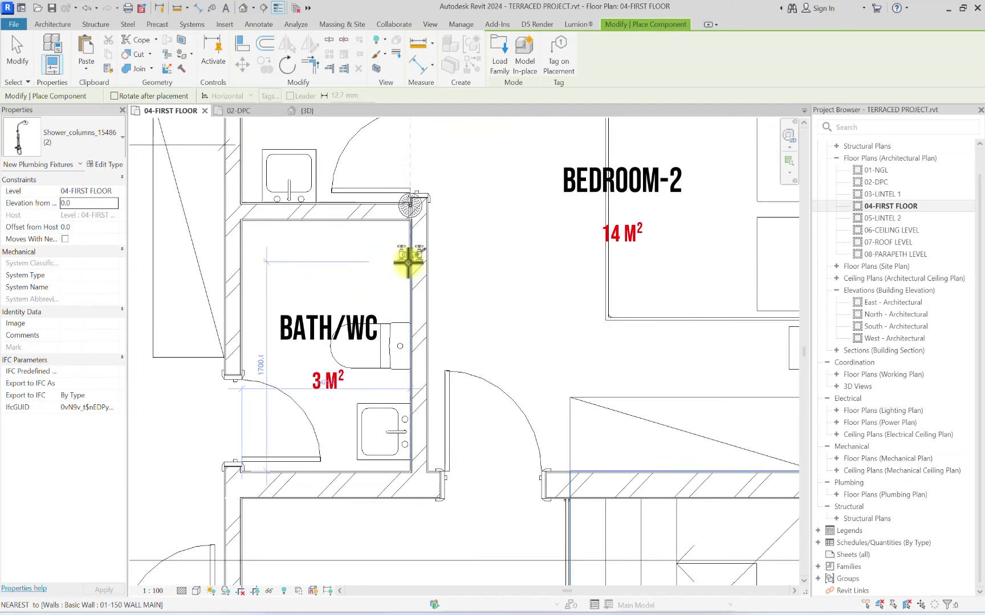
key(space)
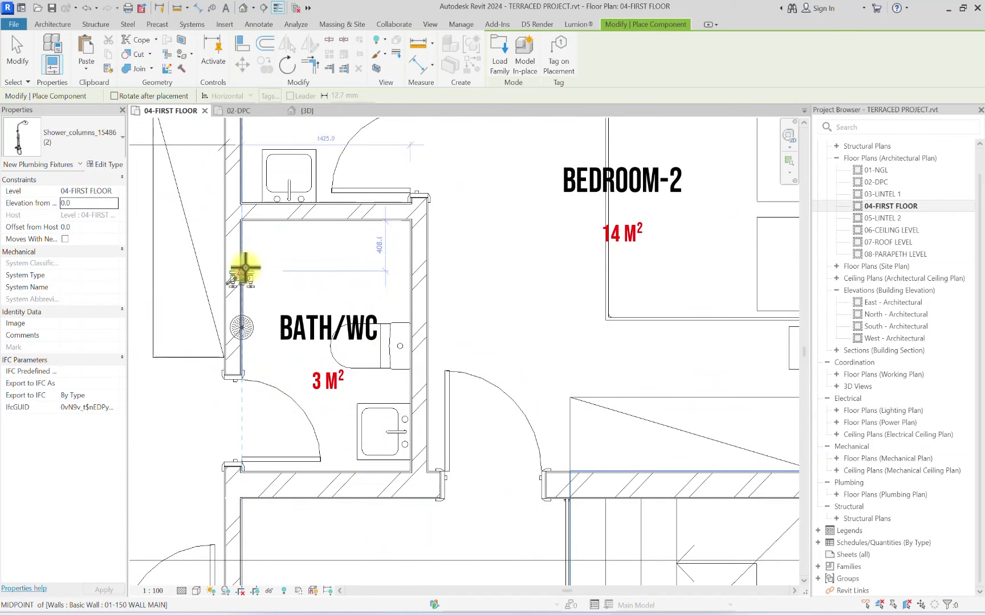
key(space)
click(296, 263)
middle_drag(297, 264, 265, 507)
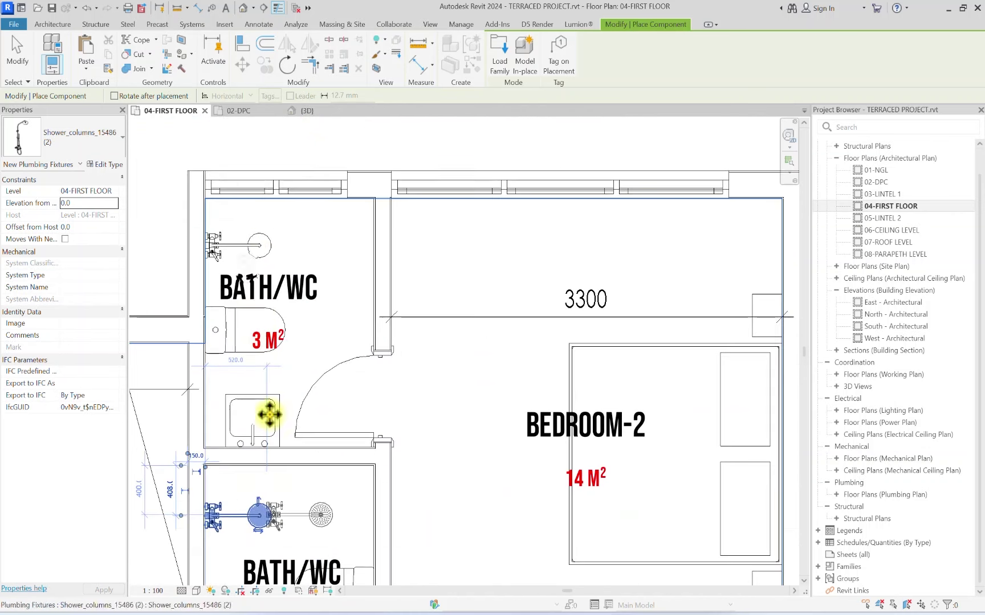
click(251, 264)
middle_drag(250, 264, 254, 248)
key(Escape)
key(Escape)
Step: Mirror the upper bathroom's shower across a vertical axis onto its right wall
click(246, 233)
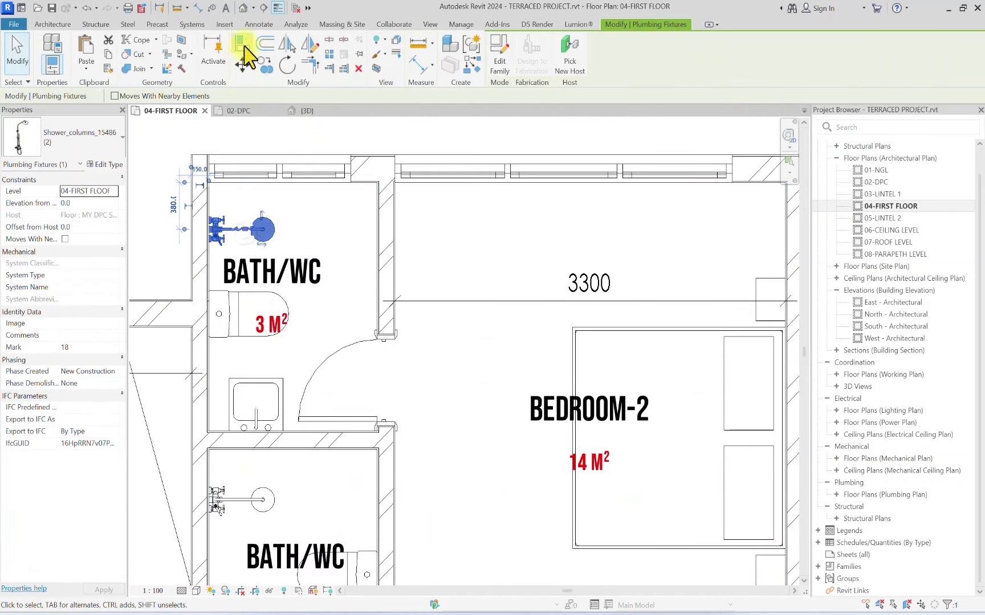
click(305, 51)
click(292, 409)
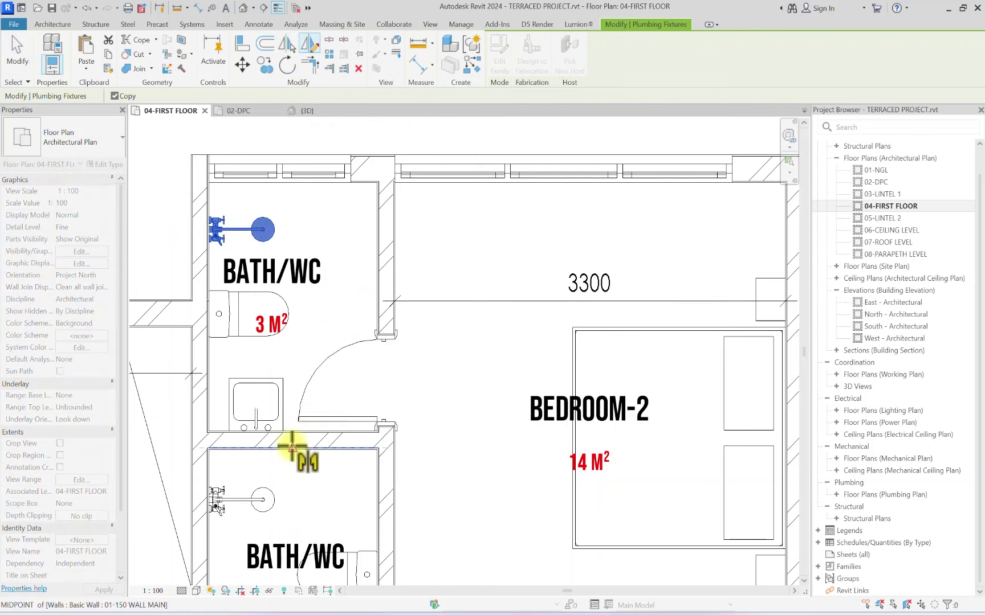
click(293, 459)
click(261, 241)
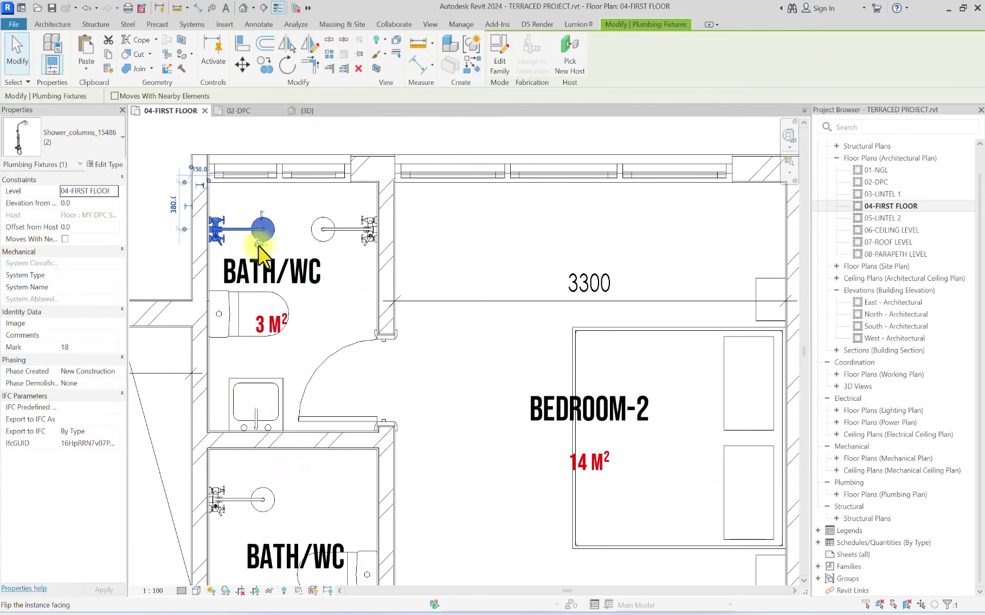
key(Escape)
scroll(260, 254, down, 8)
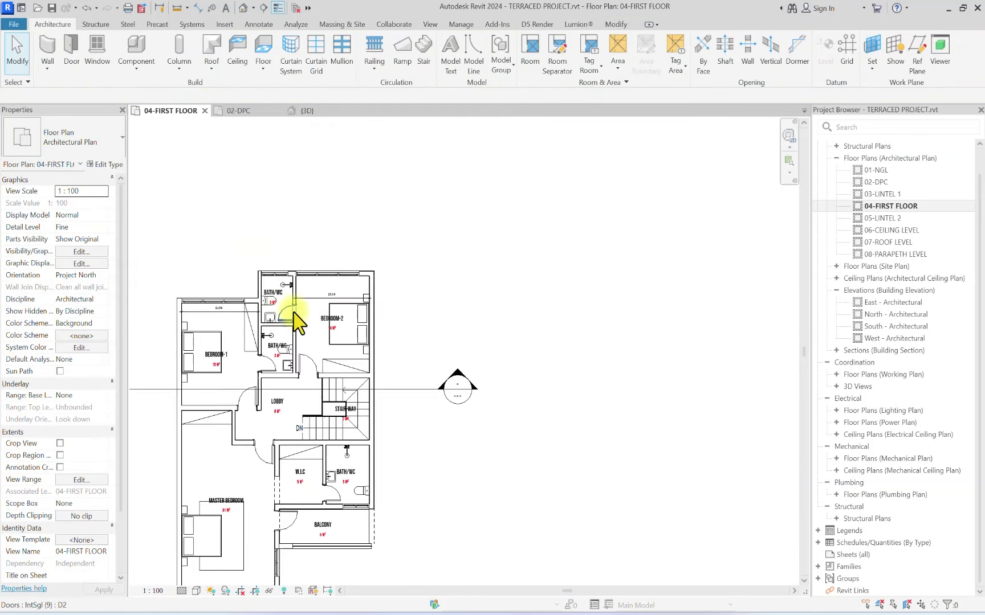
Step: Select the Entertainment_Center_18172 component type for placement
scroll(289, 514, up, 1)
scroll(378, 340, up, 4)
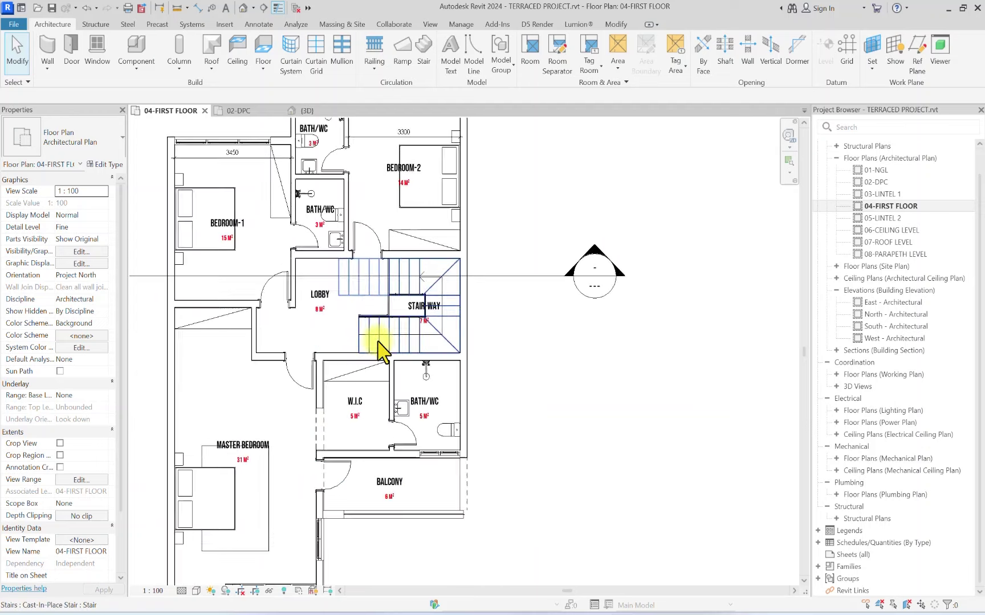
scroll(381, 407, down, 3)
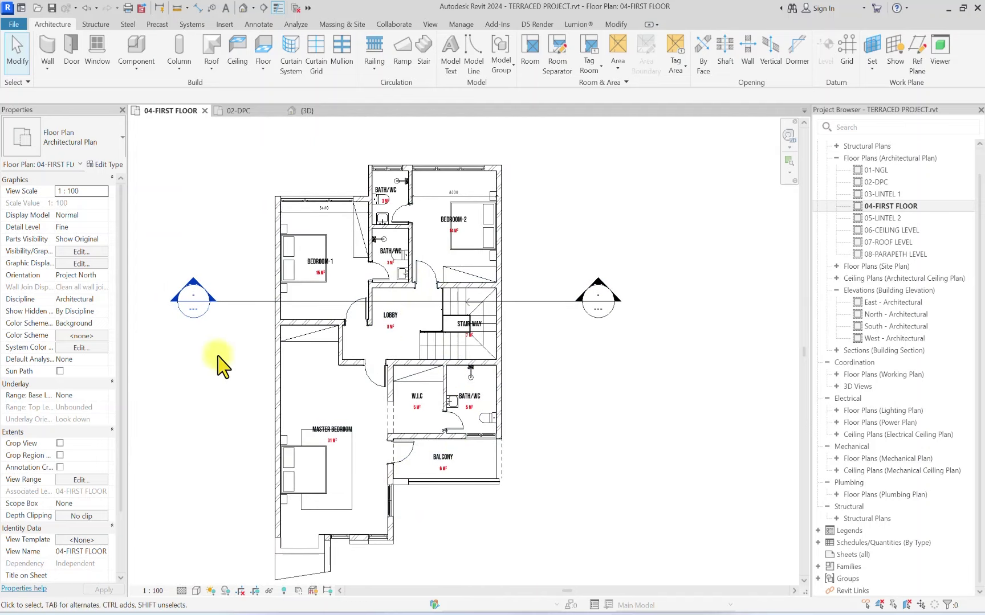
middle_drag(475, 434, 215, 259)
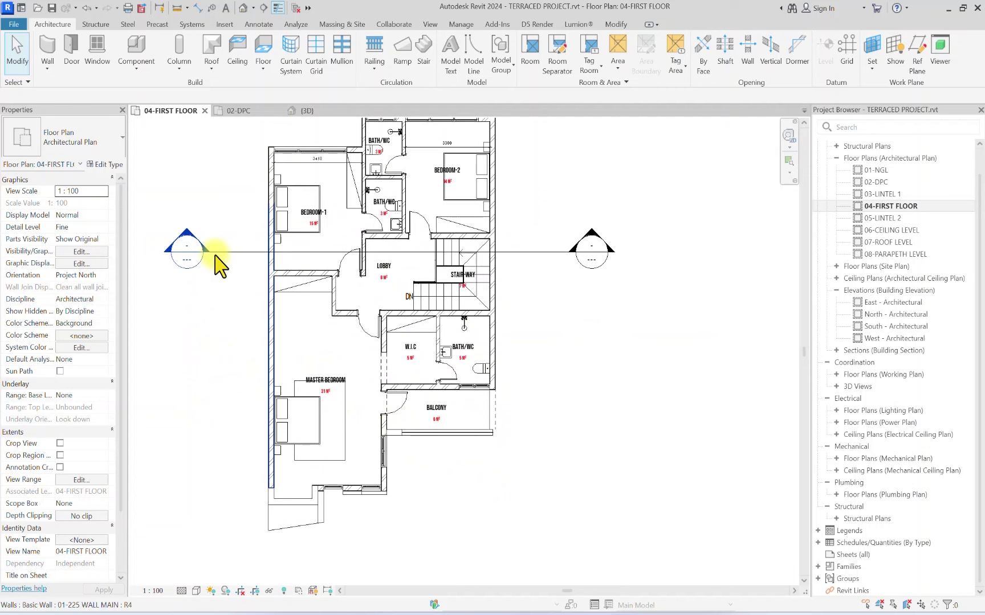
click(142, 49)
click(44, 136)
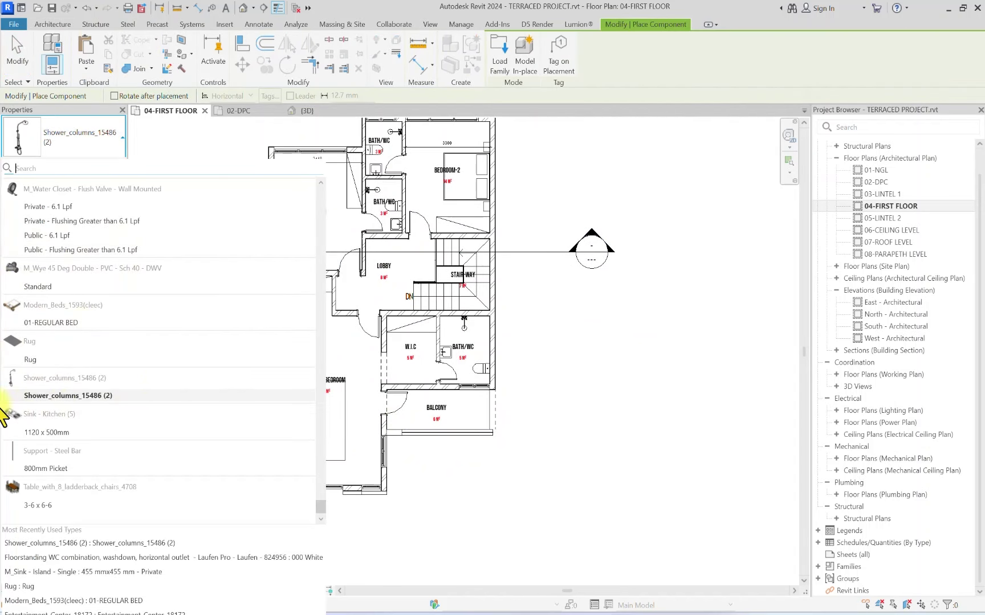
scroll(17, 271, up, 8)
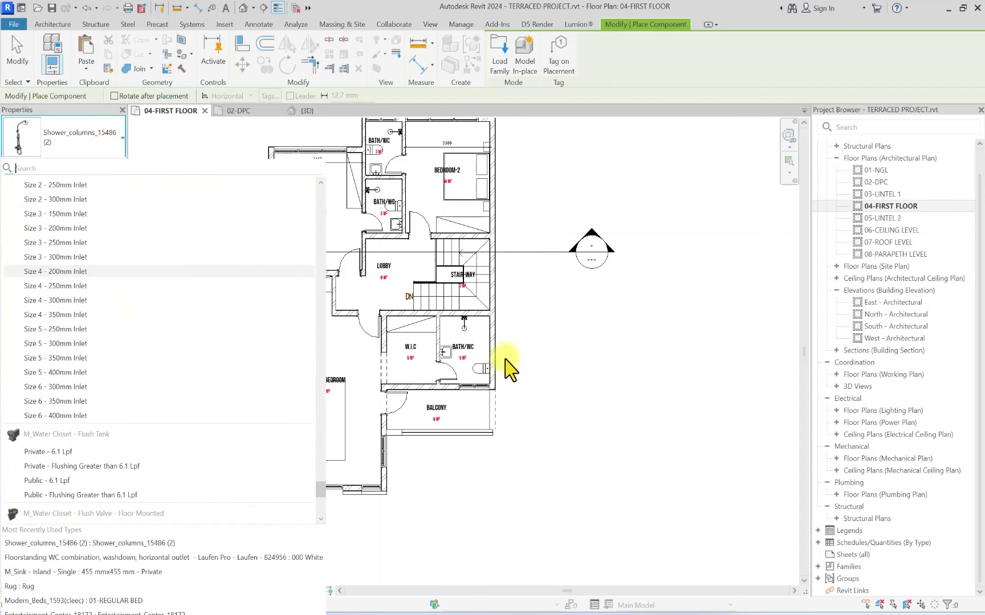
middle_drag(365, 364, 639, 392)
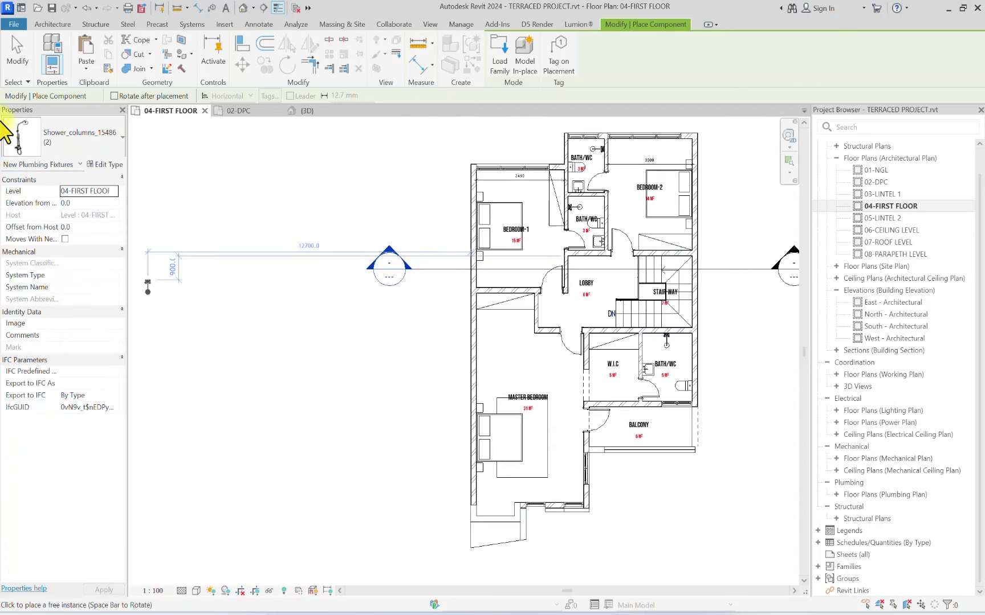
click(44, 147)
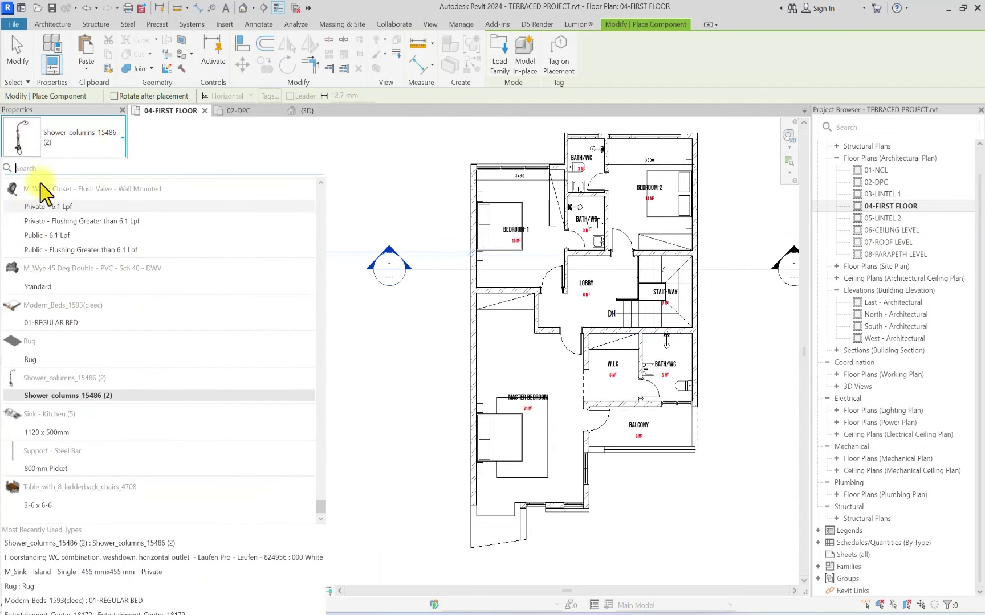
text(EN)
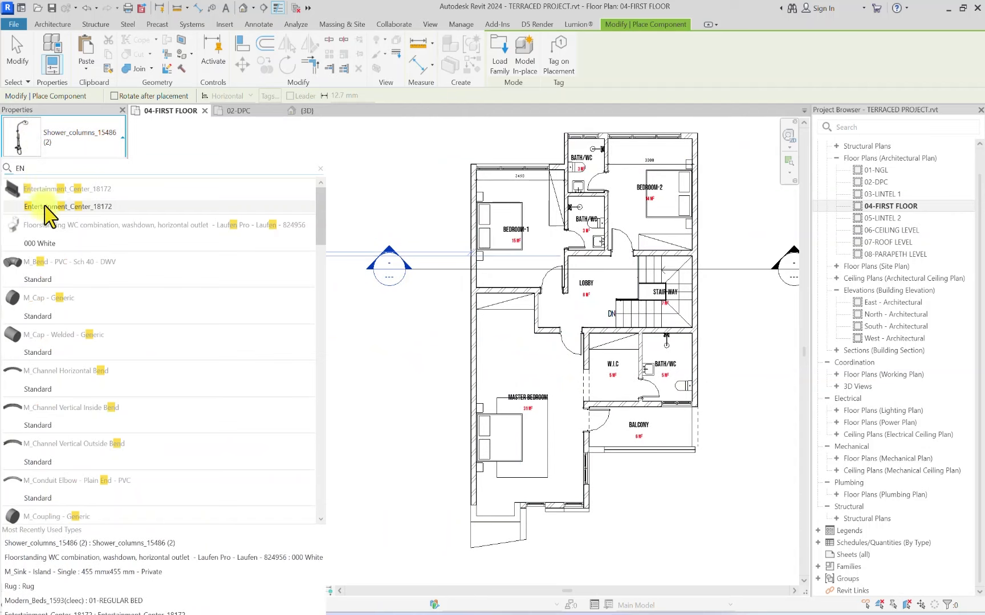
click(46, 206)
Step: Place the entertainment centre against the master bedroom wall shared with the lobby
scroll(501, 297, up, 4)
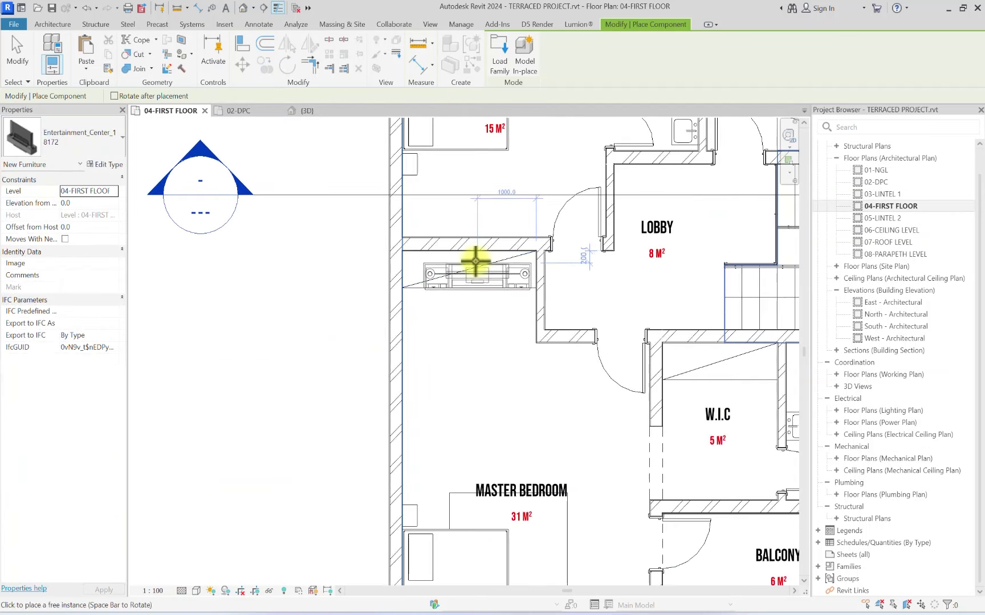
scroll(475, 261, down, 5)
scroll(561, 464, up, 5)
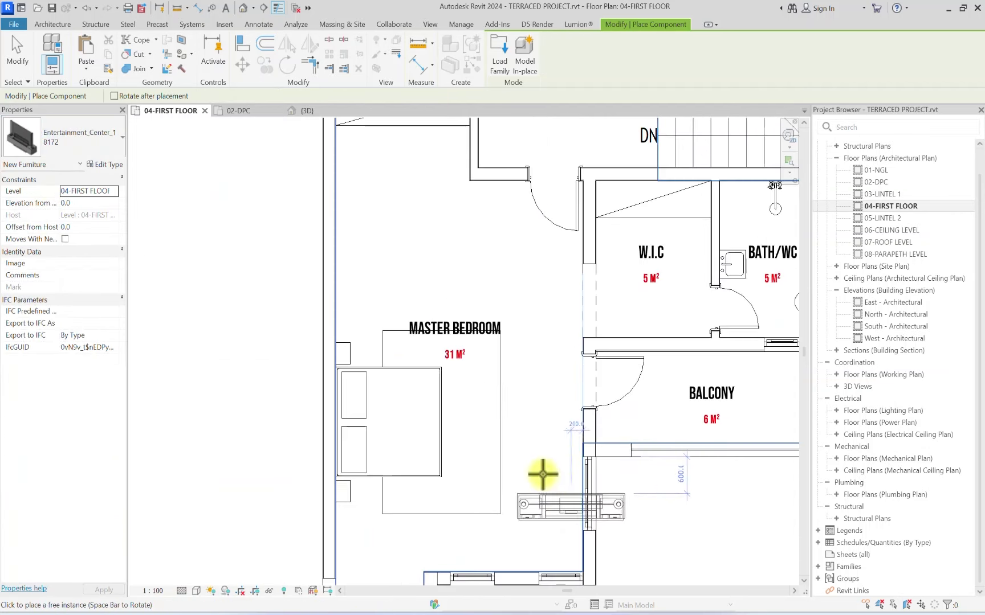
scroll(542, 474, down, 3)
scroll(444, 193, up, 3)
scroll(369, 349, down, 5)
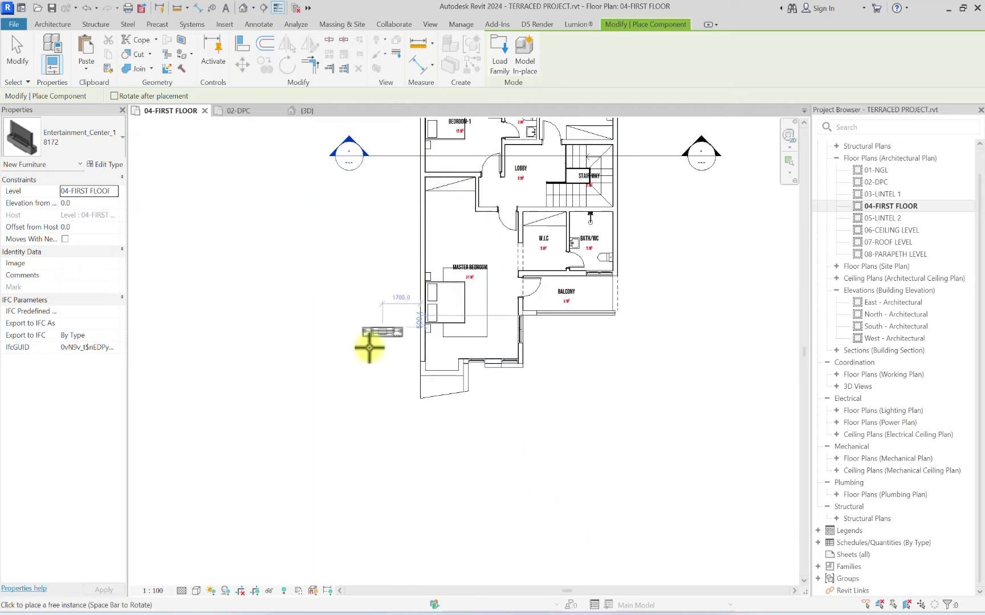
scroll(391, 224, up, 5)
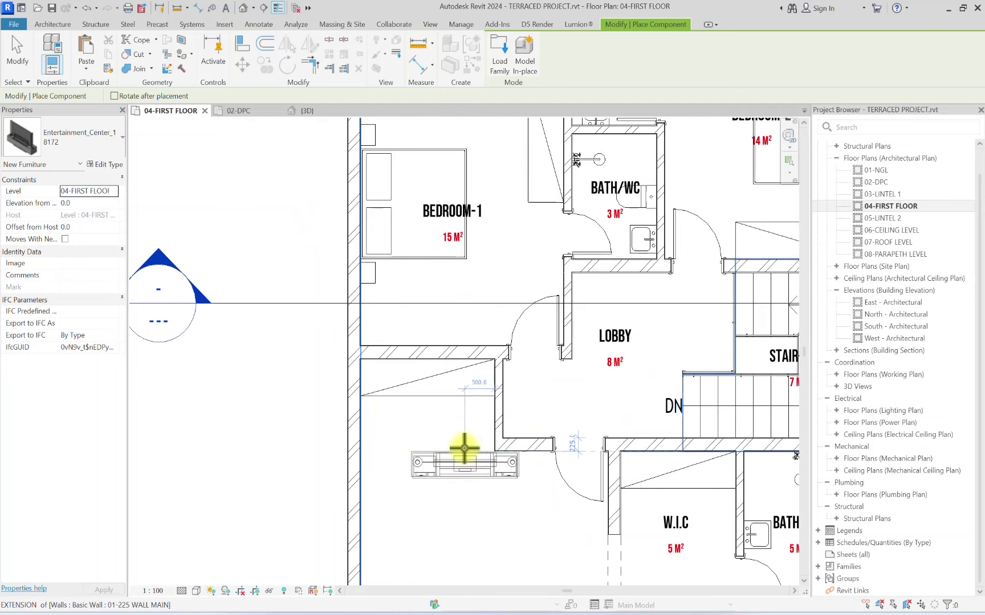
scroll(455, 450, down, 5)
scroll(418, 436, up, 4)
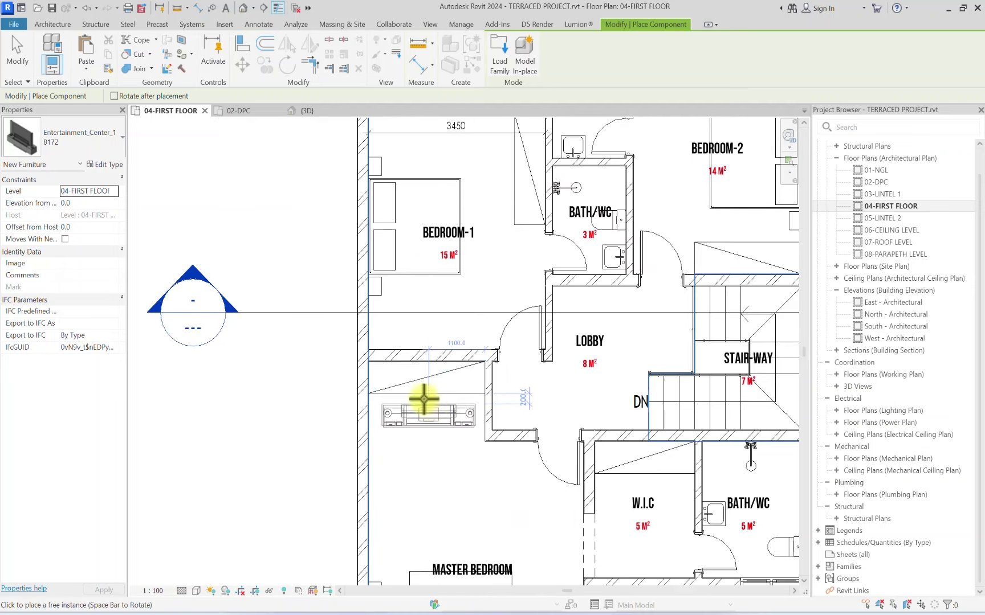
click(425, 364)
key(Escape)
key(Escape)
Step: Delete the stray detail line near the master bedroom
scroll(391, 399, up, 2)
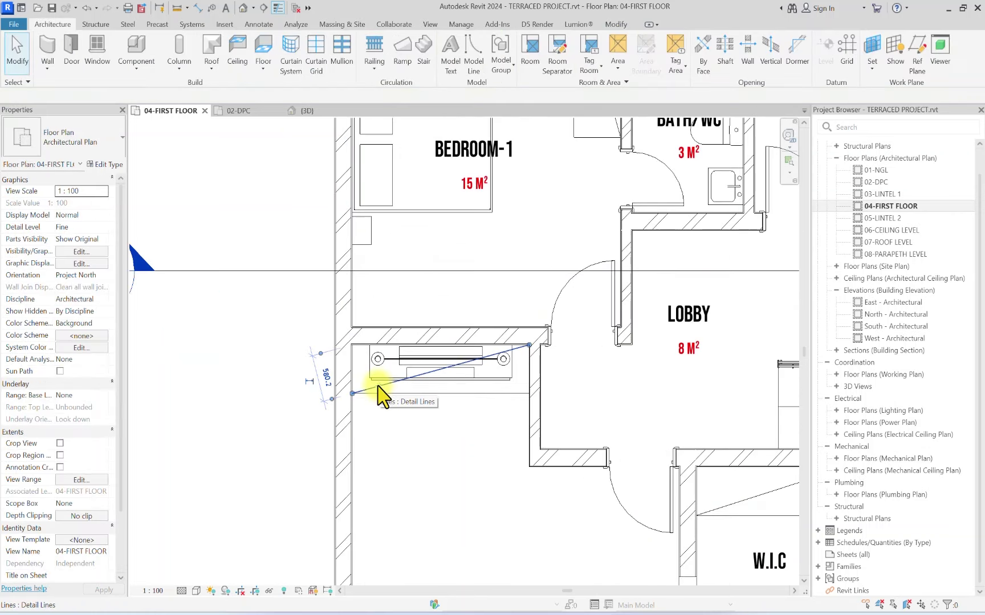
click(381, 394)
key(Delete)
scroll(439, 402, down, 3)
scroll(426, 358, up, 2)
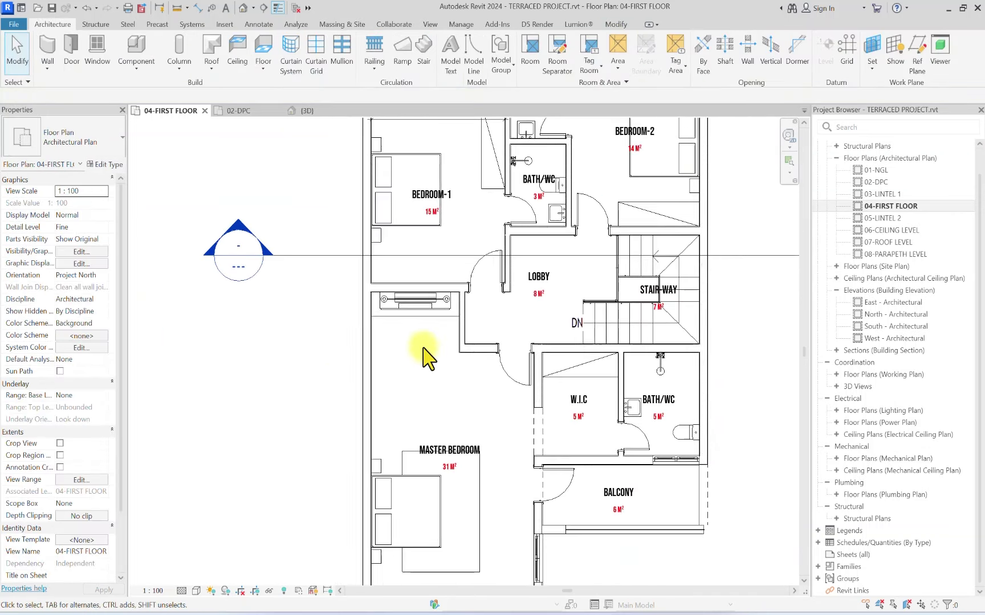
scroll(422, 394, up, 1)
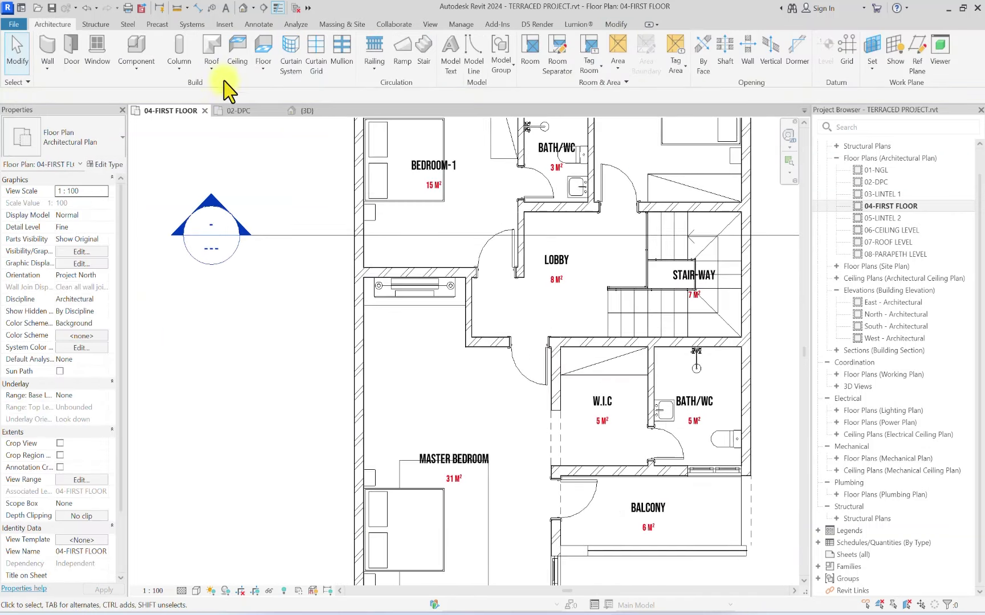
click(149, 46)
Step: Pick the couch_4554 3 lugares 3 couch and rotate it to lie horizontally
click(74, 137)
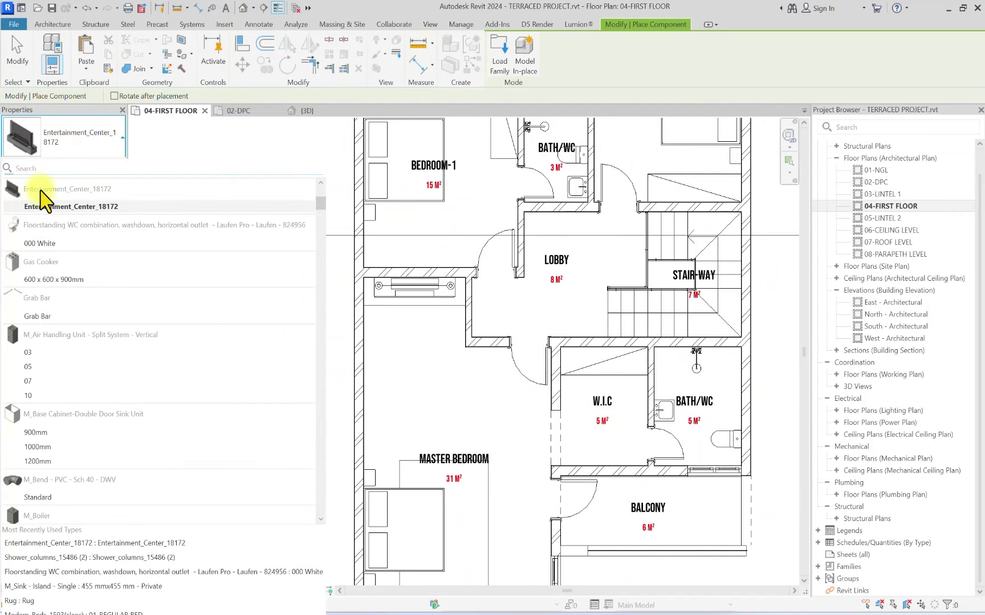
text(c)
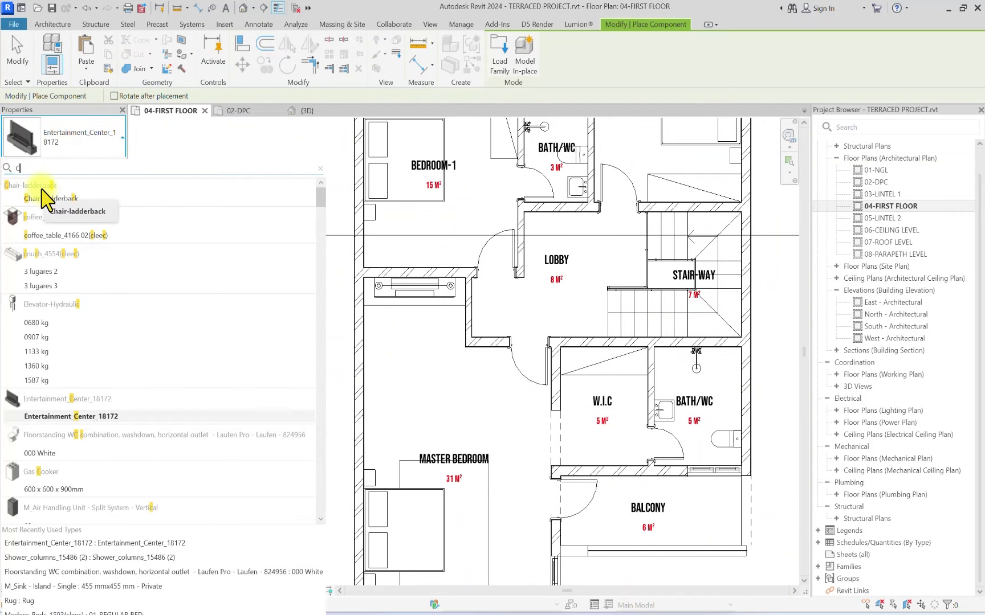
click(40, 286)
scroll(356, 343, up, 5)
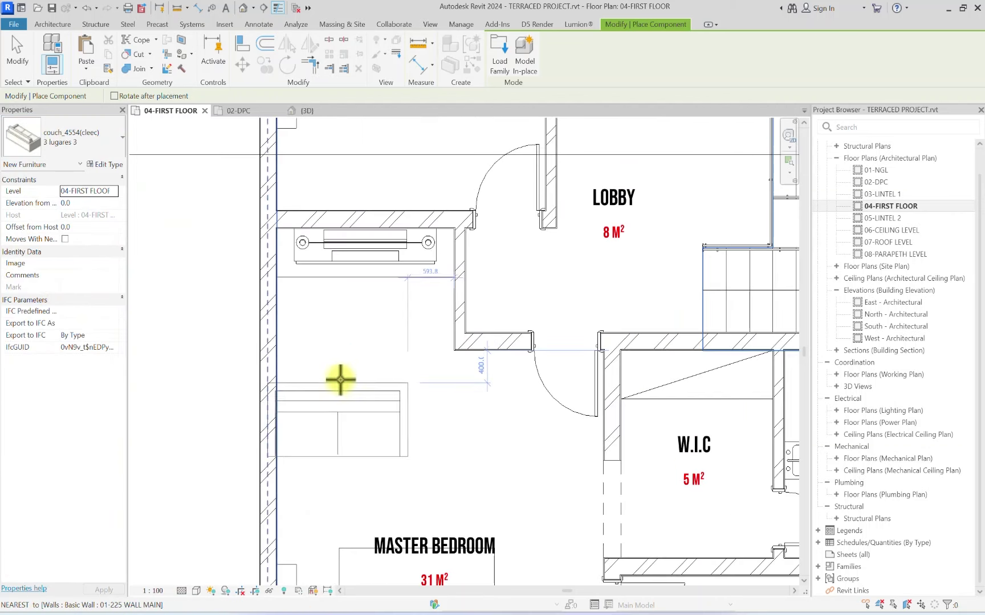
scroll(359, 386, down, 3)
key(space)
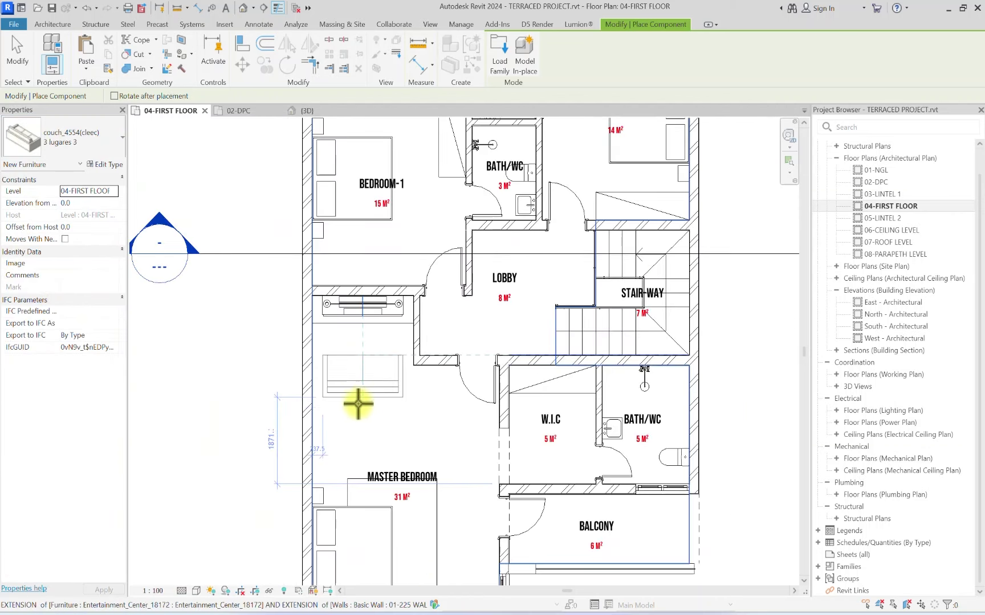
Step: Place a coffee_table_4166 02 coffee table in front of the couch
click(40, 141)
text(TAB)
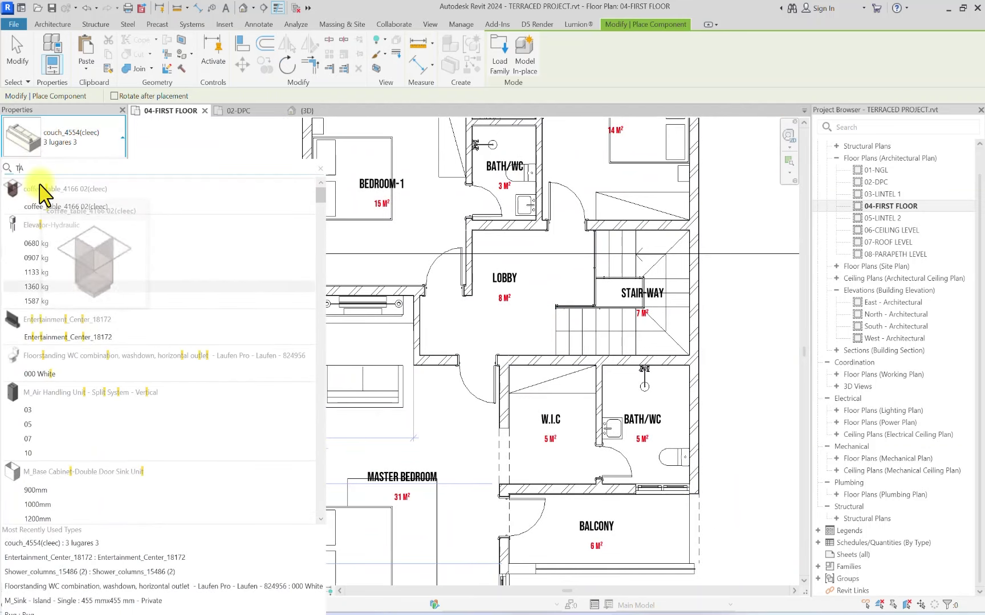
click(44, 206)
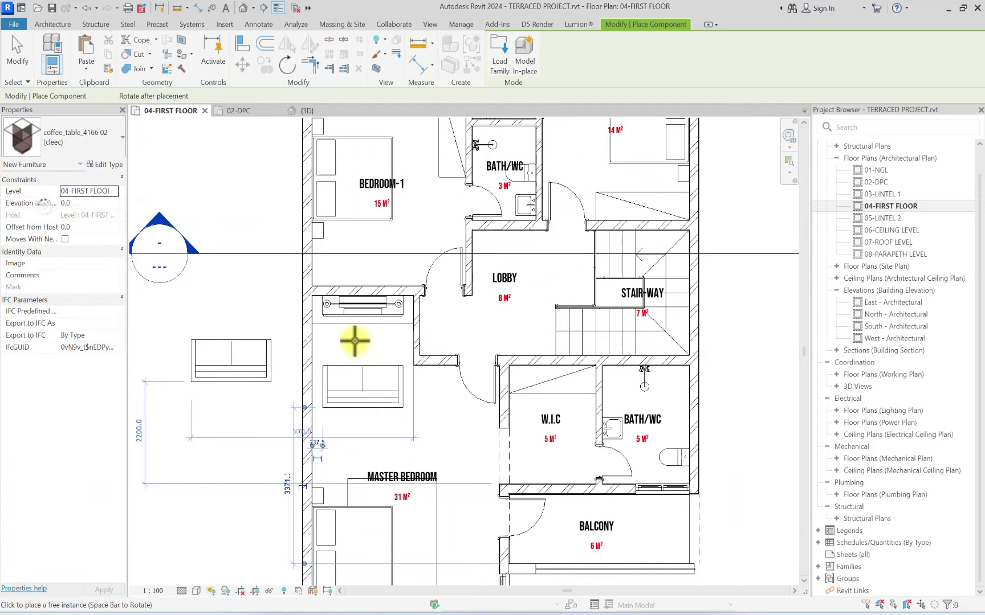
click(364, 346)
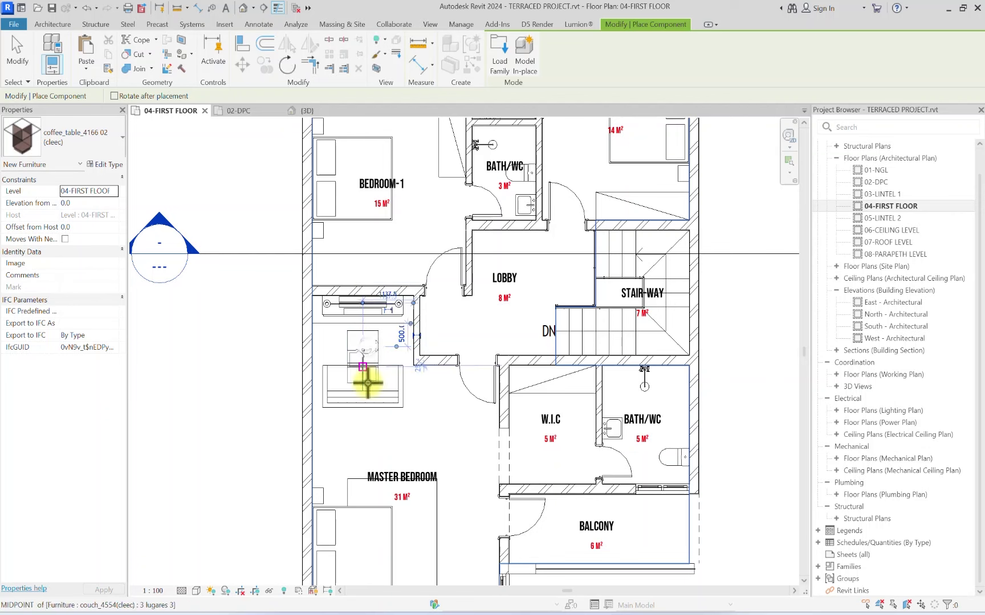
key(Escape)
click(367, 411)
scroll(368, 411, down, 3)
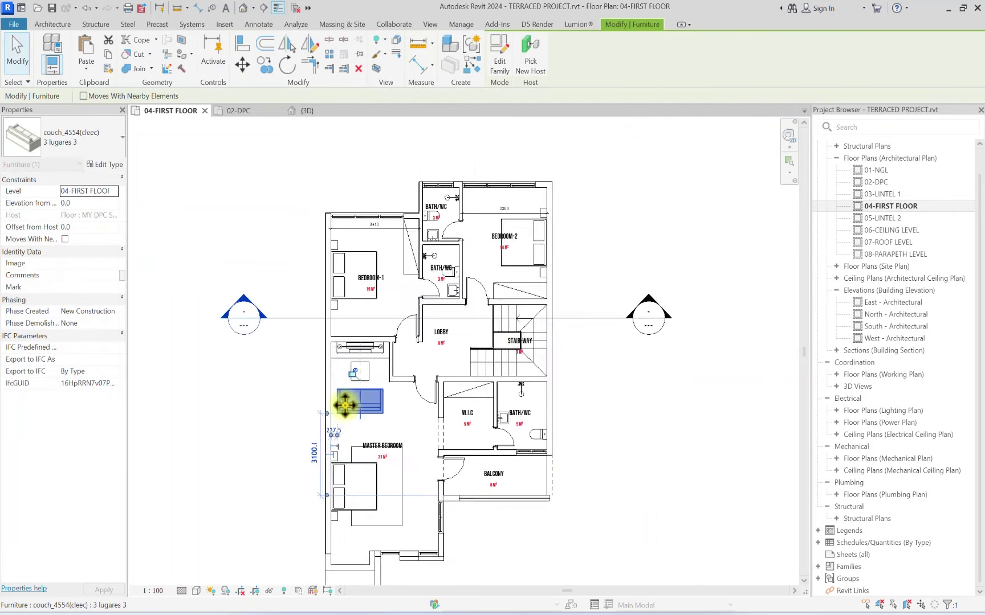
key(Escape)
scroll(308, 290, up, 2)
scroll(344, 403, down, 1)
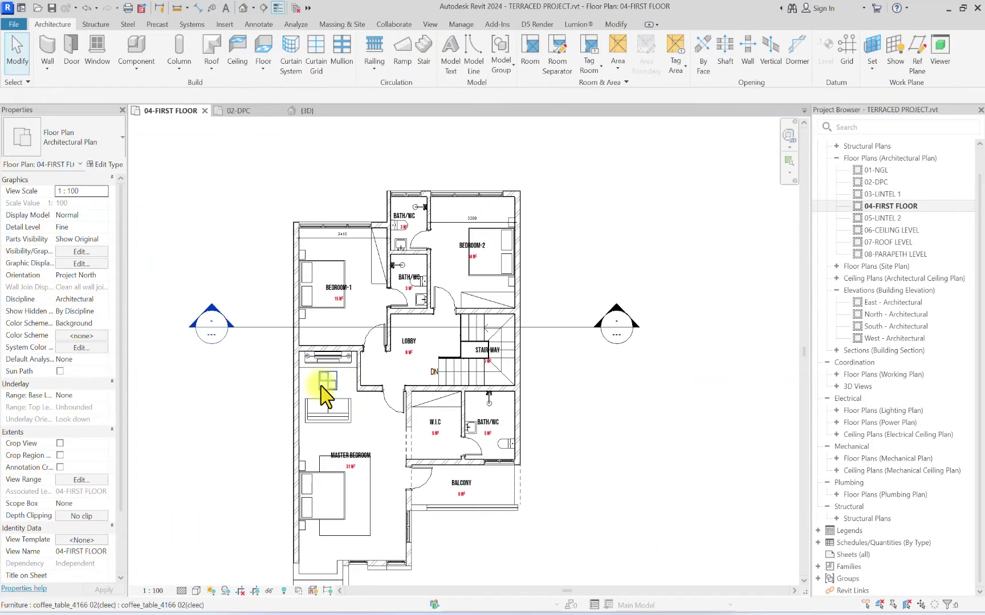
Step: Extend both visible segments of Section 1 across the plan, then open the 02-DPC plan
scroll(484, 345, down, 3)
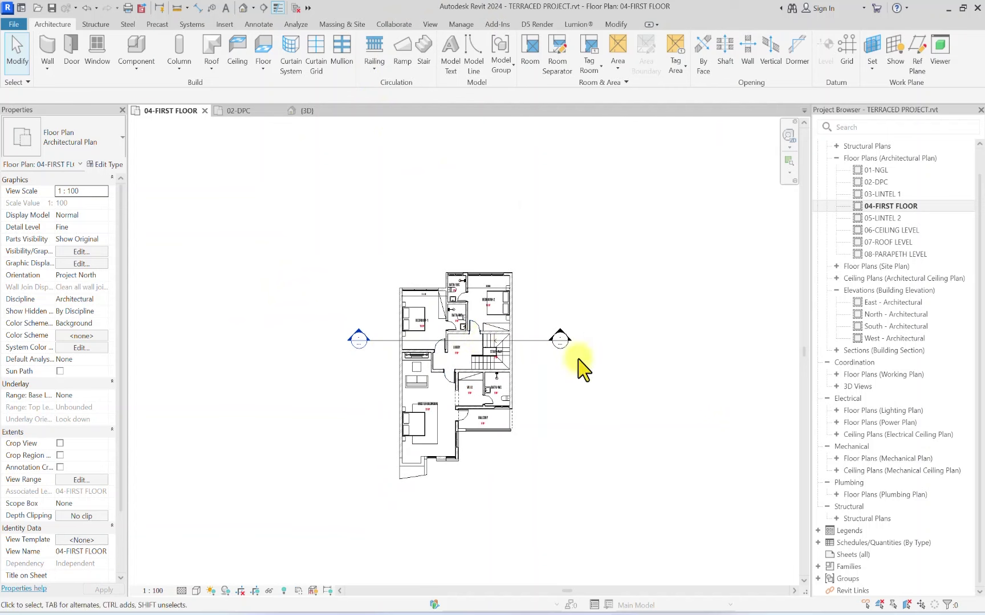
scroll(402, 286, up, 3)
scroll(373, 341, down, 1)
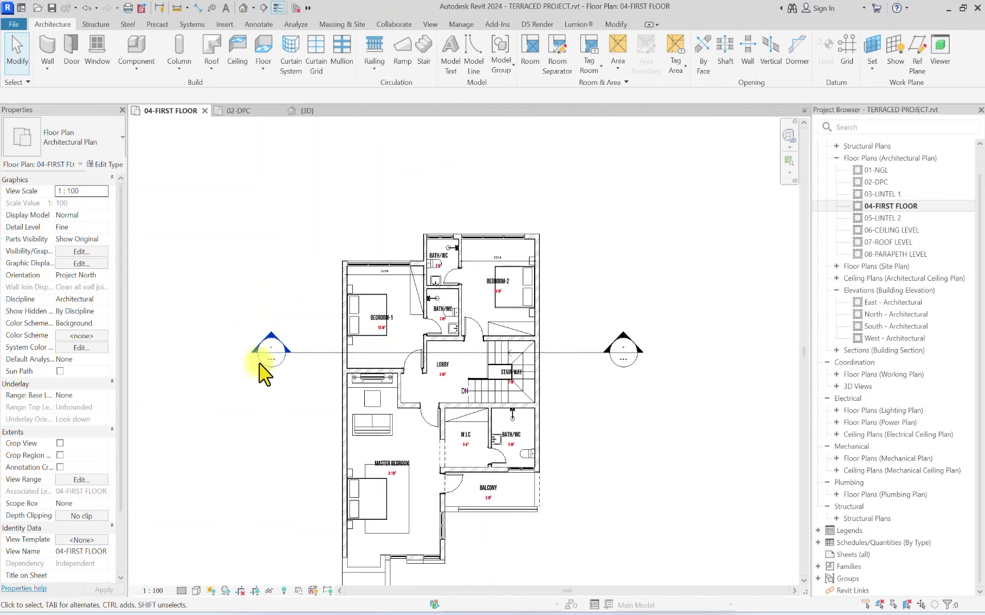
click(413, 353)
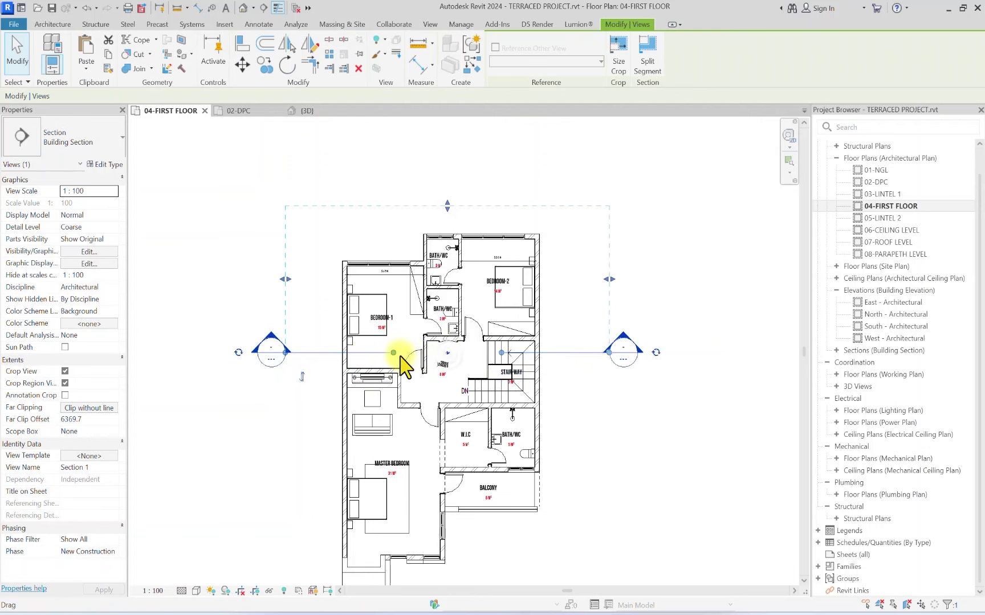
drag(394, 352, 345, 352)
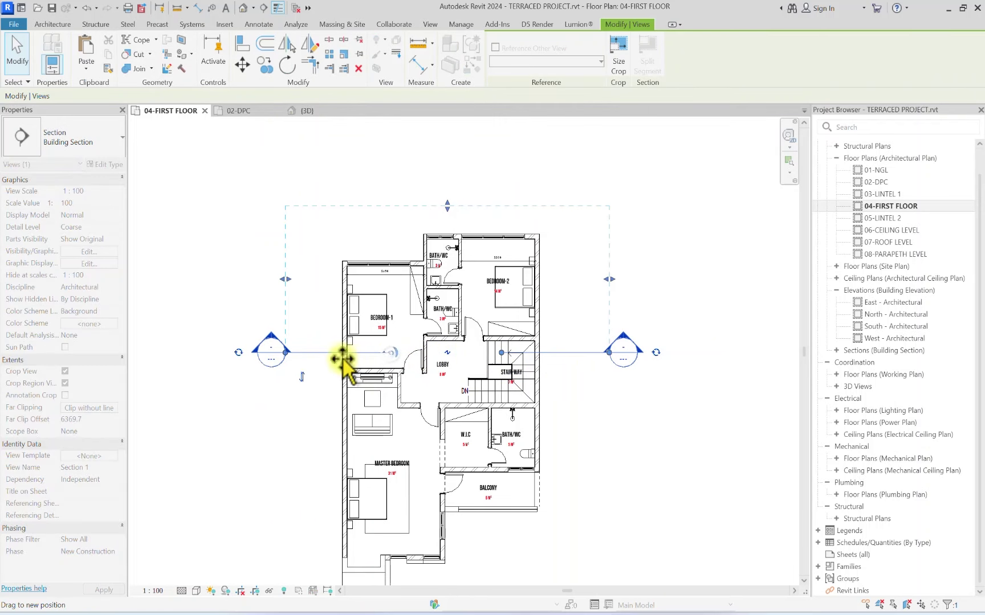
drag(503, 353, 605, 413)
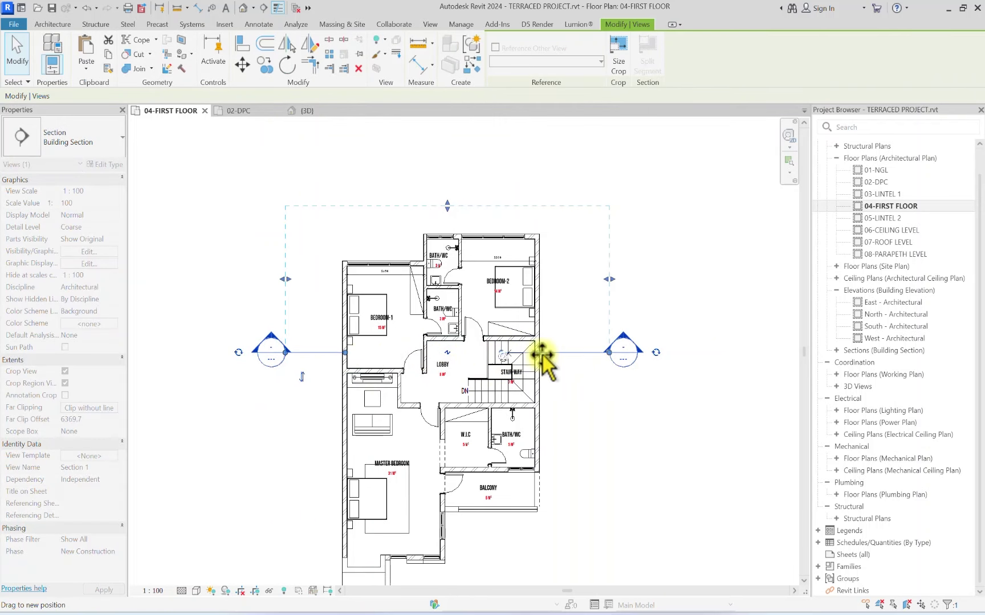
click(604, 402)
click(875, 182)
double_click(874, 182)
Step: Zoom around the 02-DPC plan to review the furnished ground floor
scroll(407, 264, down, 5)
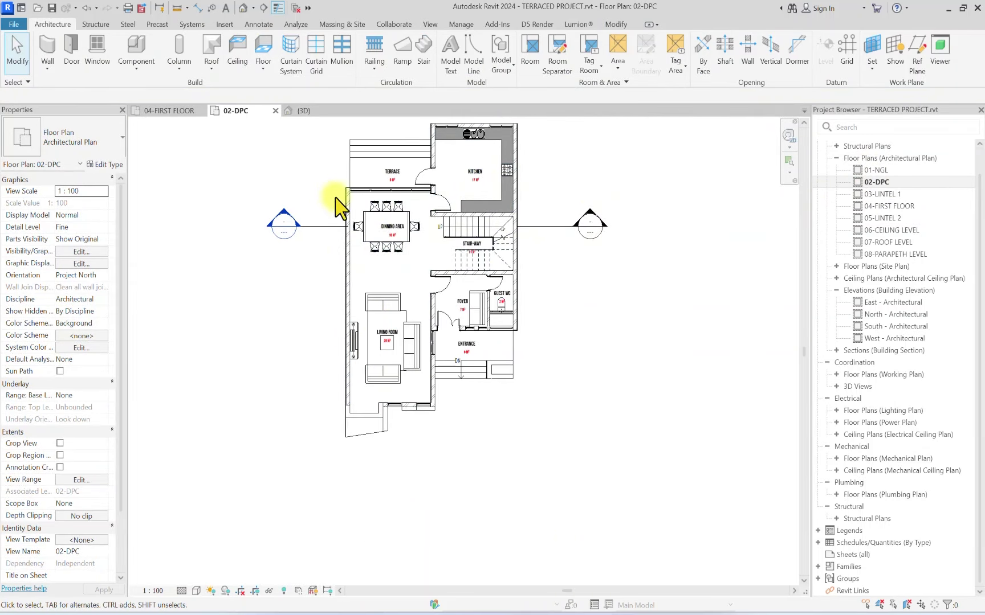
scroll(329, 171, down, 3)
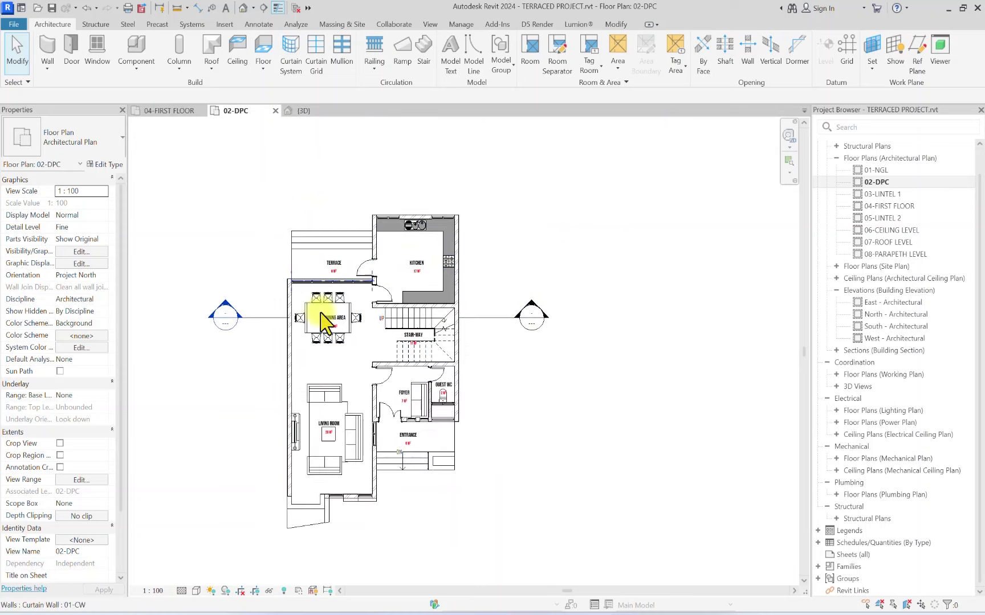
scroll(296, 279, up, 2)
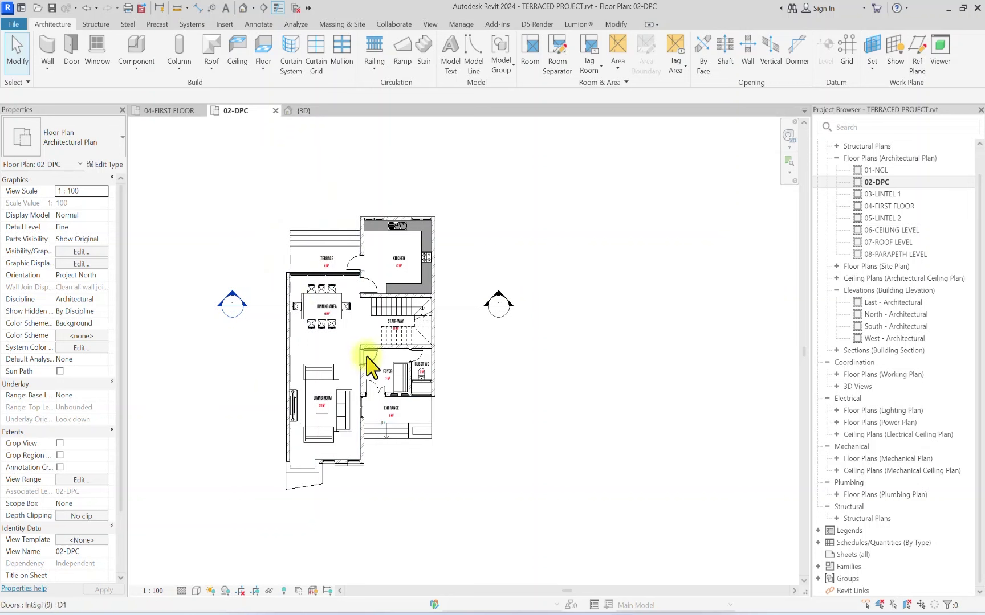
Step: Start the Grid tool, making 8mm Bubble show plan symbols at End 1 and End 2
click(848, 51)
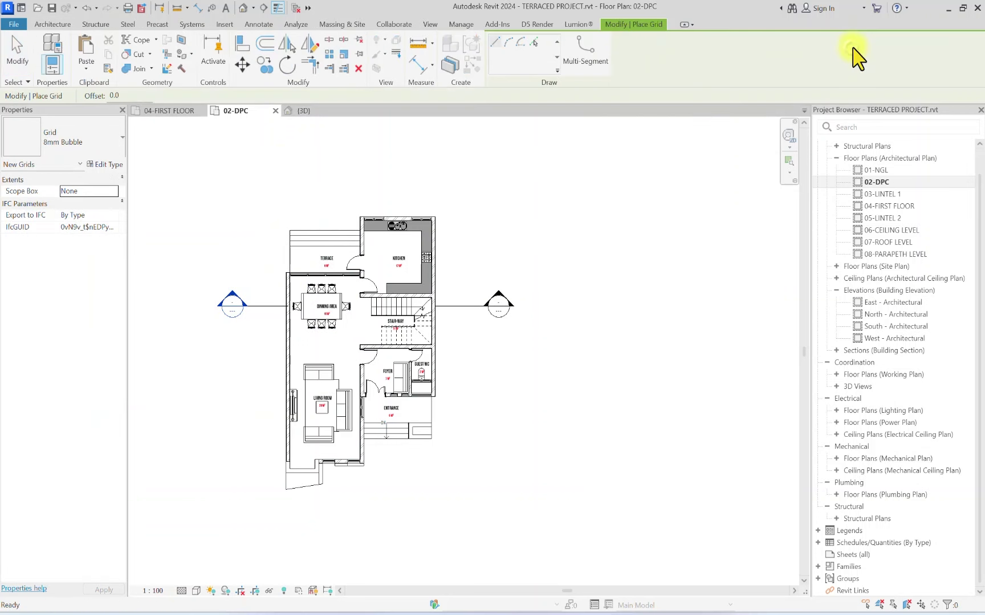
click(46, 25)
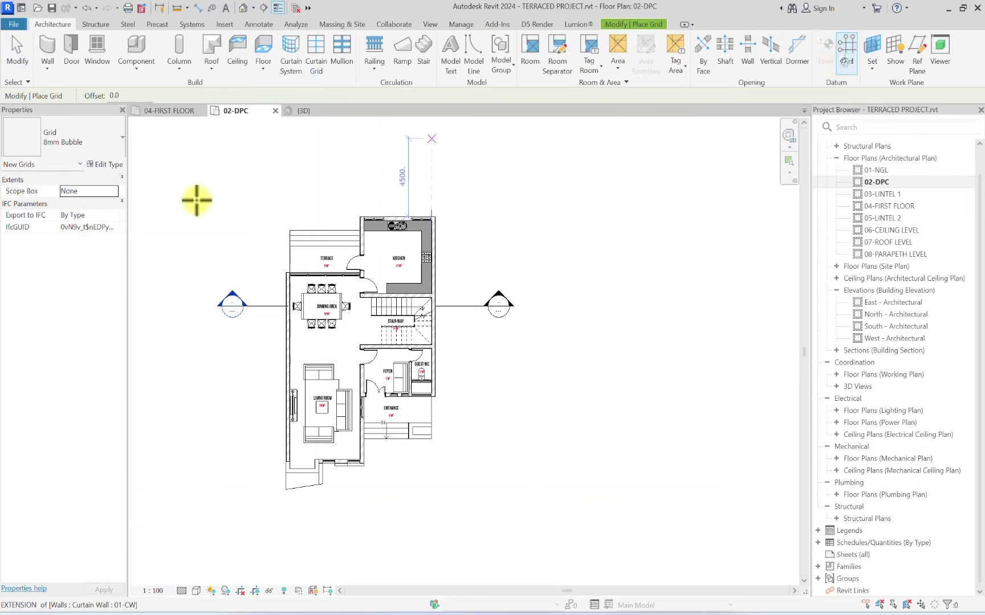
click(76, 146)
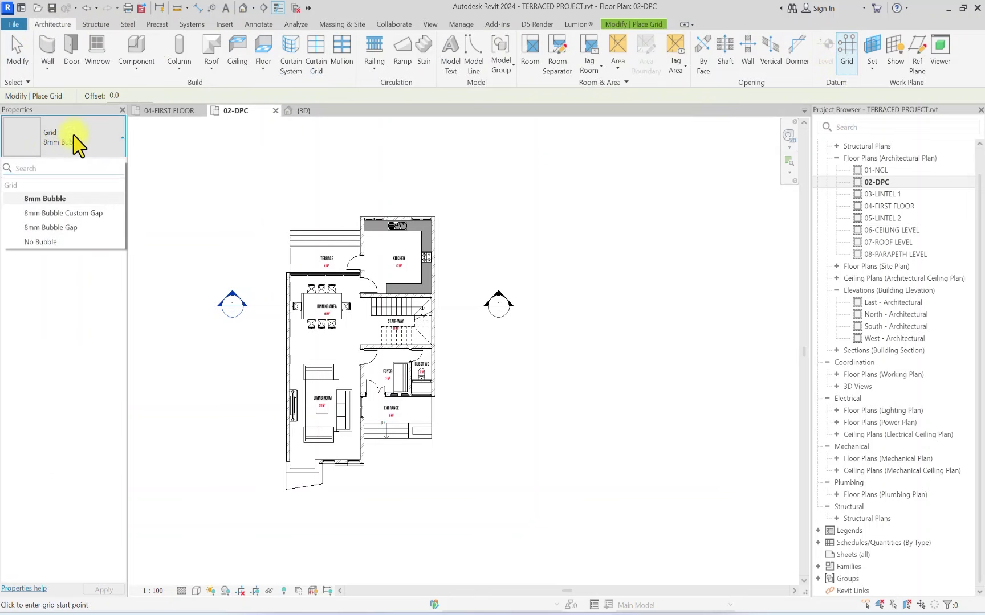
click(55, 199)
click(106, 164)
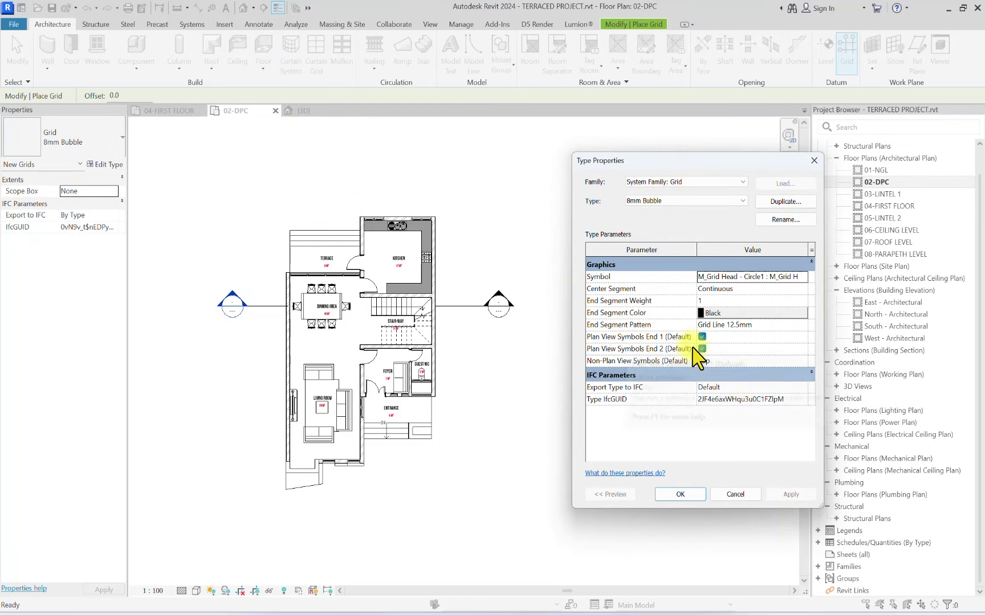
click(680, 494)
scroll(296, 275, up, 5)
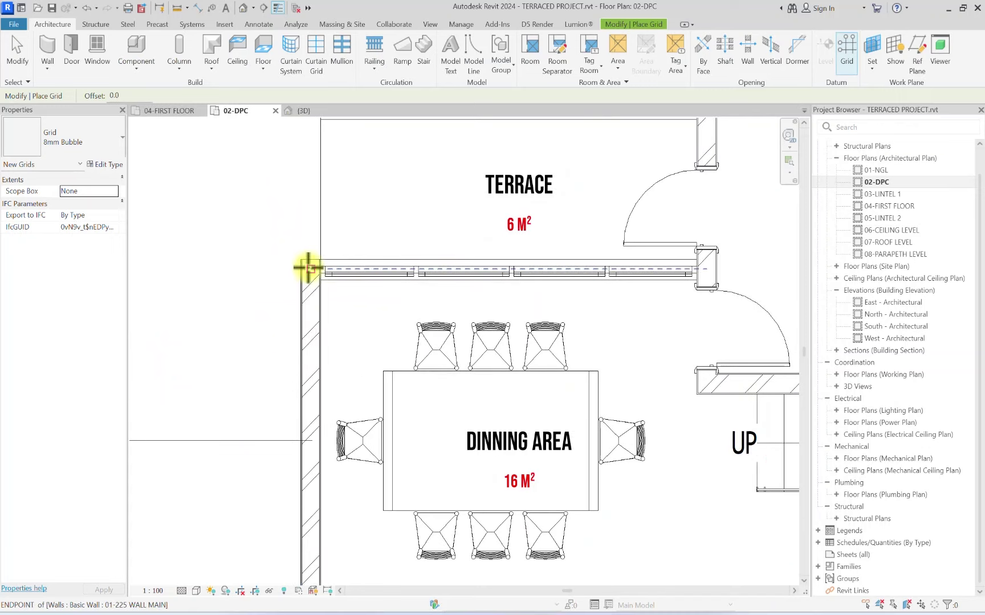
Step: Draw vertical gridline 1 from the terrace wall and gridline 2 from the living room corner
click(308, 268)
scroll(315, 357, down, 5)
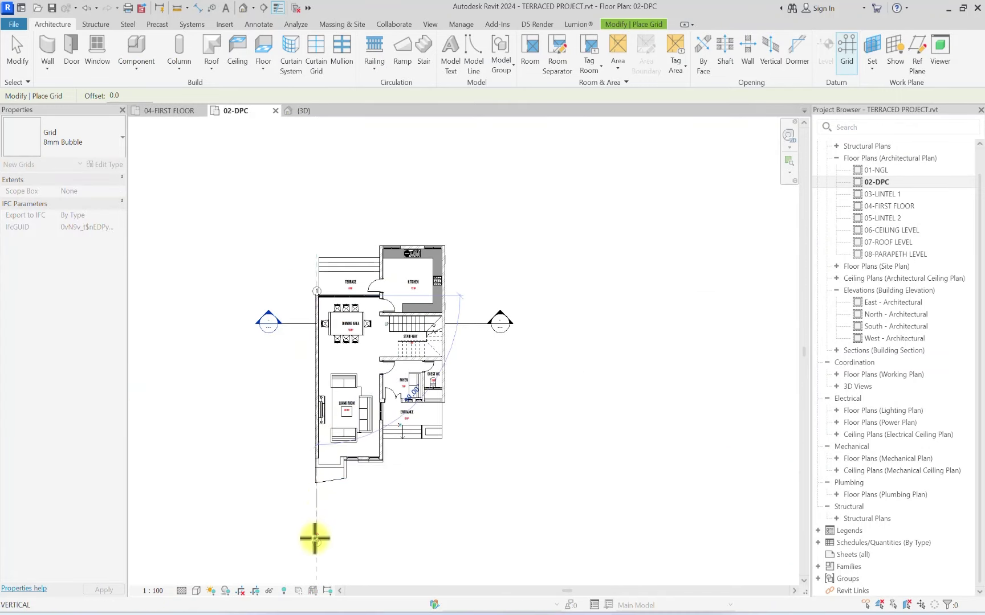
click(316, 538)
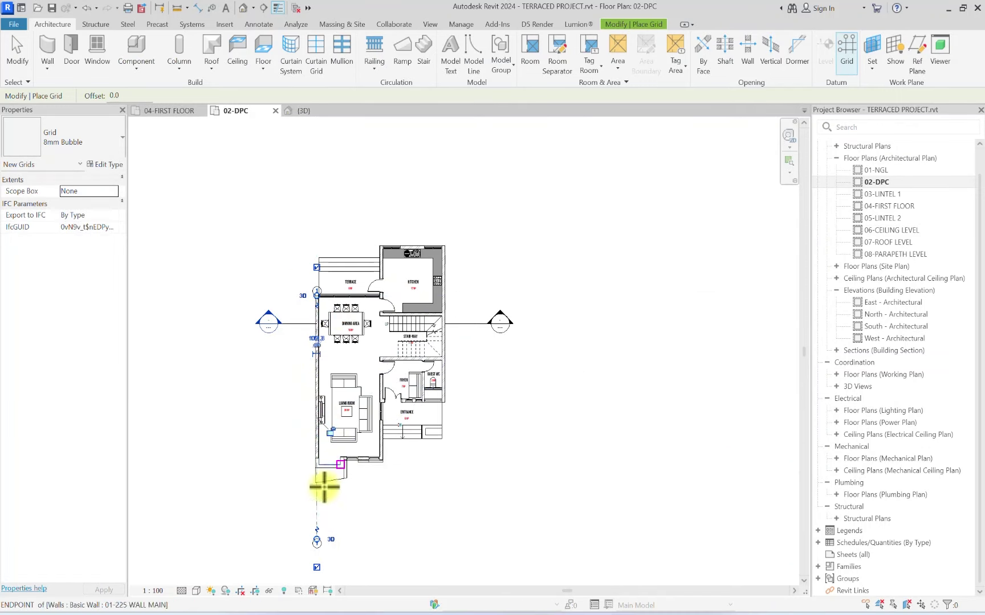
scroll(314, 533, up, 2)
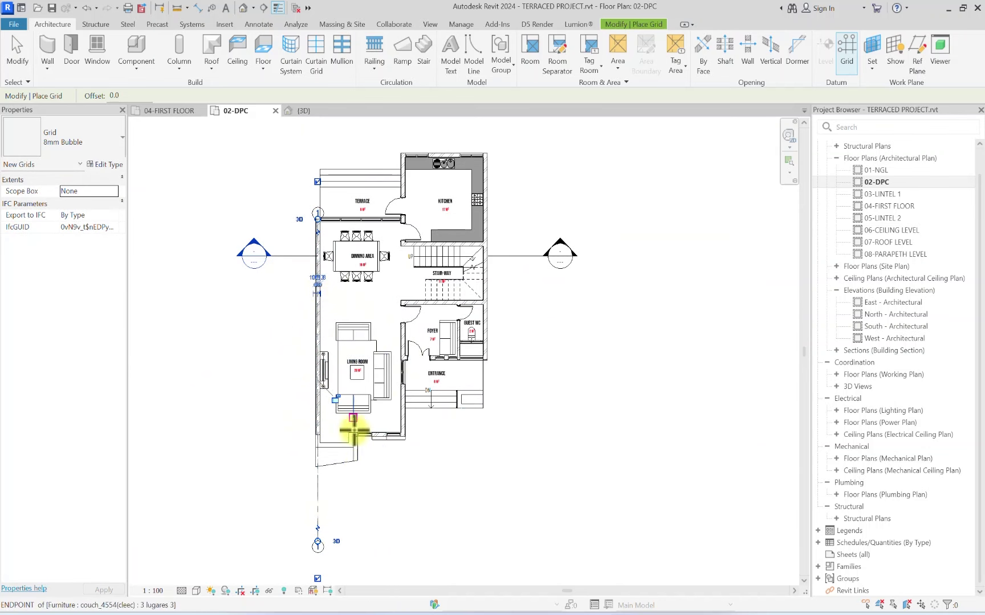
scroll(307, 456, up, 5)
scroll(270, 483, down, 4)
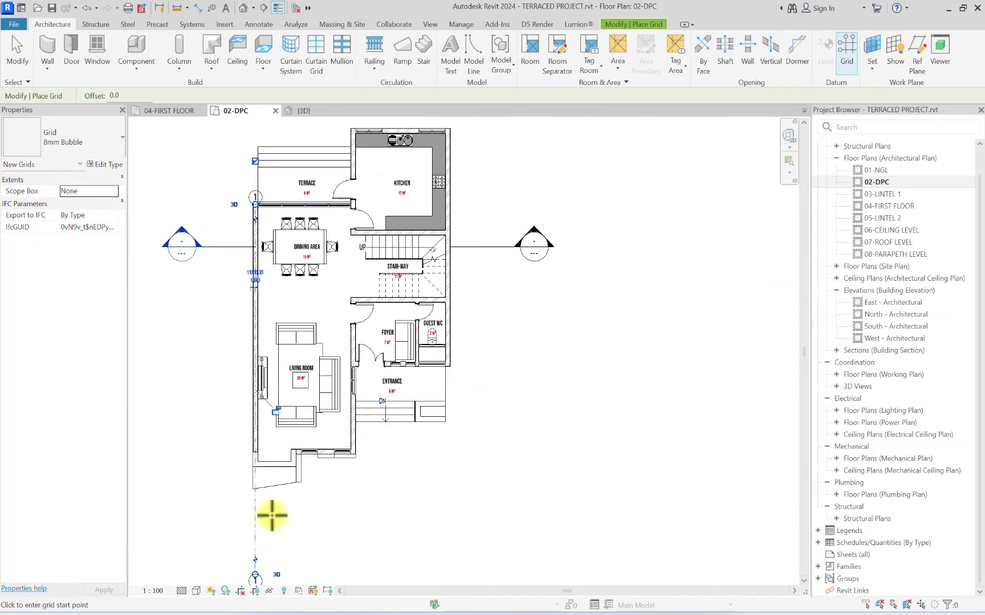
scroll(285, 450, up, 5)
click(276, 470)
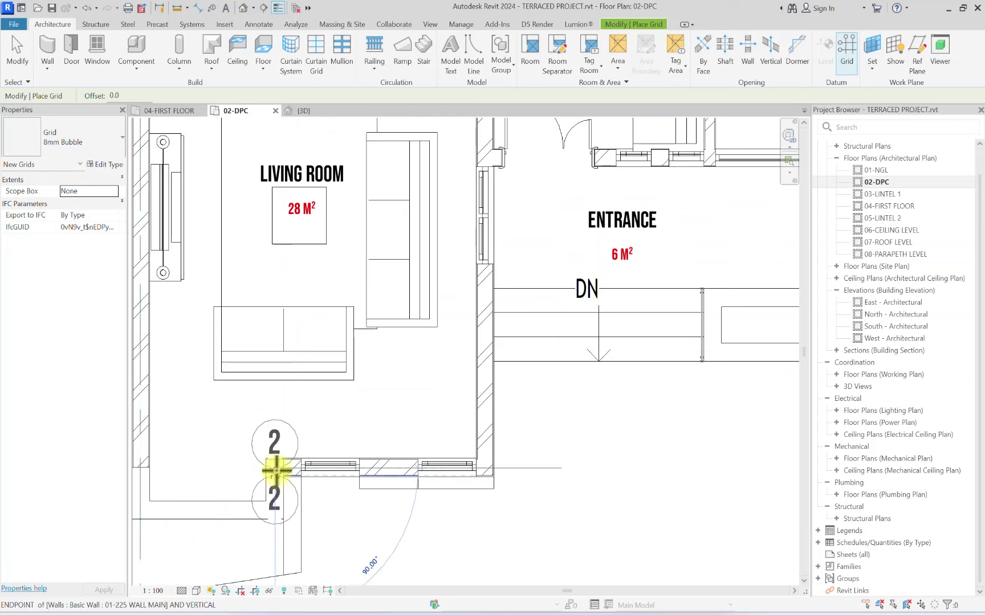
scroll(275, 471, down, 5)
click(275, 538)
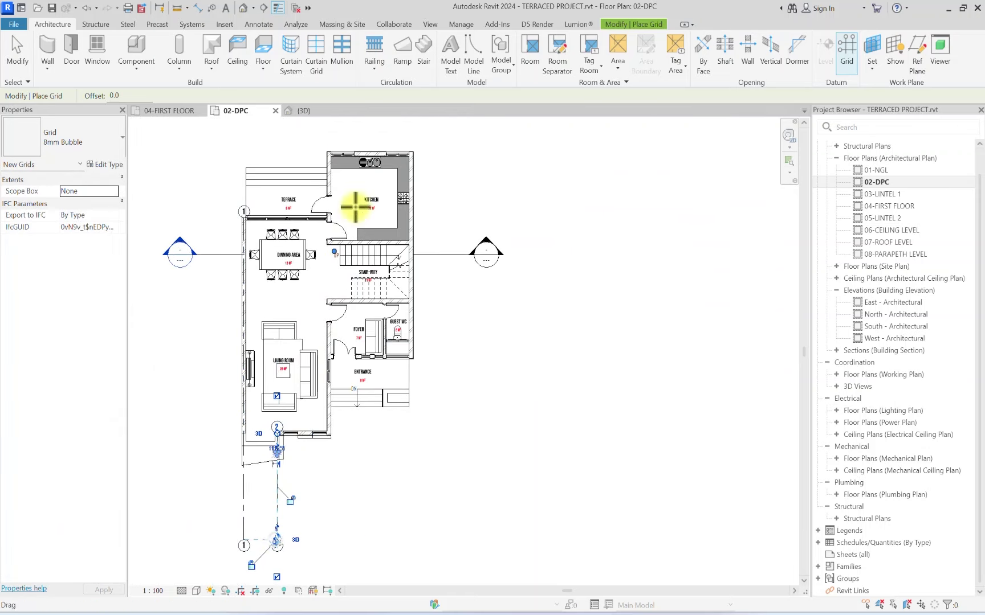
scroll(320, 187, up, 2)
scroll(321, 154, up, 4)
Step: Draw gridlines 3 and 4 down from the kitchen's top-left and top-right corners
middle_drag(320, 154, 306, 314)
scroll(296, 268, down, 3)
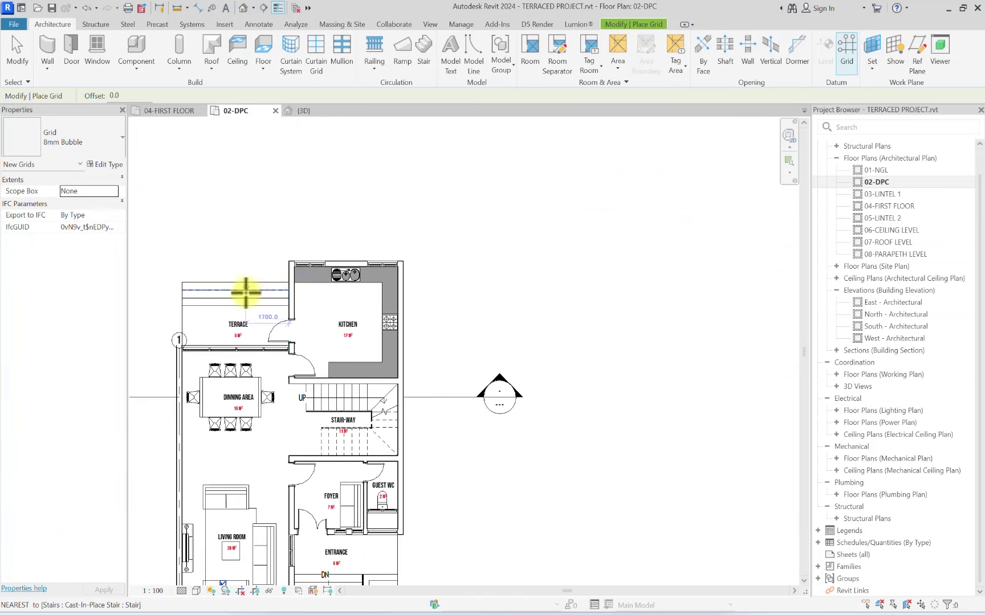
scroll(268, 254, up, 2)
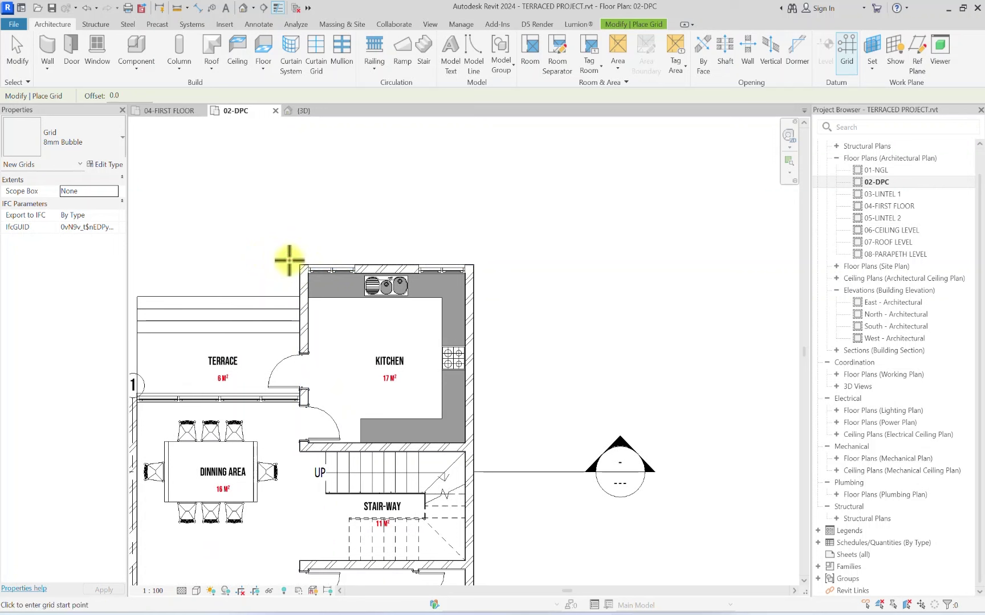
scroll(308, 265, up, 2)
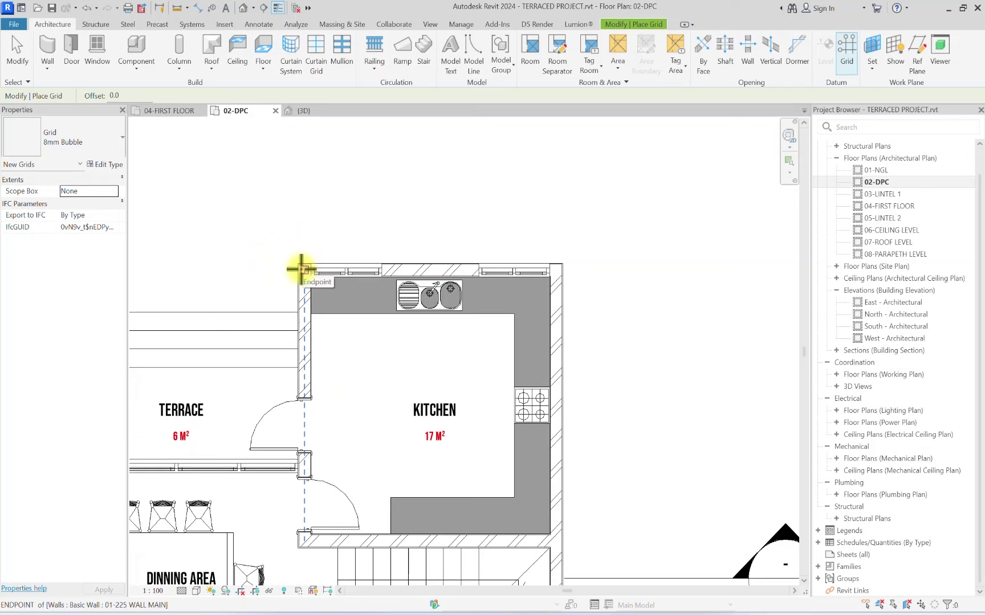
click(301, 268)
scroll(301, 268, down, 3)
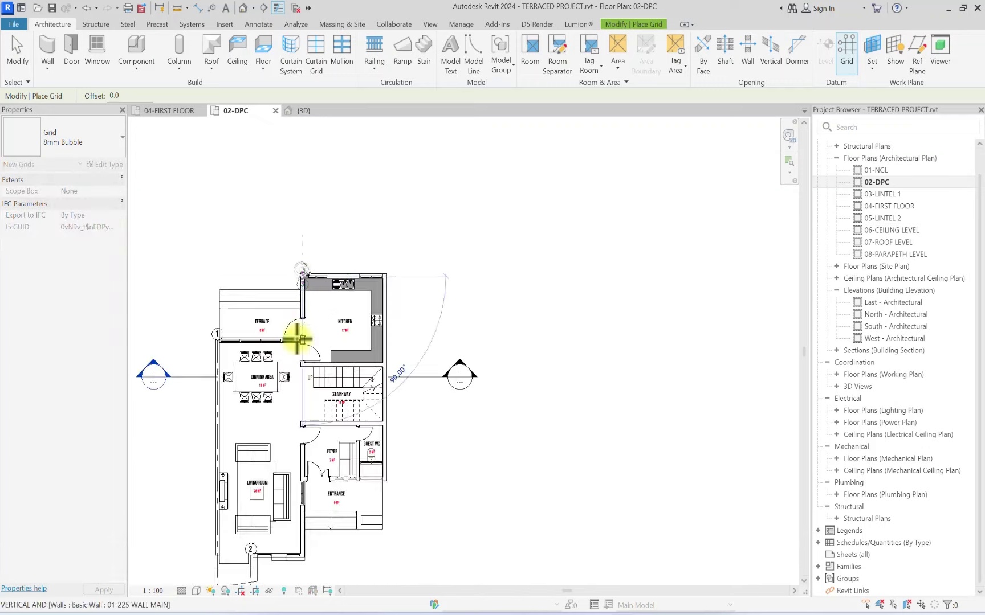
click(321, 546)
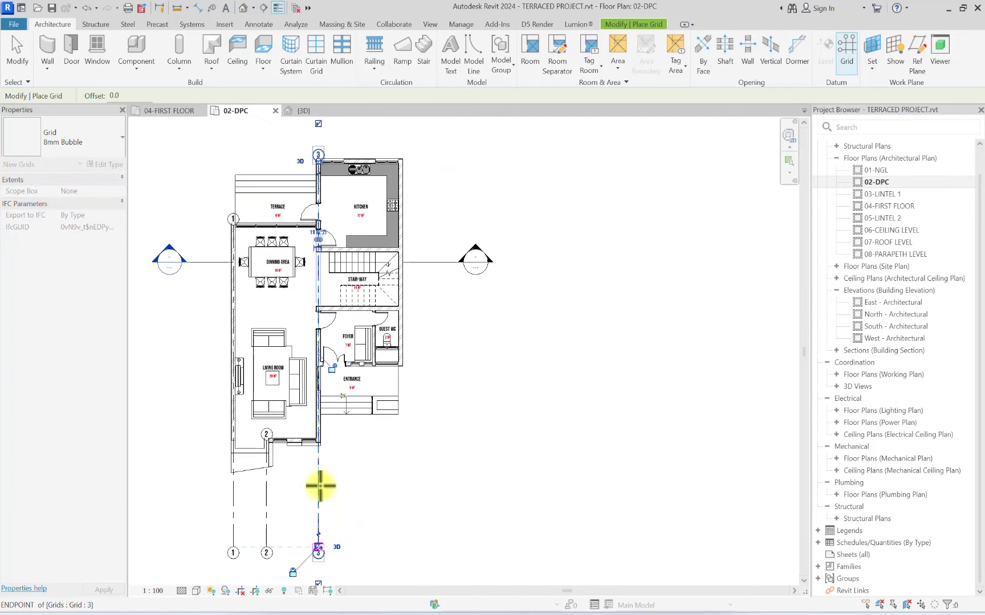
scroll(396, 166, up, 6)
click(392, 164)
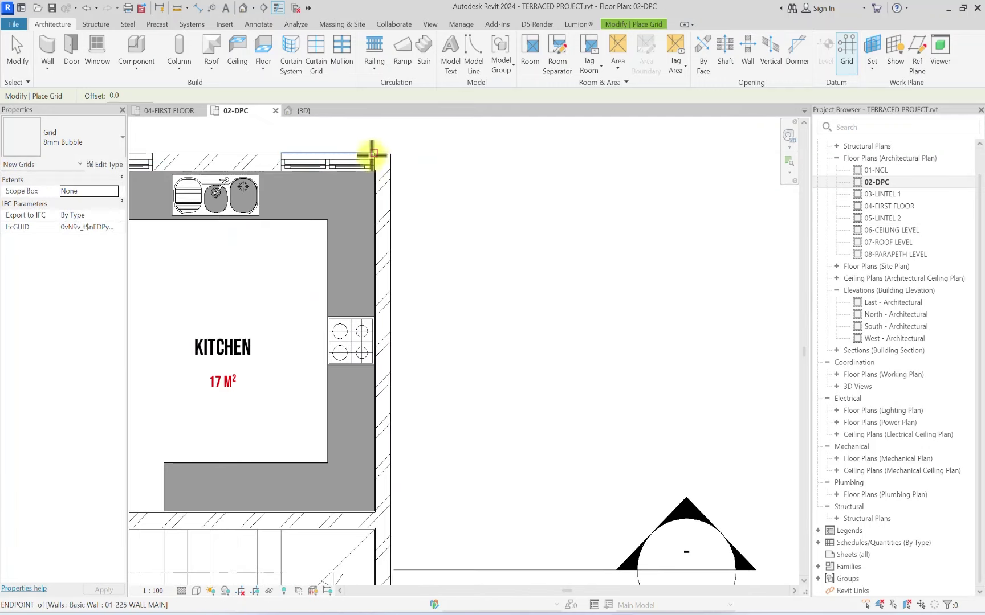
scroll(378, 165, down, 6)
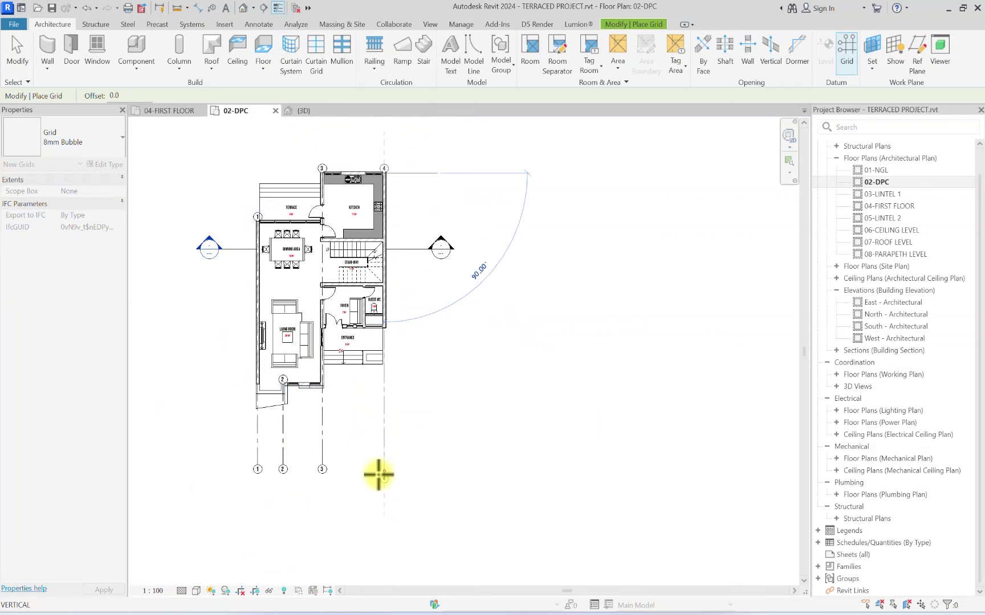
click(382, 465)
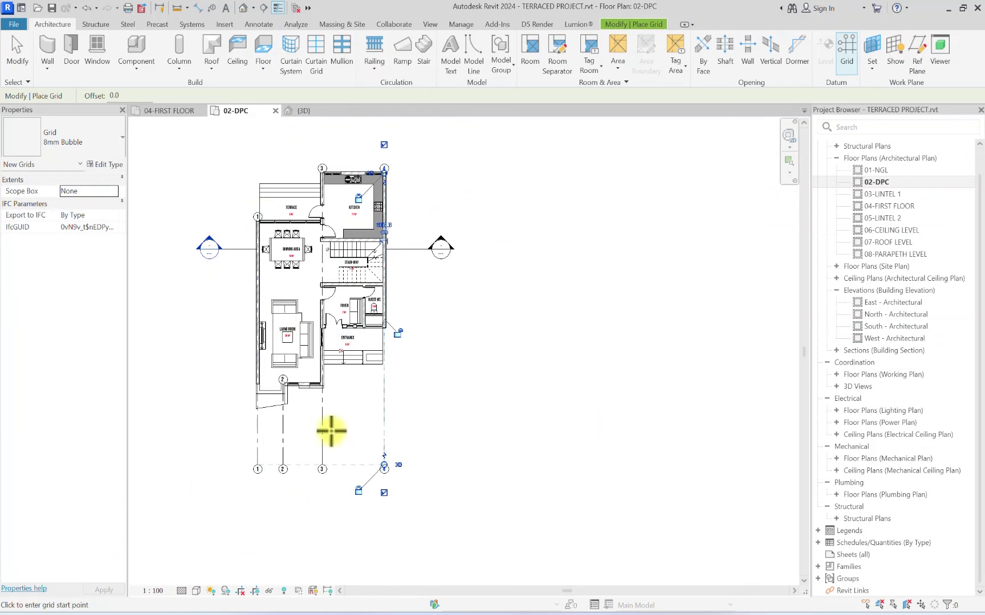
Step: Drag gridline 2's top end up so its bubble aligns with the others
key(Escape)
key(Escape)
click(285, 383)
drag(284, 384, 288, 144)
click(521, 138)
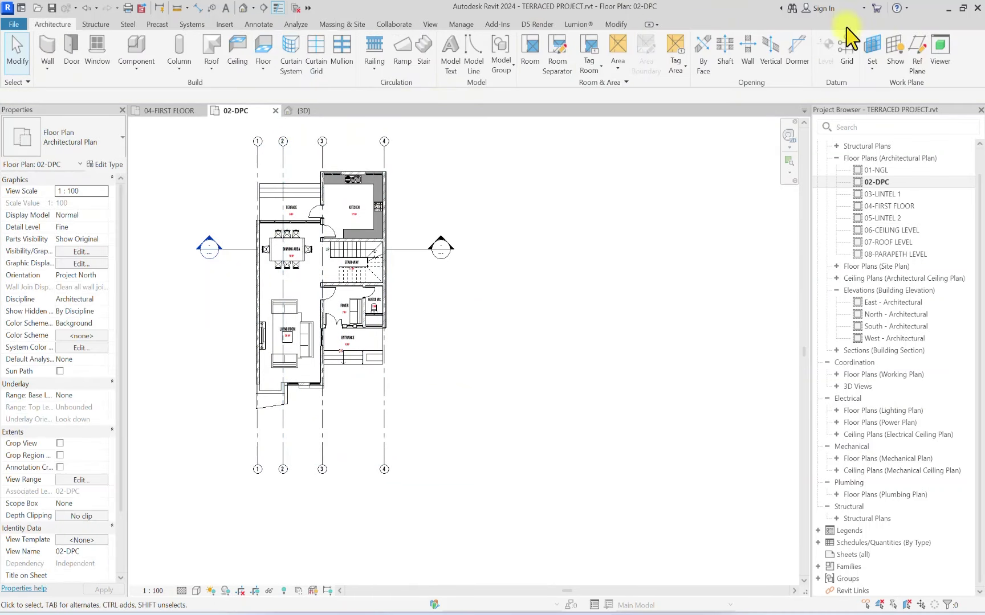
Step: Draw a horizontal gridline along the kitchen's top wall, extending past its right side
click(848, 54)
scroll(209, 205, up, 5)
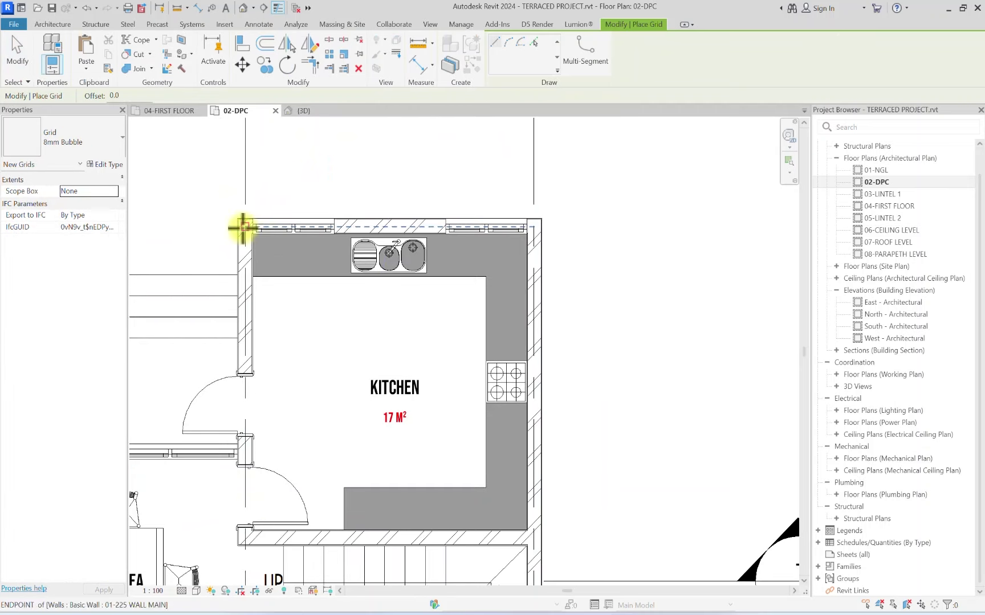
click(253, 226)
scroll(253, 226, down, 4)
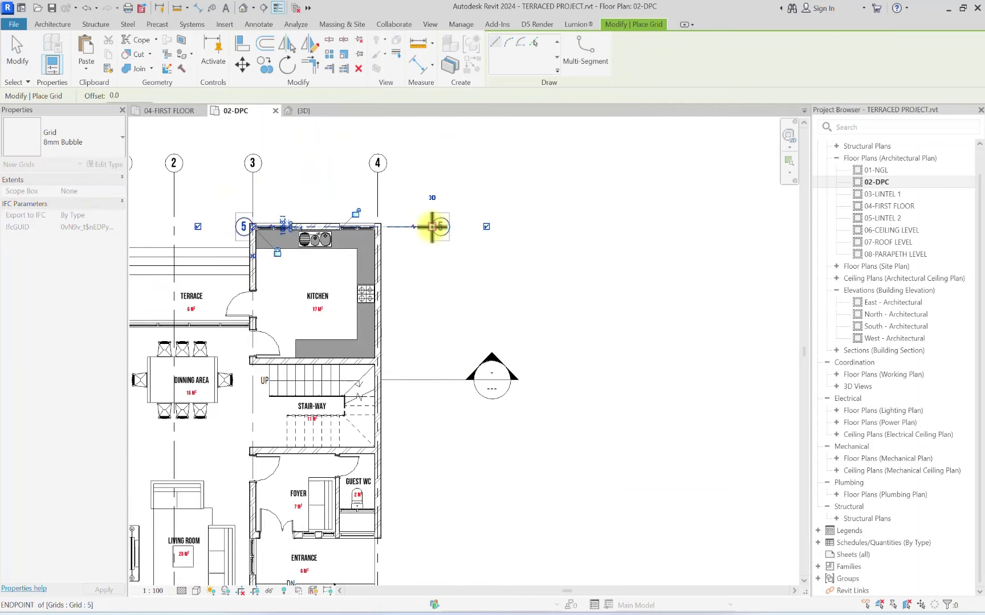
click(432, 226)
scroll(255, 228, up, 2)
click(239, 227)
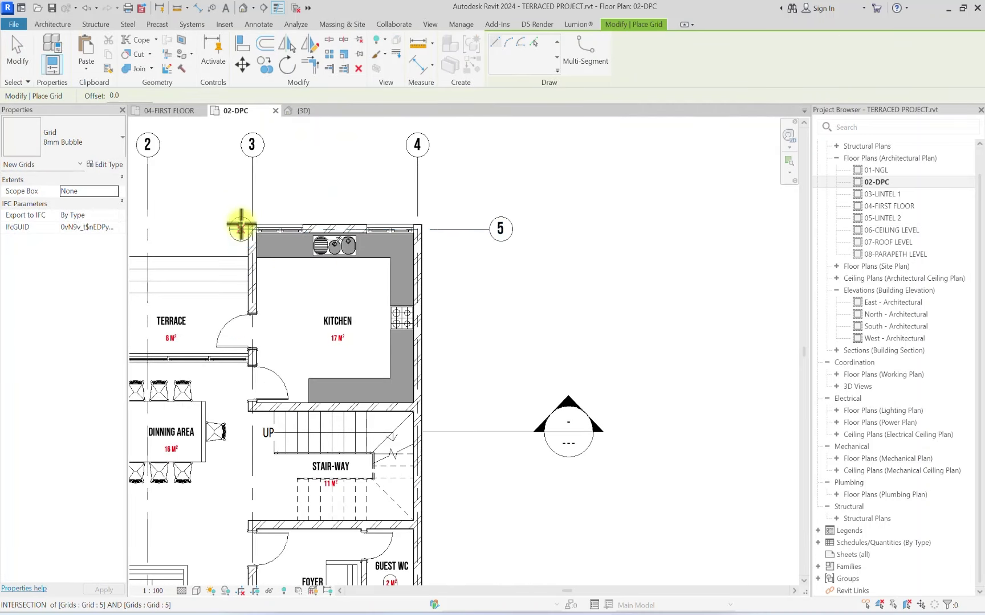
key(Escape)
key(Escape)
Step: Rename the new horizontal gridline's bubble from 5 to A
scroll(329, 228, down, 1)
scroll(239, 185, down, 3)
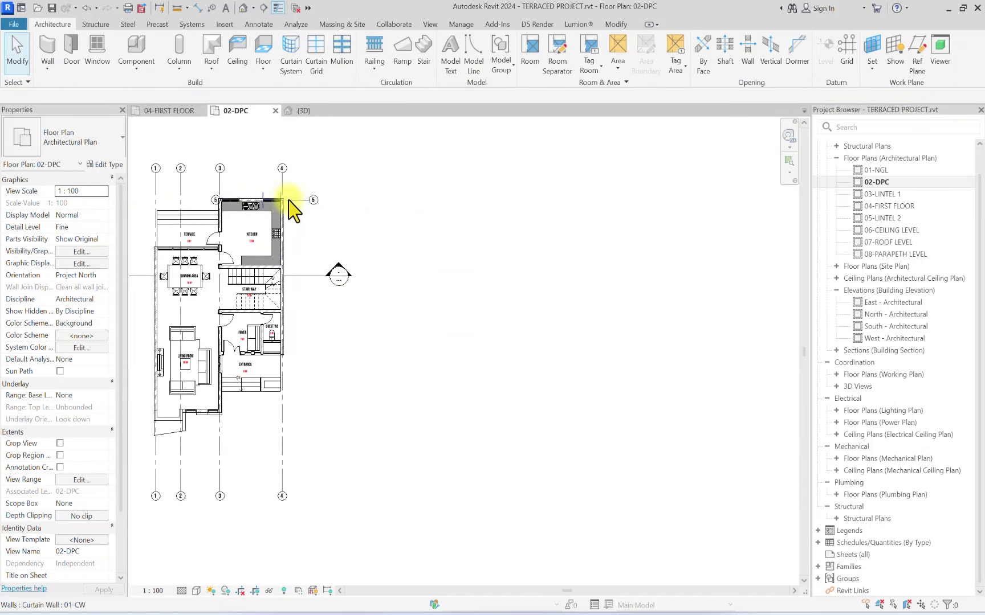
scroll(308, 205, up, 4)
click(320, 210)
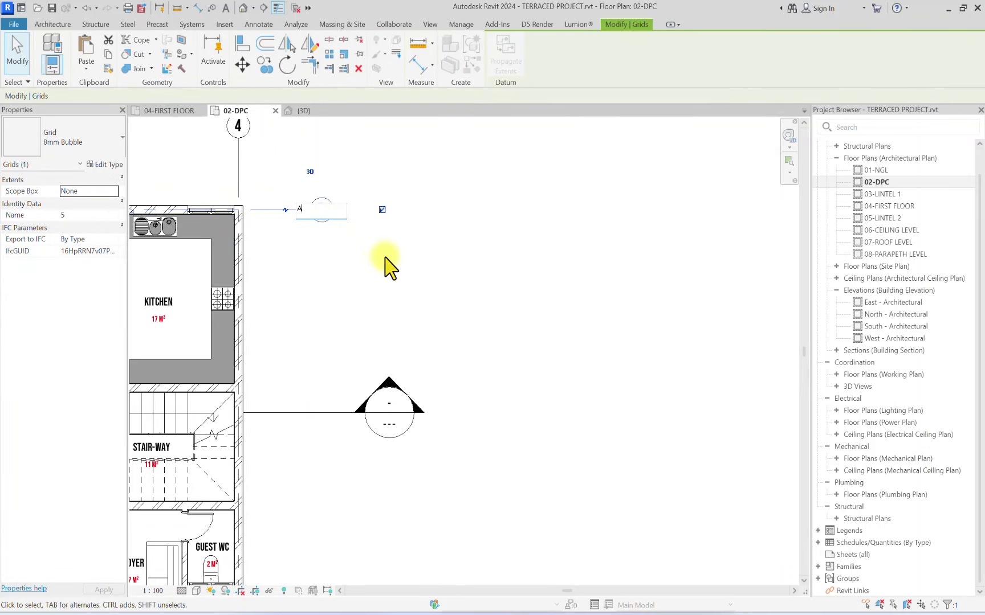
scroll(388, 268, down, 5)
click(334, 281)
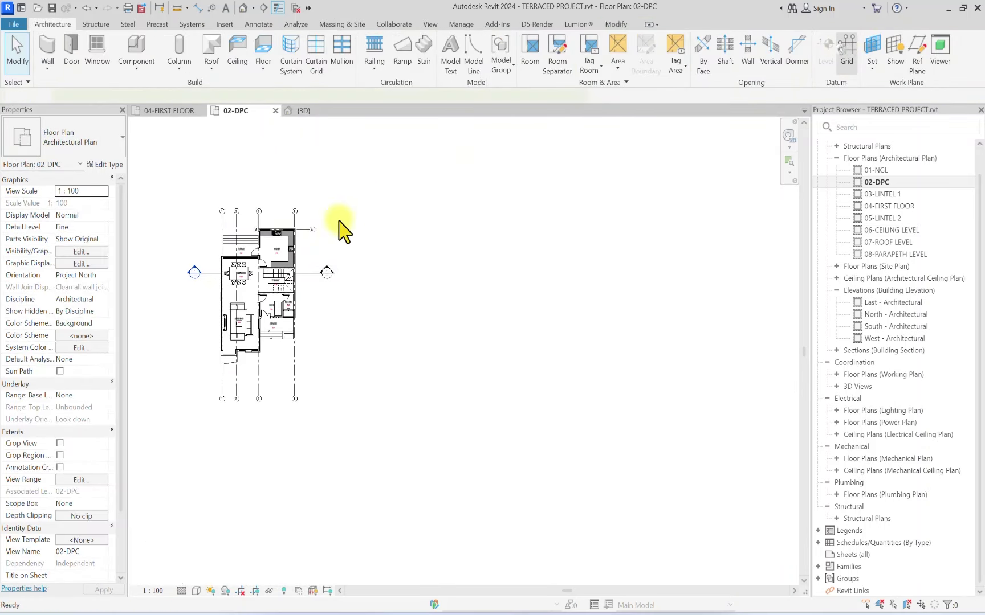
key(g)
key(r)
scroll(213, 269, up, 8)
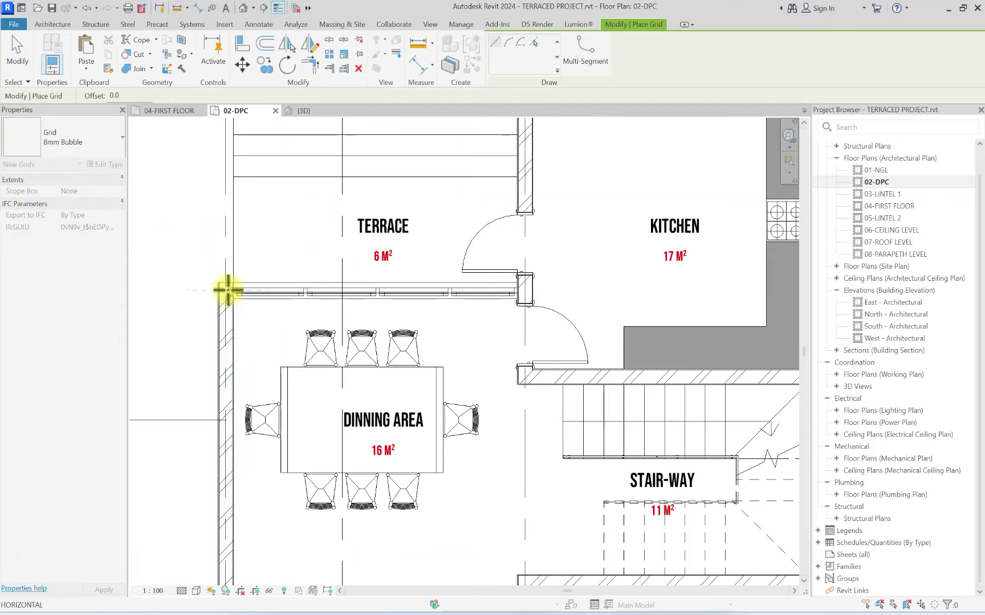
Step: Draw horizontal gridlines B, C and D at the terrace, stair-top and foyer walls
click(227, 290)
scroll(227, 290, down, 8)
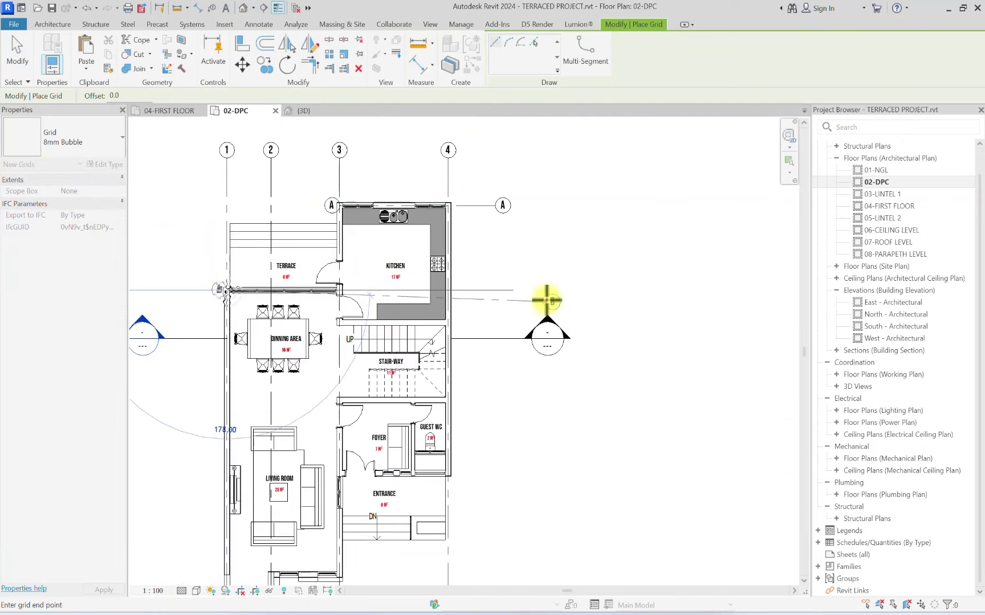
click(501, 288)
scroll(322, 257, up, 4)
click(375, 326)
scroll(375, 325, down, 4)
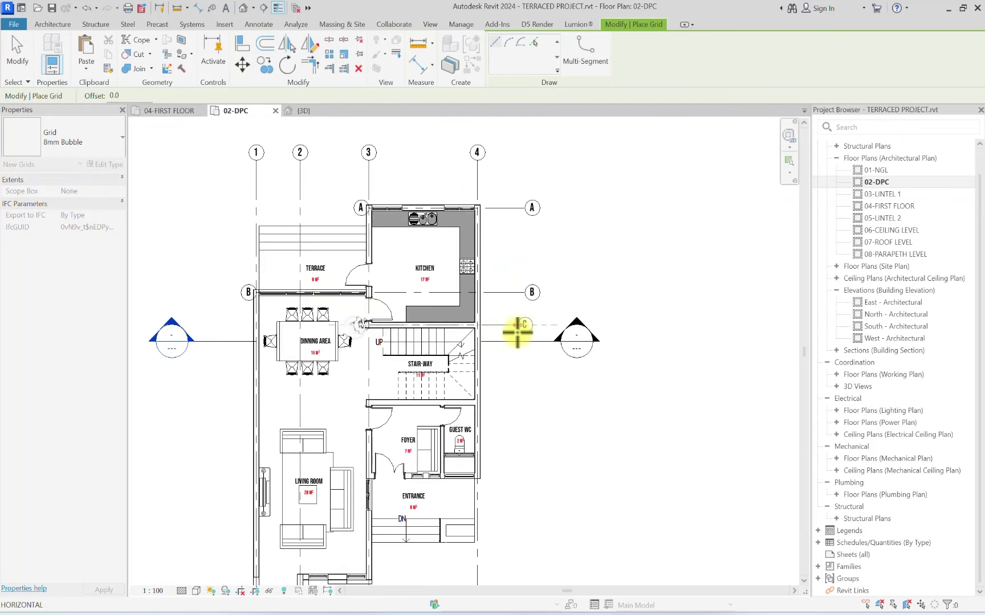
click(523, 330)
scroll(360, 433, up, 3)
scroll(360, 433, up, 2)
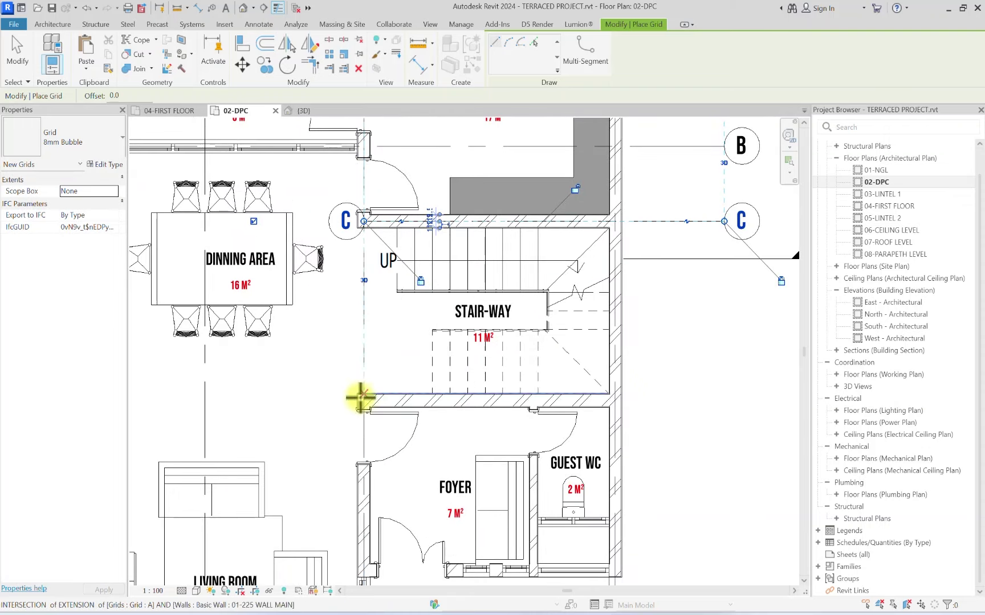
click(359, 398)
scroll(358, 398, down, 4)
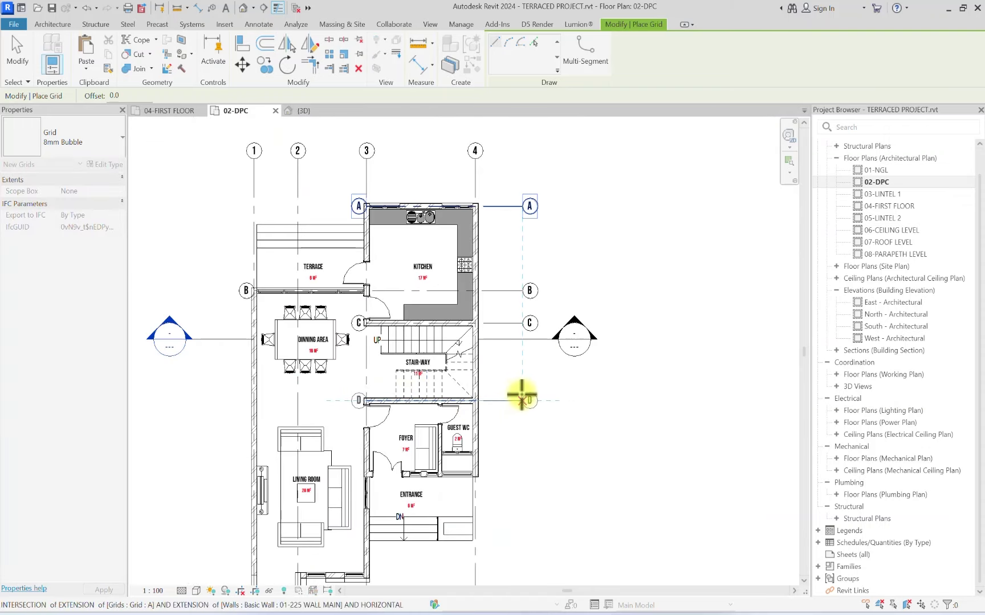
click(521, 400)
scroll(360, 468, up, 4)
Step: Draw horizontal gridlines E, F and G at the living-room walls and plan's lower left
click(369, 482)
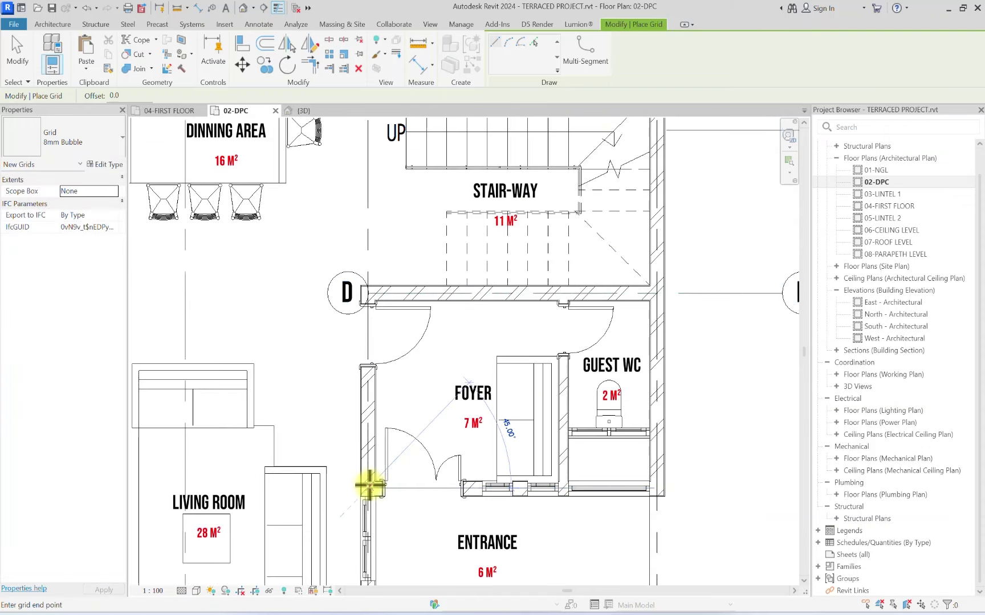
scroll(369, 481, down, 4)
click(519, 471)
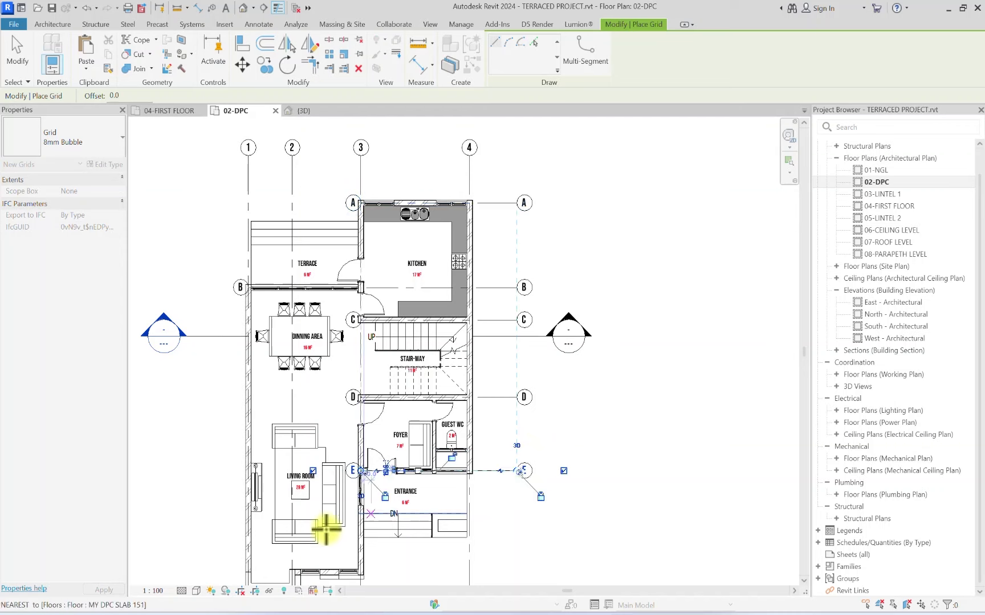
scroll(268, 473, up, 4)
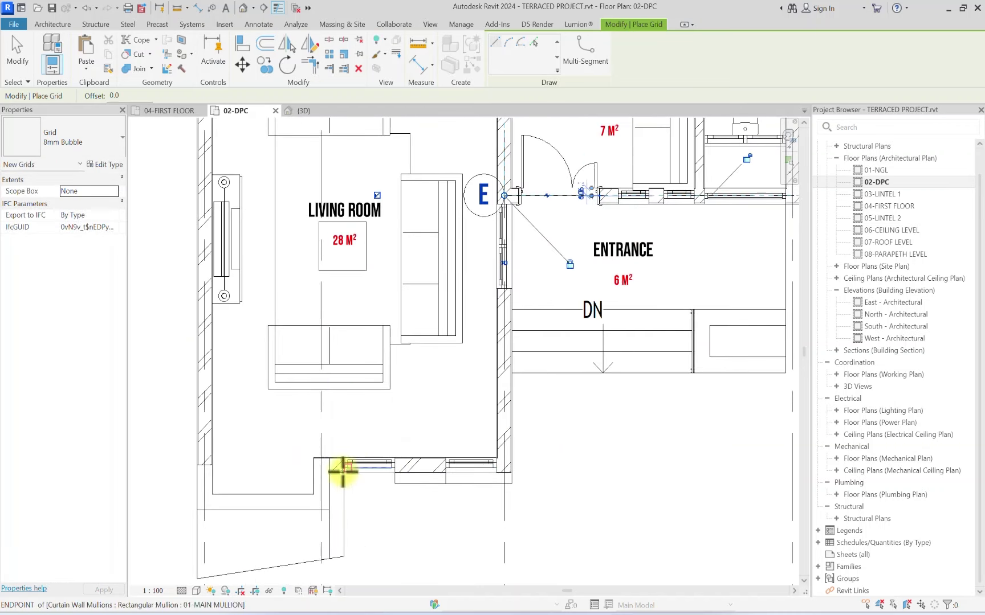
click(325, 466)
scroll(328, 466, down, 4)
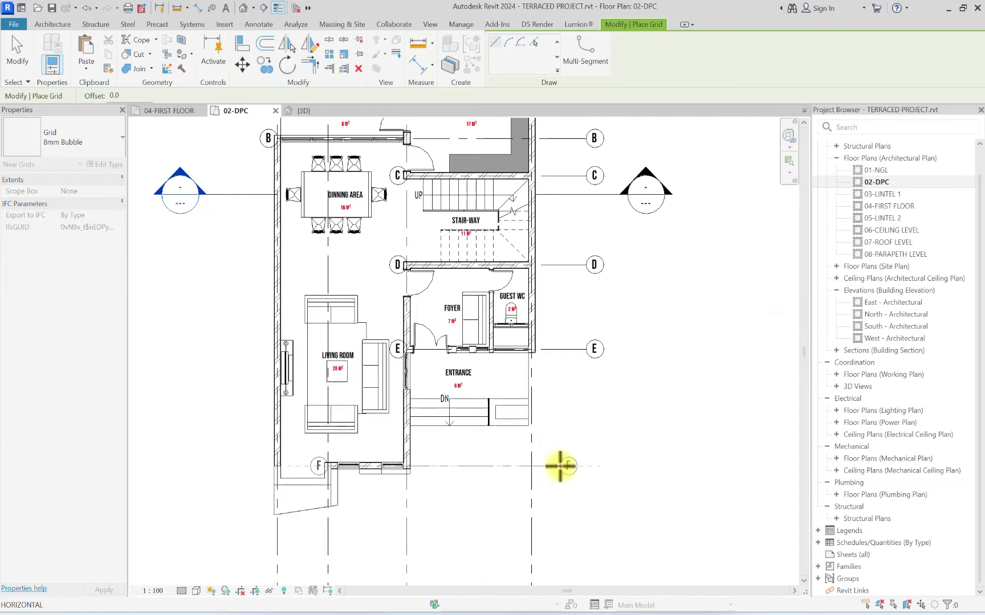
click(584, 465)
scroll(235, 479, up, 3)
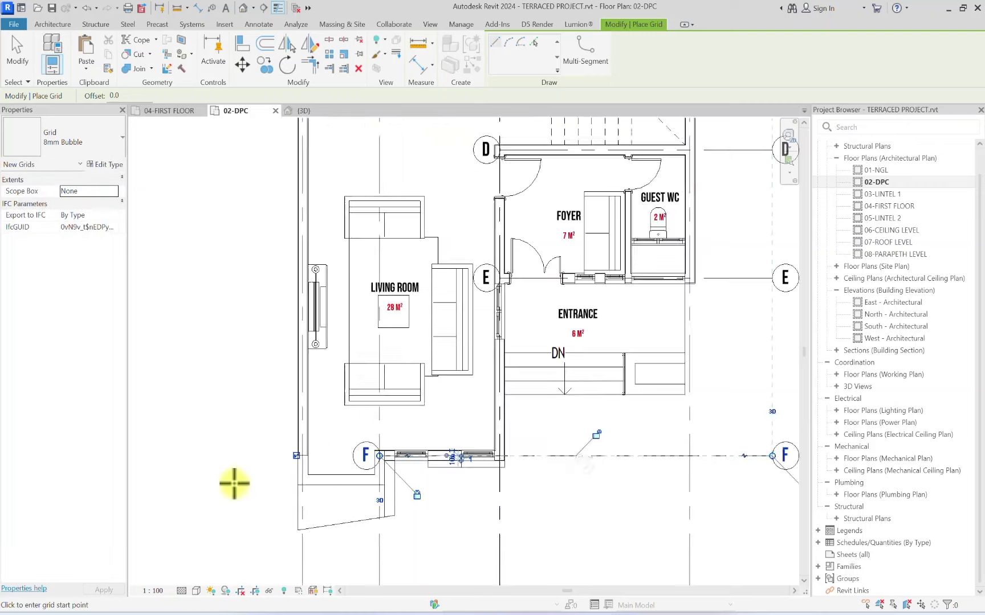
scroll(308, 479, up, 3)
click(309, 479)
scroll(310, 480, down, 5)
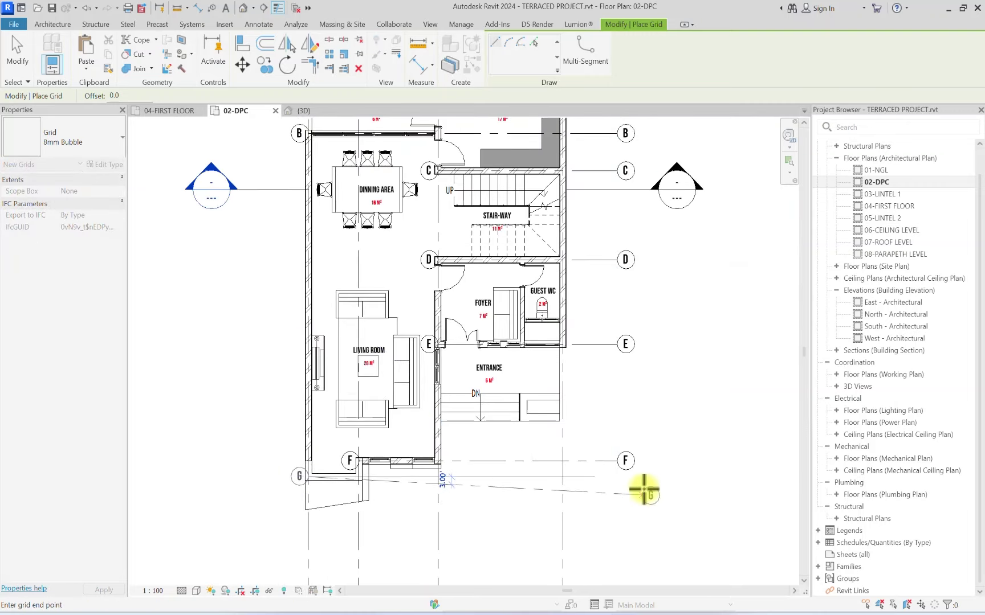
click(613, 485)
scroll(451, 466, down, 3)
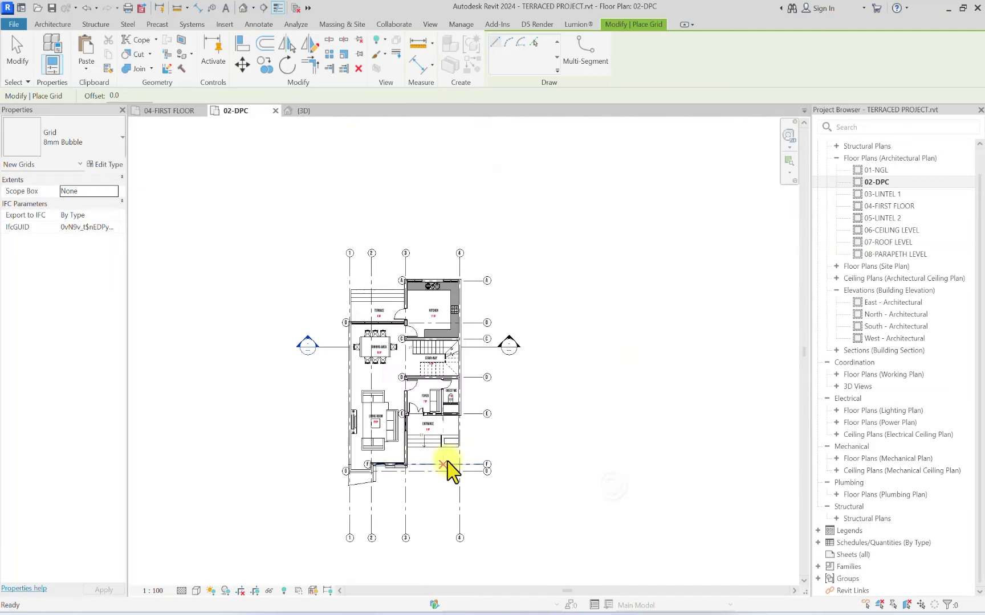
key(Escape)
key(Escape)
Step: Drag the left ends of gridlines F and E outward past the building
click(479, 478)
click(473, 408)
click(324, 465)
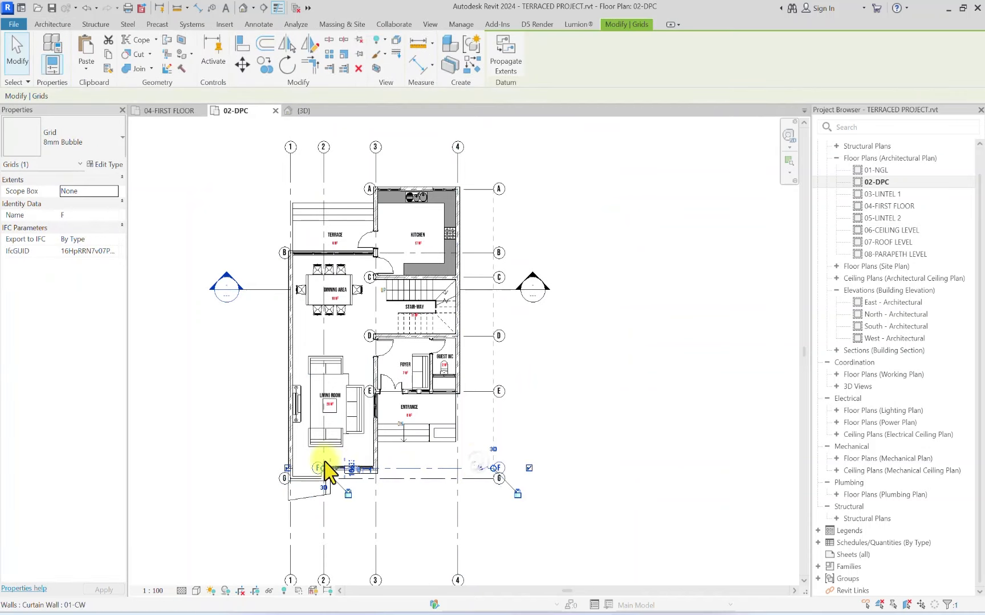
drag(323, 468, 289, 468)
click(488, 391)
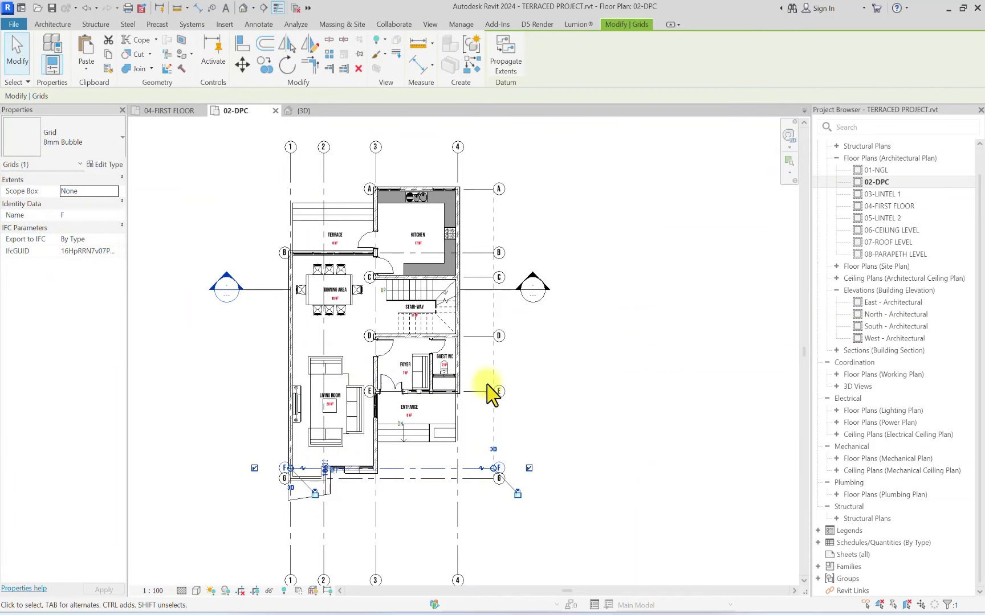
drag(379, 385, 234, 391)
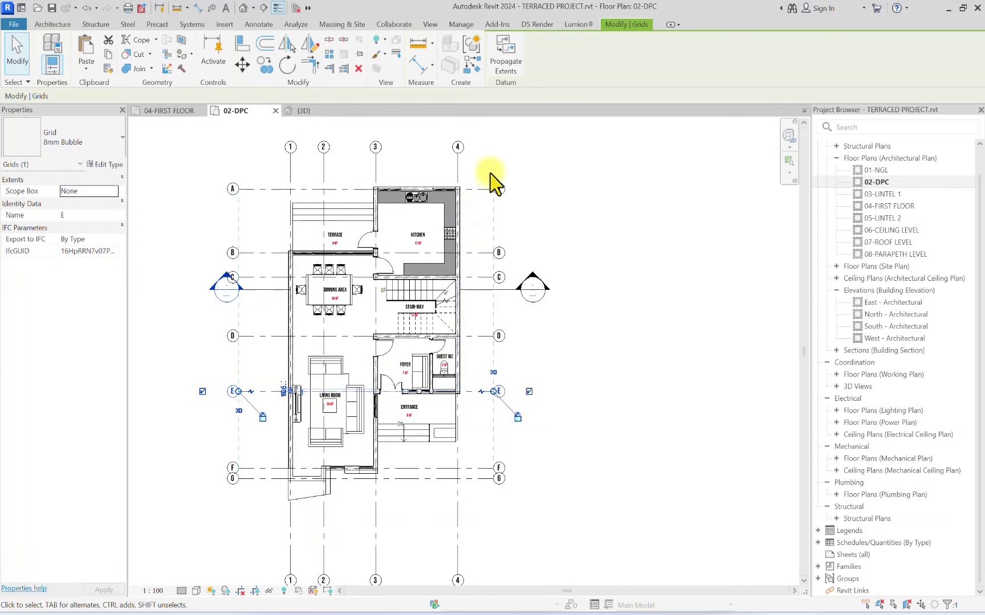
scroll(492, 180, down, 2)
click(564, 219)
scroll(356, 198, up, 3)
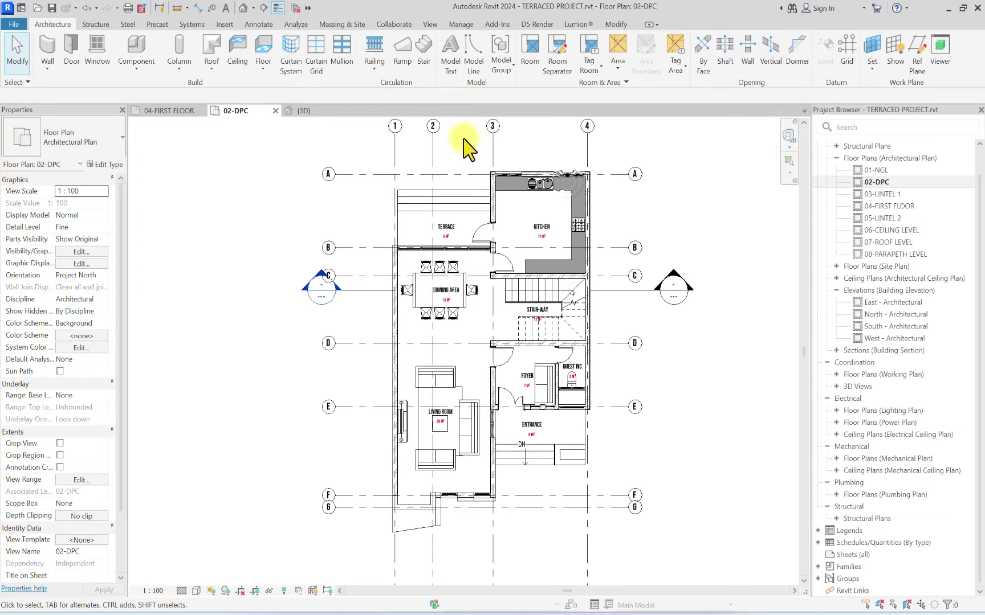
Step: Open the 04-FIRST FLOOR plan and pan it into view
double_click(889, 206)
scroll(359, 339, down, 3)
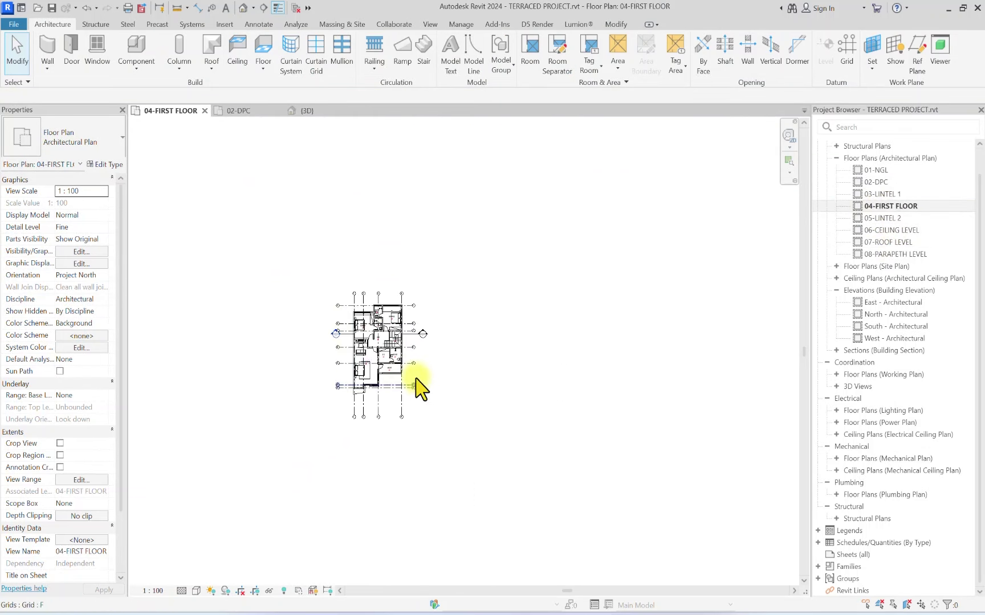
scroll(260, 384, up, 4)
middle_drag(259, 385, 361, 240)
scroll(417, 205, up, 3)
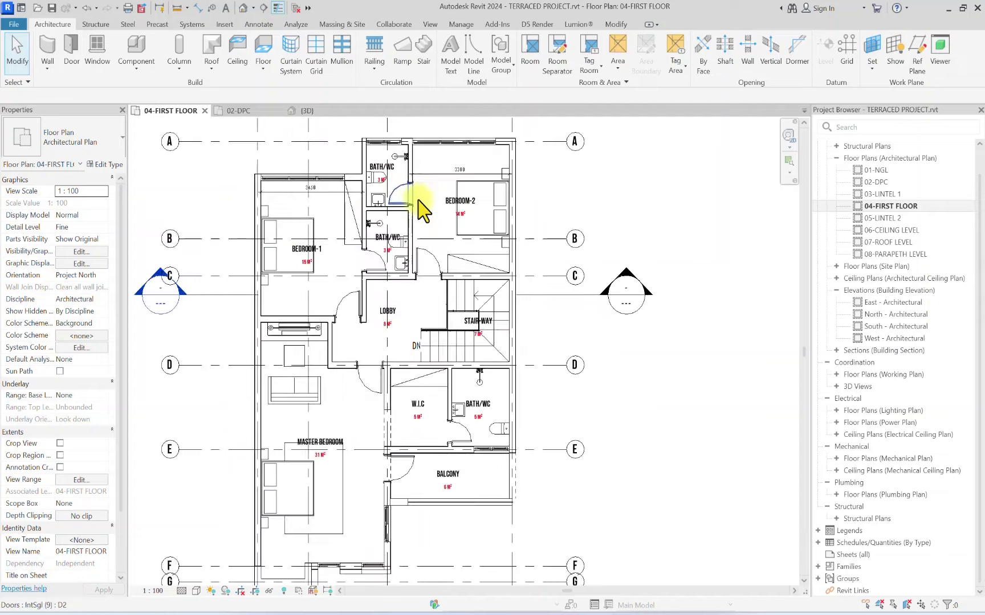
scroll(198, 275, down, 3)
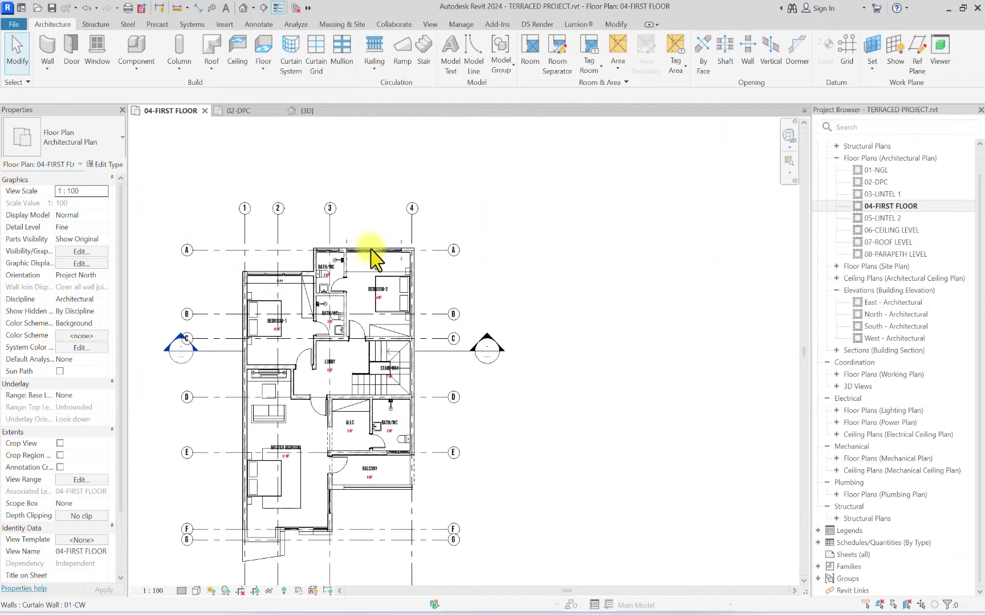
scroll(229, 194, up, 2)
scroll(259, 275, down, 1)
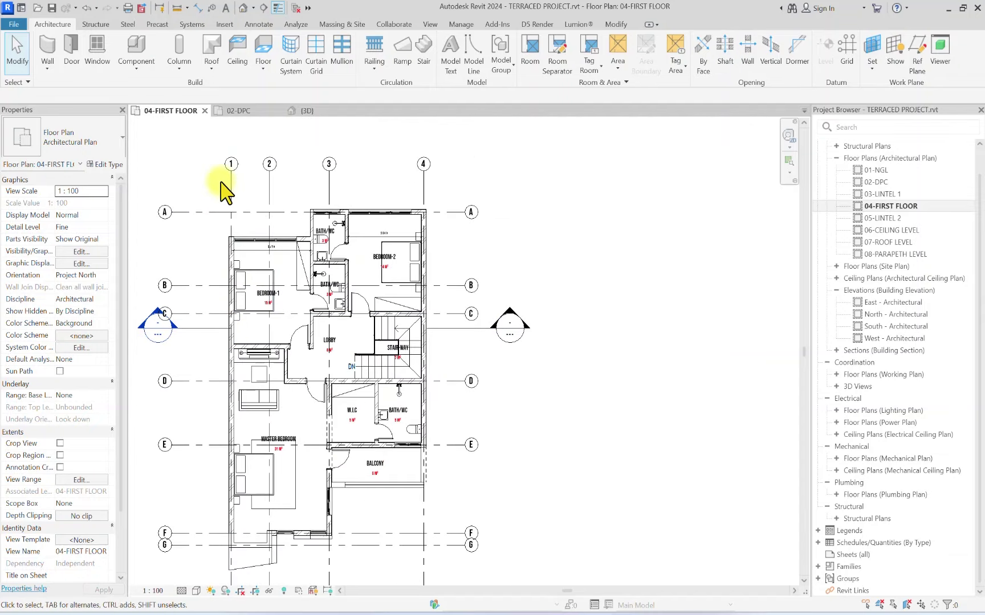
Step: Switch between the 02-DPC and 04-FIRST FLOOR plans to compare, ending on 02-DPC
click(885, 181)
double_click(884, 182)
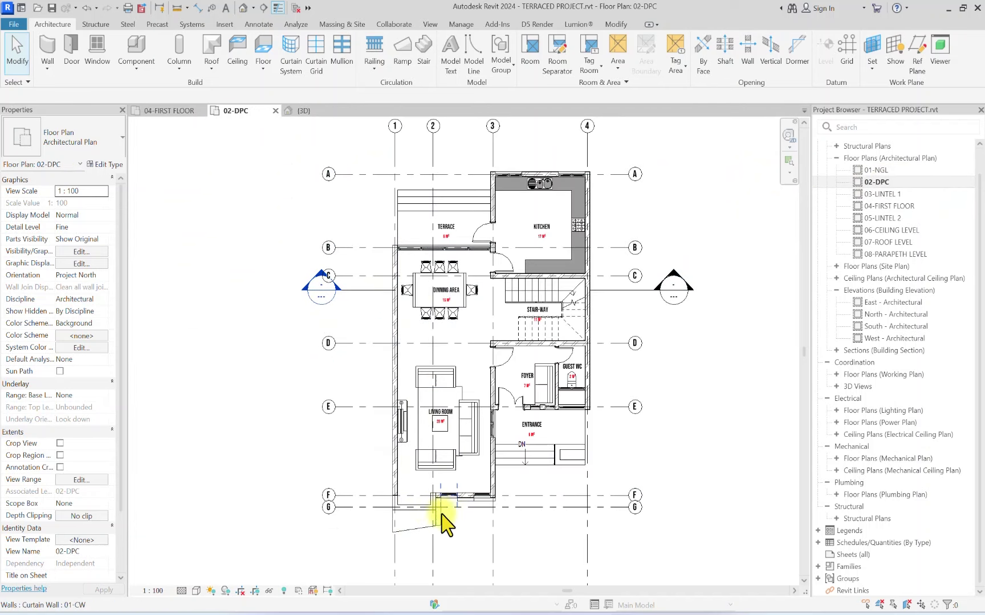
scroll(439, 564, up, 2)
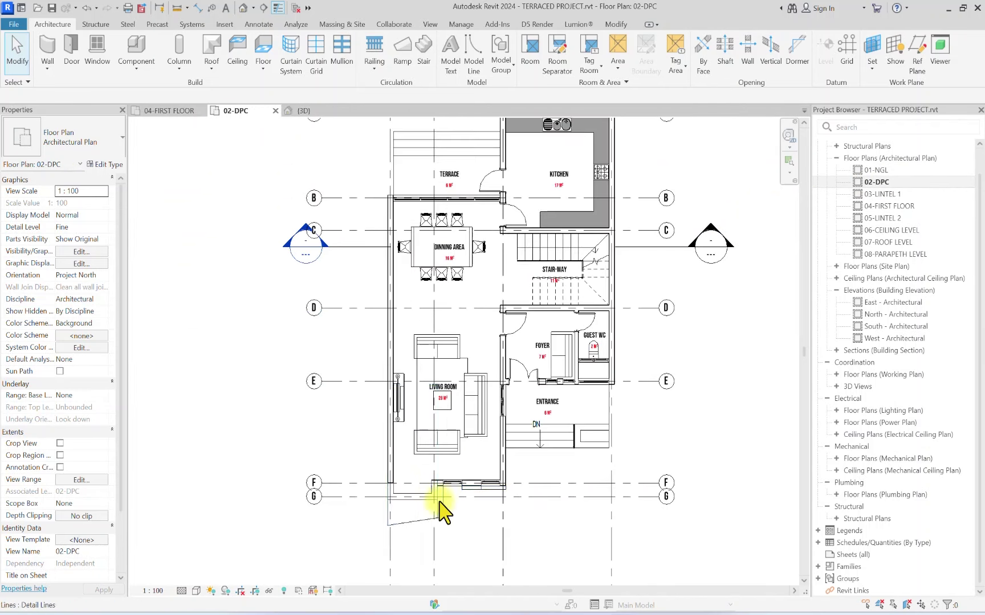
double_click(892, 207)
scroll(308, 450, down, 2)
scroll(342, 428, up, 4)
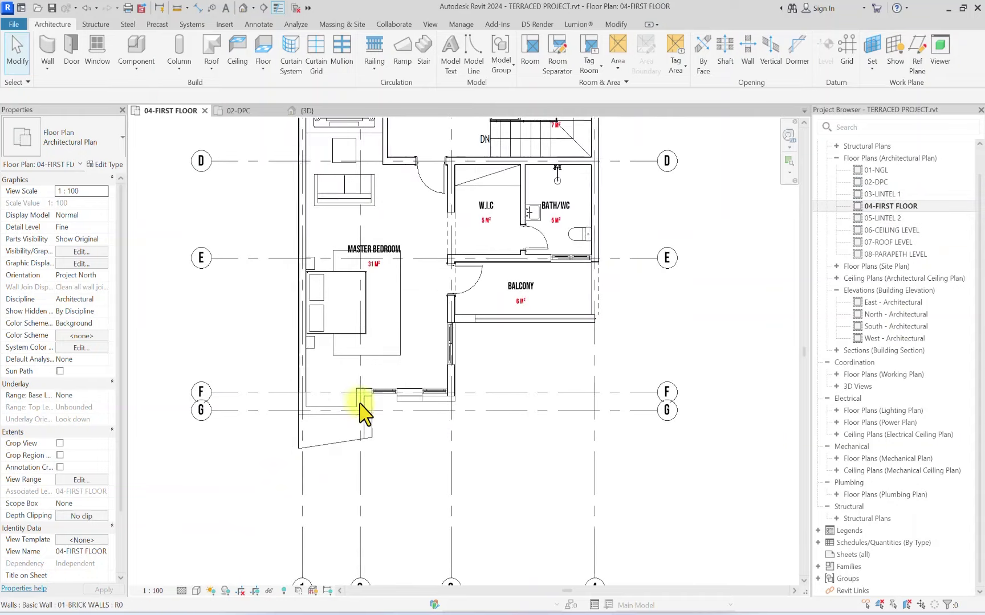
scroll(364, 416, down, 3)
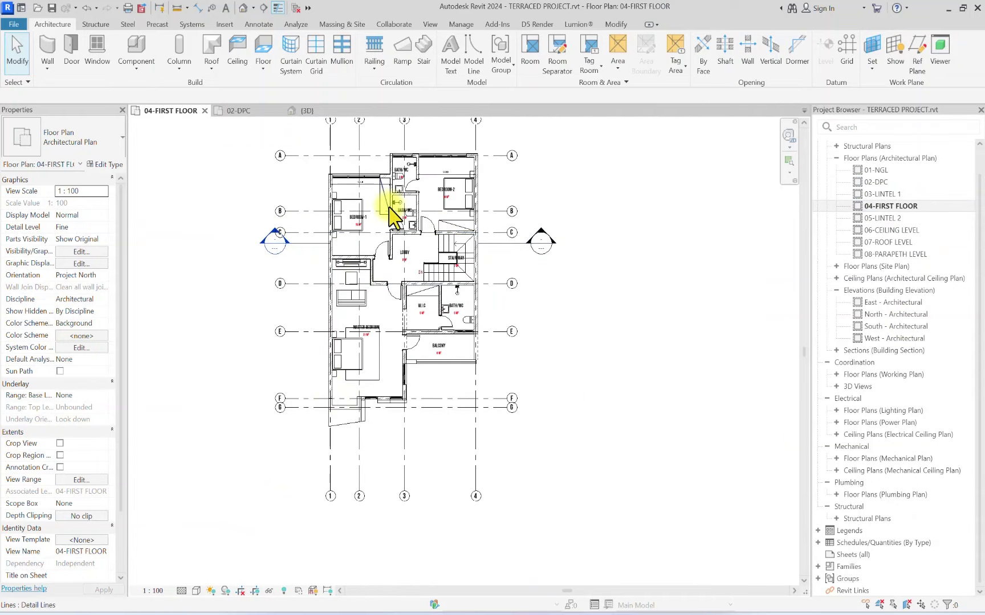
scroll(376, 274, up, 3)
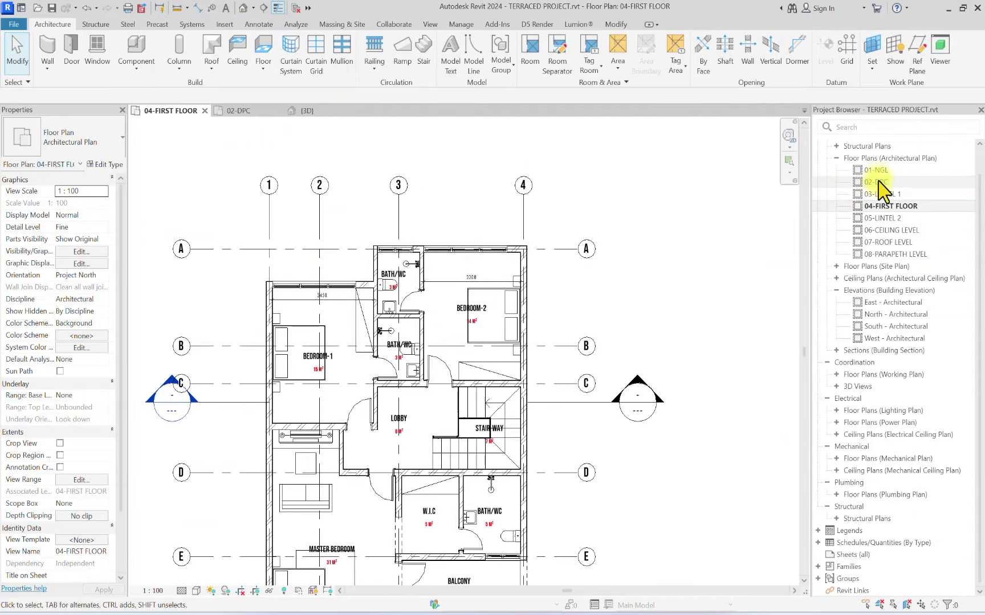
click(880, 182)
double_click(881, 182)
scroll(450, 222, down, 3)
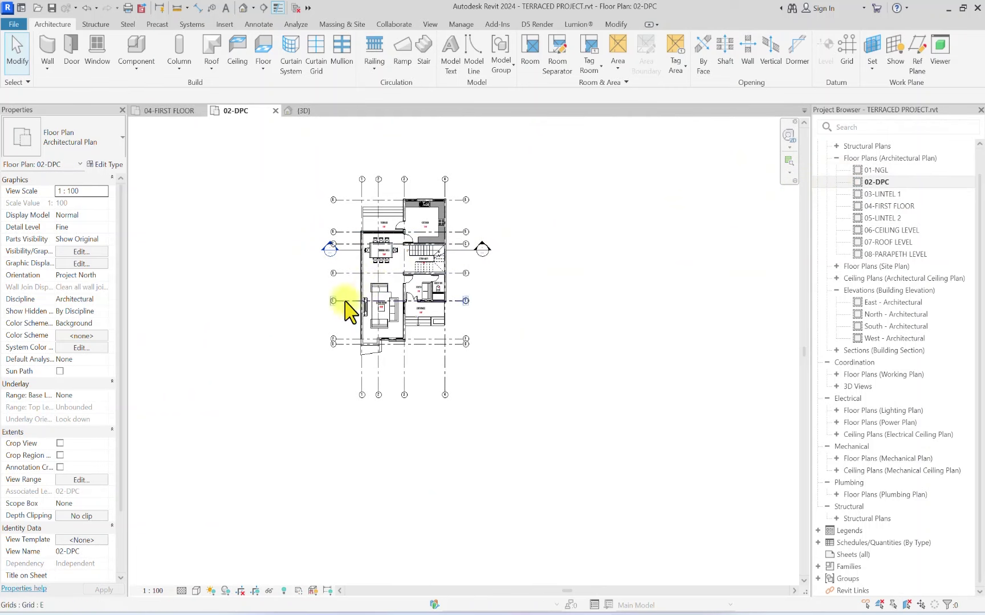
scroll(385, 307, up, 2)
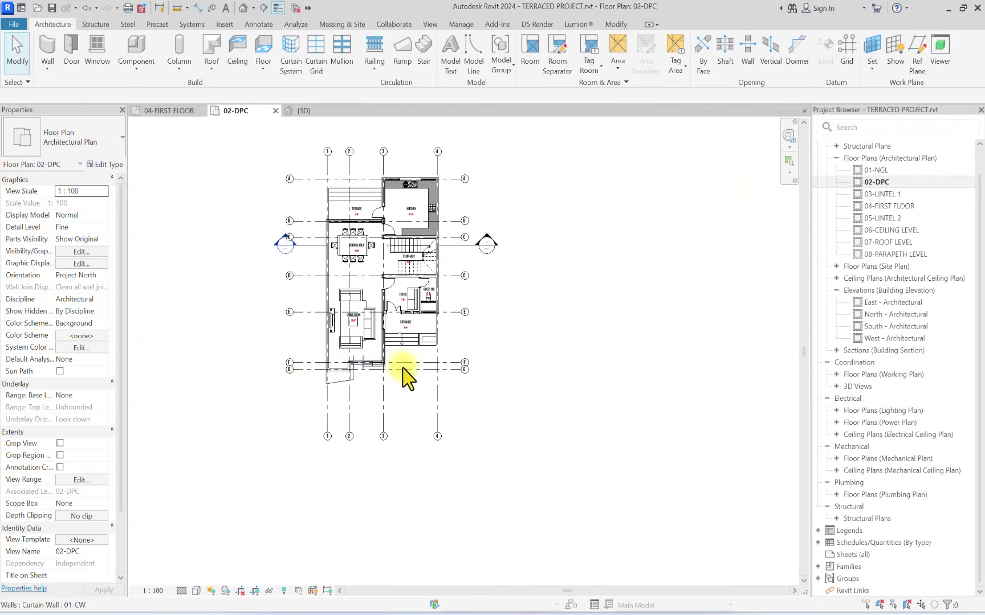
scroll(416, 464, down, 2)
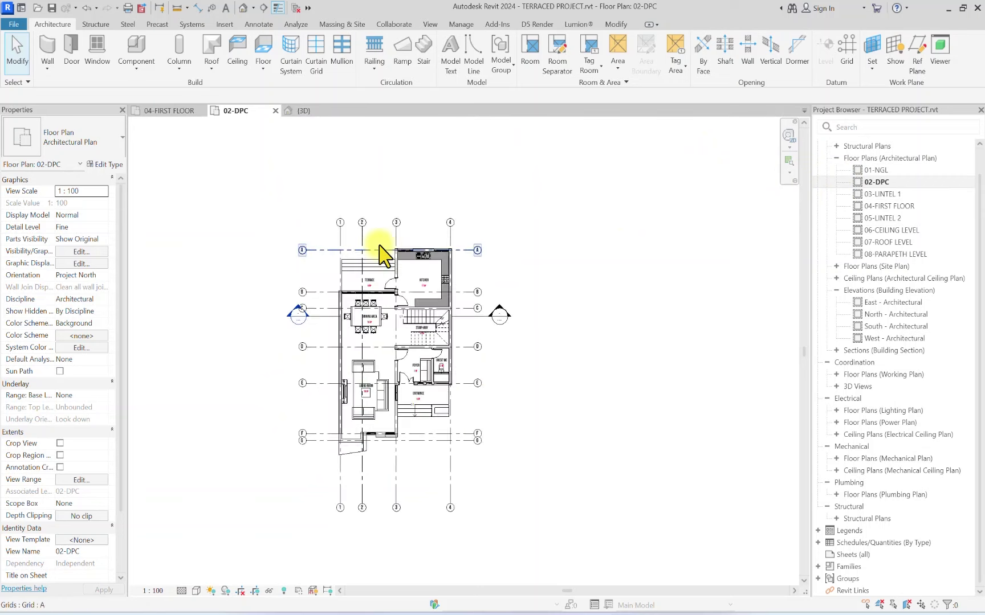
Step: Reposition the 02-DPC view and start the Detail Line tool from Annotate
middle_drag(375, 323, 368, 379)
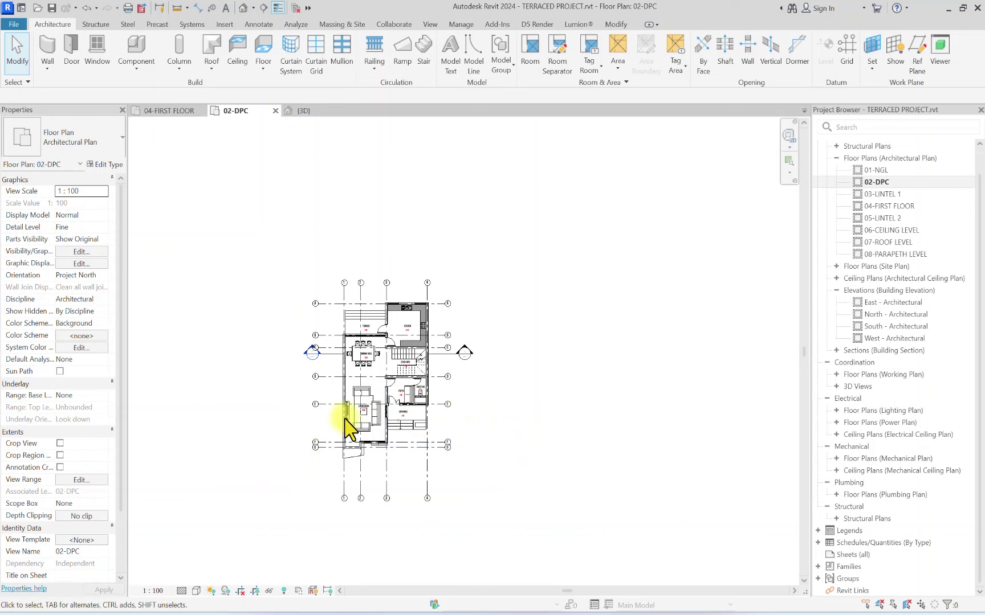
middle_drag(266, 485, 319, 365)
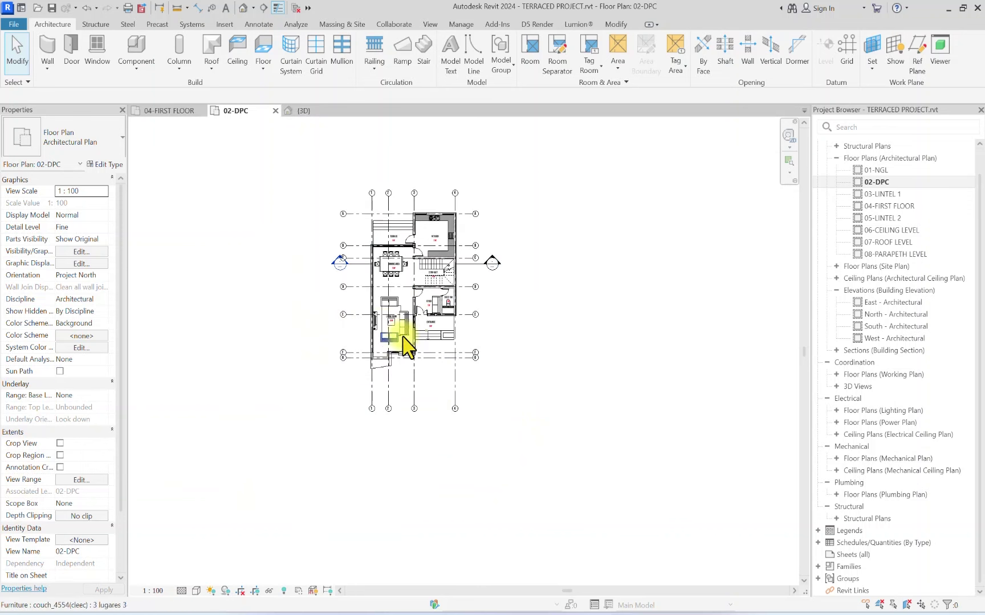
scroll(351, 268, down, 1)
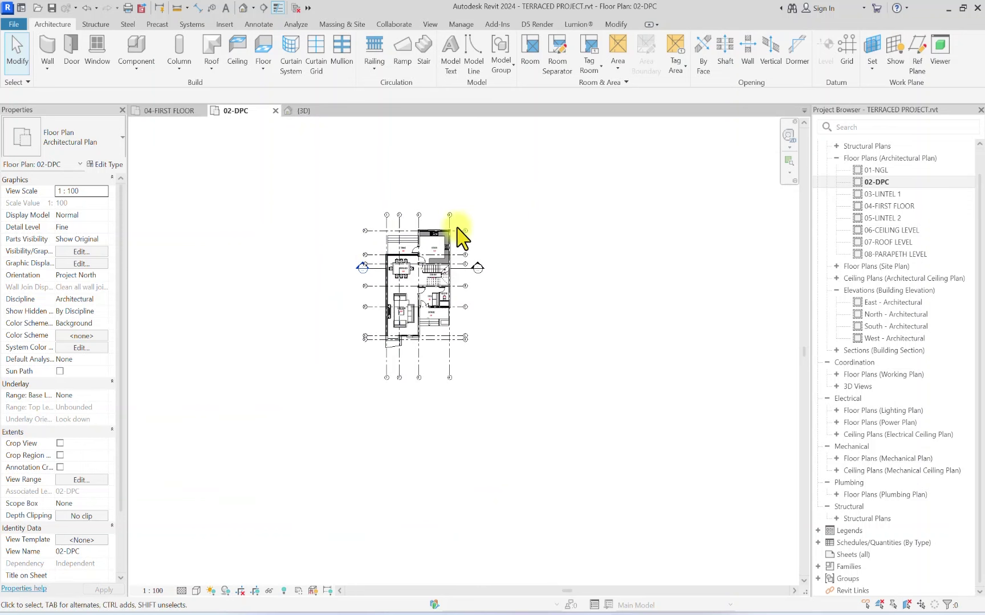
scroll(385, 268, up, 2)
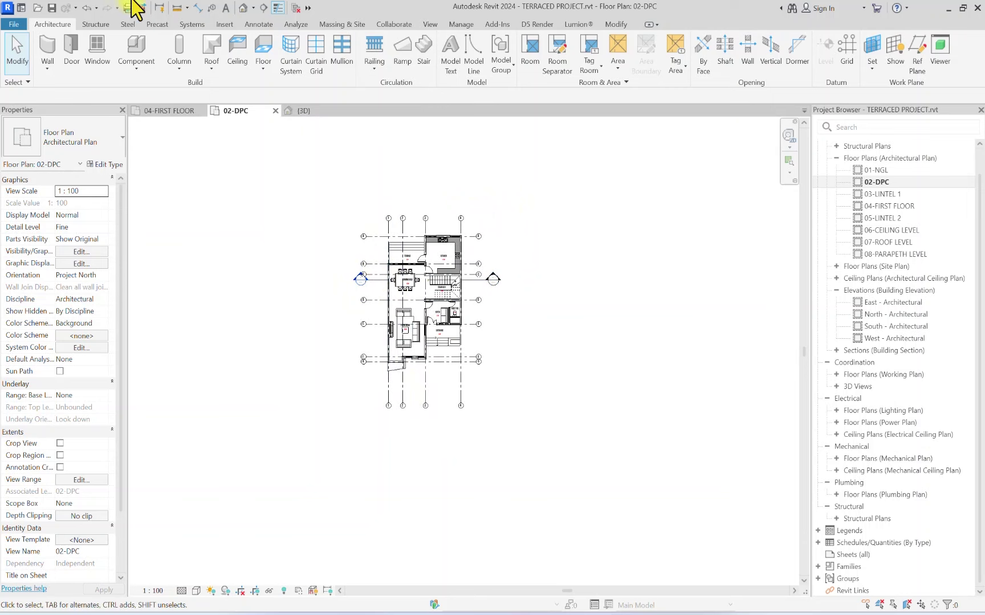
click(258, 25)
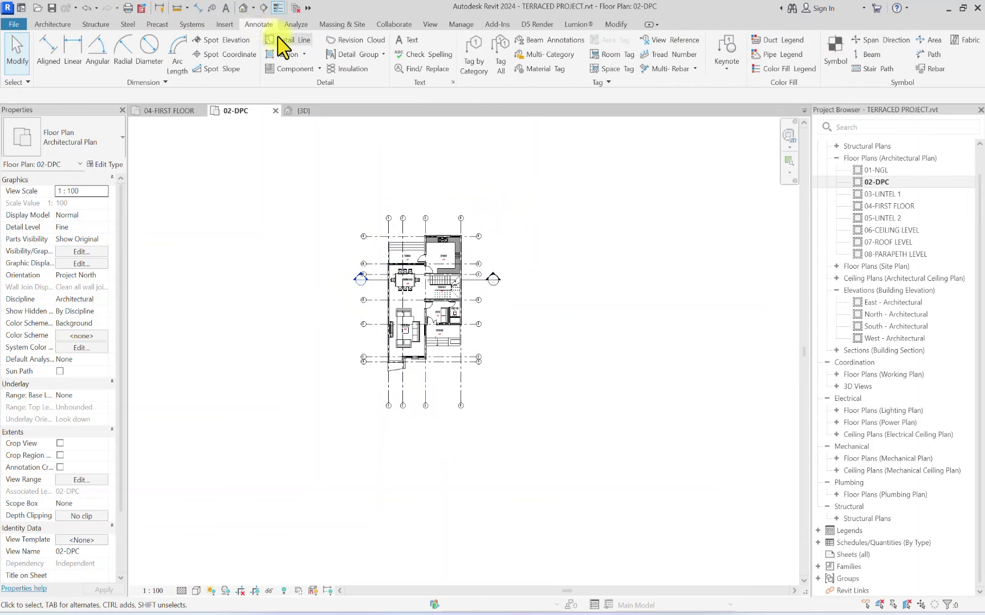
click(280, 39)
Step: Open the 01-NGL plan, then expand Site plan views and open the Site plan
click(877, 170)
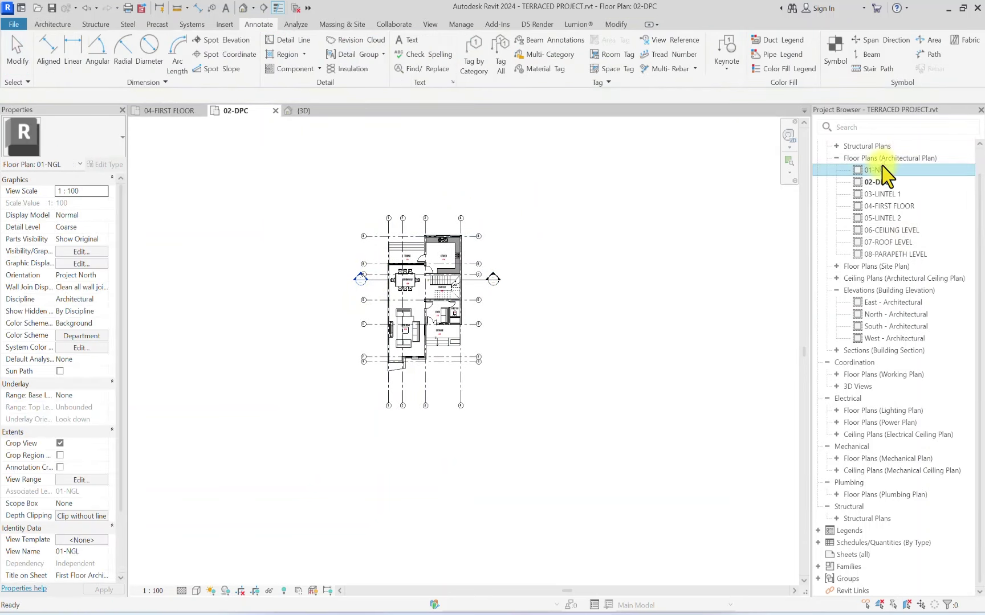
double_click(878, 170)
scroll(342, 271, up, 3)
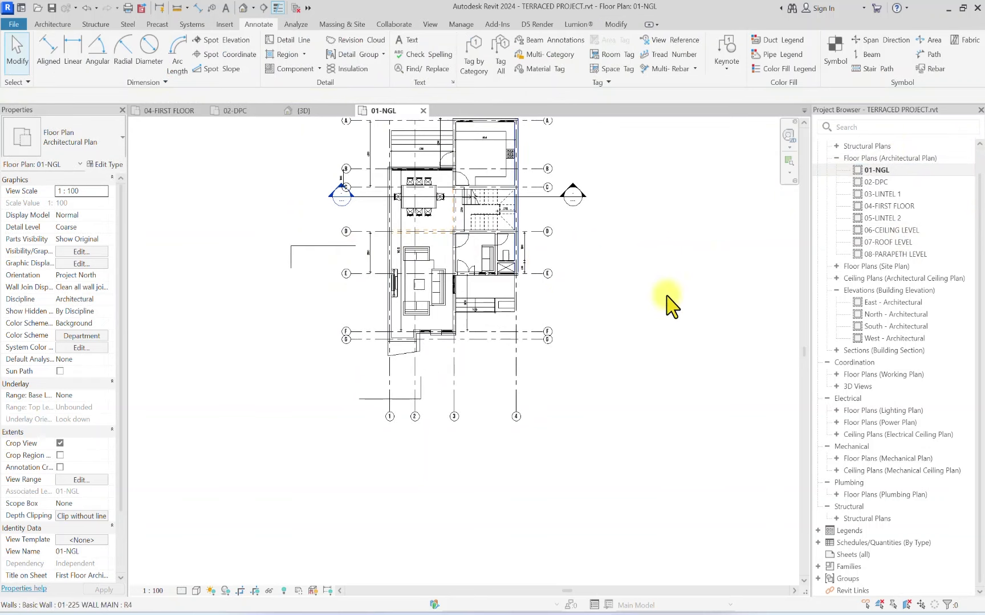
click(840, 267)
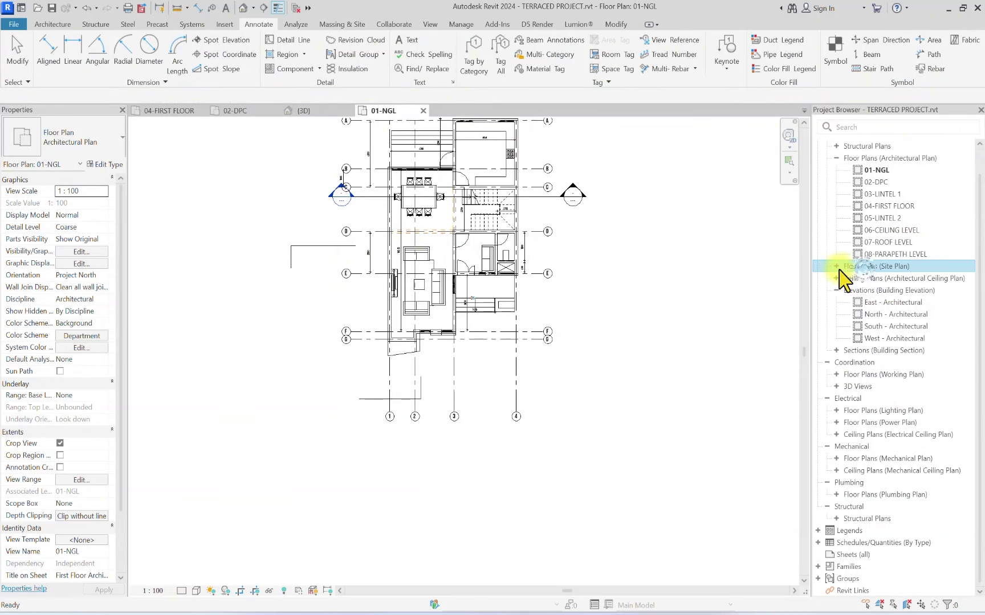
click(836, 266)
double_click(870, 278)
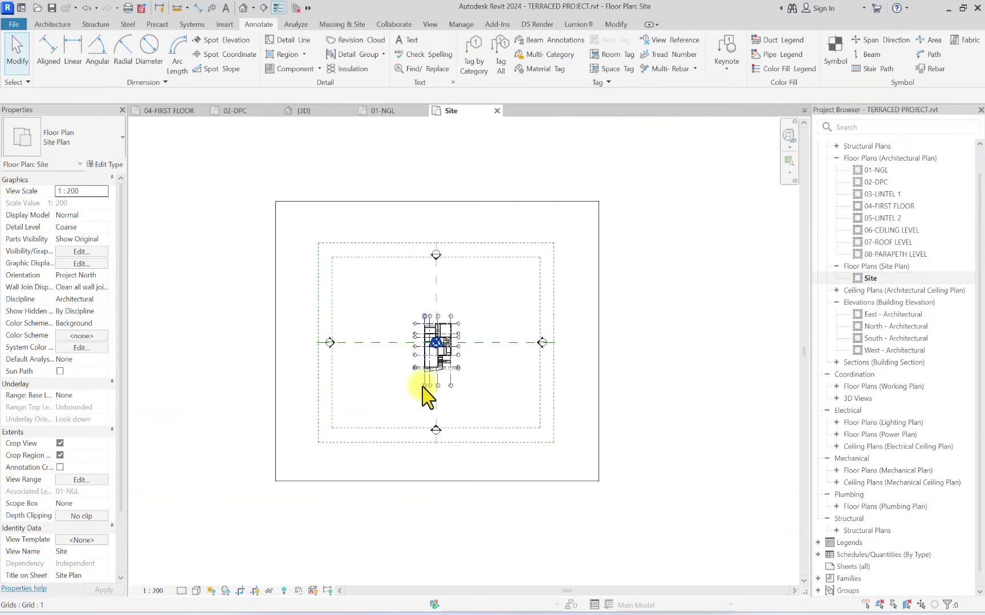
scroll(429, 397, up, 3)
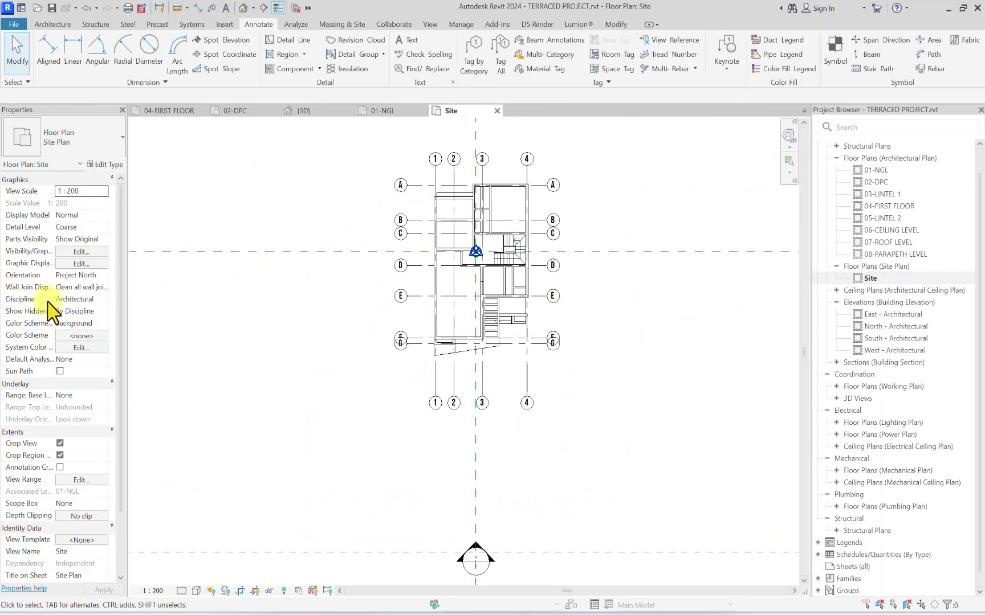
Step: Change the Site plan's view range offset, confirm it, and show the Annotate tools
click(81, 480)
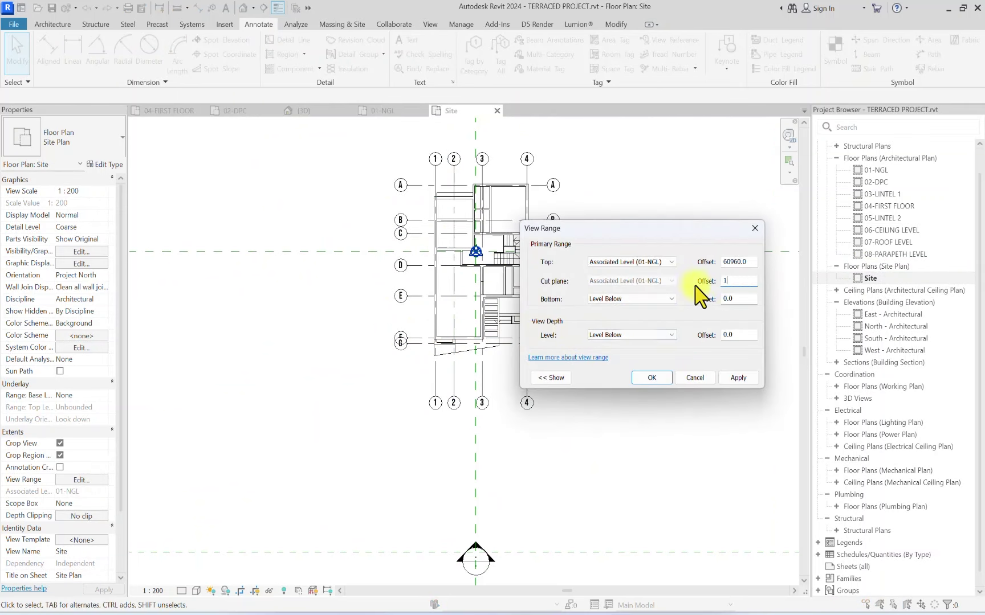
click(668, 376)
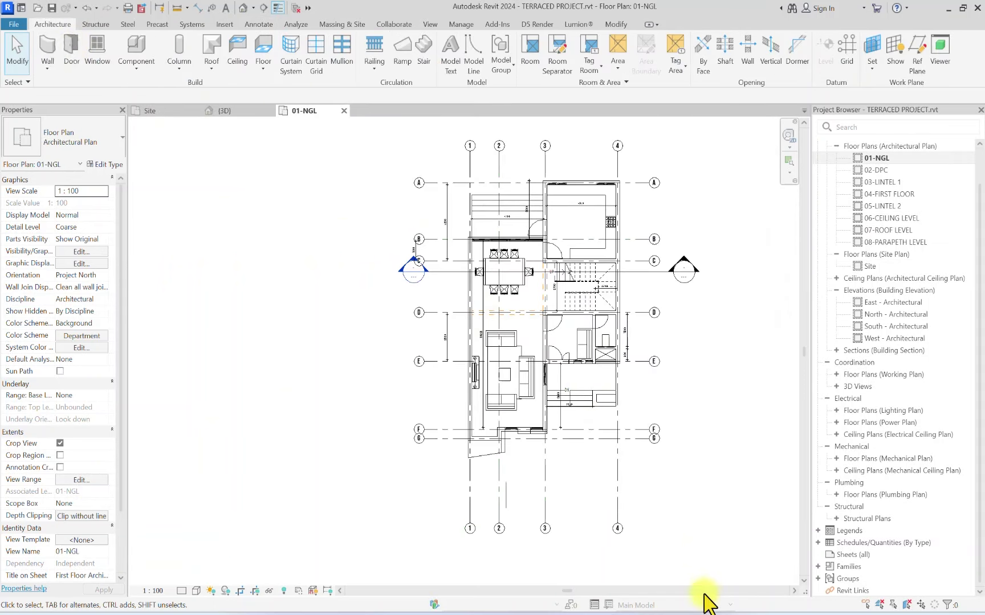
scroll(513, 456, down, 3)
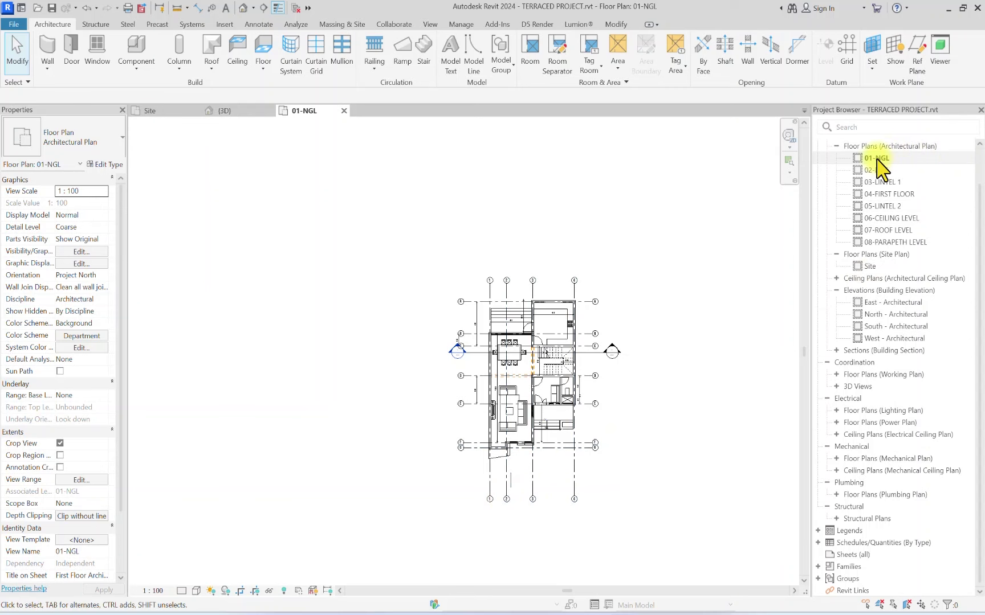
click(259, 24)
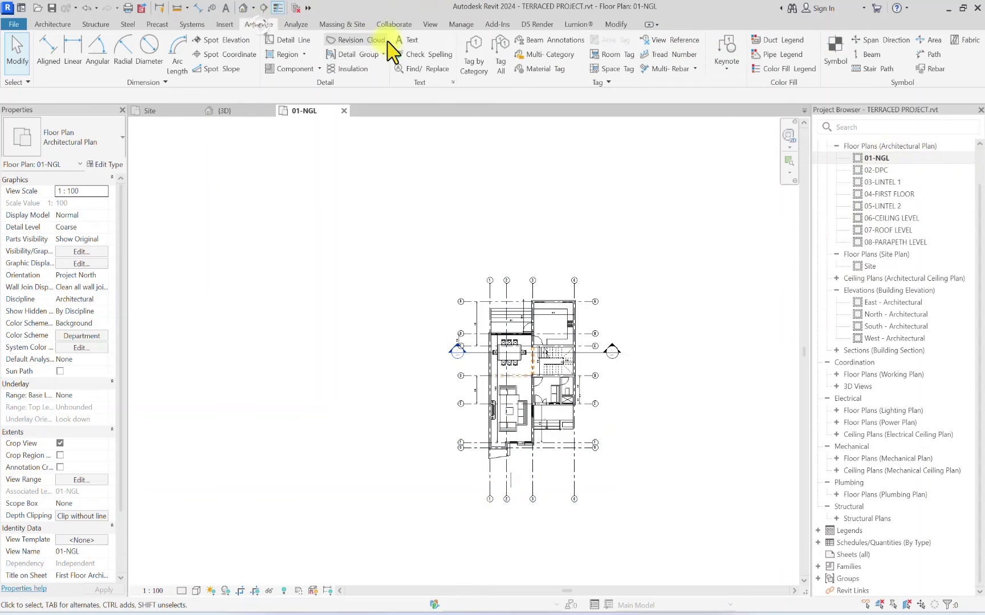
Step: Start a detail-line chain at the wall corner, running up above grid 4 and across to above grid 1
click(289, 41)
scroll(656, 296, up, 5)
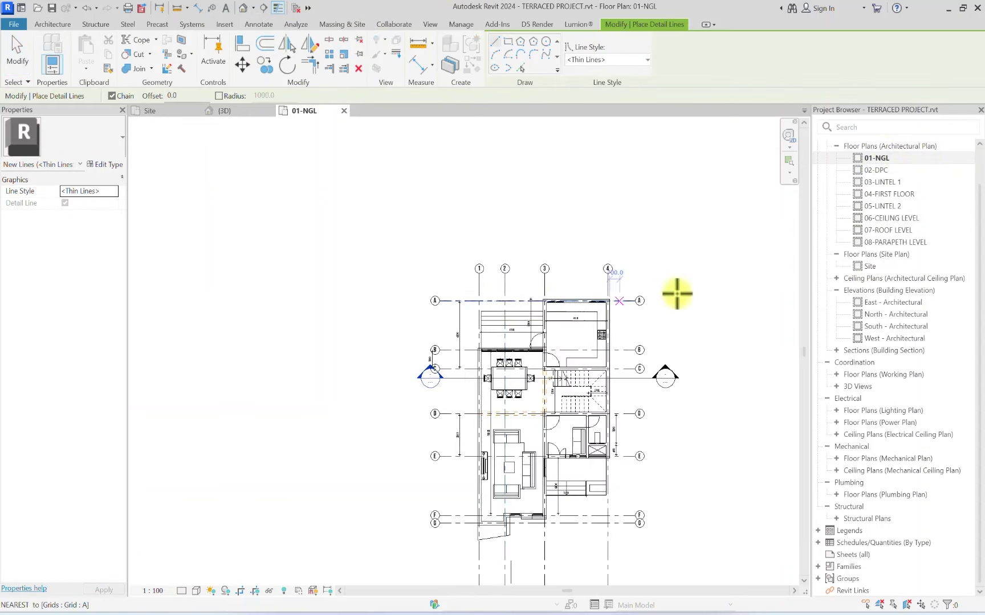
click(597, 310)
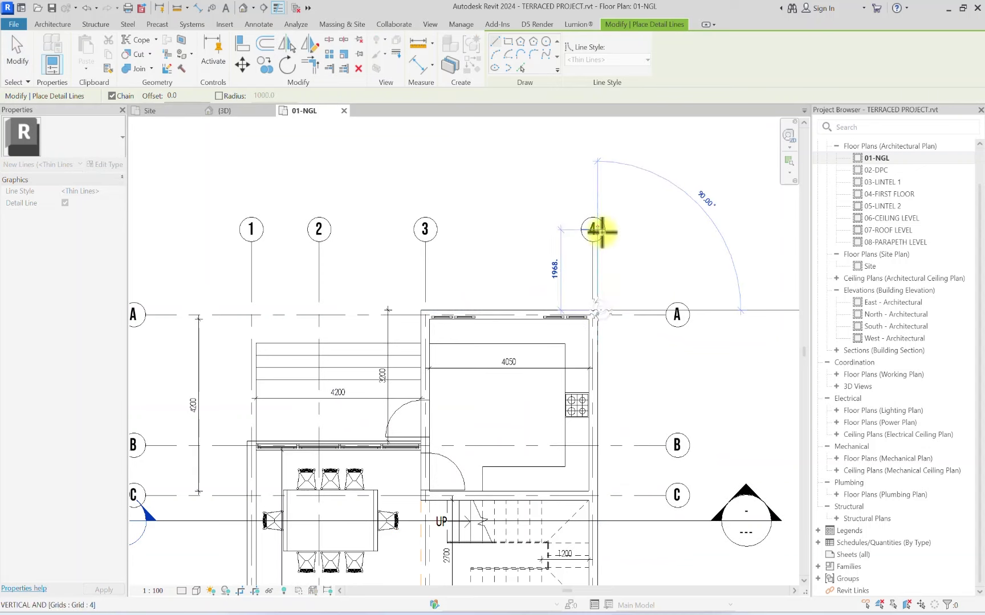
scroll(601, 223, down, 2)
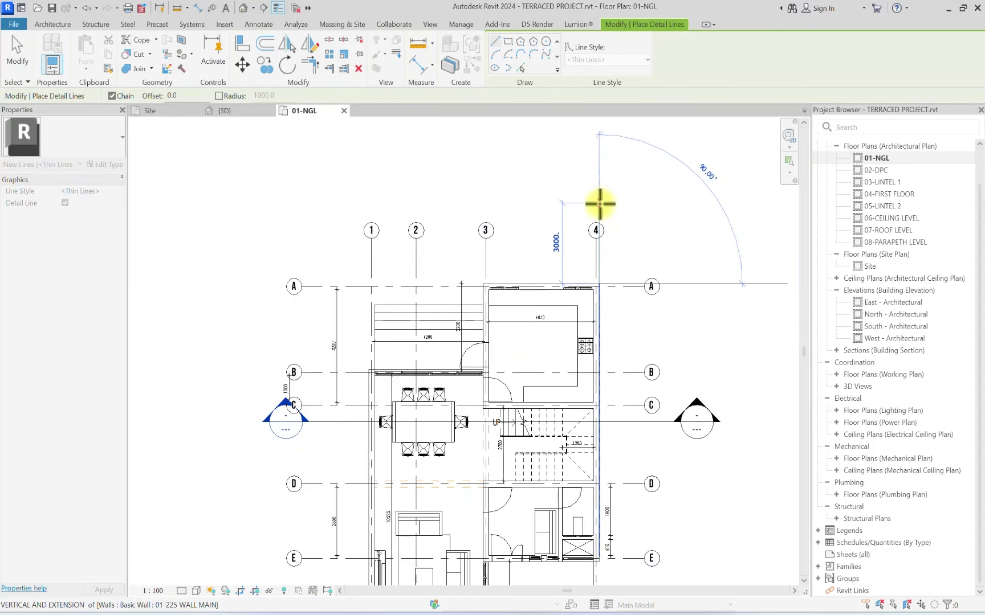
click(599, 203)
scroll(469, 209, down, 2)
scroll(454, 204, up, 1)
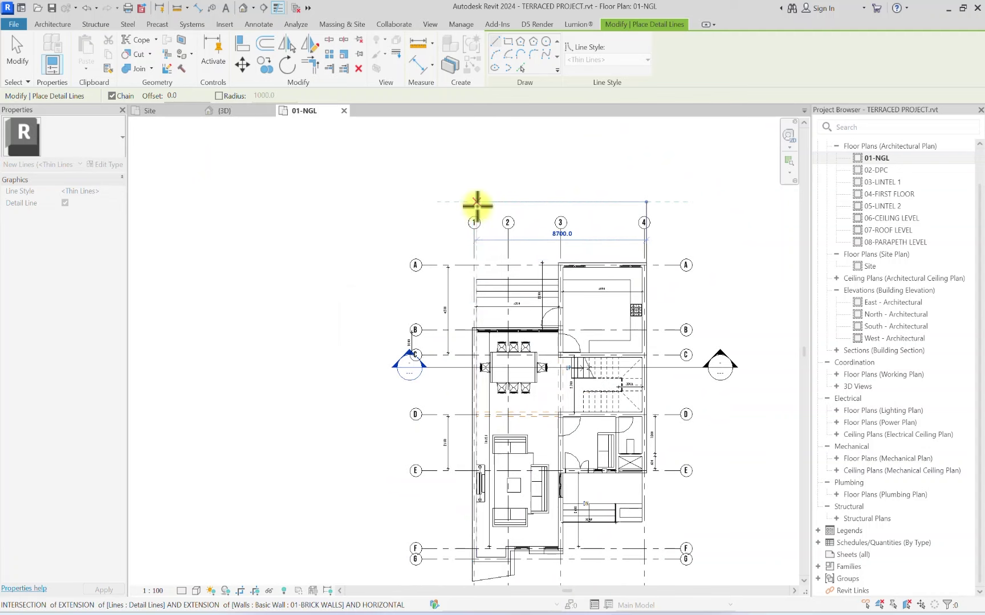
click(476, 203)
Step: Continue the boundary down past grid 1, along the bottom to grid 4, and close it
scroll(475, 204, up, 2)
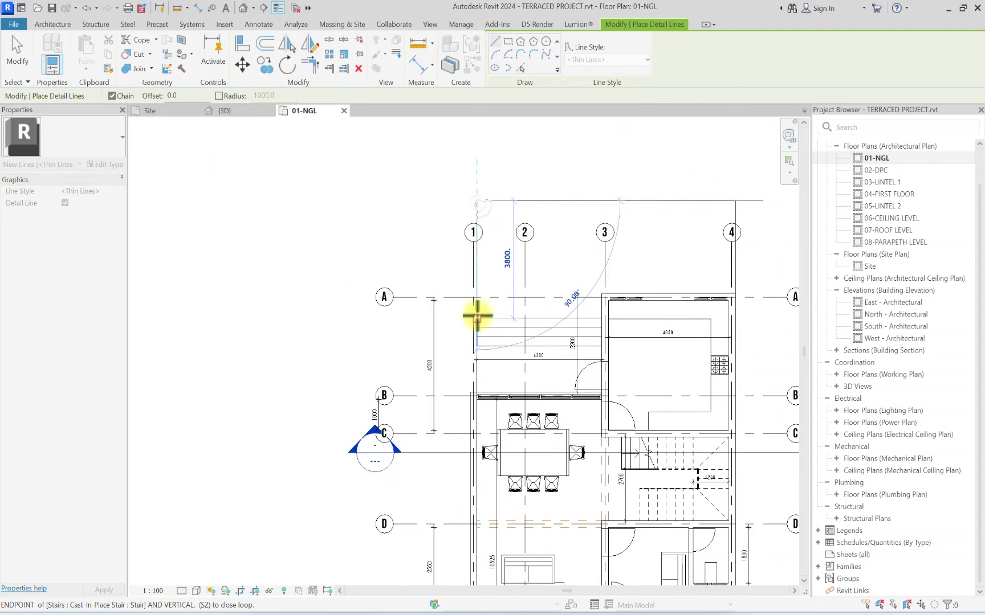
scroll(433, 466, down, 3)
middle_drag(470, 497, 517, 356)
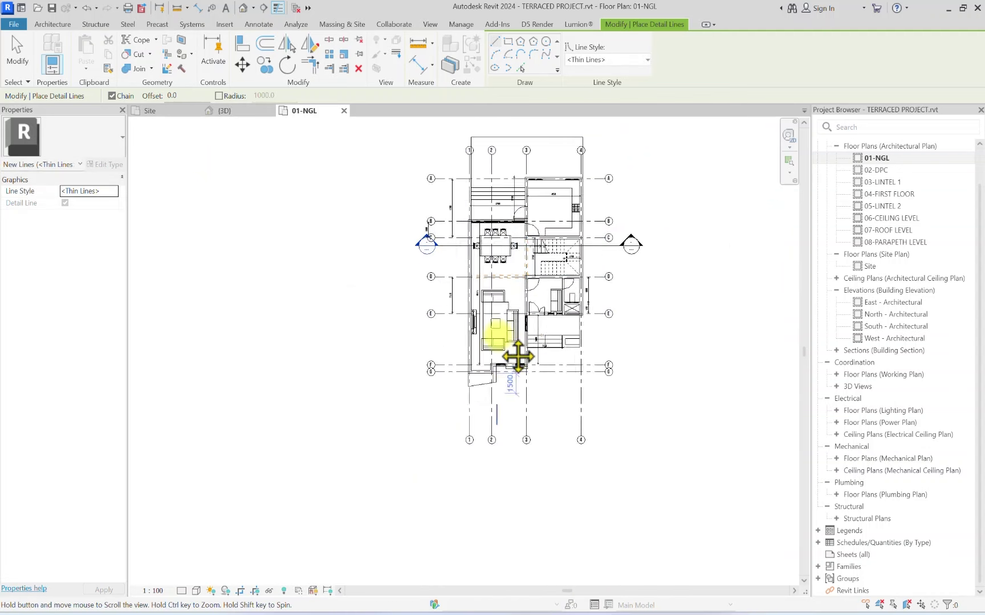
scroll(468, 308, up, 4)
click(466, 297)
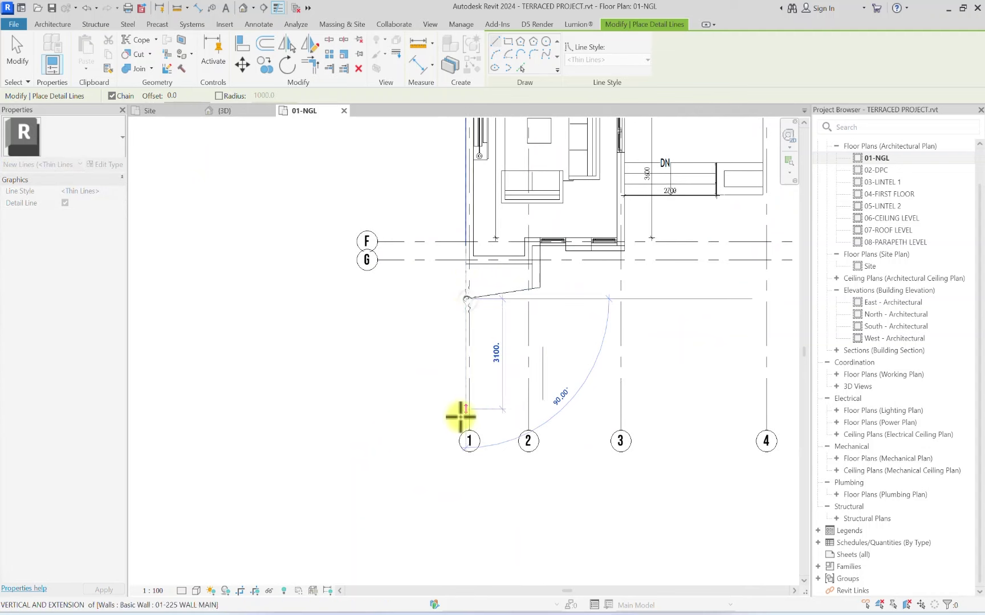
scroll(460, 439, down, 1)
scroll(457, 473, down, 1)
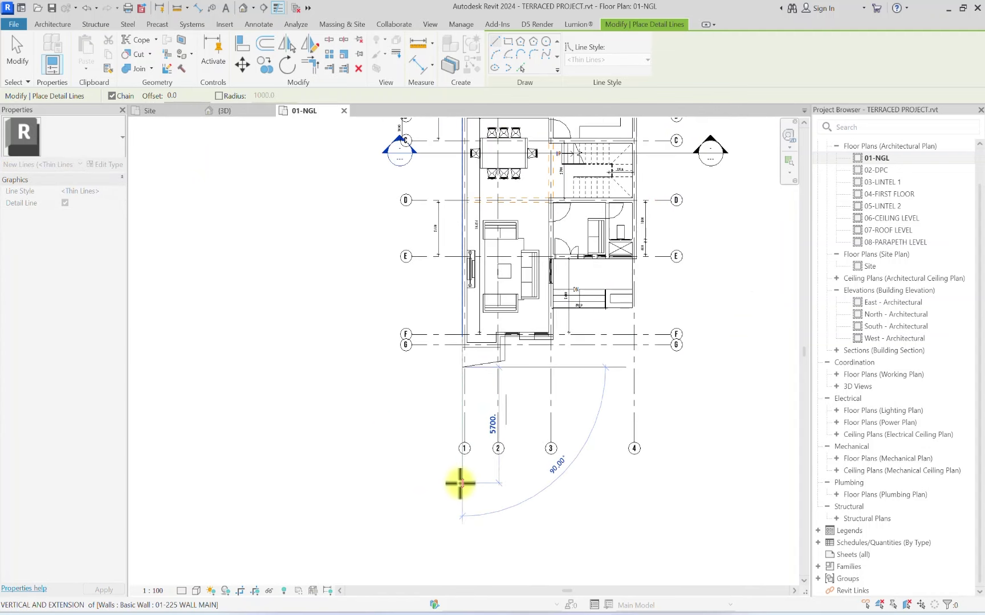
click(461, 489)
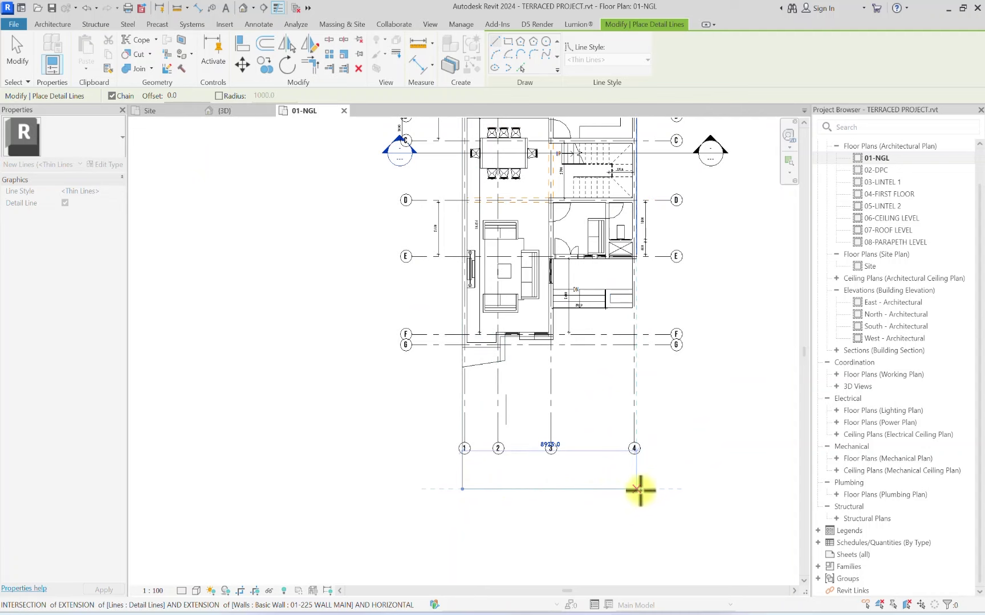
click(639, 489)
scroll(634, 291, up, 2)
click(629, 273)
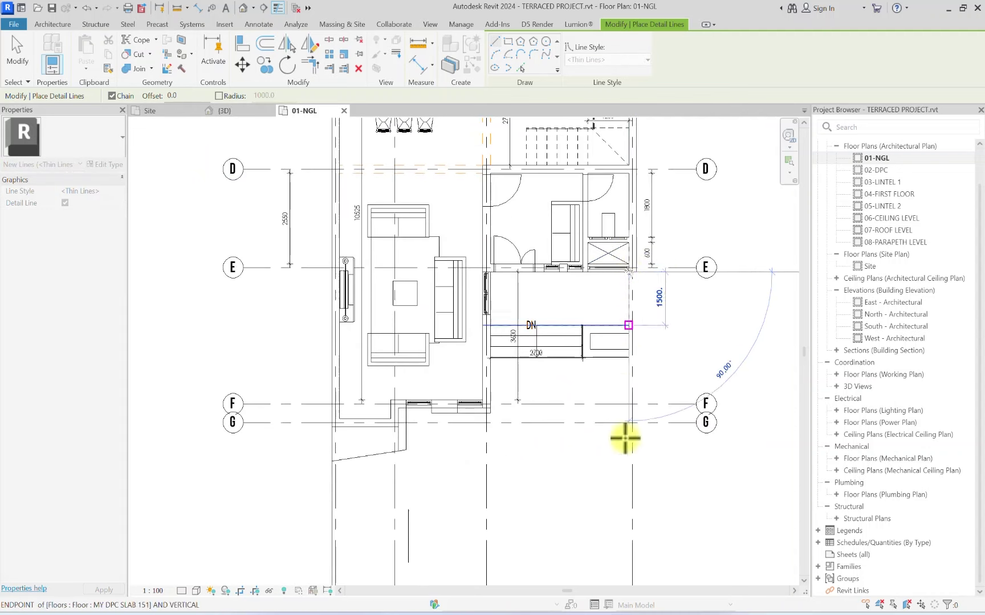
middle_drag(625, 438, 663, 144)
click(669, 380)
key(Escape)
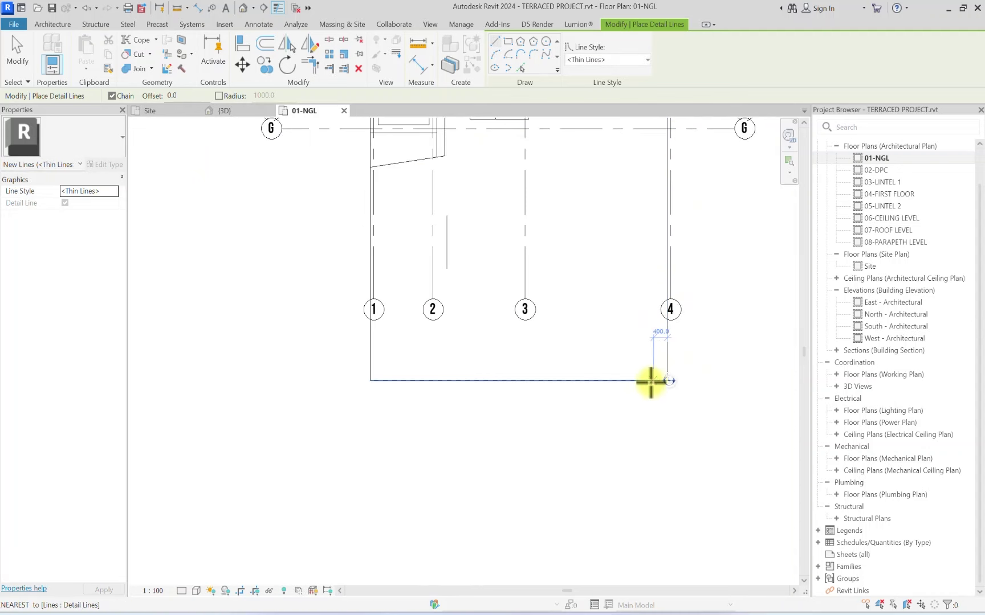
Step: Draw a vertical dividing line along grid 3 from the wall down to the bottom boundary
scroll(637, 272, down, 4)
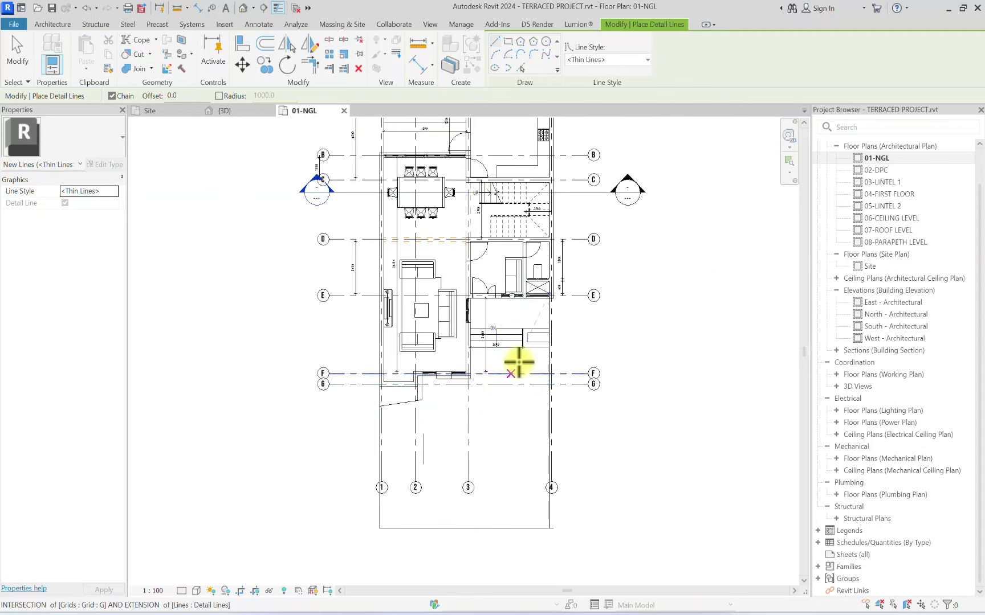
scroll(530, 353, up, 3)
scroll(571, 270, down, 2)
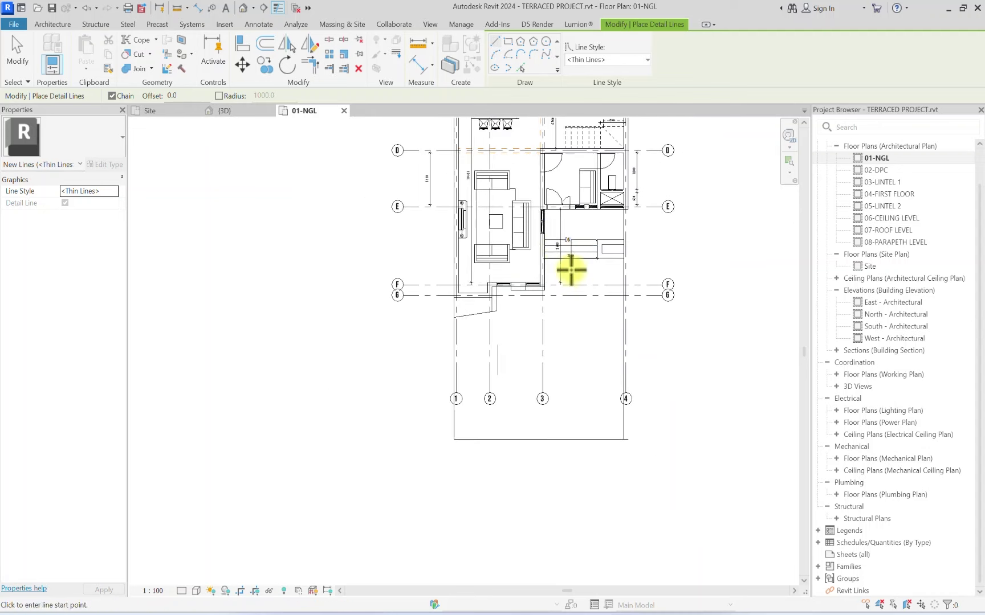
click(575, 296)
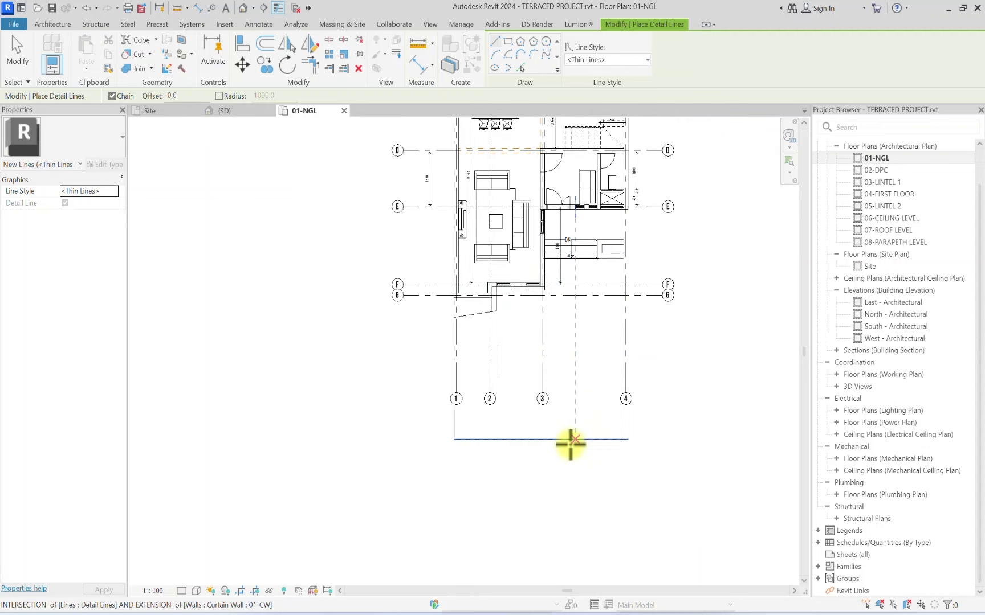
scroll(555, 284, up, 2)
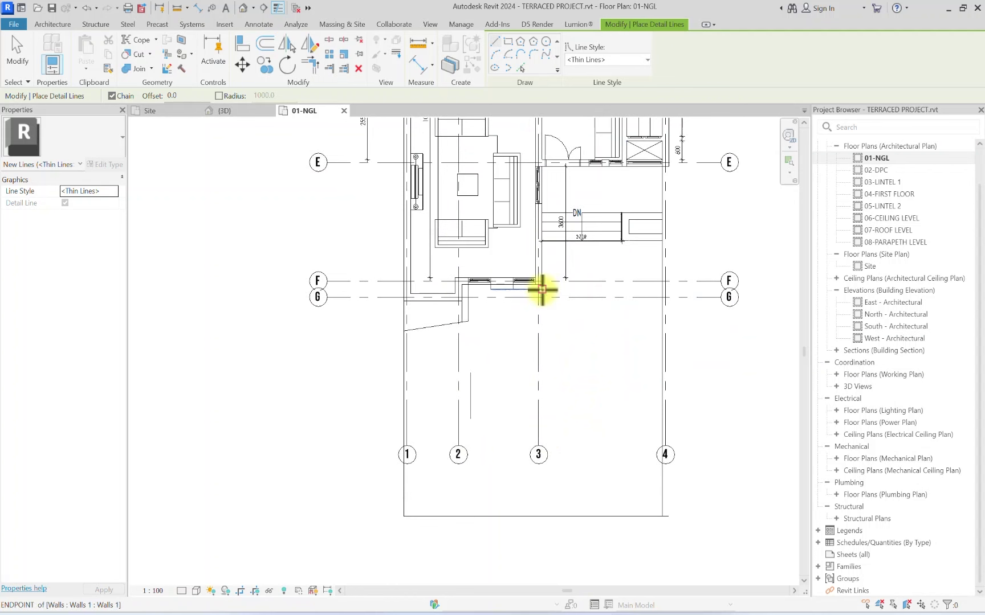
click(542, 290)
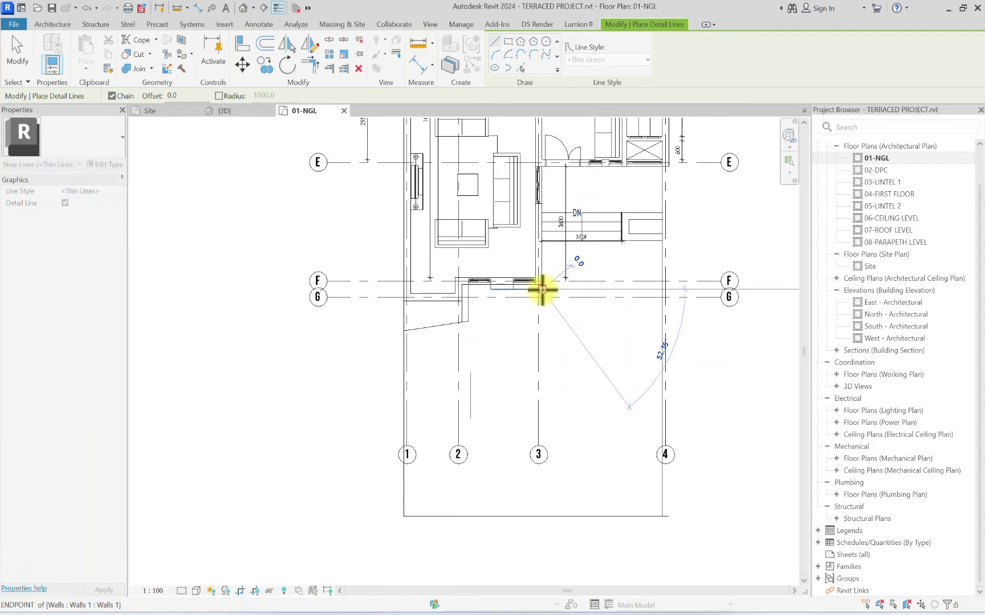
click(538, 516)
key(Escape)
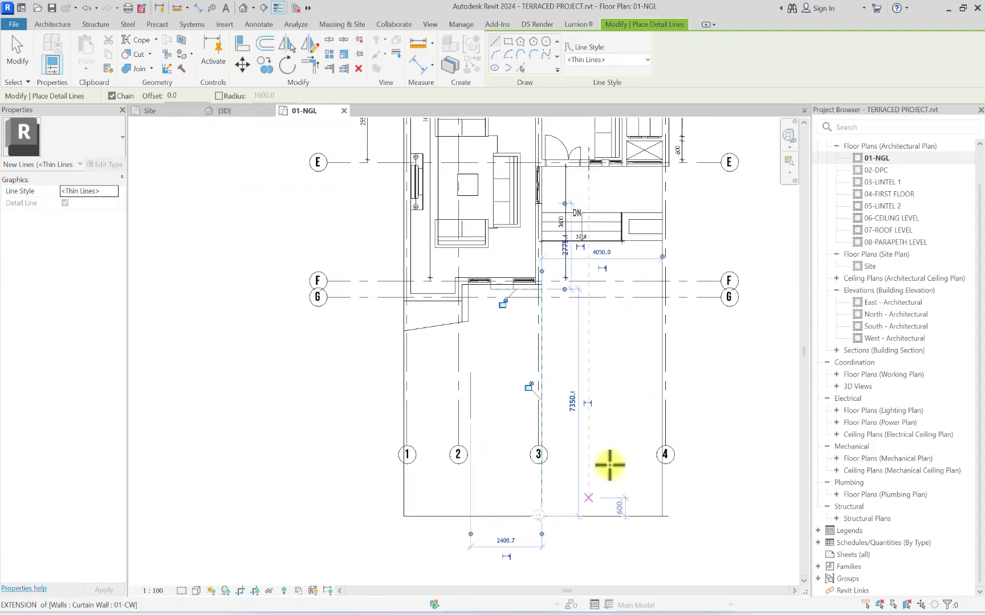
Step: Add a horizontal front-yard line from the left wall to grid 3, plus a line down to the bottom boundary
click(404, 406)
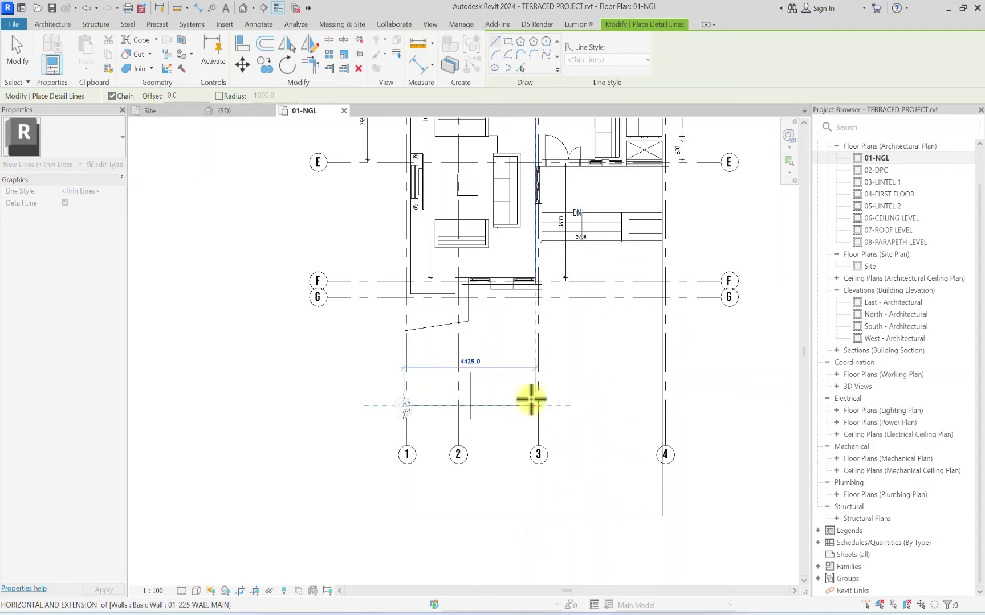
click(563, 405)
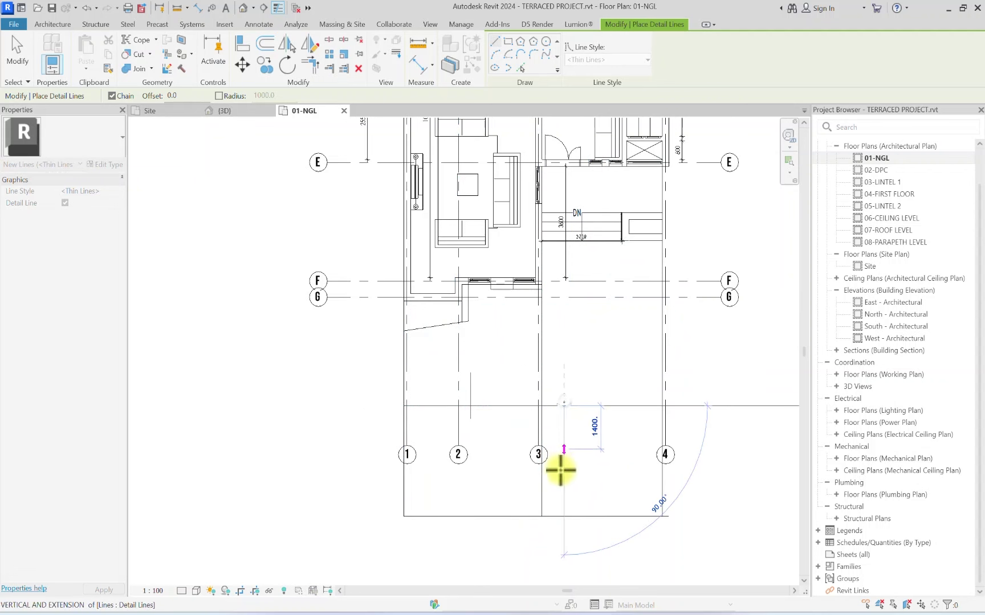
key(Escape)
scroll(549, 283, up, 2)
click(541, 290)
scroll(563, 291, down, 1)
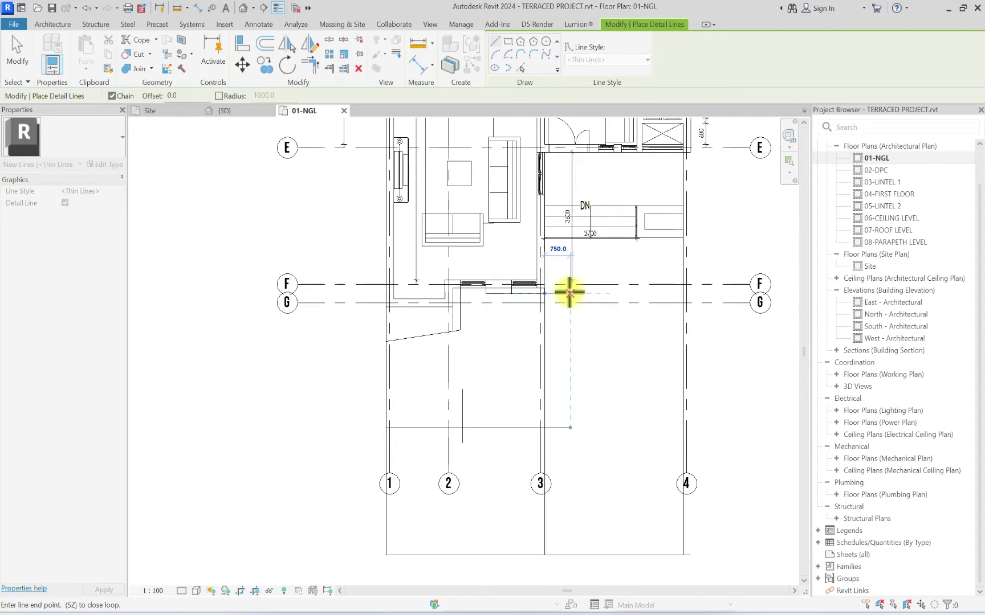
click(570, 292)
click(569, 550)
key(Escape)
key(Escape)
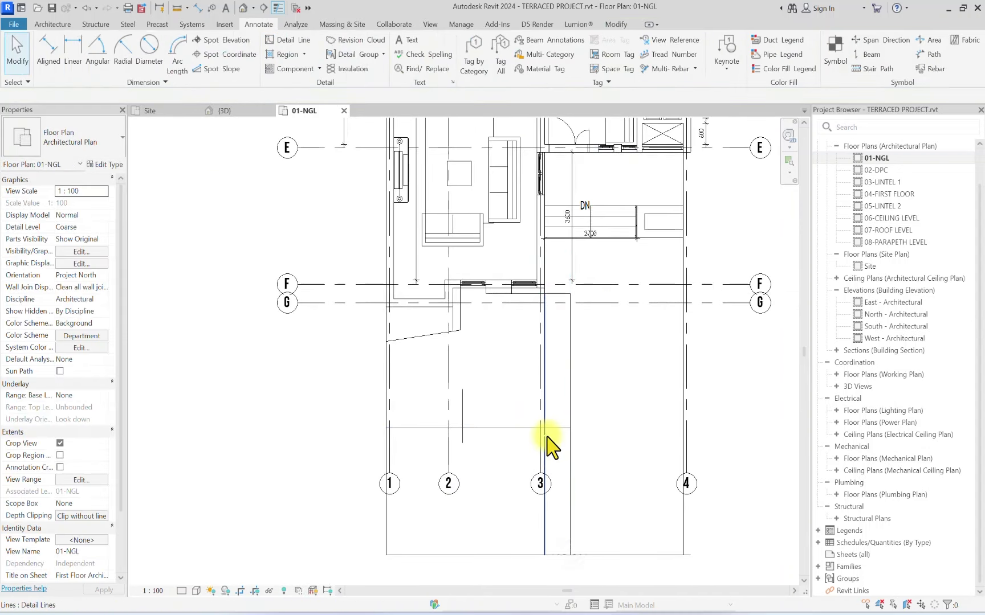
Step: Delete the unwanted vertical and horizontal detail lines in the front yard
click(545, 445)
key(Delete)
click(554, 427)
key(Delete)
scroll(573, 379, down, 2)
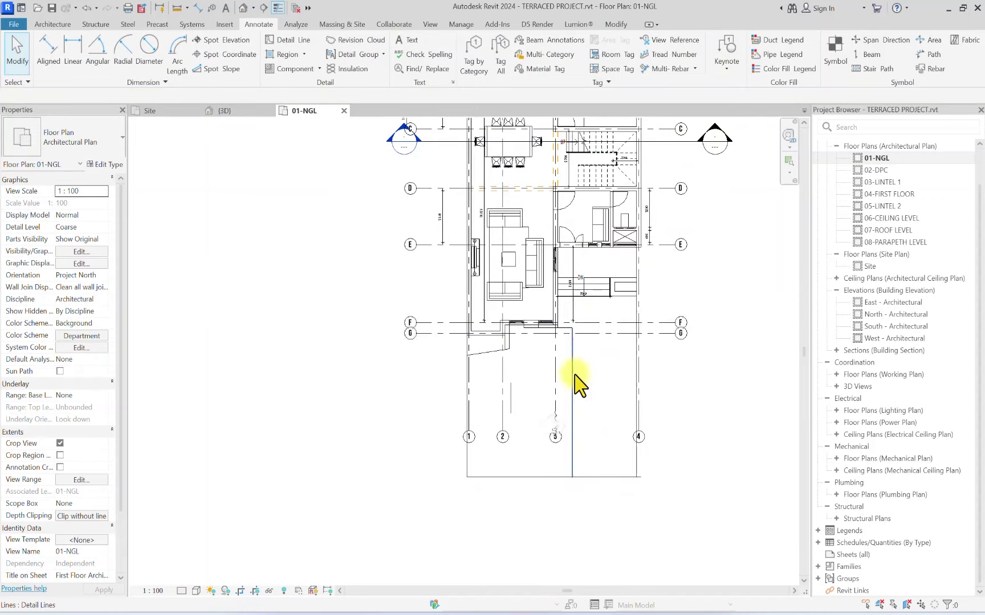
middle_drag(600, 345, 338, 283)
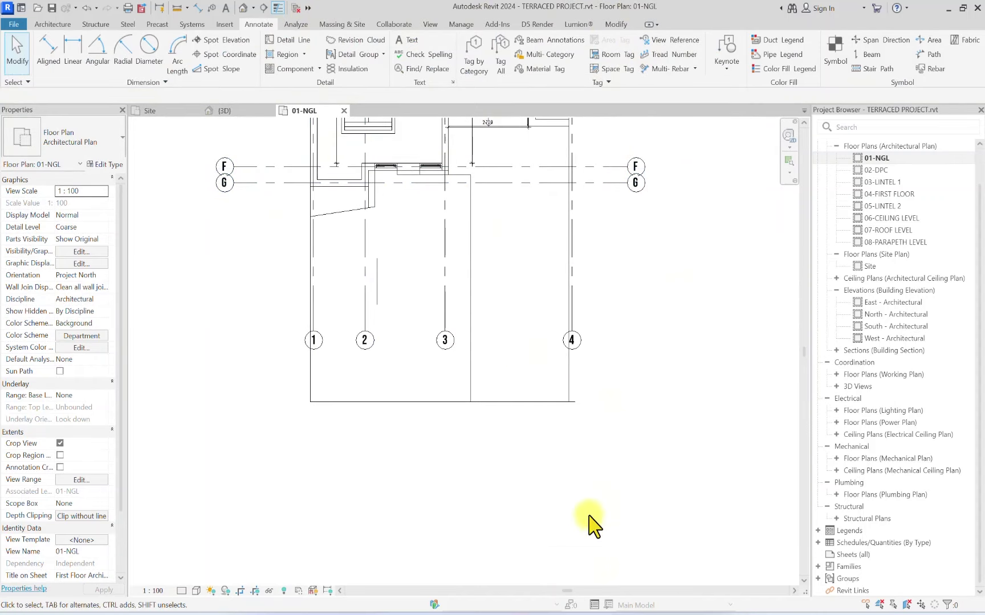
Step: Offset the bottom, right and grid-3 lines inward by 150, and the bottom line 450 upward
click(615, 24)
click(307, 70)
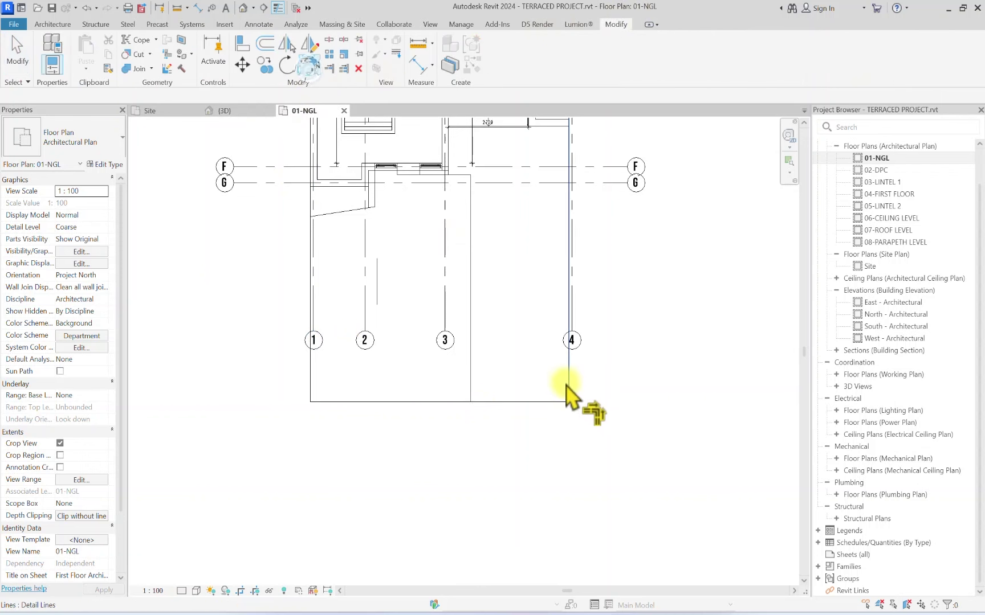
click(266, 45)
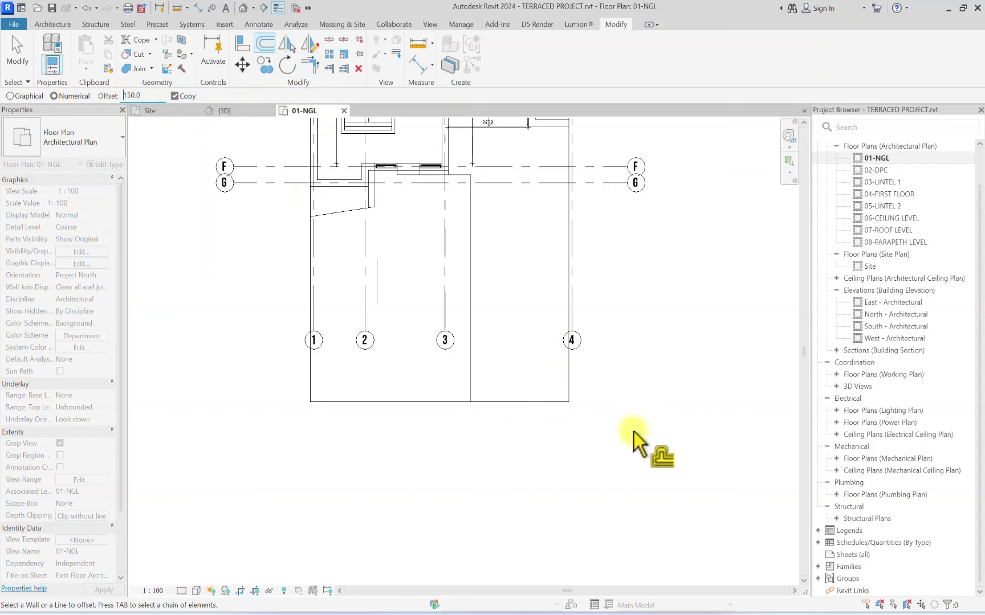
click(506, 398)
click(565, 372)
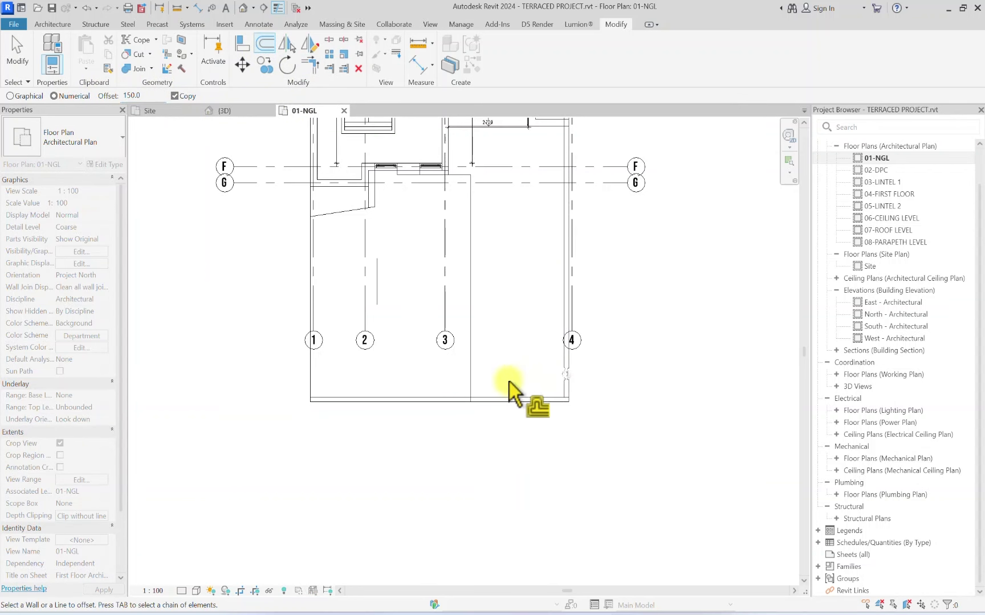
click(475, 378)
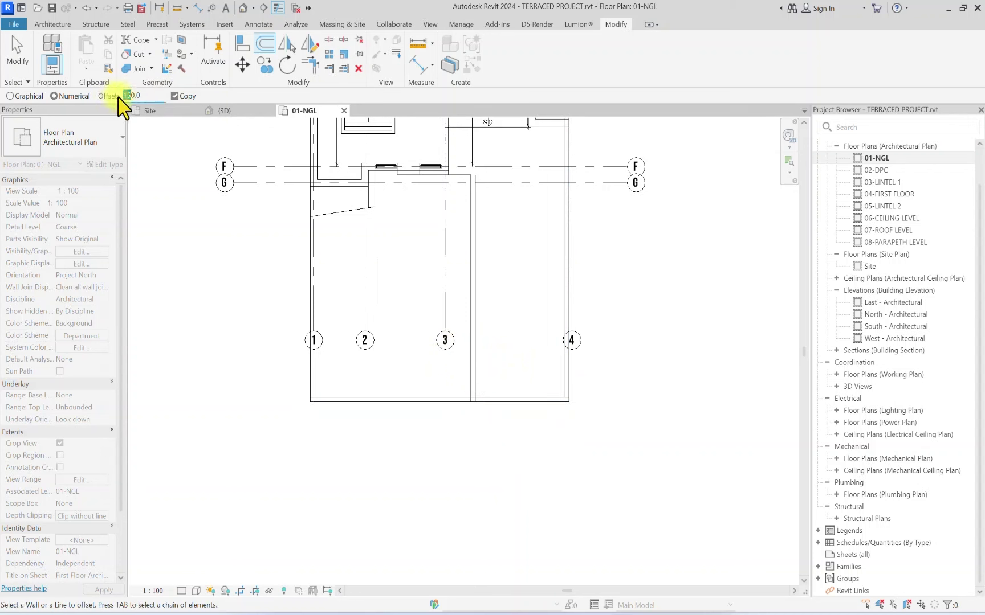
click(522, 395)
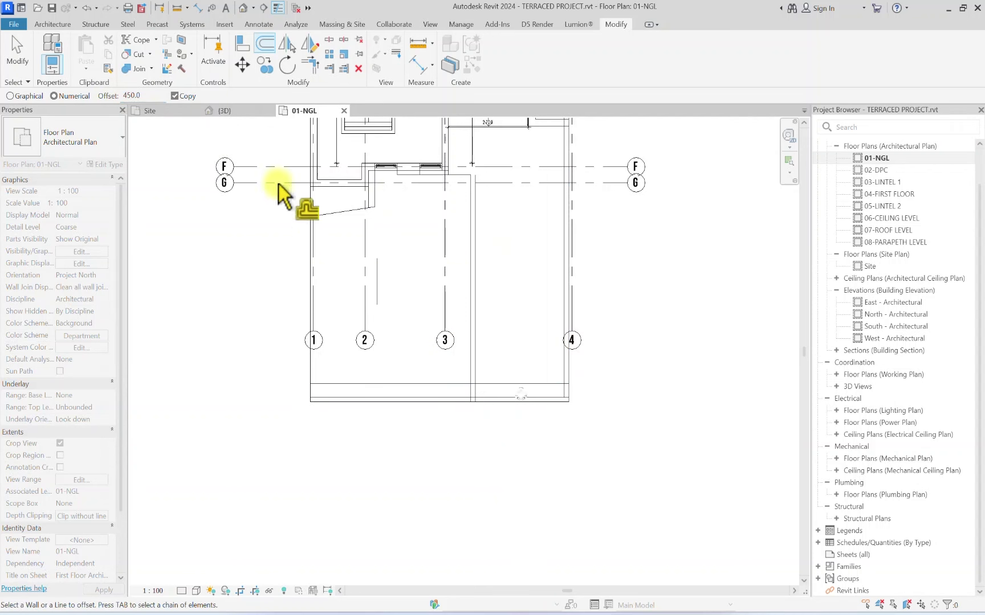
Step: Trim the offset bottom and right lines to a corner, closing the small paving rectangle
click(308, 64)
scroll(468, 393, up, 2)
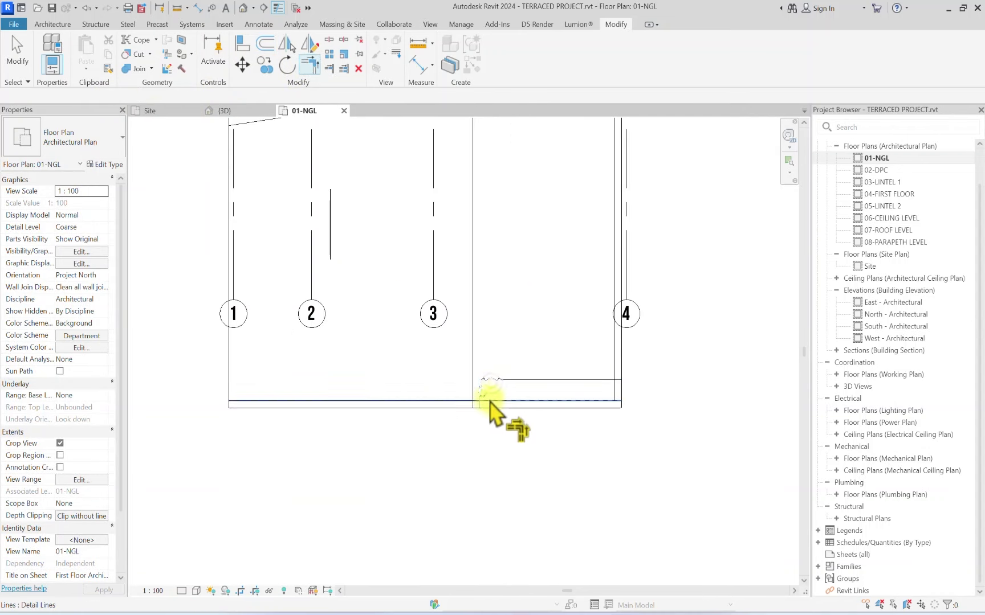
click(489, 401)
click(617, 393)
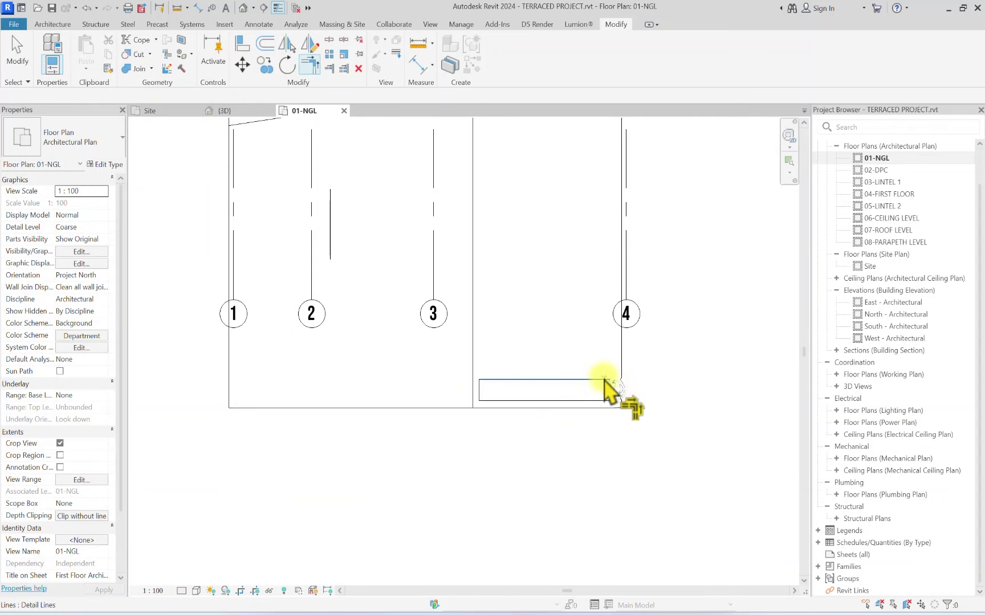
scroll(617, 399, up, 2)
key(Escape)
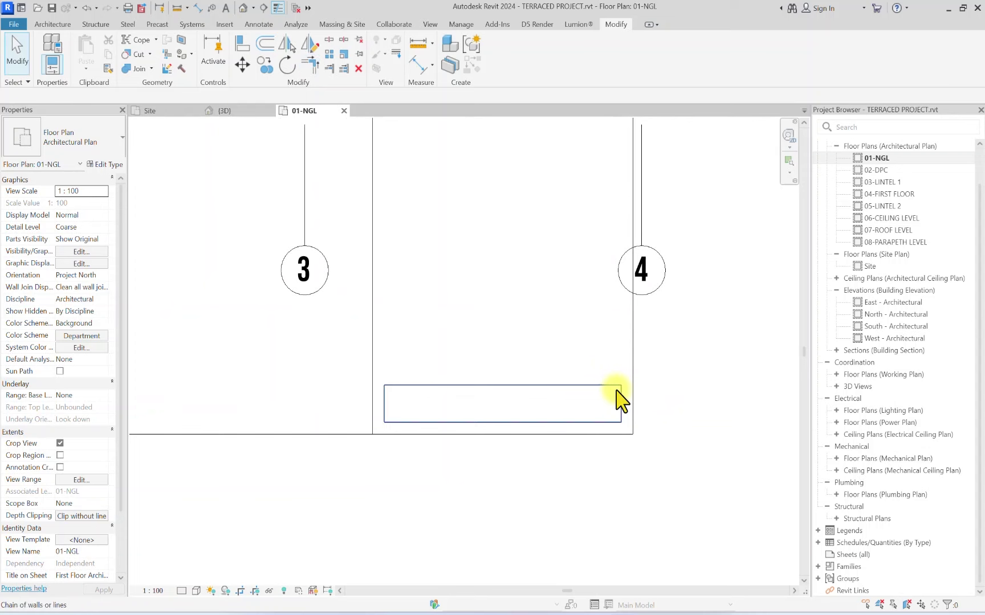
Step: Copy the paving rectangle directly above itself from its corner
key(Tab)
click(619, 398)
scroll(610, 395, down, 3)
click(265, 64)
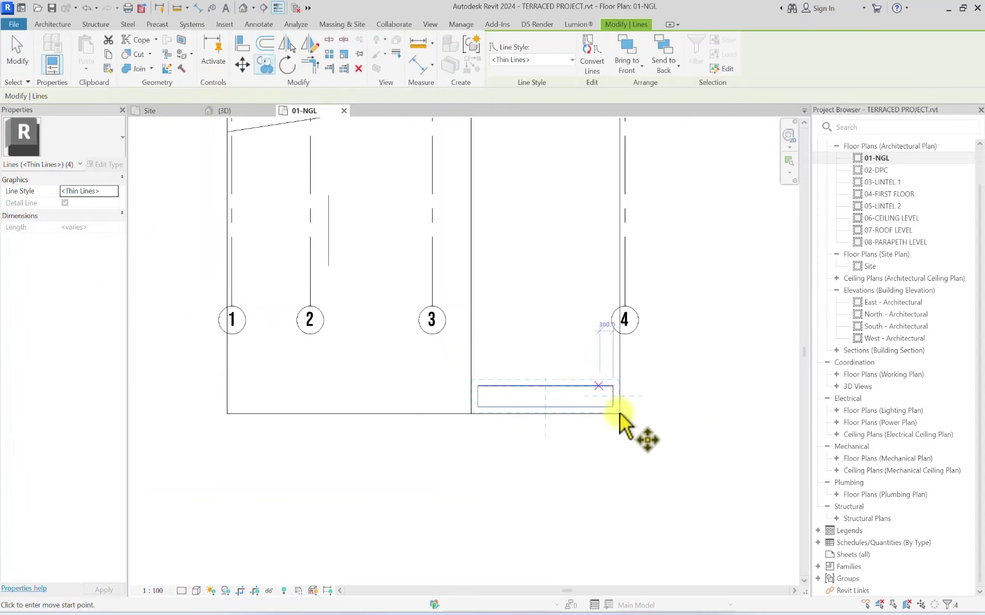
scroll(620, 414, up, 2)
click(620, 416)
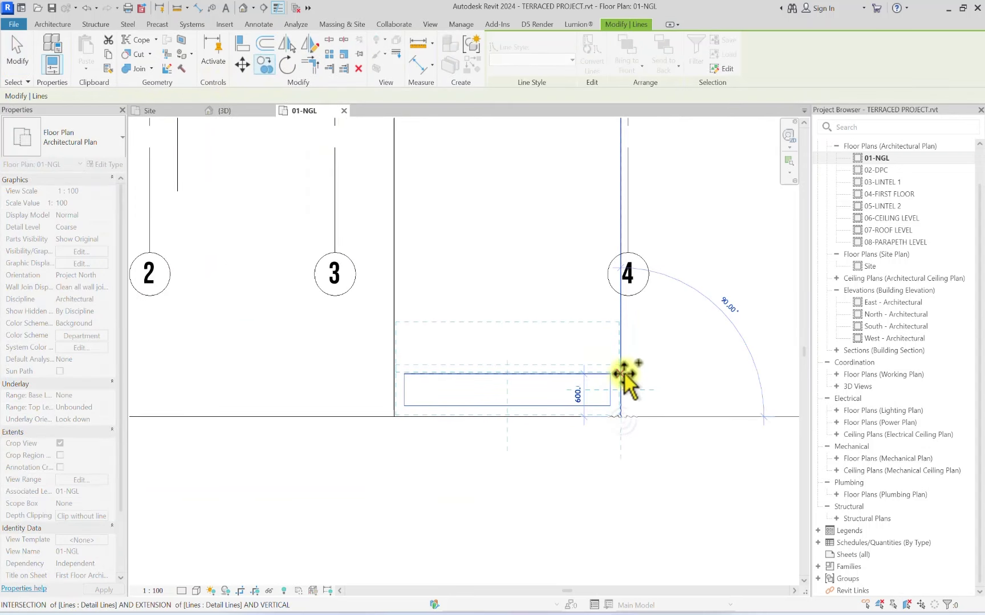
click(621, 373)
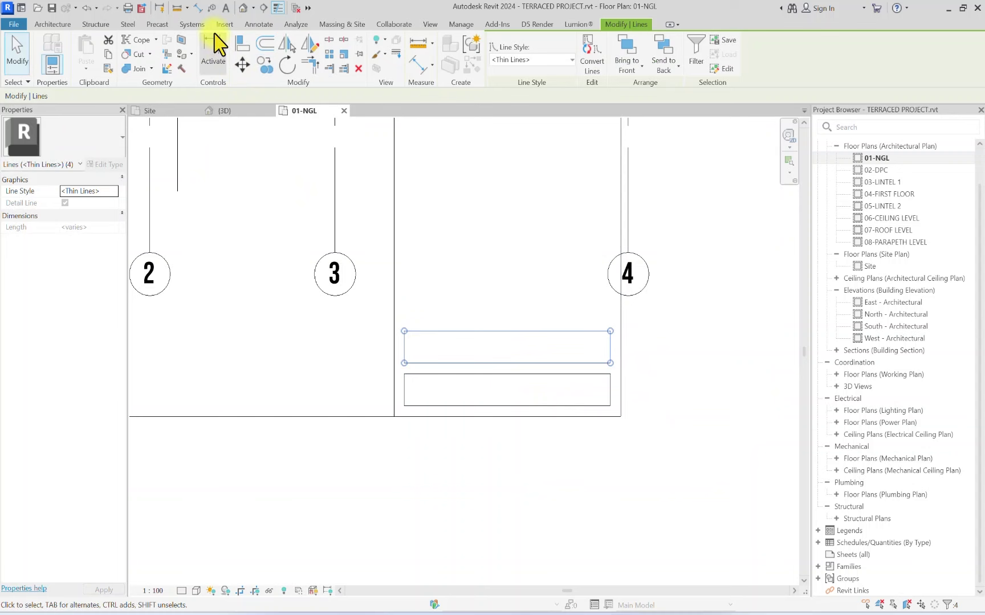
Step: Offset by 450 to shorten the top rectangle's right end and bottom's left end, then select both
click(266, 43)
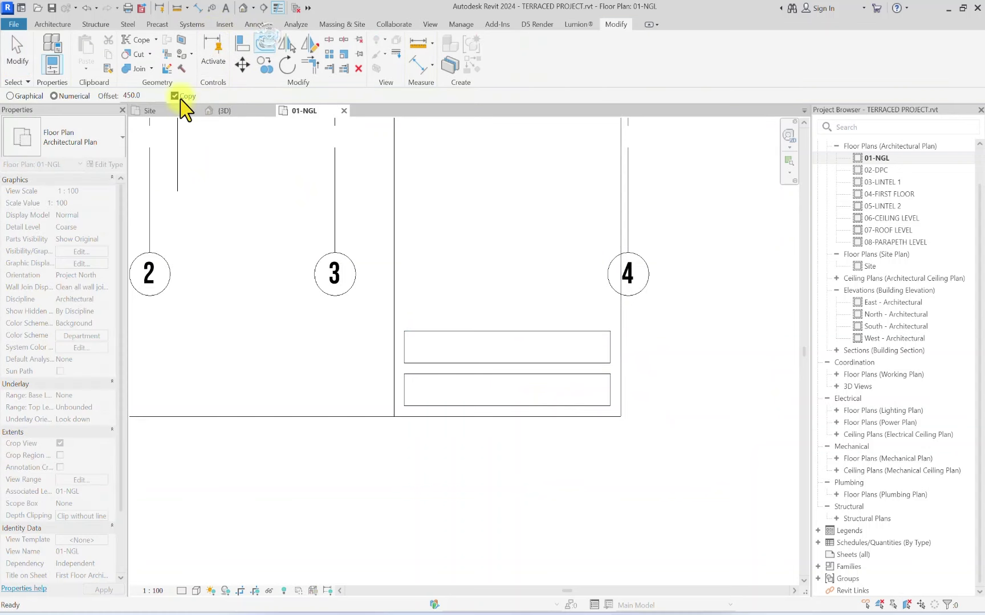
click(610, 357)
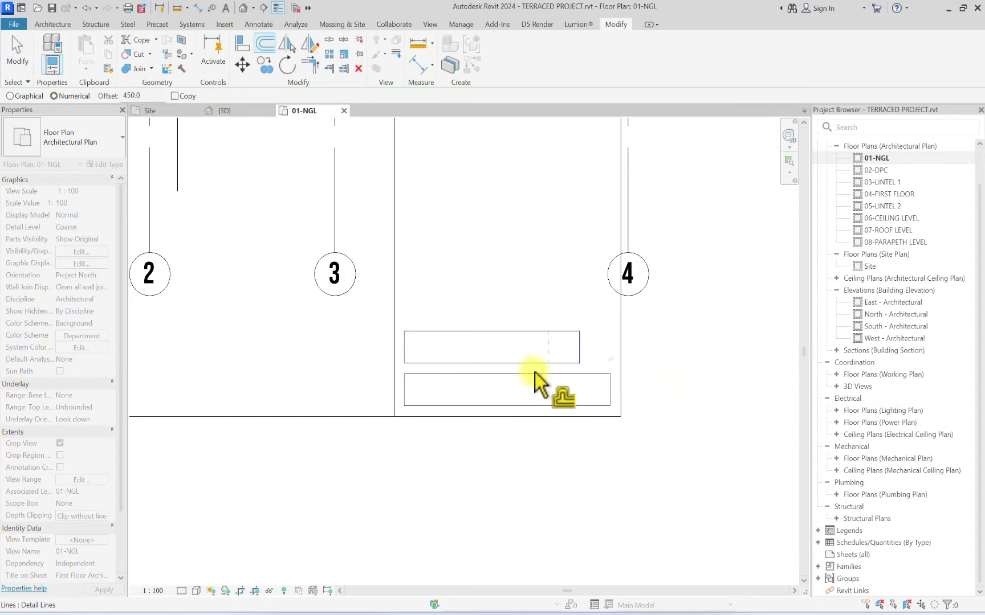
click(405, 388)
key(Escape)
scroll(547, 366, down, 2)
middle_drag(596, 360, 622, 428)
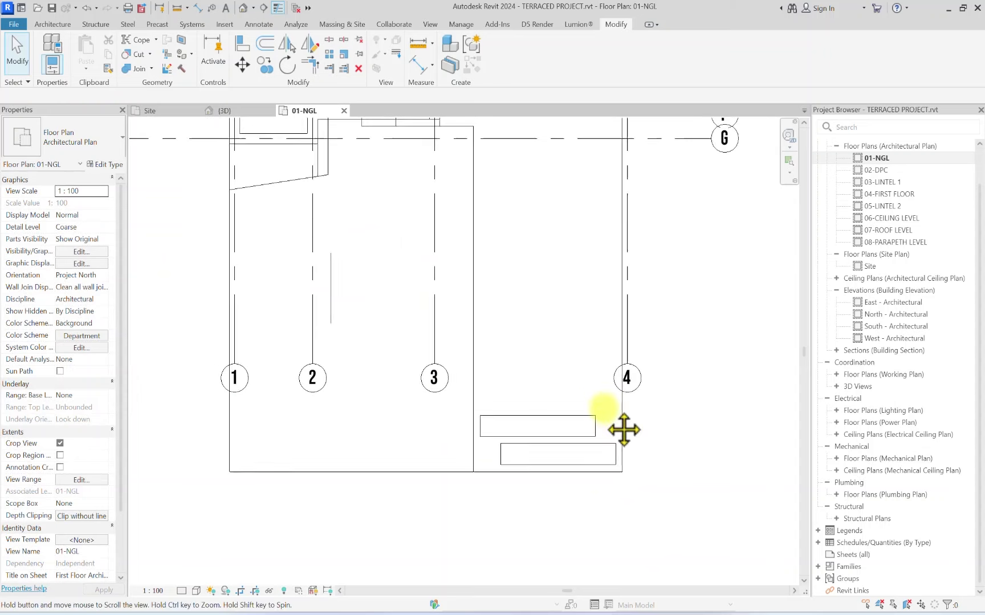
scroll(619, 407, up, 2)
drag(621, 400, 412, 502)
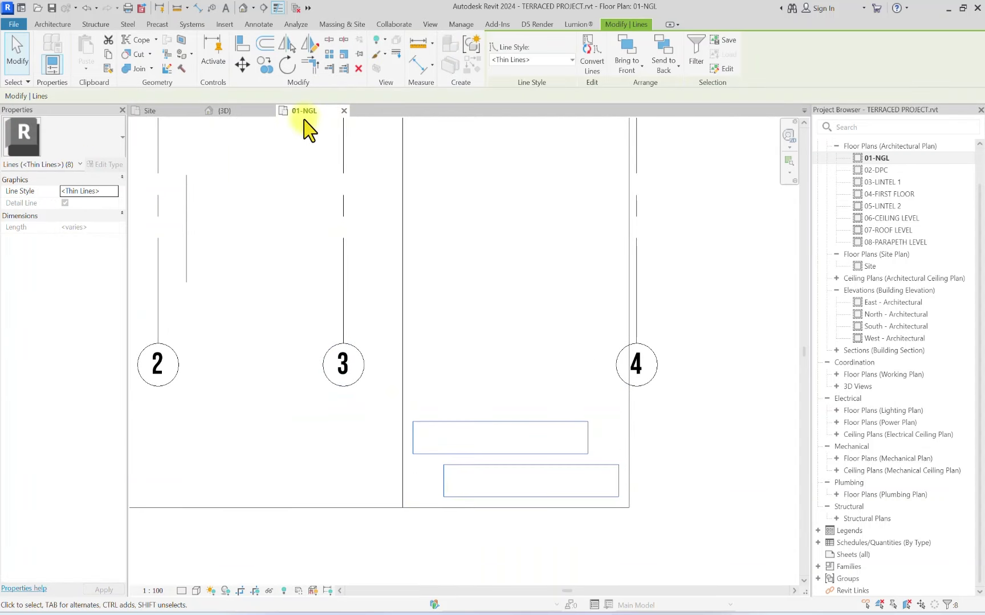
Step: Start a multiple copy of the rectangle pair and place the first copy 1200 mm along
click(267, 69)
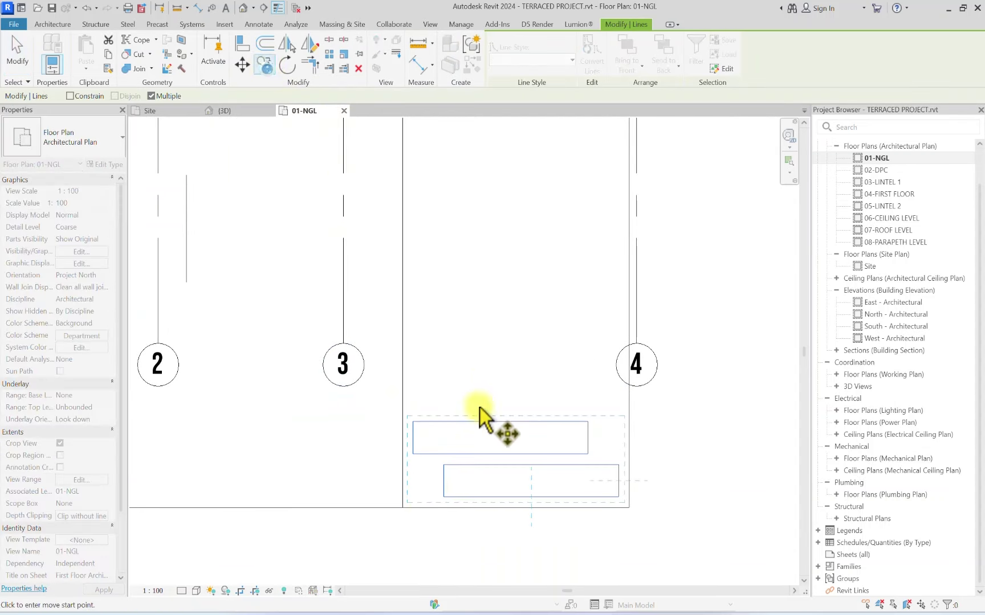
click(407, 507)
scroll(402, 424, down, 2)
scroll(406, 384, down, 2)
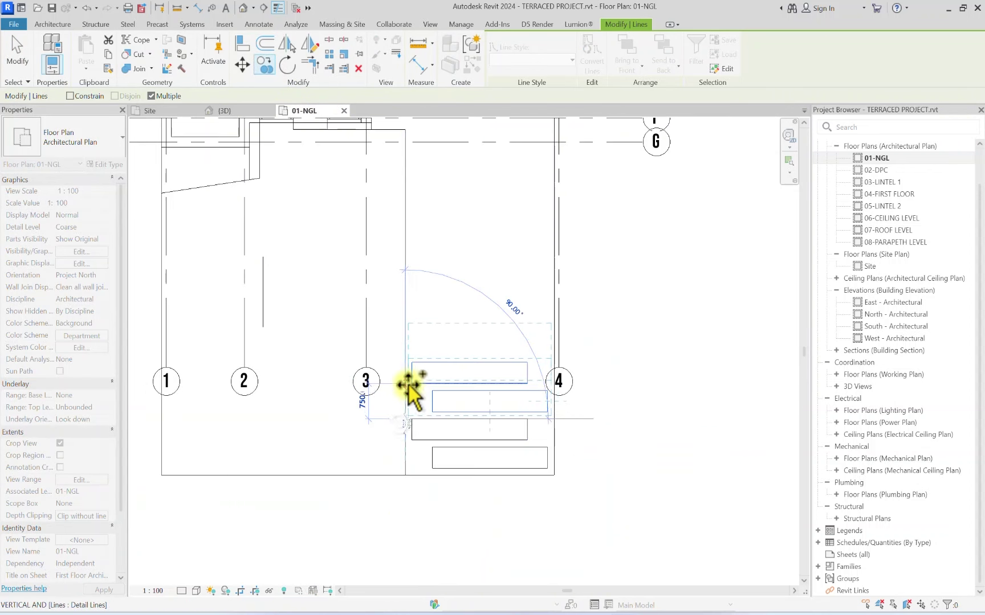
click(405, 371)
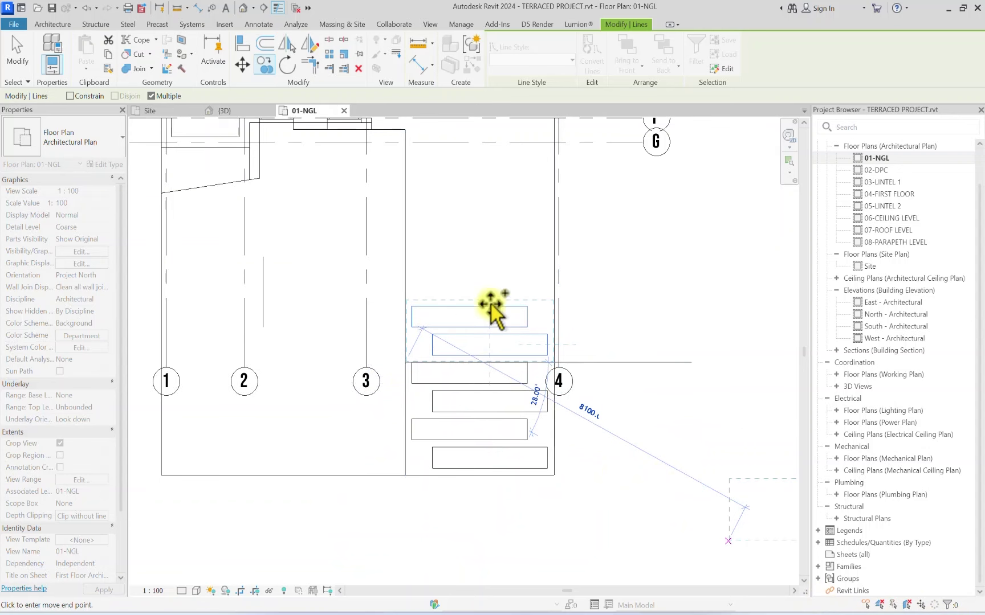
scroll(406, 314, up, 3)
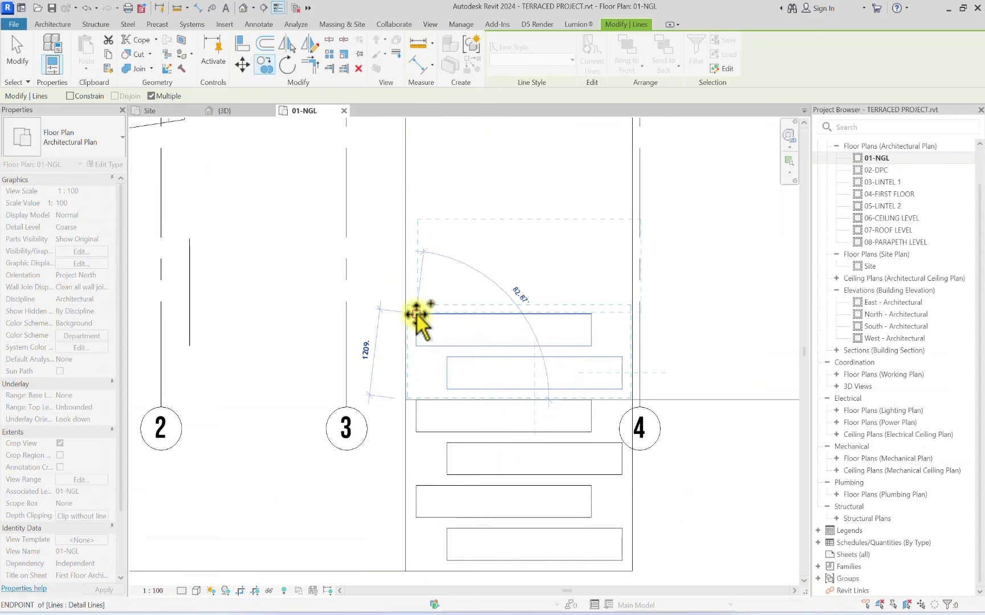
scroll(405, 313, up, 2)
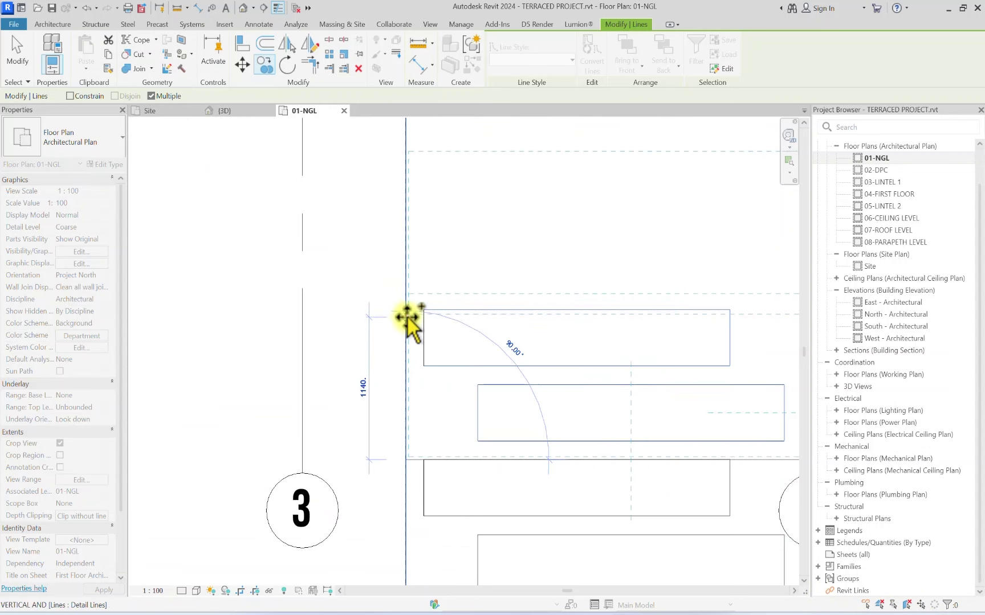
scroll(405, 313, down, 4)
Step: Place further copies of the pair at 1200 mm intervals through grid G up to the stair
middle_drag(424, 315, 406, 418)
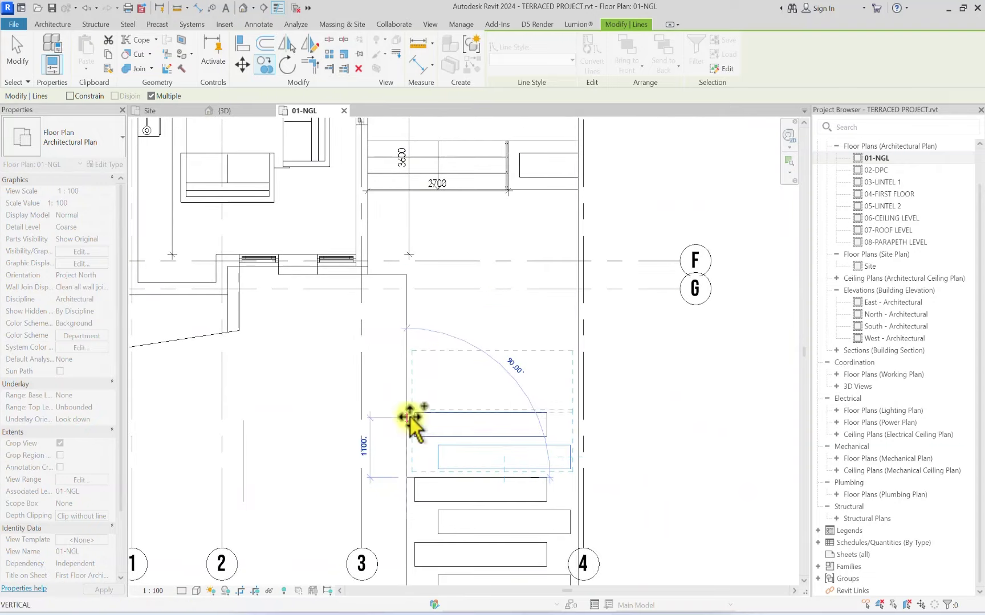
click(407, 343)
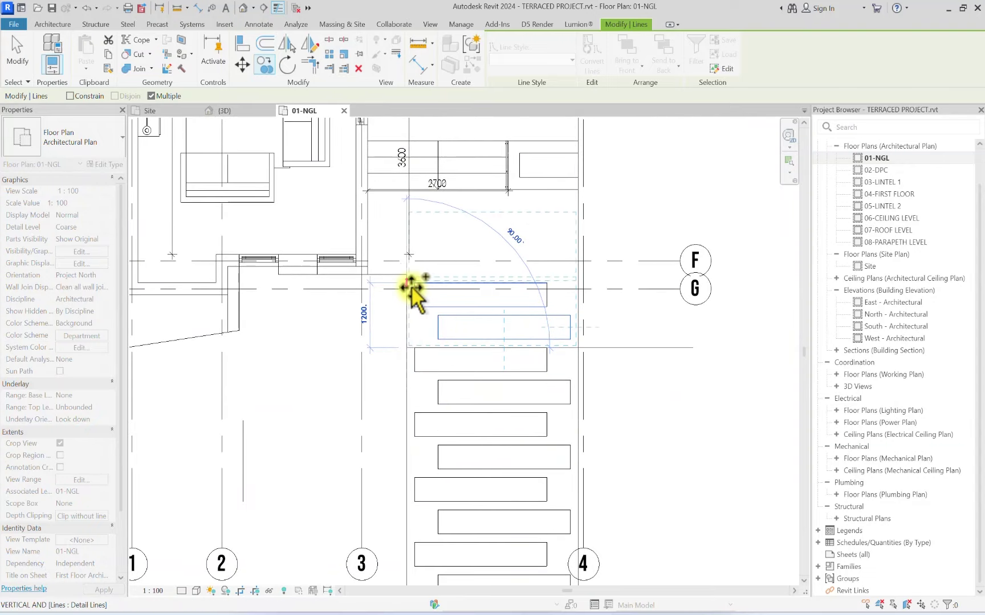
click(406, 287)
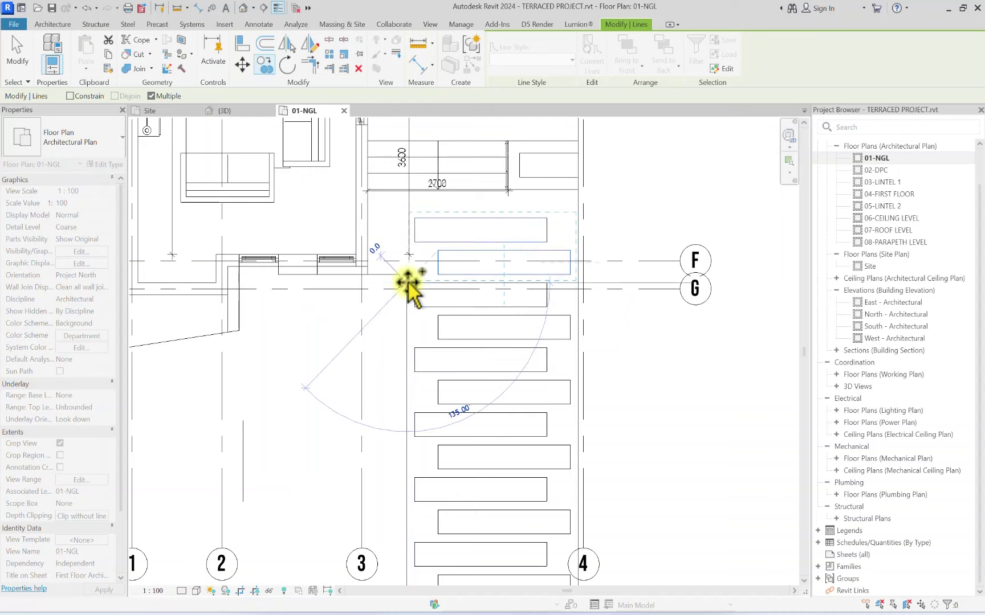
middle_drag(409, 223, 422, 364)
scroll(421, 360, up, 2)
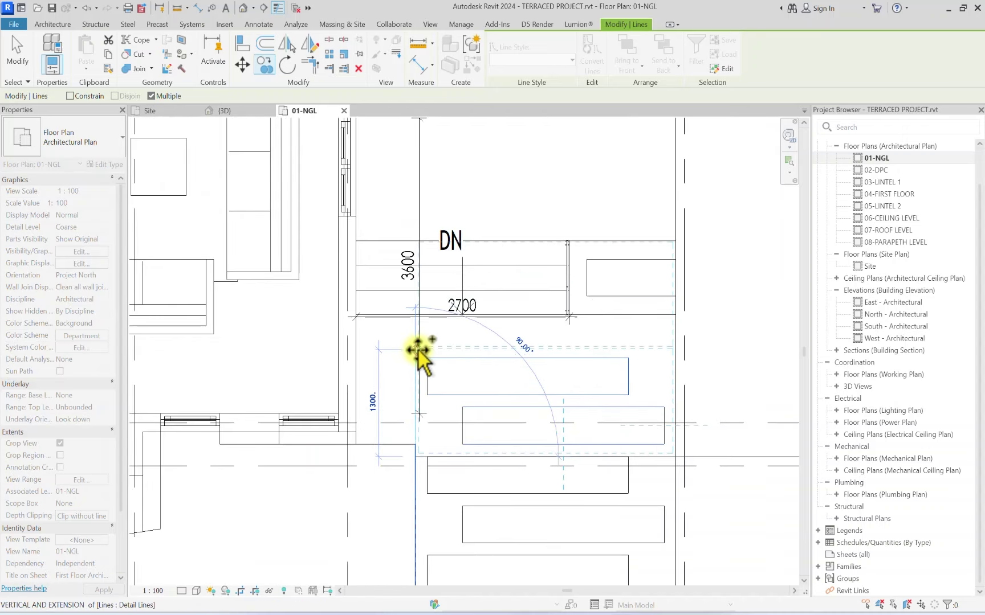
click(419, 358)
key(Escape)
key(Escape)
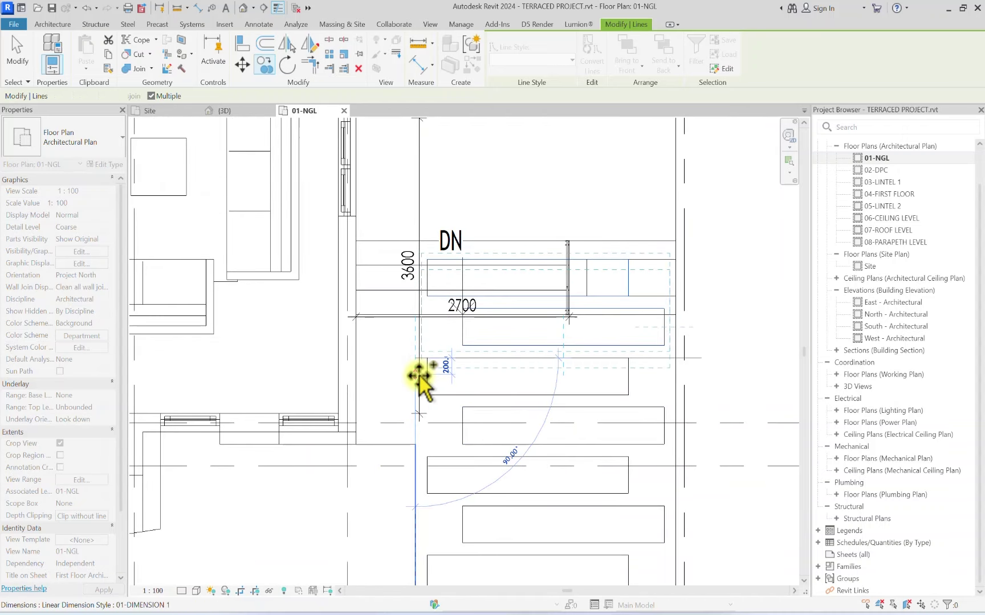
Step: Inspect the rectangle overlapping the stair and a horizontal line at the stair
click(484, 308)
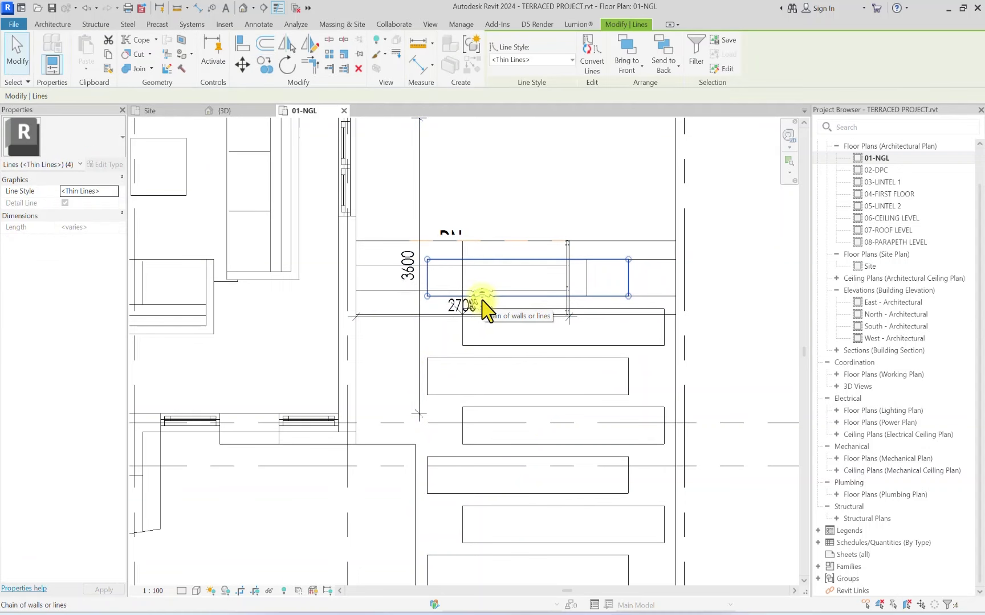
middle_drag(488, 307, 487, 247)
key(Escape)
scroll(541, 313, down, 2)
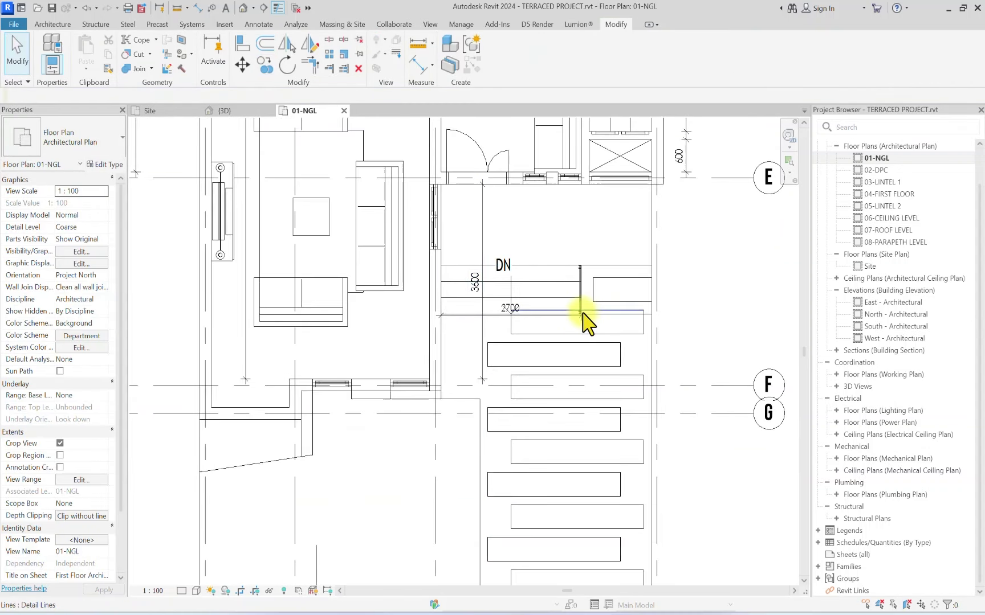
scroll(586, 315, up, 2)
click(591, 315)
scroll(627, 324, down, 5)
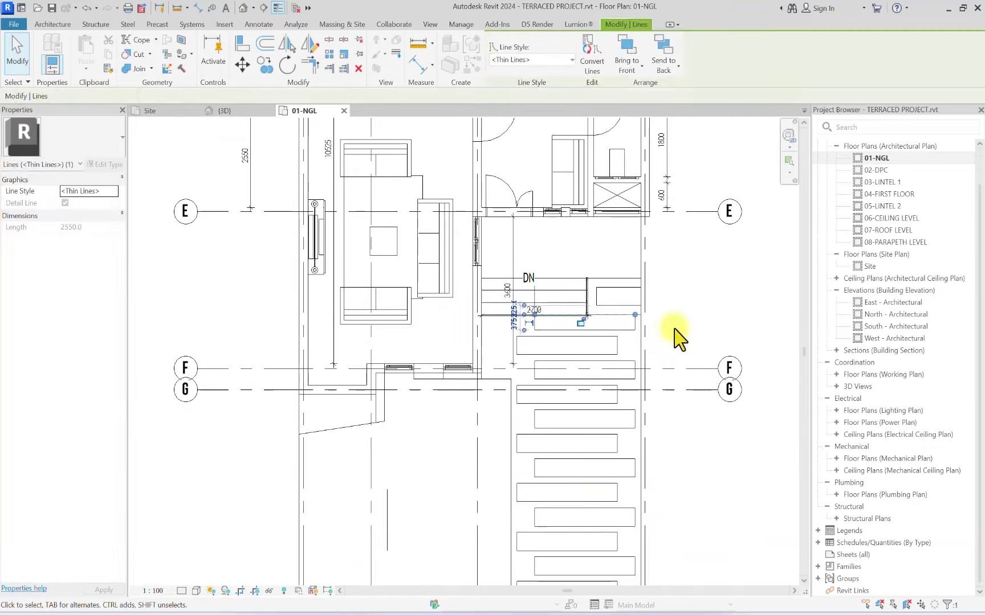
key(Escape)
scroll(618, 399, up, 2)
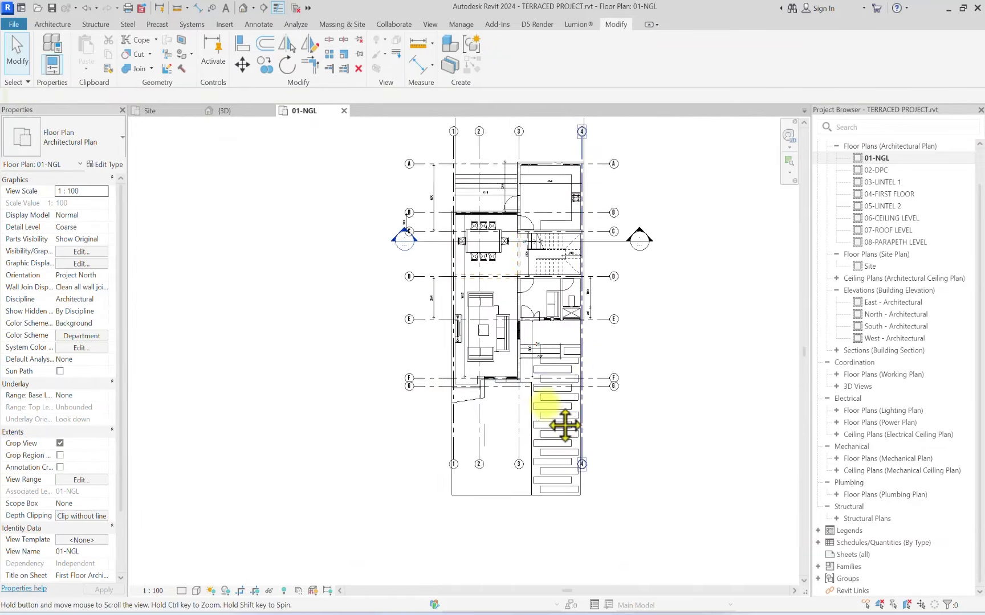
Step: Select grid line 2 to check it, then bring up the Architecture tools
click(544, 439)
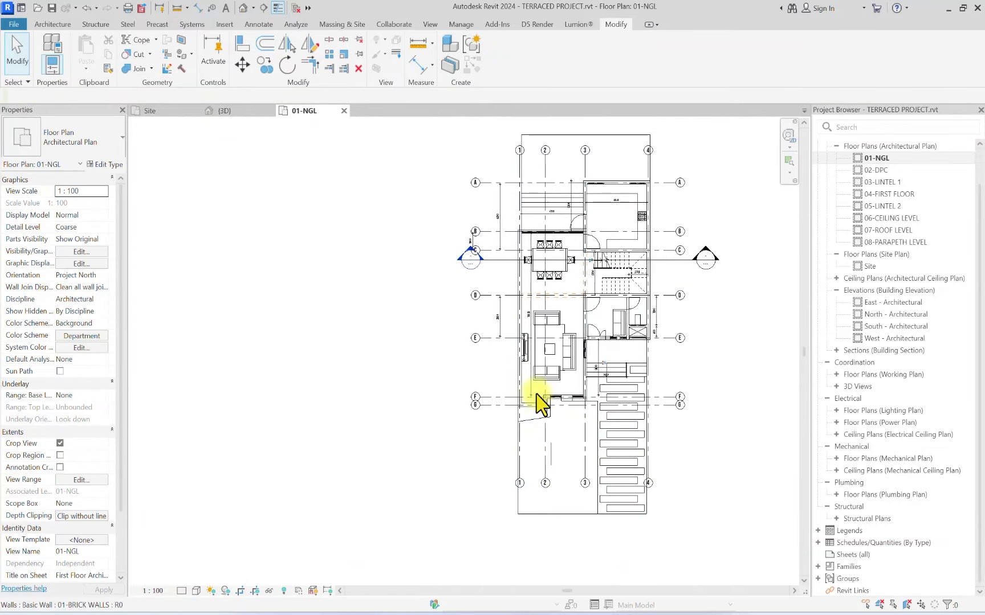
scroll(511, 290, down, 2)
scroll(550, 402, up, 3)
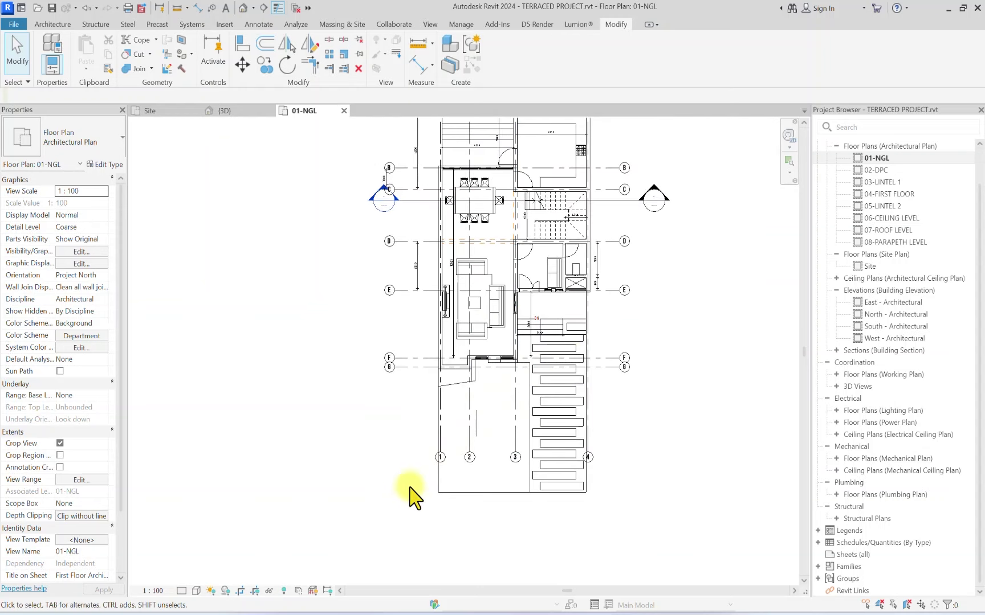
click(53, 24)
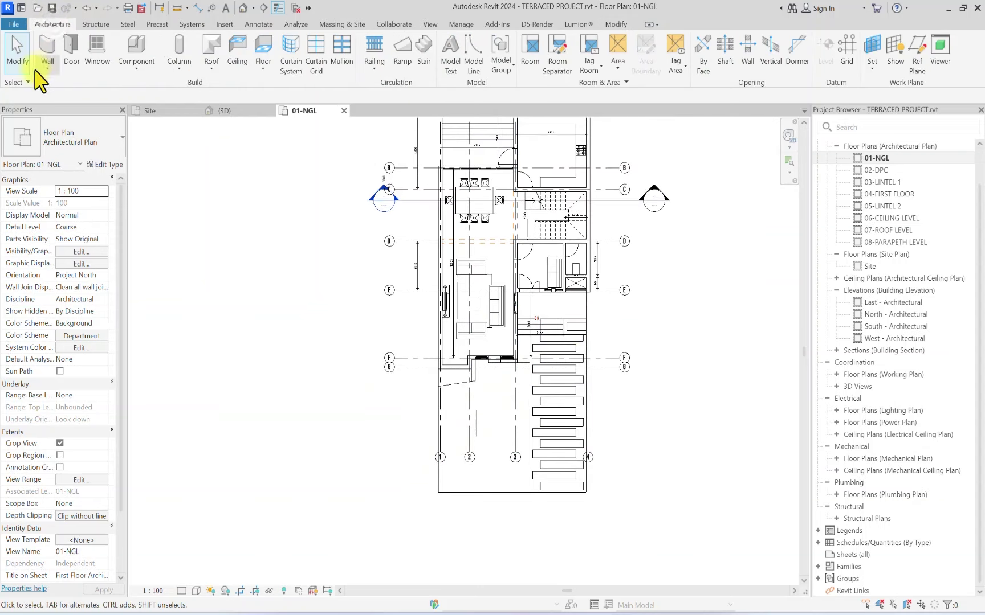
Step: Start a floor with the Concrete 100mm type and duplicate that type via Edit Type
click(261, 45)
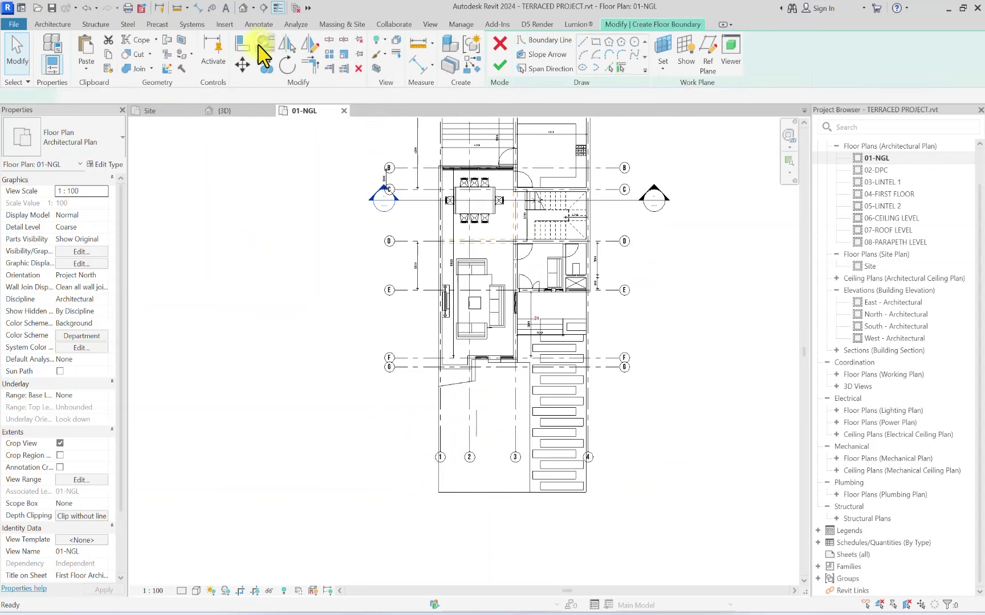
click(66, 150)
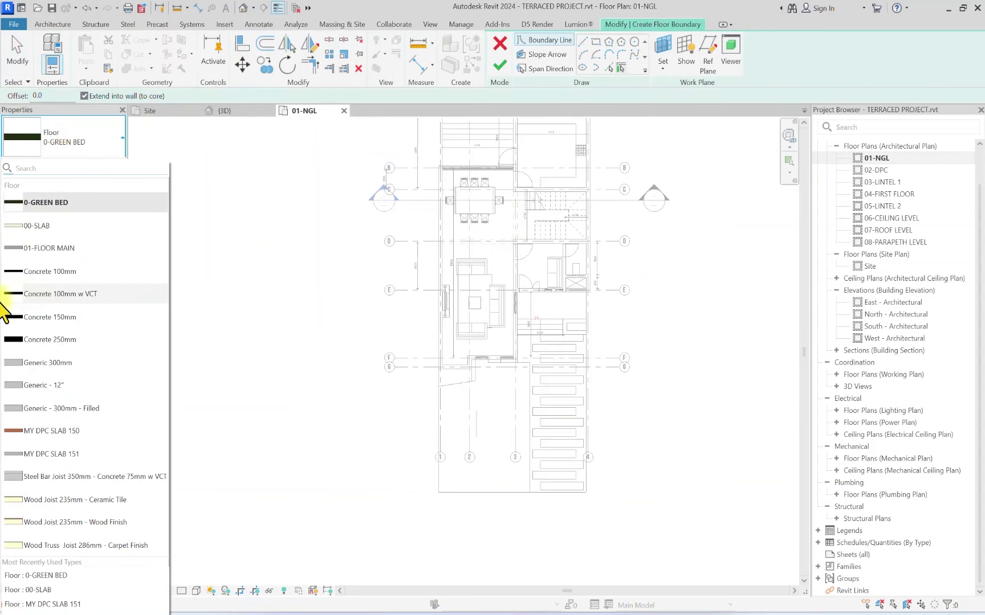
click(62, 274)
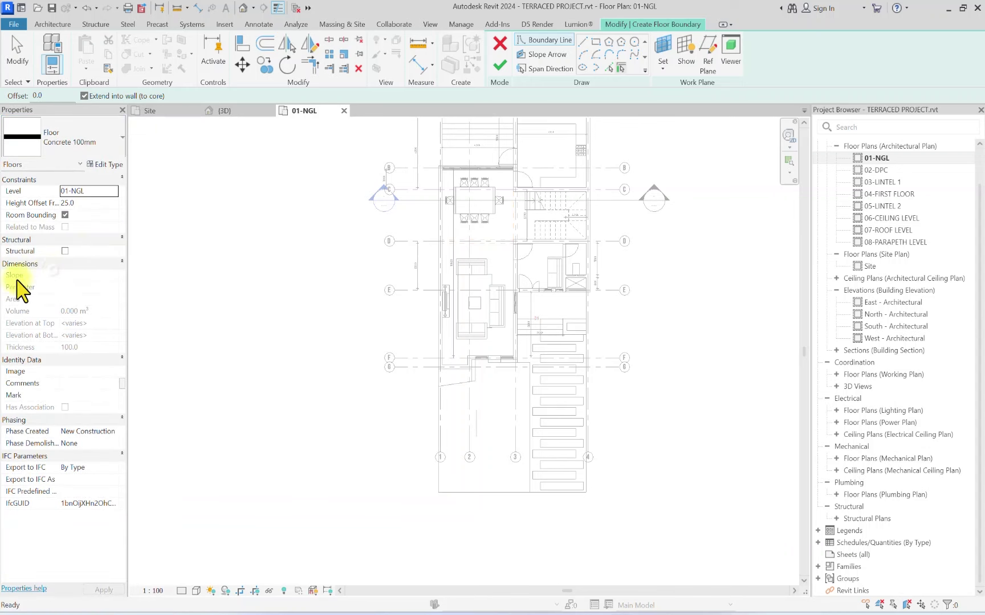
click(108, 165)
click(776, 203)
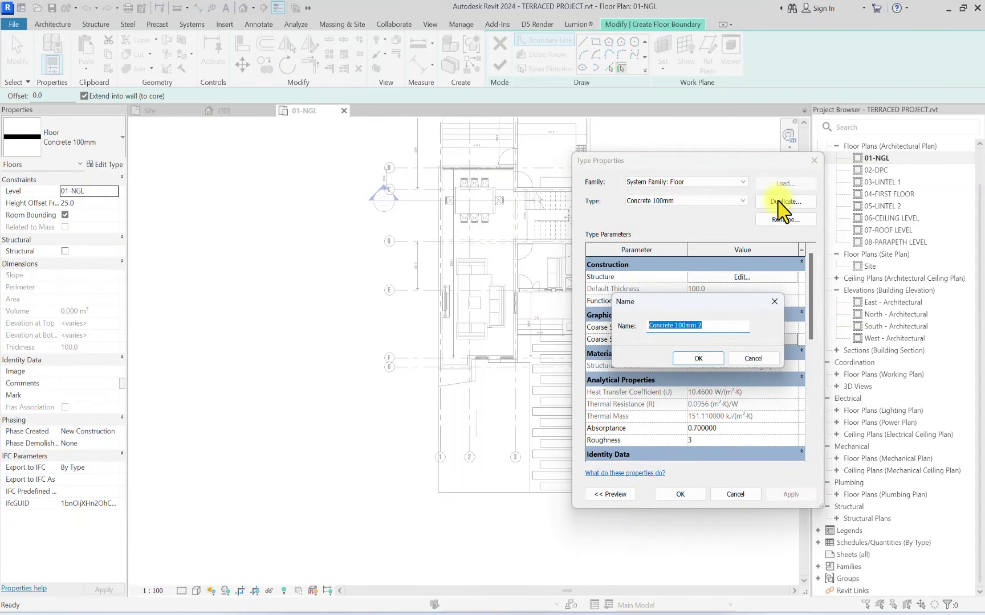
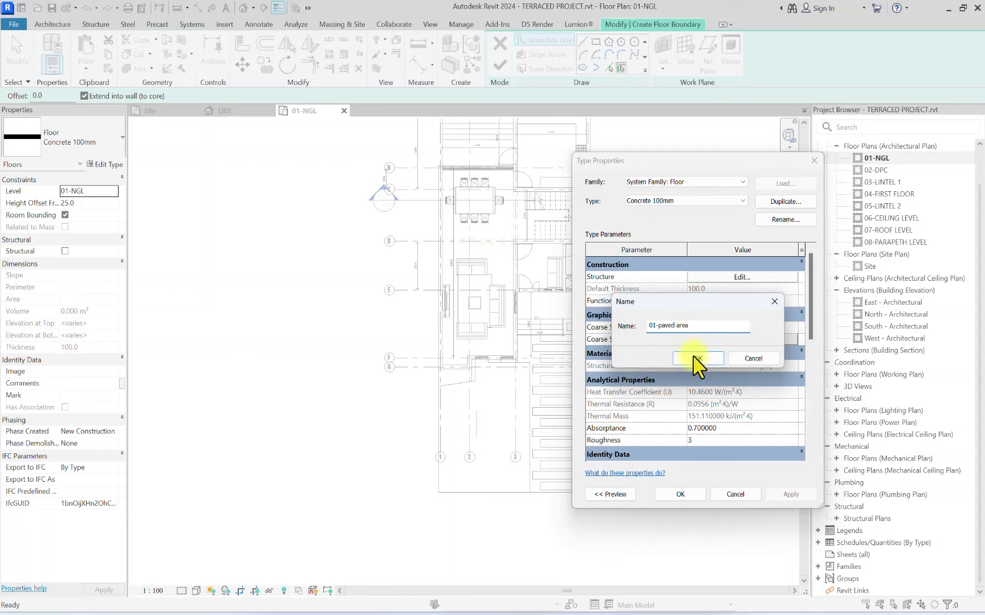
Step: Name the new floor type 01-paved area and set its structure layer thickness to 150 mm
click(698, 359)
click(741, 277)
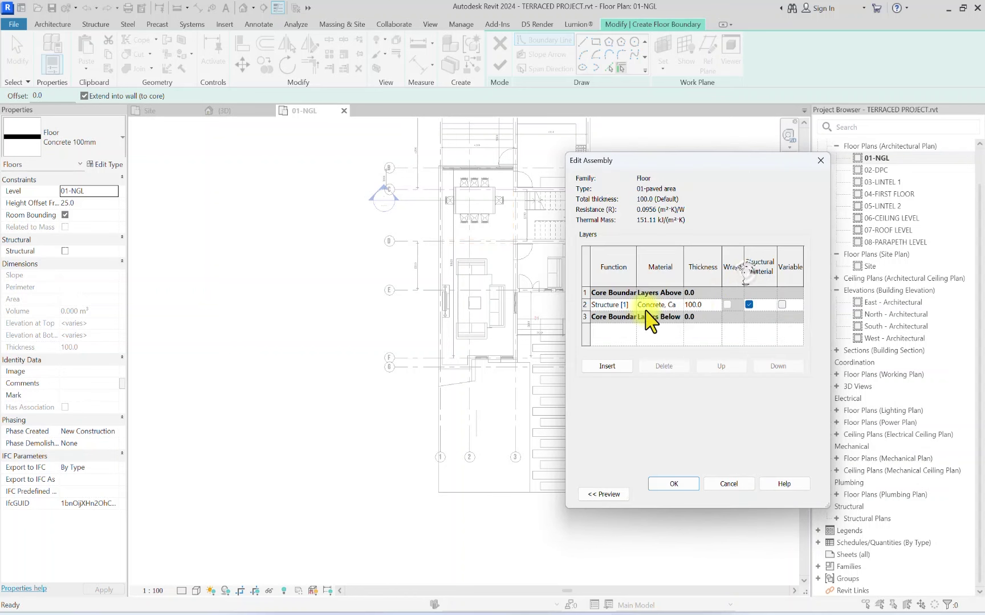
click(708, 308)
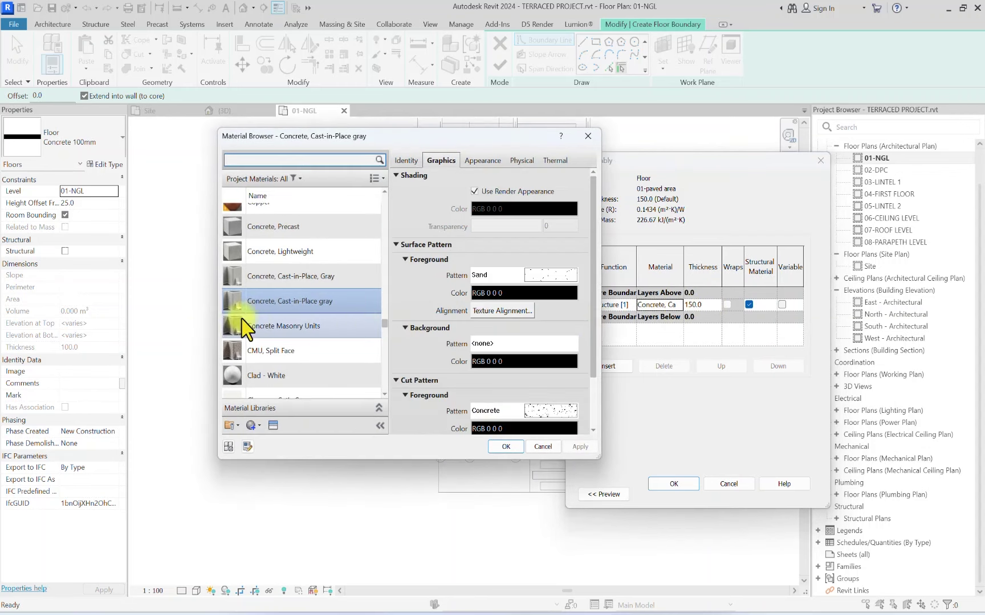
Step: Duplicate the Concrete, Cast-in-Place gray material and rename the copy 01-PAVED AREA
right_click(253, 304)
click(302, 324)
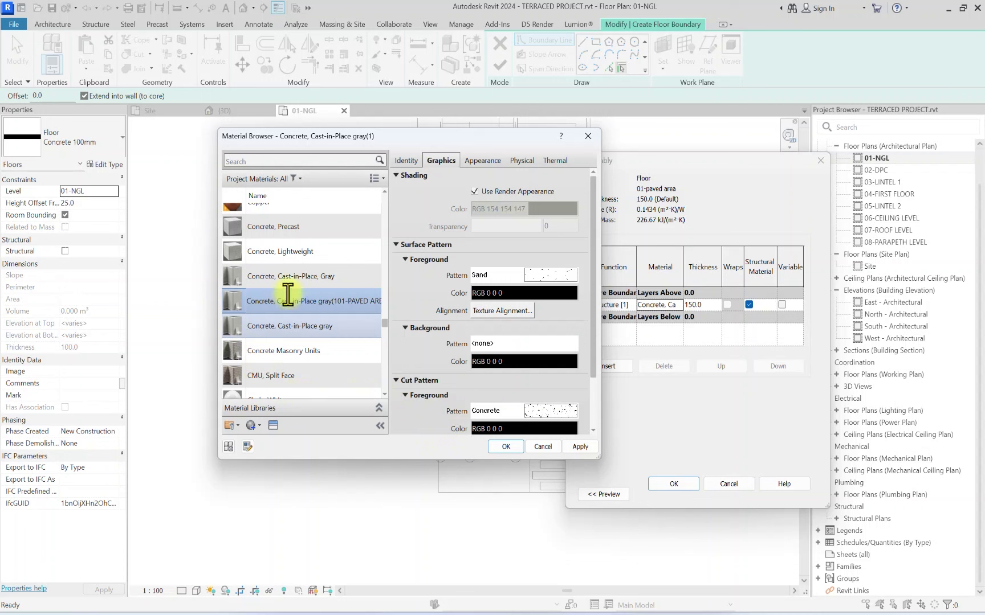
drag(340, 300, 227, 301)
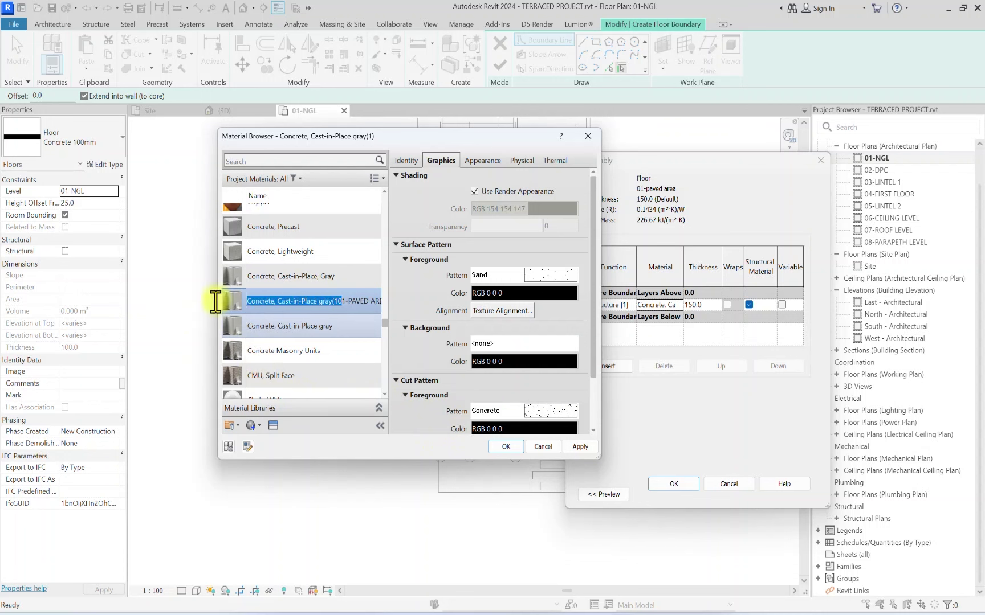
click(292, 322)
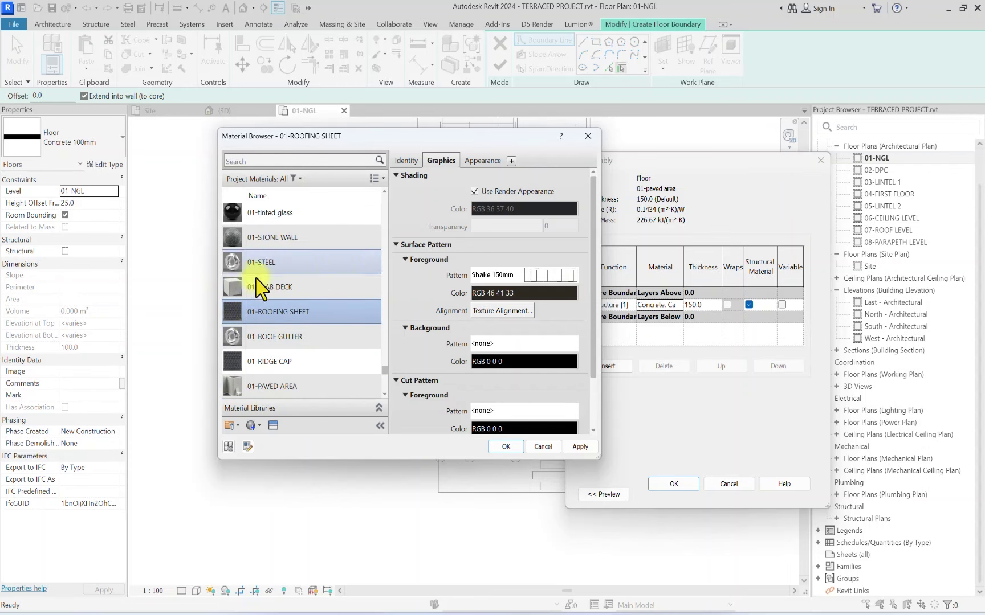
click(251, 389)
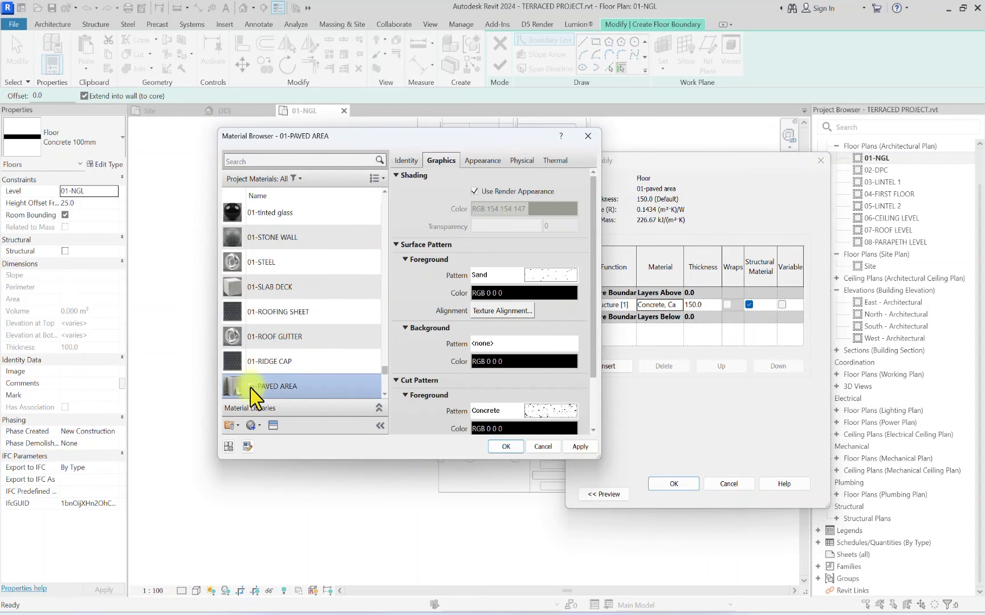
Step: Replace the material's appearance with the Sitework Cobble Stone asset
click(273, 425)
click(660, 231)
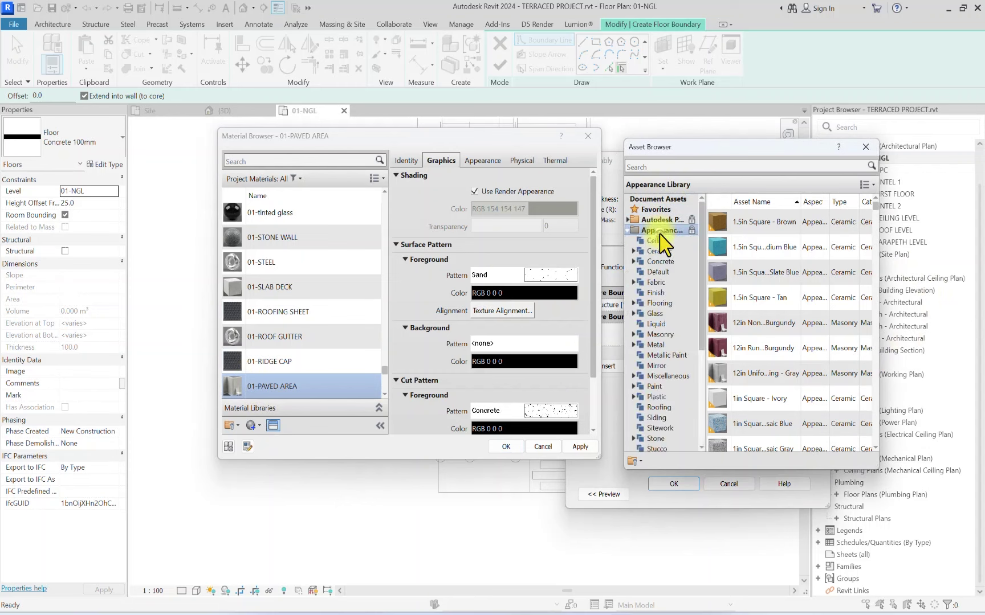
scroll(664, 285, down, 4)
click(657, 303)
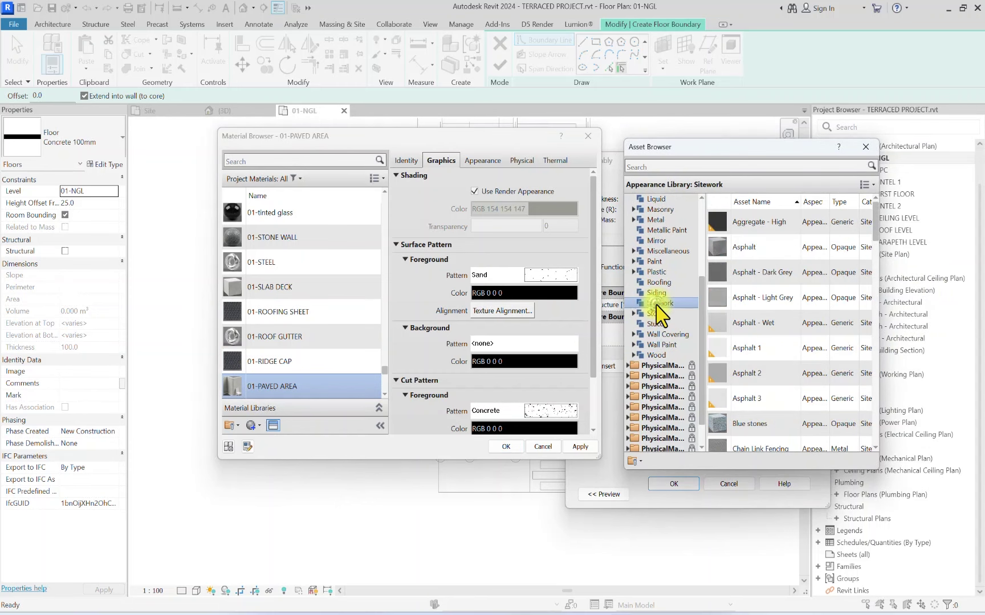
scroll(809, 281, down, 2)
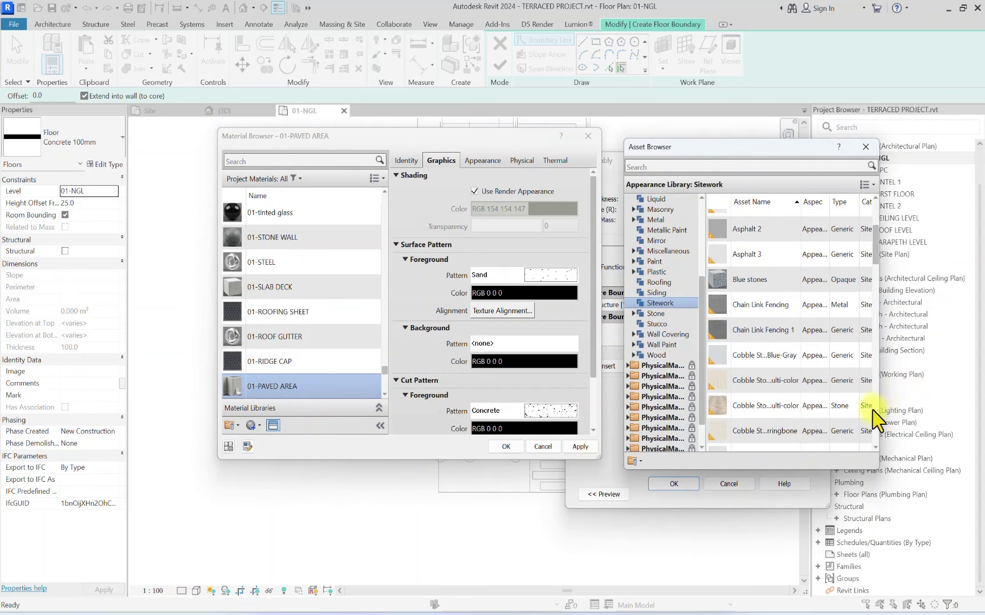
click(866, 381)
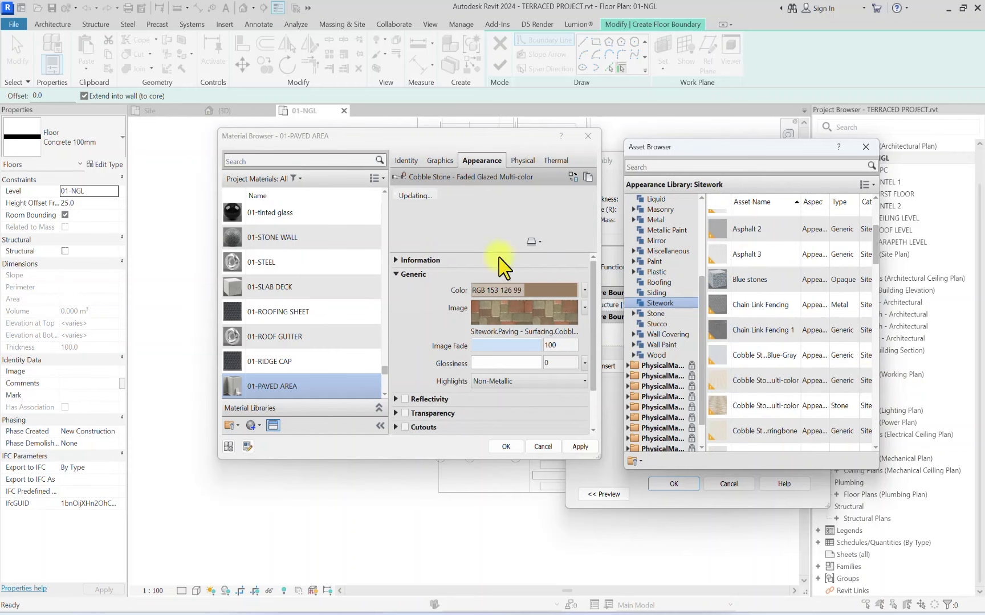
Step: Set the surface and cut patterns to <none>, then accept the material and layer structure
click(440, 162)
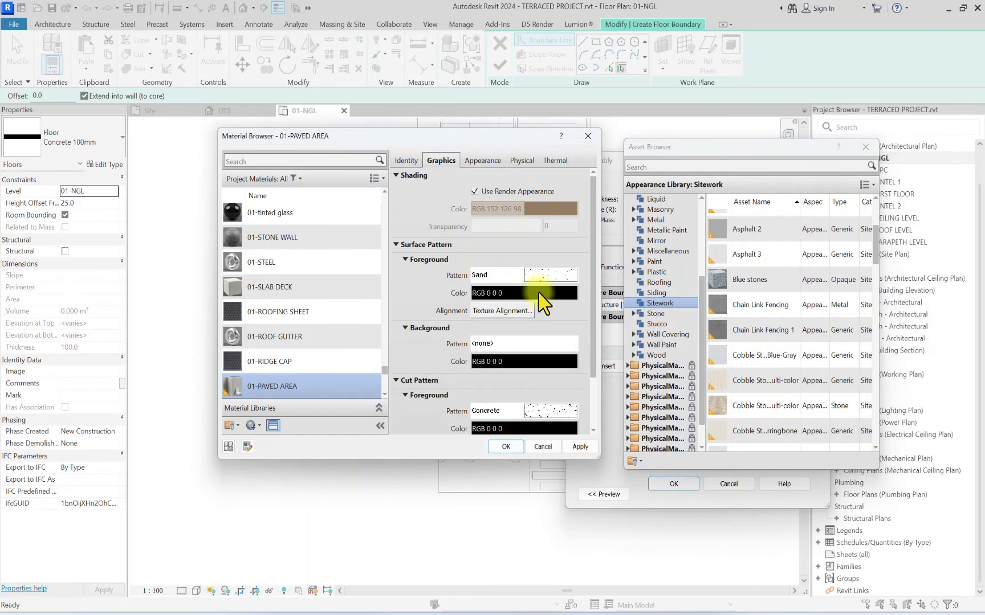
click(520, 277)
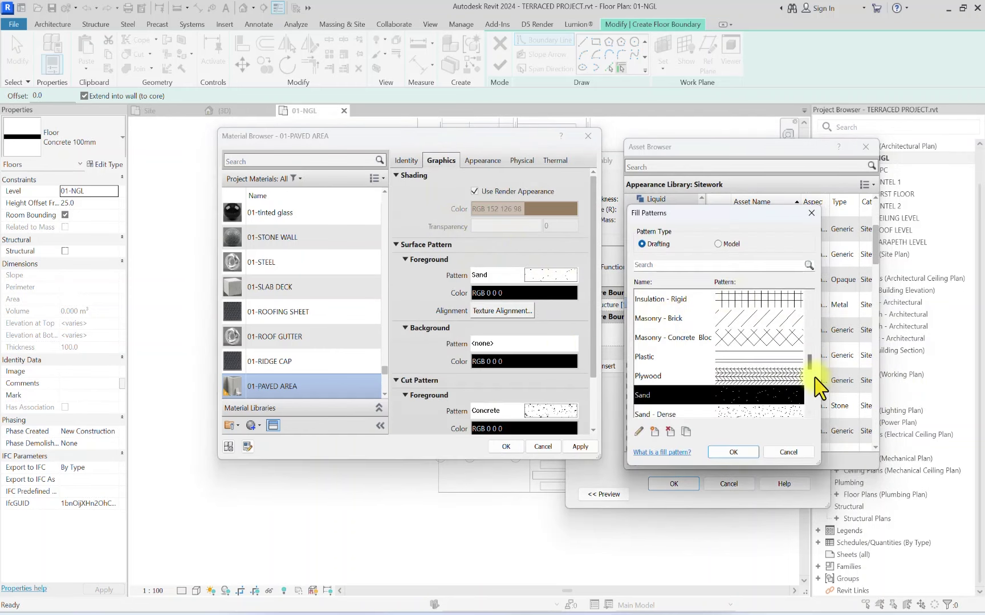
drag(809, 362, 811, 288)
click(708, 301)
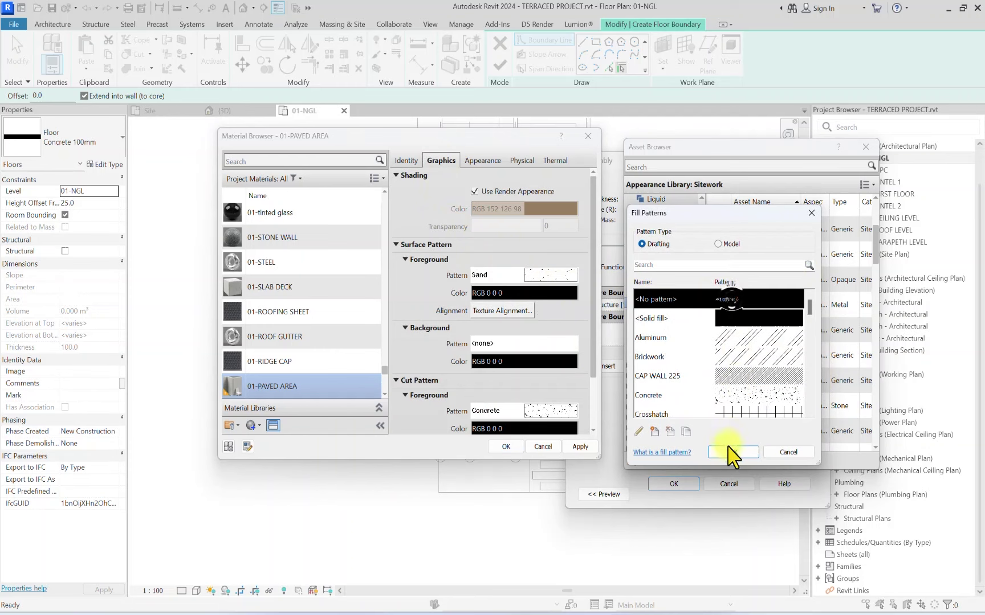
click(733, 452)
click(566, 411)
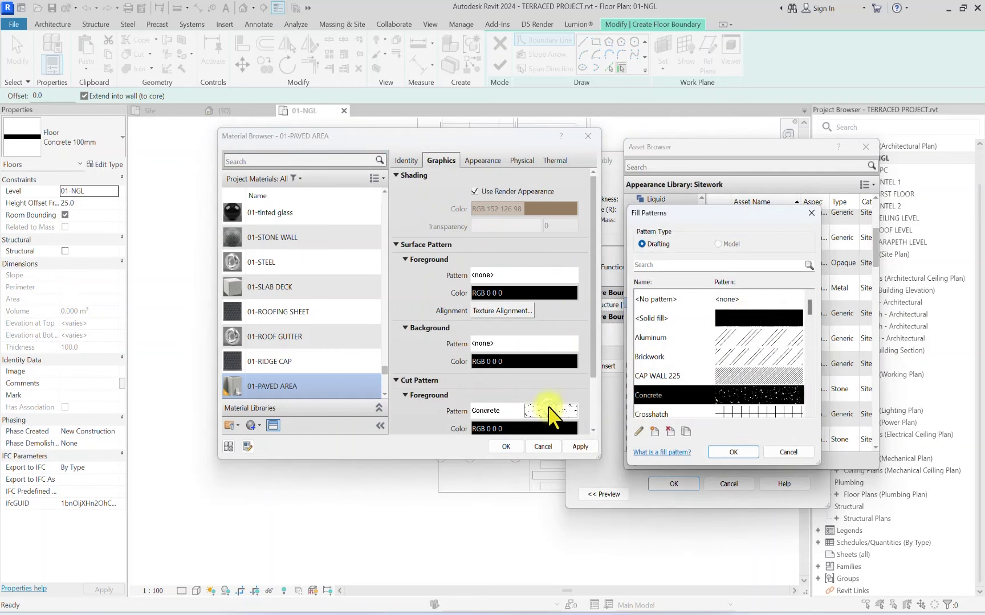
click(750, 300)
click(732, 452)
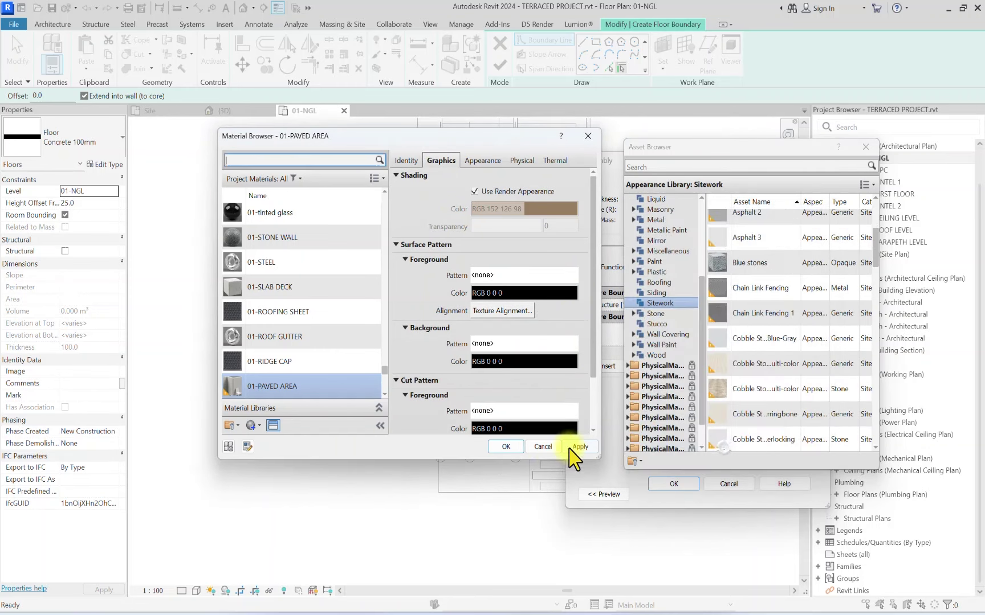
click(516, 453)
click(674, 484)
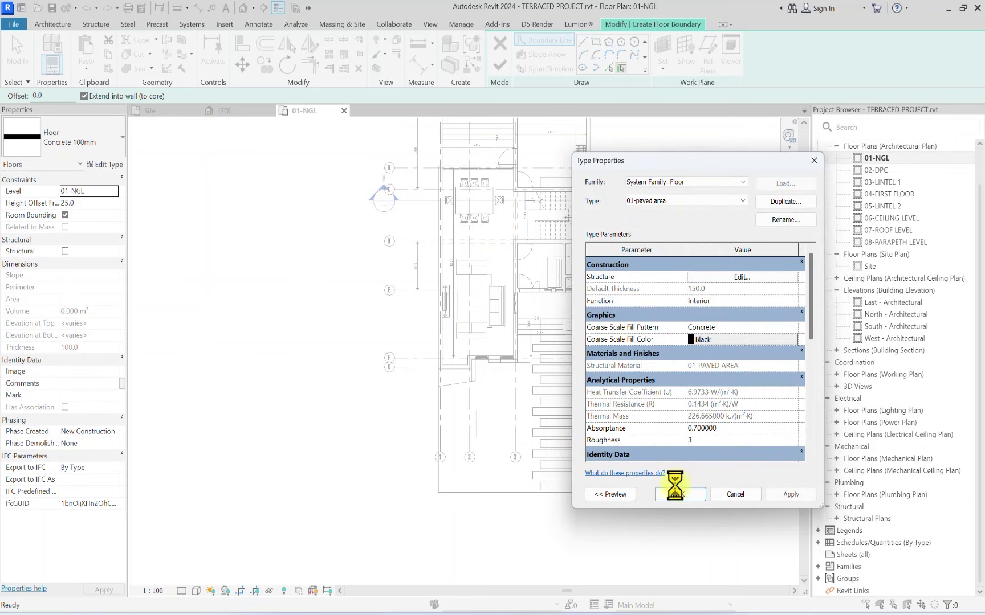
Step: Accept the 01-paved area type and draw boundary lines from the stair end around the plot corner and walls
click(686, 494)
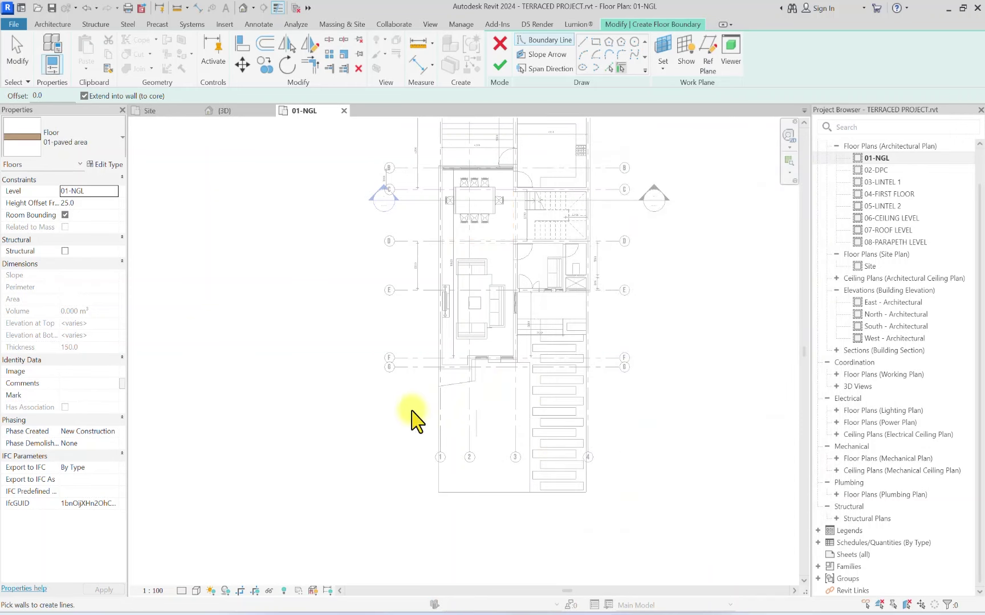
click(583, 41)
scroll(507, 319, up, 8)
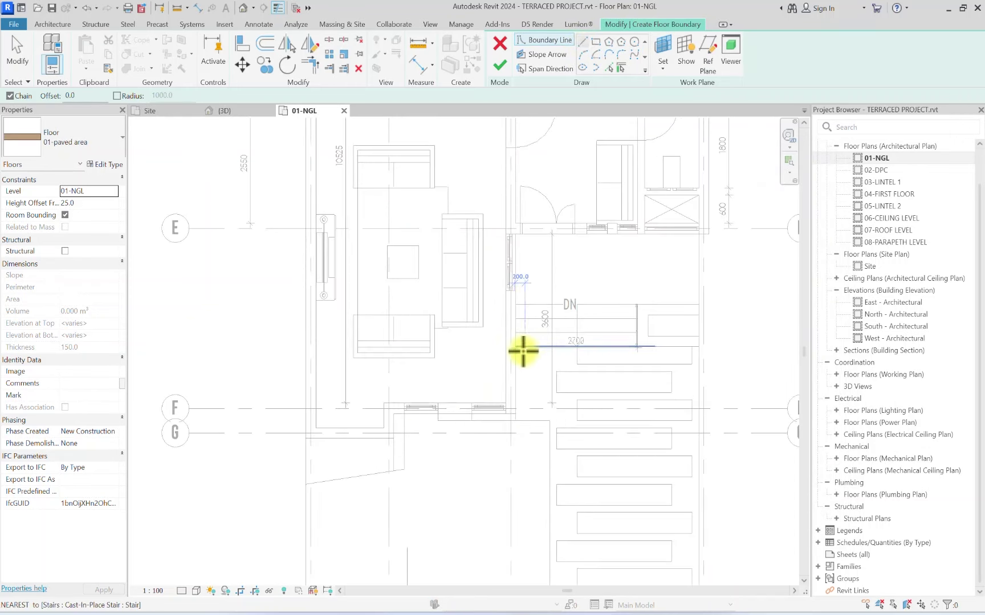
click(511, 344)
scroll(572, 340, down, 3)
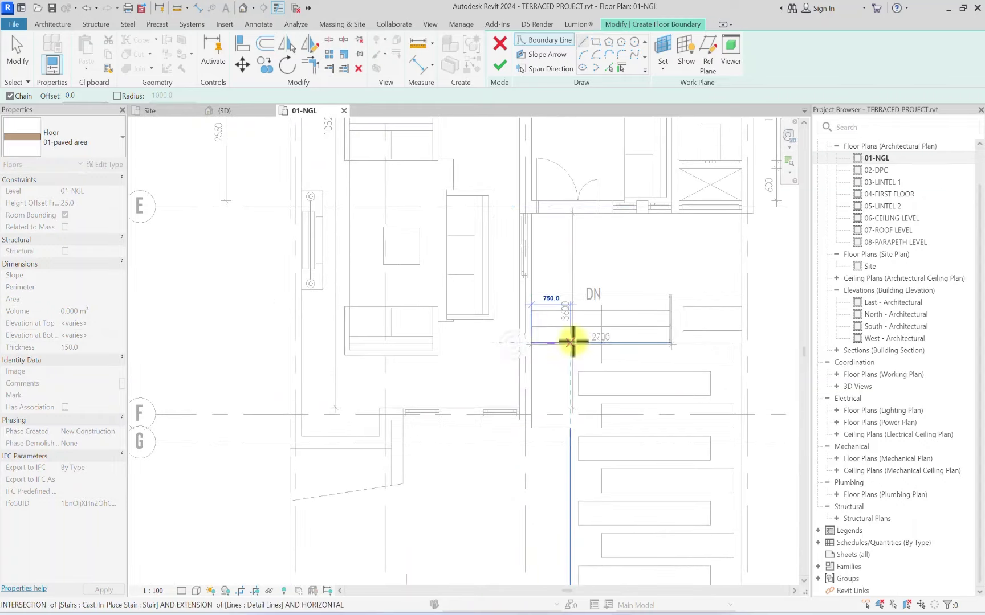
scroll(626, 499, up, 5)
click(615, 522)
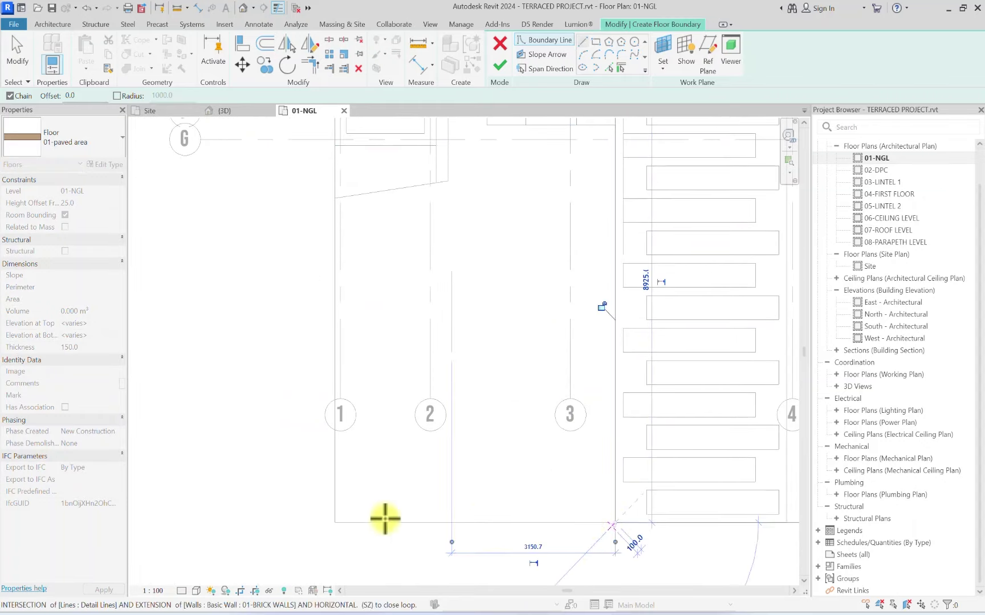
click(335, 523)
middle_drag(332, 149, 424, 378)
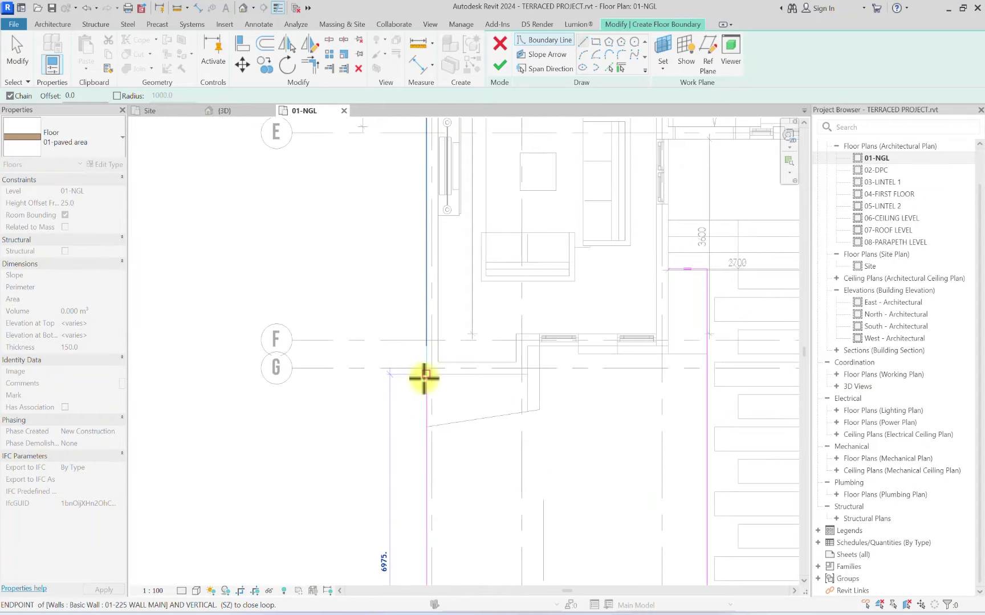
click(424, 377)
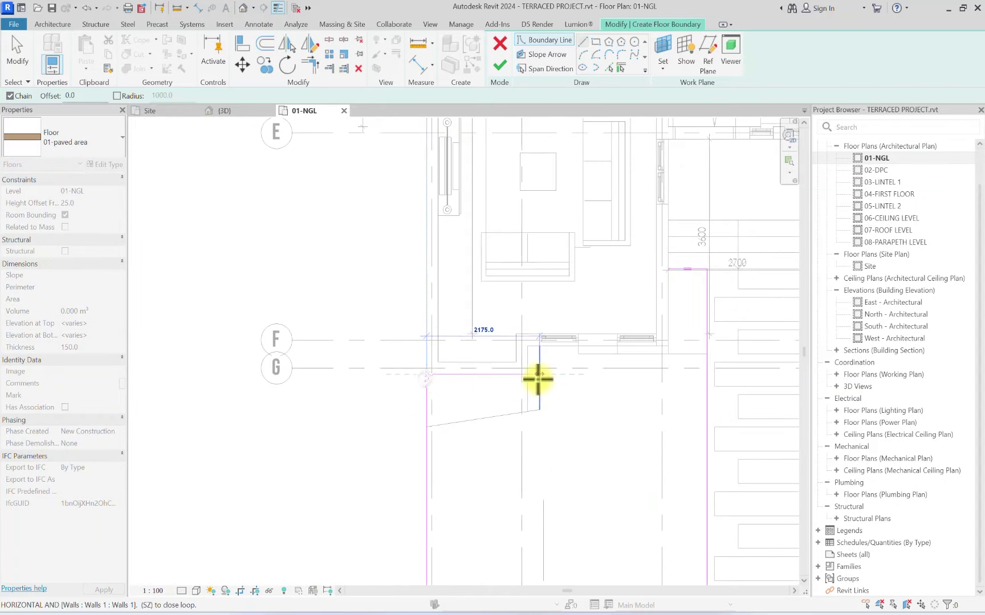
click(426, 345)
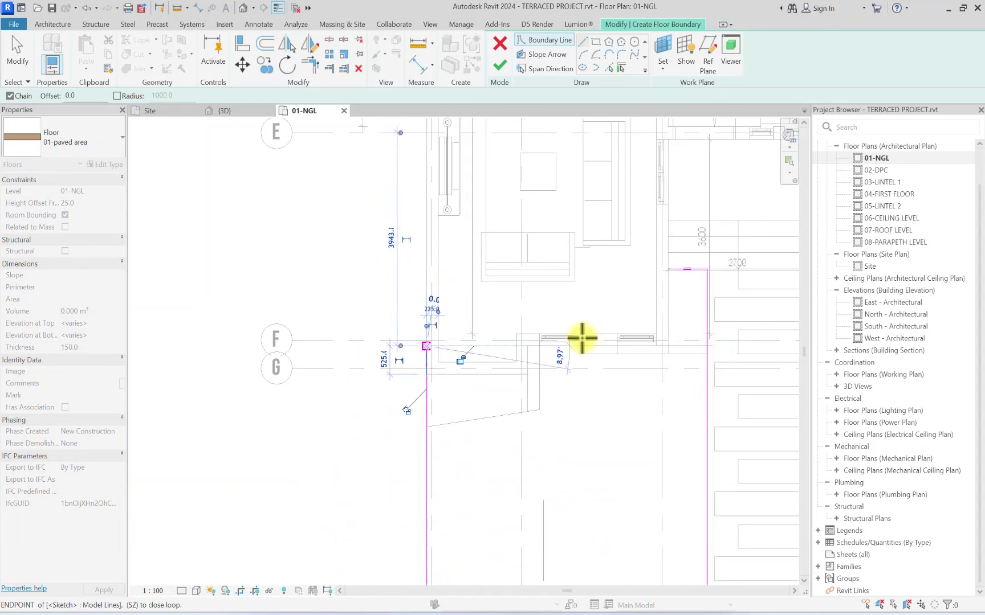
click(667, 344)
click(665, 270)
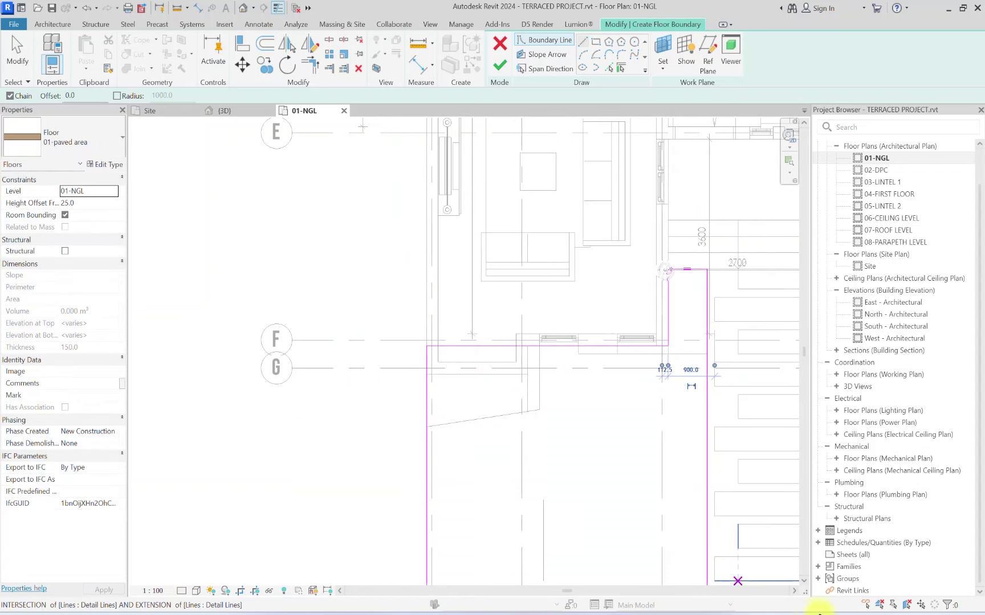
Step: Draw the remaining boundary from grid A past the grid 4 wall to the top corners, closing the loop
scroll(509, 347, down, 2)
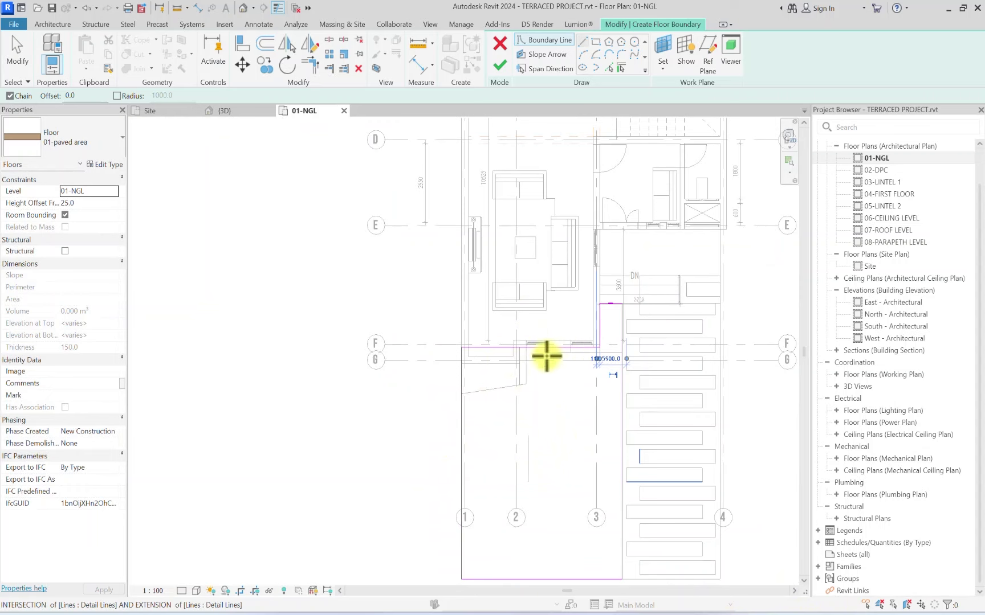
scroll(536, 350, up, 1)
scroll(512, 339, down, 2)
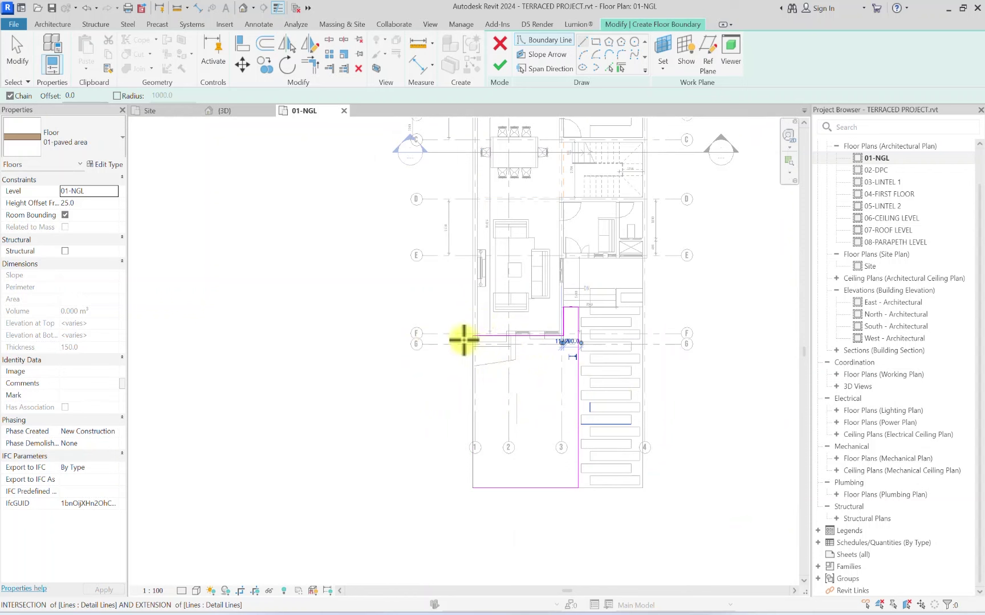
scroll(519, 266, down, 4)
scroll(451, 391, up, 6)
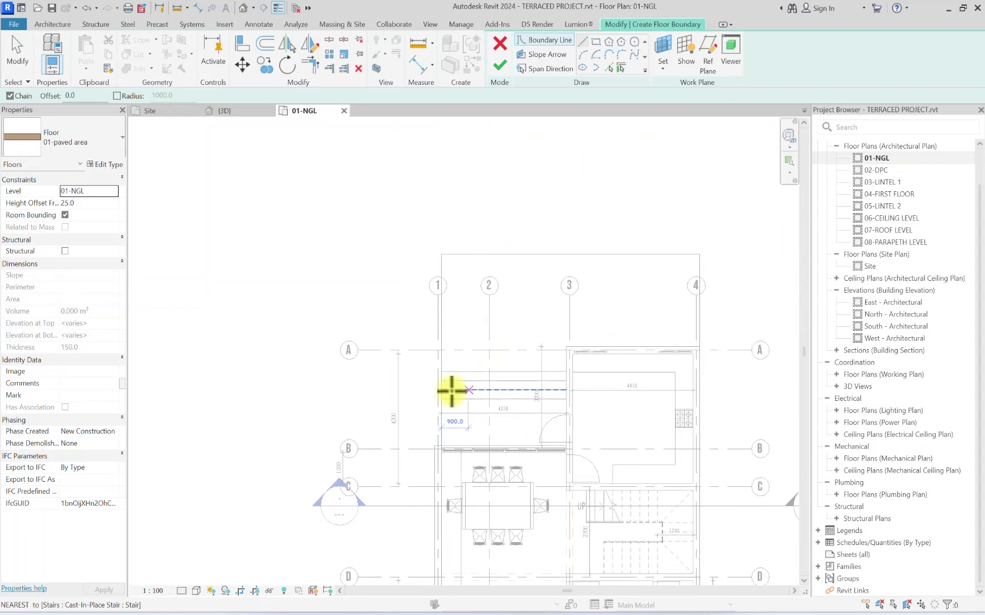
click(441, 371)
click(563, 371)
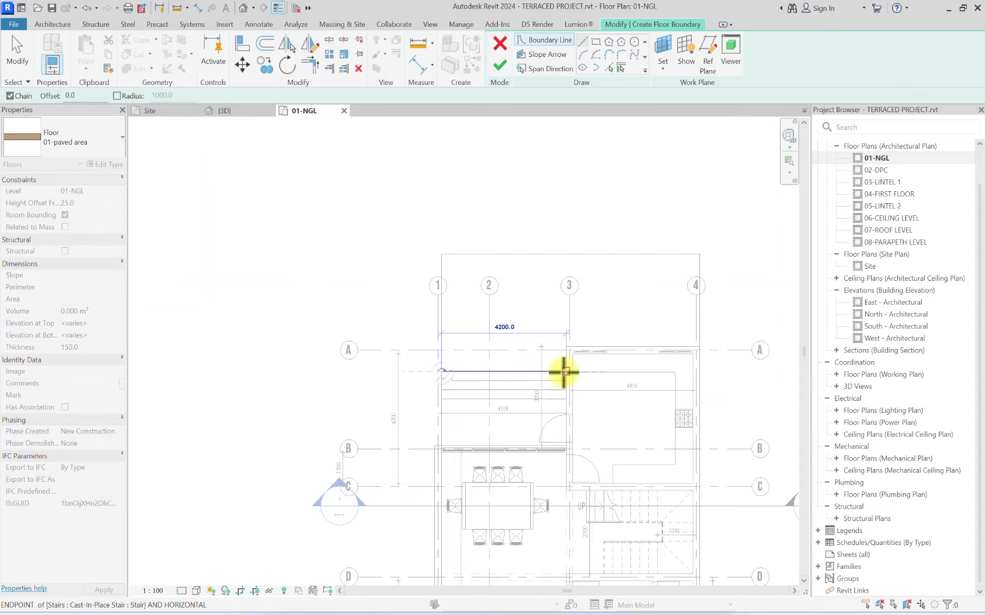
click(561, 342)
scroll(694, 349, up, 5)
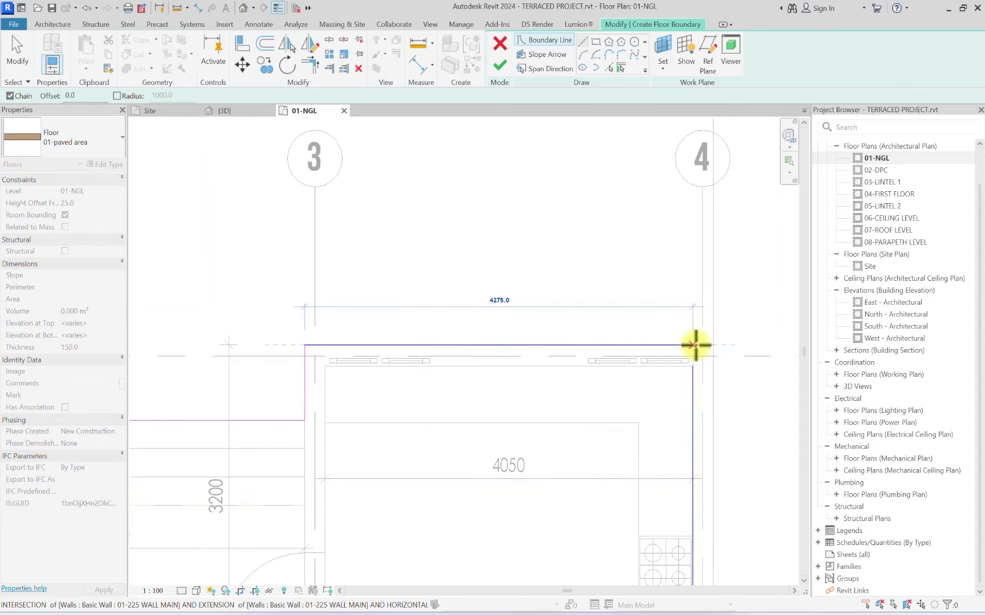
click(692, 345)
scroll(688, 336, down, 5)
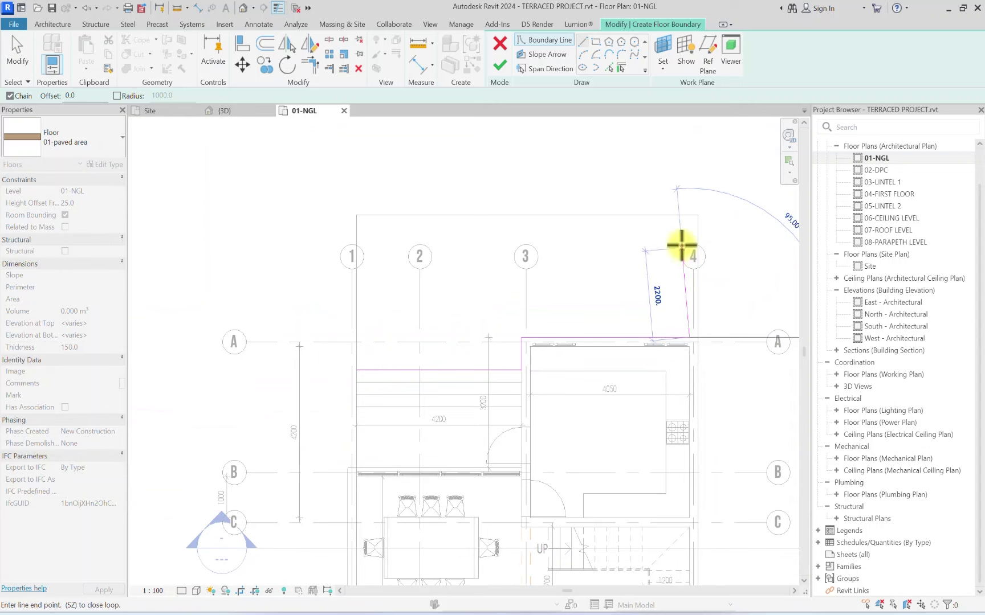
click(687, 216)
click(353, 213)
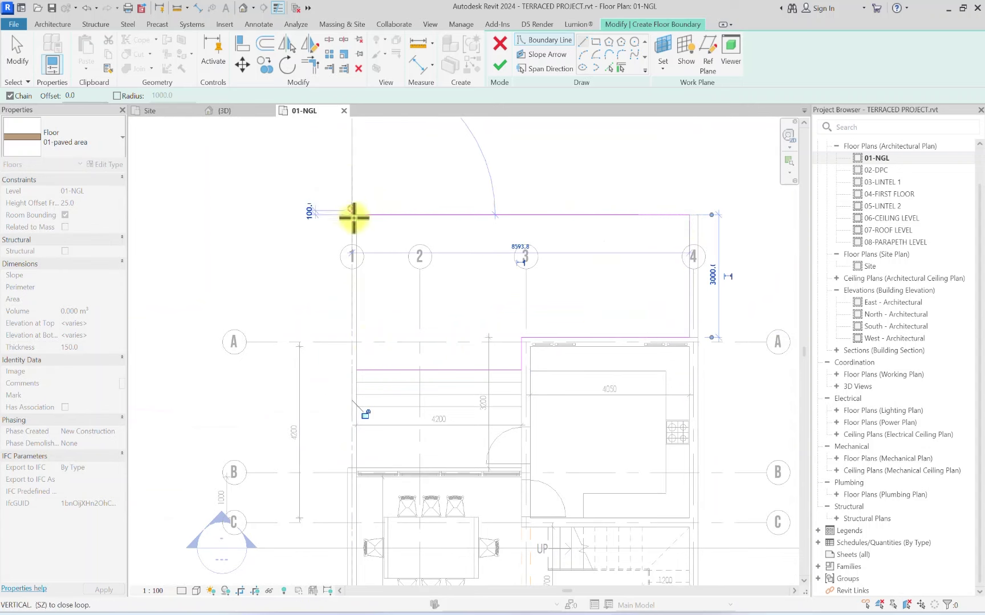
click(355, 370)
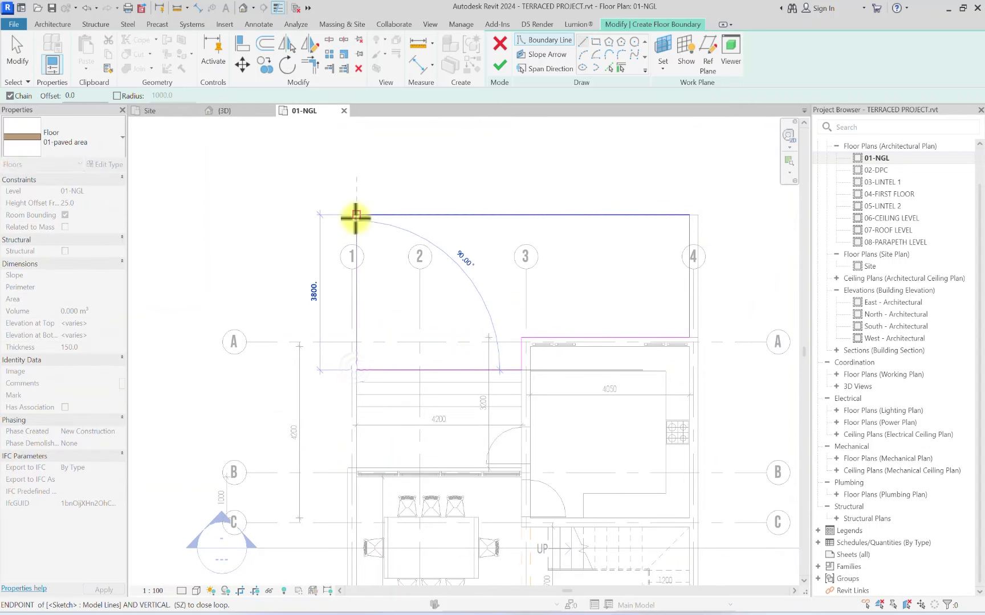
scroll(347, 290, down, 3)
scroll(577, 219, down, 2)
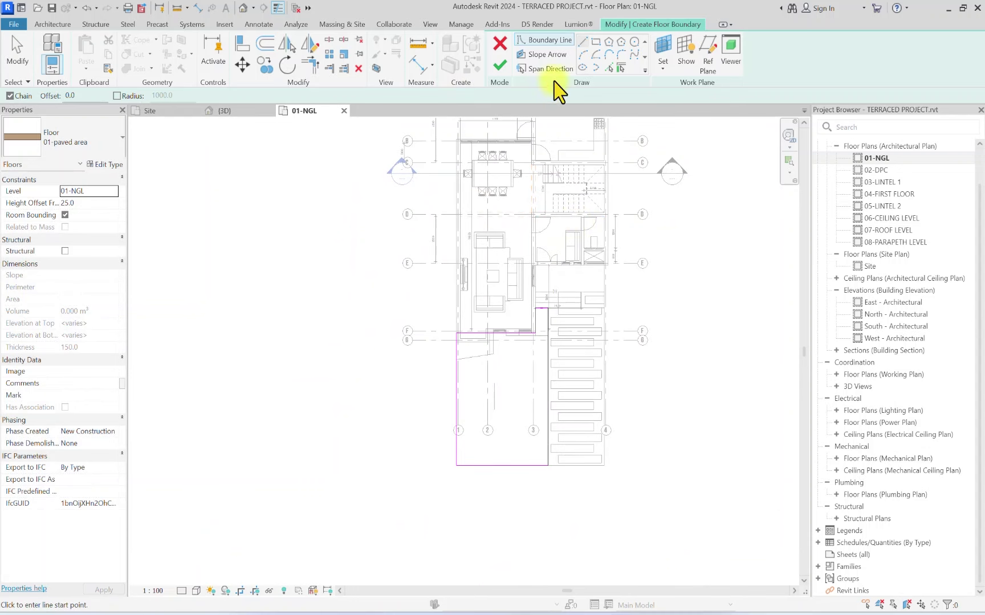
Step: Finish the sketch to create the 70.354 m², 150 mm 01-paved area floor, then clear the selection
click(499, 73)
scroll(632, 342, up, 4)
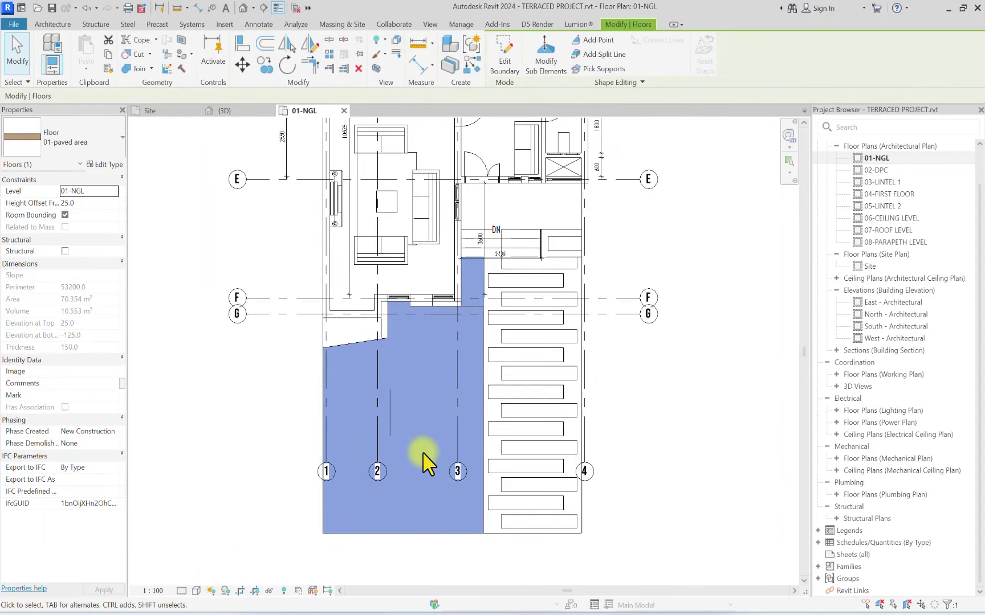
scroll(485, 506, up, 2)
scroll(518, 213, down, 1)
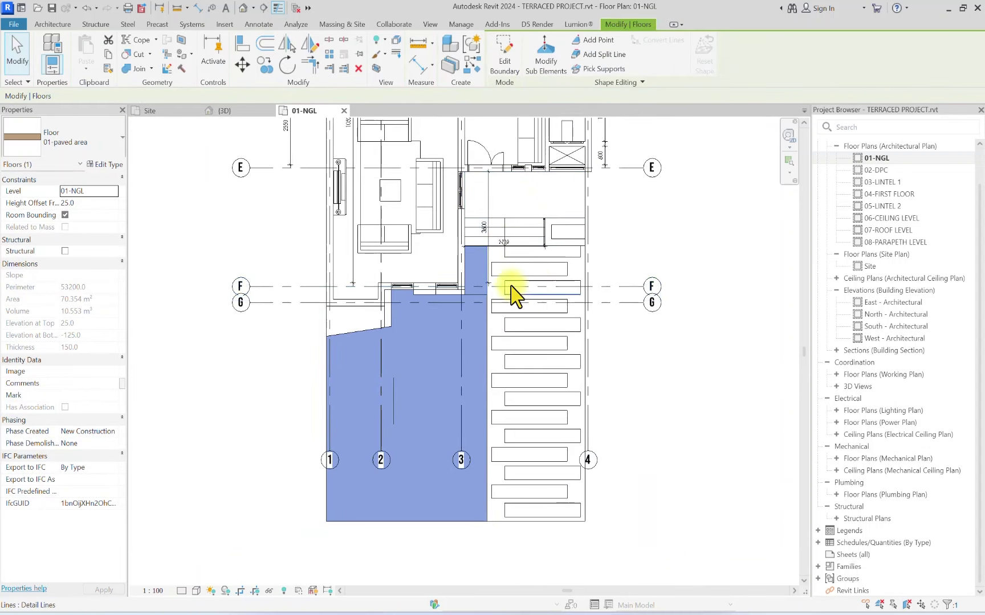
scroll(471, 263, up, 1)
scroll(470, 263, down, 2)
scroll(468, 314, up, 2)
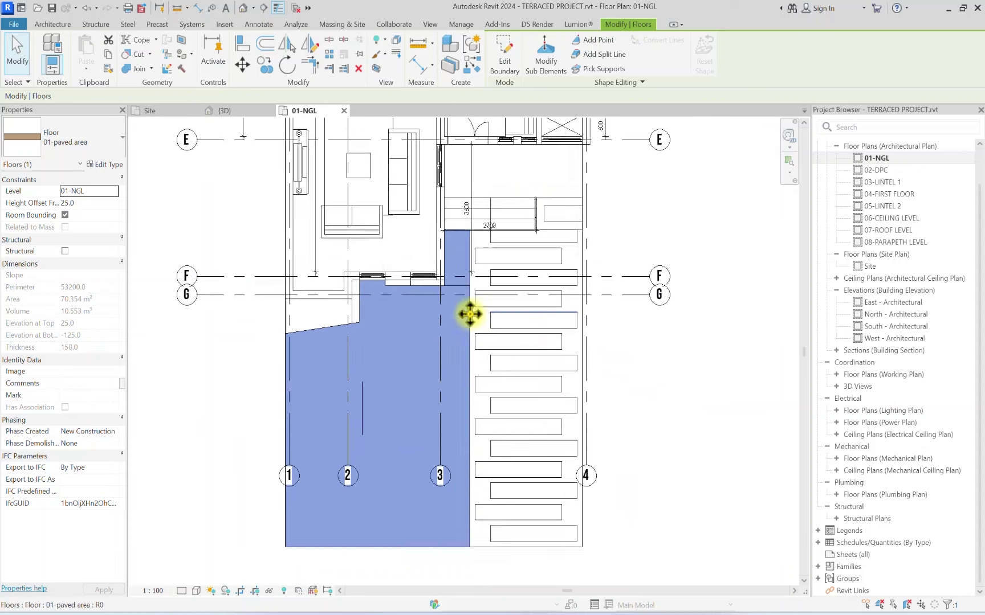
scroll(484, 395, down, 2)
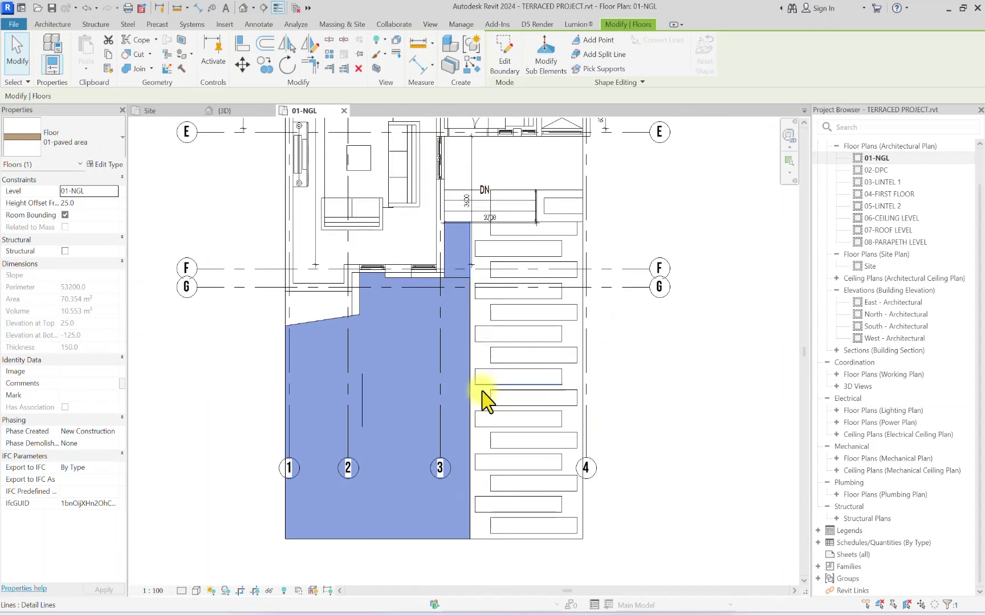
scroll(480, 285, up, 2)
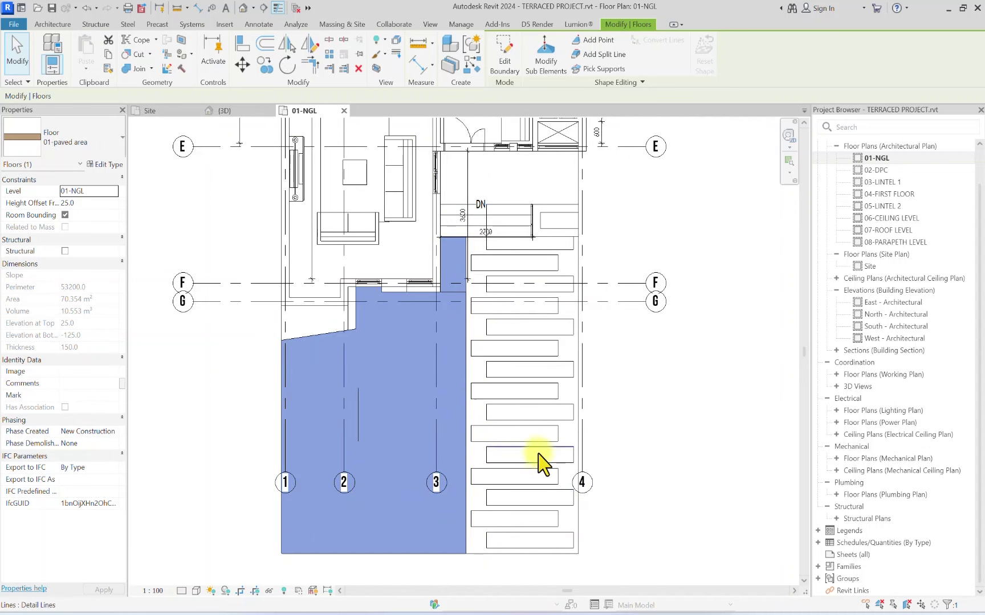
scroll(484, 395, down, 1)
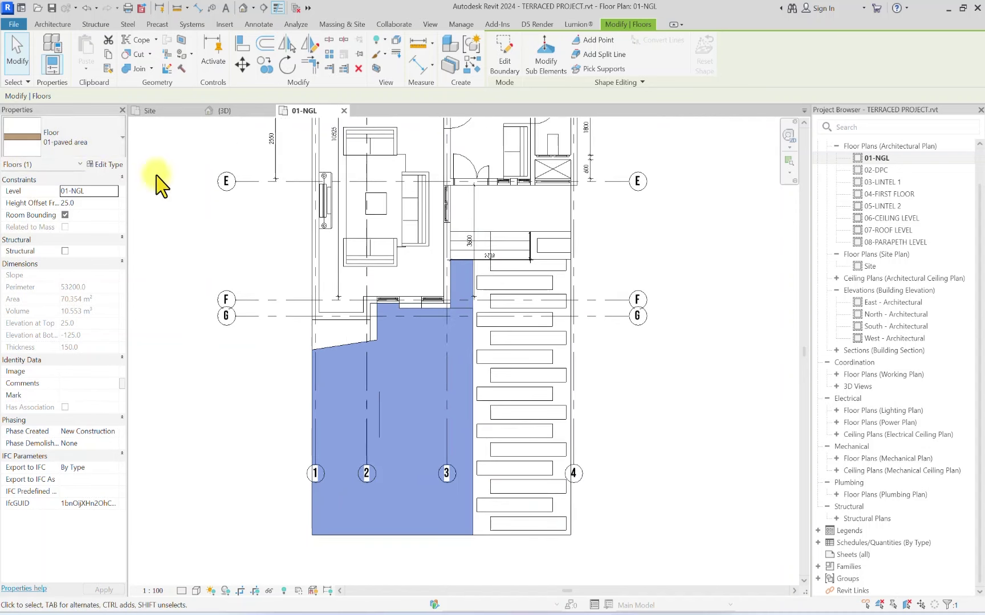
key(Escape)
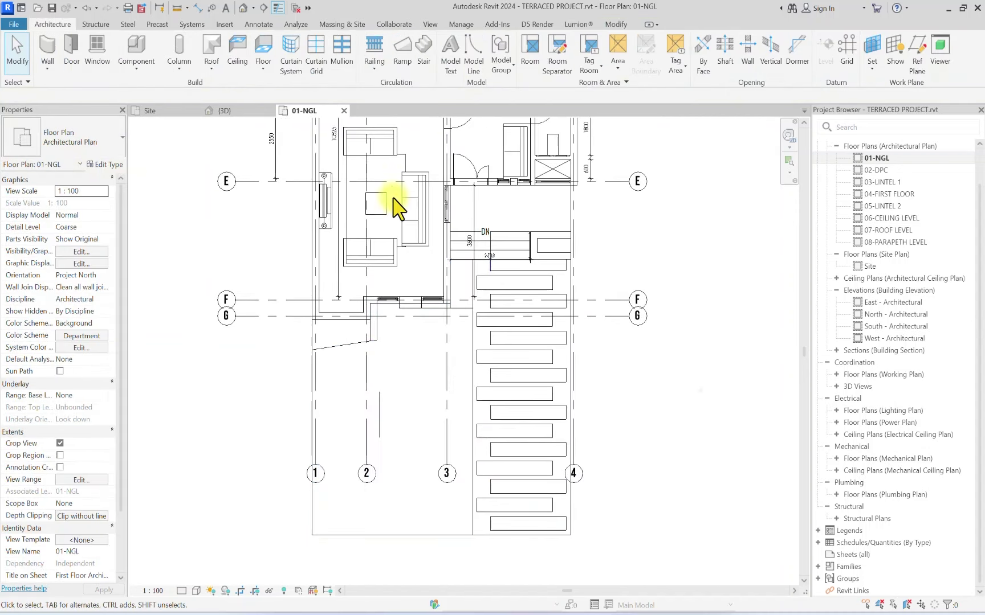
Step: Start a new floor and duplicate the 0-GREEN BED type as 0-GREEN BED 2
click(261, 49)
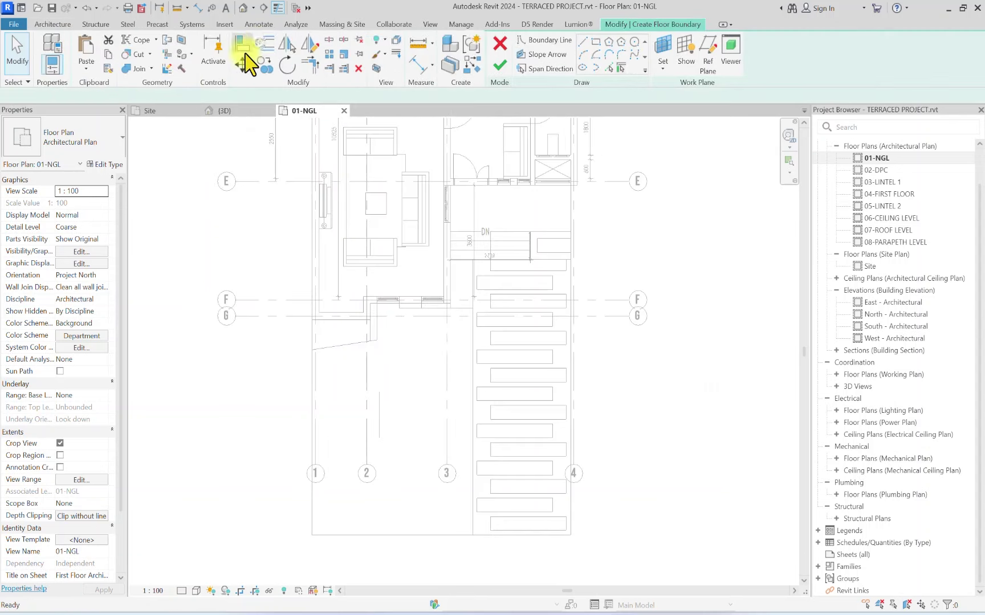
click(89, 132)
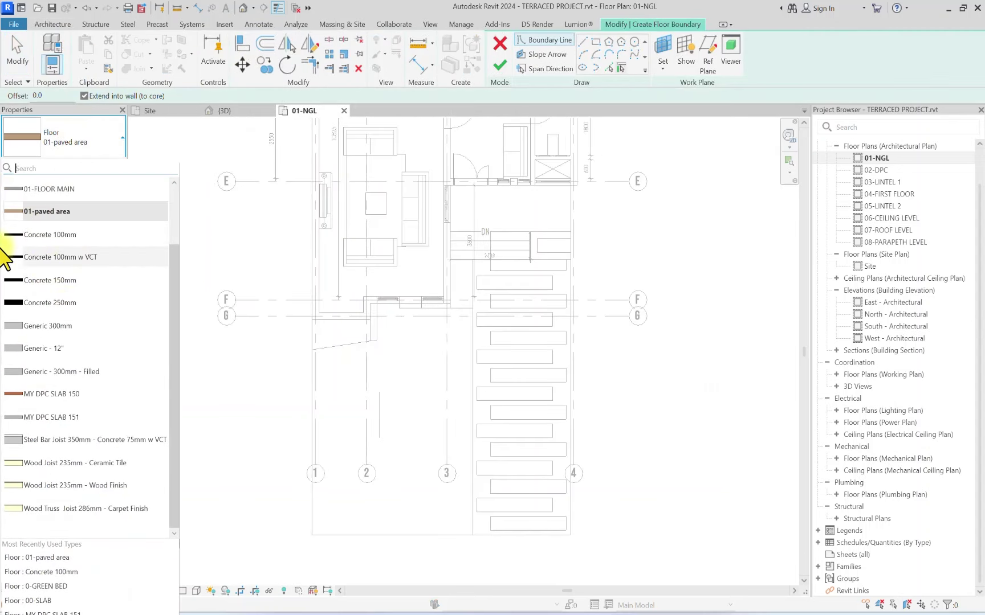
click(48, 204)
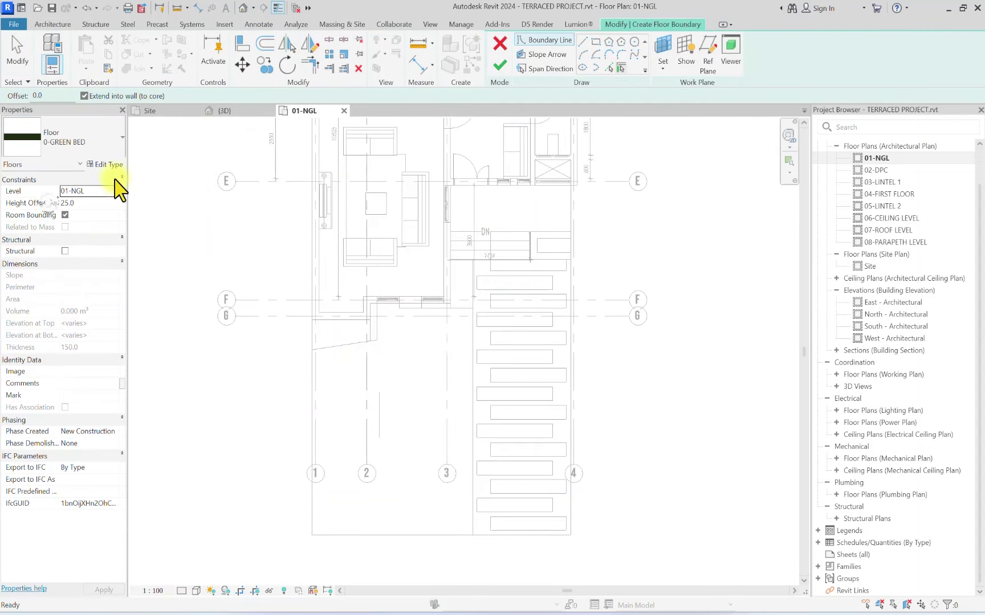
click(107, 165)
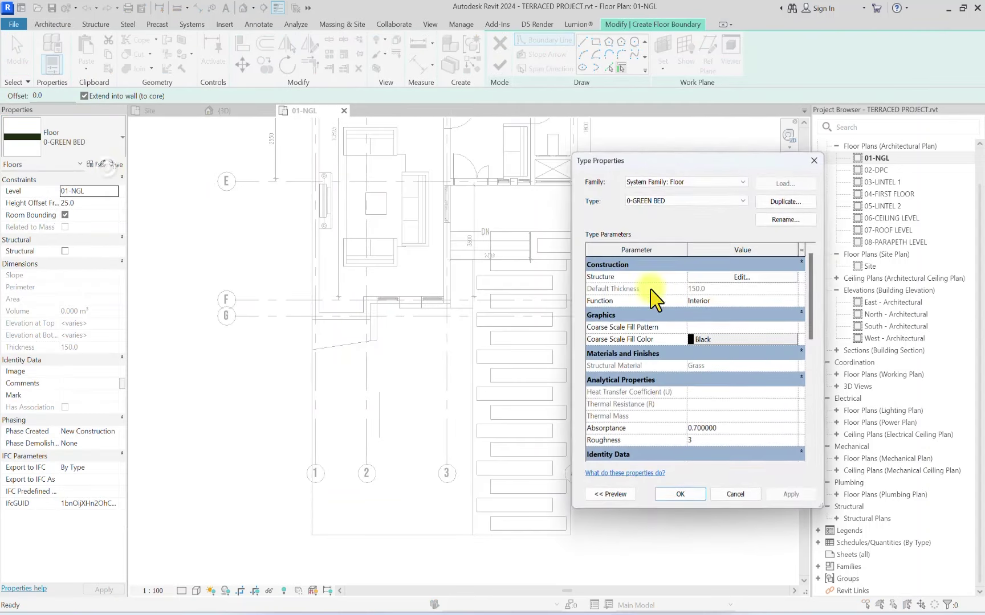
click(793, 202)
click(694, 360)
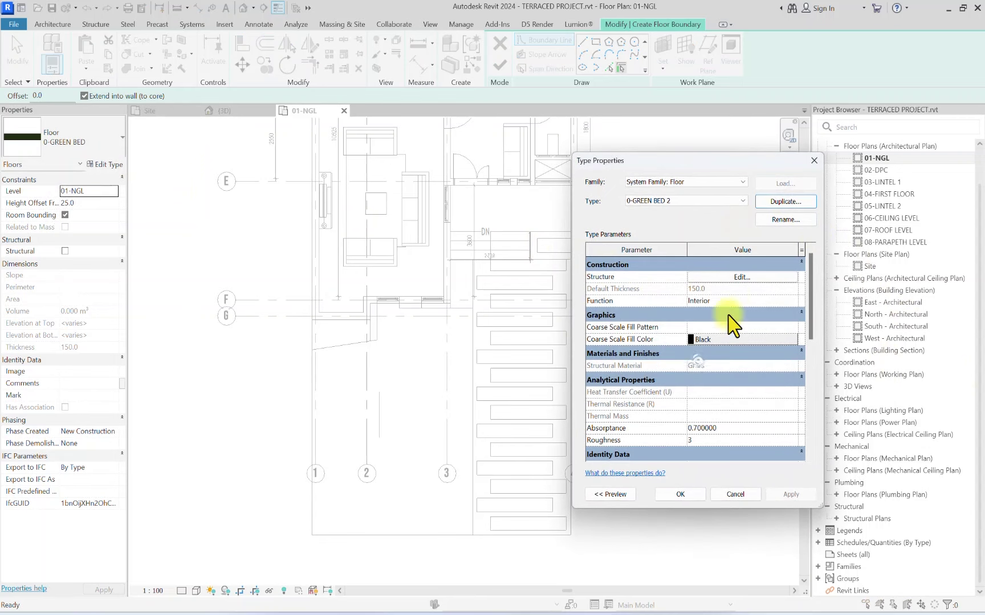
Step: Assign a duplicated Grass(1) material to the structure layer and confirm all dialogs
click(741, 278)
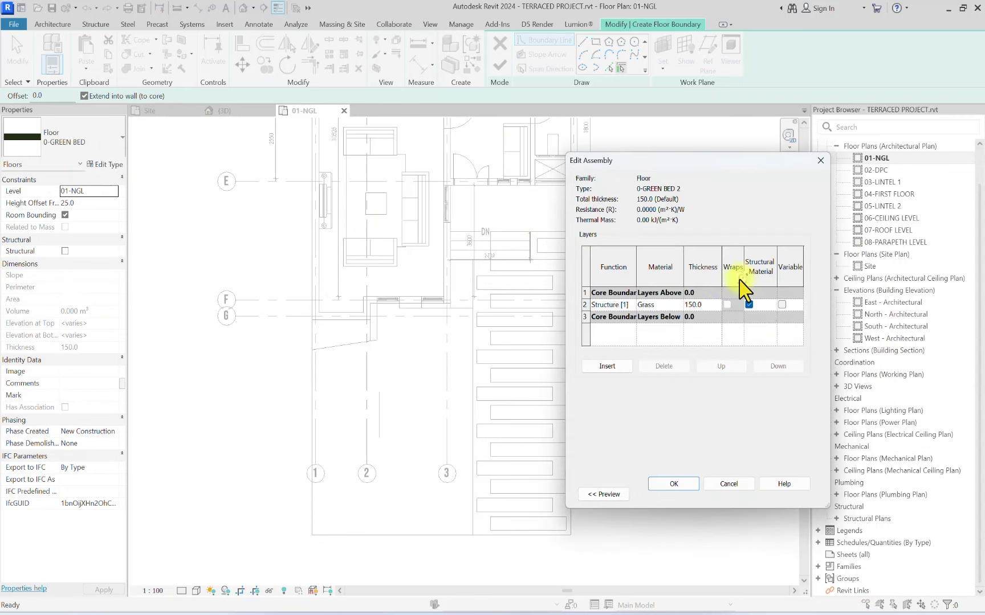
click(678, 305)
right_click(327, 298)
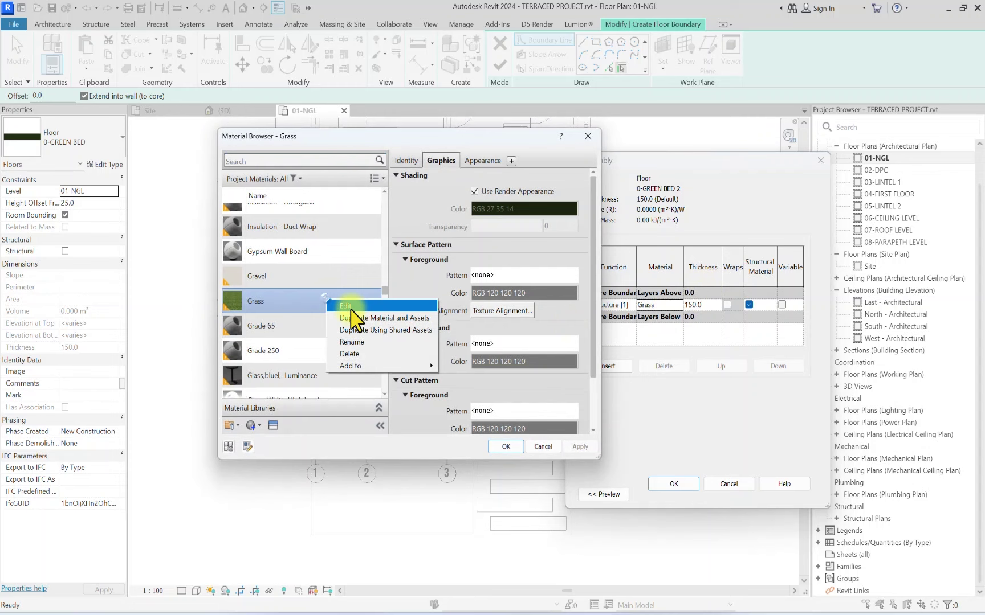
click(389, 318)
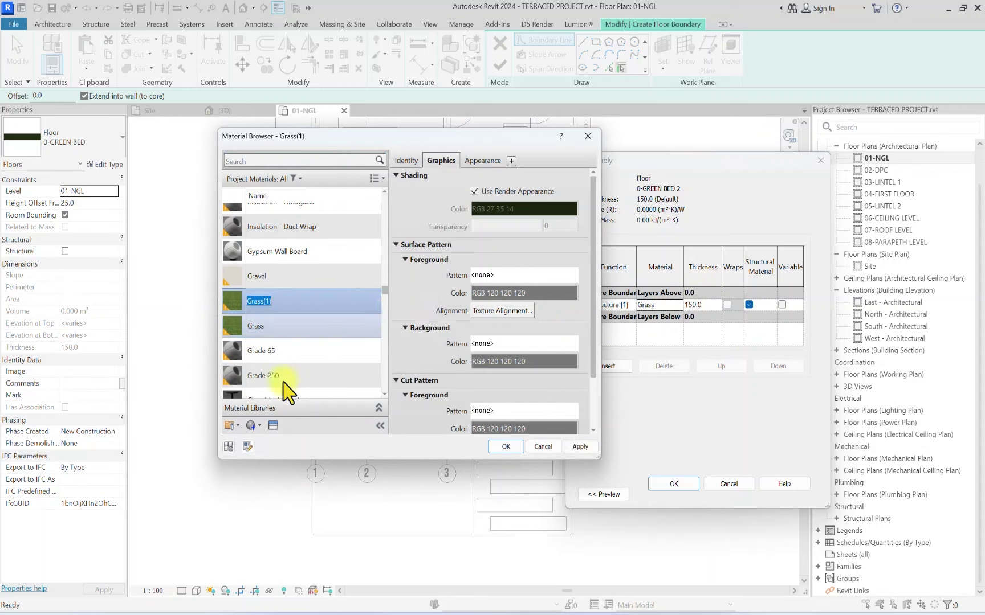
click(272, 426)
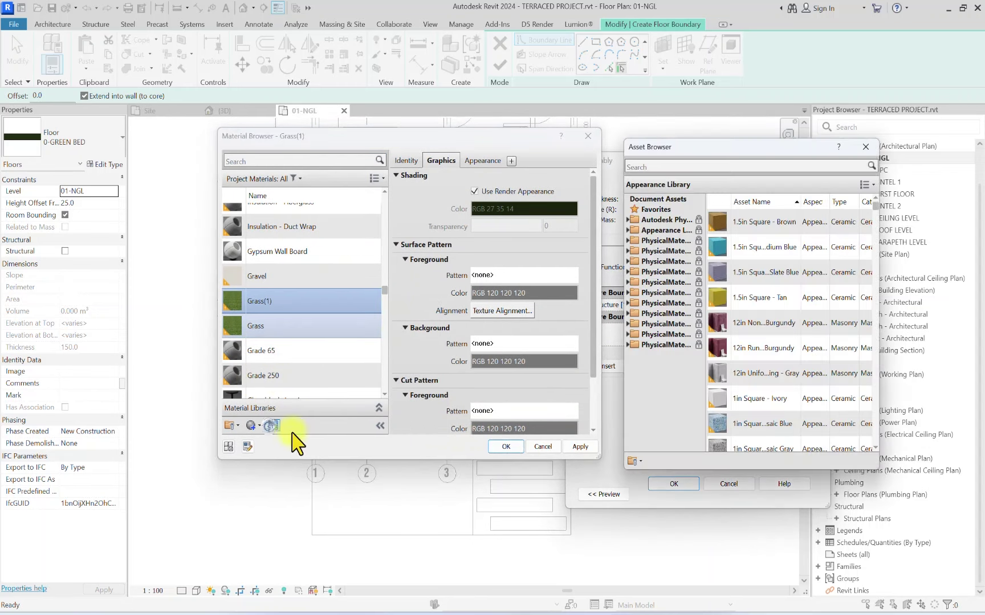
click(868, 147)
click(506, 447)
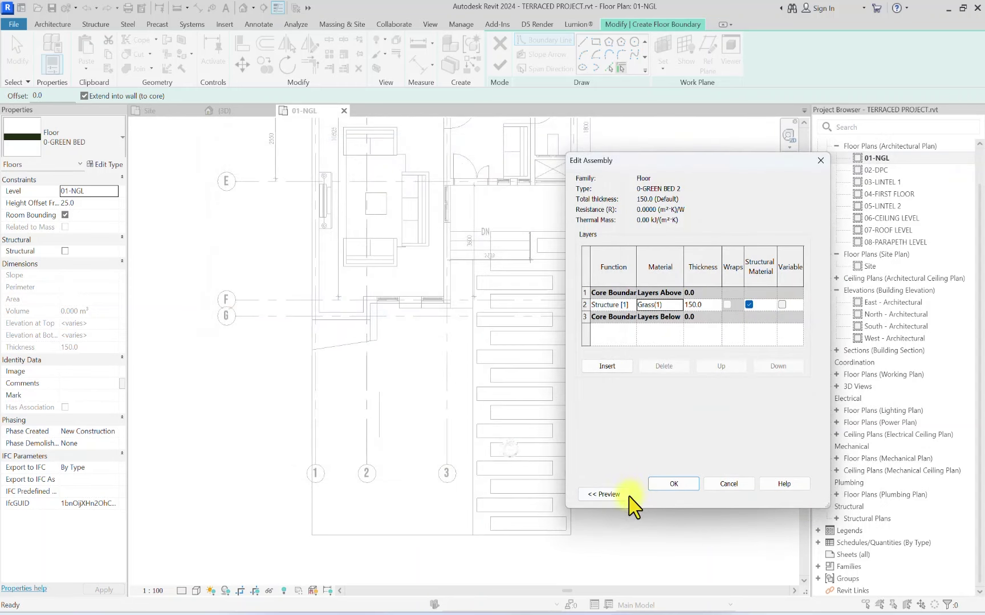
click(672, 485)
click(681, 495)
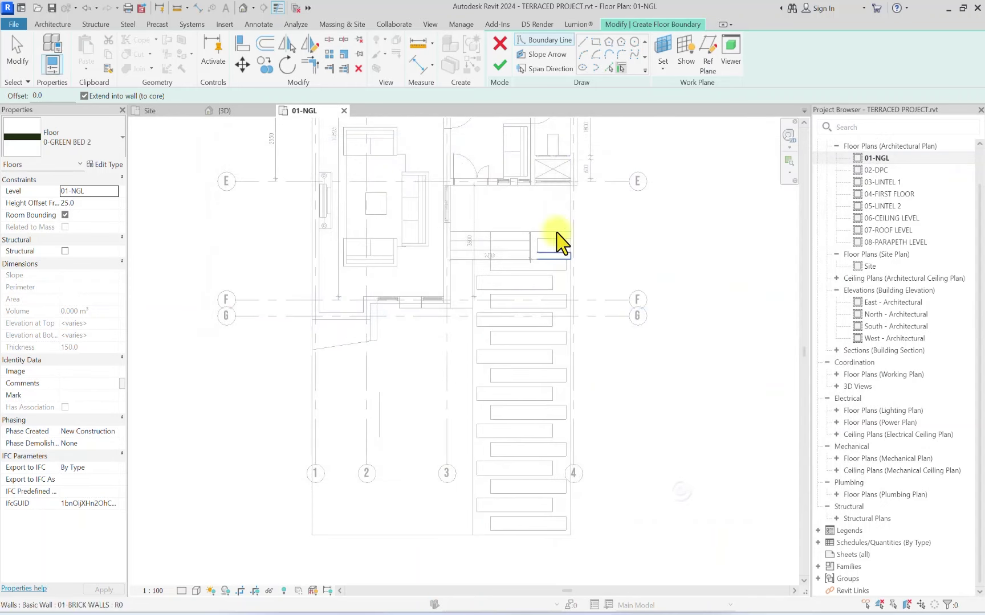
Step: Draw a rectangular boundary for the first green bed
click(596, 42)
scroll(467, 257, up, 5)
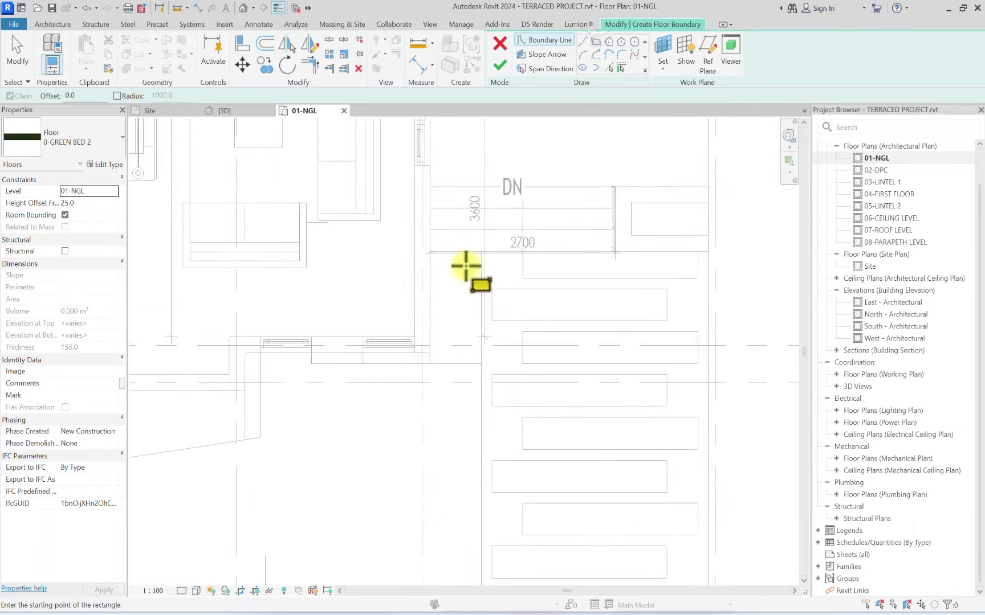
click(495, 249)
scroll(545, 314, down, 5)
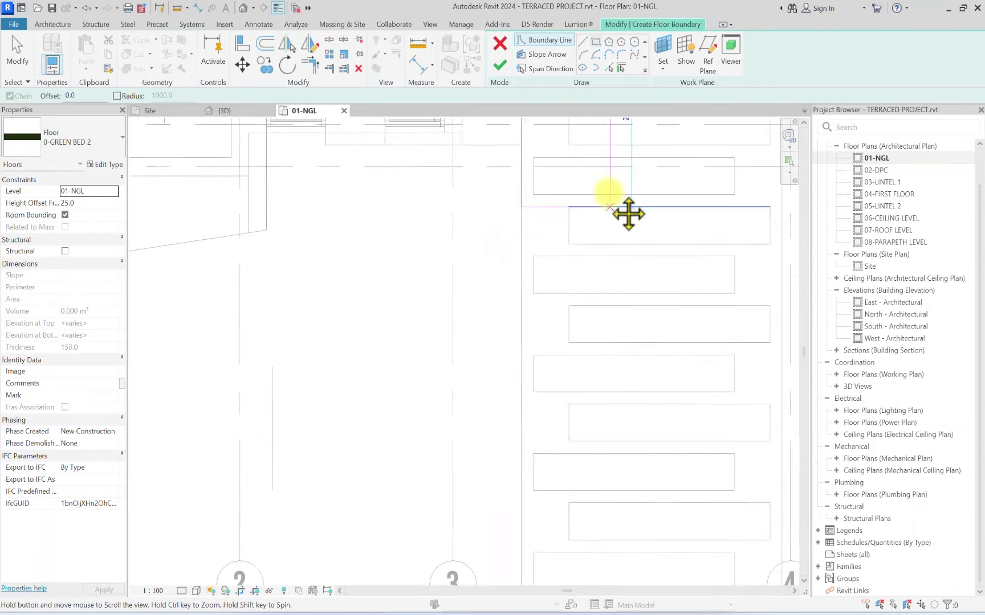
scroll(600, 380, up, 3)
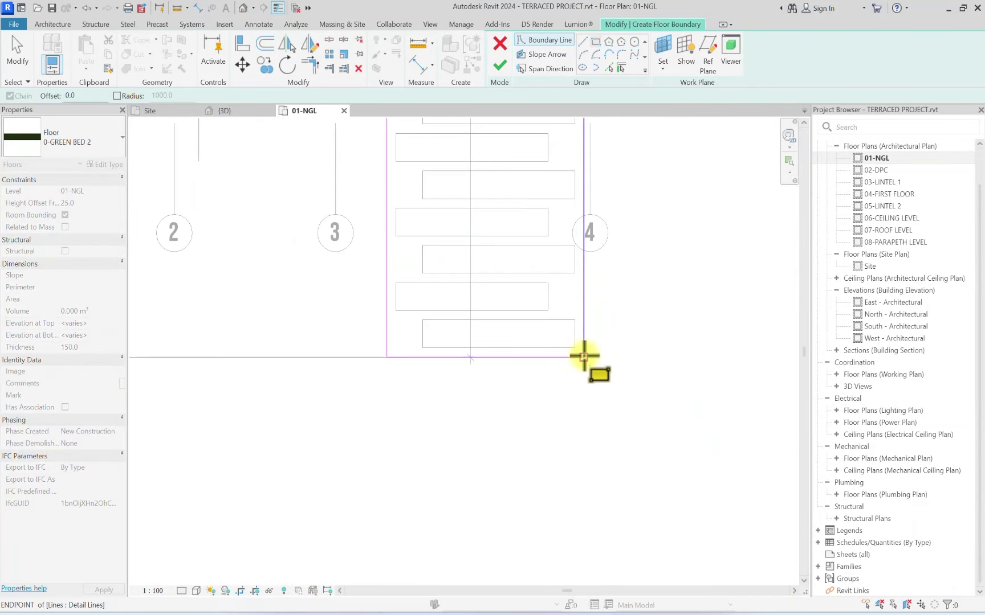
click(583, 356)
mouse_move(582, 355)
middle_down()
mouse_move(622, 499)
mouse_move(612, 104)
middle_up()
Step: Pick the bed rectangle outlines up the strip as boundary loops, undoing one wrong edge
click(608, 69)
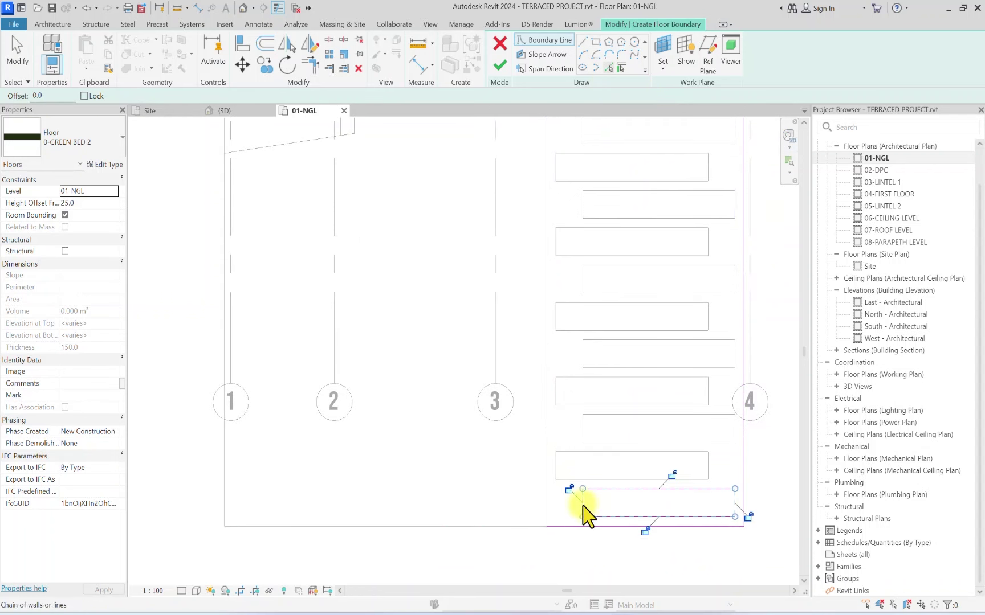
click(555, 467)
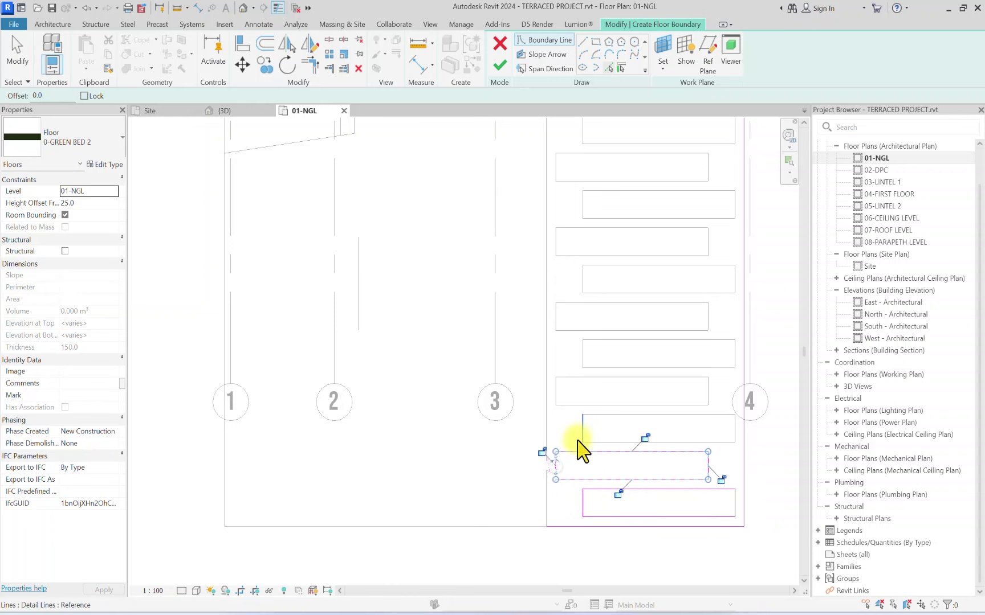
click(579, 440)
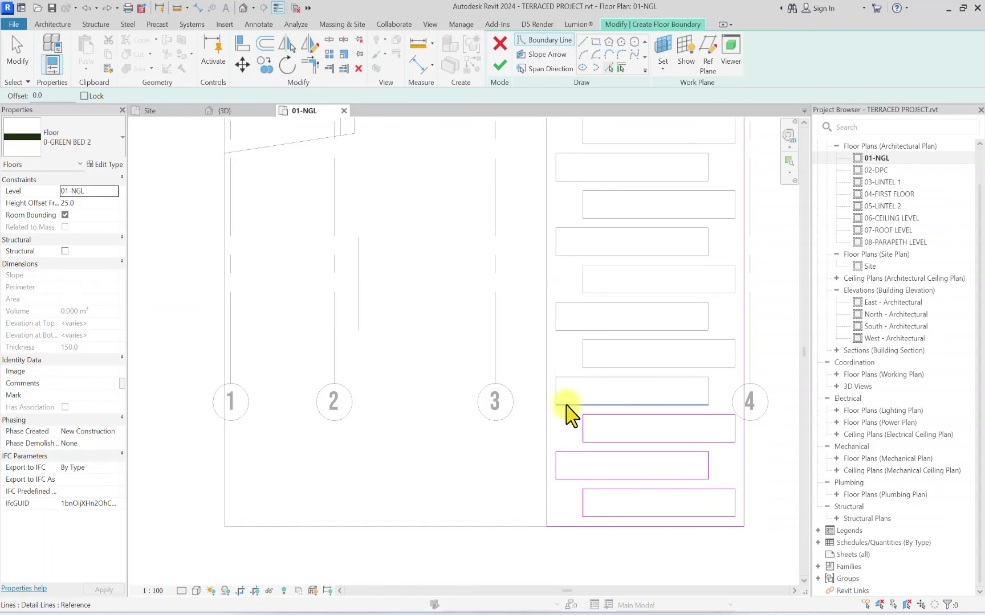
click(565, 405)
click(579, 363)
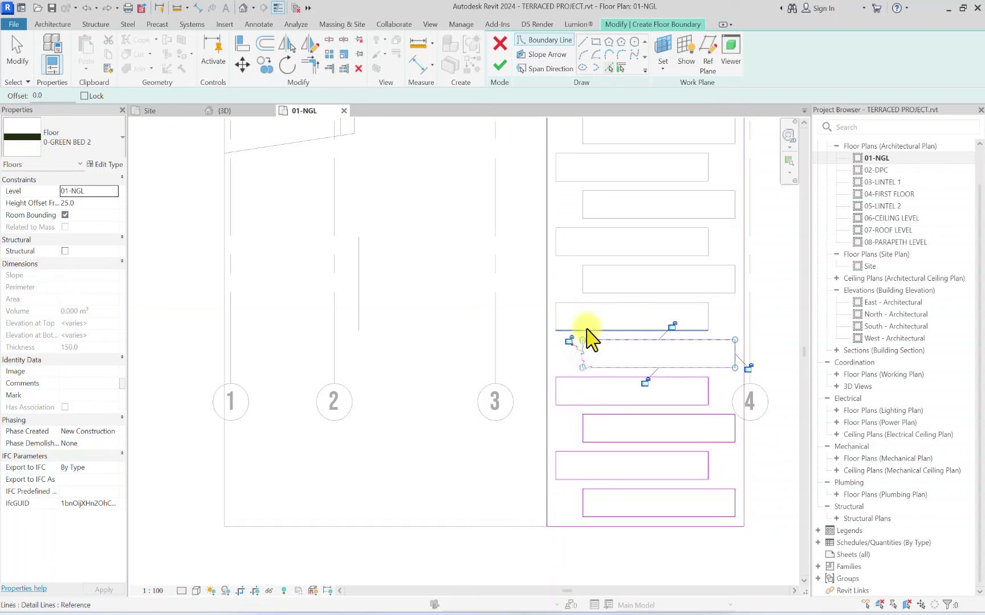
click(588, 329)
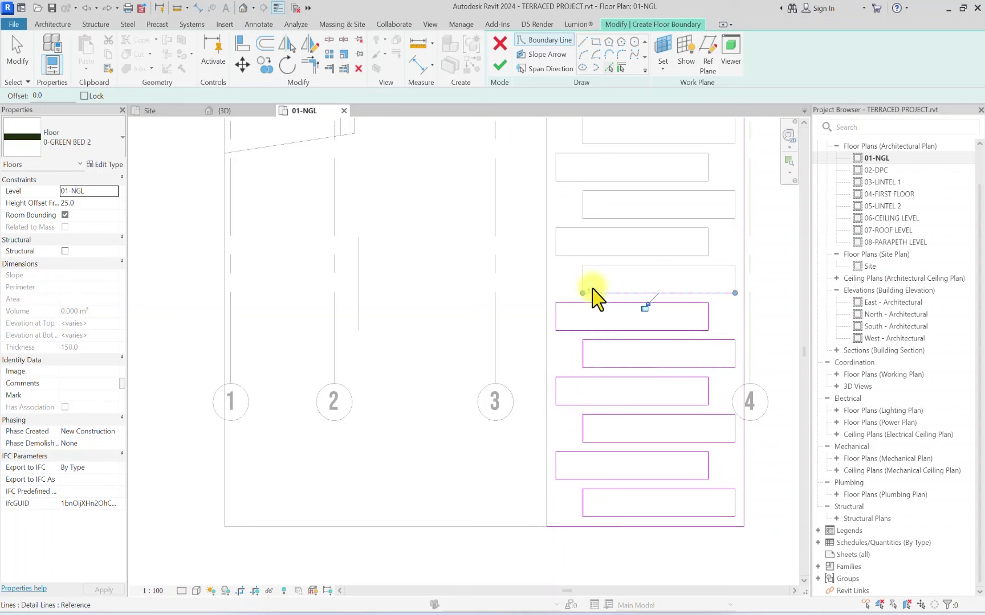
key(ctrl+z)
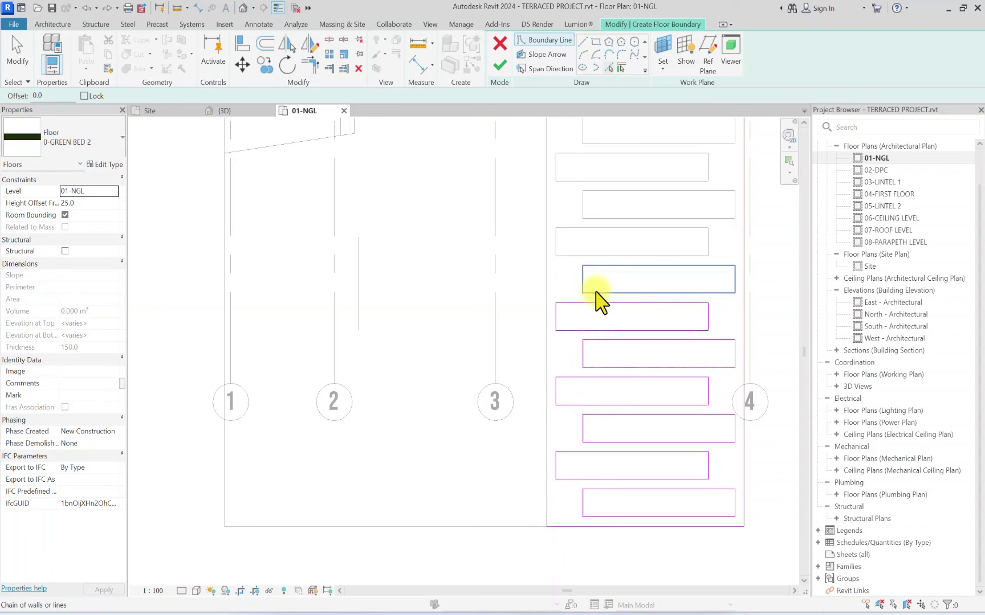
click(595, 292)
click(599, 256)
Step: Add the remaining staggered rectangles further up the strip as boundary loops
middle_drag(598, 259, 597, 450)
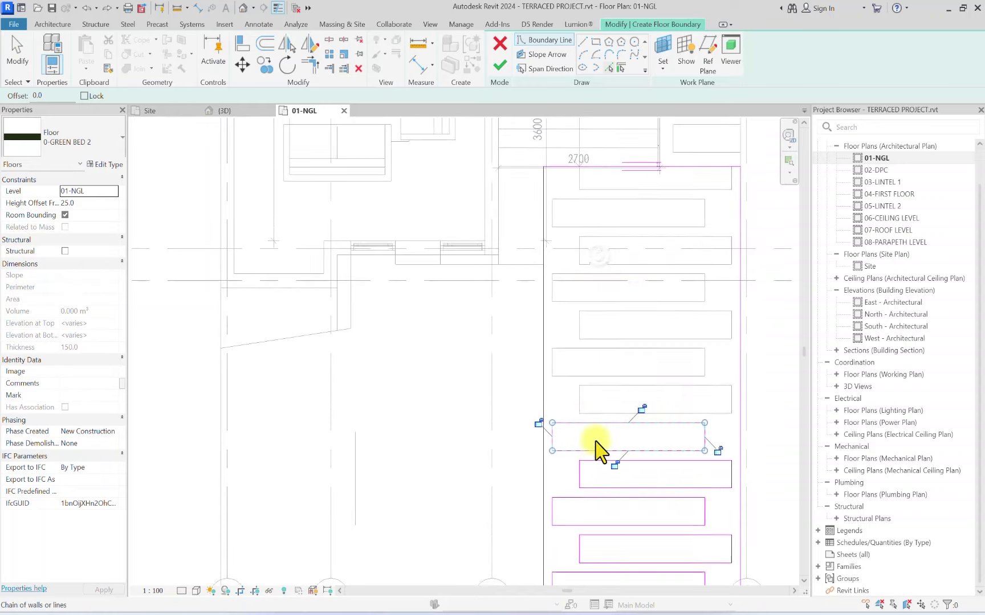
click(592, 411)
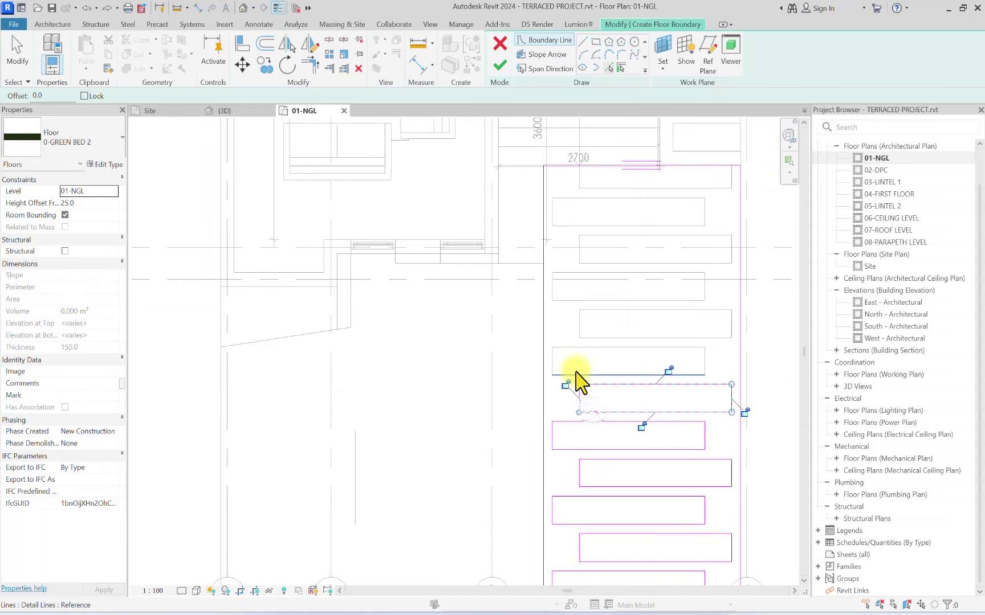
click(575, 373)
click(584, 337)
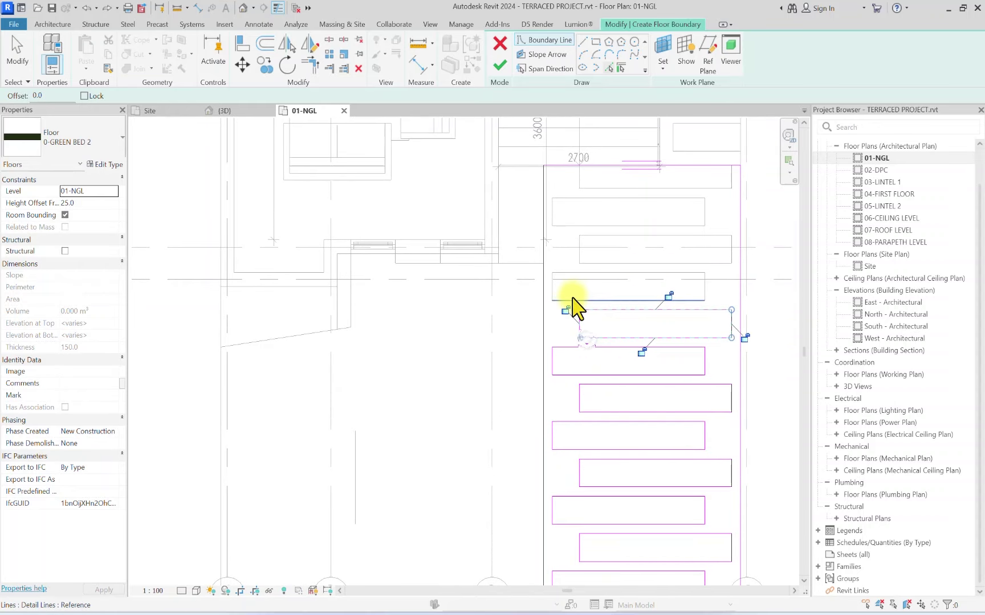
click(581, 300)
click(586, 264)
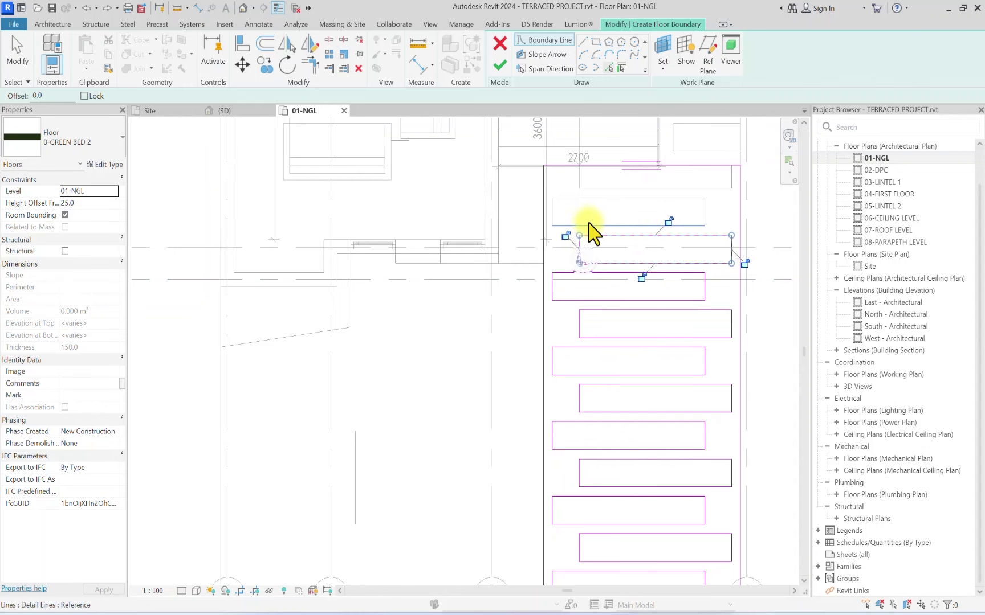
click(589, 225)
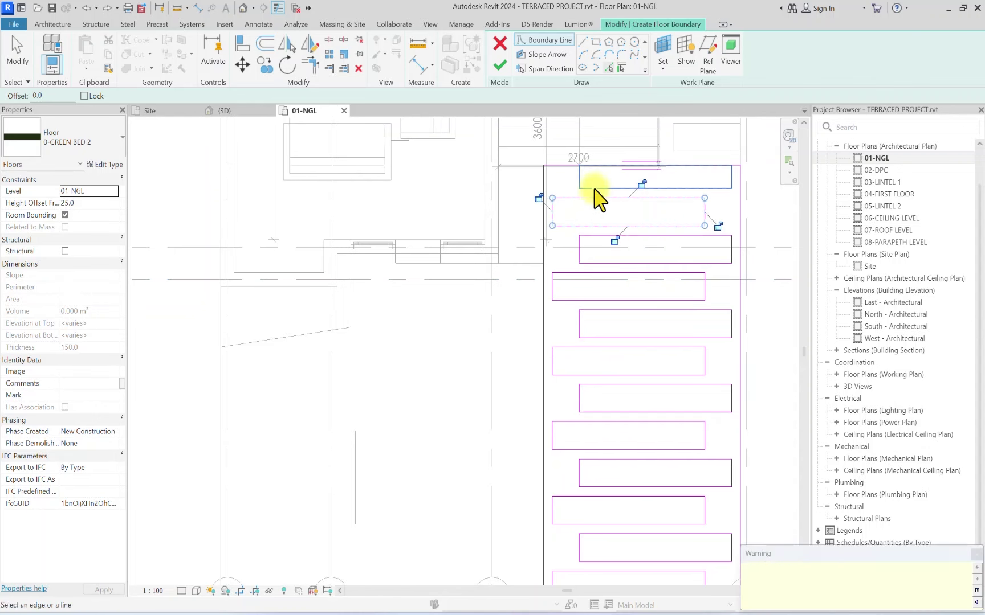
scroll(593, 194, up, 1)
middle_drag(593, 193, 521, 497)
key(Escape)
Step: Split the top boundary line and trim it into a clean corner
click(549, 443)
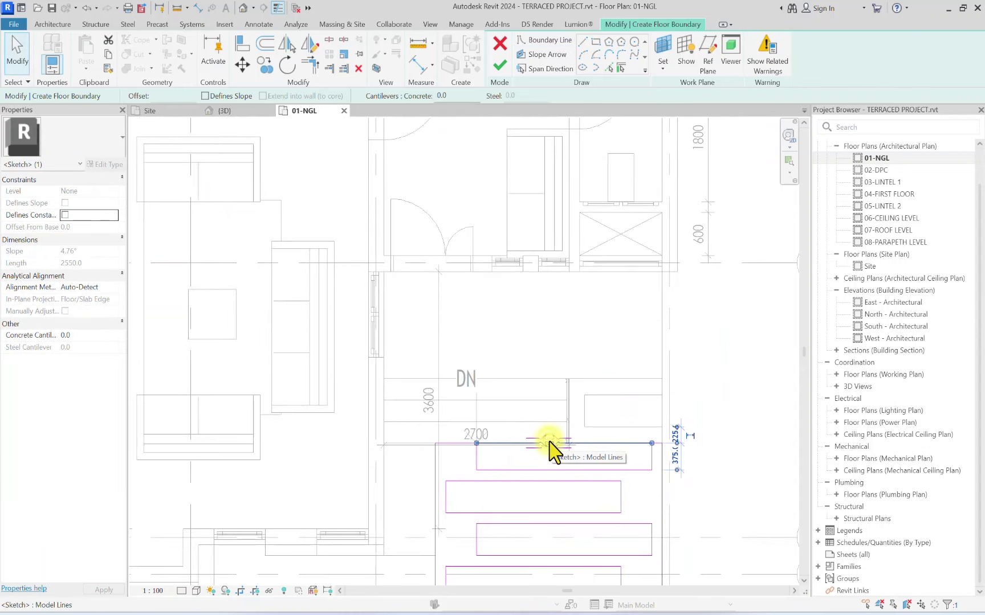
click(504, 463)
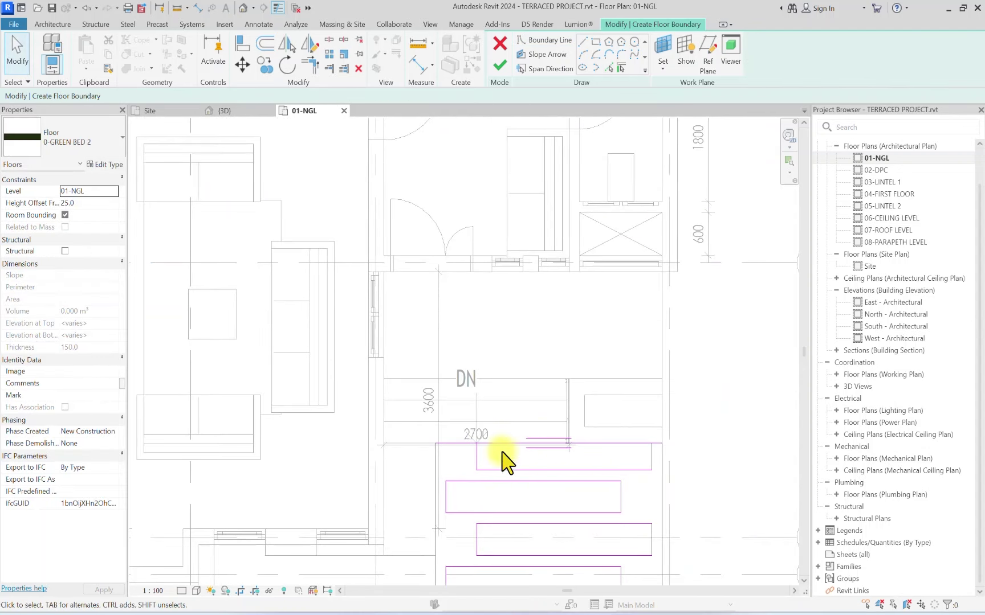
click(331, 41)
click(573, 443)
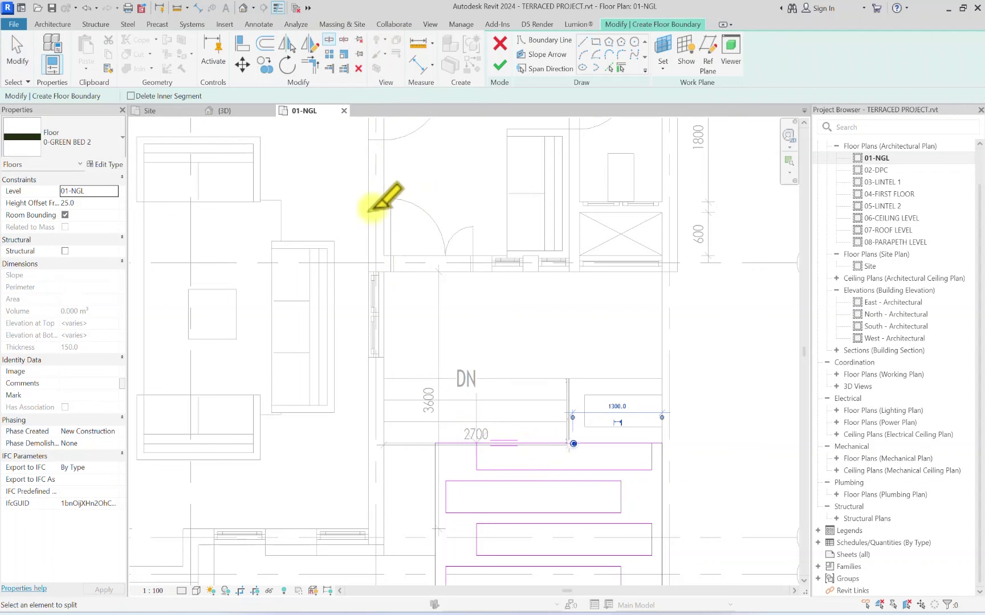
click(311, 64)
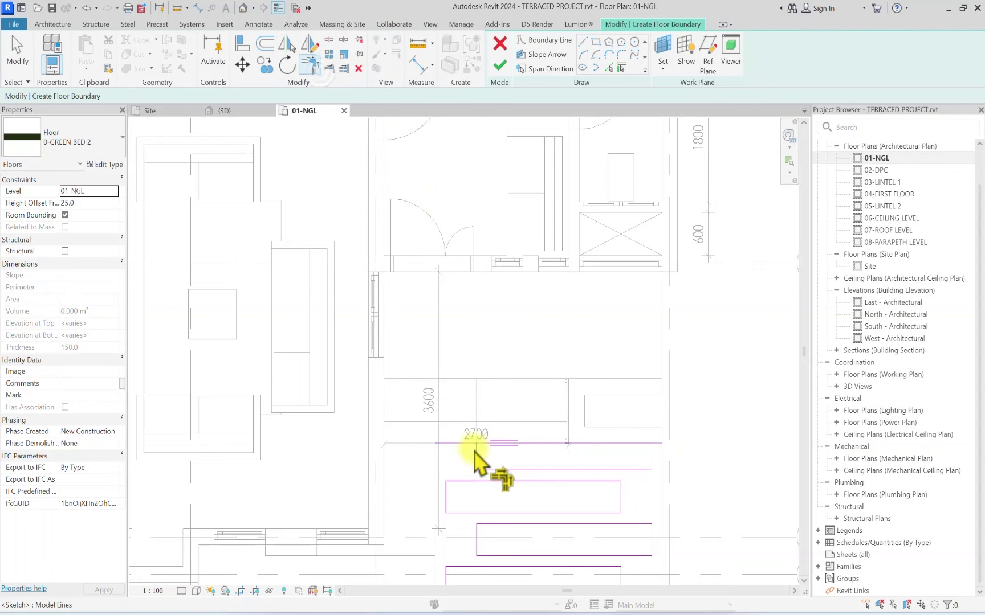
click(473, 445)
click(659, 459)
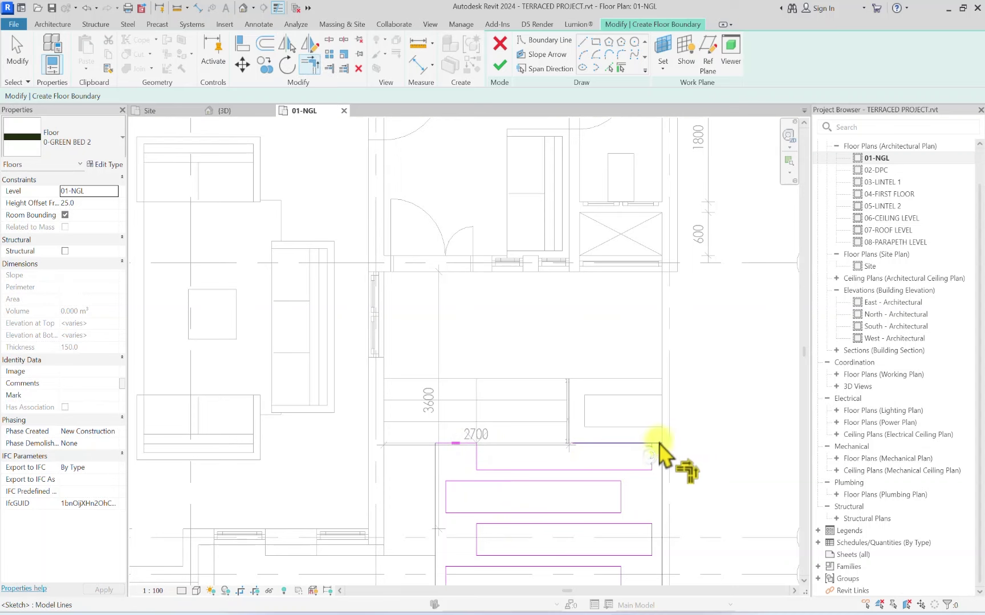
scroll(650, 457, down, 5)
scroll(546, 392, up, 3)
middle_drag(546, 392, 559, 181)
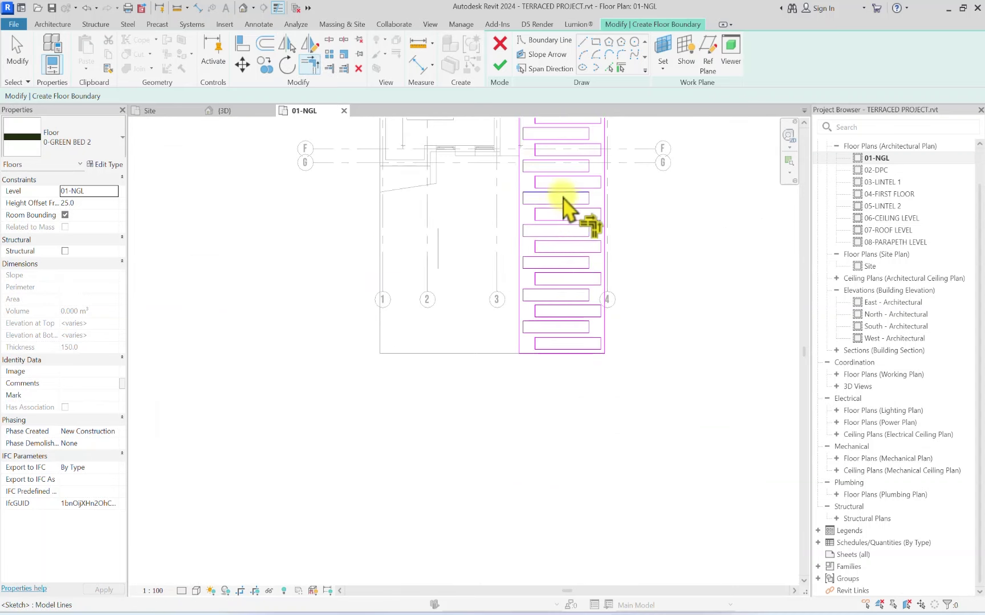
scroll(636, 237, up, 3)
key(Escape)
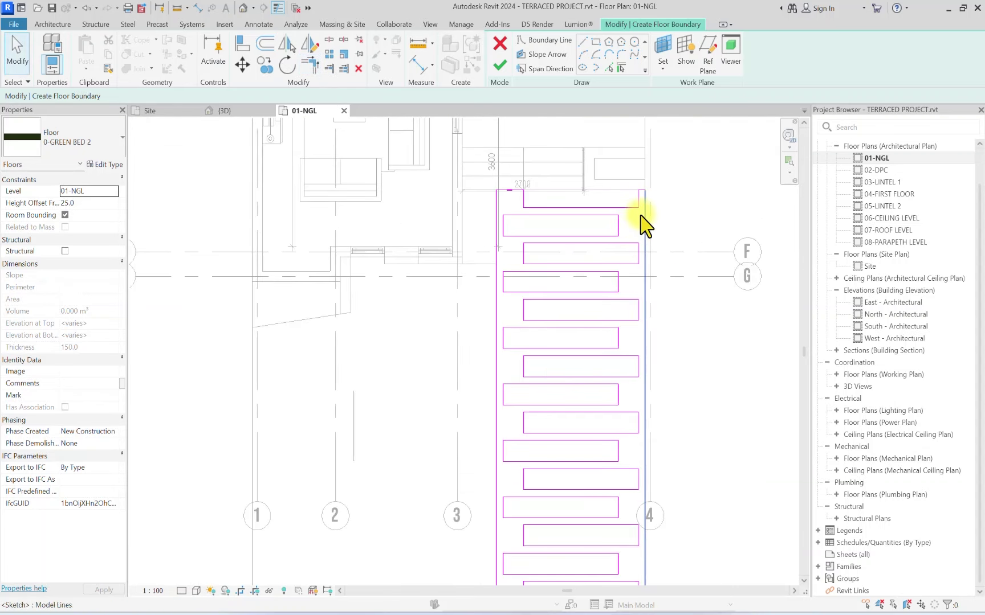
Step: Check the strip's boundary lines and finish the 12.431 m² 0-GREEN BED 2 floor
scroll(650, 215, down, 3)
mouse_move(662, 214)
mouse_down()
mouse_move(572, 263)
mouse_move(532, 439)
mouse_up()
scroll(561, 433, up, 3)
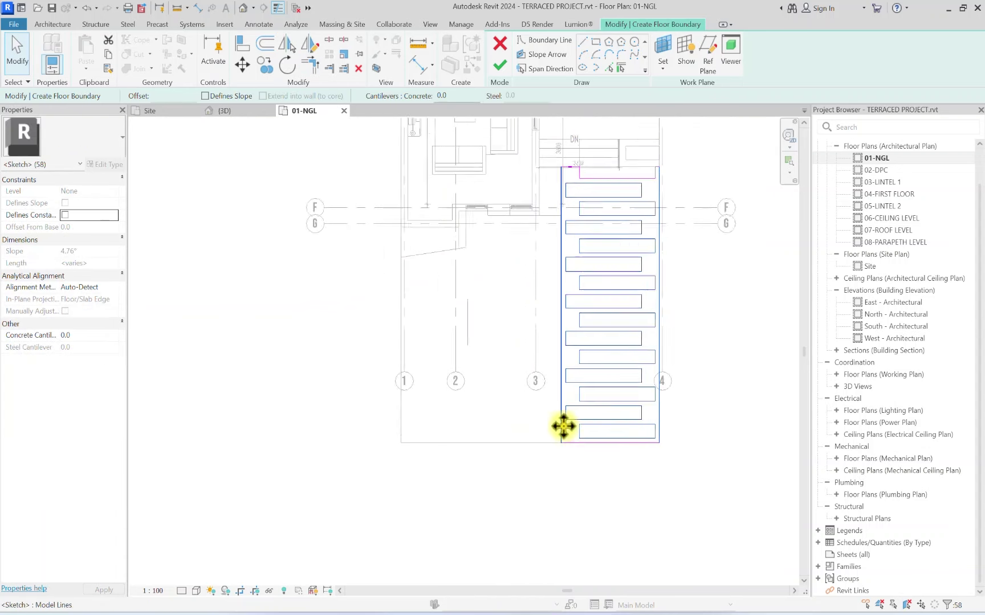
shift+click(560, 433)
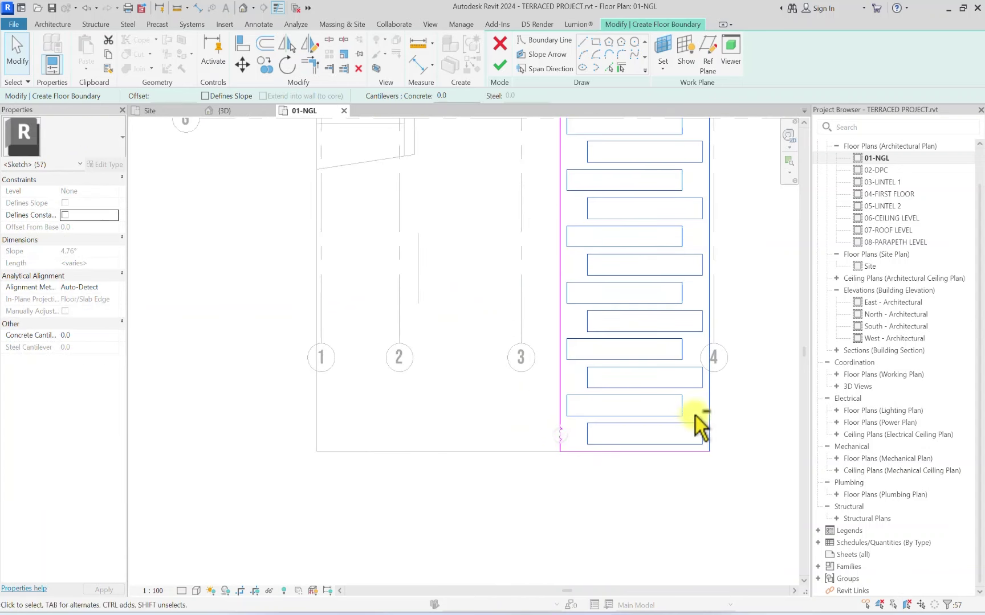
shift+click(710, 403)
scroll(706, 399, down, 2)
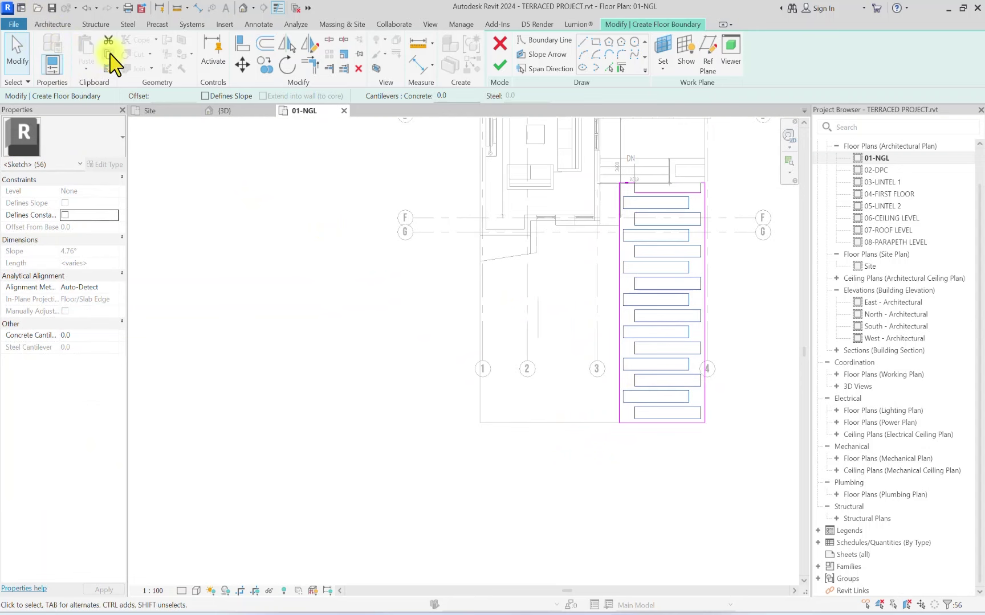
click(500, 65)
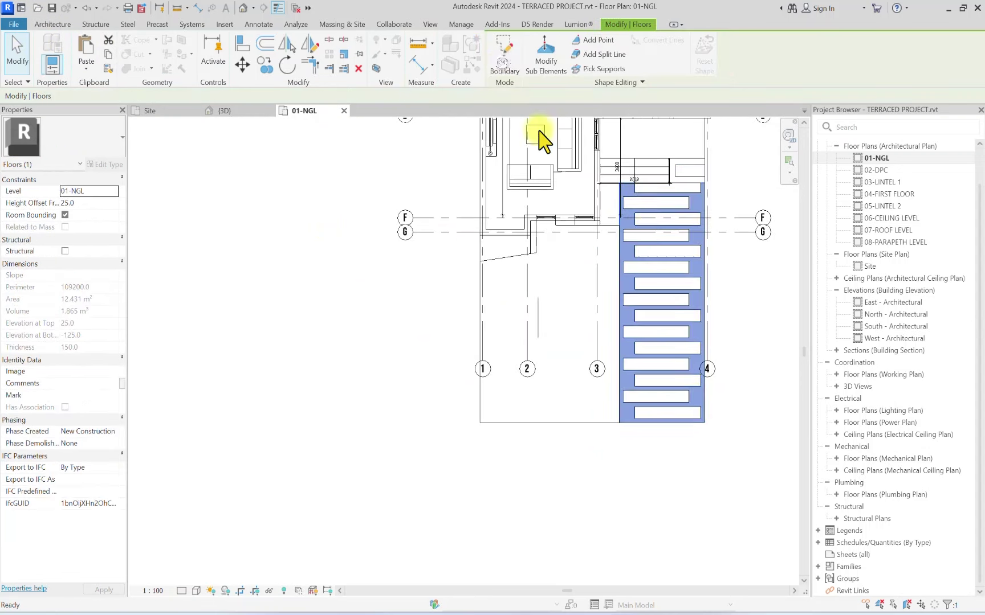
Step: Select the 0-GREEN BED 2 floor at the bottom of the strip
click(716, 312)
scroll(743, 336, down, 1)
middle_drag(743, 336, 541, 448)
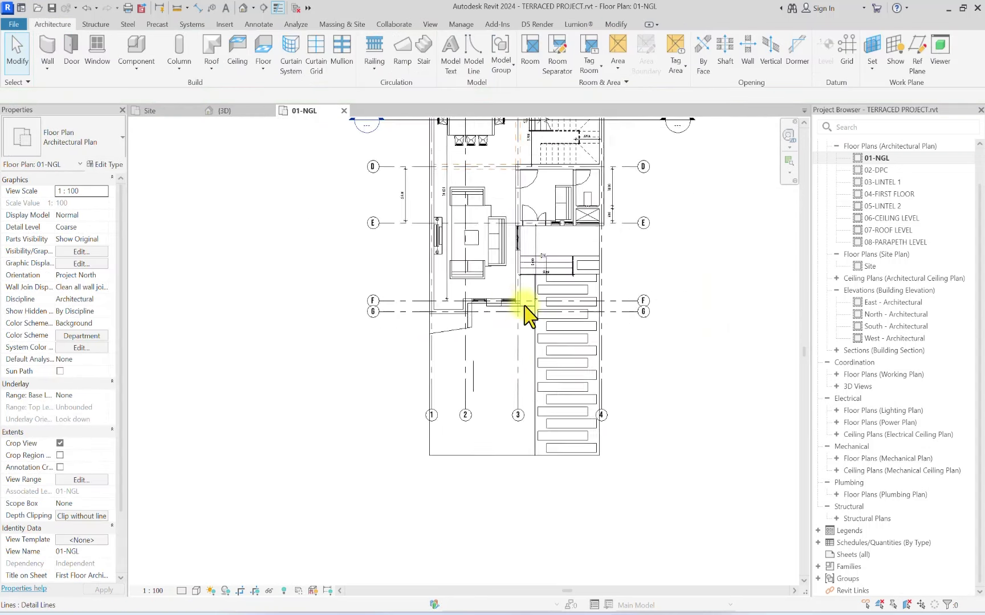
scroll(543, 456, up, 3)
scroll(552, 444, up, 2)
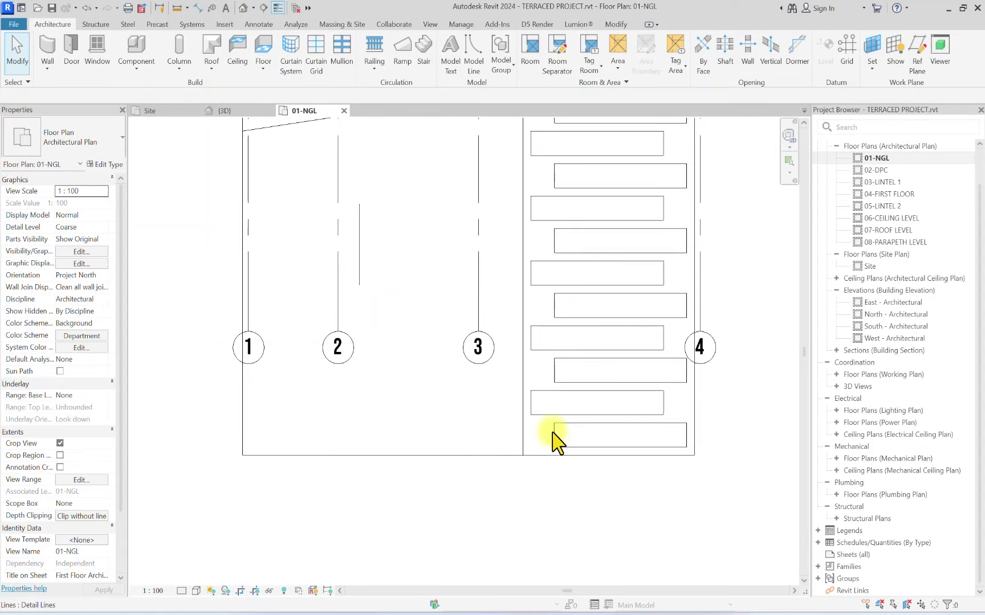
click(553, 435)
key(Escape)
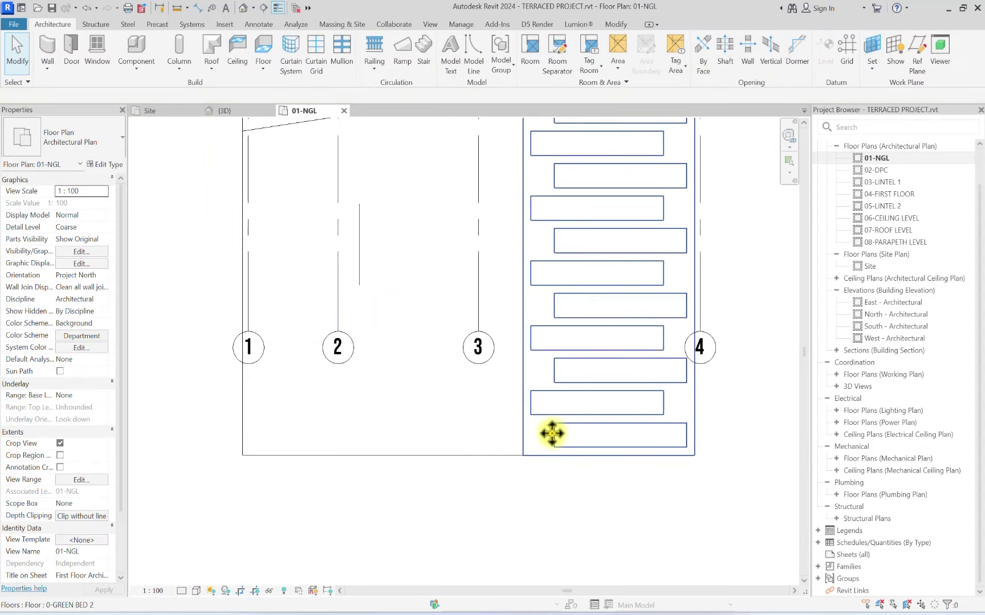
click(552, 438)
Step: Copy the floor 5500 mm to the right and open the copy's boundary for editing
scroll(552, 434, down, 1)
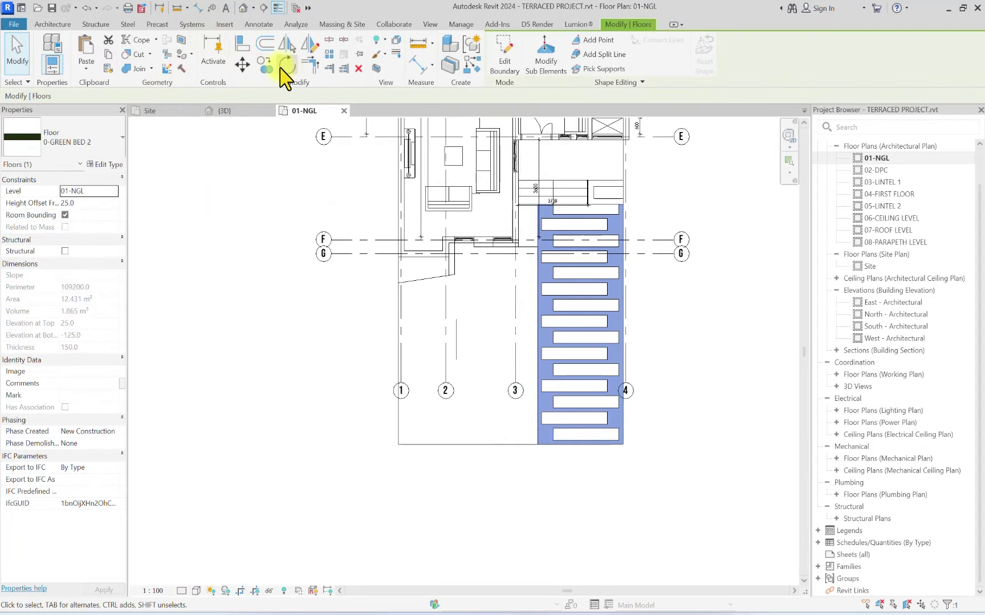
click(265, 64)
click(569, 336)
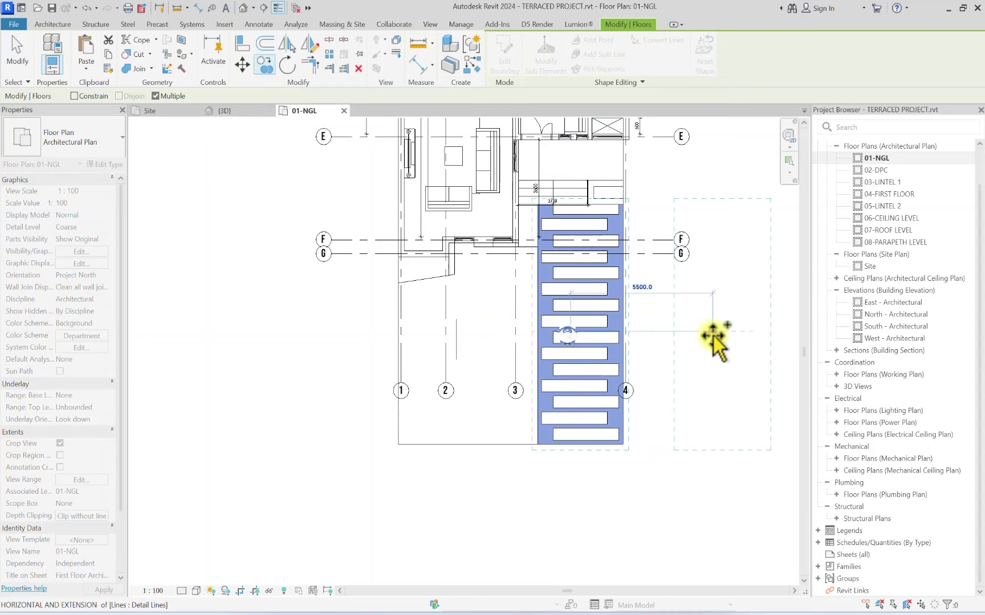
click(713, 336)
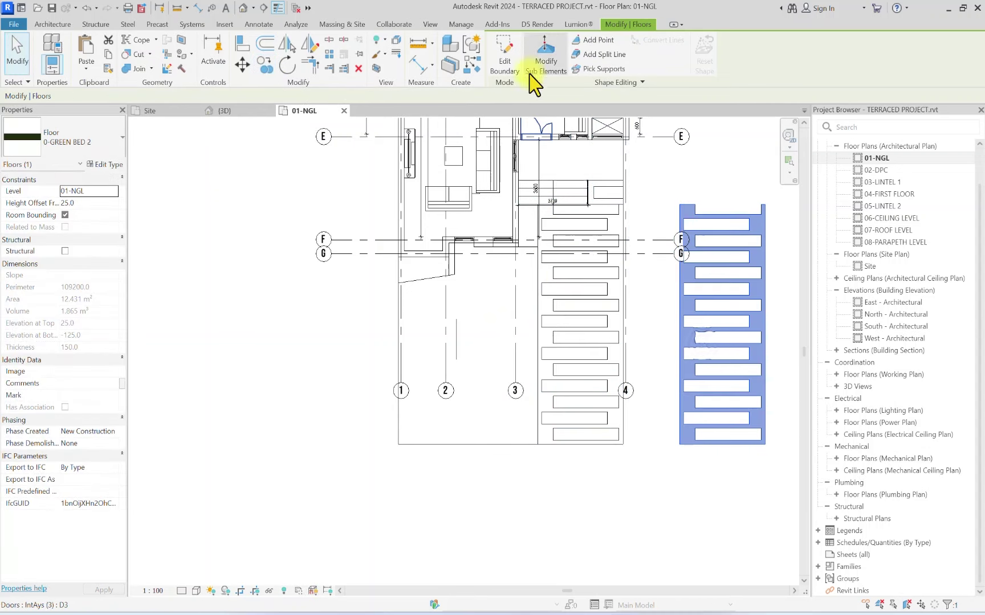
click(519, 67)
middle_drag(725, 282, 607, 273)
Step: Cut the copied floor's boundary lines and paste them, aligned to the current view, back onto the original strip
scroll(651, 180, down, 2)
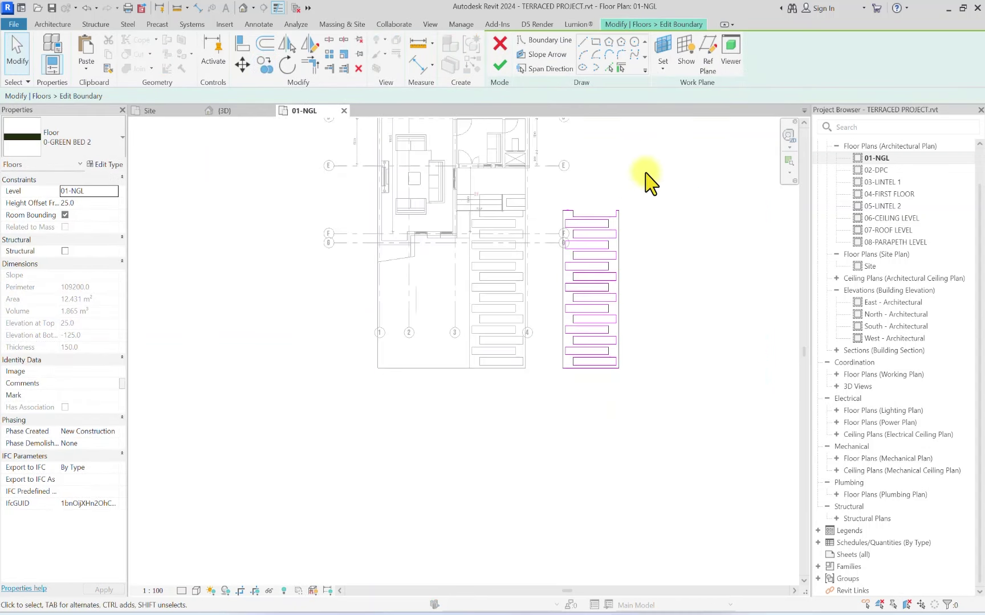
key(Tab)
click(618, 294)
click(623, 181)
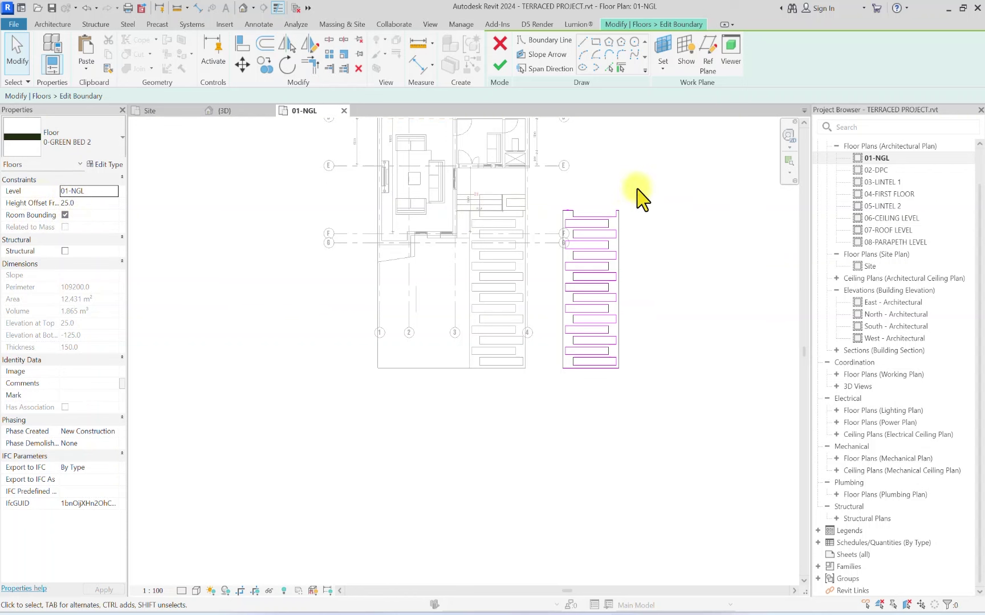
mouse_move(662, 177)
mouse_down()
mouse_move(523, 402)
mouse_move(505, 451)
mouse_up()
key(Delete)
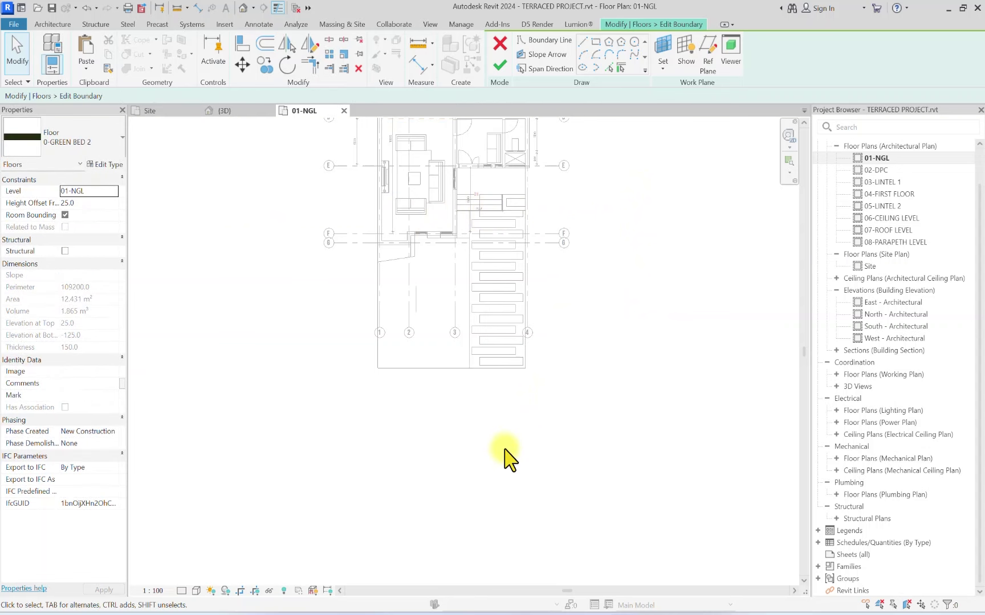
click(86, 67)
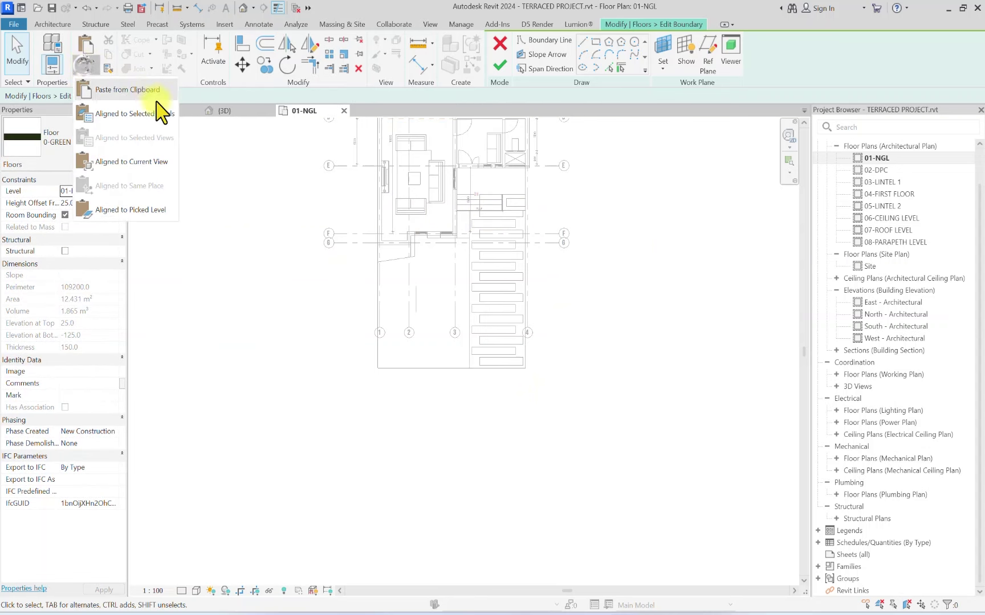
click(137, 162)
scroll(536, 171, up, 5)
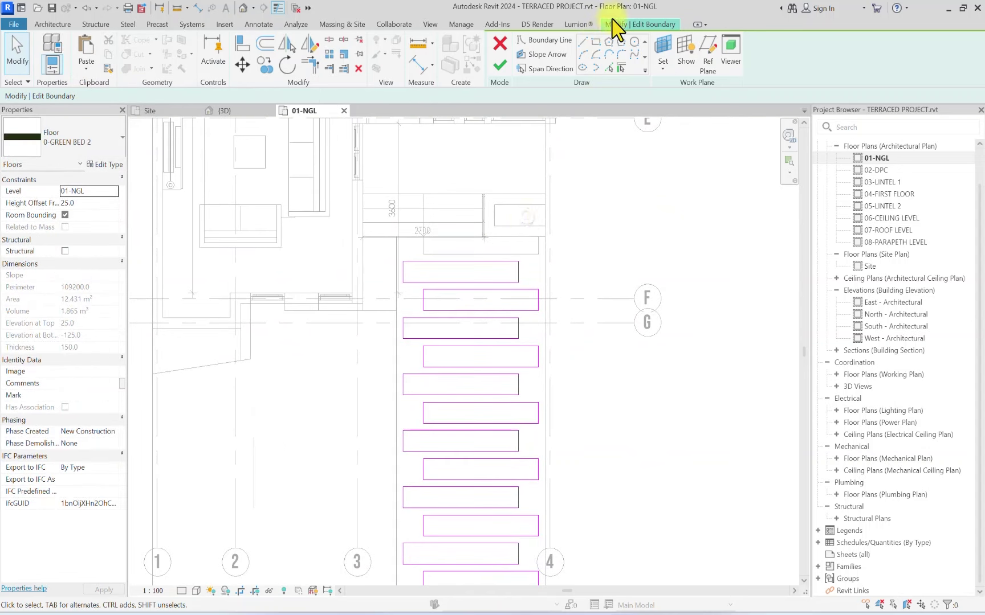
Step: Draw a top rectangle boundary, then start duplicating the floor type as 0-GREEN BED 3
click(595, 42)
scroll(504, 294, up, 3)
click(566, 194)
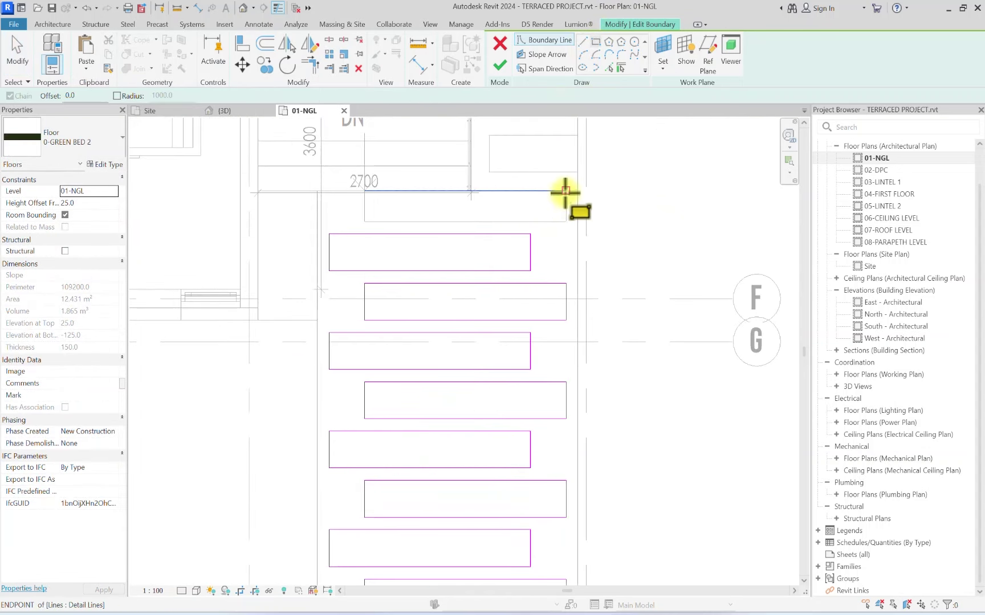
click(359, 225)
key(Escape)
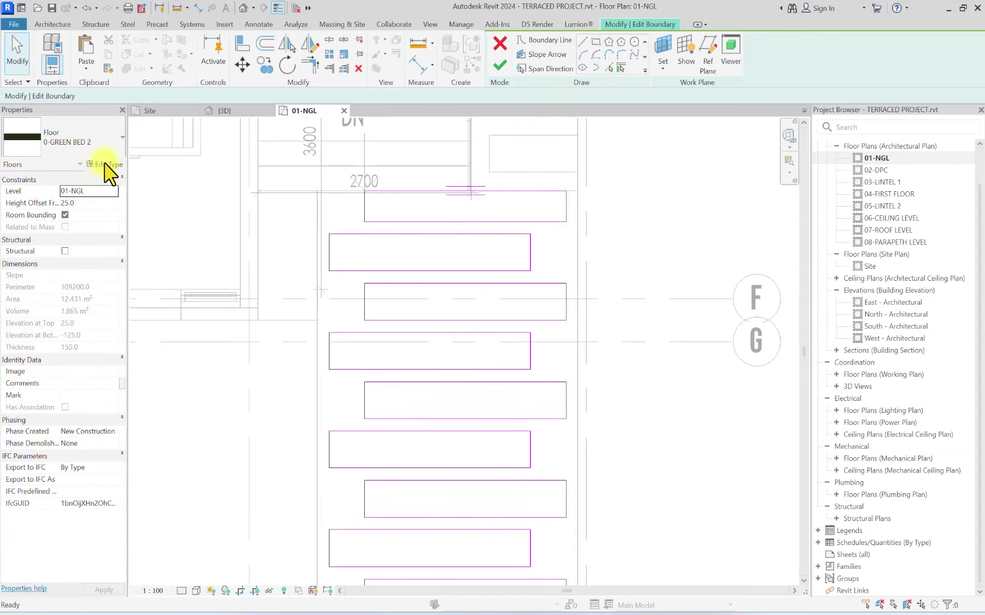
click(106, 165)
click(781, 202)
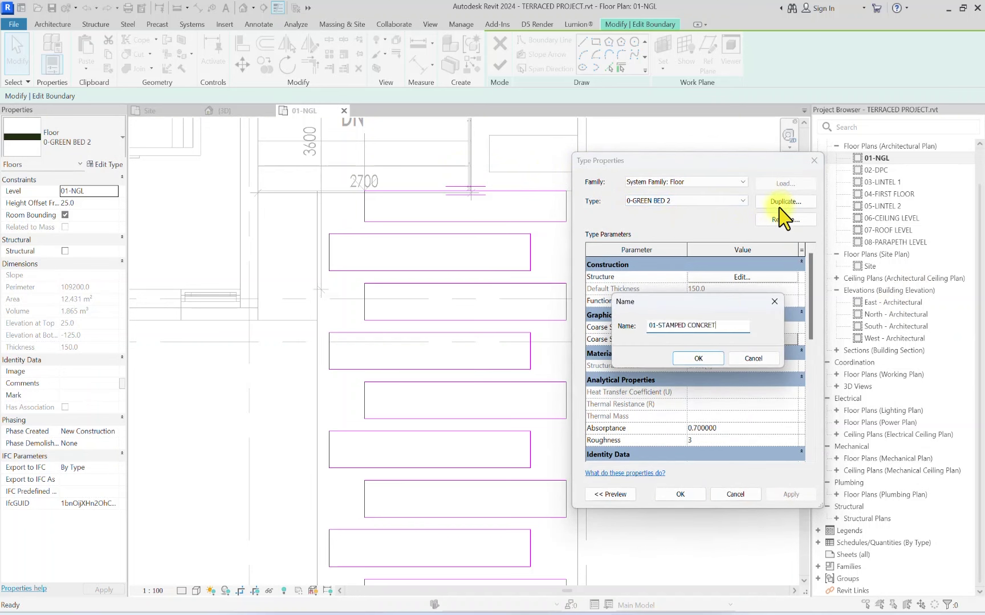
Step: Create the 01-STAMPED CONCRETE floor type and duplicate the Grass(1) material for its structure layer
click(679, 358)
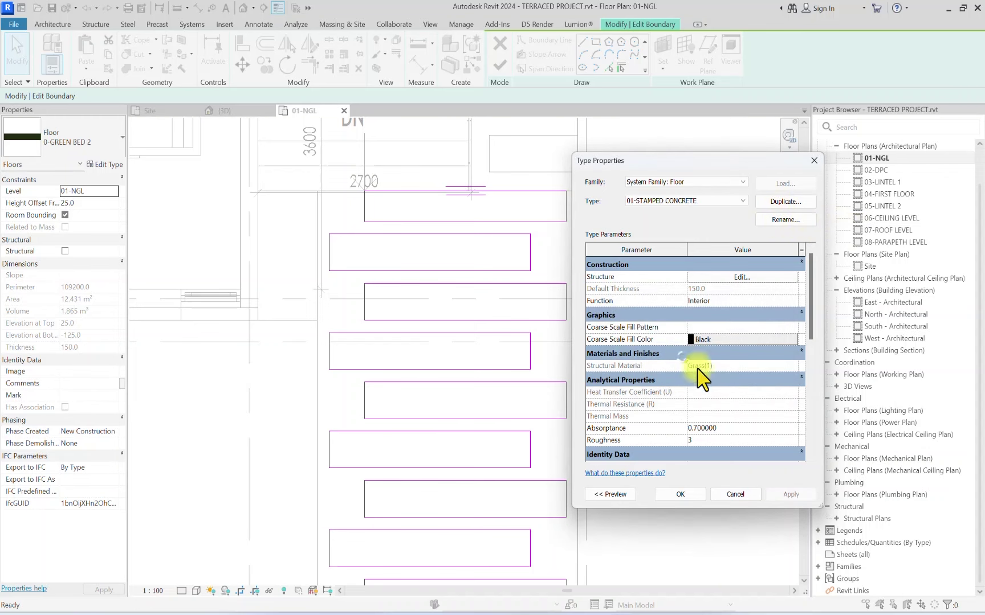
click(740, 276)
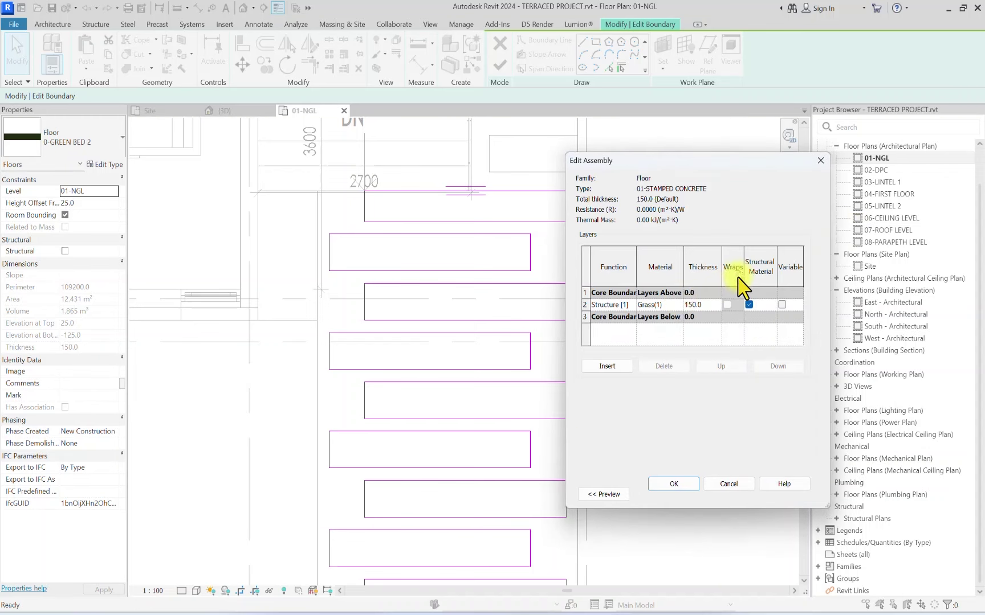
click(679, 305)
right_click(301, 314)
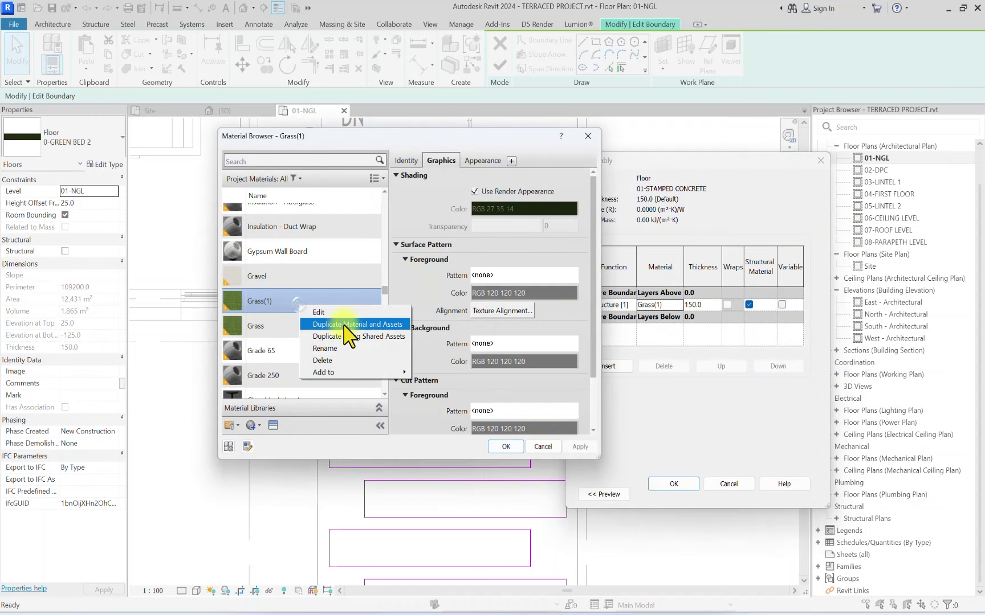
click(345, 332)
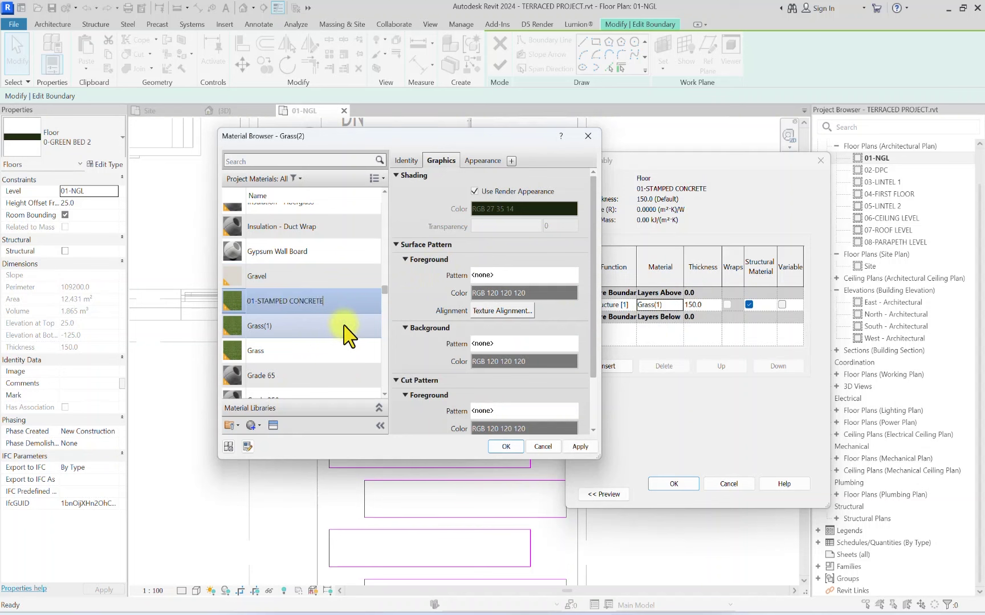
Step: Give the new material a Concrete appearance, confirm all dialogs, and finish the paving strip floor
click(273, 426)
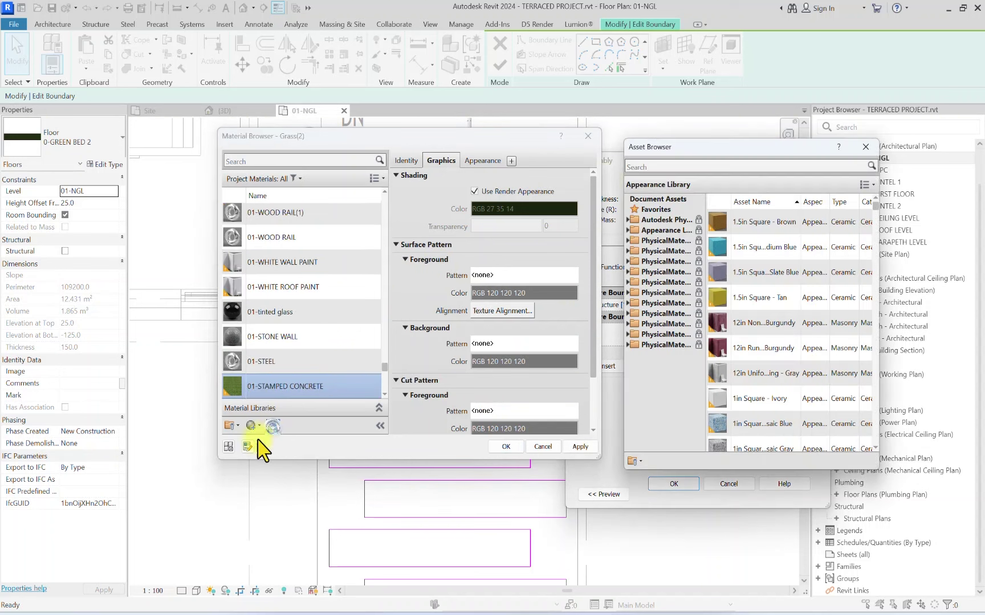
double_click(661, 230)
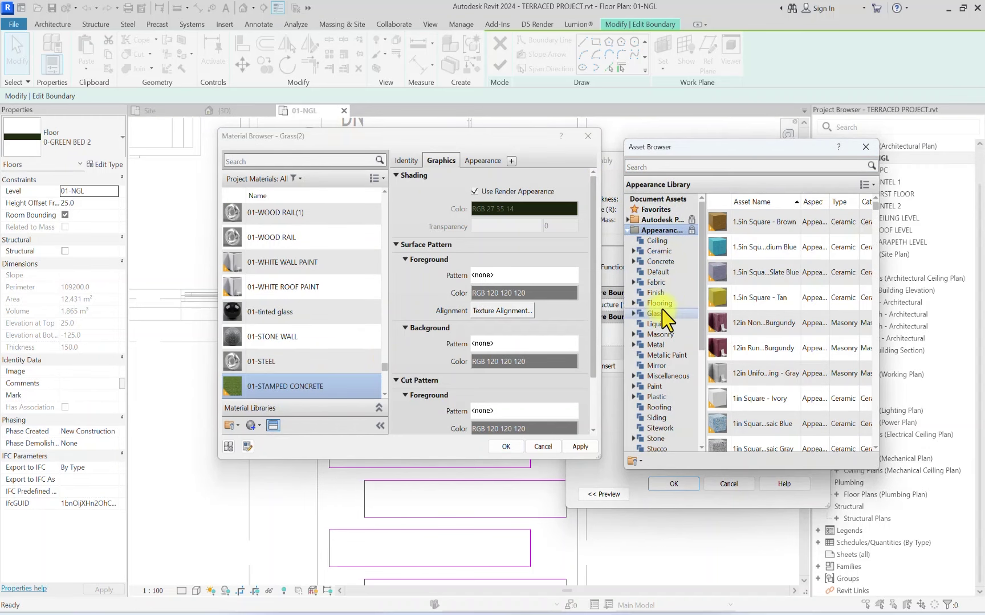
double_click(660, 262)
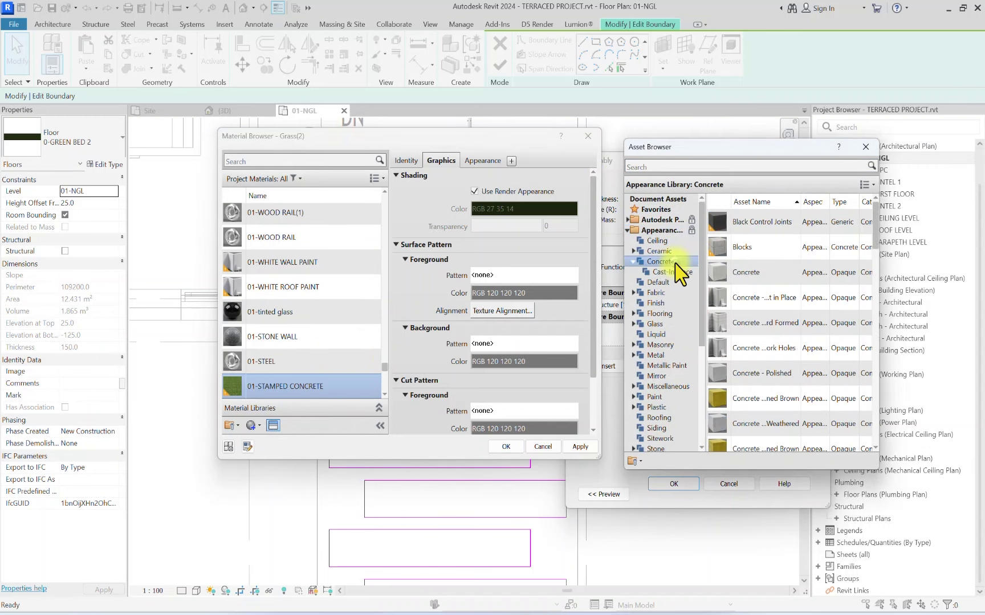
click(865, 273)
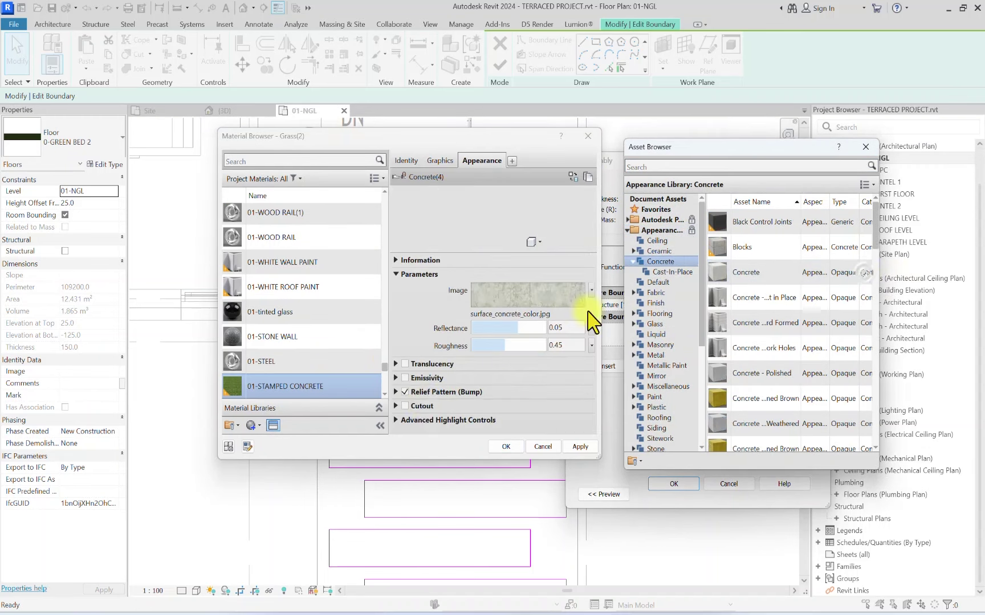
click(441, 161)
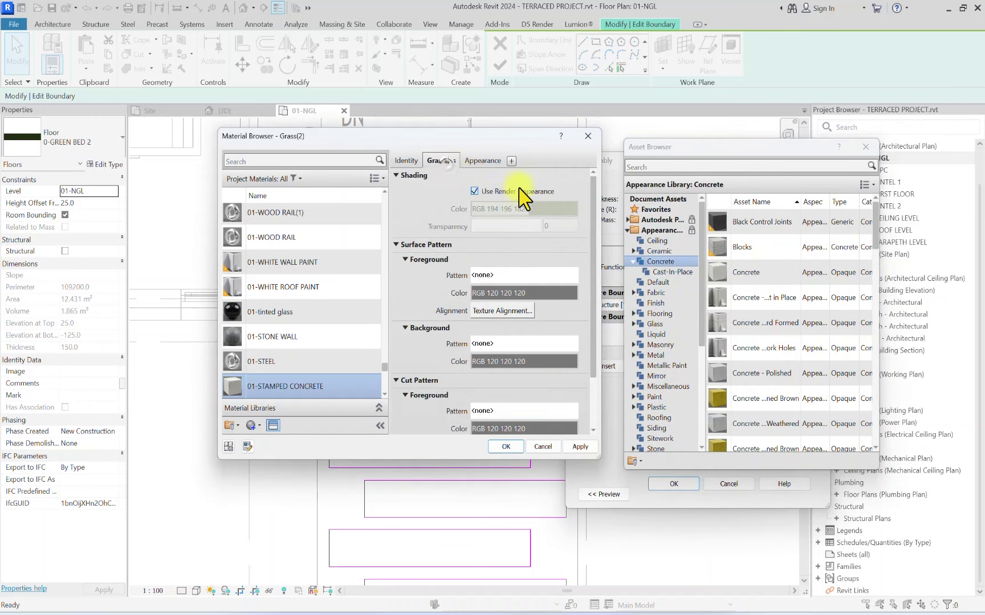
click(506, 446)
click(674, 484)
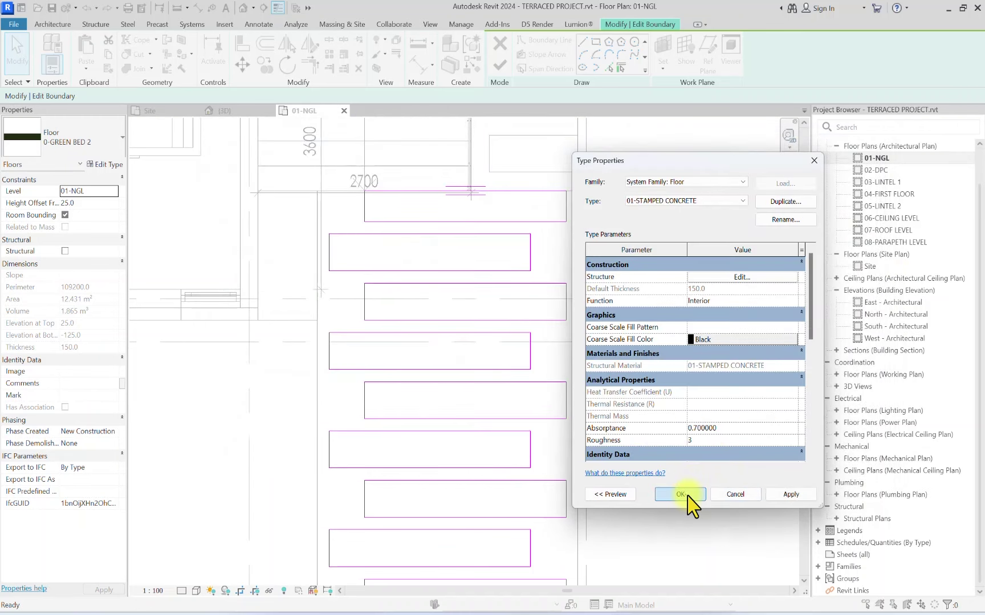
click(687, 555)
click(501, 70)
scroll(593, 213, down, 4)
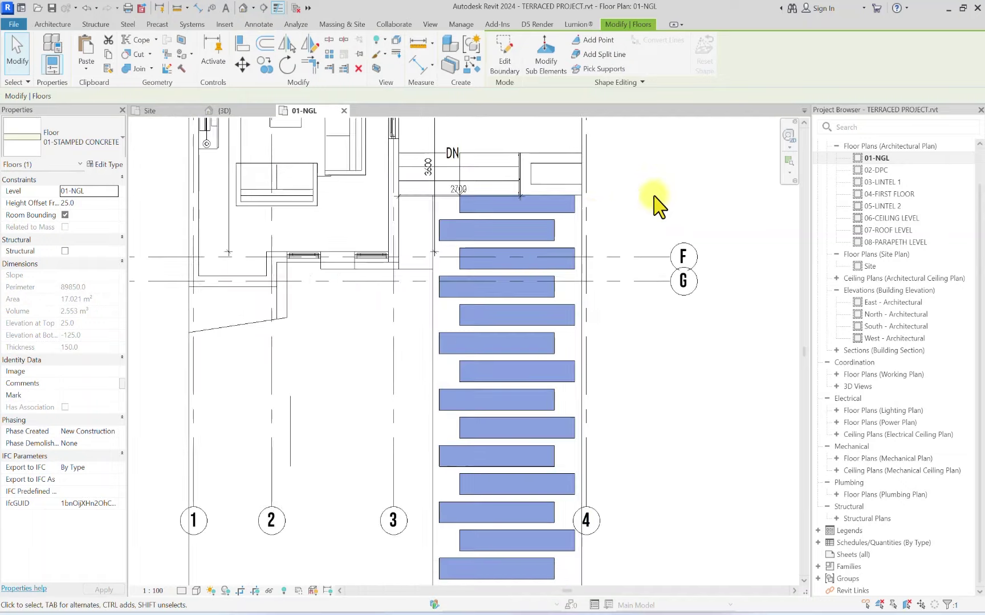
key(Escape)
scroll(624, 402, up, 3)
click(624, 393)
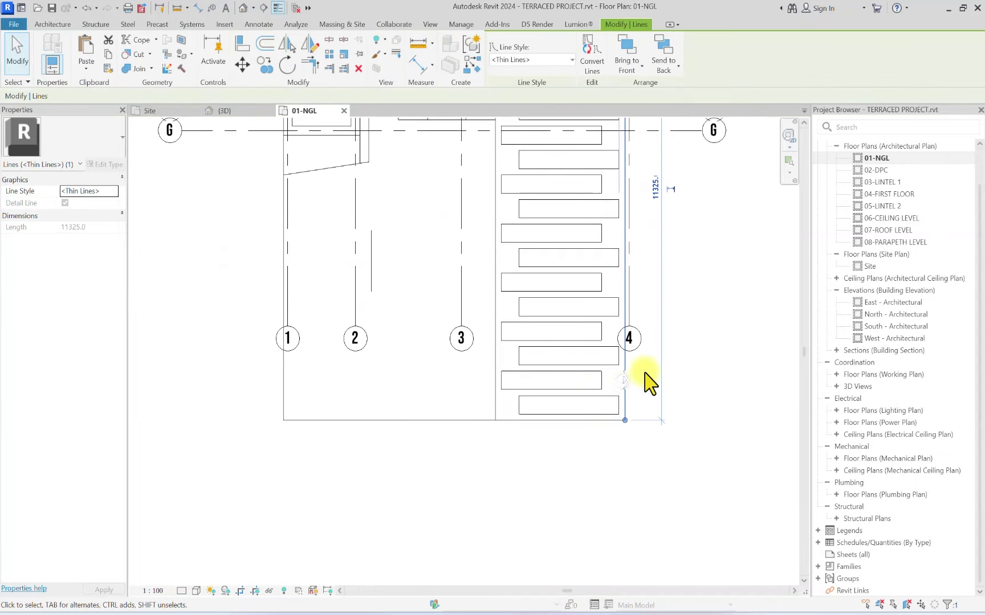
key(Escape)
click(622, 385)
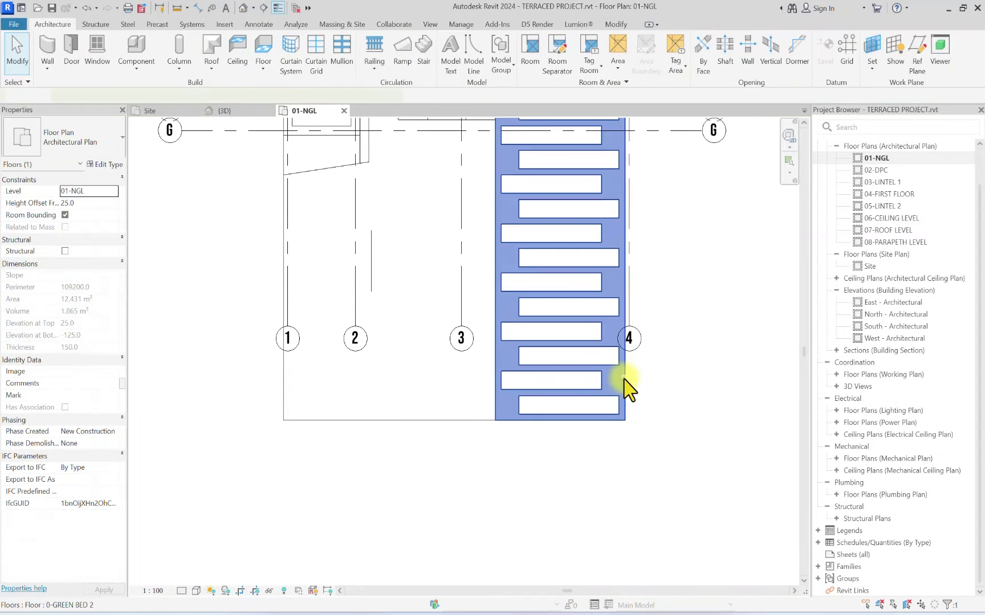
scroll(341, 362, down, 4)
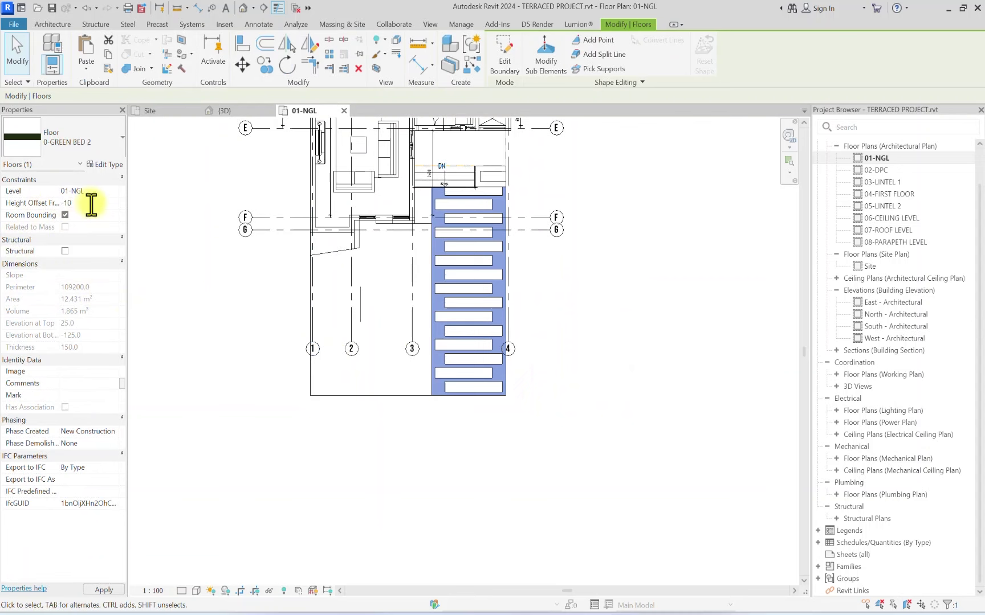
key(Escape)
click(345, 395)
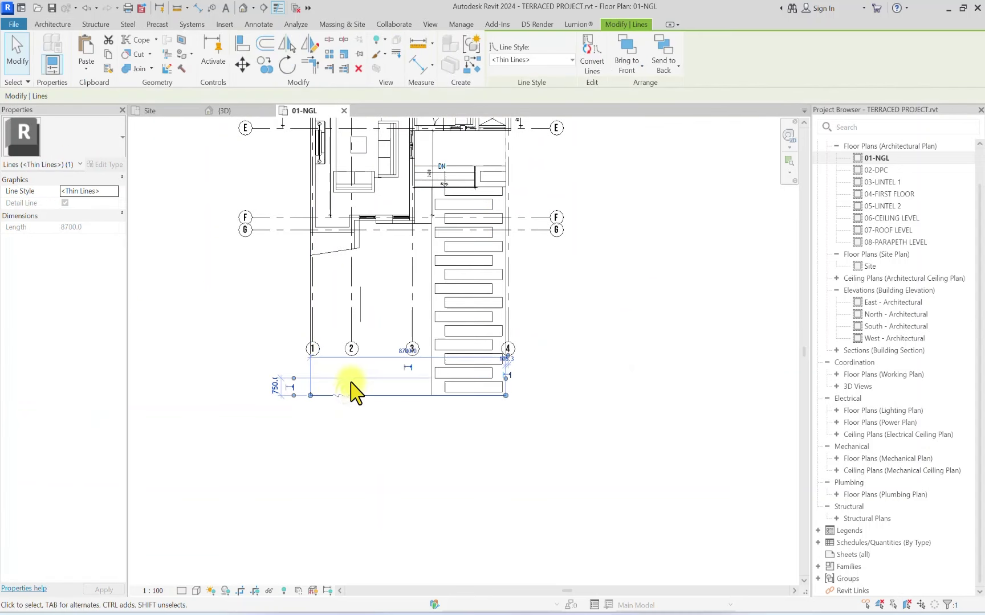
key(Escape)
click(338, 393)
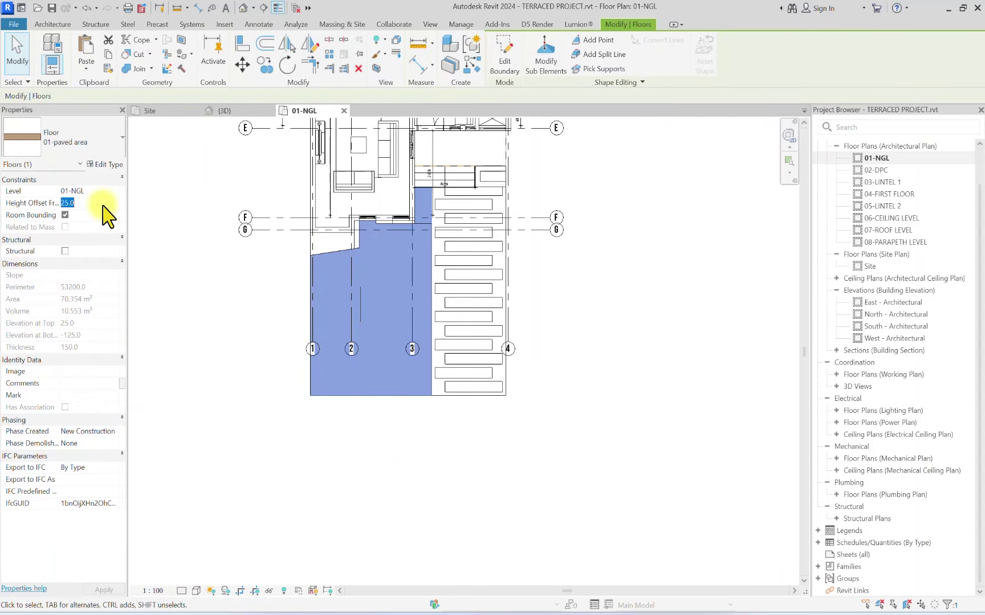
click(571, 313)
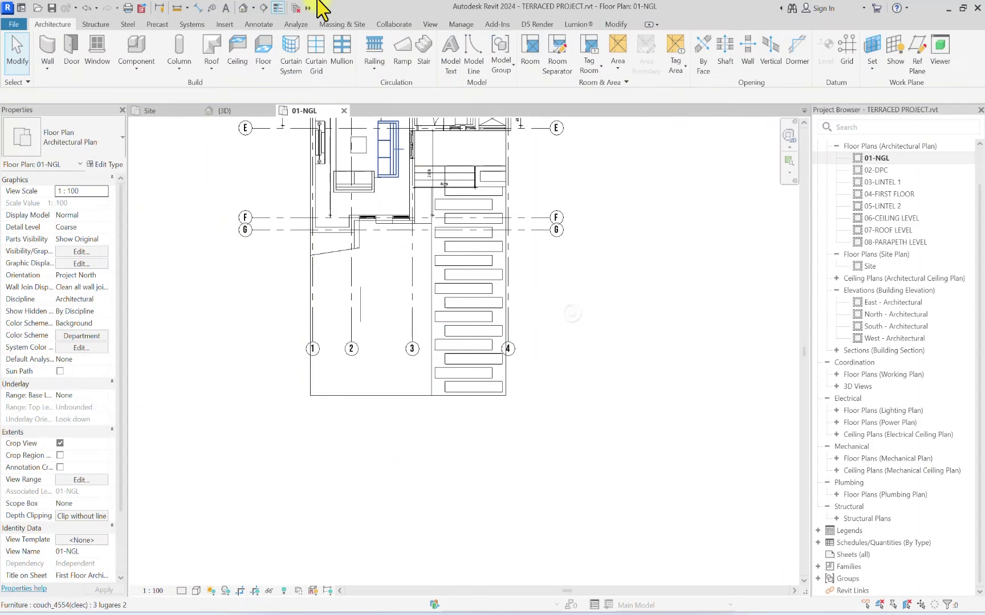
click(244, 8)
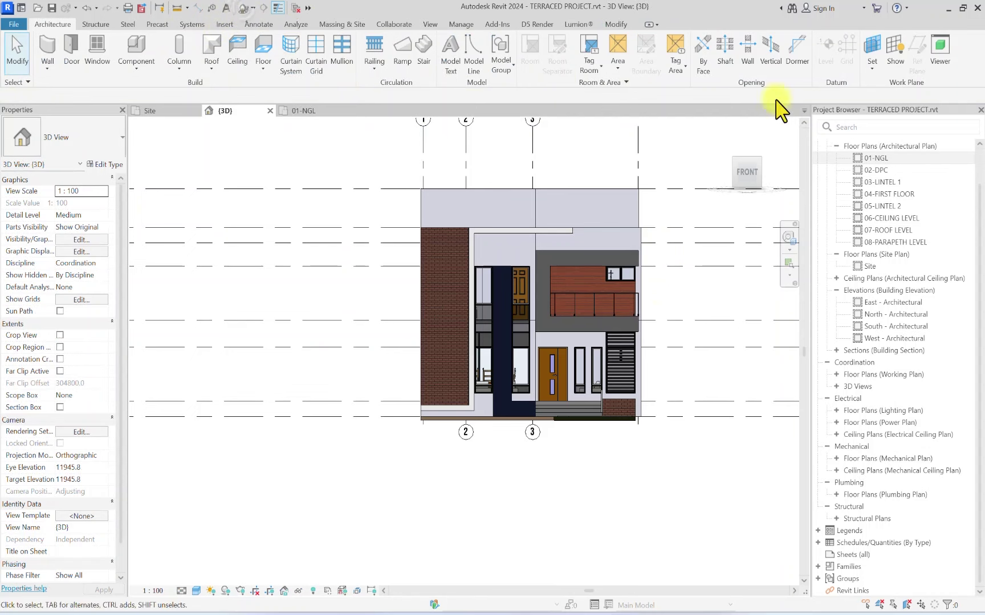
click(744, 162)
shift+middle_drag(692, 219, 582, 296)
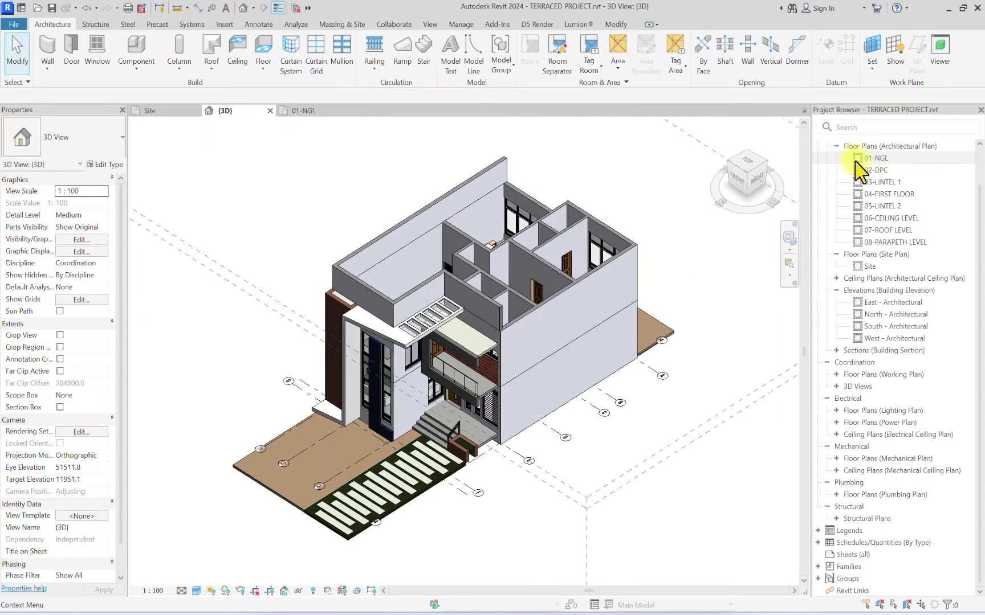
double_click(877, 159)
scroll(365, 279, down, 2)
middle_drag(364, 279, 567, 259)
scroll(567, 259, up, 1)
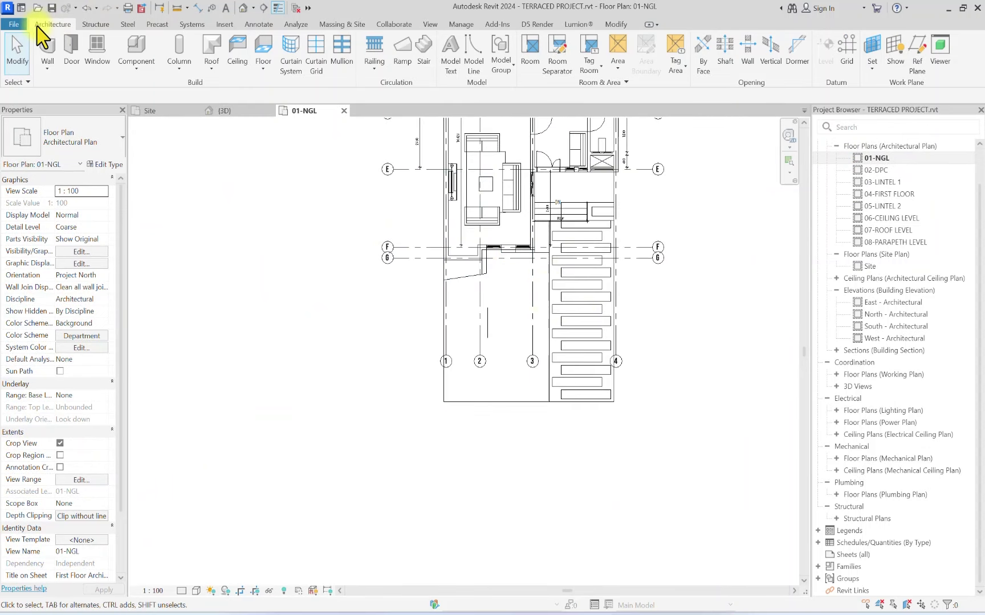
Step: Place a 5000 × 2500 parking space in the front yard near grid 1
click(346, 25)
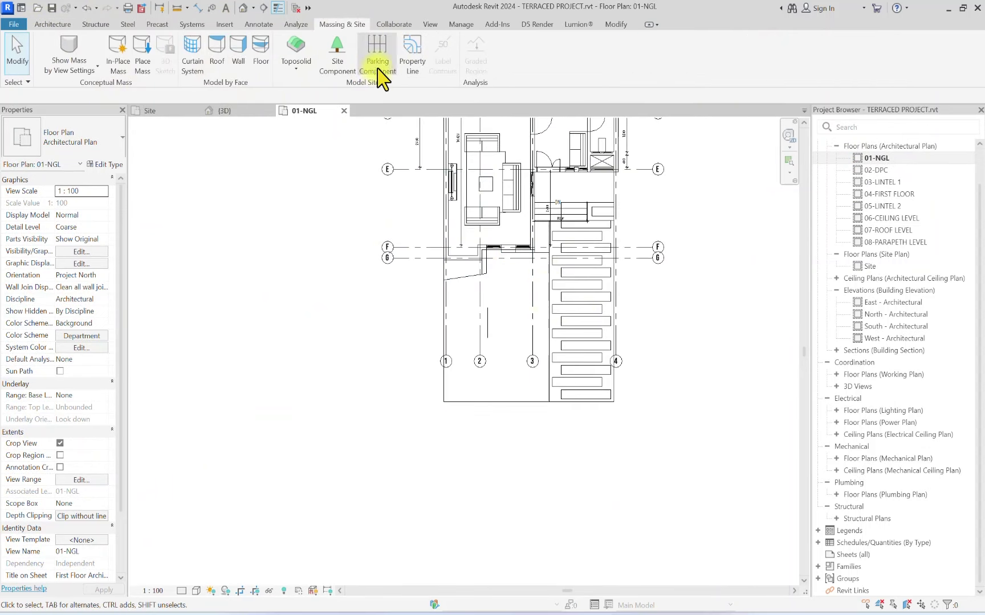
click(378, 64)
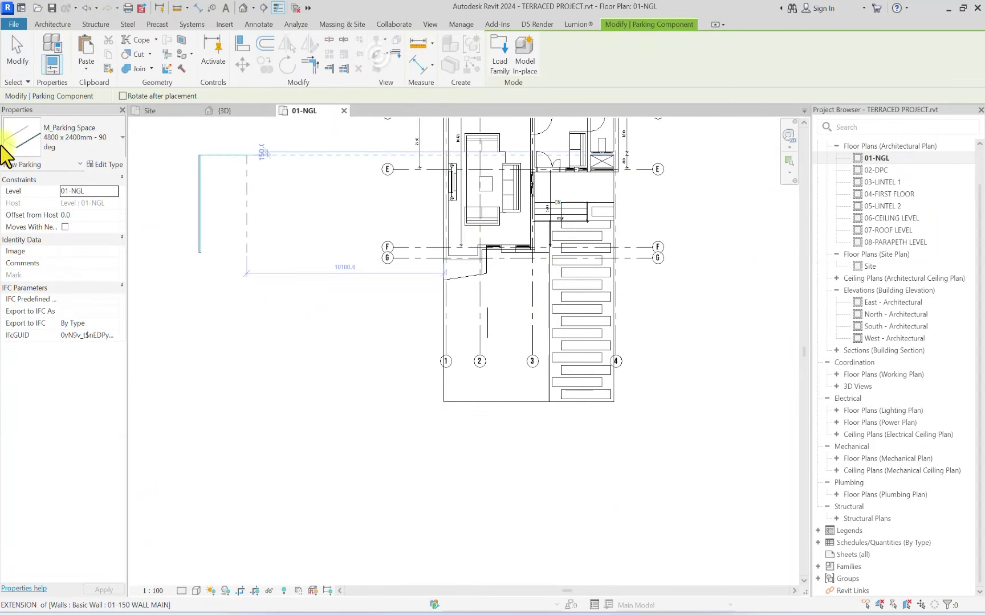
click(105, 165)
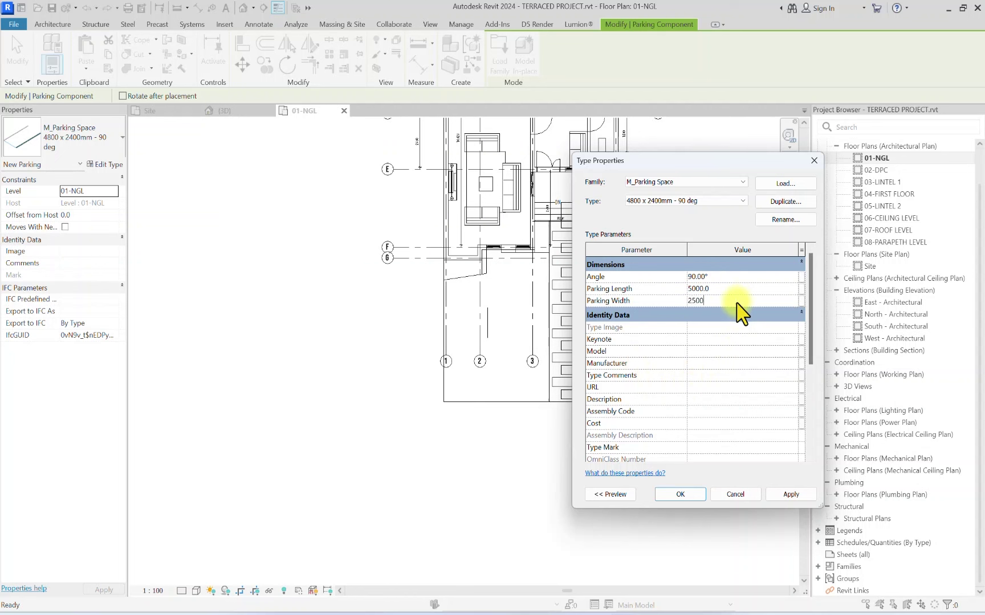
click(679, 494)
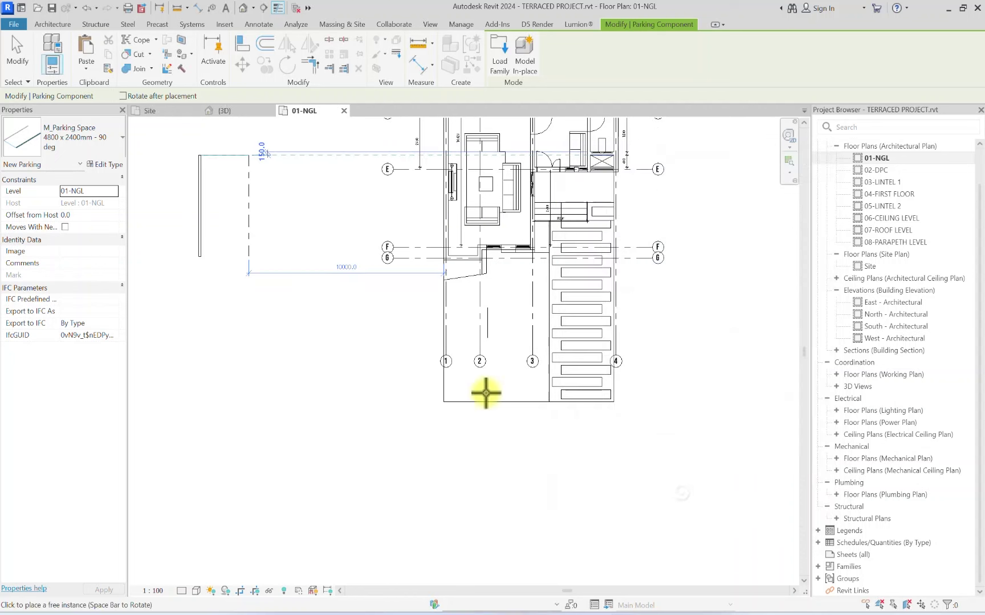
scroll(485, 393, up, 3)
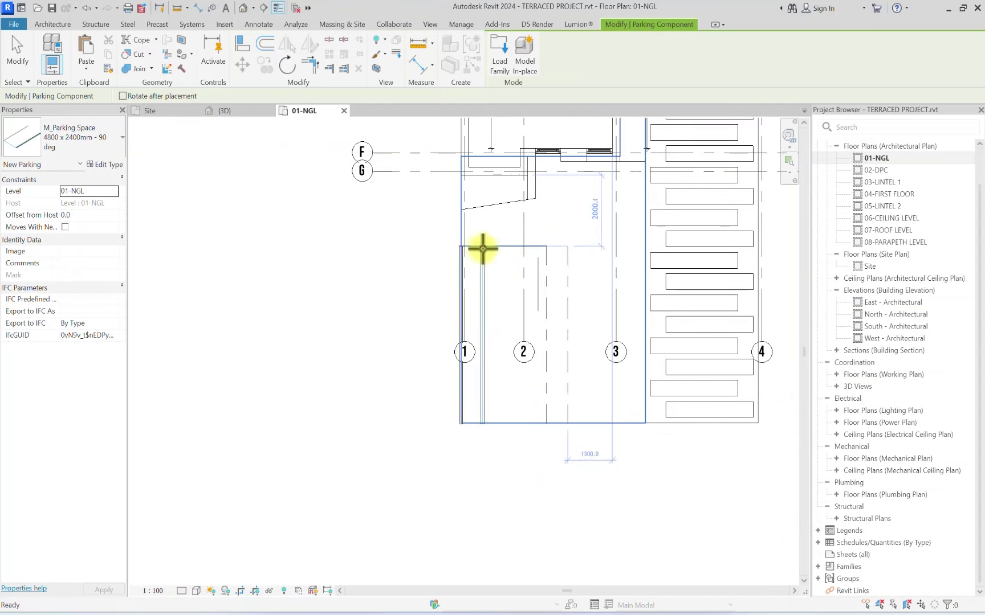
click(483, 248)
key(Escape)
Step: Copy the parking space 2500 to the right so two spaces sit side by side
click(482, 253)
click(264, 64)
scroll(445, 253, up, 2)
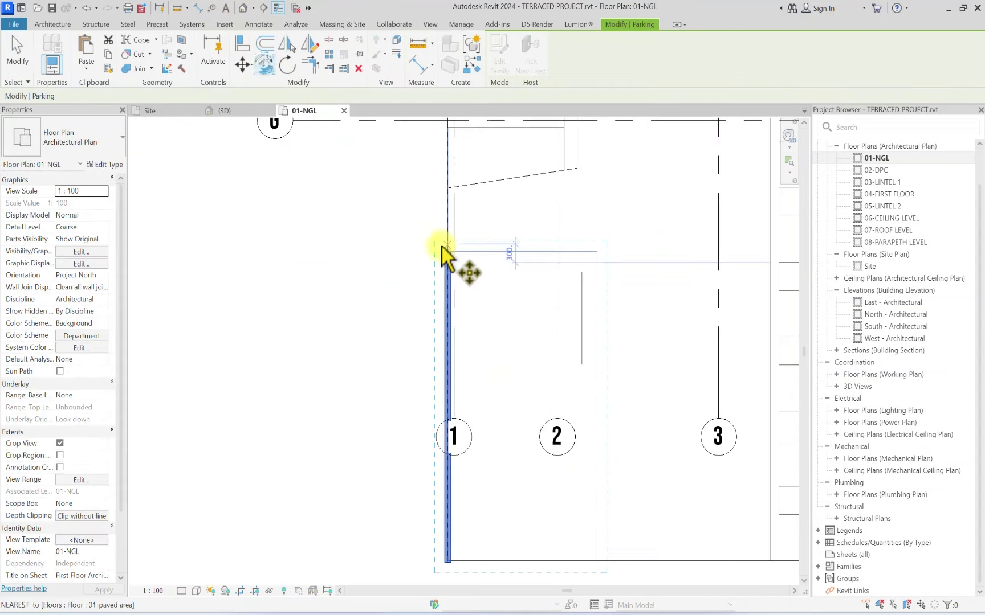
click(448, 252)
middle_drag(450, 257, 469, 261)
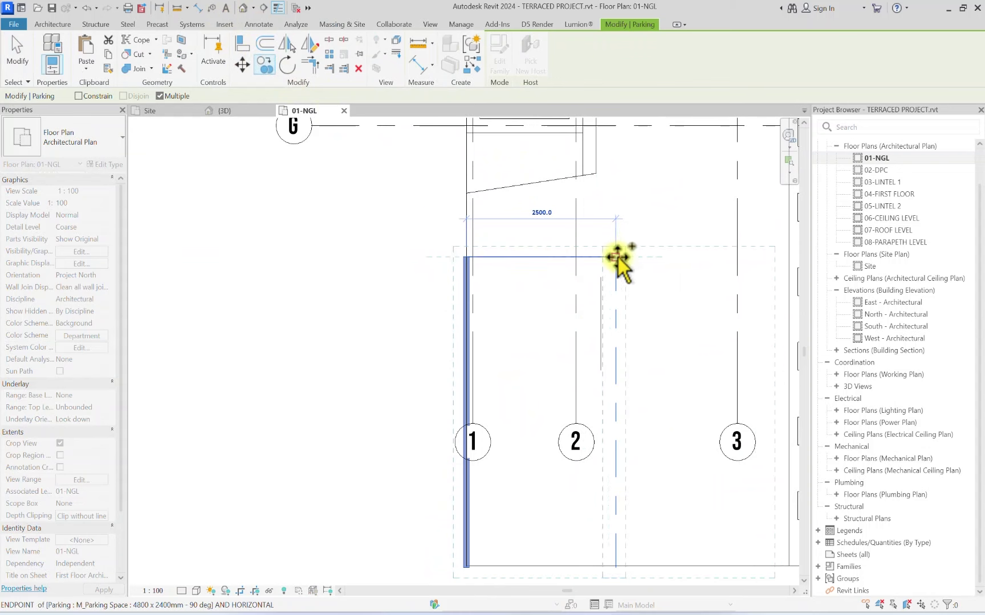
click(618, 258)
scroll(589, 260, down, 5)
key(Escape)
key(Escape)
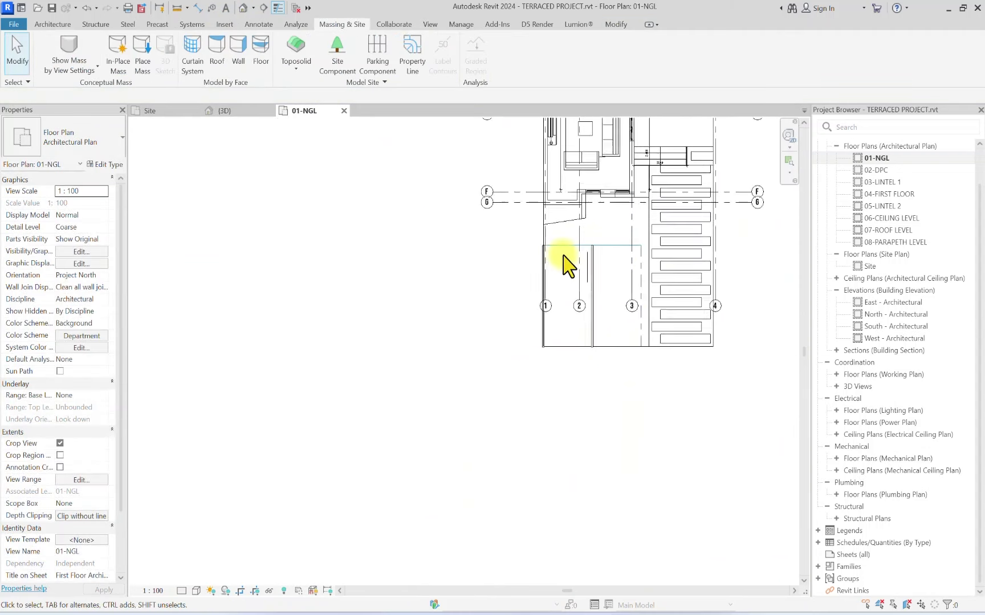
scroll(568, 265, down, 4)
middle_drag(575, 369, 528, 202)
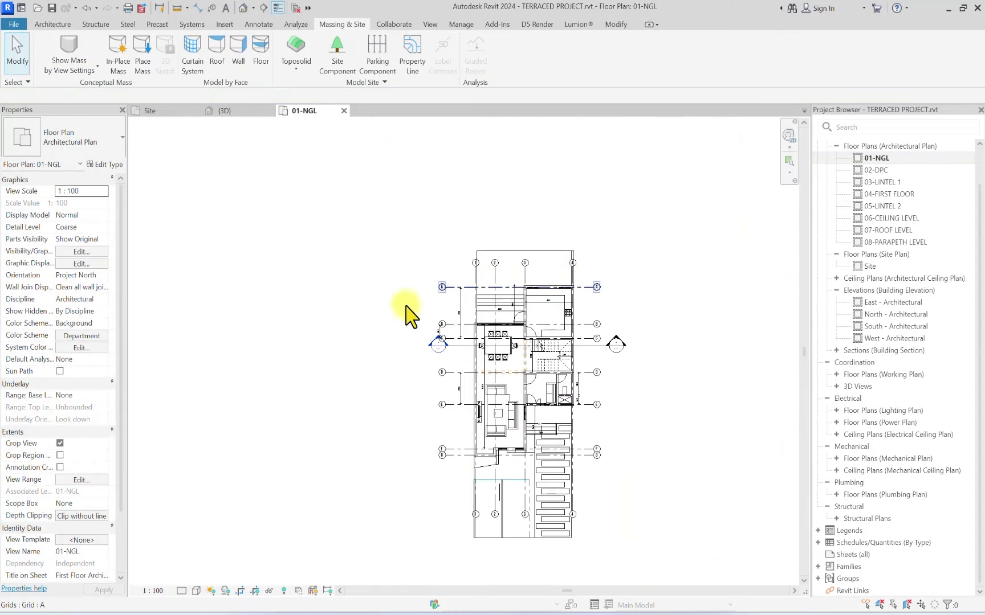
Step: Switch to the default 3D view and set the ViewCube to Top, centring the house
scroll(472, 296, down, 1)
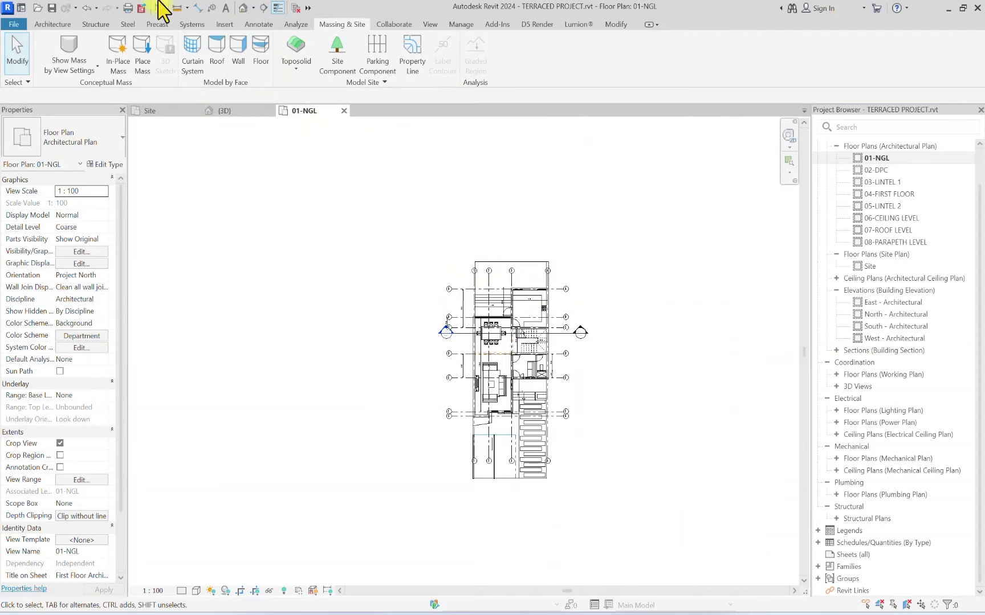
click(242, 9)
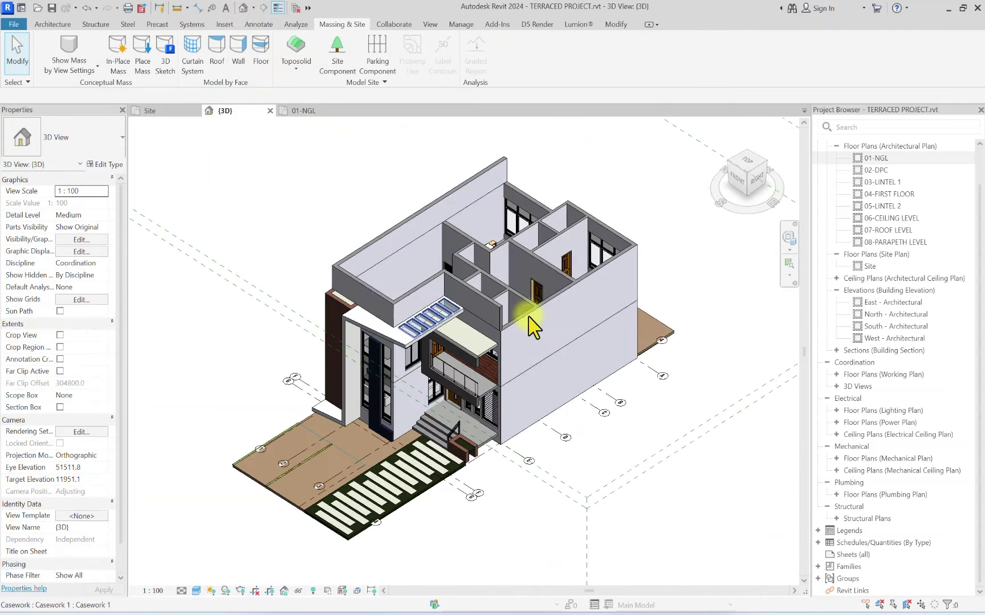
drag(747, 187, 758, 244)
scroll(418, 246, down, 3)
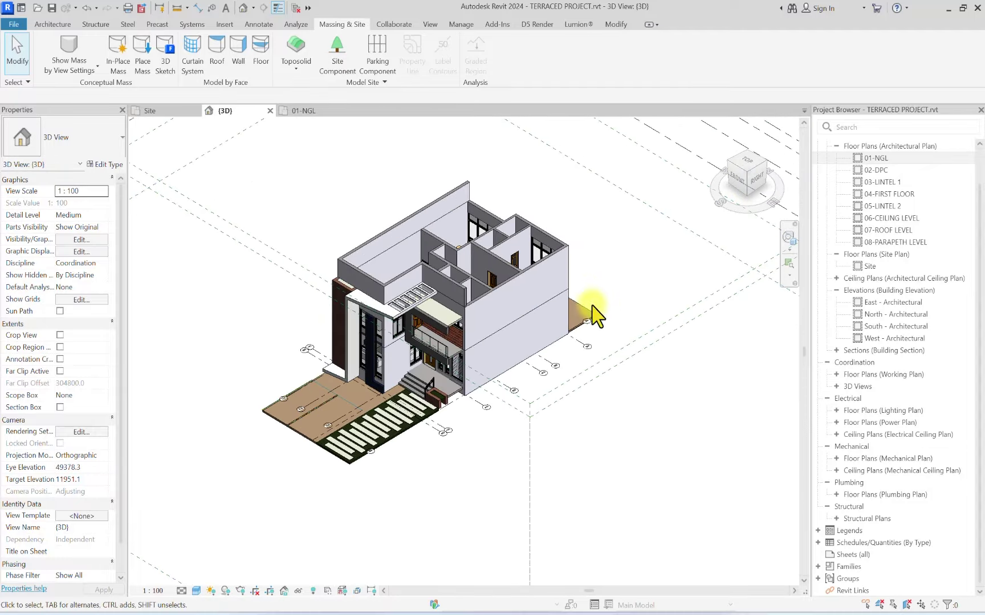
scroll(451, 294, up, 3)
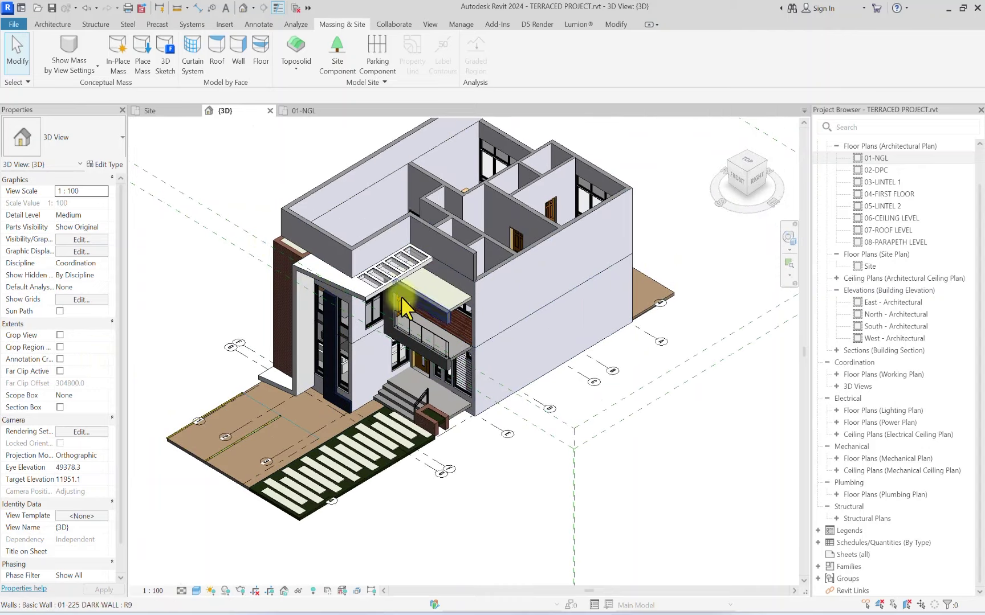
scroll(402, 307, down, 2)
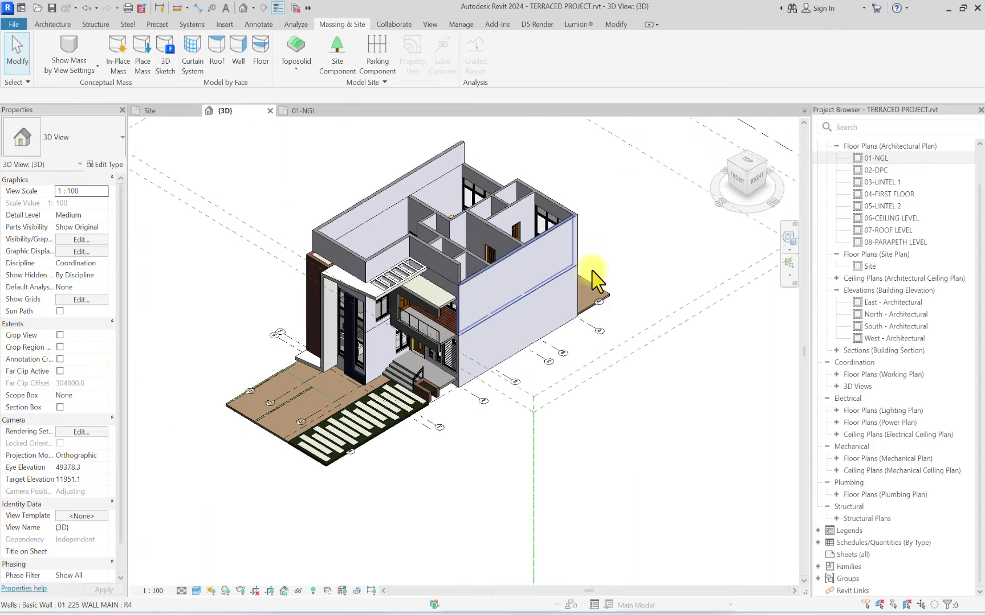
click(746, 164)
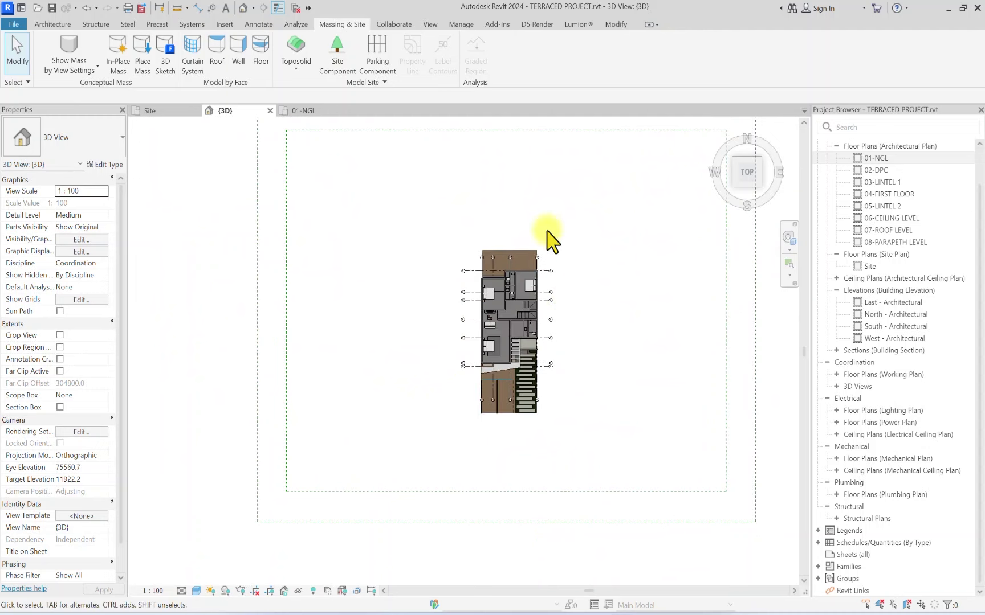
scroll(547, 233, up, 2)
middle_drag(547, 233, 626, 187)
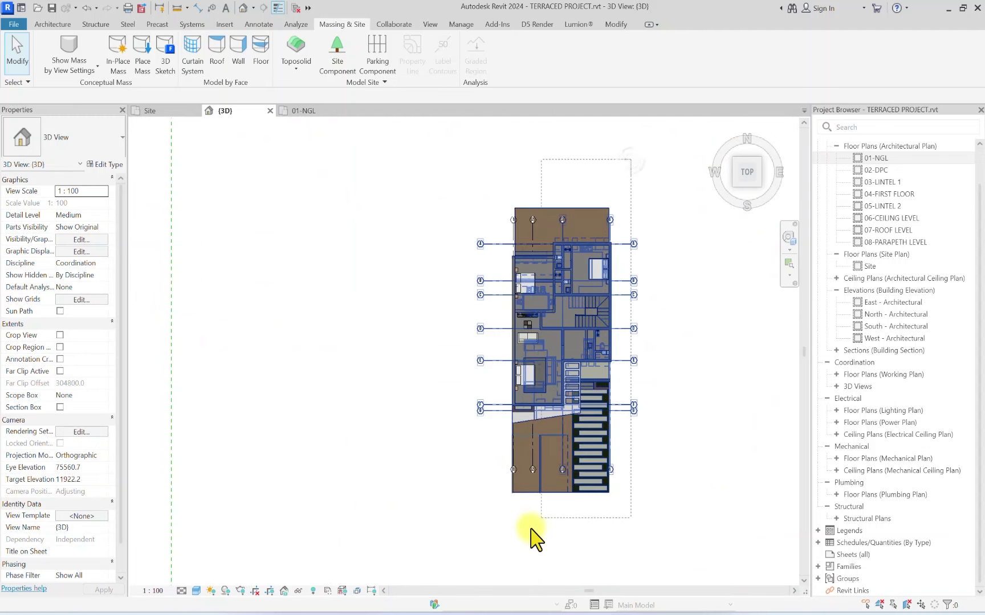
Step: Select the whole house, filtering out the Grids and deselecting two right-side walls
drag(530, 527, 474, 546)
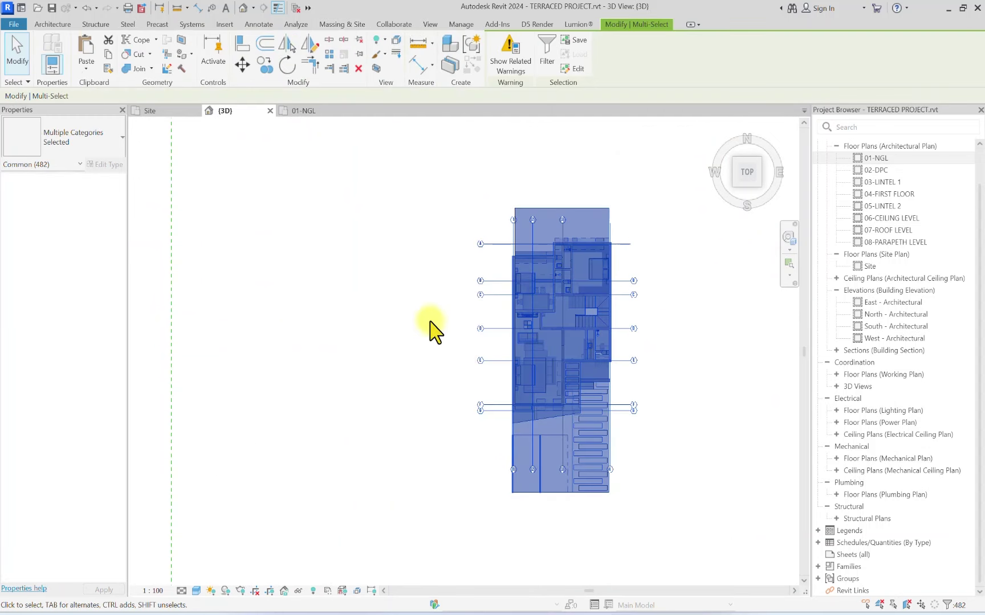
click(547, 57)
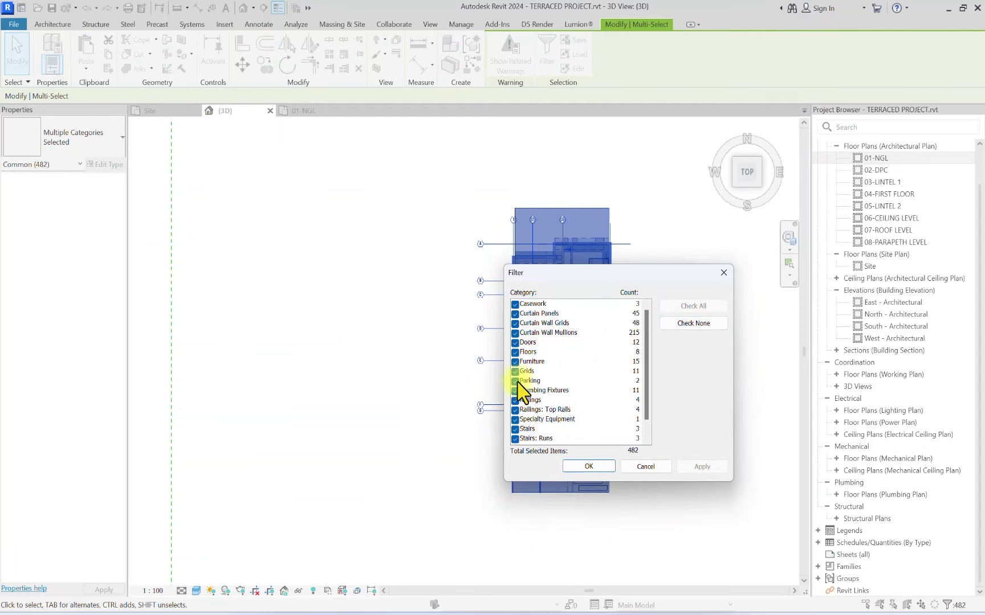
click(587, 467)
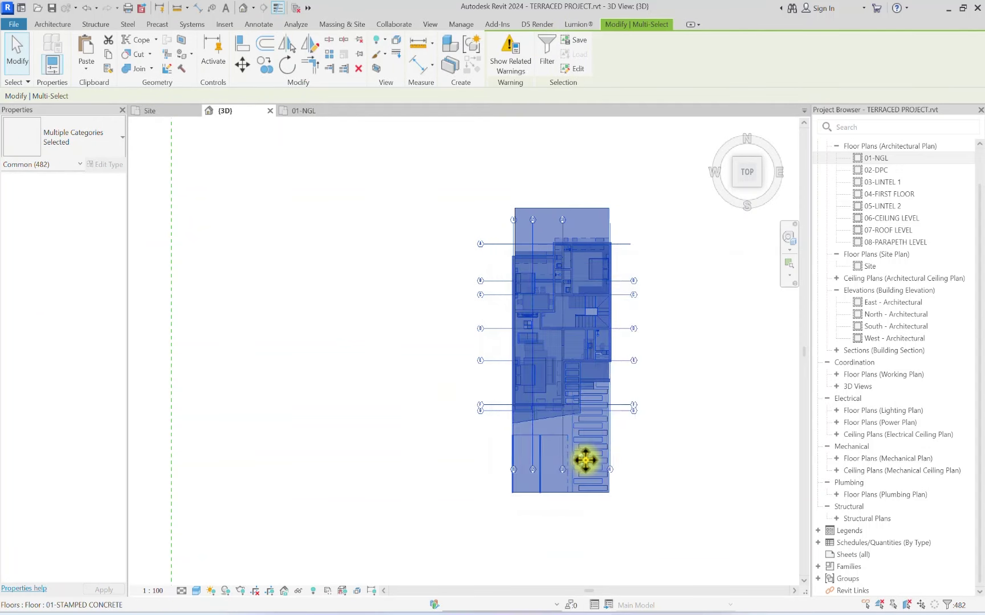
scroll(484, 319, up, 5)
middle_drag(456, 213, 512, 395)
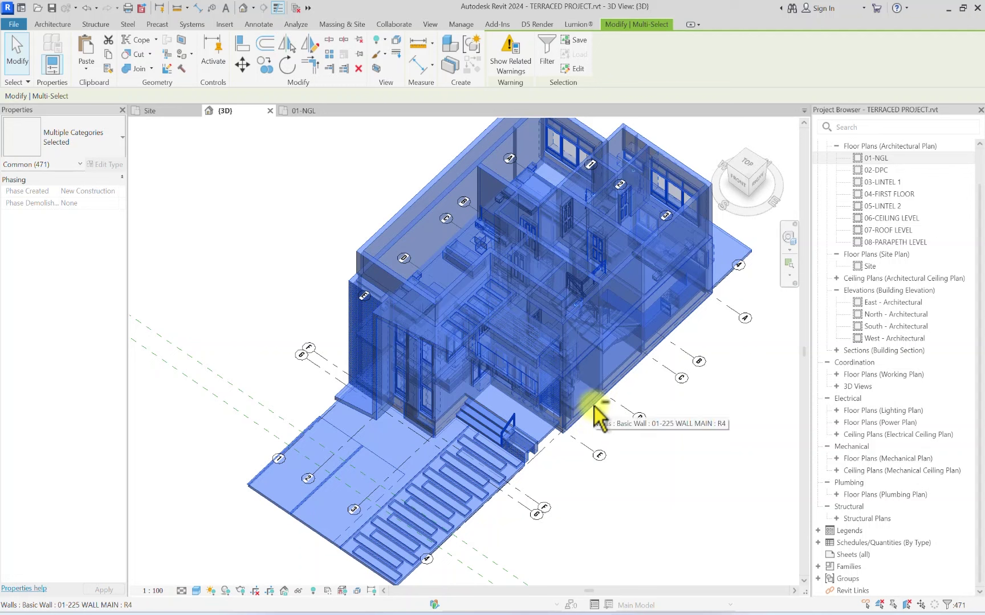
shift+click(594, 407)
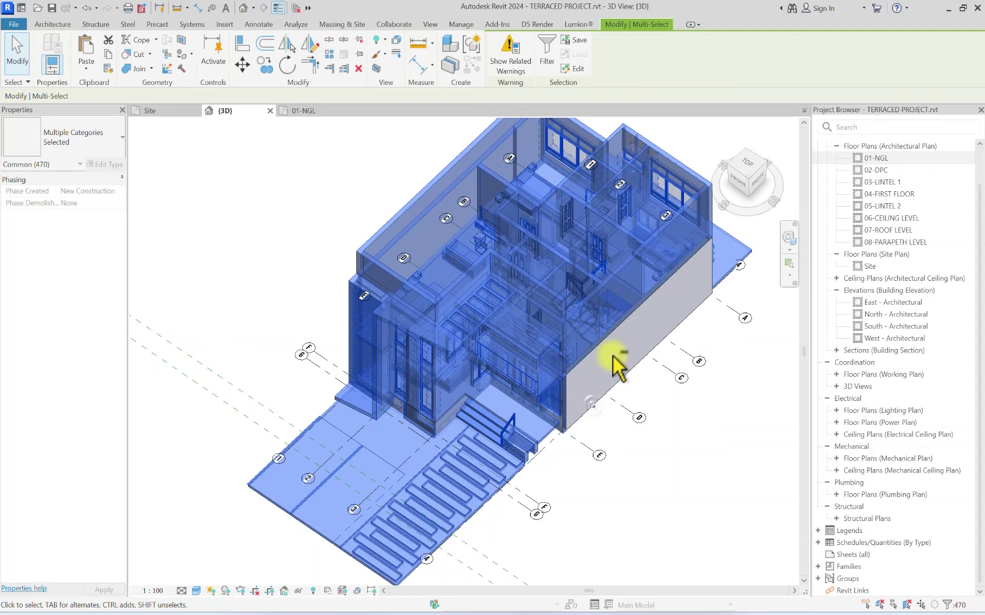
shift+click(615, 275)
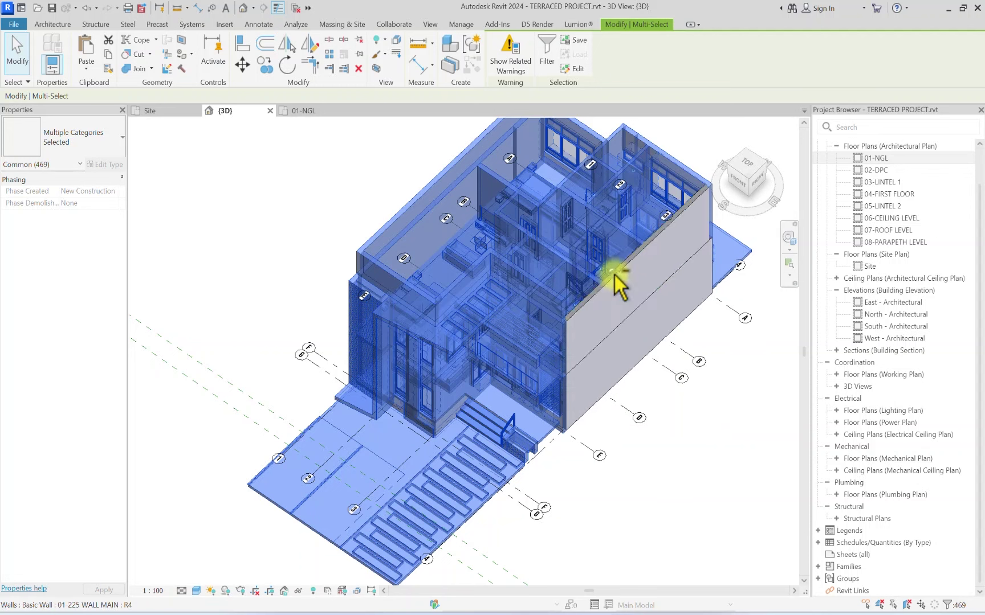
click(751, 171)
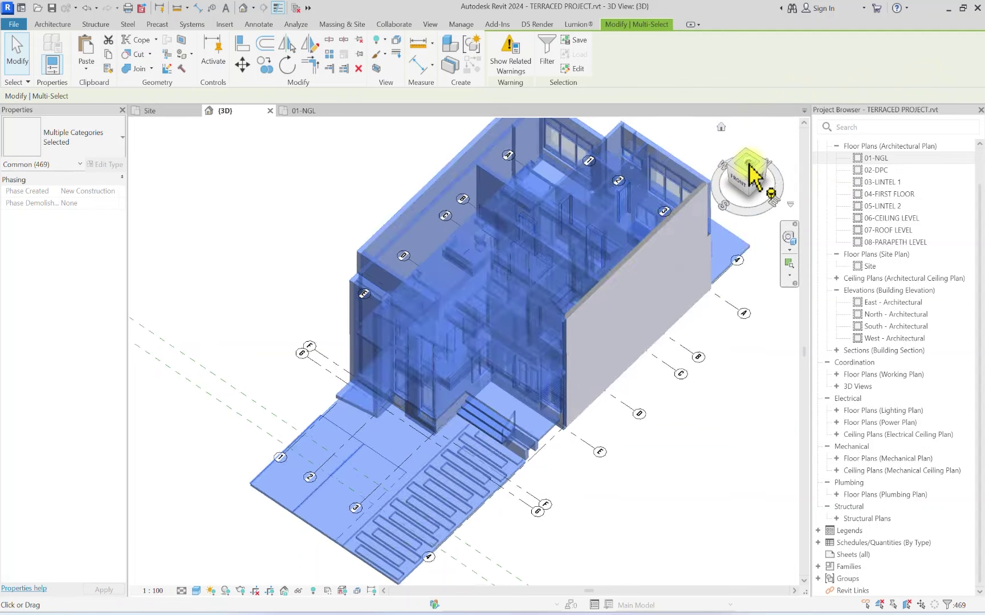
scroll(388, 222, up, 3)
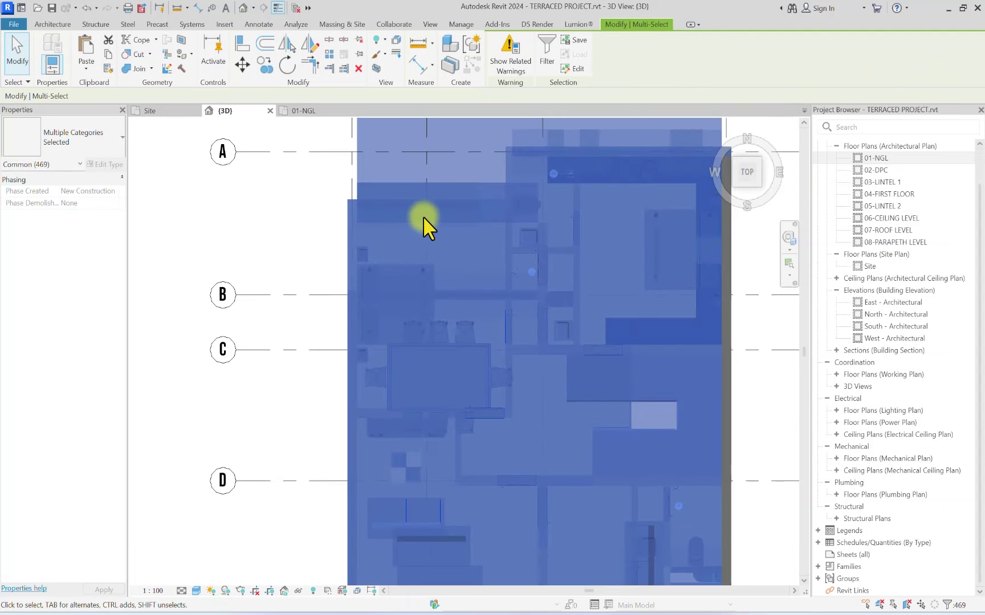
middle_drag(440, 231, 510, 262)
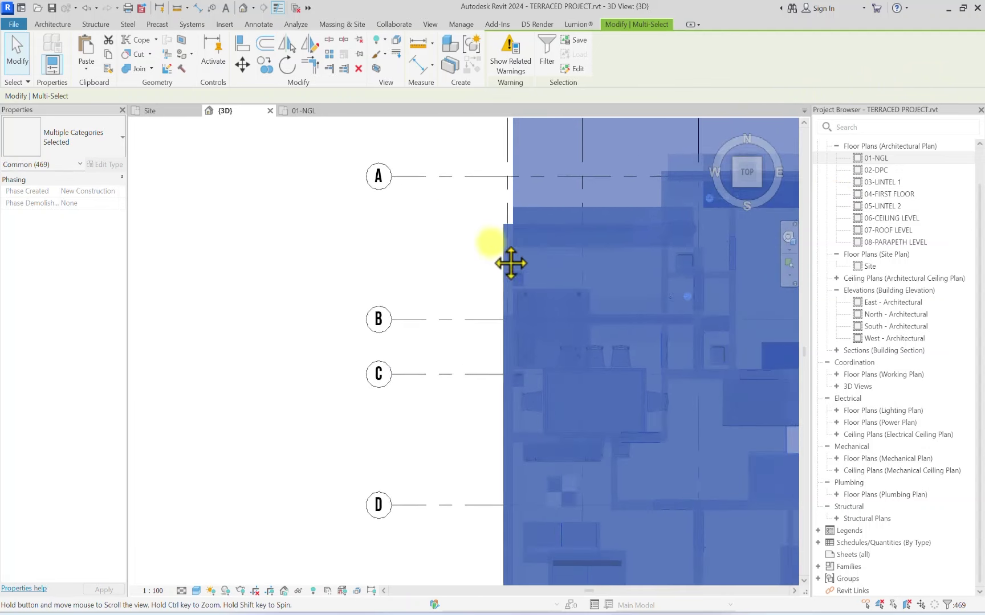
Step: Copy the selected house elements from its top-left corner into units placed side by side
click(264, 61)
scroll(508, 206, up, 3)
click(509, 206)
scroll(510, 206, down, 5)
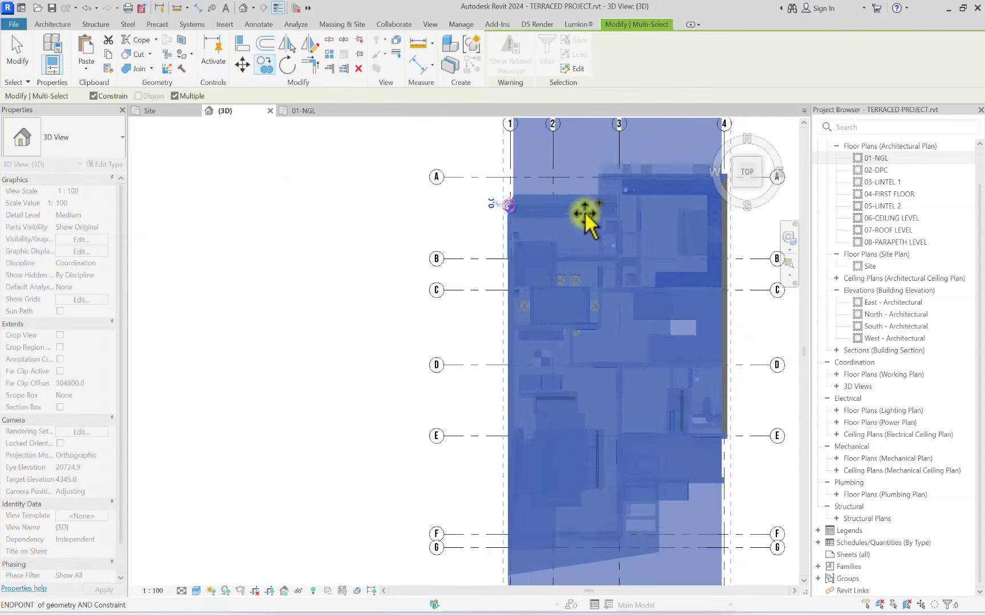
middle_drag(584, 211, 384, 226)
scroll(395, 220, up, 6)
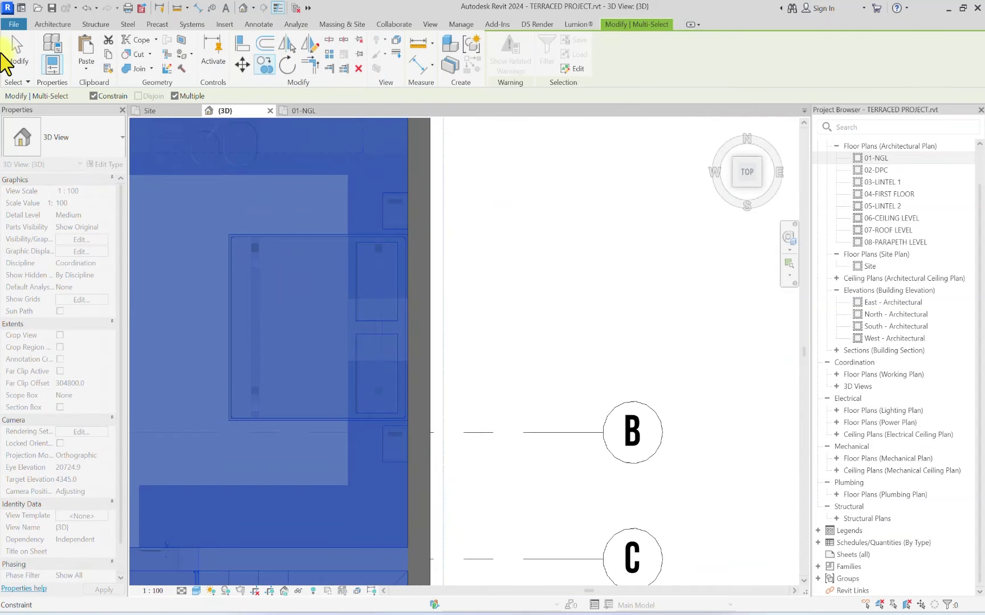
click(412, 219)
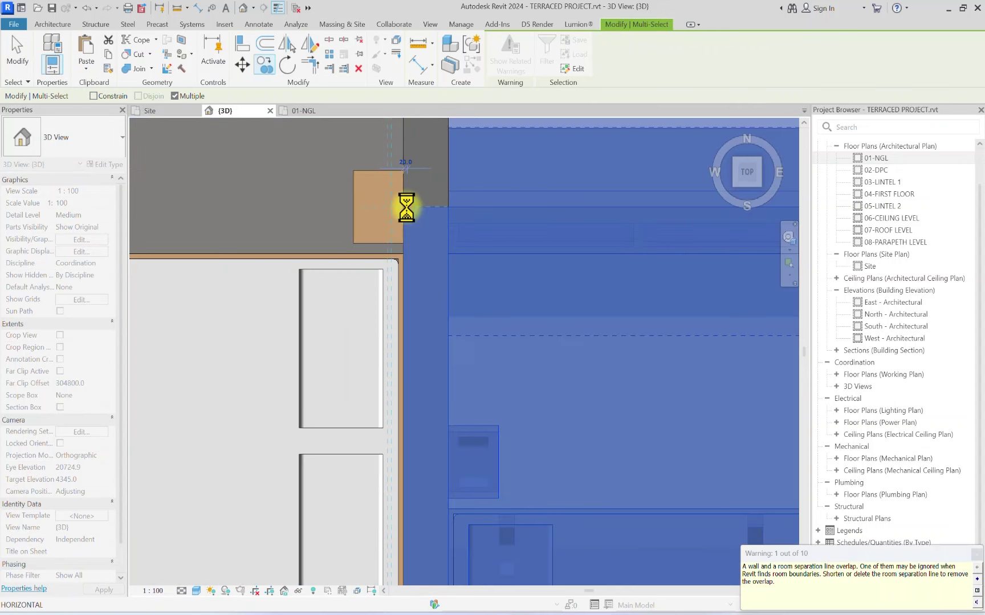
middle_drag(406, 208, 559, 185)
scroll(513, 216, down, 3)
scroll(560, 226, up, 2)
scroll(557, 188, down, 1)
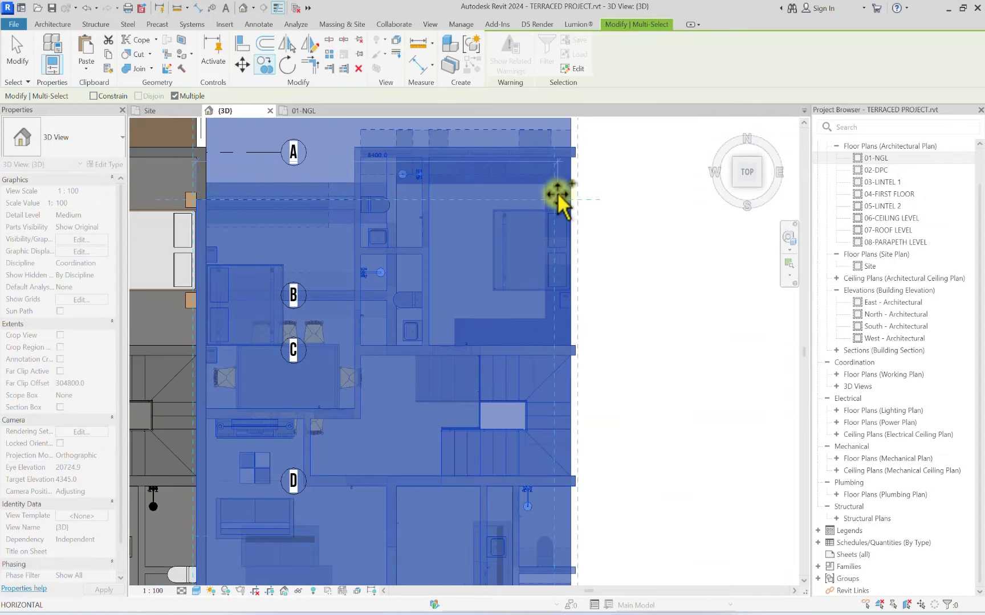
scroll(546, 198, up, 2)
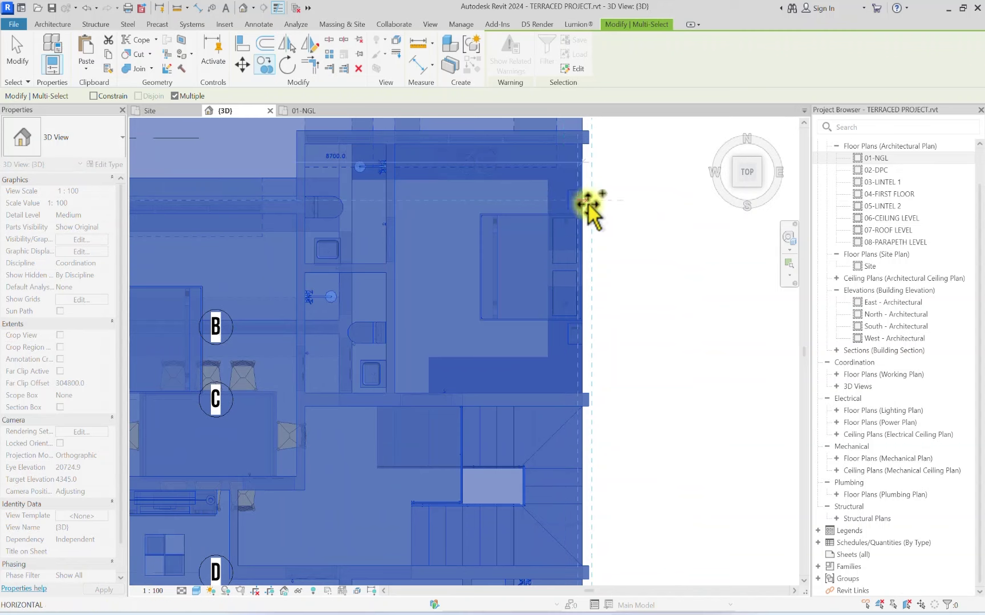
scroll(588, 206, up, 3)
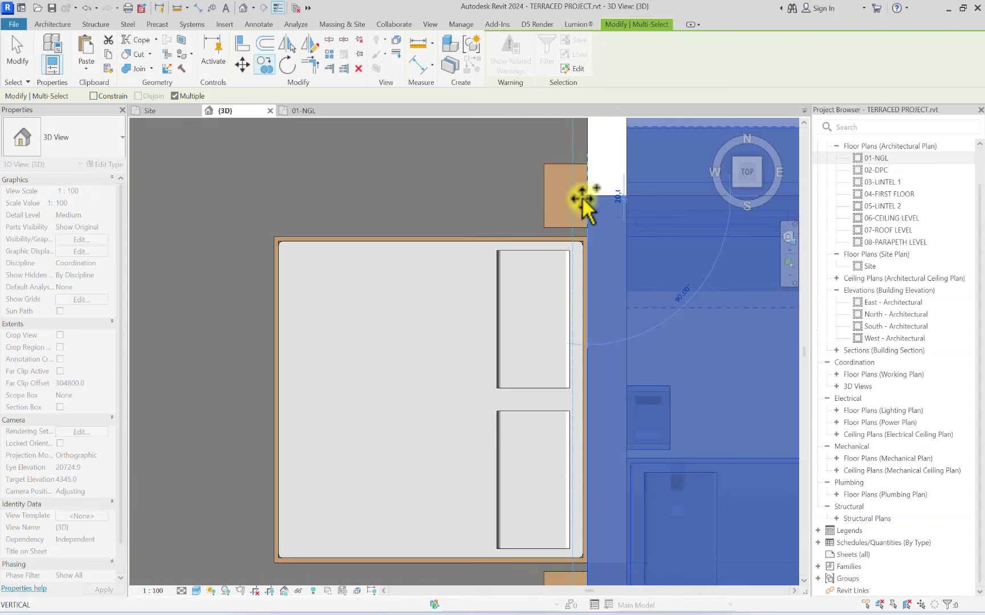
scroll(593, 197, down, 3)
scroll(589, 213, up, 4)
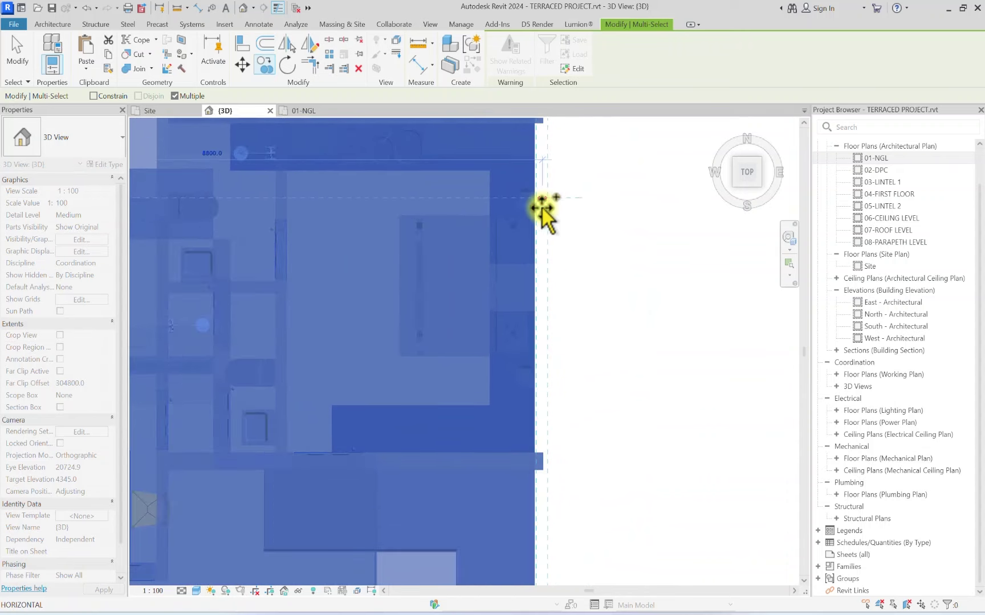
scroll(538, 205, up, 2)
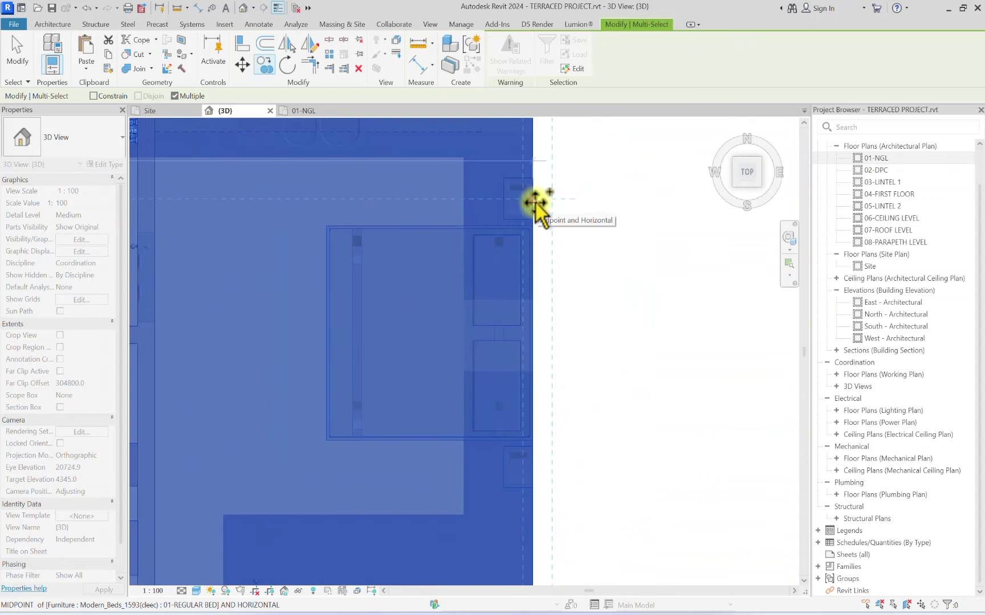
scroll(535, 203, up, 2)
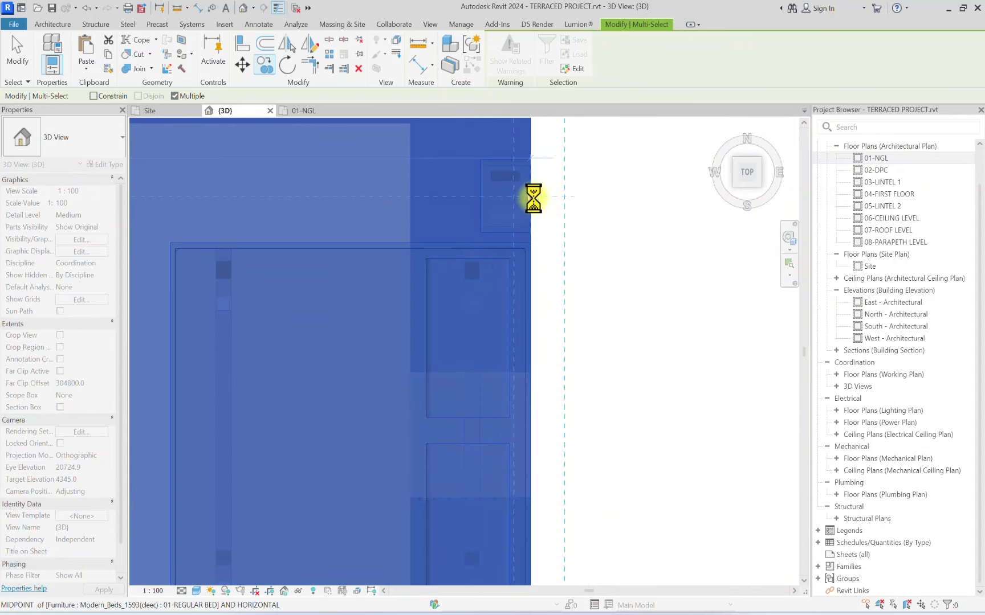
scroll(533, 198, down, 8)
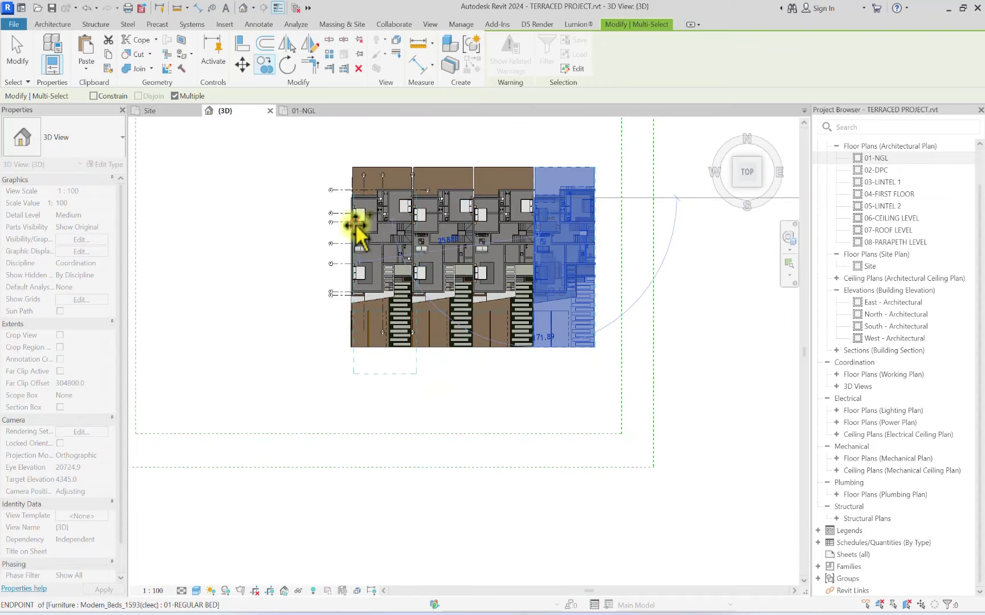
scroll(364, 214, up, 3)
click(381, 209)
Step: Select two walls between units and view them from directly above, zoomed onto the party wall
key(Escape)
click(758, 183)
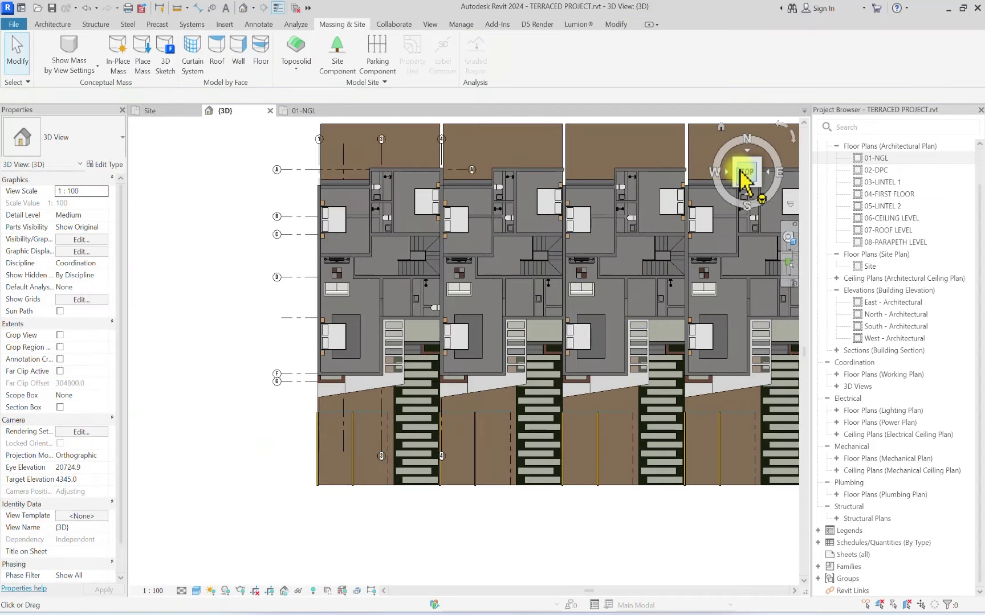
scroll(349, 330, up, 5)
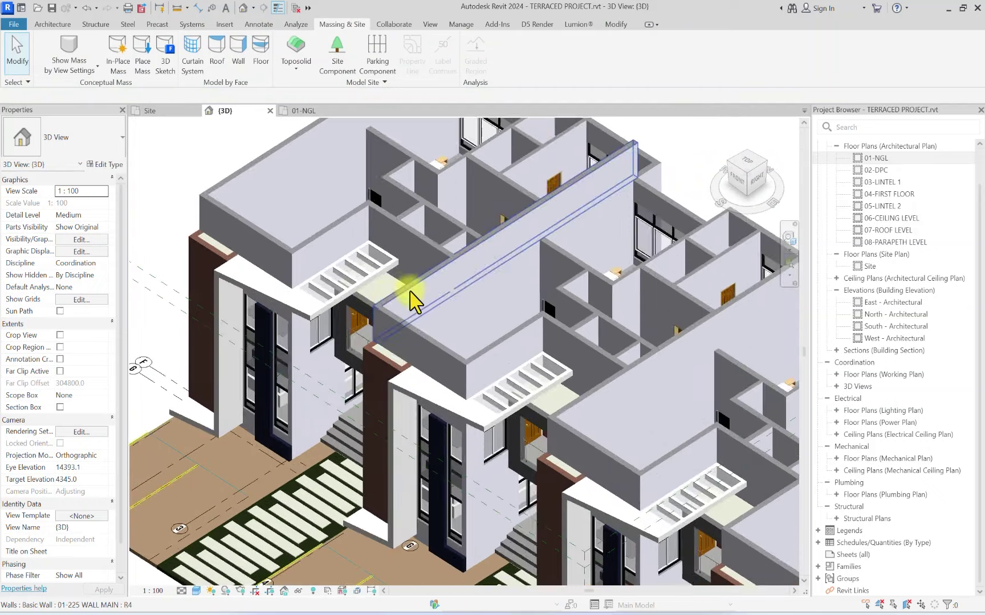
click(463, 326)
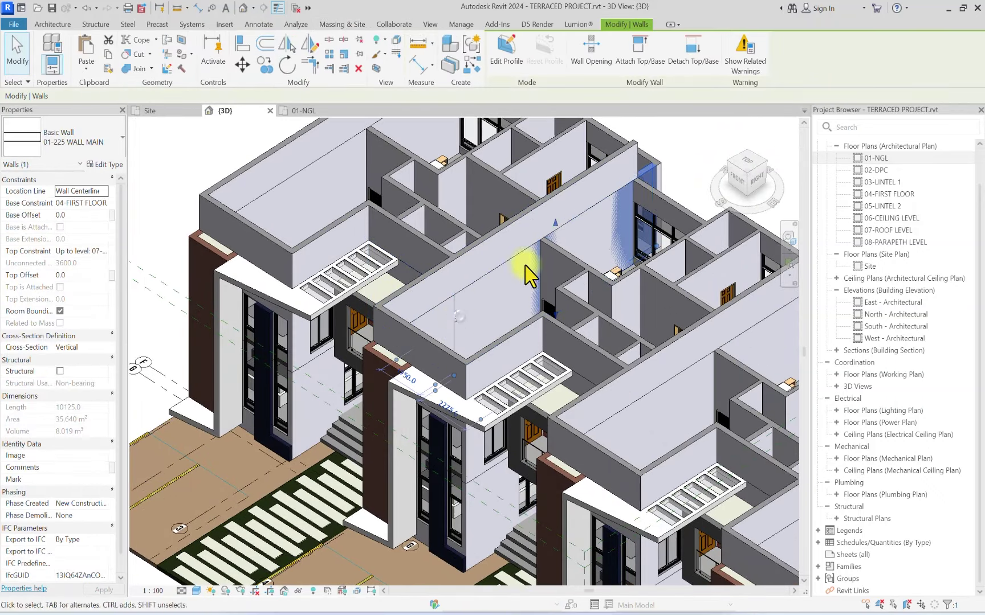
mouse_move(753, 182)
mouse_down()
mouse_move(609, 202)
mouse_move(662, 180)
mouse_move(737, 193)
mouse_up()
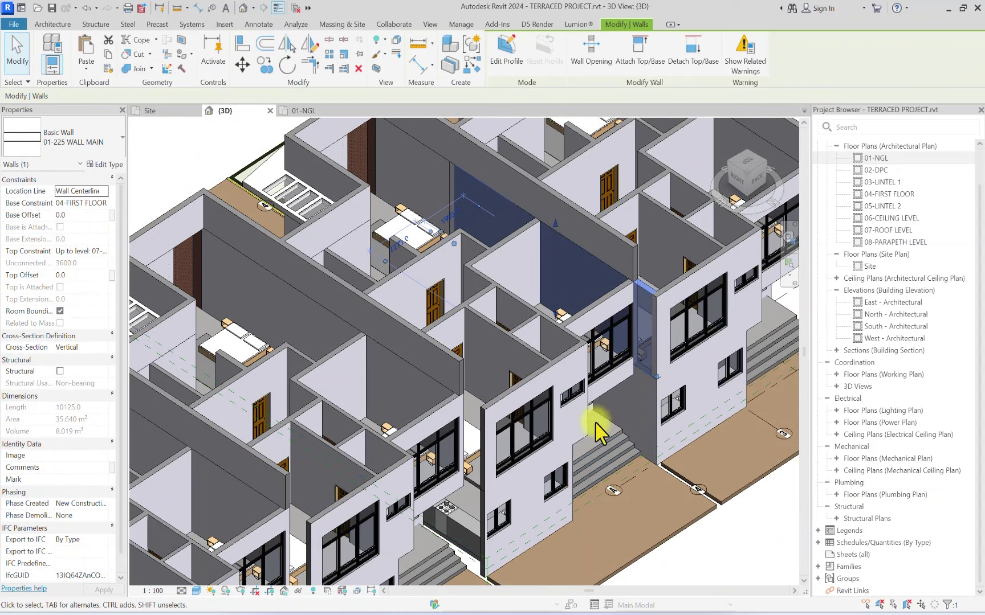
ctrl+click(652, 406)
scroll(633, 418, down, 5)
scroll(479, 369, down, 2)
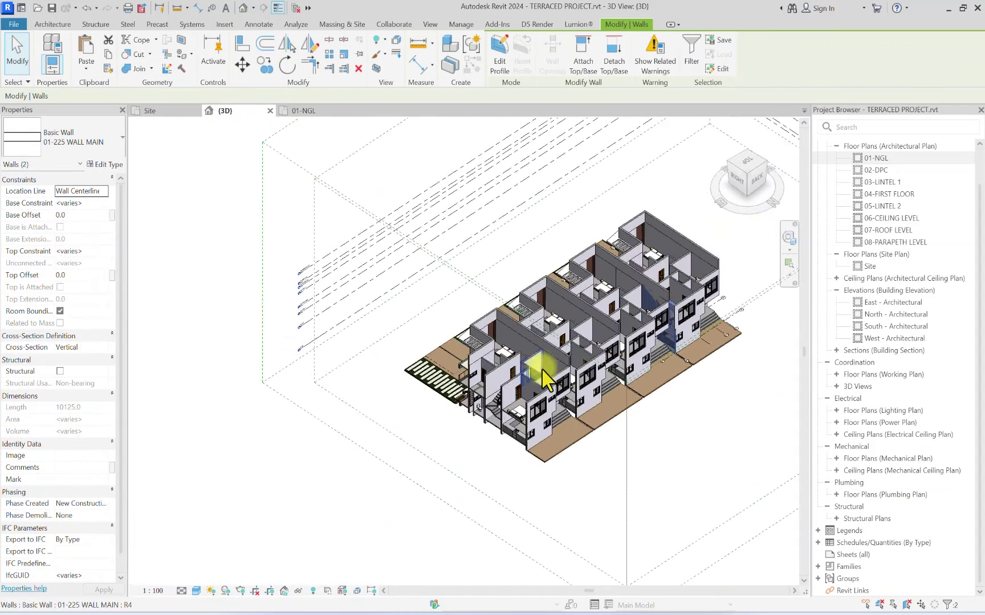
drag(751, 171, 755, 171)
click(751, 169)
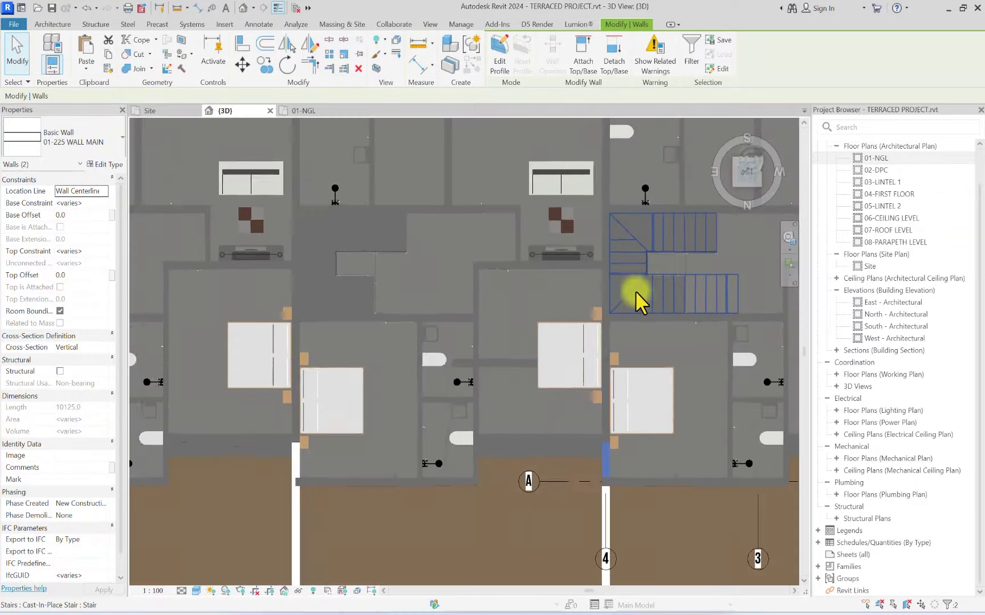
scroll(607, 347, up, 4)
scroll(657, 339, up, 5)
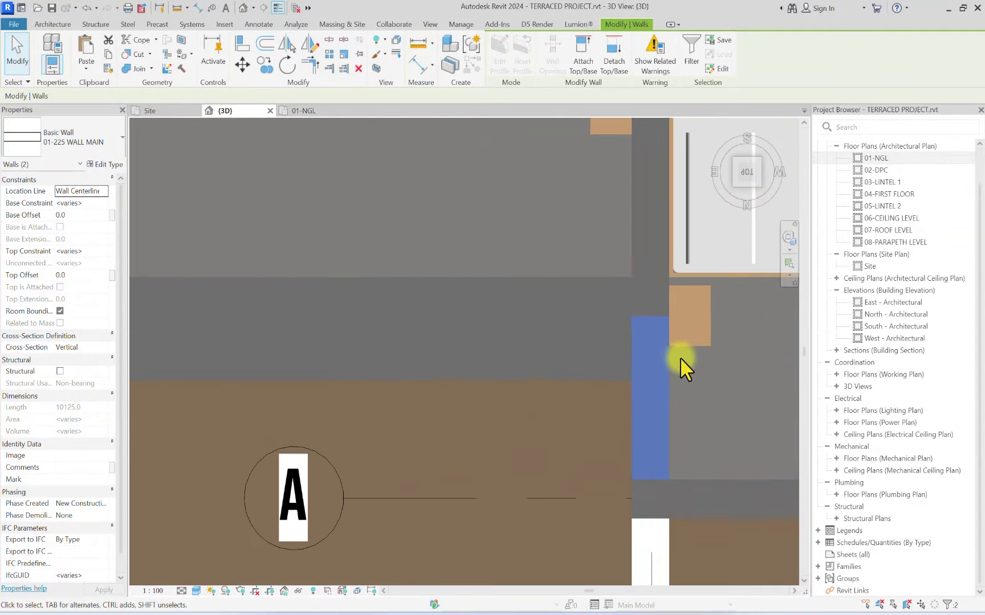
Step: Start a copy of the selected walls from a wall corner, then cancel it
click(265, 63)
scroll(666, 347, up, 3)
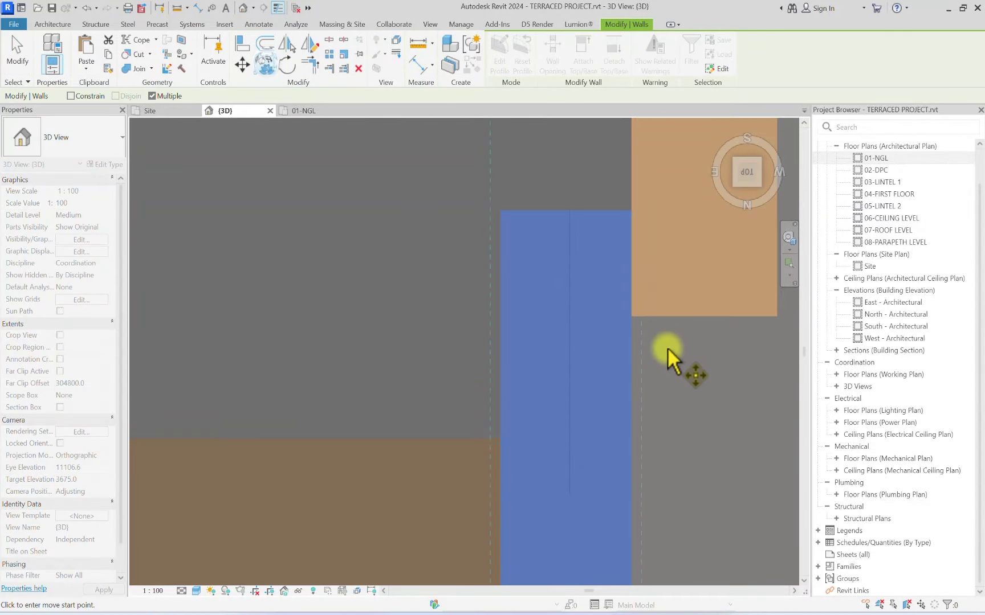
click(631, 317)
scroll(633, 323, down, 5)
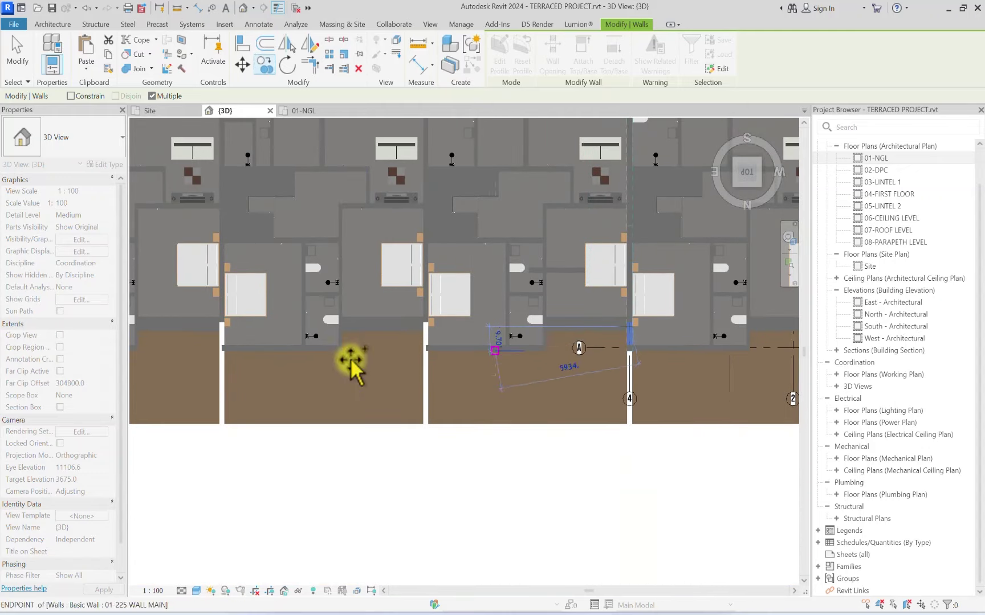
scroll(530, 345, up, 4)
scroll(393, 328, up, 5)
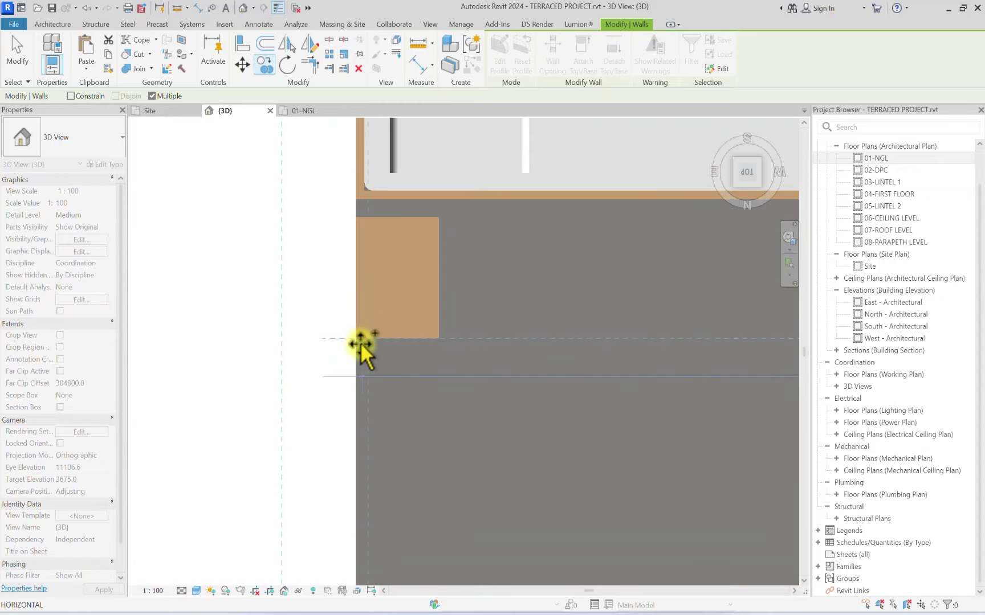
scroll(358, 341, down, 5)
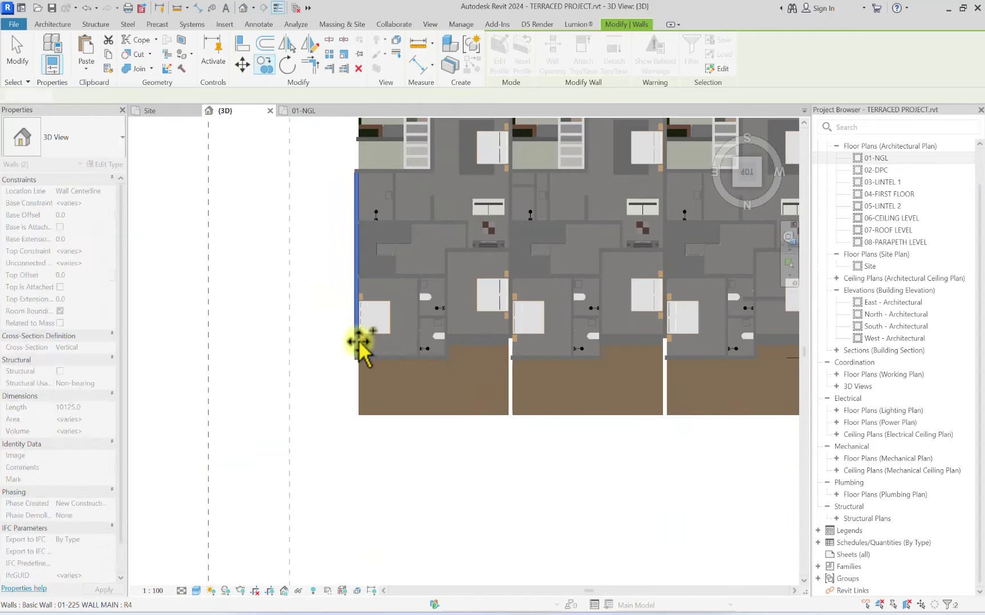
key(Escape)
key(Escape)
Step: Delete the party wall segment between two units and orbit to an angled view
scroll(538, 331, up, 3)
click(520, 348)
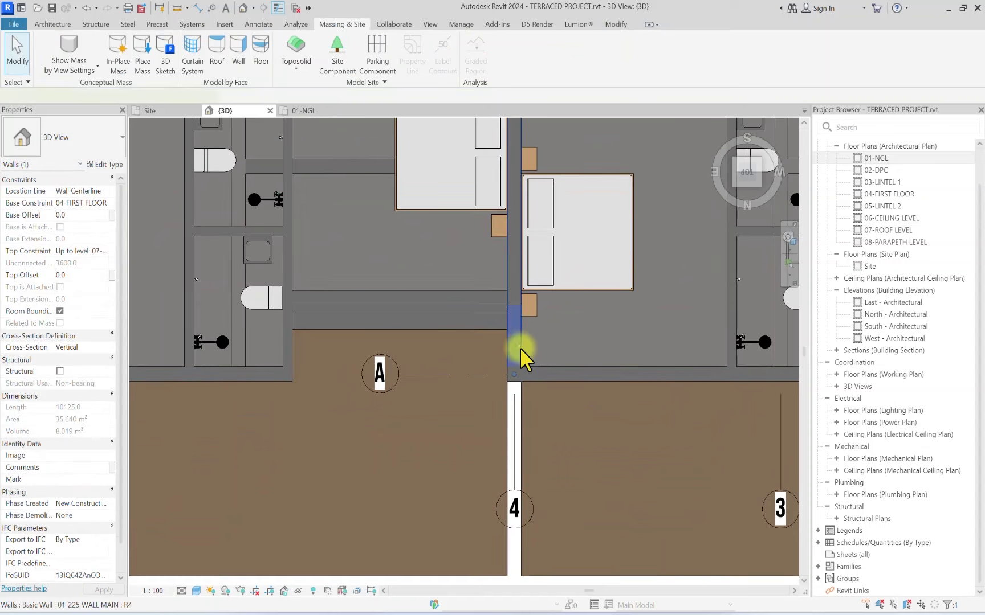
key(Delete)
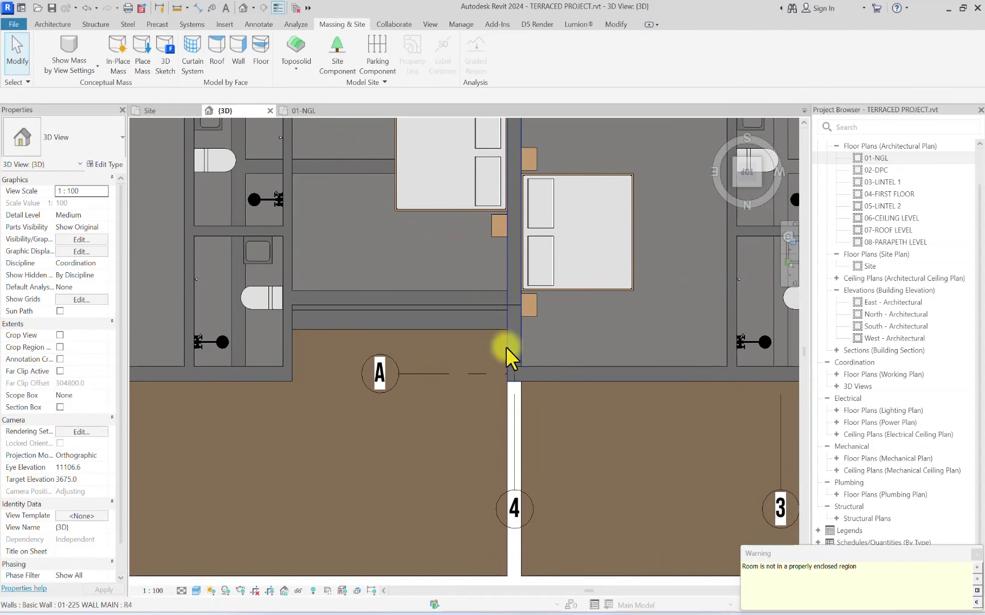
drag(747, 171, 521, 433)
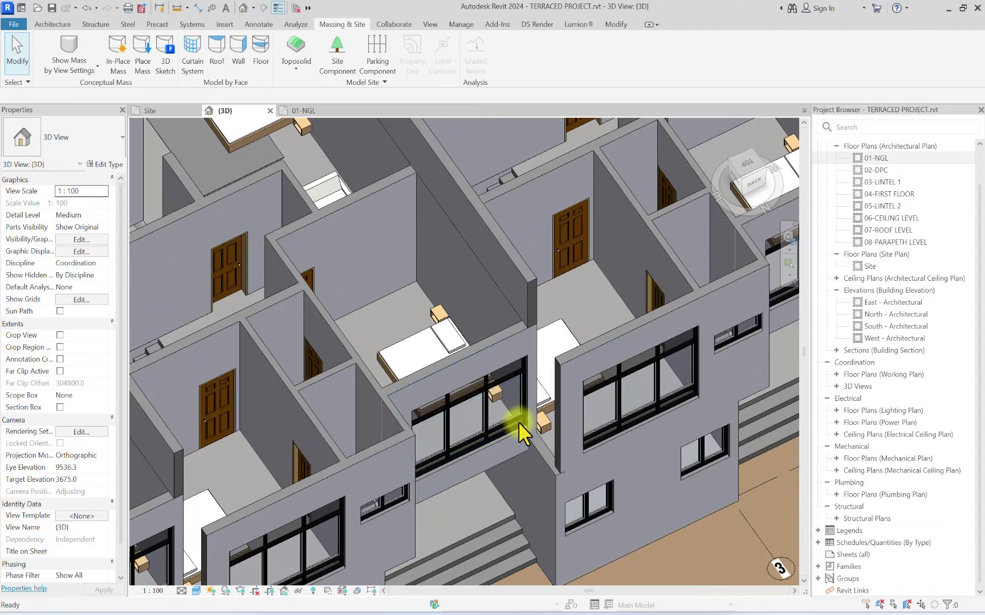
Step: Delete the interior wall between the rooms
middle_drag(522, 433, 439, 286)
scroll(560, 560, down, 5)
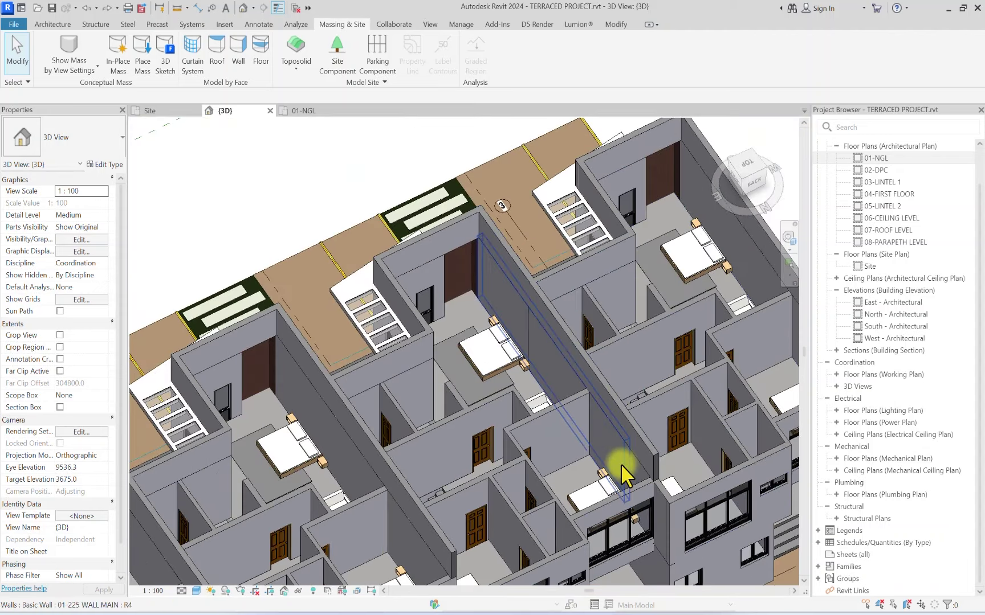
click(621, 464)
key(Delete)
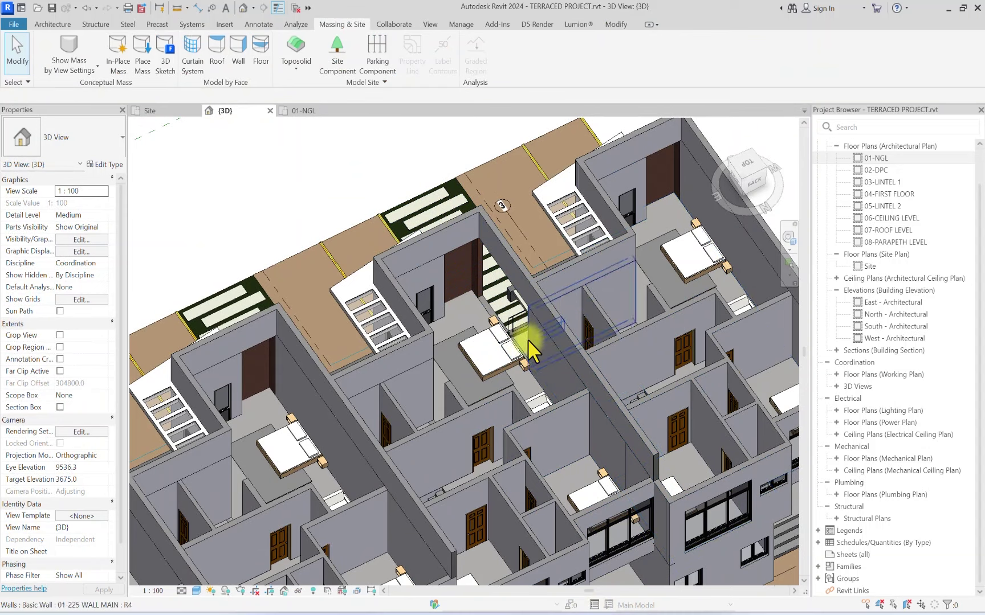
scroll(525, 311, up, 3)
scroll(509, 306, down, 3)
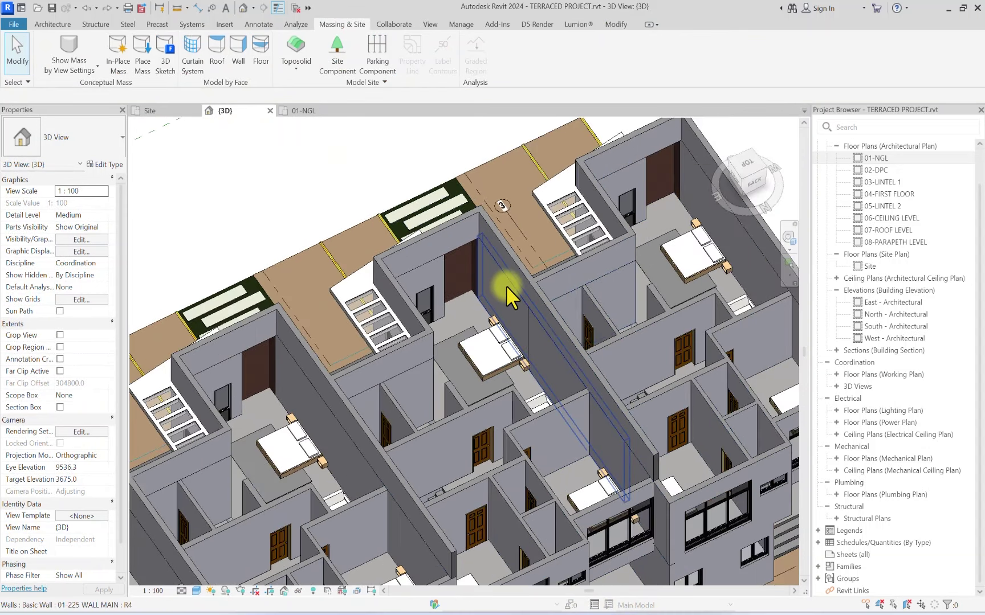
Step: Shorten the wall behind the bed to 3825 and unjoin it from neighbouring walls
click(506, 286)
mouse_move(543, 370)
mouse_down()
mouse_move(528, 363)
mouse_move(533, 370)
mouse_up()
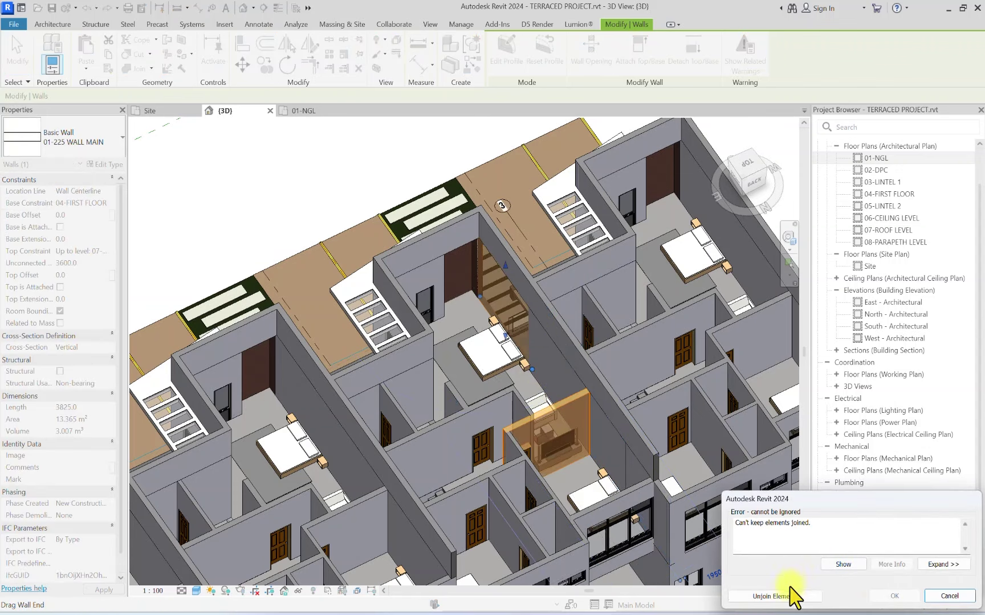
click(792, 597)
key(Escape)
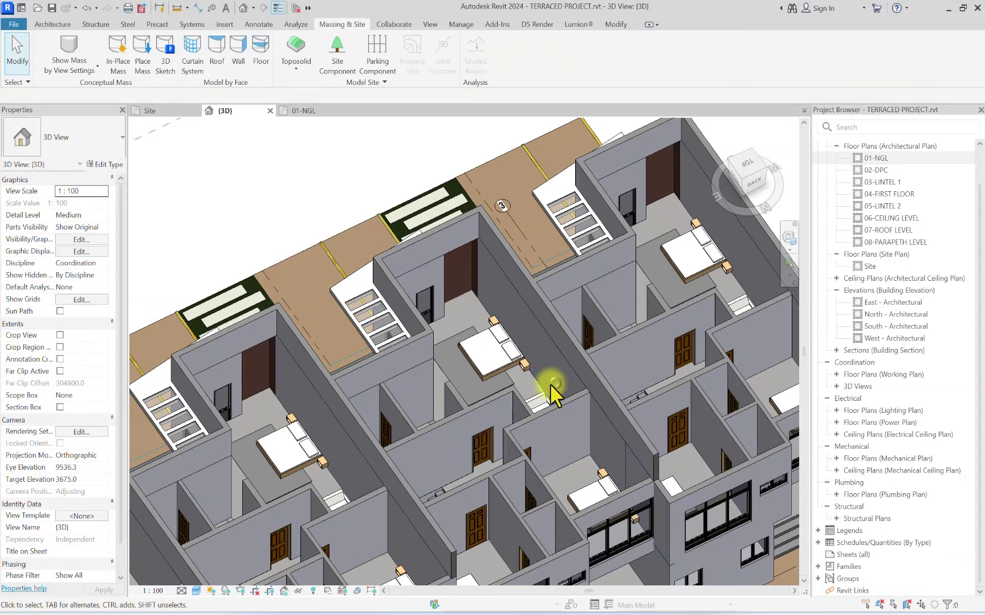
scroll(550, 384, down, 4)
scroll(523, 448, up, 5)
Step: Undo the last change, then zoom an angled front view onto the end unit's steps and brick planter
key(ctrl+z)
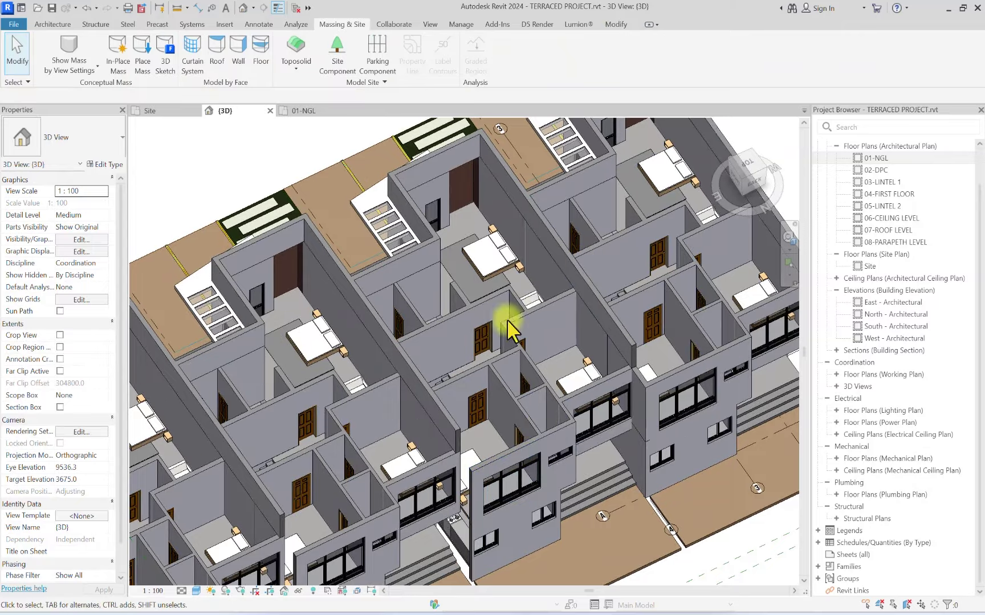
mouse_move(752, 171)
mouse_down()
mouse_move(193, 154)
mouse_move(410, 153)
mouse_move(361, 596)
mouse_move(635, 589)
mouse_move(469, 213)
mouse_up()
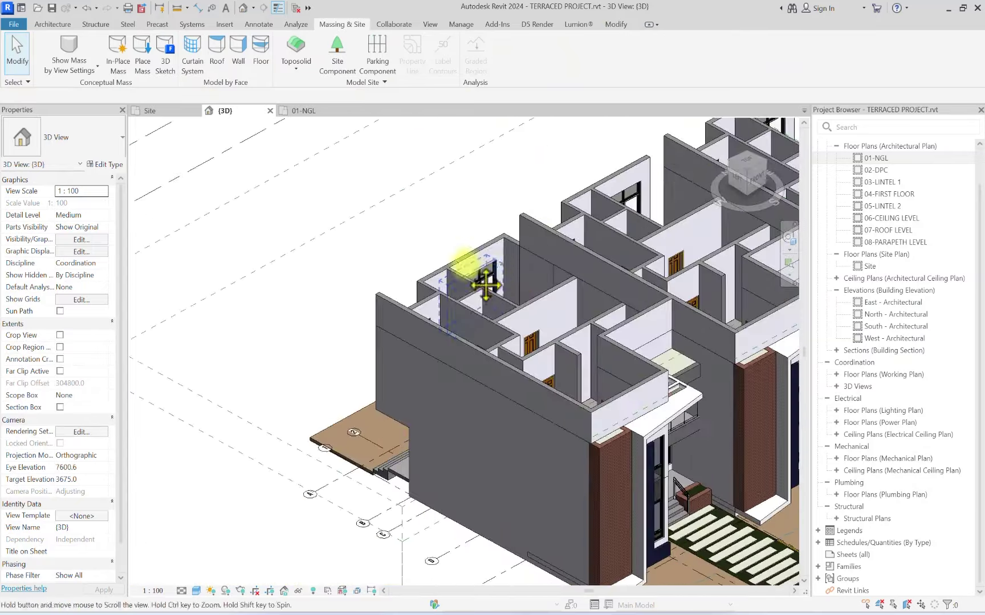
scroll(611, 307, up, 3)
scroll(612, 307, down, 5)
click(744, 172)
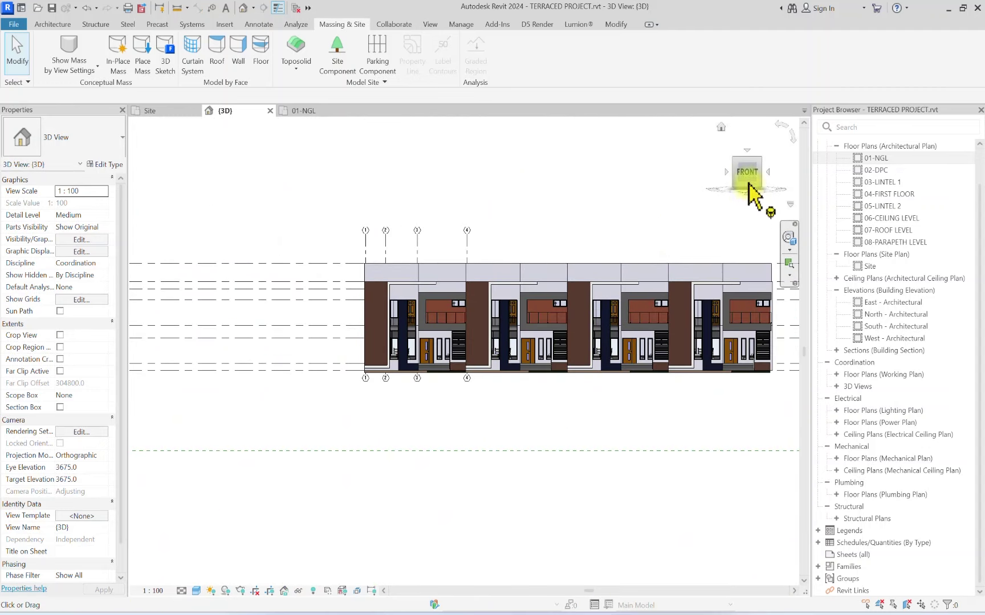
click(758, 166)
scroll(627, 490, up, 4)
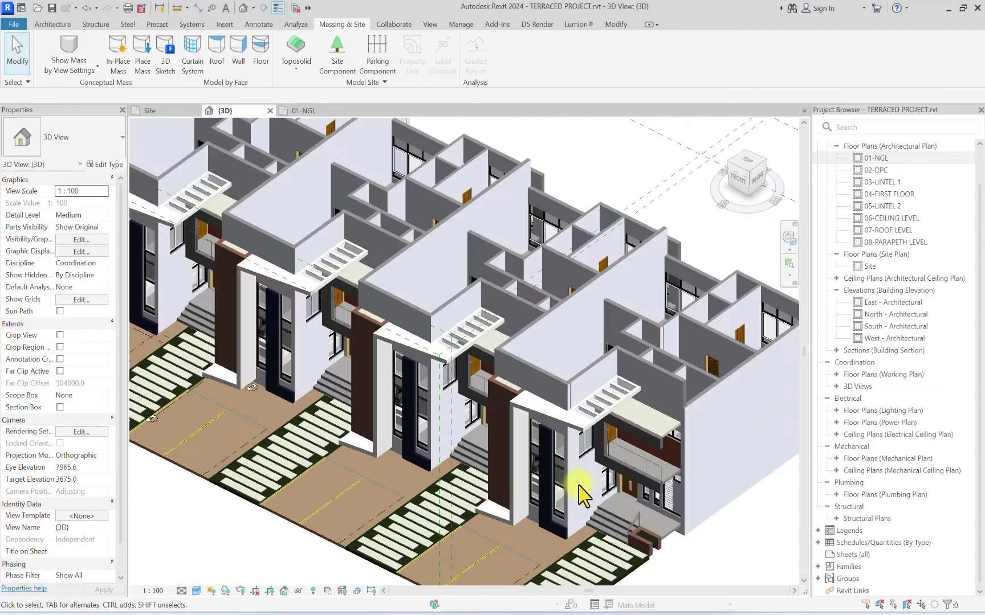
scroll(623, 502, down, 2)
scroll(677, 466, up, 2)
scroll(684, 459, down, 3)
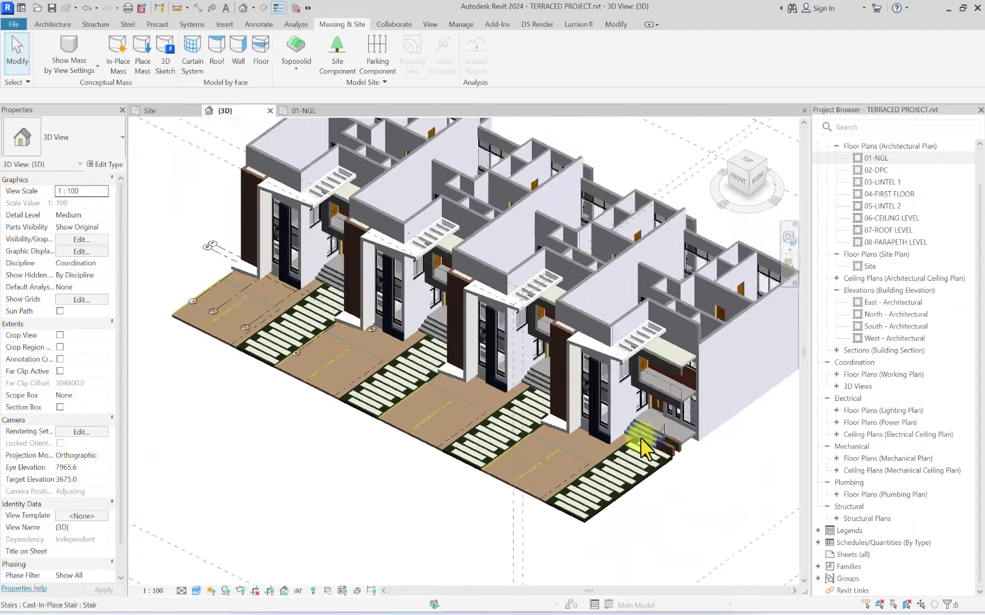
scroll(689, 450, up, 5)
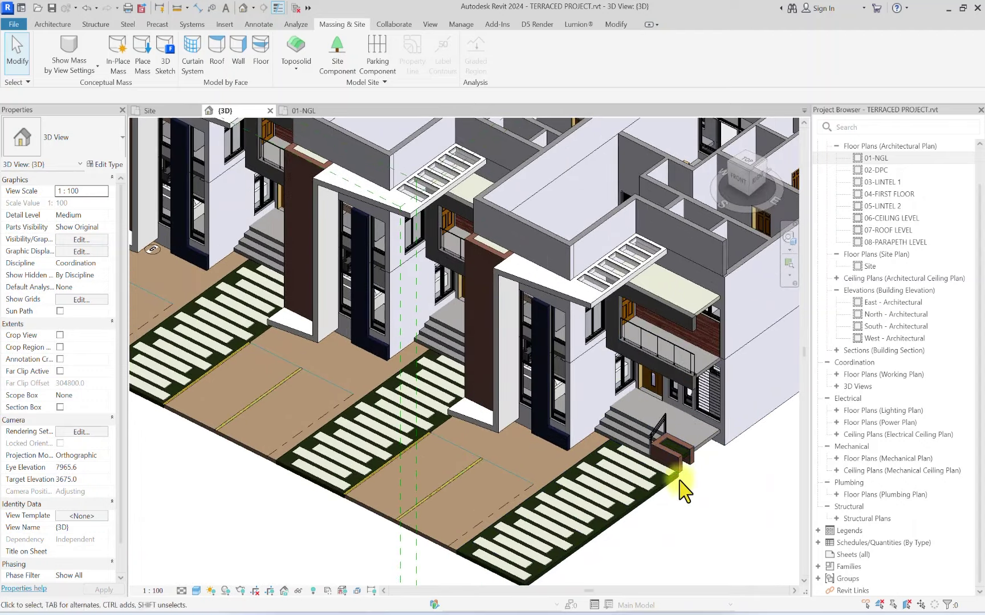
scroll(687, 475, up, 5)
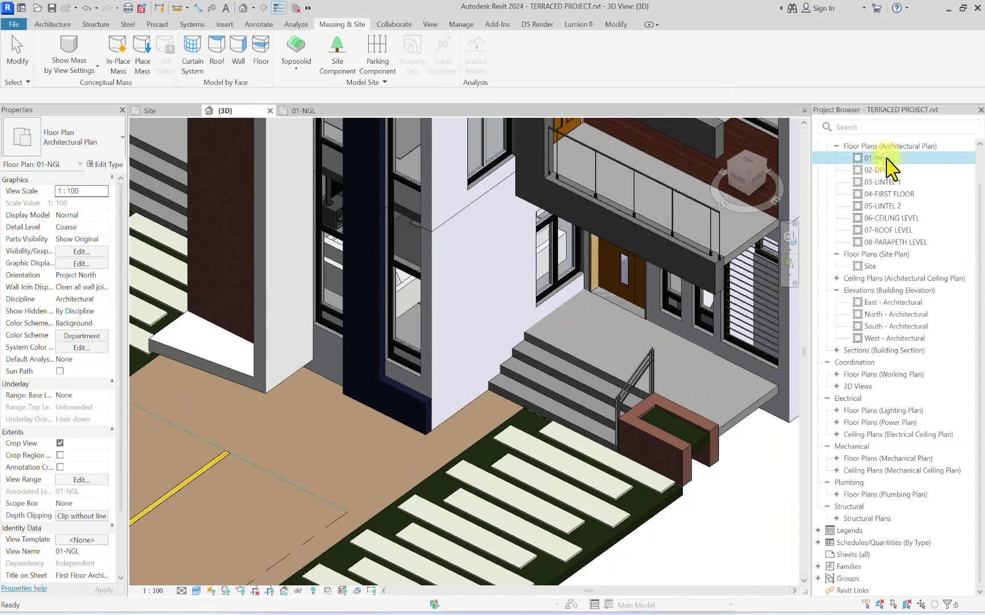
Step: On the 01-NGL plan, copy the short planter brick wall to the planter's other end
double_click(877, 159)
scroll(578, 391, up, 6)
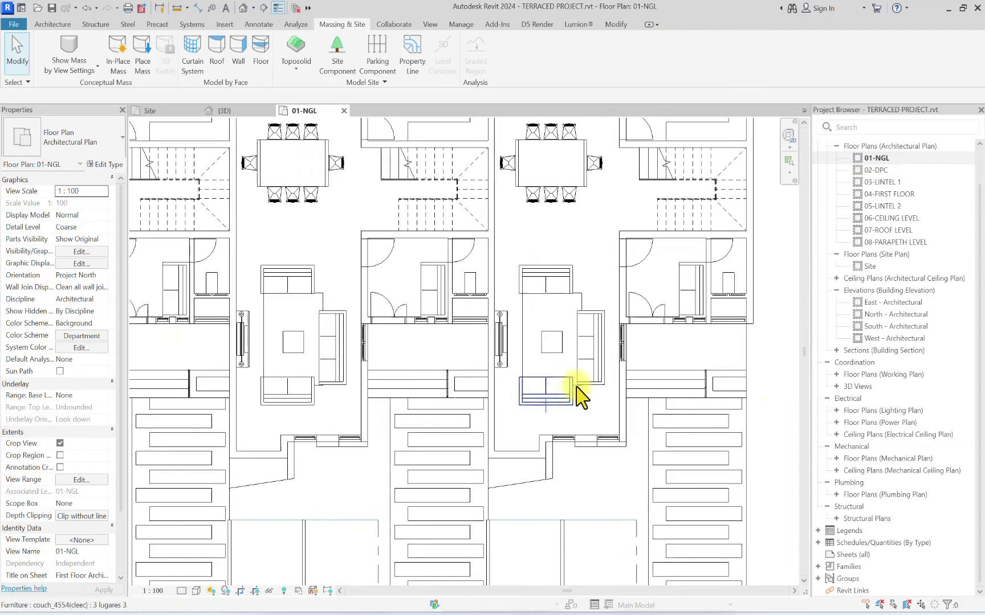
click(573, 383)
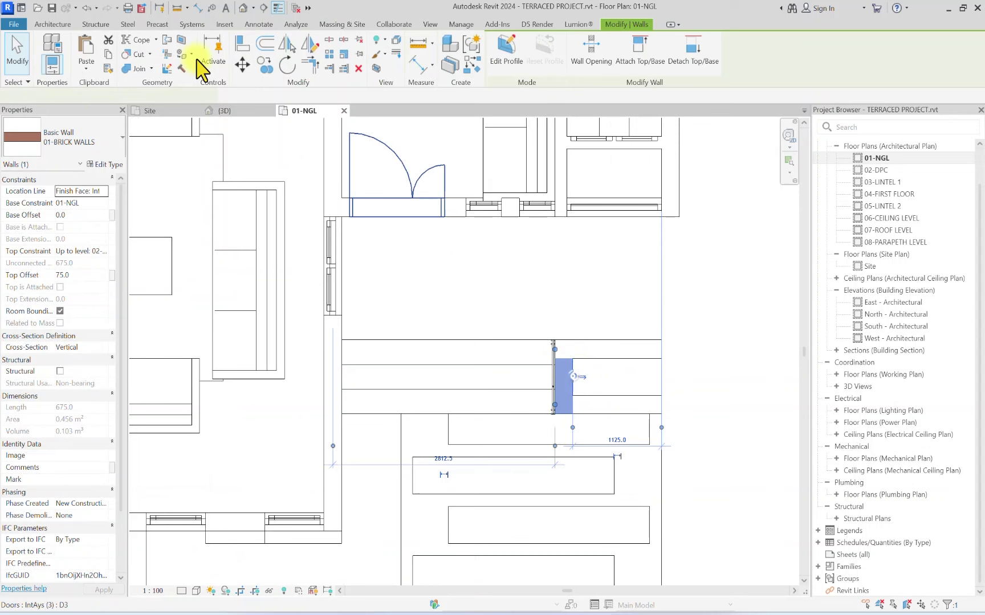
click(264, 61)
scroll(569, 369, up, 2)
click(561, 360)
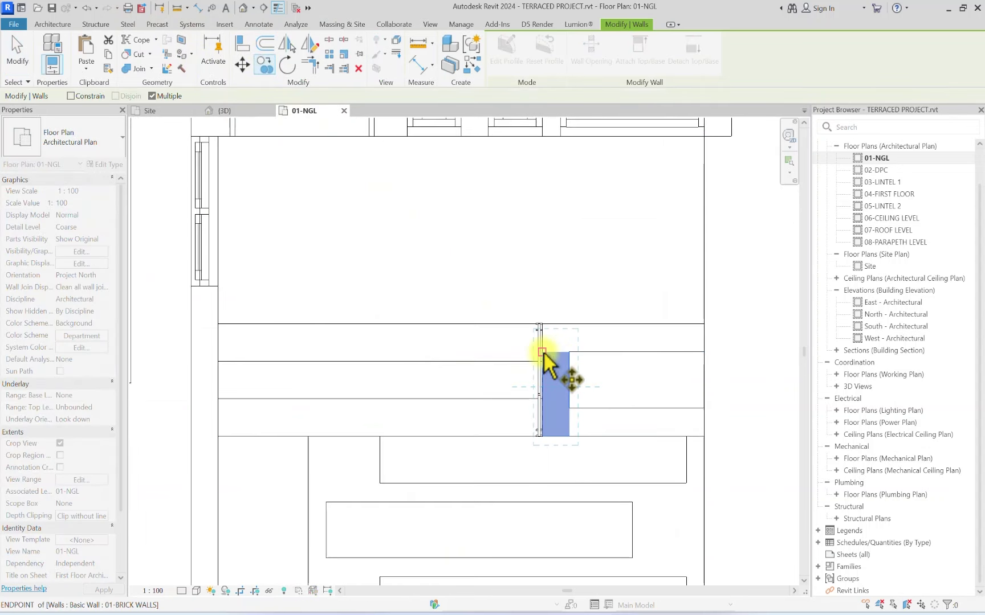
click(708, 353)
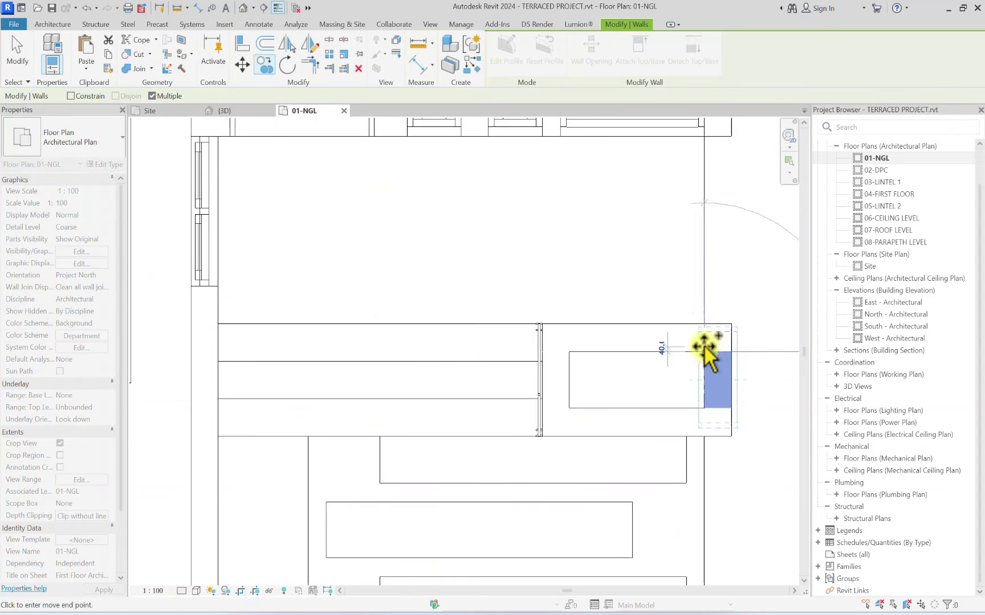
scroll(705, 349, down, 3)
scroll(714, 351, up, 3)
key(Escape)
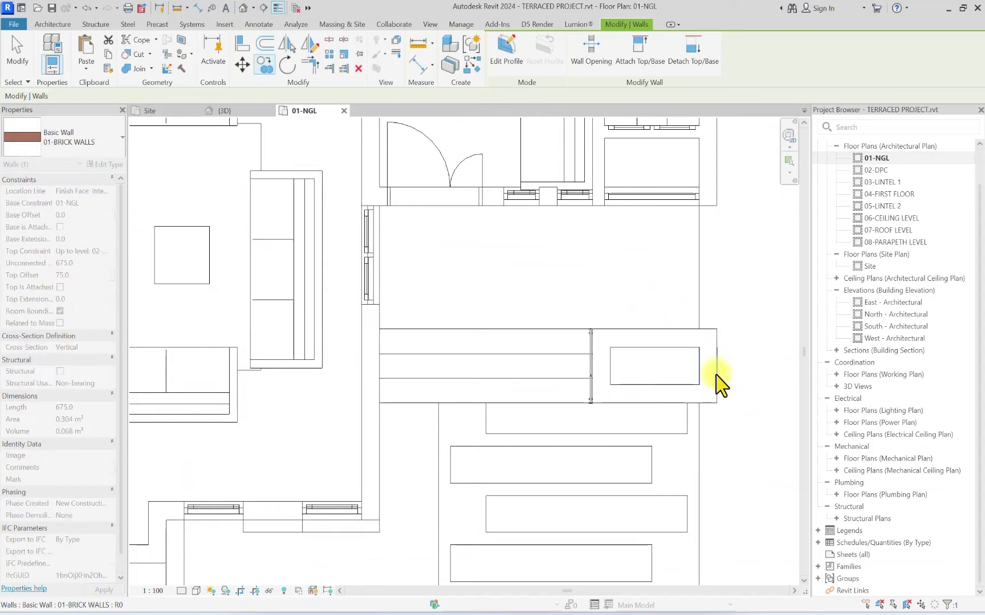
Step: Check the right-end walls and pan the plan to reveal the top grid bubbles
click(713, 370)
click(704, 272)
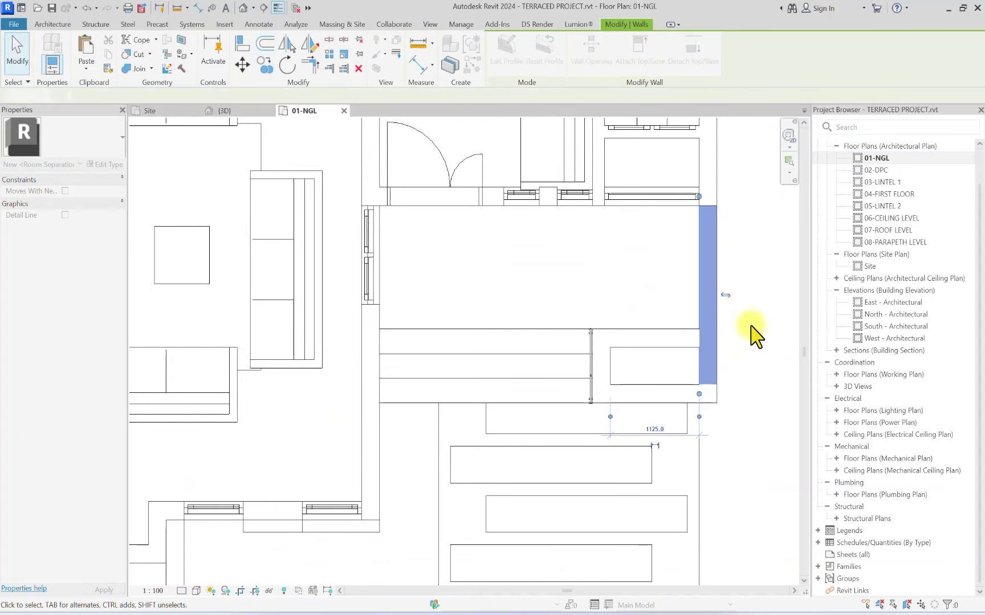
key(Escape)
scroll(694, 334, down, 5)
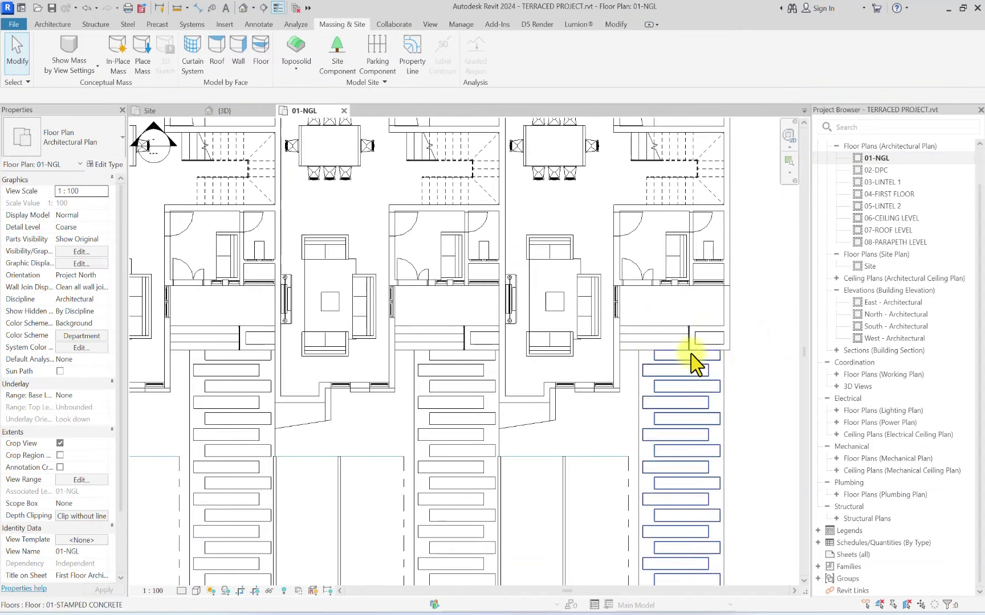
scroll(695, 325, down, 3)
middle_drag(654, 275, 659, 368)
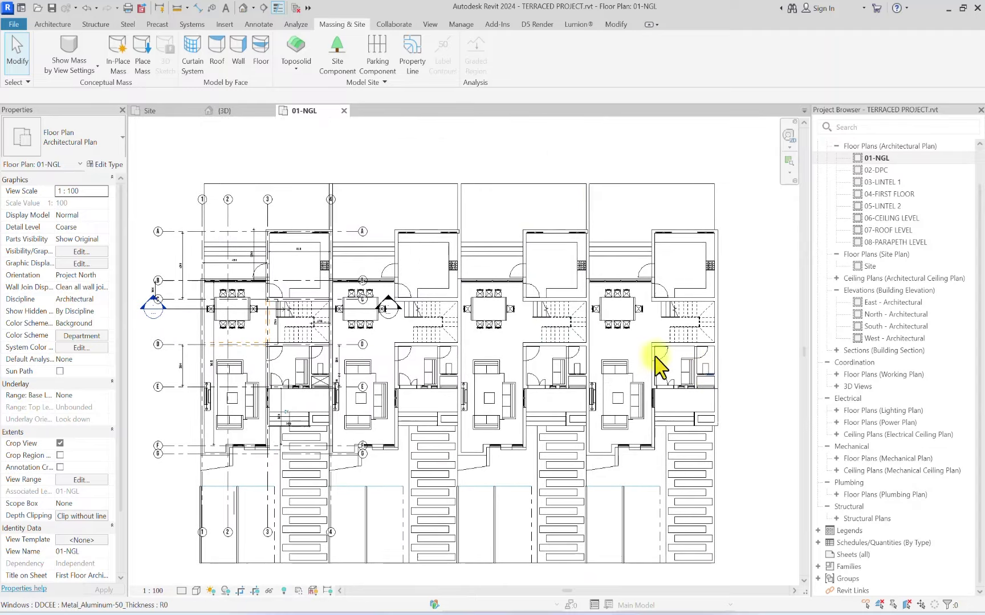
scroll(670, 292, up, 5)
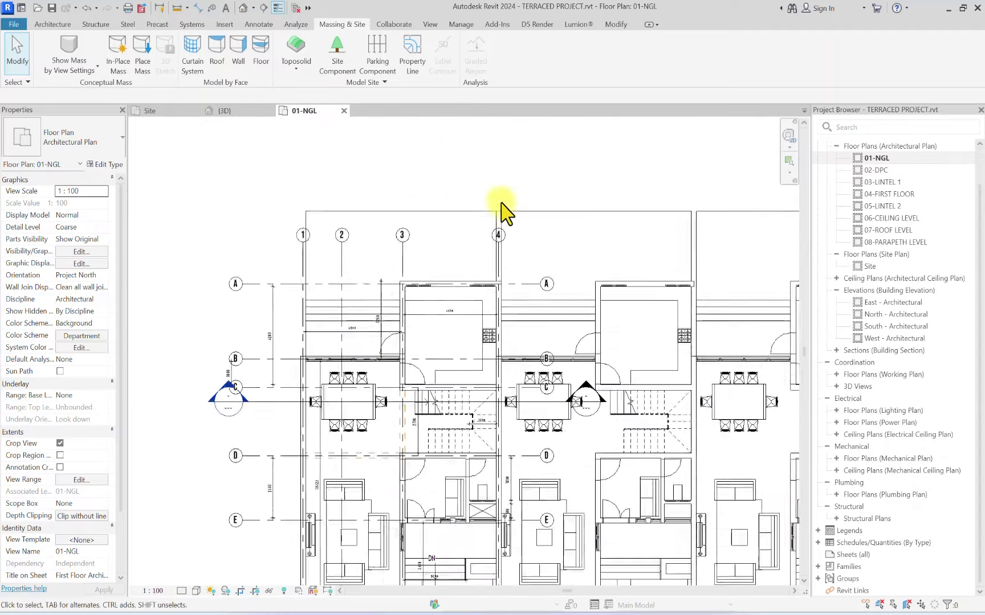
scroll(496, 273, down, 3)
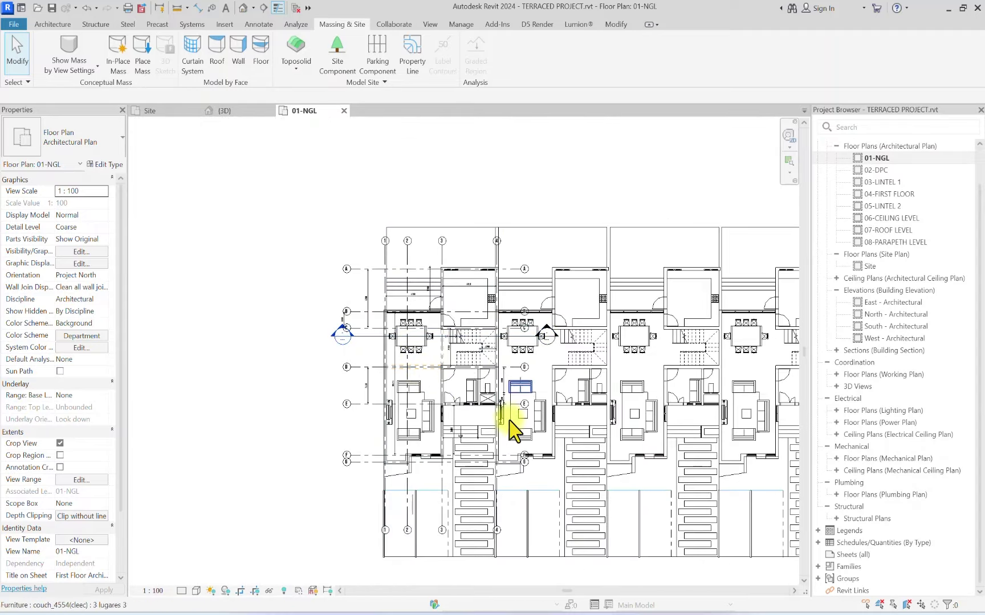
scroll(510, 421, up, 4)
scroll(501, 488, down, 3)
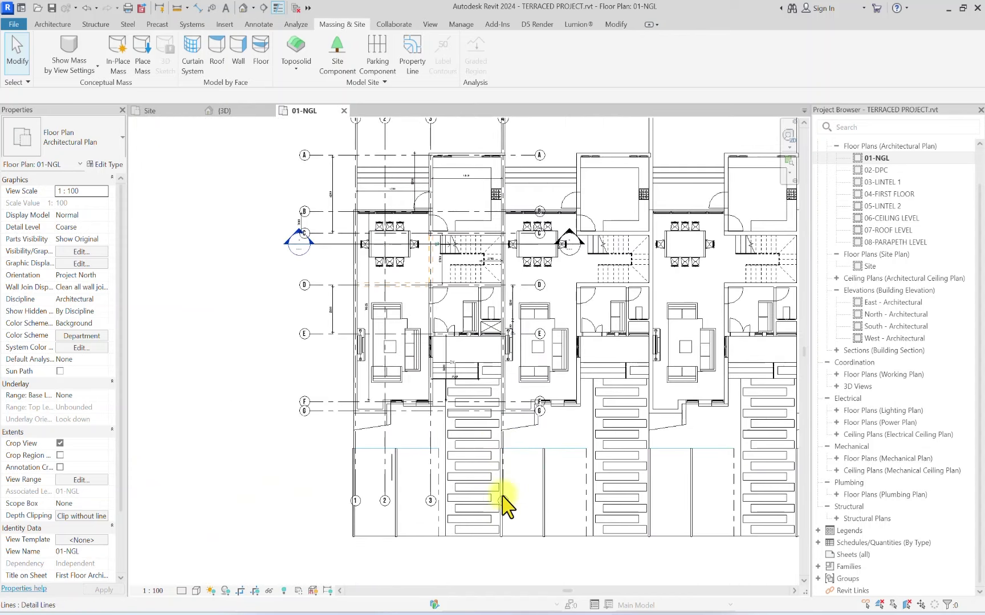
scroll(506, 456, up, 2)
scroll(505, 501, down, 4)
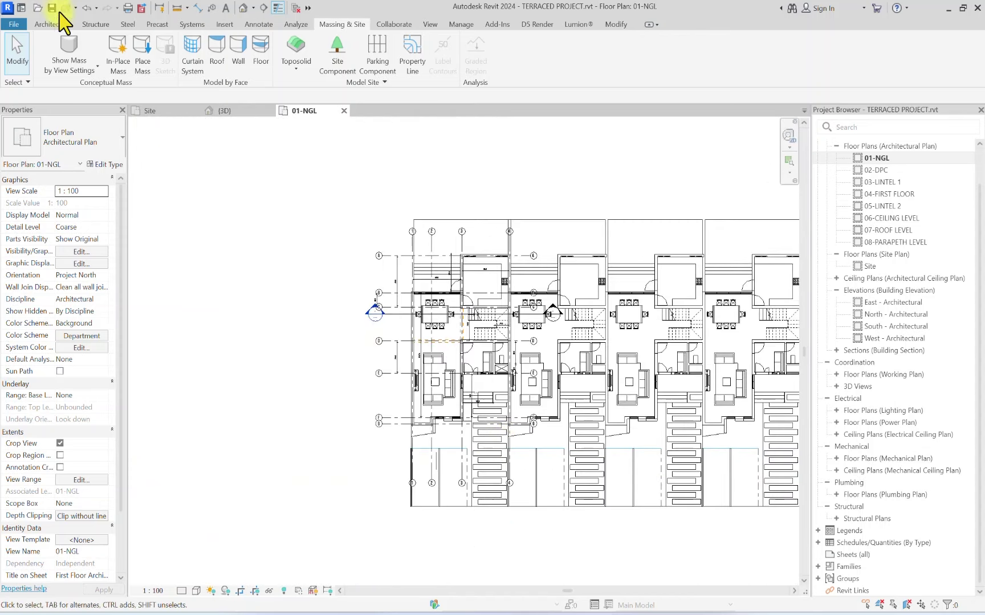
click(54, 24)
Step: Start a 01-225 WALL MAIN wall with its top constraint set to 02-DPC
click(47, 48)
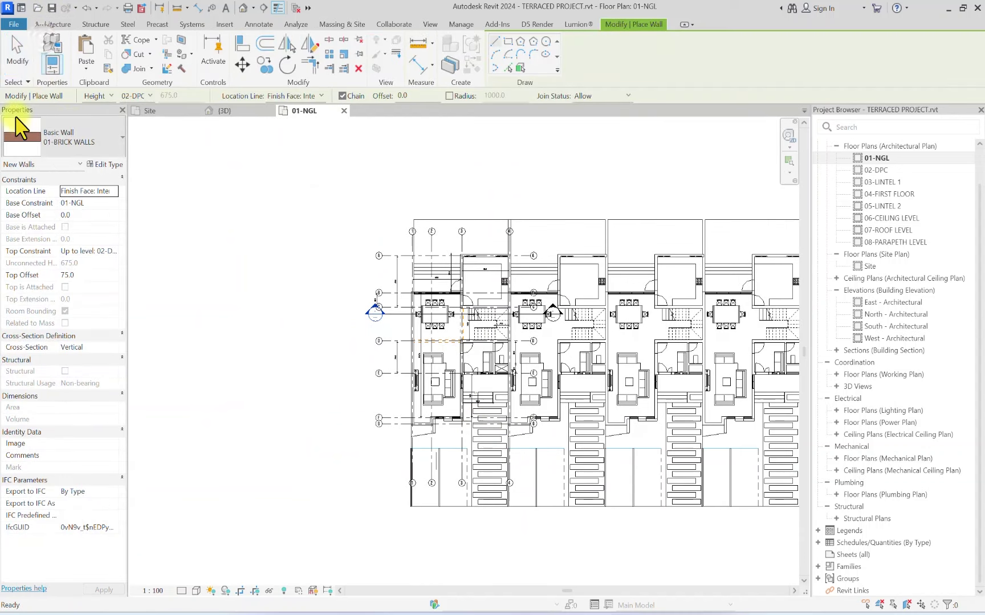
click(69, 134)
scroll(70, 231, up, 3)
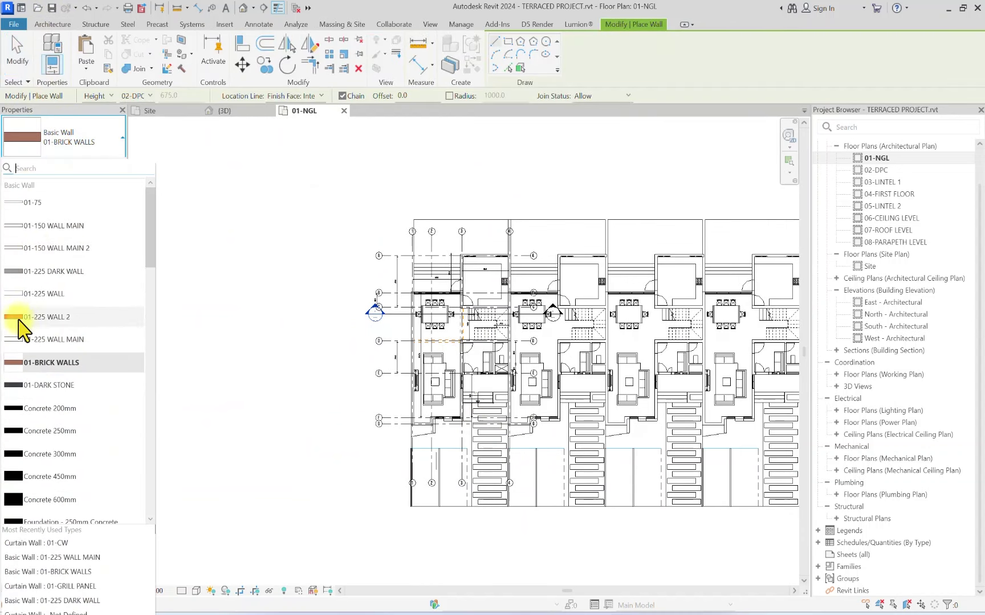
click(51, 341)
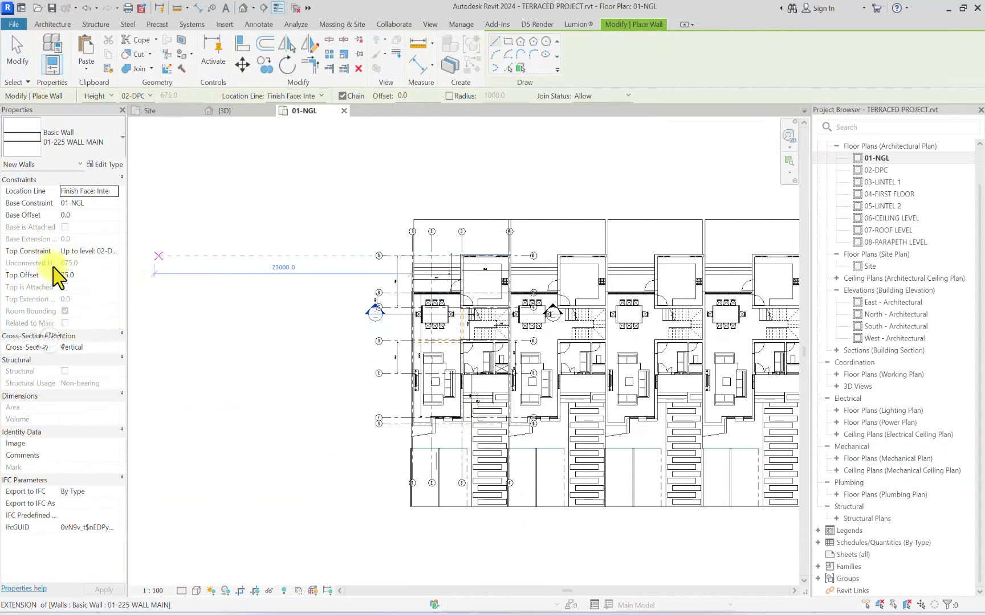
click(114, 253)
click(101, 274)
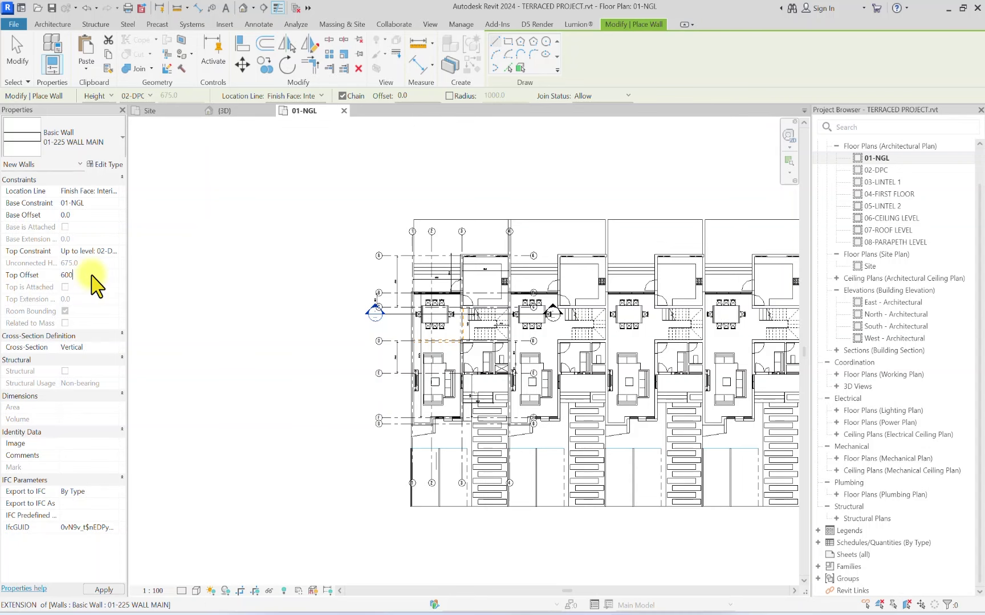
Step: Set the wall's location line to Wall Centerline
scroll(511, 222, up, 5)
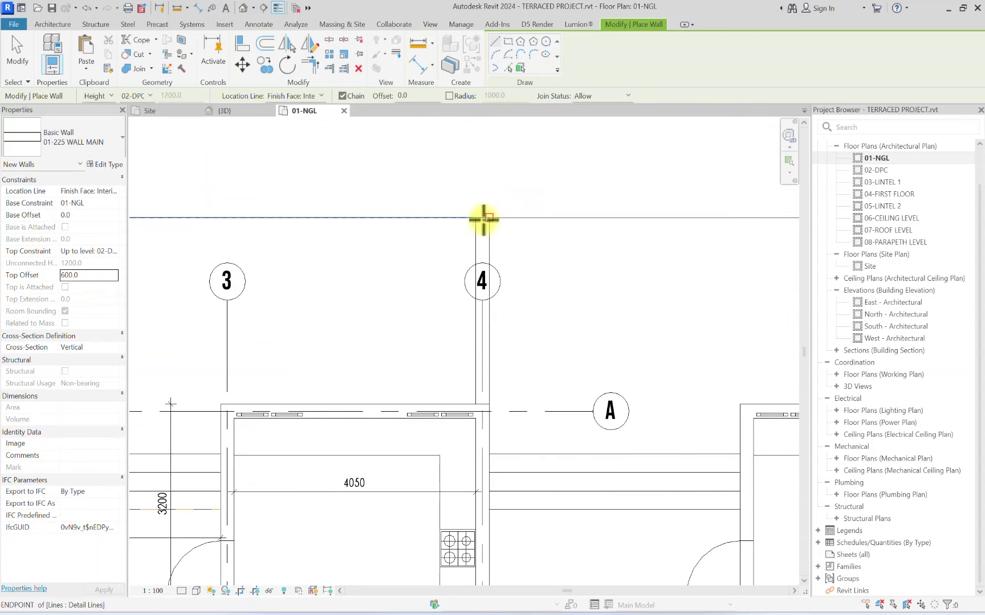
click(481, 217)
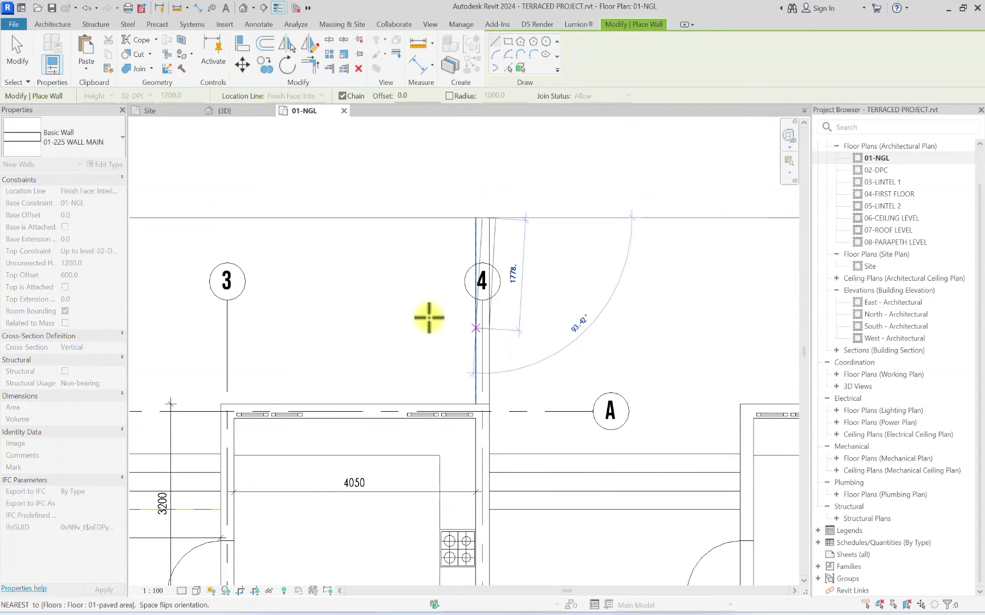
key(Escape)
key(Escape)
click(111, 191)
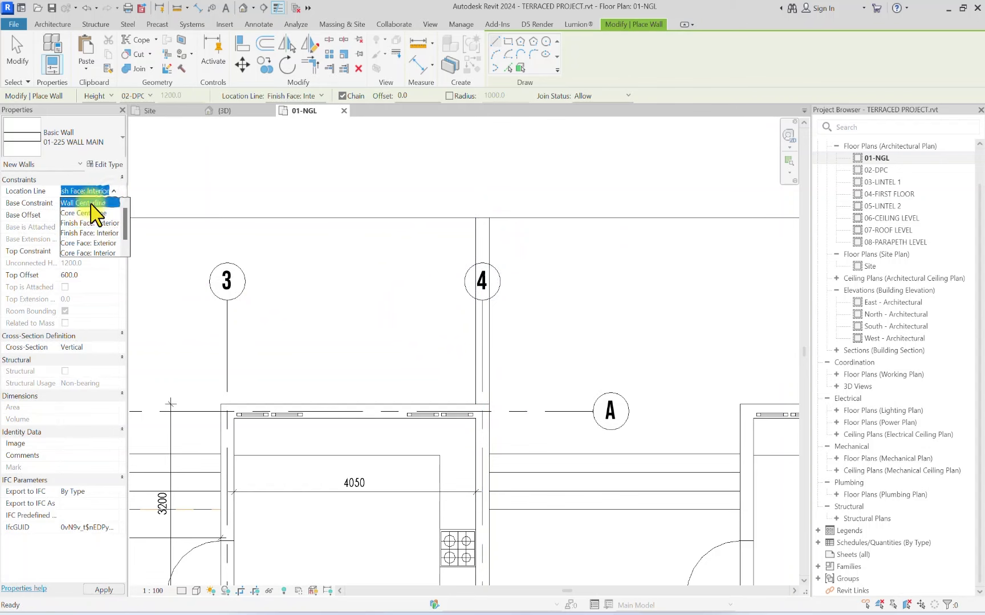
click(90, 203)
Step: Draw the wall along grid 4 from the top down to grid A
scroll(490, 218, up, 2)
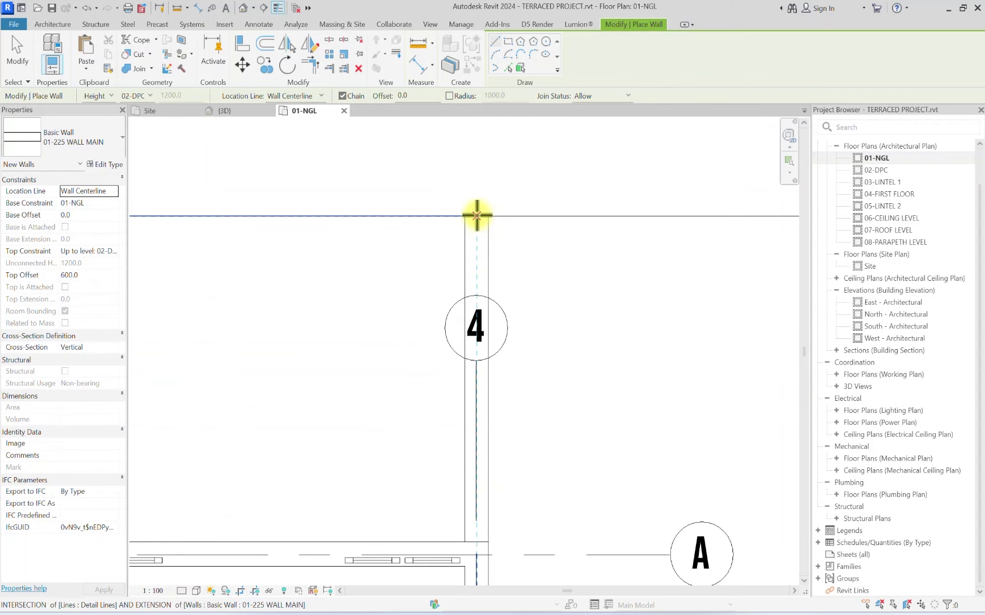
click(476, 216)
scroll(475, 338, down, 3)
scroll(474, 362, up, 1)
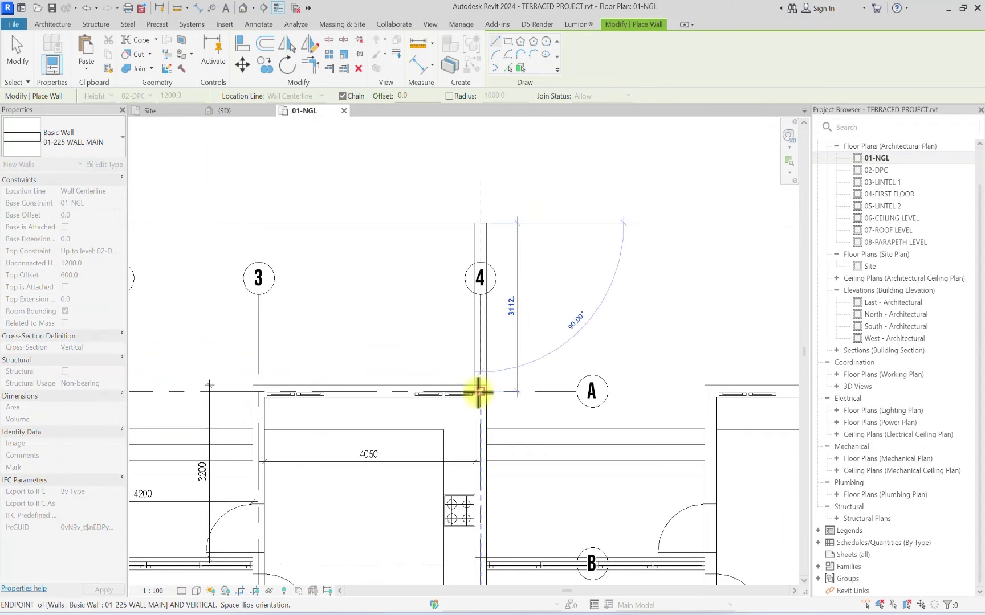
click(478, 392)
scroll(472, 374, down, 3)
scroll(486, 154, up, 2)
key(Escape)
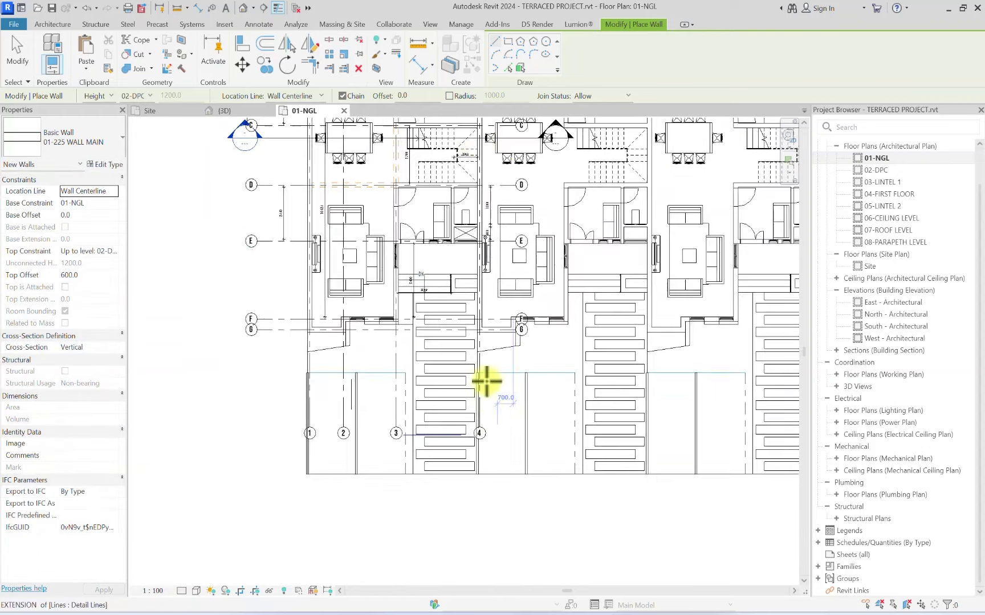
Step: Add a grid-4 wall from the driveway to the paving's bottom edge and select it
scroll(486, 381, up, 2)
click(469, 260)
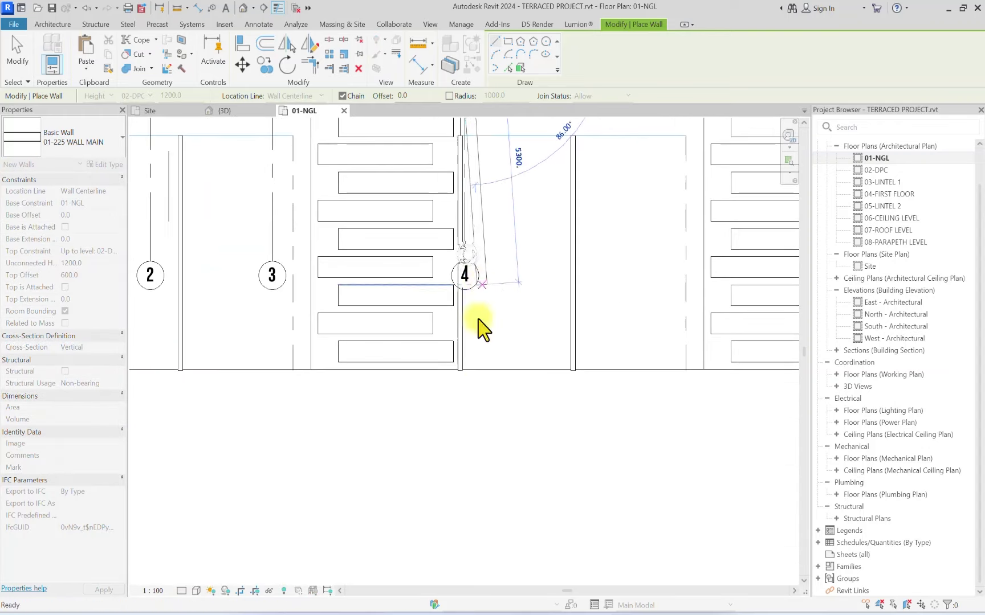
scroll(475, 374, up, 2)
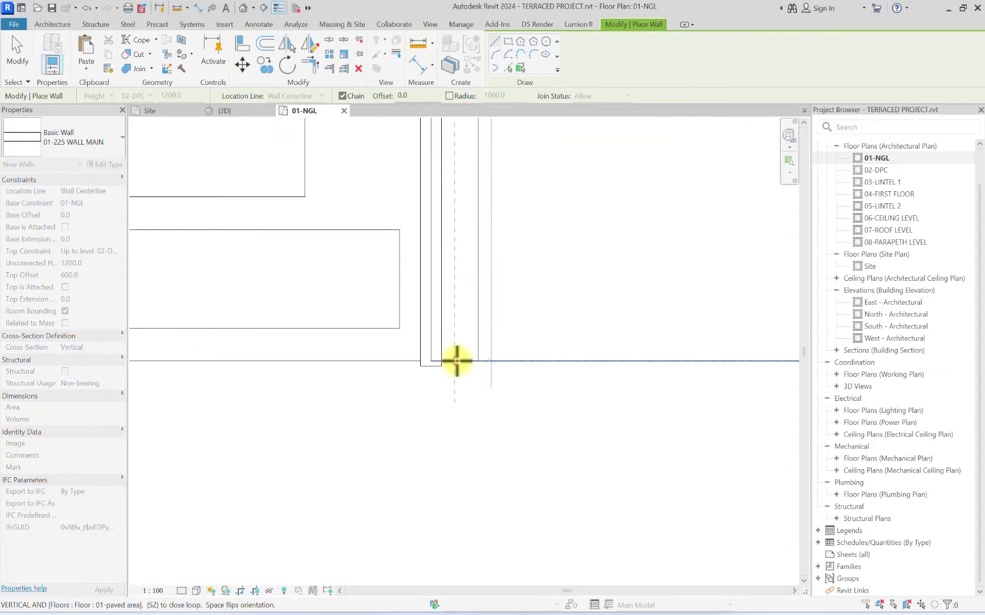
click(446, 421)
scroll(450, 376, down, 3)
key(Escape)
click(451, 352)
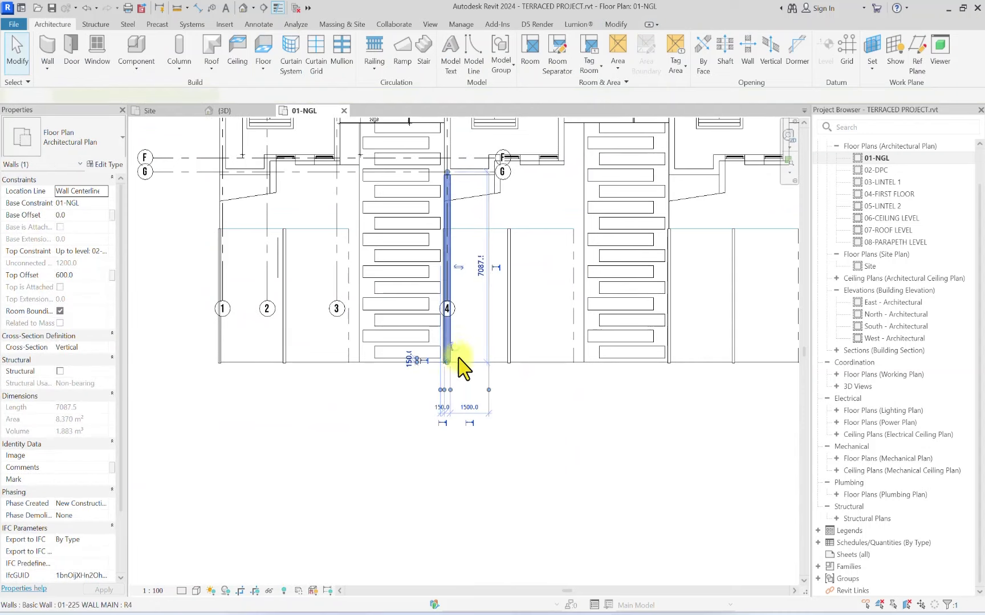
Step: Orbit and zoom the default 3D view around the grid-4 wall, then open the 02-DPC plan
click(242, 8)
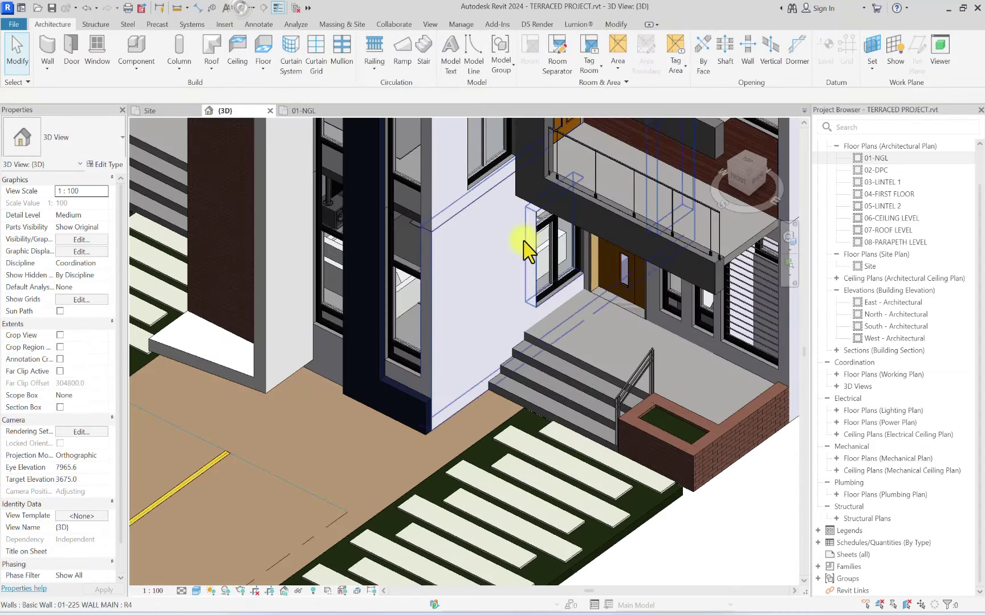
shift+middle_drag(527, 237, 689, 478)
scroll(689, 478, up, 3)
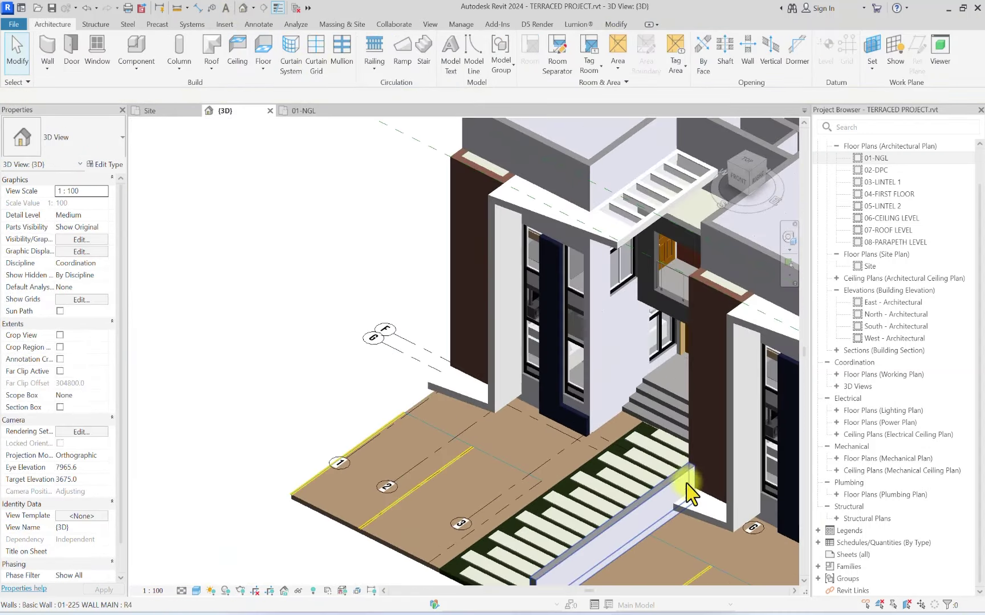
scroll(570, 393, up, 2)
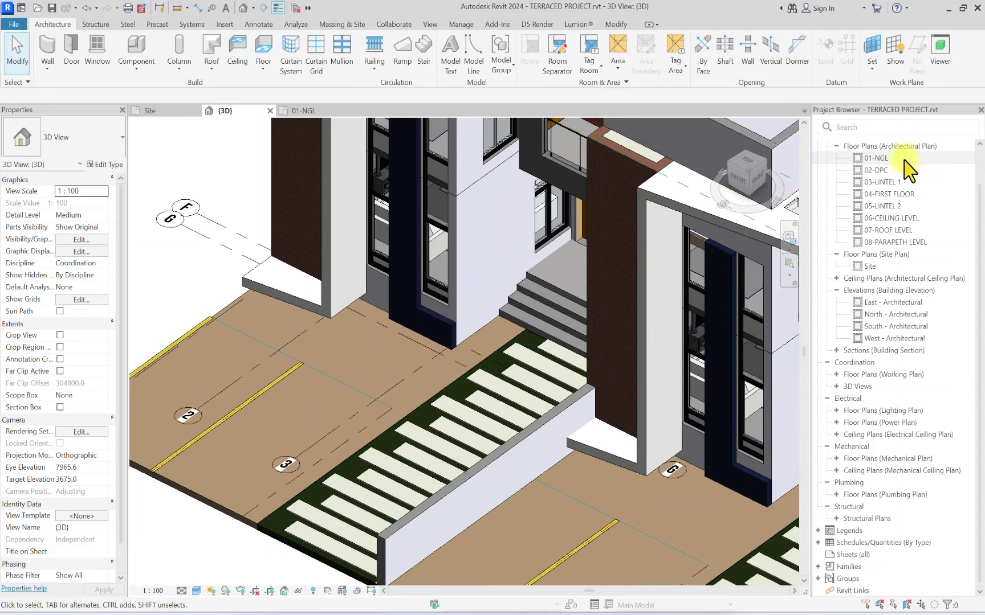
double_click(878, 169)
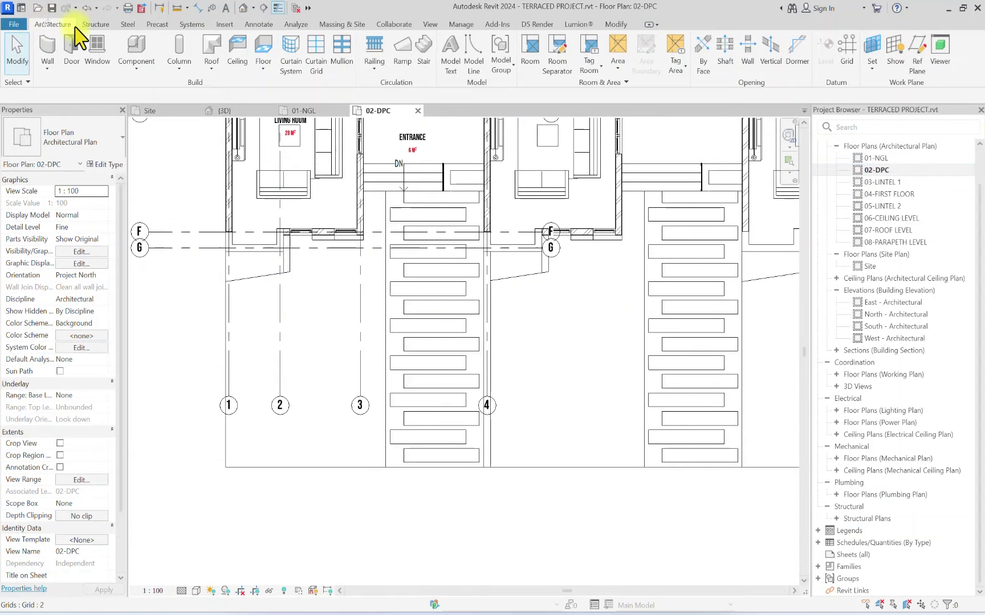
Step: Sketch a 900mm Pipe railing ending at the wall's end and finish it
scroll(447, 163, down, 3)
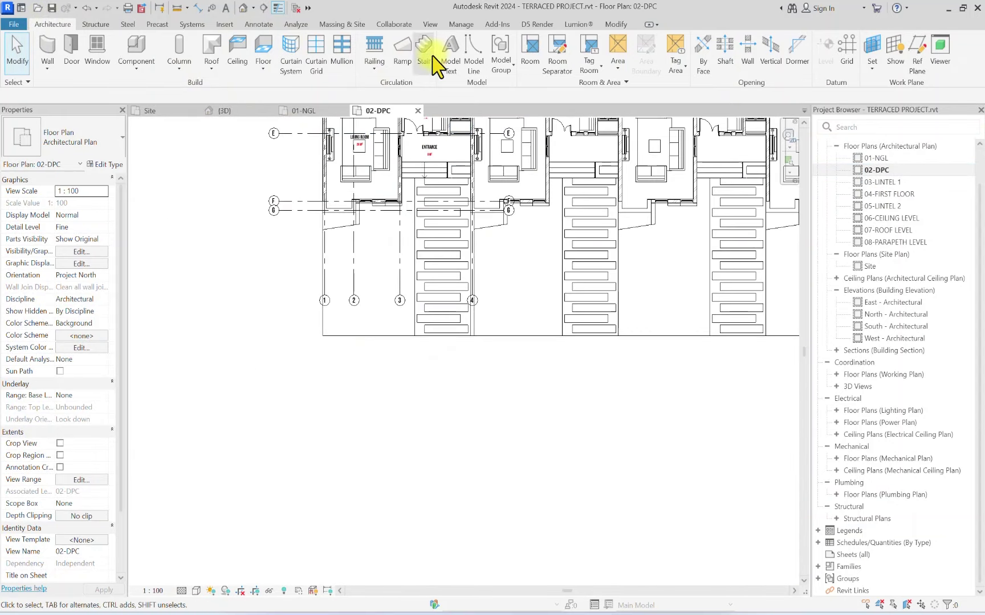
click(383, 54)
click(91, 141)
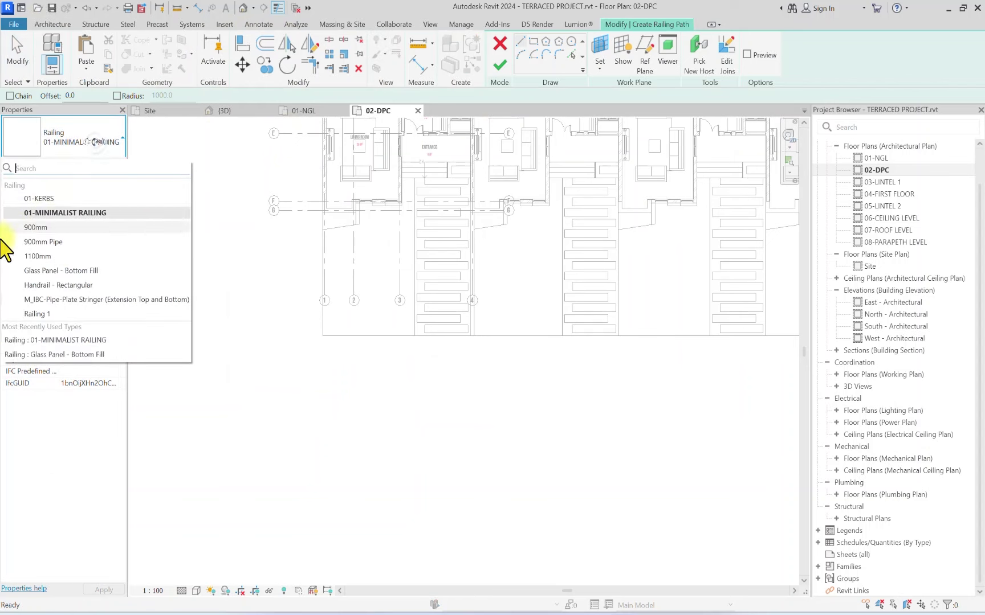
click(46, 243)
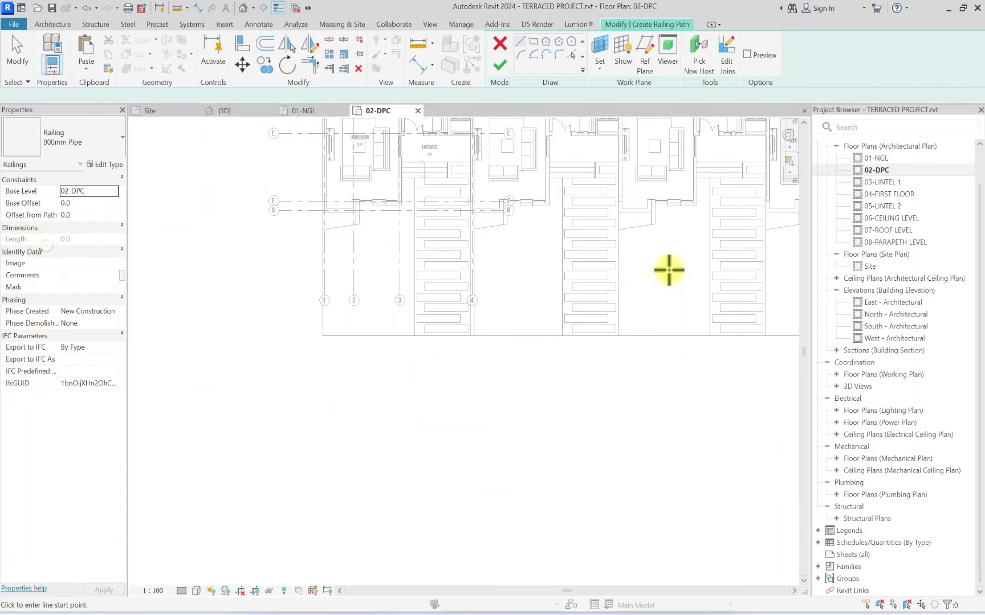
scroll(405, 214, up, 4)
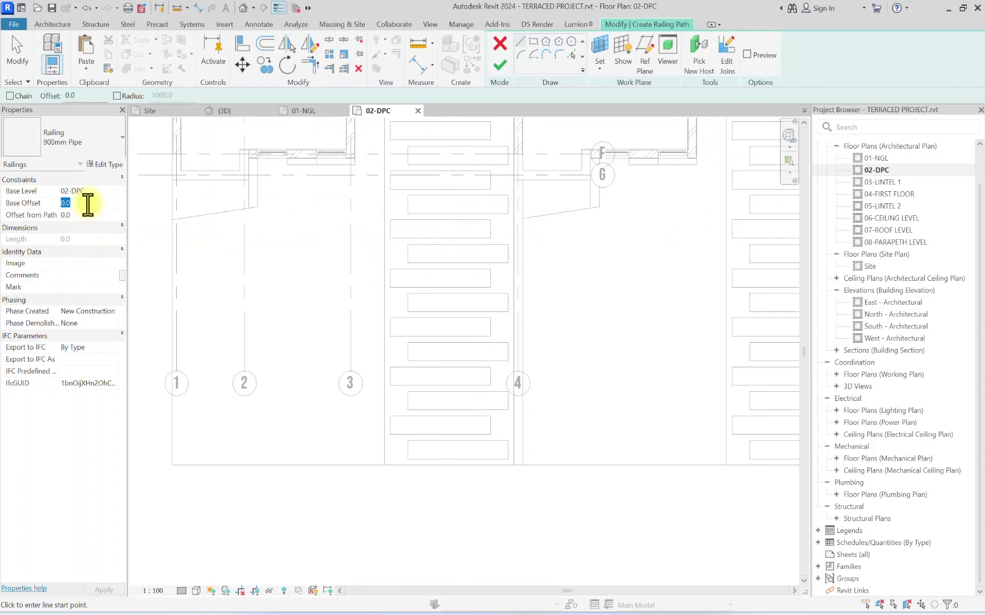
scroll(522, 185, up, 2)
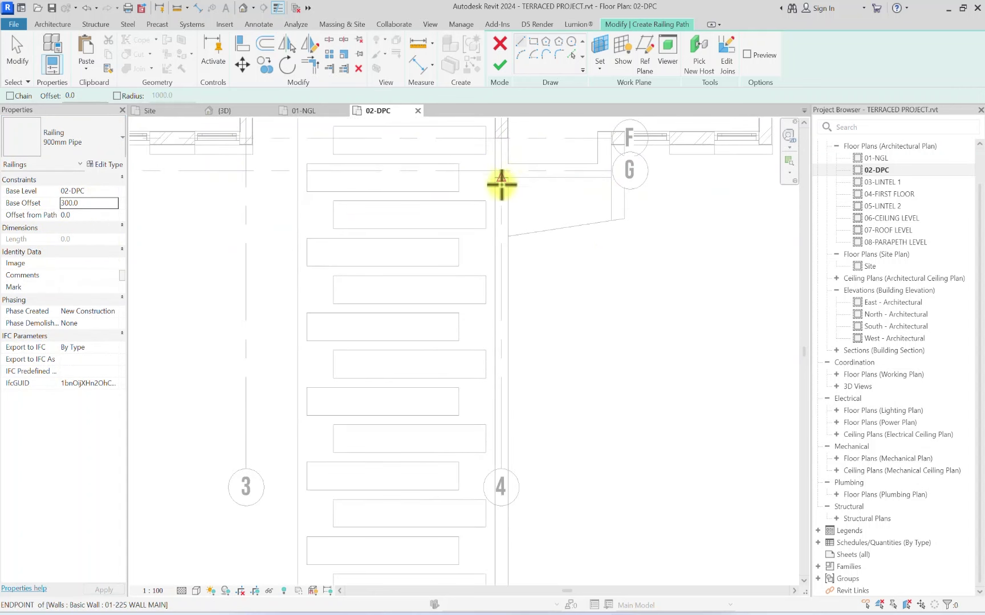
scroll(503, 384, down, 2)
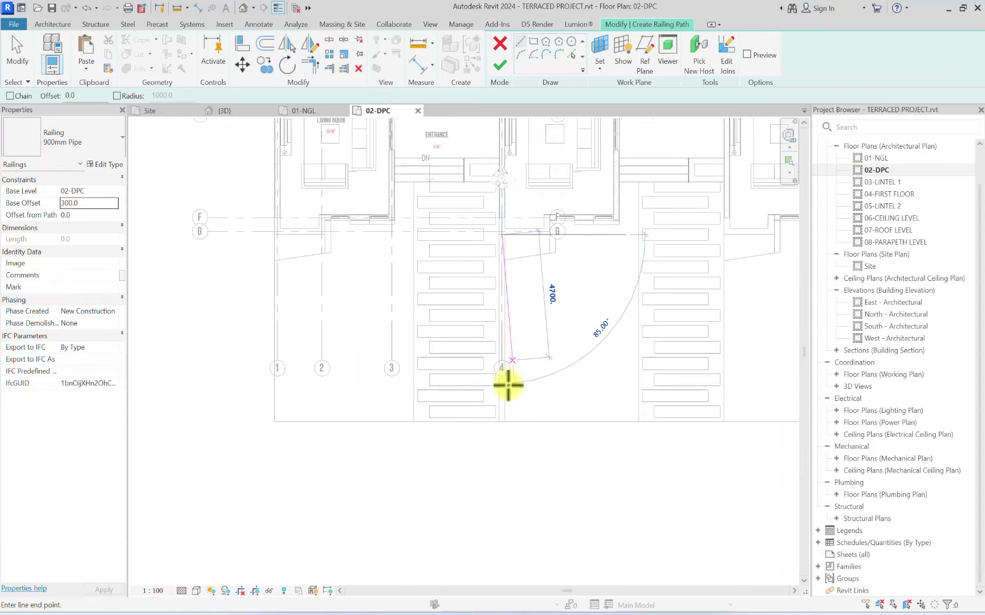
click(503, 426)
scroll(504, 426, down, 2)
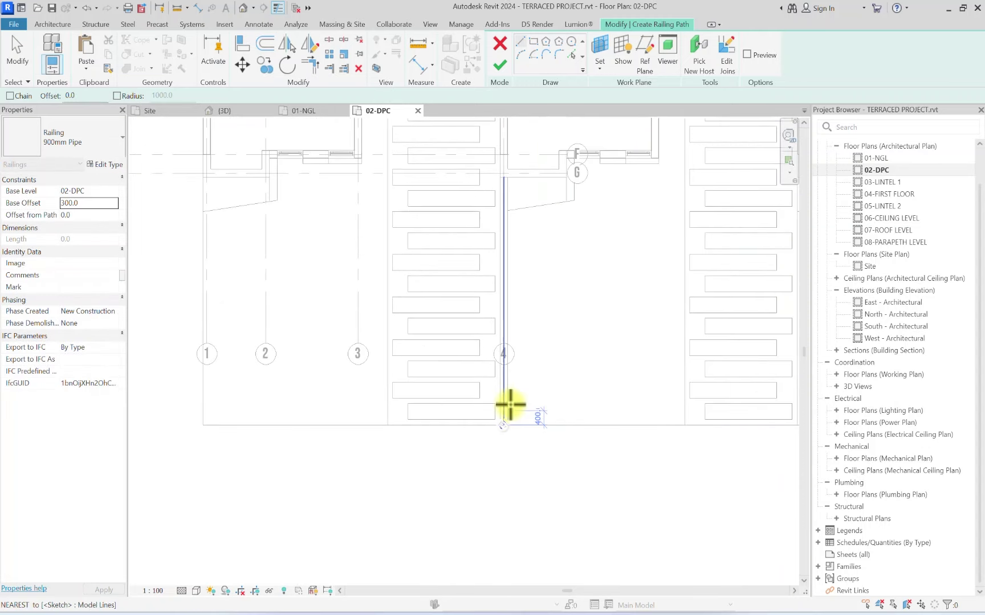
click(503, 74)
scroll(528, 241, up, 2)
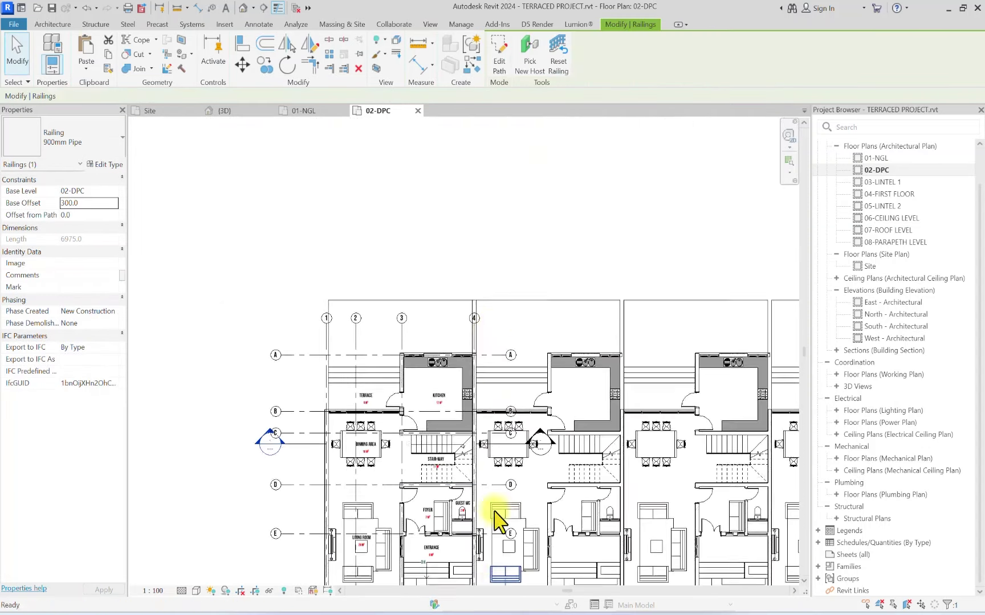
scroll(495, 517, up, 2)
click(513, 220)
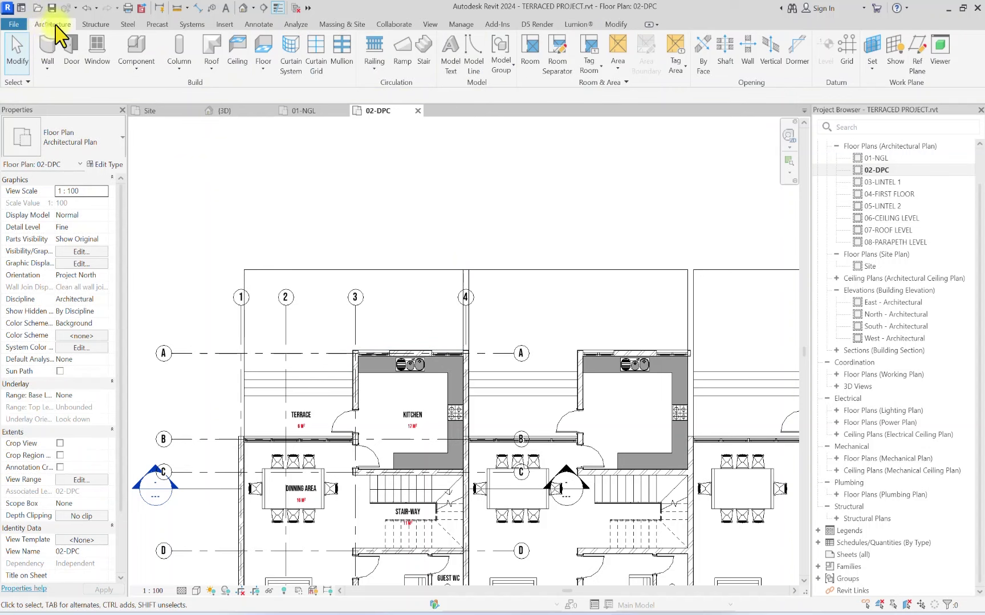
Step: Sketch a second railing down grid 4 from the top edge to the house wall
click(373, 55)
scroll(475, 280, up, 3)
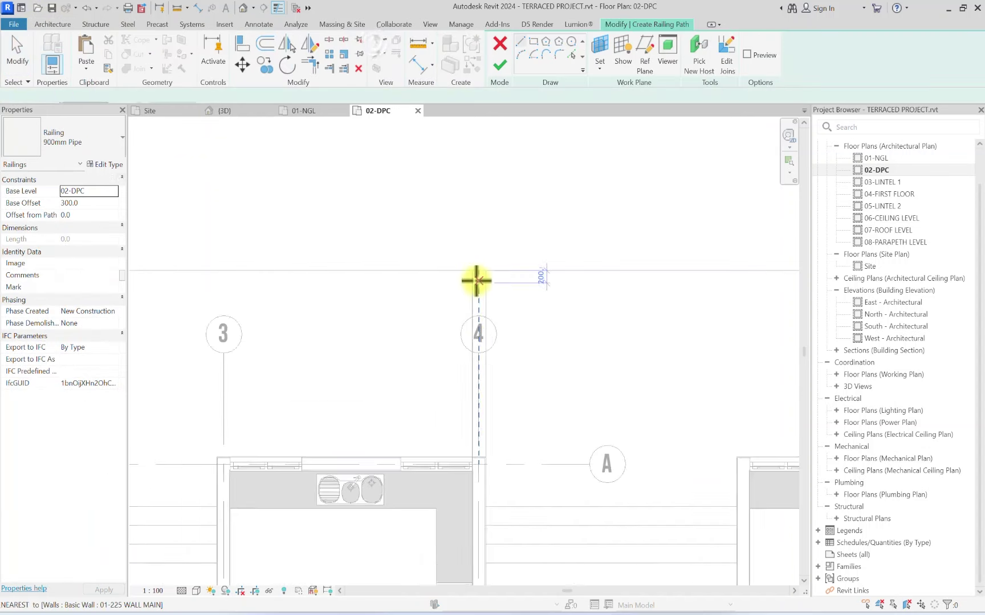
click(481, 268)
click(478, 483)
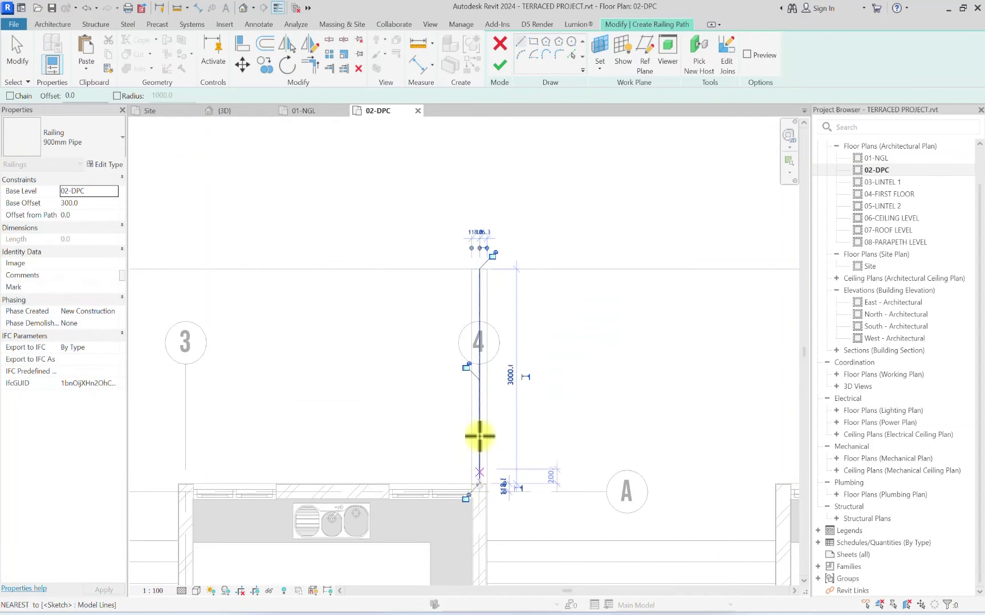
click(501, 68)
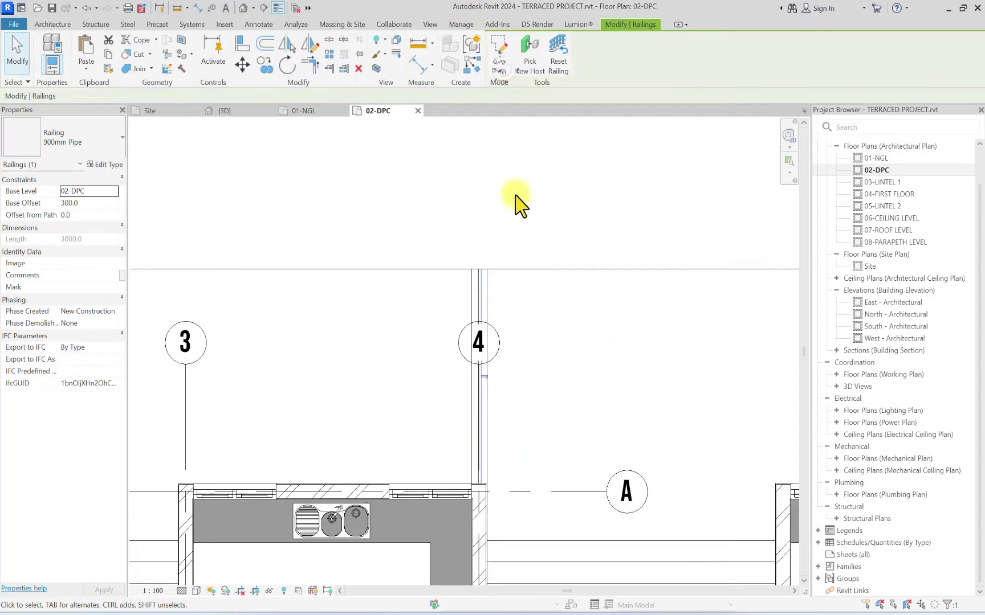
click(515, 204)
scroll(466, 269, up, 5)
Step: Select the grid-4 wall and railings for copying, then abandon the copy
click(482, 267)
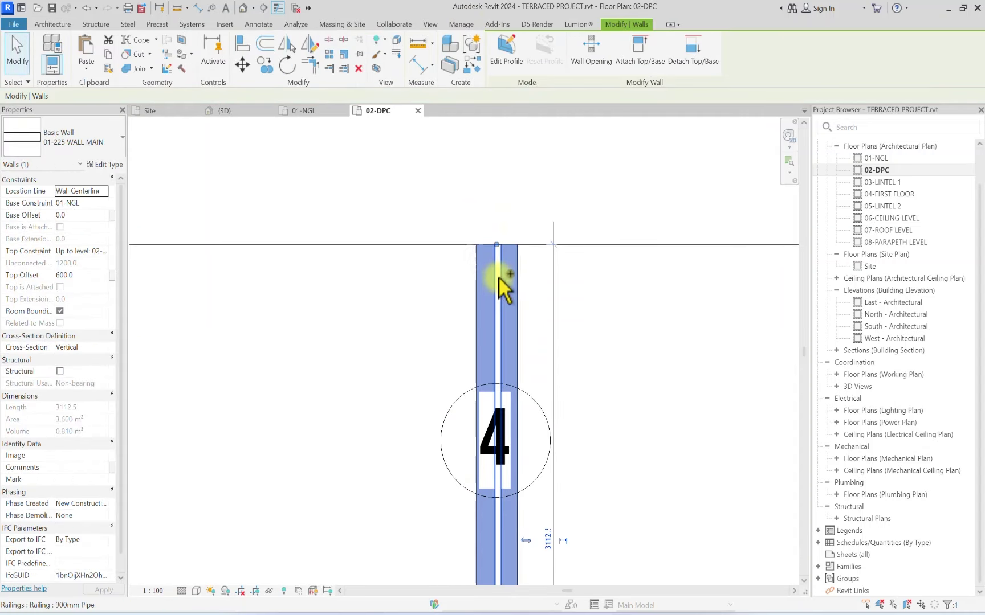
ctrl+click(500, 277)
scroll(497, 251, down, 4)
scroll(497, 250, down, 3)
scroll(495, 374, up, 8)
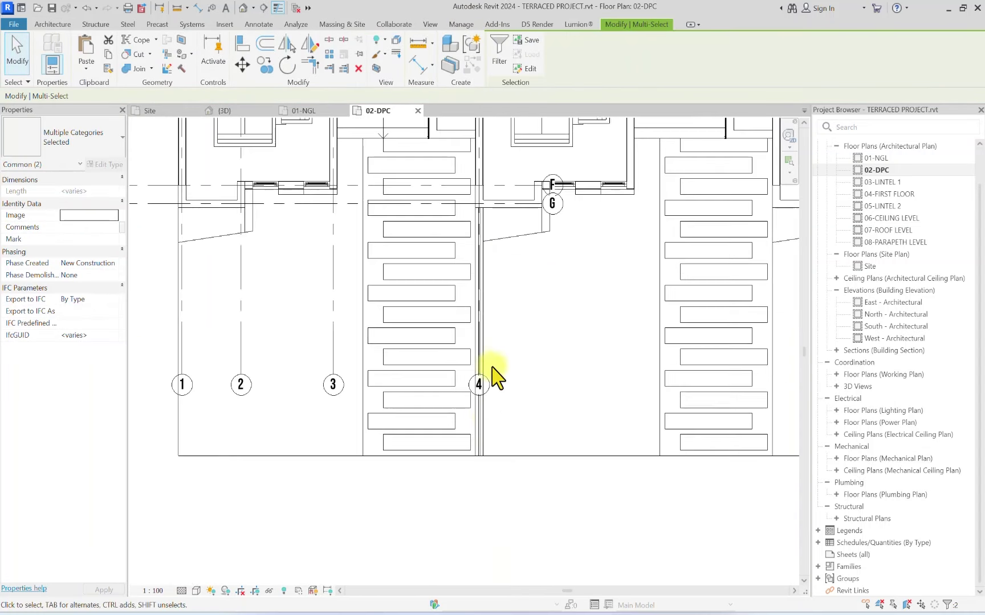
ctrl+click(473, 462)
scroll(472, 464, down, 6)
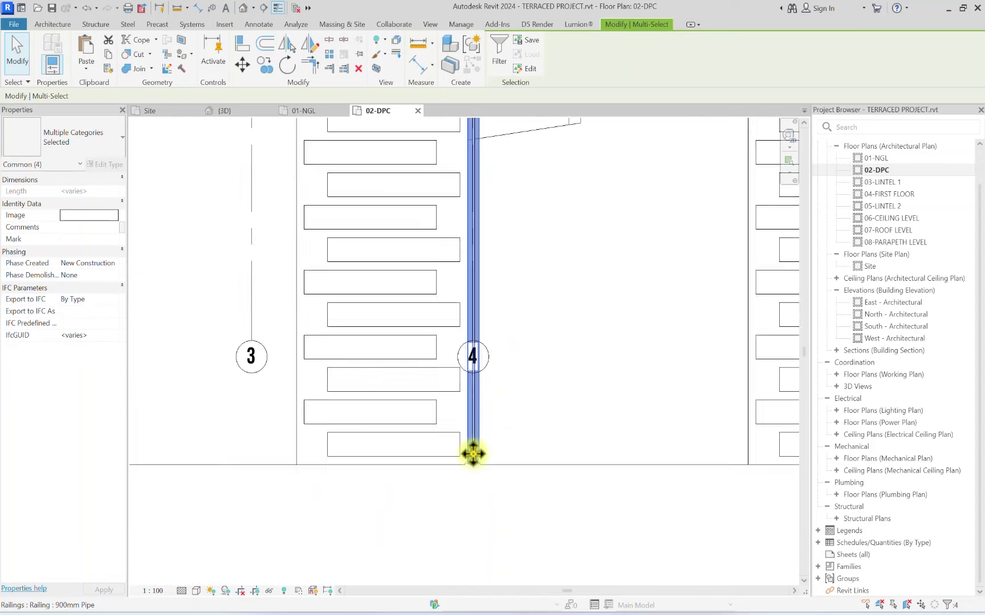
scroll(482, 242, up, 2)
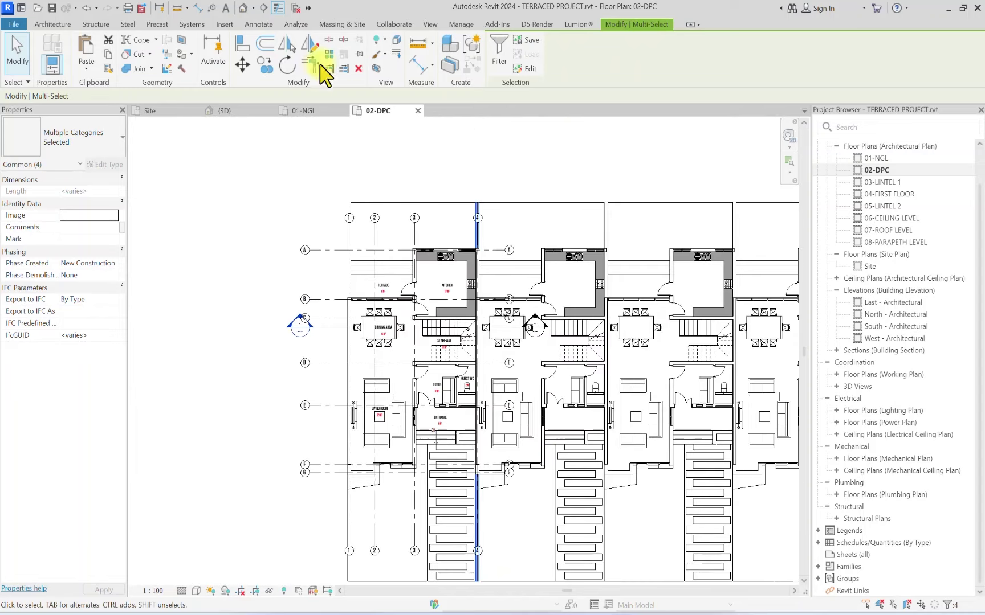
click(272, 64)
scroll(467, 184, up, 4)
click(472, 185)
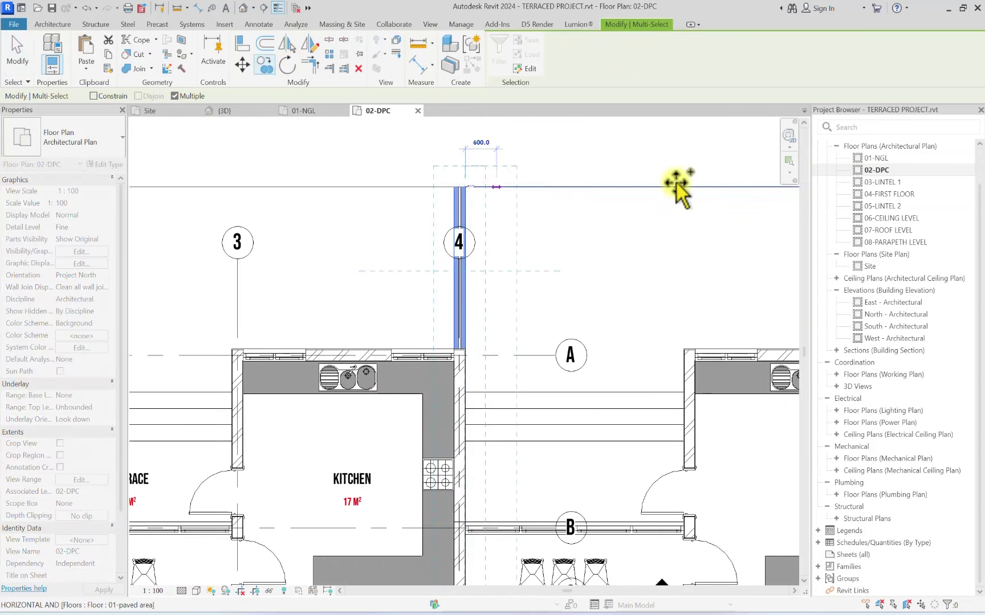
scroll(677, 183, up, 3)
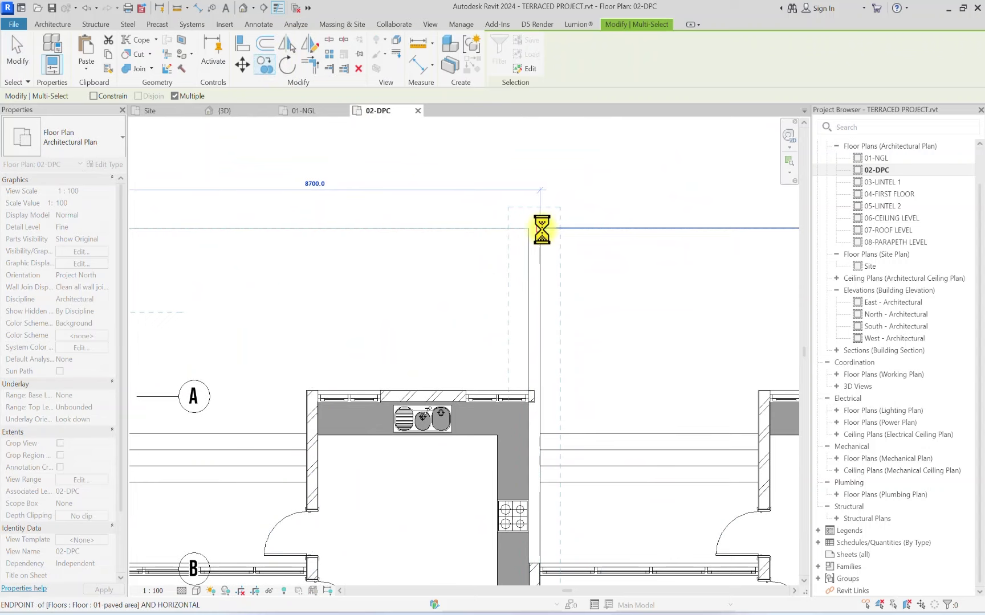
scroll(589, 242, down, 4)
scroll(595, 220, up, 4)
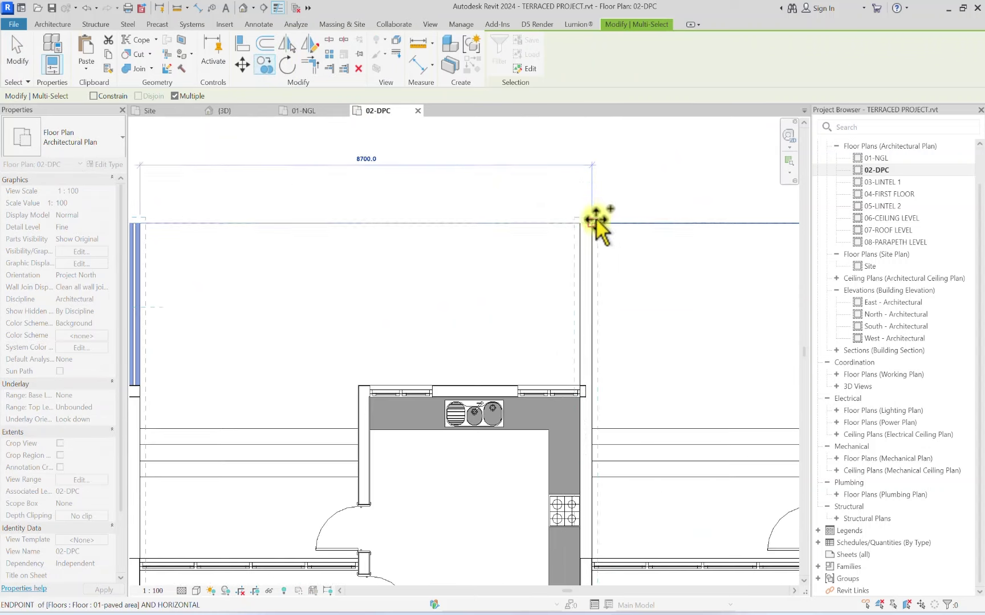
scroll(595, 222, down, 4)
scroll(490, 242, up, 4)
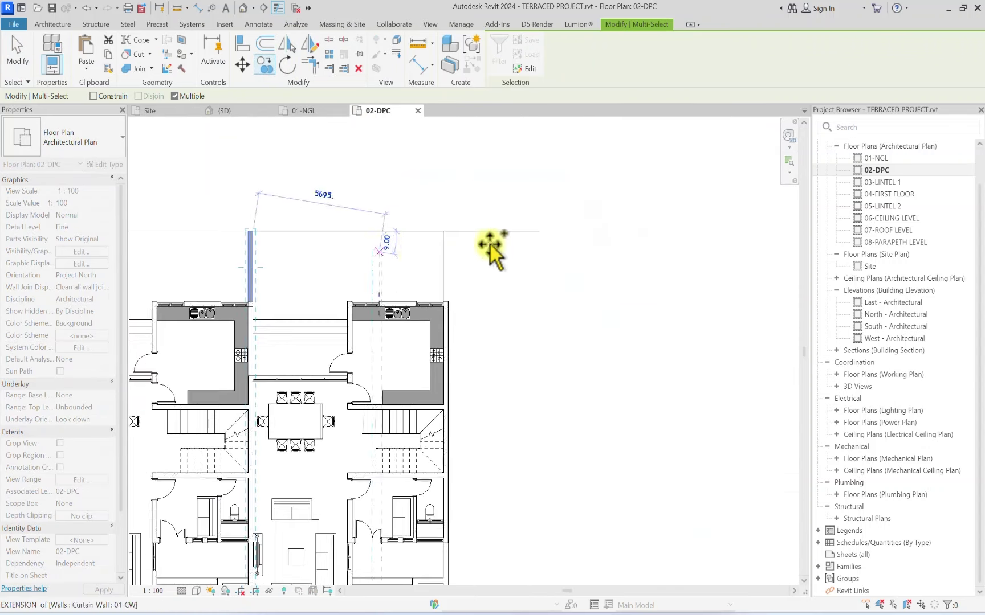
scroll(433, 241, down, 1)
scroll(445, 240, down, 3)
key(Escape)
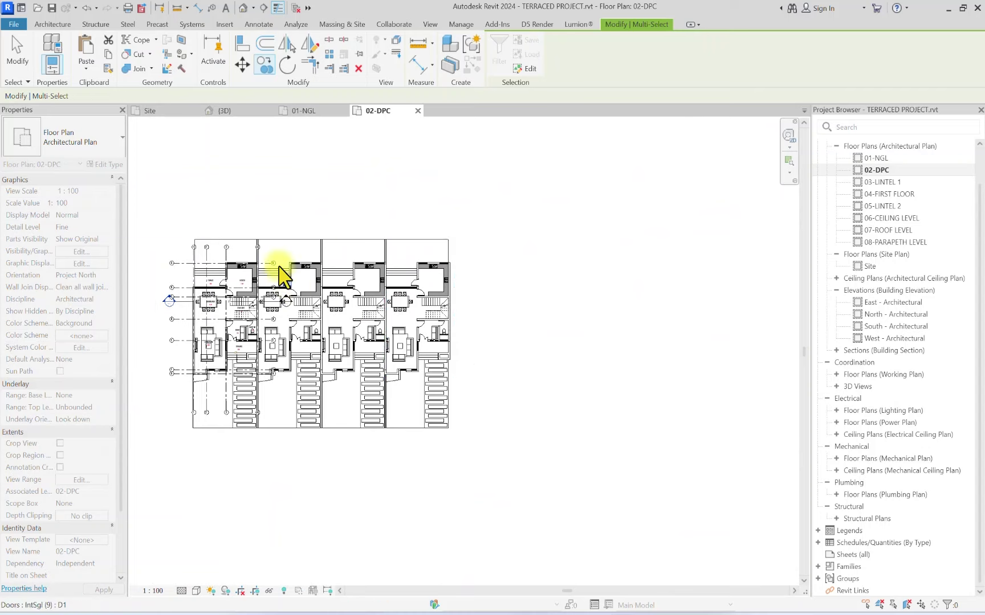
key(Escape)
scroll(302, 288, up, 6)
Step: Stretch the grid-4 party wall's top end upward to 13950 long and dismiss the overlap warning
middle_drag(318, 303, 538, 368)
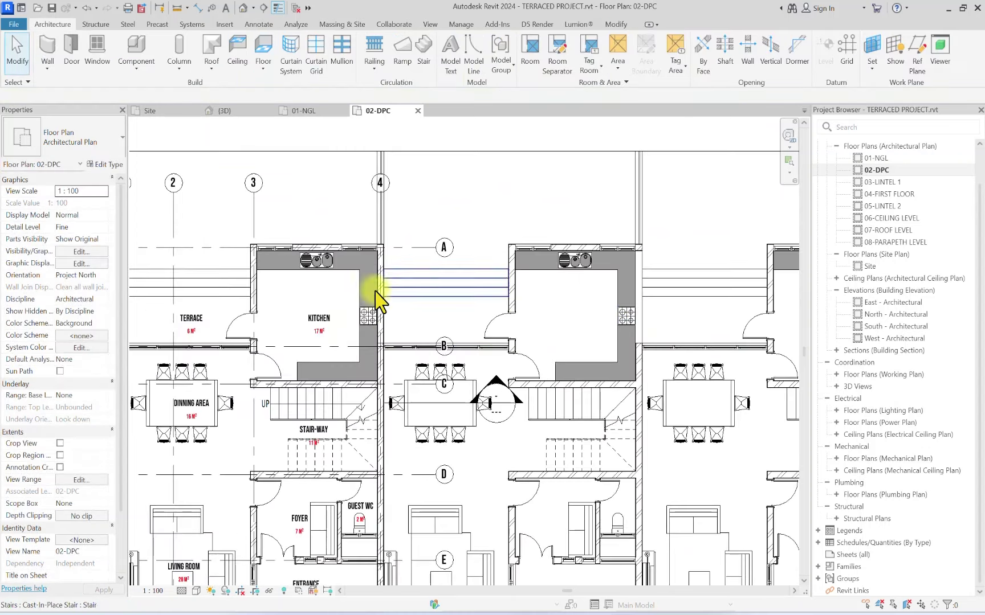
click(387, 325)
scroll(646, 371, up, 2)
scroll(644, 377, up, 2)
click(635, 344)
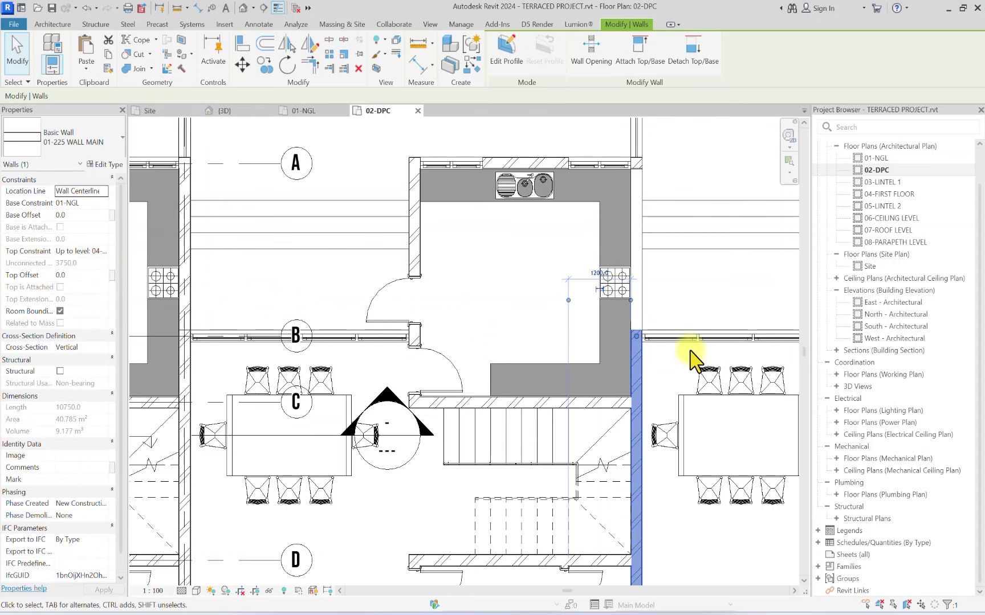
drag(636, 345, 636, 164)
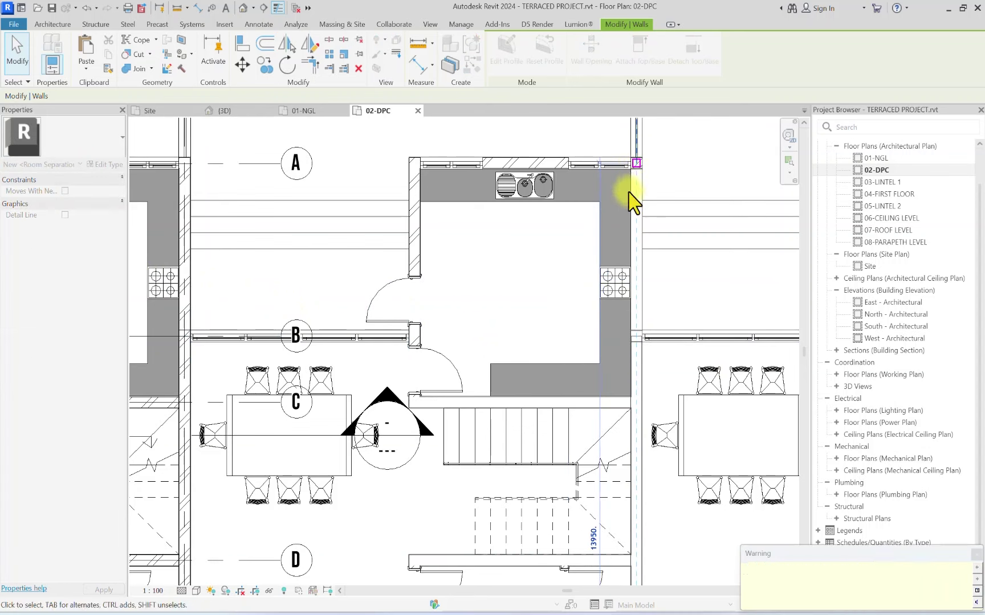
scroll(630, 198, down, 2)
click(562, 235)
Step: Inspect the kitchen party wall, paved floor and paving-side wall on 02-DPC
scroll(563, 241, up, 3)
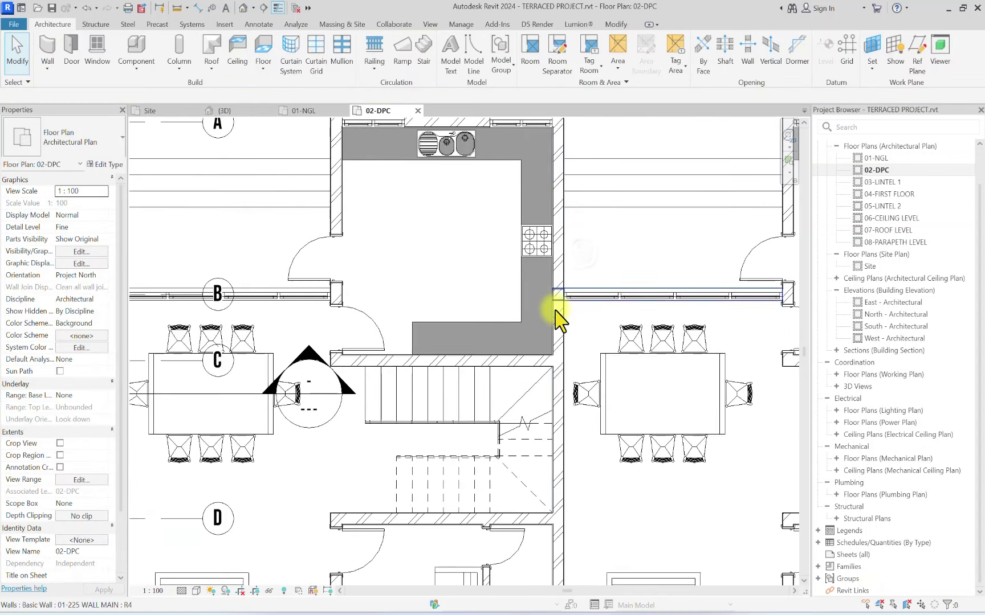
click(556, 325)
scroll(626, 396, down, 4)
key(Escape)
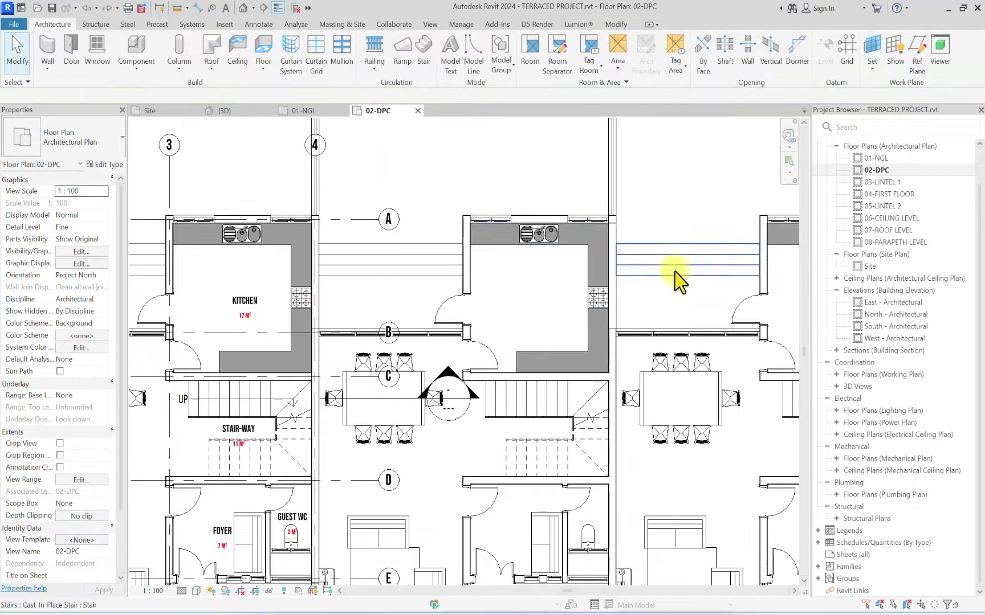
scroll(618, 259, up, 2)
click(622, 231)
scroll(561, 291, down, 4)
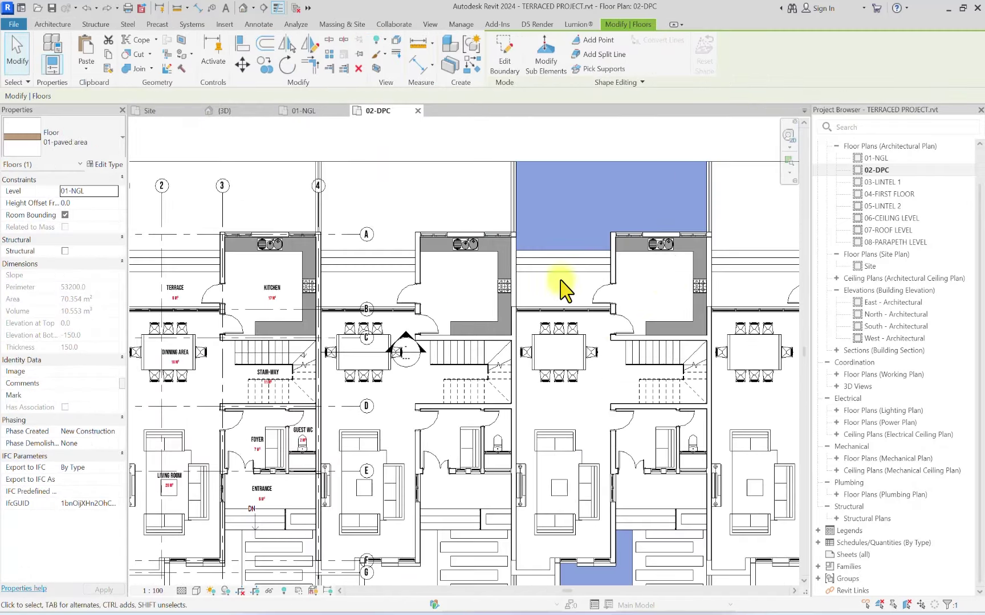
scroll(683, 246, down, 2)
scroll(589, 286, up, 5)
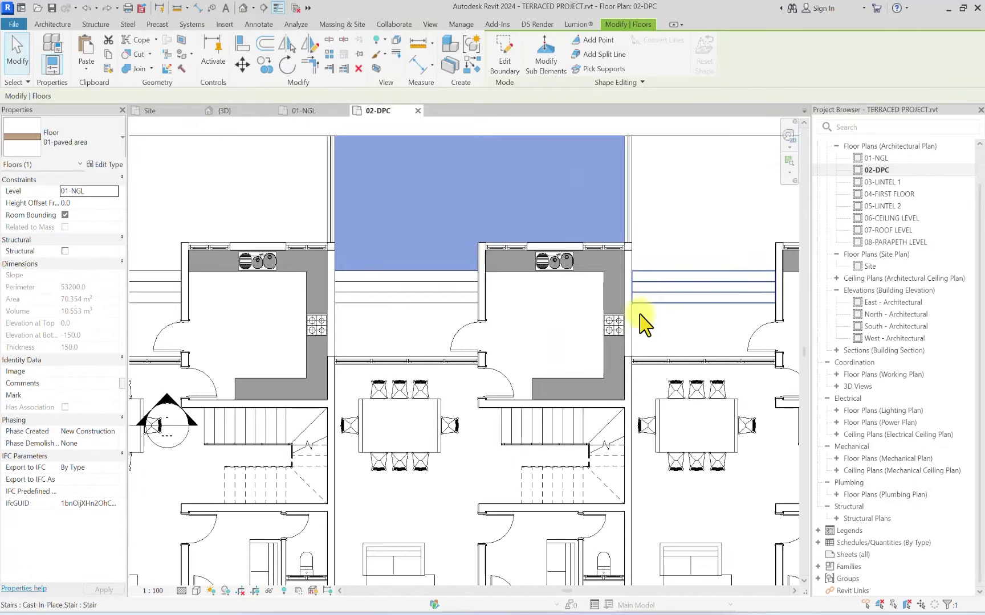
click(625, 406)
click(668, 266)
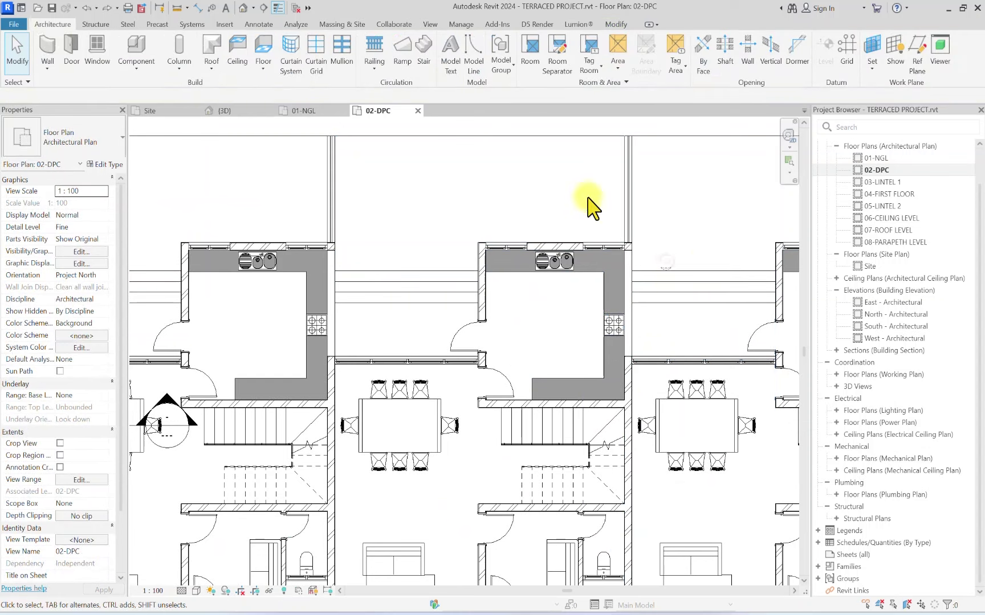
Step: On the 01-NGL plan, start a wall rising to 04-FIRST FLOOR
key(w)
key(a)
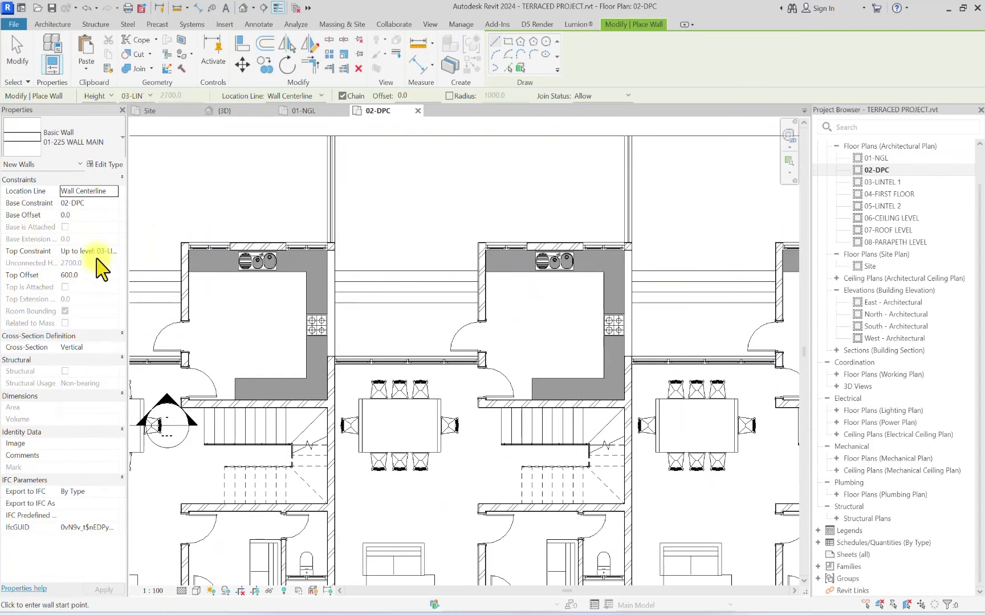
double_click(875, 157)
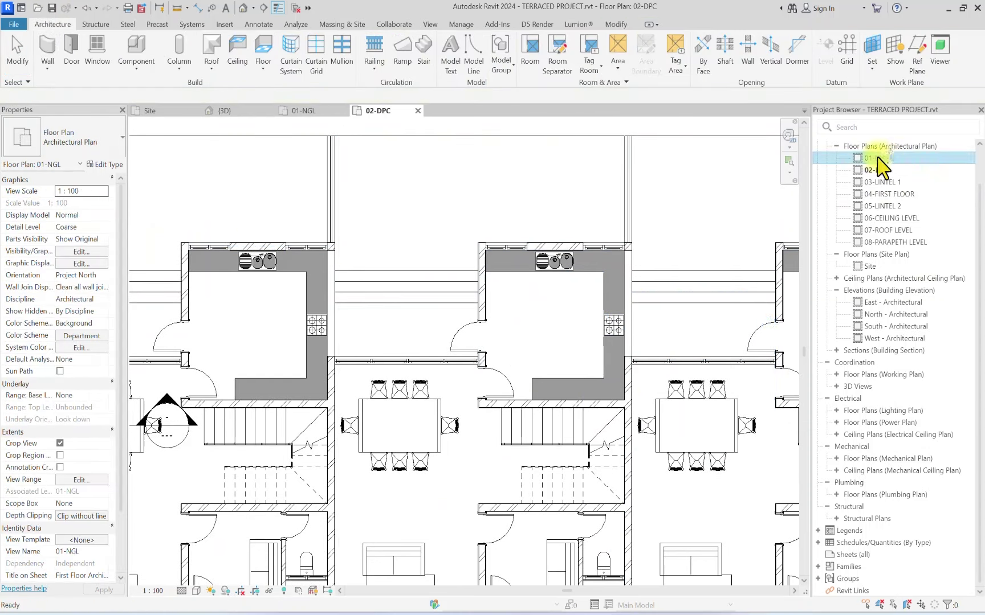
click(55, 46)
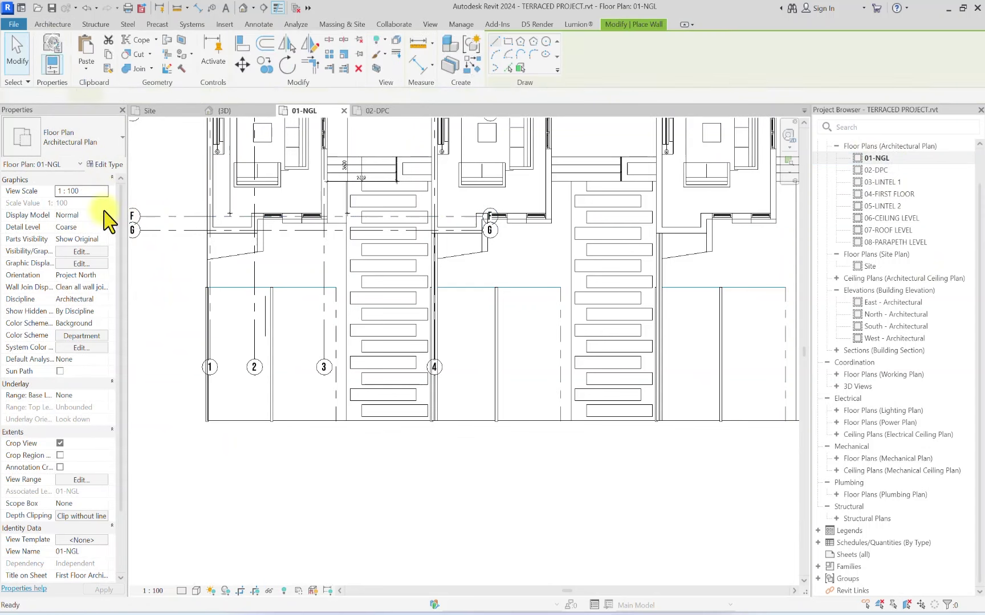
click(111, 252)
click(113, 302)
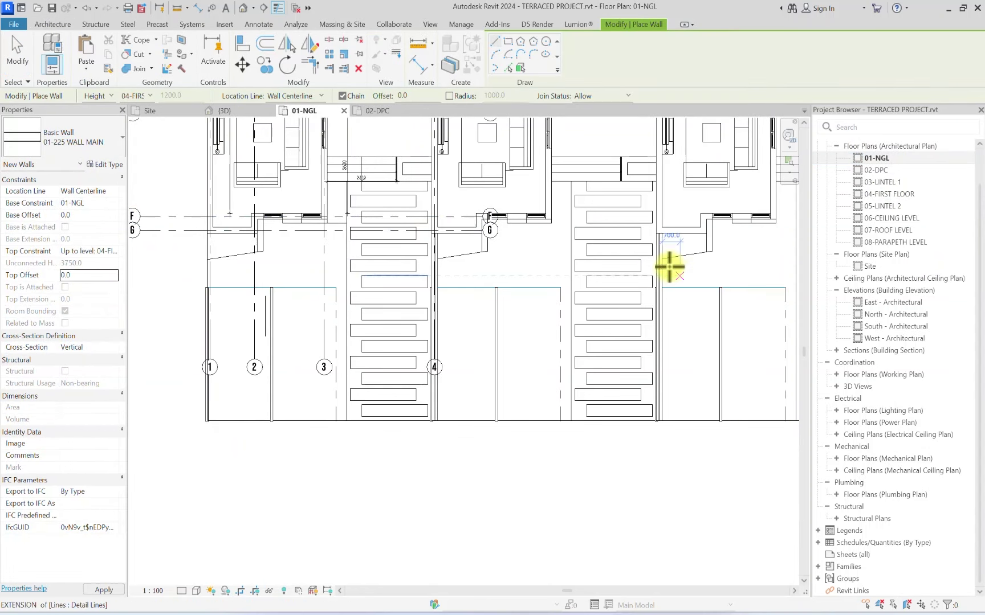
Step: Draw the party wall up grid 4 from the grid B junction to the top wall junction
ctrl+scroll(559, 397, up, 10)
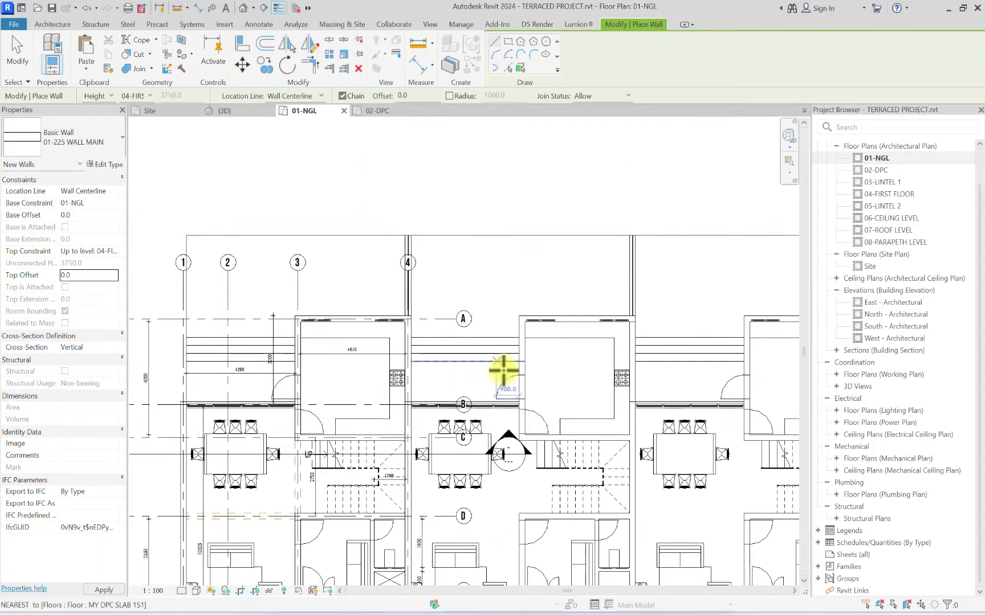
scroll(569, 422, up, 2)
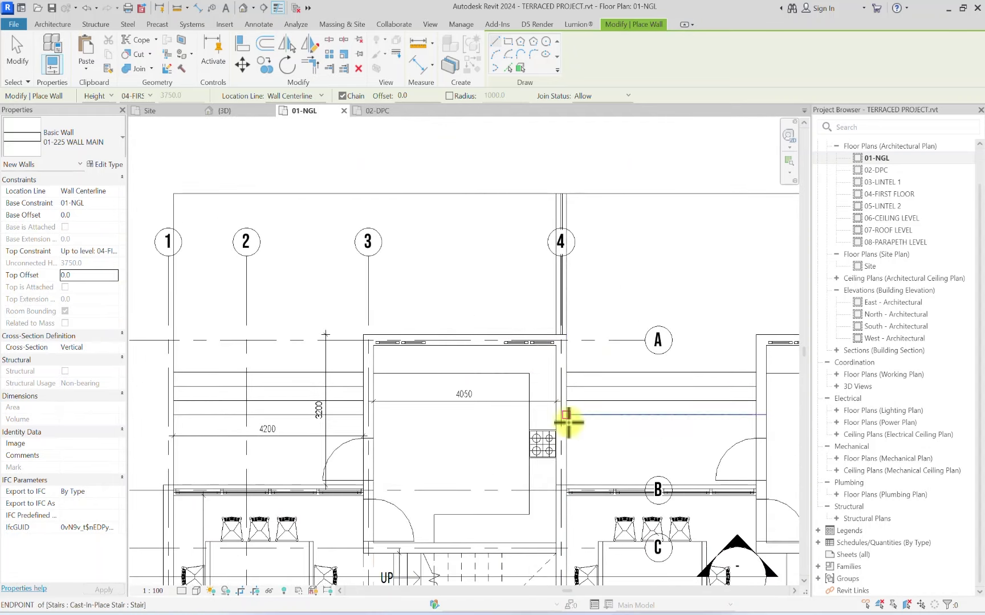
click(564, 491)
scroll(563, 343, down, 3)
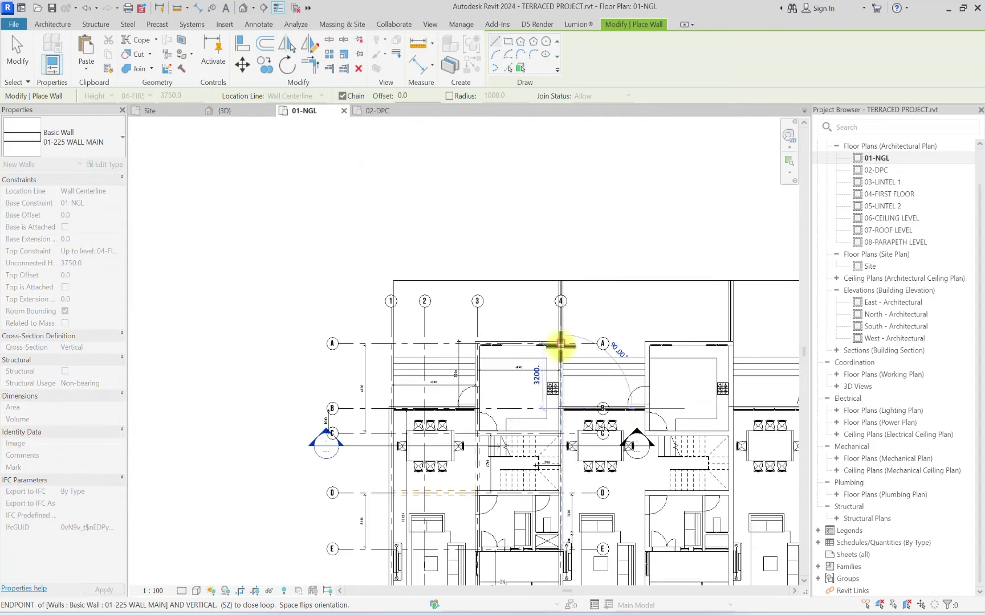
middle_drag(442, 430, 396, 402)
scroll(501, 391, up, 3)
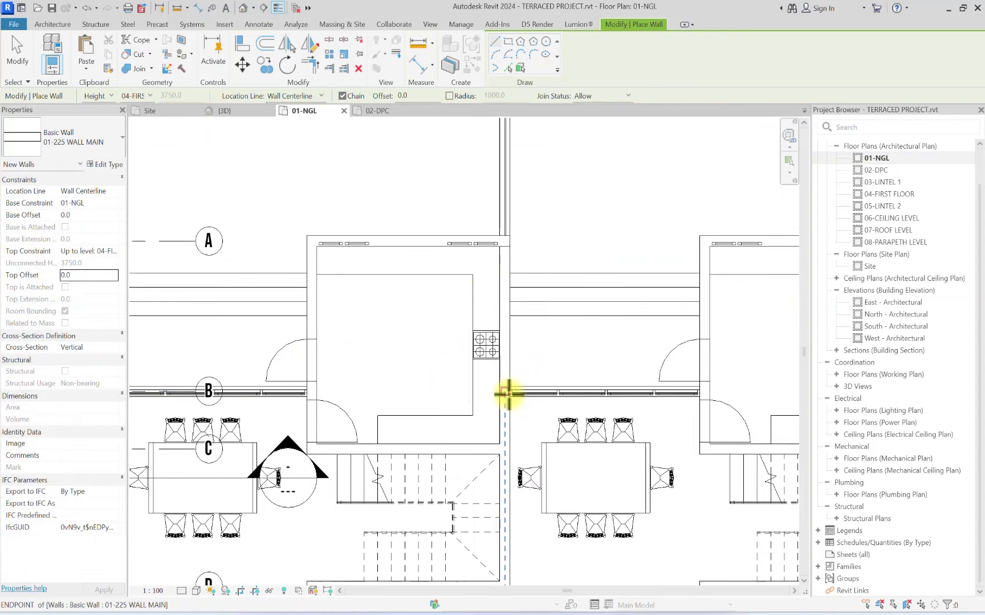
click(503, 242)
scroll(609, 344, down, 3)
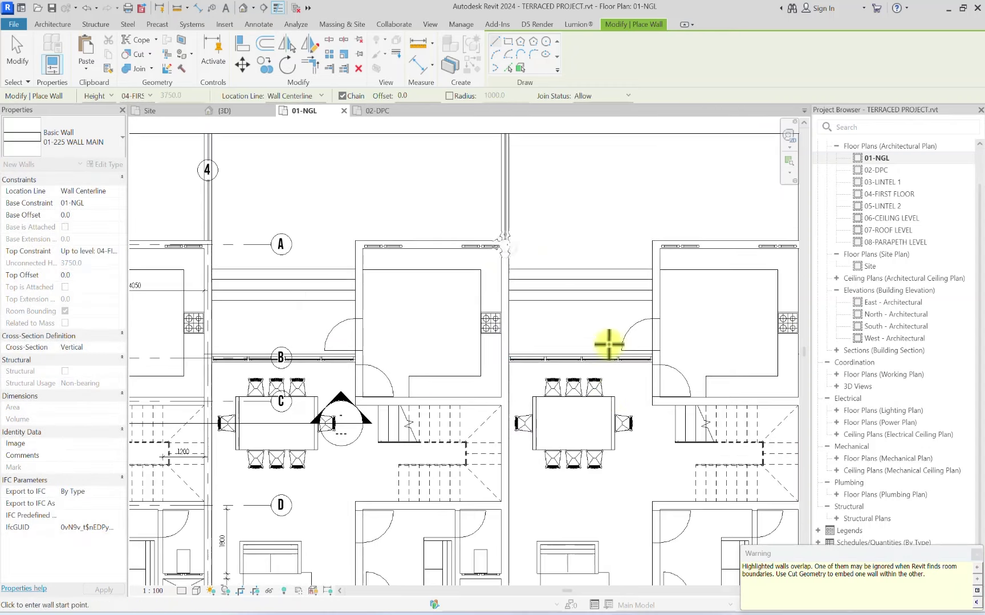
scroll(519, 364, up, 2)
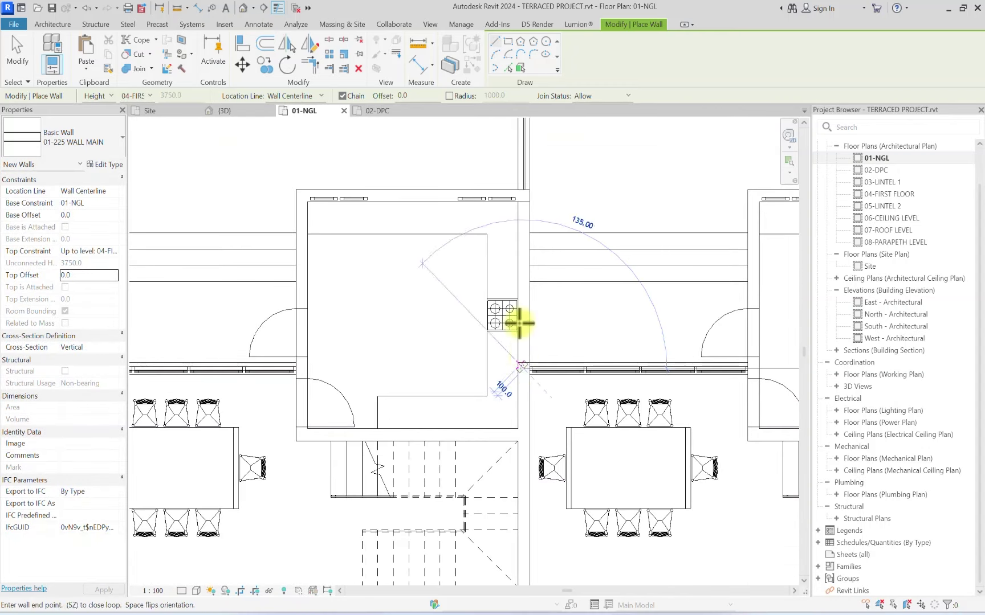
click(519, 197)
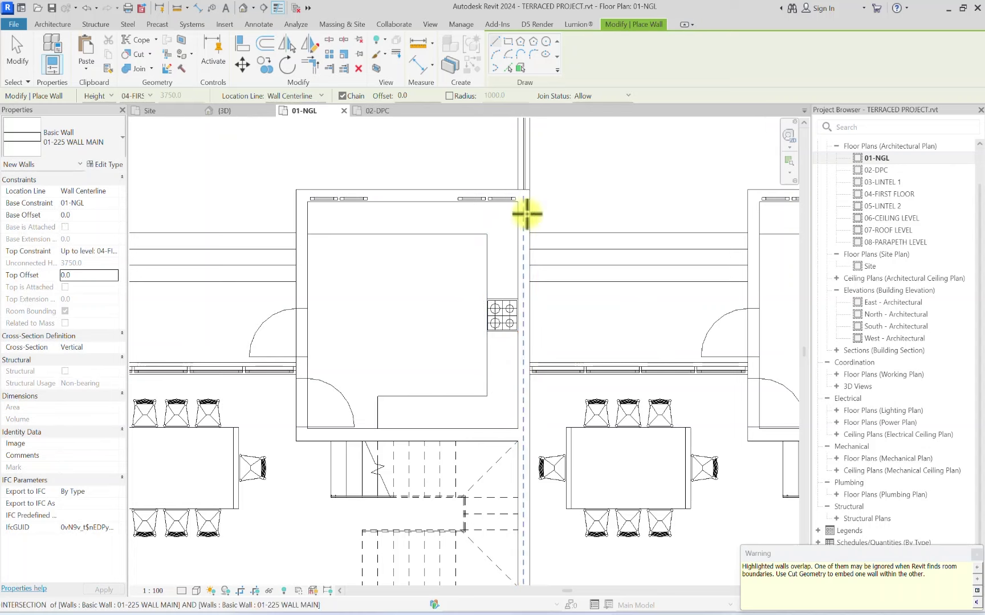
scroll(526, 214, down, 2)
middle_drag(429, 316, 371, 323)
key(Escape)
key(Escape)
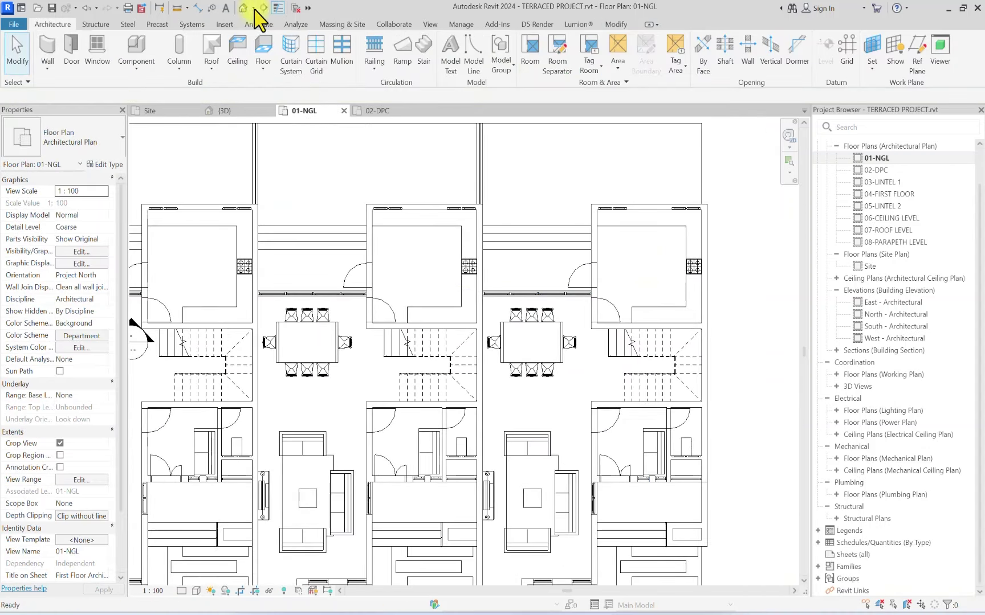
Step: Switch to the default 3D view and orbit around the selected party wall to inspect it
click(243, 8)
scroll(589, 277, down, 2)
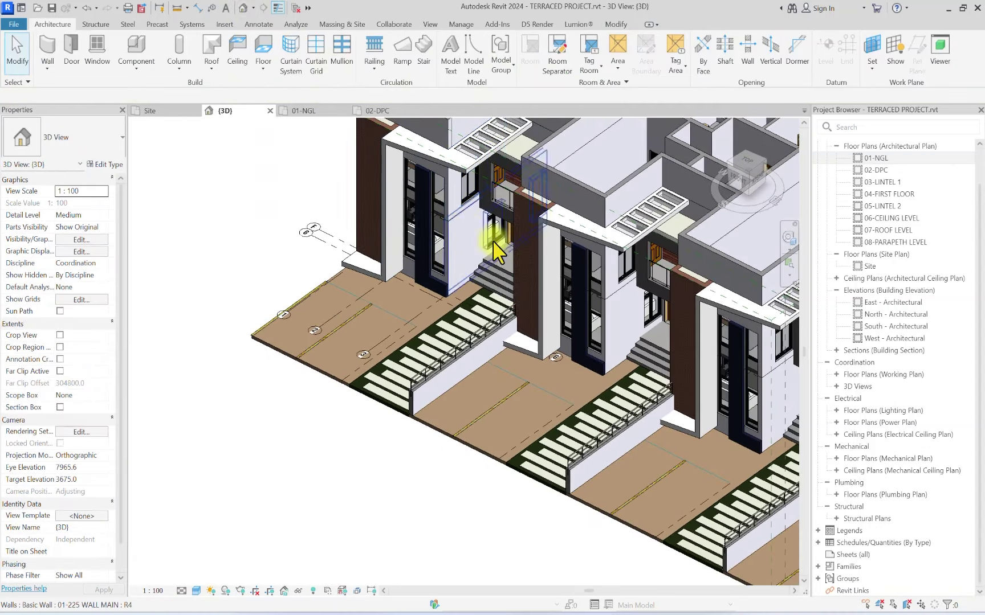
scroll(608, 323, up, 2)
click(620, 298)
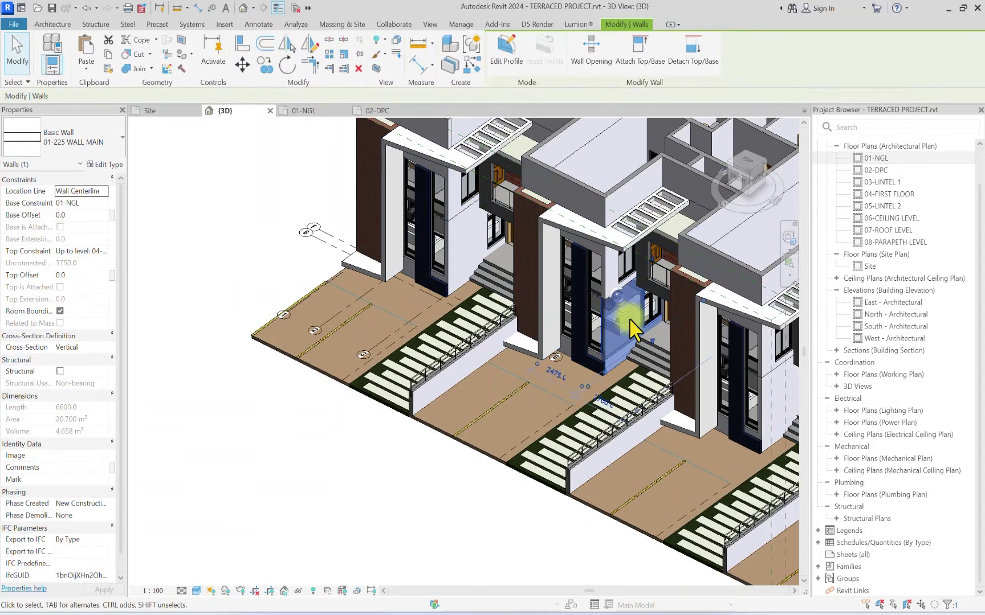
scroll(510, 263, down, 4)
mouse_move(740, 191)
shift+middle_down()
mouse_move(429, 165)
mouse_move(602, 164)
mouse_move(411, 158)
mouse_move(642, 323)
shift+middle_up()
scroll(417, 374, up, 5)
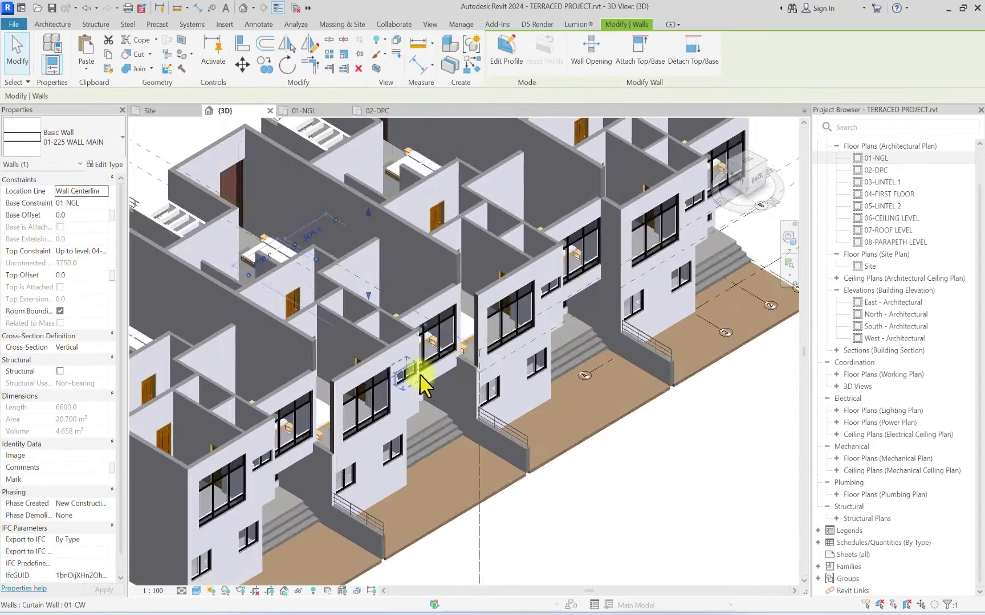
scroll(556, 307, down, 5)
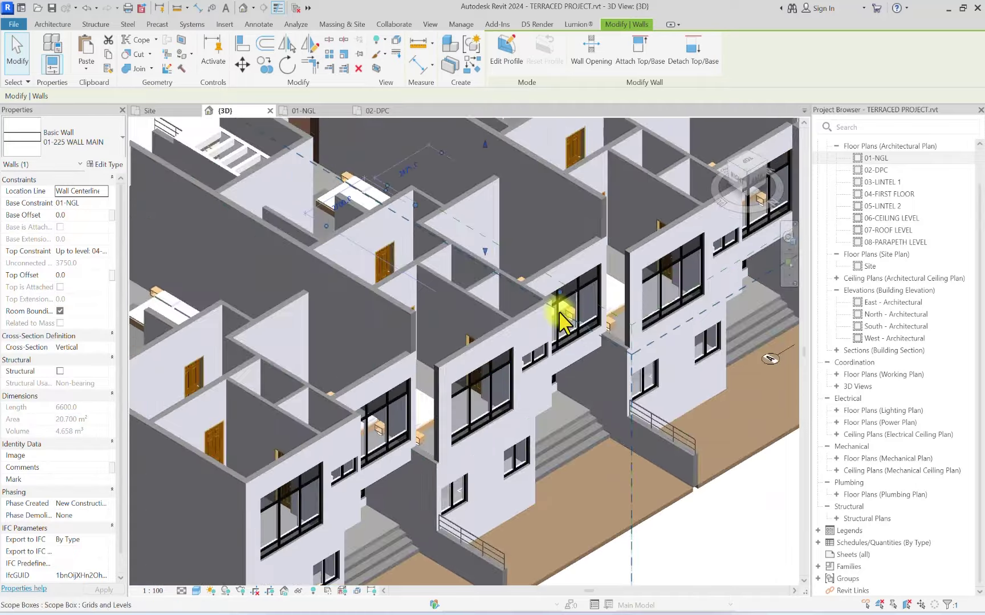
scroll(687, 235, up, 4)
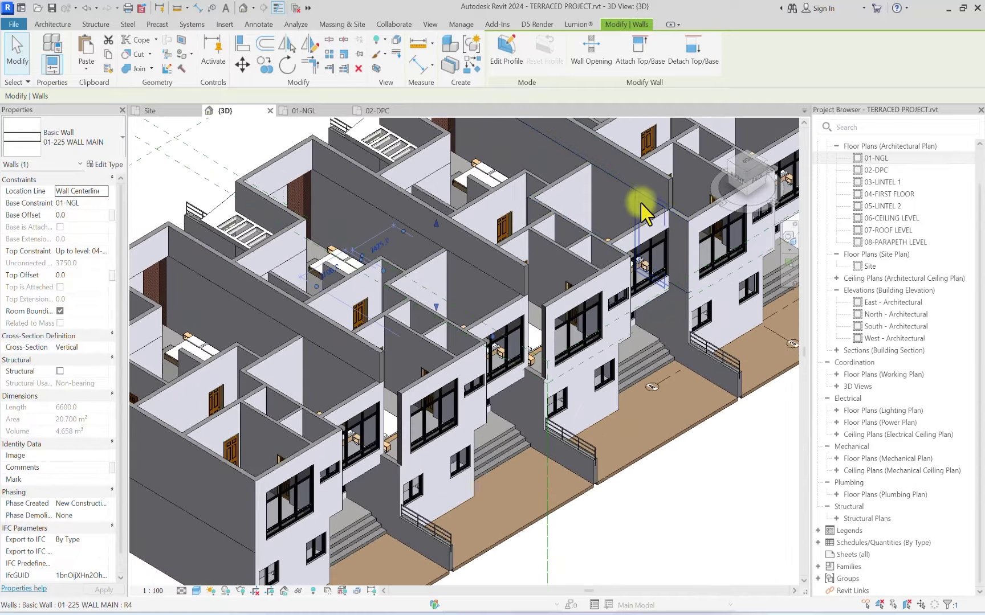
Step: Compare the short 2025 and longer 10125 walls, then delete the unwanted extra wall
click(655, 212)
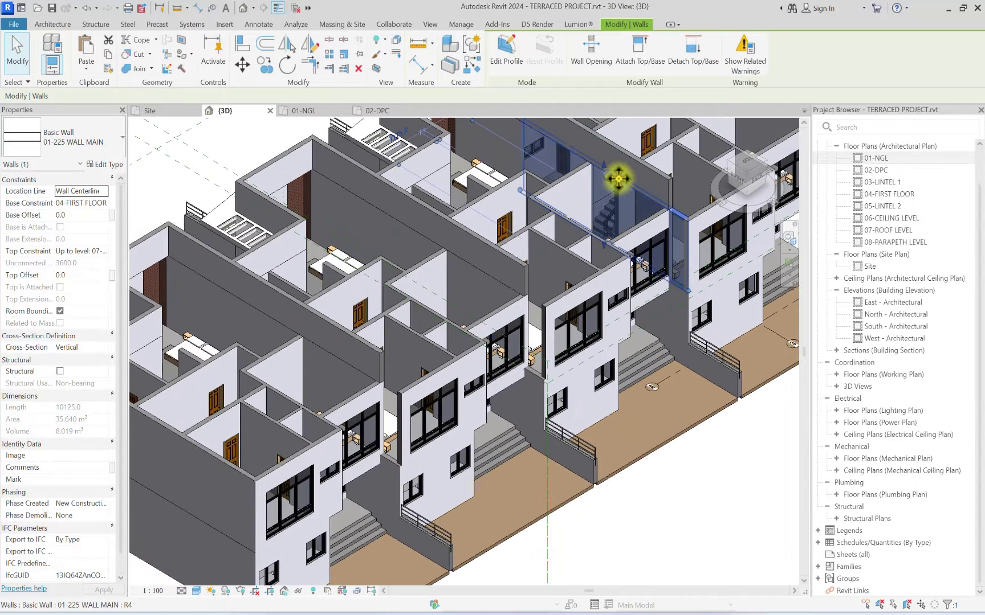
click(628, 212)
scroll(688, 188, up, 4)
key(Escape)
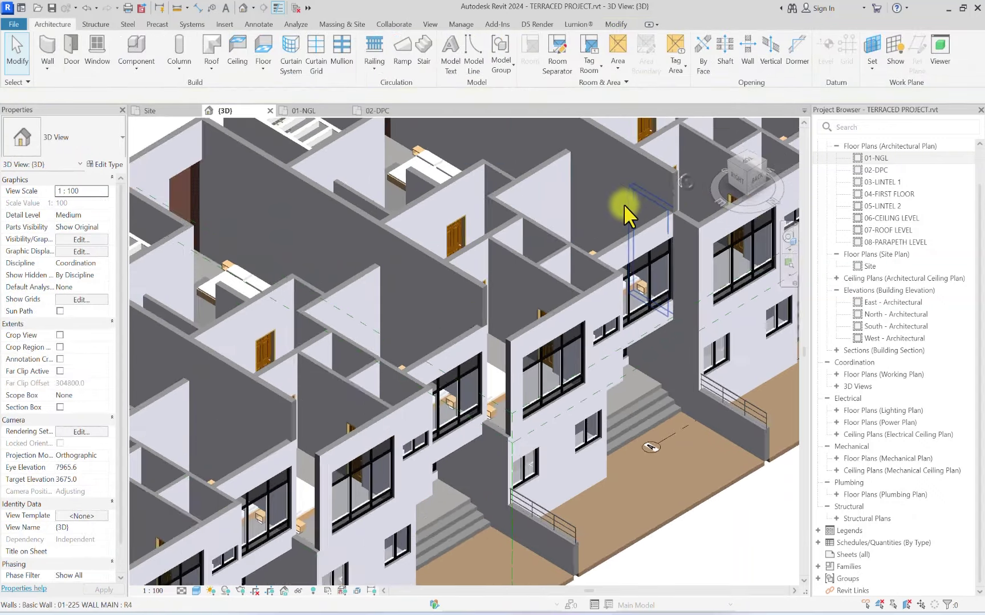
click(625, 204)
key(Escape)
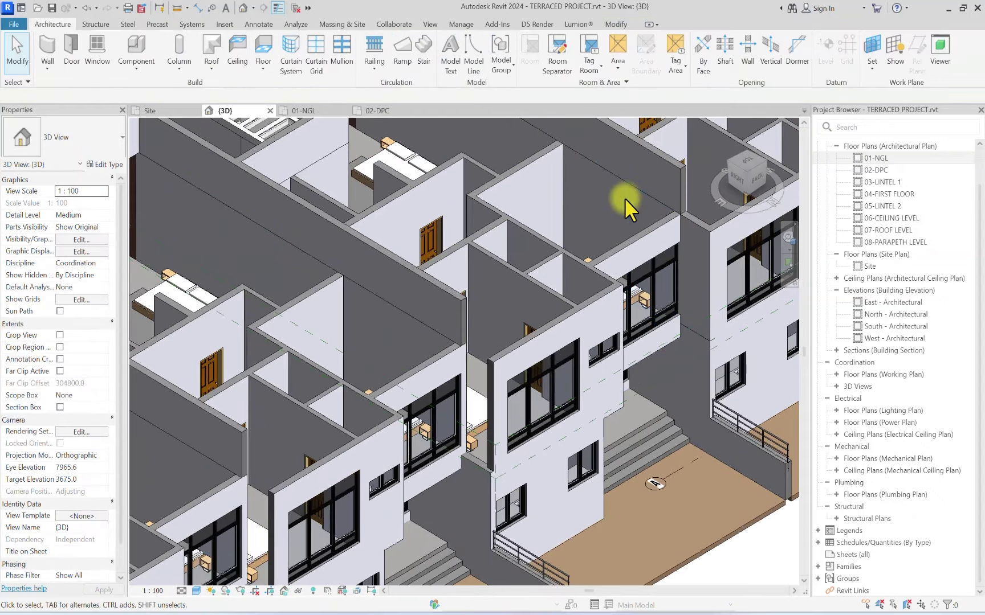
click(417, 323)
key(Delete)
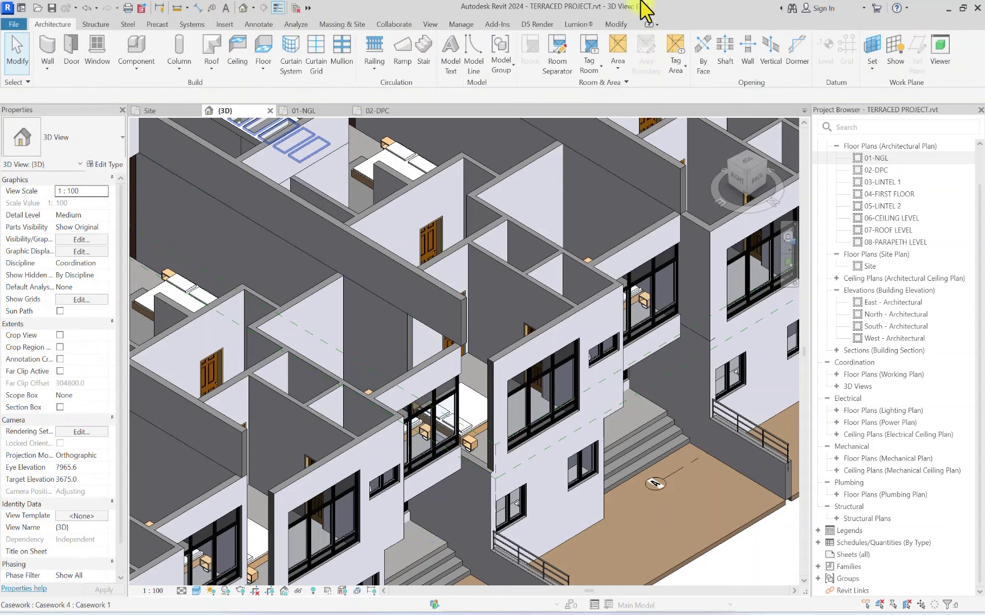
Step: Trim/Extend to Corner the two party walls so their ends meet, then check the trimmed wall
click(615, 24)
click(314, 64)
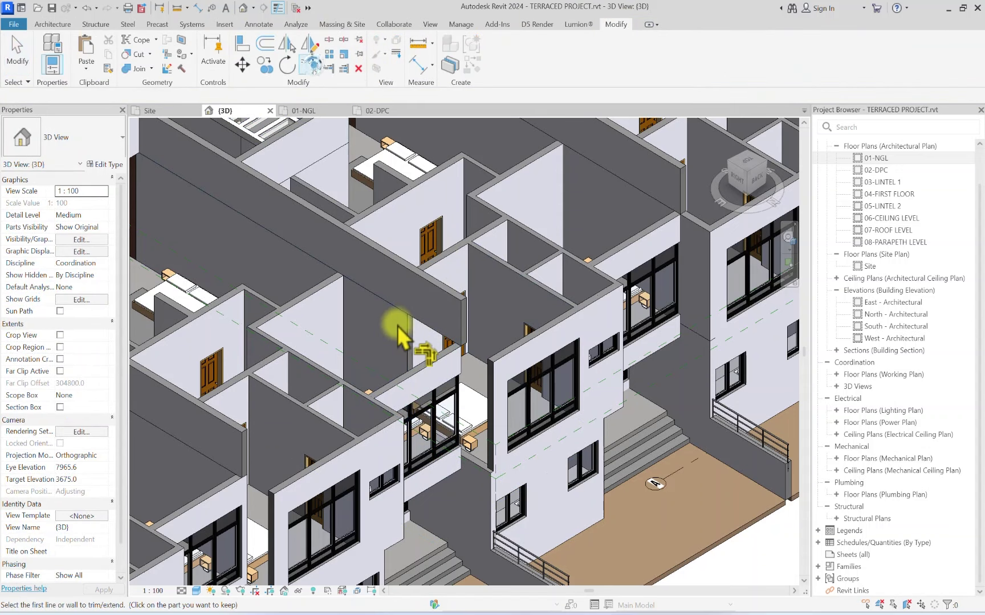
click(402, 328)
scroll(509, 365, down, 3)
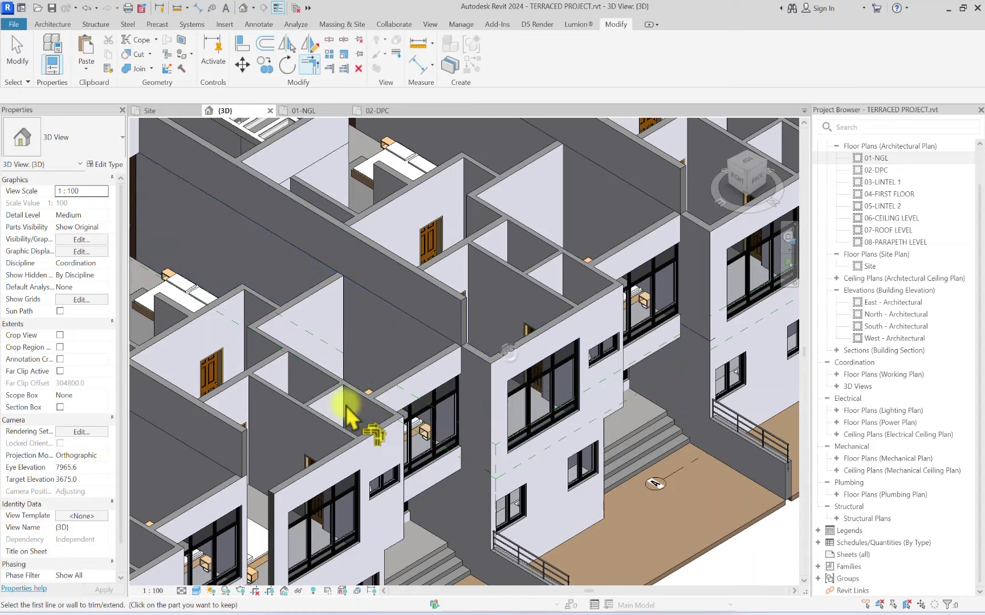
middle_drag(347, 402, 594, 538)
scroll(598, 410, up, 2)
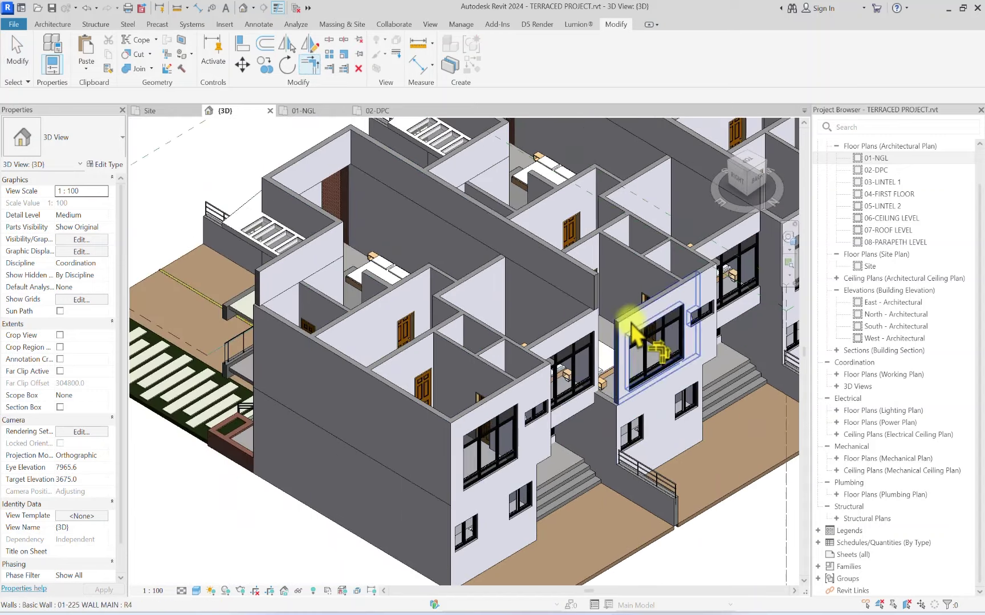
scroll(564, 308, up, 2)
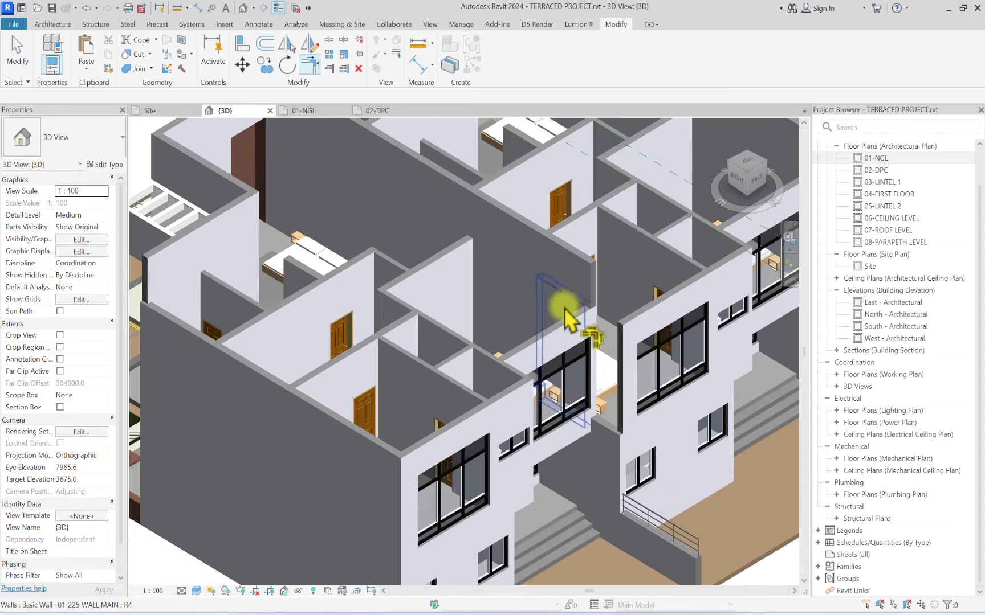
click(520, 273)
click(622, 327)
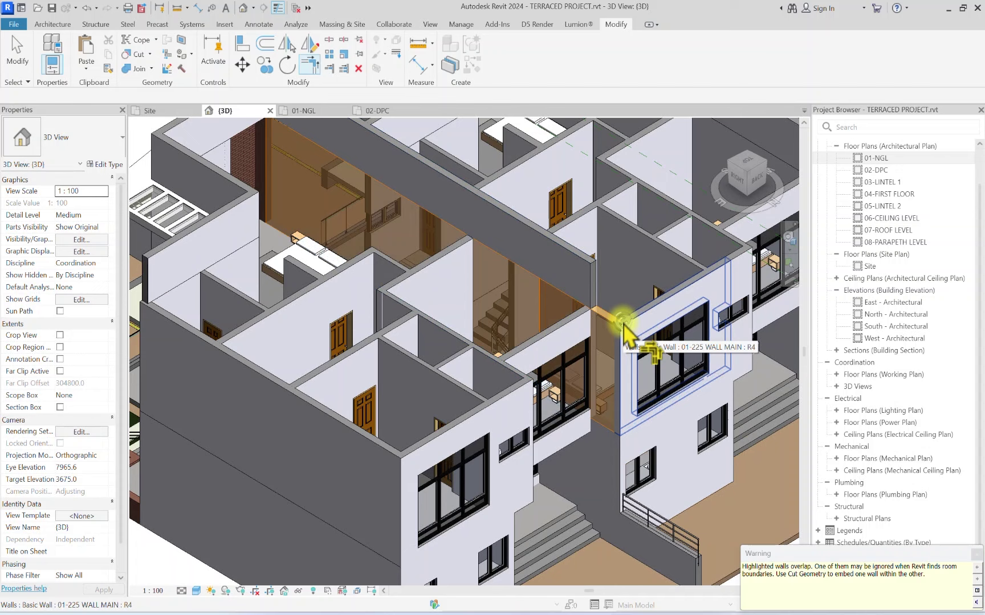
key(Escape)
click(539, 298)
key(Escape)
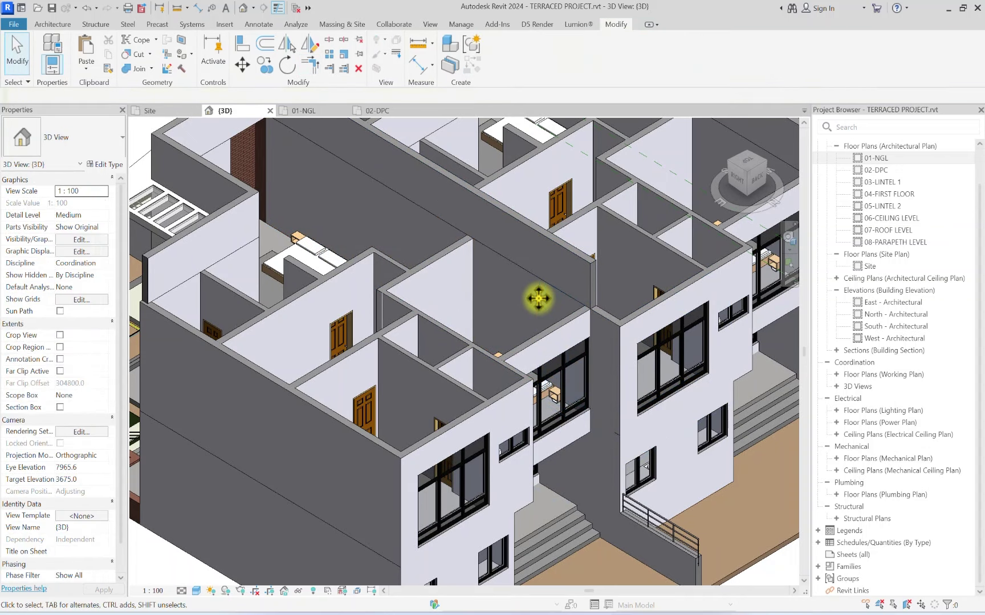
scroll(539, 298, down, 5)
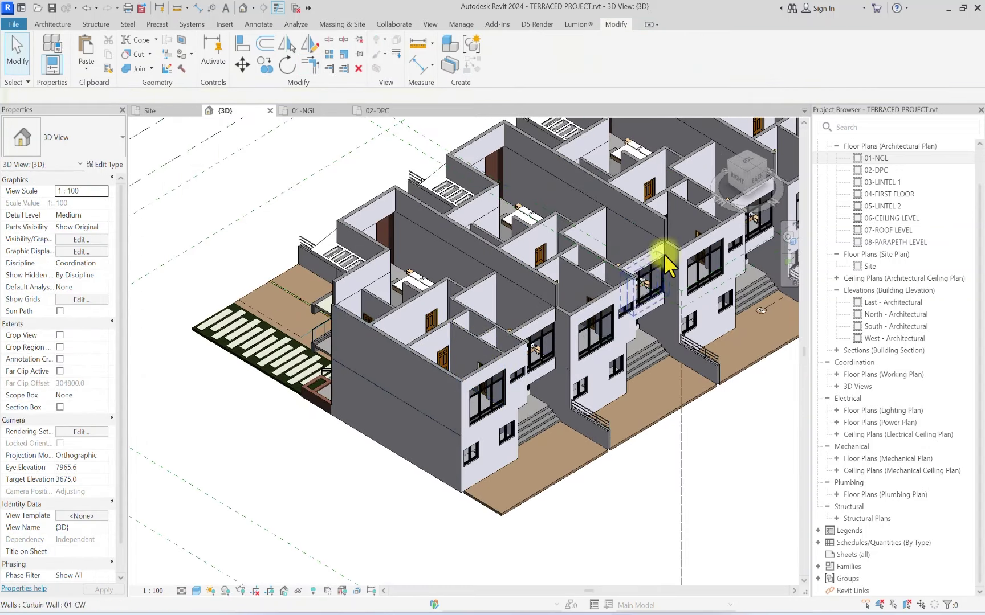
scroll(538, 395, up, 5)
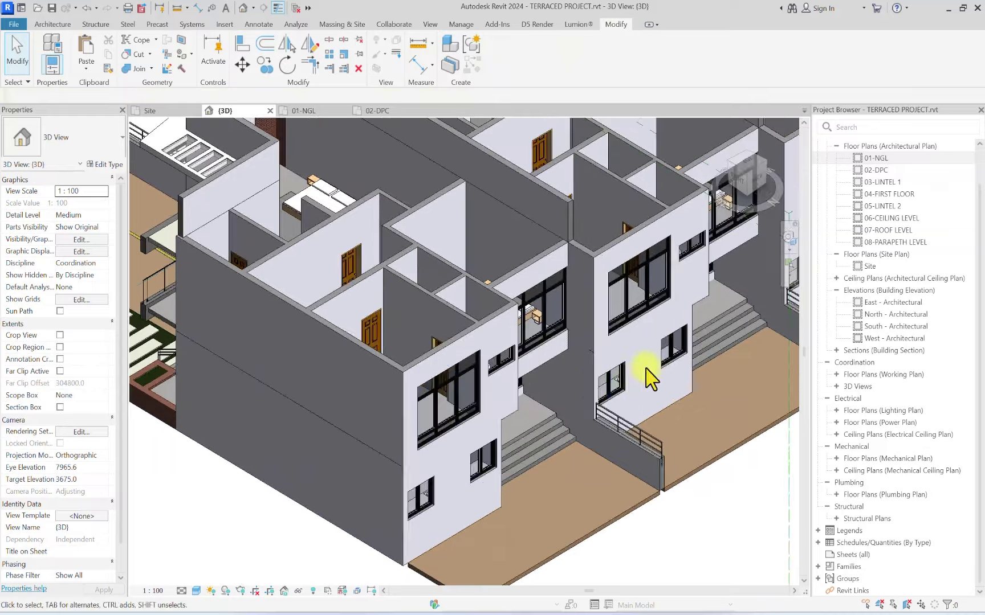
scroll(598, 249, down, 7)
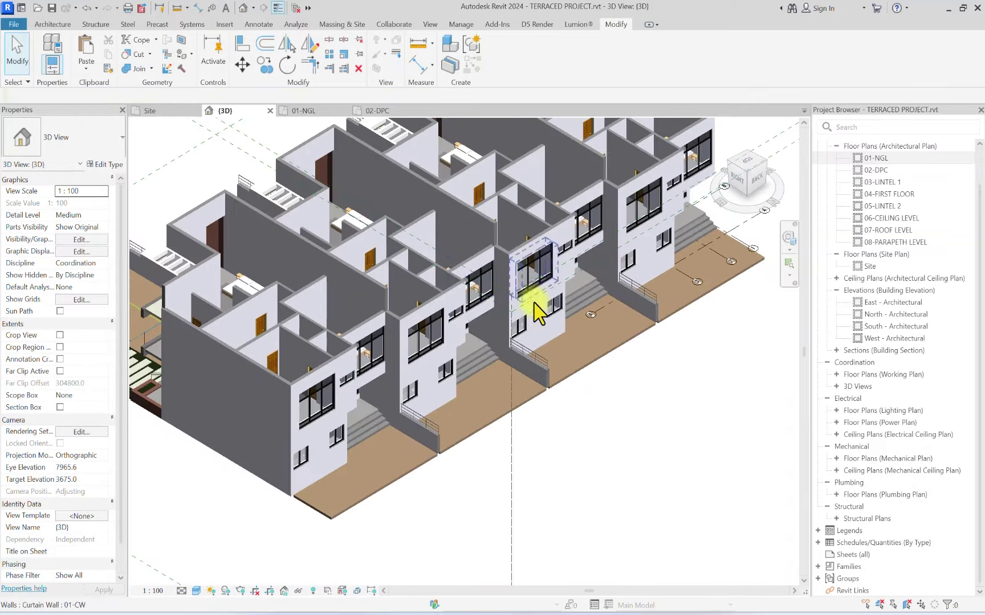
drag(731, 188, 572, 126)
shift+middle_drag(572, 127, 451, 343)
scroll(476, 328, up, 4)
scroll(548, 422, up, 5)
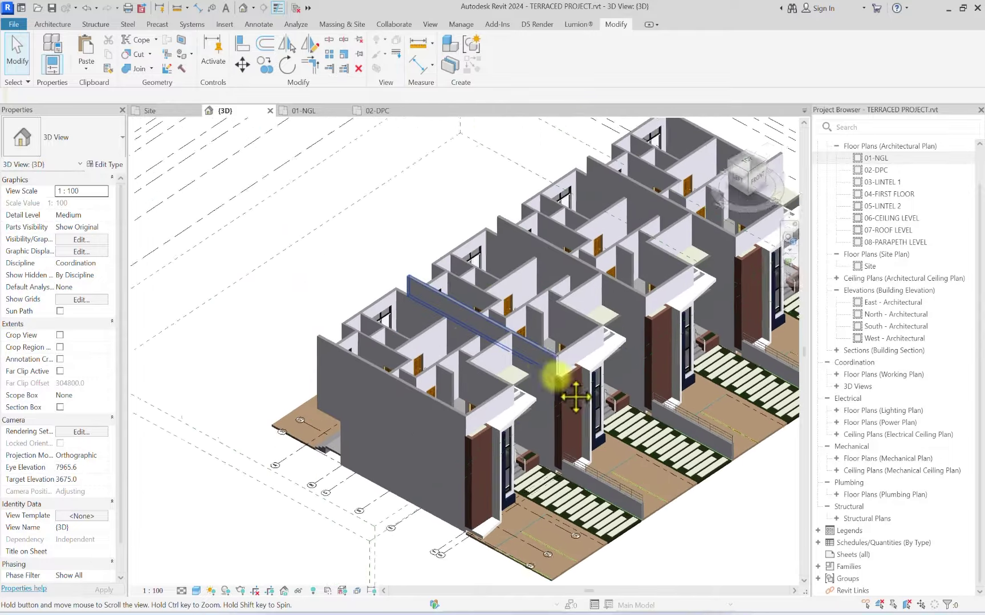
scroll(455, 393, down, 4)
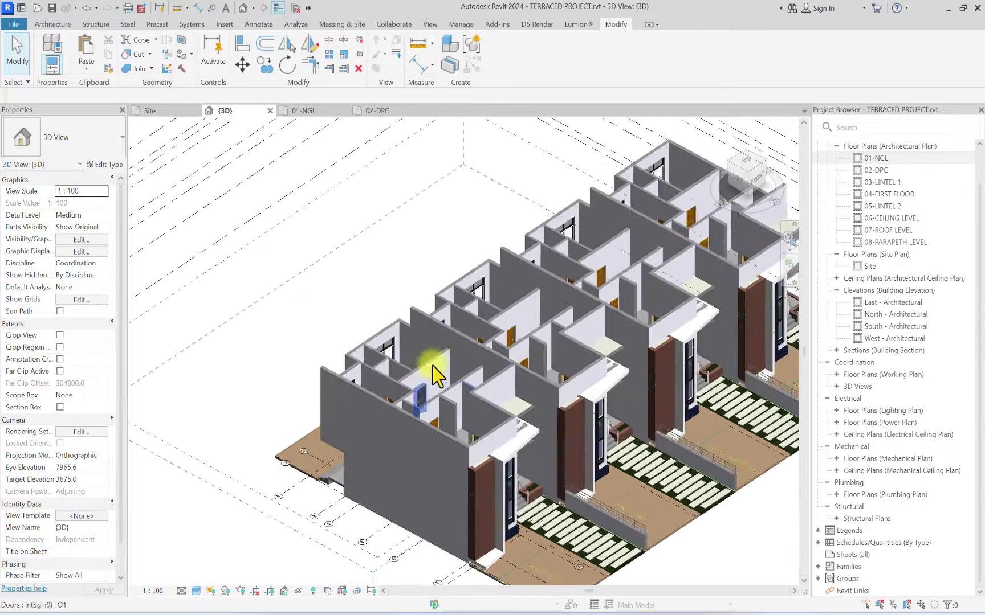
scroll(551, 331, up, 2)
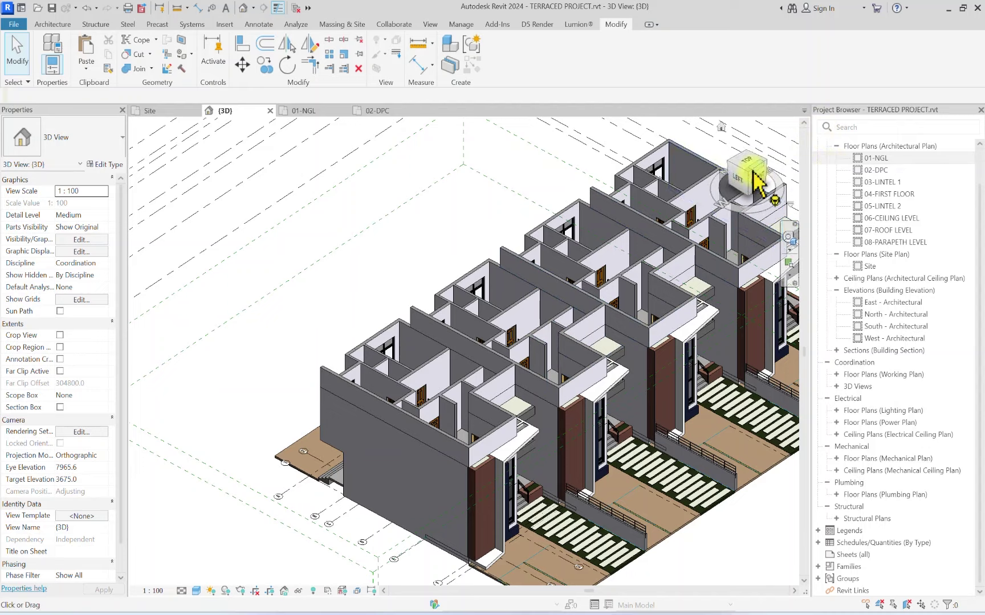
mouse_move(754, 176)
shift+middle_down()
mouse_move(534, 165)
mouse_move(439, 176)
mouse_move(535, 196)
shift+middle_up()
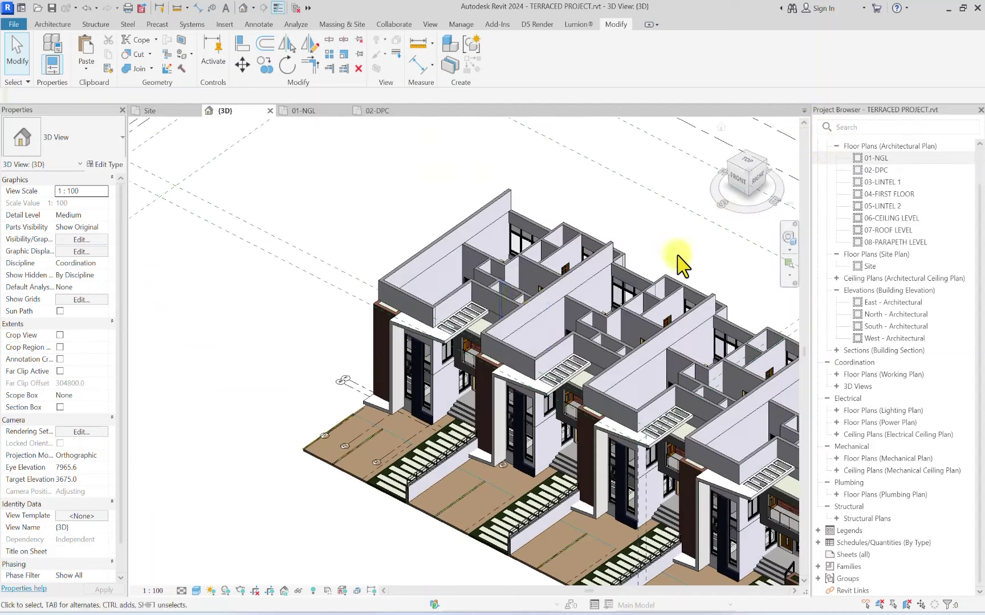
scroll(530, 310, up, 2)
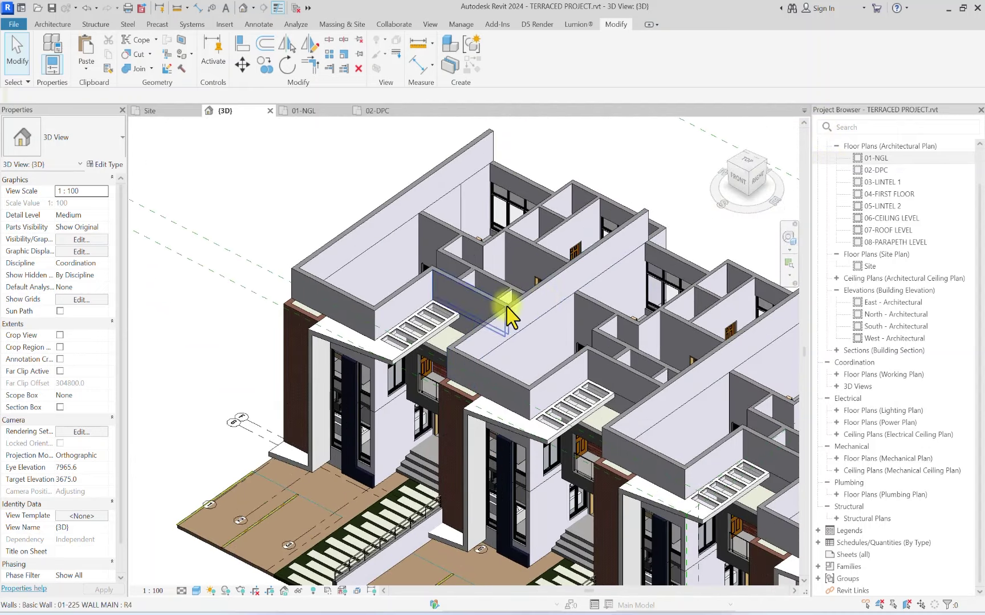
scroll(754, 188, down, 3)
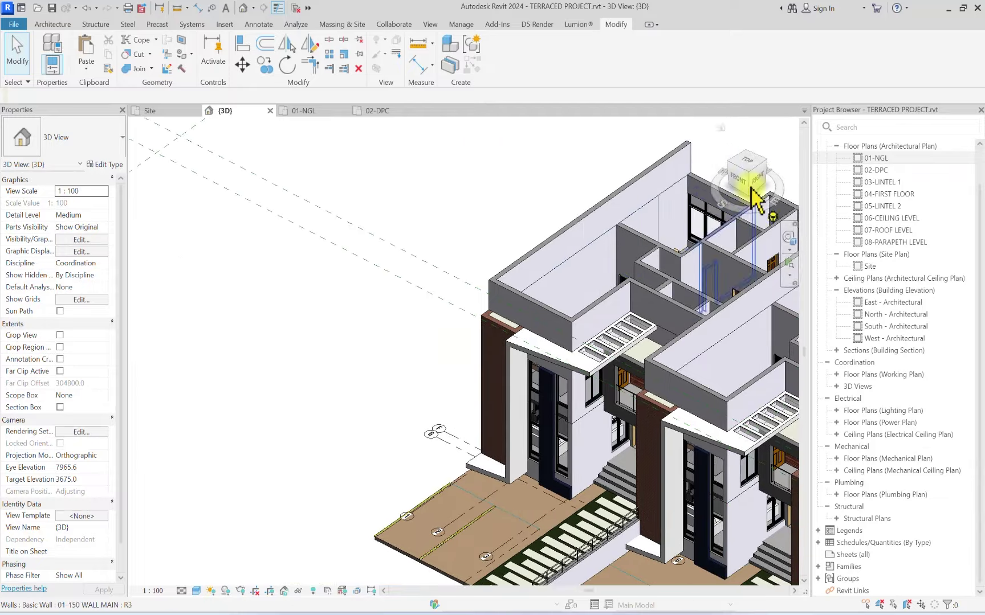
scroll(685, 341, up, 2)
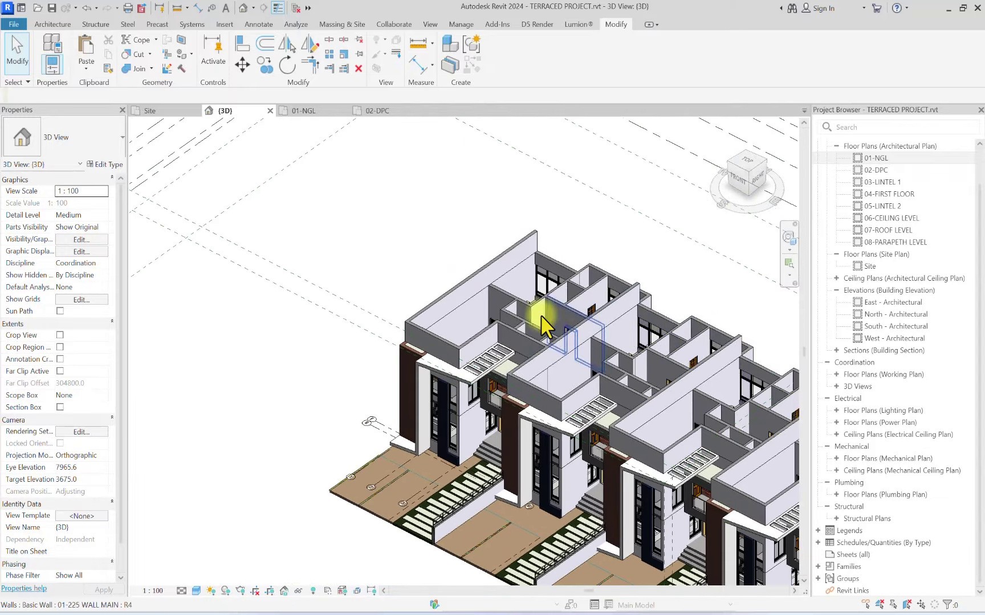
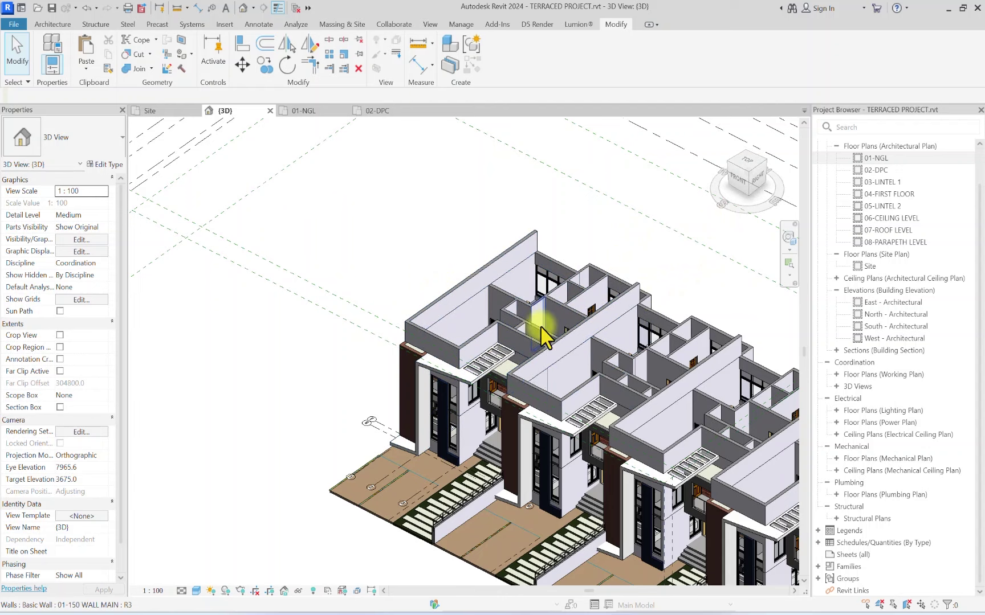
Step: In top view, try shortening the party wall between two units to 3825, then undo it
click(743, 171)
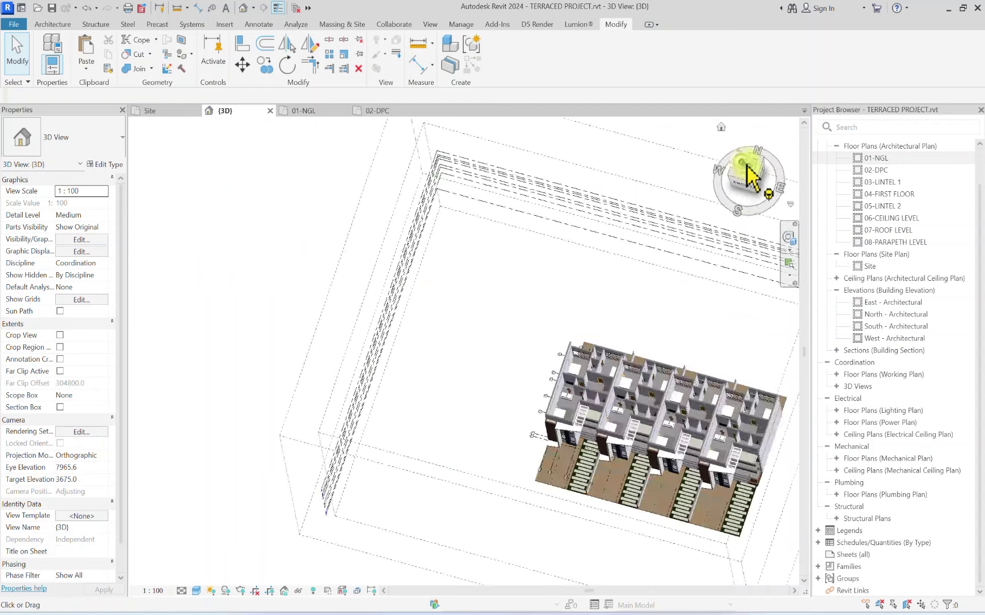
scroll(451, 374, up, 5)
scroll(513, 371, up, 4)
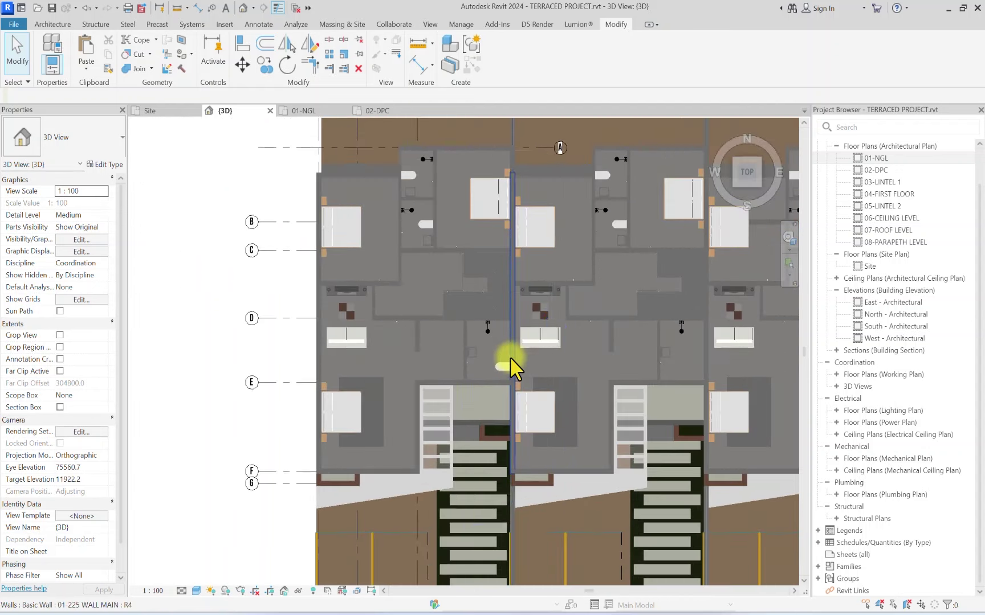
click(510, 357)
drag(510, 182, 512, 382)
middle_drag(512, 383, 366, 427)
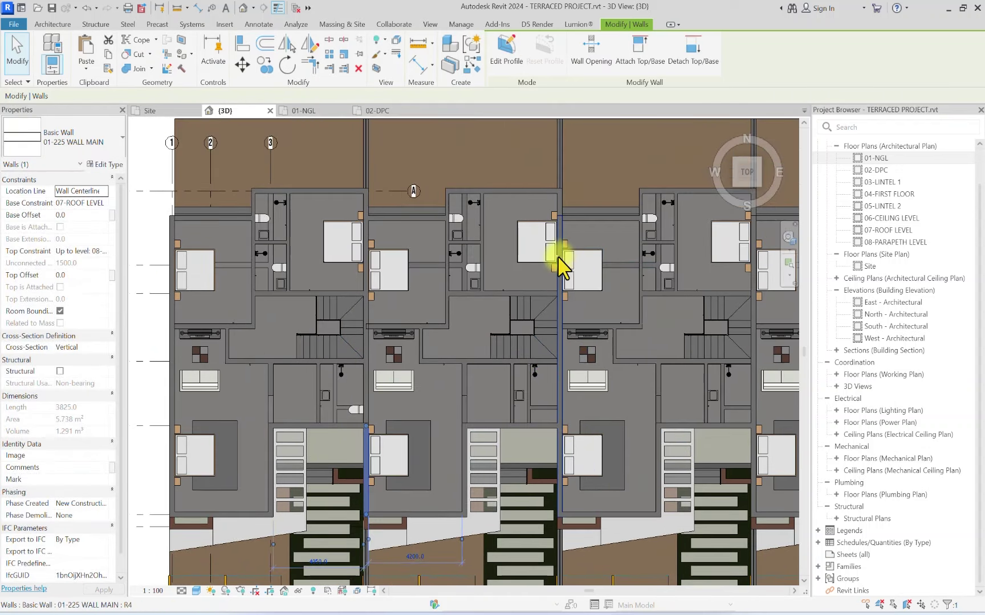
key(ctrl+z)
Step: Start the Trim/Extend to Corner tool, then return to a top-down view of the terrace
click(747, 165)
scroll(478, 319, up, 3)
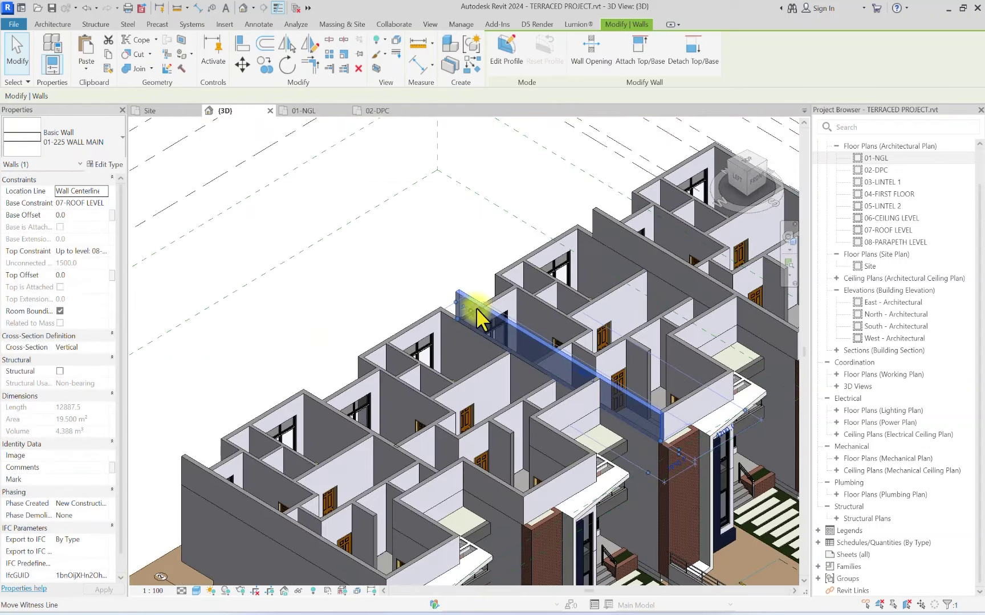
scroll(467, 314, up, 2)
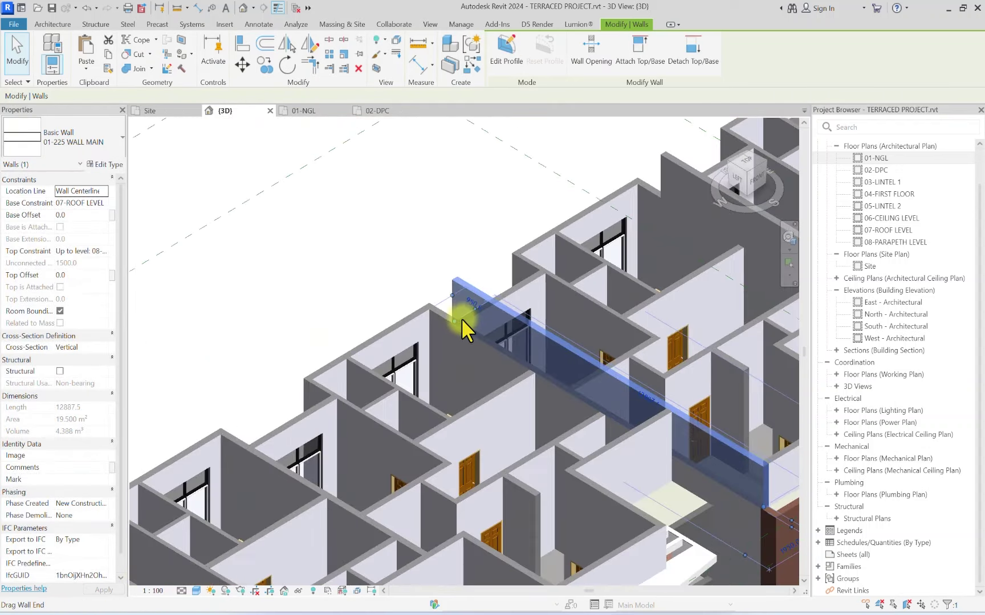
click(310, 66)
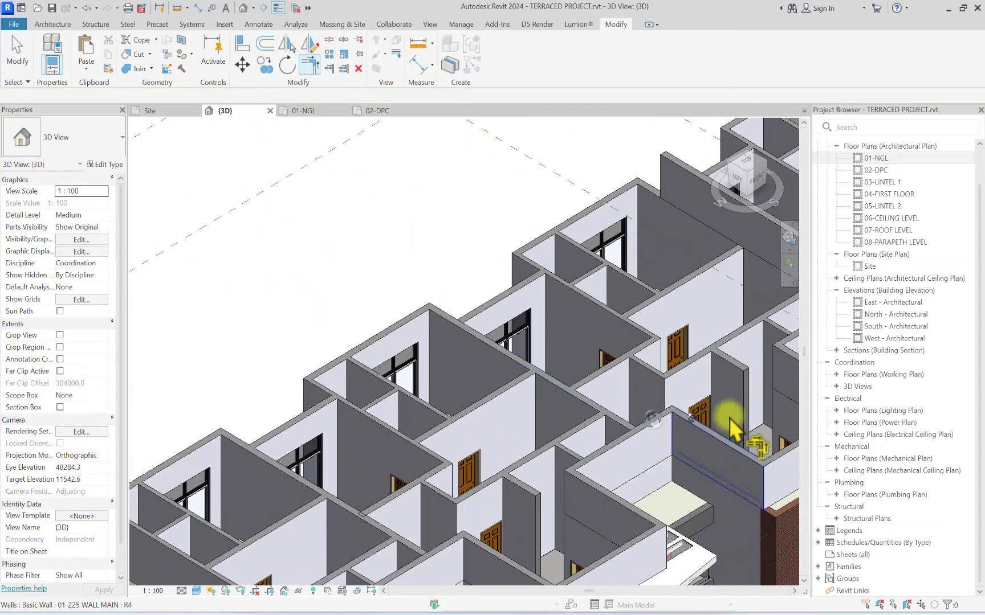
middle_drag(671, 416, 614, 371)
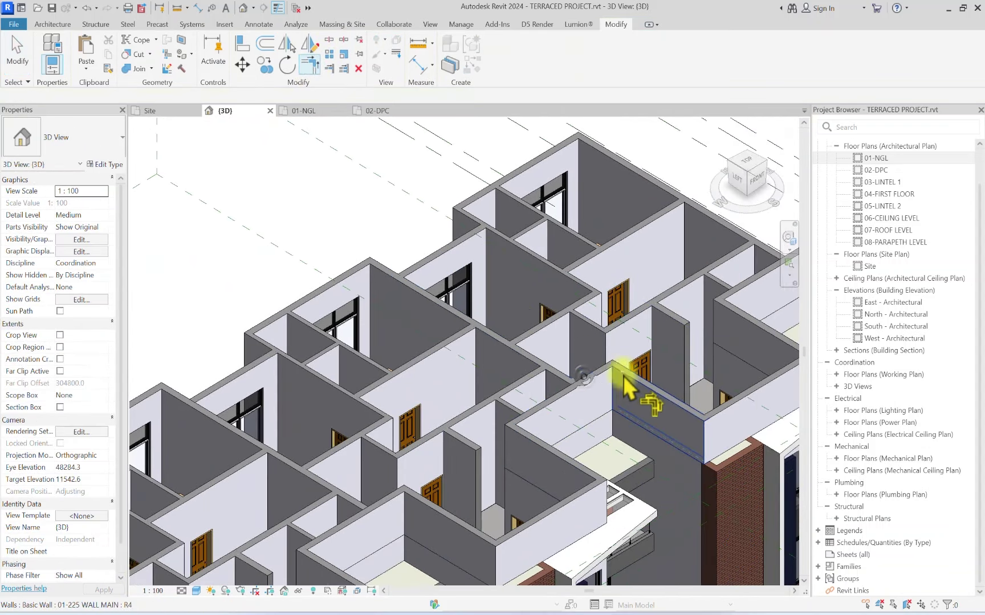
scroll(584, 259, down, 3)
scroll(686, 310, up, 3)
scroll(686, 311, down, 3)
scroll(259, 424, up, 3)
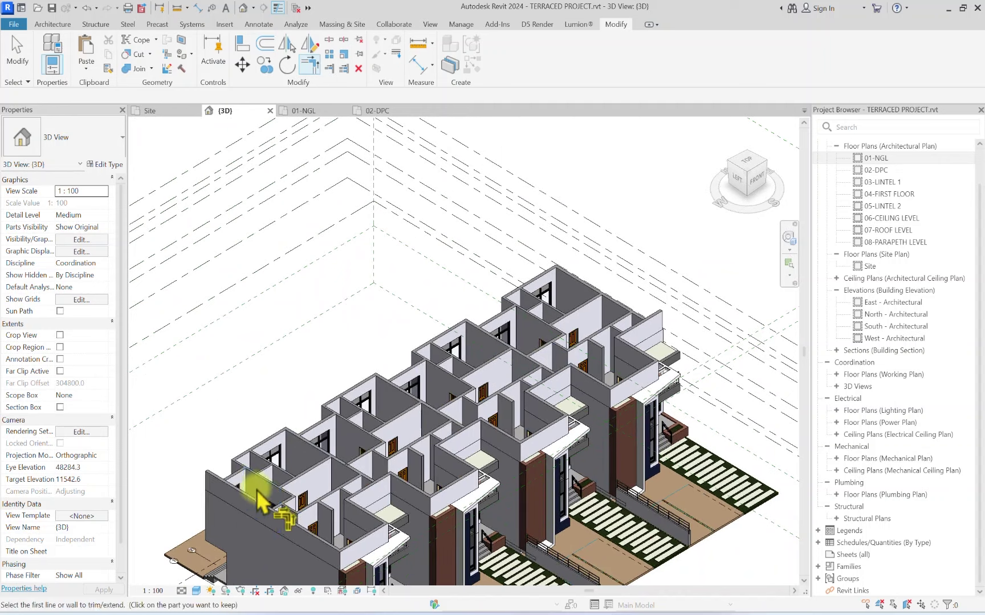
click(742, 172)
scroll(347, 390, up, 5)
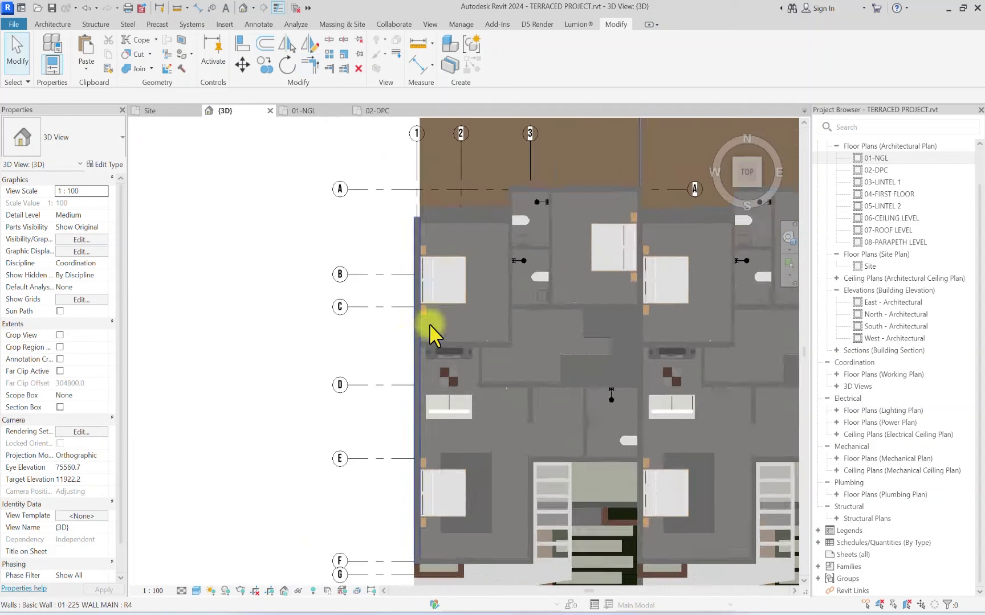
Step: Copy the terrace's left end wall from its top end to the far end of the row
click(417, 319)
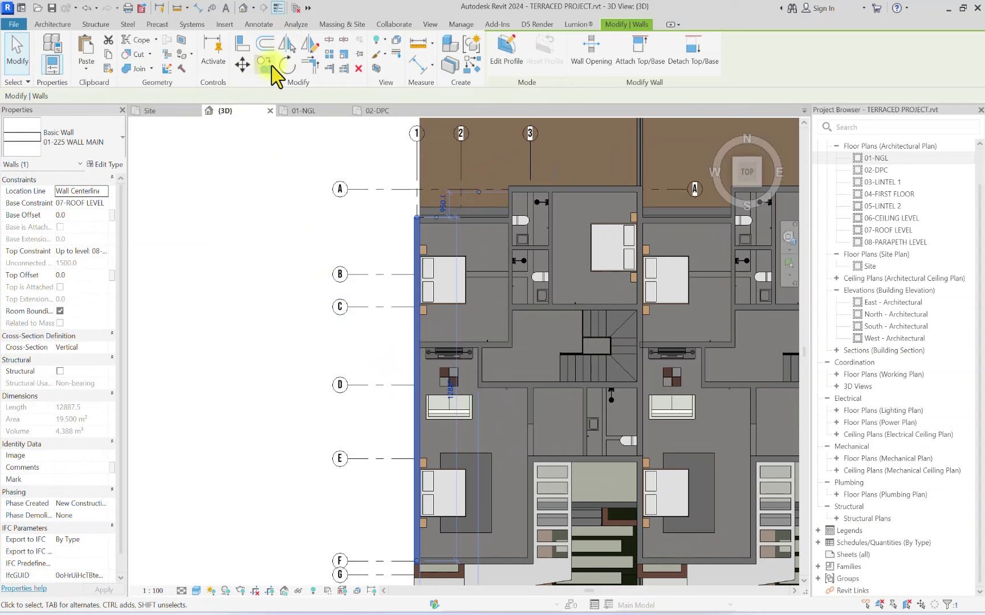
key(c)
key(c)
scroll(399, 217, up, 4)
scroll(436, 237, down, 5)
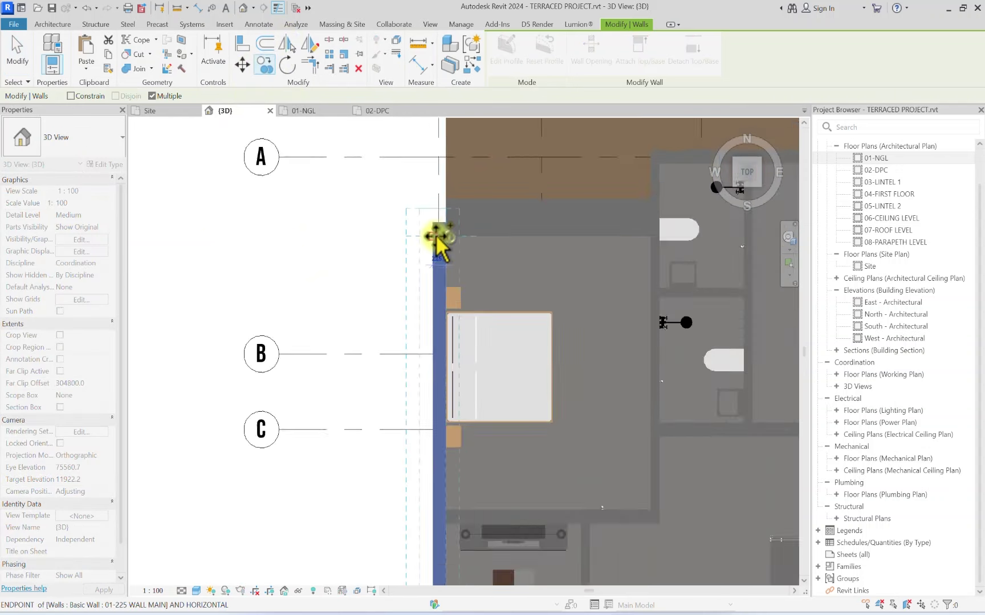
click(434, 235)
scroll(479, 277, down, 4)
scroll(434, 242, up, 6)
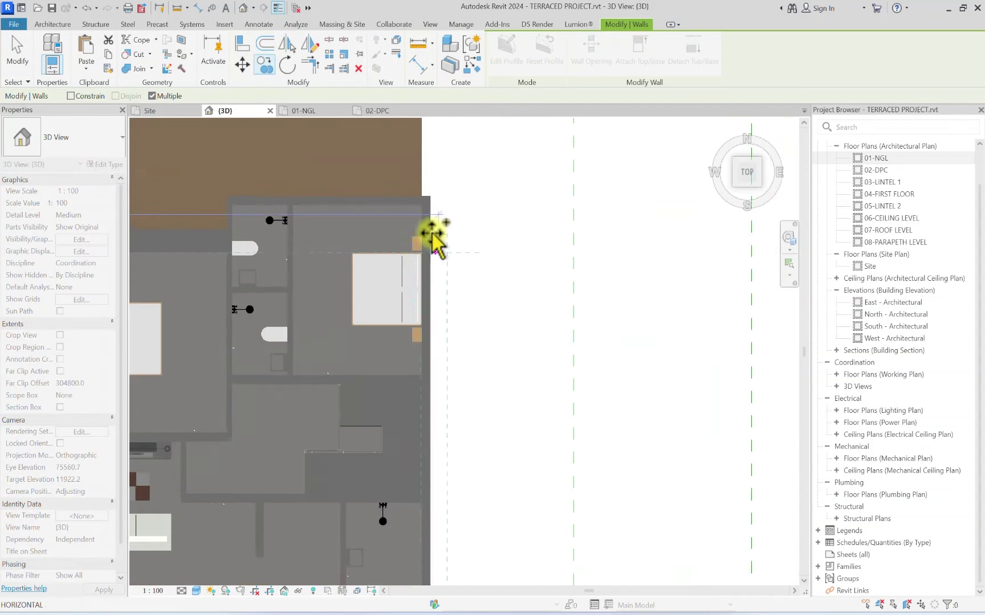
click(431, 251)
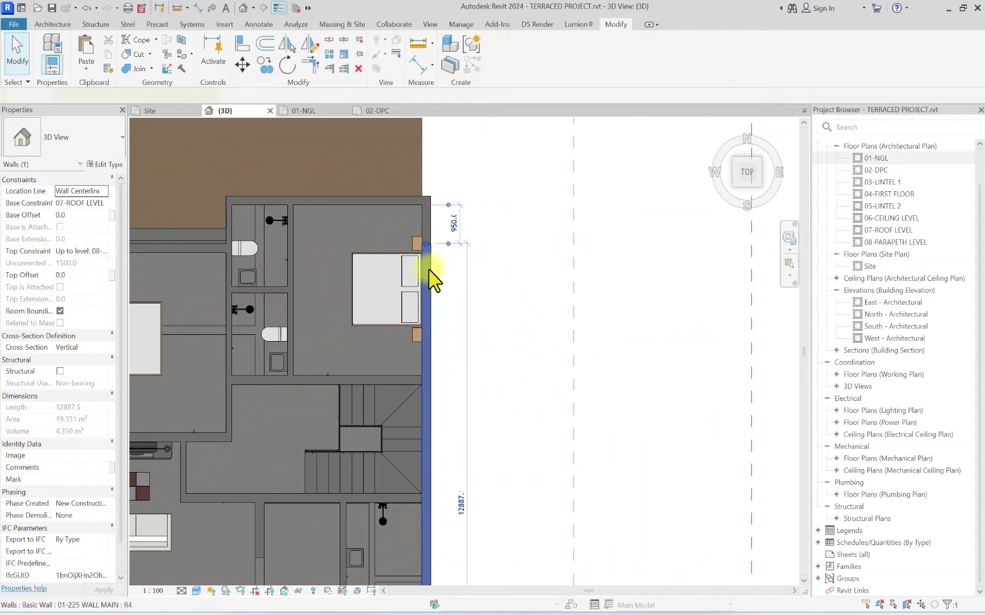
Step: Extend the copied end wall to 14062.5
mouse_move(425, 195)
mouse_down()
mouse_move(441, 203)
mouse_move(421, 222)
mouse_move(440, 234)
mouse_move(437, 177)
mouse_move(440, 192)
mouse_up()
scroll(428, 200, up, 6)
scroll(444, 205, down, 8)
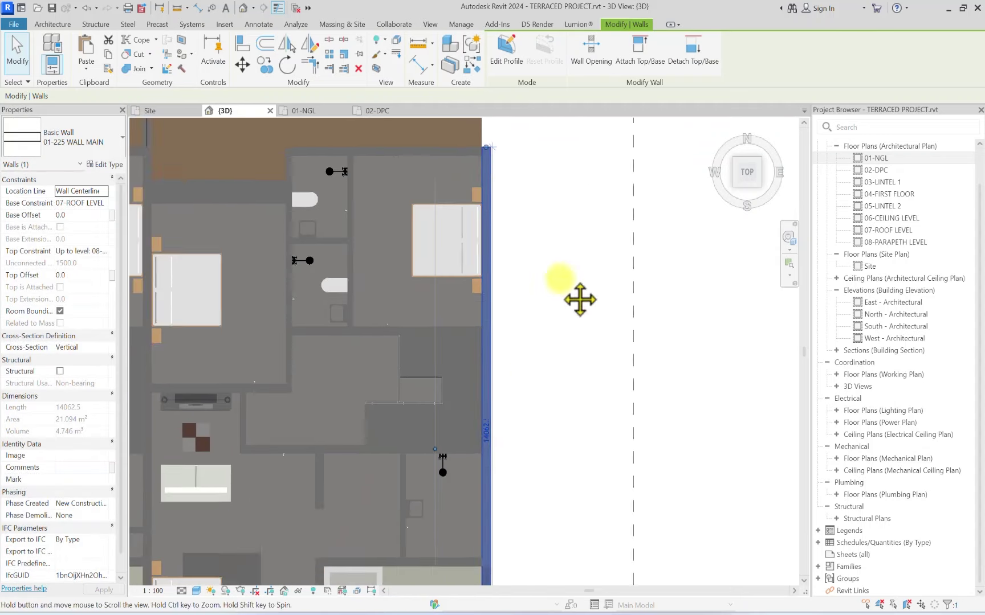
scroll(555, 495, up, 4)
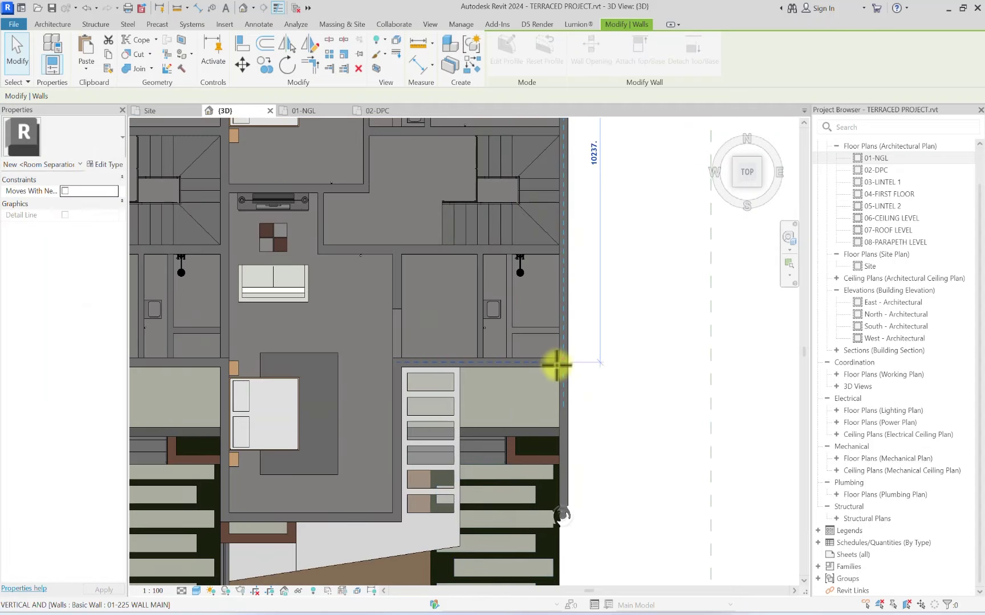
click(625, 369)
scroll(710, 212, down, 4)
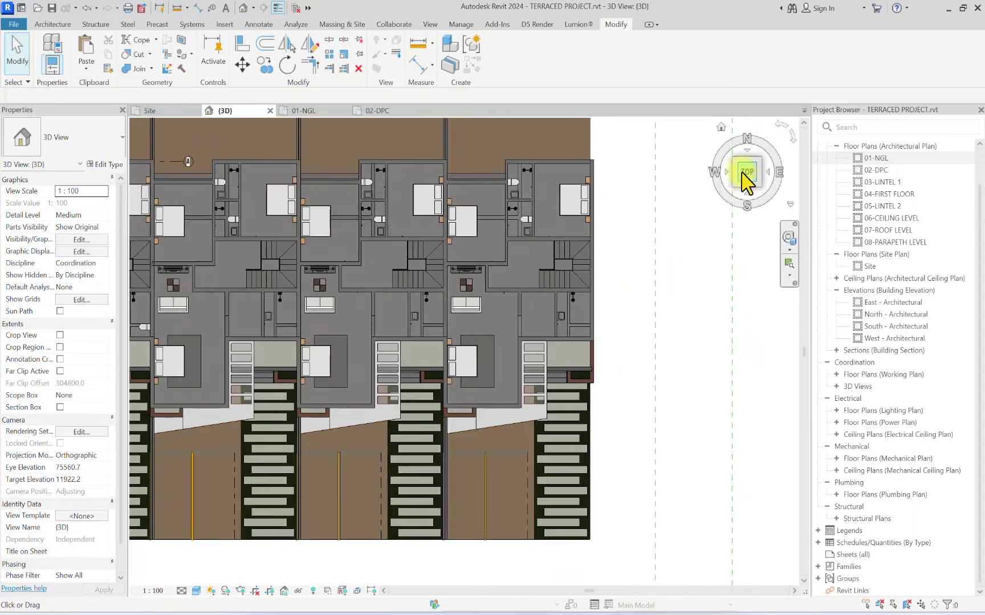
mouse_move(747, 180)
mouse_down()
mouse_move(714, 153)
mouse_move(513, 174)
mouse_move(791, 171)
mouse_move(726, 121)
mouse_move(501, 307)
mouse_move(694, 501)
mouse_move(719, 181)
mouse_move(756, 202)
mouse_move(754, 220)
mouse_move(743, 257)
mouse_move(736, 179)
mouse_up()
Step: Open the 04-FIRST FLOOR plan from the Project Browser and pan to a unit's front area
scroll(615, 456, up, 10)
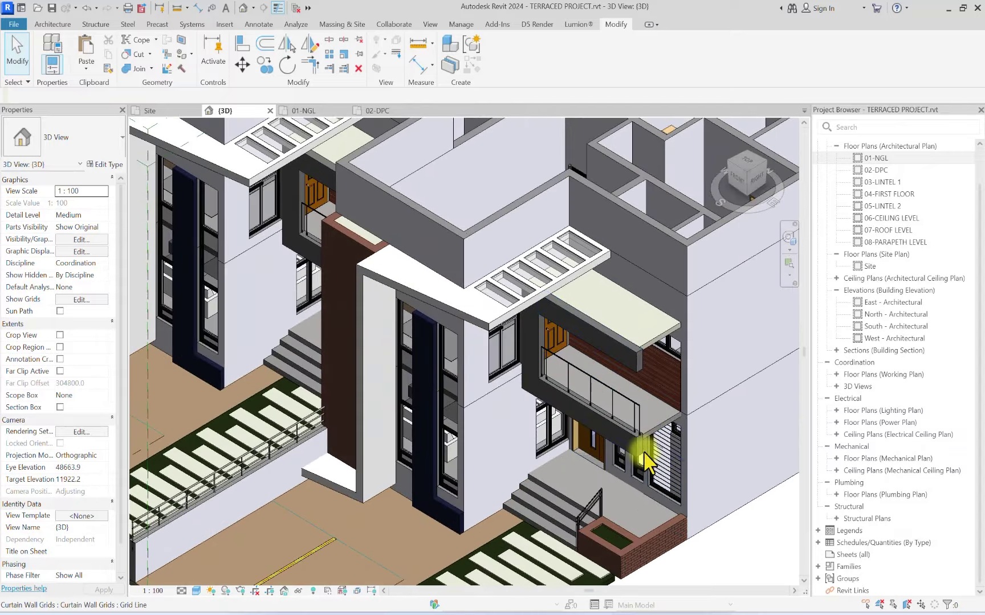
scroll(644, 453, down, 3)
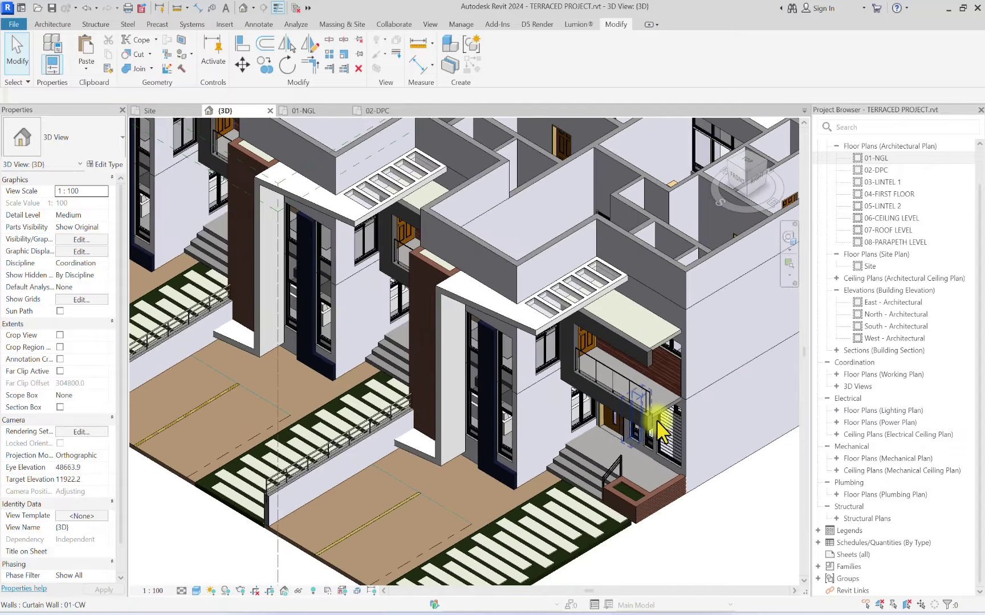
scroll(661, 403, up, 4)
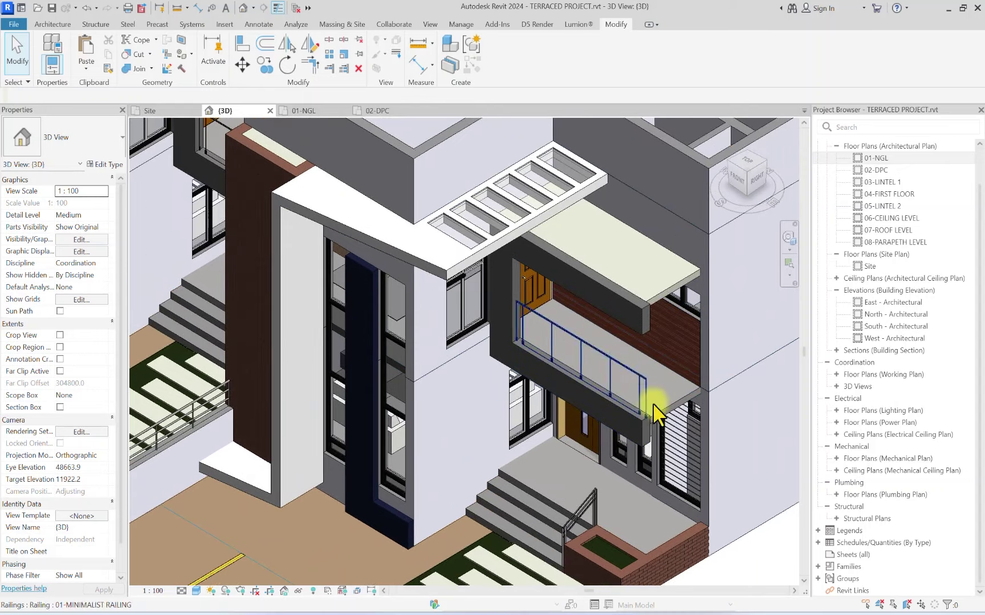
double_click(889, 195)
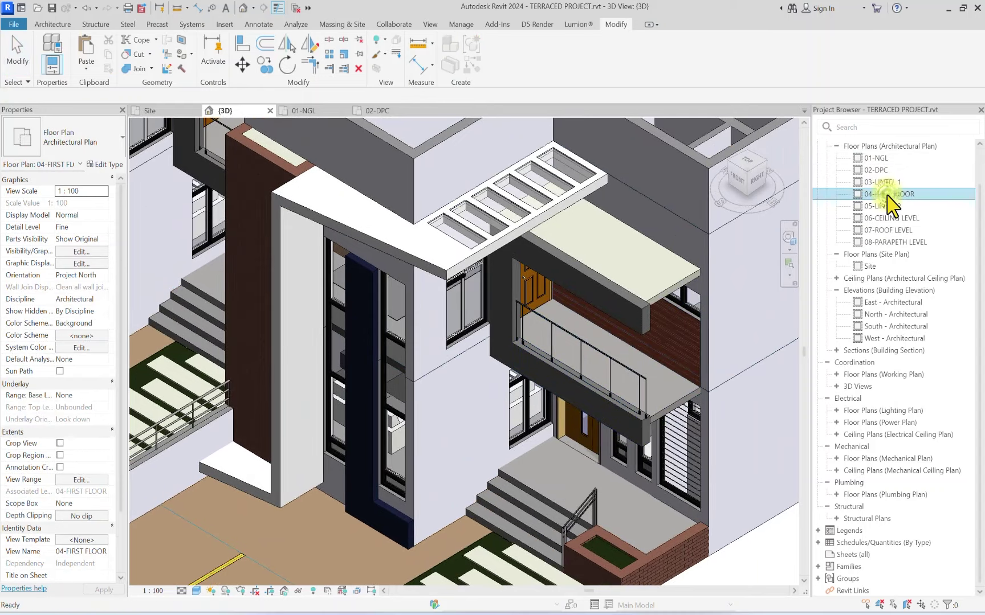
middle_drag(567, 395, 507, 397)
scroll(550, 367, up, 6)
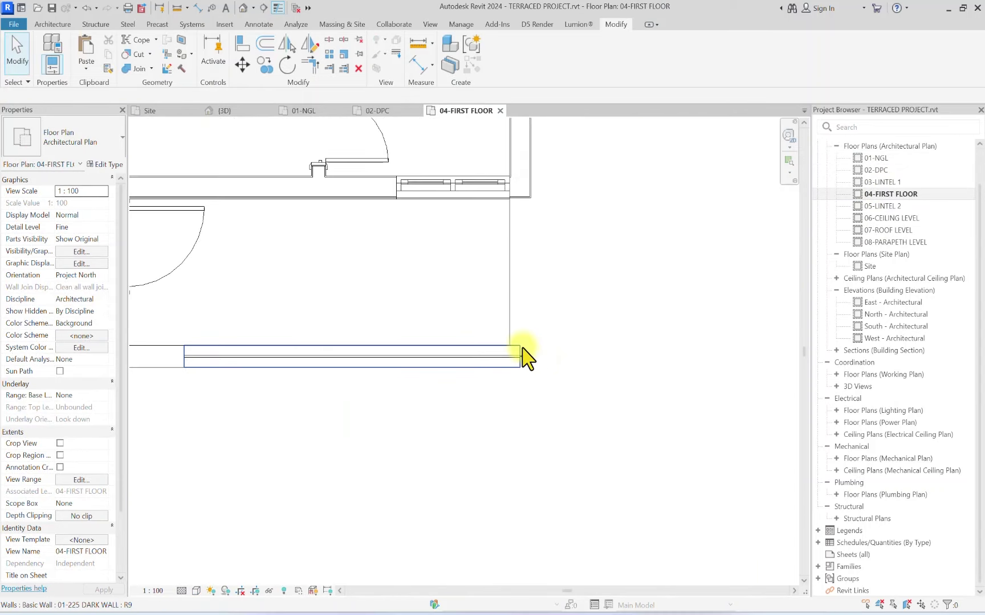
Step: Mirror a copy of the short wall at the unit's edge
click(521, 358)
click(308, 44)
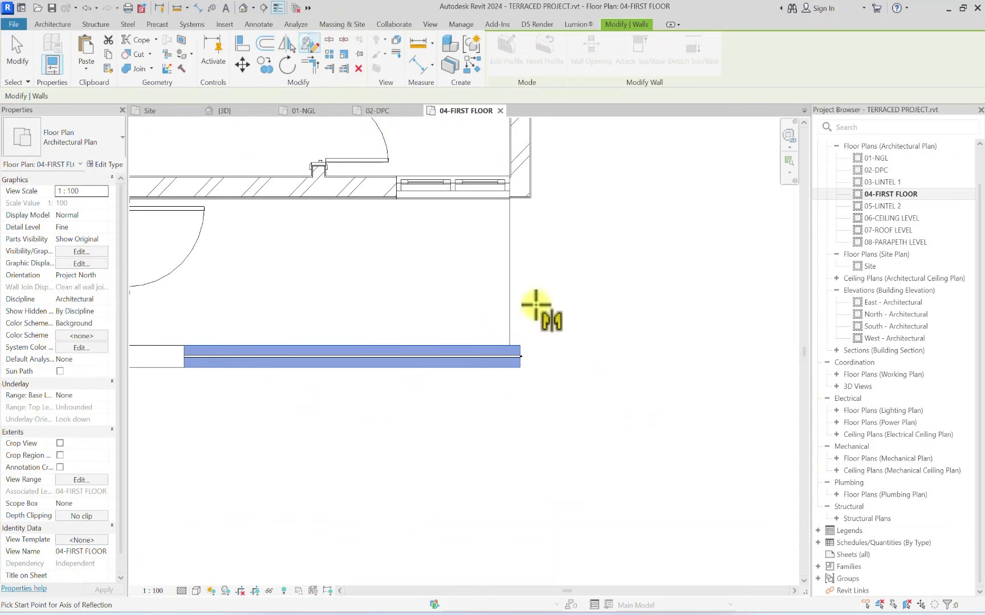
scroll(569, 296, up, 3)
click(505, 349)
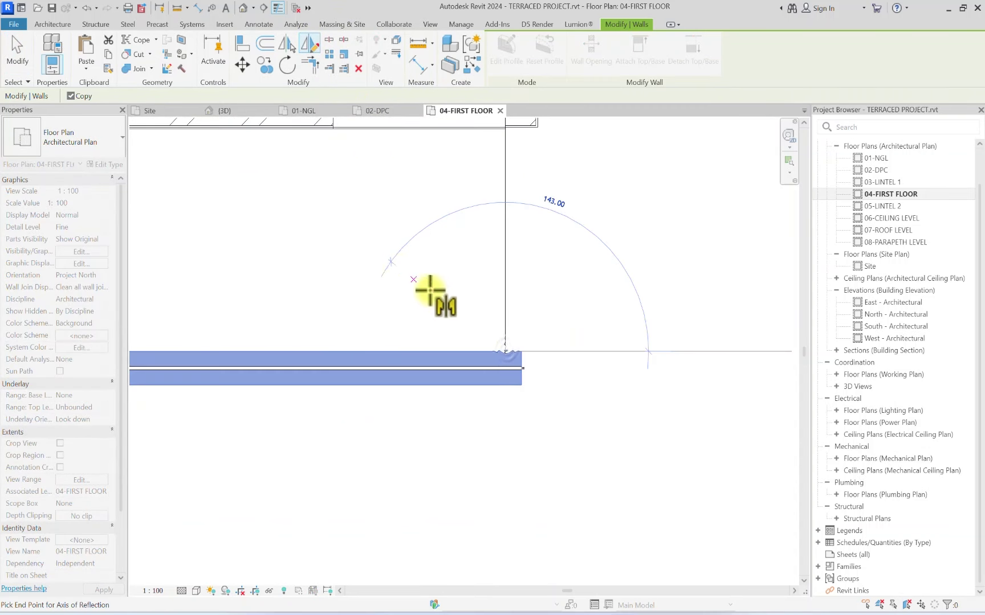
click(432, 265)
scroll(432, 265, down, 4)
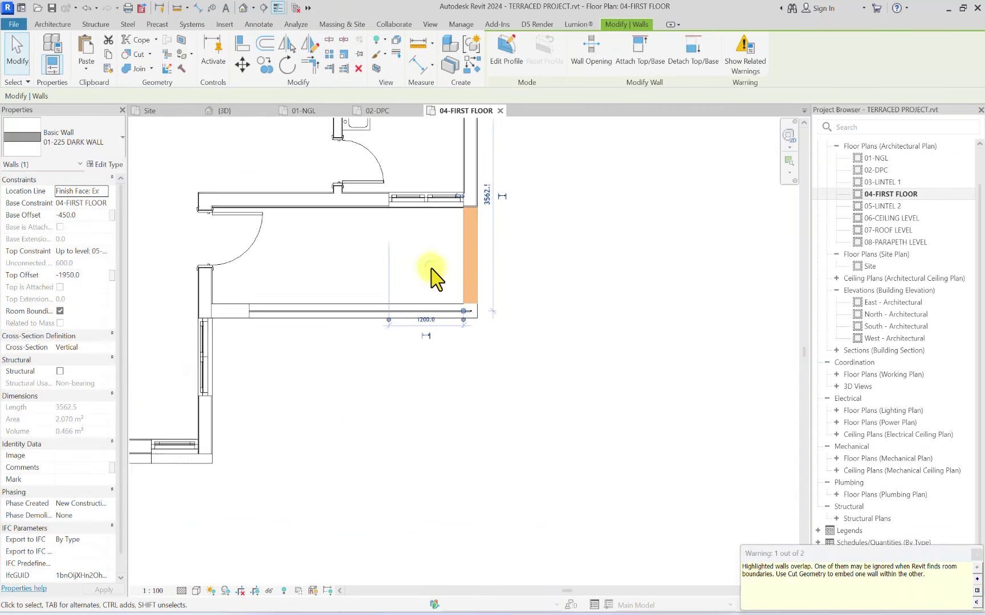
click(596, 331)
Step: Move the new mirrored wall's end outward
click(525, 330)
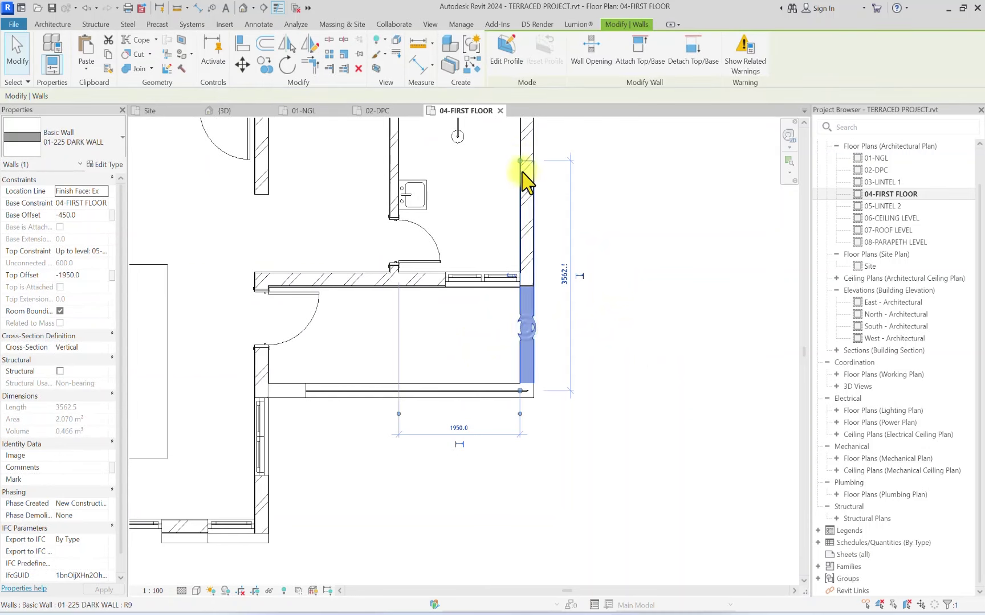
drag(525, 168, 637, 285)
click(637, 334)
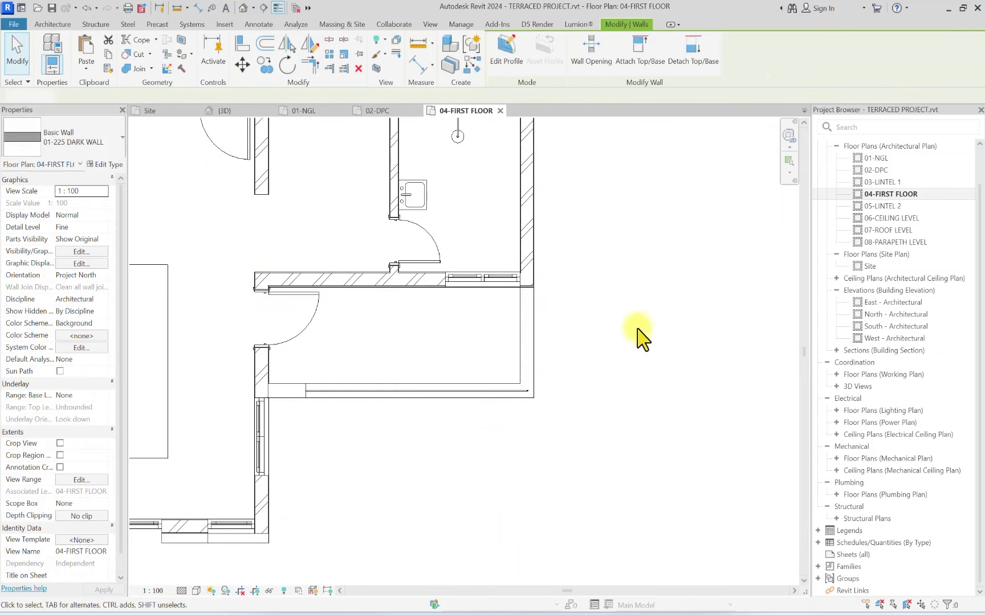
scroll(529, 248, up, 3)
scroll(530, 248, up, 2)
Step: Pull the vertical dark wall's end up to meet the corner
click(523, 295)
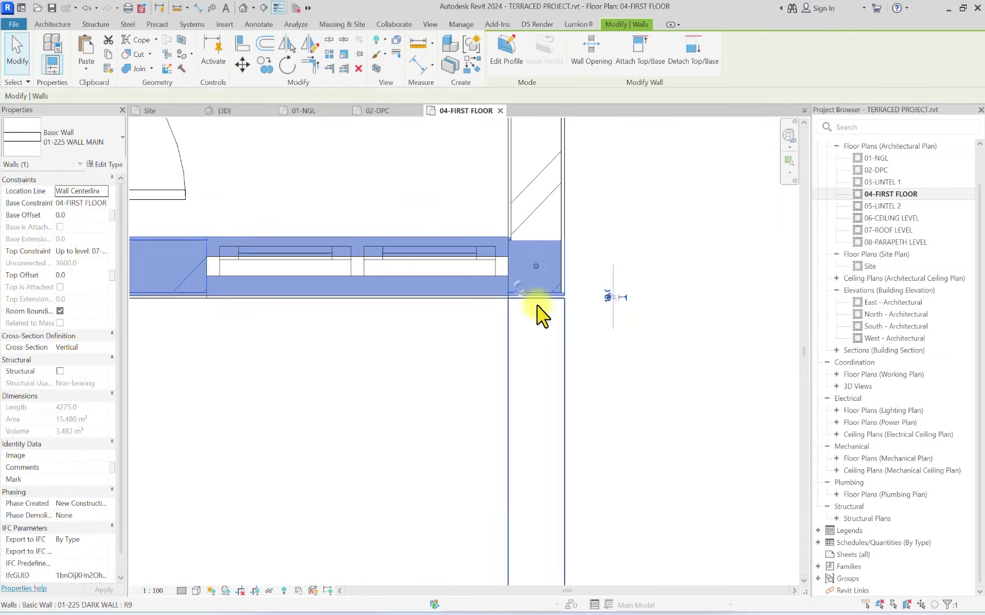
click(527, 330)
click(527, 331)
click(578, 322)
click(510, 308)
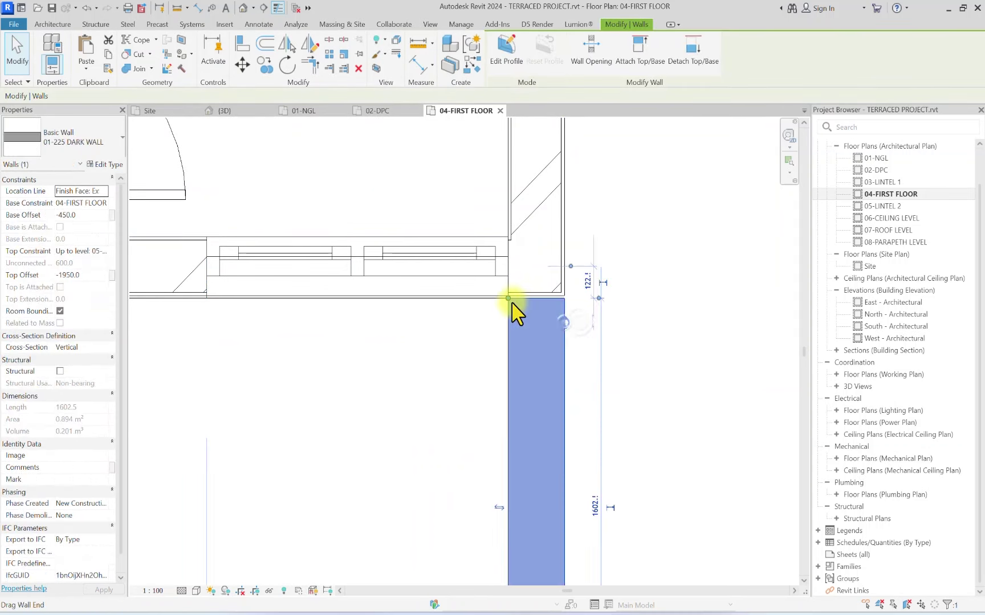
drag(510, 307, 509, 287)
click(543, 279)
scroll(543, 279, down, 5)
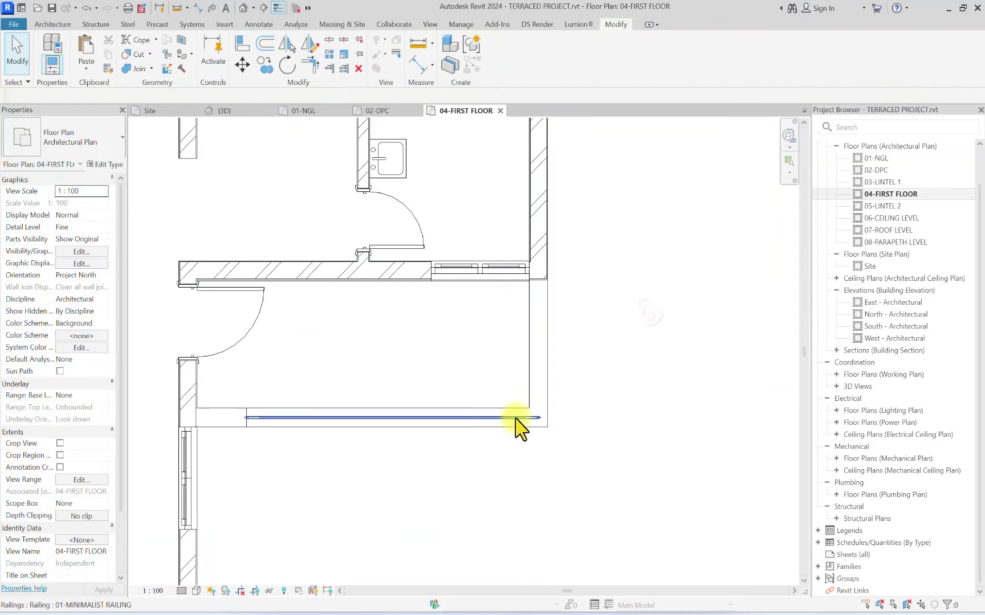
Step: Add a straight Line leg to the balcony railing path up the side edge, then finish editing
click(520, 417)
click(500, 60)
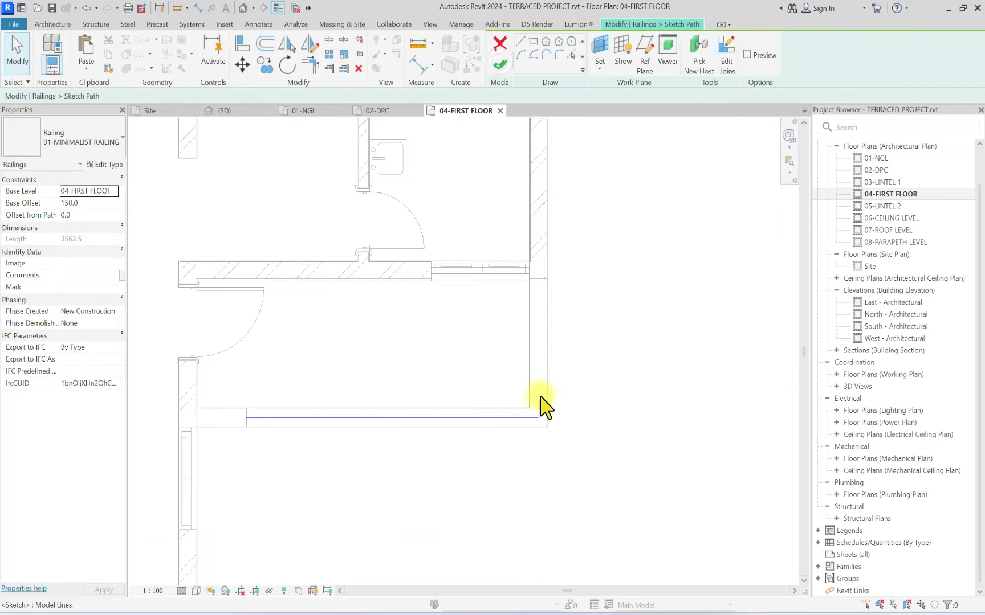
click(520, 43)
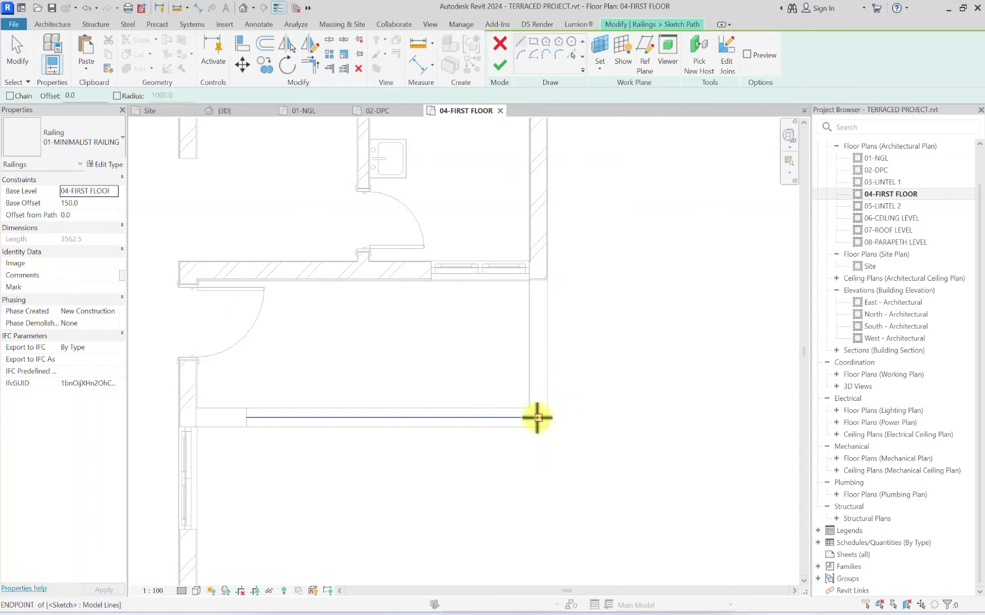
click(537, 417)
click(537, 274)
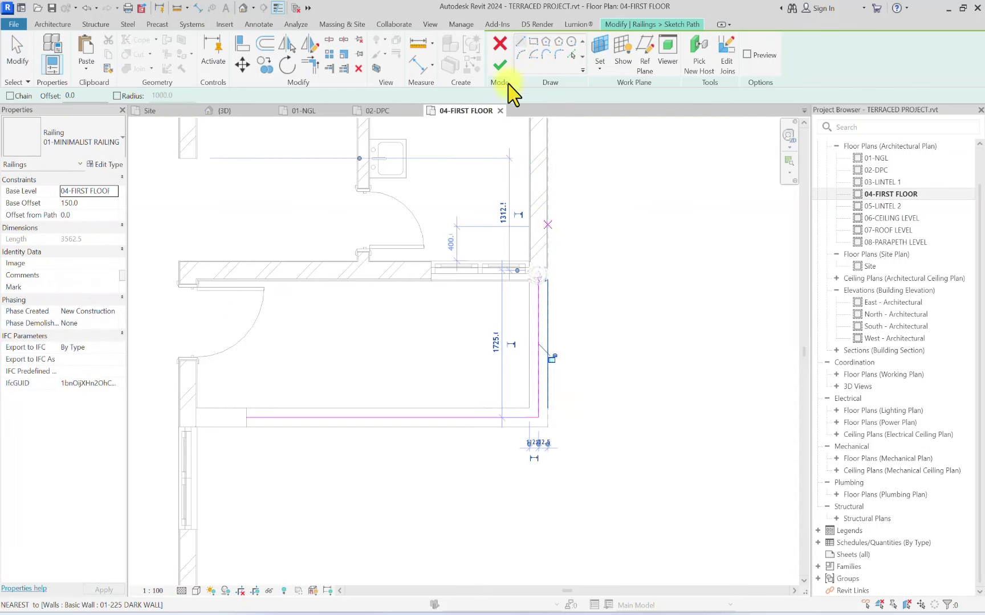
click(499, 64)
click(736, 292)
scroll(501, 143, down, 2)
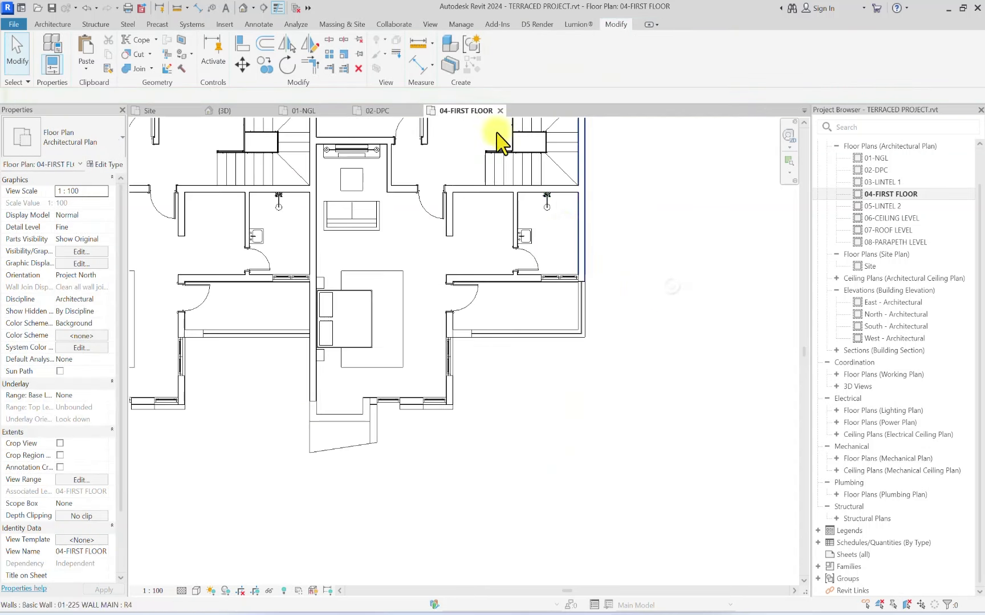
Step: In the top-down {3D} view, mirror a copy of the 01-225 DARK WALL along the balcony edge
click(243, 8)
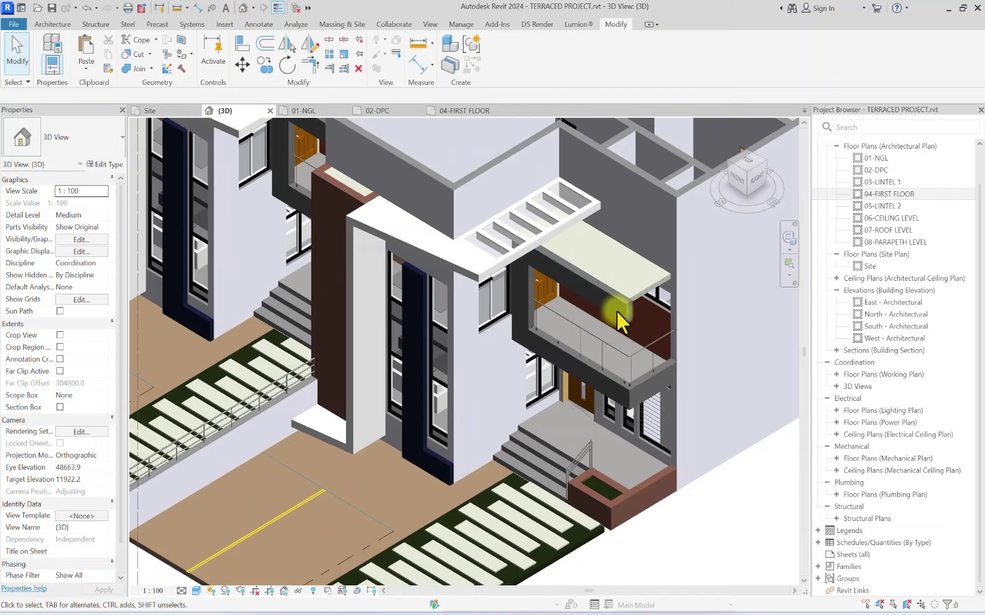
click(618, 310)
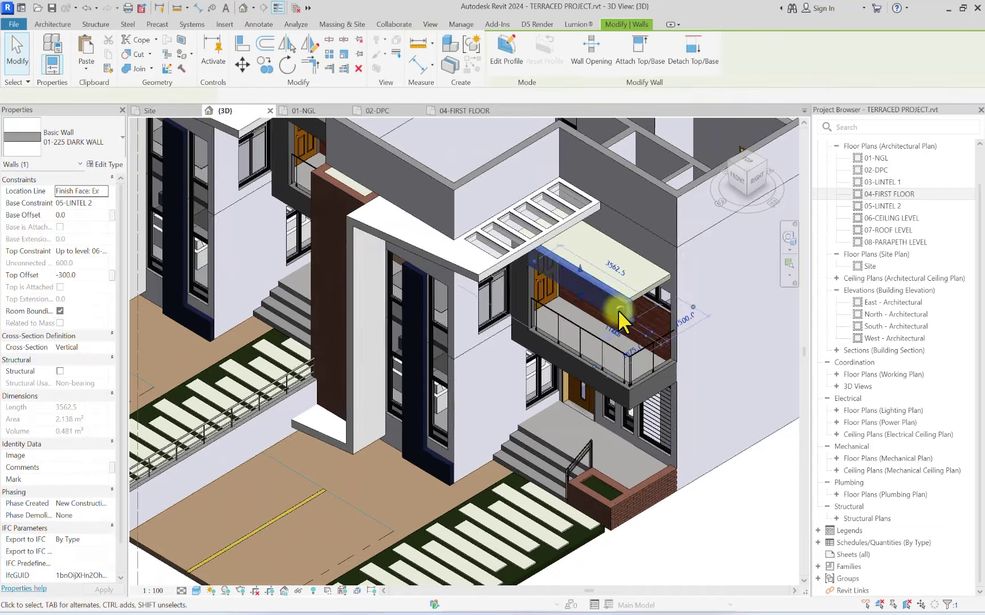
scroll(617, 310, down, 3)
click(749, 158)
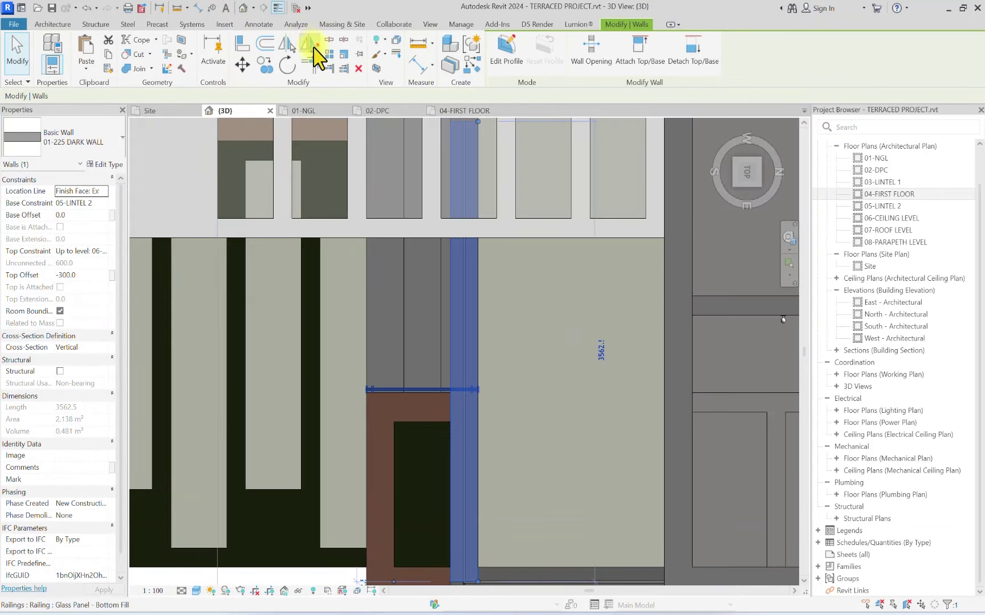
click(310, 46)
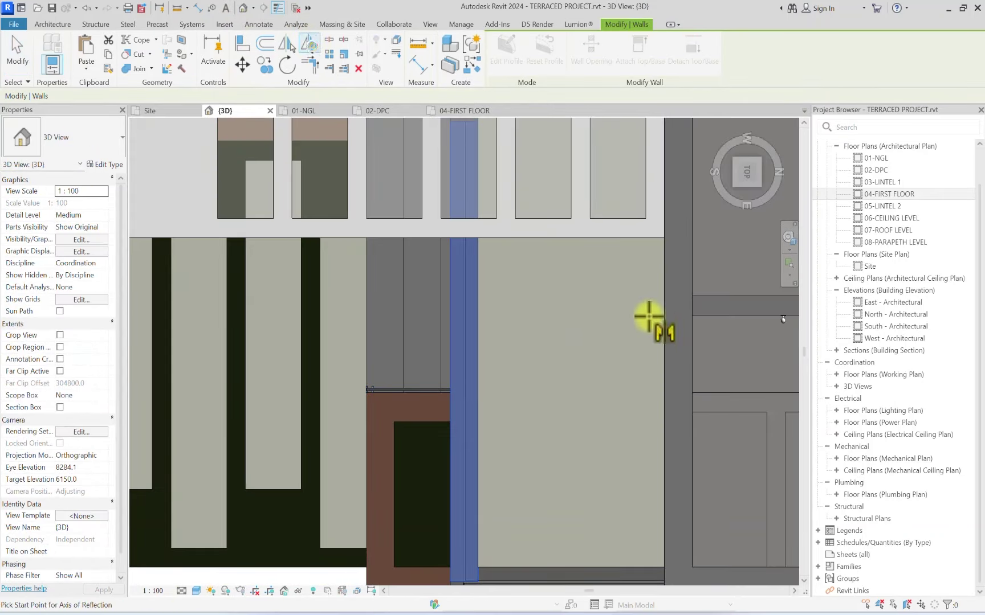
scroll(655, 311, up, 2)
scroll(488, 428, up, 2)
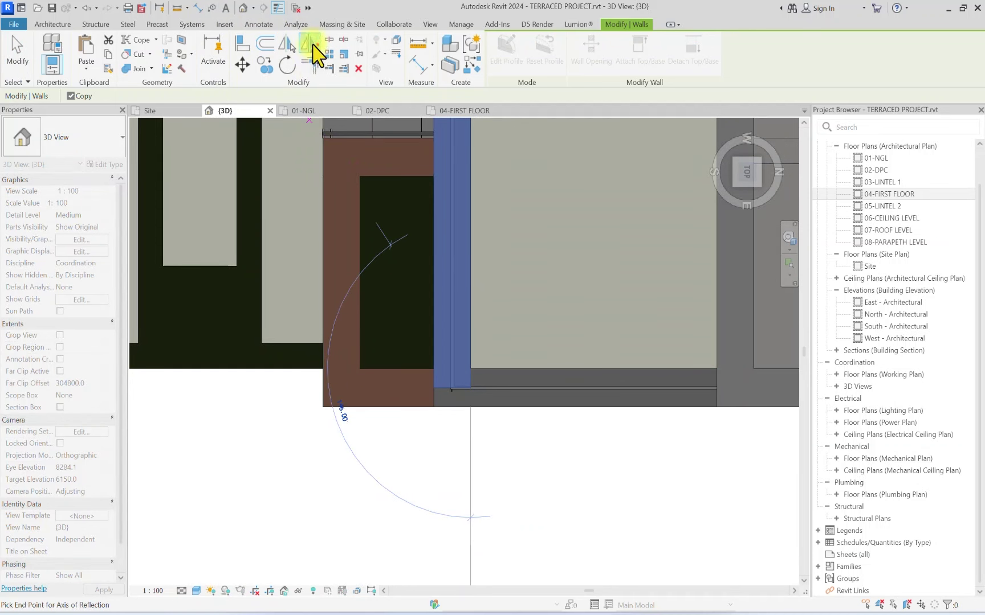
click(580, 268)
scroll(560, 424, down, 2)
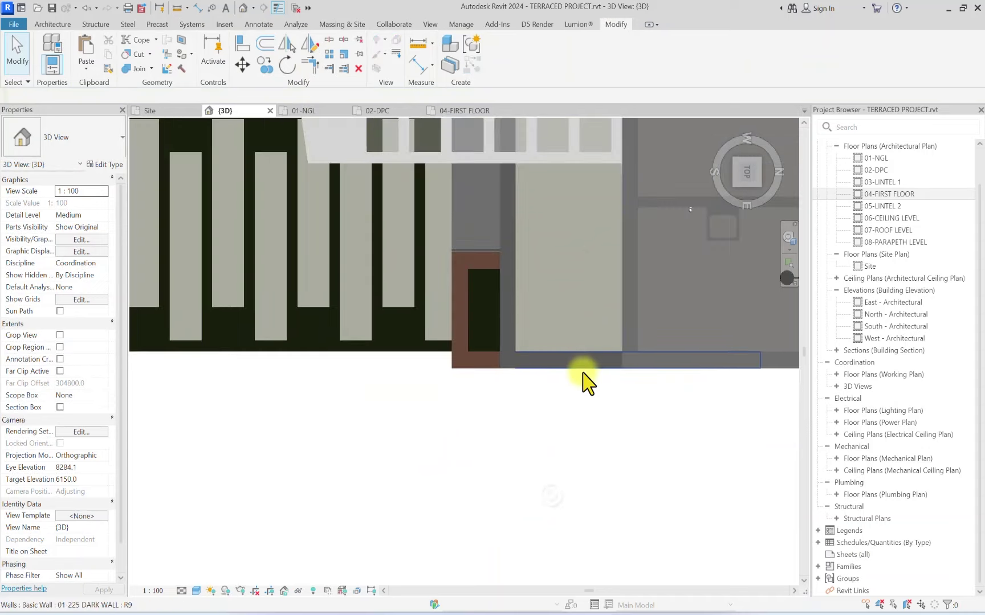
Step: Stretch the copied balcony wall's end further along
drag(602, 354, 634, 357)
click(539, 461)
click(747, 174)
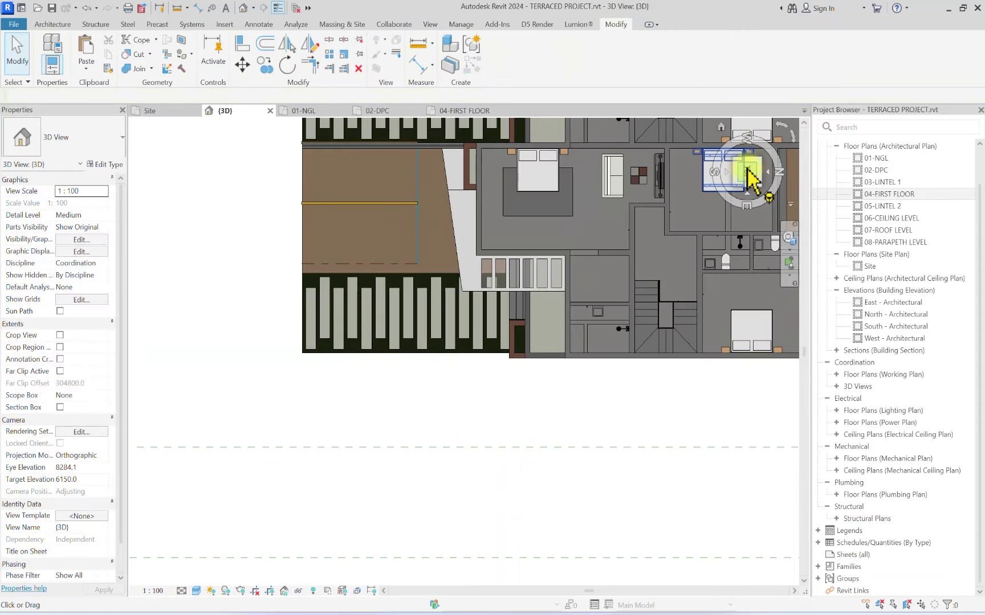
Step: Orbit the terraced model from front, corner and back-right angles, ending in Top view
click(752, 169)
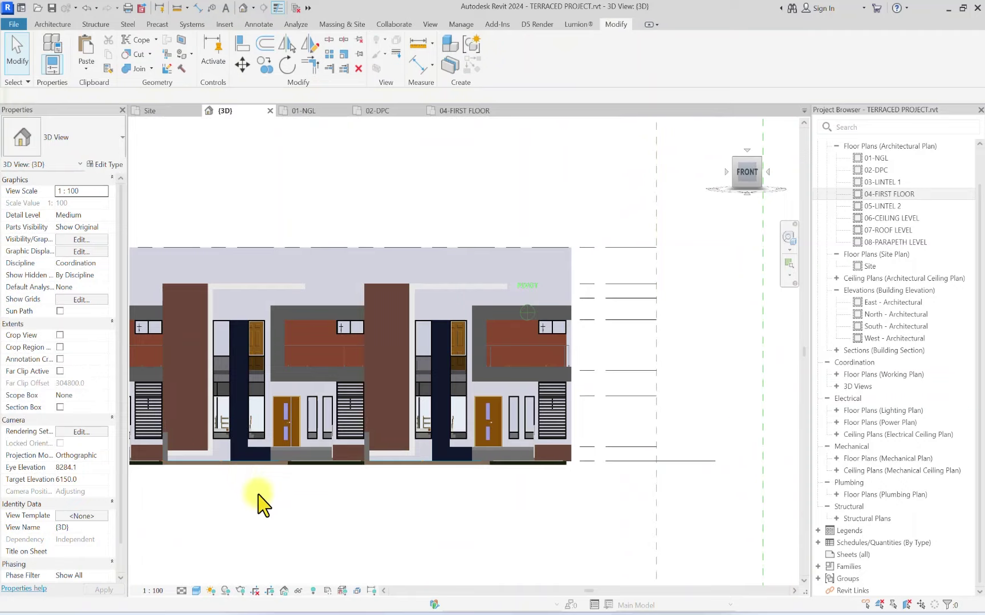
shift+middle_drag(264, 505, 403, 279)
drag(751, 196, 519, 171)
middle_drag(519, 171, 582, 393)
scroll(579, 393, up, 3)
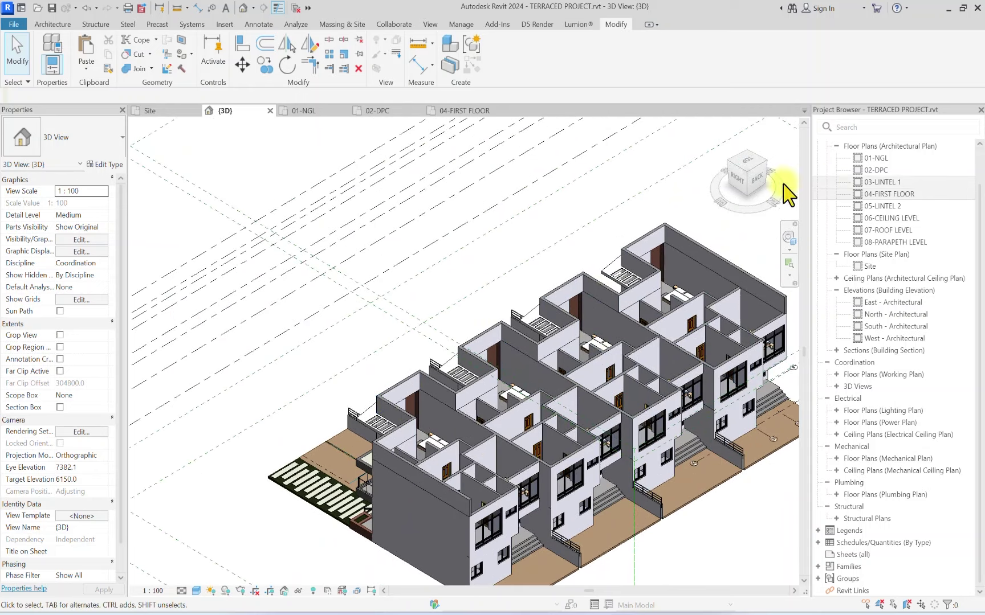
click(751, 161)
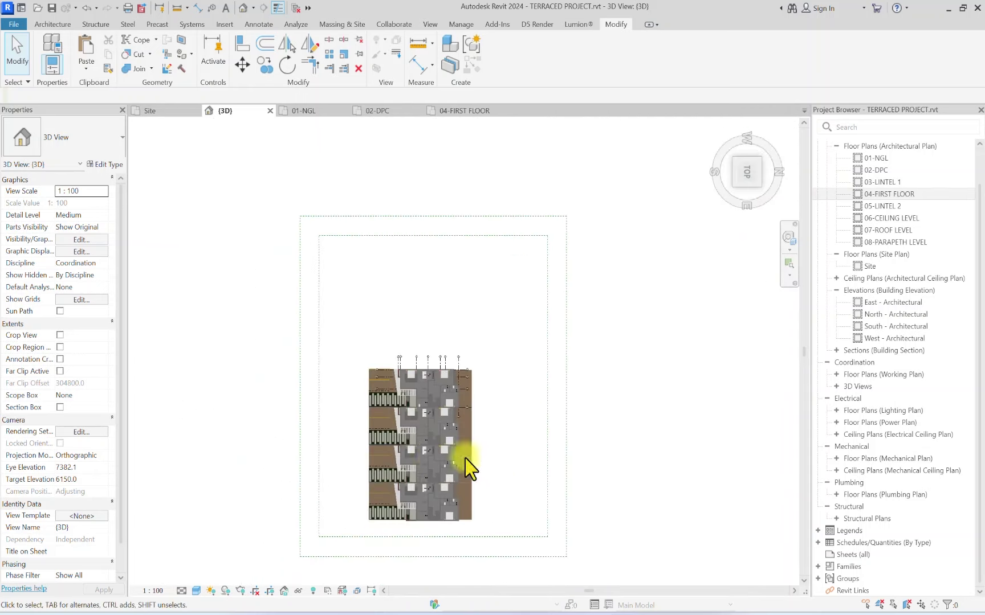
scroll(387, 294, up, 2)
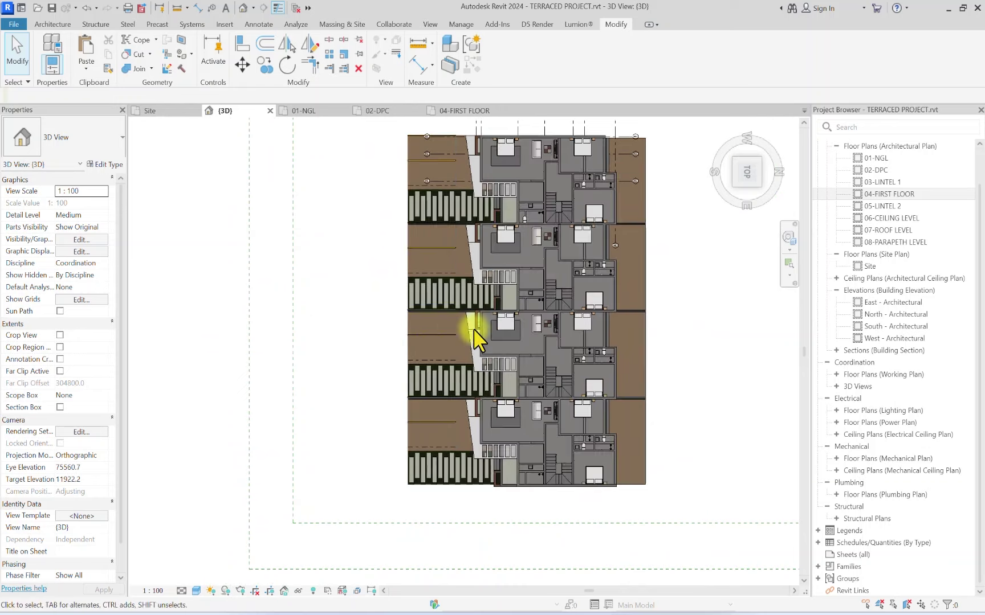
scroll(472, 330, up, 2)
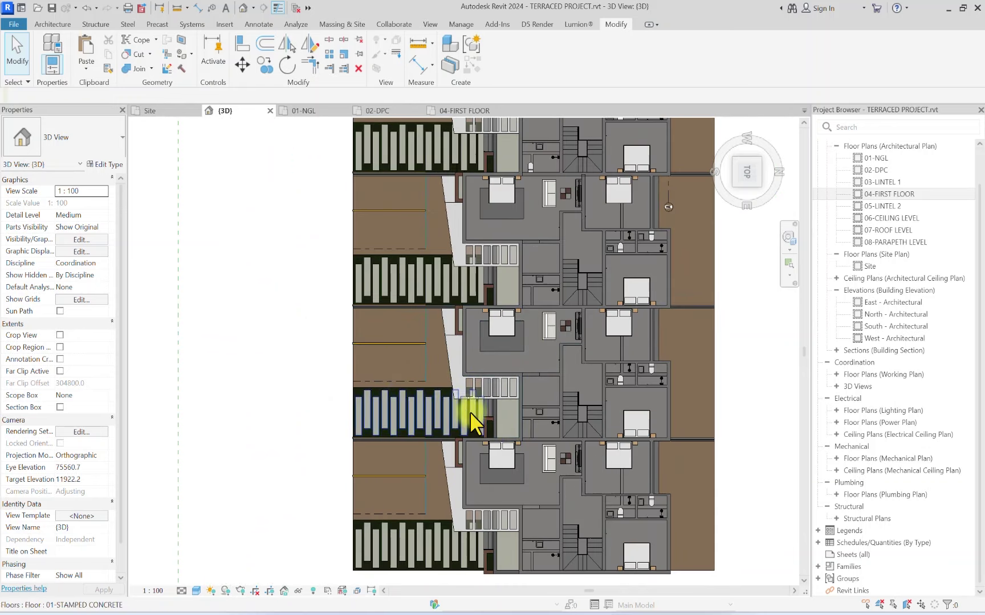
scroll(498, 454, down, 1)
Step: Open the 06-CEILING LEVEL floor plan
scroll(520, 356, up, 3)
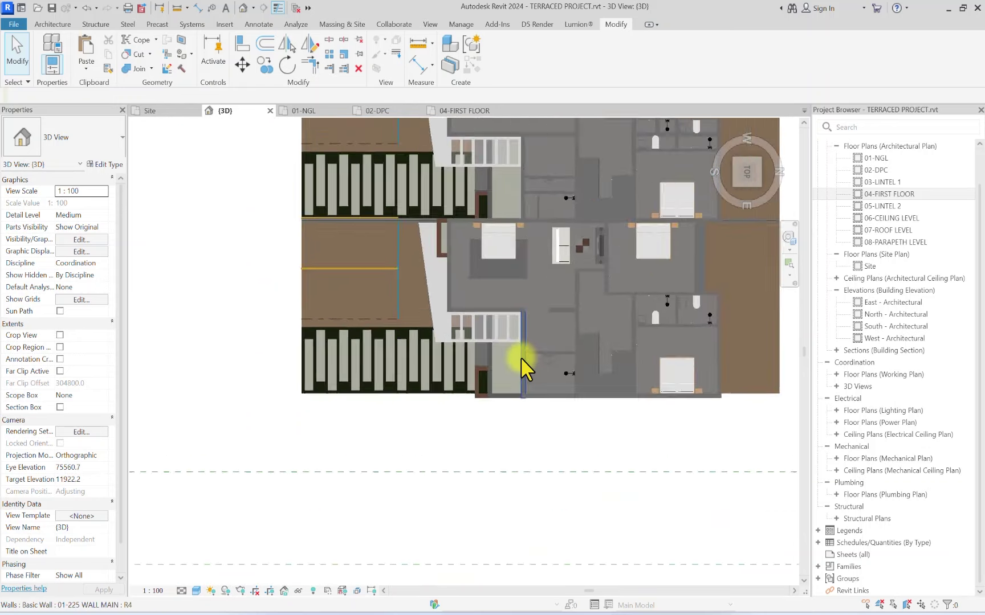
scroll(530, 327, down, 2)
middle_drag(529, 327, 518, 440)
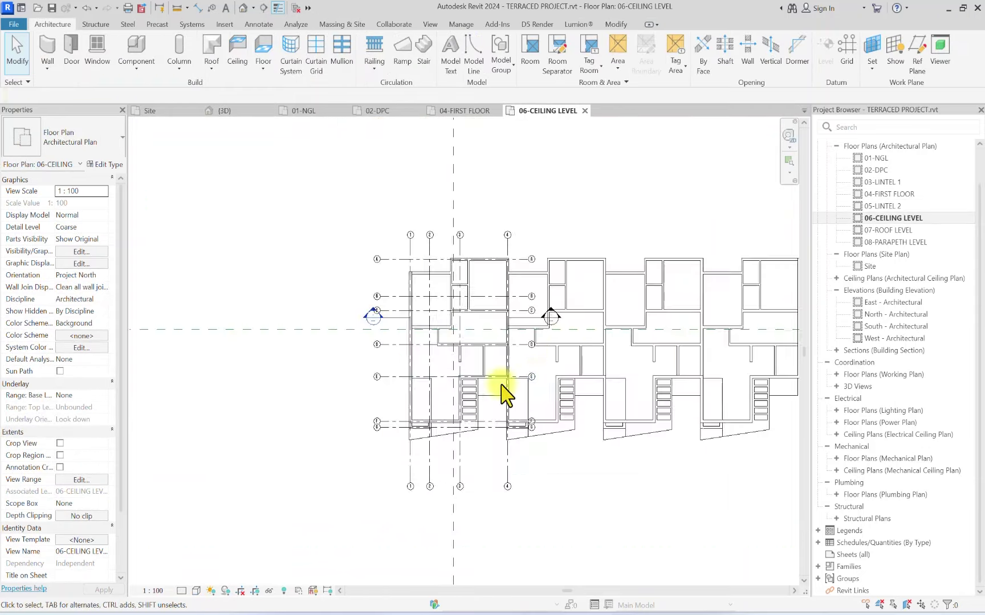
scroll(444, 391, up, 2)
scroll(413, 378, up, 2)
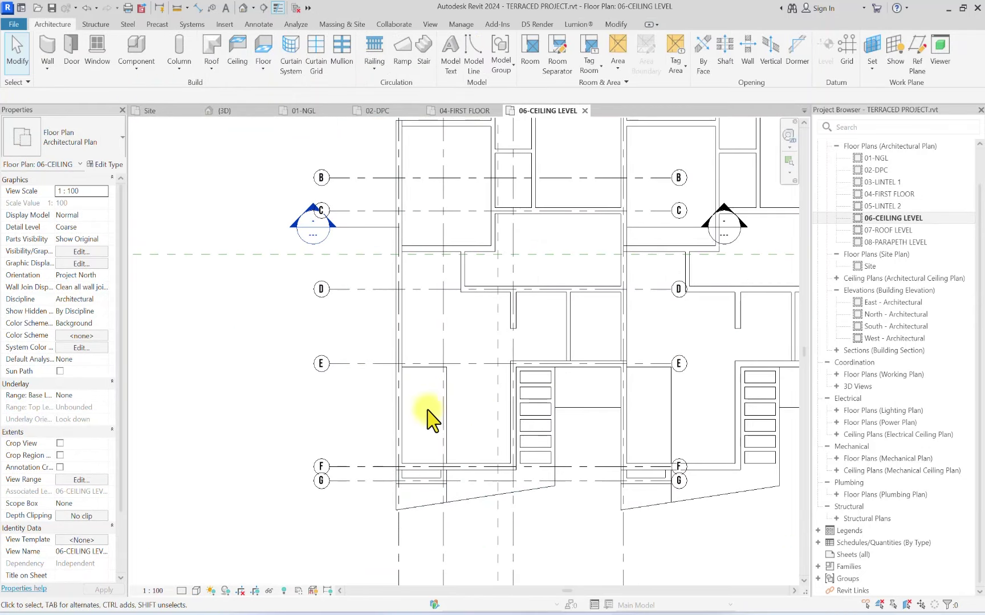
scroll(450, 397, down, 2)
Step: Start a 600mm x 600mm ACT ceiling via CE with Height Offset 0.0 and Sketch Ceiling
key(c)
key(e)
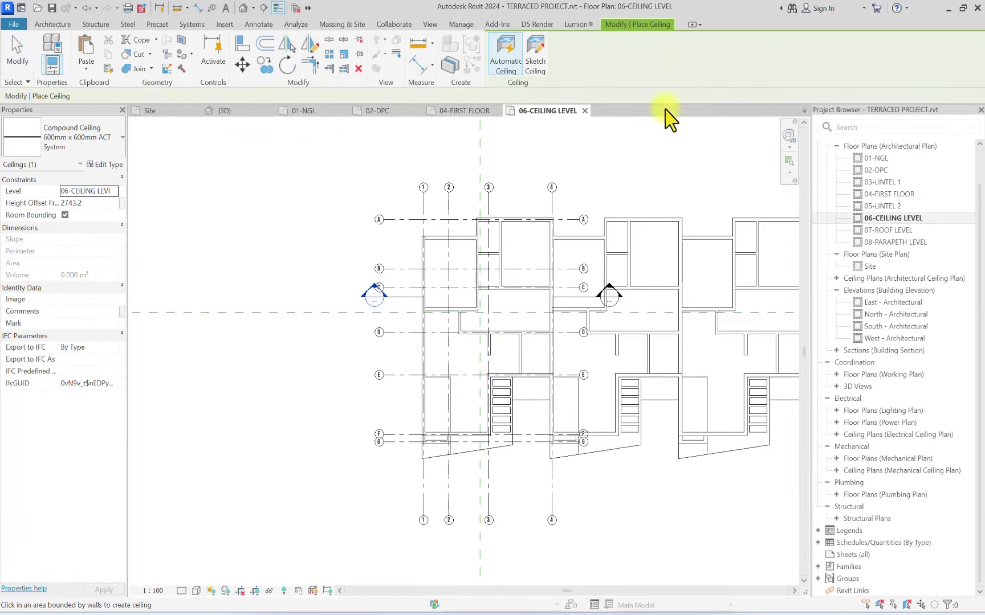
scroll(448, 272, up, 2)
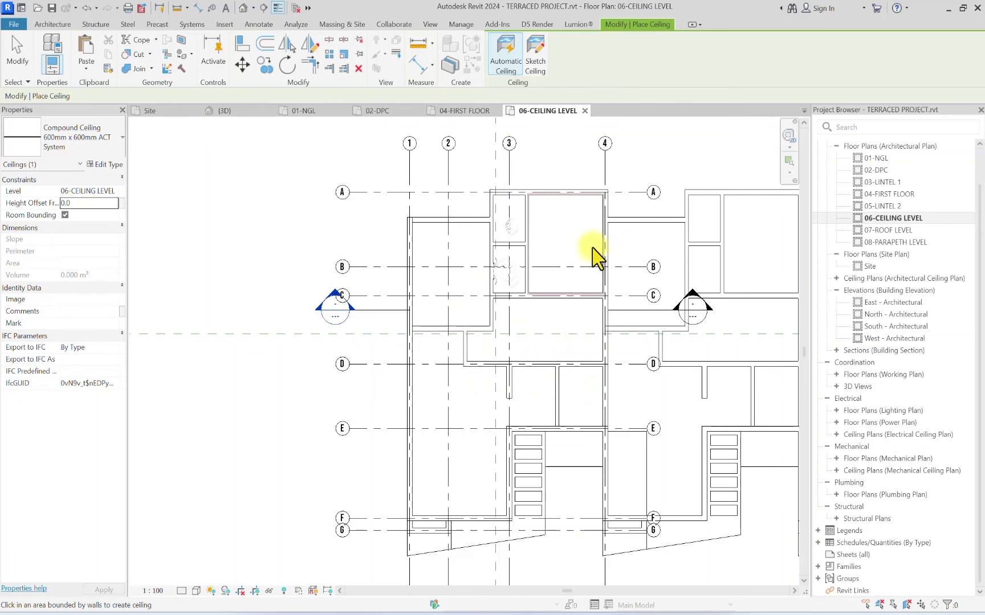
scroll(512, 319, down, 2)
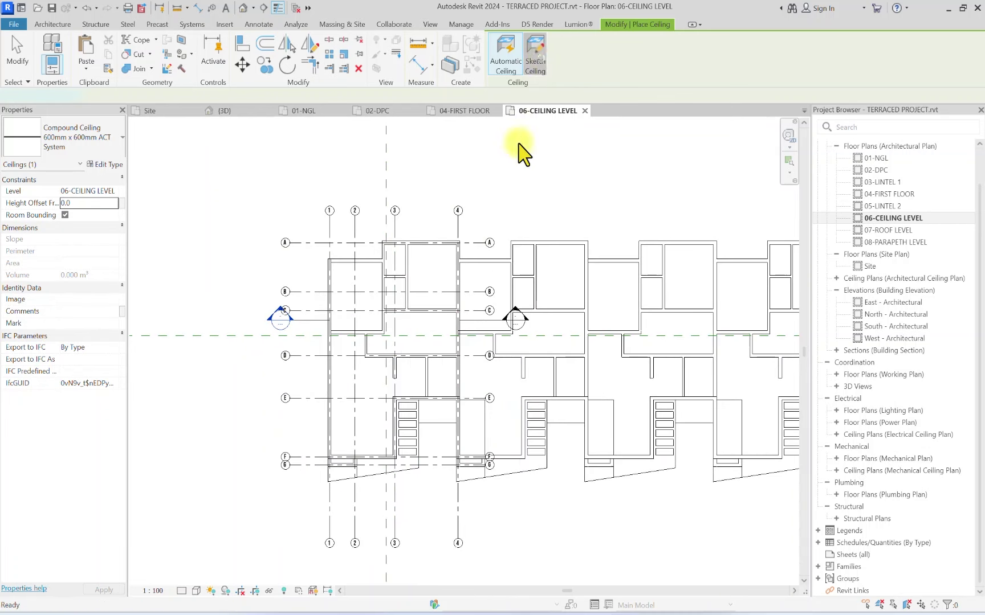
scroll(449, 437, up, 2)
Step: Sketch the first corners and edges of the ceiling boundary along the walls
click(457, 411)
scroll(458, 342, down, 1)
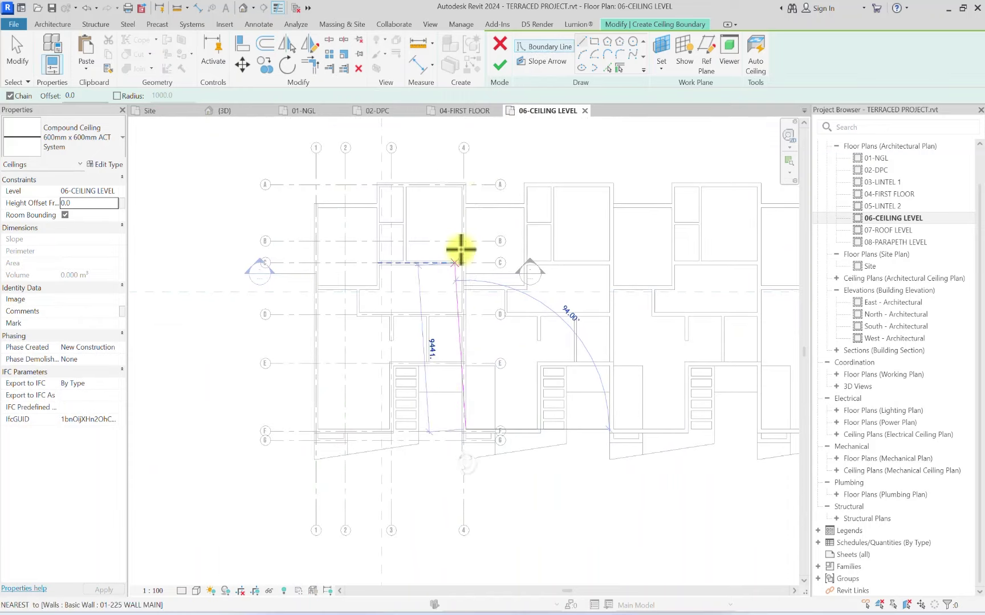
scroll(455, 238, up, 4)
click(451, 247)
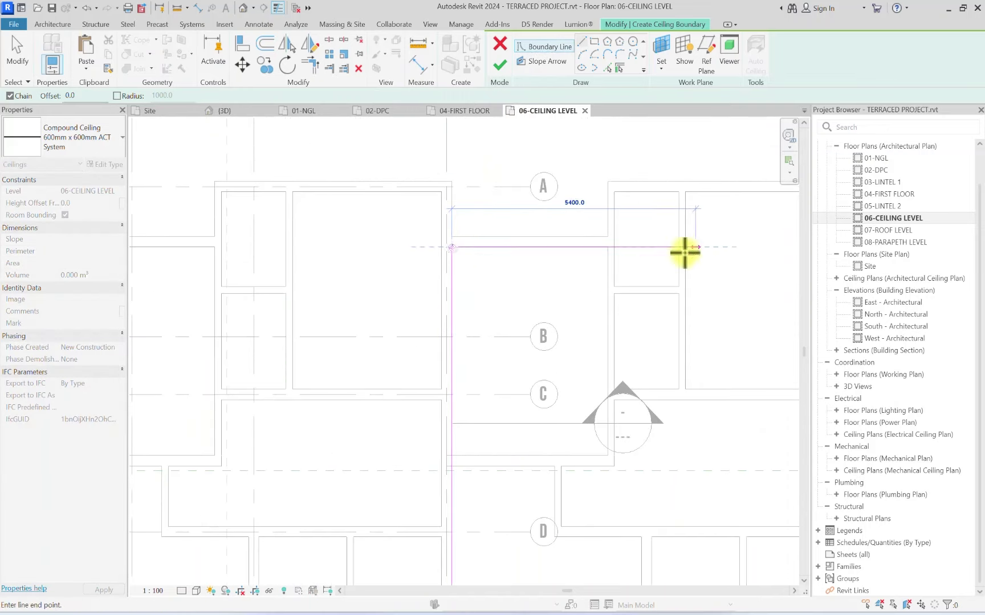
click(614, 247)
click(614, 192)
middle_drag(769, 225, 343, 263)
click(490, 196)
Step: Complete the remaining boundary edges near grid F and close the loop at the start point
scroll(492, 430, down, 1)
scroll(667, 254, down, 2)
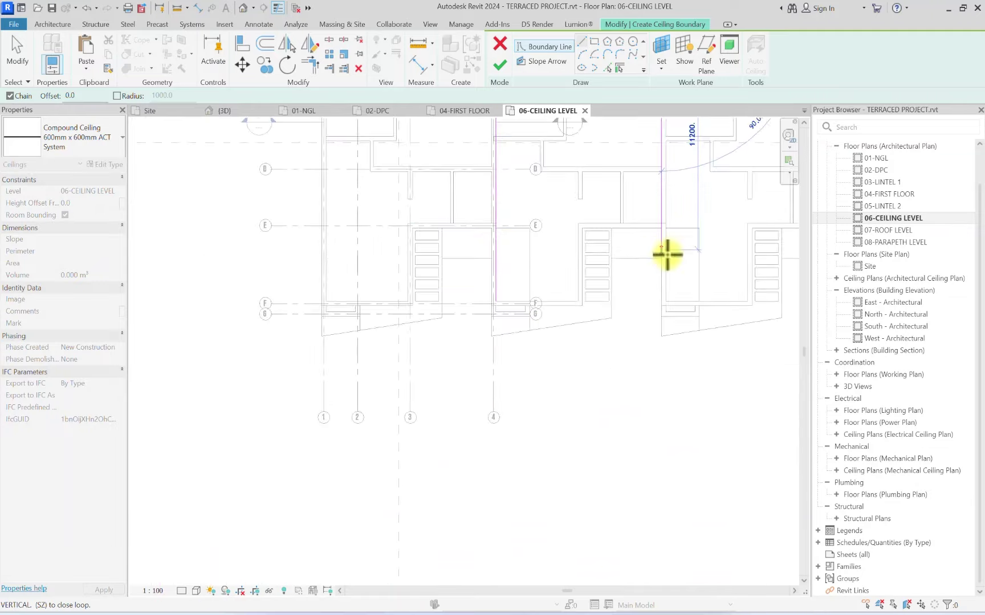
scroll(665, 242, up, 2)
scroll(661, 211, up, 3)
click(662, 209)
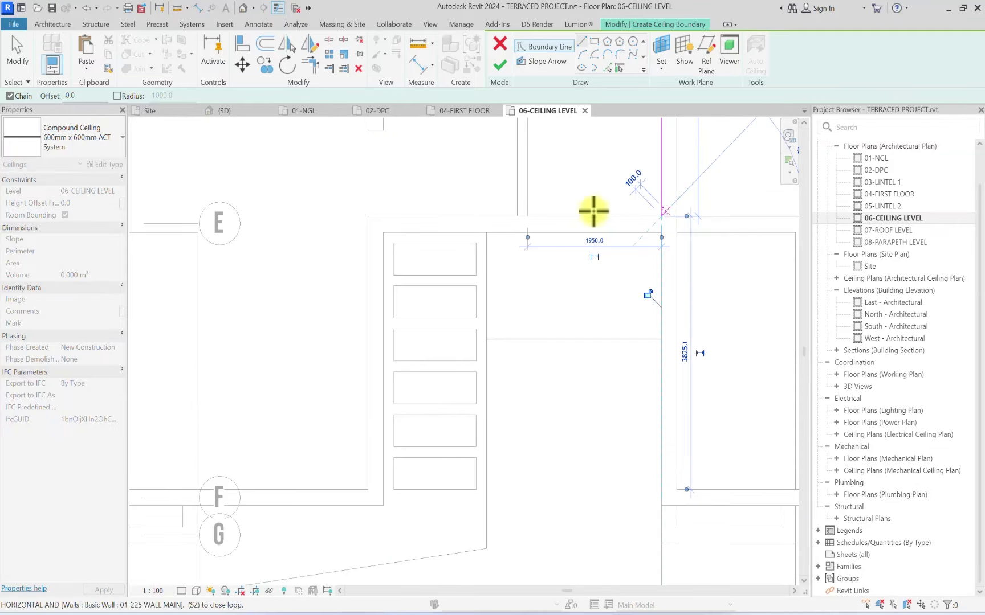
scroll(468, 216, down, 2)
click(470, 252)
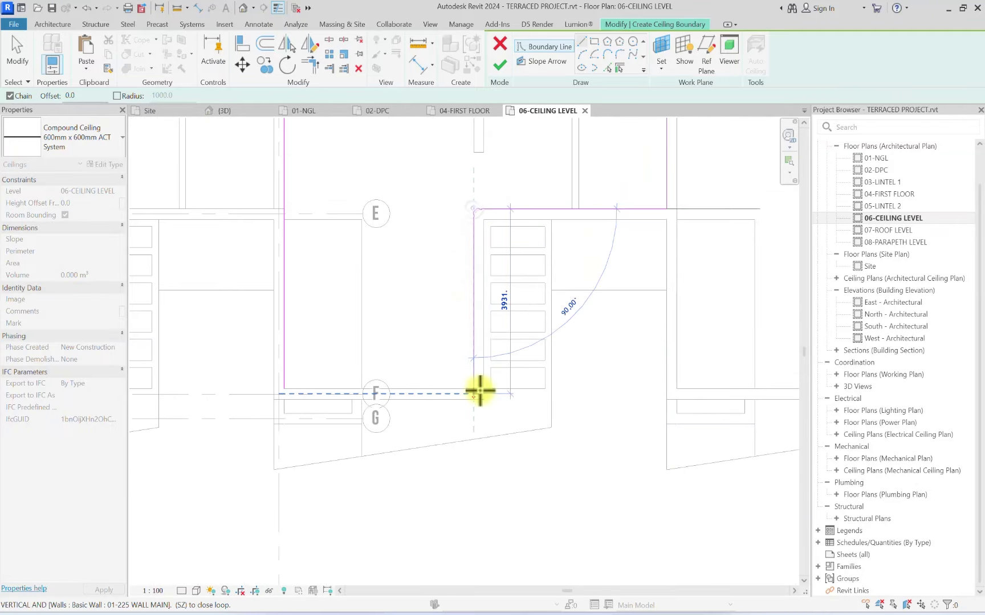
click(474, 388)
click(284, 388)
key(Escape)
key(Escape)
scroll(314, 391, down, 6)
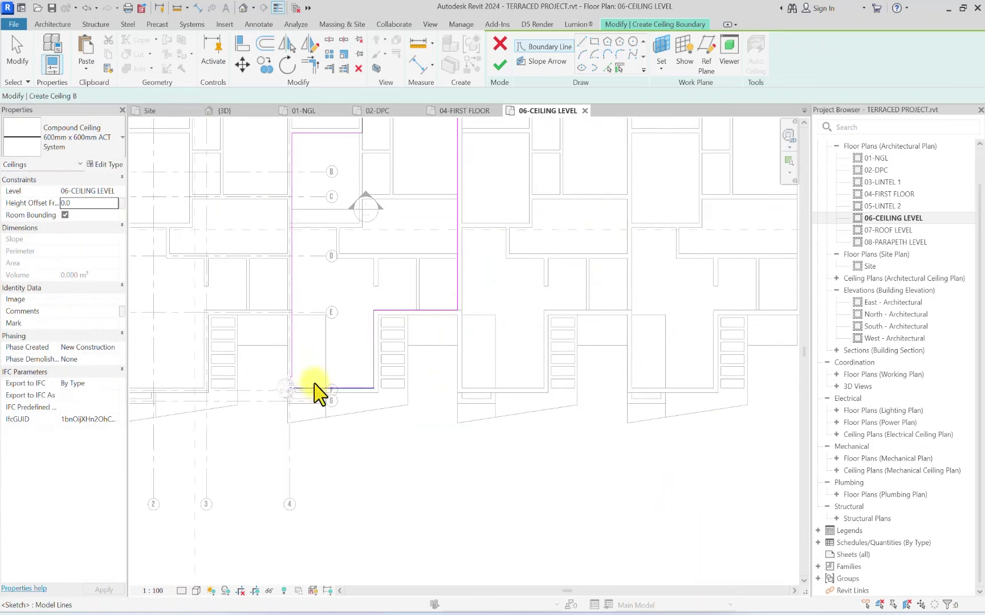
Step: Copy the eight boundary lines beside the original, then cancel the ceiling sketch
drag(507, 458, 302, 124)
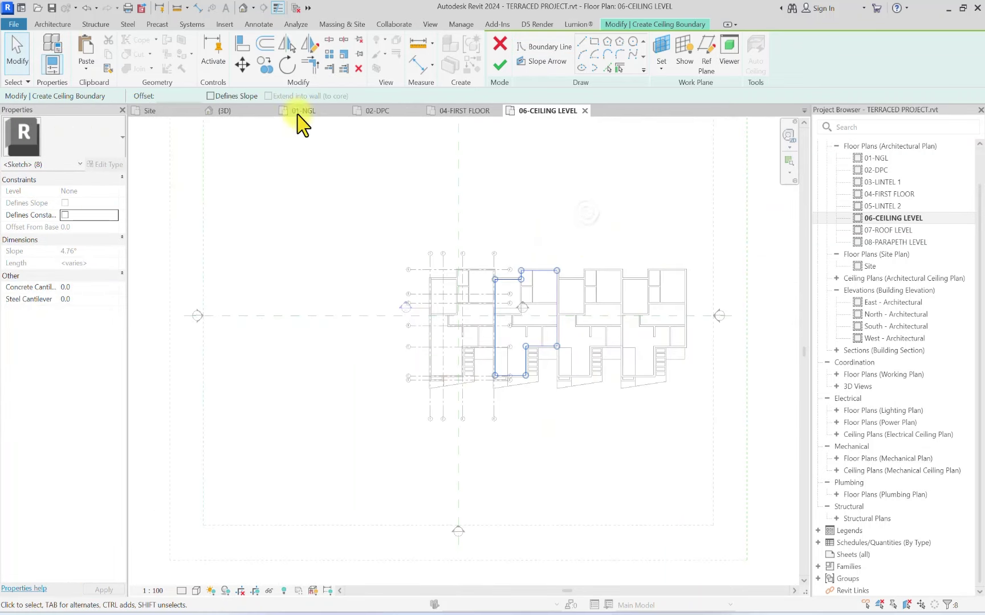
click(264, 62)
scroll(593, 288, up, 5)
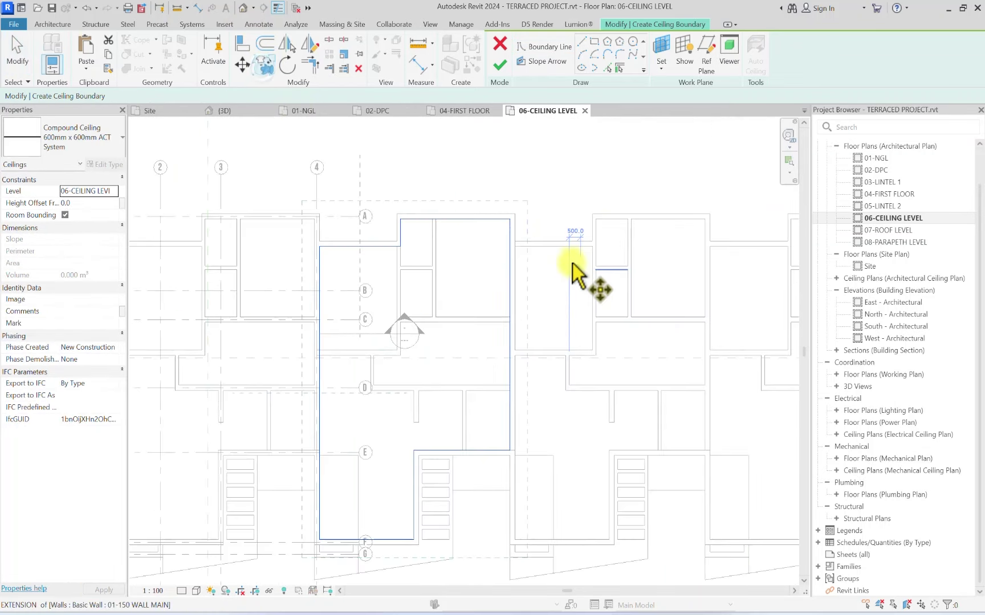
click(510, 220)
scroll(741, 224, up, 3)
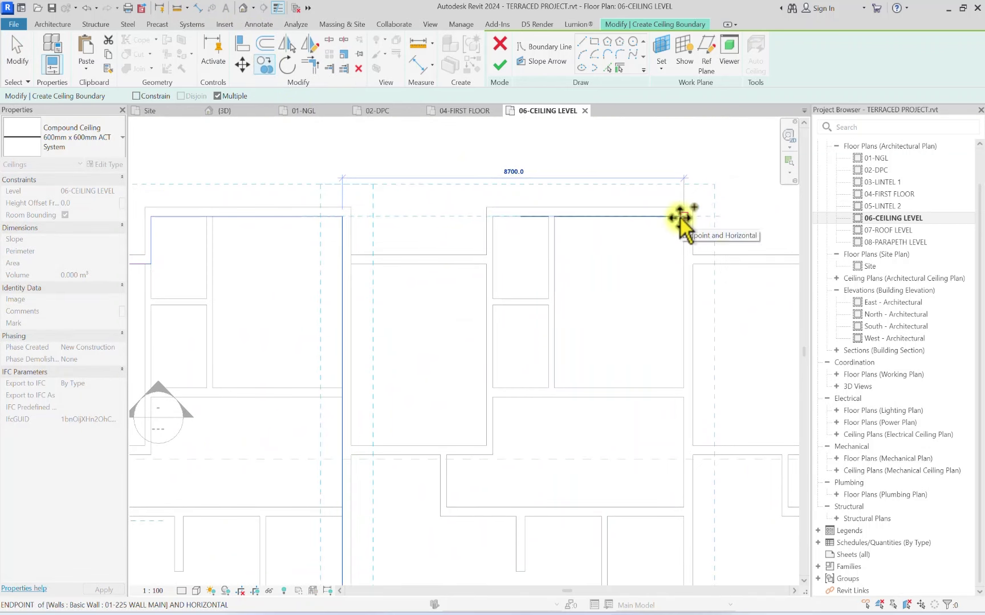
scroll(681, 222, down, 5)
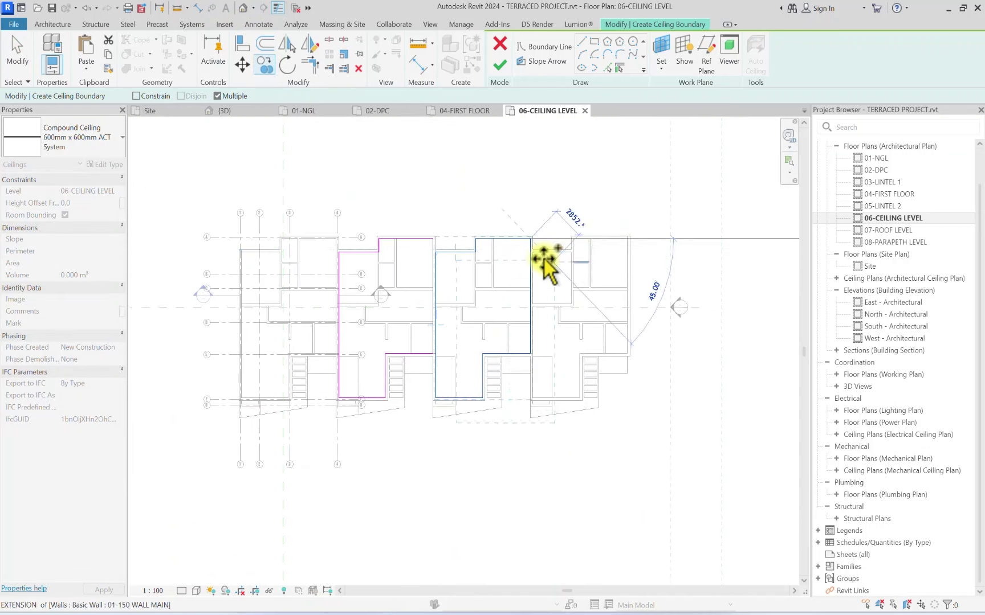
click(658, 243)
click(699, 209)
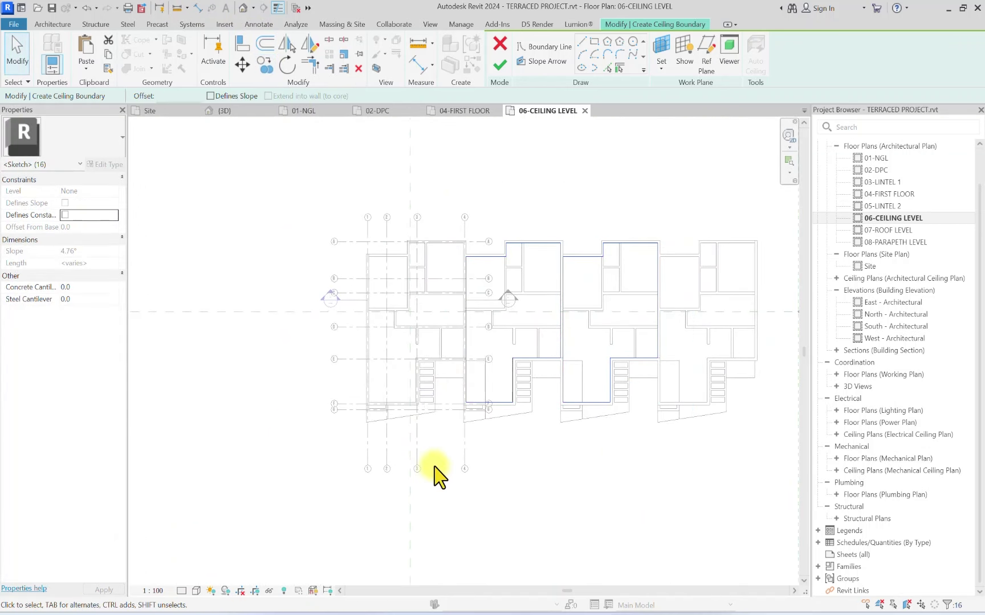
click(500, 52)
Step: Discard the unfinished ceiling and select every ceiling visible in the plan
click(512, 319)
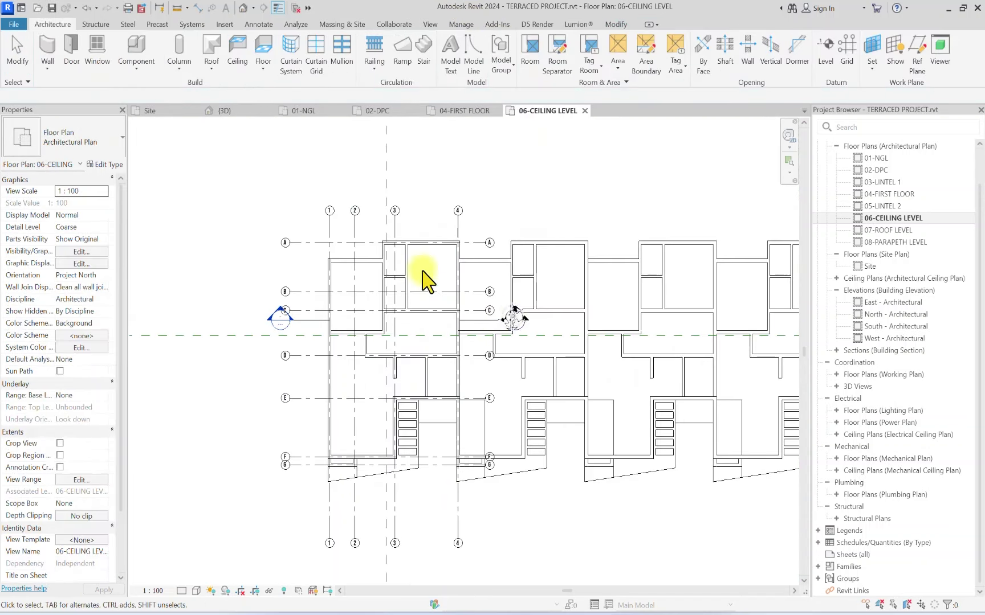
scroll(410, 254, up, 2)
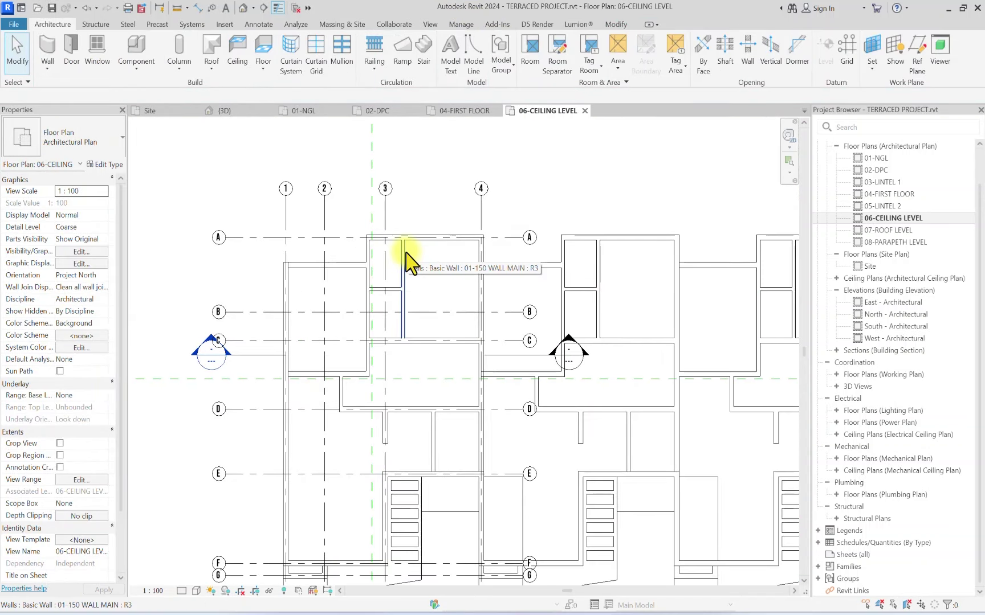
click(410, 262)
right_click(409, 259)
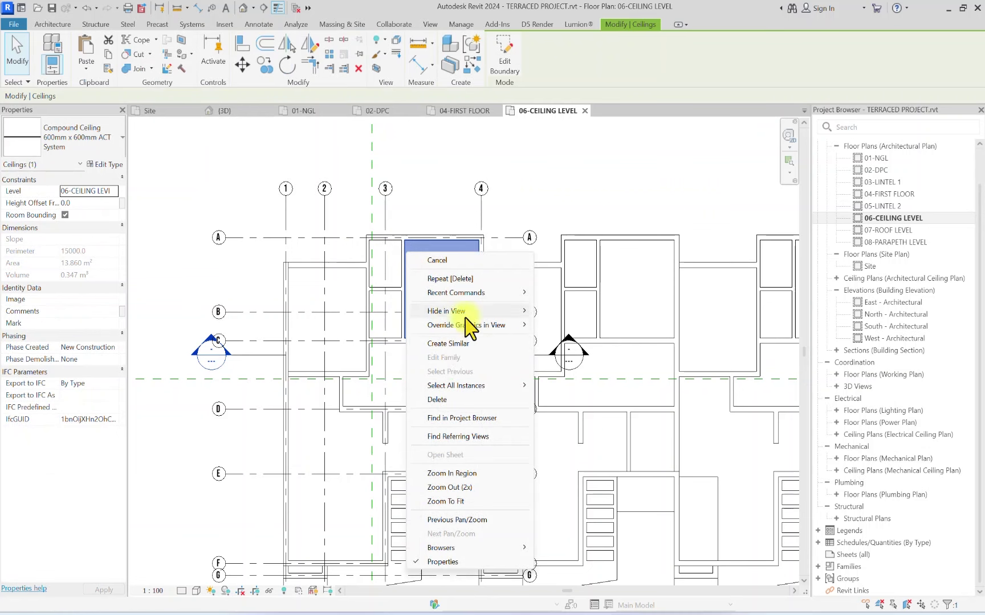
mouse_move(467, 392)
click(565, 388)
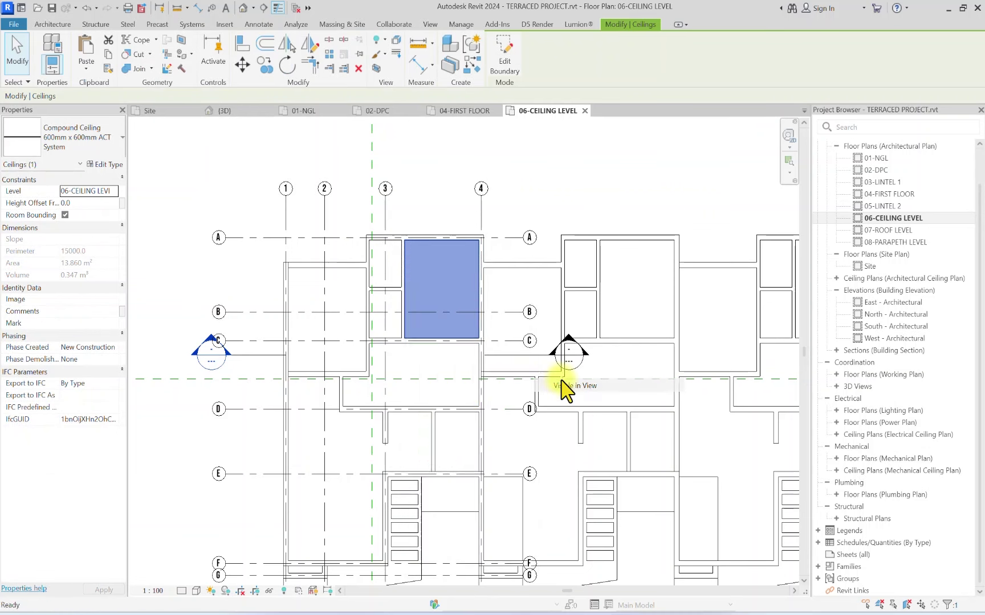
Step: Copy the seven selected ceilings 8700 to the right into the next unit
key(c)
key(o)
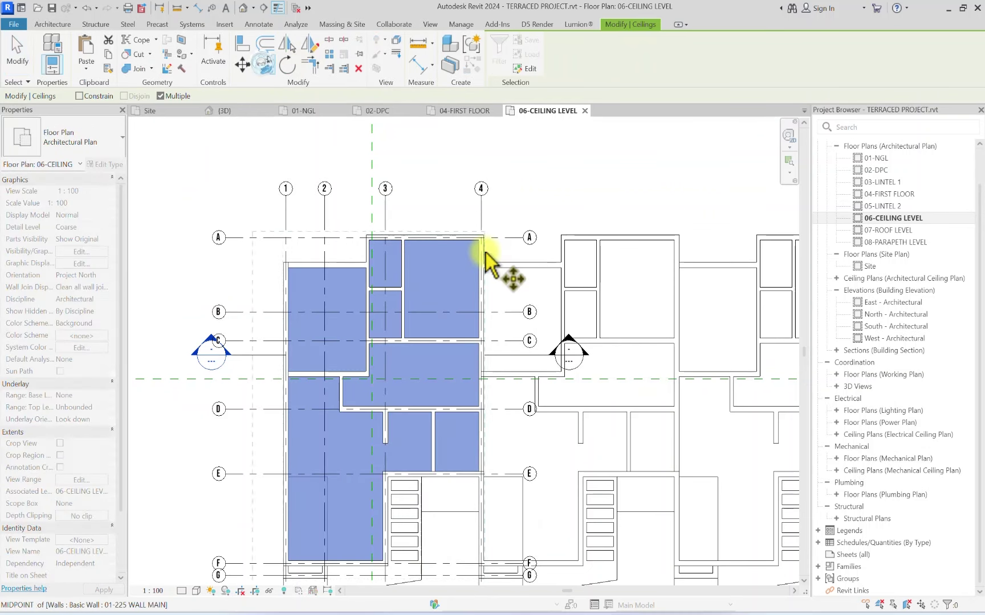
scroll(493, 262, up, 2)
click(490, 253)
middle_drag(752, 262, 436, 260)
scroll(444, 228, up, 2)
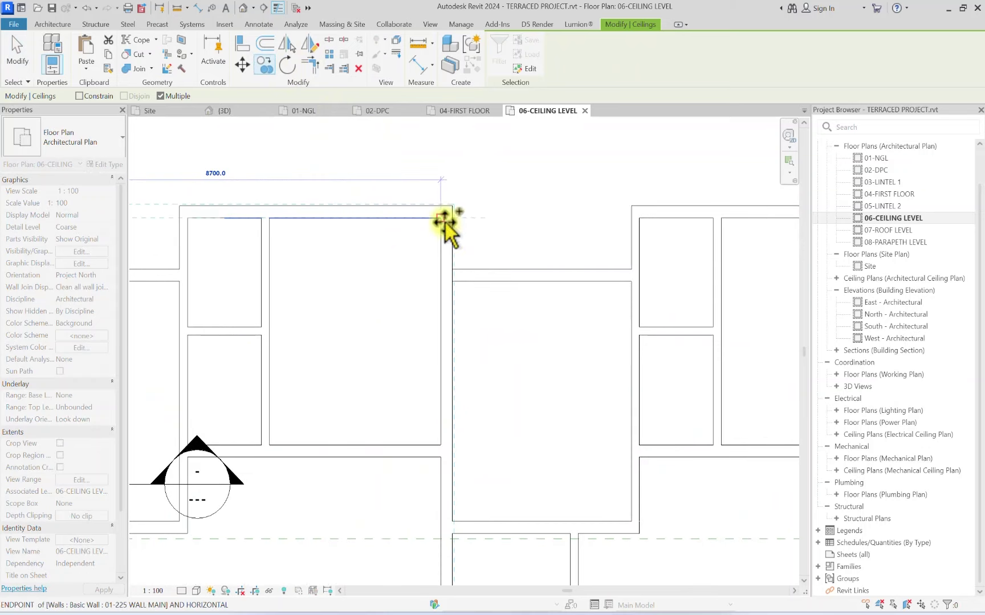
scroll(442, 228, down, 2)
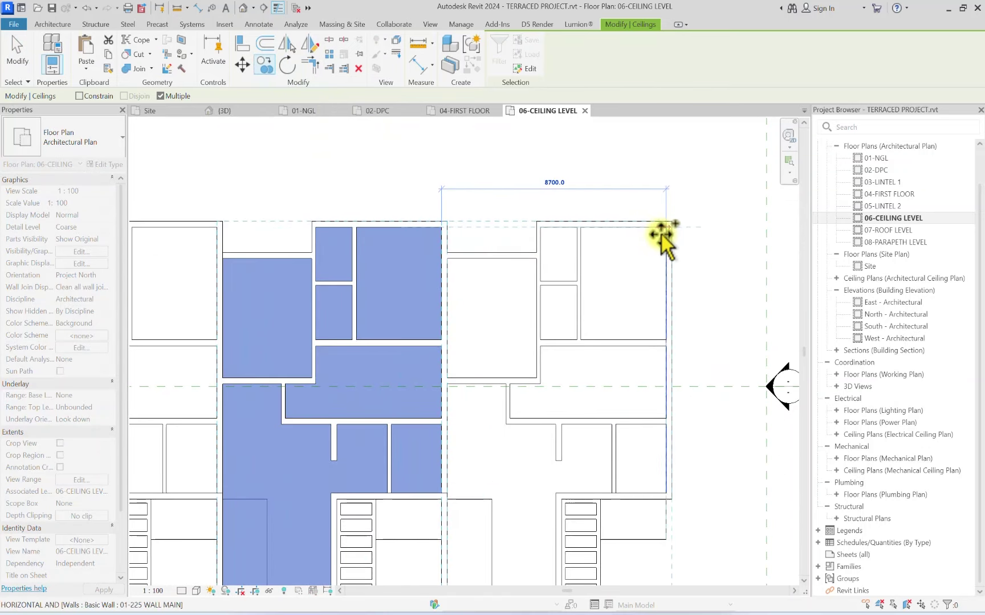
click(665, 228)
scroll(663, 226, down, 3)
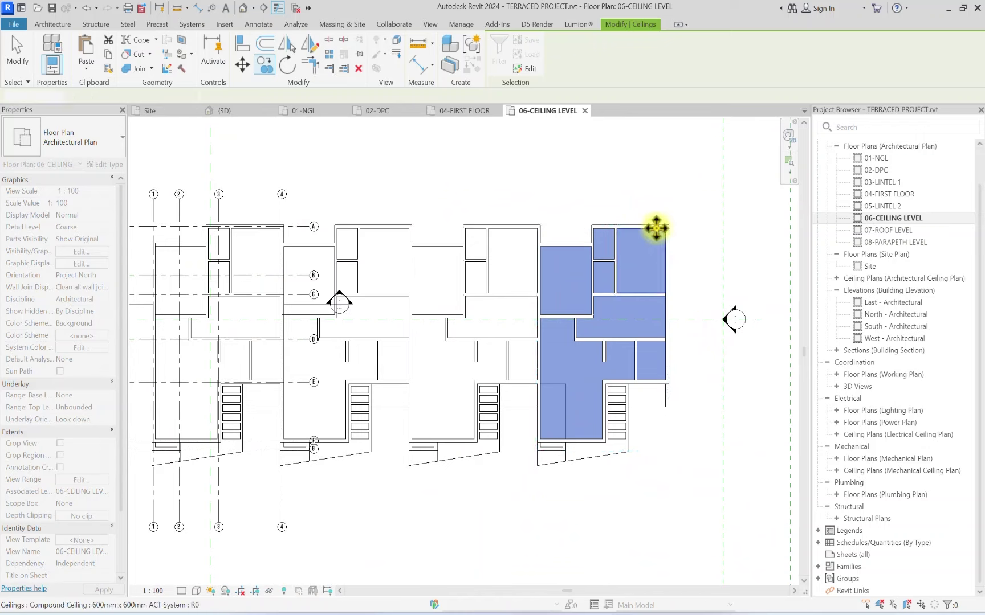
Step: Clear the selection, zoom the plan to fit, and switch to the Default 3D View
key(Escape)
key(z)
key(f)
click(245, 8)
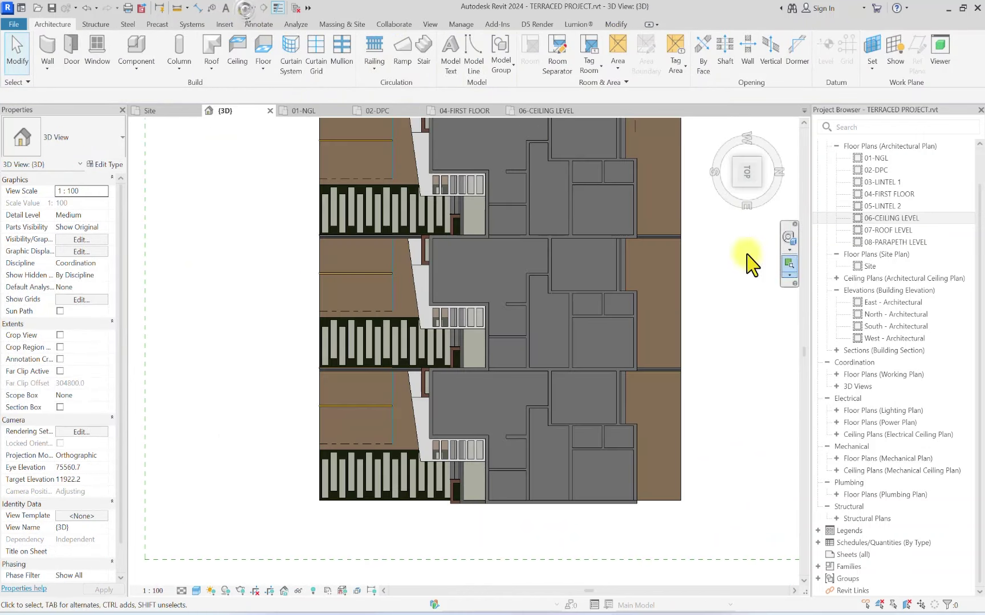
click(756, 188)
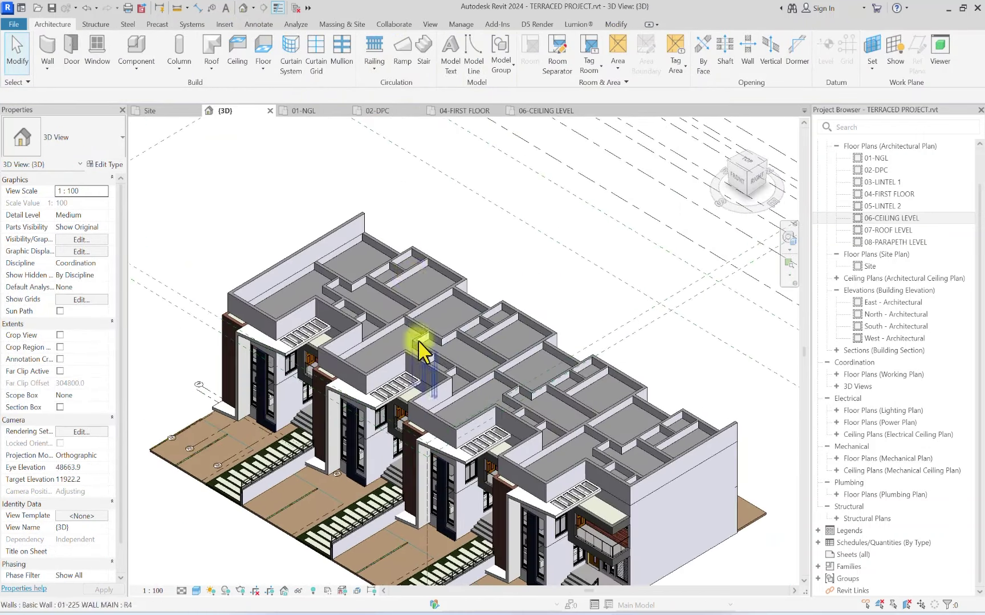
scroll(450, 260, down, 2)
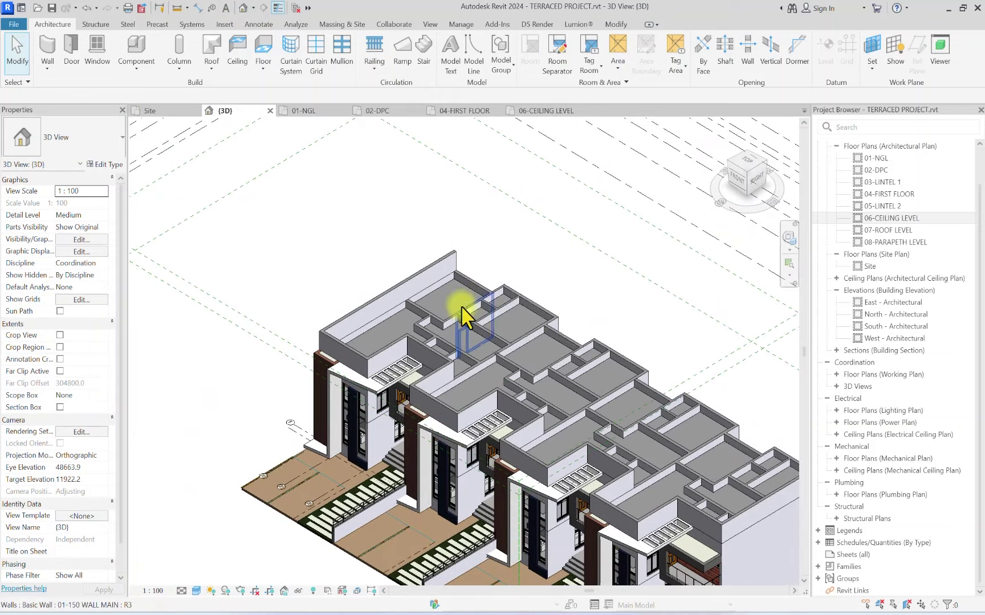
scroll(499, 325, down, 3)
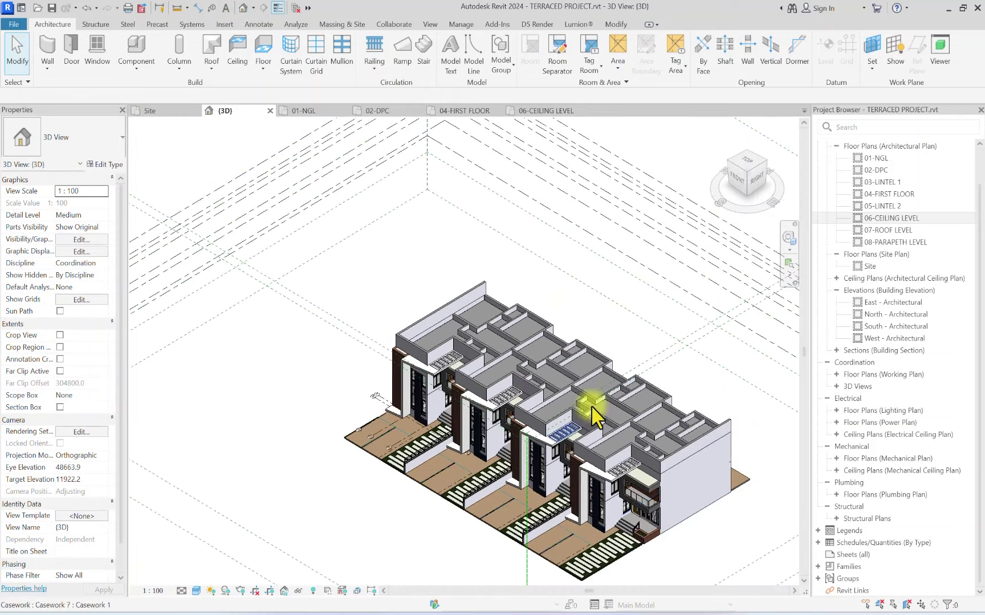
click(751, 170)
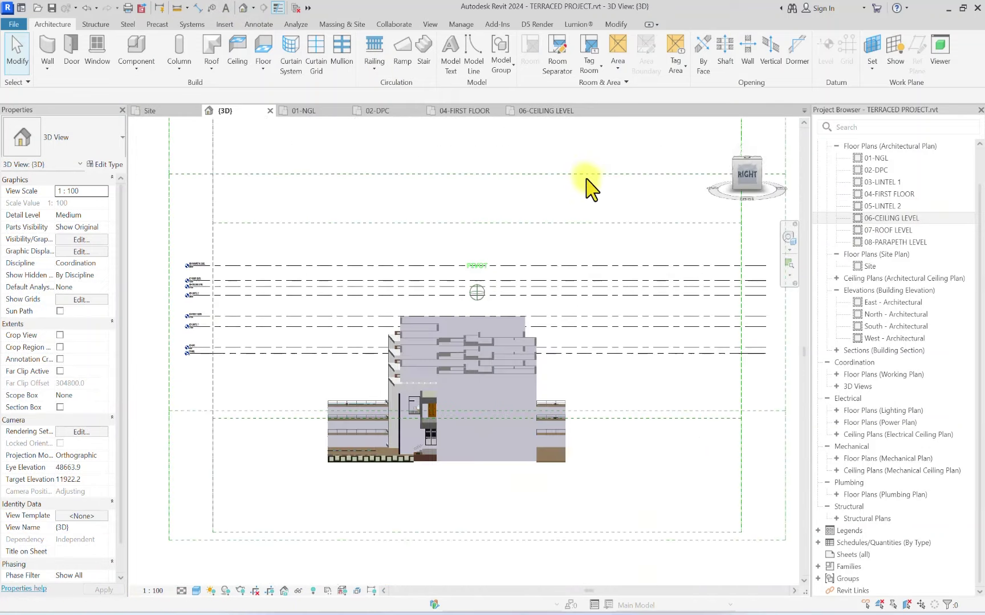
shift+middle_drag(589, 187, 395, 397)
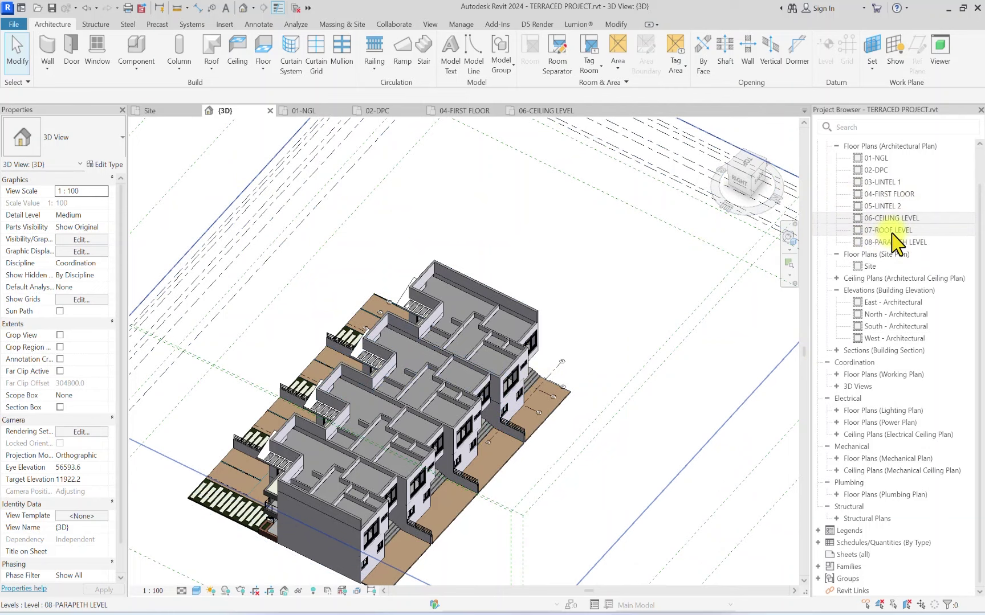
Step: Open 07-ROOF LEVEL and choose 06-CEILING LEVEL as its Underlay Range base level
double_click(893, 231)
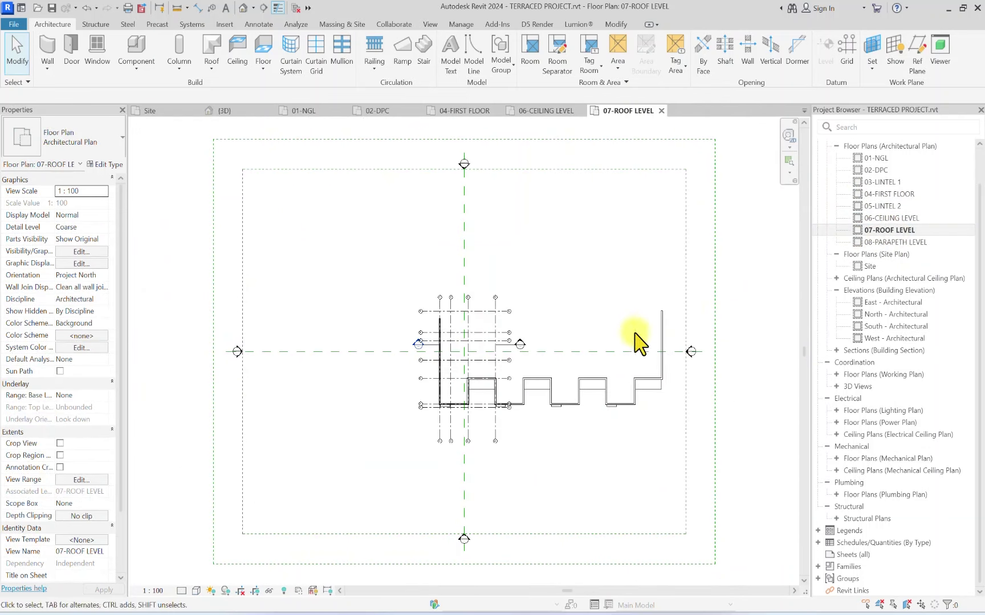
scroll(567, 322, up, 3)
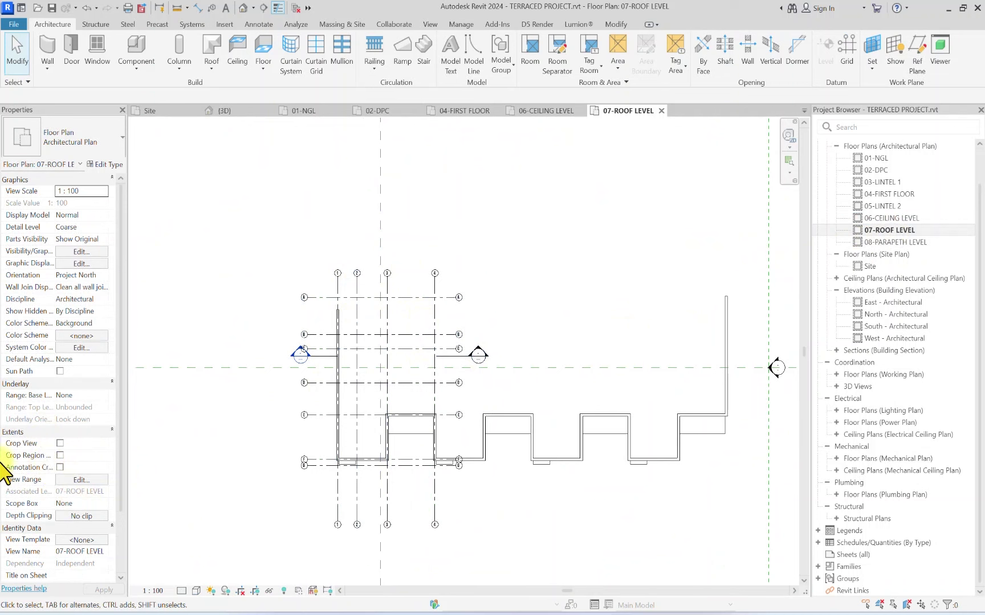
scroll(54, 448, down, 1)
scroll(34, 444, up, 1)
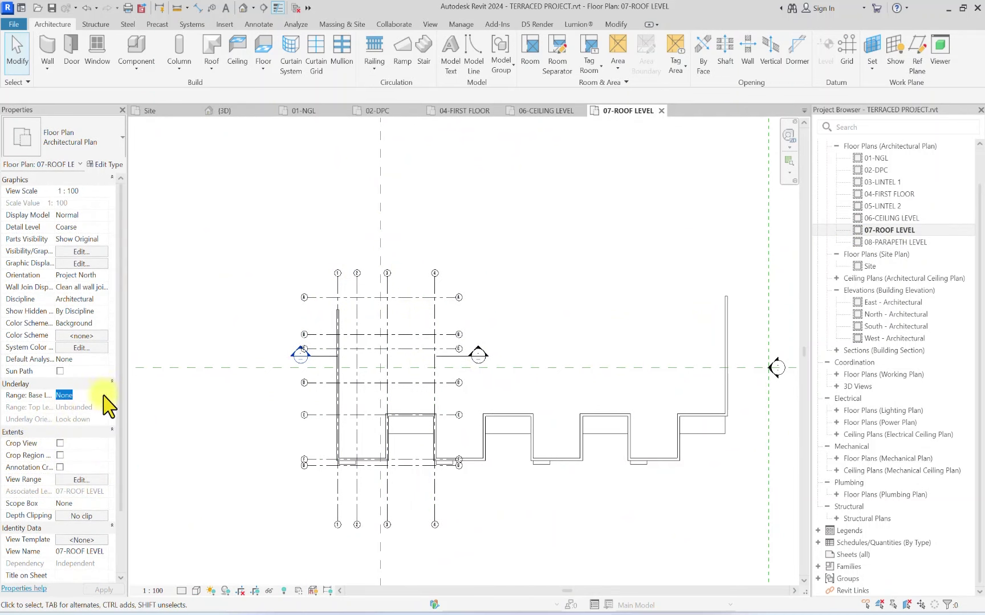
click(103, 395)
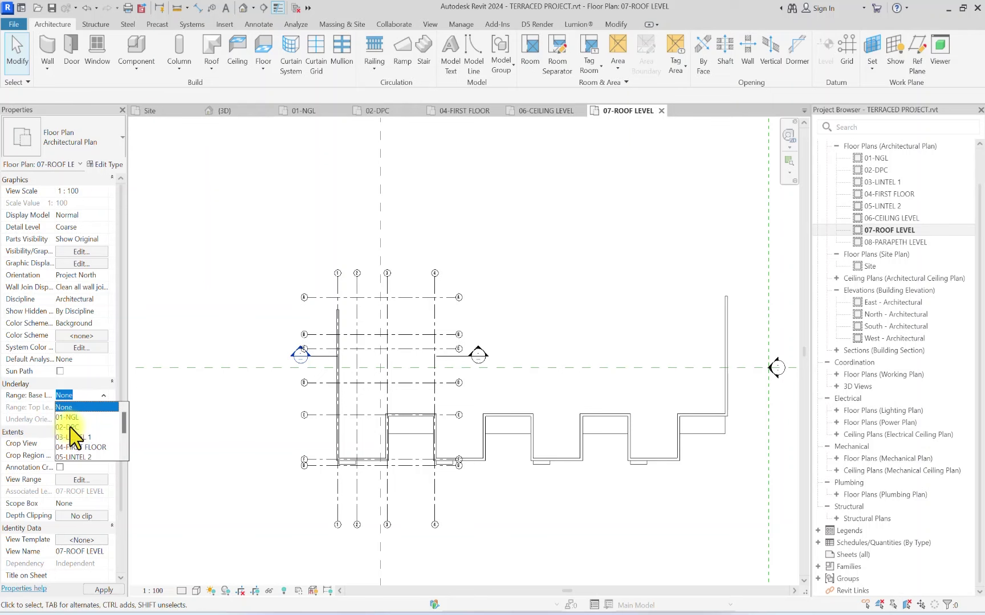
click(104, 395)
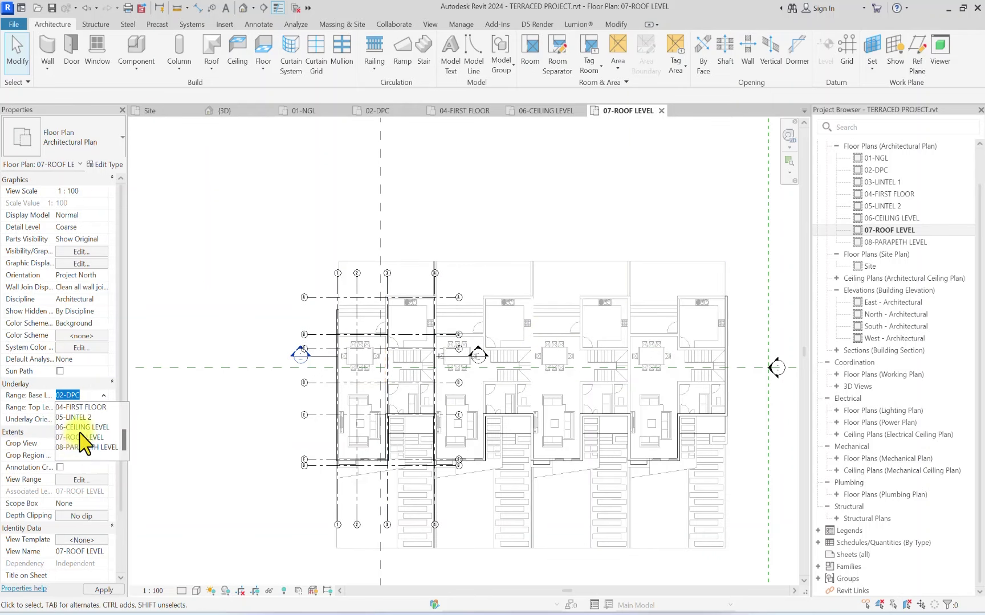
click(80, 432)
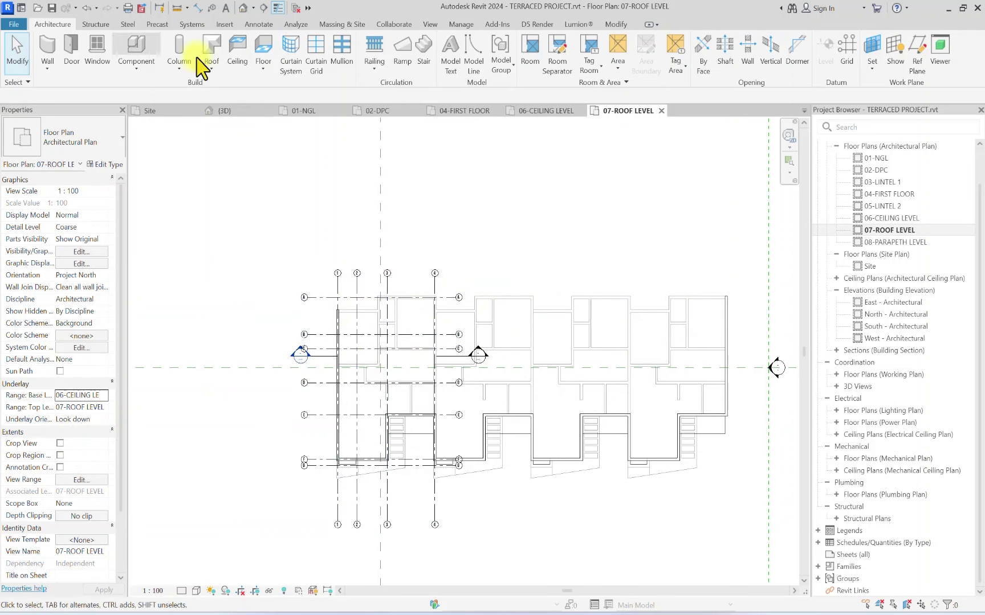
Step: Start a roof by footprint and draw the first 3450 boundary line from the wall end
click(211, 67)
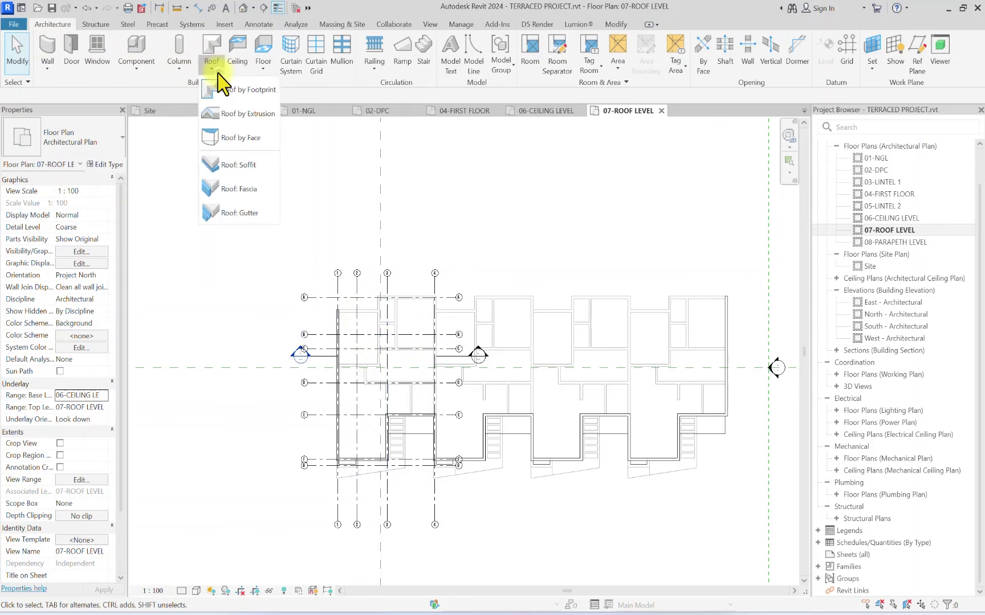
click(242, 90)
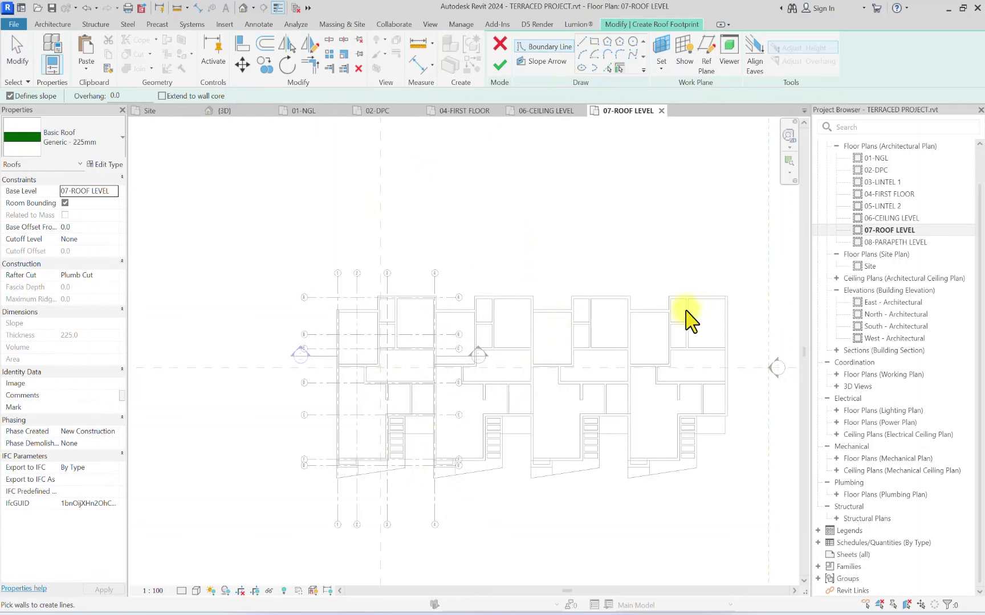
click(581, 42)
scroll(336, 313, up, 5)
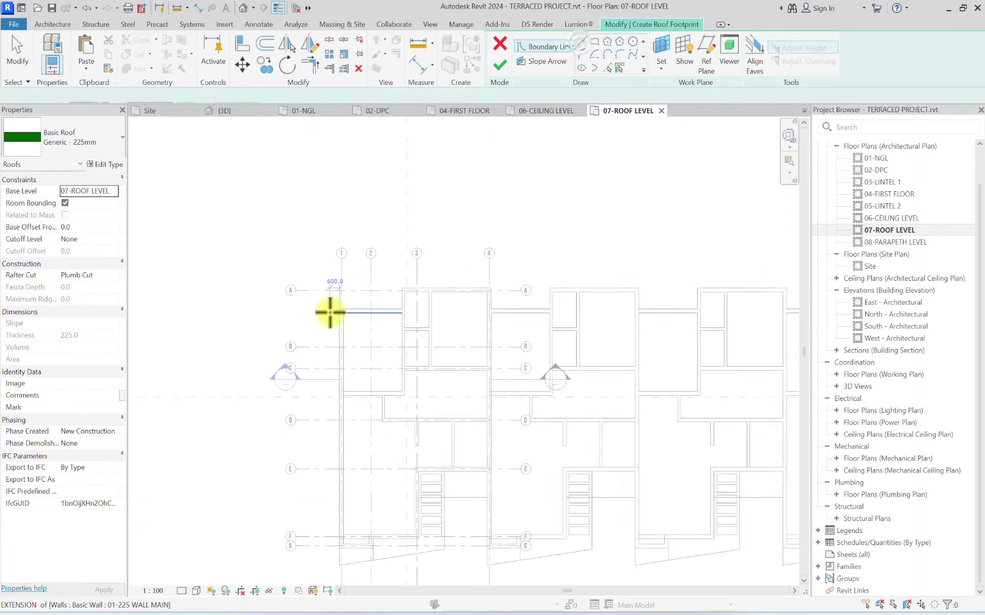
click(344, 306)
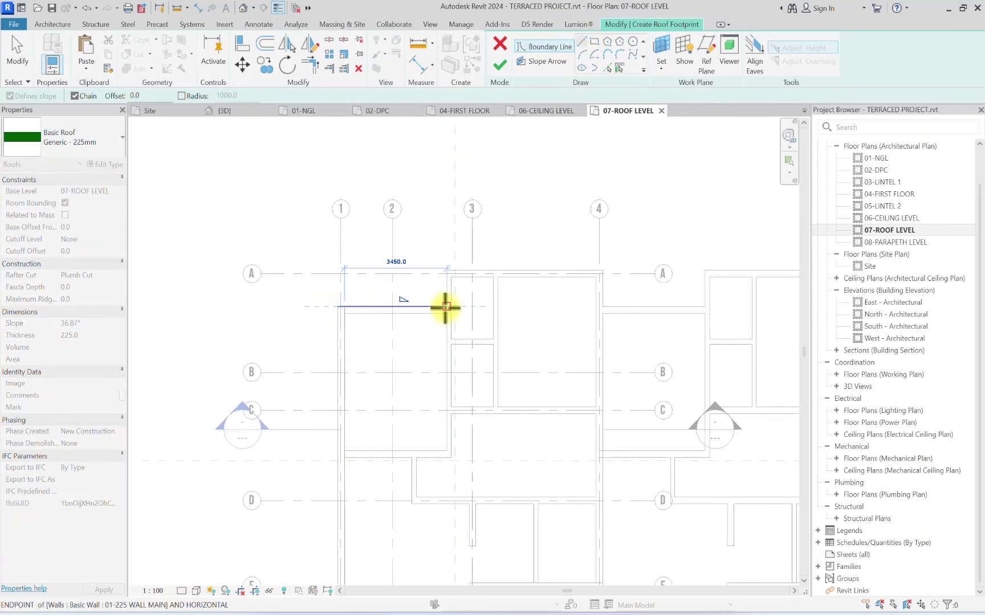
scroll(444, 308, up, 3)
click(444, 306)
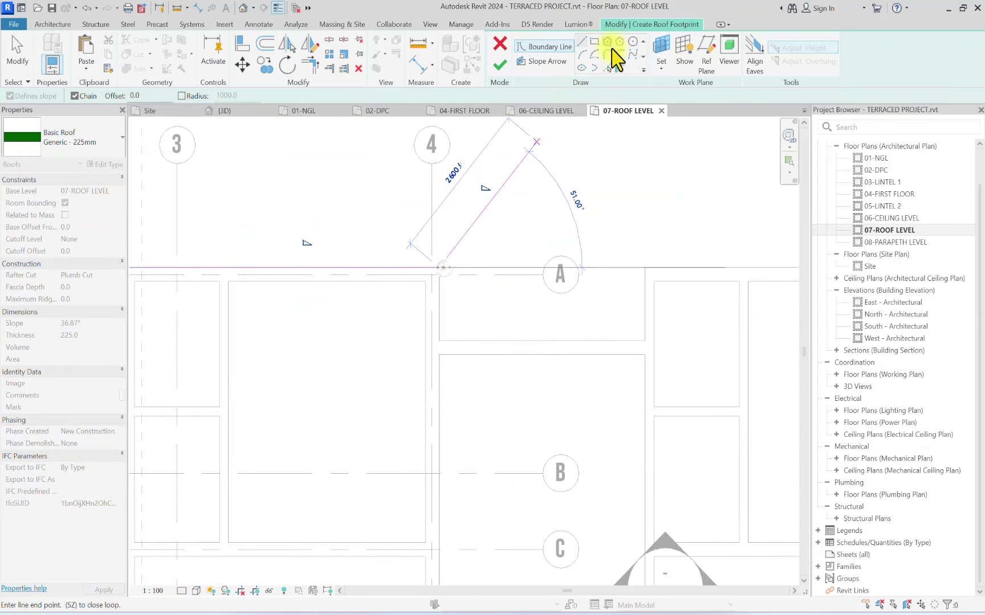
Step: Pick the front wall as a roof edge and draw the remaining boundary lines
click(607, 68)
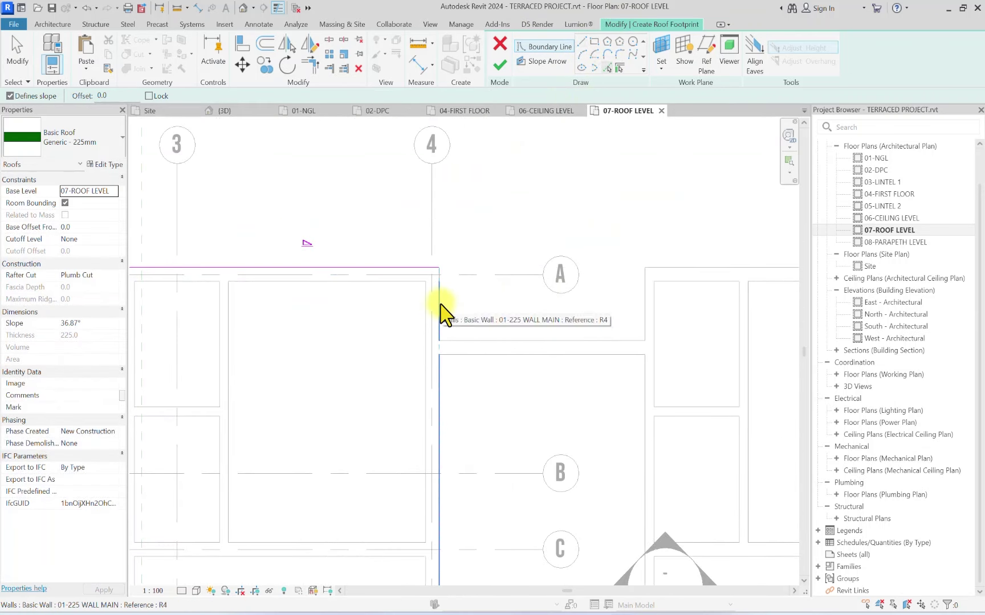
scroll(440, 313, down, 5)
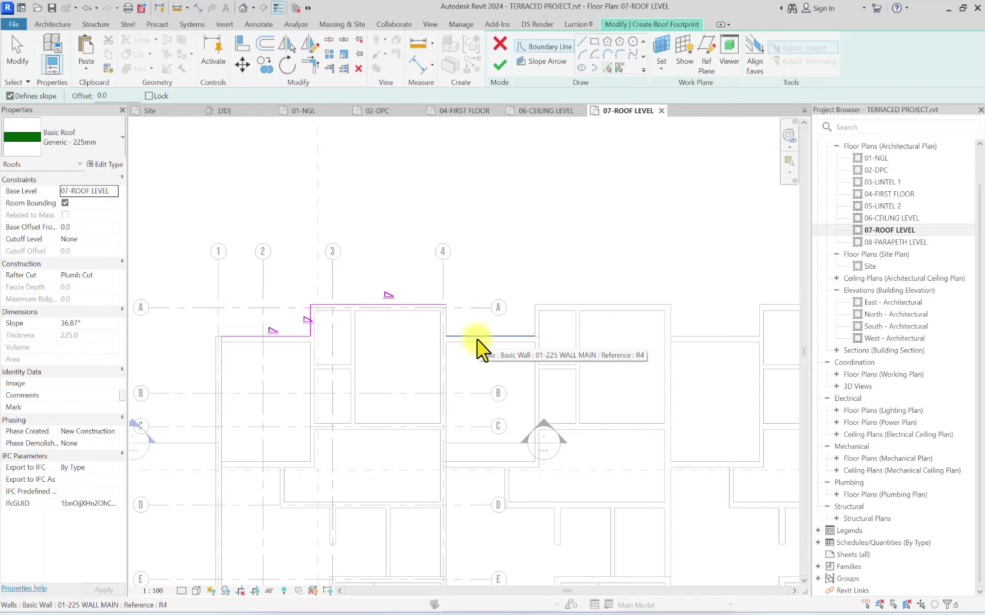
click(474, 342)
scroll(527, 322, up, 2)
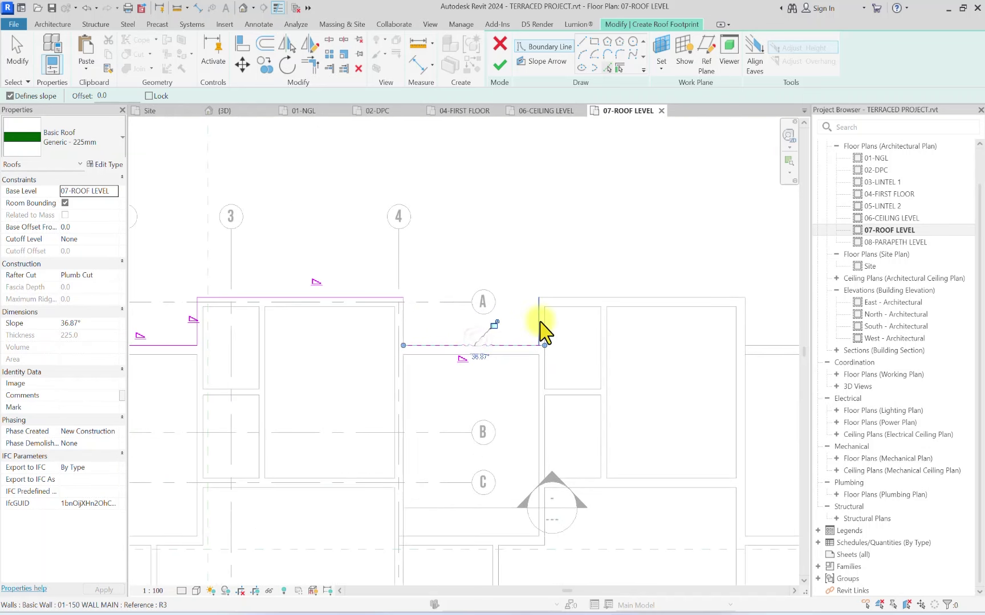
click(582, 42)
click(400, 344)
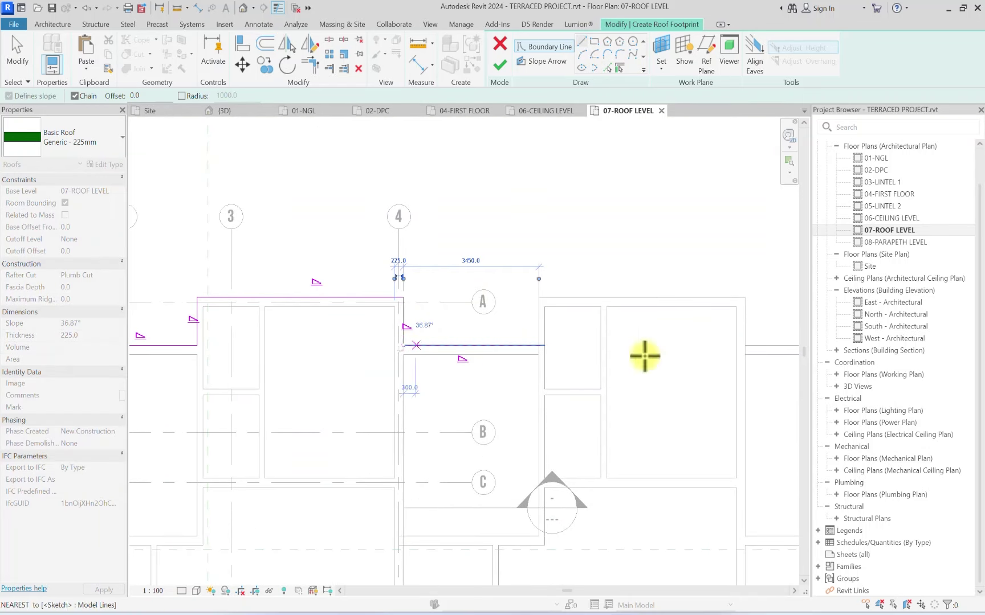
click(538, 344)
click(539, 297)
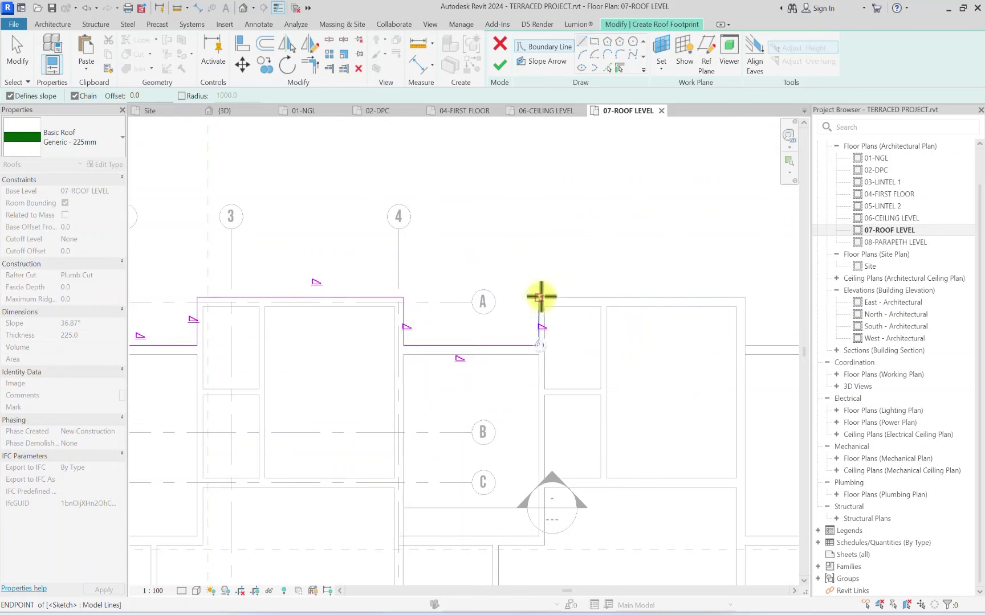
scroll(519, 462, down, 3)
scroll(584, 288, down, 3)
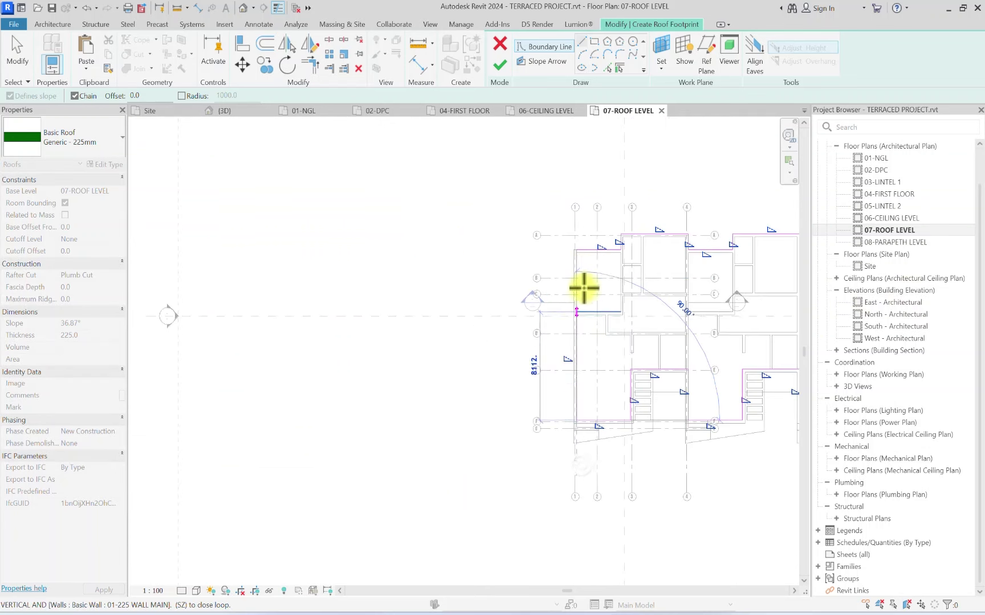
key(Escape)
key(Escape)
Step: Check the footprint sketch lines by window-selecting them, then start a 600 Offset
scroll(472, 318, down, 4)
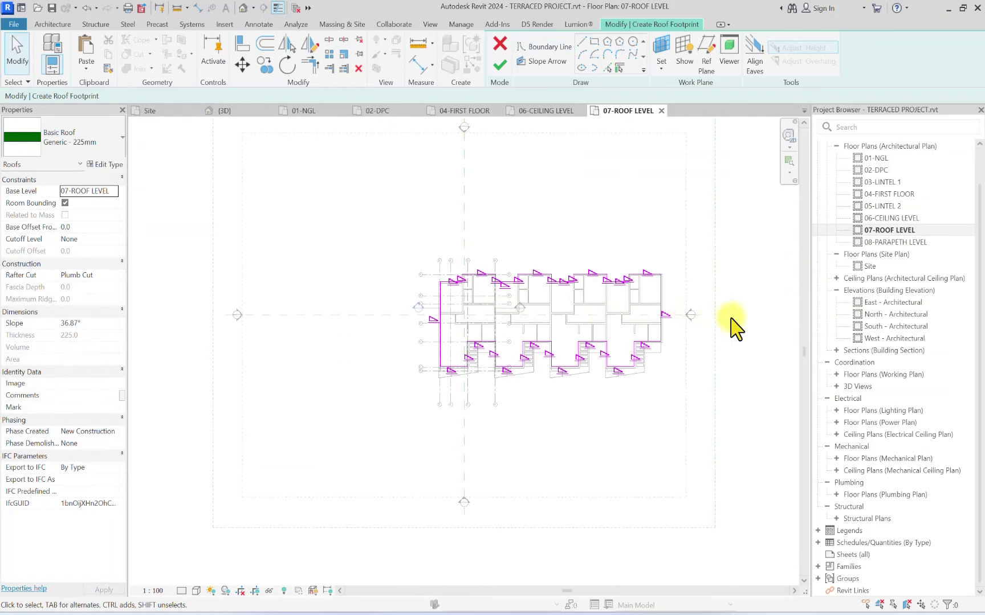
mouse_move(712, 457)
mouse_down()
mouse_move(310, 439)
mouse_move(233, 194)
mouse_up()
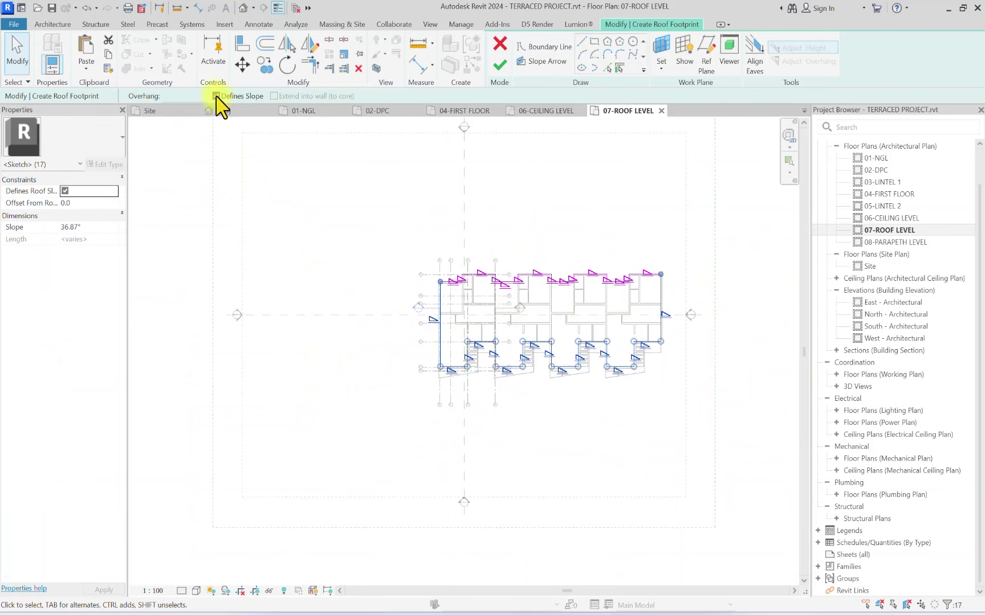
scroll(457, 270, up, 4)
click(461, 266)
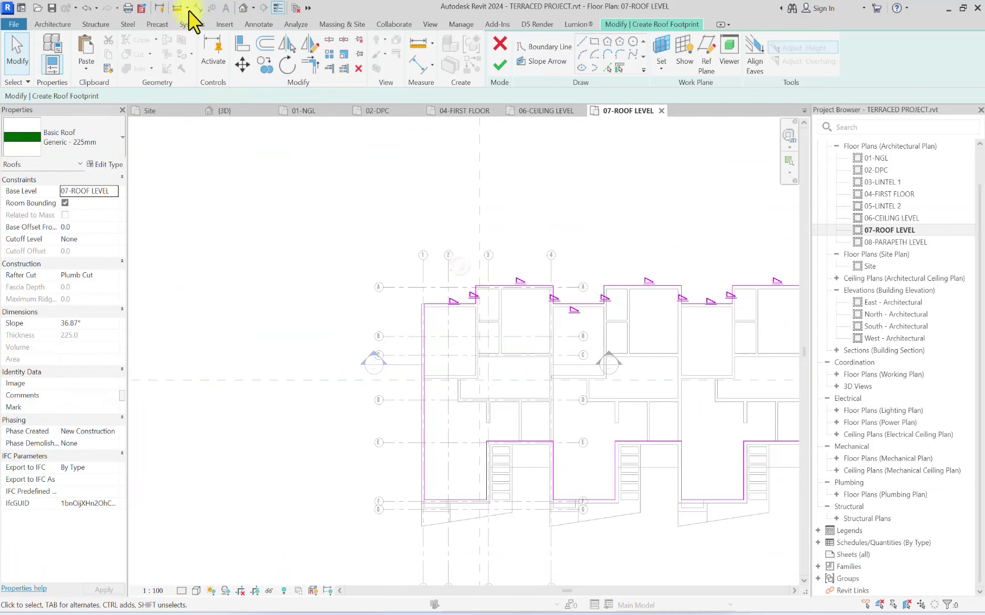
click(266, 43)
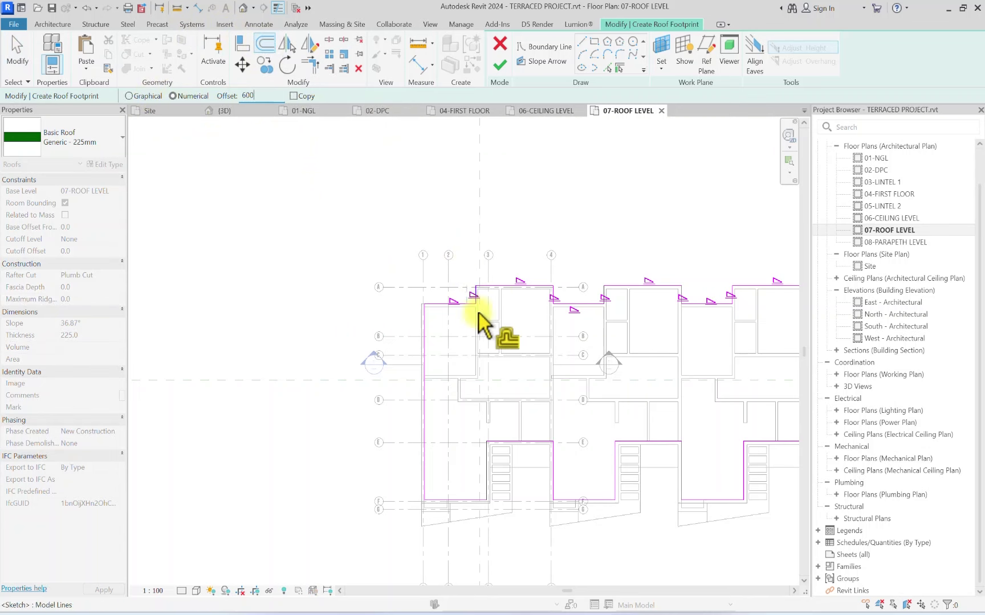
Step: Offset each unit's top footprint edges and the edges between bumps outward by 600
scroll(498, 289, up, 1)
click(498, 287)
scroll(584, 303, up, 1)
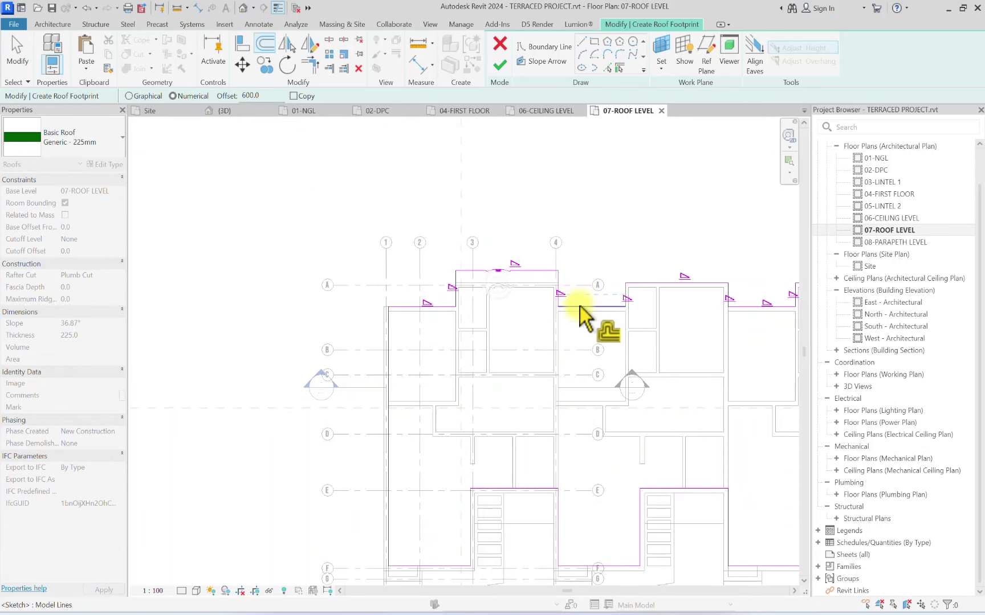
click(580, 306)
click(668, 282)
scroll(409, 301, down, 3)
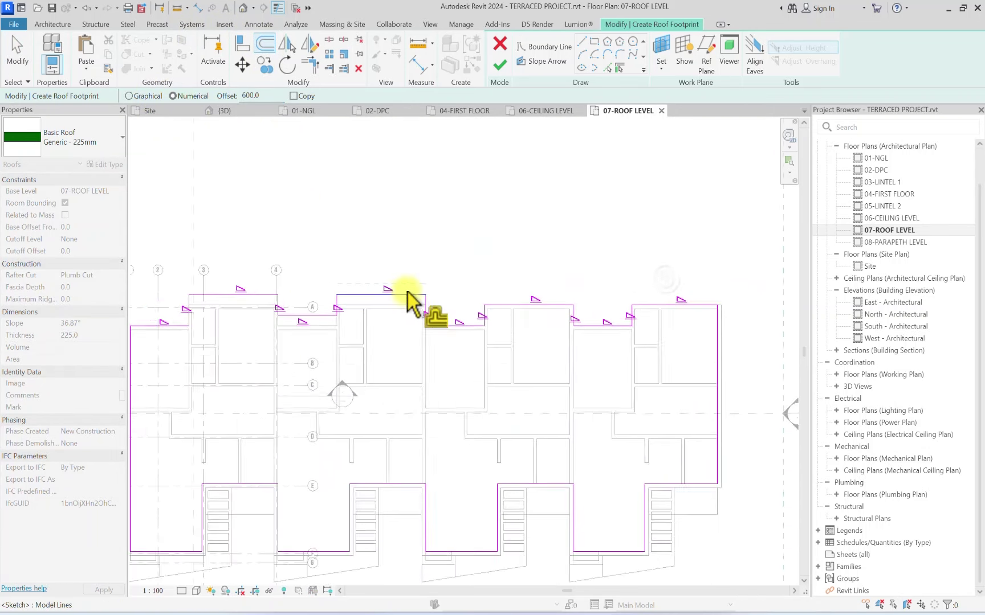
scroll(398, 285, up, 1)
click(436, 315)
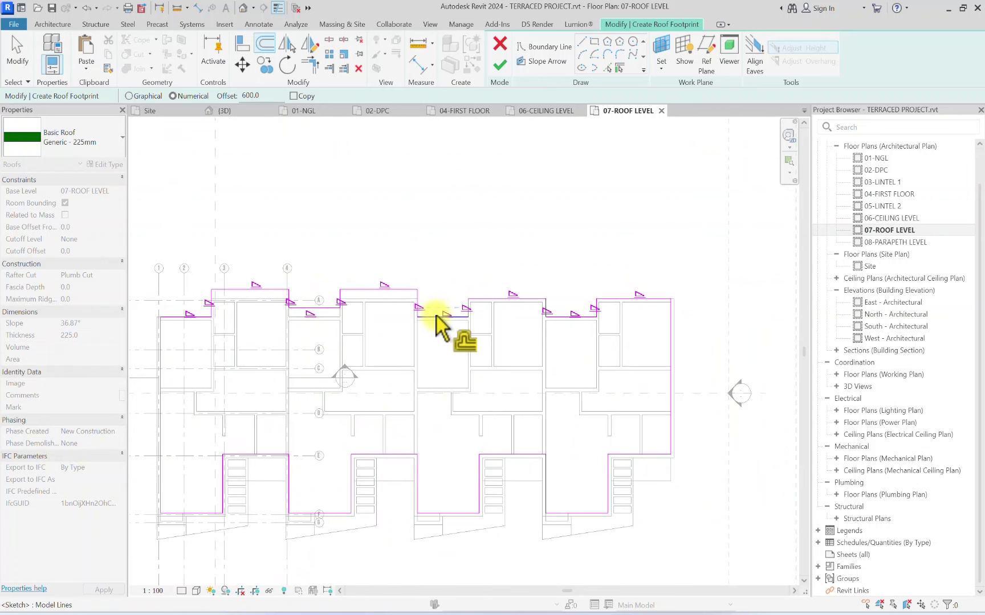
click(488, 296)
click(582, 315)
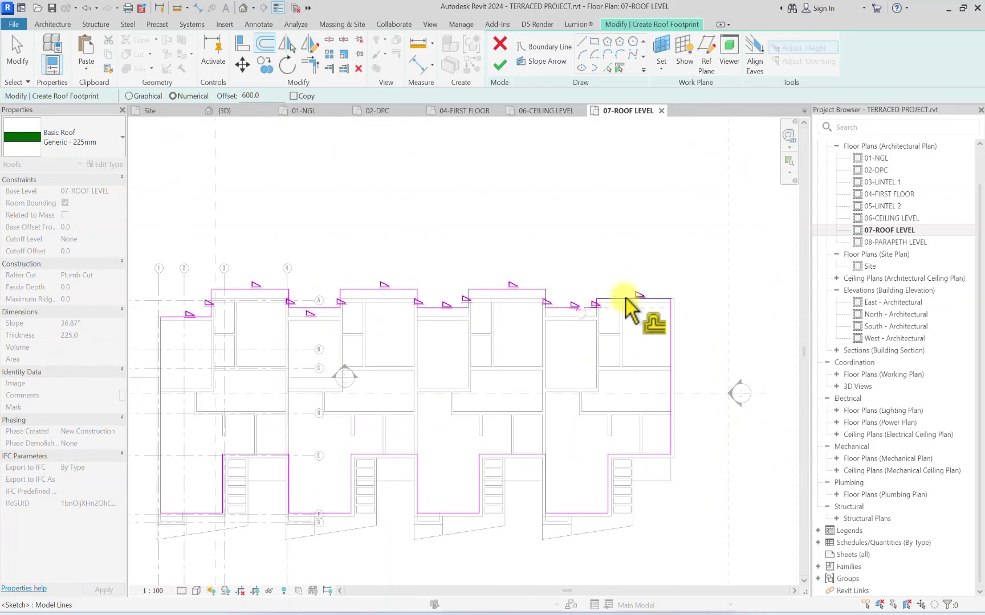
click(627, 296)
scroll(399, 319, up, 1)
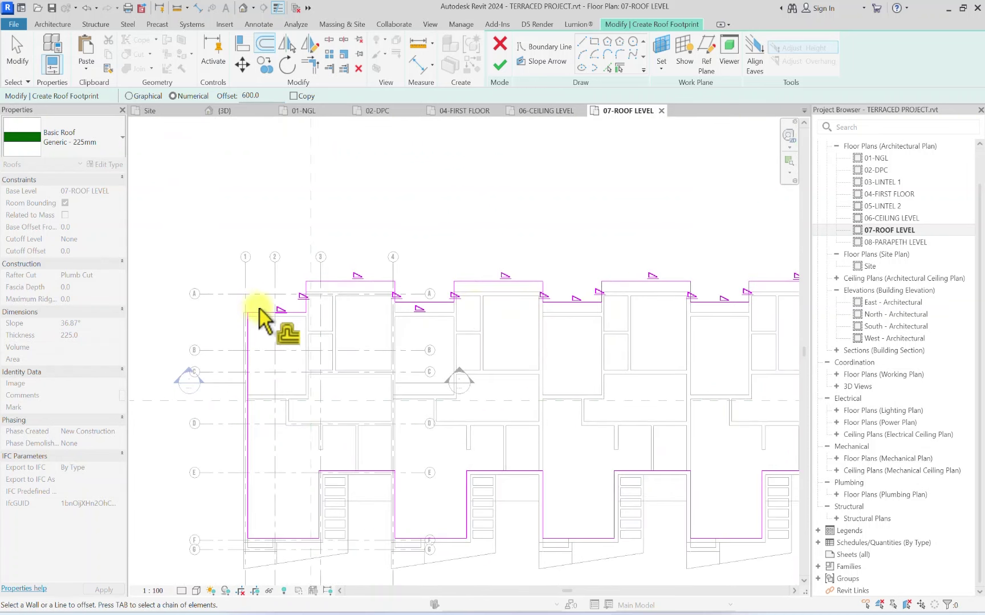
scroll(307, 294, down, 1)
scroll(677, 303, up, 1)
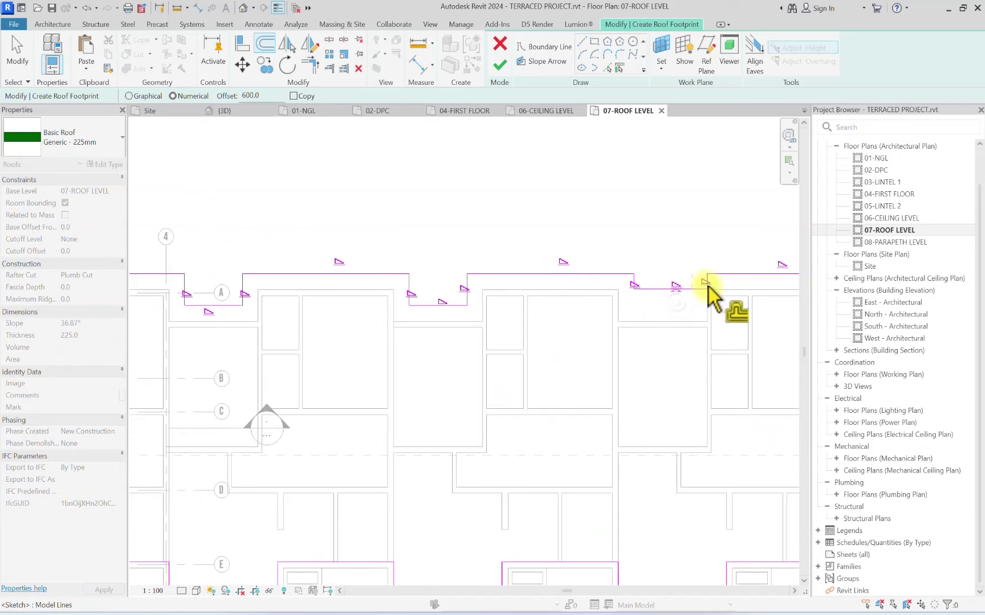
scroll(709, 288, up, 2)
click(705, 286)
scroll(697, 285, down, 4)
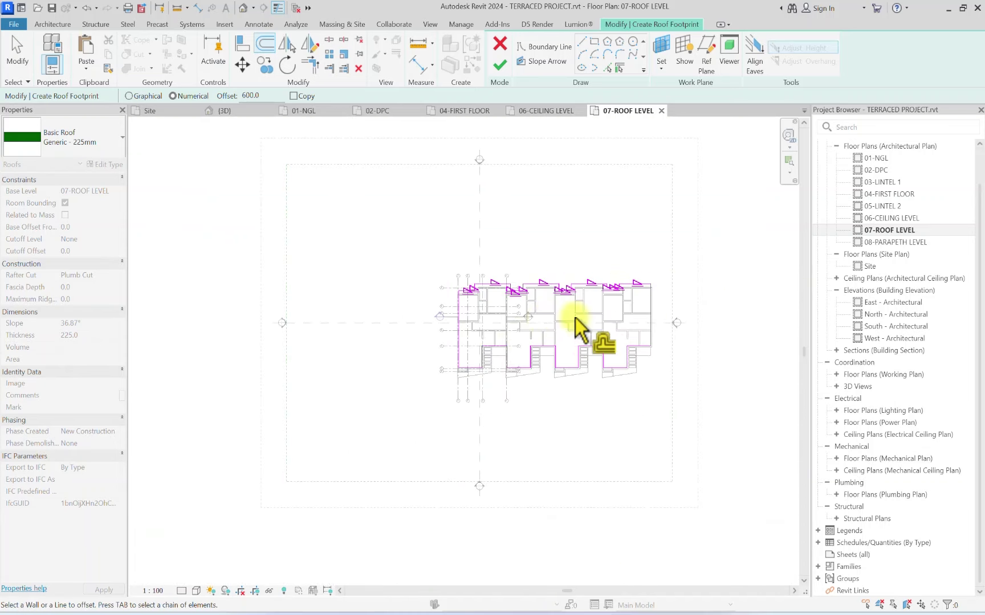
key(Escape)
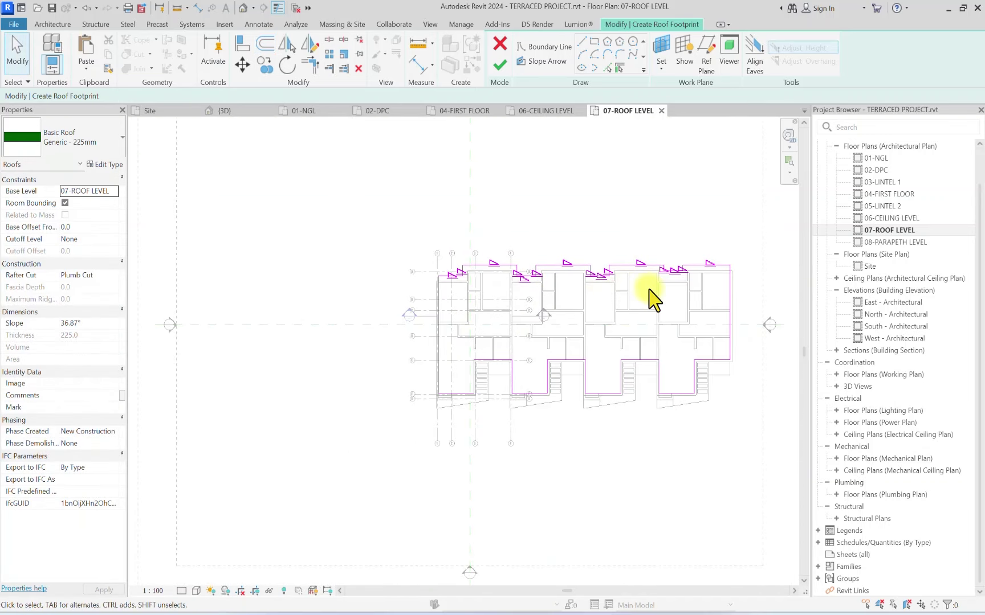
Step: Recentre the roof plan and window-select the 11 top footprint sketch lines
scroll(651, 292, up, 2)
middle_drag(741, 384, 742, 358)
scroll(752, 356, up, 1)
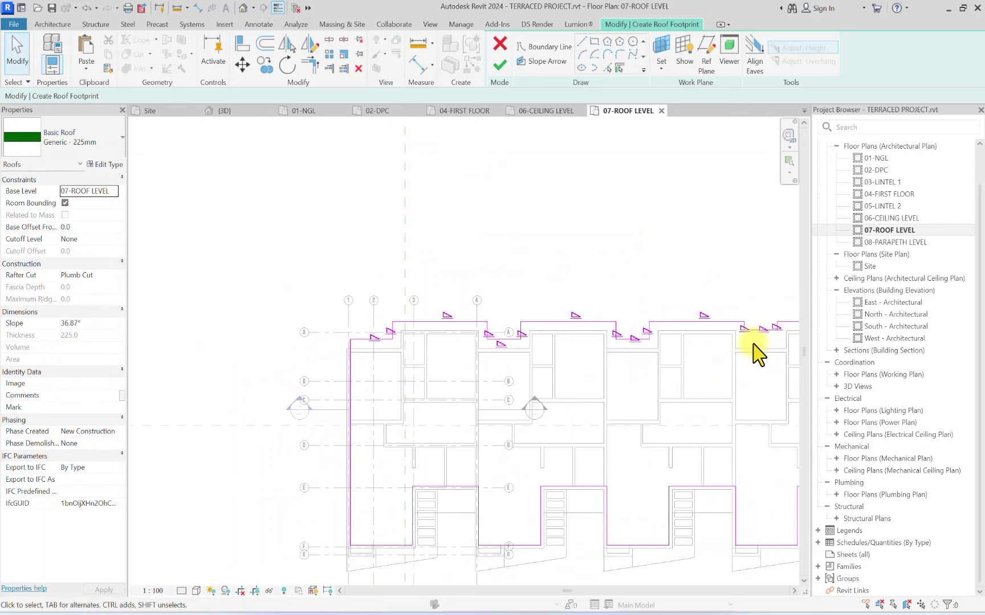
click(265, 52)
scroll(683, 336, down, 3)
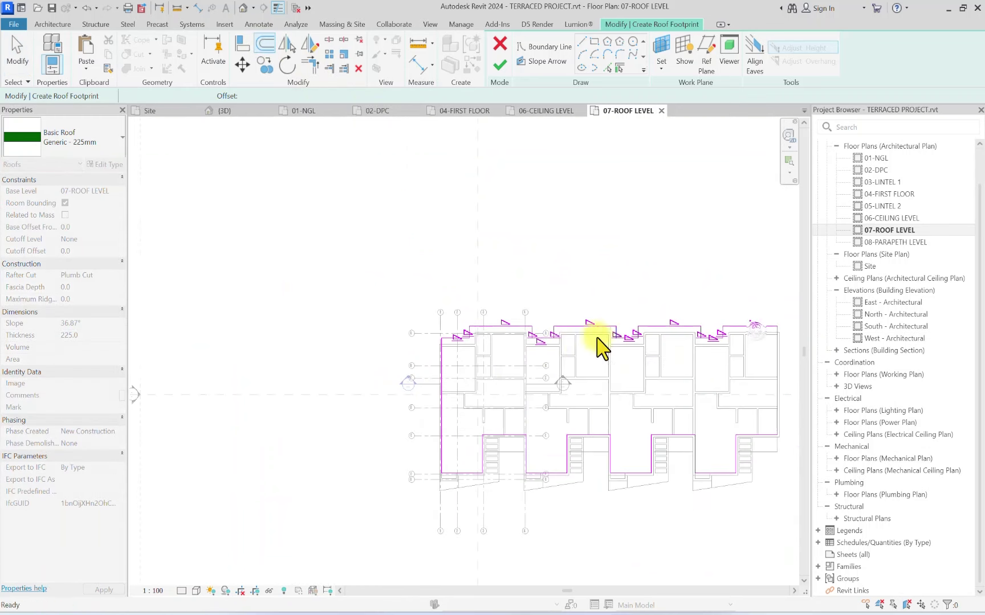
key(Escape)
scroll(435, 347, up, 5)
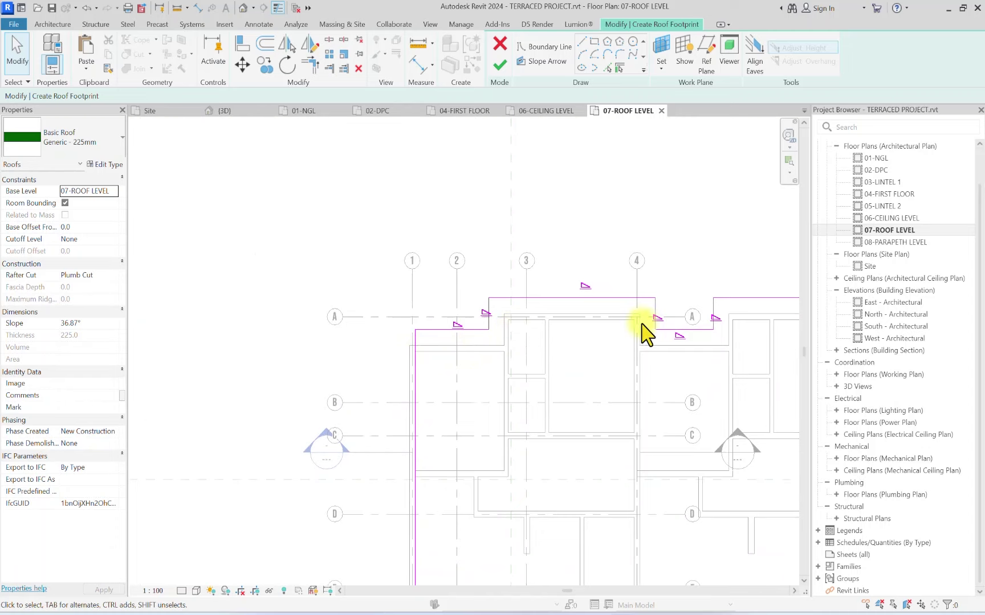
scroll(424, 323, down, 2)
scroll(538, 345, down, 2)
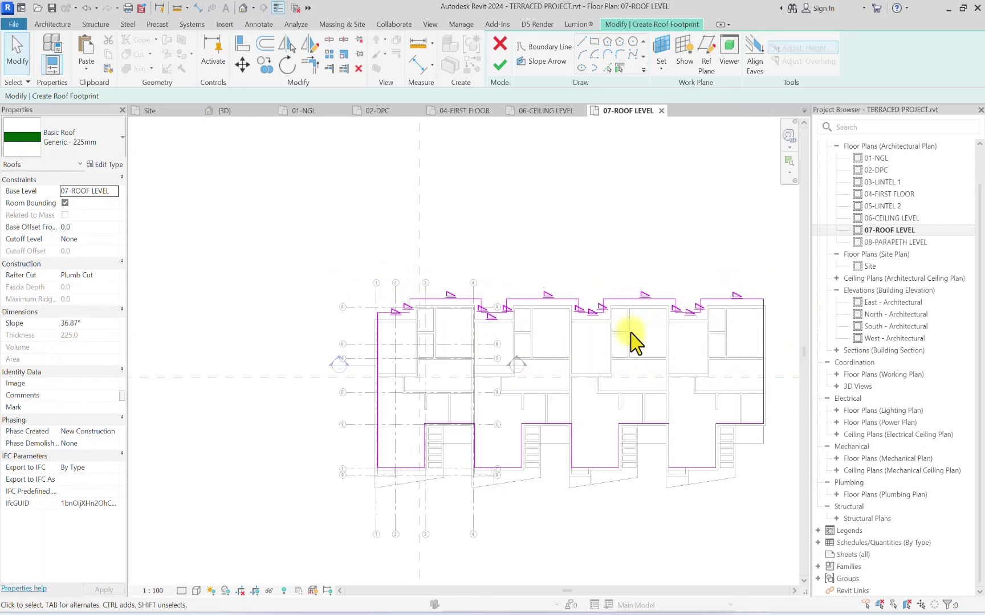
scroll(549, 380, down, 2)
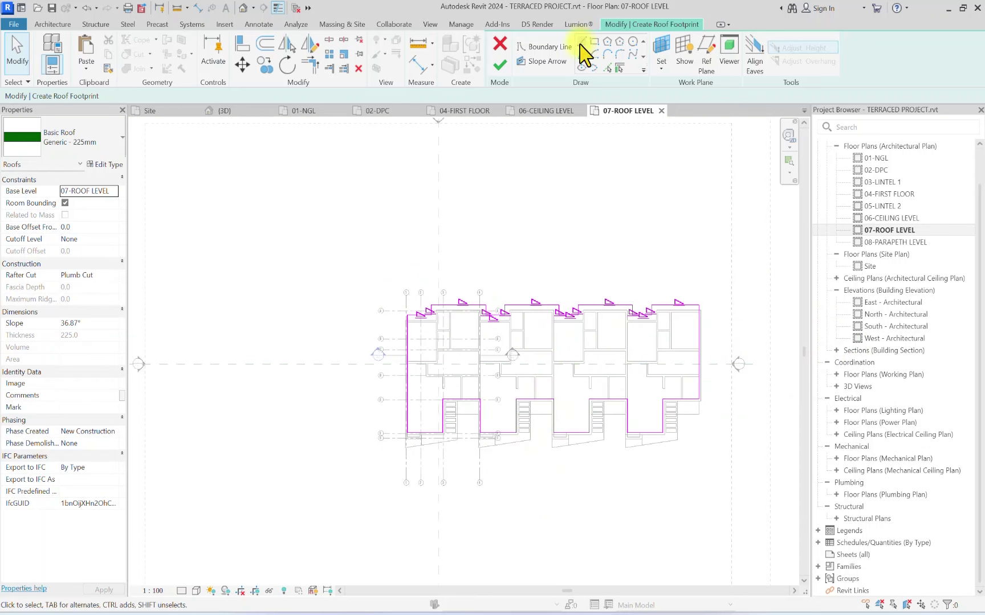
middle_drag(655, 288, 646, 479)
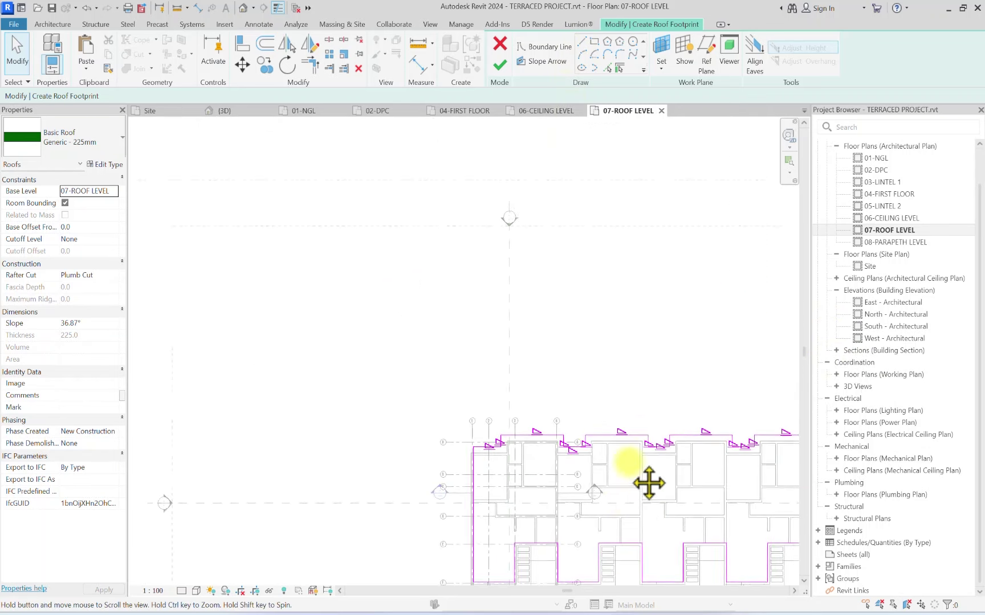
scroll(543, 457, up, 2)
scroll(661, 444, up, 2)
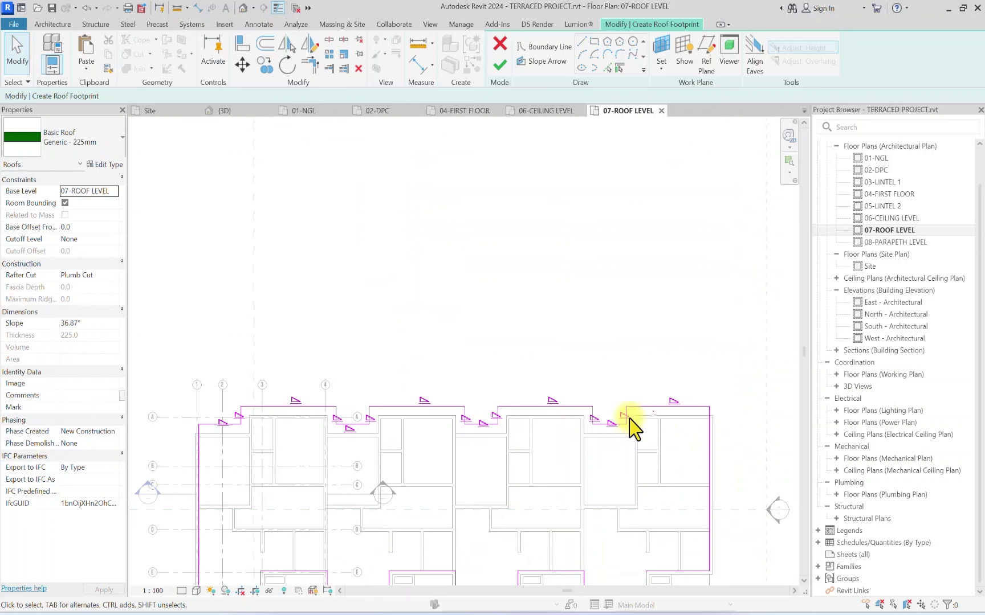
drag(633, 426, 222, 477)
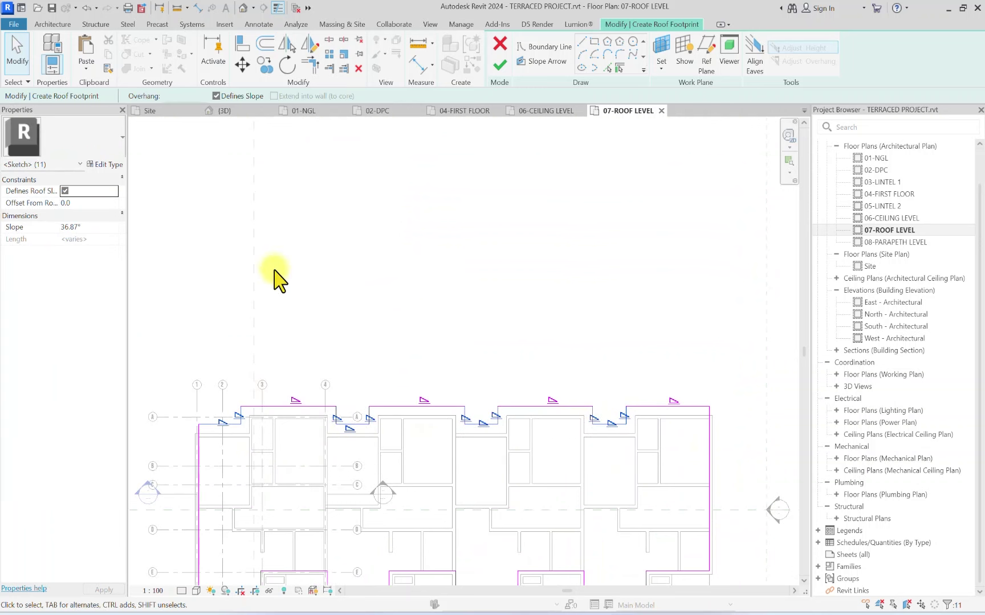
Step: Untick Defines Slope on the top lines, set Slope to 5°, and choose the 01-WHITE ROOF type
click(216, 96)
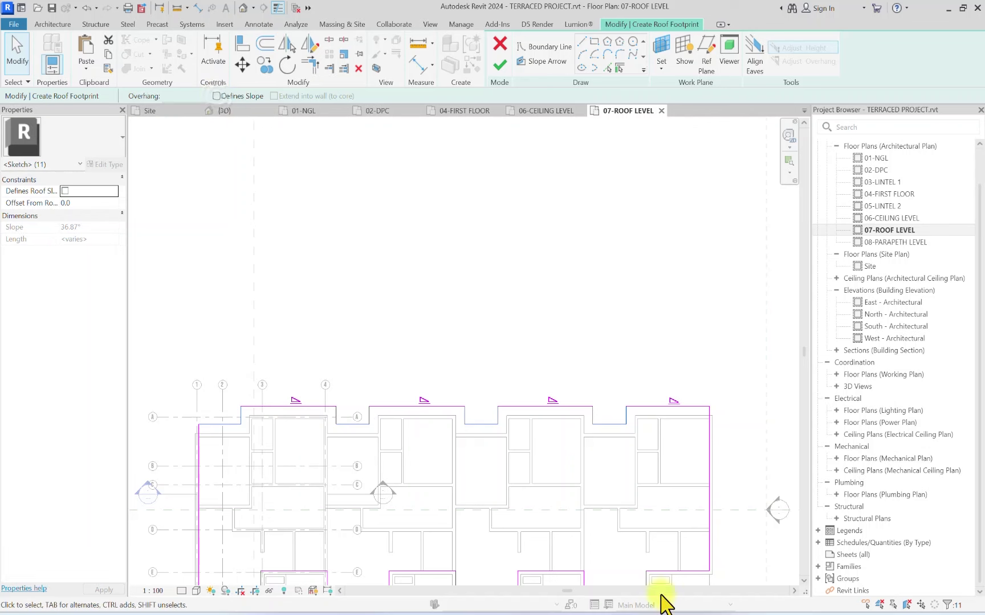
click(530, 341)
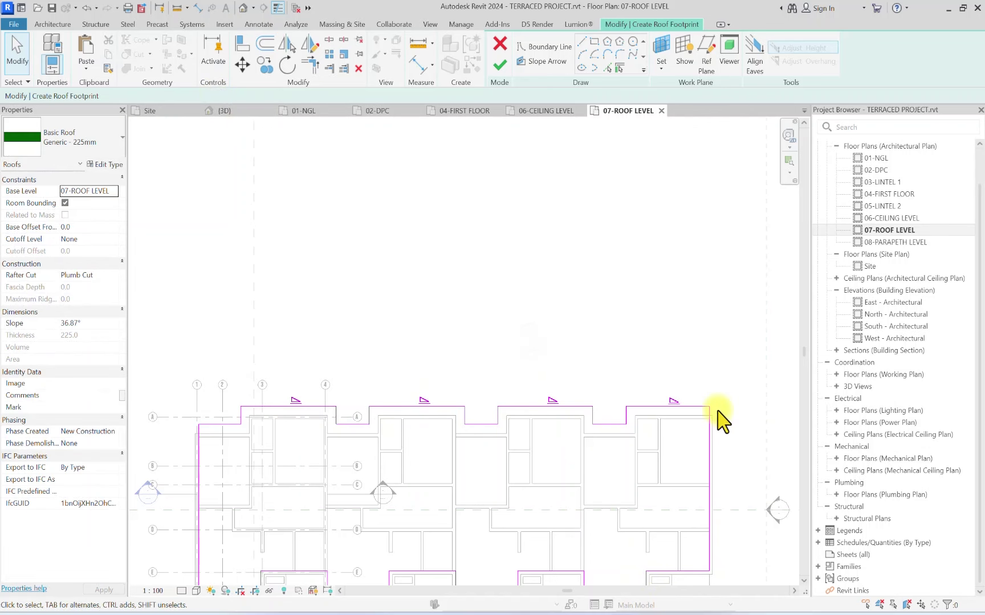
scroll(720, 420, down, 1)
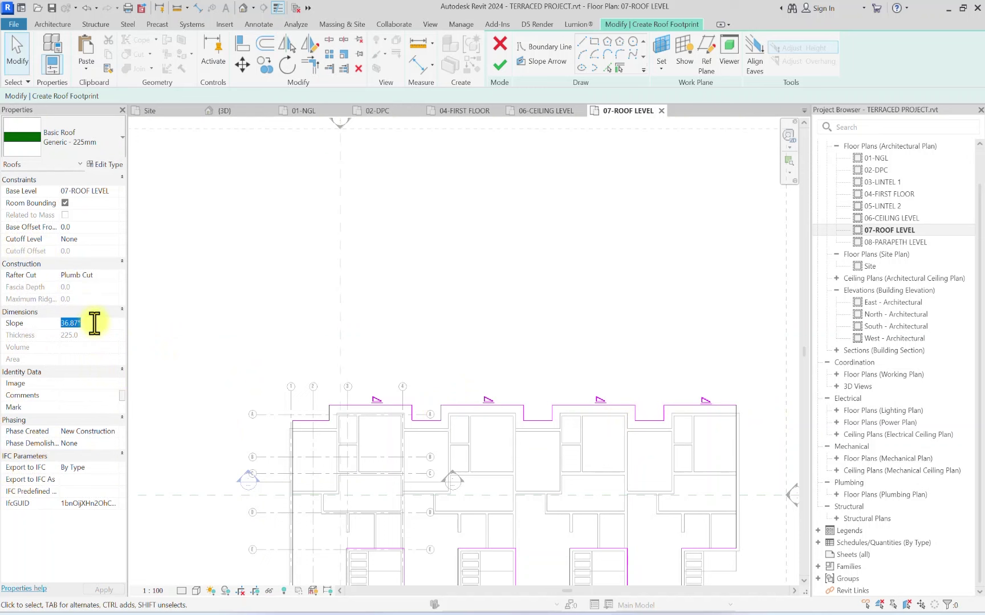
text(5)
click(68, 143)
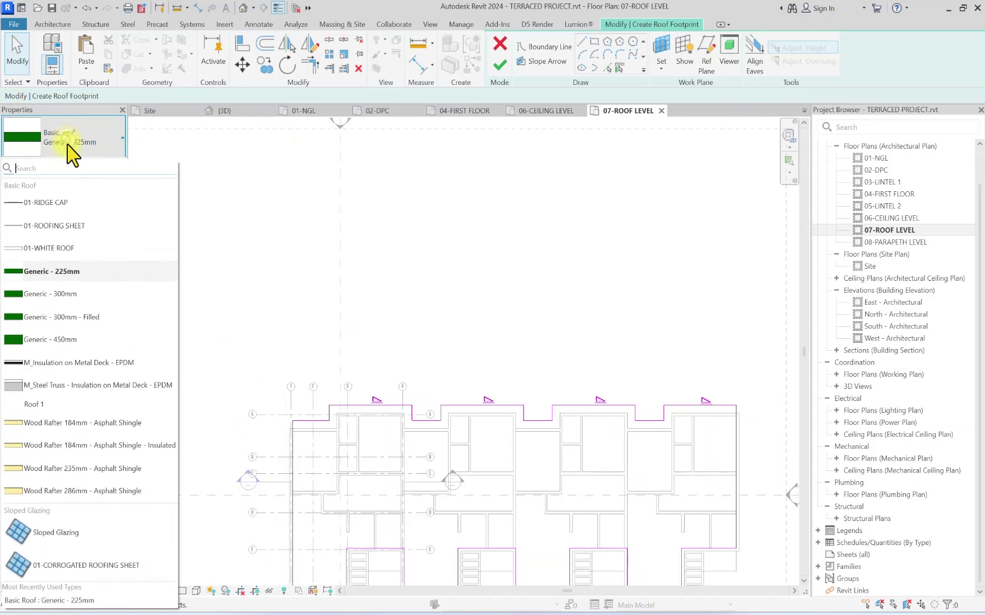
click(54, 249)
Step: Insert a new 10 mm layer at row 2 of the 01-WHITE ROOF structure
click(107, 165)
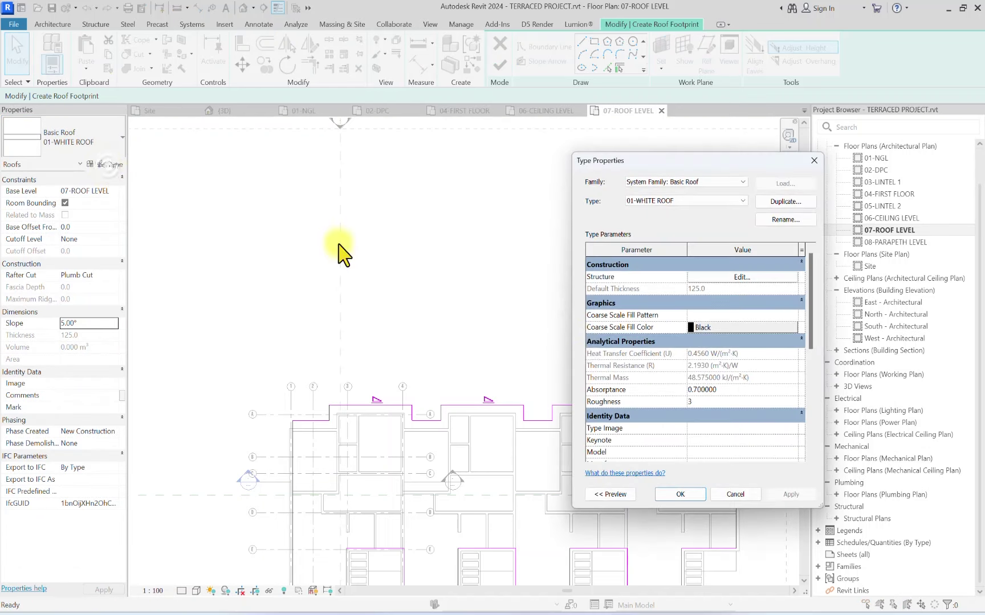
click(757, 277)
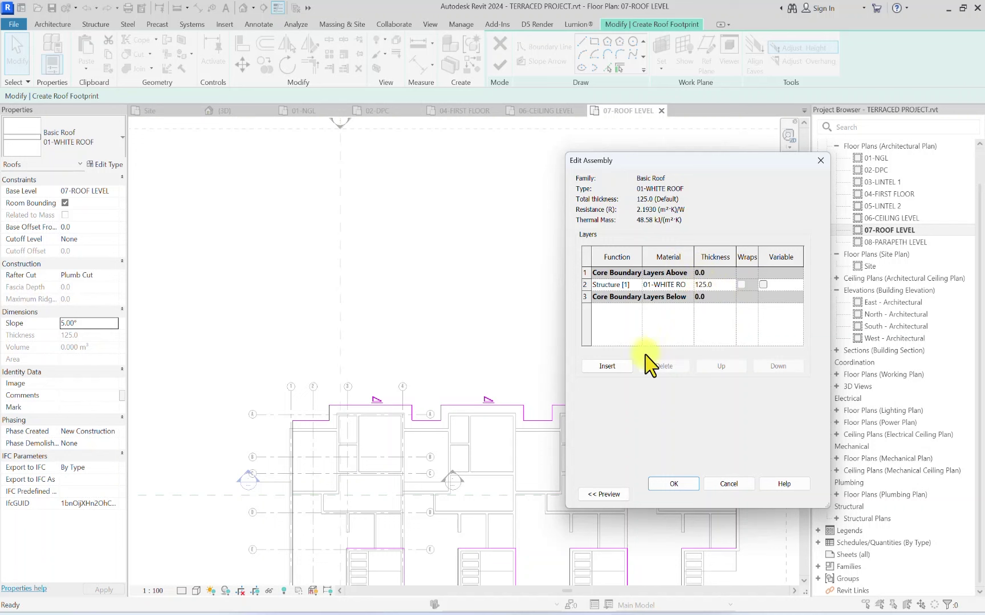
click(607, 365)
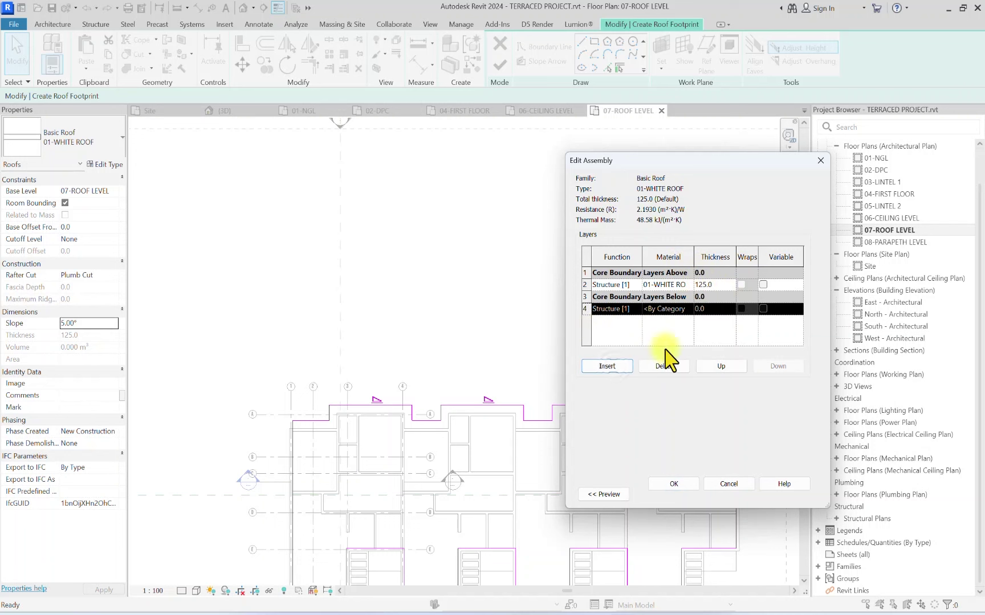
click(721, 366)
click(720, 366)
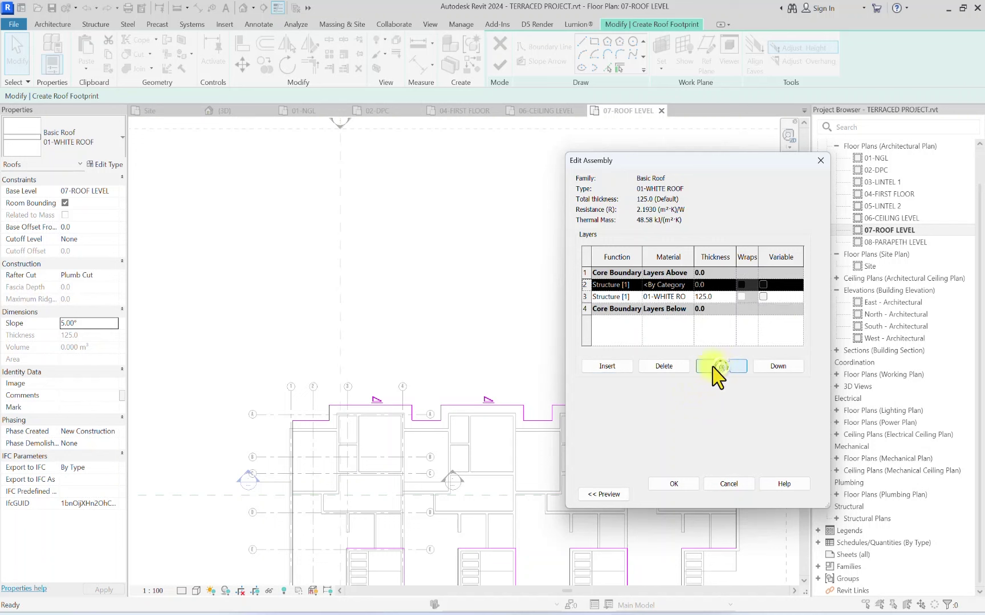
click(712, 285)
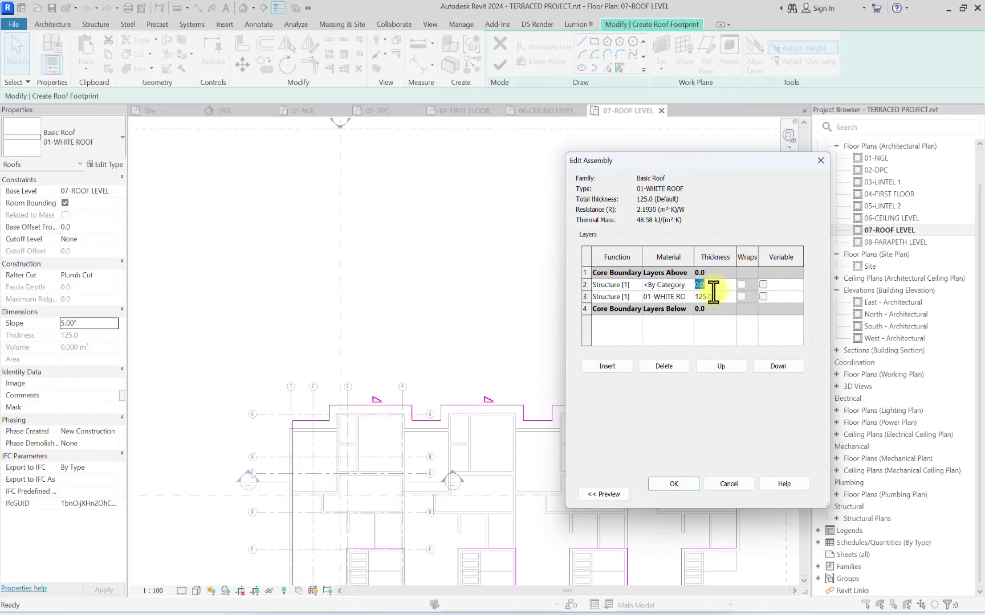
text(10)
click(684, 285)
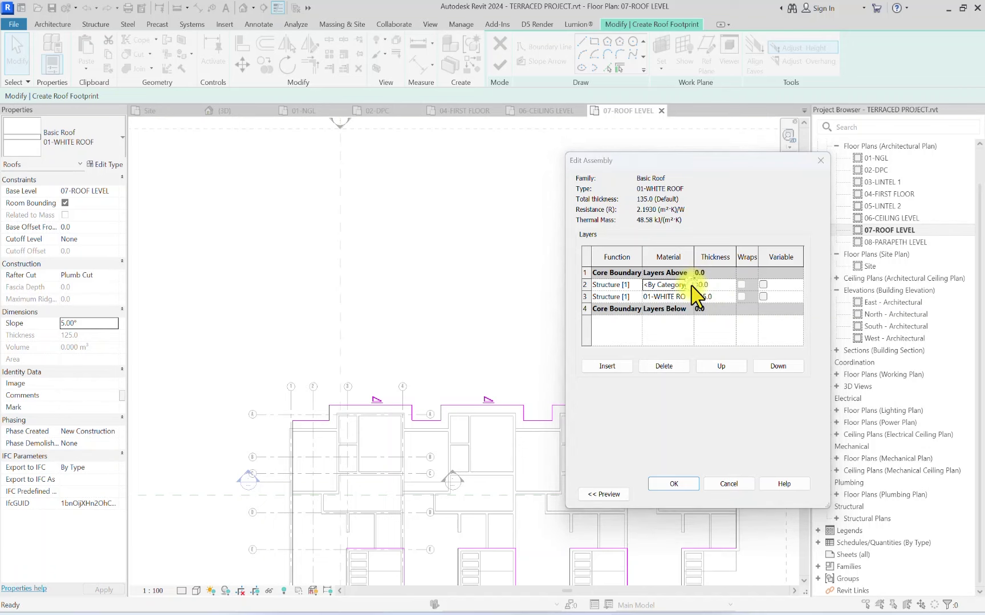
Step: Give the new layer the 01-ROOFING SHEET material, accept both dialogs, and finish the roof
click(689, 285)
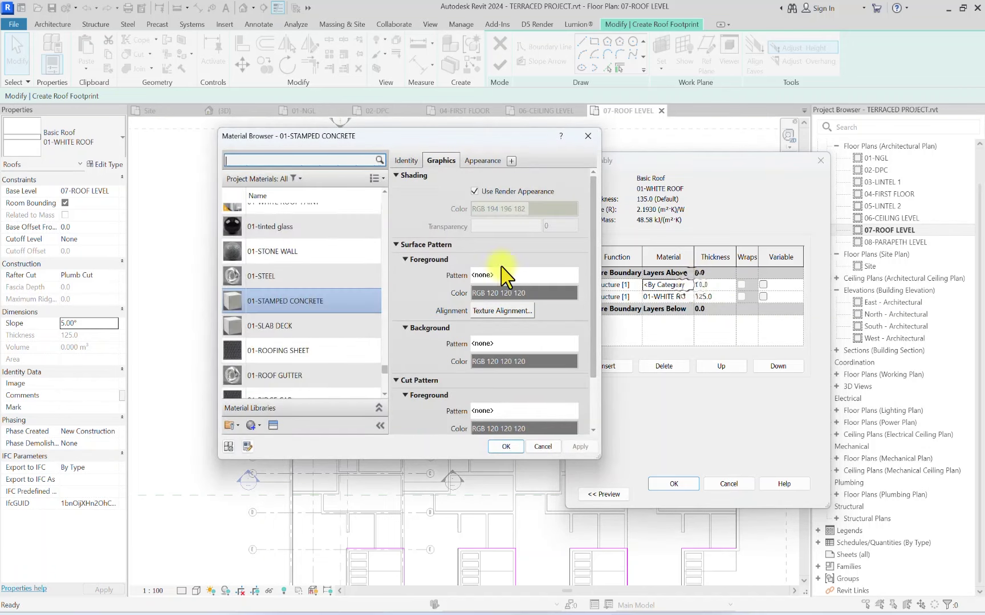
click(291, 162)
text(ROOF)
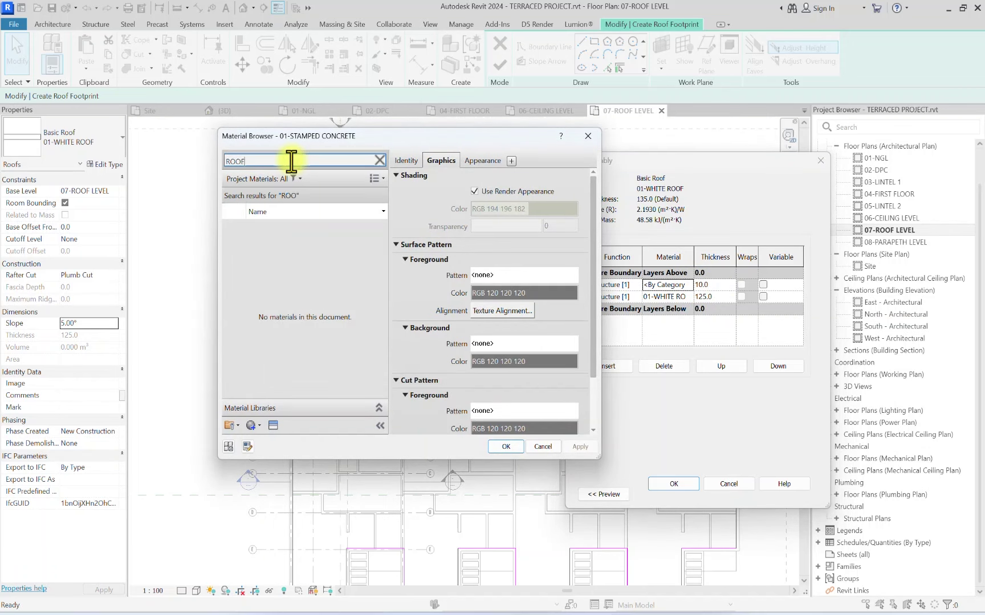
text( SHEET)
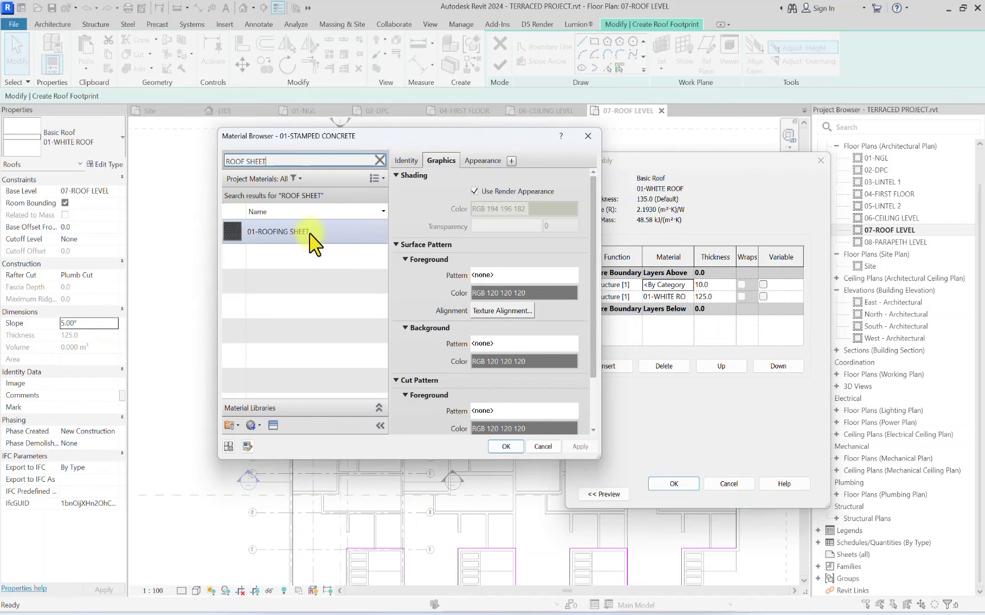
click(313, 244)
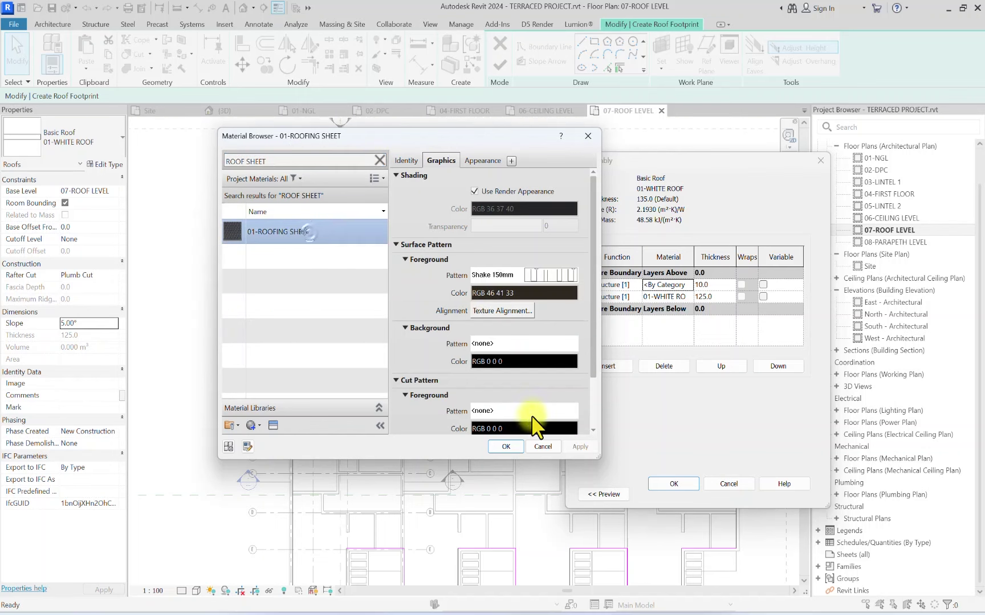
click(510, 447)
click(672, 484)
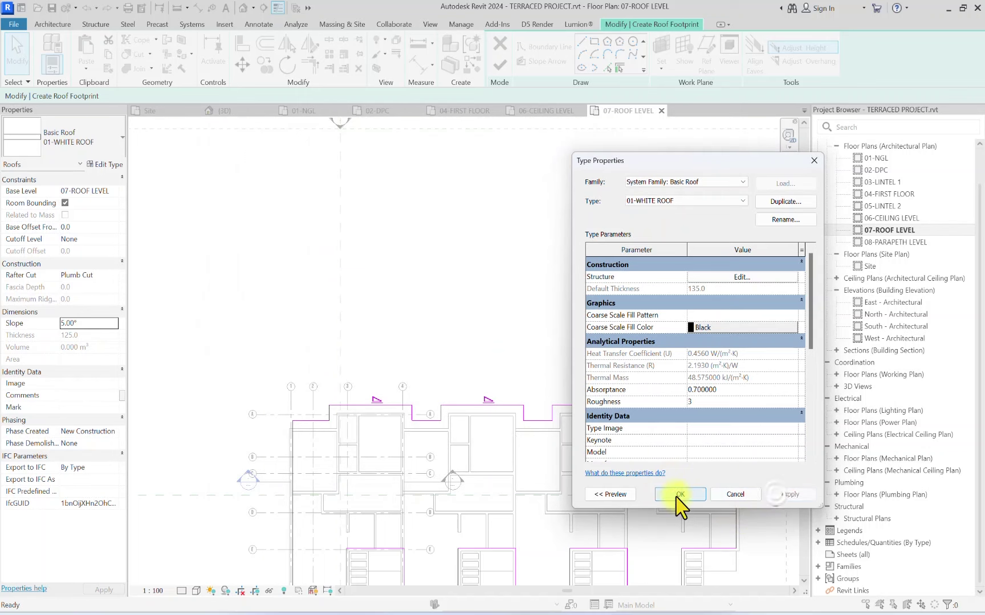
click(678, 495)
click(500, 65)
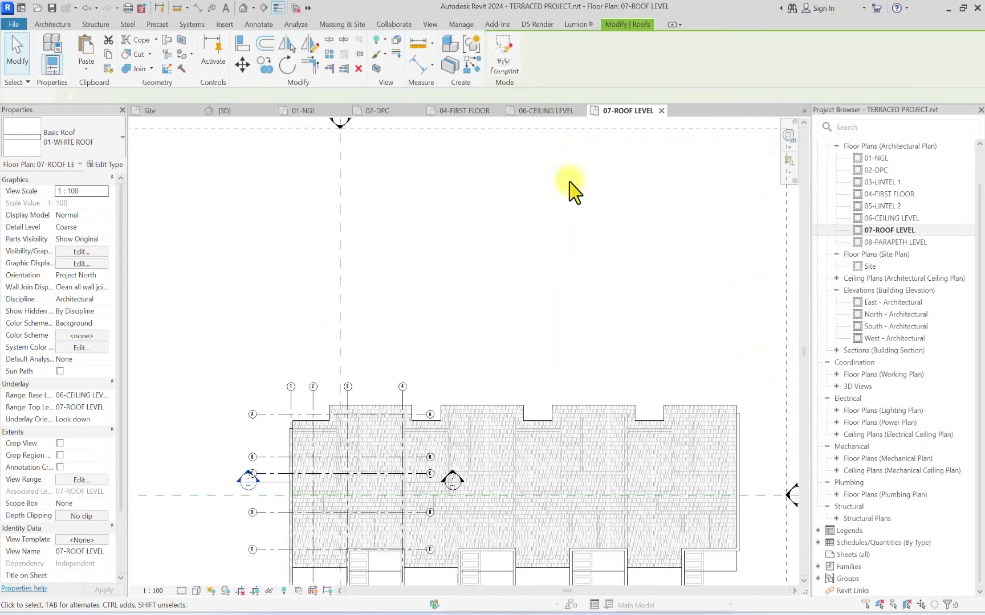
Step: Inspect the finished roof in the Default 3D View from a corner angle
click(243, 7)
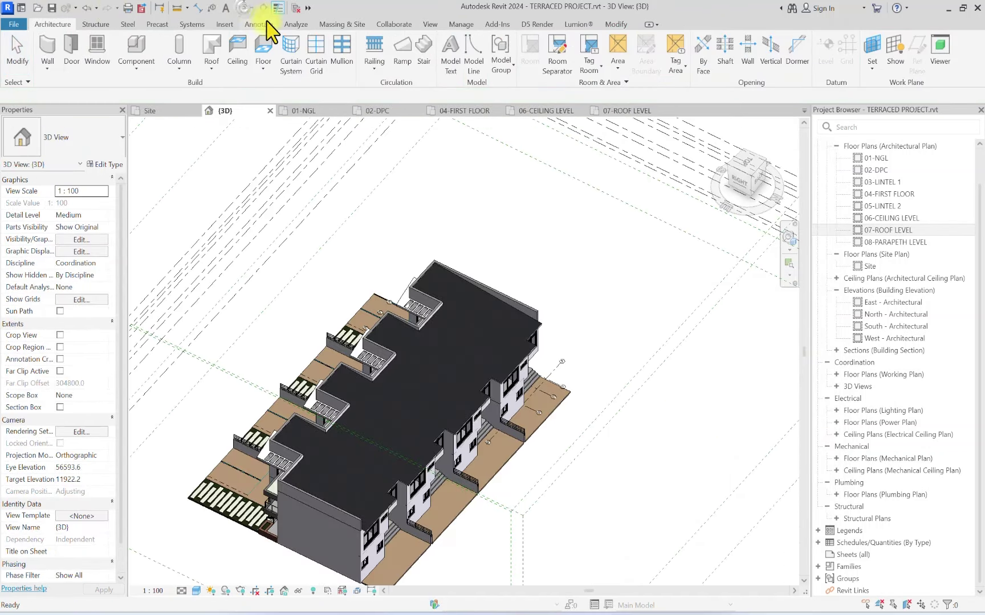
scroll(633, 270, up, 3)
middle_drag(633, 270, 459, 344)
scroll(459, 343, down, 2)
scroll(612, 336, up, 2)
click(747, 174)
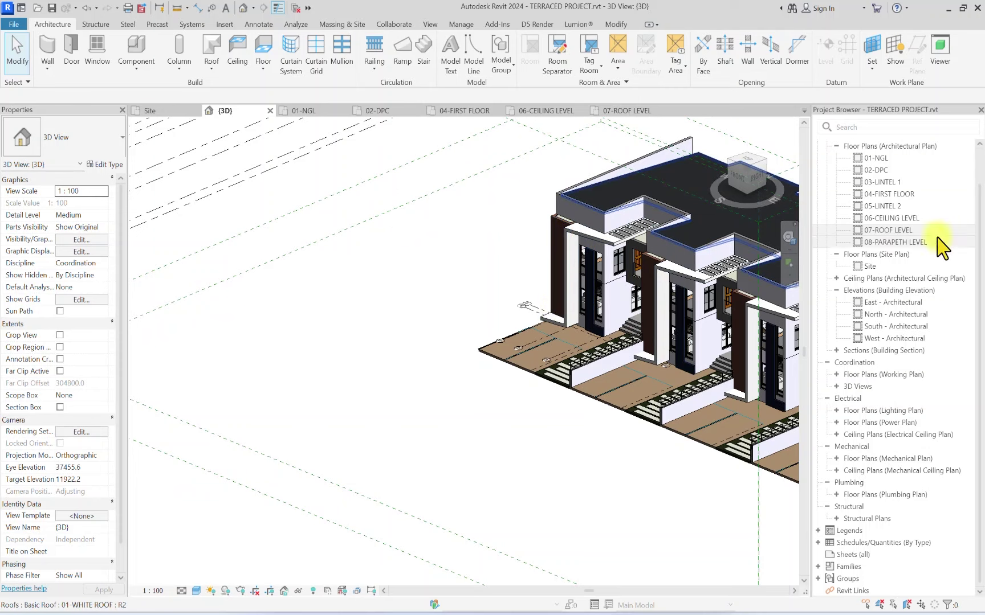
Step: Open the 02-DPC floor plan and frame the first unit and the units' top edge
double_click(875, 169)
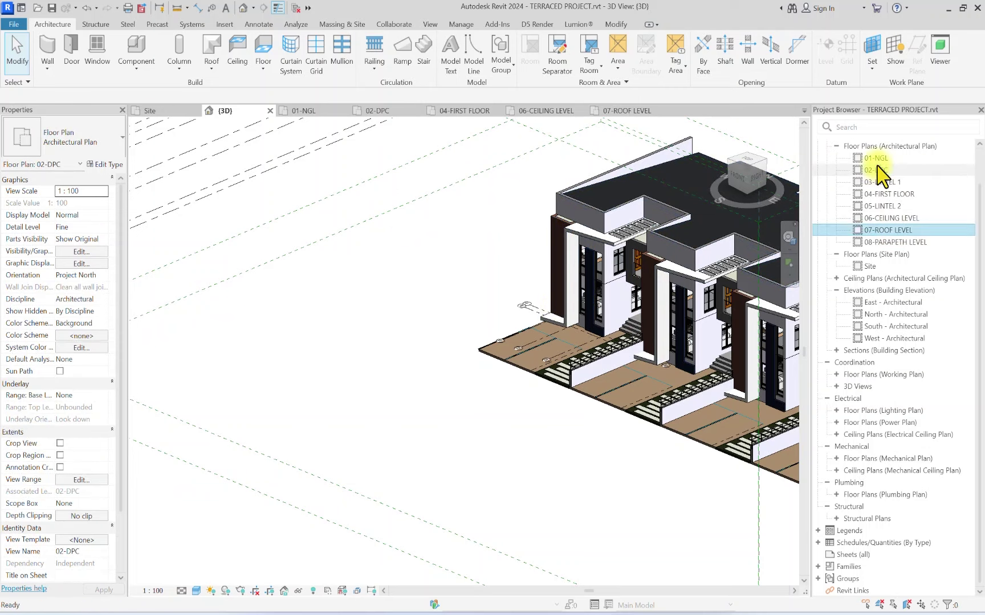
scroll(440, 268, down, 5)
scroll(461, 282, up, 5)
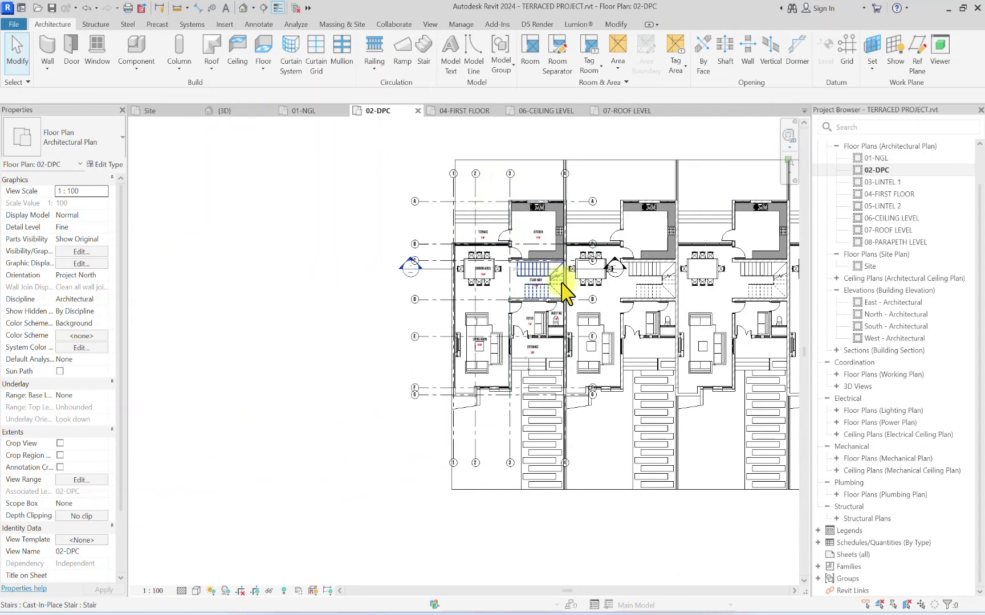
scroll(456, 402, up, 1)
scroll(407, 402, up, 1)
middle_drag(406, 402, 407, 462)
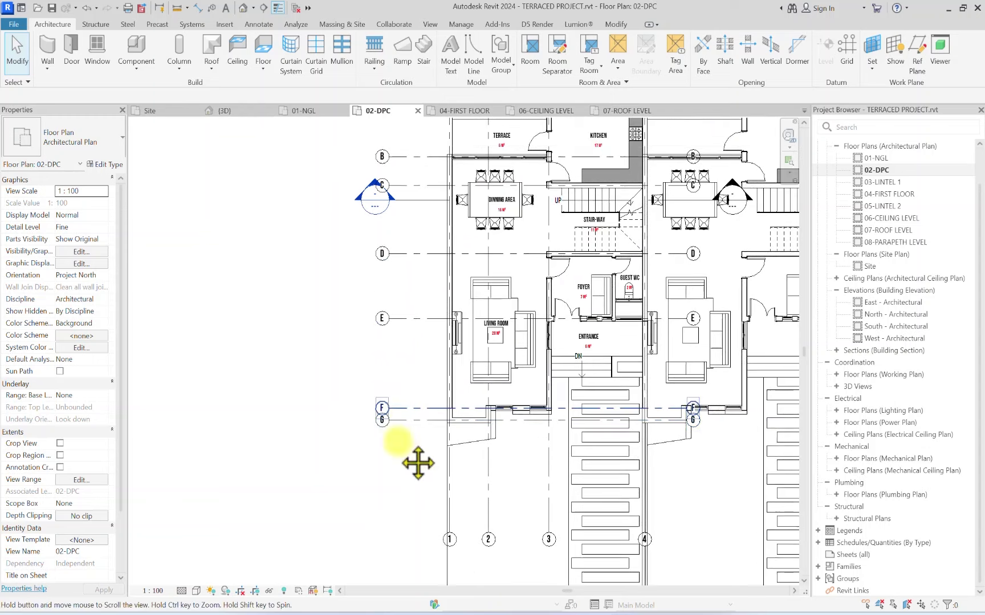
scroll(433, 352, down, 1)
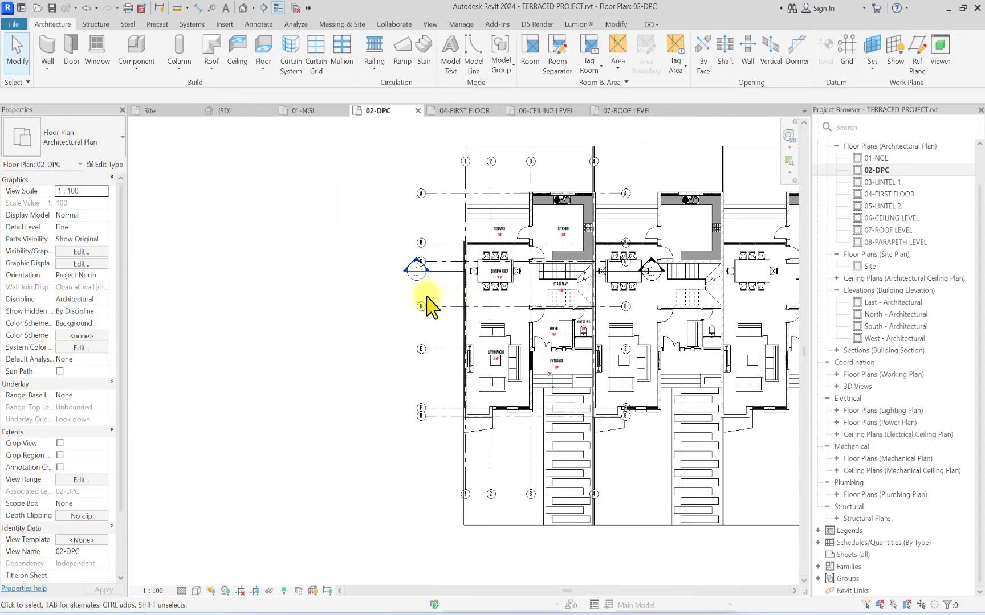
middle_drag(705, 218, 497, 228)
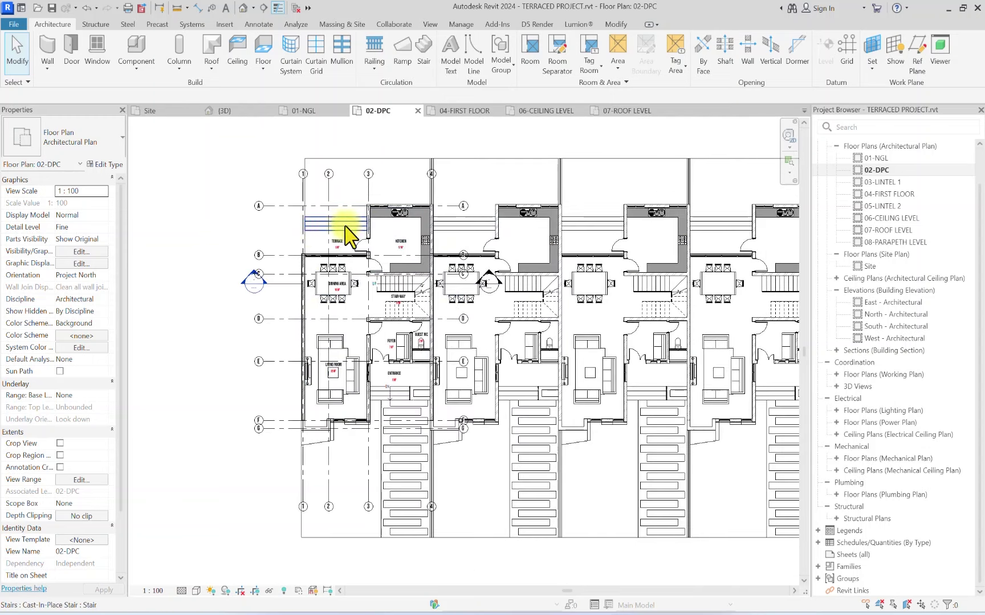
Step: Extend horizontal grid line A further to the right
click(333, 208)
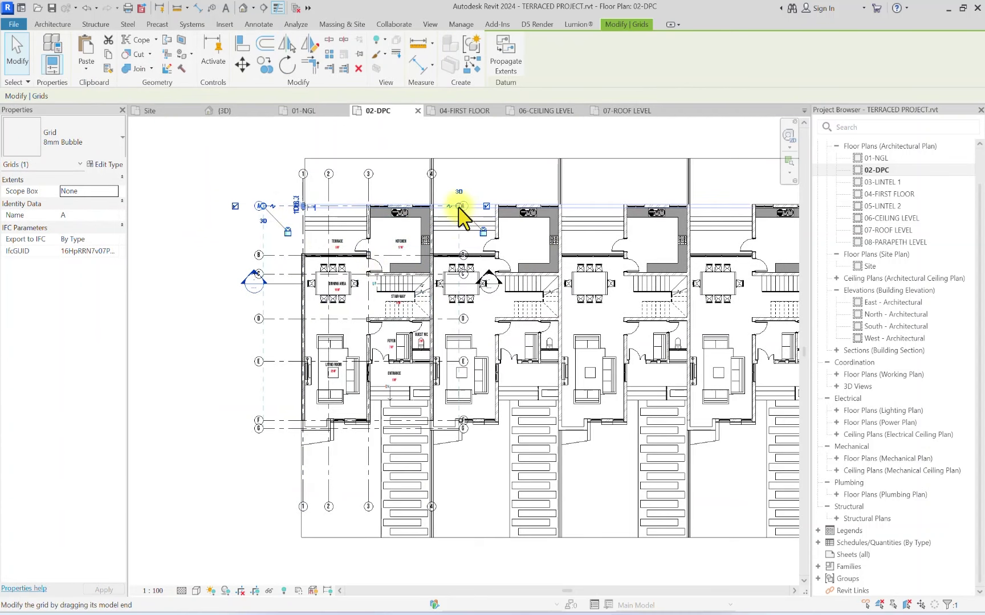
drag(459, 207, 667, 205)
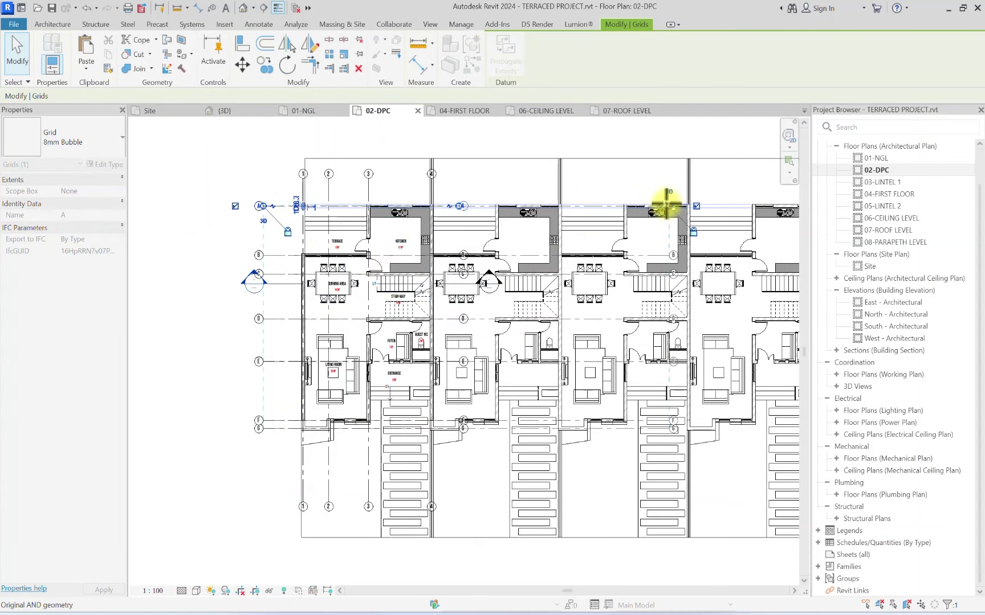
scroll(667, 204, down, 4)
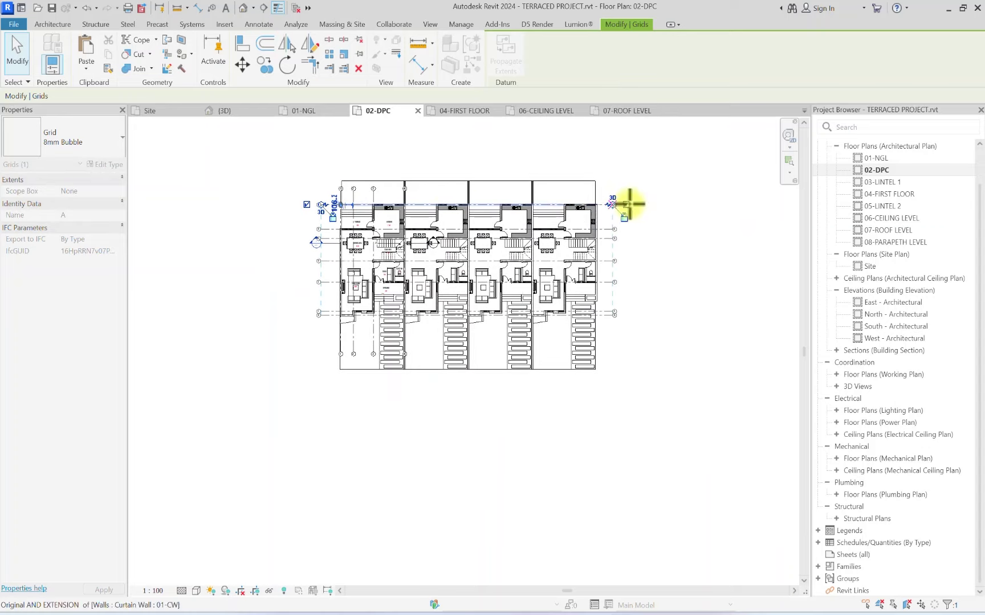
key(Escape)
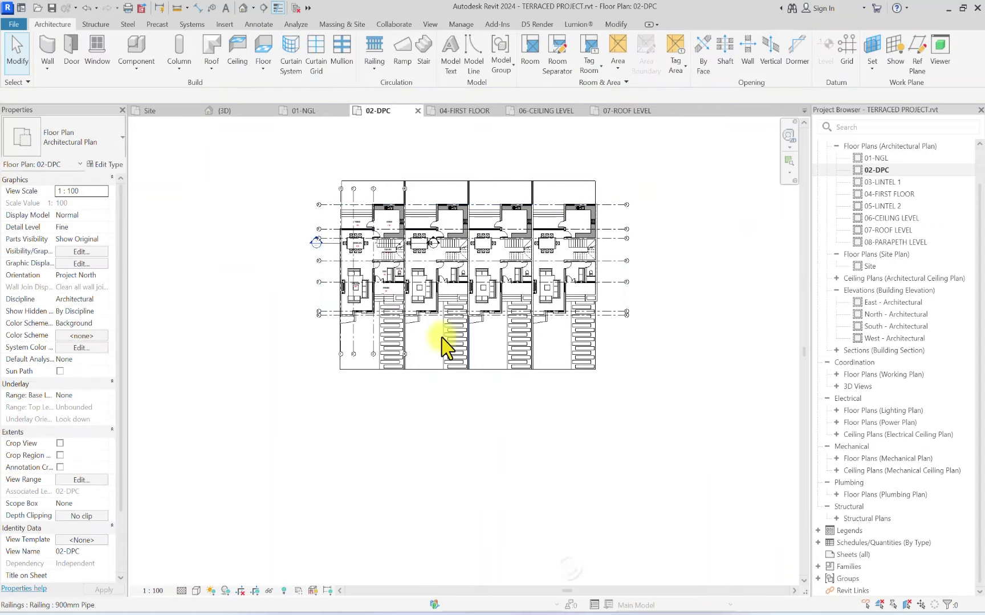
Step: Select the copied vertical grids, excluding grid 1, after abandoning a copy attempt
scroll(451, 279, up, 2)
scroll(422, 282, up, 1)
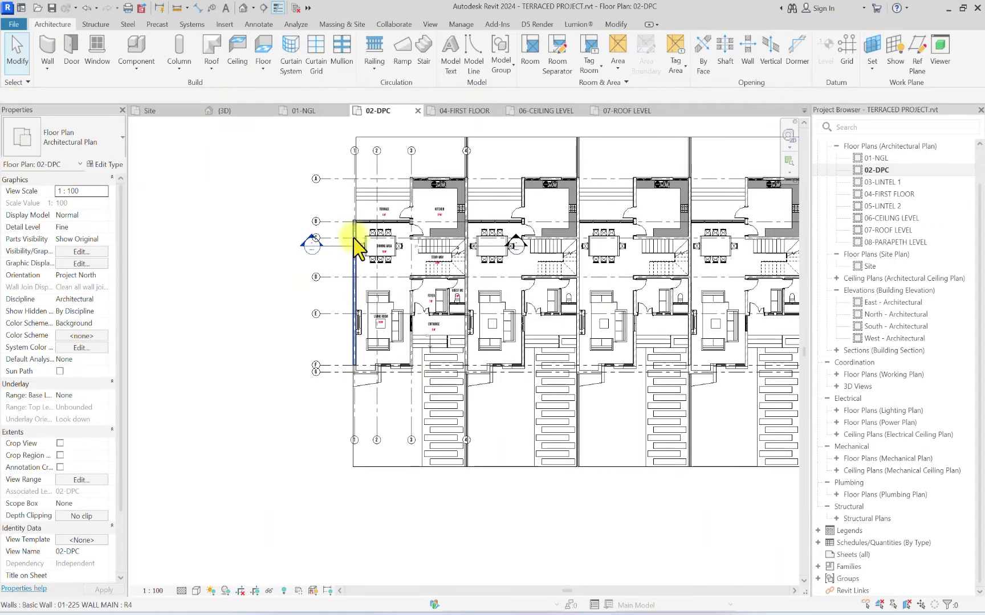
scroll(356, 160, up, 1)
scroll(344, 174, up, 2)
click(399, 165)
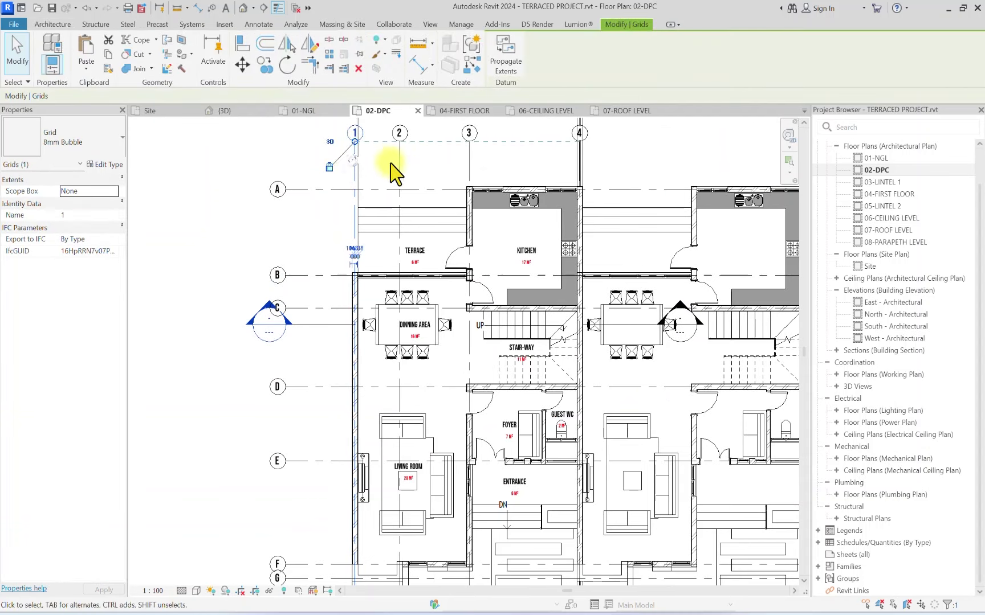
ctrl+click(472, 160)
ctrl+click(576, 157)
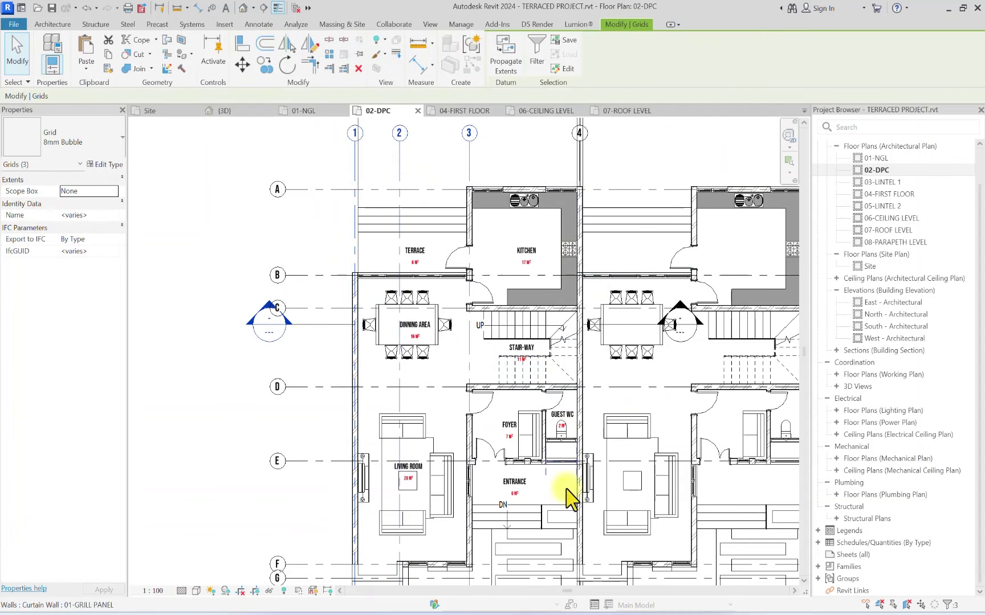
middle_drag(567, 495, 571, 460)
scroll(549, 447, up, 2)
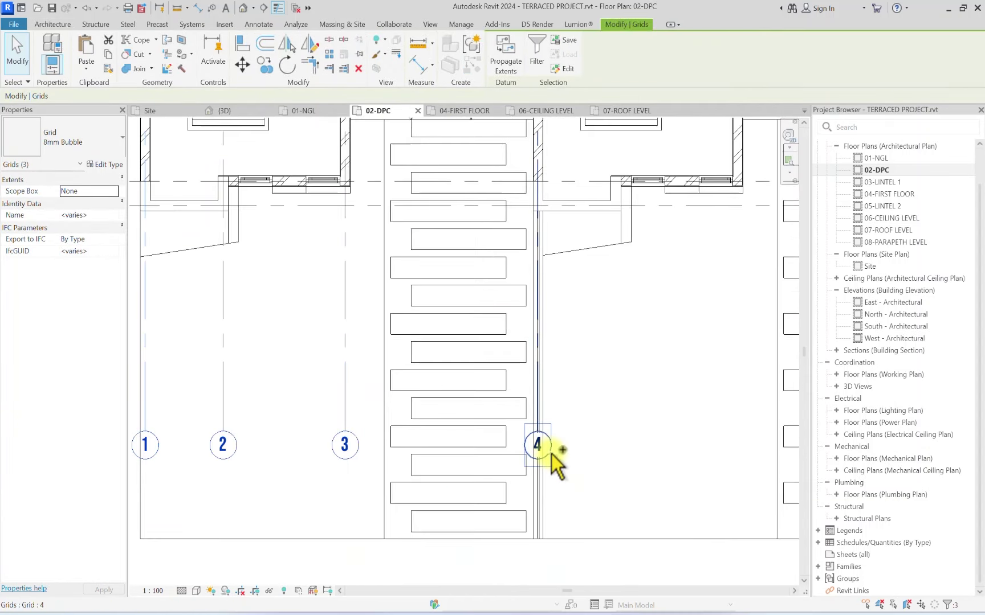
ctrl+click(551, 453)
scroll(552, 453, down, 3)
scroll(378, 402, up, 2)
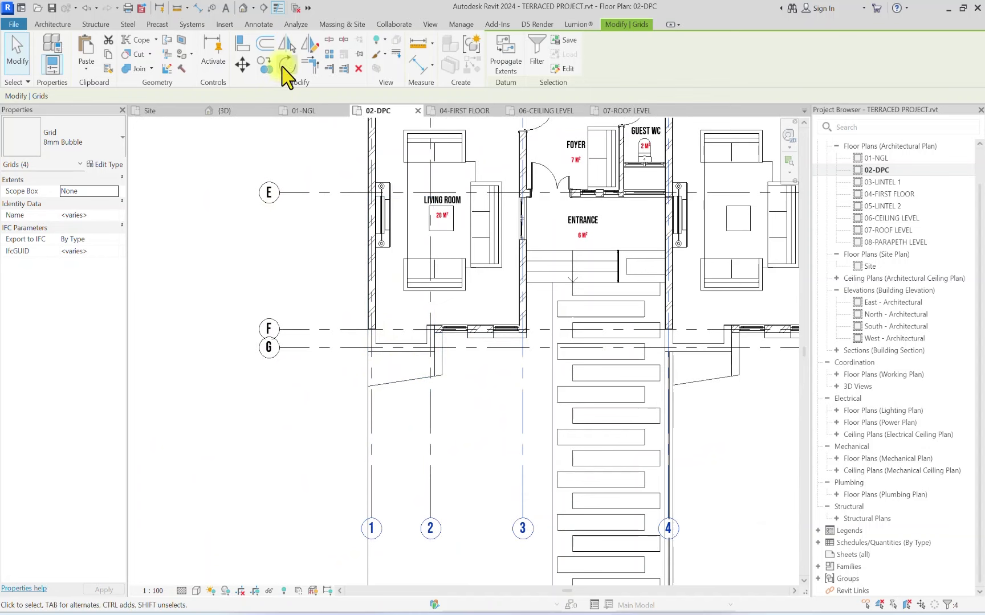
click(265, 68)
scroll(391, 362, up, 4)
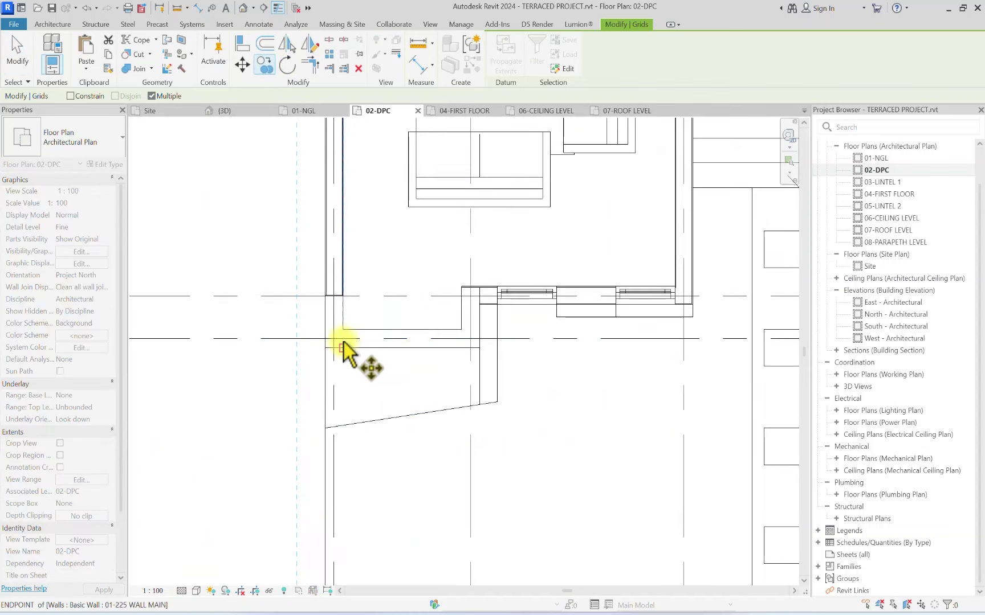
scroll(346, 346, down, 3)
scroll(409, 292, up, 4)
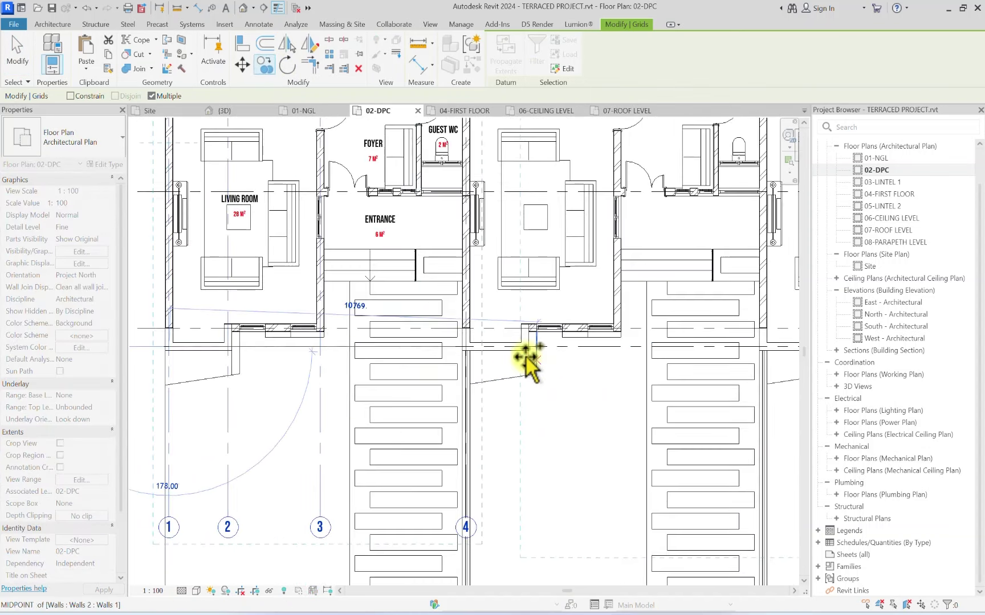
scroll(446, 350, down, 2)
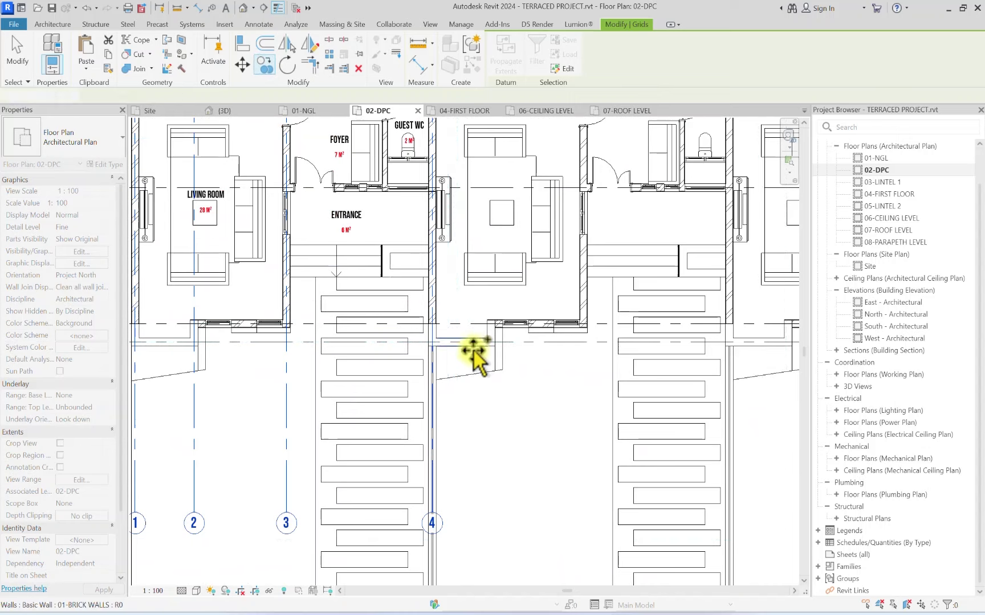
key(Escape)
scroll(374, 374, down, 3)
scroll(270, 369, up, 2)
scroll(326, 376, up, 1)
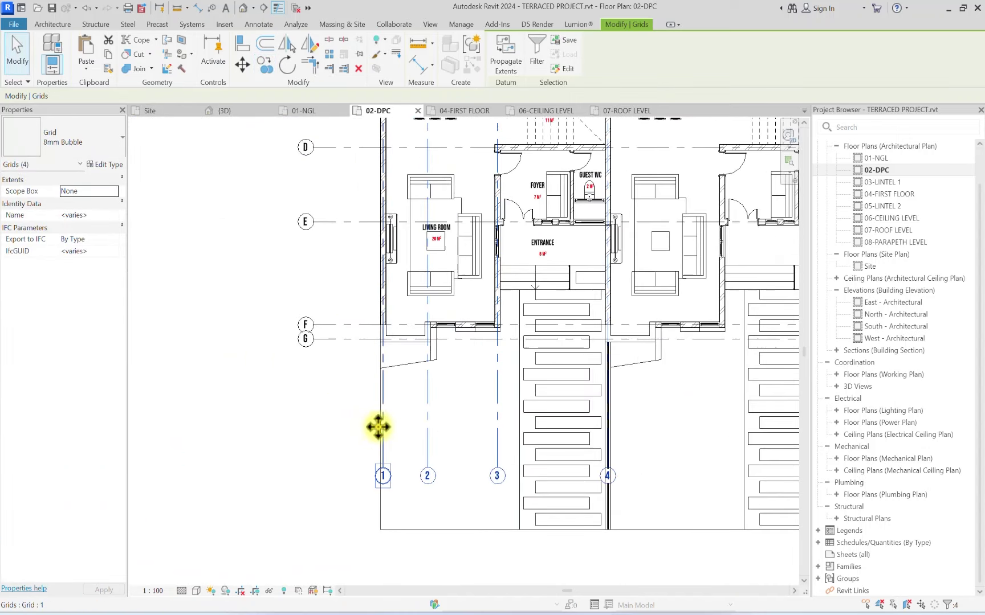
shift+click(383, 433)
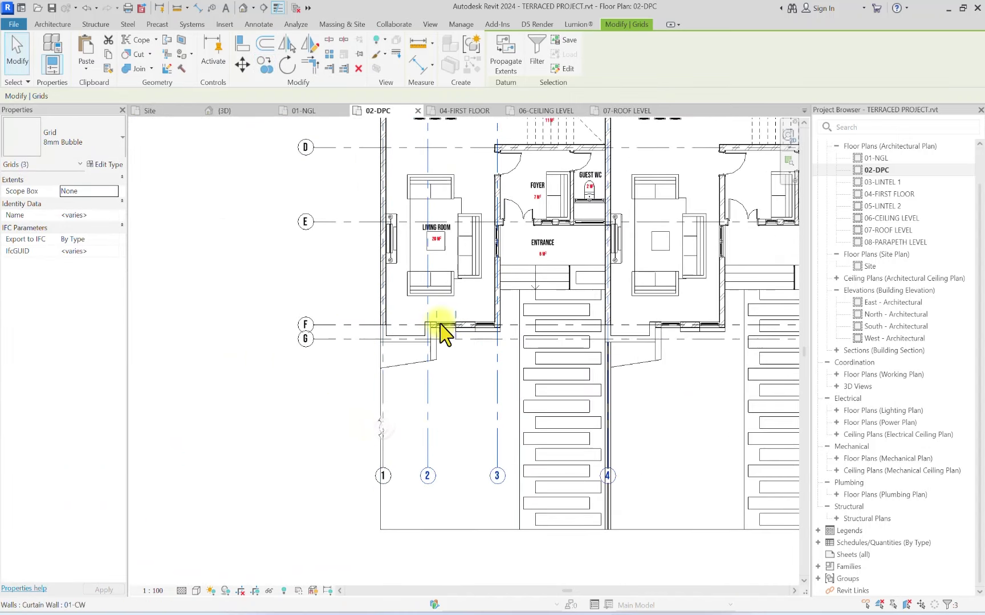
scroll(437, 326, up, 2)
scroll(436, 347, up, 2)
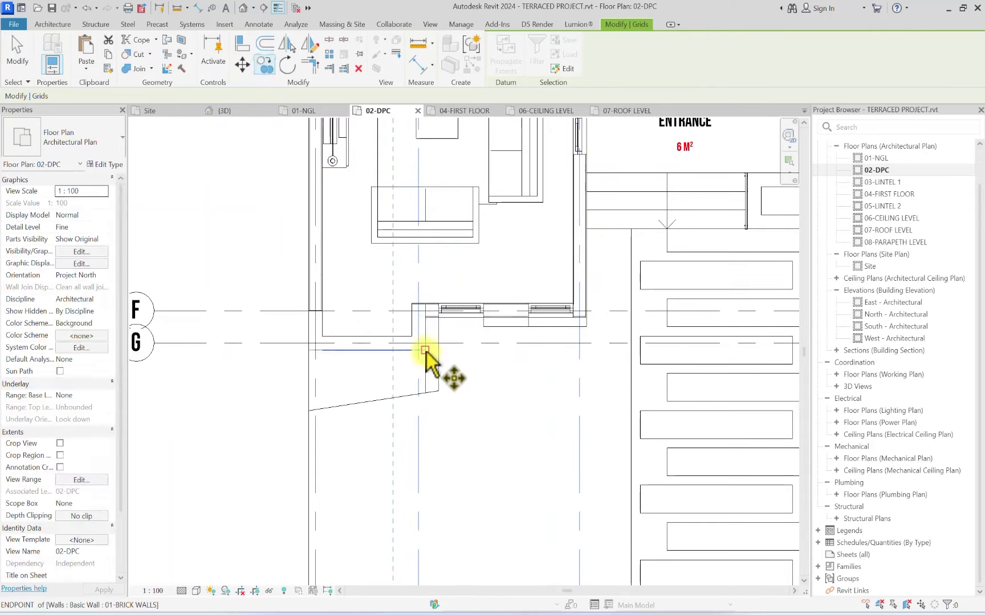
scroll(371, 342, down, 4)
scroll(594, 319, up, 3)
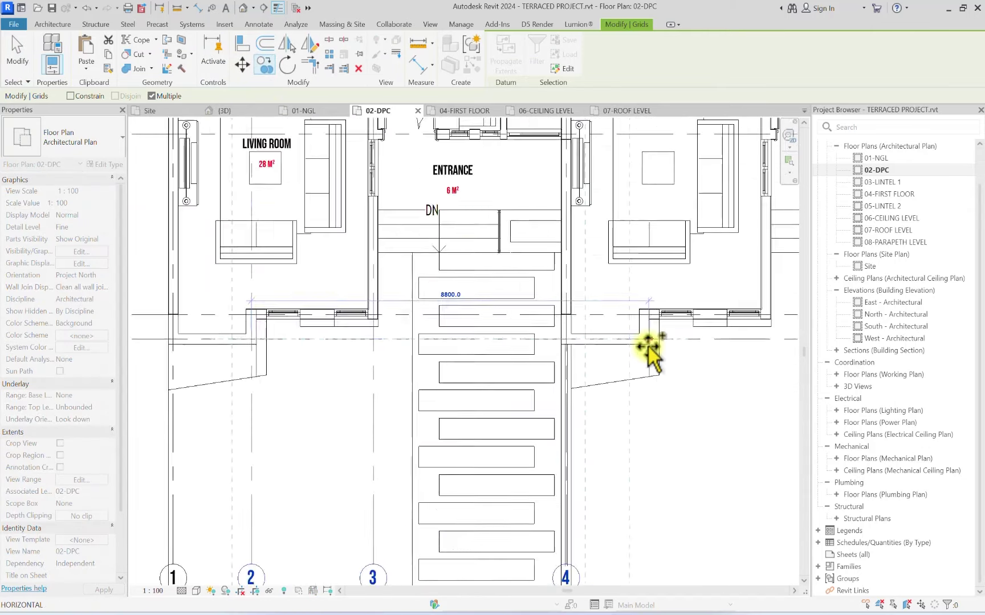
Step: Move the selected vertical grids from the base point into their new position along the terrace
click(643, 271)
scroll(643, 296, down, 2)
scroll(547, 427, down, 3)
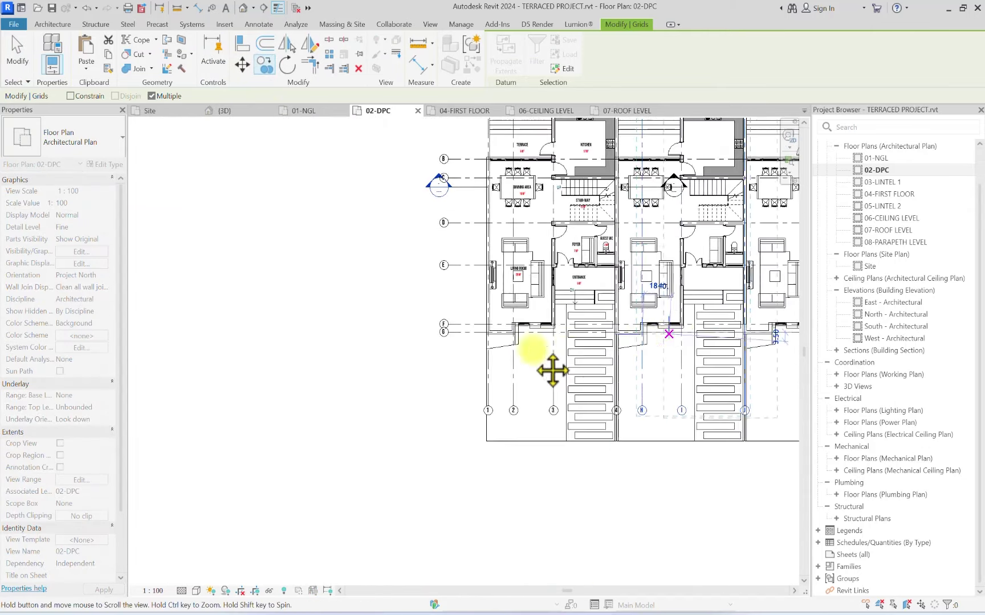
scroll(644, 398, up, 4)
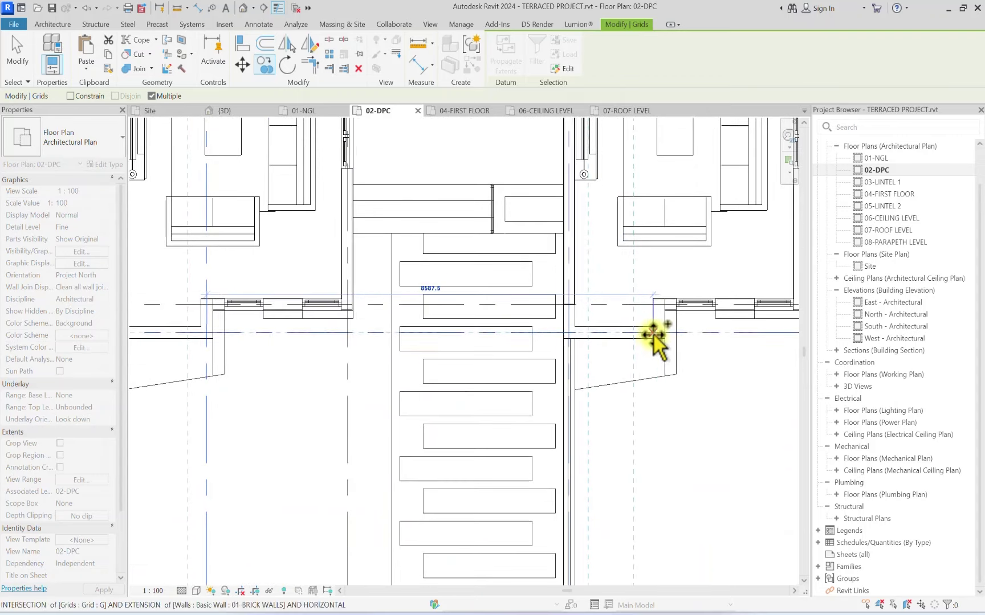
scroll(654, 273, down, 2)
middle_drag(655, 274, 82, 402)
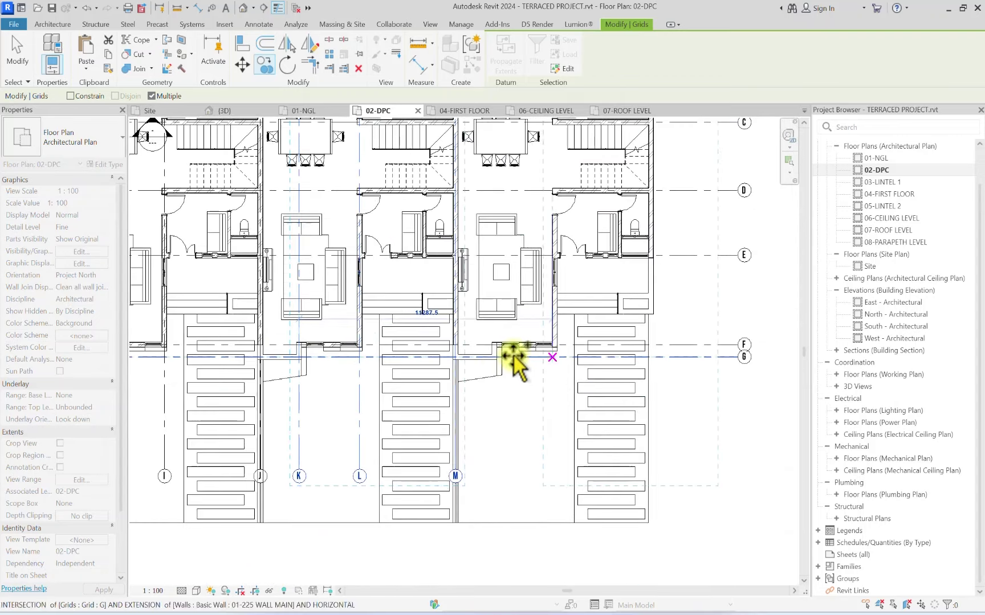
scroll(441, 290, down, 1)
click(500, 292)
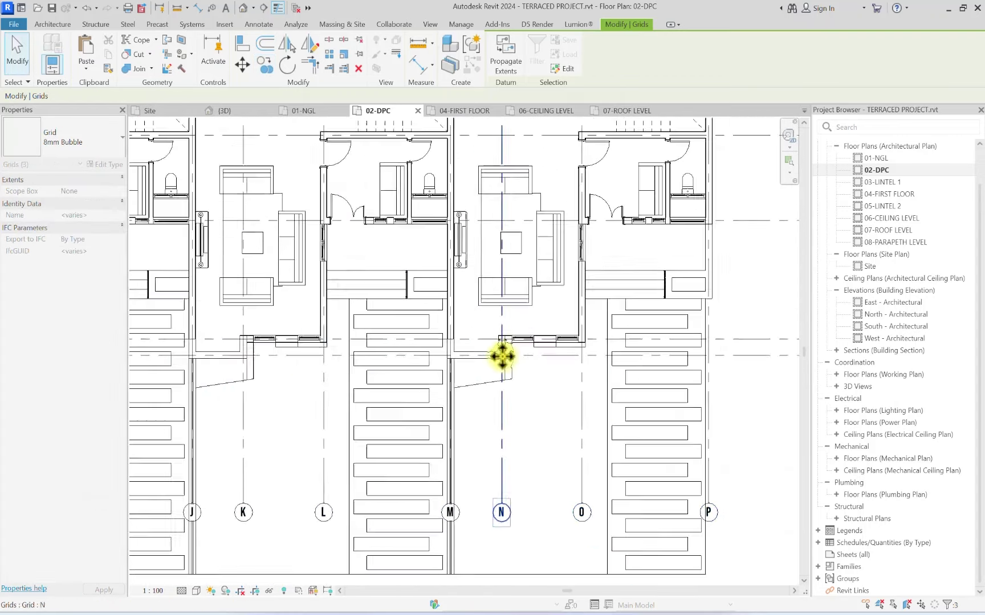
key(Escape)
Step: Renumber grid H's bubble to 13
middle_drag(239, 451, 468, 418)
scroll(435, 457, up, 3)
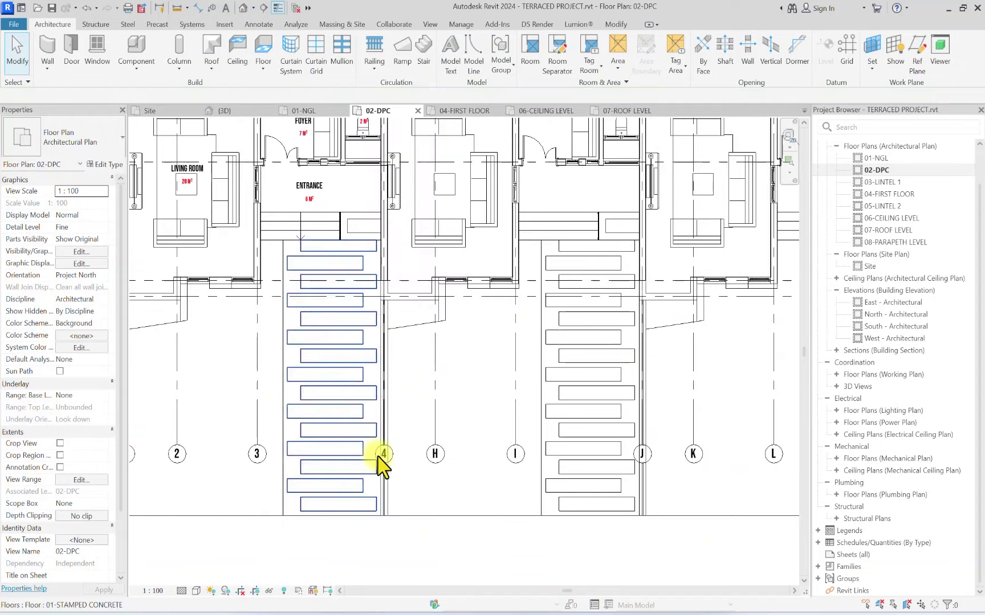
click(435, 454)
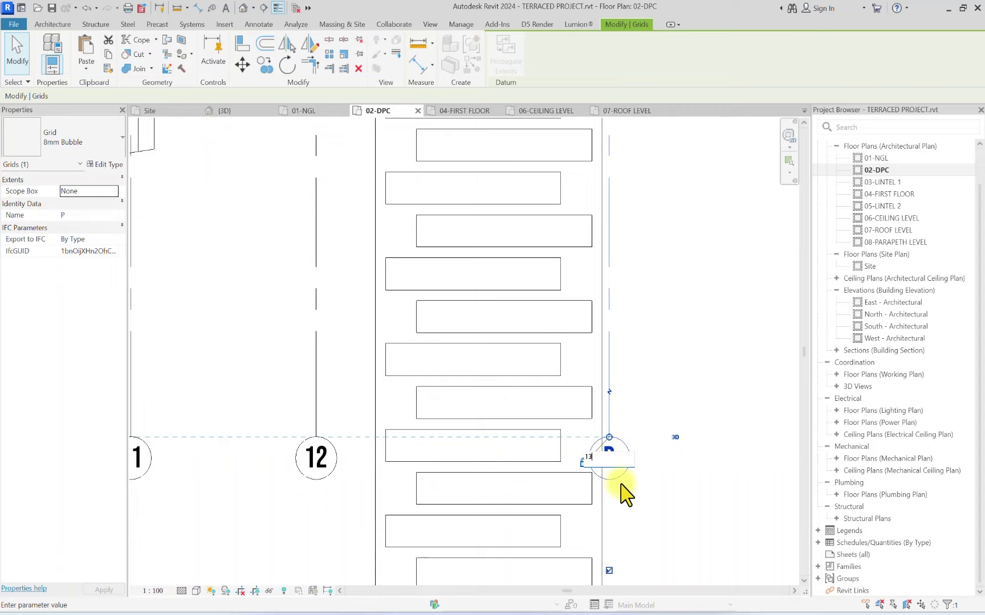
key(Return)
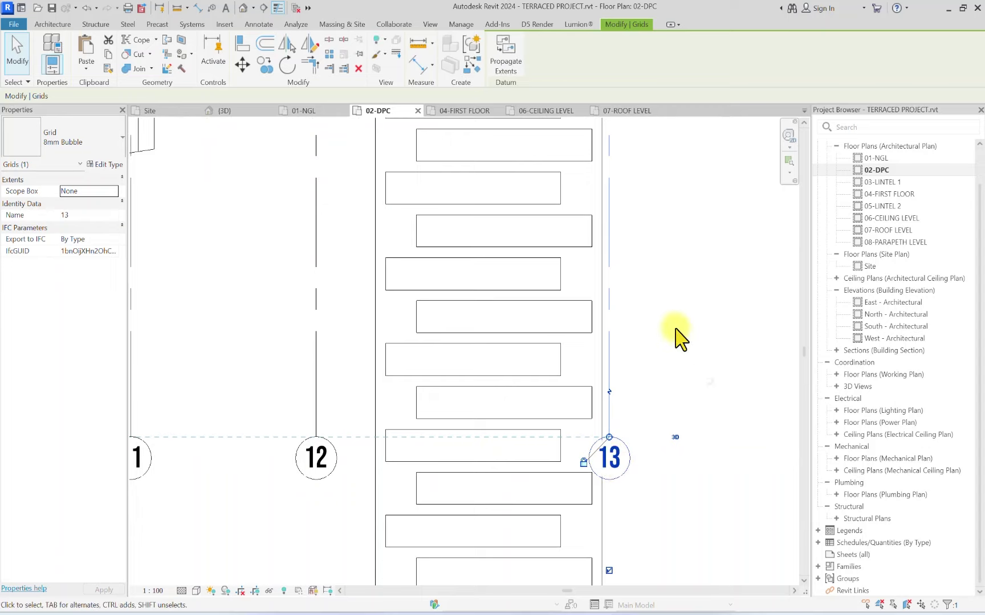
scroll(659, 402, down, 5)
key(Escape)
middle_drag(451, 259, 705, 337)
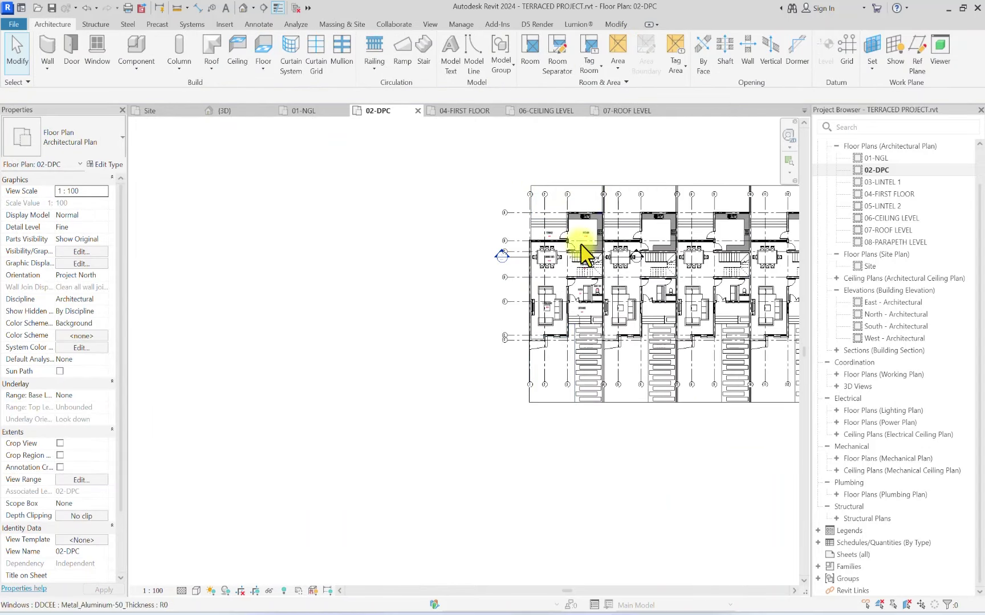
scroll(560, 268, up, 3)
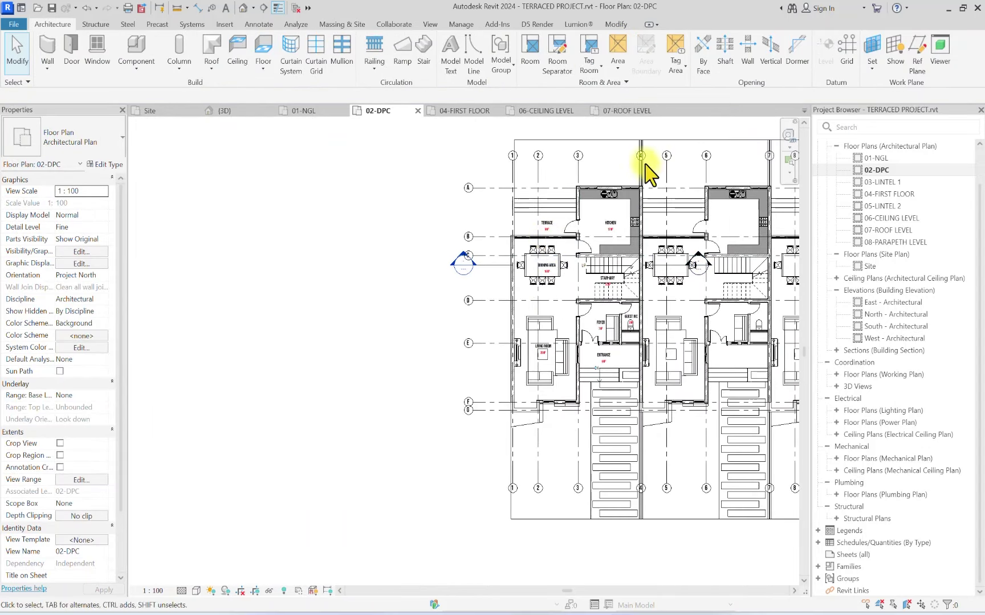
middle_drag(647, 166, 657, 224)
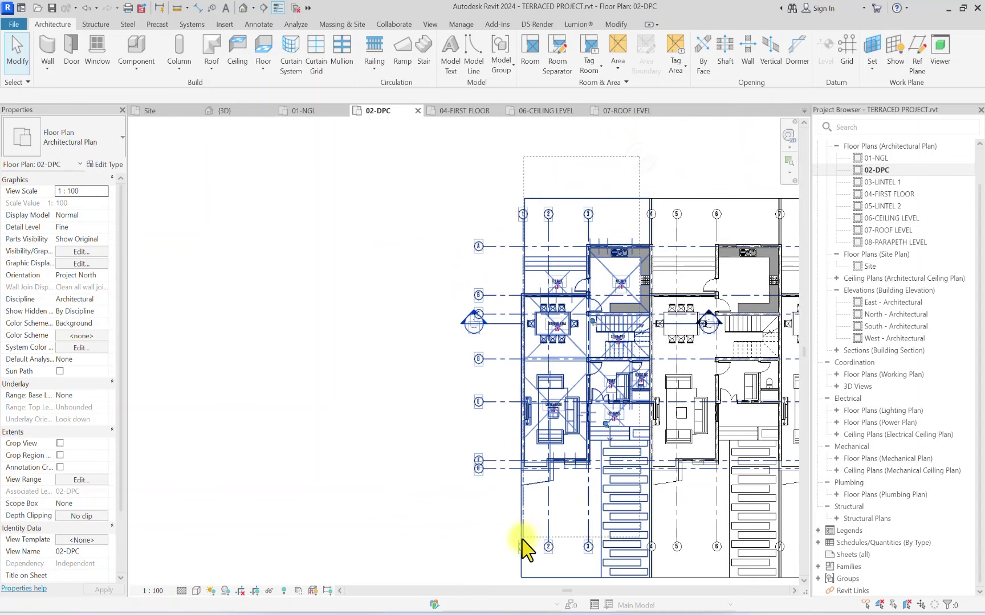
drag(525, 541, 579, 140)
click(548, 52)
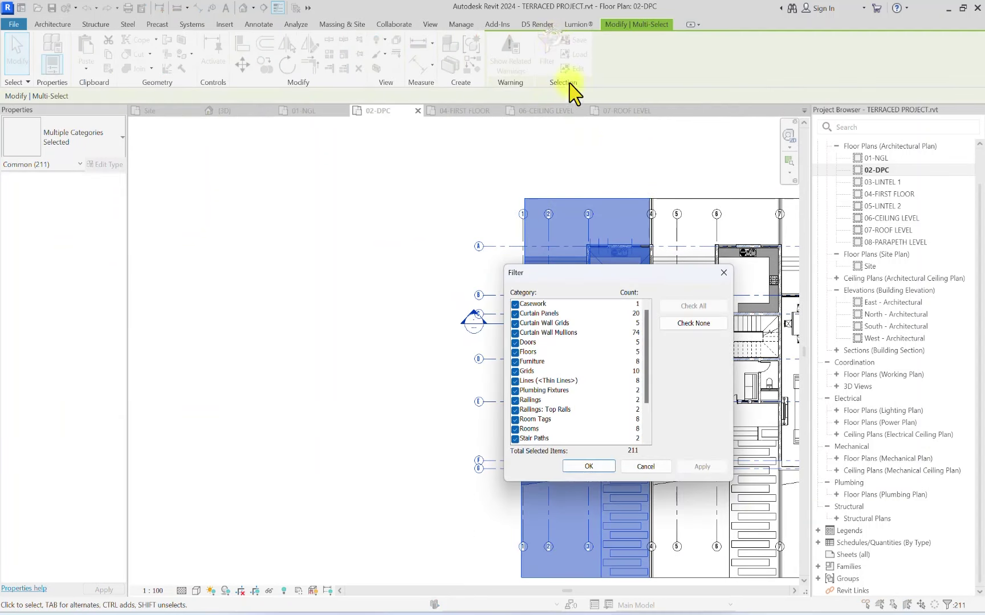
click(707, 331)
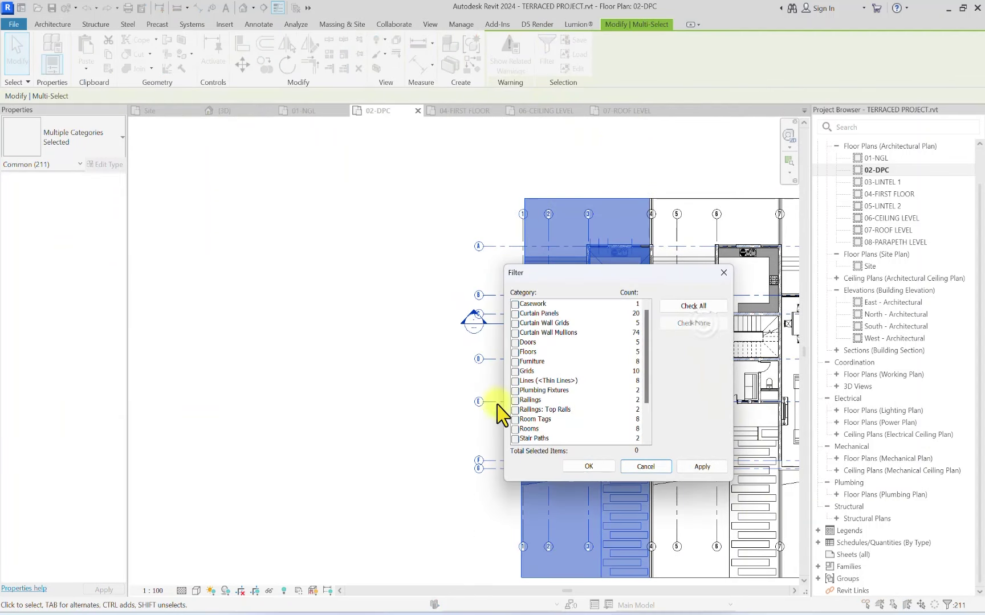
click(515, 429)
click(586, 466)
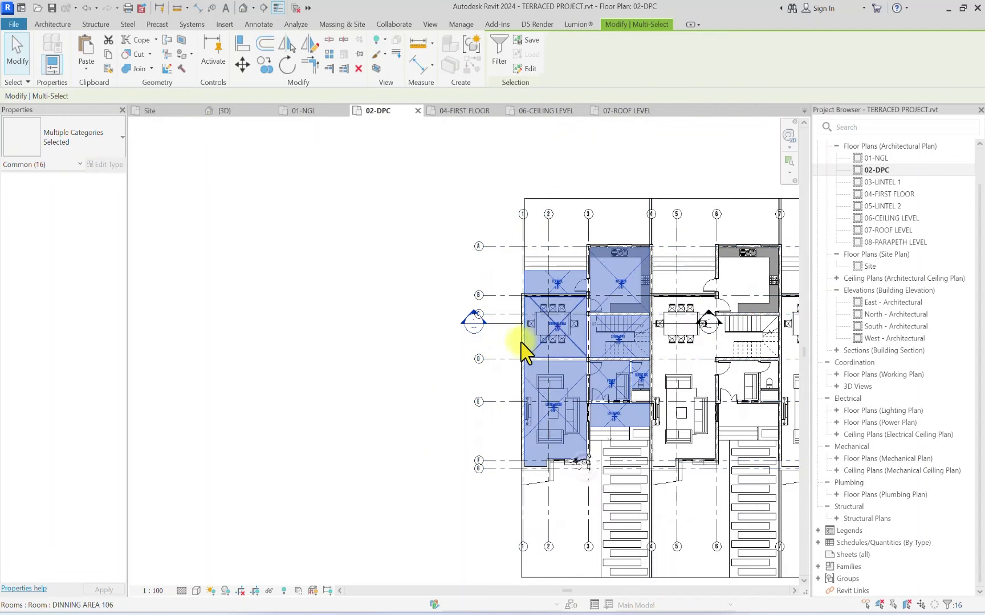
scroll(520, 341, down, 1)
scroll(651, 320, up, 2)
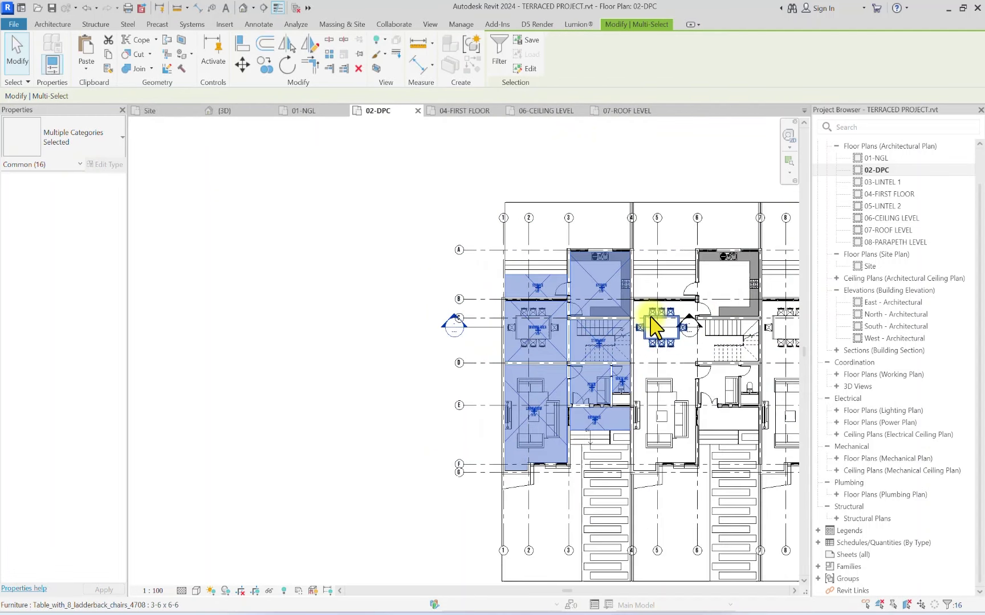
click(263, 62)
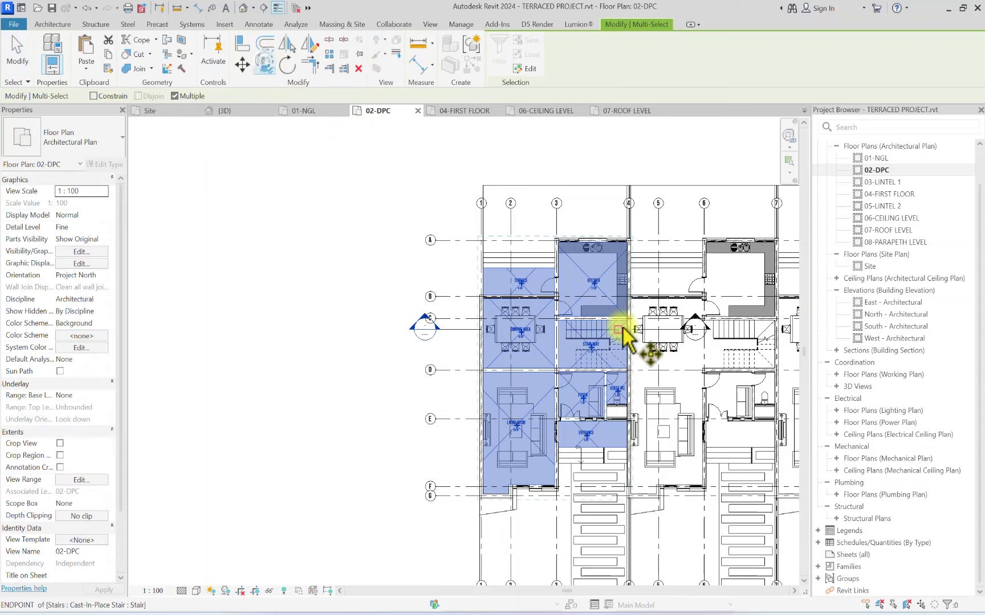
scroll(571, 308, up, 3)
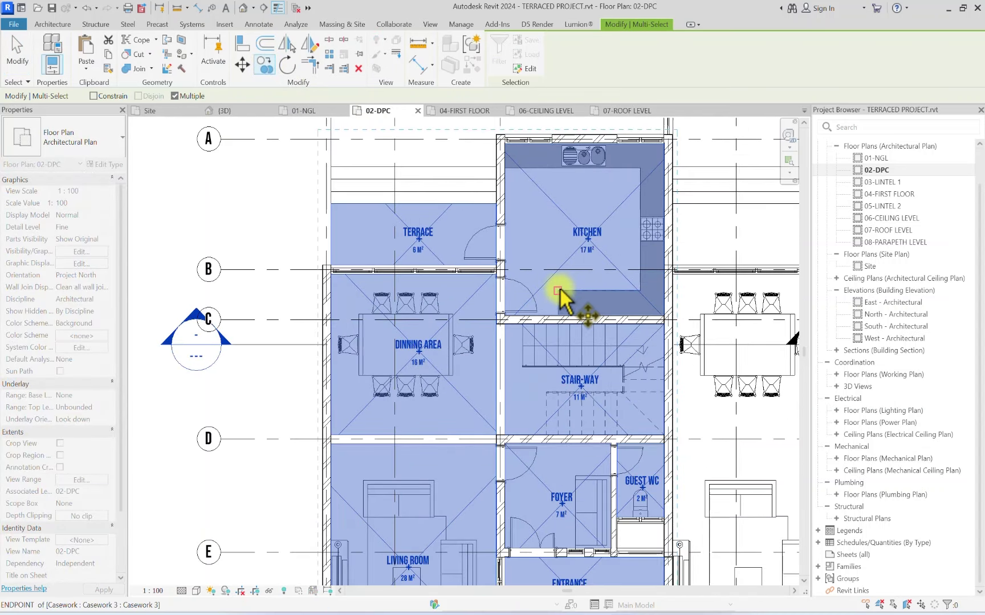
click(559, 290)
middle_drag(588, 295, 330, 334)
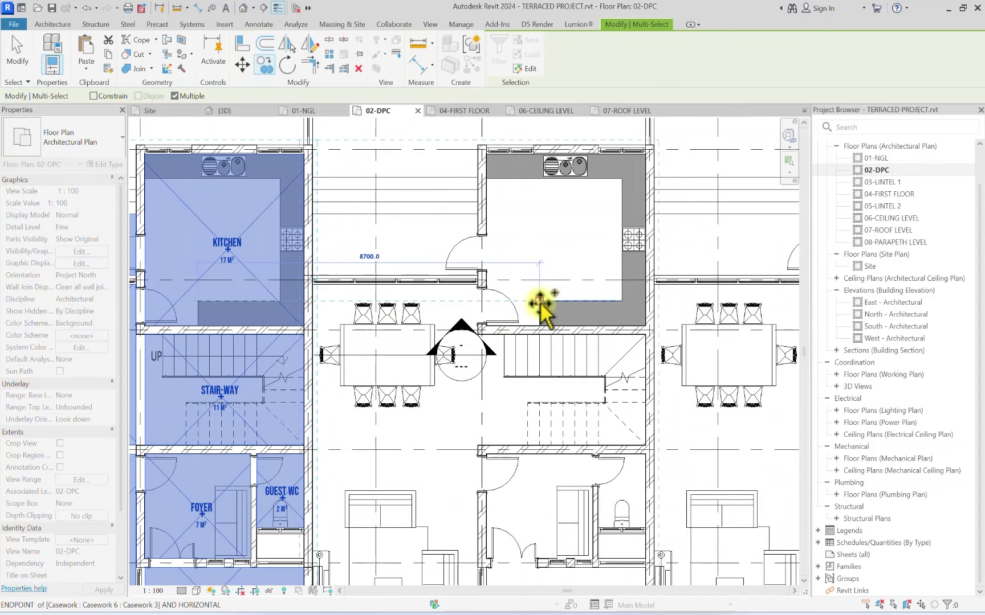
click(540, 305)
scroll(589, 268, down, 1)
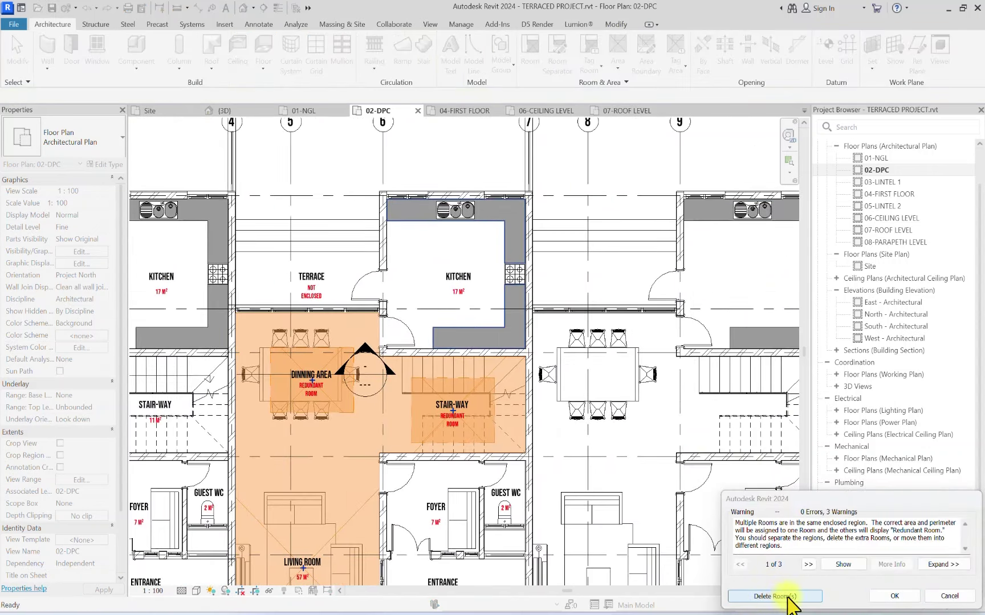
click(949, 596)
scroll(450, 385, down, 3)
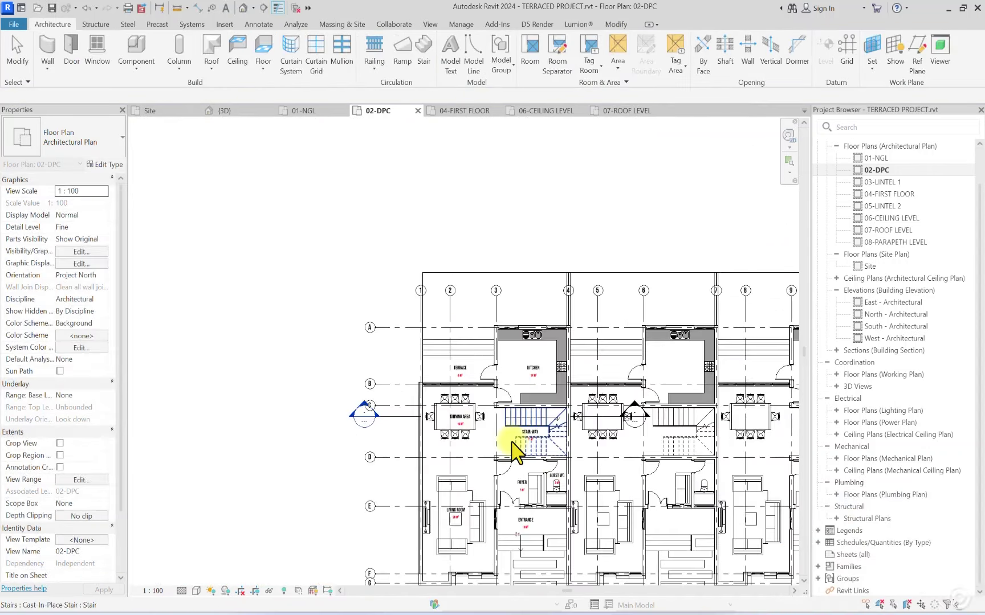
scroll(450, 376, up, 2)
scroll(515, 308, up, 1)
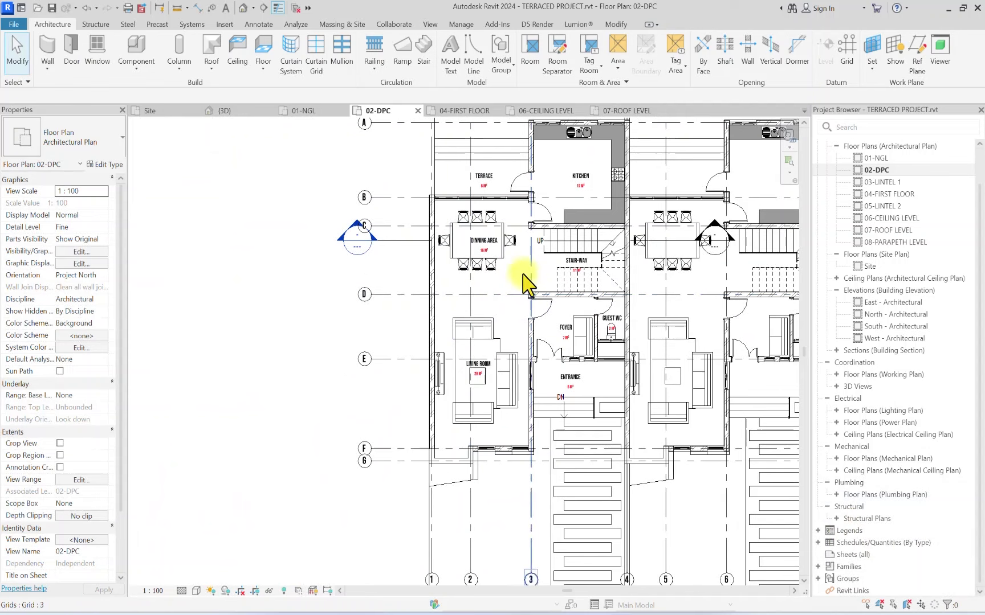
middle_drag(523, 280, 543, 273)
scroll(416, 399, down, 3)
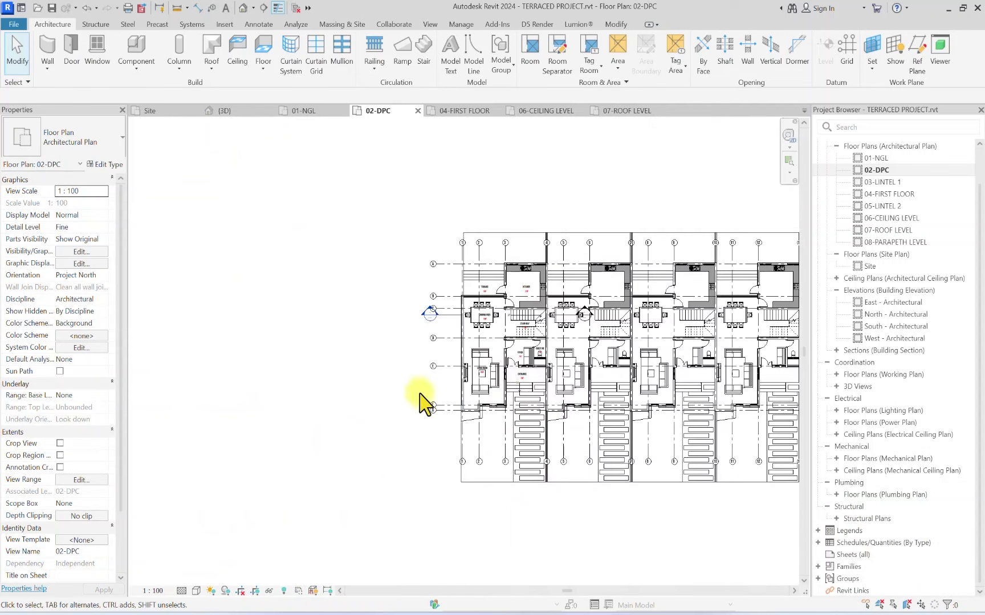
scroll(461, 371, up, 2)
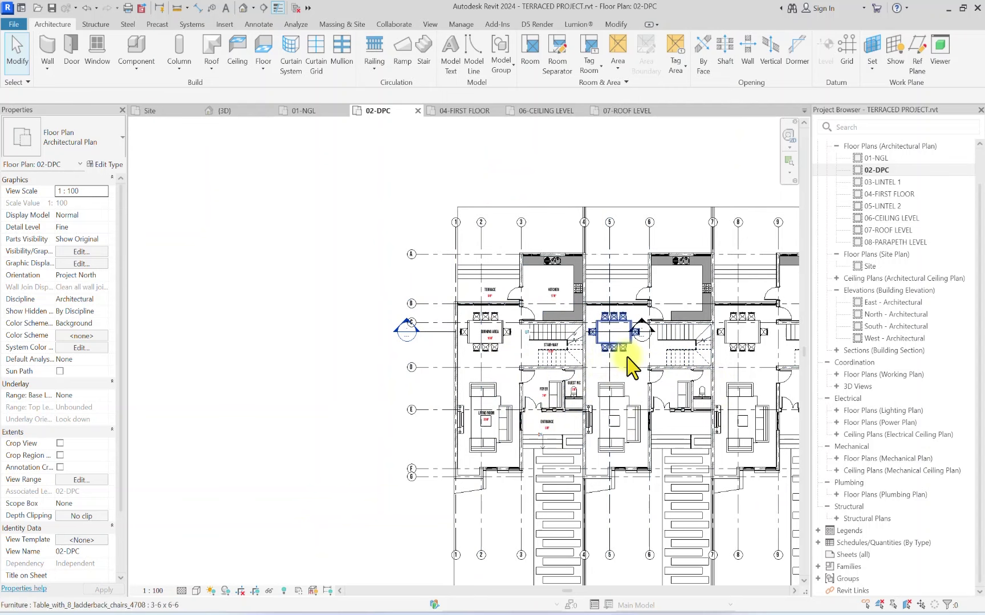
Step: Reveal hidden elements and select the first unit's entrance, grid D, stair and terrace separation lines
click(284, 591)
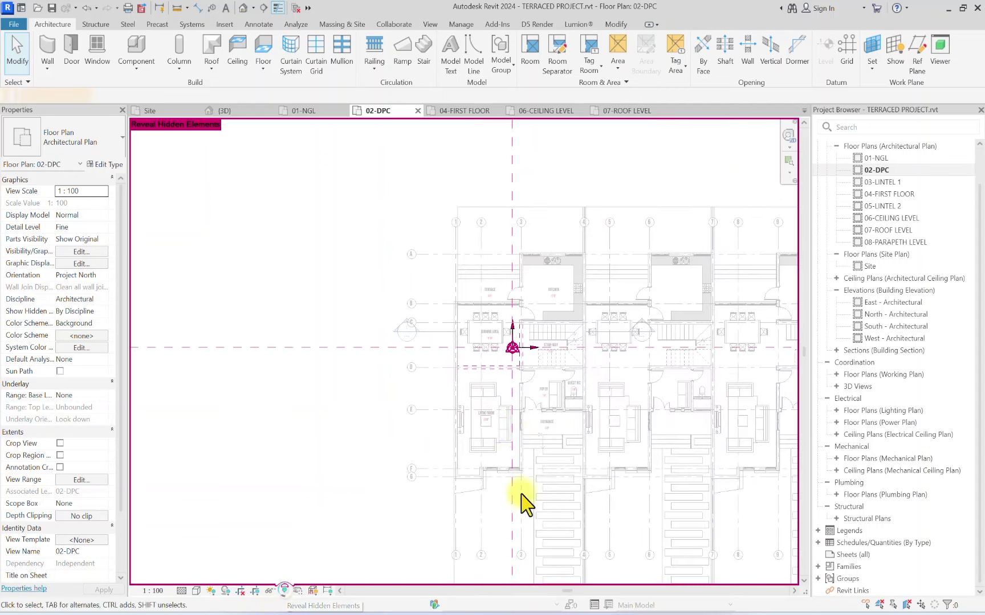
scroll(528, 385, up, 5)
scroll(605, 376, down, 5)
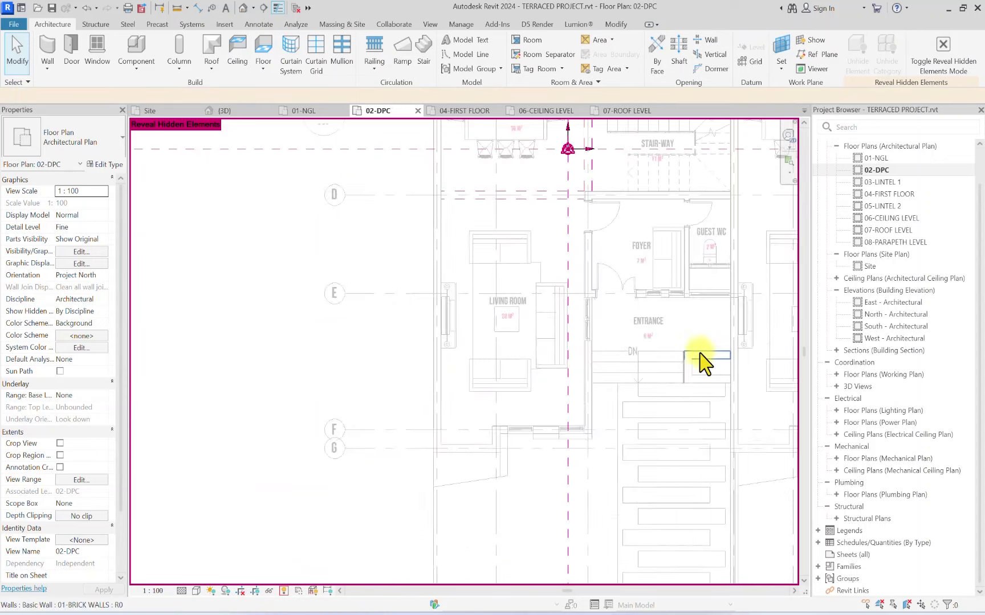
click(661, 357)
scroll(698, 347, down, 2)
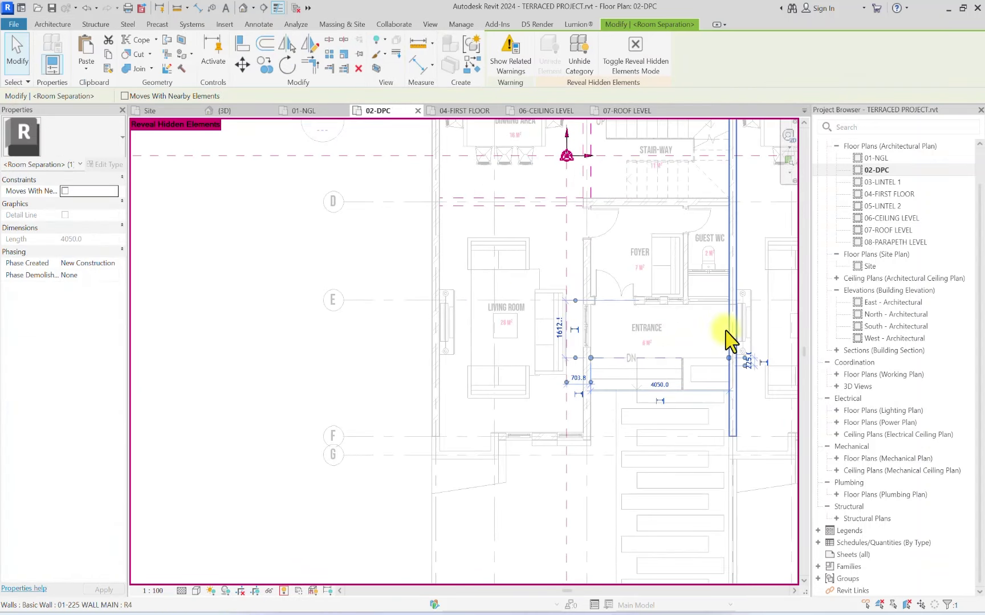
middle_drag(545, 391, 570, 513)
ctrl+click(561, 328)
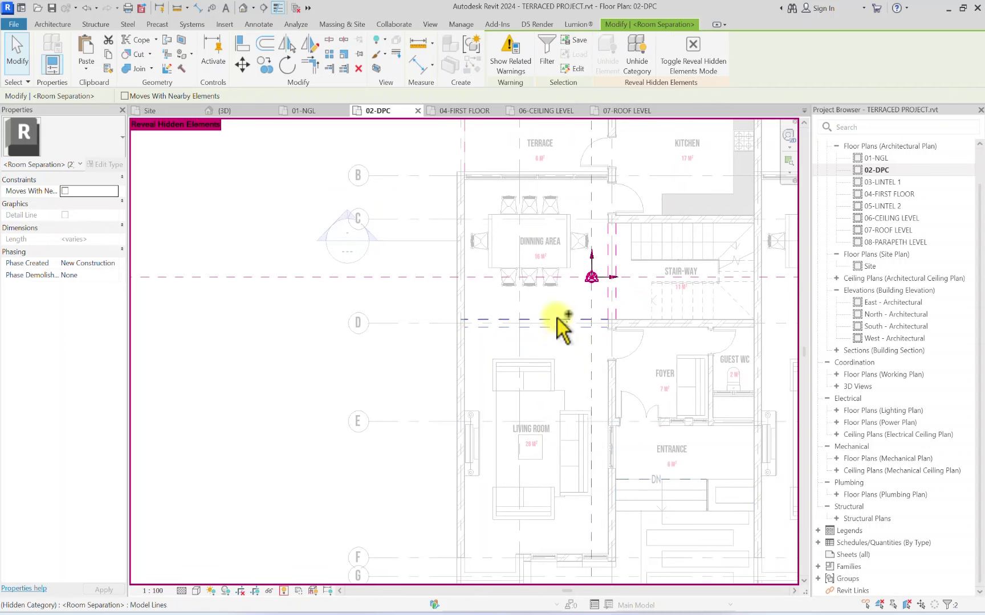
ctrl+click(609, 246)
ctrl+click(618, 255)
ctrl+scroll(497, 282, up, 5)
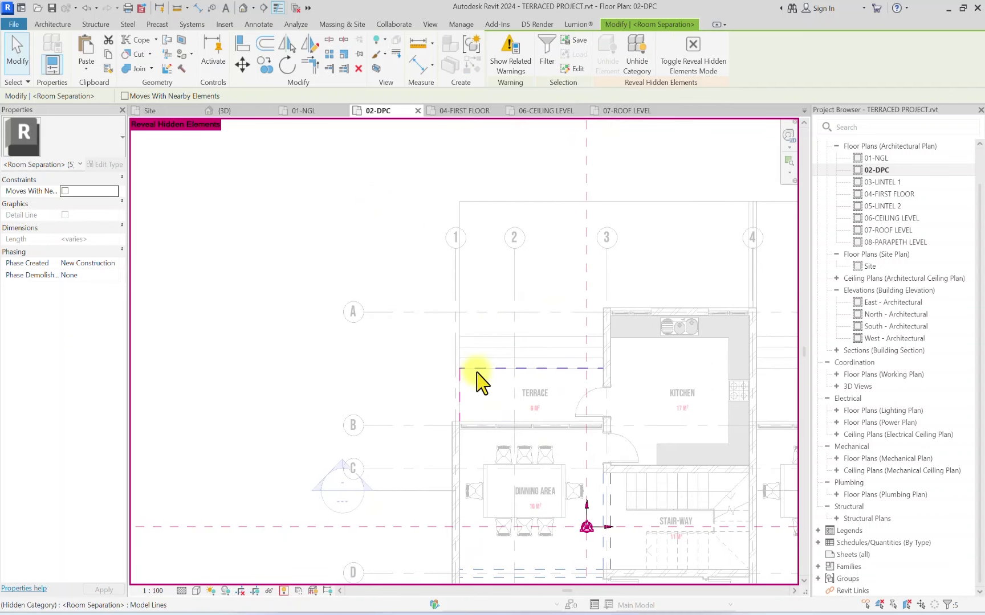
ctrl+click(460, 393)
scroll(497, 409, down, 3)
ctrl+scroll(504, 393, down, 3)
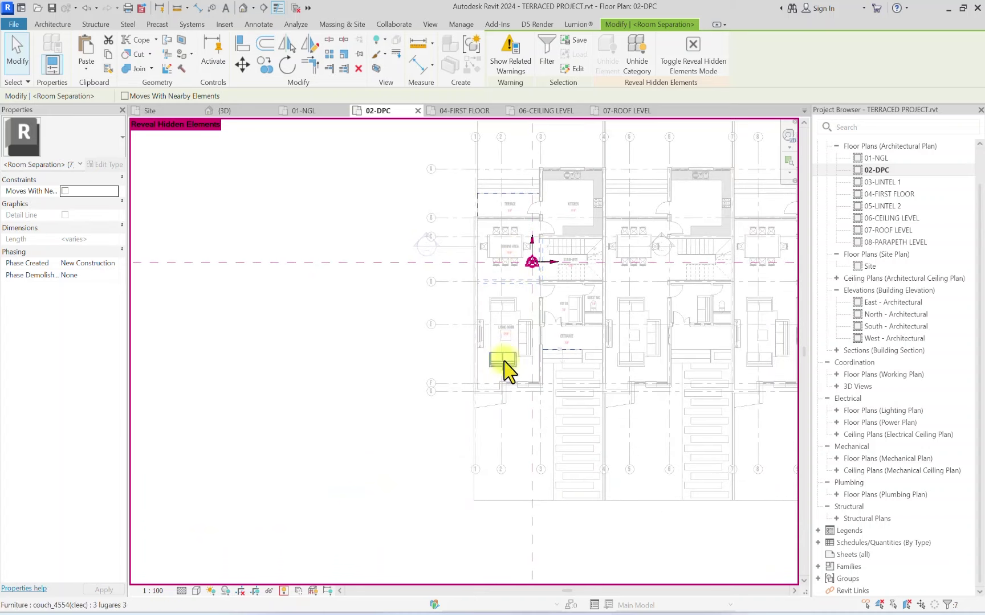
Step: Copy the separation lines from the wall endpoint into the next two units
click(264, 63)
scroll(488, 411, up, 5)
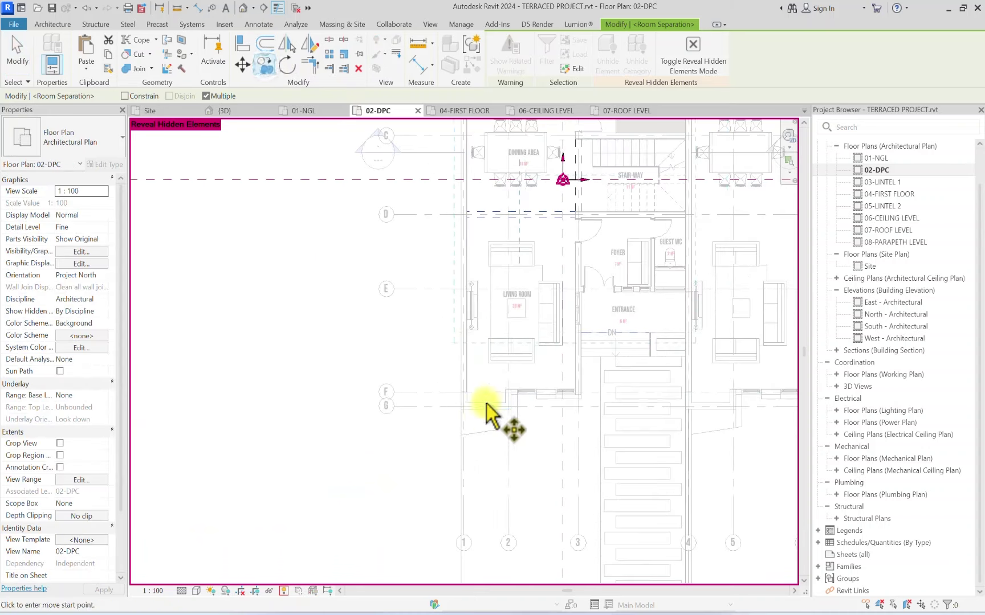
click(456, 395)
shift+scroll(292, 413, right, 5)
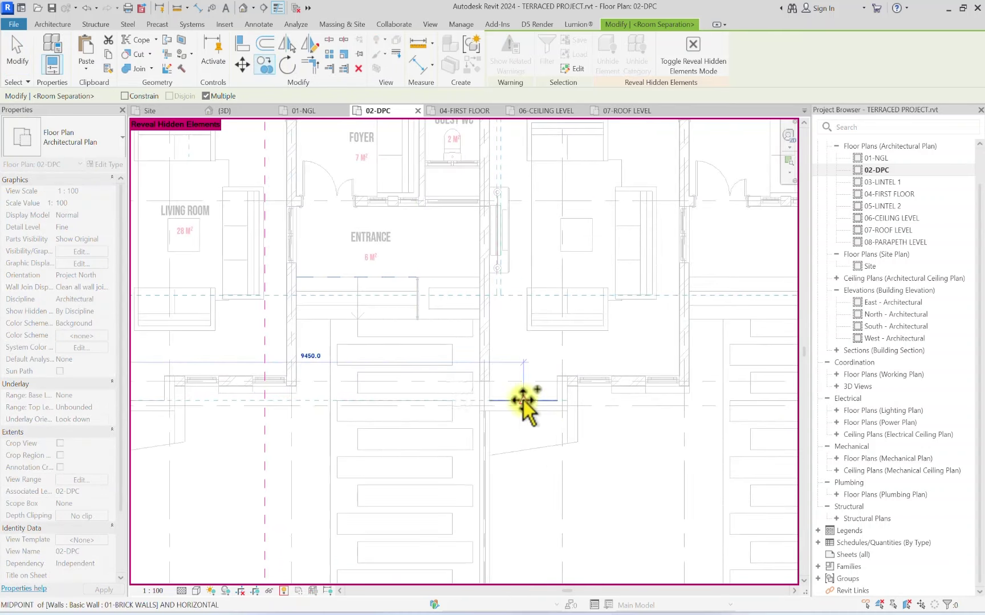
click(491, 402)
scroll(499, 403, down, 3)
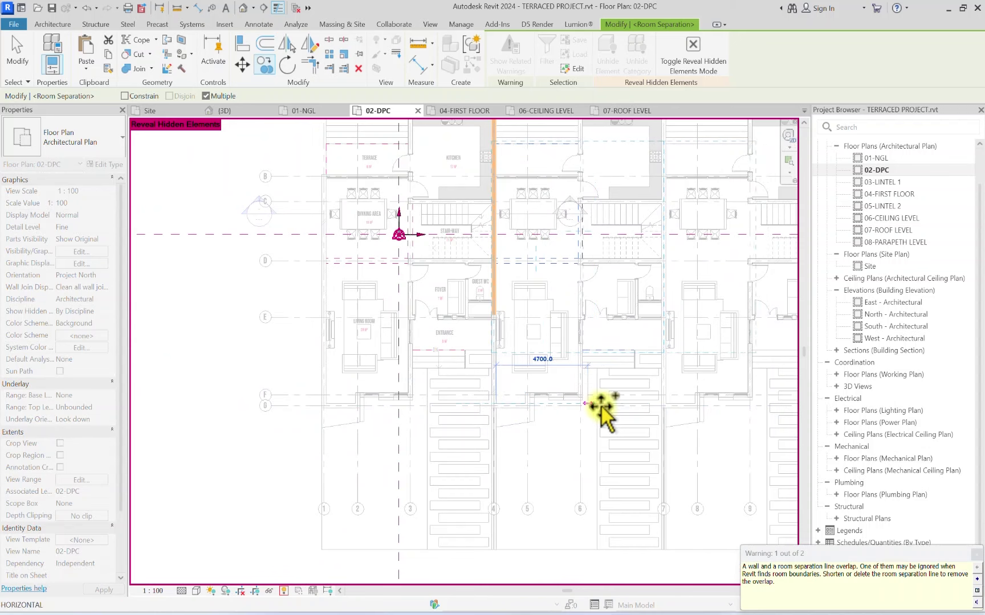
scroll(672, 407, up, 4)
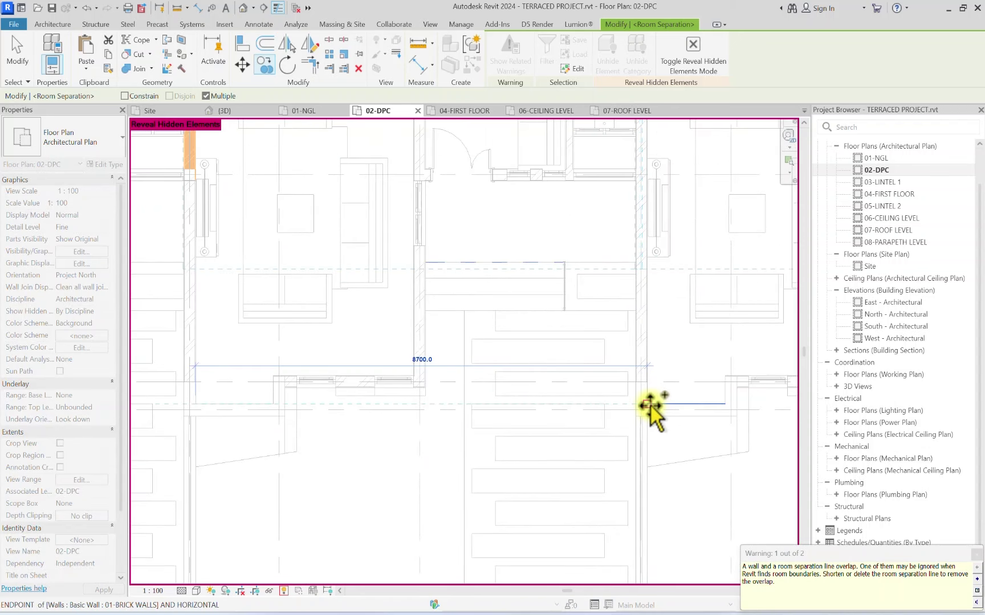
scroll(673, 410, down, 4)
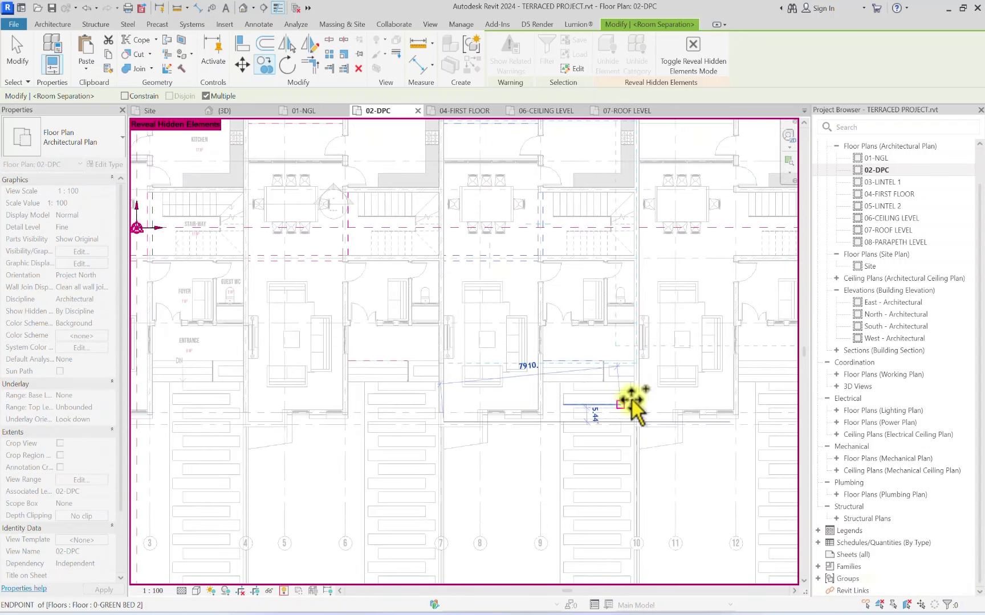
scroll(637, 439, up, 4)
click(630, 439)
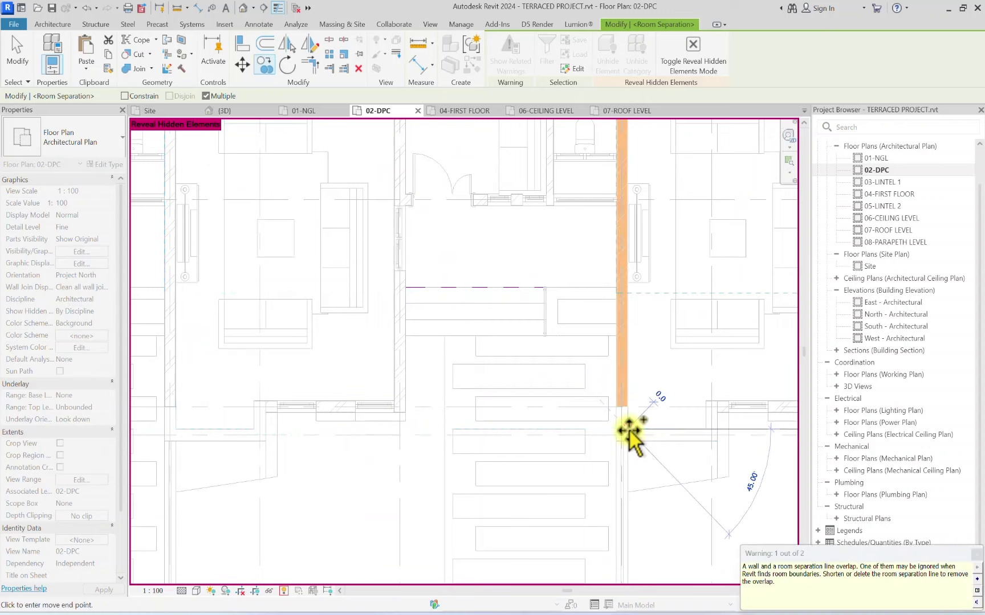
scroll(631, 427, down, 4)
key(Escape)
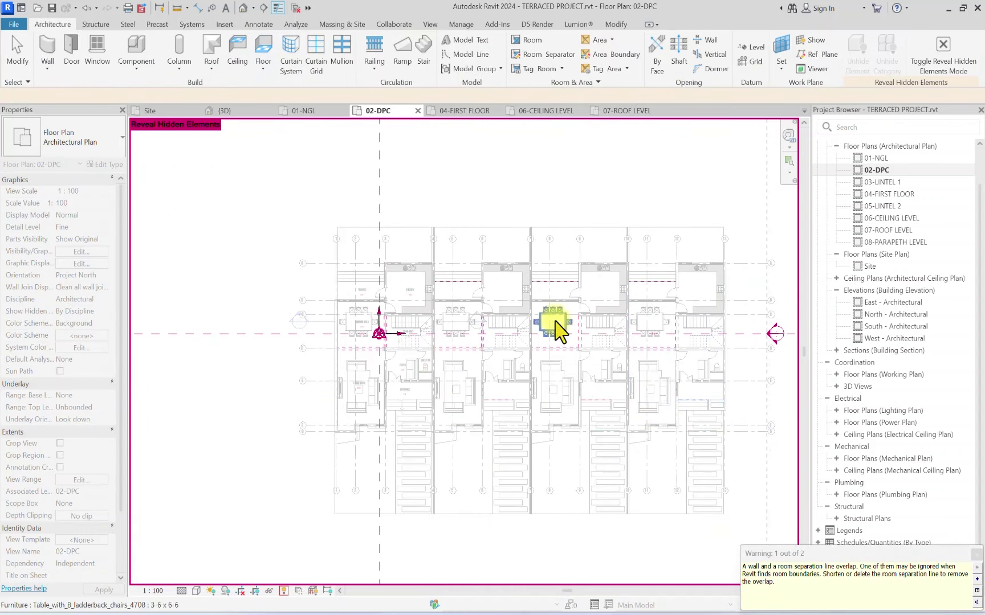
scroll(692, 407, up, 3)
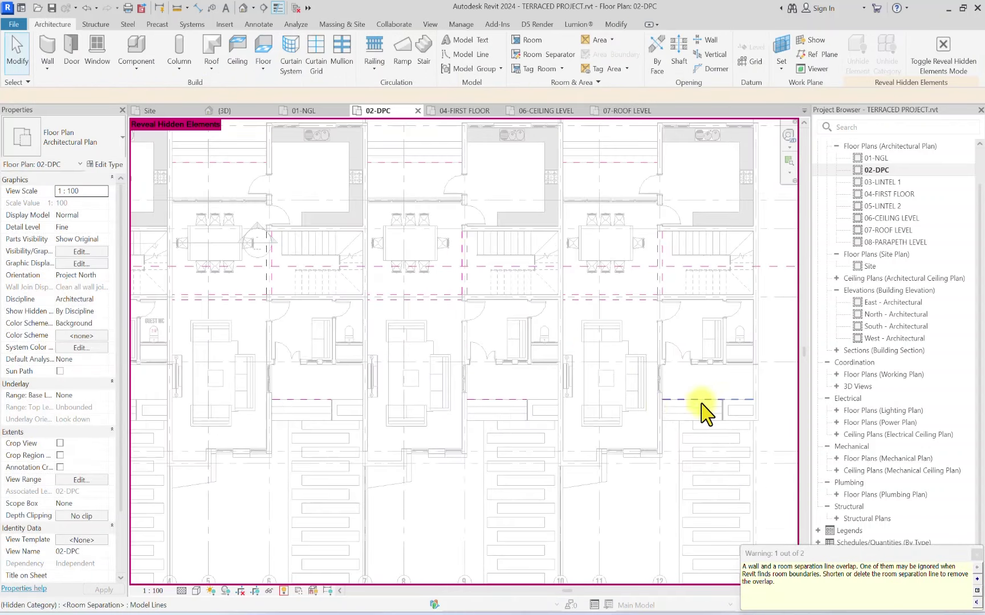
scroll(678, 455, up, 2)
scroll(515, 396, down, 3)
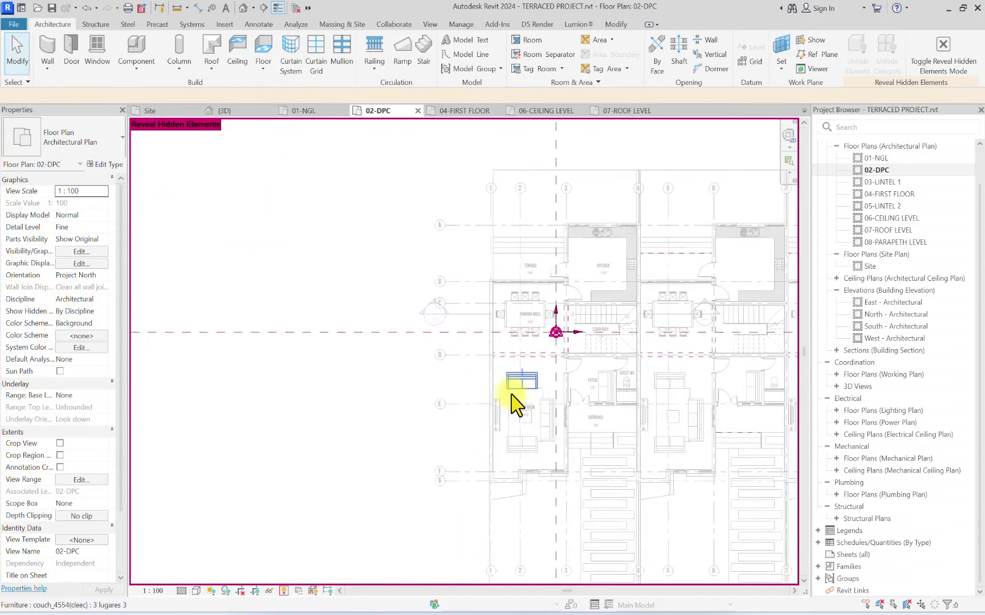
Step: Crossing-select the first unit and filter the selection down to Rooms and Room Tags
drag(613, 200, 472, 495)
click(539, 52)
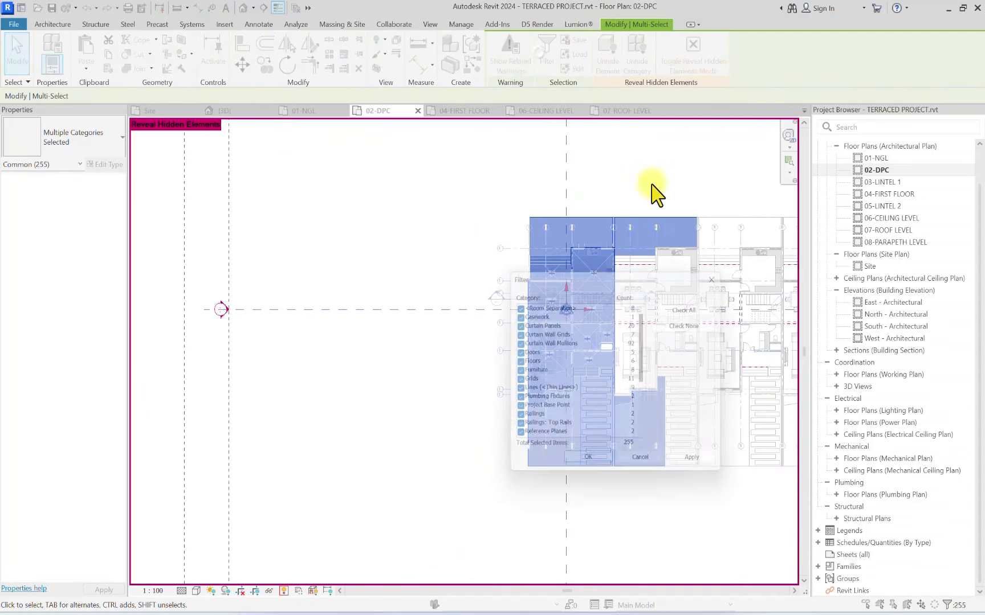
click(693, 325)
scroll(529, 433, down, 1)
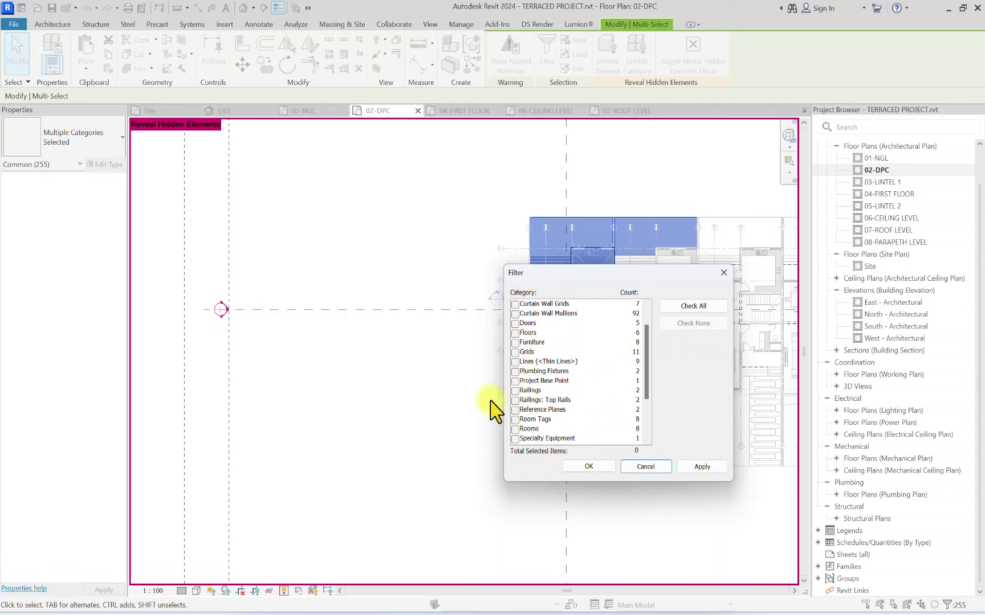
click(514, 429)
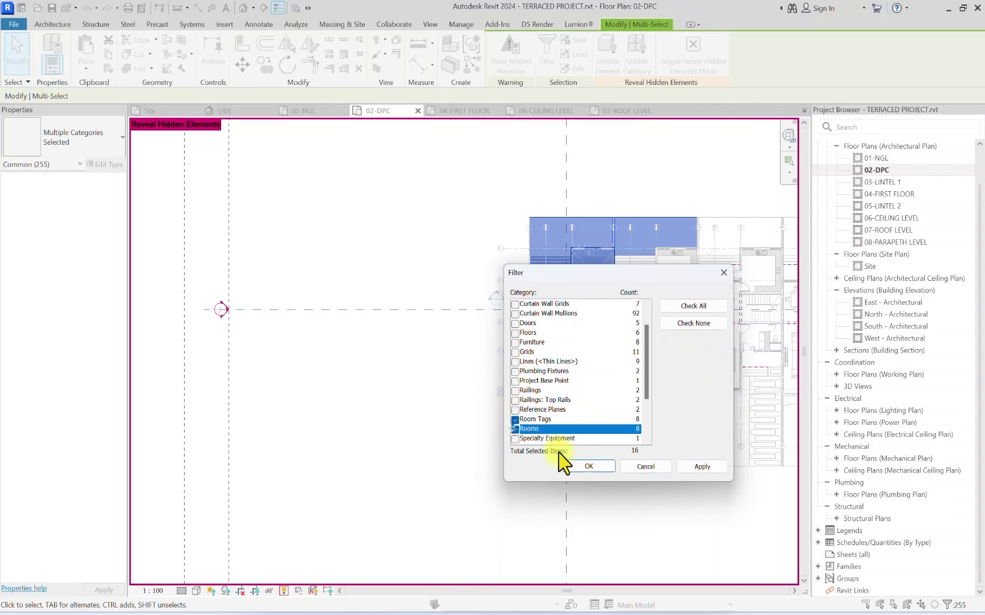
click(589, 466)
scroll(520, 417, up, 2)
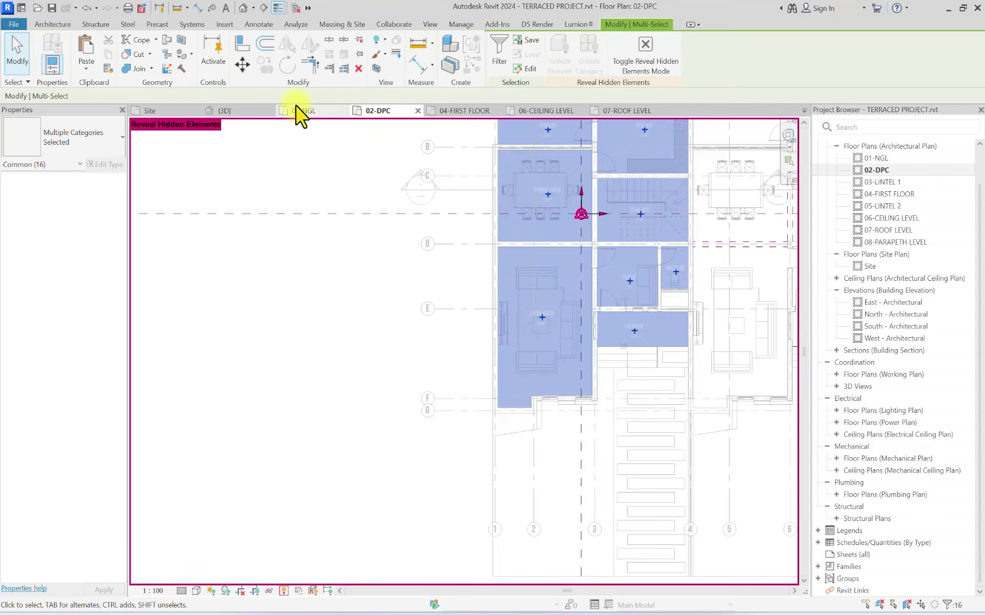
Step: Copy the rooms and tags into the next unit, then zoom to fit the terrace
click(264, 64)
scroll(493, 404, up, 3)
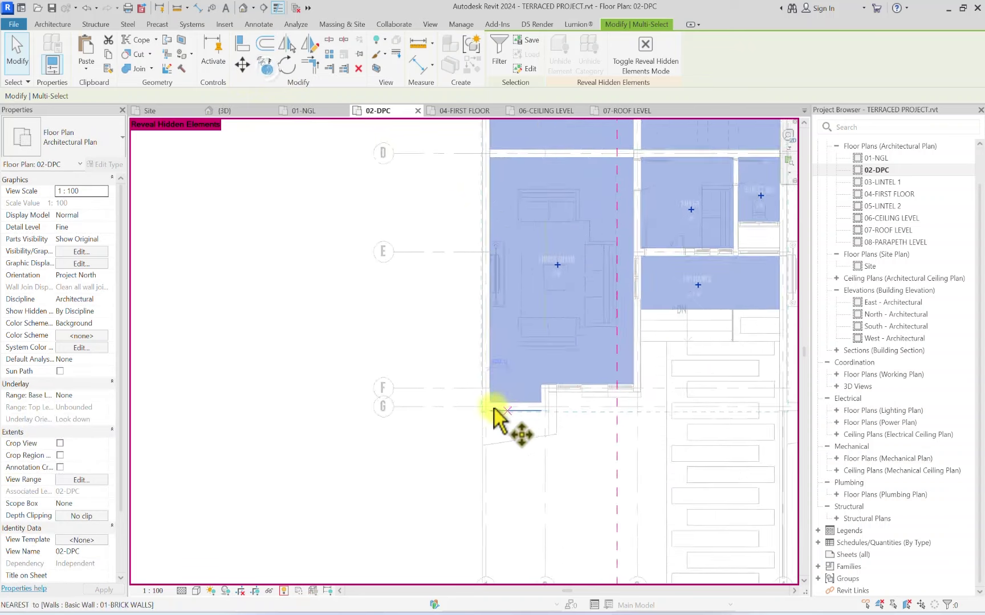
scroll(518, 408, down, 2)
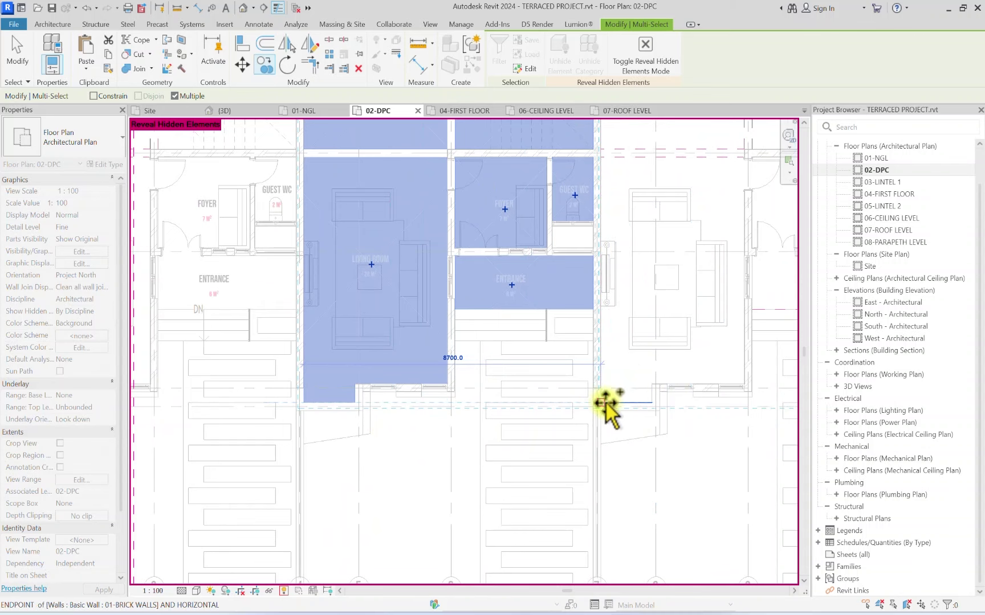
scroll(643, 418, up, 2)
scroll(639, 411, down, 3)
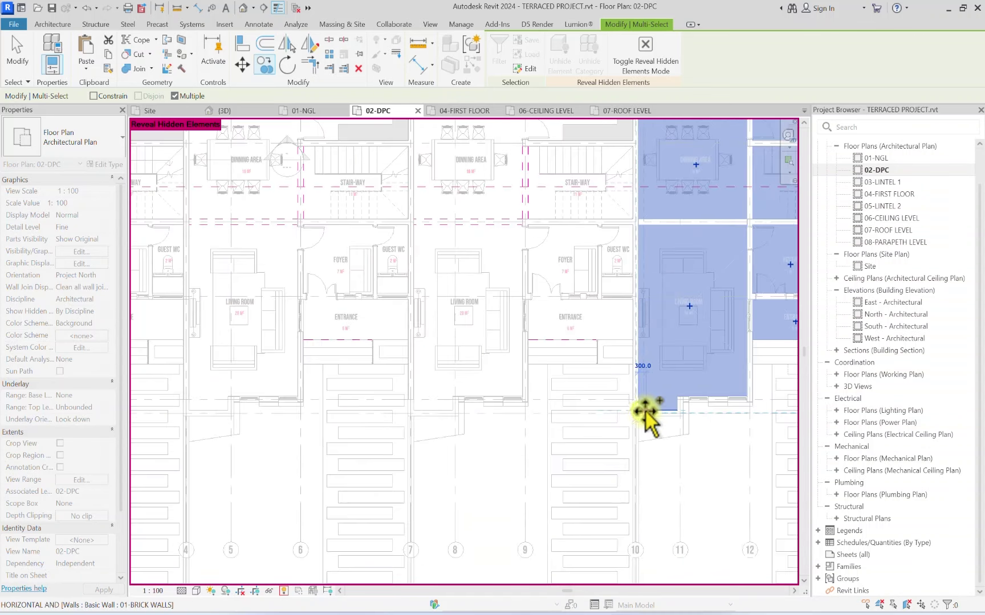
click(642, 410)
key(z)
key(f)
key(Escape)
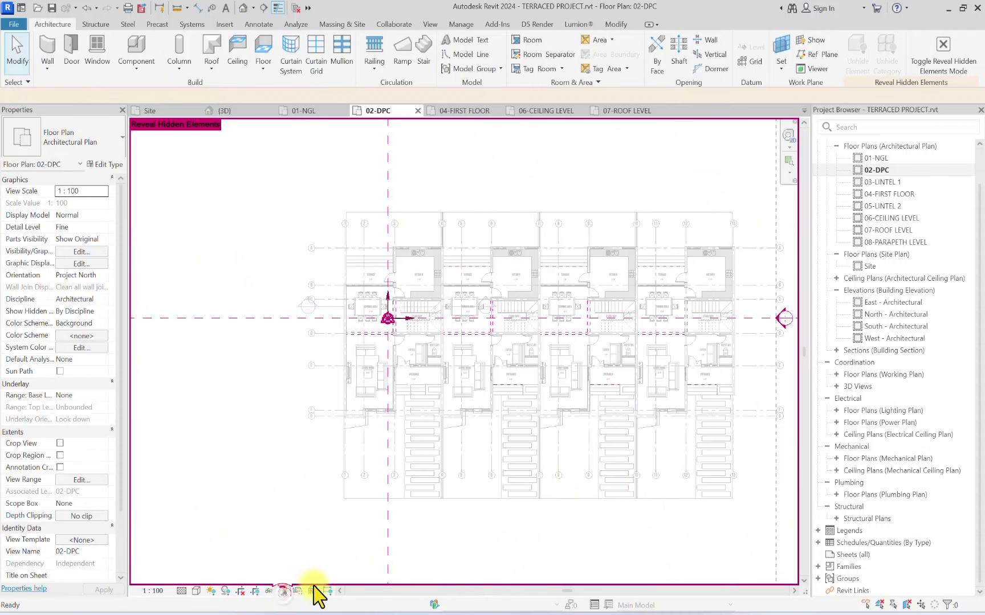
Step: Lengthen the Section 1 line across the whole terrace
scroll(336, 322, up, 2)
click(323, 308)
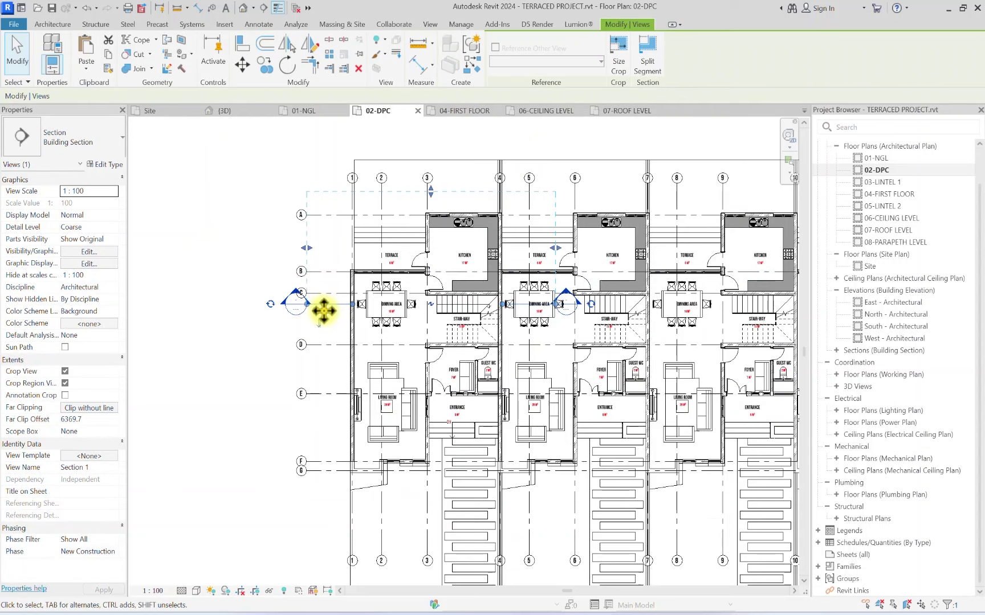
scroll(342, 276, down, 2)
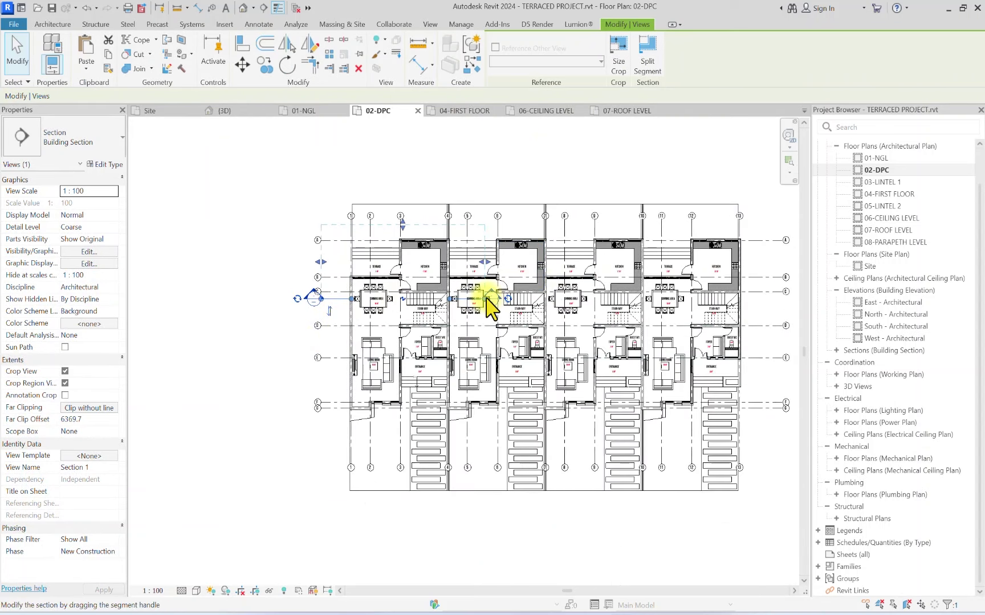
drag(489, 297, 764, 298)
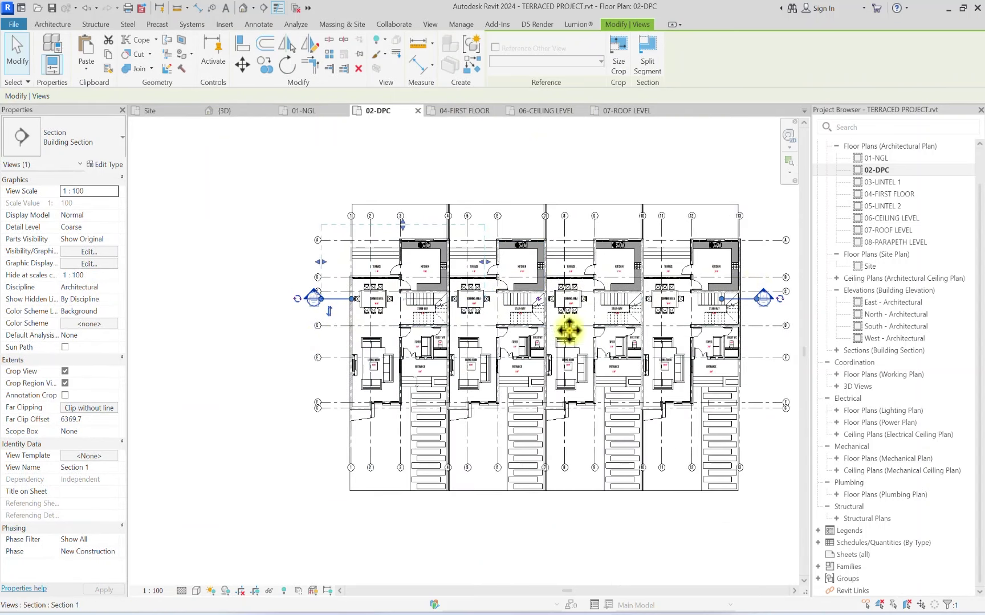
scroll(569, 330, down, 1)
click(351, 406)
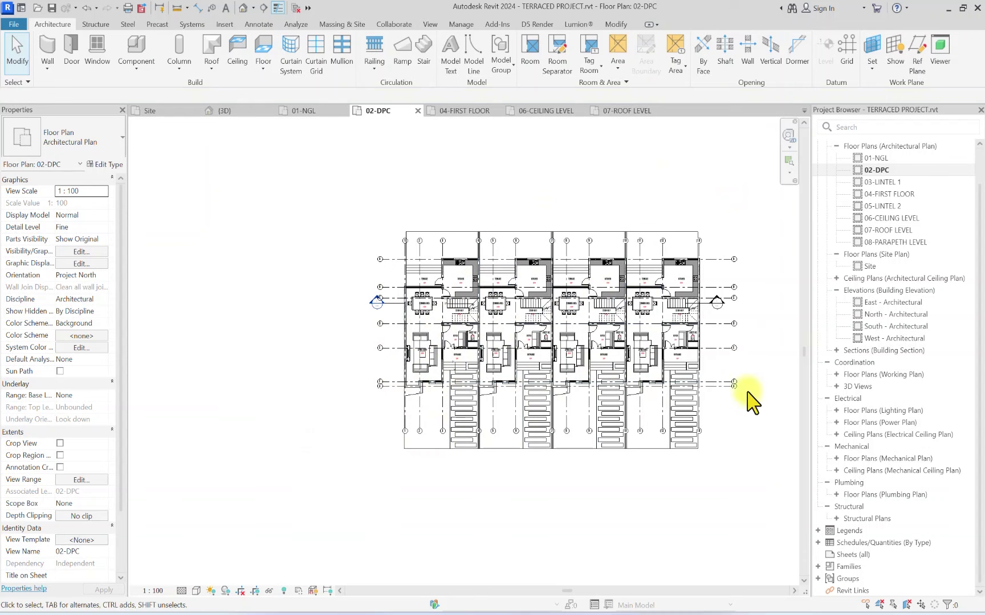
scroll(712, 399, up, 3)
Step: Add an elbow to grid G's right bubble
click(696, 394)
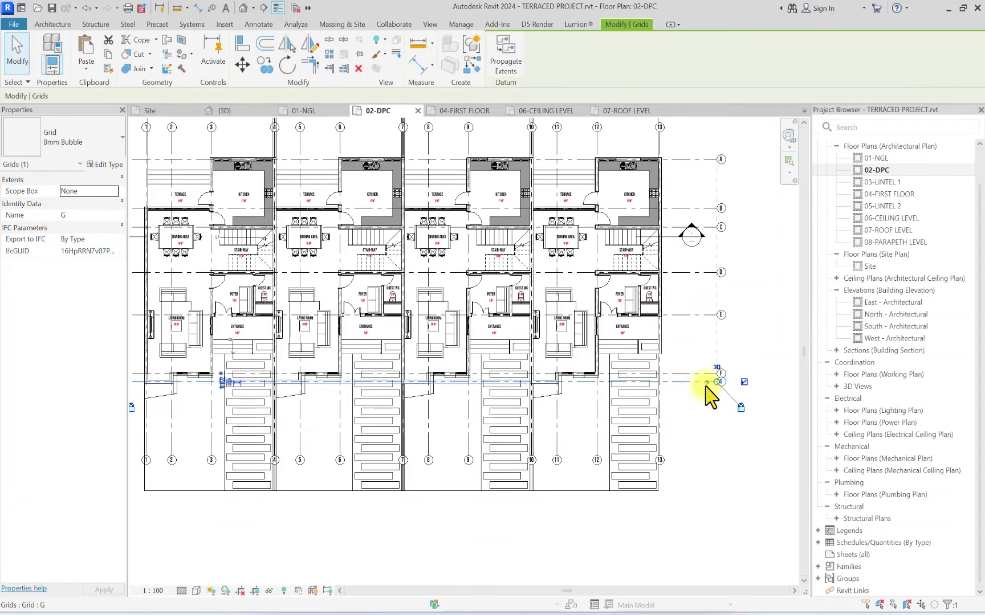
drag(705, 401, 709, 383)
scroll(713, 379, up, 4)
scroll(712, 390, down, 3)
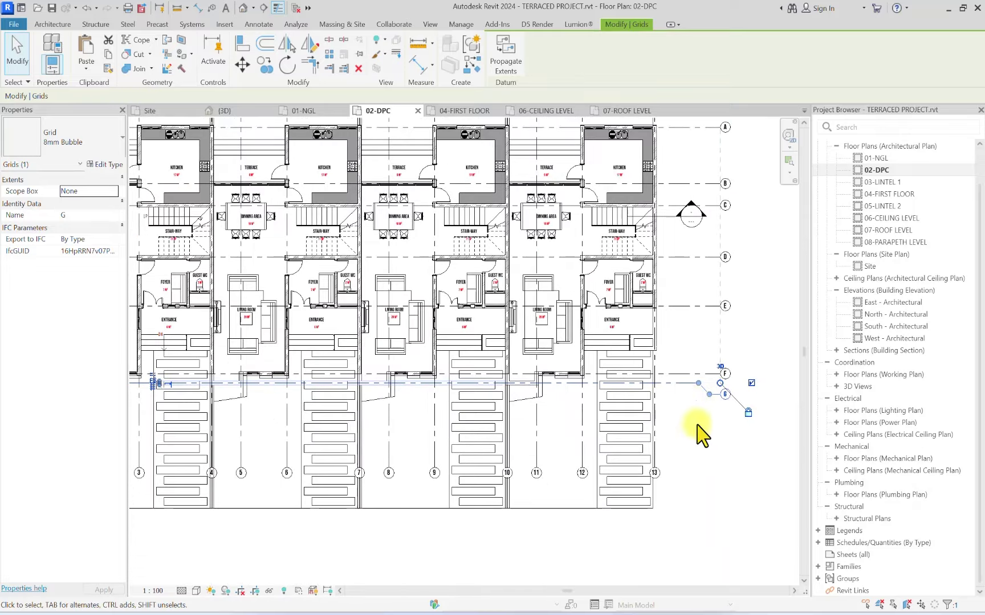
middle_drag(704, 409, 725, 466)
scroll(315, 402, up, 5)
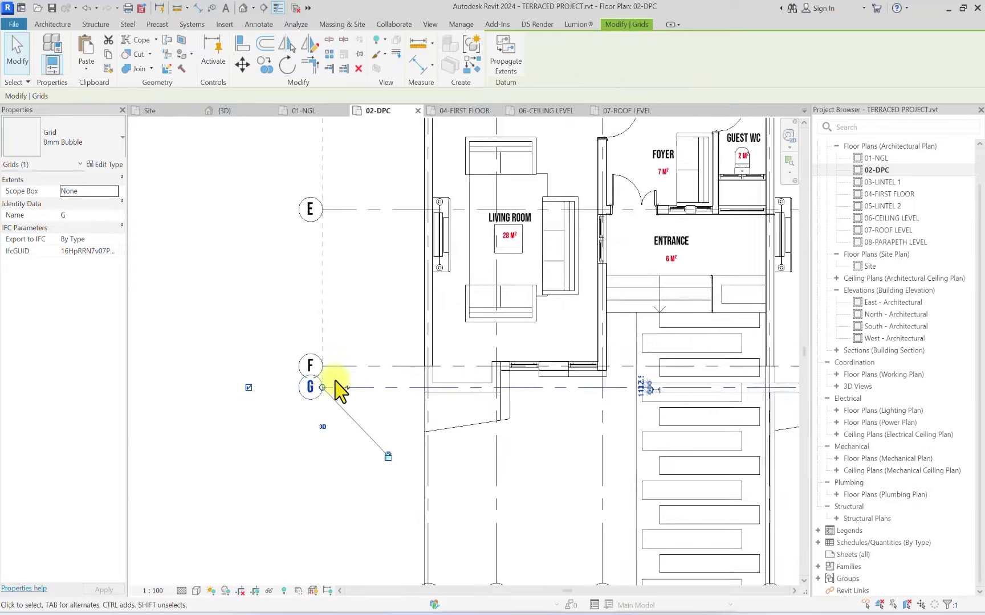
key(Escape)
scroll(371, 364, down, 4)
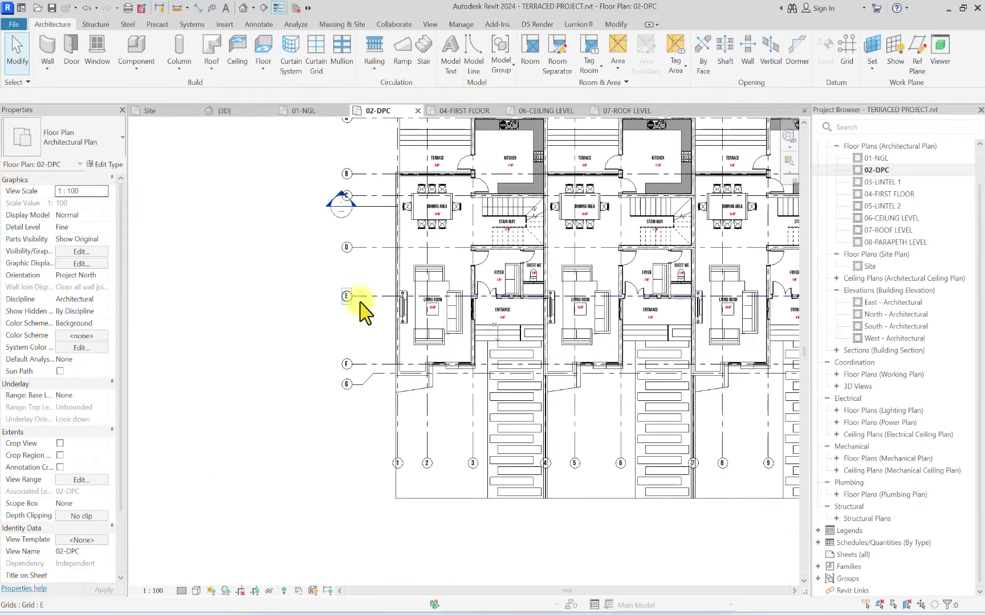
middle_drag(361, 310, 326, 385)
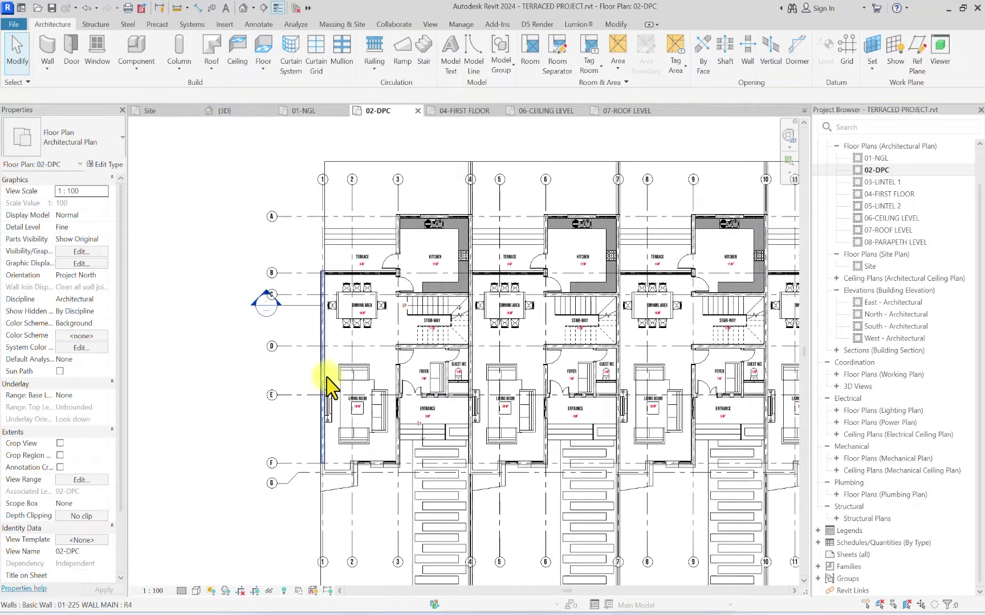
click(890, 194)
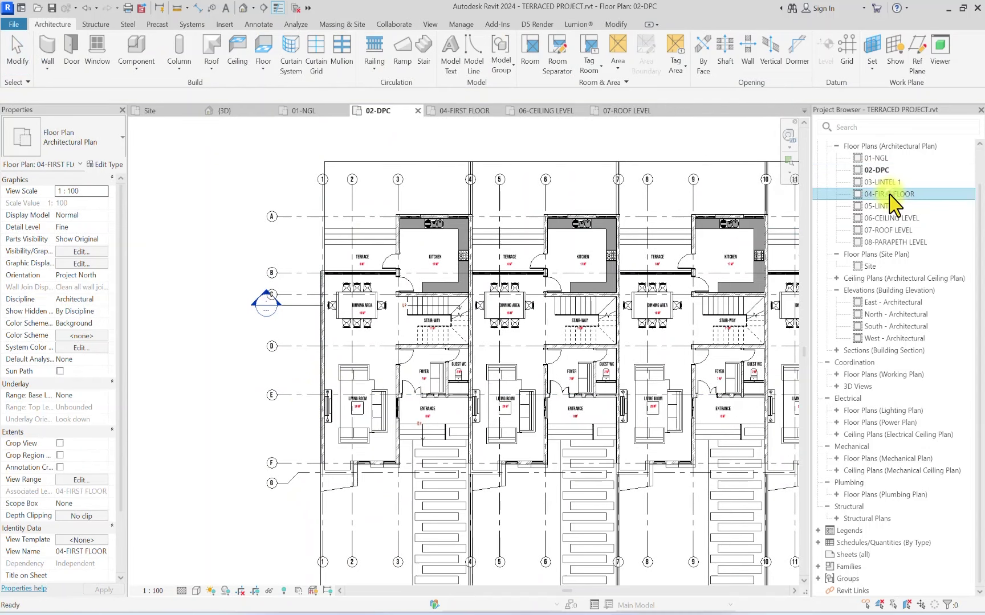
double_click(889, 194)
scroll(681, 281, down, 3)
middle_drag(536, 348, 524, 276)
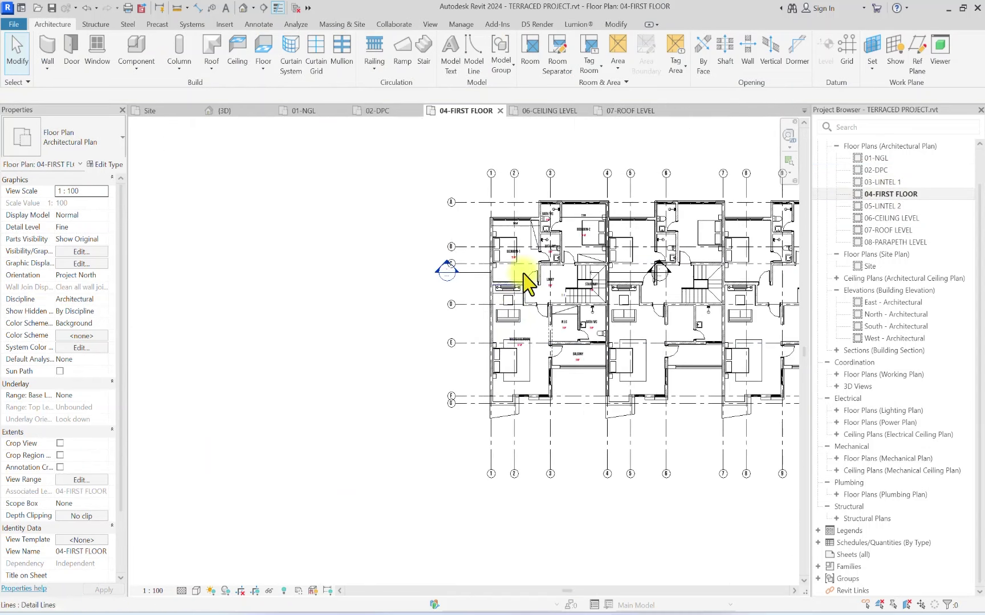
click(284, 592)
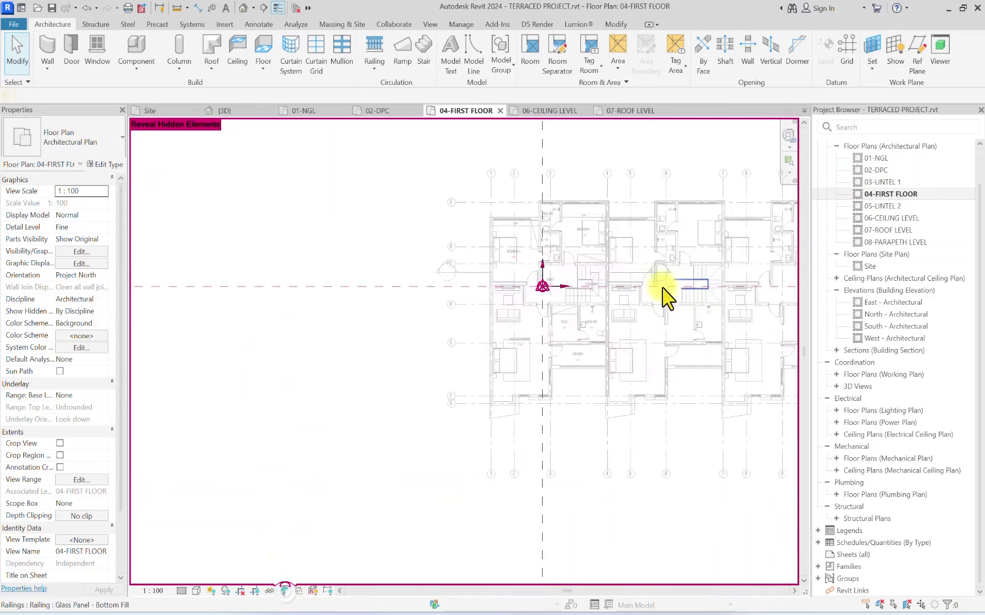
scroll(534, 290, up, 5)
scroll(636, 276, up, 4)
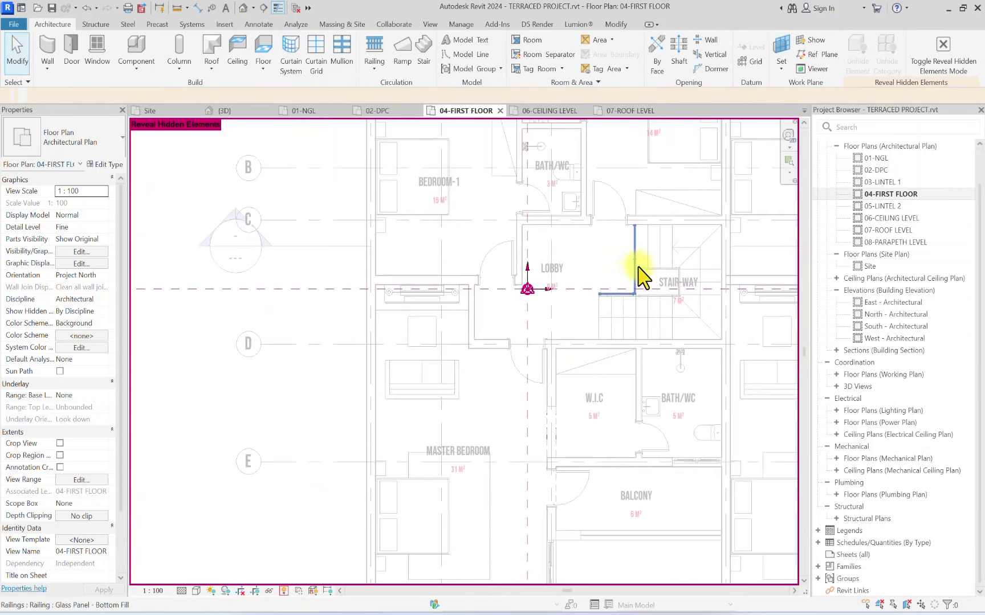
click(632, 295)
scroll(634, 293, up, 1)
scroll(638, 298, up, 2)
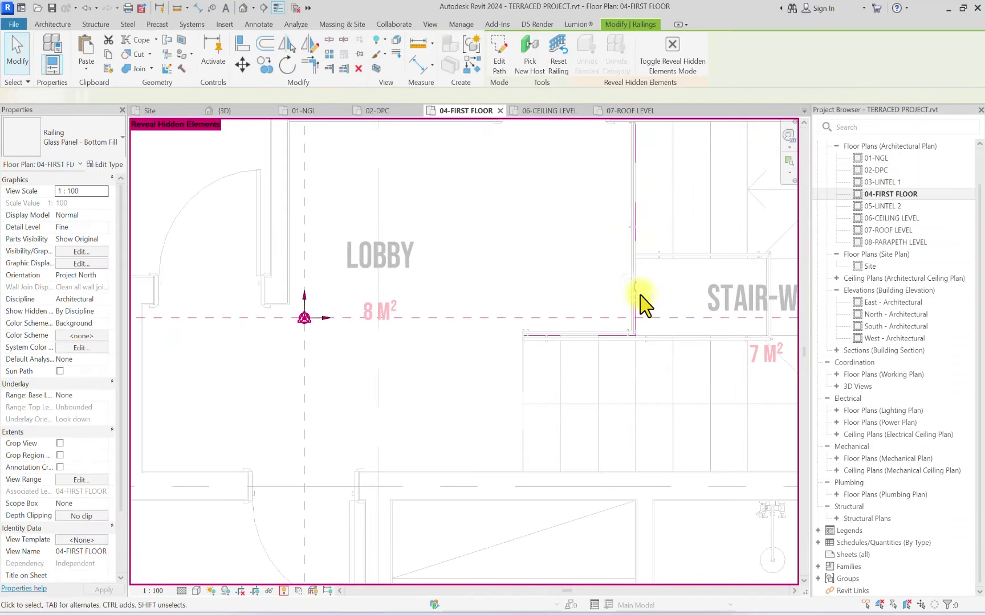
click(639, 301)
scroll(587, 339, up, 2)
scroll(565, 347, up, 3)
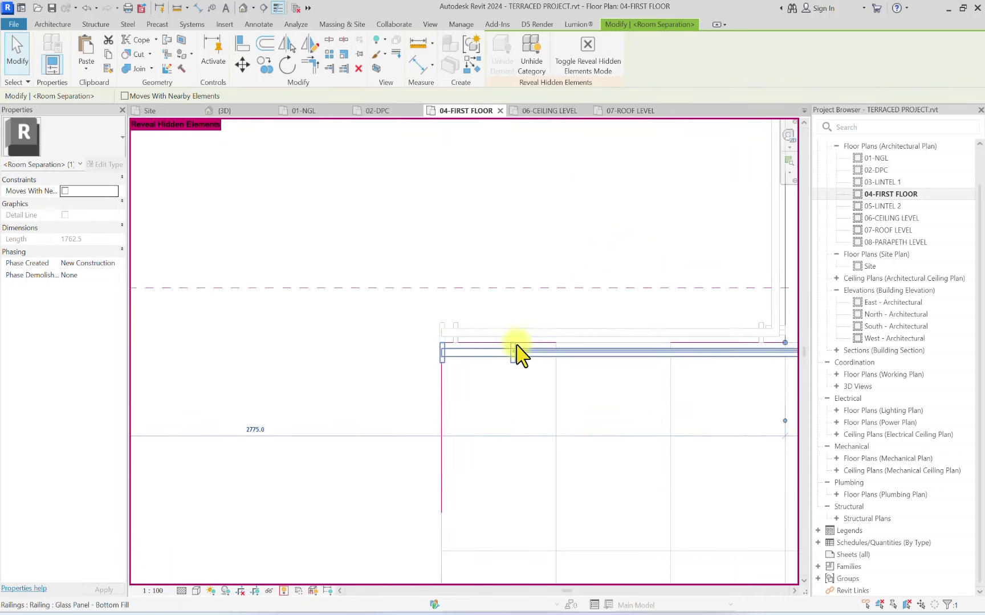
ctrl+click(537, 341)
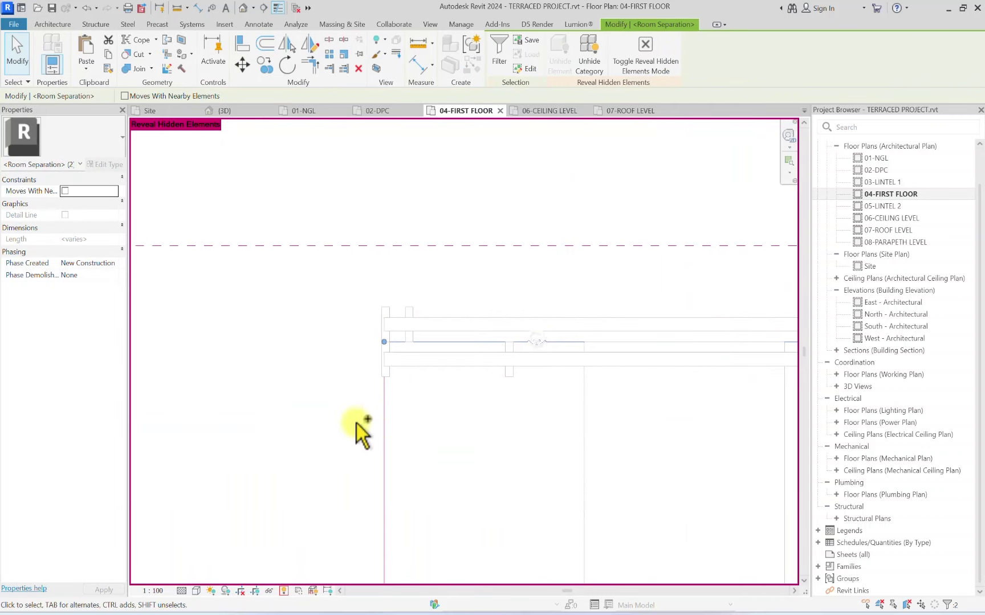
ctrl+click(385, 418)
scroll(401, 342, down, 5)
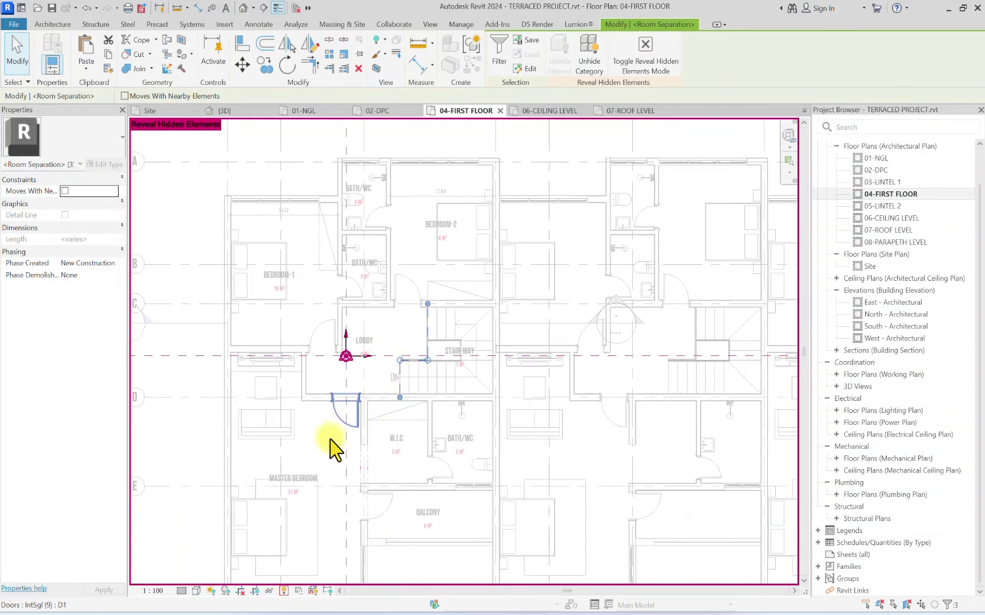
scroll(432, 362, up, 2)
scroll(431, 363, down, 2)
click(263, 64)
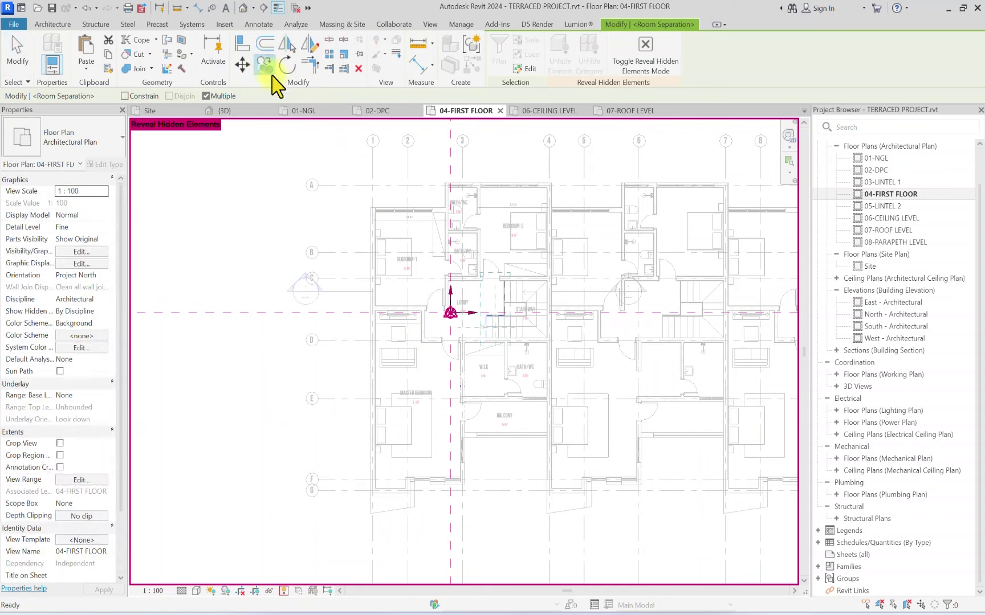
scroll(434, 345, up, 3)
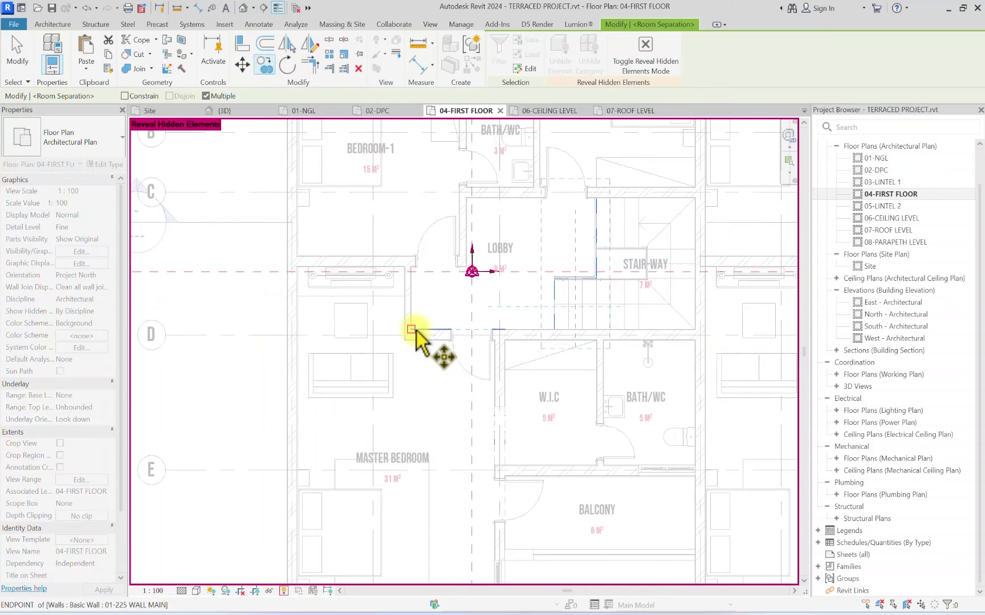
scroll(638, 334, down, 2)
scroll(593, 334, up, 2)
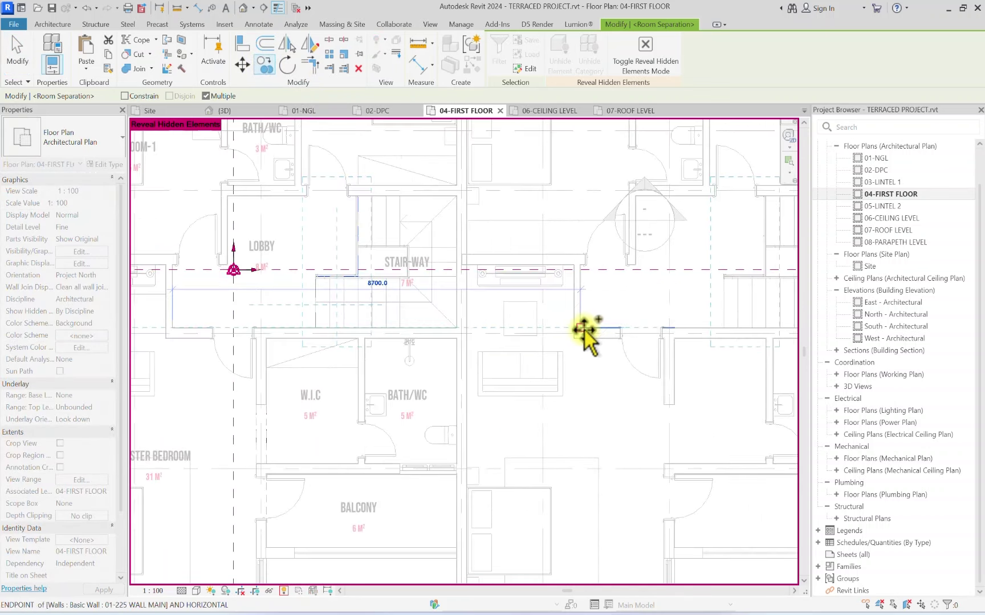
scroll(584, 333, up, 2)
scroll(580, 337, down, 3)
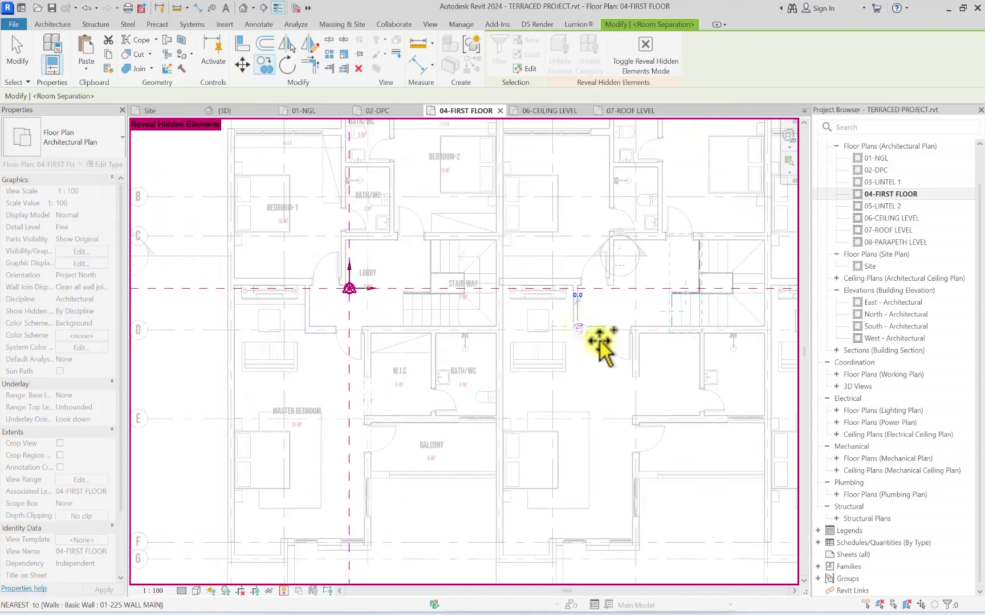
scroll(561, 336, up, 3)
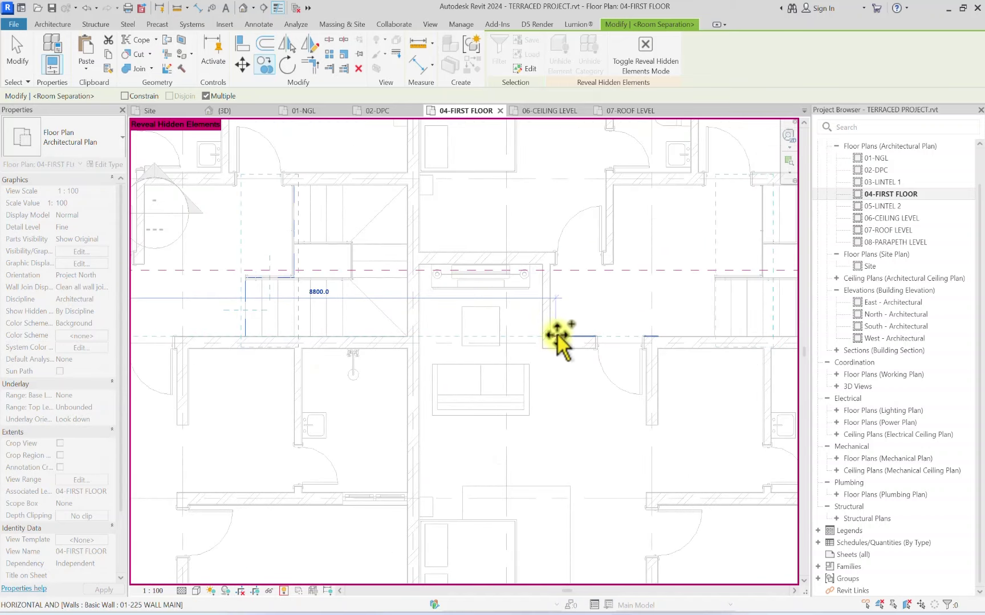
scroll(554, 336, down, 3)
mouse_move(553, 335)
middle_down()
mouse_move(422, 368)
mouse_move(563, 341)
middle_up()
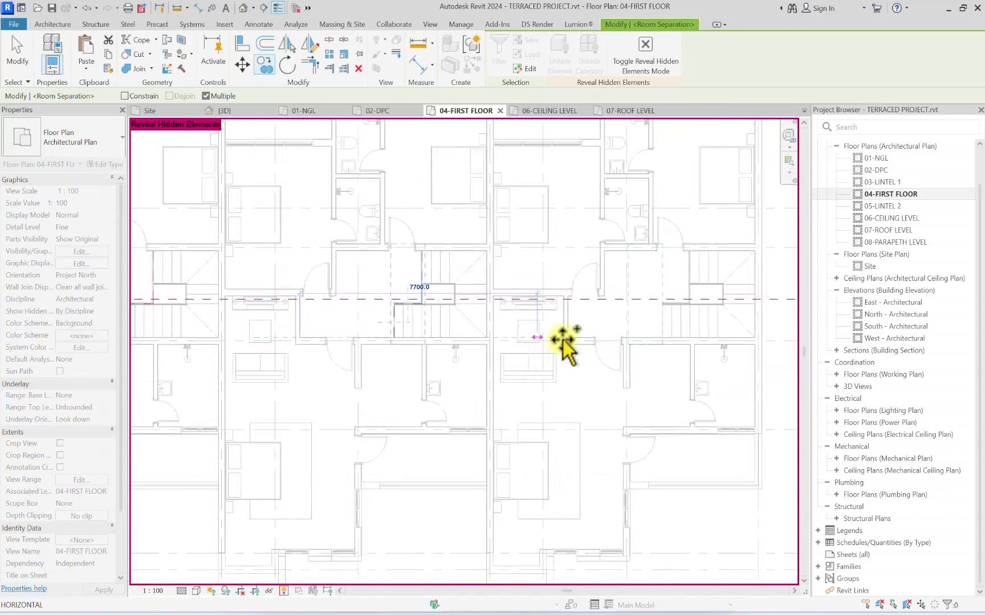
scroll(562, 340, up, 5)
scroll(555, 335, down, 8)
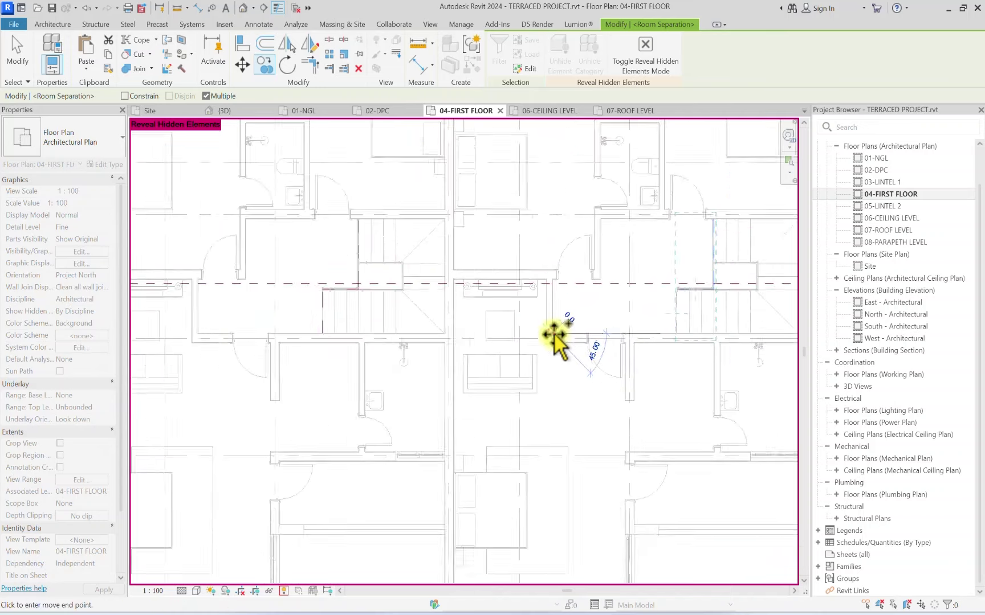
key(Escape)
key(Escape)
scroll(392, 345, up, 2)
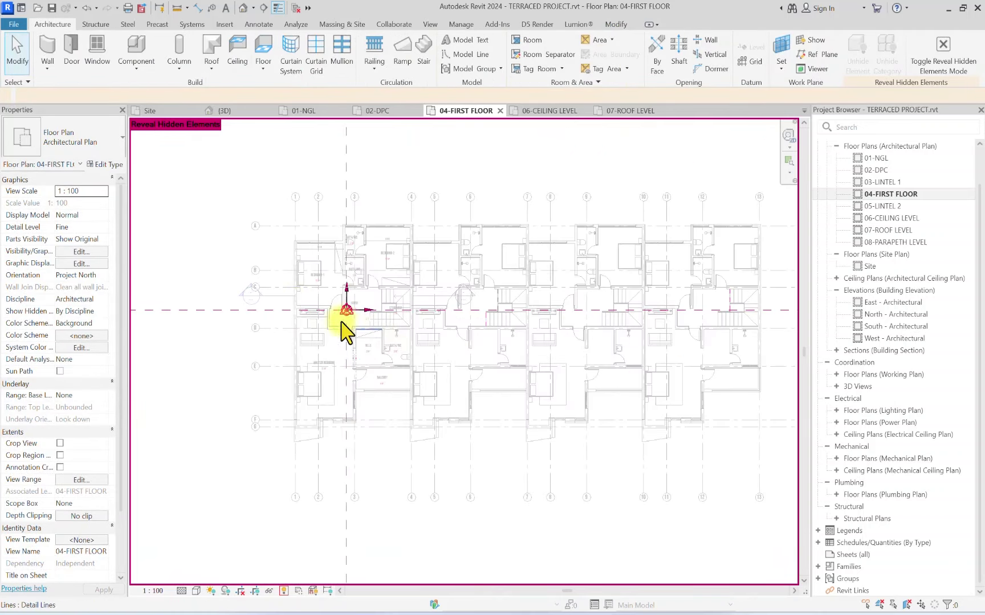
middle_drag(387, 295, 476, 290)
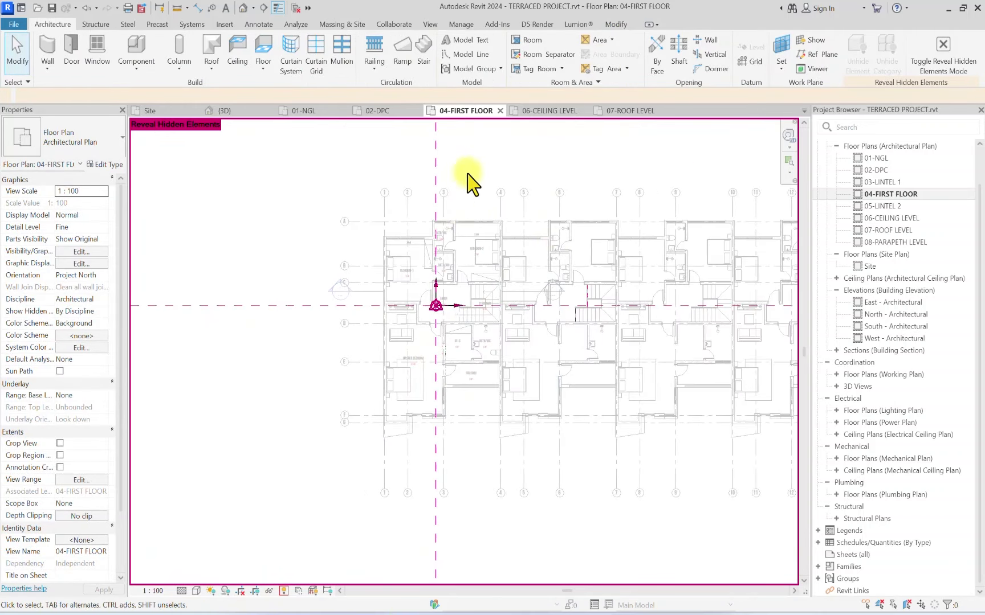
Step: Crossing-select the left unit and filter the selection to only Rooms and Room Tags
drag(506, 149, 336, 570)
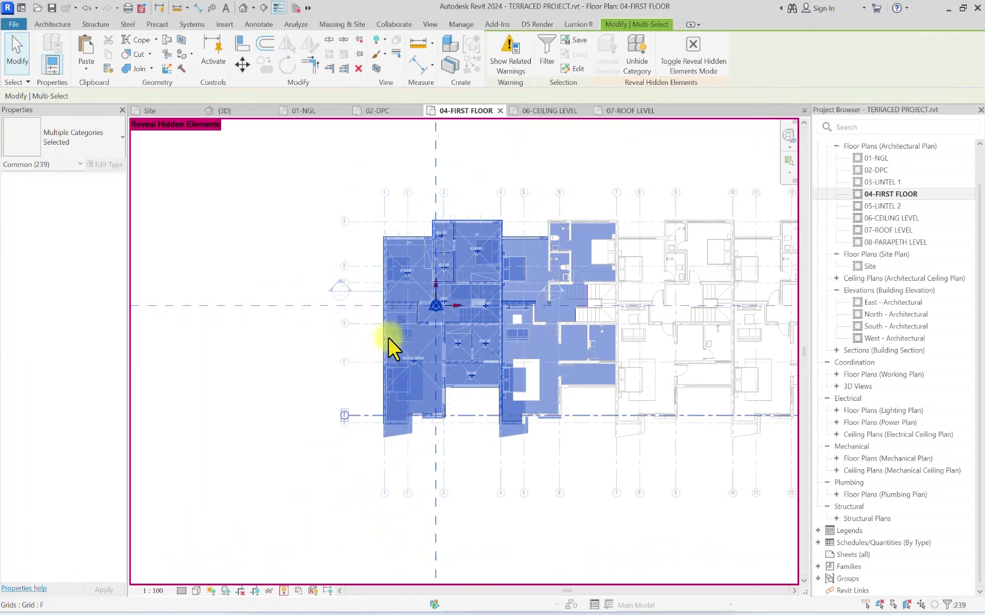
click(548, 56)
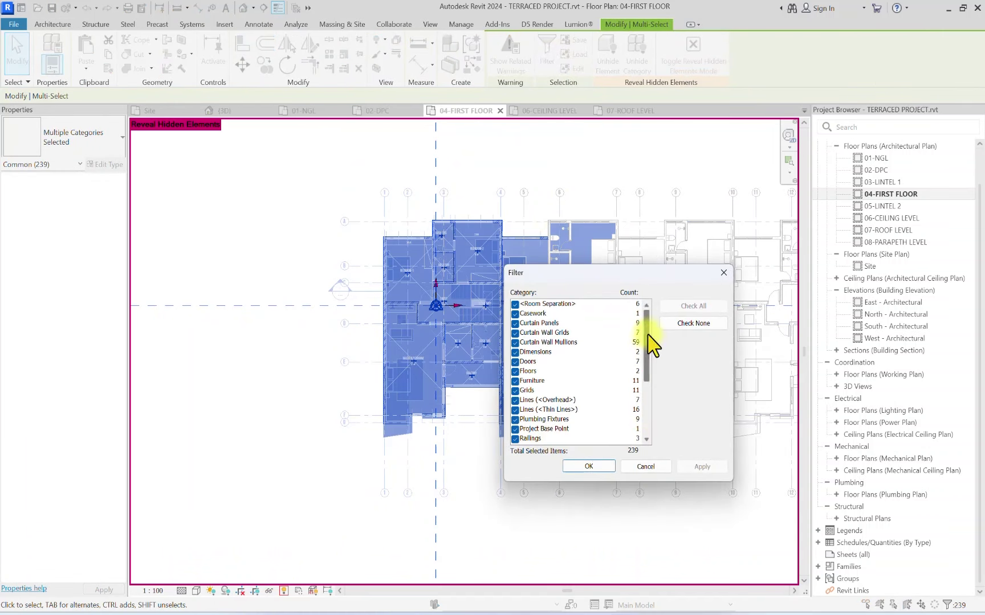
drag(648, 332, 640, 404)
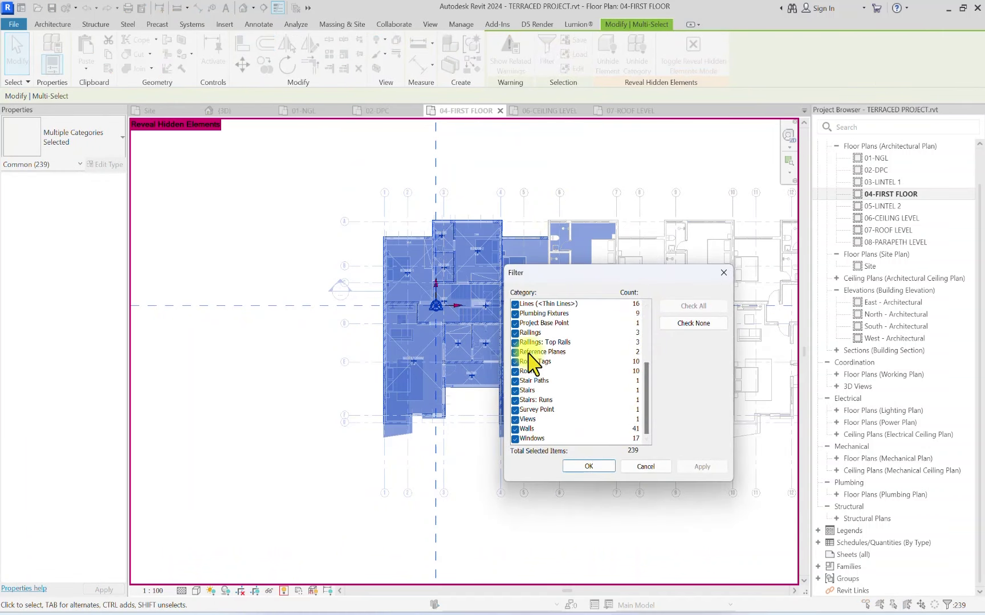
scroll(530, 362, up, 3)
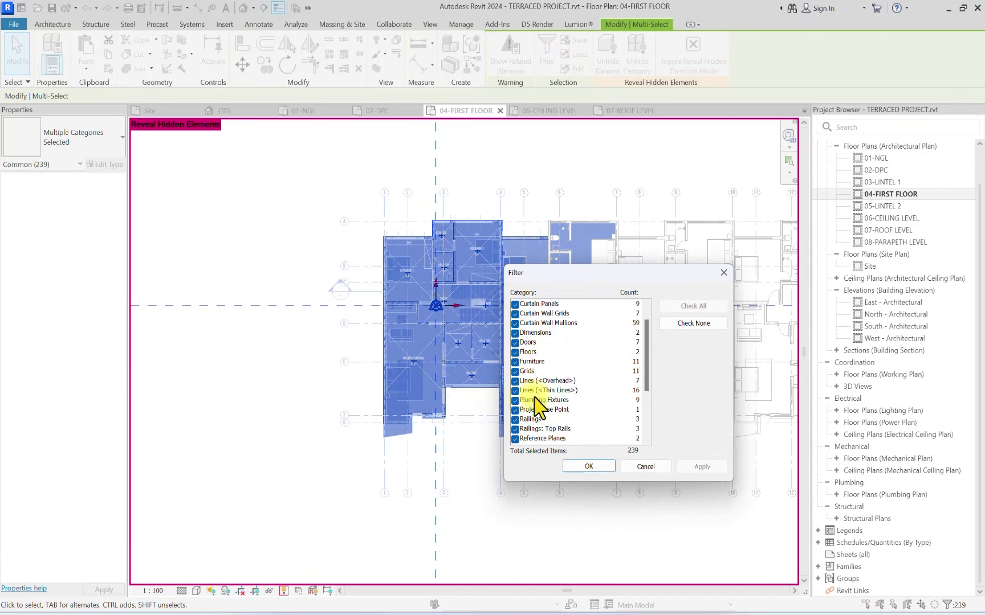
scroll(513, 413, down, 3)
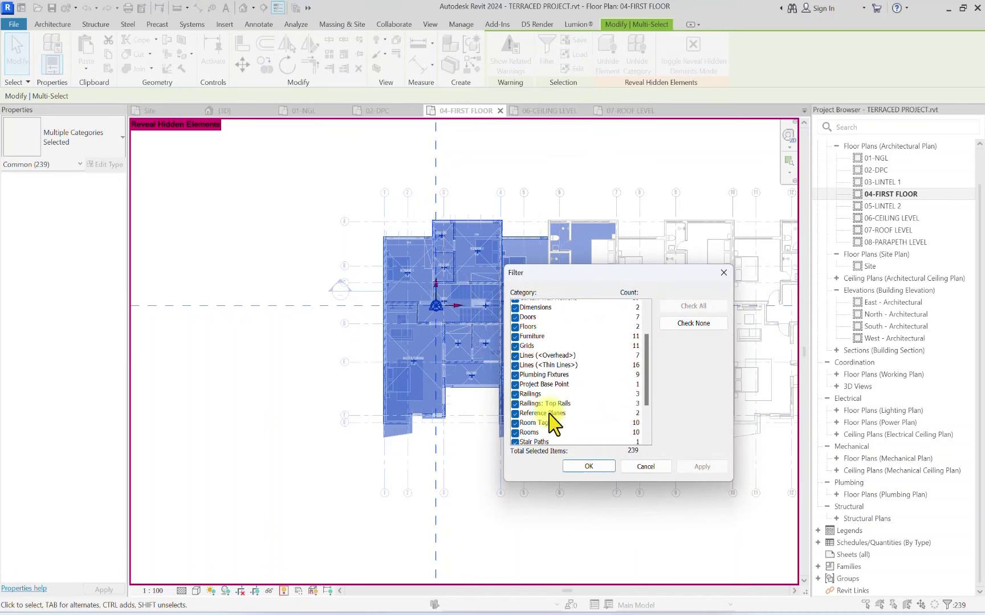
click(693, 323)
click(514, 362)
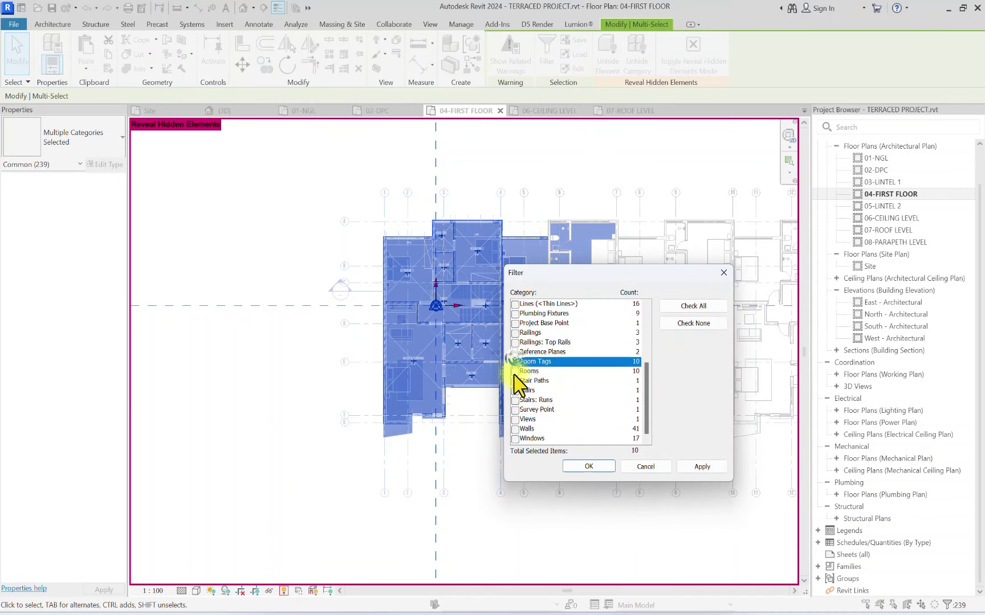
click(515, 372)
click(588, 467)
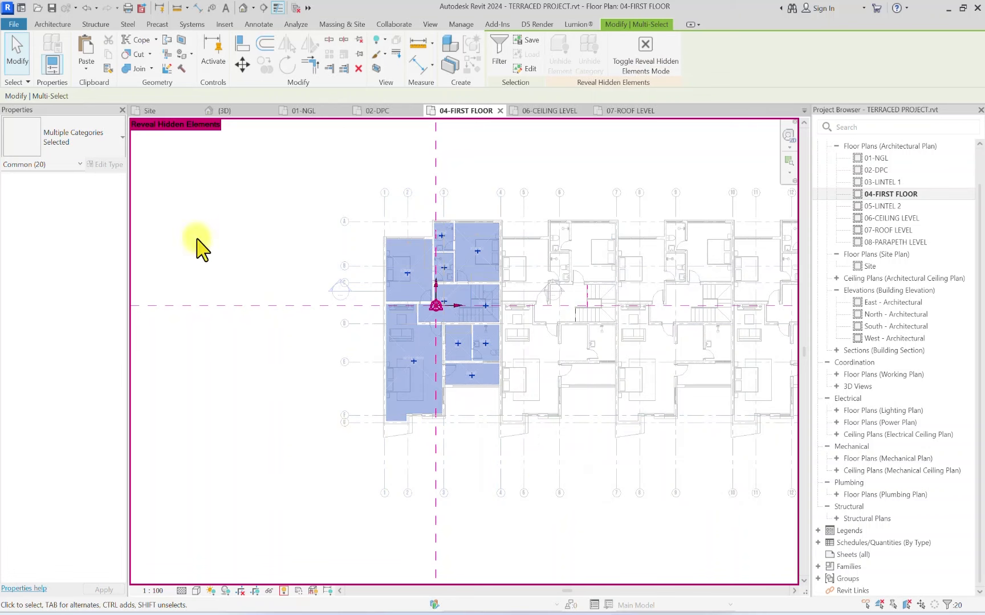
Step: Copy the rooms and tags from the grid-wall corner into the next unit
click(264, 65)
scroll(431, 424, up, 5)
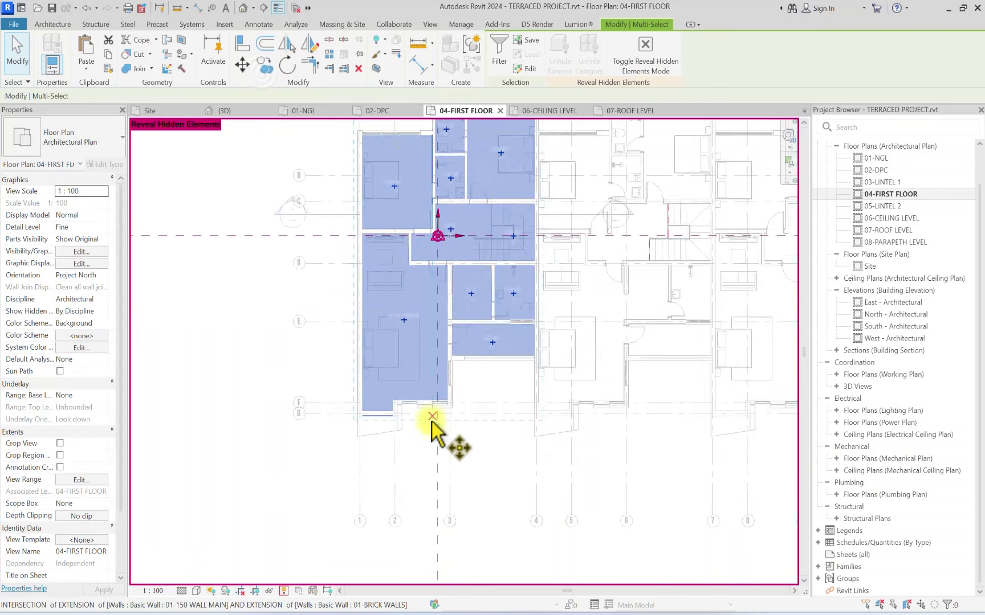
click(316, 410)
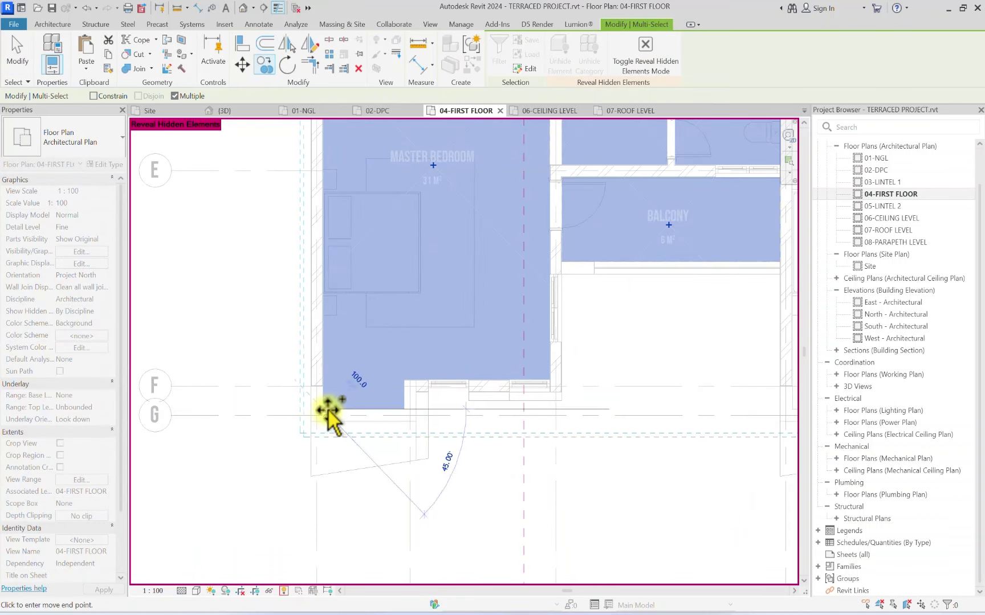
scroll(433, 413, down, 4)
scroll(394, 411, up, 5)
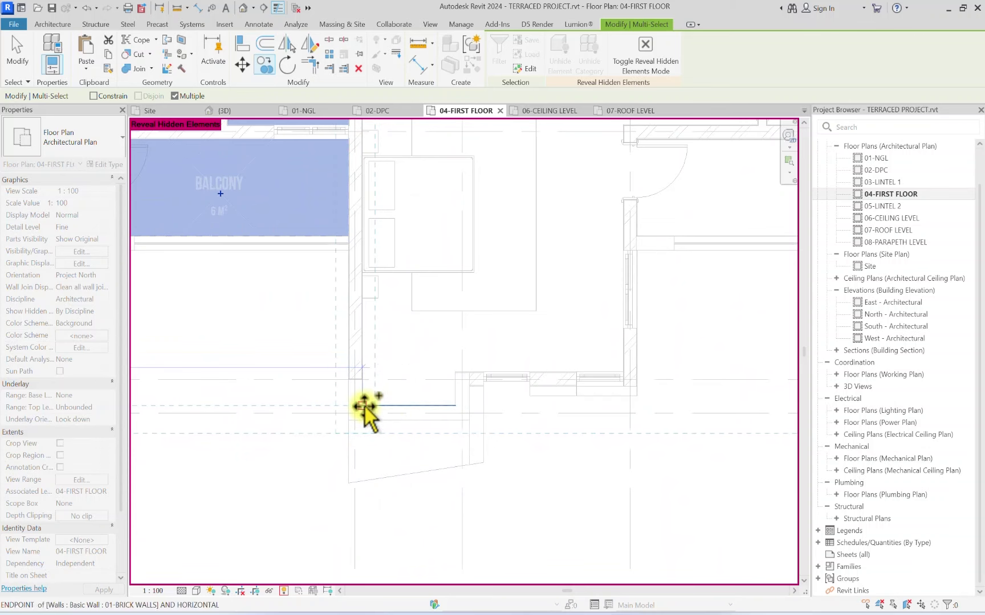
click(364, 408)
scroll(362, 405, down, 5)
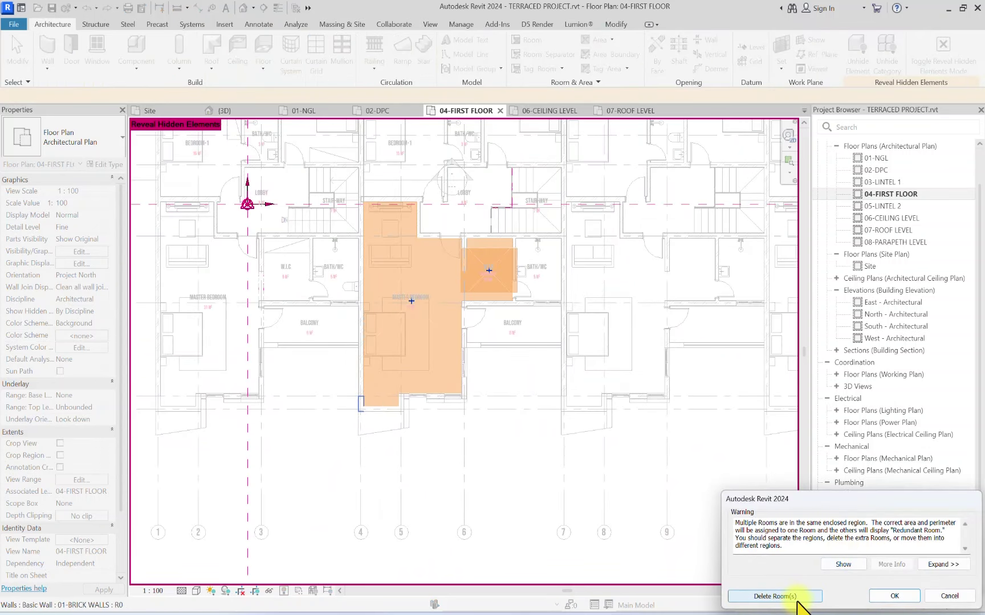
Step: Dismiss the redundant room warning and select the single room separation line by the W.I.C
click(894, 596)
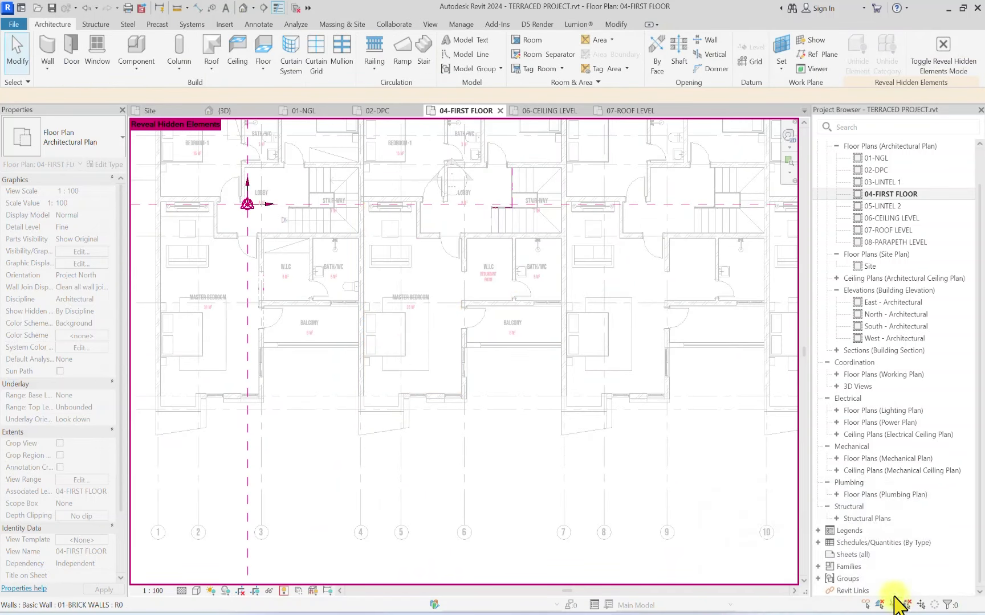
scroll(241, 297, up, 5)
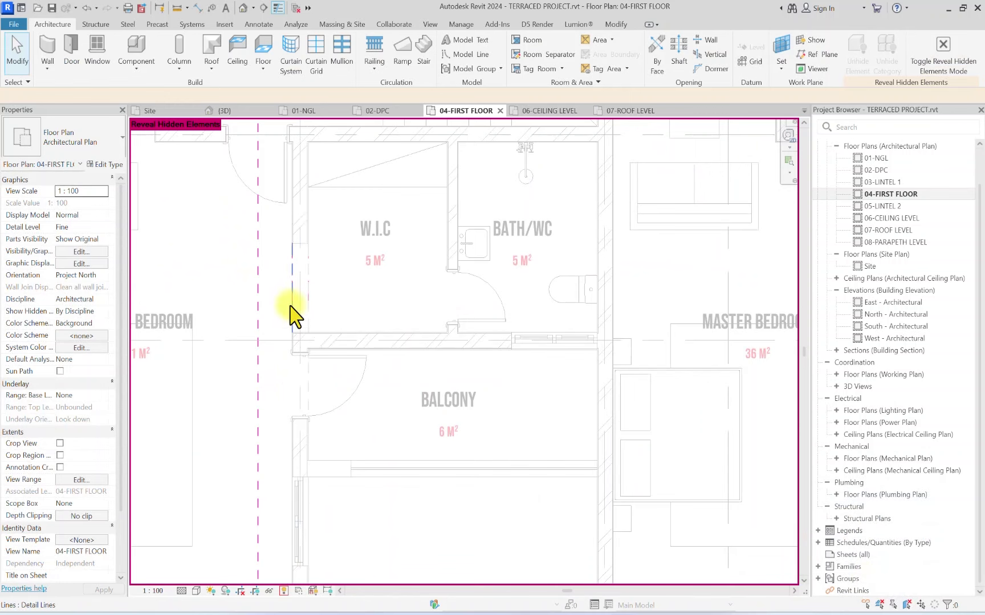
click(292, 307)
scroll(295, 304, up, 3)
click(313, 303)
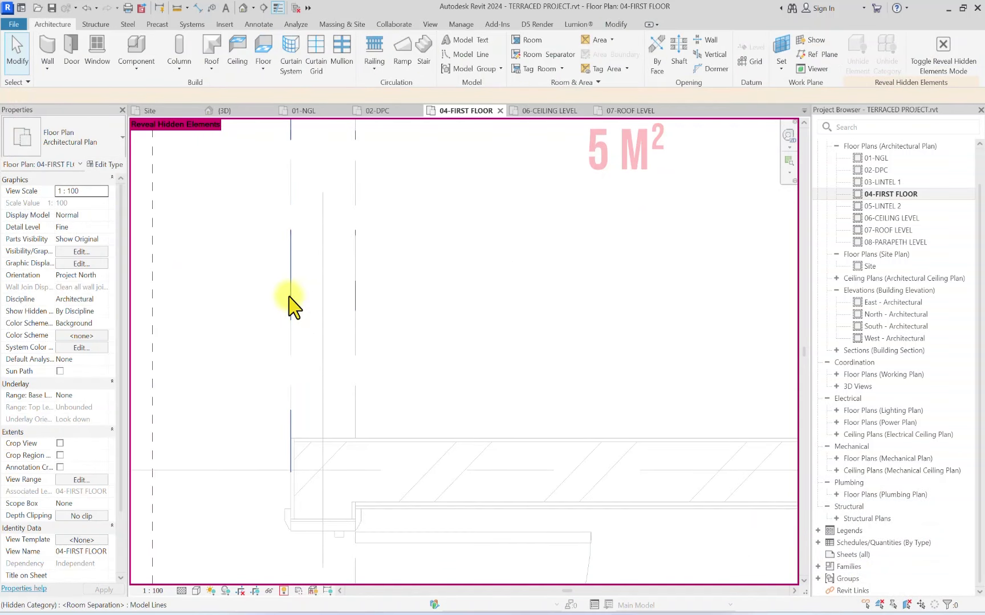
click(289, 296)
key(Tab)
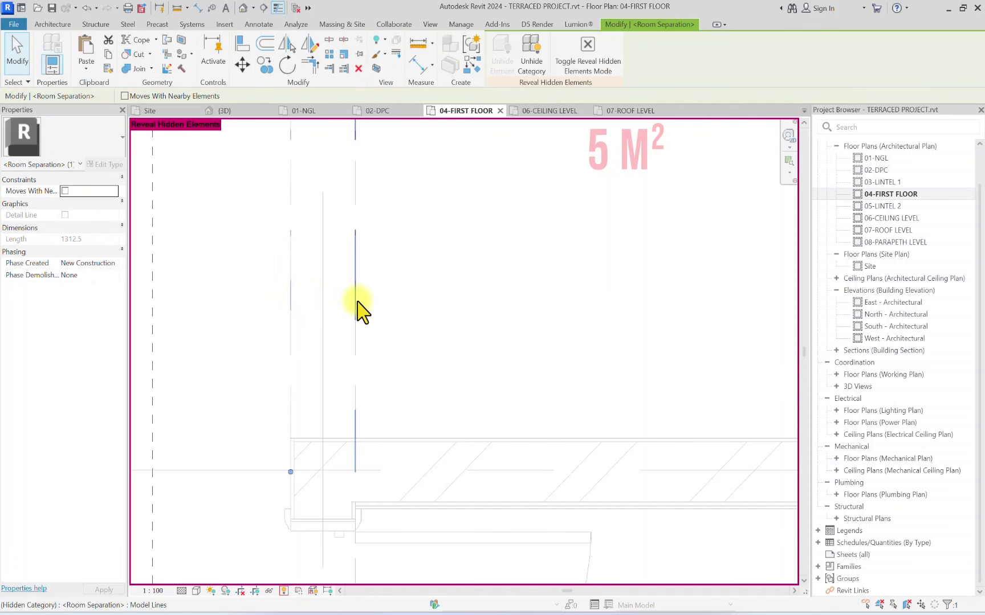
scroll(358, 308, down, 8)
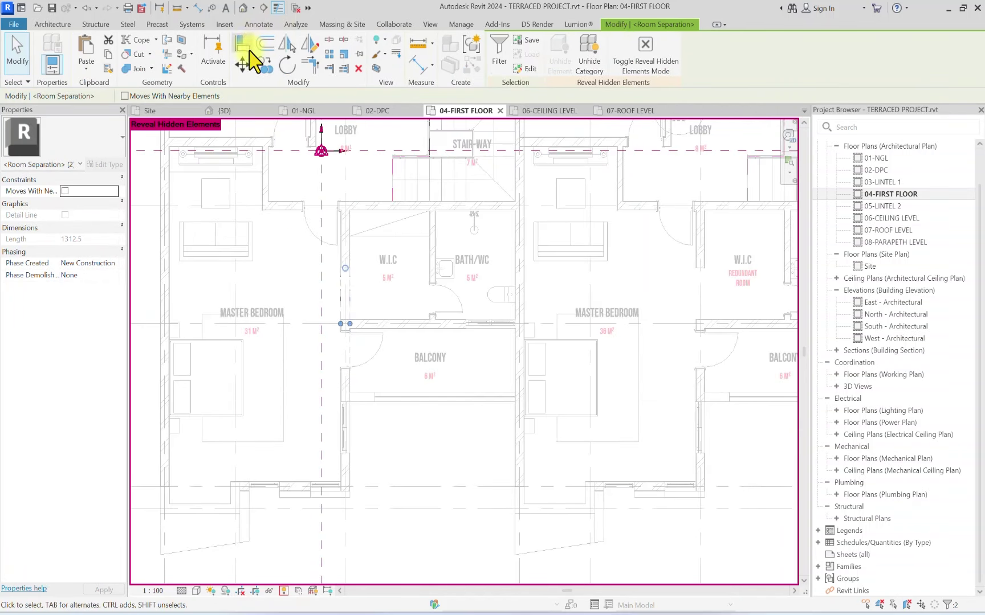
Step: Copy the separation line 8700 across from a wall point into the neighbouring unit
key(c)
key(o)
scroll(359, 393, down, 2)
scroll(249, 431, up, 2)
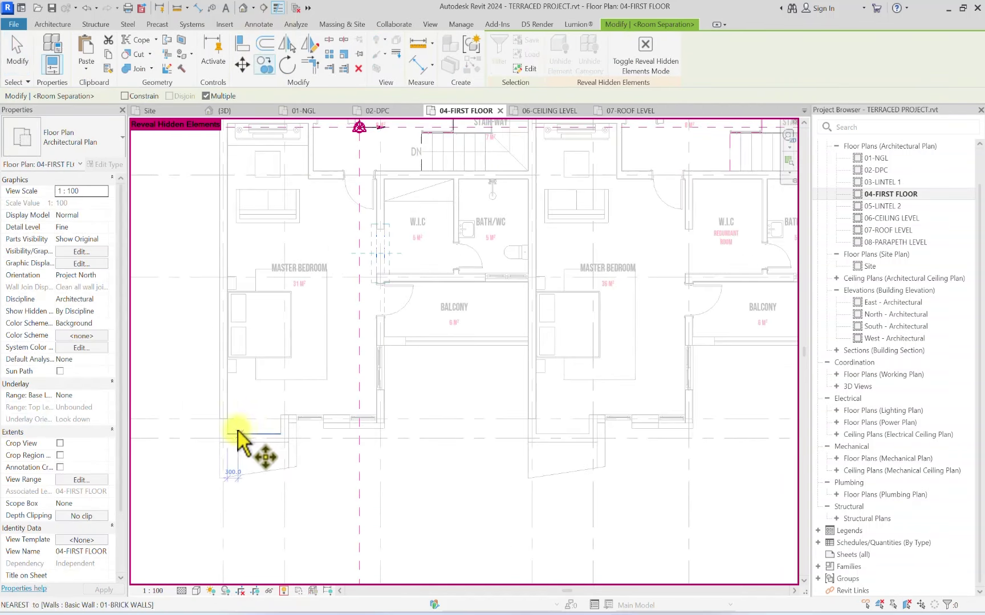
click(231, 433)
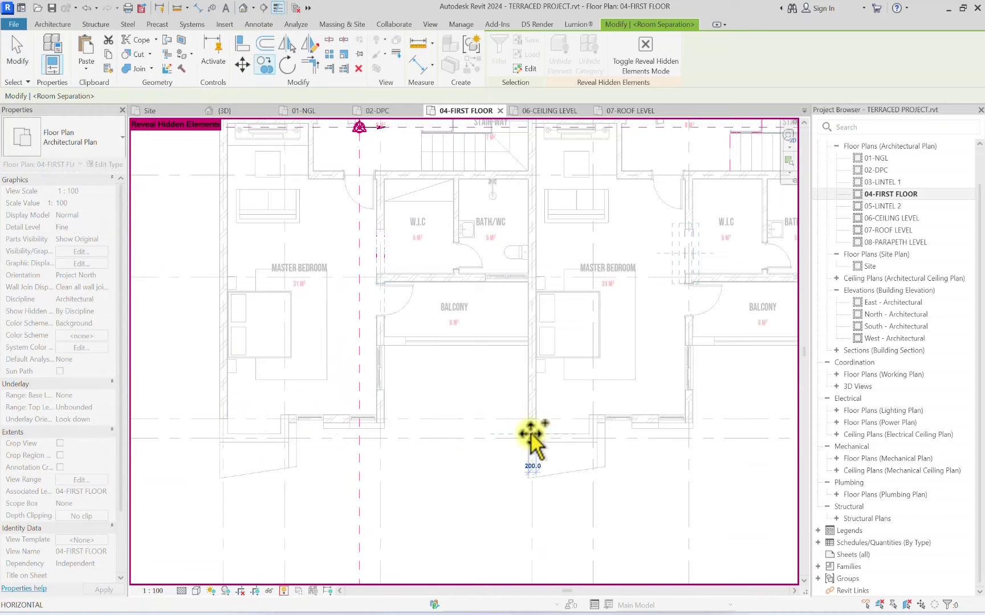
scroll(547, 444, down, 2)
middle_drag(598, 469, 373, 454)
scroll(495, 364, up, 2)
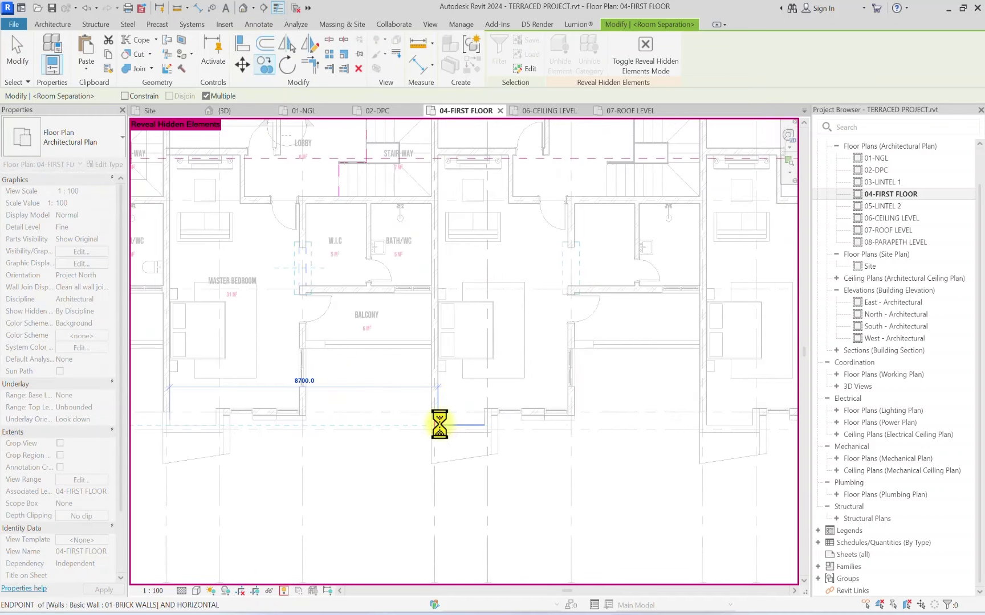
middle_drag(576, 449, 352, 450)
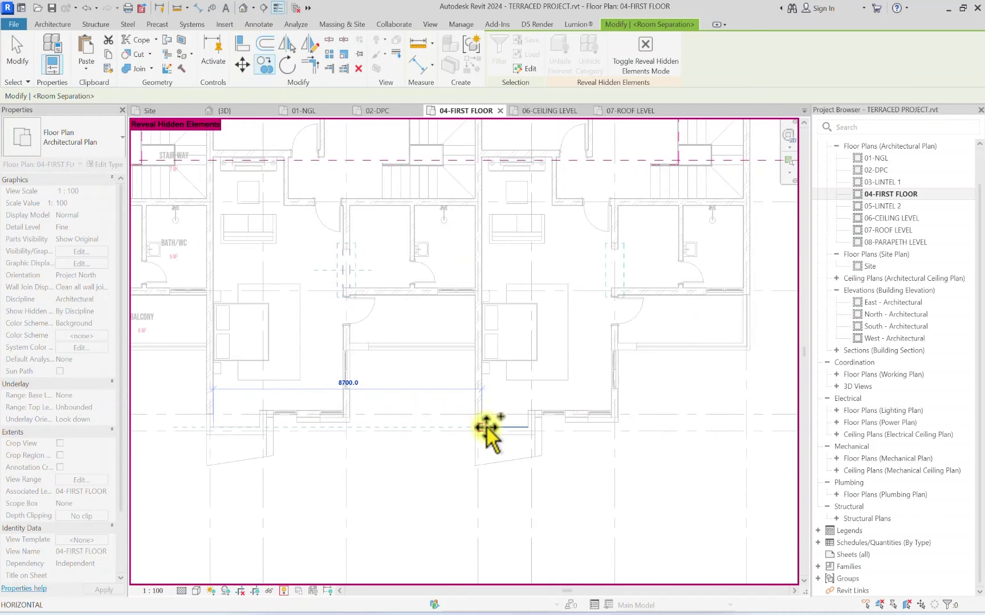
Step: Finish the copy and window-select everything in the left-hand house unit
scroll(486, 433, down, 3)
middle_drag(430, 433, 761, 433)
key(Escape)
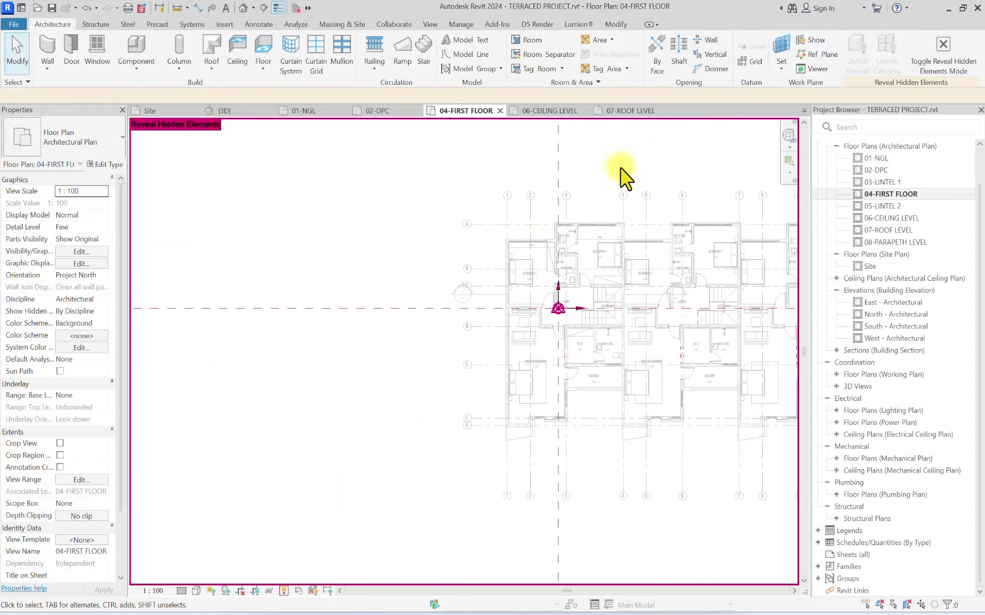
mouse_move(606, 183)
middle_down()
mouse_move(633, 220)
mouse_move(553, 208)
middle_up()
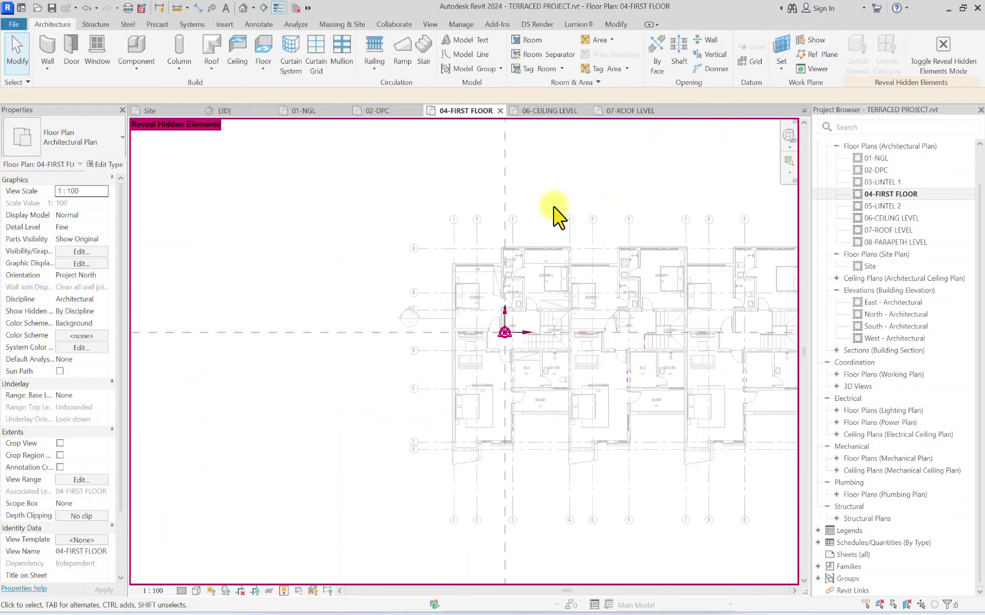
drag(570, 202, 428, 509)
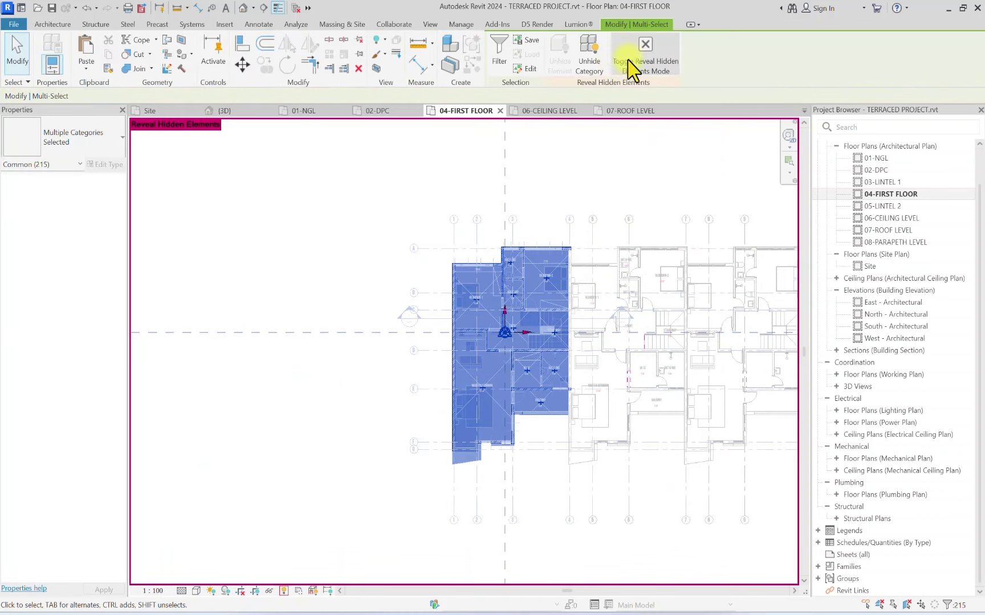
Step: Filter the selection down to only Rooms and Room Tags
click(497, 62)
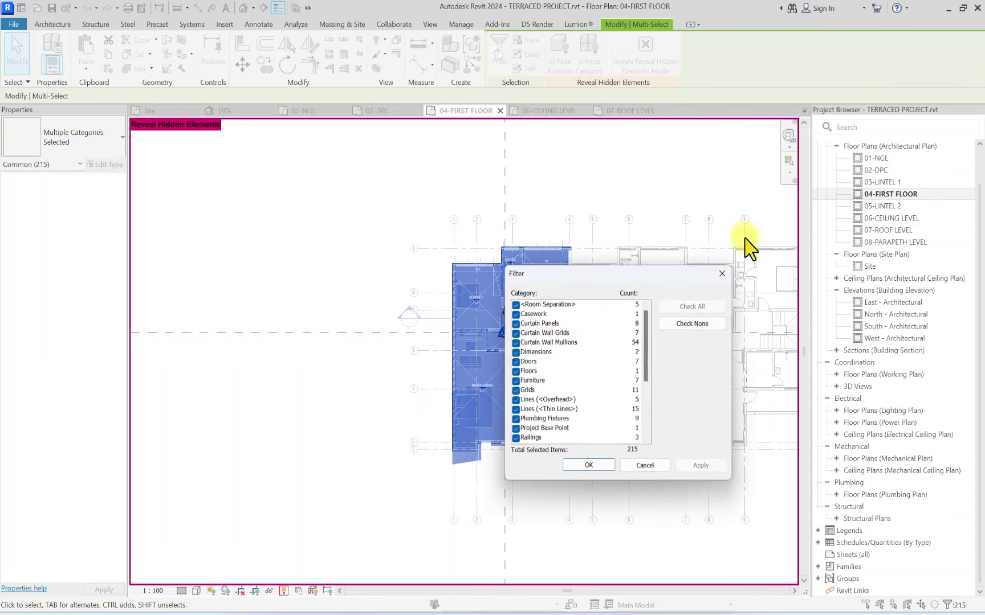
click(693, 323)
scroll(587, 364, down, 1)
scroll(587, 365, down, 2)
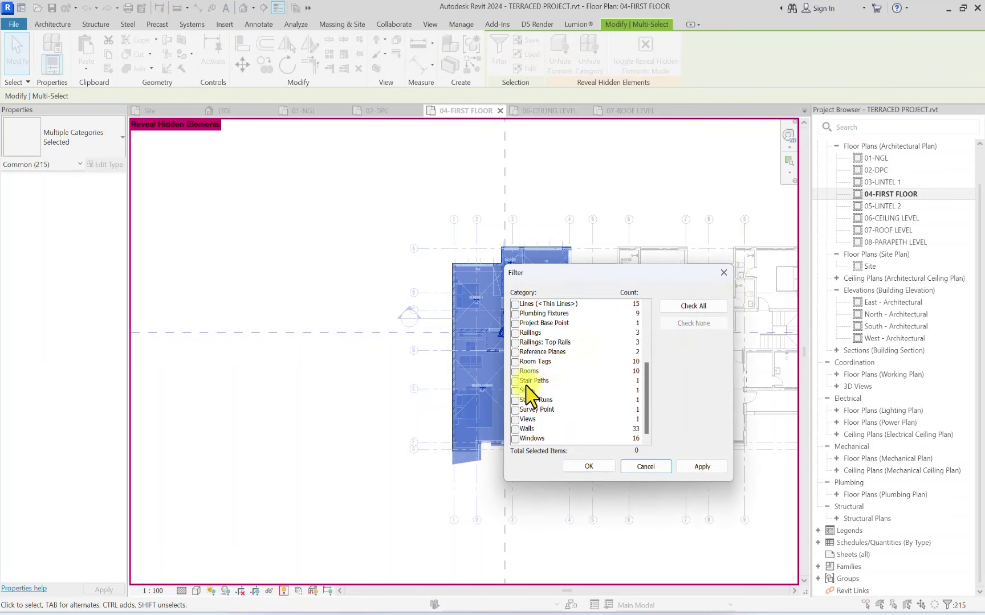
click(515, 361)
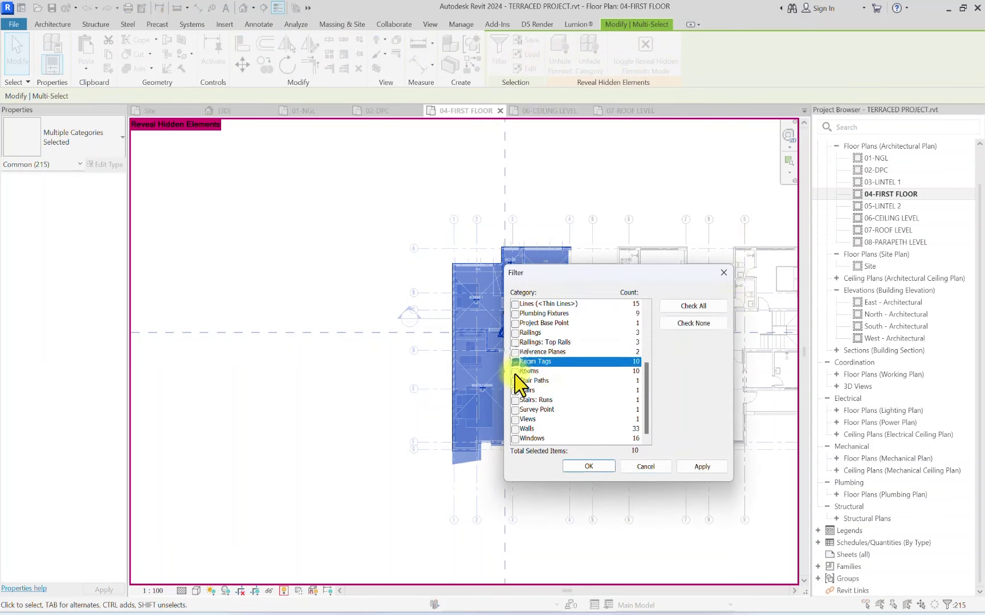
click(515, 371)
click(589, 467)
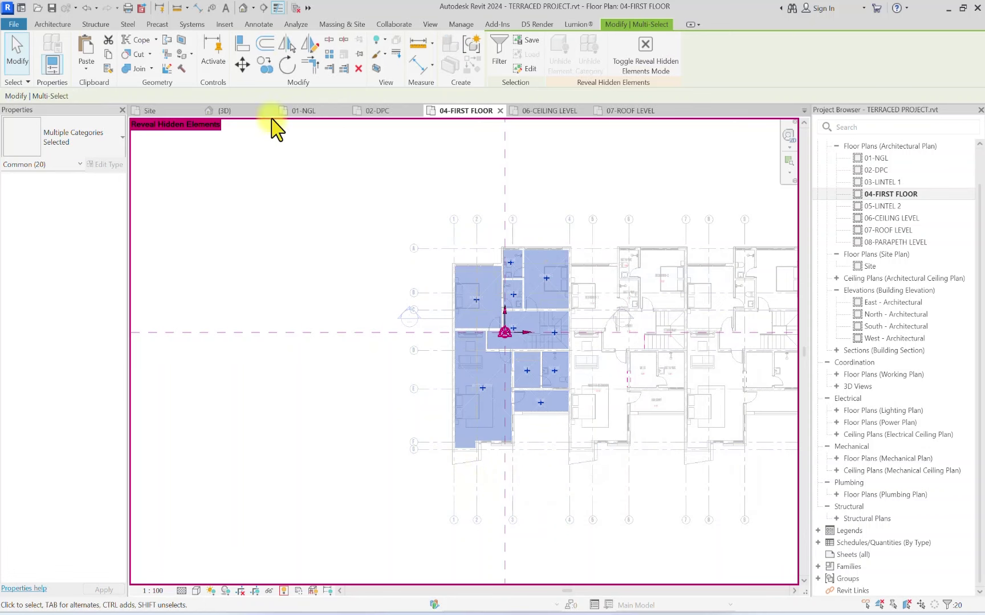
Step: Copy the rooms and tags from the bedroom wall corner into the unit at grids 10–13
click(263, 65)
scroll(459, 453, up, 4)
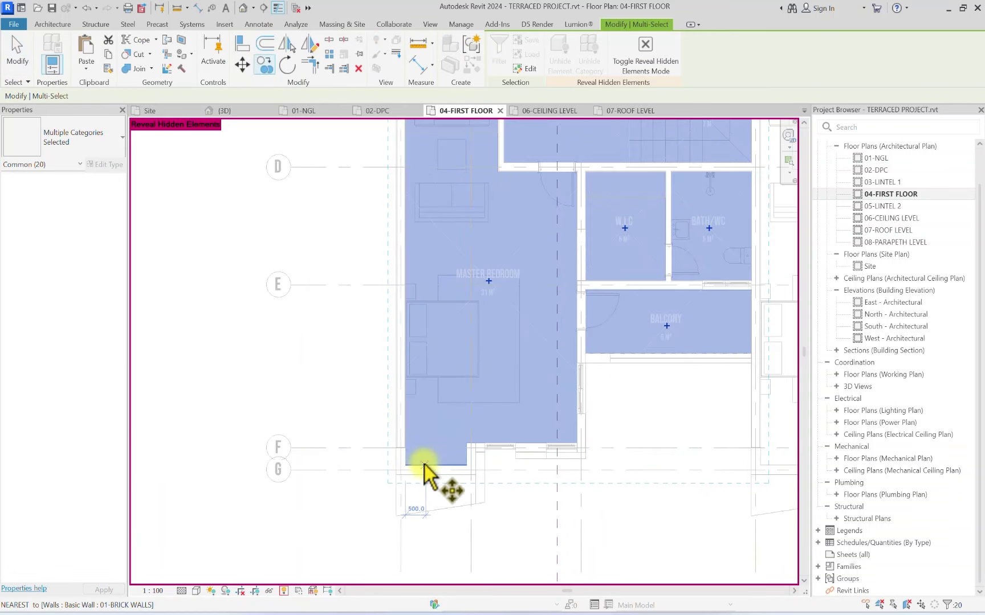
click(410, 464)
scroll(301, 422, down, 4)
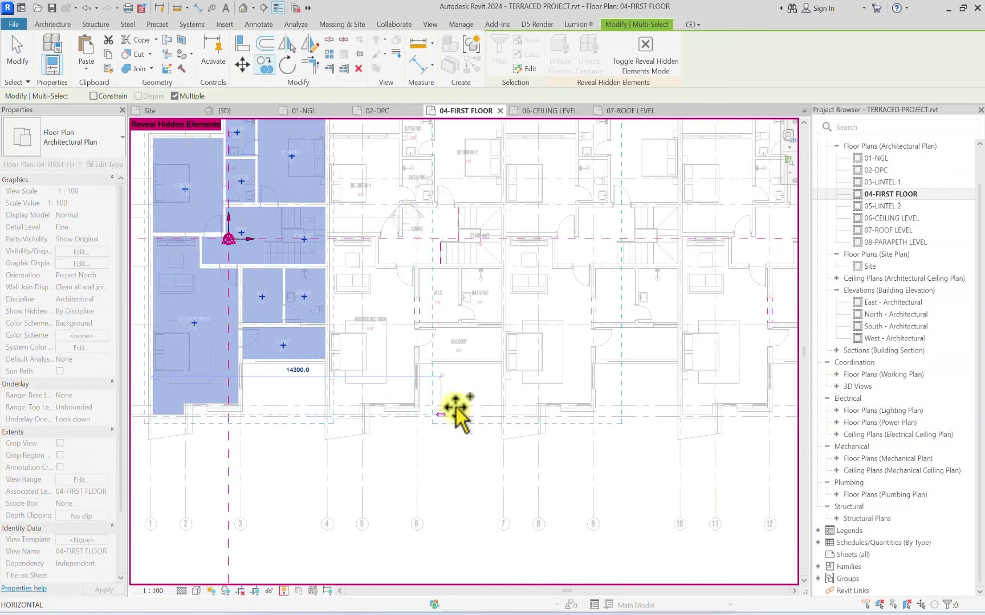
scroll(504, 423, up, 3)
scroll(504, 421, down, 4)
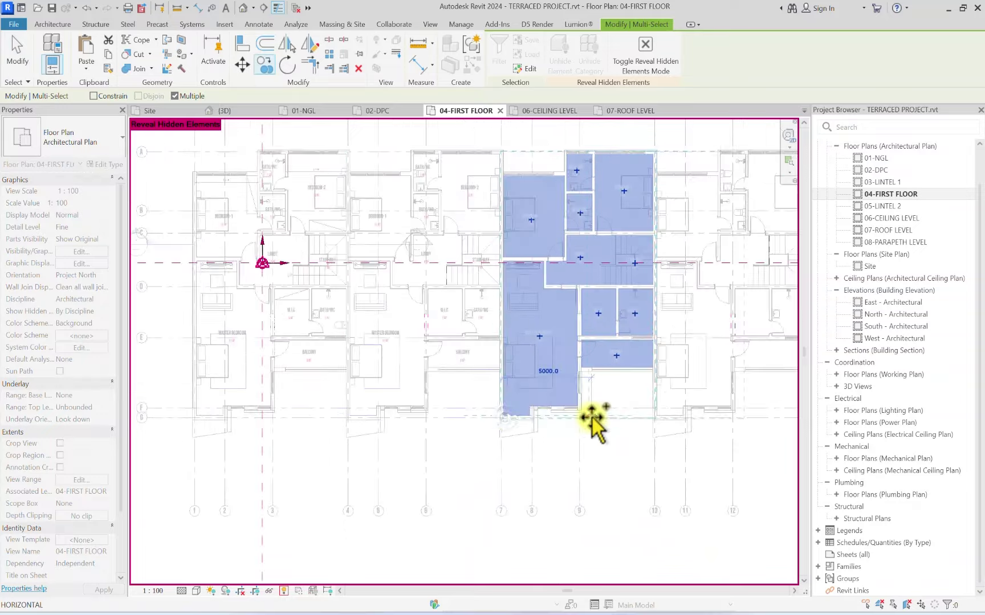
scroll(493, 433, up, 3)
click(480, 424)
scroll(473, 428, down, 3)
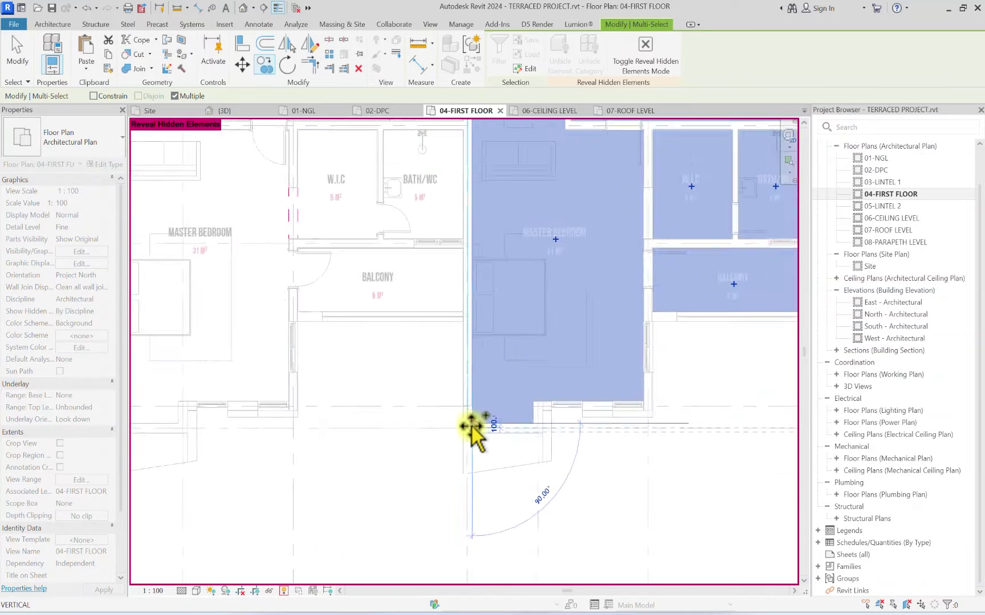
key(Escape)
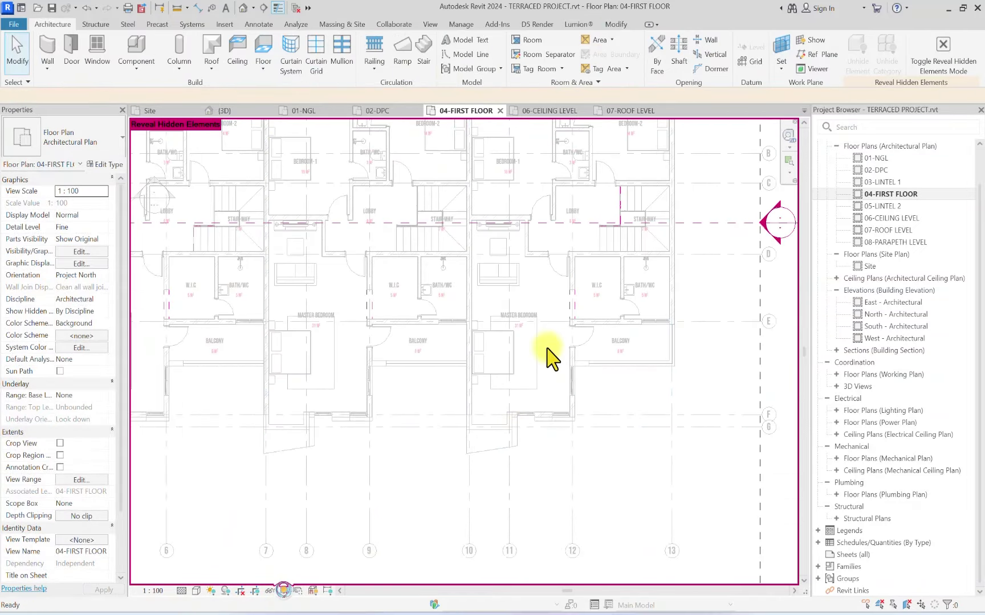
Step: Turn off Reveal Hidden Elements with RH and shift the plan right
key(r)
key(h)
scroll(521, 352, down, 4)
middle_drag(681, 488, 758, 488)
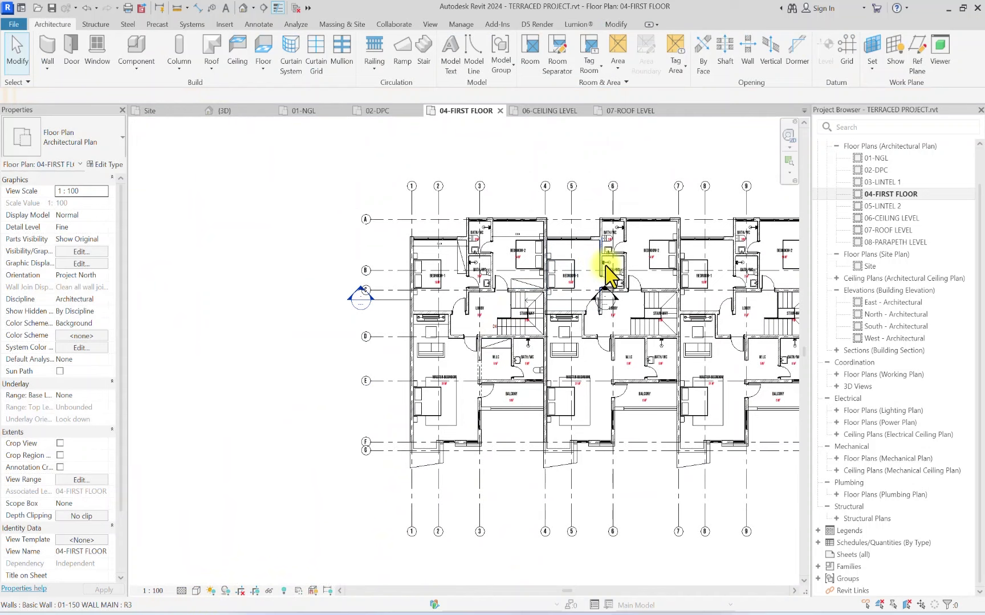
scroll(416, 330, down, 1)
Step: Extend Section 1's line and boundary across the whole terrace
click(422, 310)
scroll(433, 348, down, 3)
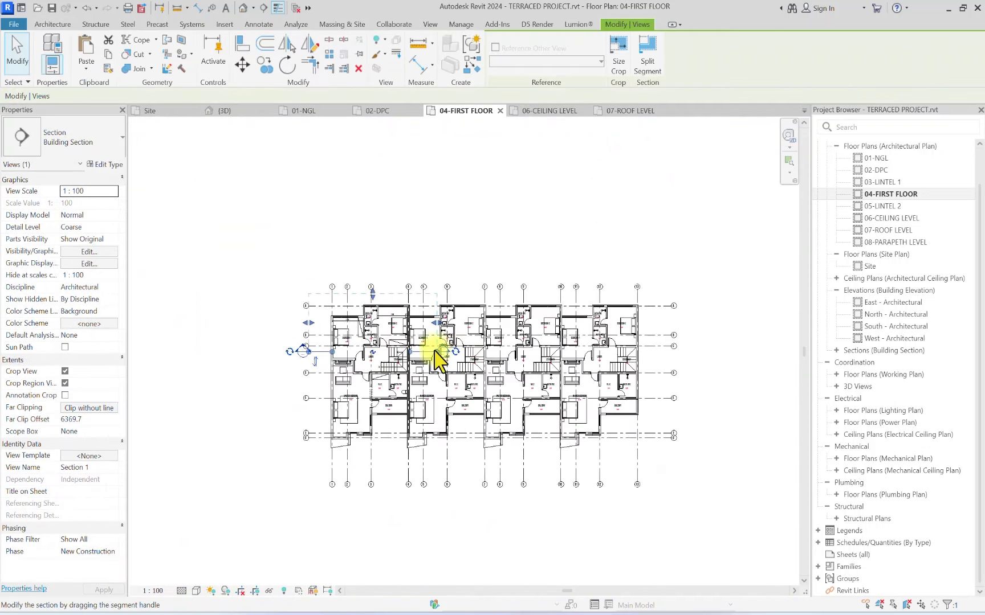
drag(442, 352, 650, 350)
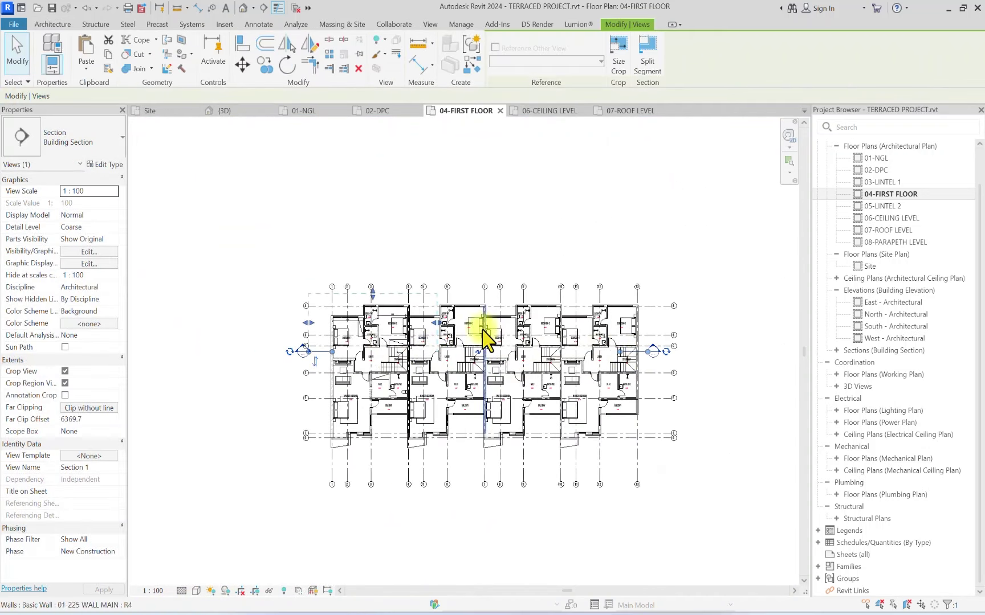
drag(442, 323, 629, 352)
click(720, 445)
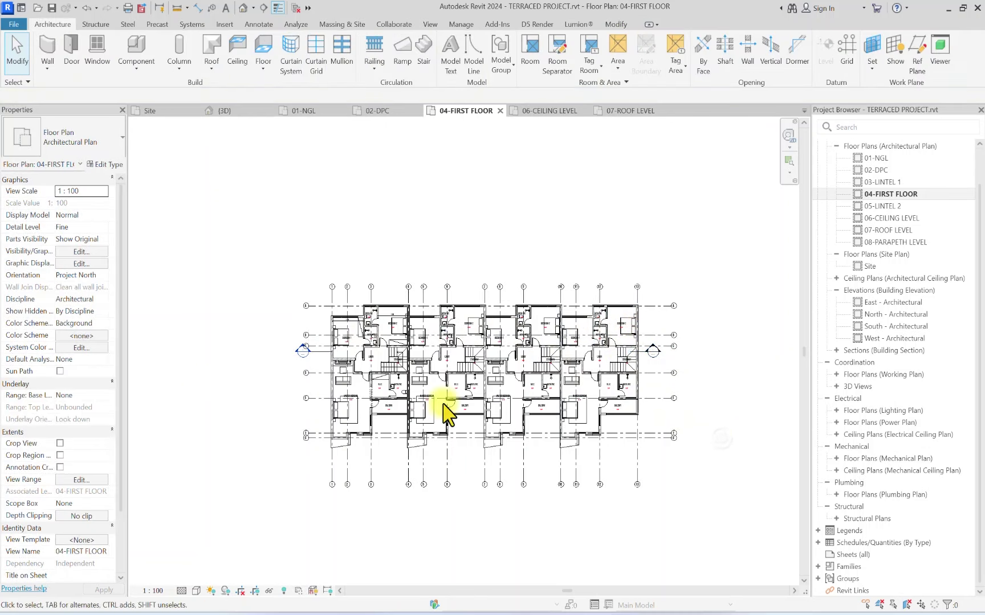
scroll(395, 367, up, 2)
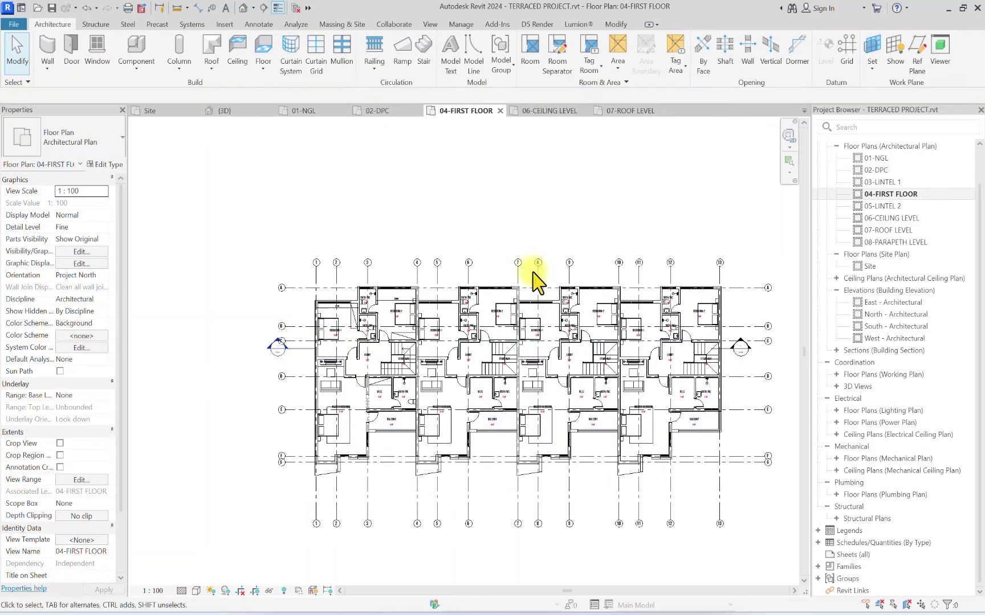
Step: Open the 02-DPC floor plan and fit the whole terrace in view
double_click(877, 170)
scroll(439, 308, down, 3)
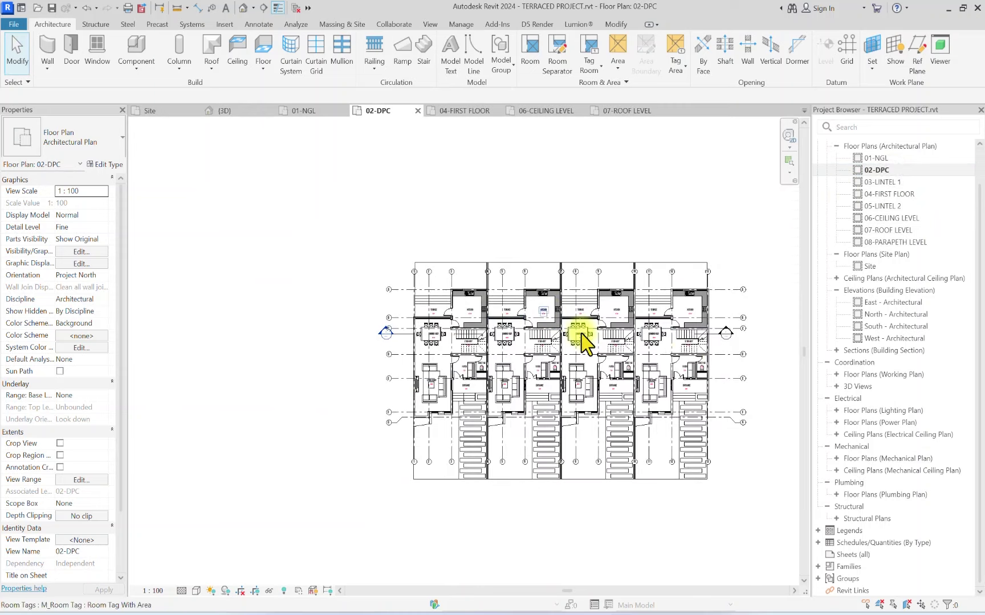
scroll(523, 319, up, 1)
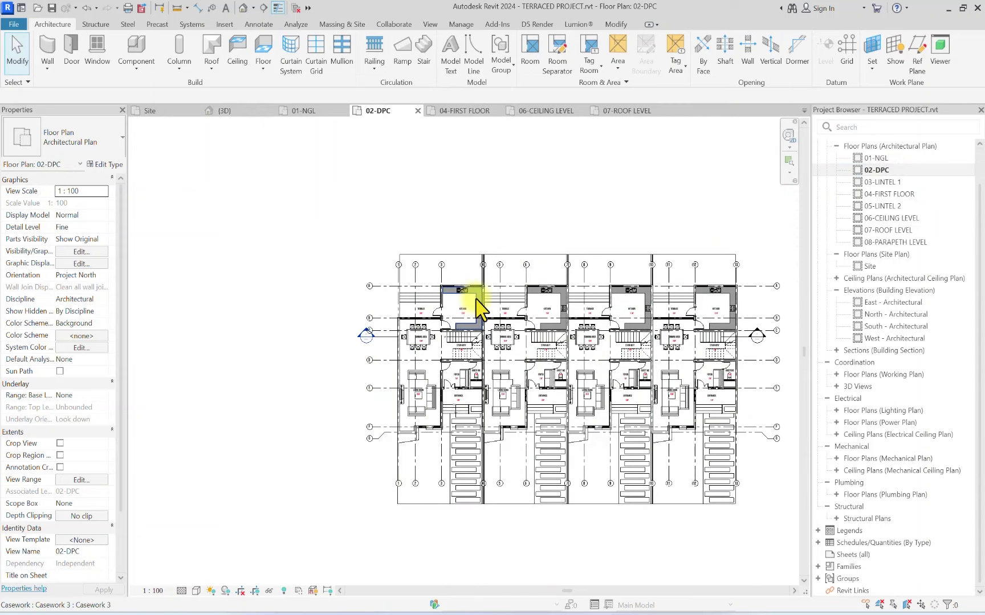
middle_drag(761, 356, 662, 324)
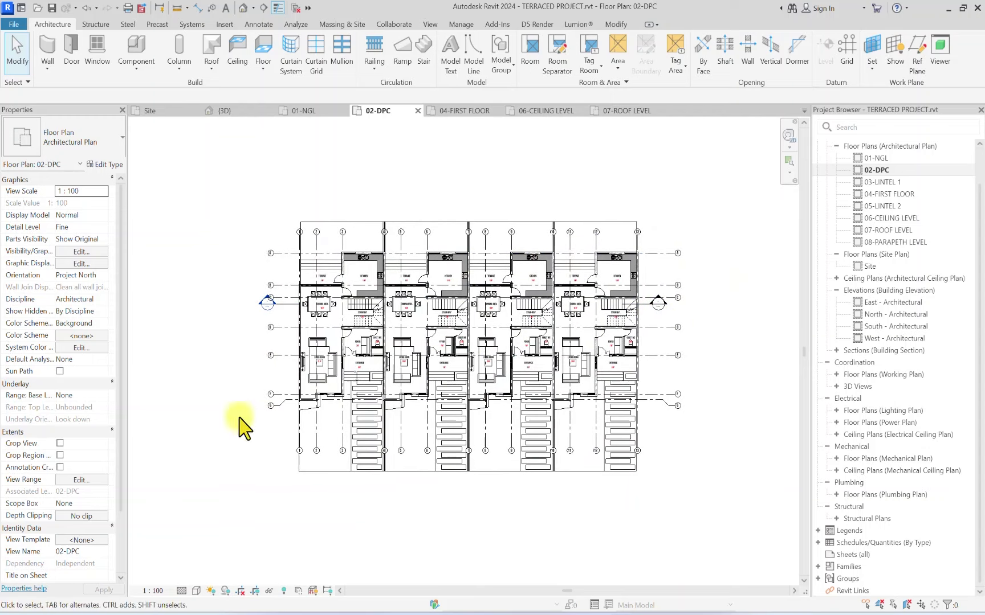
scroll(621, 430, up, 3)
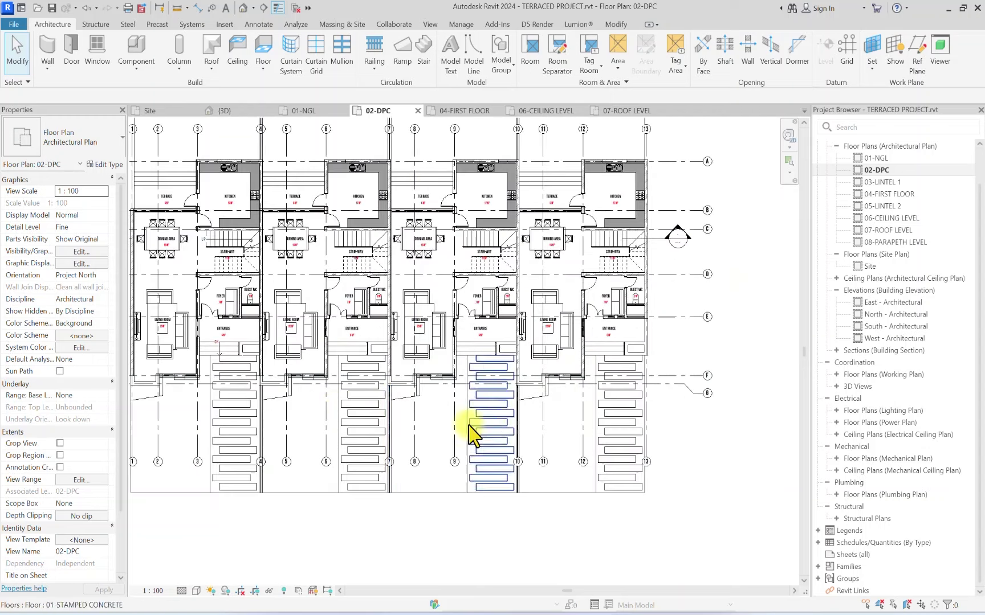
middle_drag(472, 436, 659, 351)
scroll(180, 325, down, 2)
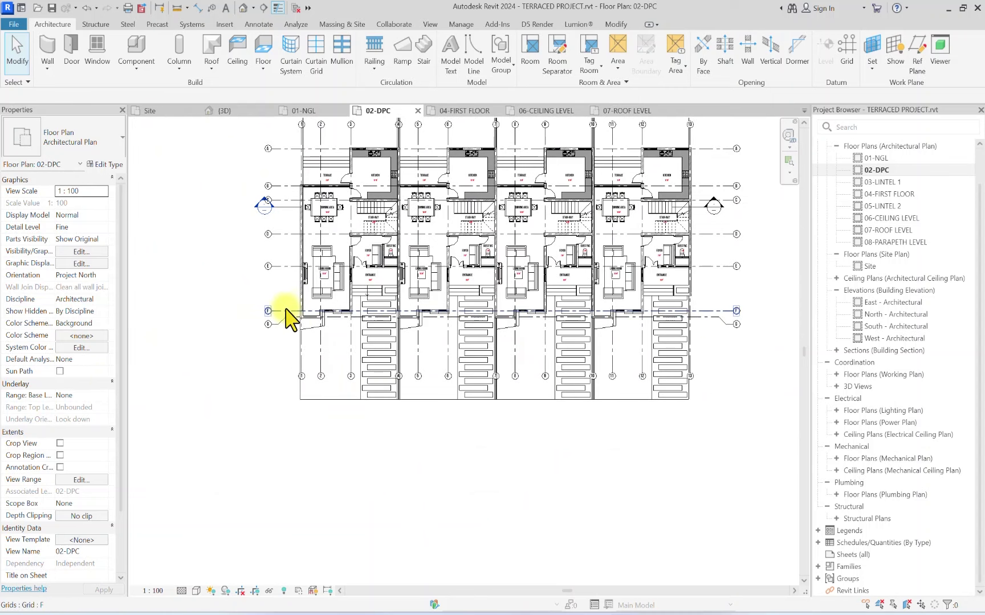
scroll(274, 319, up, 1)
Step: Override graphics by category for the grids via grid line F, accepting the settings
click(278, 320)
scroll(288, 315, up, 3)
right_click(293, 312)
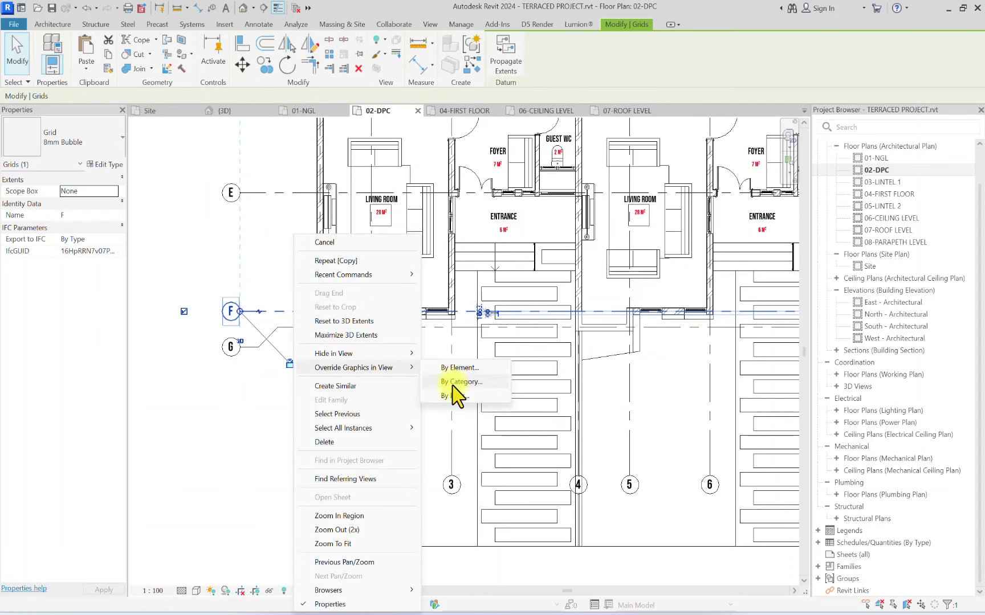
click(453, 385)
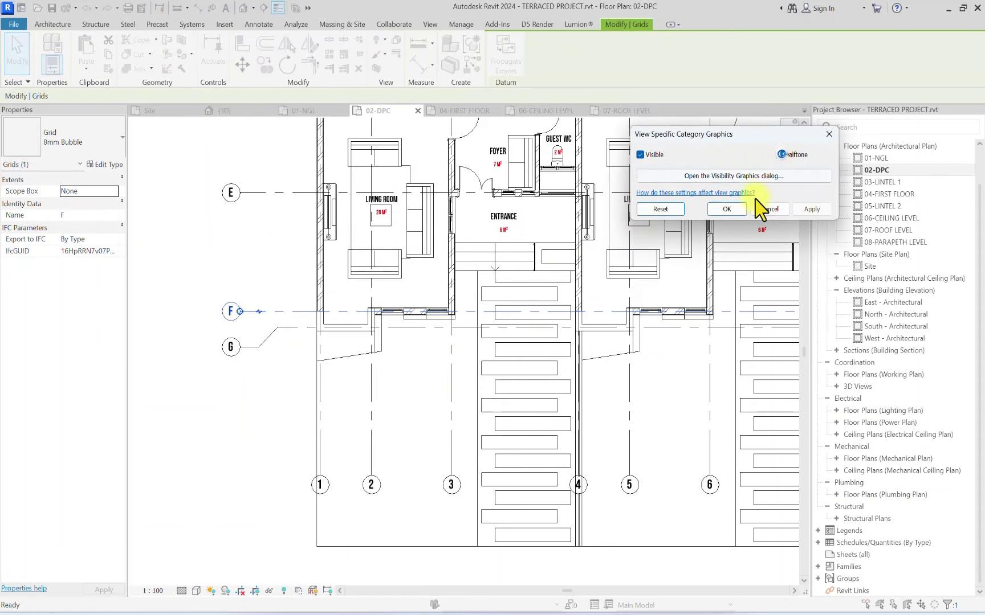
click(727, 209)
scroll(369, 411, down, 4)
Step: Deselect grid F and open Visibility/Graphic Overrides for 02-DPC with VG
key(Escape)
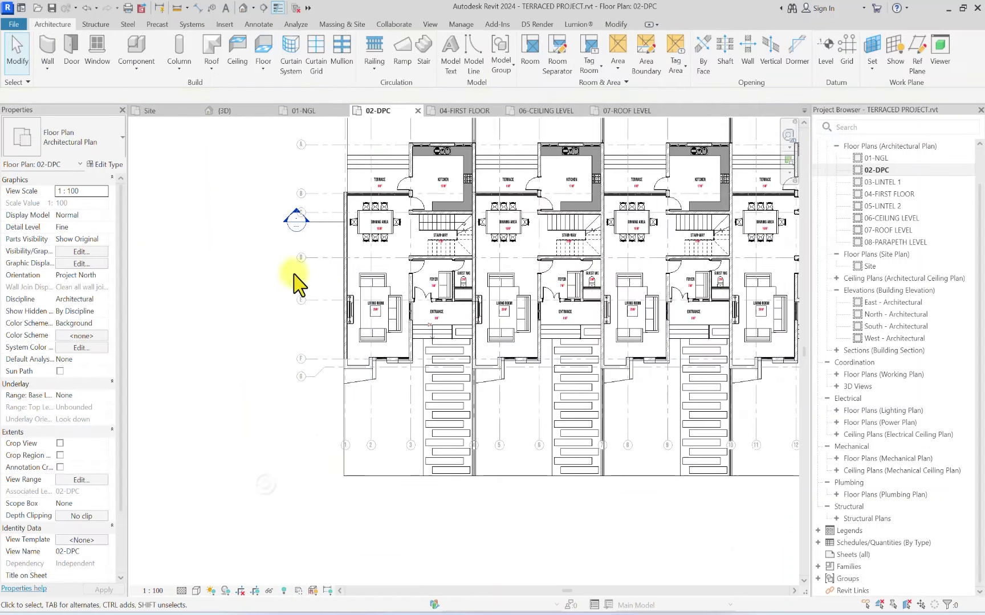
scroll(464, 271, down, 2)
scroll(465, 271, up, 2)
key(v)
key(g)
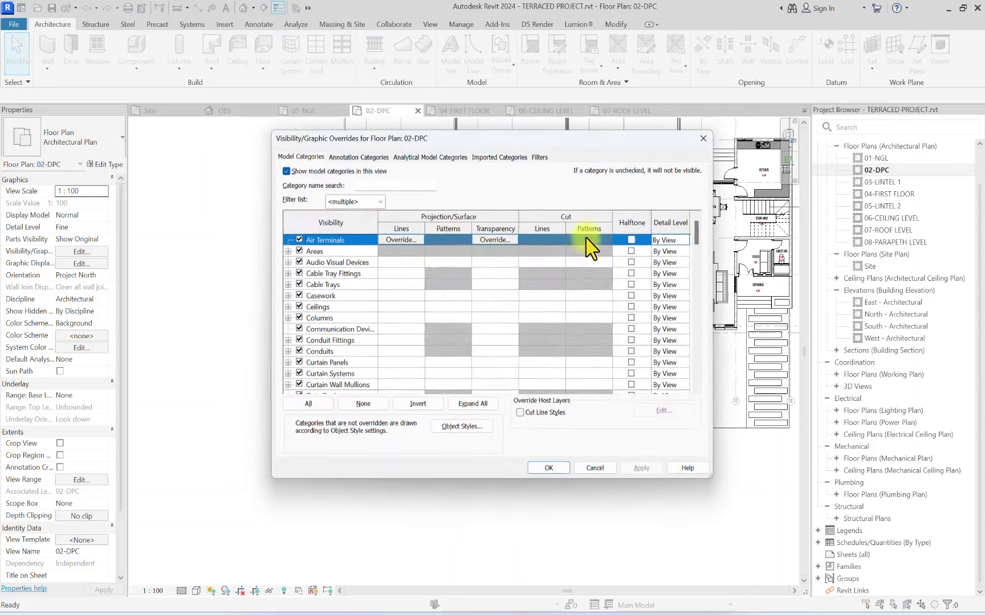
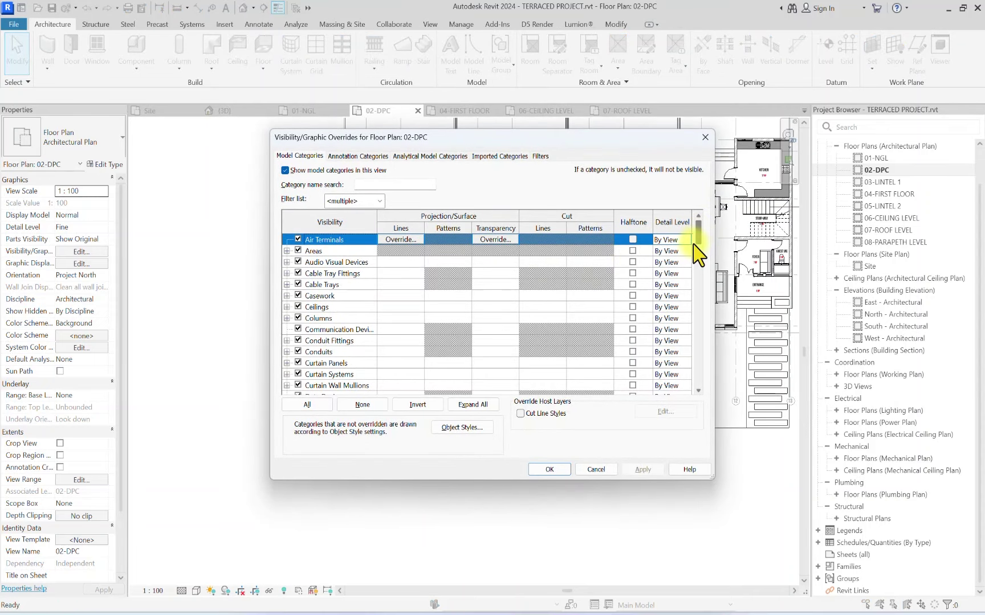
Step: Override the Walls cut pattern with a solid fill coloured near-black RGB 23-23-23
drag(698, 245, 615, 391)
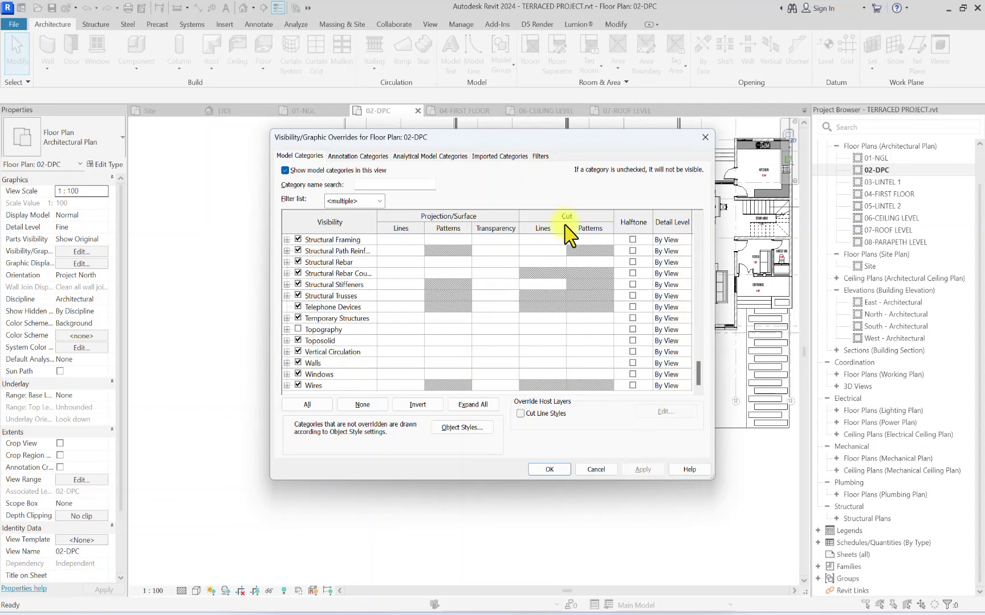
click(589, 363)
click(589, 363)
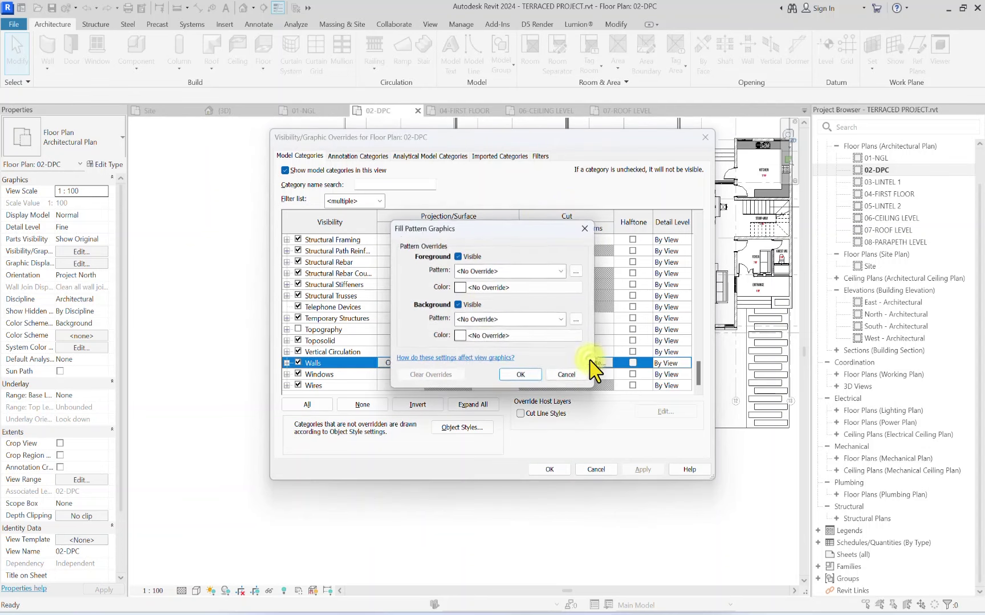
click(545, 271)
click(545, 285)
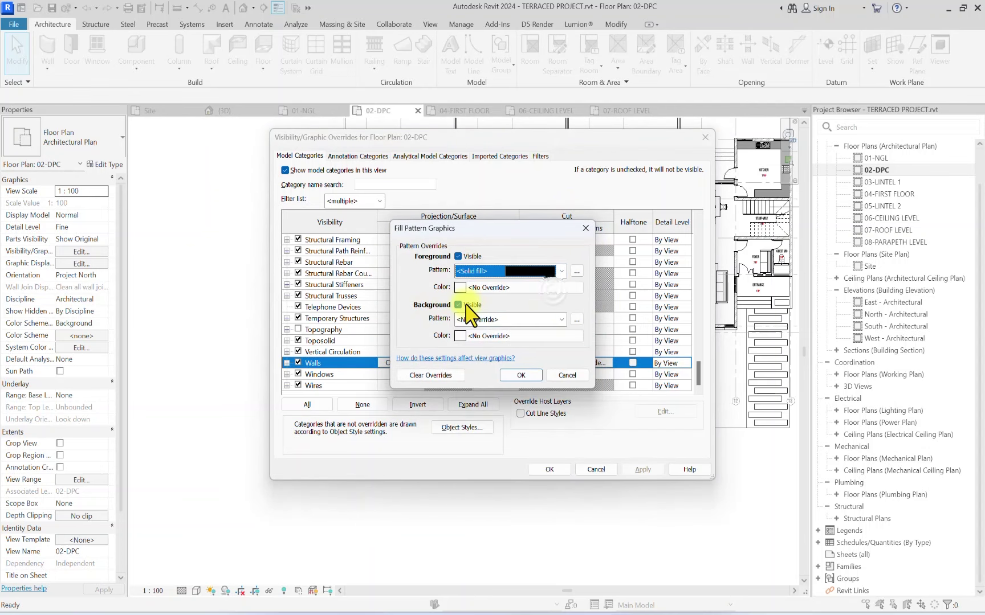
click(479, 287)
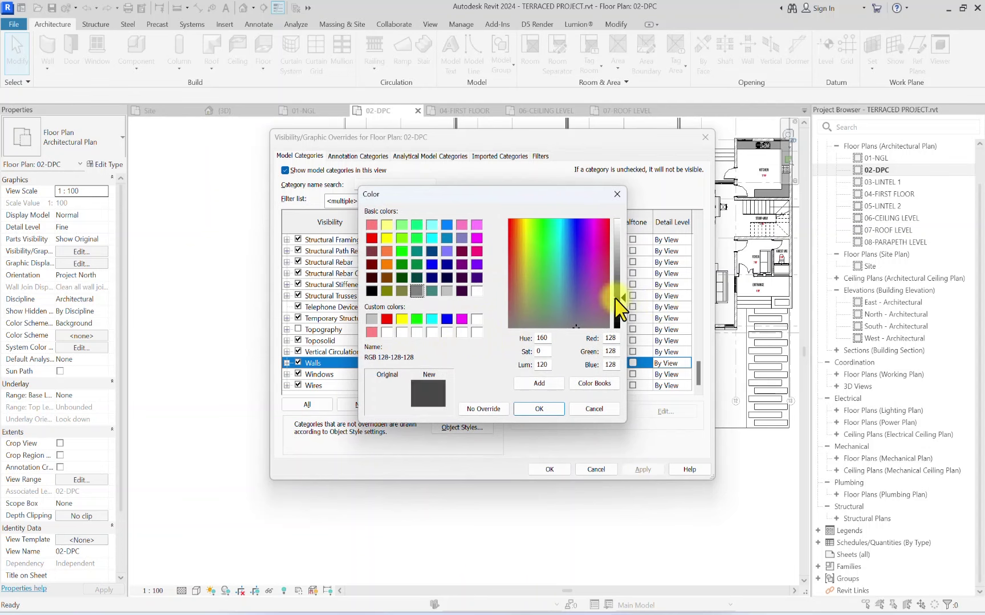
drag(615, 298, 619, 314)
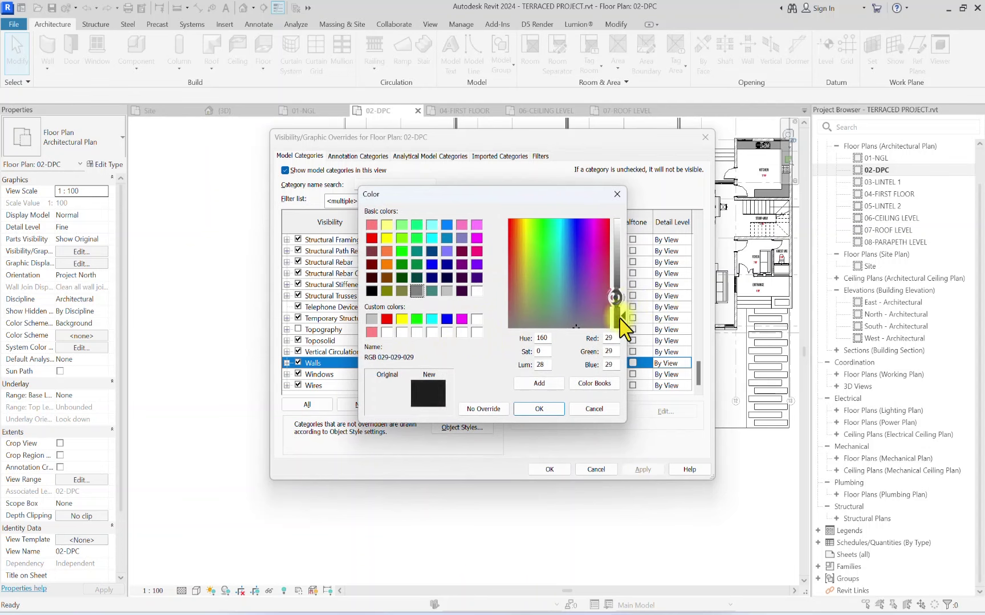
click(537, 409)
click(520, 375)
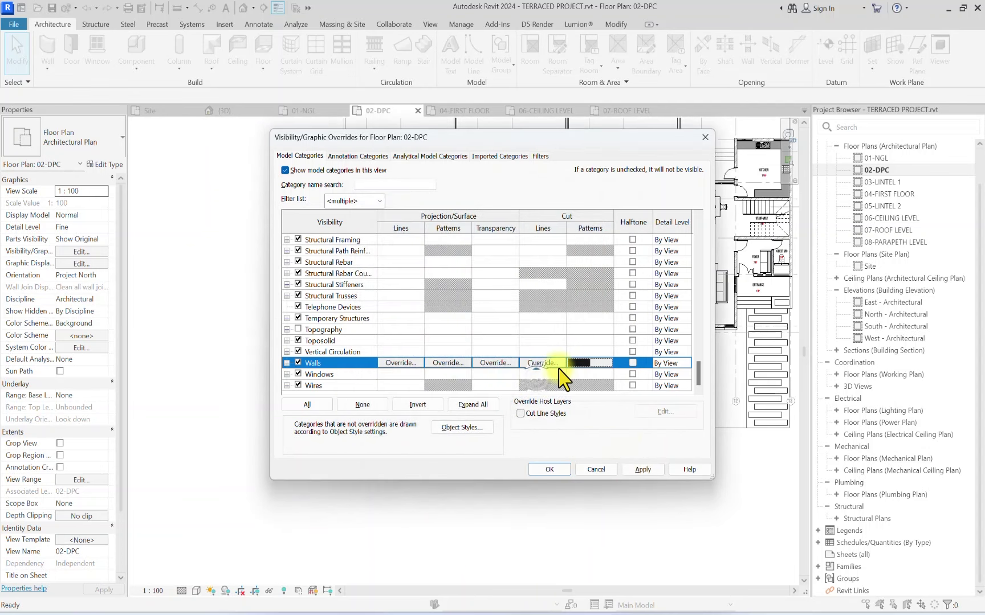
Step: Set the walls' cut line weight to 5 and apply the overrides
click(540, 363)
click(519, 322)
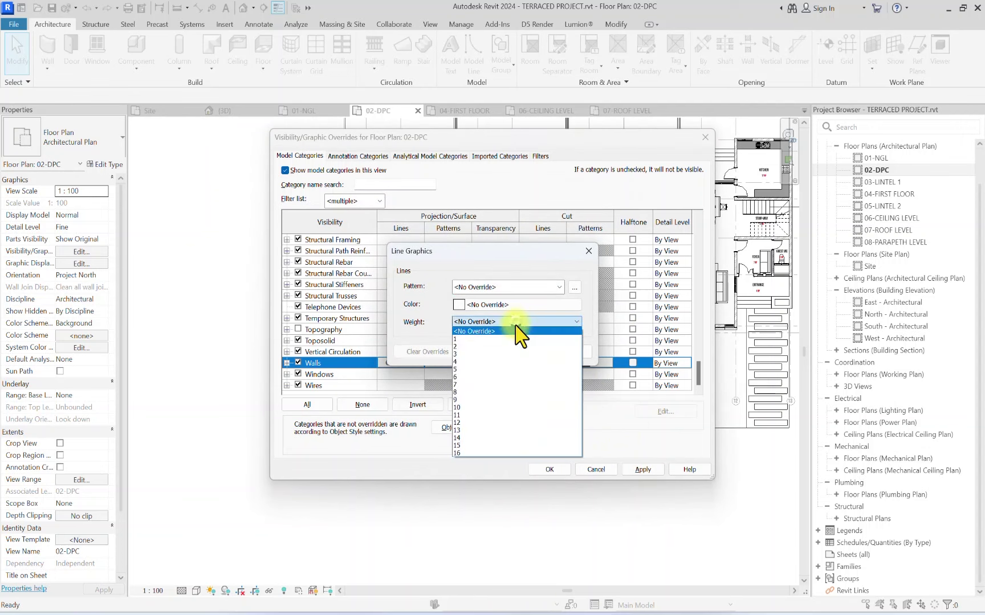
click(464, 371)
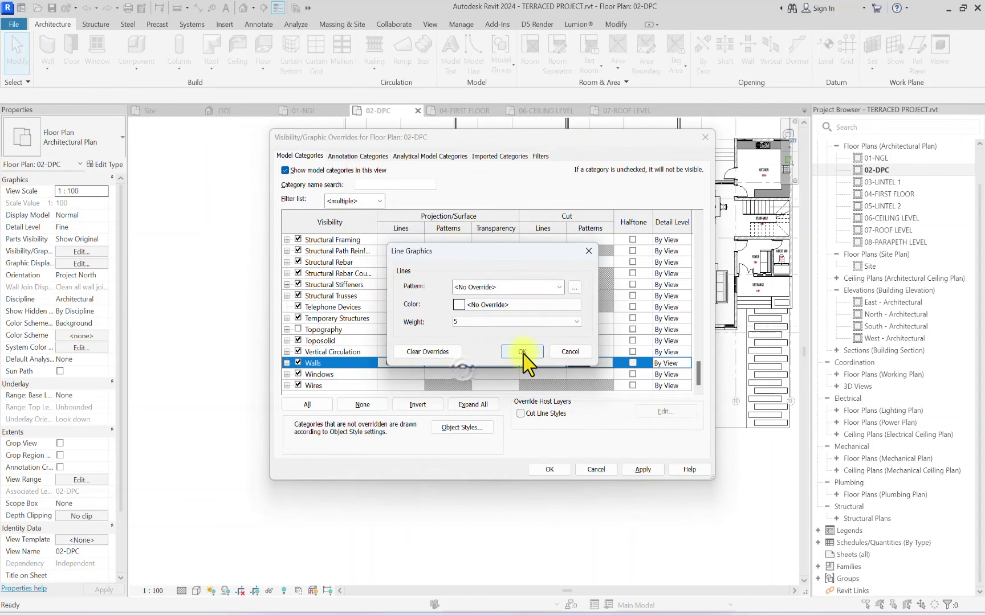
click(521, 353)
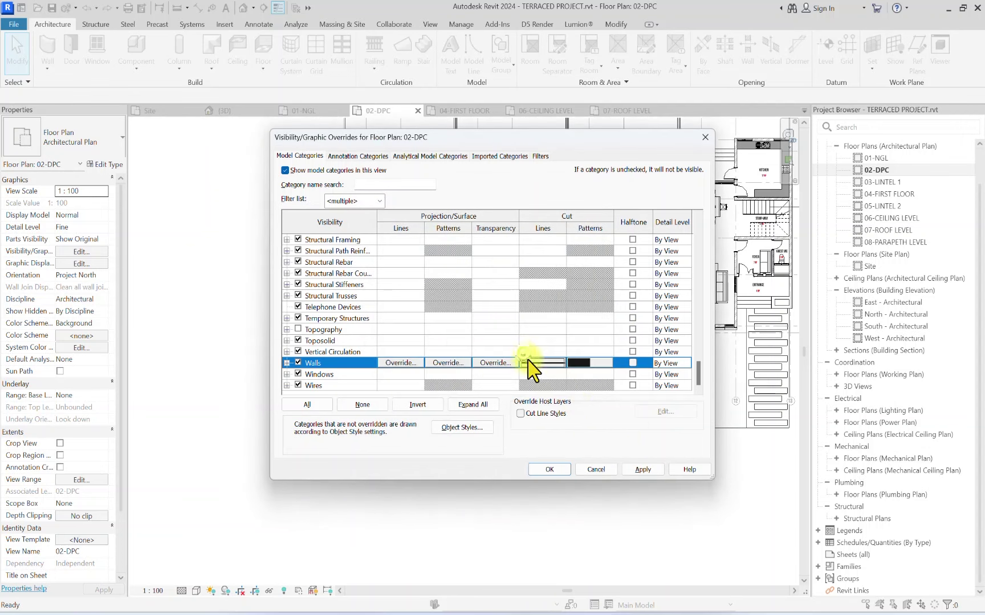
click(546, 471)
Step: Check the plan in Visibility/Graphics (VG) without changes, then call up Graphic Display Options (GD)
scroll(440, 279, up, 5)
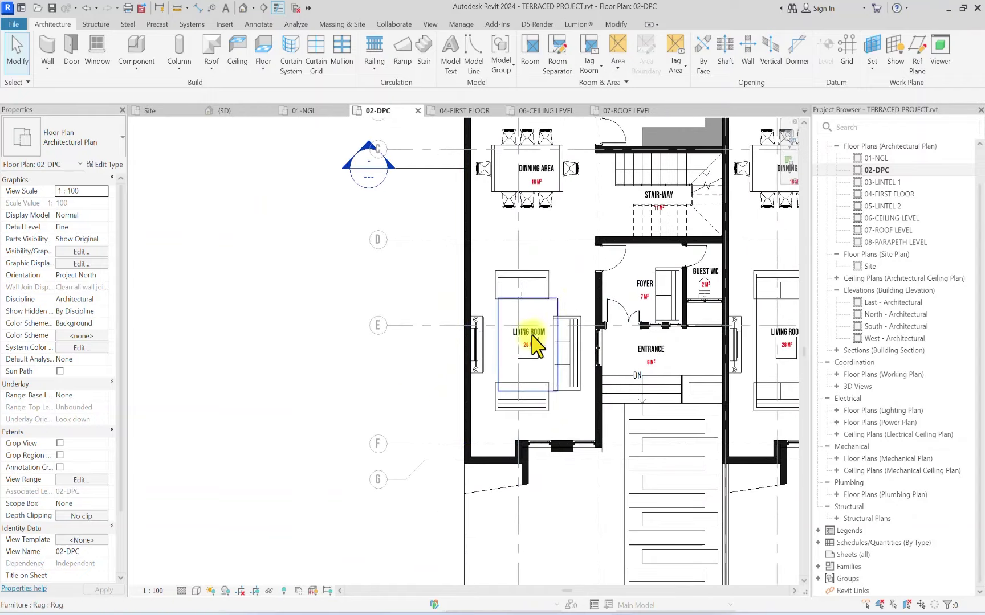
scroll(402, 281, down, 4)
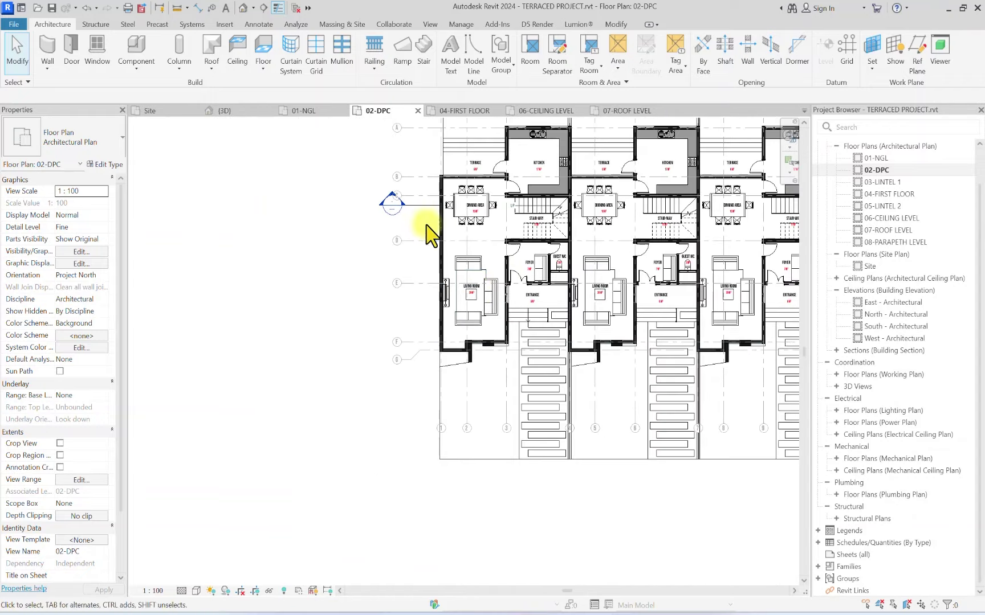
scroll(407, 281, up, 4)
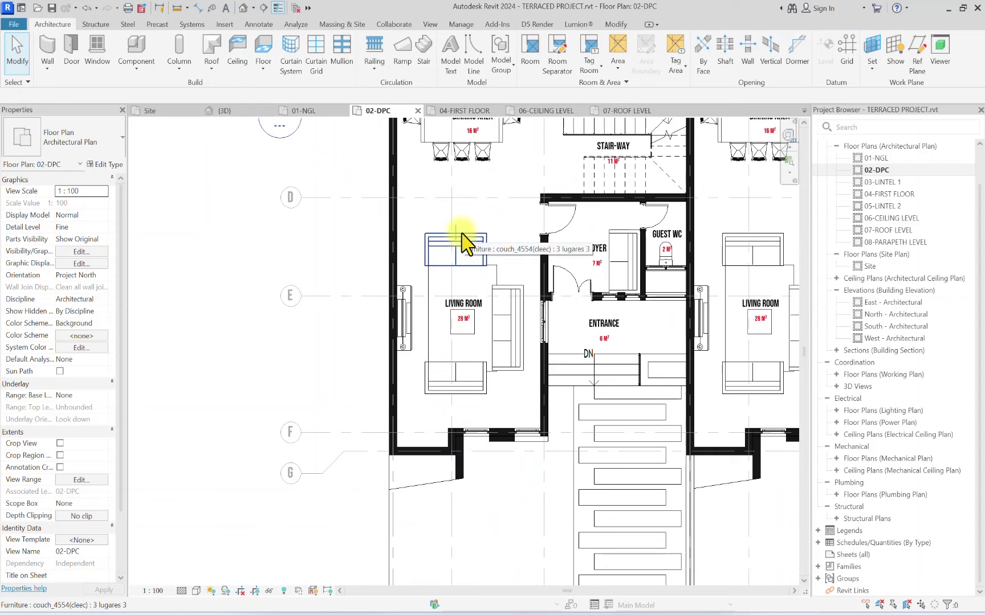
key(v)
key(g)
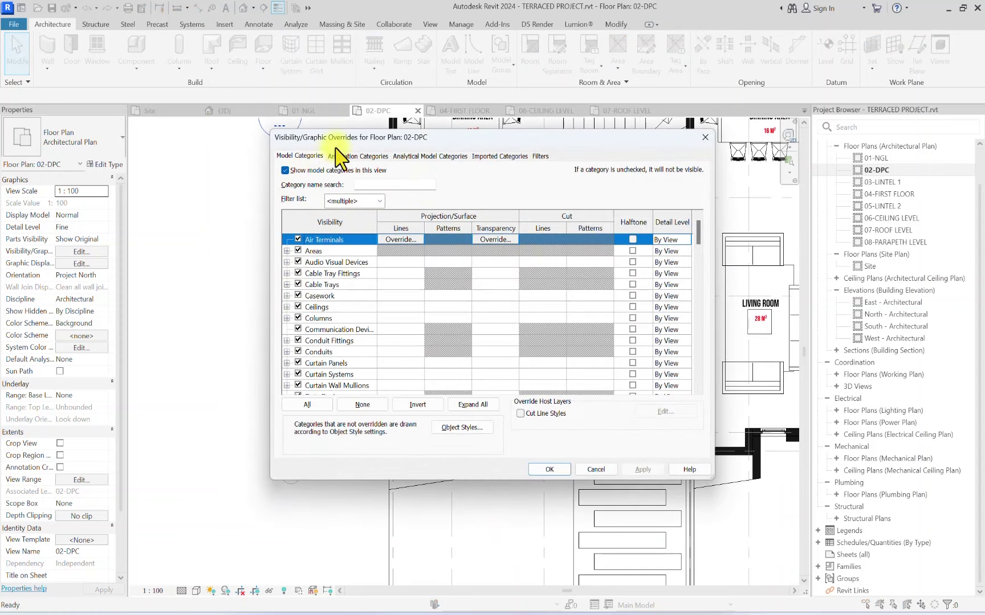
click(702, 139)
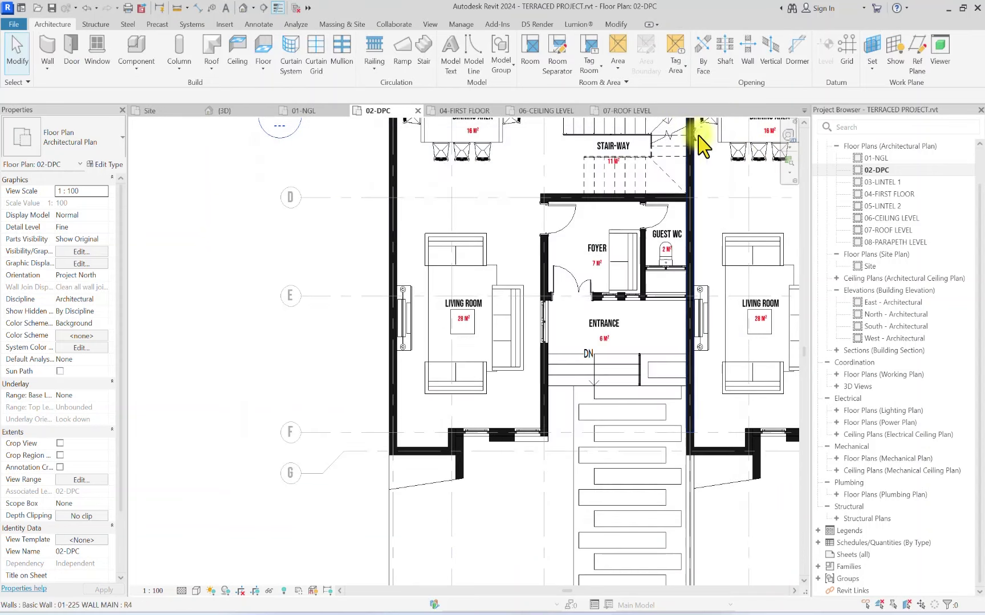
key(d)
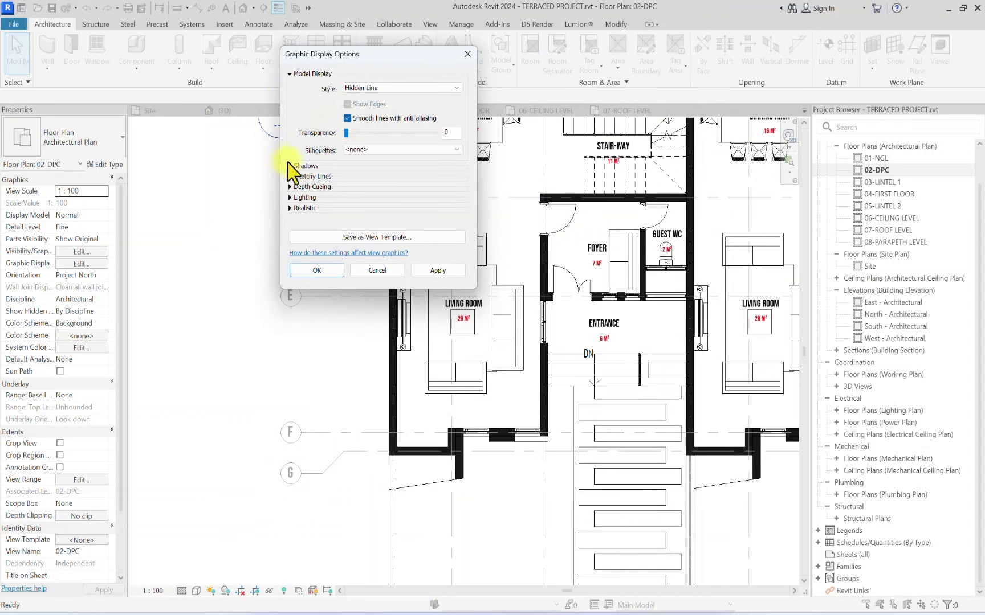
Step: Turn on cast and ambient shadows and choose the Sunlight from Top Right lighting preset
click(291, 167)
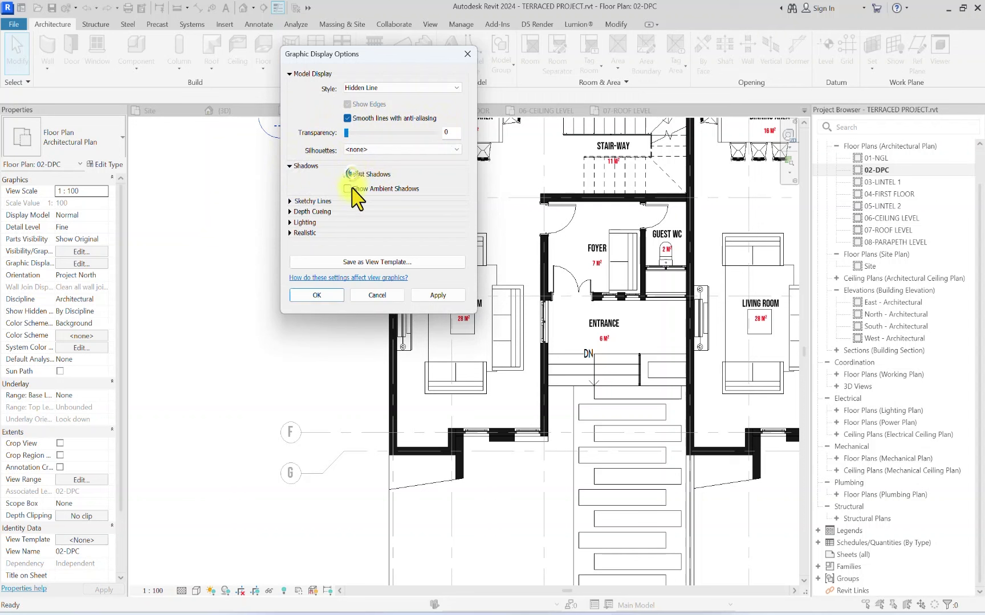
click(290, 222)
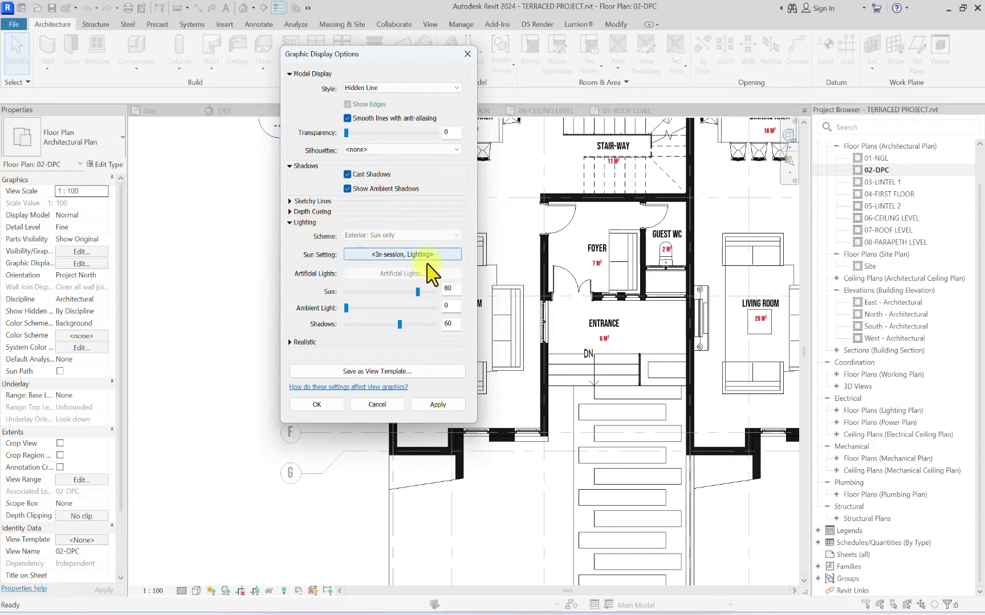
click(424, 257)
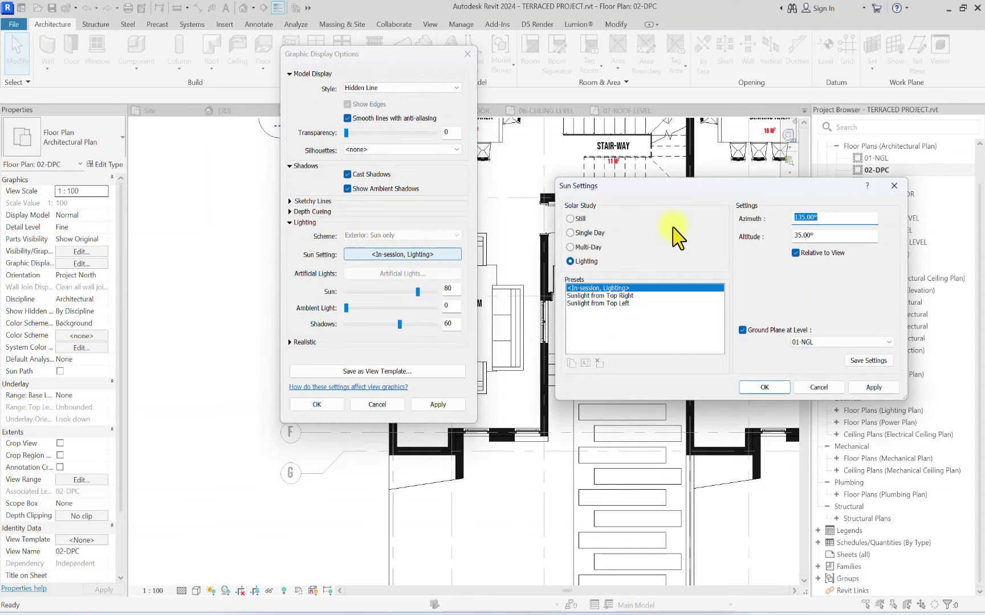
click(614, 296)
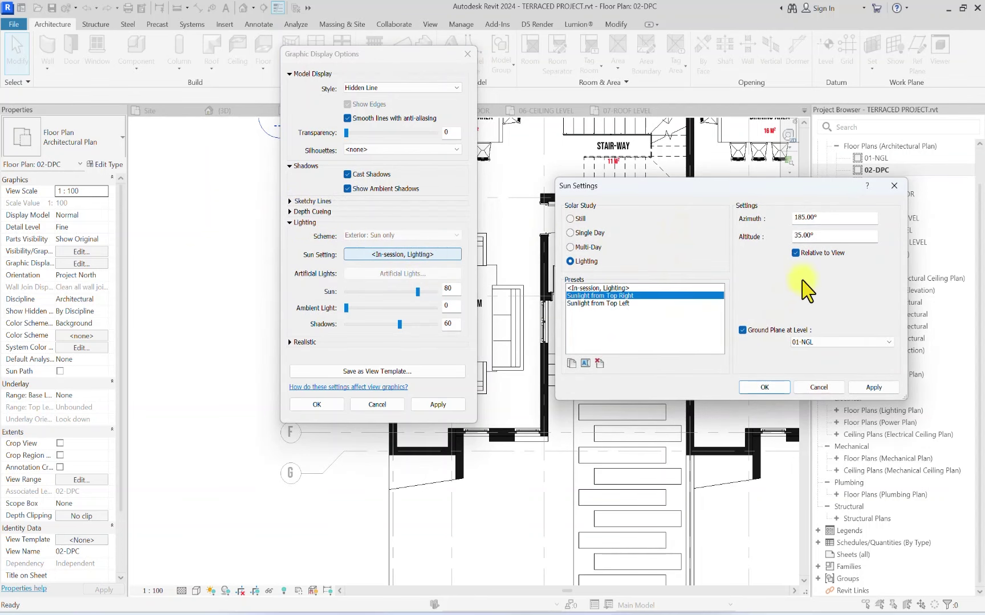
click(764, 387)
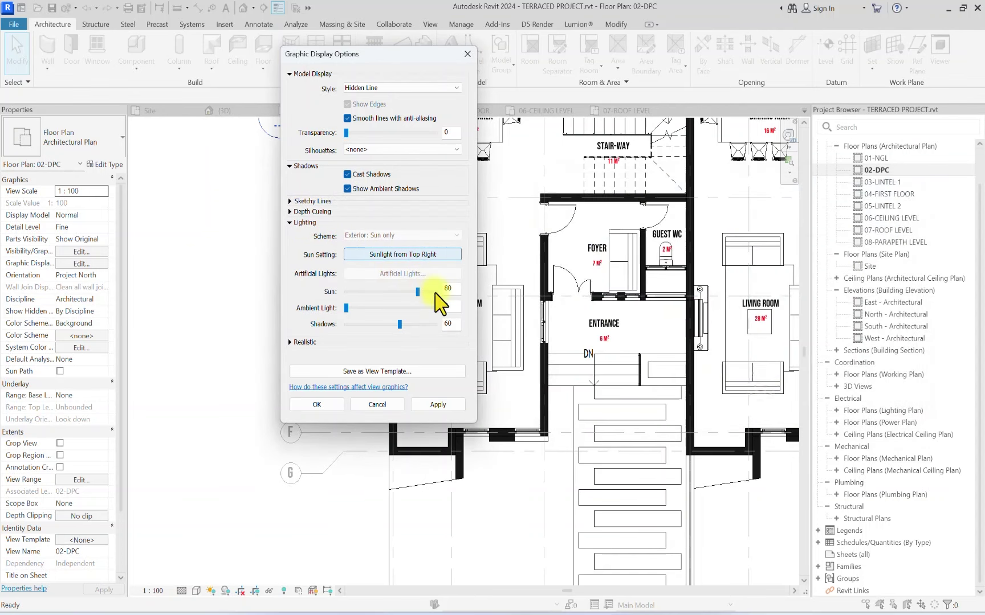
Step: Set Sun to 100, Ambient Light to 40 and Shadows to 5, apply, and save the project
drag(424, 292, 436, 292)
drag(346, 308, 363, 308)
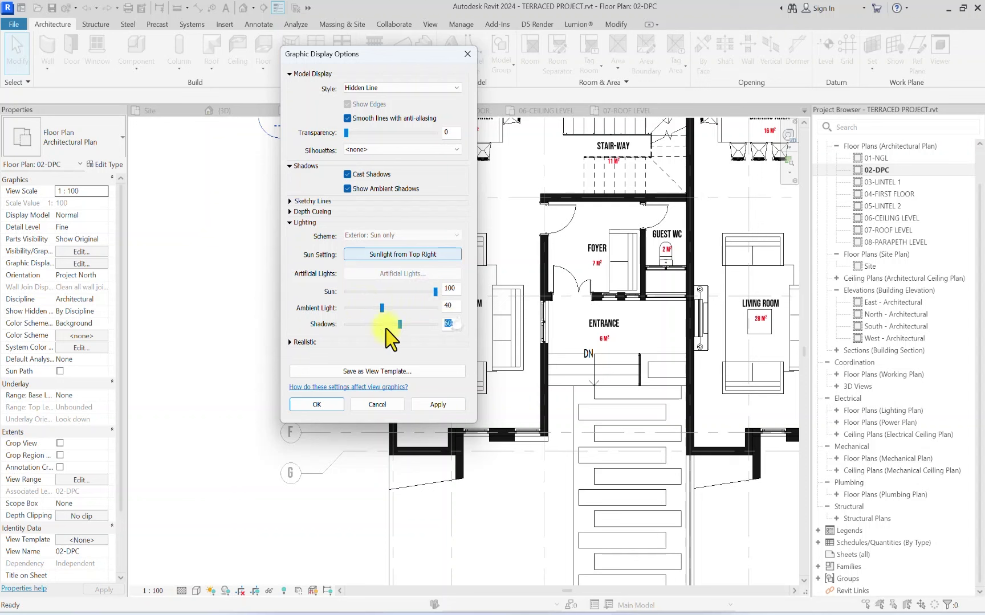
click(433, 405)
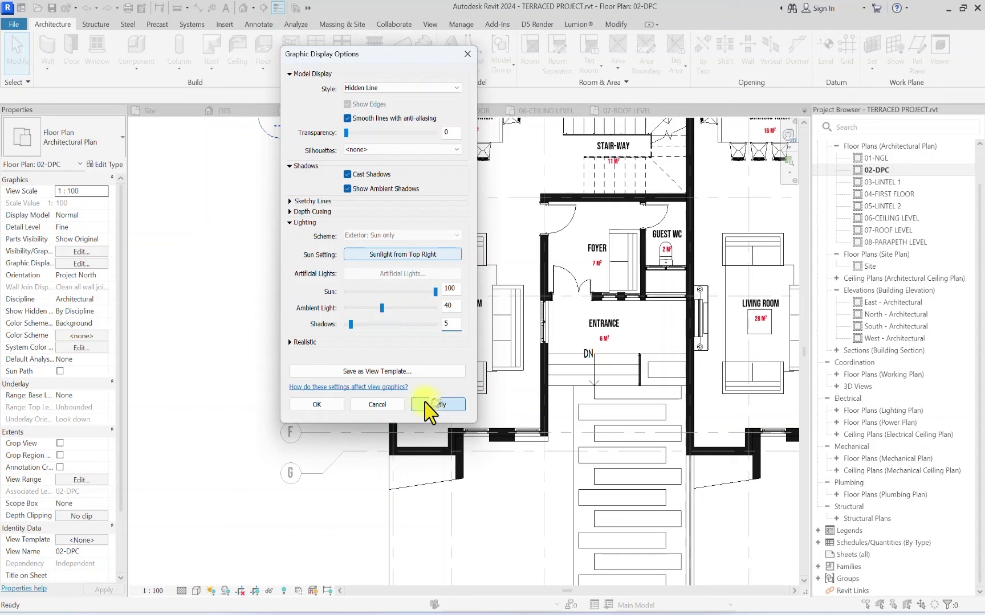
click(317, 404)
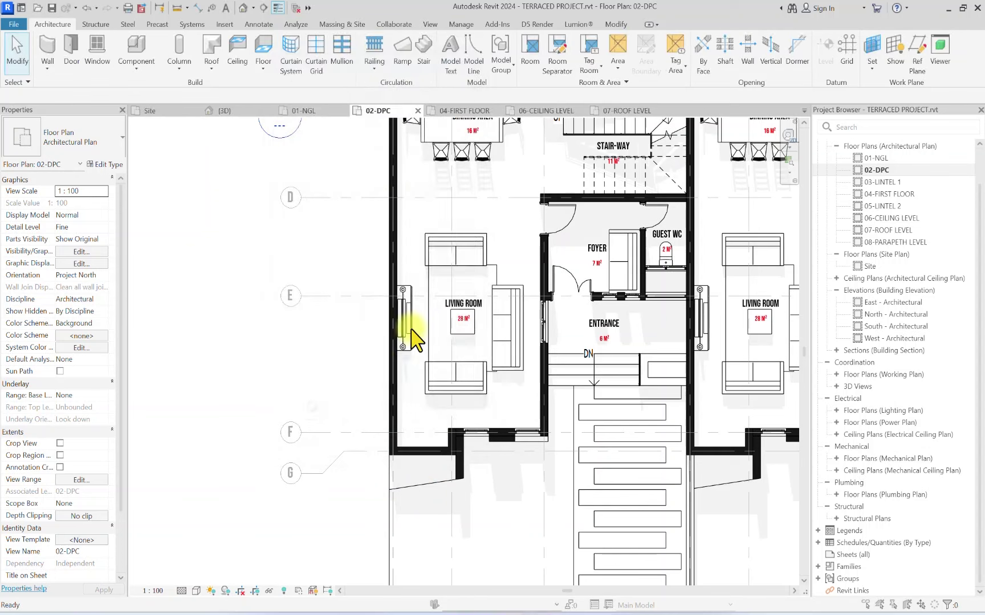
click(453, 278)
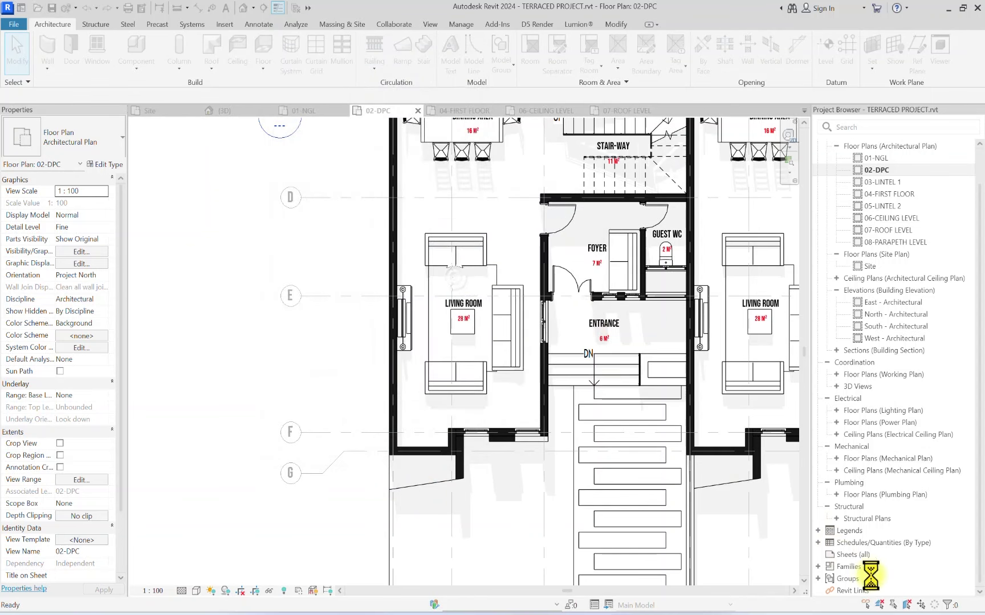
Step: Draw two crossing diagonal detail lines forming an X over the guest WC shaft
scroll(427, 359, down, 3)
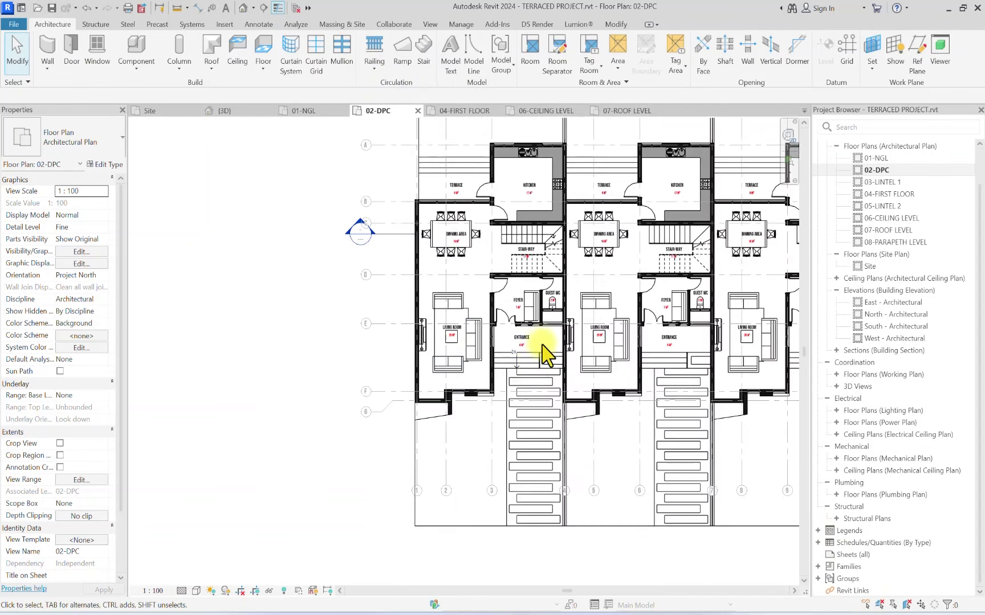
scroll(557, 365, up, 2)
click(263, 24)
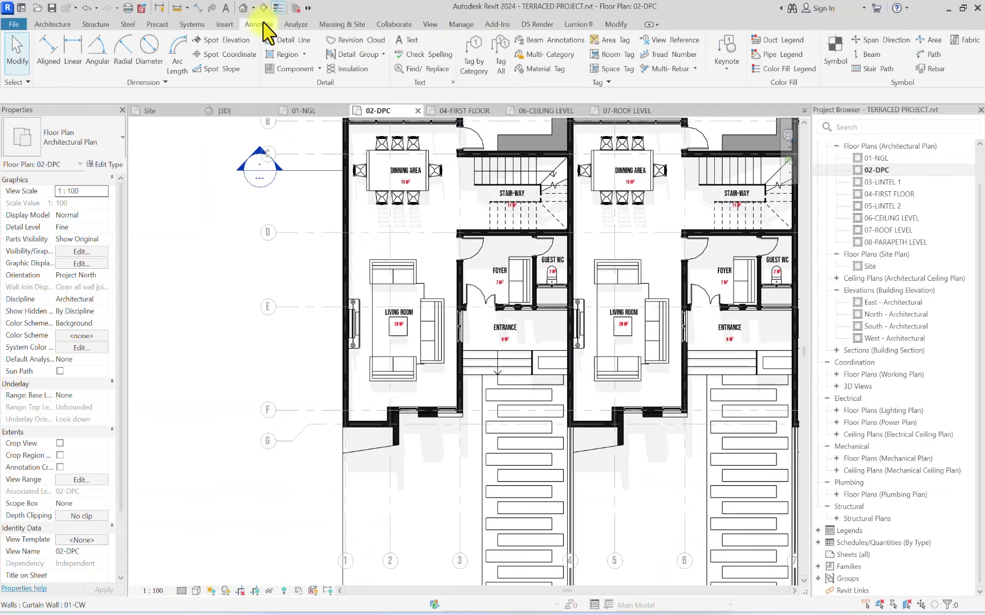
click(286, 40)
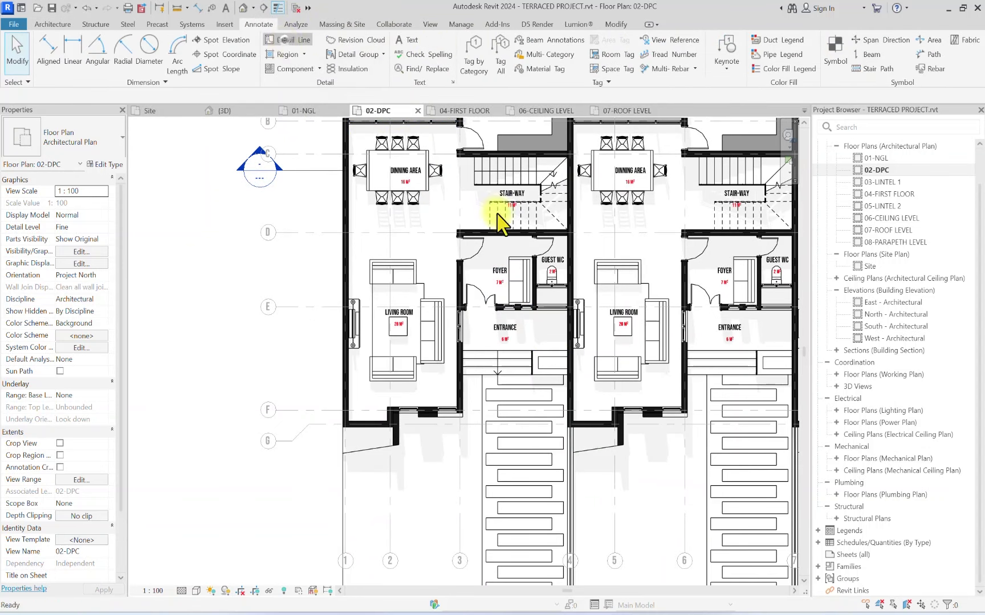
scroll(601, 314, up, 4)
scroll(603, 307, up, 5)
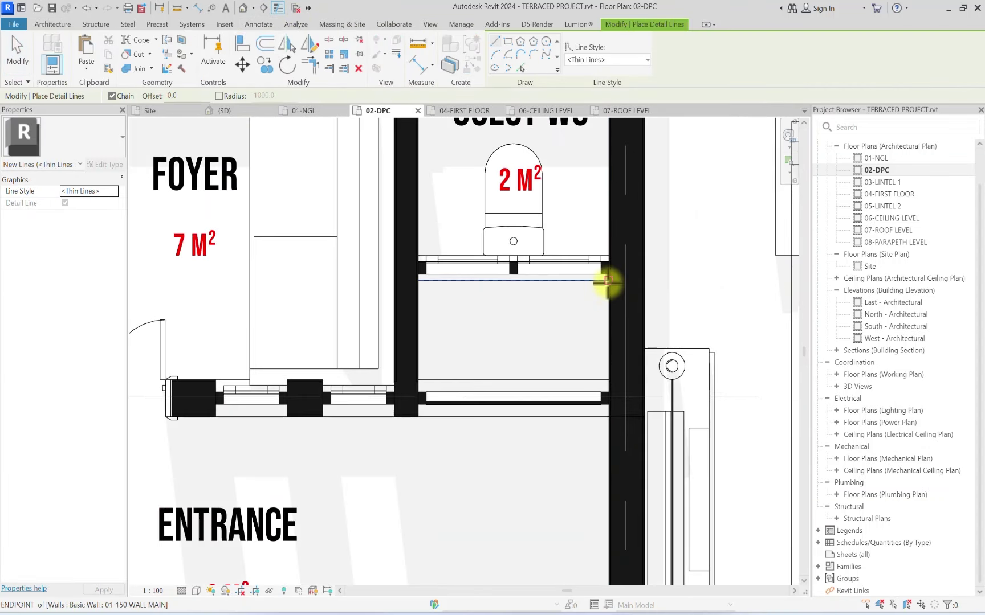
click(605, 304)
click(418, 379)
click(420, 280)
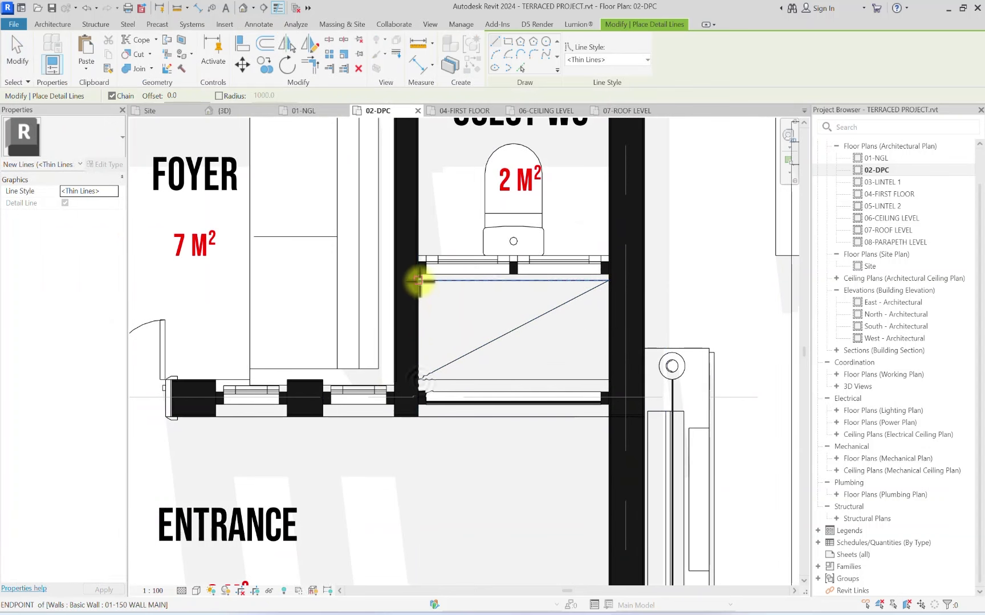
click(609, 379)
key(Escape)
key(Escape)
Step: Copy the X lines with Multiple into the three neighbouring units' guest WCs
click(472, 348)
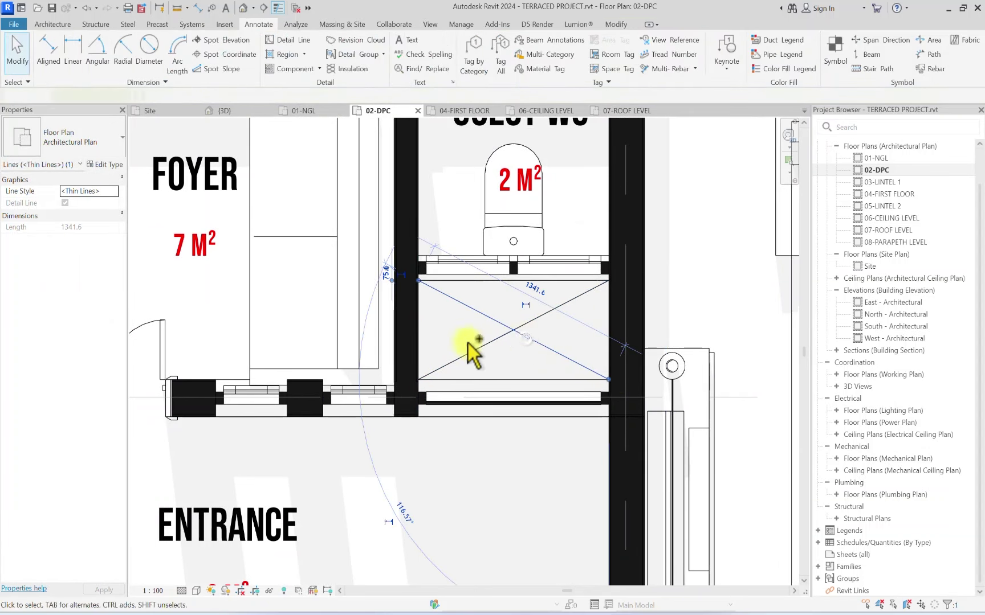
click(264, 64)
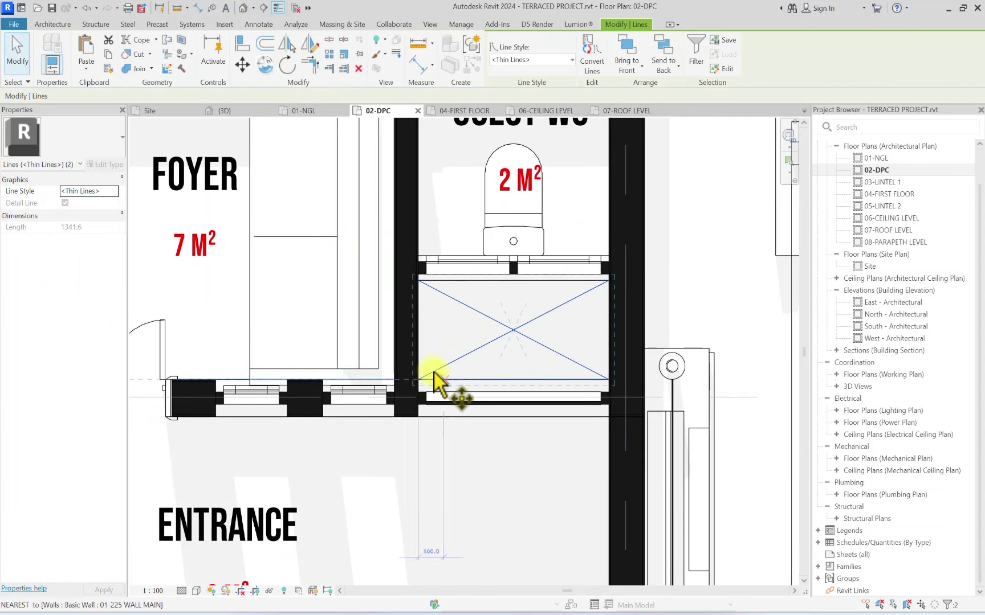
click(420, 377)
scroll(420, 378, down, 4)
scroll(627, 365, up, 5)
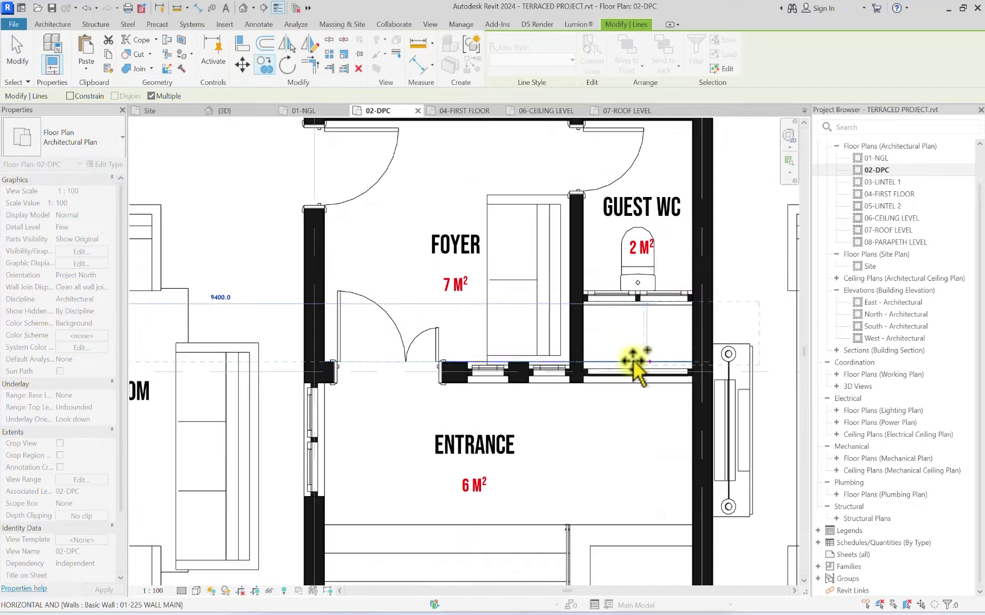
click(584, 364)
scroll(615, 374, down, 4)
scroll(628, 381, up, 5)
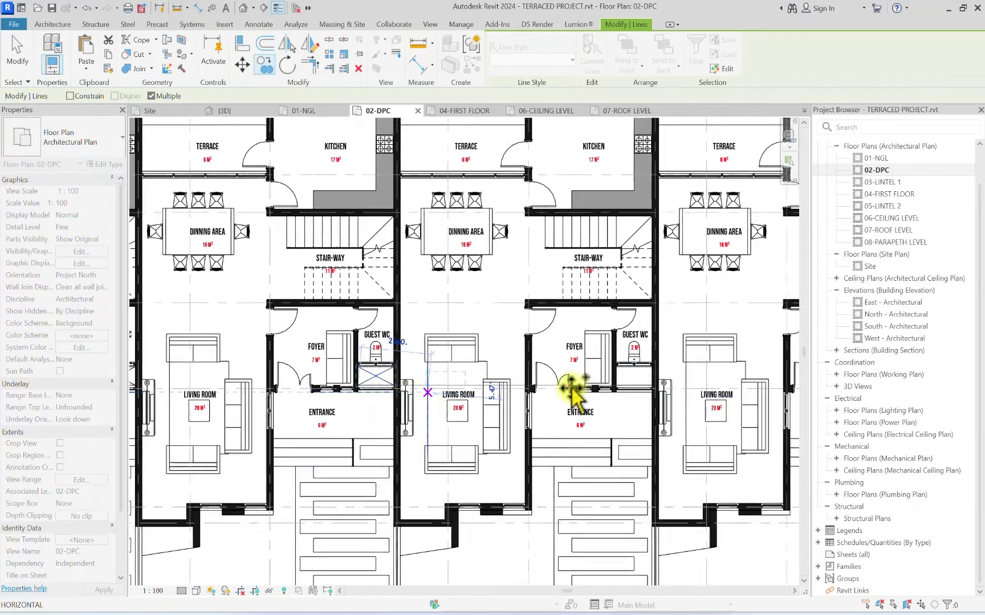
scroll(622, 390, up, 2)
click(618, 391)
scroll(612, 379, down, 4)
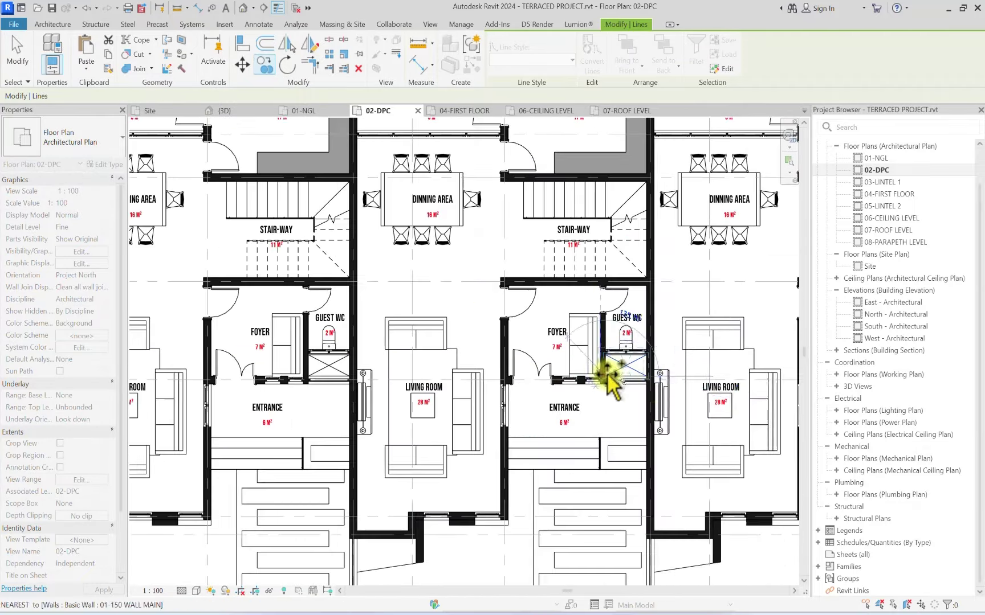
scroll(501, 410, up, 4)
scroll(672, 402, up, 2)
scroll(740, 413, up, 3)
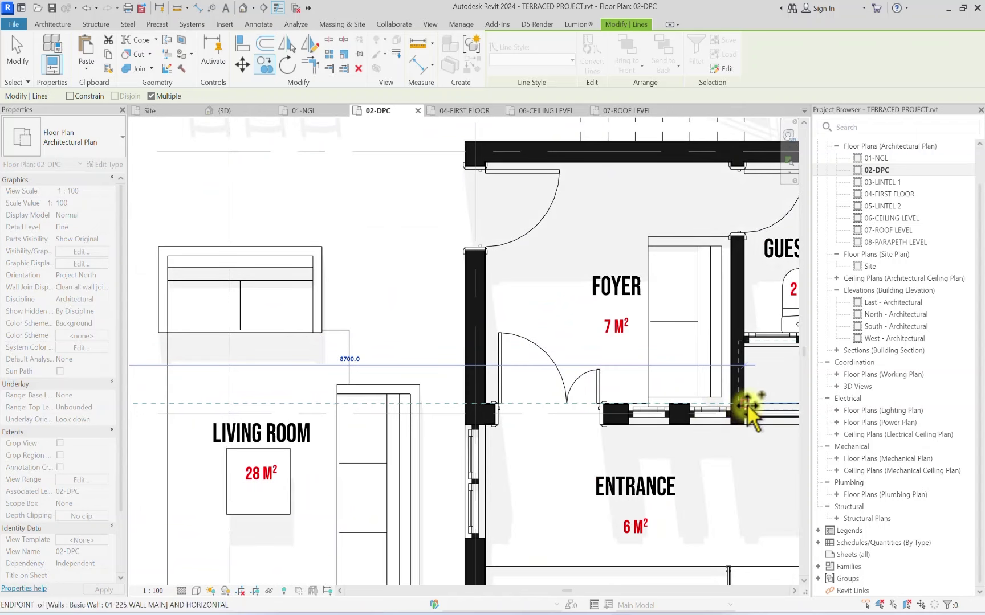
click(730, 399)
key(Escape)
key(Escape)
scroll(684, 399, down, 6)
scroll(503, 433, up, 4)
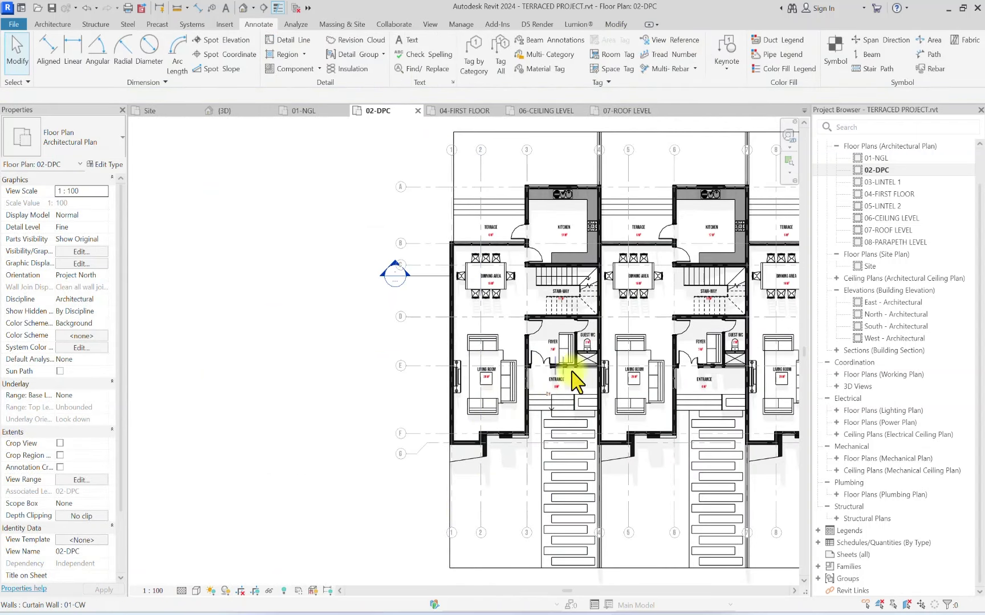
scroll(564, 387, down, 3)
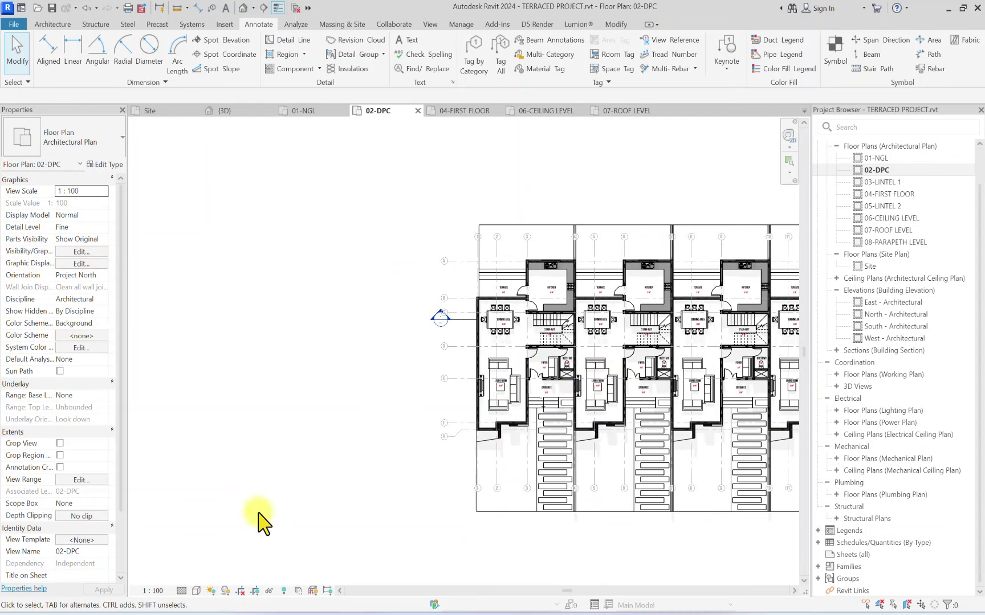
middle_drag(552, 353, 406, 352)
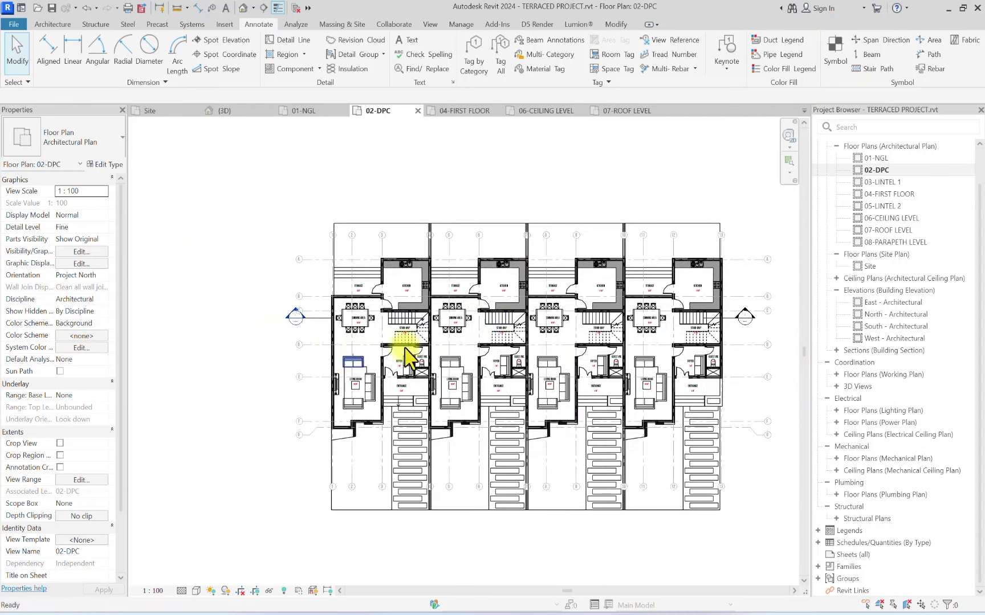
scroll(453, 288, up, 2)
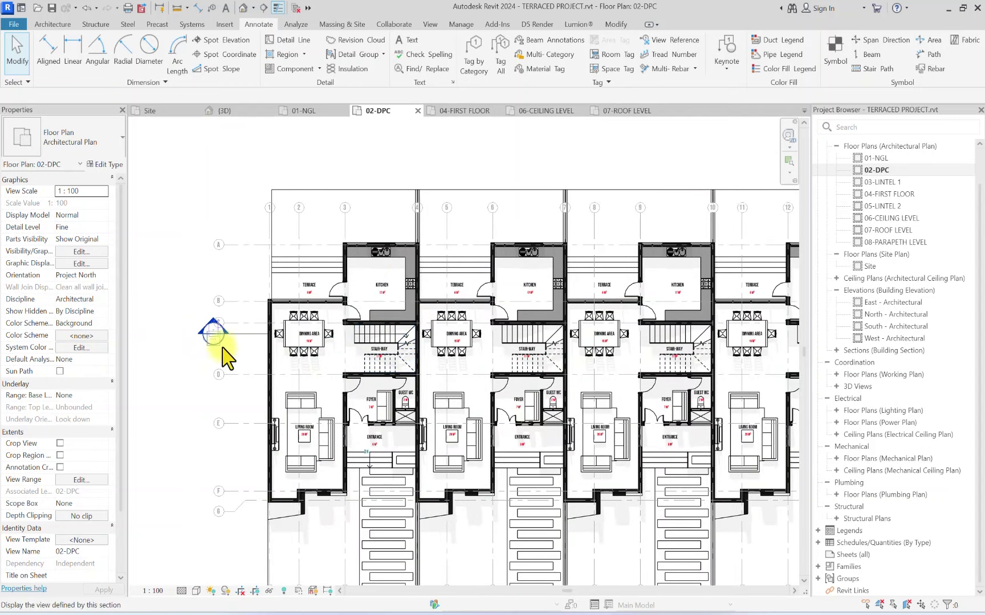
scroll(235, 355, down, 2)
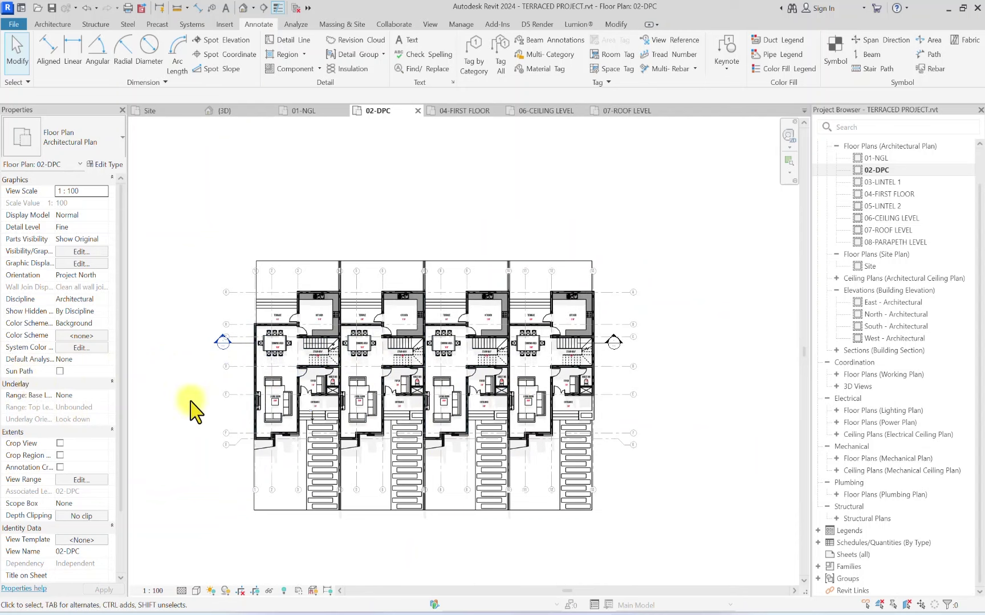
scroll(192, 403, up, 2)
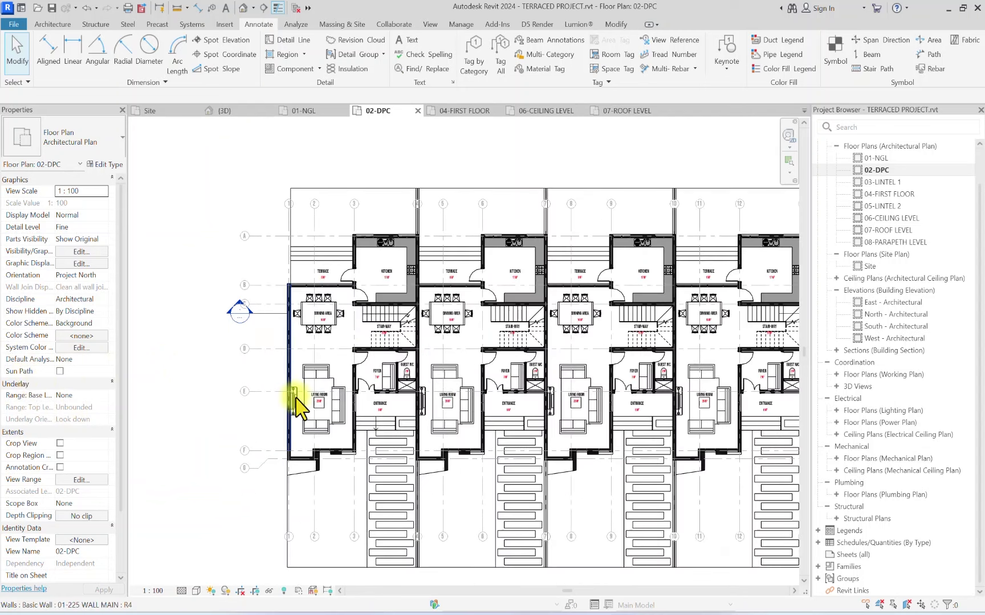
Step: Pick the Rooms category and Name scheme in Color Scheme, then close without applying
click(88, 337)
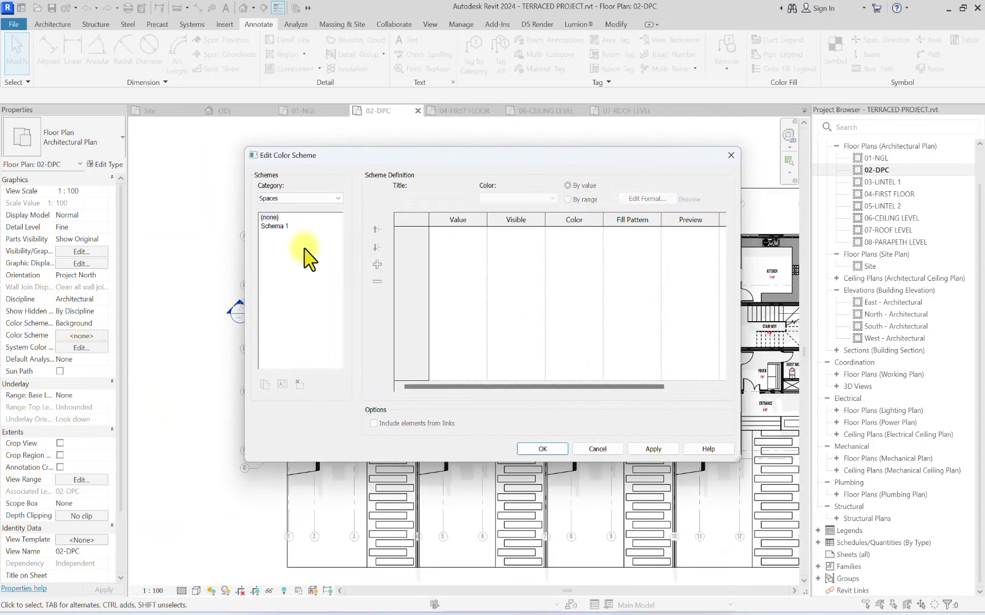
click(315, 198)
click(288, 215)
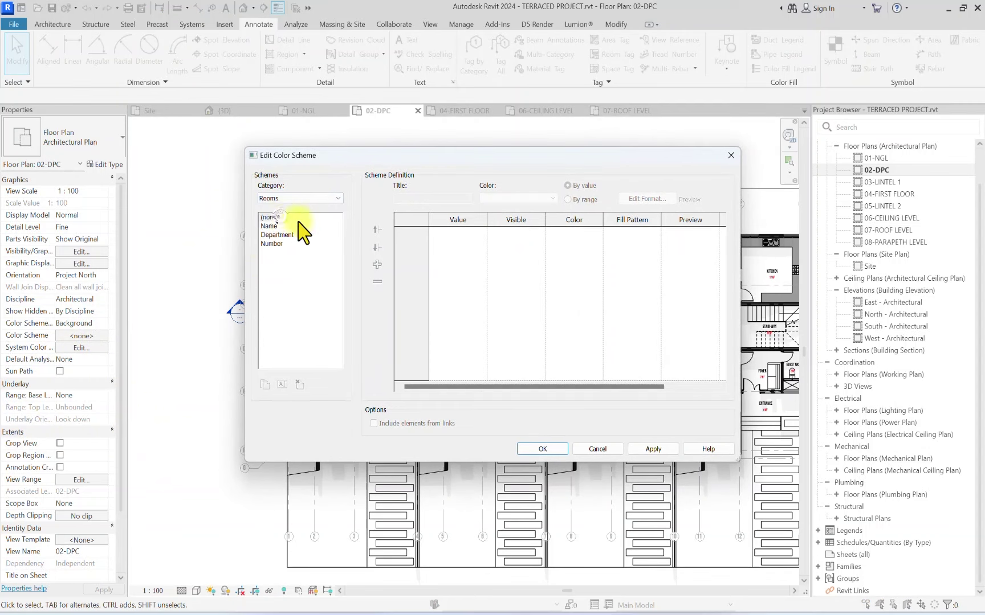
click(269, 226)
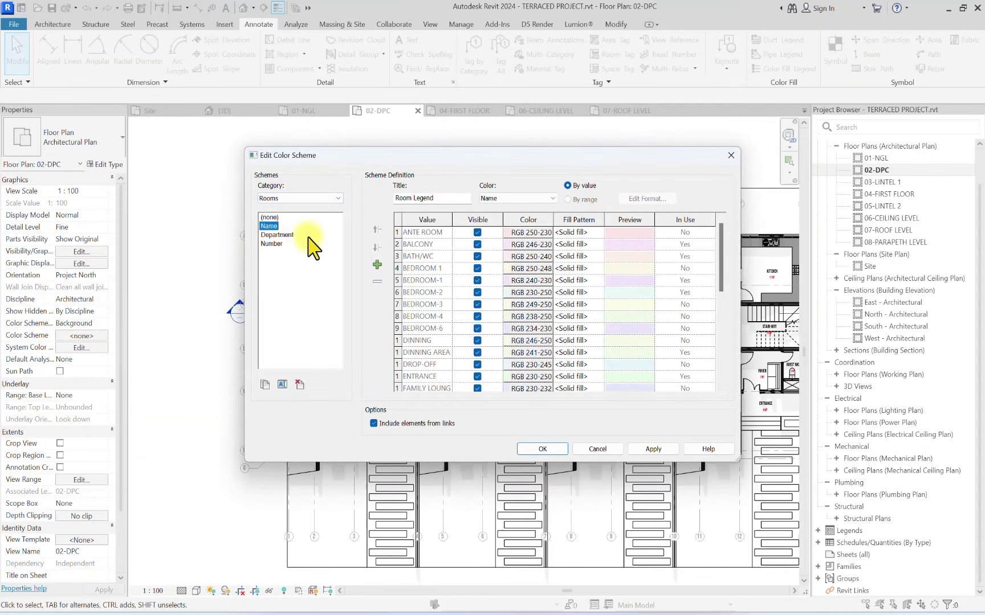
click(731, 155)
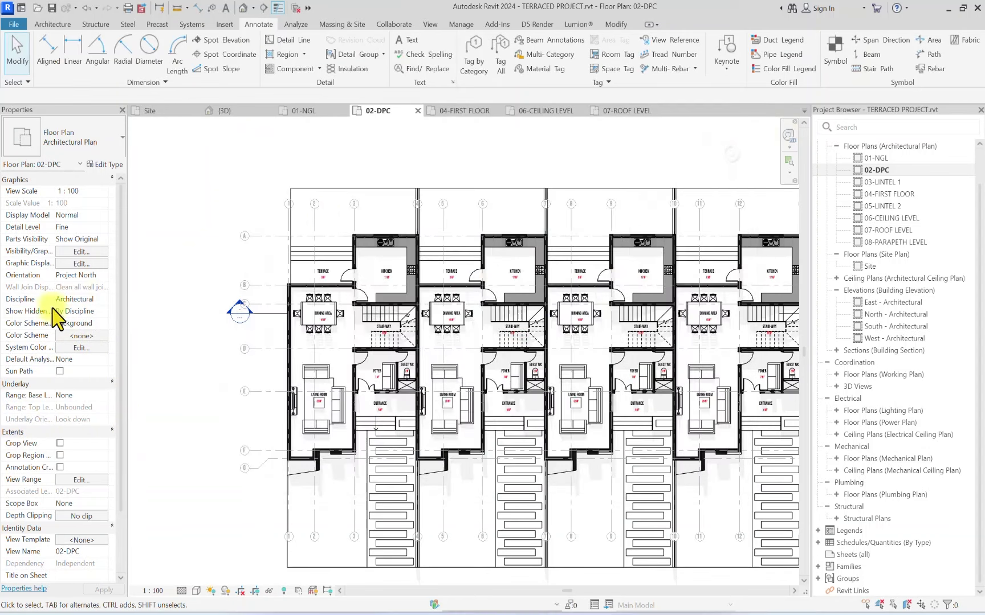
Step: Apply the Rooms colour scheme by Name, refreshed to list only in-use rooms
click(89, 336)
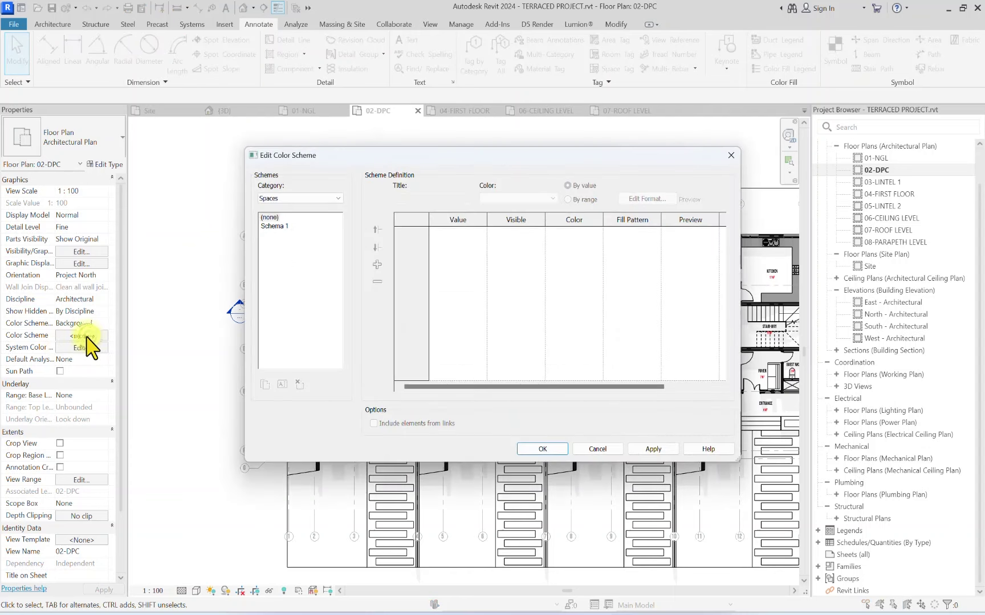
click(298, 199)
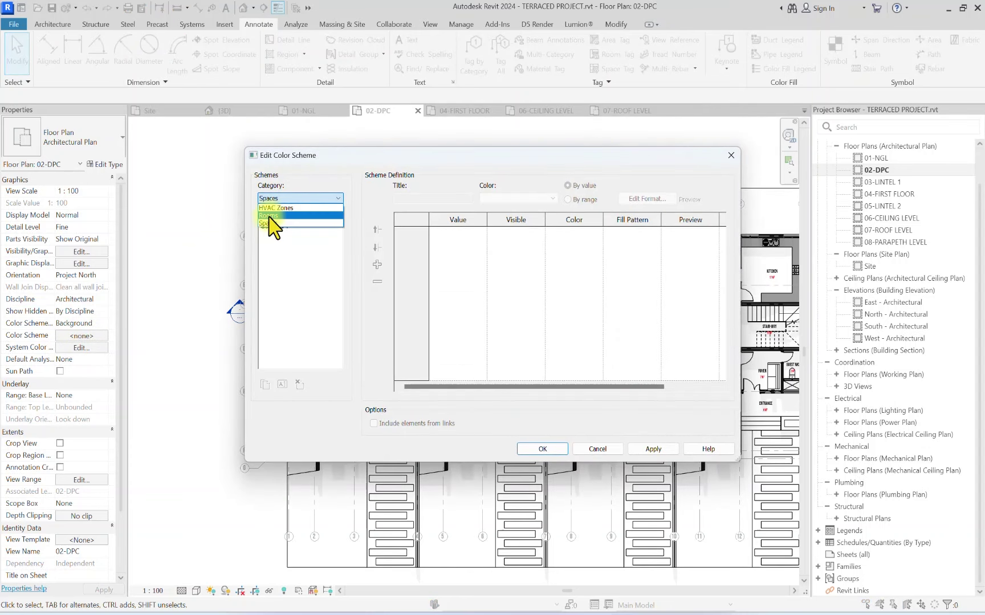
click(273, 216)
click(264, 226)
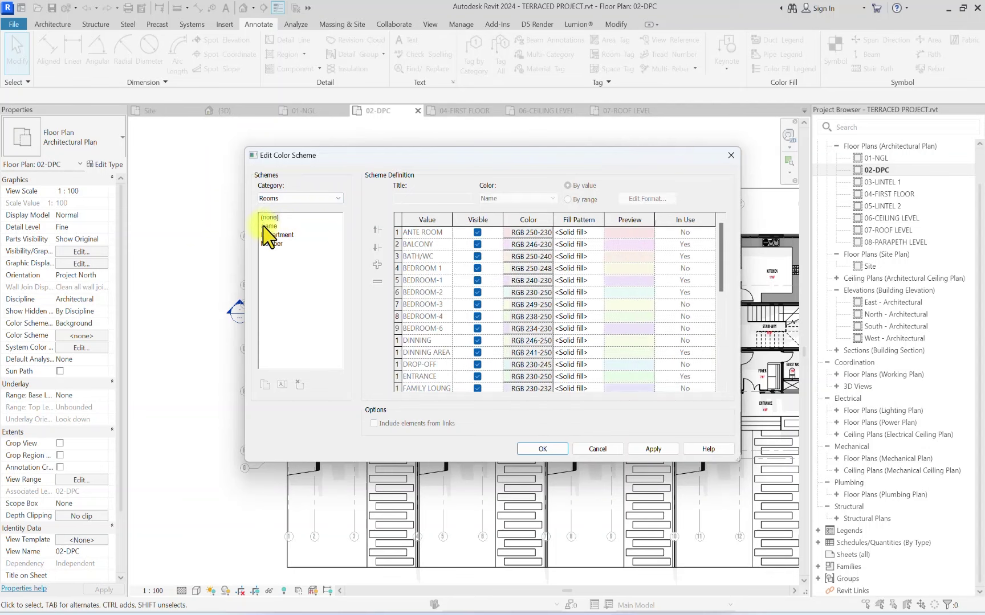
click(569, 186)
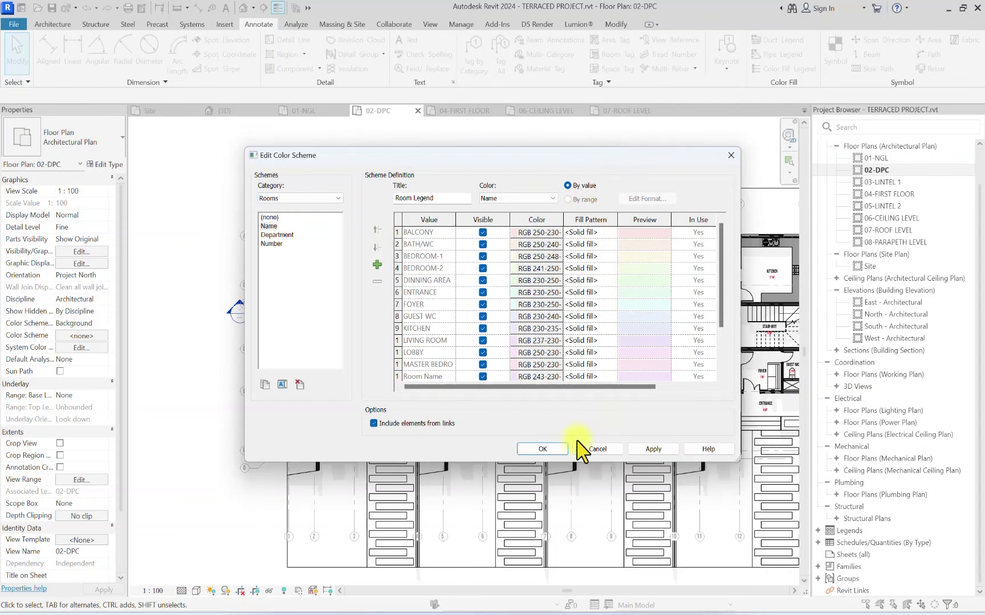
click(543, 449)
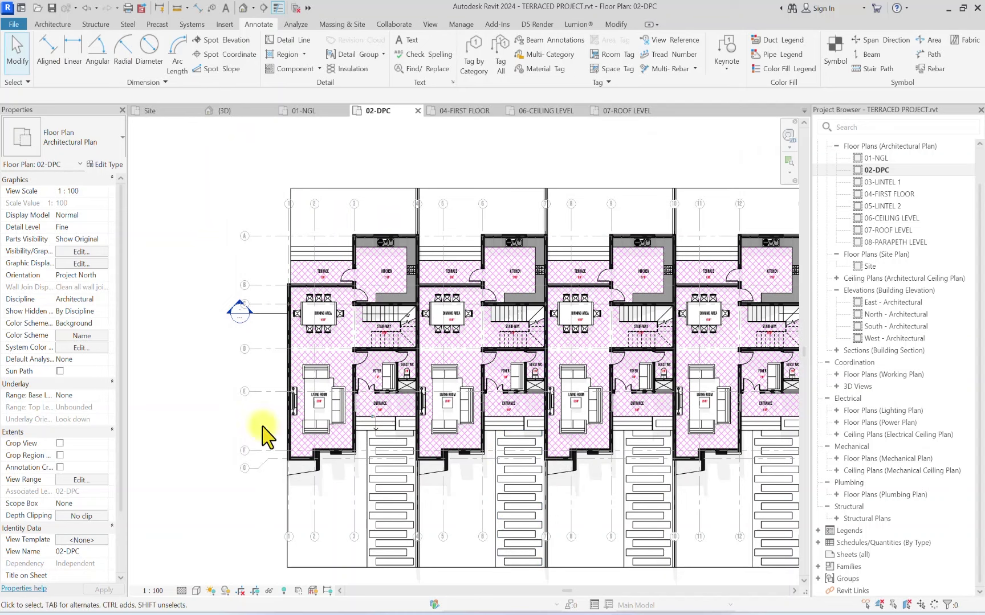
scroll(143, 365, down, 1)
scroll(139, 357, down, 2)
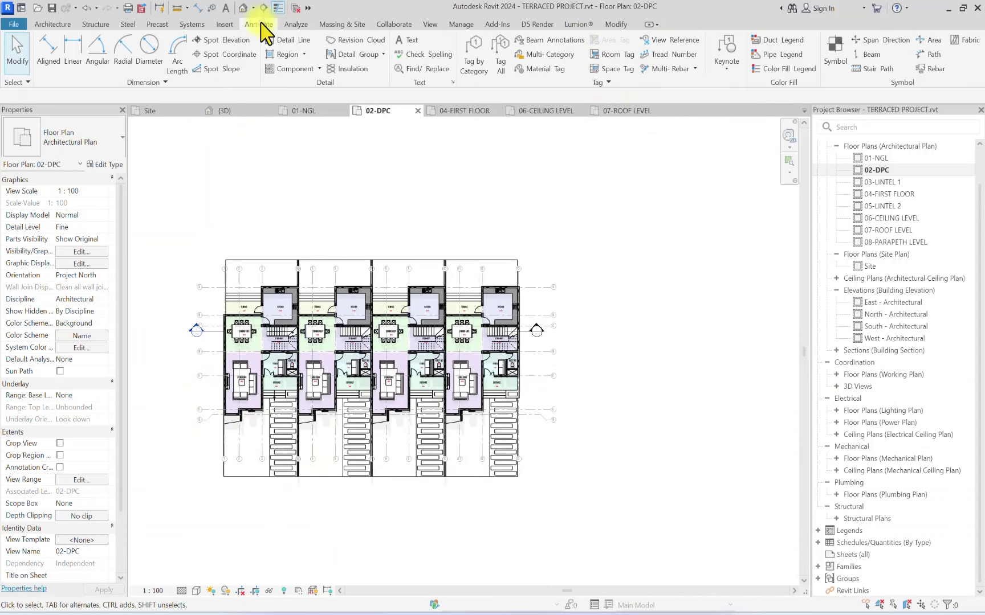
click(773, 73)
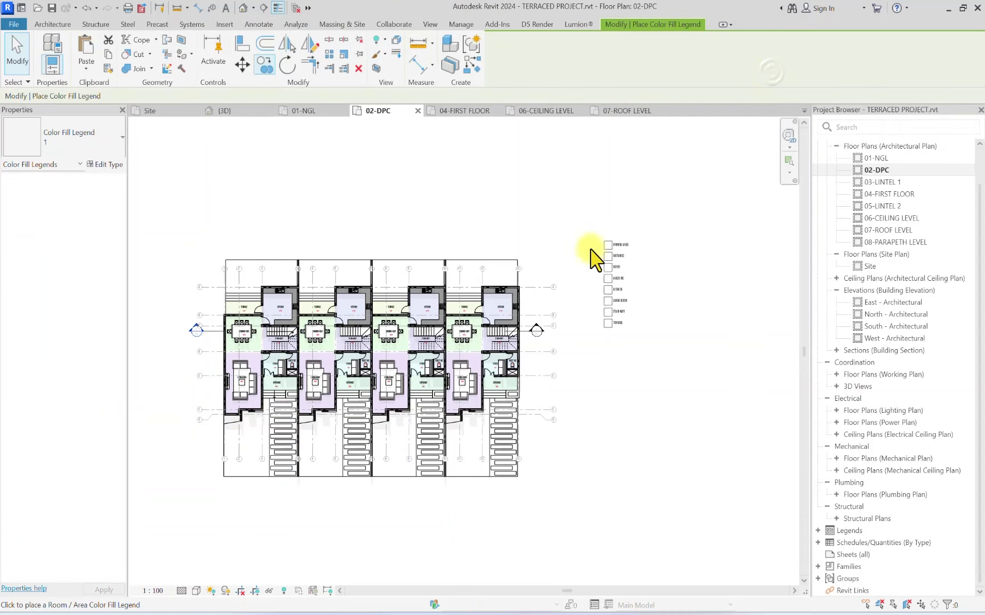
scroll(575, 228, up, 3)
click(542, 274)
key(Escape)
key(Escape)
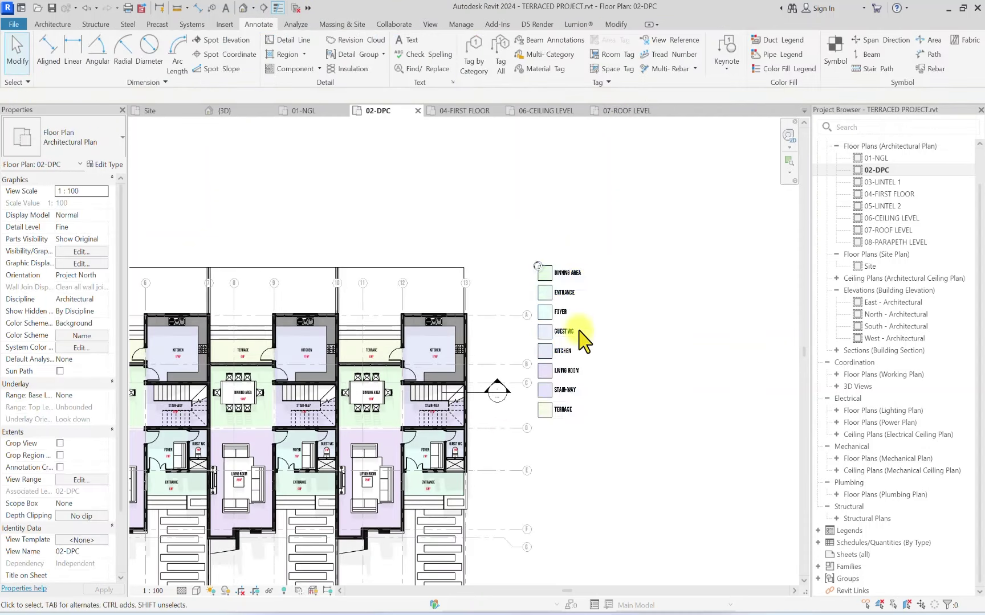
scroll(653, 277, down, 5)
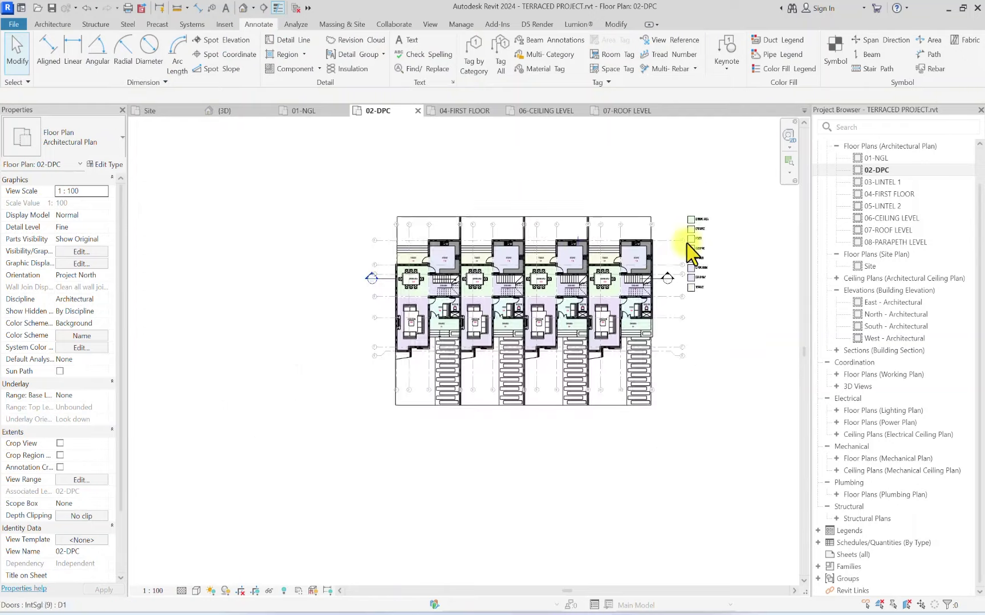
scroll(661, 227, up, 7)
scroll(705, 240, up, 3)
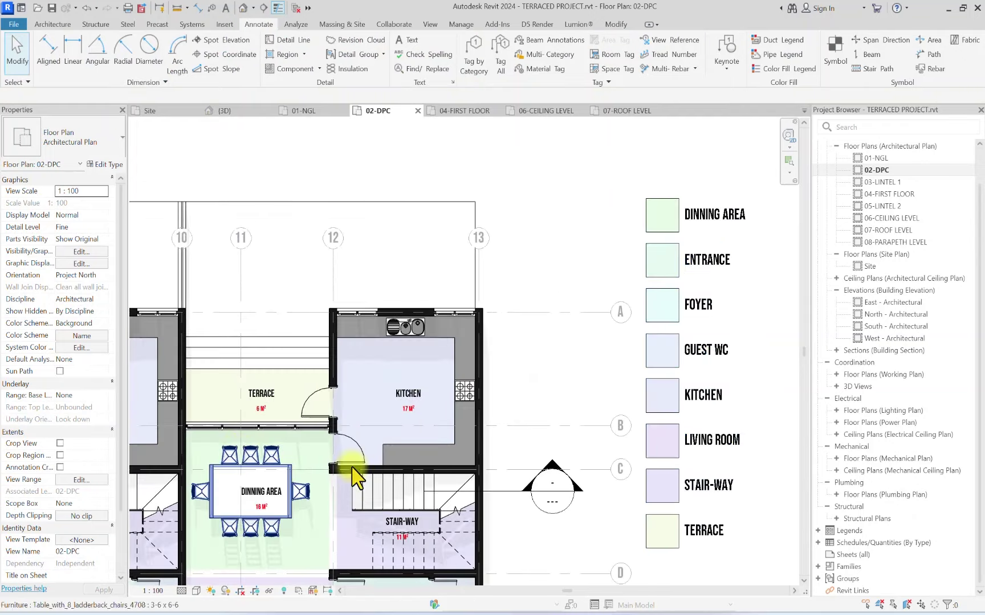
scroll(329, 441, down, 4)
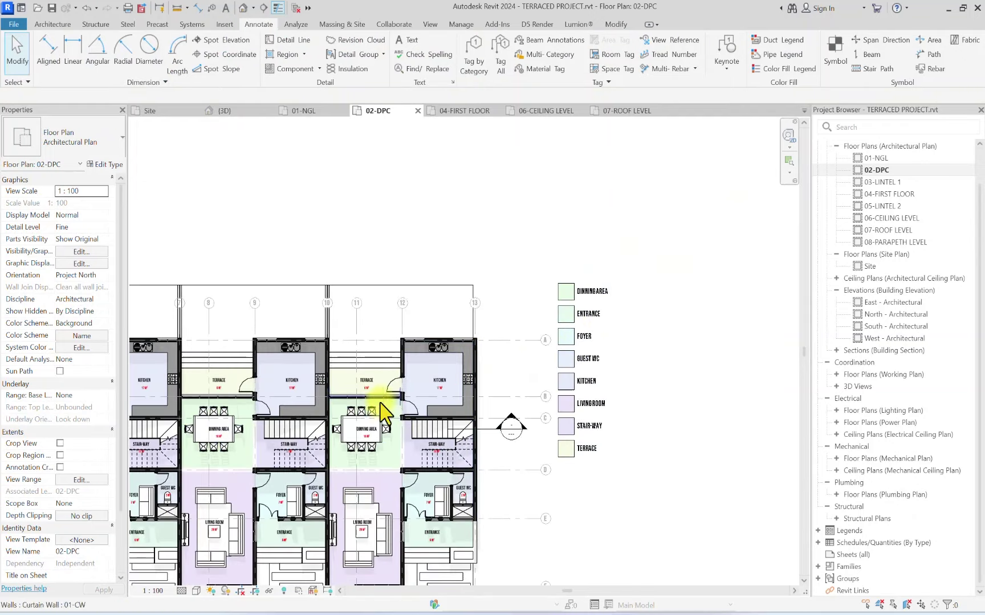
scroll(378, 406, down, 2)
scroll(481, 233, up, 1)
scroll(497, 249, up, 1)
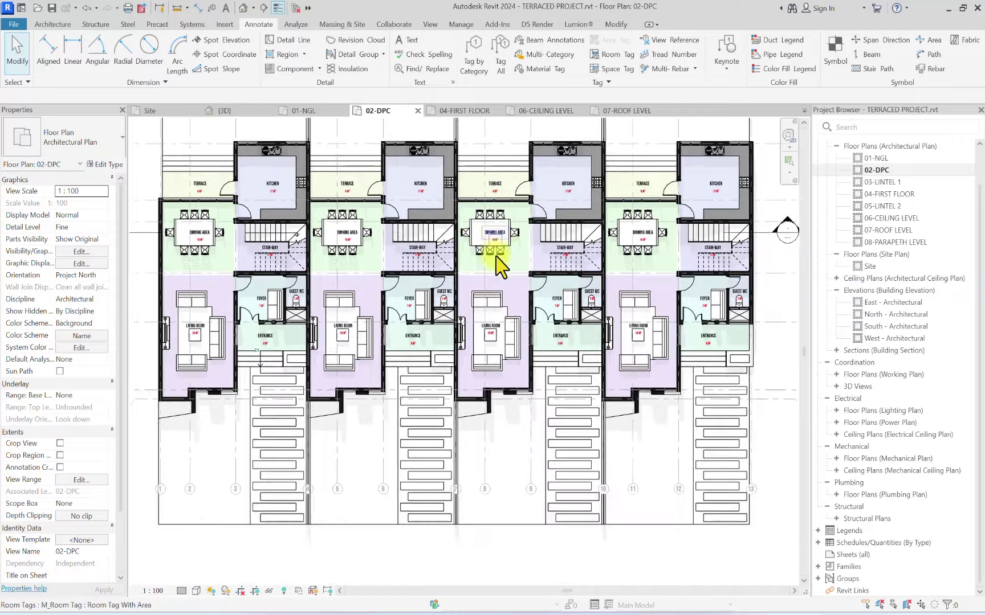
scroll(447, 385, down, 3)
scroll(432, 341, up, 5)
scroll(549, 158, up, 3)
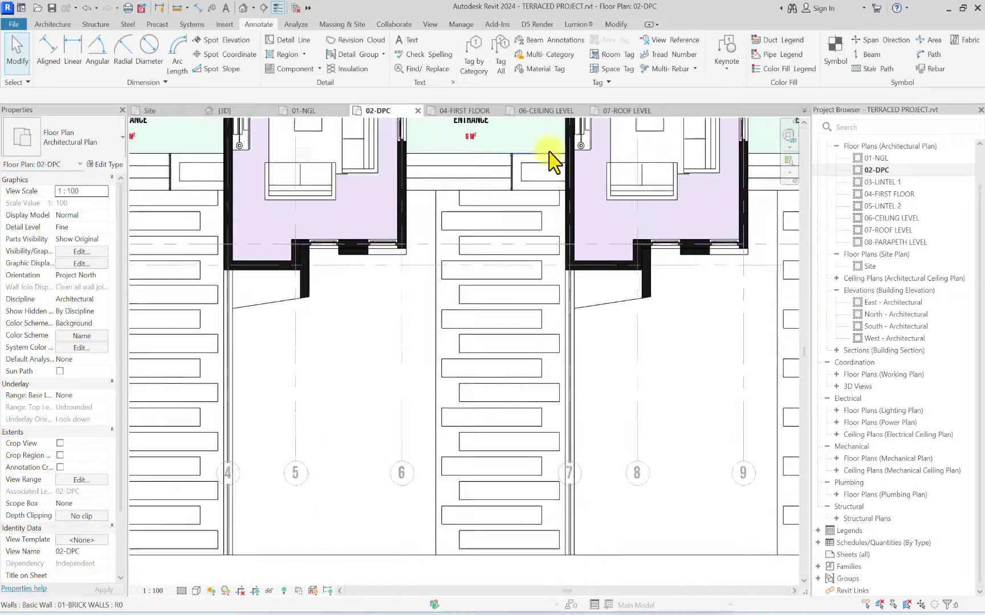
scroll(407, 224, down, 1)
scroll(350, 299, down, 3)
scroll(543, 387, down, 4)
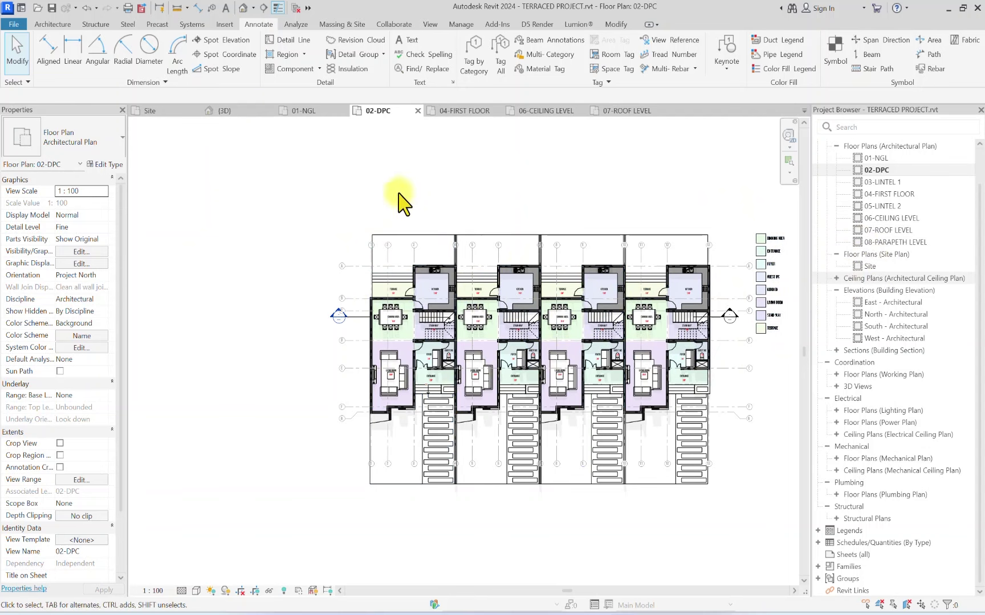
Step: Save the current view's settings as the PRES PLAN view template and open 04-FIRST FLOOR
click(430, 25)
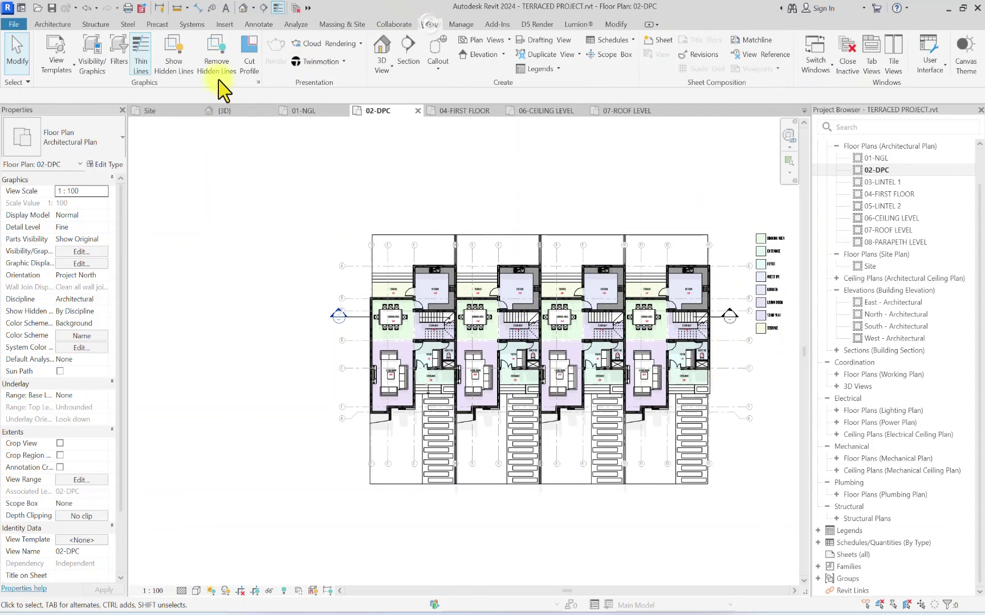
click(59, 73)
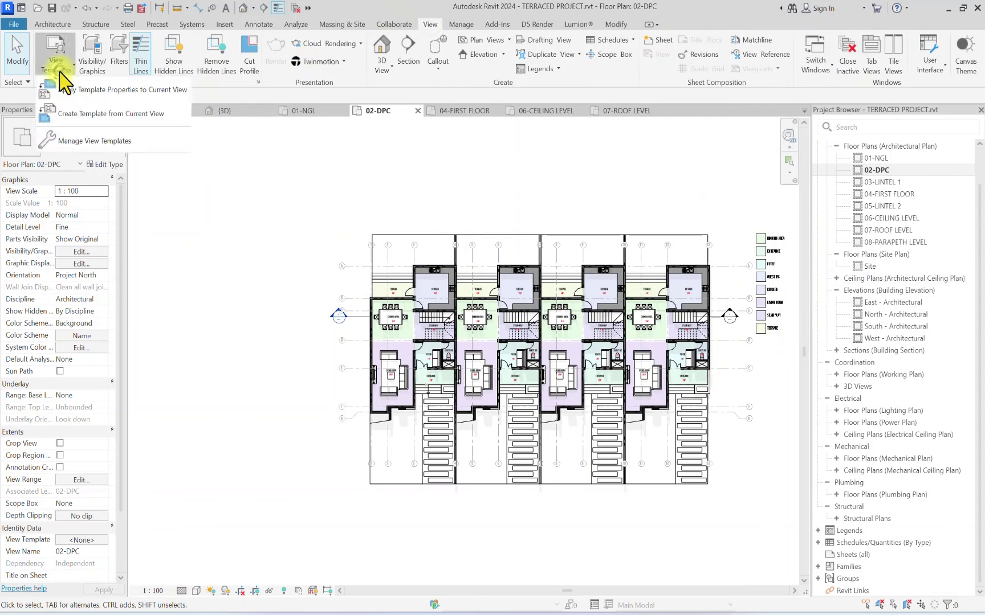
click(73, 114)
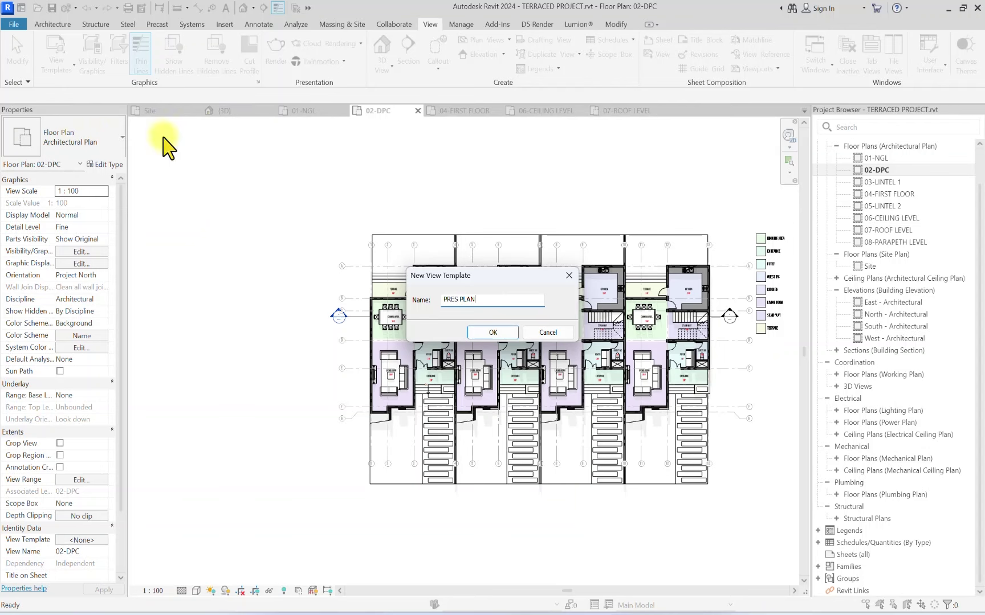
click(491, 332)
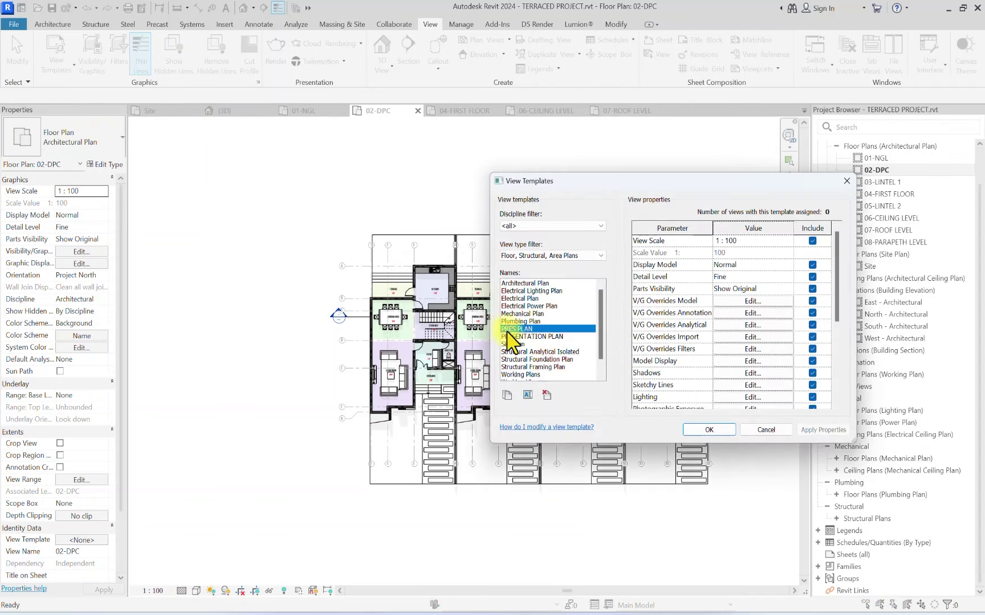
click(720, 428)
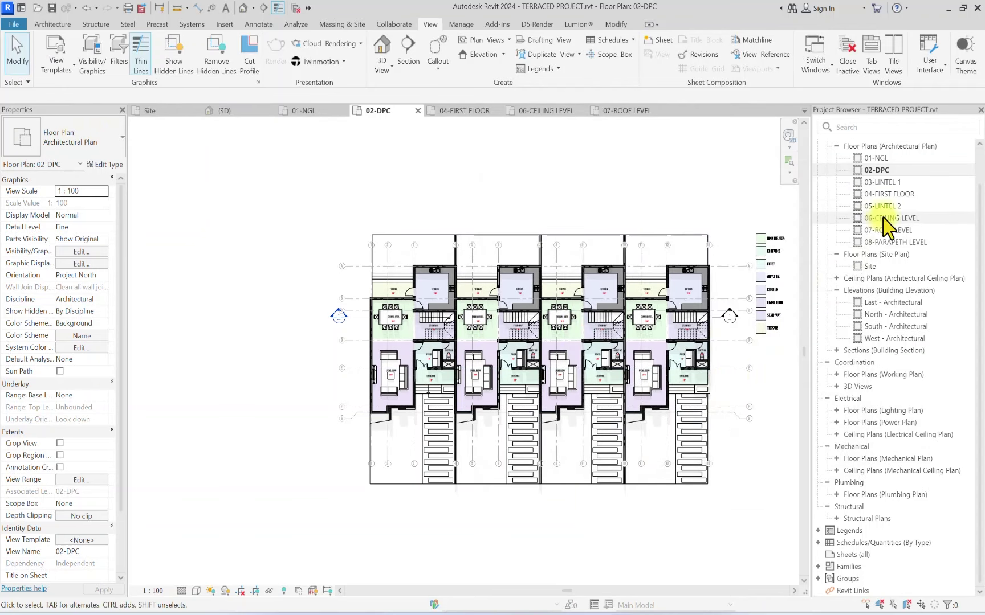
double_click(889, 194)
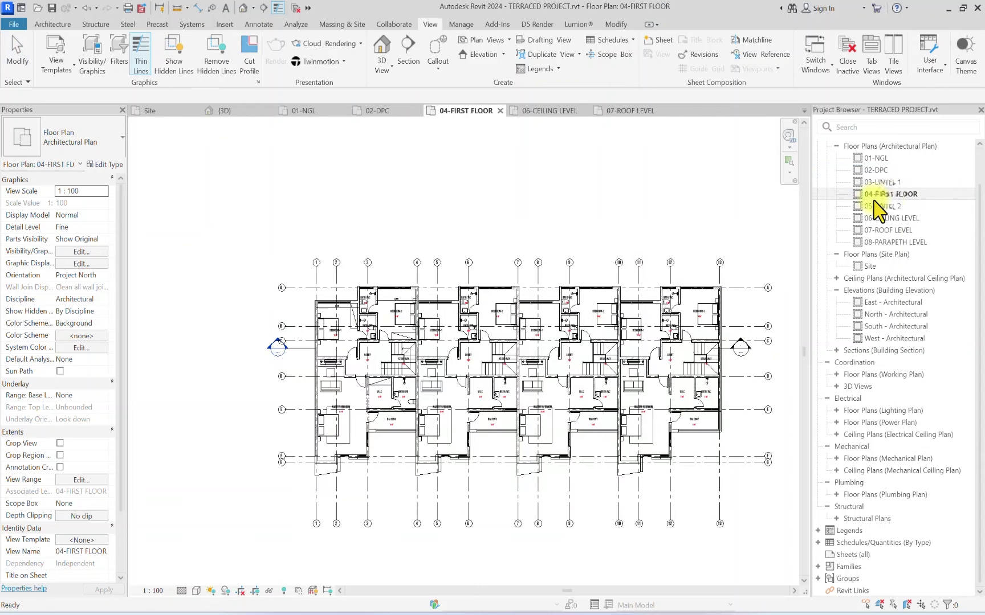
Step: Apply the PRES PLAN template to the 04-FIRST FLOOR view
click(53, 59)
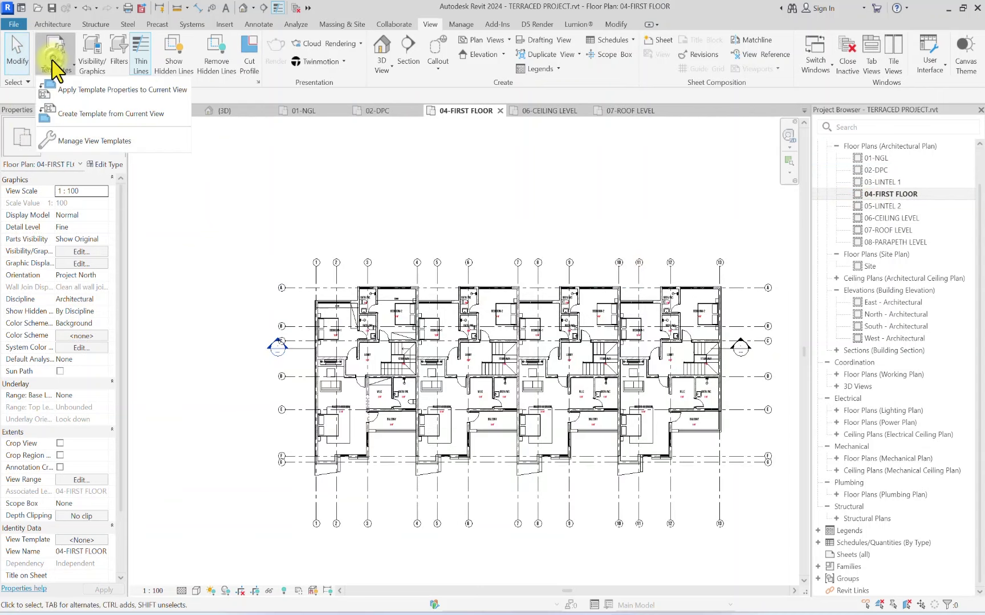
click(79, 93)
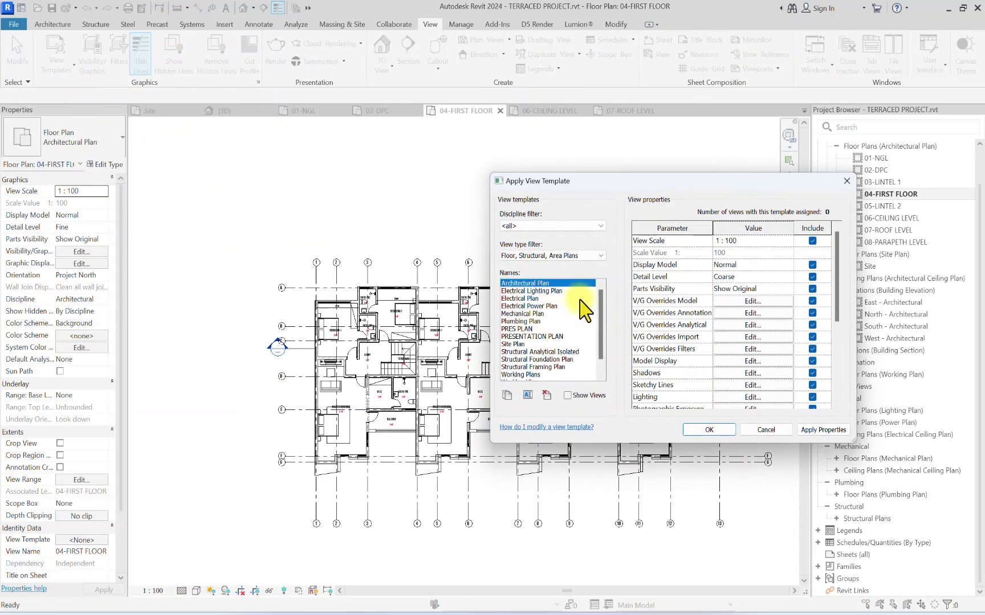
click(713, 431)
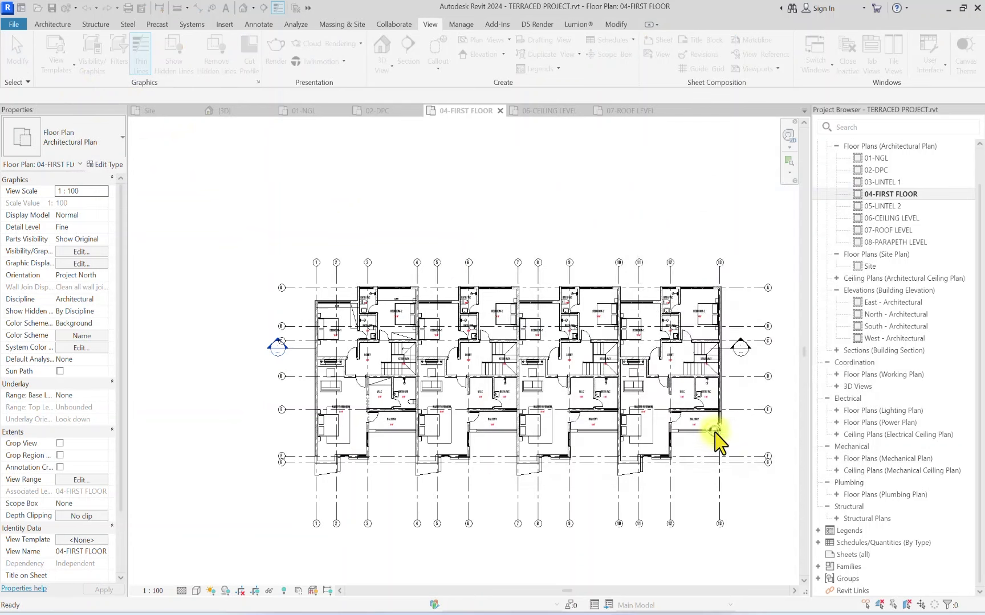
scroll(330, 399, up, 3)
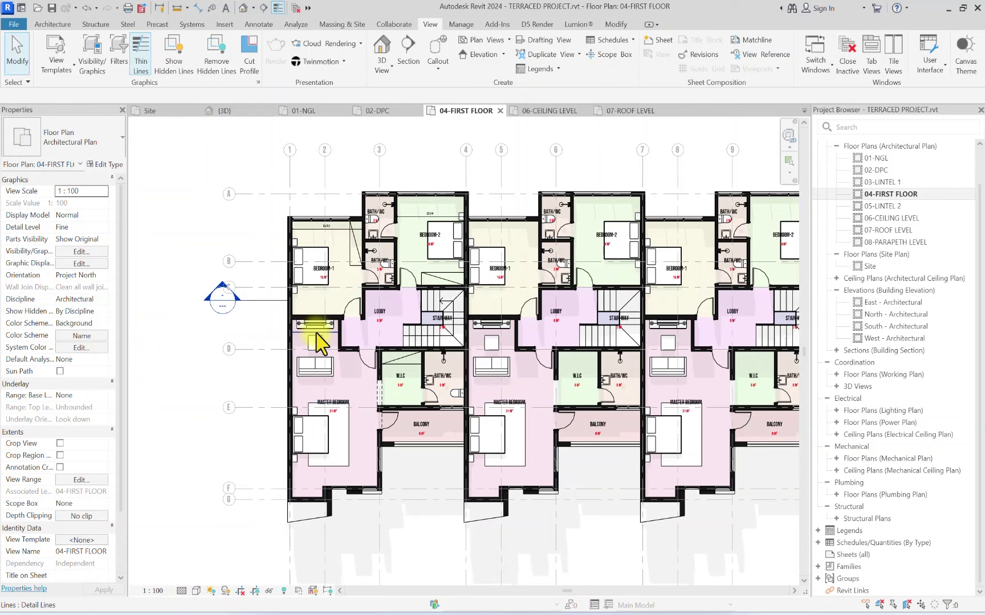
scroll(346, 330, down, 3)
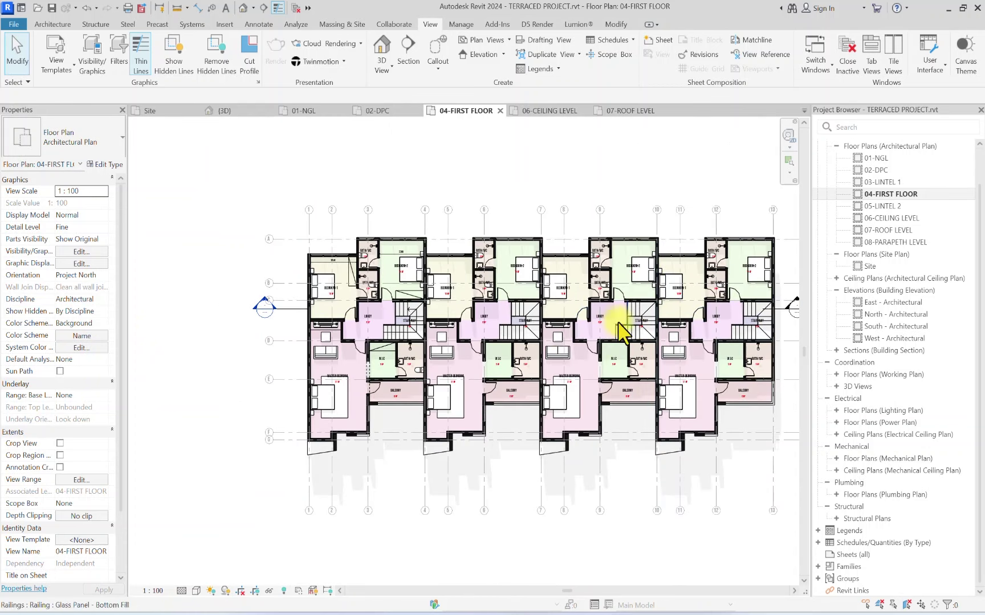
shift+scroll(618, 314, right, 3)
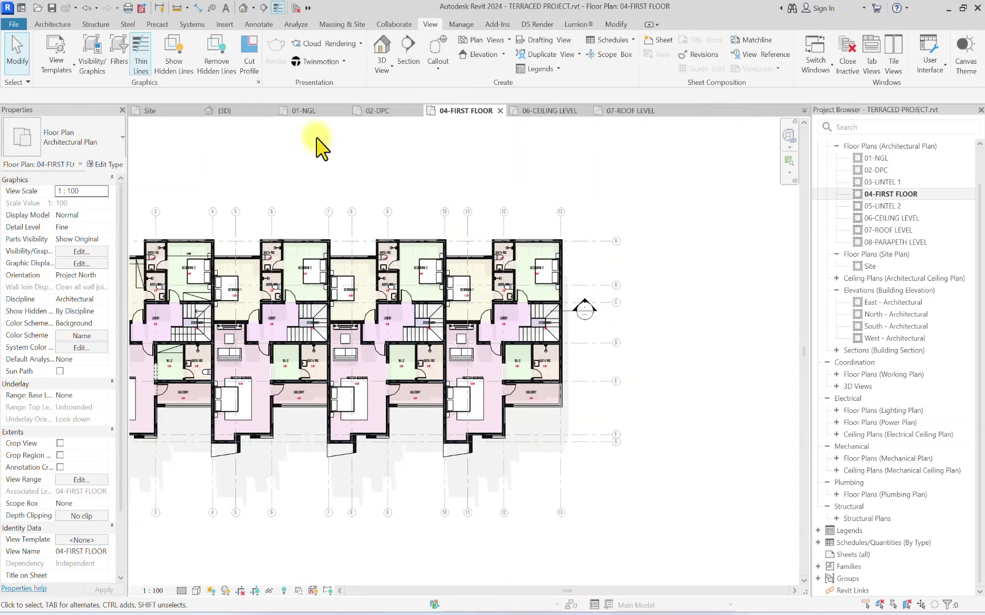
Step: Place a room colour fill legend to the right of the plan, then reopen 02-DPC
click(42, 25)
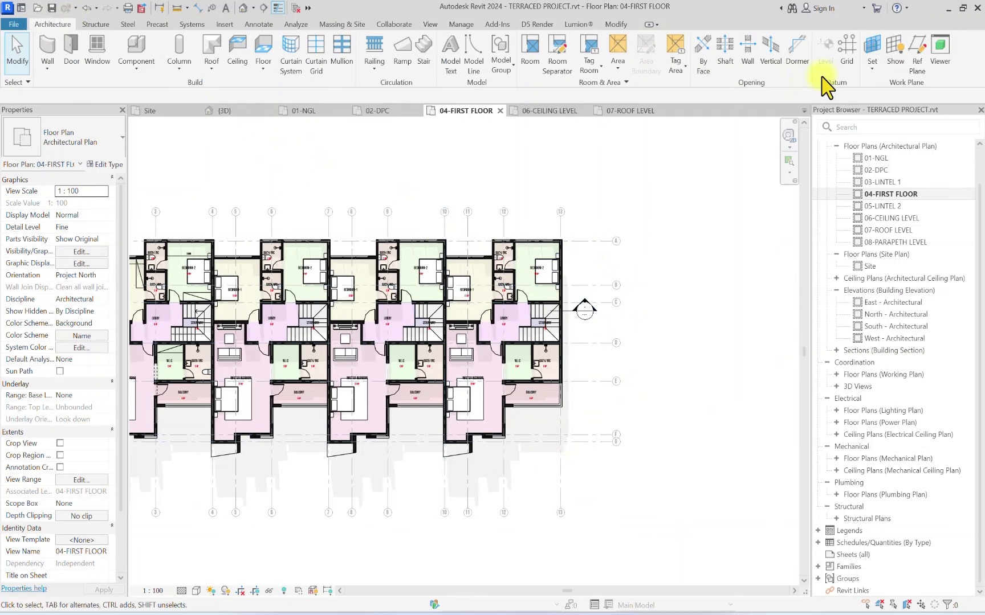
click(259, 25)
click(791, 72)
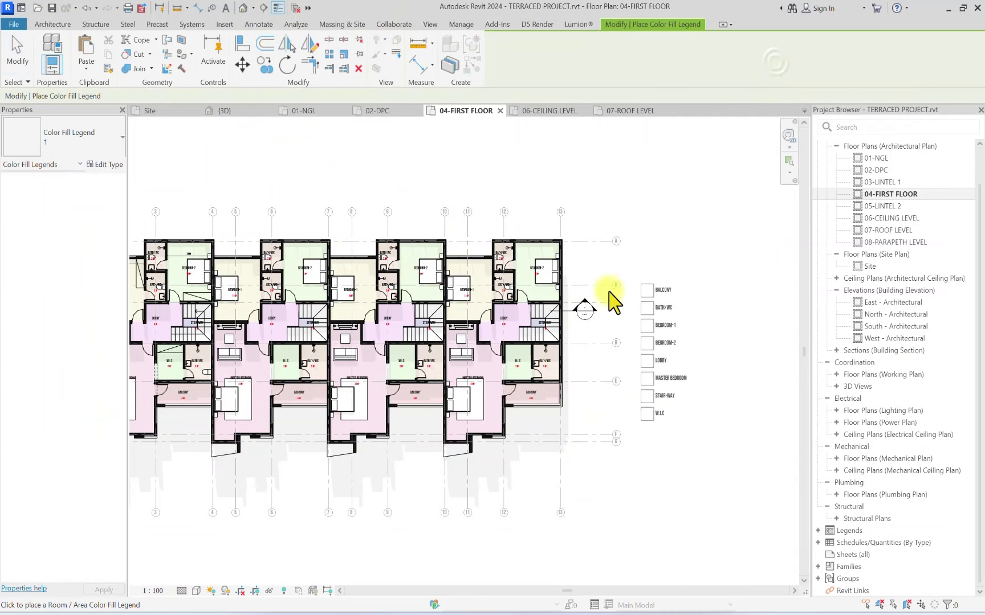
scroll(609, 236, up, 2)
click(653, 219)
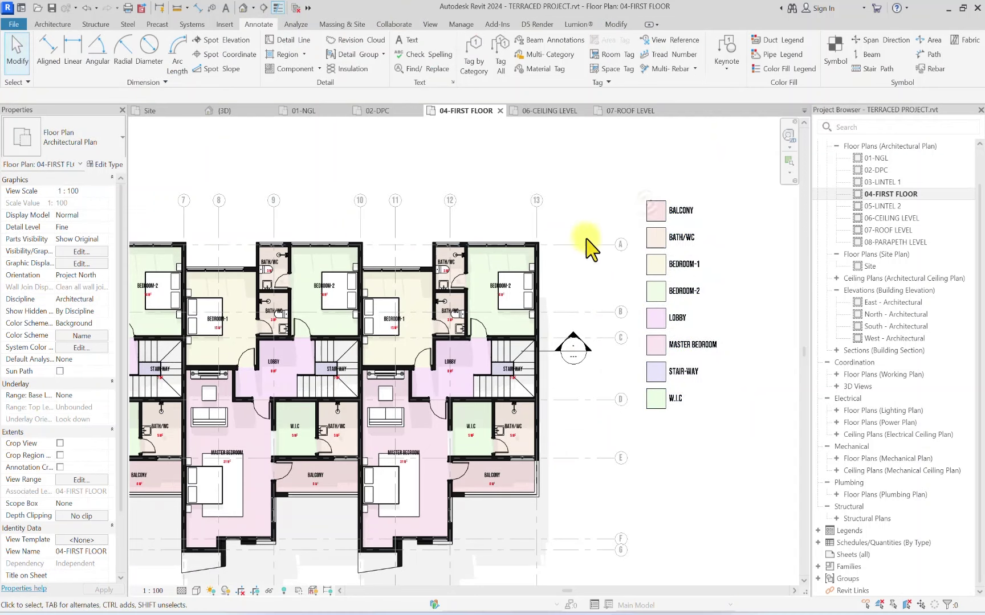
scroll(549, 268, down, 4)
scroll(259, 488, up, 3)
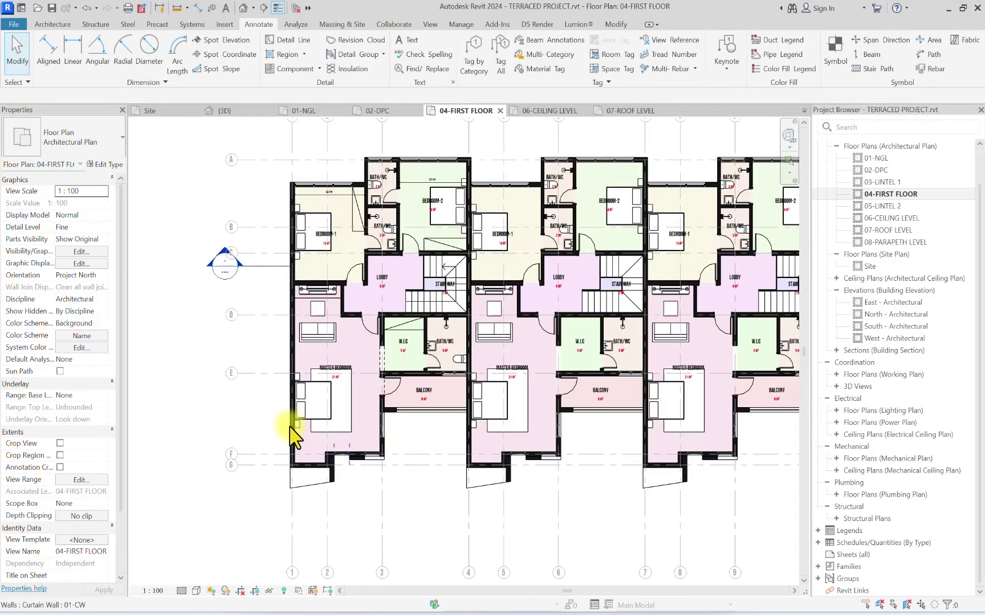
double_click(876, 170)
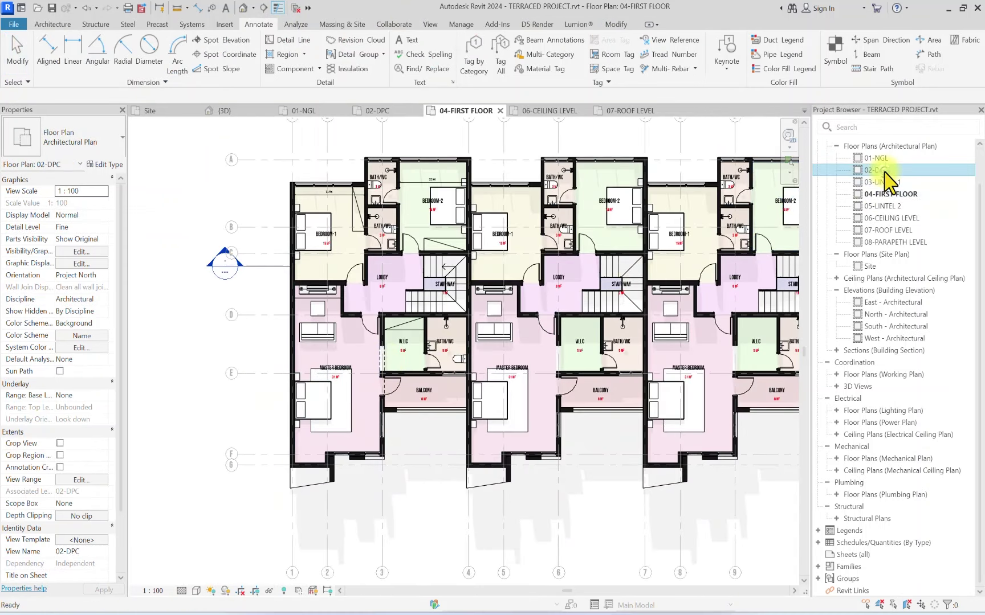
scroll(355, 391, up, 5)
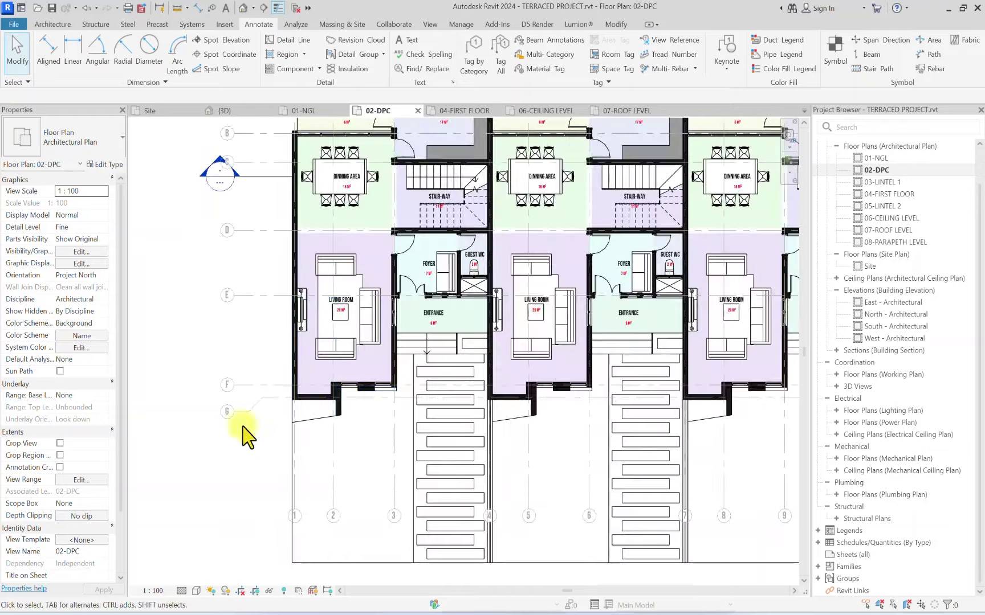
Step: Set the underlay Range: Base Level to 04-FIRST FLOOR and centre the left unit in view
scroll(375, 360, down, 3)
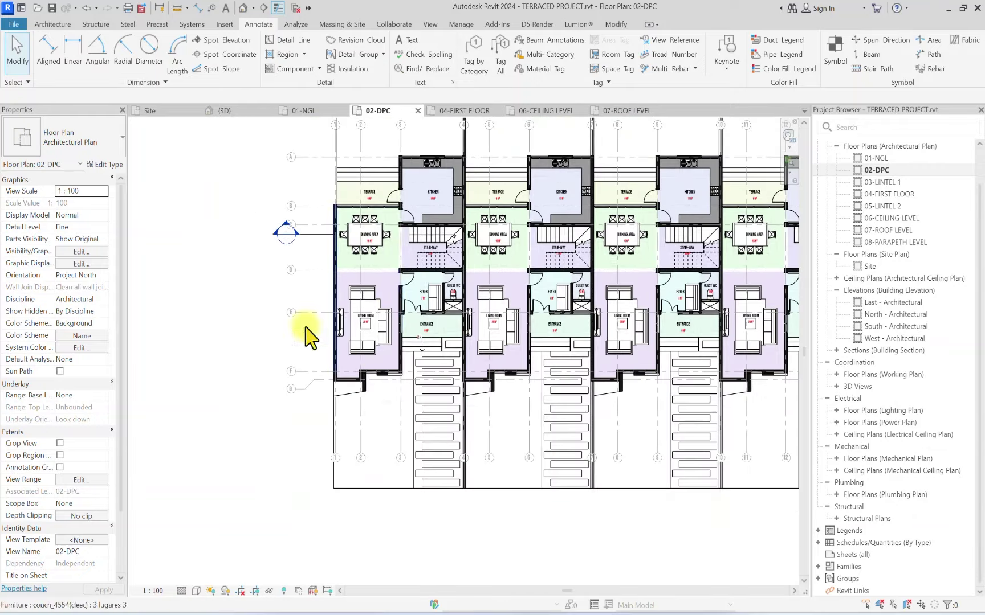
scroll(351, 194, up, 1)
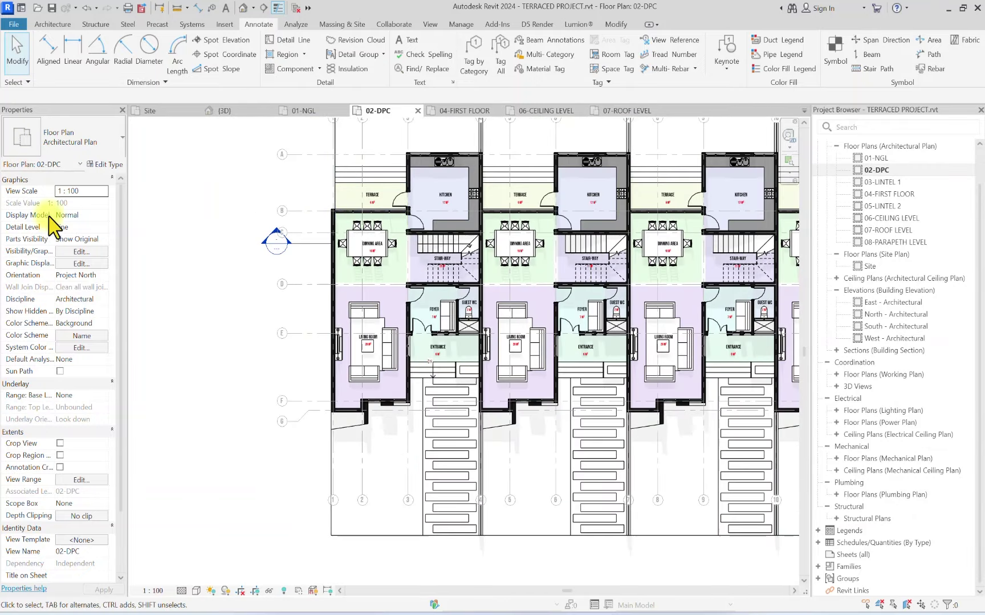
click(106, 395)
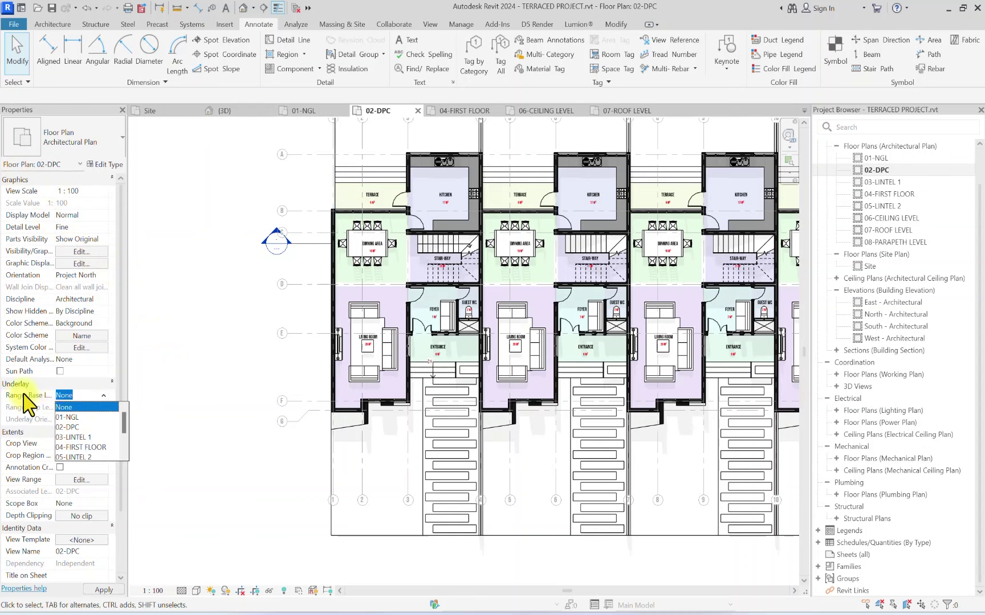
click(73, 428)
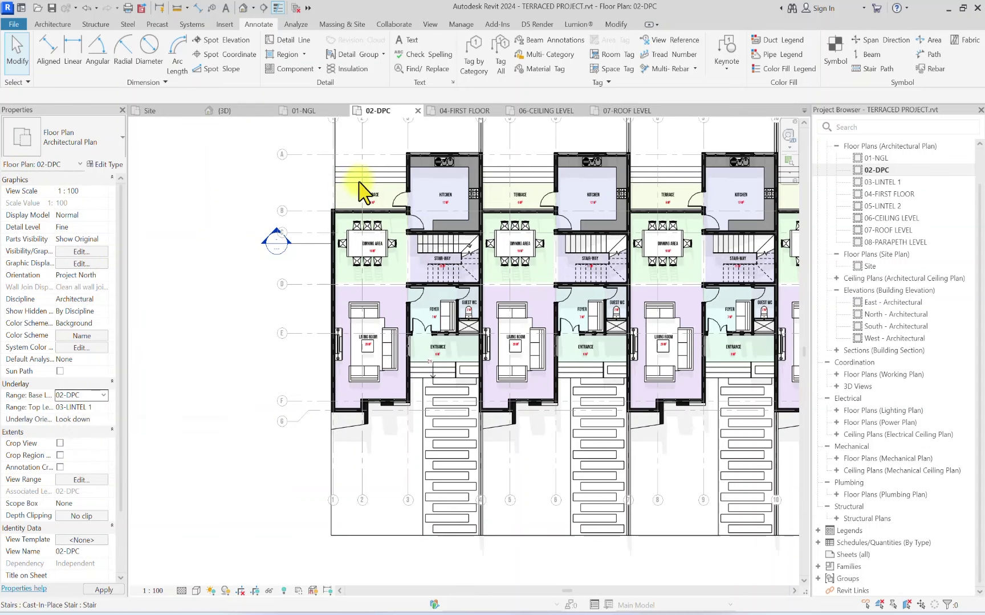
click(105, 395)
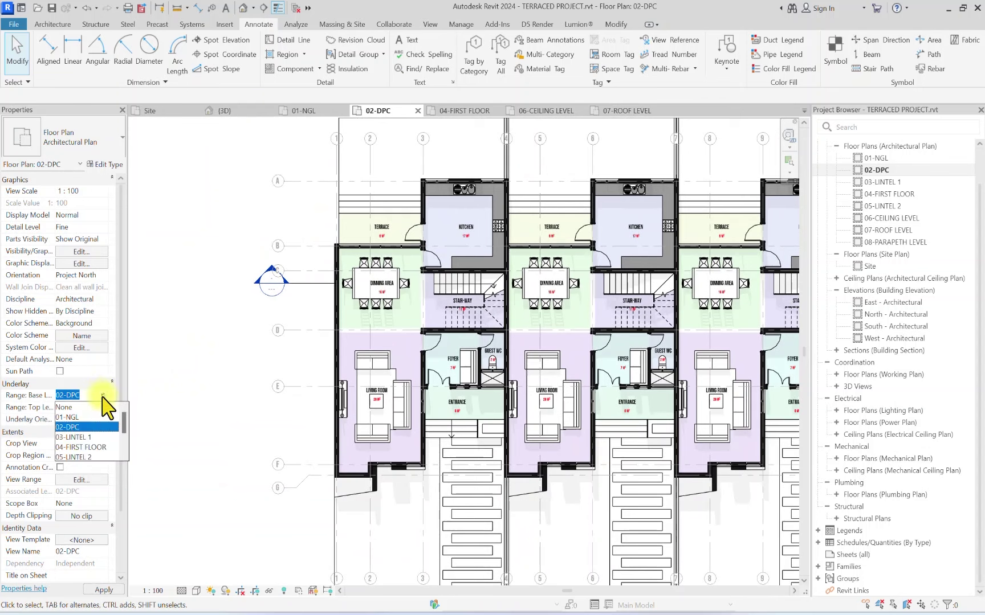
key(Escape)
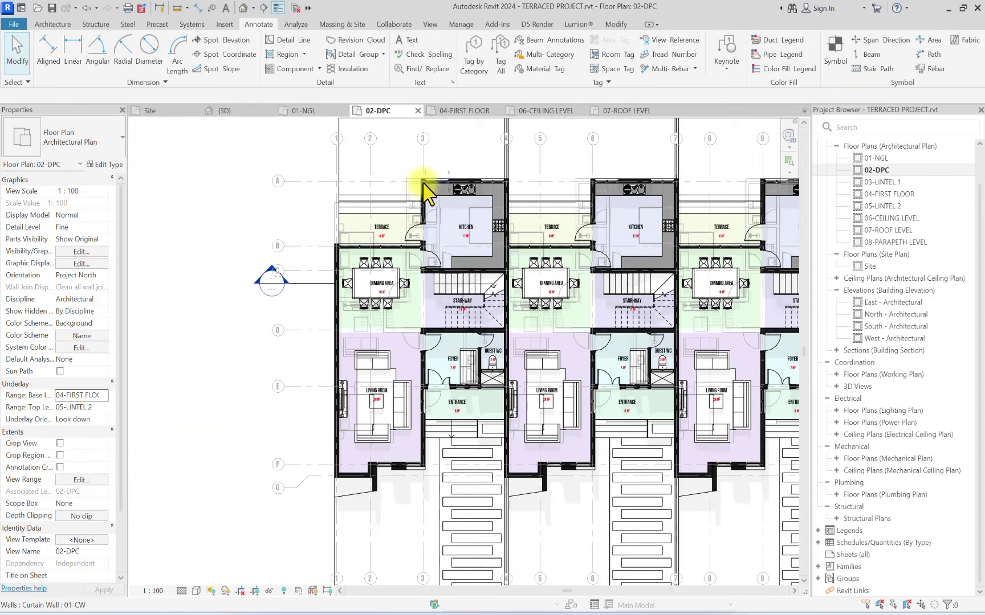
scroll(352, 213, up, 1)
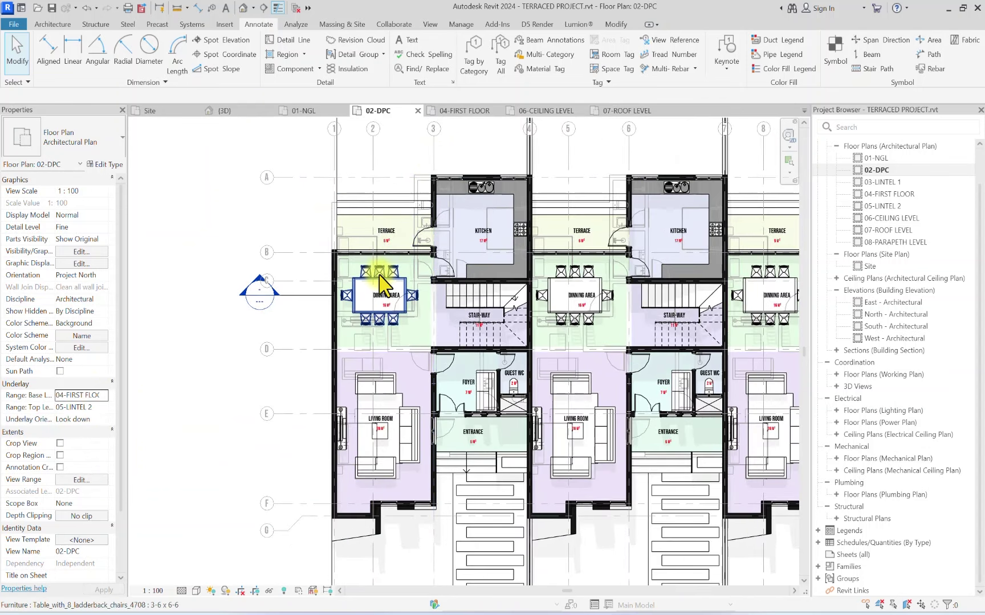
middle_drag(378, 286, 520, 191)
scroll(521, 191, up, 1)
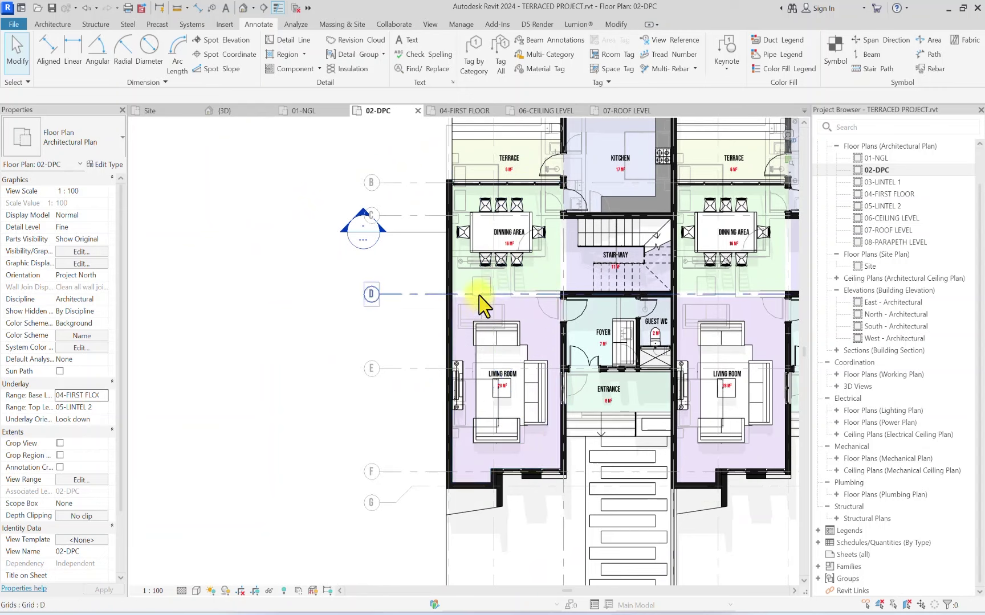
ctrl+scroll(342, 217, up, 2)
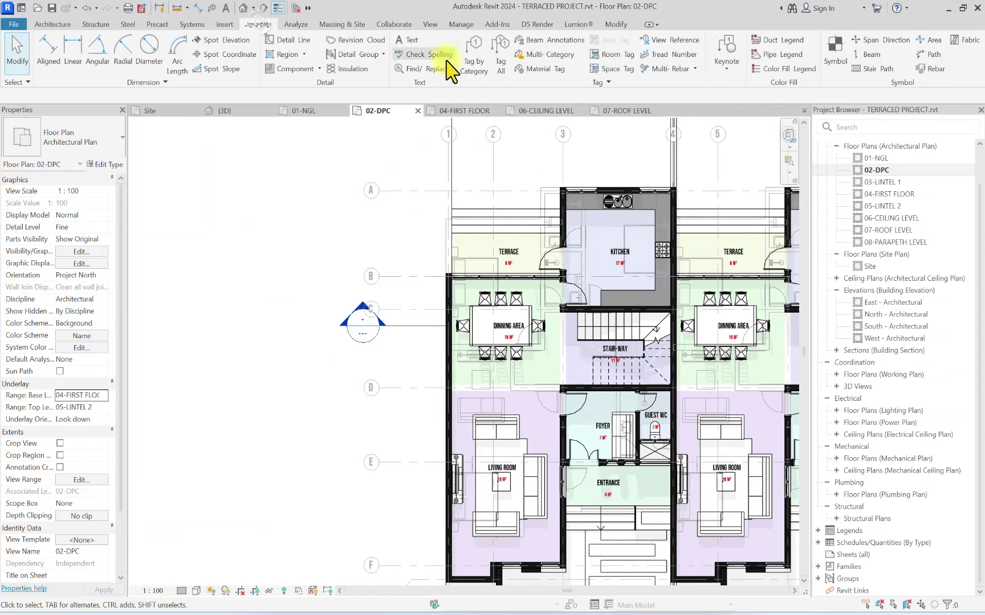
Step: Draw an <Overhead> detail-line outline over the first terrace, then set the underlay to None
click(290, 40)
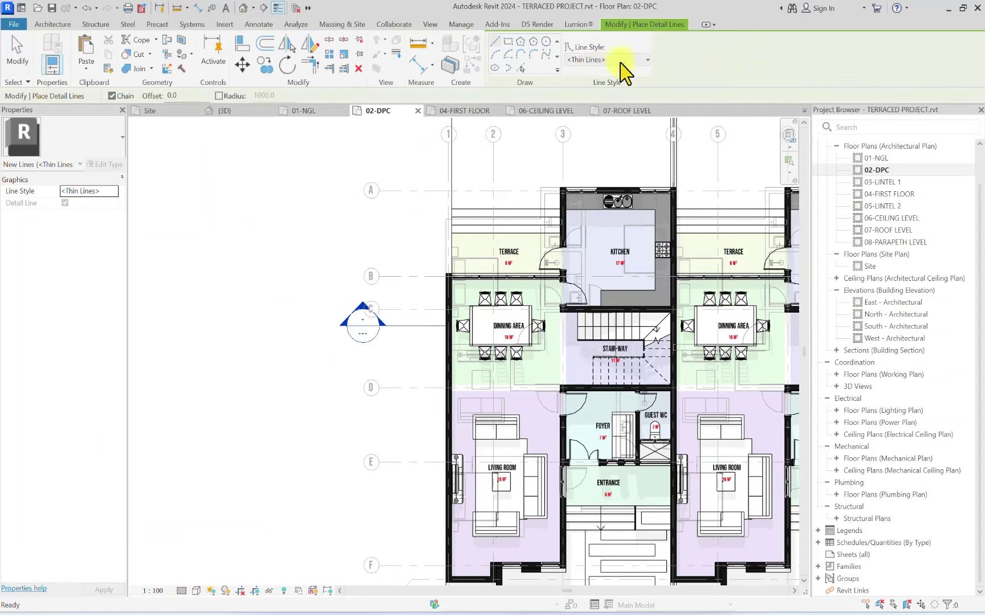
click(621, 62)
click(589, 205)
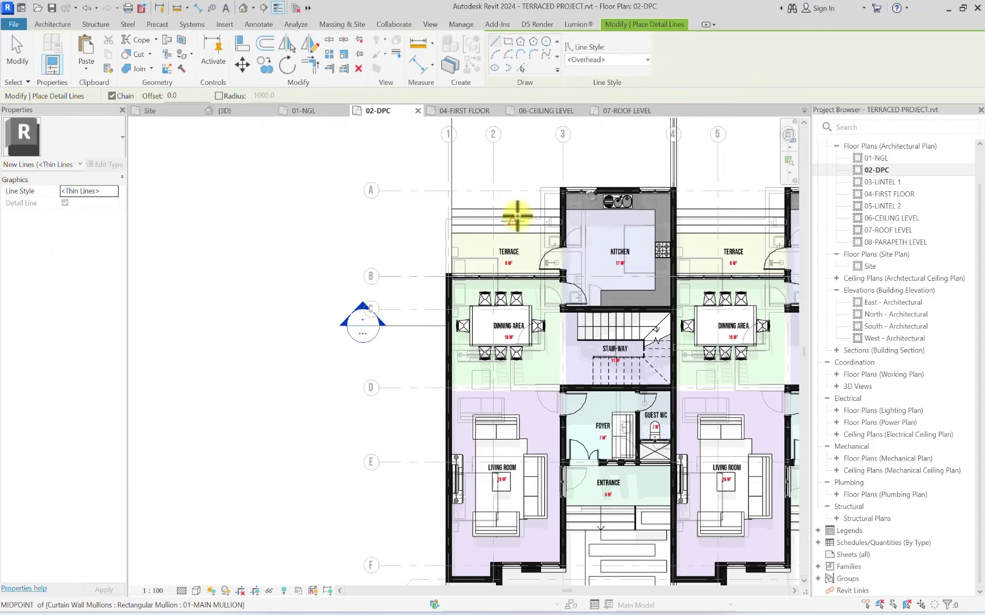
scroll(524, 211, up, 4)
click(601, 162)
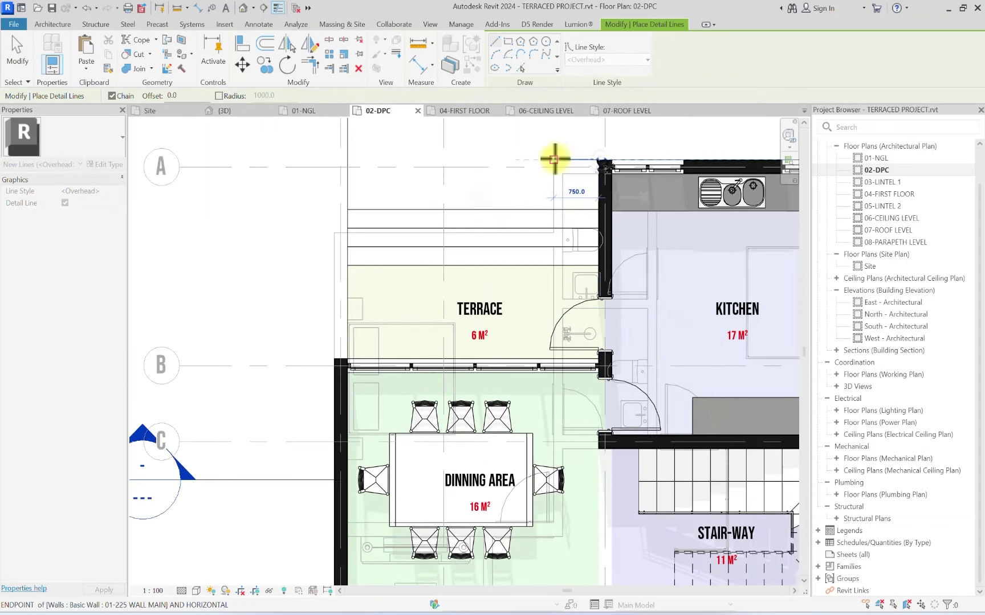
click(555, 160)
click(553, 233)
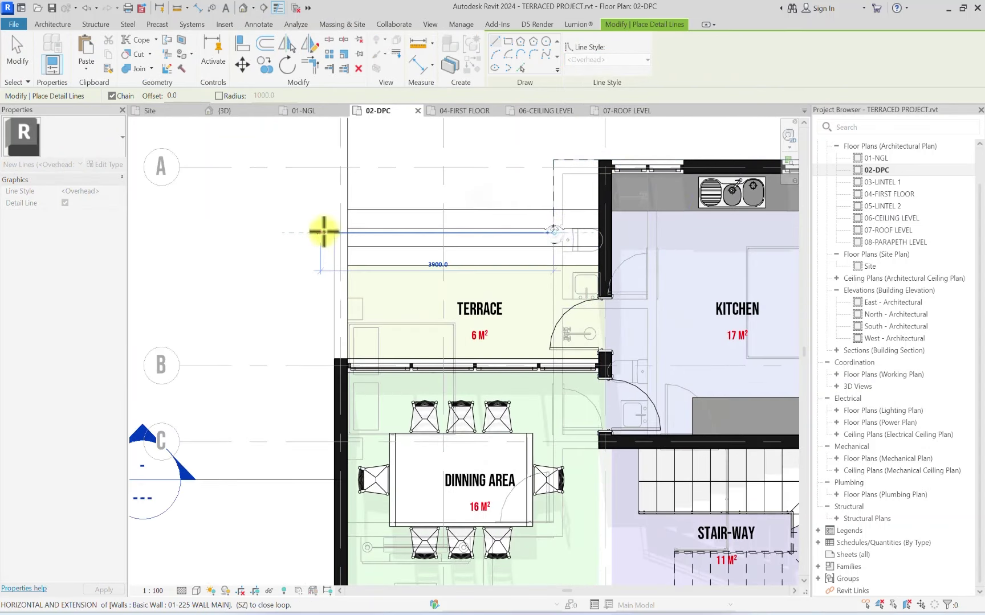
click(334, 232)
click(334, 358)
scroll(337, 314, down, 4)
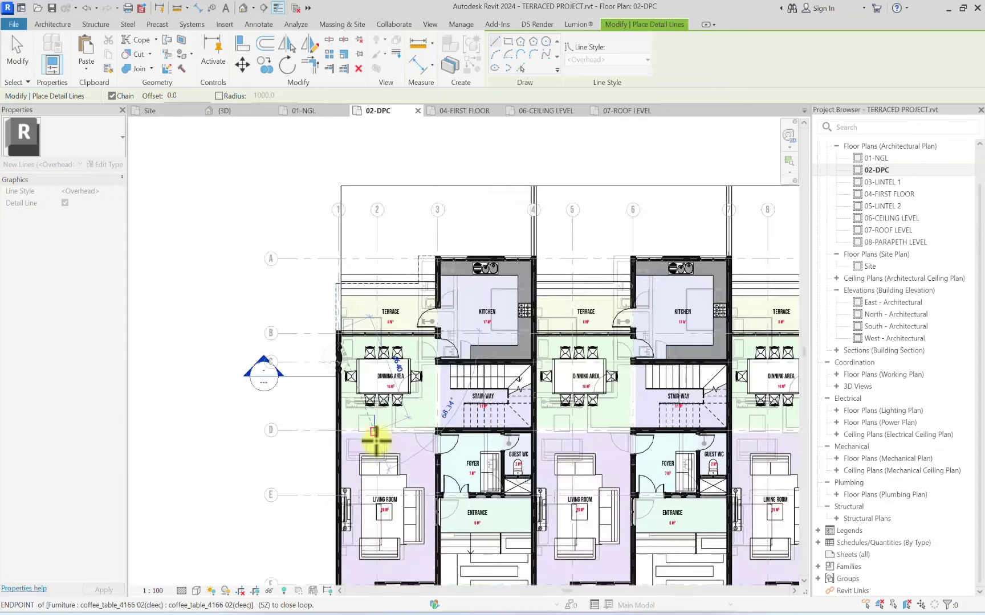
middle_drag(378, 439, 363, 230)
scroll(342, 276, up, 3)
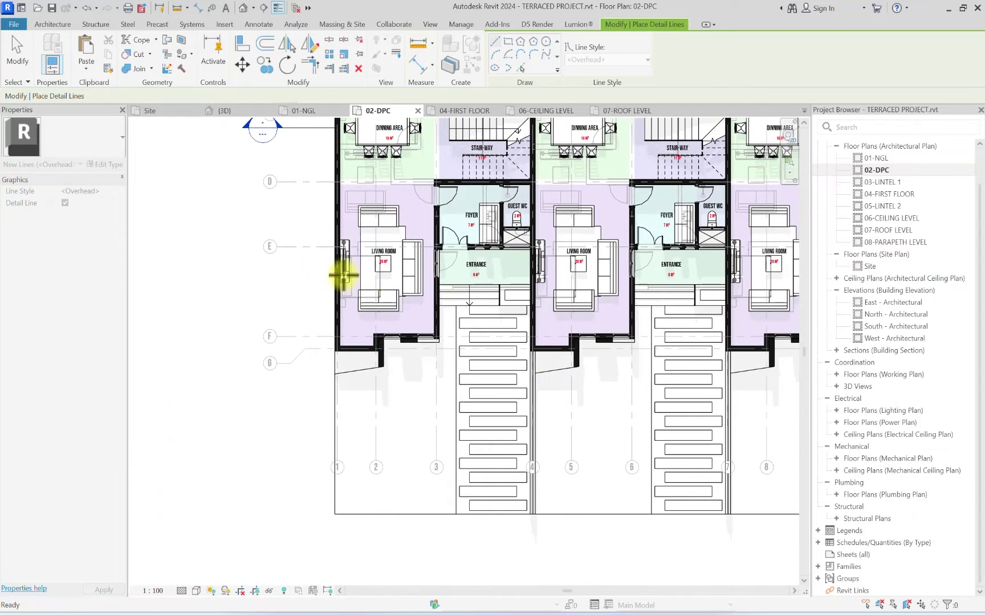
scroll(365, 291, down, 2)
key(Escape)
key(Escape)
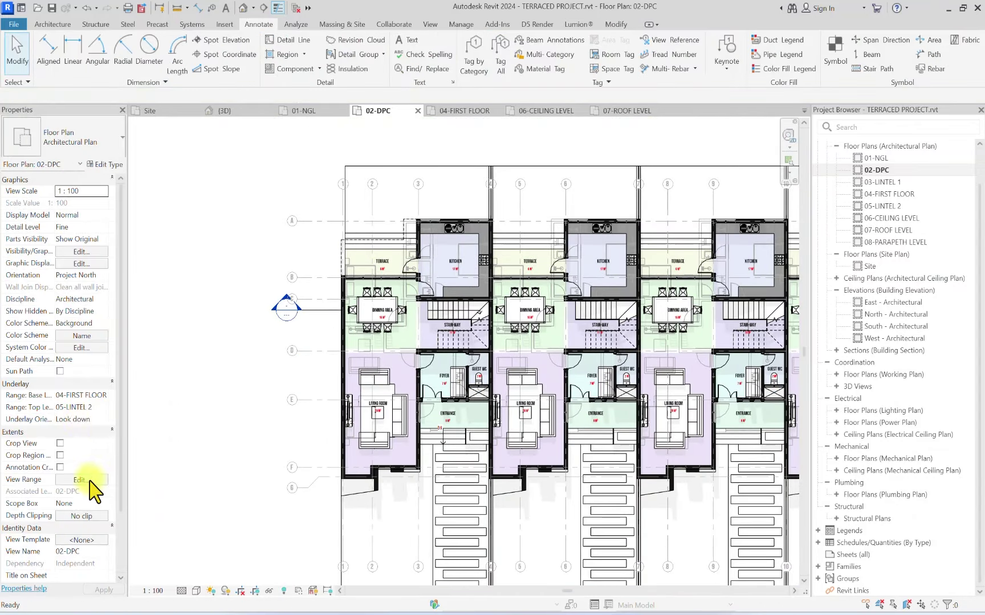
click(106, 395)
click(79, 406)
scroll(350, 257, up, 2)
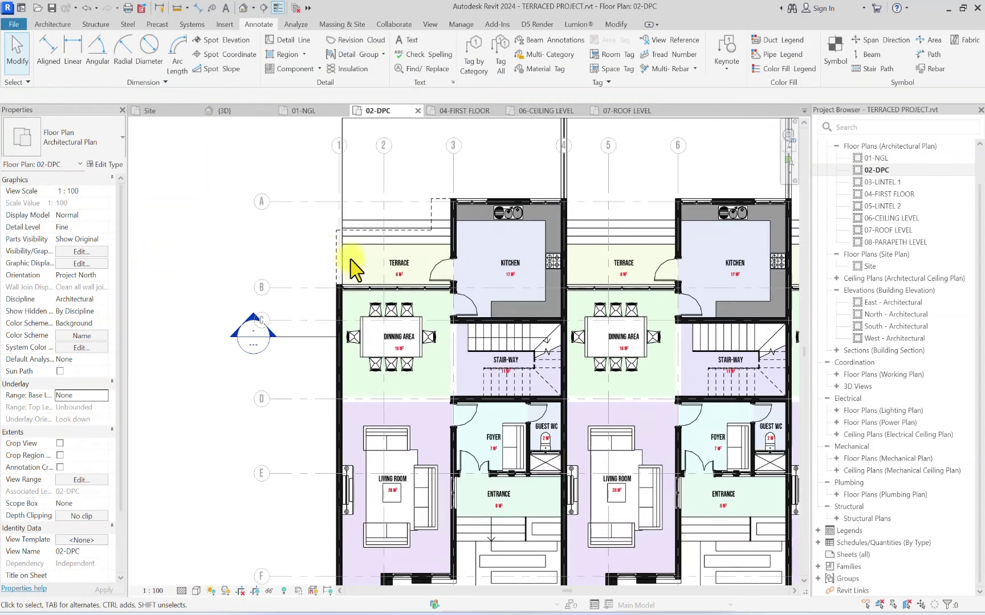
Step: Copy the three overhead lines to the neighbouring terrace's wall corner
click(342, 257)
ctrl+click(425, 230)
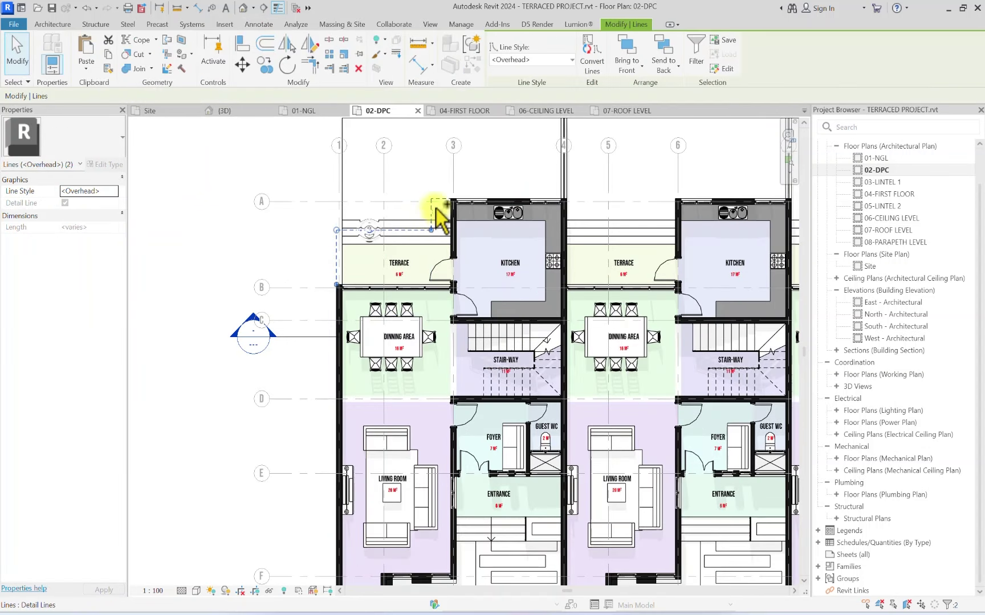
ctrl+click(445, 195)
click(263, 65)
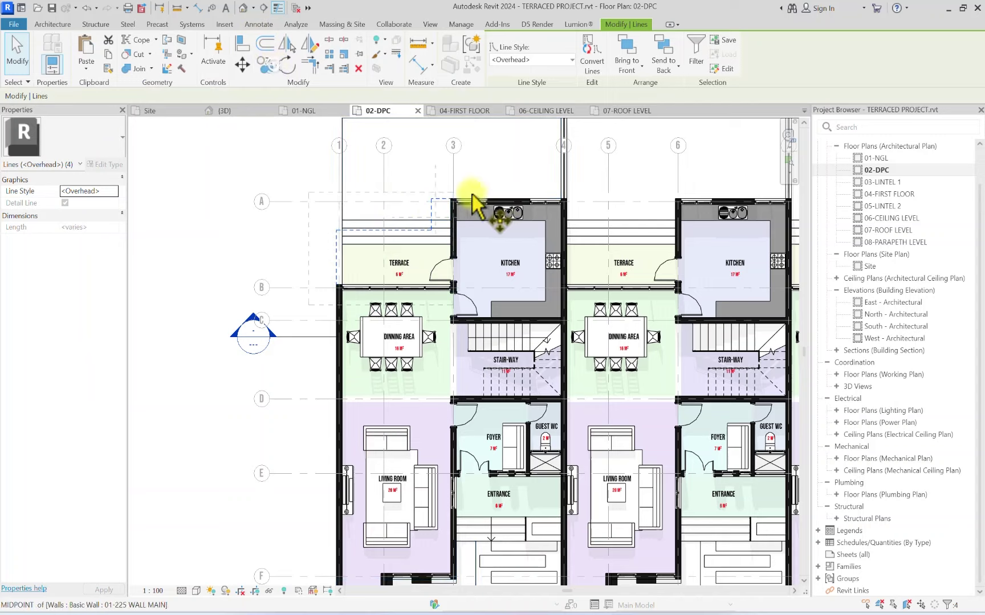
scroll(445, 205, up, 2)
scroll(461, 209, up, 1)
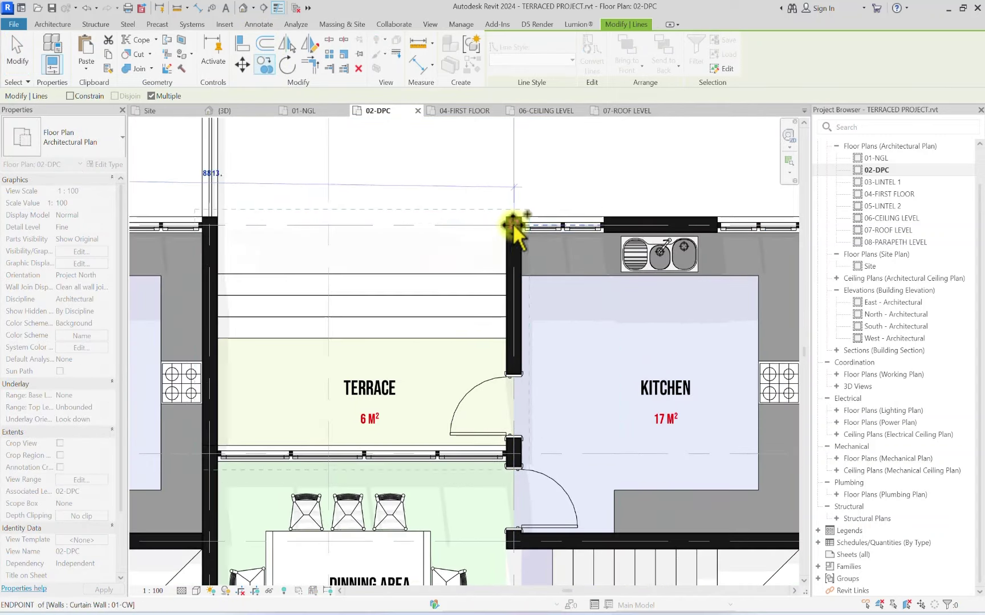
click(510, 220)
scroll(510, 219, down, 3)
middle_drag(672, 279, 593, 268)
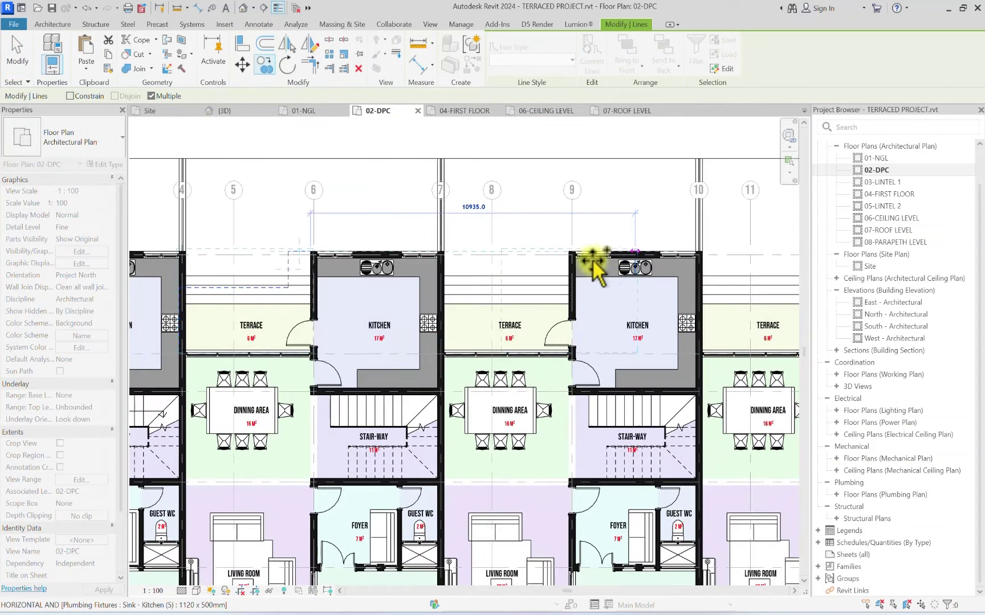
scroll(564, 259, up, 3)
scroll(564, 245, down, 3)
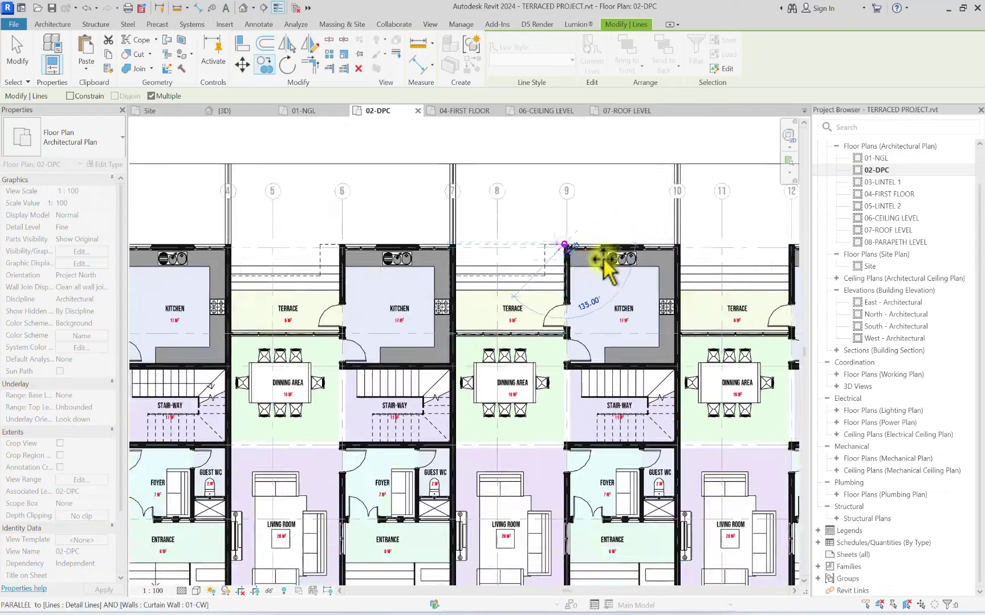
middle_drag(486, 242, 516, 286)
scroll(677, 259, up, 2)
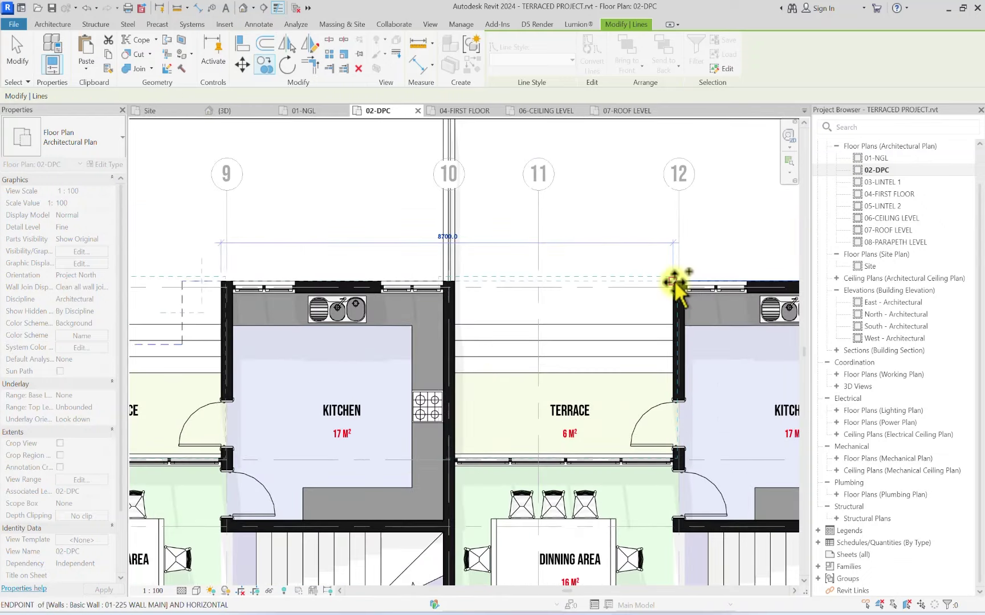
click(674, 280)
scroll(666, 282, down, 4)
key(Escape)
Step: Copy the lower-left 01-paved area floor to a spot left of the terrace plan
scroll(516, 217, down, 1)
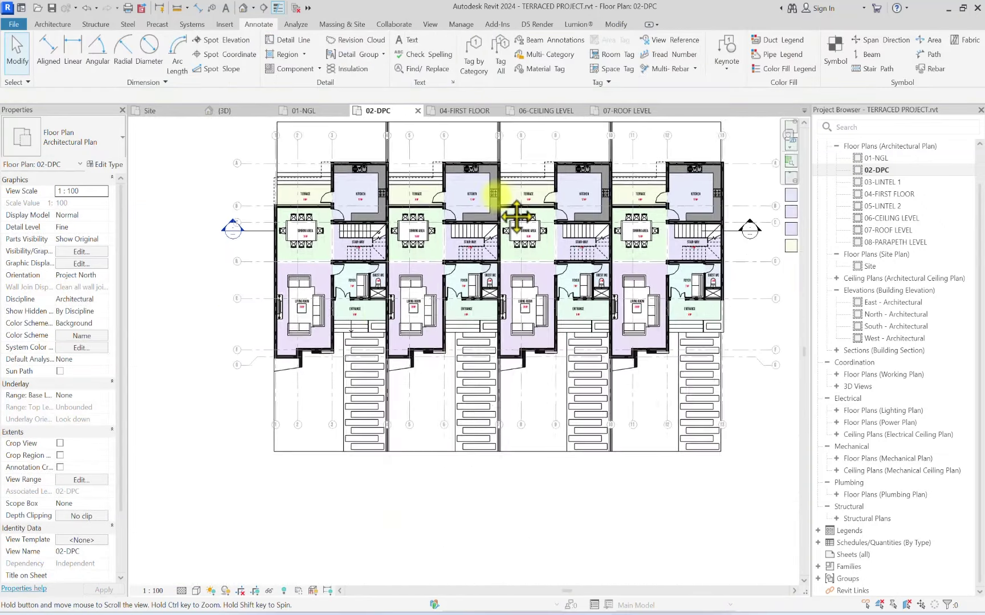
middle_drag(516, 217, 517, 208)
scroll(320, 400, down, 3)
scroll(330, 369, up, 2)
scroll(285, 341, down, 1)
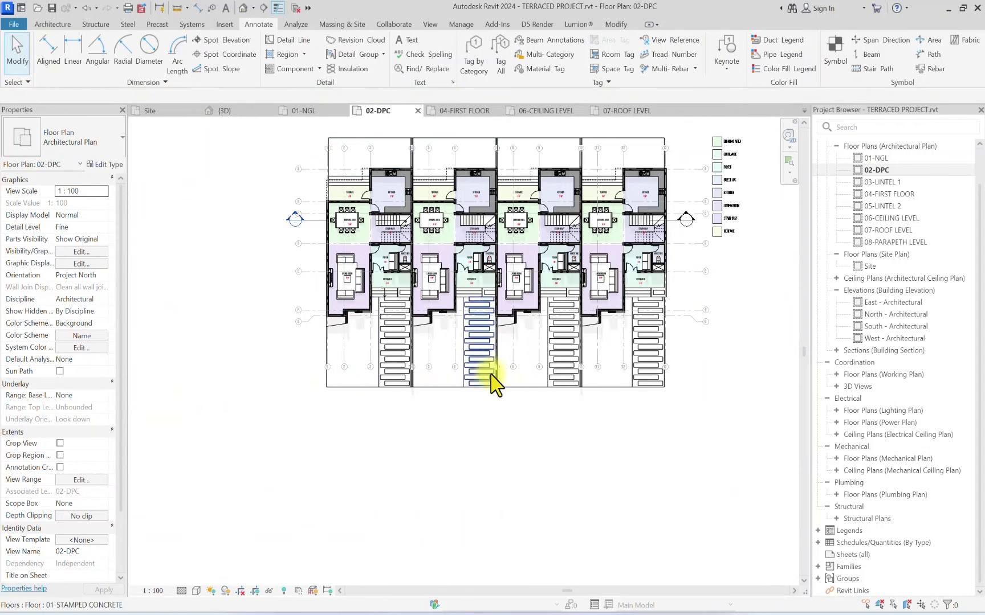
scroll(364, 404, down, 1)
click(351, 394)
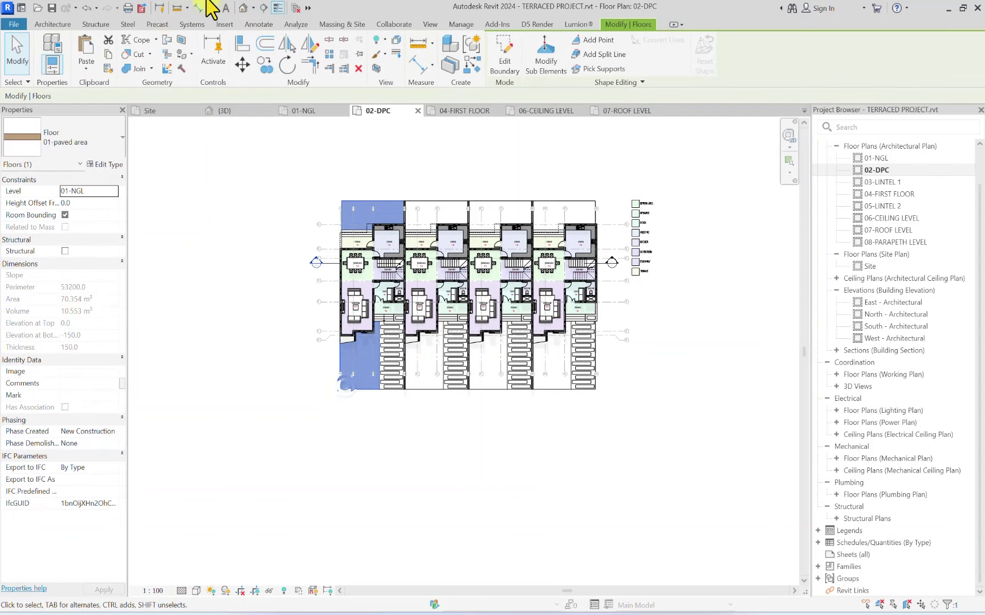
key(c)
key(o)
click(379, 389)
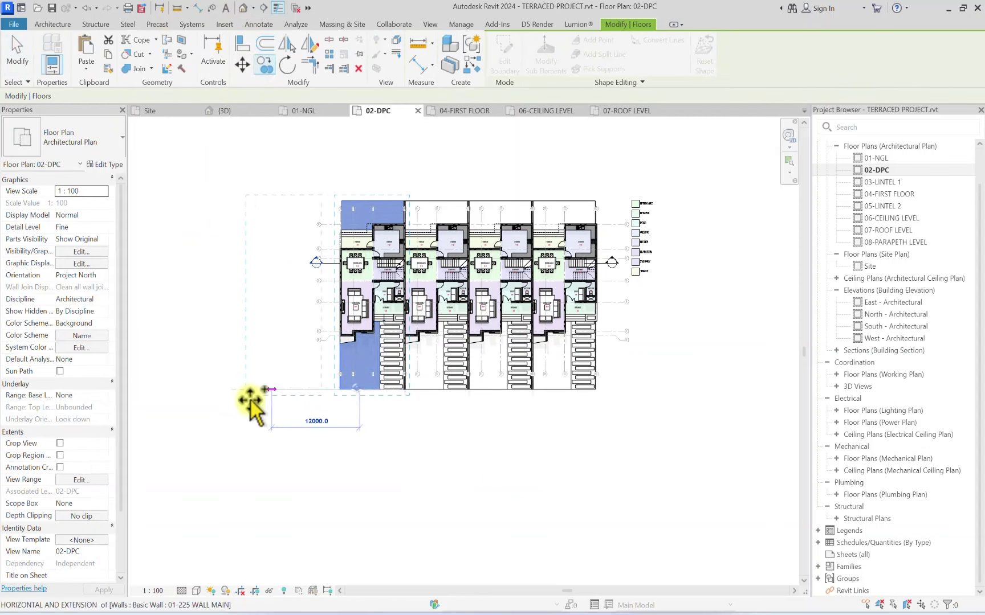
click(264, 400)
key(Escape)
key(Escape)
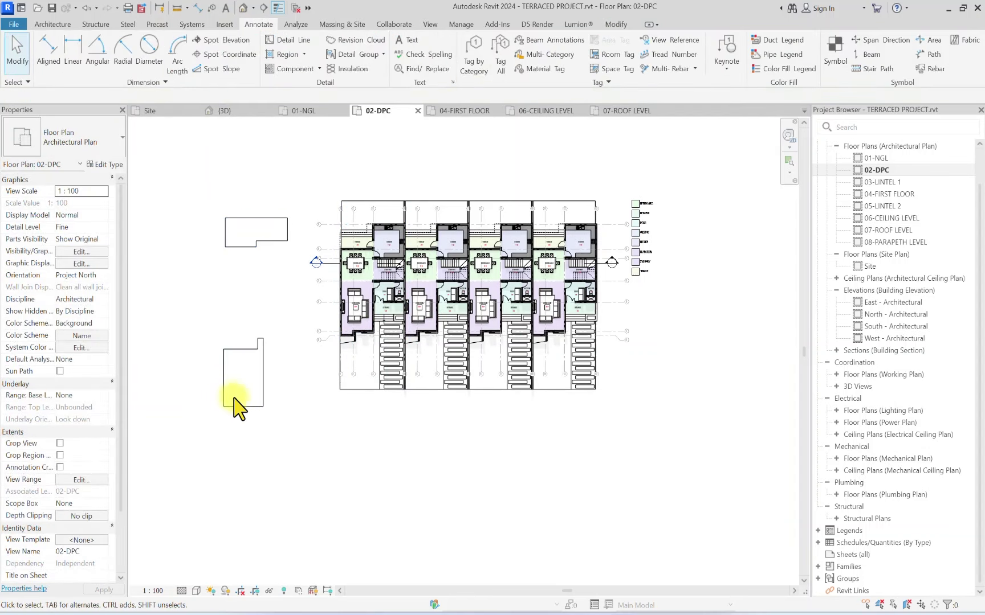
Step: Edit the copied floor's boundary and sketch a long rectangular strip beneath the terraces
click(228, 406)
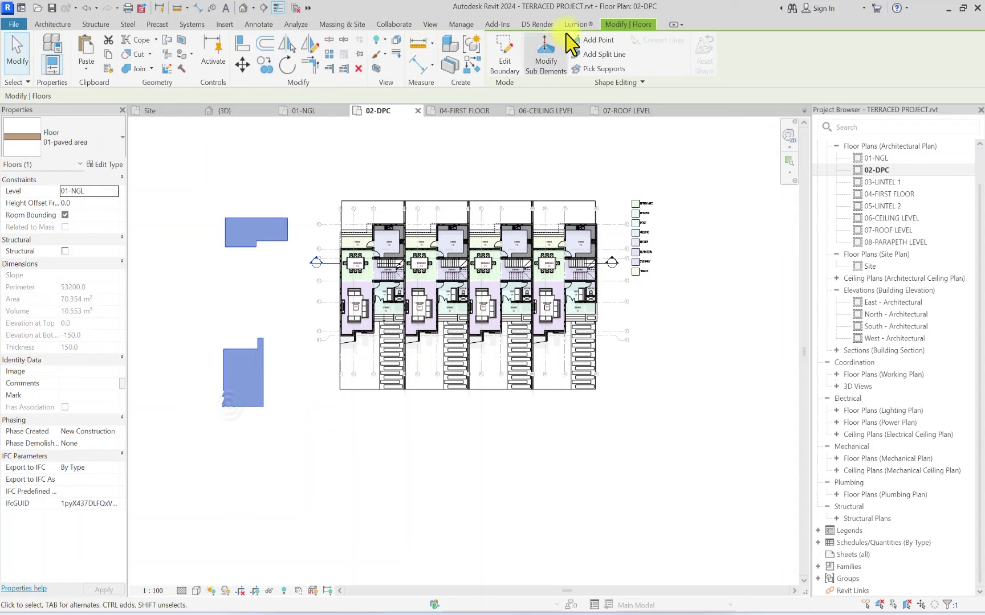
click(505, 61)
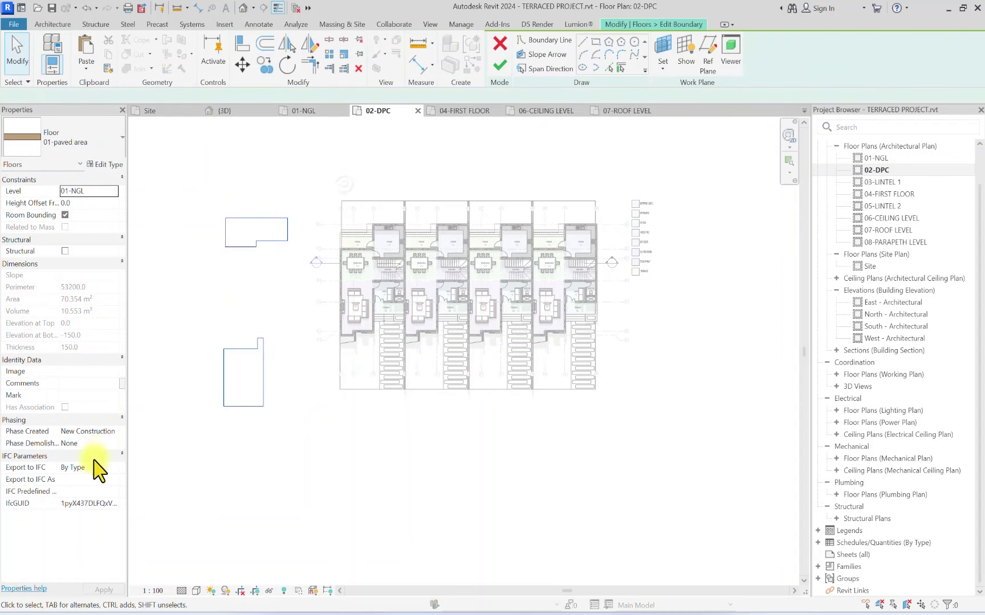
click(588, 41)
scroll(186, 395, down, 2)
click(159, 390)
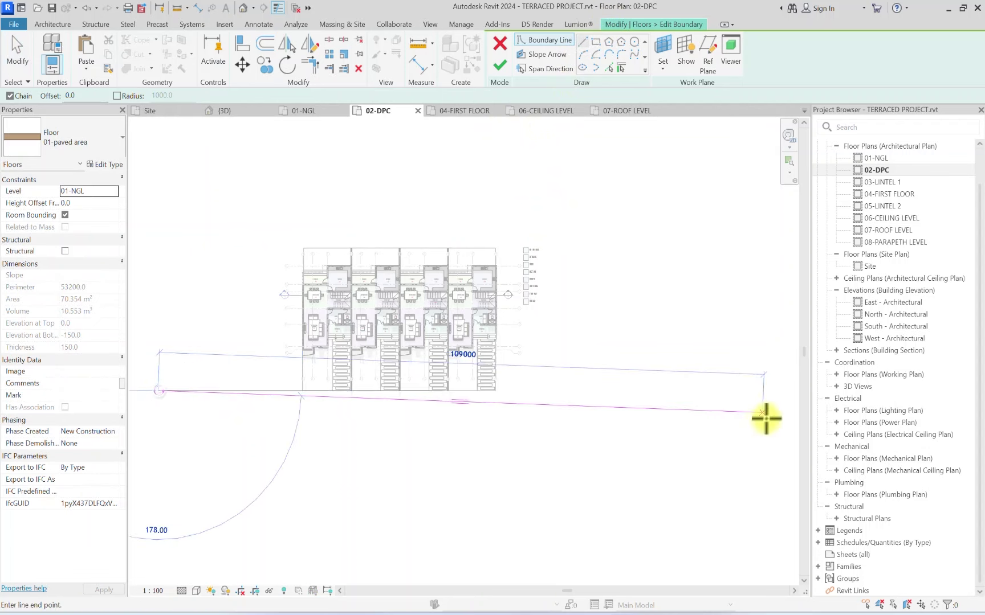
click(757, 390)
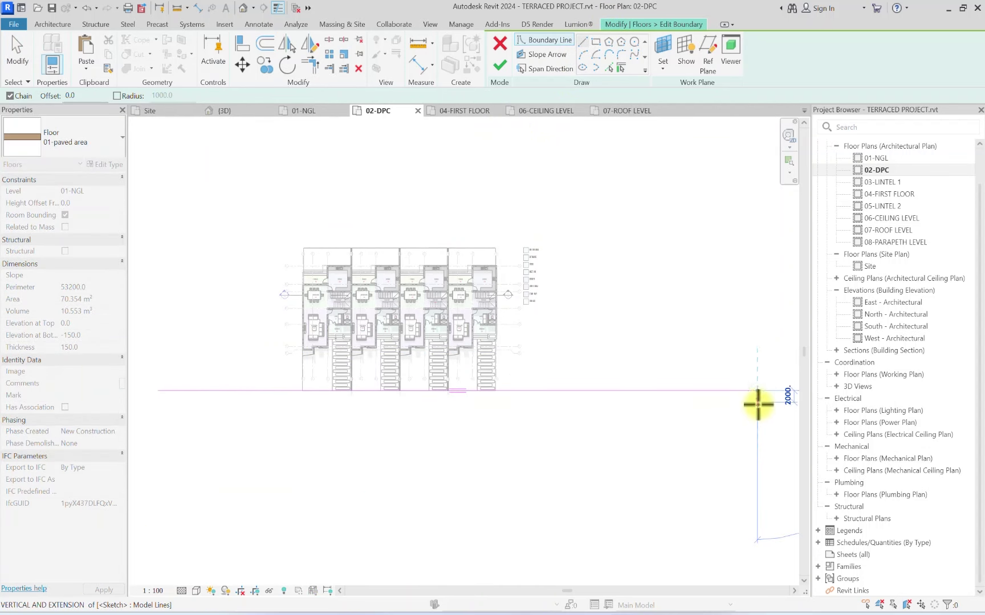
click(757, 403)
middle_drag(330, 407, 652, 415)
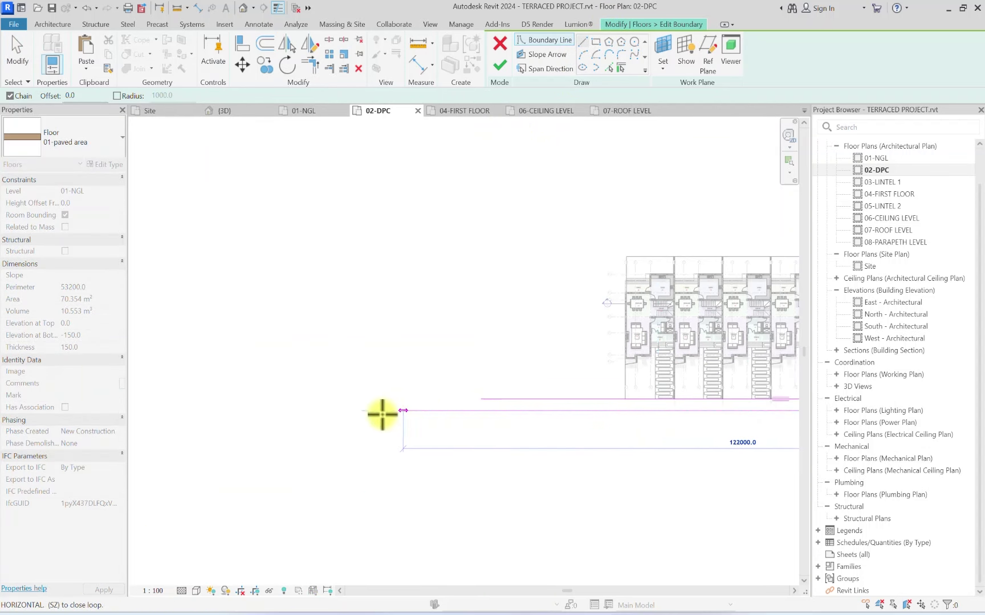
click(378, 411)
click(378, 398)
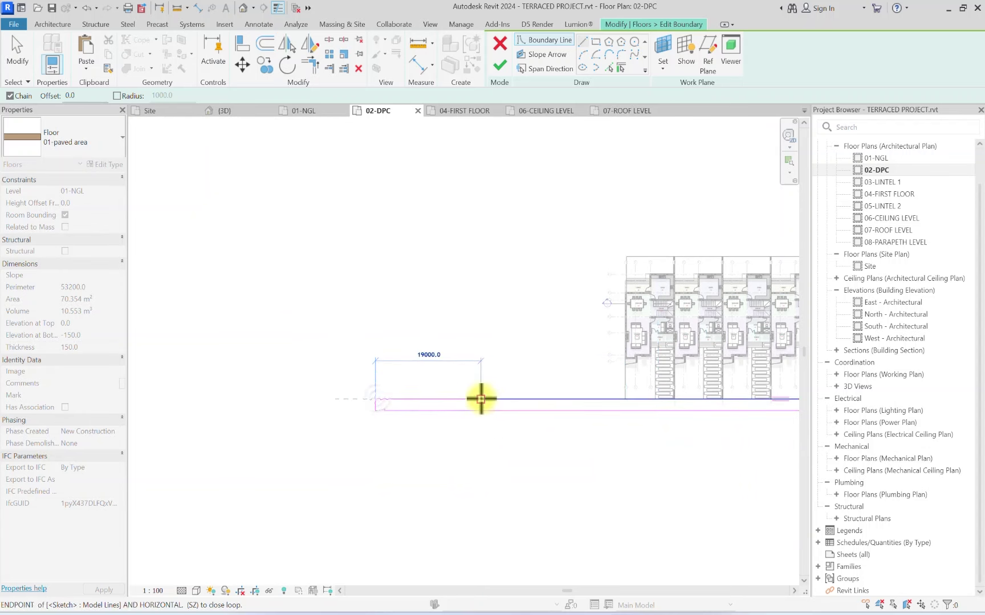
key(Escape)
Step: Add boundary lines: an 8000 vertical edge below the corner and a horizontal edge to the rectangle's right end
scroll(482, 397, down, 2)
scroll(507, 386, down, 1)
key(Escape)
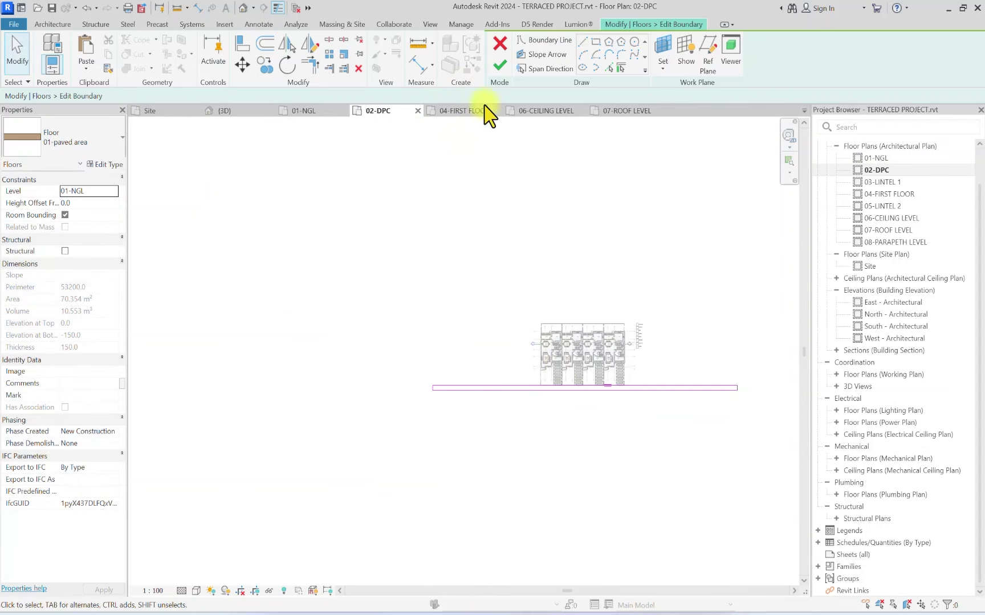
click(582, 43)
scroll(424, 380, up, 3)
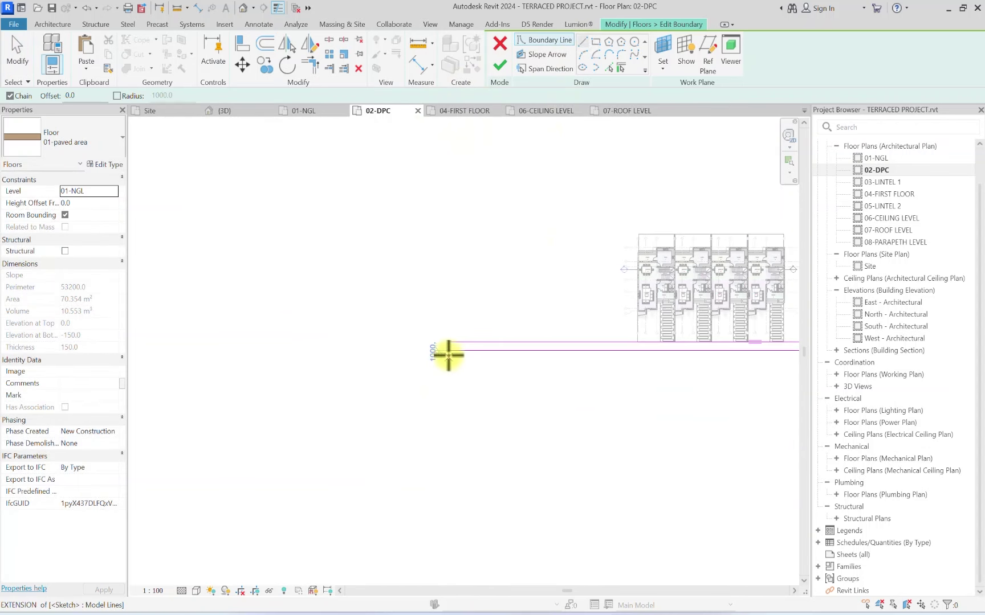
click(448, 344)
click(448, 387)
scroll(636, 400, down, 3)
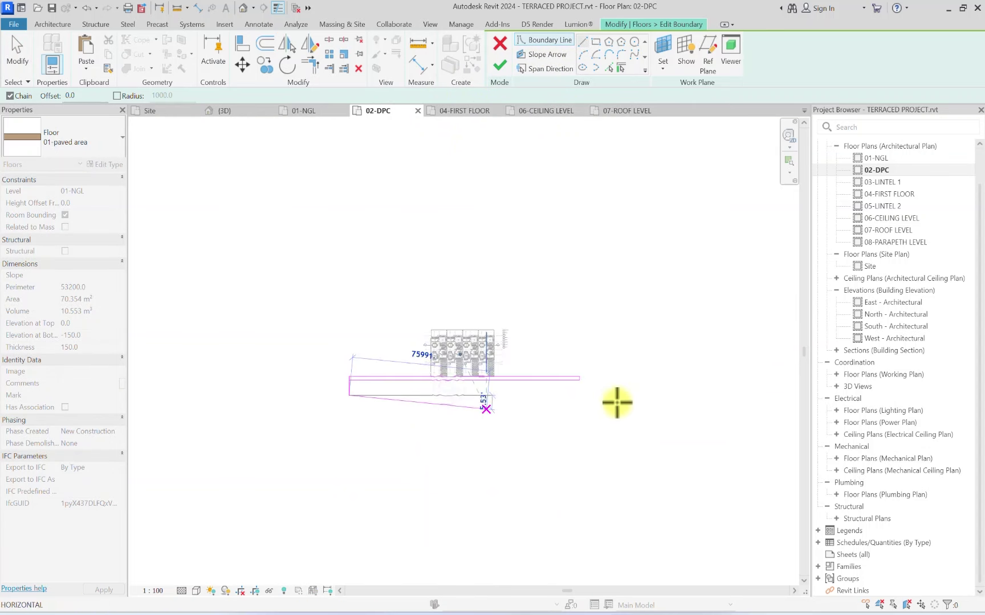
scroll(568, 391, up, 3)
click(568, 391)
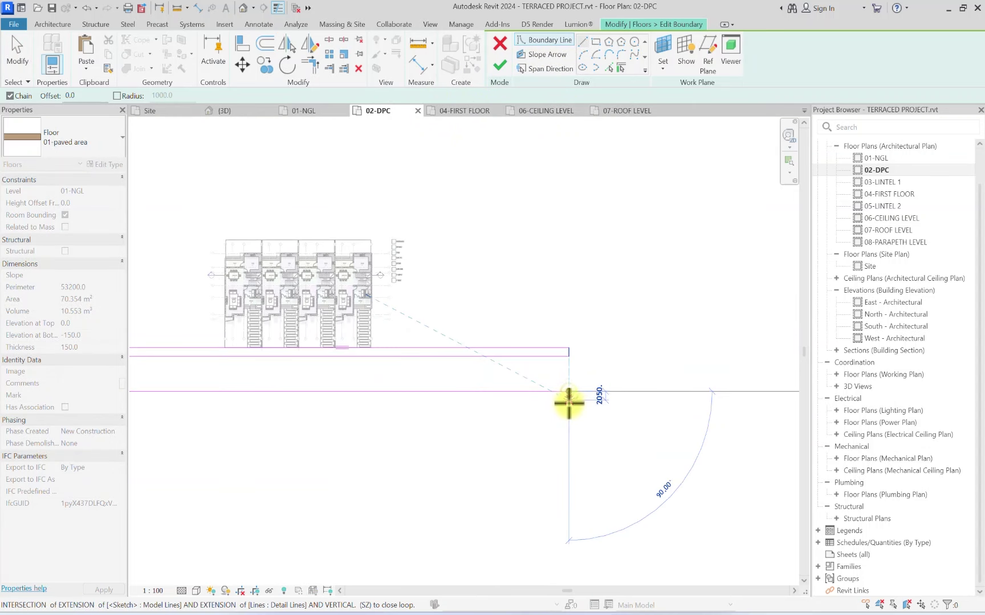
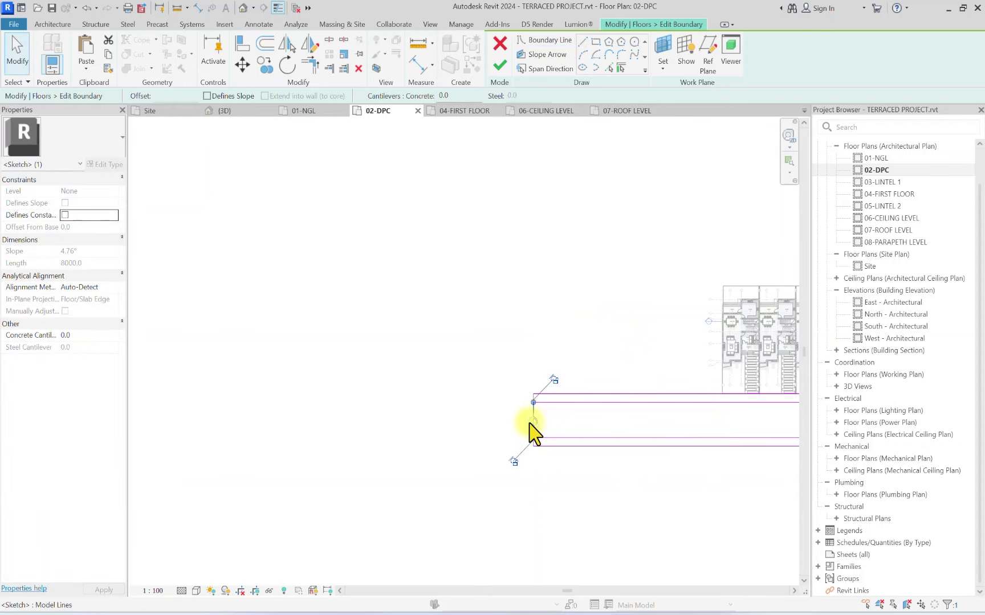
Step: Finish the paved-area floor's boundary edit and move the floor down below its old position
click(529, 424)
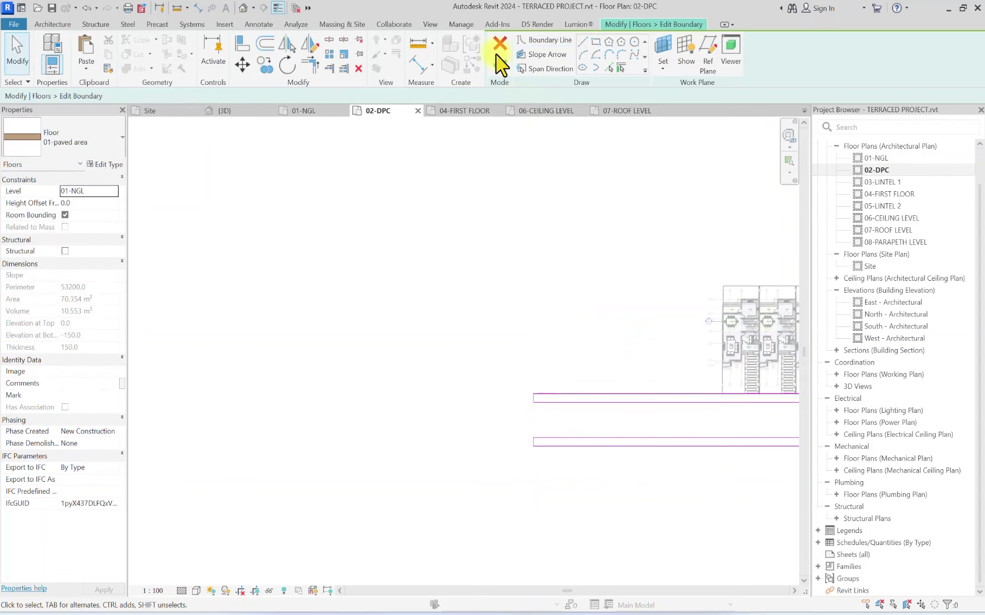
click(498, 68)
middle_drag(636, 450, 490, 319)
click(501, 341)
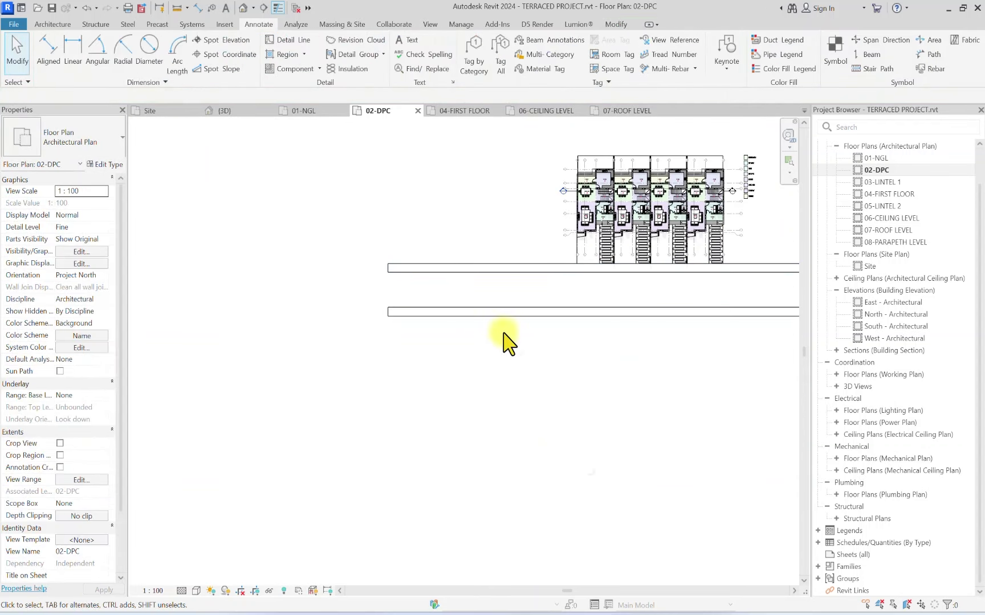
click(427, 273)
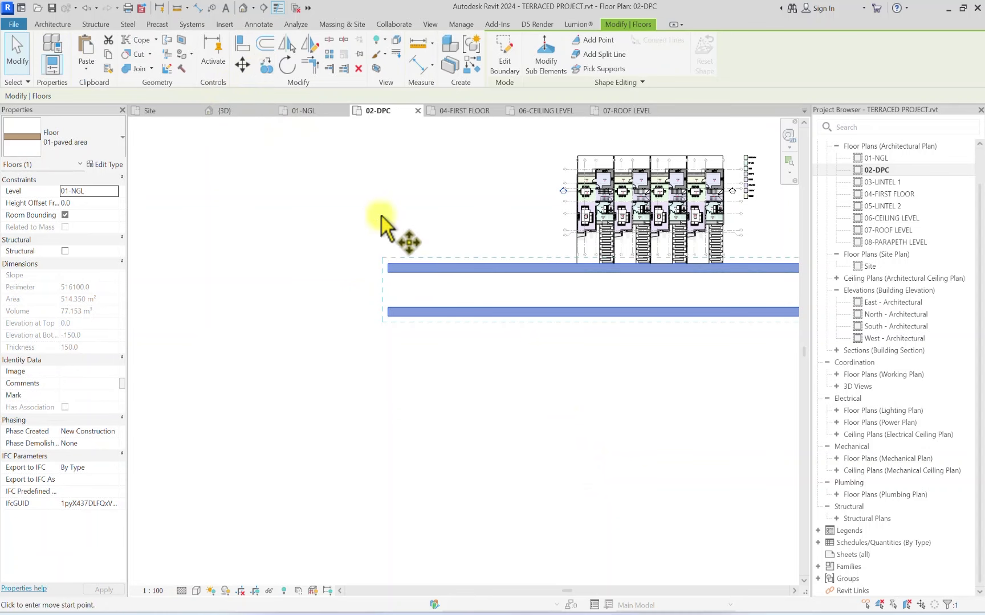
click(408, 274)
click(408, 353)
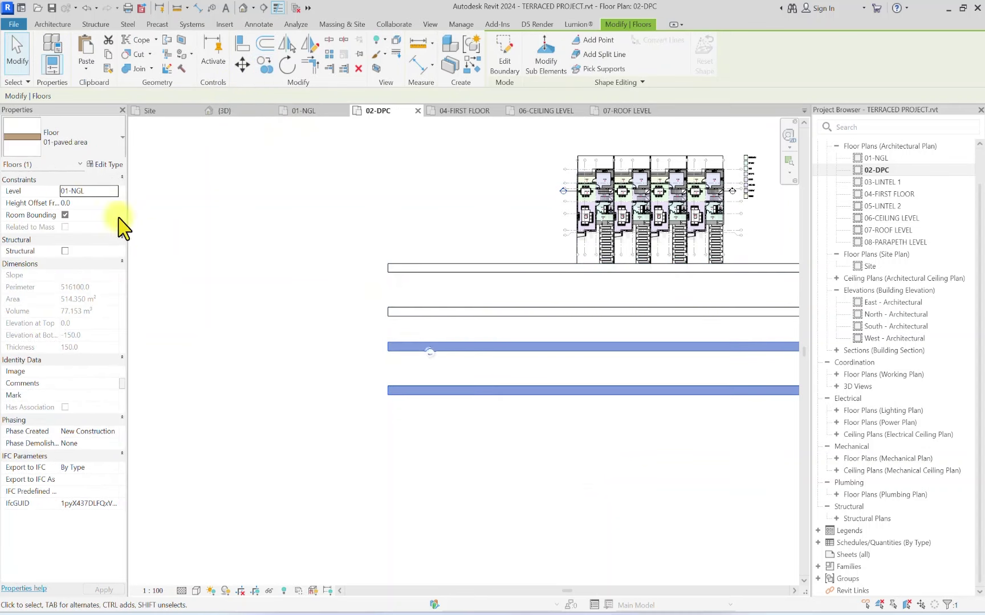
Step: Open the floor's type properties and duplicate the 01-paved area floor type
click(88, 143)
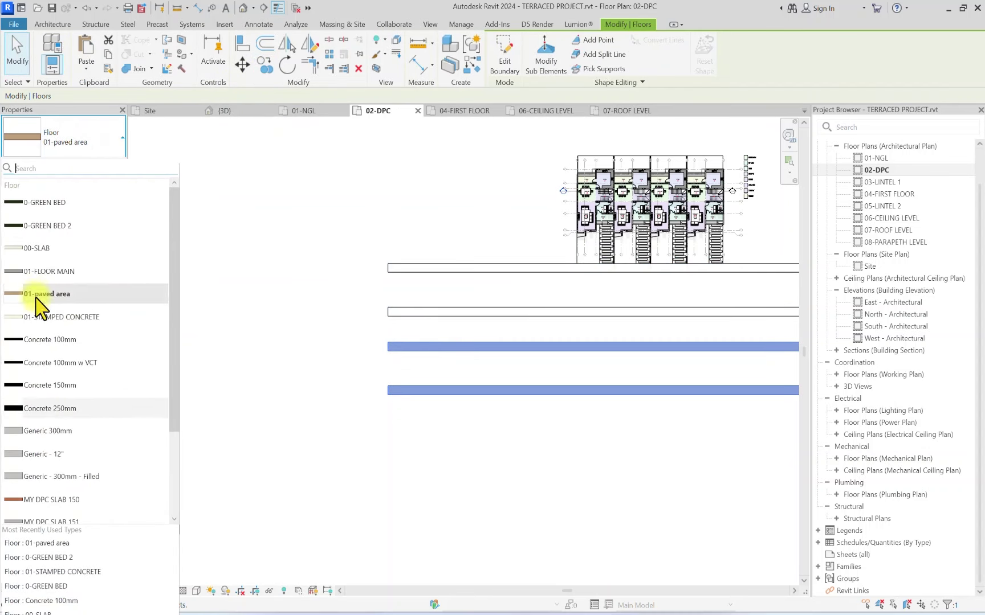
click(87, 150)
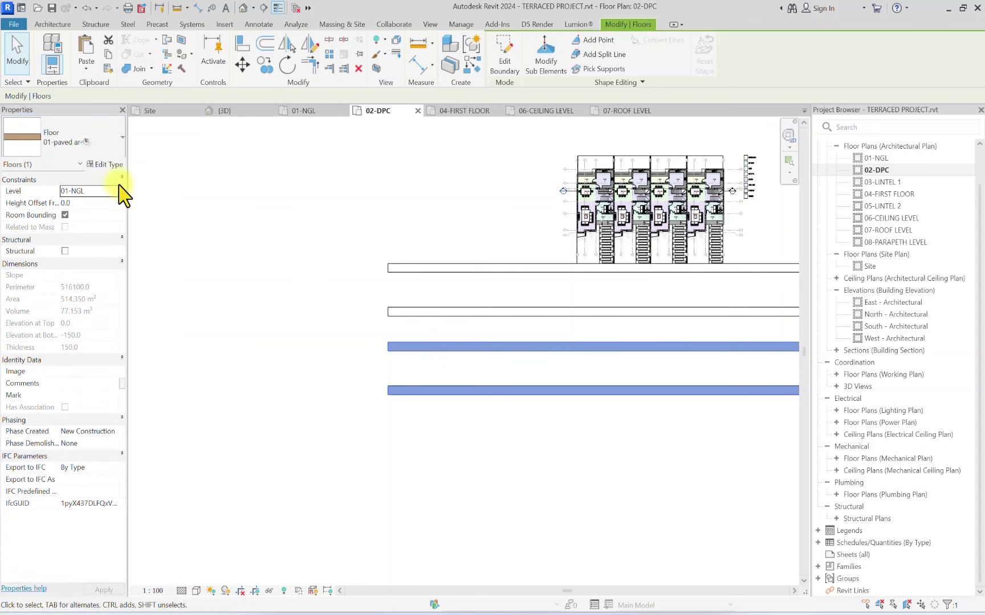
click(110, 169)
click(798, 205)
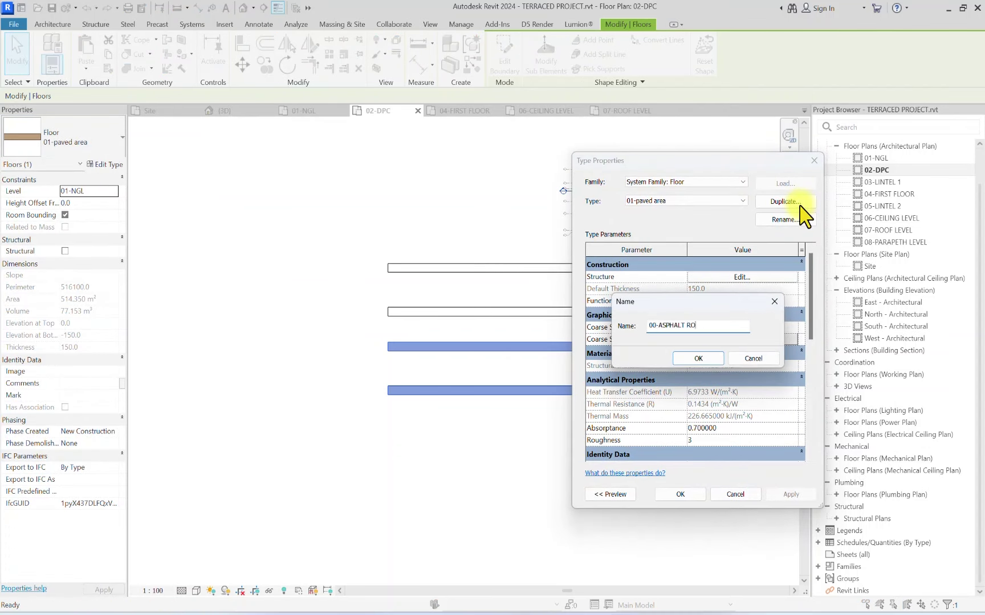
Step: Name the new type 00-ASPHALT ROAD and duplicate the 01-PAVED AREA material for its structure layer
click(698, 358)
click(741, 277)
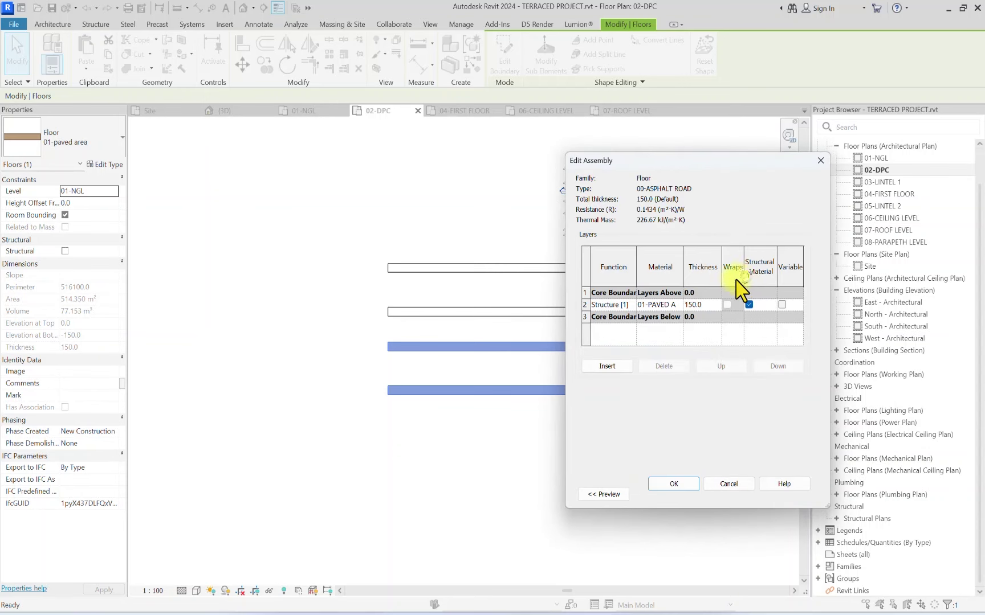
click(678, 305)
right_click(297, 285)
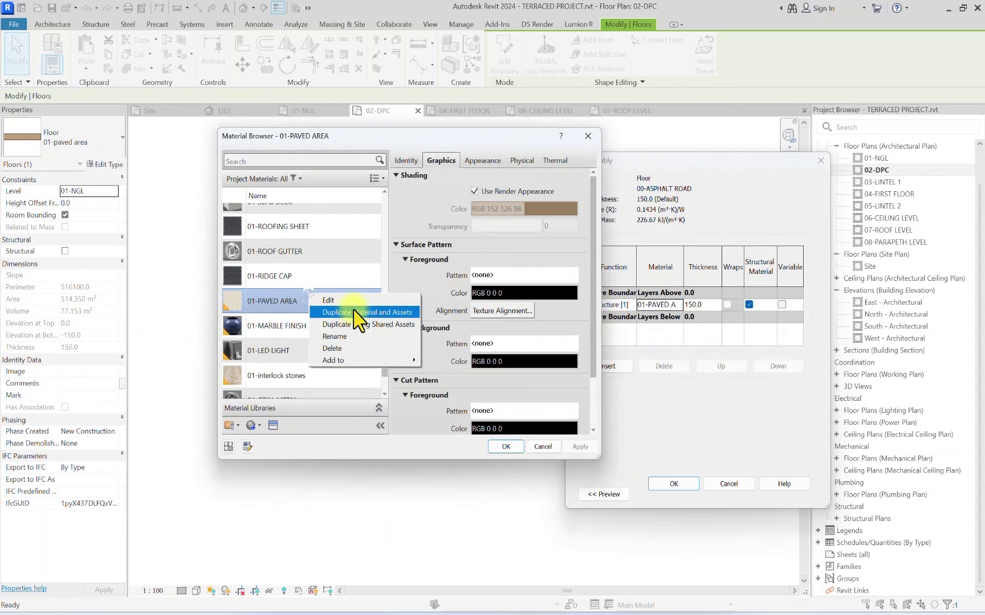
click(342, 299)
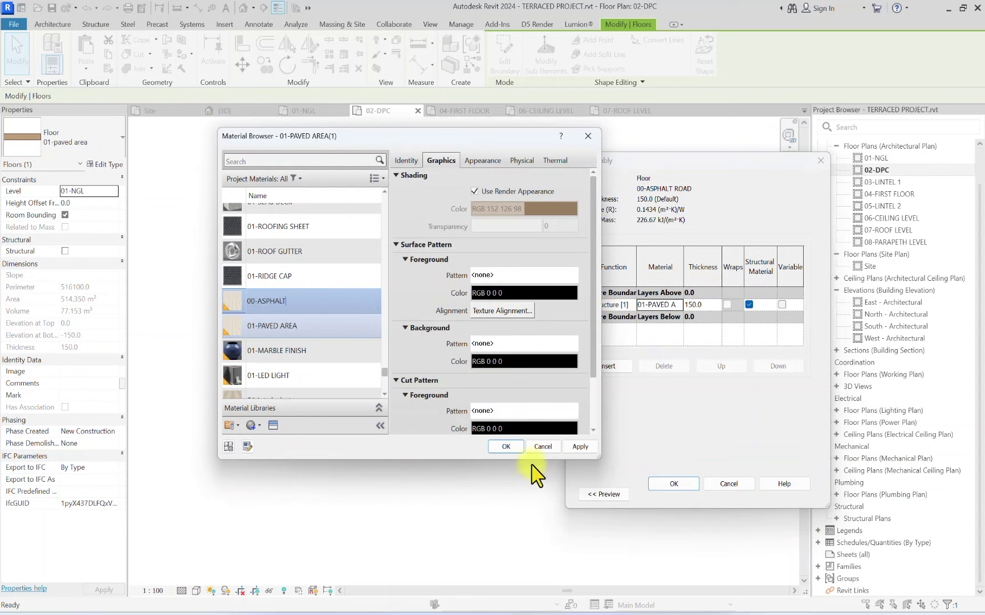
Step: Give the new 00-ASPHALT material the Sitework Asphalt - Dark Grey appearance and confirm the layer structure
click(268, 429)
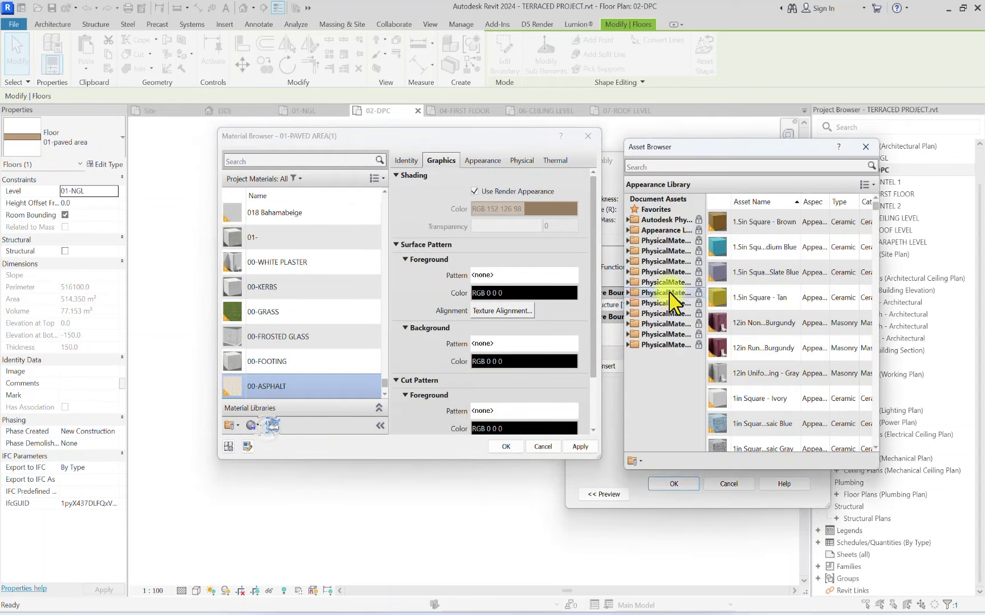
double_click(667, 230)
scroll(675, 268, down, 3)
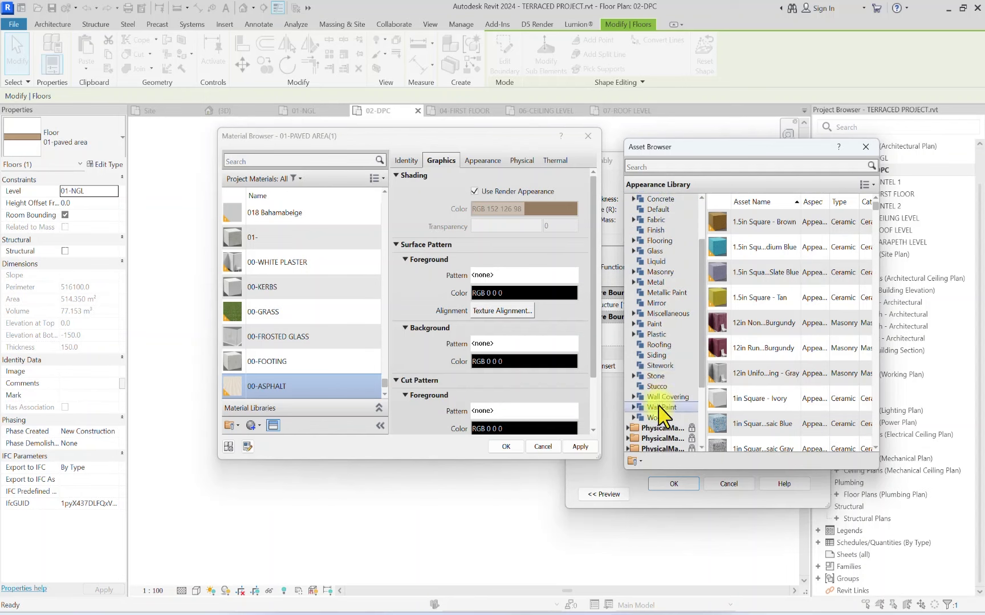
click(661, 365)
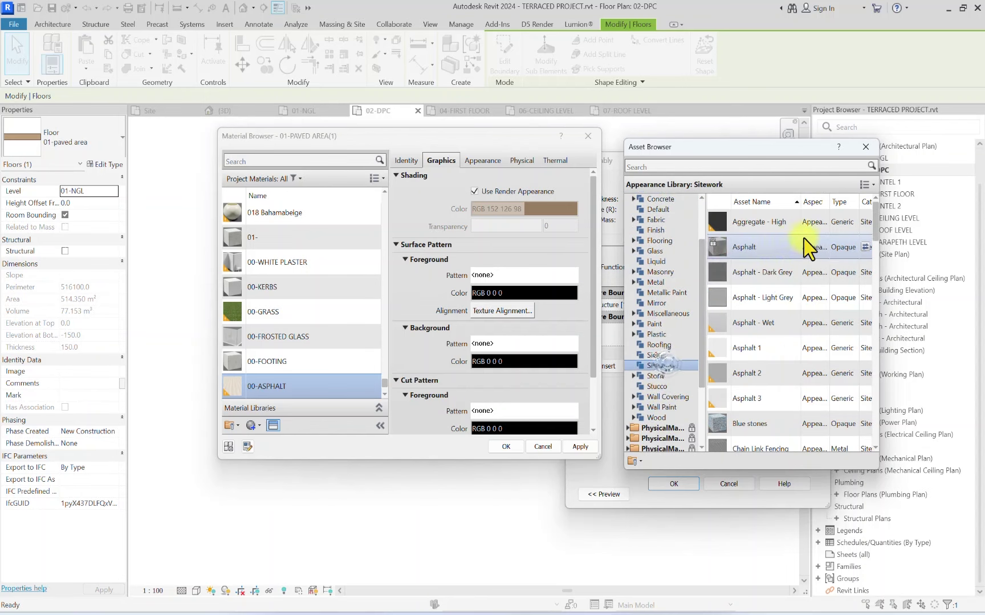
click(866, 222)
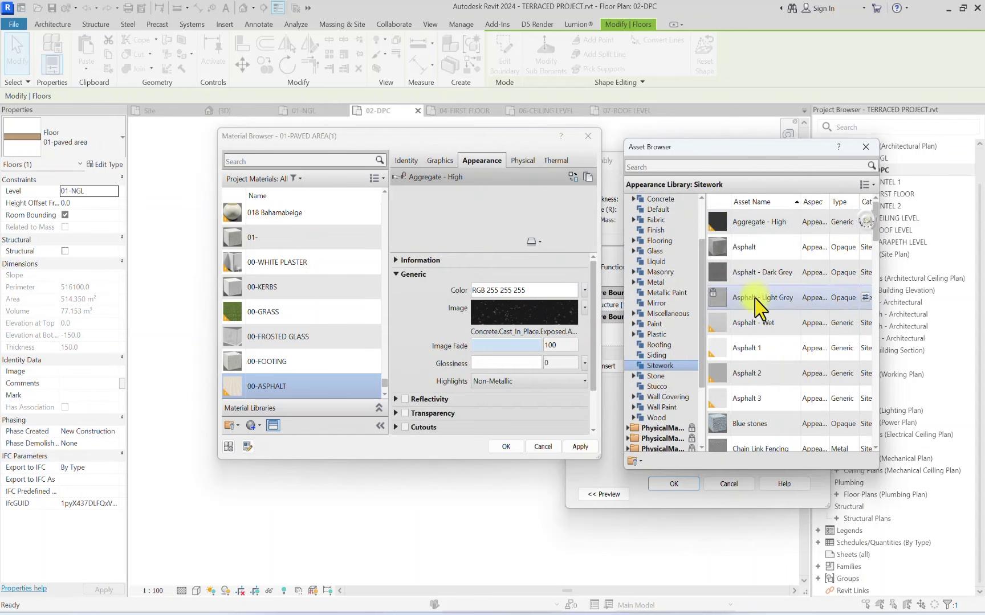
click(443, 160)
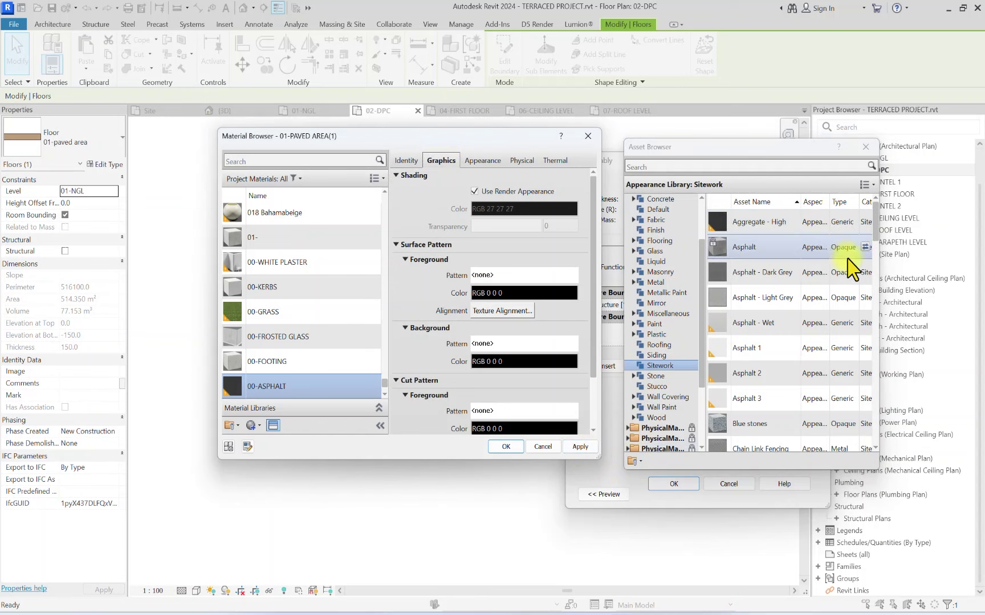
click(864, 273)
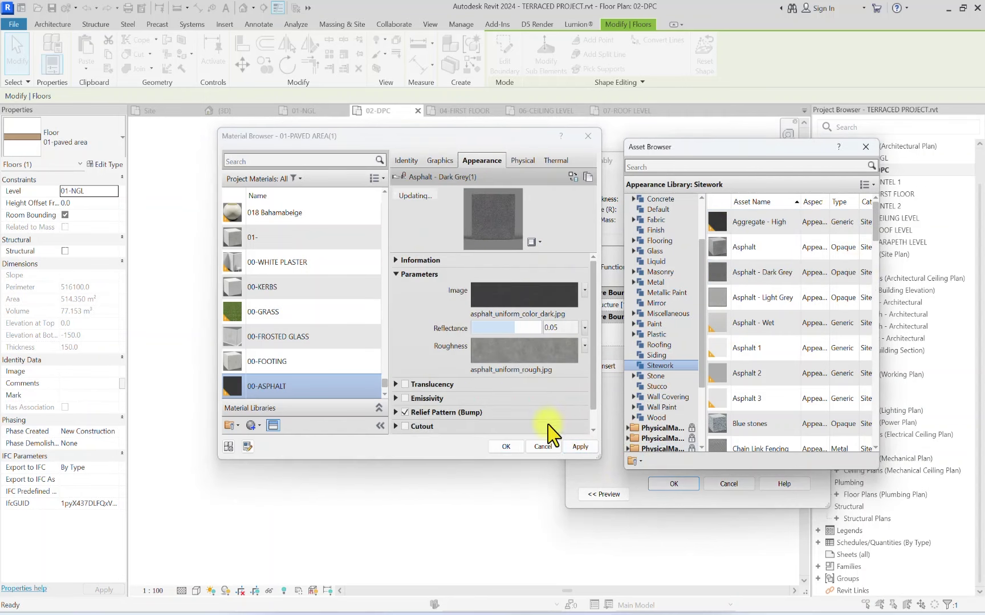
click(506, 446)
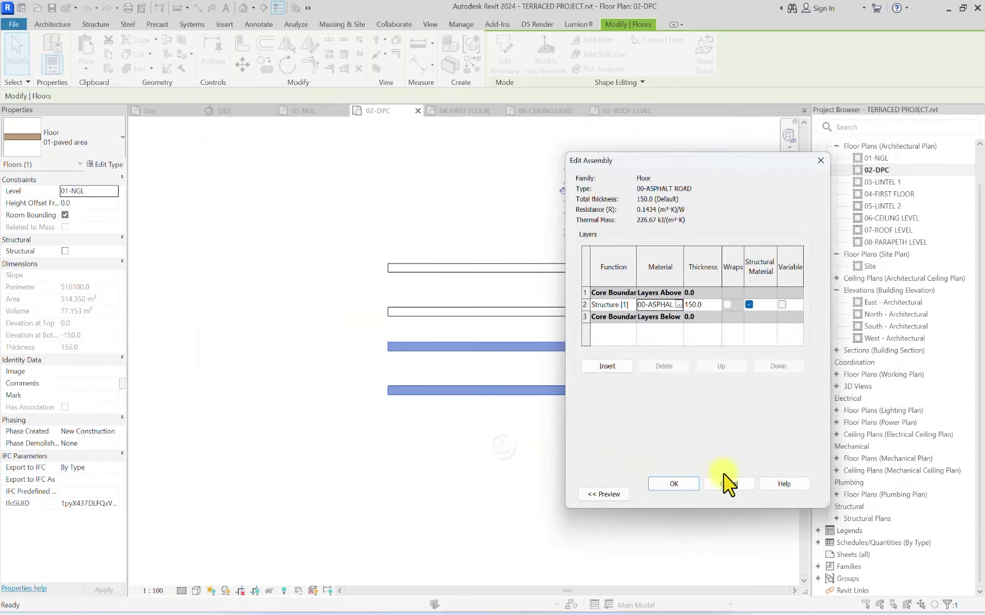
click(674, 484)
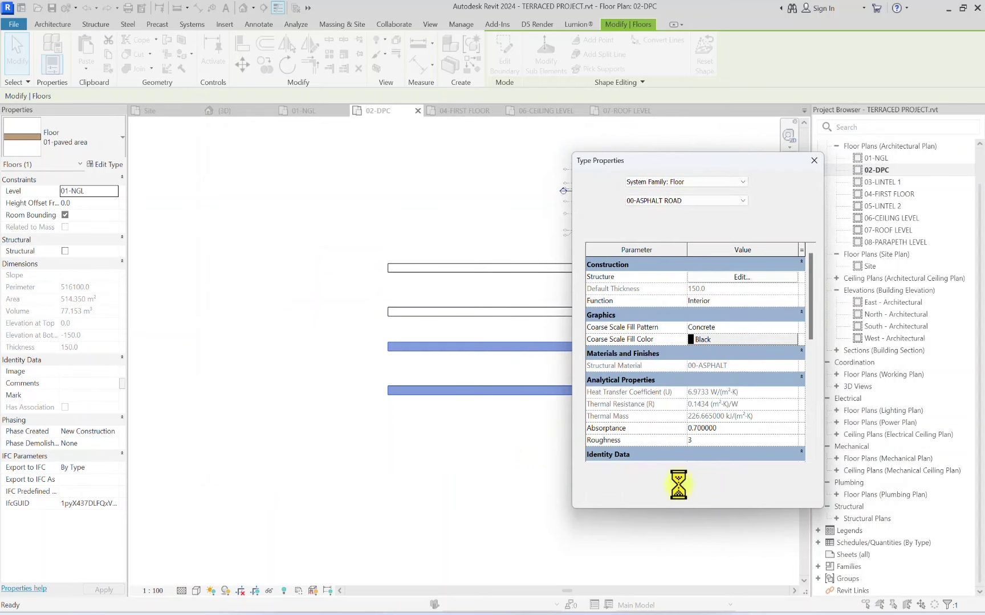
Step: Confirm the 00-ASPHALT ROAD type and delete the floor's two old boundary lines
click(679, 495)
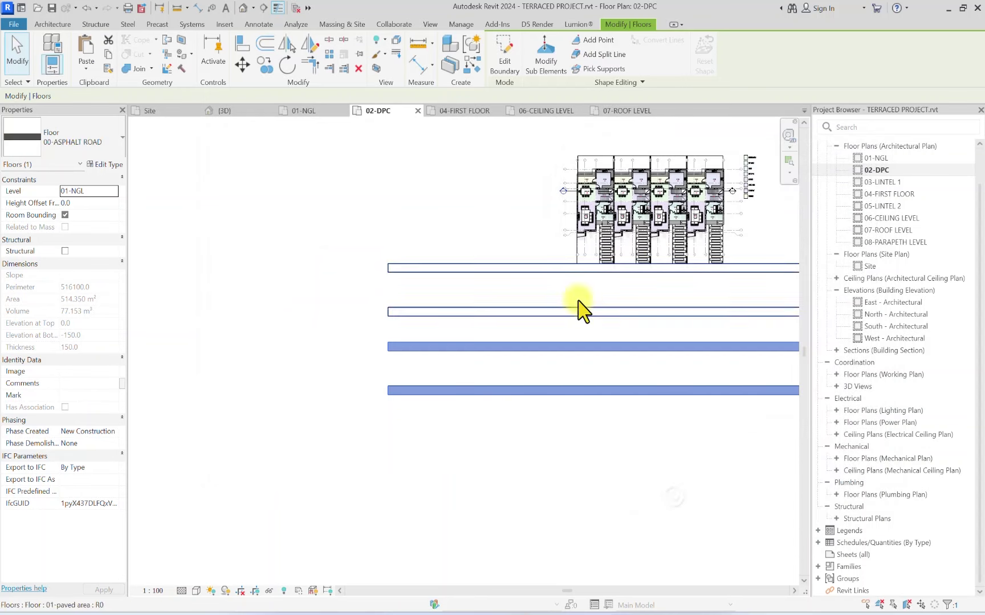
click(507, 53)
scroll(392, 210, down, 3)
drag(690, 246, 255, 347)
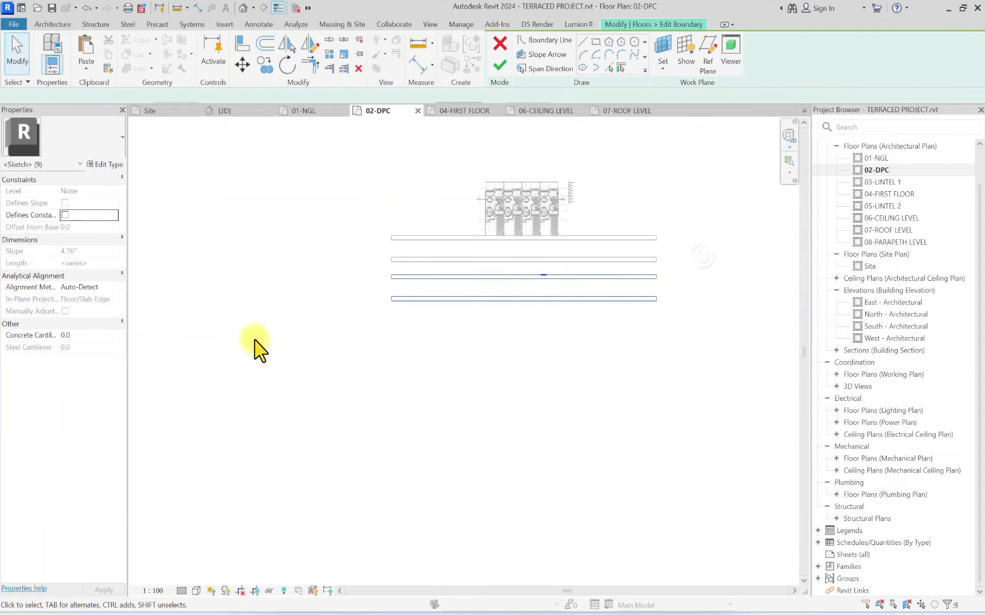
key(Delete)
Step: Draw a rectangular floor boundary covering the road strip and finish the edit
click(596, 41)
scroll(370, 249, up, 2)
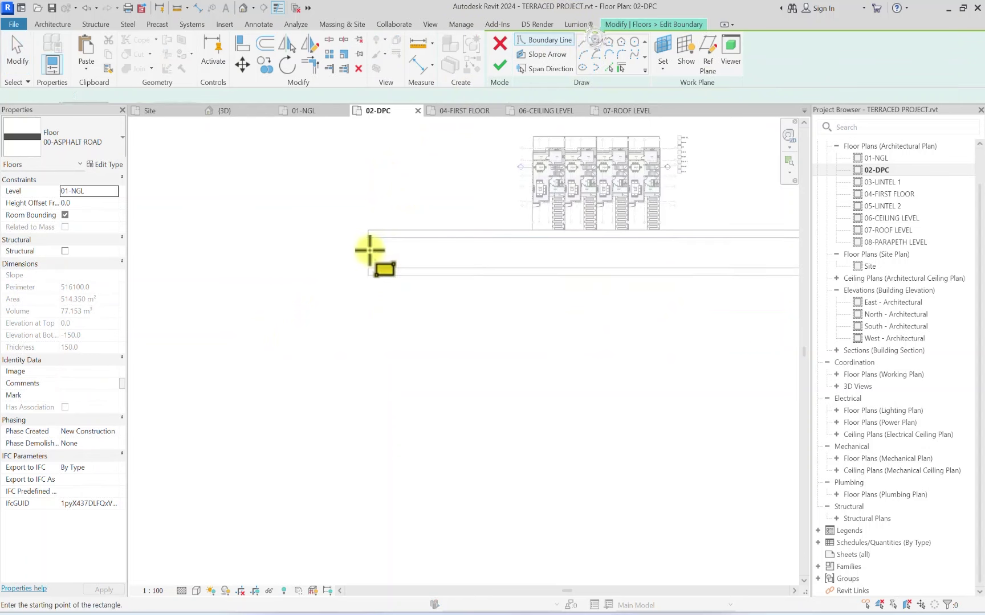
click(367, 239)
scroll(576, 307, up, 2)
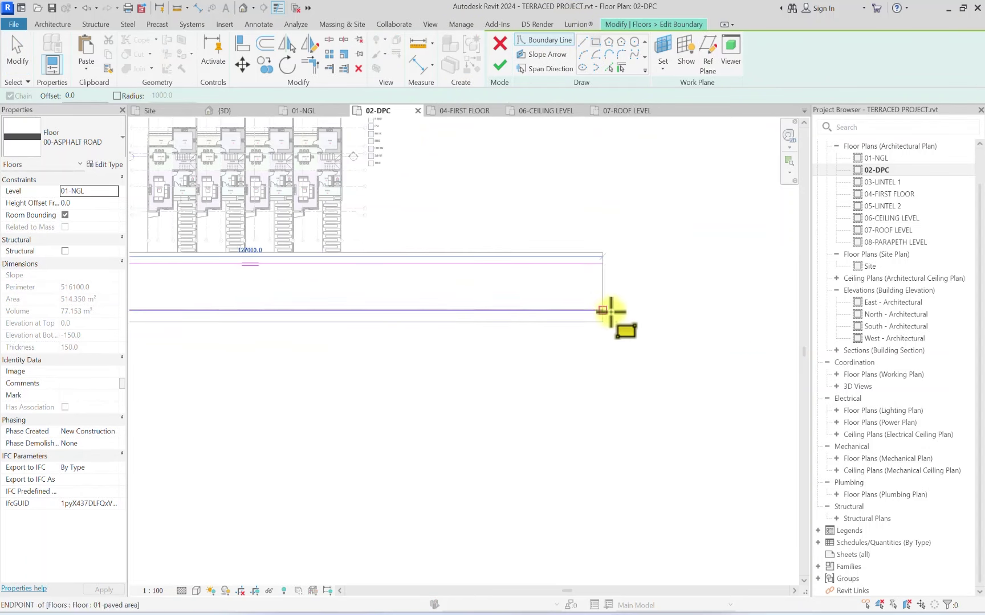
click(602, 311)
key(Escape)
key(Escape)
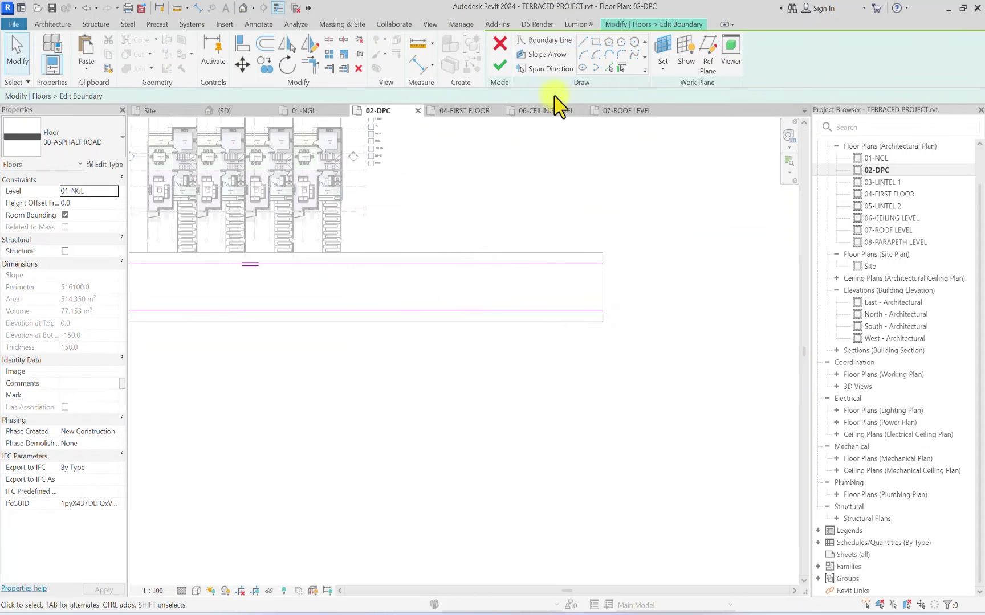
click(500, 67)
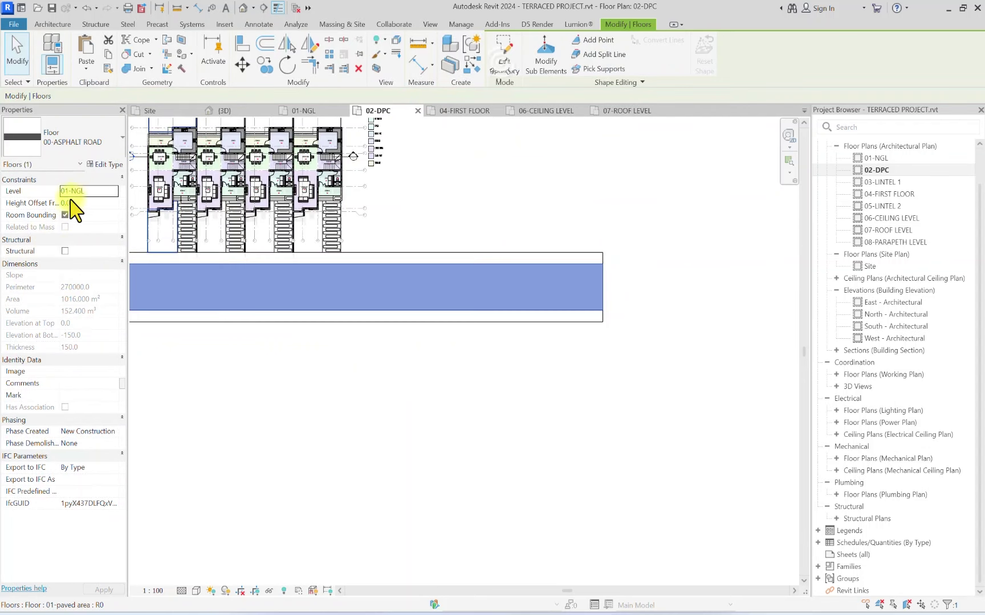
click(566, 182)
Step: Select the houses' floors, stairs and slabs in the 02-DPC plan
mouse_move(330, 253)
middle_down()
mouse_move(451, 237)
mouse_move(604, 291)
middle_up()
scroll(605, 294, up, 4)
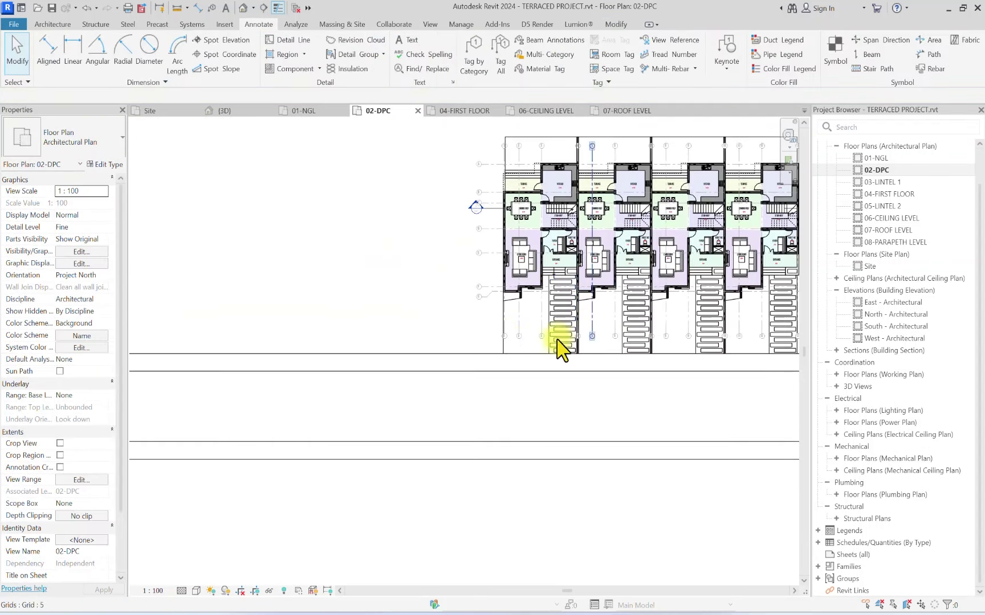
scroll(472, 290, down, 3)
scroll(608, 376, up, 3)
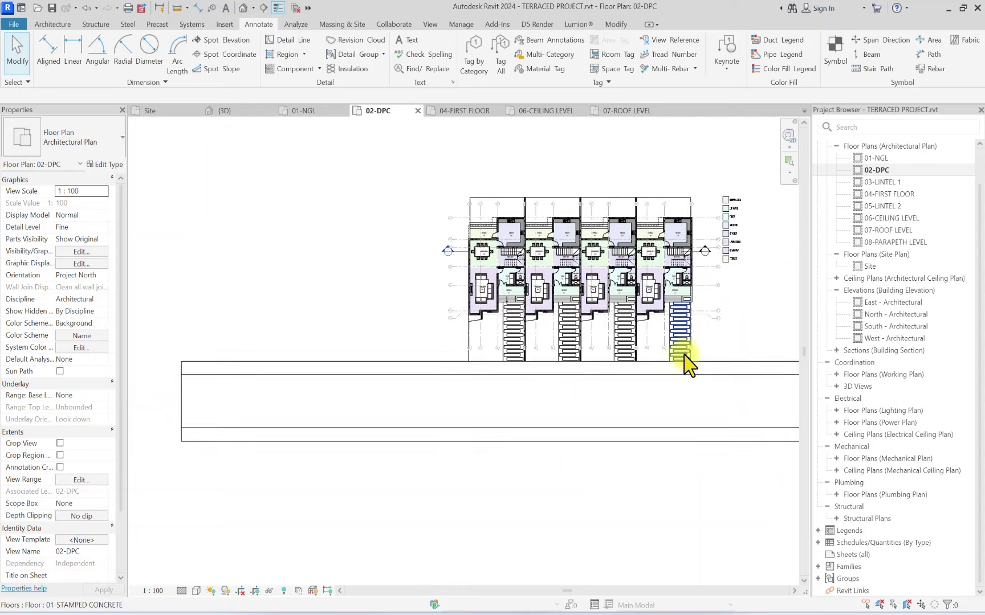
scroll(718, 370, up, 3)
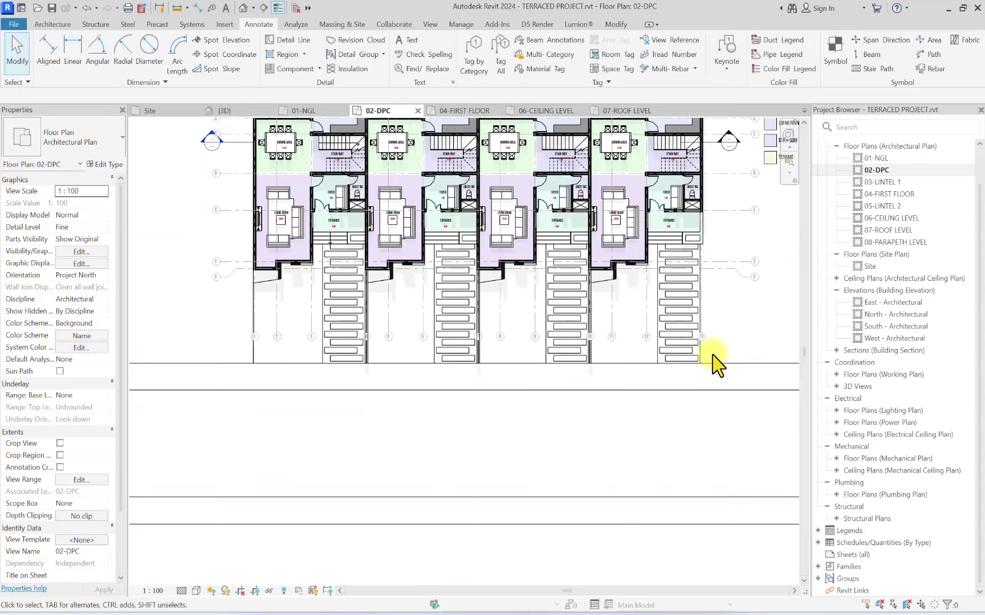
drag(721, 362, 296, 406)
scroll(450, 279, down, 2)
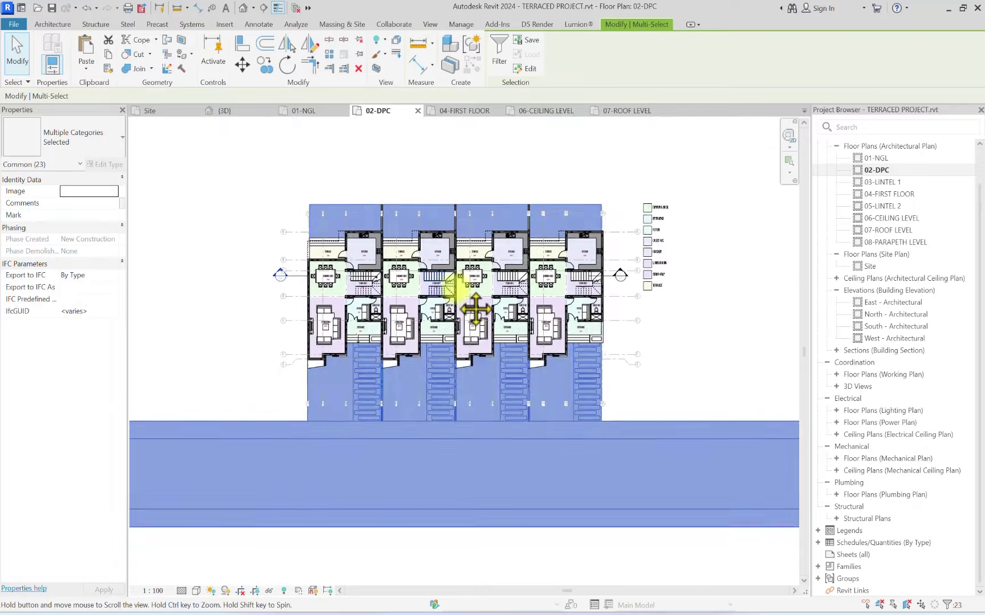
scroll(589, 205, up, 5)
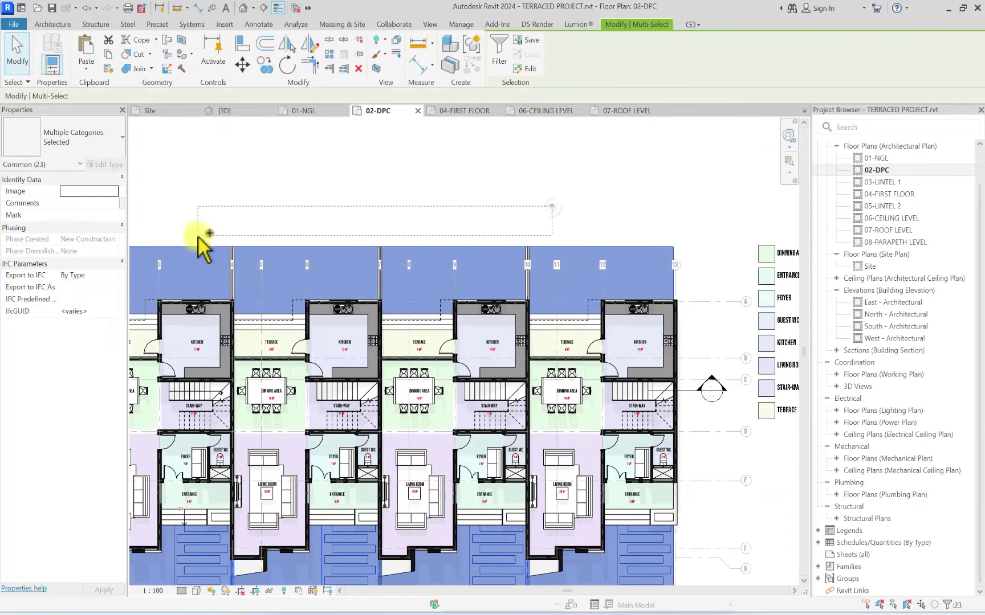
Step: Add the paved-area floor, hide the selected elements in this view, and open the Site plan
ctrl+click(199, 249)
right_click(204, 249)
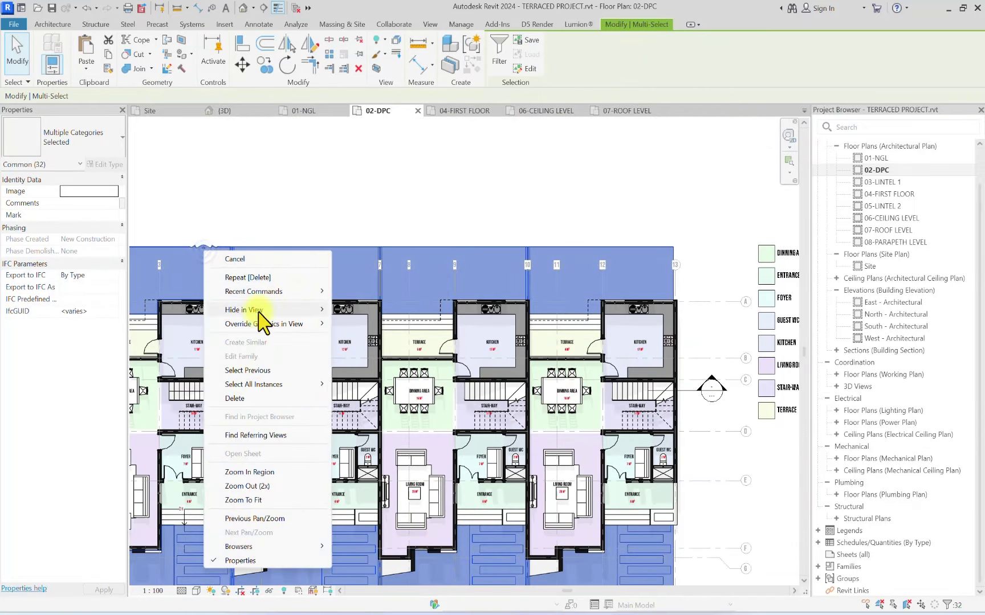
mouse_move(325, 309)
click(375, 317)
scroll(539, 143, down, 5)
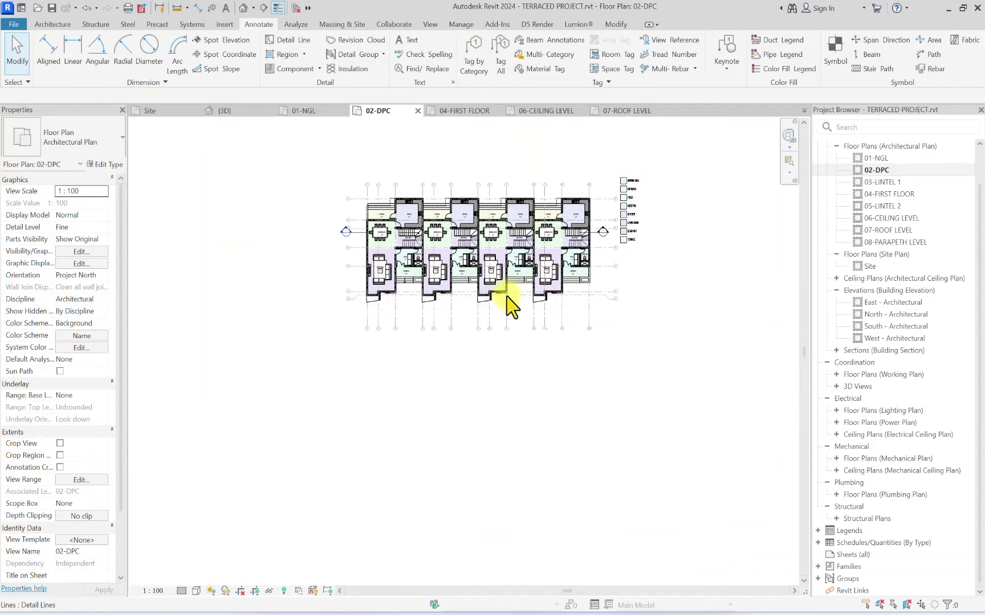
double_click(860, 265)
Step: Apply the PRES PLAN template's properties to the Site plan for 1:100 scale and Fine detail
scroll(487, 313, down, 5)
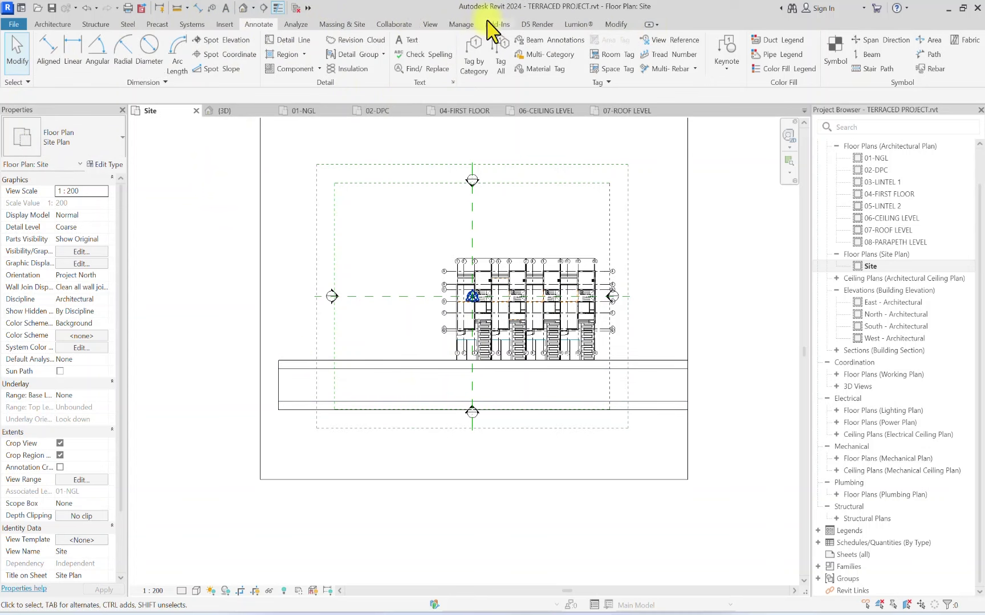
click(430, 24)
click(55, 67)
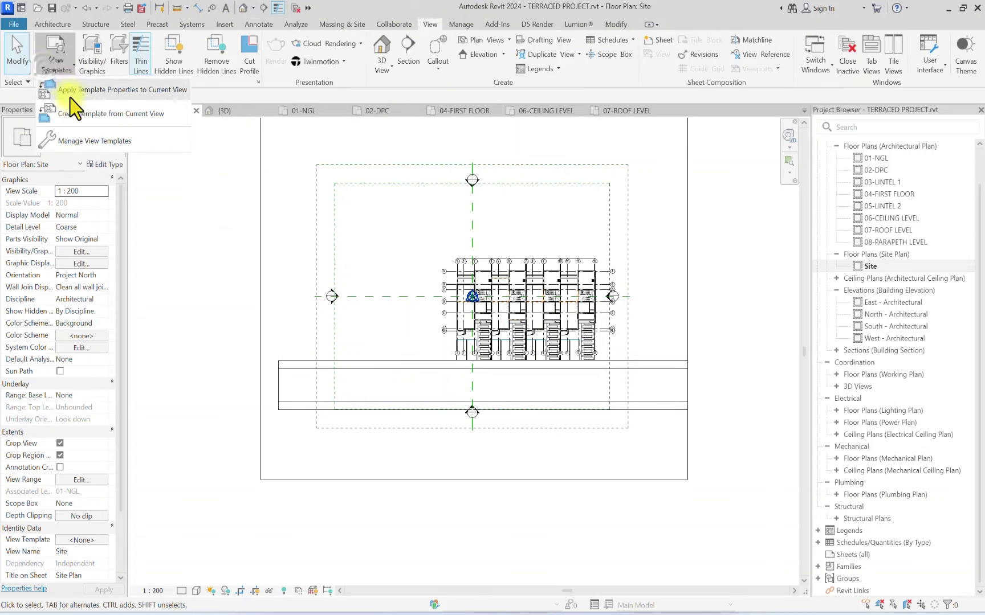
click(69, 92)
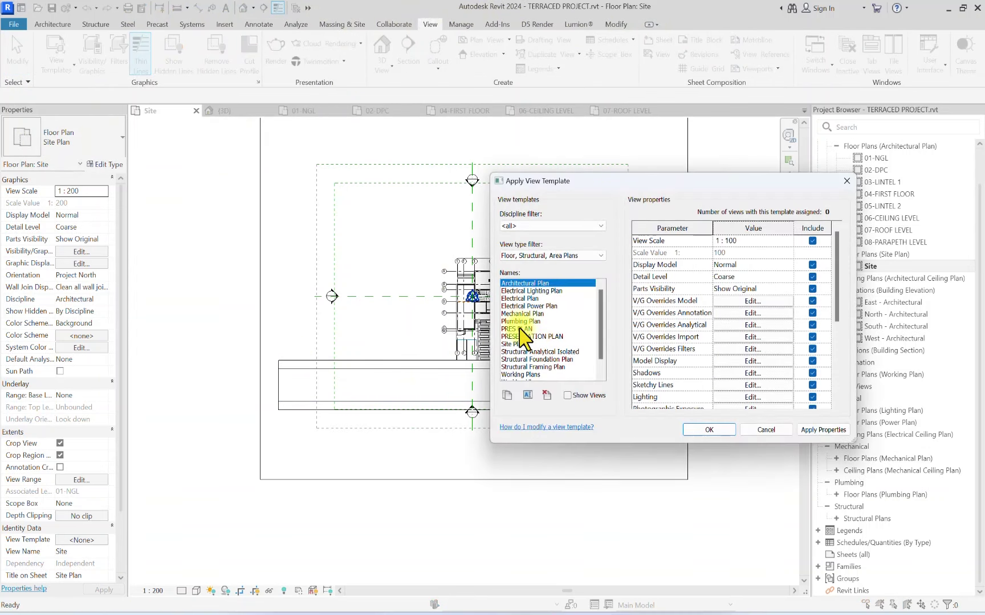
click(519, 329)
click(708, 430)
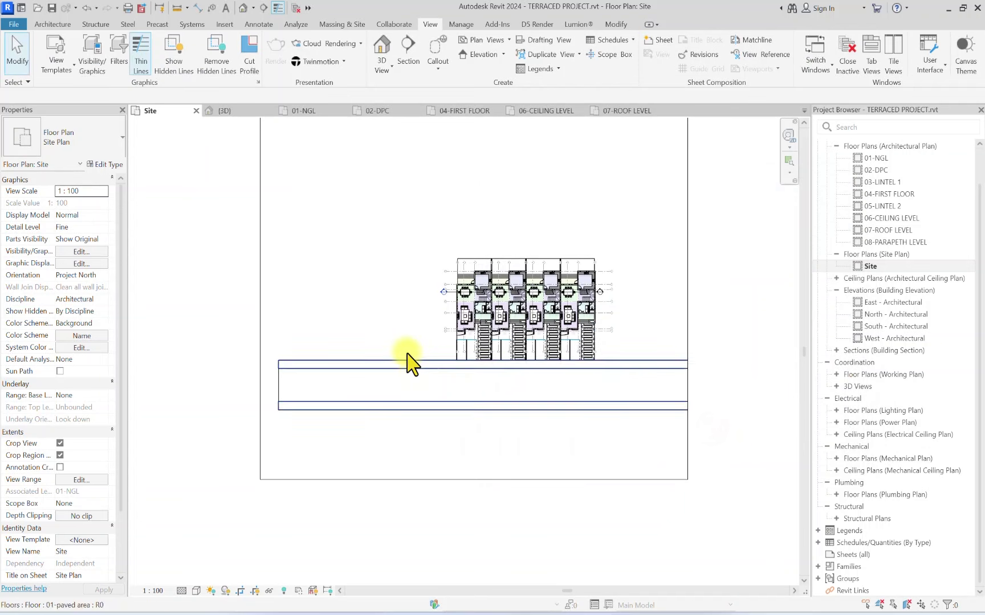
Step: Pull all four crop edges in tightly around the houses and road, then hide the crop region
click(688, 321)
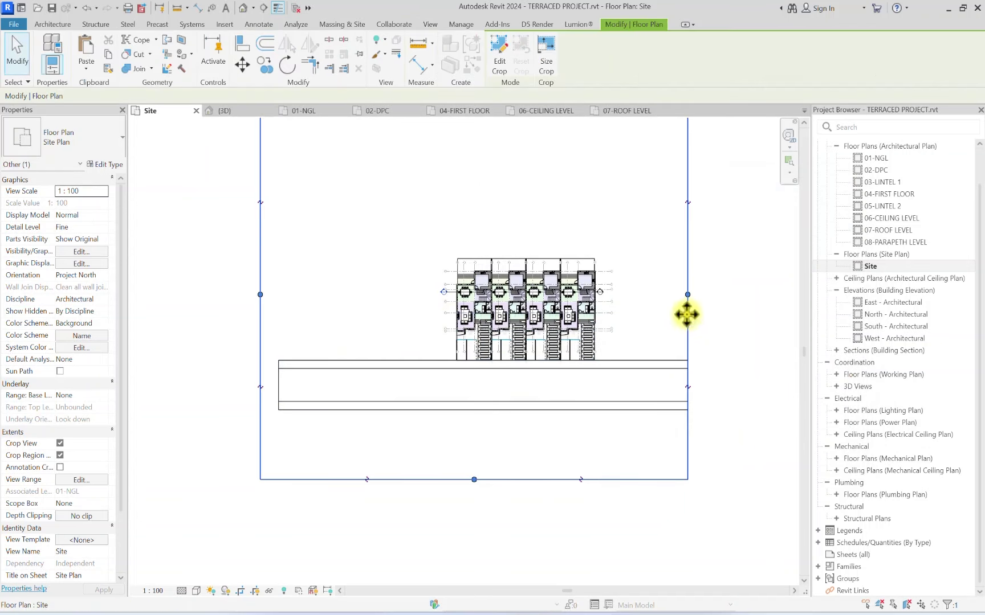
scroll(688, 315, down, 2)
drag(712, 301, 718, 306)
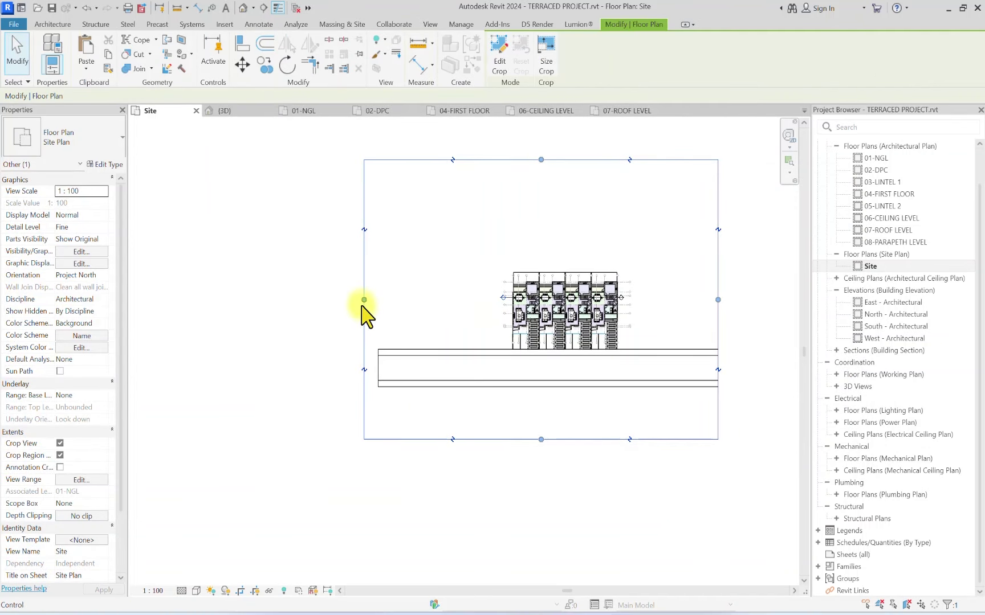
drag(364, 304, 485, 311)
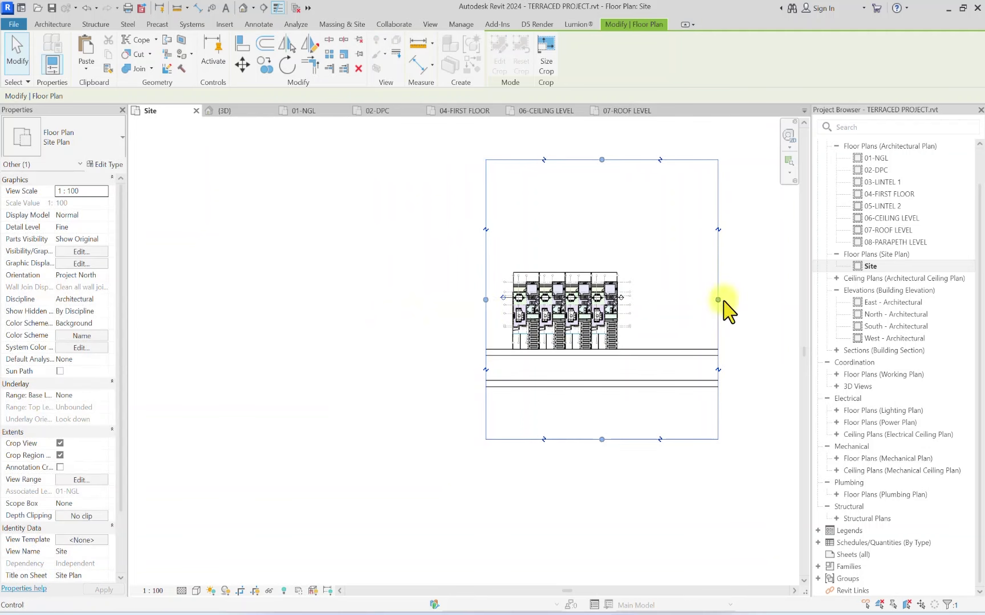
drag(718, 301, 643, 303)
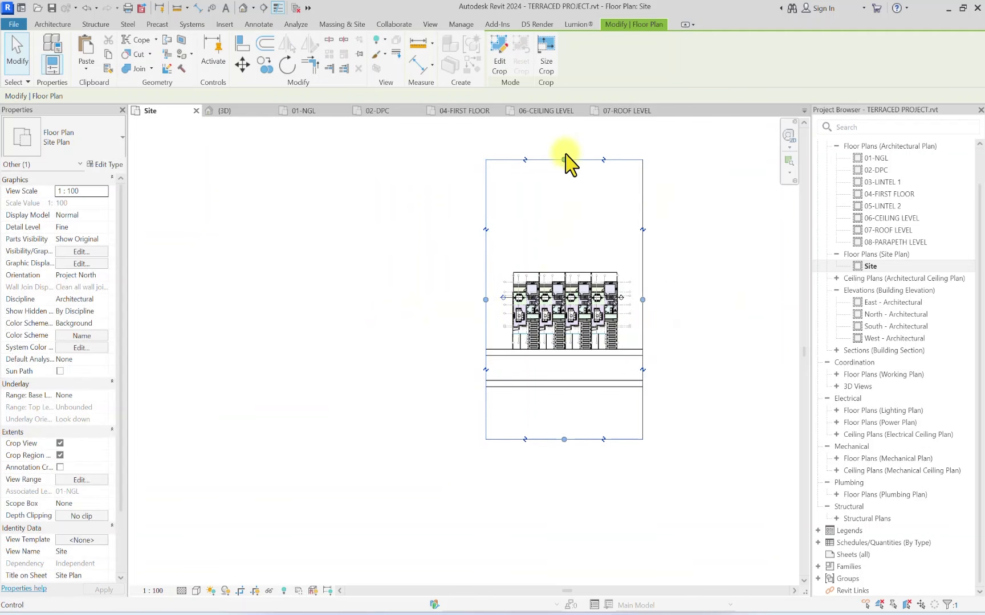
drag(565, 160, 563, 251)
drag(561, 440, 558, 411)
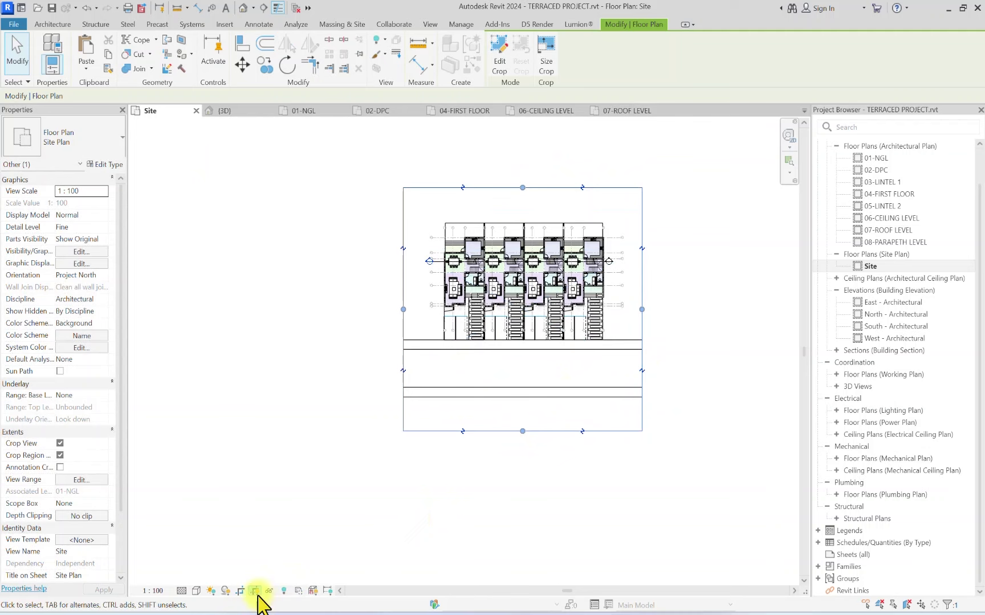
click(253, 591)
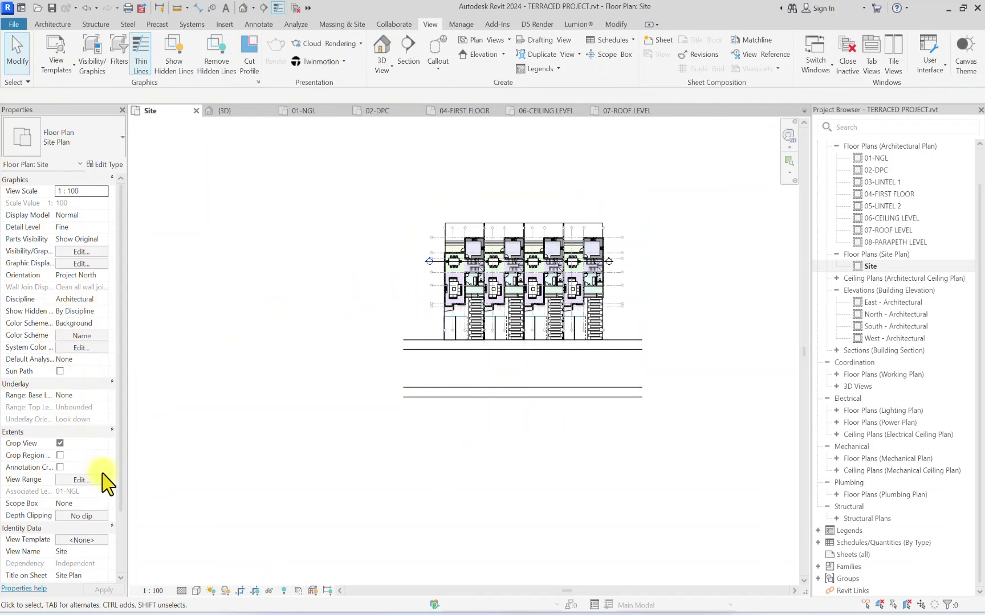
Step: Set the Site plan's Rooms colour scheme to (none), then select grid line B
click(84, 336)
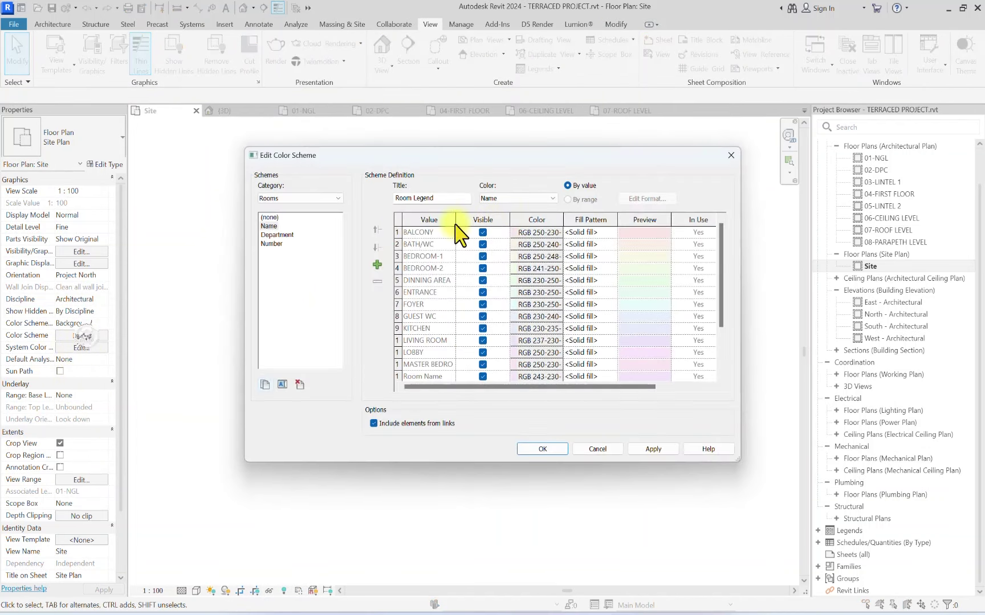
click(332, 199)
click(284, 215)
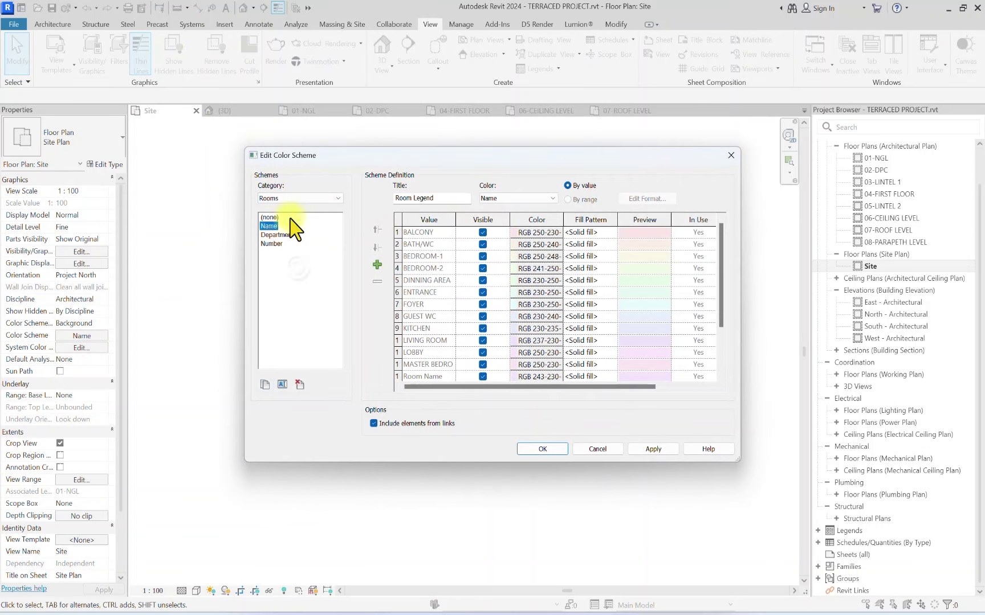
click(269, 218)
click(543, 449)
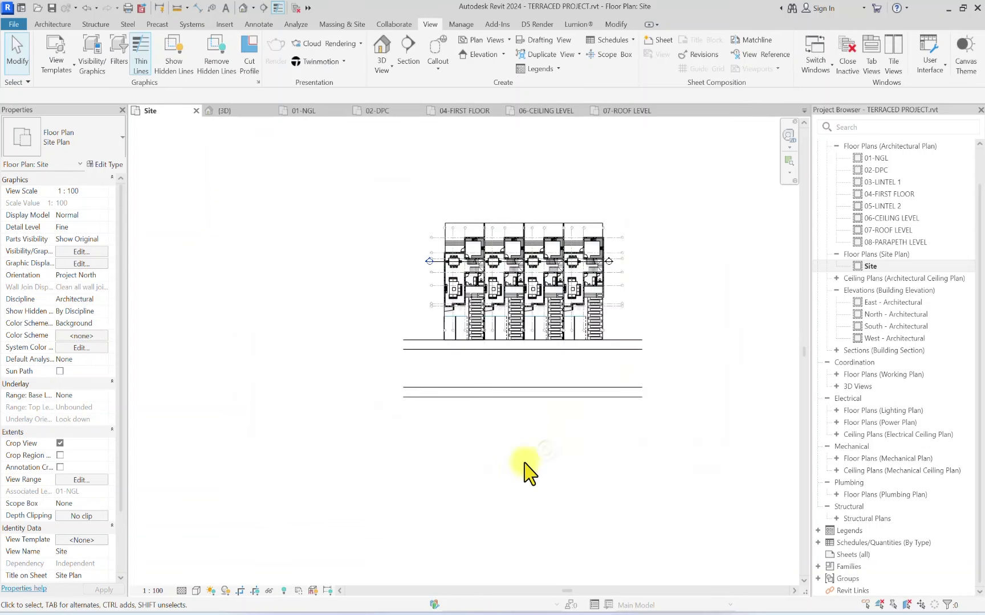
scroll(570, 251, up, 4)
scroll(378, 285, up, 4)
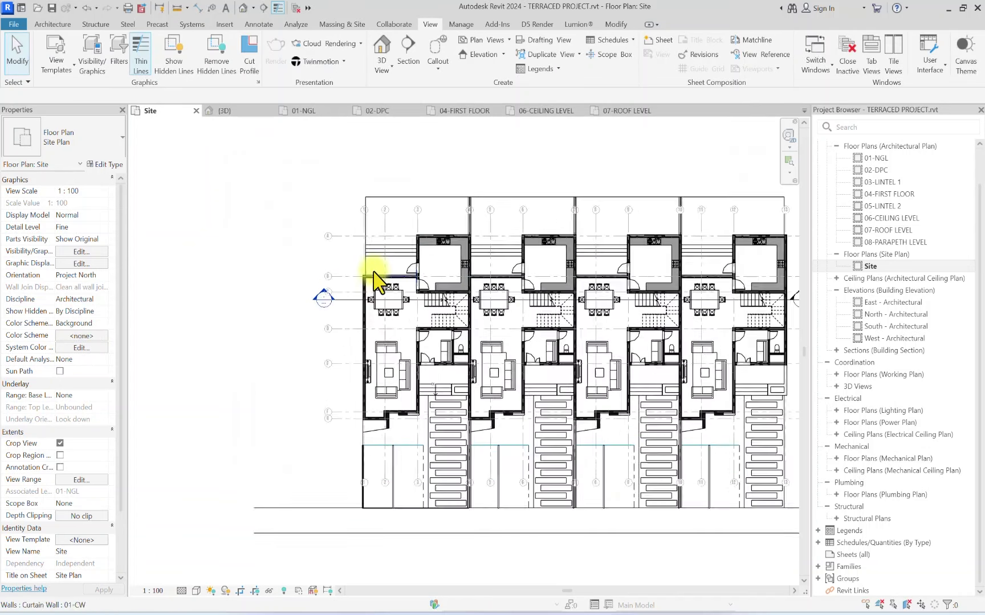
click(322, 280)
Step: Hide the whole Grids category in the Site plan
right_click(327, 282)
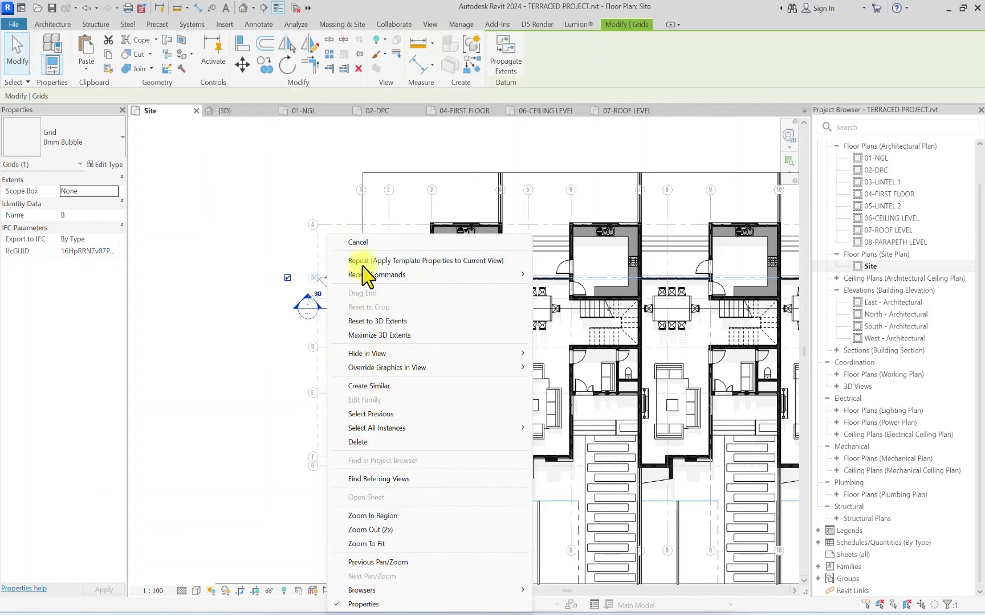
mouse_move(523, 352)
click(566, 367)
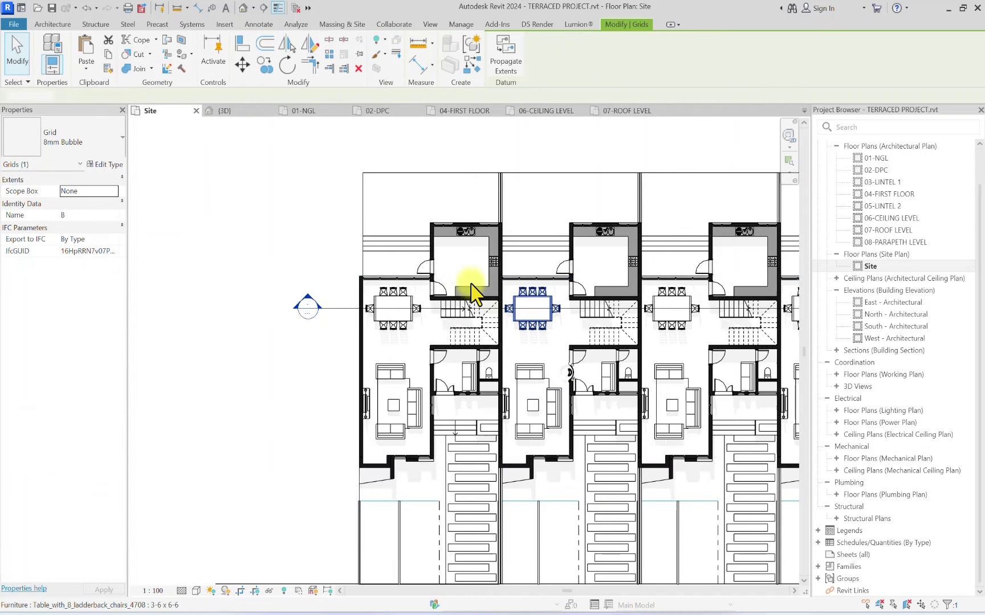
scroll(466, 264, down, 2)
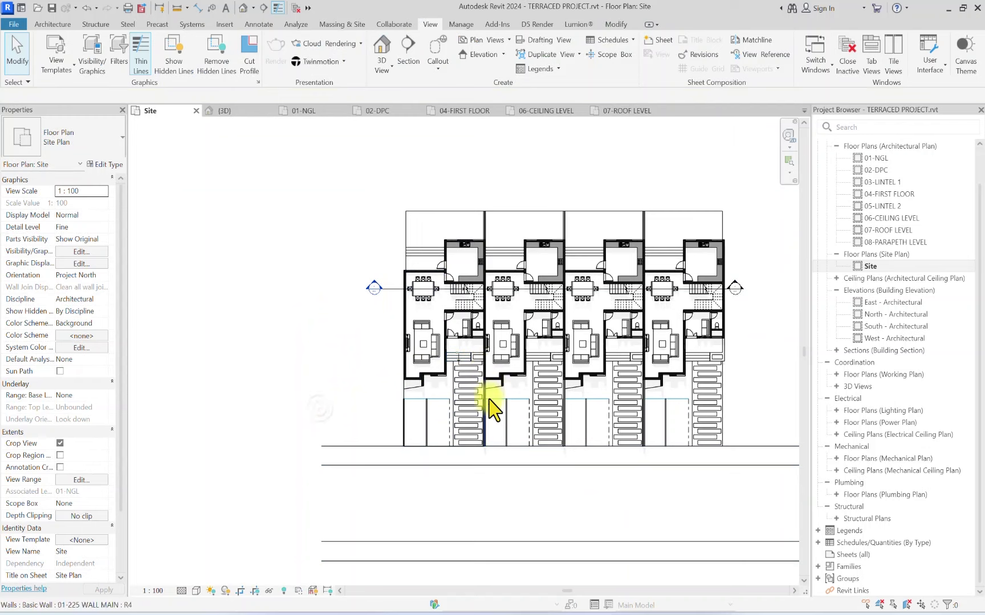
scroll(491, 409, up, 2)
scroll(516, 345, down, 3)
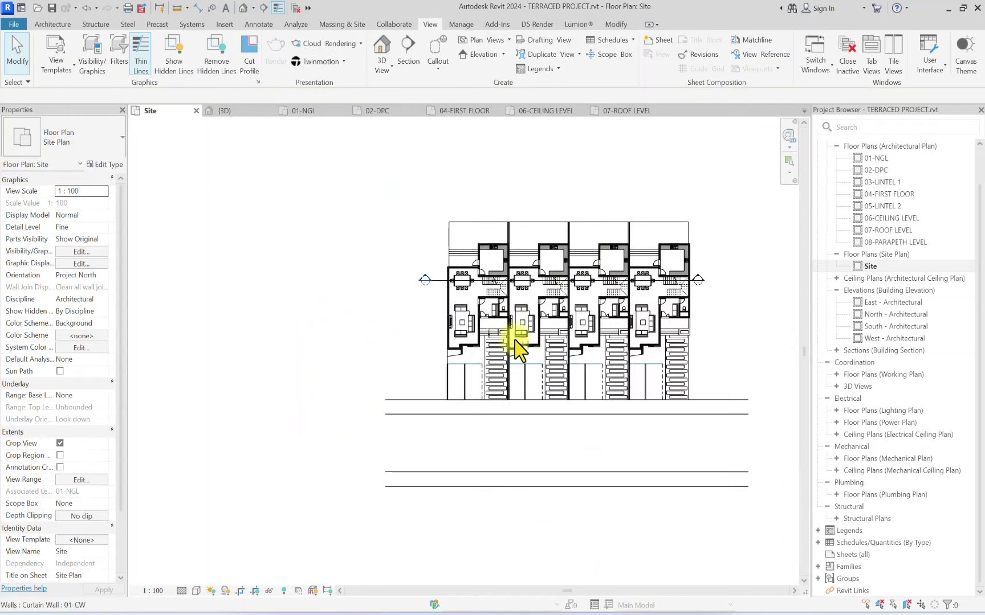
scroll(538, 275, up, 2)
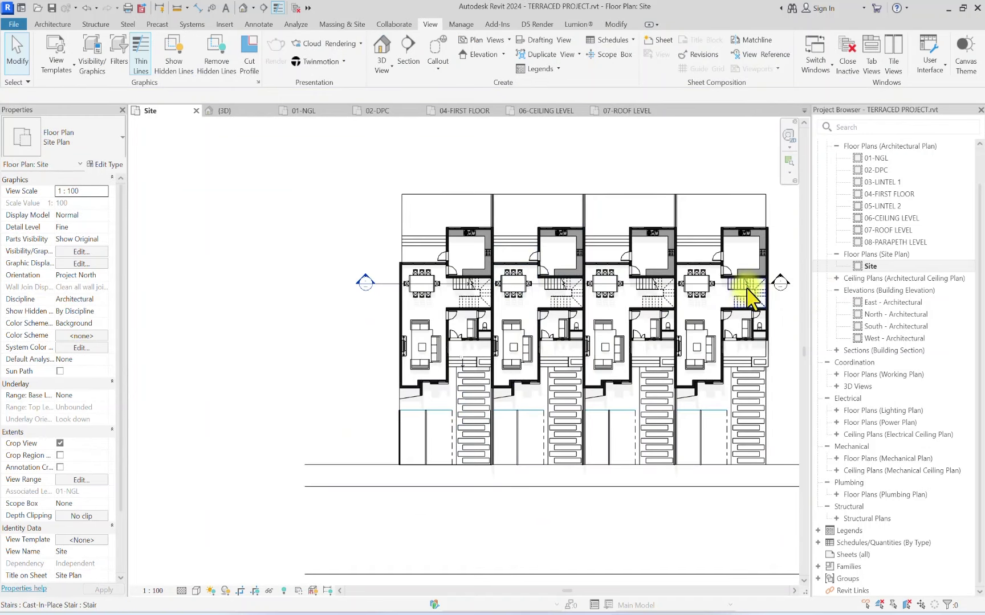
Step: Hide the whole Sections category in the Site plan
click(383, 284)
right_click(383, 285)
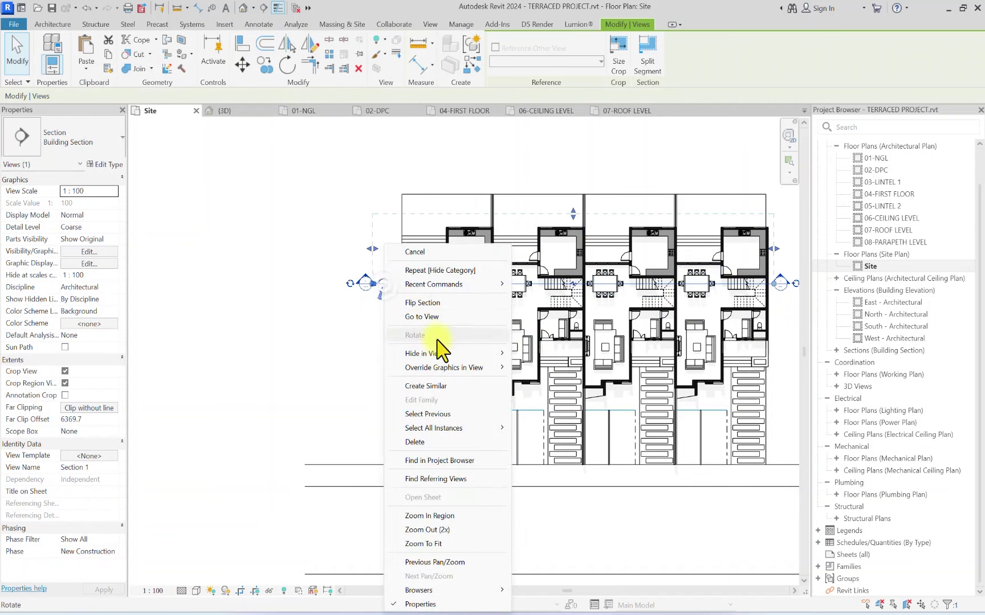
mouse_move(442, 353)
click(561, 368)
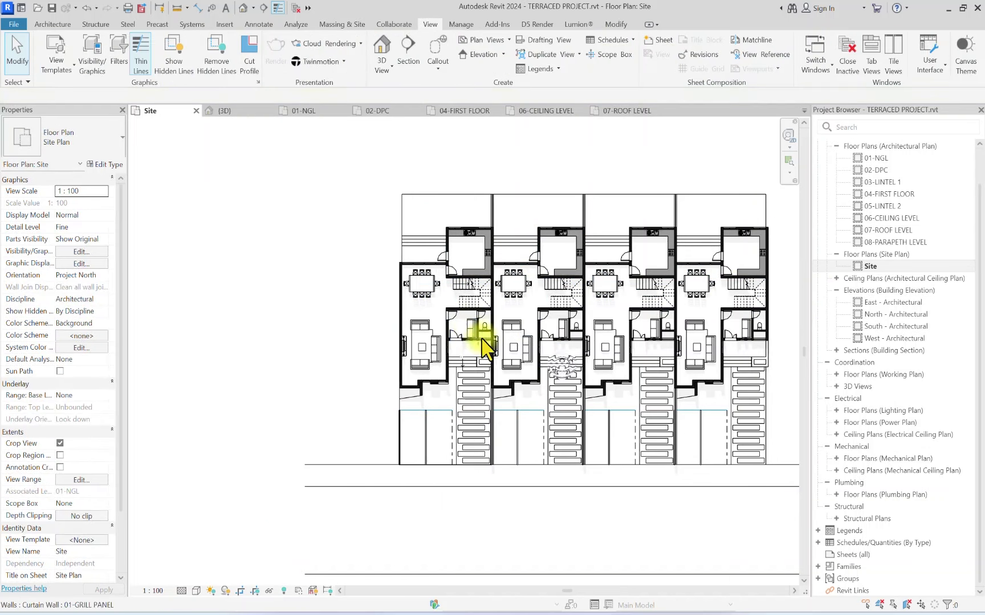
scroll(380, 242, down, 2)
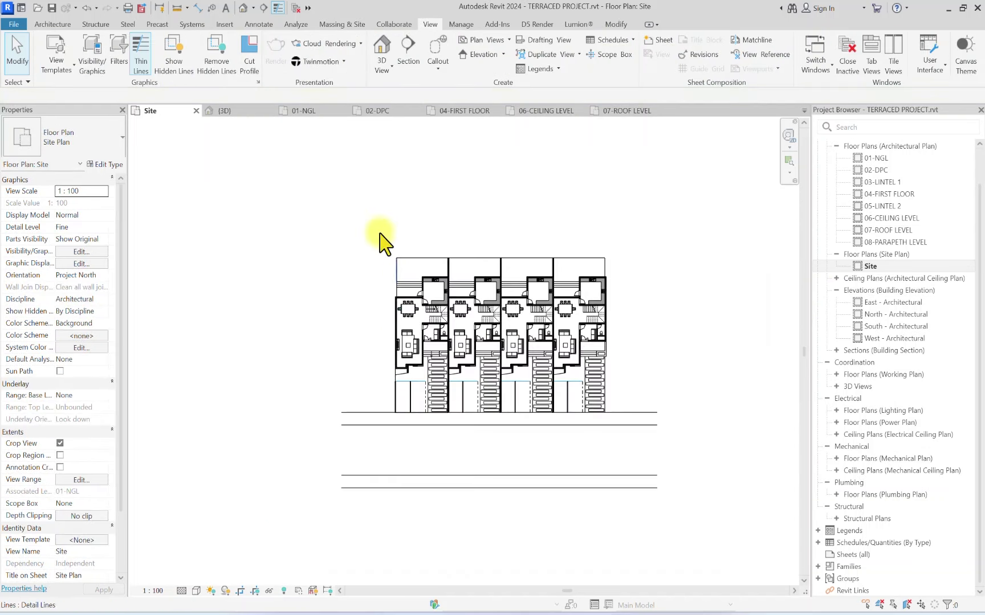
click(259, 25)
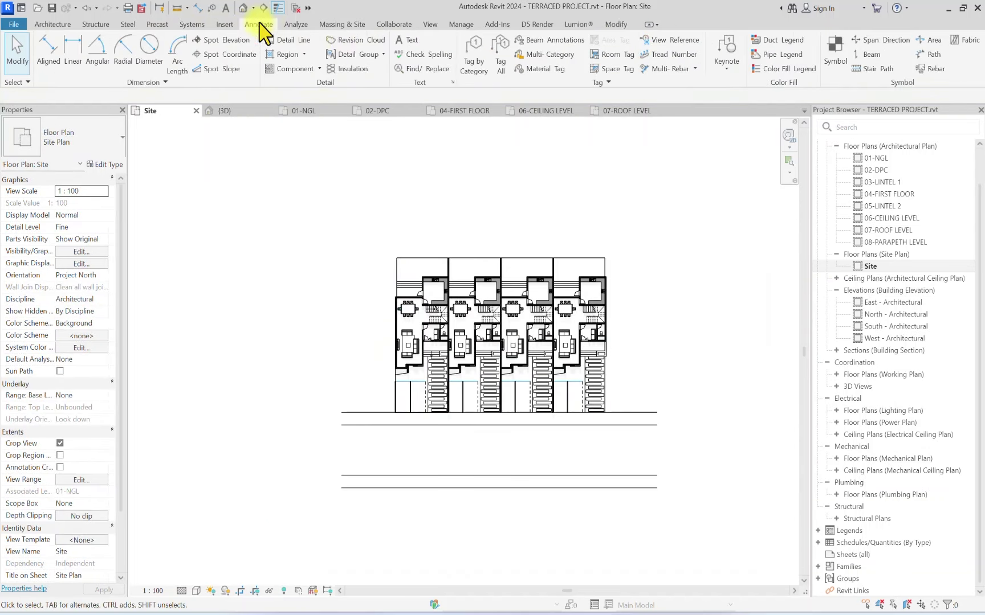
Step: Start a Diagonal Down filled region and trace its first boundary lines along the unit's walls
click(287, 54)
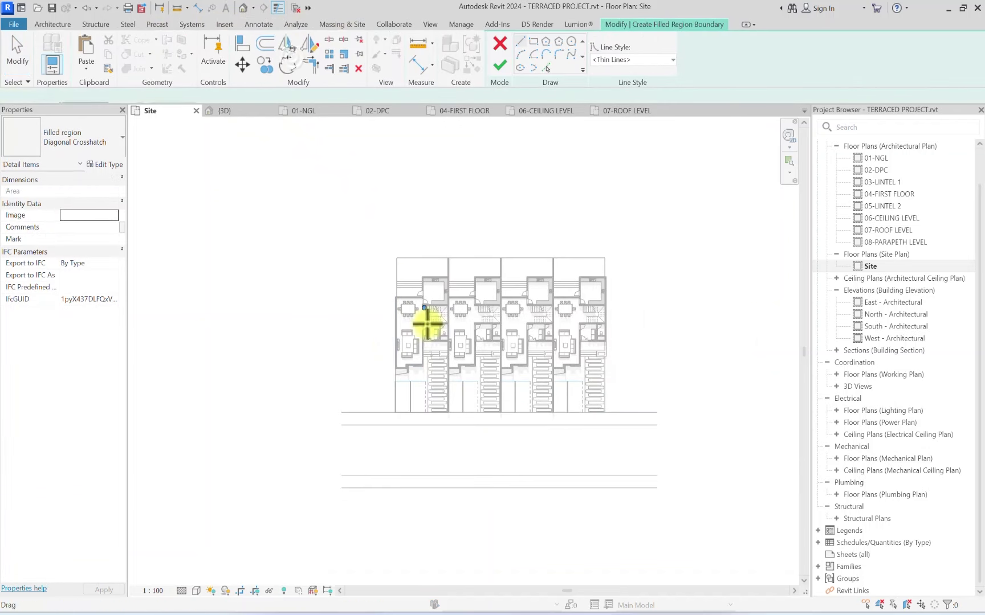
click(83, 149)
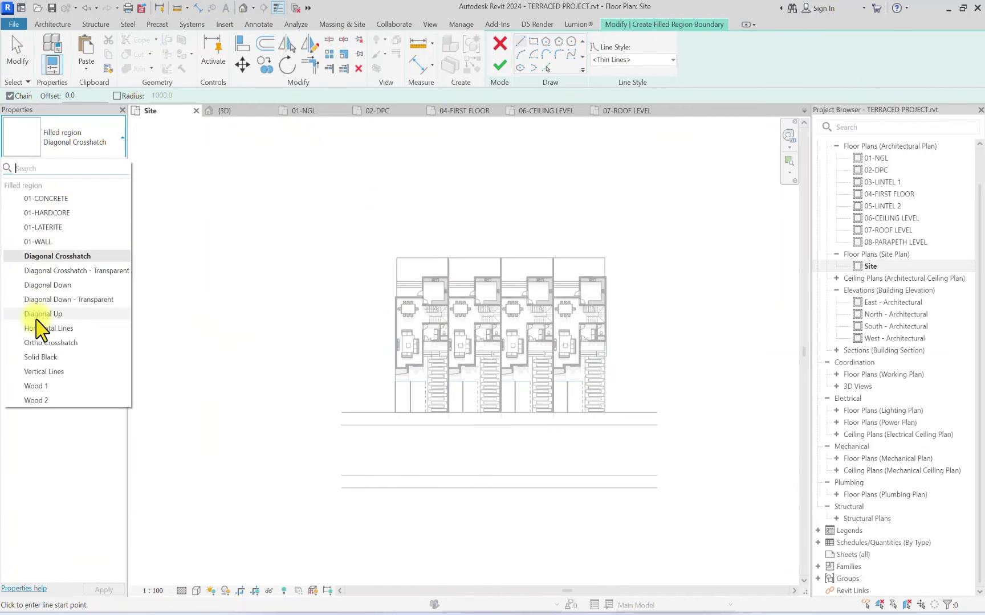
click(57, 285)
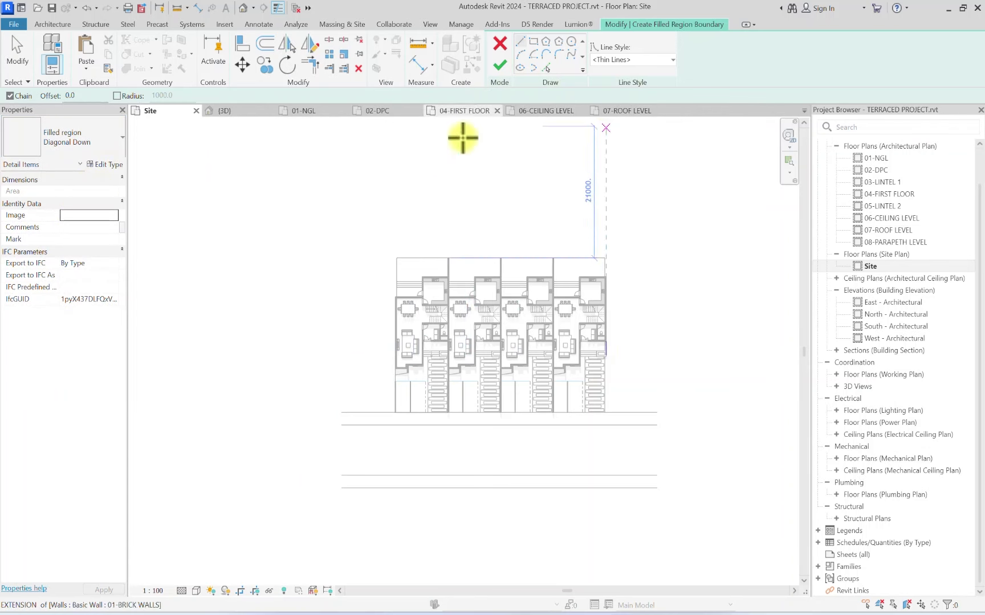
scroll(411, 341, up, 6)
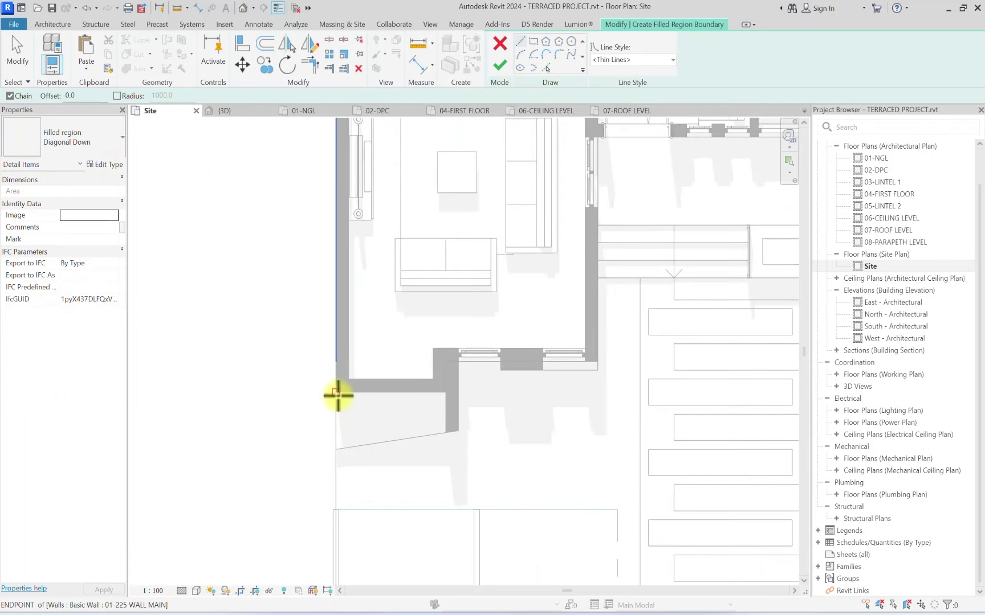
click(337, 453)
scroll(342, 301, down, 4)
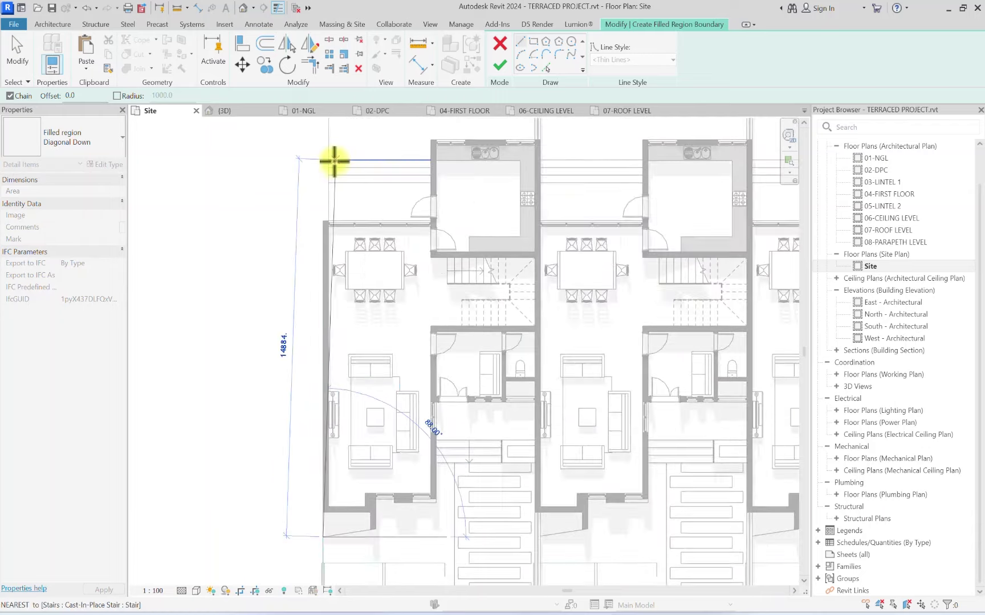
scroll(330, 158, up, 5)
click(311, 283)
scroll(642, 266, up, 4)
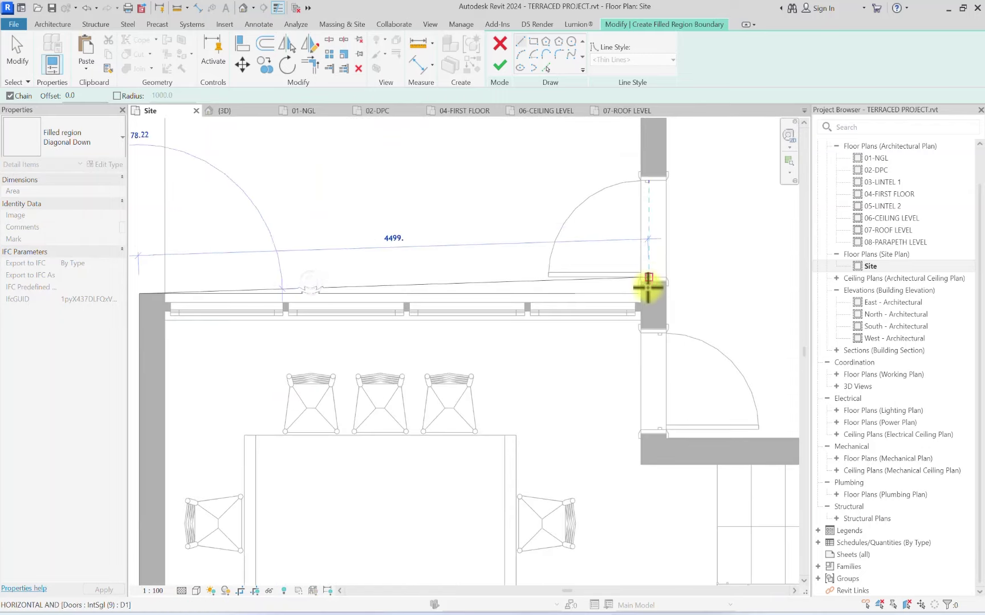
click(636, 303)
scroll(472, 231, down, 5)
scroll(402, 235, up, 3)
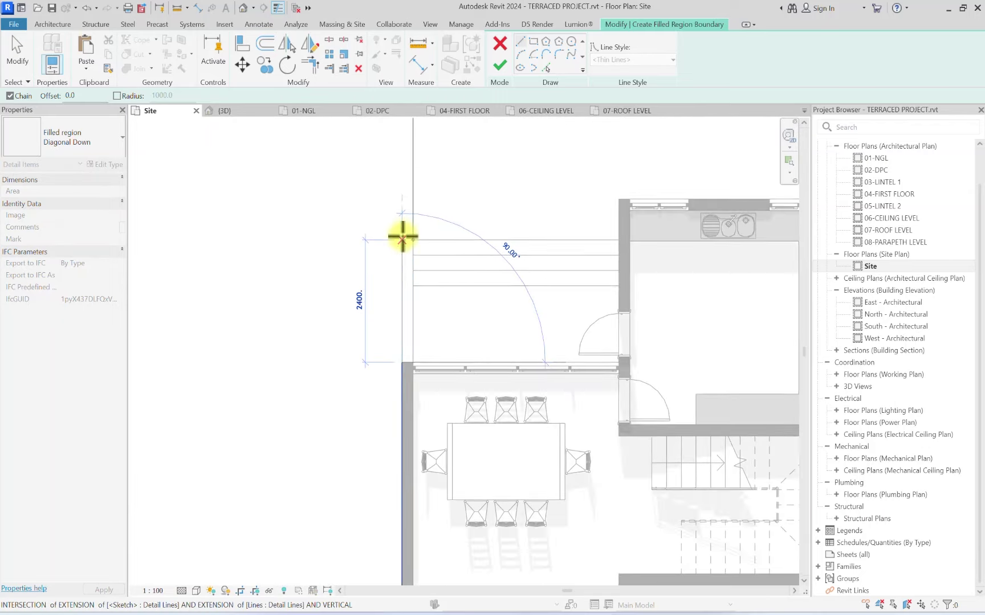
Step: Continue the boundary through the line intersection up to the wall corners
click(402, 237)
scroll(580, 235, down, 2)
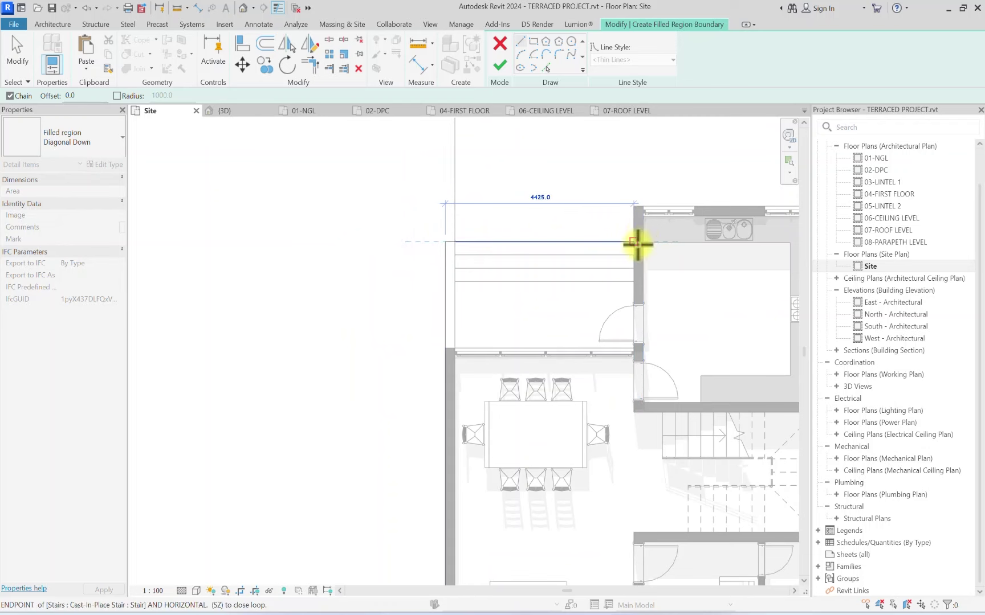
click(637, 243)
click(635, 207)
scroll(399, 228, down, 3)
scroll(547, 226, up, 3)
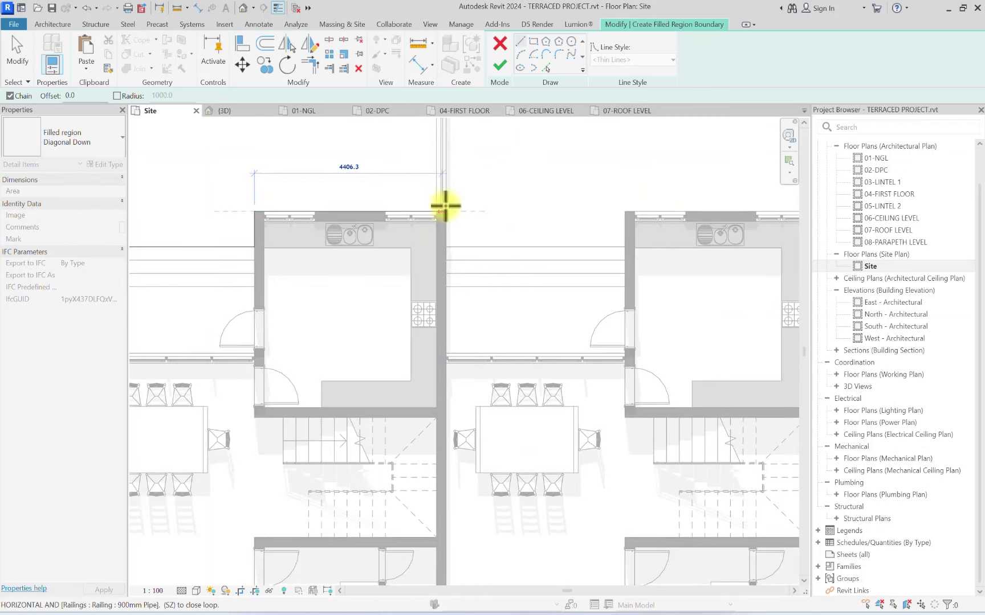
click(447, 211)
scroll(446, 224, down, 4)
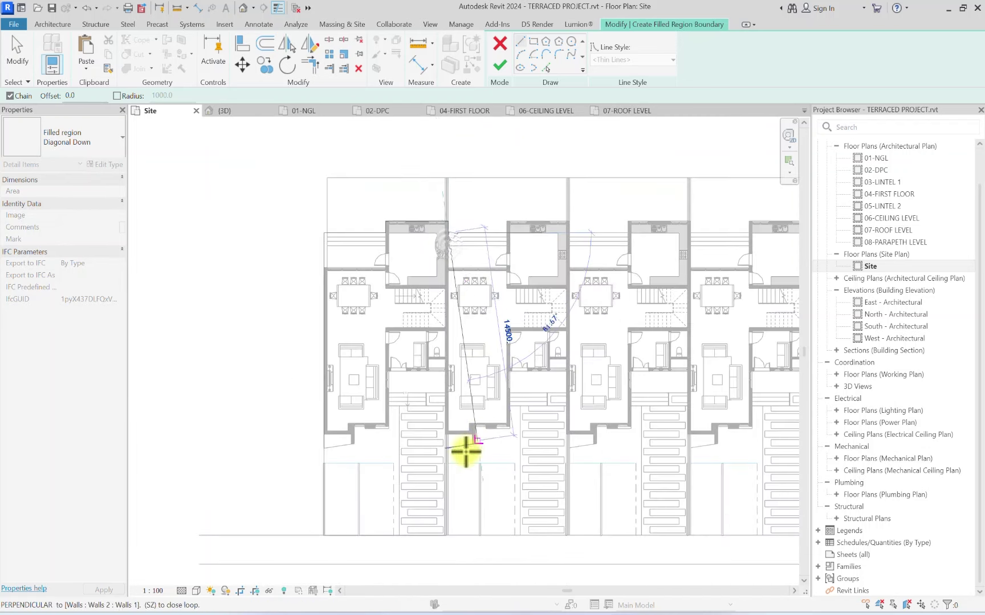
scroll(330, 469, up, 5)
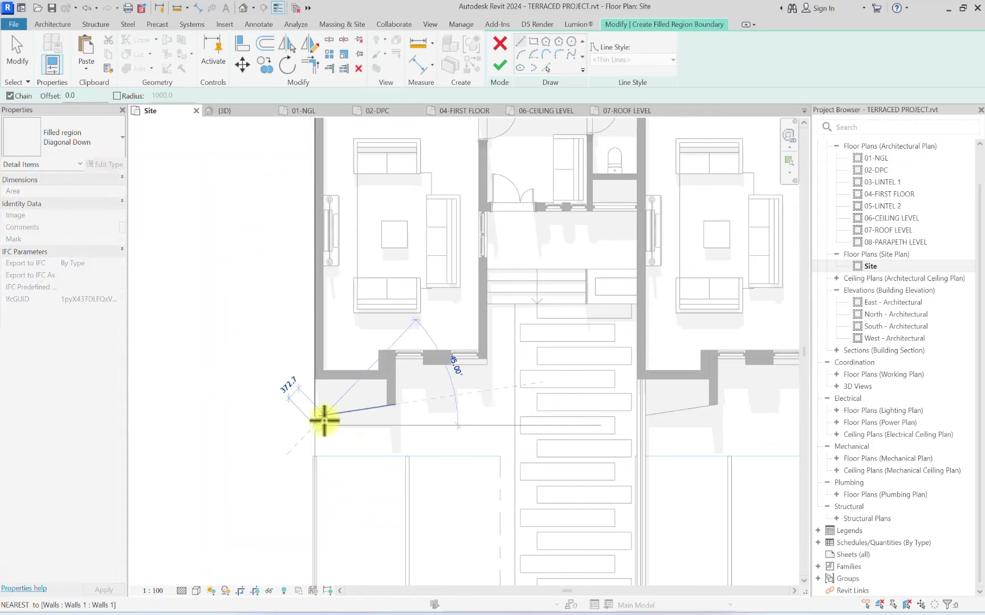
Step: Draw the remaining boundary segments along the walls, then check the short 800 line
click(393, 405)
scroll(393, 405, up, 2)
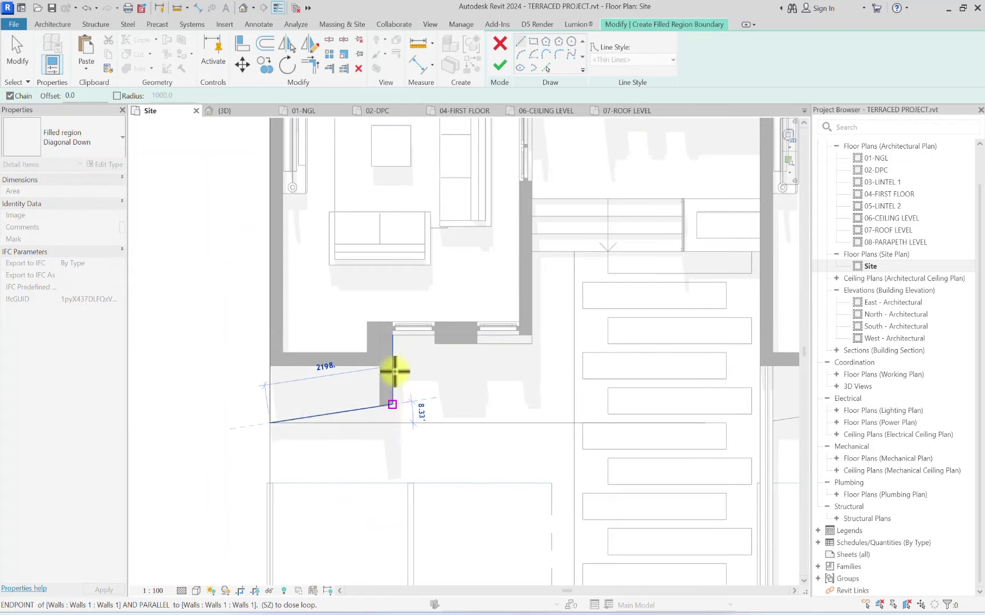
click(392, 338)
click(531, 336)
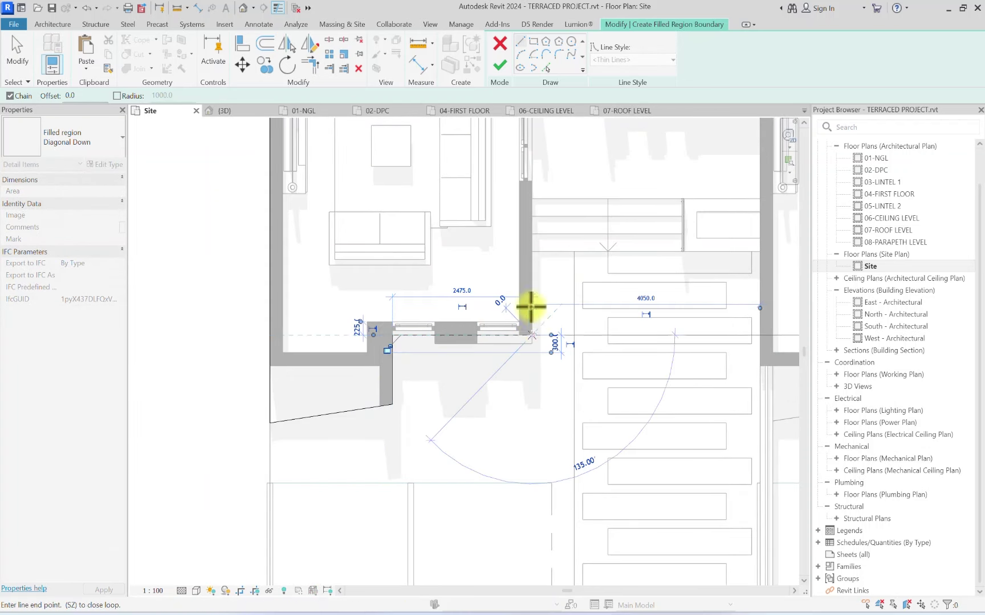
click(532, 252)
click(752, 251)
scroll(582, 455, down, 5)
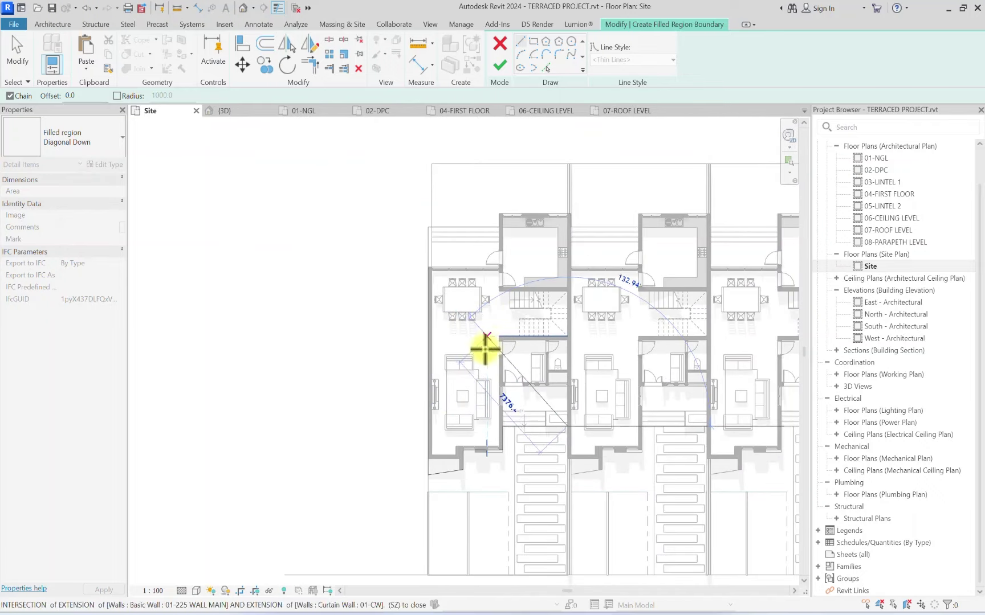
key(Escape)
key(Escape)
scroll(547, 238, up, 2)
click(581, 224)
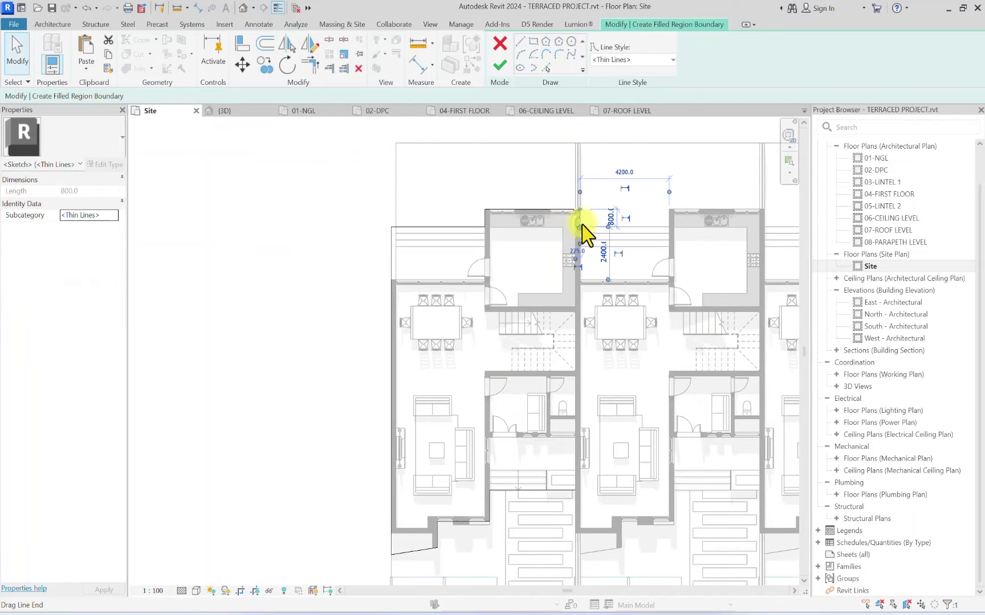
key(Escape)
scroll(714, 114, down, 2)
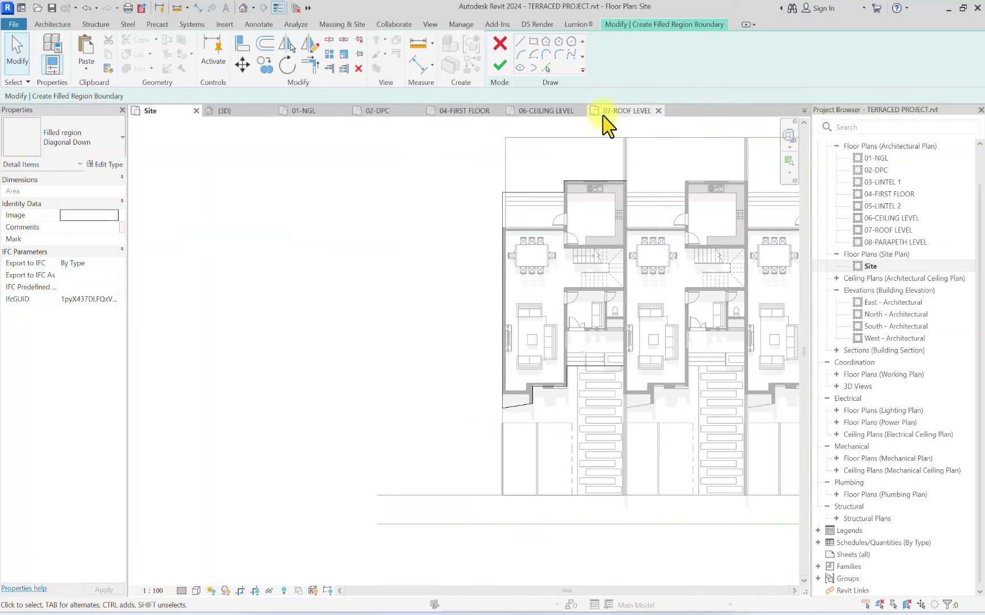
Step: Select all the region's boundary lines and begin copying them, then cancel the copy
drag(674, 166, 451, 523)
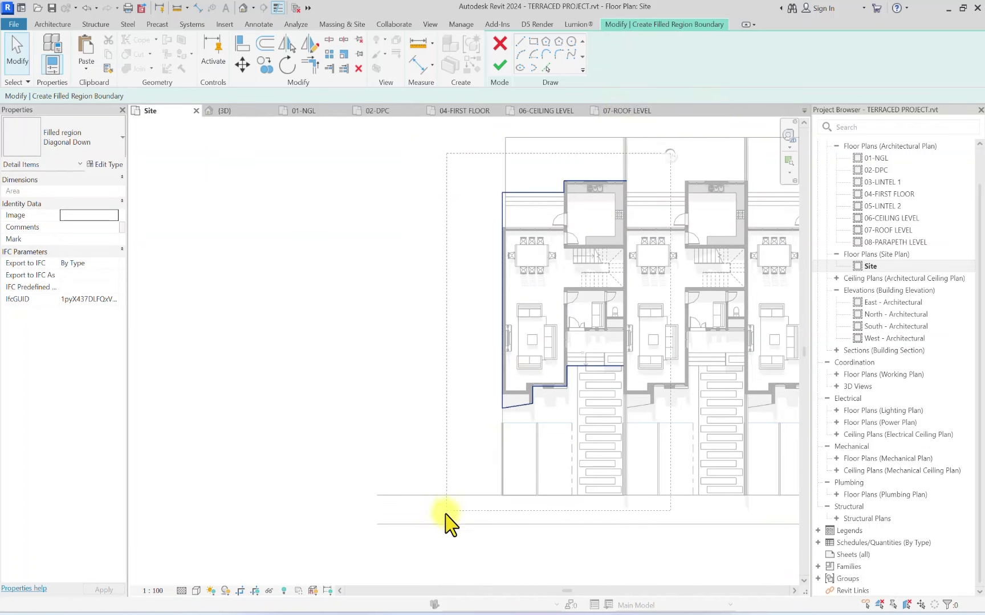
click(261, 68)
scroll(506, 422, up, 2)
click(504, 400)
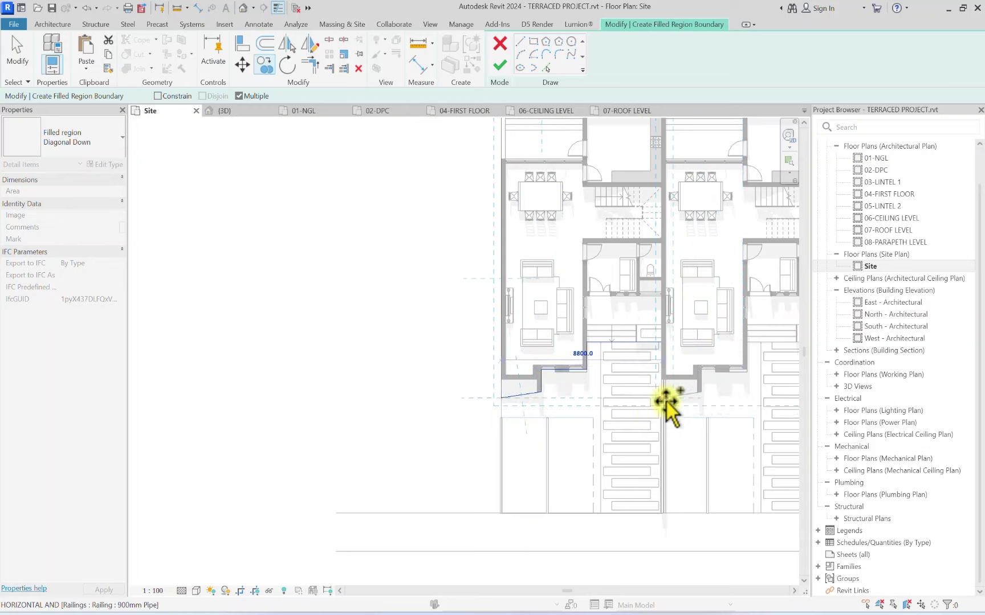
scroll(666, 402, up, 2)
scroll(661, 399, up, 2)
scroll(633, 393, down, 1)
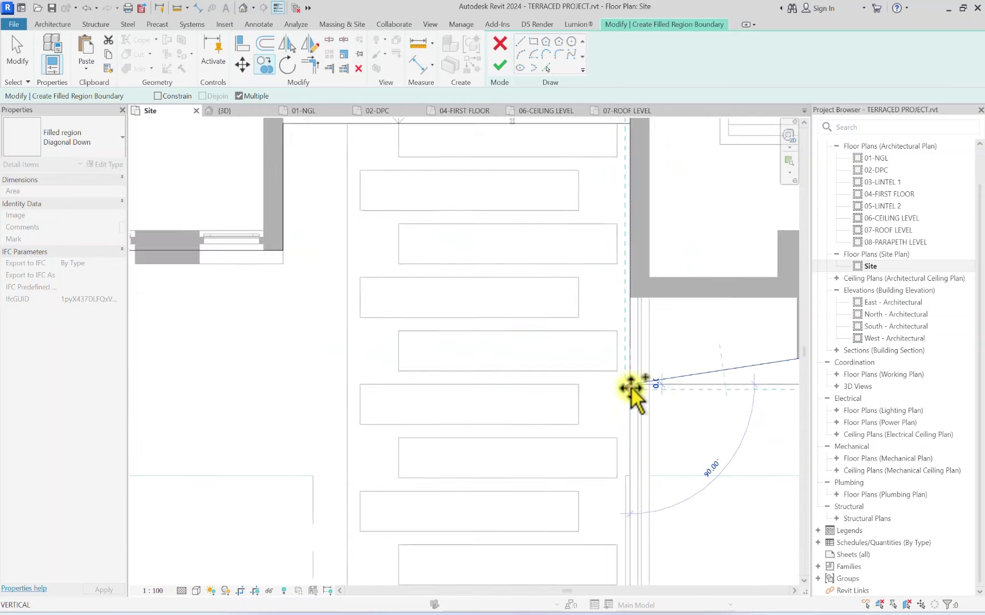
middle_drag(633, 392, 313, 473)
scroll(631, 435, up, 3)
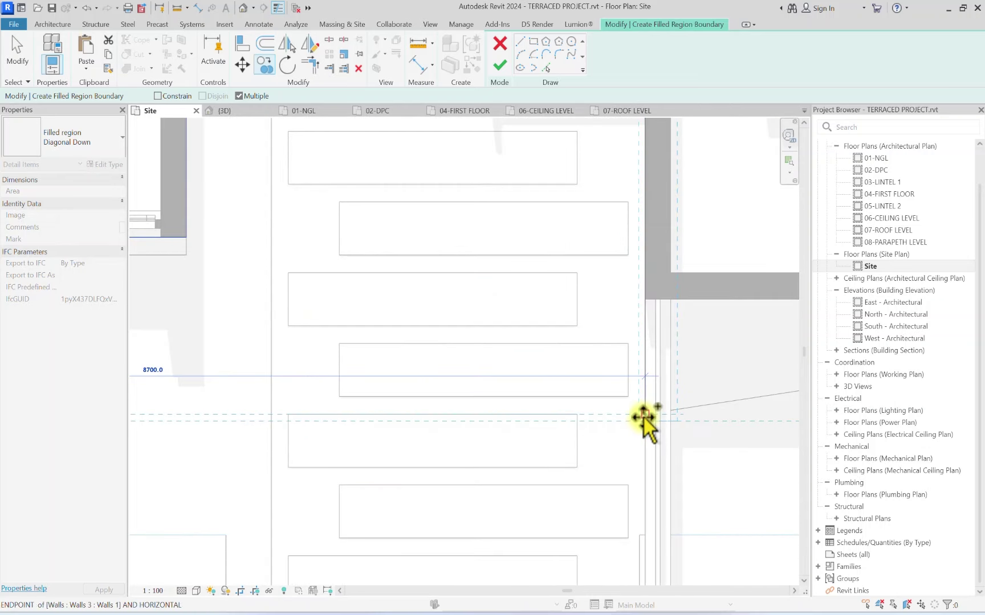
scroll(643, 417, down, 3)
scroll(270, 435, up, 1)
scroll(484, 436, up, 2)
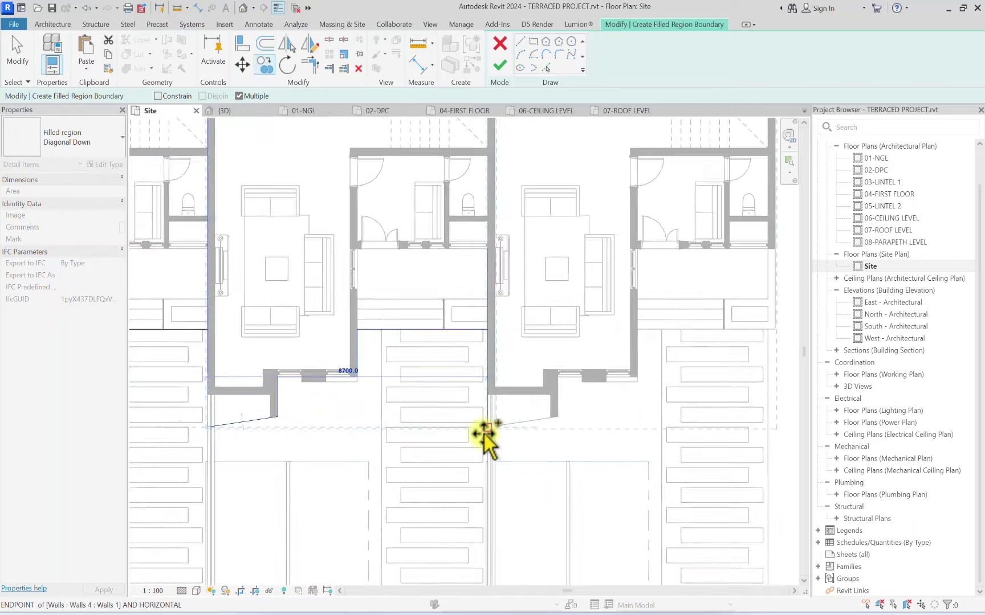
scroll(478, 427, down, 4)
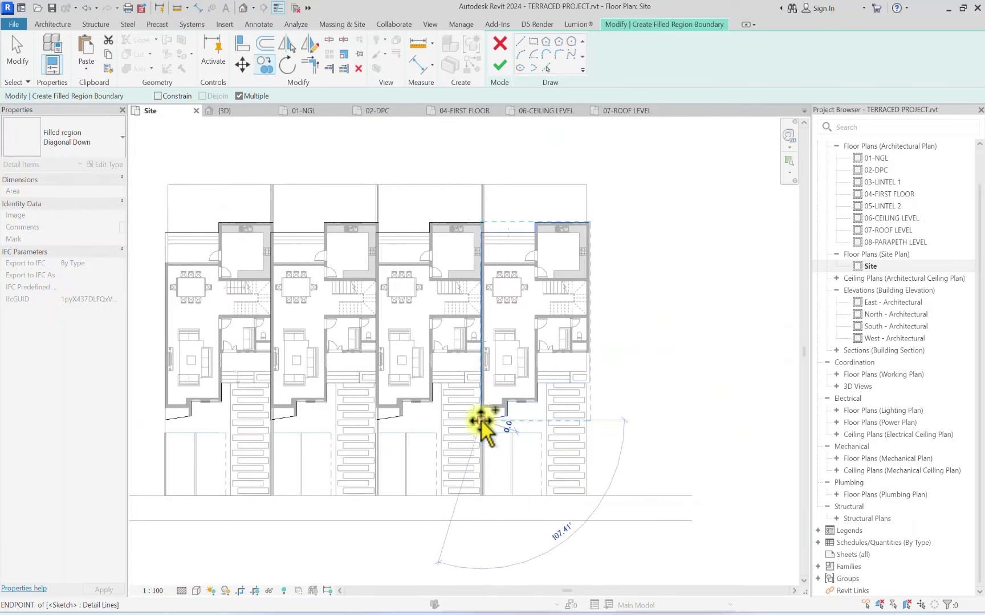
key(Escape)
key(Escape)
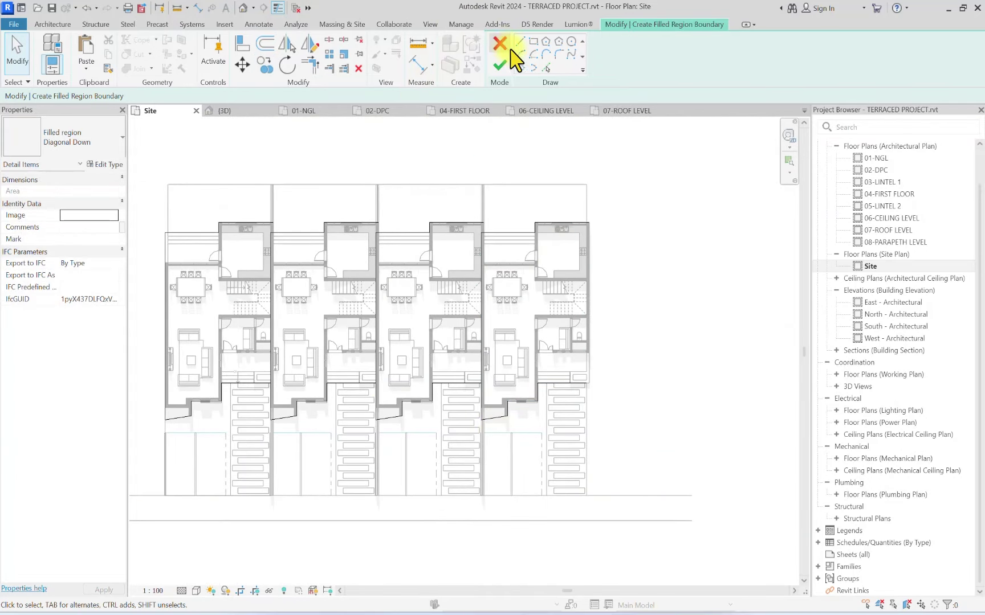
Step: Trim boundary sketch lines into corners around the neighbouring units' kitchen area
scroll(479, 322, up, 2)
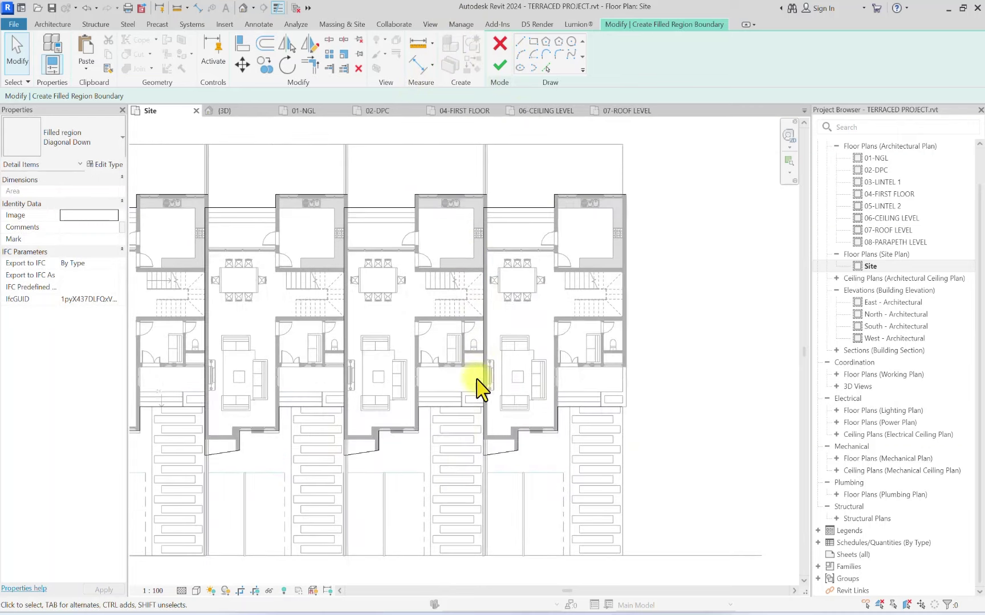
middle_drag(453, 433, 741, 316)
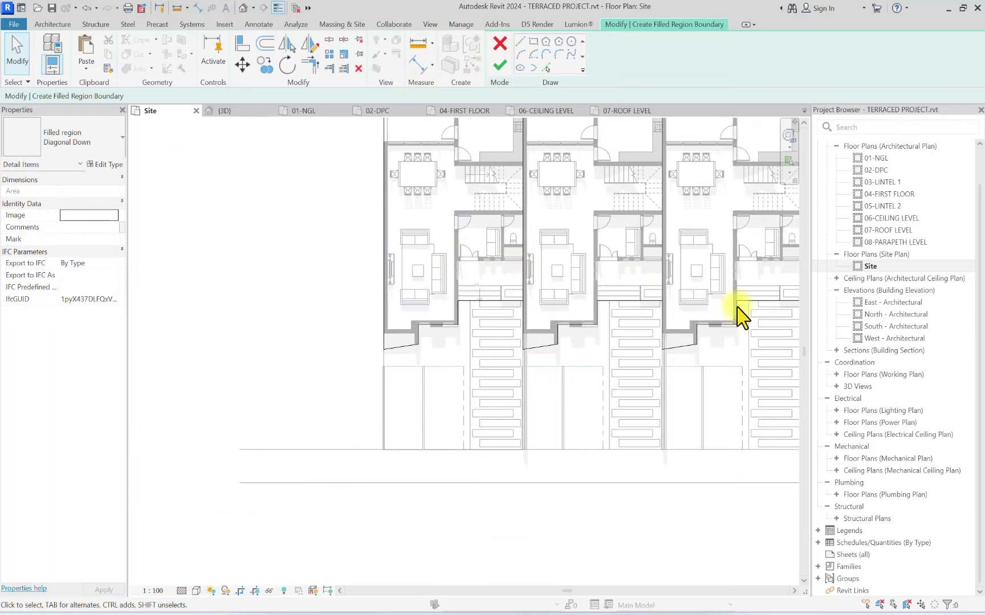
click(307, 65)
scroll(592, 316, up, 2)
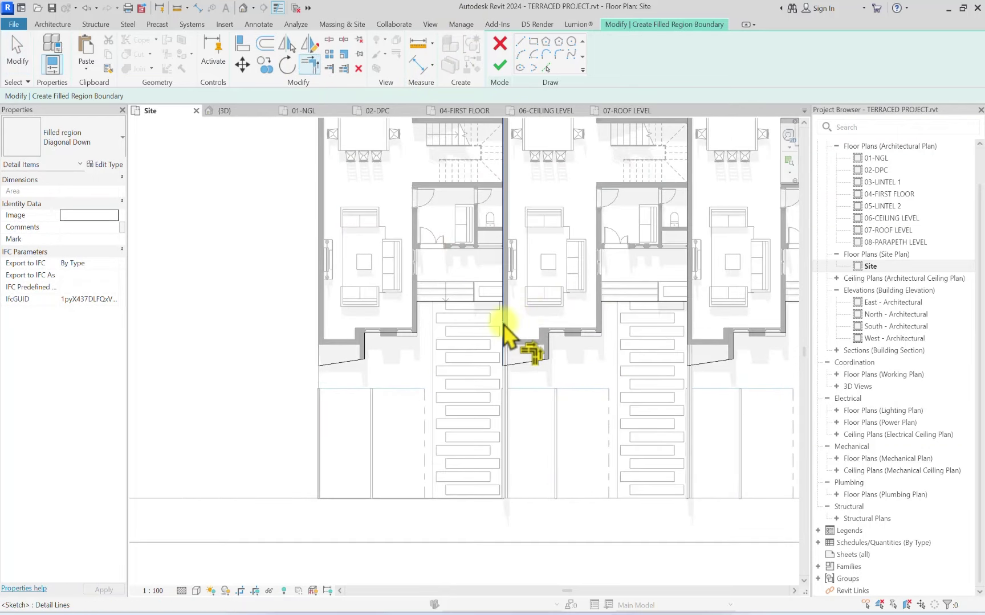
middle_drag(532, 370, 510, 376)
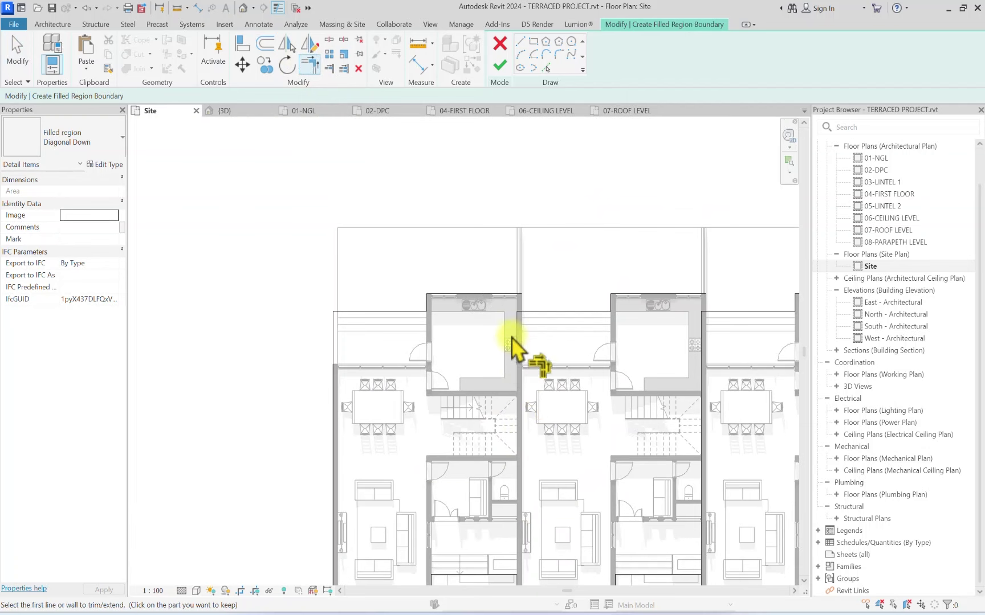
scroll(512, 345, up, 1)
scroll(521, 302, up, 2)
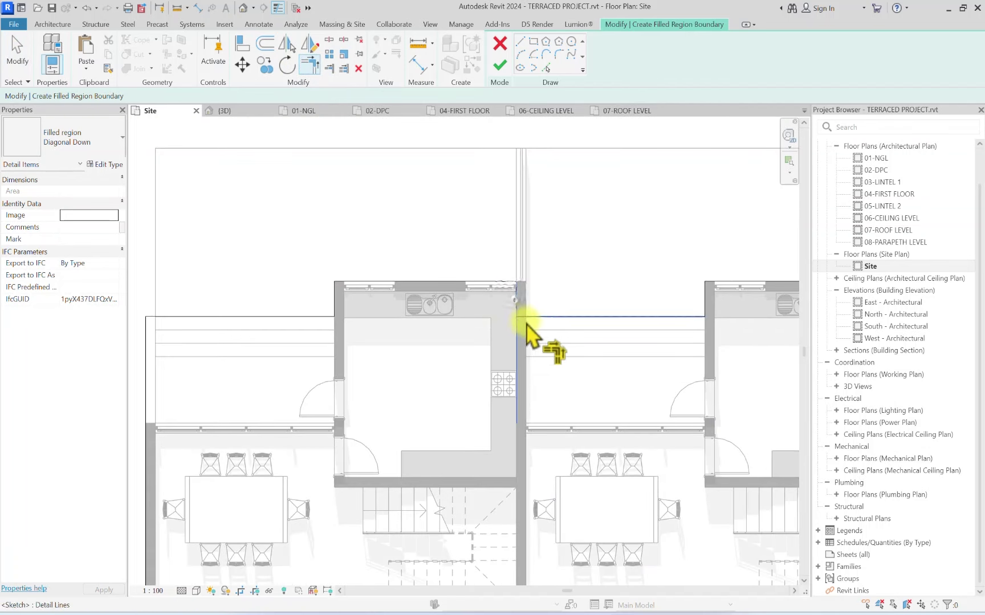
key(Escape)
click(529, 298)
scroll(530, 301, down, 3)
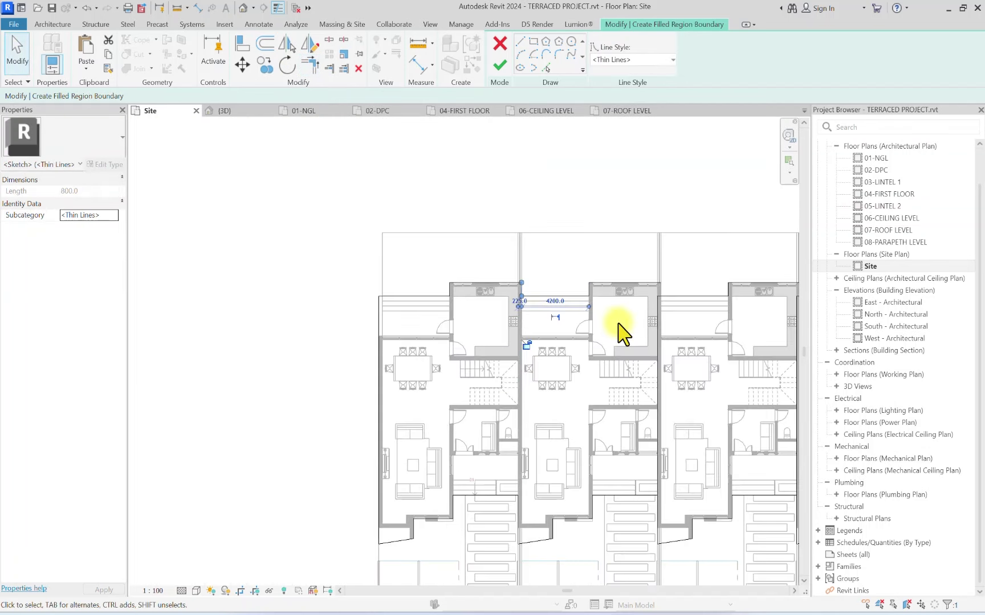
scroll(654, 249, up, 2)
click(309, 66)
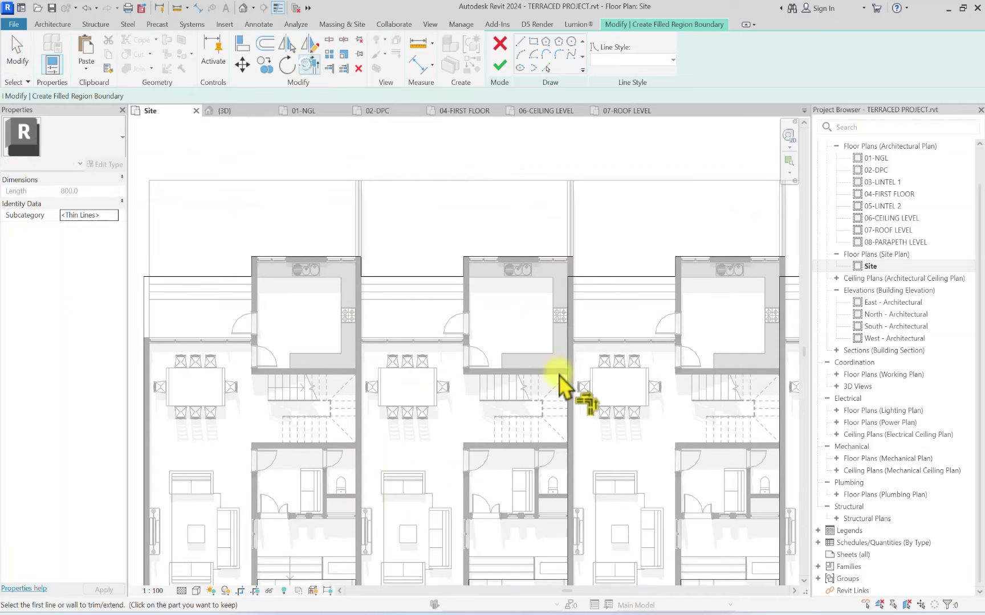
scroll(562, 263, up, 2)
key(Escape)
Step: Trim the short 800 line and the vertical boundary line into the top-right corner
click(566, 270)
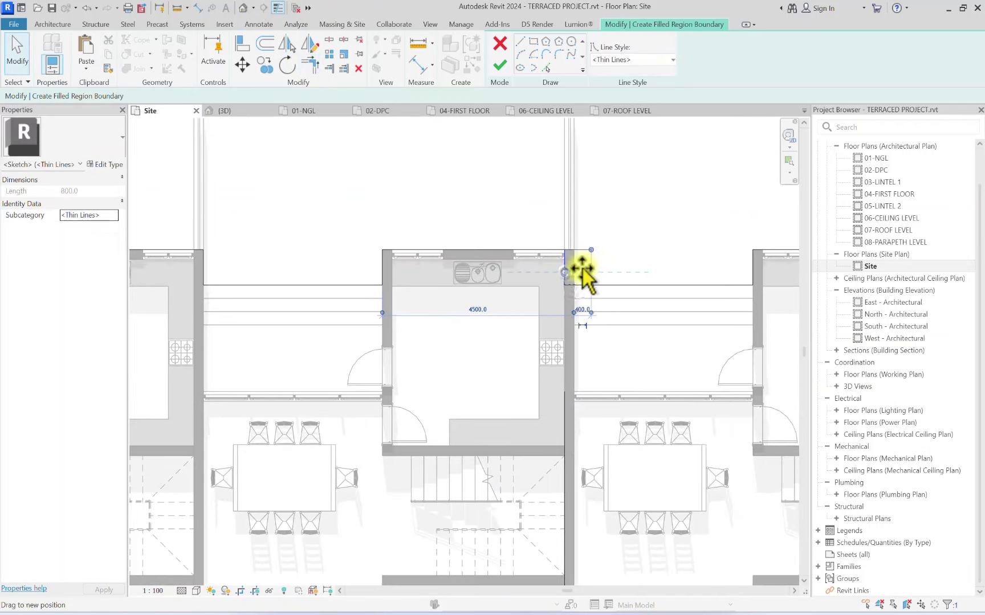
scroll(582, 457, down, 4)
scroll(538, 424, up, 2)
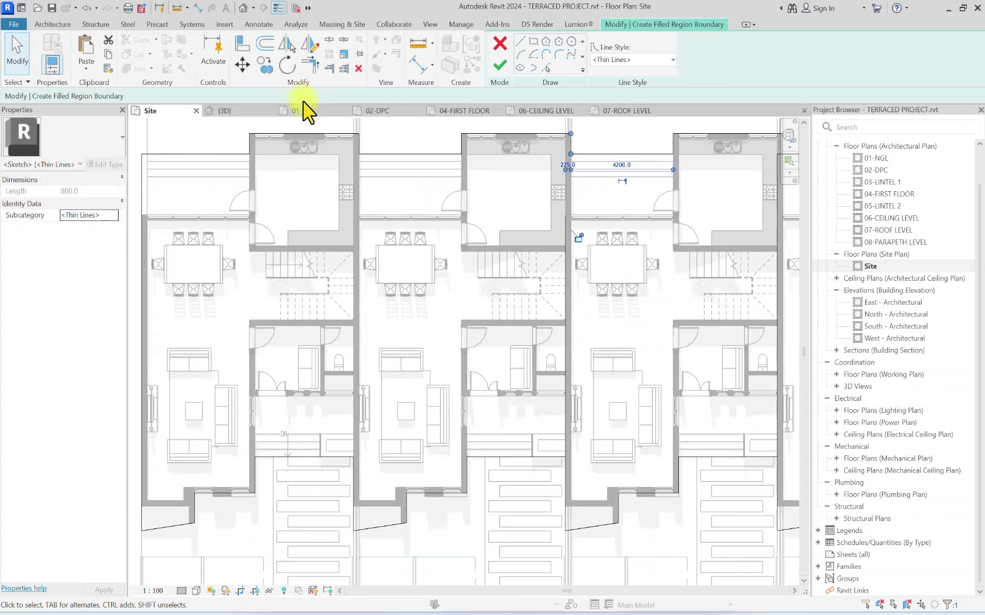
click(311, 64)
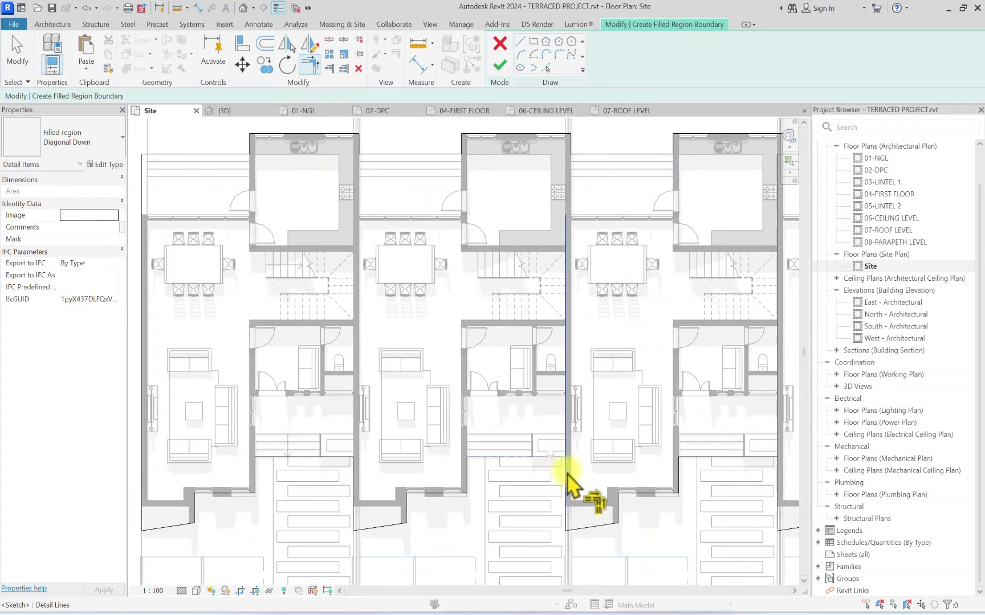
middle_drag(499, 471, 572, 473)
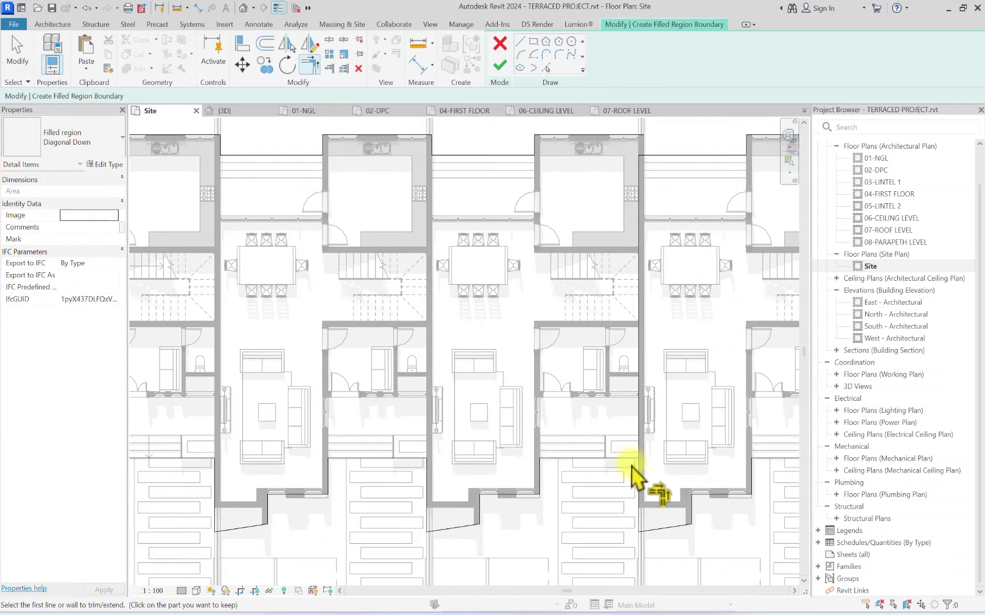
scroll(630, 135, up, 3)
key(Escape)
click(646, 152)
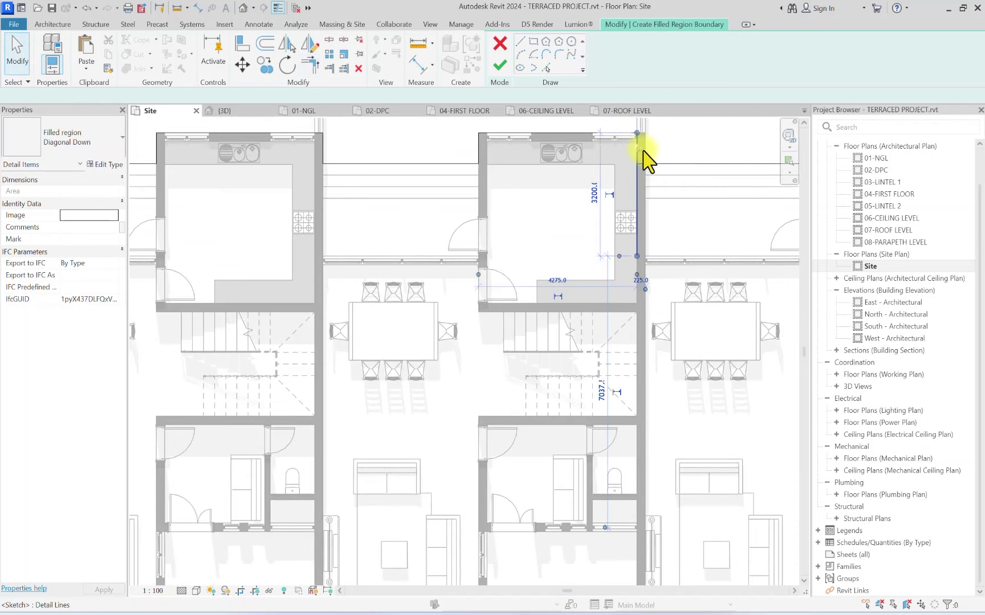
click(311, 63)
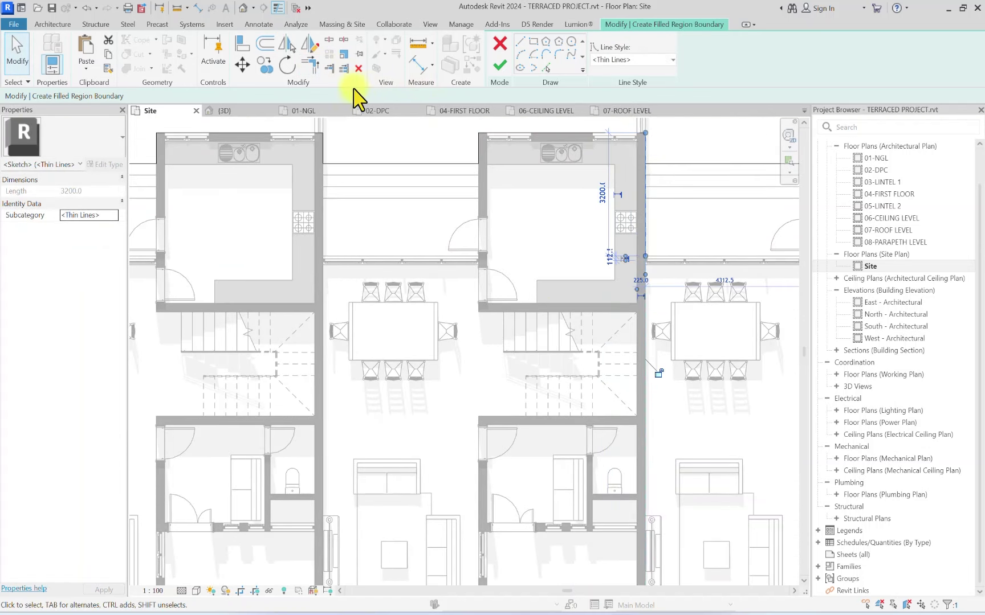
click(650, 162)
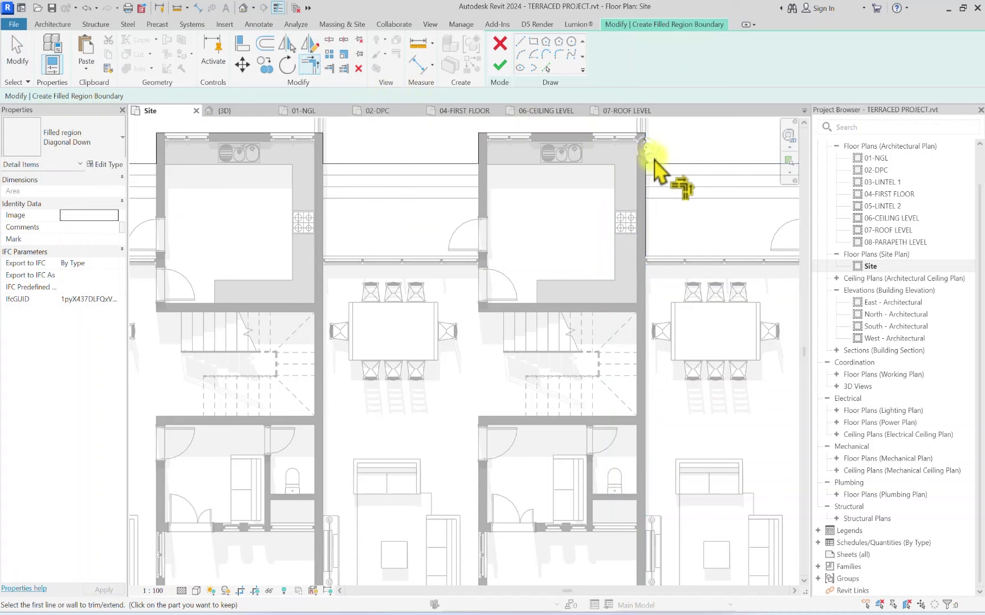
click(638, 148)
scroll(570, 196, down, 3)
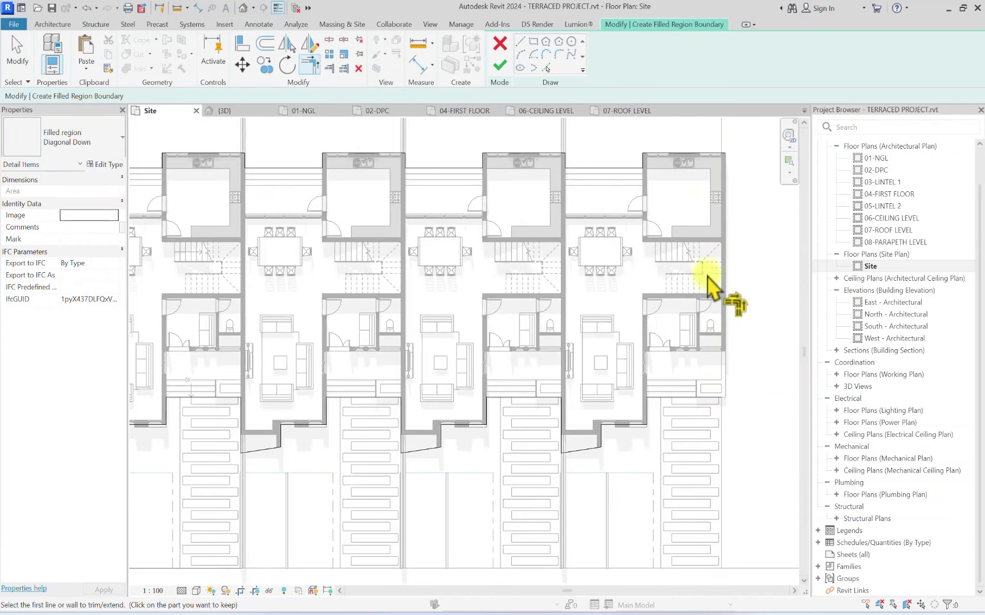
Step: Start a boundary line at the building's top-right corner, then cancel it
click(522, 42)
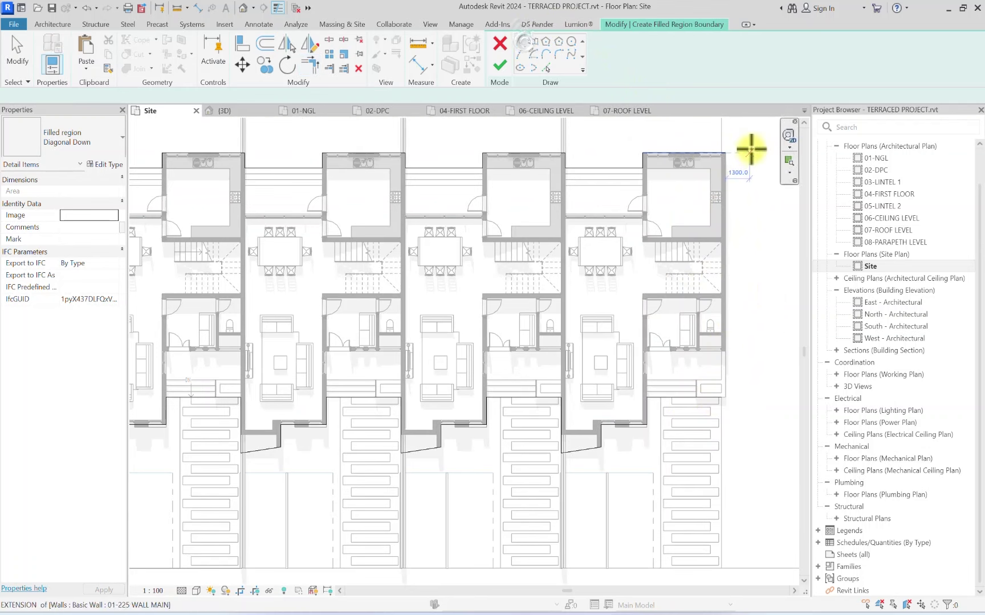
click(725, 152)
key(Escape)
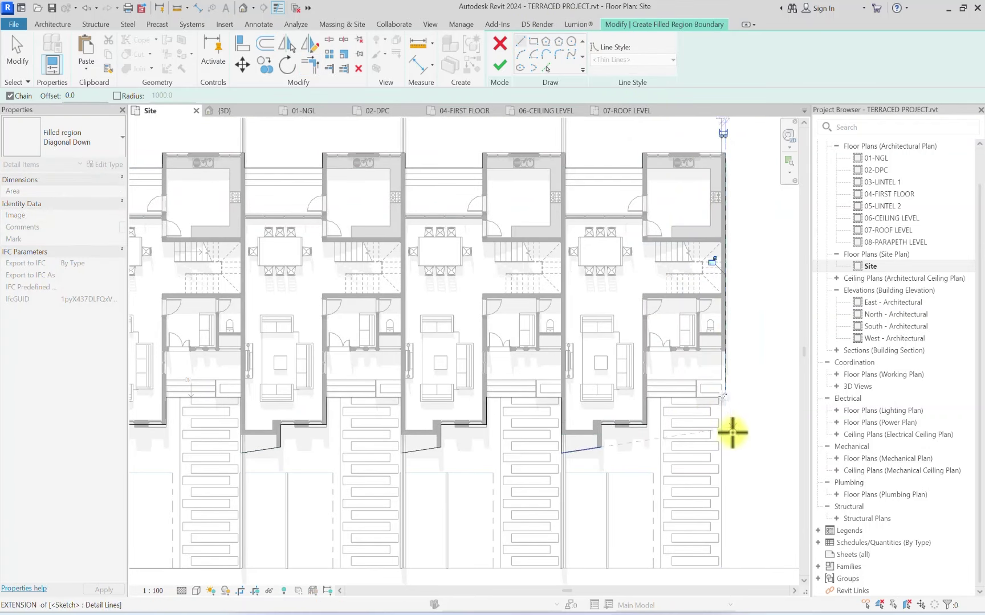
key(Escape)
scroll(727, 427, down, 3)
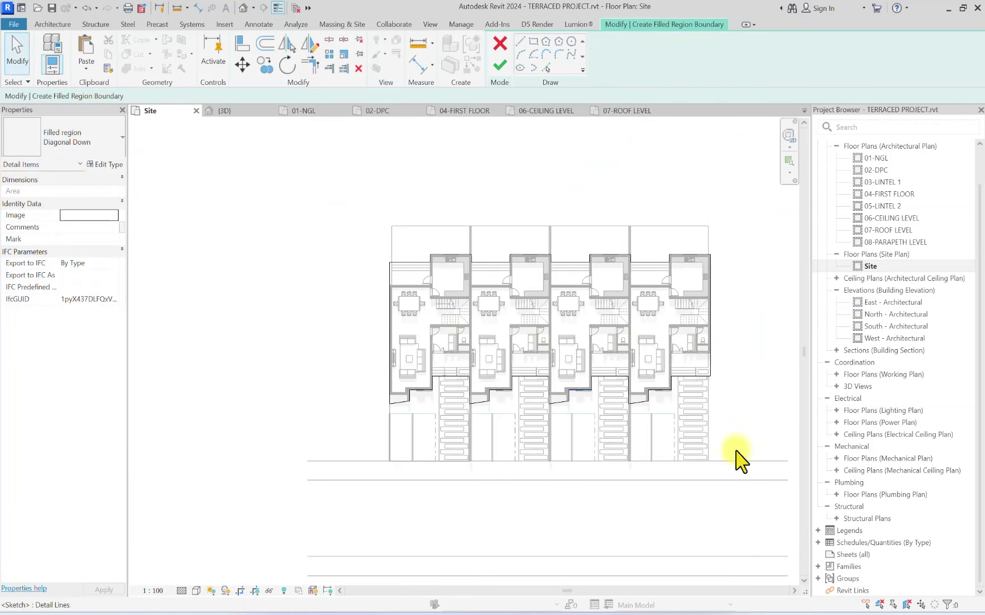
Step: Tab-select the outer wall chain as boundary in Wide Lines and finish the filled region
key(Tab)
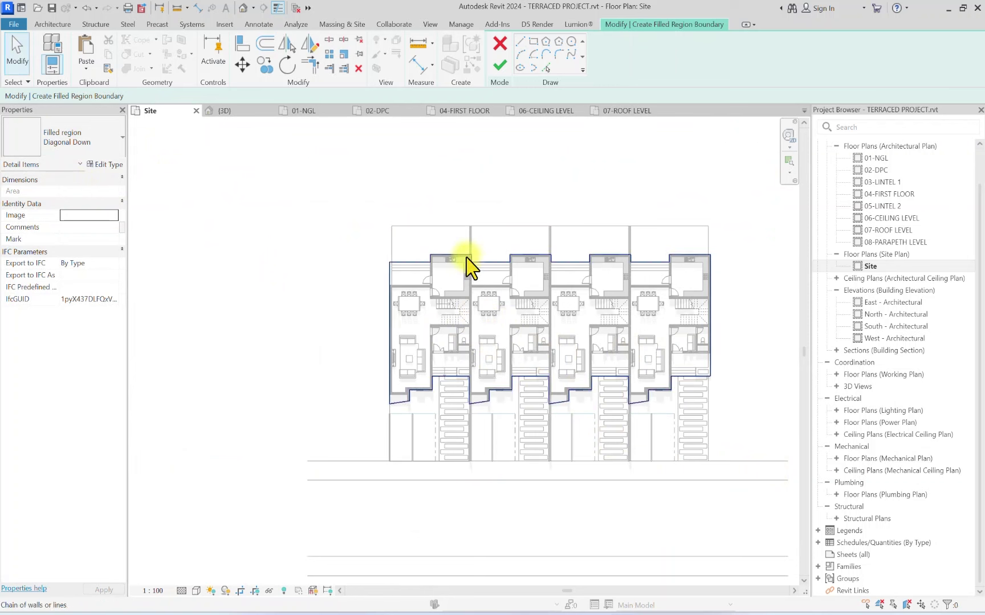
click(463, 265)
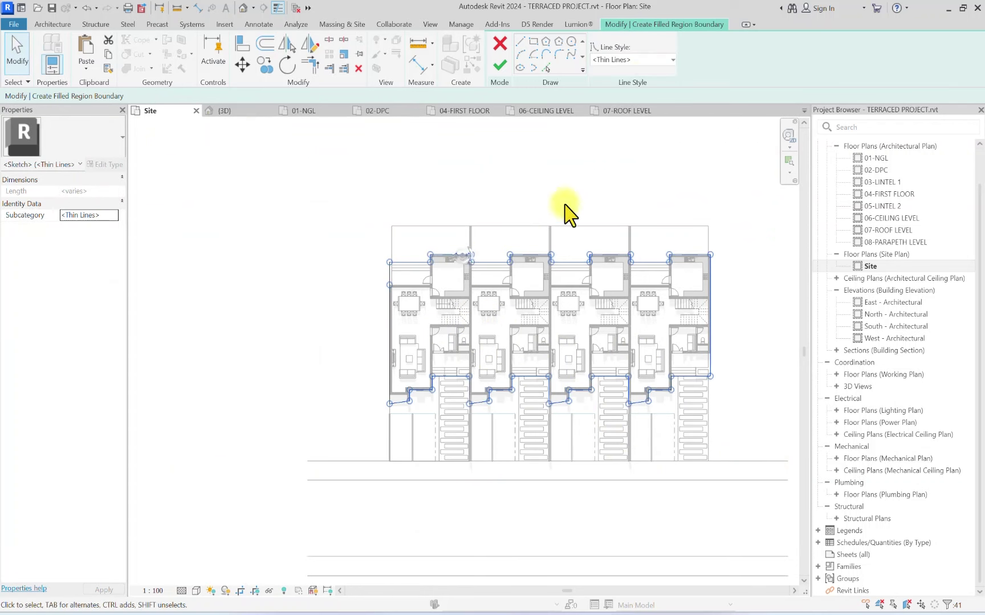
click(651, 59)
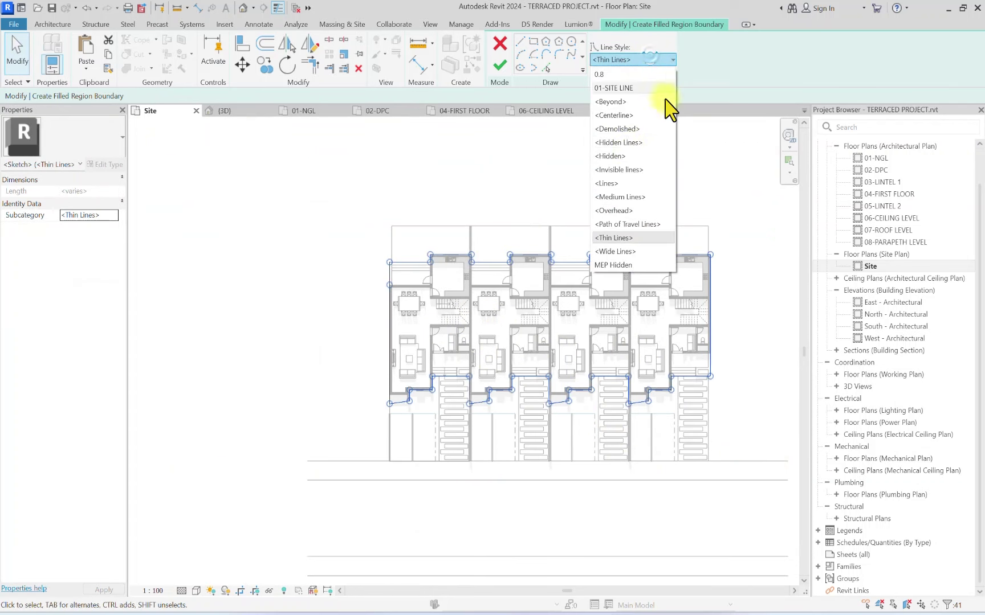
click(610, 252)
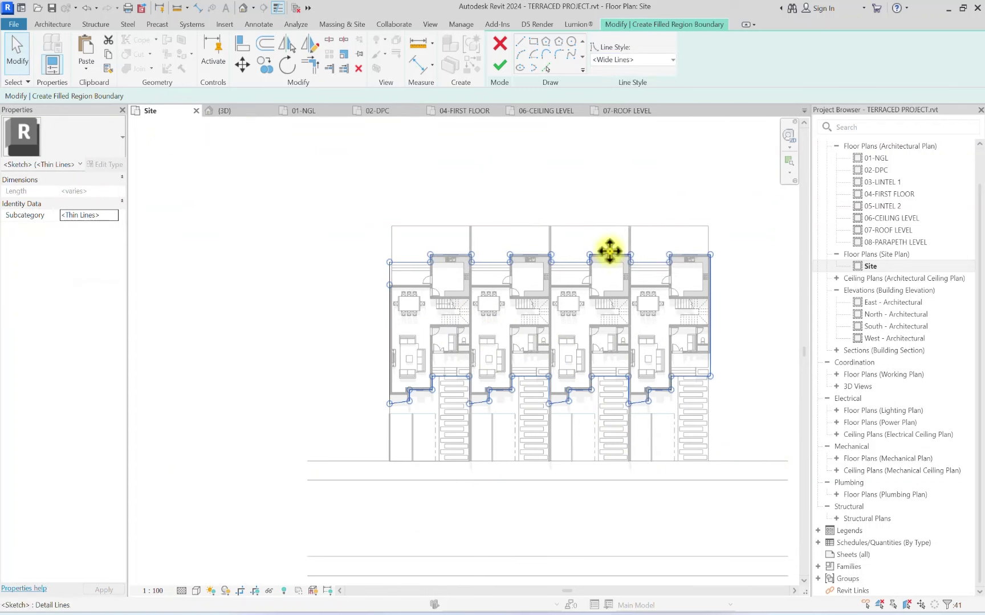
click(496, 57)
scroll(517, 194, up, 4)
click(523, 235)
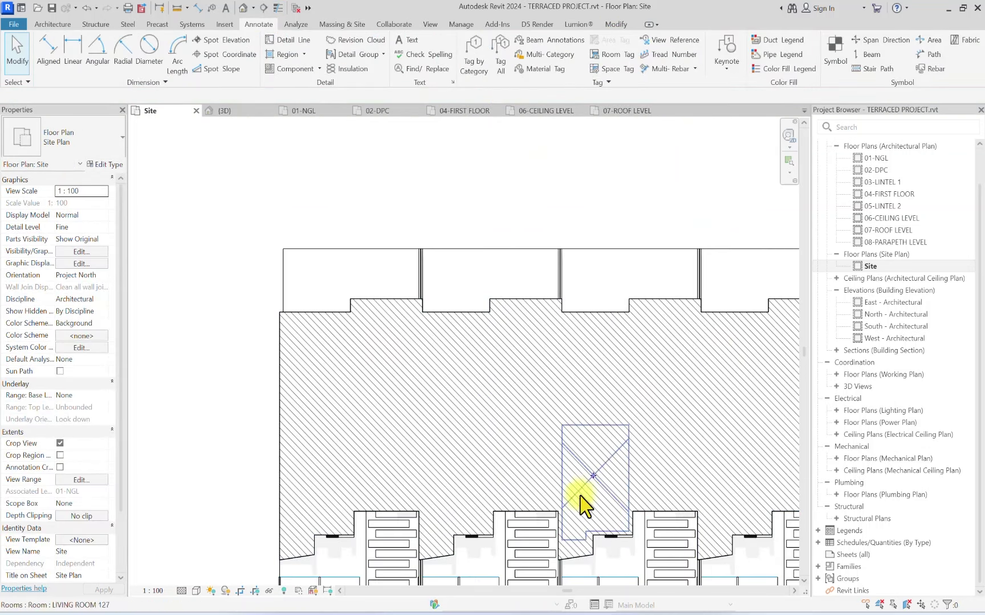
scroll(488, 307, up, 1)
scroll(509, 296, down, 5)
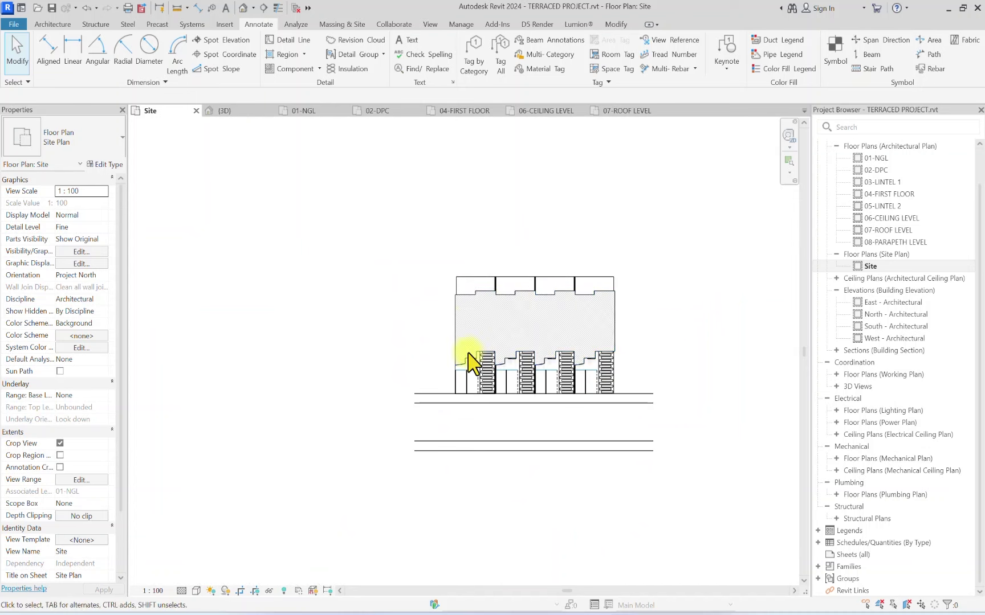
scroll(501, 370, up, 3)
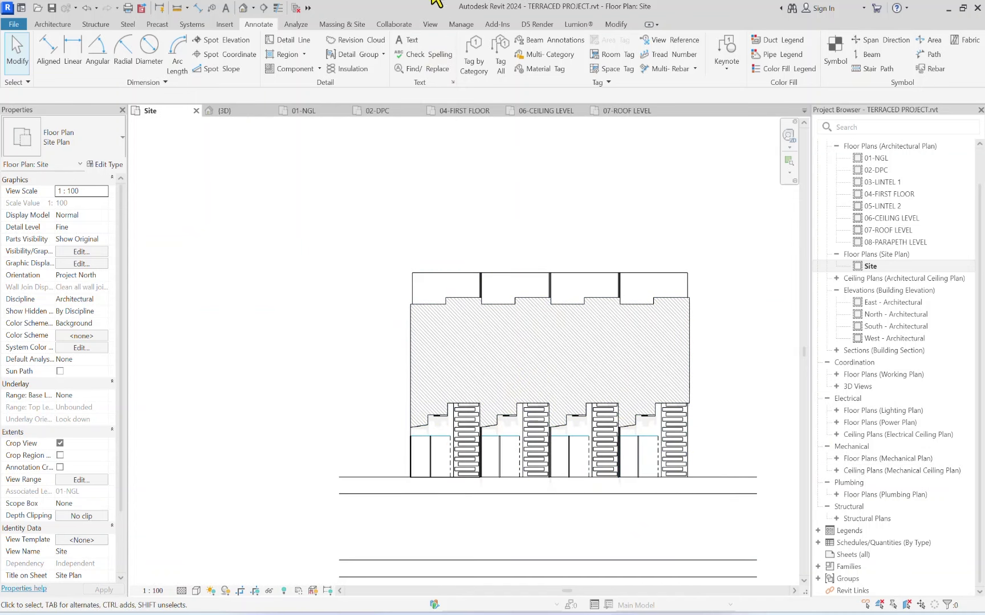
Step: In Line Styles, create a 0.9 subcategory under Lines with projection line weight 9
click(463, 25)
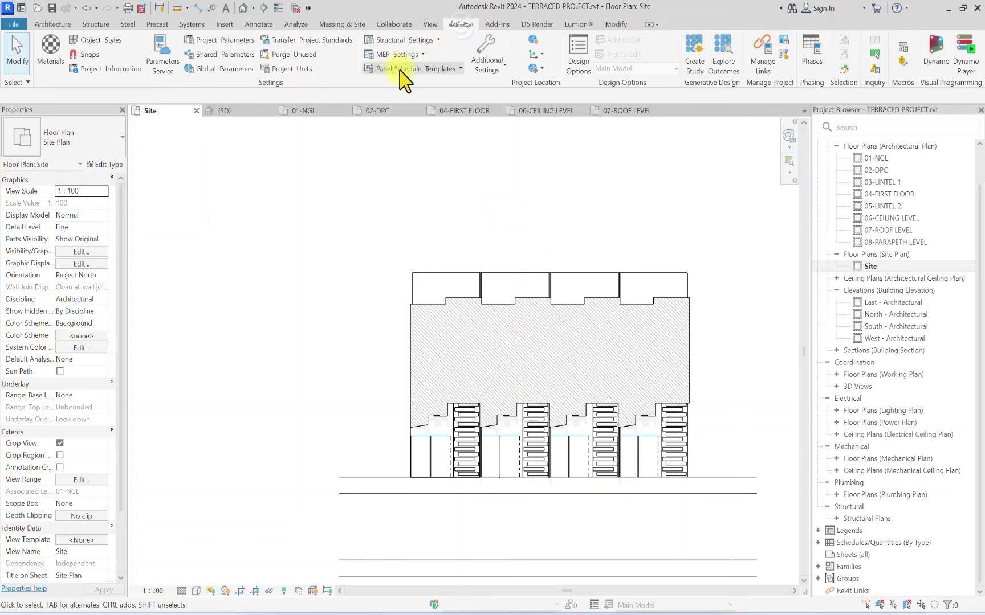
click(488, 63)
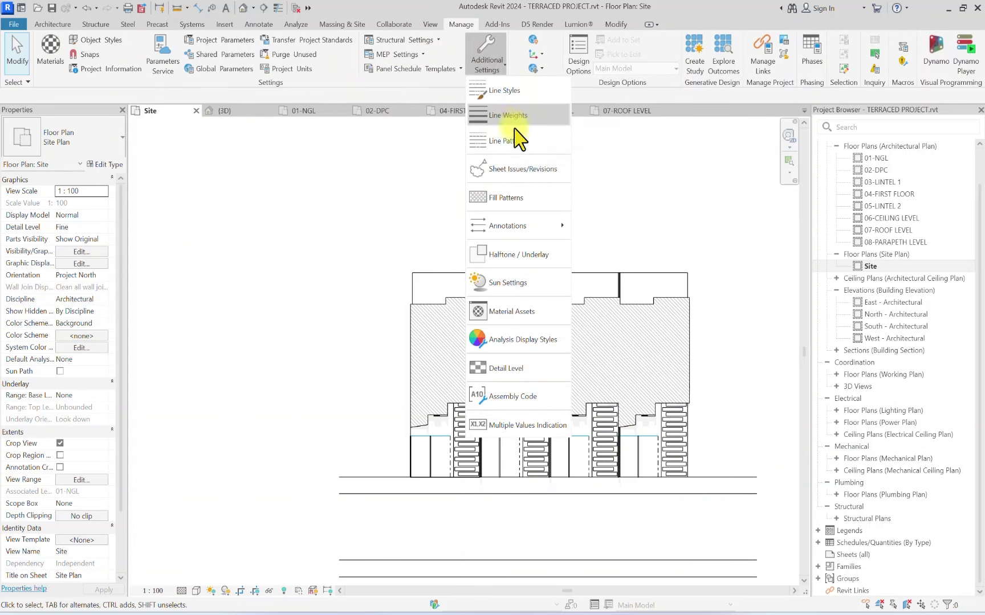
click(522, 92)
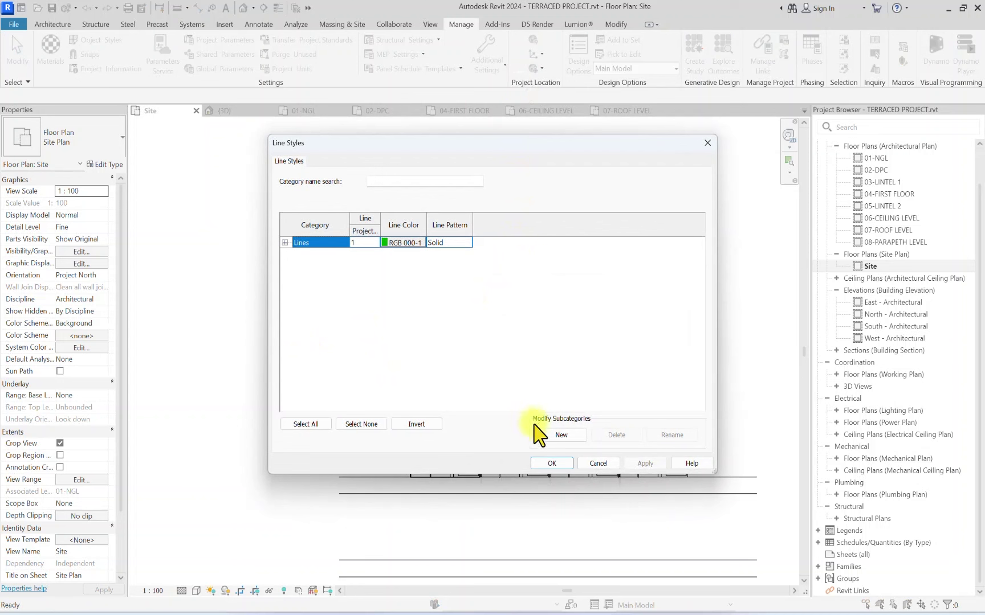
click(550, 435)
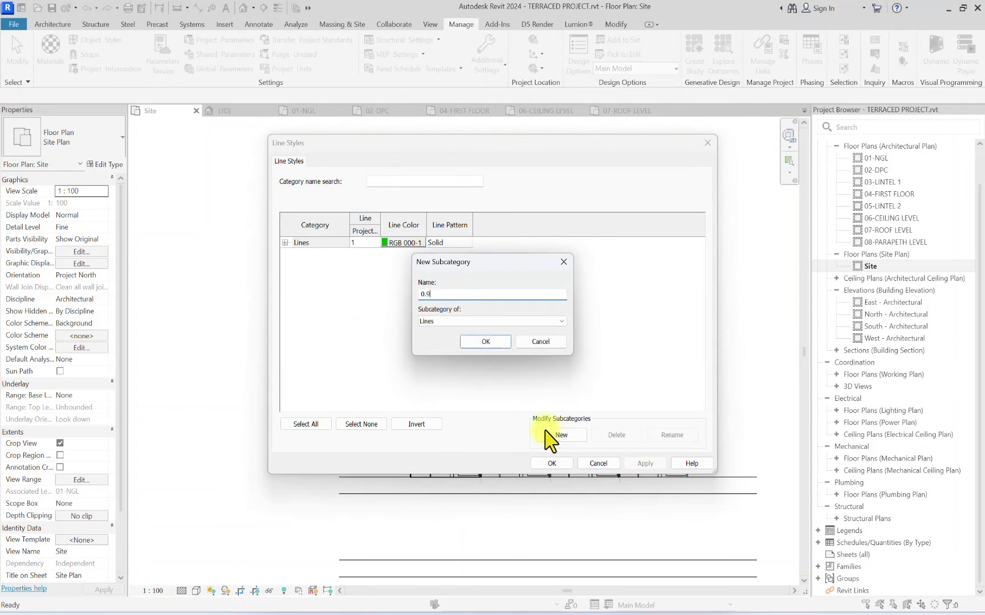
click(487, 342)
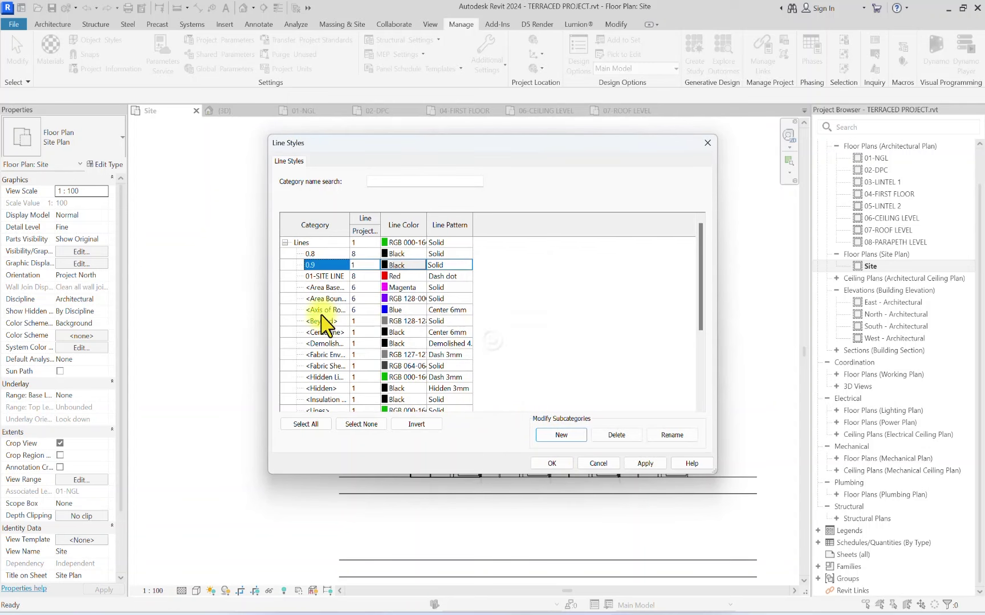
click(373, 266)
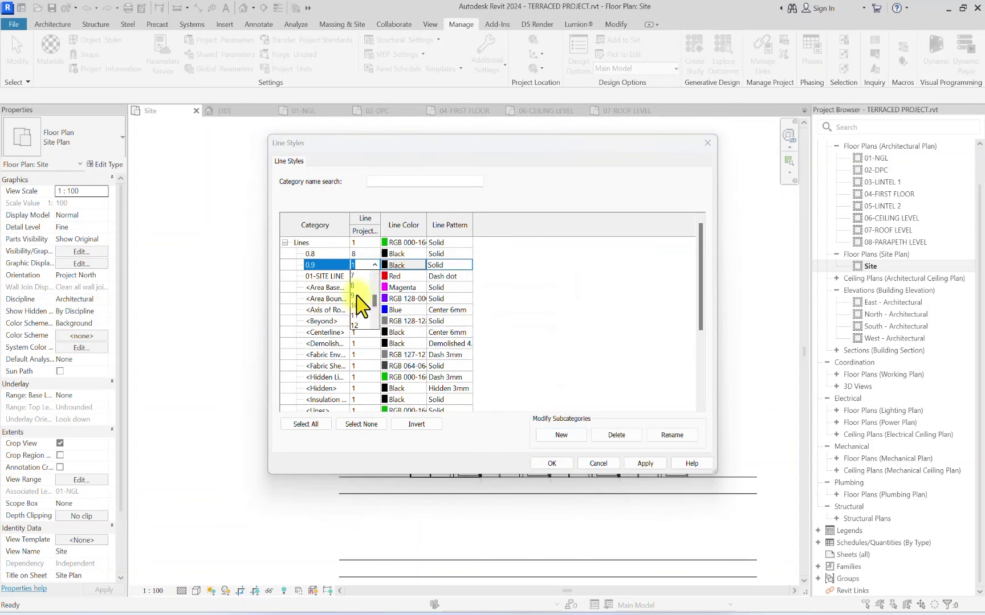
click(355, 296)
Step: Save the line style settings and select the hatched filled region
click(550, 464)
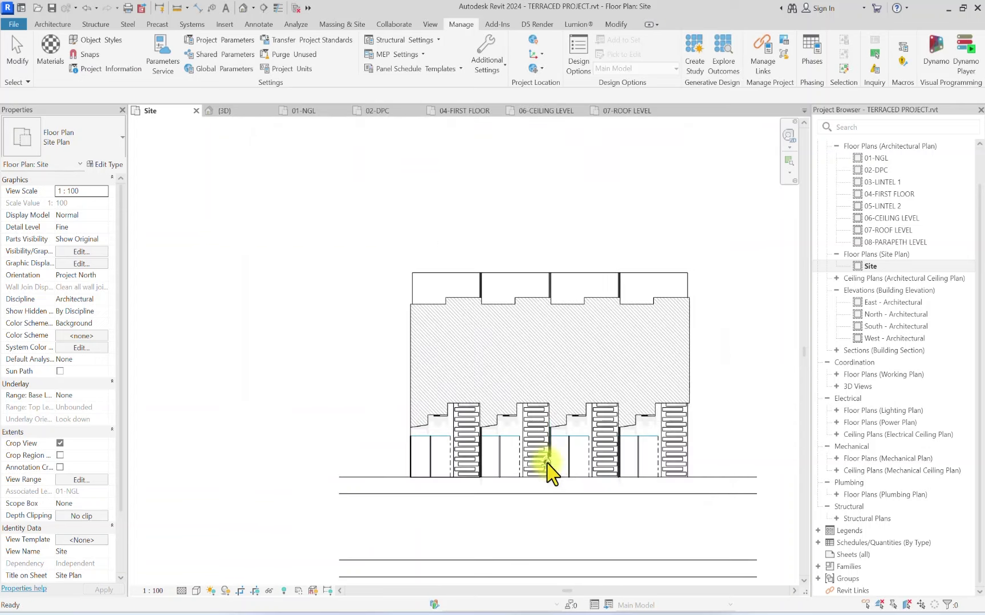
scroll(409, 370, up, 4)
click(426, 277)
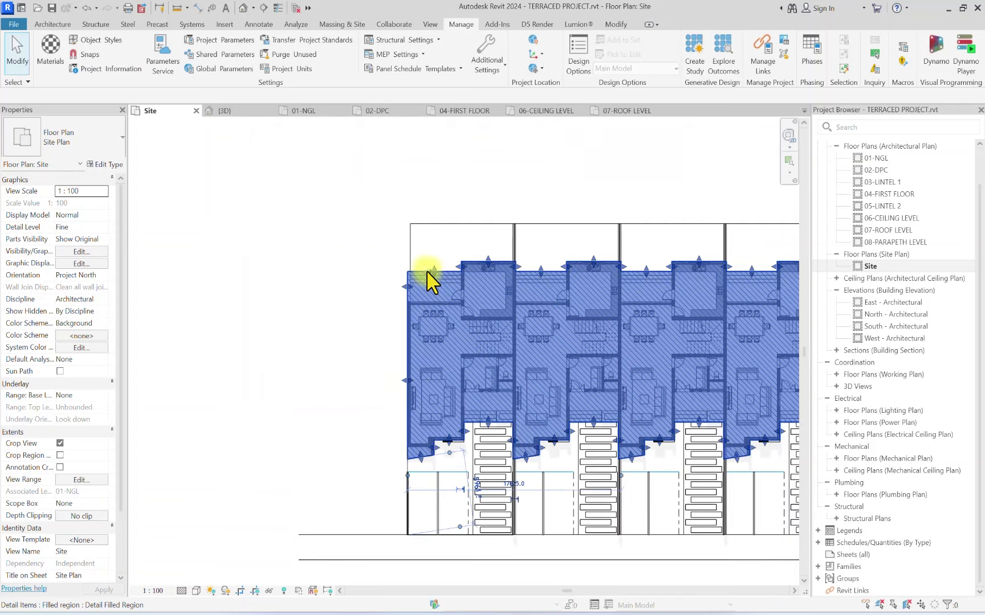
scroll(426, 277, down, 3)
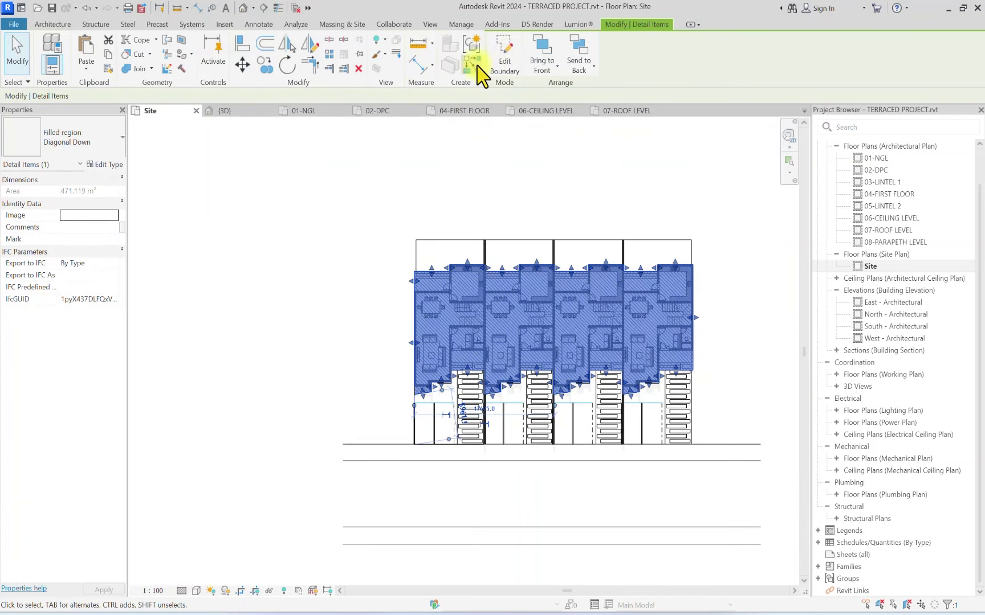
Step: Switch the region's boundary sketch lines to the 0.9 line style and finish editing
click(495, 64)
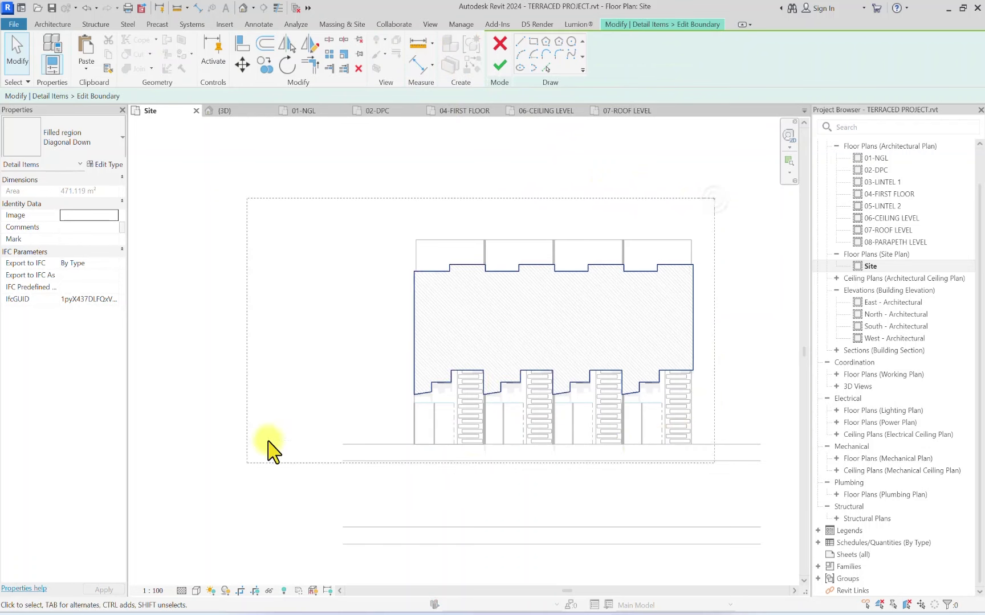
drag(268, 442, 267, 444)
click(642, 60)
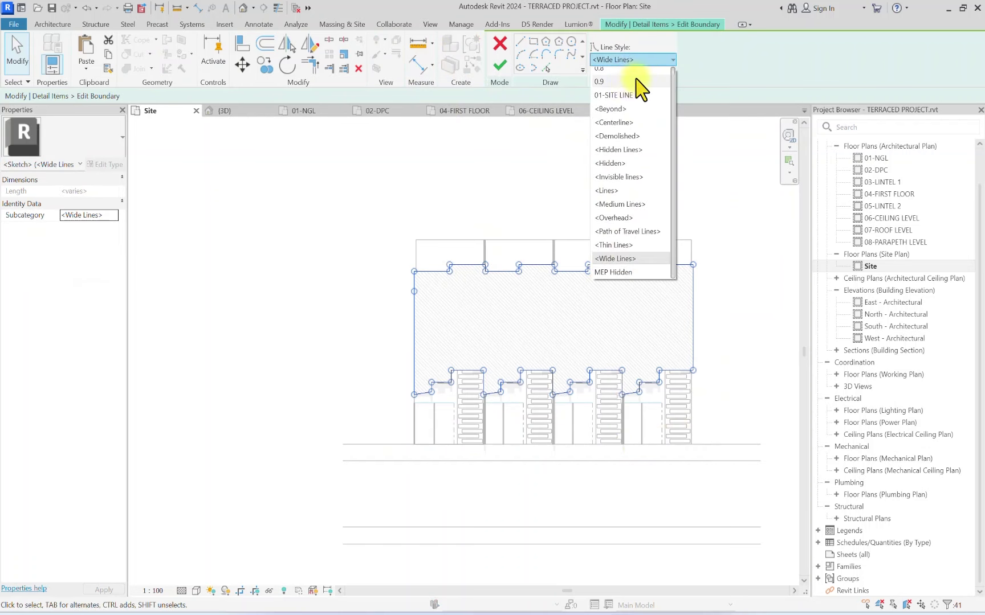
click(618, 77)
click(684, 171)
scroll(358, 359, up, 3)
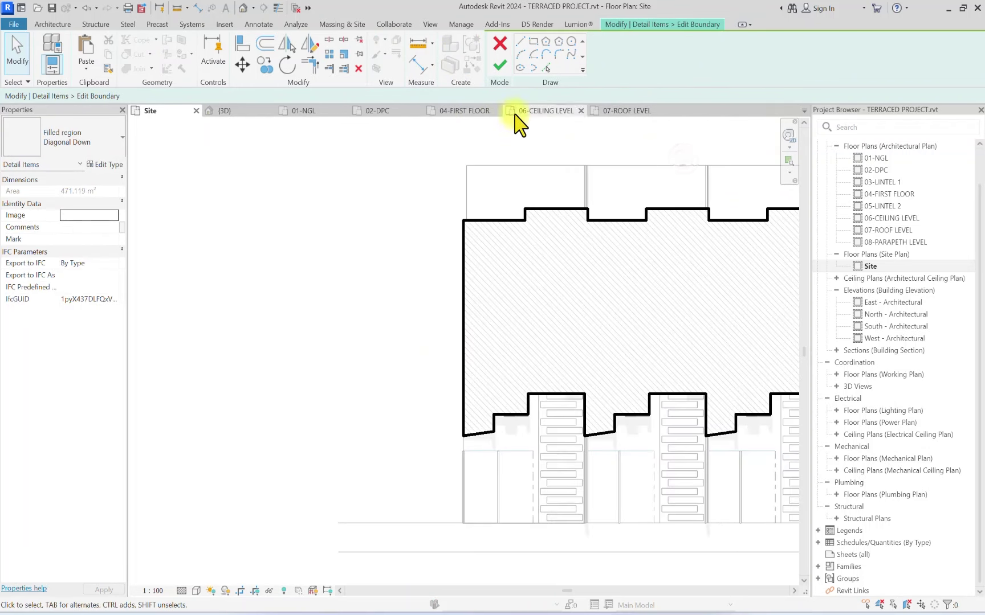
click(500, 65)
click(405, 322)
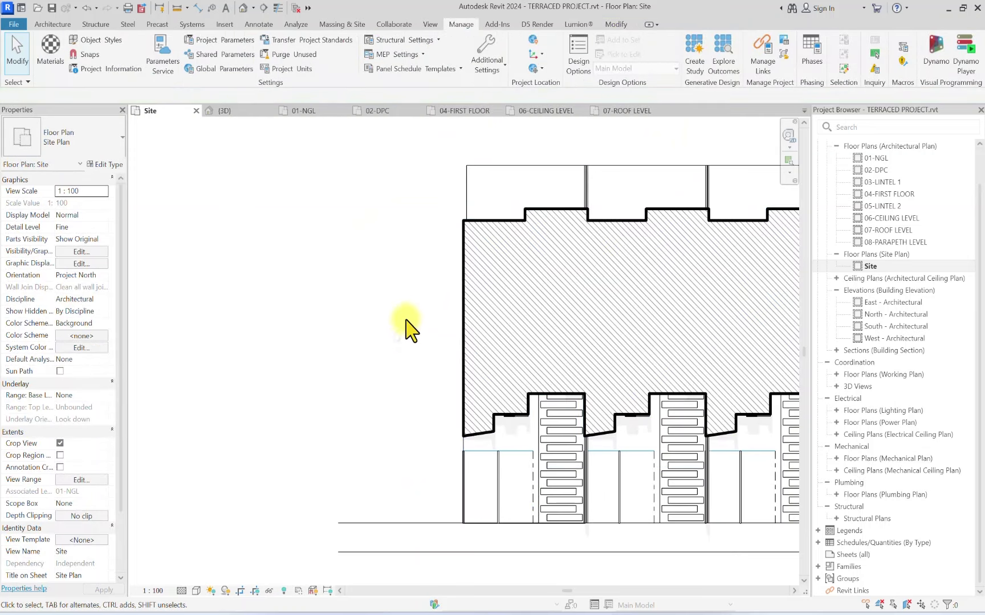
scroll(319, 345, down, 4)
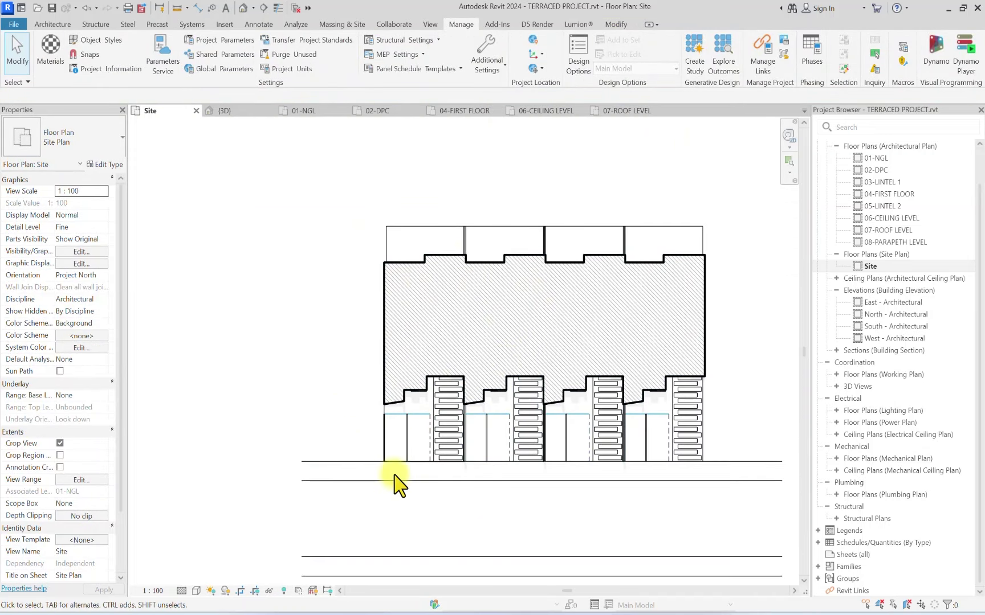
Step: Add a SITE BOUNDARY line style subcategory with line weight 8
click(487, 62)
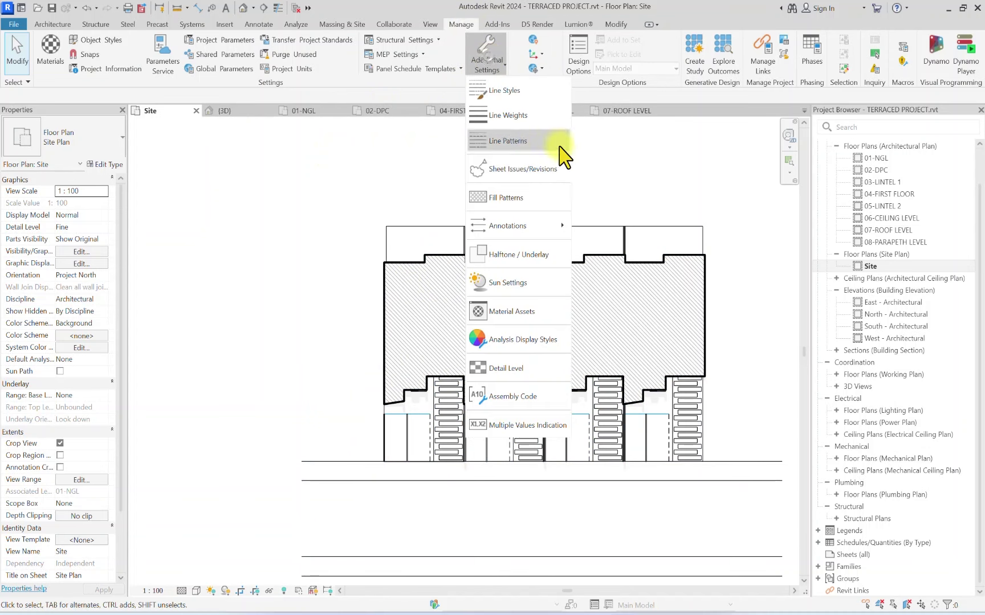
click(514, 96)
click(564, 435)
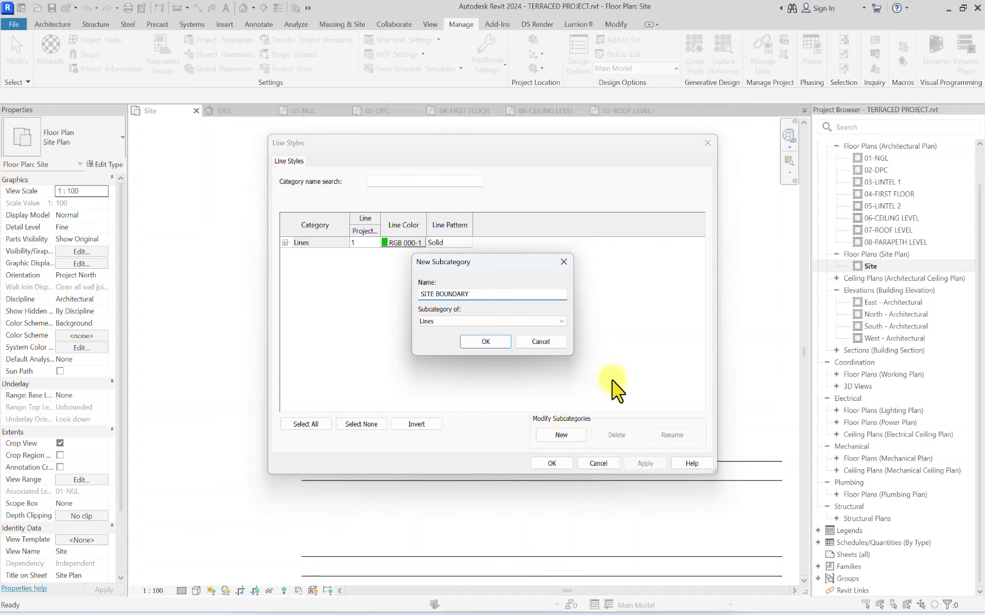
click(485, 342)
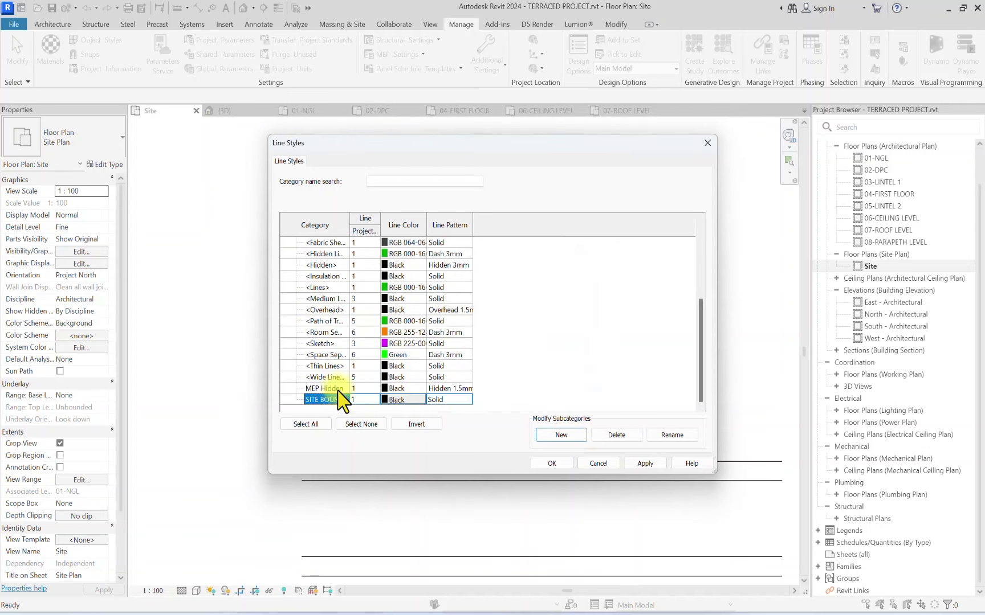
click(373, 399)
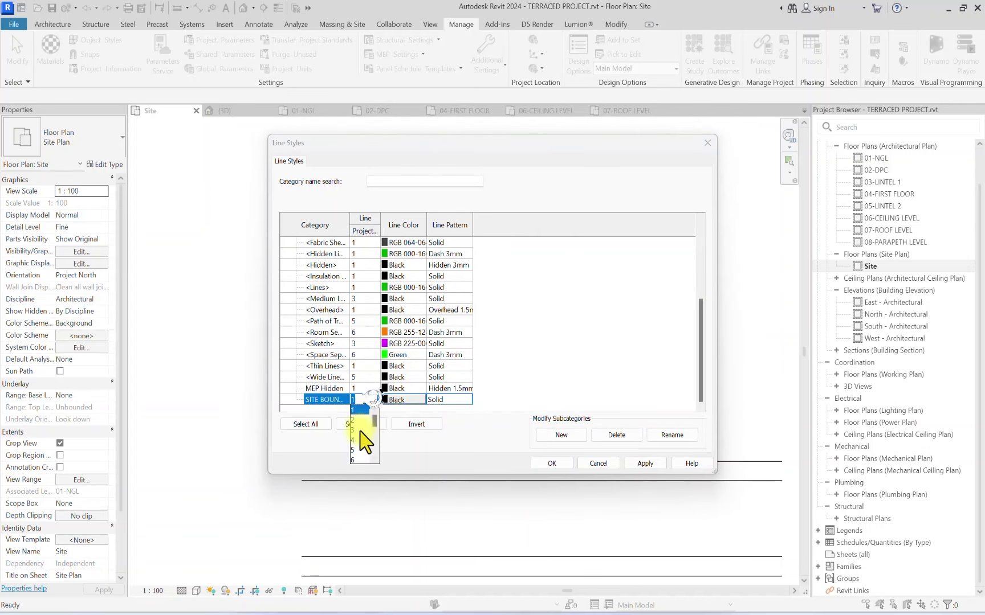
click(354, 421)
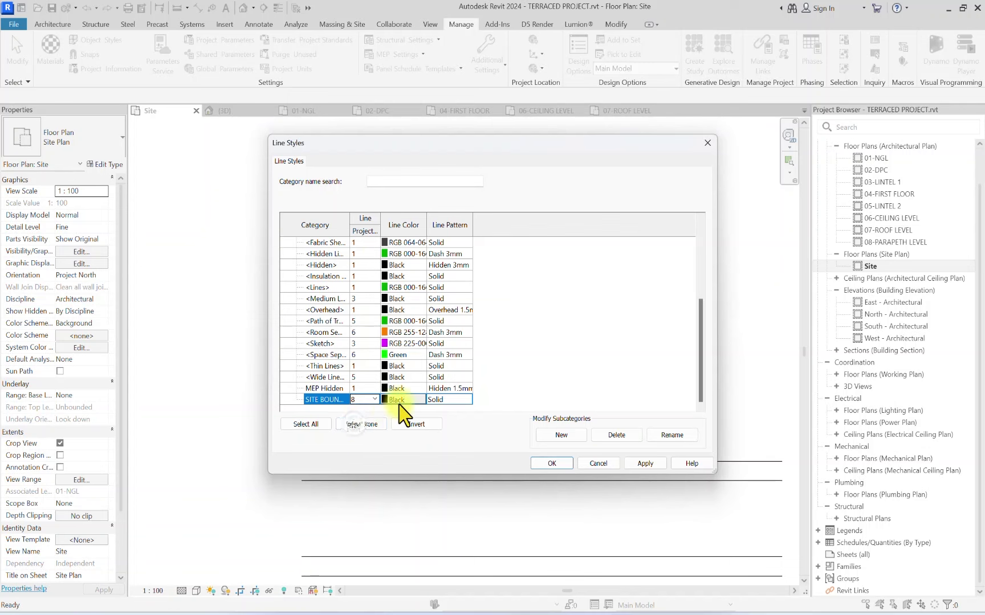
Step: Make SITE BOUNDARY lines red with a Dash dot pattern and save the line styles
click(416, 400)
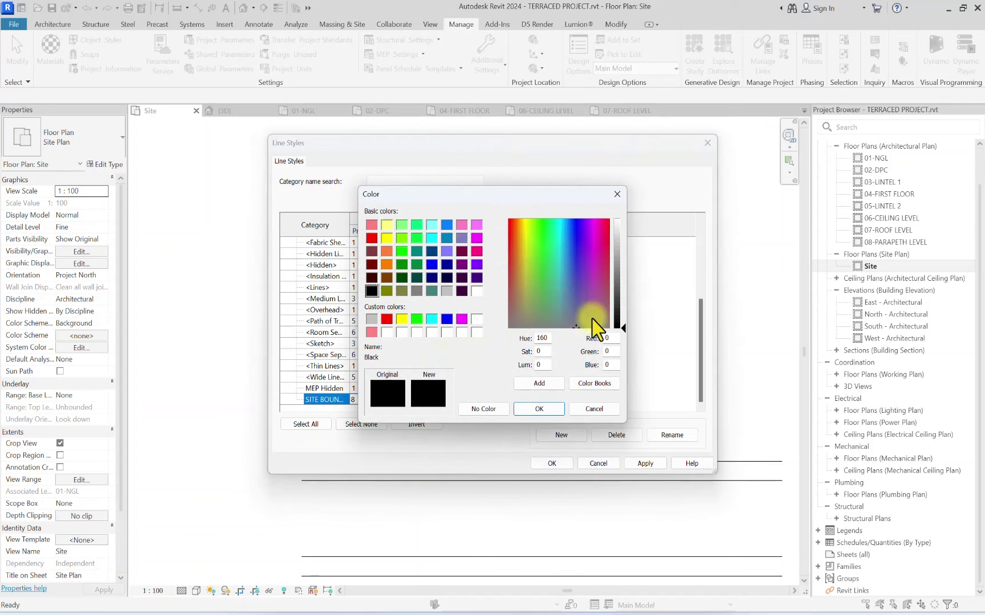
click(387, 319)
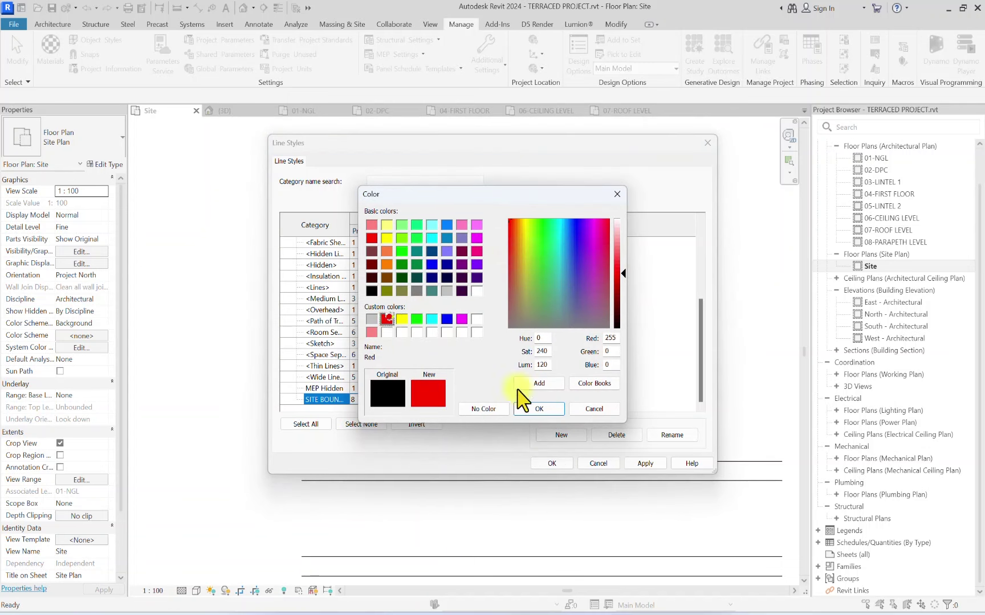
click(538, 409)
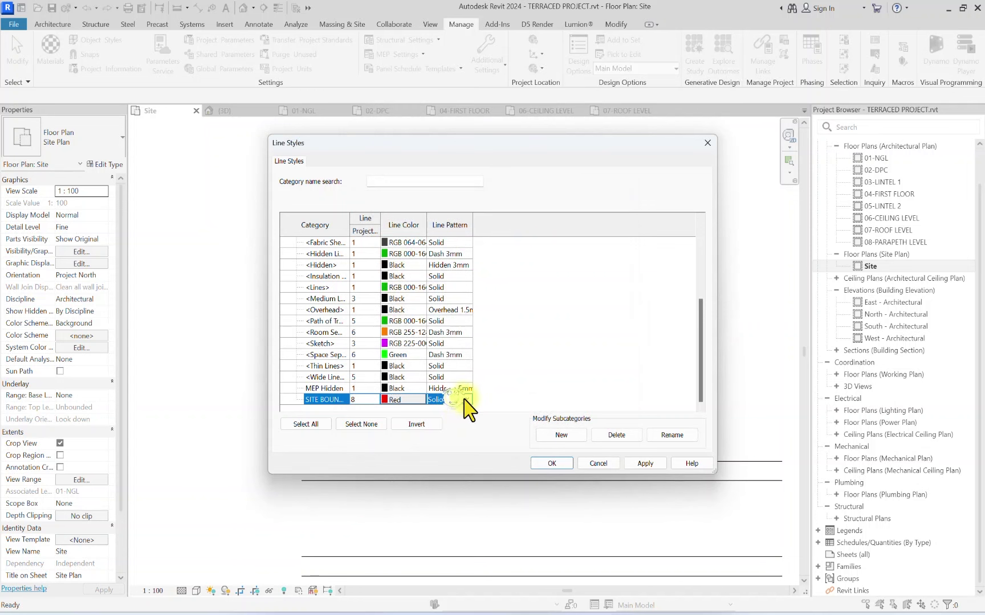
click(465, 399)
scroll(450, 441, down, 3)
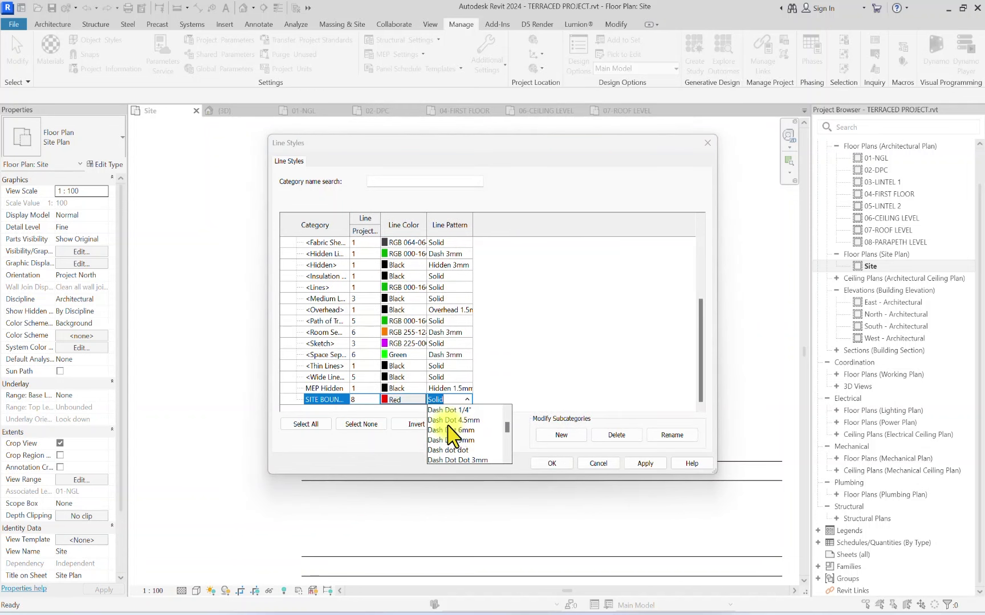
scroll(448, 433, up, 1)
click(448, 431)
click(551, 464)
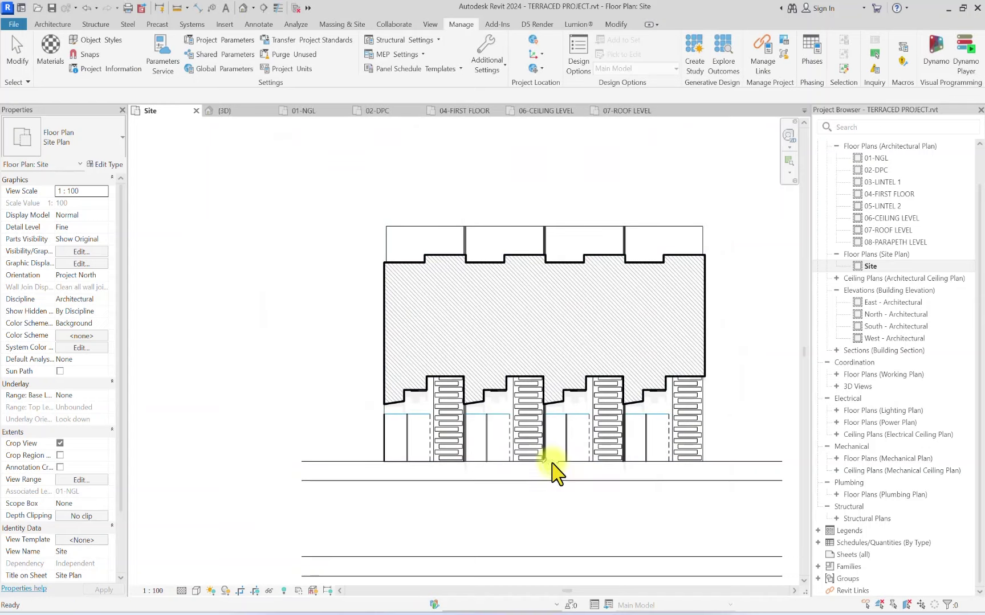
Step: Start drawing detail lines in the SITE BOUNDARY line style
click(259, 25)
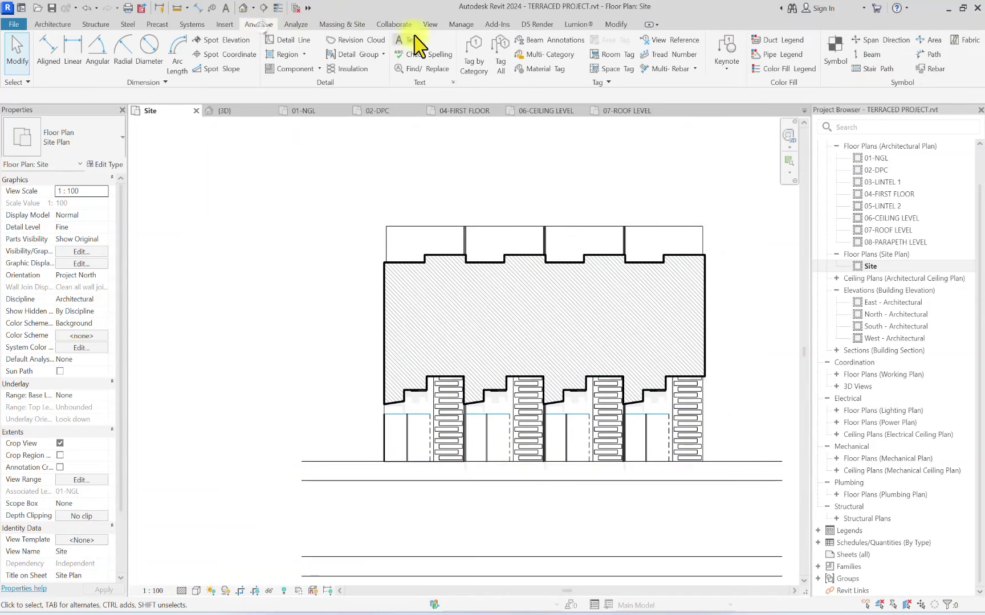
click(293, 41)
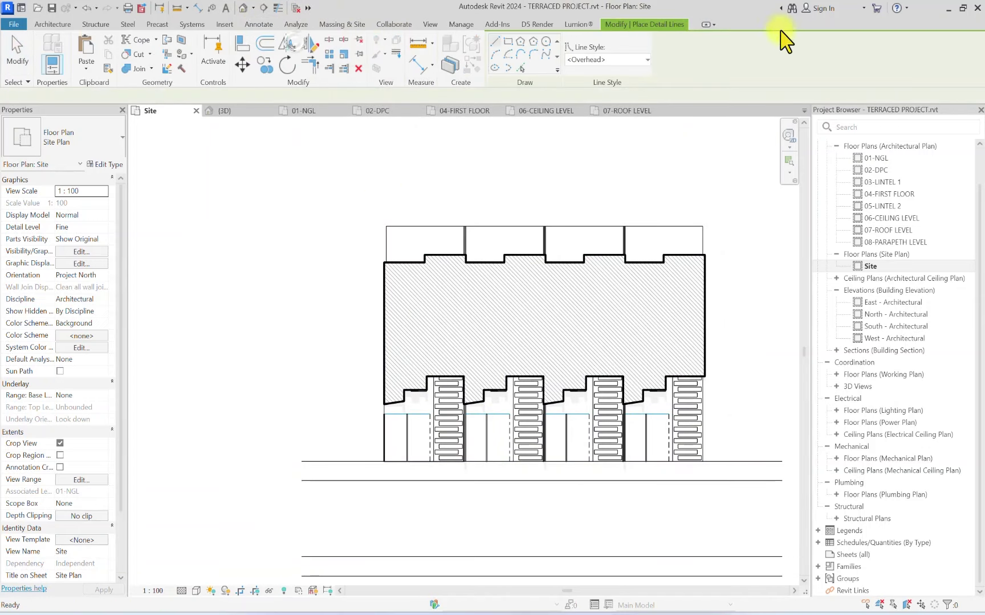
click(613, 60)
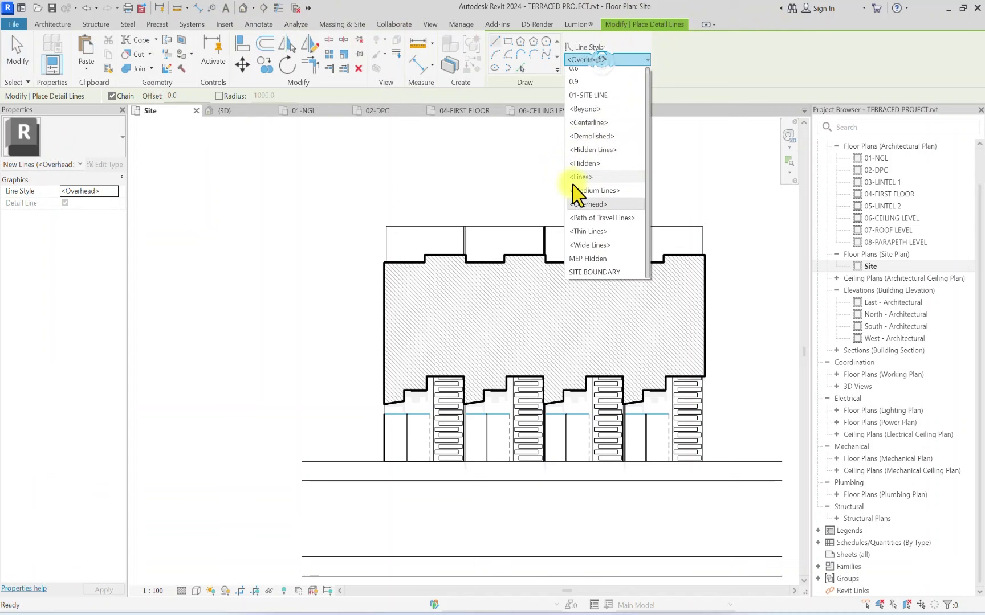
click(592, 272)
scroll(385, 473, up, 4)
scroll(383, 441, up, 3)
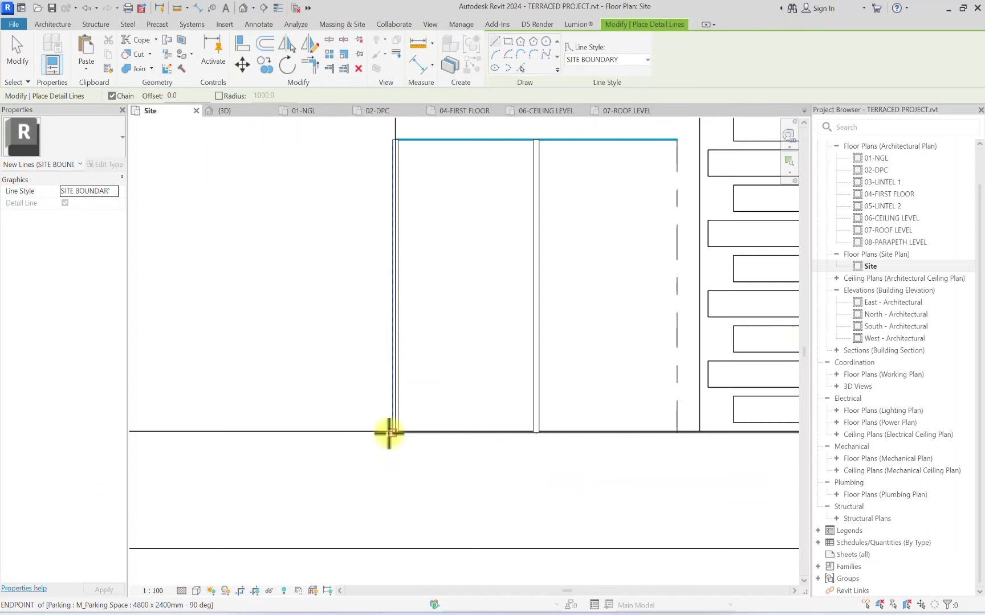
Step: Draw the site boundary around the terraced block from lower-left, across the top, down the right side
click(392, 433)
scroll(396, 365, down, 4)
middle_drag(402, 236, 341, 433)
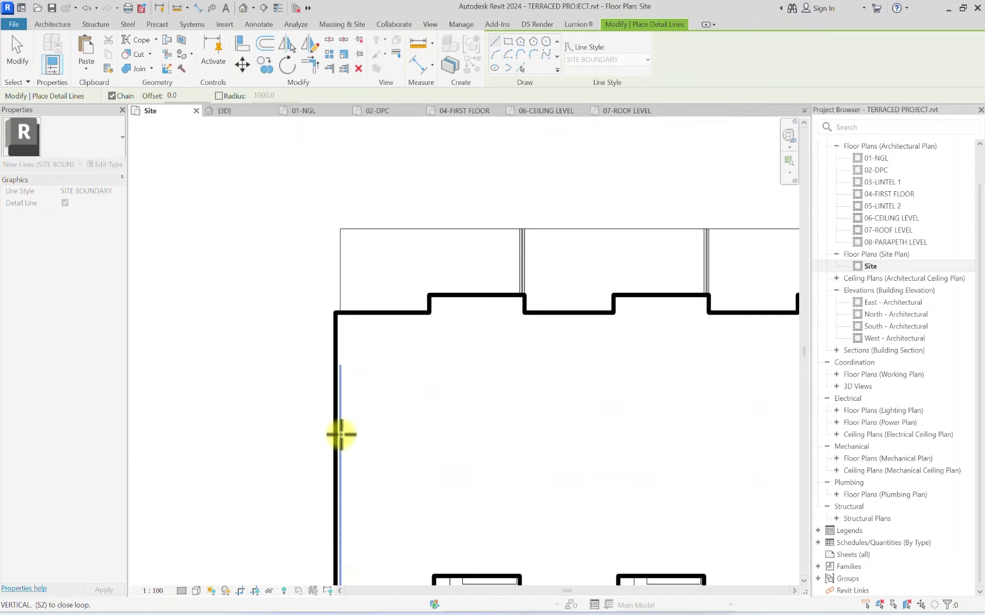
scroll(336, 222, down, 3)
click(336, 223)
click(611, 222)
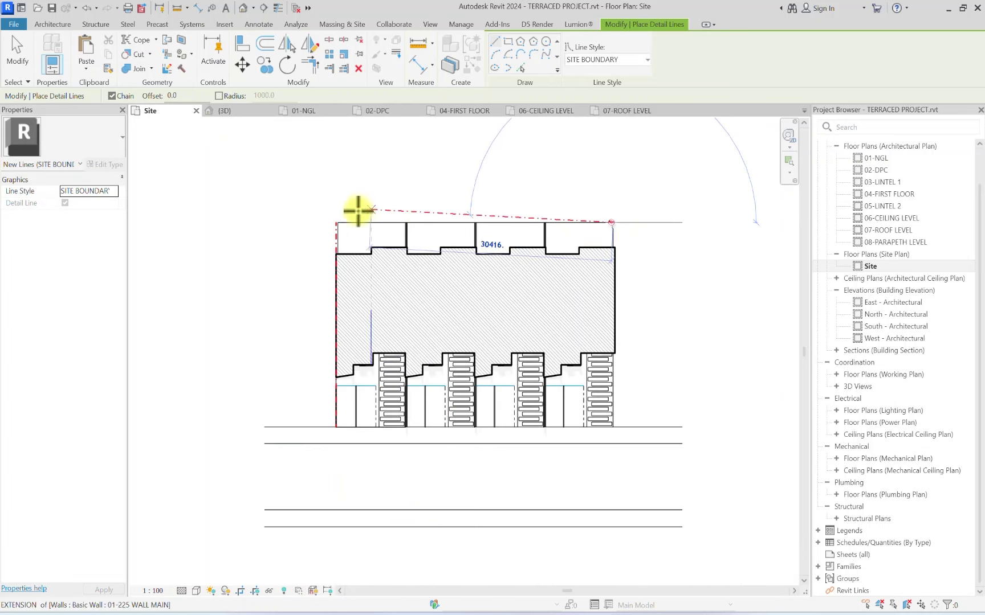
scroll(618, 433, up, 4)
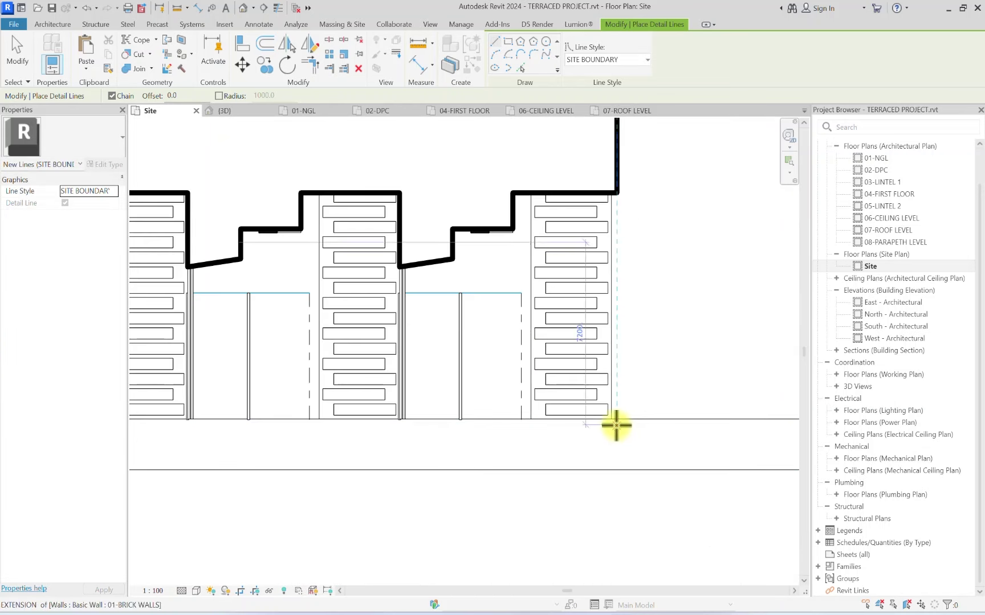
click(615, 422)
scroll(605, 359, down, 3)
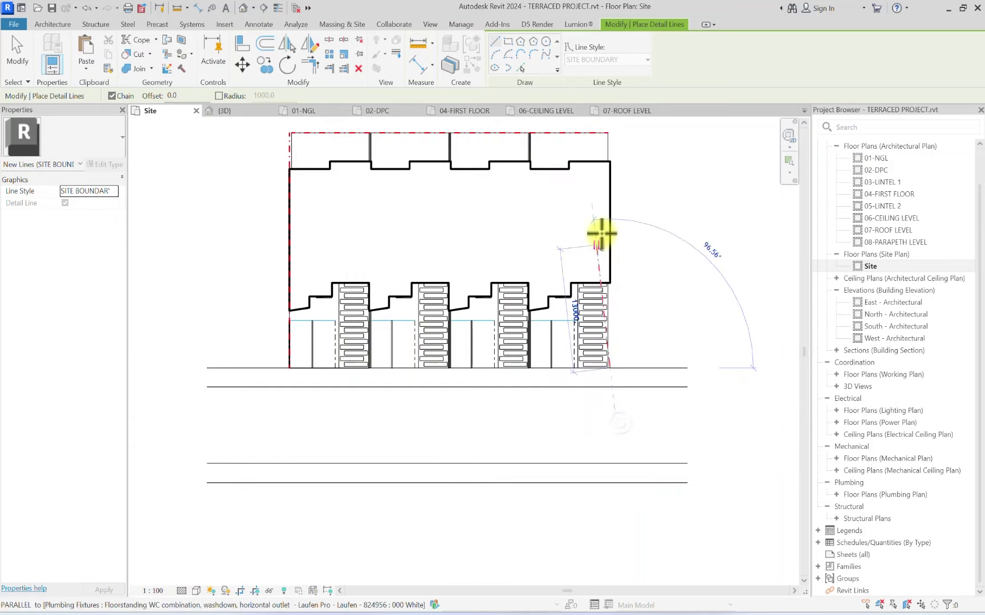
scroll(498, 370, down, 3)
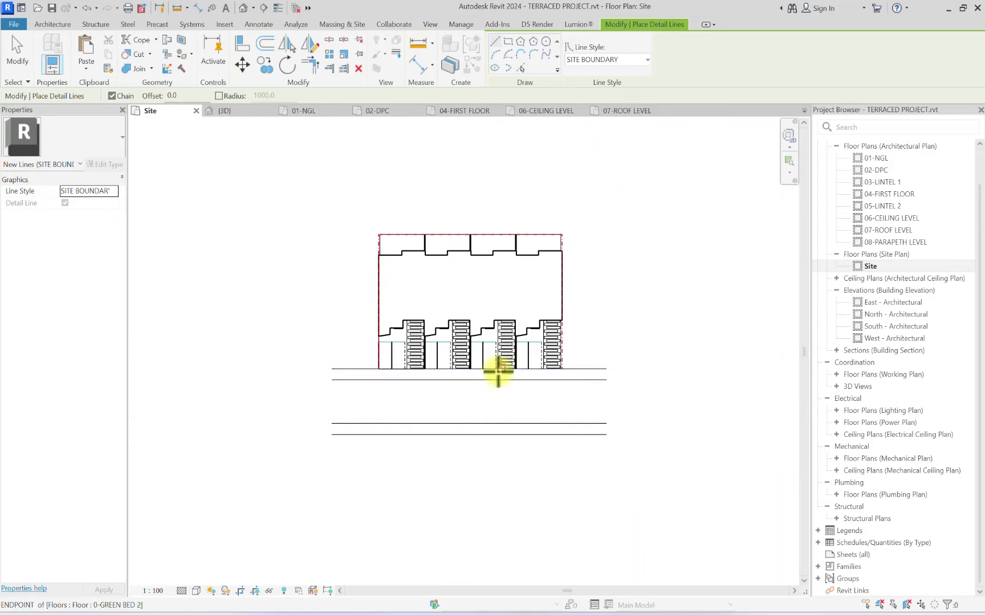
key(Escape)
key(Escape)
Step: Select the asphalt road and open its Override Graphics in View by Element
scroll(386, 397, up, 1)
click(321, 393)
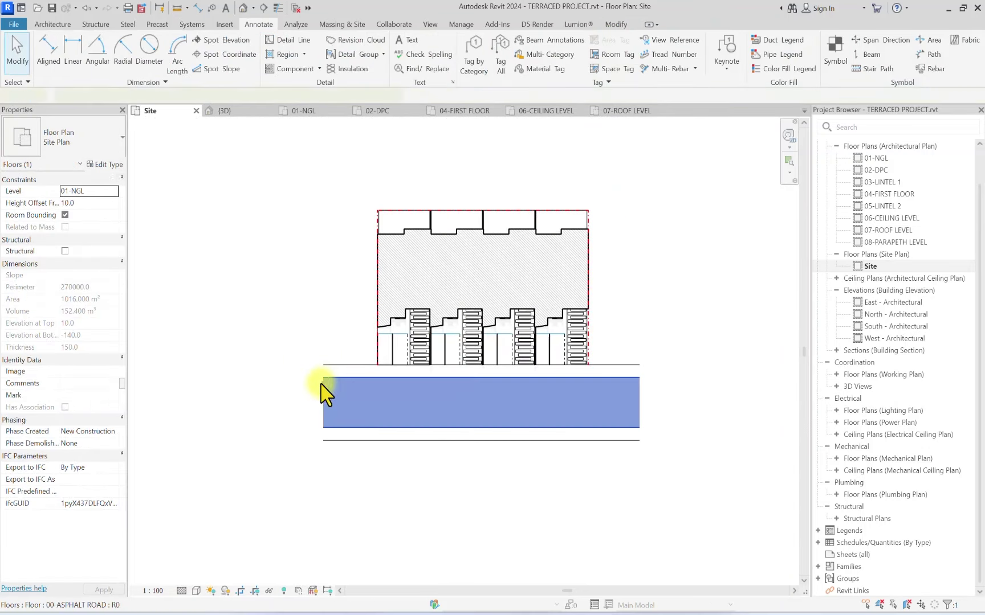
right_click(321, 394)
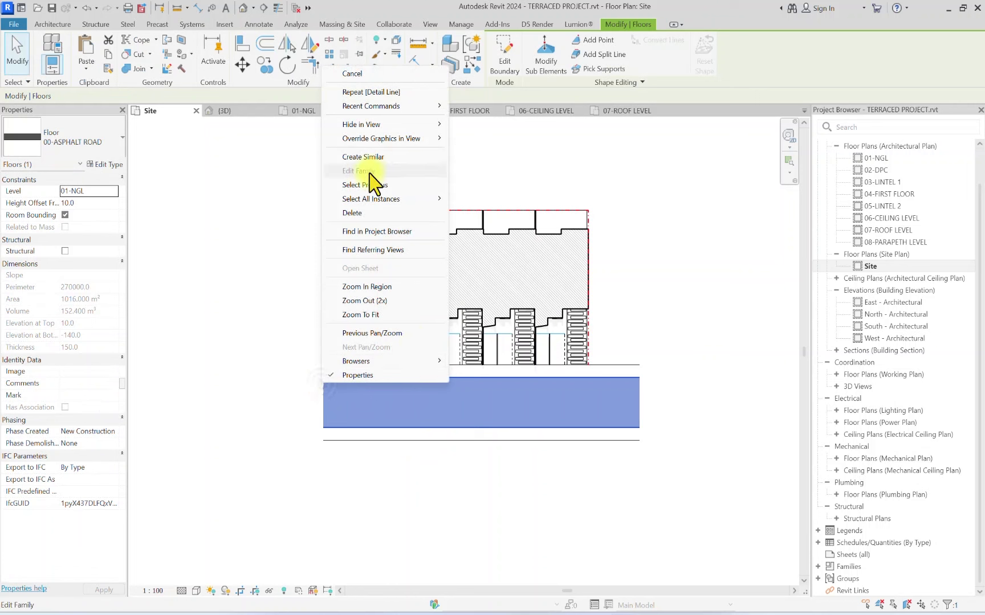
mouse_move(381, 139)
click(489, 140)
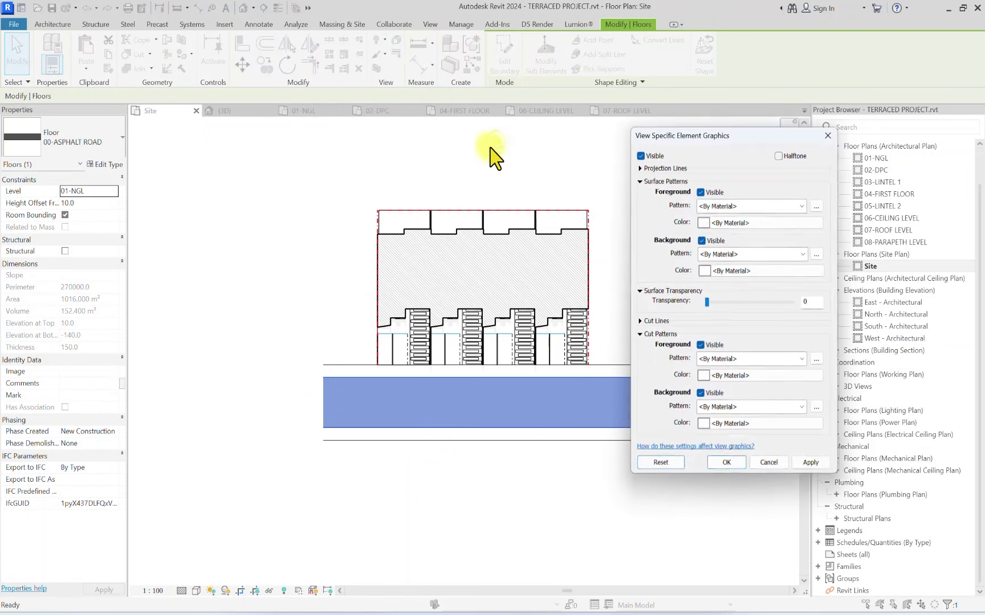
Step: Set the road's surface foreground pattern to solid fill in light grey RGB 192-192-192
click(735, 205)
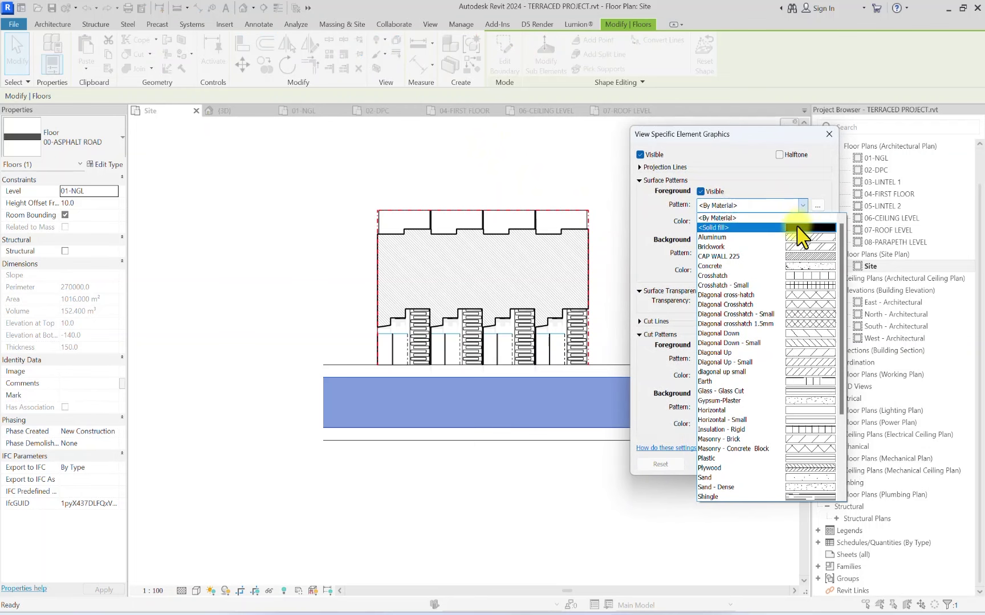
click(735, 217)
click(735, 220)
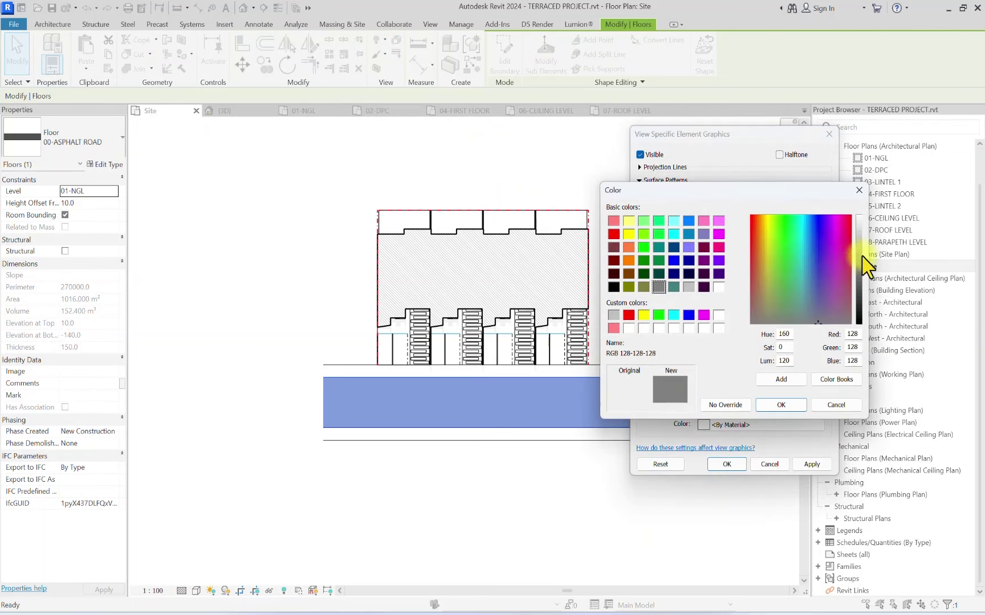
mouse_move(863, 256)
mouse_down()
mouse_move(860, 231)
mouse_move(860, 242)
mouse_up()
click(780, 405)
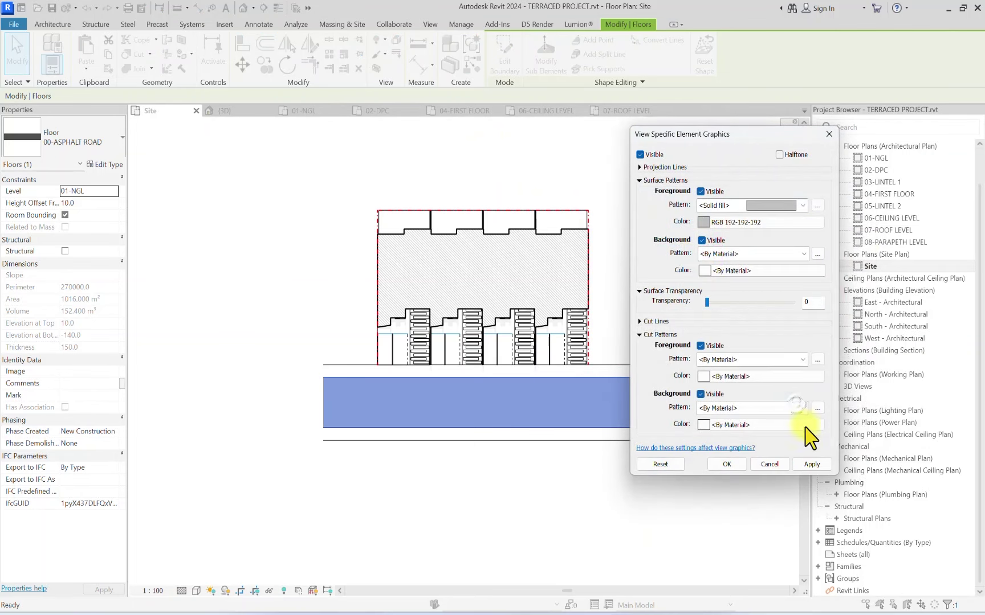
click(812, 464)
click(726, 464)
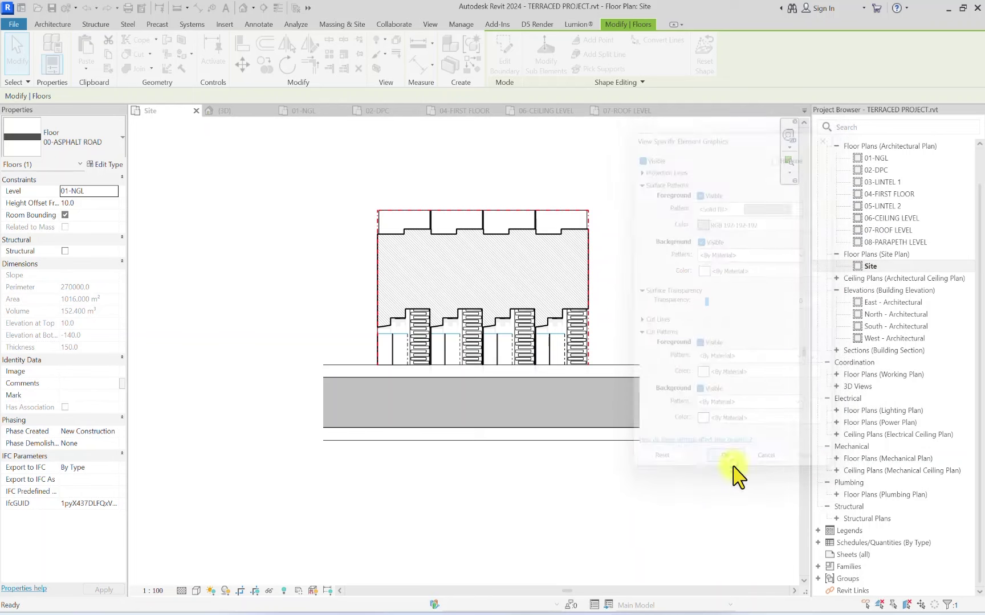
scroll(353, 257, up, 2)
click(341, 251)
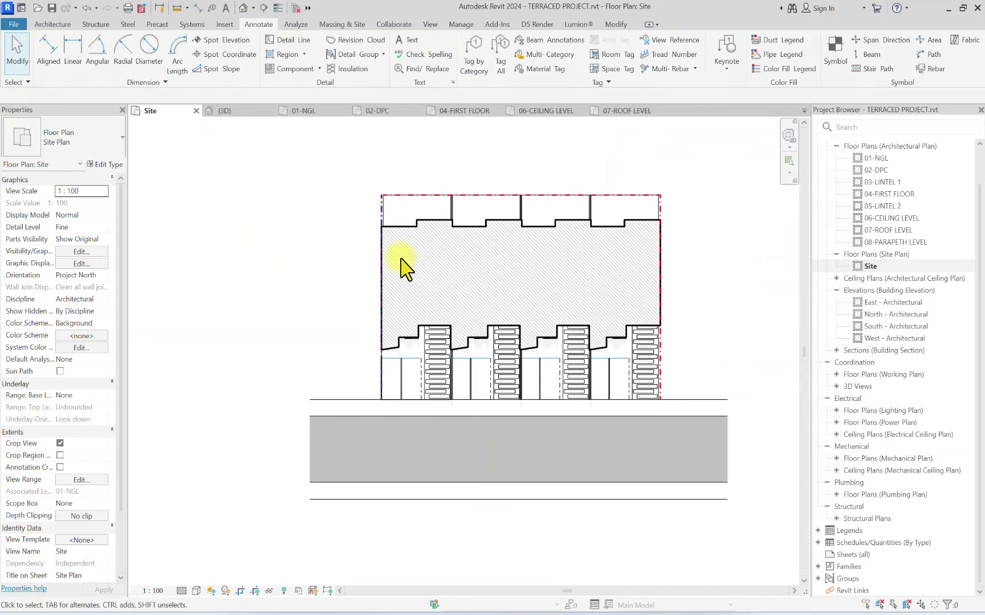
Step: Start a text label and duplicate the text type as 0-SITE TEXT
click(409, 45)
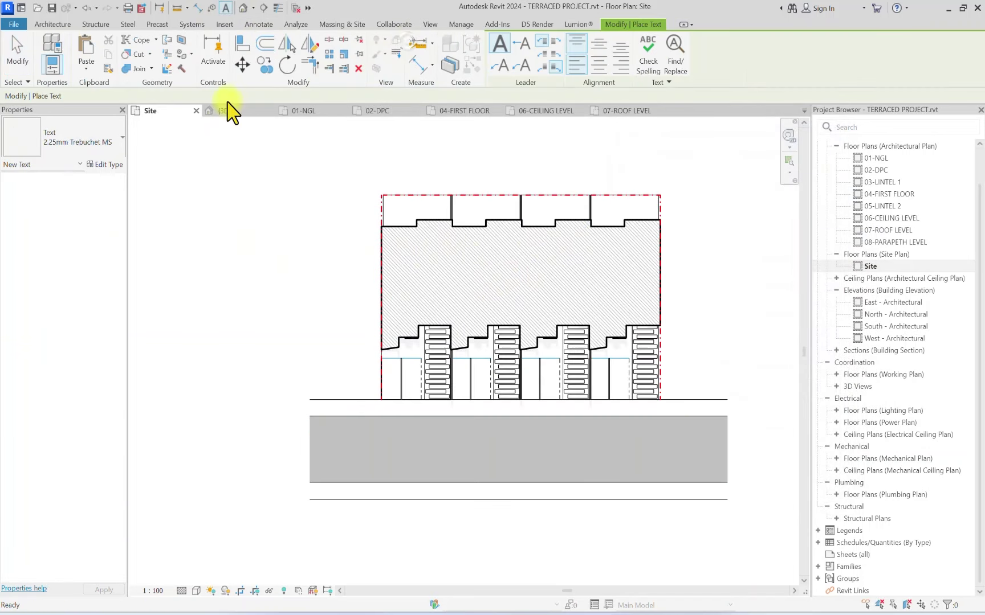
click(106, 150)
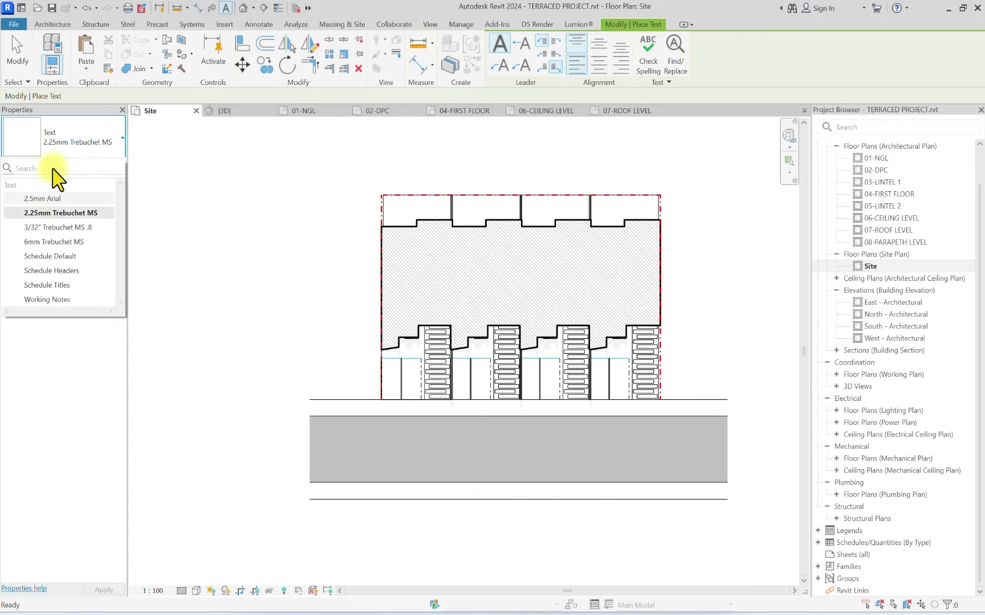
click(85, 143)
click(105, 165)
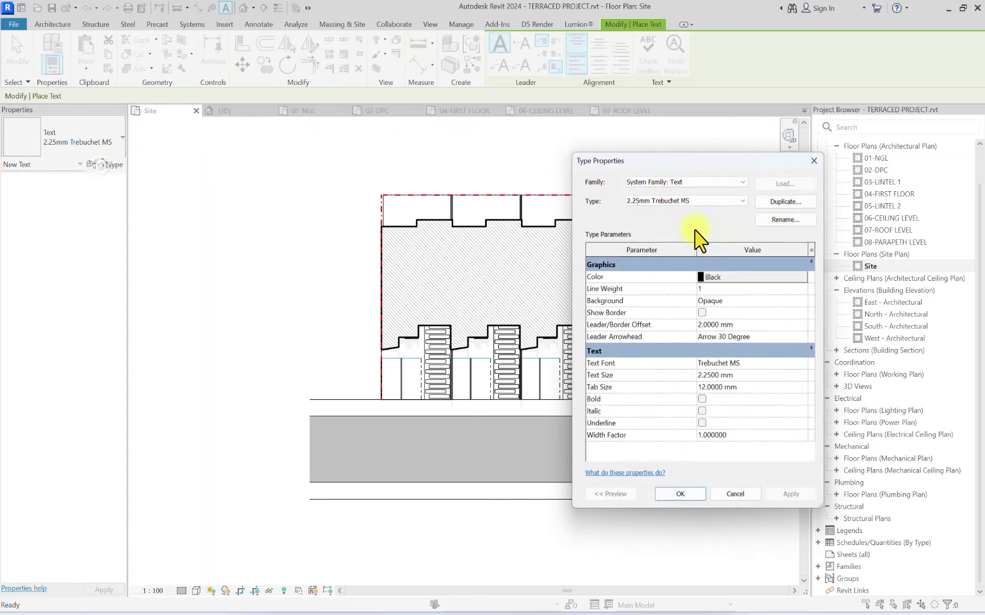
click(796, 204)
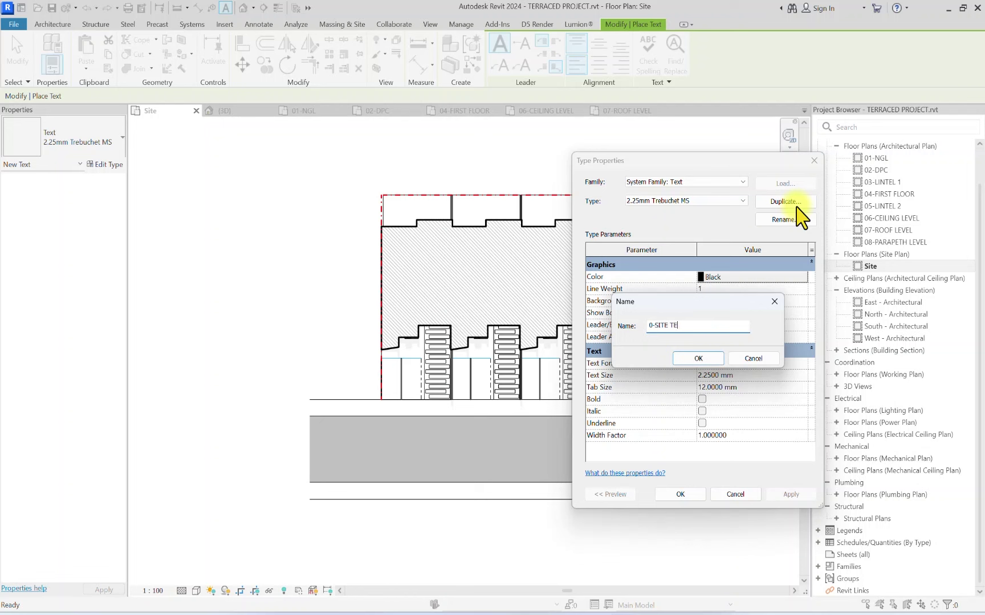
click(697, 358)
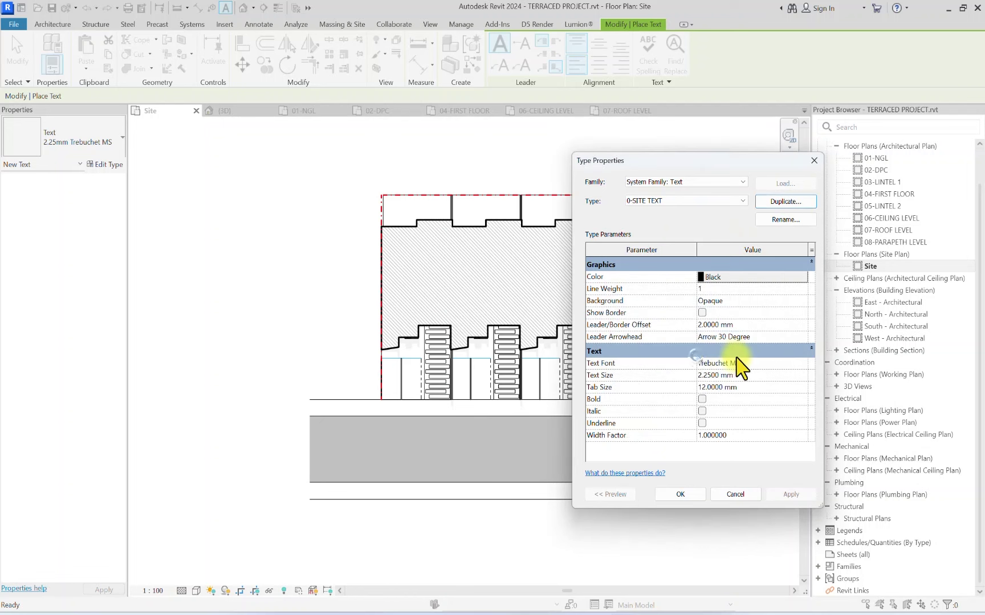
Step: Set the 0-SITE TEXT font to Bebas Neue and place the MAIN BUILDING label
click(765, 365)
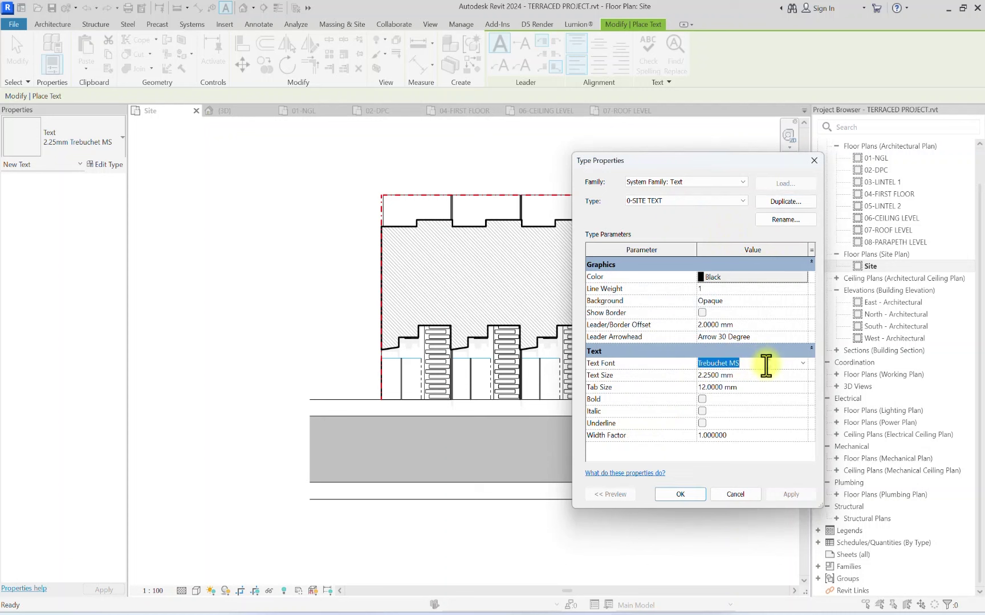
text(Beb)
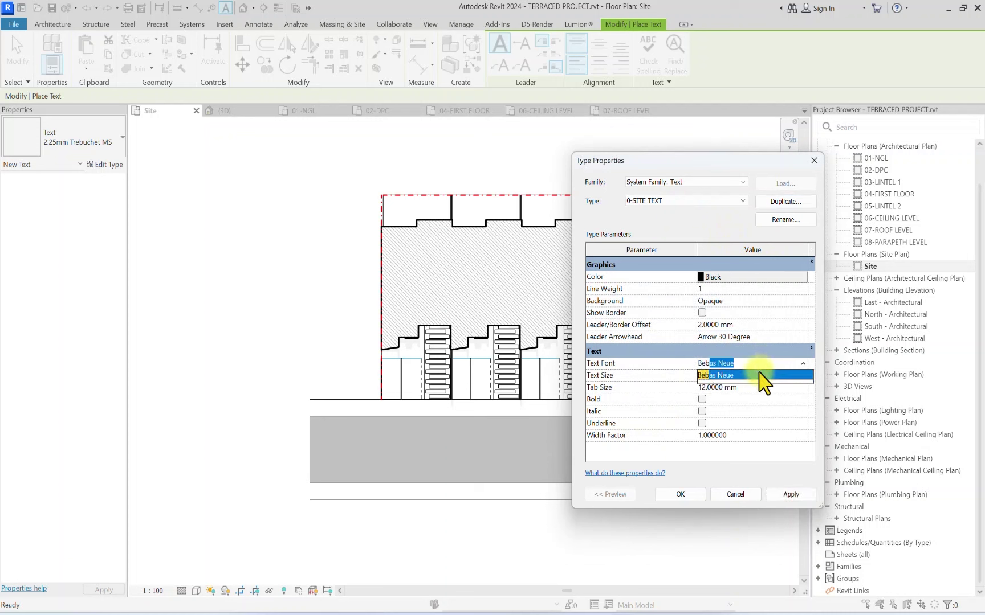
text(as)
key(Return)
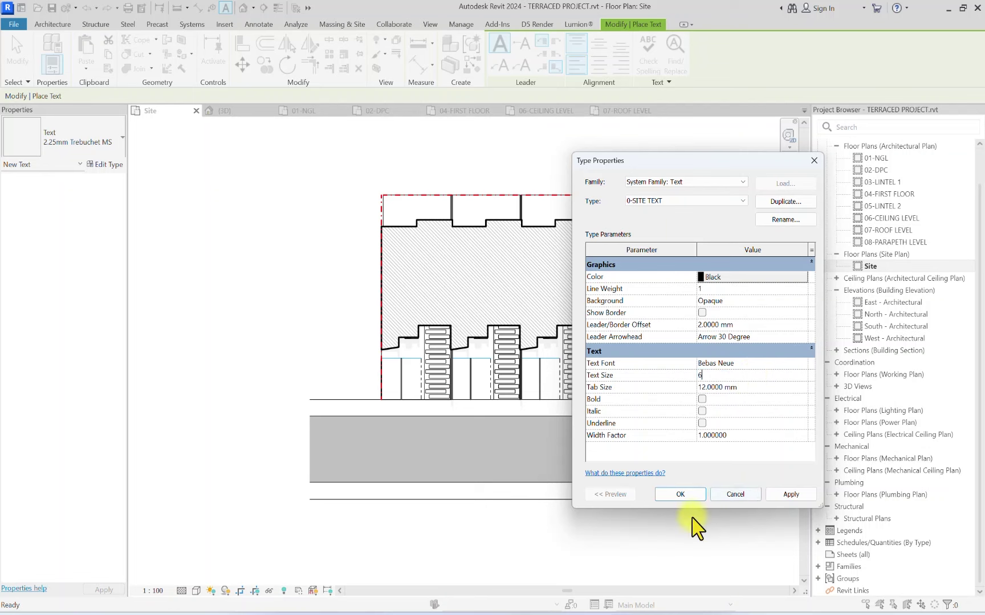
click(681, 494)
click(460, 271)
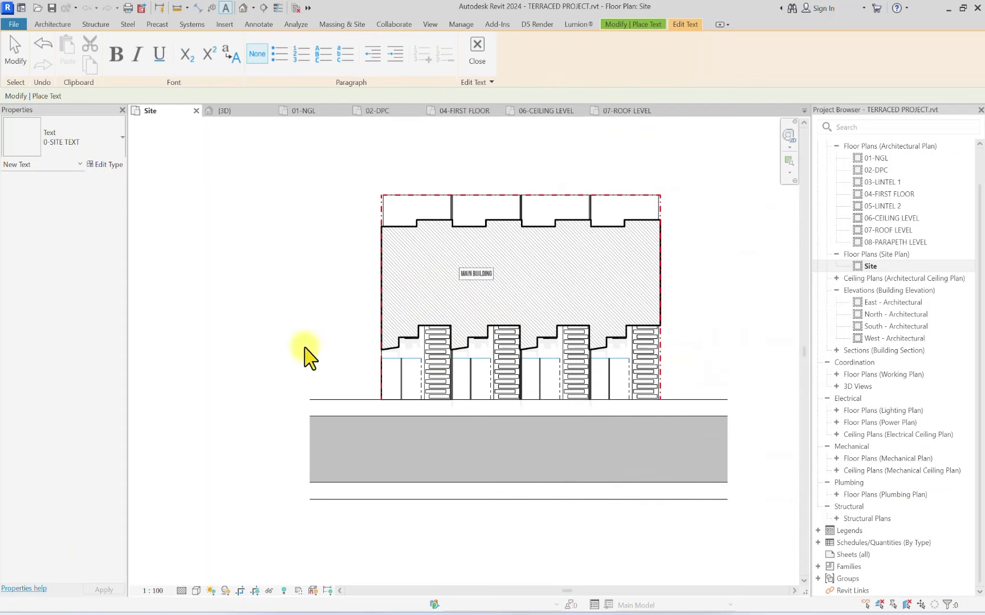
key(Escape)
key(Escape)
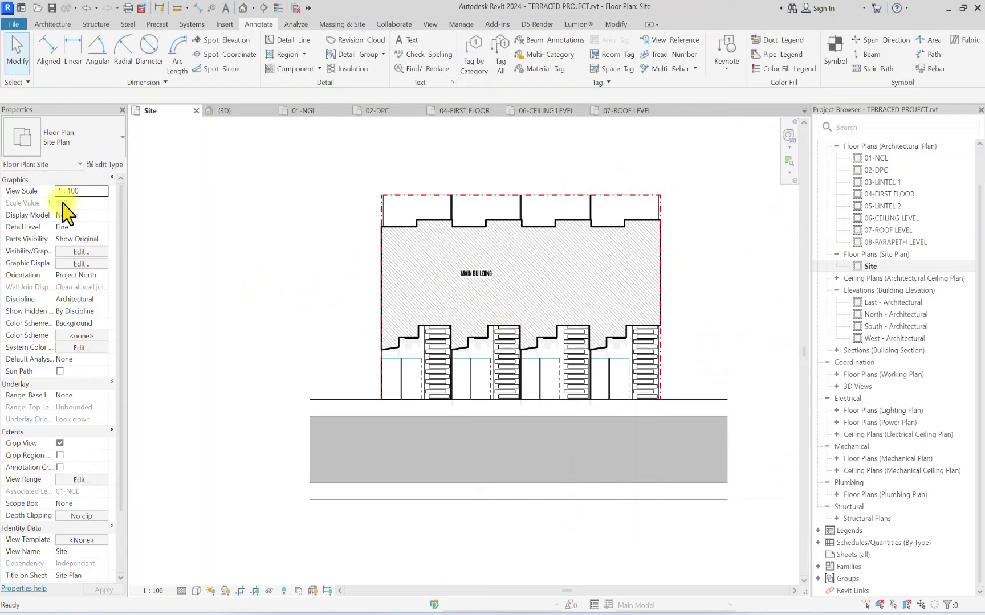
Step: Set the site plan scale to 1 : 200 and nudge the MAIN BUILDING label slightly right
click(100, 193)
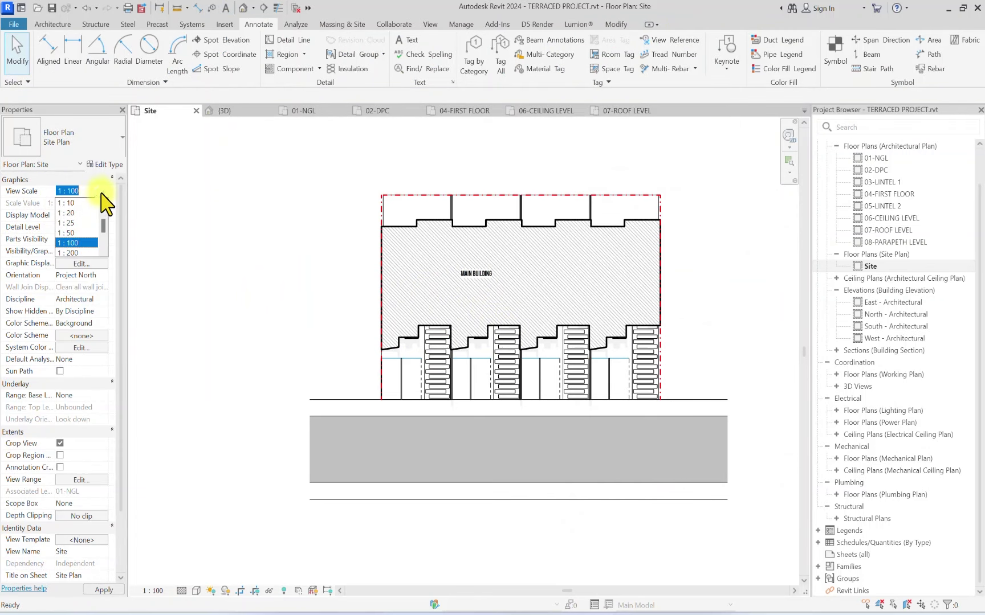
click(73, 243)
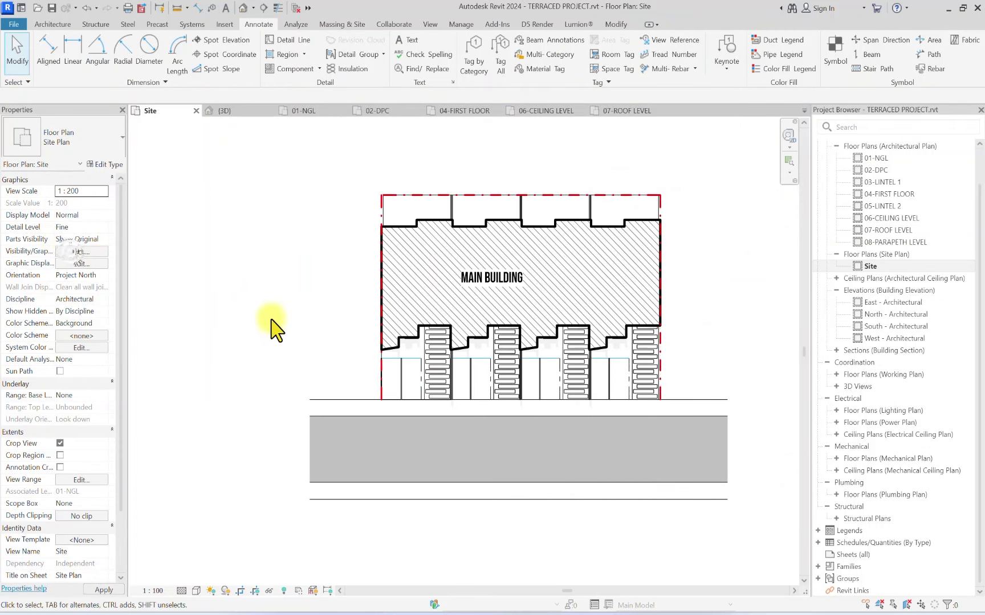
scroll(468, 282, up, 3)
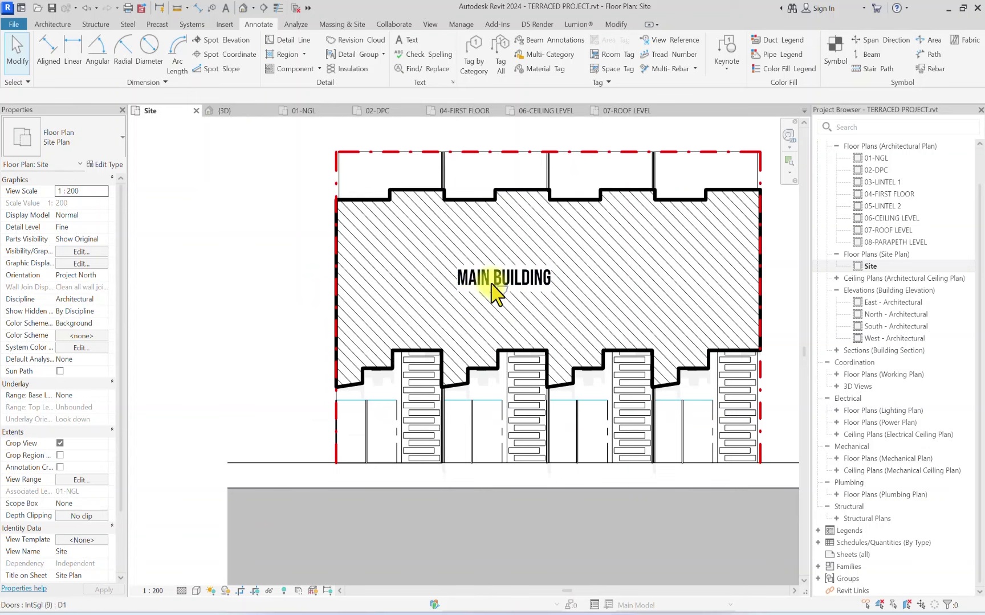
click(468, 277)
mouse_move(471, 287)
mouse_down()
mouse_move(536, 281)
mouse_move(510, 282)
mouse_up()
scroll(516, 282, down, 2)
click(293, 395)
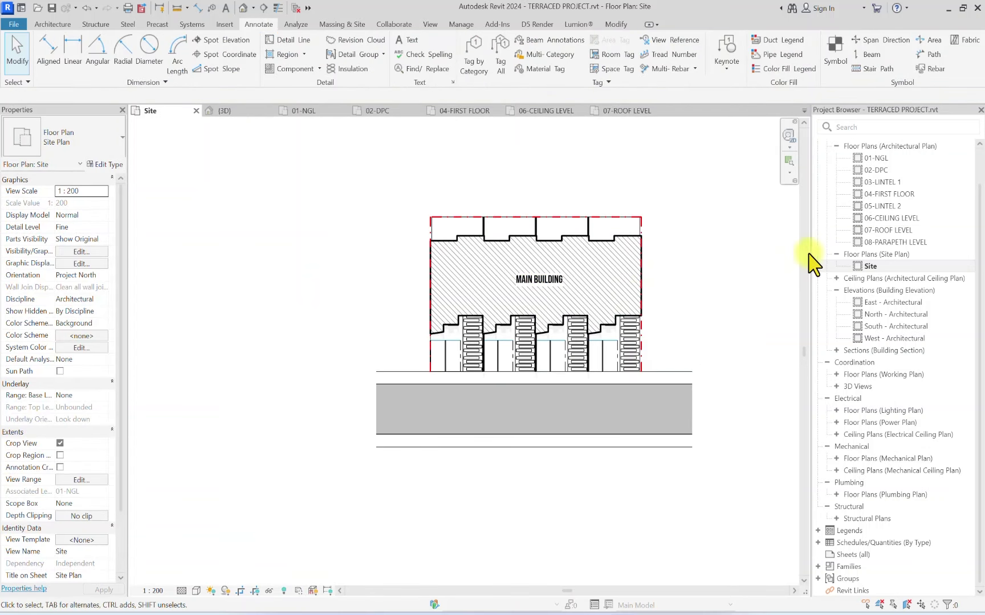
Step: Rename the Site view to SITE PLAN
right_click(869, 266)
click(850, 483)
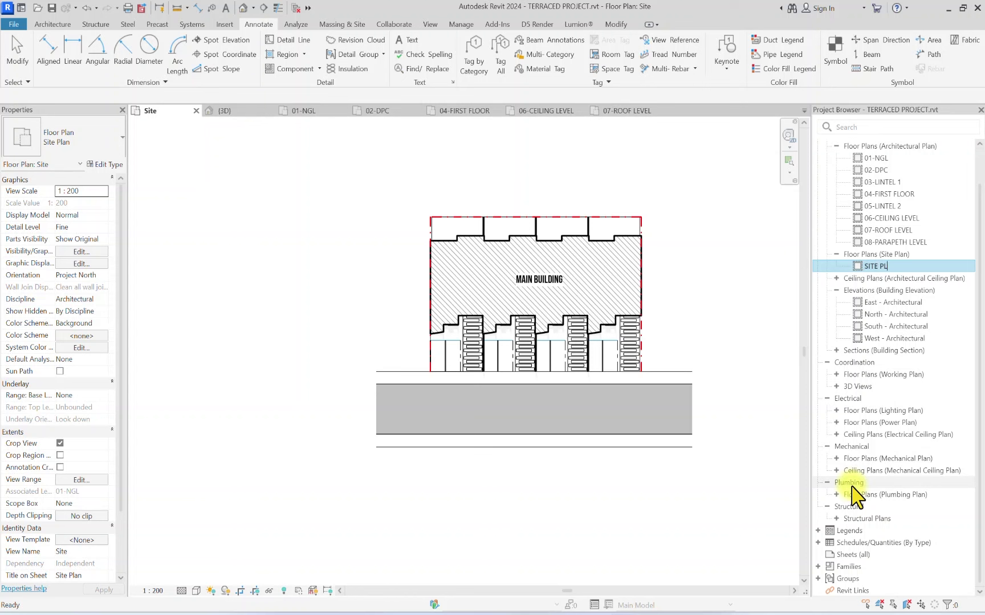
text(SITE PLAN)
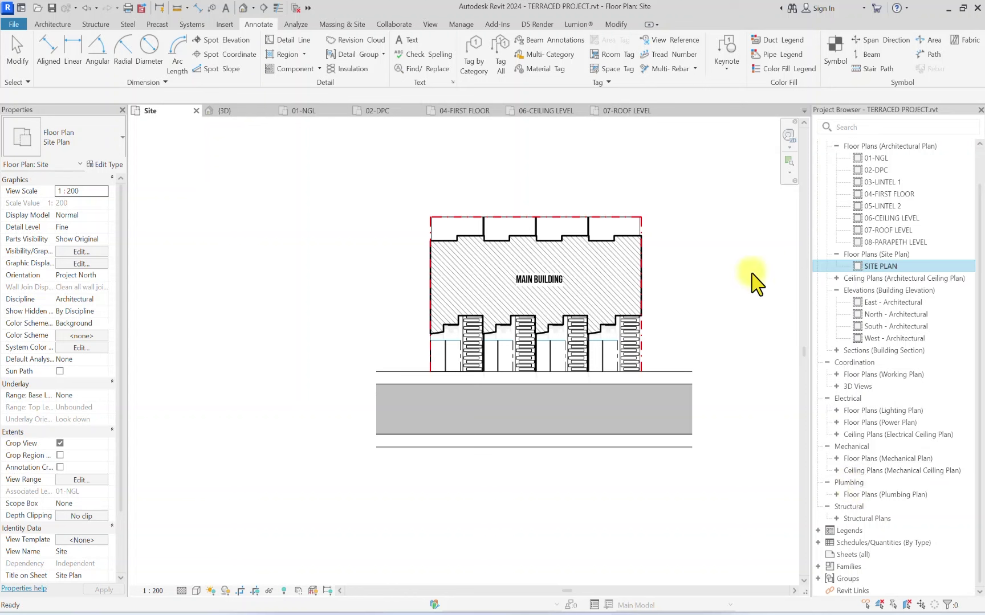
key(Return)
Step: Rename the 02-DPC floor plan to 02-GROUND FLOOR, answering the level-rename prompt
scroll(899, 164, up, 1)
click(879, 206)
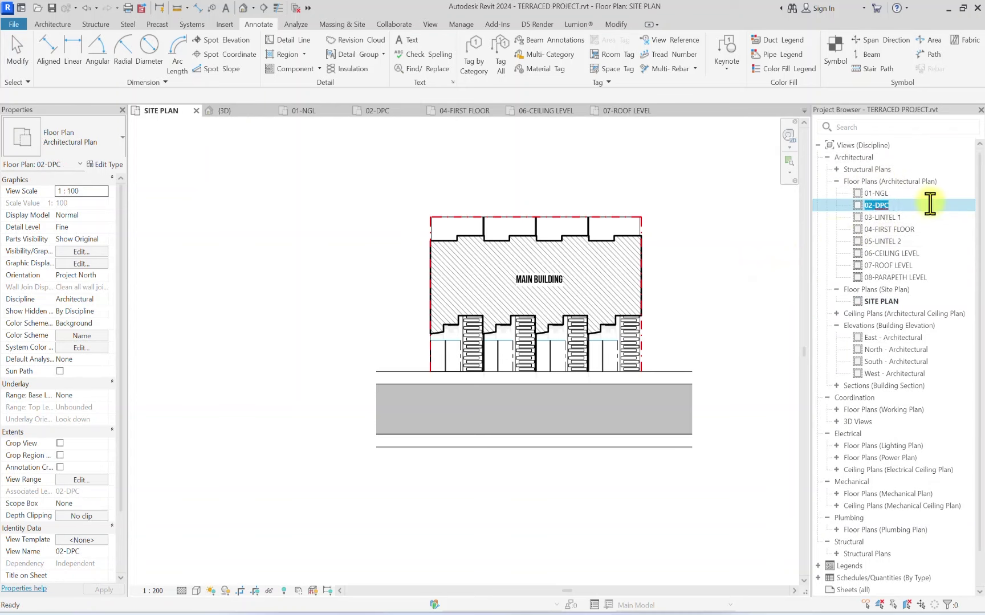
right_click(870, 203)
click(838, 421)
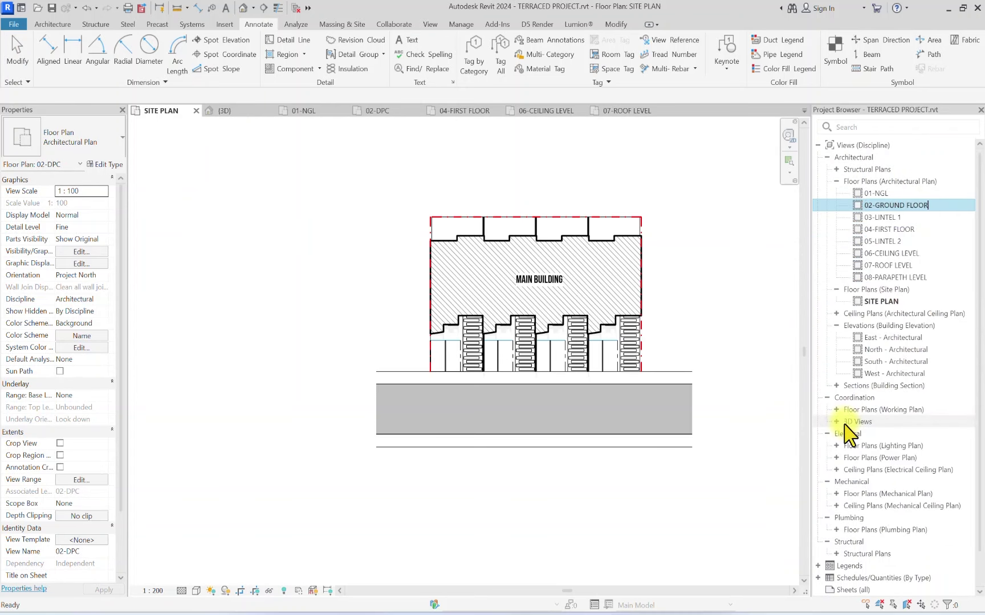
text(02-GROUND FLOOR)
click(767, 245)
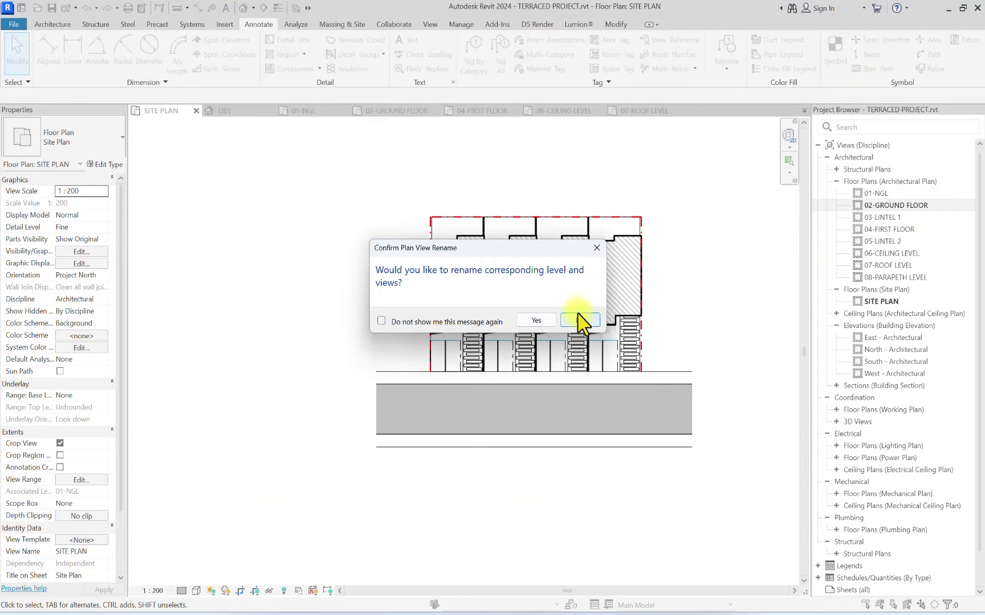
click(579, 321)
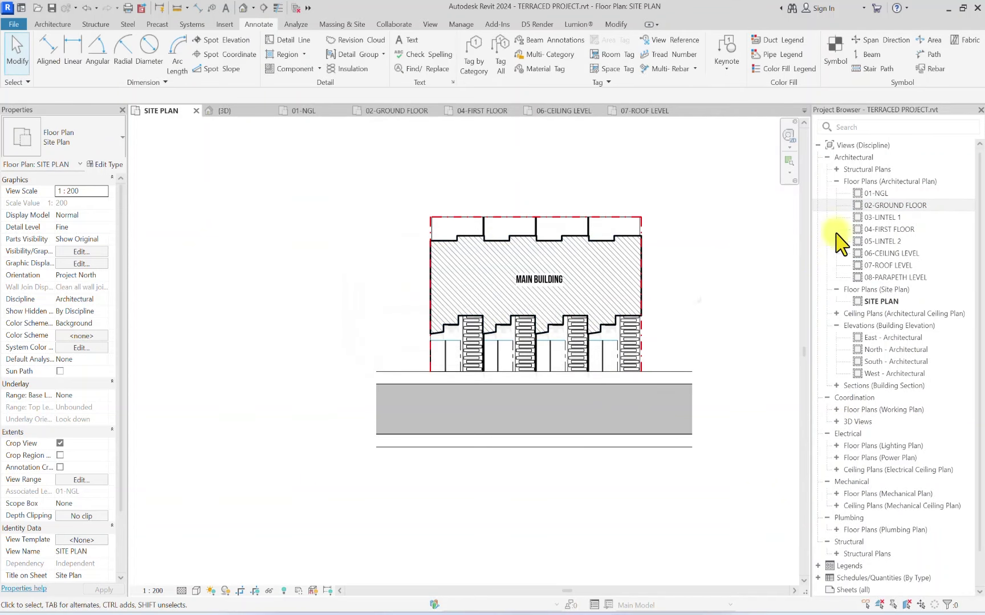
Step: Open the 02-GROUND FLOOR and 04-FIRST FLOOR plans, then return to SITE PLAN
click(911, 205)
double_click(907, 206)
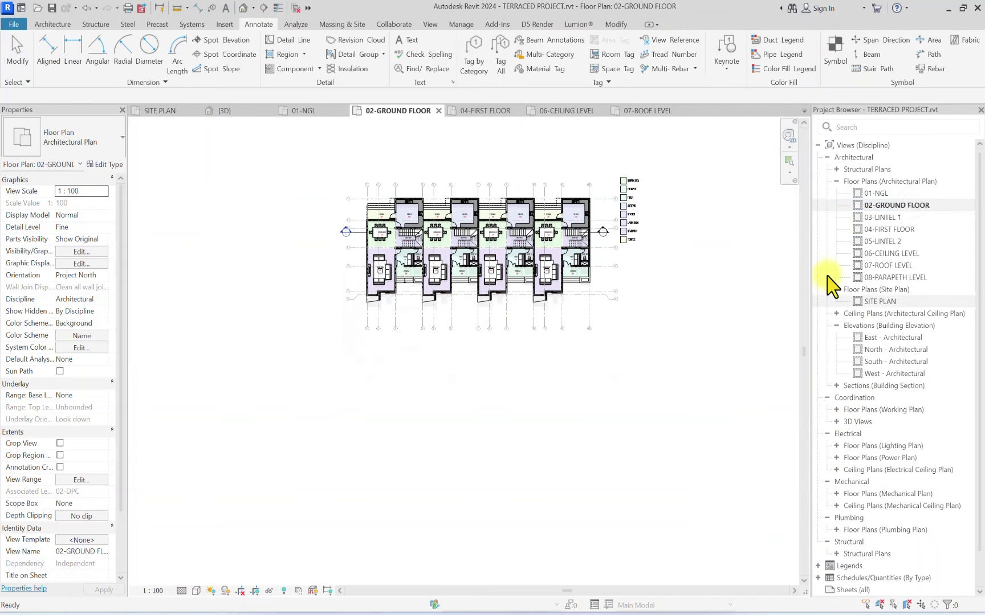
double_click(880, 230)
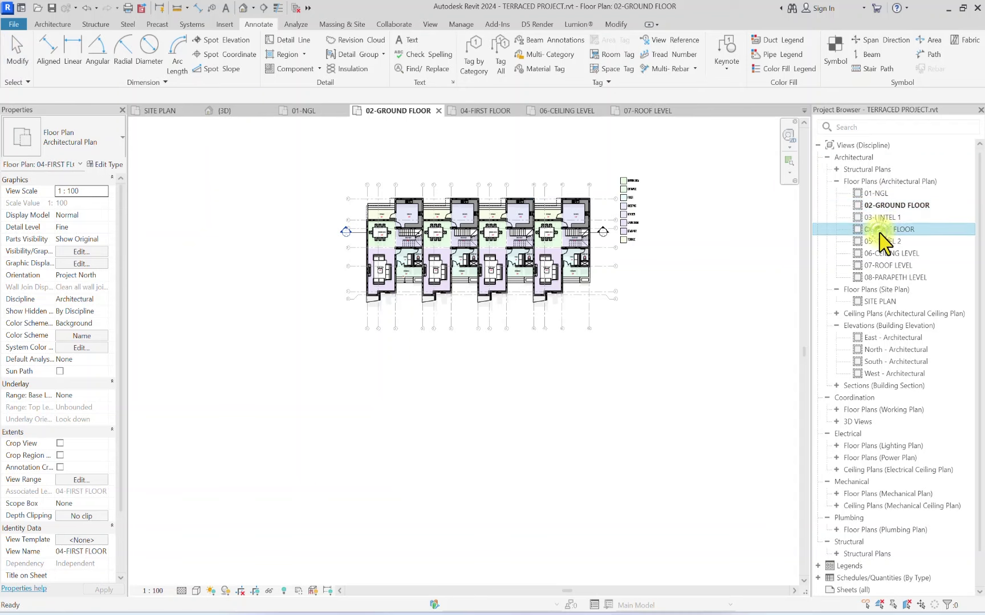
click(892, 304)
scroll(502, 356, down, 2)
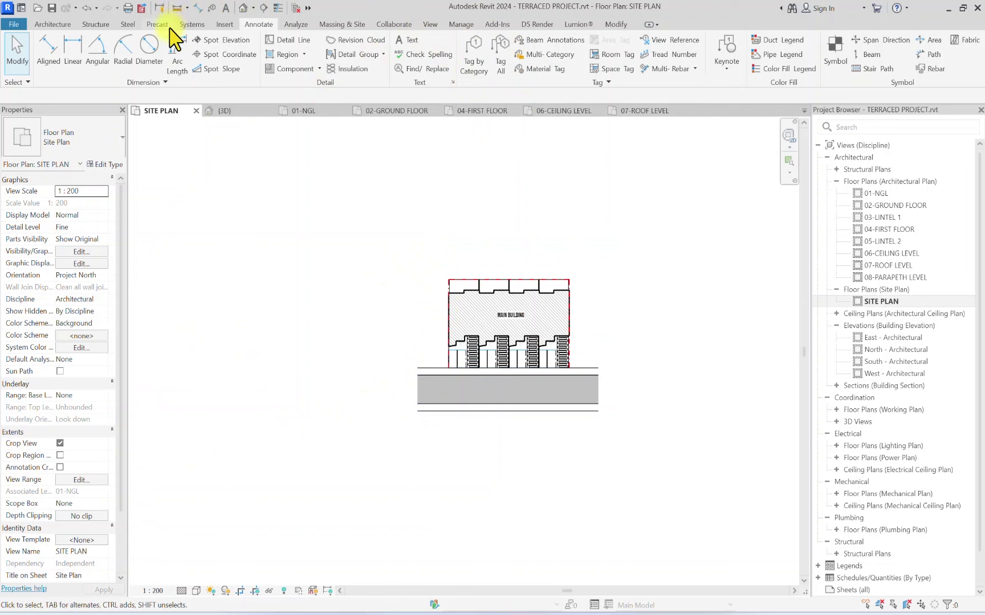
Step: Place a camera with its eye on the road and target on the houses, then open 01-NGL
click(431, 25)
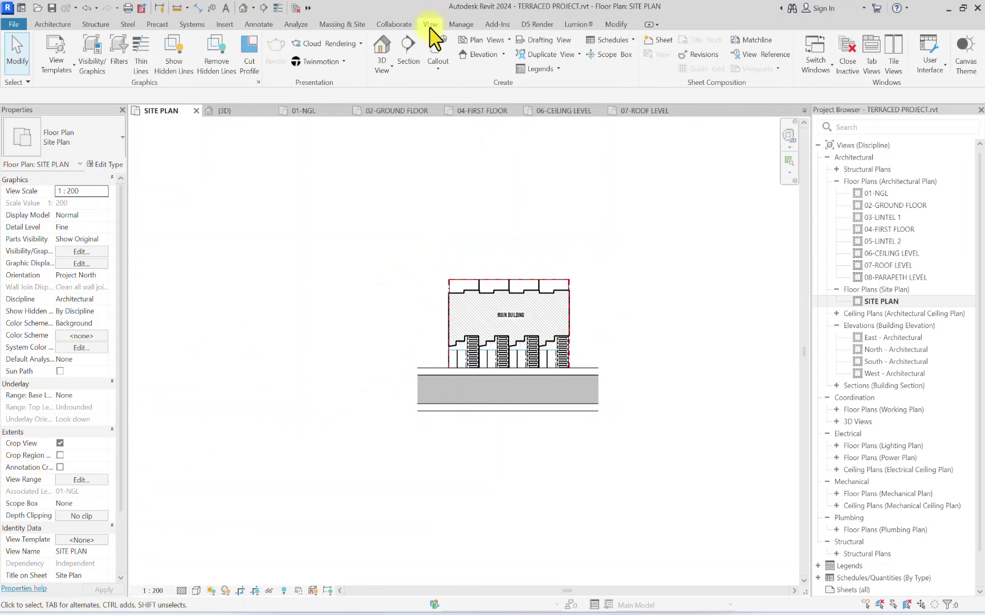
click(383, 67)
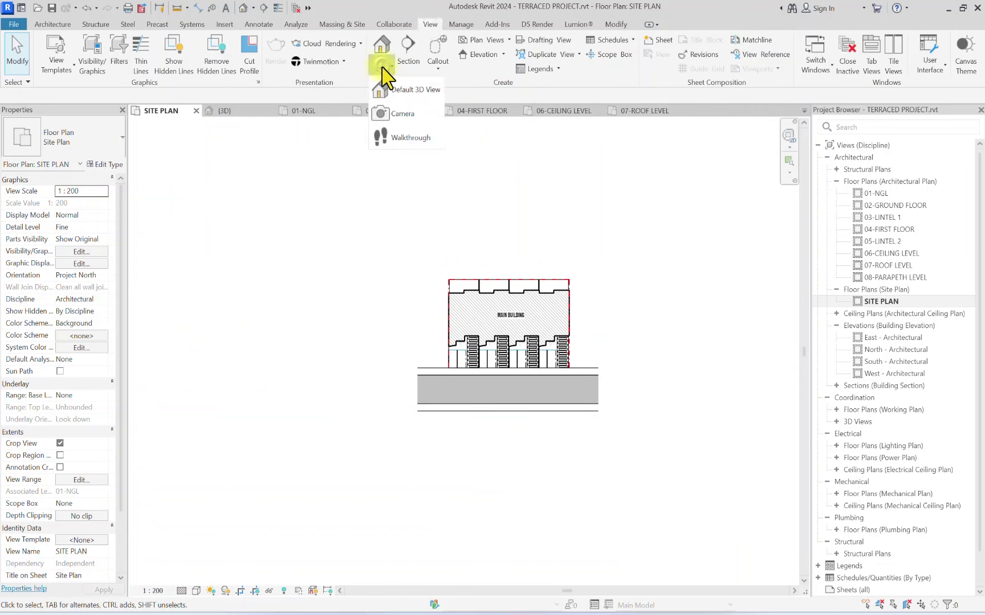
click(396, 114)
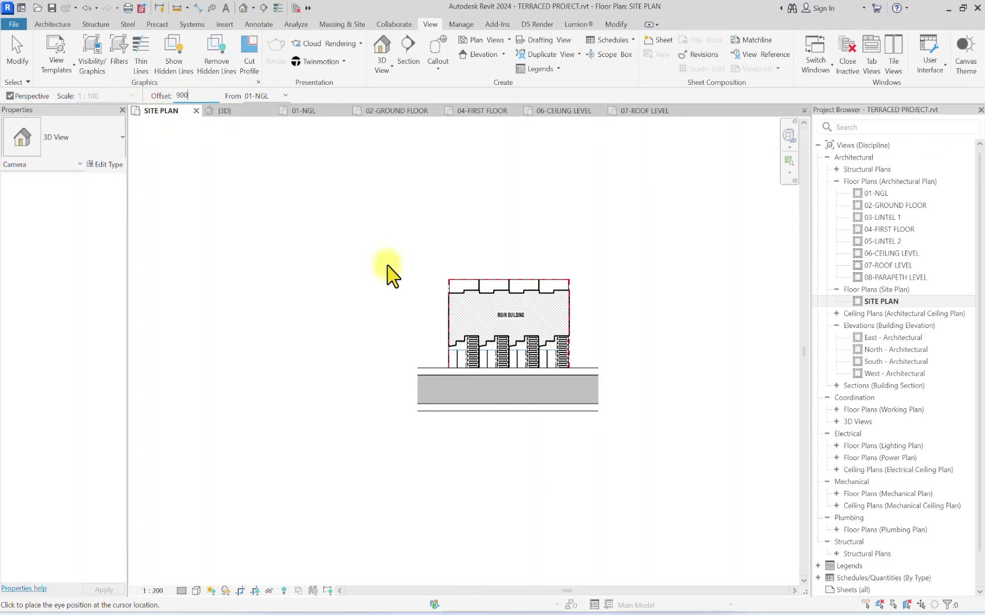
scroll(450, 414, up, 5)
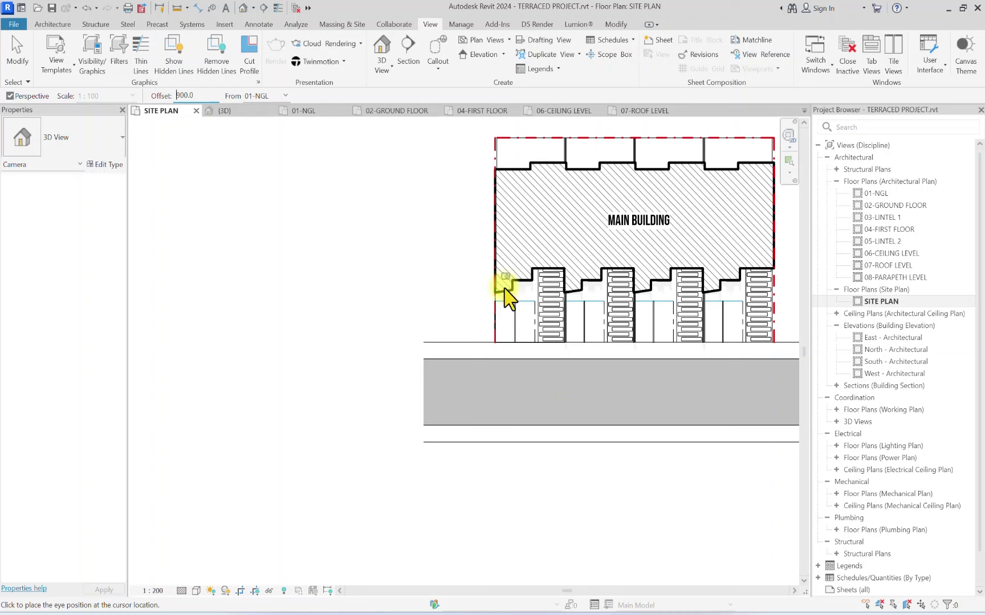
click(503, 409)
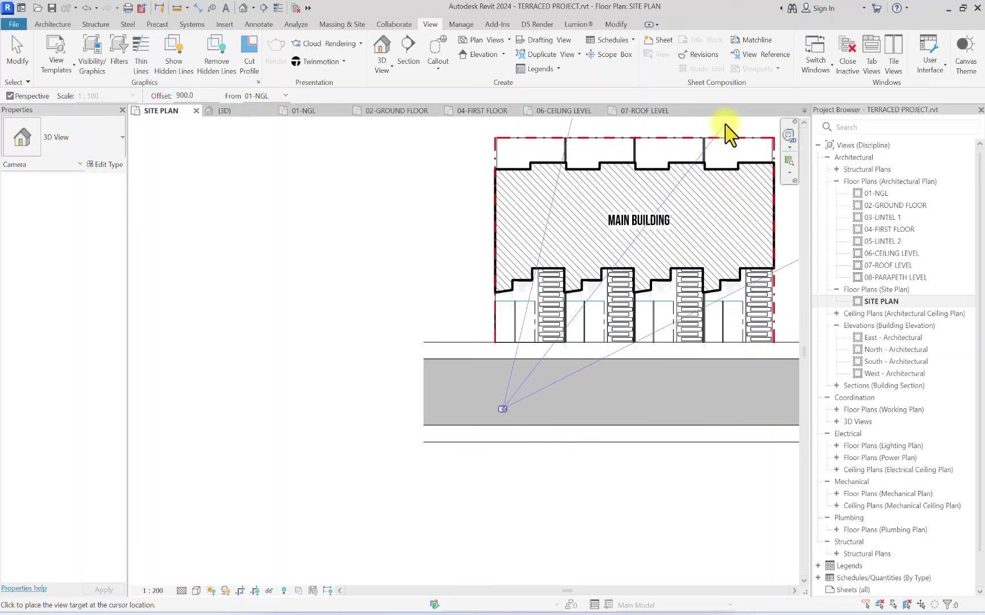
click(705, 166)
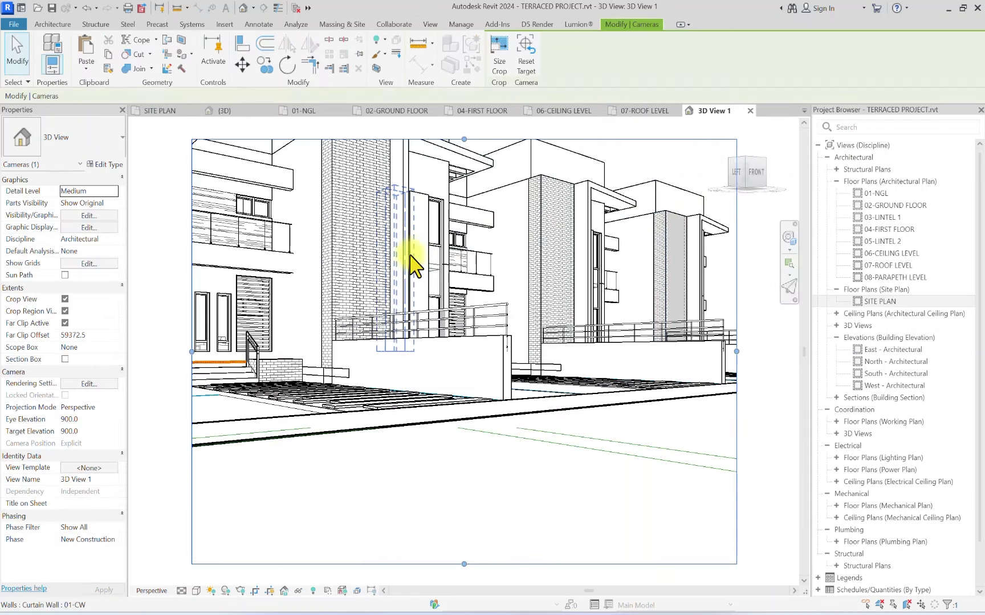
scroll(416, 285, down, 2)
double_click(876, 193)
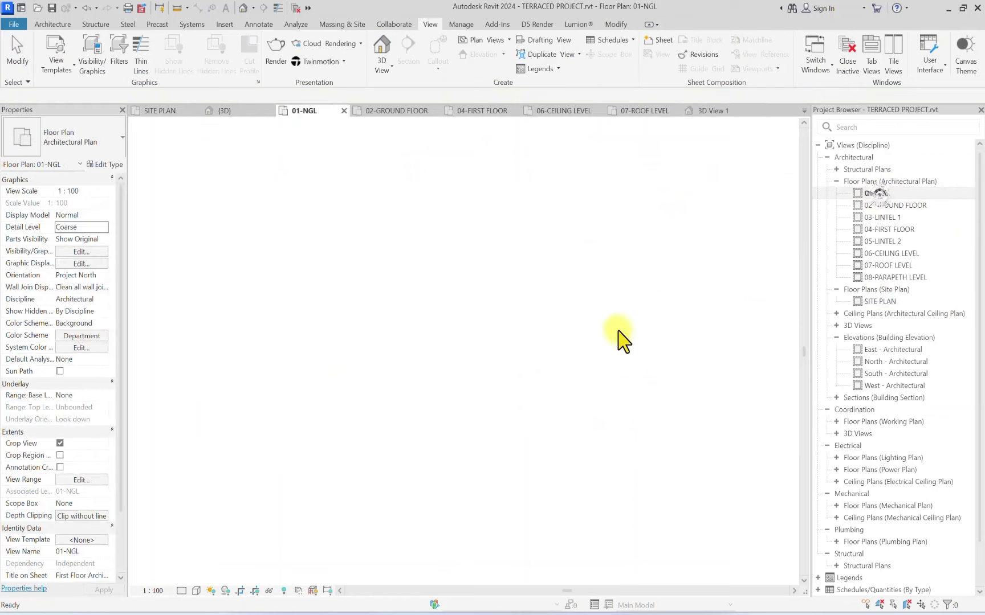
Step: In 01-NGL, move the camera onto the lower road line and re-aim it at the terraced houses
scroll(433, 422, down, 3)
middle_drag(398, 468, 515, 393)
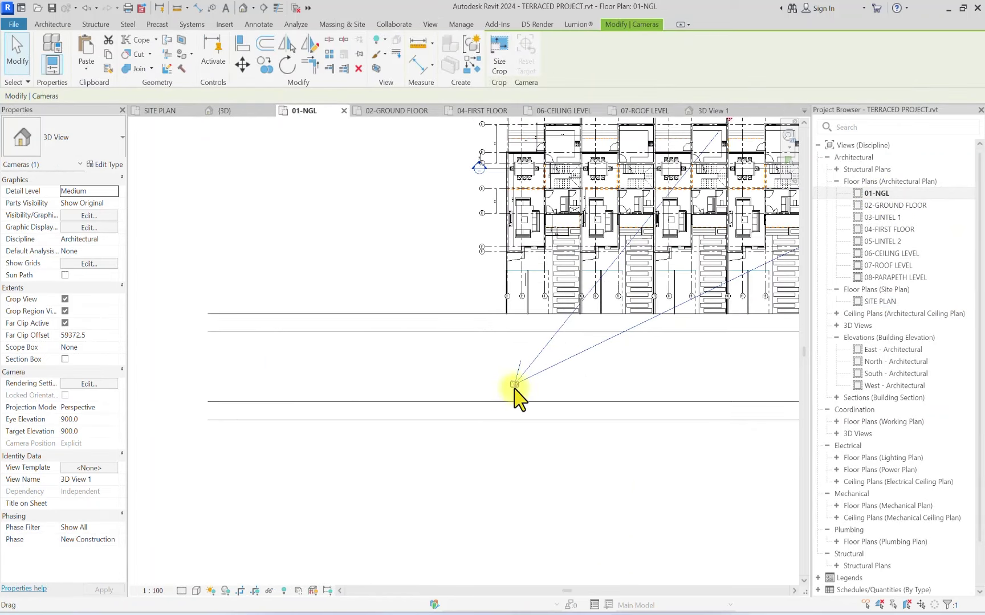
drag(515, 389, 523, 417)
scroll(523, 418, down, 3)
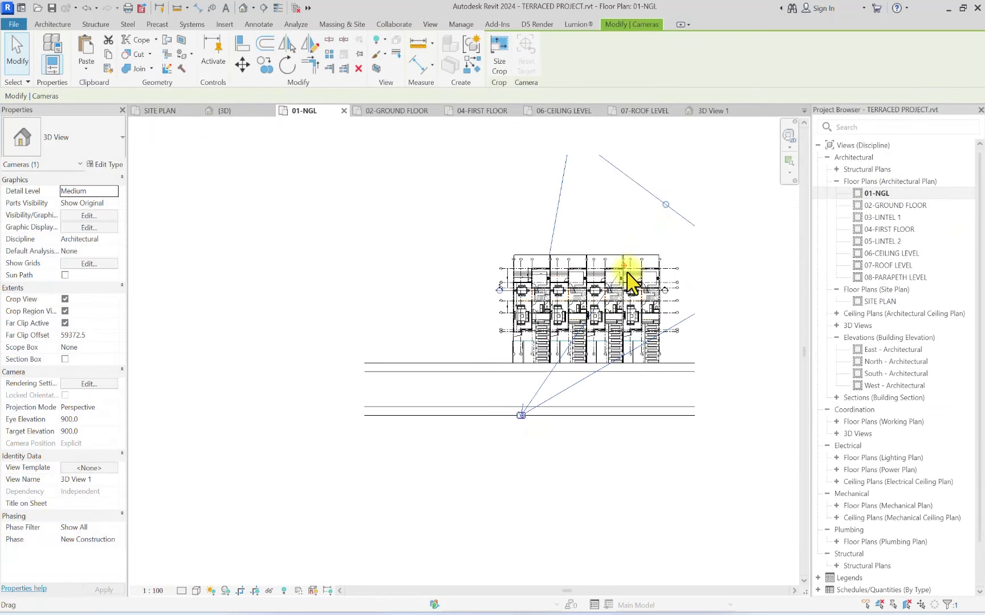
drag(629, 279, 610, 256)
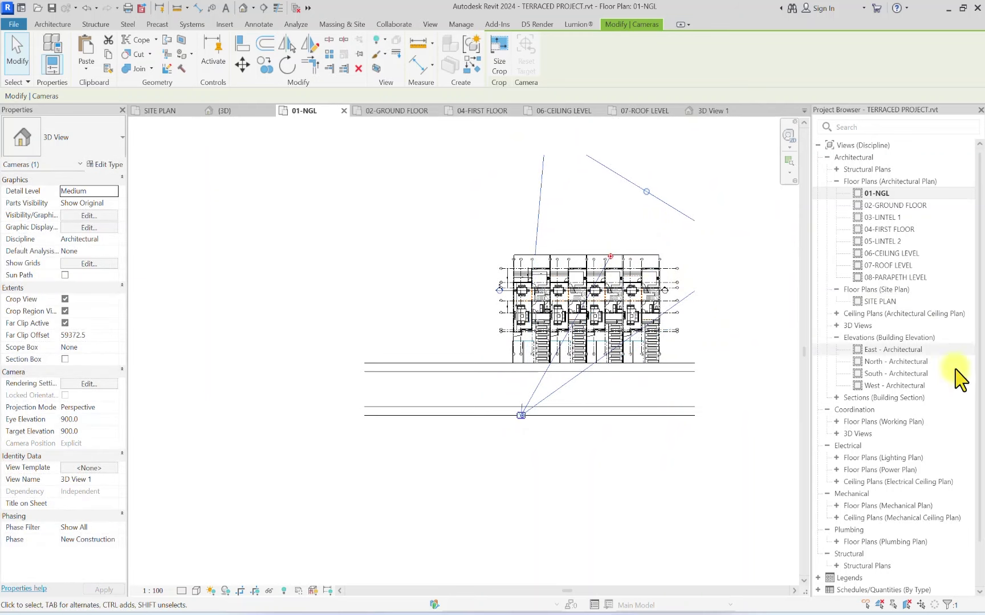
Step: Open 3D View 1 and drag the crop region wider and taller to frame the houses
double_click(856, 326)
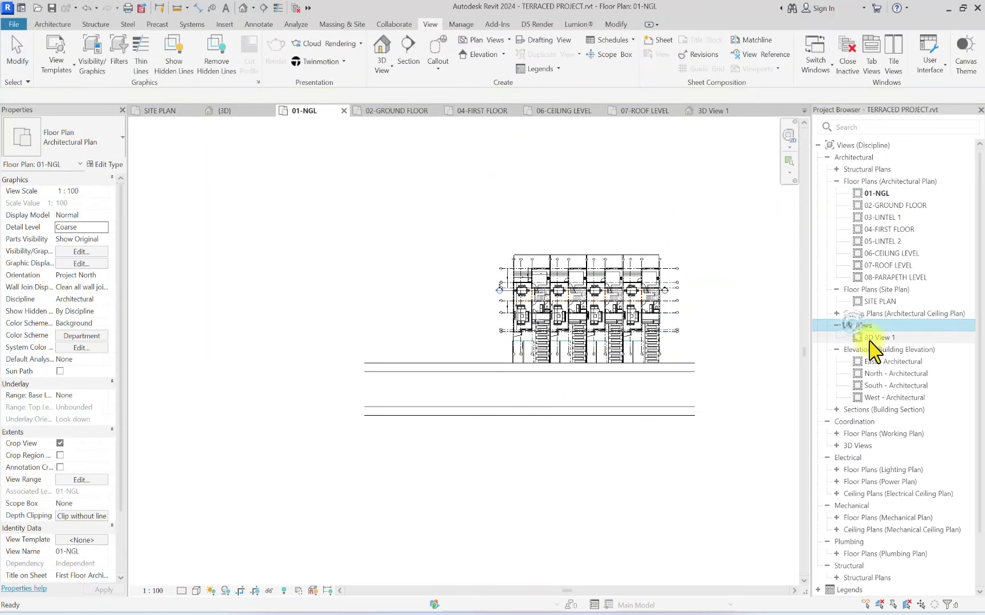
double_click(874, 338)
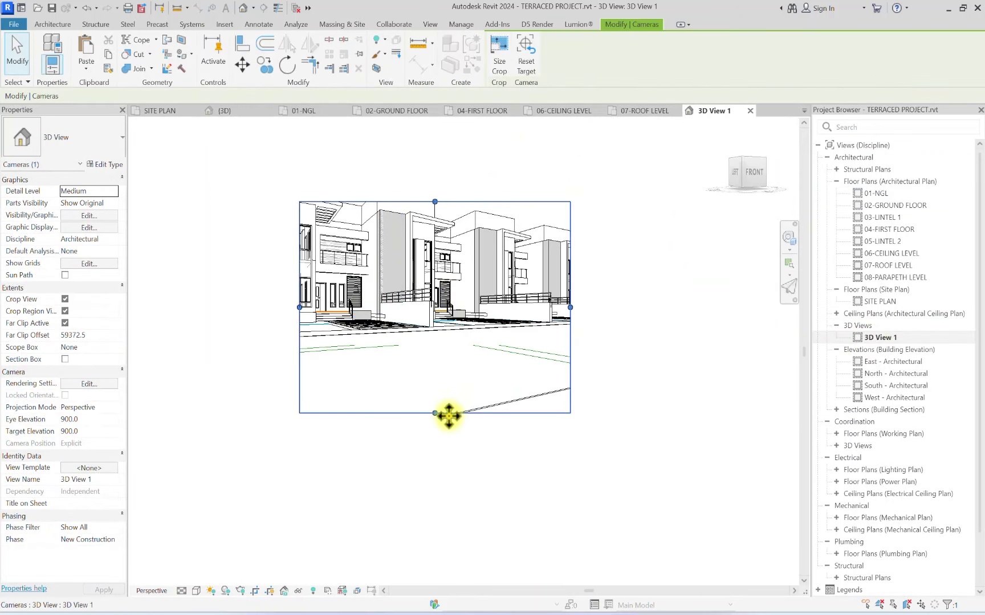
drag(435, 413, 434, 378)
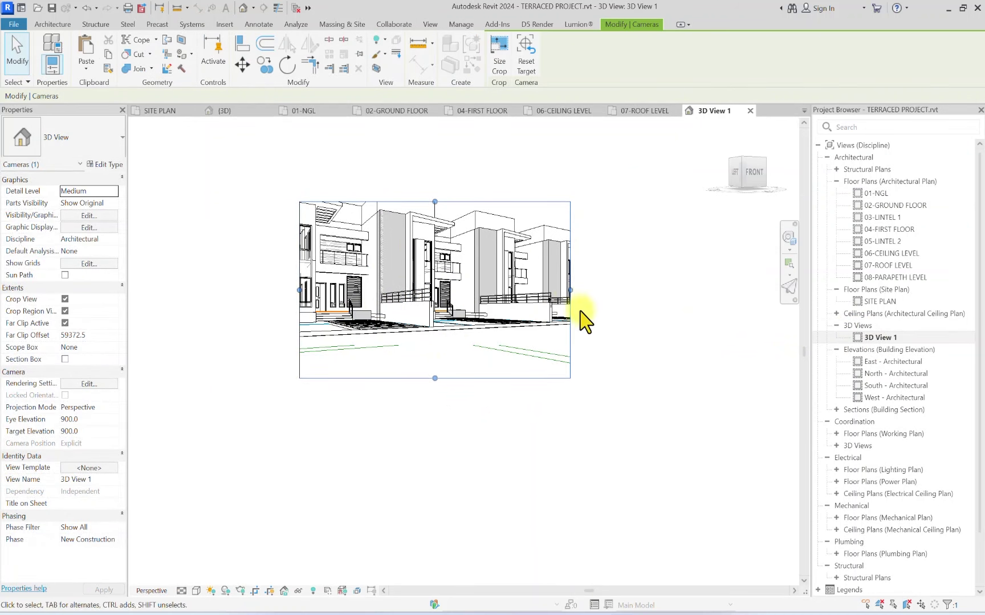
drag(571, 290, 641, 290)
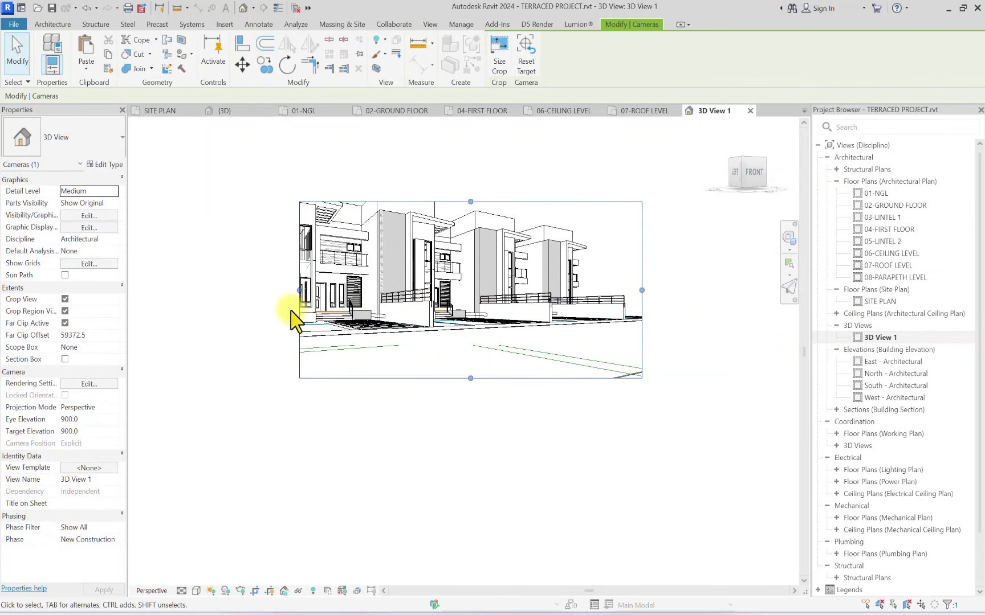
drag(297, 290, 247, 290)
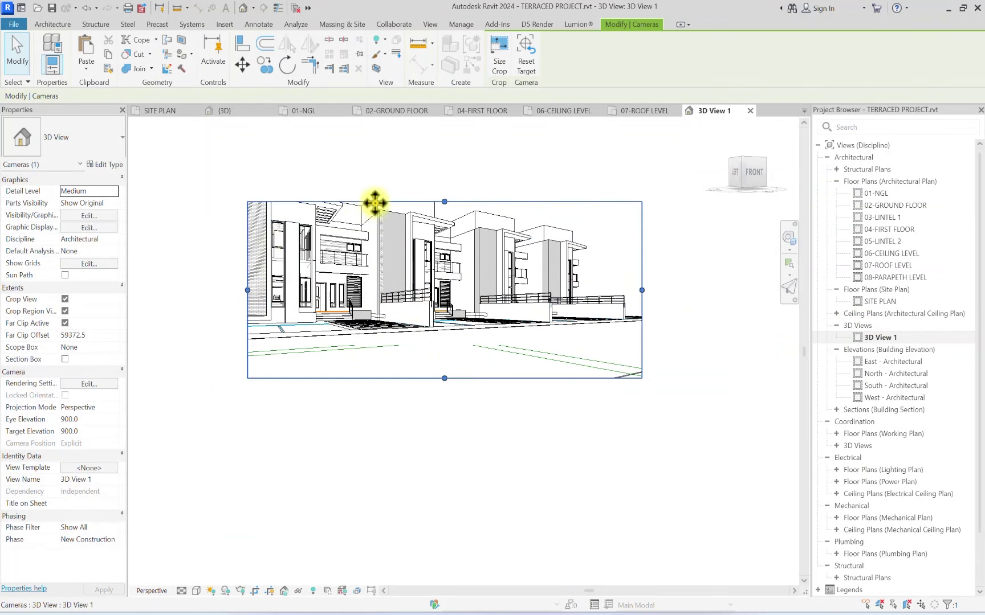
drag(444, 203, 446, 163)
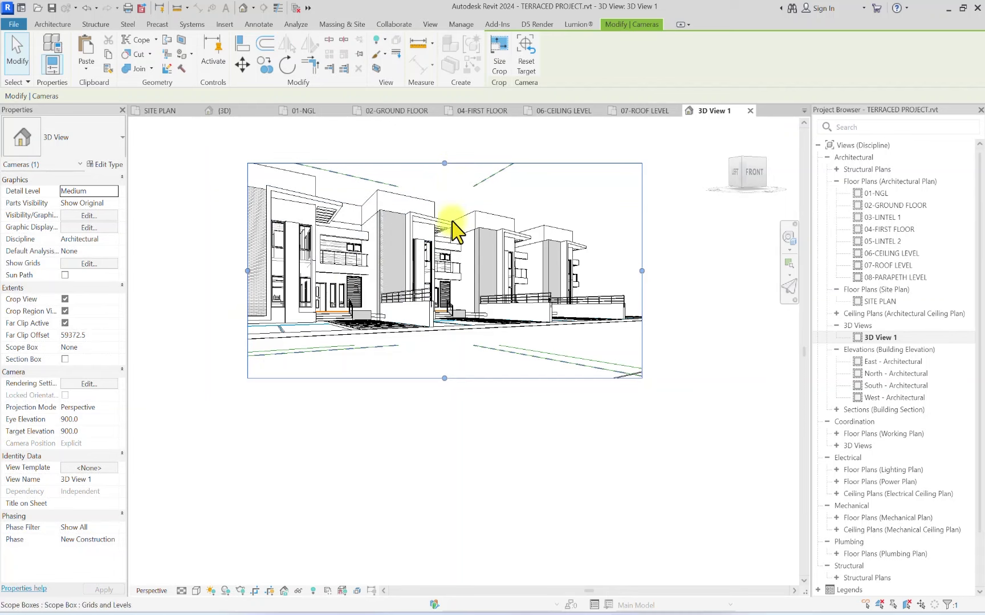
drag(644, 283, 603, 298)
mouse_move(248, 271)
mouse_down()
mouse_move(181, 269)
mouse_move(249, 268)
mouse_move(234, 271)
mouse_up()
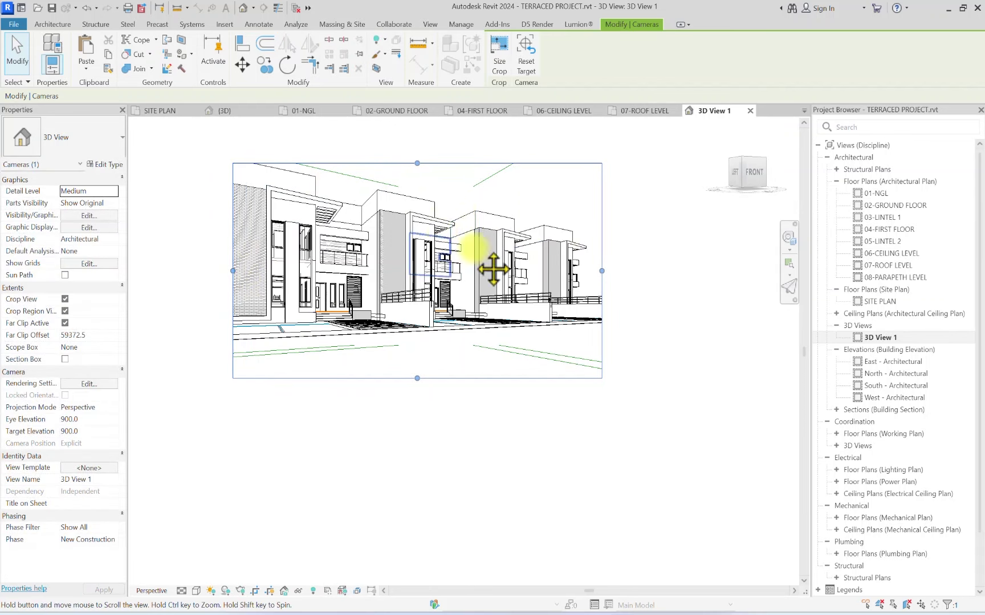
drag(492, 269, 582, 451)
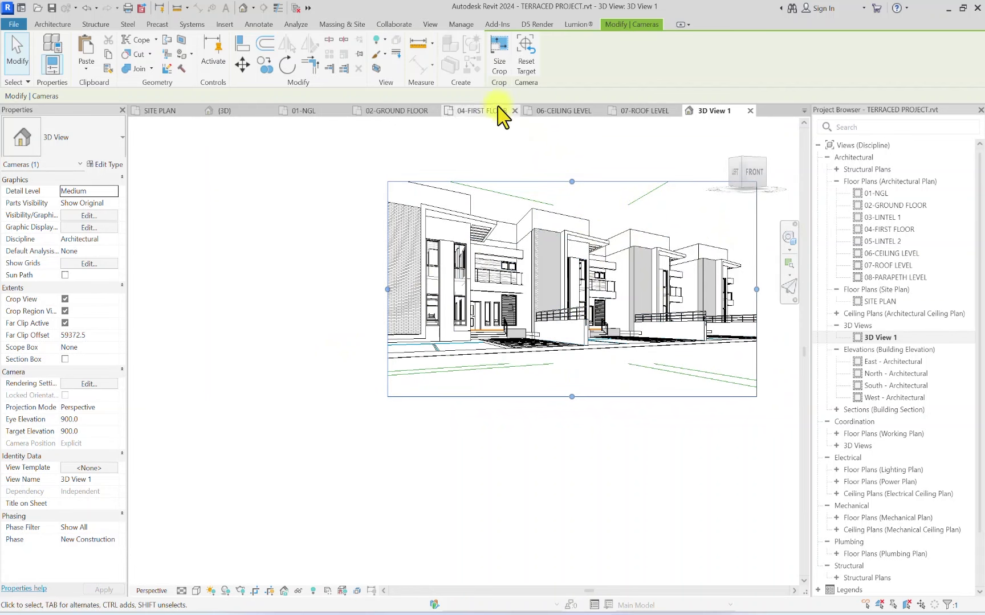
Step: Adjust the camera crop through the Size Crop settings
click(500, 73)
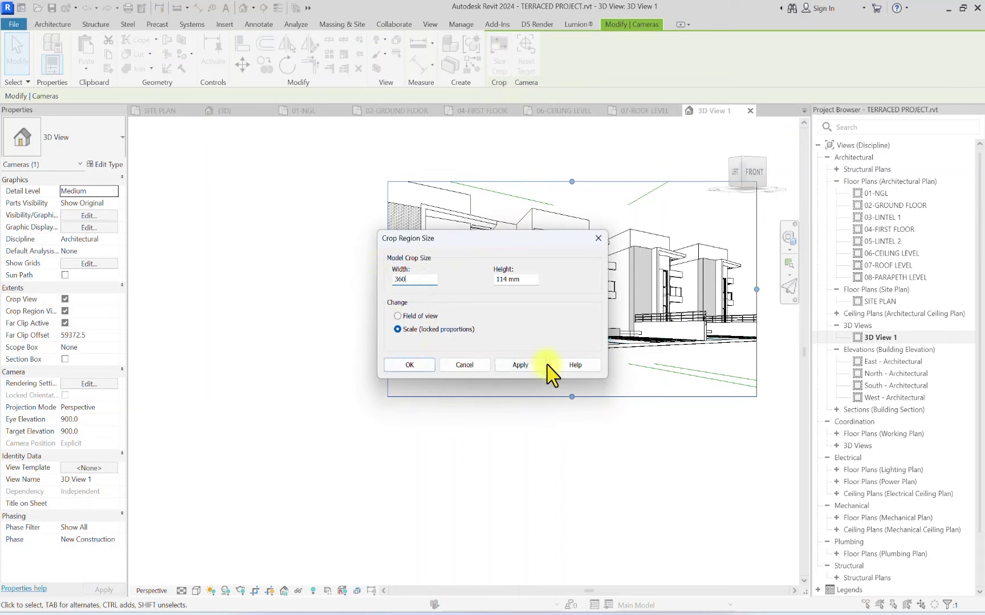
click(537, 366)
click(413, 368)
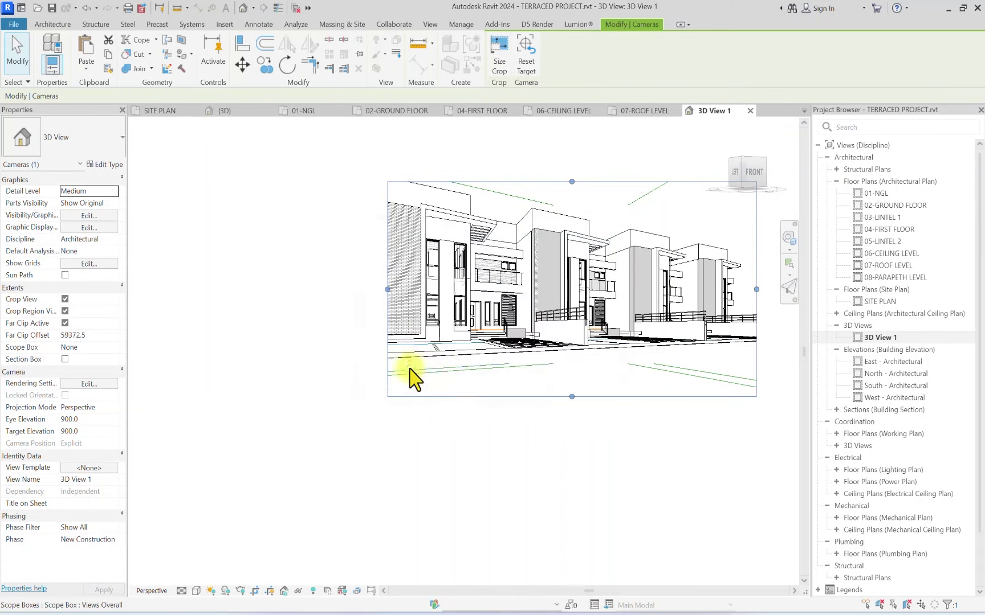
click(480, 455)
Step: Hide the scope box in 3D View 1
click(522, 199)
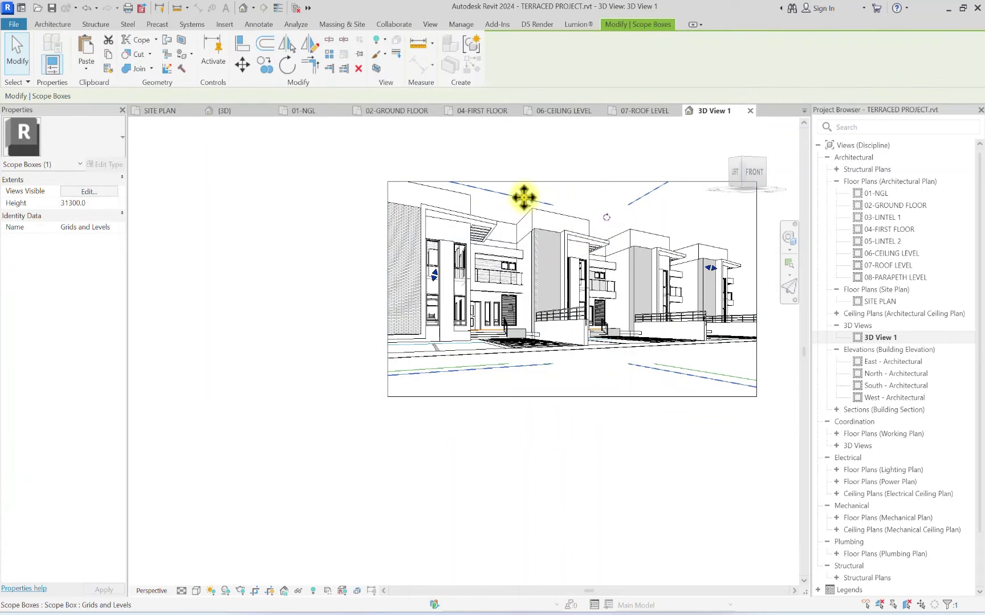
right_click(522, 198)
mouse_move(637, 257)
click(693, 272)
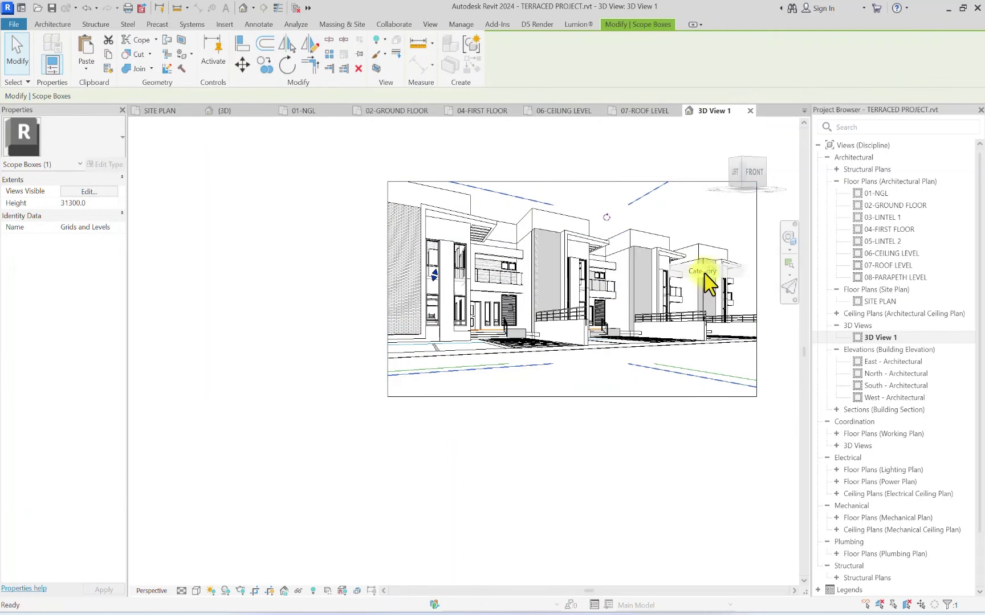
Step: Hide all room separation lines in the view and centre the houses in the perspective
scroll(488, 321, up, 5)
click(486, 342)
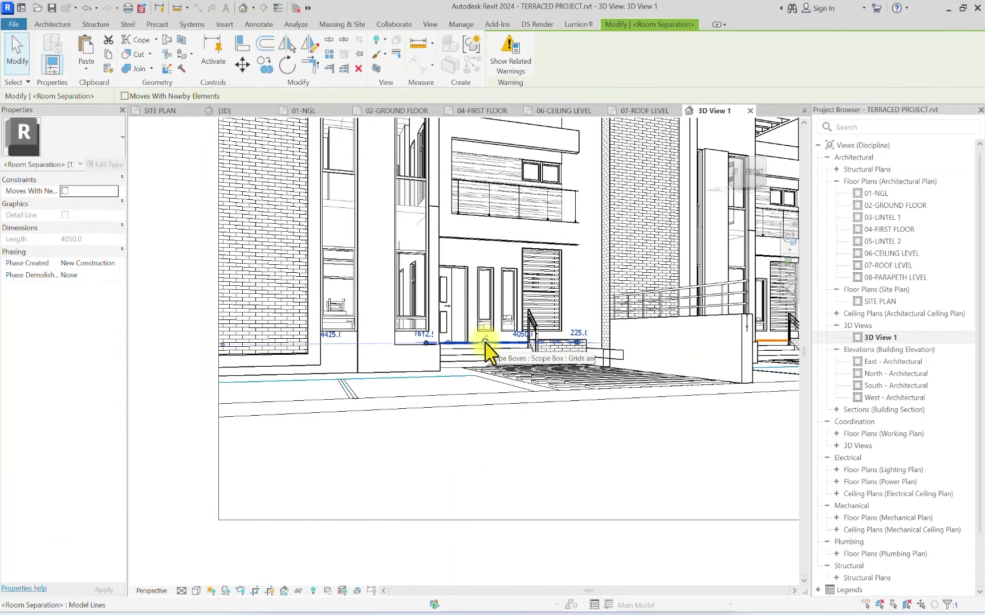
right_click(485, 342)
mouse_move(481, 321)
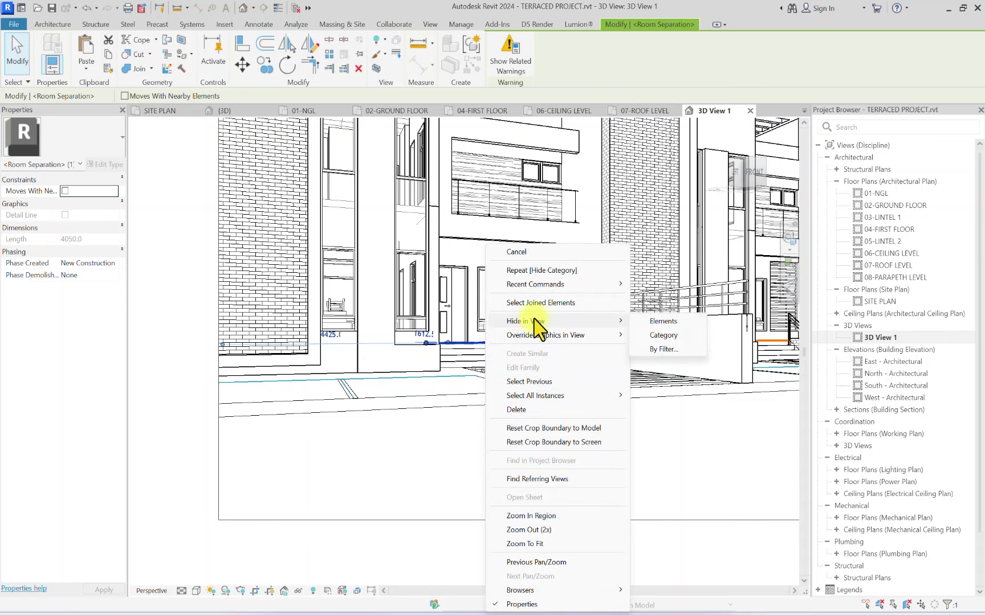
click(658, 336)
scroll(392, 352, down, 5)
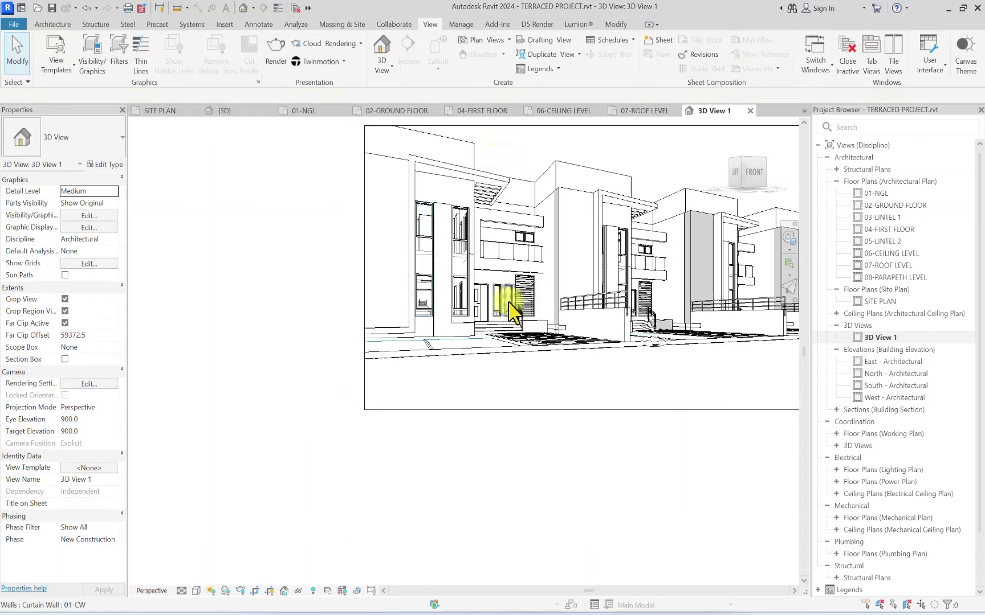
middle_drag(735, 330, 544, 414)
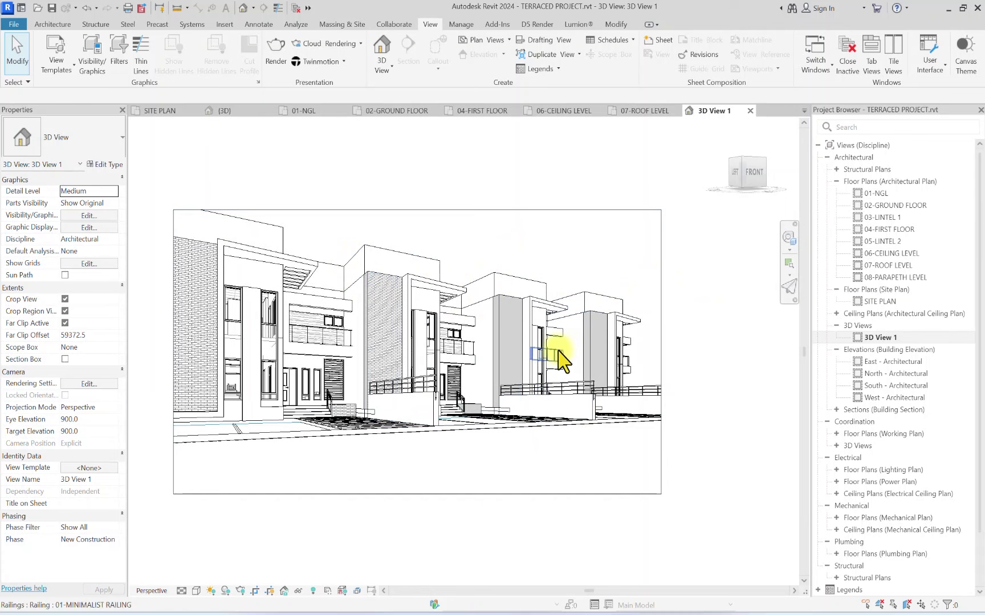
Step: Hide the crop region boundary and switch the view's visual style to Realistic
click(270, 591)
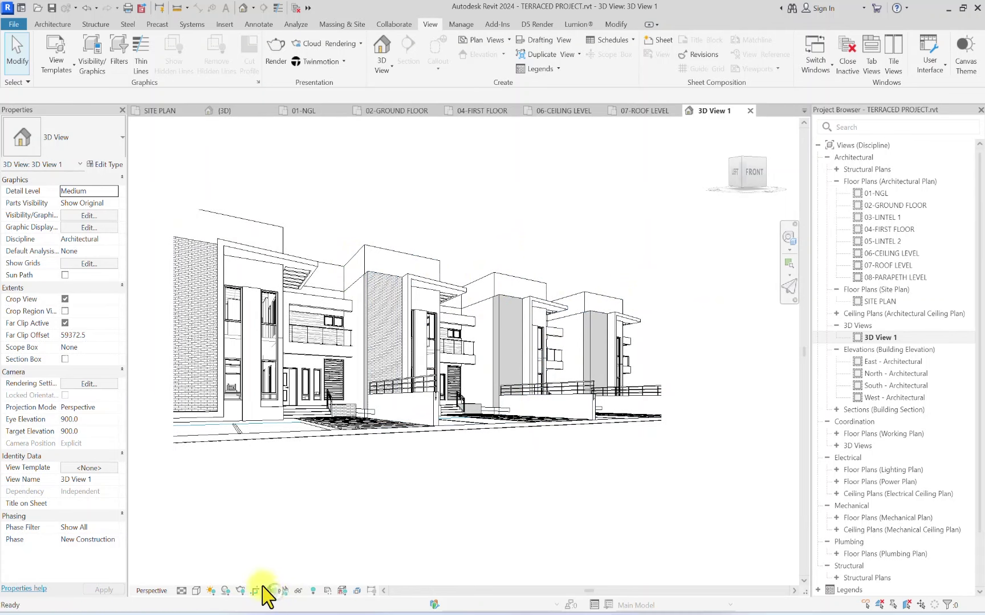
key(g)
key(d)
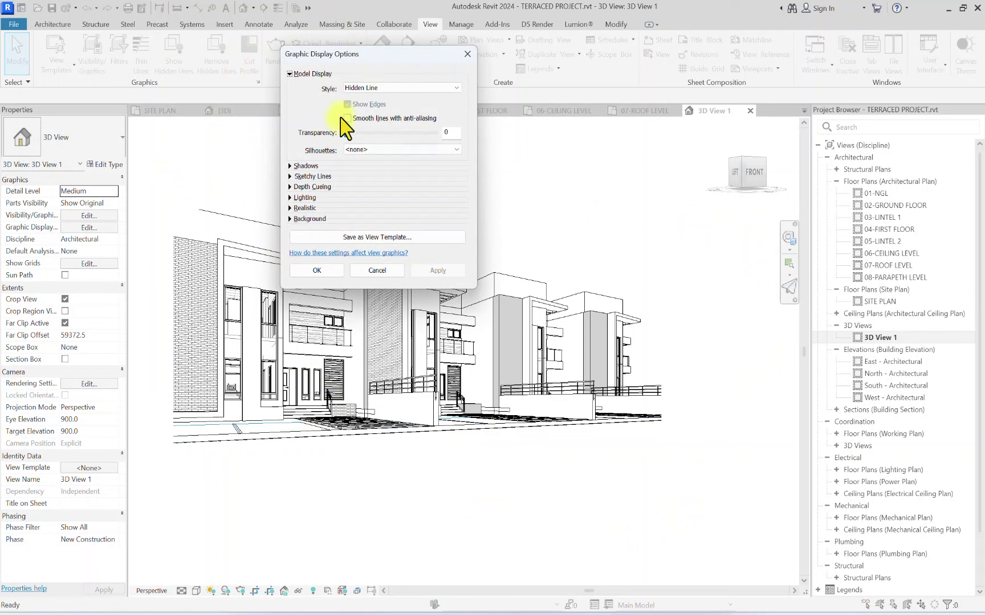
click(365, 89)
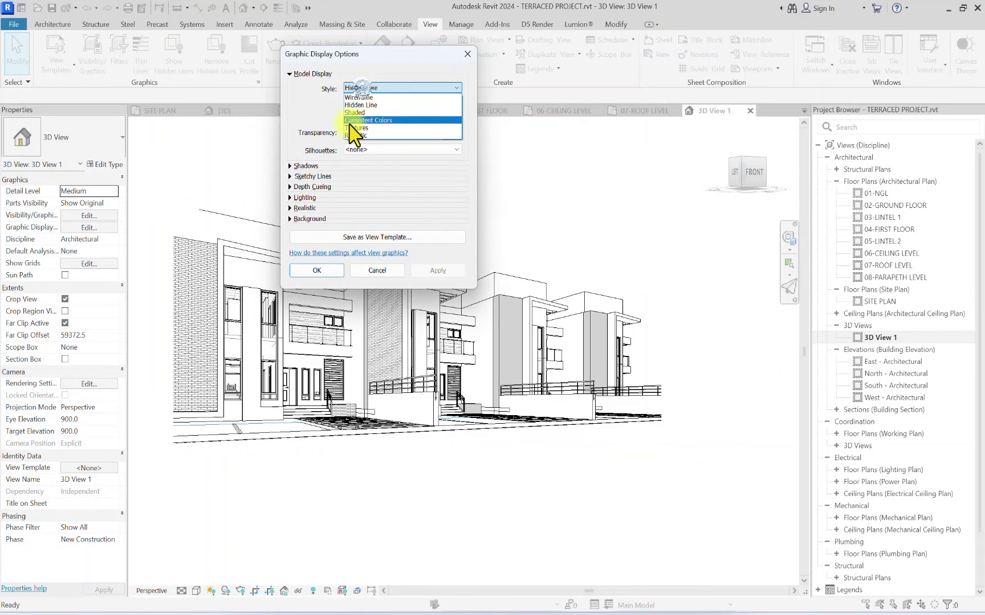
click(356, 135)
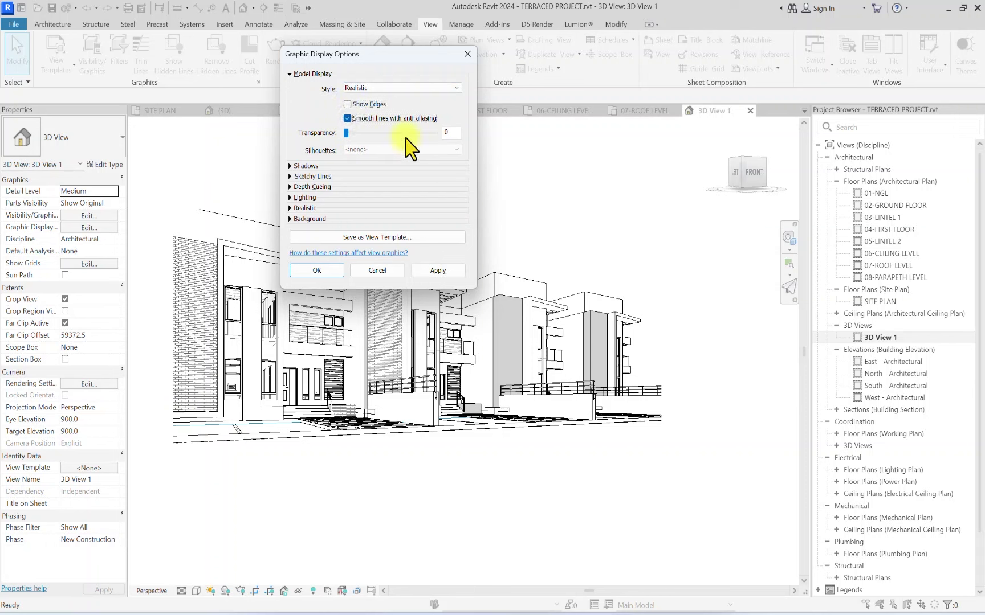
Step: Use Exterior: Sun only lighting with a still Spring Equinox sun
click(290, 166)
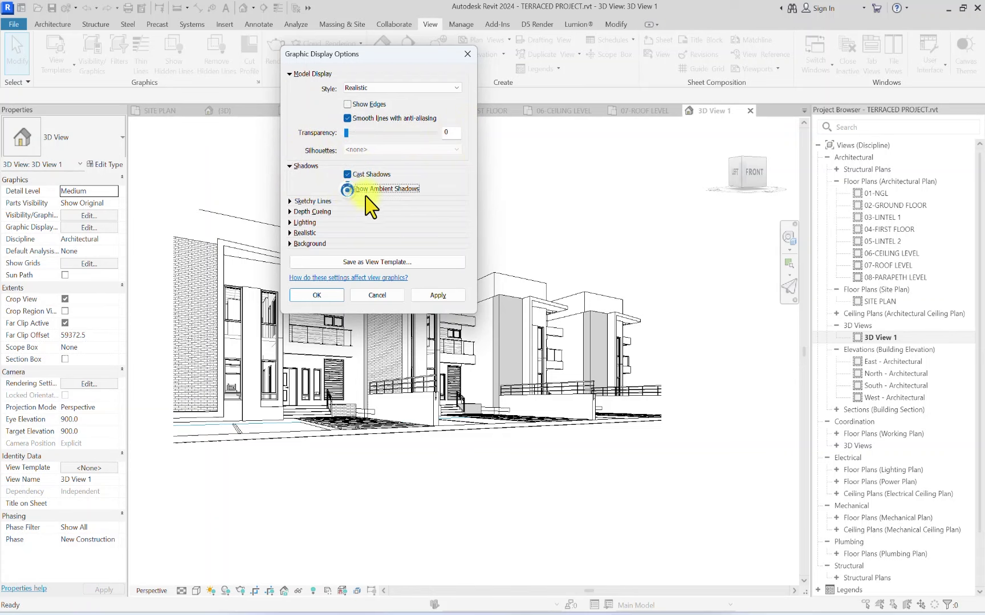
click(289, 222)
click(430, 235)
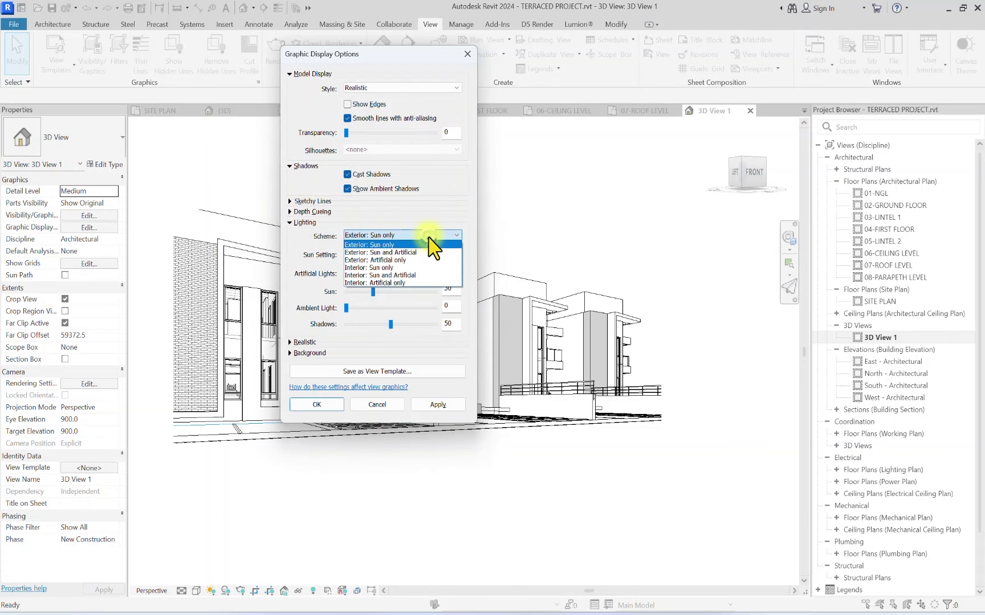
click(432, 242)
click(444, 255)
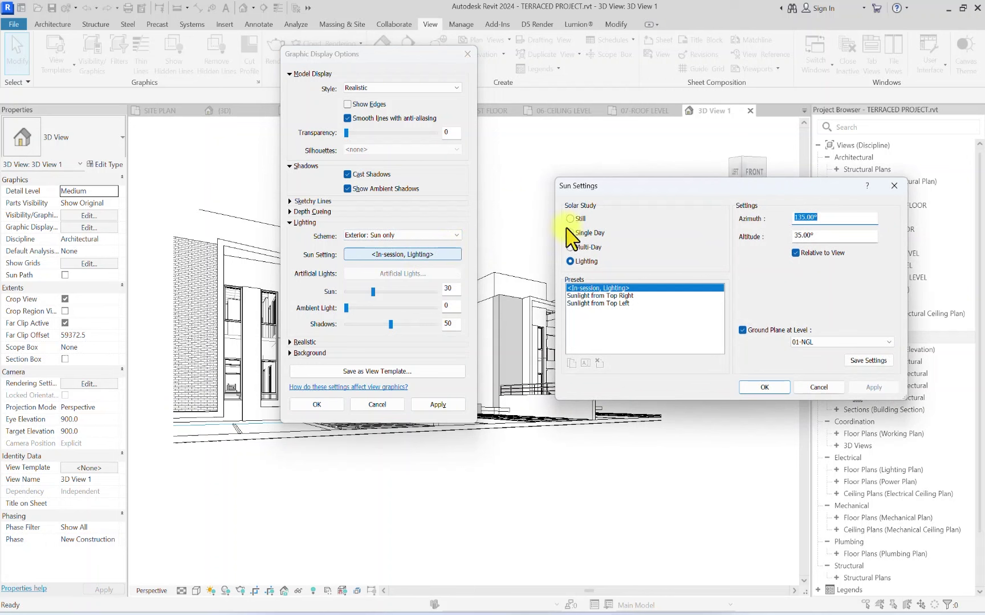
click(570, 219)
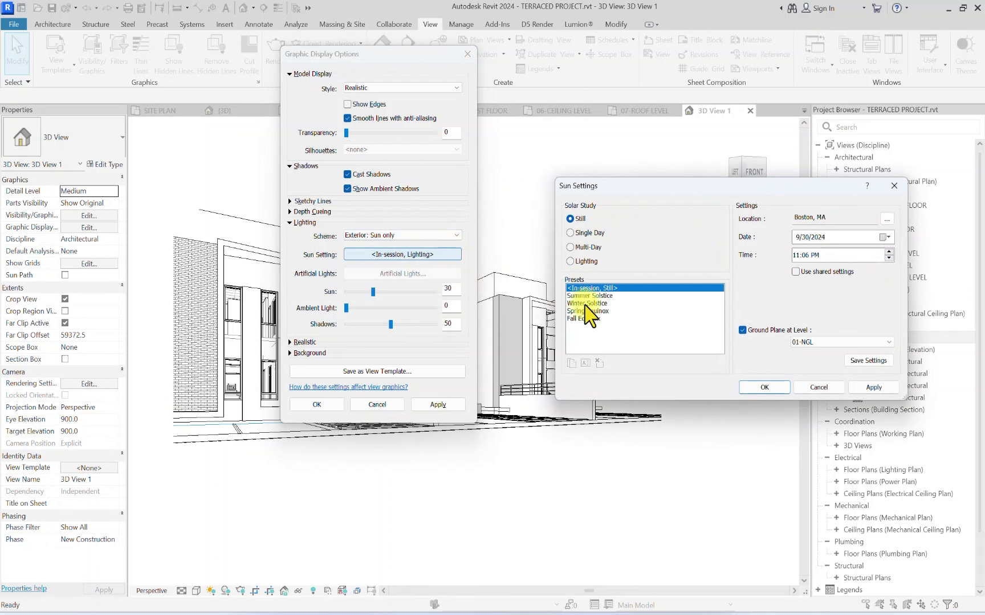
click(582, 311)
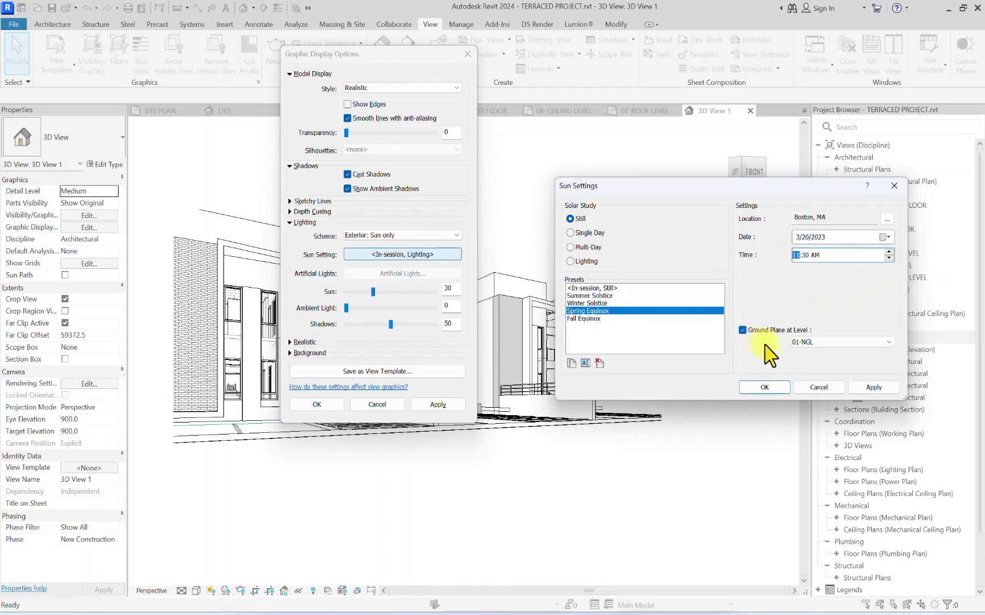
click(761, 388)
Step: Set sun intensity to 90, ambient light to 20 and shadows to 10
drag(406, 292, 420, 292)
drag(346, 308, 363, 308)
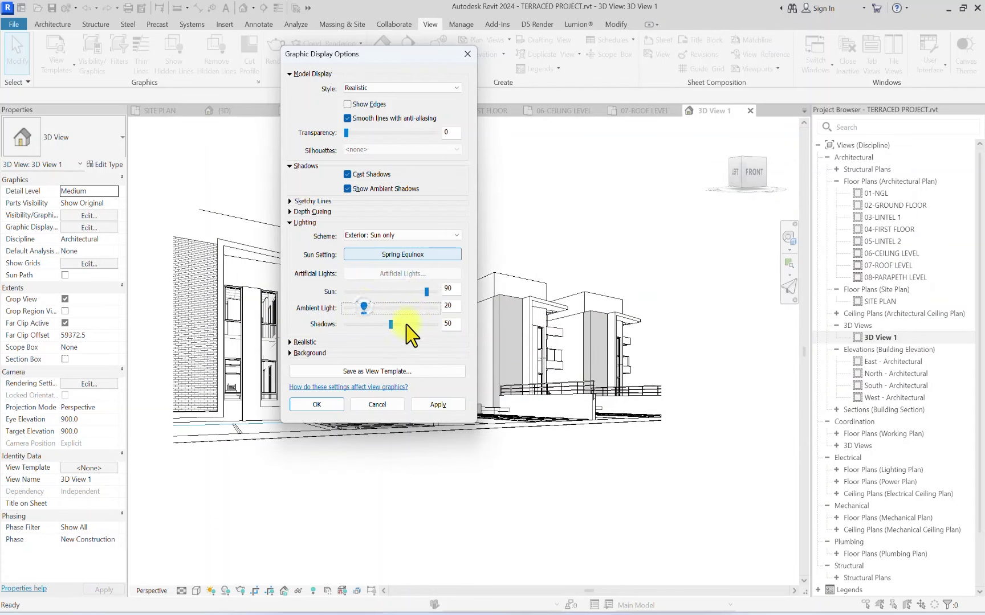
double_click(452, 323)
text(10)
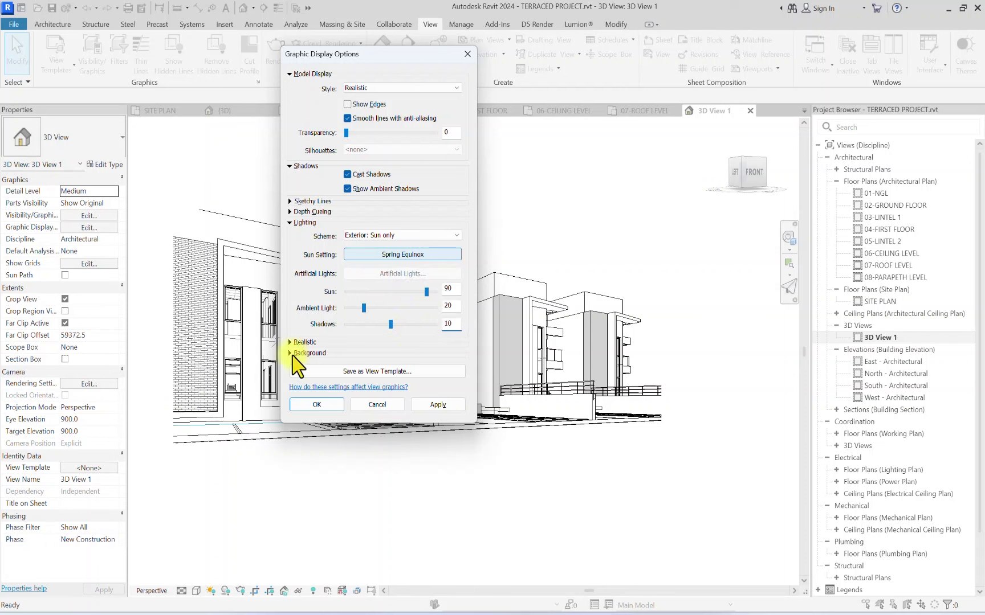
Step: Give the view a gradient background with a lighter sky colour (RGB 233-239-241) and apply
click(290, 354)
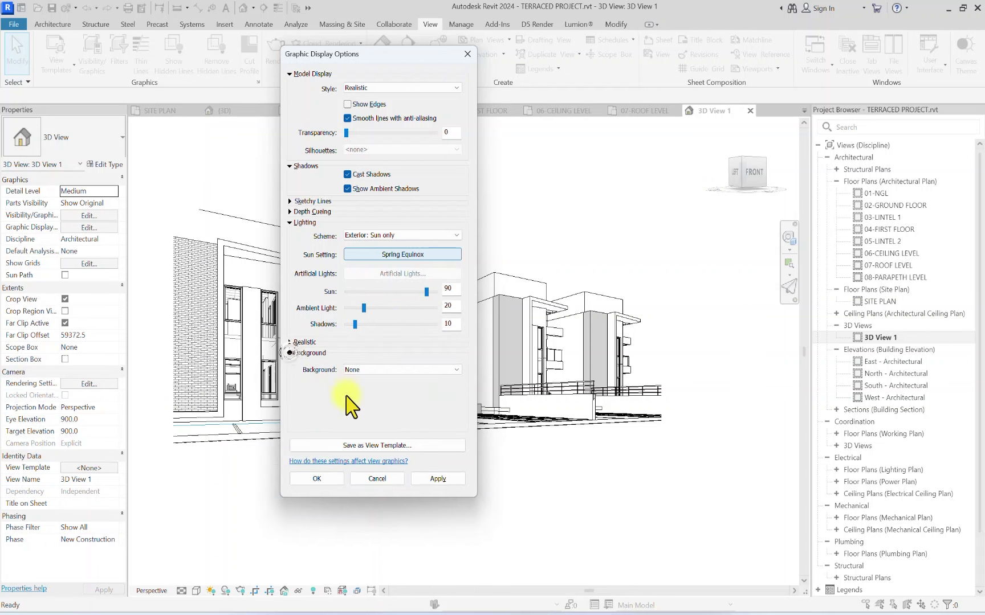
click(365, 370)
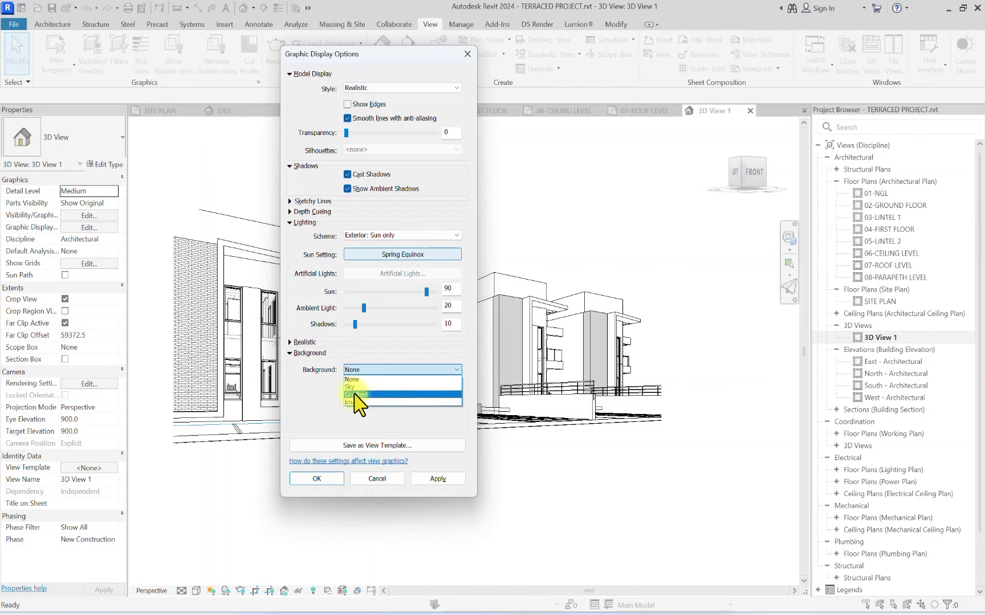
click(384, 397)
click(351, 388)
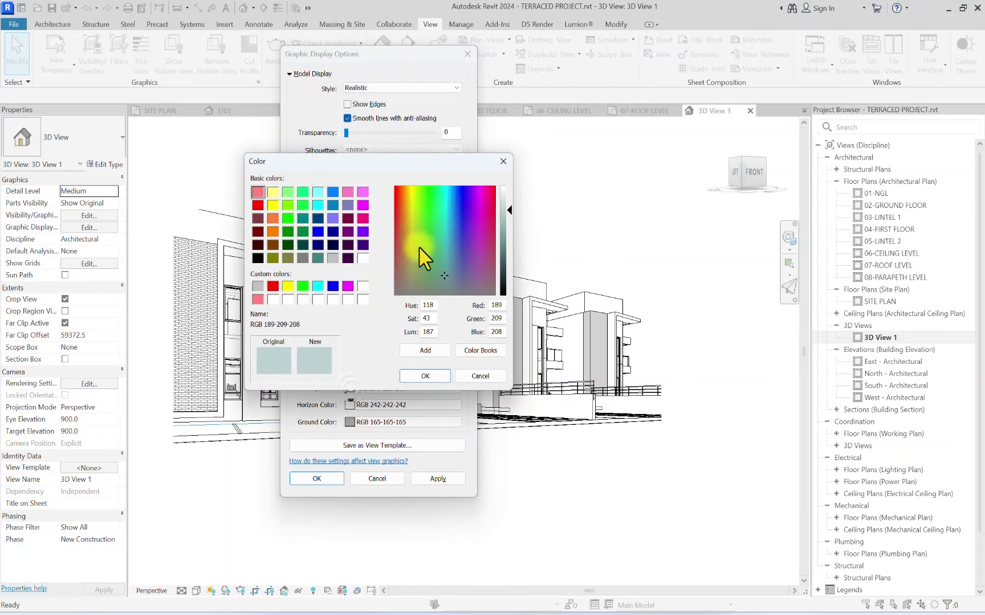
click(506, 196)
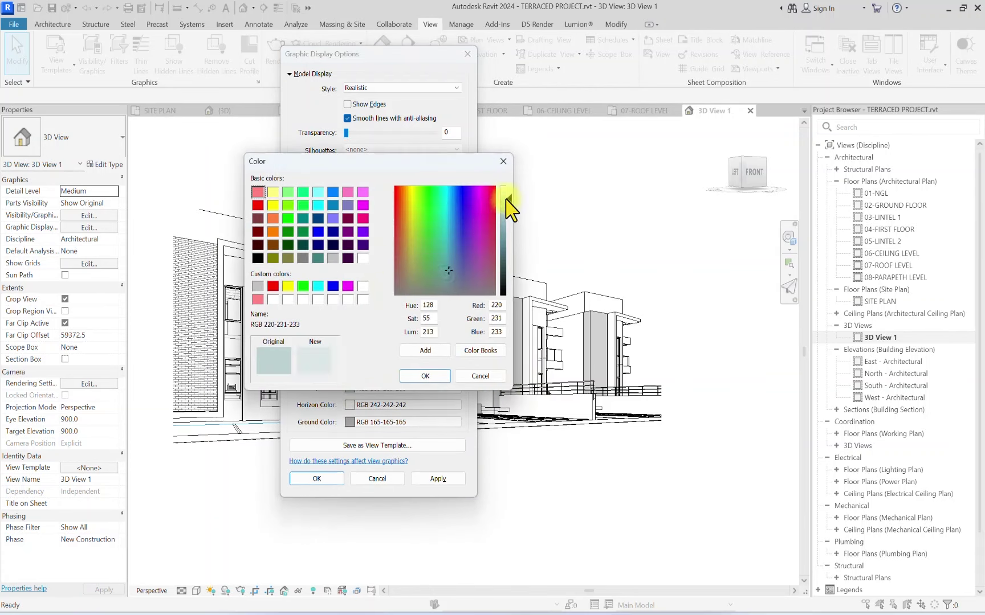
click(436, 373)
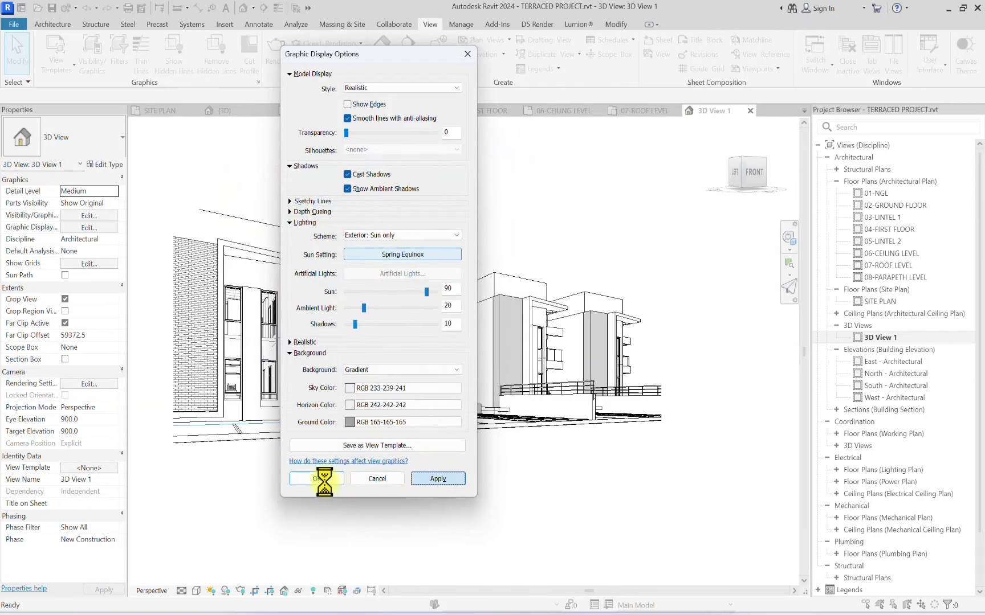
click(437, 478)
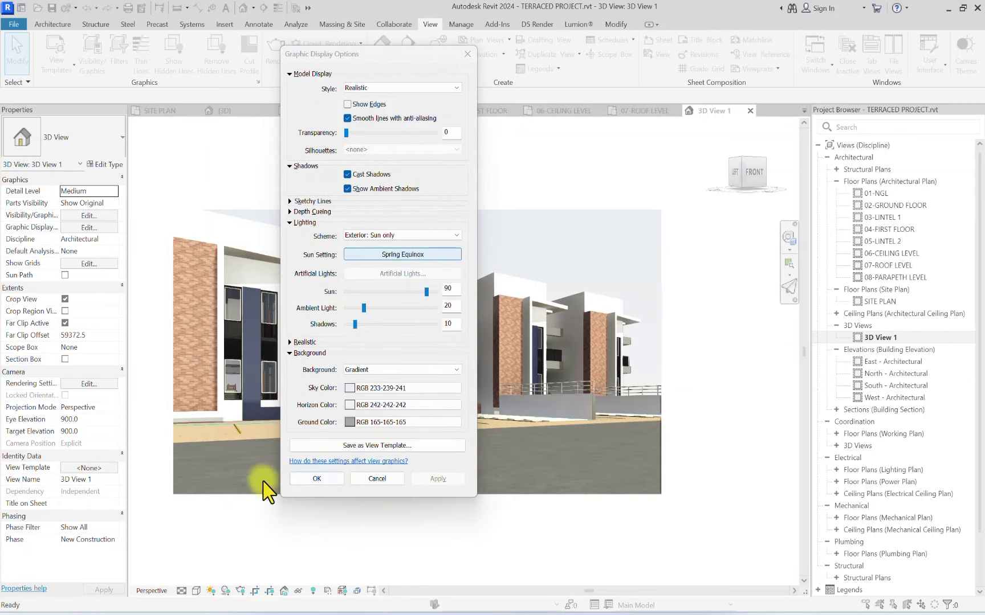
click(317, 478)
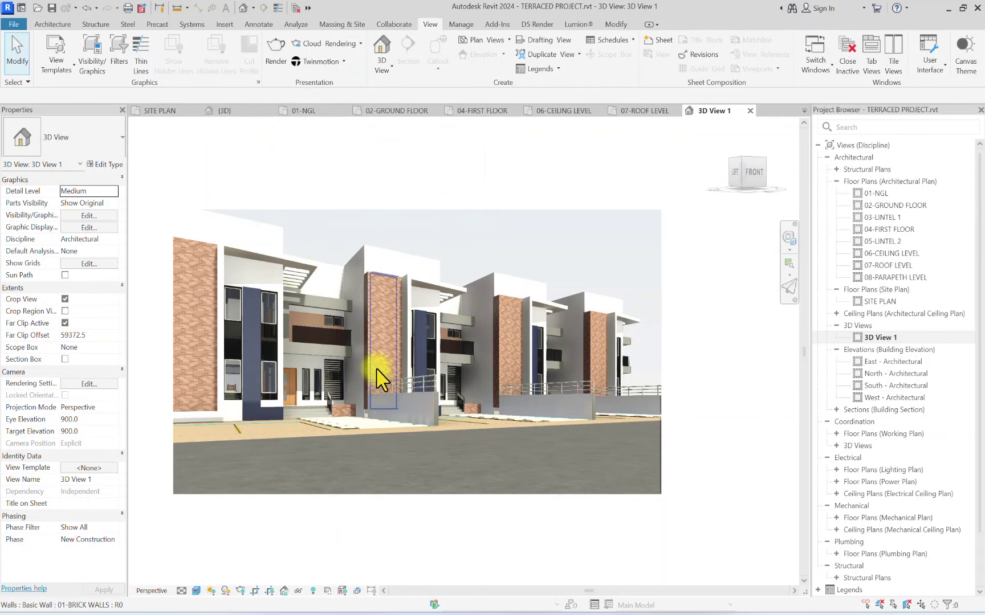
Step: Switch 3D View 1's visual style to Shaded in Graphic Display Options
key(g)
key(d)
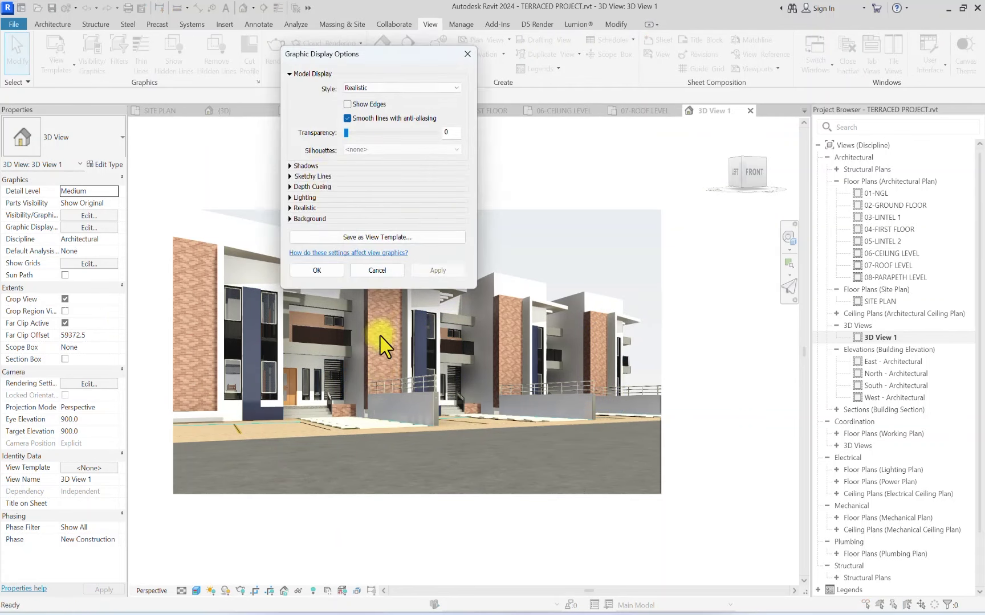
click(388, 88)
click(370, 114)
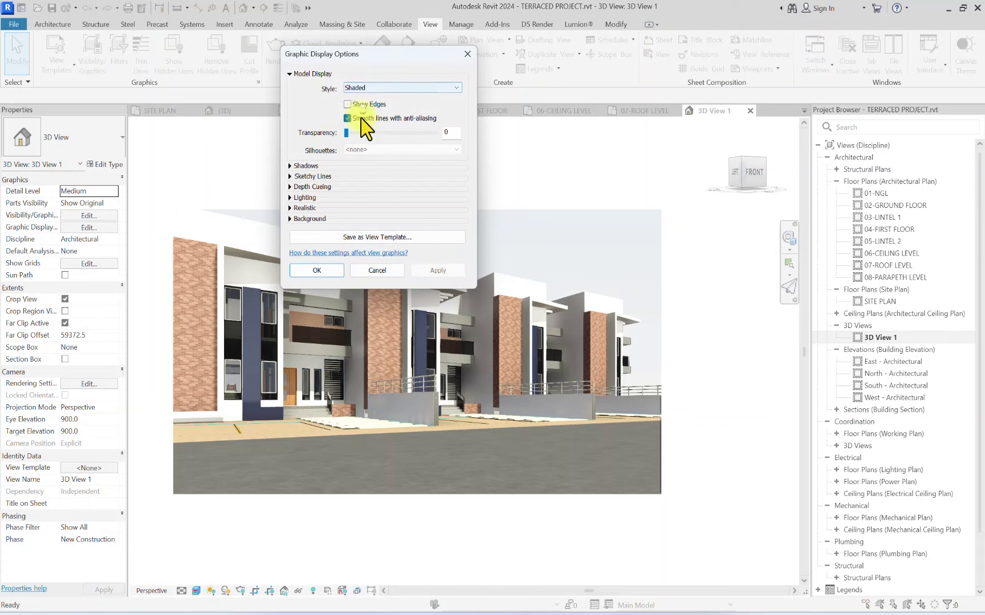
click(438, 271)
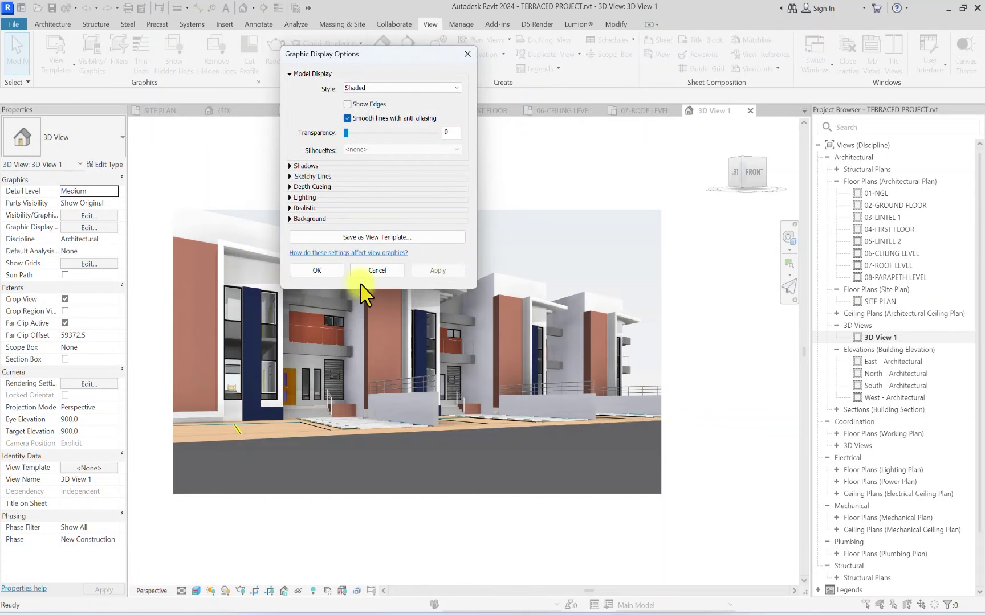
click(316, 270)
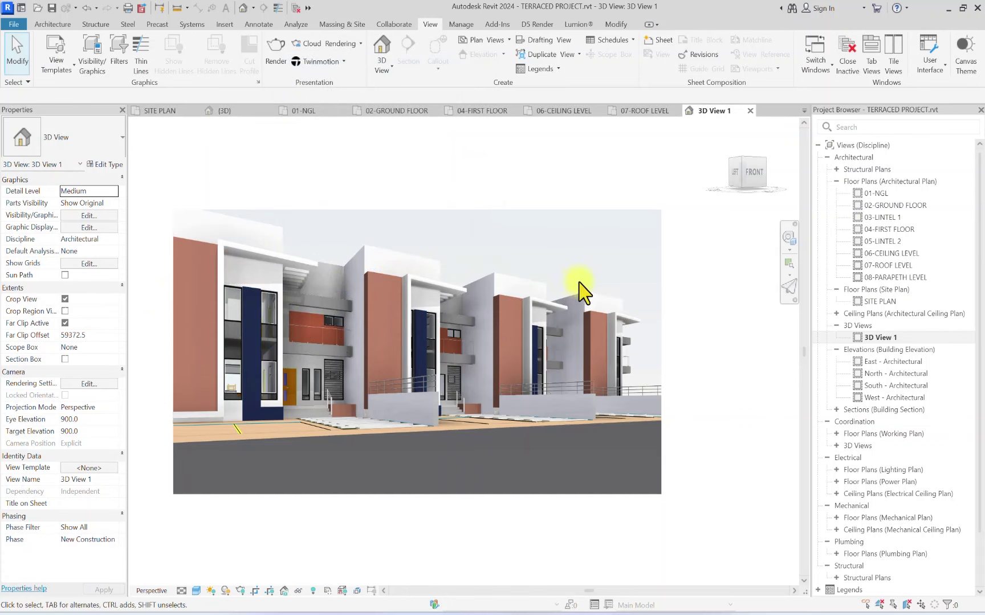
Step: Create a view template named 3D from the current view
scroll(622, 308, up, 3)
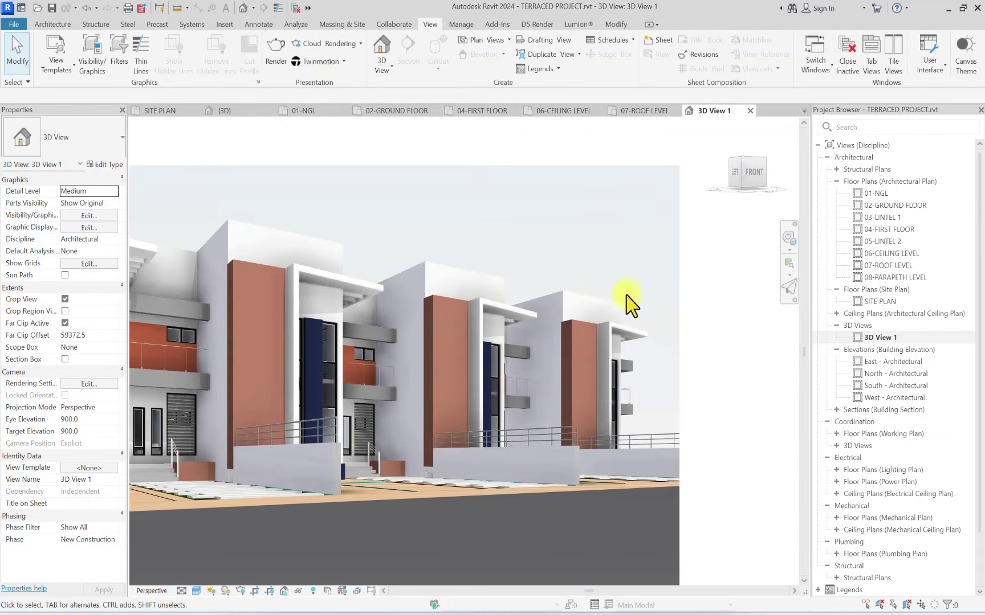
scroll(633, 334, up, 5)
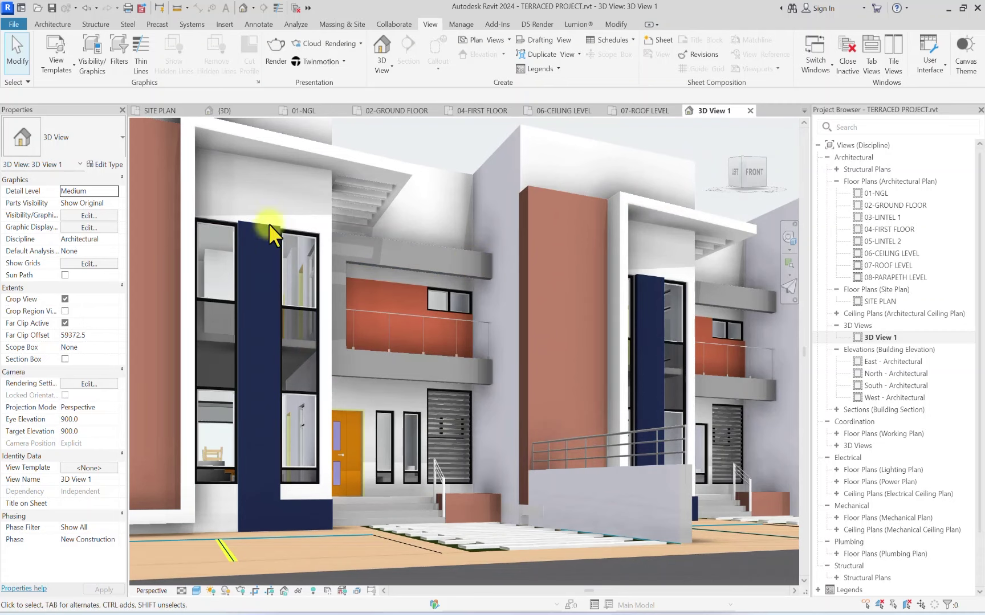
scroll(289, 217, down, 2)
scroll(262, 233, down, 5)
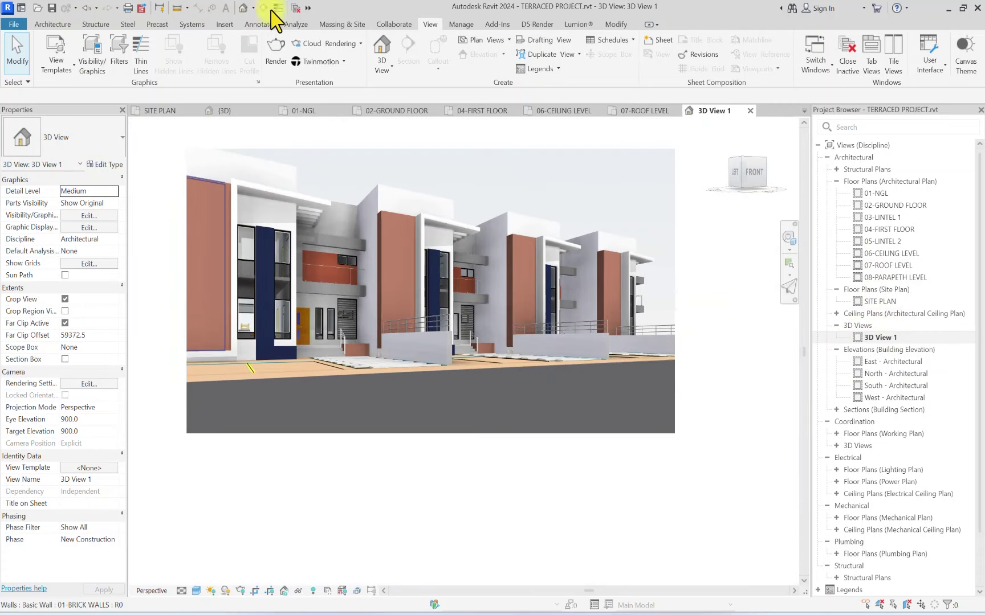
click(56, 65)
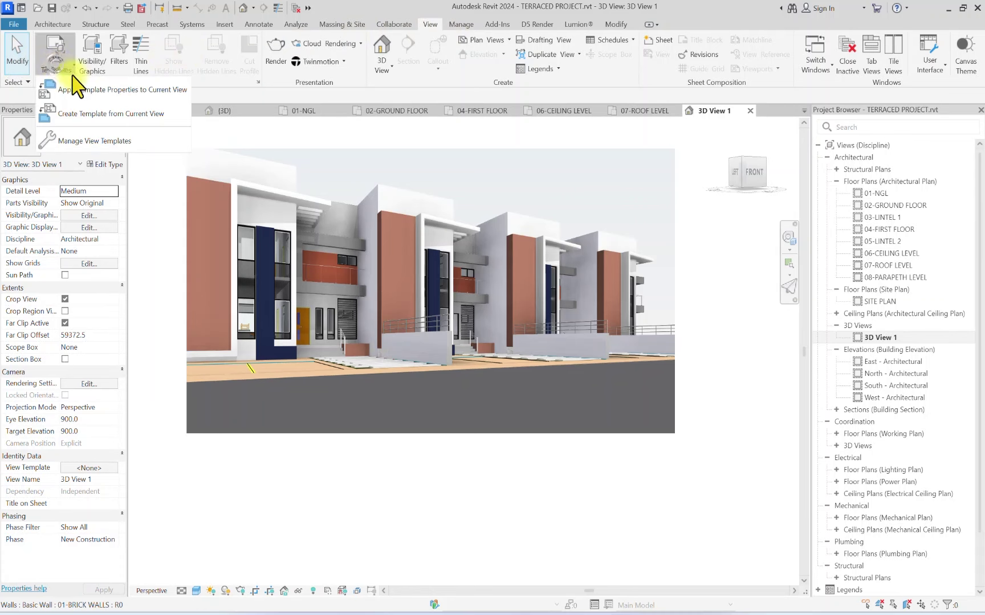
click(75, 118)
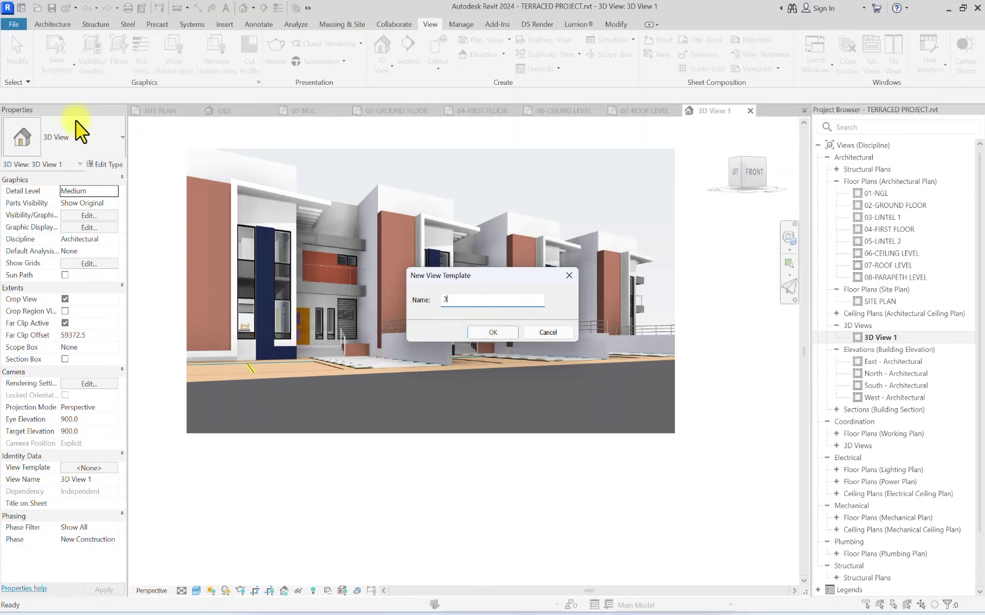
click(494, 332)
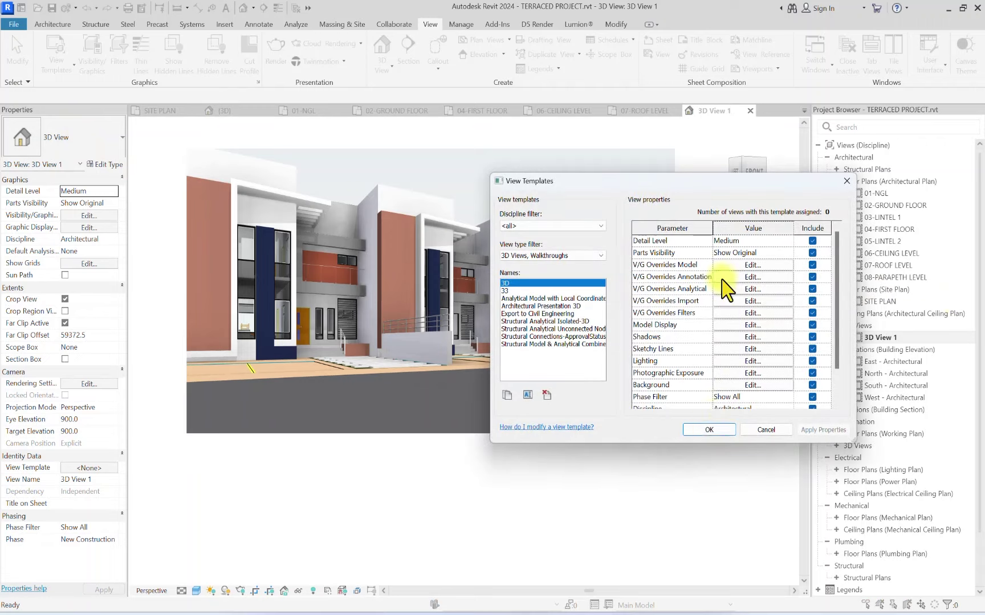
click(707, 430)
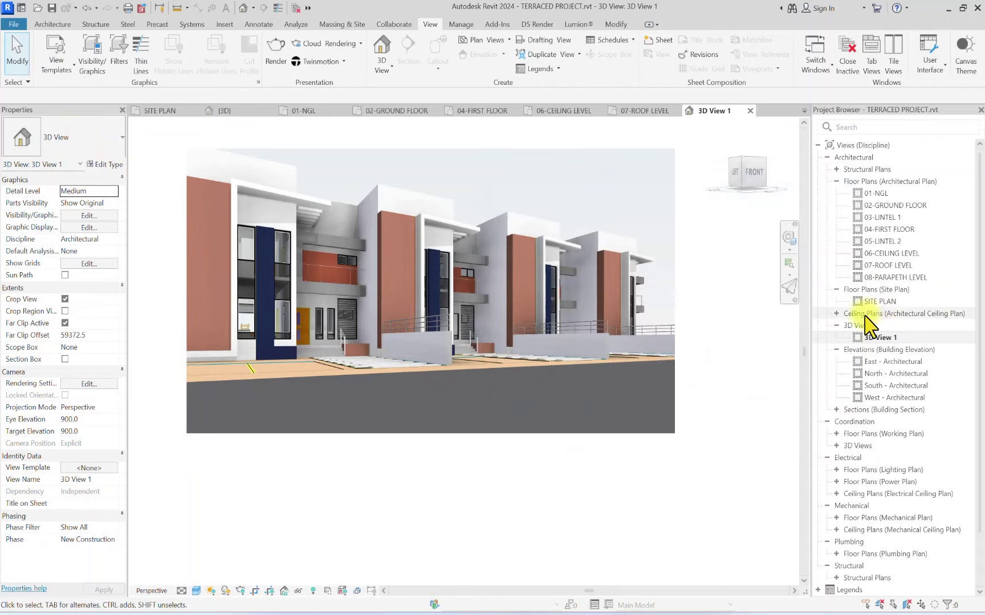
Step: Open 01-NGL and start a new perspective camera at a 1750.0 eye offset
double_click(889, 195)
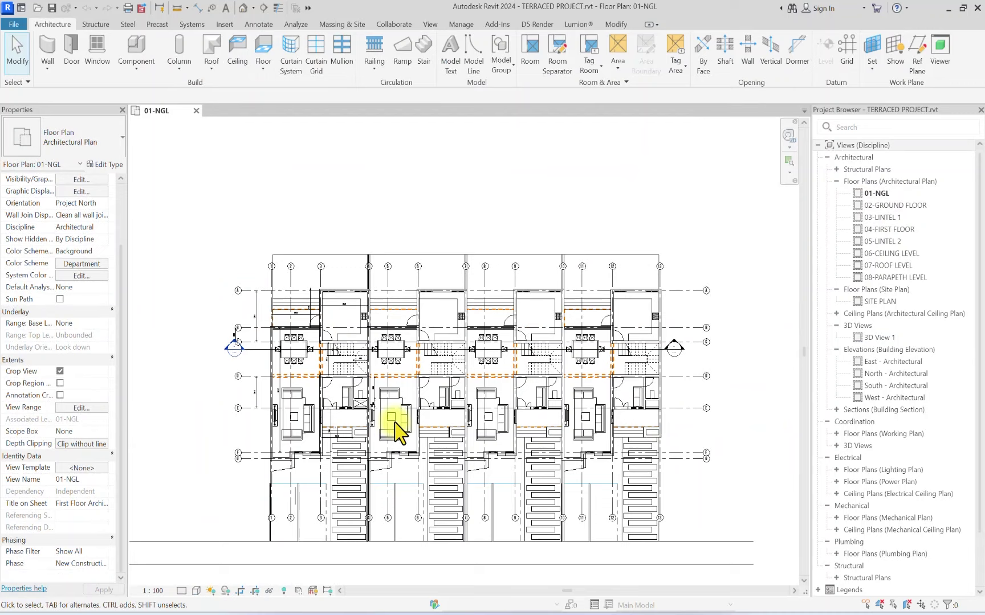
scroll(418, 399, down, 3)
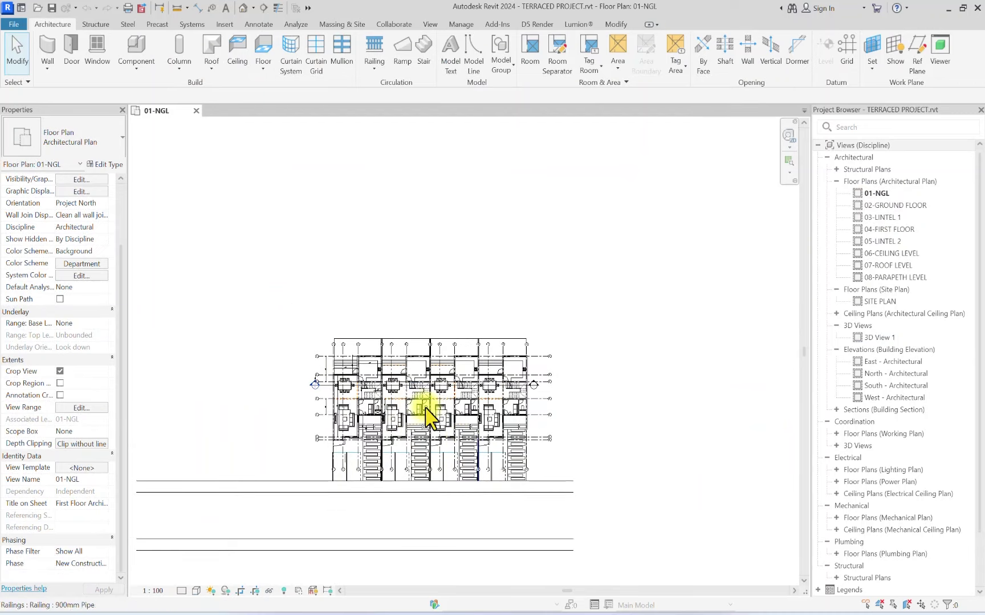
click(431, 24)
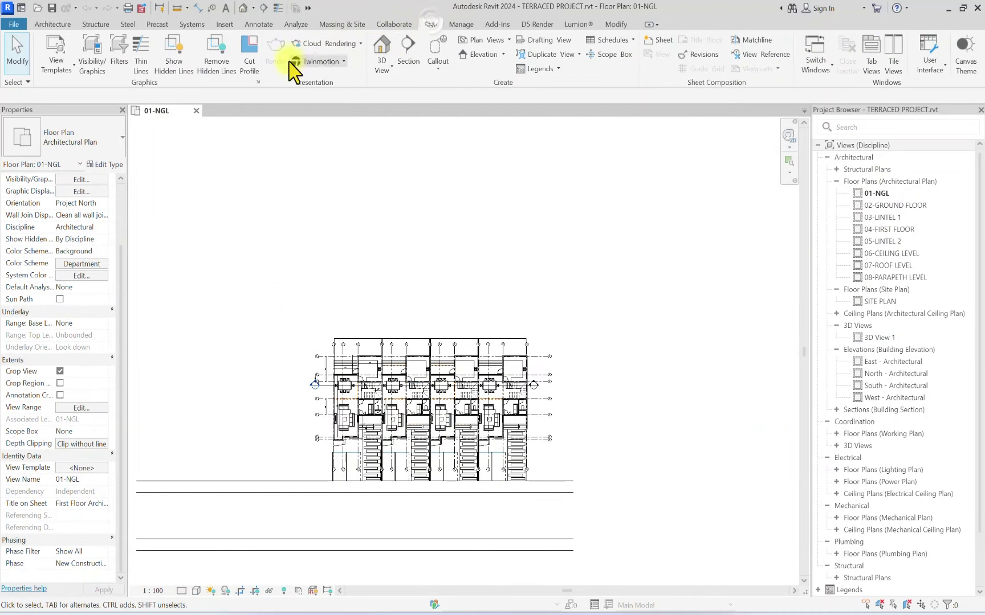
click(380, 67)
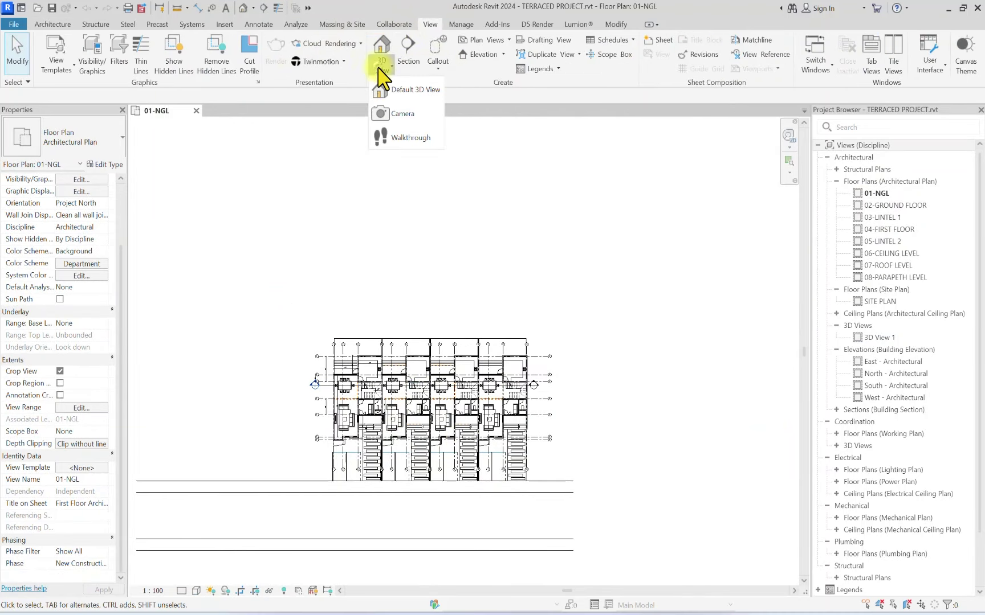
click(402, 114)
scroll(542, 495, up, 2)
scroll(541, 496, down, 2)
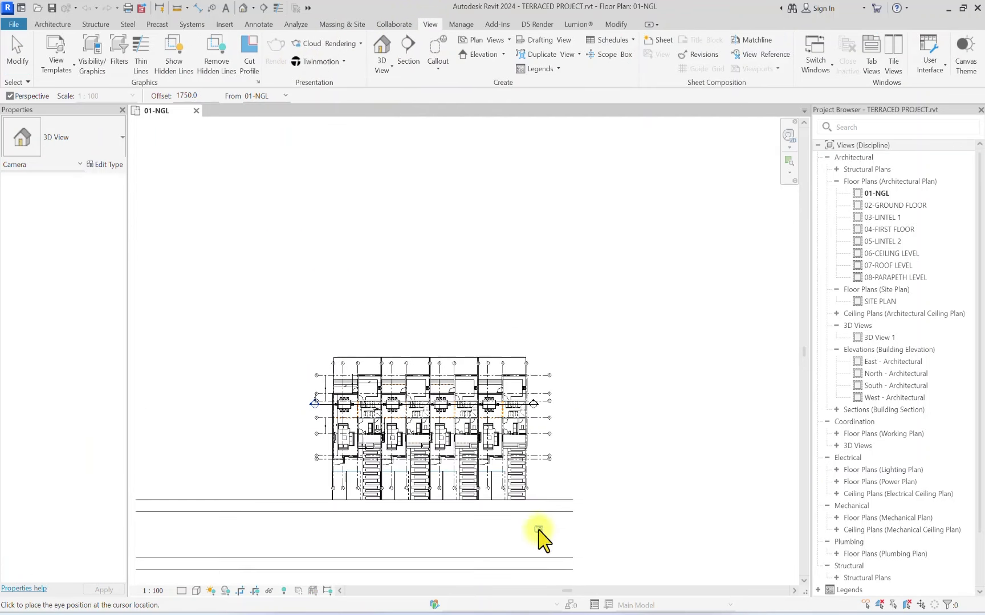
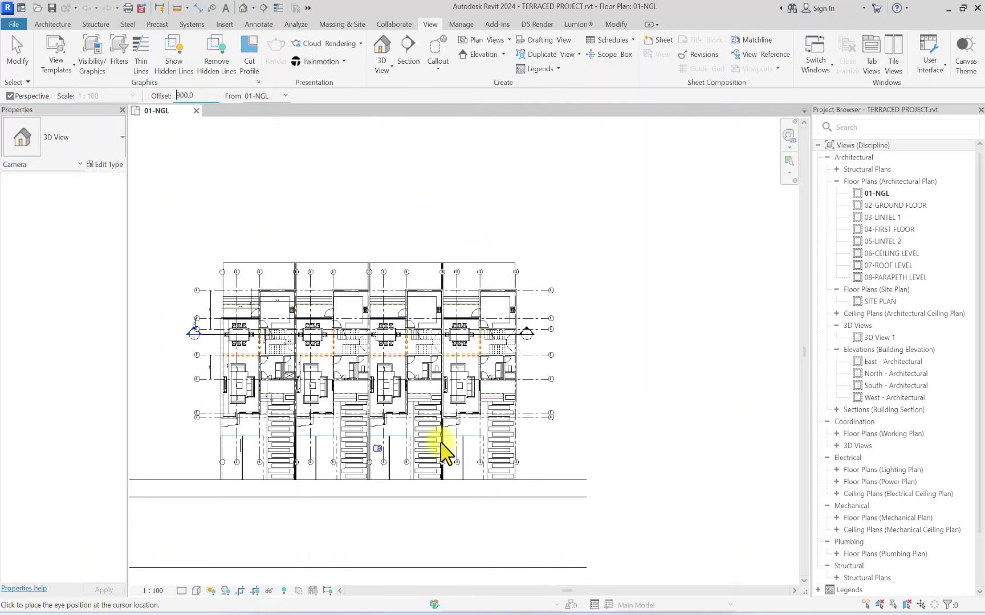
Step: Place a camera in the 01-NGL plan and stretch its frame wider and taller
scroll(490, 485, down, 3)
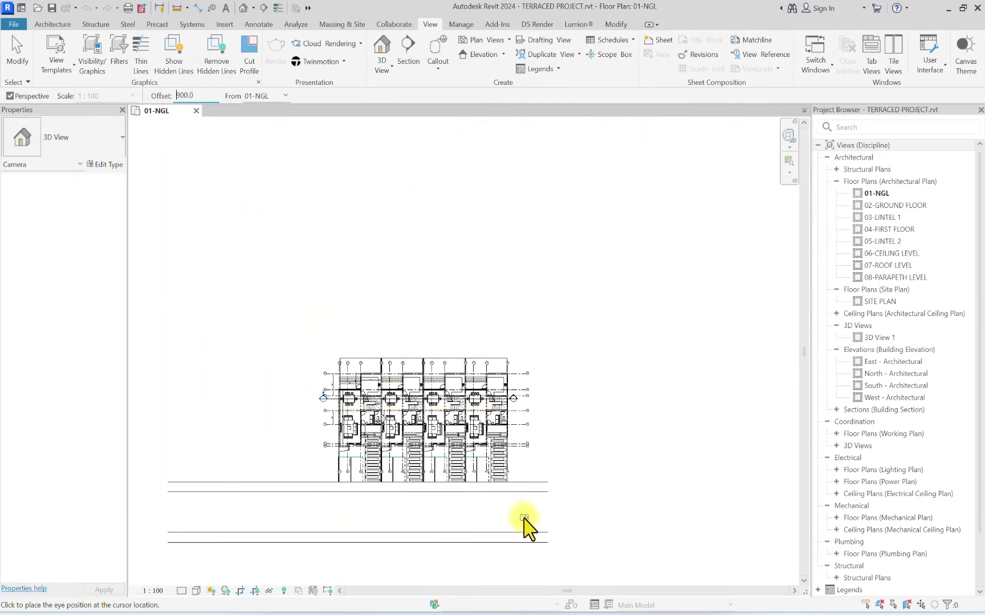
click(288, 264)
scroll(371, 259, down, 4)
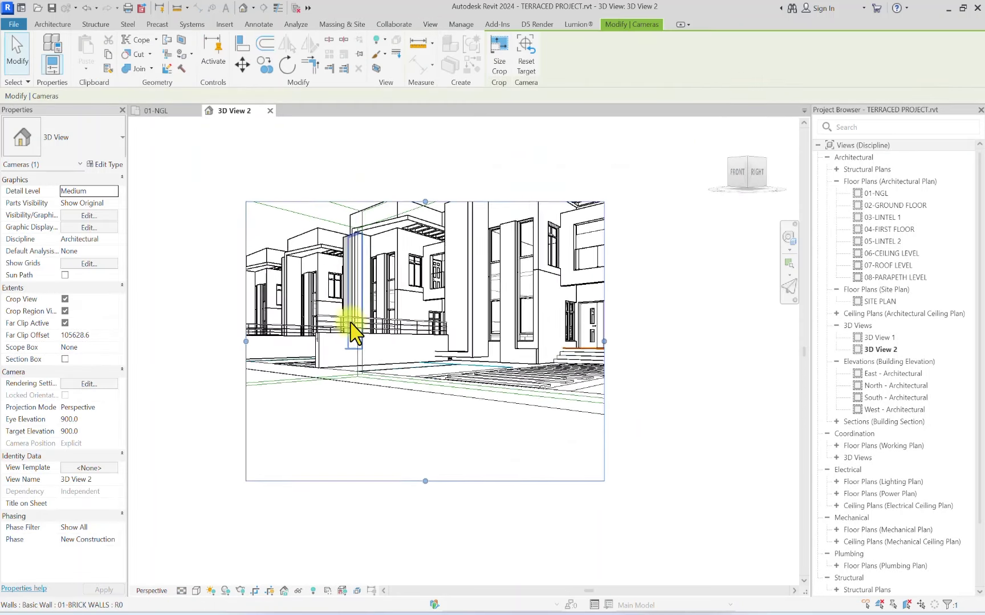
drag(542, 336, 584, 336)
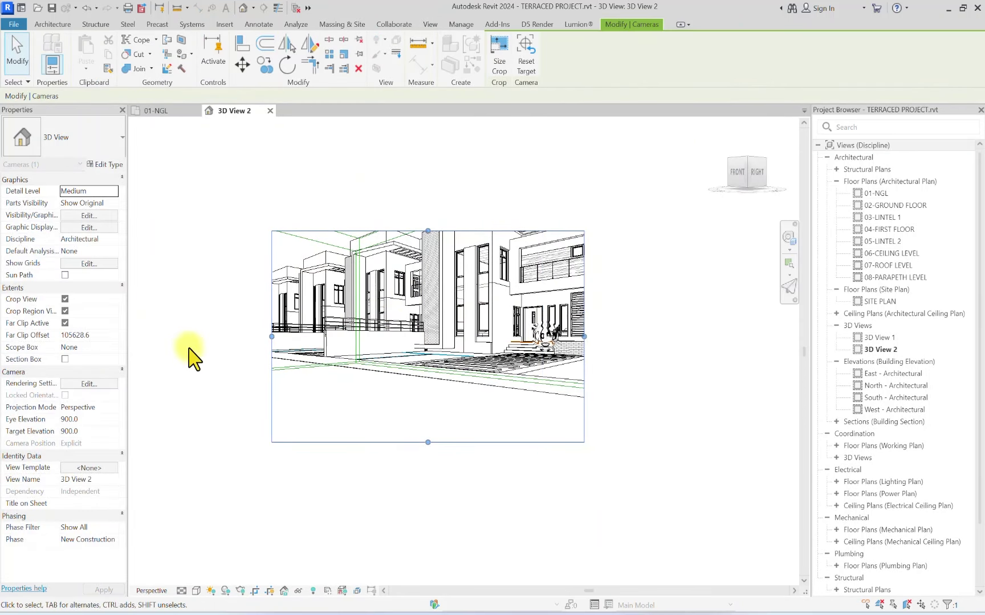
drag(271, 337, 202, 337)
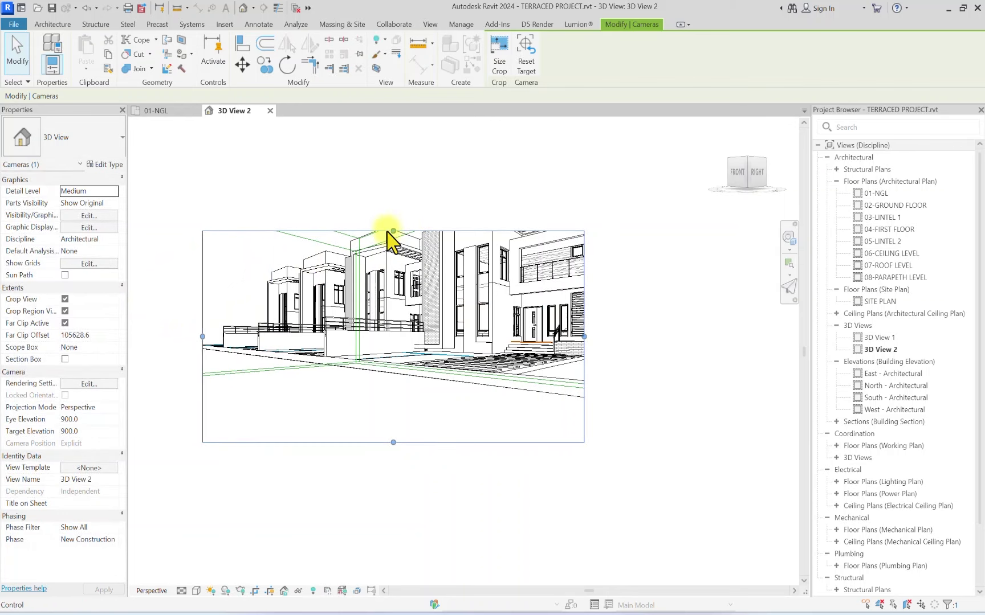
drag(392, 218, 404, 182)
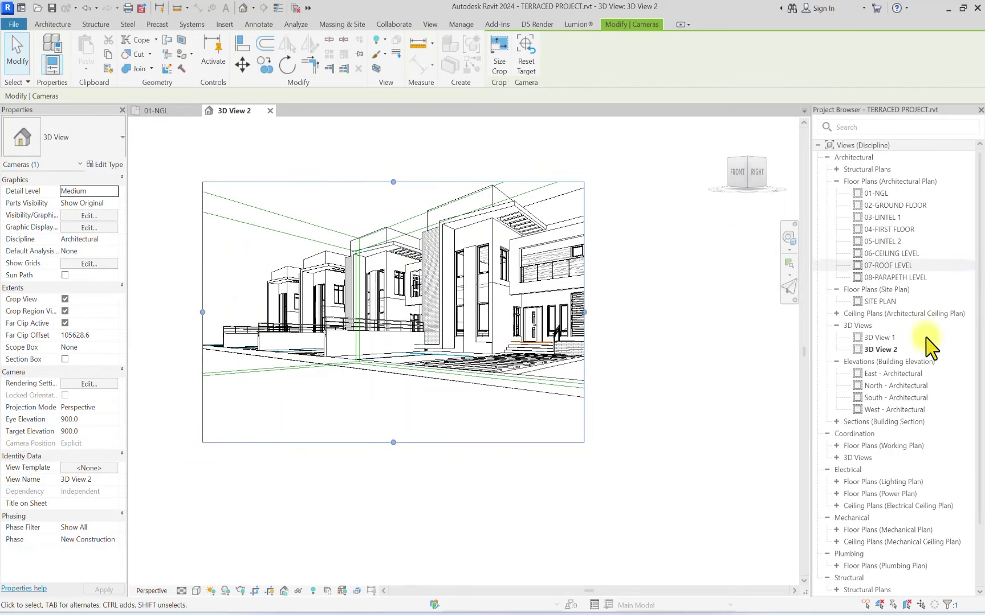
Step: Move the camera and re-aim its target in the 01-NGL plan, then return to 3D View 2
click(874, 348)
double_click(870, 194)
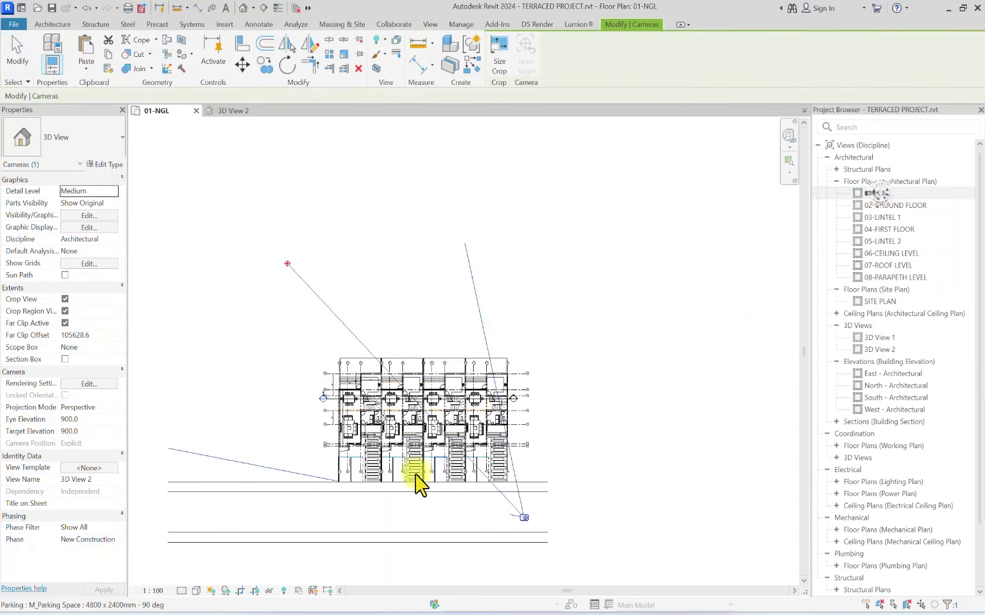
drag(530, 525, 512, 539)
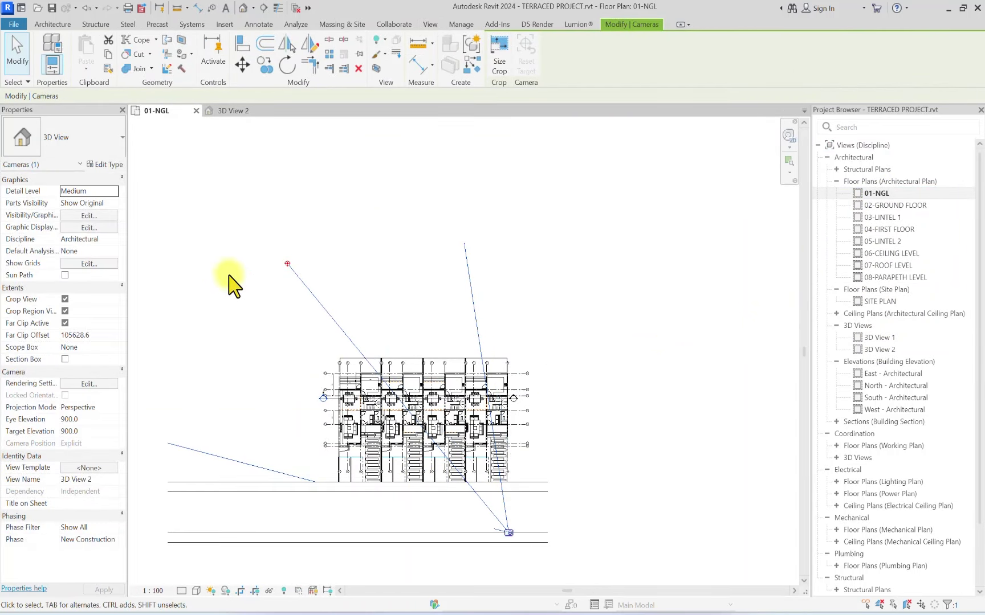
drag(293, 268, 325, 246)
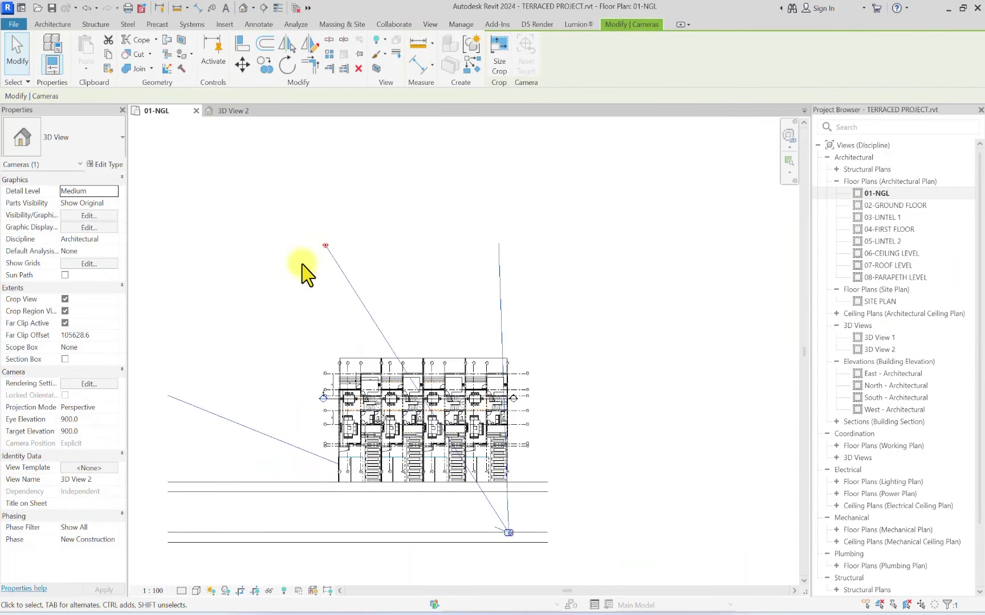
double_click(878, 349)
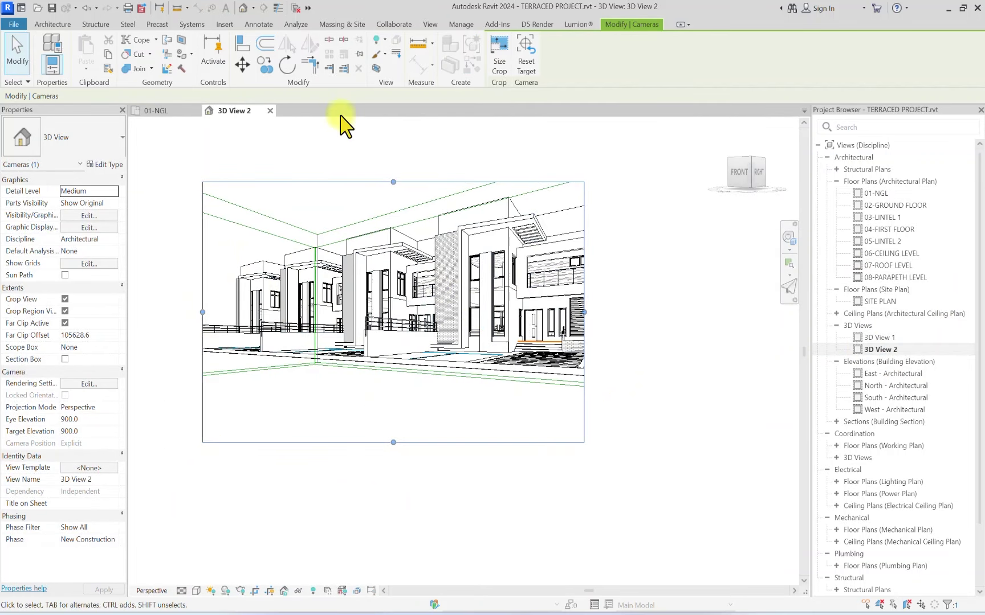
Step: Size the camera crop to 350 wide and apply a 3D view template's properties for shaded colours
click(498, 67)
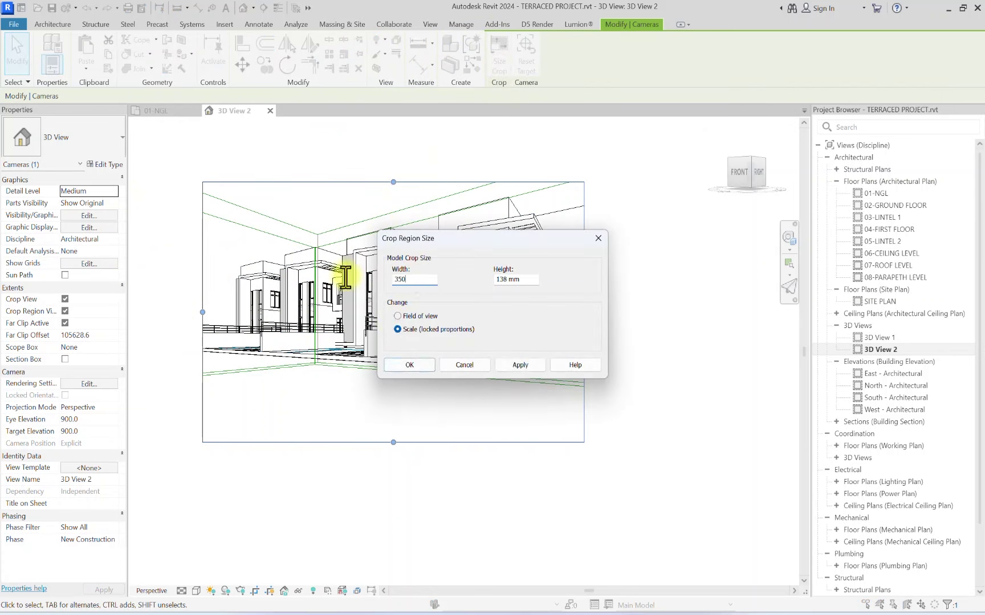
click(407, 365)
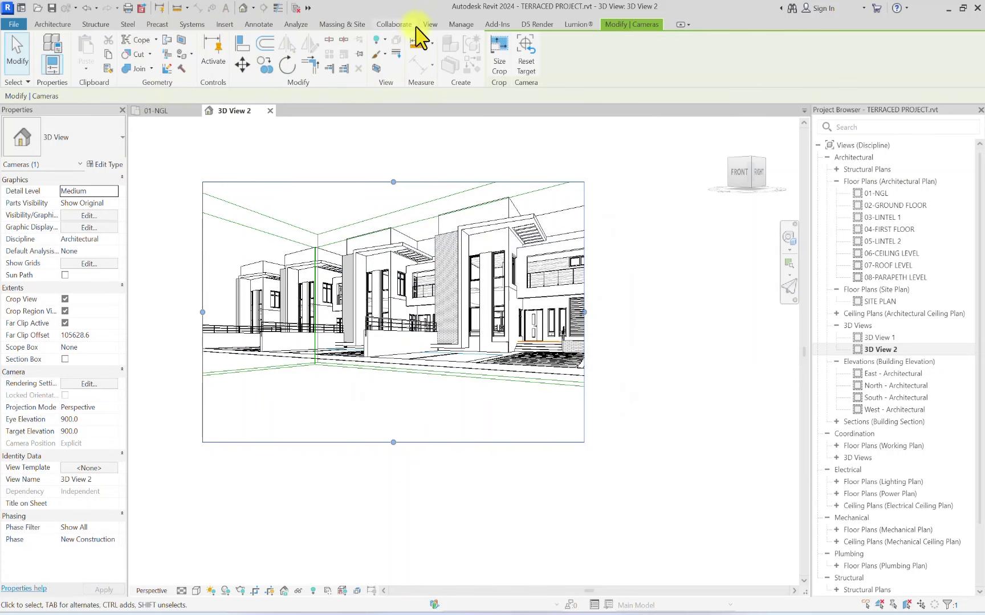
click(421, 25)
click(45, 66)
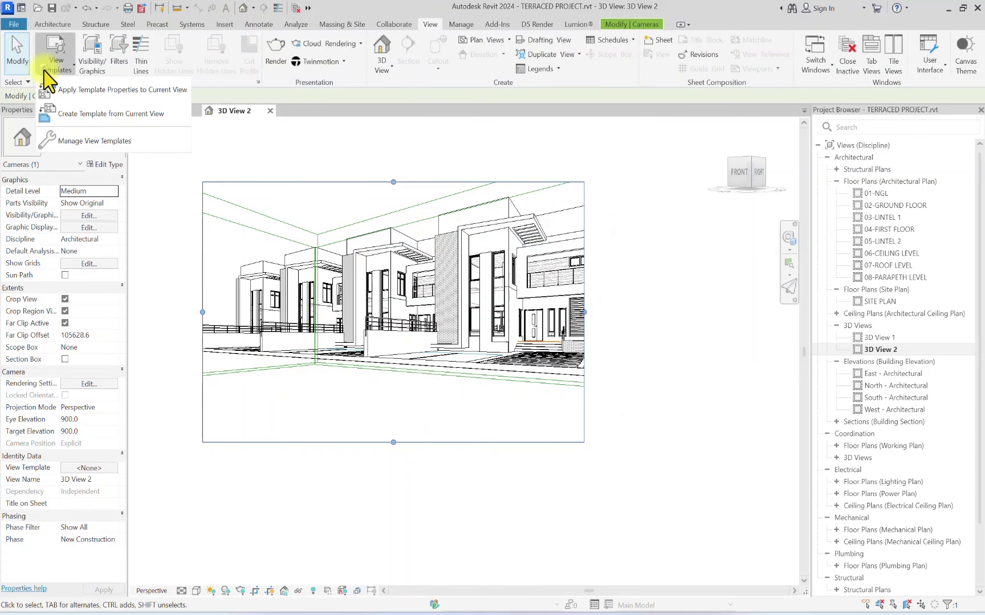
click(135, 92)
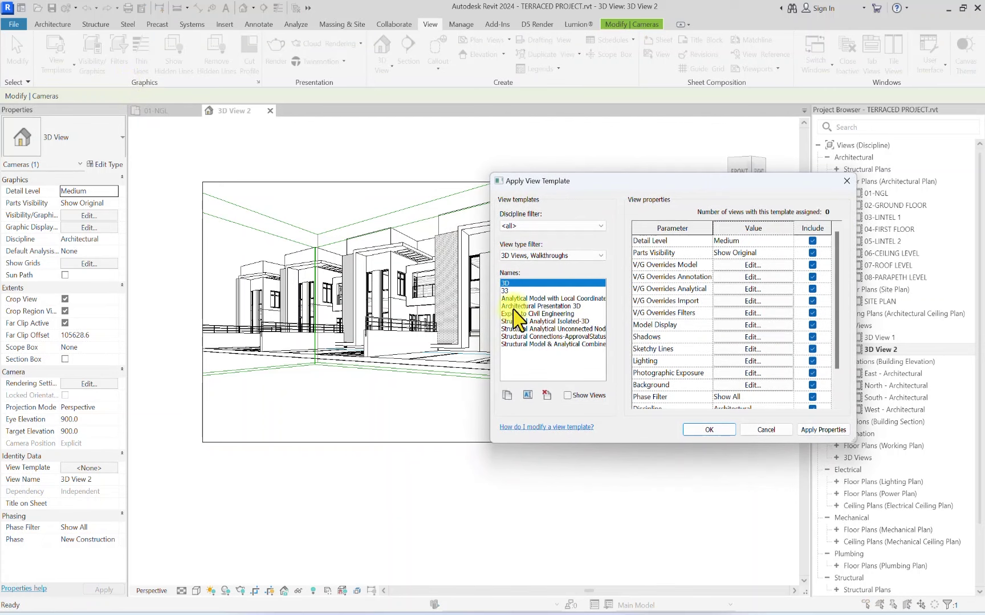
click(720, 433)
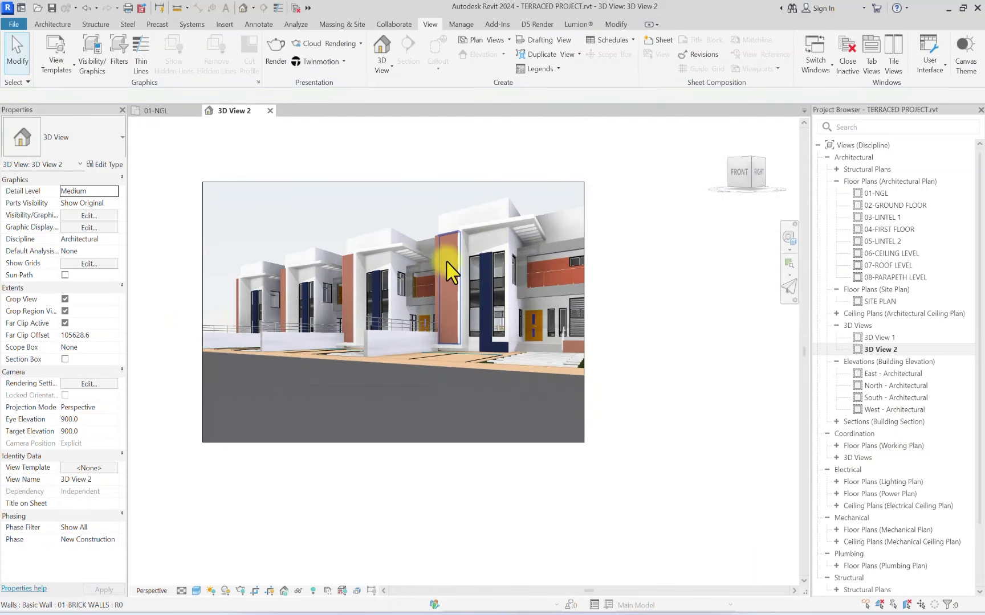
scroll(450, 270, up, 3)
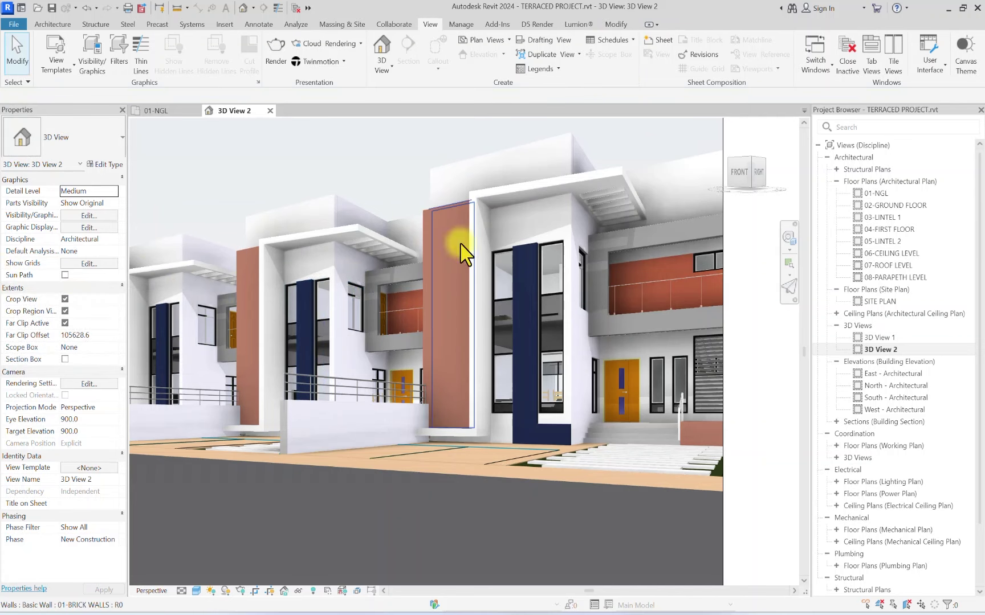
scroll(301, 291, down, 2)
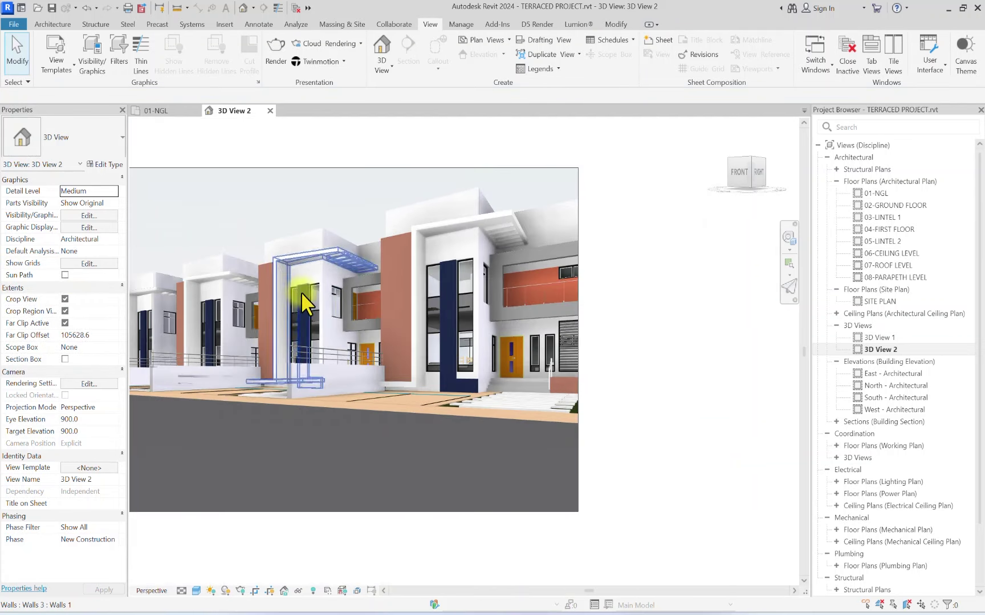
scroll(383, 262, up, 4)
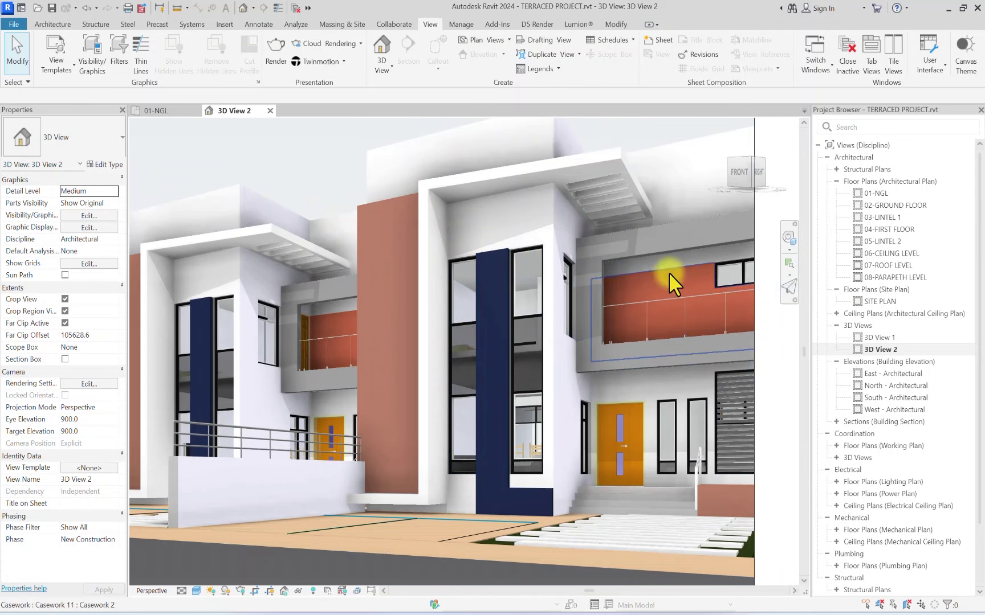
scroll(381, 246, down, 3)
Step: Inspect the brick wall's structure-layer material through its type properties and assembly
click(378, 233)
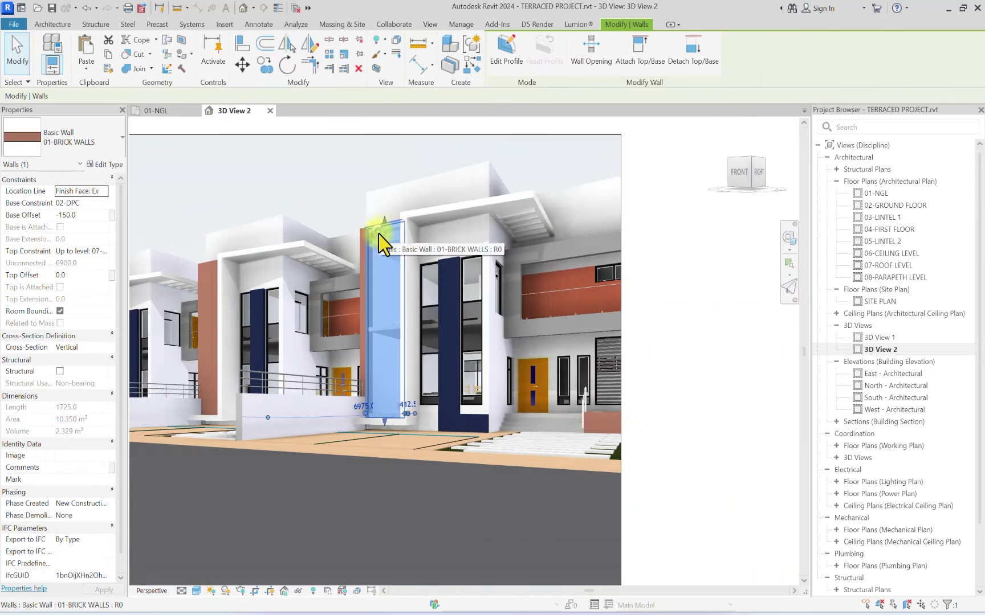
click(109, 165)
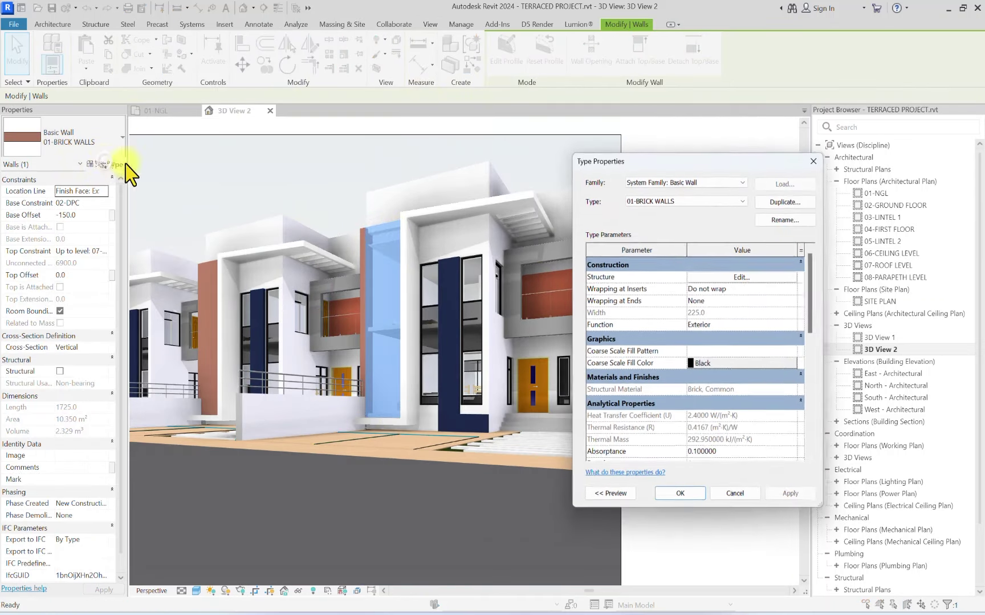
click(742, 278)
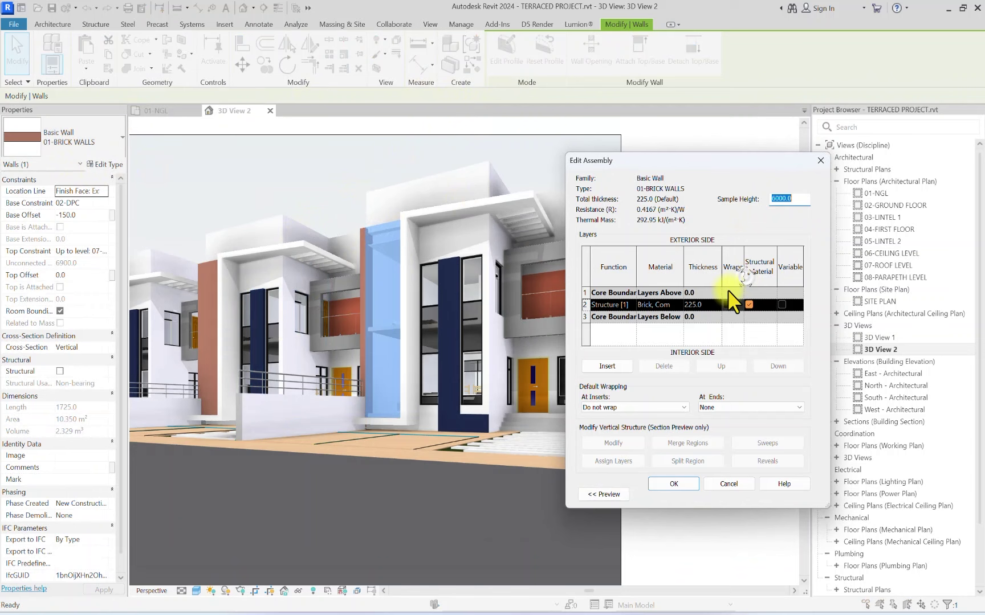
click(682, 305)
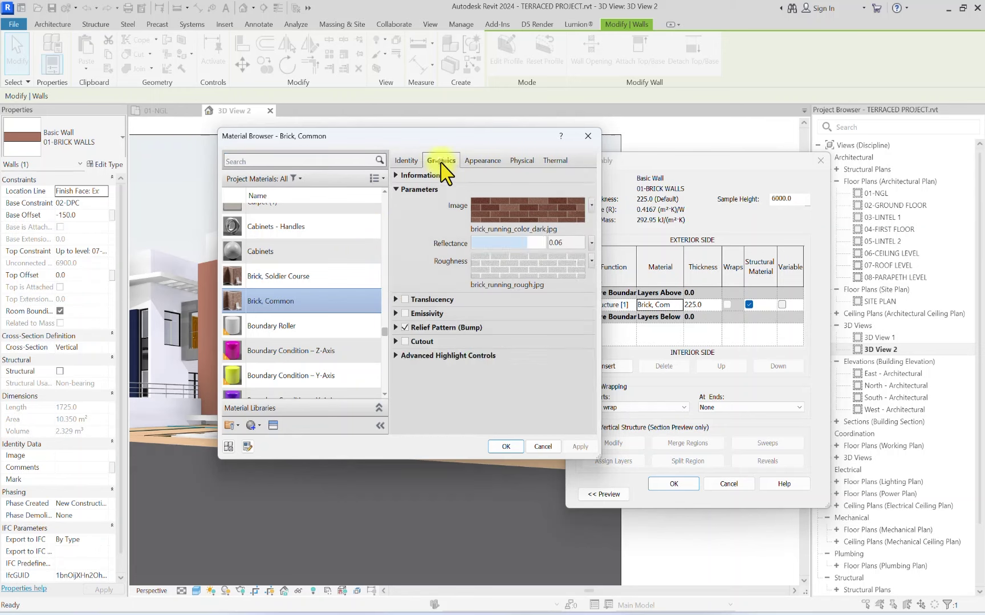
click(440, 162)
click(506, 447)
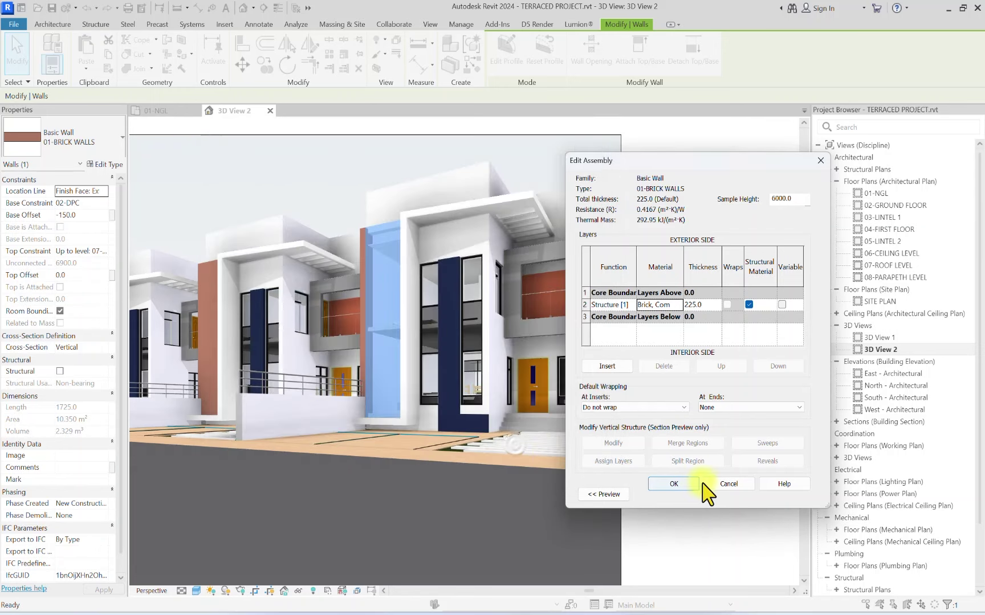
click(674, 484)
click(678, 494)
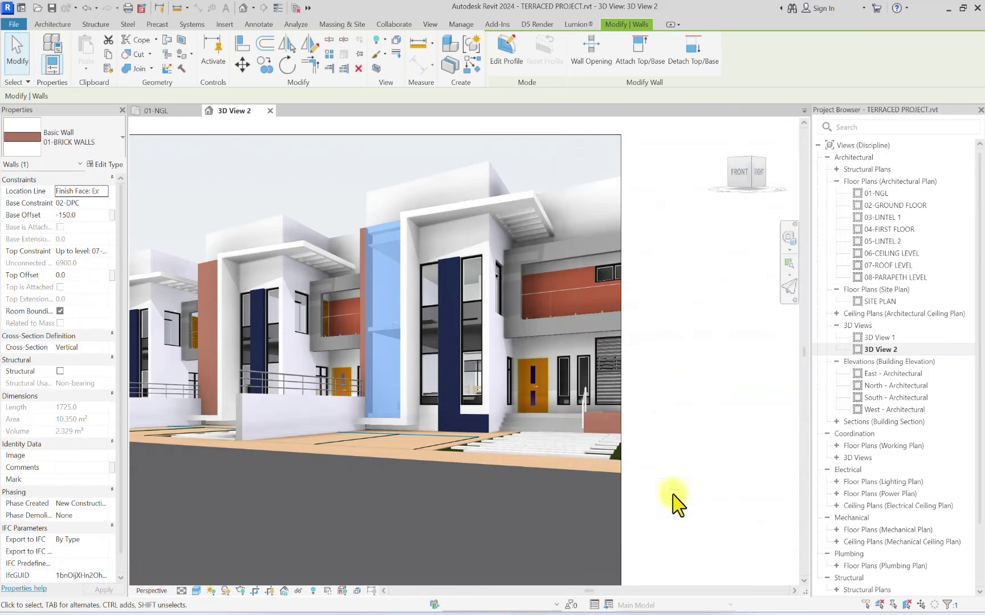
Step: Set 3D View 2 to Fine detail and Realistic visual style, then open the default {3D} view
click(181, 591)
click(196, 591)
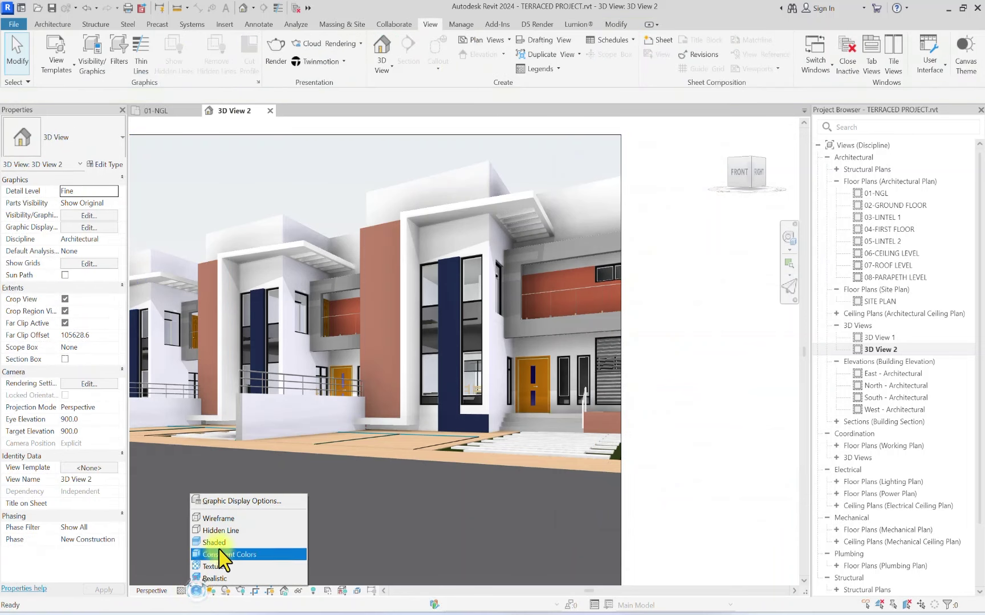
click(214, 579)
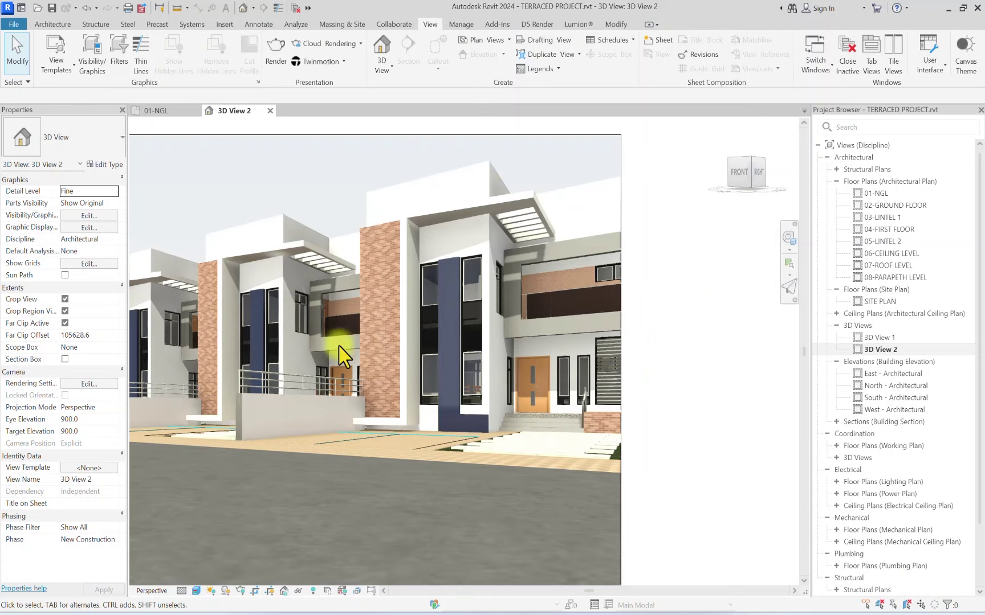
scroll(341, 355, down, 3)
scroll(402, 303, up, 6)
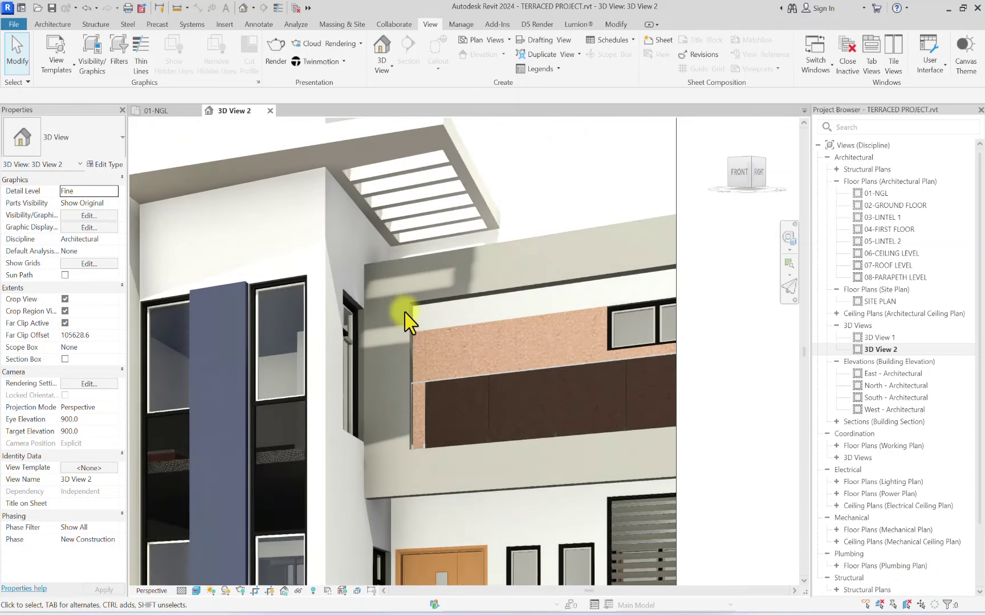
scroll(500, 319, down, 1)
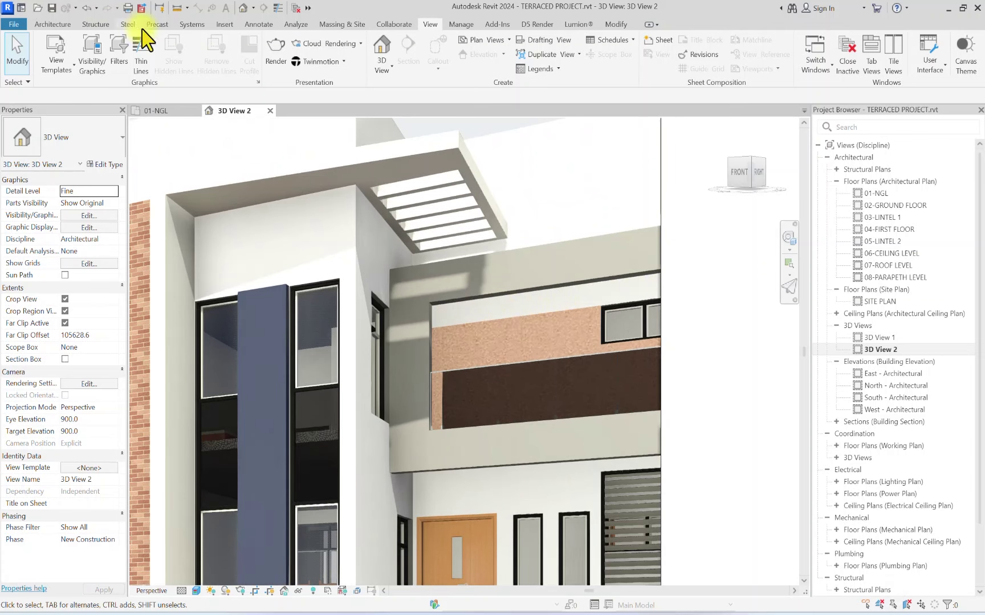
click(243, 9)
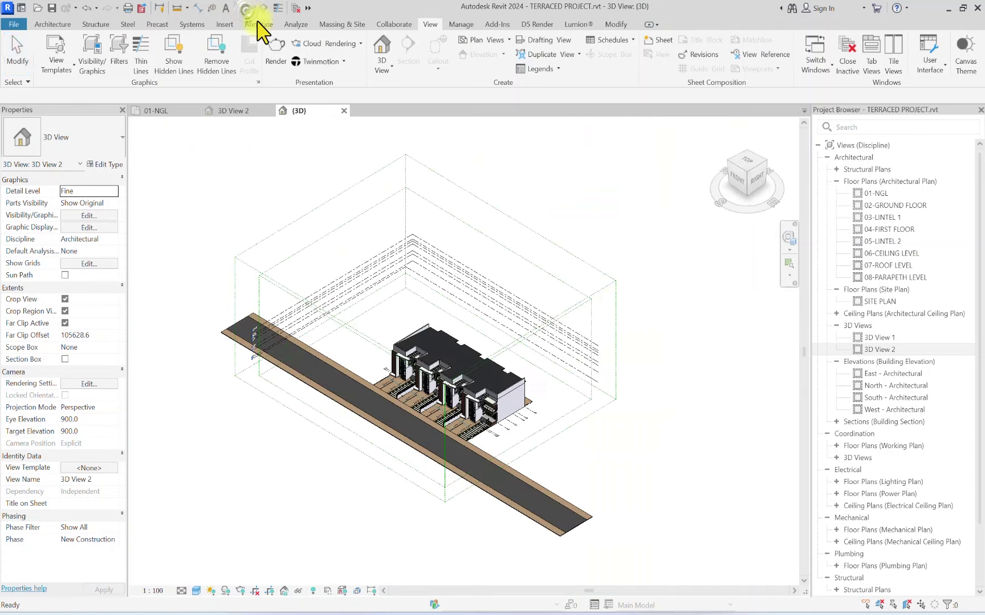
Step: From a front view, drag the section box boundary down to cut through the terraced block
mouse_move(758, 194)
mouse_down()
mouse_move(136, 576)
mouse_move(149, 538)
mouse_move(761, 574)
mouse_up()
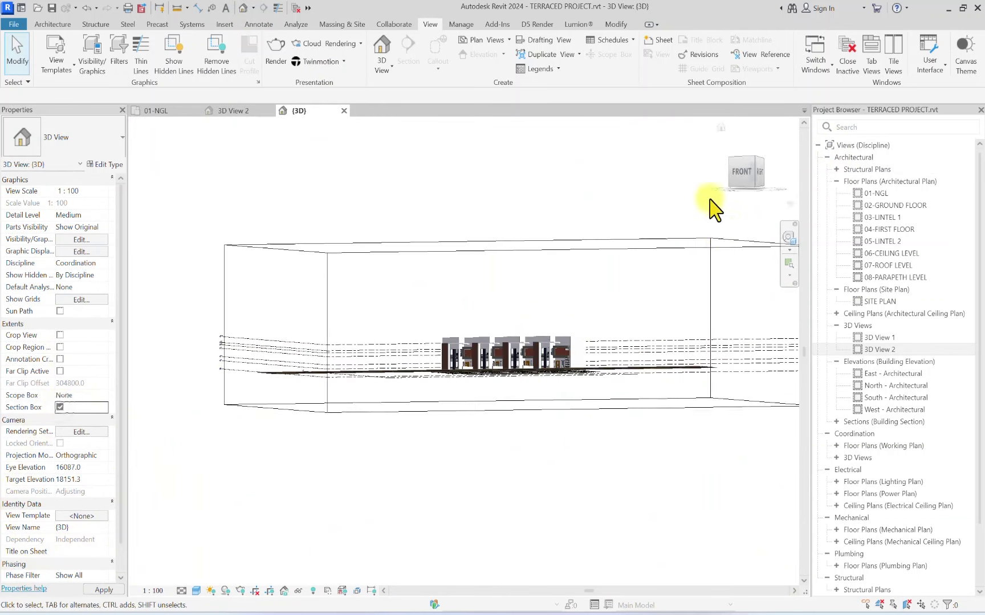
click(742, 172)
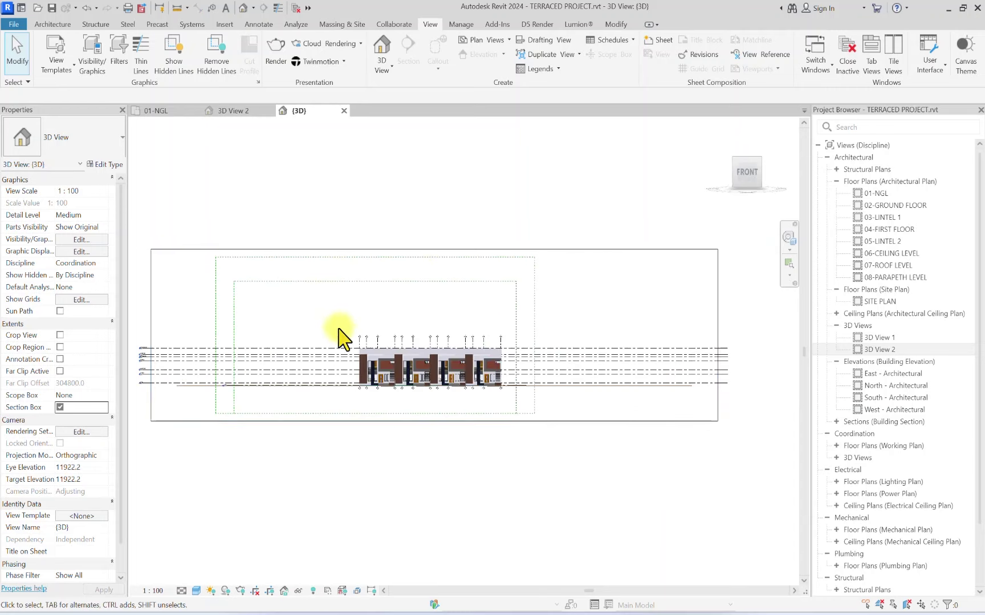
click(440, 250)
click(442, 251)
scroll(435, 406, up, 3)
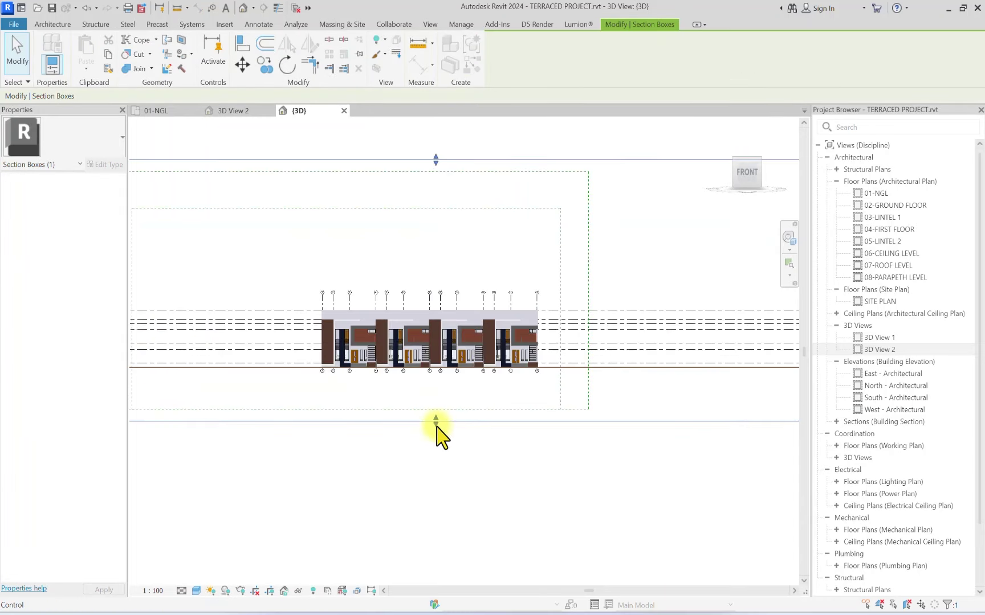
drag(435, 423, 446, 336)
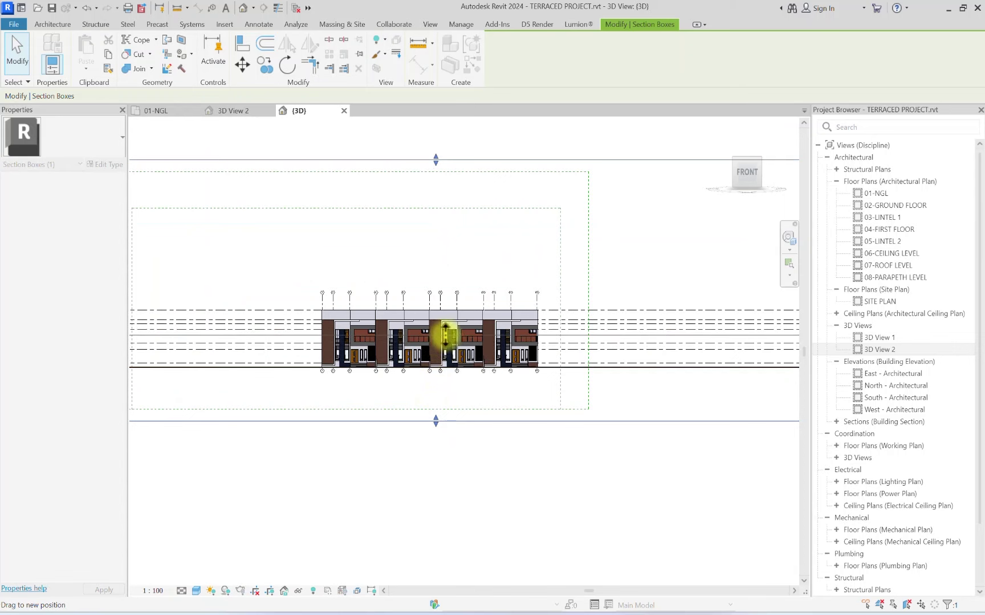
drag(692, 232, 367, 391)
Step: Orbit to an angled overhead view of the sectioned interiors
scroll(336, 344, up, 8)
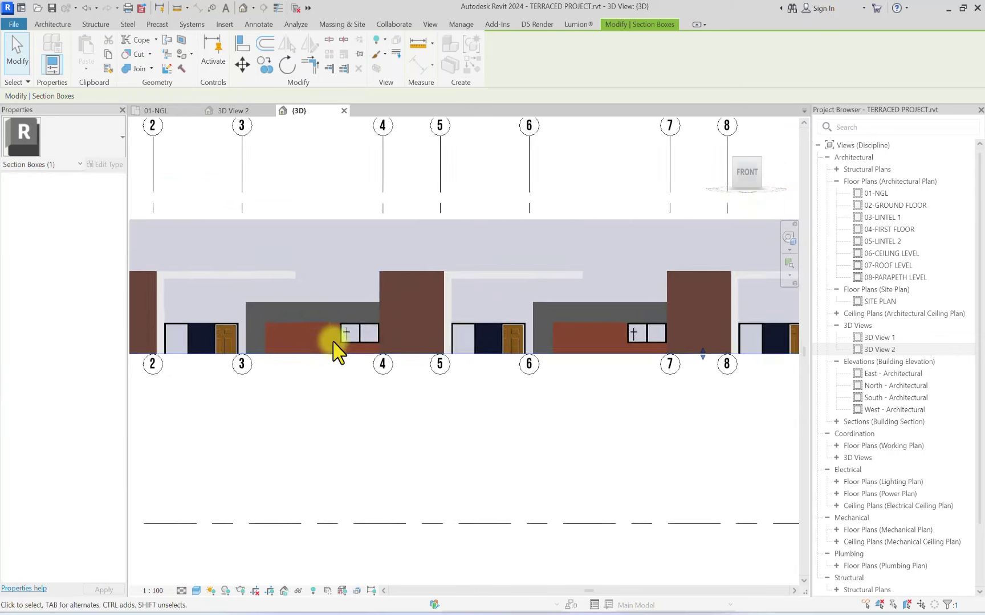
scroll(336, 347, down, 5)
drag(749, 187, 118, 5)
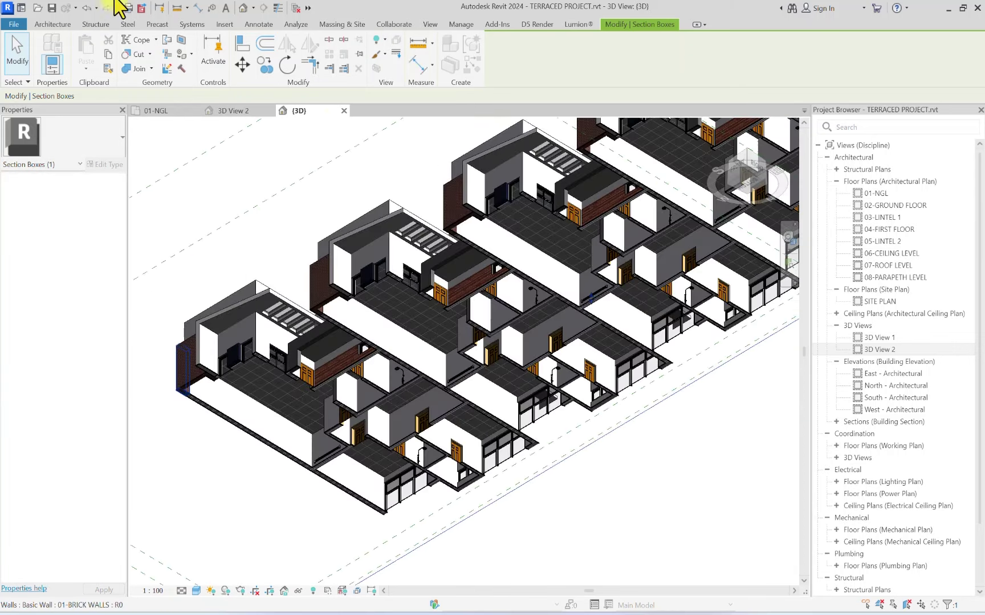
Step: Create a new in-place model in the Ceilings category and accept its name
click(54, 28)
click(136, 68)
click(167, 131)
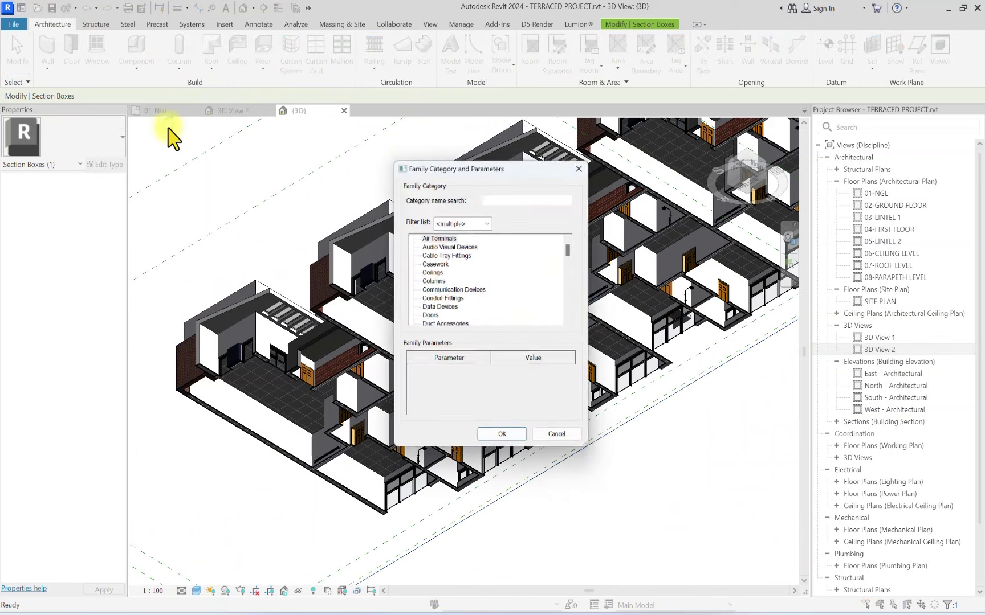
click(503, 440)
click(493, 332)
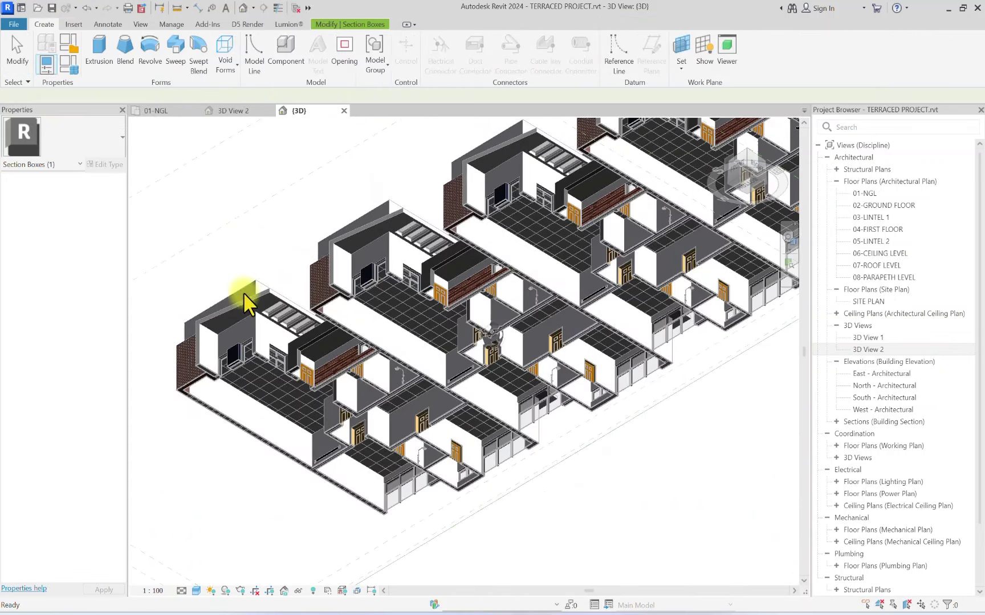
Step: Start an extrusion with the wall face picked as its work plane
click(98, 54)
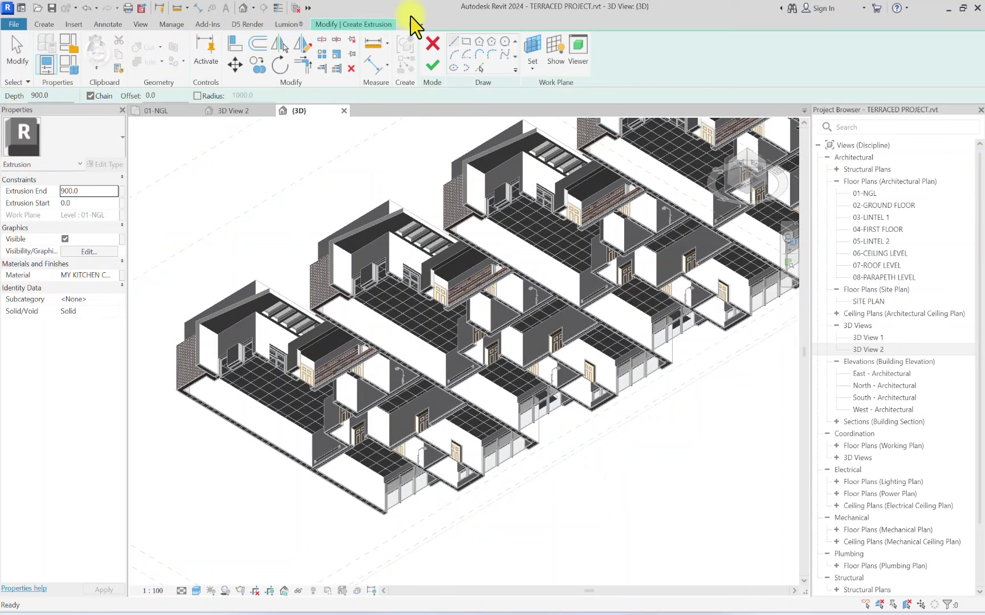
click(532, 68)
click(548, 120)
scroll(308, 365, up, 5)
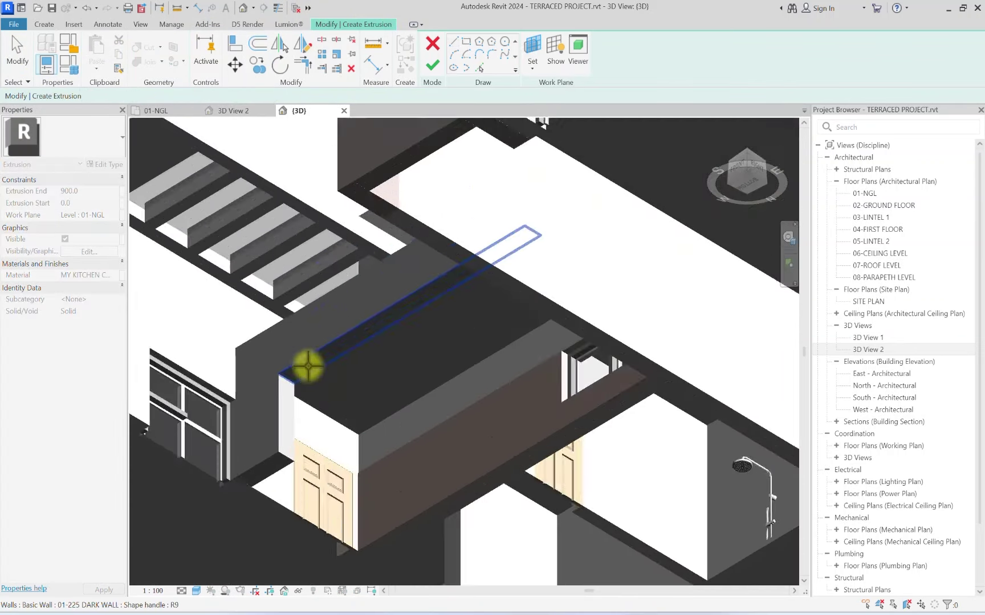
click(308, 366)
scroll(308, 359, down, 3)
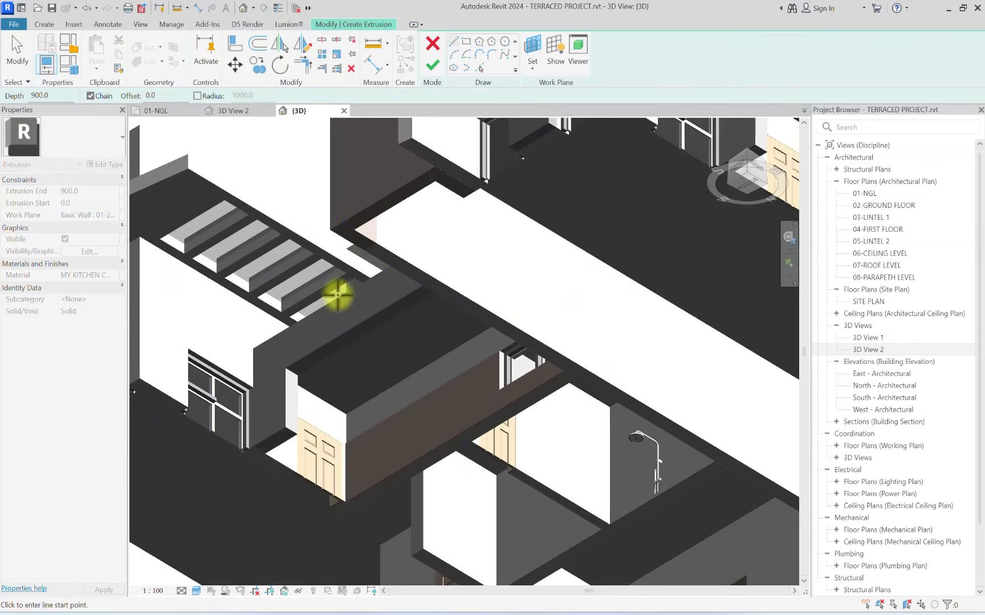
Step: Pick the existing wall edges as sketch lines for the ceiling outline
click(482, 67)
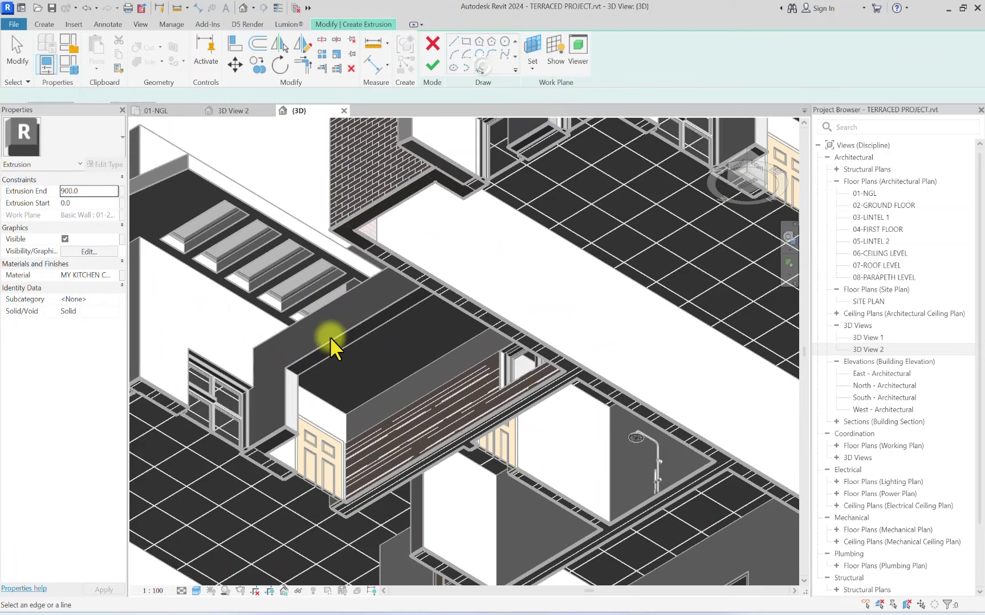
click(330, 336)
scroll(319, 359, up, 3)
click(306, 366)
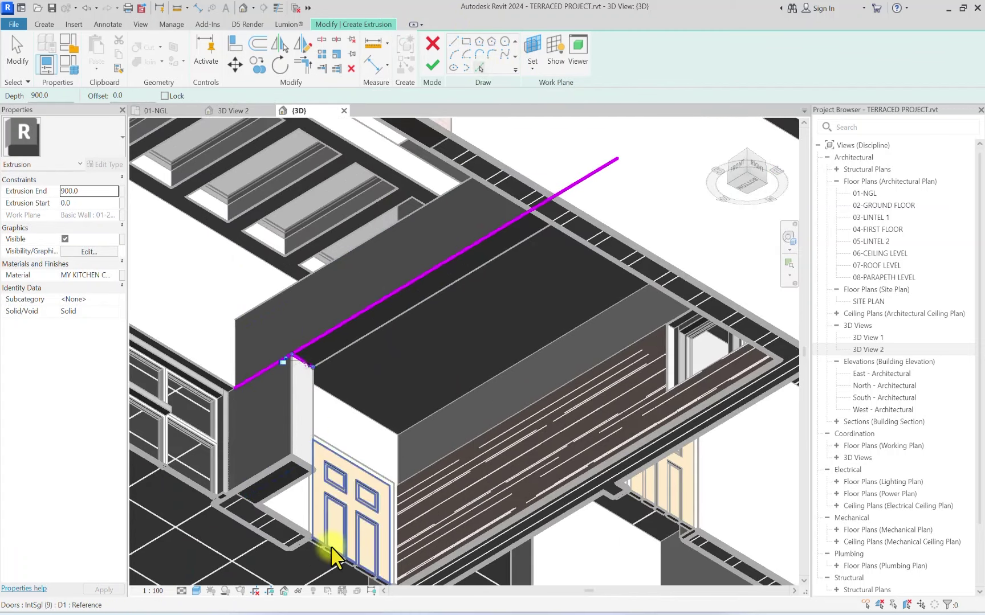
click(287, 516)
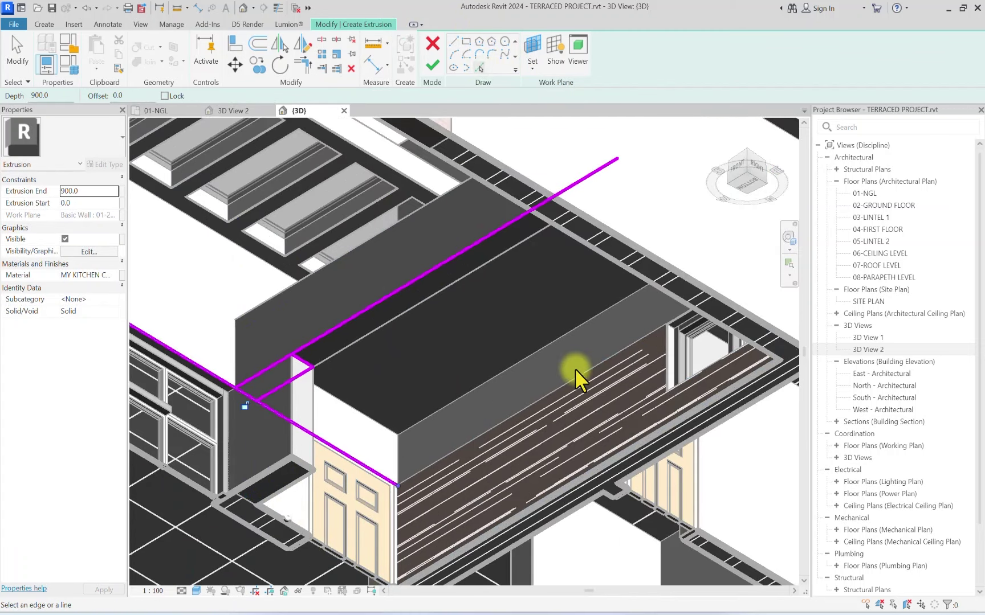
click(523, 346)
scroll(524, 345, down, 5)
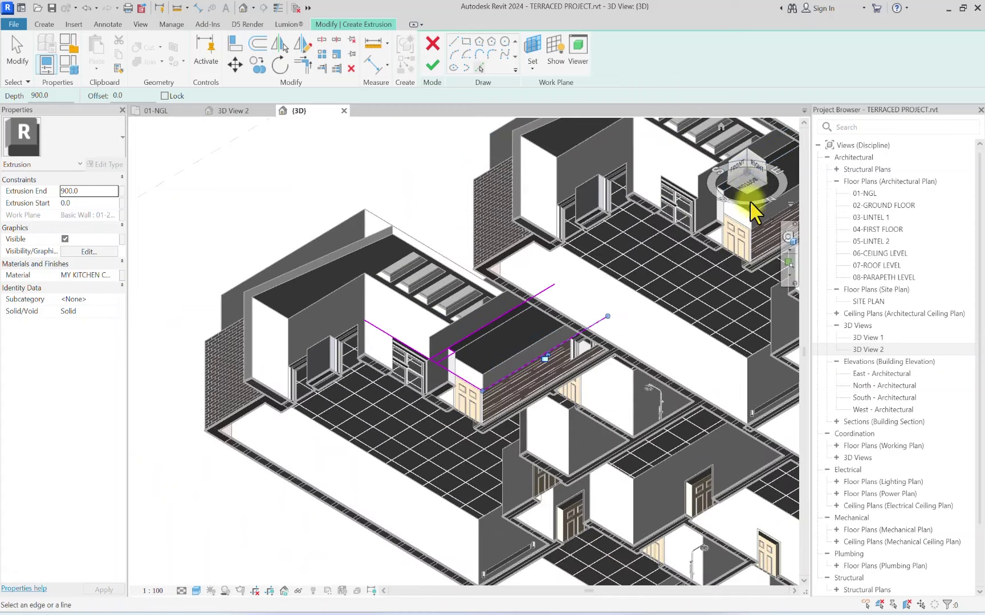
click(750, 193)
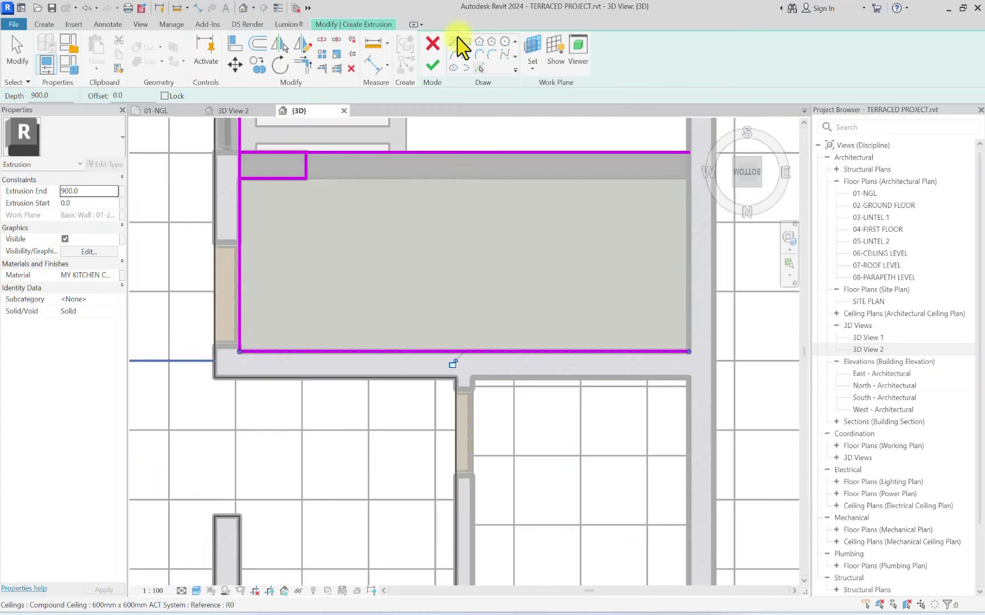
Step: Draw the right and bottom edges with Line to close the room outline
key(l)
key(i)
click(688, 152)
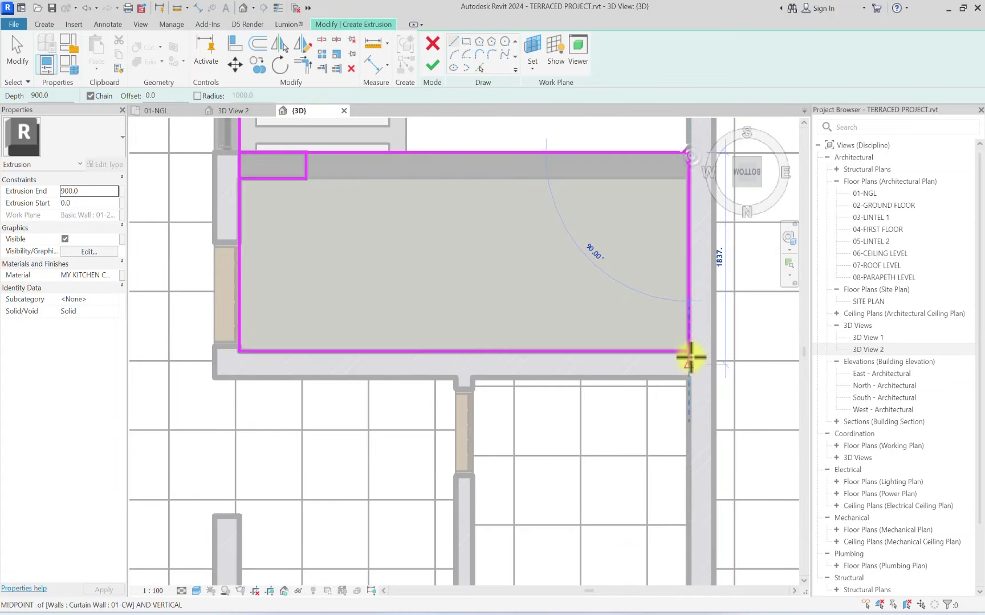
click(688, 350)
click(605, 349)
Step: Trim two sketch lines to a corner and resolve the join error by unjoining elements
click(298, 67)
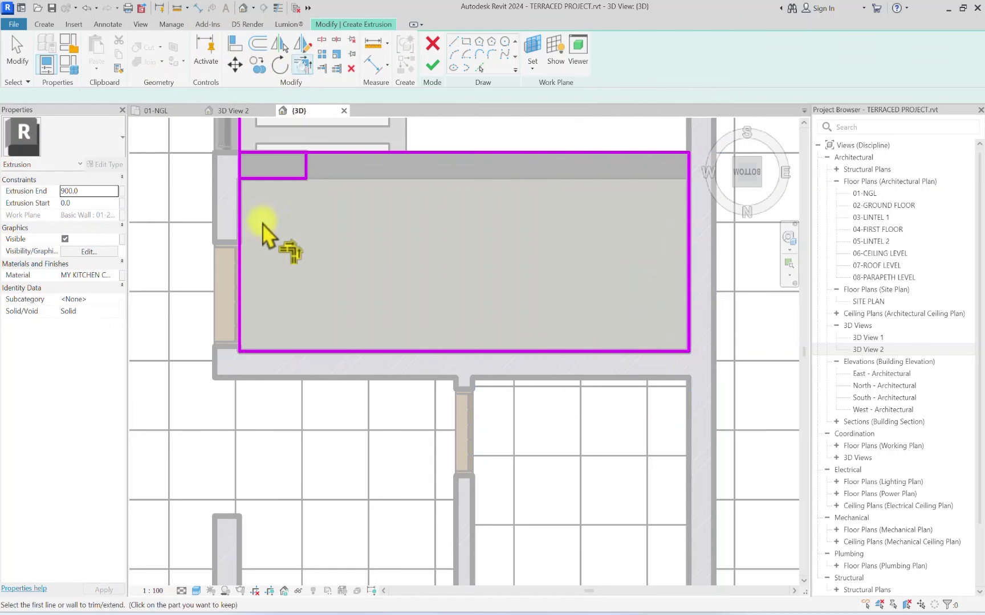
click(253, 180)
click(238, 204)
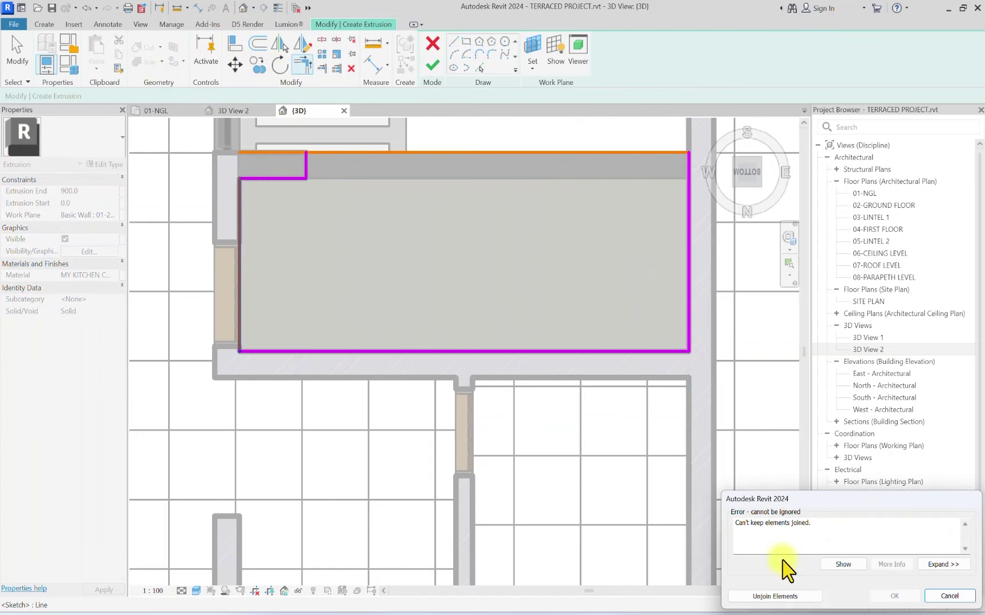
drag(849, 501, 781, 366)
click(750, 464)
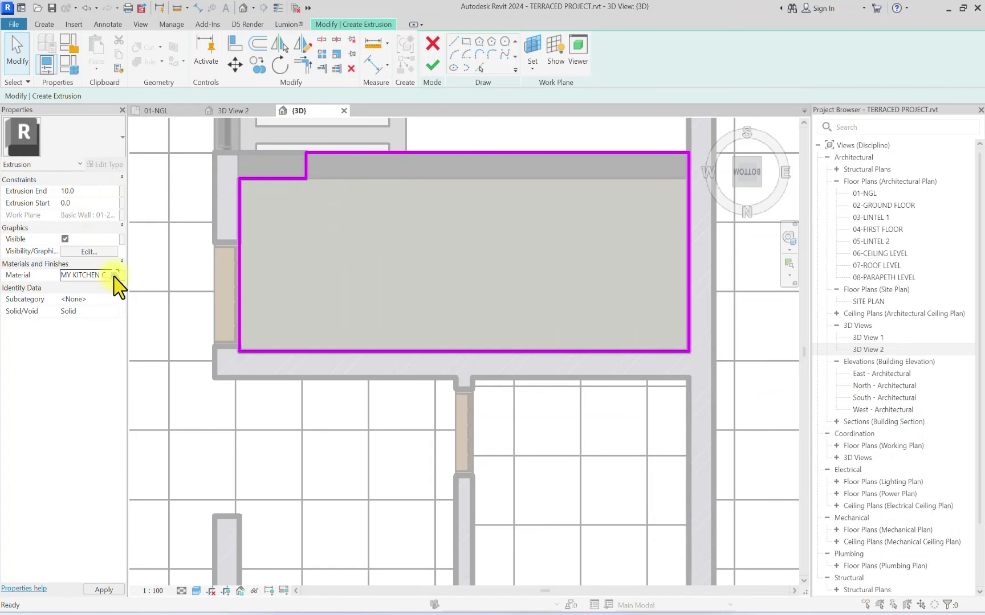
click(116, 275)
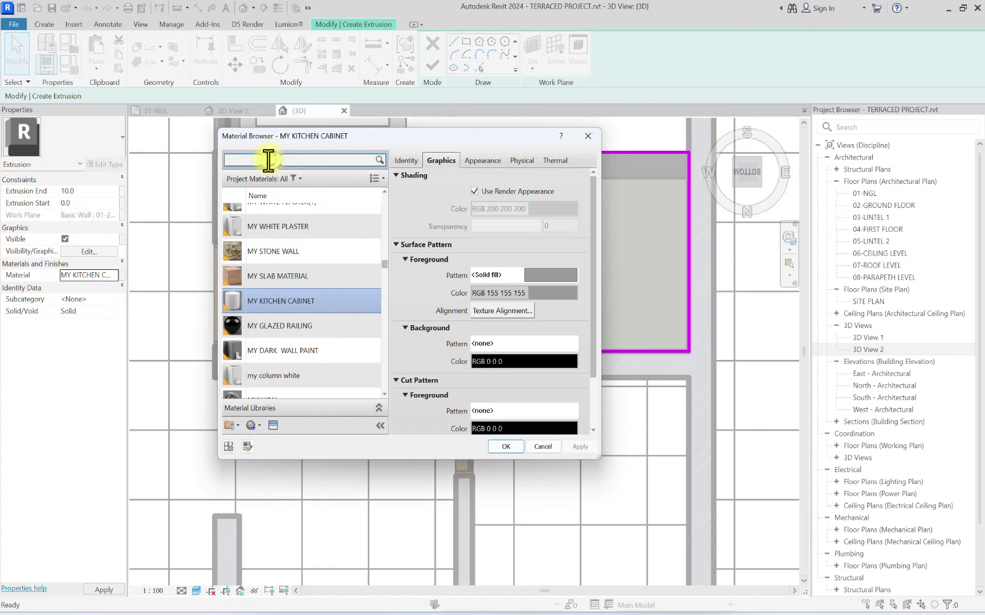
Step: Assign Acoustic Ceiling Tile 600 x 600 to the extrusion and finish edit mode
text(CEILING)
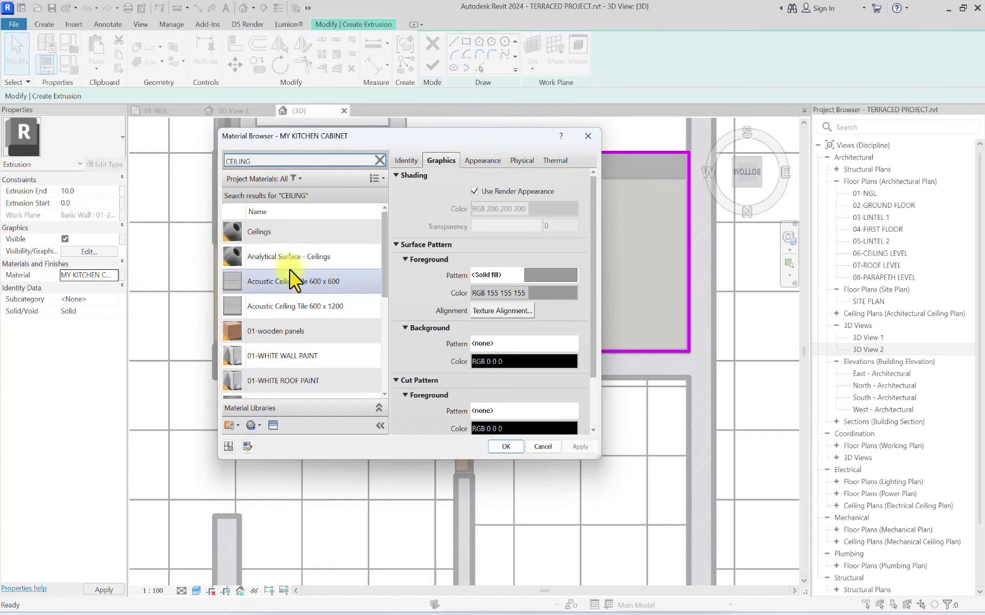
click(342, 284)
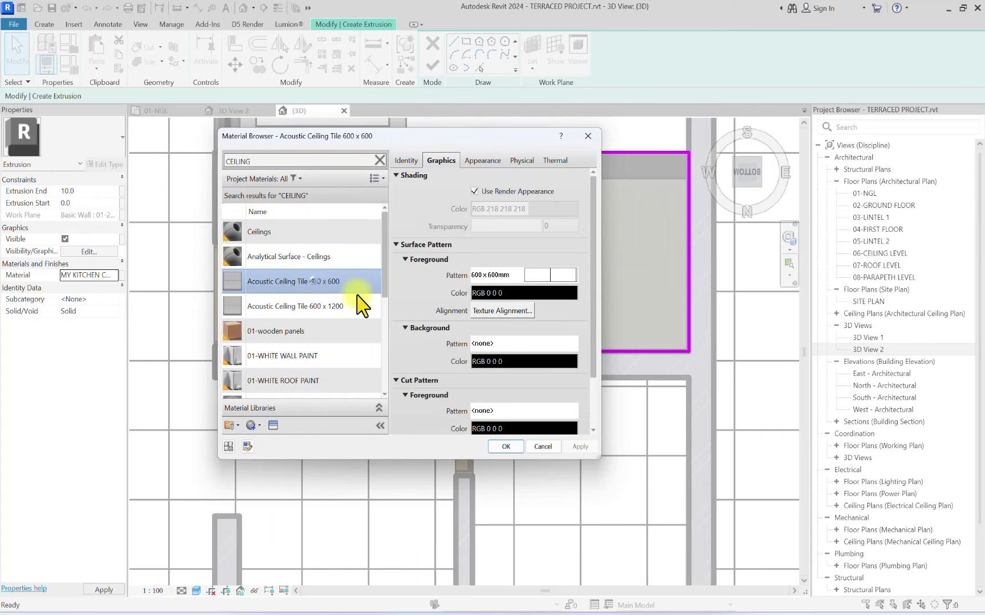
click(505, 447)
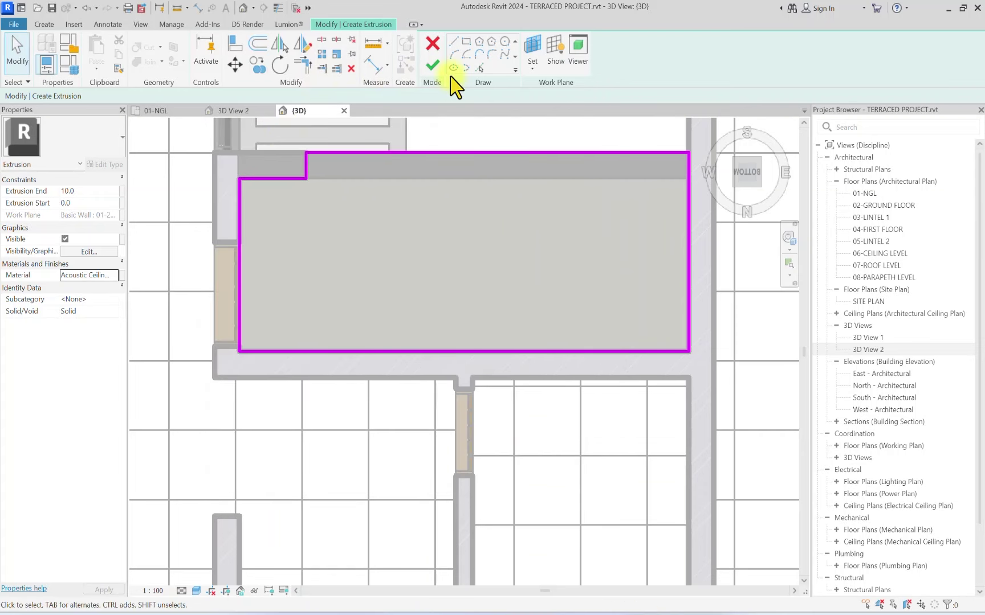
click(432, 65)
Step: Copy the ceiling extrusion from one wall corner to the neighbouring room's corner
scroll(286, 169, down, 5)
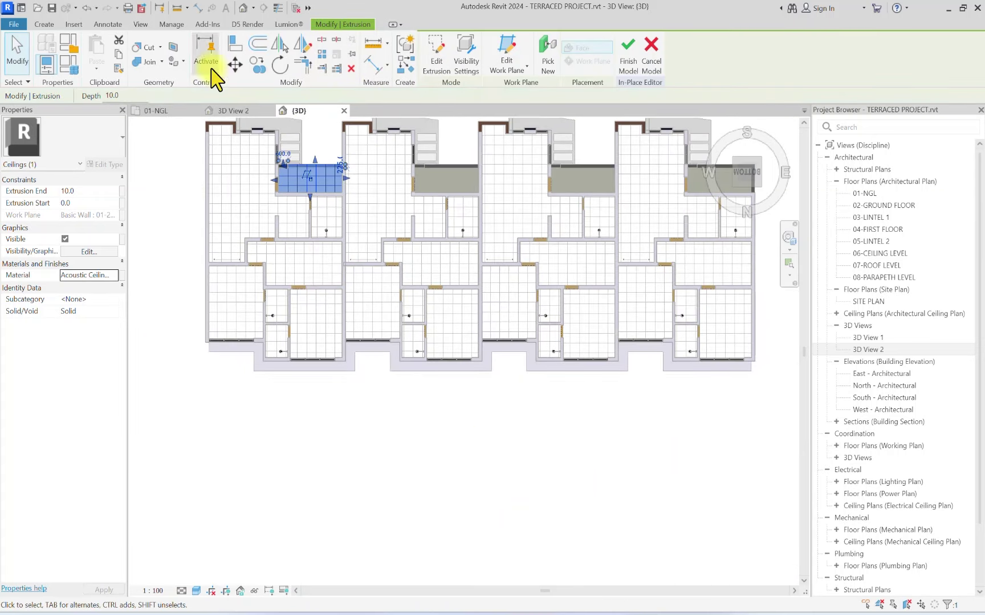
click(256, 64)
scroll(345, 154, up, 6)
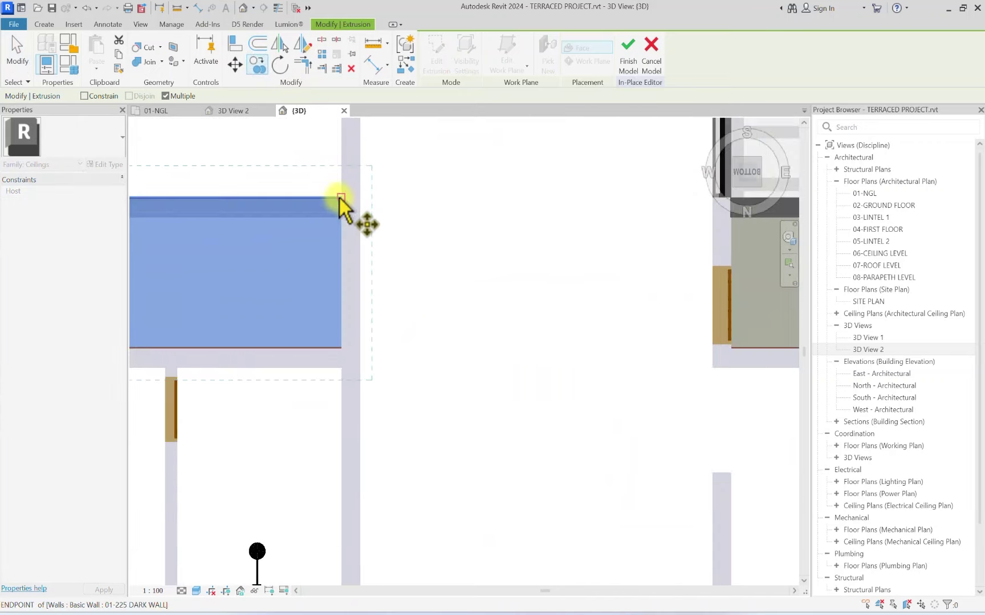
click(339, 198)
middle_drag(567, 190, 211, 241)
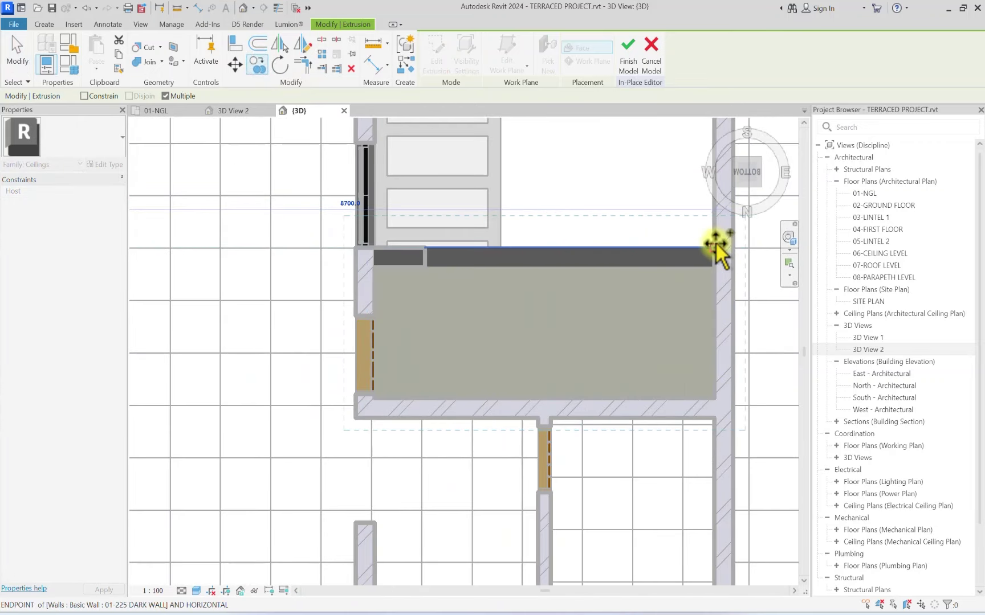
scroll(717, 251, down, 5)
scroll(505, 285, up, 7)
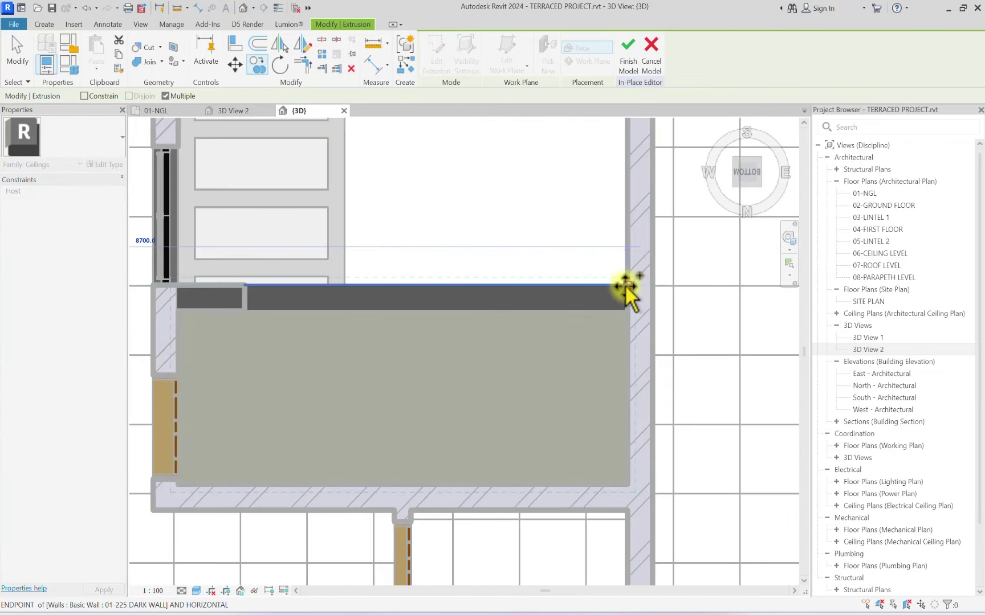
scroll(628, 289, down, 6)
scroll(573, 310, up, 3)
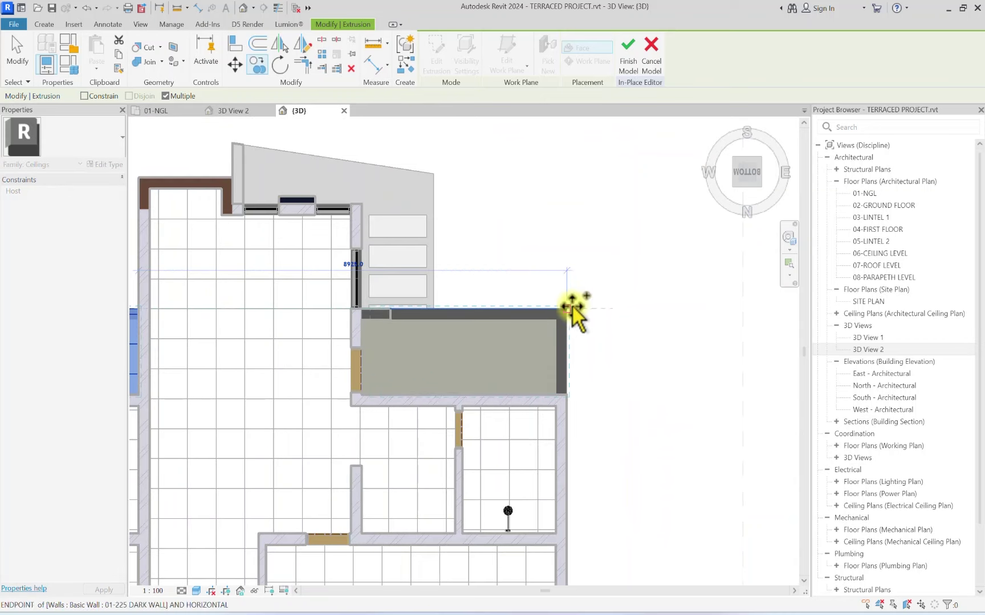
click(572, 310)
Step: Shorten the copy's notch edge from 825 to 600 and finish the in-place model
key(Escape)
scroll(369, 308, up, 3)
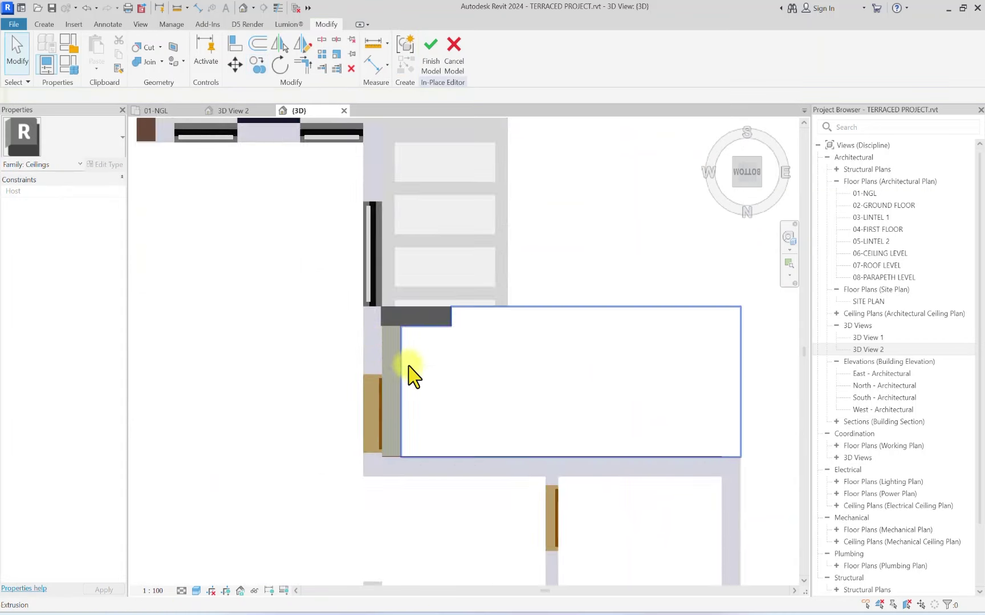
click(402, 439)
scroll(399, 410, up, 3)
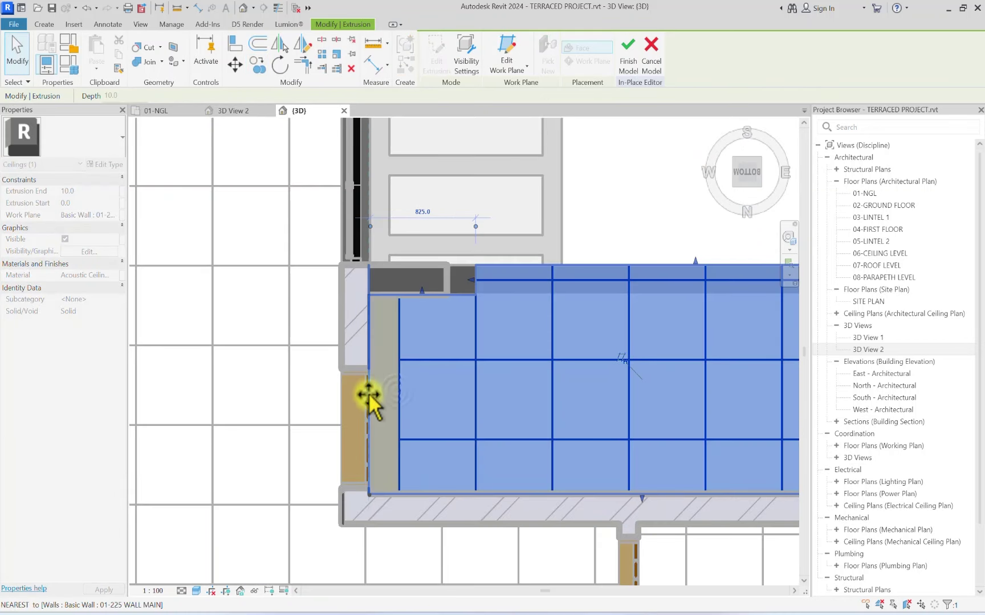
scroll(479, 288, up, 4)
drag(466, 281, 411, 275)
scroll(412, 275, down, 3)
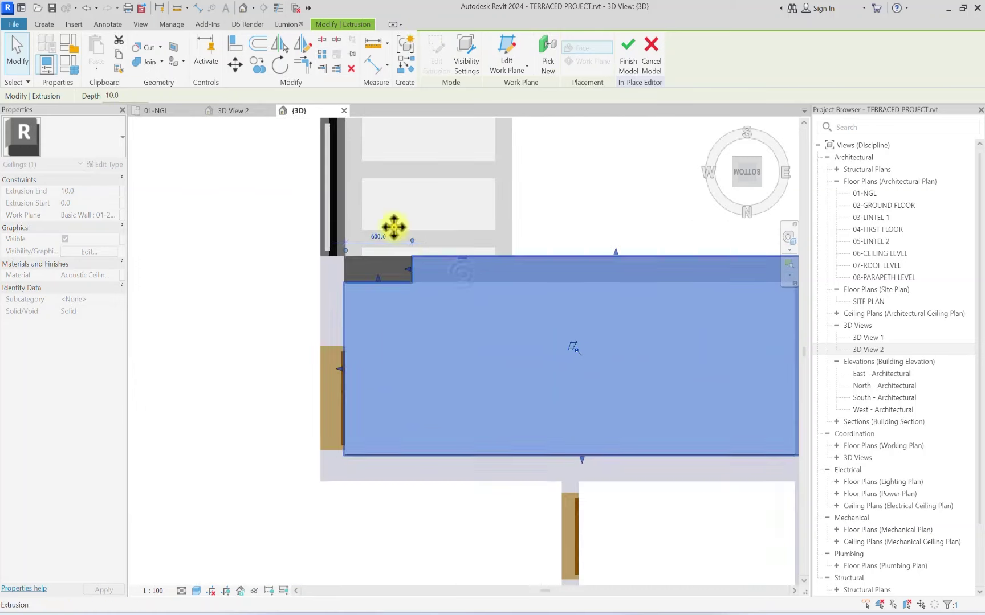
key(Escape)
scroll(656, 193, down, 1)
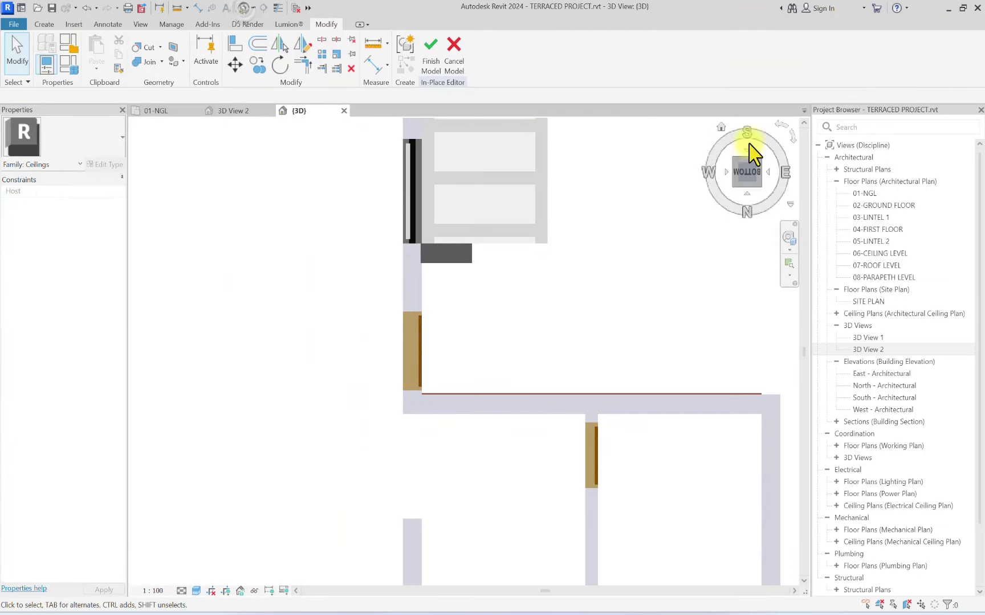
click(438, 65)
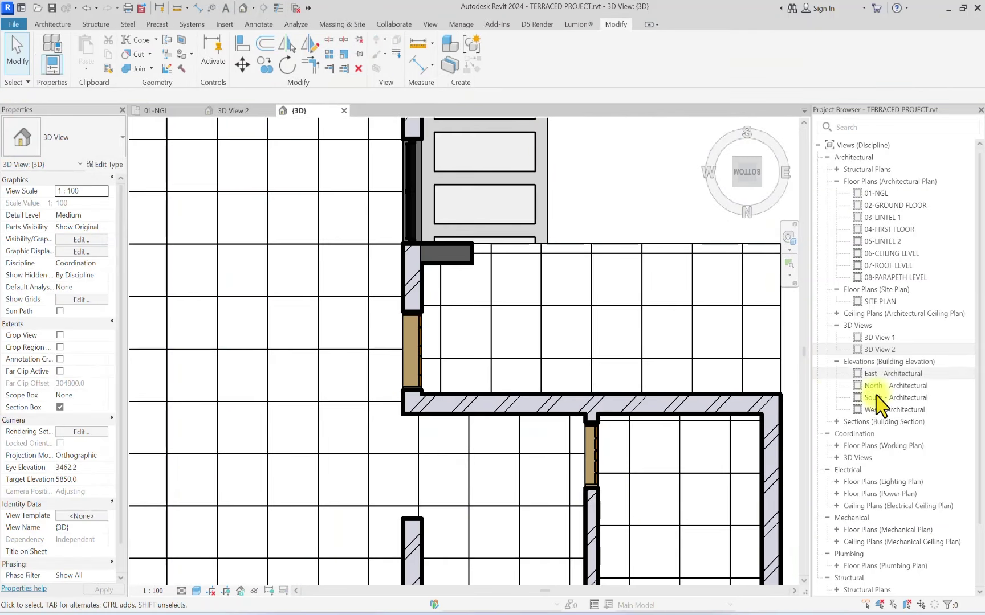
Step: Switch 3D View 1 to a brighter visual style
double_click(875, 337)
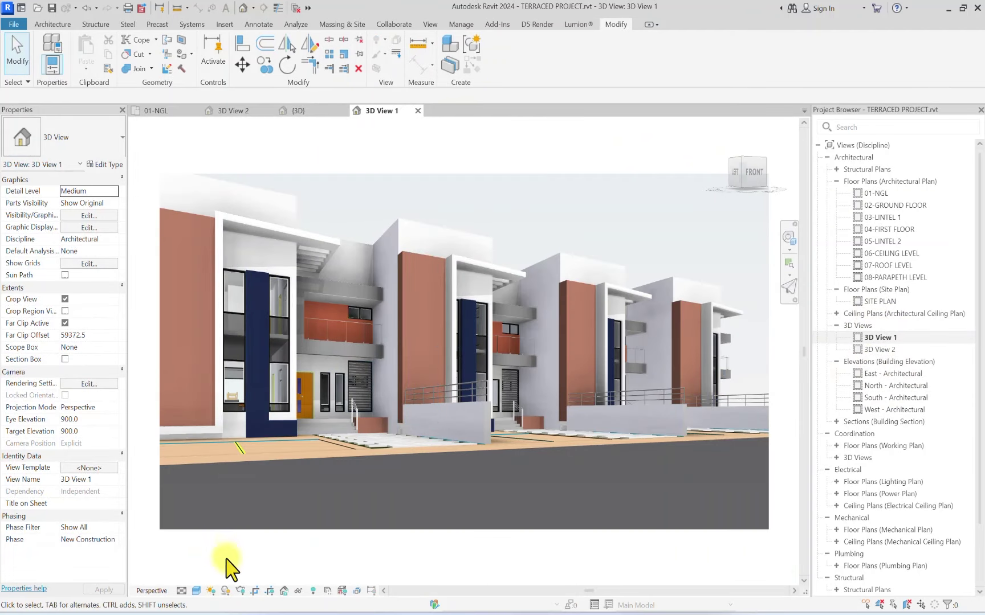
click(195, 591)
click(211, 556)
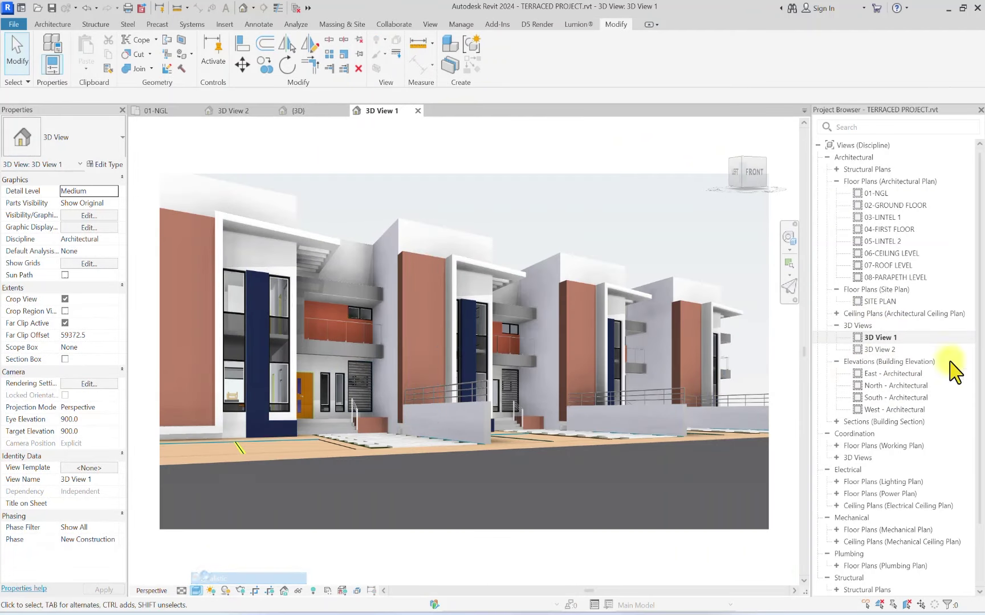
Step: Open 3D View 2 and zoom and pan until the whole terrace fits the crop
double_click(878, 350)
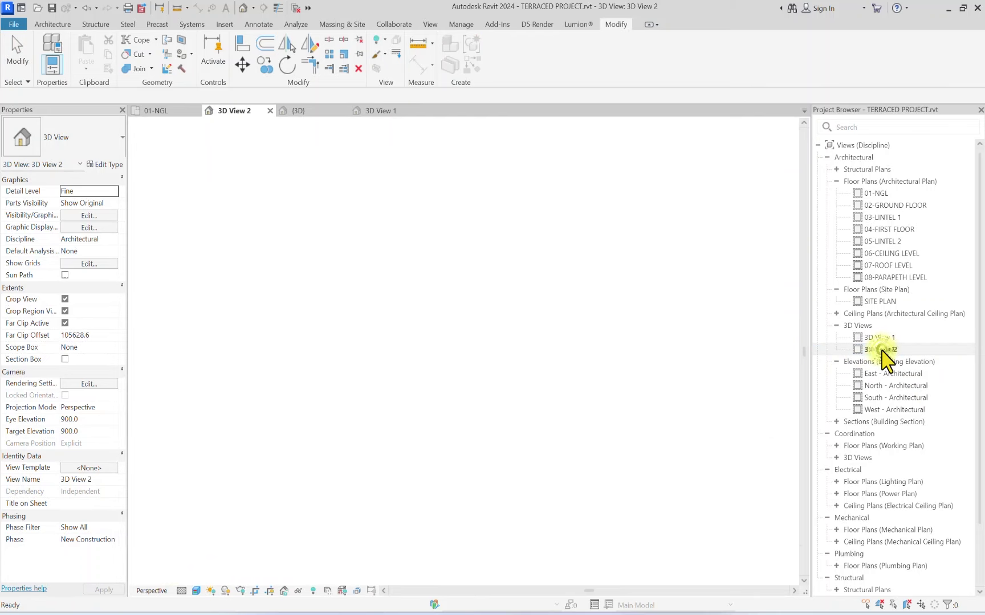
scroll(380, 328, down, 5)
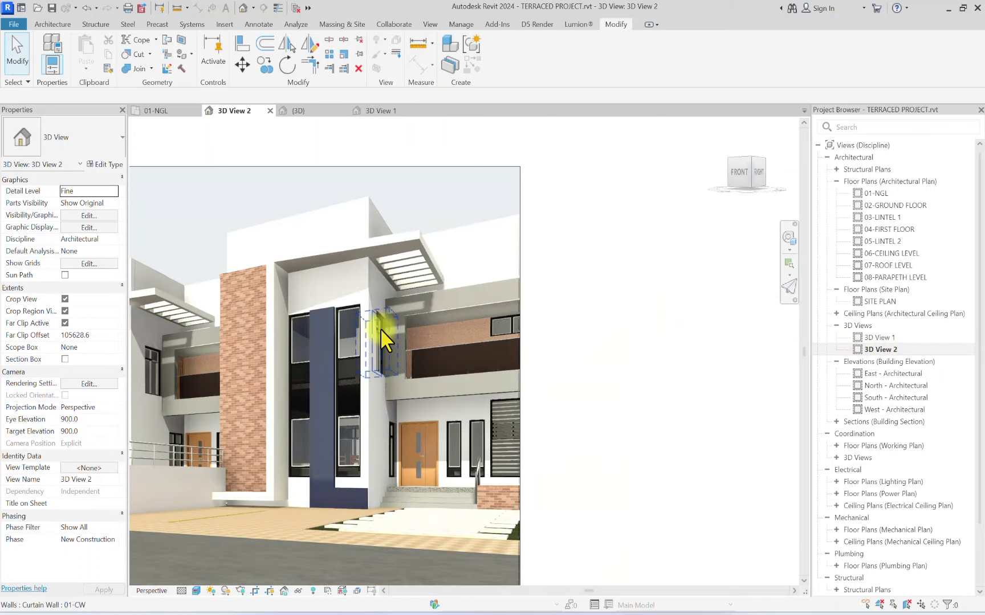
middle_drag(247, 413, 501, 257)
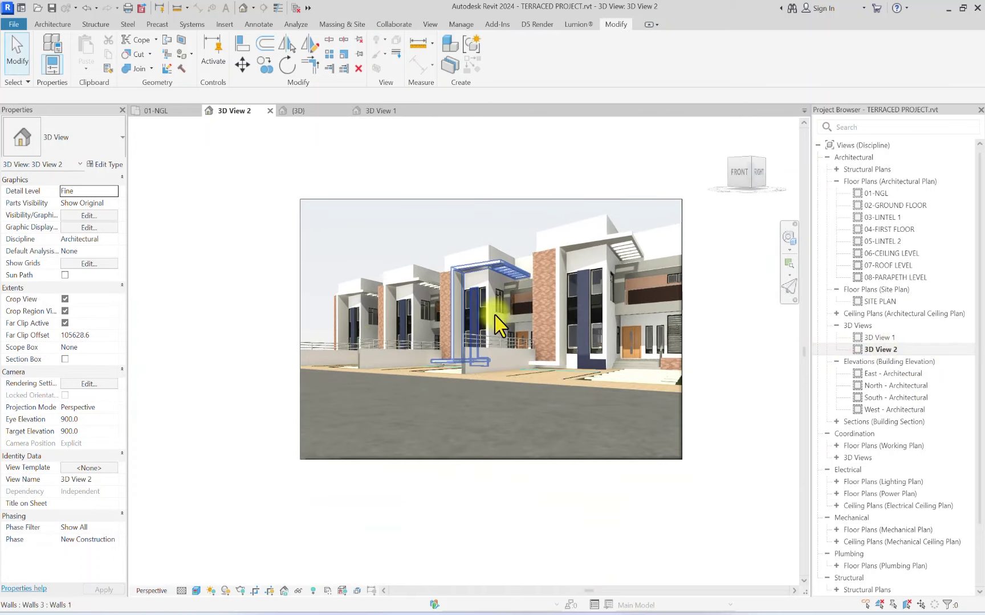
middle_drag(554, 485, 456, 407)
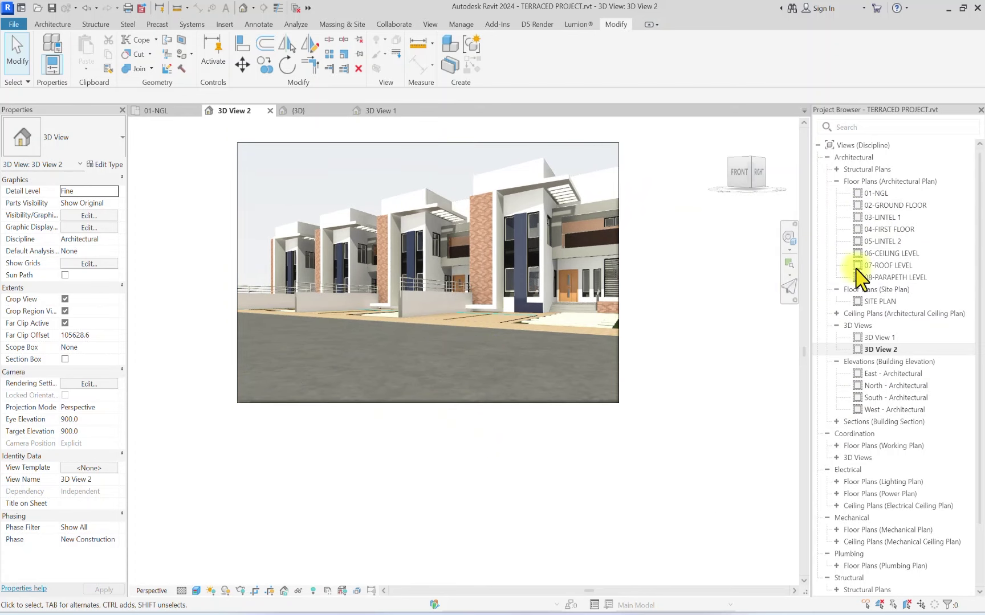
click(884, 208)
Step: Open Section 1 from the 02-GROUND FLOOR plan and raise its crop region's top edge
double_click(883, 207)
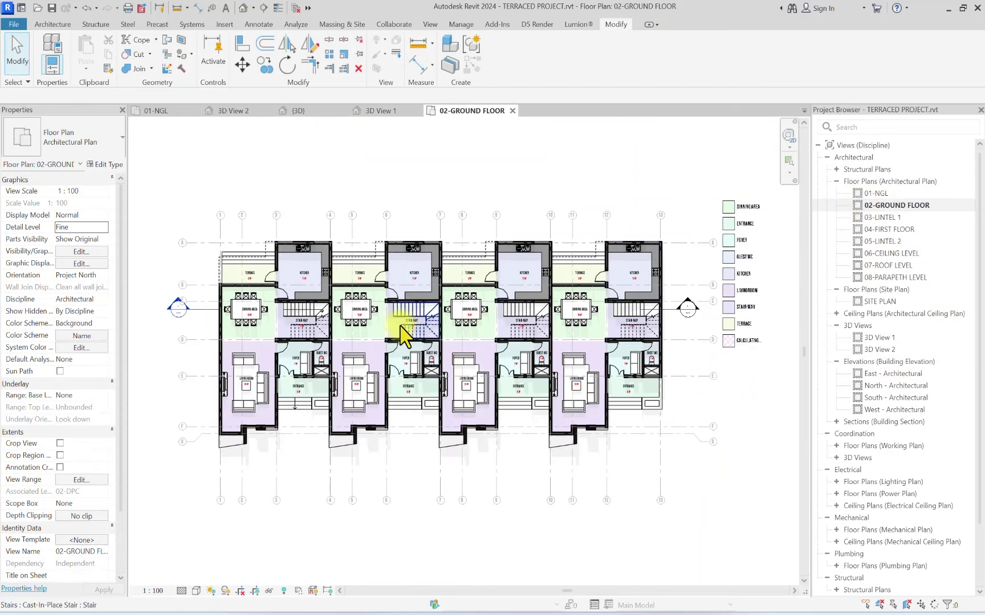
double_click(179, 310)
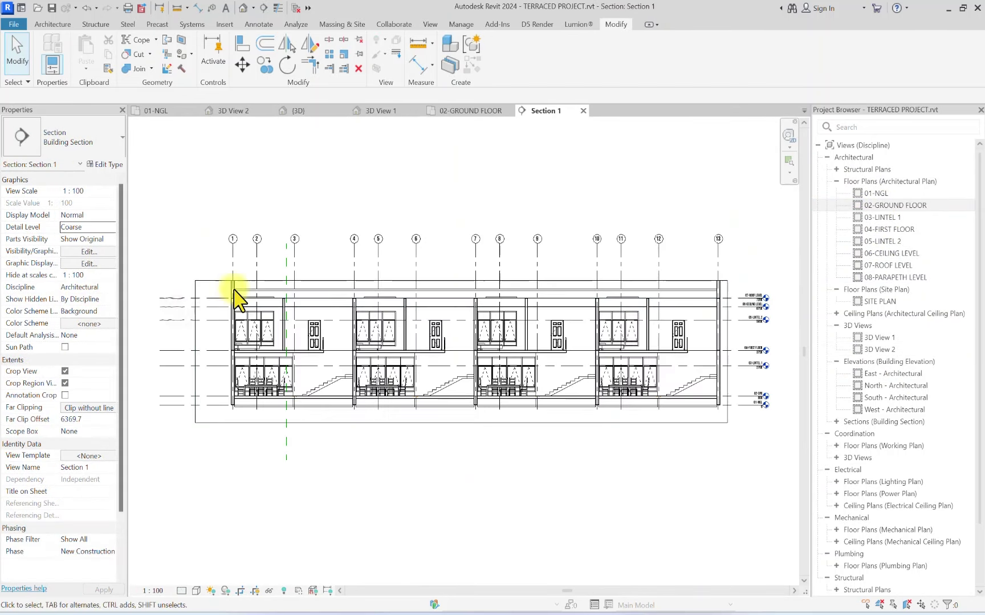
scroll(263, 234, up, 3)
click(275, 224)
scroll(319, 222, down, 3)
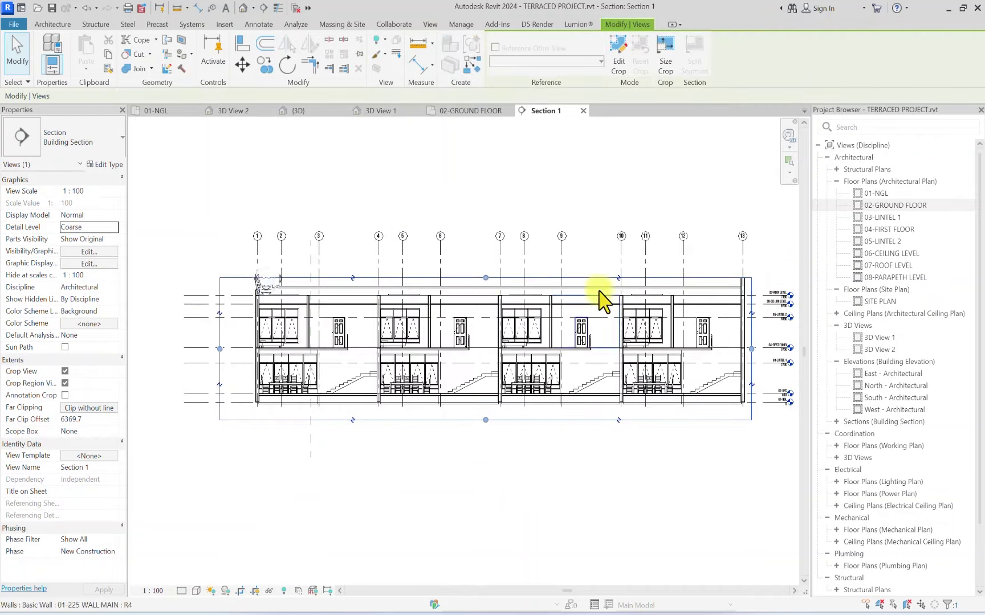
drag(486, 278, 488, 258)
drag(490, 276, 489, 275)
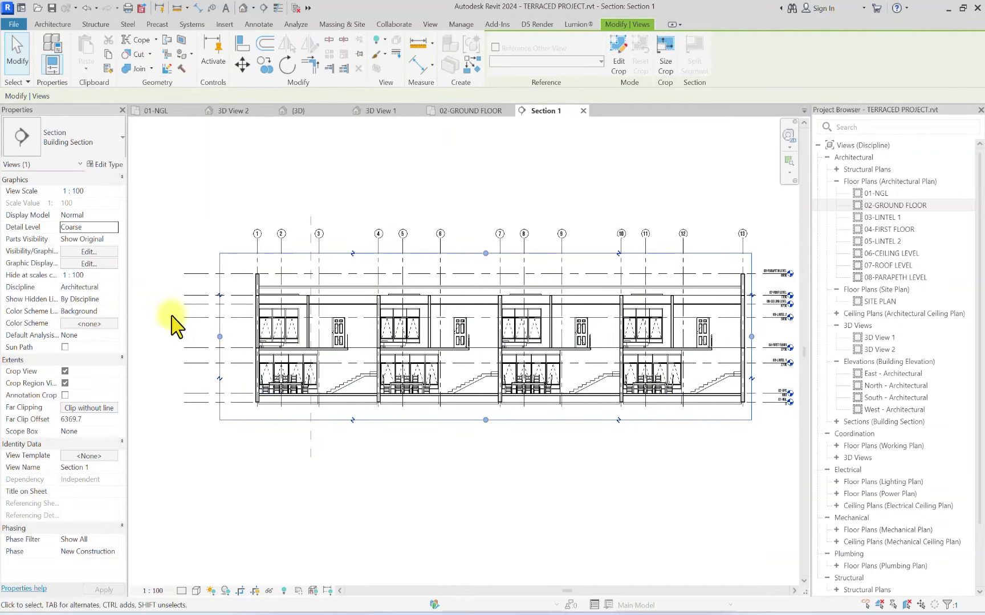
scroll(407, 264, up, 2)
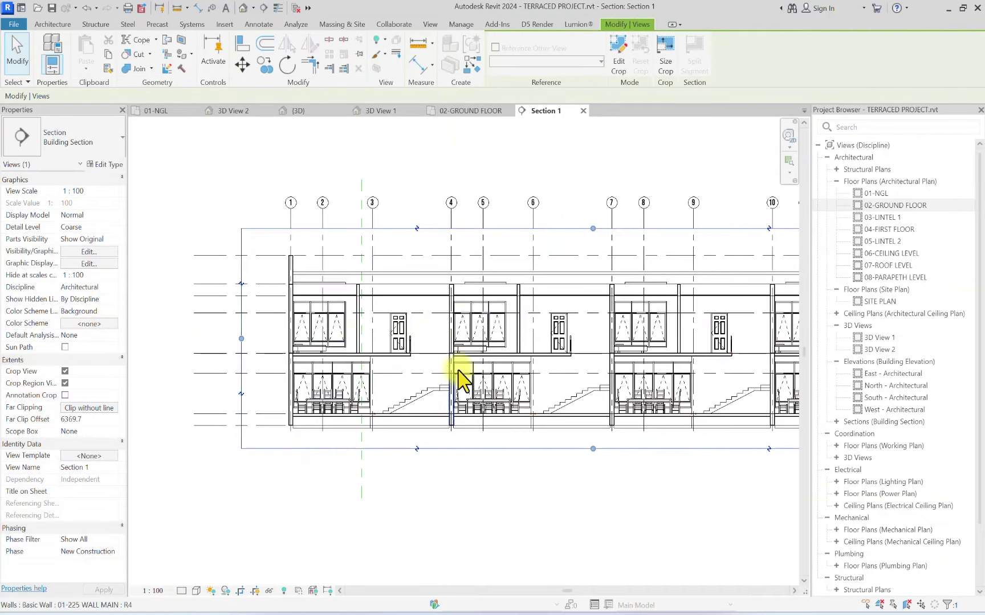
scroll(171, 370, up, 3)
scroll(273, 367, down, 2)
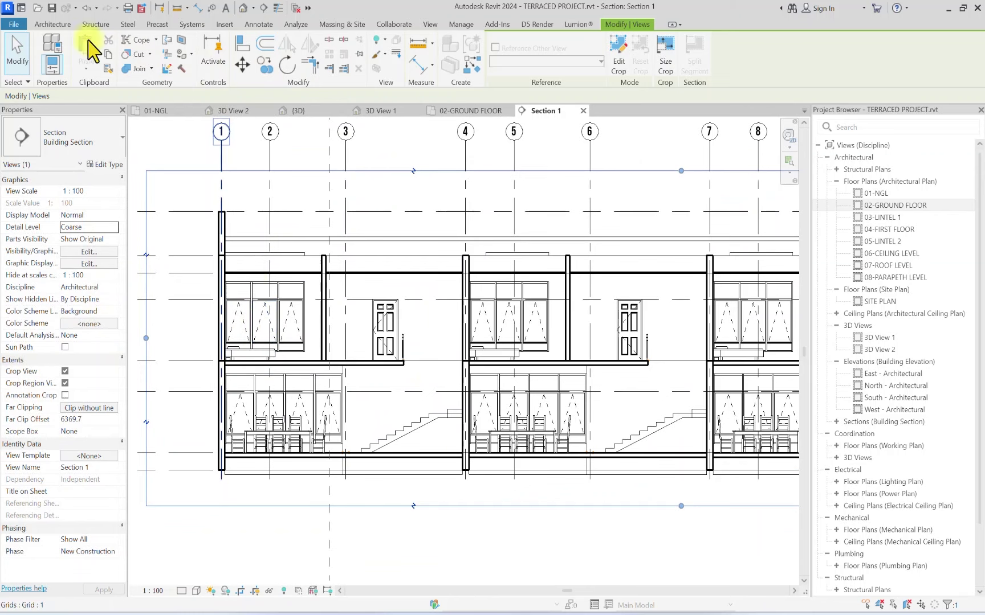
Step: Tag the section's rooms with names and areas, including LOBBY and STAIR-WAY
click(57, 25)
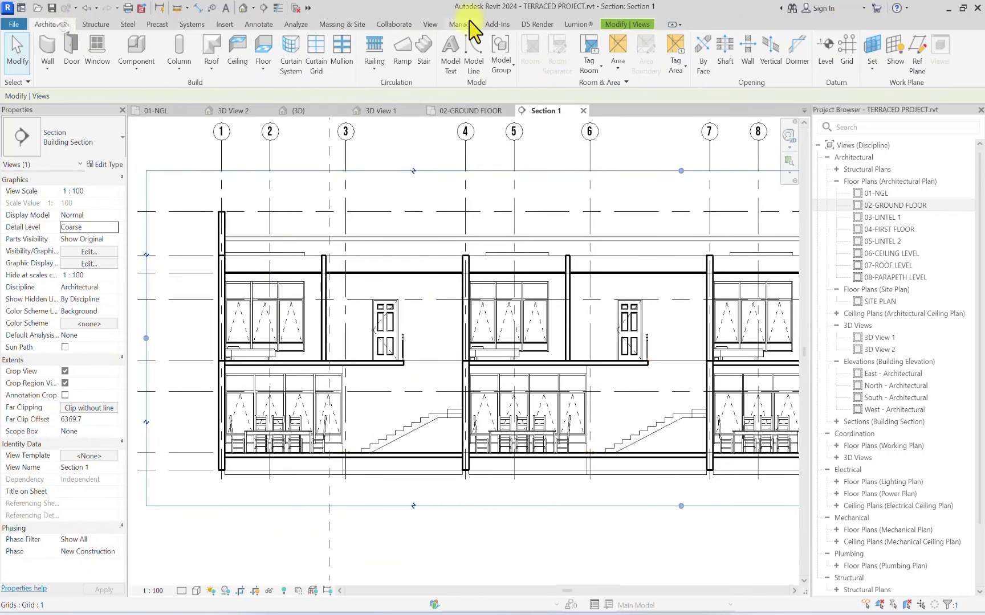
click(587, 46)
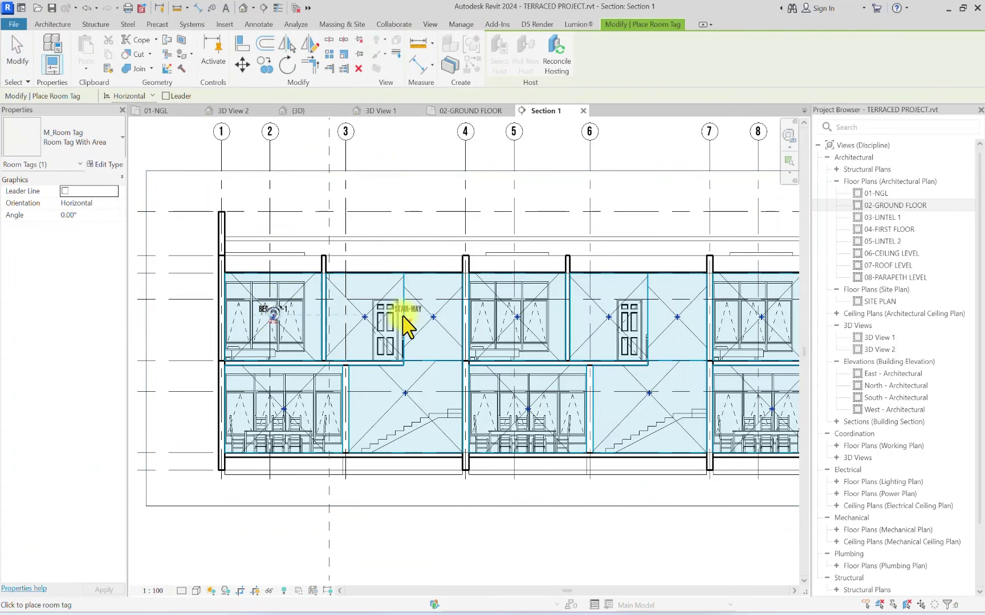
click(374, 314)
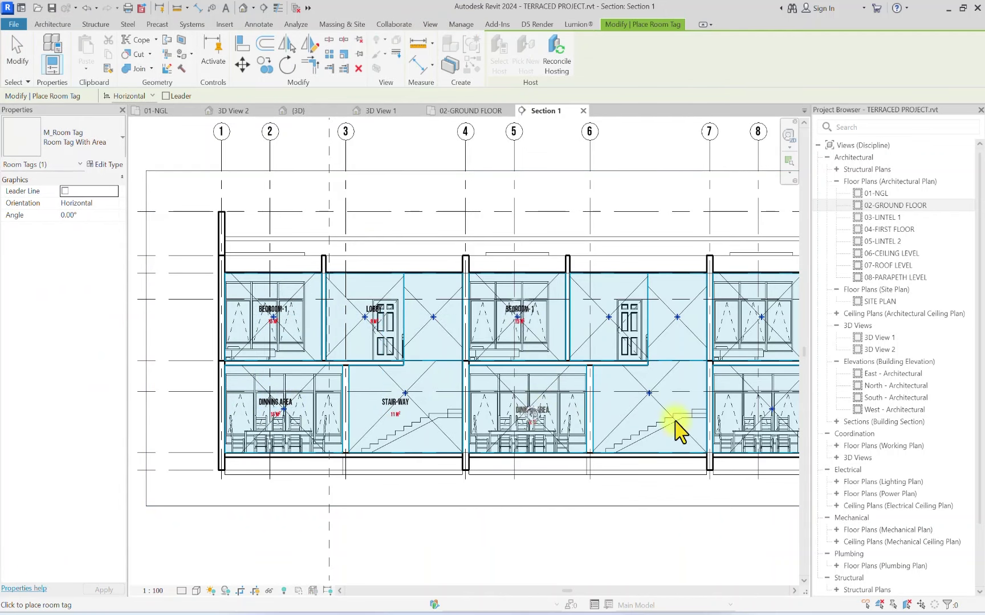
click(650, 398)
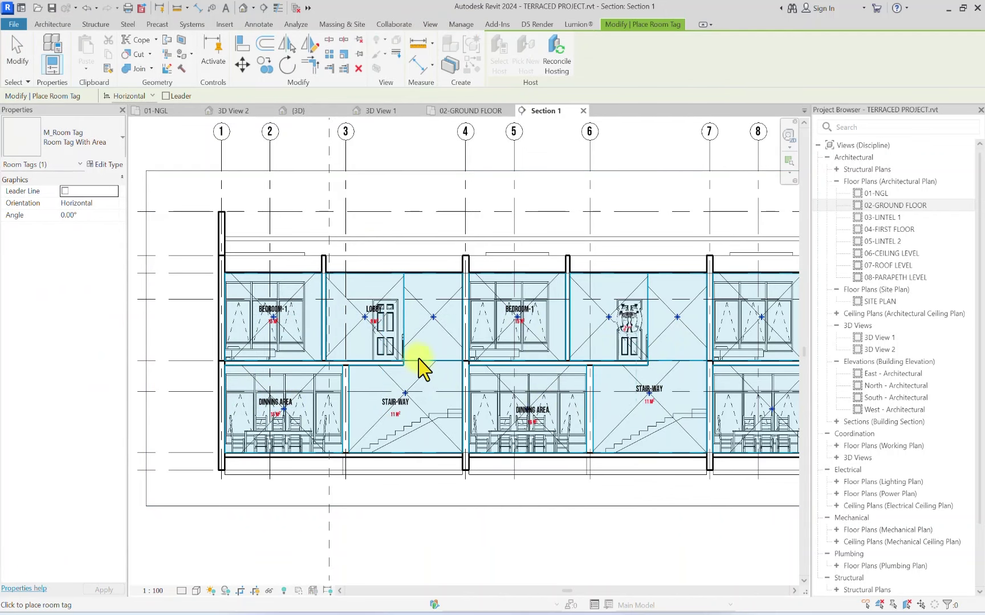
scroll(597, 380, up, 3)
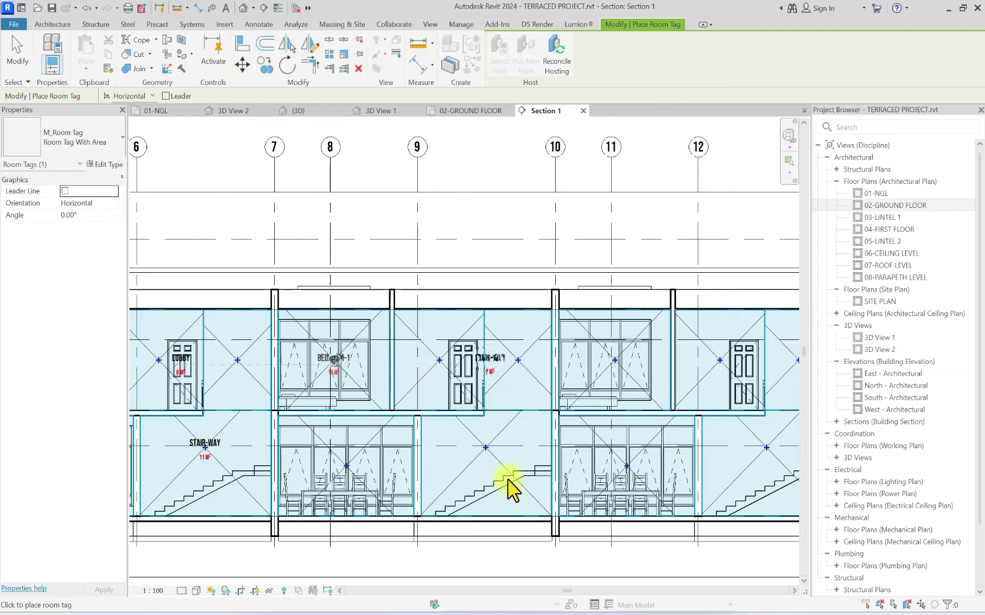
scroll(346, 470, down, 1)
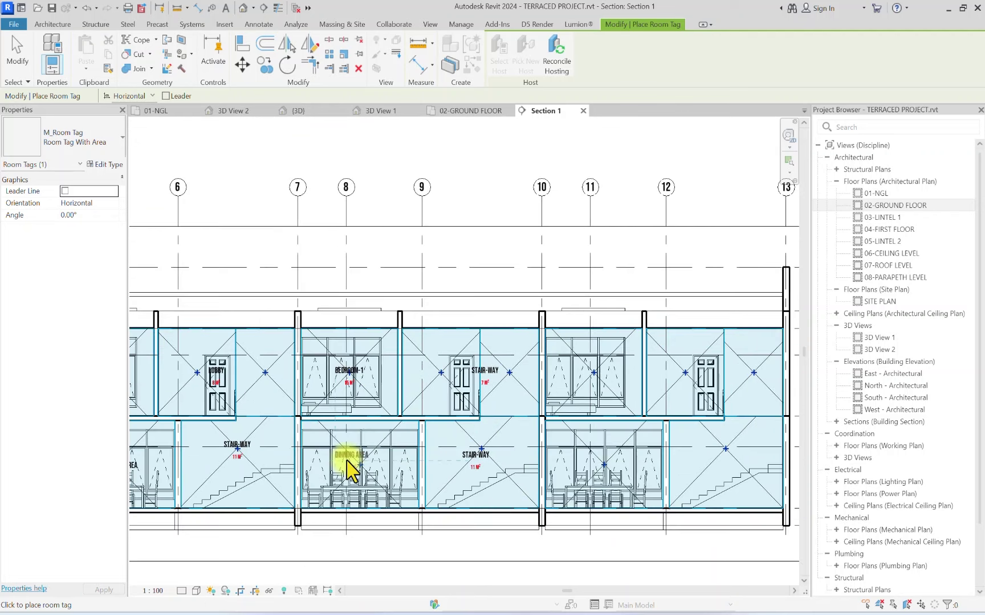
middle_drag(483, 439, 171, 419)
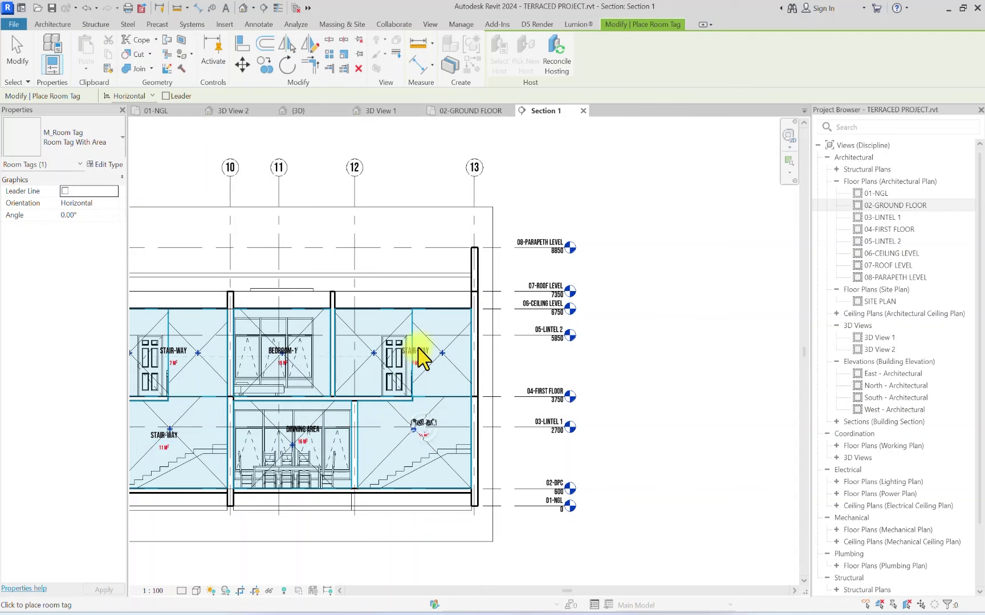
scroll(699, 332, down, 4)
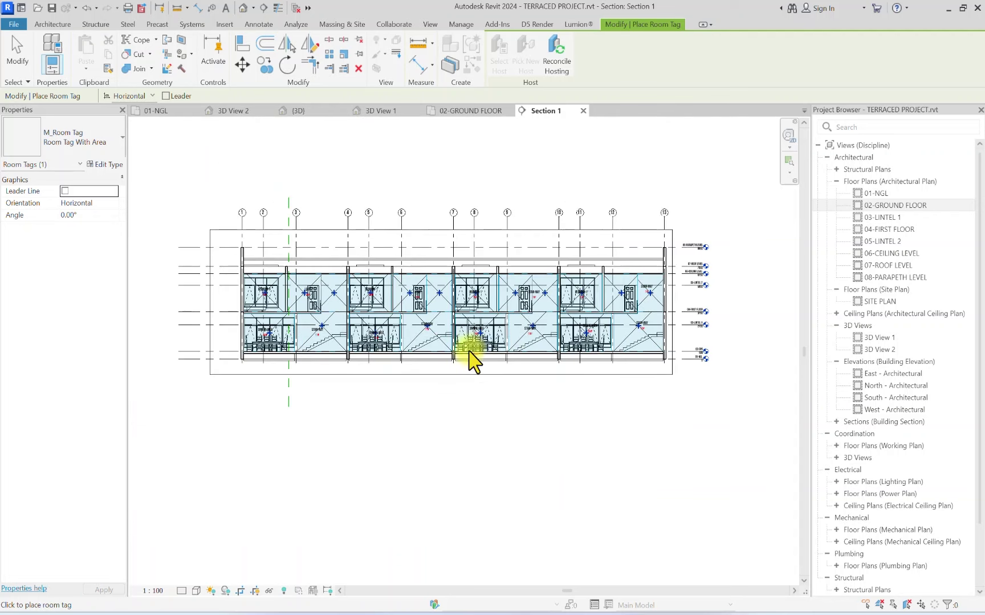
key(Escape)
key(Escape)
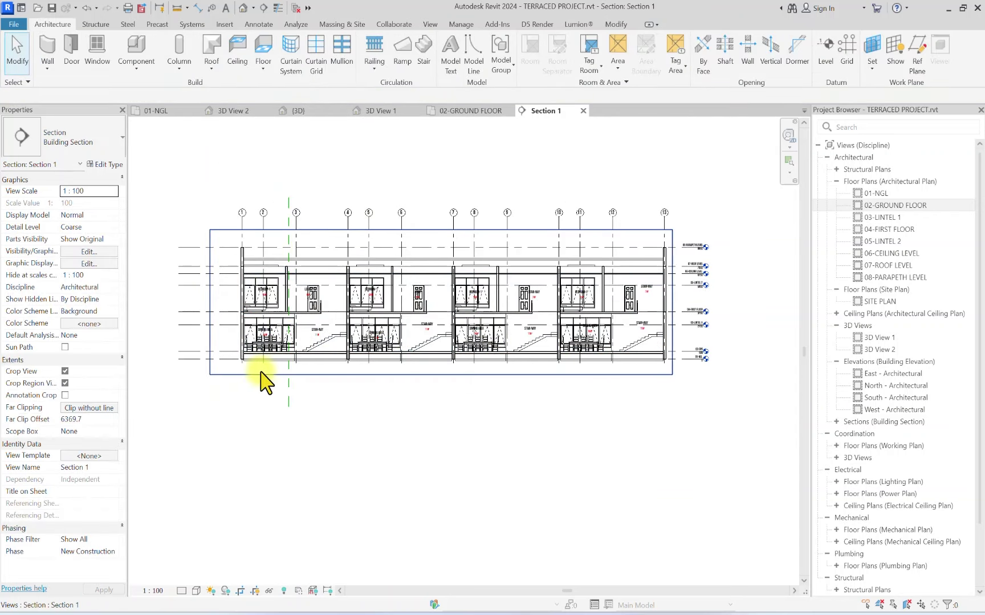
Step: Hide the Reference Planes category in Section 1
scroll(260, 371, up, 2)
click(307, 413)
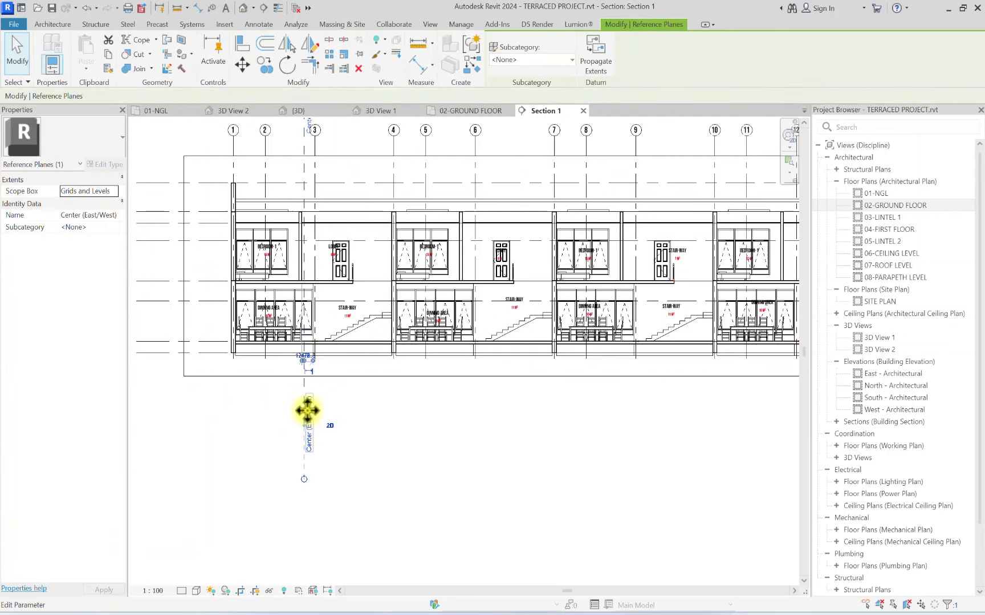
right_click(308, 410)
mouse_move(402, 153)
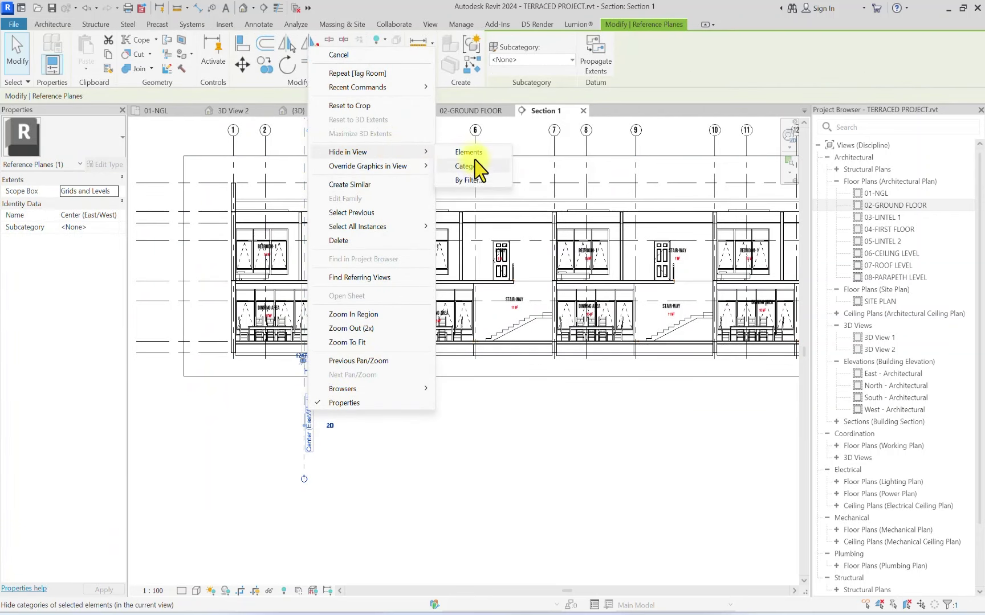
click(474, 165)
click(233, 177)
Step: Override the Grids category in Section 1 to display as halftone
right_click(232, 170)
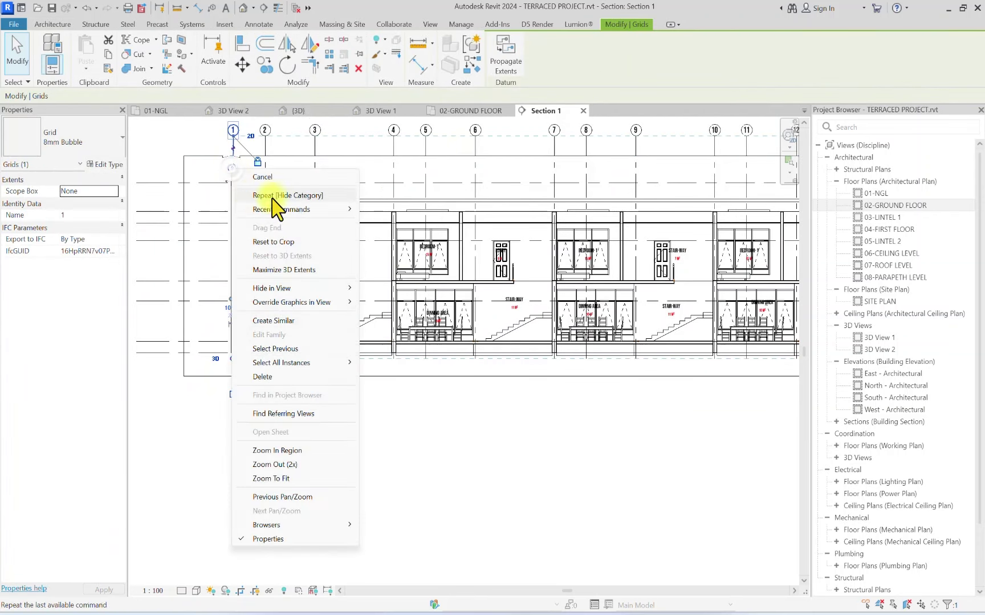
mouse_move(319, 303)
click(425, 319)
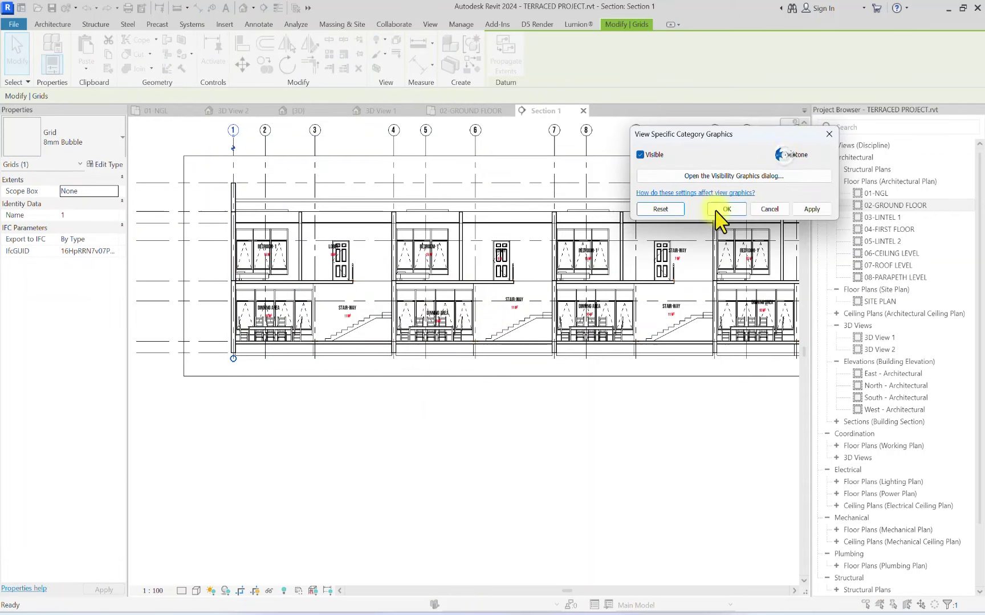
click(724, 209)
Step: Override the Levels category, via the 07-ROOF LEVEL level, to halftone as well
click(194, 214)
right_click(196, 224)
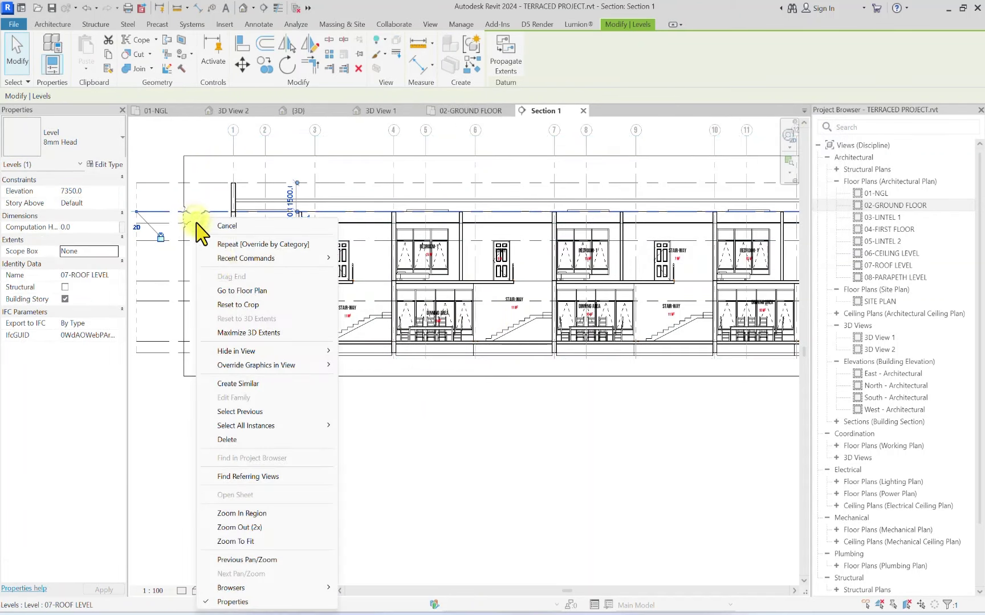
mouse_move(256, 365)
click(373, 379)
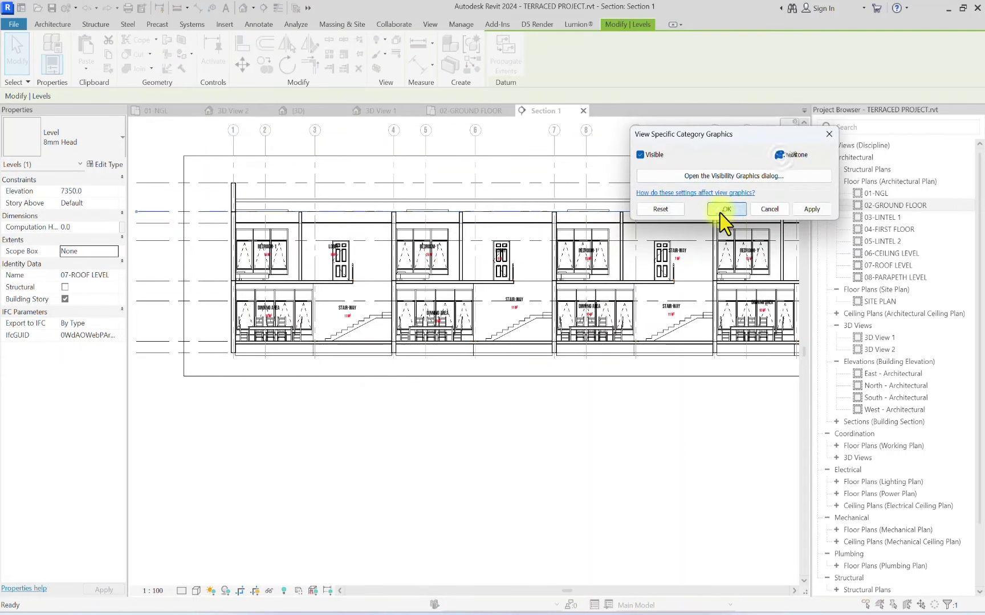
click(724, 210)
scroll(290, 439, down, 2)
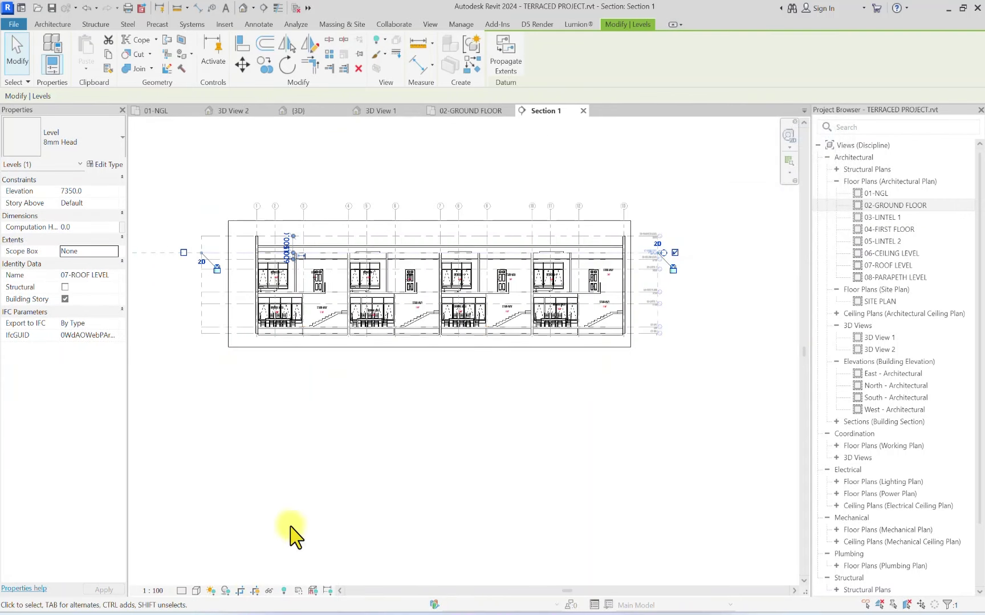
click(367, 417)
scroll(367, 418, up, 2)
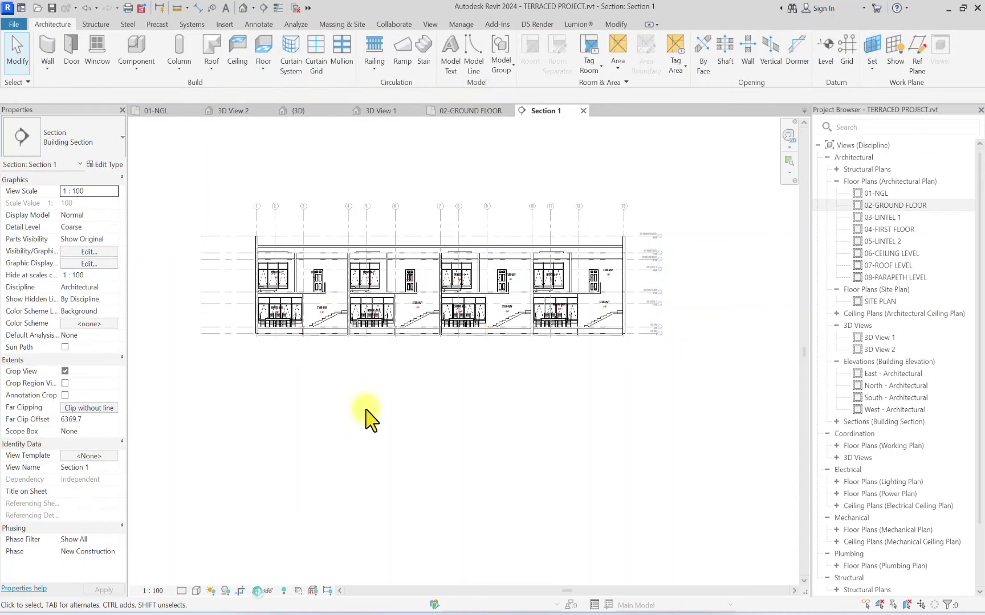
scroll(422, 223, up, 1)
scroll(205, 328, down, 1)
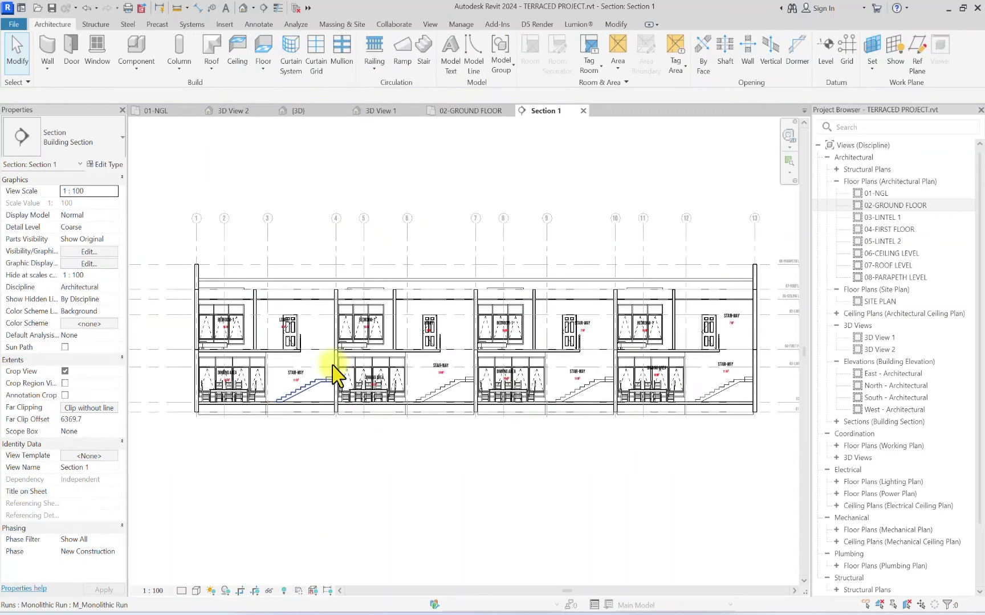
Step: In Visibility/Graphics, set the Walls cut pattern to a near-black Solid fill
key(g)
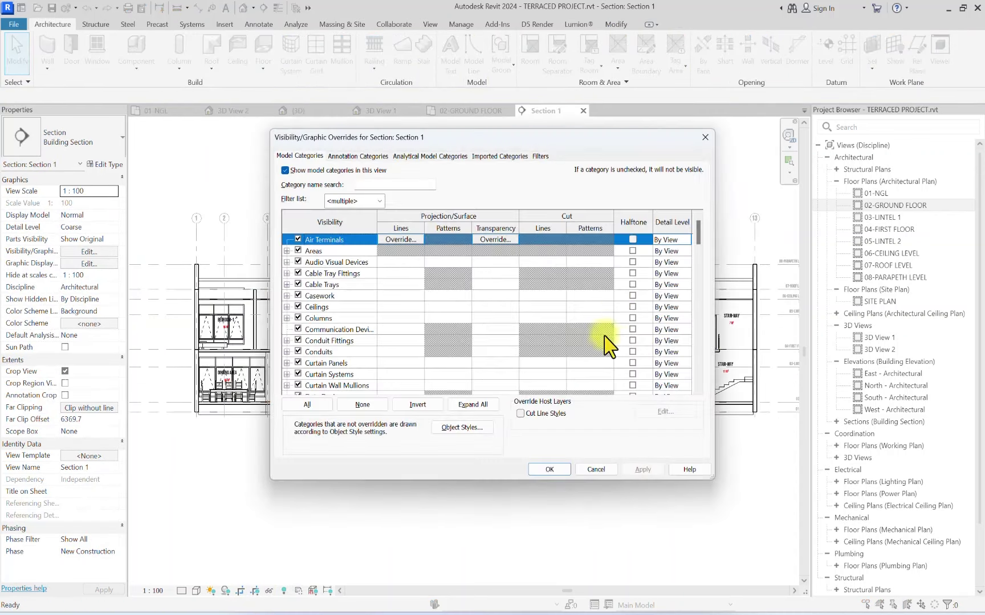
mouse_move(699, 230)
mouse_down()
mouse_move(698, 367)
mouse_move(699, 231)
mouse_up()
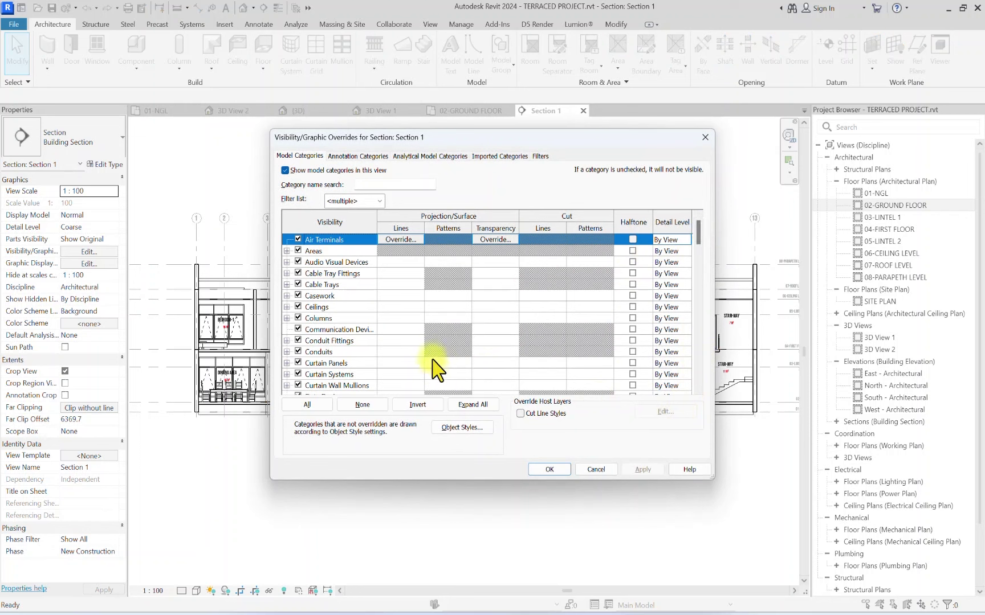
scroll(427, 334, down, 8)
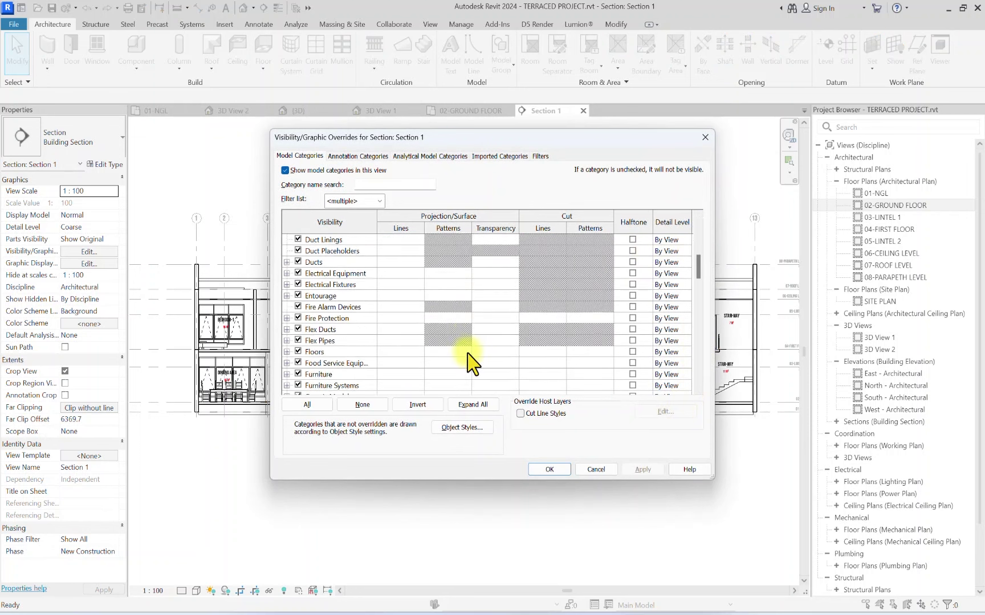
scroll(475, 273, down, 12)
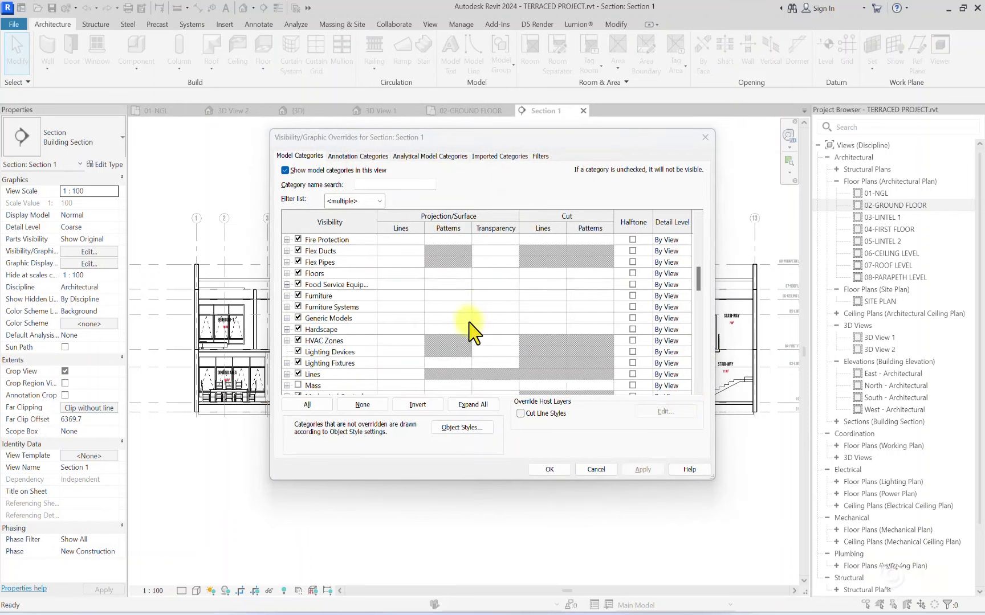
scroll(482, 350, down, 10)
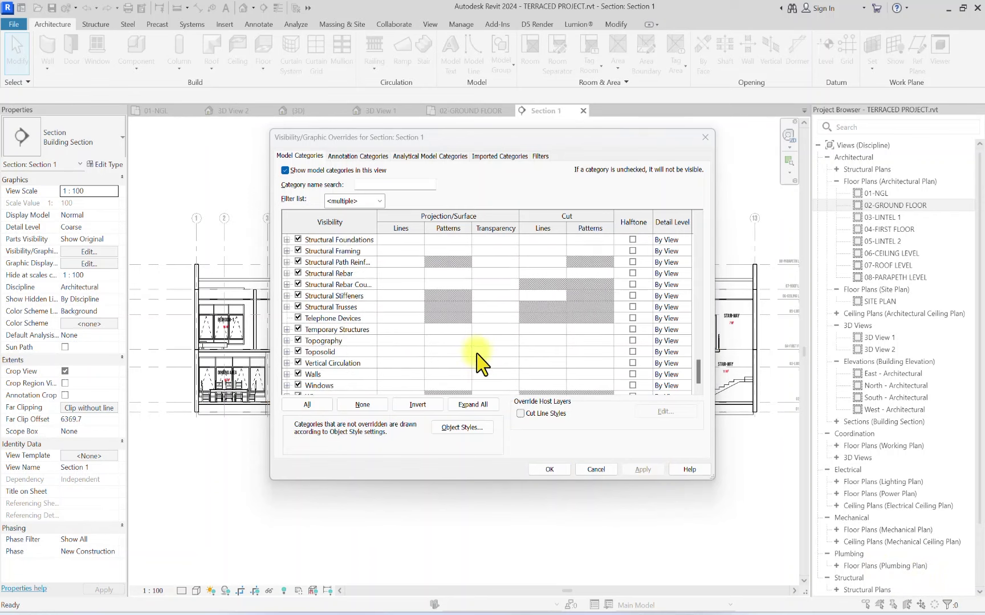
click(600, 363)
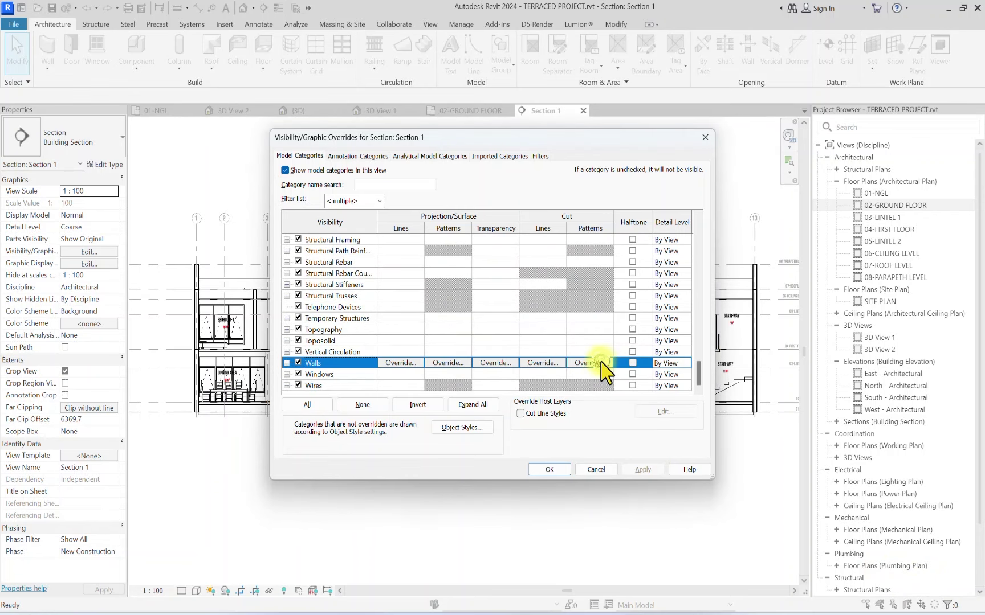
click(600, 363)
click(551, 272)
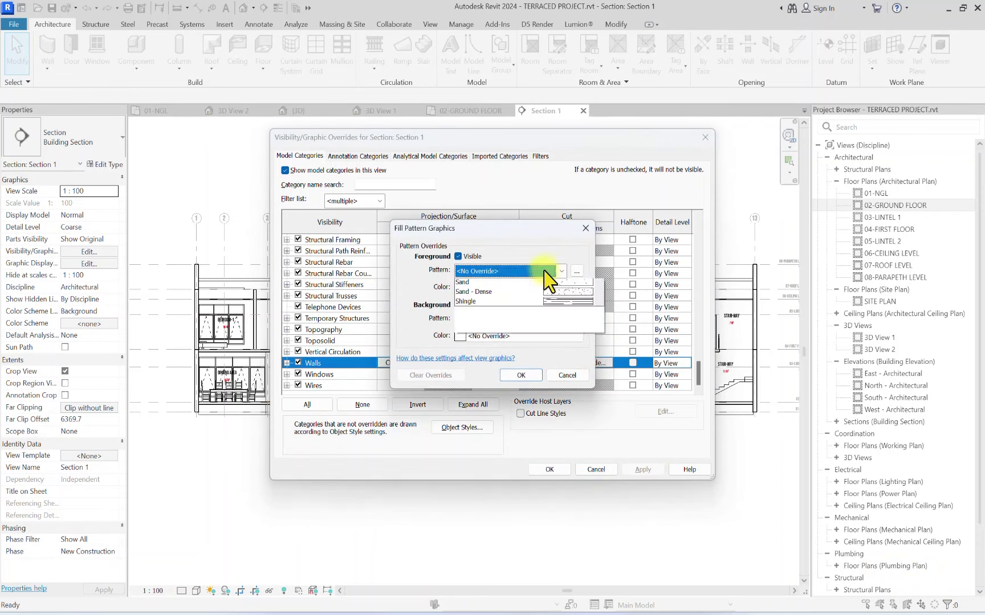
click(565, 285)
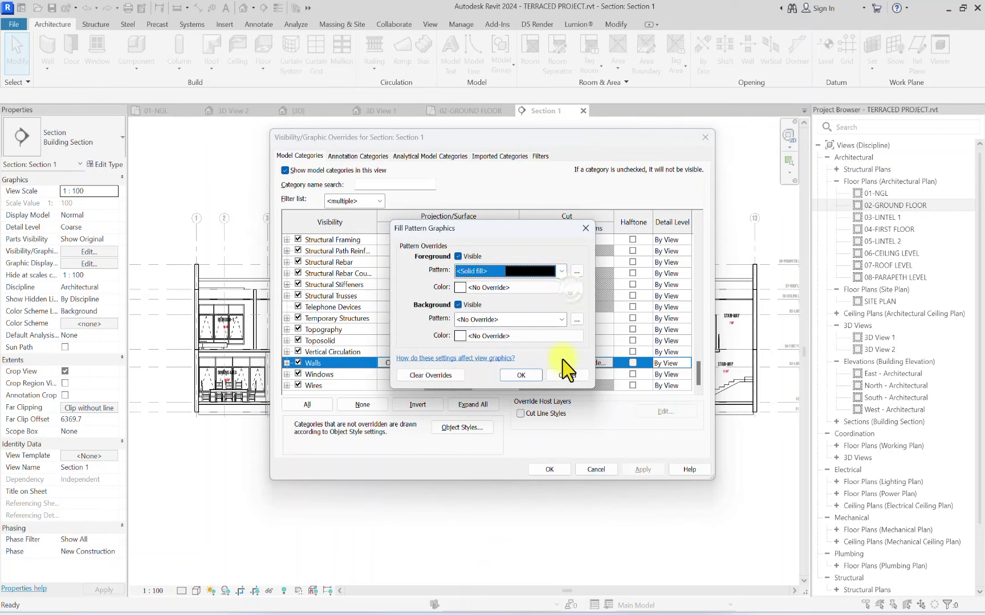
click(459, 287)
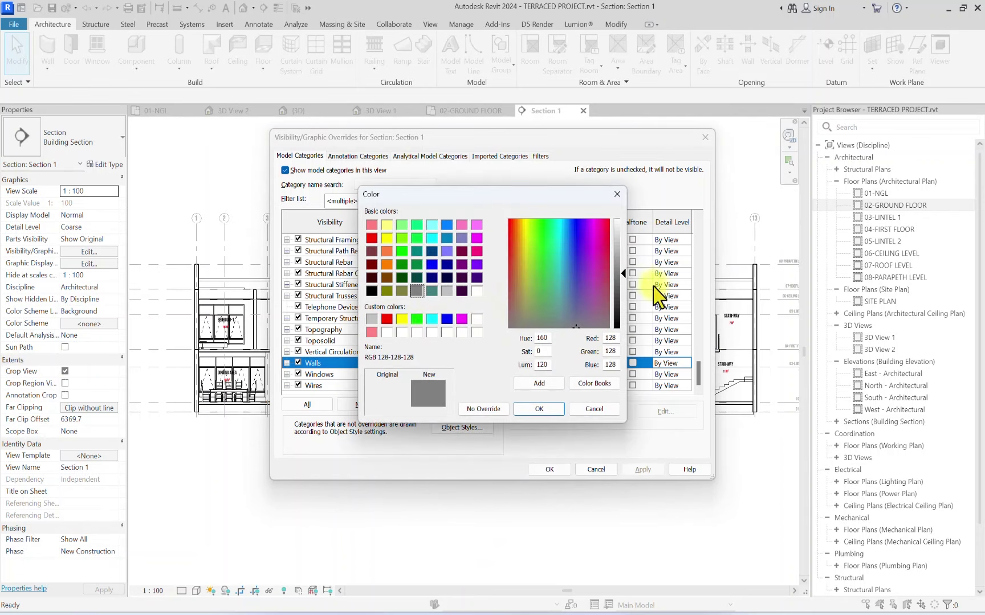
drag(615, 312, 619, 323)
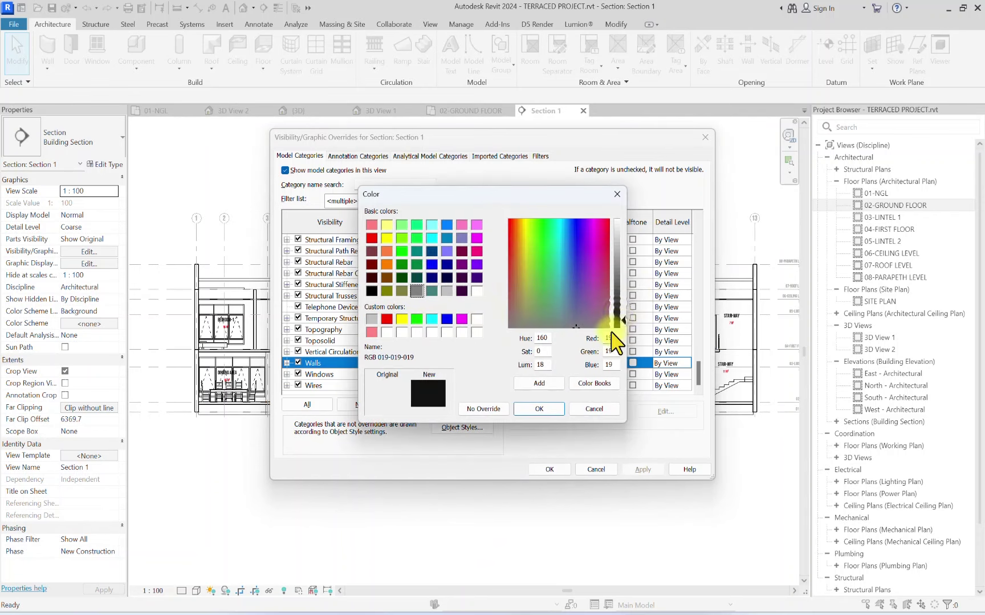
click(539, 410)
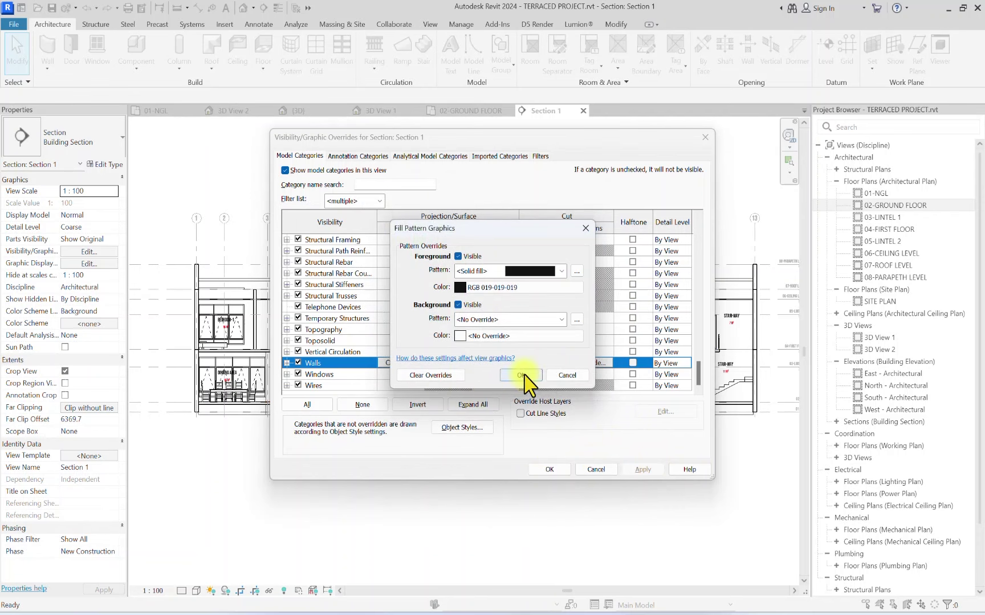
click(524, 375)
click(642, 469)
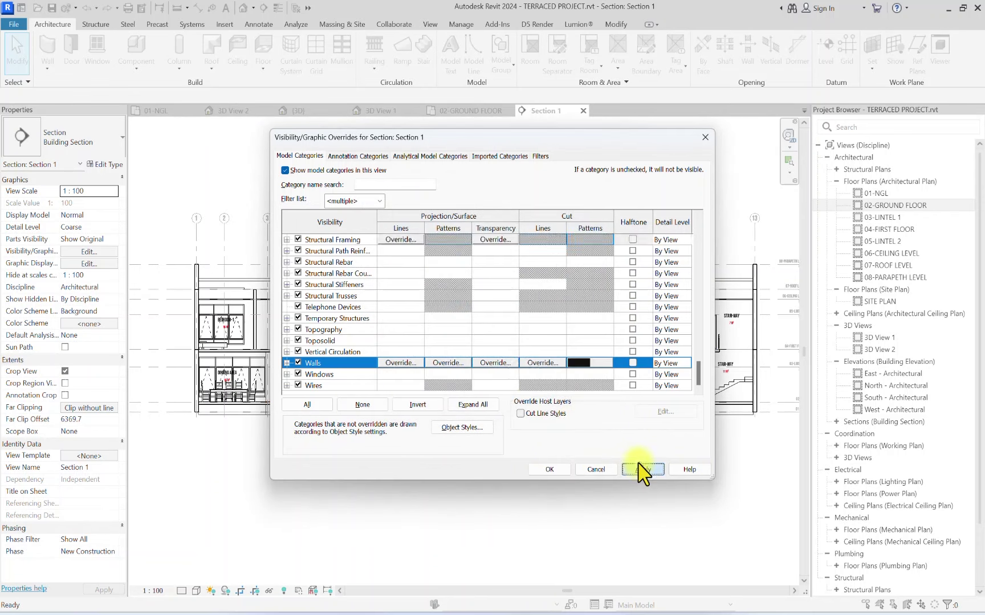
Step: Give wall cut lines weight 5 and apply the overrides to Section 1
click(557, 363)
click(556, 363)
click(496, 322)
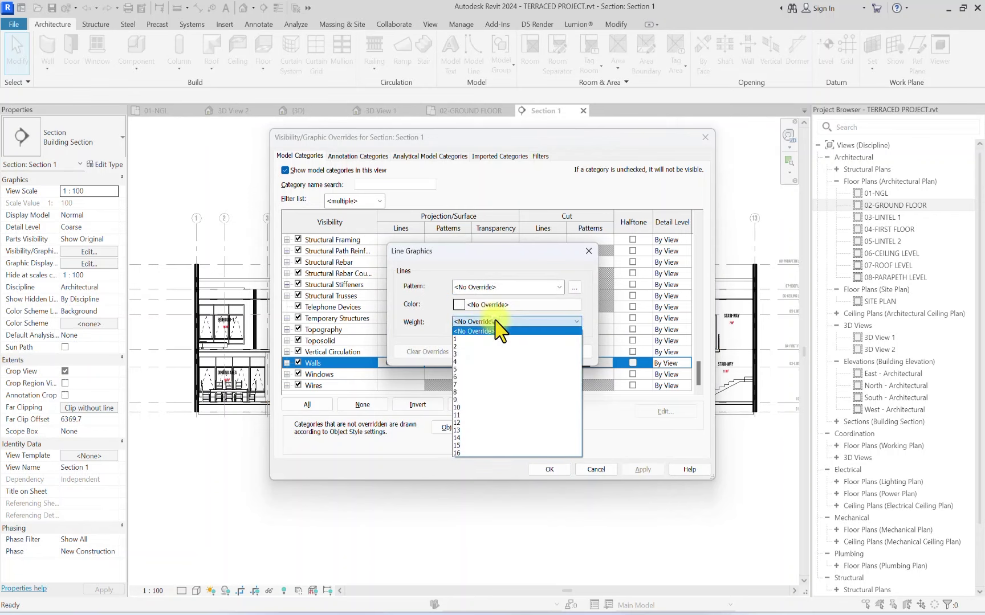
click(458, 369)
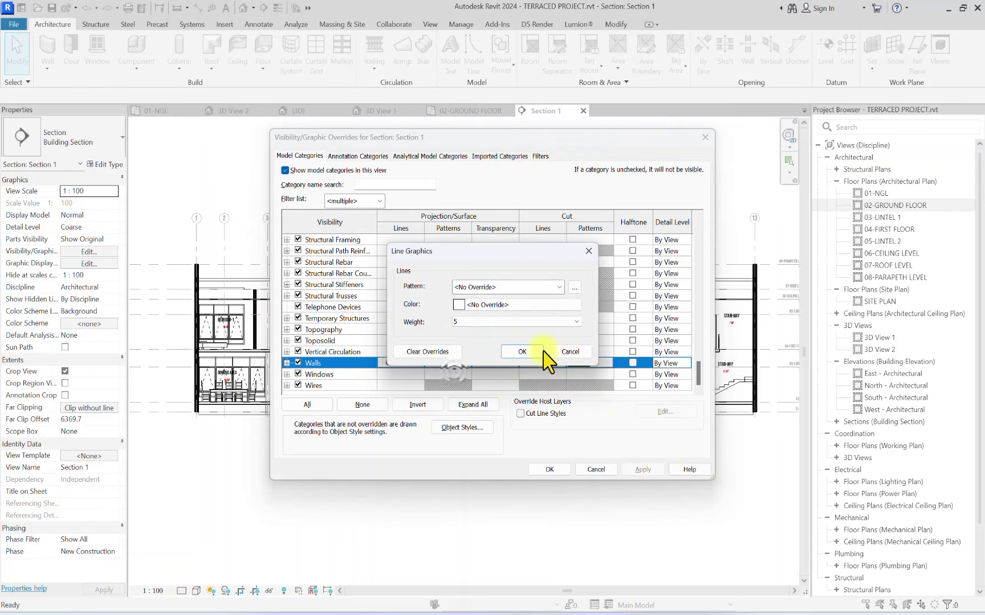
click(522, 352)
click(642, 470)
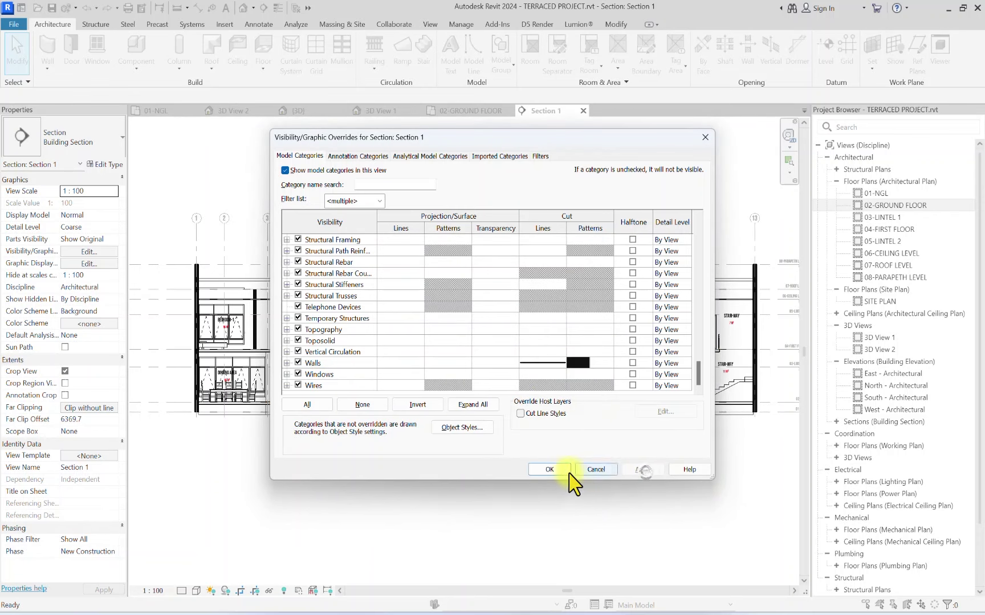
click(550, 470)
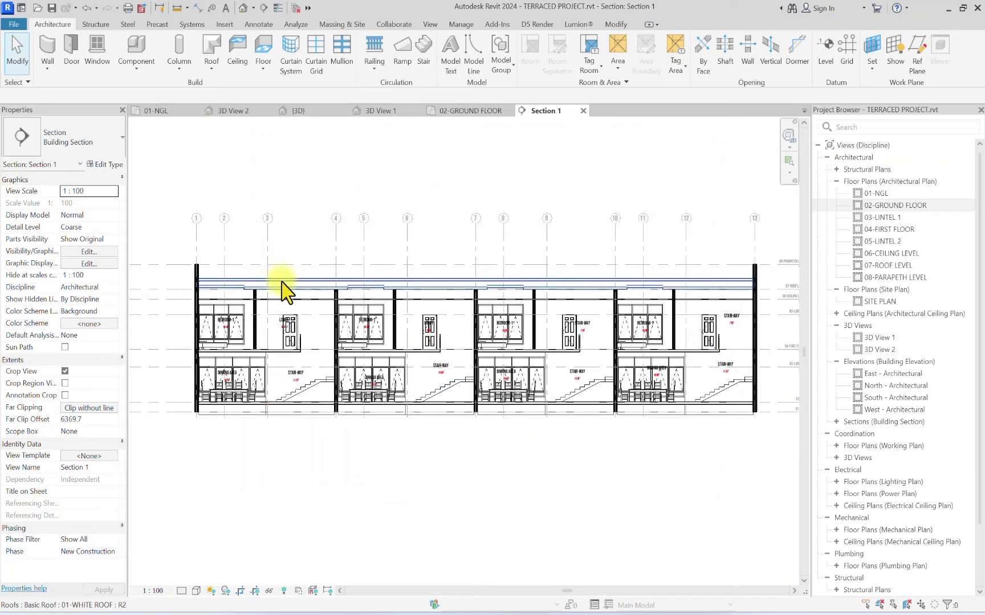
Step: Zoom around Section 1 to check the heavy black walls, then bring up the Annotate tools
scroll(449, 275, up, 2)
scroll(316, 268, up, 2)
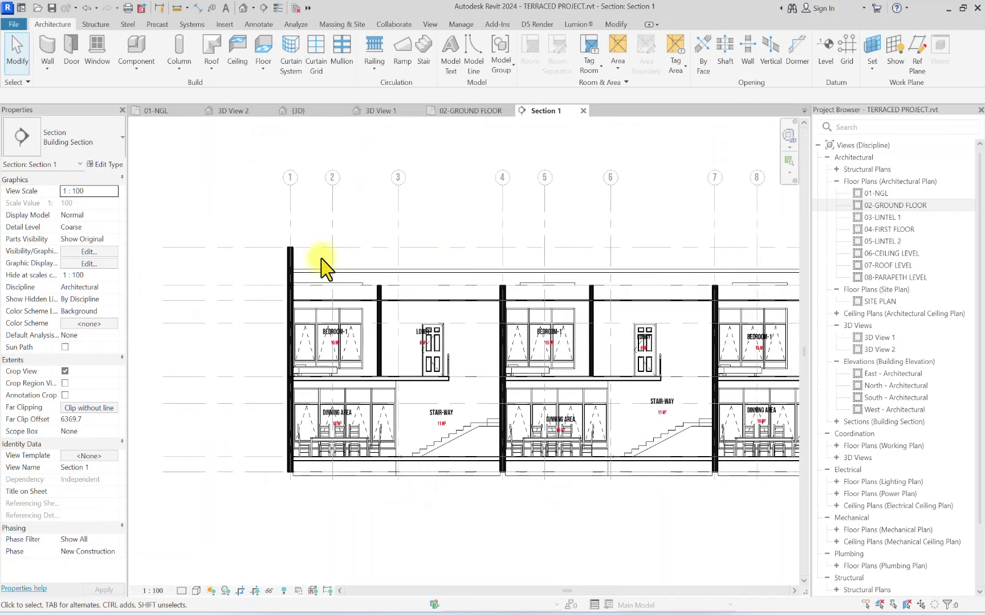
scroll(339, 459, down, 1)
scroll(268, 399, up, 4)
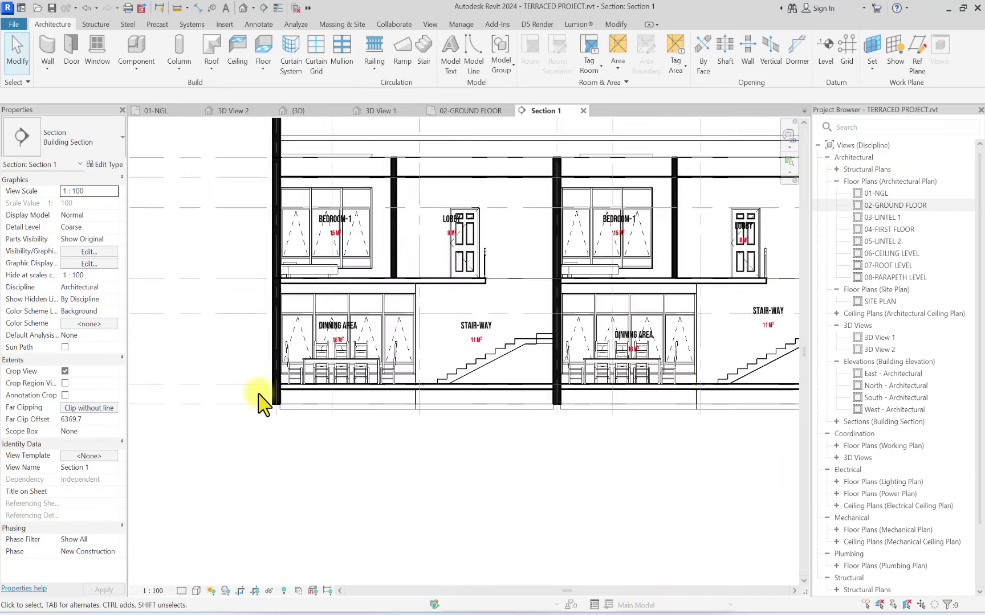
scroll(279, 386, down, 1)
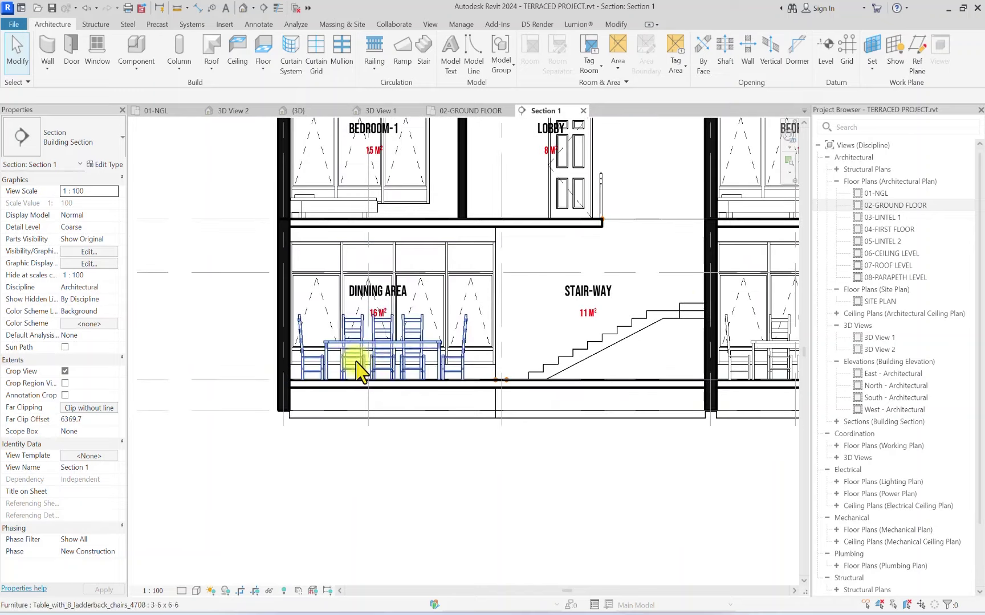
scroll(612, 217, up, 3)
scroll(592, 239, up, 2)
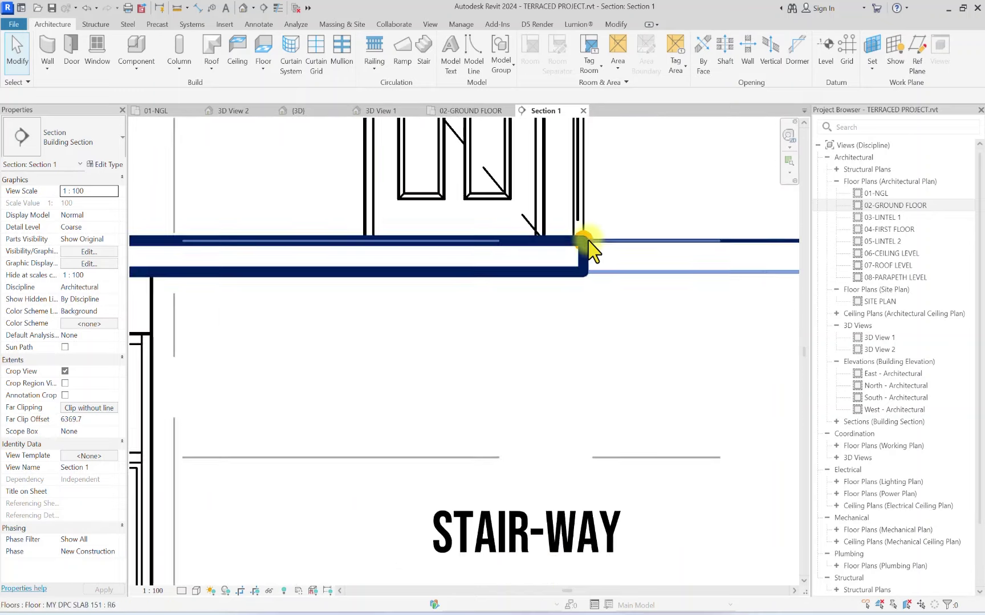
scroll(590, 188, down, 5)
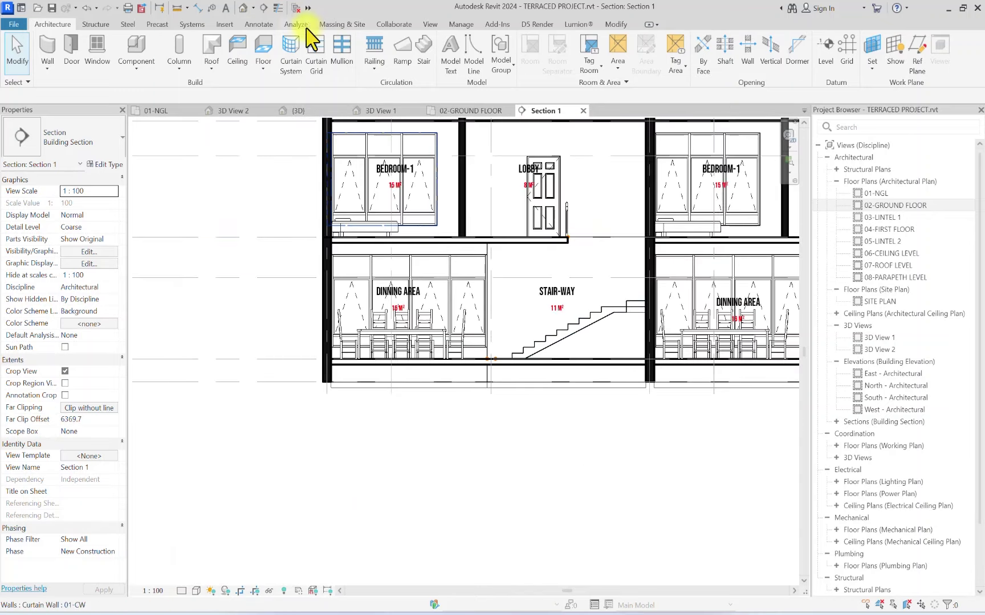
click(260, 25)
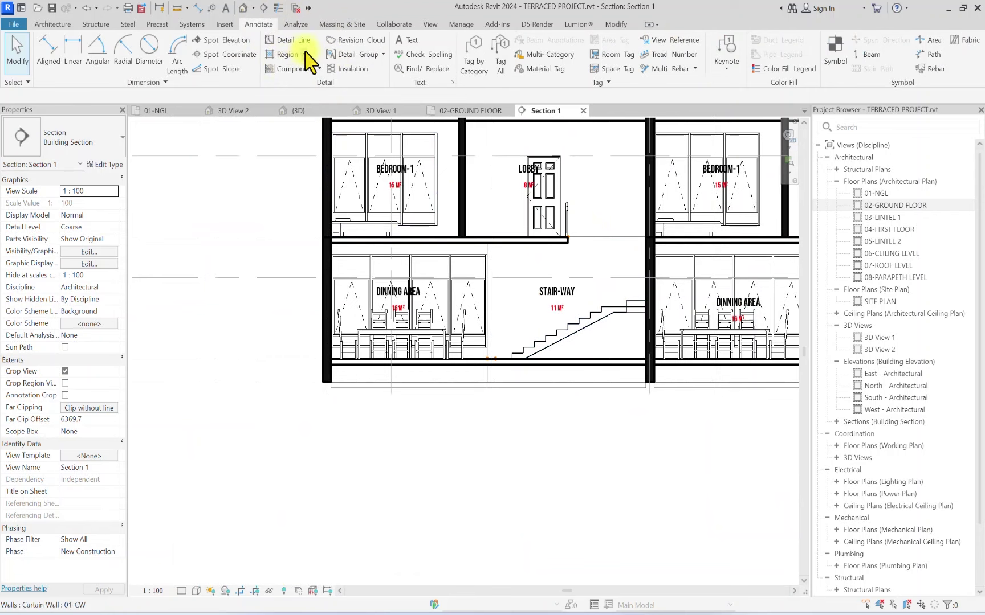
Step: Start a Solid Black filled region with a Wide Lines boundary style
click(287, 55)
click(300, 87)
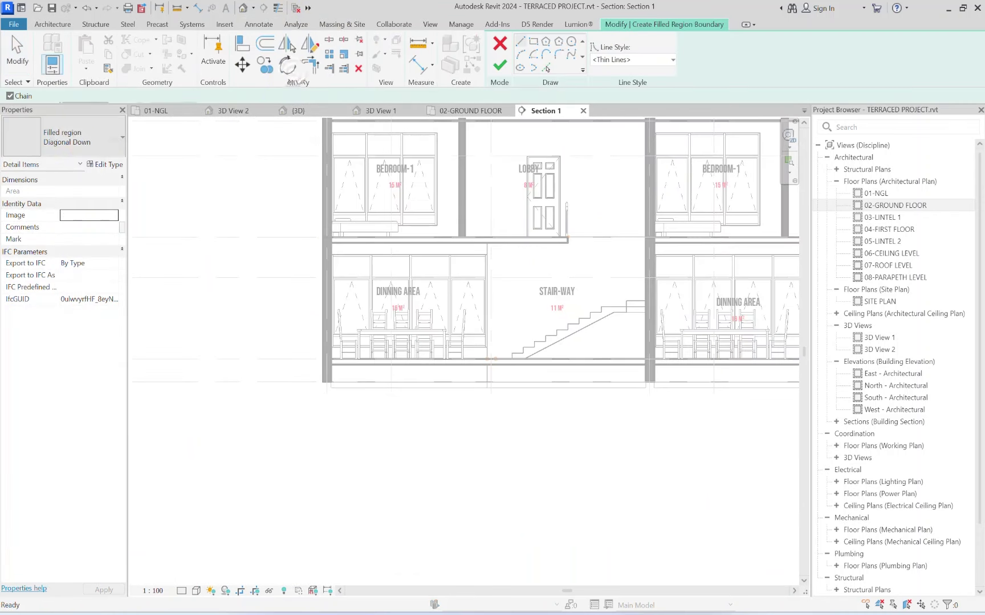
click(69, 142)
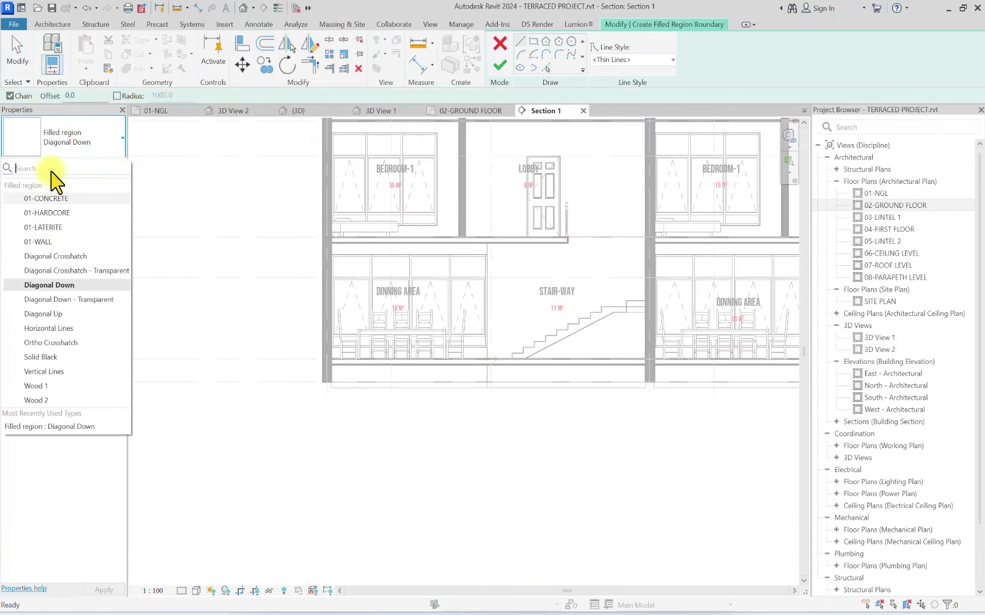
text(sol)
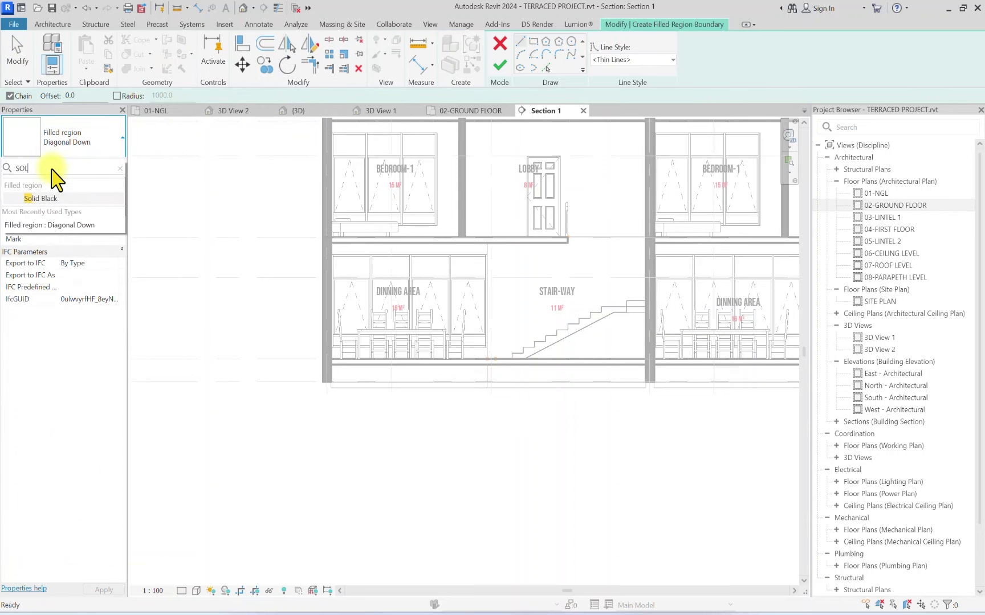
click(69, 199)
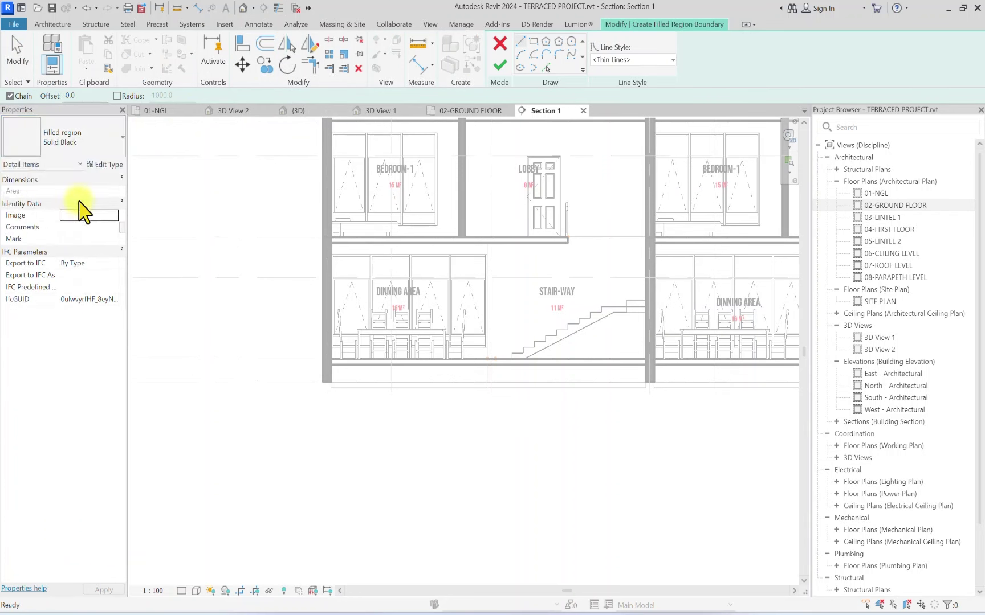
click(652, 59)
scroll(618, 160, up, 5)
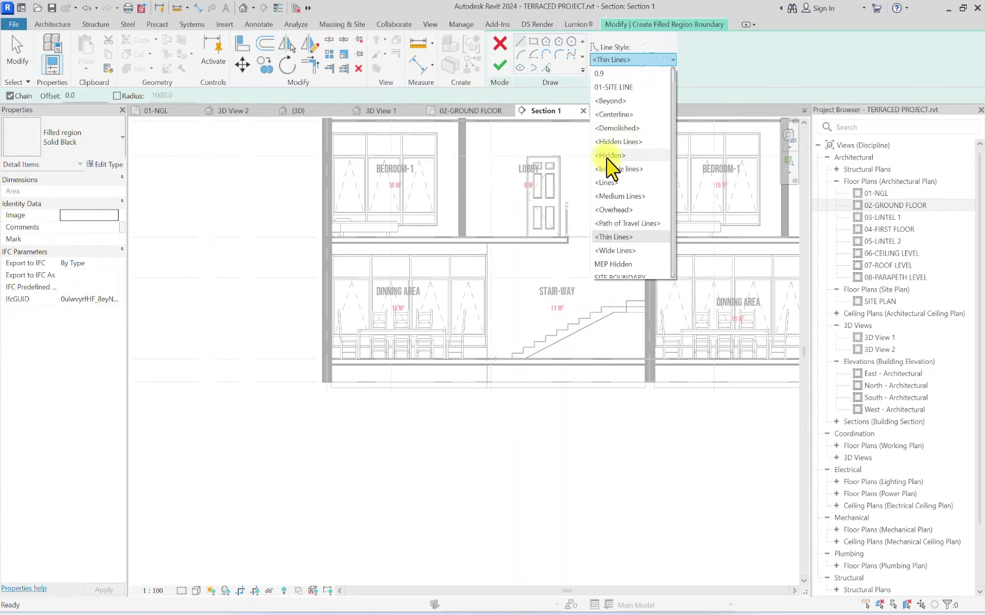
scroll(633, 199, down, 5)
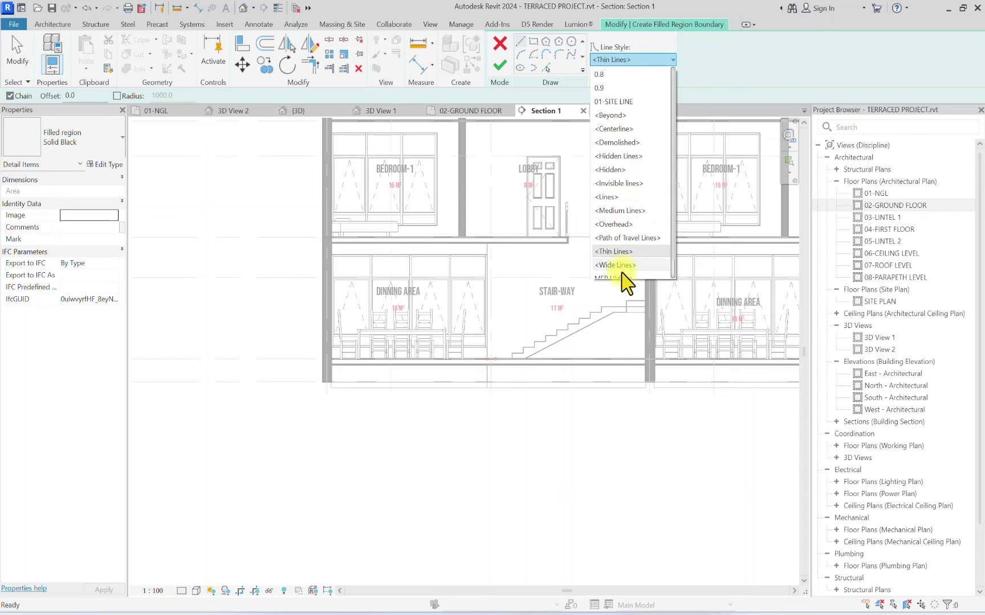
click(614, 265)
scroll(328, 367, up, 4)
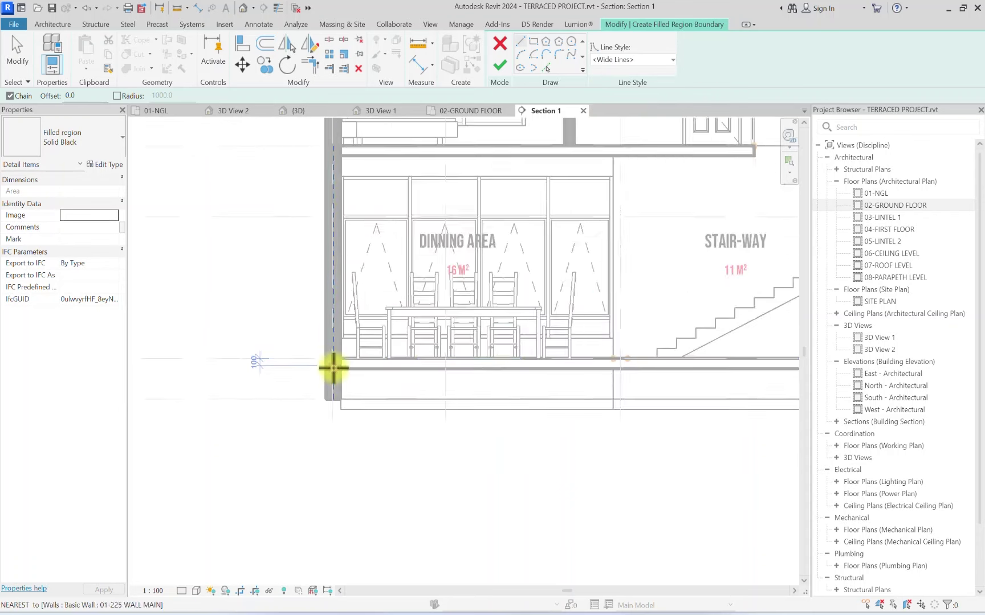
Step: Sketch half the footing outline: 1500 vertical edge, 300 foot and 150 step
click(346, 368)
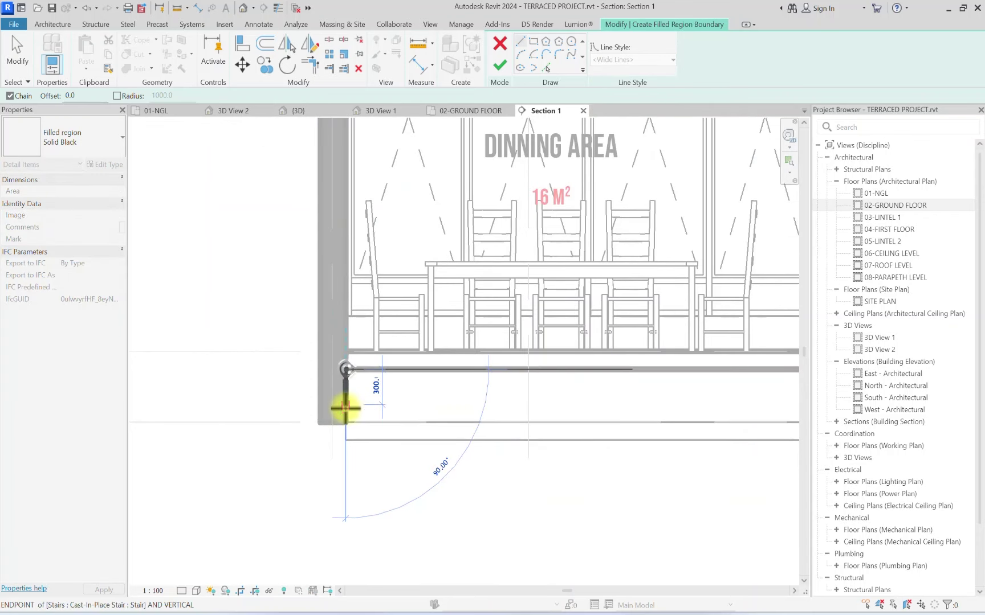
click(321, 368)
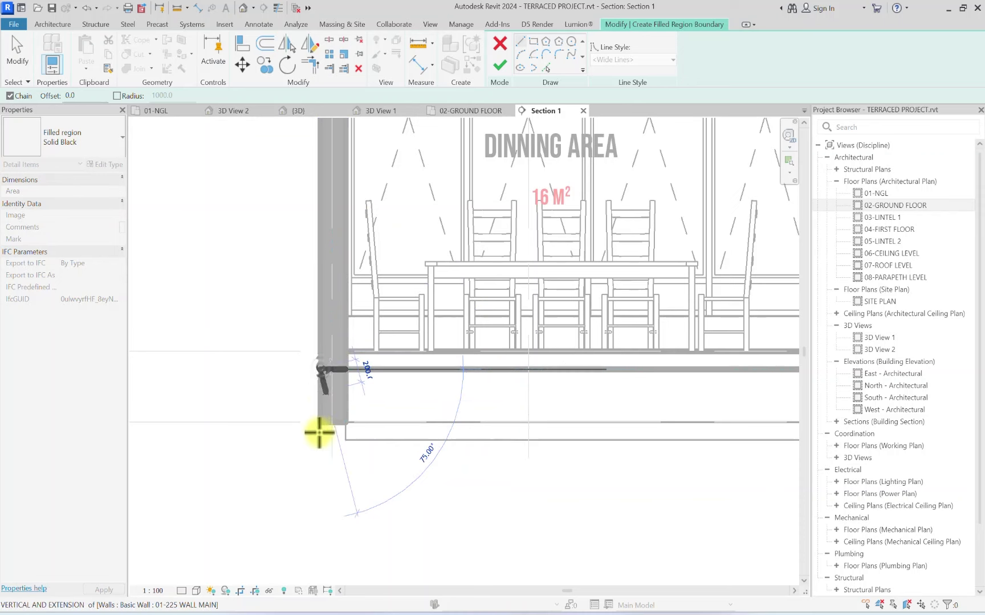
scroll(318, 433, down, 3)
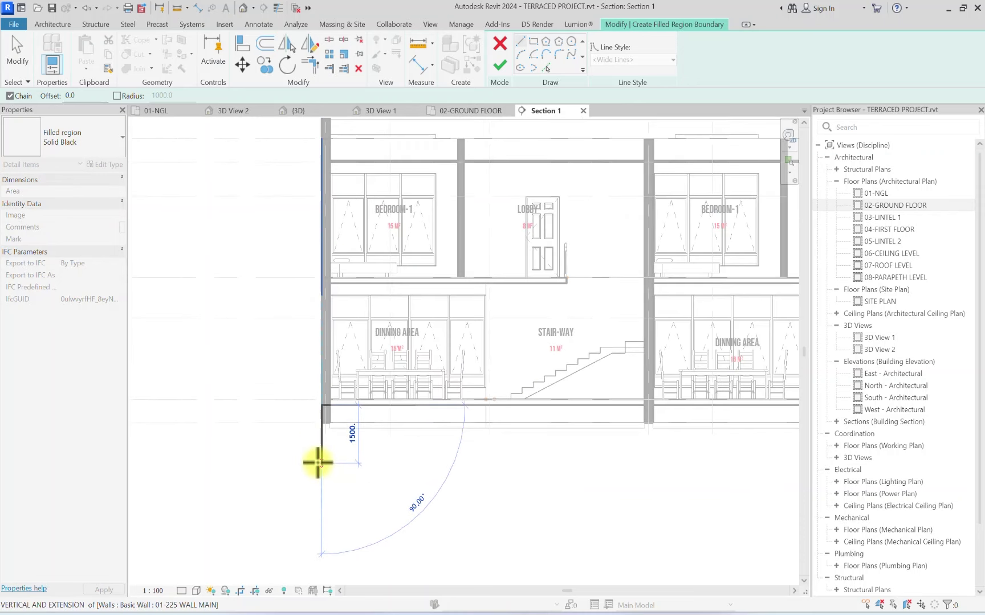
click(318, 463)
scroll(310, 462, up, 3)
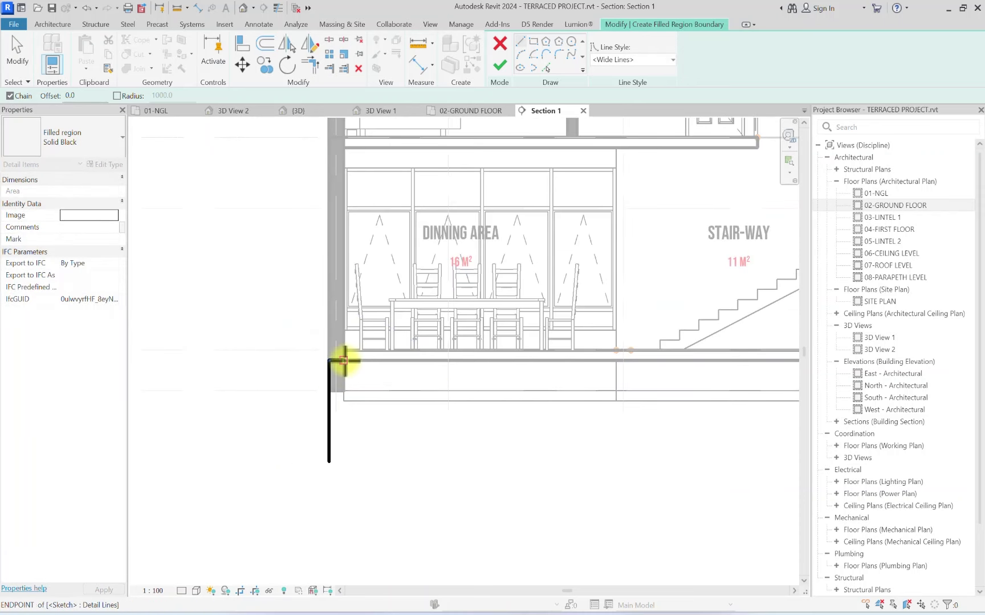
click(344, 462)
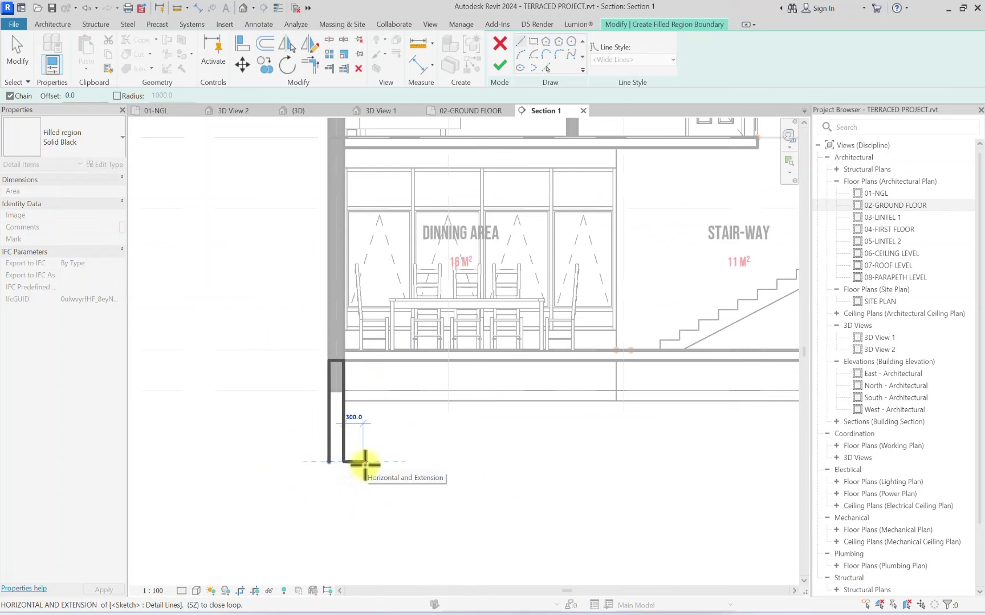
click(364, 461)
text(15)
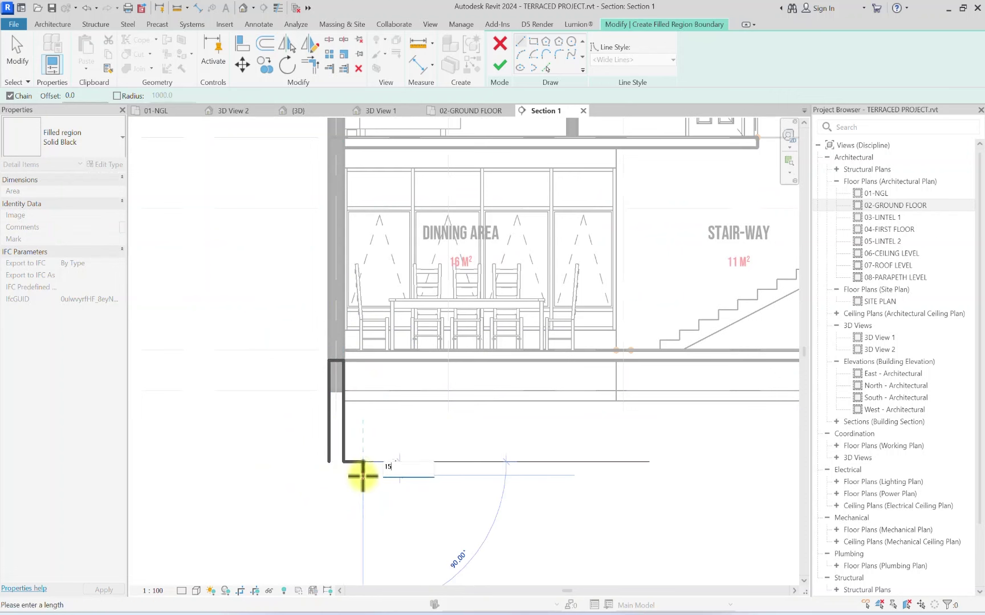
text(0)
key(Return)
click(344, 472)
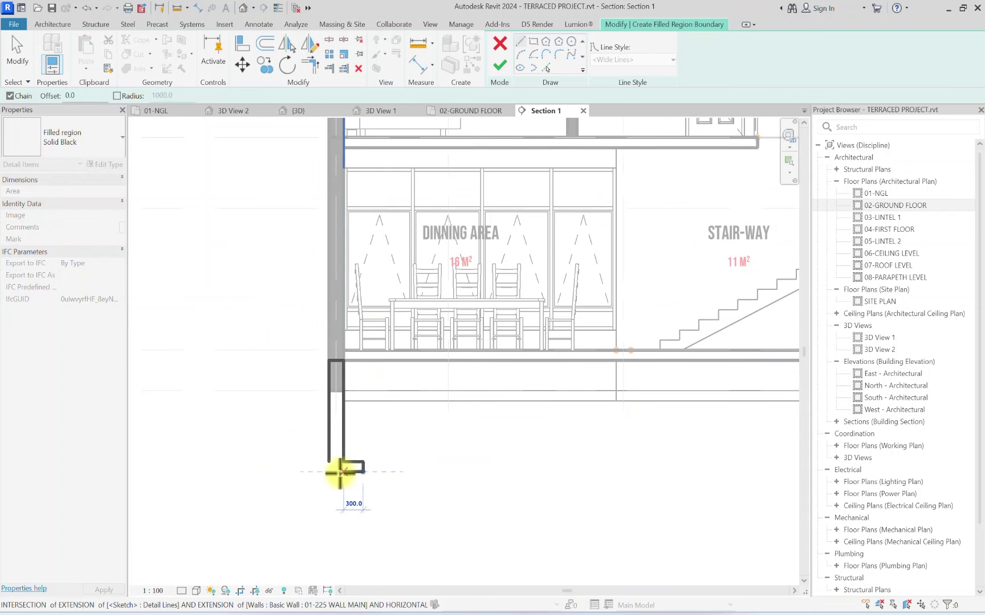
key(Escape)
key(Escape)
Step: Mirror a copy of the footing base segments to the other side of the wall
drag(376, 459, 347, 494)
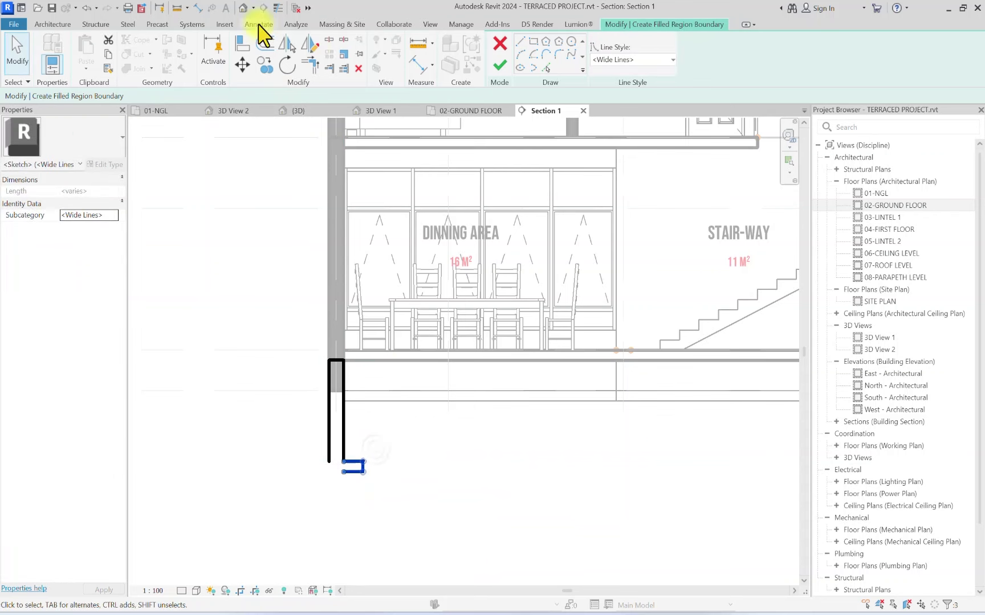
click(314, 48)
scroll(334, 395, up, 3)
click(337, 341)
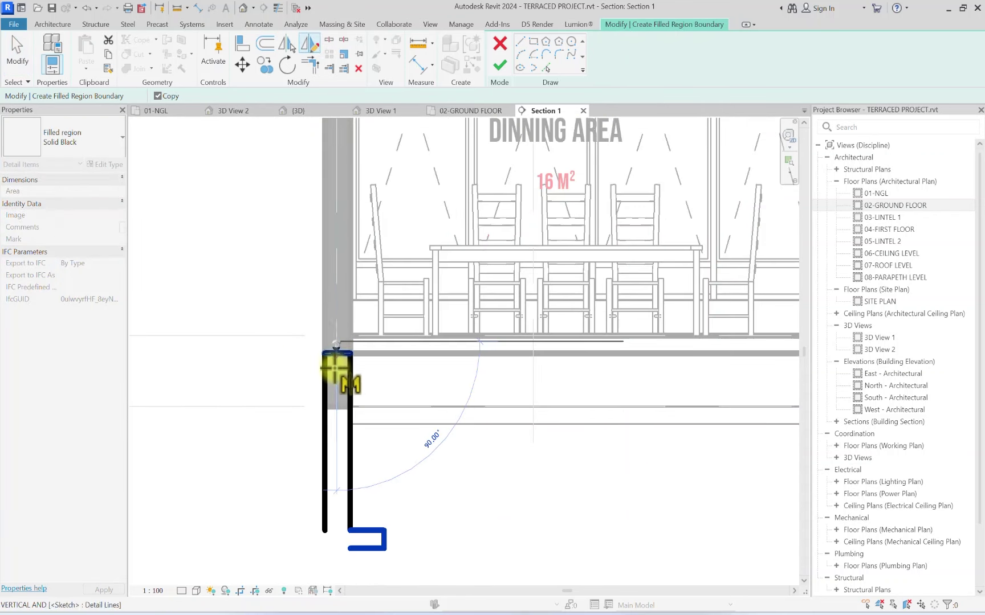
click(334, 399)
scroll(333, 399, down, 2)
click(330, 512)
Step: Copy the whole T-shaped footing outline to the next column
click(323, 492)
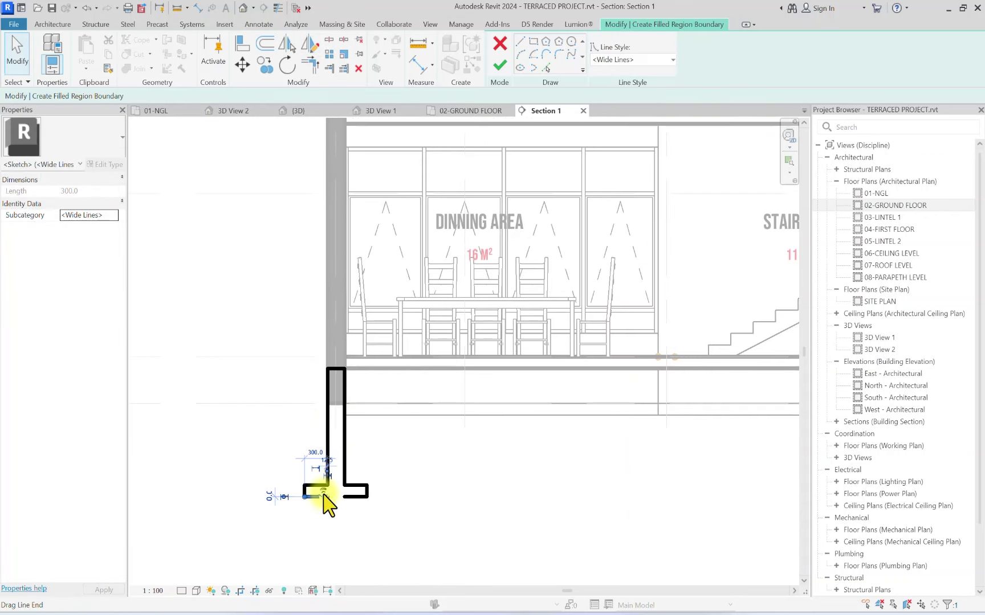
scroll(314, 455, down, 2)
drag(418, 369, 226, 589)
click(265, 65)
scroll(319, 399, up, 3)
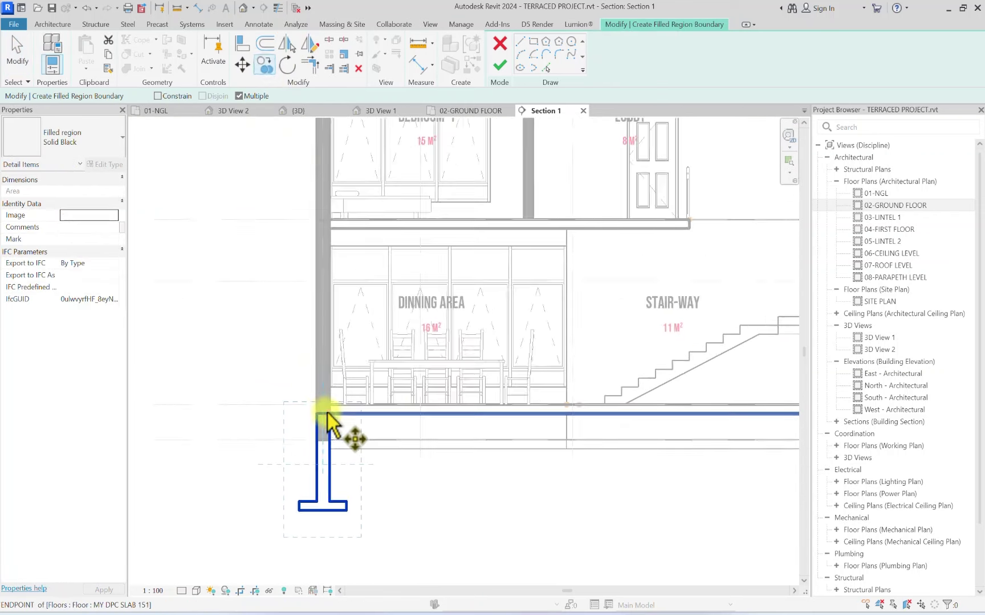
middle_drag(330, 418, 67, 410)
scroll(510, 390, down, 2)
click(484, 386)
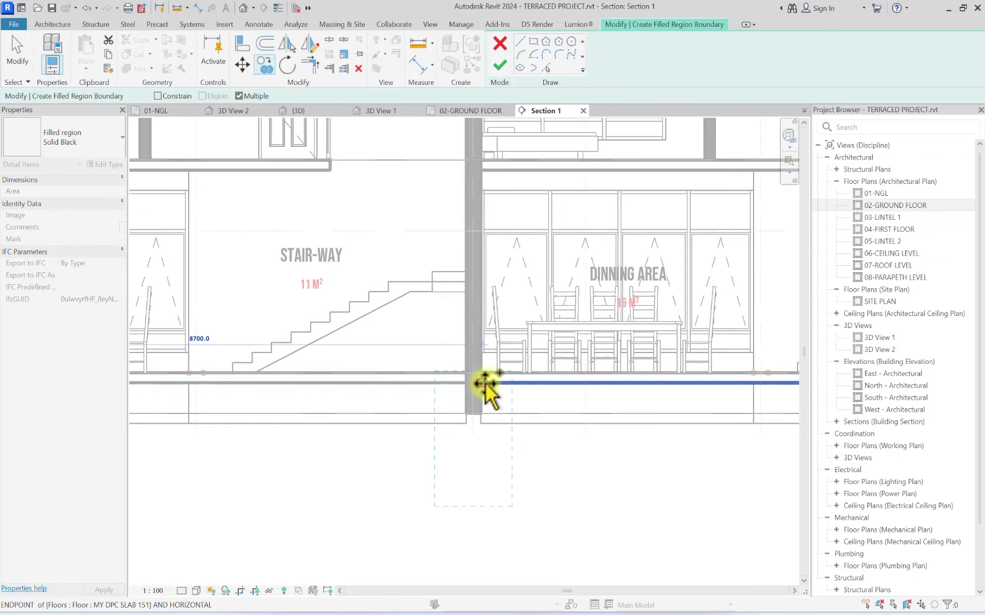
scroll(430, 406, down, 2)
middle_drag(430, 406, 268, 390)
scroll(267, 390, up, 2)
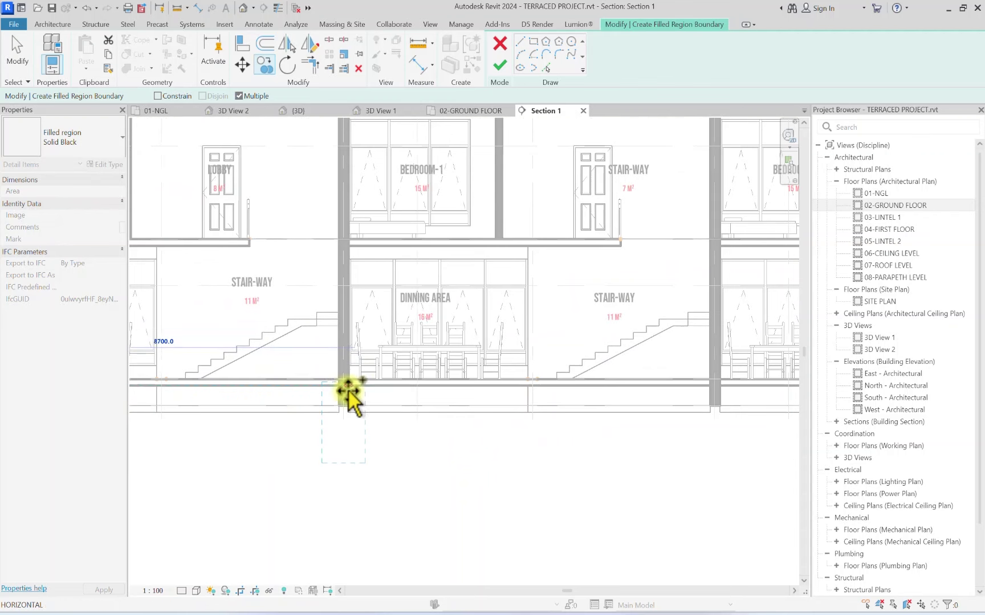
middle_drag(406, 388, 429, 385)
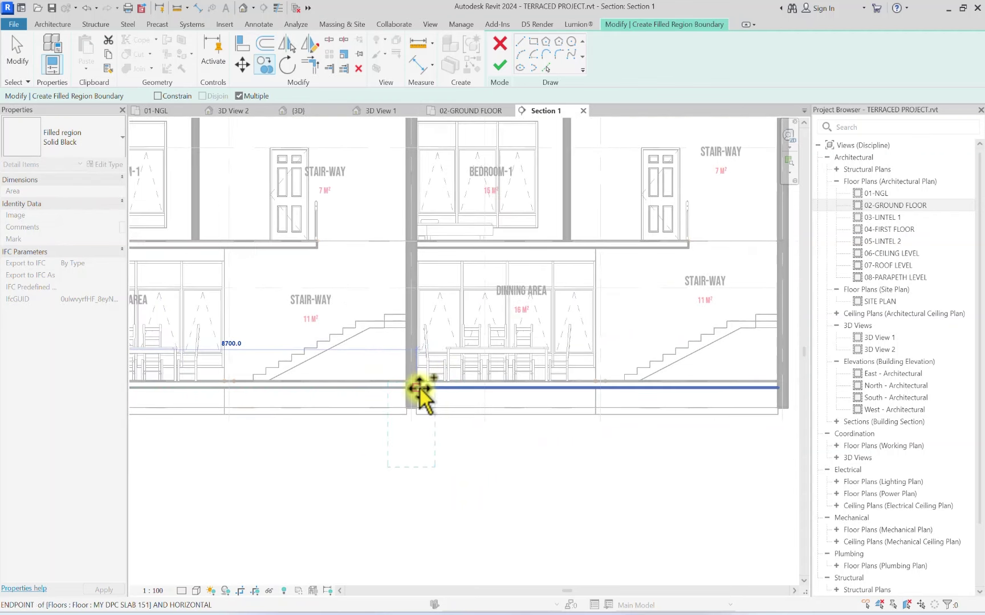
click(417, 392)
Step: Place another T outline copy at the right column and finish the filled region sketch
scroll(418, 391, down, 2)
scroll(641, 390, up, 2)
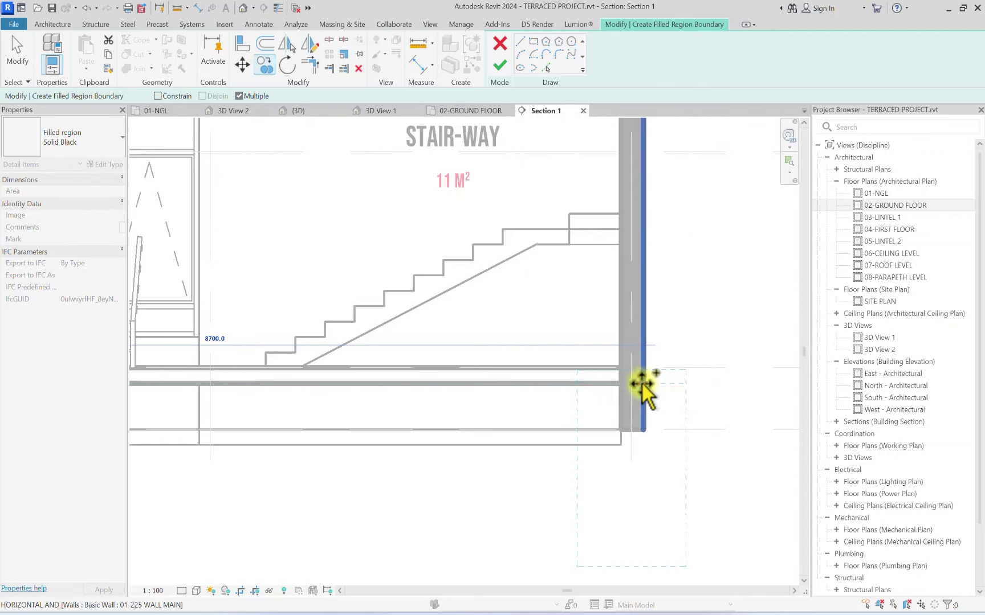
click(642, 390)
key(Escape)
scroll(563, 428, down, 5)
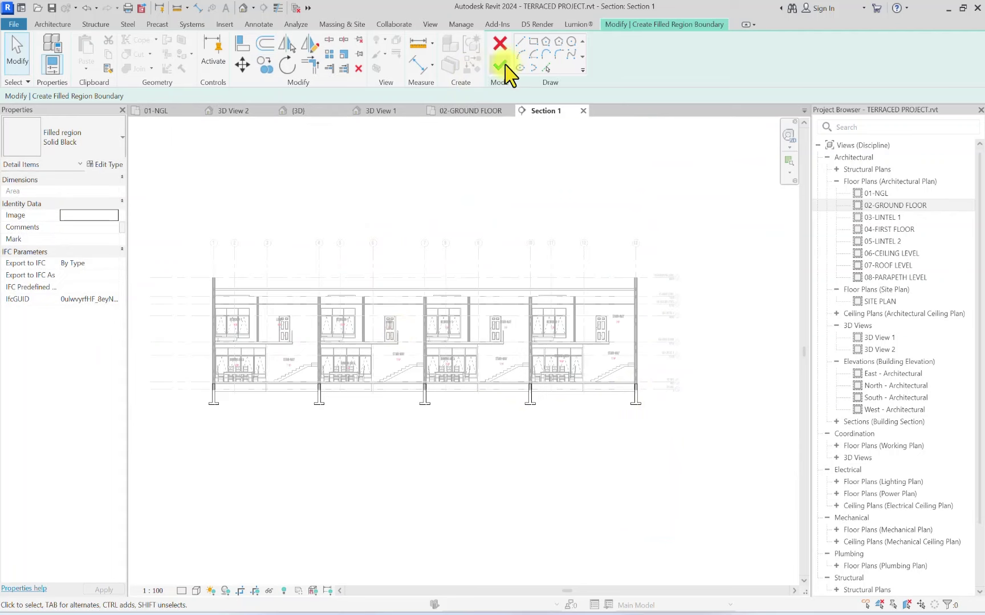
click(500, 67)
Step: Using VG, give the Floors cut pattern a black Solid fill override
key(Escape)
scroll(282, 439, up, 4)
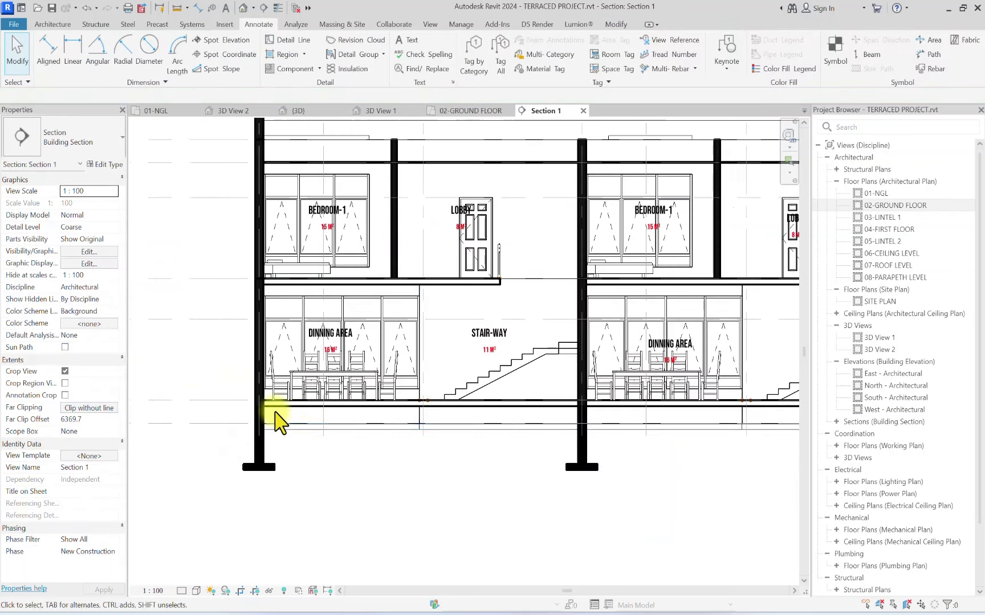
scroll(275, 421, up, 2)
key(v)
key(g)
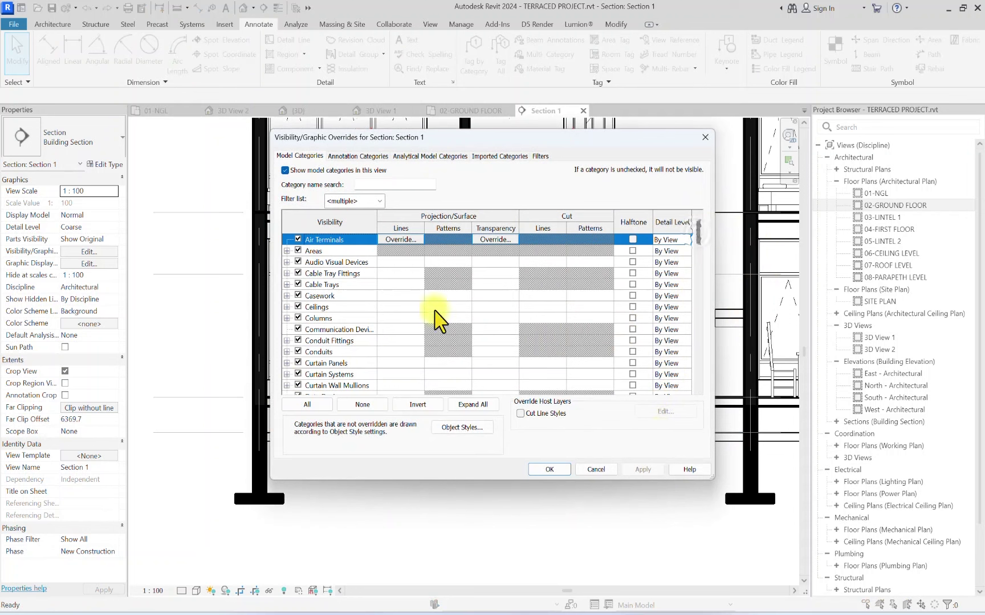
drag(702, 243, 687, 388)
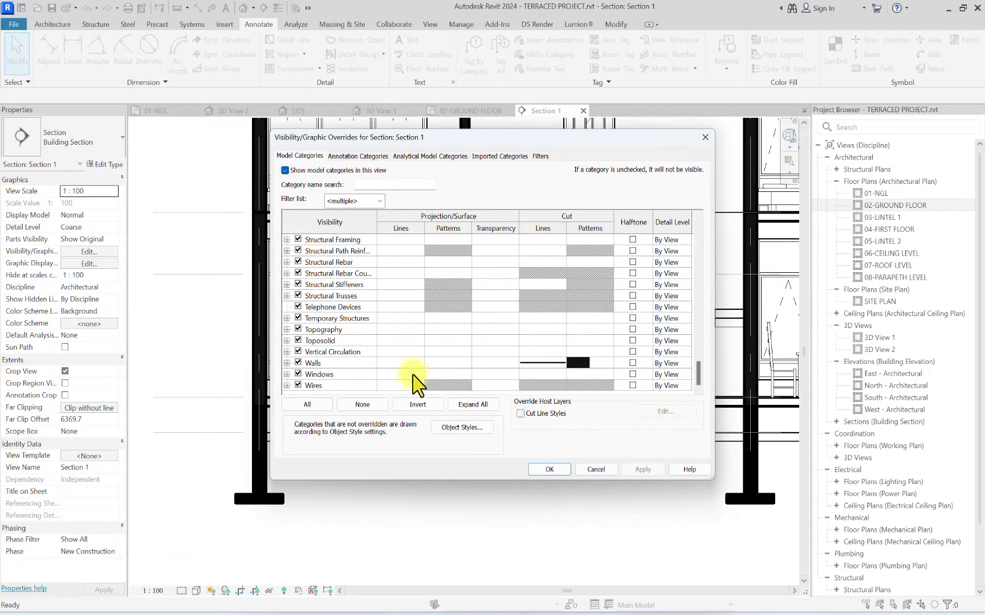
scroll(381, 308, up, 7)
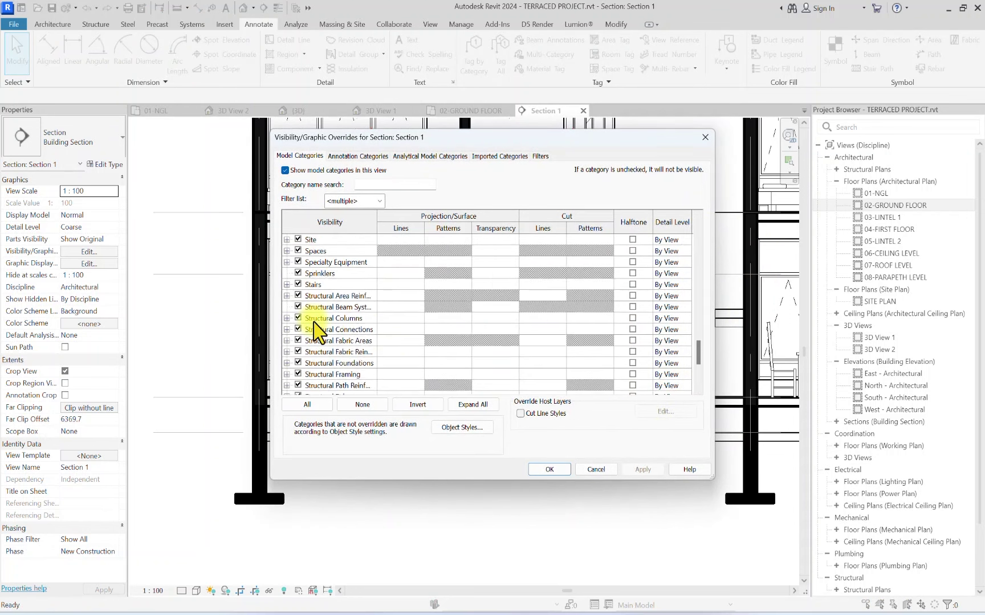
scroll(336, 319, up, 5)
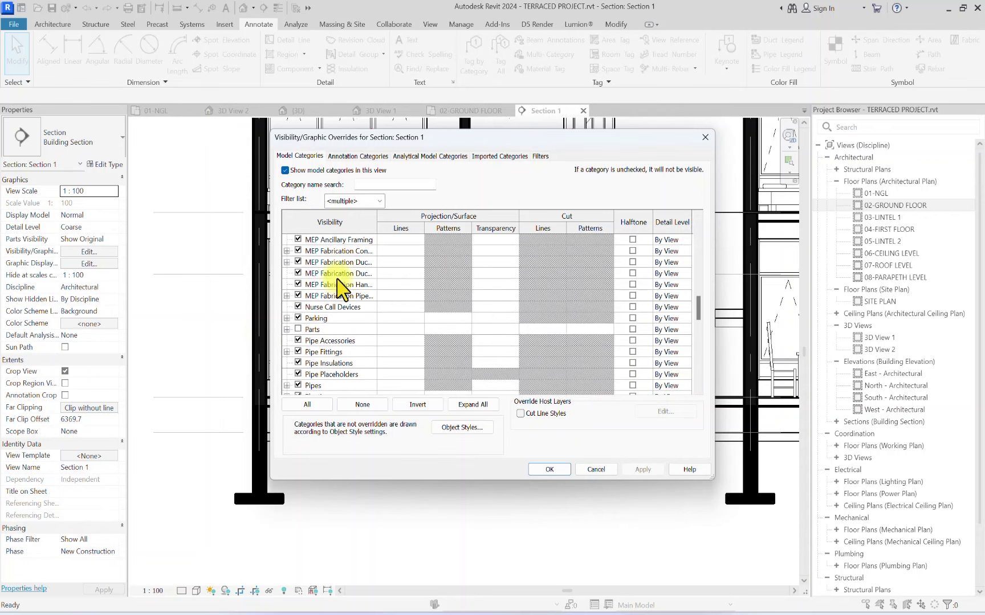
scroll(321, 319, up, 6)
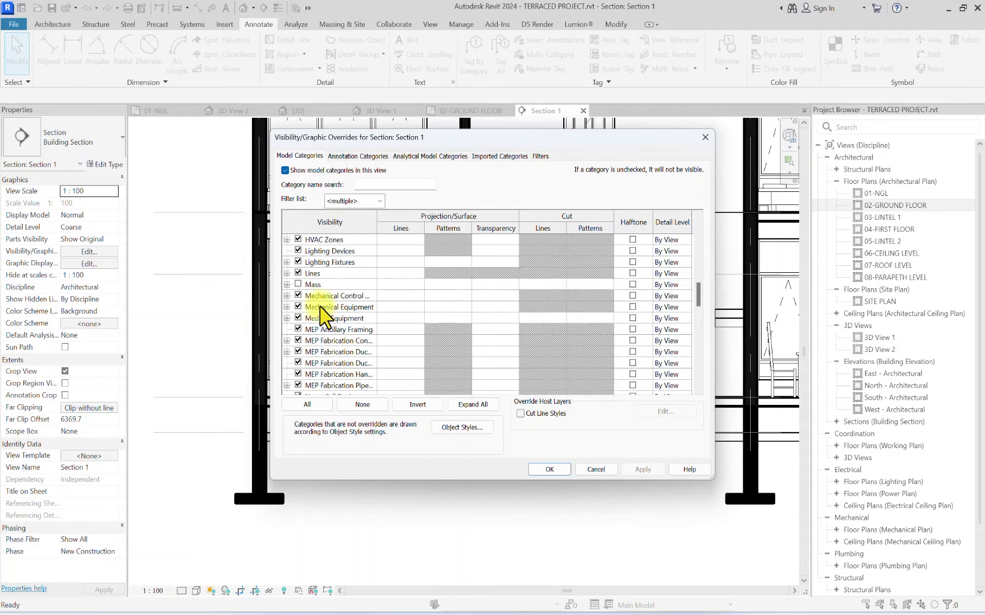
click(597, 308)
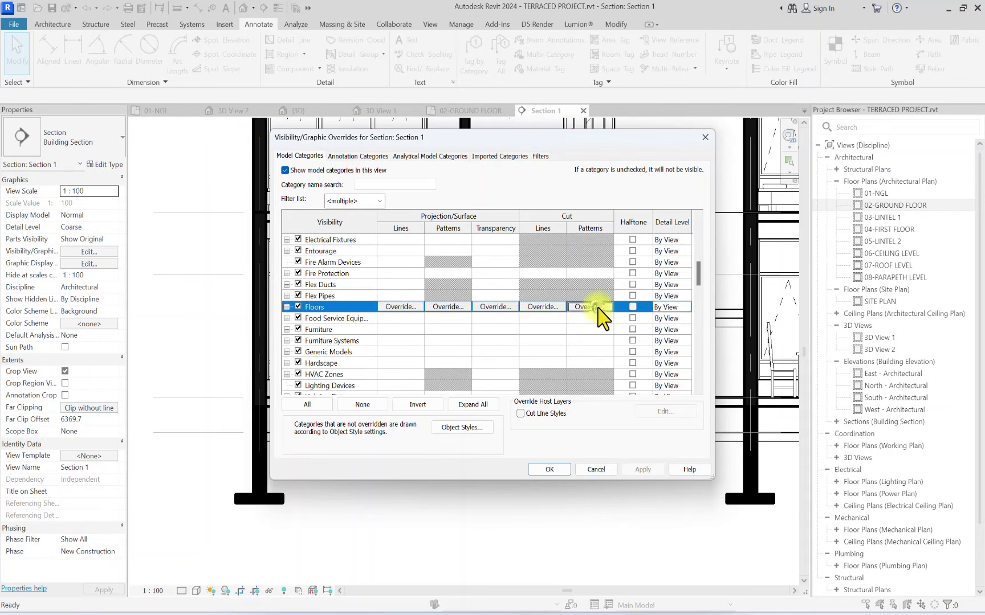
click(592, 307)
click(538, 271)
click(502, 292)
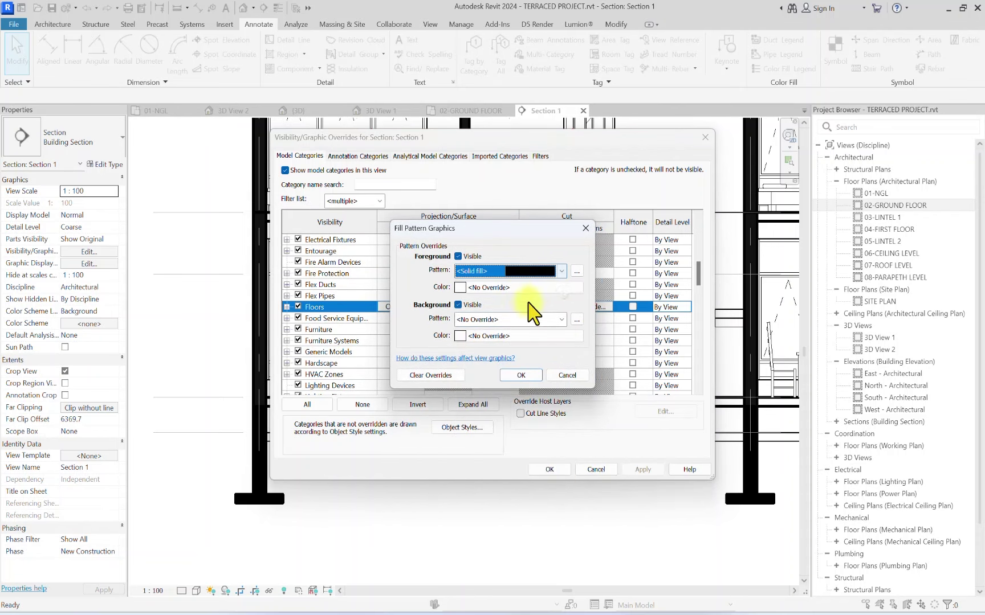
click(519, 289)
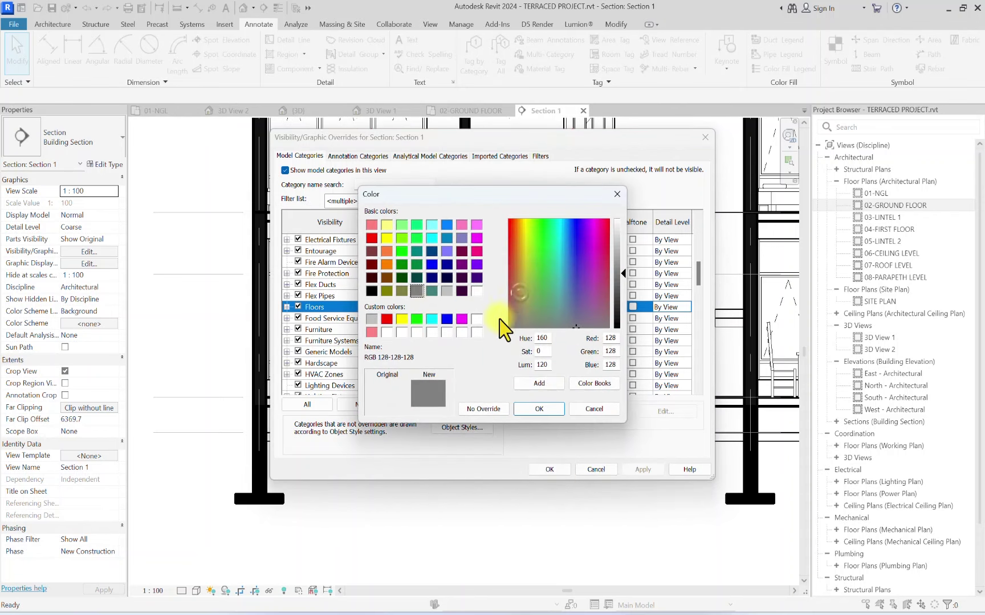
click(372, 289)
click(539, 410)
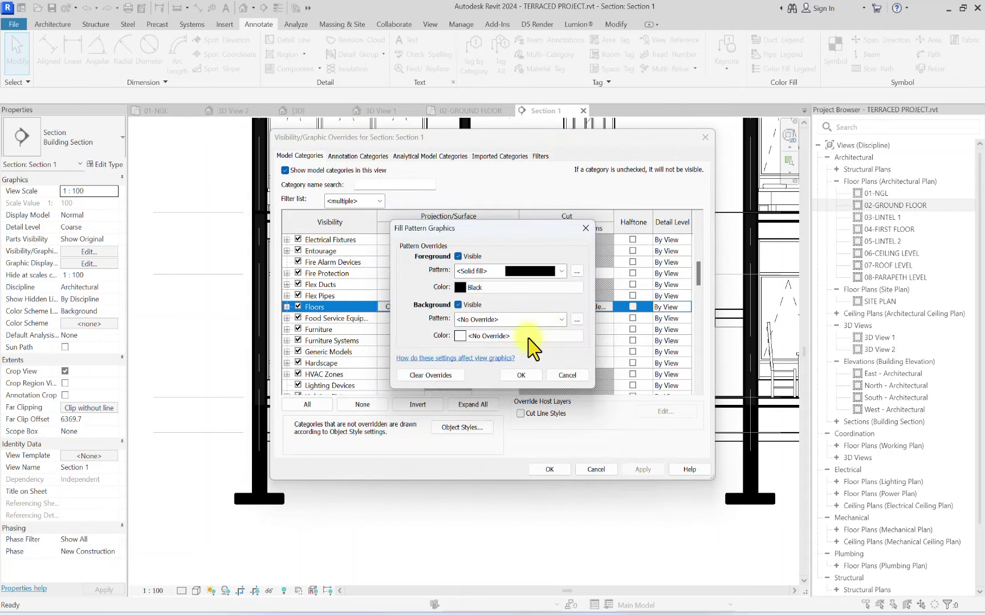
Step: Lighten the Floors cut fill colour to a very dark grey and accept it
click(546, 288)
click(619, 317)
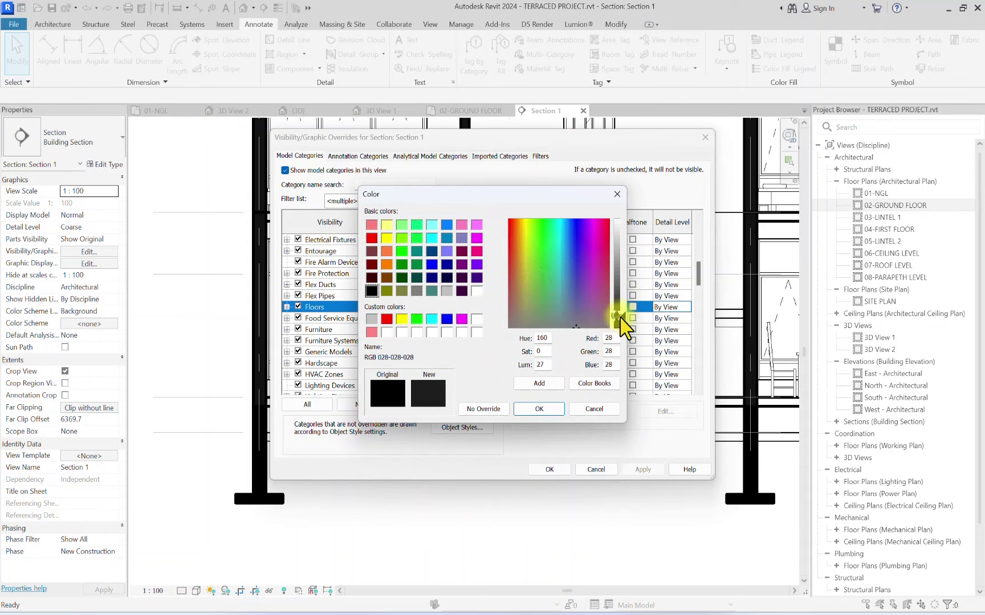
click(552, 409)
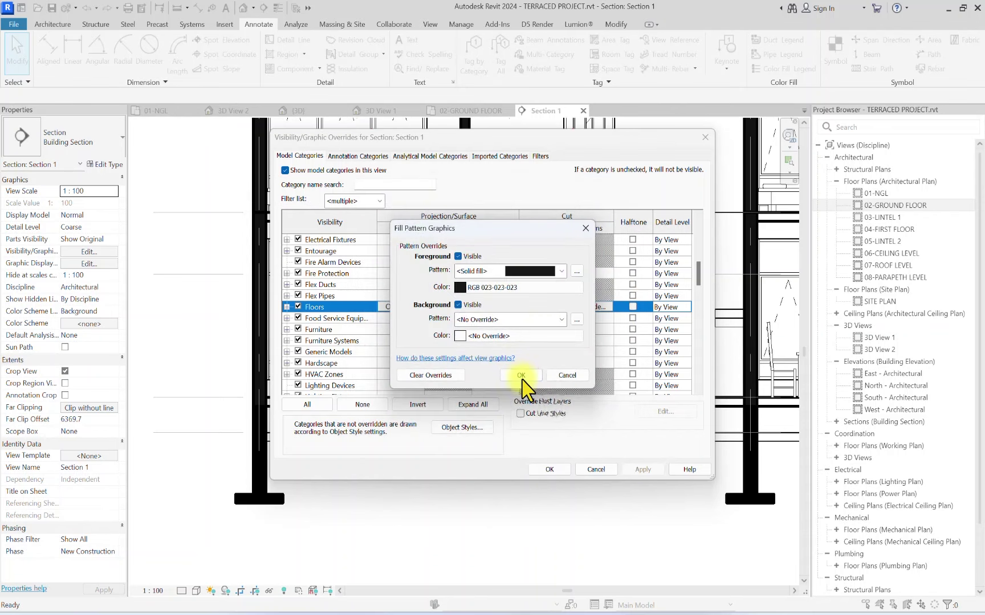
click(527, 379)
Step: Set Floors cut lines to weight 5 and apply the overrides to Section 1
click(543, 307)
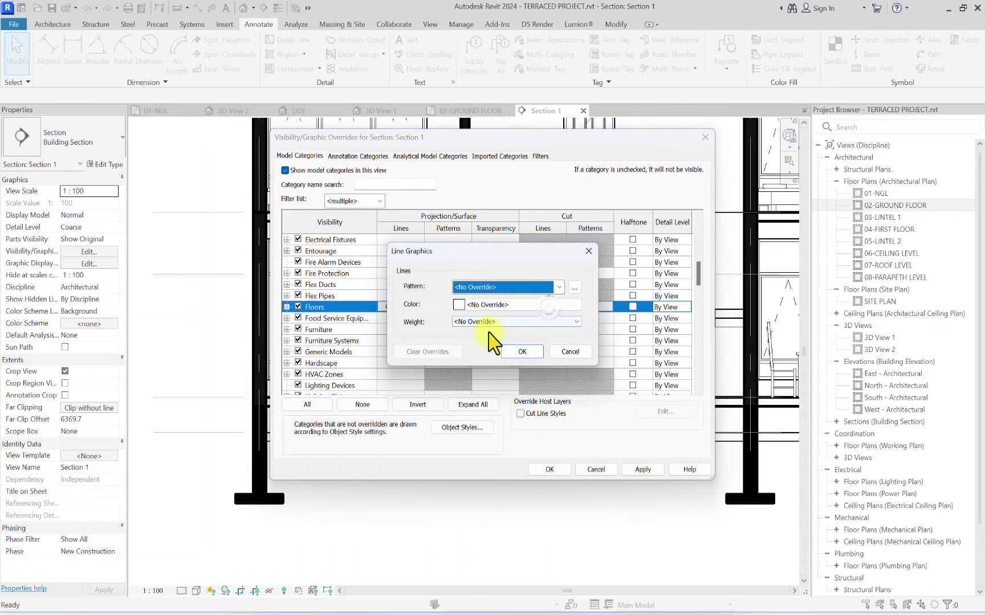
click(498, 322)
click(468, 369)
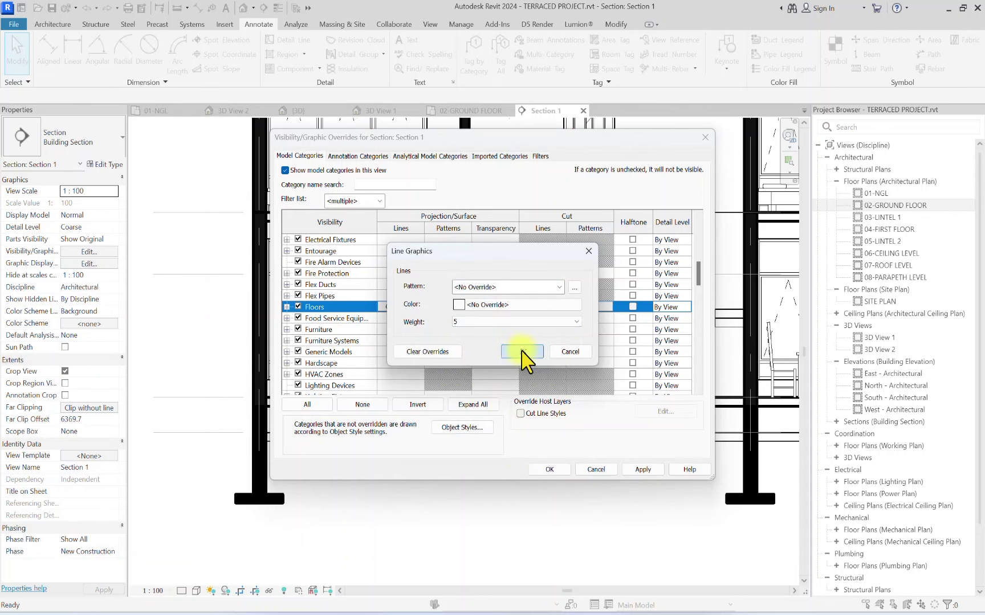
click(521, 352)
click(549, 470)
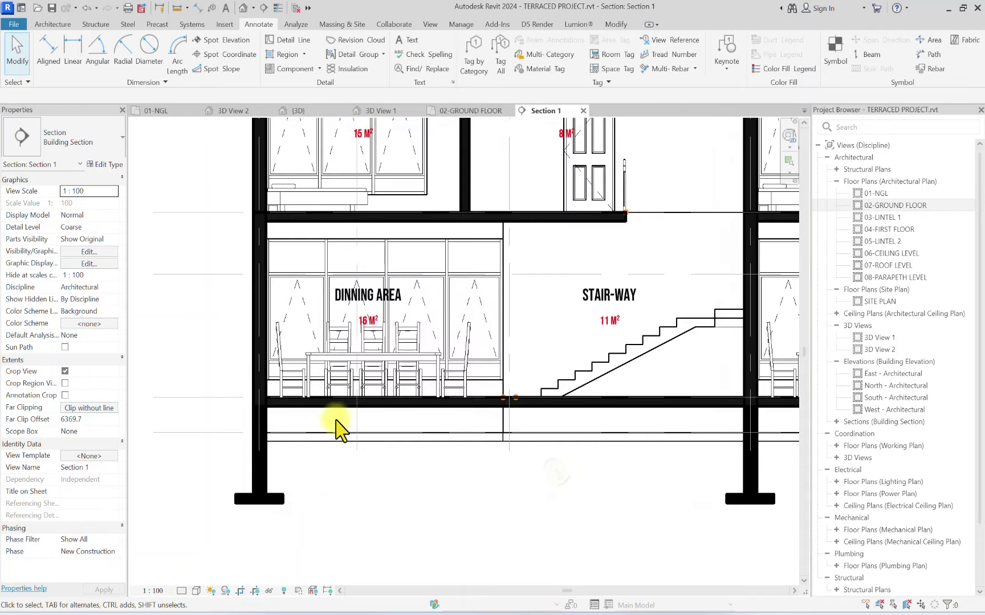
scroll(341, 433, down, 5)
Step: Turn on cast and ambient shadows in Graphic Display Options, with ambient light 40 and sun 90
scroll(417, 406, up, 4)
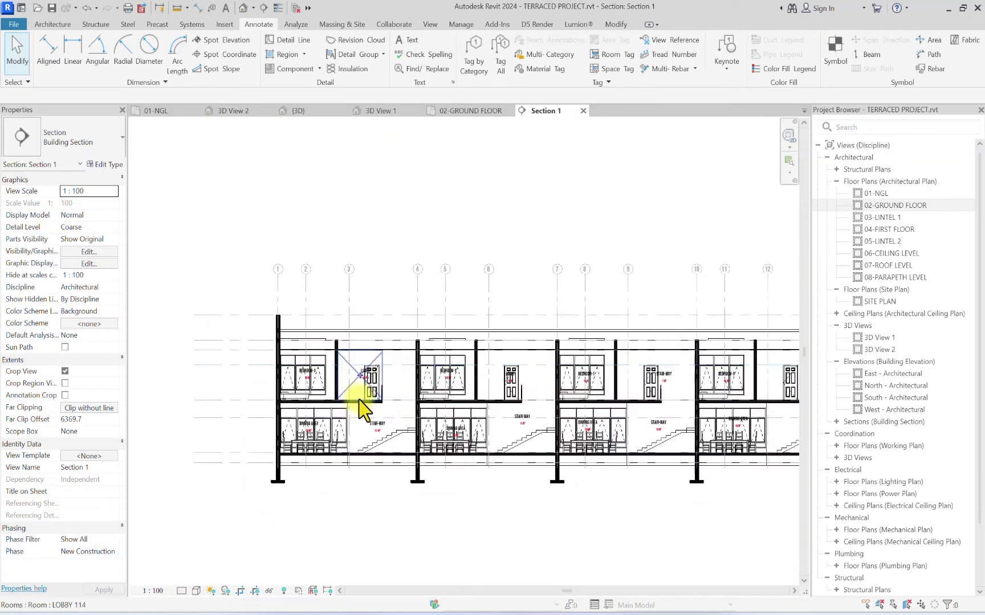
key(g)
key(d)
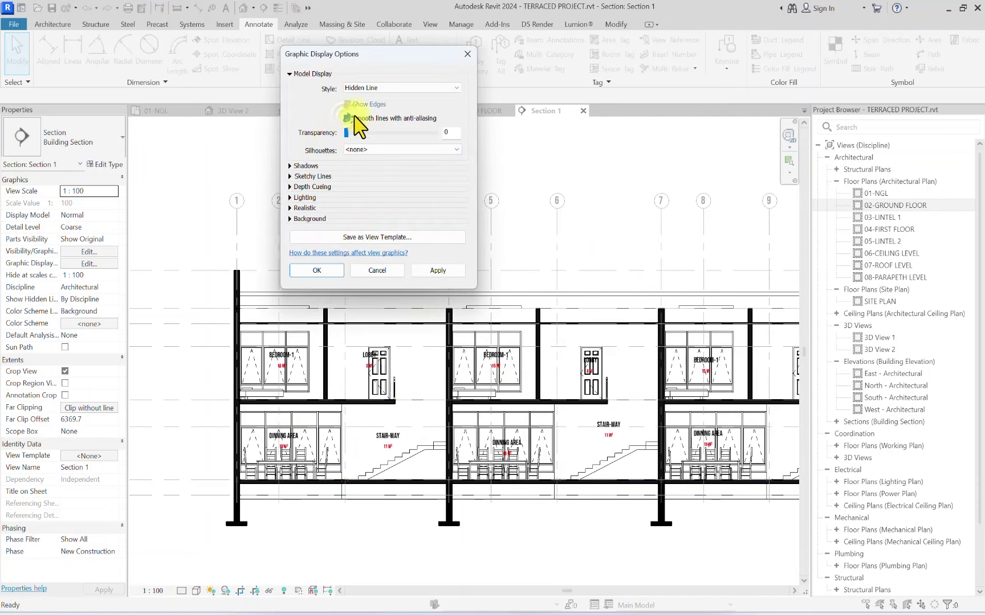
click(290, 166)
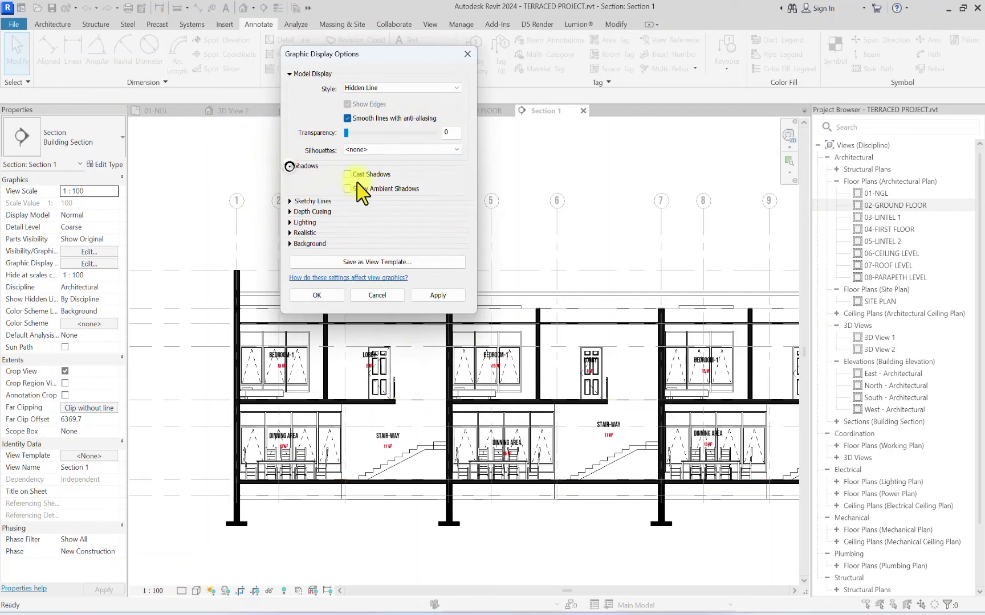
click(290, 223)
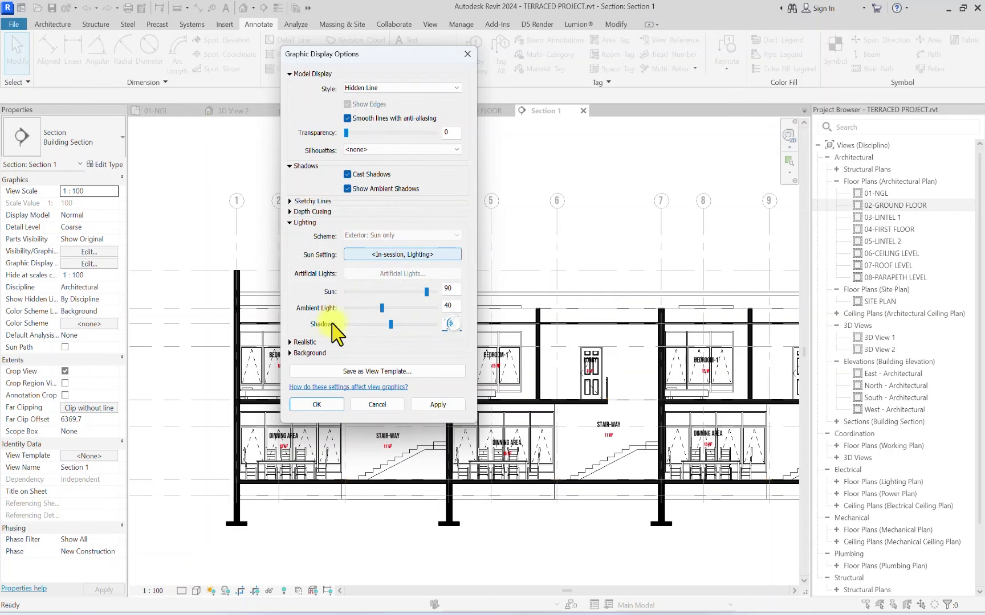
click(445, 406)
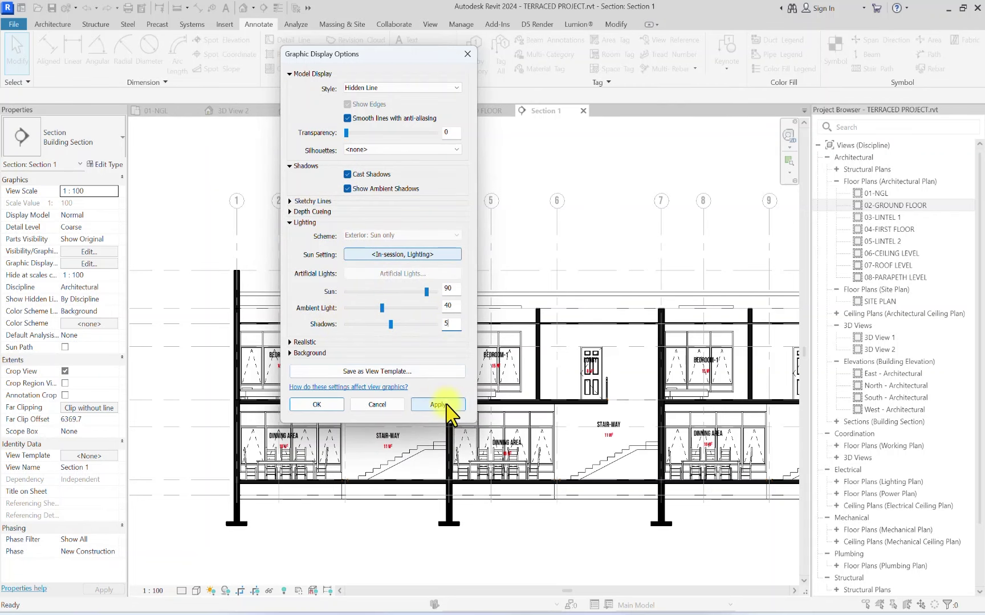
click(319, 406)
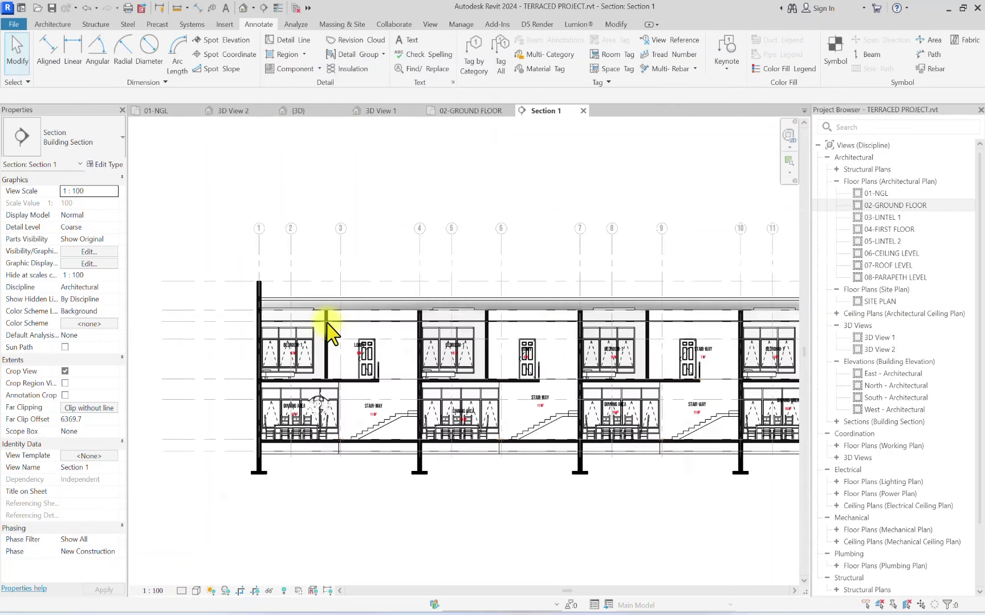
scroll(279, 483, down, 3)
scroll(339, 439, up, 3)
scroll(339, 438, down, 4)
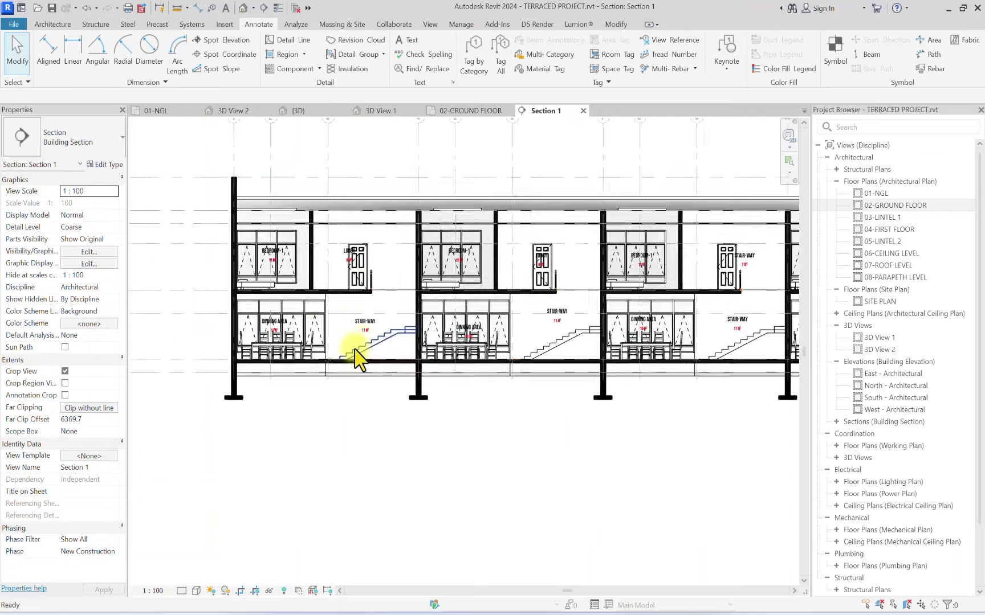
scroll(265, 324, up, 4)
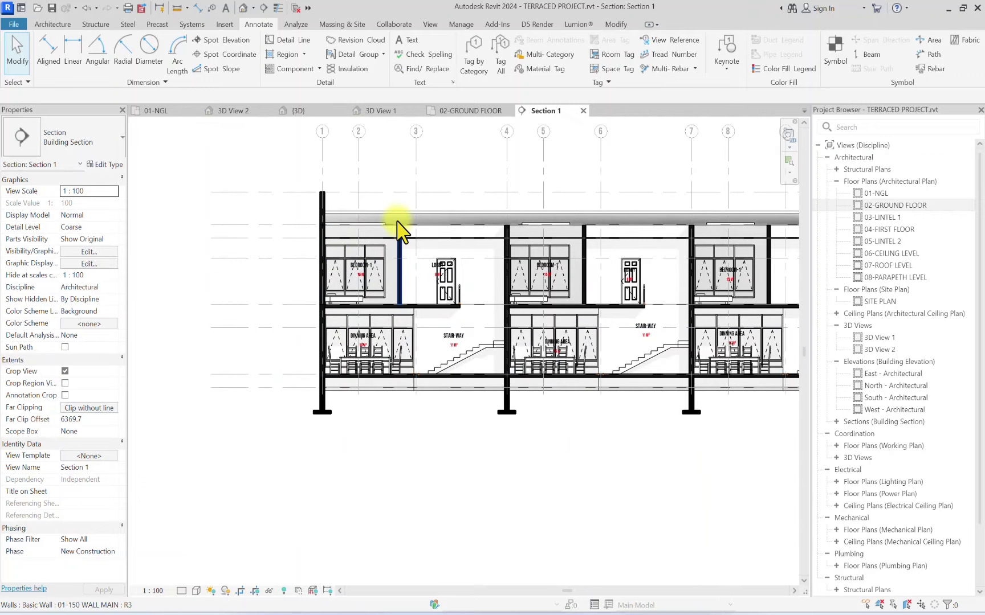
scroll(391, 220, down, 3)
scroll(448, 260, up, 2)
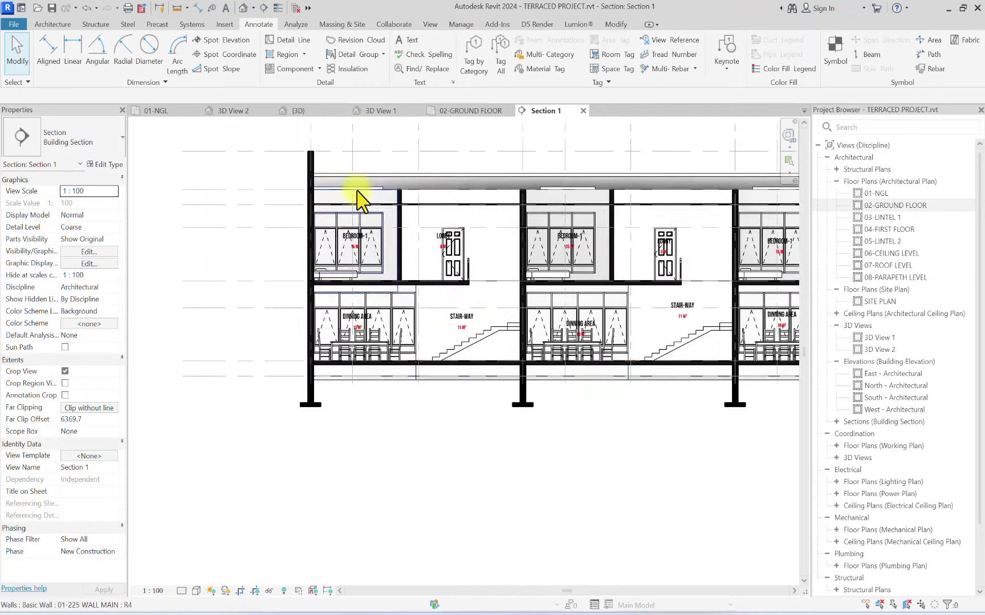
scroll(388, 239, down, 1)
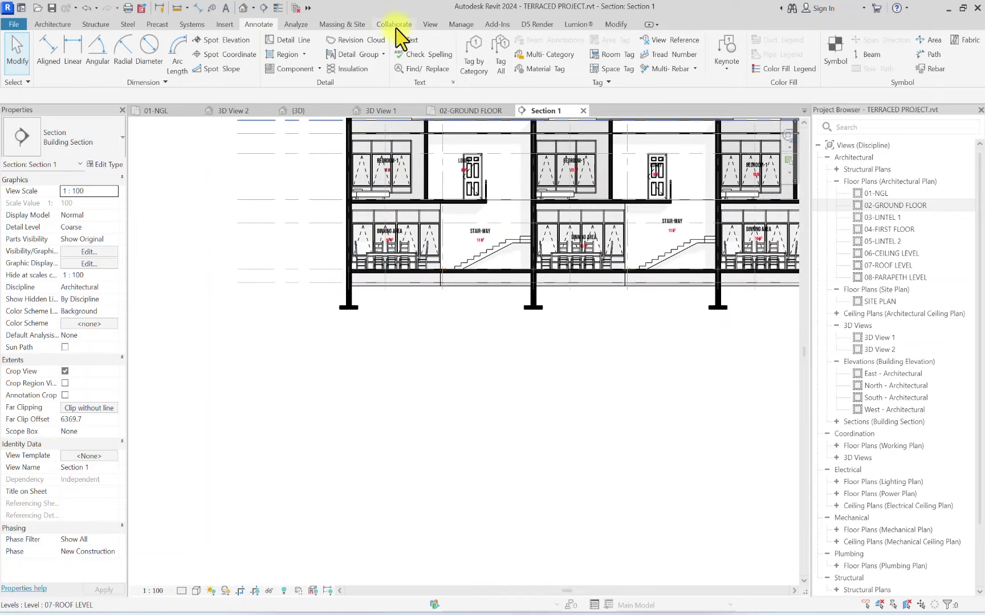
scroll(376, 285, up, 2)
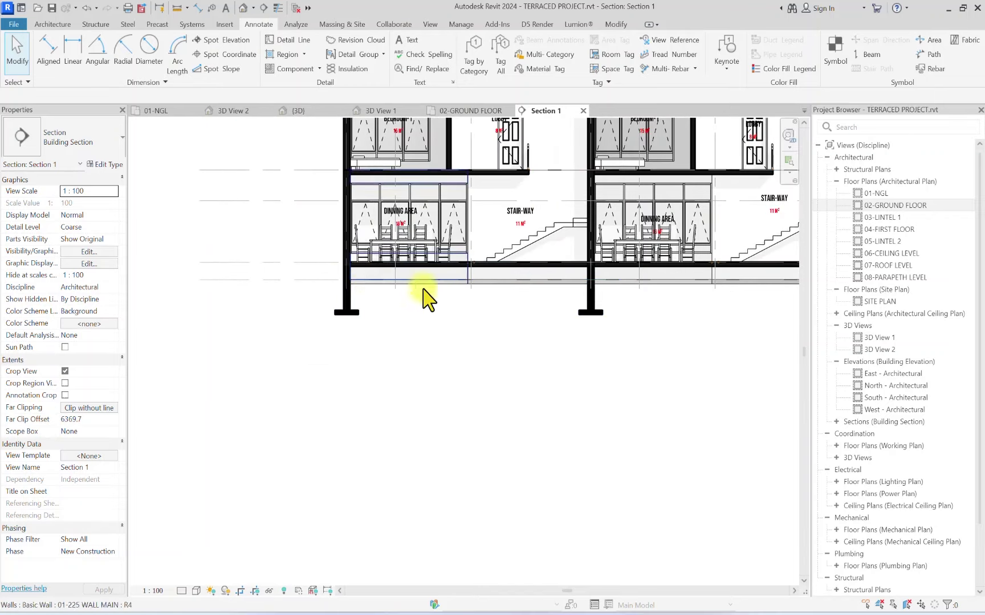
scroll(473, 293, down, 2)
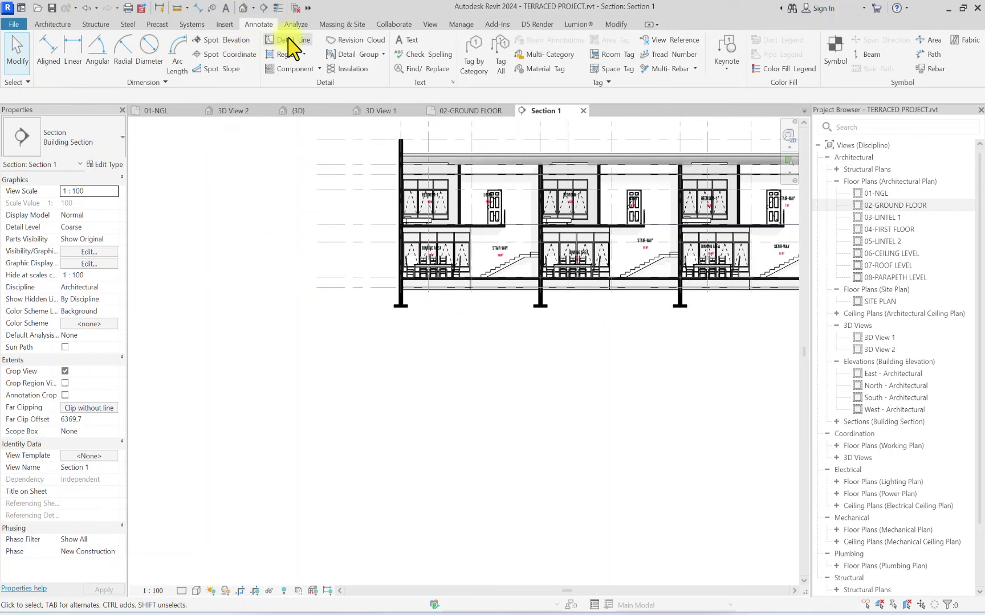
Step: Start a filled region and try duplicating 01-CONCRETE as 01-LATERITE, which already exists
click(289, 52)
click(77, 140)
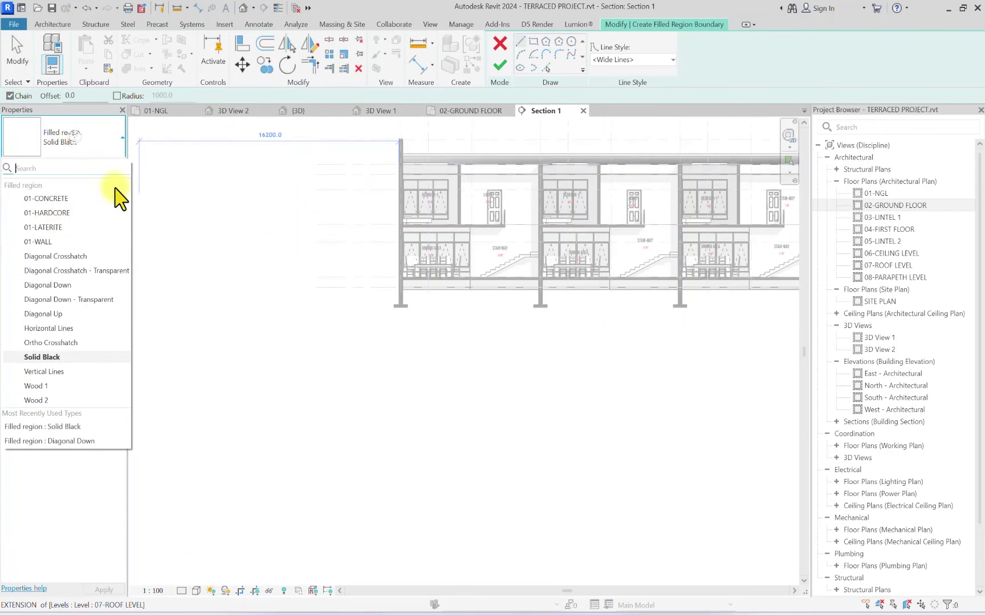
text(E)
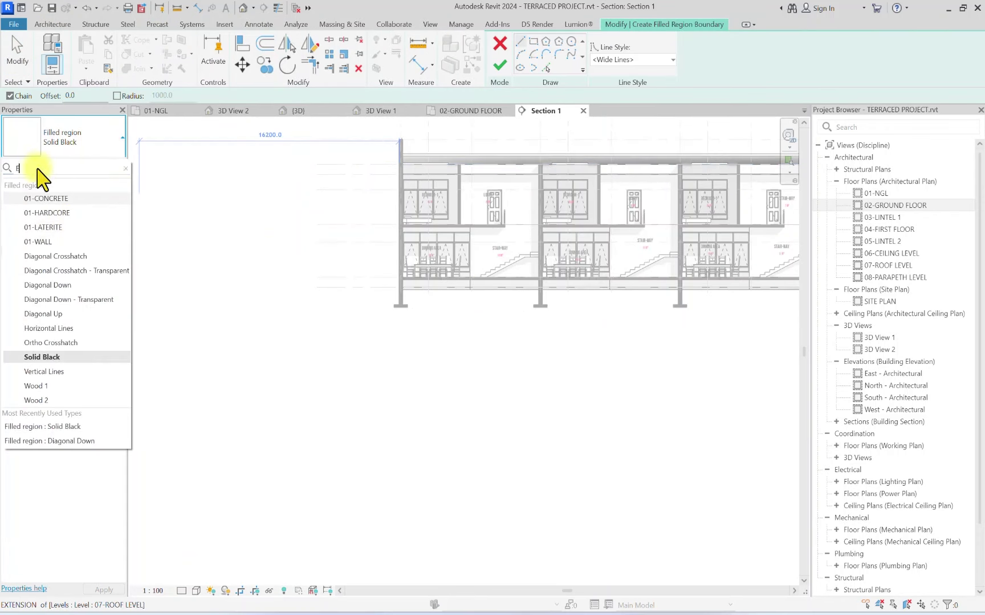
text(AR)
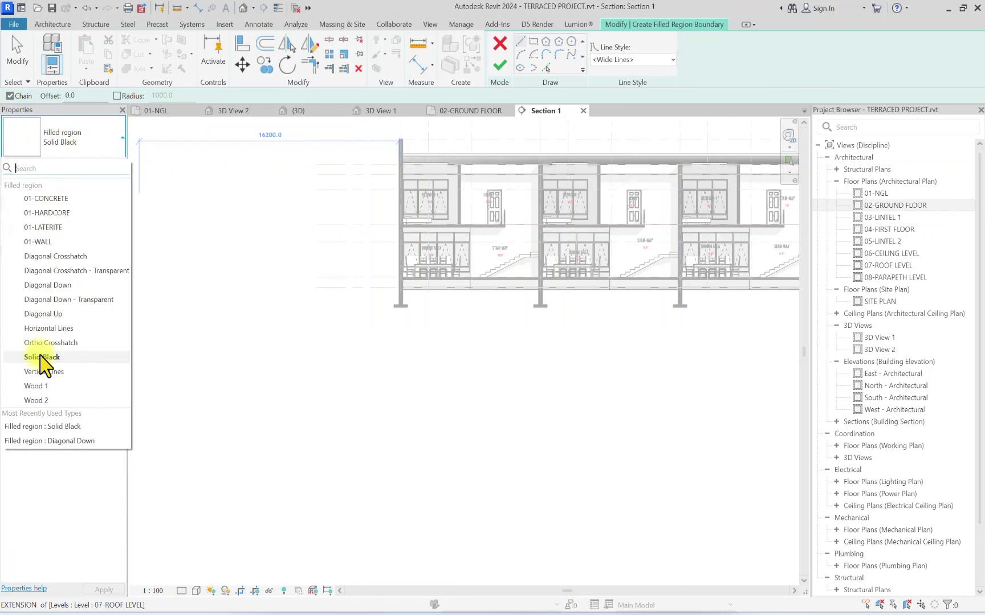
click(45, 199)
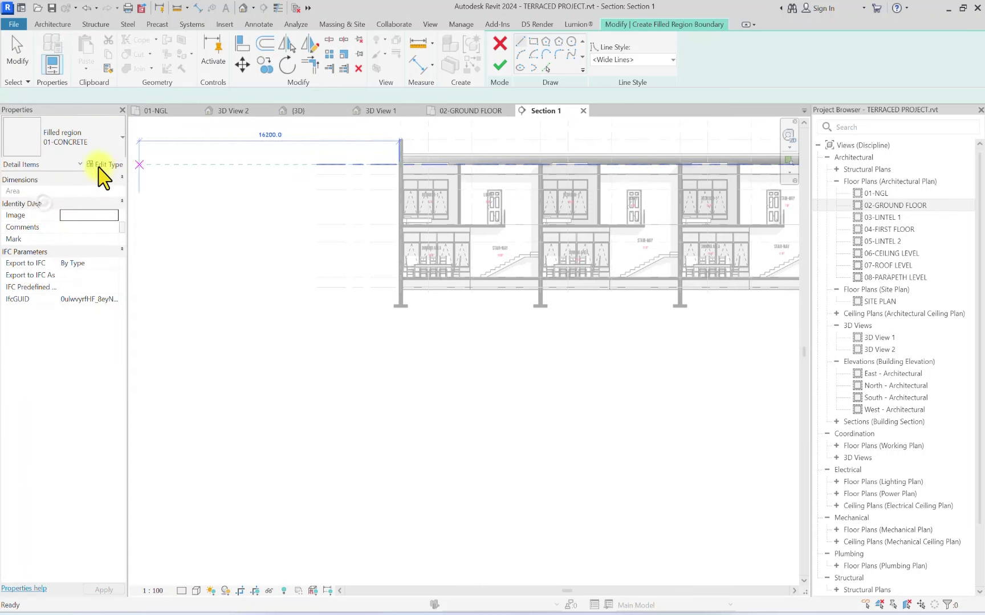
click(104, 164)
click(787, 203)
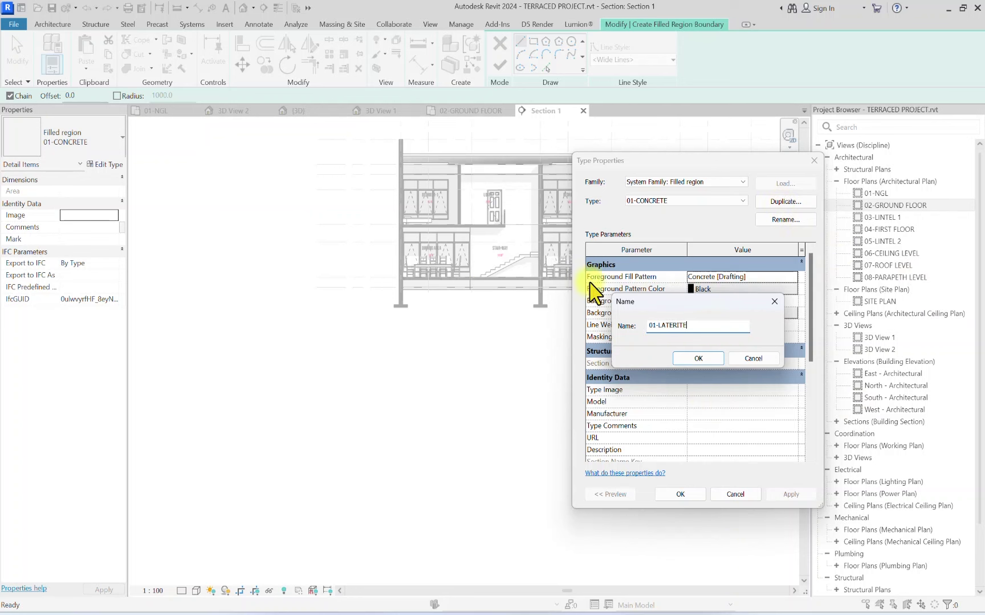
click(706, 360)
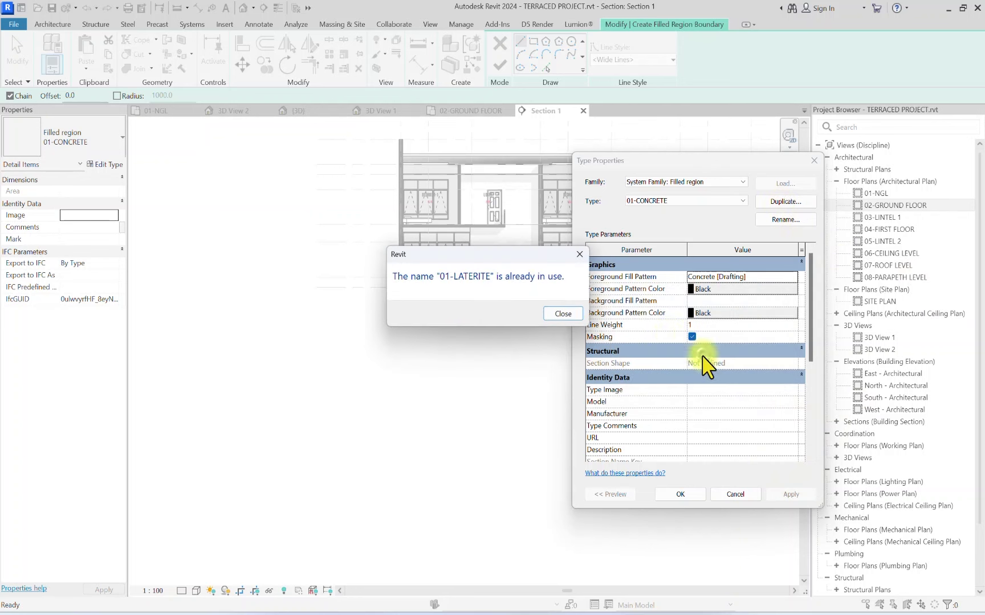
click(562, 314)
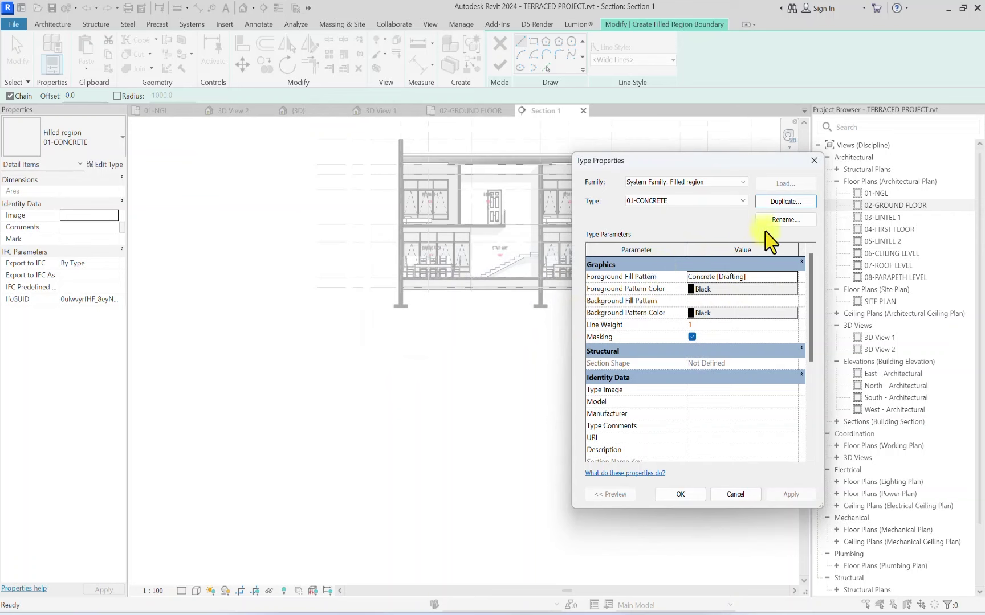
click(814, 161)
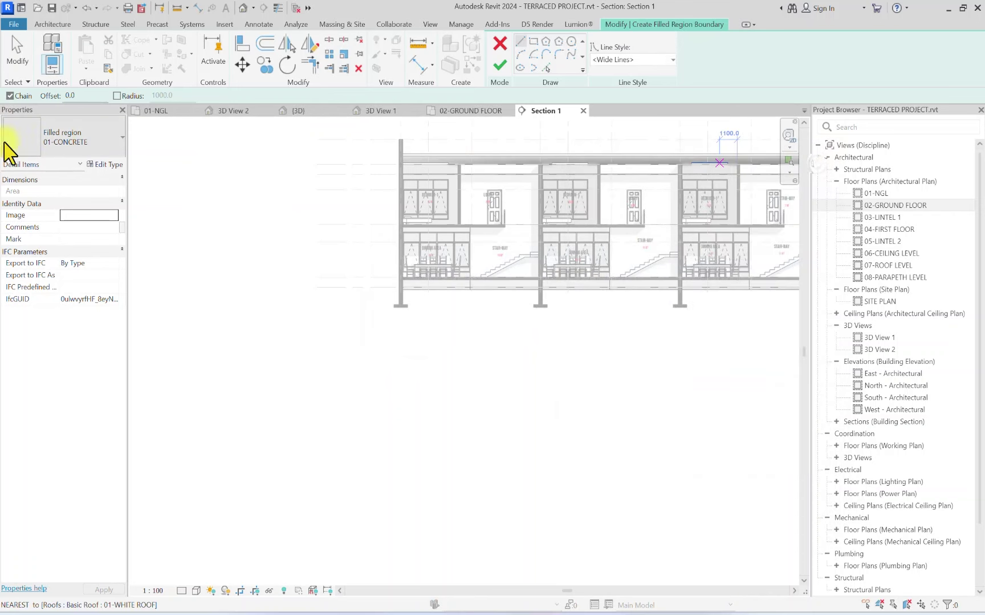
Step: Switch the region to 01-LATERITE and set its foreground fill pattern to Earth
click(63, 142)
click(31, 228)
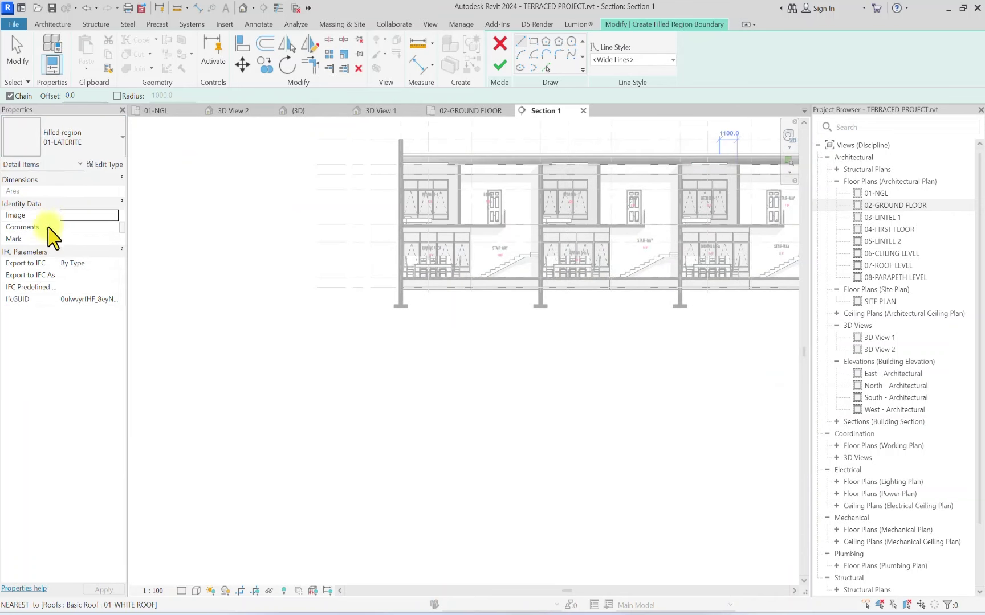
click(107, 166)
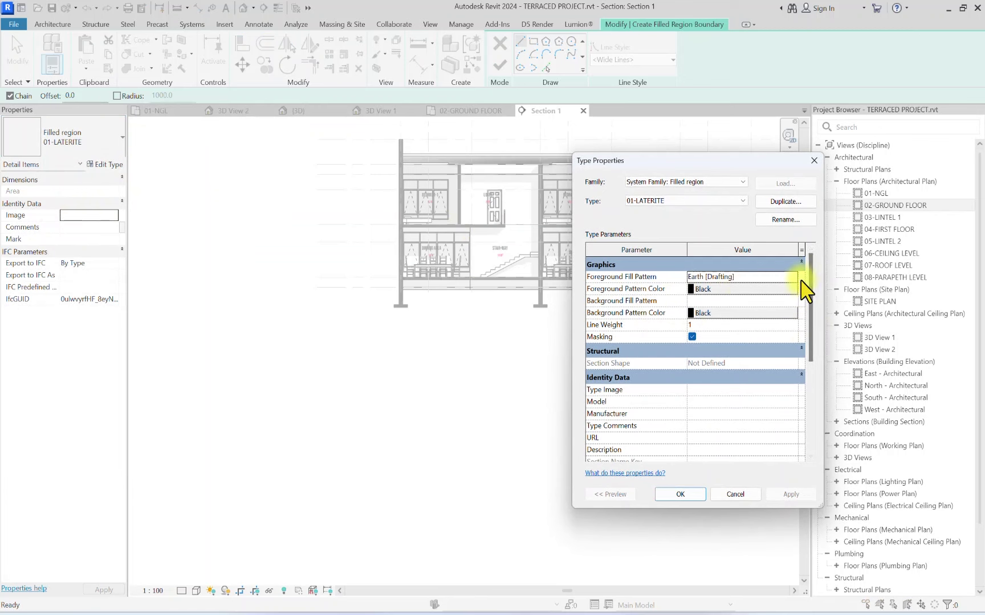
click(794, 278)
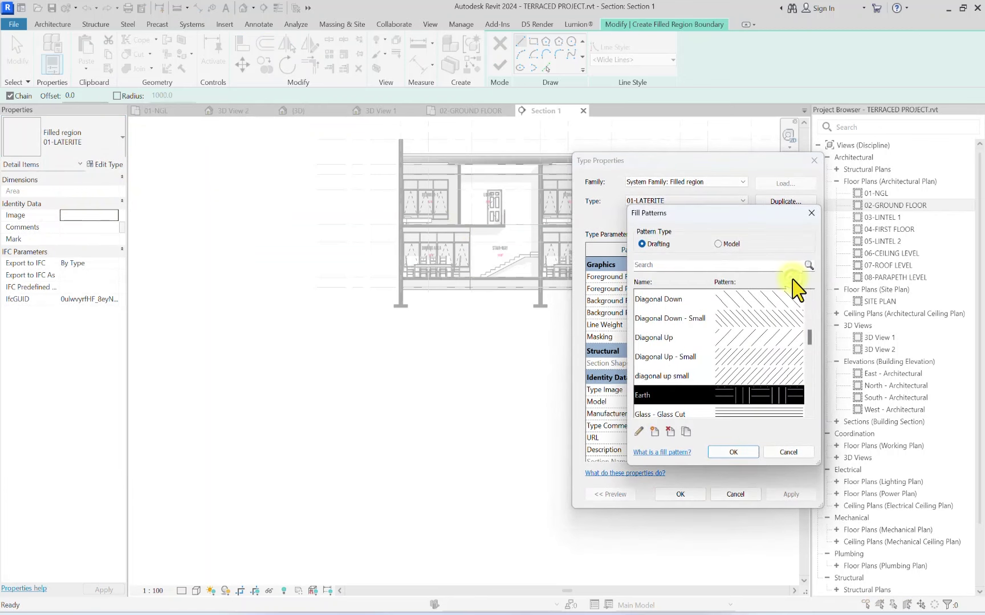
click(734, 452)
click(678, 496)
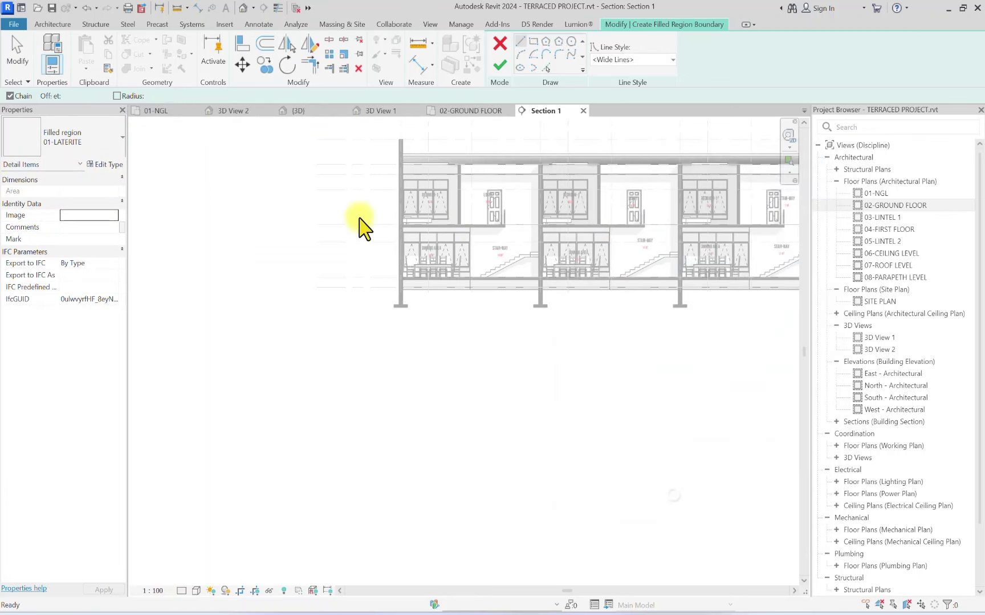
Step: Sketch a Thin Lines rectangle (RC) below the terraced building for the laterite region
click(653, 61)
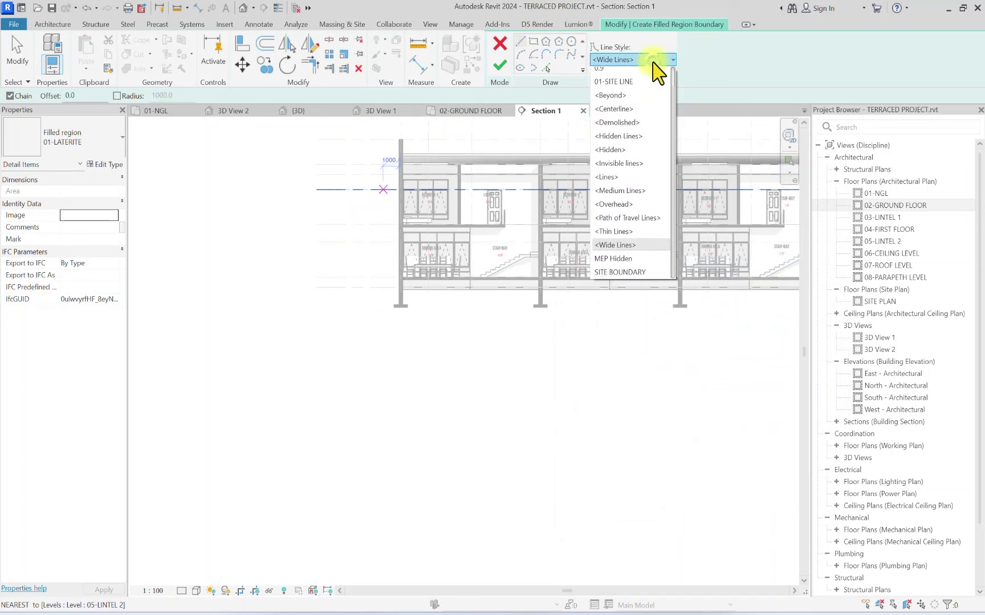
click(613, 232)
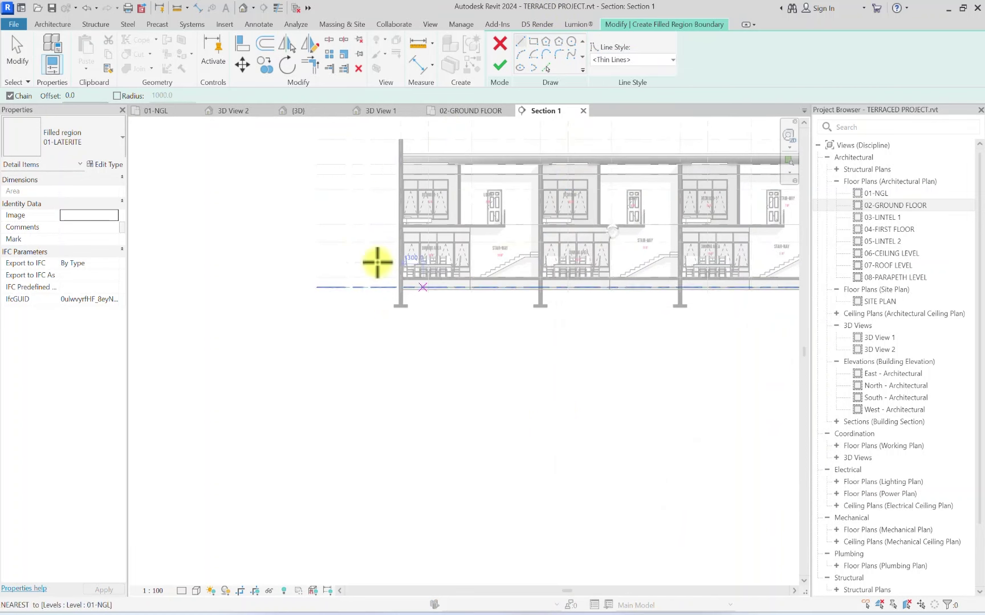
key(r)
key(c)
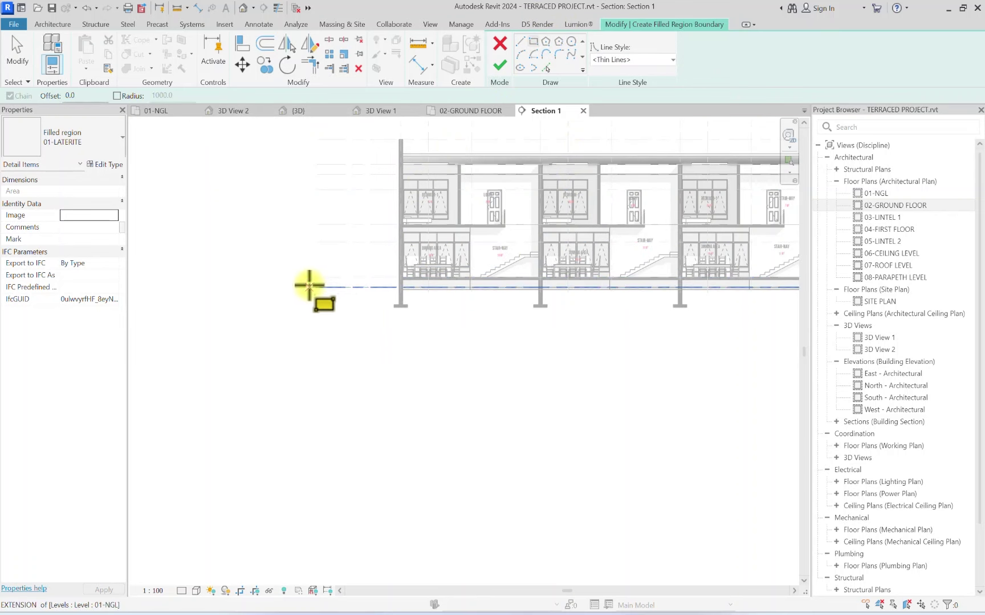
click(311, 283)
scroll(349, 326, down, 3)
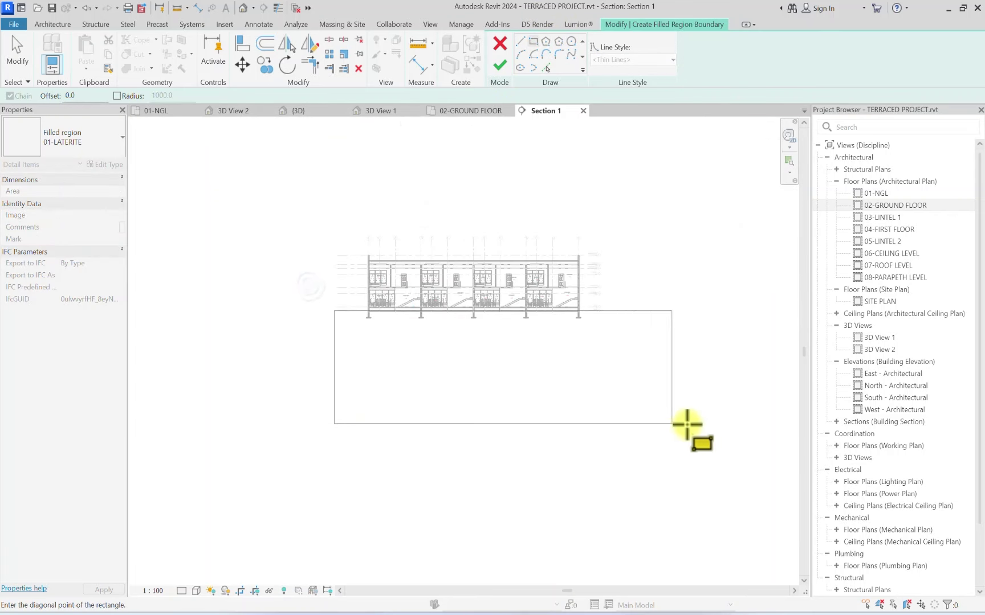
click(612, 423)
key(Escape)
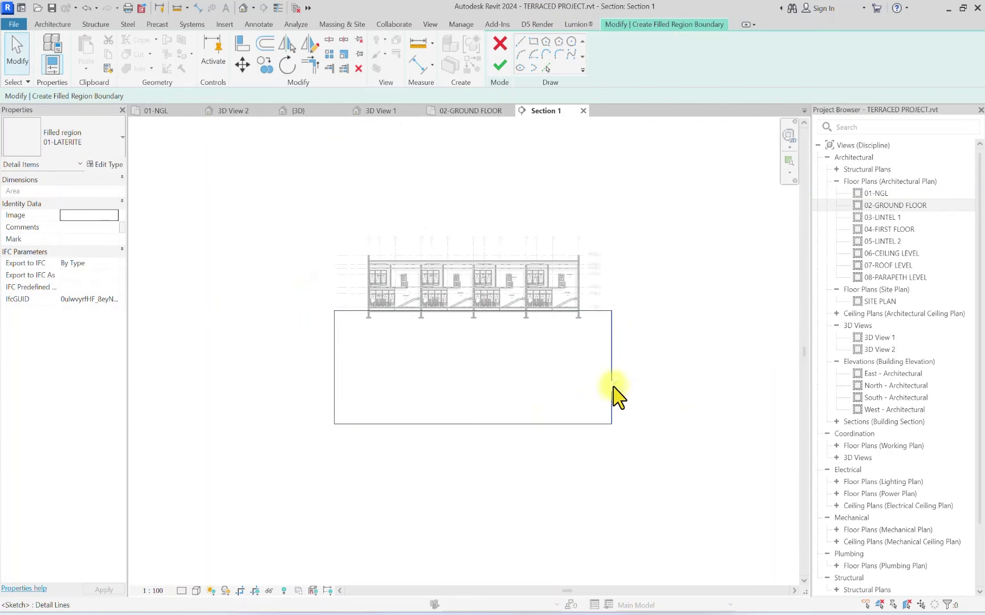
Step: Stretch the rectangle past both building ends, make its edges Invisible Lines, and finish the region
drag(613, 390, 702, 377)
drag(335, 342, 297, 345)
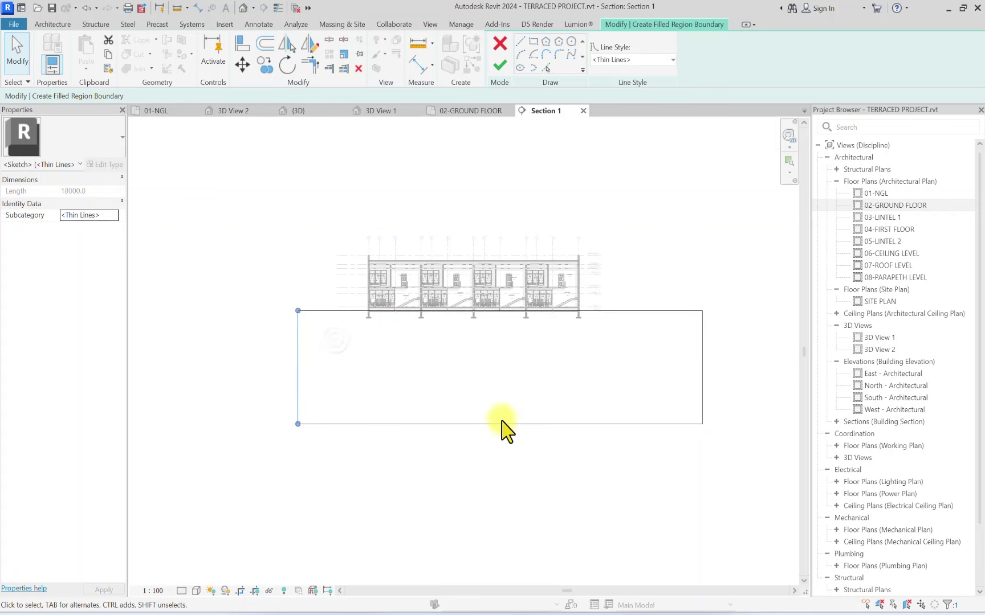
mouse_move(769, 365)
mouse_down()
mouse_move(653, 409)
mouse_move(197, 483)
mouse_move(220, 480)
mouse_up()
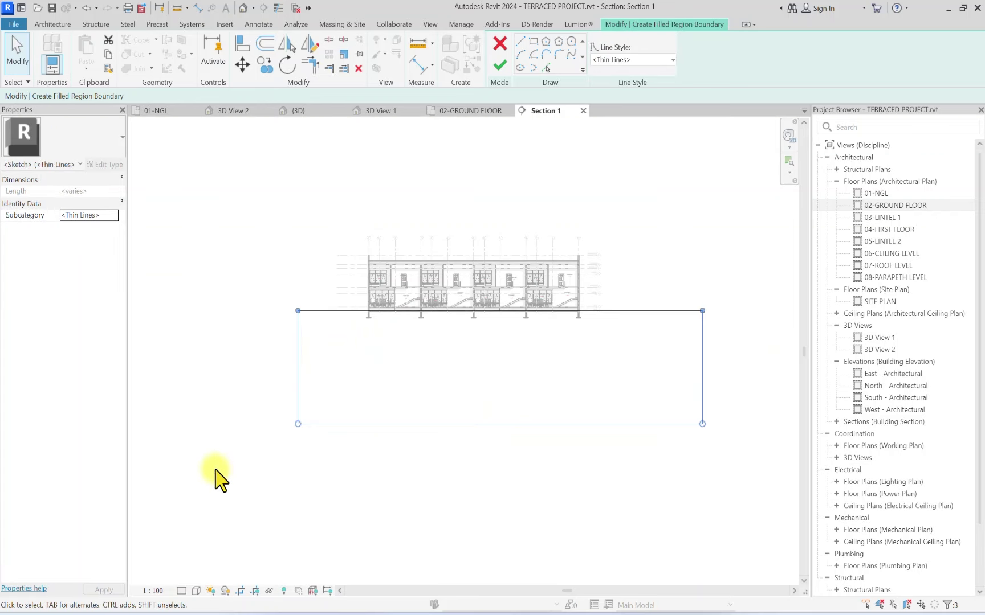
click(642, 61)
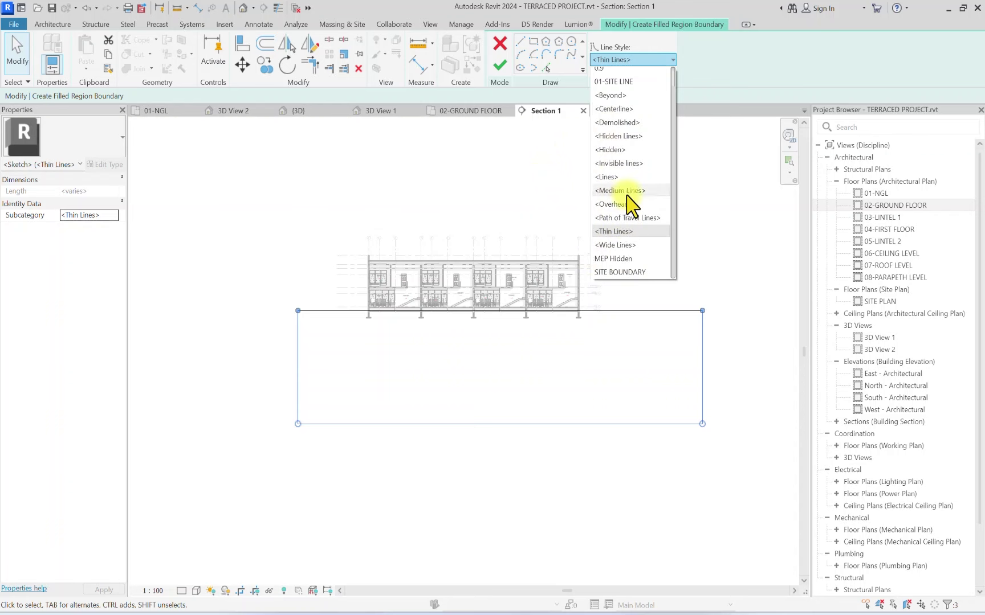
click(625, 163)
scroll(290, 284, up, 3)
click(290, 284)
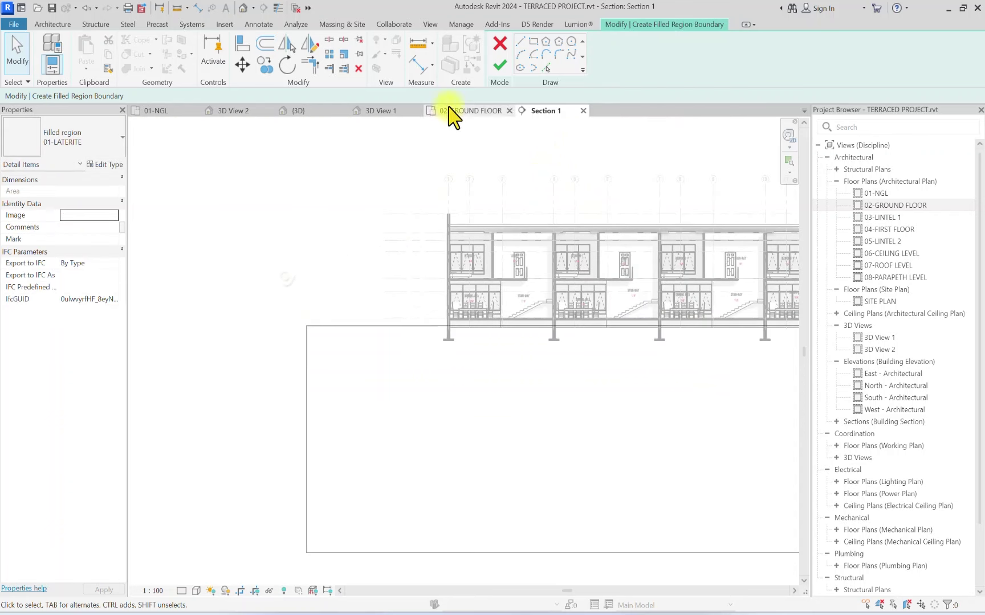
click(500, 65)
scroll(404, 353, up, 4)
Step: Send the laterite filled region to the back of the draw order
key(Escape)
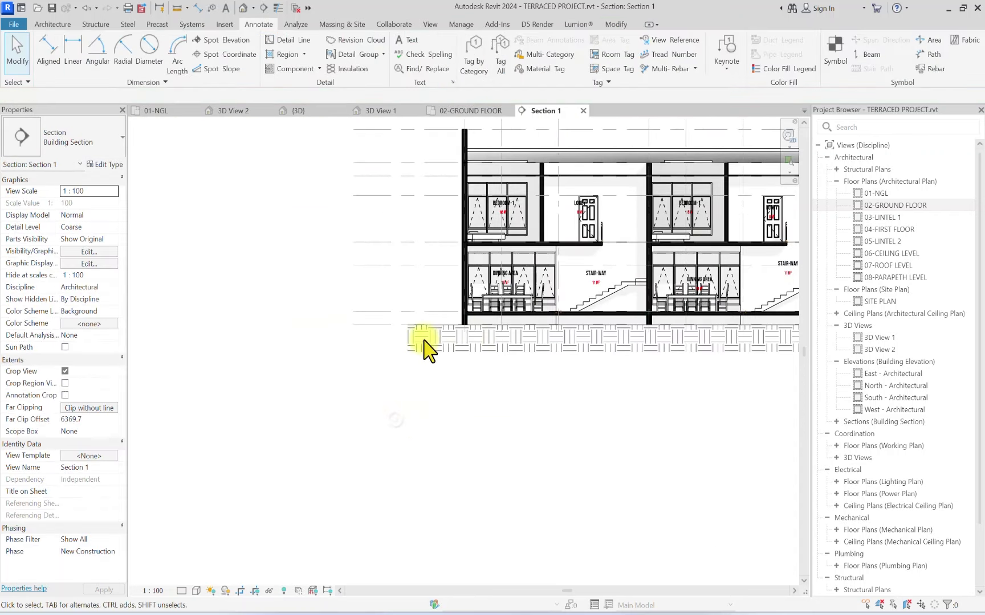
scroll(411, 334, up, 2)
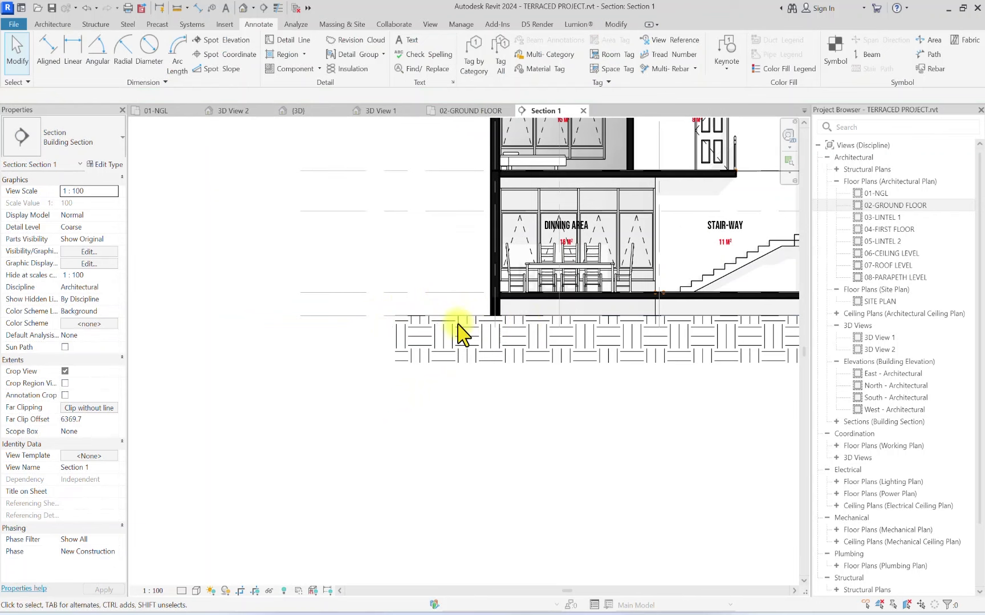
click(459, 330)
scroll(450, 319, down, 2)
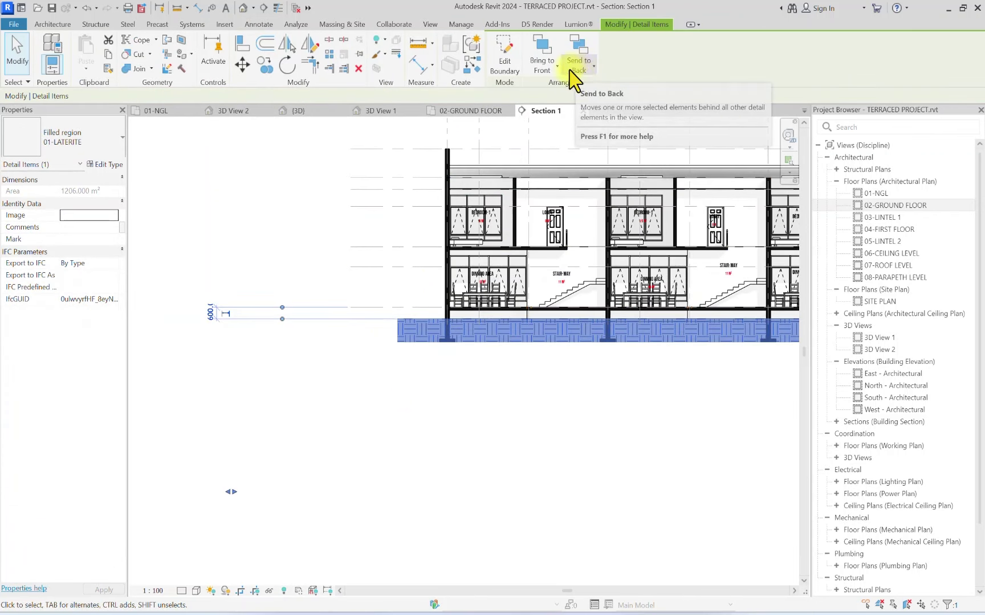
click(583, 68)
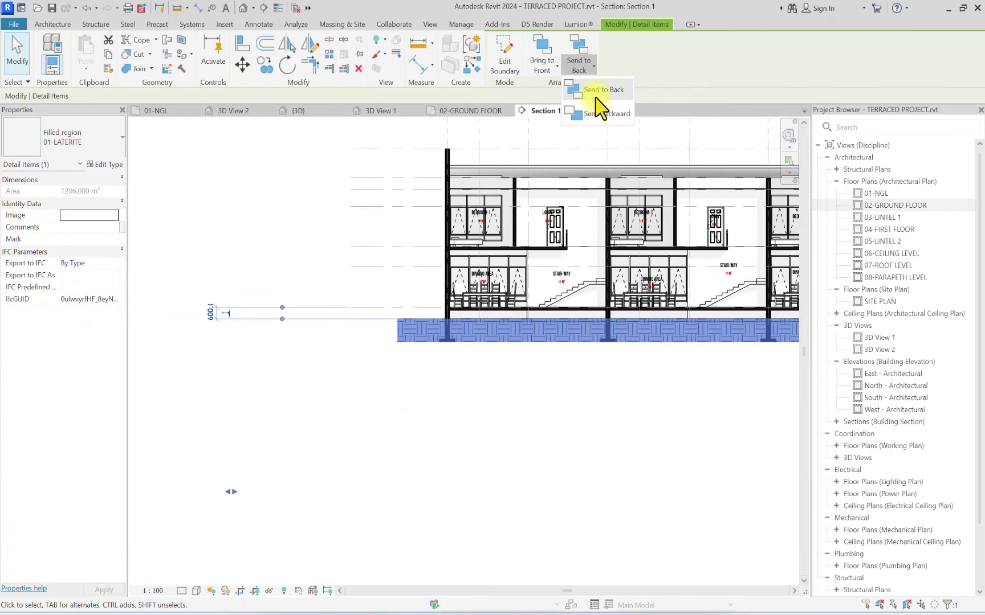
click(595, 114)
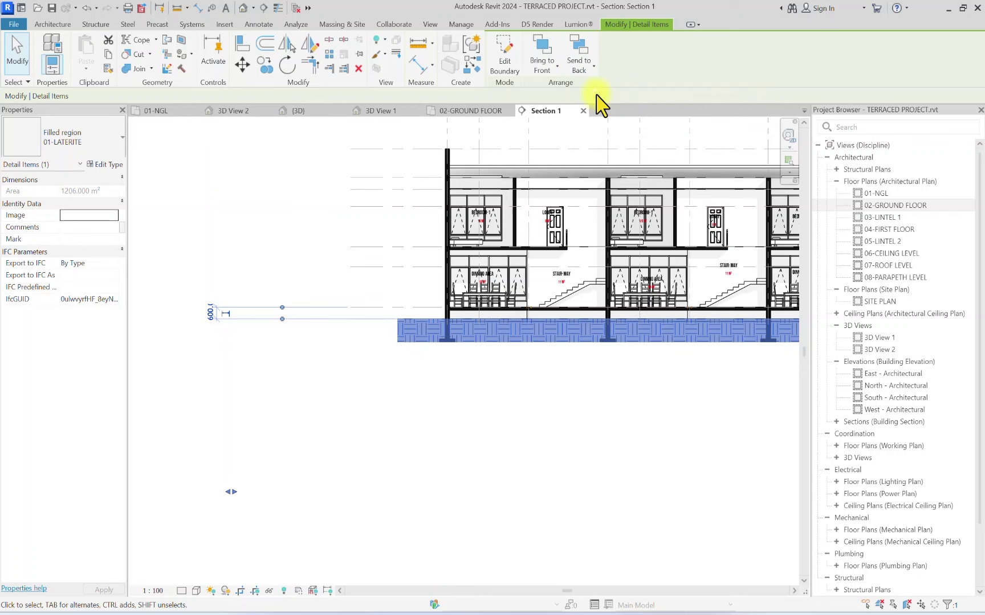
click(385, 399)
scroll(401, 316, up, 2)
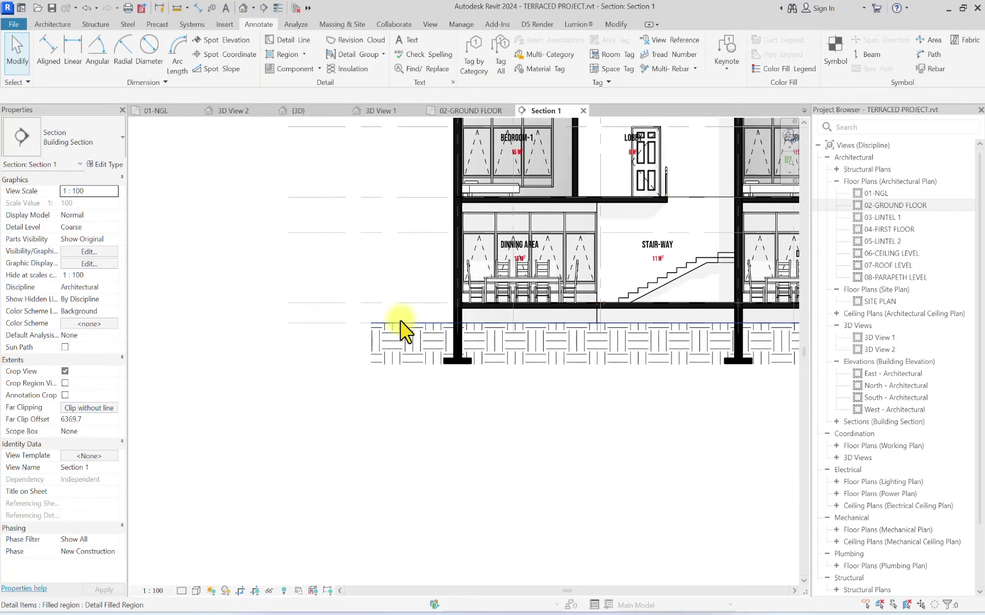
Step: Edit the laterite region's boundary and split its top edge at the outer wall
click(400, 330)
scroll(400, 331, down, 3)
click(500, 57)
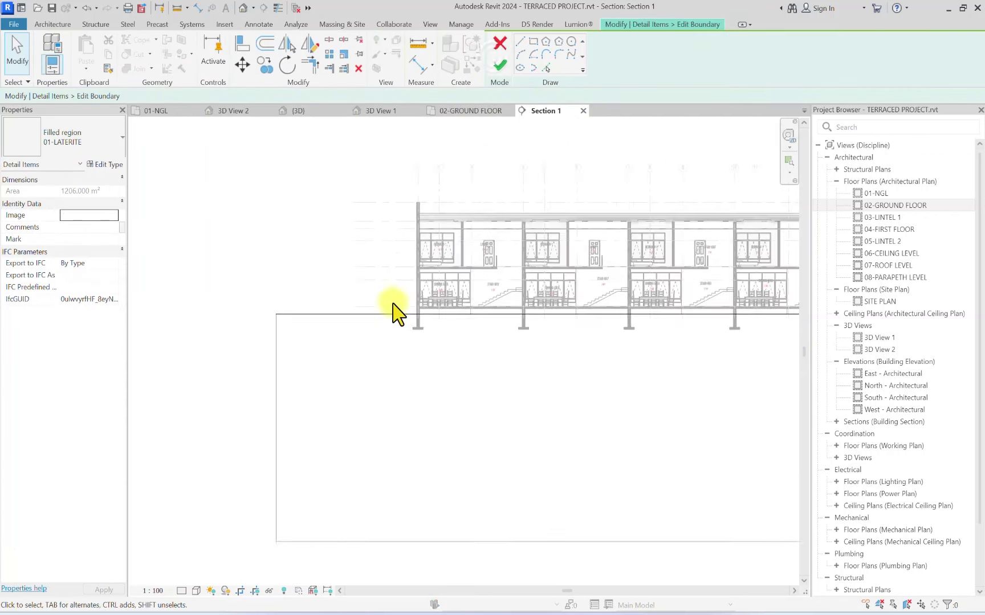
scroll(399, 315, down, 2)
click(328, 40)
scroll(414, 309, up, 5)
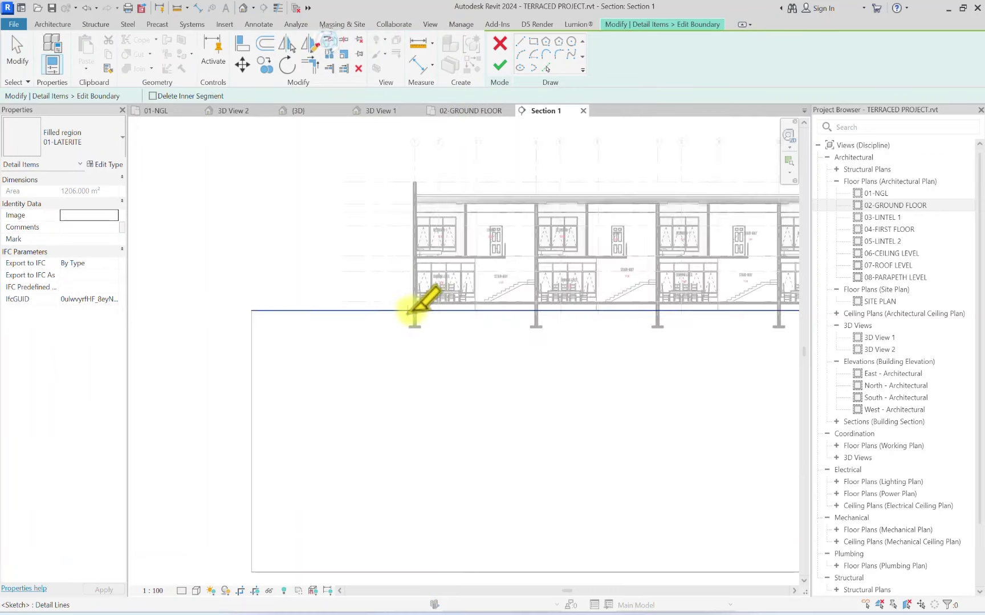
scroll(414, 310, up, 2)
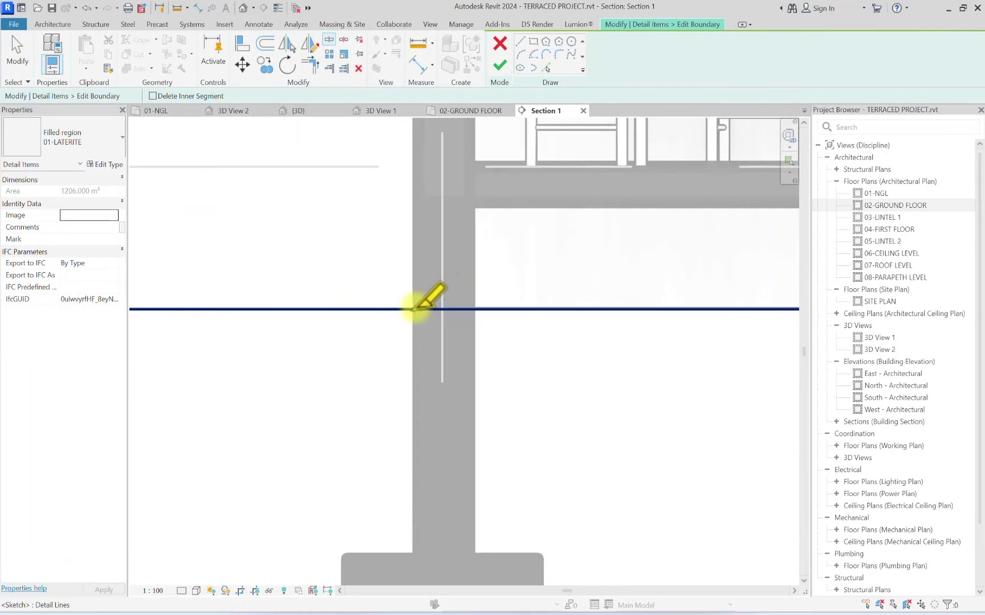
scroll(415, 310, down, 5)
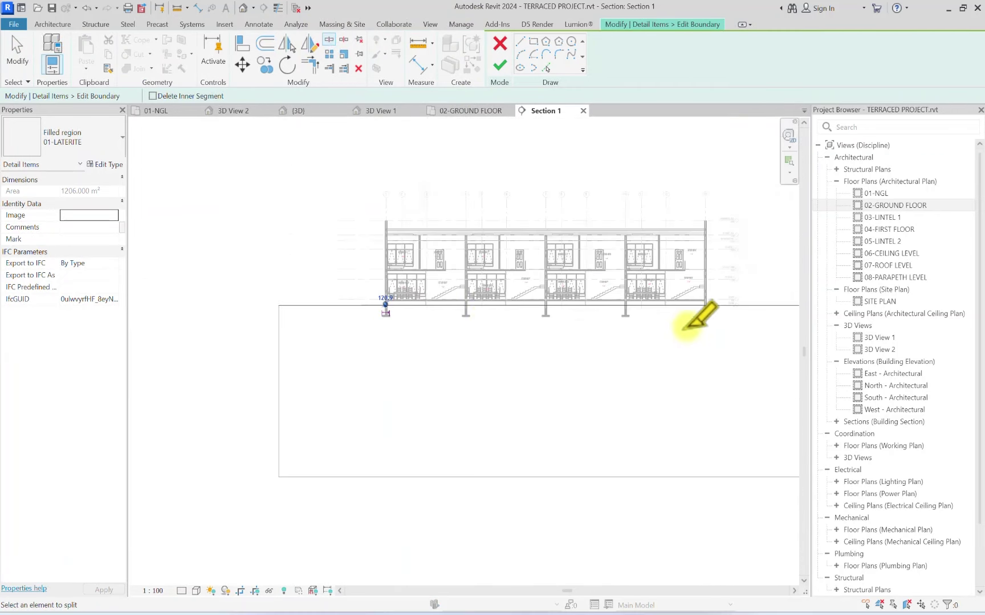
scroll(560, 293, up, 4)
scroll(435, 302, up, 4)
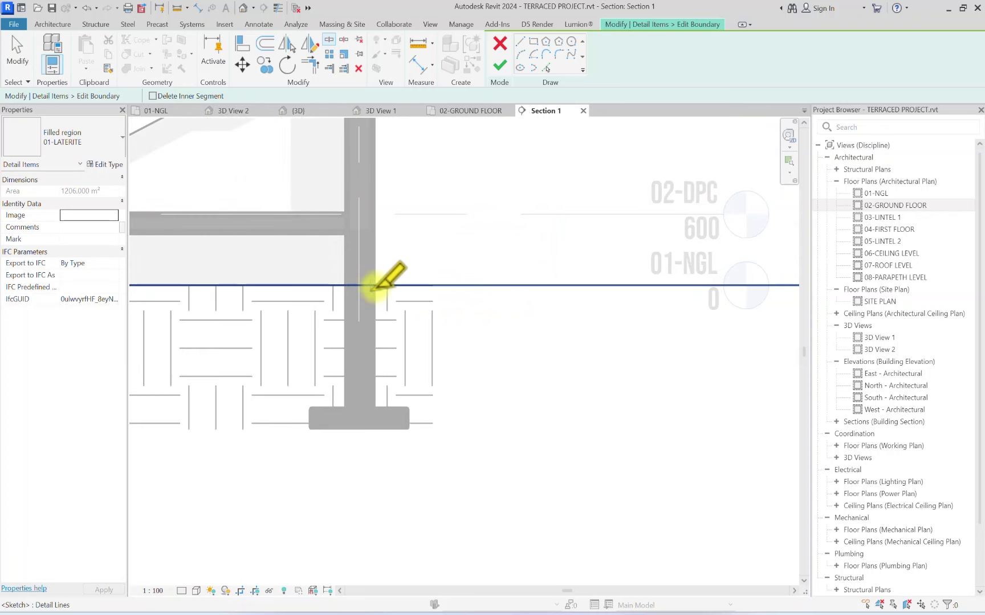
scroll(372, 281, down, 5)
click(399, 284)
key(Escape)
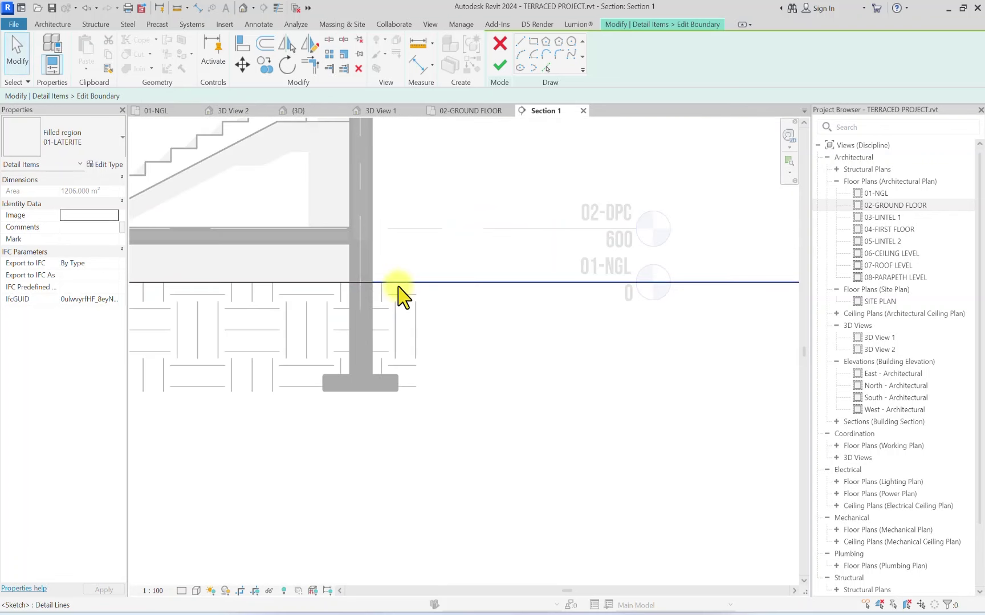
Step: Give the exterior part of the top edge the 0.9 line style and finish editing
click(402, 285)
scroll(402, 285, down, 5)
middle_drag(210, 356, 492, 341)
scroll(516, 306, up, 3)
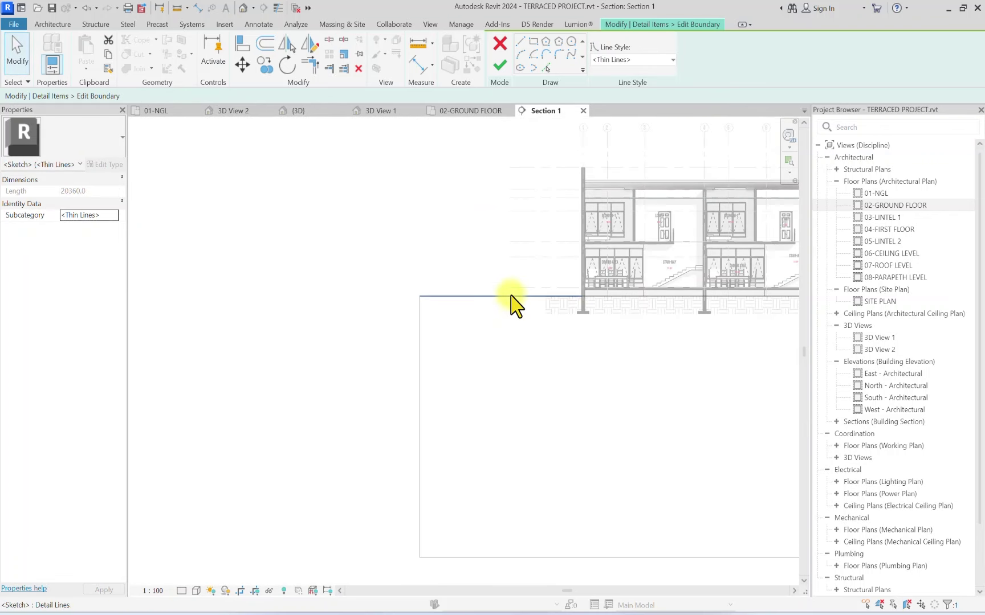
click(626, 61)
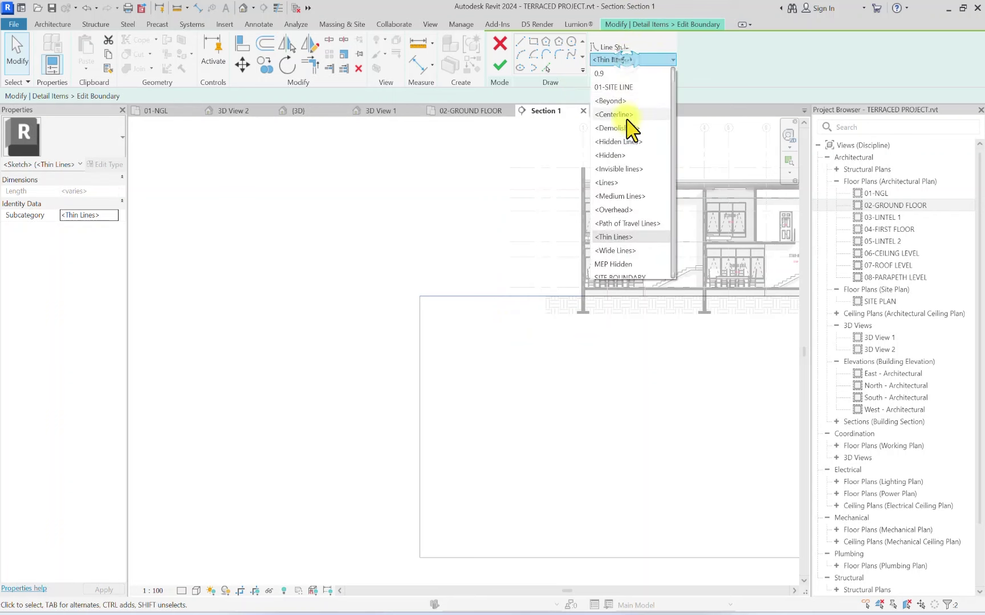
click(608, 88)
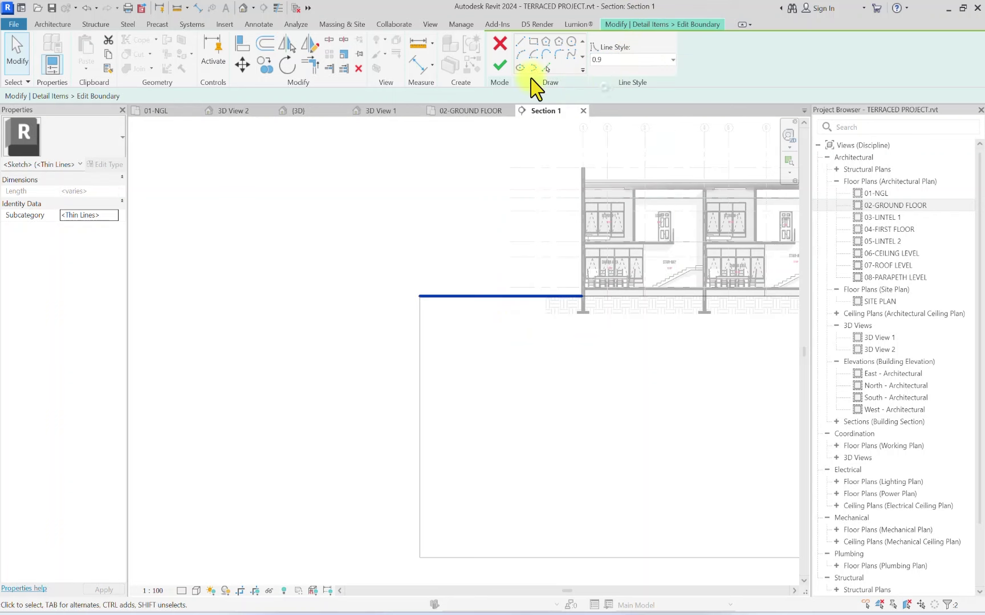
click(500, 67)
click(385, 391)
Step: Start a 01-HARDCORE filled region with a Wide Lines boundary
scroll(545, 329, up, 3)
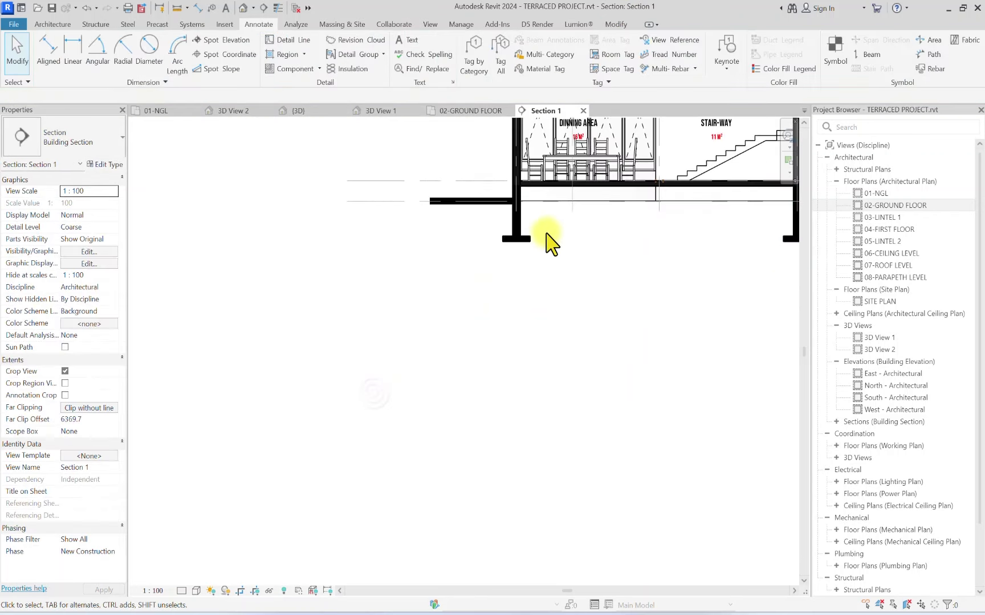
scroll(547, 239, down, 5)
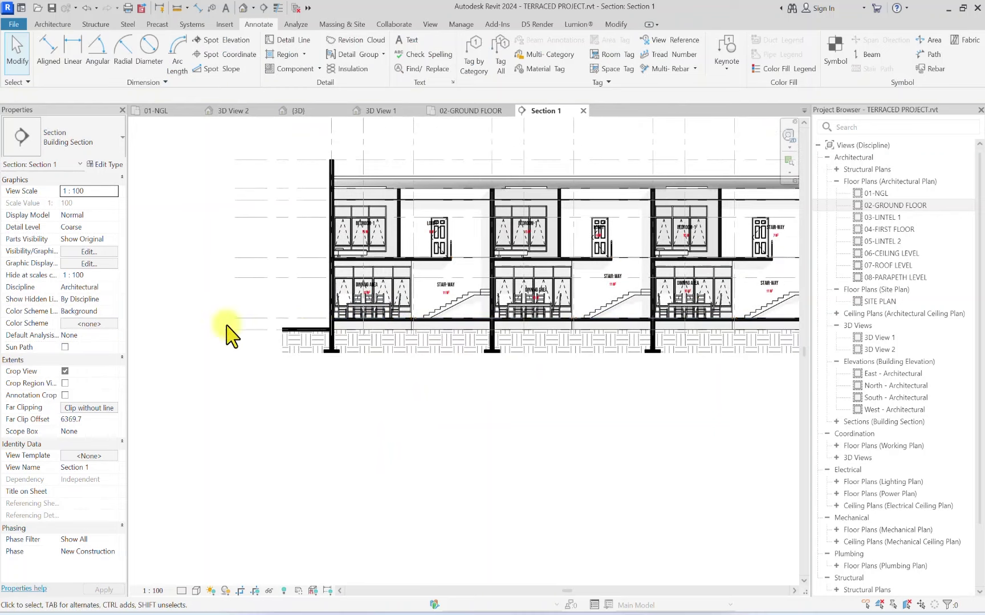
click(288, 54)
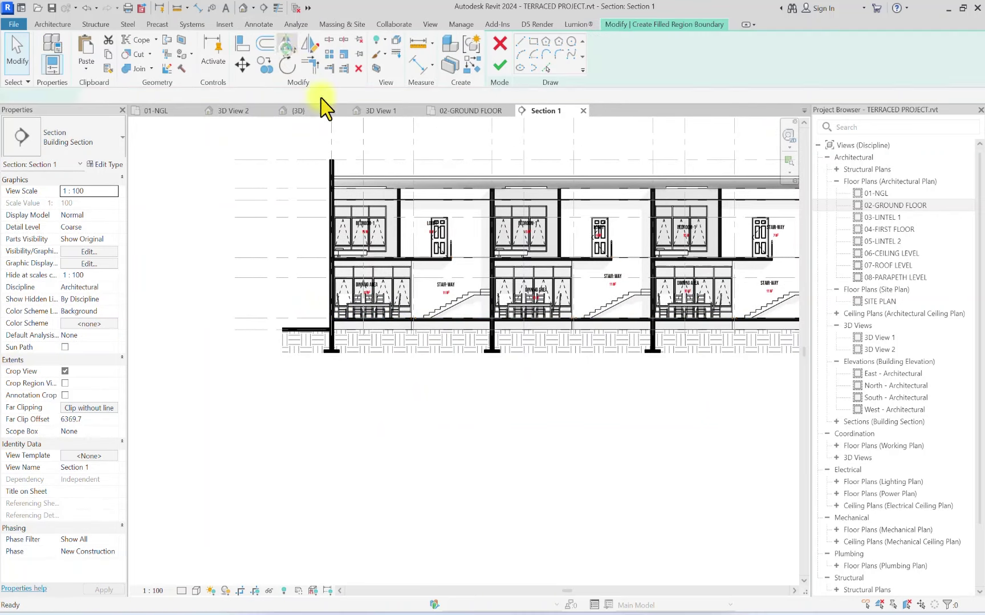
click(71, 147)
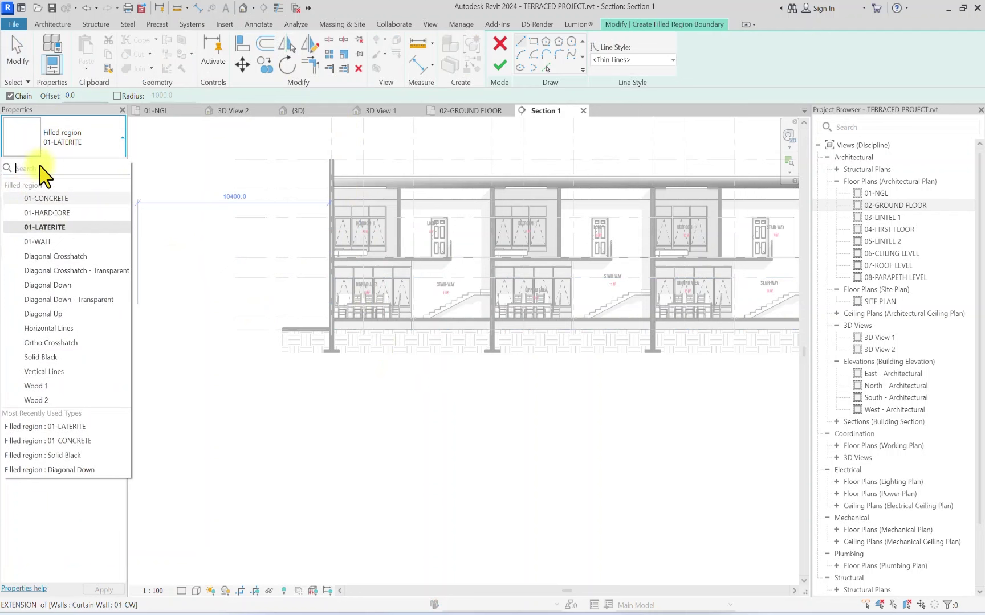
text(HA)
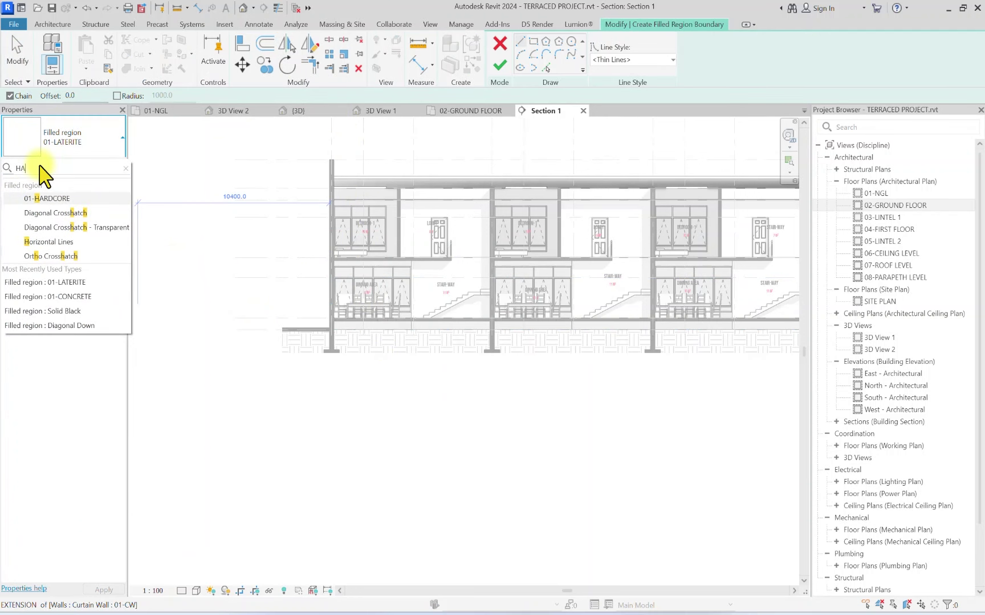
text(R)
click(60, 200)
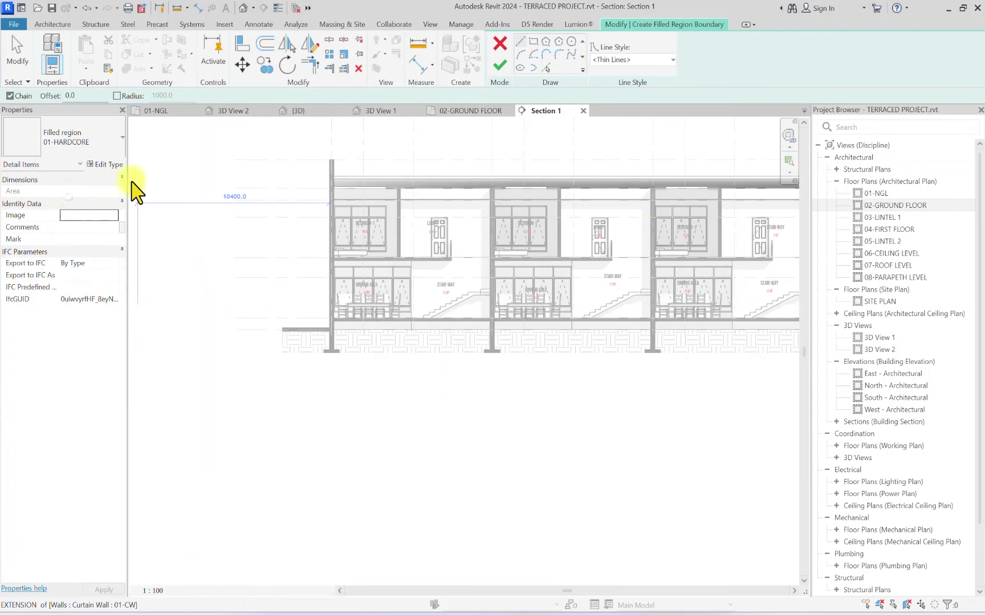
click(612, 59)
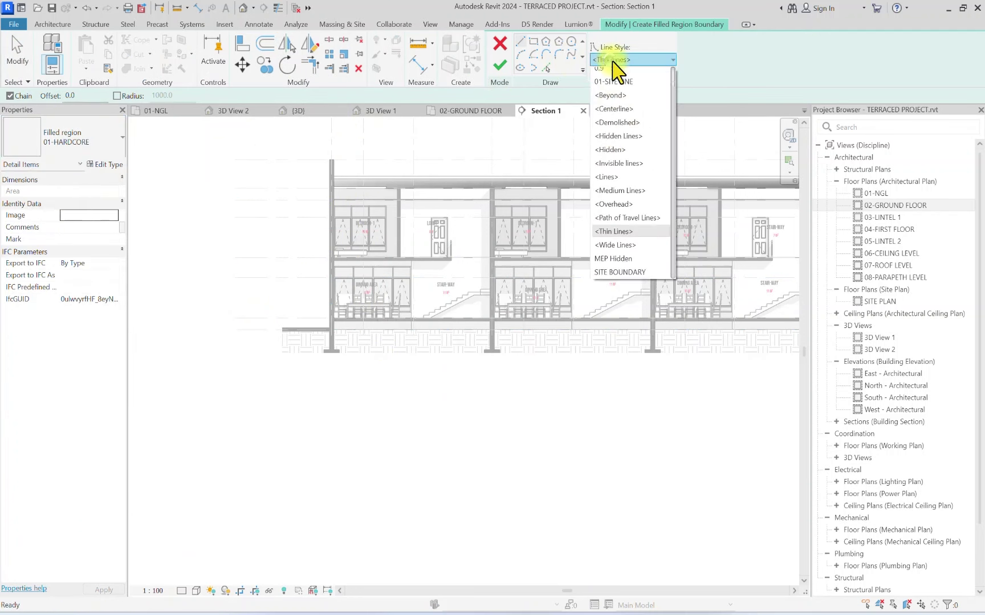
click(617, 245)
Step: Sketch a rectangle and a boundary line beneath the ground-floor slab across the bays
click(534, 46)
scroll(362, 325, up, 5)
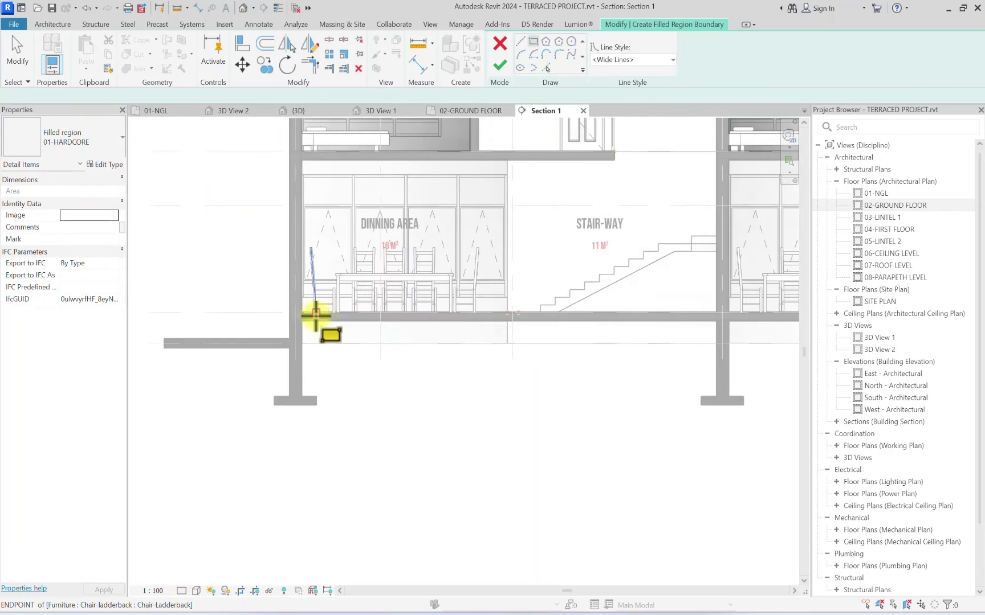
click(301, 321)
click(716, 343)
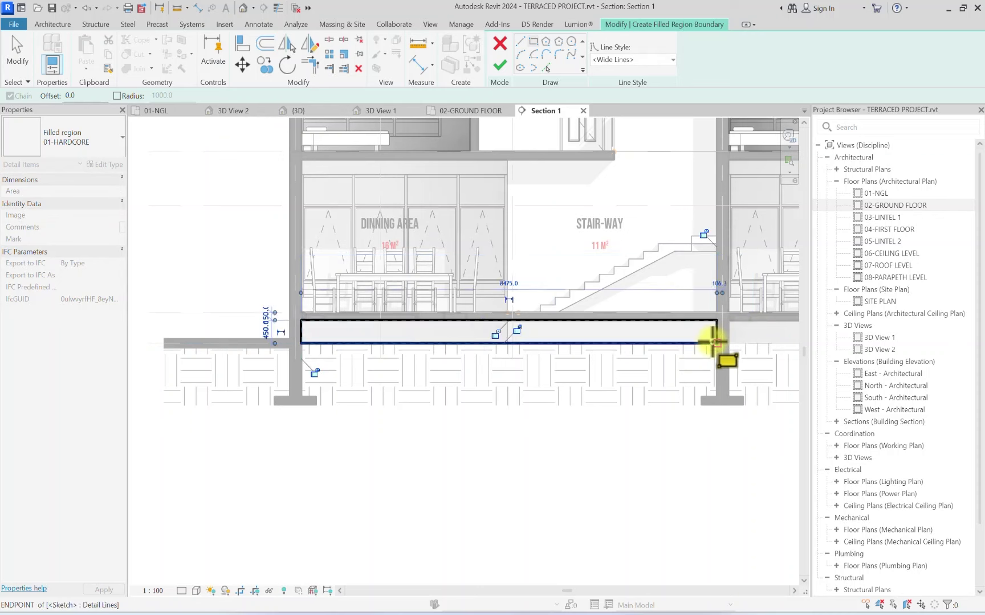
middle_drag(716, 343, 220, 369)
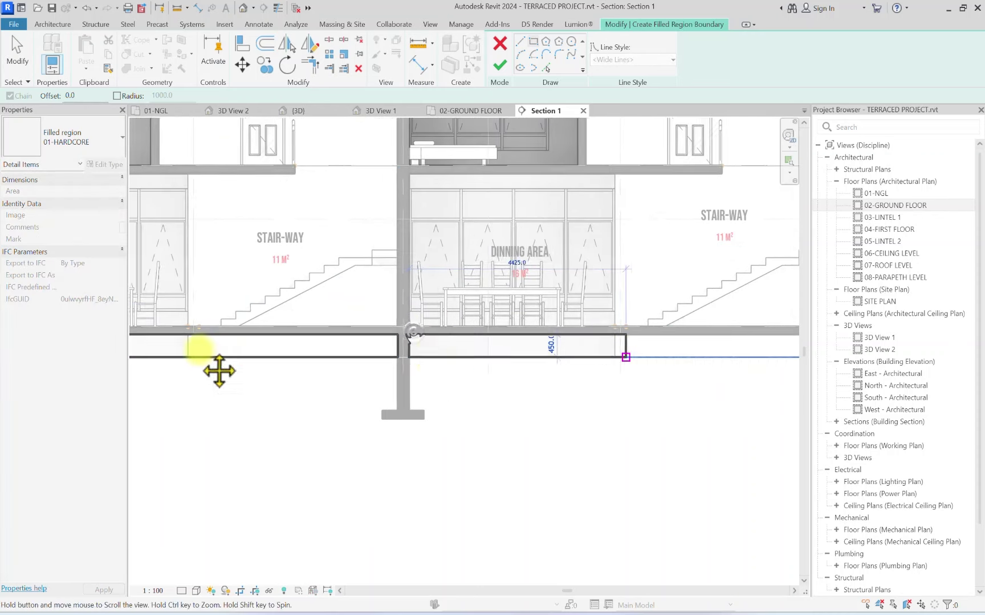
scroll(347, 285, down, 2)
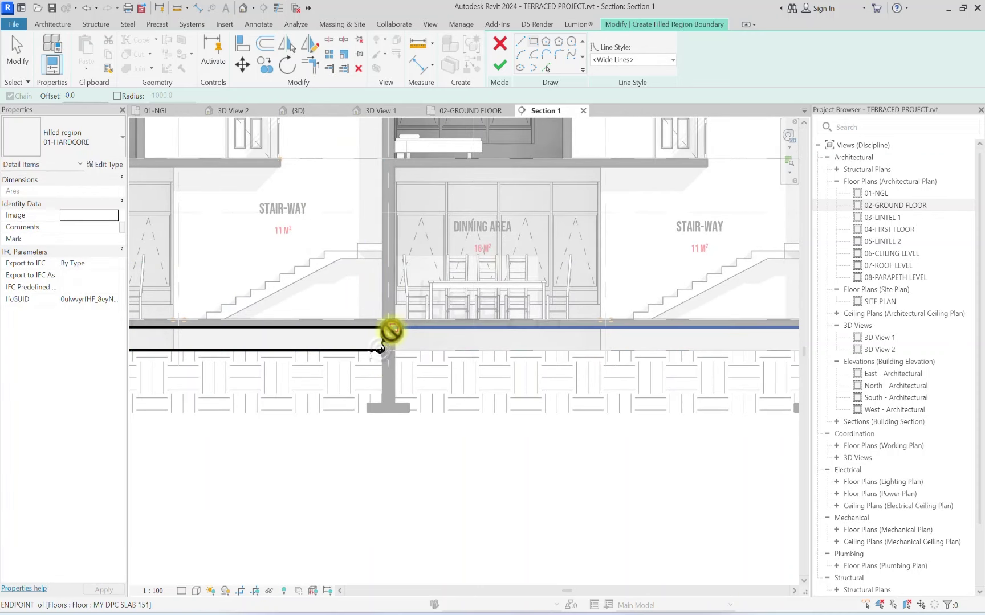
scroll(392, 330, up, 2)
scroll(338, 385, down, 1)
click(337, 385)
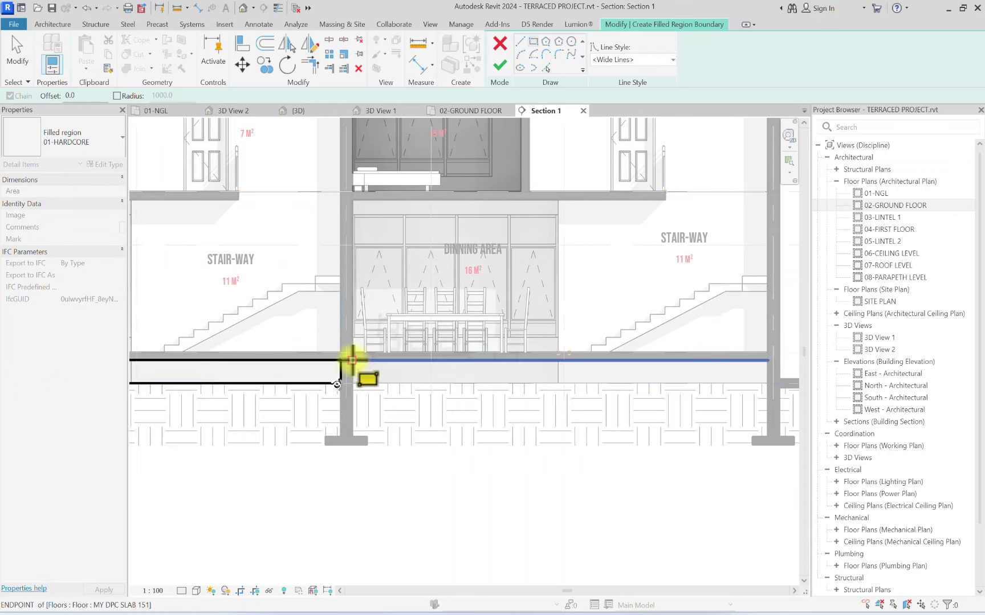
middle_drag(786, 388, 503, 395)
click(481, 386)
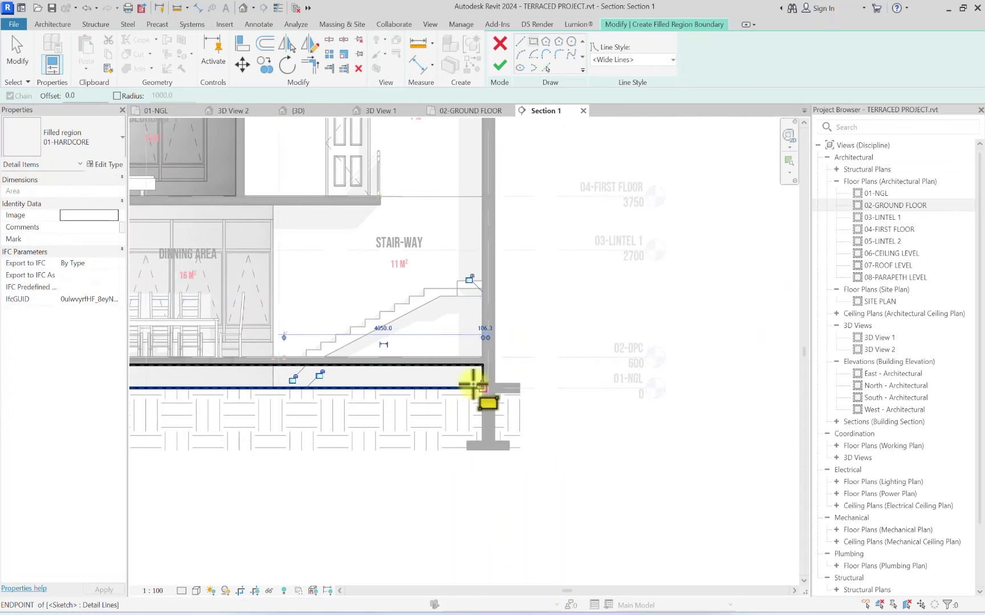
key(Escape)
scroll(467, 411, down, 3)
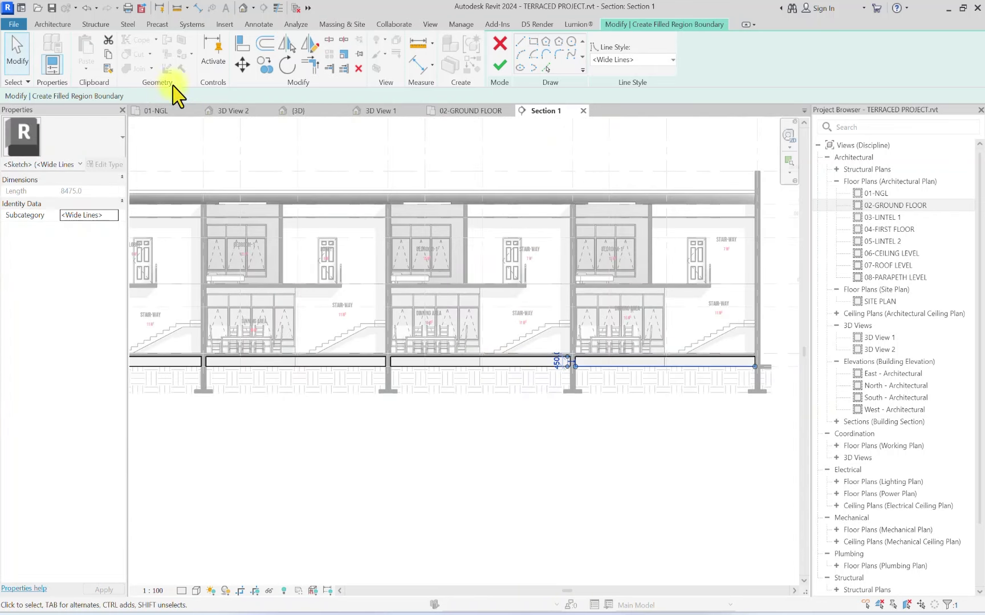
Step: Offset the bay's top edge by 150 and finish the hardcore region
click(266, 44)
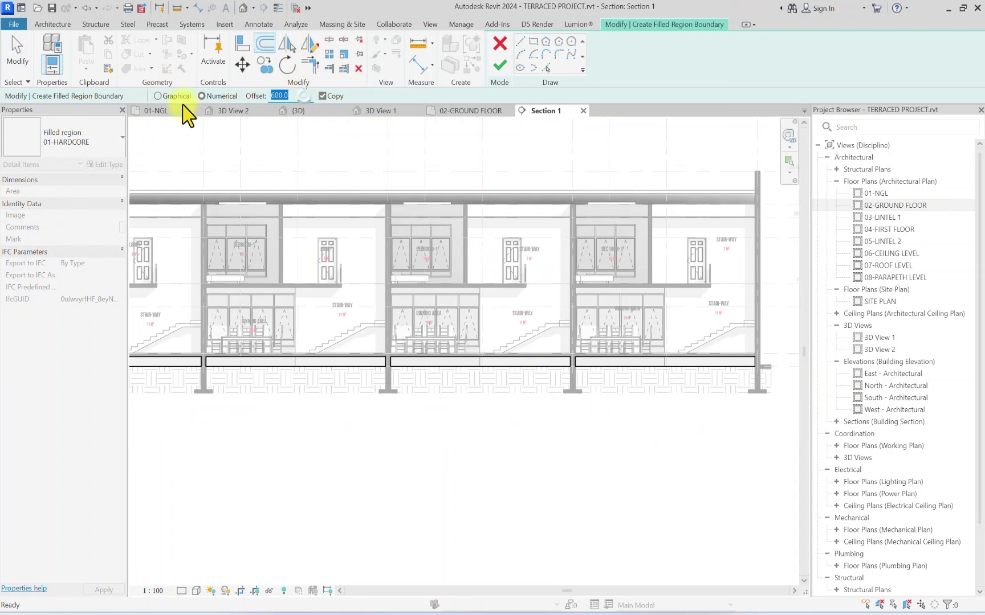
text(150)
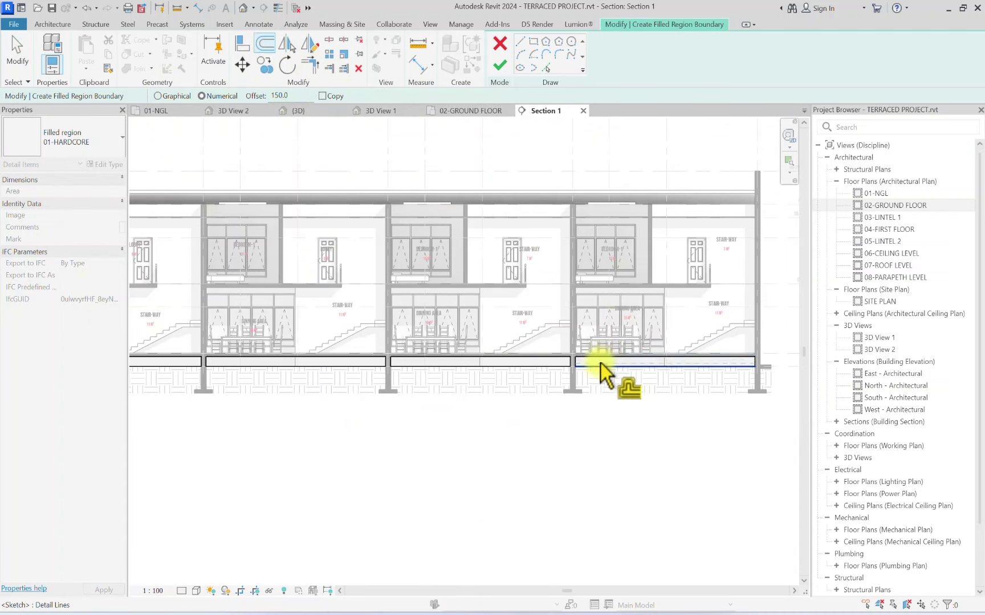
click(501, 366)
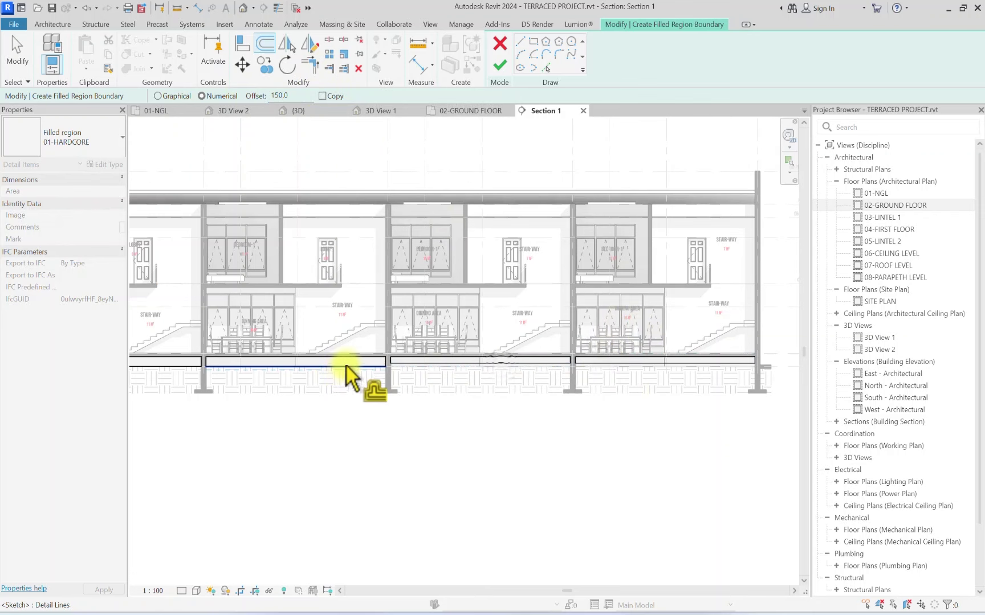
middle_drag(347, 364, 598, 391)
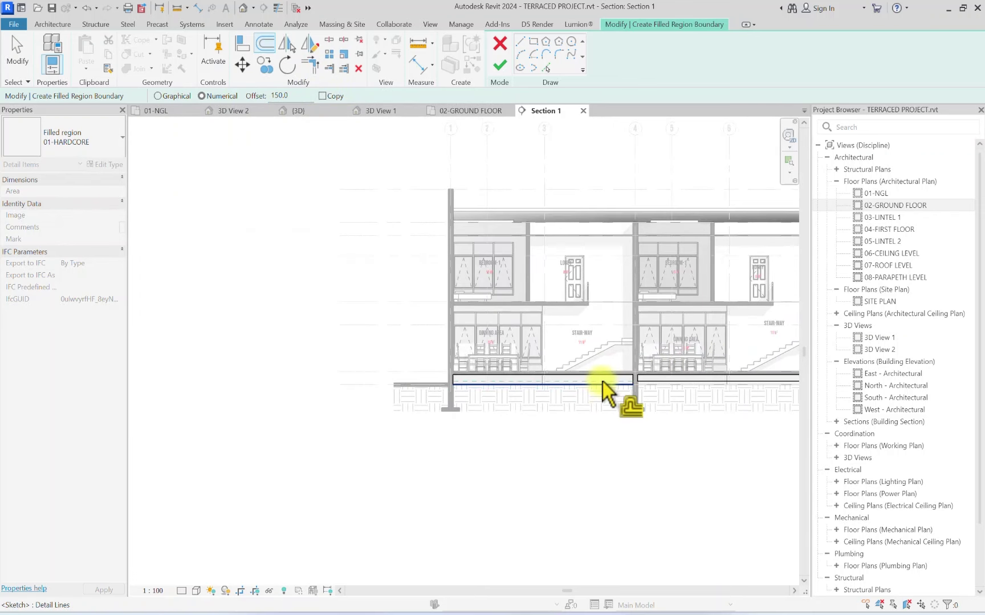
click(500, 65)
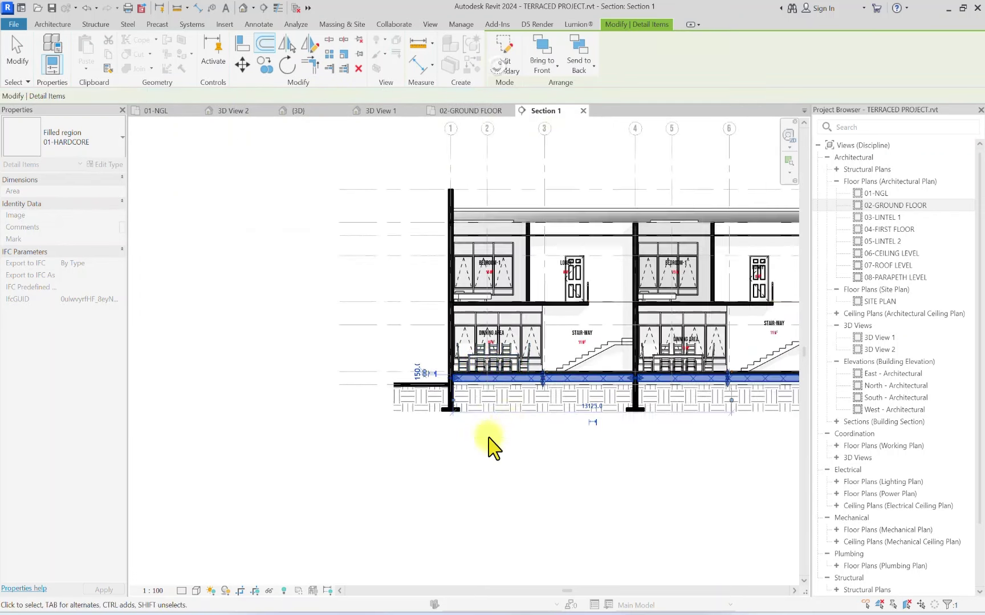
scroll(462, 480, up, 2)
key(Escape)
Step: Reopen the laterite region's boundary for editing and pick its bold ground edge
click(479, 395)
scroll(479, 395, down, 3)
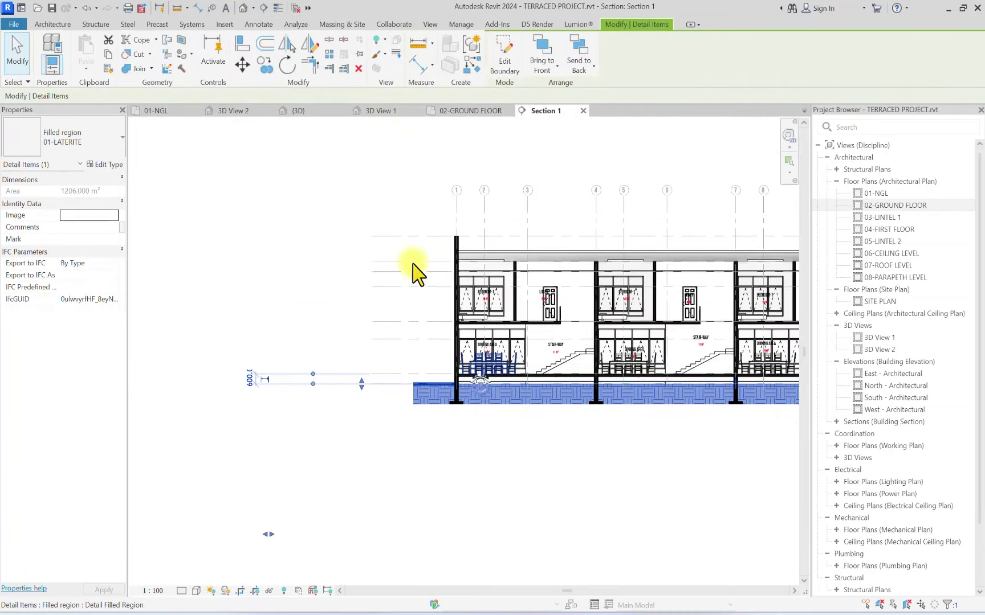
click(502, 62)
scroll(488, 394, up, 3)
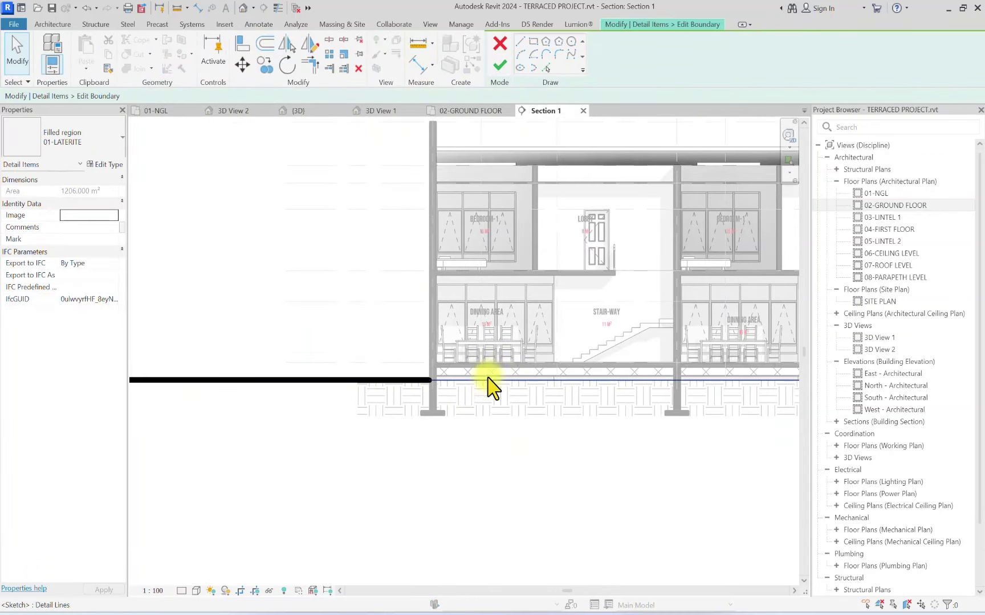
click(443, 380)
scroll(422, 378, up, 2)
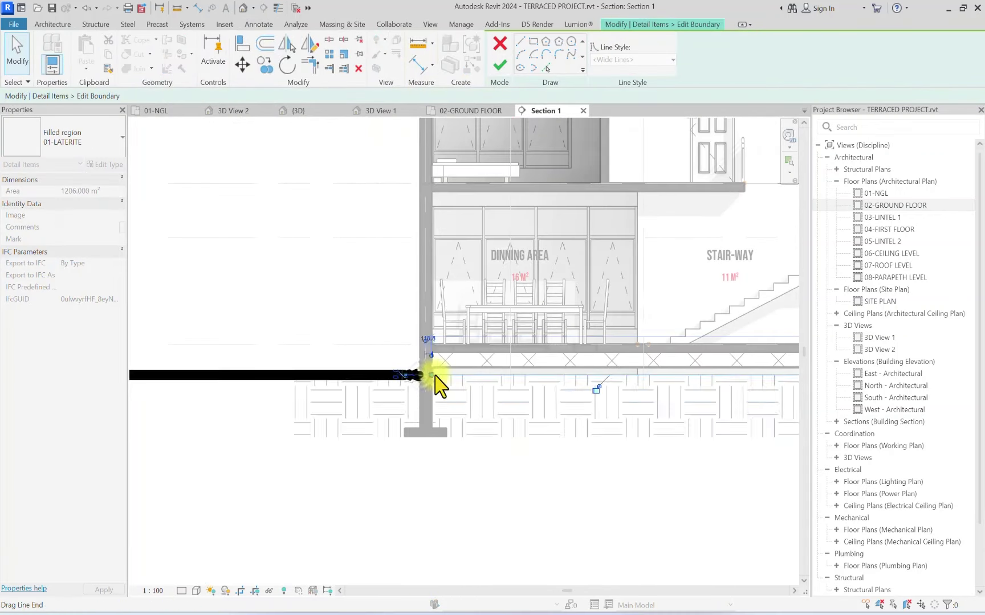
scroll(99, 462, down, 4)
scroll(543, 415, up, 5)
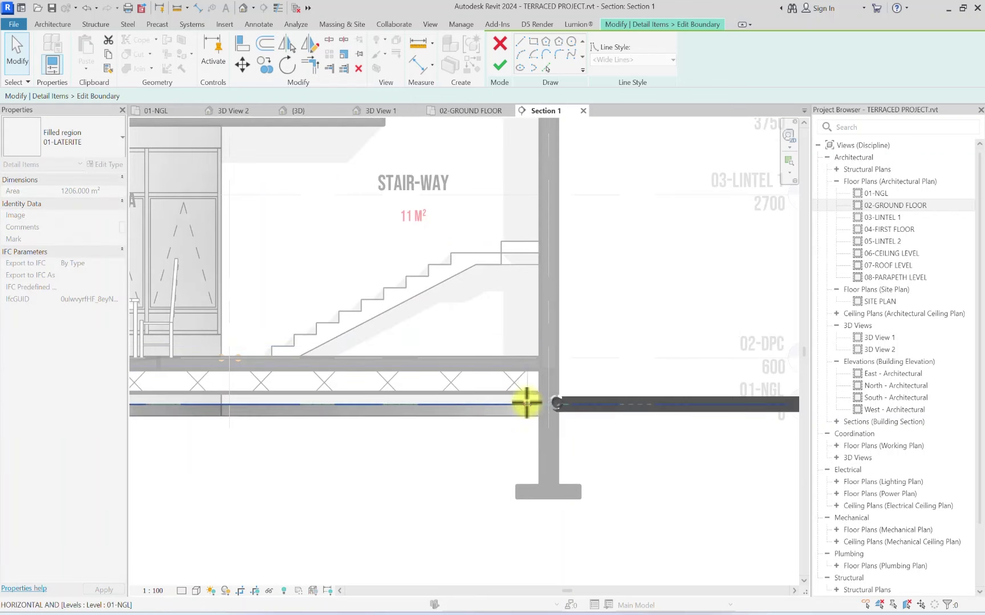
Step: Change a boundary sketch line to Invisible Lines
click(538, 403)
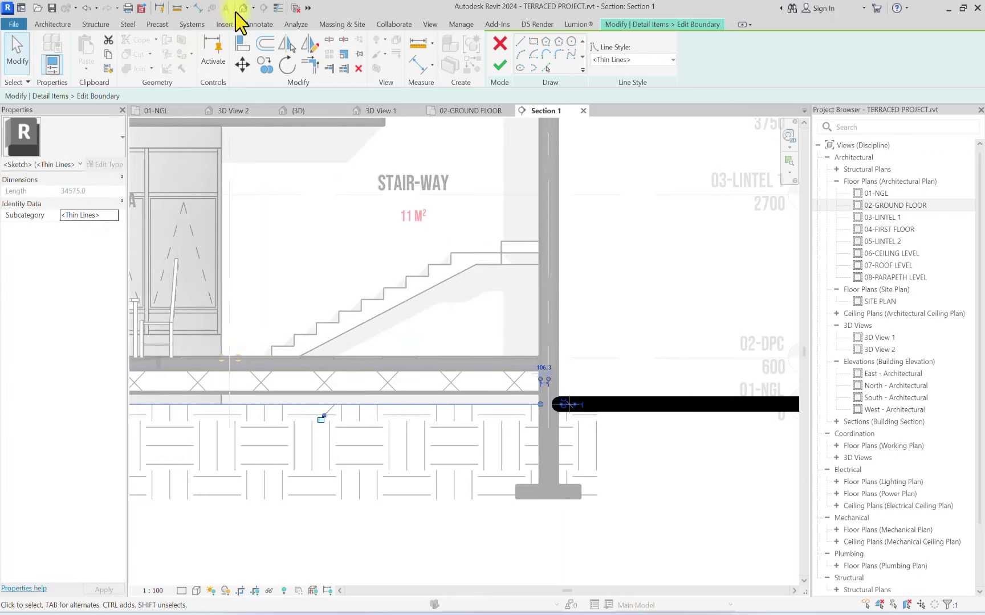
click(241, 65)
scroll(539, 400, up, 3)
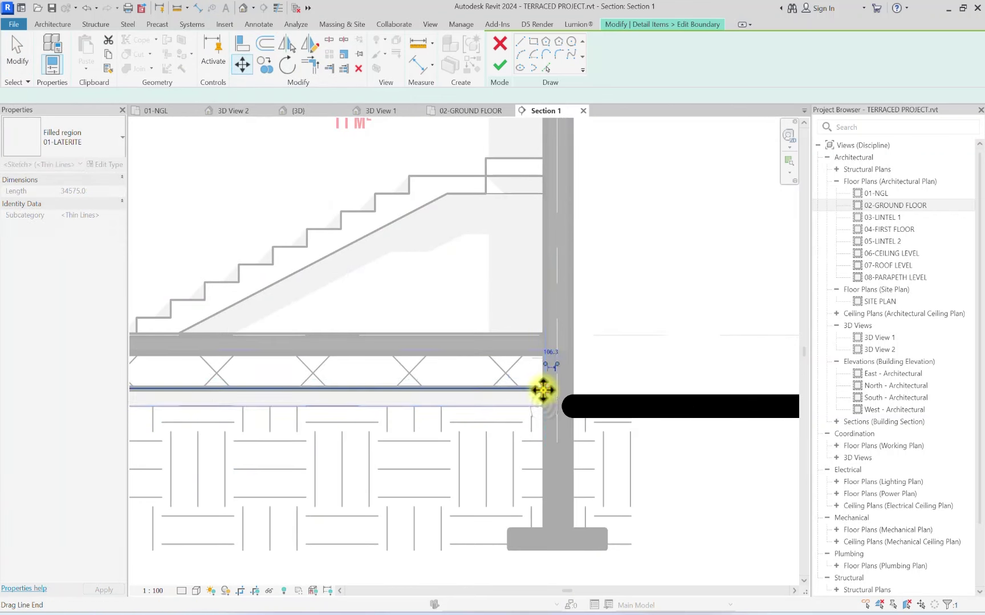
key(Escape)
scroll(542, 390, down, 3)
click(632, 60)
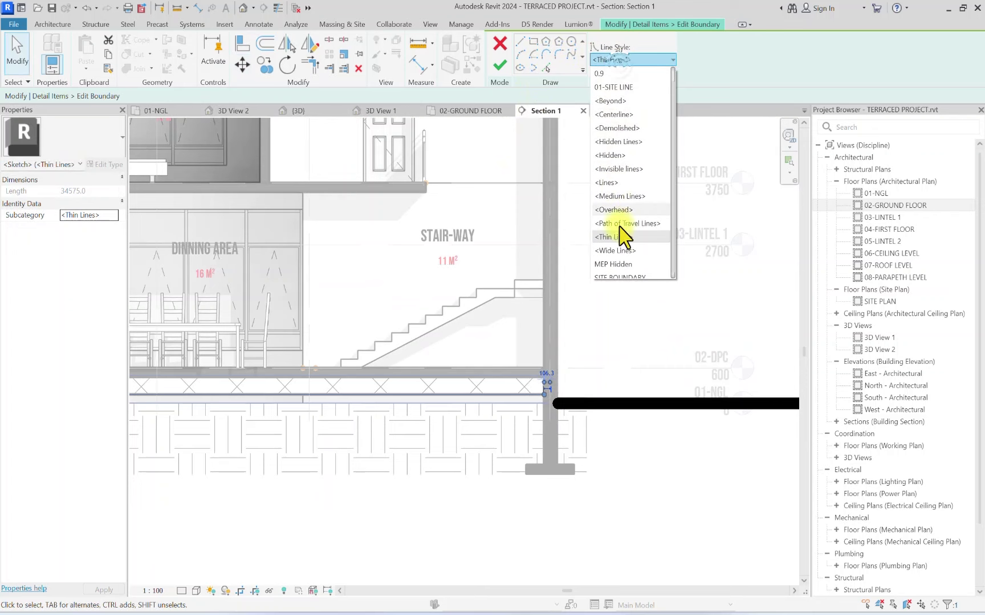
click(620, 170)
scroll(560, 401, up, 2)
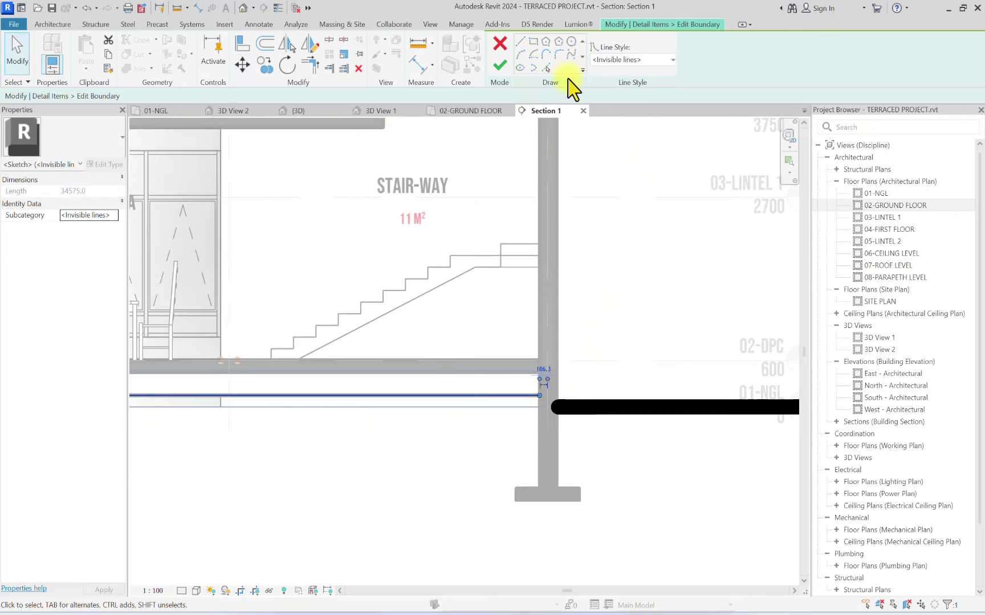
Step: Draw a short boundary line down the wall from the boundary's end
click(519, 45)
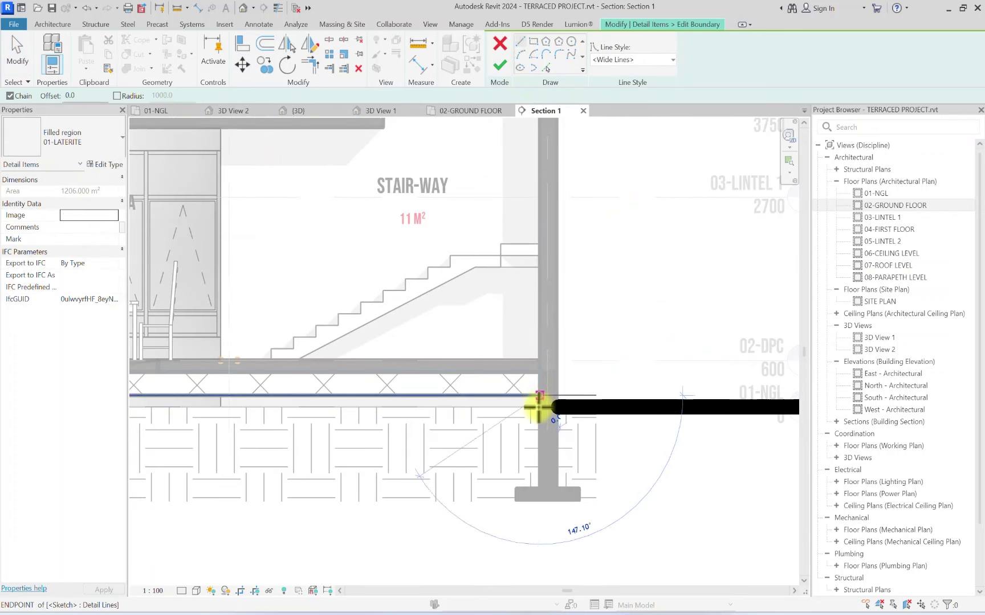
scroll(538, 413, down, 3)
scroll(402, 396, down, 3)
scroll(308, 400, up, 5)
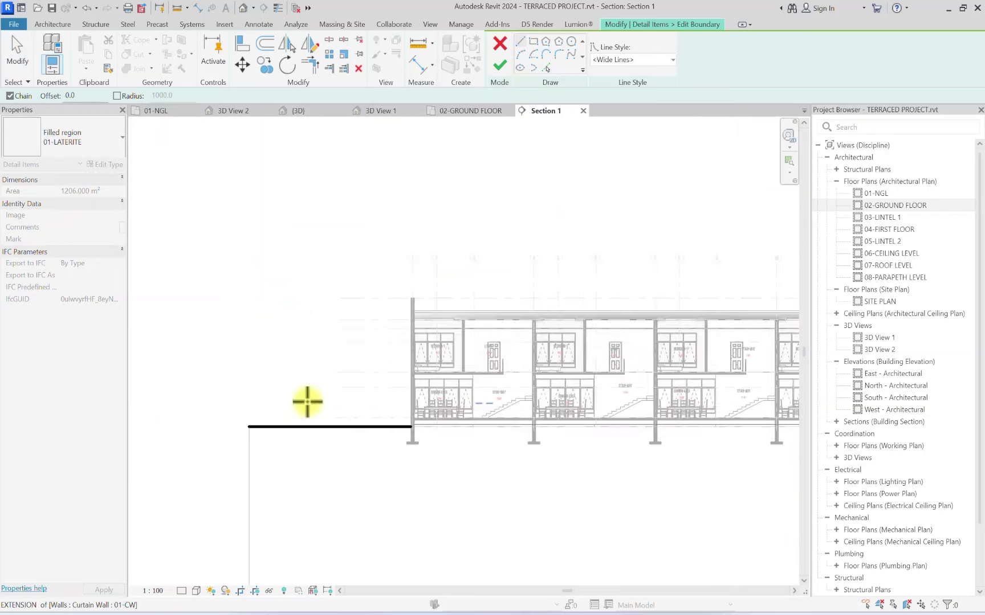
click(530, 435)
click(534, 455)
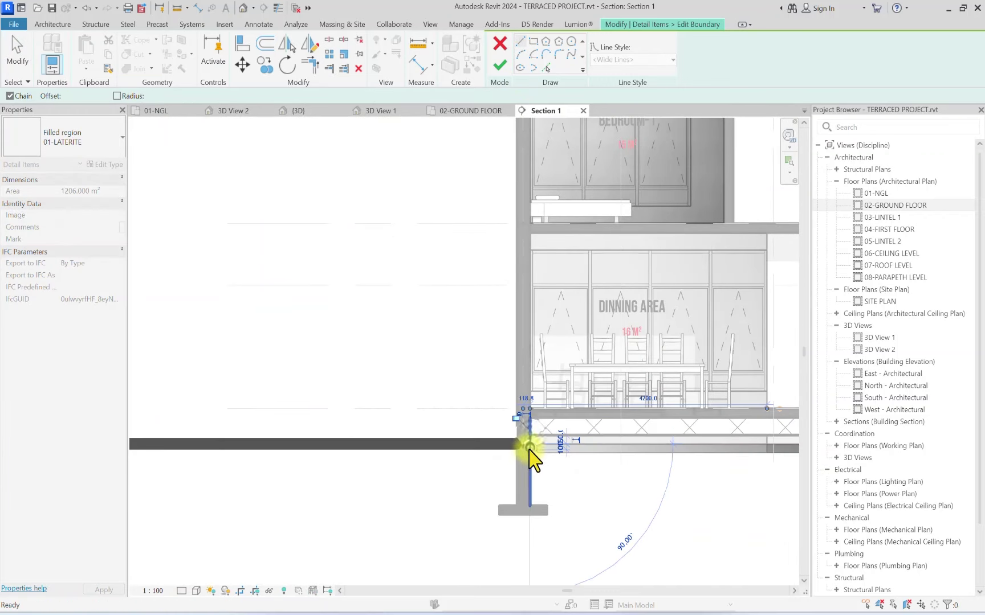
key(Escape)
key(Escape)
scroll(530, 453, down, 3)
middle_drag(767, 504, 418, 396)
scroll(633, 395, up, 6)
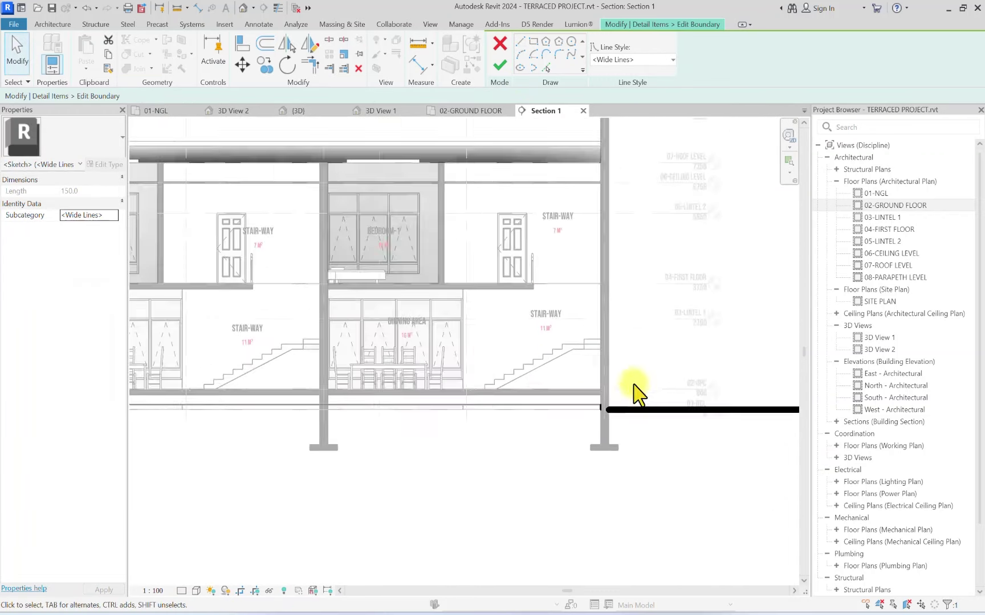
Step: Make the new line invisible, extend the boundary line to the wall, and finish the edit
click(620, 60)
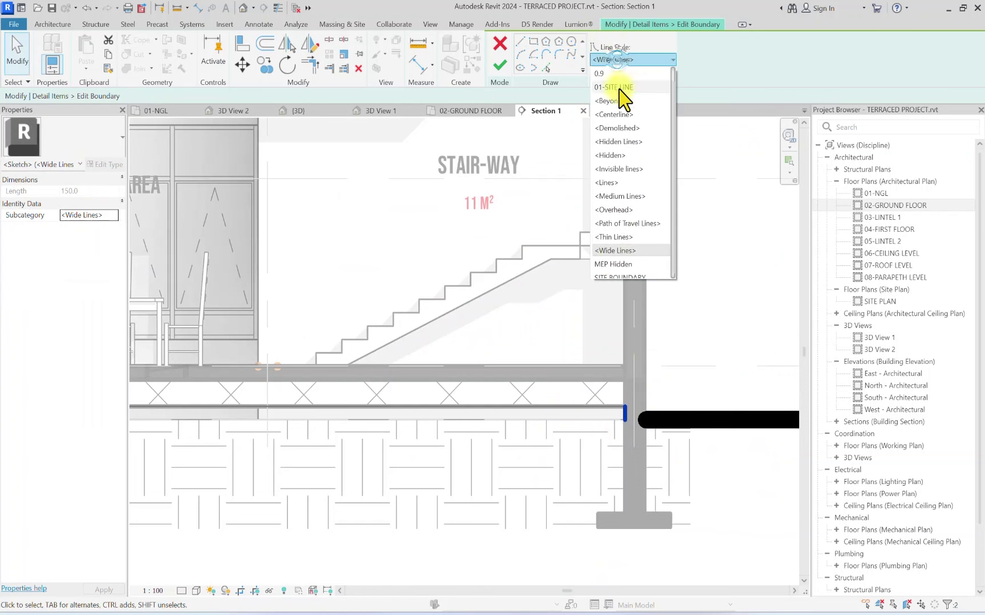
click(615, 169)
click(312, 67)
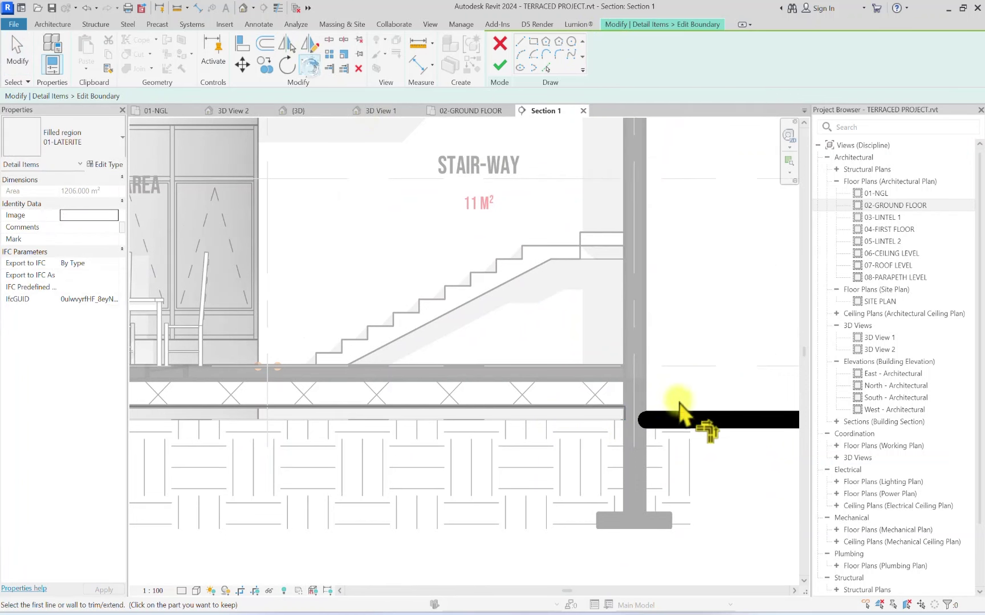
scroll(424, 402, down, 5)
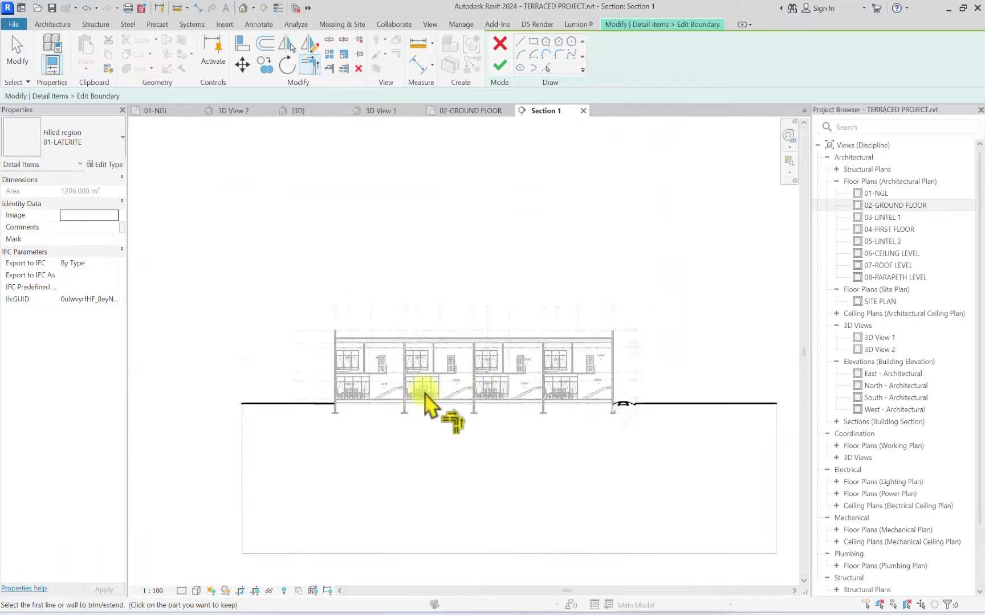
scroll(358, 407, up, 5)
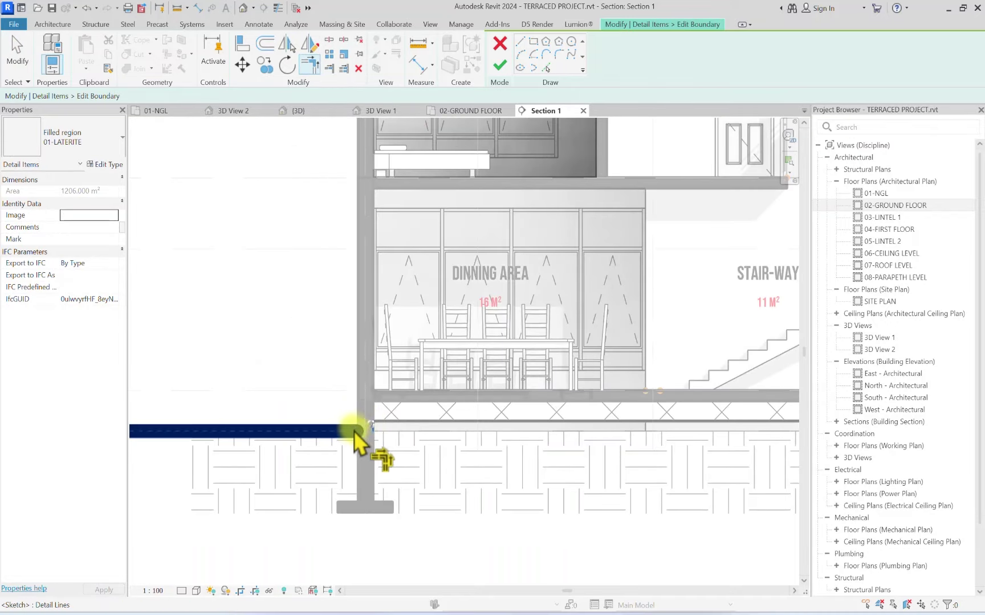
click(356, 432)
click(500, 65)
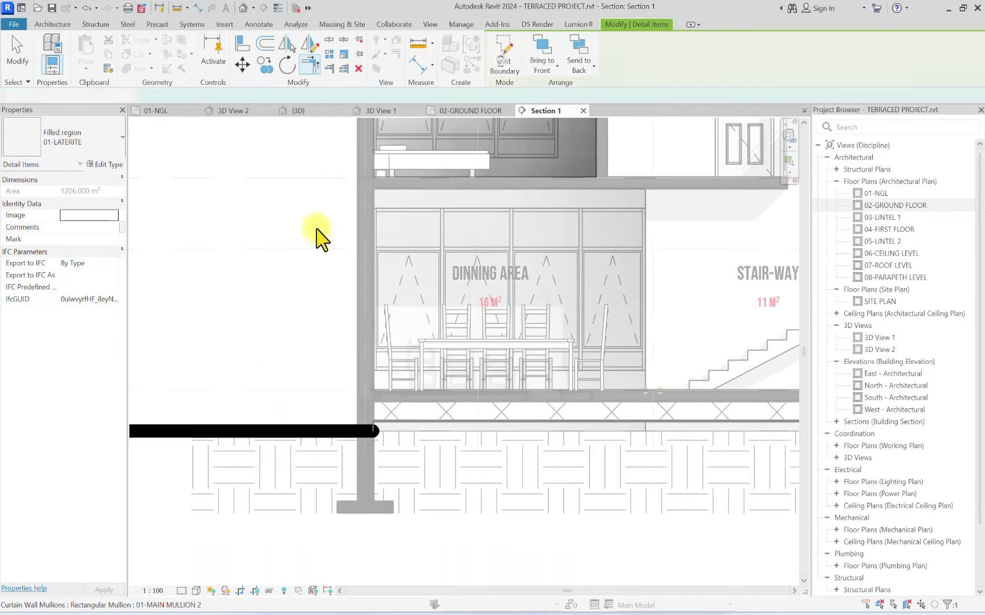
scroll(308, 291, down, 3)
scroll(336, 342, down, 4)
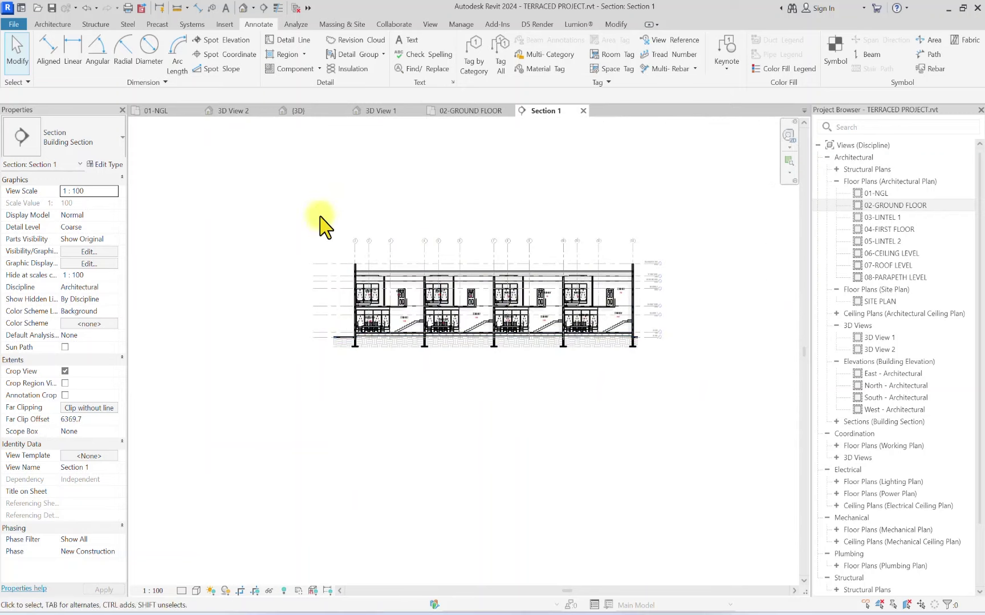
scroll(512, 293, up, 3)
scroll(348, 322, up, 3)
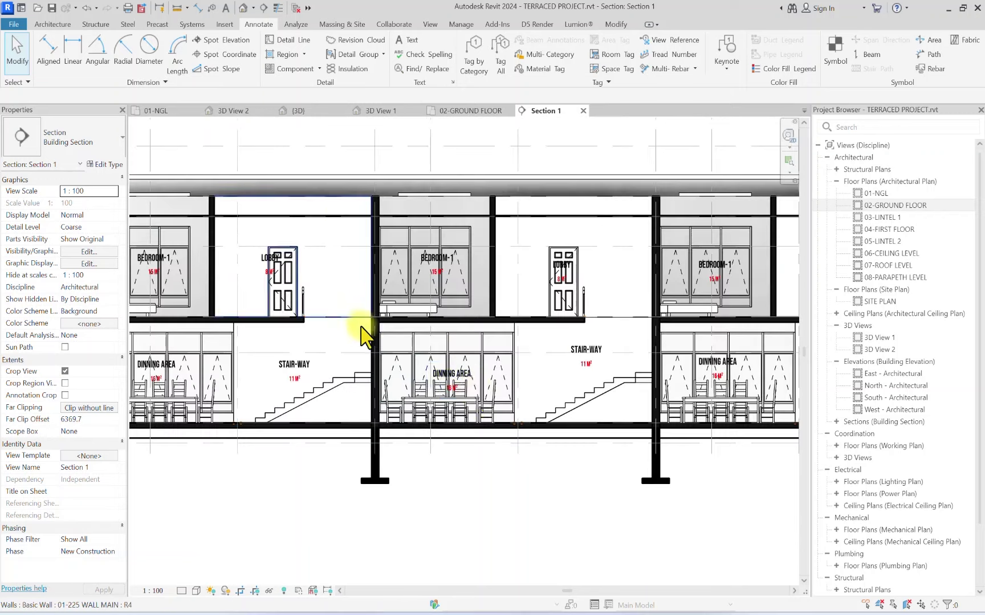
click(424, 416)
right_click(424, 413)
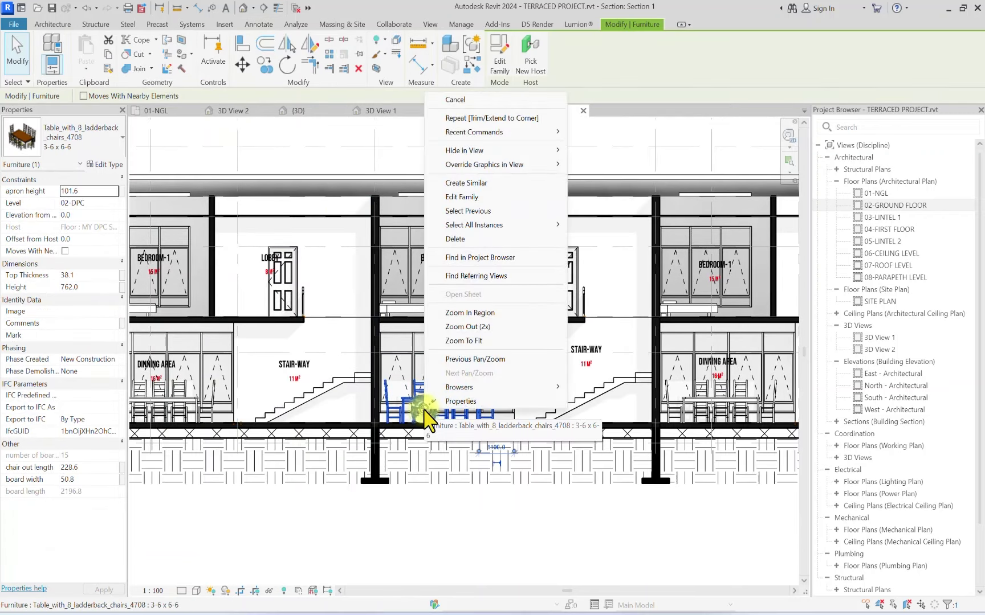
mouse_move(484, 165)
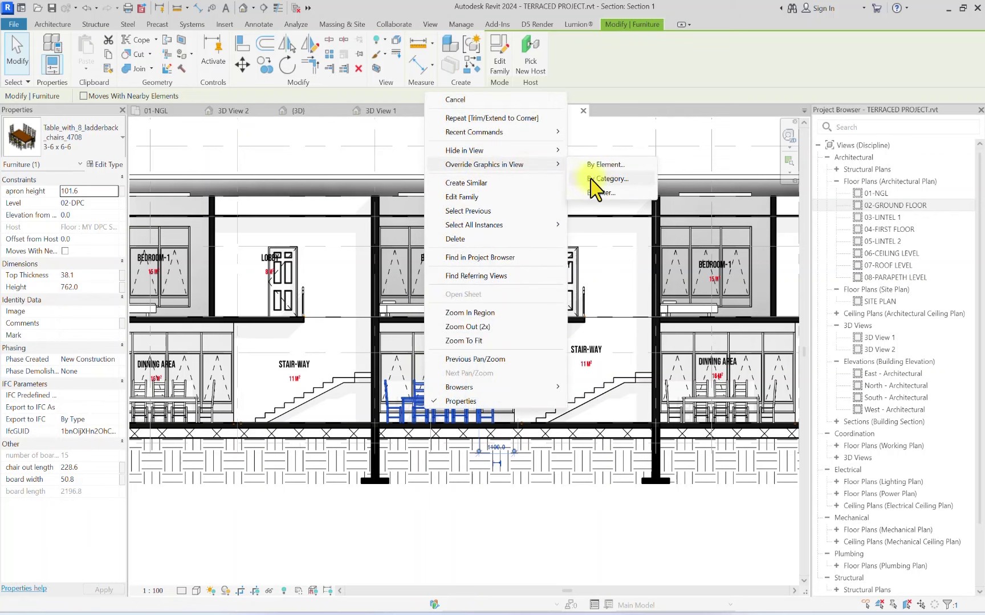
click(599, 180)
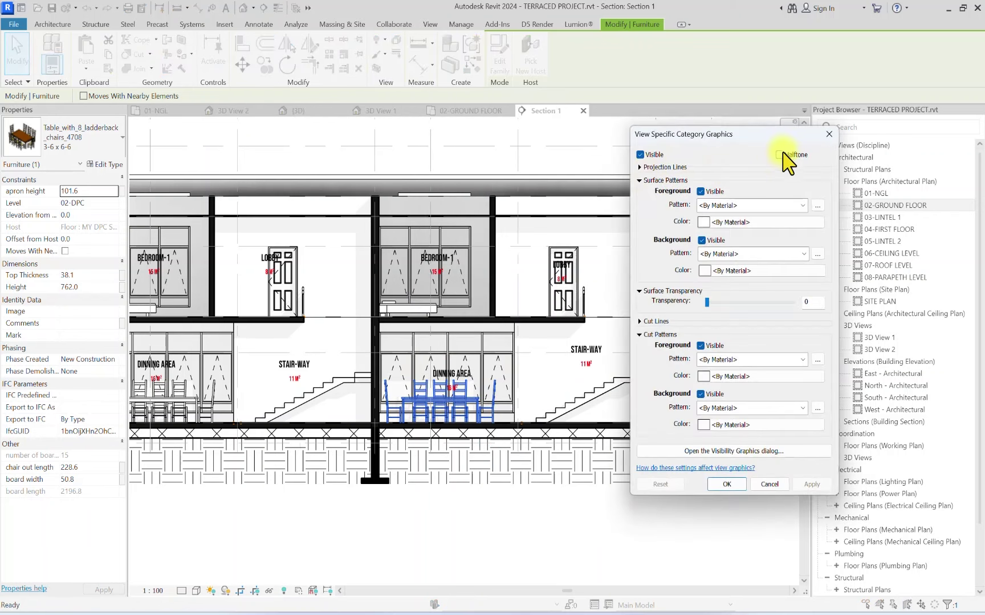
click(724, 485)
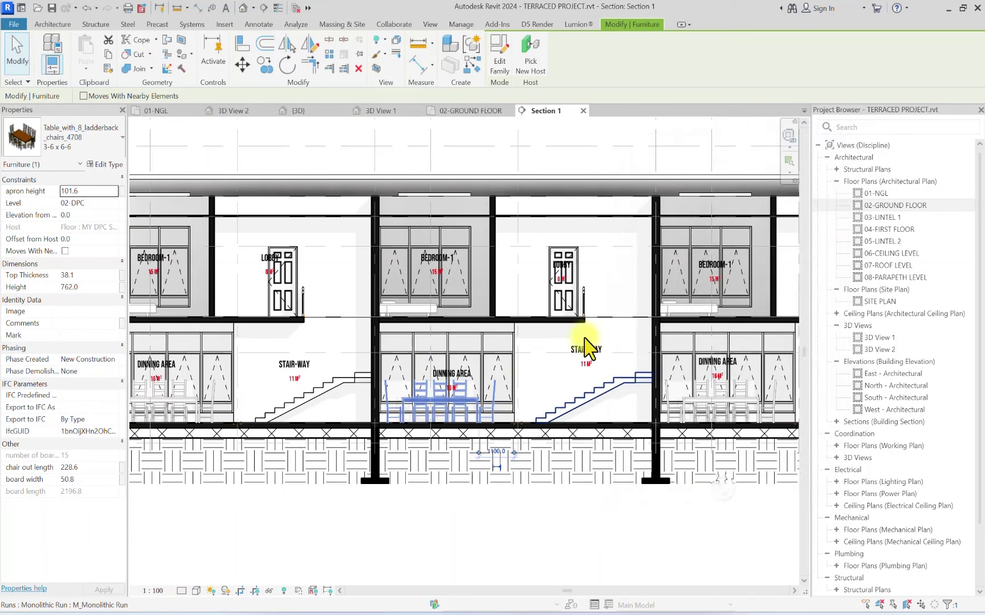
scroll(719, 425, down, 3)
scroll(334, 220, up, 2)
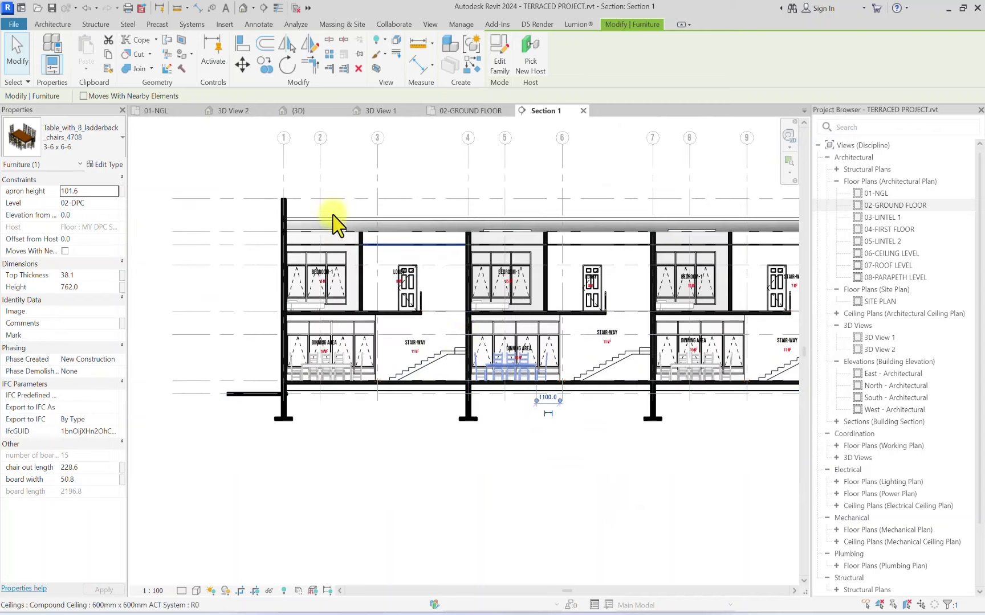
scroll(439, 286, down, 5)
click(431, 454)
scroll(741, 439, down, 3)
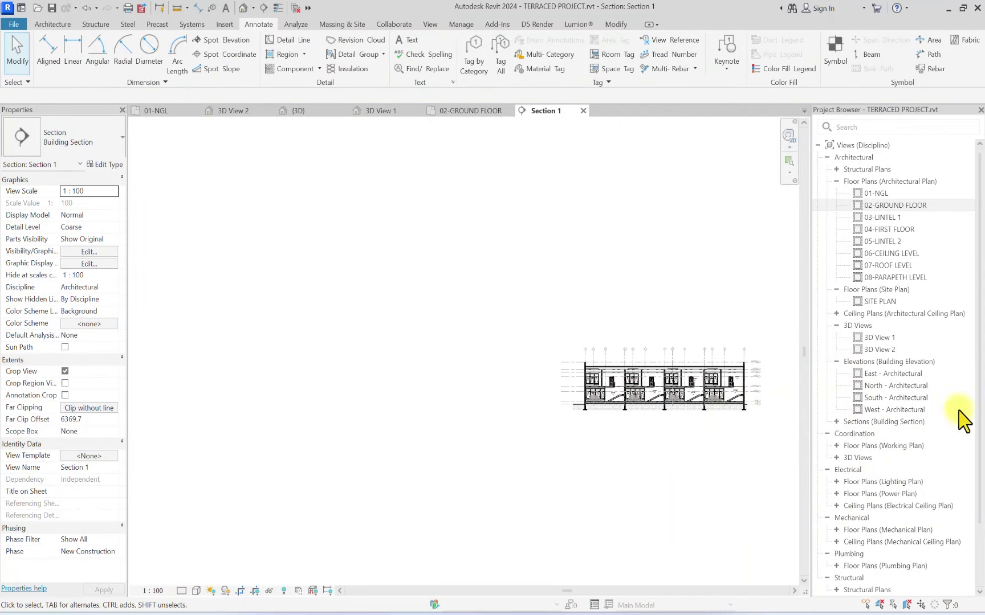
scroll(886, 442, down, 2)
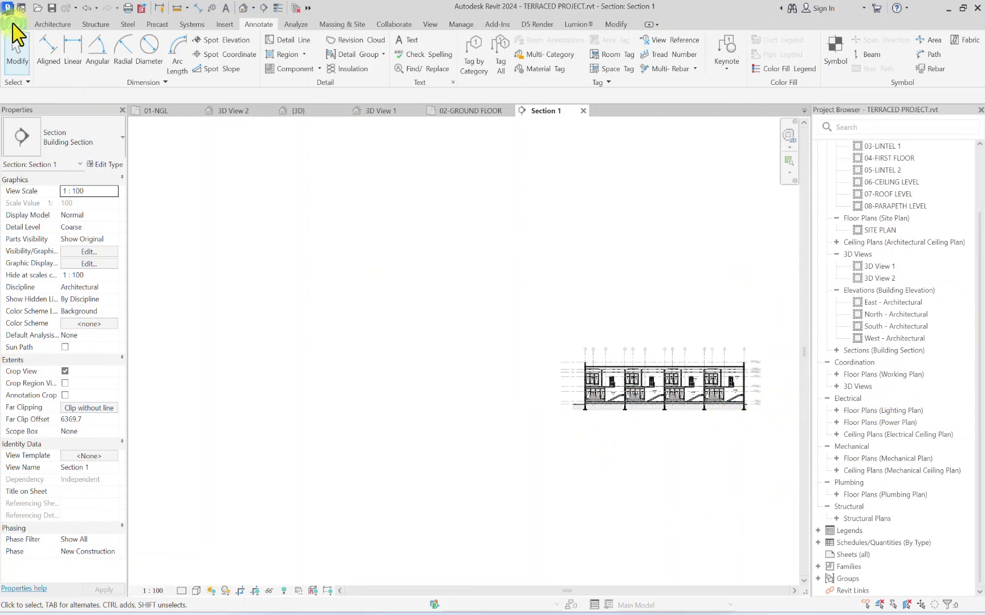
Step: Create a new family from the English Titleblocks template A3 metric.rft
click(13, 24)
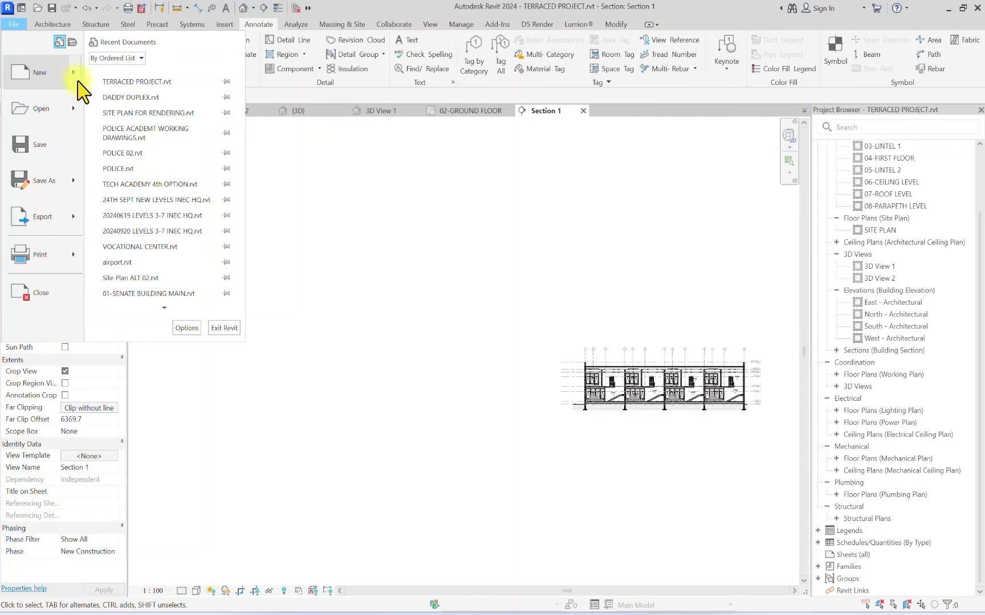
mouse_move(72, 85)
click(128, 114)
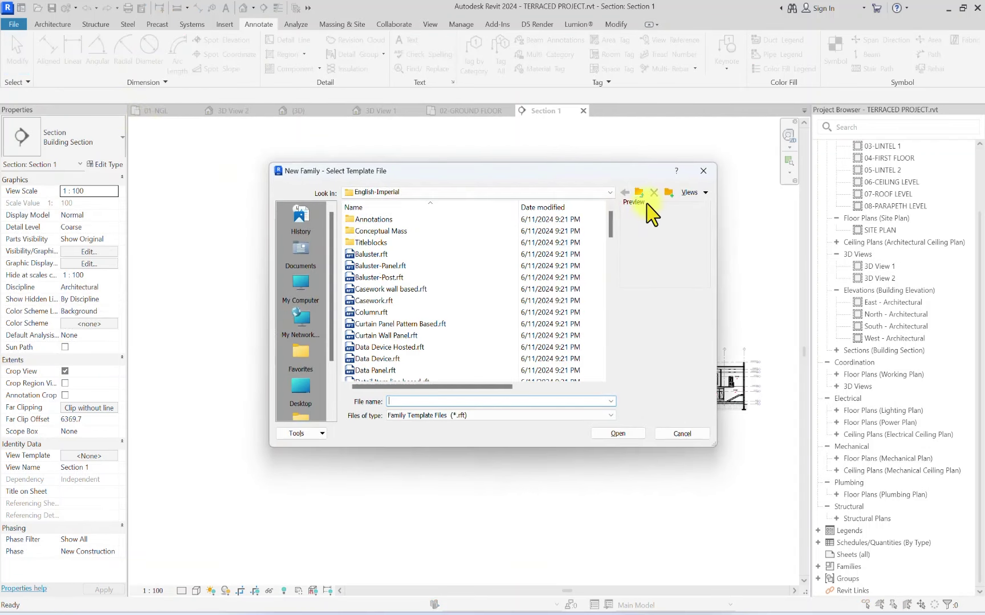
click(640, 194)
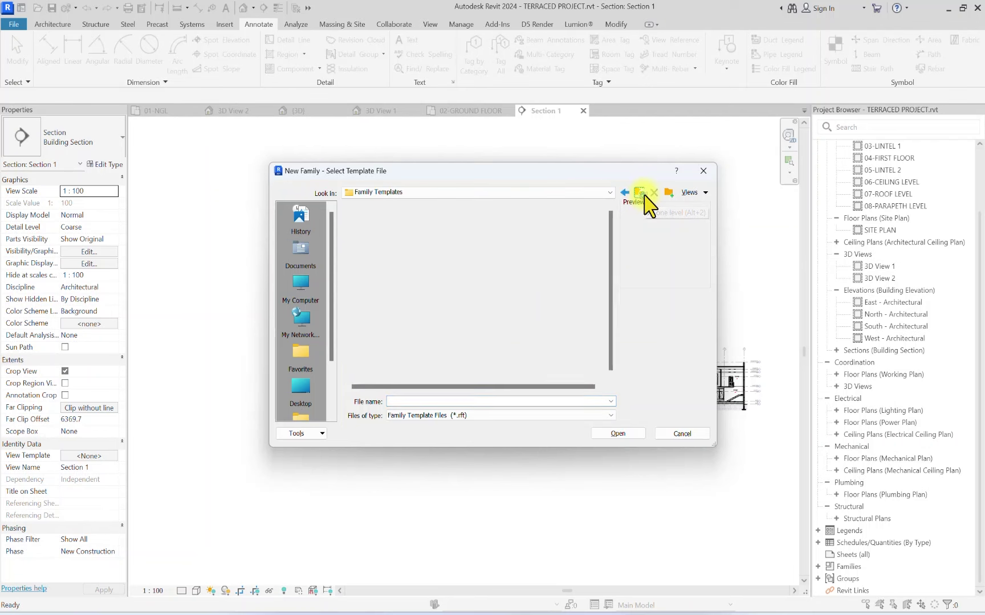
click(357, 244)
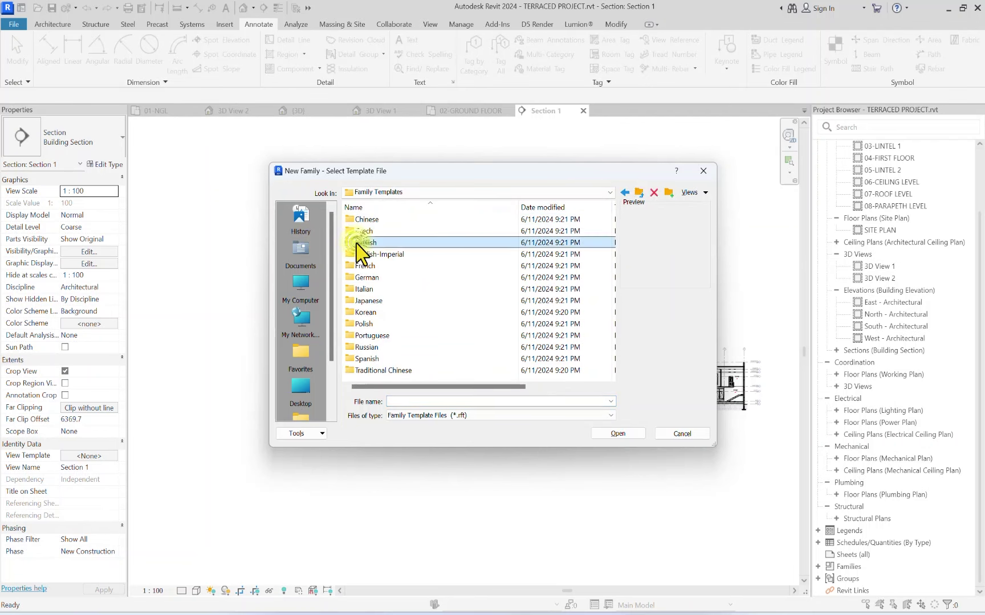
double_click(409, 244)
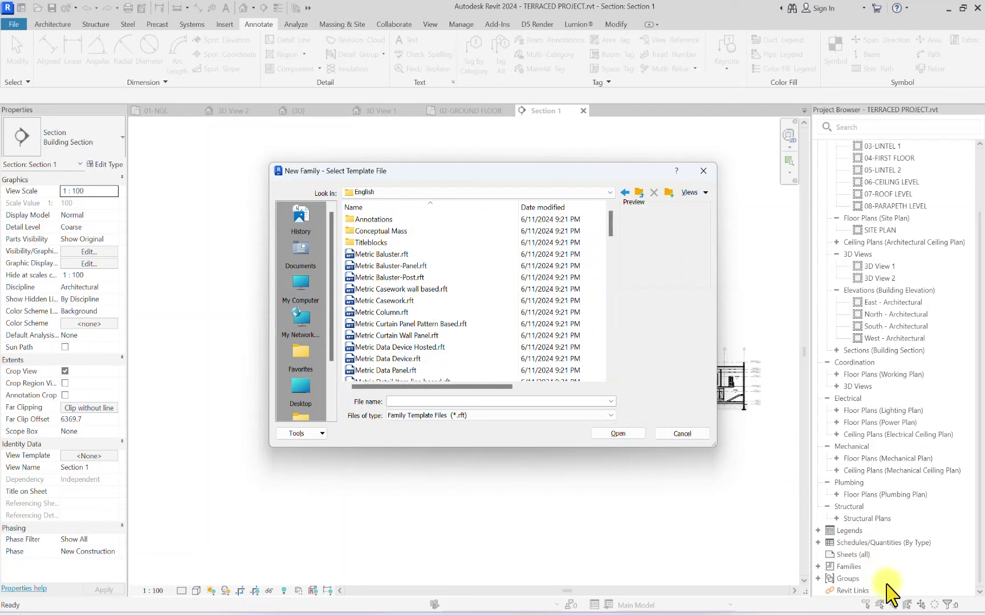
double_click(376, 243)
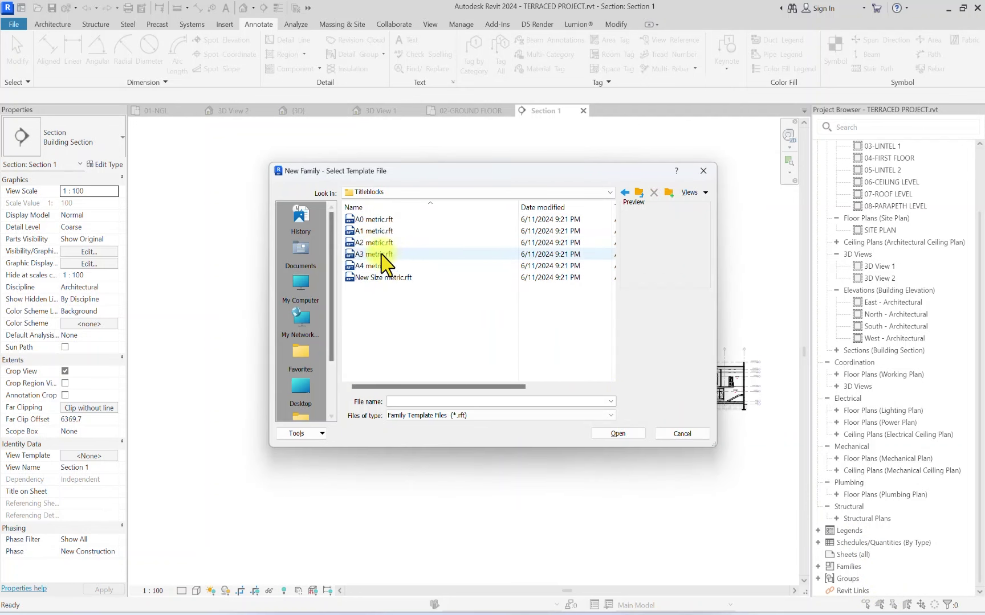
click(373, 255)
click(620, 434)
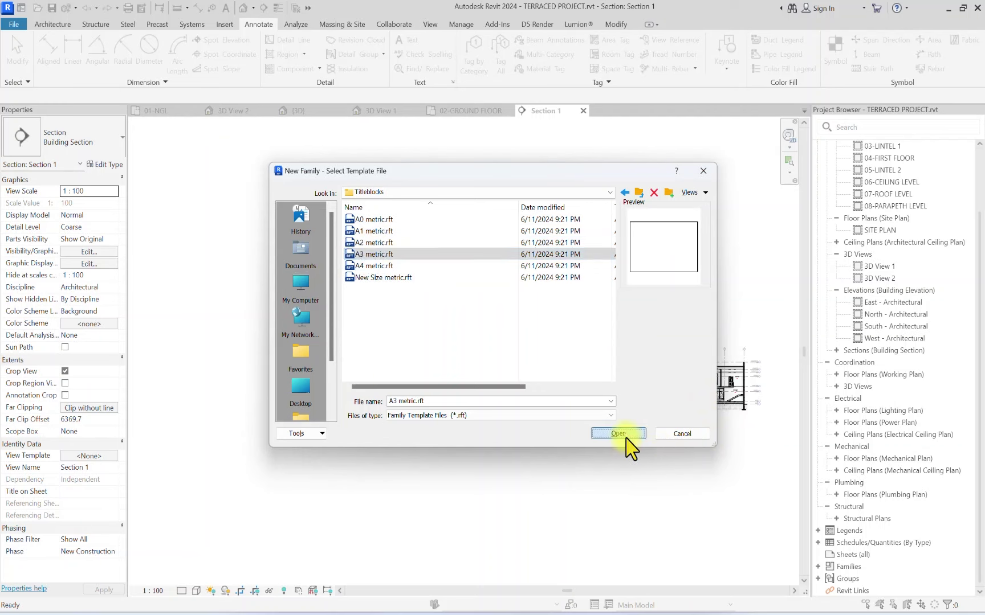
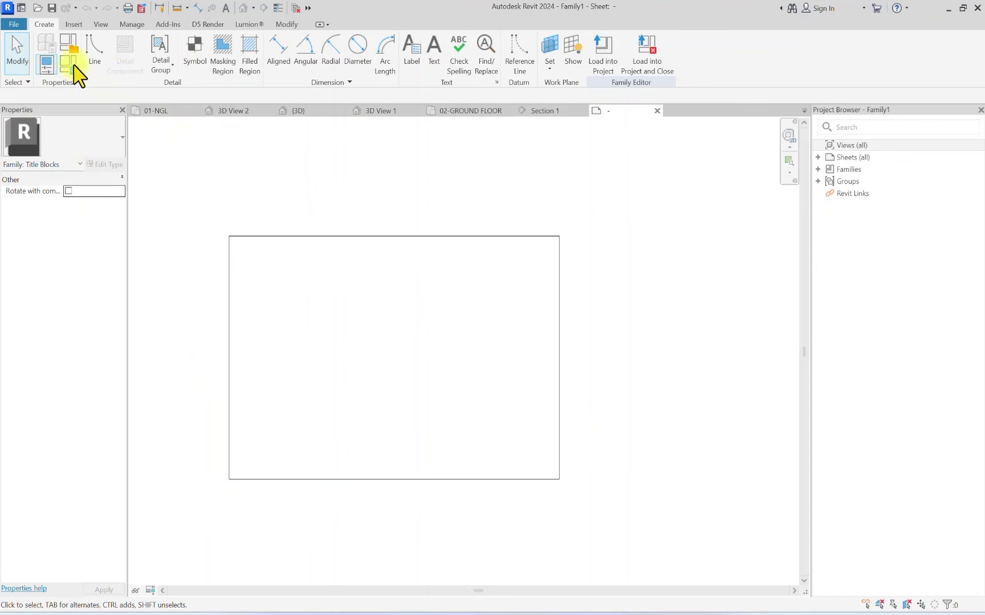
Step: Draw a Wide Lines rectangle offset 10 inside the title block's outer frame corners
click(94, 57)
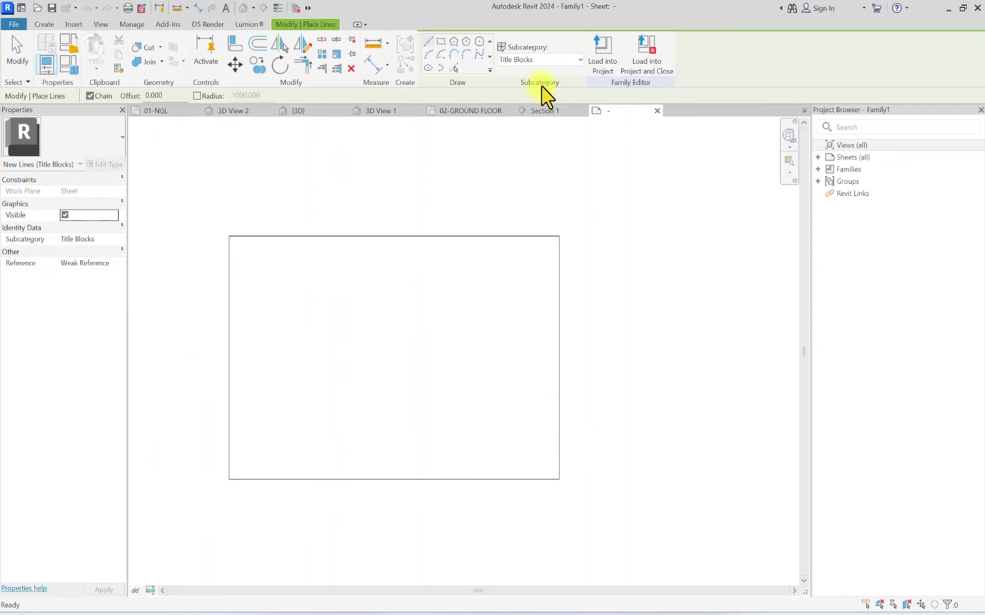
click(539, 59)
click(520, 129)
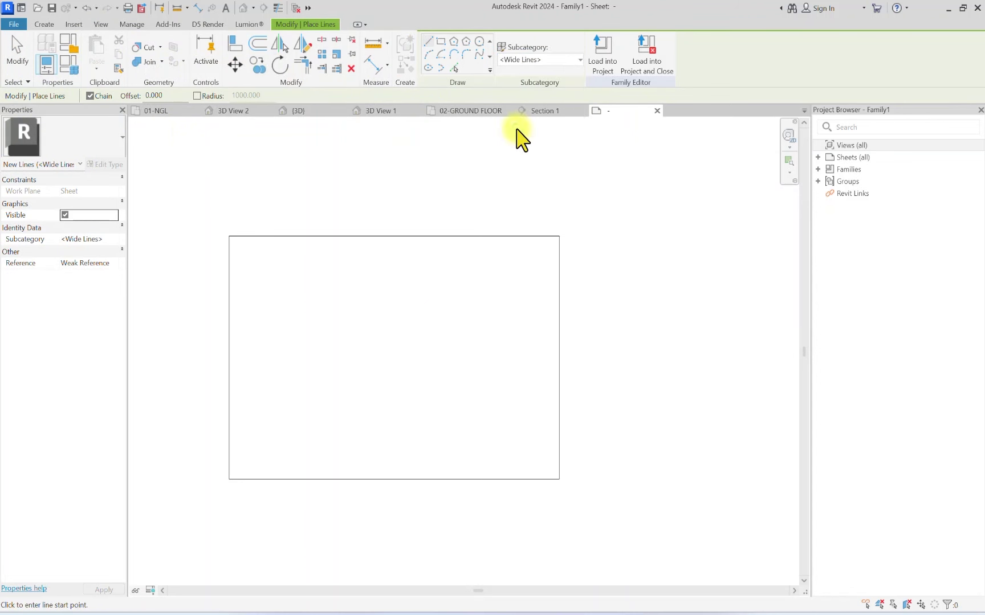
click(440, 41)
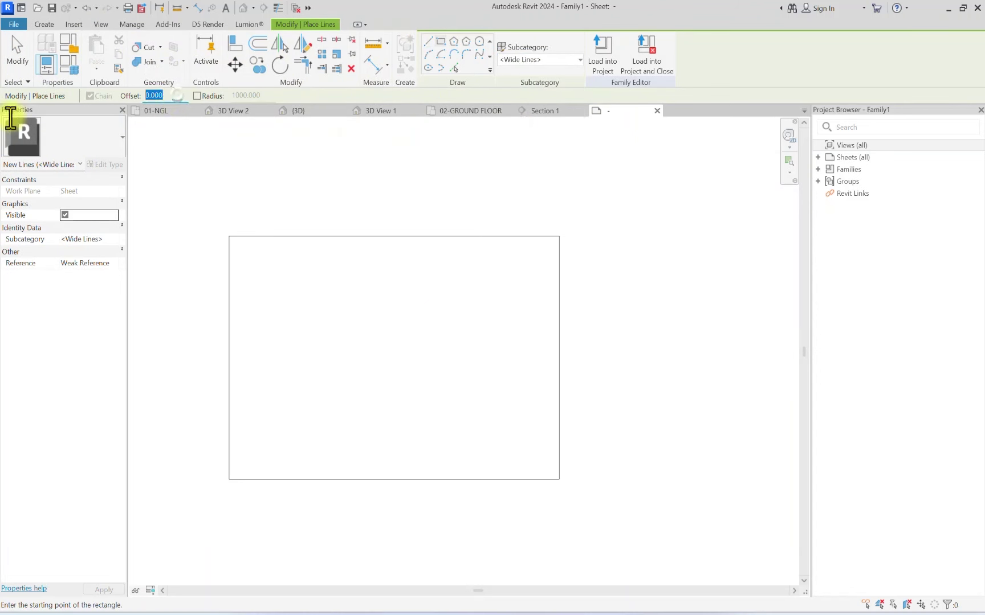
text(10)
key(Return)
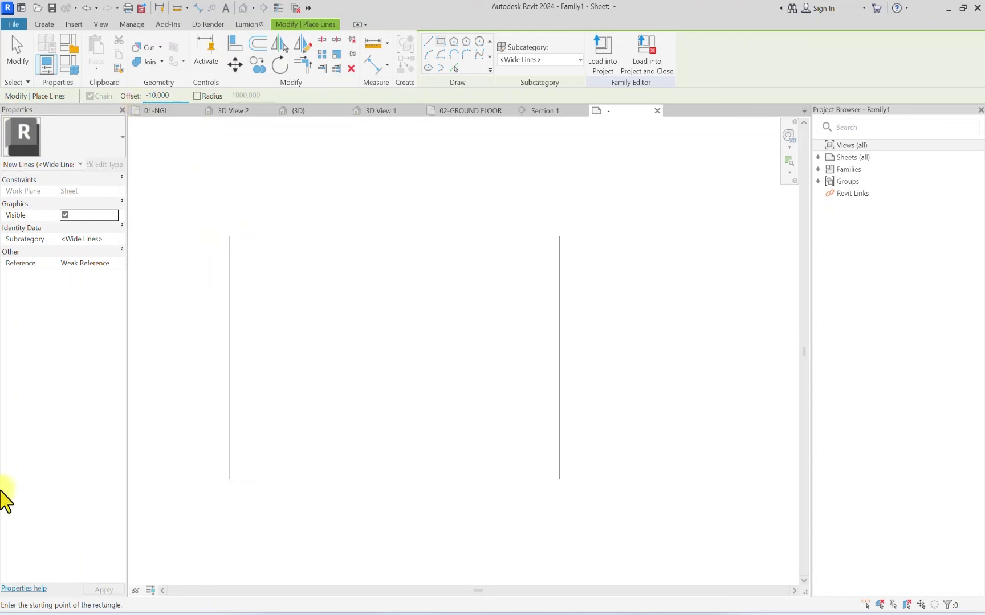
click(228, 237)
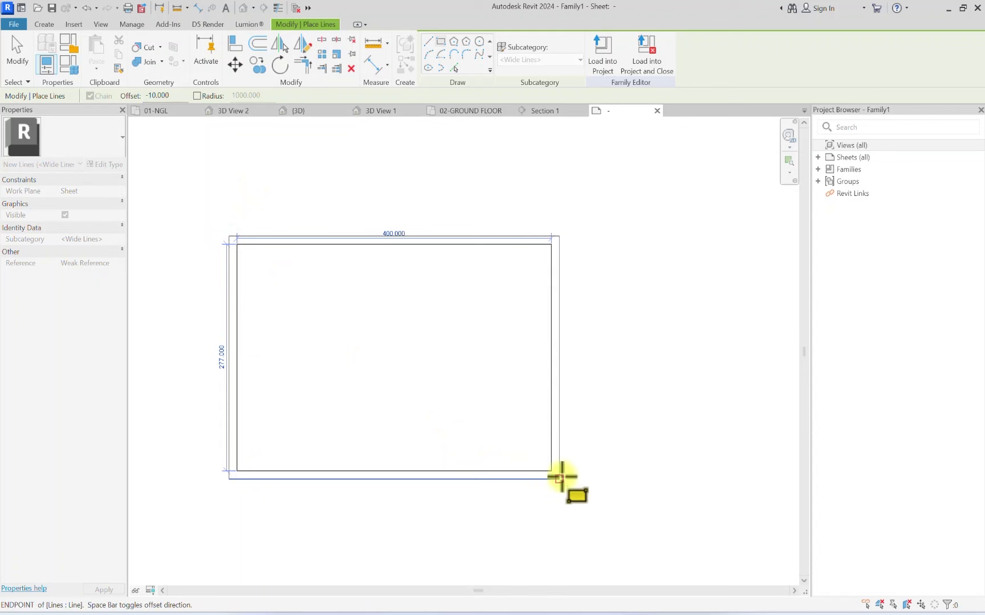
click(559, 480)
key(Escape)
key(Escape)
middle_drag(308, 402, 335, 285)
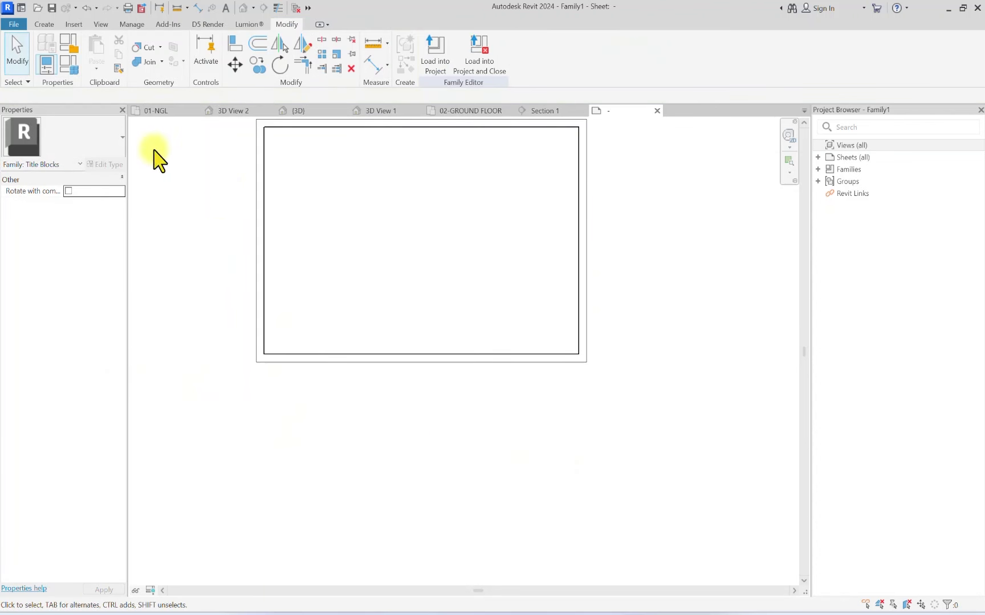
Step: Start a filled region and duplicate its type as 01-DARK with a solid fill foreground
click(49, 25)
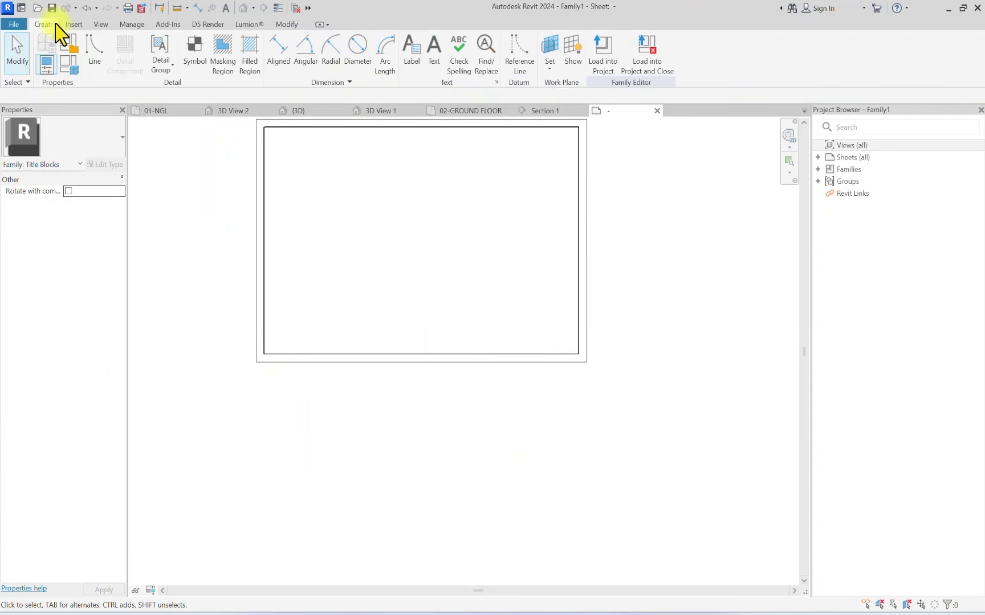
click(246, 59)
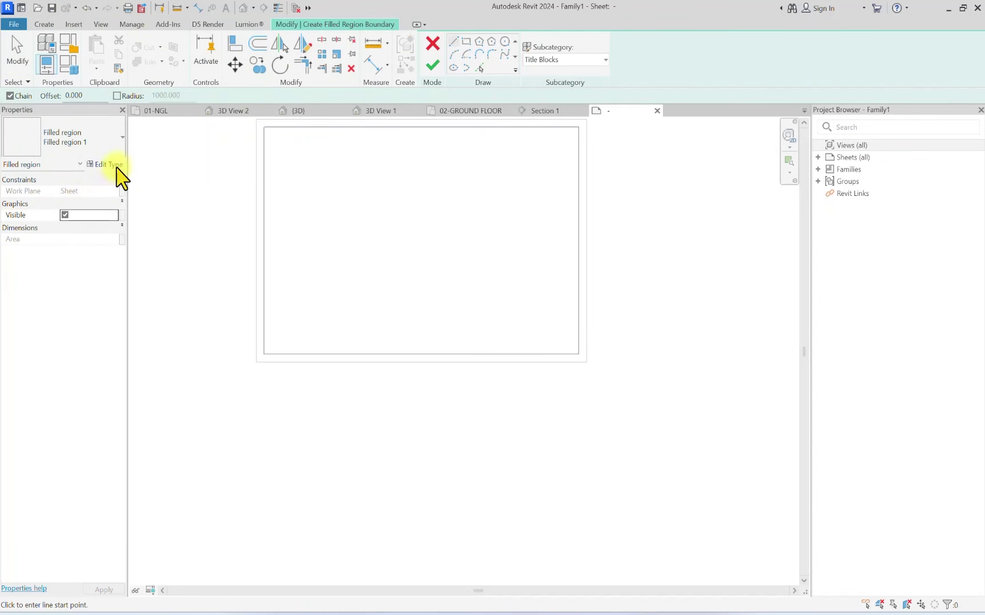
click(105, 164)
click(778, 204)
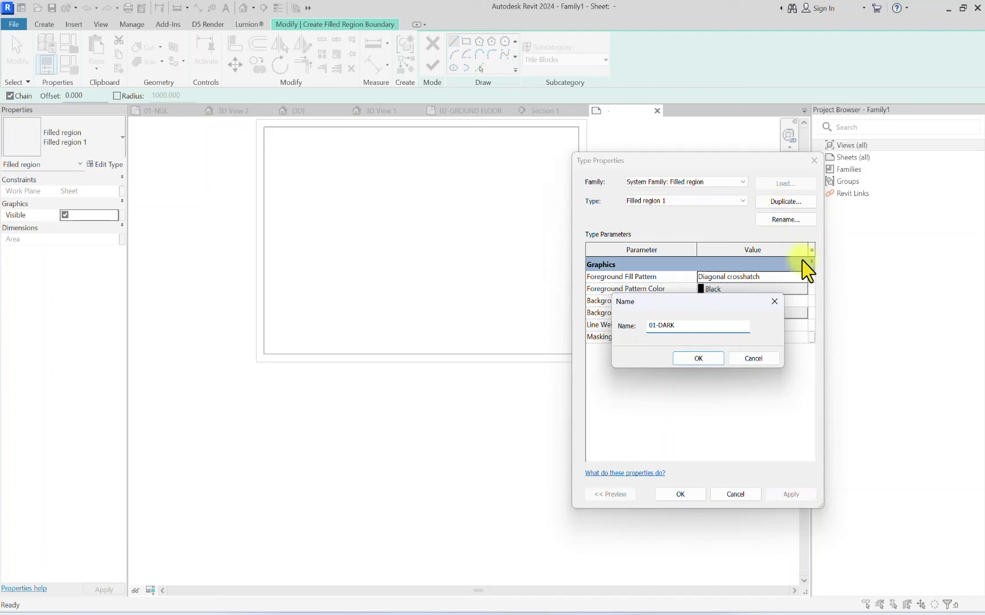
click(697, 358)
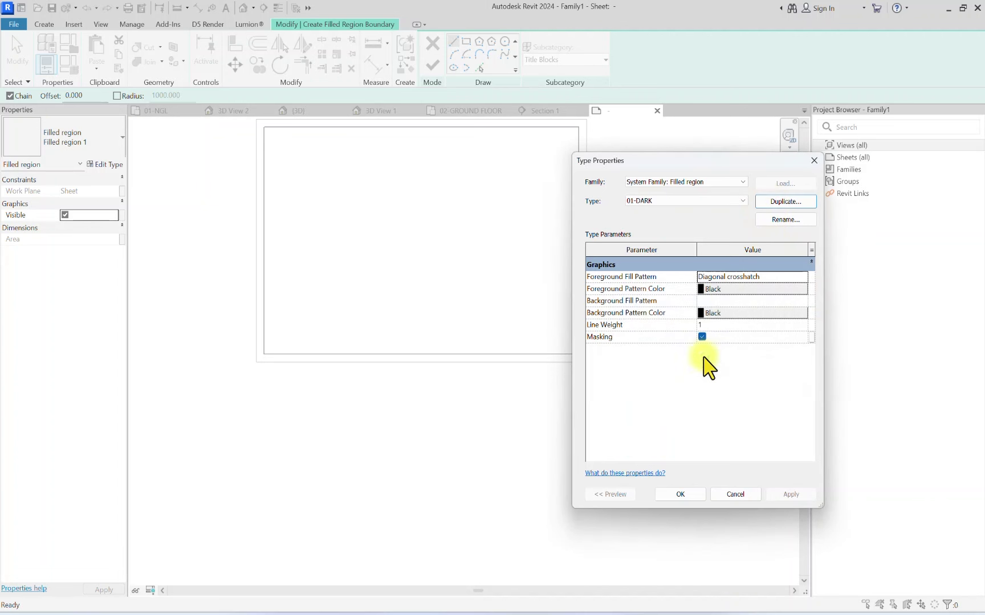
click(800, 278)
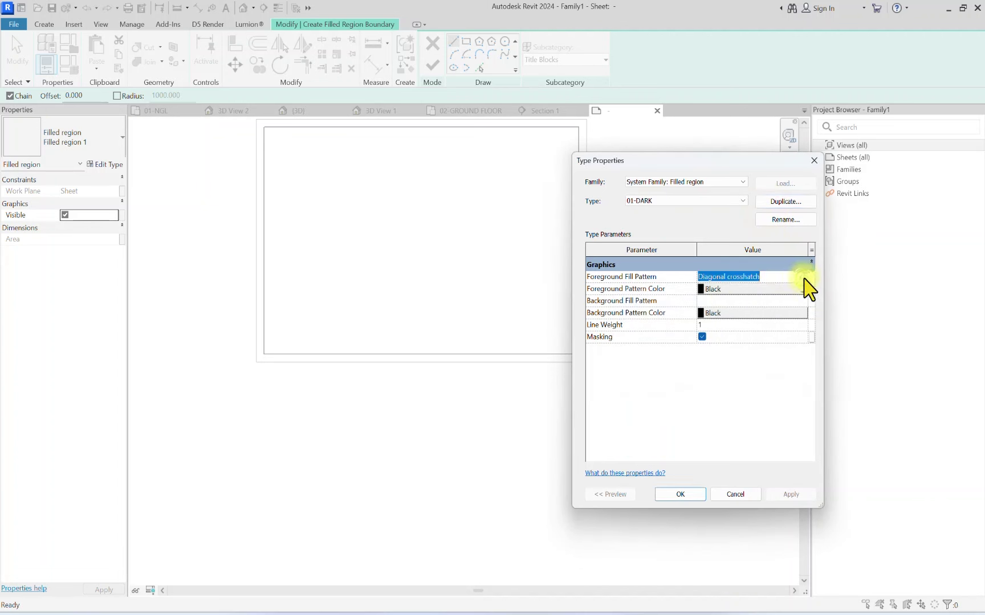
click(804, 278)
click(775, 317)
click(734, 453)
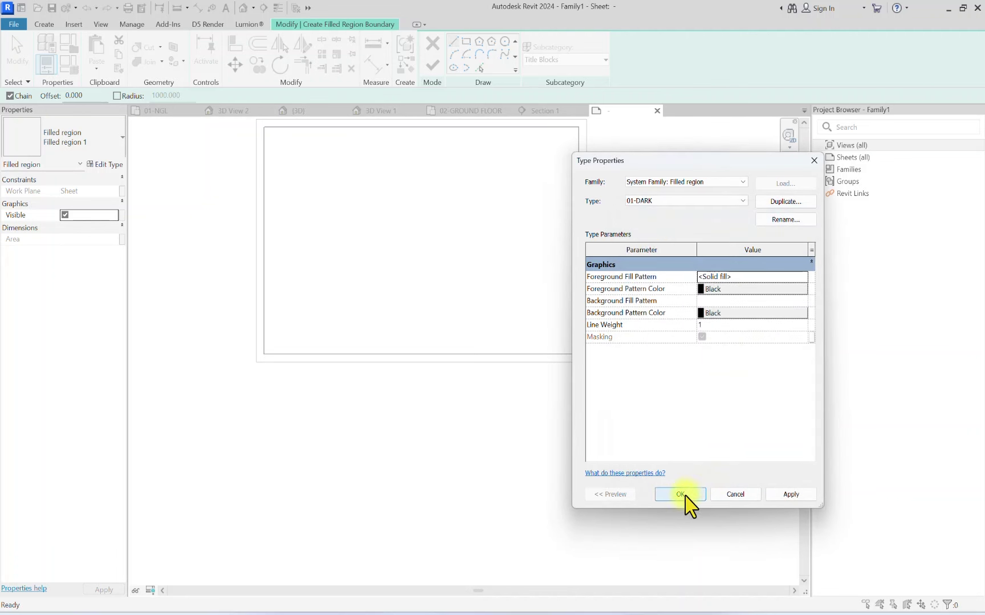
Step: Set 01-DARK's foreground colour to RGB 030-073-155 and background to RGB 031-051-122
click(701, 290)
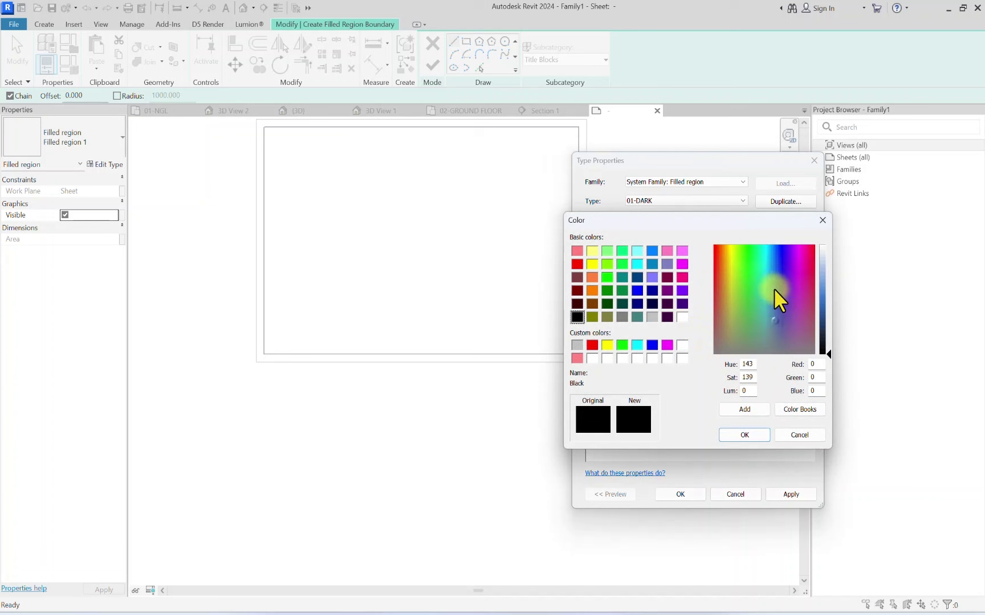
drag(825, 342, 825, 317)
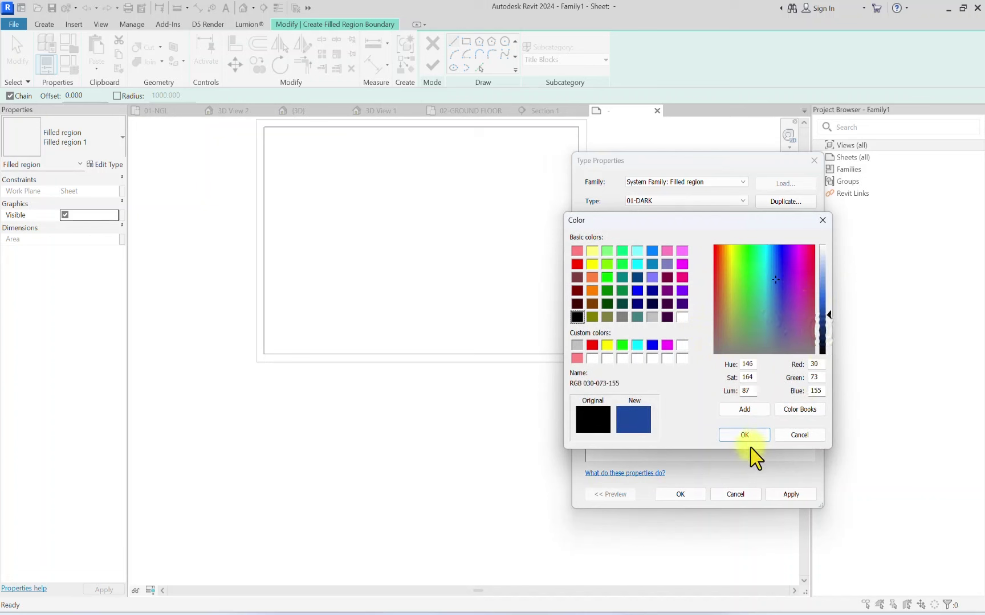
click(741, 435)
click(727, 314)
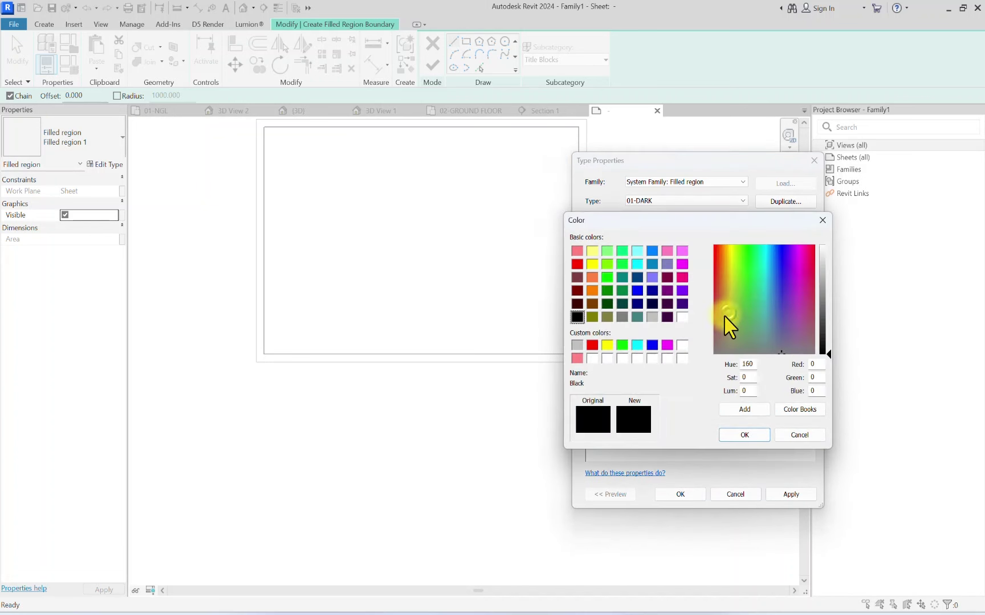
click(778, 289)
drag(825, 342, 825, 323)
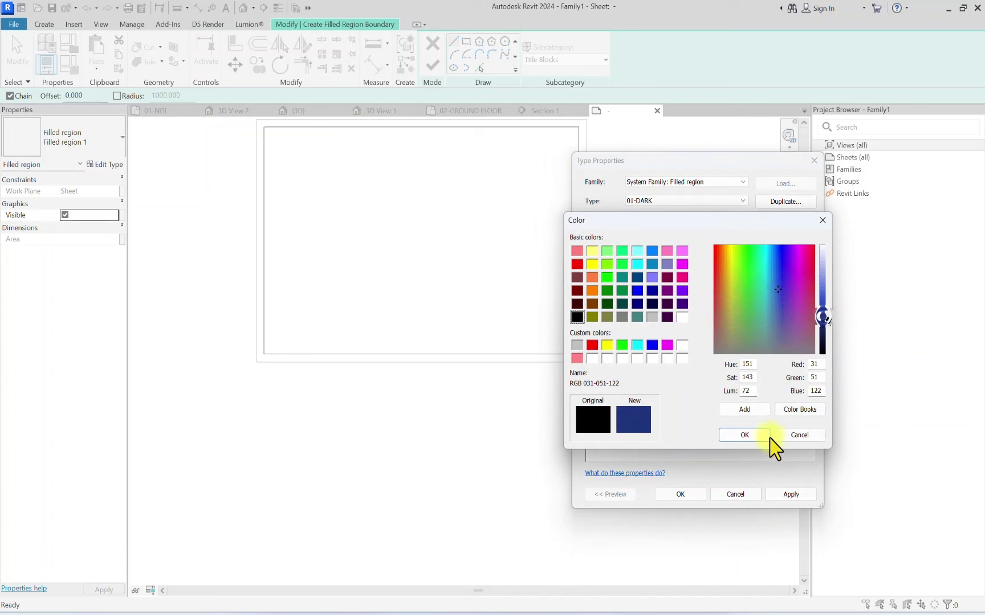
click(752, 435)
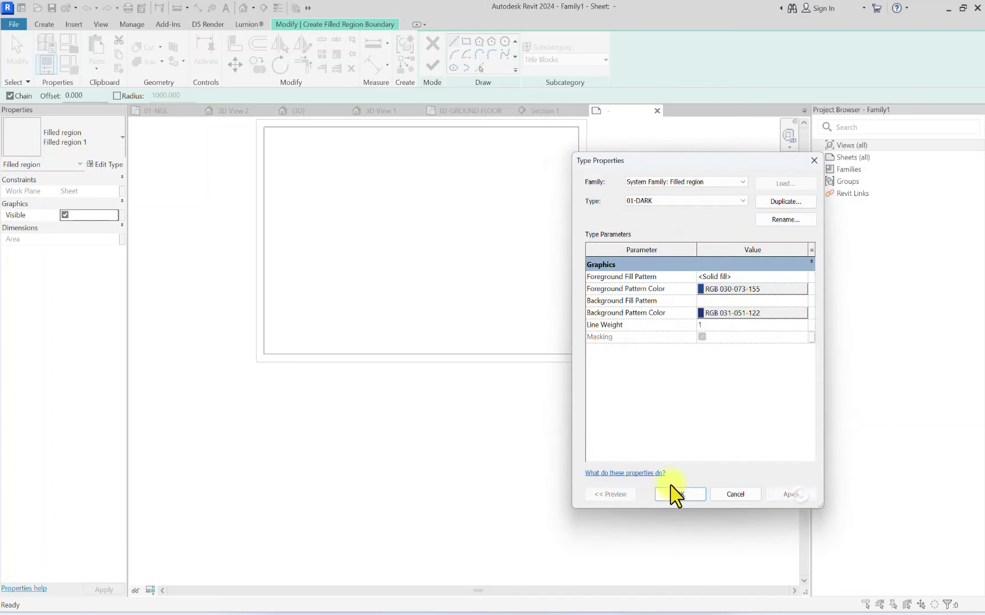
click(675, 494)
click(547, 60)
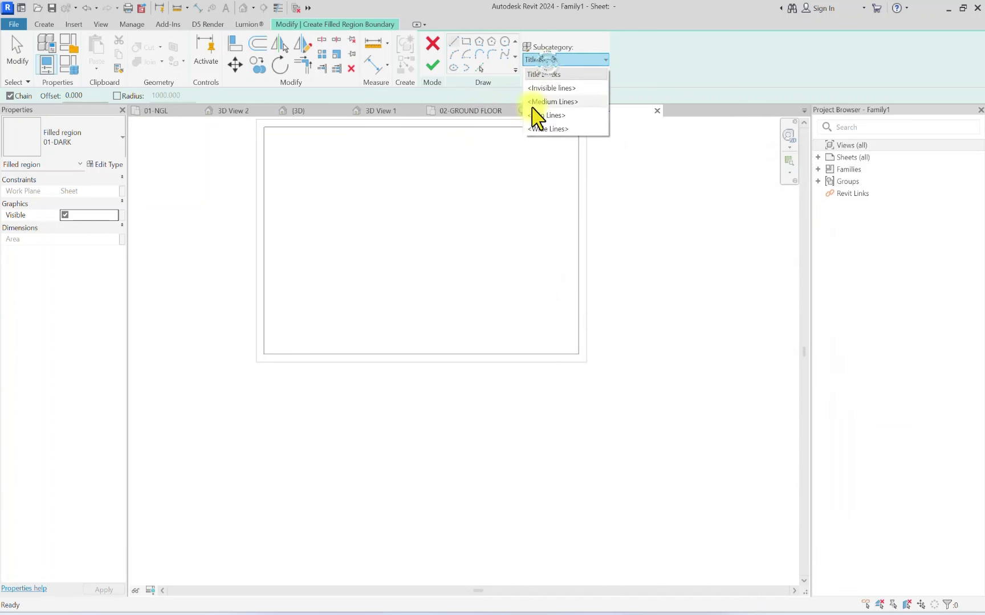
Step: Draw a Thin Lines rectangular boundary at the inner frame's lower-left corner
click(537, 115)
click(466, 42)
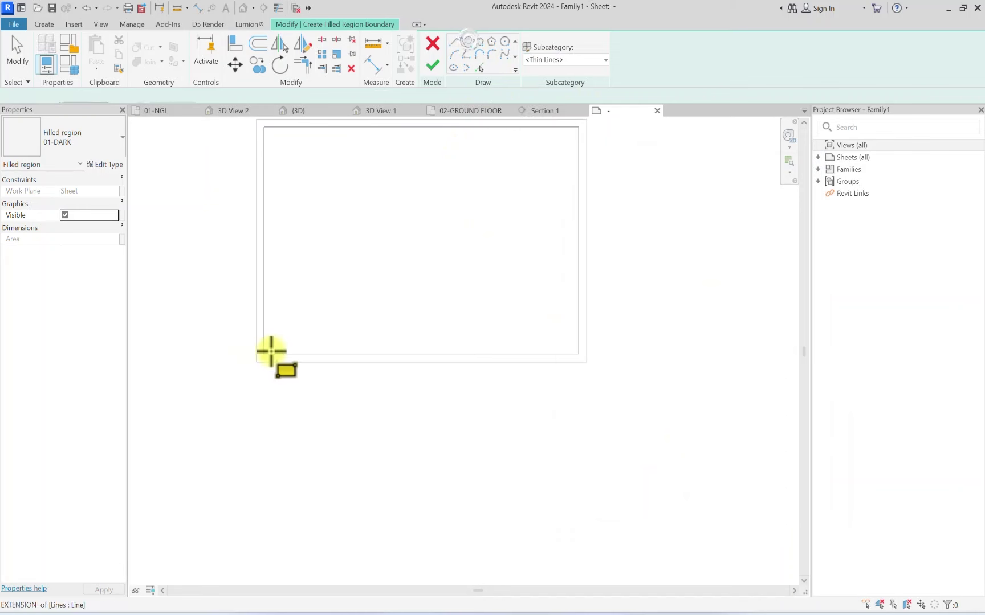
scroll(270, 350, up, 2)
click(279, 341)
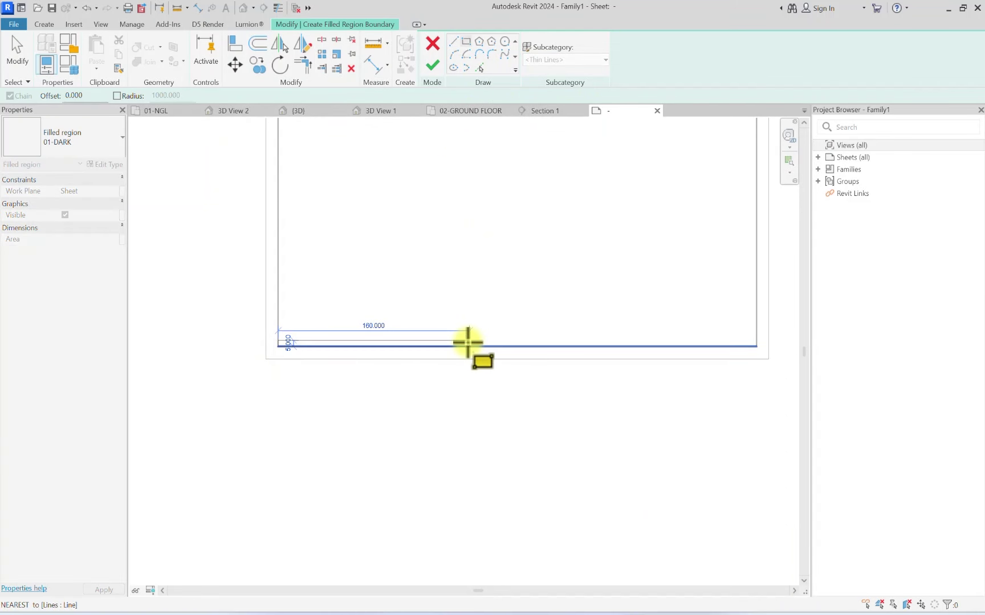
scroll(467, 350, up, 2)
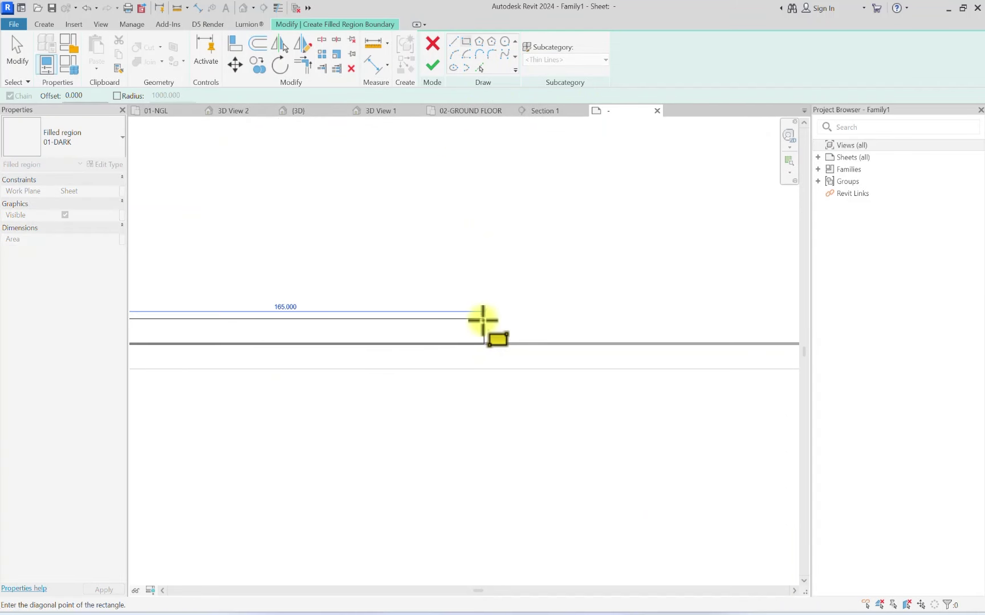
scroll(479, 322, down, 2)
click(481, 332)
key(Escape)
Step: Check the boundary edges measure 150 by 10 and finish the filled region
scroll(438, 334, up, 2)
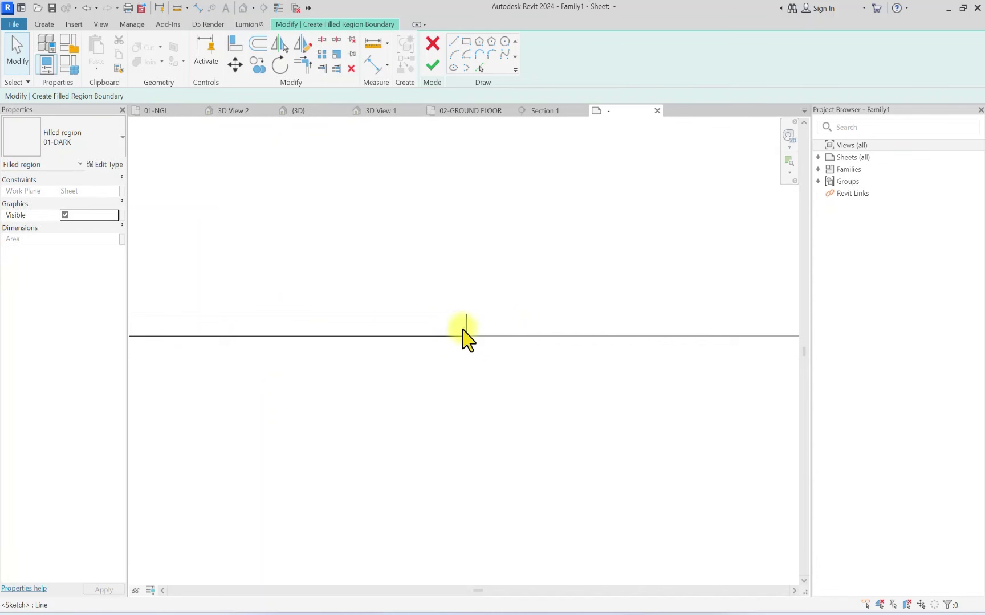
click(463, 328)
scroll(462, 328, down, 1)
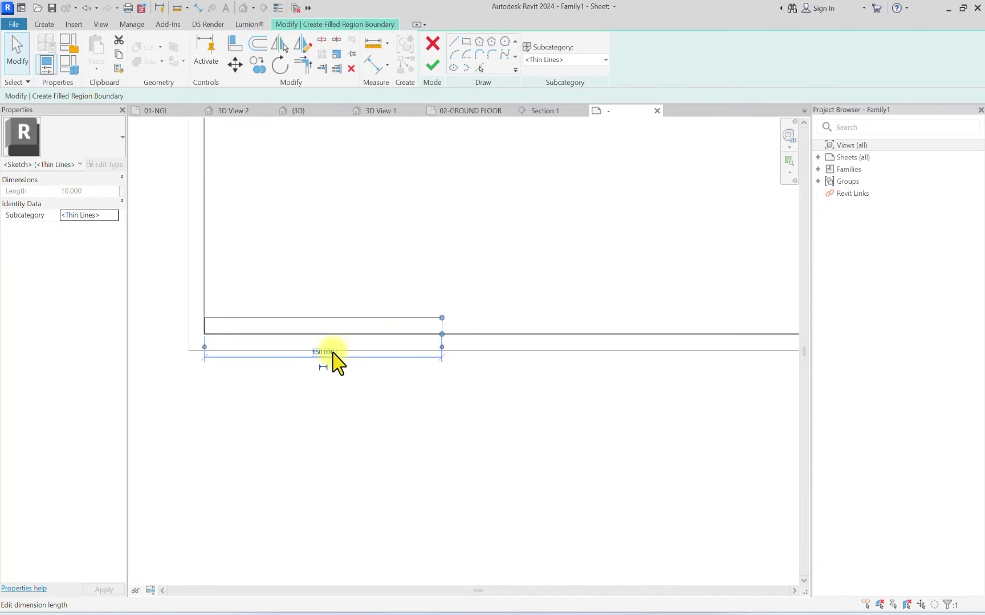
click(301, 318)
scroll(486, 316, up, 1)
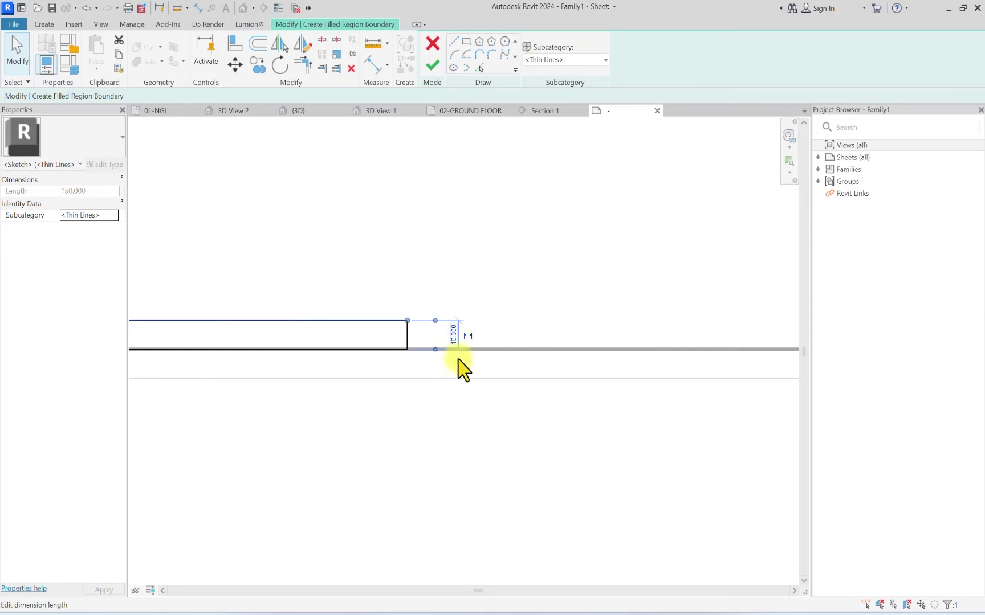
click(456, 304)
click(432, 74)
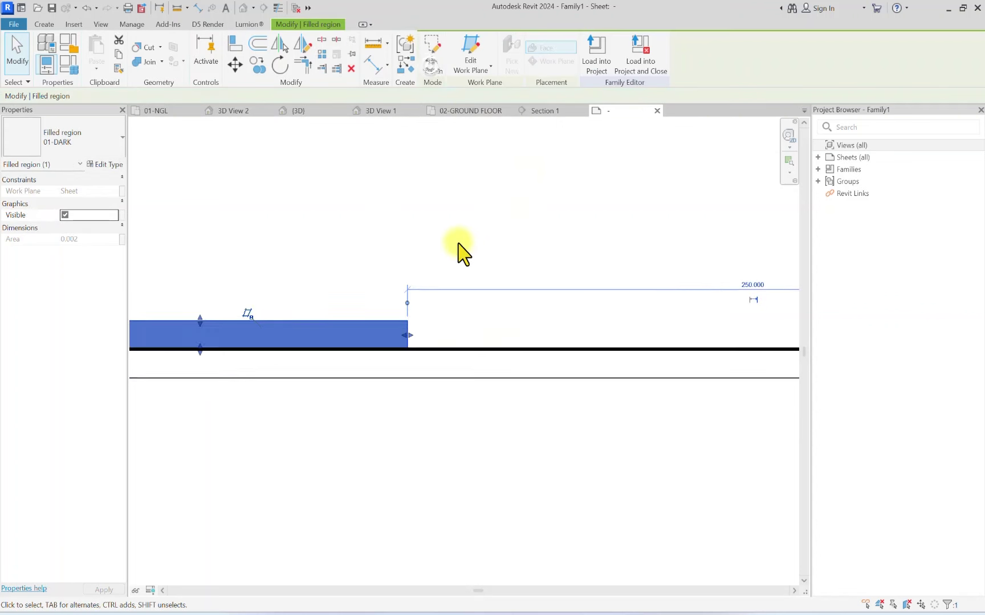
scroll(457, 253, down, 1)
middle_drag(226, 301, 440, 309)
click(51, 24)
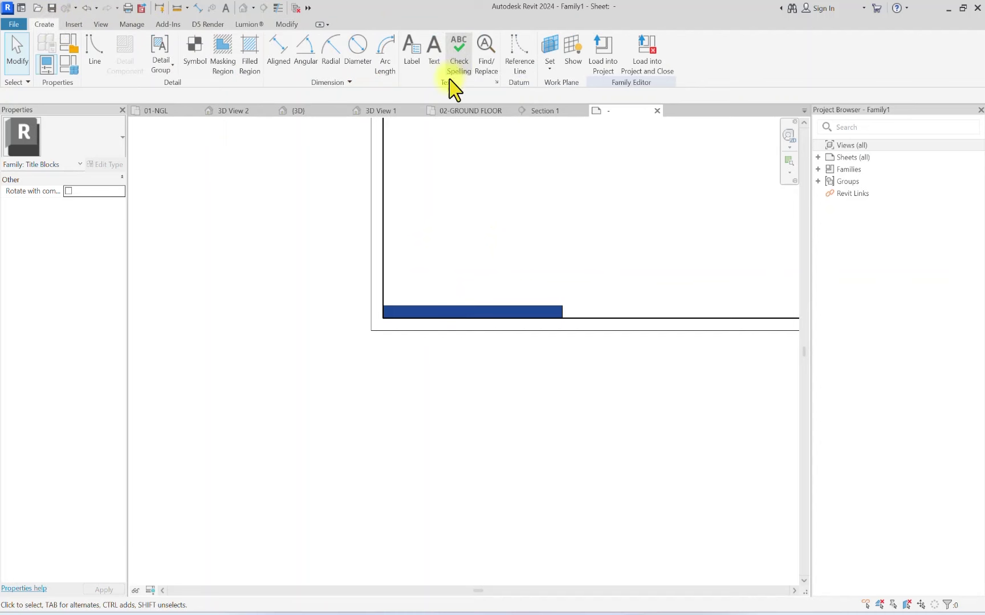
Step: Place a label holding the Sheet Name parameter just below the blue bar
click(410, 57)
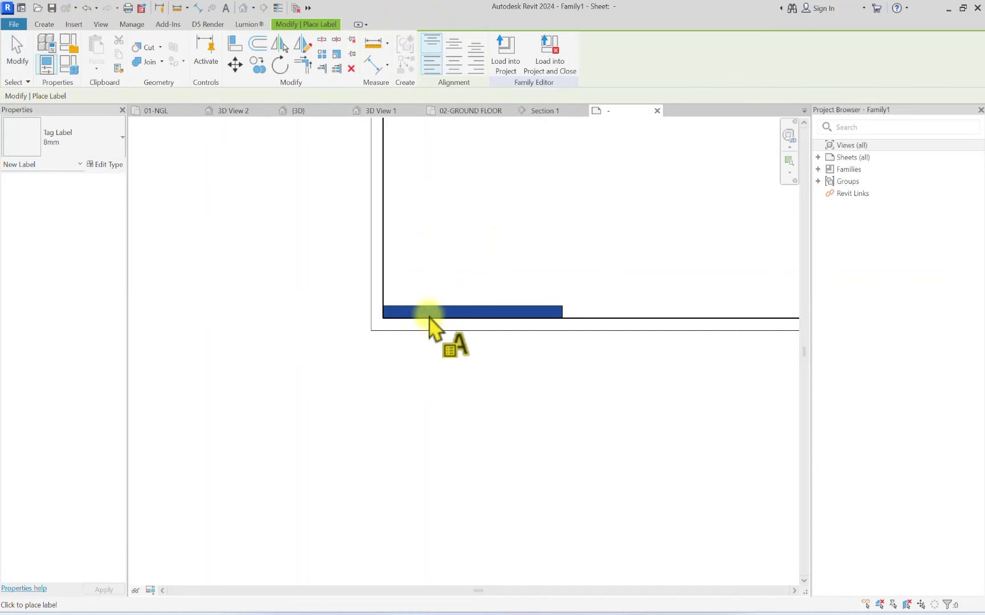
scroll(367, 315, up, 3)
click(390, 319)
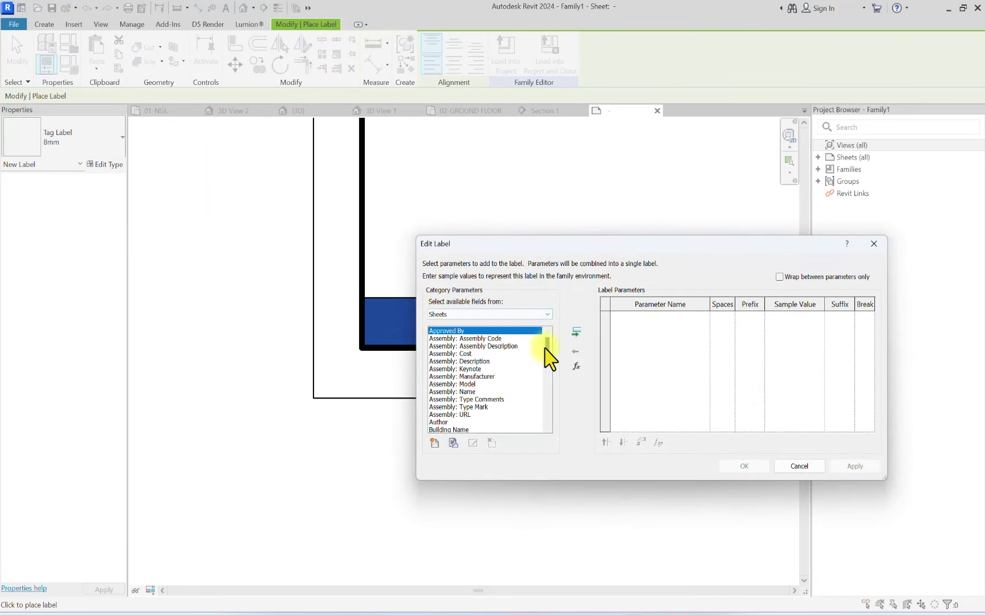
drag(548, 353, 545, 435)
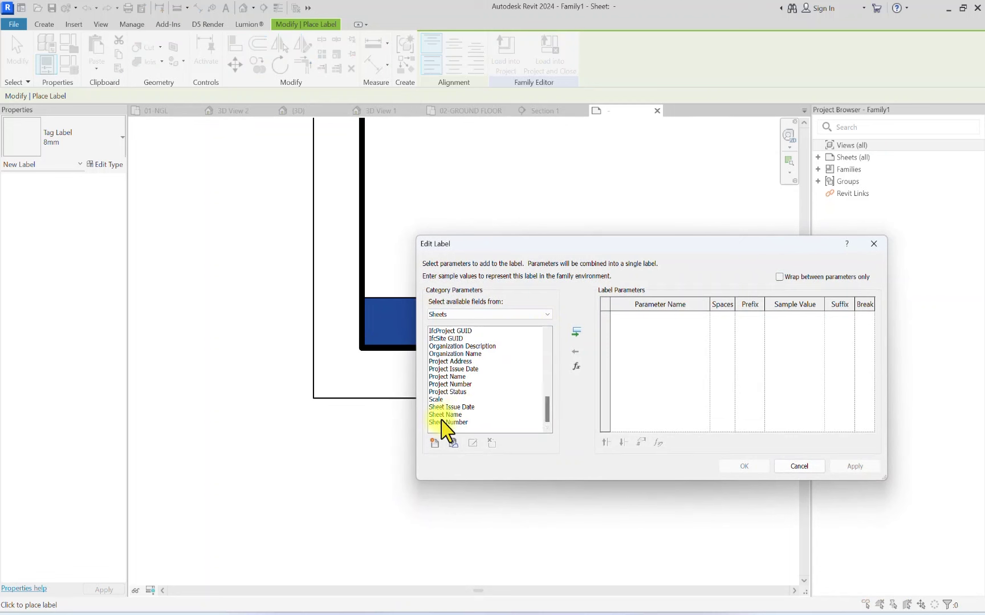
click(576, 333)
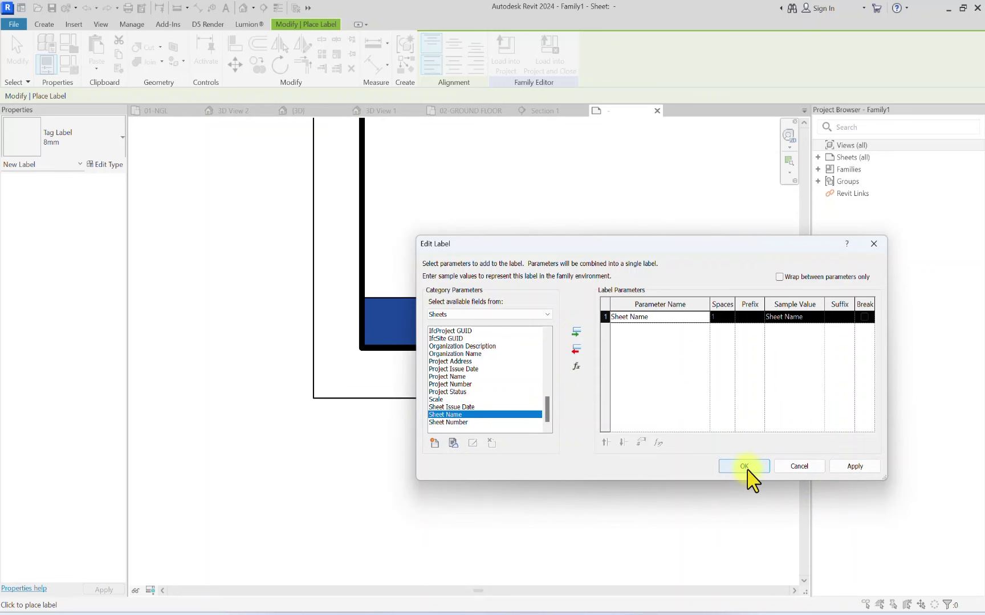
click(743, 466)
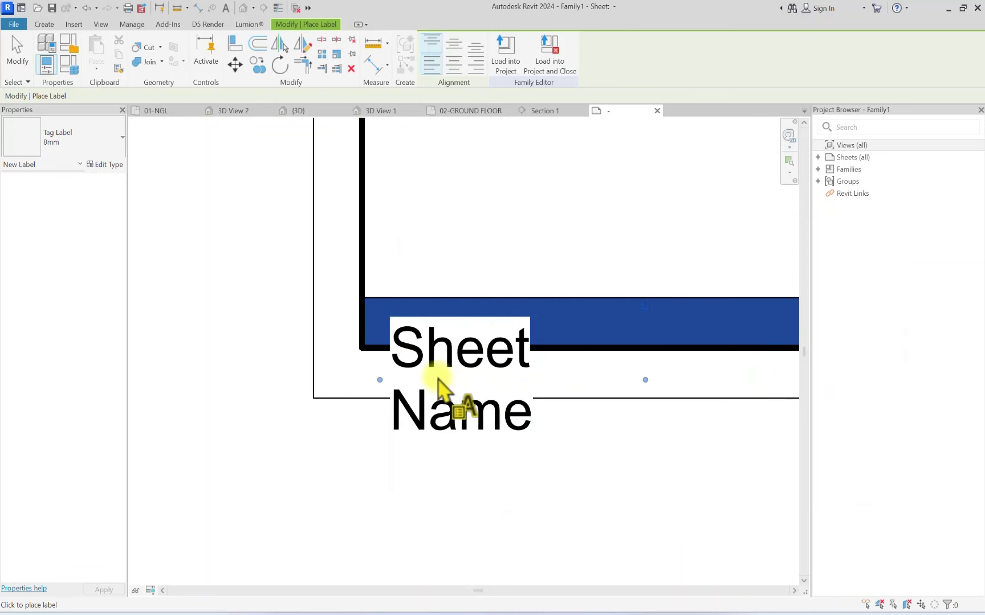
scroll(444, 393, down, 2)
key(Escape)
scroll(459, 403, down, 1)
click(448, 400)
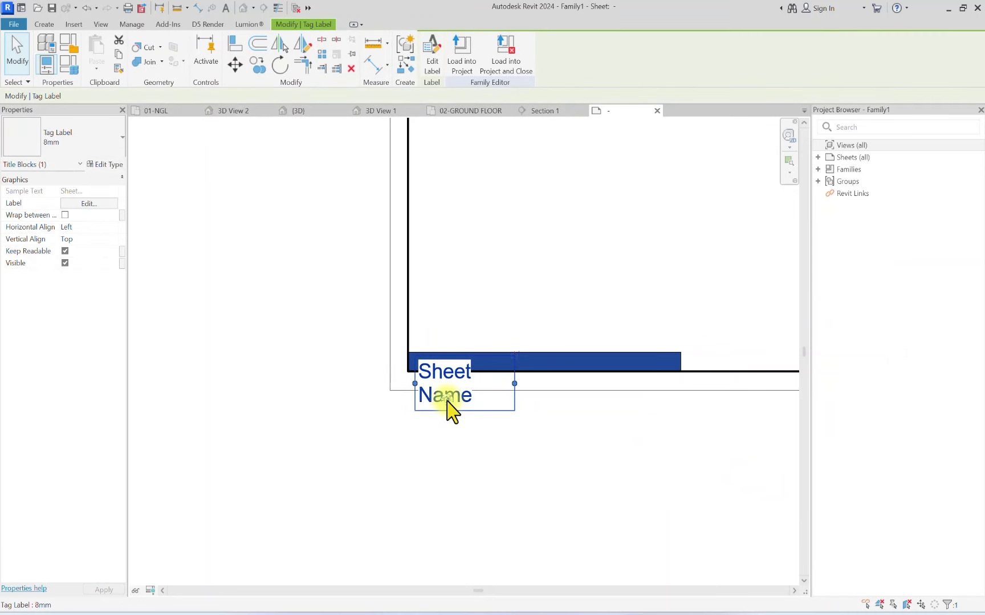
Step: Duplicate the label type as MAIN with Bebas Neue font at size 4
click(105, 164)
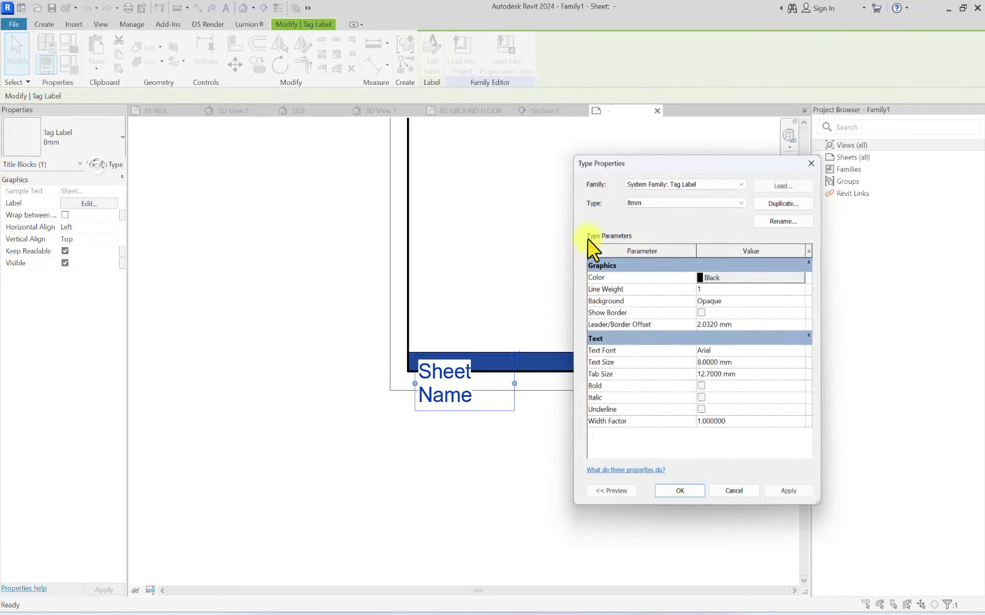
click(785, 201)
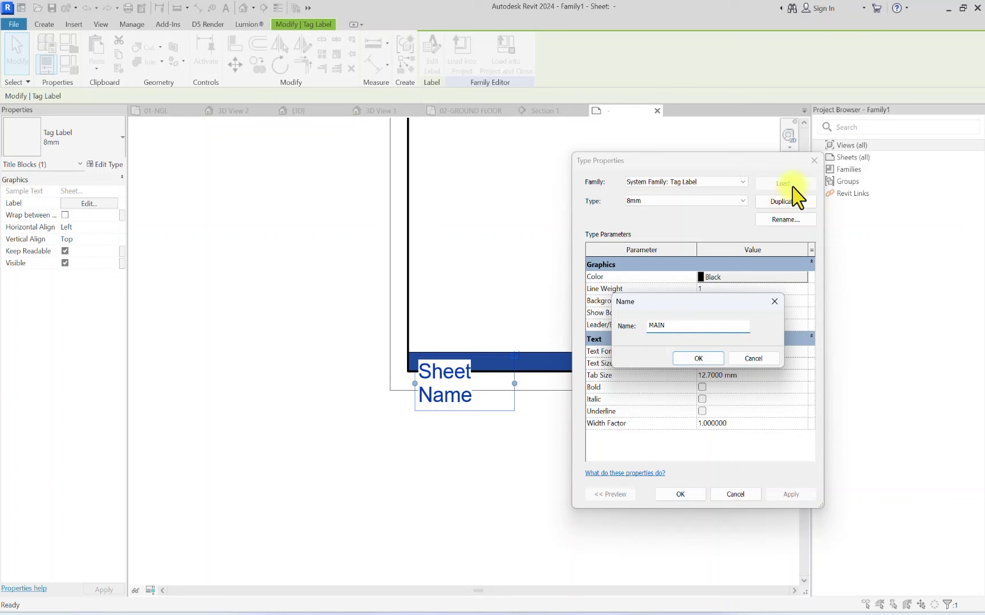
click(698, 358)
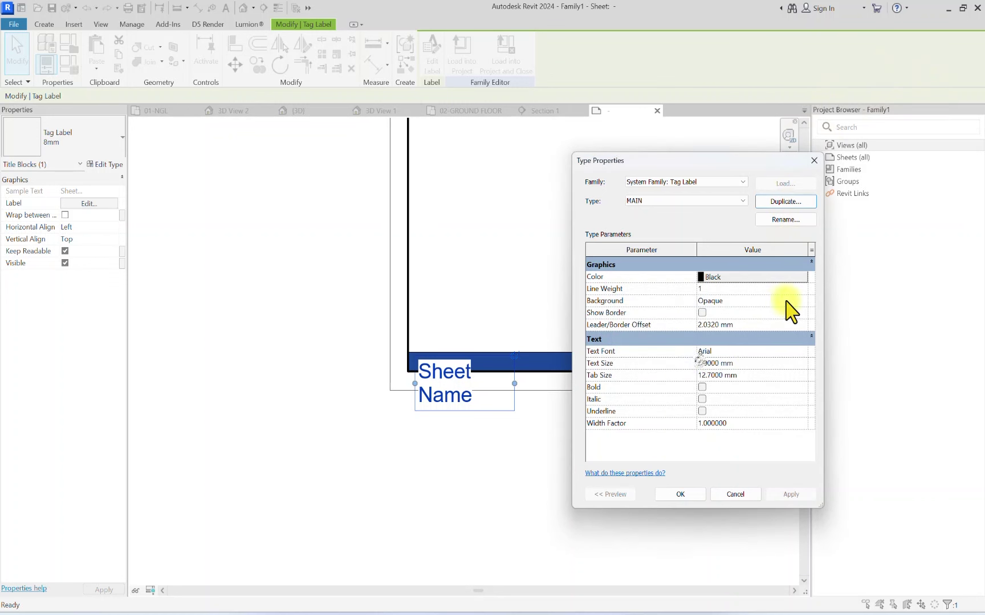
click(757, 351)
text(Bebas Neue)
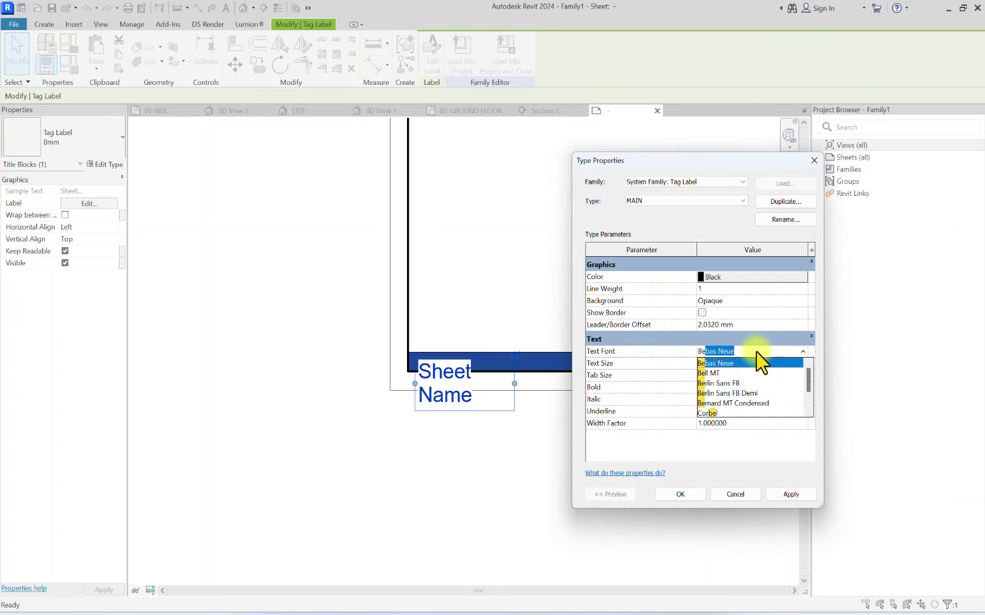
click(756, 364)
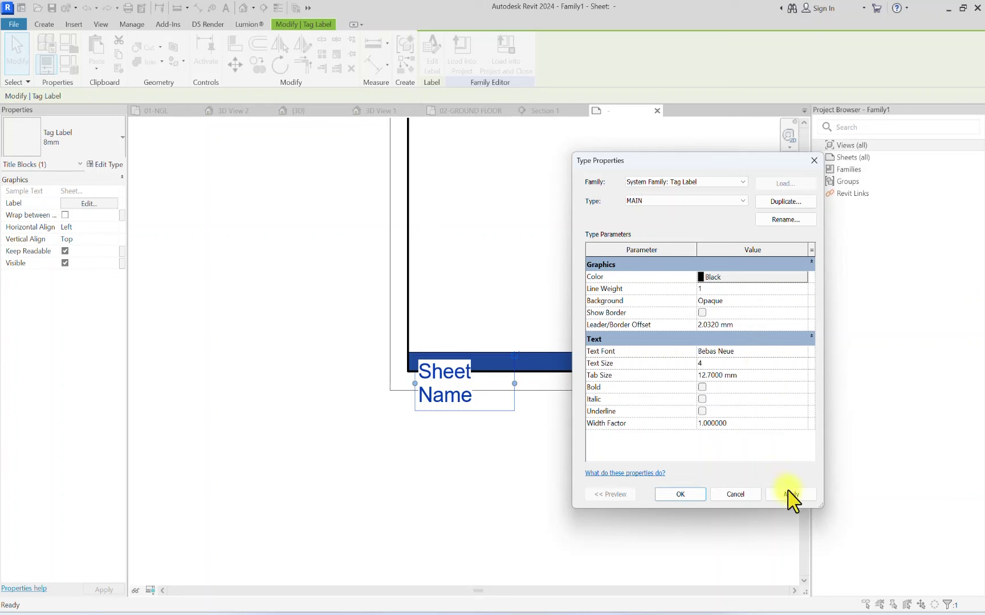
click(681, 494)
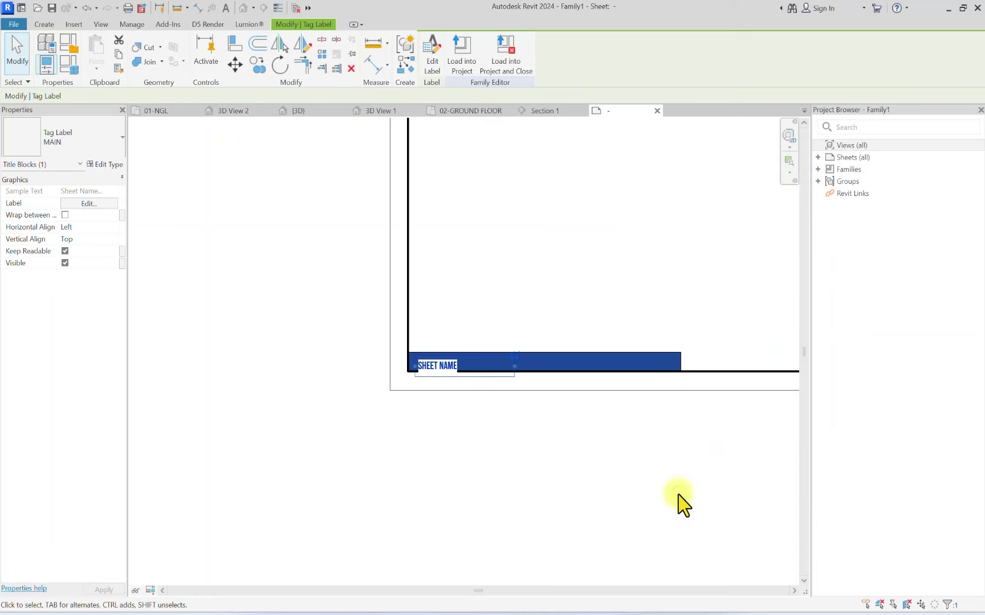
Step: Move the SHEET NAME label up into the blue band
scroll(433, 342, up, 4)
click(418, 433)
scroll(417, 433, up, 2)
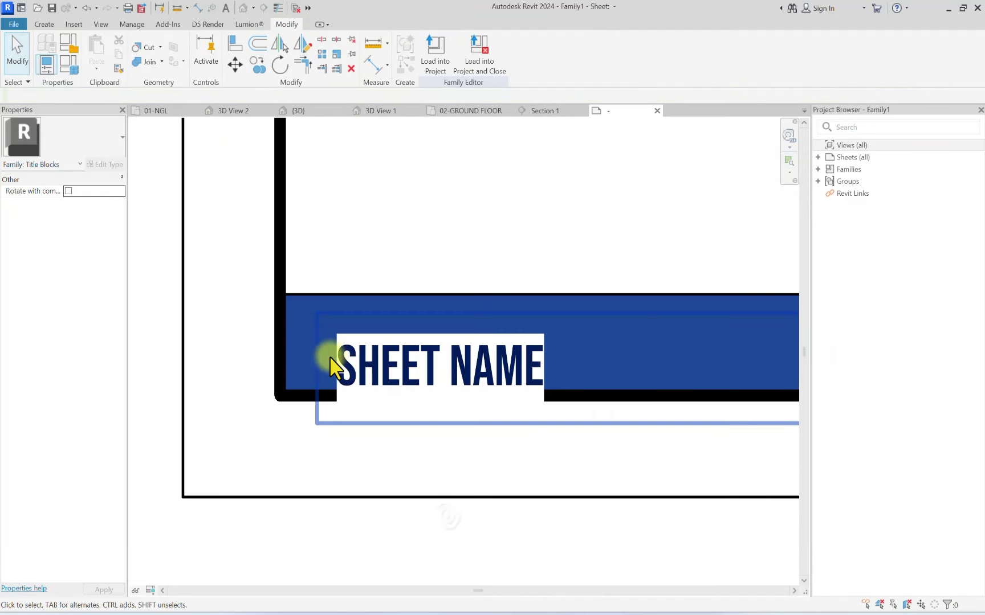
drag(340, 376, 333, 351)
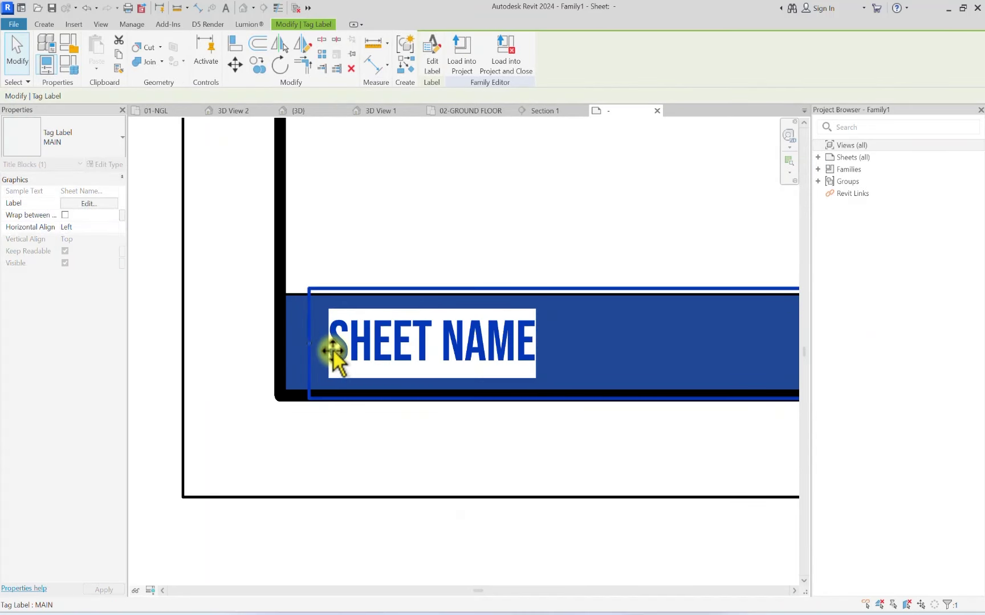
click(500, 208)
scroll(418, 301, down, 2)
scroll(385, 312, down, 2)
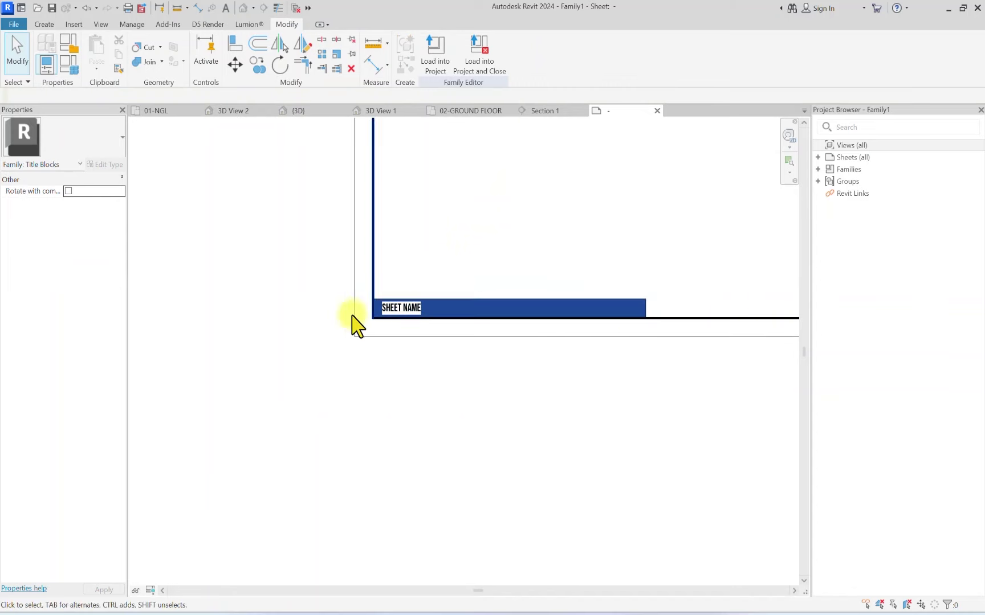
scroll(399, 314, up, 4)
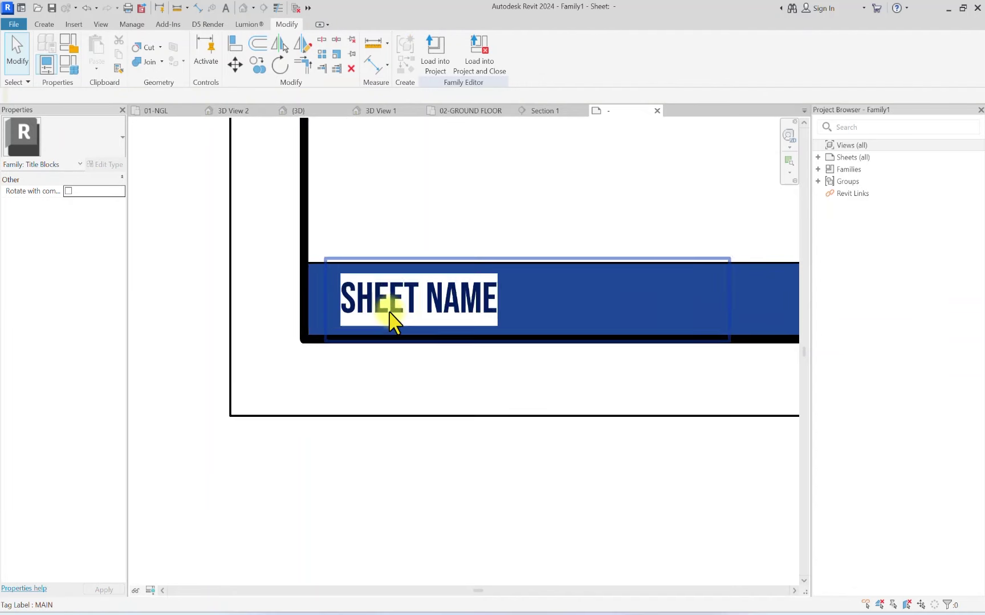
scroll(393, 313, down, 1)
Step: Change MAIN to Helvetica, transparent background and near-white RGB 245-245-245 text
click(356, 301)
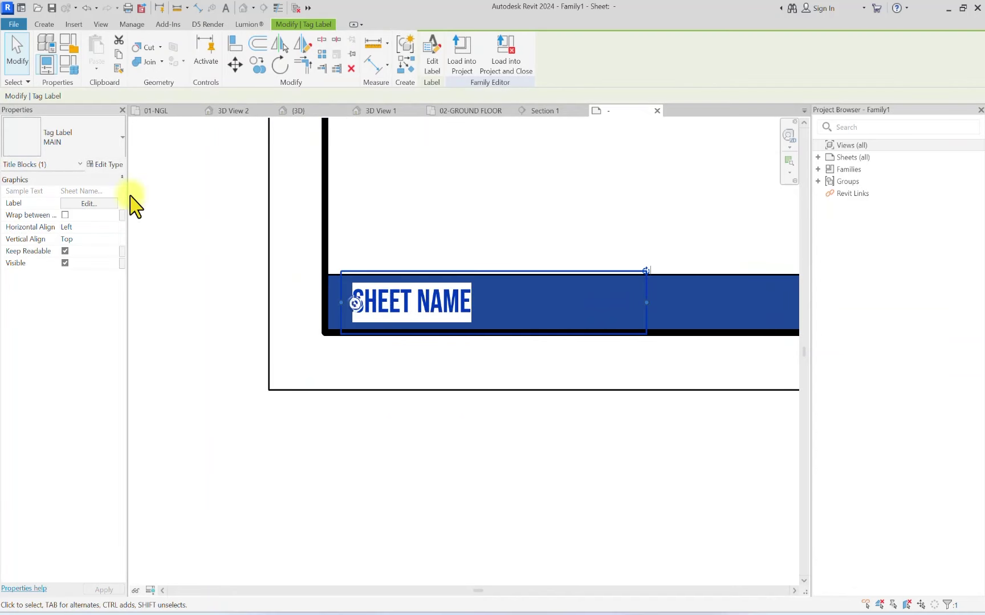
click(112, 165)
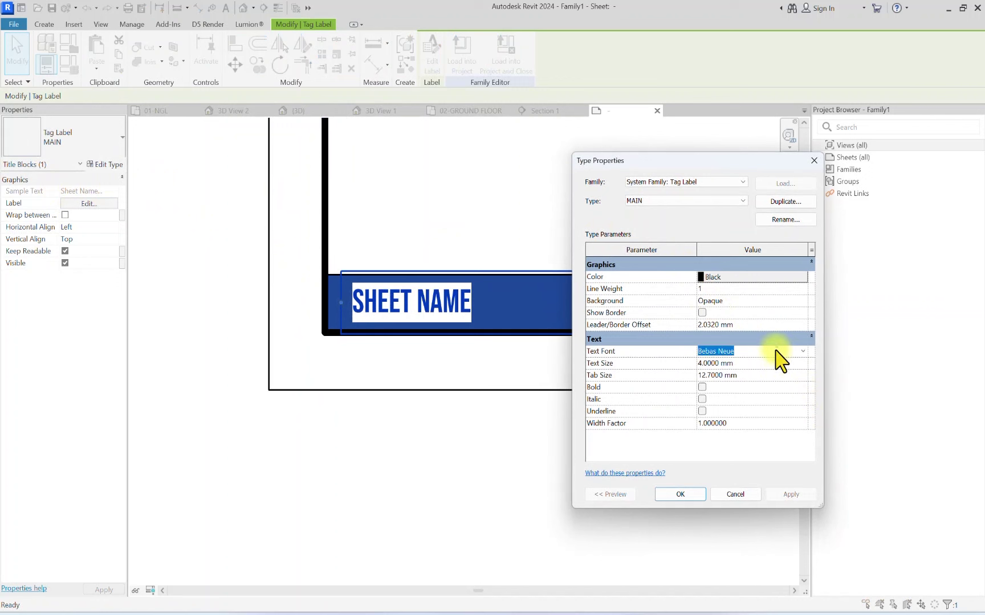
text(Helvetica)
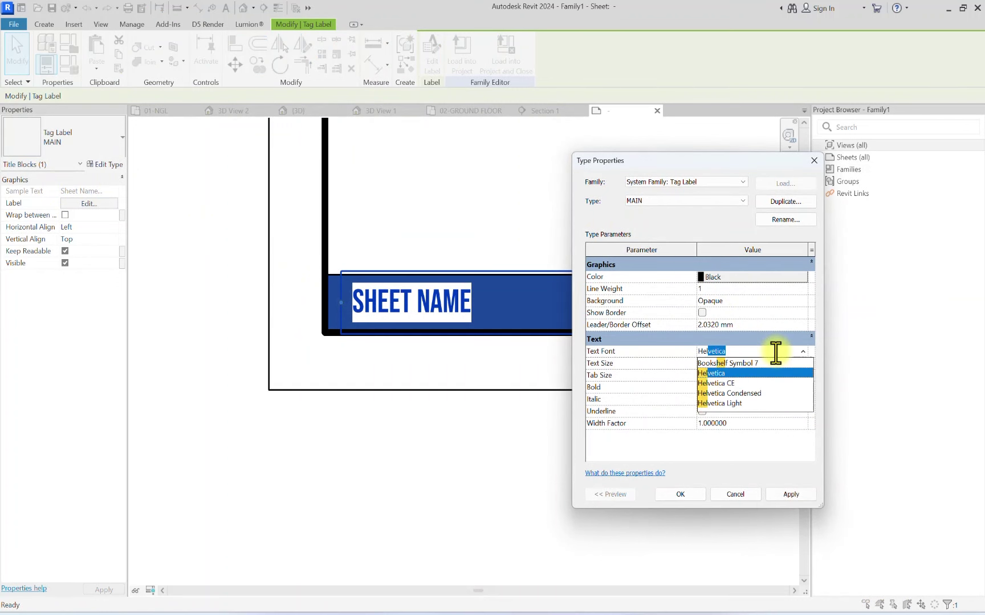
click(717, 374)
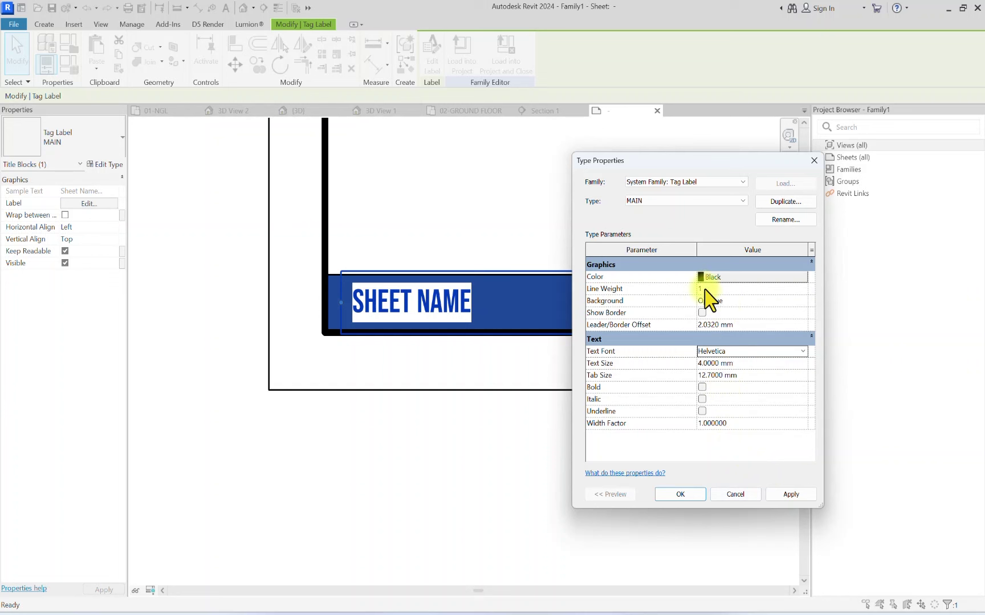
click(804, 304)
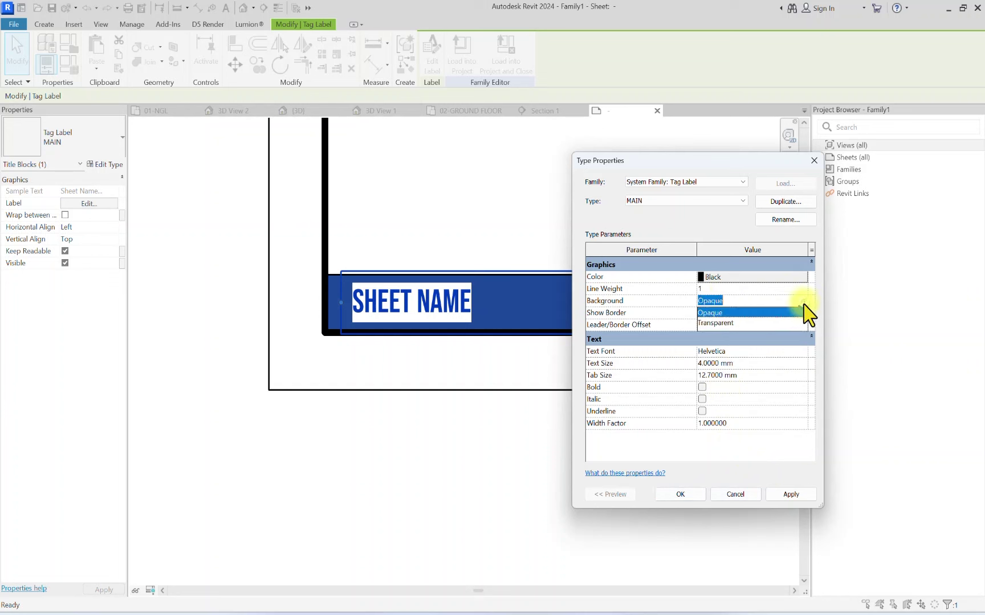
click(722, 322)
click(702, 278)
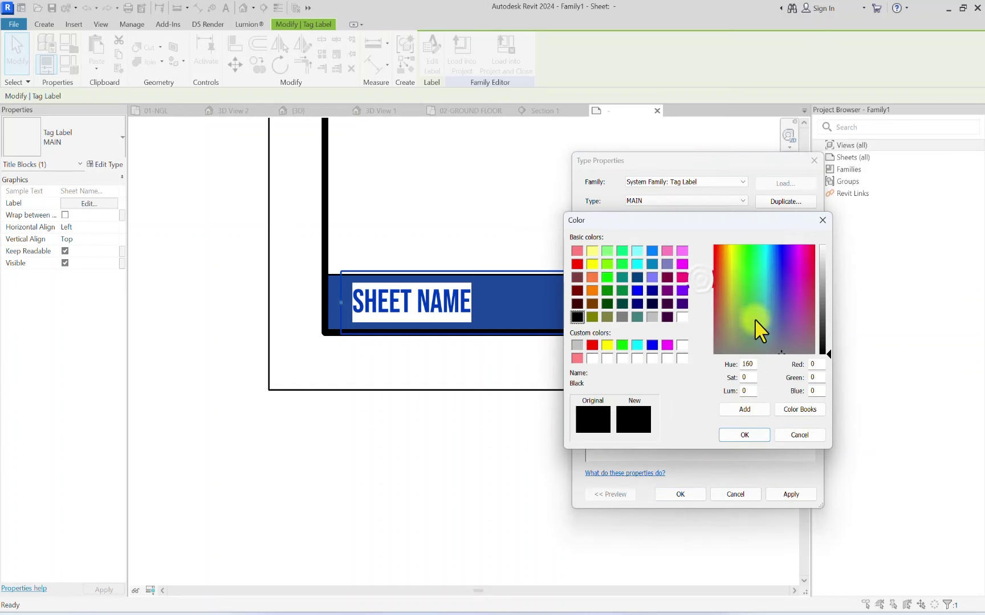
drag(821, 273, 825, 252)
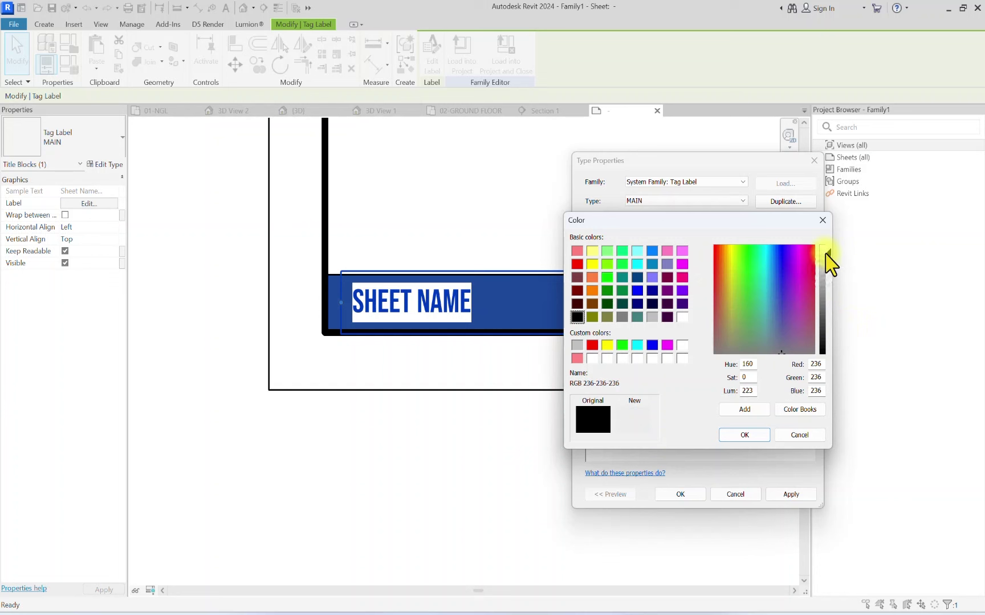
click(747, 436)
click(791, 495)
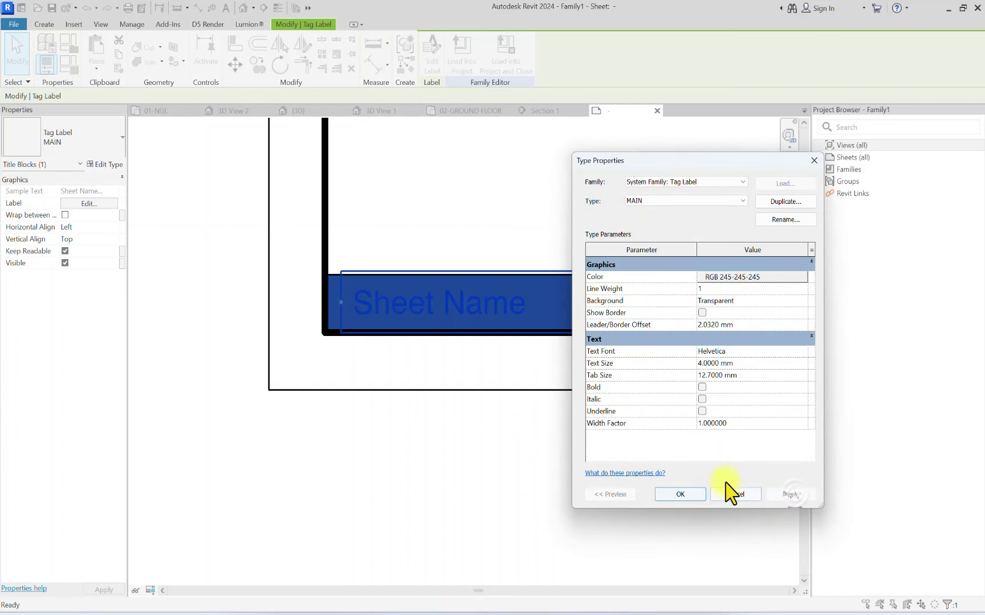
click(694, 494)
click(444, 504)
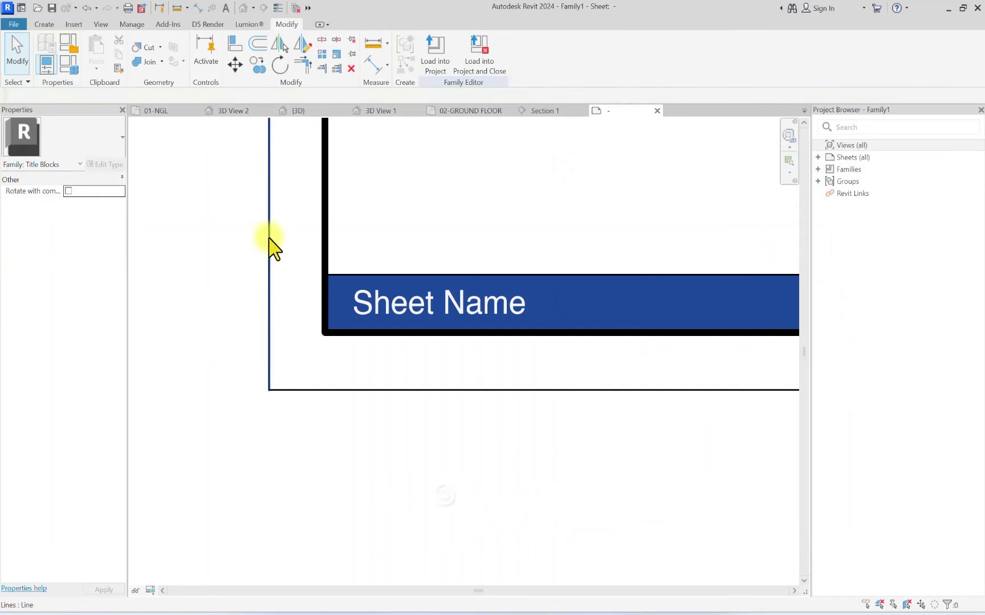
Step: Nudge and drag the Sheet Name label to a new spot along the blue band
scroll(273, 246, down, 3)
scroll(344, 282, up, 2)
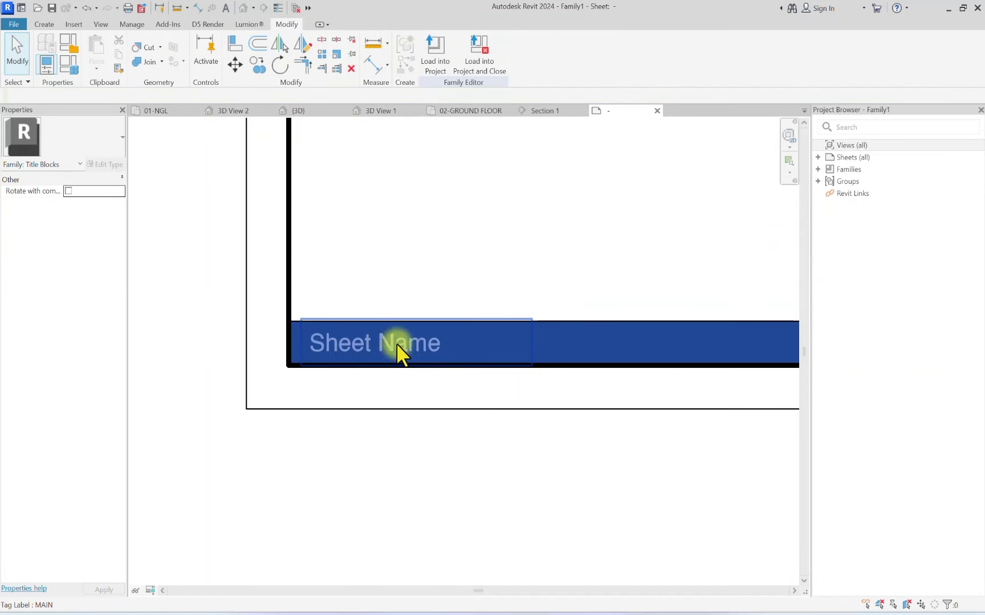
click(343, 344)
scroll(341, 344, up, 1)
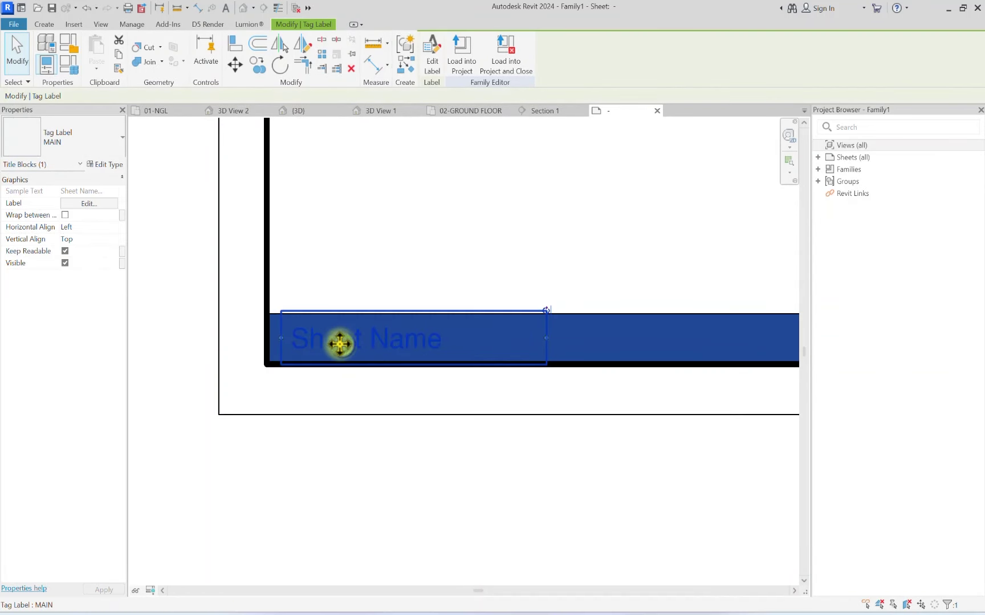
key(Right)
key(Right)
key(Right)
key(Right)
key(Right)
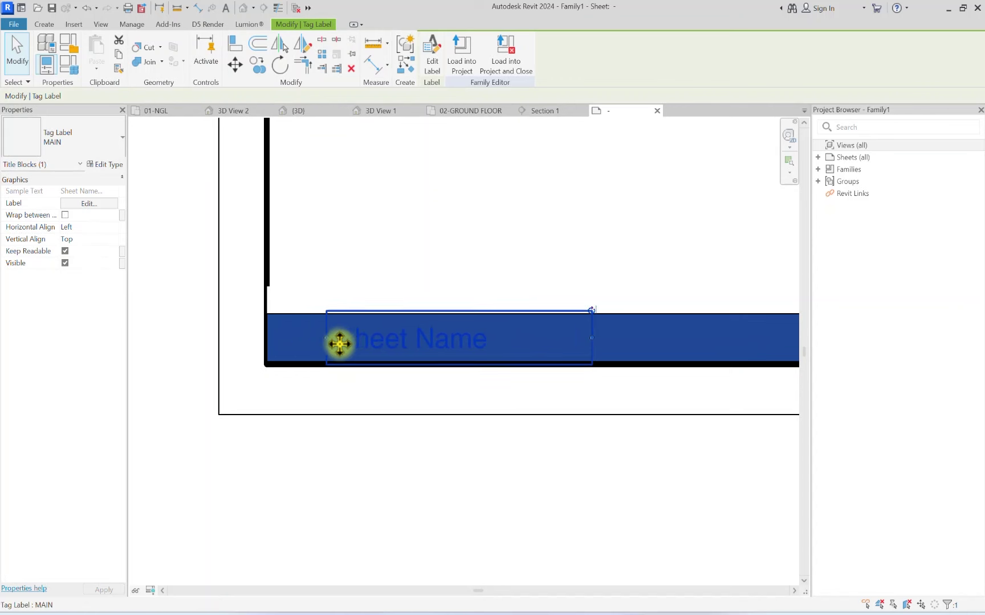
click(346, 473)
scroll(378, 390, down, 2)
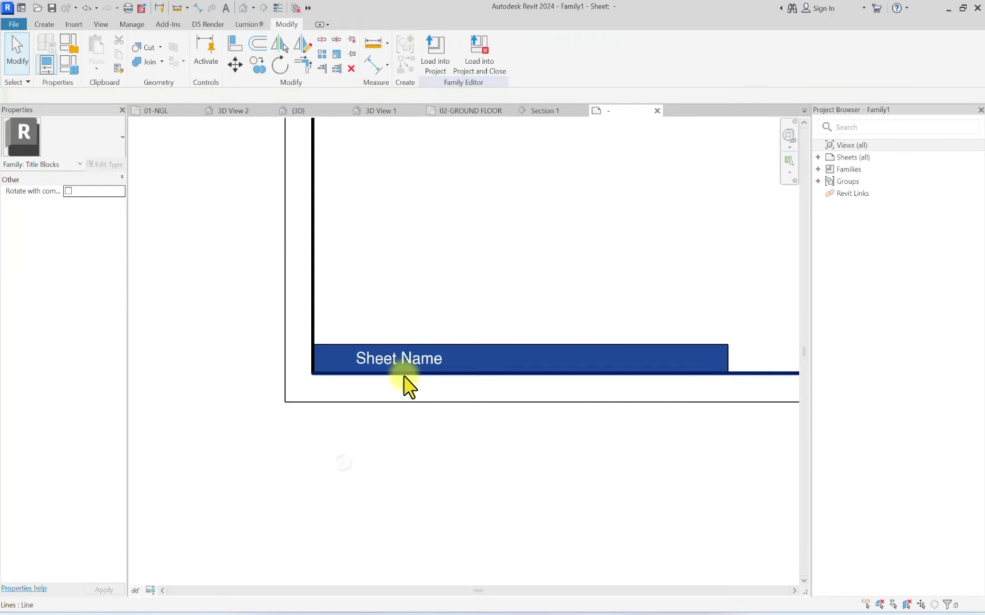
click(407, 376)
drag(510, 370, 725, 362)
Step: Release the label and begin saving the title block family under a new name
key(Escape)
scroll(359, 371, down, 2)
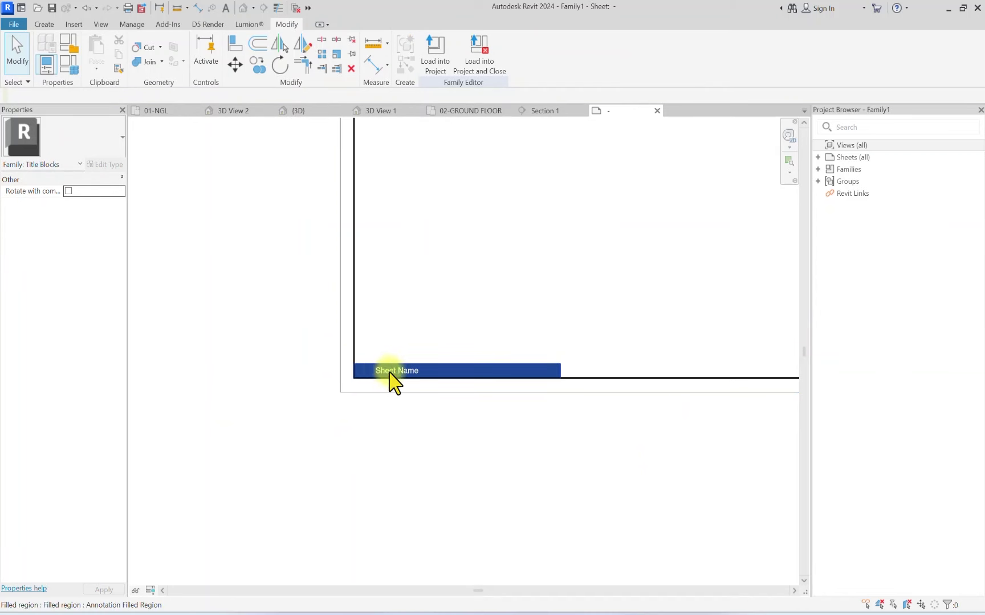
scroll(391, 378, down, 2)
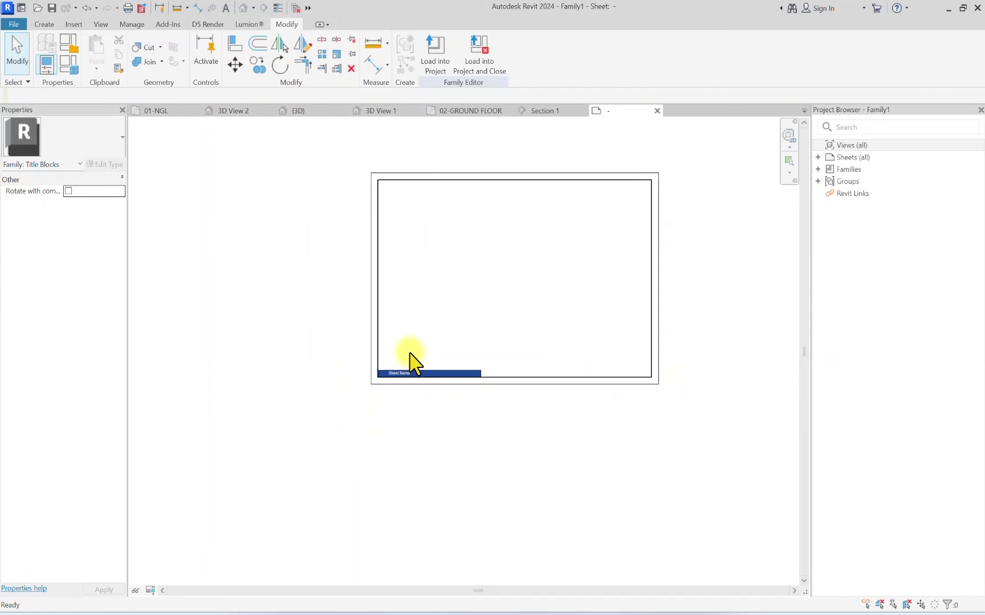
key(ctrl+s)
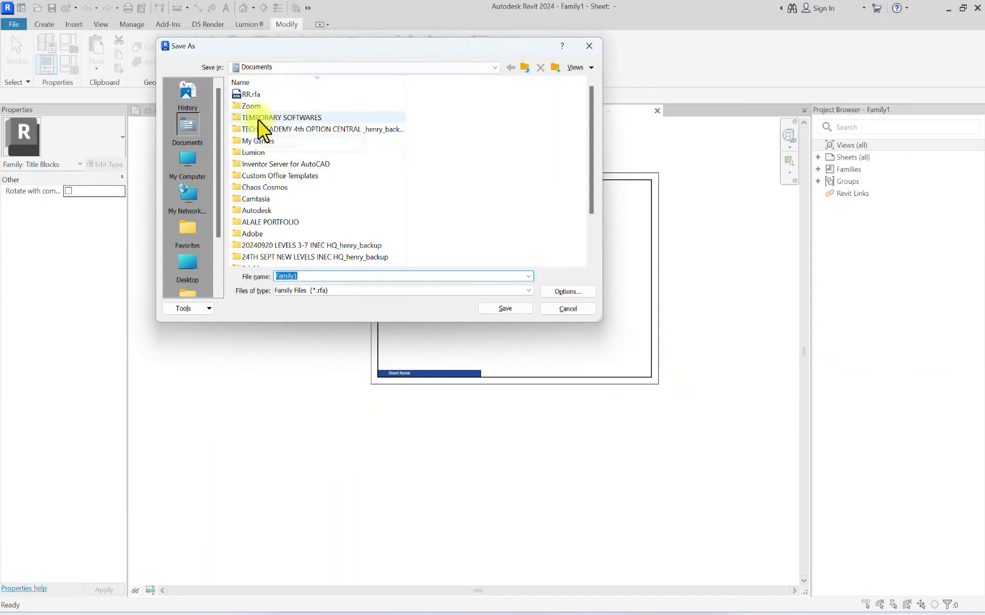
Step: Save the family as SHEET in the 57-TERRACE REVIT FULL COURSE folder
scroll(251, 188, down, 2)
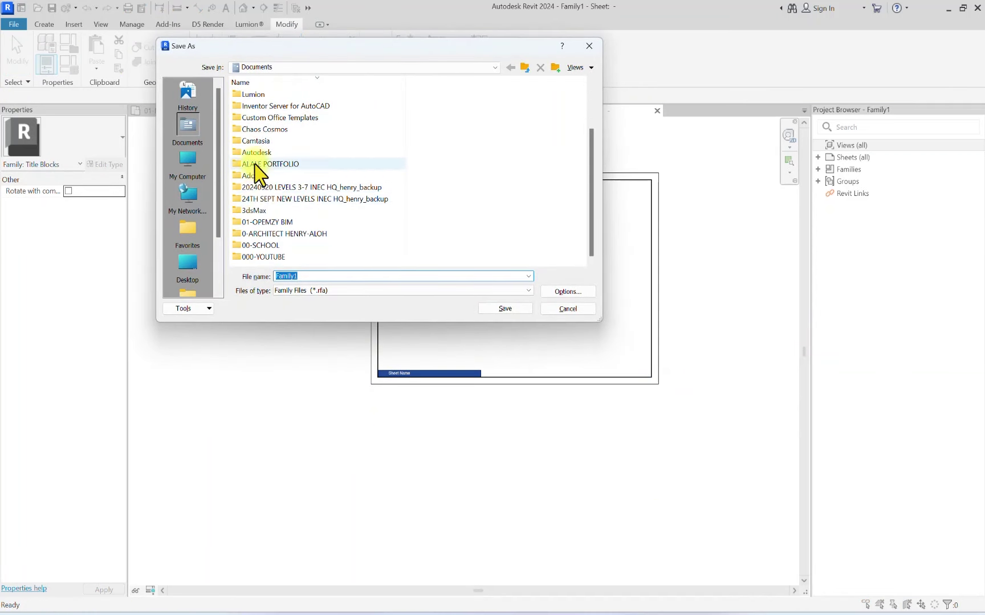
double_click(263, 257)
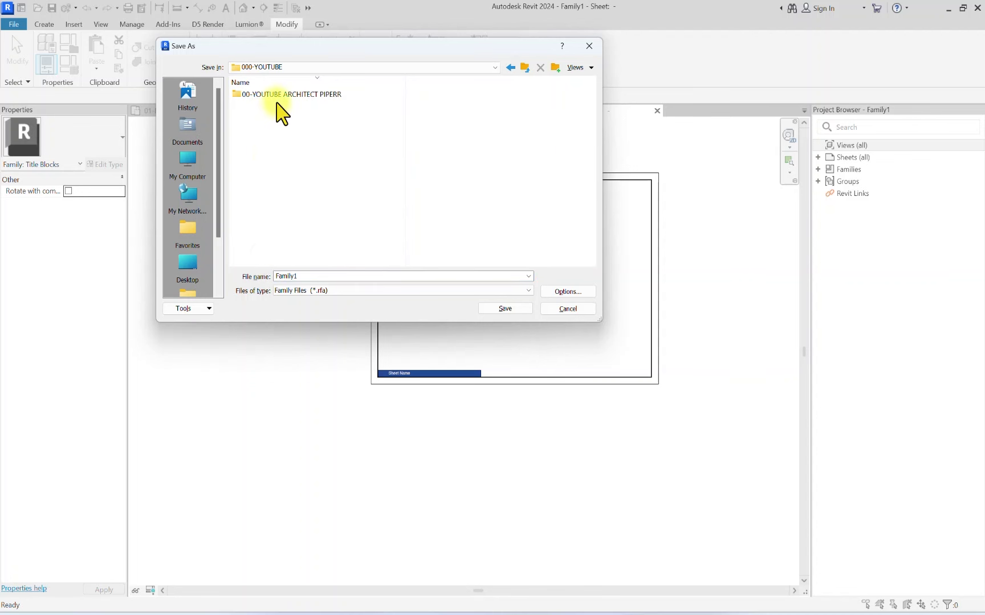
double_click(279, 108)
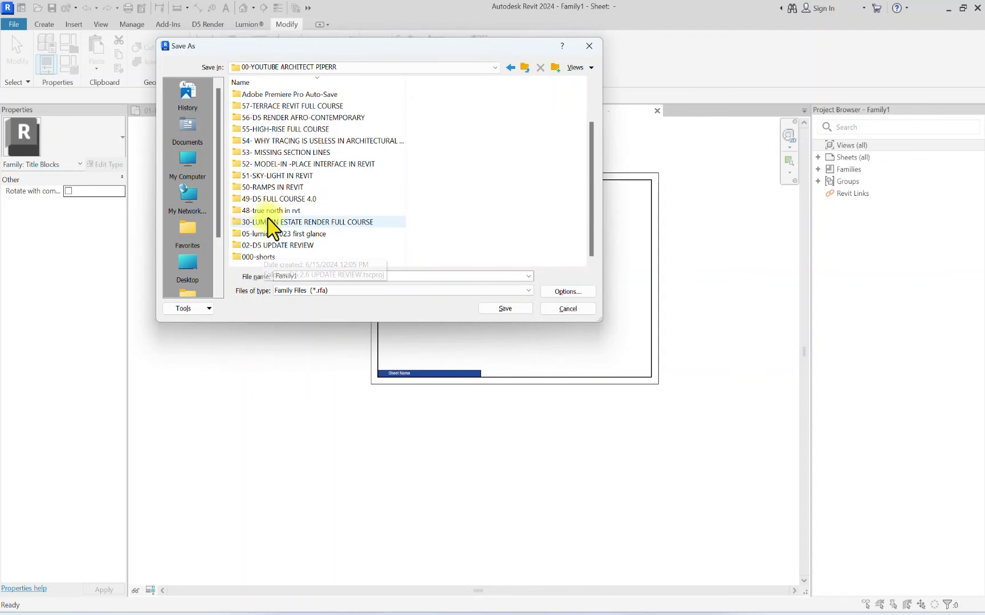
click(270, 223)
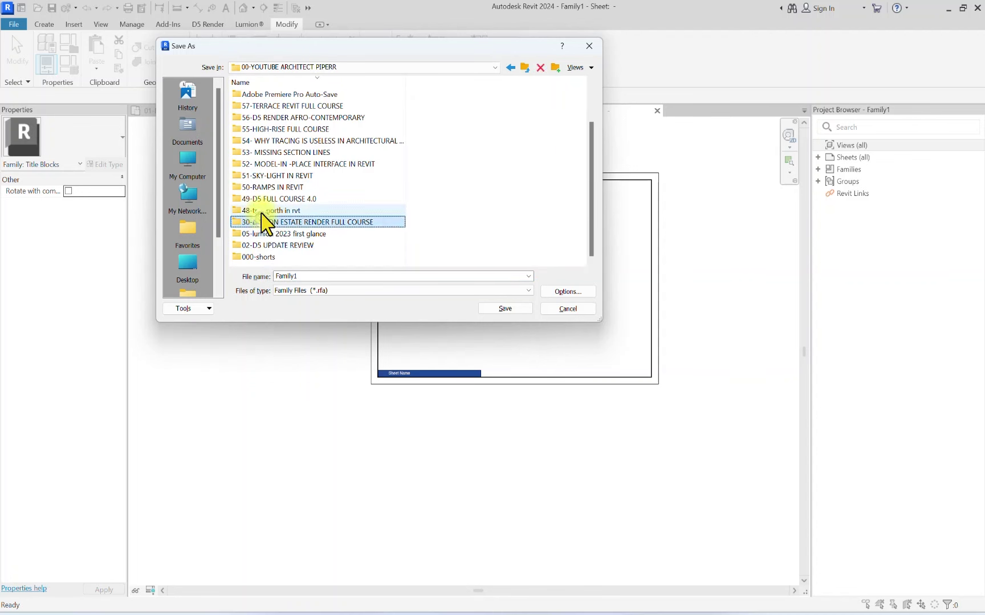
double_click(276, 107)
text(SHEET)
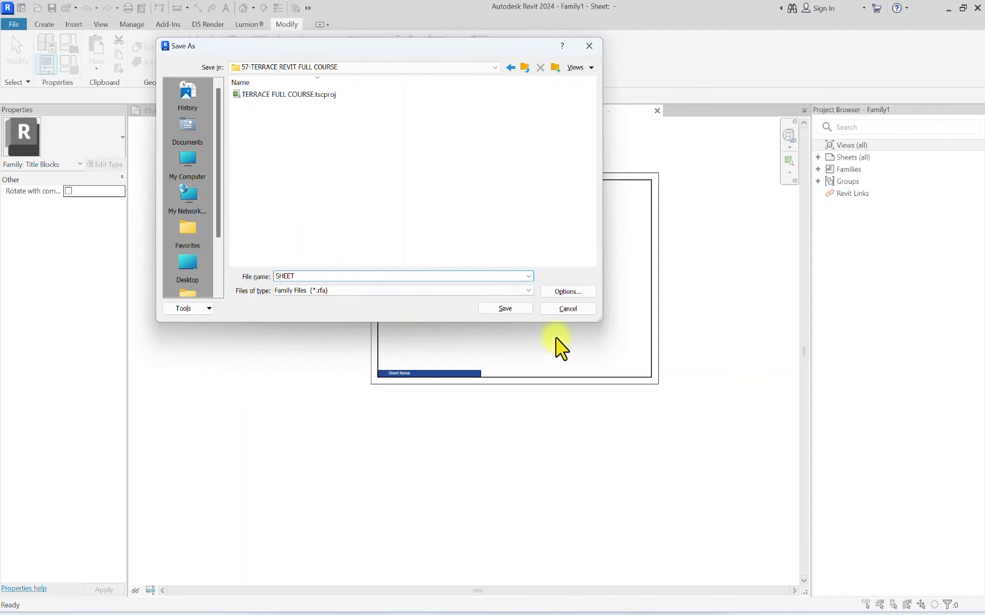
click(517, 311)
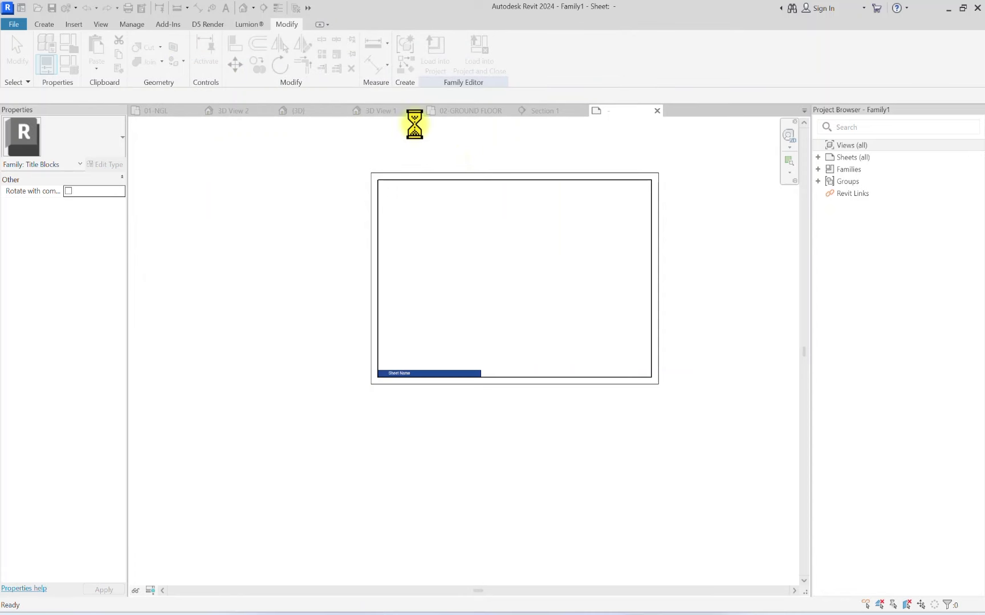
Step: Load the SHEET title block into the terraced project and clear the warning
click(477, 67)
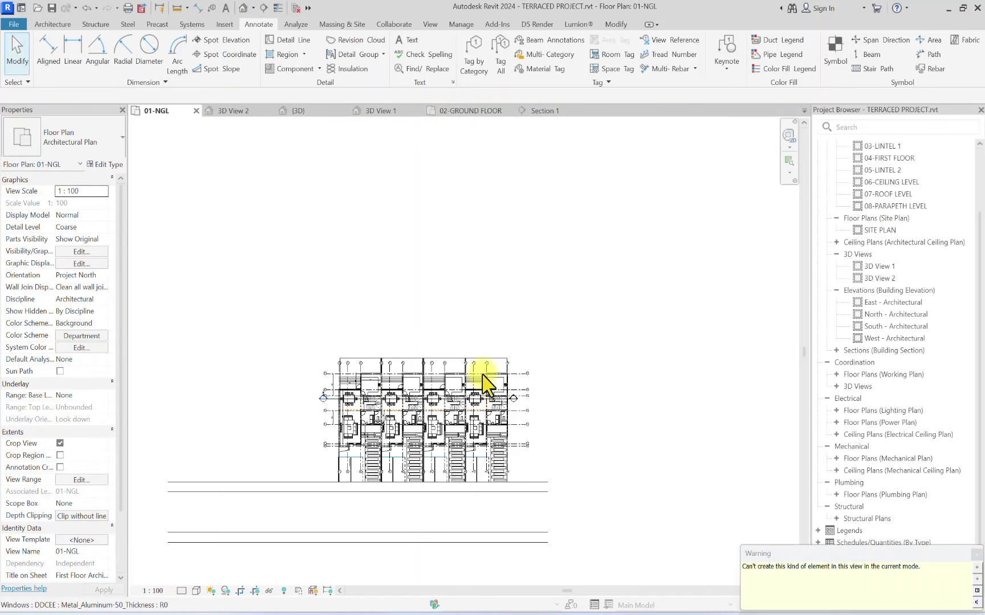
scroll(434, 378, down, 2)
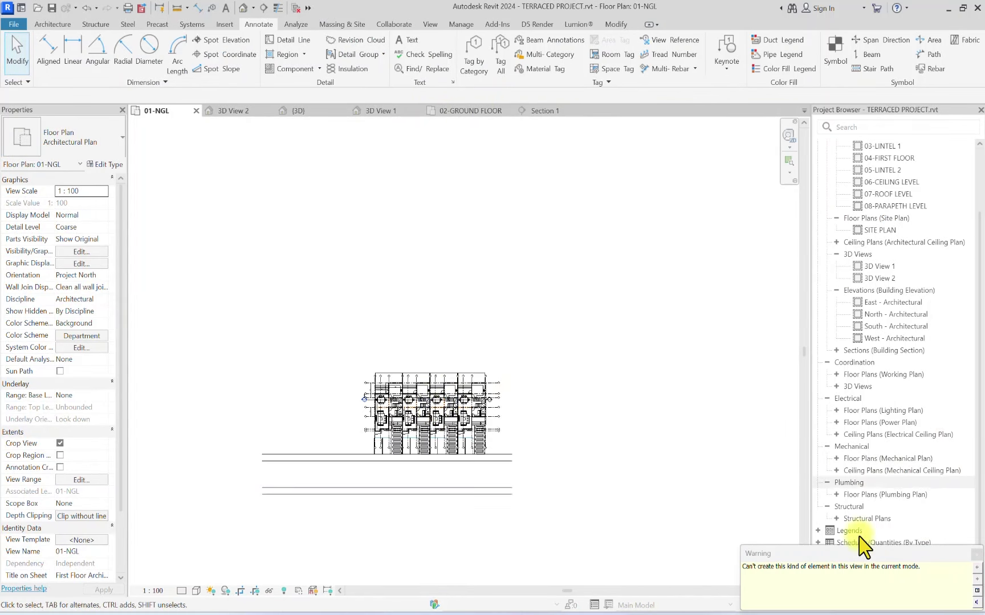
drag(844, 555, 102, 428)
scroll(712, 455, down, 2)
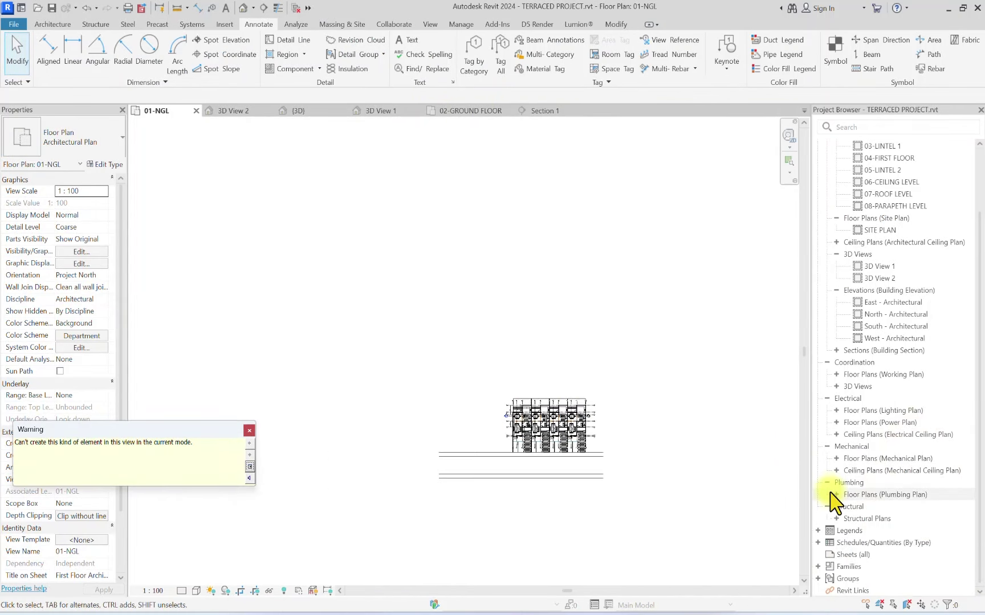
click(744, 568)
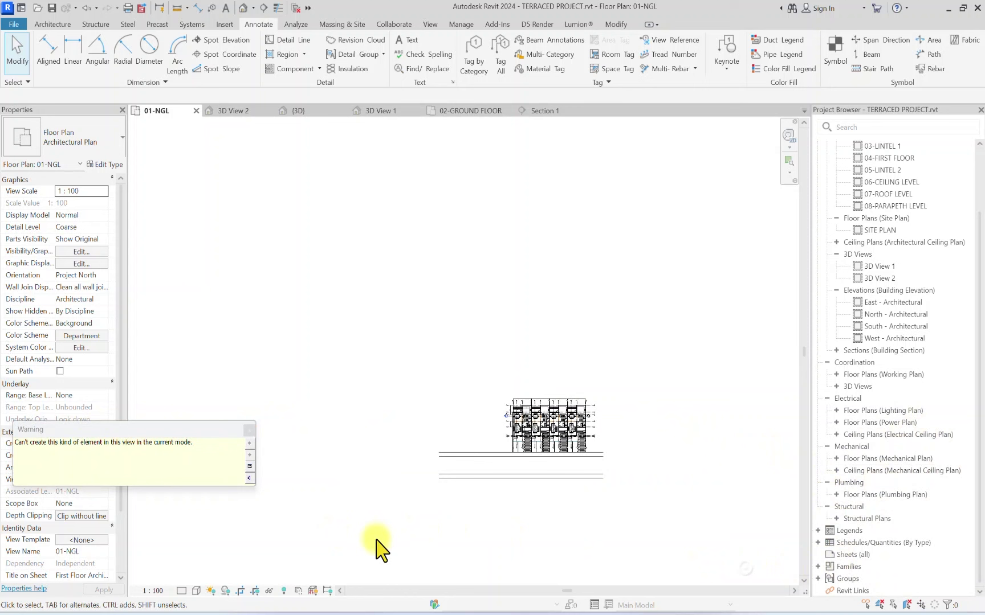
Step: Create a new sheet using the SHEET title block
click(847, 556)
right_click(847, 557)
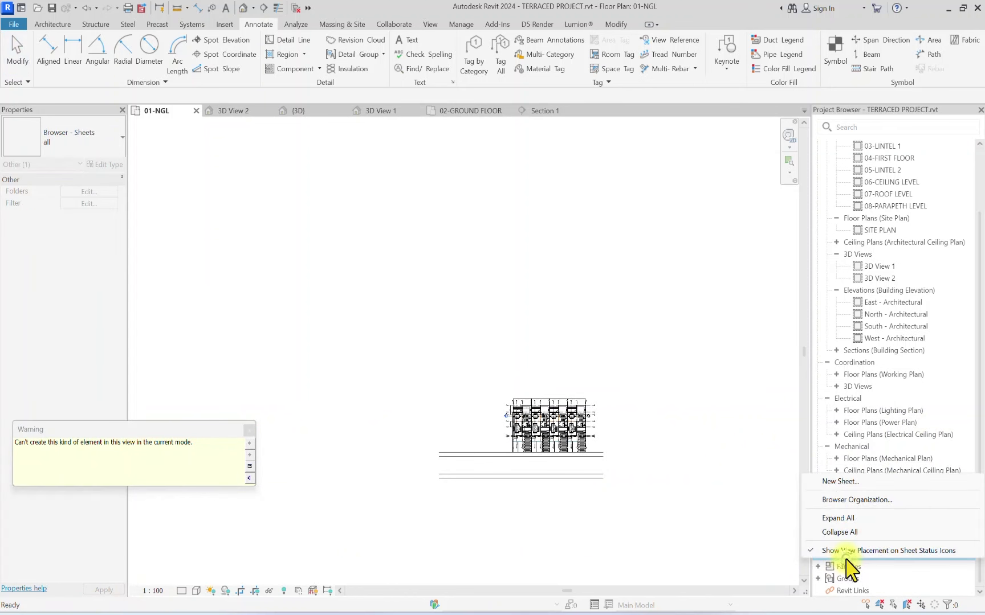
click(794, 539)
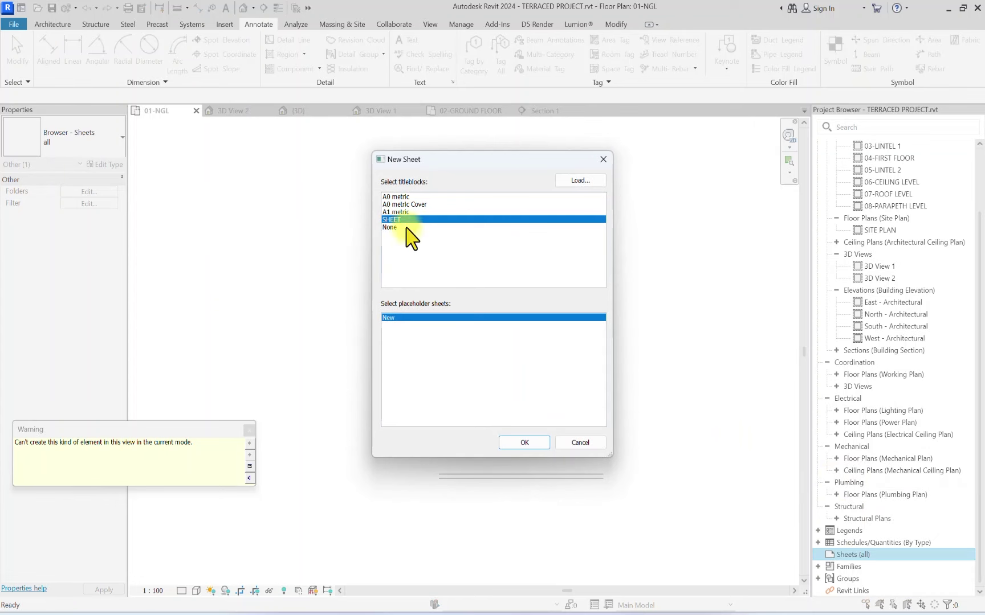
click(525, 445)
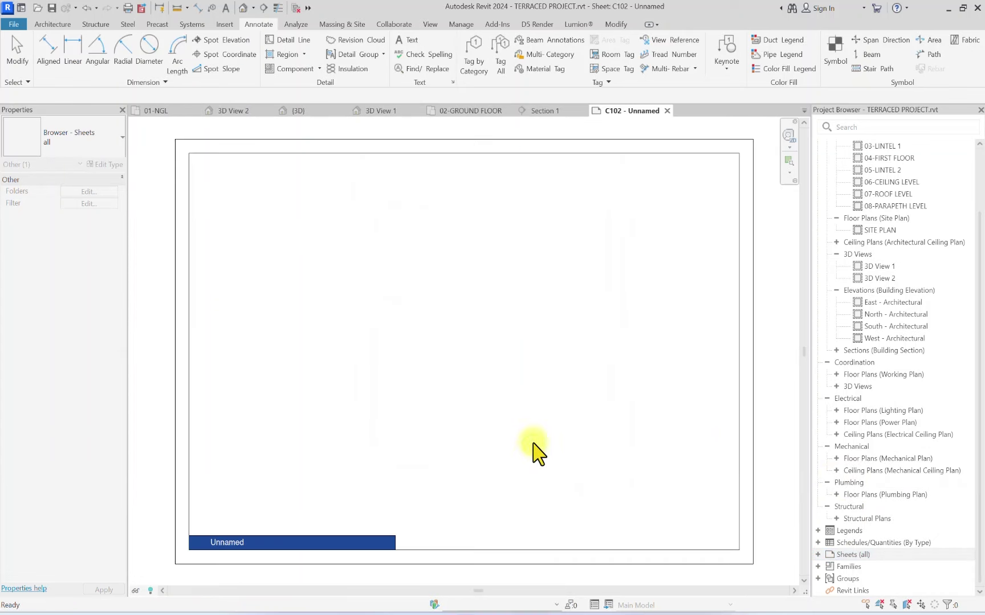
click(818, 555)
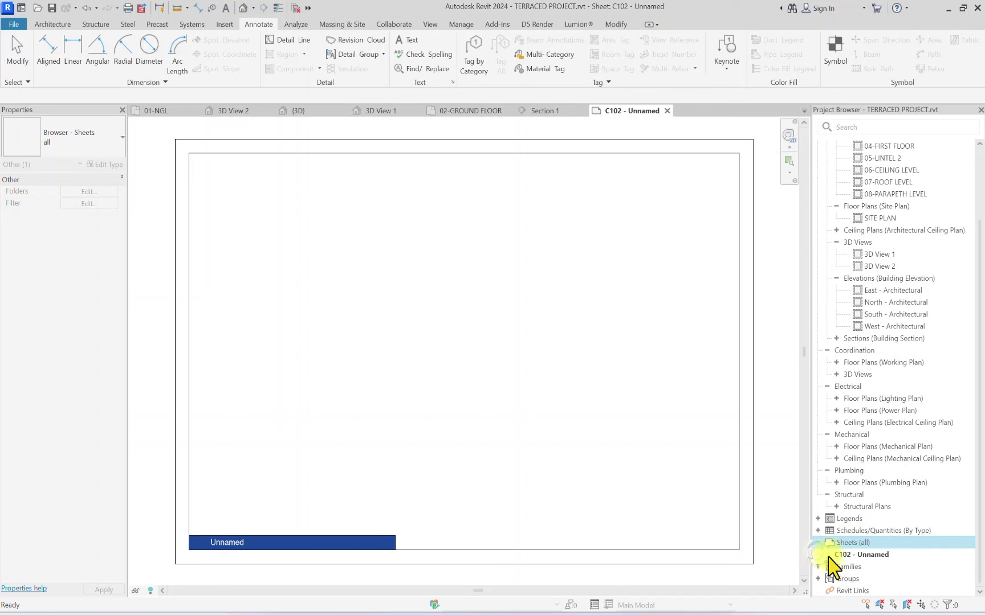
Step: Rename the new C102 sheet to A001 SITE PLAN
right_click(866, 555)
click(843, 451)
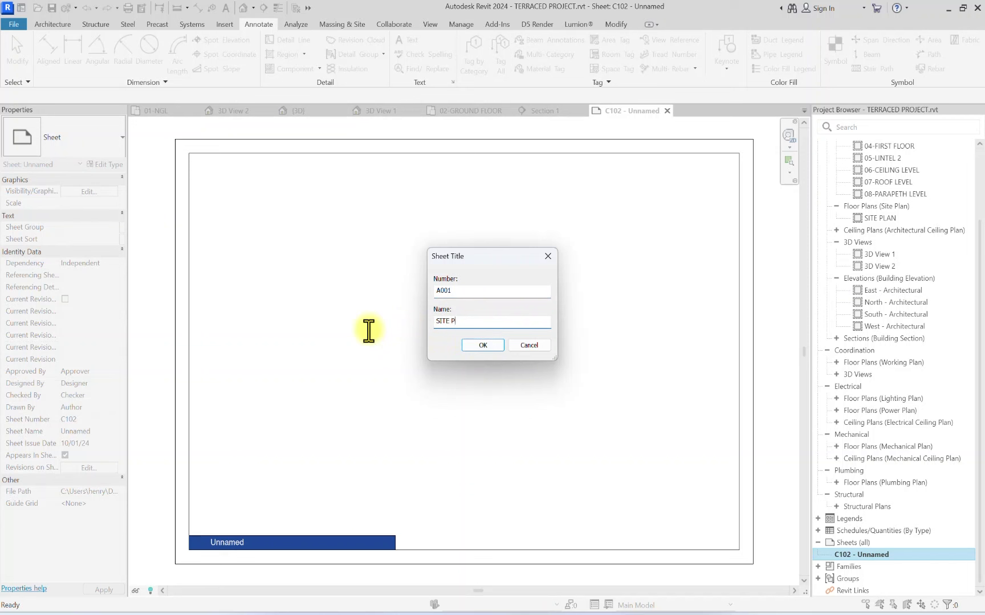
click(489, 347)
click(858, 544)
right_click(857, 544)
Step: Create sheet A002 with the SHEET title block and name it GROUND FLOOR PLAN
click(846, 453)
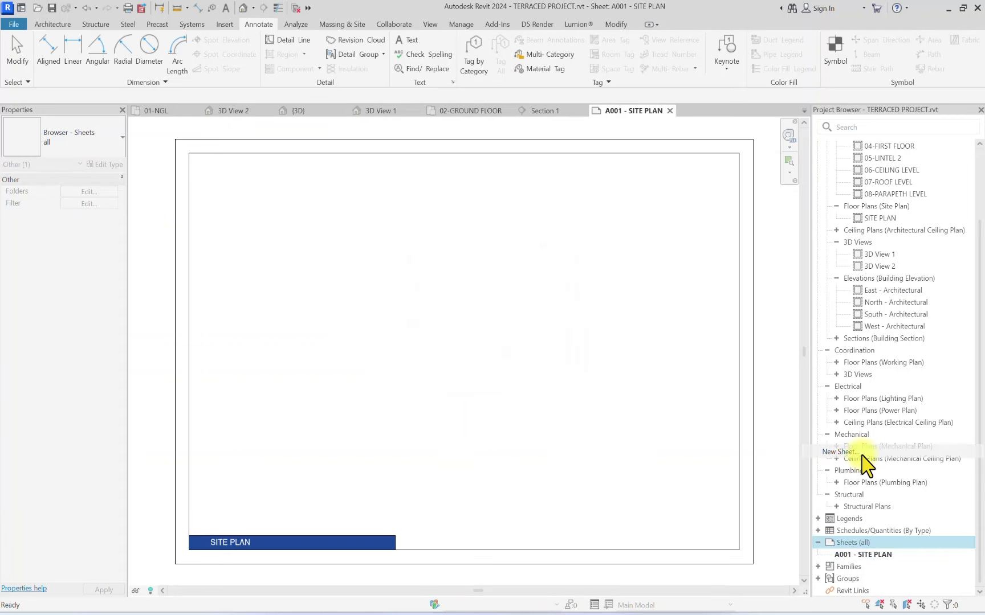
click(524, 443)
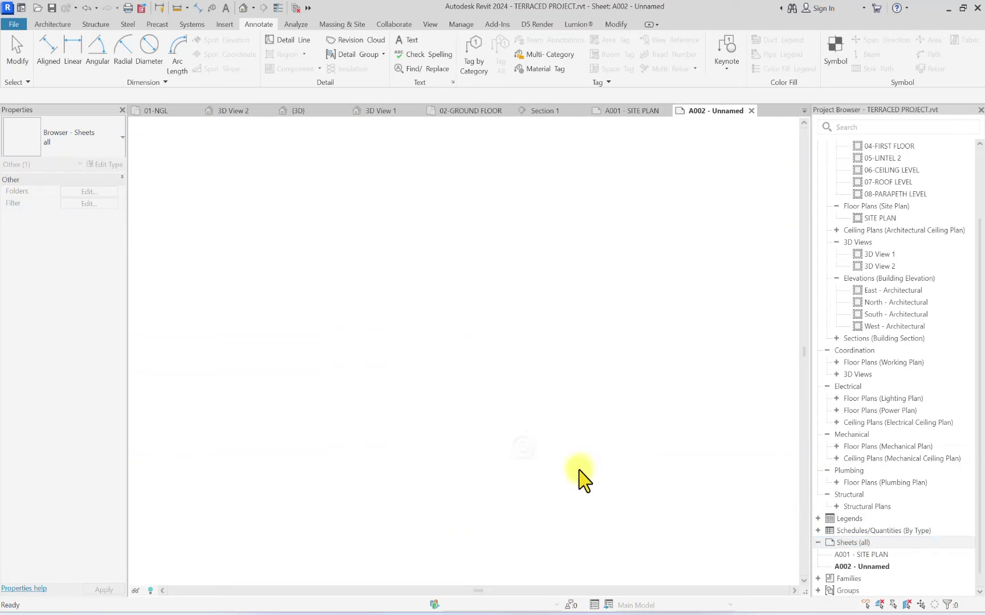
click(835, 567)
right_click(849, 568)
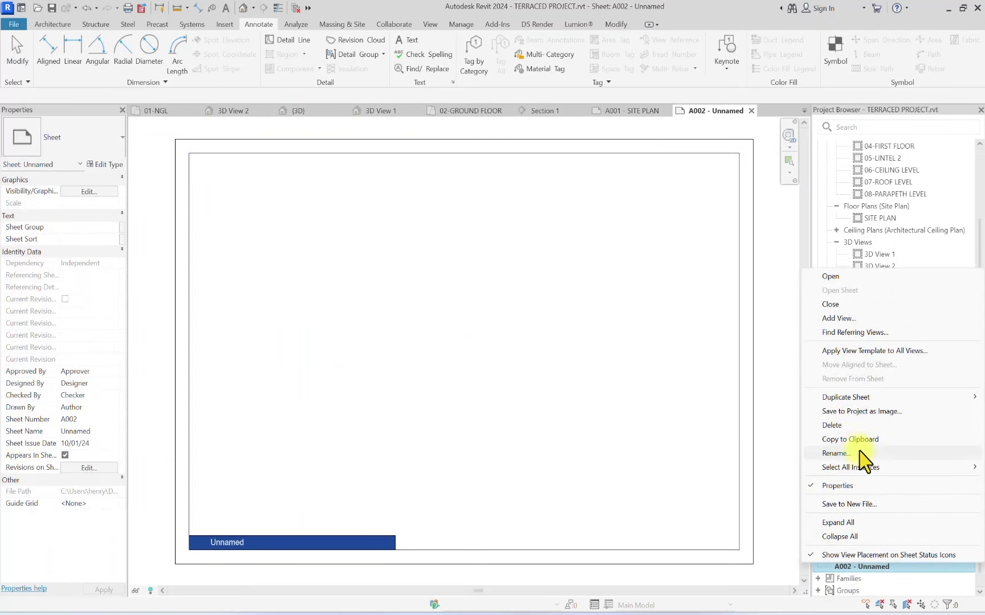
click(836, 454)
double_click(484, 323)
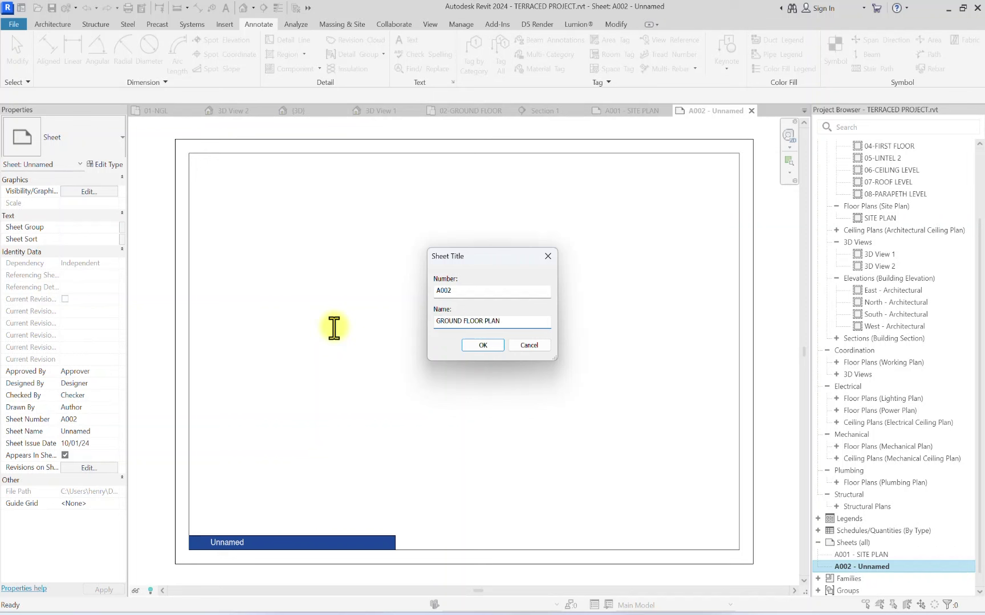
click(493, 345)
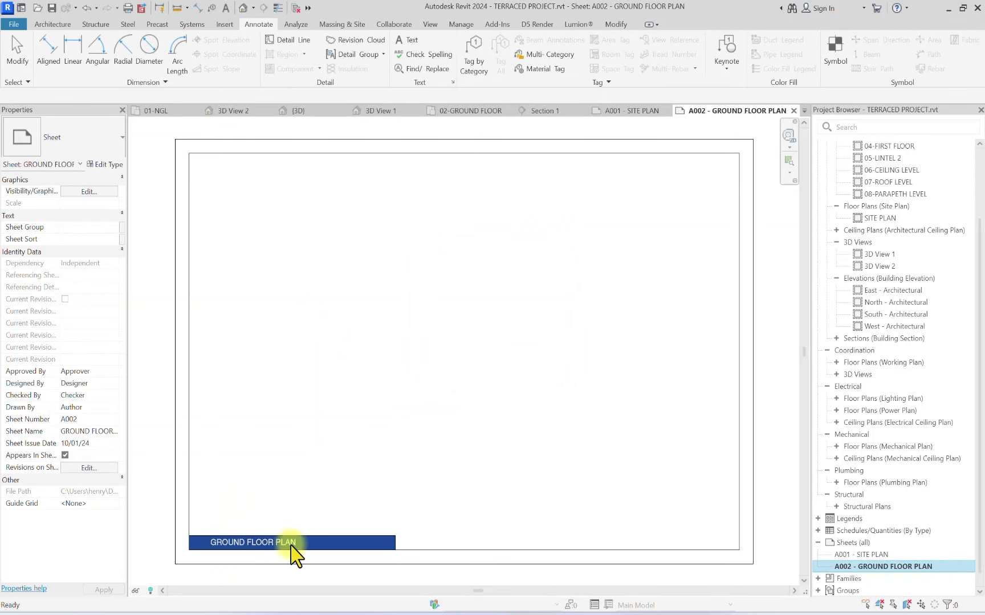
Step: Create sheet A003 and name it FIRST FLOOR PLAN
click(852, 543)
right_click(853, 546)
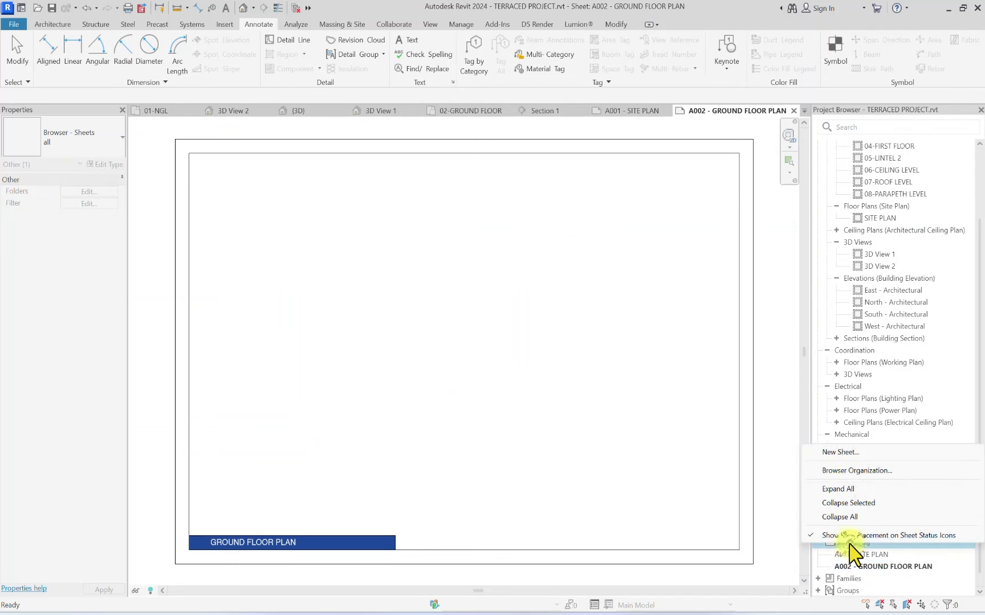
click(835, 452)
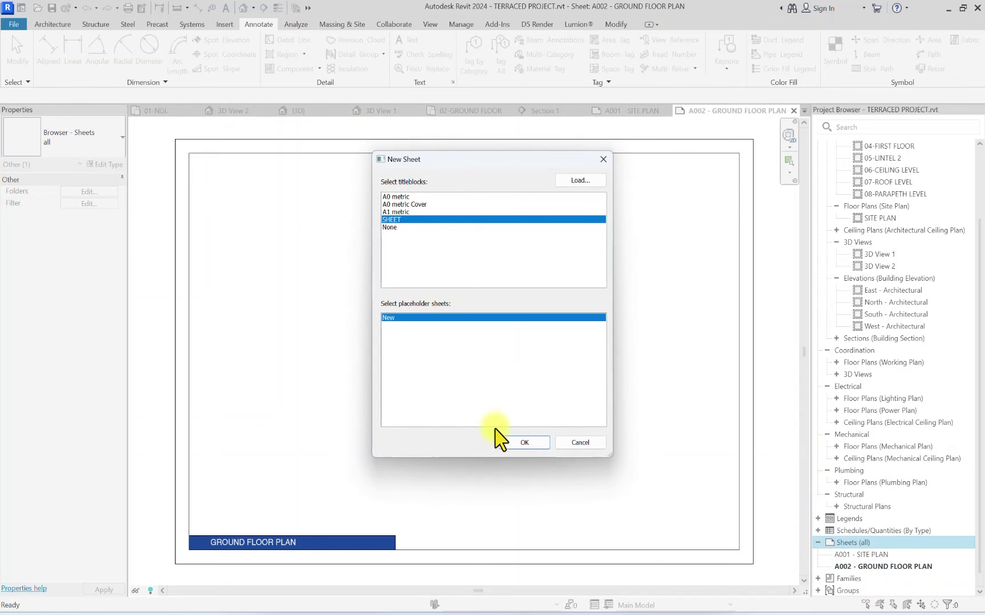
click(526, 446)
right_click(846, 578)
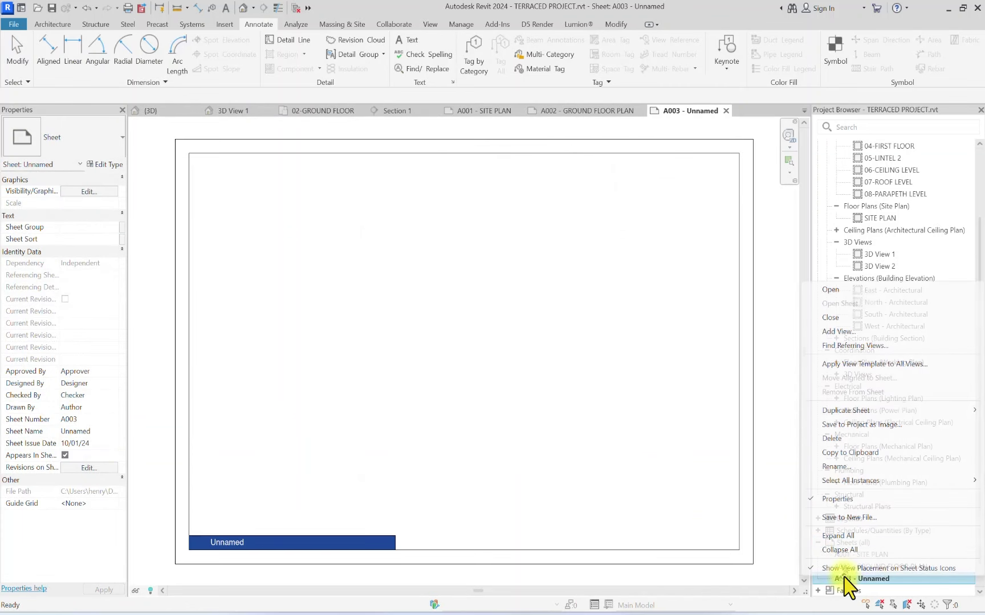
click(836, 466)
text(FIRST FLOOR PLAN)
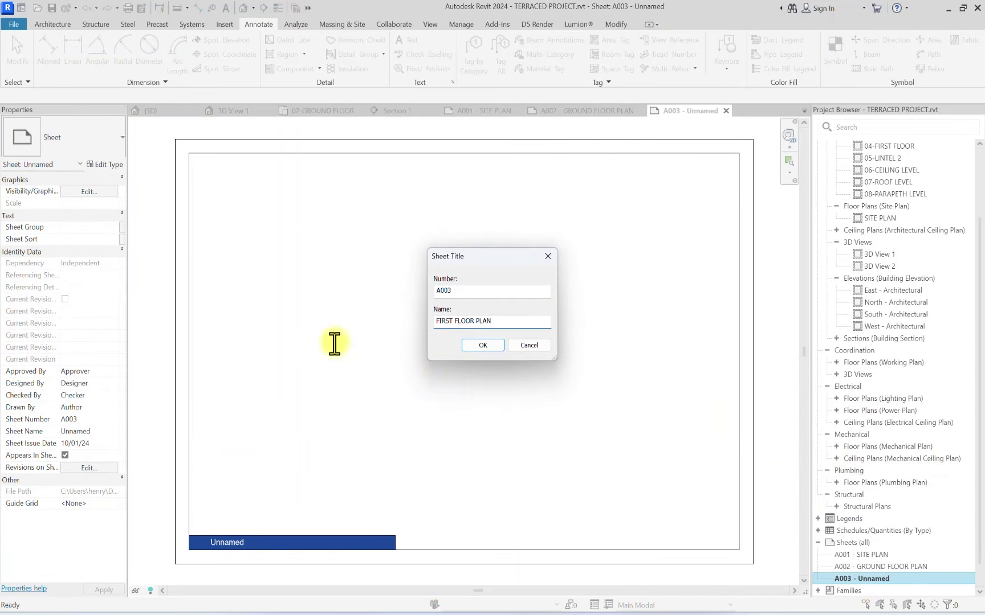
click(484, 345)
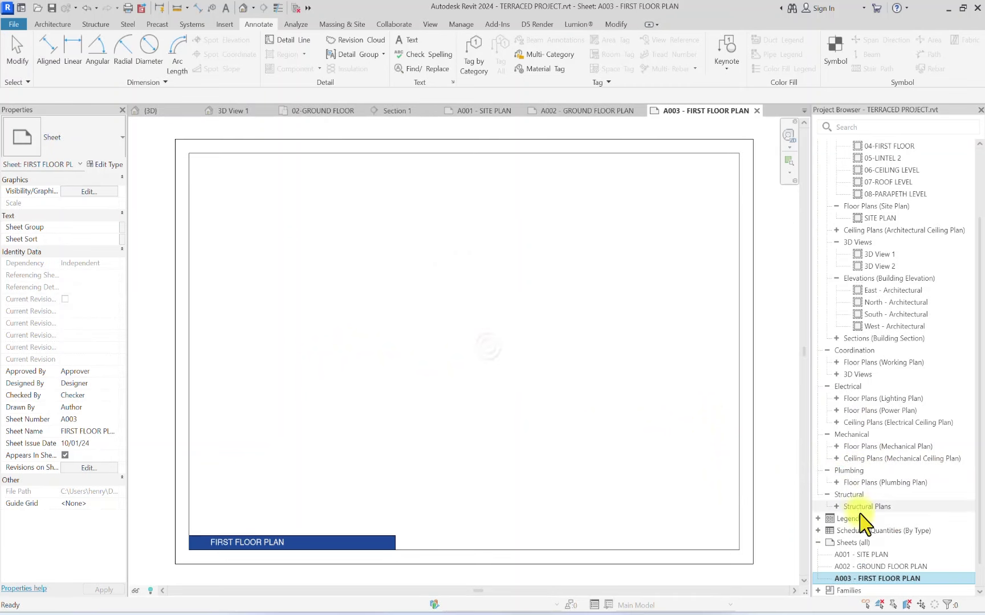
Step: Create sheet A004 and name it SECTION
right_click(833, 540)
click(838, 446)
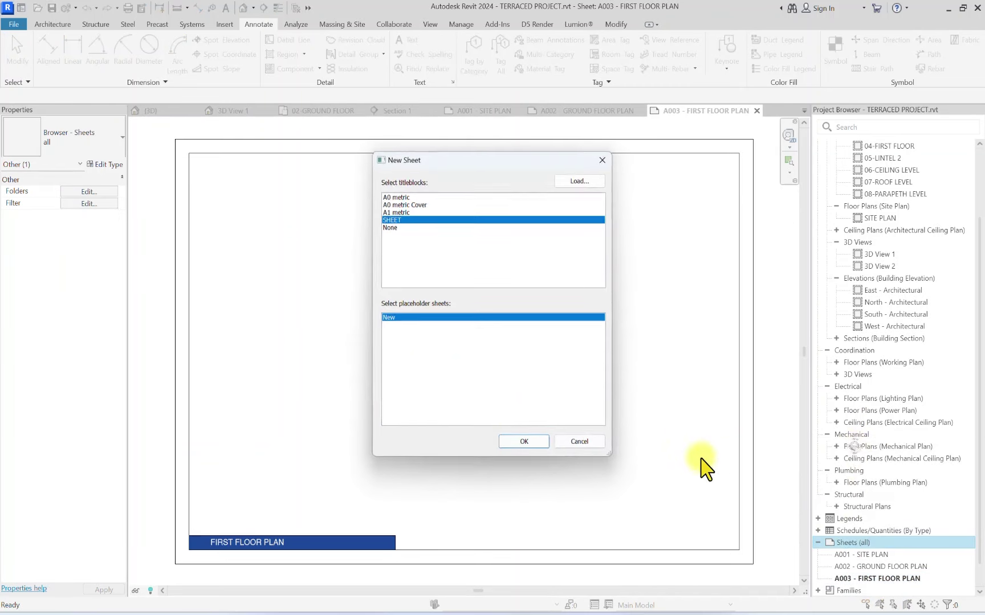
key(Return)
text(SECTION)
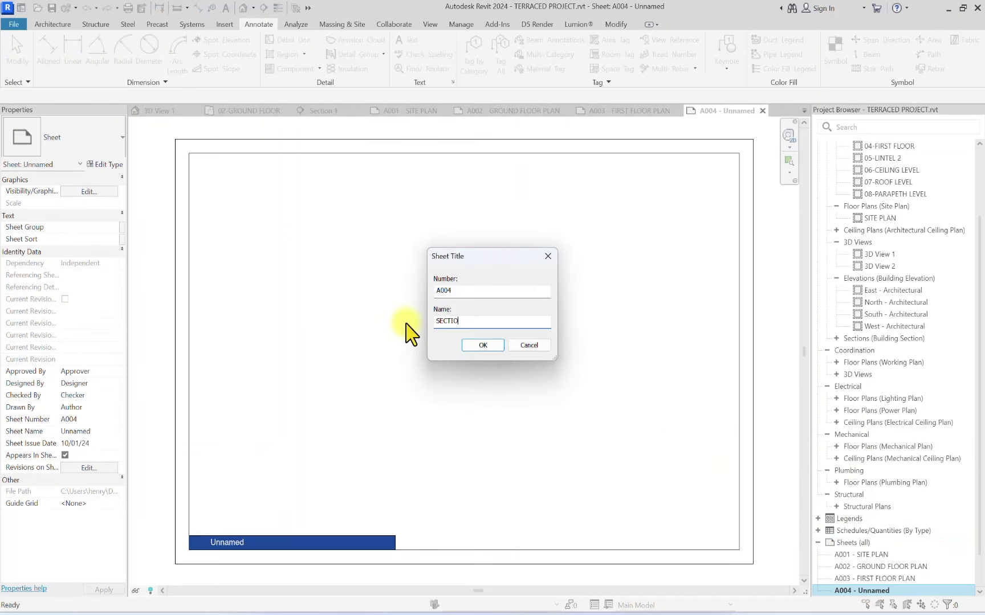
click(495, 346)
Step: Create sheet A005 and name it PERSPECTIVE VIEW
scroll(827, 546, down, 1)
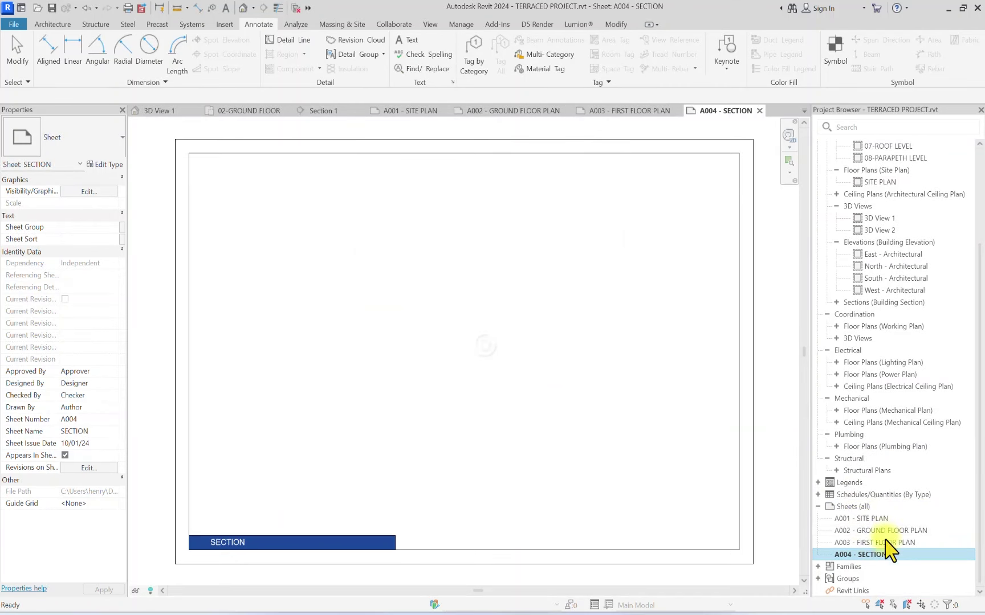
right_click(854, 507)
click(861, 515)
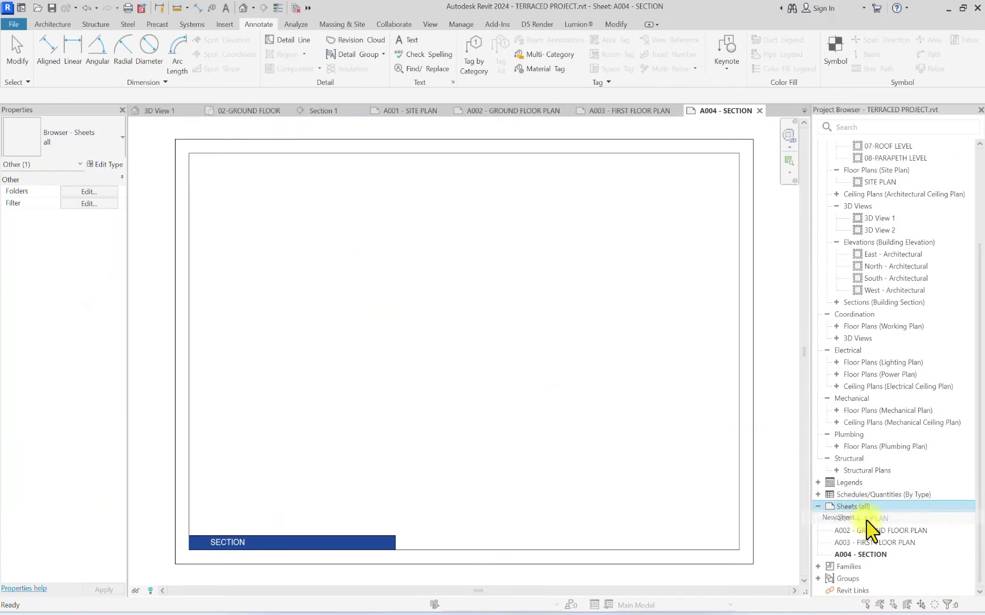
click(523, 443)
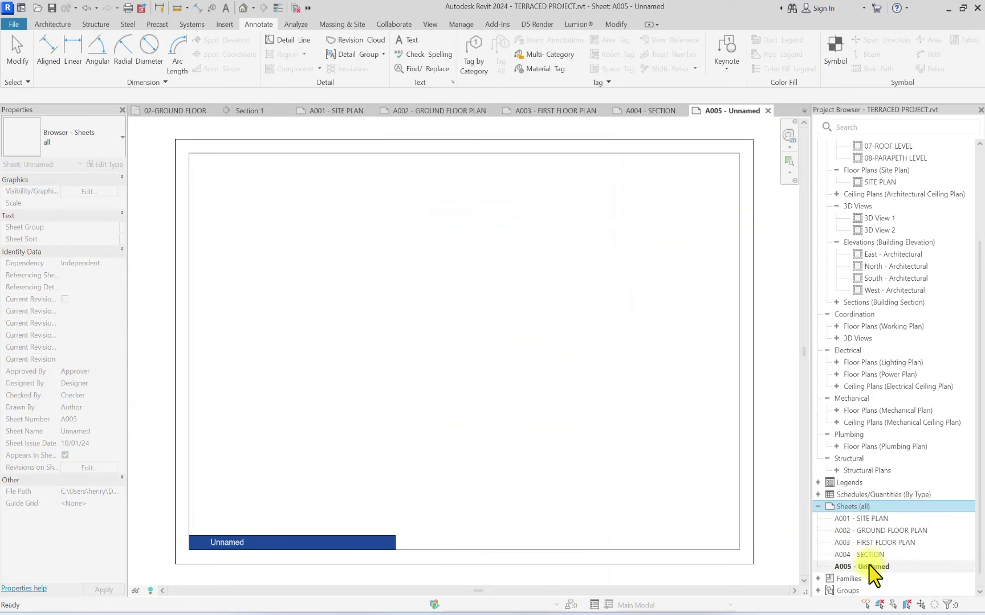
right_click(855, 567)
click(837, 454)
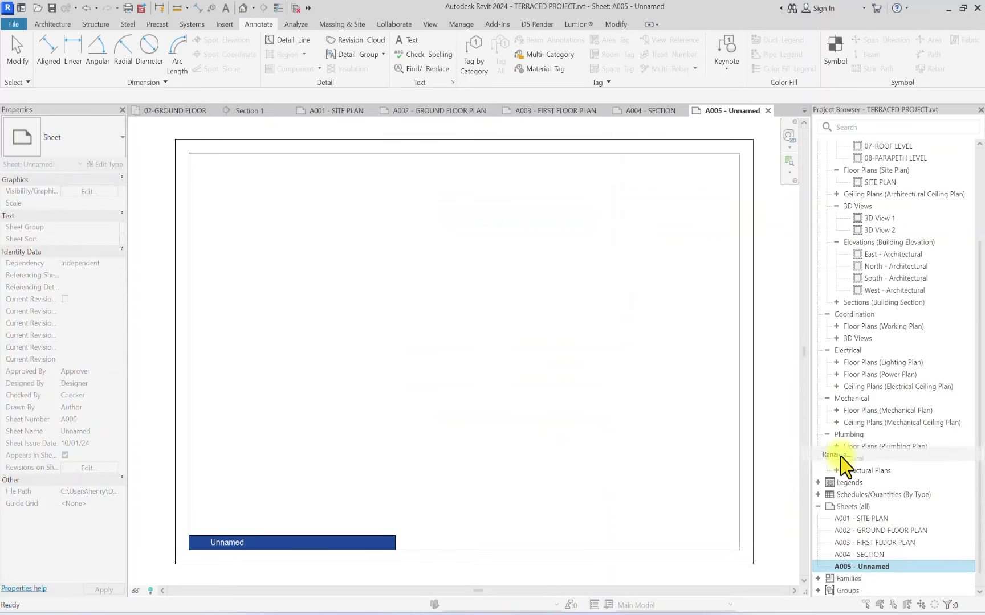
double_click(481, 322)
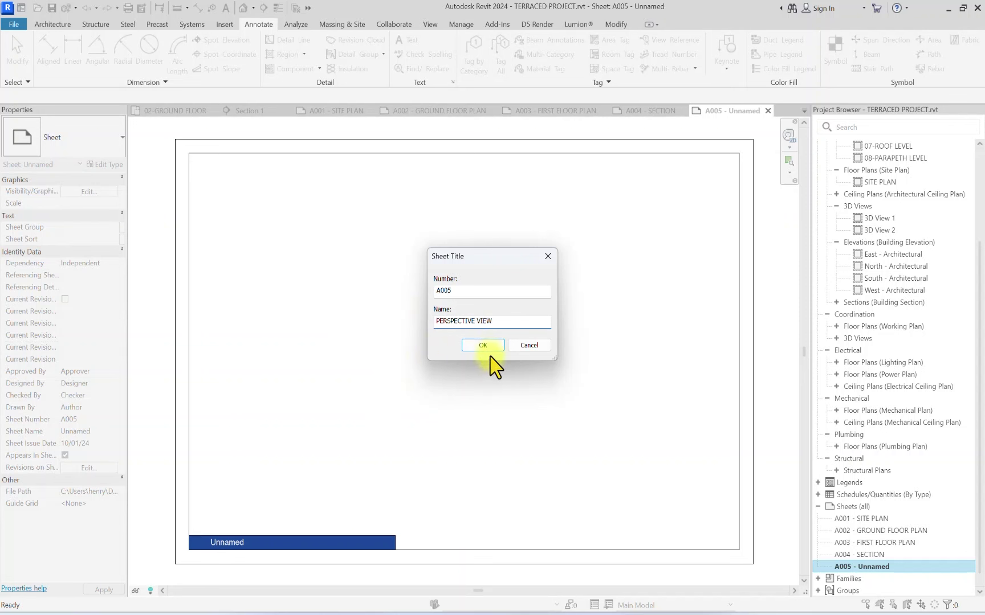
click(482, 345)
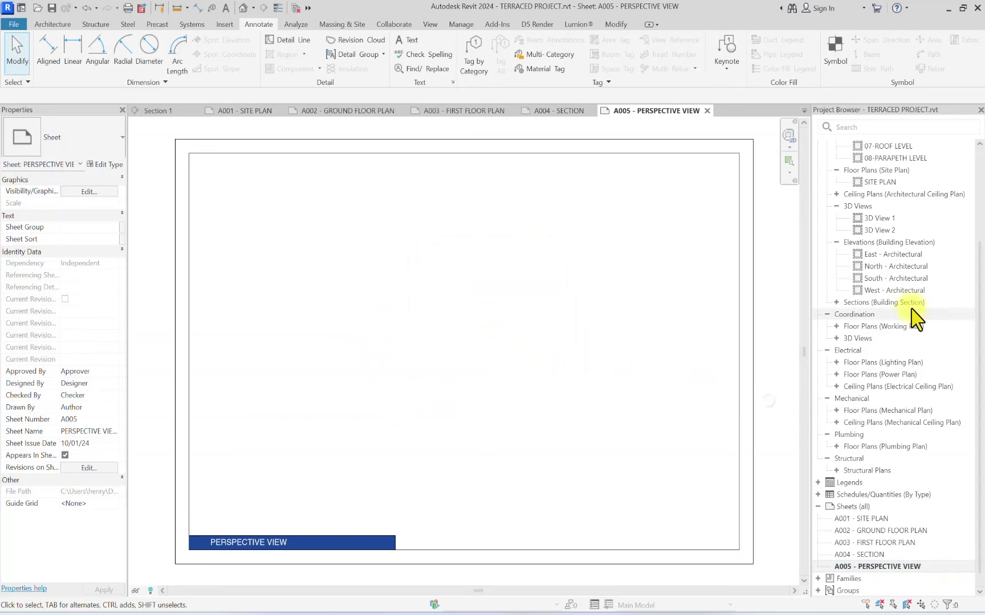
Step: Open sheet A001 - SITE PLAN and place the SITE PLAN view on it
scroll(901, 427, up, 3)
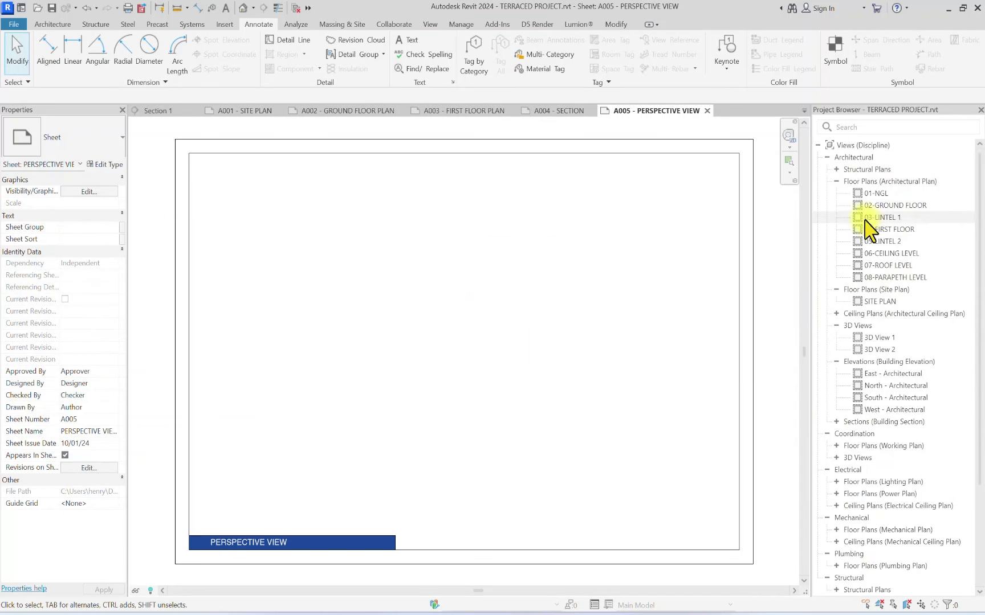
scroll(889, 456, down, 4)
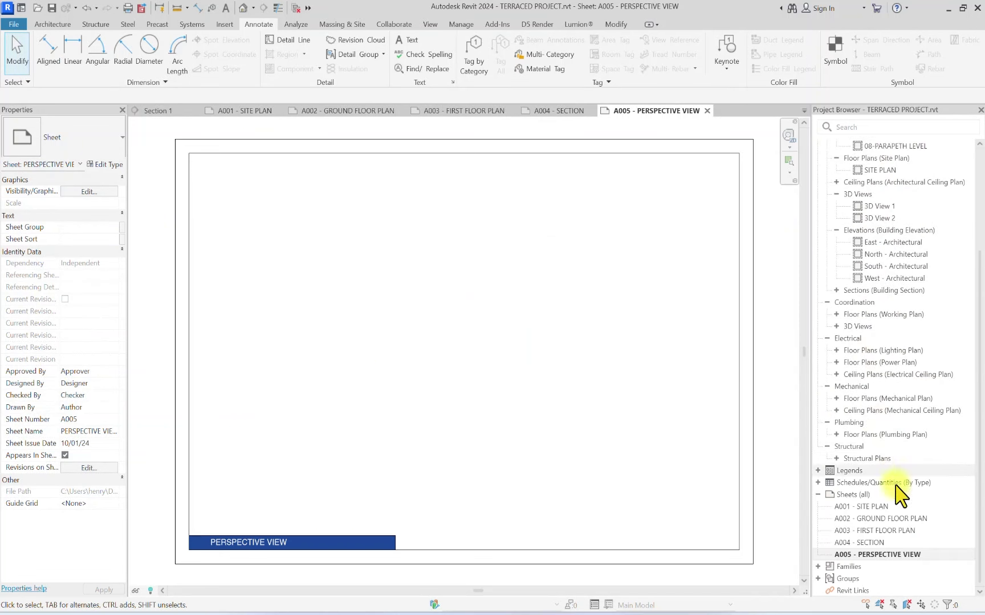
double_click(886, 507)
scroll(903, 220, up, 4)
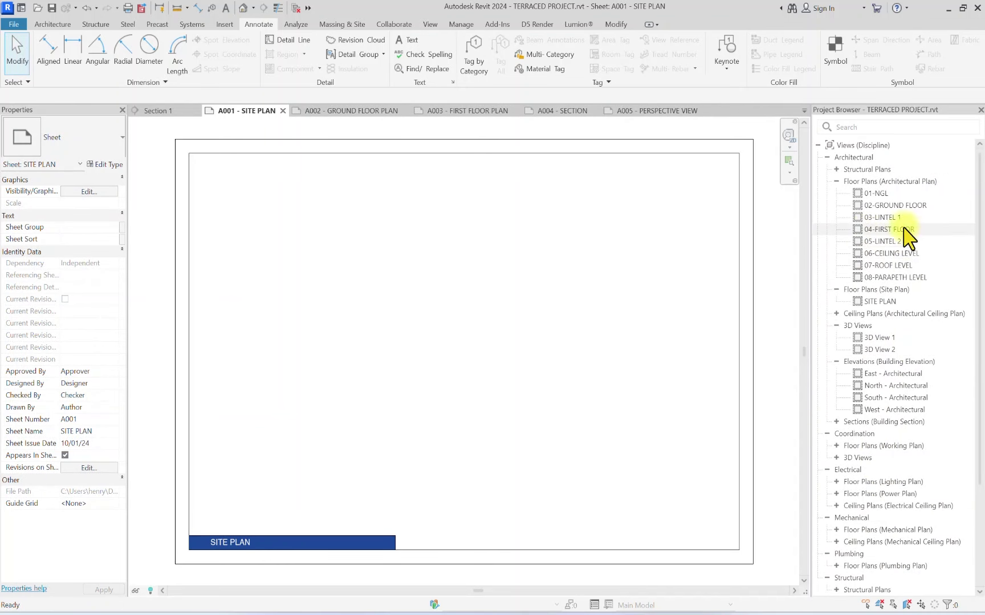
click(895, 205)
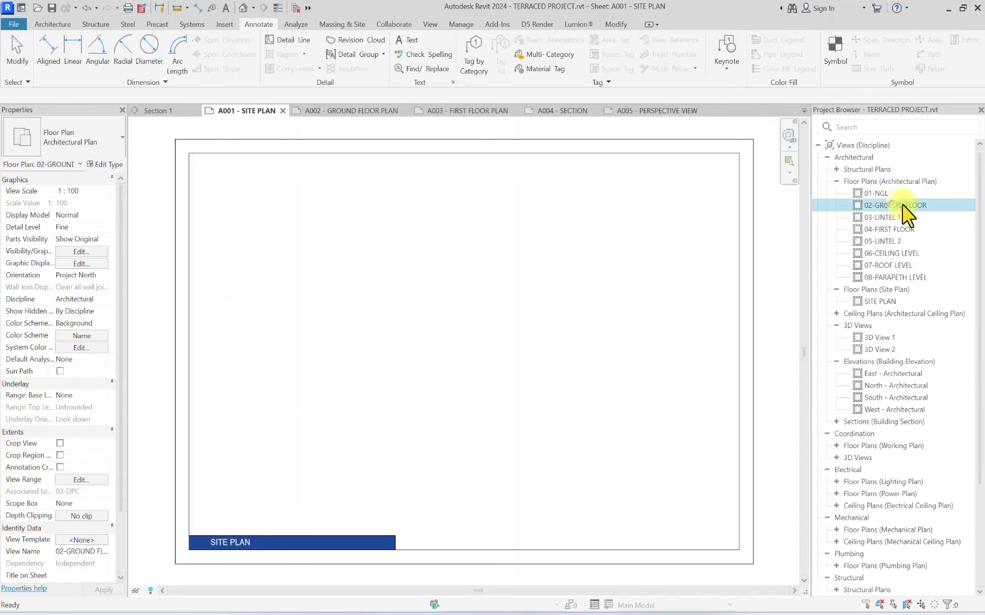
drag(266, 297, 268, 307)
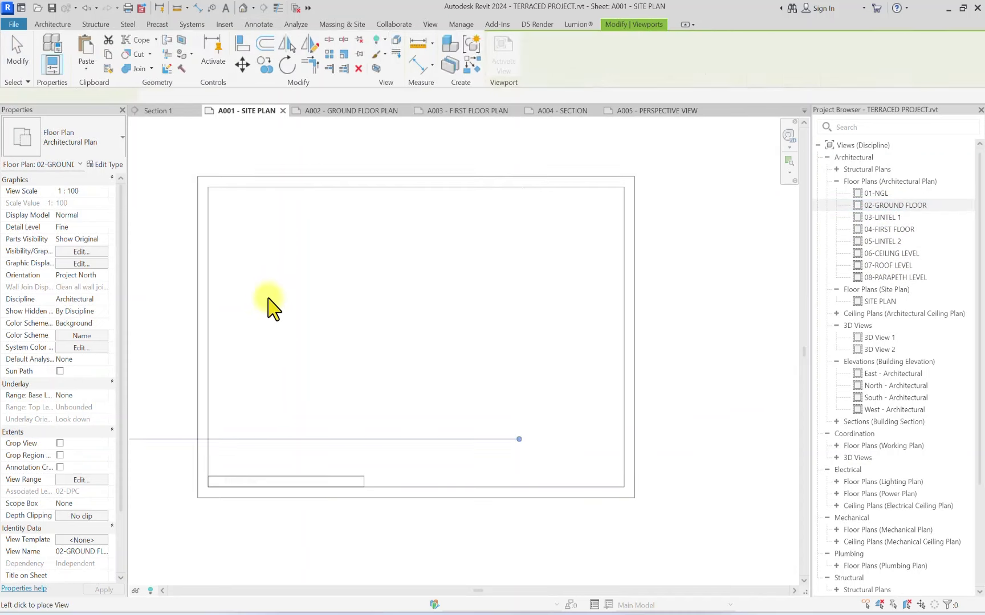
key(Escape)
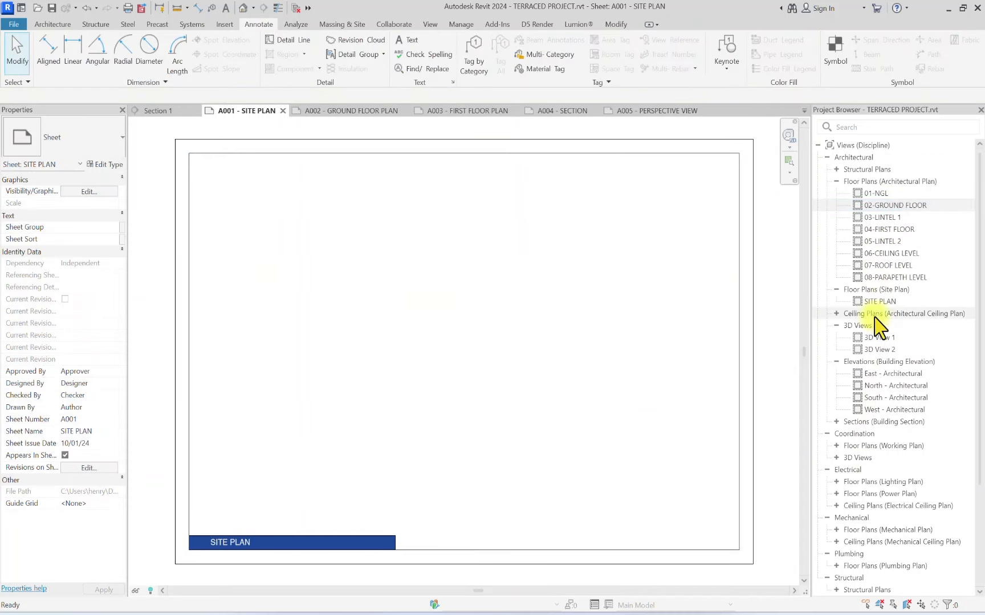
click(879, 301)
drag(880, 302, 357, 333)
click(364, 336)
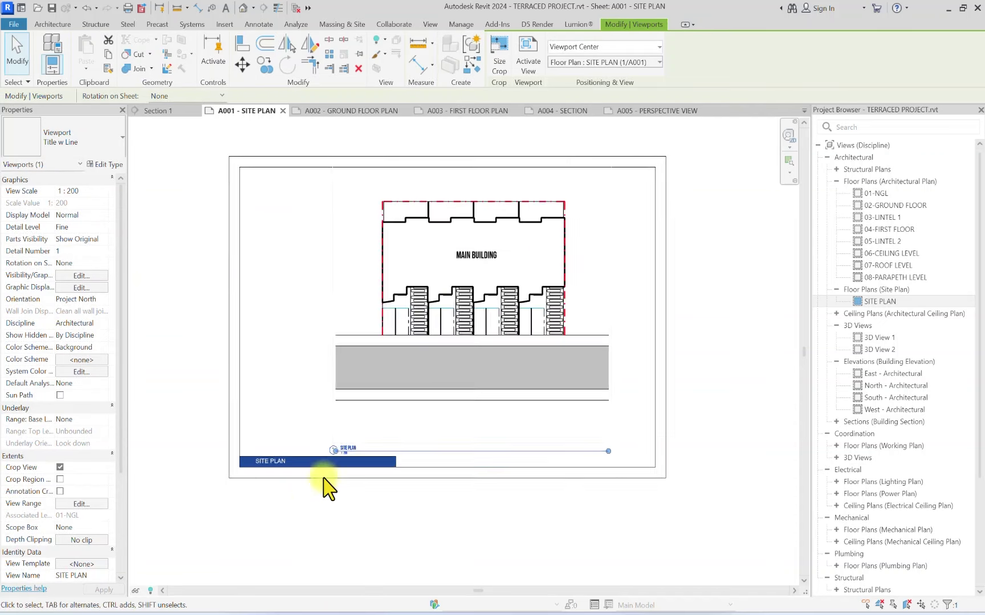
Step: Set the site plan viewport type to No Title
scroll(325, 482, up, 5)
scroll(431, 360, down, 2)
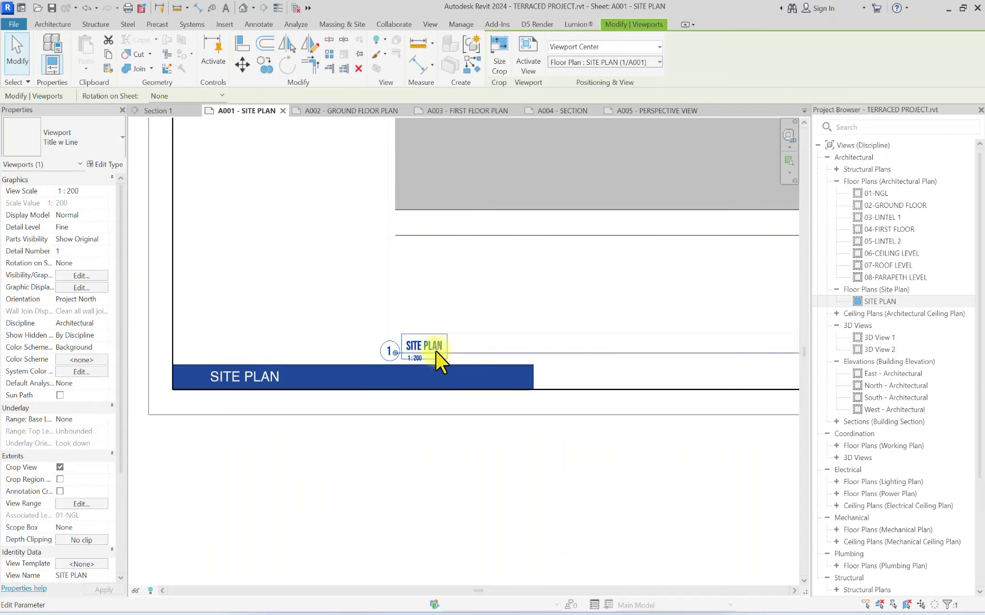
click(76, 143)
click(36, 199)
click(455, 455)
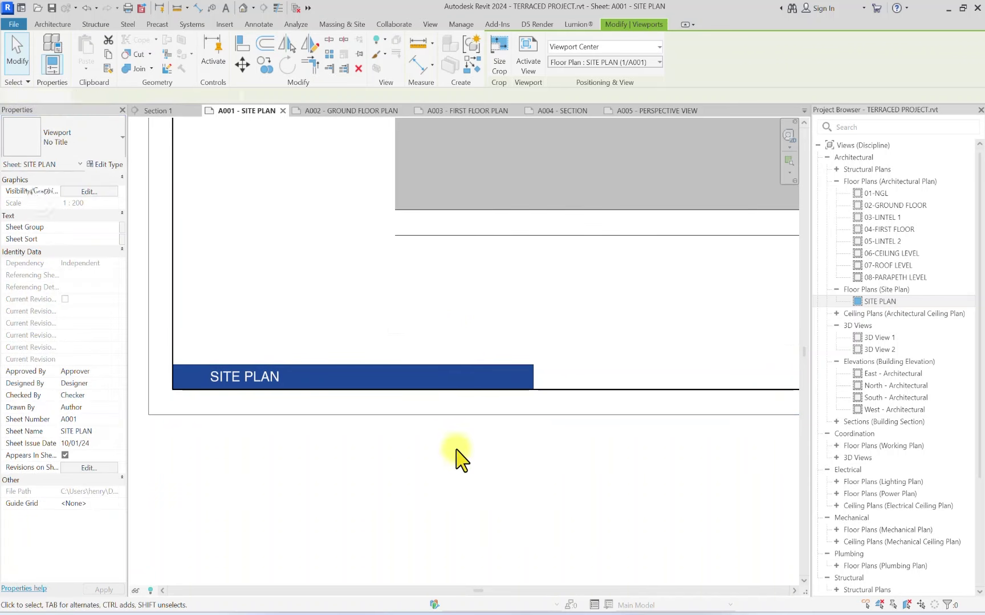
Step: Nudge the site plan viewport slightly left and up
scroll(493, 338, down, 3)
click(403, 399)
scroll(393, 406, up, 2)
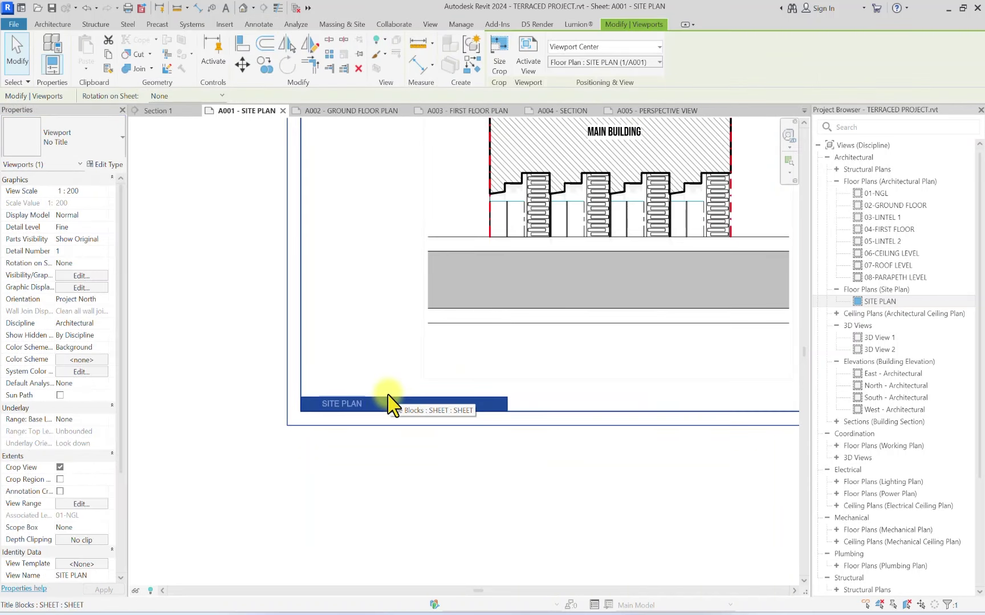
scroll(399, 399, down, 3)
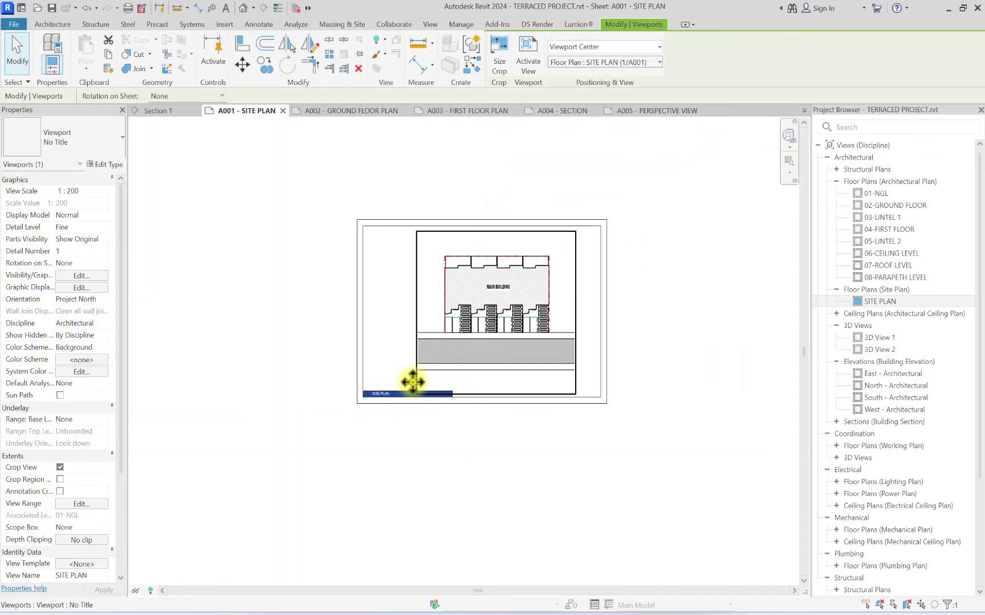
key(Left)
key(Left)
key(Left)
key(Left)
key(Left)
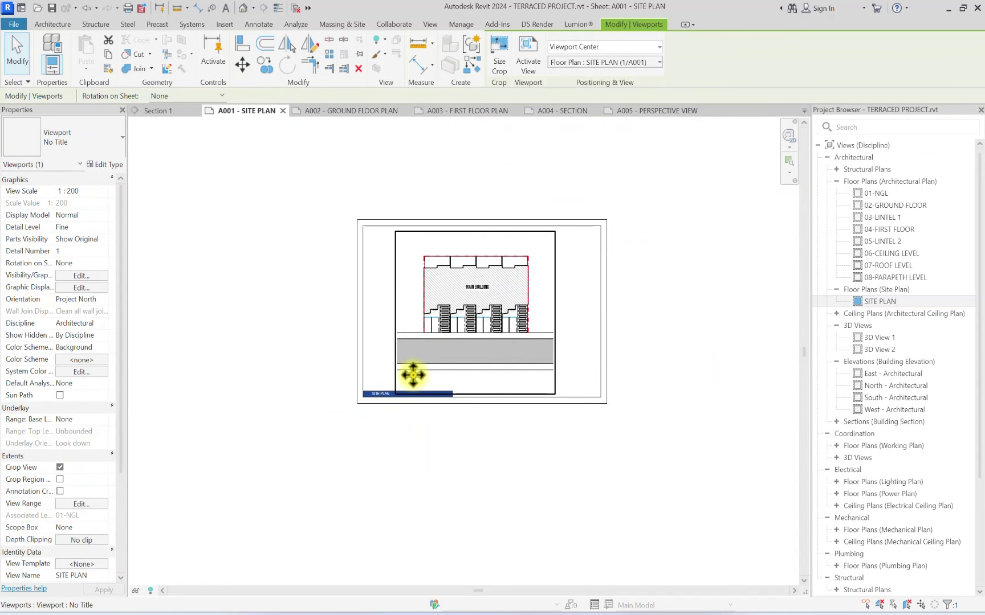
key(Up)
key(Up)
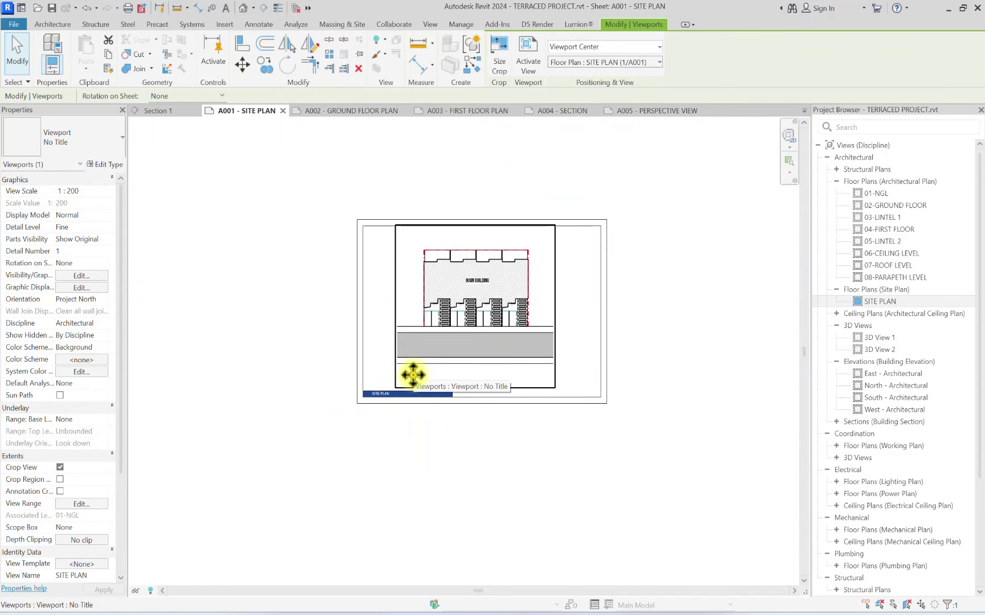
scroll(547, 279, up, 2)
scroll(462, 246, up, 3)
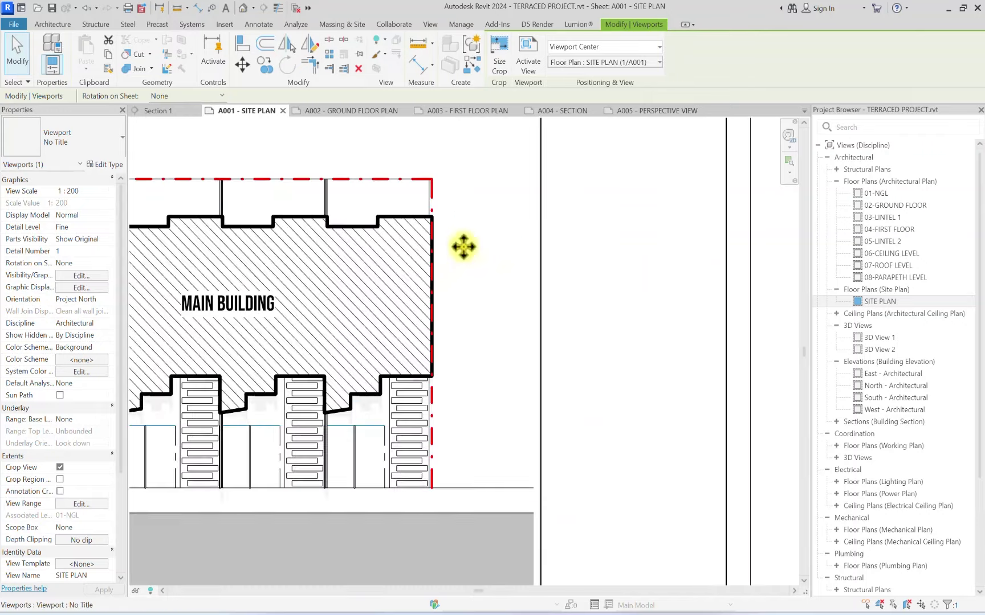
scroll(463, 246, down, 2)
scroll(308, 254, up, 2)
scroll(434, 292, down, 3)
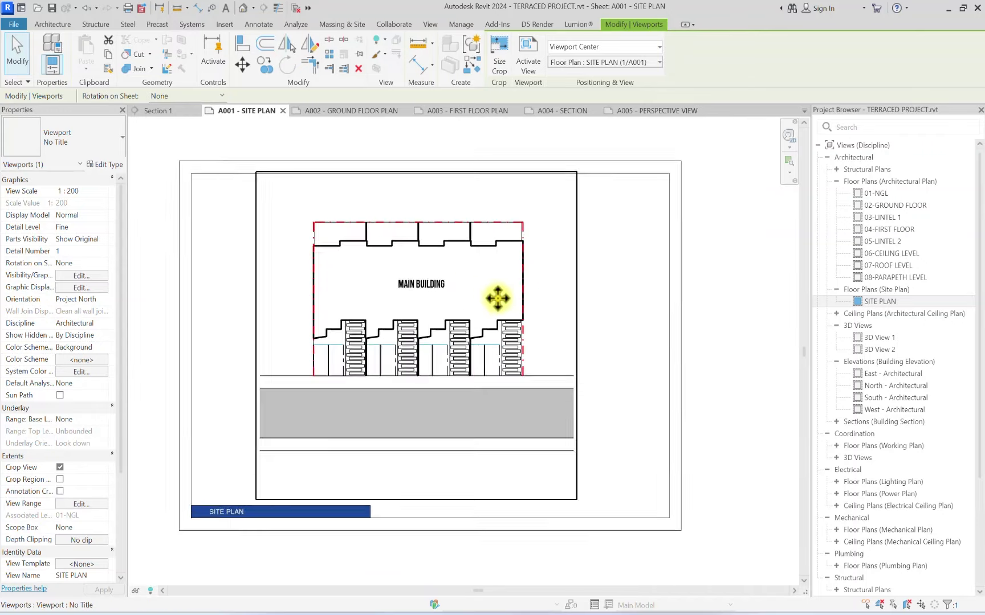
scroll(844, 547, down, 3)
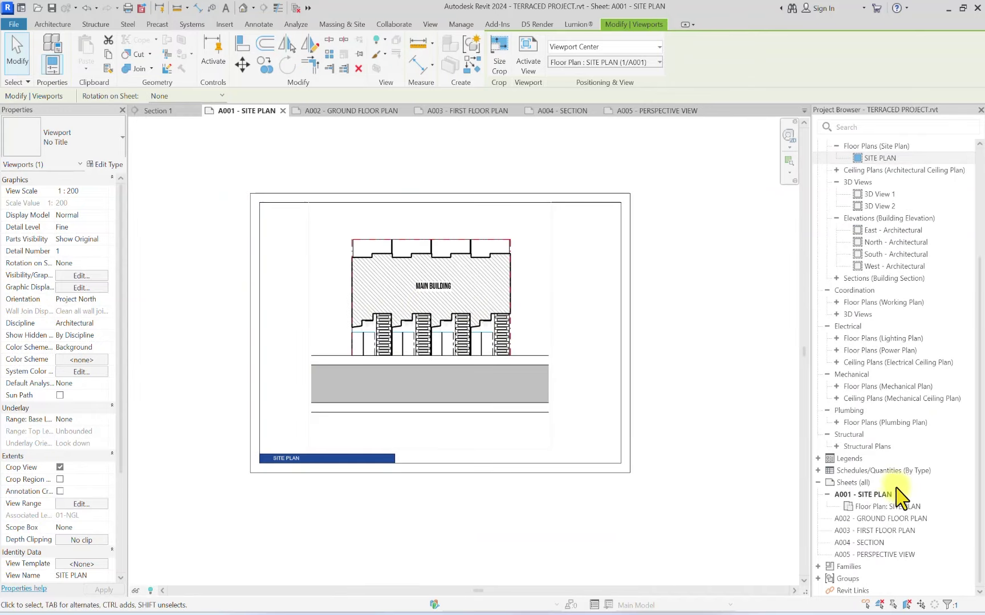
Step: Open sheet A002 and place the 02-GROUND FLOOR plan on it
double_click(856, 519)
scroll(877, 240, up, 3)
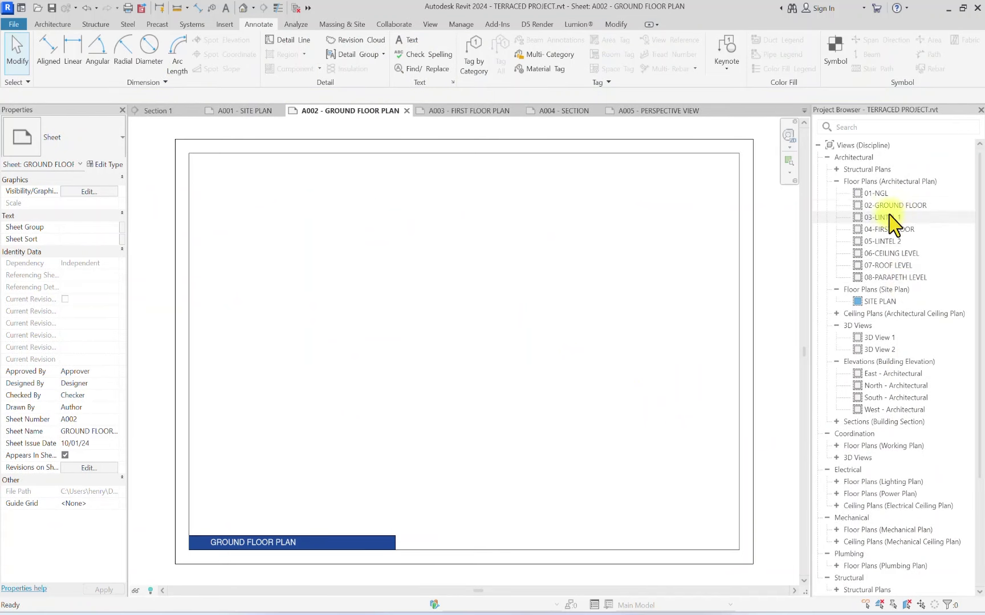
drag(892, 206, 398, 319)
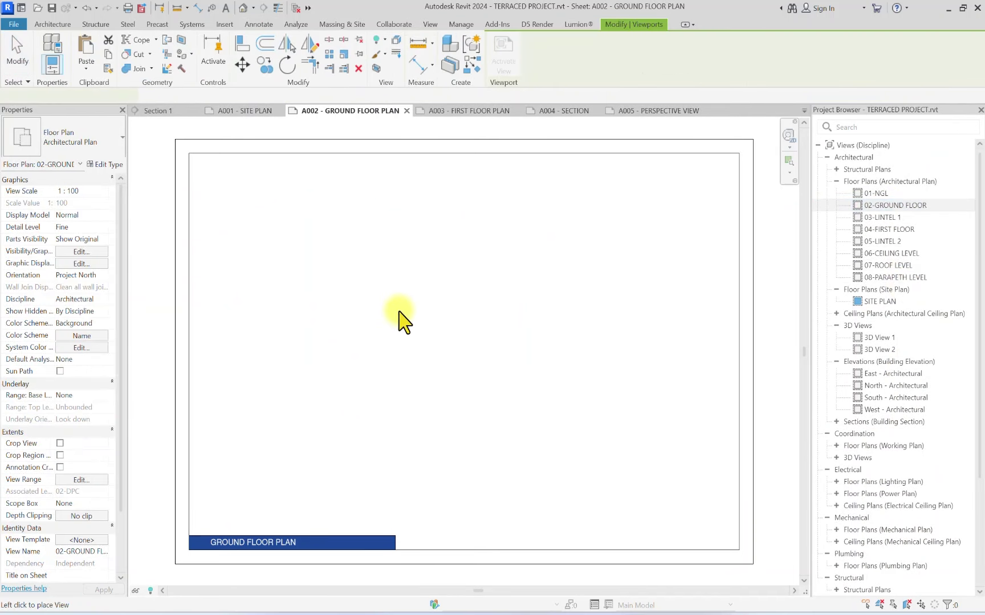
click(451, 321)
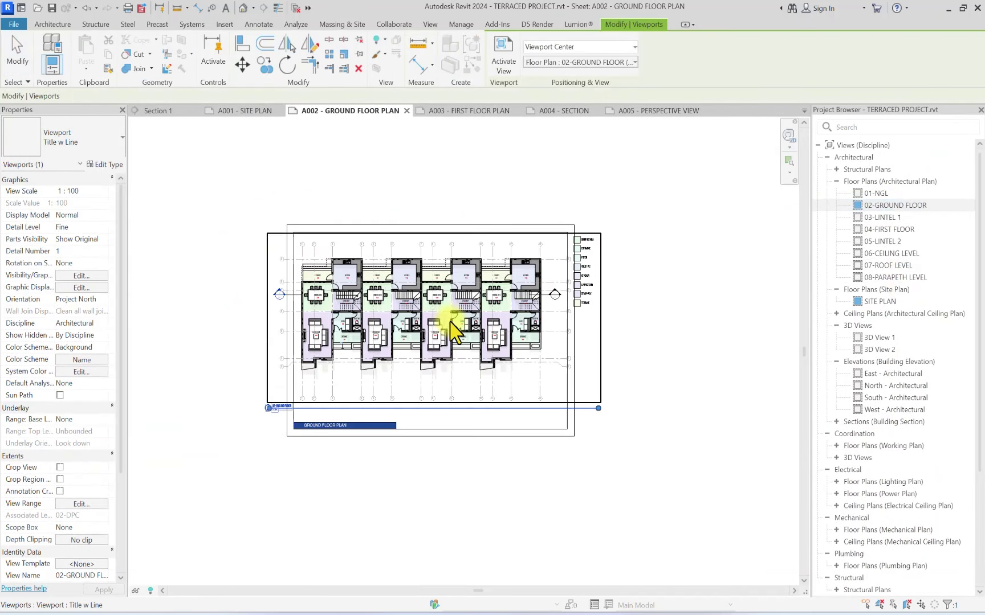
scroll(448, 322, up, 2)
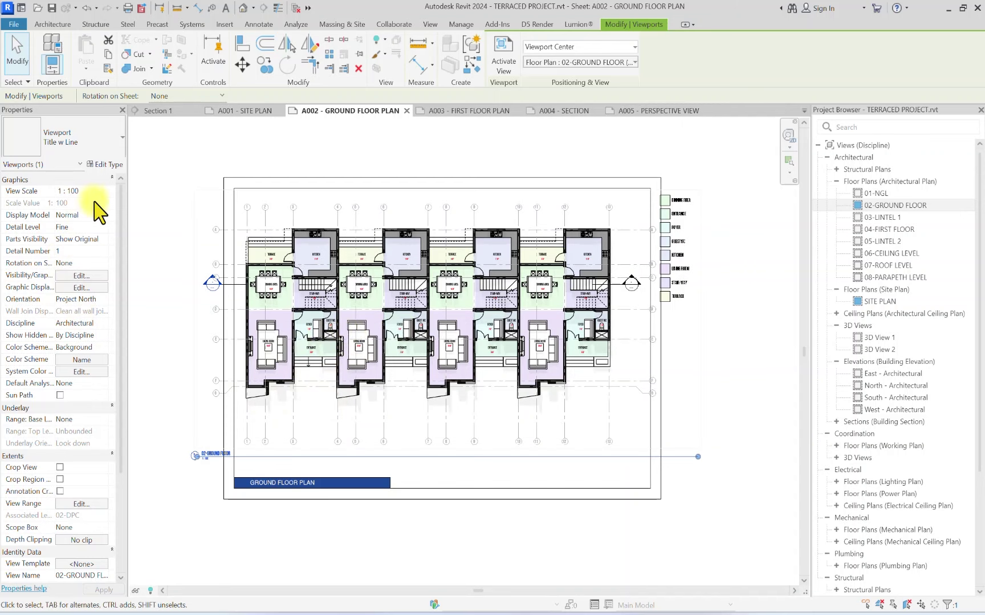
Step: Give the ground floor viewport a custom 1:125 scale, undoing an accidental move
click(80, 191)
click(76, 203)
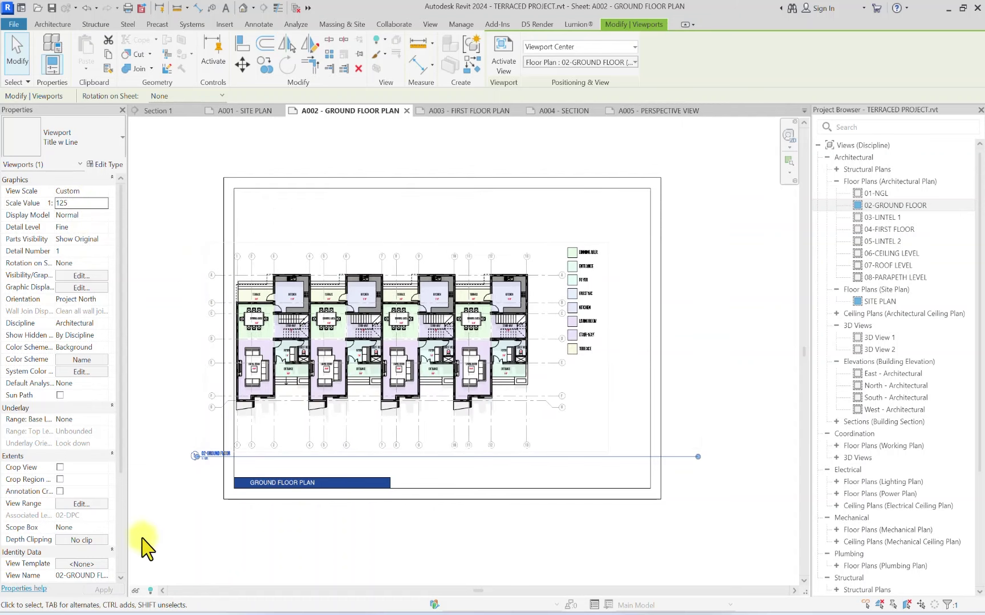
click(143, 540)
scroll(326, 378, up, 2)
mouse_move(325, 377)
mouse_down()
mouse_move(373, 297)
mouse_move(336, 363)
mouse_up()
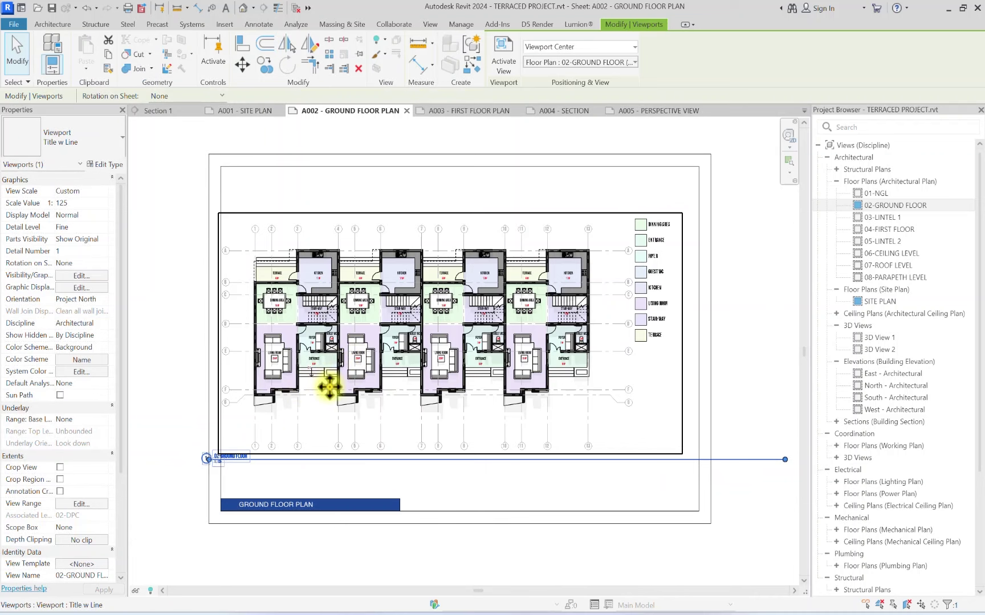
key(ctrl+z)
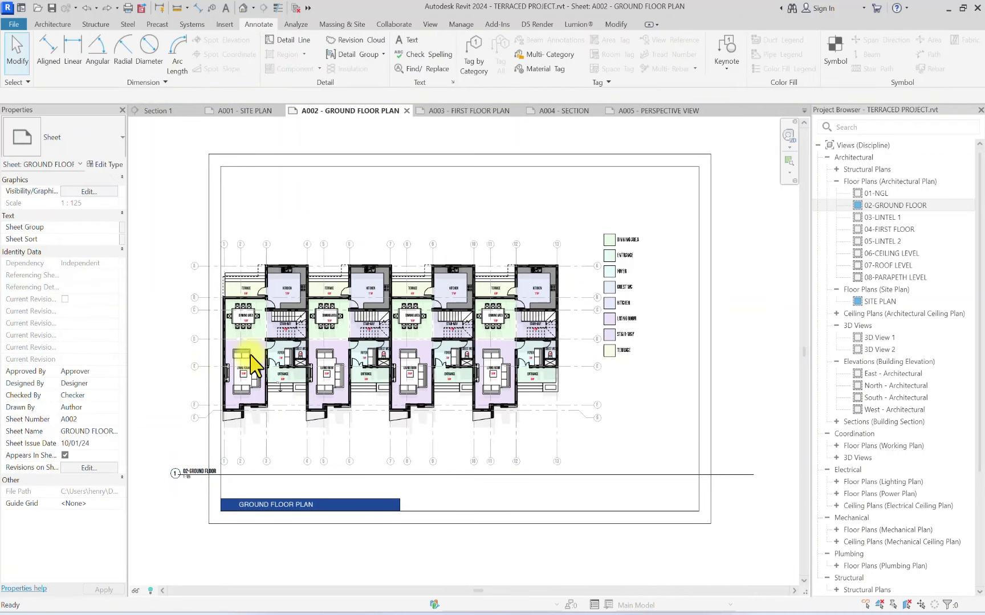
Step: Undo the scale change to 1:100, then edit and reload the SHEET title block
key(ctrl+z)
scroll(248, 297, down, 3)
scroll(352, 286, up, 2)
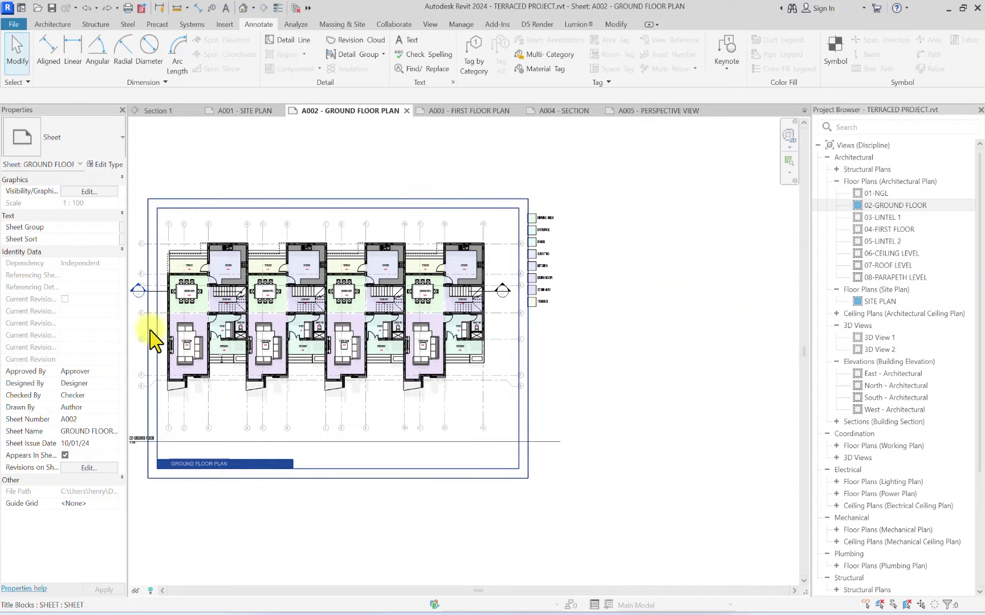
double_click(158, 324)
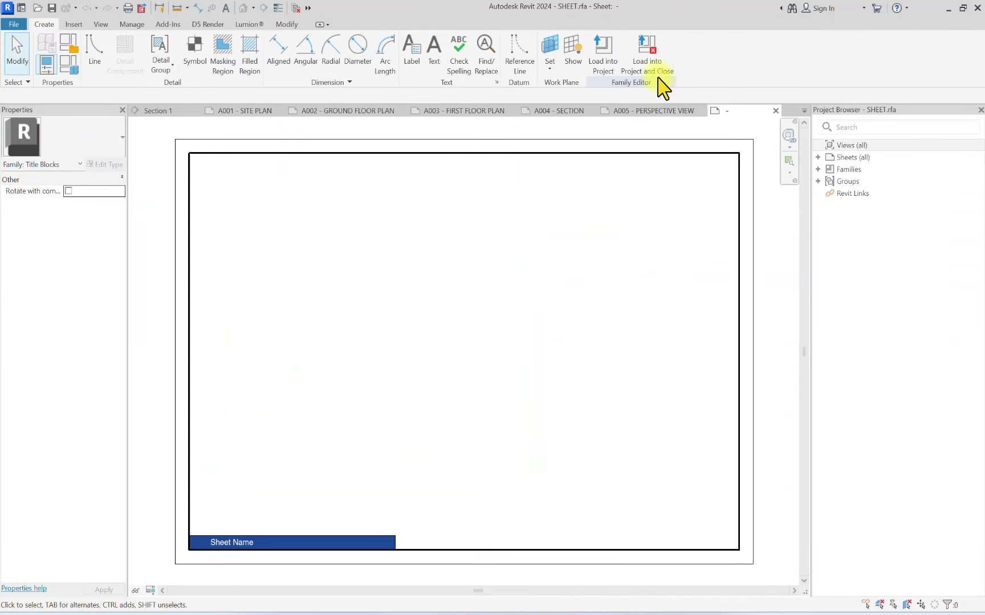
click(656, 71)
click(521, 253)
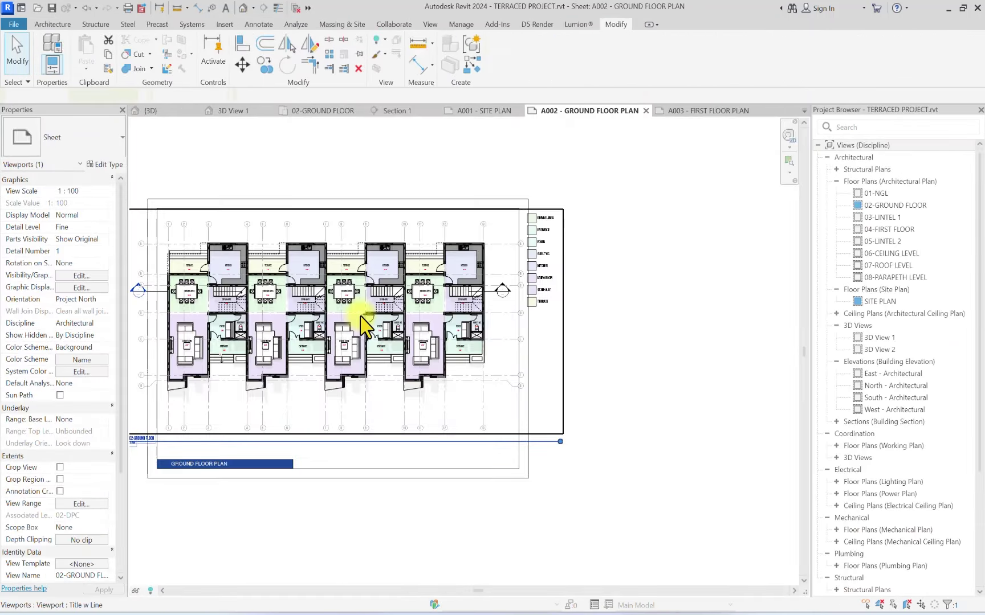
scroll(228, 327, down, 1)
Step: Set Section 1 to hide only at scales coarser than 1:5000
double_click(223, 318)
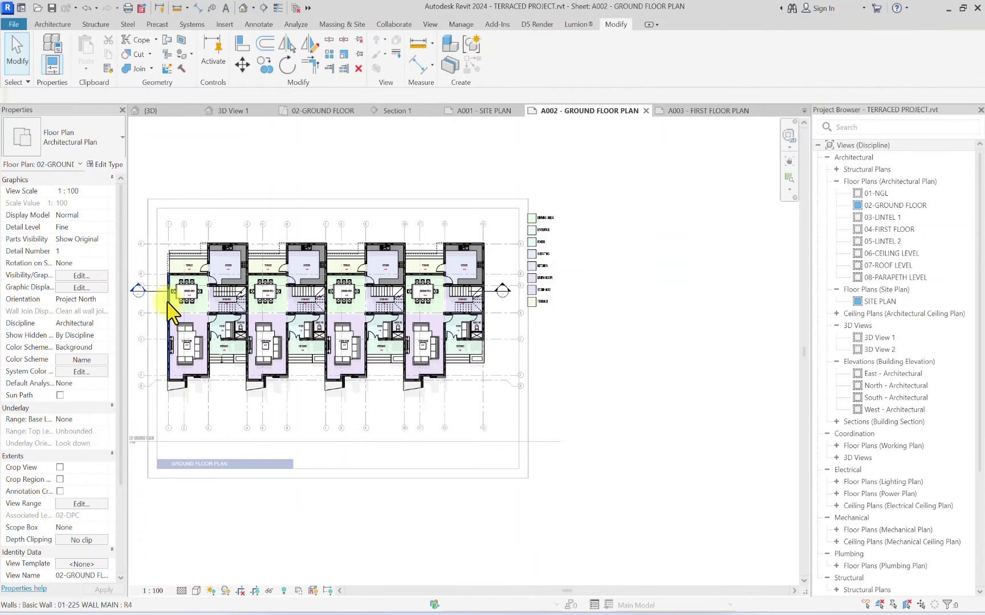
click(153, 296)
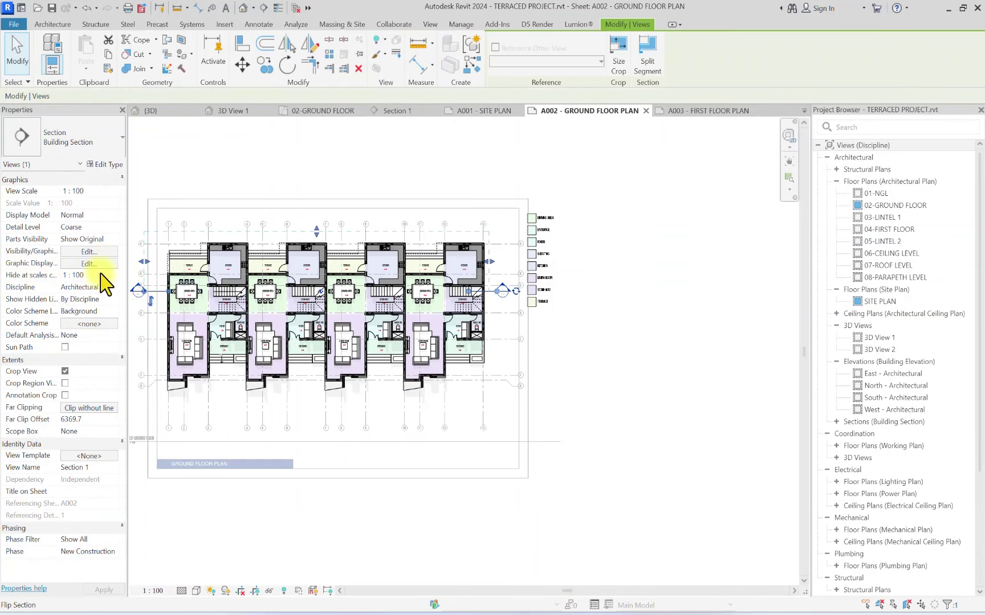
click(115, 275)
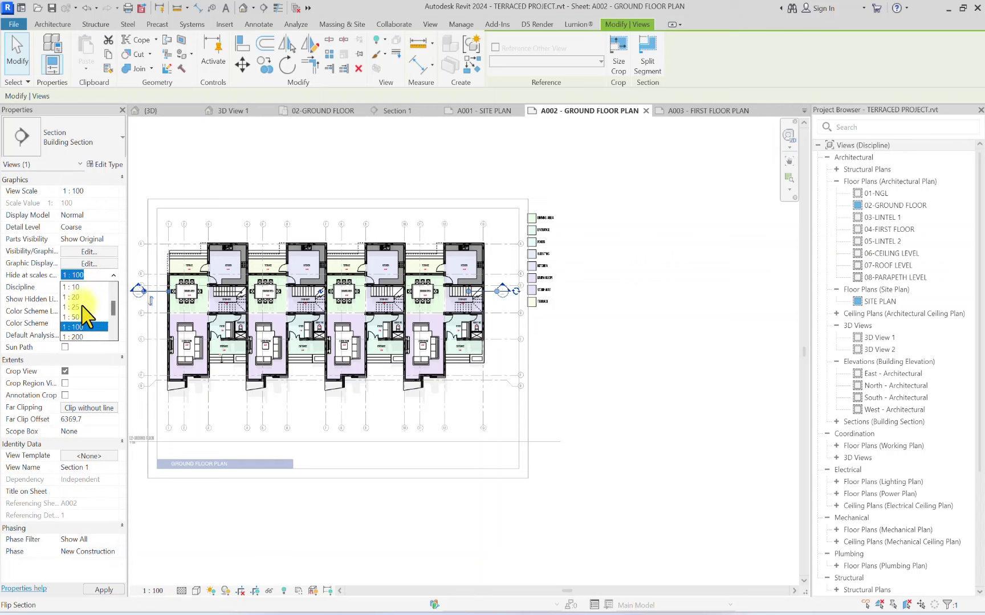
click(79, 328)
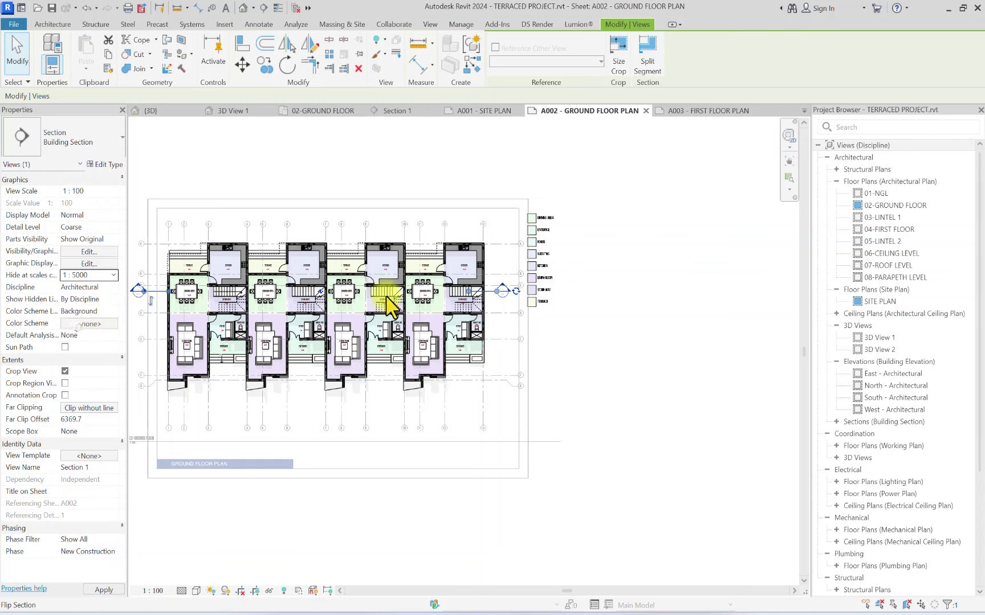
scroll(567, 293, down, 3)
click(582, 292)
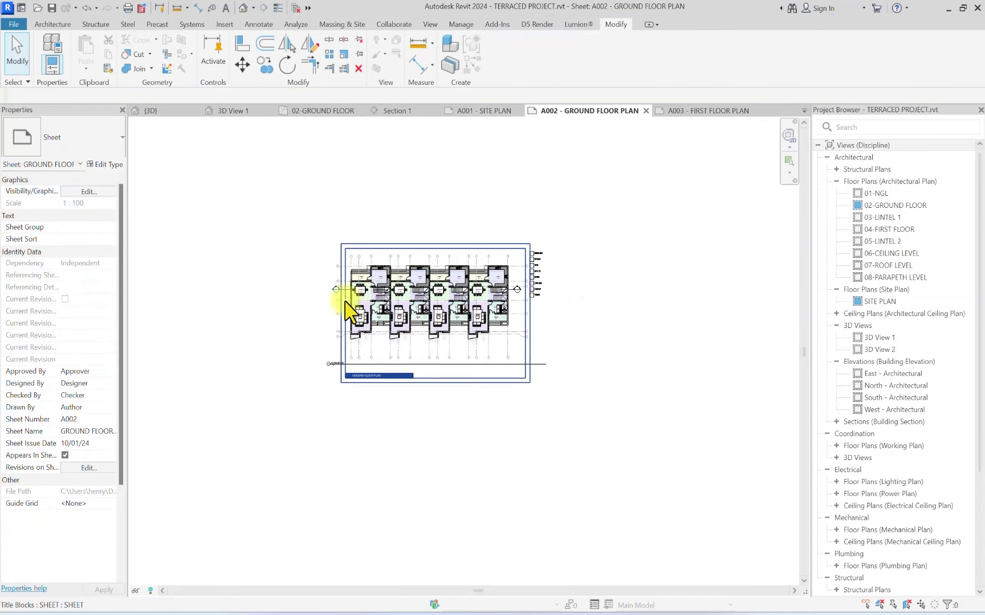
Step: Set the ground floor viewport back to a custom 1:125 scale
click(378, 286)
click(100, 194)
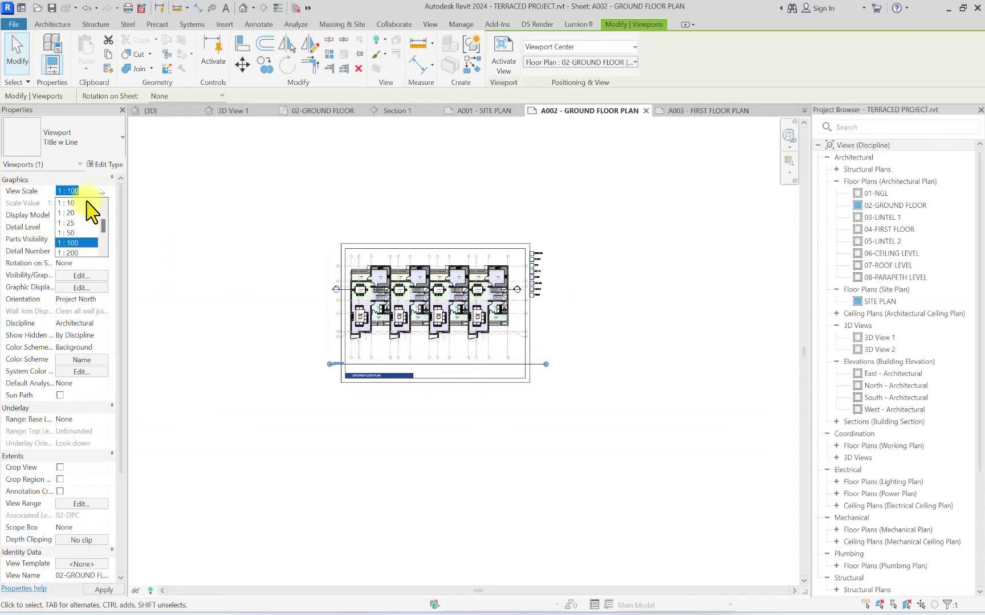
click(78, 207)
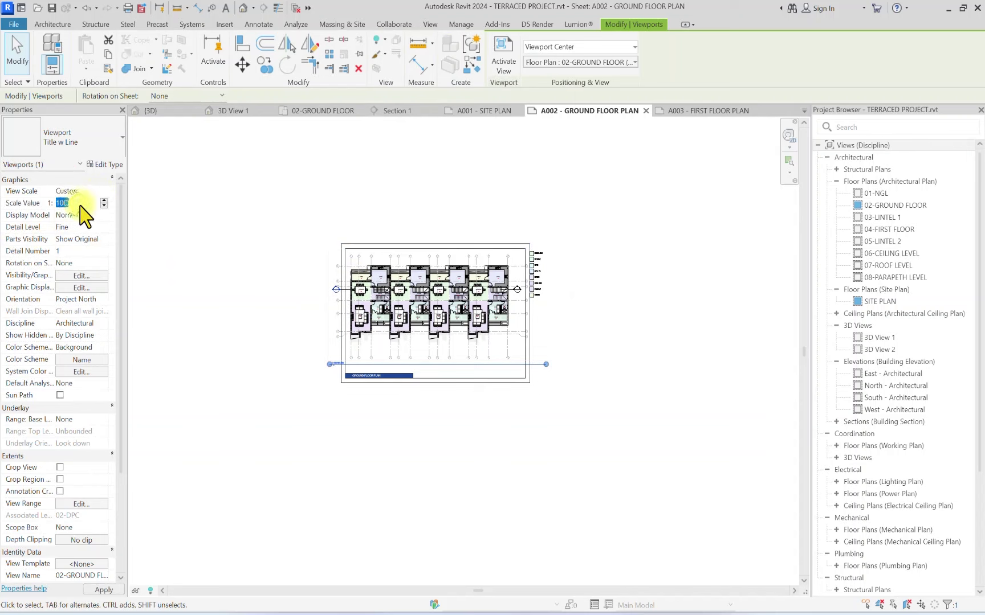
text(125)
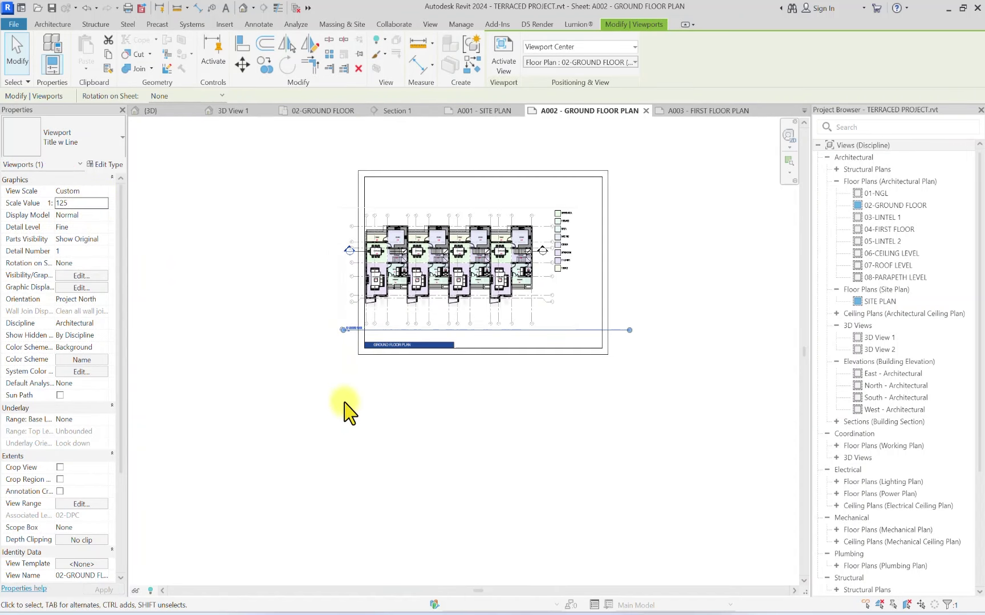
scroll(446, 433, up, 5)
scroll(492, 282, down, 2)
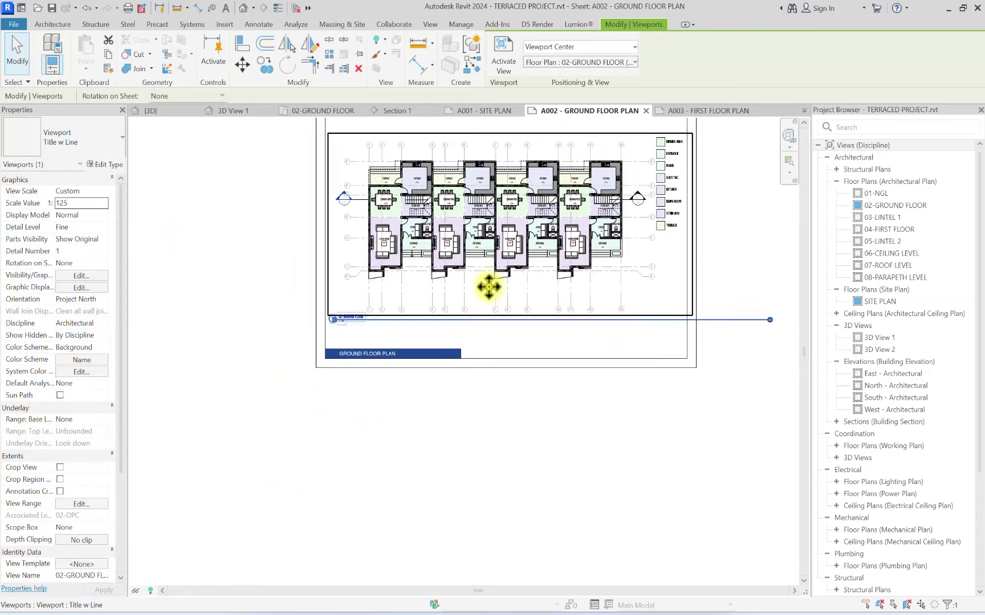
click(97, 149)
click(68, 208)
click(539, 450)
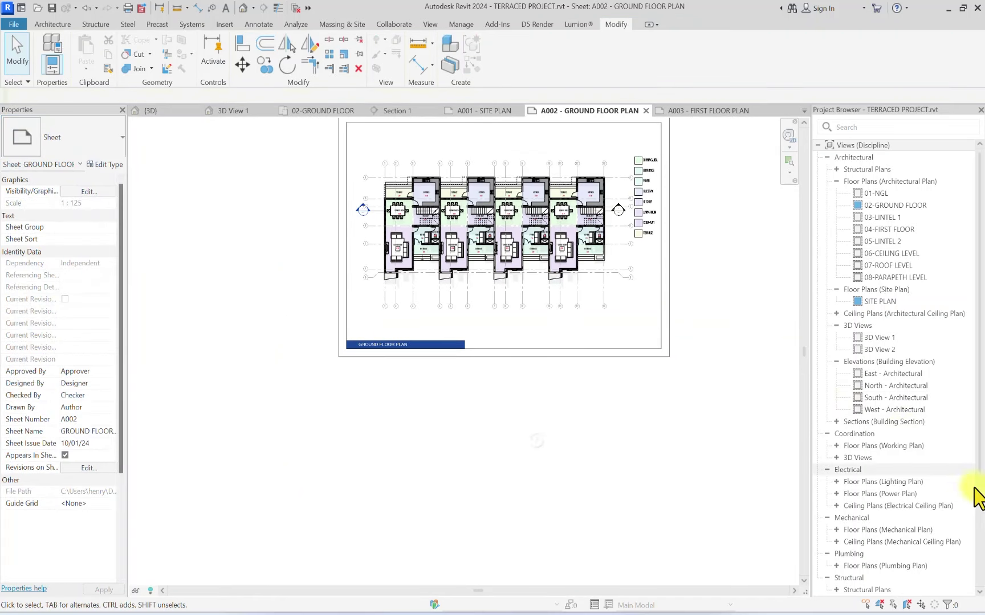
scroll(894, 430, down, 4)
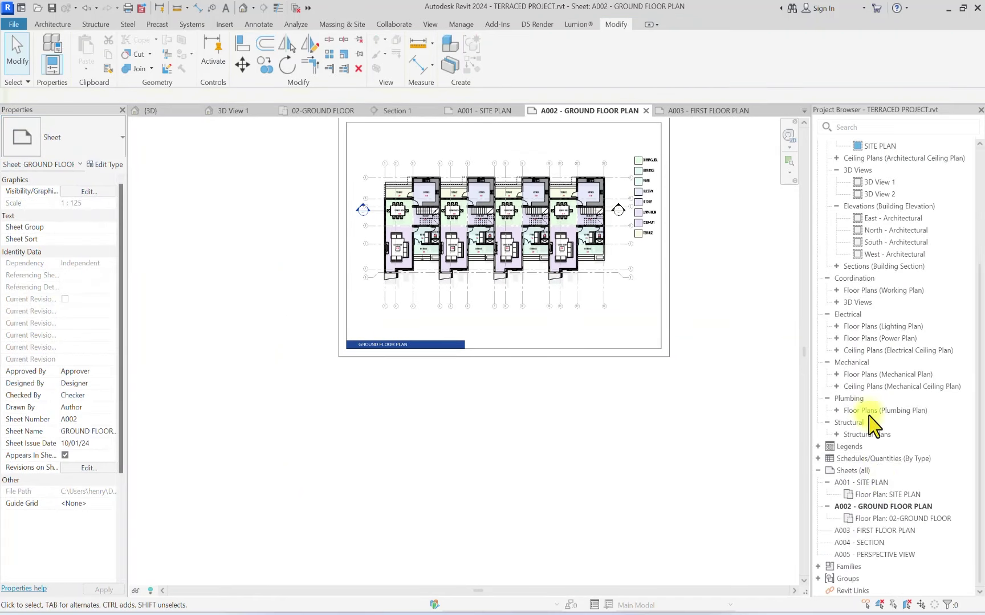
Step: Open sheet A003 - FIRST FLOOR PLAN and place the 04-FIRST FLOOR plan on it
double_click(843, 530)
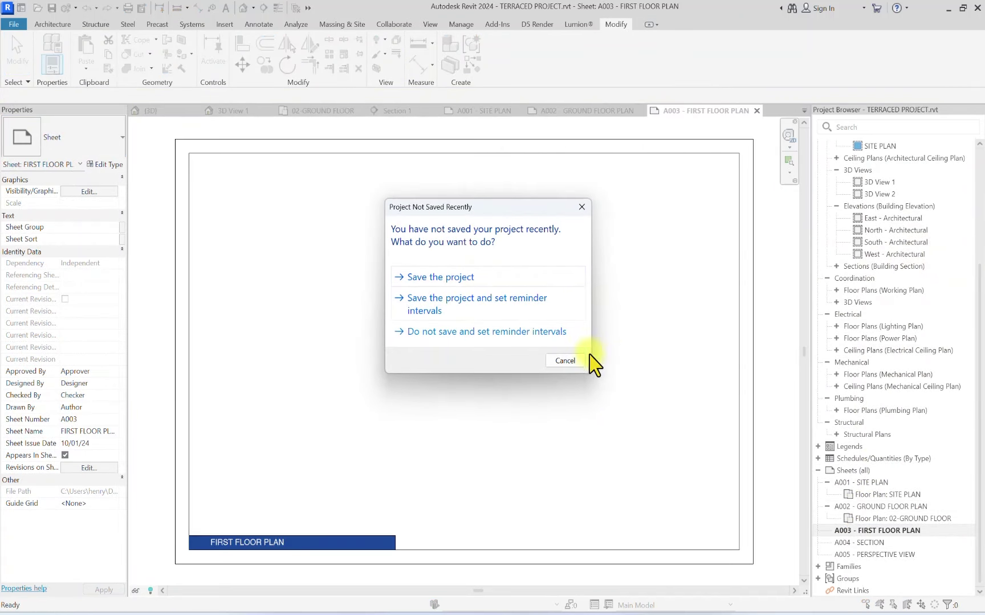
click(570, 360)
scroll(888, 256, up, 5)
drag(897, 229, 368, 341)
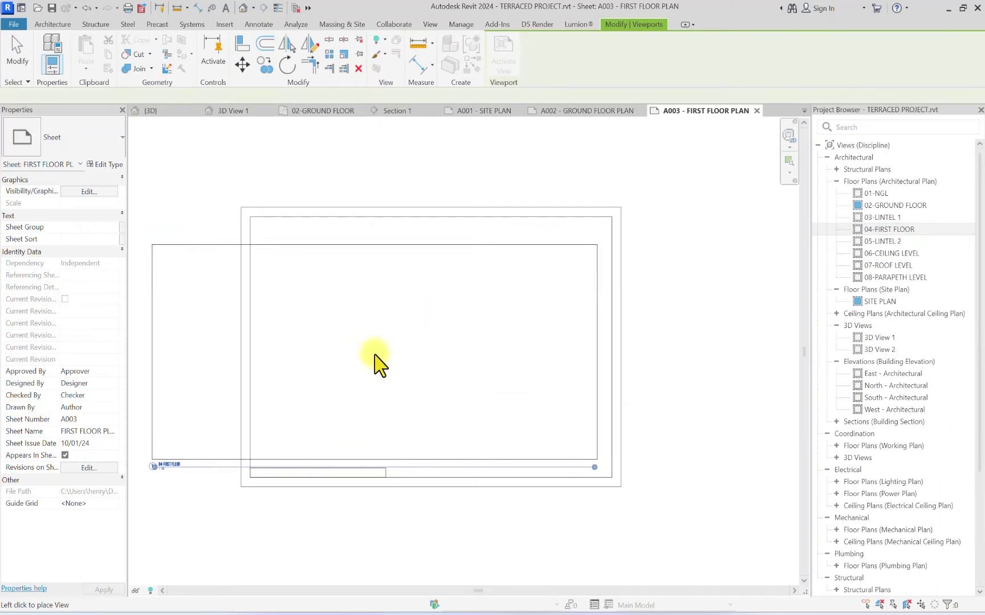
click(457, 341)
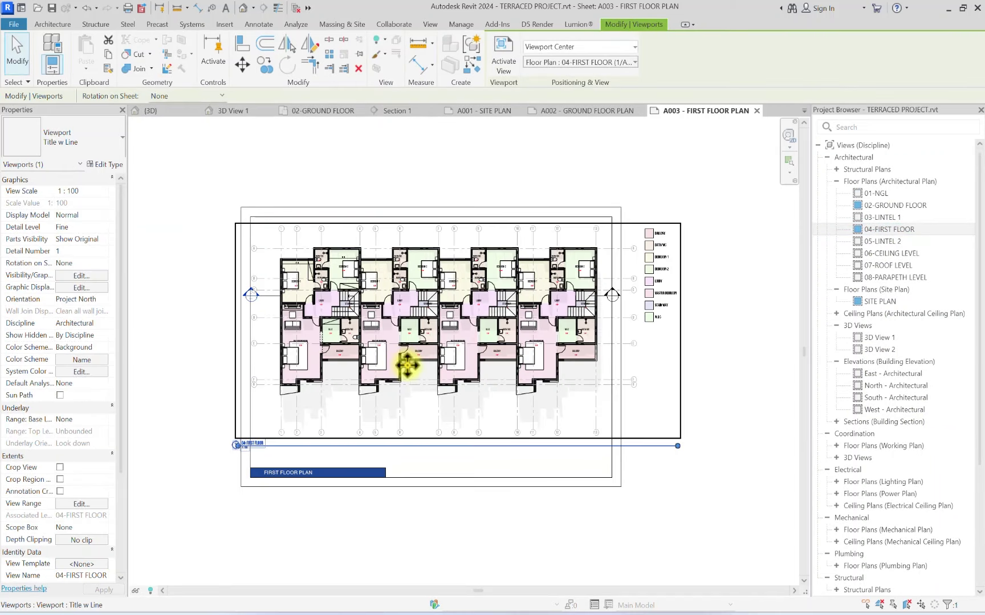
Step: Set the first floor viewport to custom 1:125, shift it up-right, and remove its title
click(103, 190)
click(76, 200)
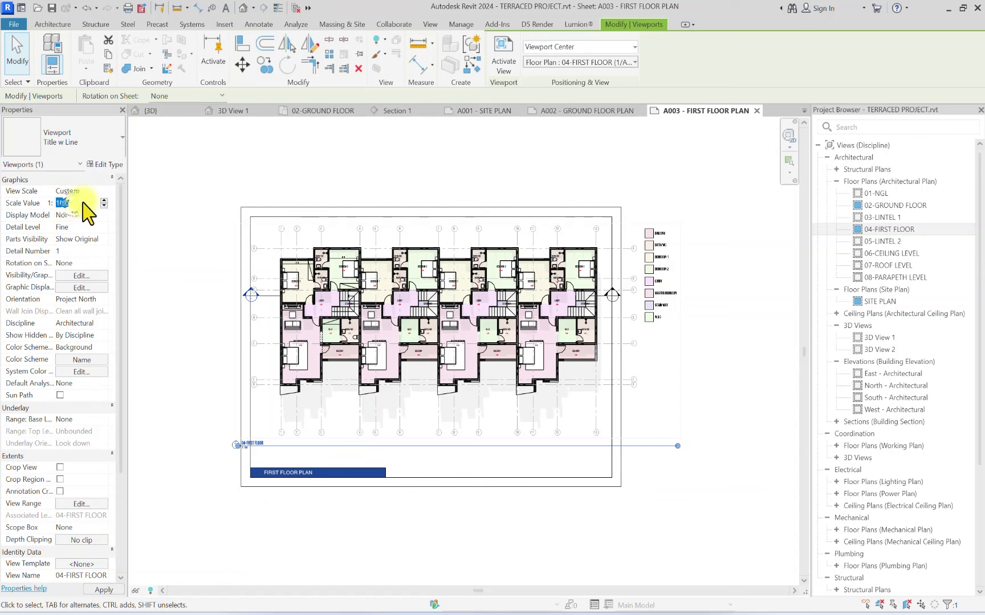
text(125)
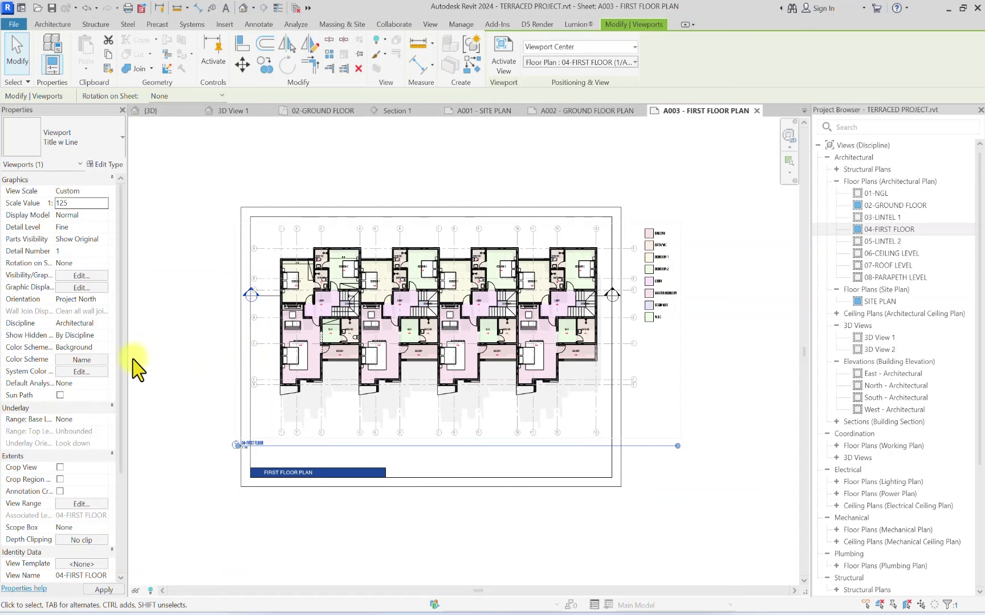
drag(350, 354, 420, 318)
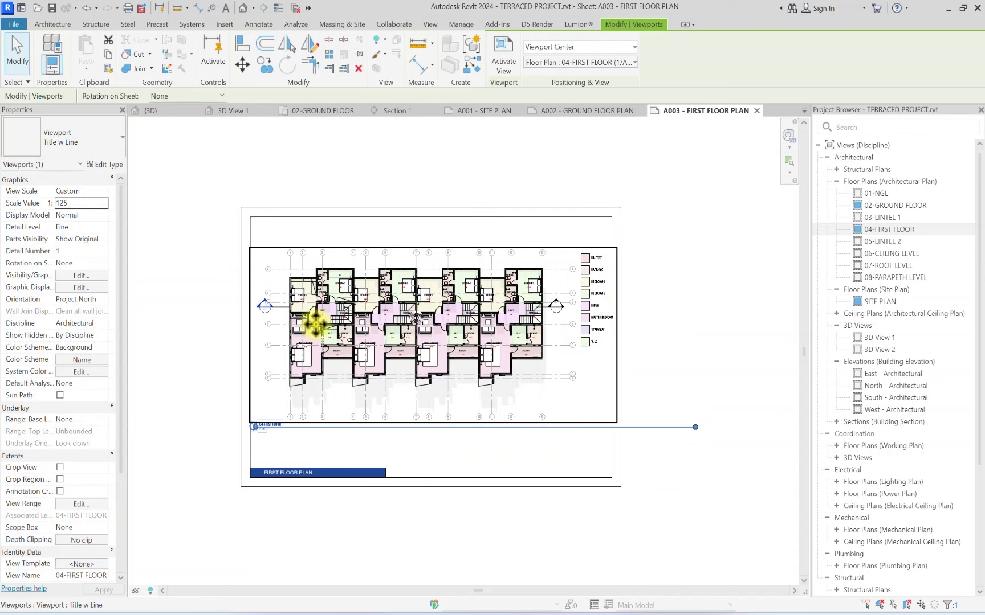
click(62, 136)
click(38, 207)
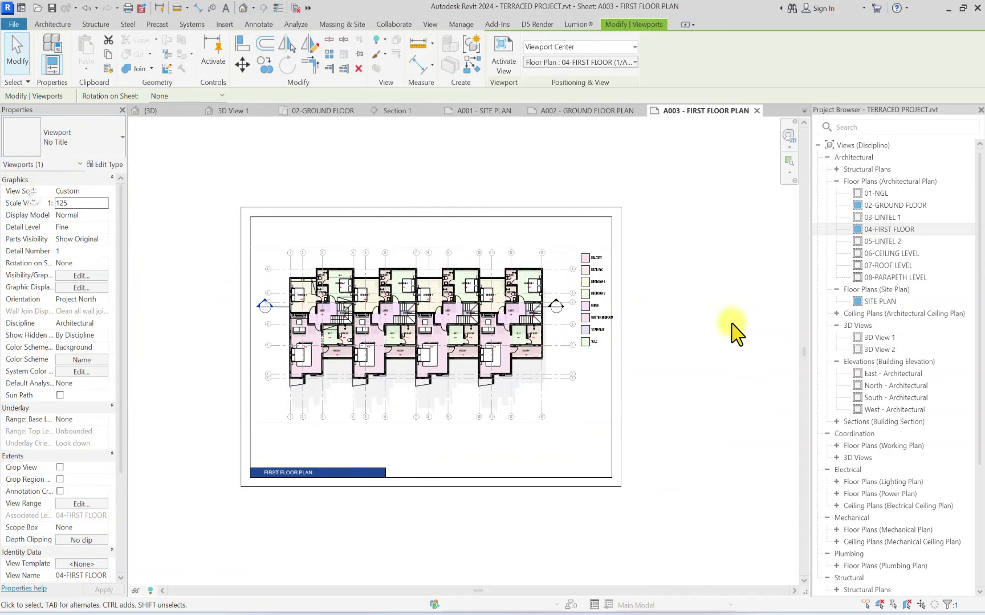
click(738, 339)
scroll(846, 467, down, 5)
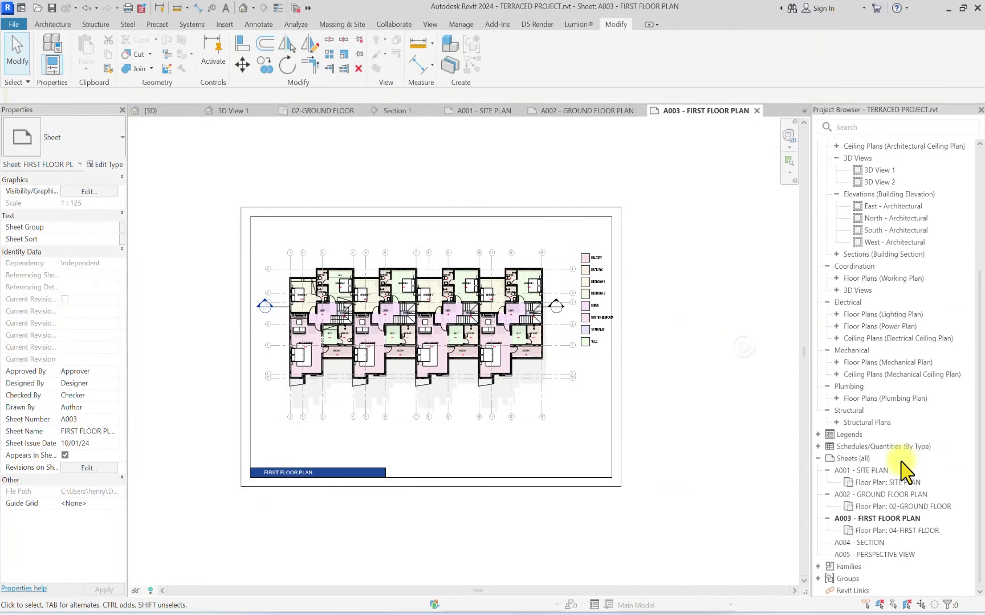
Step: Open sheet A004 - SECTION and place Section 1 on it
double_click(863, 555)
double_click(863, 543)
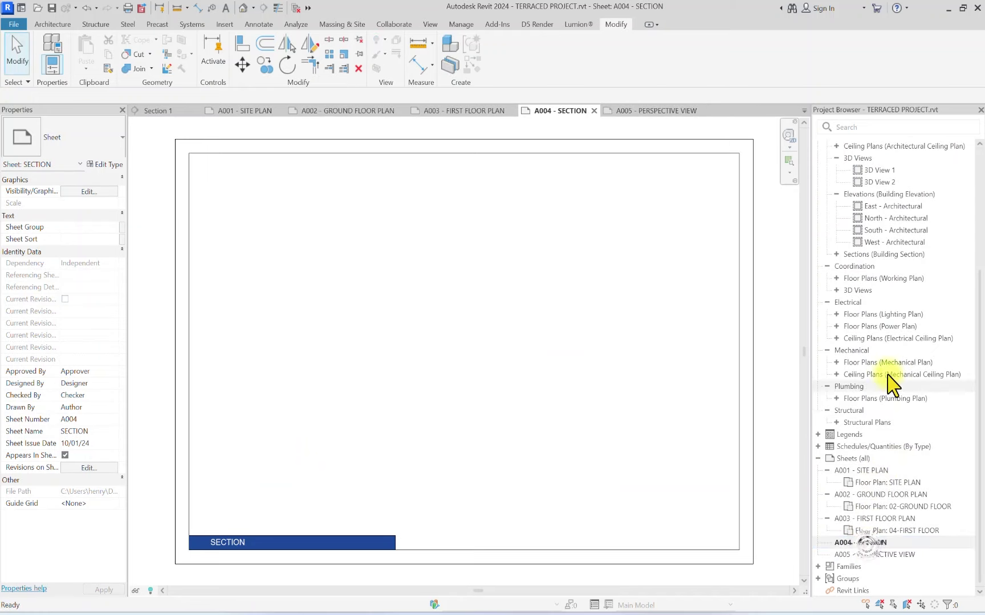
scroll(881, 371, up, 5)
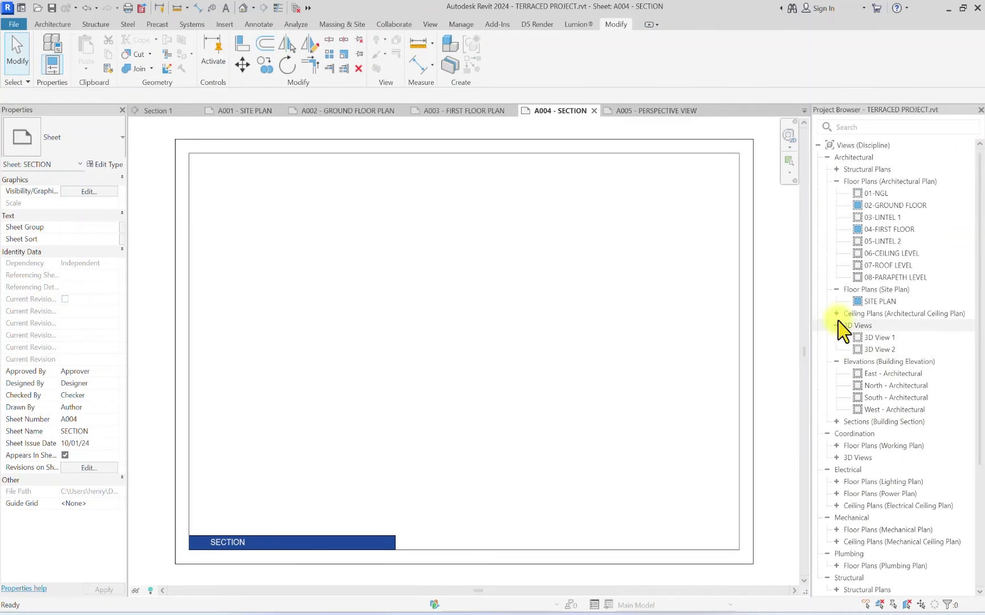
double_click(846, 422)
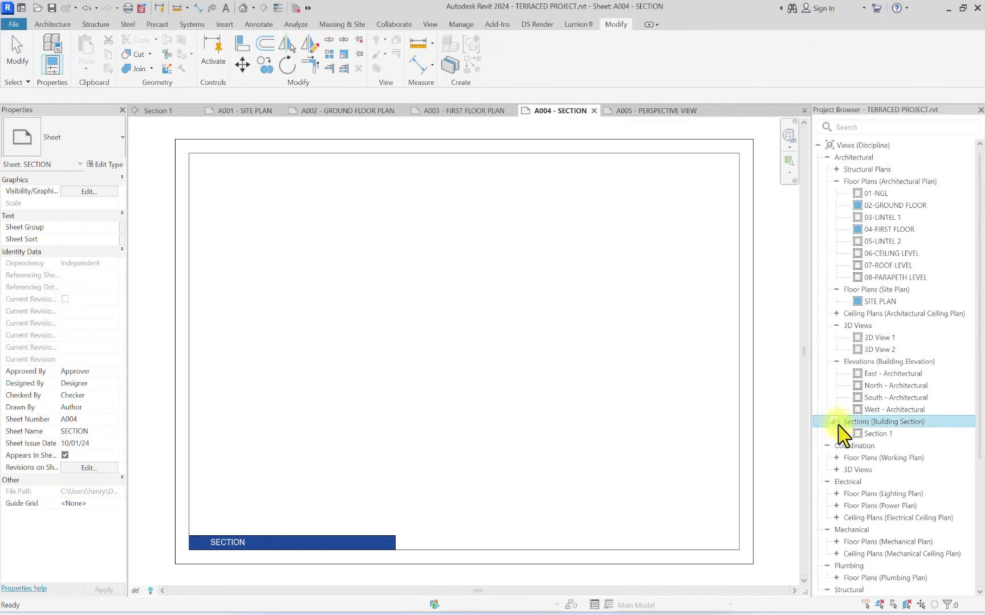
drag(878, 434, 462, 387)
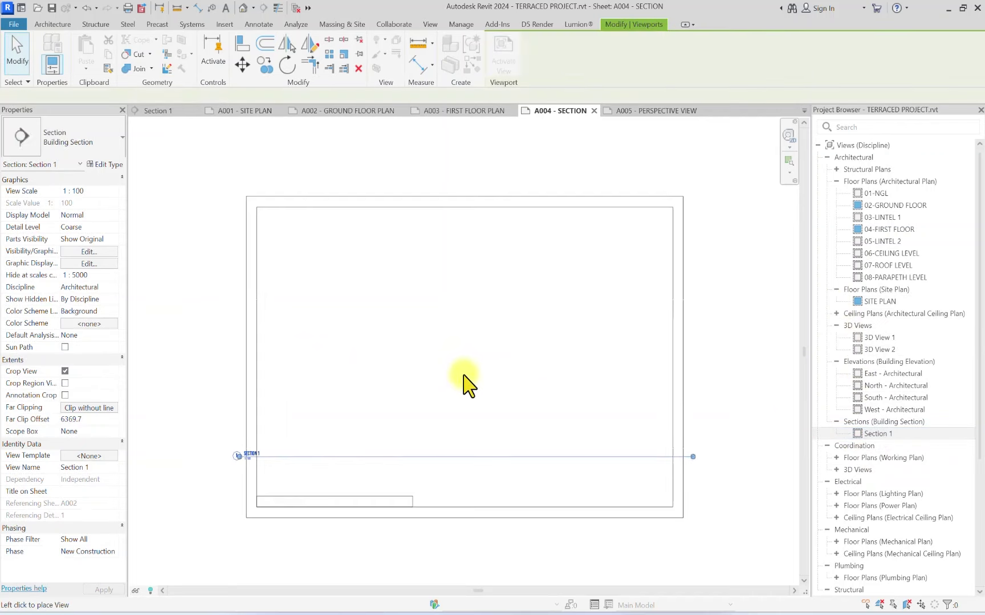
click(491, 368)
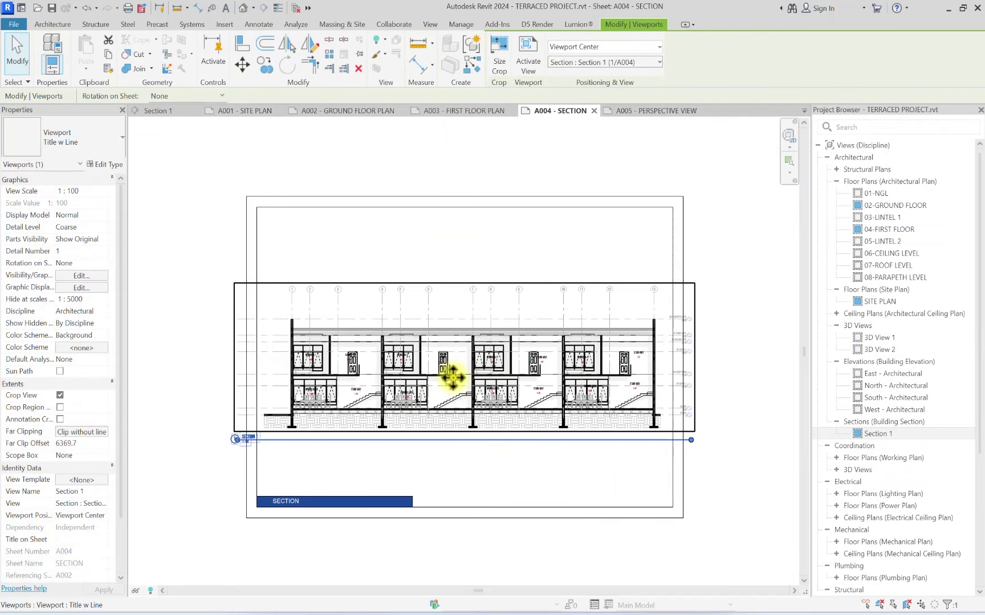
Step: Set the section viewport to No Title at custom 1:125 and reposition it
click(85, 146)
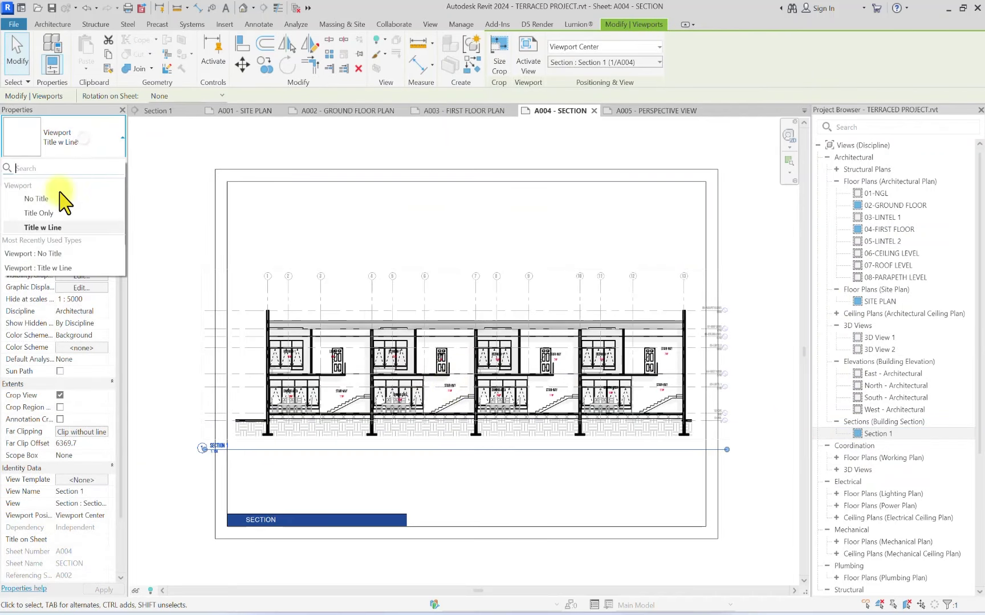
click(51, 207)
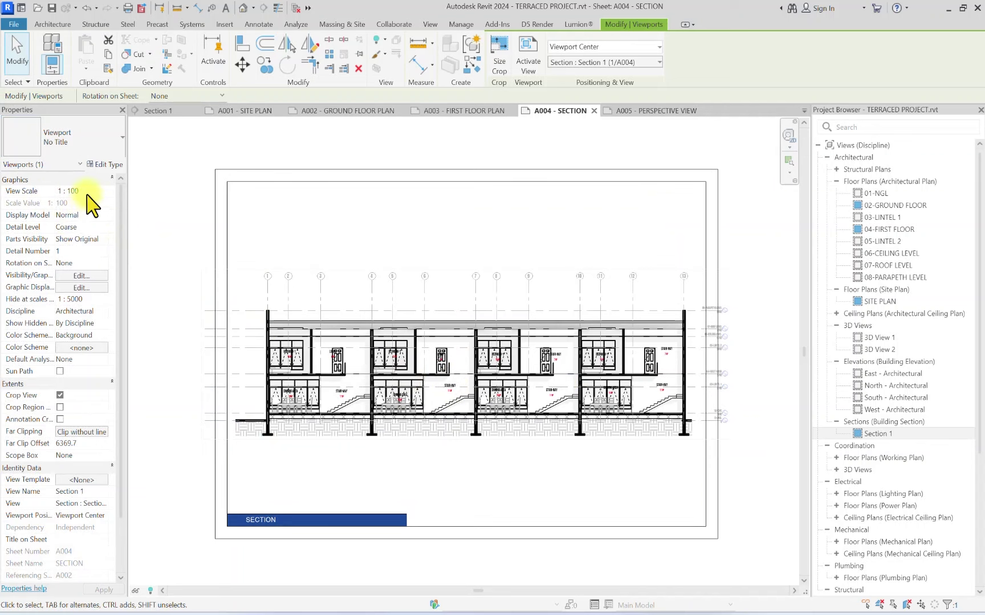
click(101, 191)
click(72, 203)
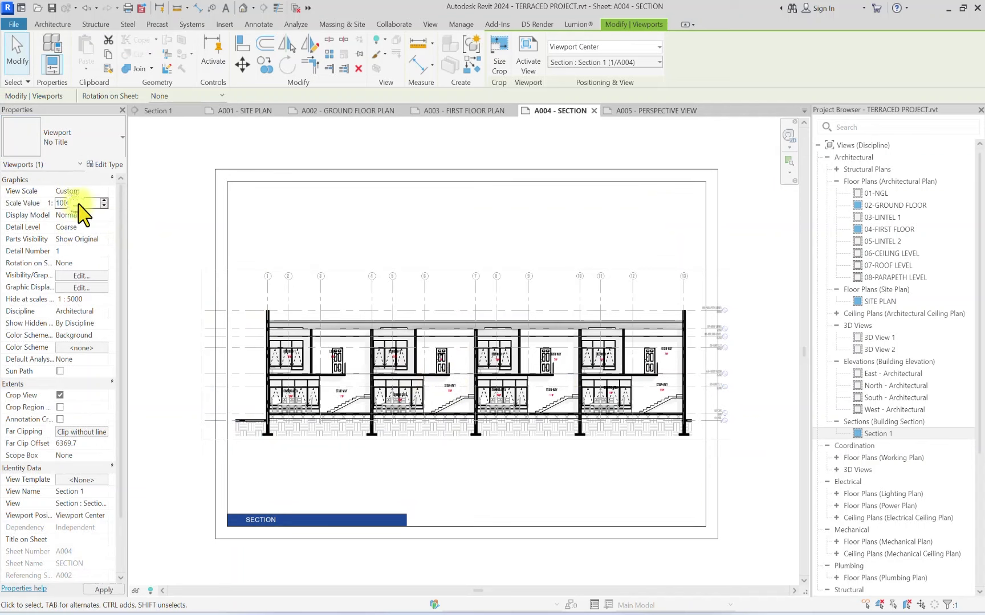
text(125)
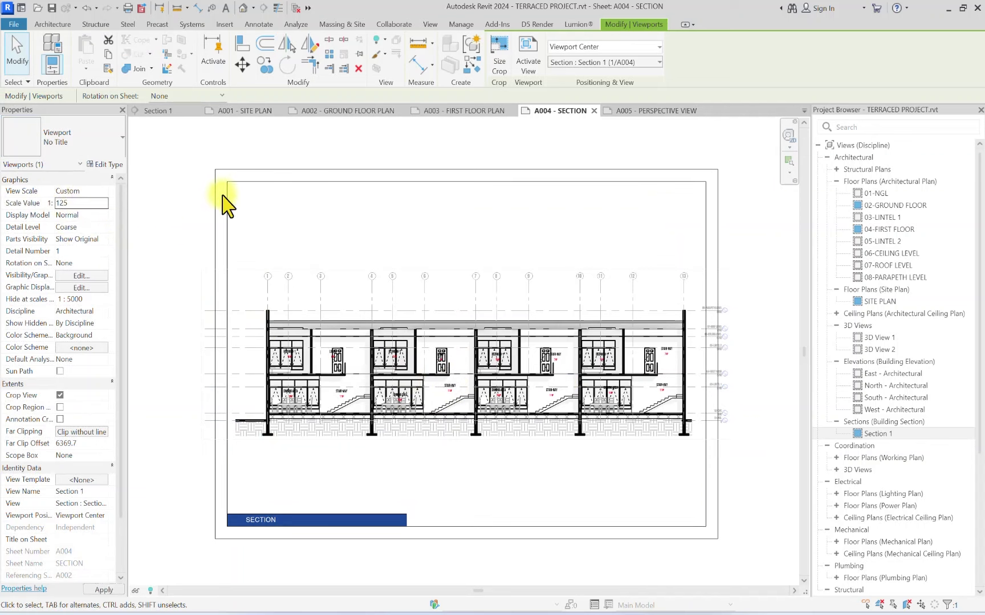
click(183, 162)
drag(428, 374, 472, 352)
scroll(659, 413, down, 6)
scroll(977, 536, down, 5)
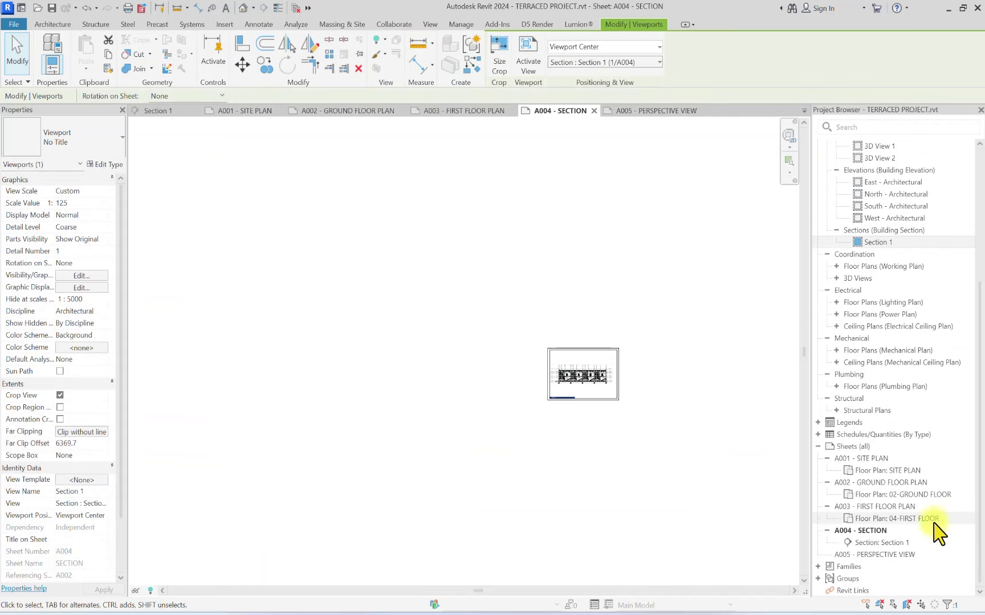
Step: Open sheet A005, place 3D View 1 on it, then delete that viewport
double_click(857, 555)
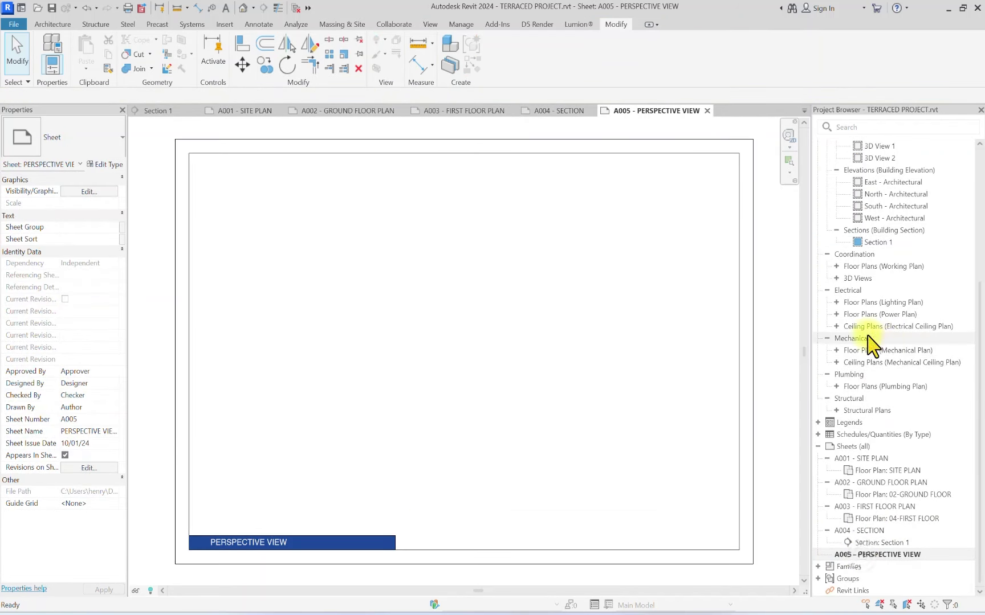
scroll(852, 319, up, 5)
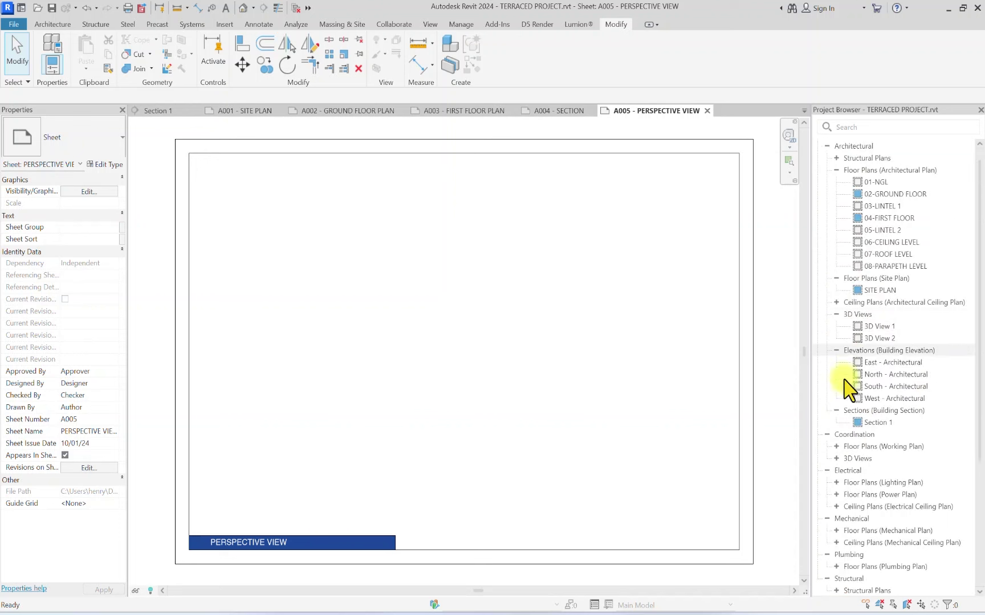
double_click(838, 459)
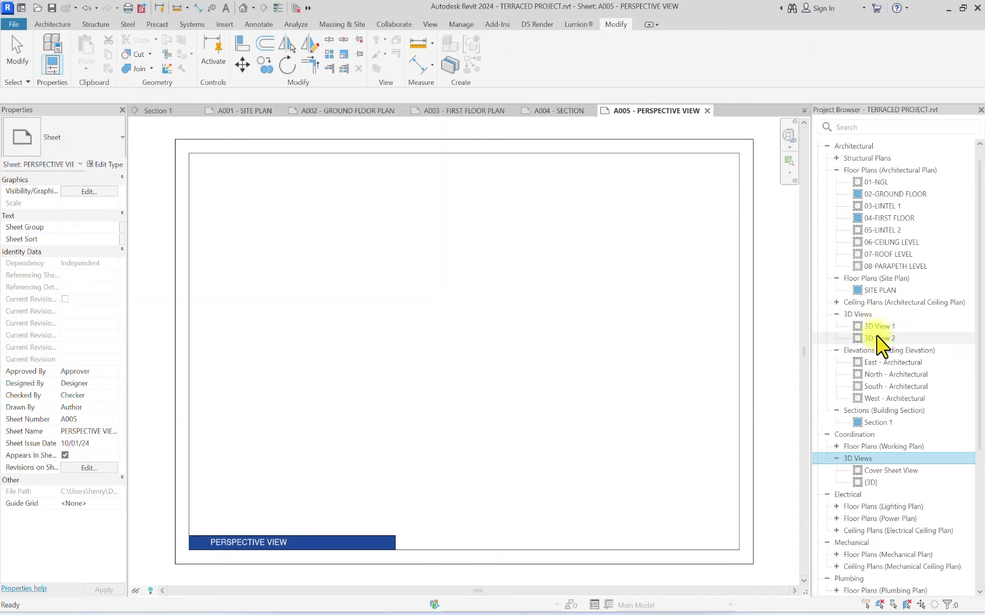
drag(866, 327, 398, 355)
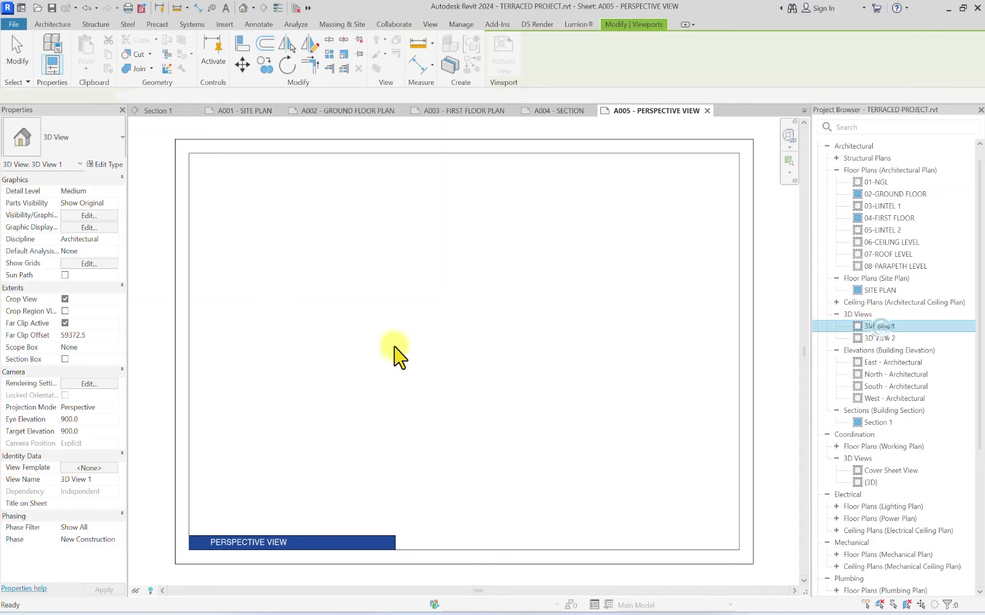
click(449, 359)
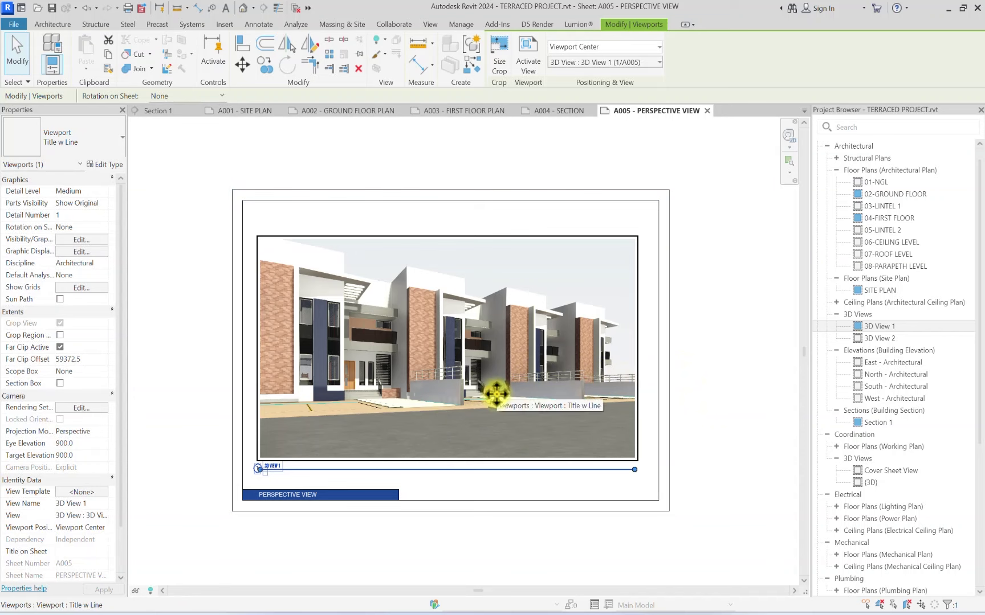
key(Delete)
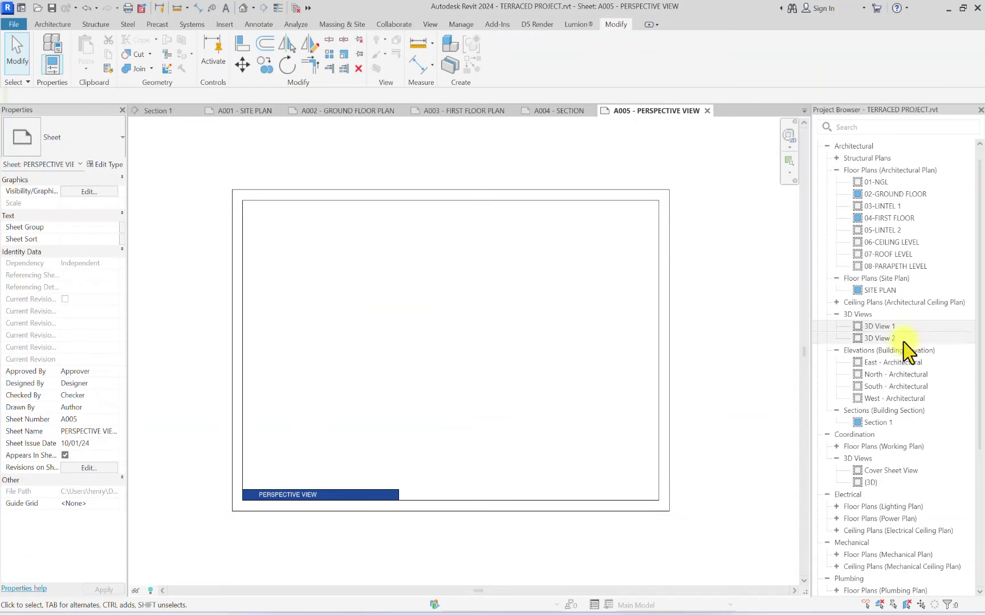
Step: Place 3D View 2 on sheet A005 and set its viewport type to No Title
drag(874, 339, 400, 282)
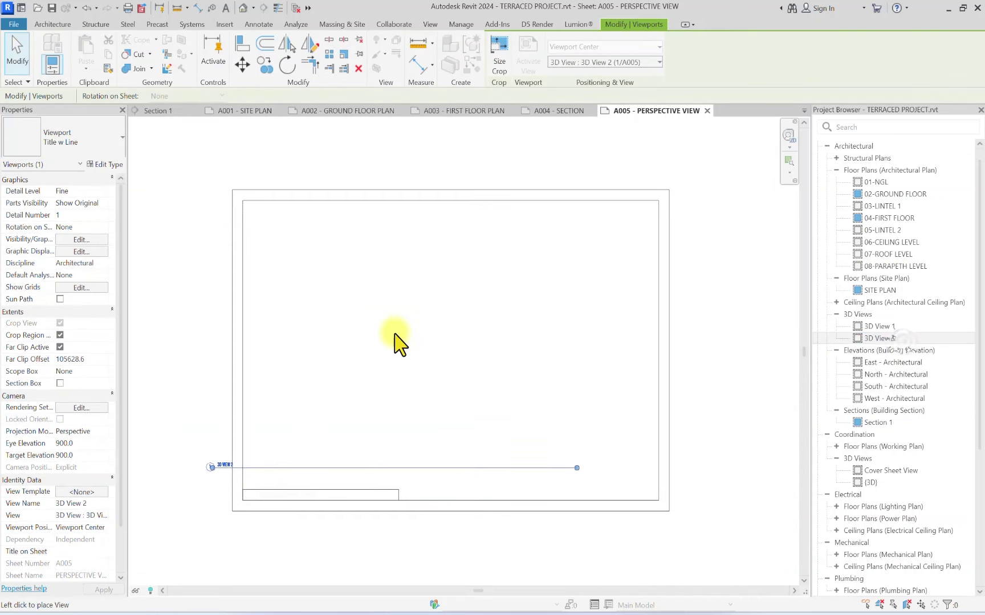
click(450, 345)
click(711, 406)
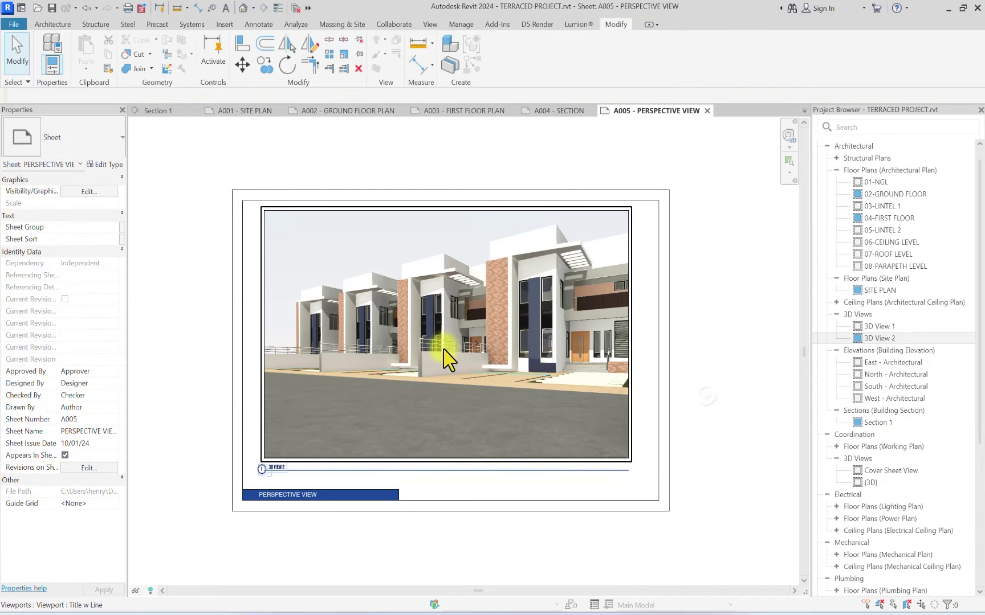
scroll(372, 398, up, 2)
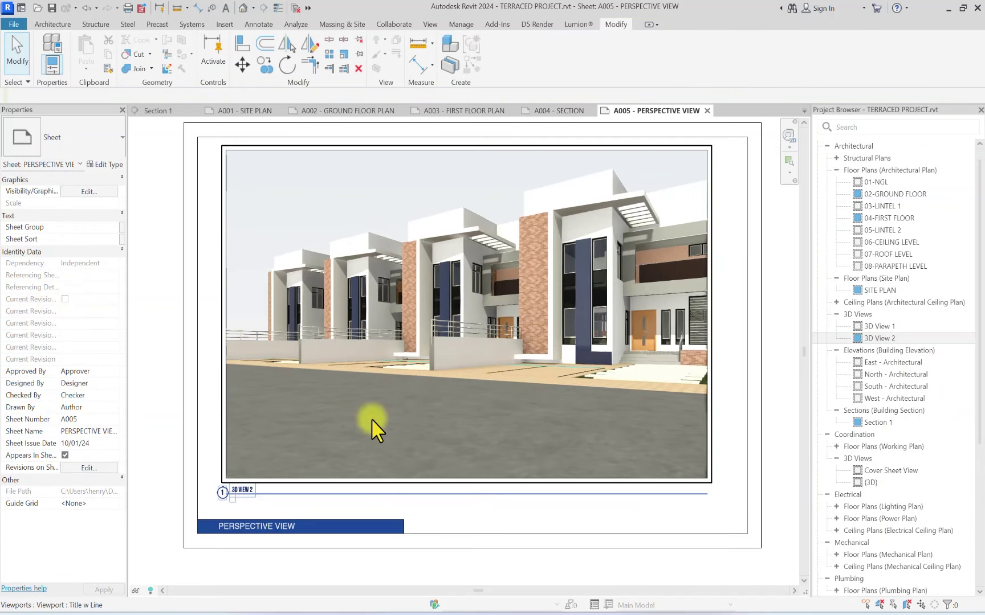
scroll(334, 404, down, 1)
click(302, 413)
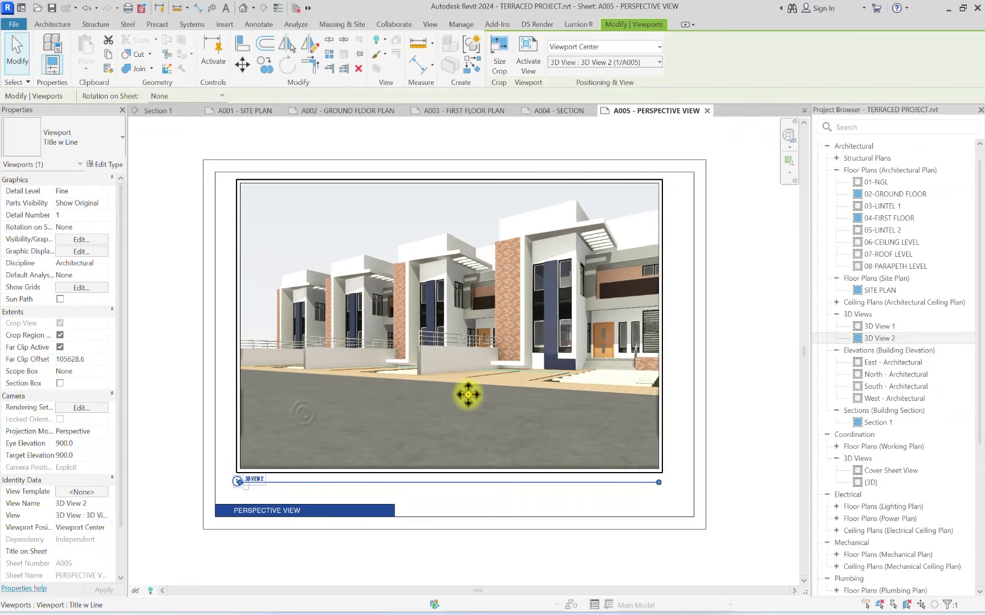
click(342, 361)
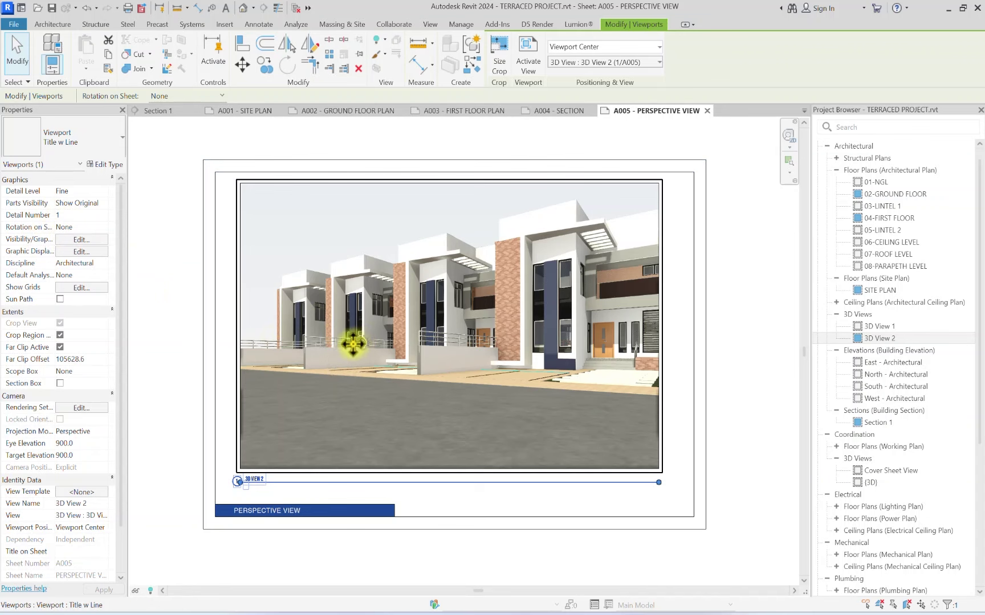
click(68, 145)
click(43, 203)
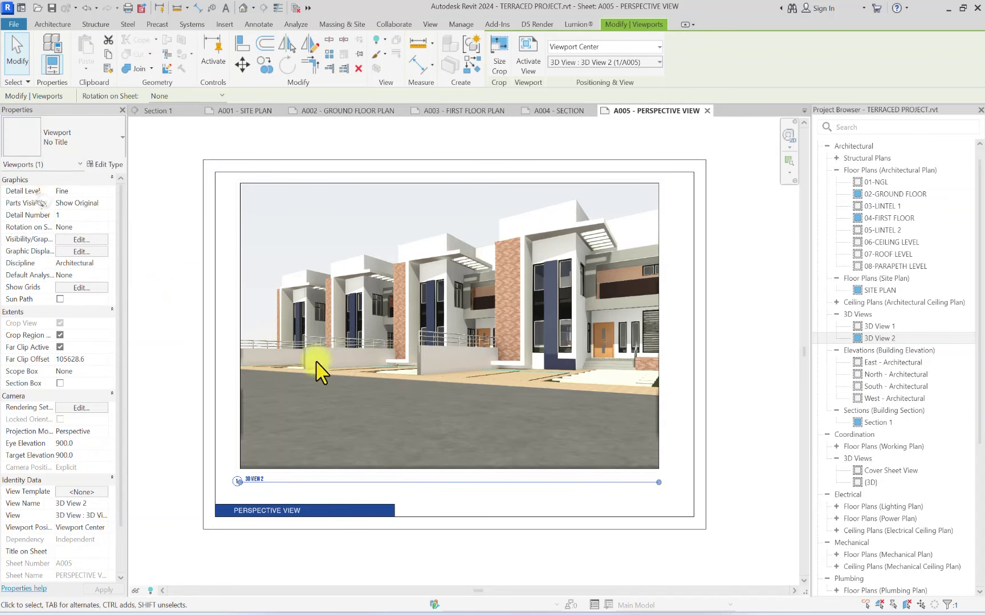
scroll(320, 370, up, 3)
Step: In the perspective viewport's Graphic Display Options, apply the Summer Solstice sun preset
double_click(345, 370)
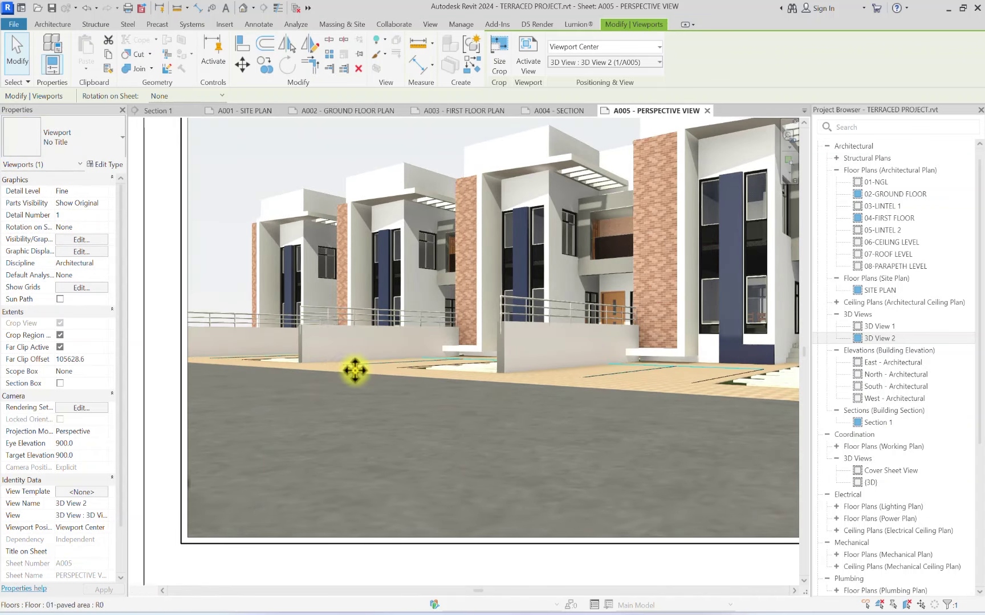
key(g)
key(d)
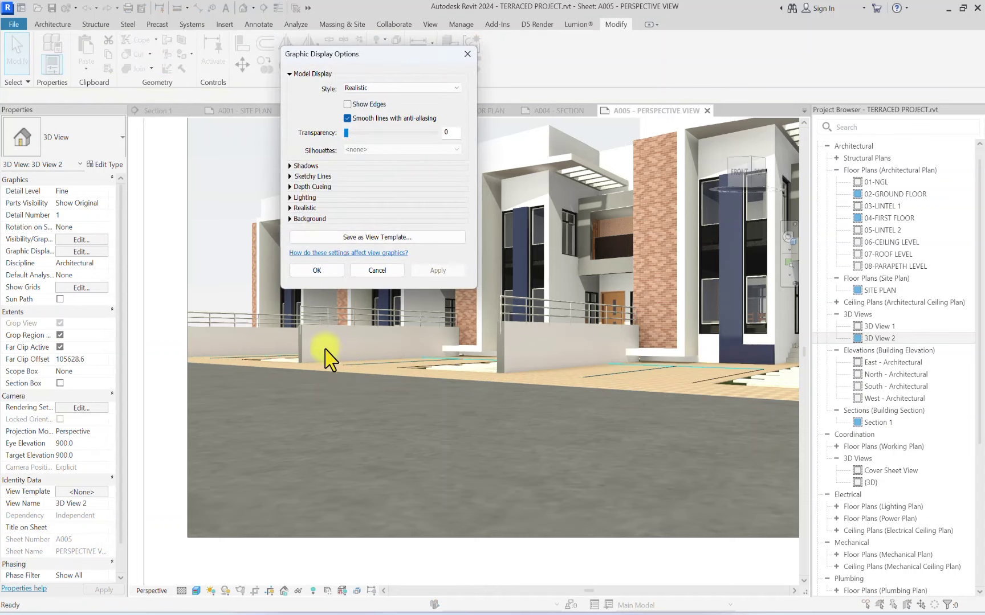
click(290, 197)
click(402, 229)
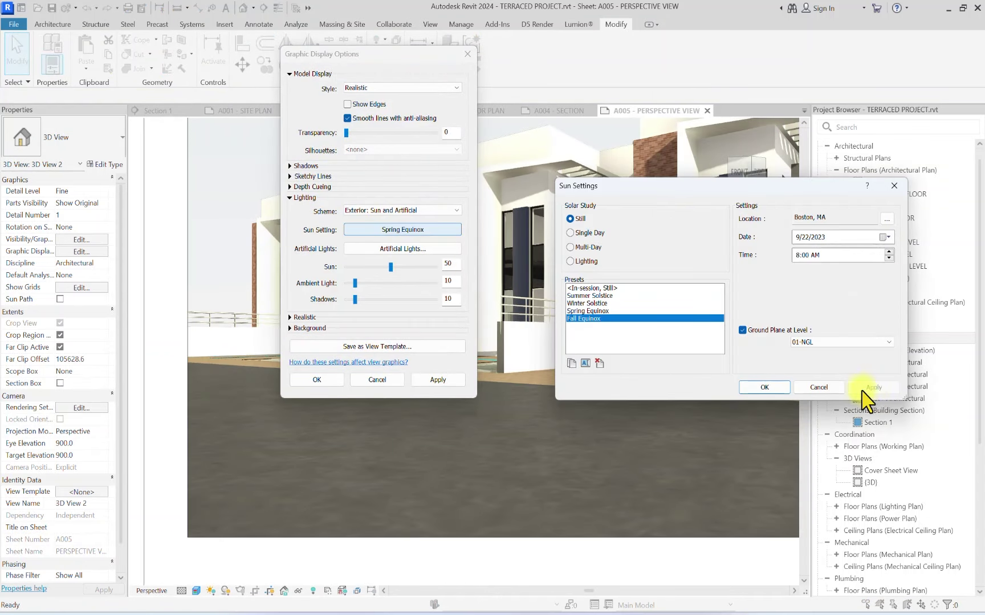
click(580, 296)
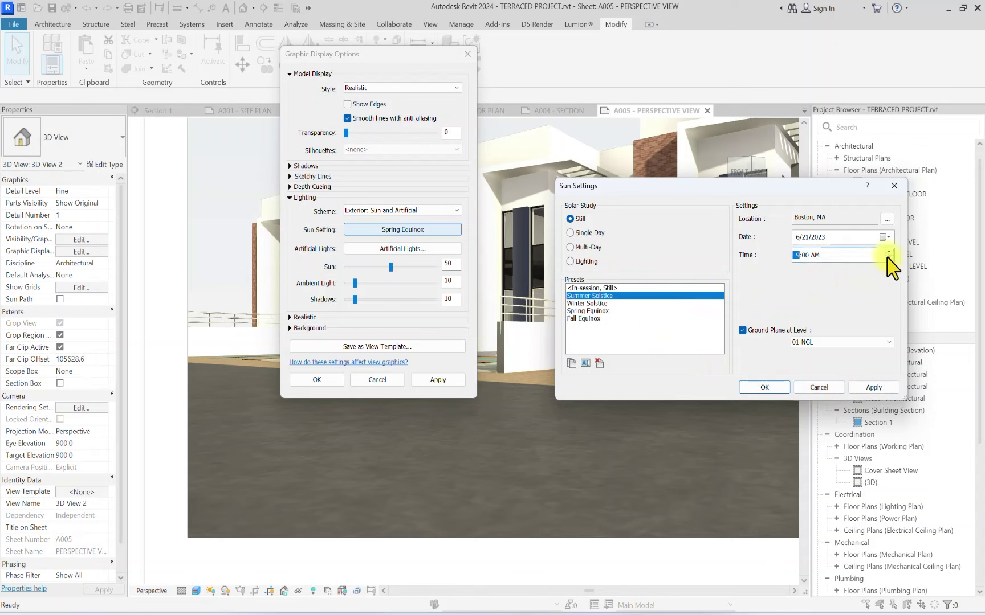
click(871, 388)
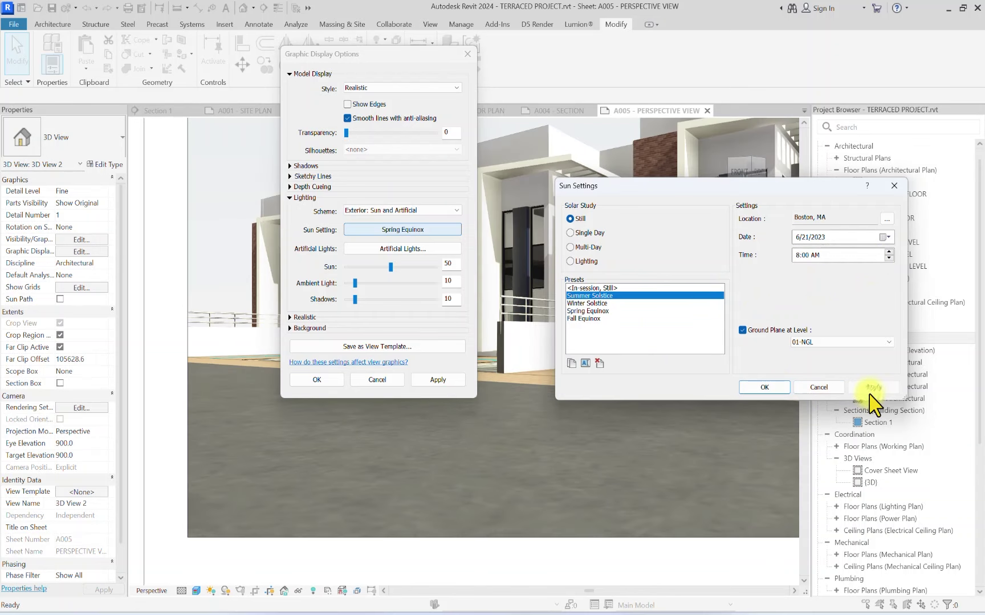
click(765, 387)
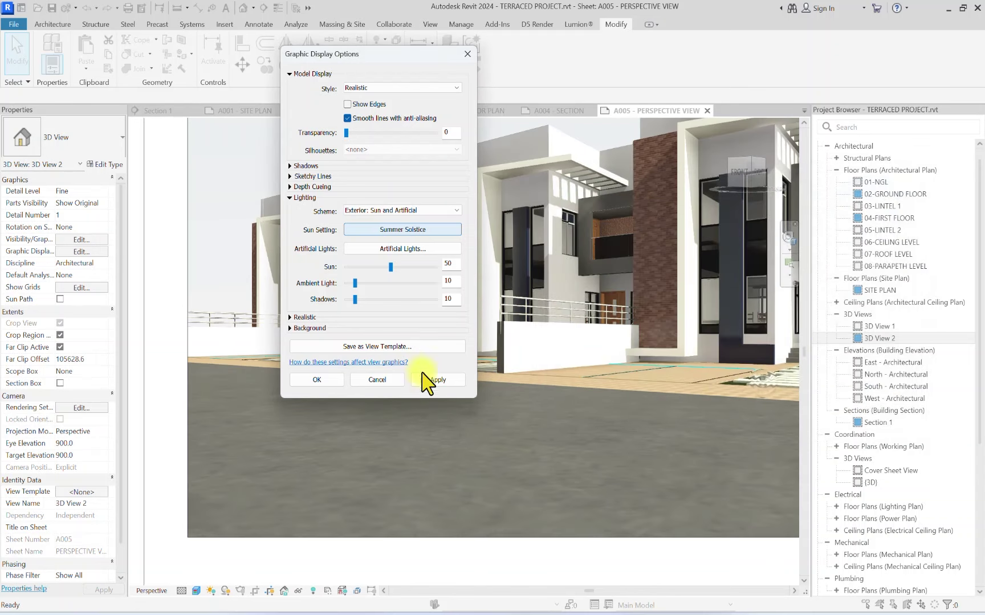
click(438, 381)
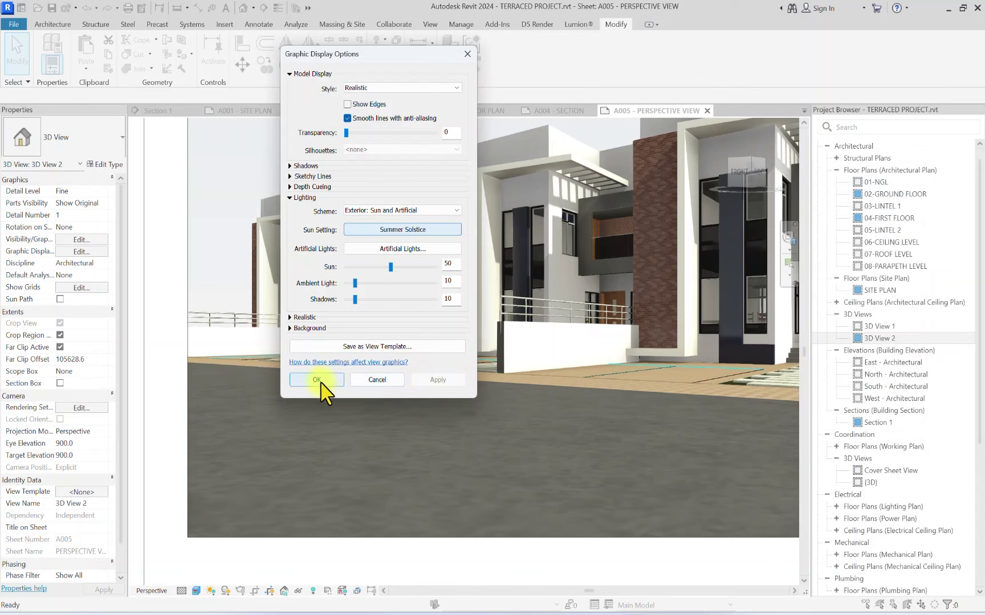
click(317, 379)
scroll(359, 353, down, 3)
scroll(259, 275, up, 2)
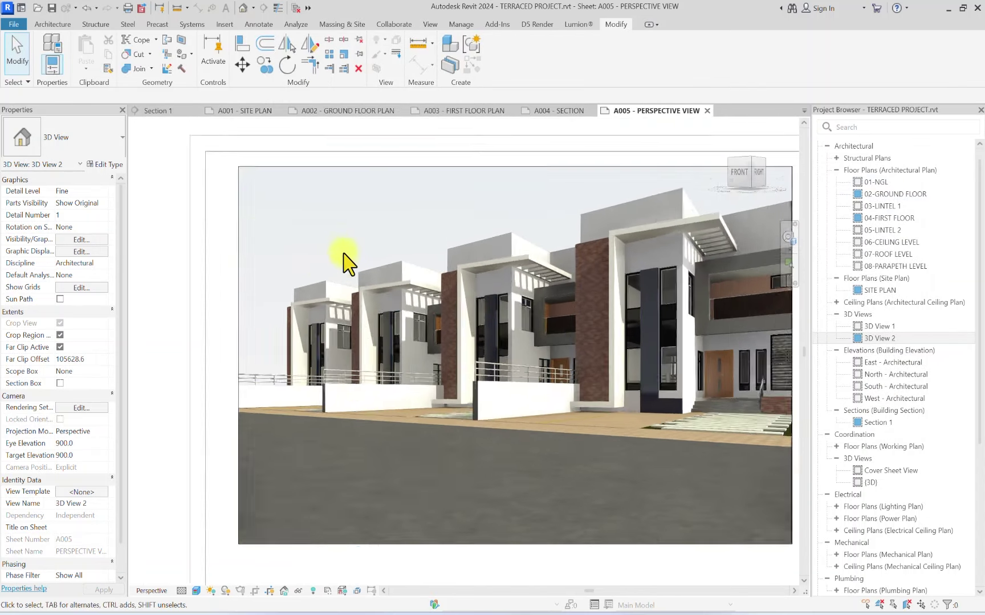
scroll(365, 260, up, 2)
scroll(333, 265, down, 3)
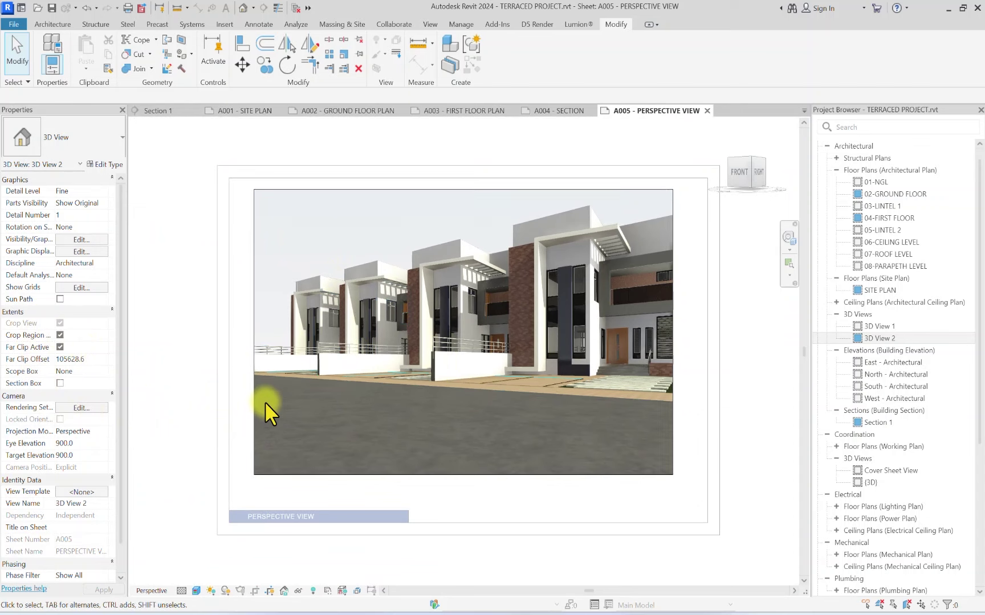
Step: Keep the Exterior: Sun and Artificial lighting scheme and set the sun time to 9:00 AM
key(g)
key(d)
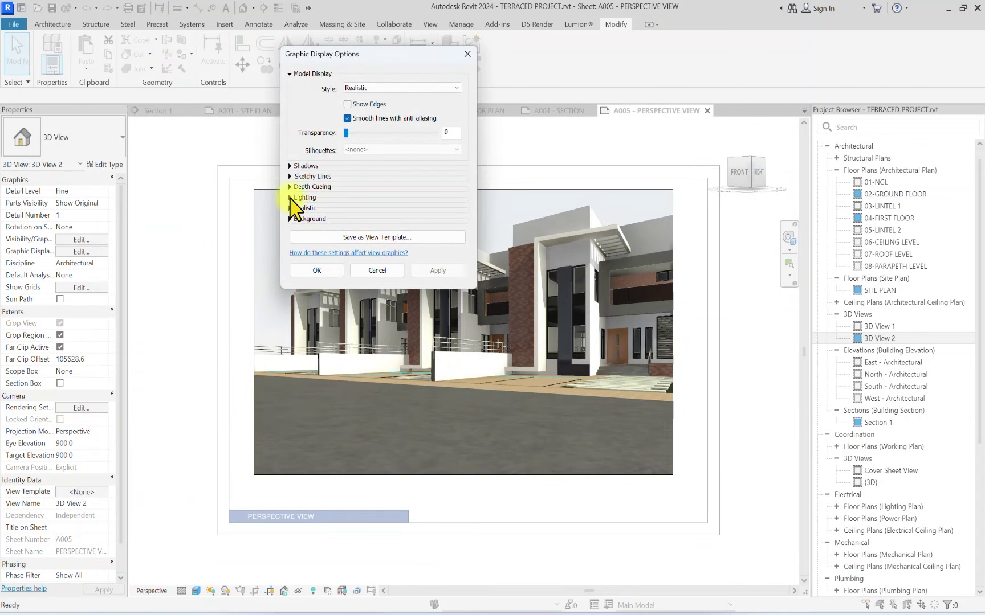
click(291, 197)
click(405, 214)
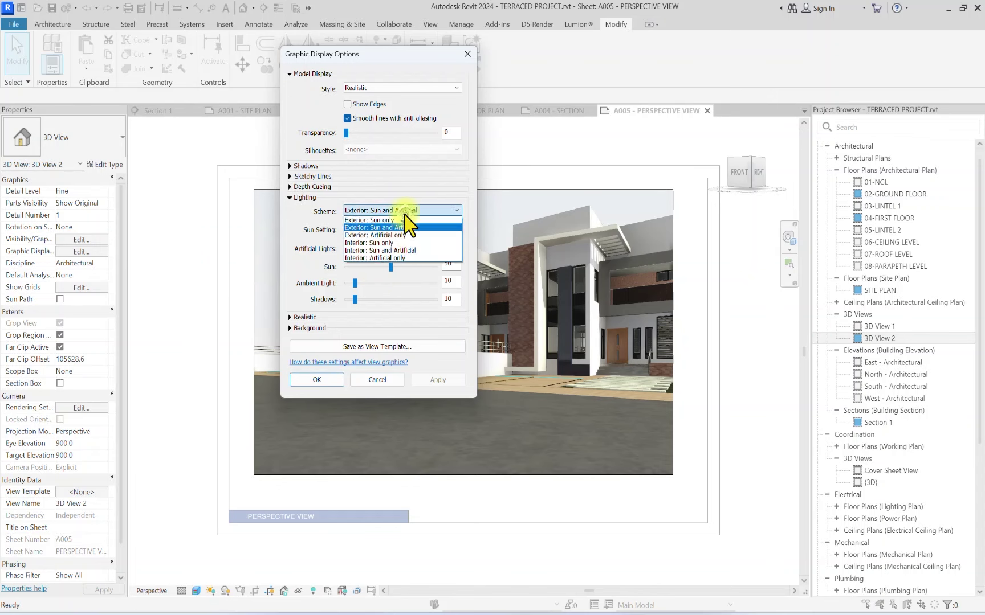
click(402, 222)
click(402, 229)
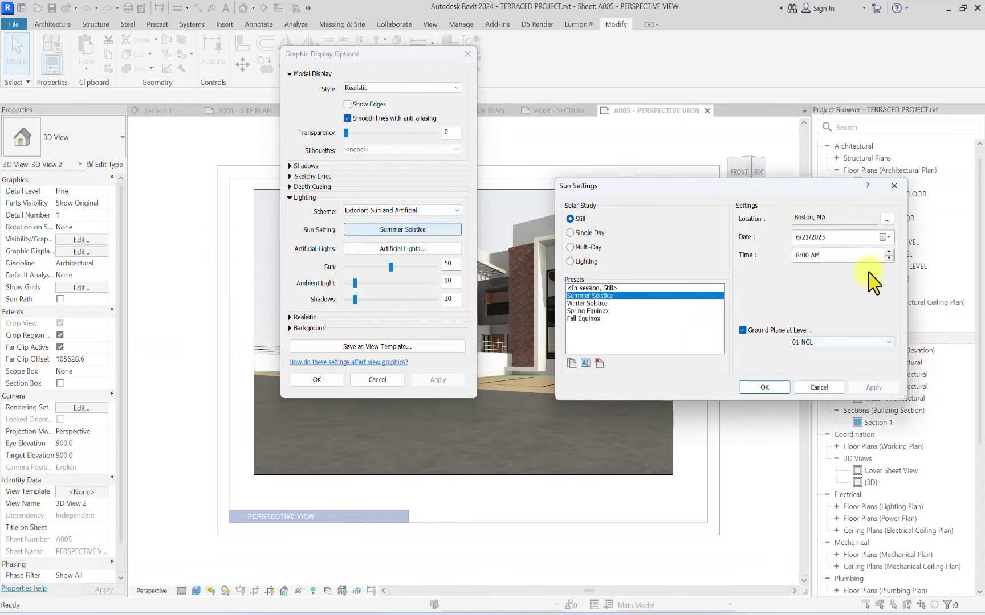
click(874, 388)
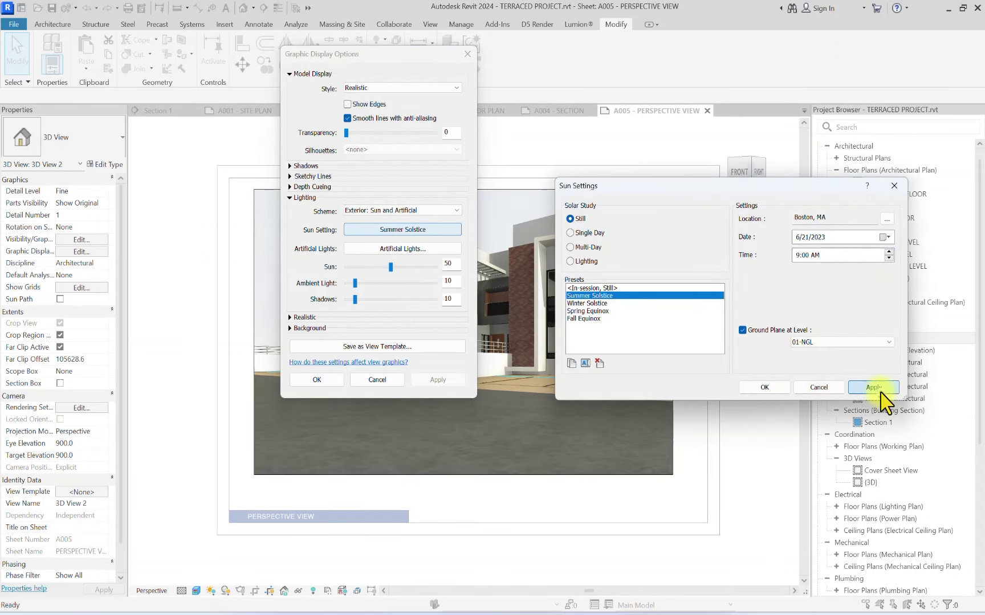
click(775, 389)
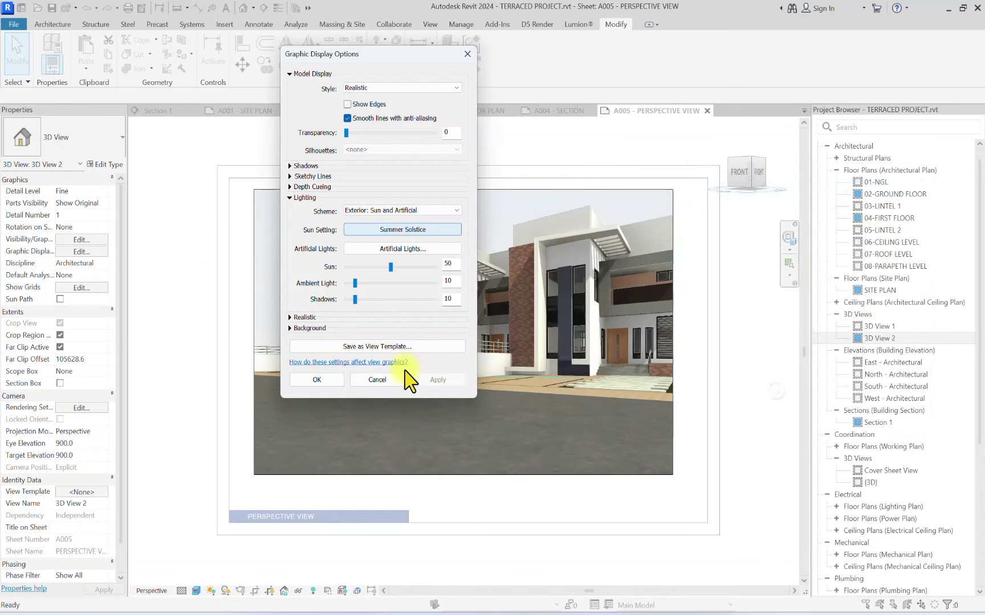
click(319, 380)
Step: Check the newly lit viewport, then deactivate it to return to sheet A005
double_click(378, 279)
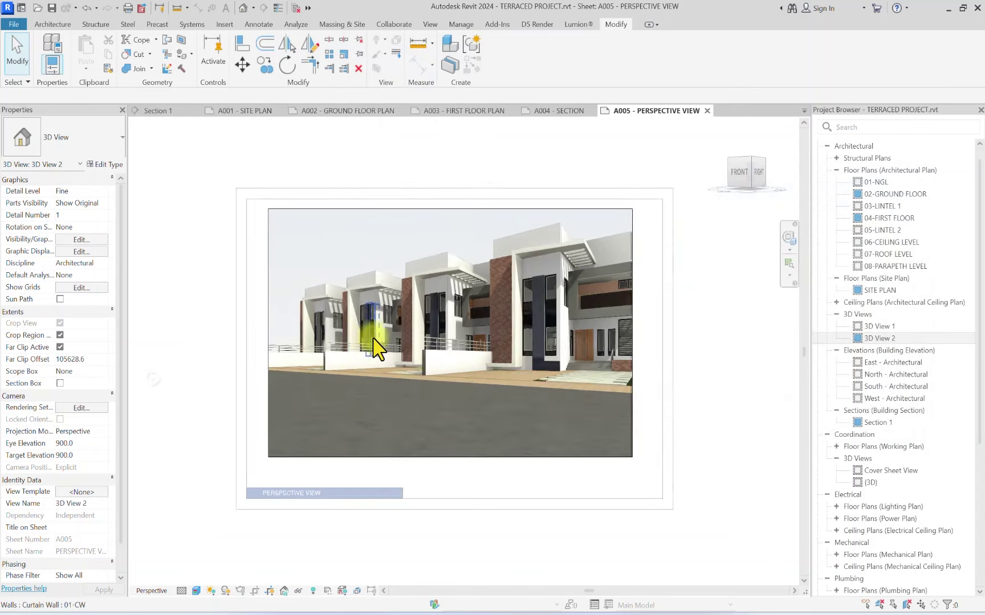
scroll(378, 279, up, 5)
scroll(435, 281, down, 8)
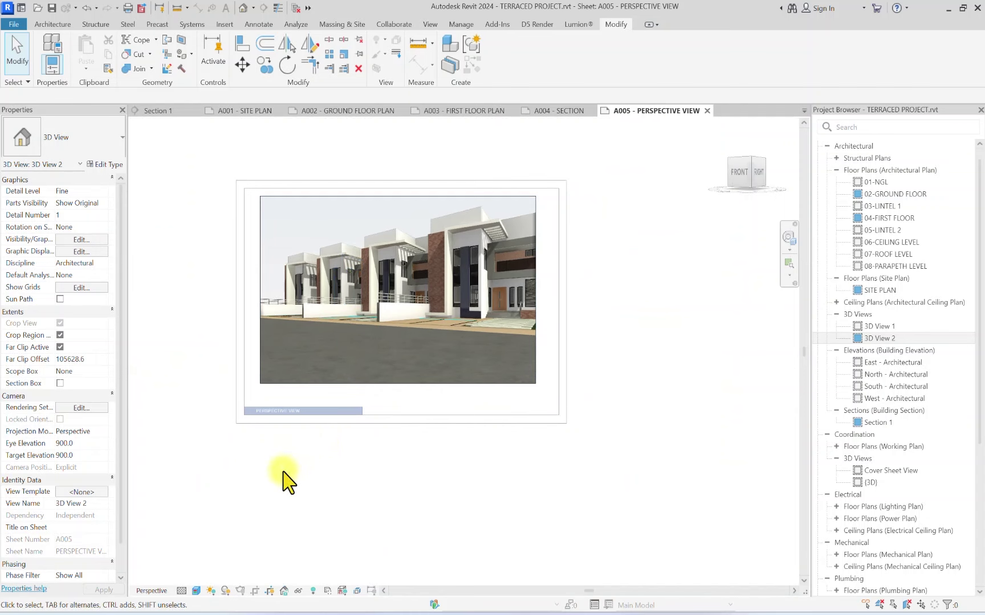
double_click(653, 270)
scroll(587, 279, down, 1)
scroll(587, 279, down, 2)
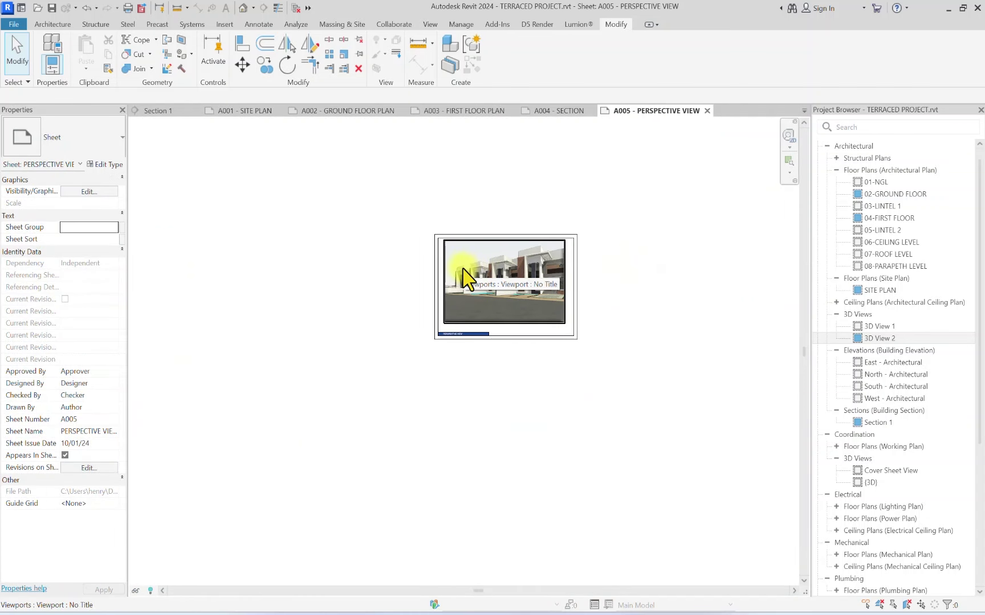
scroll(902, 462, down, 6)
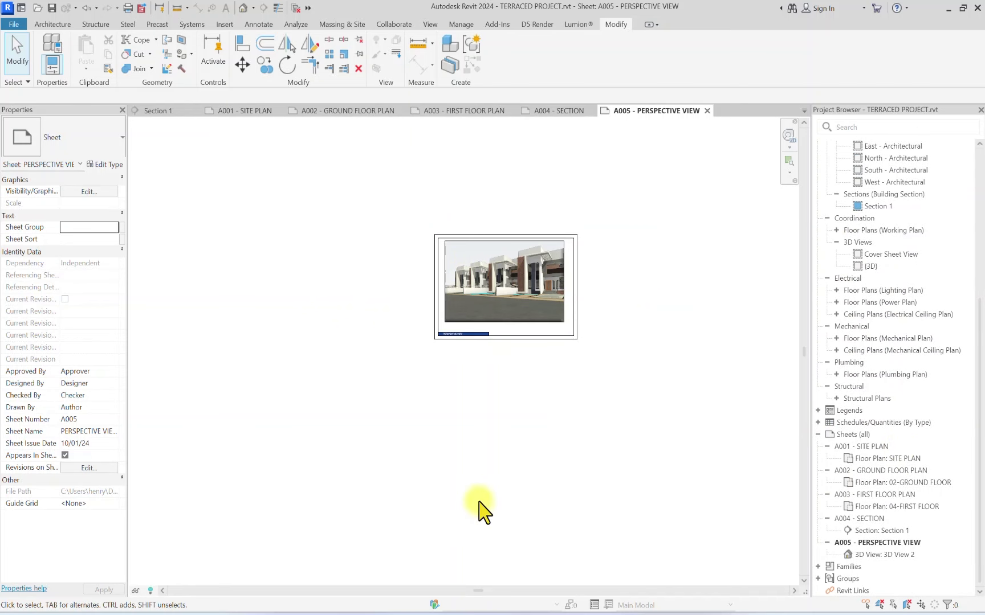
Step: Select sheets A001 through A005 to print, listing only sheets
key(ctrl+p)
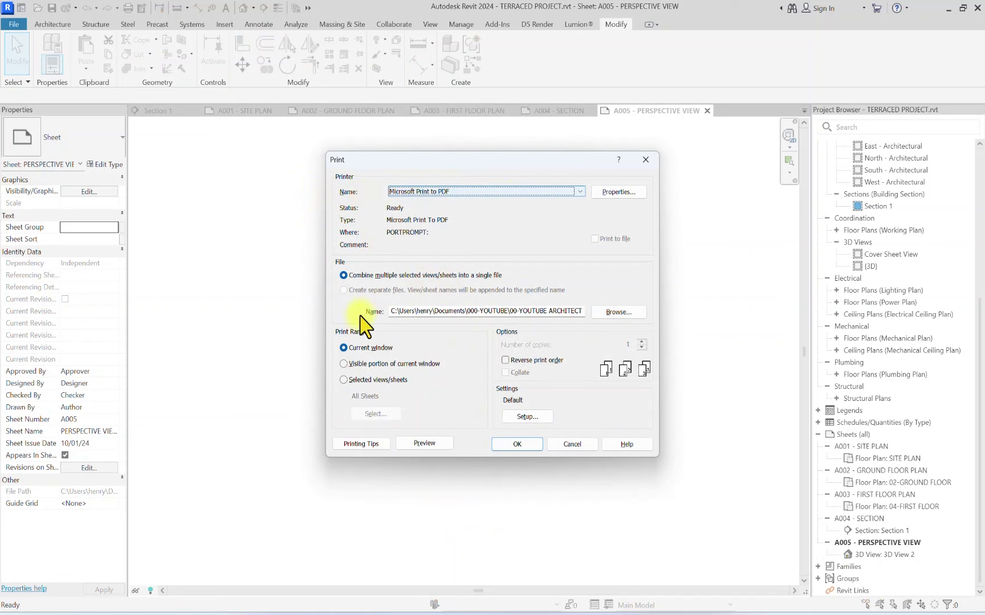
click(343, 380)
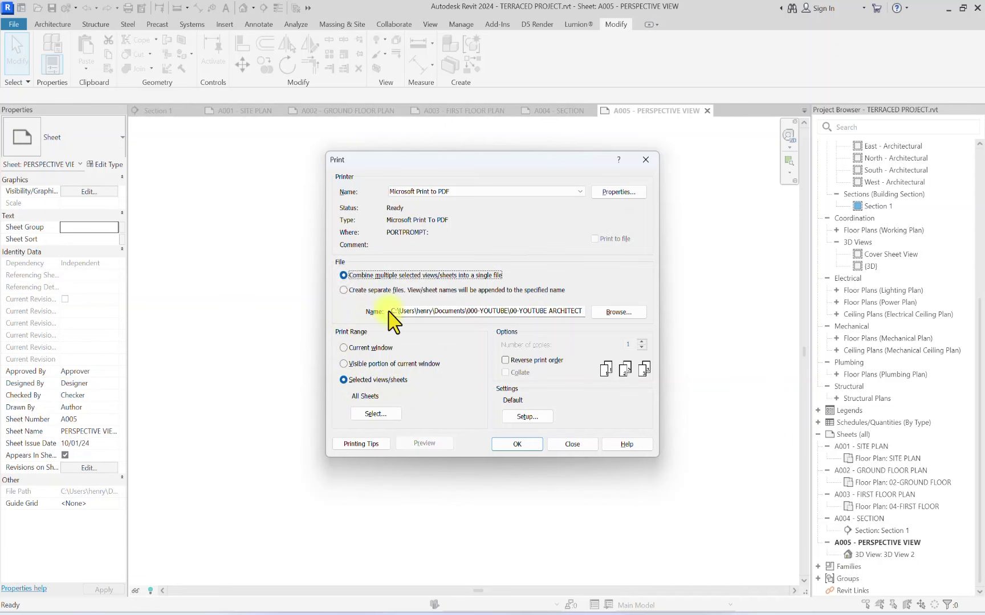
click(375, 414)
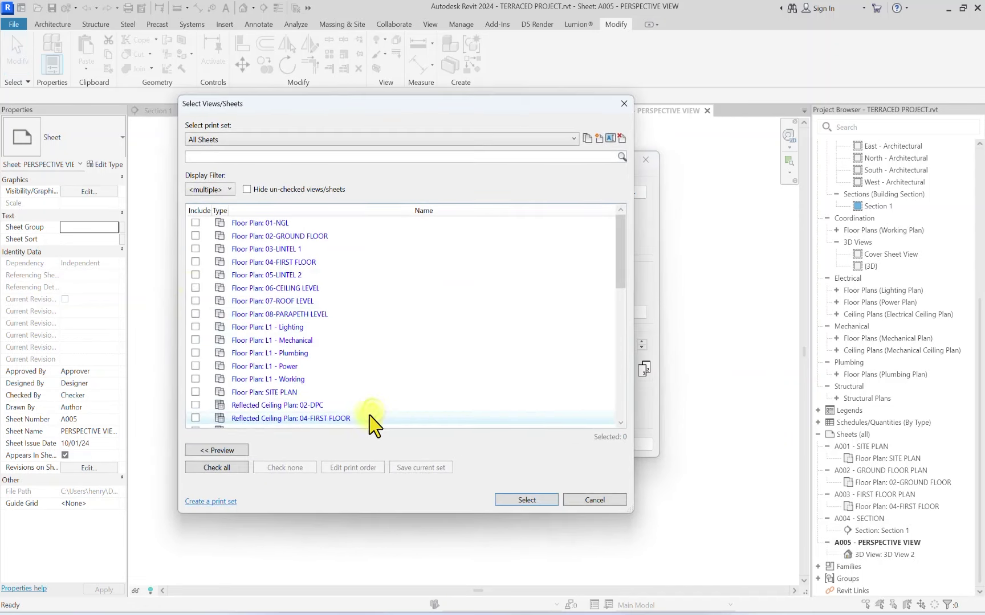
click(220, 190)
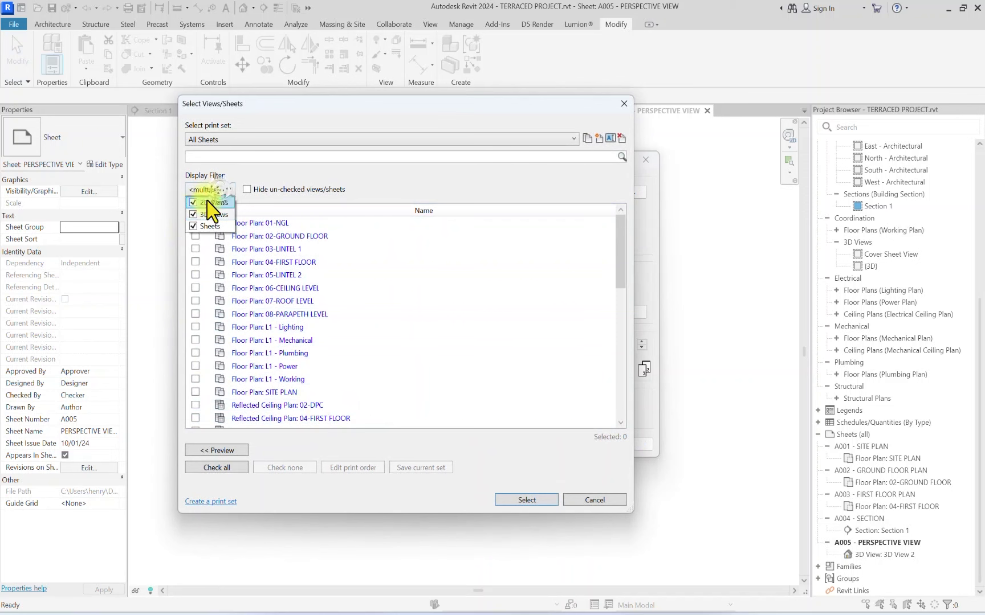
click(194, 200)
click(194, 212)
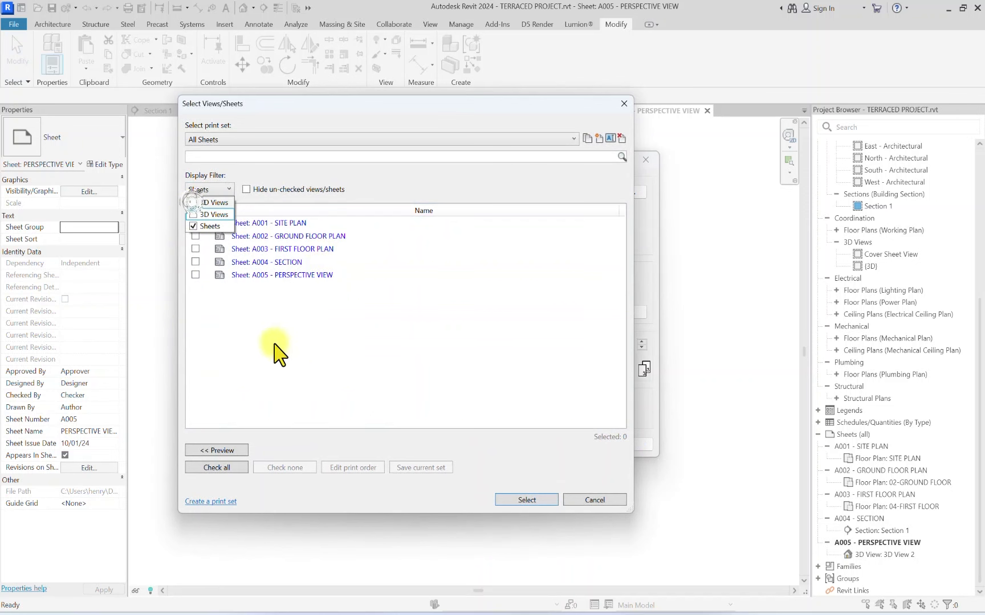
click(237, 299)
click(195, 222)
click(195, 236)
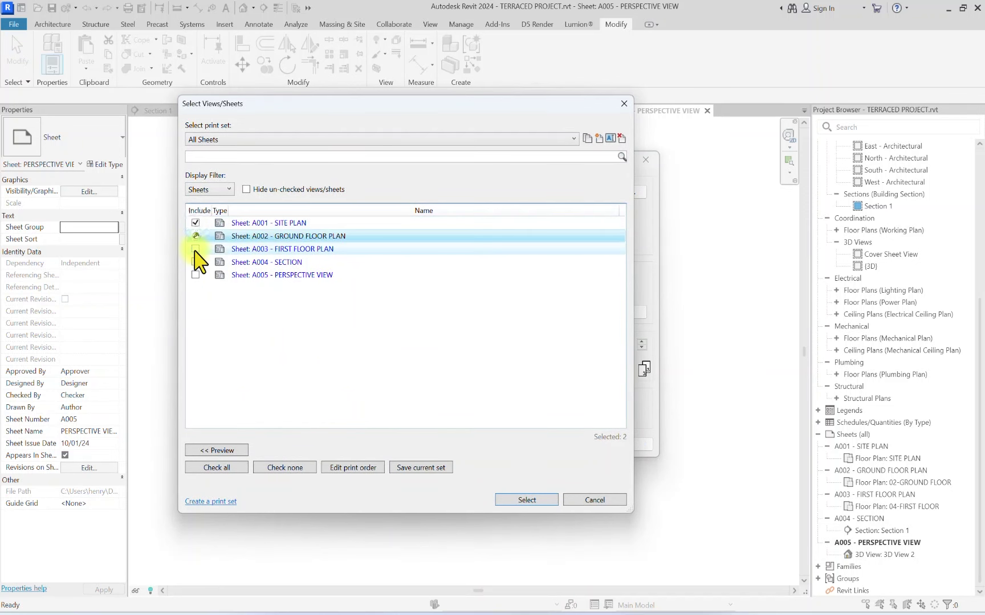
click(195, 249)
click(195, 262)
click(195, 275)
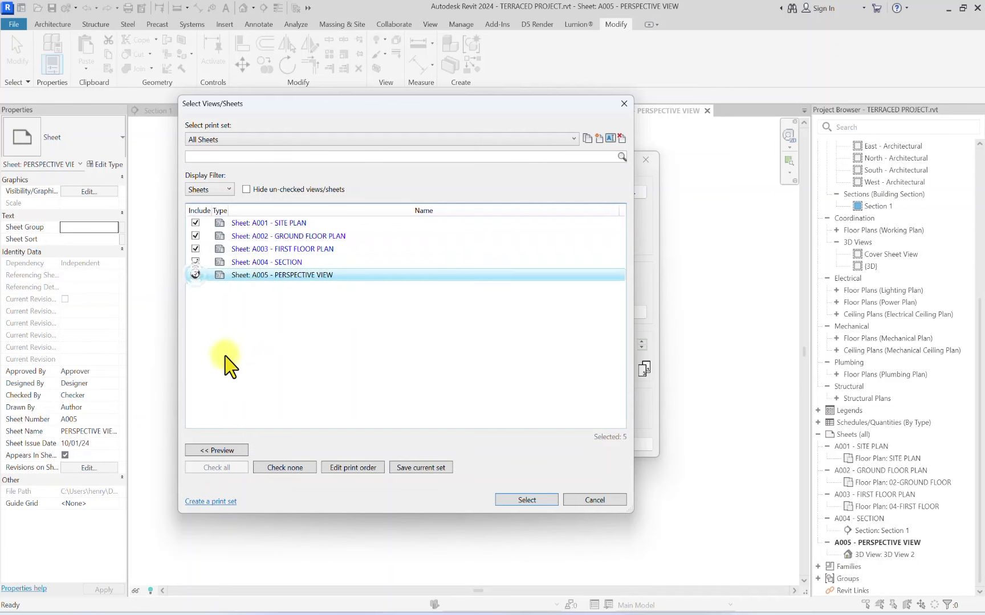
Step: Order the five sheets by ascending sheet number, without saving the selection settings
click(349, 468)
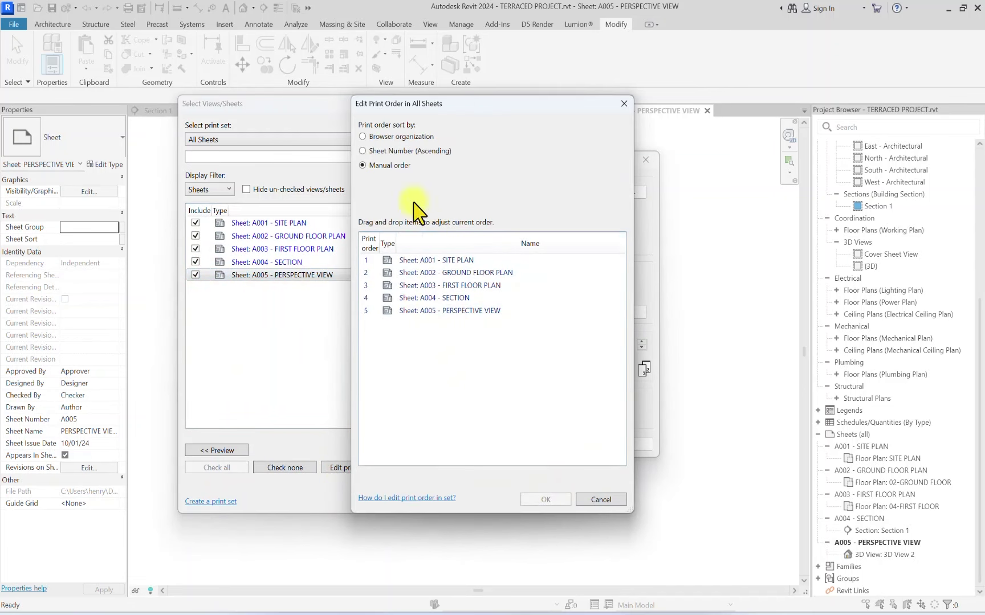
click(362, 151)
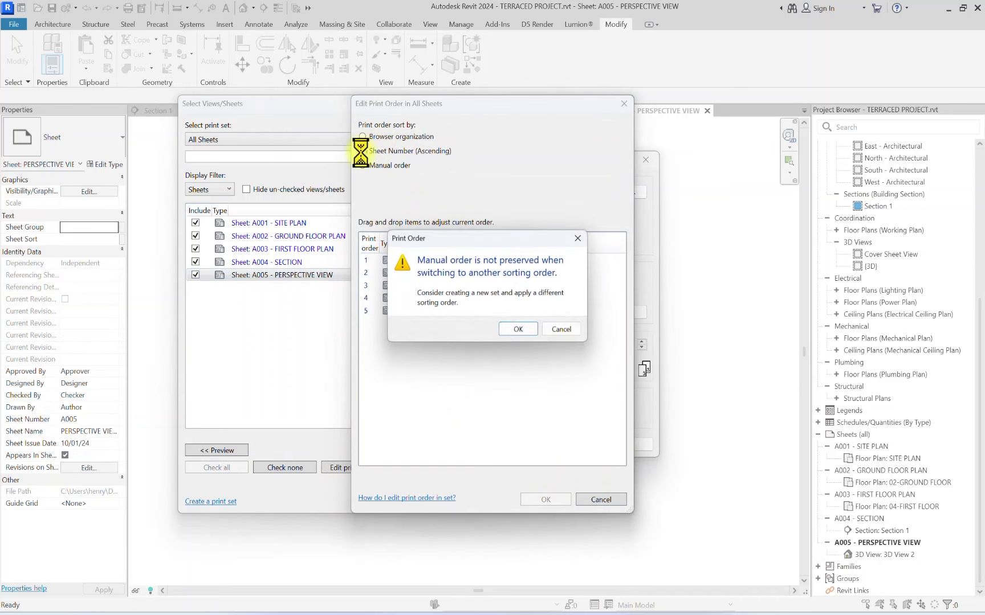
click(519, 331)
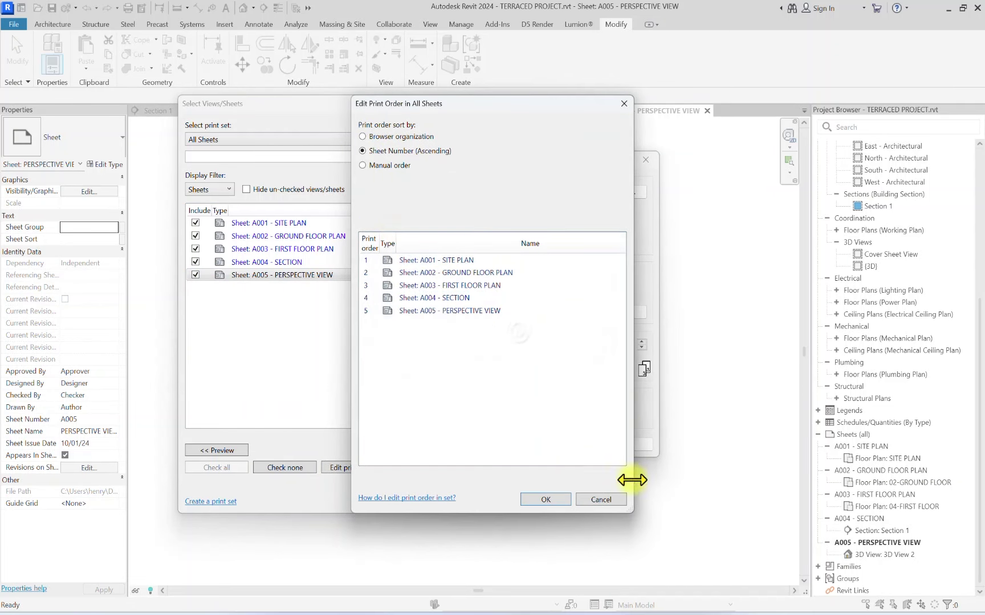
click(547, 501)
click(527, 502)
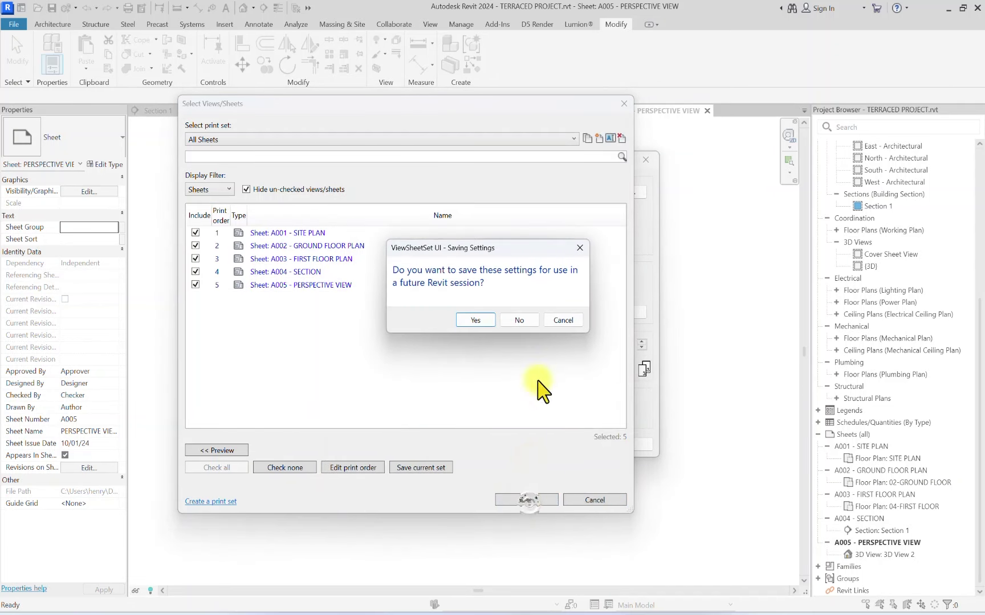
click(522, 322)
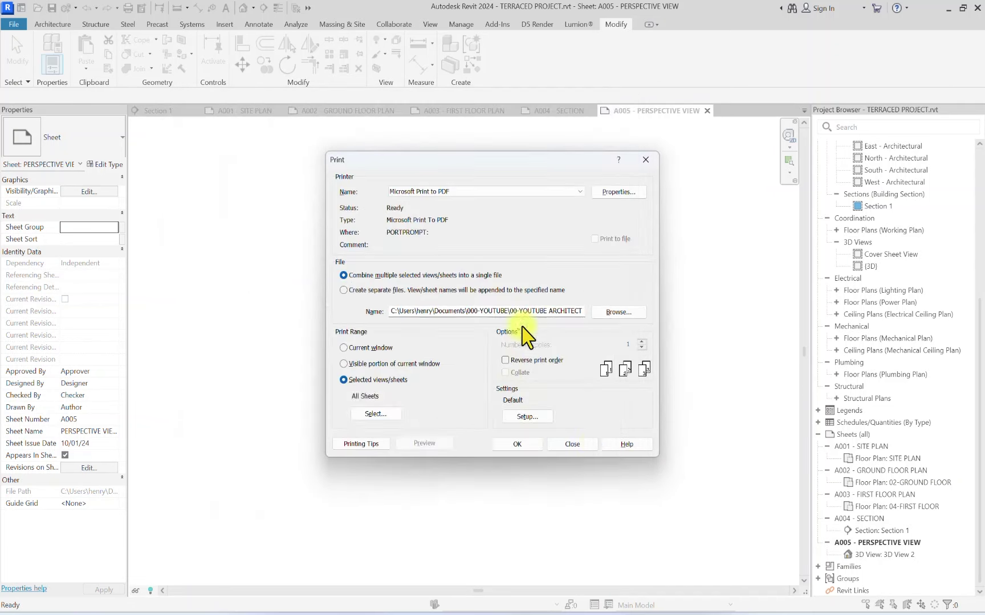
Step: Change the print paper size from Letter to A3
click(527, 417)
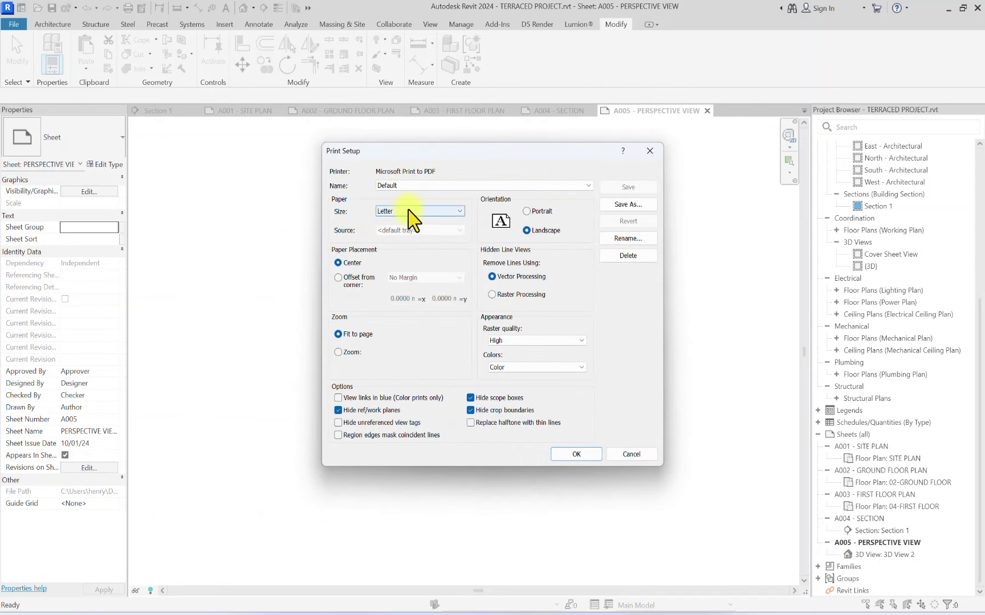
click(411, 215)
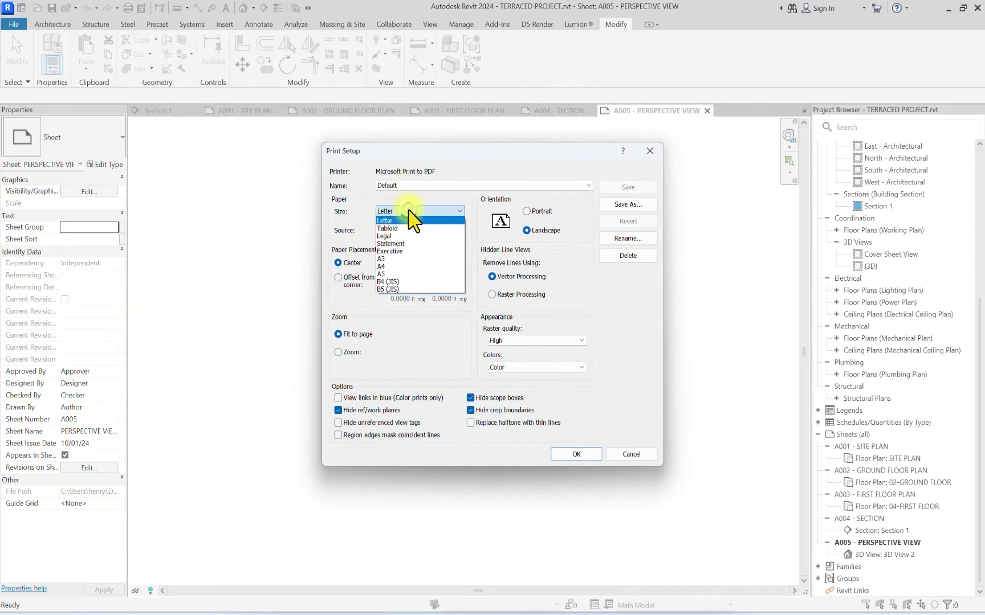
click(383, 259)
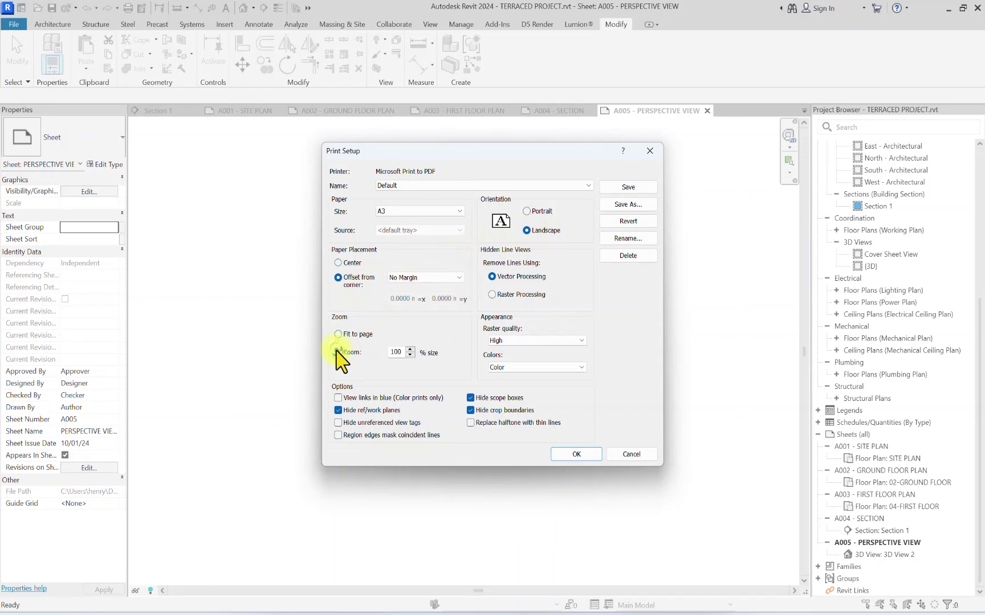
click(577, 454)
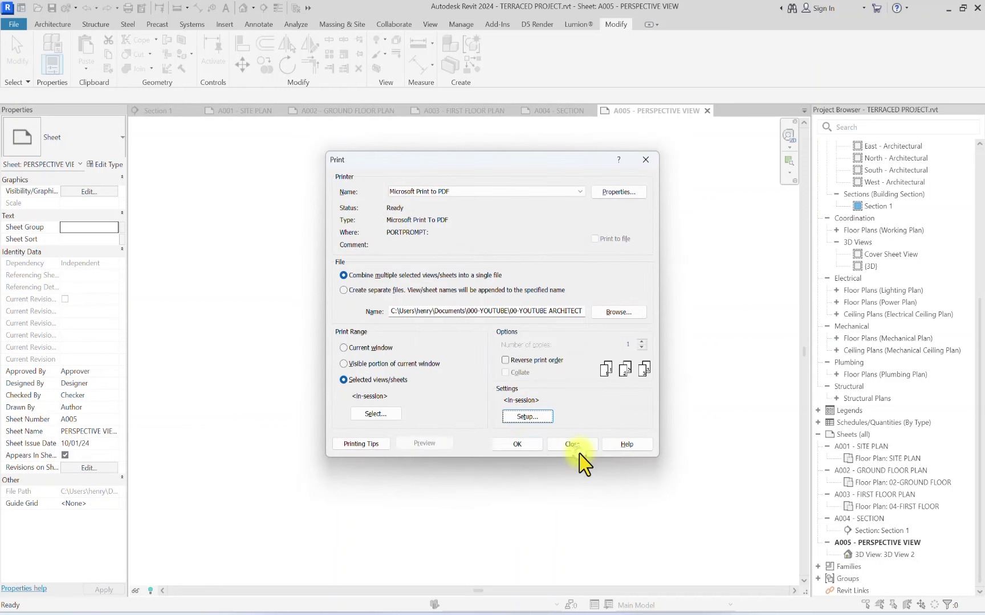
Step: Print the sheets to 'TERRACE PDF' in the Documents > 57-TERRACE REVIT FULL COURSE folder
click(509, 446)
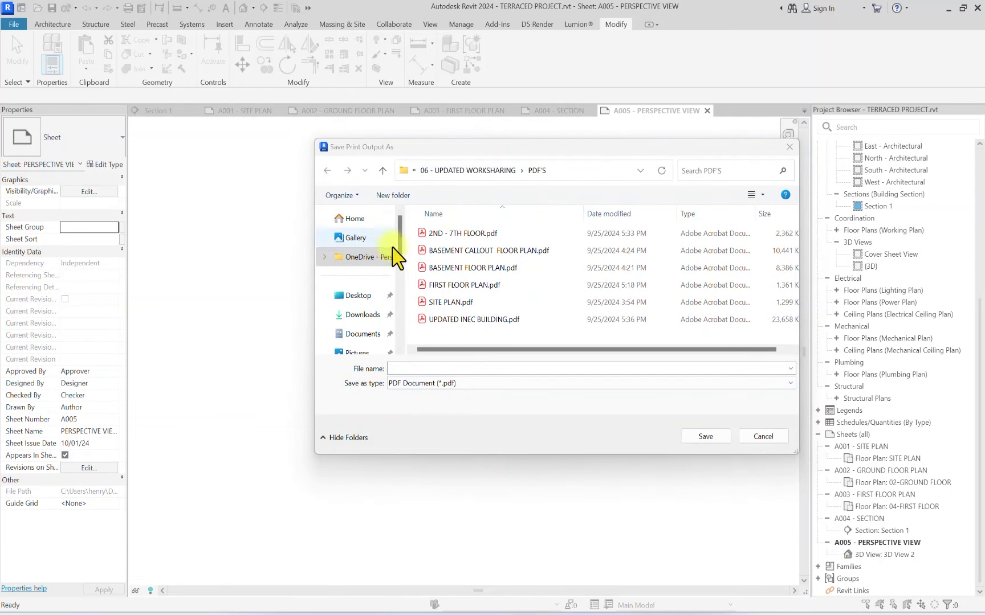
scroll(362, 293, down, 3)
scroll(362, 293, up, 3)
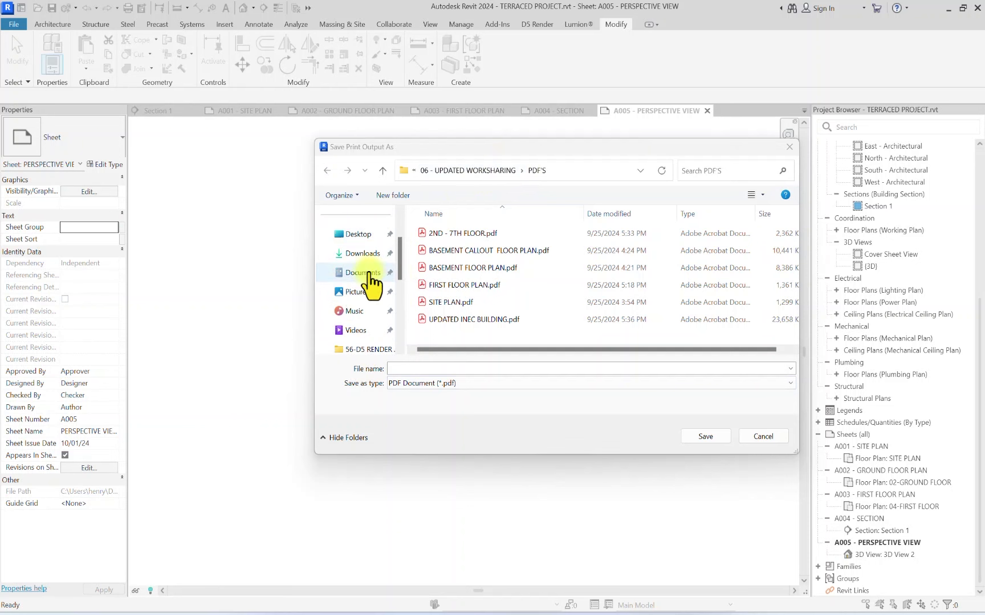
click(363, 272)
double_click(456, 276)
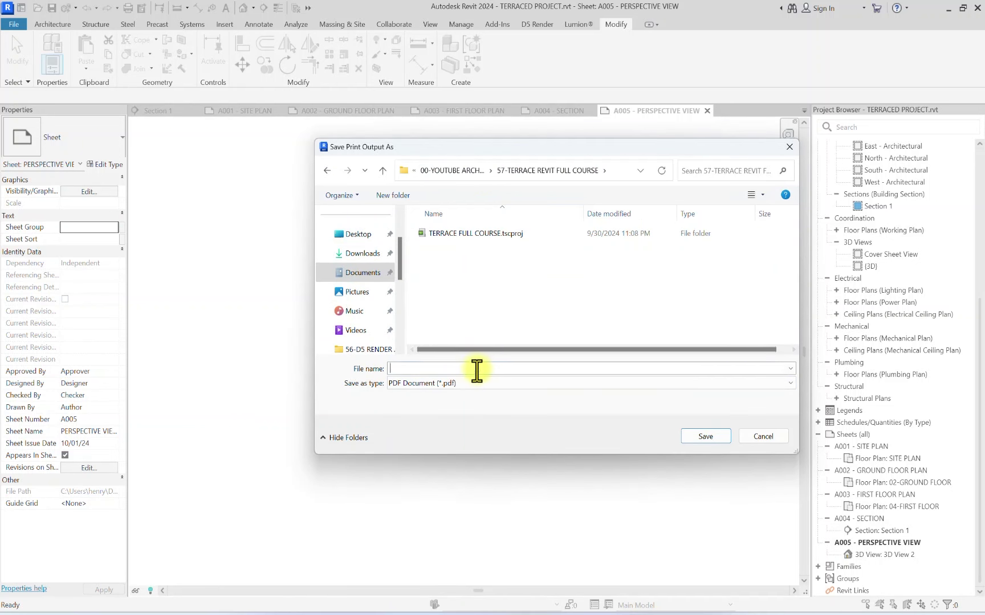
click(476, 369)
text(TE)
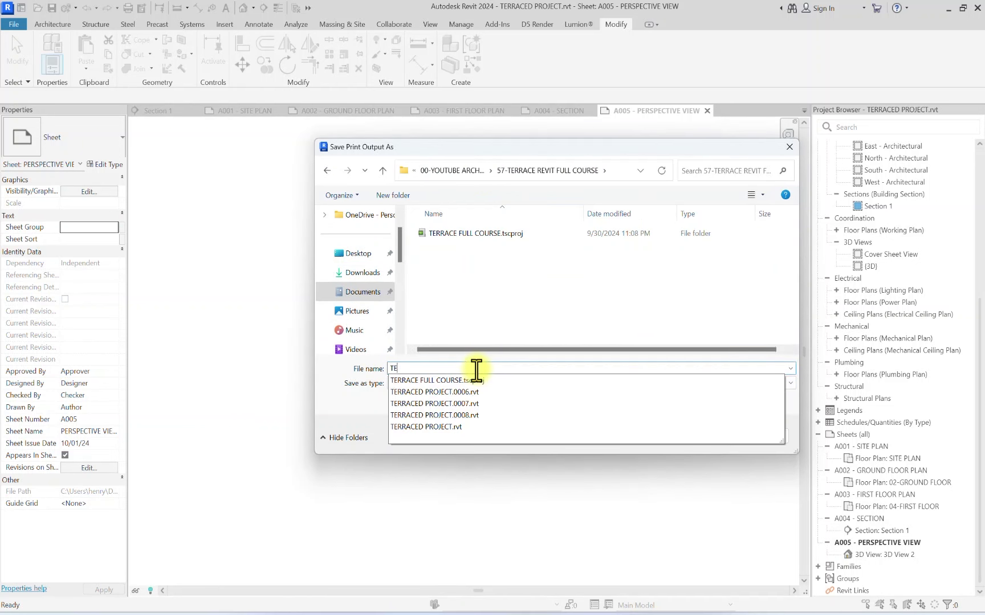
text(RRACE P)
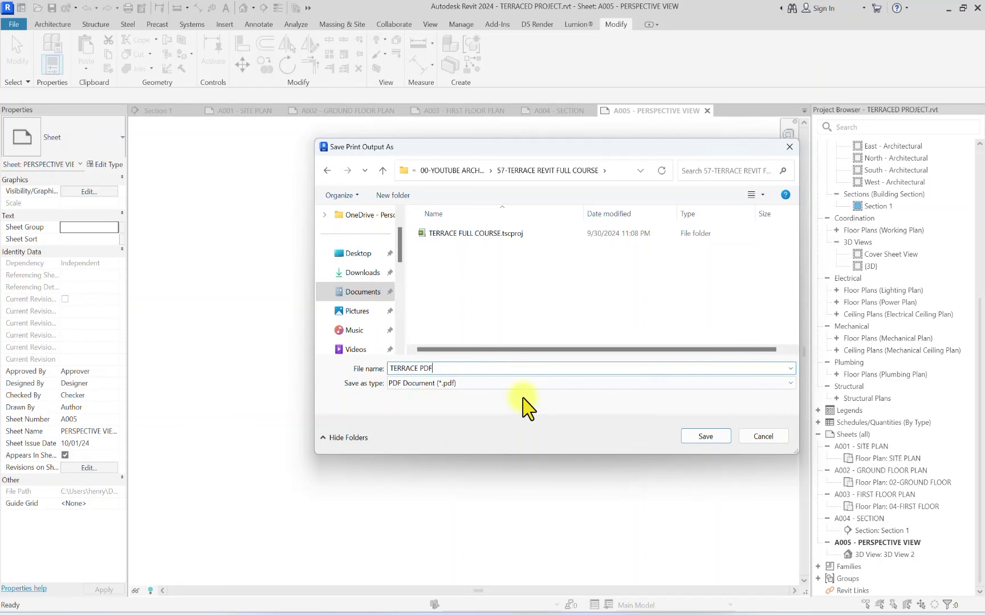
text(DF)
click(702, 439)
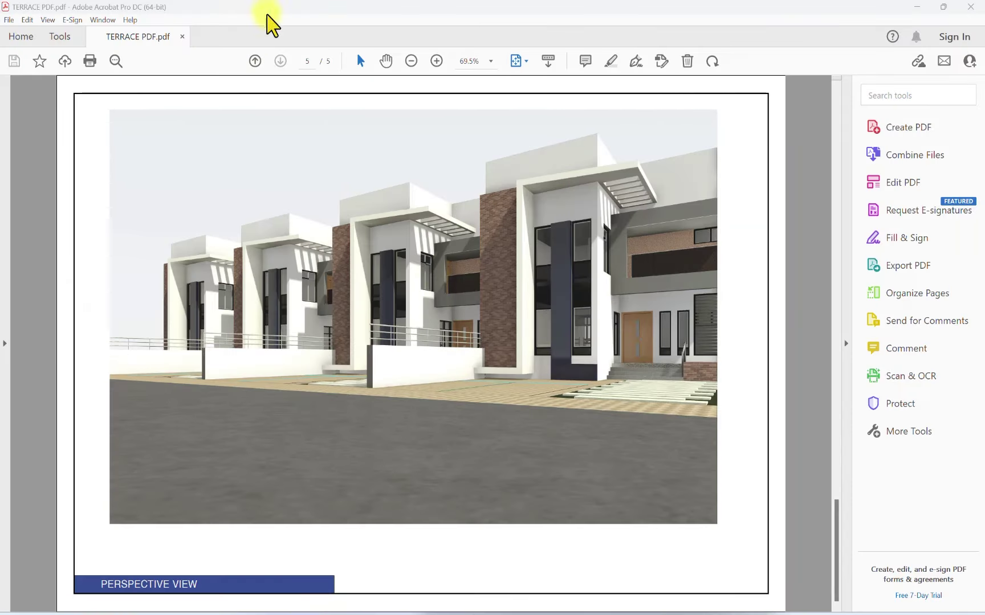
key(Home)
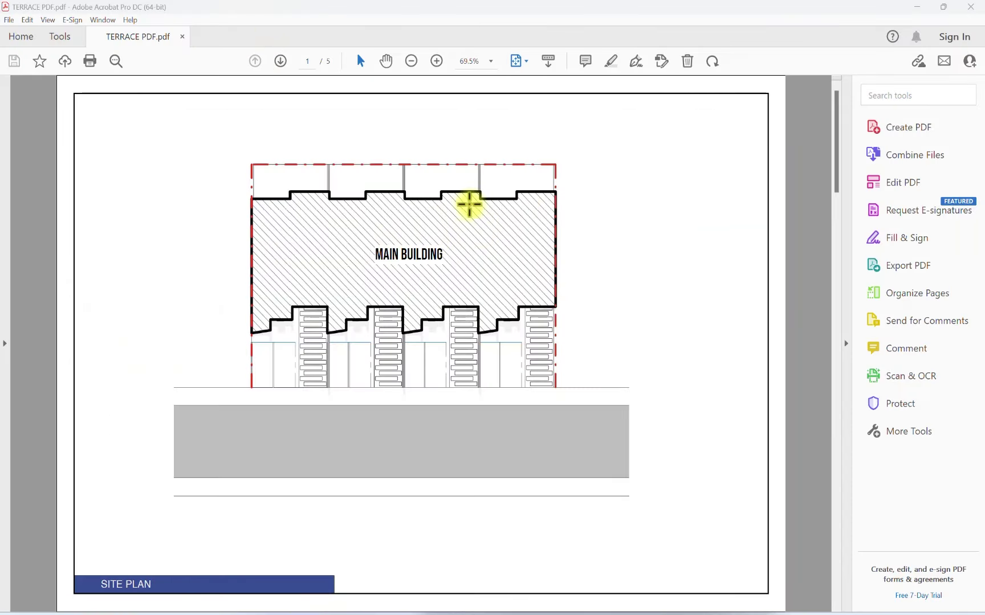
key(Page_Down)
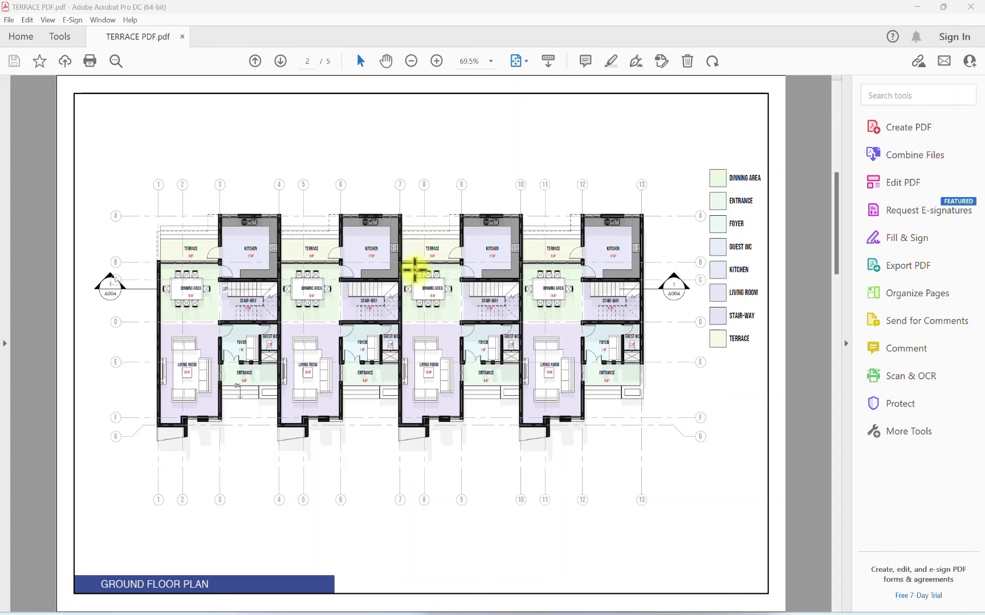
key(Page_Down)
key(End)
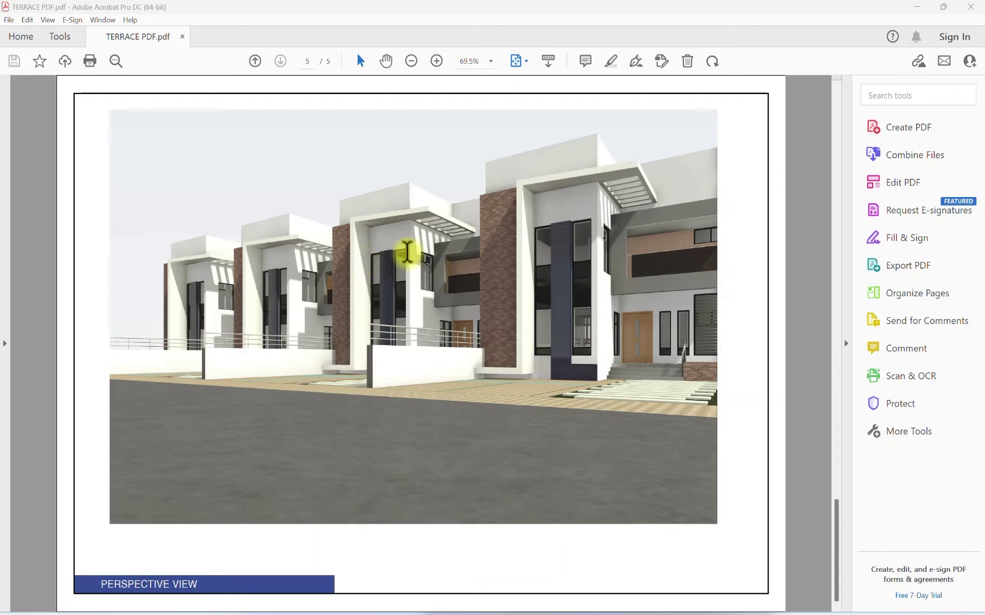
key(Page_Up)
key(Page_Down)
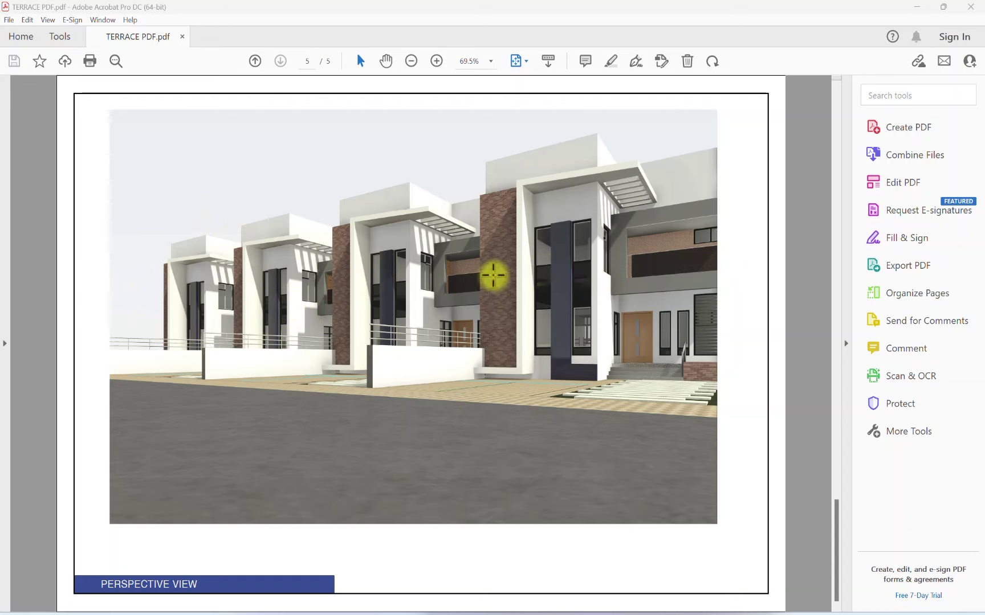
key(Page_Up)
key(Home)
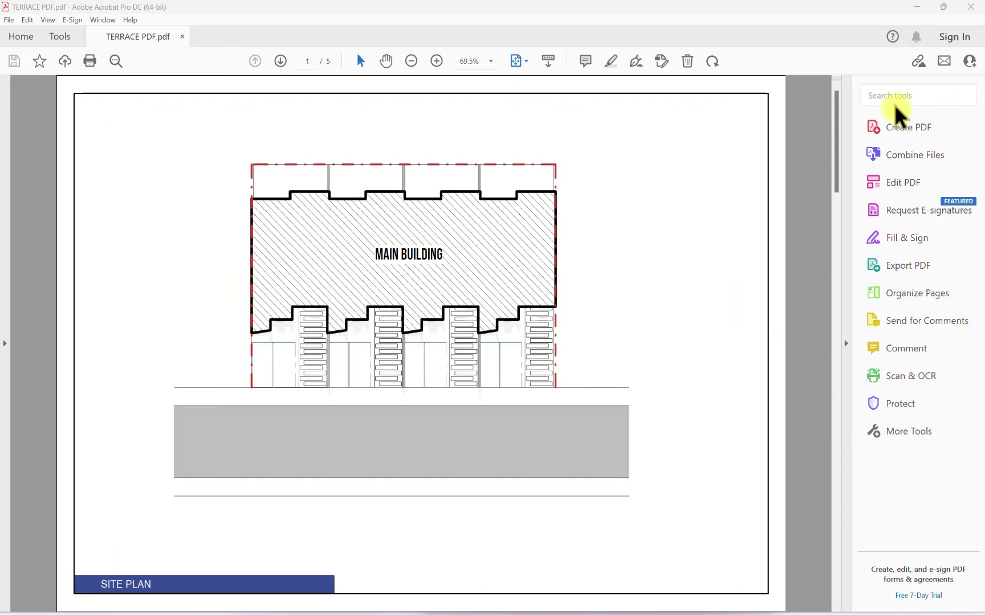
key(End)
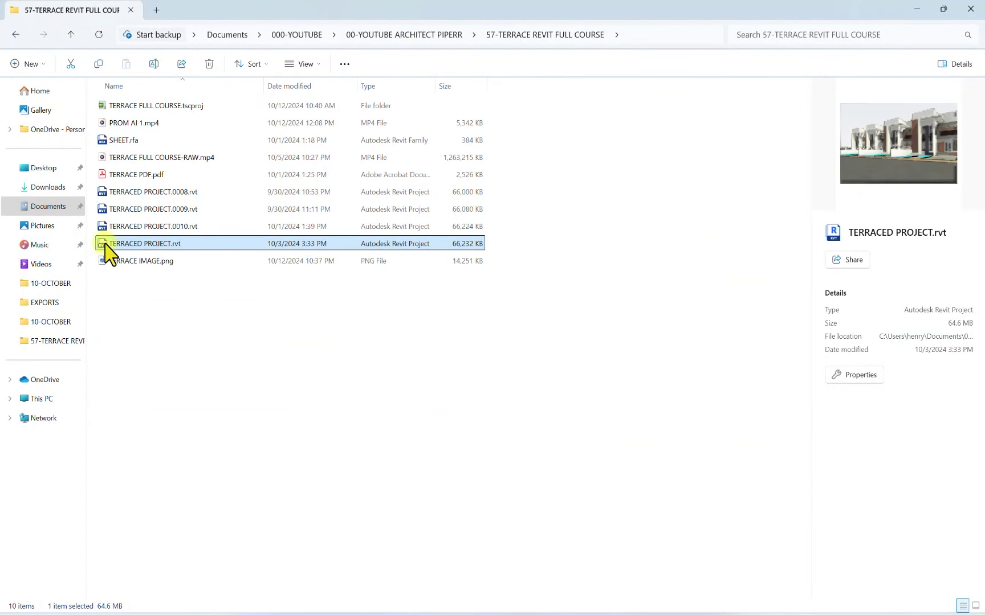
Step: Open TERRACE IMAGE.png (8267 x 5416) in Photos, then close the viewer
click(147, 262)
double_click(147, 263)
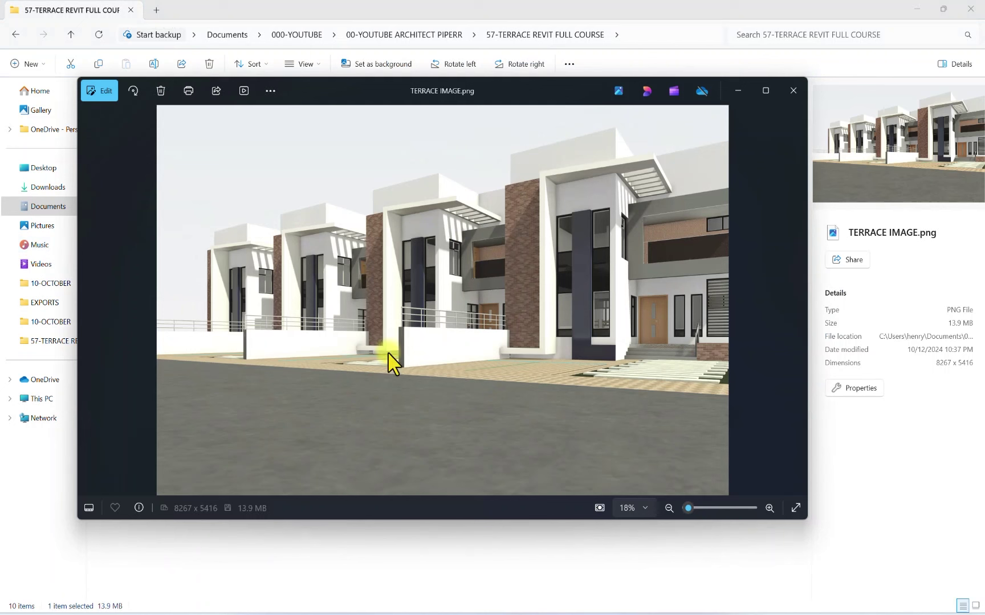
click(791, 90)
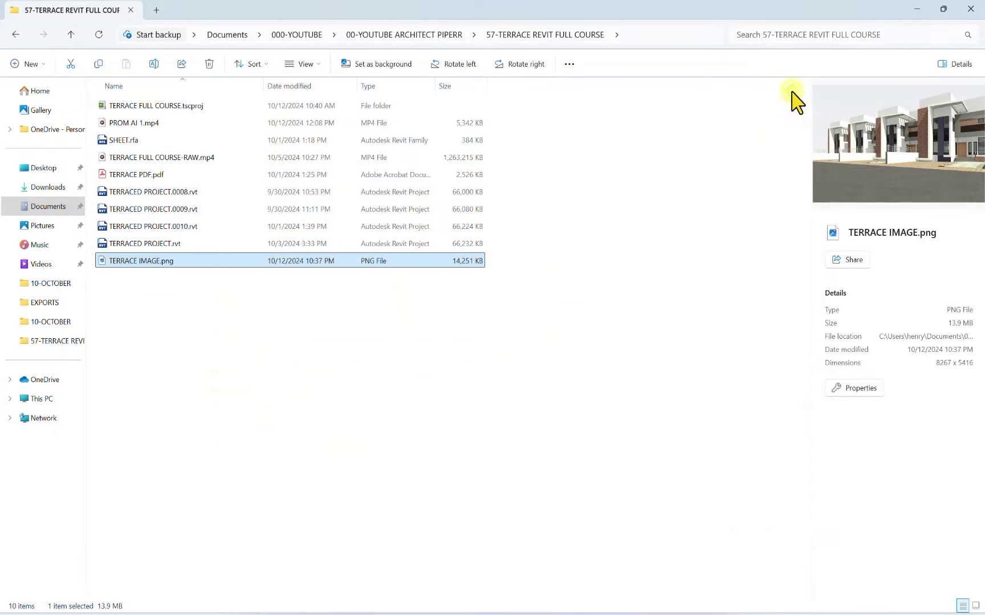
Step: Search 'prome ai' in a new Edge tab, open the PromeAI site, and maximize the window
key(alt+Tab)
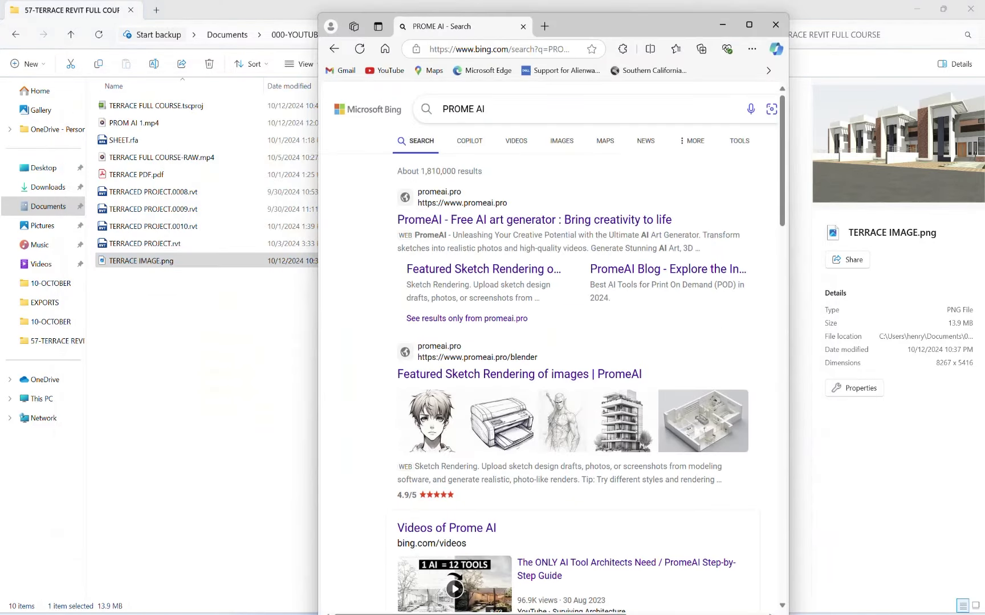
click(546, 26)
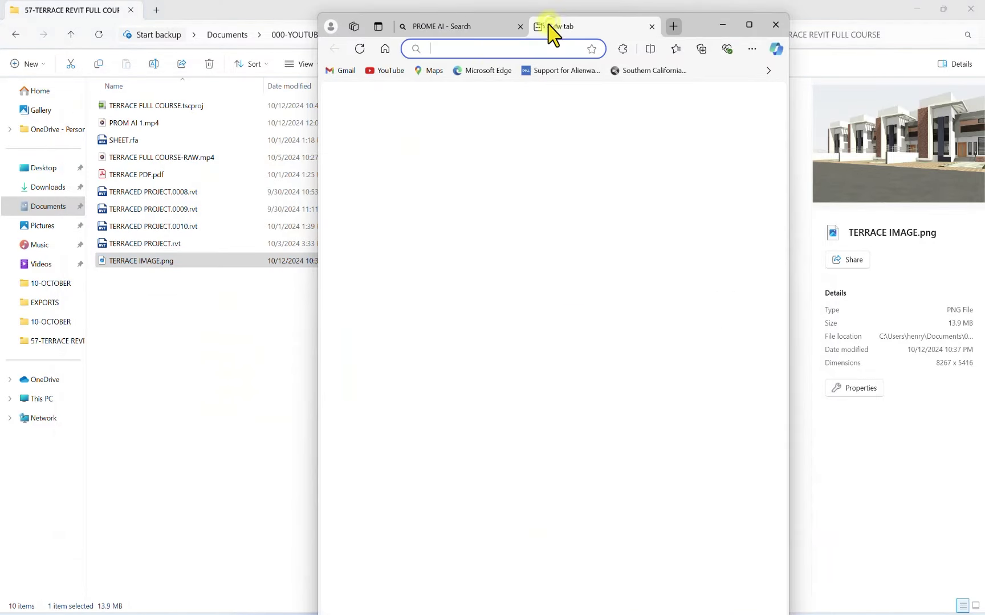
click(478, 50)
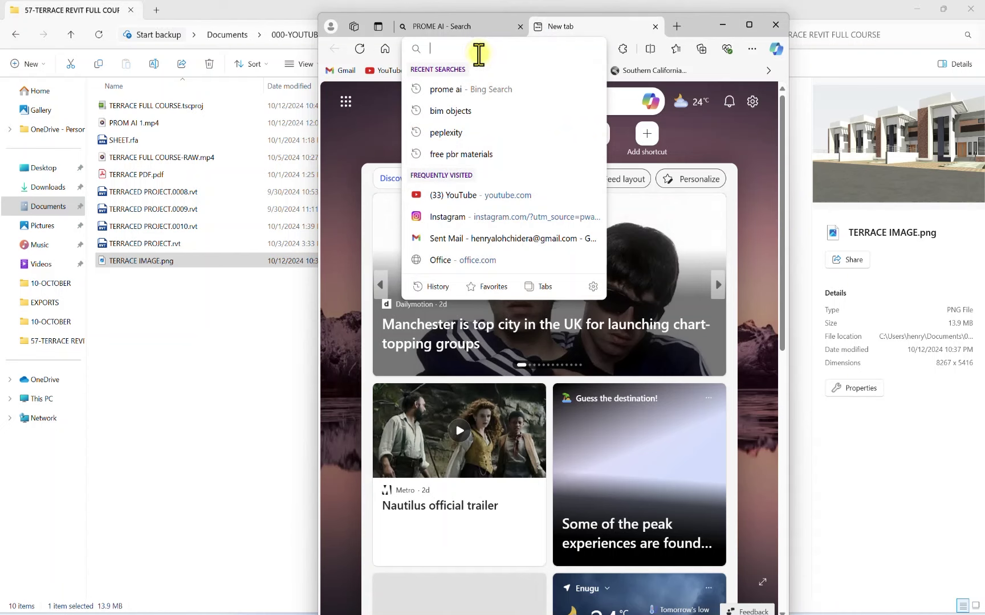
text(prome ai)
key(Return)
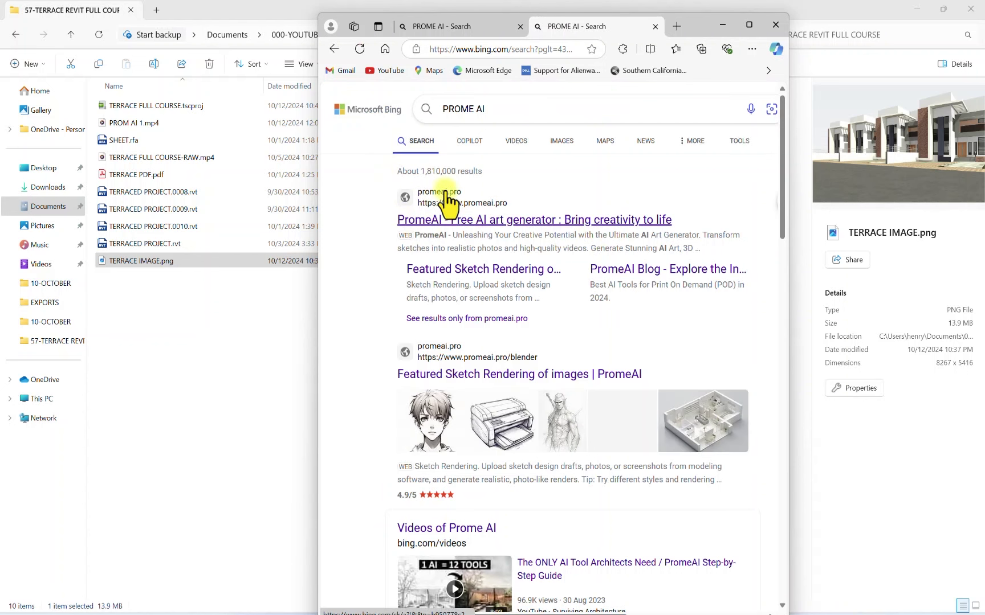
click(425, 220)
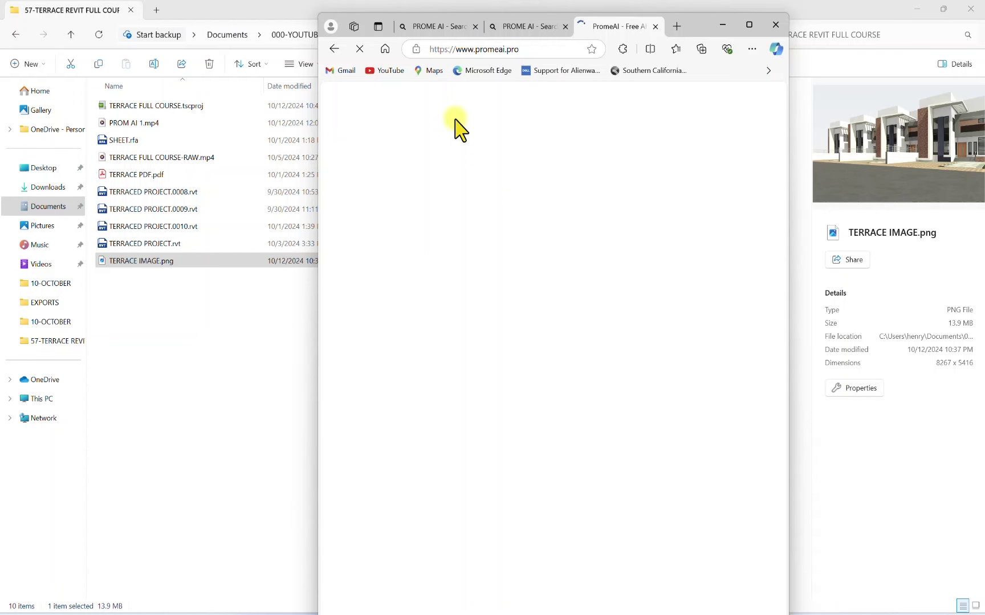
key(super+Up)
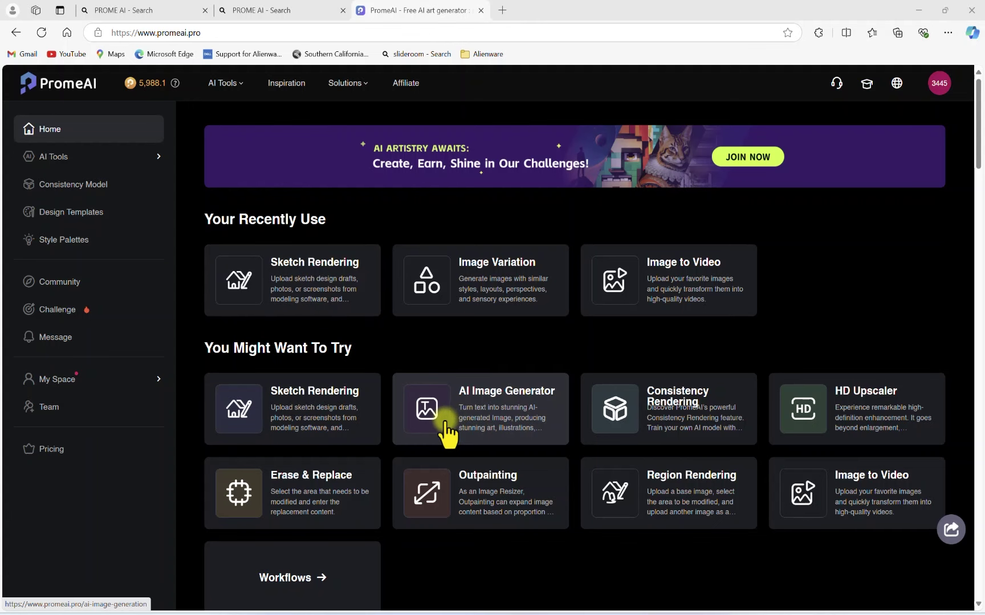
Step: Visit PromeAI's Pricing page, then choose Sketch Rendering from the AI Tools menu
click(42, 453)
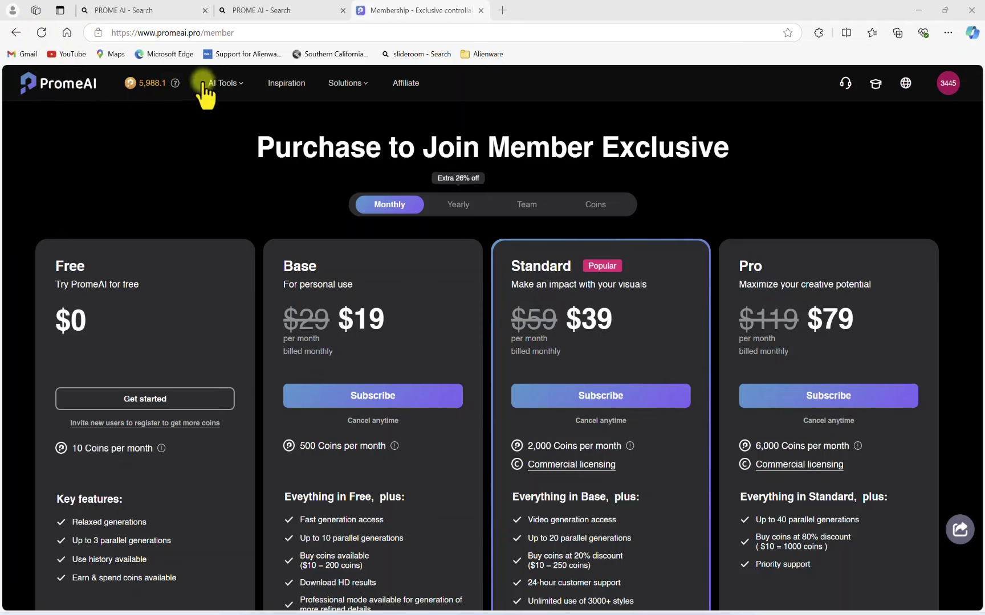
mouse_move(231, 88)
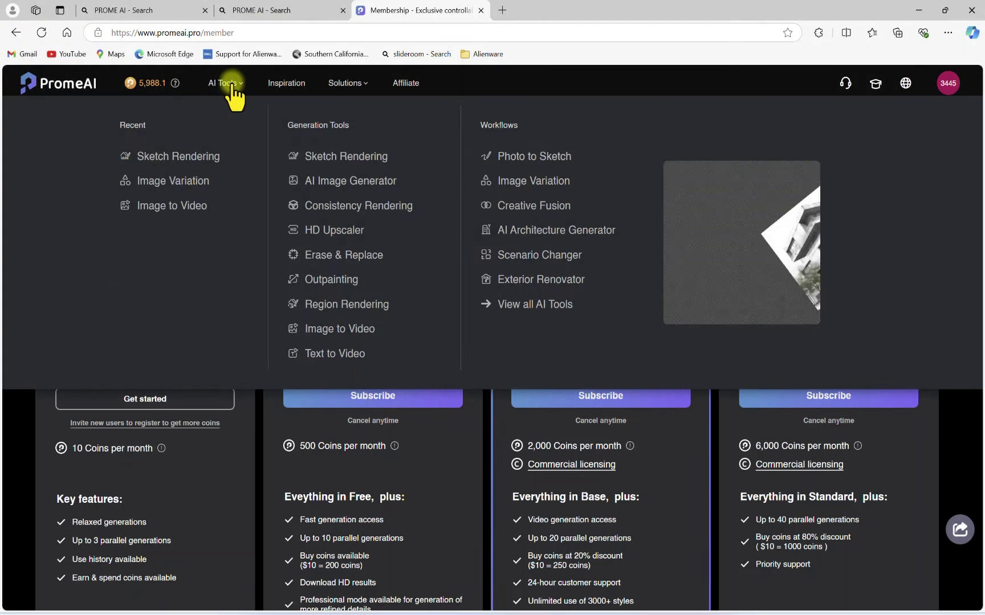
click(345, 157)
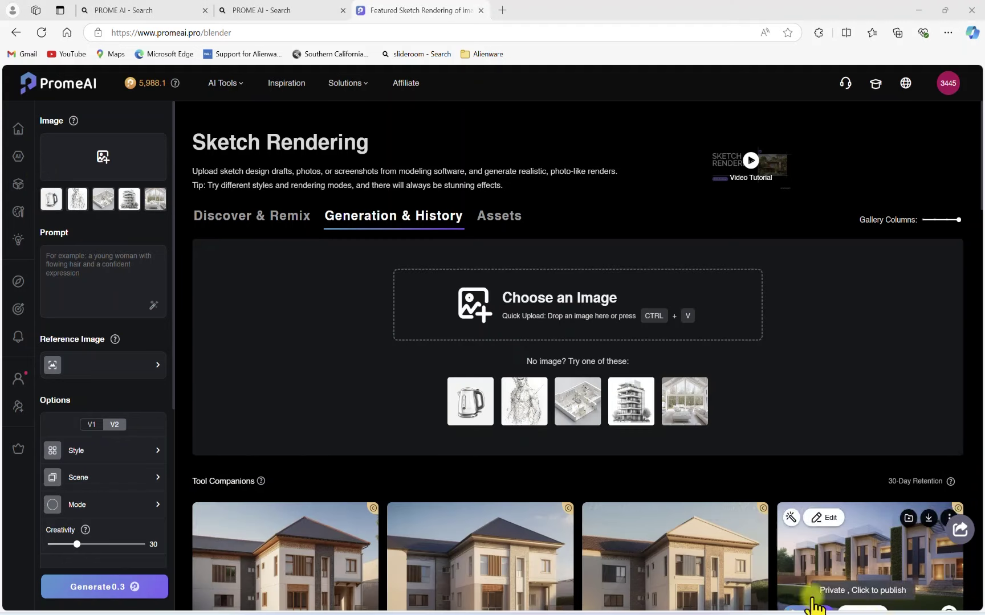
Step: Upload TERRACE IMAGE.png and type a prompt for a realistic tropical residential scene with vegetation
click(103, 161)
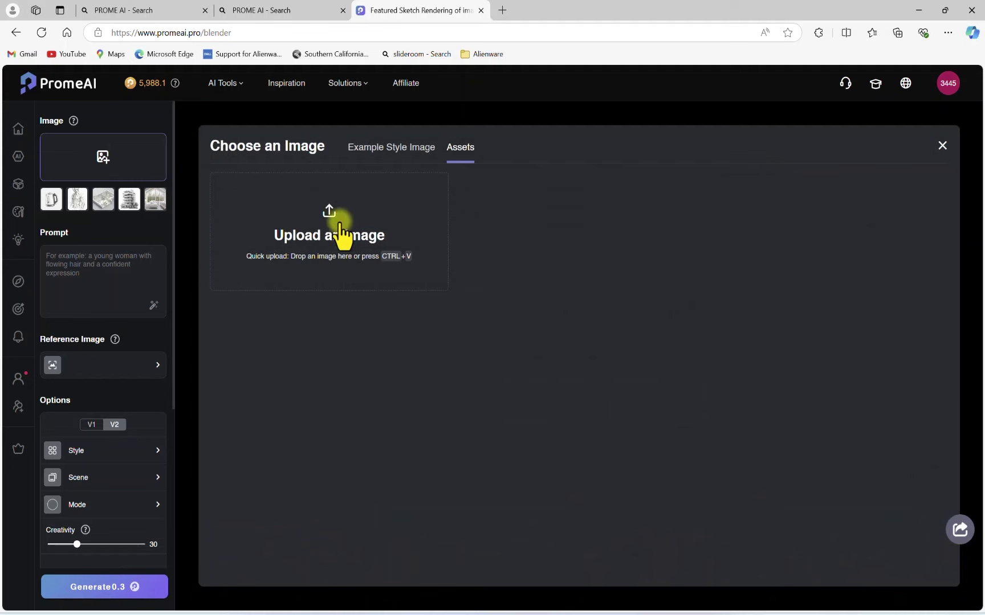
click(328, 213)
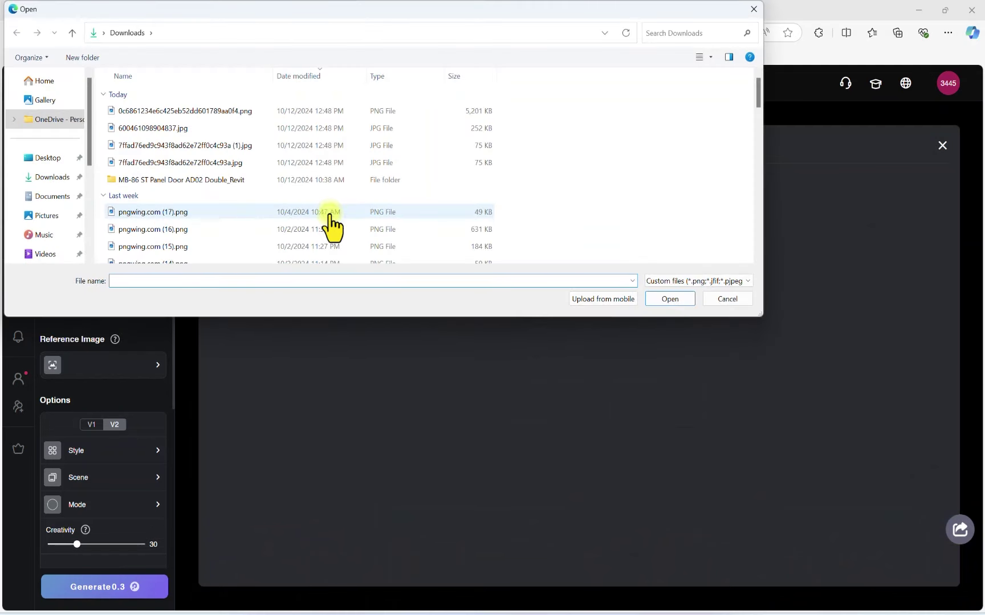
scroll(31, 186, down, 2)
scroll(44, 200, down, 1)
scroll(69, 194, up, 2)
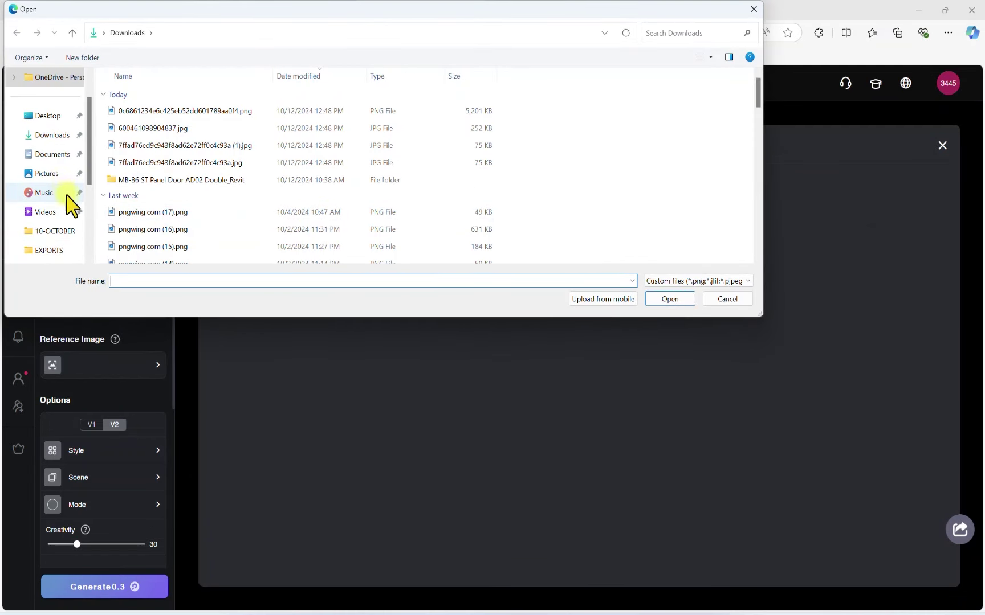
scroll(33, 132, up, 2)
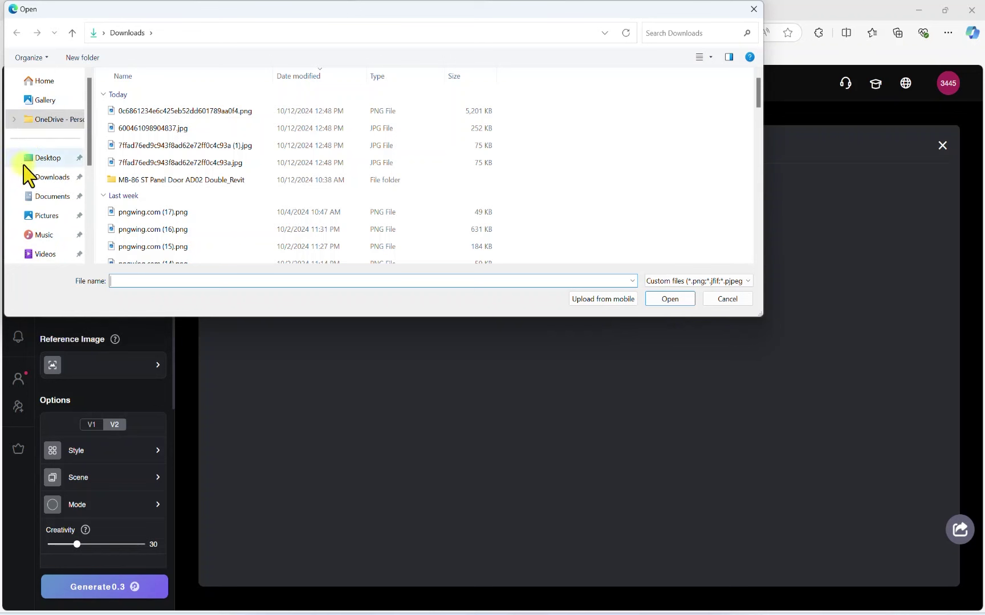
scroll(31, 171, down, 3)
click(53, 212)
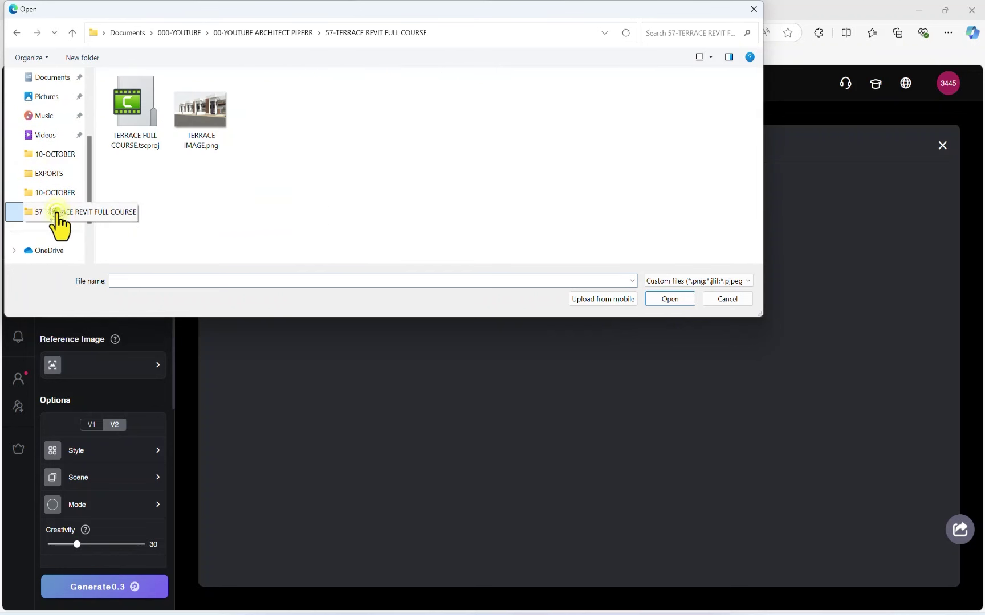
click(216, 117)
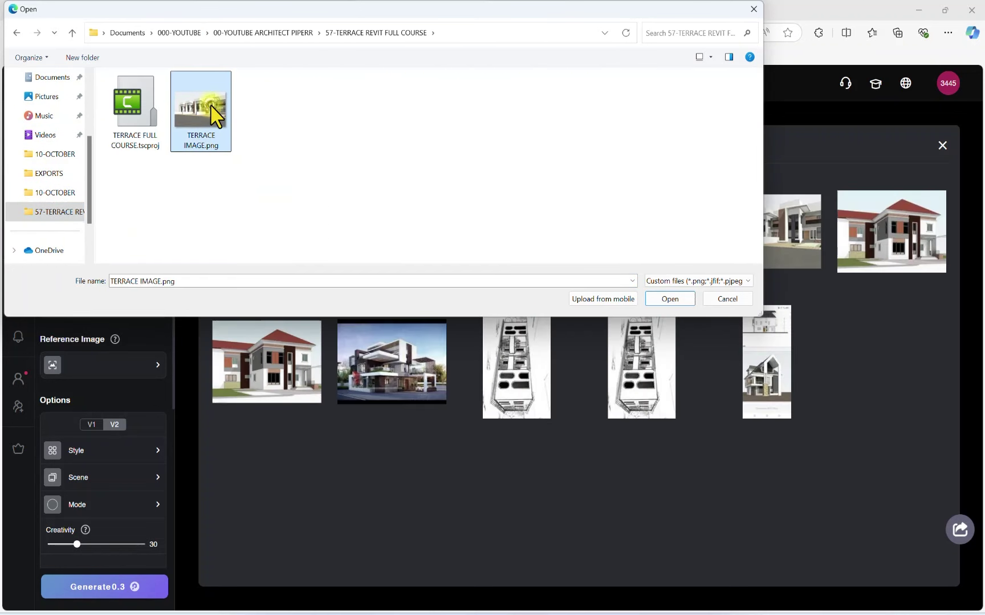
click(662, 301)
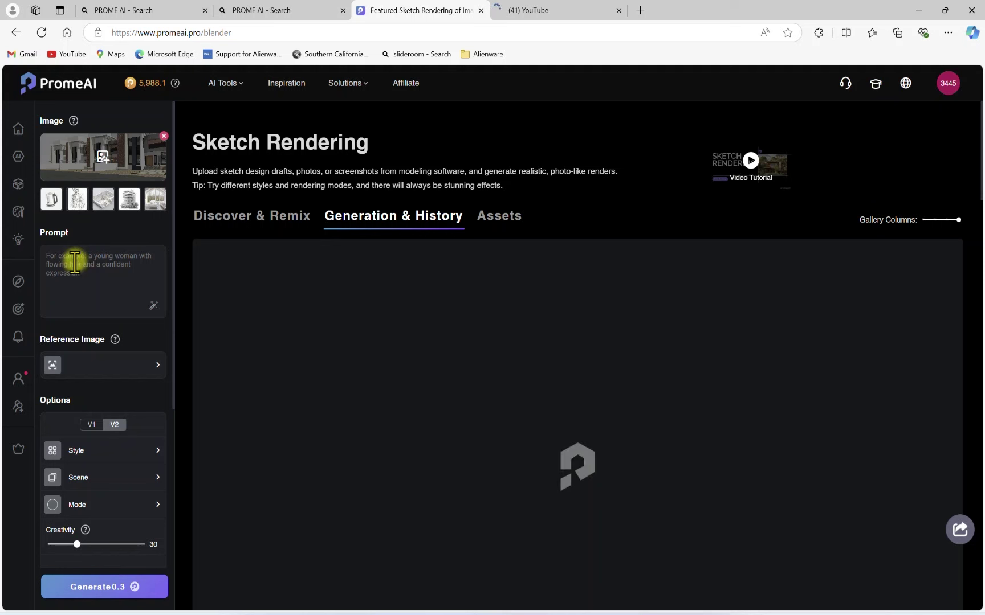
click(73, 261)
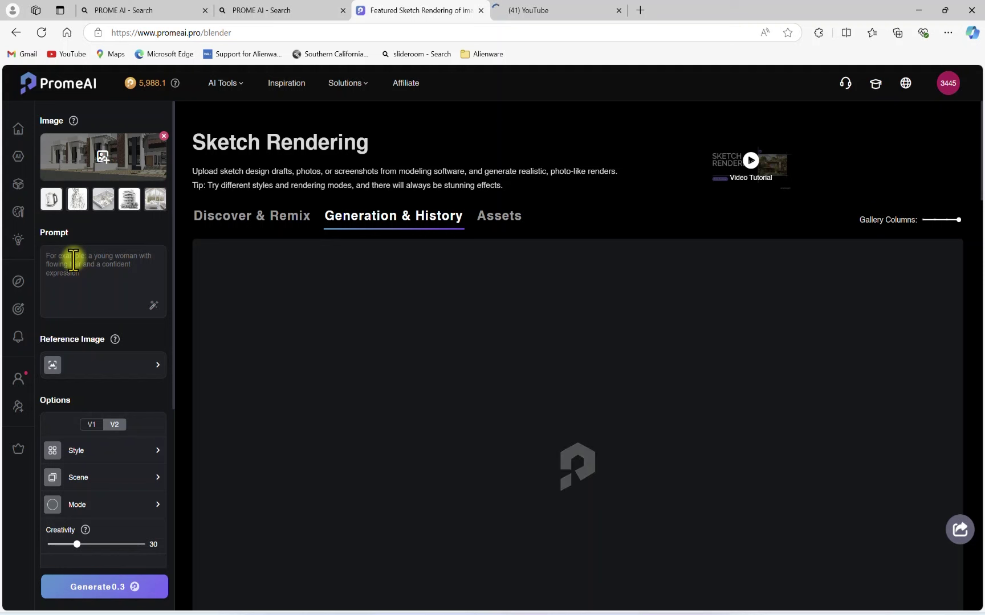
text(A REASLIST)
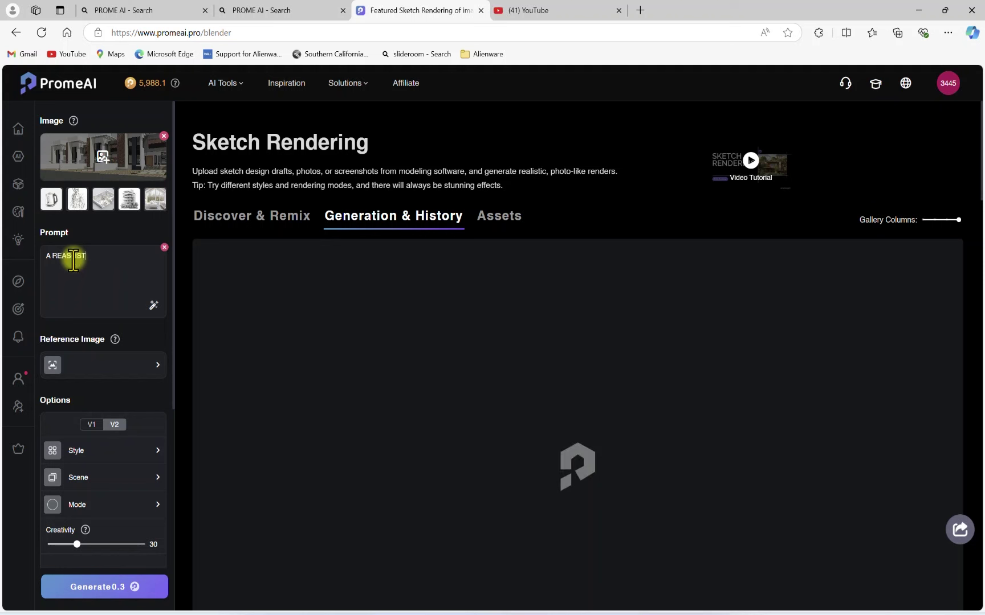
text(IC RES)
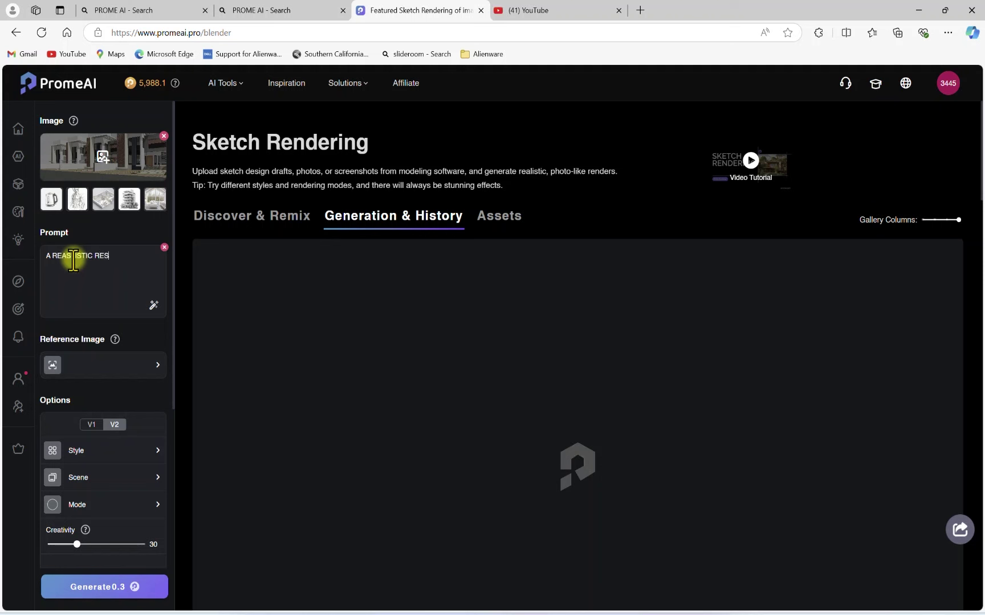
text(IDENTIAL SCEN I)
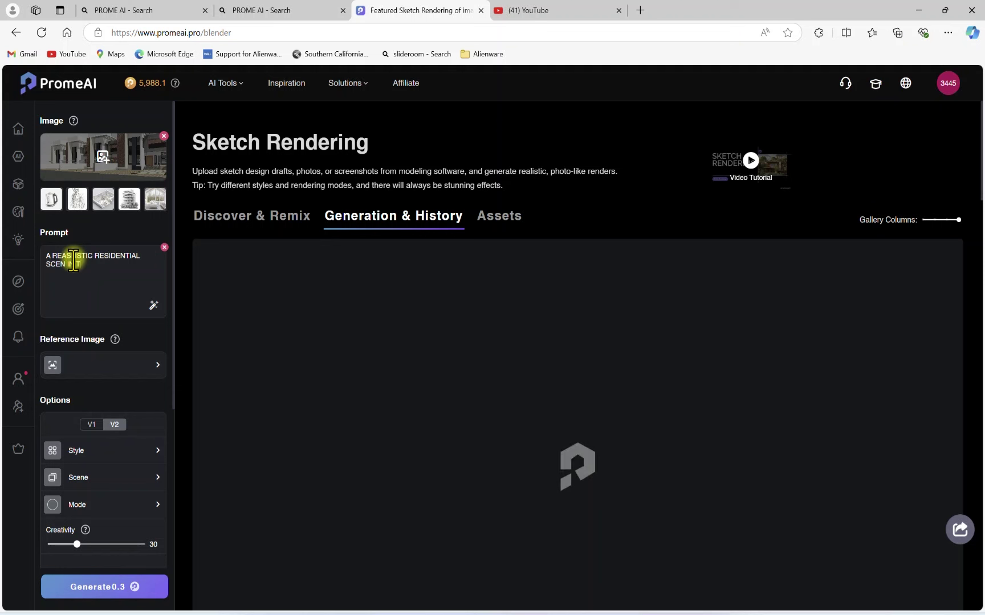
text(N THE TROPICS WITH ENOUGH BACKGROUND)
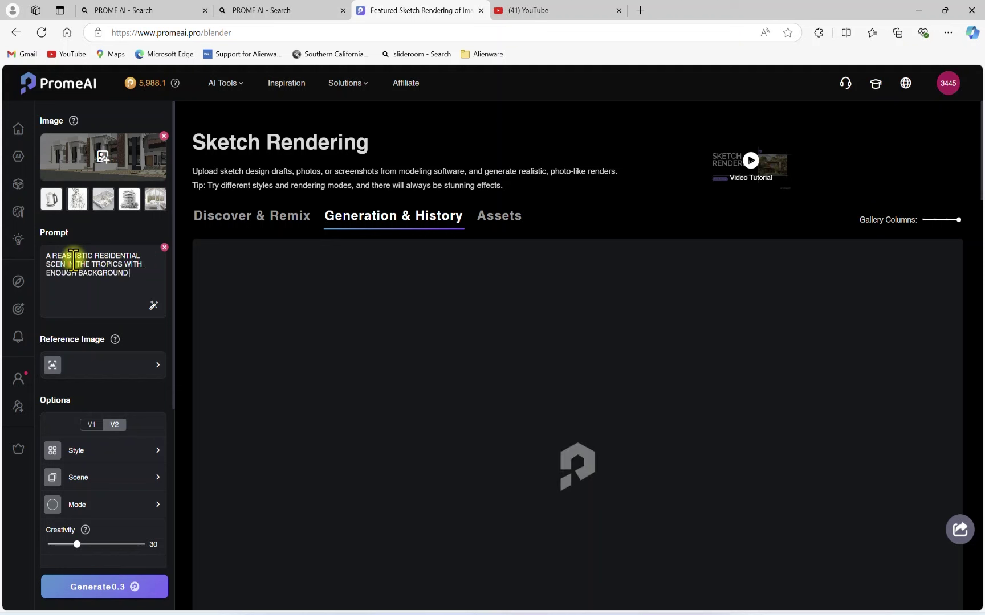
text( VEGETATION FILLED WITH CO)
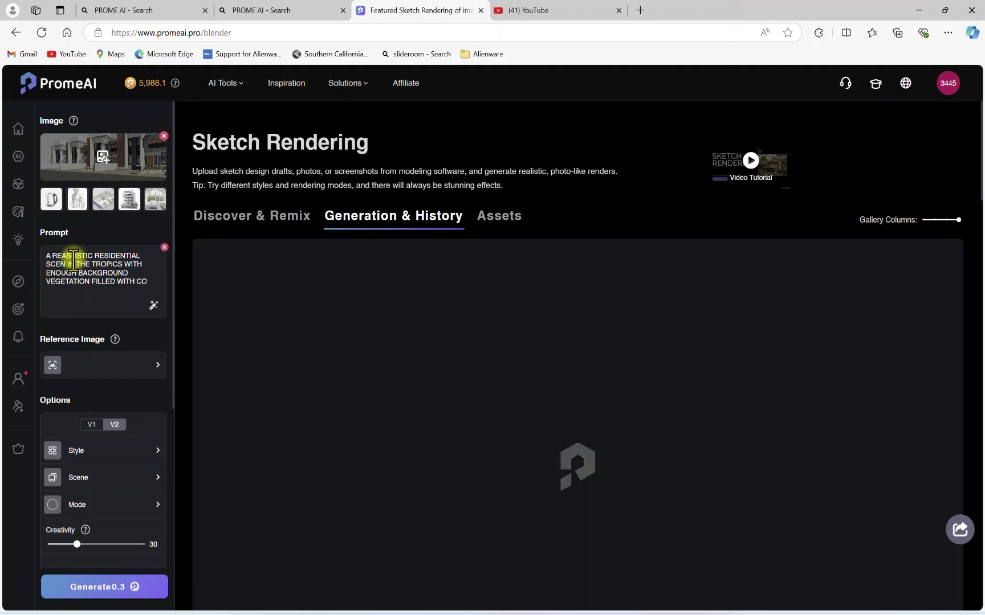
text(NIFERS AND PALM TREES)
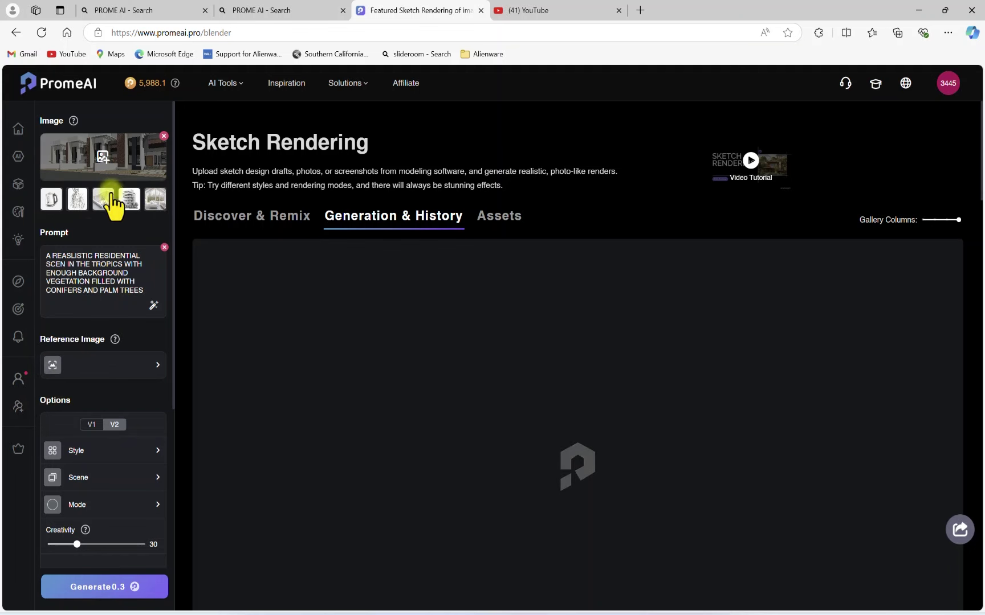
Step: Choose the Landscape Design > Residential Apartments scene and Structure rendering mode
click(121, 479)
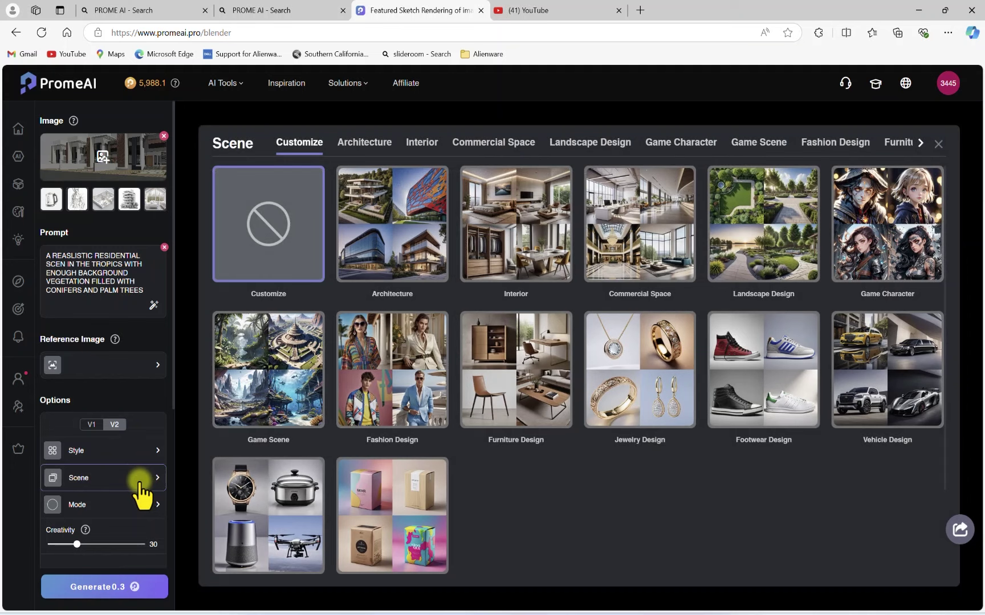
click(779, 251)
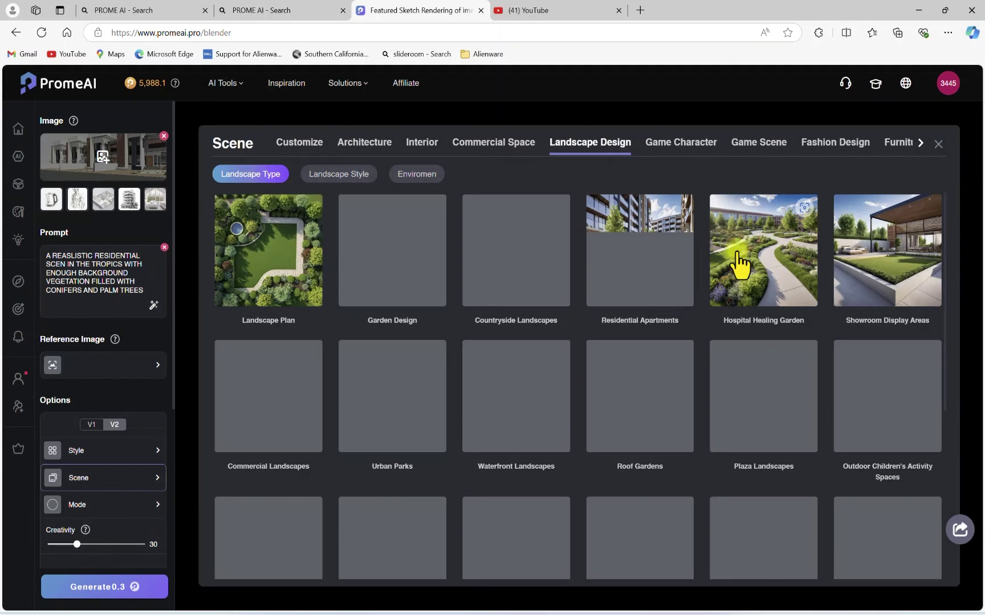
click(642, 271)
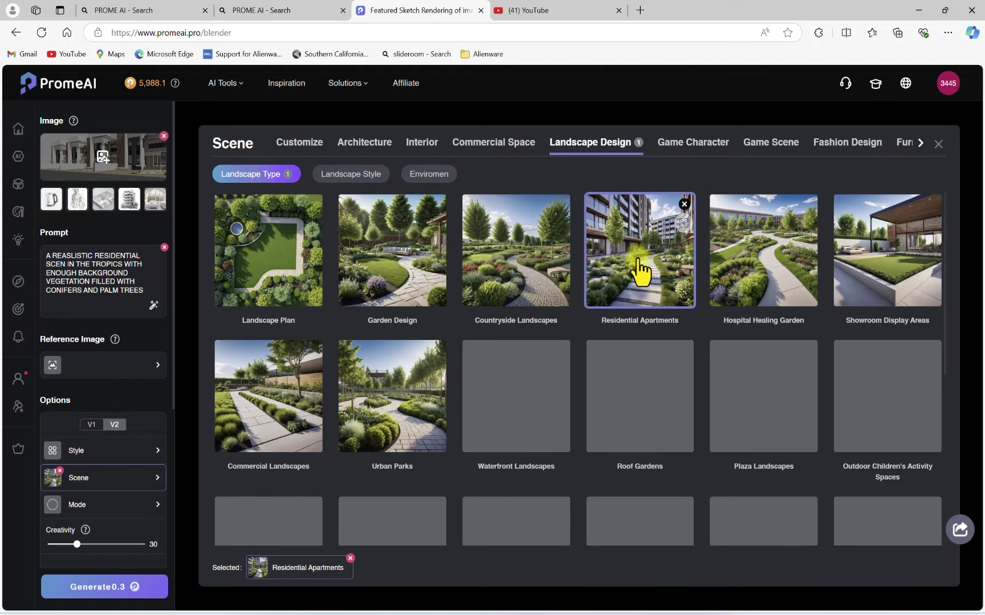
click(158, 506)
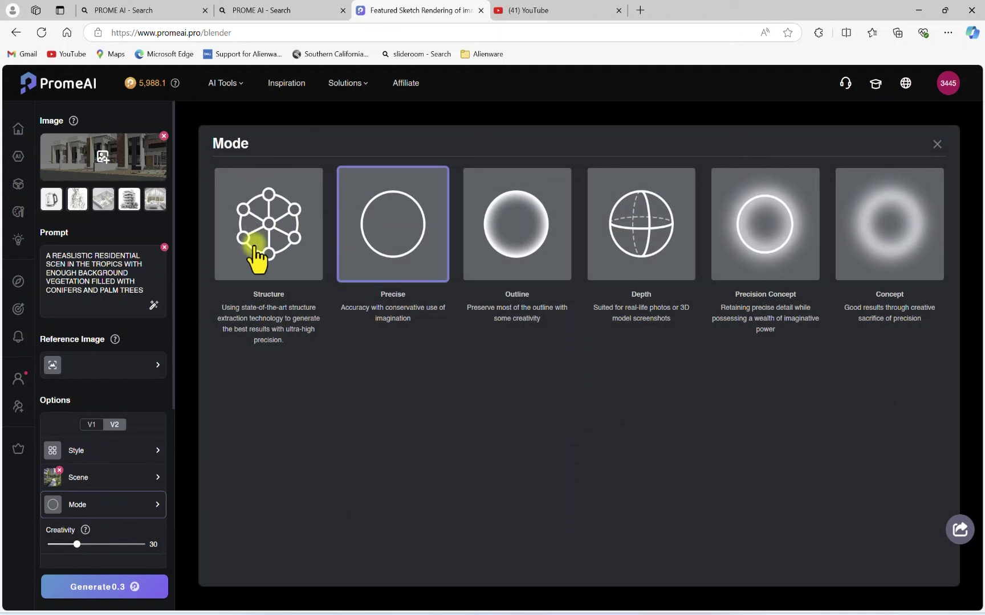
click(268, 225)
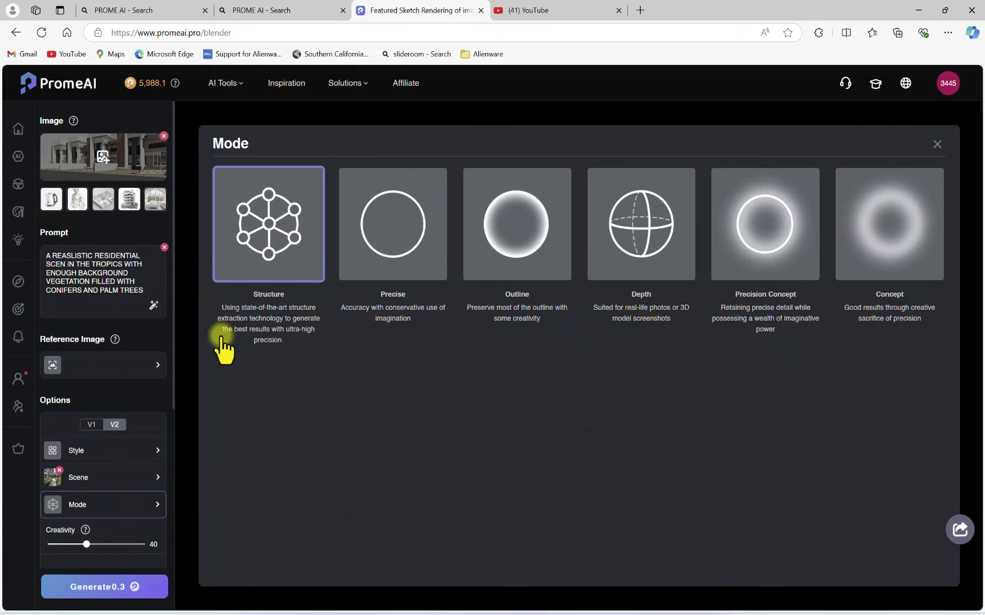
Step: Raise Artistry to 30, turn on Detailed and Fast Mode, and generate the renders
scroll(117, 469, down, 5)
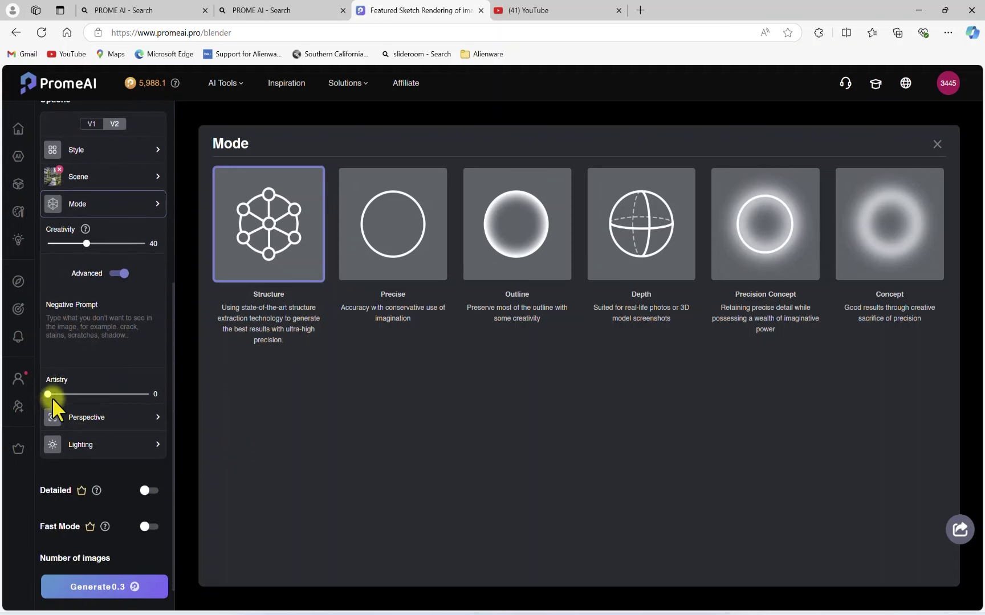
mouse_move(54, 392)
mouse_down()
mouse_move(92, 390)
mouse_move(64, 393)
mouse_move(83, 391)
mouse_up()
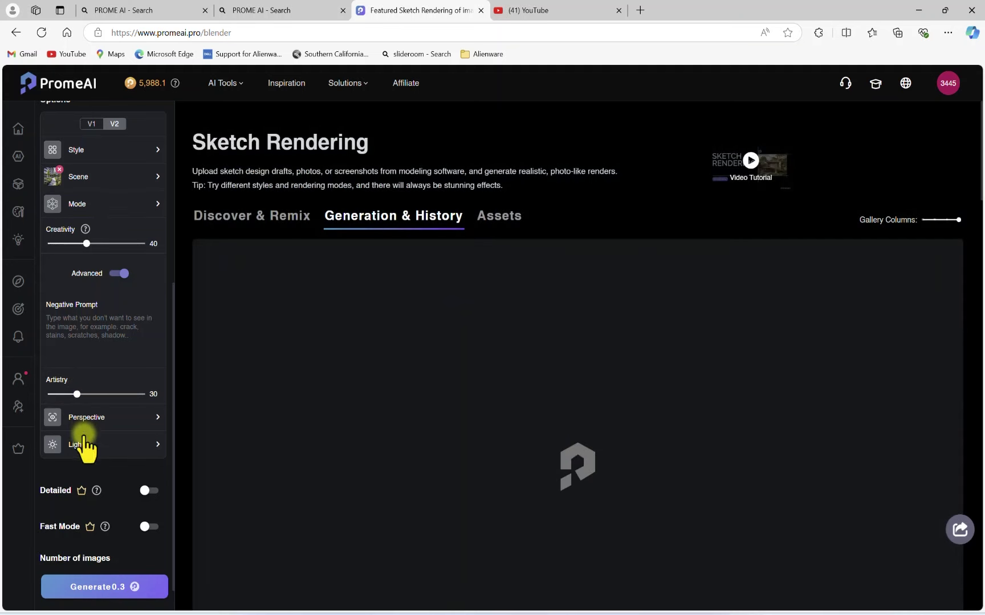
click(157, 419)
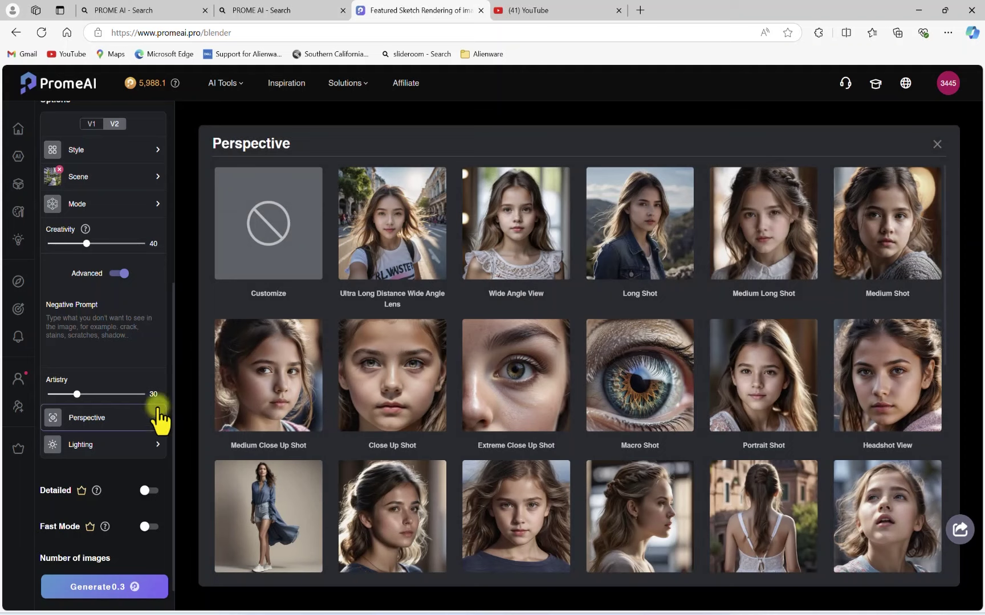
click(150, 459)
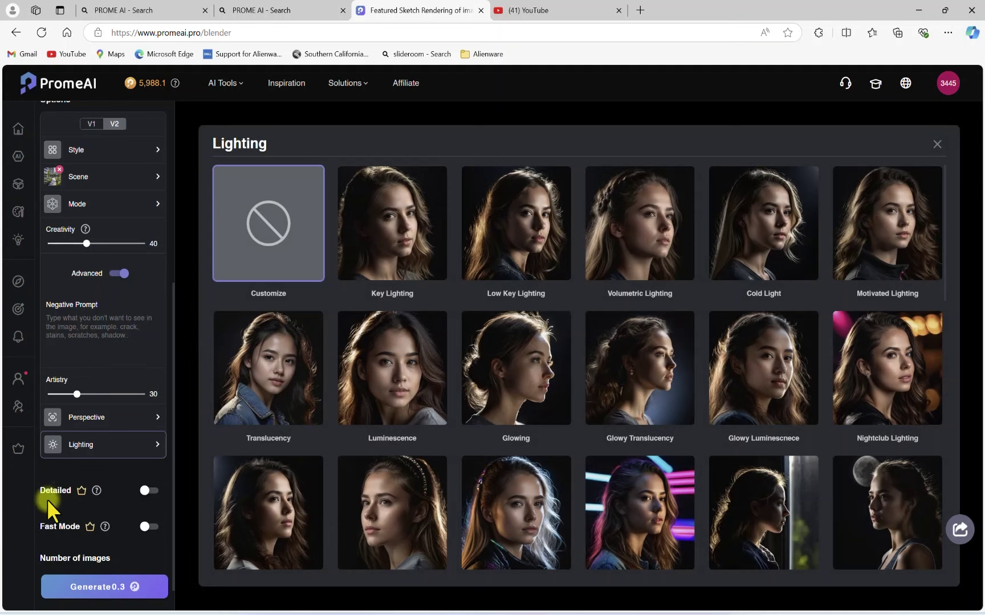
click(150, 491)
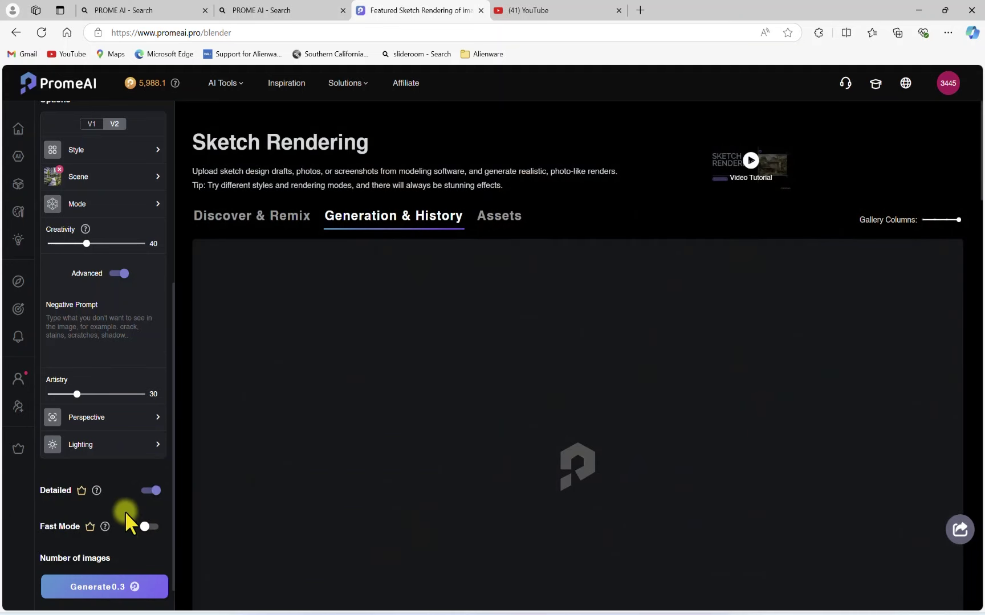
scroll(147, 522, down, 1)
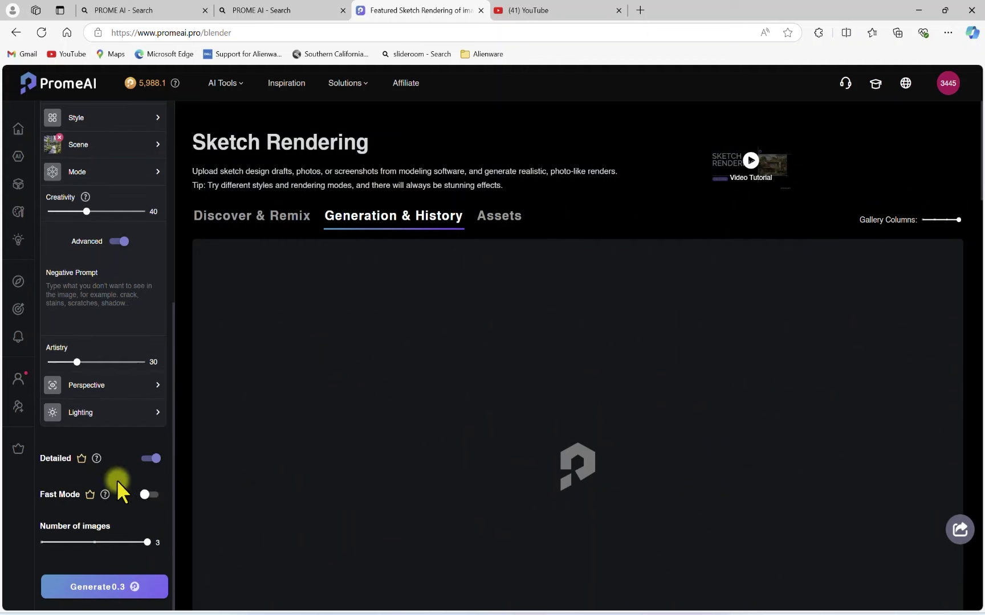
click(145, 495)
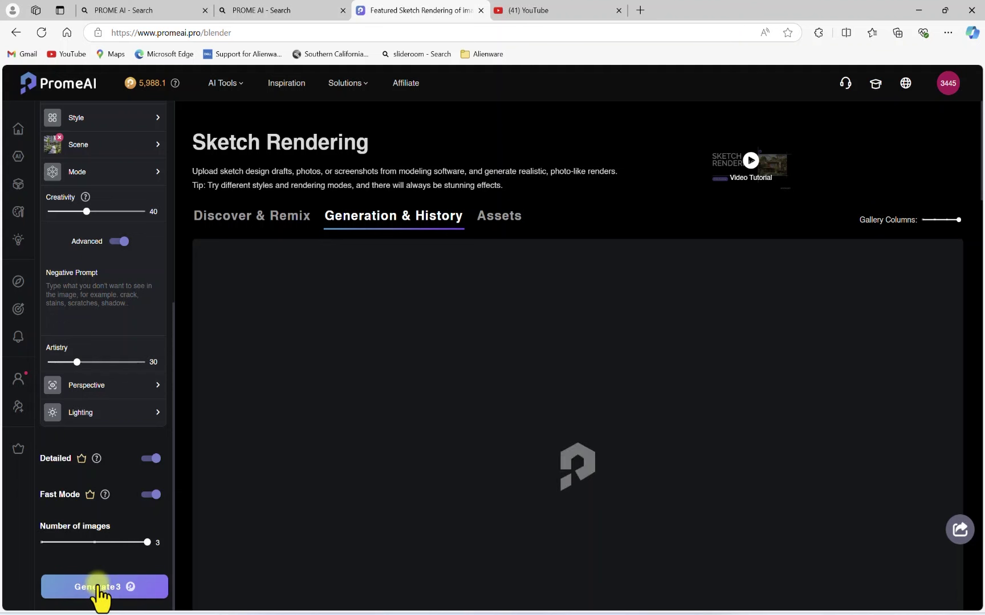
click(97, 588)
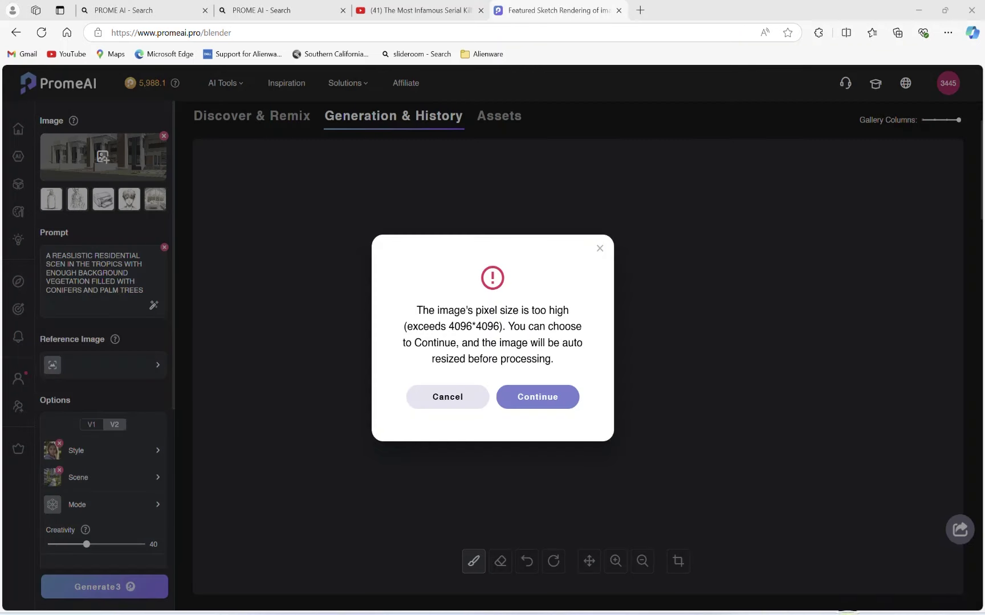
Step: Accept auto-resizing of the oversized image, then bring up download options for a render
key(super+space)
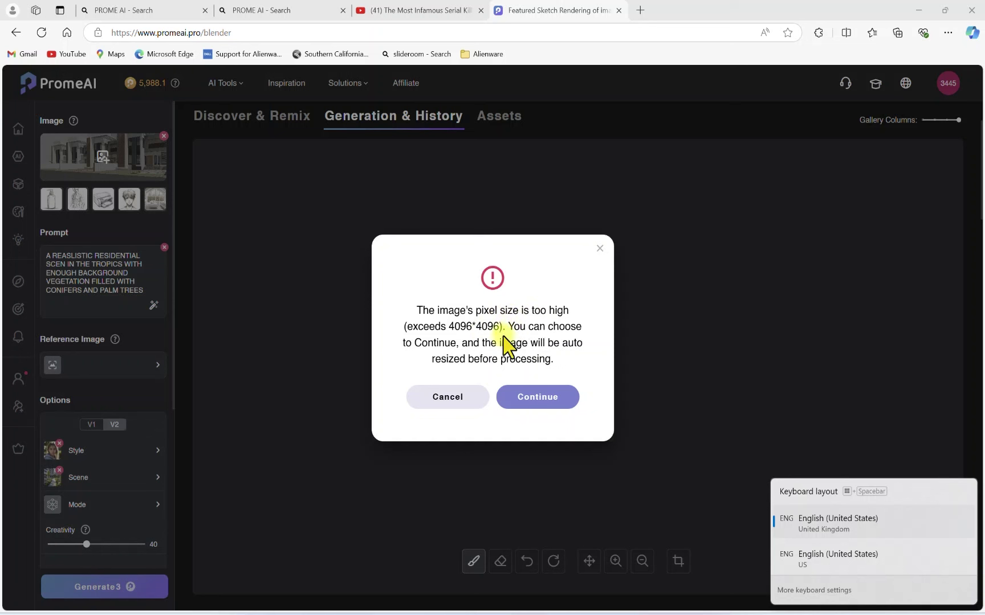
click(548, 399)
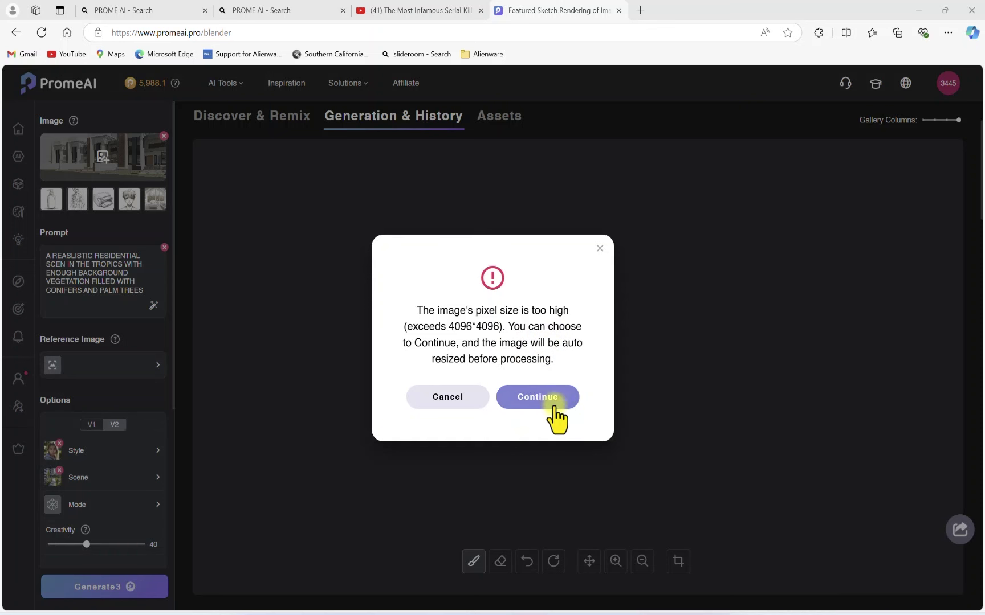
click(553, 408)
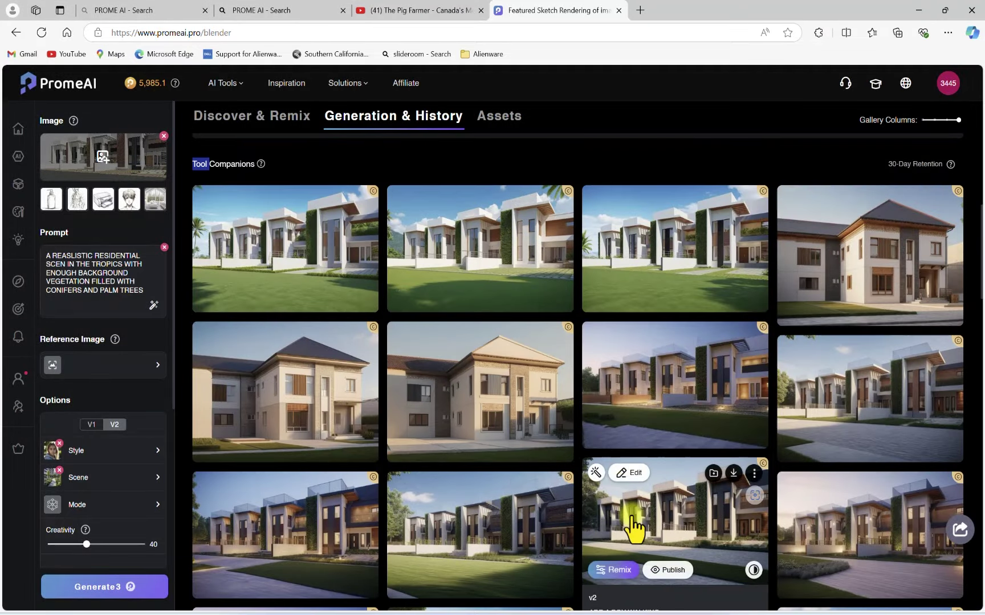
click(538, 201)
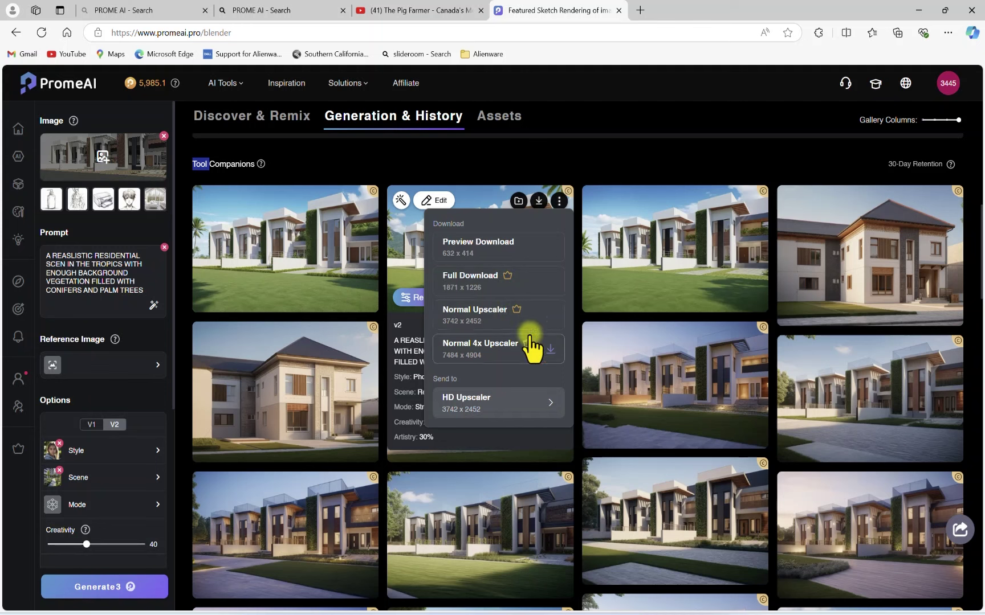
Step: Download the upscaled 2468 x 1616 render, check it, then return to Revit's 3D View 2
click(552, 325)
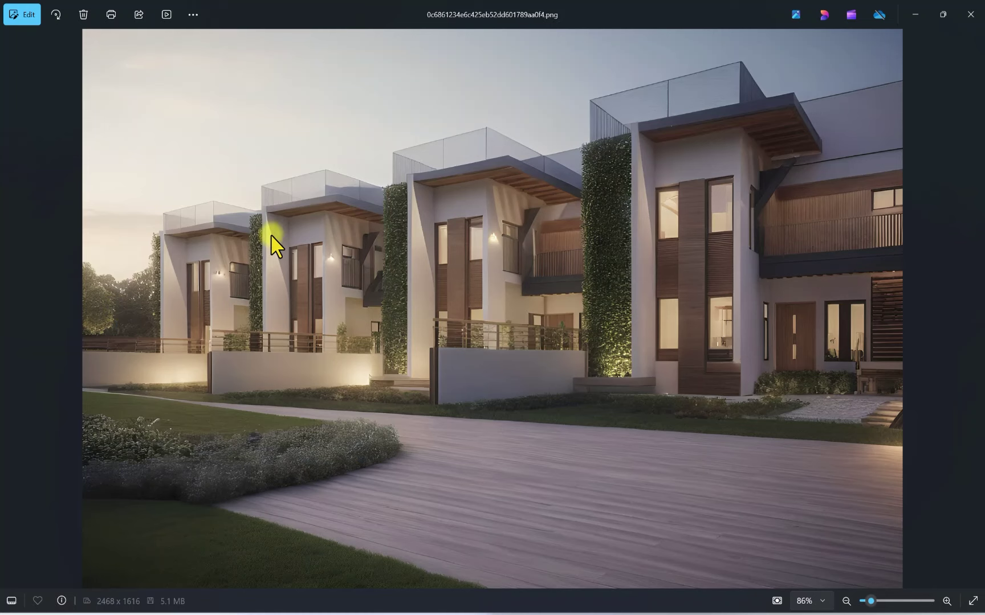
click(924, 14)
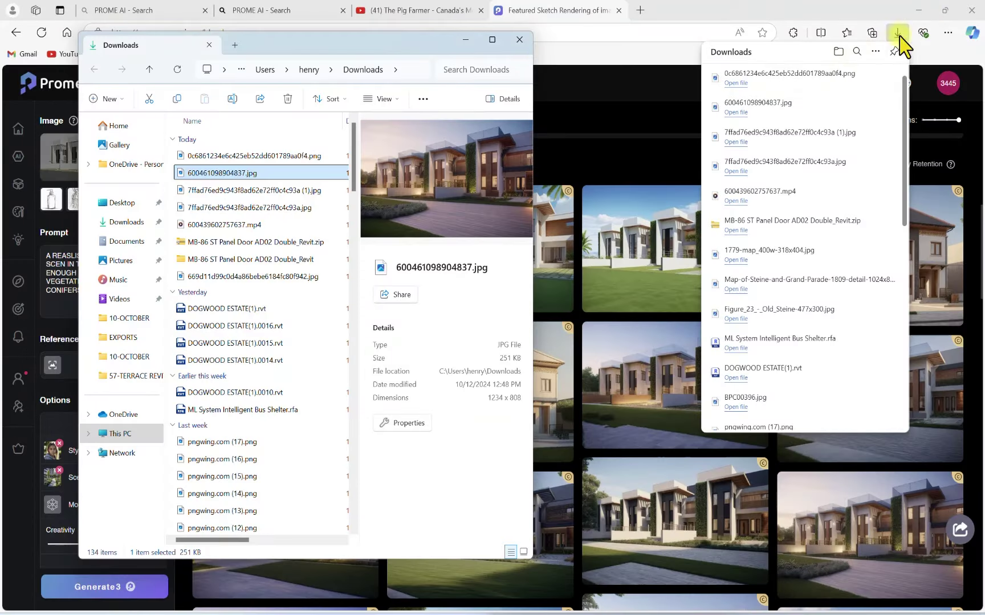
click(650, 82)
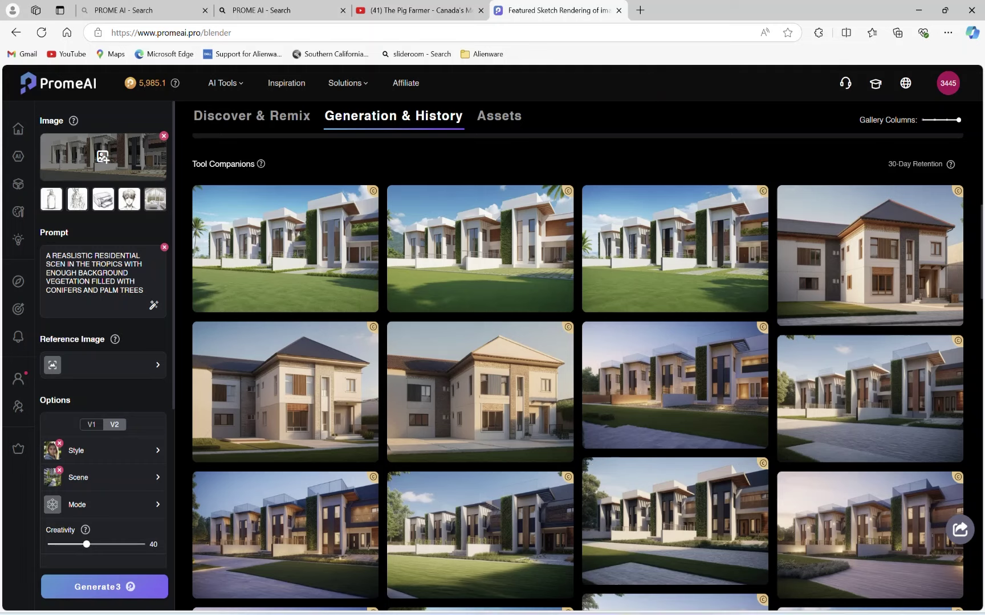
click(623, 614)
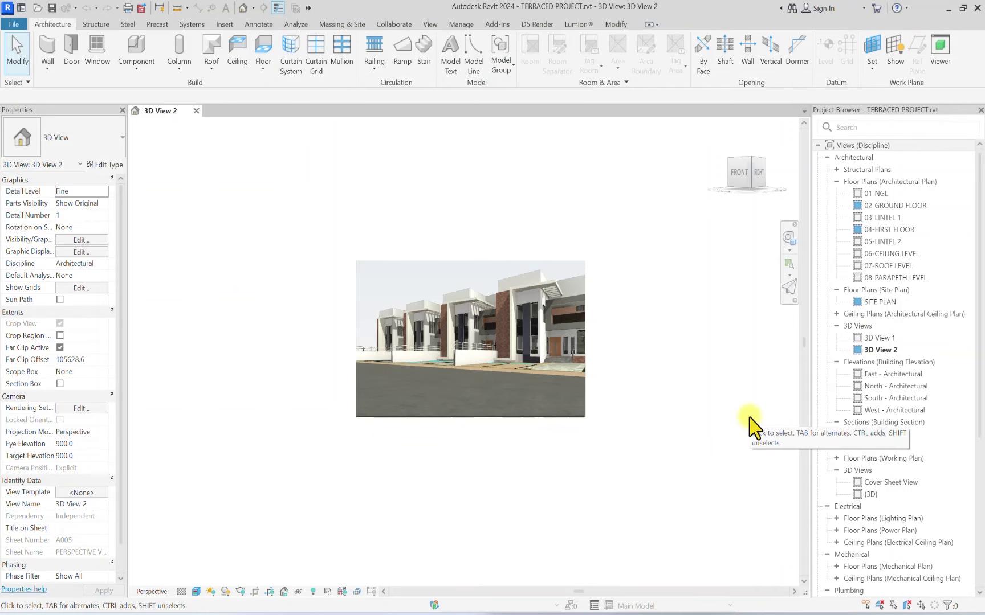